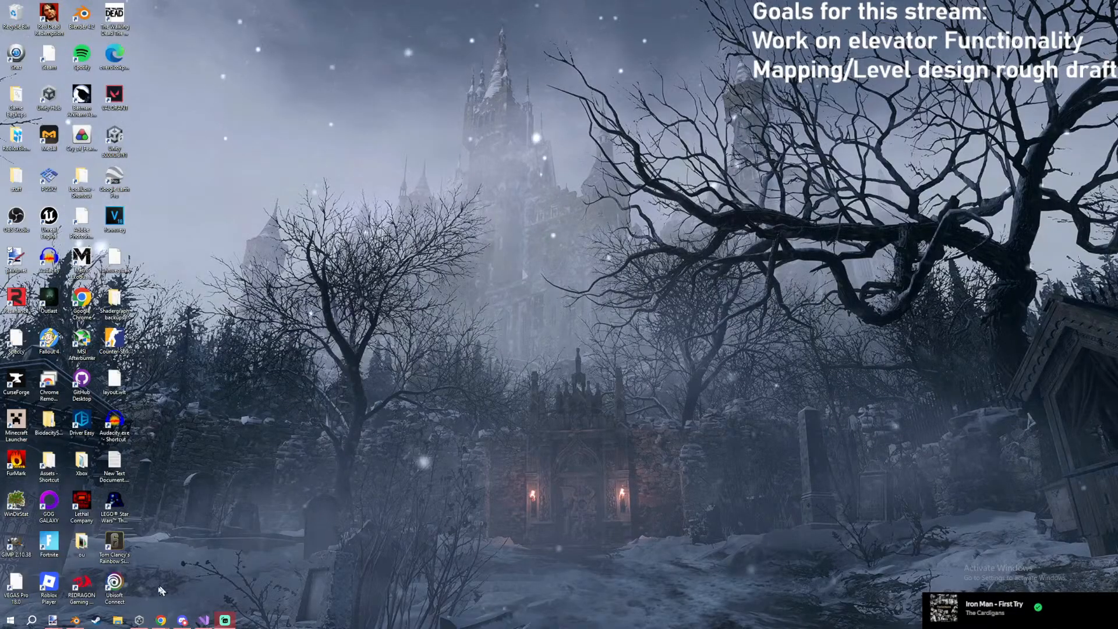
Switch to Blender and delete the box-selected part of the cylinder's mesh in the elevator model.
left_click(75, 619)
middle_click_drag(624, 337, 701, 274)
left_click(695, 294)
key("Tab")
key("shift+z")
middle_click_drag(628, 219, 653, 212)
key("b")
key("x")
left_click(617, 340)
mouse_move(693, 370)
middle_mouse_down()
mouse_move(738, 421)
mouse_move(656, 335)
mouse_move(724, 364)
mouse_move(751, 210)
mouse_move(733, 312)
mouse_move(669, 138)
mouse_move(823, 260)
mouse_move(756, 239)
mouse_move(780, 282)
mouse_move(772, 254)
mouse_move(769, 357)
mouse_move(731, 225)
middle_mouse_up()
key("shift+z")
key("Tab")
key("Tab")
key("Tab")
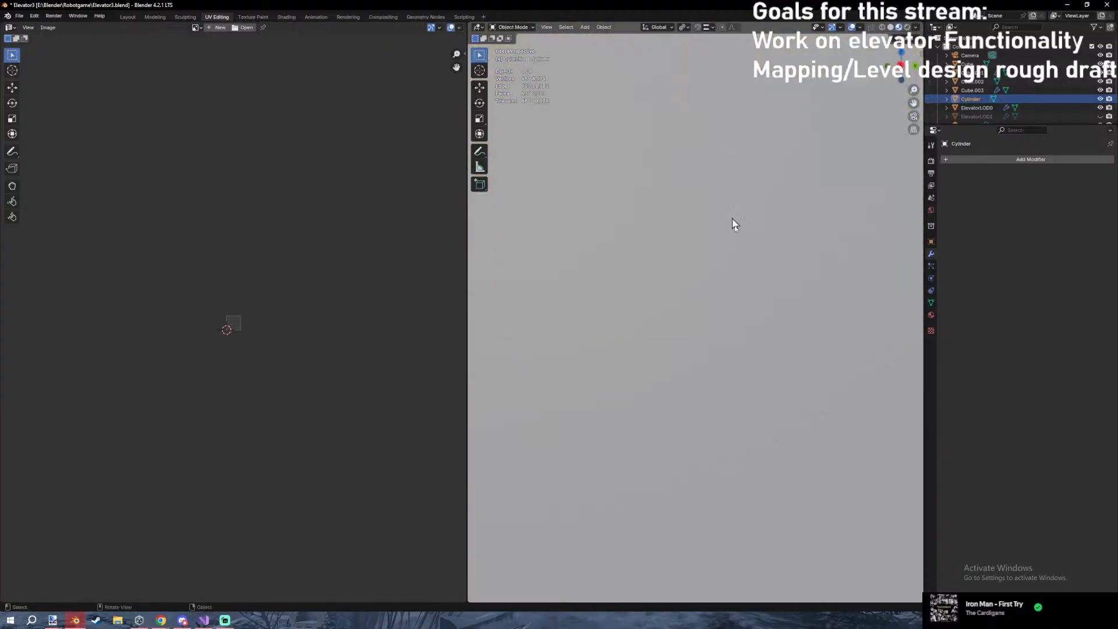
Walk through the elevator model to examine its interior walls and floor.
key("shift+grave")
key("w")
key("s")
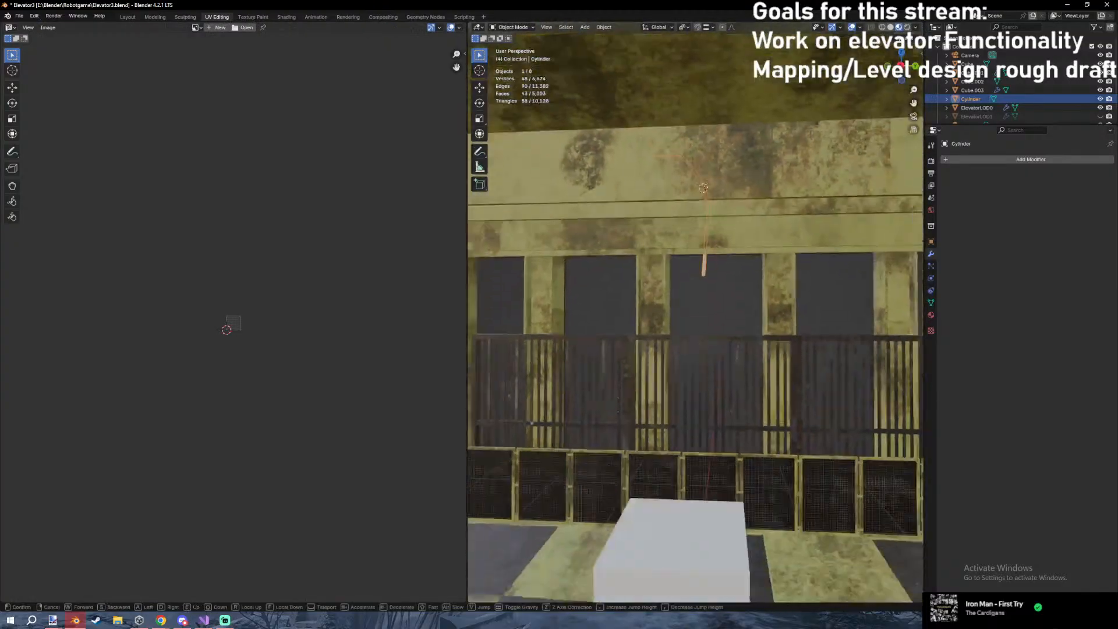
key("w")
left_click(695, 312)
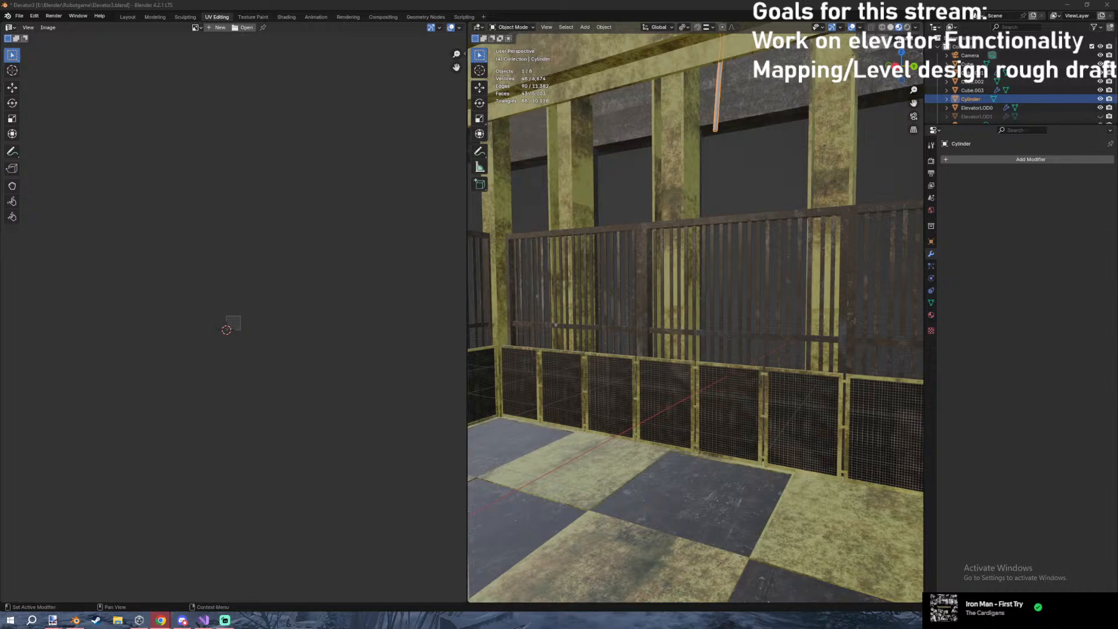
Switch to Chrome and browse the image results for "elevator panel reference".
left_click_drag(1117, 278, 797, 285)
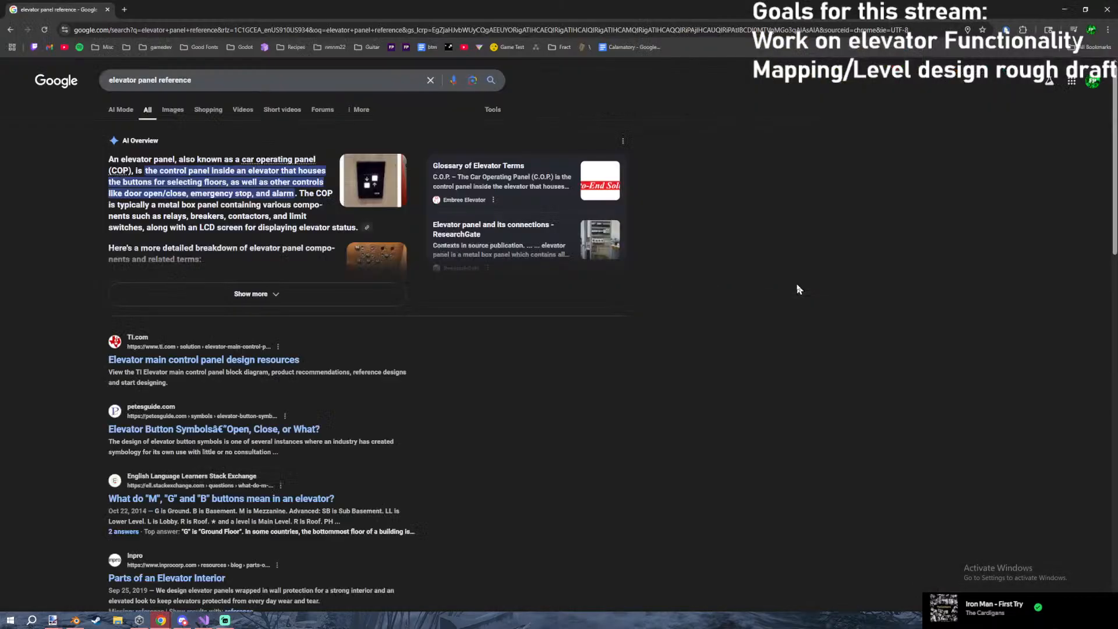
left_click(174, 111)
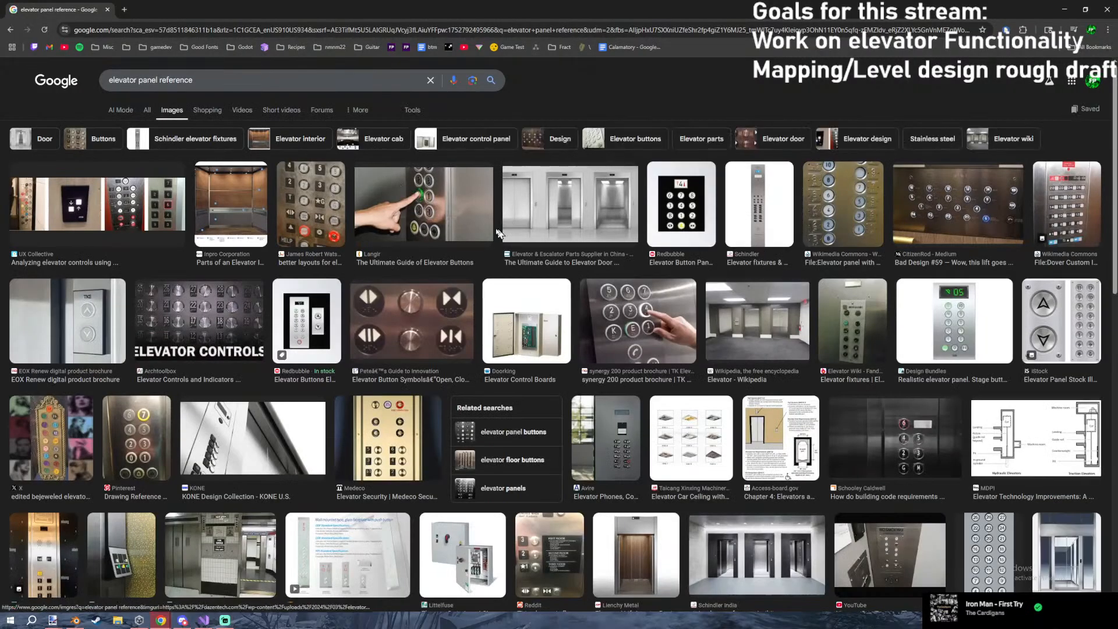
scroll(479, 239, "down", 3)
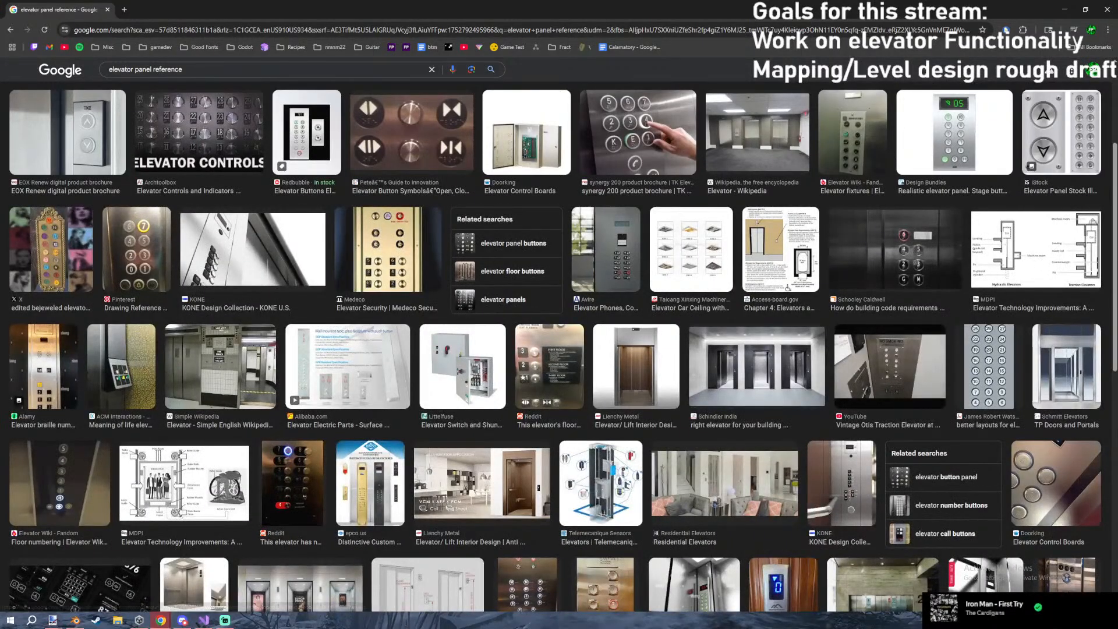
scroll(593, 239, "down", 2)
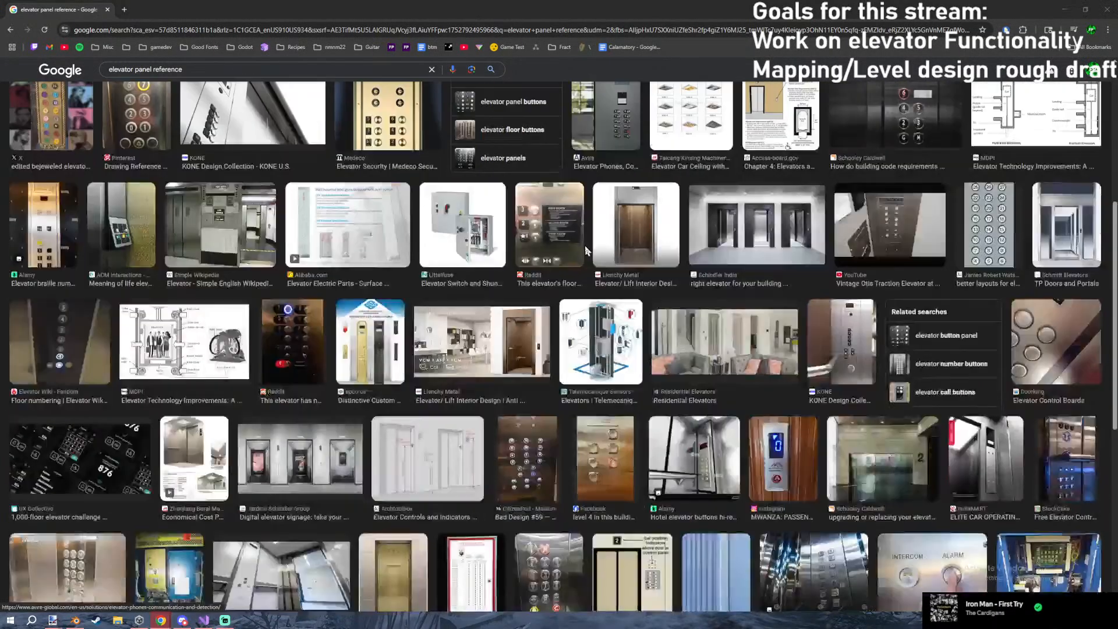
scroll(594, 239, "down", 4)
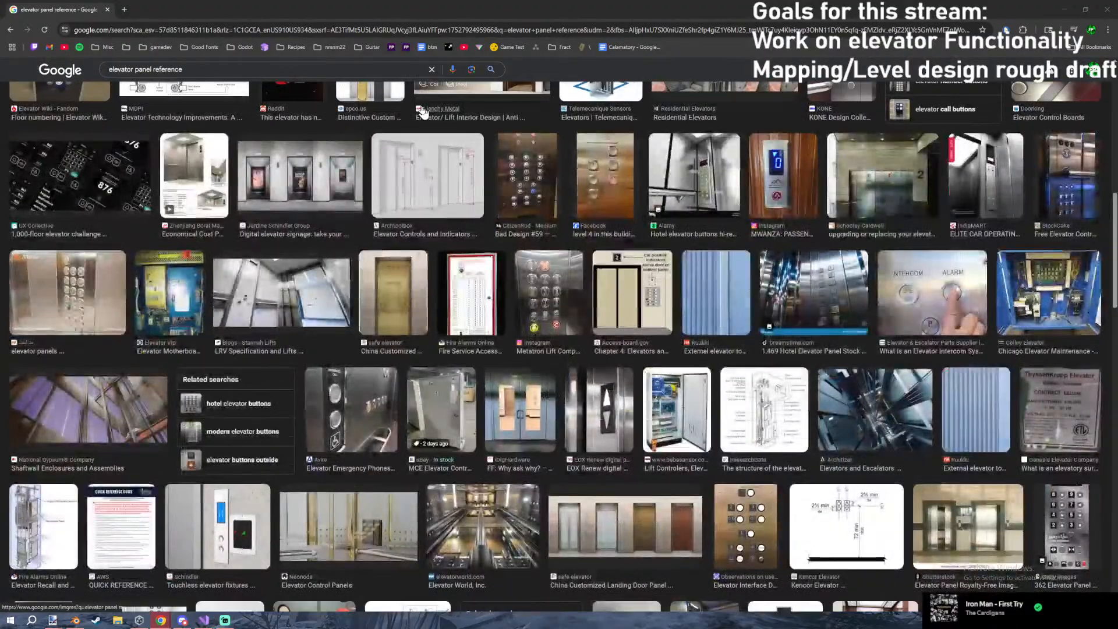
Search for "industrial elevator" and show the image results.
left_click(248, 34)
type("industri")
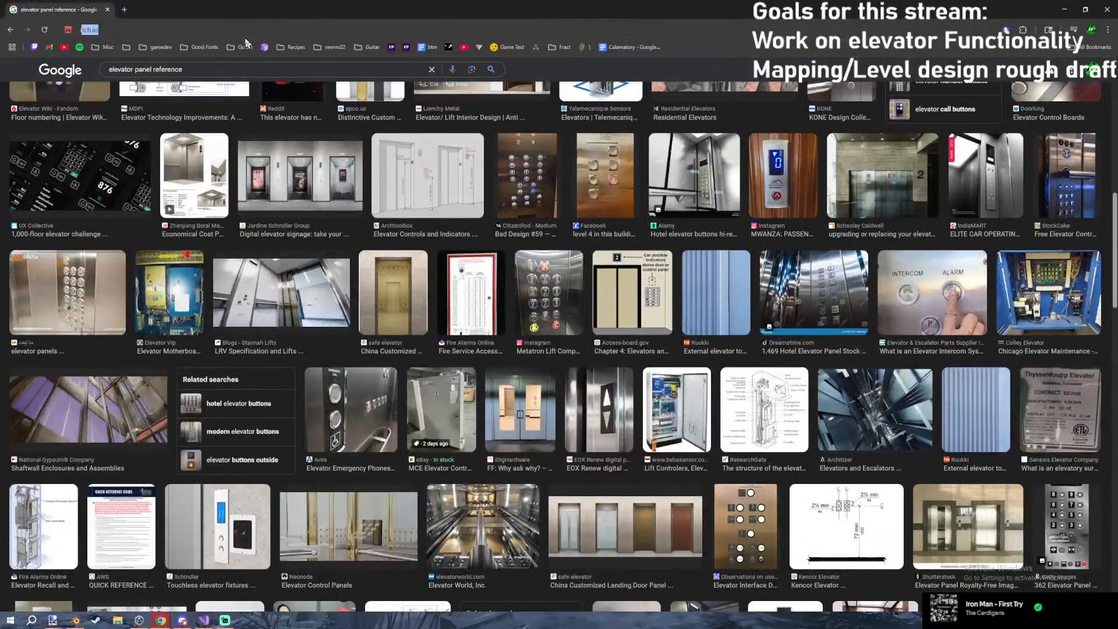
type("al elevator")
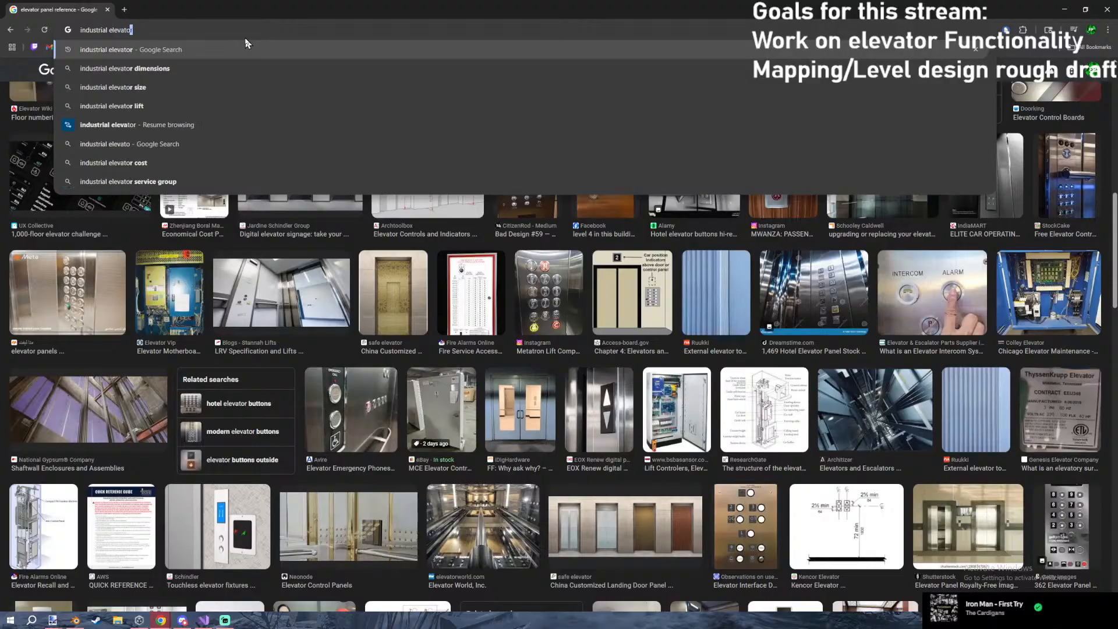
key("Return")
left_click(173, 110)
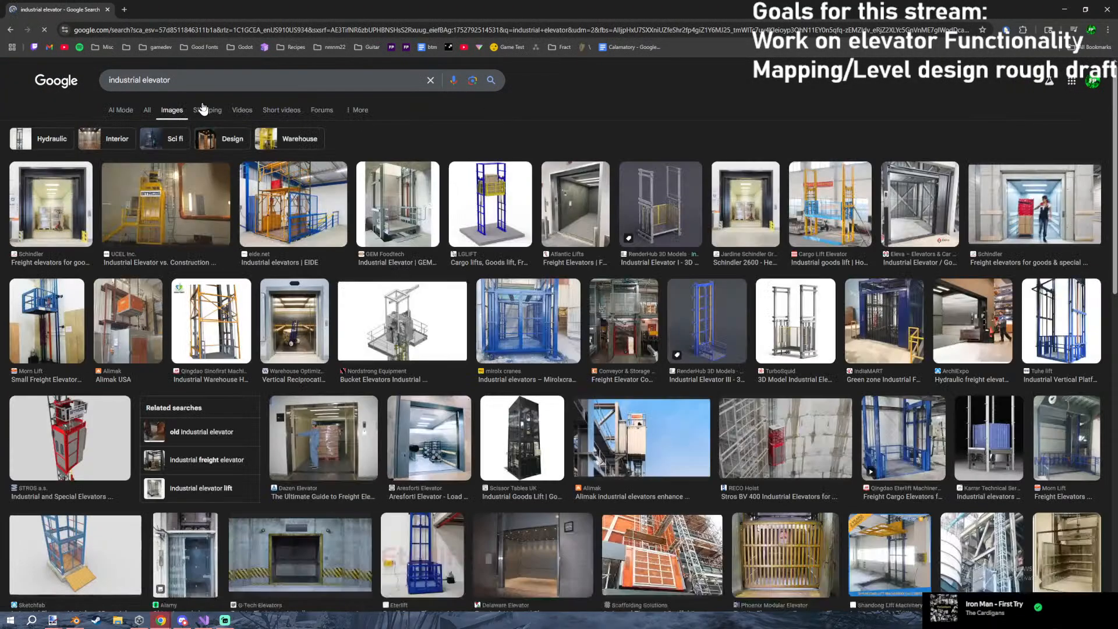
Open the GEM Foodtech industrial elevator image in a new tab and enlarge it to examine the wall-mounted control box.
left_click(393, 187)
right_click(1004, 339)
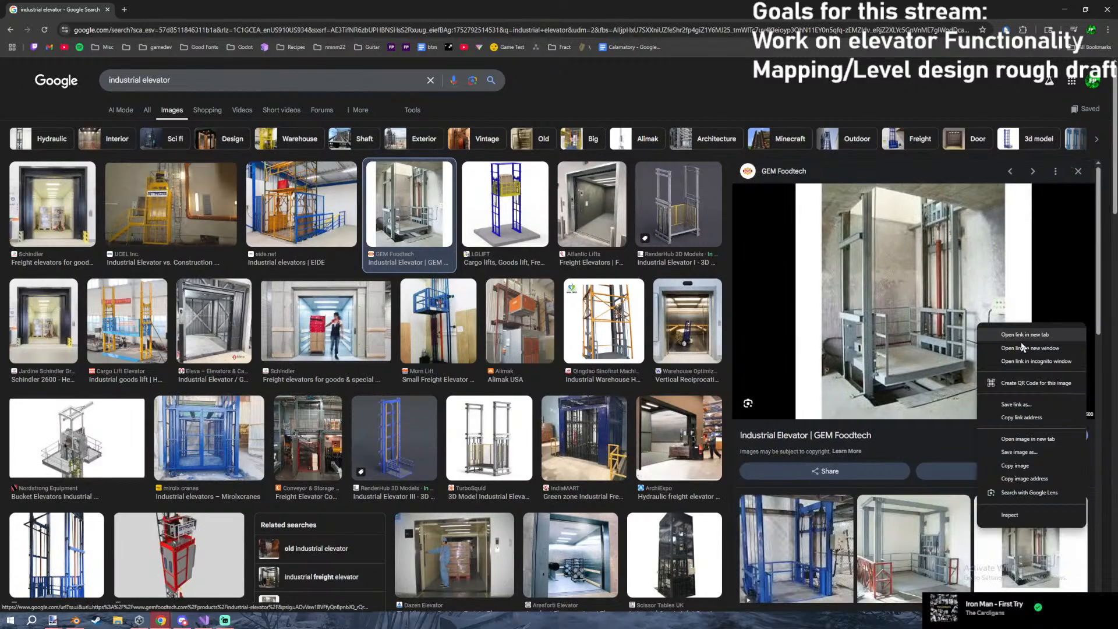
left_click(1013, 442)
left_click(201, 15)
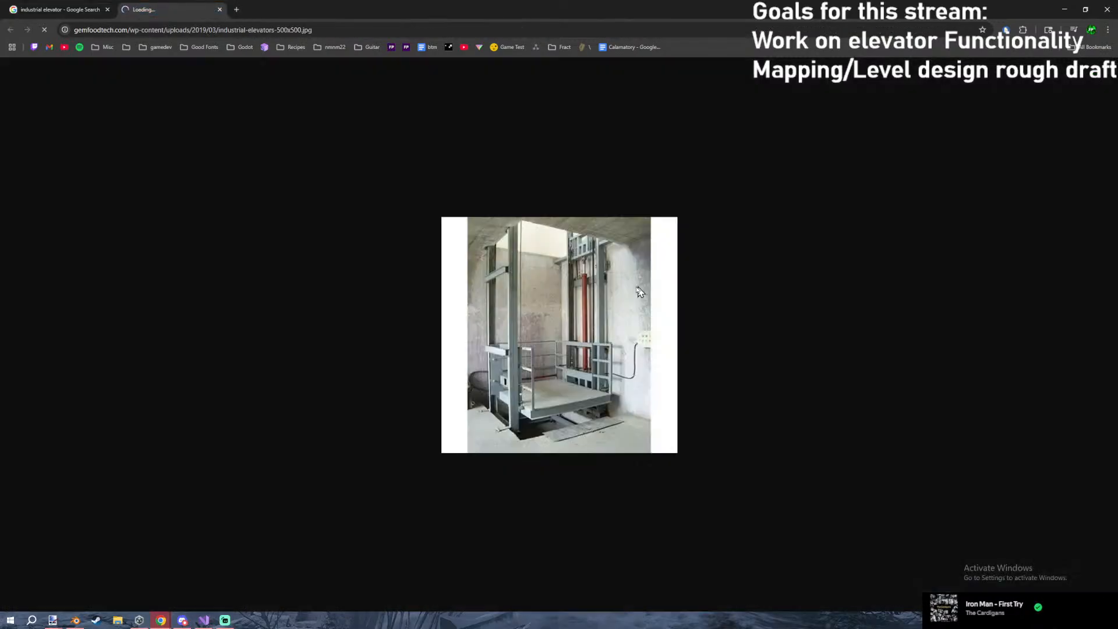
scroll(644, 287, "up", 7, "ctrl")
scroll(1059, 438, "right", 2)
scroll(943, 396, "down", 2)
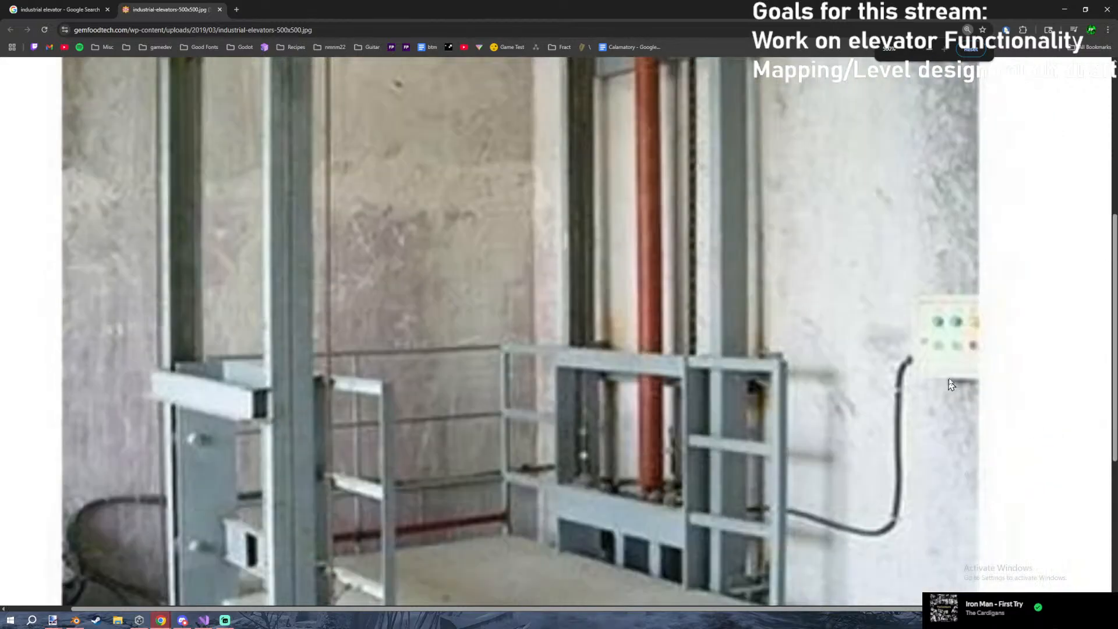
Return to the image results and preview several industrial and freight elevator photos from the upper rows for control panel references.
left_click(43, 11)
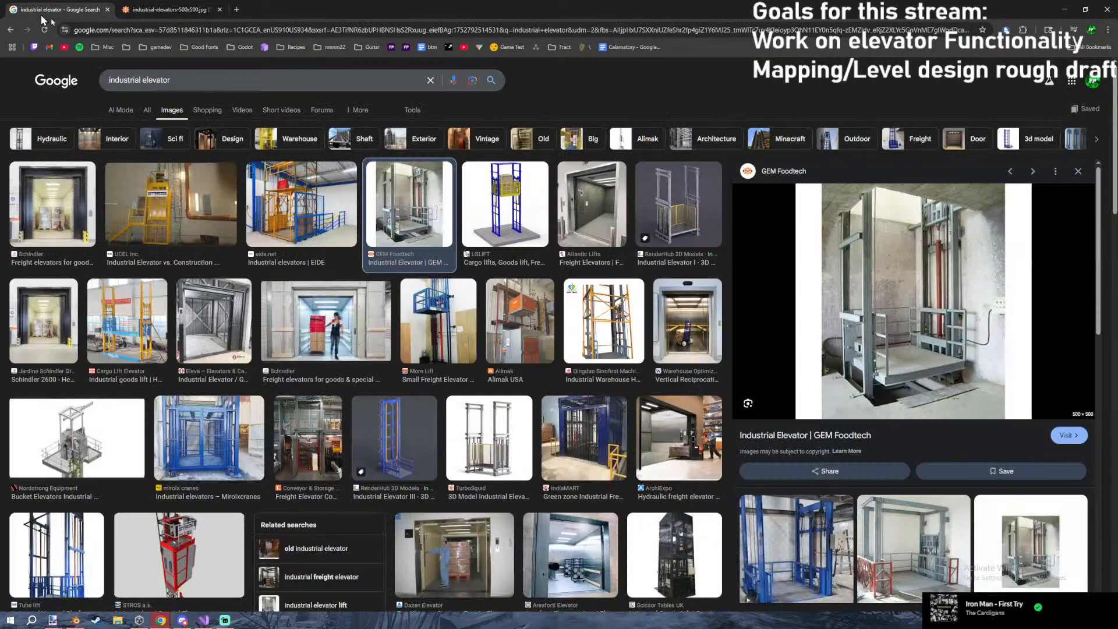
left_click(646, 196)
left_click(562, 219)
left_click(150, 226)
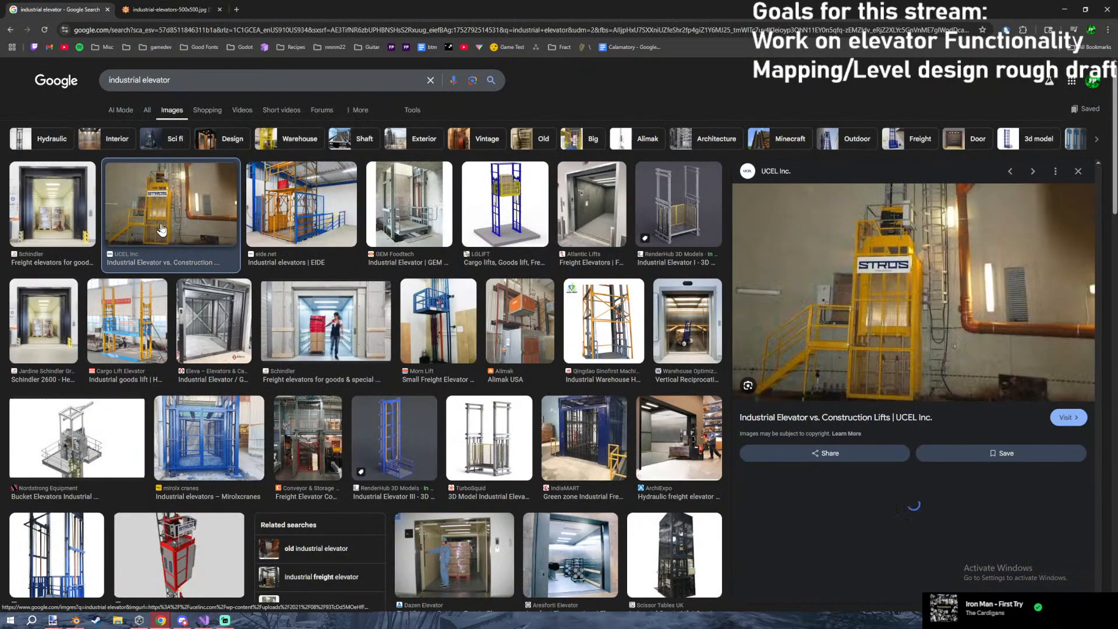
scroll(385, 307, "down", 2)
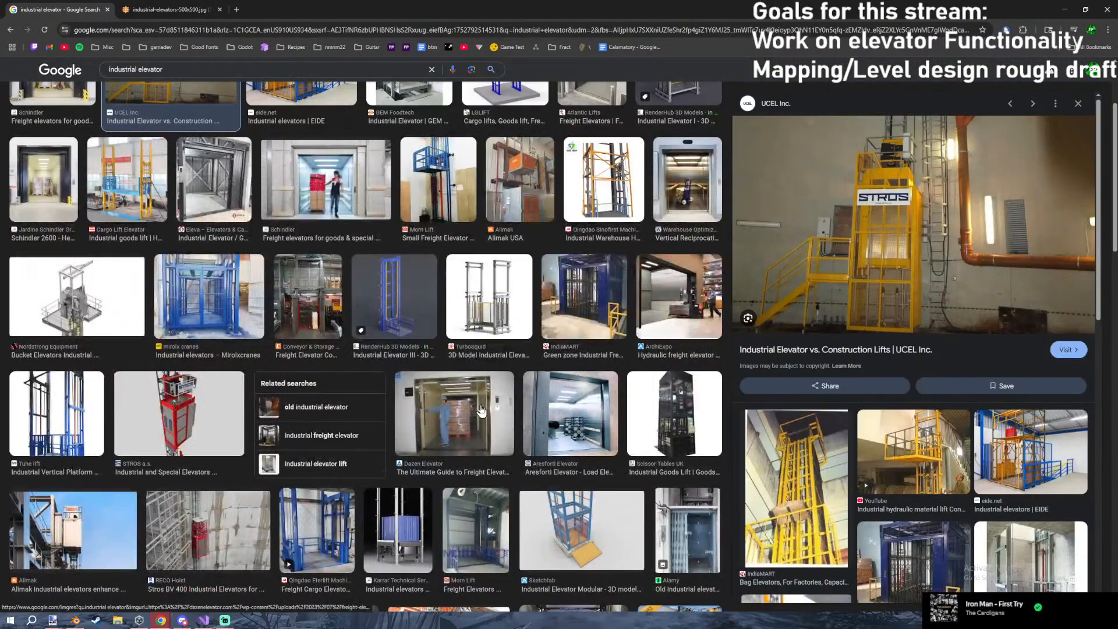
left_click(449, 410)
left_click(375, 303)
left_click(307, 299)
left_click(77, 297)
left_click(44, 181)
left_click(151, 174)
scroll(128, 180, "up", 2)
left_click(52, 210)
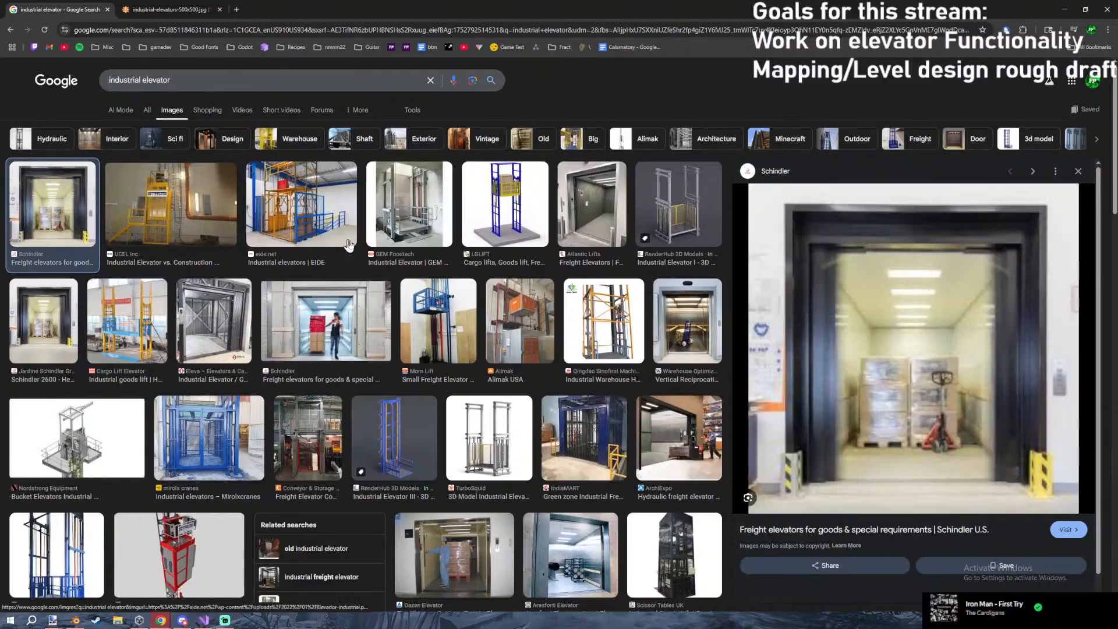
Browse farther down the industrial elevator results, previewing freight cargo lift photos, the labelled Dazen Elevator diagram and the Himor Lift image.
scroll(174, 245, "down", 6)
left_click(571, 362)
left_click(314, 364)
left_click(317, 250)
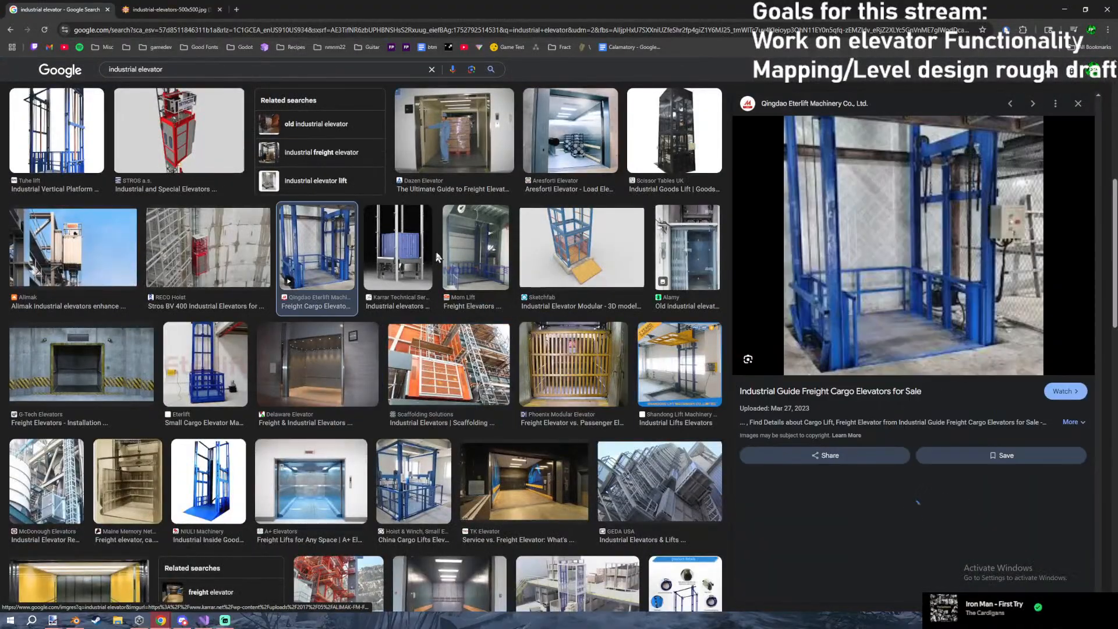
scroll(546, 223, "down", 6)
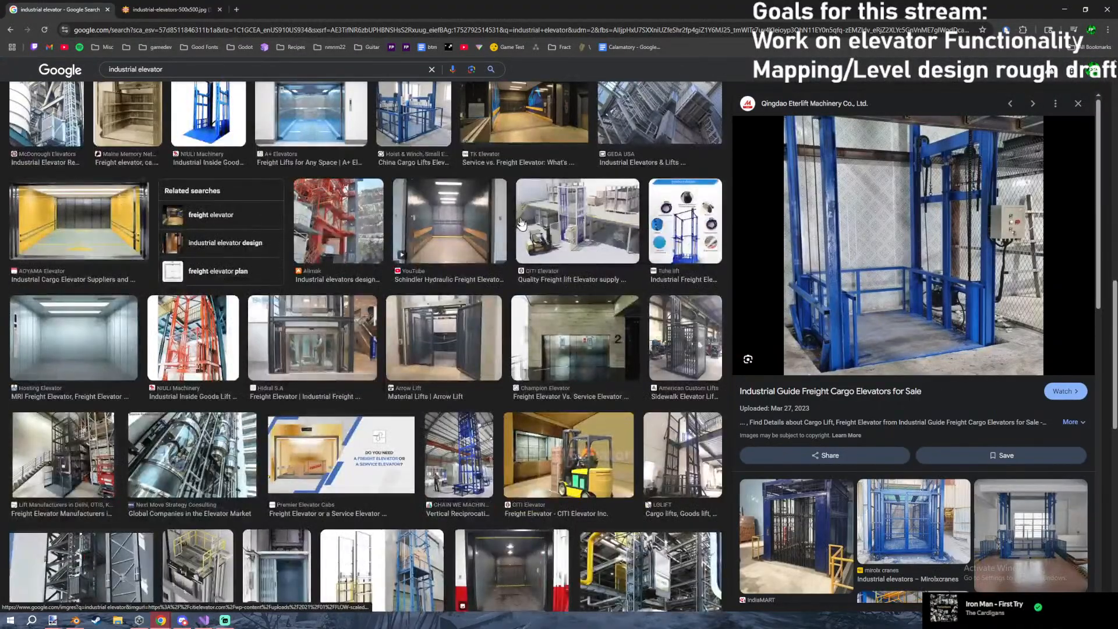
scroll(506, 219, "down", 3)
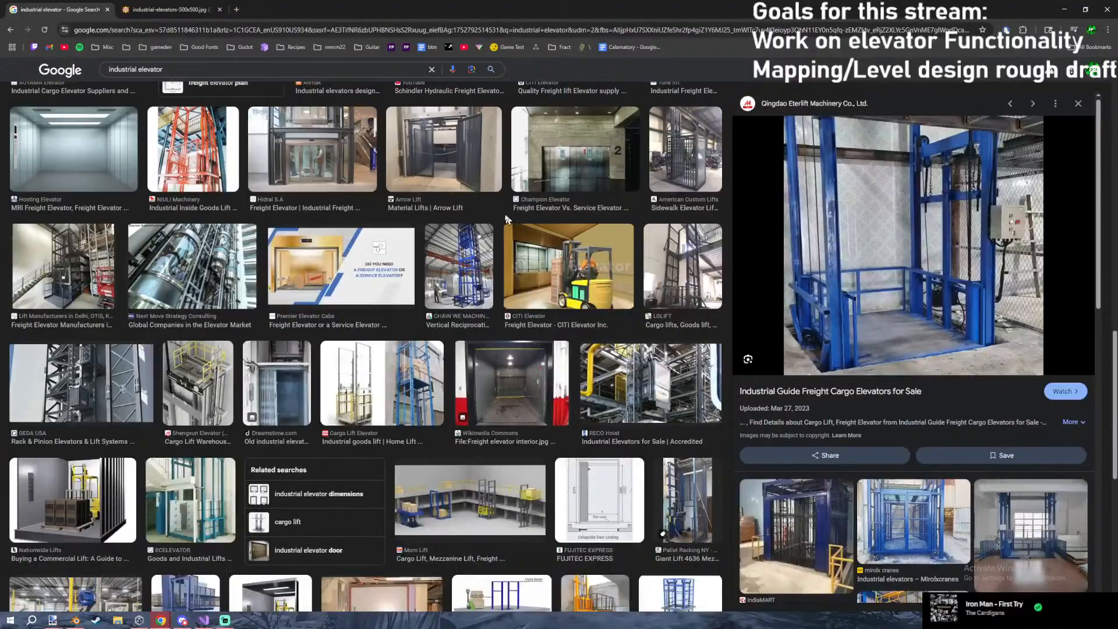
scroll(501, 220, "down", 3)
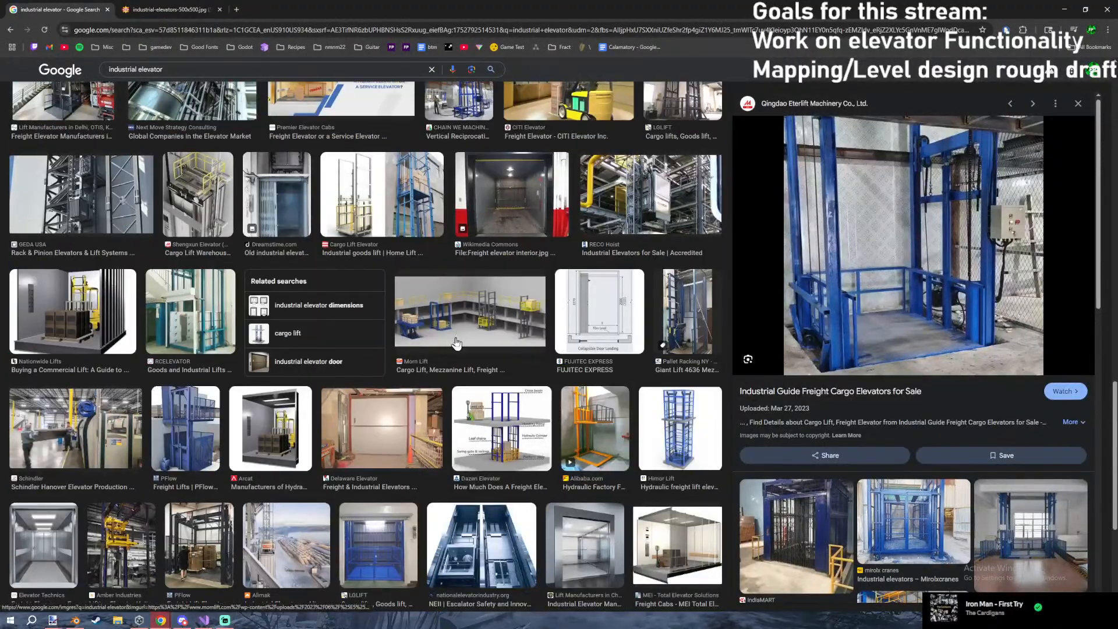
scroll(457, 373, "down", 2)
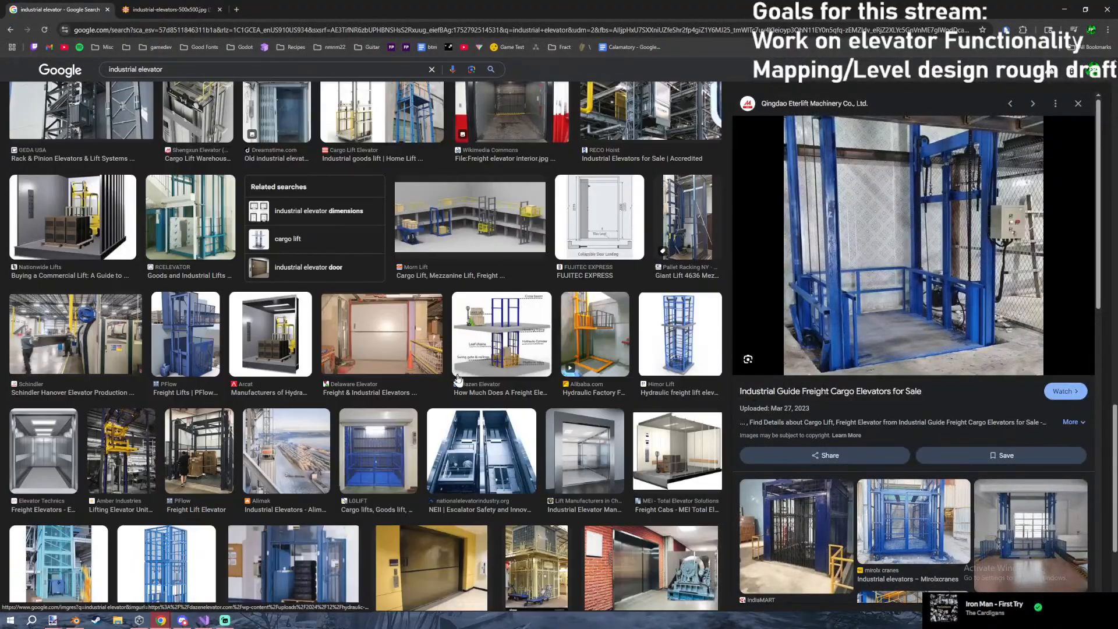
left_click(280, 346)
left_click(381, 334)
left_click(501, 335)
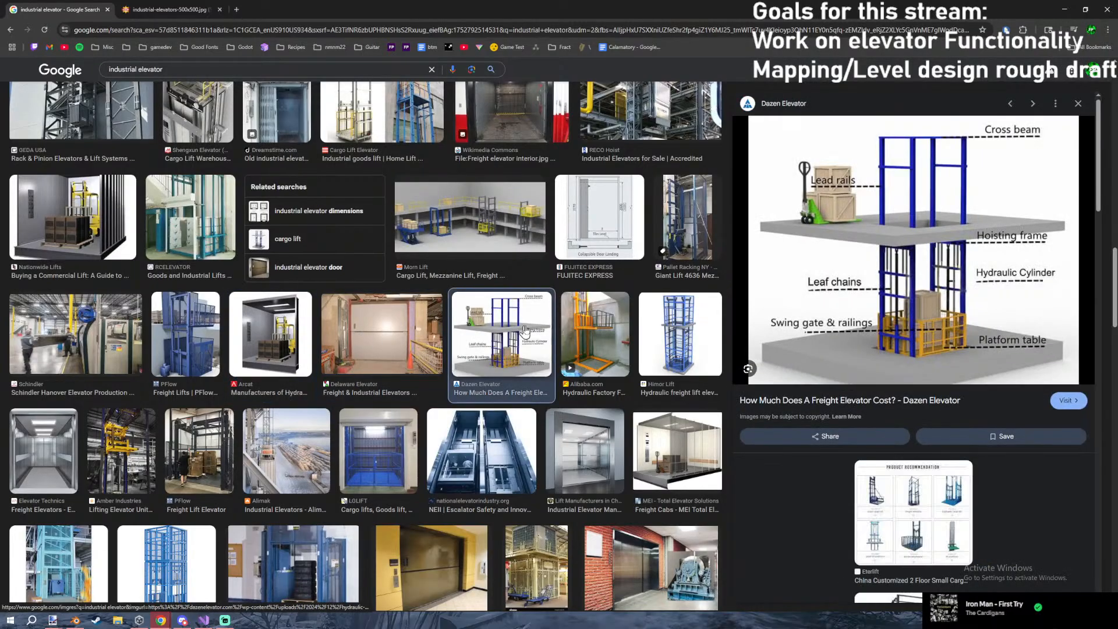
left_click(582, 330)
left_click(679, 334)
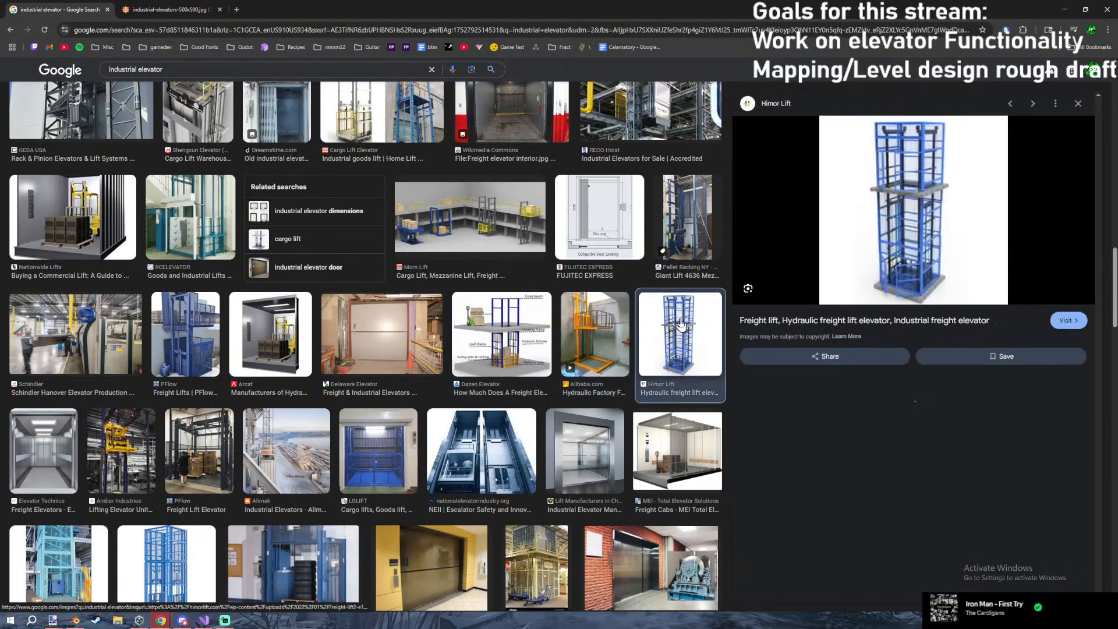
Preview old freight elevator references, including the Pinterest wooden-gate, Shutterstock old freight elevator and UL Solutions images.
scroll(606, 396, "down", 4)
left_click(606, 395)
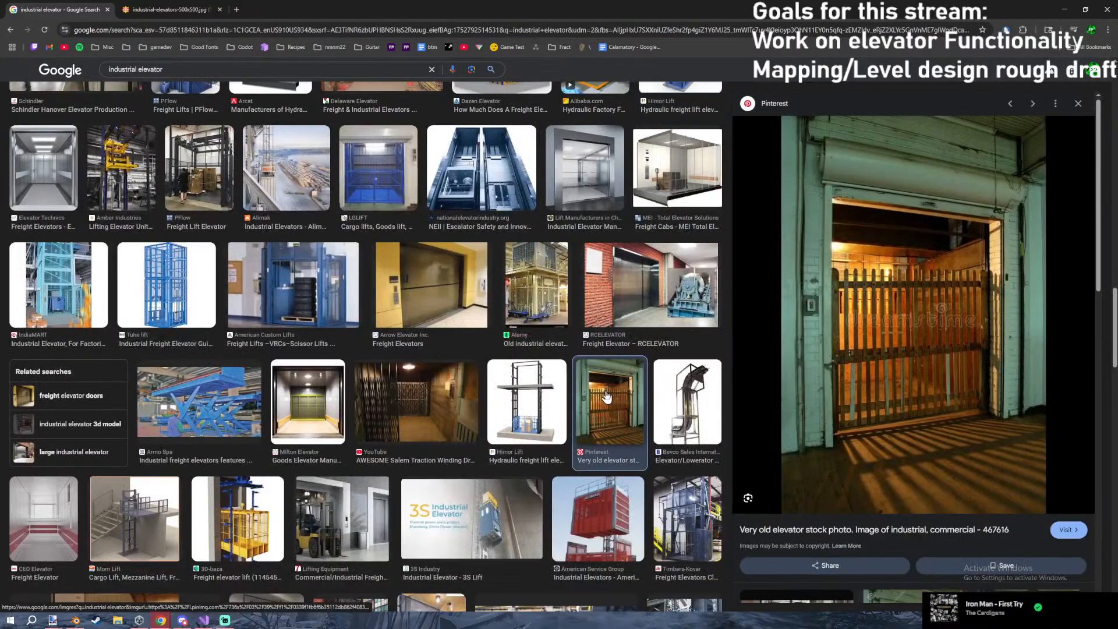
left_click(511, 402)
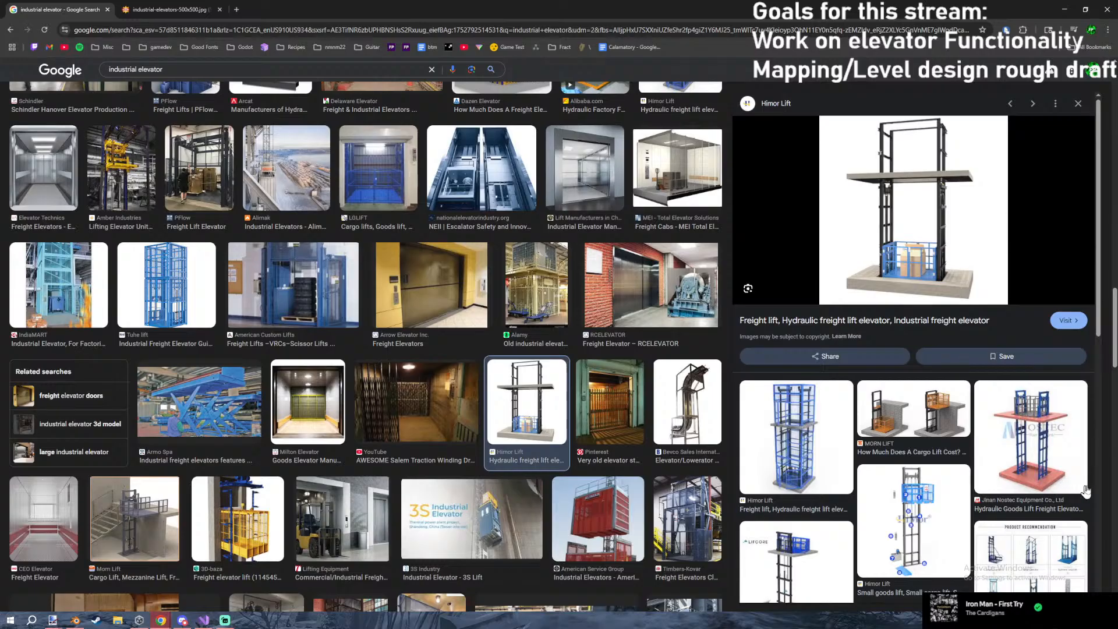
scroll(296, 435, "down", 5)
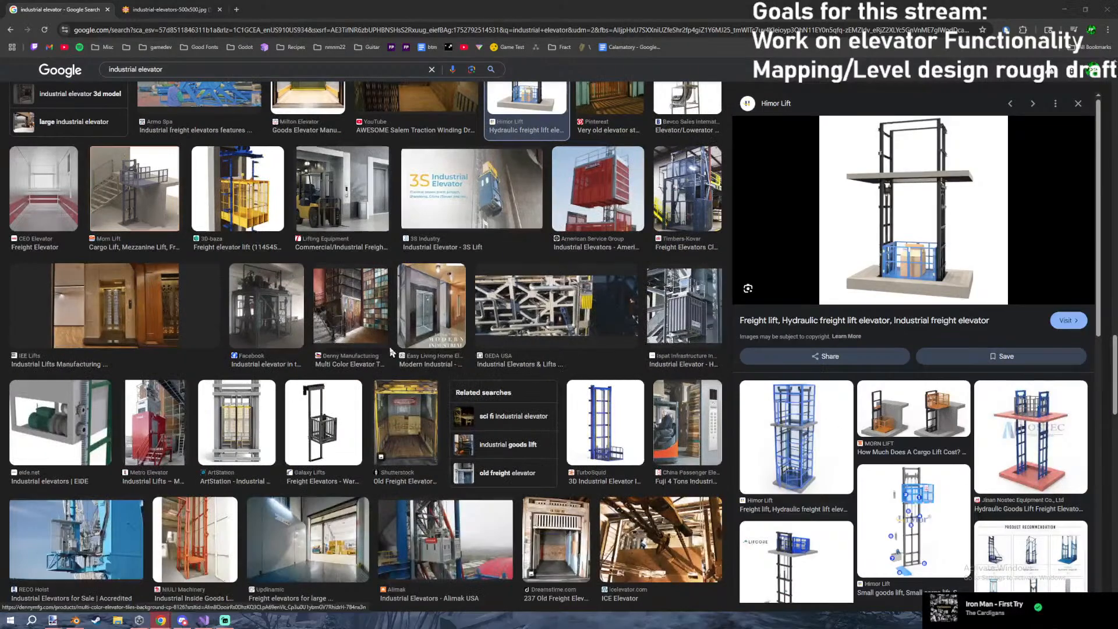
left_click(296, 436)
left_click(236, 422)
left_click(406, 423)
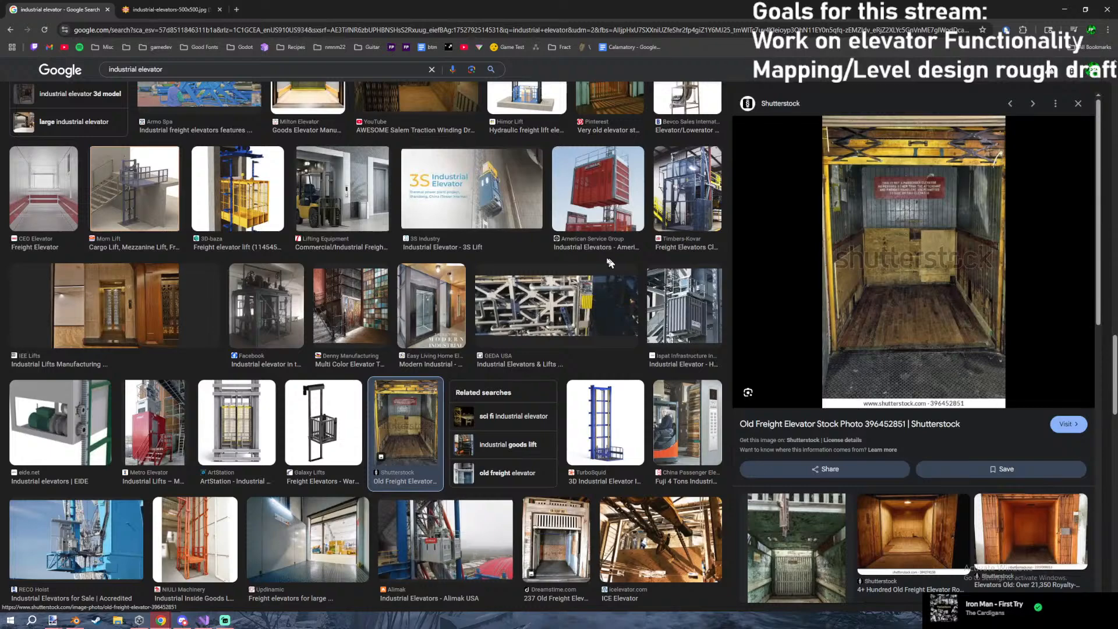
scroll(648, 265, "down", 5)
left_click(507, 345)
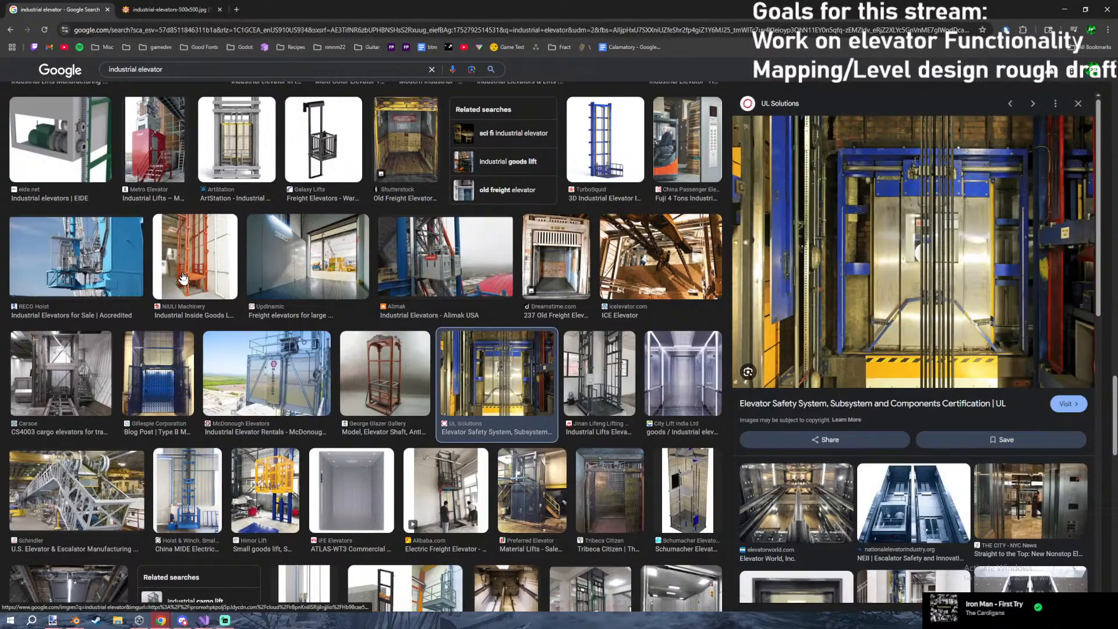
Find the Mowrey Elevator black-and-white photo, open the image in a new tab and enlarge it to examine the old elevator cabs.
scroll(182, 278, "down", 6)
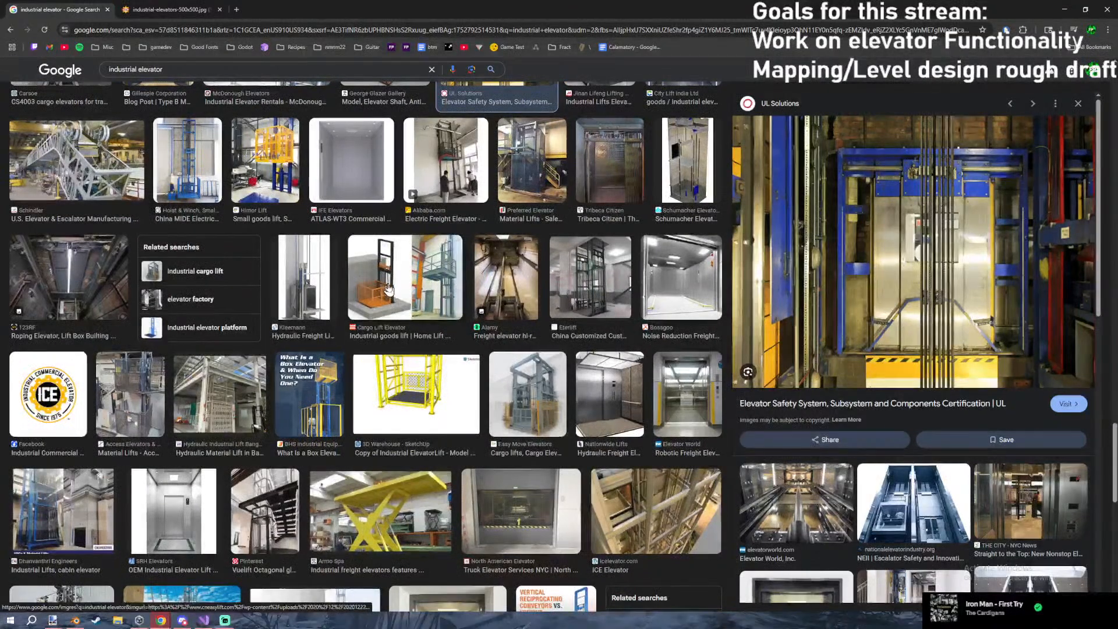
scroll(390, 290, "down", 4)
scroll(394, 289, "down", 3)
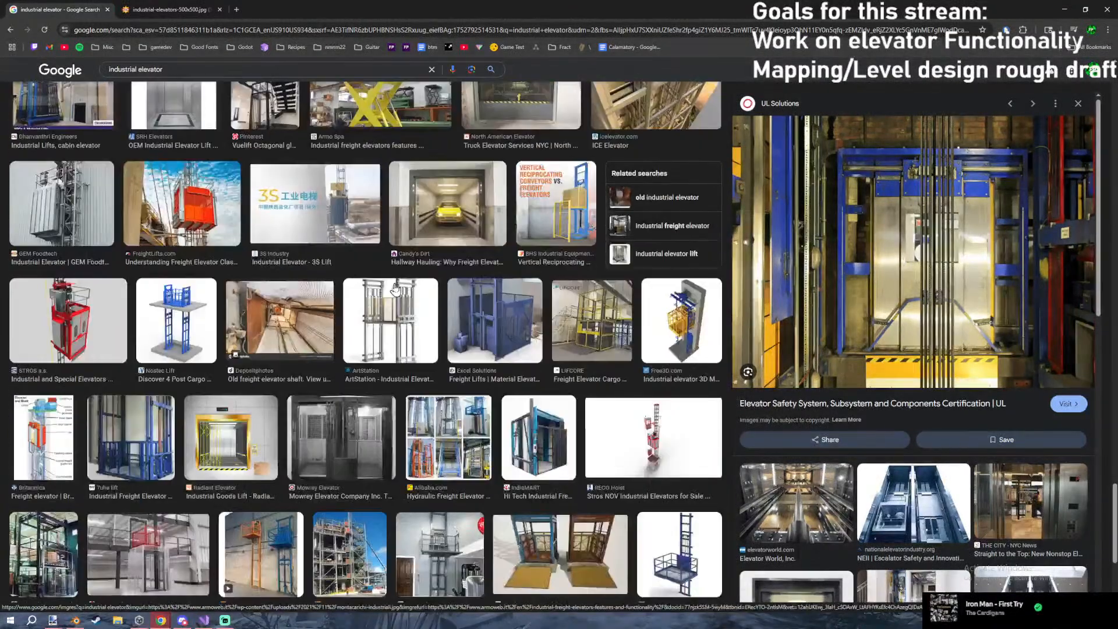
scroll(396, 290, "down", 2)
left_click_drag(307, 293, 322, 326)
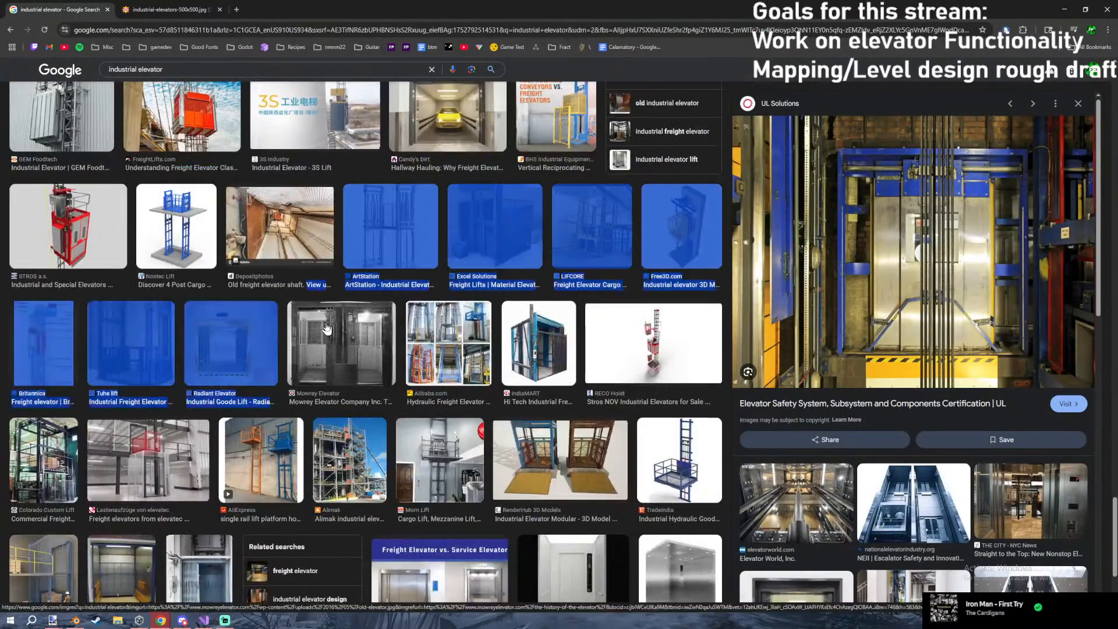
left_click(333, 340)
right_click(886, 243)
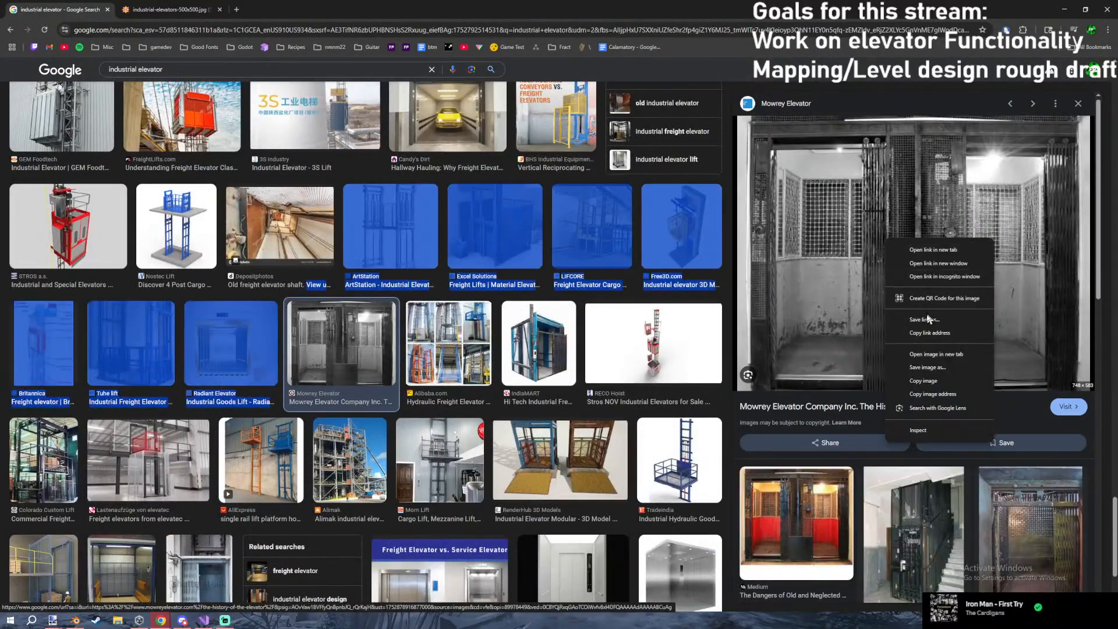
left_click(932, 352)
left_click(312, 10)
scroll(521, 319, "up", 6, "ctrl")
scroll(626, 338, "down", 3)
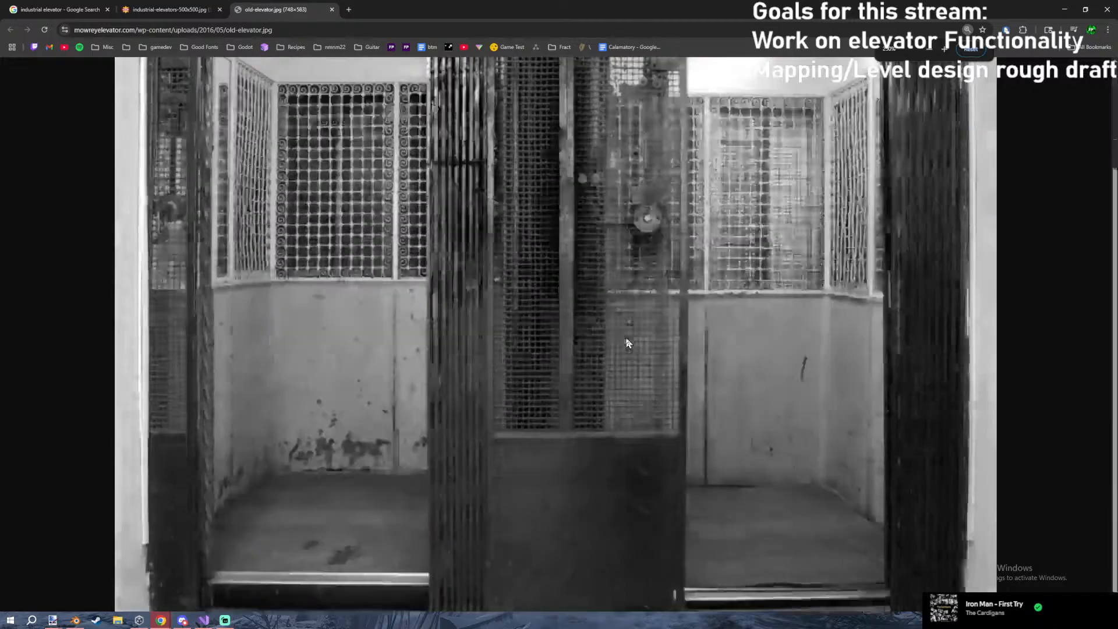
Look over the whole old elevator photo once more and return to the industrial elevator image results.
scroll(624, 336, "up", 3)
scroll(623, 335, "down", 3)
scroll(620, 337, "down", 1, "ctrl")
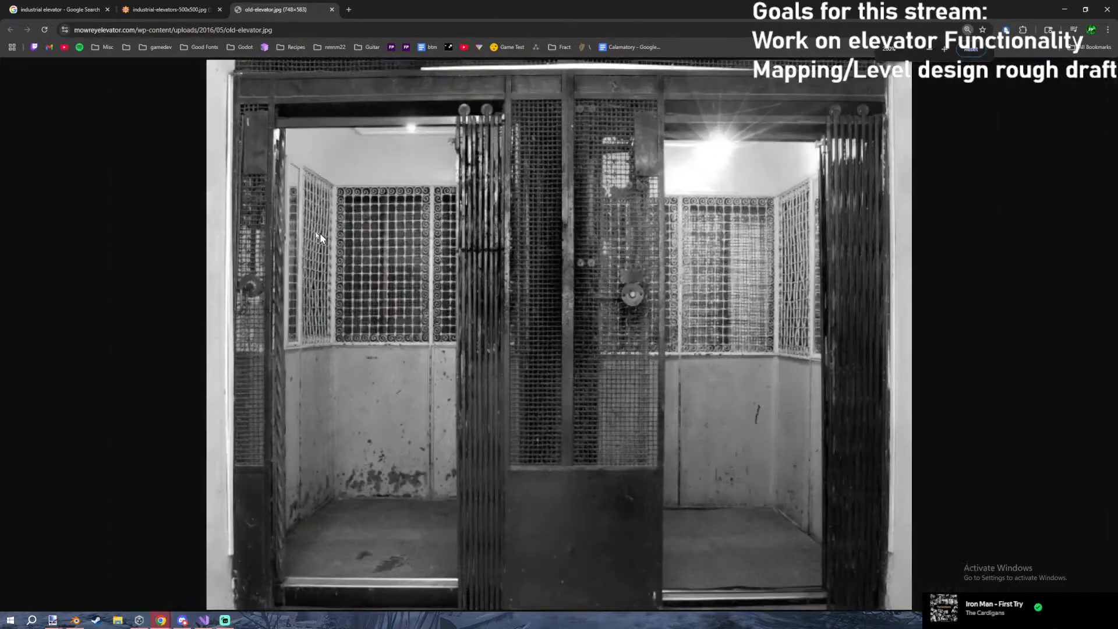
key("ctrl+shift+Tab")
key("ctrl+shift+Tab")
scroll(628, 331, "down", 2)
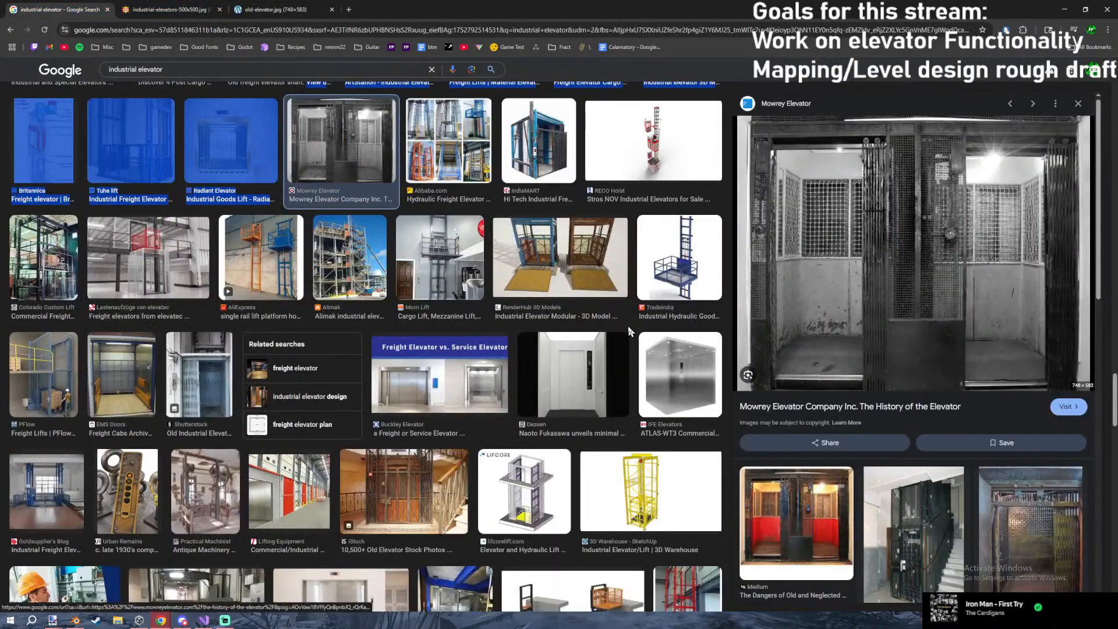
Preview the Urban Remains freight elevator push-button panel photo and save the image to the Downloads folder.
left_click(131, 489)
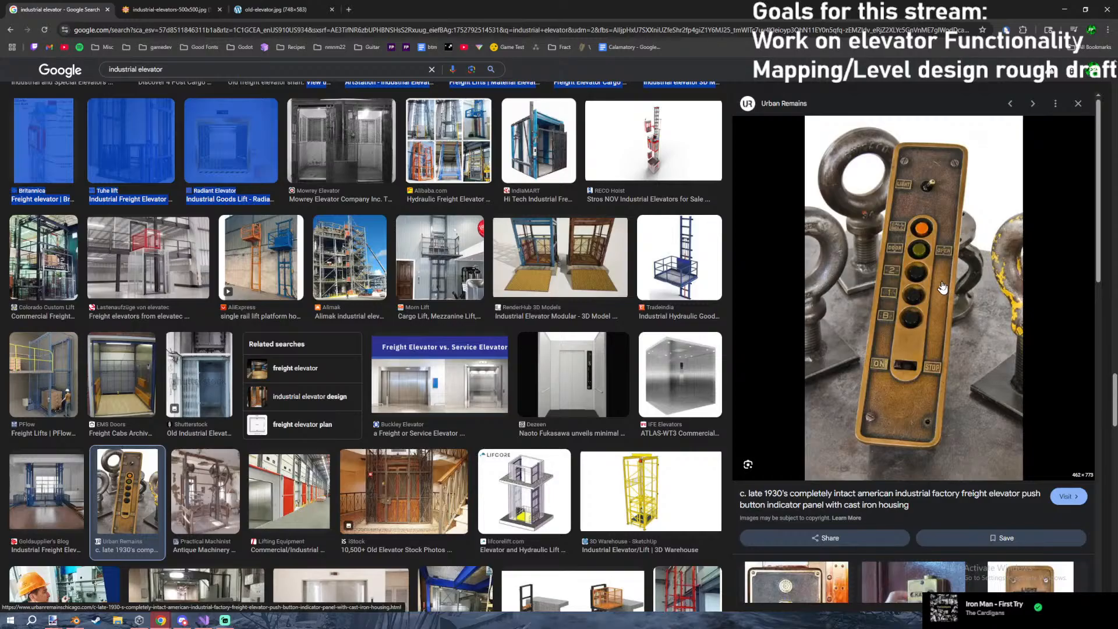
right_click(896, 281)
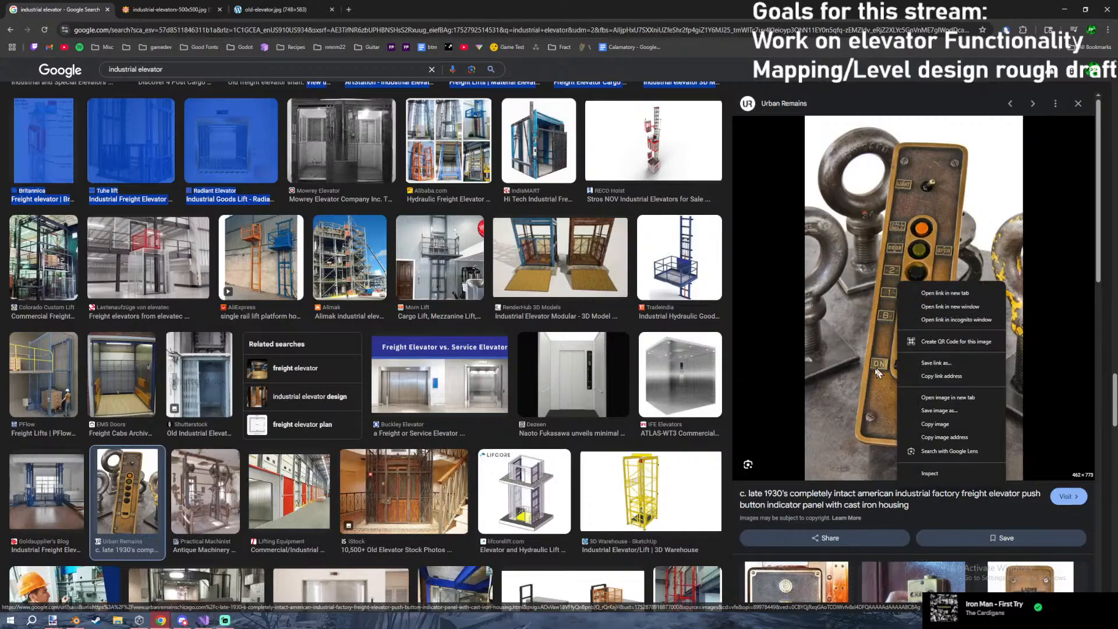
left_click(946, 413)
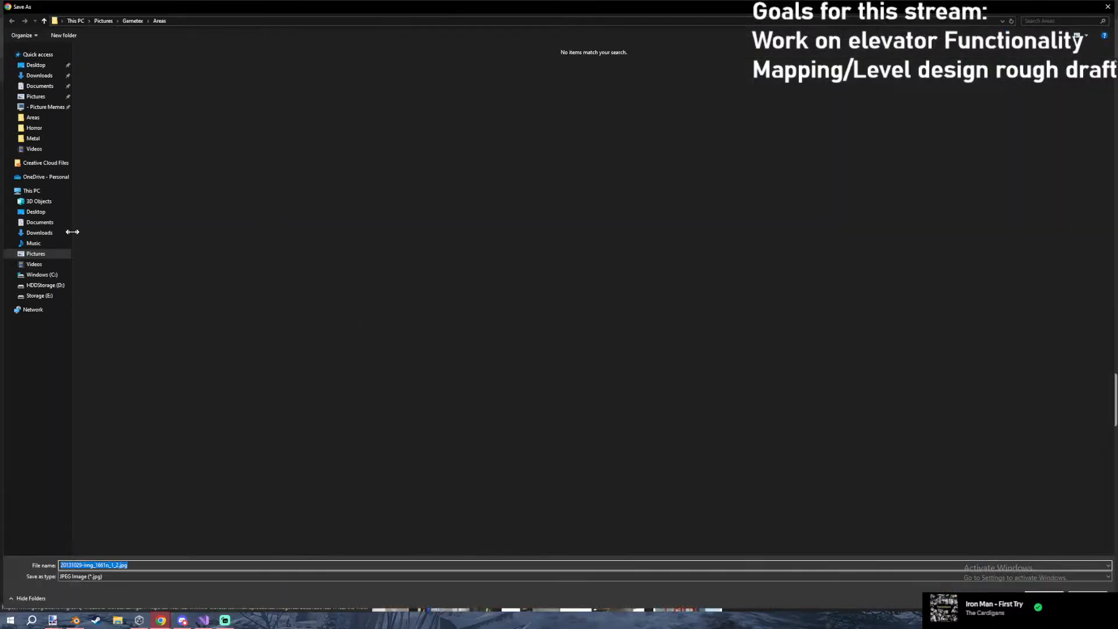
left_click(37, 232)
left_click(1044, 598)
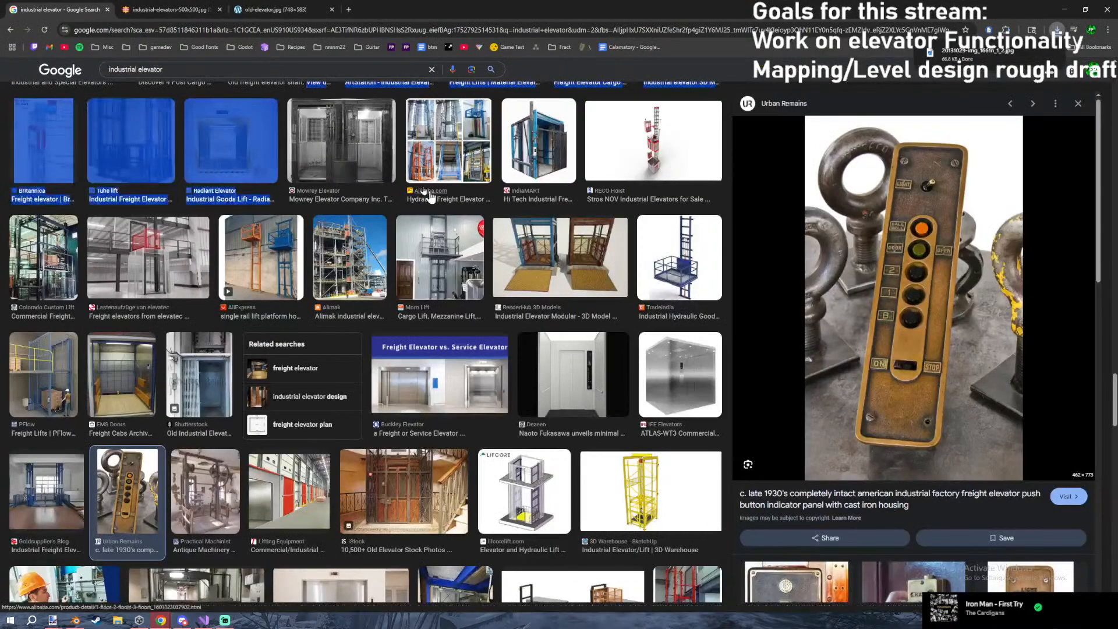
Switch to Blender and add the saved push-button panel photo as a reference image inside the elevator.
left_click(1107, 5)
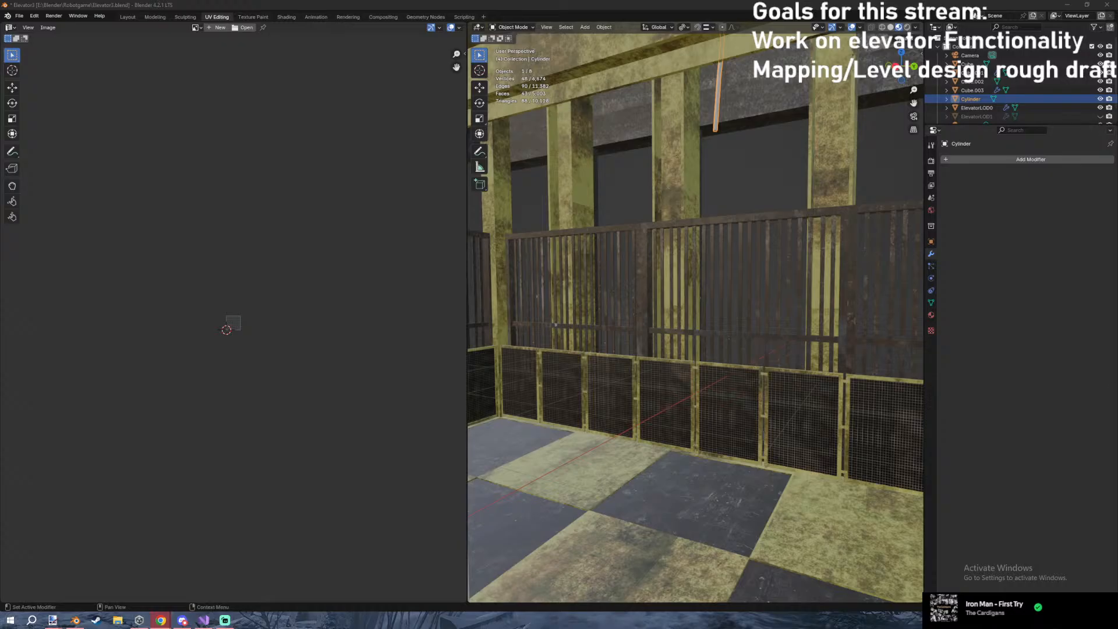
key("shift+grave")
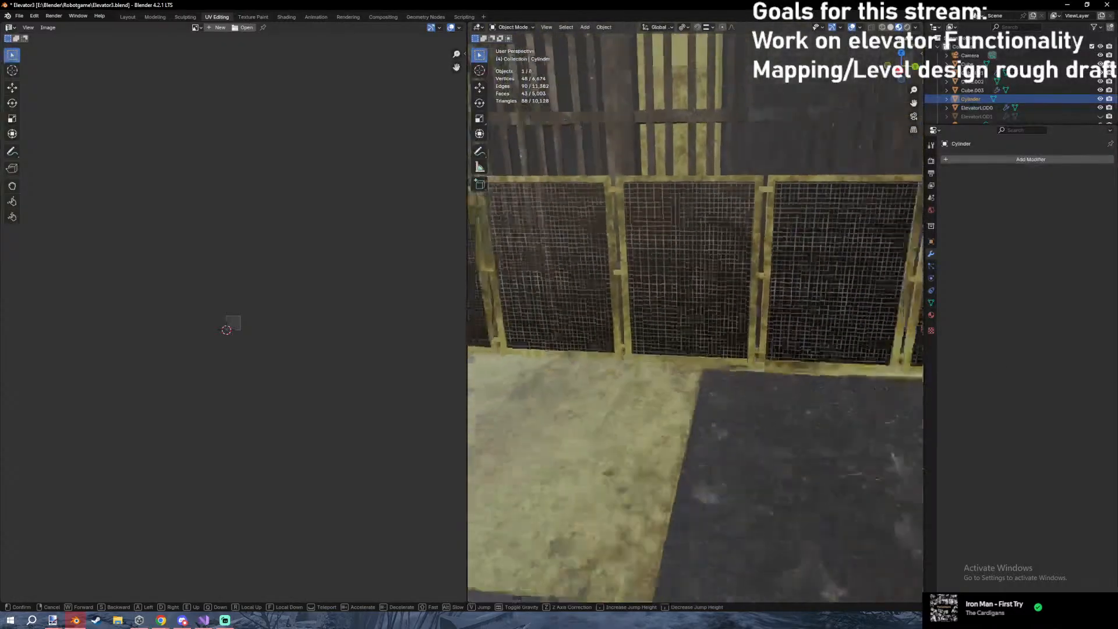
key("Escape")
key("shift+a")
mouse_move(721, 372)
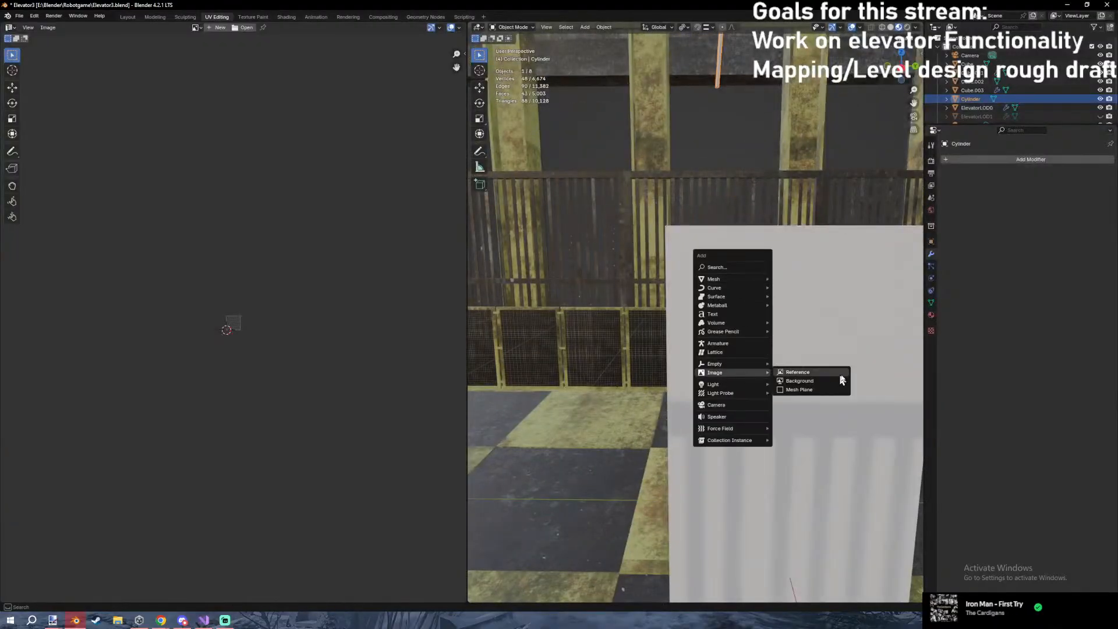
left_click(841, 378)
key("Escape")
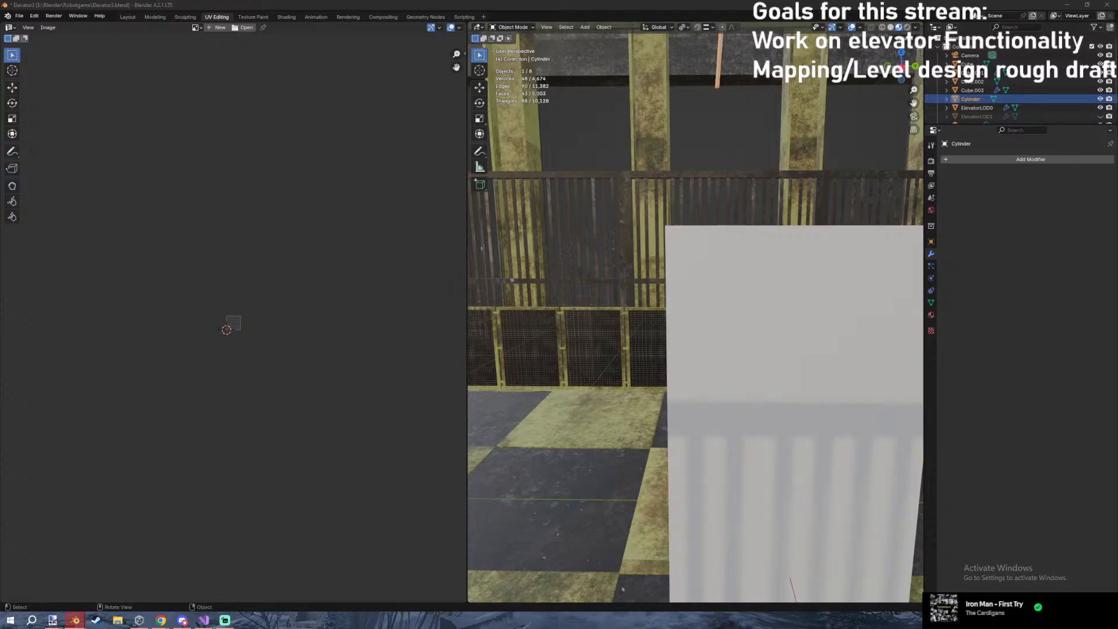
Show the scene in wireframe from the right and move the reference image down onto the elevator wall area.
scroll(846, 279, "down", 4)
key("KP_1")
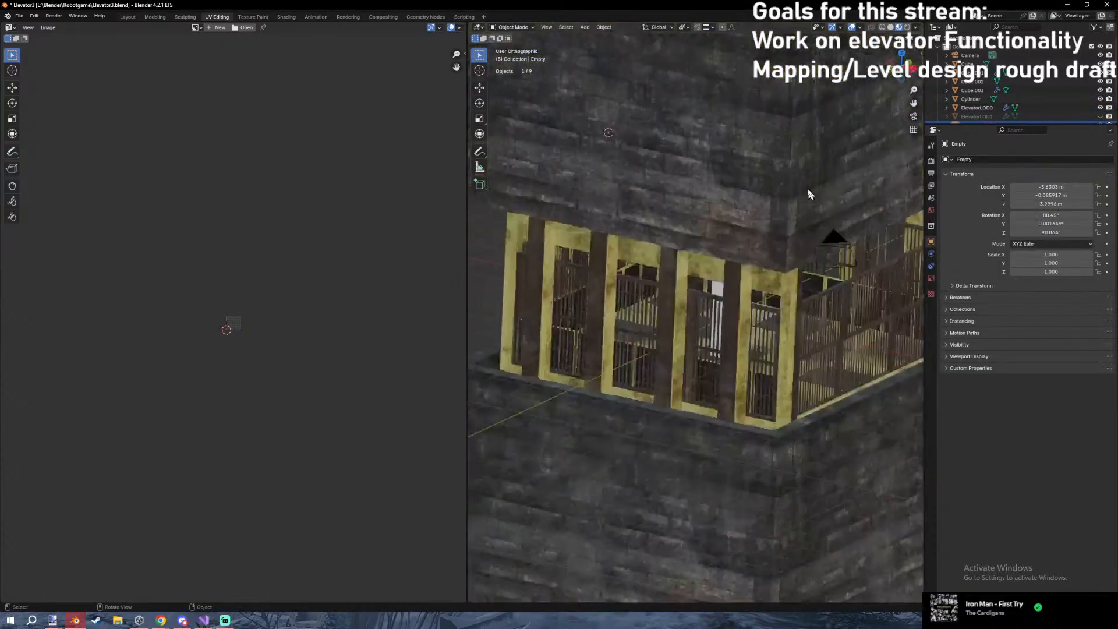
key("KP_3")
key("shift+z")
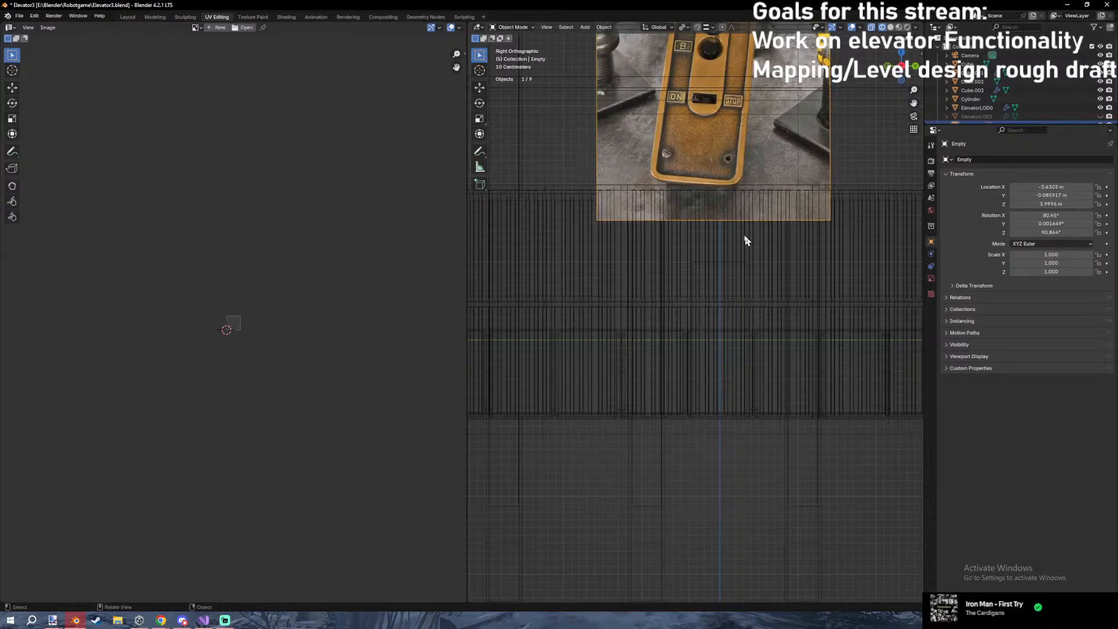
key("g")
left_click(755, 410)
Set the reference image's rotation to 90° on X, 0° on Y and 90° on Z.
left_click(1022, 217)
type("90")
key("Tab")
type("0")
key("Return")
key("Return")
left_click(1028, 234)
type("90")
key("Return")
Scale the reference image to about 0.345 and reposition it against the elevator's side wall.
key("s")
left_click(795, 225)
key("g")
left_click(857, 341)
middle_click_drag(857, 341, 787, 281, "shift")
scroll(681, 285, "up", 6)
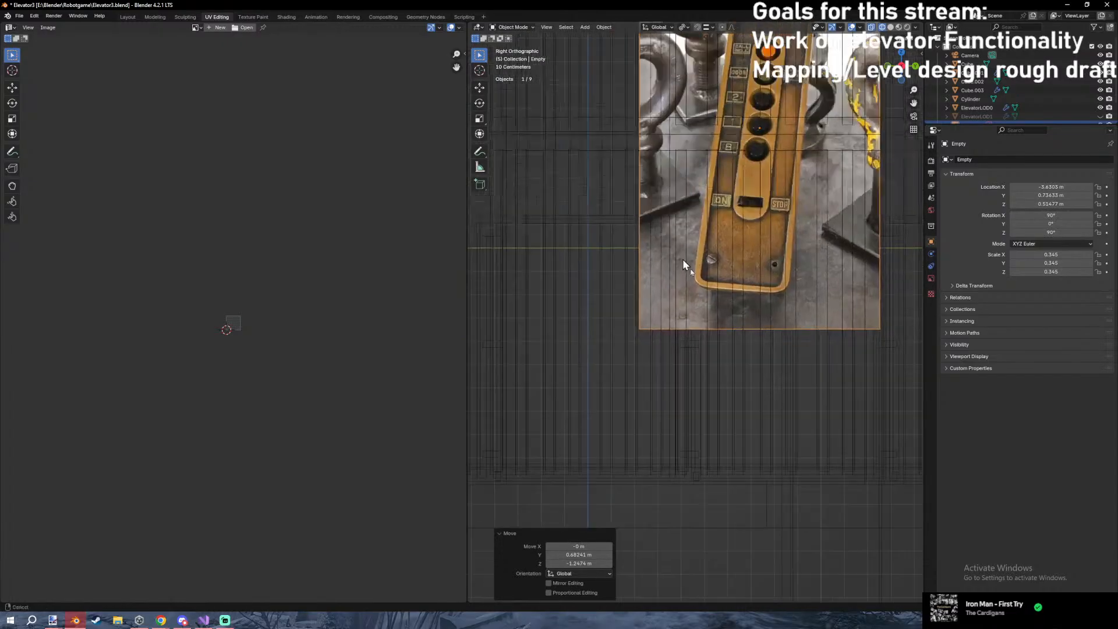
middle_click_drag(691, 146, 688, 269, "shift")
scroll(668, 311, "down", 7)
Isolate the reference image in local view and place the 3D cursor among the photographed panel's floor buttons.
key("KP_Divide")
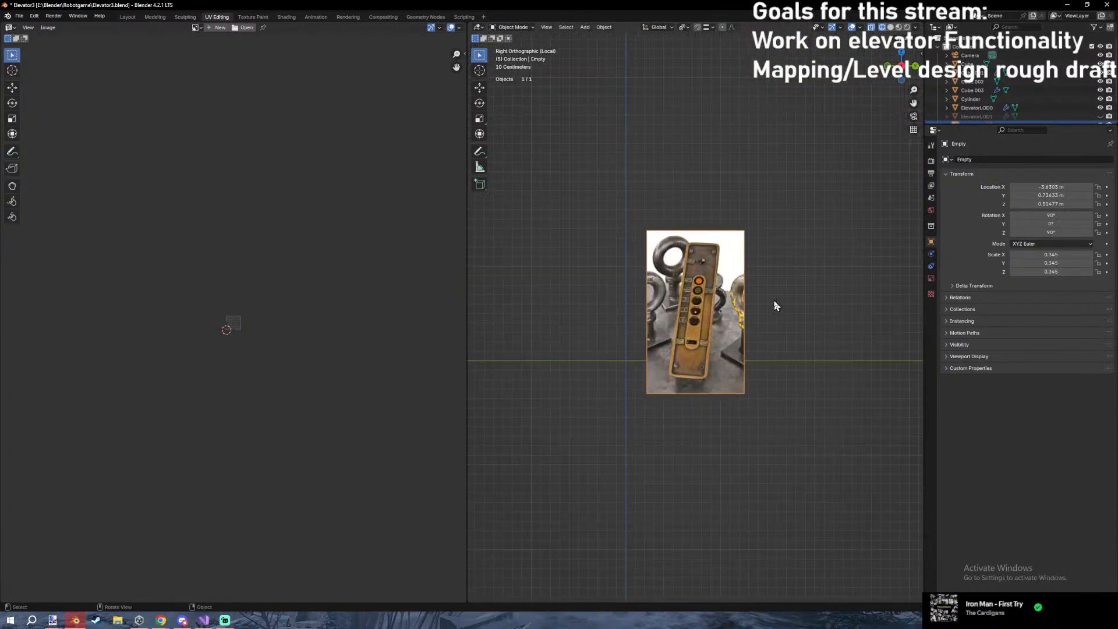
scroll(714, 319, "up", 4)
right_click_drag(673, 326, 666, 321, "shift")
right_click(667, 326)
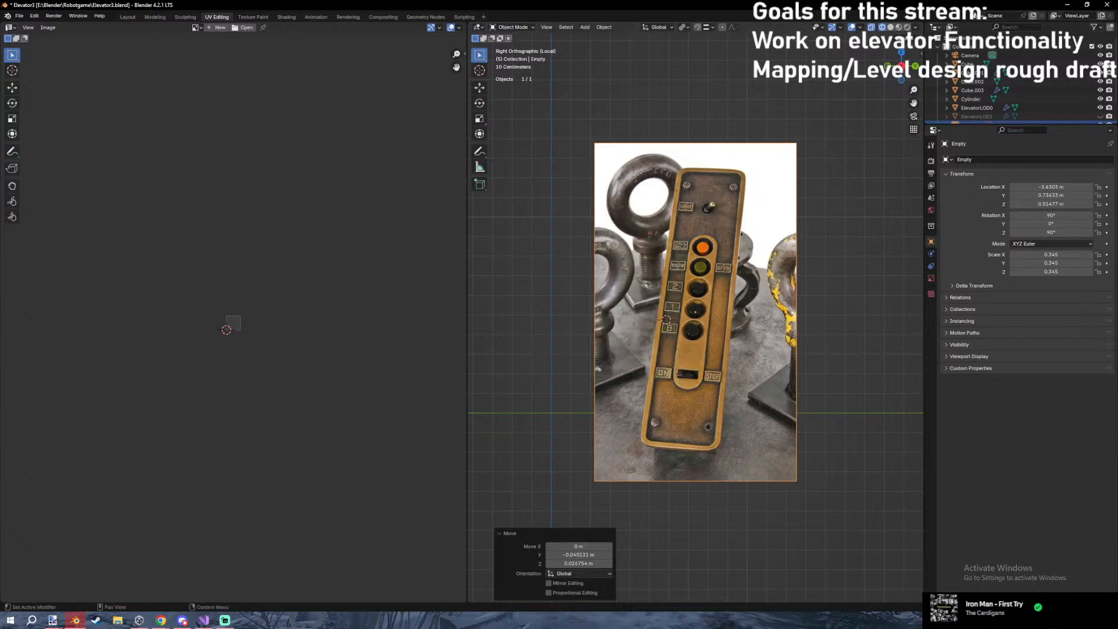
scroll(710, 277, "up", 4)
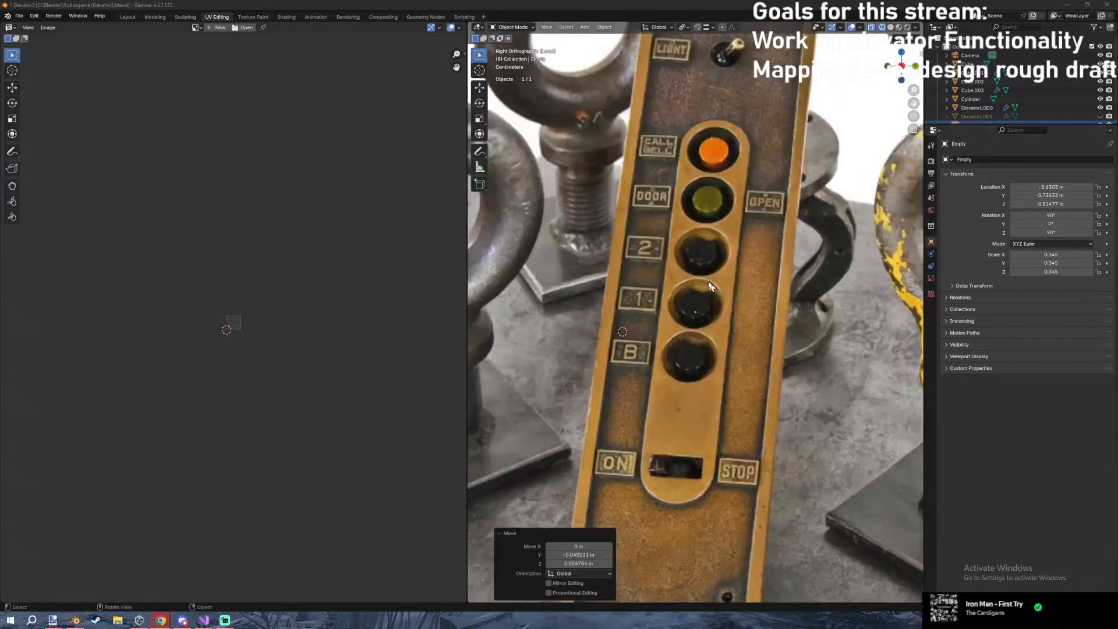
Add a cube at the 3D cursor and scale it down to roughly the width of the photographed panel.
key("shift+a")
mouse_move(662, 220)
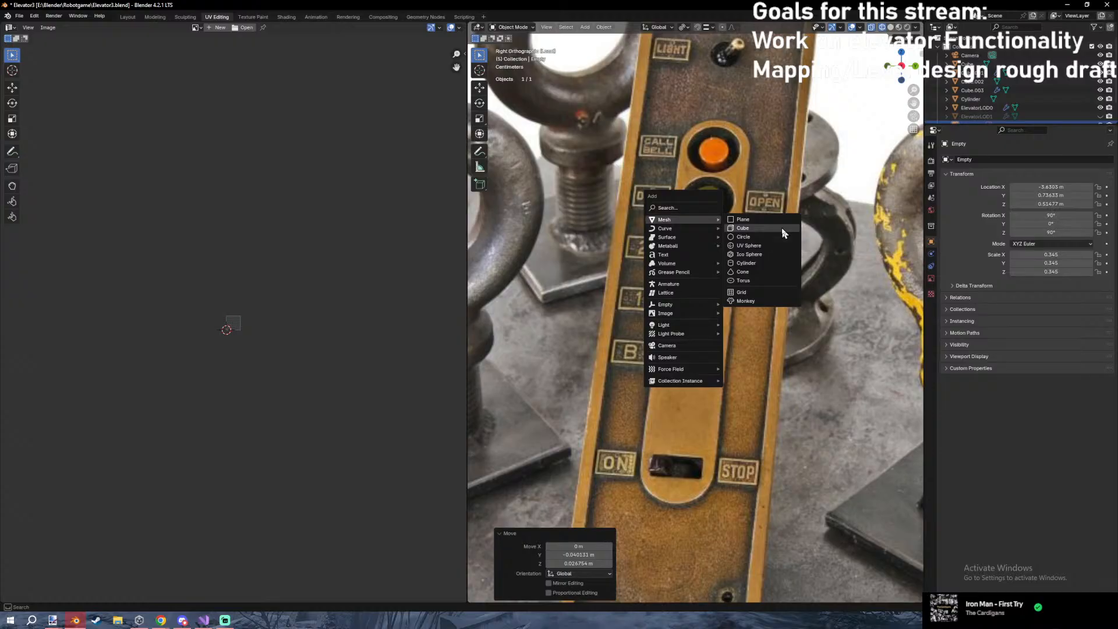
left_click(782, 227)
scroll(781, 227, "down", 5)
key("s")
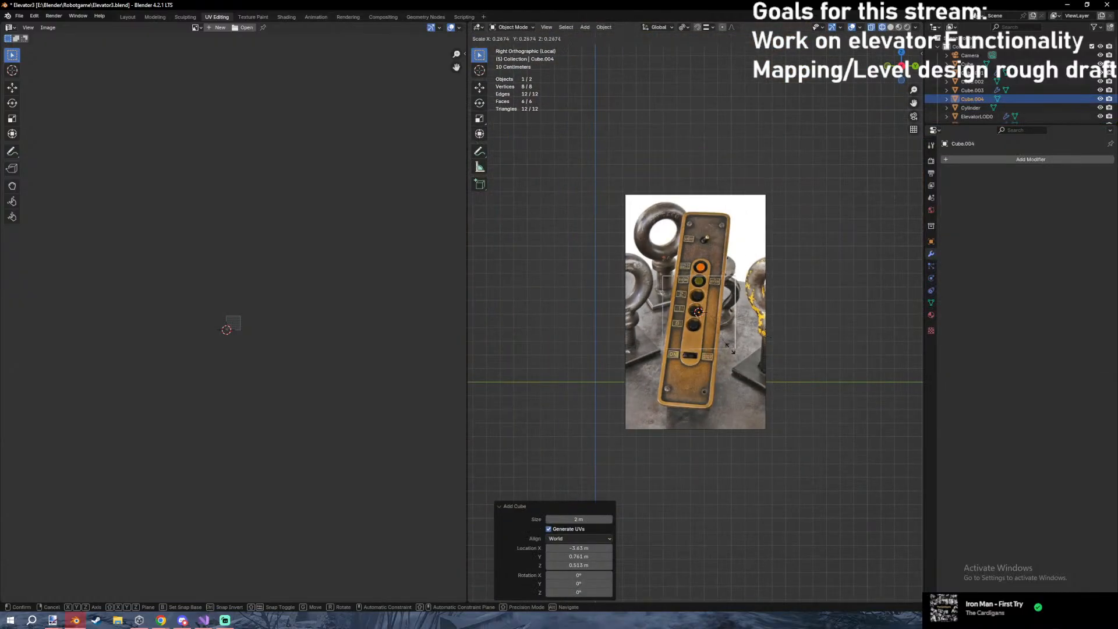
left_click(721, 346)
Raise the cube's top vertices about 1.05 m along Z to reach the top of the photographed panel.
key("Tab")
left_click_drag(617, 334, 770, 370)
key("g")
key("y")
key("z")
left_click(775, 225)
key("g")
key("y")
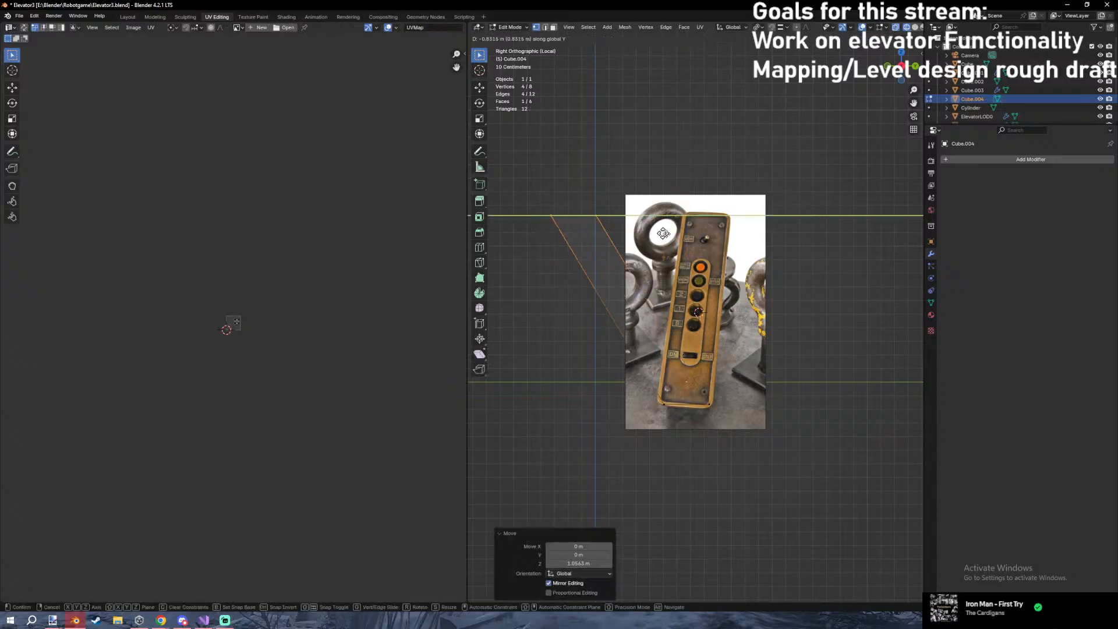
right_click(642, 234)
Move the whole box along Y so that it stands clear beside the reference image.
left_click_drag(636, 198, 804, 507)
key("g")
key("x")
key("y")
left_click(680, 458)
key("z")
left_click(721, 412)
Widen the box by moving the side vertices nearest the reference image about 0.048 m along Y.
middle_click_drag(727, 348, 810, 340, "shift")
key("z")
left_click_drag(634, 170, 718, 467)
key("g")
key("y")
right_click(724, 464)
key("g")
key("y")
left_click(728, 464)
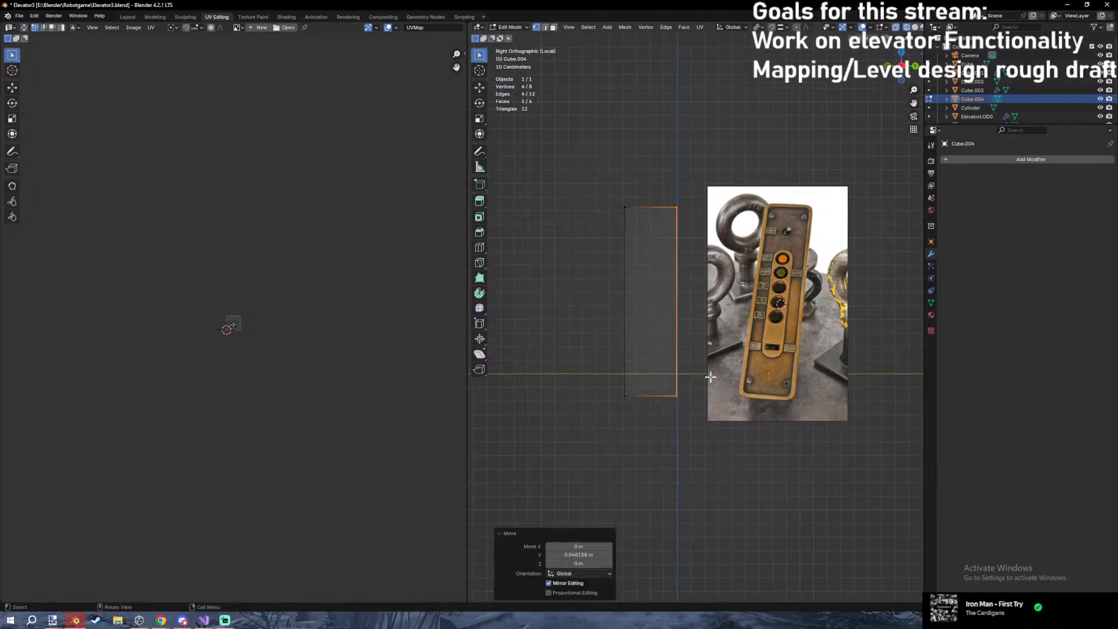
key("g")
key("y")
right_click(661, 368)
Bevel the box's four corner edges with 4 segments and an offset of about 0.121 m.
left_click_drag(591, 149, 712, 414)
key("2")
left_click_drag(676, 189, 683, 205)
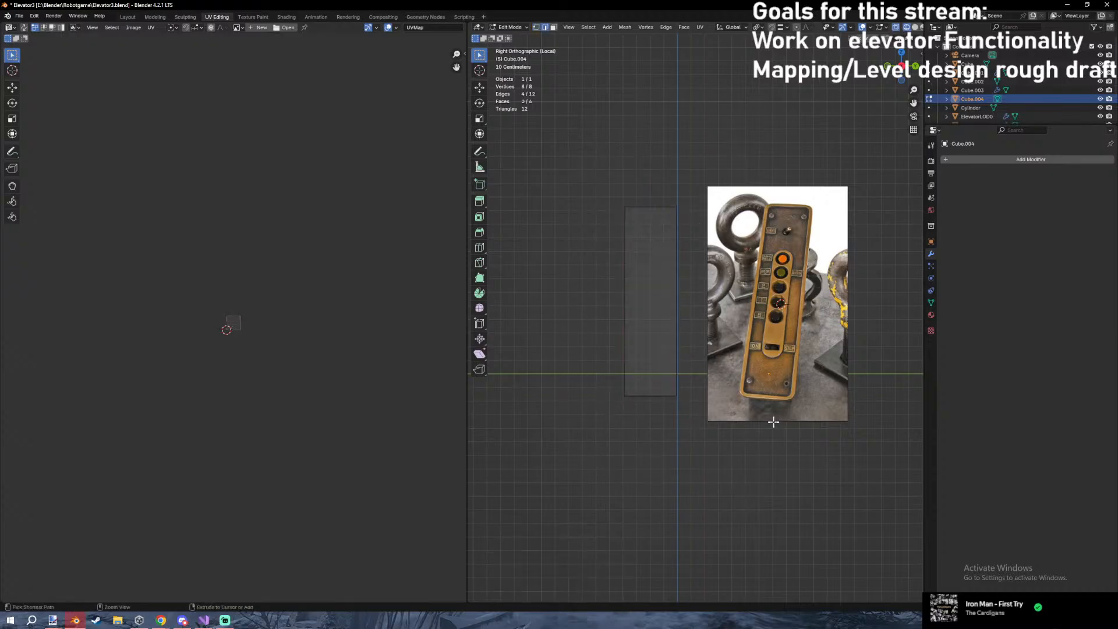
key("ctrl+b")
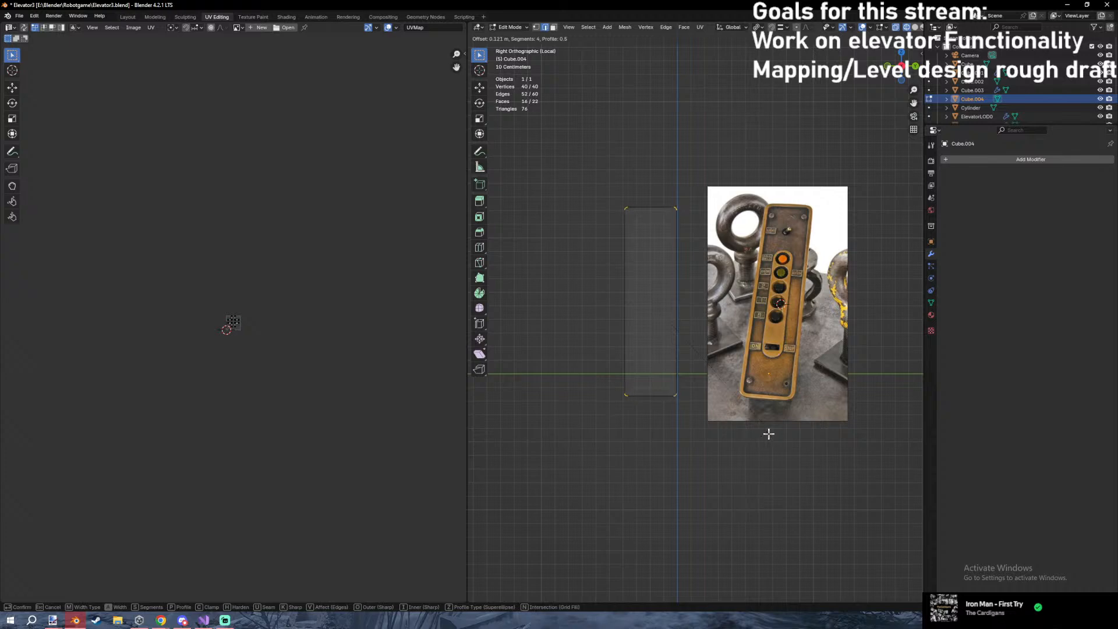
left_click(770, 432)
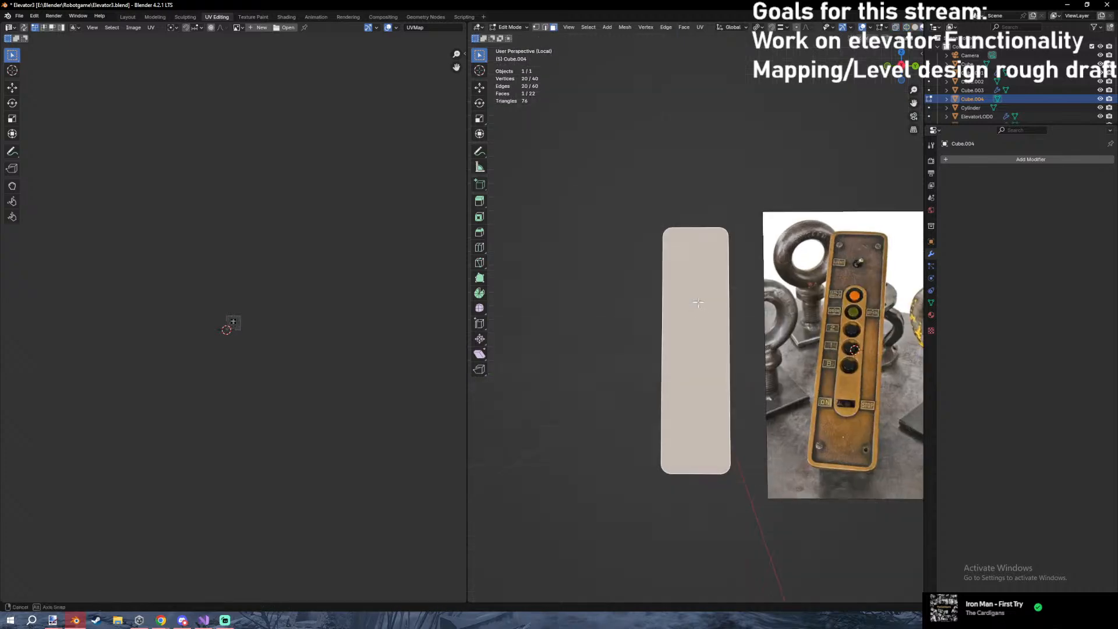
Try to inset the rounded box's front face by about 0.12 m.
mouse_move(775, 311)
middle_mouse_down()
mouse_move(736, 295)
mouse_move(597, 335)
mouse_move(746, 344)
middle_mouse_up()
scroll(746, 344, "up", 3)
key("i")
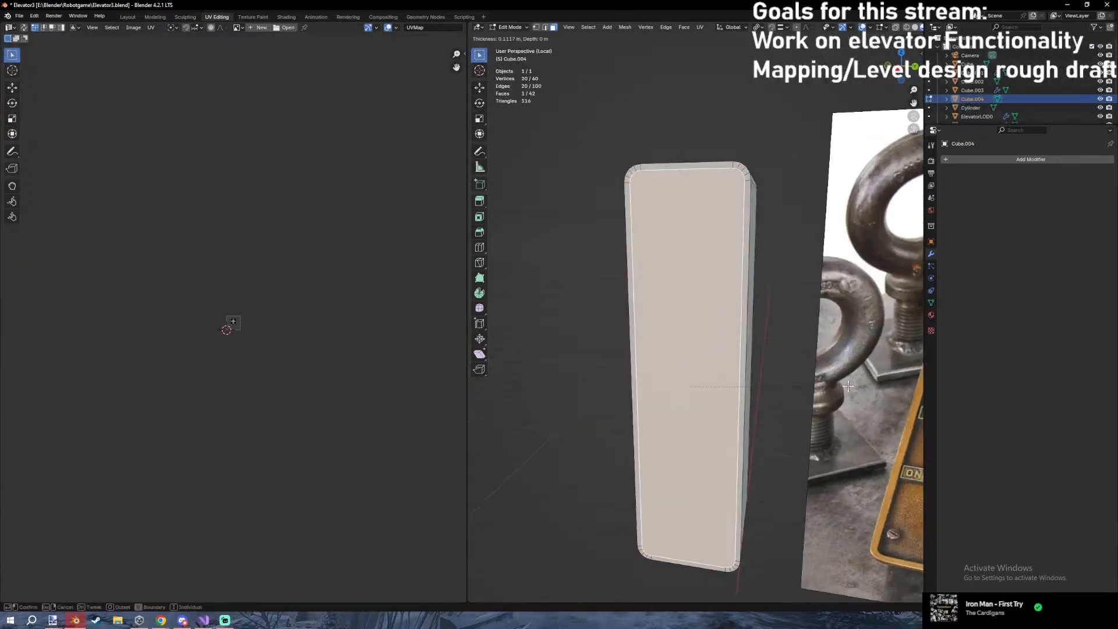
left_click(847, 386)
key("KP_3")
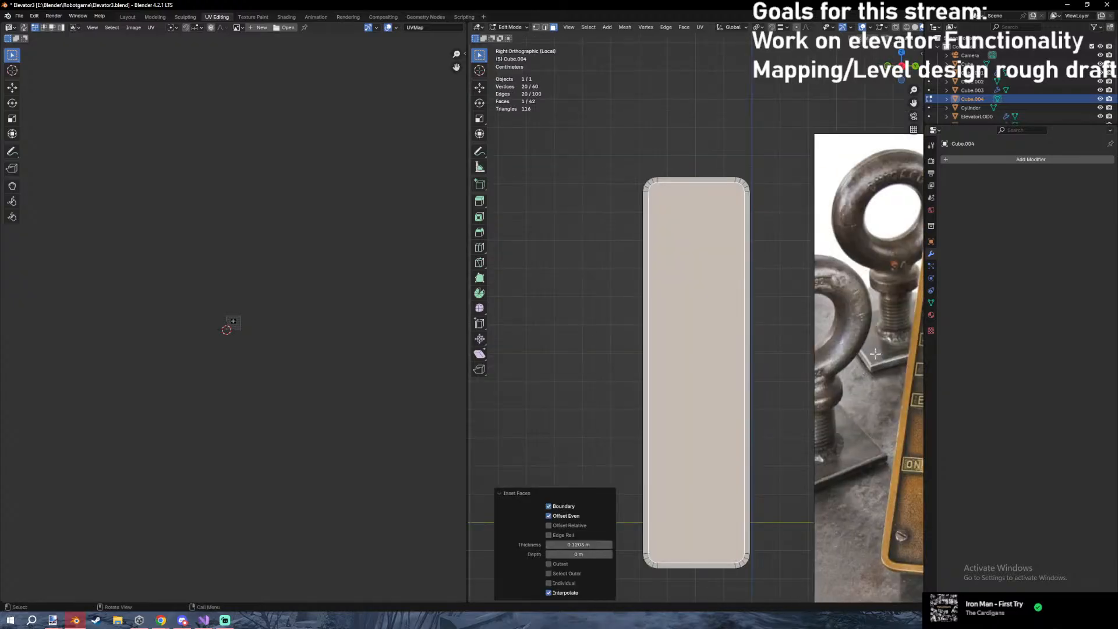
key("ctrl+z")
Inset the box's front face by about 0.16 m and extrude it inward about 0.023 m as a recess.
scroll(815, 361, "right", 3, "ctrl")
key("i")
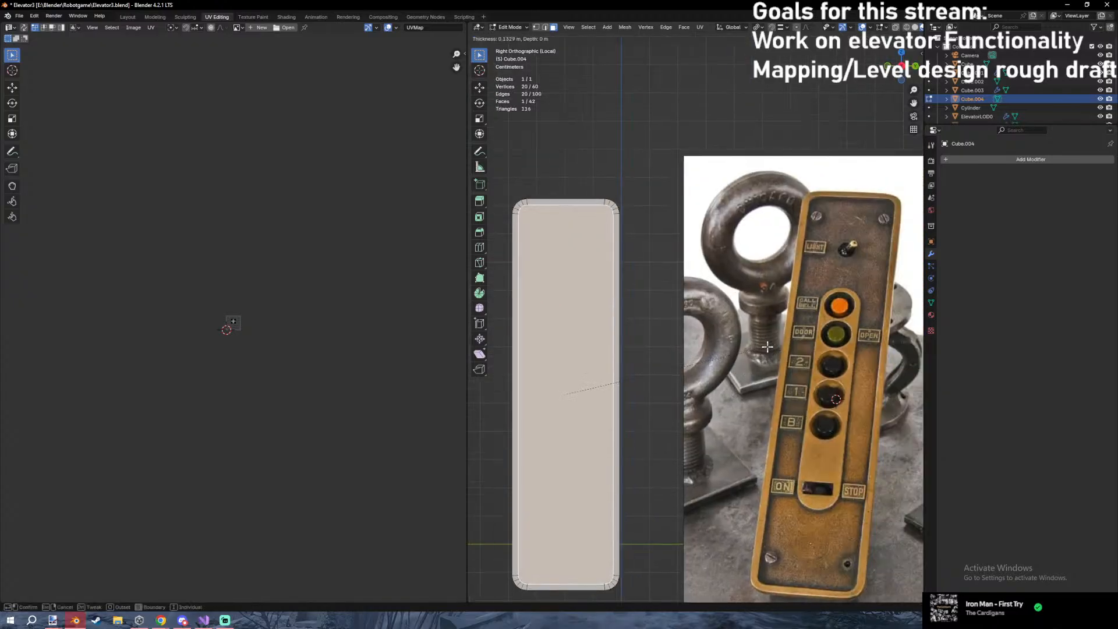
left_click(768, 347)
middle_click_drag(767, 347, 655, 378)
key("e")
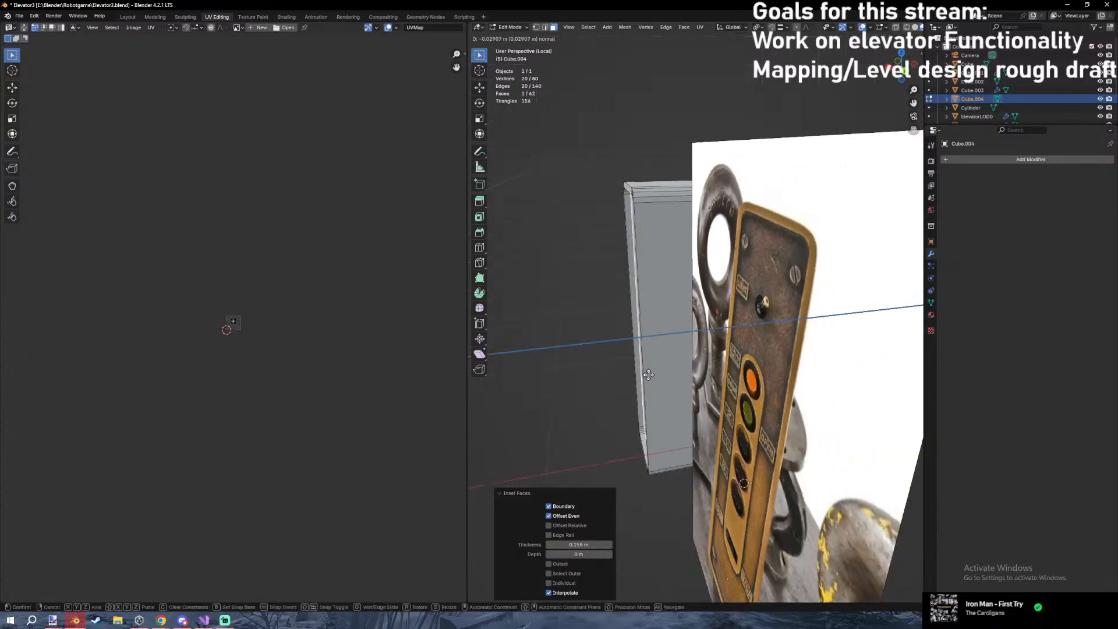
left_click(649, 374)
Move the recessed front face about 0.01 m outward along X to make the recess shallower.
key("KP_Decimal")
key("g")
key("x")
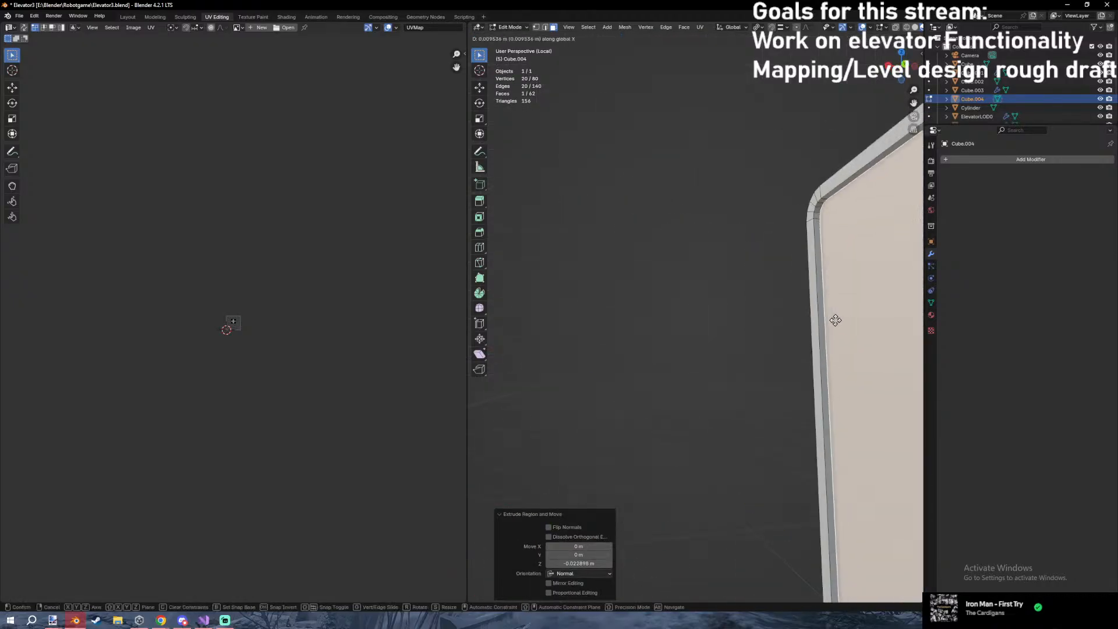
left_click(833, 319)
key("Tab")
scroll(832, 319, "down", 5)
middle_click_drag(833, 319, 795, 350)
scroll(819, 366, "up", 3)
middle_click_drag(795, 349, 764, 308, "shift")
scroll(781, 342, "down", 6)
middle_click_drag(763, 308, 767, 361, "shift")
mouse_move(595, 301)
middle_mouse_down()
mouse_move(606, 325)
mouse_move(593, 299)
middle_mouse_up()
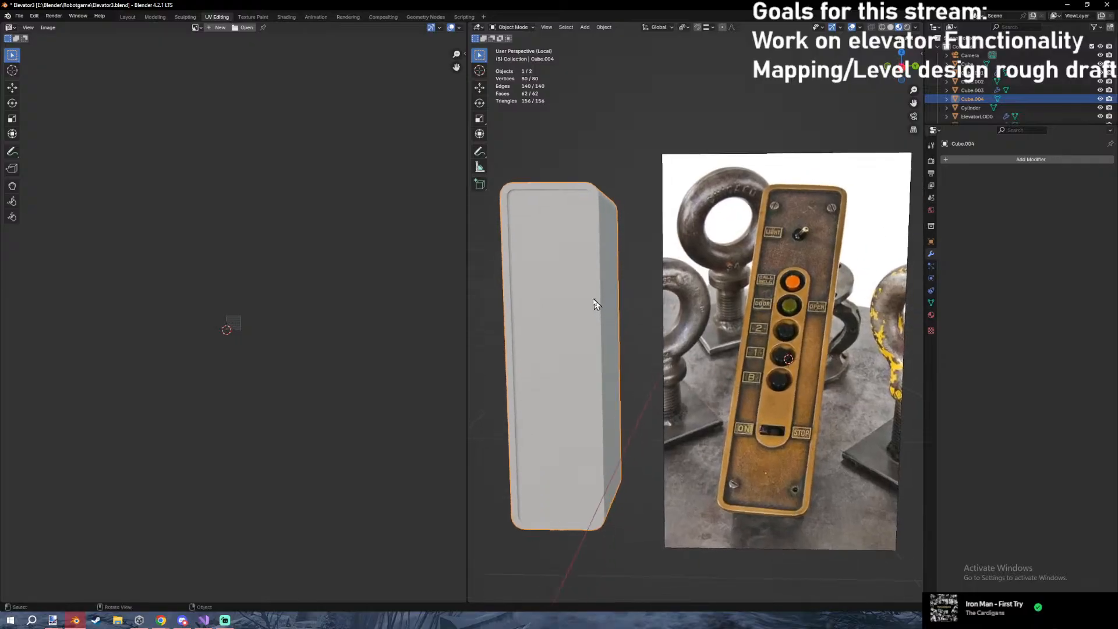
key("Tab")
key("KP_Decimal")
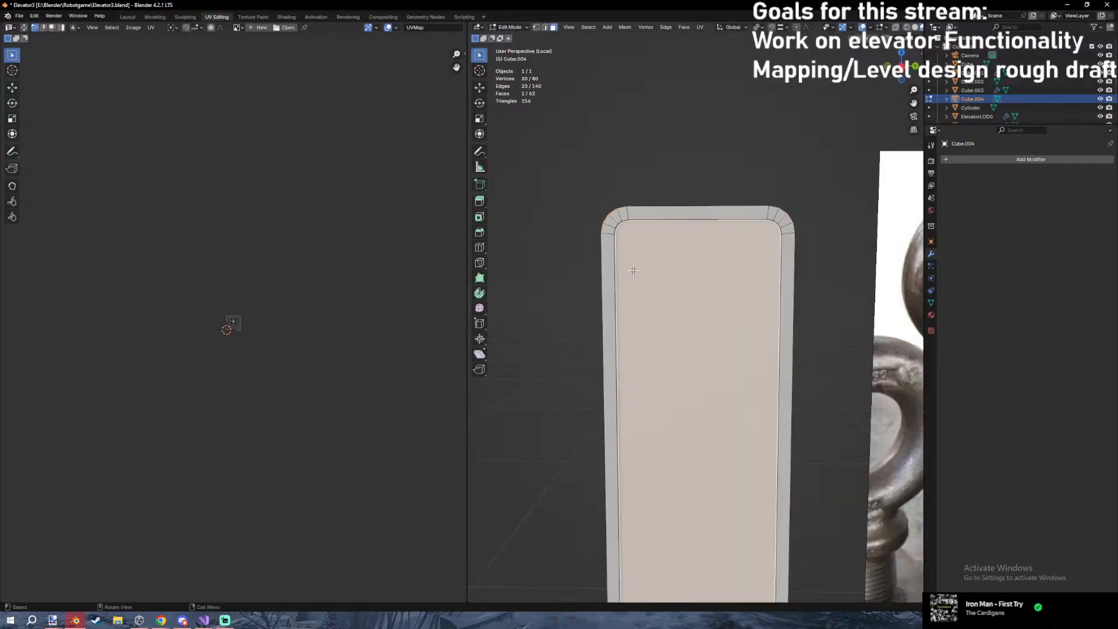
key("shift+a")
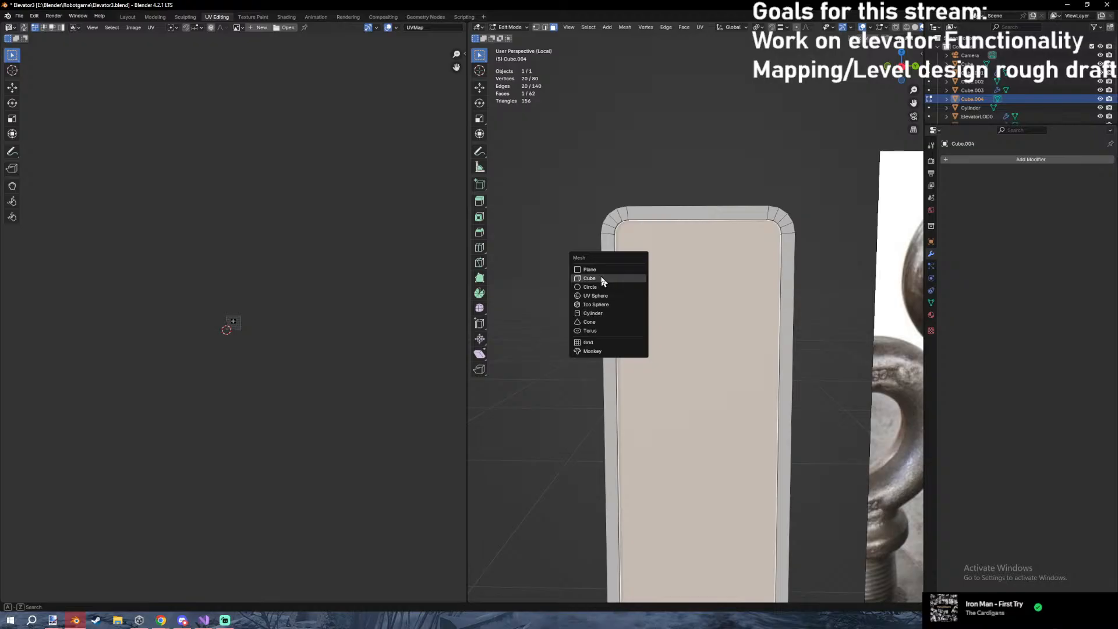
key("Escape")
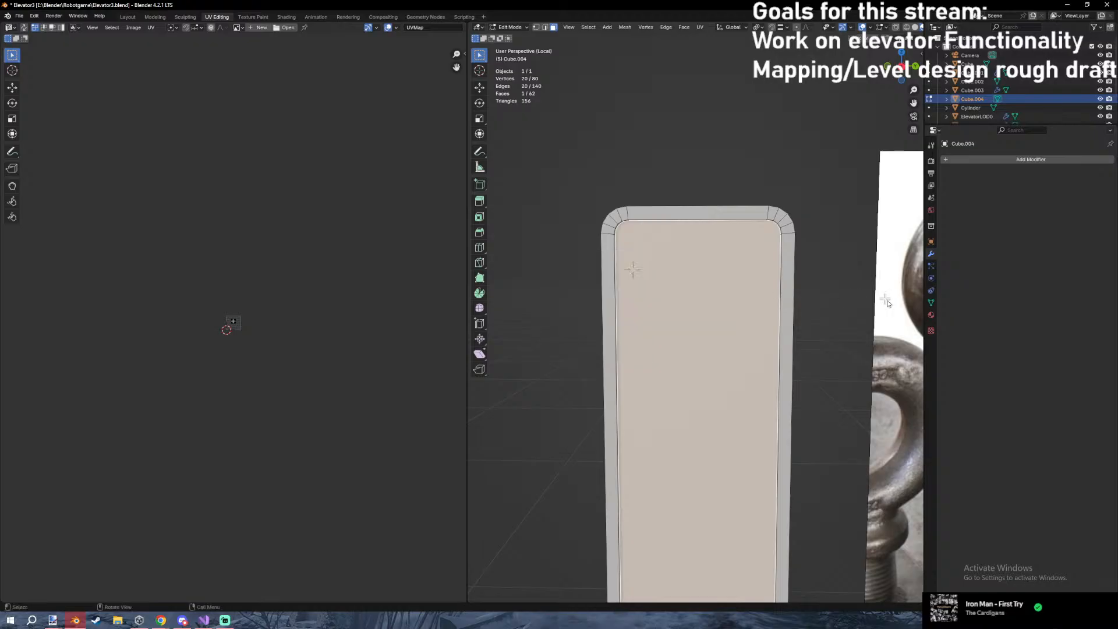
key("Tab")
Add a six-sided cylinder as a separate object near the panel's upper corner and scale its mesh to 0.05.
middle_click_drag(547, 302, 716, 273, "shift")
middle_click_drag(558, 257, 711, 280, "shift")
key("shift+a")
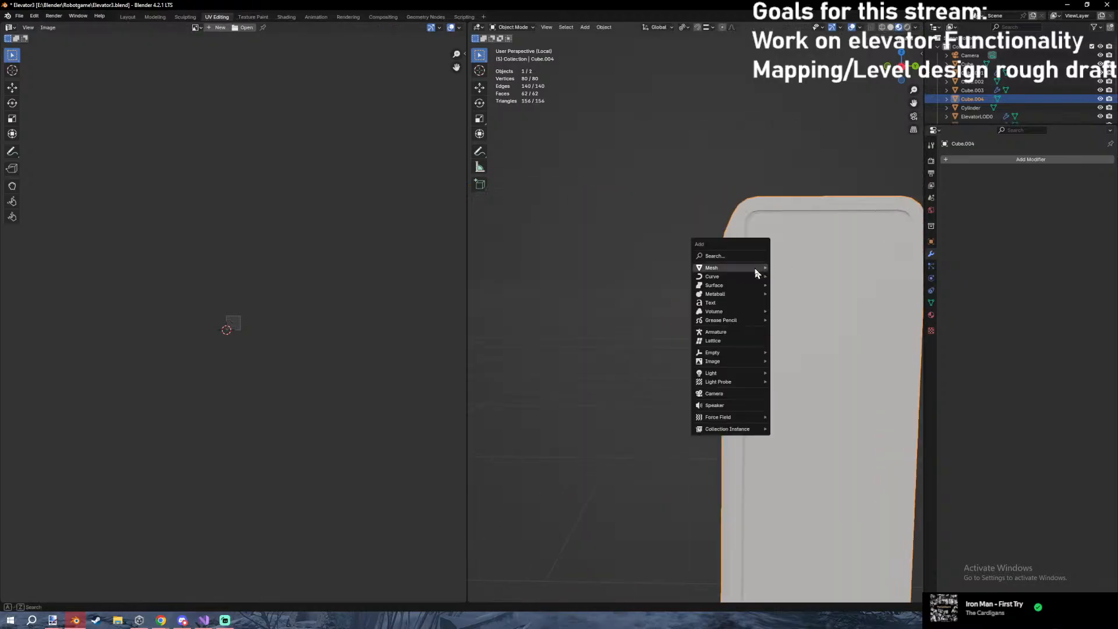
mouse_move(755, 269)
left_click(793, 311)
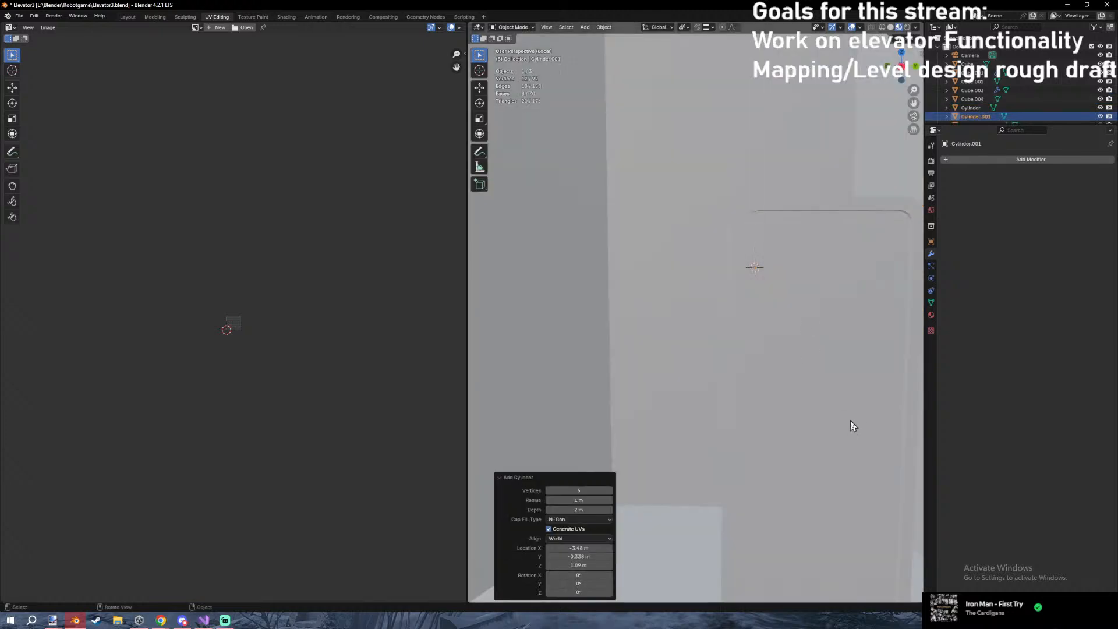
key("KP_3")
key("Tab")
scroll(850, 420, "down", 4)
type("s0.05")
key("Return")
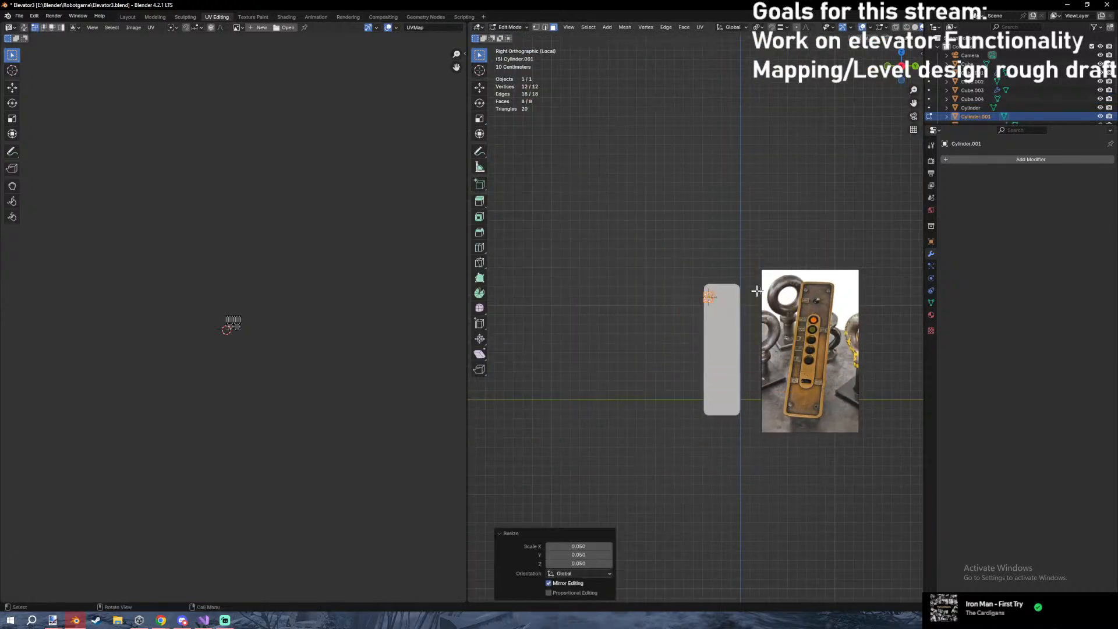
Rotate the six-sided cylinder mesh 90° about Y so its cap faces forward.
scroll(742, 295, "up", 10)
key("r")
key("x")
type("y")
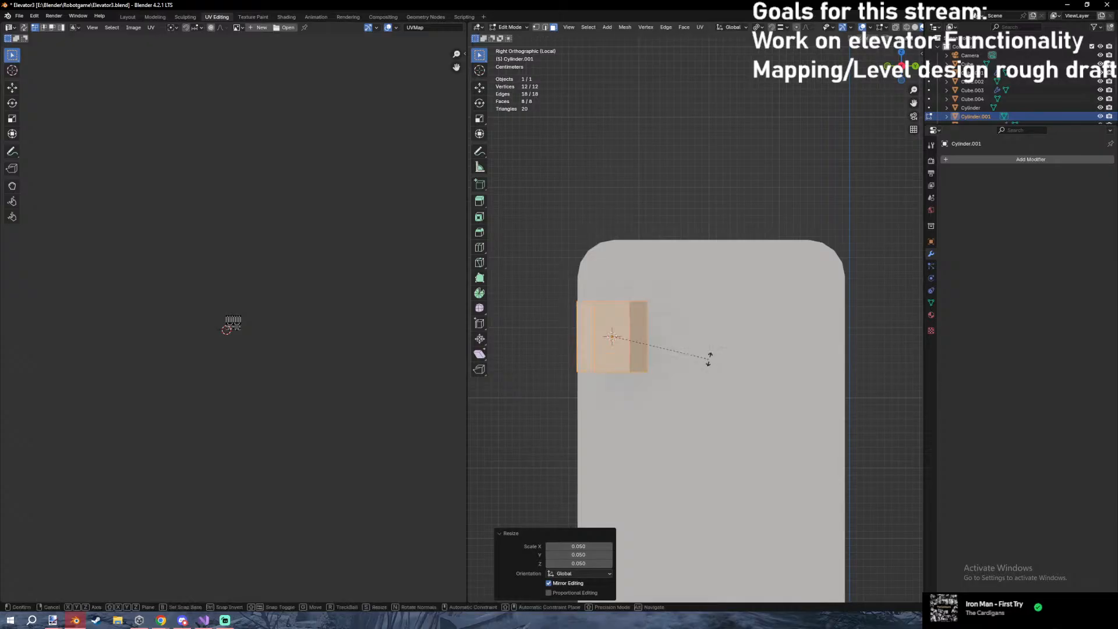
type("0")
key("Return")
scroll(675, 391, "up", 6)
Delete the six-sided cylinder's vertices and add a 12-vertex cylinder in its place within the same object.
key("x")
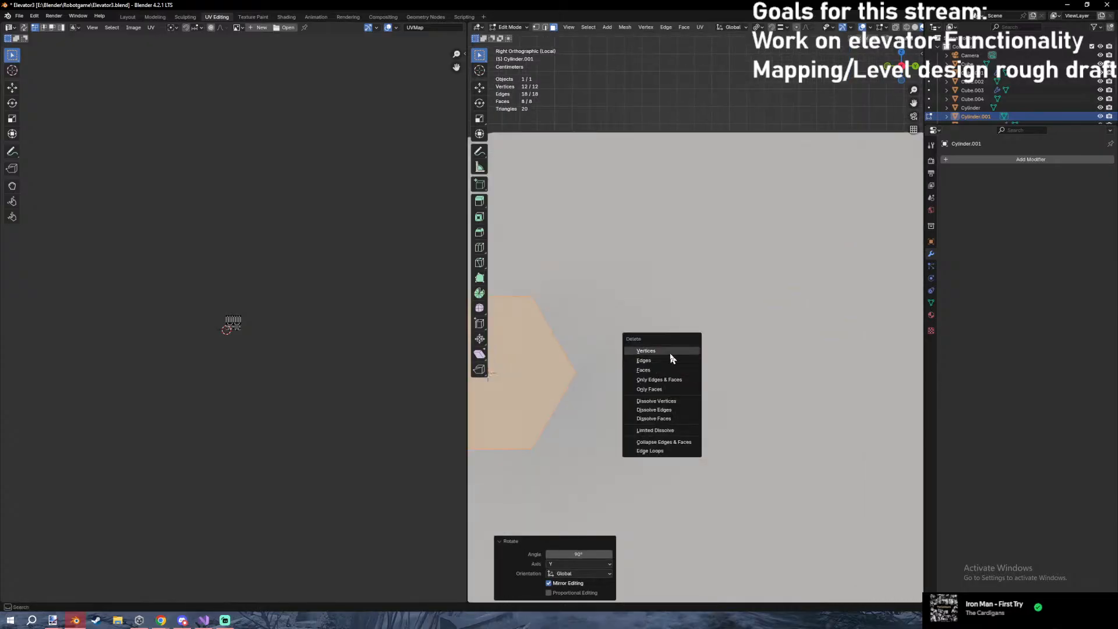
left_click(672, 354)
key("shift+a")
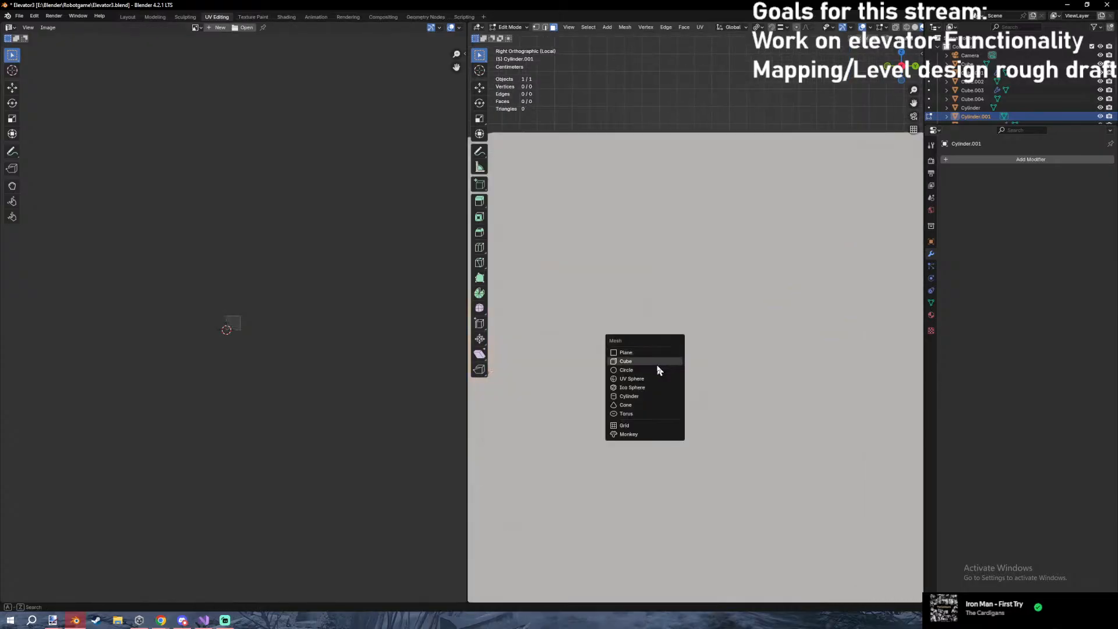
left_click(647, 396)
key("Return")
scroll(654, 407, "down", 5)
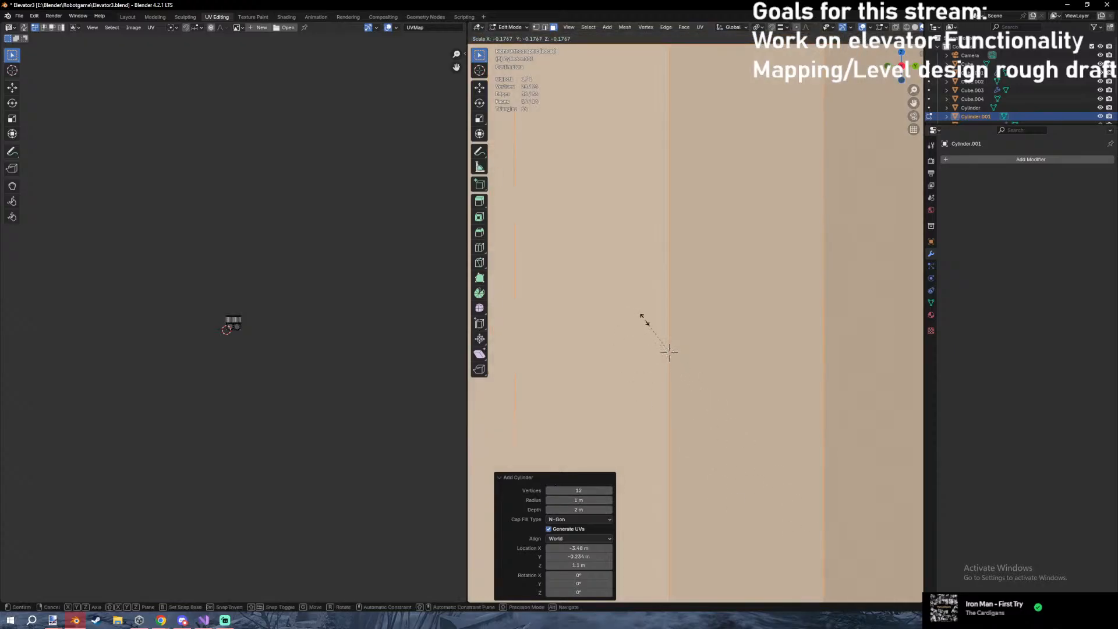
Scale the 12-sided cylinder down to fit the panel and rotate it 90° about Y.
key("s")
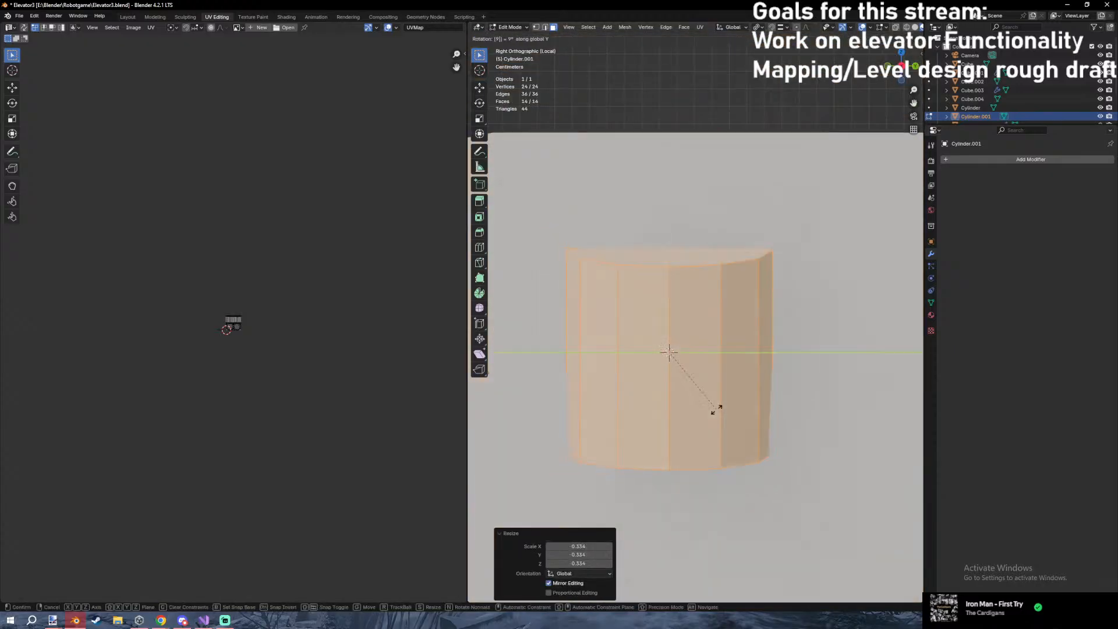
key("0")
key("Return")
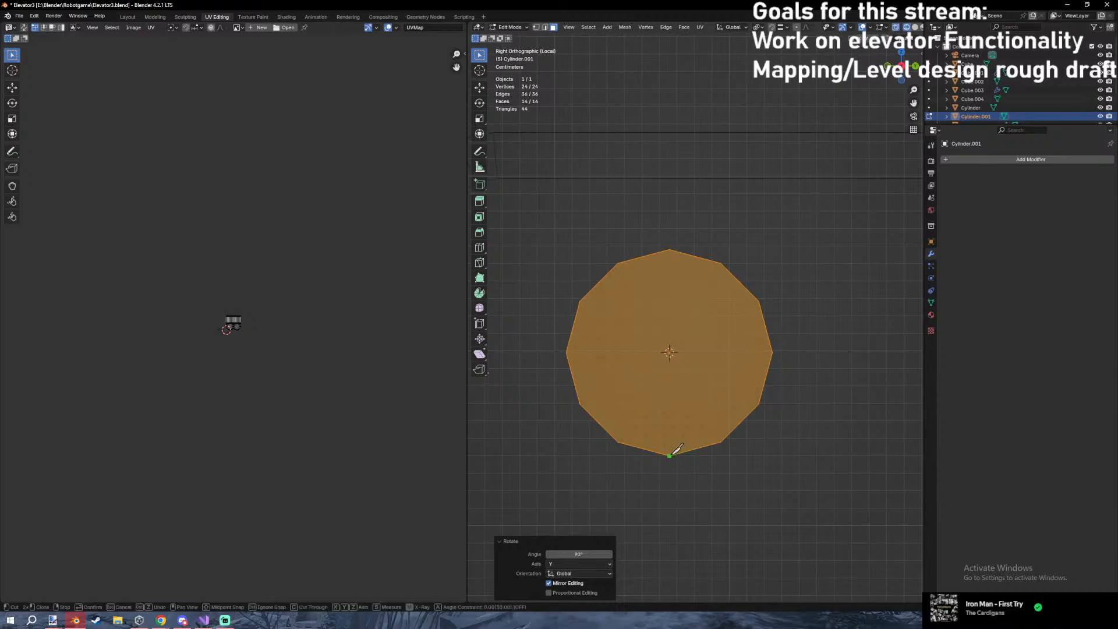
Cut the cylinder vertically through its centre with the Knife tool and delete the vertices of its +Y half.
left_click(670, 249)
key("Return")
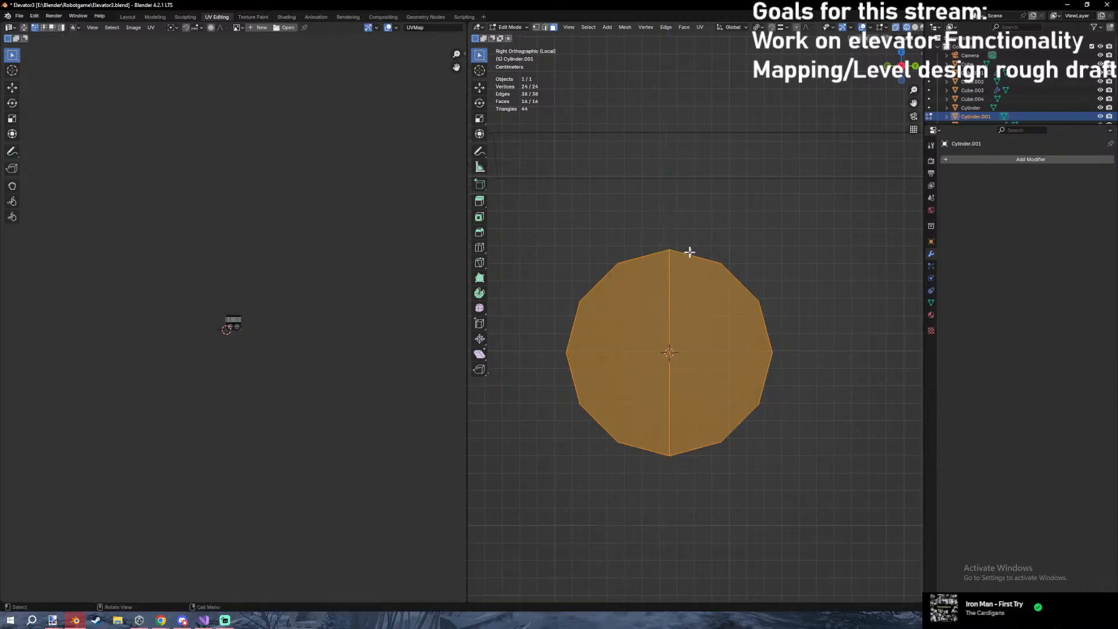
key("1")
left_click_drag(691, 244, 814, 466)
key("x")
left_click(802, 320)
middle_click_drag(802, 329, 756, 390)
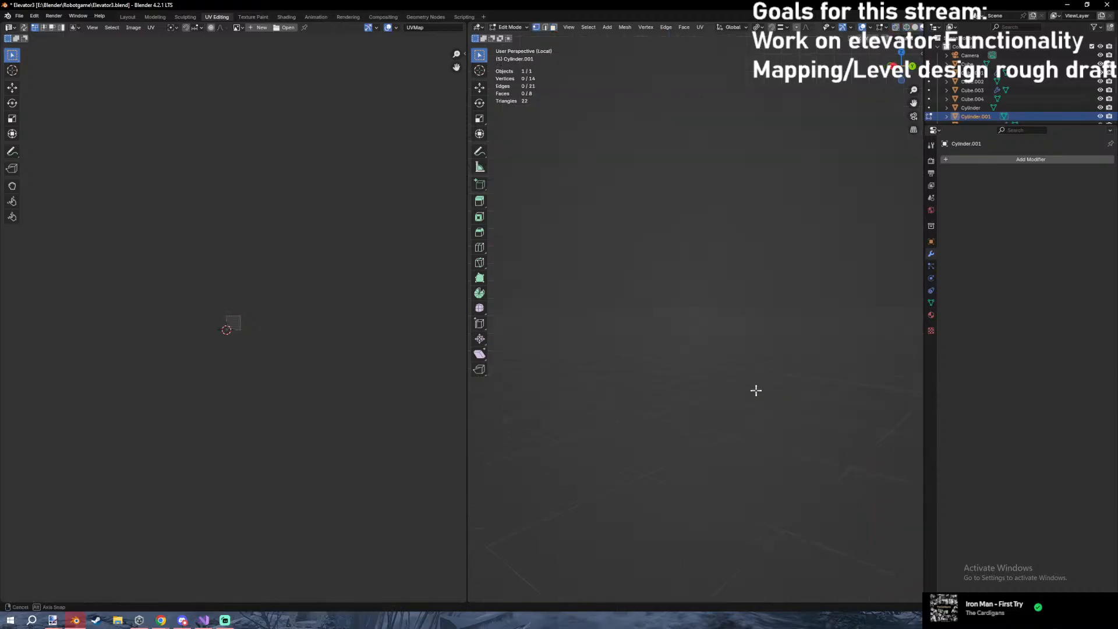
Delete the half-cylinder's rear semicircular cap face.
key("a")
key("KP_Decimal")
scroll(752, 356, "down", 4)
key("z")
left_click(606, 354)
key("3")
left_click(727, 312)
key("x")
left_click(698, 333)
key("shift+z")
key("shift+z")
Fill the open flat side of the half-cylinder along the cut with a face.
mouse_move(718, 369)
middle_mouse_down()
mouse_move(621, 356)
mouse_move(706, 364)
mouse_move(712, 180)
middle_mouse_up()
key("1")
left_click_drag(708, 177, 795, 486)
key("f")
key("a")
Move the half-cylinder's end vertices nearest the panel along X to thin it into a shallow half disc.
middle_click_drag(786, 392, 738, 335)
left_click_drag(742, 195, 836, 454)
key("g")
key("x")
left_click(698, 451)
key("KP_3")
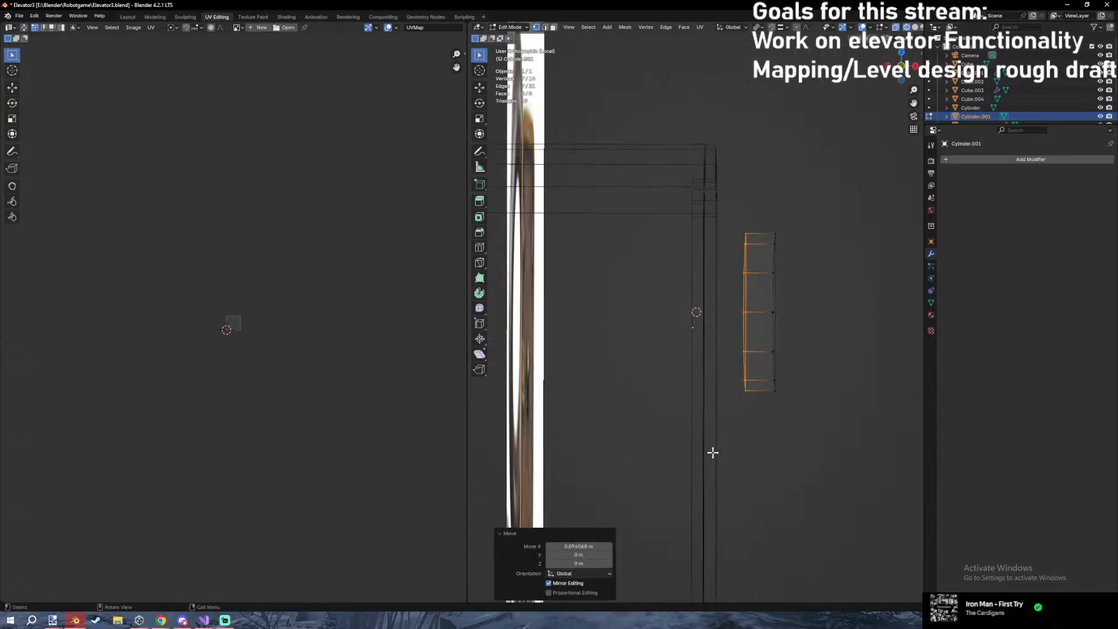
left_click_drag(629, 177, 783, 416)
key("shift+z")
scroll(810, 373, "down", 5)
key("r")
key("z")
right_click(816, 370)
key("Tab")
key("z")
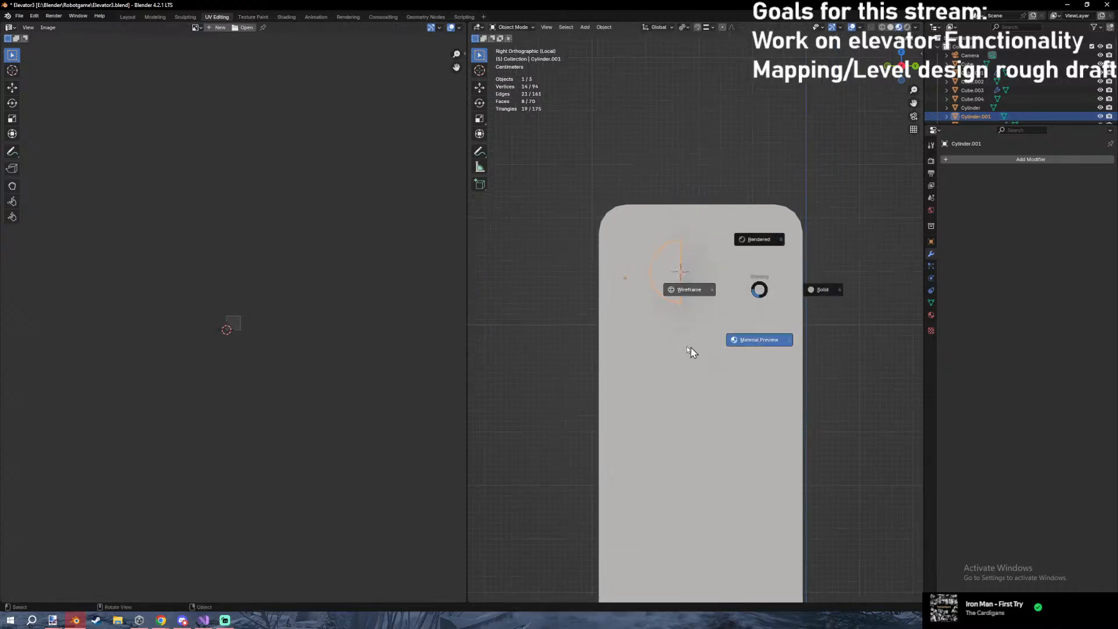
left_click(862, 319)
key("z")
left_click(792, 312)
key("Tab")
scroll(765, 297, "up", 5)
middle_click_drag(735, 302, 783, 398, "shift")
key("r")
key("z")
right_click(769, 410)
key("r")
key("y")
right_click(747, 431)
Duplicate the half disc about 0.06 m along Y and rotate the copy 180° so the flat sides face each other.
key("shift+d")
key("y")
left_click(872, 384)
key("r")
key("z")
right_click(873, 385)
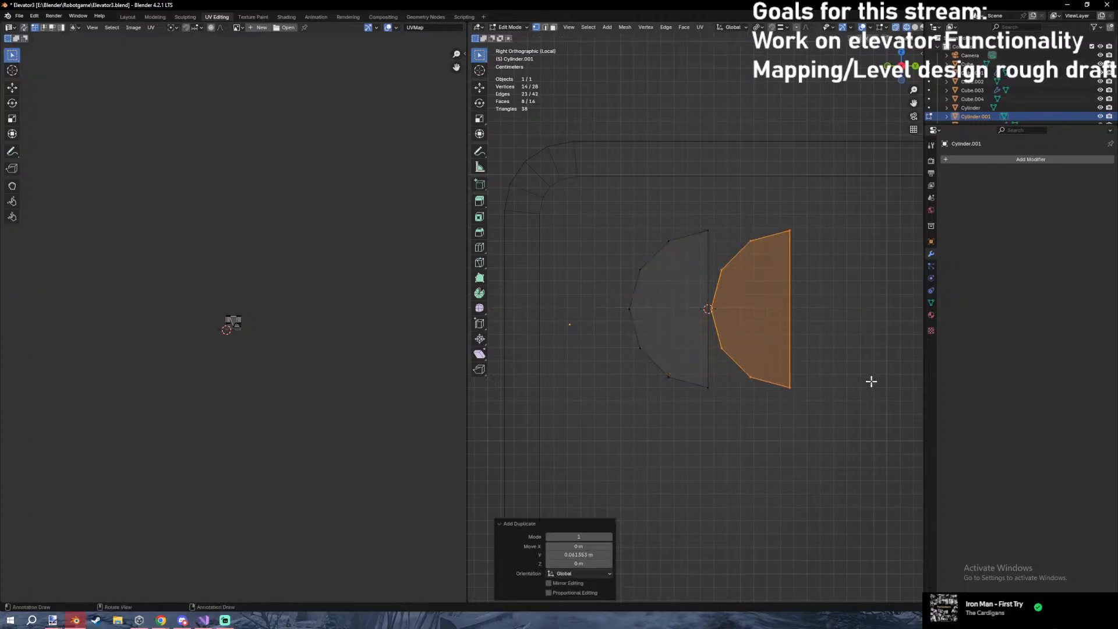
type("0")
key("Return")
Move the copied half disc about 0.0075 m along Y to leave a narrow screw slot between the halves.
key("g")
key("y")
right_click(793, 366)
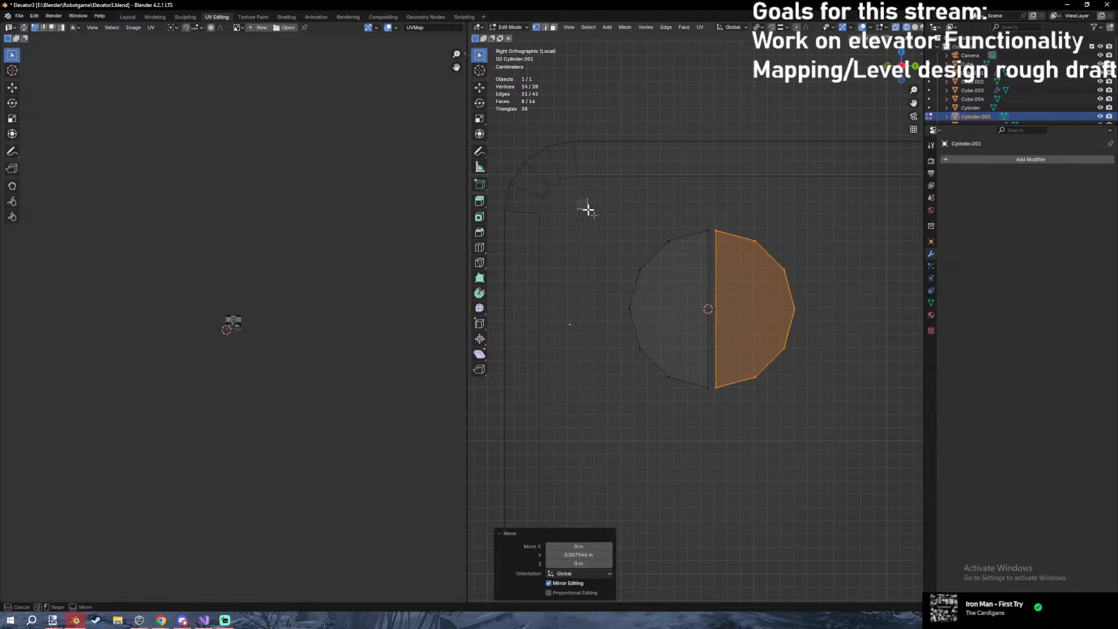
key("a")
key("r")
key("z")
key("x")
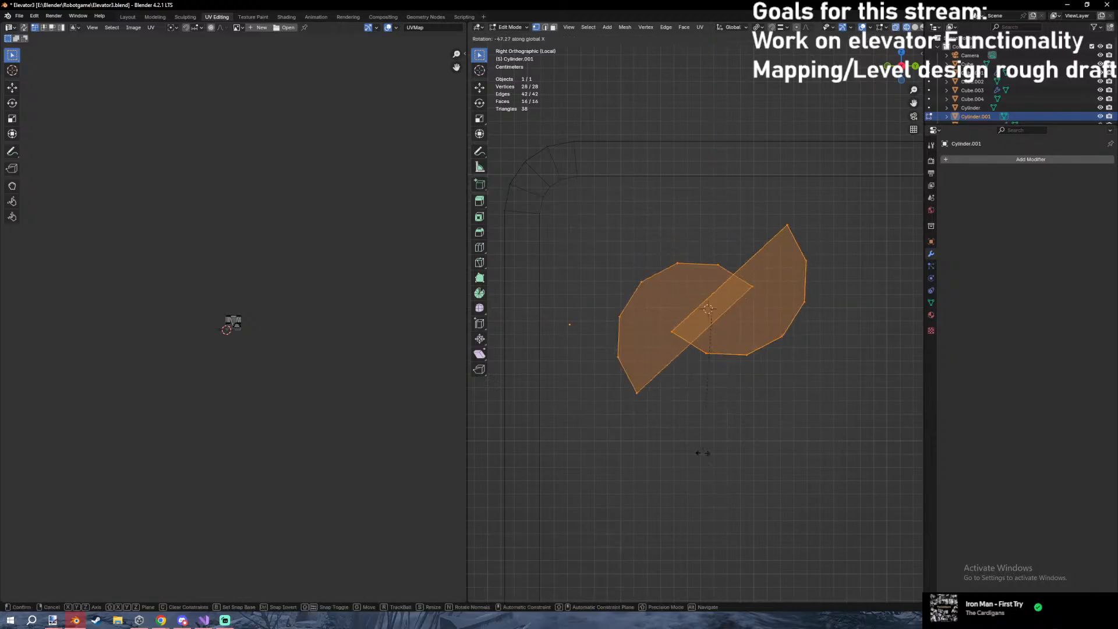
right_click(701, 452)
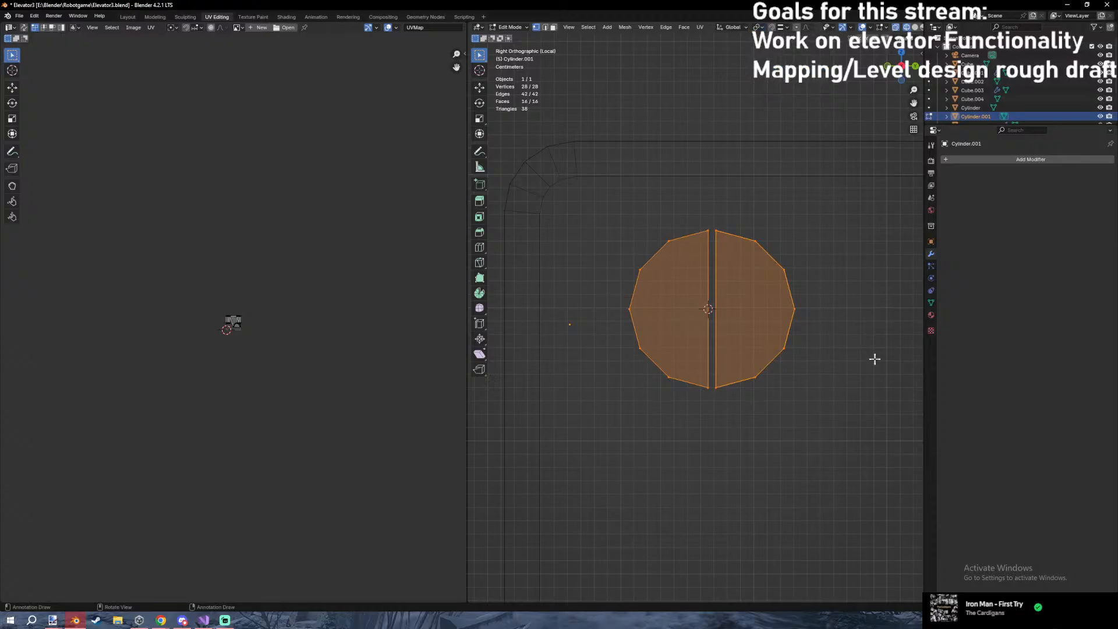
Rotate both halves of the screw head until the slot runs diagonally and scale them to under half size.
key("r")
left_click(762, 410)
key("s")
left_click(743, 358)
Move the screw head about -0.042 m in Y and -0.015 m in Z, and shift its lower half outward to widen the slot.
key("g")
left_click(694, 381)
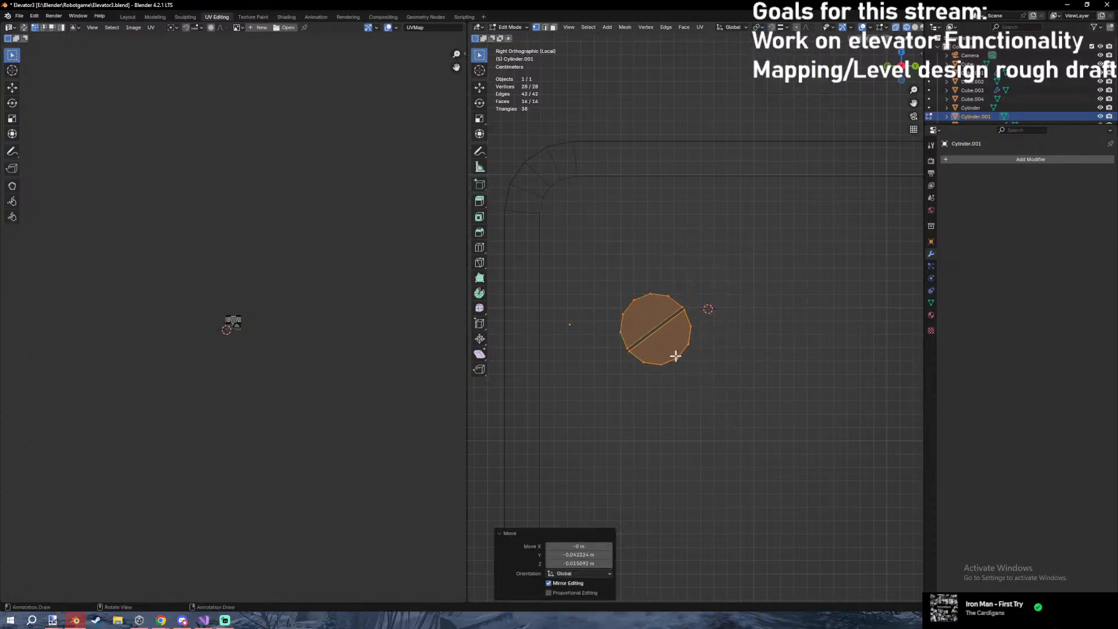
middle_click_drag(669, 355, 707, 300, "shift")
key("alt+a")
key("l")
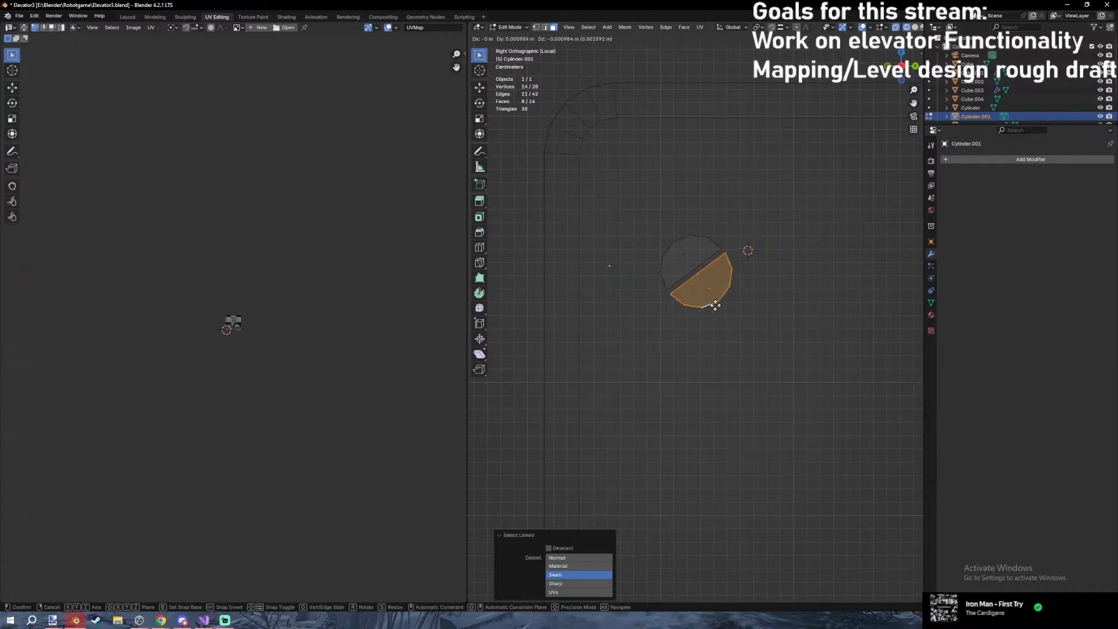
left_click(715, 305)
Move the whole screw head closer to the panel's upper corner.
key("a")
key("g")
left_click(702, 239)
Move the lower half of the screw head slightly toward the other half to narrow the slot.
key("Tab")
key("shift+z")
scroll(800, 363, "down", 6)
scroll(646, 332, "up", 5)
key("Tab")
scroll(646, 332, "up", 1)
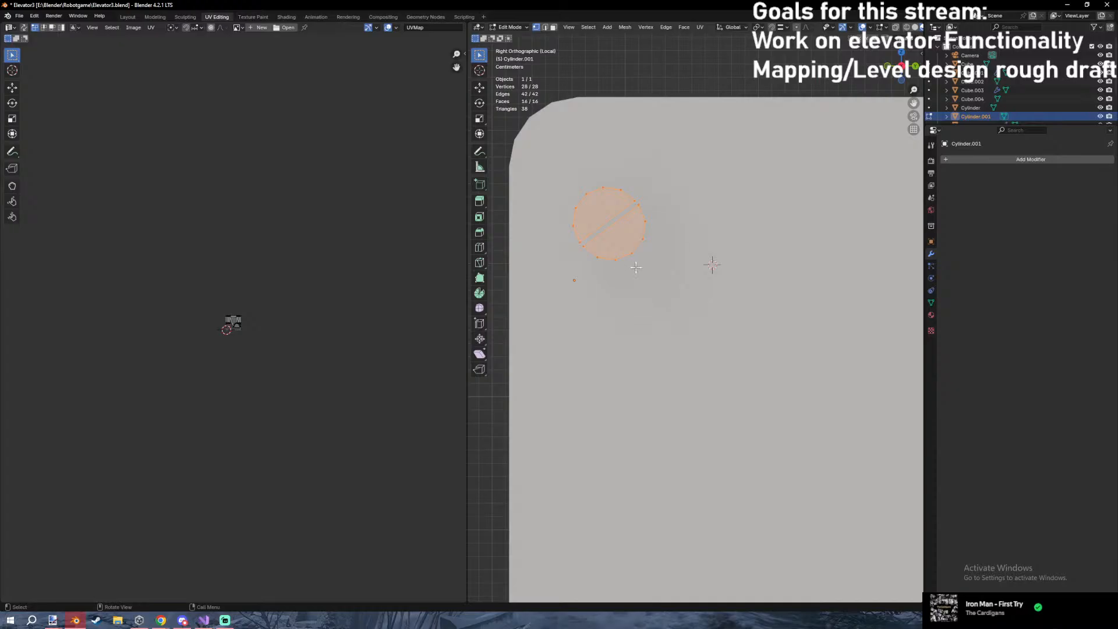
key("l")
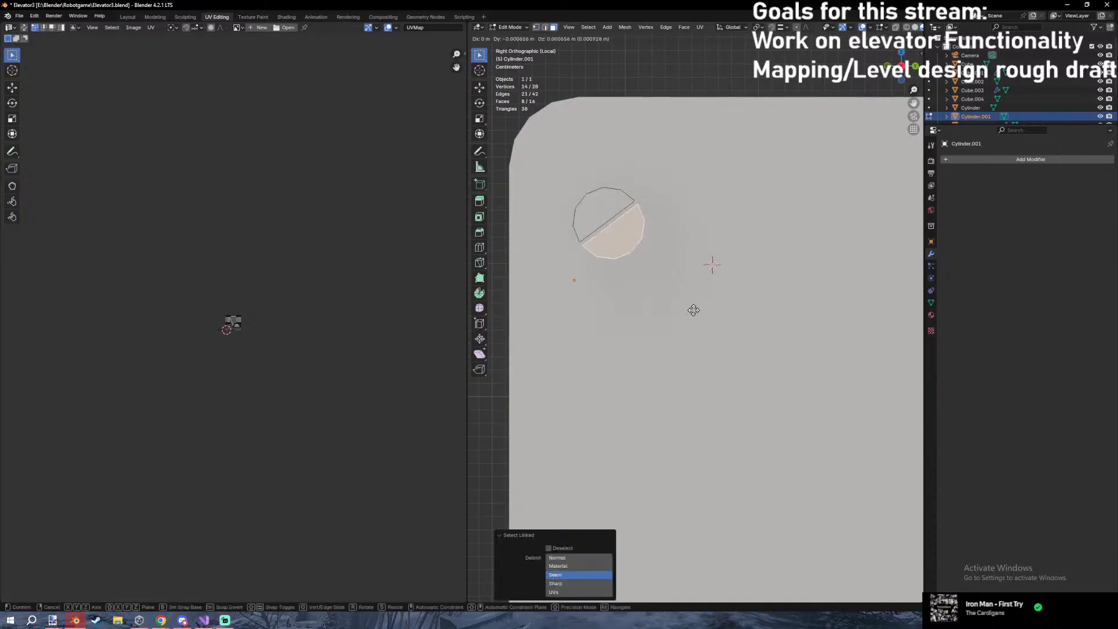
left_click(693, 311)
Move the whole screw head about -0.046 m along X to seat it against the panel's front face.
key("1")
key("shift+z")
left_click_drag(554, 160, 709, 320)
key("shift+z")
scroll(711, 327, "down", 6)
middle_click_drag(750, 361, 710, 351)
scroll(711, 352, "up", 5)
key("g")
key("y")
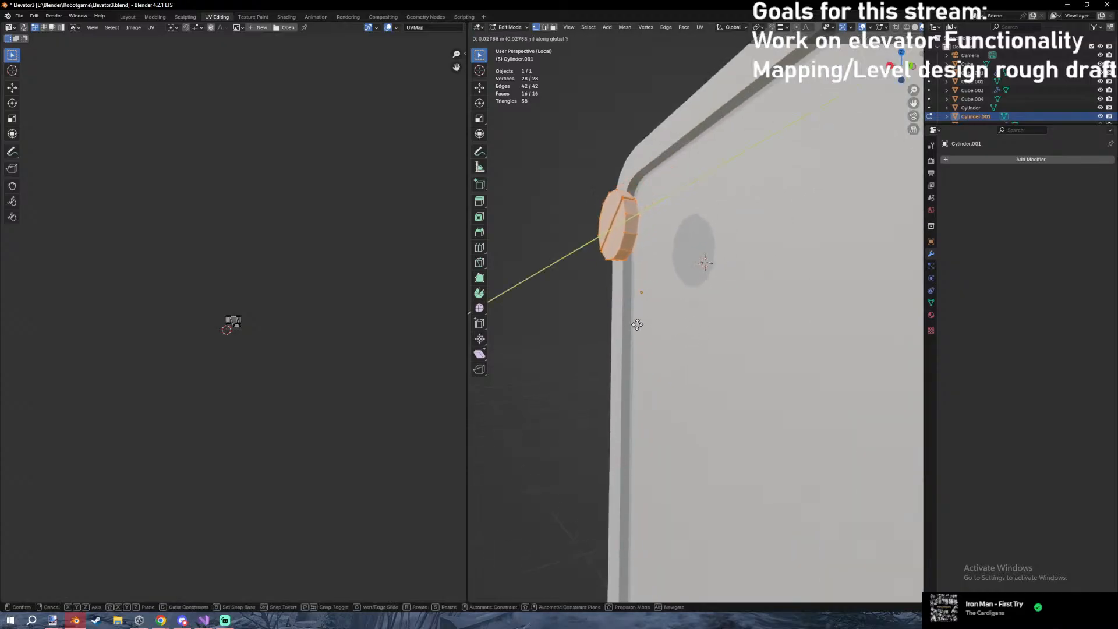
key("x")
left_click(666, 338)
Nudge the screw head in the panel's corner by about -0.003 m in Y and -0.001 m in Z.
middle_click_drag(667, 338, 757, 347)
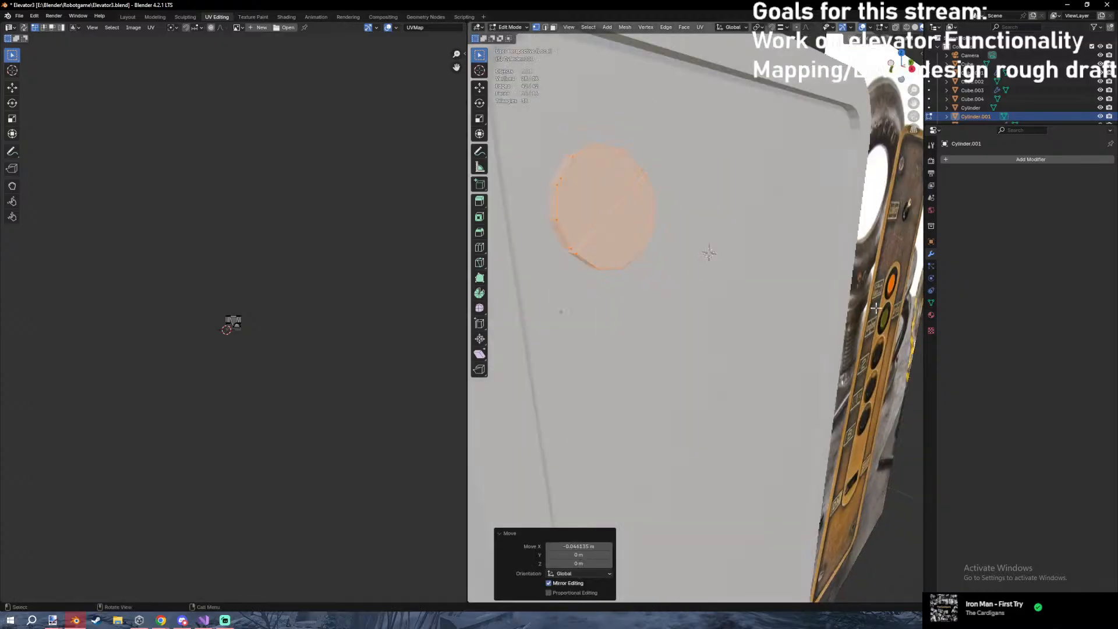
scroll(763, 343, "down", 6)
middle_click_drag(798, 309, 836, 239, "shift")
key("KP_1")
key("KP_3")
left_click(708, 287)
key("shift+z")
middle_click_drag(656, 277, 732, 320, "shift")
scroll(722, 311, "up", 4)
key("g")
left_click(697, 323)
Duplicate the screw head along Y to the opposite upper corner and adjust the original's Y position.
key("shift+d")
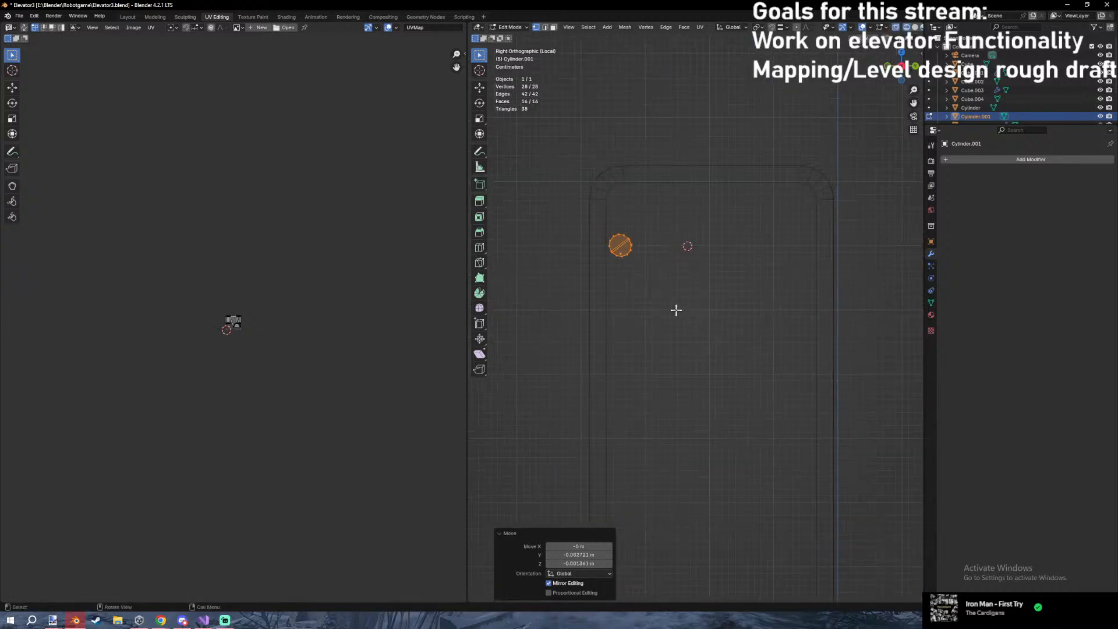
key("y")
left_click(857, 307)
left_click_drag(547, 212, 639, 260)
key("g")
key("y")
left_click(711, 330)
Duplicate both upper screw heads straight down to the panel's lower corners.
left_click_drag(567, 207, 876, 344)
scroll(825, 331, "down", 8)
middle_click_drag(826, 331, 722, 204, "shift")
key("shift+d")
key("y")
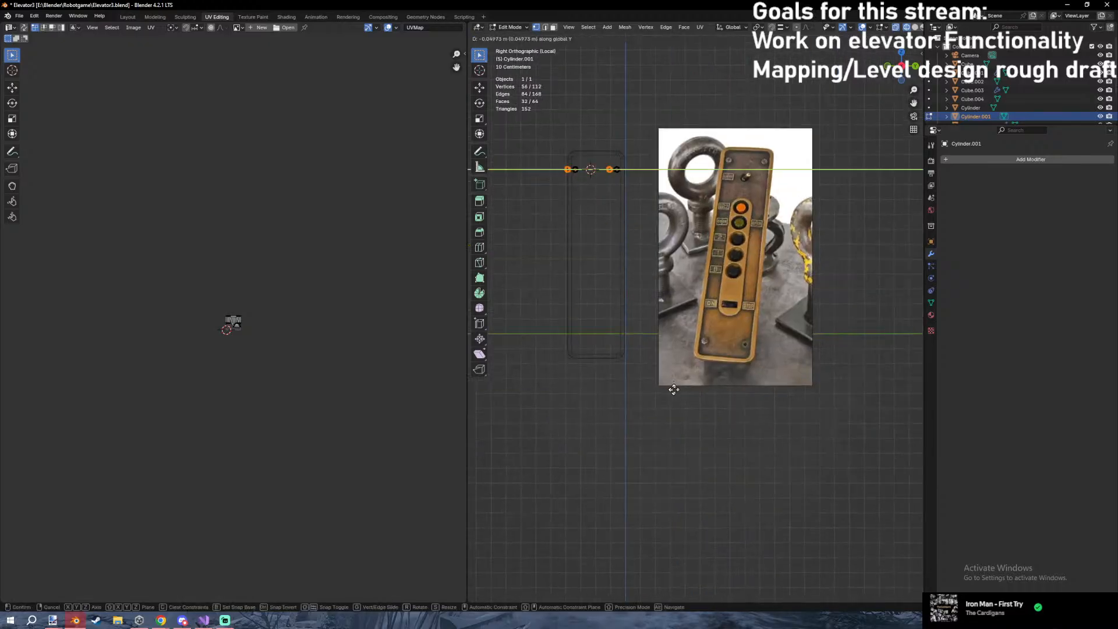
left_click(646, 360)
middle_click_drag(644, 361, 739, 371, "shift")
Adjust the position of the screw head at the panel's lower corner along X against the front face.
scroll(644, 240, "up", 6)
left_click_drag(651, 276, 736, 349)
key("shift+z")
scroll(638, 298, "up", 5)
middle_click_drag(687, 319, 714, 297)
key("x")
left_click(680, 303)
key("Tab")
scroll(668, 305, "down", 5)
key("Tab")
scroll(699, 294, "up", 4)
scroll(699, 294, "up", 3)
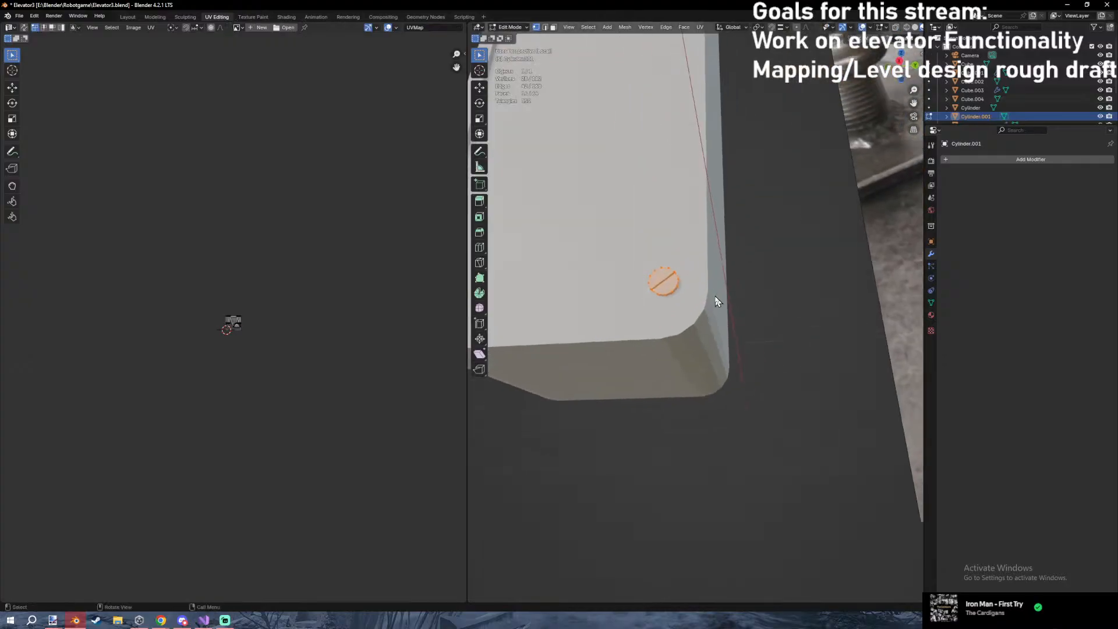
Delete the slotted screw head at the panel's lower corner so that corner is left for an empty screw hole.
key("Tab")
scroll(715, 298, "down", 7)
key("Tab")
key("x")
key("shift+z")
left_click_drag(677, 281, 735, 340)
key("x")
left_click(735, 306)
key("shift+z")
key("Tab")
Join the panel body and the remaining screw heads into a single object.
mouse_move(751, 312)
middle_mouse_down()
mouse_move(749, 323)
mouse_move(740, 308)
middle_mouse_up()
left_click(697, 266)
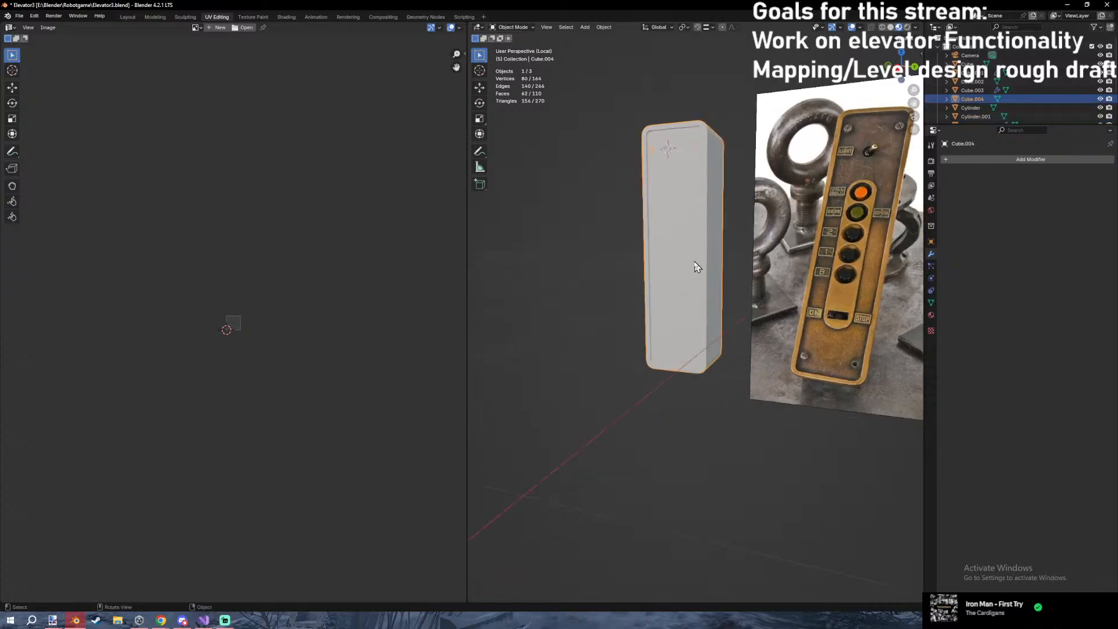
left_click(700, 144, "shift")
right_click(699, 143)
left_click(654, 173)
Apply the existing yellowpaint material to the whole joined panel.
key("Tab")
key("a")
key("Tab")
left_click(931, 314)
left_click(946, 196)
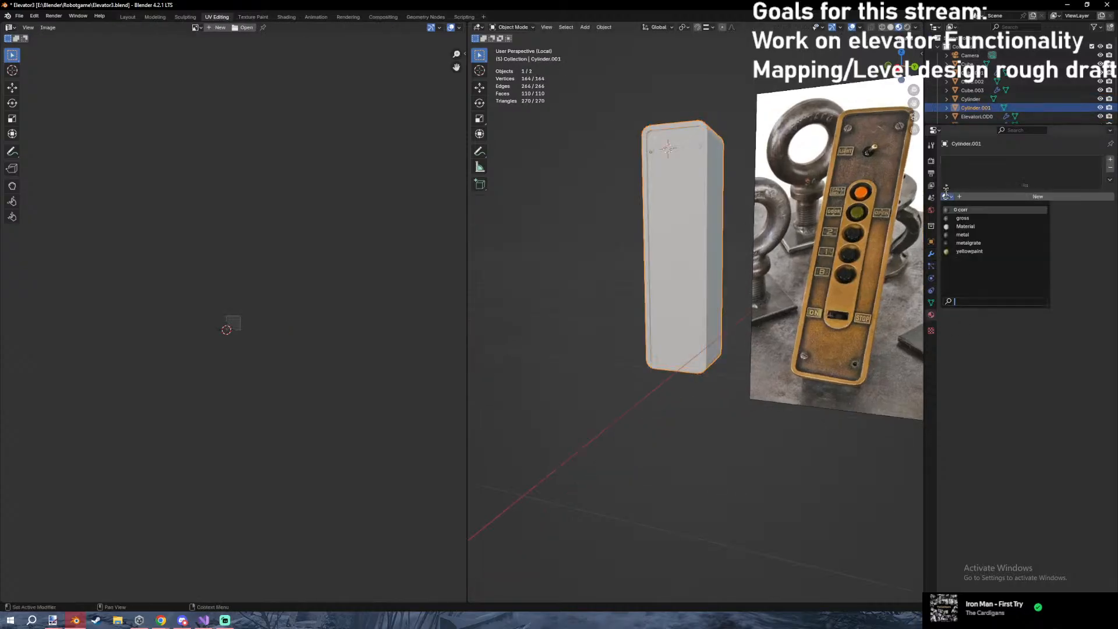
left_click(969, 251)
Unwrap the whole panel with Smart UV Project and scale its UV islands down on the yellow paint texture.
key("Tab")
key("u")
left_click(716, 45)
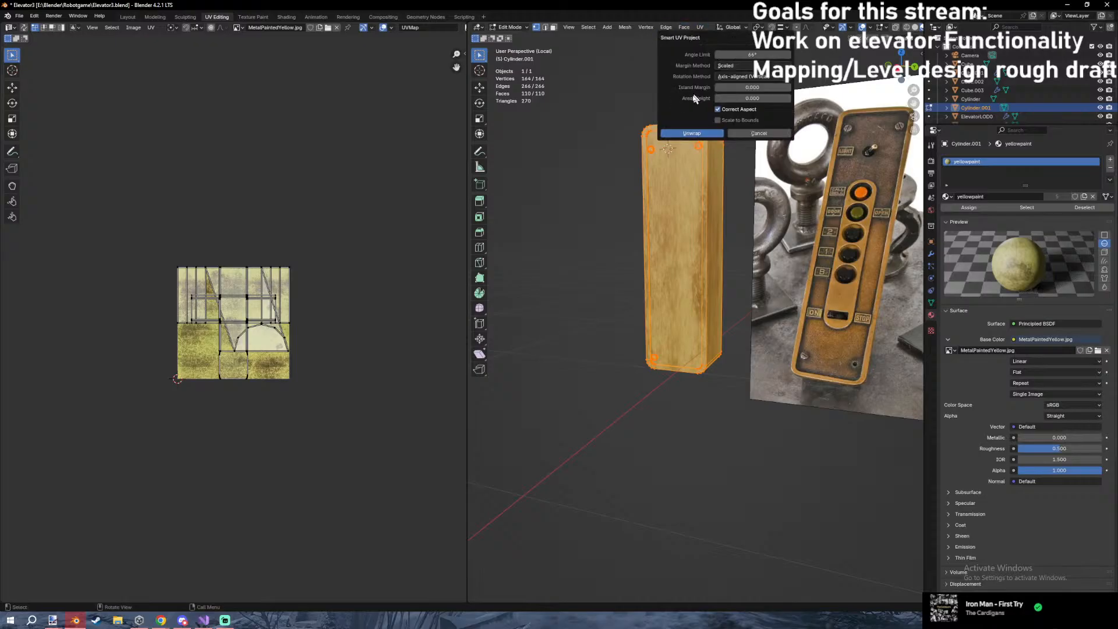
left_click(692, 133)
scroll(678, 262, "up", 8)
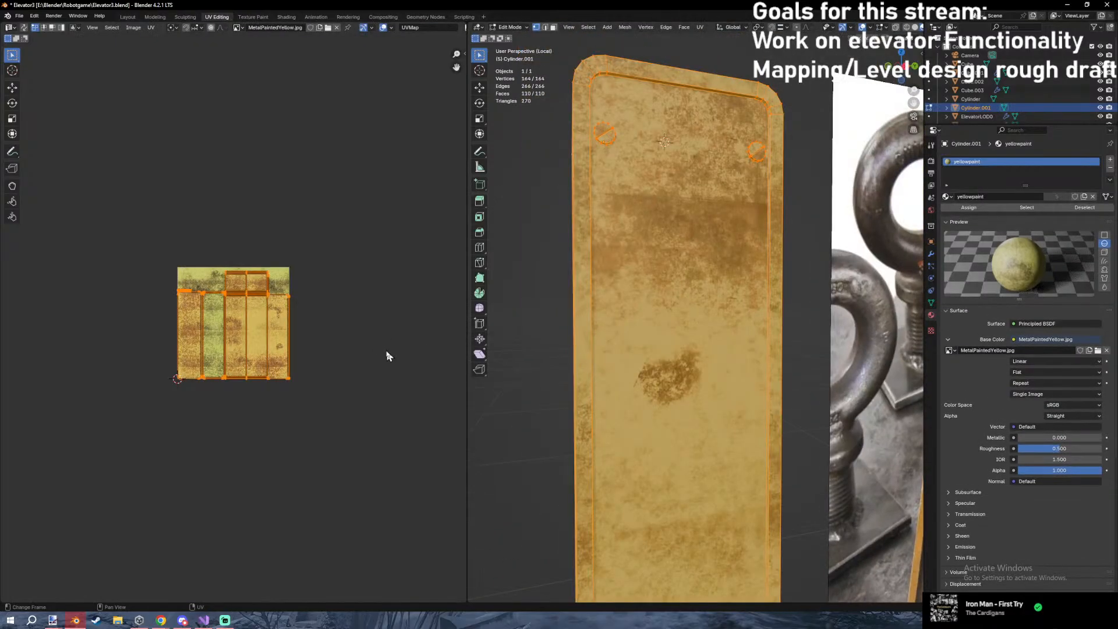
key("Tab")
Examine the reference photo's switch, buttons, labels and corner screws beside the modelled panel.
middle_click_drag(649, 315, 751, 321)
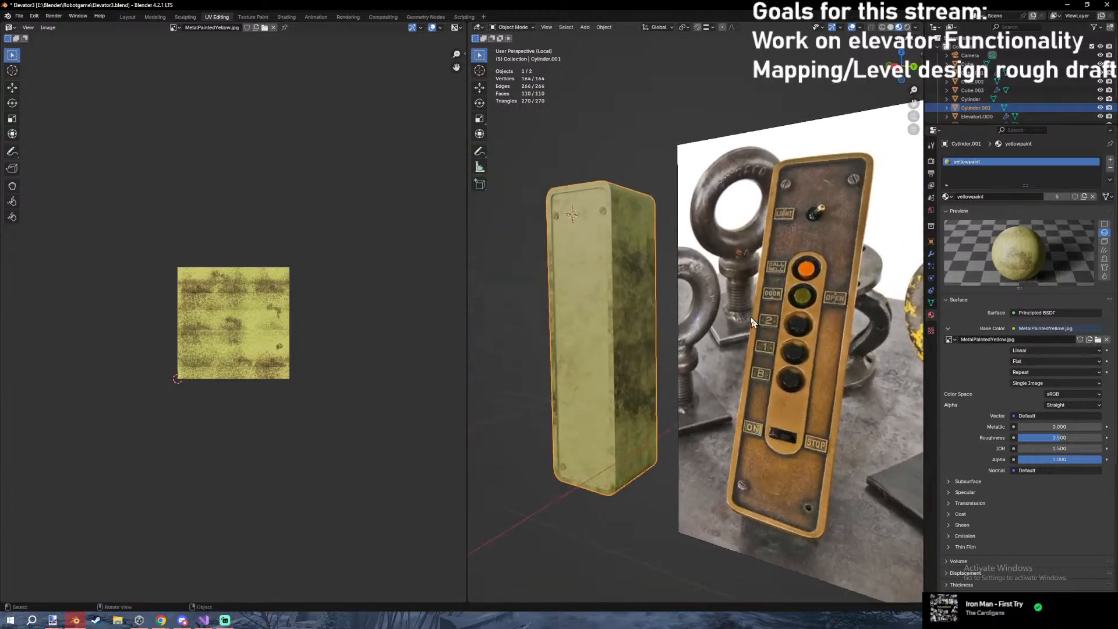
middle_click_drag(831, 233, 770, 336)
left_click(769, 337)
middle_click_drag(821, 143, 733, 259)
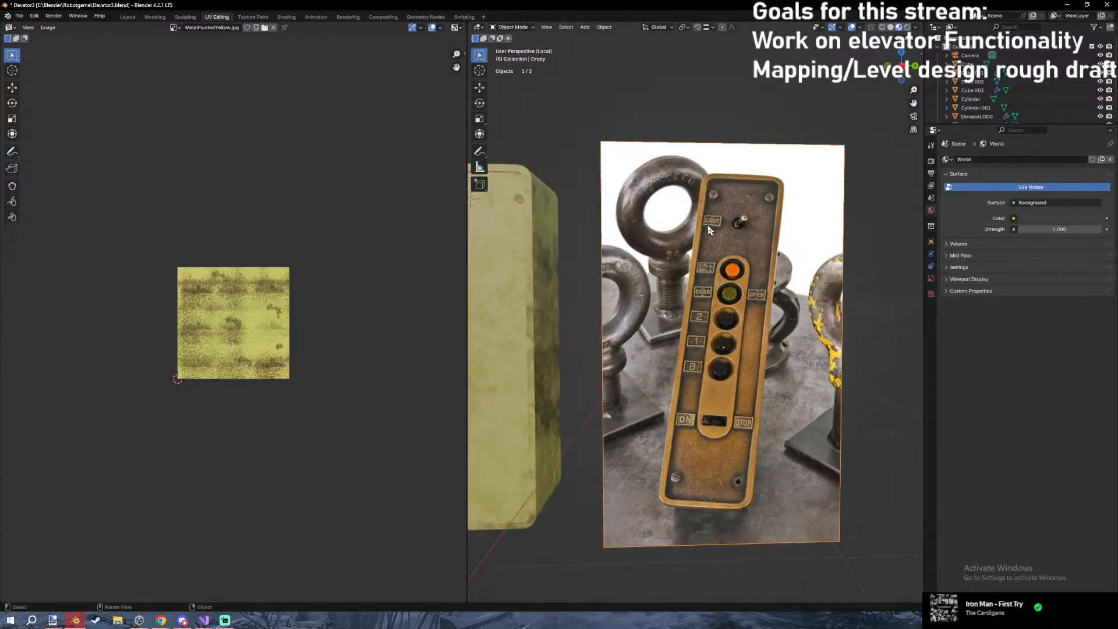
middle_click_drag(630, 324, 727, 304)
middle_click_drag(693, 239, 783, 215)
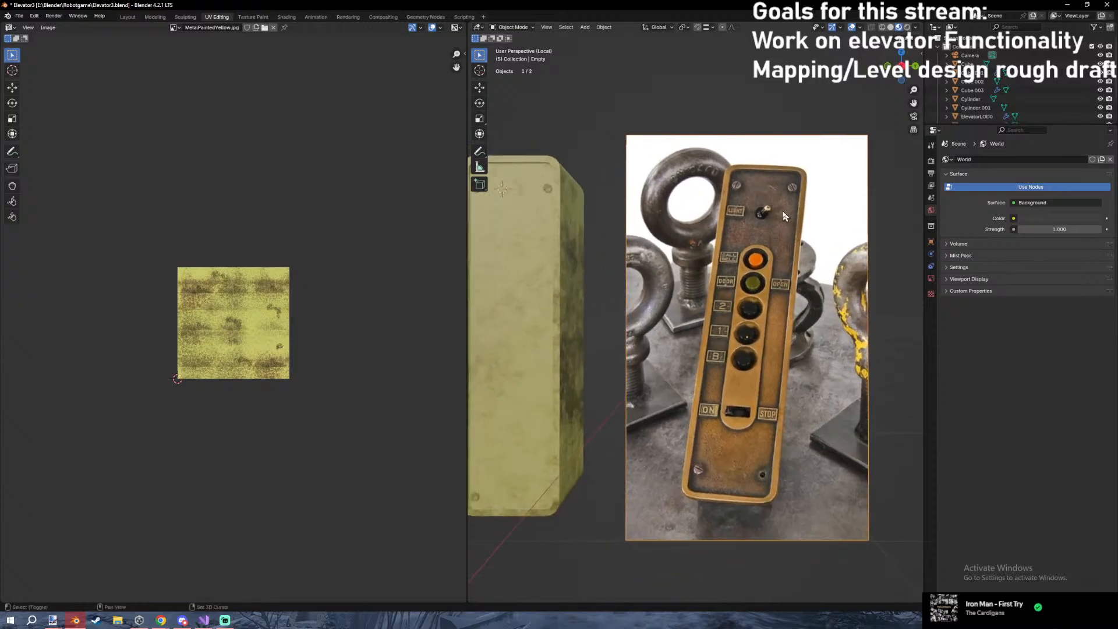
middle_click_drag(760, 214, 850, 219, "shift")
Add a second material slot to the panel with a new material named blackreflect.
left_click(643, 250)
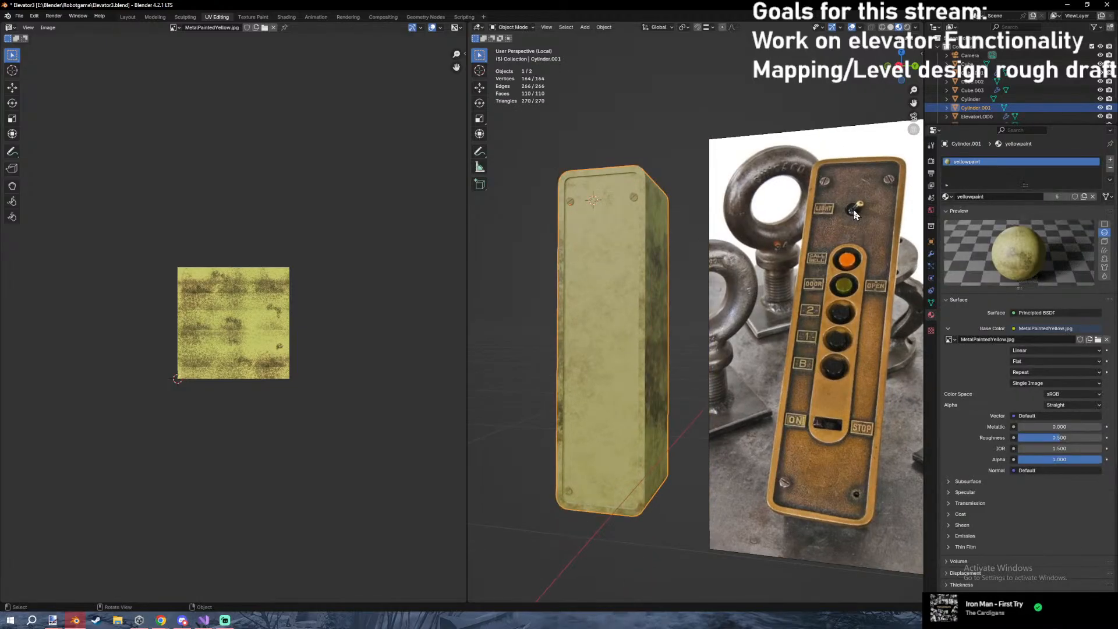
left_click(1110, 161)
left_click(945, 214)
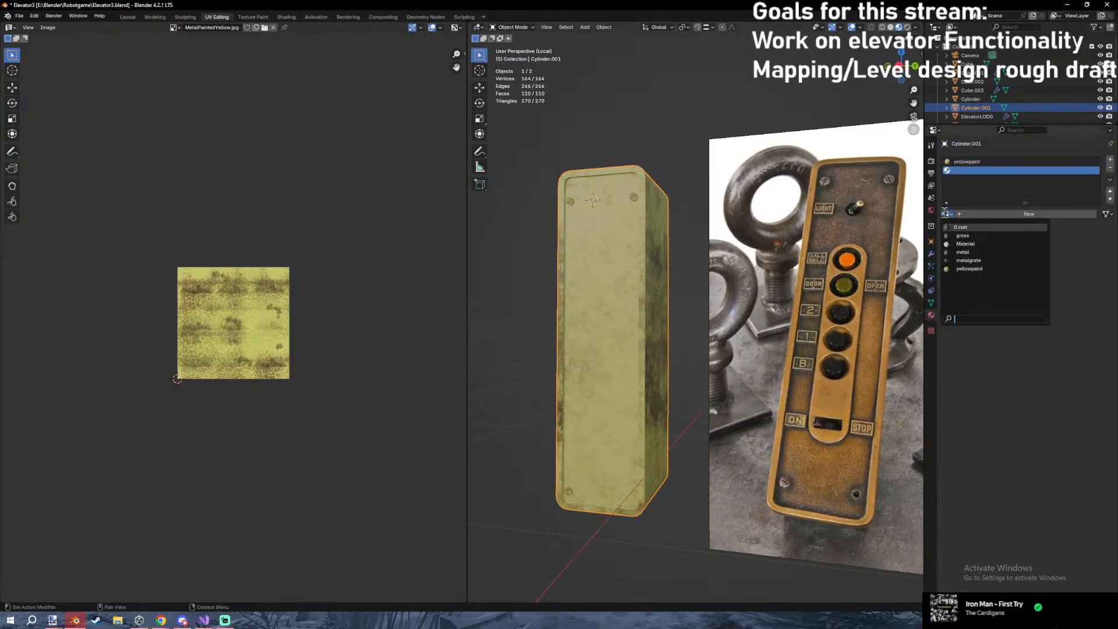
key("Escape")
left_click(995, 218)
double_click(983, 218)
type("b;la")
key("Return")
Add an 8-vertex cylinder to the panel mesh at the lower corner without a screw head.
middle_click_drag(593, 417, 647, 279, "shift")
key("Tab")
scroll(687, 227, "up", 5)
middle_click_drag(692, 204, 748, 273)
scroll(757, 308, "up", 1)
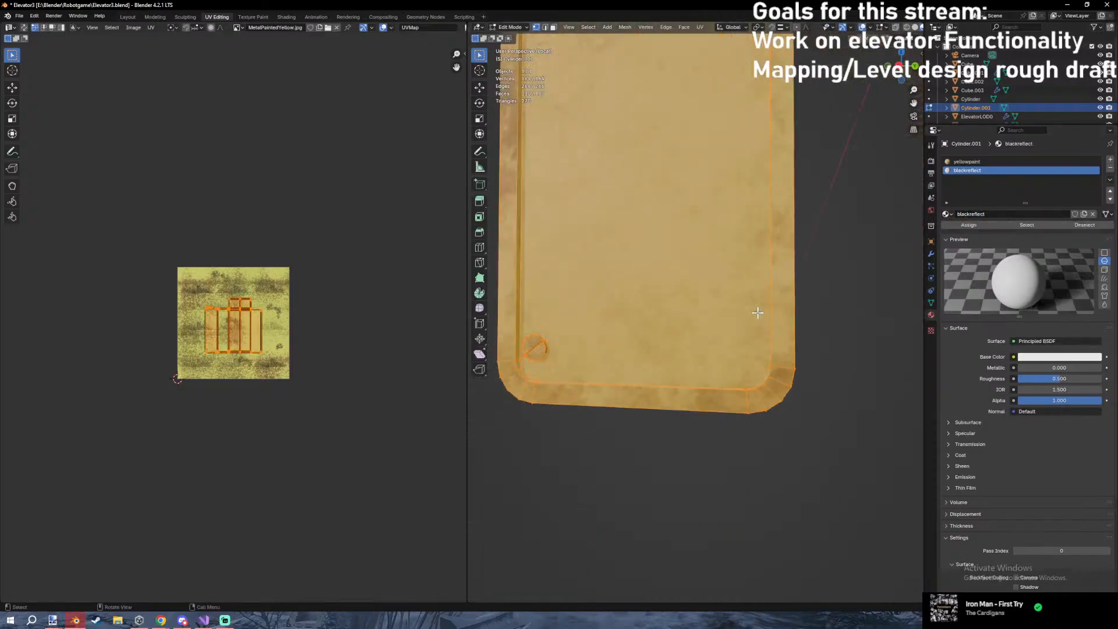
middle_click_drag(757, 313, 759, 305)
key("shift+a")
left_click(761, 307)
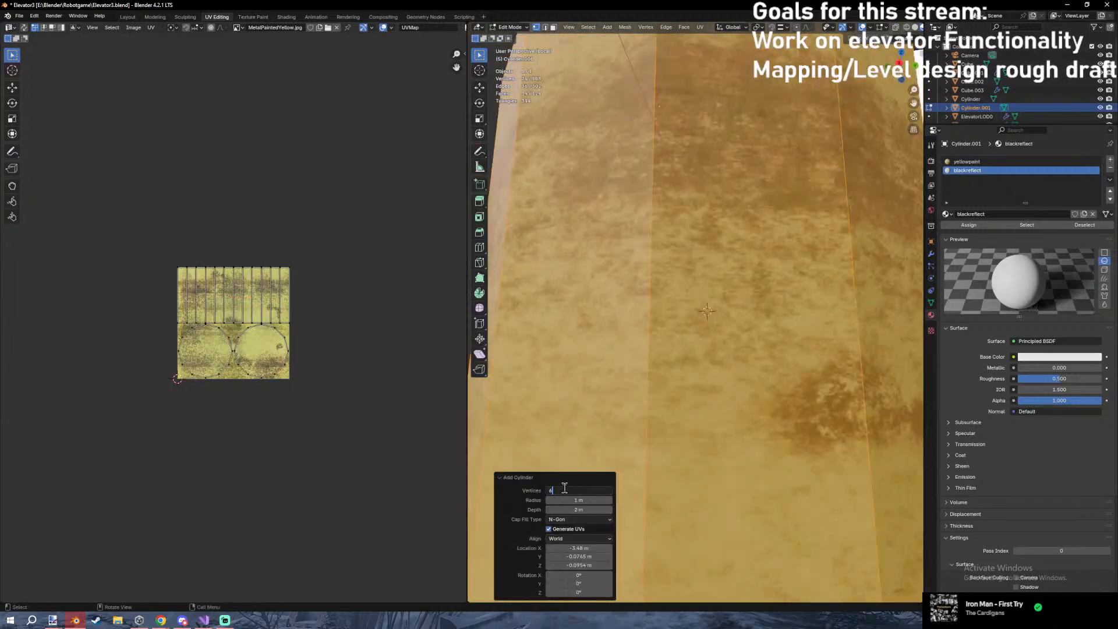
key("Return")
Scale the new cylinder to about 0.019 and rotate it 90° around Y to face the panel front.
key("s")
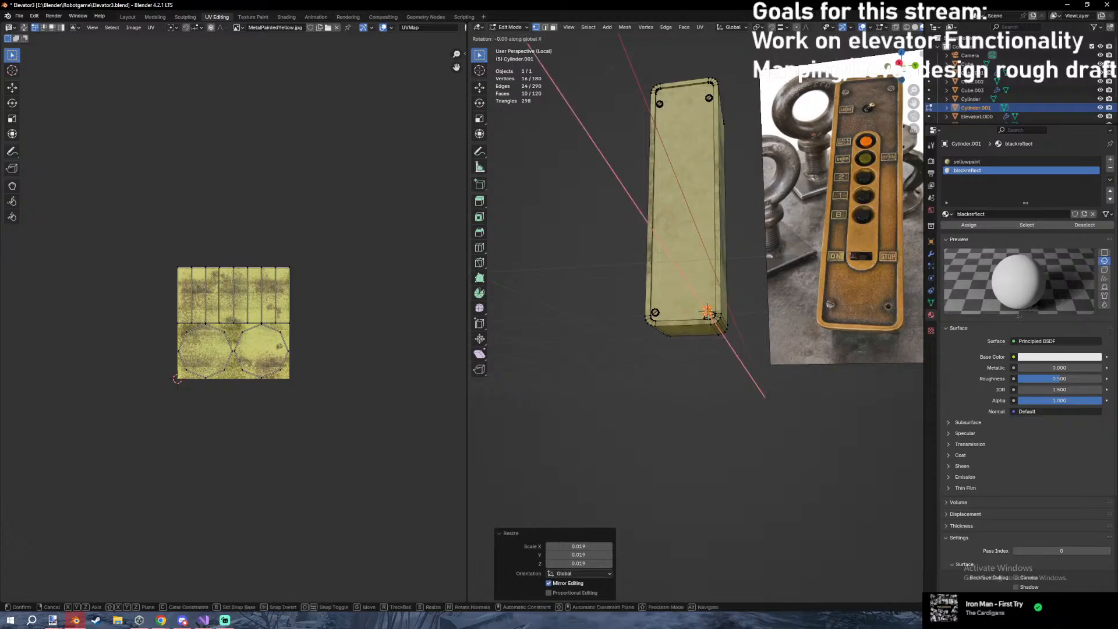
type("y9")
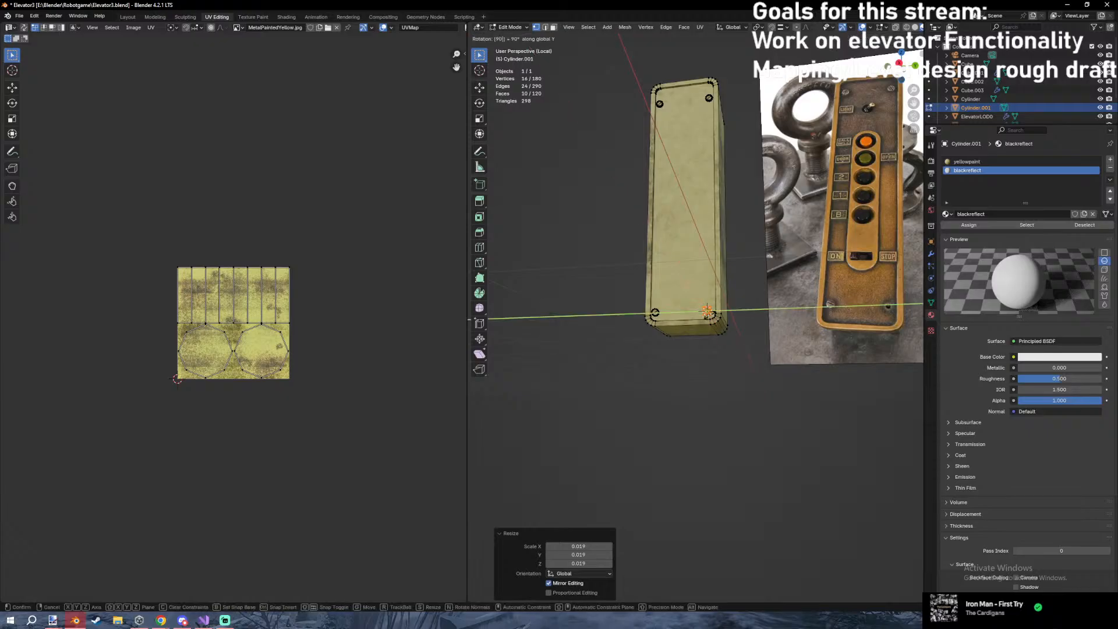
type("0")
key("Return")
Rescale the small cylinder along X and shrink it uniformly to about 0.913.
scroll(833, 364, "up", 7)
scroll(834, 364, "up", 5)
key("s")
key("x")
middle_click_drag(833, 365, 786, 387)
left_click(886, 363)
scroll(885, 362, "down", 5)
key("s")
left_click(771, 385)
Move the small cylinder about -0.02 m along X toward the panel's front face.
key("g")
key("x")
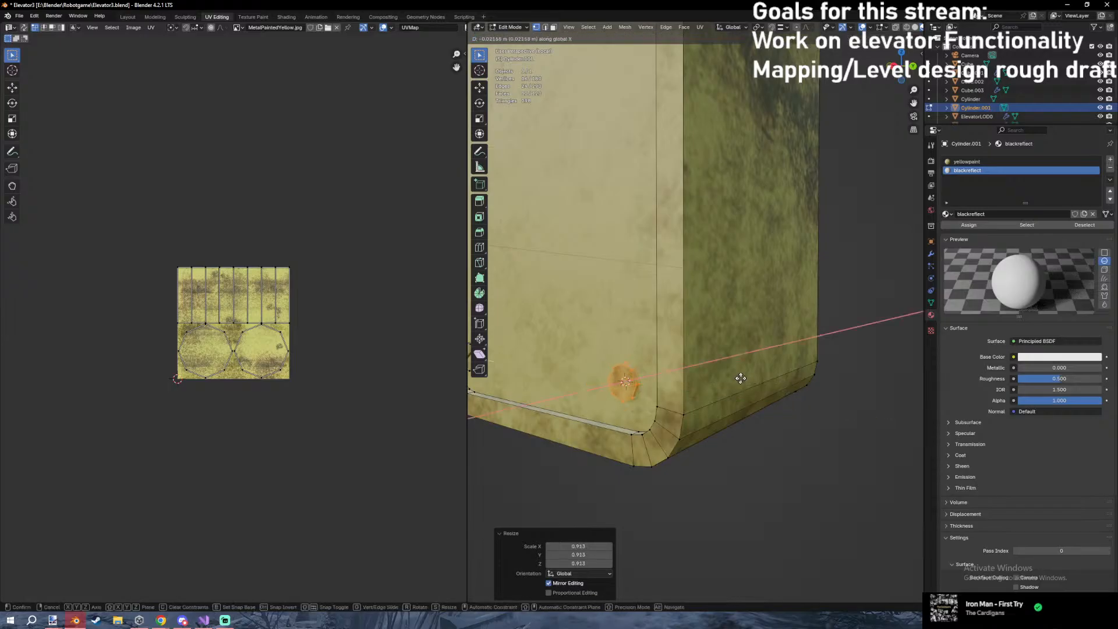
left_click(742, 379)
key("Tab")
middle_click_drag(736, 379, 791, 382)
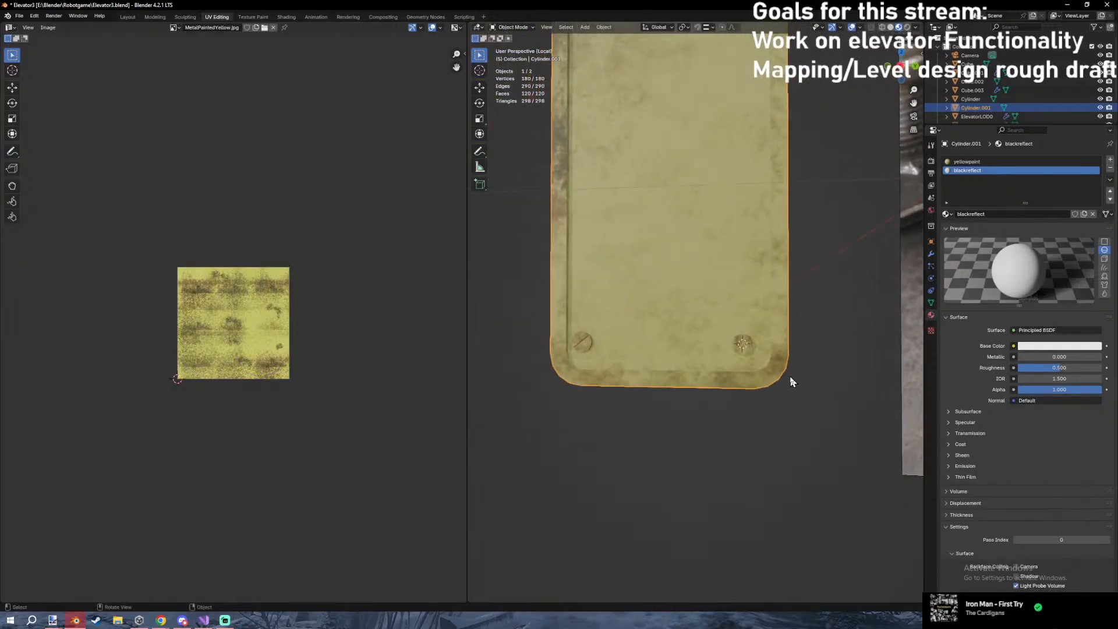
Scale the small corner cylinder down so it is narrower than the opposite lower screw head.
scroll(792, 379, "up", 3)
key("Tab")
key("s")
left_click(833, 404)
scroll(837, 406, "down", 3)
key("KP_3")
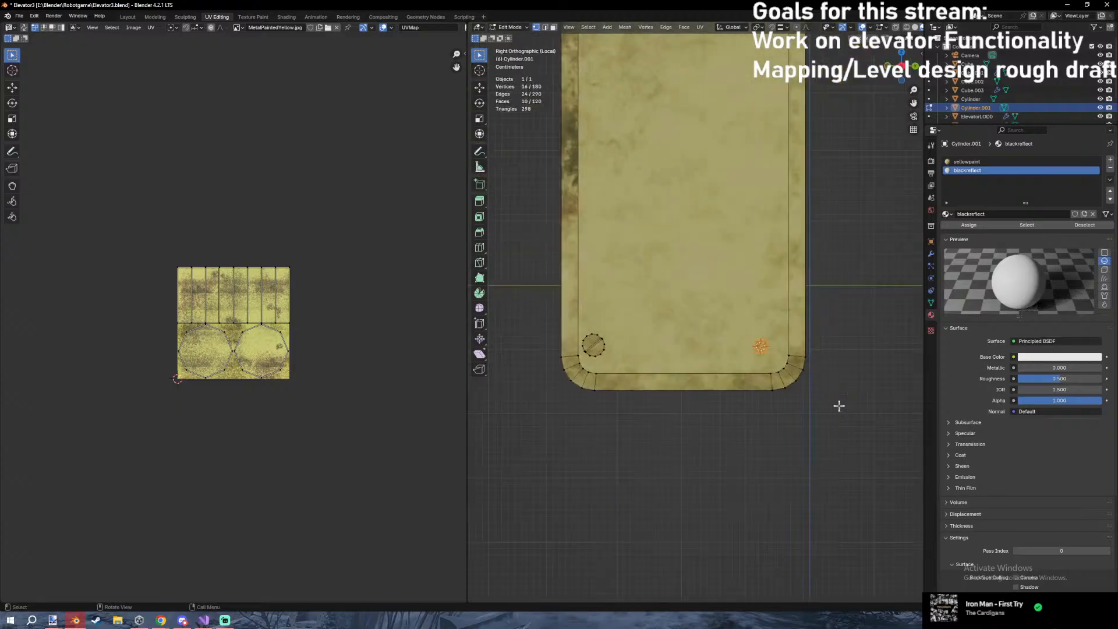
key("g")
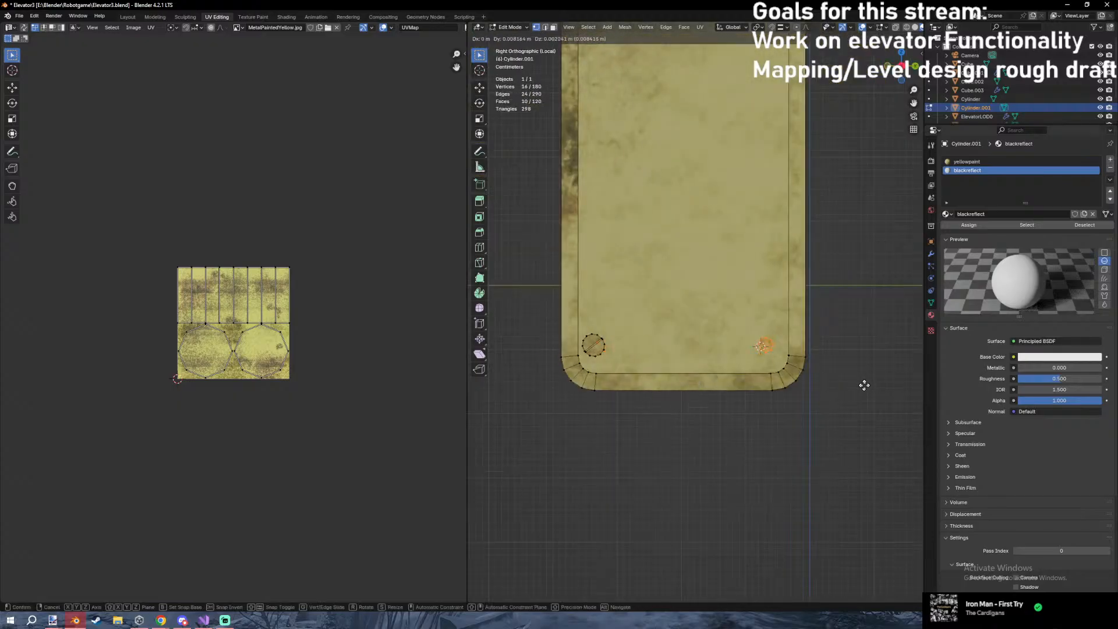
right_click(813, 370)
Adjust the small cylinder's X position relative to the panel's front face in wireframe view.
mouse_move(797, 352)
middle_mouse_down()
mouse_move(739, 357)
mouse_move(710, 374)
mouse_move(754, 354)
mouse_move(750, 434)
mouse_move(775, 430)
middle_mouse_up()
key("KP_Decimal")
key("shift+z")
scroll(710, 374, "down", 5)
key("g")
key("x")
left_click(729, 357)
Scale the small cylinder along X and shift it along X through the panel's front face.
key("shift+z")
key("s")
key("x")
left_click(906, 424)
key("g")
key("x")
left_click(780, 382)
scroll(780, 382, "down", 3)
middle_click_drag(780, 382, 739, 355)
Separate the small corner cylinder from the panel mesh into its own object.
right_click(739, 355)
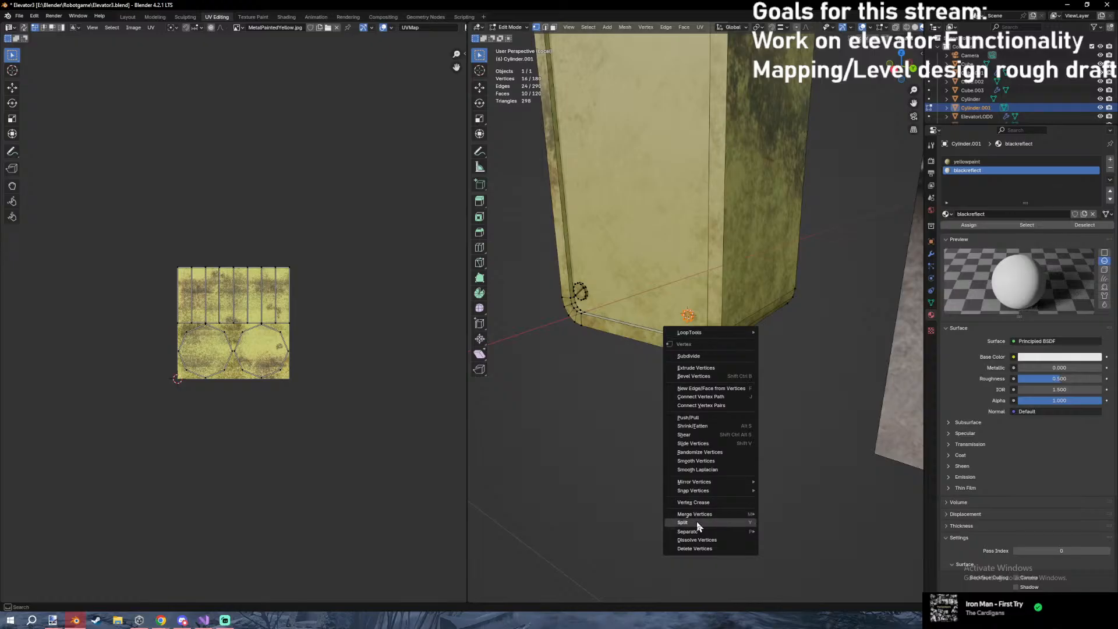
right_click(816, 406)
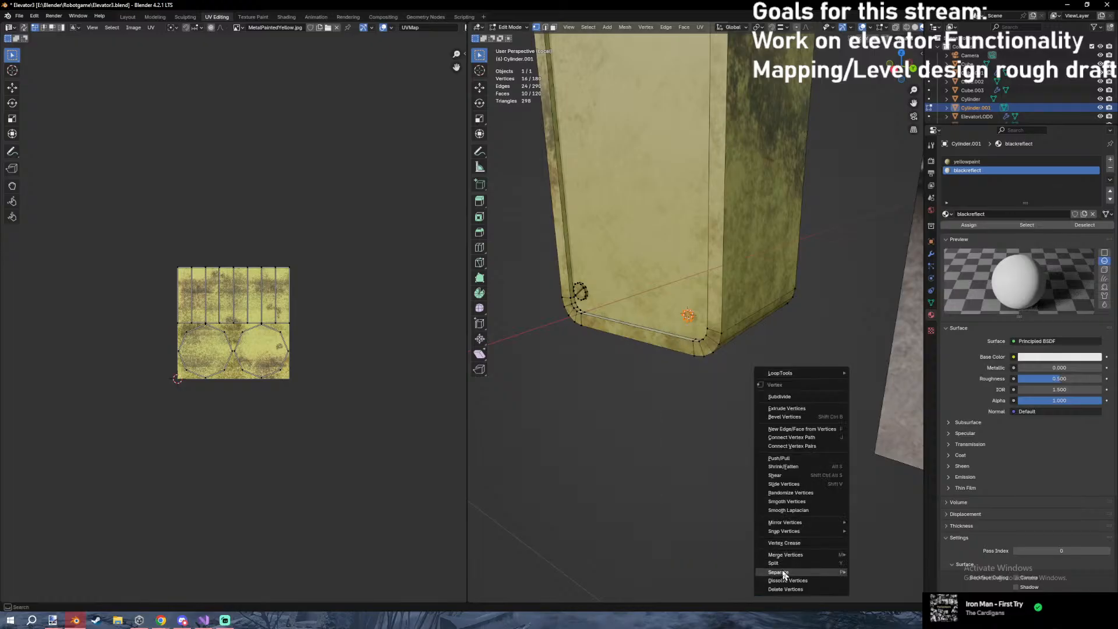
left_click(873, 572)
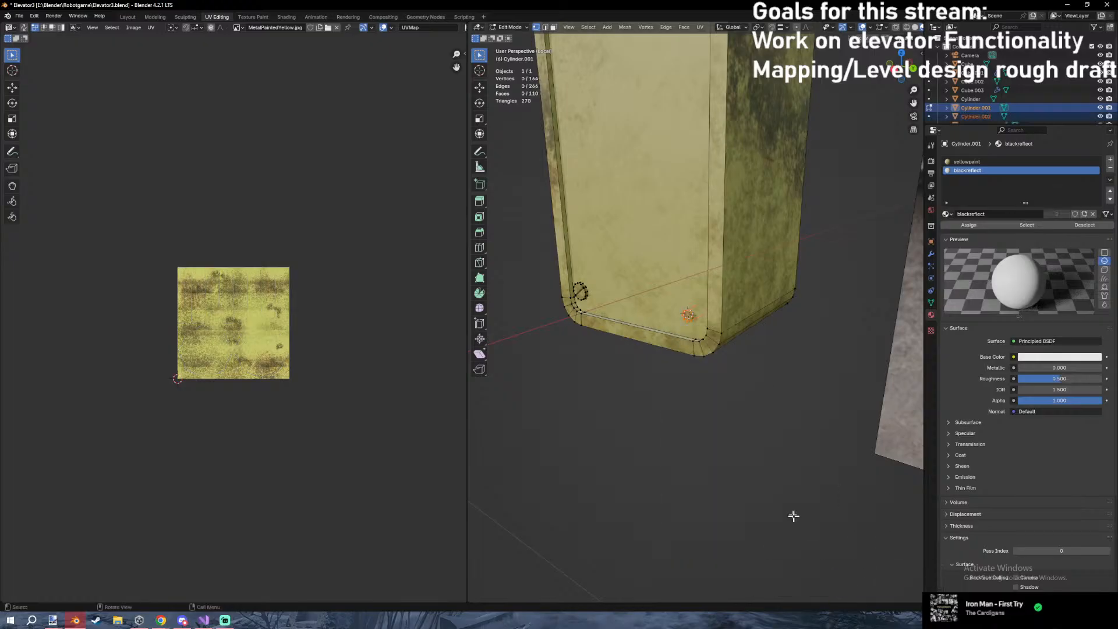
key("Tab")
Cut the separated cylinder out of the panel with an applied Boolean Difference modifier, leaving no extra modifier on it.
left_click(931, 253)
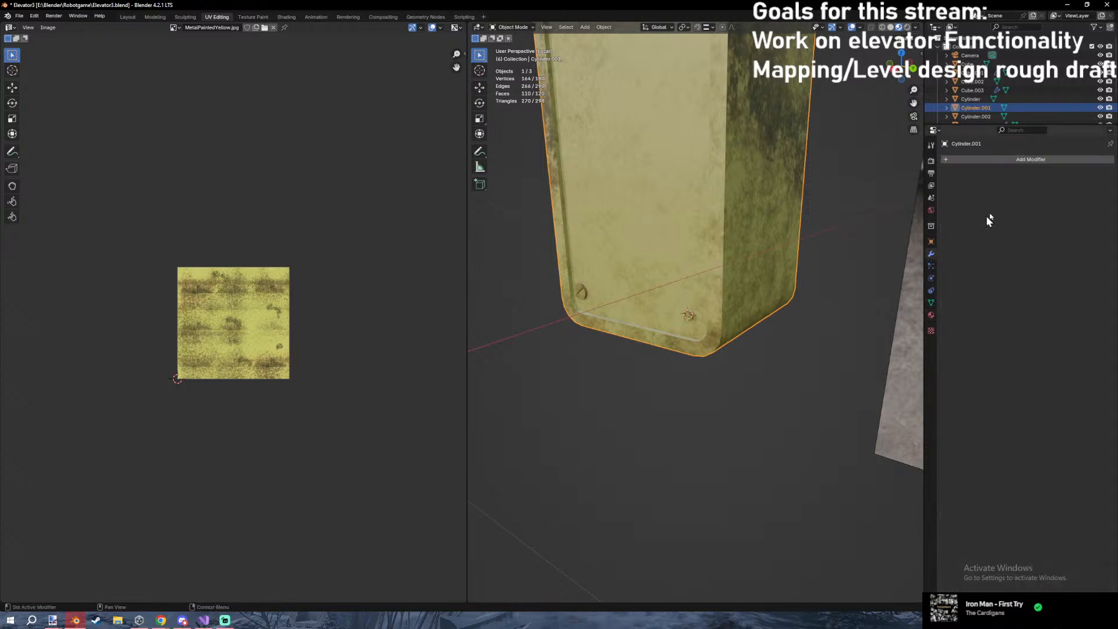
left_click(1011, 161)
type("b")
key("Return")
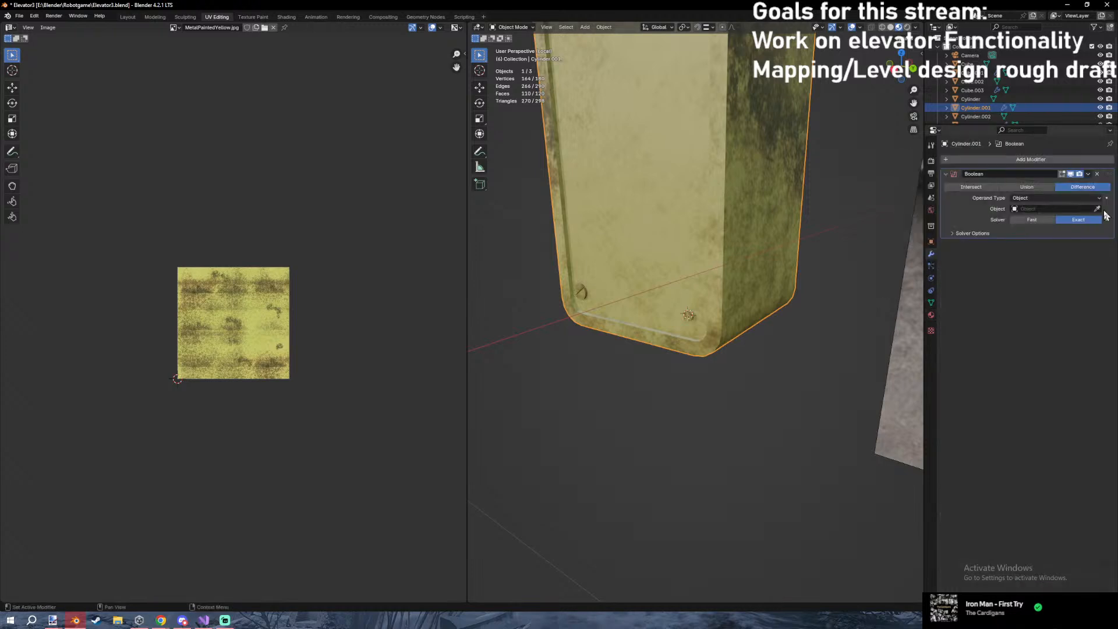
left_click(1090, 175)
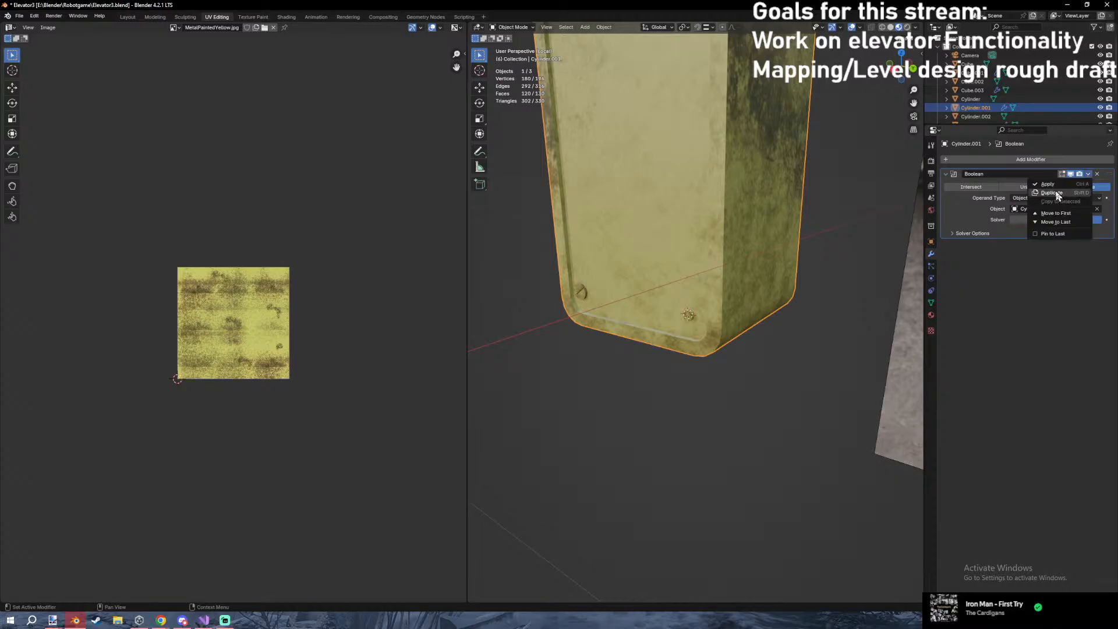
left_click(1056, 192)
left_click(1090, 176)
key("ctrl+z")
left_click(1097, 174)
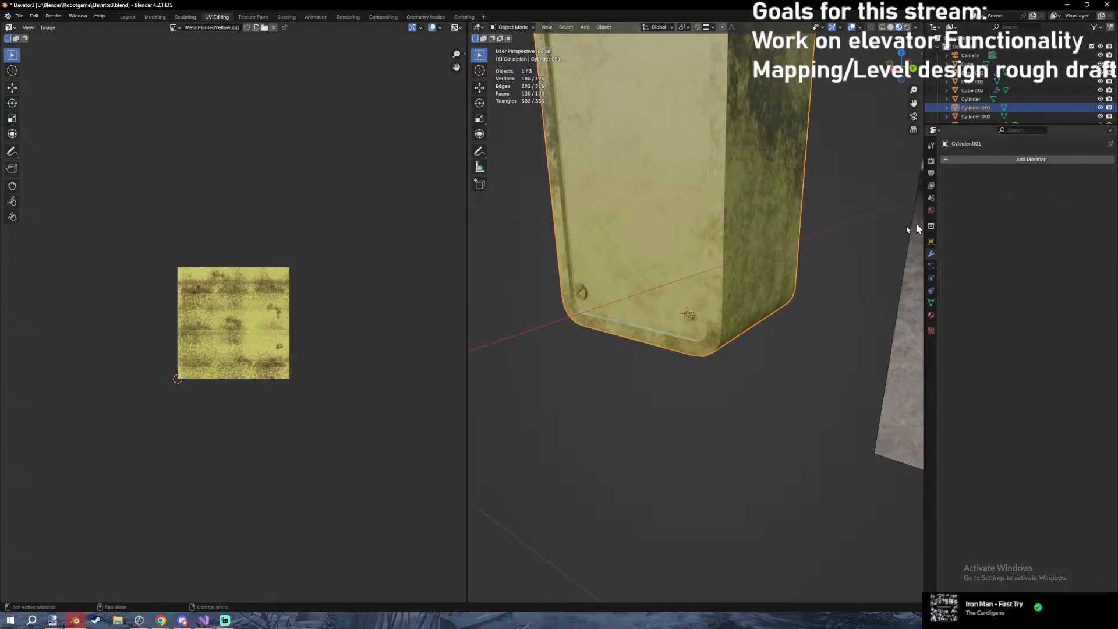
Delete the separated cutter cylinder from the new screw hole and select the panel.
key("Tab")
key("l")
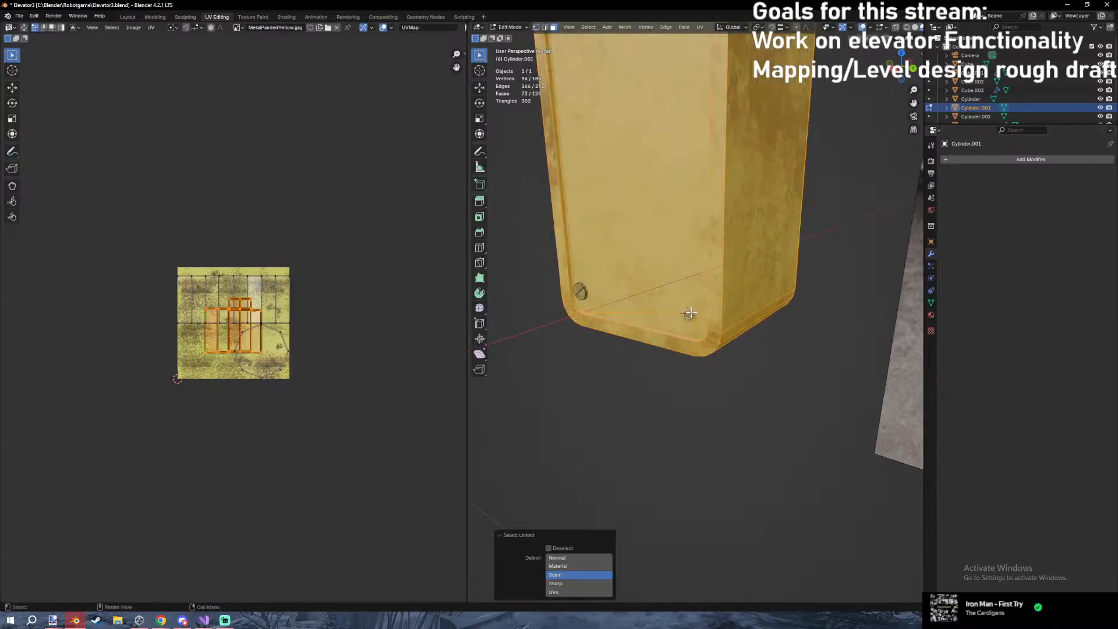
key("Tab")
left_click(688, 319)
key("Delete")
middle_click_drag(688, 320, 672, 296)
left_click(696, 307)
Assign the blackreflect material to the inner walls of the lower corner screw hole.
scroll(693, 309, "up", 5)
key("Tab")
scroll(691, 309, "up", 3)
key("l")
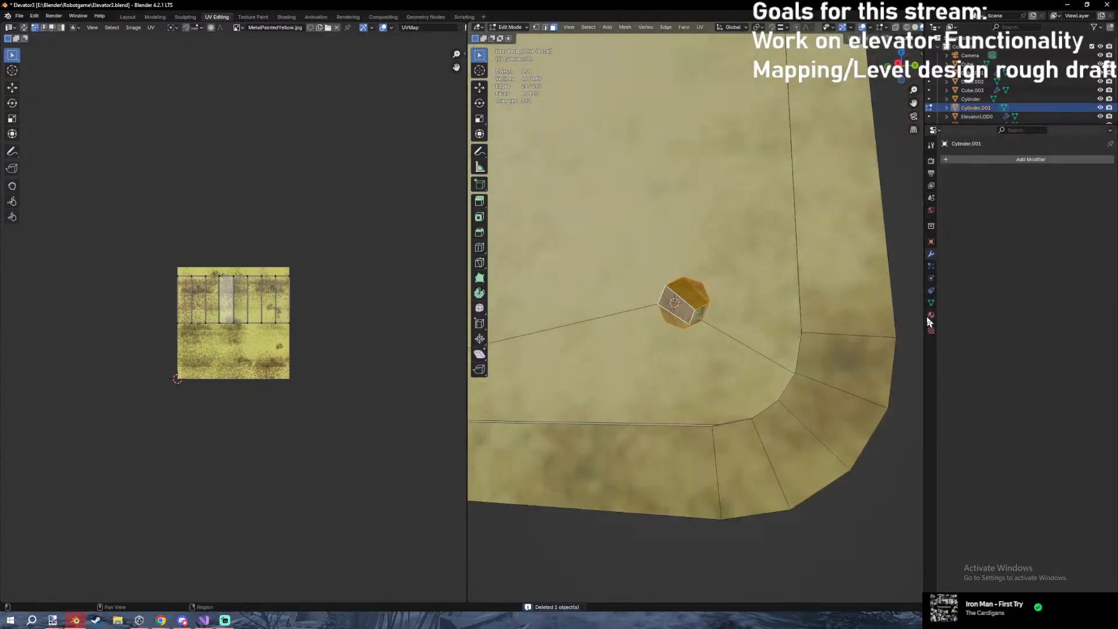
left_click(930, 315)
left_click(970, 170)
left_click(966, 209)
key("Tab")
Set the blackreflect material's base color to black.
left_click(1039, 346)
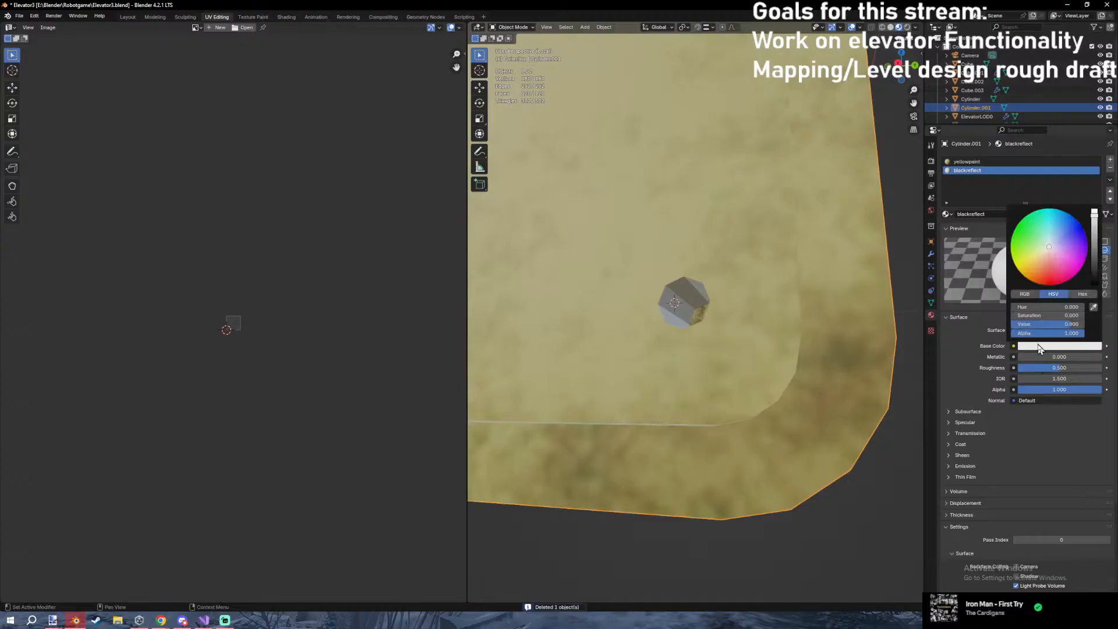
left_click_drag(1102, 246, 1094, 288)
scroll(770, 260, "down", 3)
scroll(707, 319, "up", 3)
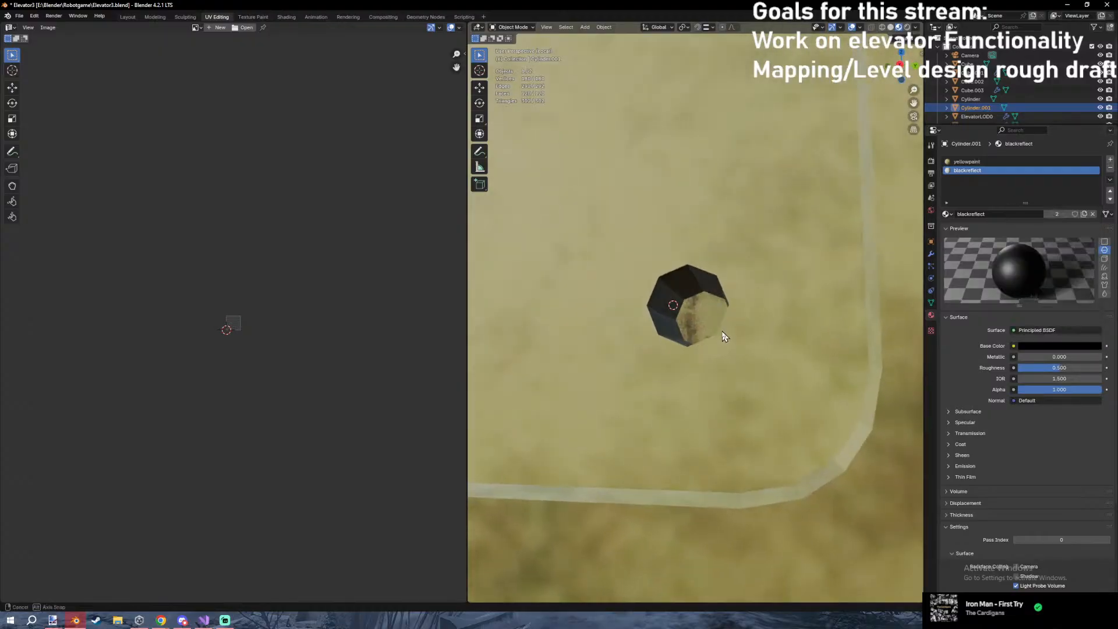
Assign blackreflect to the screw hole's remaining yellow end face and save the file.
key("Tab")
left_click(706, 319)
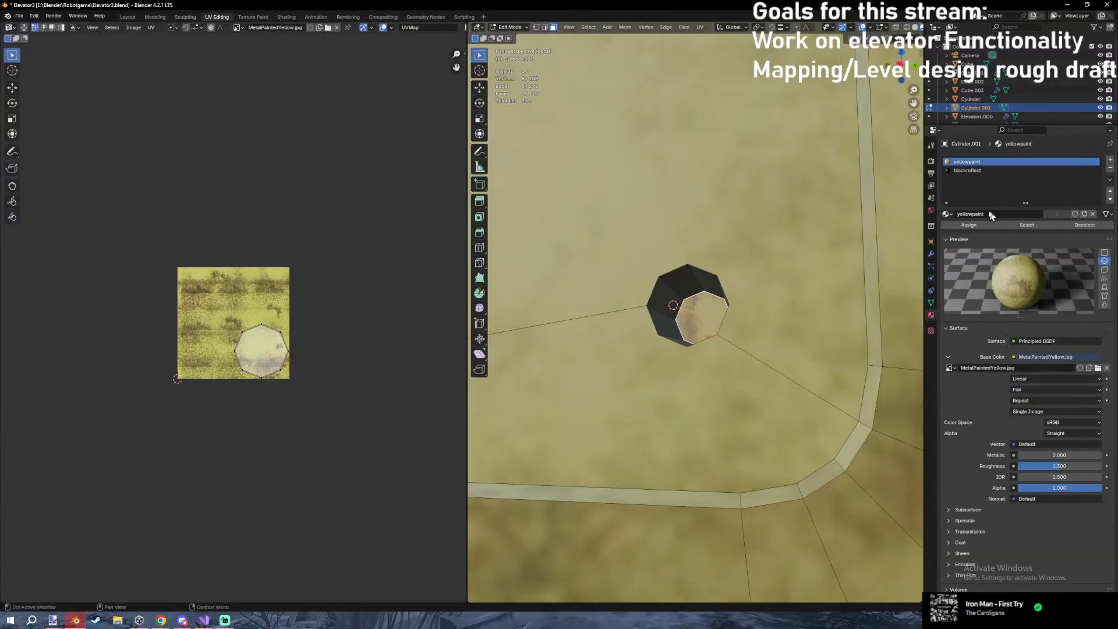
left_click(967, 170)
left_click(967, 225)
key("Tab")
scroll(699, 320, "down", 5)
middle_click_drag(699, 320, 725, 246)
left_click(725, 245)
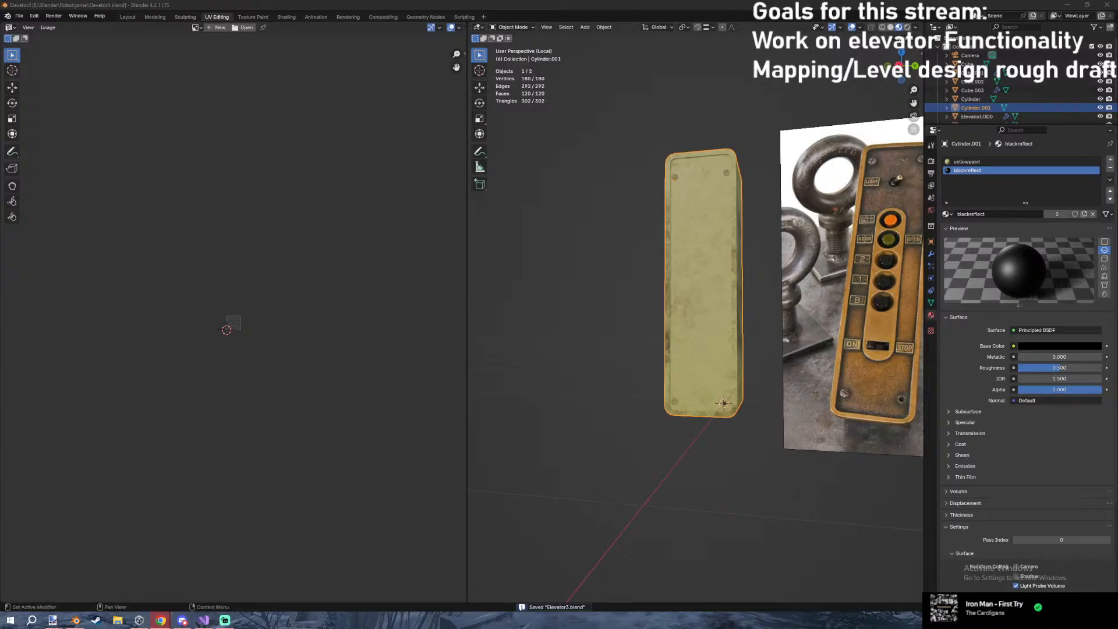
Add a third material slot to the panel and set it to the existing metal material.
middle_click_drag(908, 381, 717, 464)
scroll(658, 326, "up", 2)
left_click(716, 464)
scroll(725, 451, "down", 2)
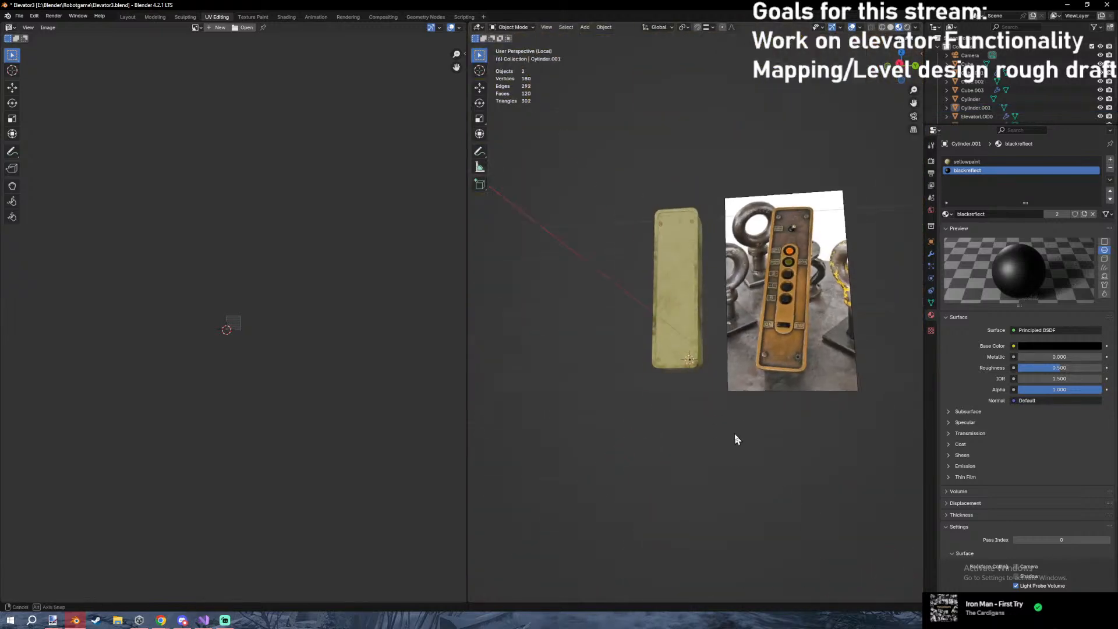
scroll(698, 361, "up", 2)
left_click(684, 332)
key("KP_Decimal")
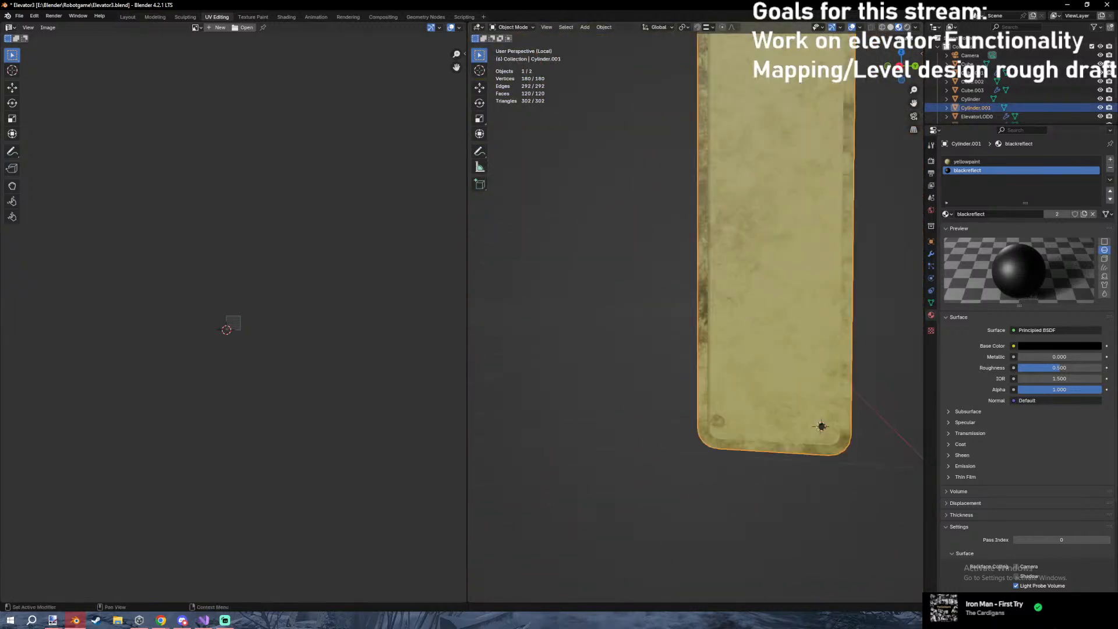
left_click(1109, 159)
left_click(946, 213)
left_click(969, 272)
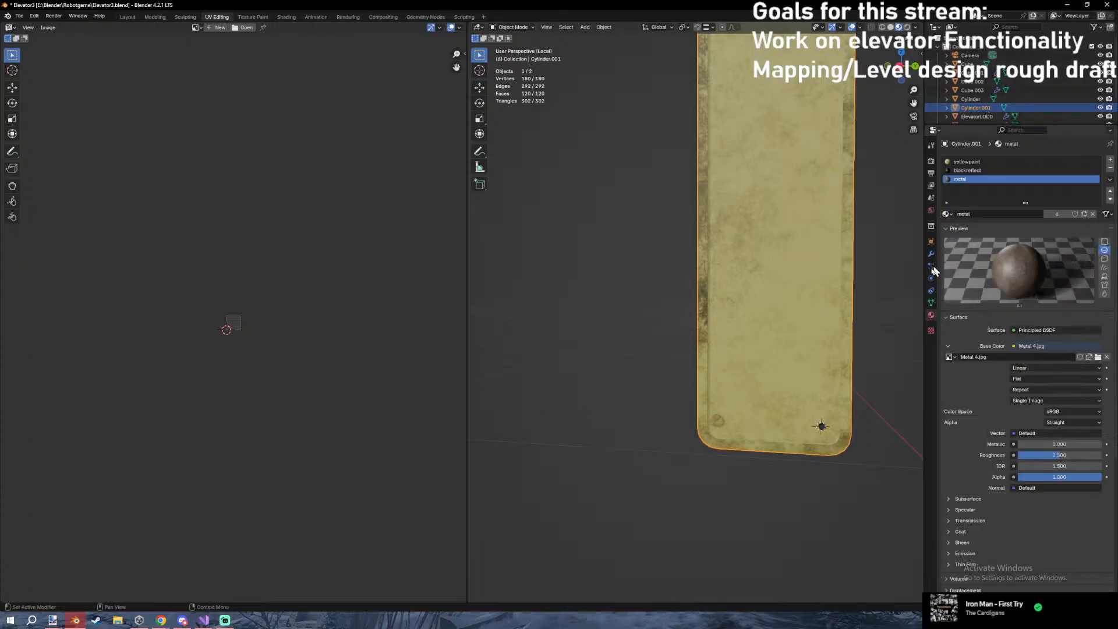
Assign the metal material to the panel's three slotted screw heads.
key("Tab")
middle_click_drag(707, 408, 664, 365)
scroll(664, 365, "up", 3)
left_click(651, 434)
key("ctrl+l")
middle_click_drag(699, 328, 647, 335, "shift")
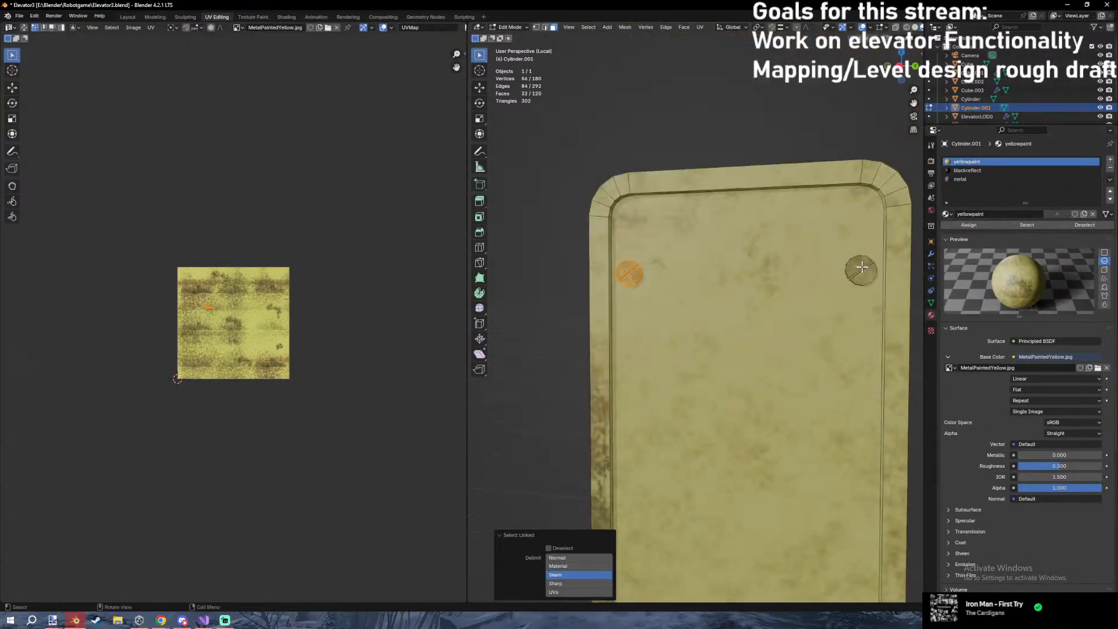
left_click(961, 178)
left_click(966, 225)
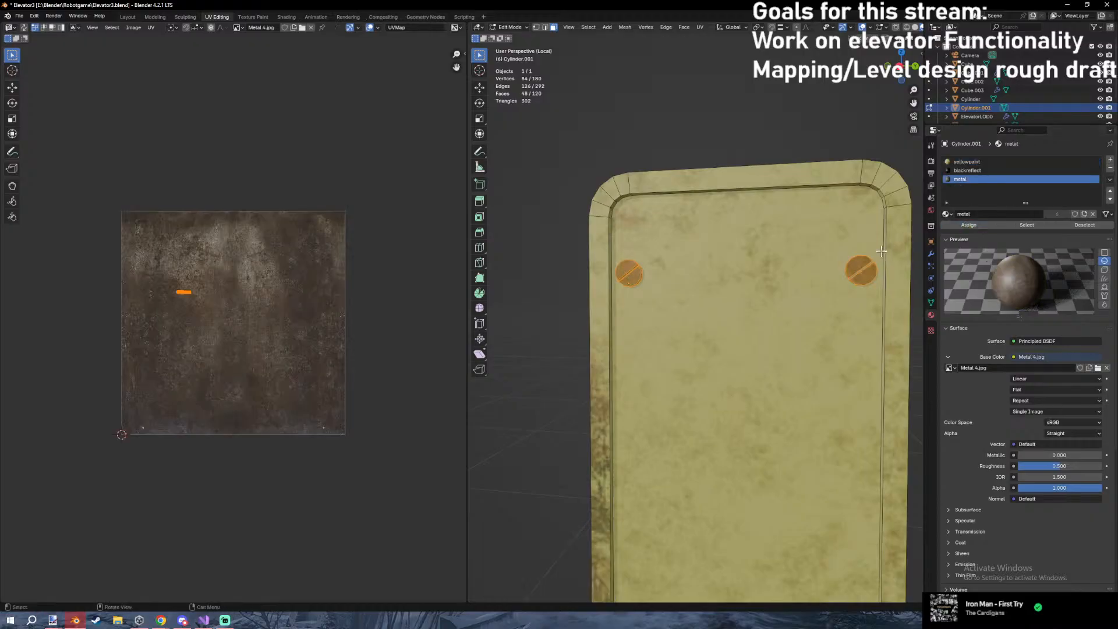
Place the 3D cursor on the upper part of the panel's front face and add a UV sphere there.
key("Tab")
scroll(836, 264, "down", 3)
middle_click_drag(836, 264, 689, 257)
scroll(753, 241, "up", 3)
scroll(763, 216, "down", 7)
left_click(763, 205)
left_click(686, 259)
right_click_drag(677, 252, 674, 250, "shift")
key("shift+a")
mouse_move(674, 251)
left_click(729, 279)
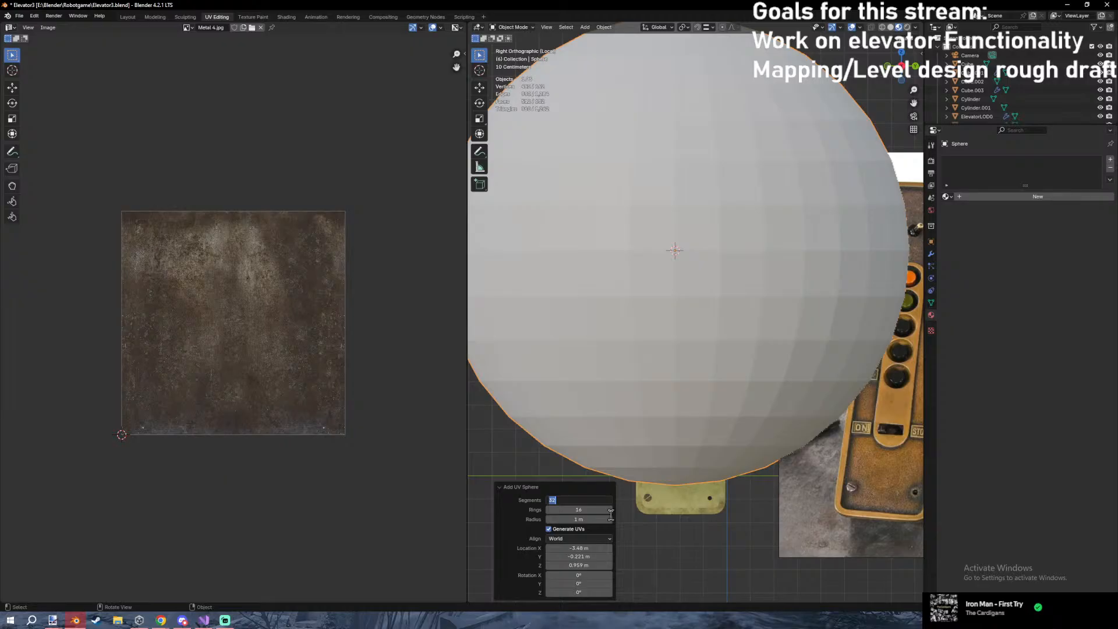
Set the new UV sphere to 12 segments and 6 rings.
type("8")
key("Return")
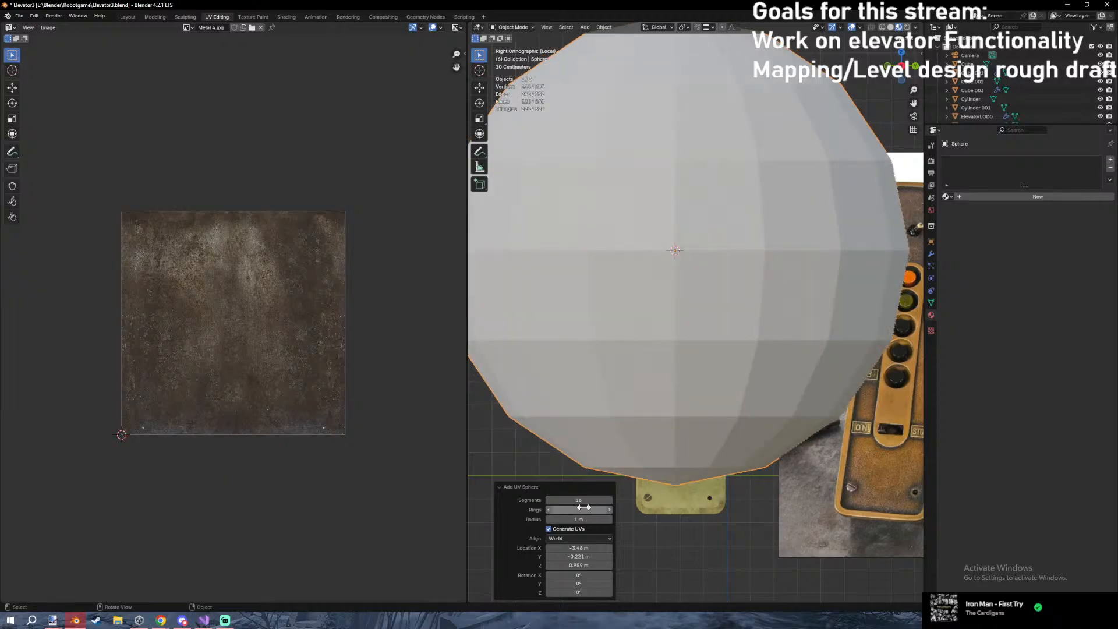
type("8")
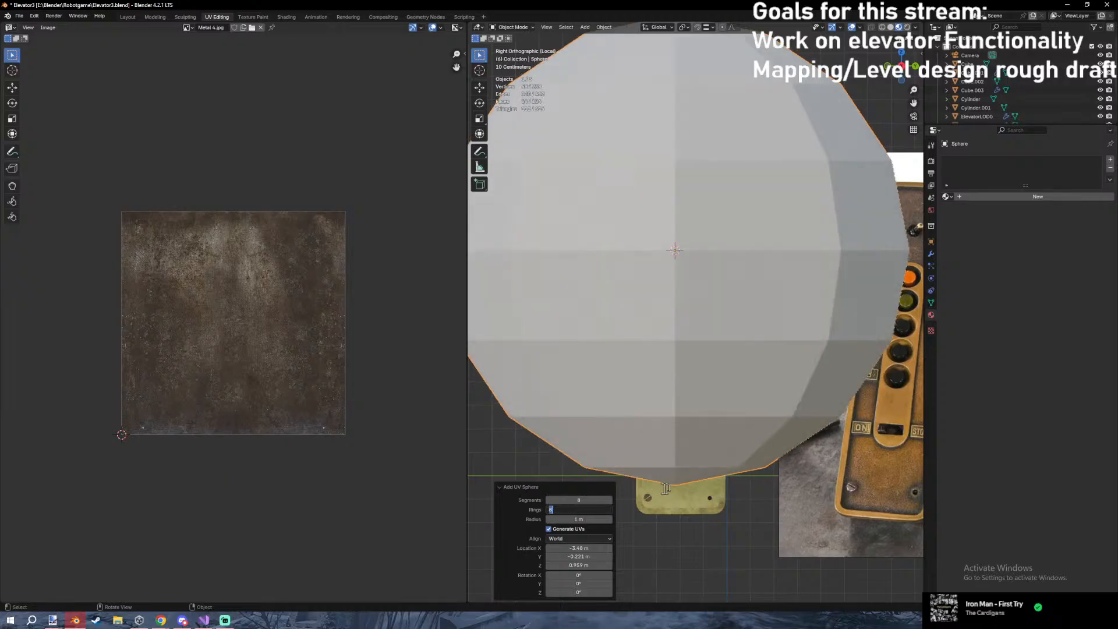
key("Return")
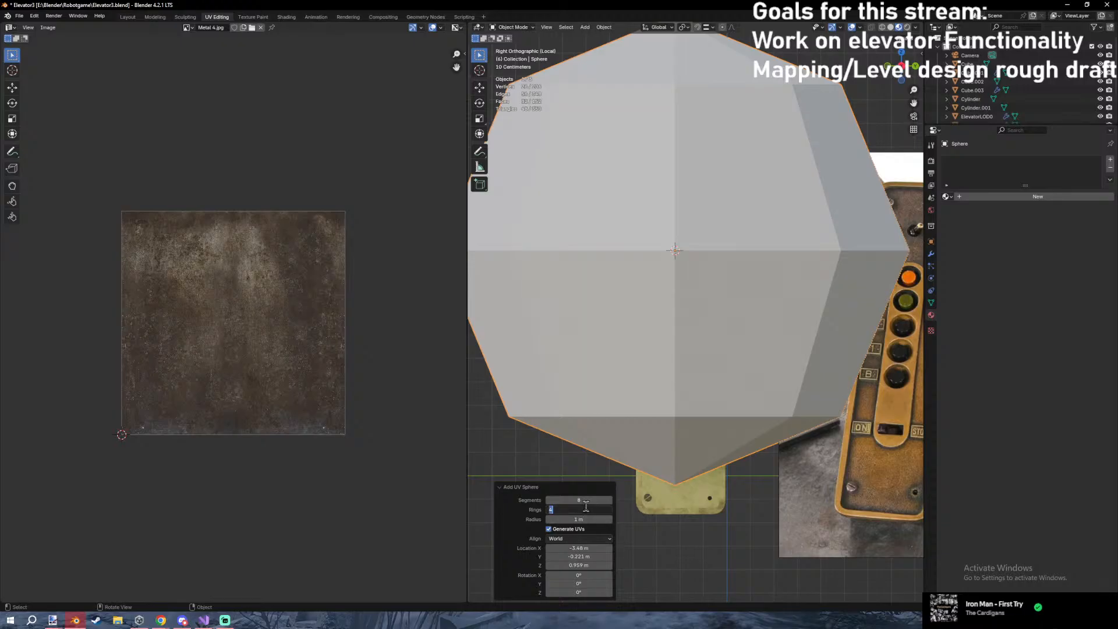
type("6")
key("Return")
type("12")
key("Return")
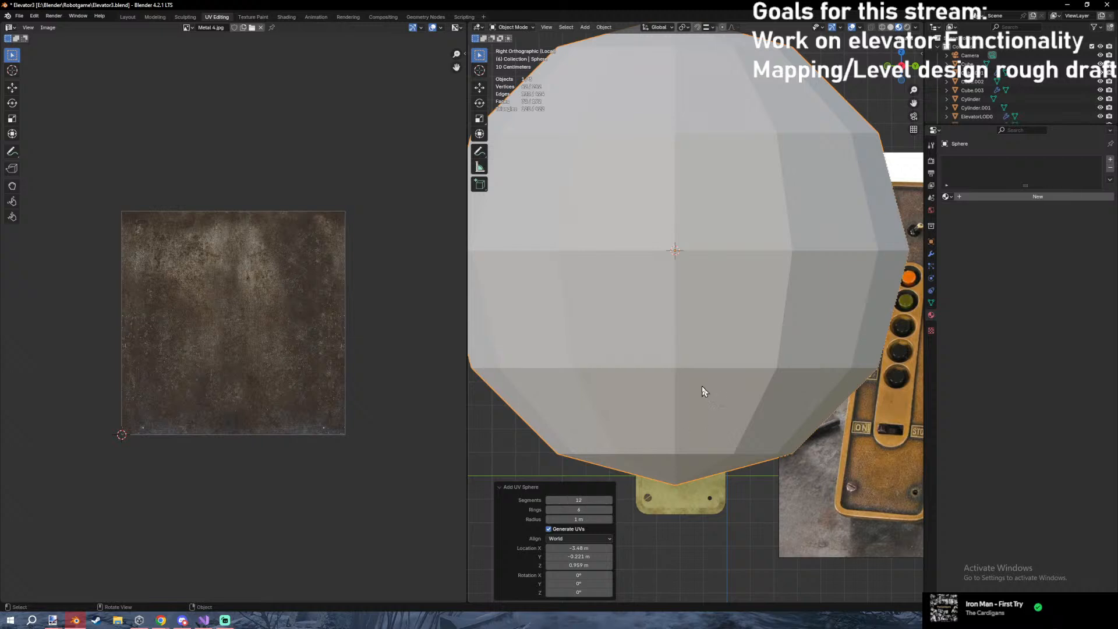
Rotate the sphere 90° about Y and scale it down to roughly the size of a switch base.
key("r")
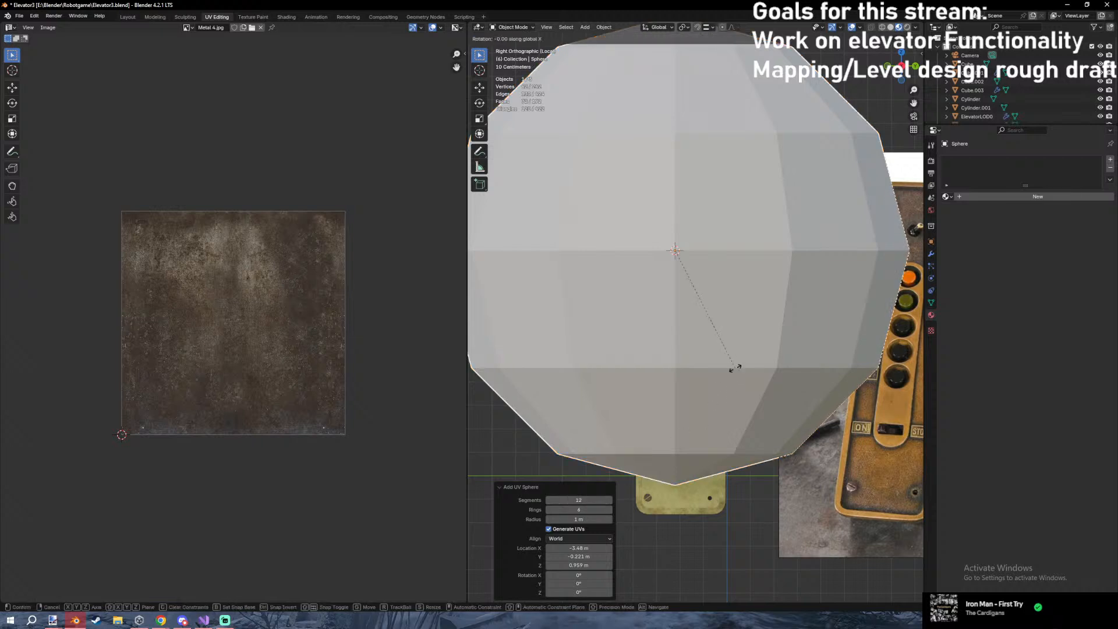
key("x")
key("9")
key("y")
key("0")
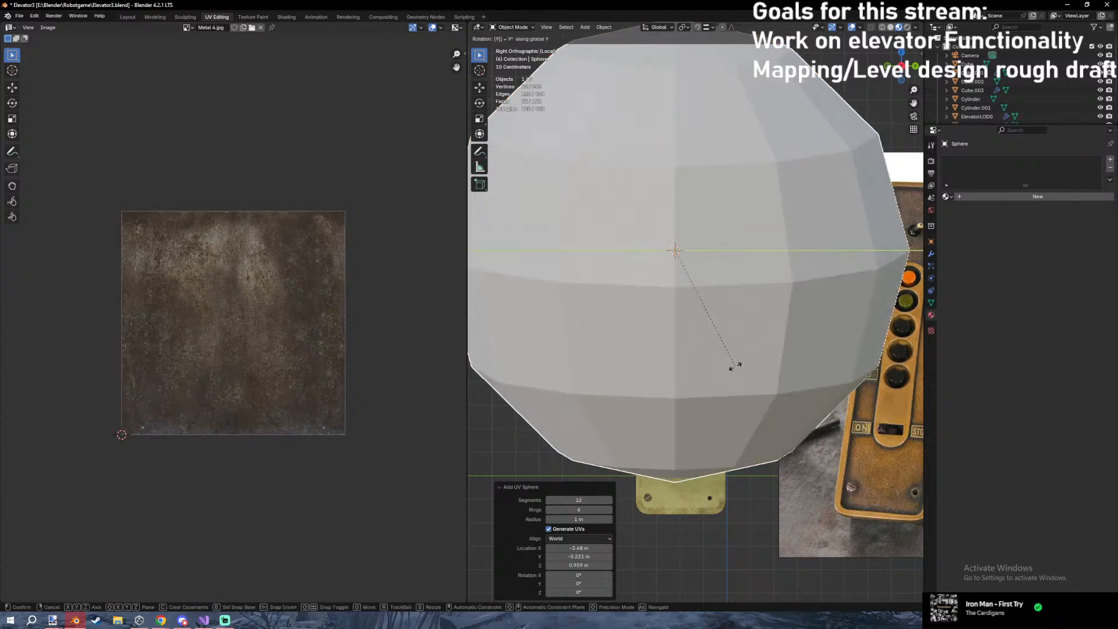
key("Return")
key("s")
left_click(693, 269)
Delete the rear half of the sphere's vertices so only the dome facing out from the panel is left.
mouse_move(693, 269)
middle_mouse_down()
mouse_move(711, 316)
mouse_move(679, 399)
mouse_move(741, 432)
middle_mouse_up()
key("Tab")
key("z")
left_click(633, 422)
mouse_move(696, 341)
middle_mouse_down()
mouse_move(733, 354)
mouse_move(726, 349)
middle_mouse_up()
left_click_drag(687, 282, 726, 375)
key("x")
left_click(727, 376)
middle_click_drag(724, 372, 588, 349)
left_click_drag(569, 262, 735, 370)
key("z")
left_click(730, 431)
middle_click_drag(731, 431, 721, 436)
Rotate the reference image about 5° around X and shift it along Y behind the panel.
key("KP_3")
key("Tab")
scroll(774, 438, "down", 3)
left_click(830, 430)
key("g")
key("y")
left_click(689, 419)
key("r")
key("x")
left_click(837, 421)
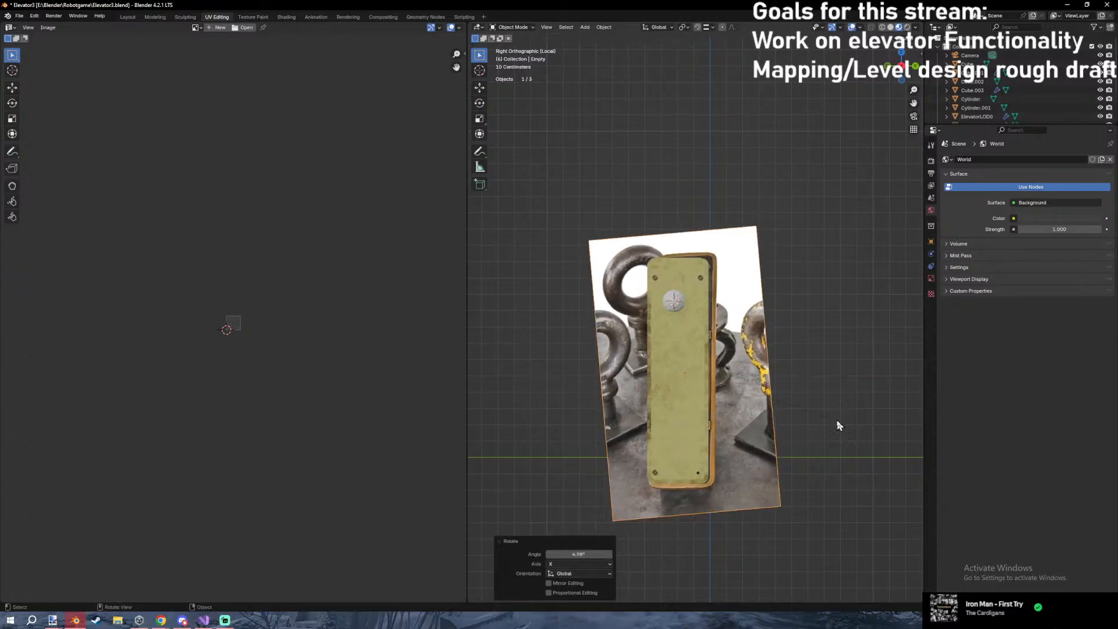
key("g")
left_click(835, 420)
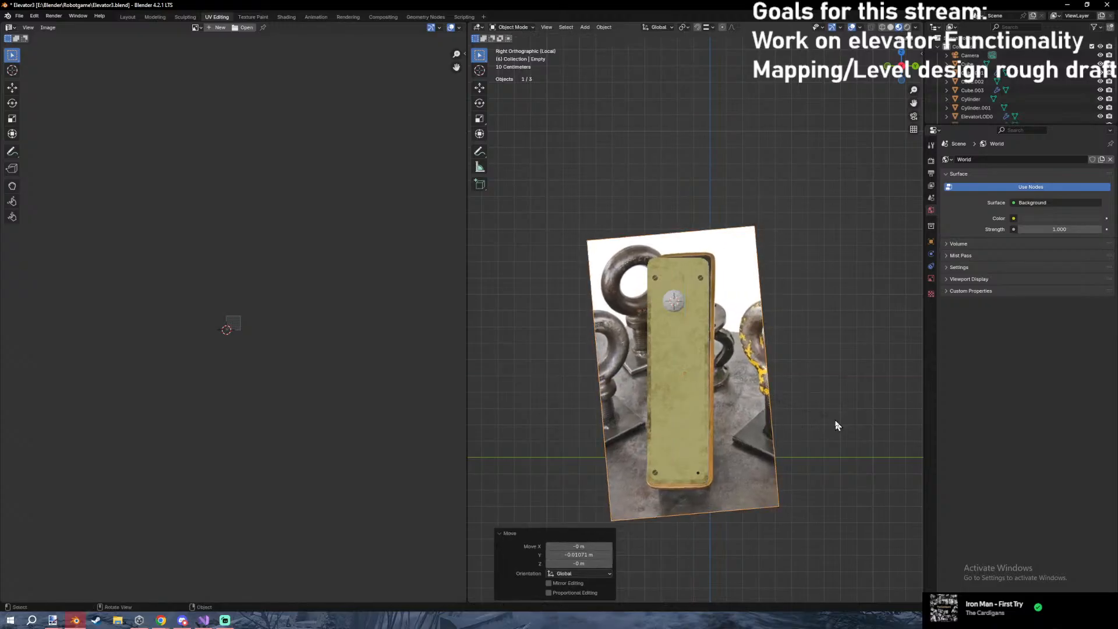
left_click(710, 394)
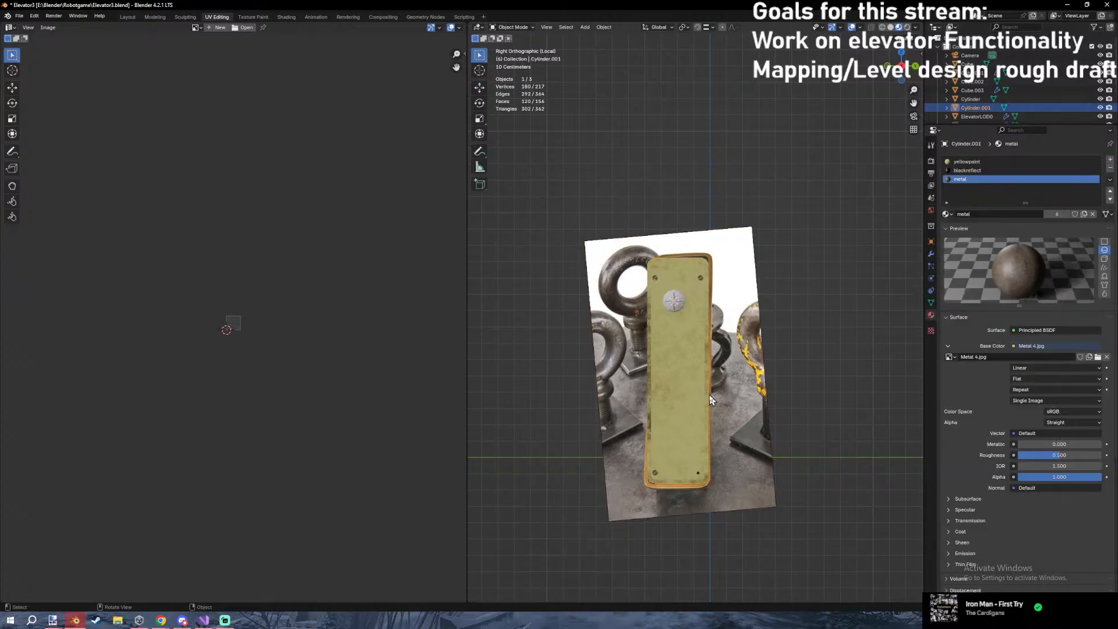
Scale the dome's mesh down to match the reference's light switch base and position it over that switch.
key("shift+z")
scroll(641, 324, "up", 4)
left_click(669, 291)
middle_click_drag(689, 284, 702, 331, "shift")
scroll(737, 411, "up", 4)
key("Tab")
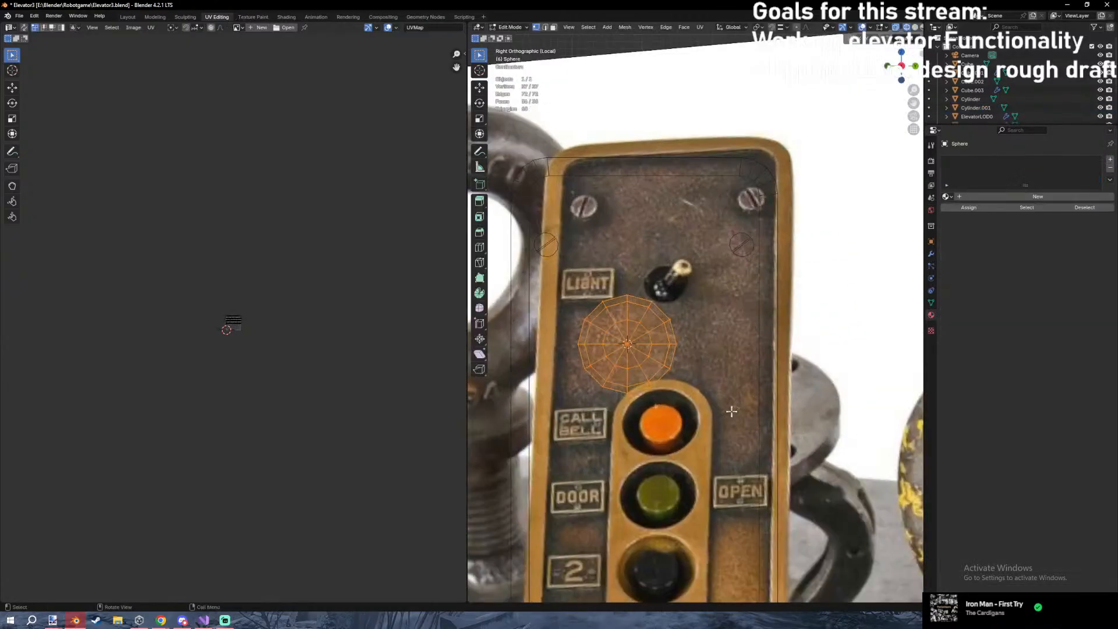
key("s")
left_click(661, 381)
key("g")
left_click(752, 267)
key("s")
left_click(758, 275)
Move the dome down and sideways so it sits midway between the panel's two upper screws.
key("g")
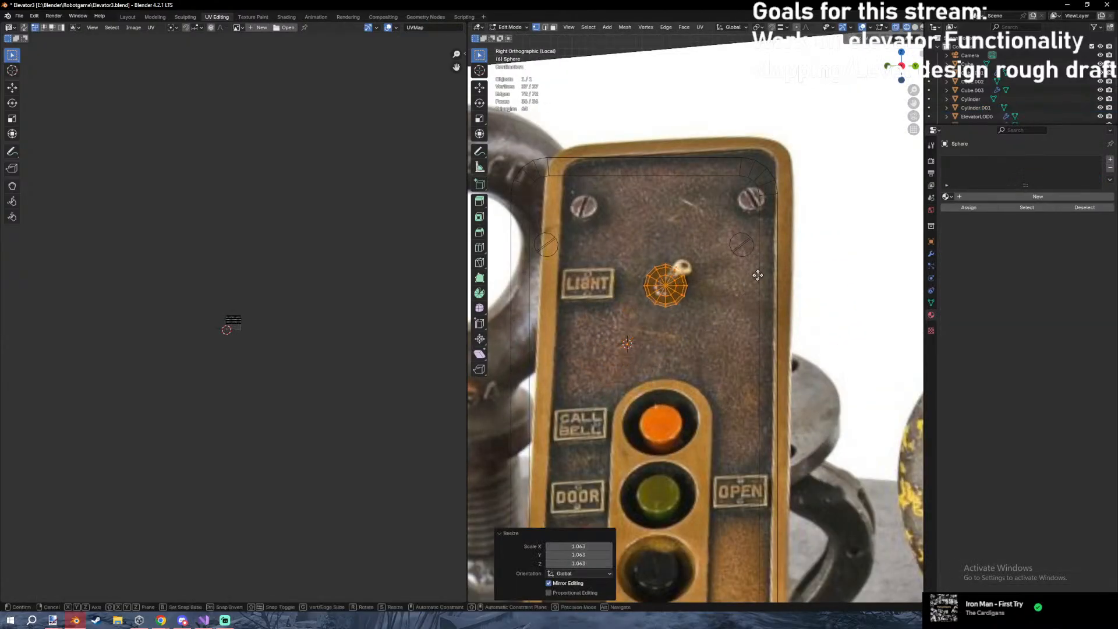
left_click(748, 310)
key("shift+z")
middle_click_drag(731, 384, 741, 398, "shift")
key("g")
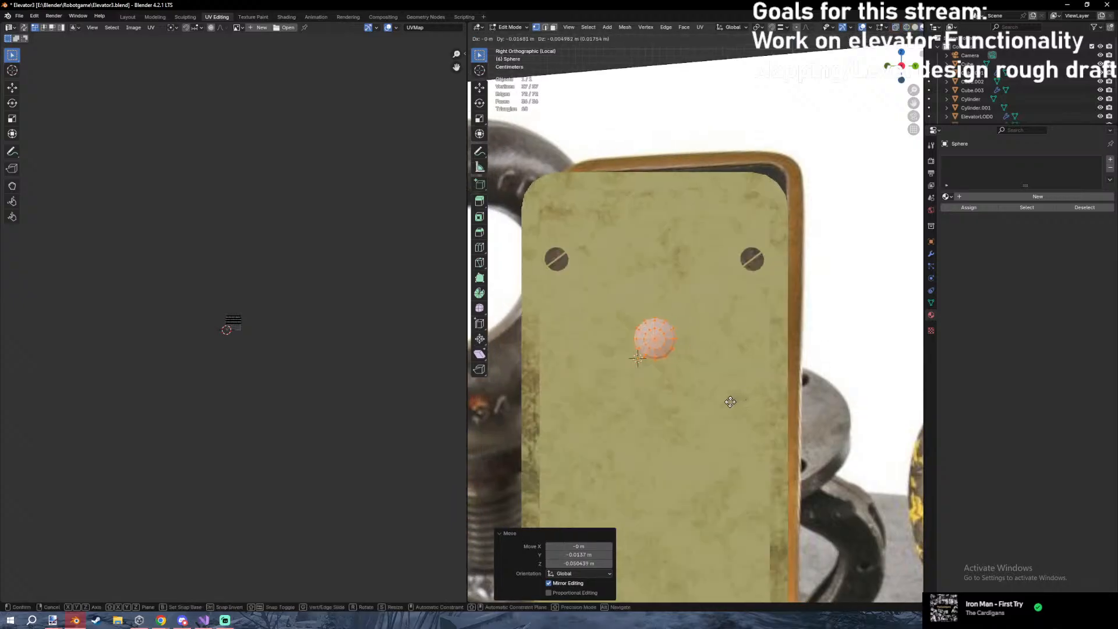
left_click(727, 399)
key("shift+z")
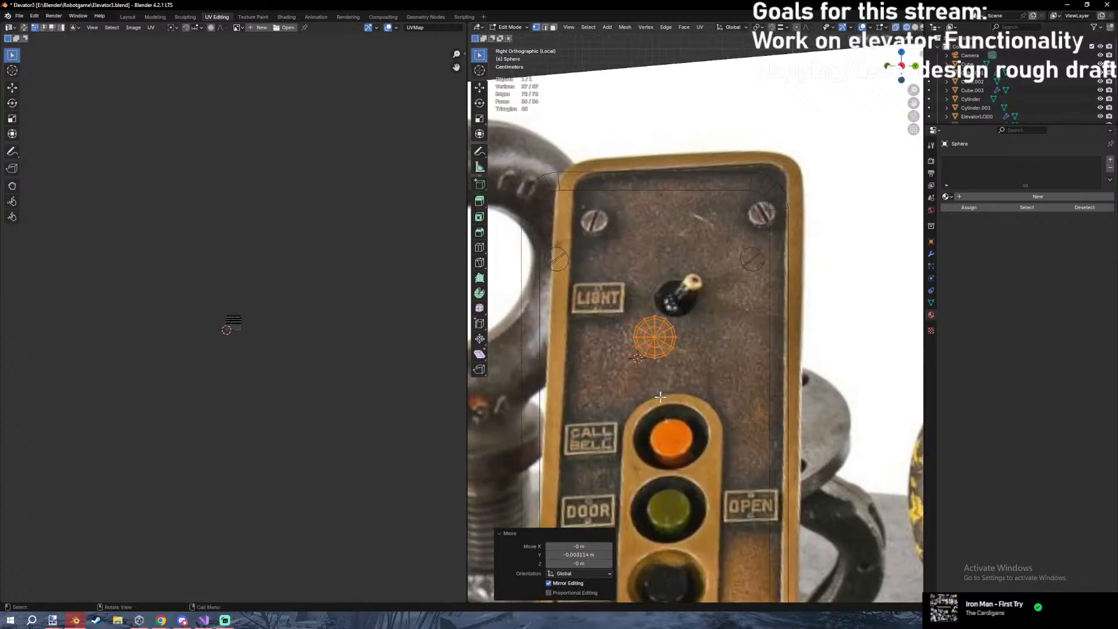
key("shift+z")
Inset the dome's central front faces and extrude them outward into a short cylindrical neck.
middle_click_drag(660, 397, 665, 445)
scroll(665, 442, "up", 5)
key("3")
left_click_drag(644, 330, 676, 394)
mouse_move(732, 423)
middle_mouse_down()
mouse_move(777, 489)
mouse_move(759, 440)
middle_mouse_up()
key("i")
left_click(860, 495)
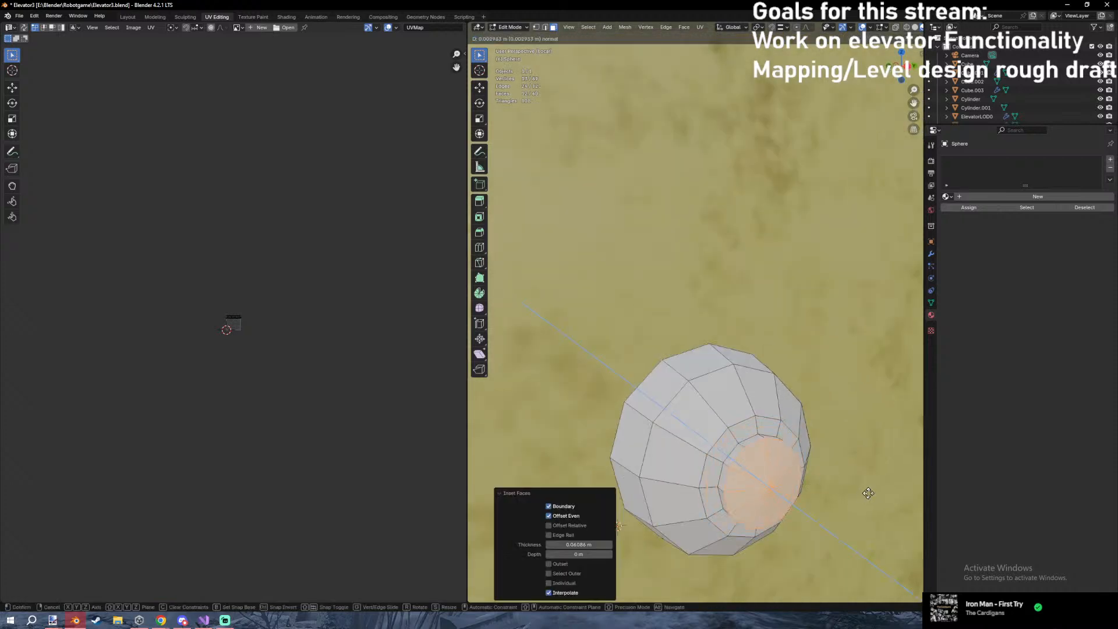
key("e")
left_click(893, 517)
Delete the centre vertex at the neck's tip to open its end.
key("1")
left_click(824, 524)
key("x")
left_click(767, 500)
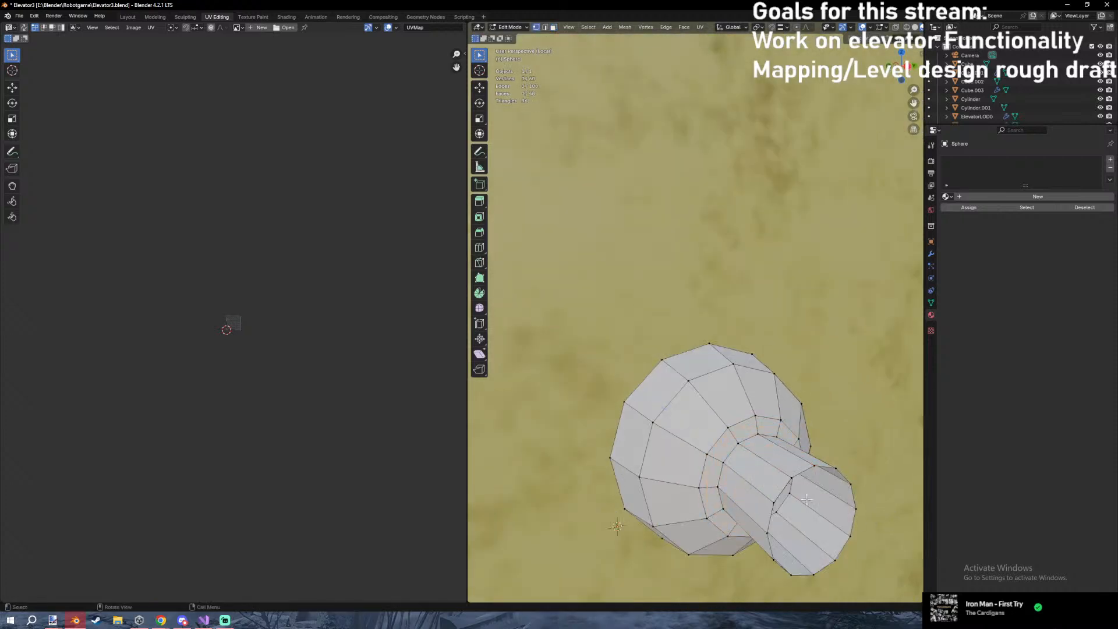
middle_click_drag(815, 493, 802, 432)
key("Tab")
Select the vertex ring at the neck's open end and scale it to 0.891.
key("KP_3")
key("Tab")
key("grave")
left_click(651, 414)
middle_click_drag(654, 352, 789, 447)
key("alt+z")
left_click_drag(918, 346, 890, 423)
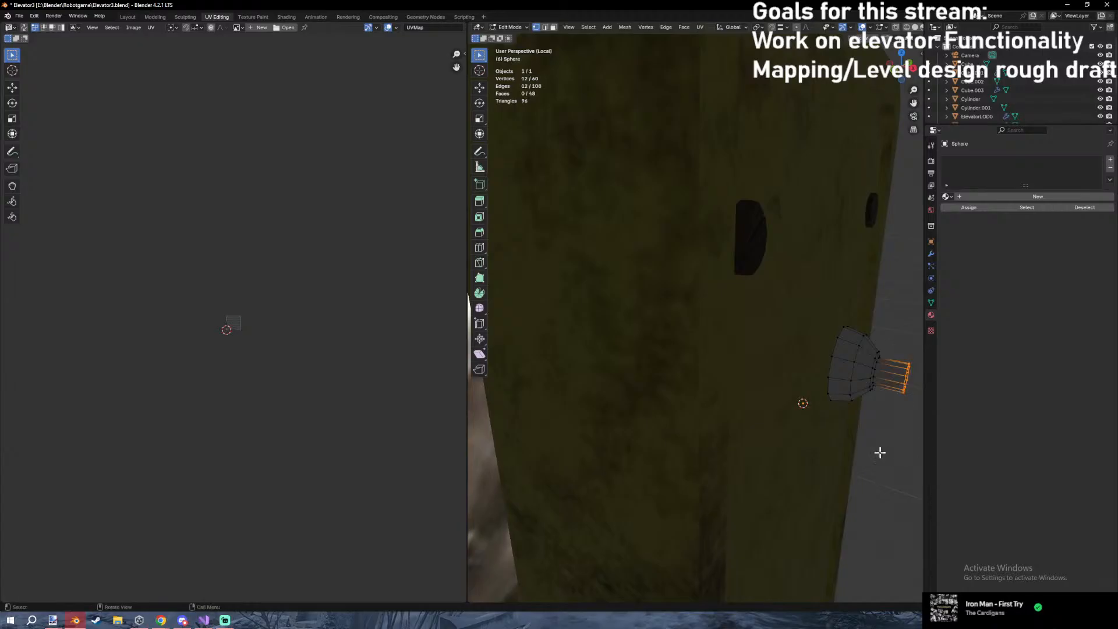
key("shift+z")
key("s")
left_click(888, 437)
Select the whole switch base mesh, rescale it and move it along X against the panel's face.
key("KP_3")
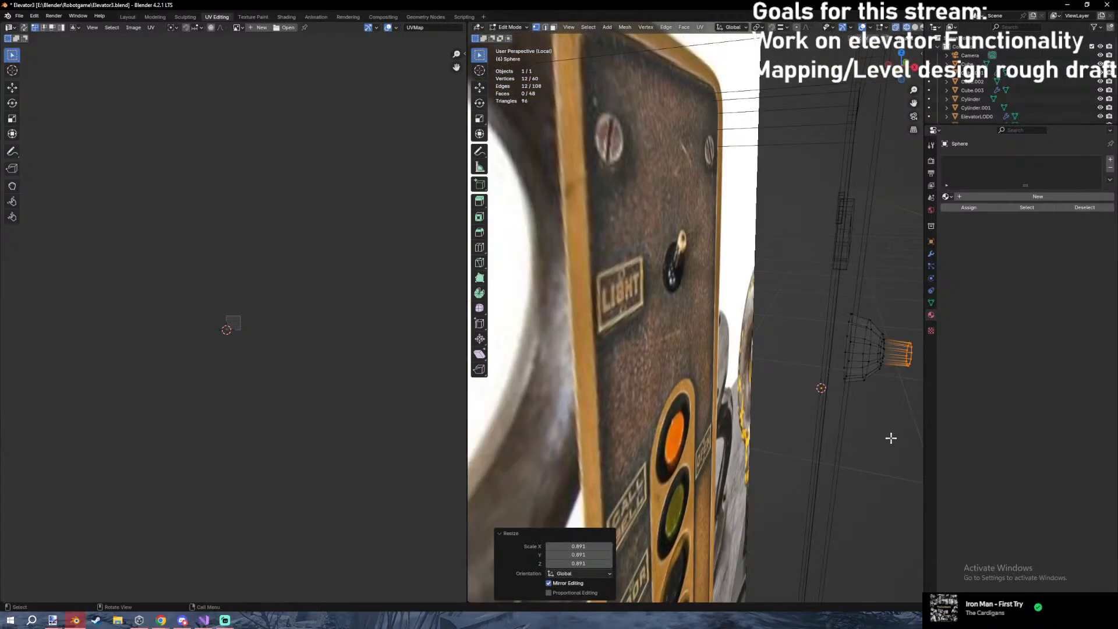
key("KP_Decimal")
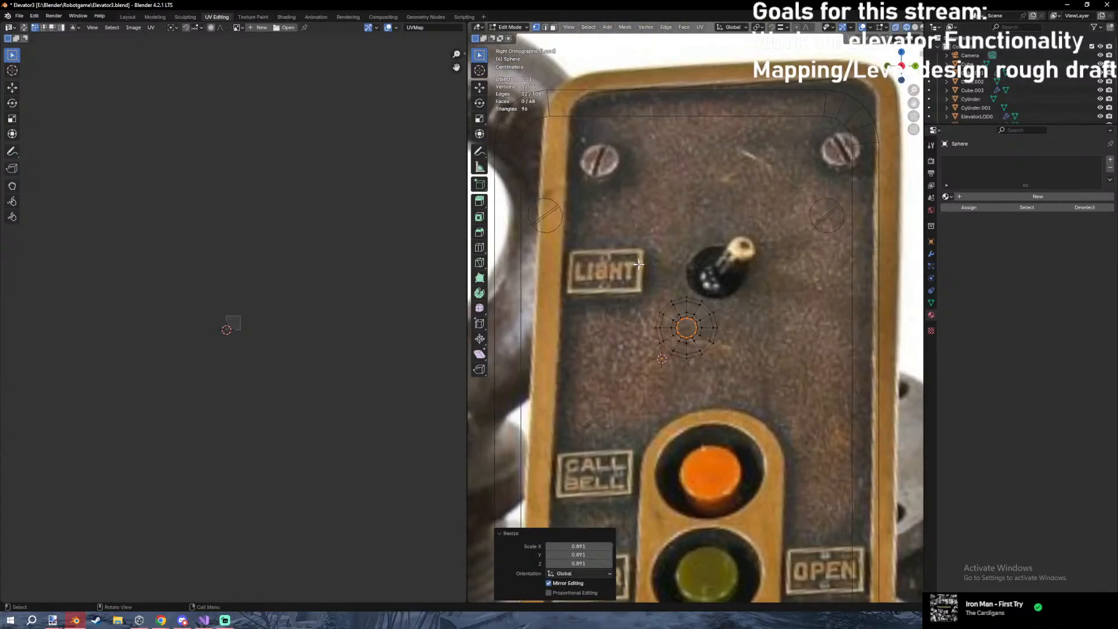
middle_click_drag(736, 314, 686, 314)
key("z")
left_click(689, 356)
middle_click_drag(691, 359, 694, 387)
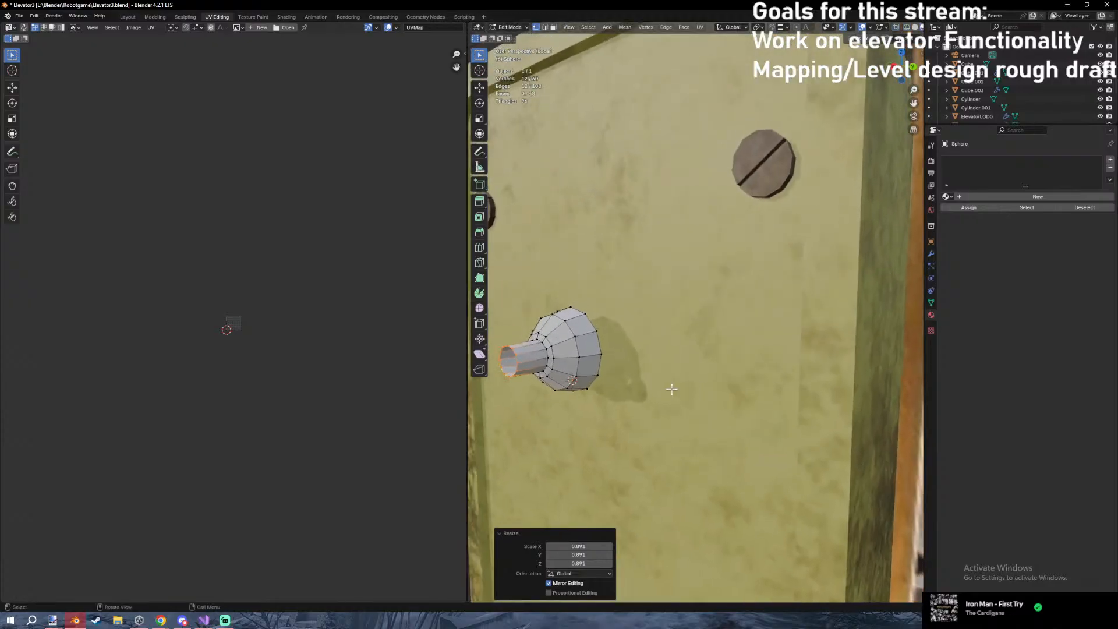
key("a")
key("s")
left_click(660, 391)
key("g")
key("x")
left_click(680, 382)
key("Tab")
Apply Shade Auto Smooth to the switch base with a 30° angle.
middle_click_drag(680, 382, 708, 379)
right_click(709, 376)
left_click(702, 378)
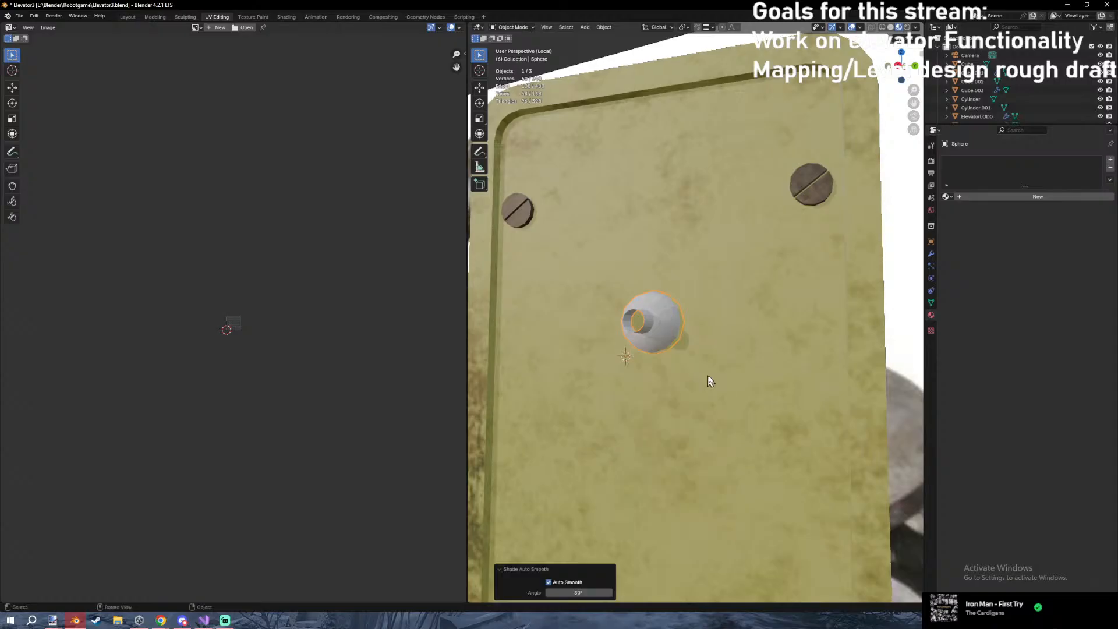
Try to enlarge the dome's outer edge loop to 1.12 in X and Y with proportional editing.
scroll(702, 381, "up", 4)
key("Tab")
key("z")
left_click(674, 374)
left_click(664, 320, "alt")
key("z")
left_click(751, 394)
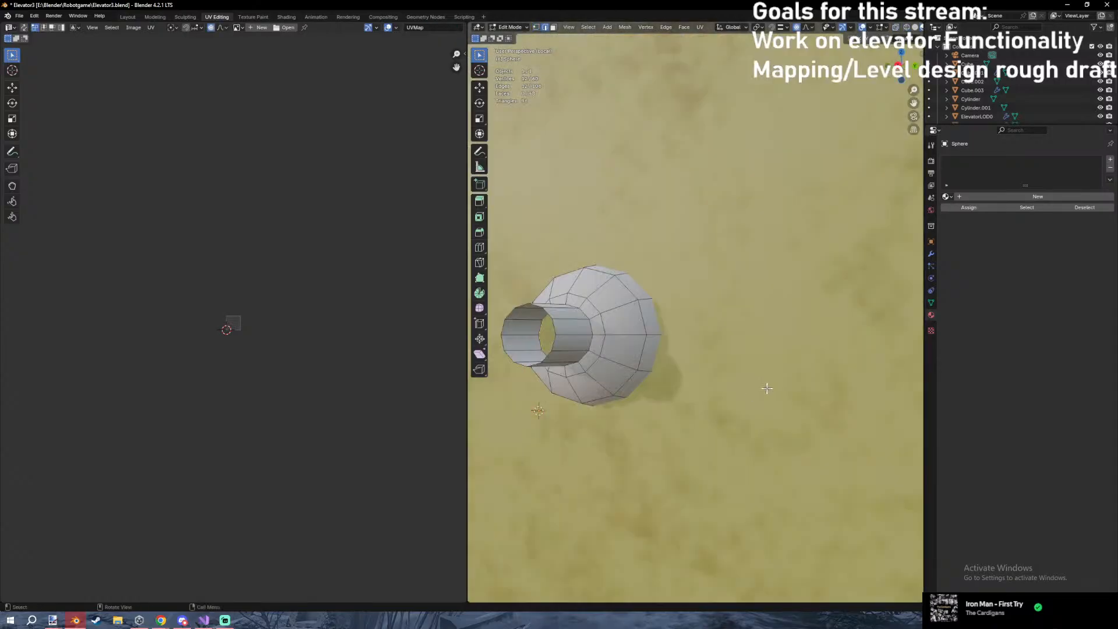
key("s")
key("shift+z")
scroll(774, 388, "up", 20)
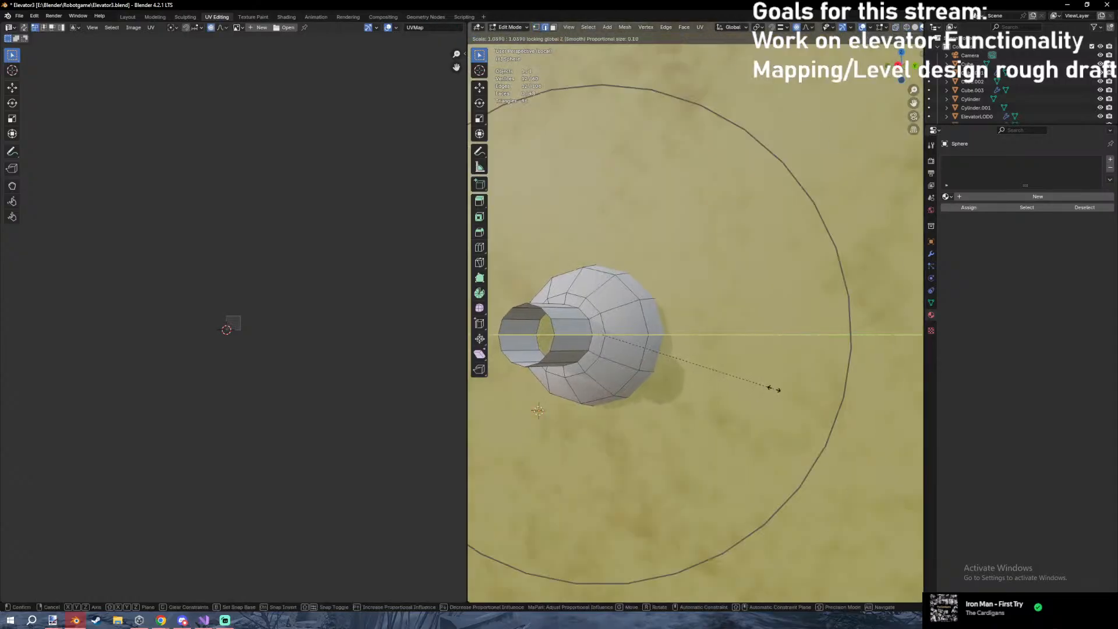
left_click(787, 391)
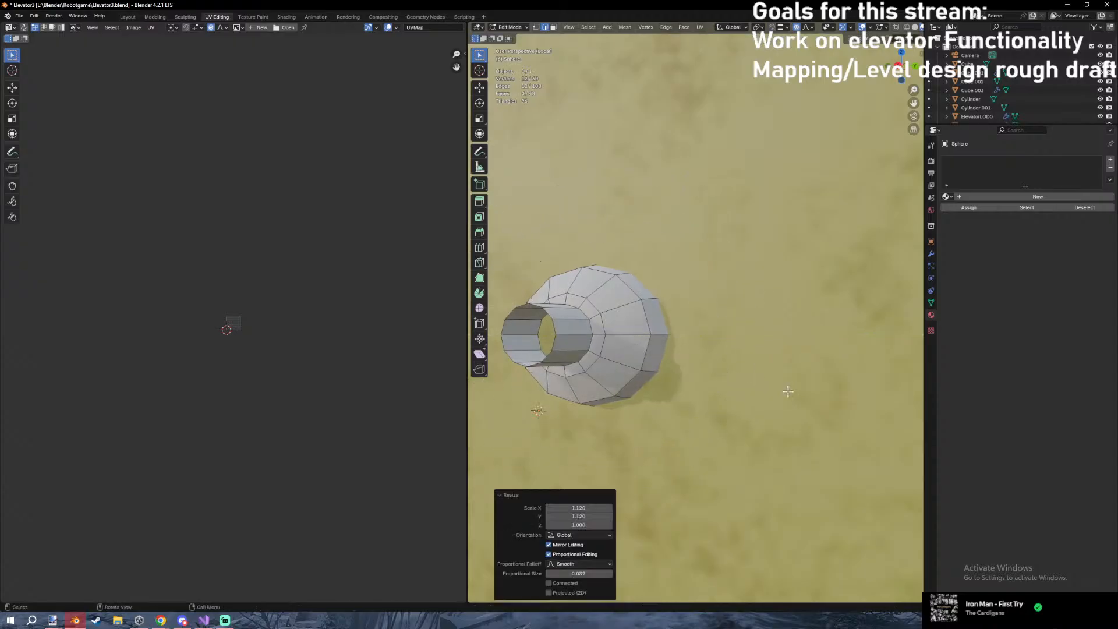
key("z")
left_click(722, 391)
key("ctrl+z")
Enlarge the dome's outer edge loop uniformly with smooth proportional editing to flare its base.
middle_click_drag(723, 390, 738, 401)
key("s")
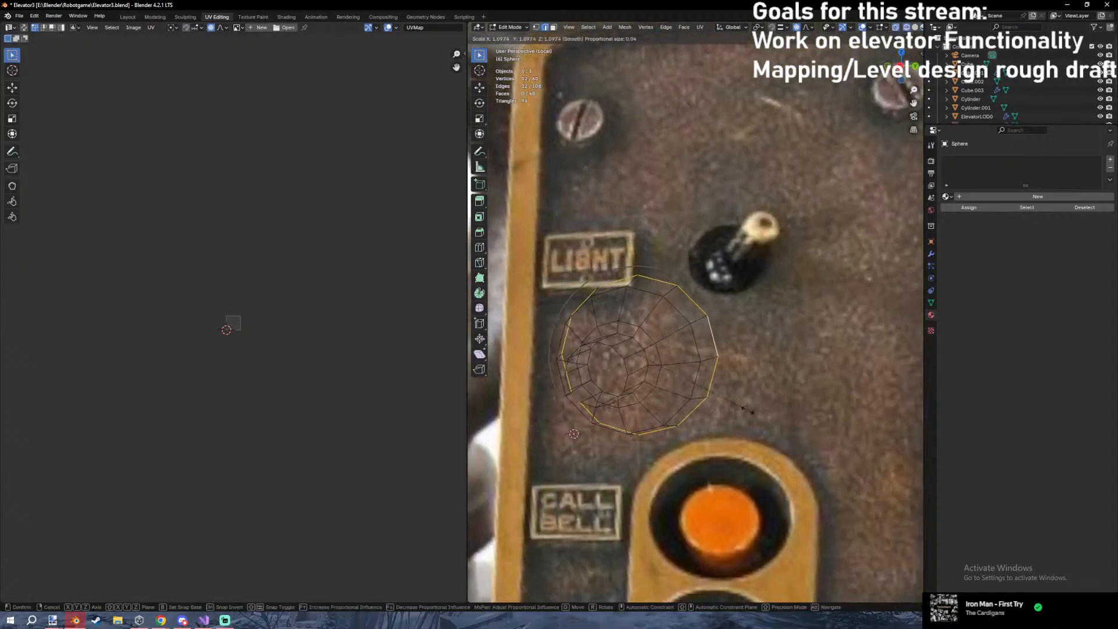
left_click(746, 410)
key("z")
left_click(747, 461)
key("s")
left_click(744, 457)
key("Tab")
middle_click_drag(746, 466, 726, 446)
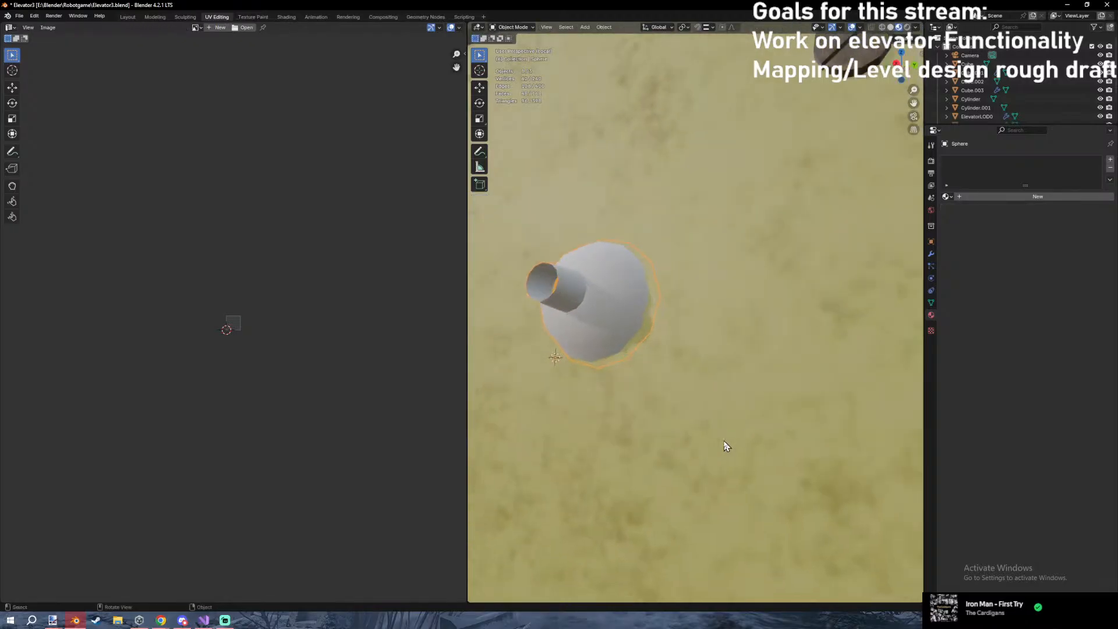
Move the edge loop at the neck's base about 0.005 m along X with proportional editing.
key("Tab")
key("z")
left_click(663, 396)
key("z")
left_click(569, 362)
key("g")
key("y")
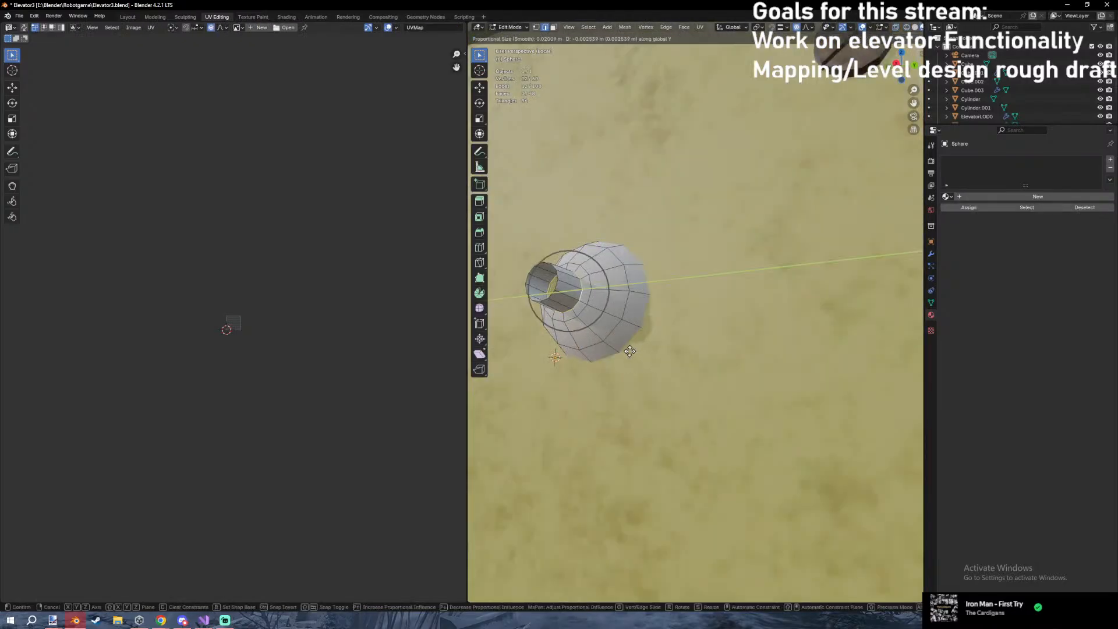
left_click(630, 352)
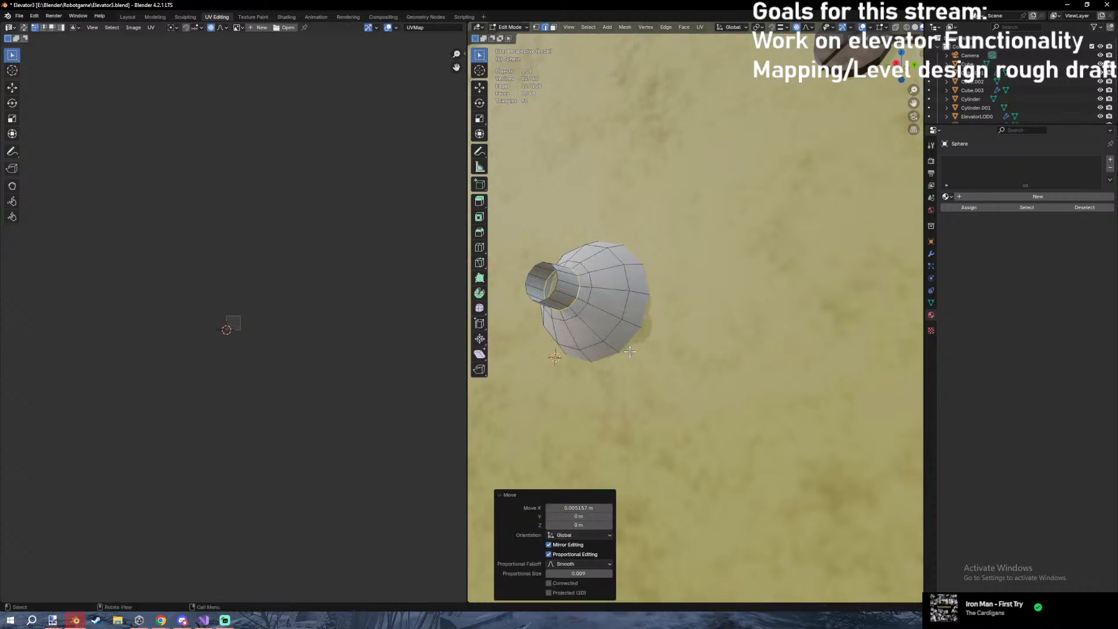
key("Tab")
Select the neck's end edge loop and rotate it about 27° around Z in the top view.
key("KP_1")
key("KP_3")
key("Tab")
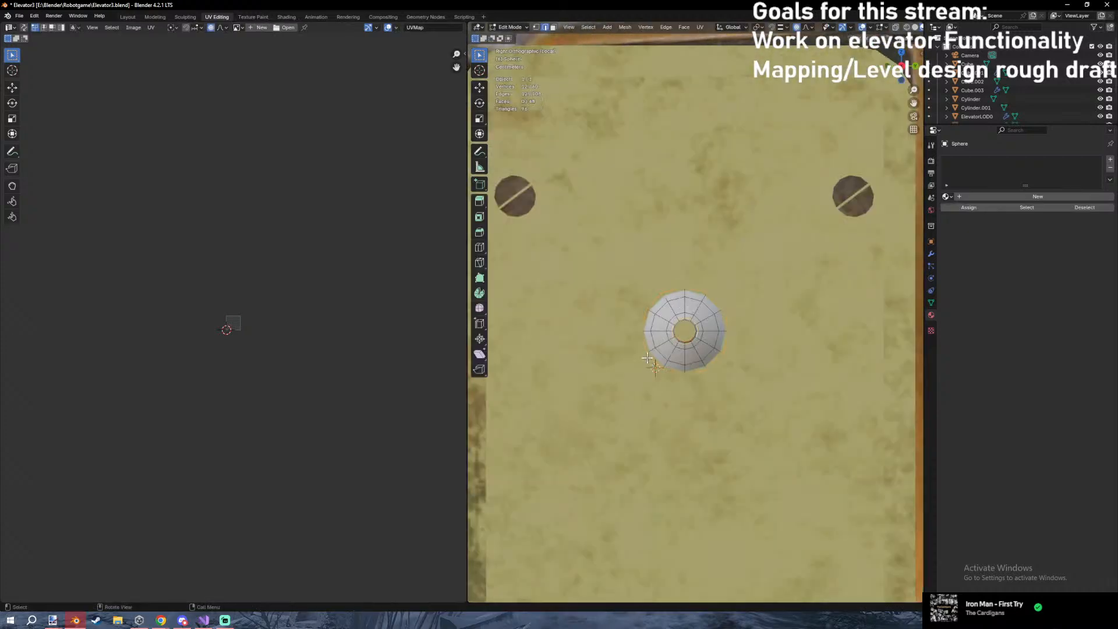
key("z")
key("a")
key("z")
middle_click_drag(664, 369, 719, 495)
left_click_drag(690, 450, 769, 490)
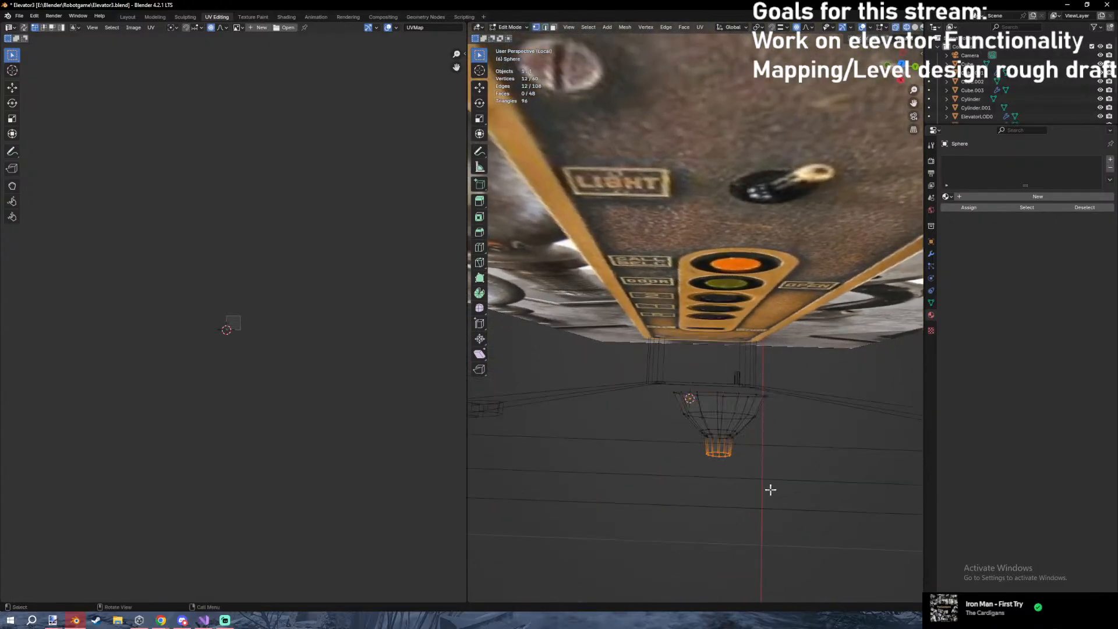
key("KP_7")
middle_click_drag(770, 490, 772, 384, "shift")
scroll(556, 422, "up", 5)
key("r")
left_click(779, 367)
Move the tilted end loop outward to lengthen the neck into an angled switch lever.
key("g")
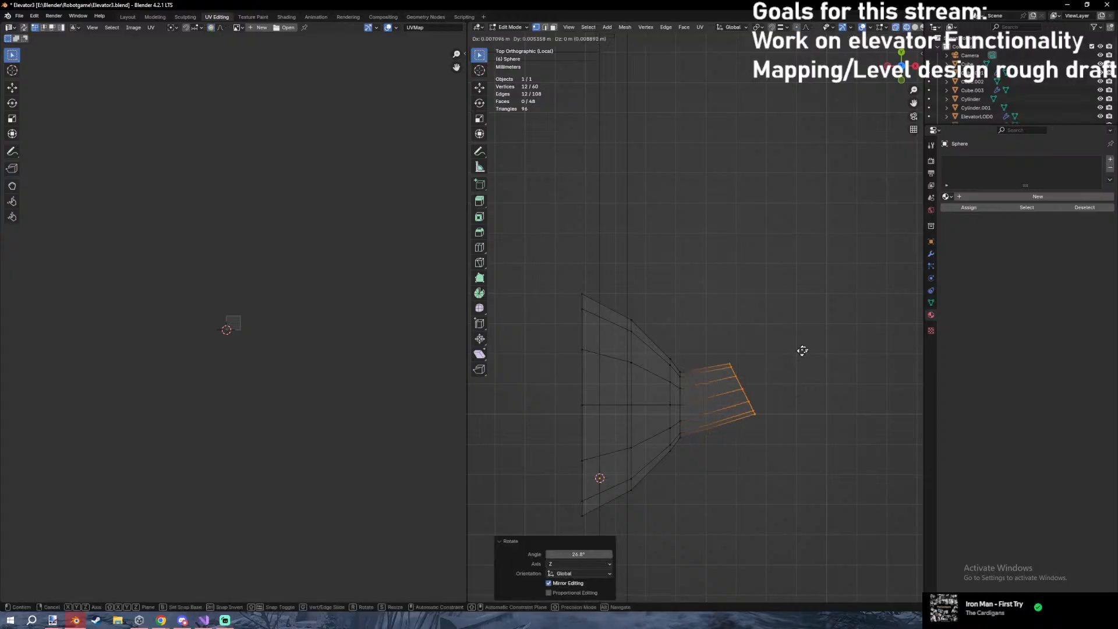
left_click(892, 293)
key("r")
right_click(861, 357)
key("z")
mouse_move(859, 434)
middle_mouse_down()
mouse_move(741, 300)
mouse_move(718, 394)
middle_mouse_up()
key("Tab")
key("z")
left_click(665, 345)
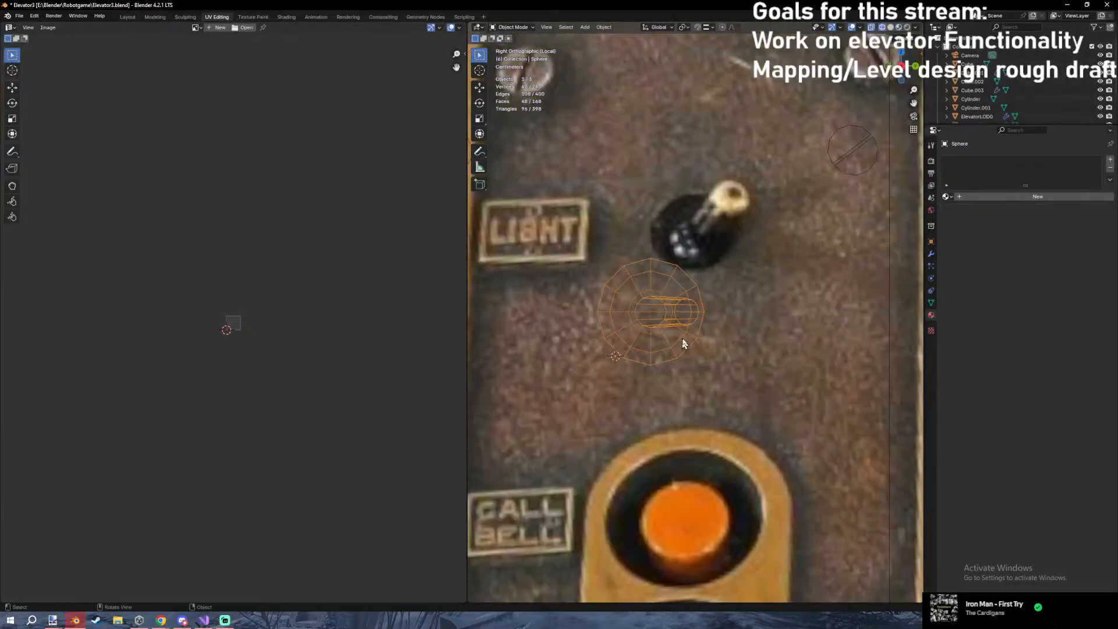
middle_click_drag(700, 334, 706, 471)
key("KP_7")
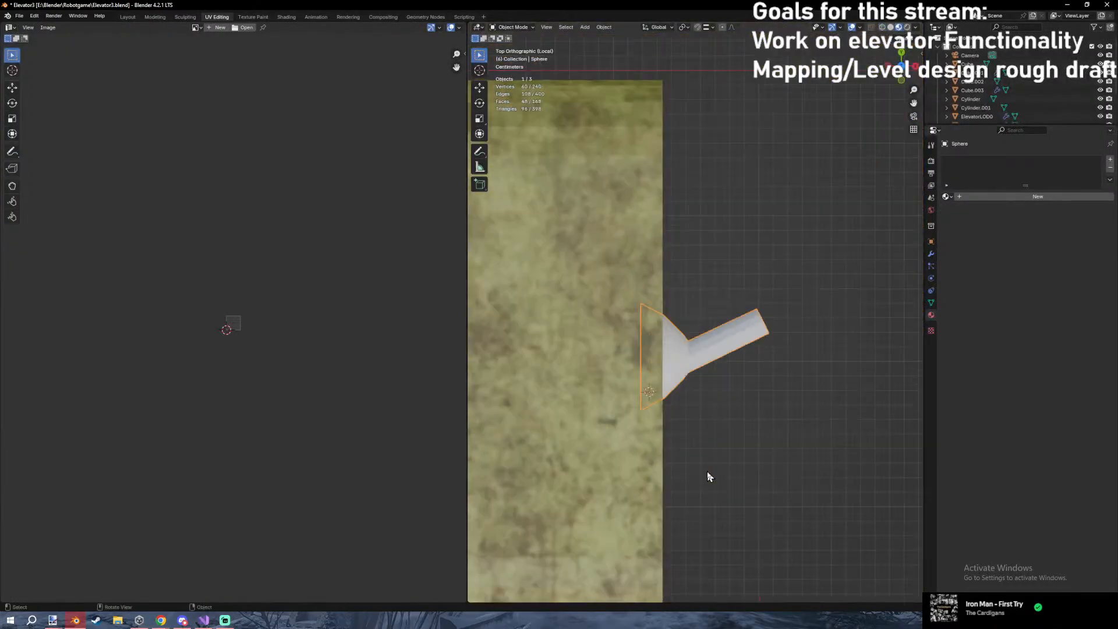
Readjust the position and rotation of the lever's end loop in the top view.
key("Tab")
key("g")
left_click(775, 422)
key("r")
left_click(758, 434)
key("g")
left_click(756, 433)
Try to extrude the lever's open end loop outward, with the Move tool's orientation set to Normal.
key("e")
left_click(770, 430)
scroll(709, 447, "up", 6)
mouse_move(770, 430)
middle_mouse_down("shift")
mouse_move(709, 447)
mouse_move(766, 409)
middle_mouse_up("shift")
scroll(766, 410, "up", 1)
key("ctrl+z")
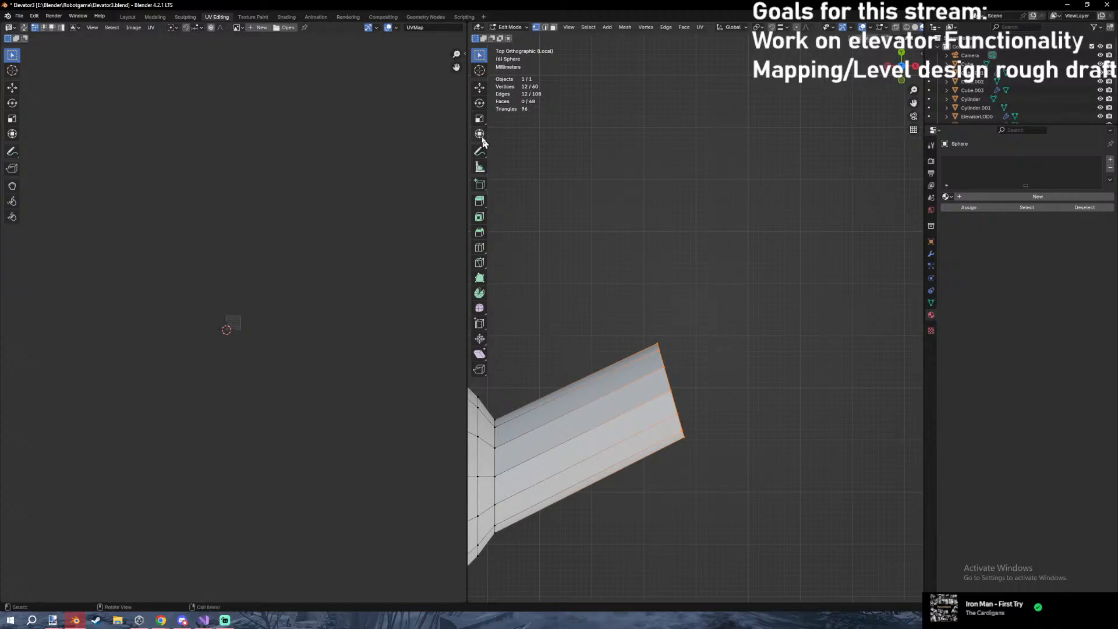
left_click(524, 39)
left_click(522, 82)
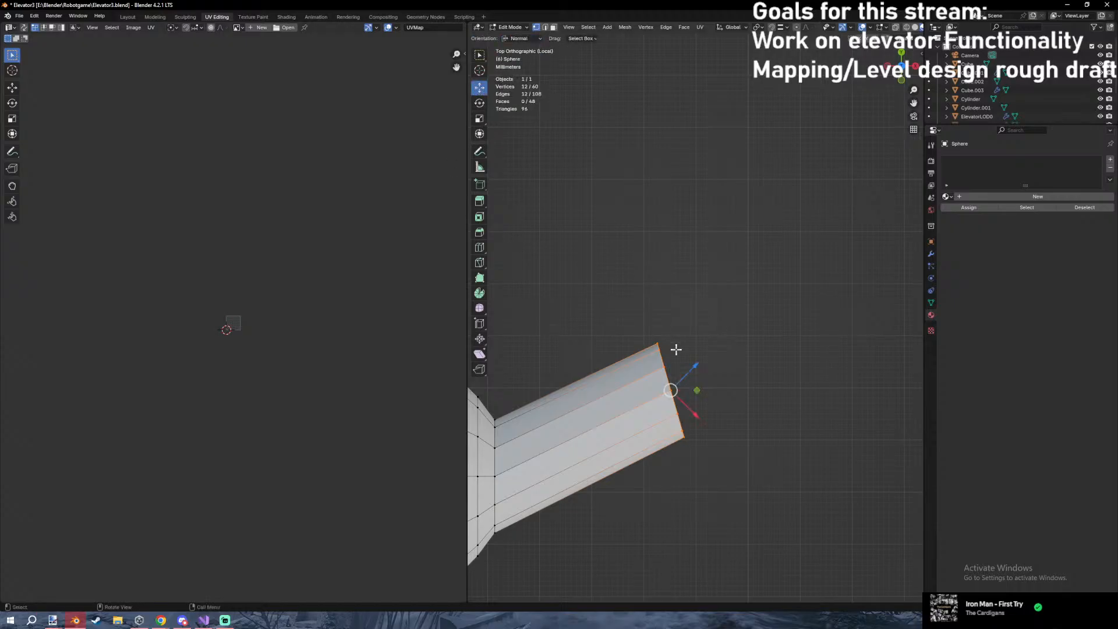
key("e")
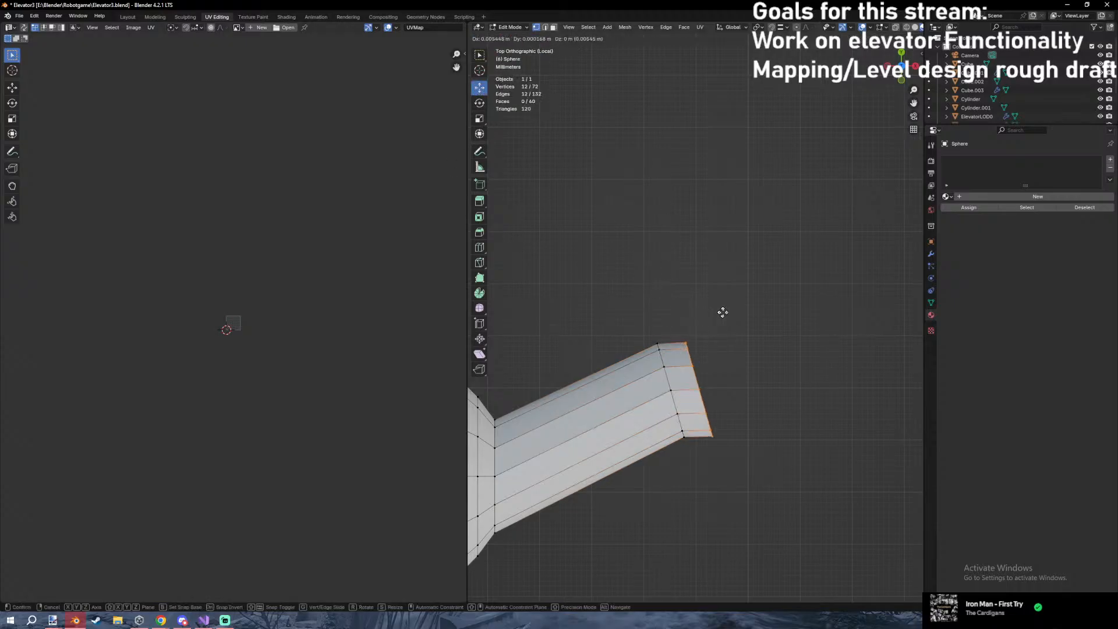
right_click(717, 306)
key("ctrl+z")
Fill the lever's open end loop with a face.
left_click(530, 40)
key("f")
left_click_drag(699, 382, 728, 376)
Try to extrude the lever's end face about 0.006 m along its normal.
key("e")
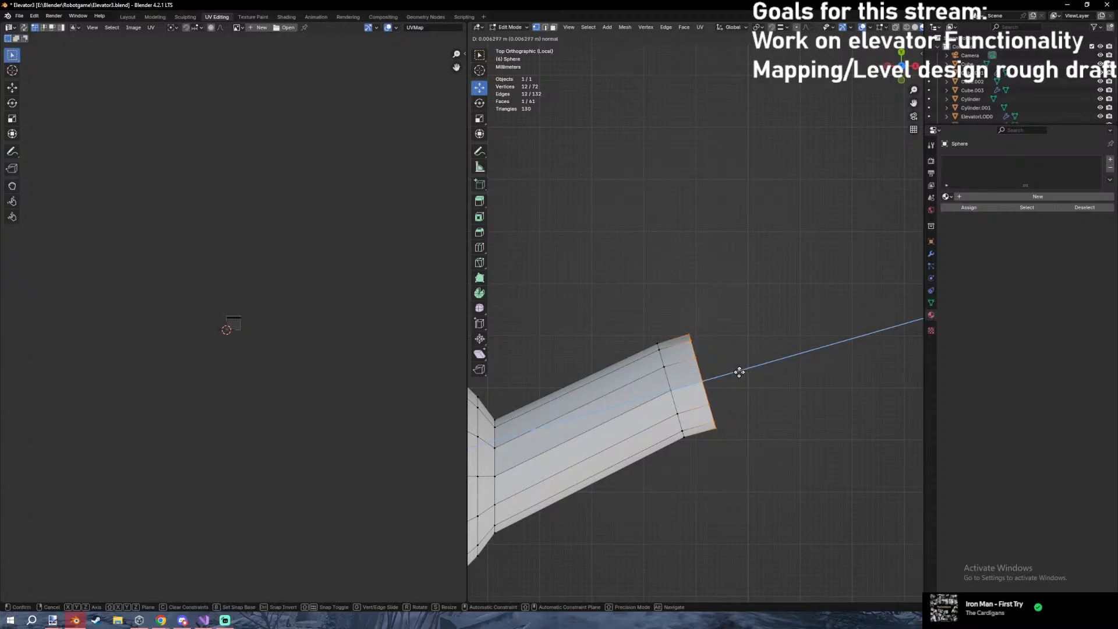
right_click(739, 372)
left_click_drag(706, 380, 735, 369)
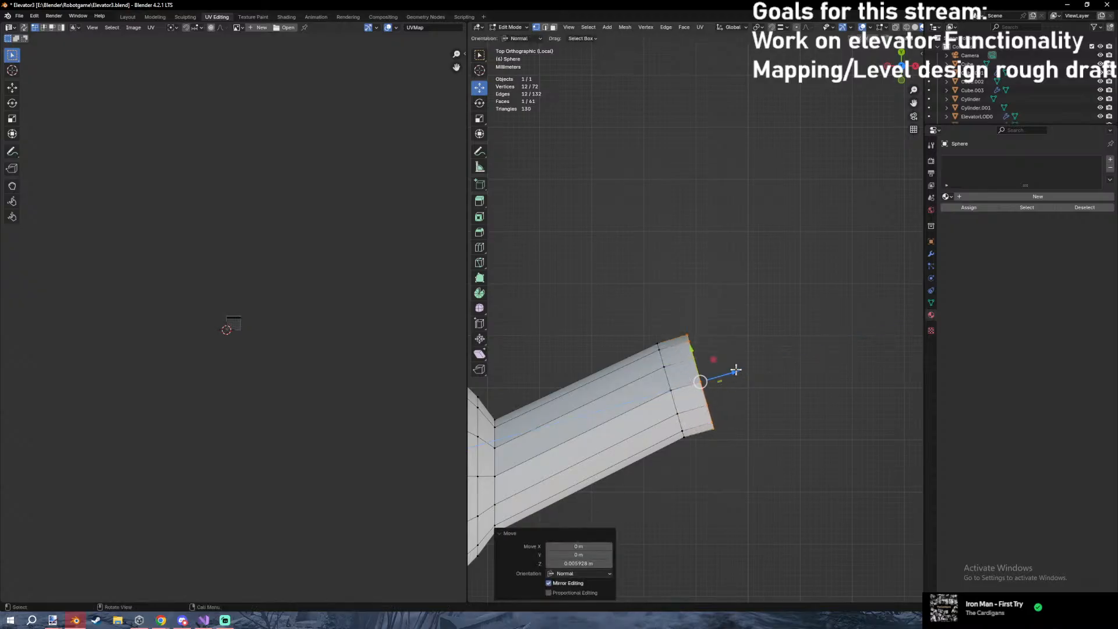
key("ctrl+z")
Extrude the lever's end face a short distance outward using Normal orientation, and adjust the new tip's position.
left_click(519, 38)
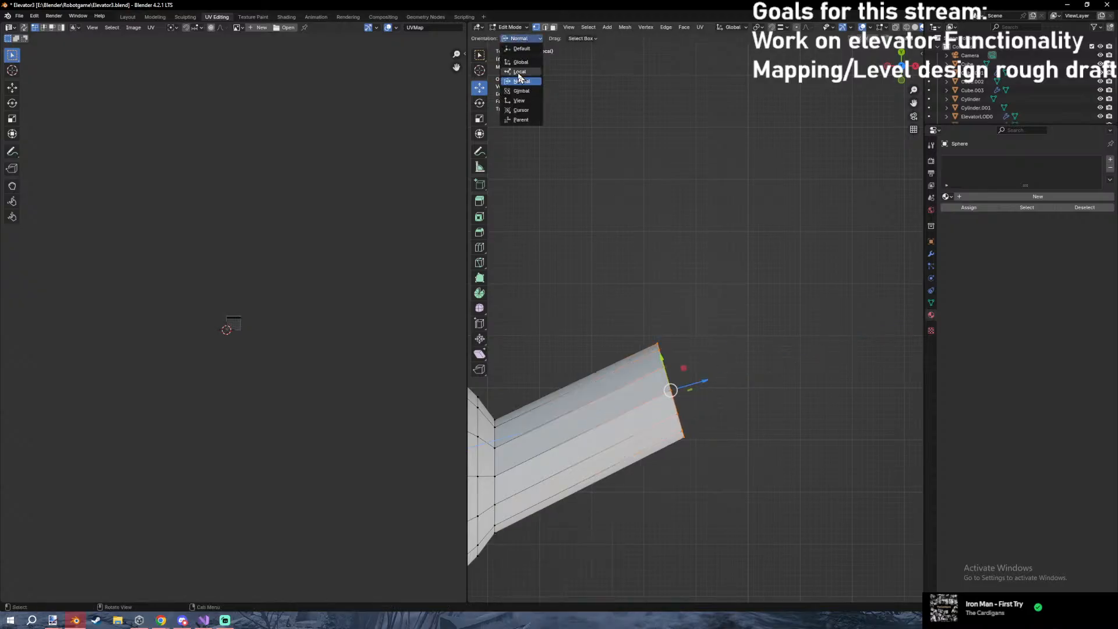
left_click(519, 71)
left_click(514, 39)
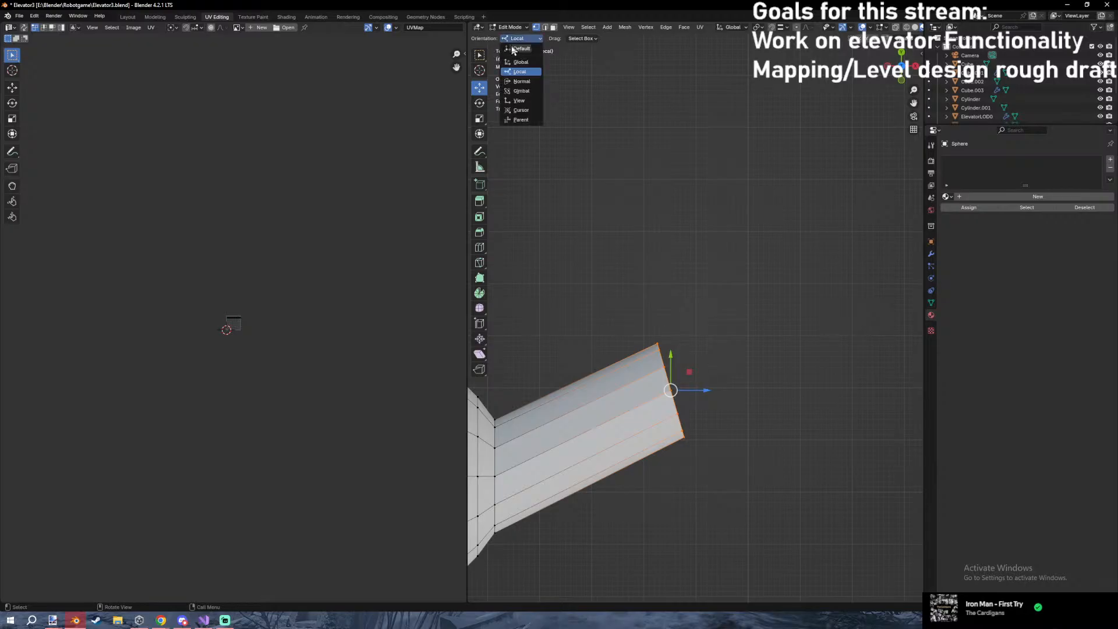
left_click(522, 82)
key("e")
right_click(725, 375)
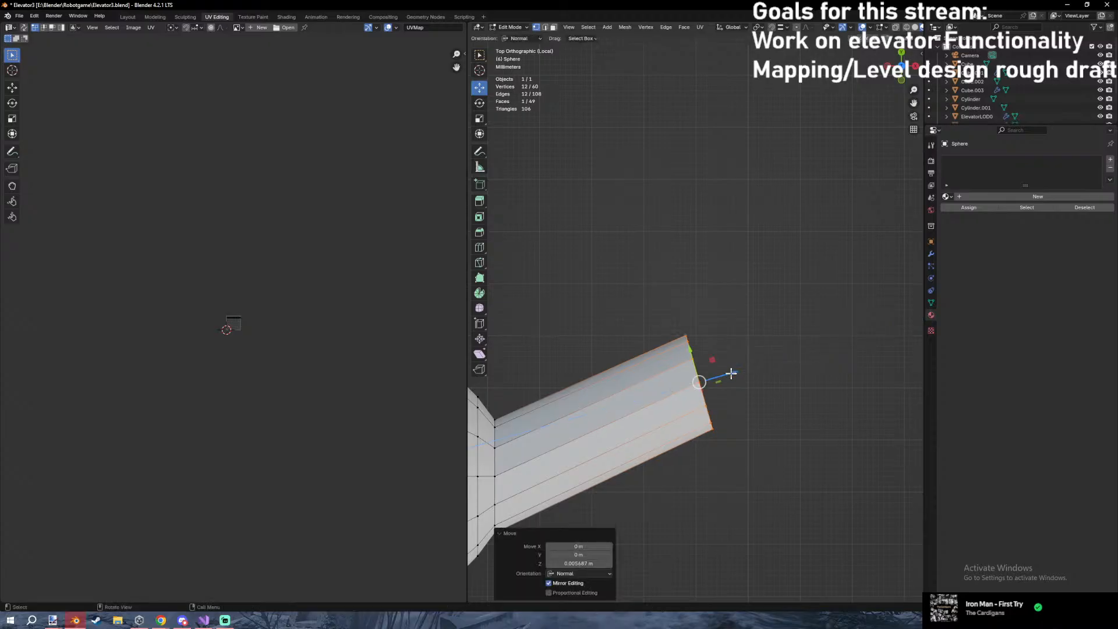
left_click_drag(714, 381, 745, 365)
key("Tab")
key("Tab")
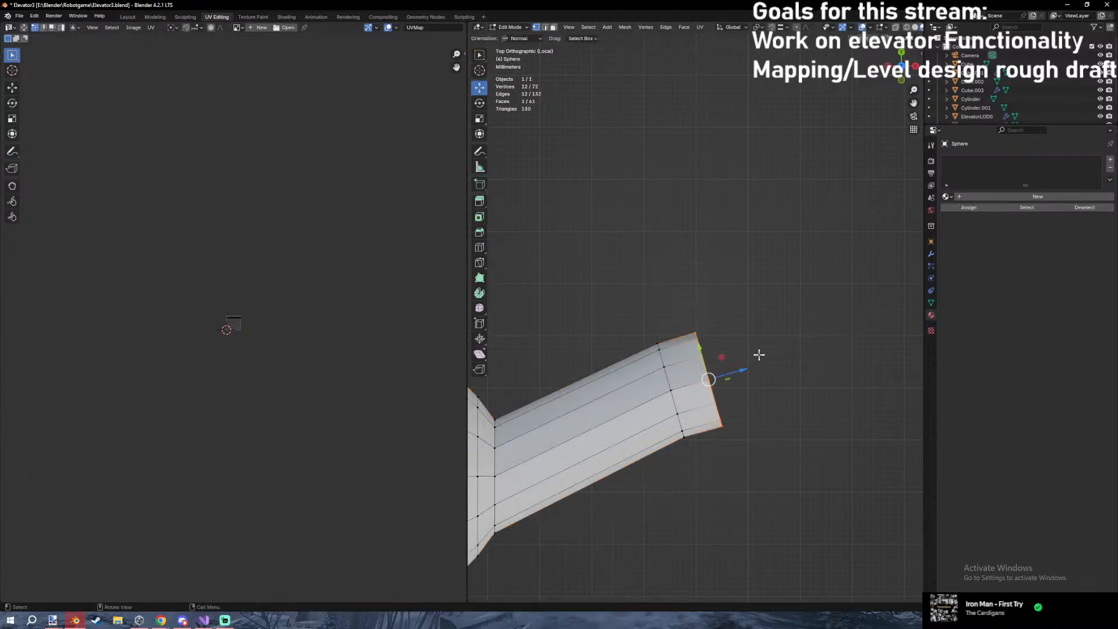
key("g")
left_click(757, 348)
Bevel the lever's end face with two segments to round the tip.
middle_click_drag(757, 348, 662, 263)
key("3")
middle_click_drag(643, 329, 744, 356)
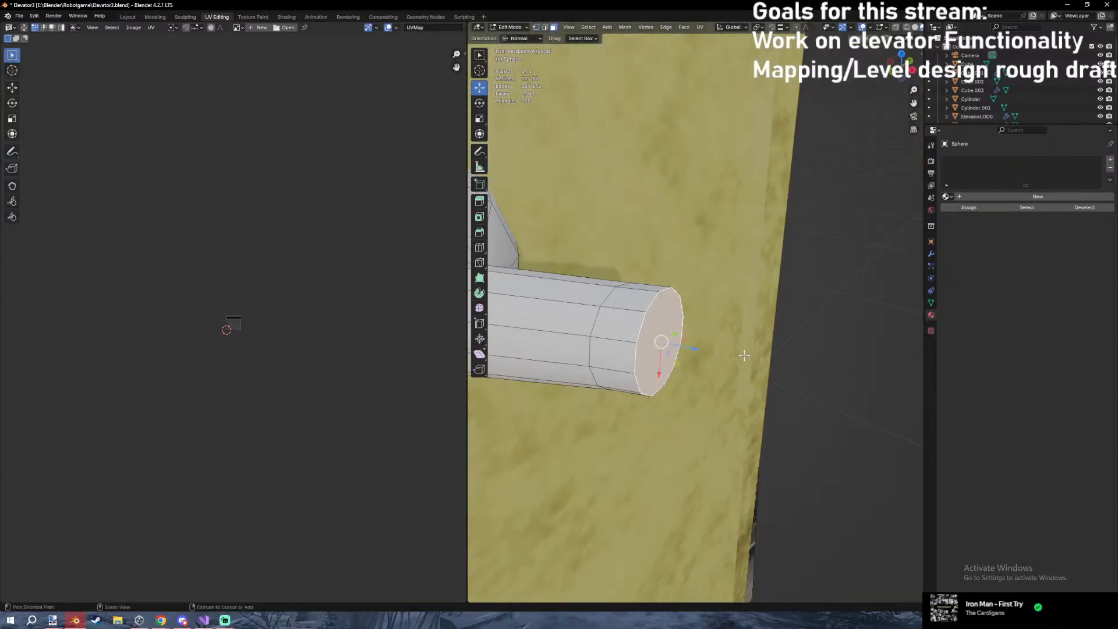
key("ctrl+b")
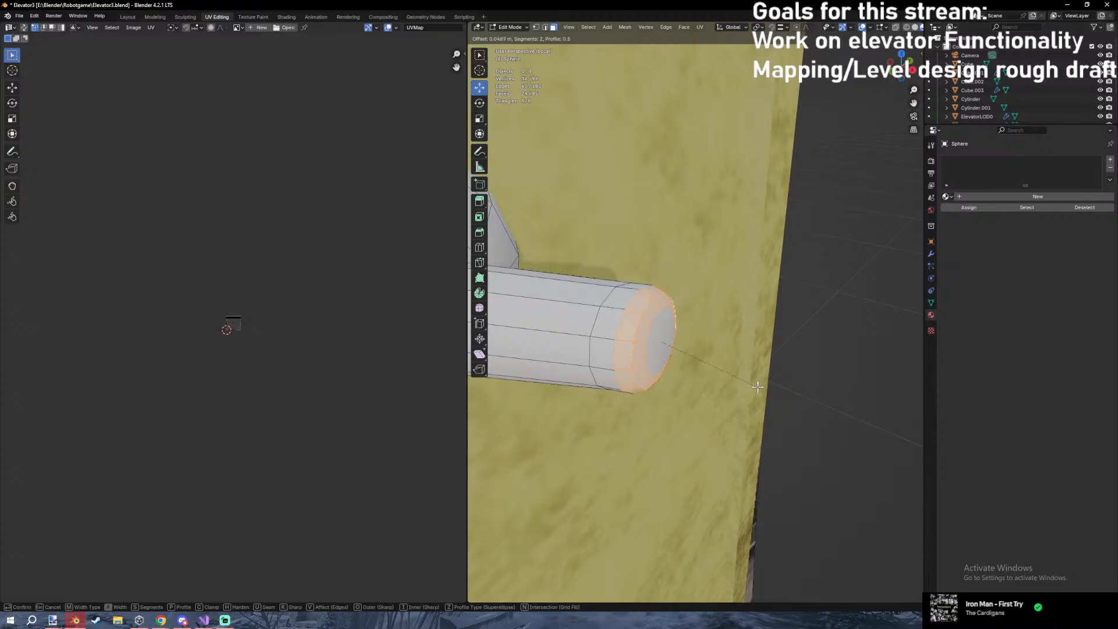
left_click(763, 393)
middle_click_drag(763, 393, 650, 326)
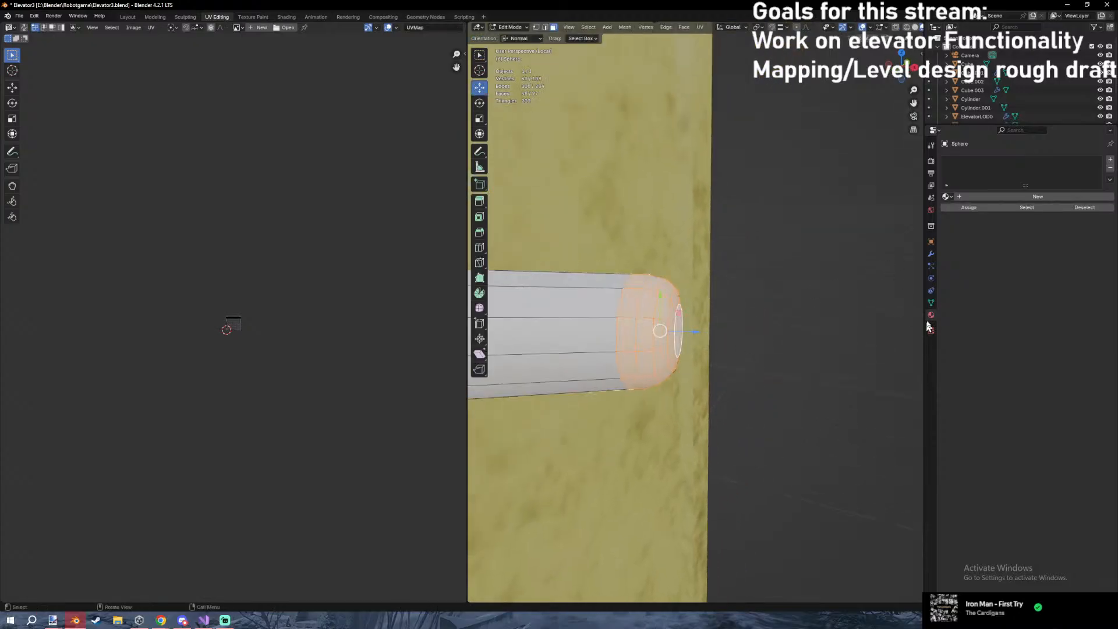
Join the switch with the panel object and assign the yellowpaint material to the lever's rounded tip.
key("Tab")
left_click(610, 237, "shift")
right_click(597, 246)
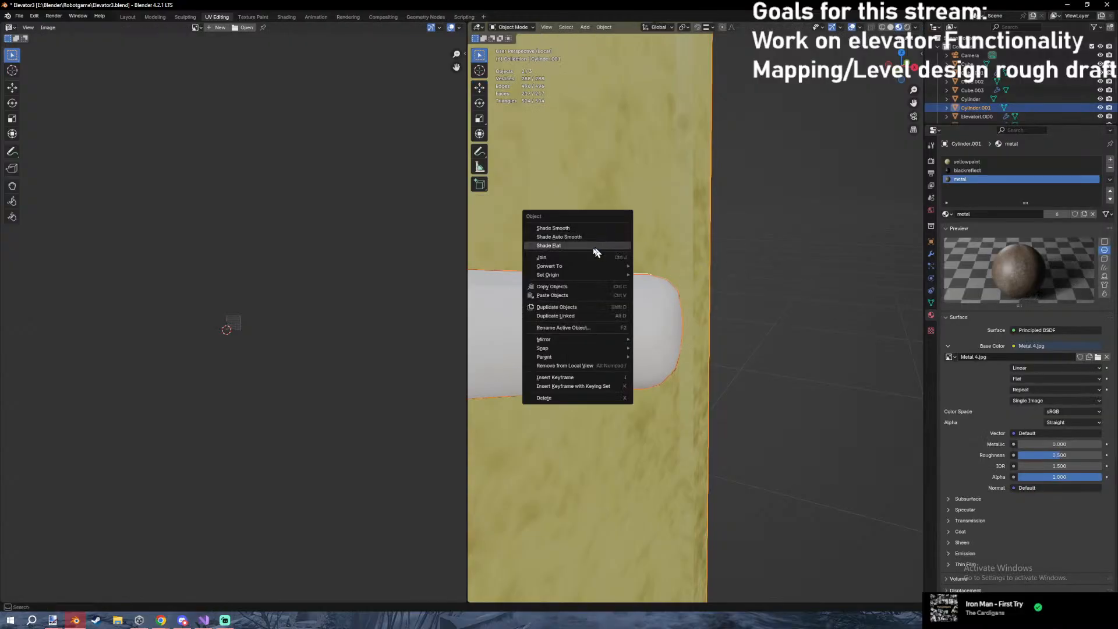
left_click(587, 257)
key("Tab")
left_click(969, 170)
left_click(969, 163)
left_click(964, 225)
Select the face loops of the lever shaft and switch base and assign them the blackreflect material.
scroll(611, 312, "down", 5)
left_click(591, 311, "alt")
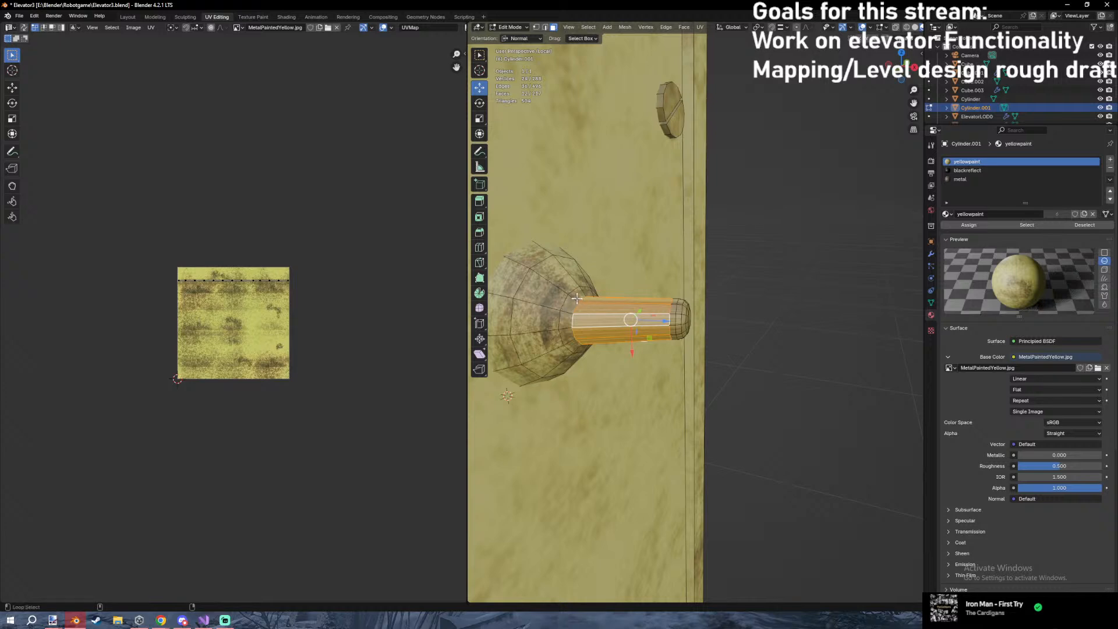
left_click(575, 298, "alt+shift")
left_click(548, 280, "alt+shift")
left_click(506, 258, "alt+shift")
left_click(962, 172)
left_click(956, 225)
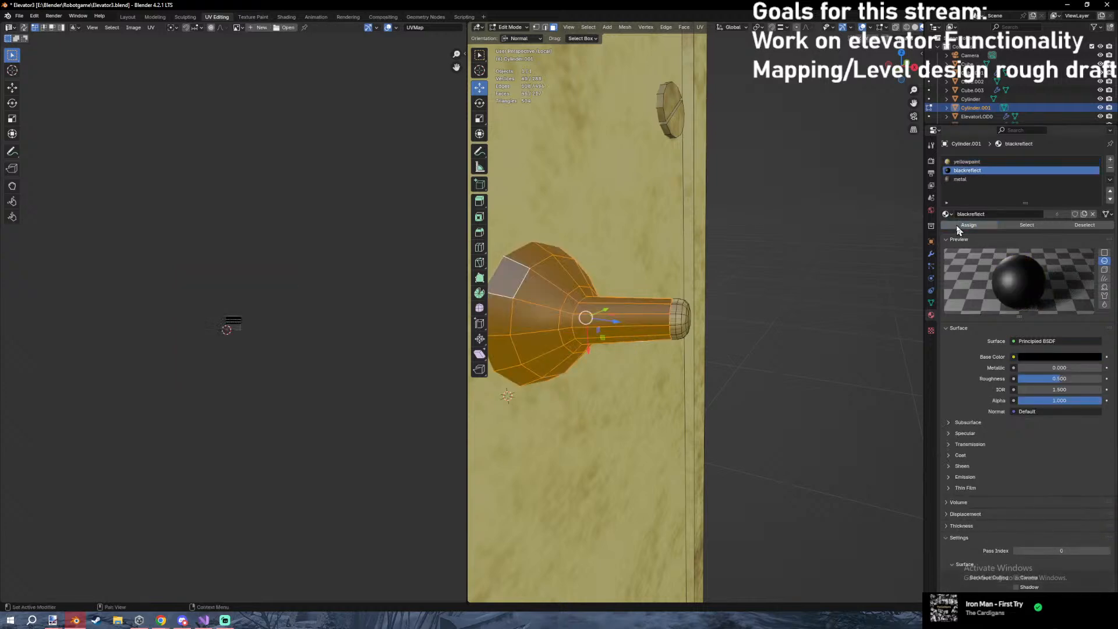
Select the whole joined mesh and unwrap it with Smart UV Project.
middle_click_drag(797, 228, 690, 240)
key("shift+z")
key("shift+z")
key("a")
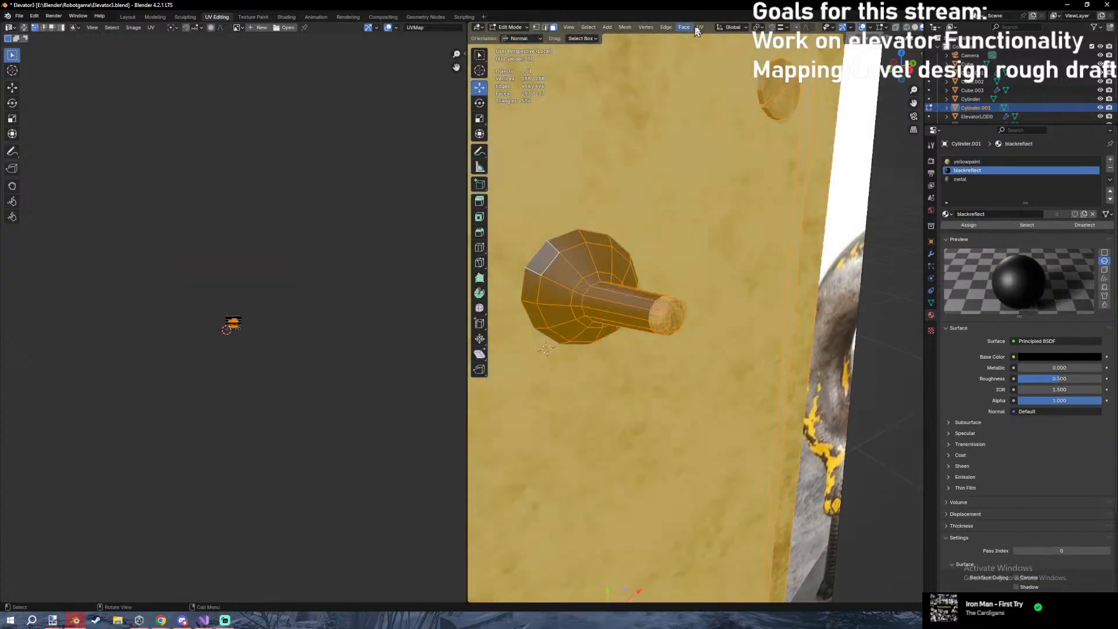
key("u")
left_click(714, 47)
left_click(700, 28)
left_click(715, 49)
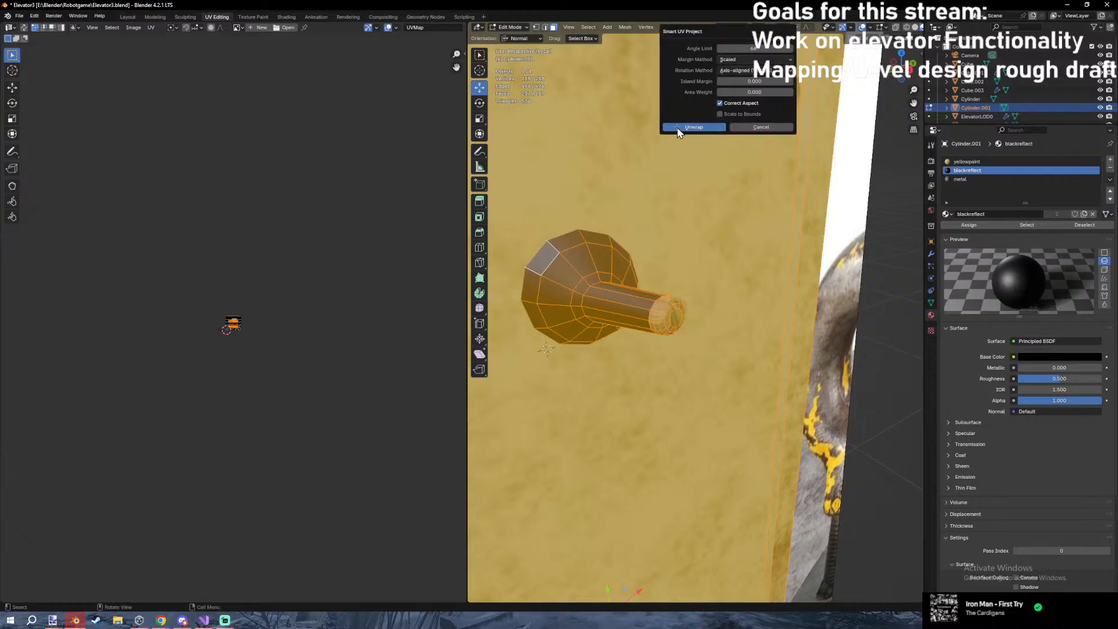
left_click(680, 129)
key("Tab")
scroll(750, 246, "down", 6)
middle_click_drag(750, 247, 712, 237)
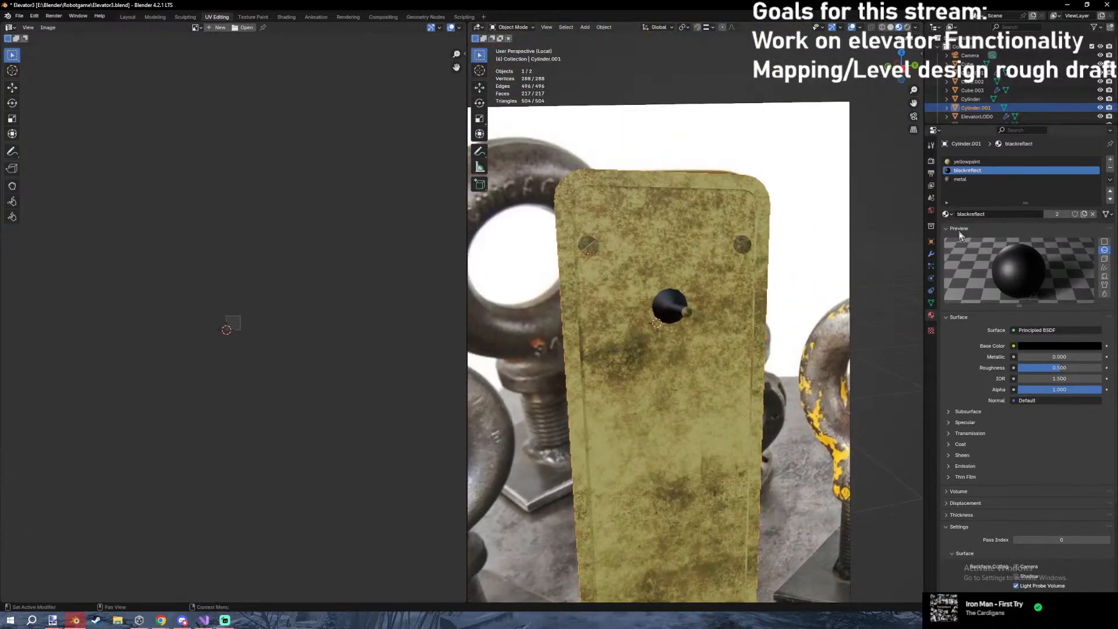
Set blackreflect's base color to an image texture using BlackPlastic2.jpg from the SolidGrime folder.
left_click(1013, 346)
left_click(810, 404)
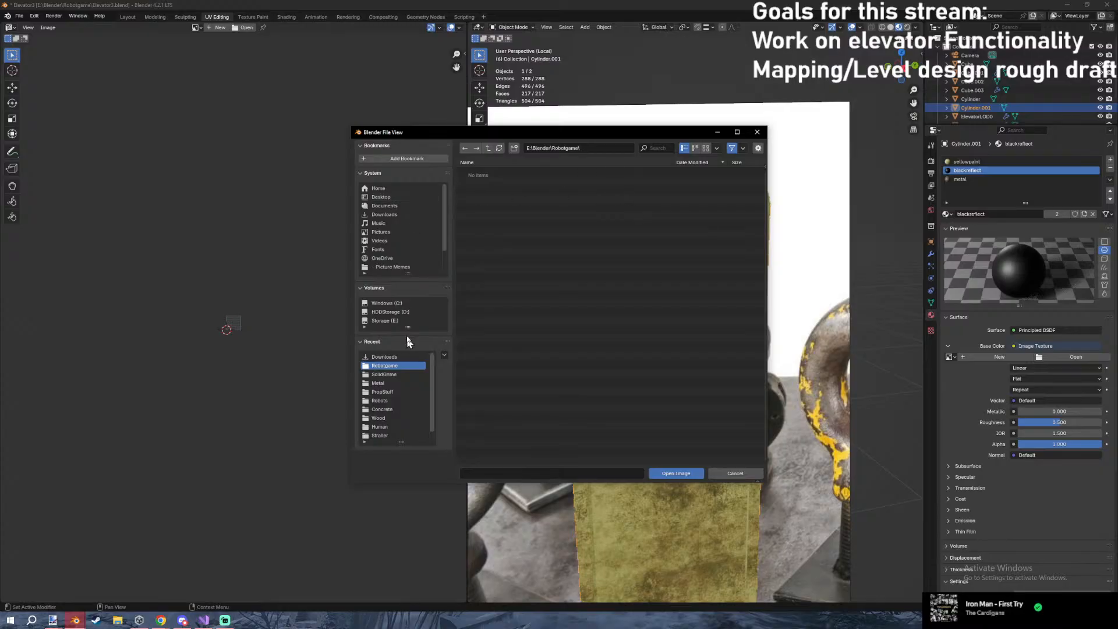
left_click(381, 233)
double_click(524, 181)
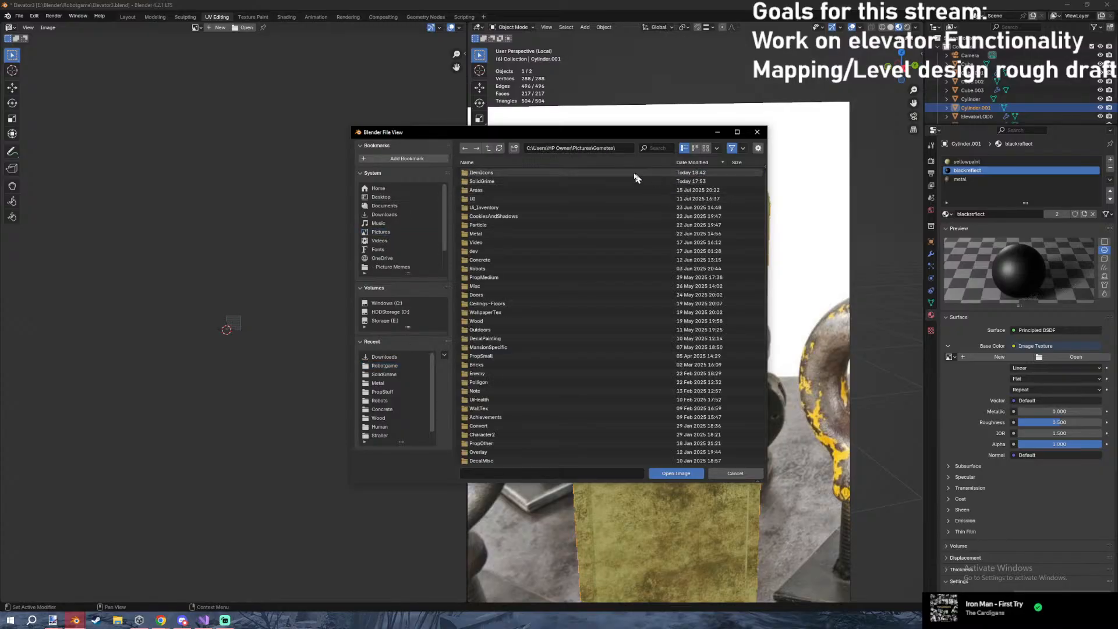
double_click(559, 181)
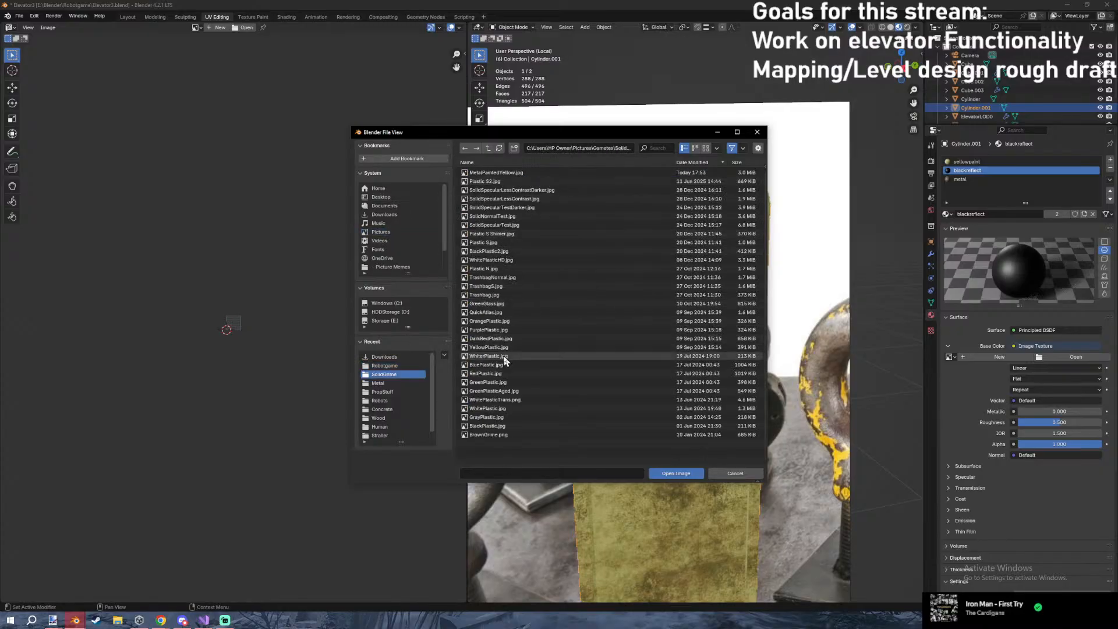
left_click(494, 161)
double_click(483, 182)
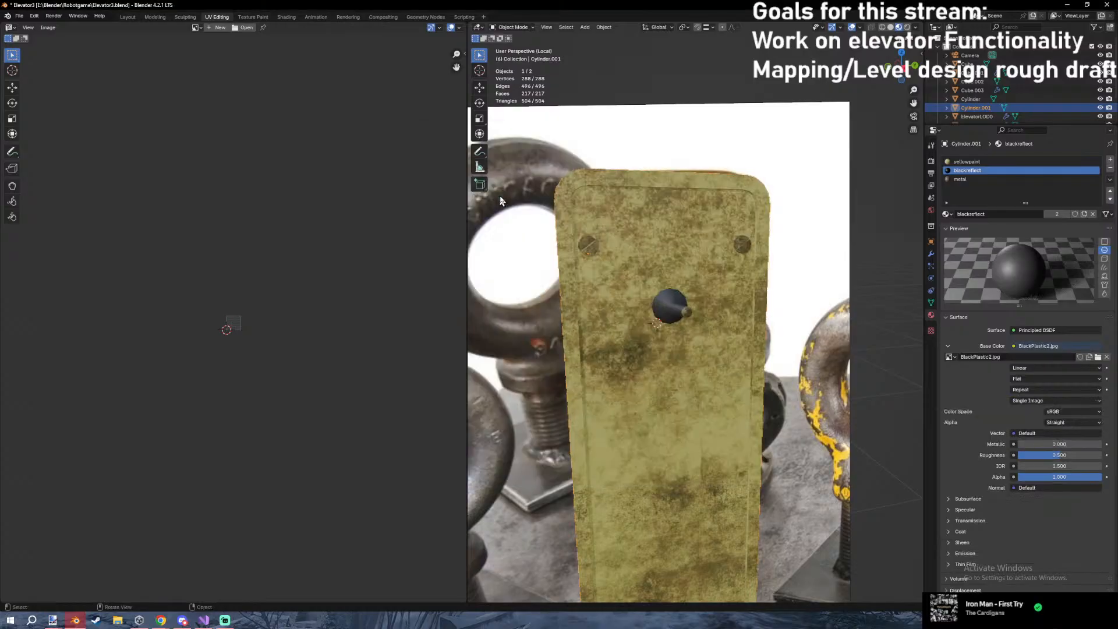
Examine the textured switch up close and compare it with the reference photo in the right view.
scroll(704, 295, "up", 3)
middle_click_drag(650, 302, 531, 332)
scroll(588, 294, "down", 5)
left_click(696, 324)
scroll(696, 325, "up", 3)
scroll(531, 332, "down", 3)
key("KP_3")
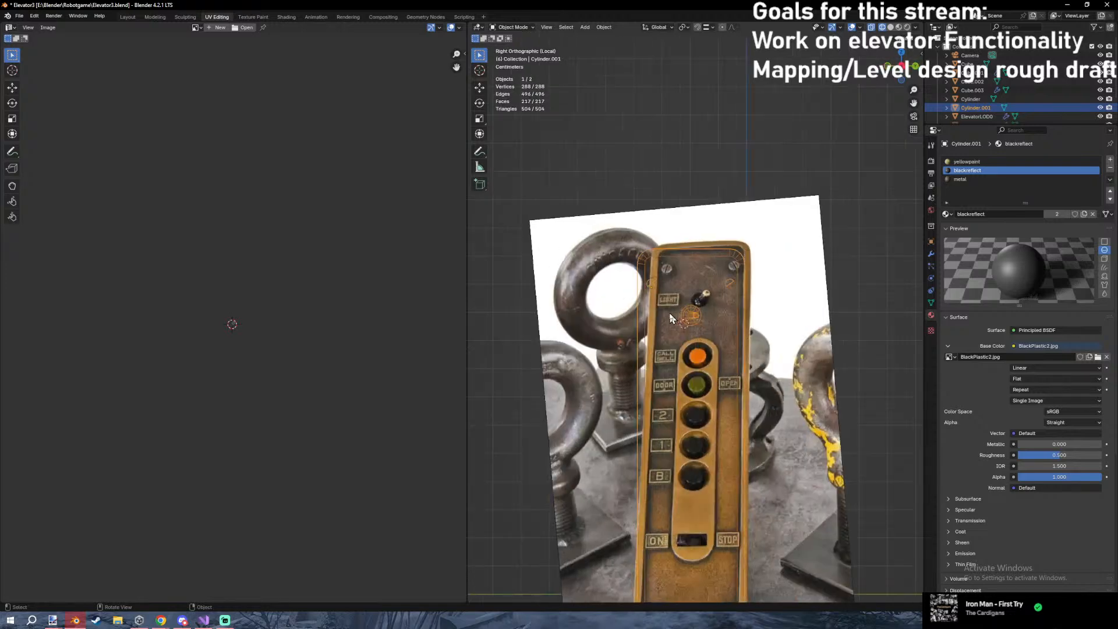
scroll(675, 350, "up", 5)
scroll(681, 361, "up", 2)
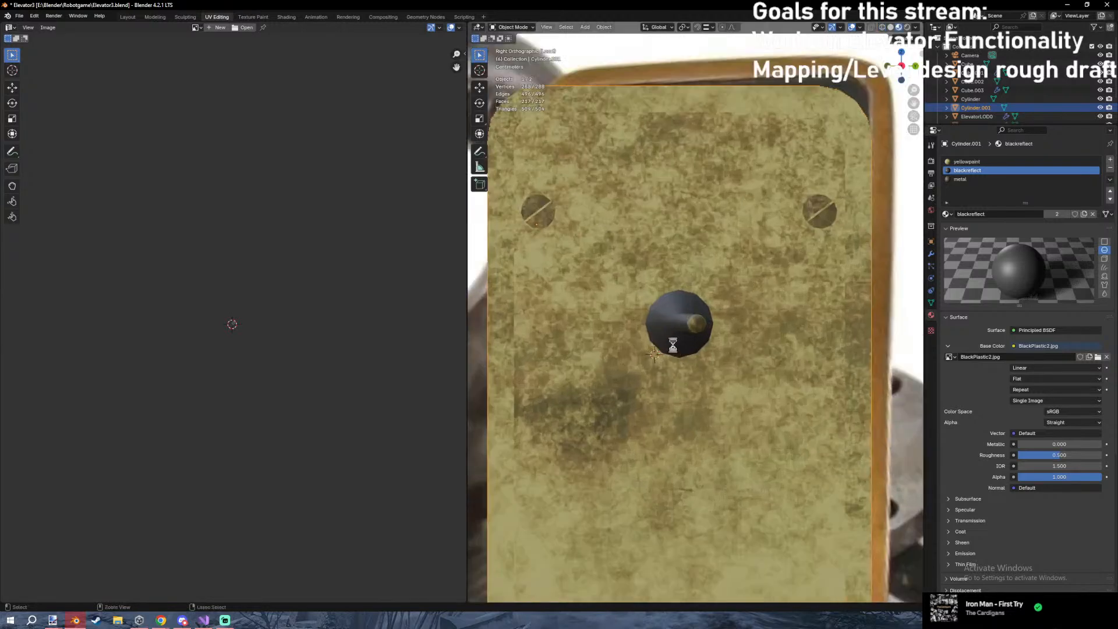
Save the Blender file and check the switch's placement against the reference photo in wireframe.
key("ctrl+s")
scroll(678, 339, "down", 3)
key("shift+z")
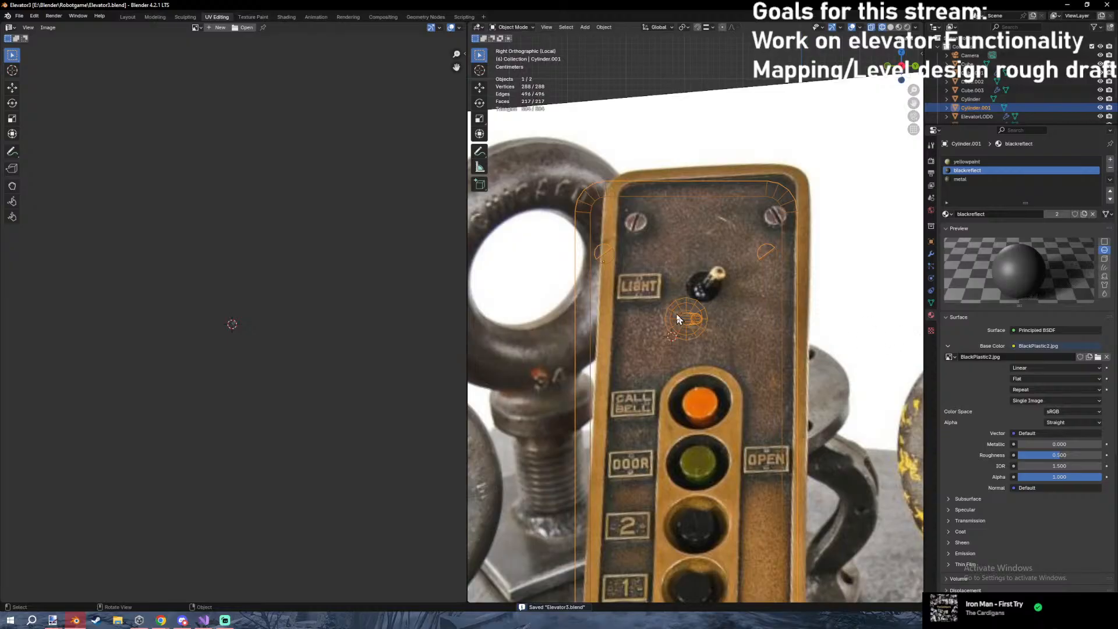
scroll(678, 319, "up", 2)
key("shift+z")
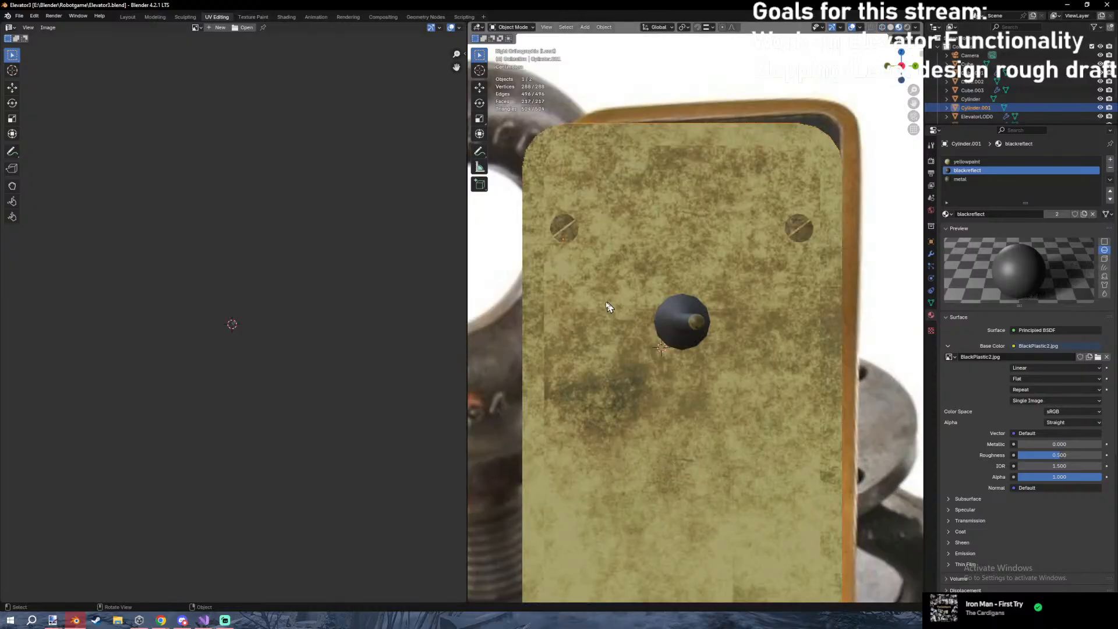
middle_click_drag(606, 306, 657, 303, "shift")
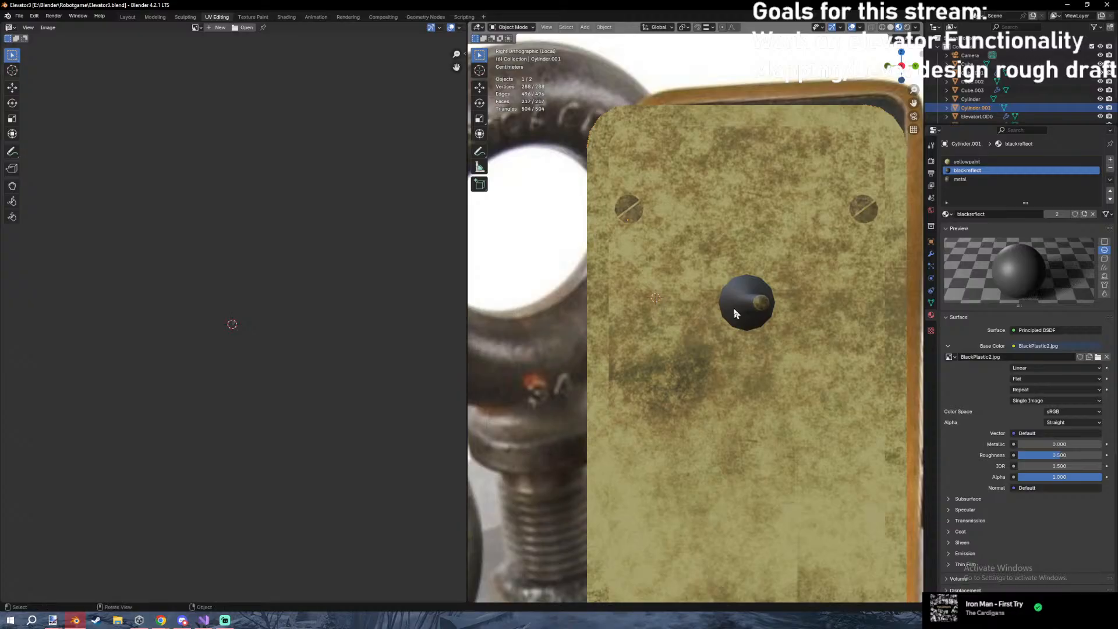
key("shift+z")
key("shift+z")
Select the panel's inner front face and move it along the X axis.
middle_click_drag(657, 311, 609, 333)
key("Tab")
left_click(718, 255)
middle_click_drag(718, 255, 686, 272)
key("g")
key("x")
left_click(697, 210)
middle_click_drag(697, 210, 759, 220)
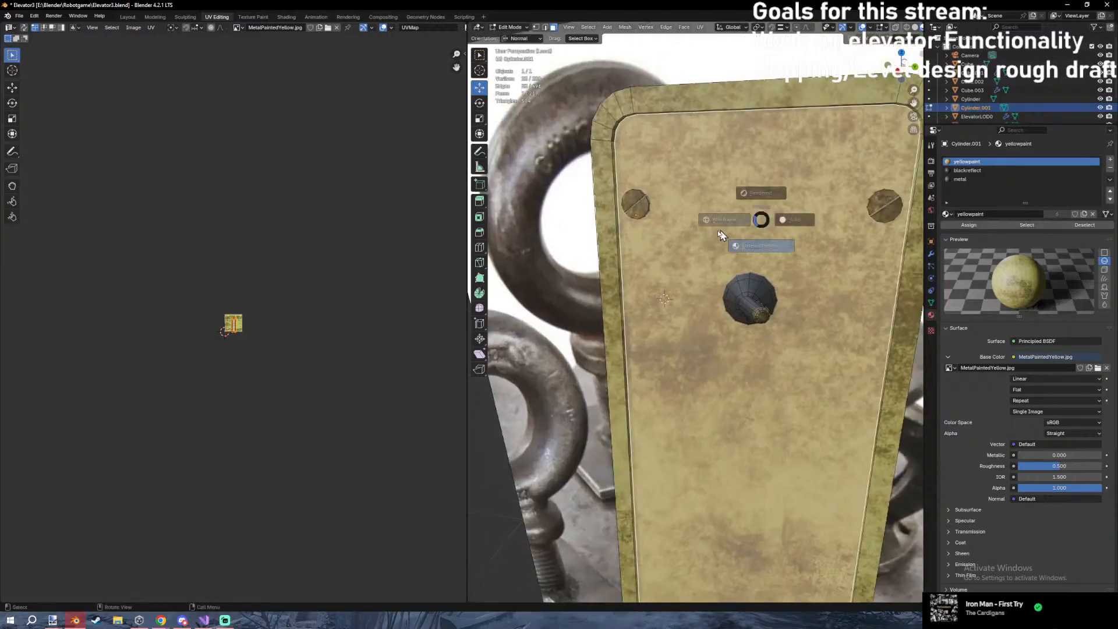
Try to select the switch and the corner screws together with the panel's inner front face.
scroll(754, 222, "down", 5)
key("shift+z")
left_click_drag(700, 280, 746, 333, "shift")
middle_click_drag(717, 418, 717, 249, "shift")
middle_click_drag(665, 568, 688, 435)
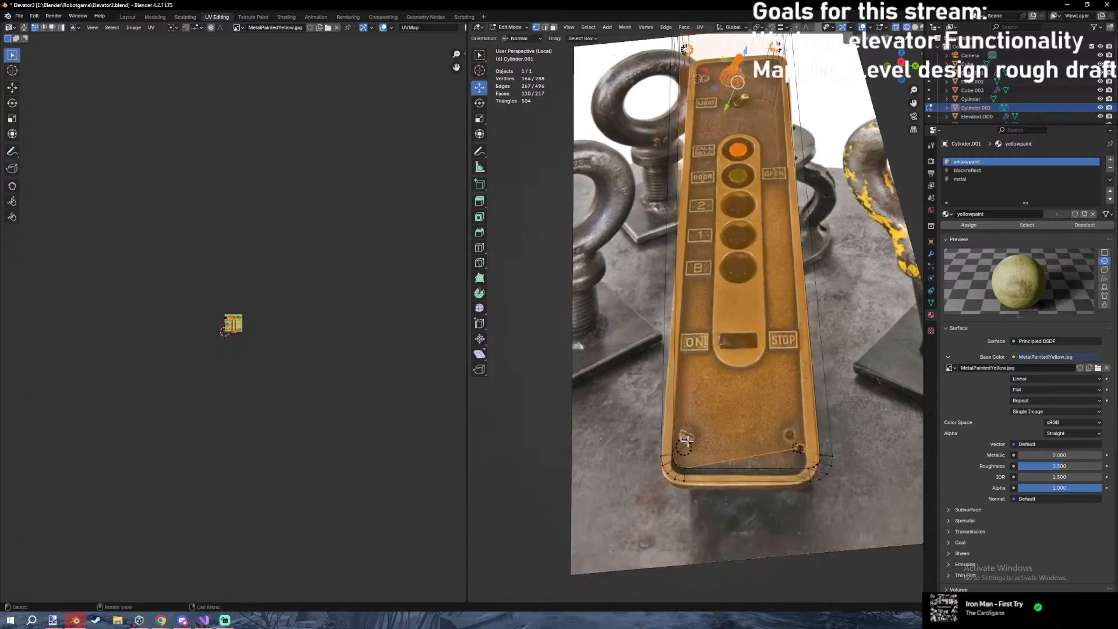
left_click_drag(706, 451, 708, 453)
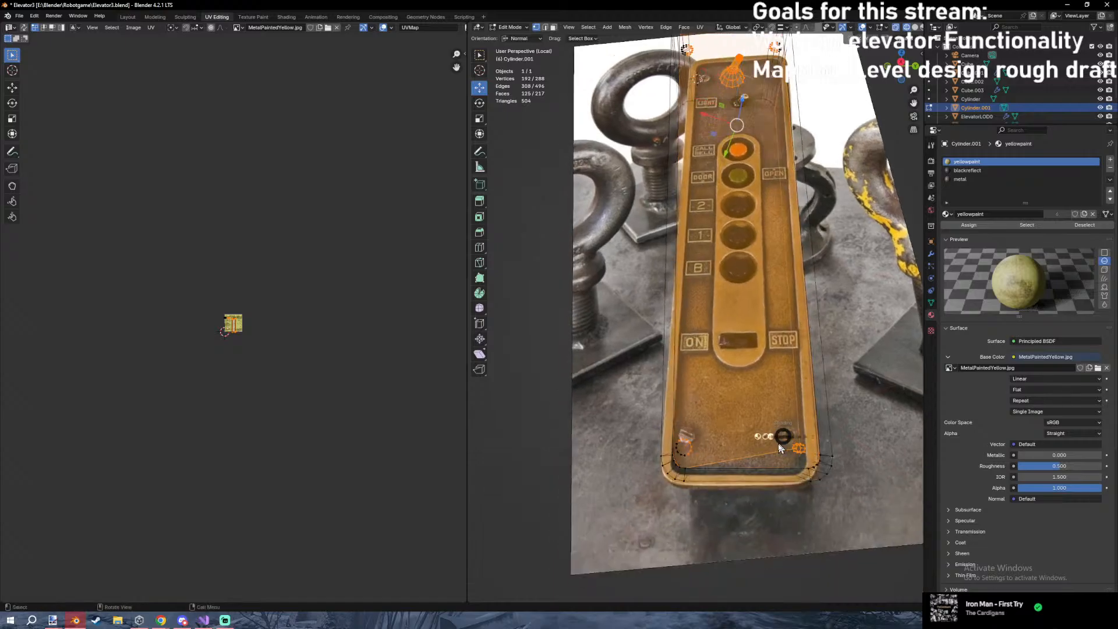
key("shift+z")
key("3")
middle_click_drag(784, 435, 773, 466)
left_click(774, 296, "shift")
middle_click_drag(773, 294, 763, 426, "shift")
middle_click_drag(753, 305, 805, 352)
key("shift+z")
key("shift+z")
Select the two inner front faces of the panel and move them along the X axis.
left_click(793, 529)
left_click(761, 518, "shift")
middle_click_drag(762, 518, 675, 332)
key("g")
key("y")
key("x")
left_click(736, 445)
key("Tab")
key("Tab")
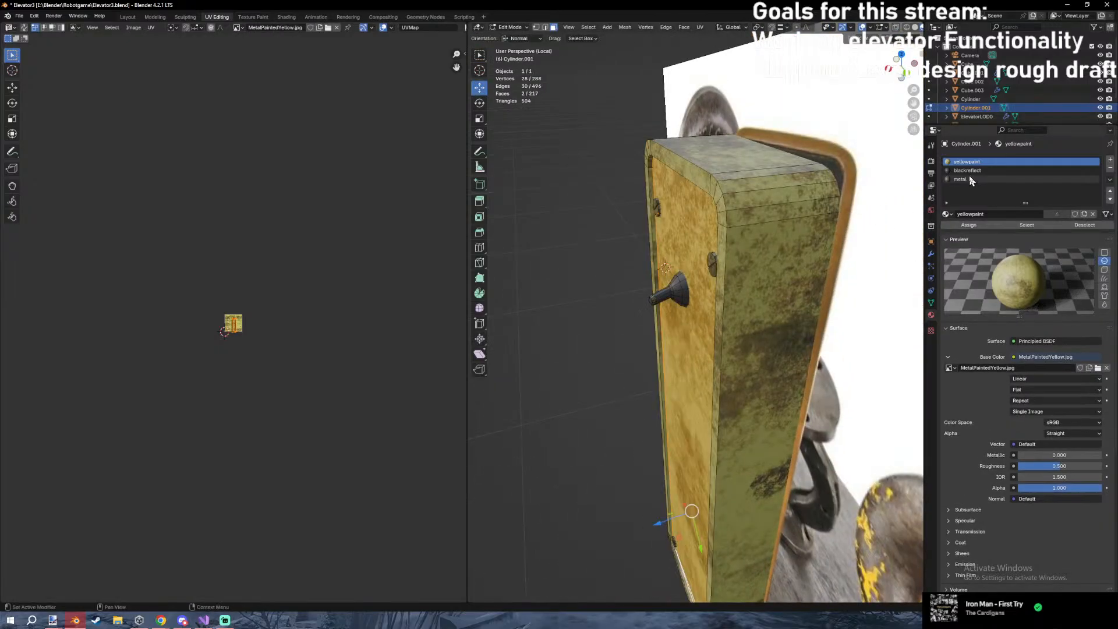
Assign the metal material to the panel's inner front faces and check how it looks around the switch.
left_click(960, 179)
key("Tab")
middle_click_drag(665, 272, 796, 239)
key("Tab")
key("Tab")
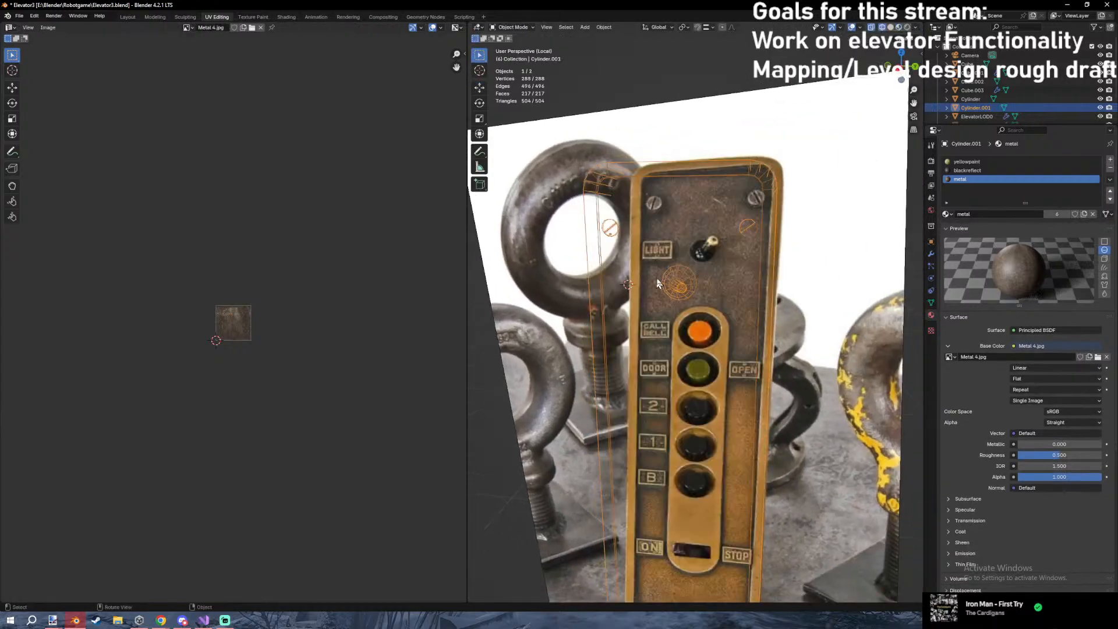
scroll(736, 291, "up", 5)
key("Tab")
scroll(708, 230, "up", 3)
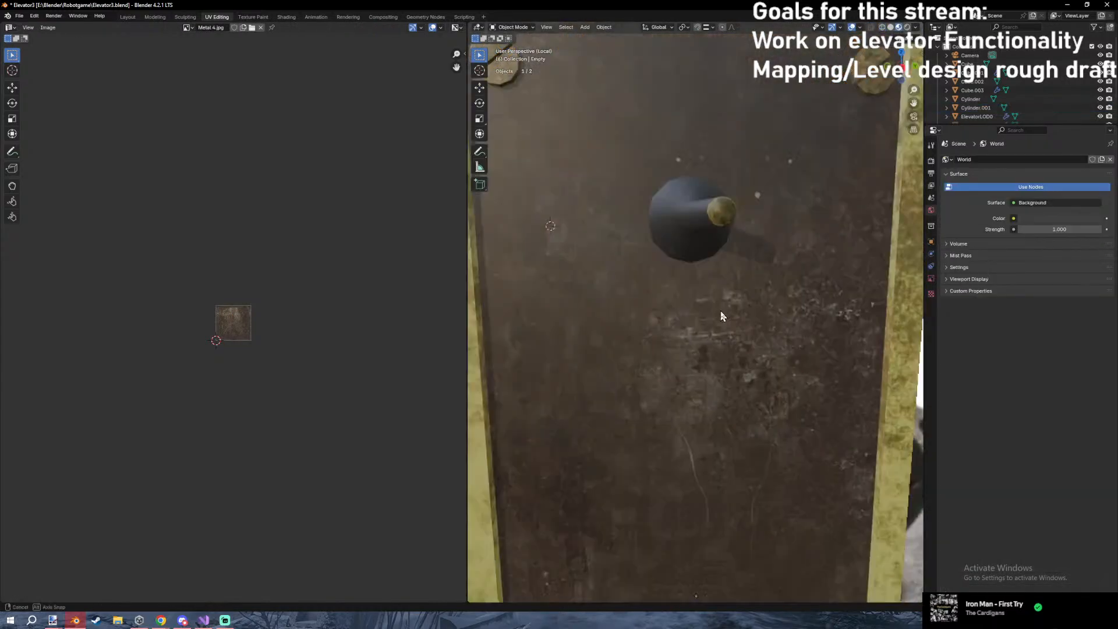
Select the side faces of the switch lever, choose the metal material slot and save the file.
left_click(746, 236, "alt")
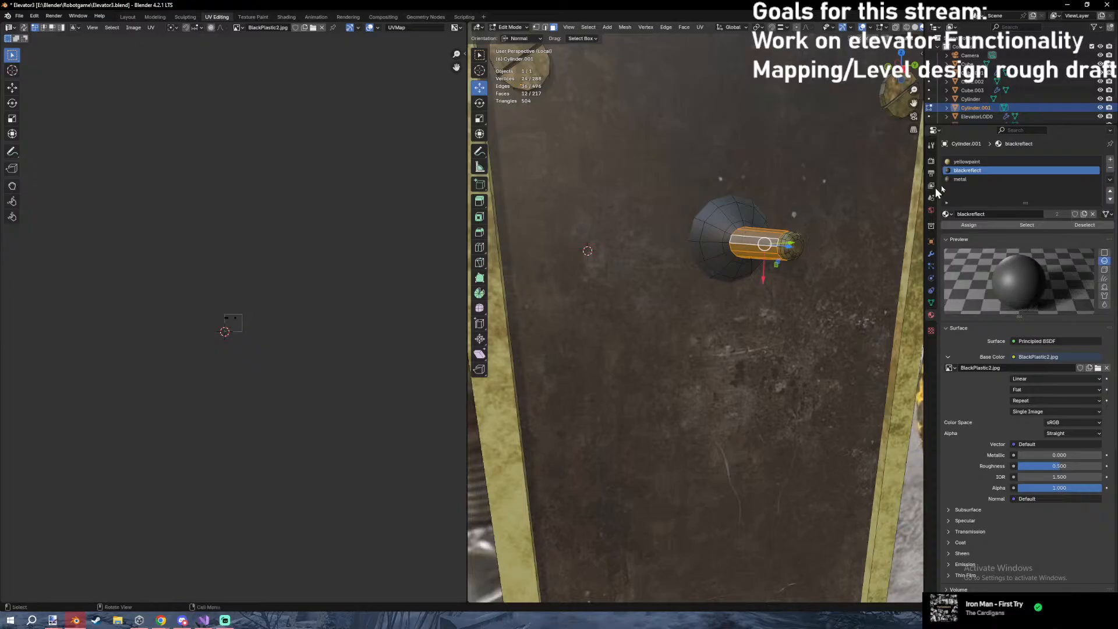
left_click(960, 179)
key("Tab")
scroll(798, 248, "down", 4)
key("ctrl+s")
Assign the yellowpaint material back to the panel's two inner front faces in the right view.
middle_click_drag(795, 275, 735, 295)
scroll(750, 257, "down", 4)
key("KP_3")
key("Tab")
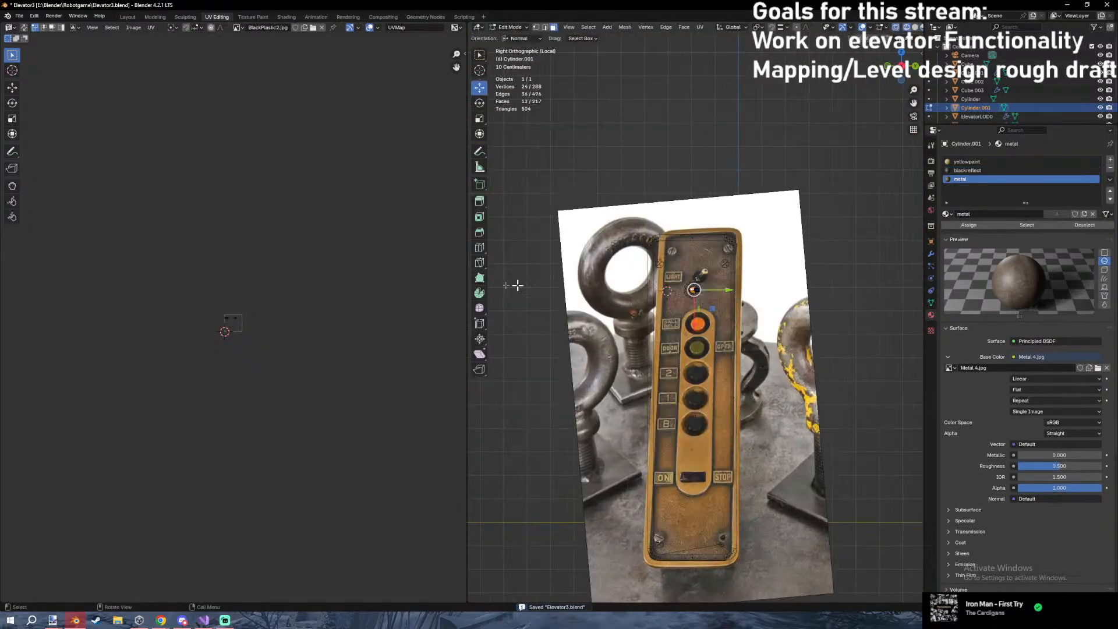
scroll(686, 238, "up", 4)
key("Tab")
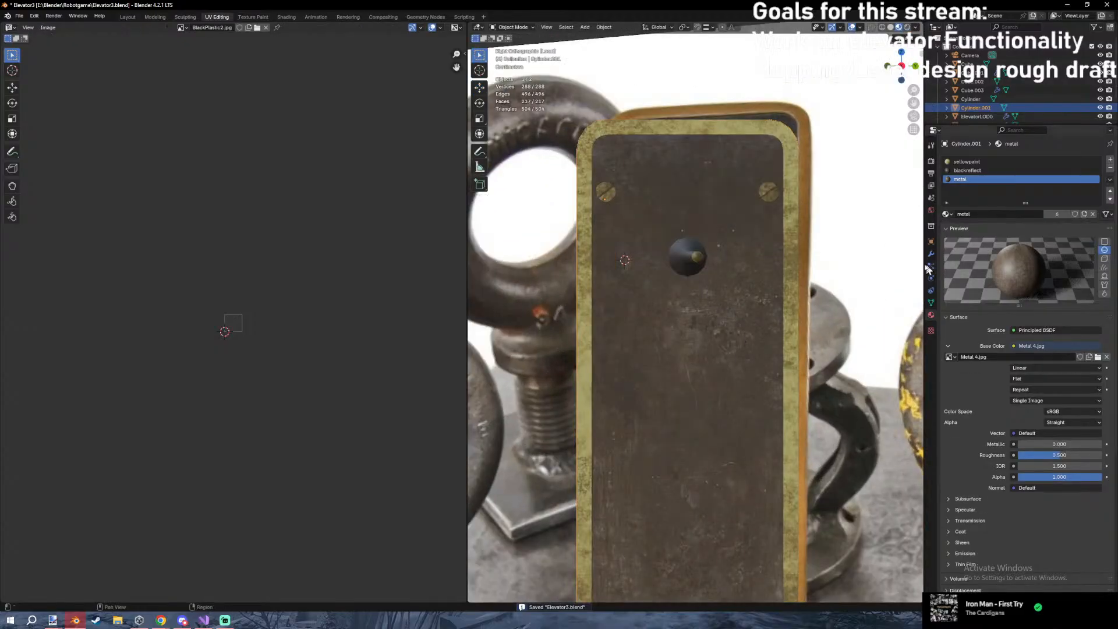
key("Tab")
left_click(744, 192)
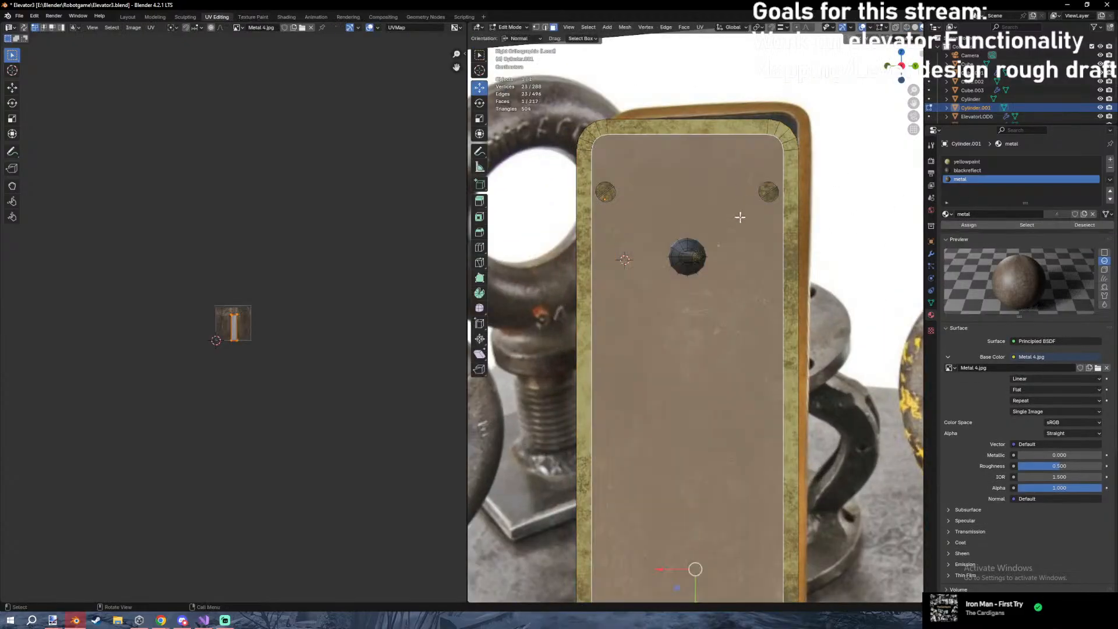
scroll(743, 201, "down", 5)
left_click(707, 548, "shift")
left_click(984, 161)
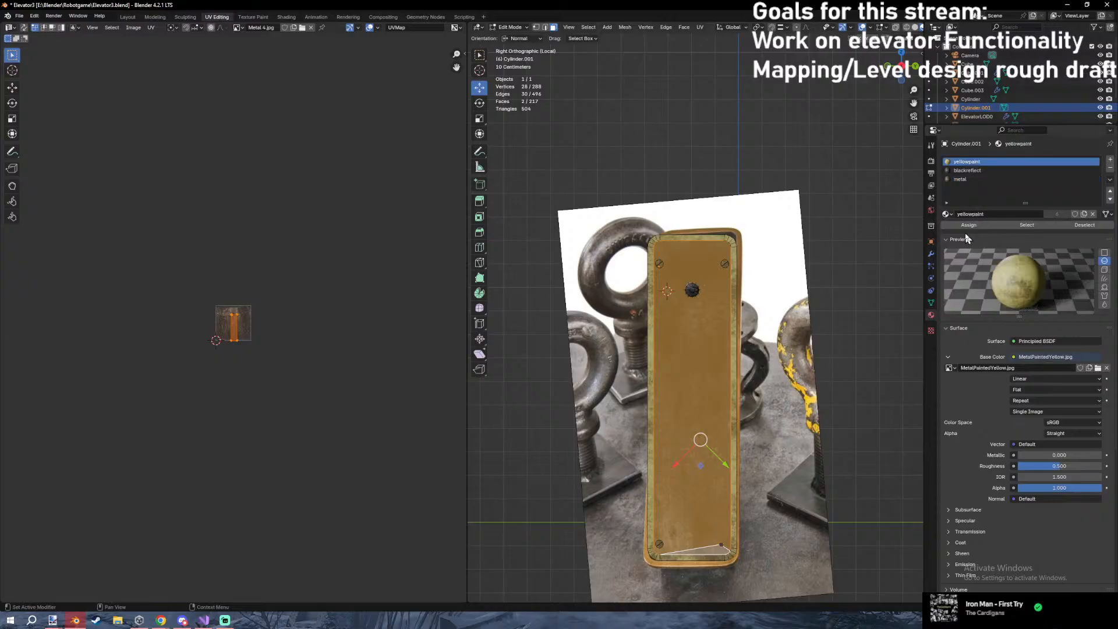
left_click(968, 225)
Scale, rotate and move the front faces' UV island towards the grimy upper area of the yellow paint texture.
scroll(264, 373, "up", 11)
key("s")
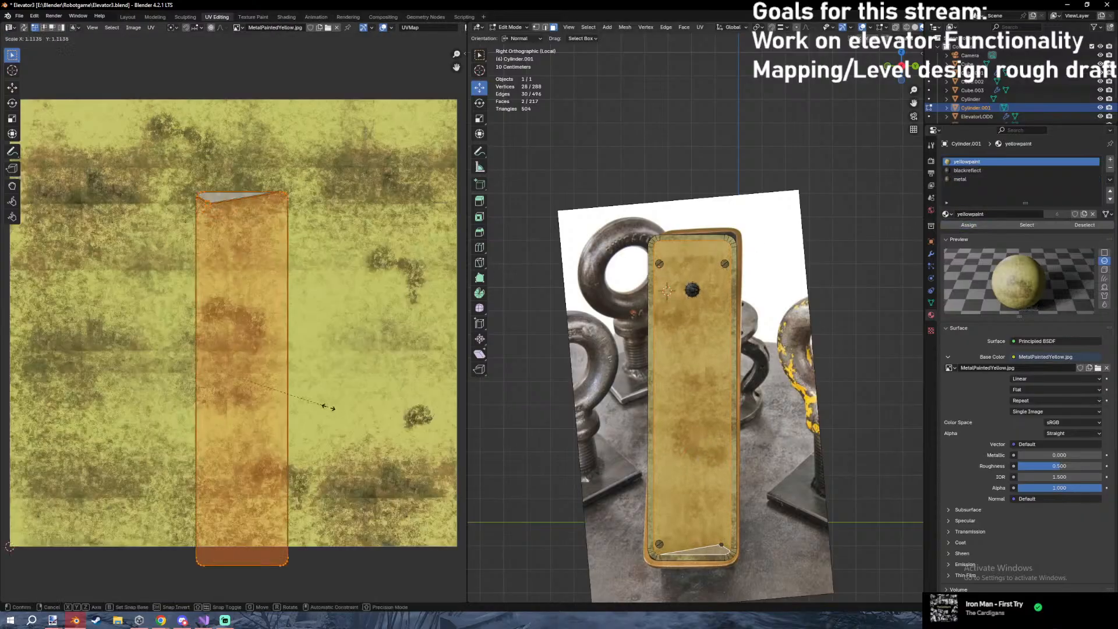
left_click(285, 391)
key("g")
left_click(282, 225)
key("Tab")
key("Tab")
key("r")
key("Return")
key("g")
left_click(107, 262)
Refine the size, angle and position of the front faces' UV island and check the result on the panel.
key("s")
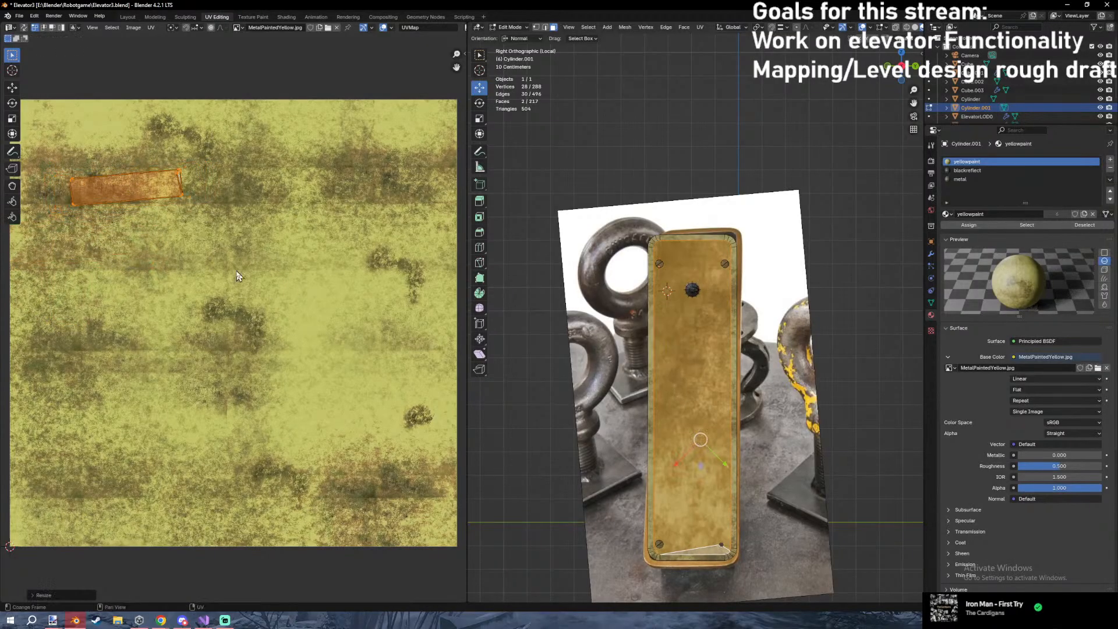
left_click(233, 274)
key("g")
left_click(180, 282)
key("r")
left_click(172, 287)
key("s")
left_click(161, 277)
key("Tab")
middle_click_drag(694, 308, 645, 318)
Unwrap the entire mesh again with Smart UV Project and scale all UVs to about half size.
key("Tab")
left_click(715, 249)
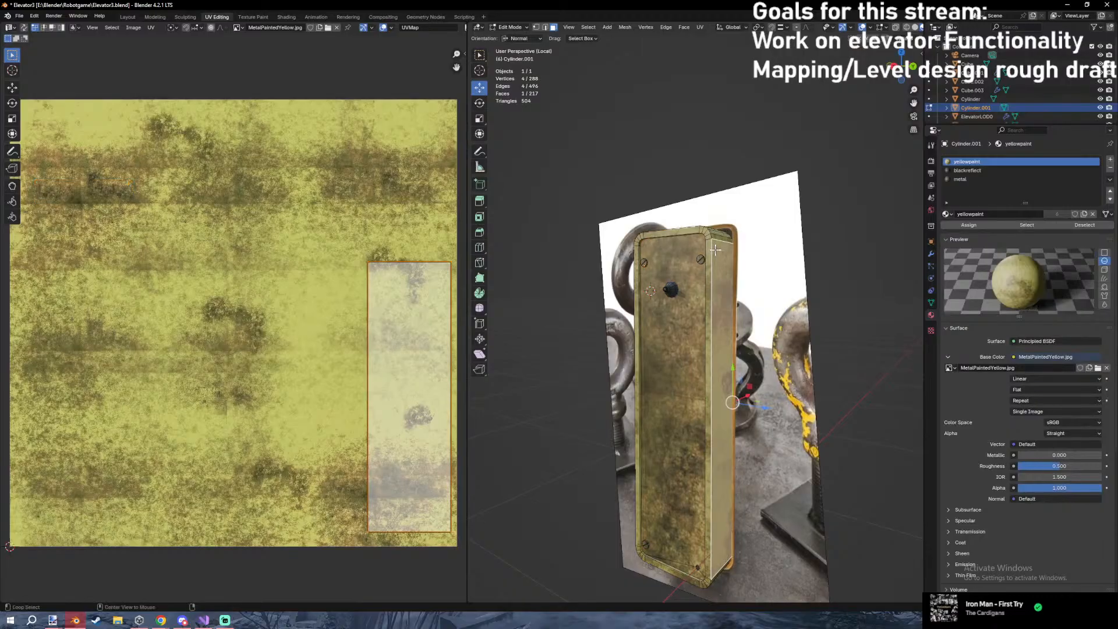
left_click(1029, 225)
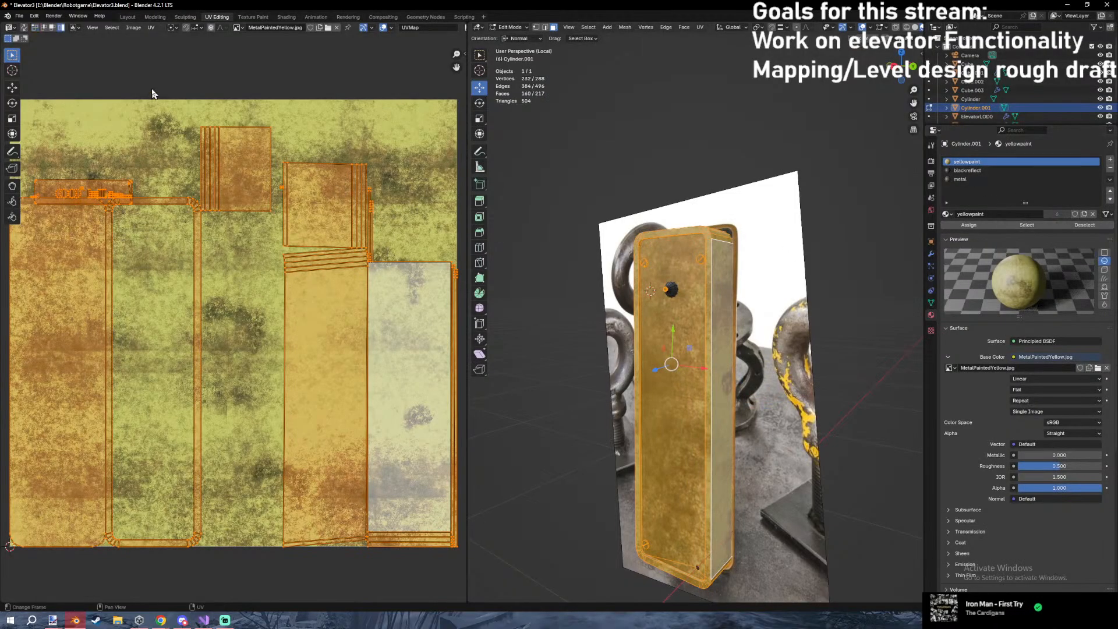
key("a")
left_click(701, 27)
left_click(719, 49)
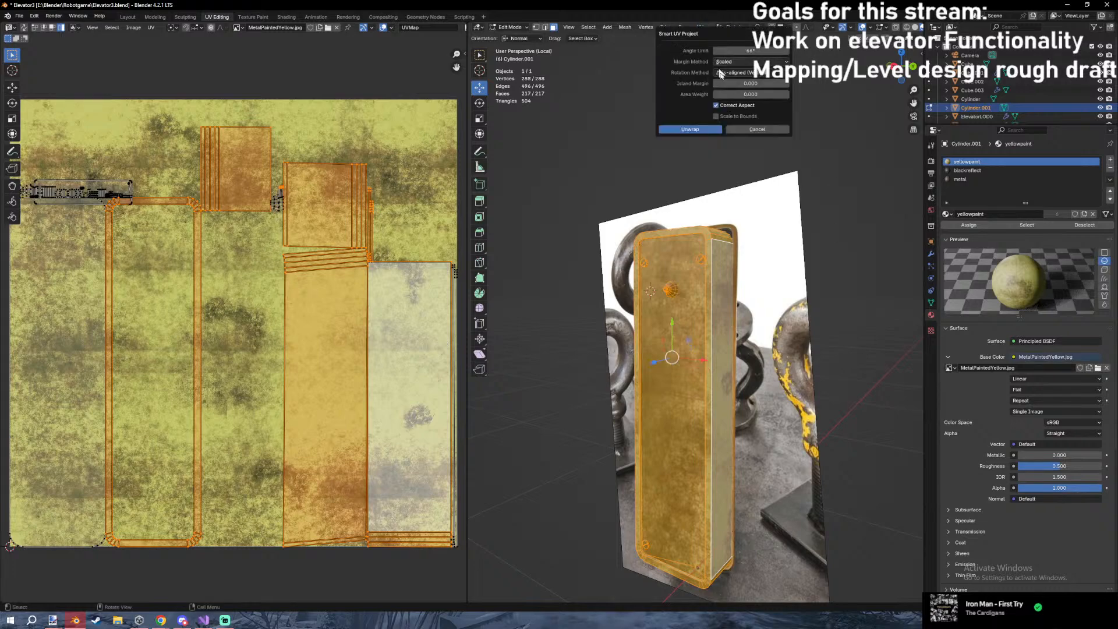
left_click(690, 129)
key("s")
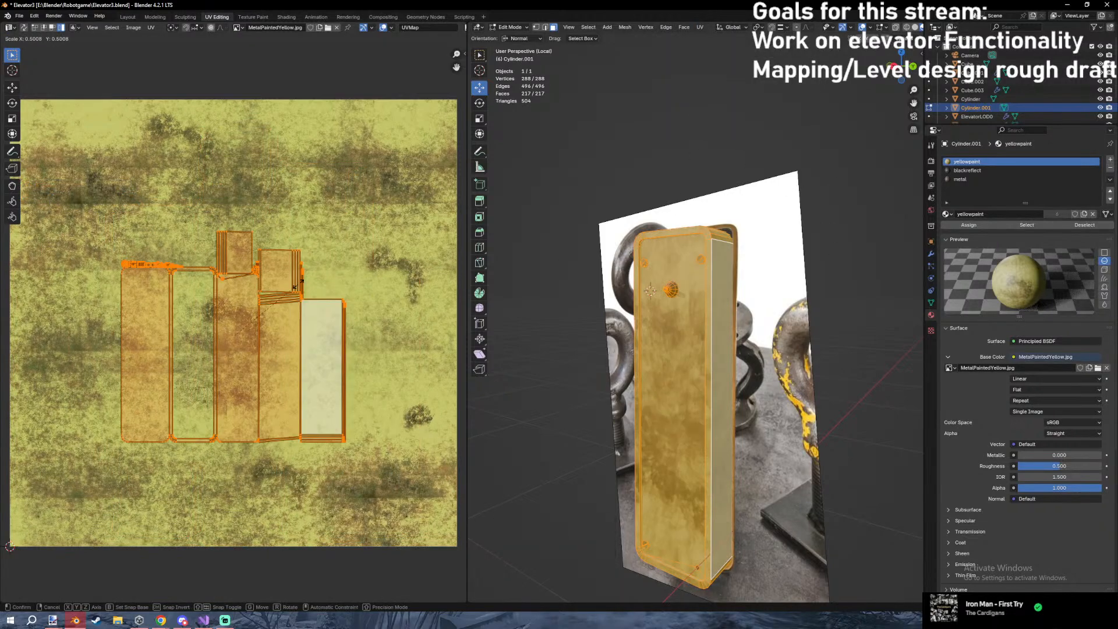
left_click(383, 280)
Rotate the two front faces' UV island to horizontal and move it onto the dark grime band of the texture.
left_click(686, 255)
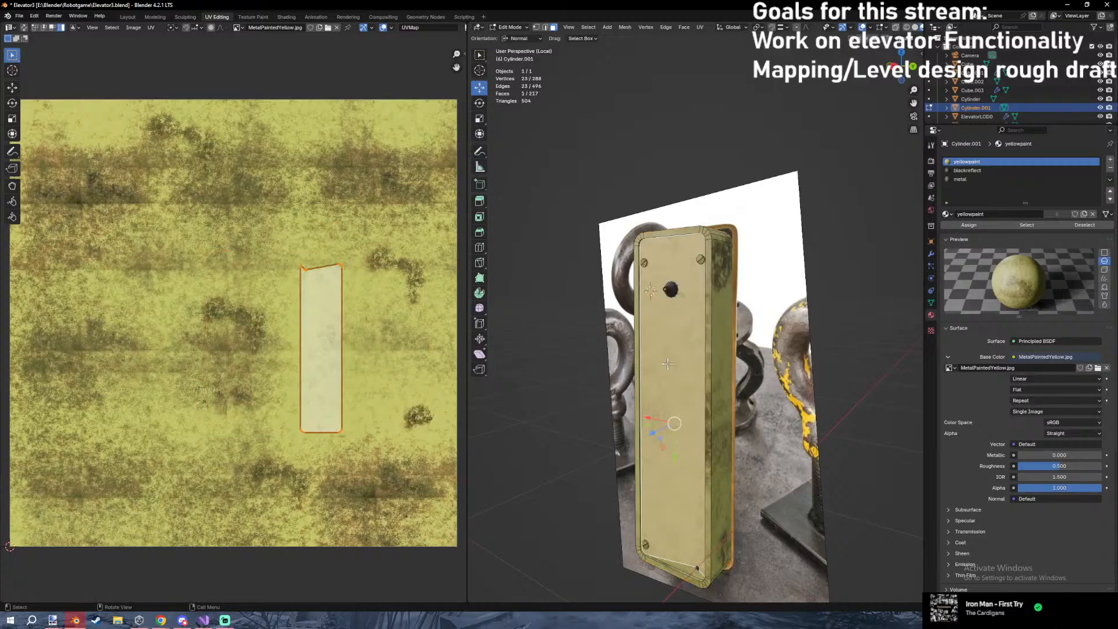
key("alt+a")
left_click(678, 532, "shift")
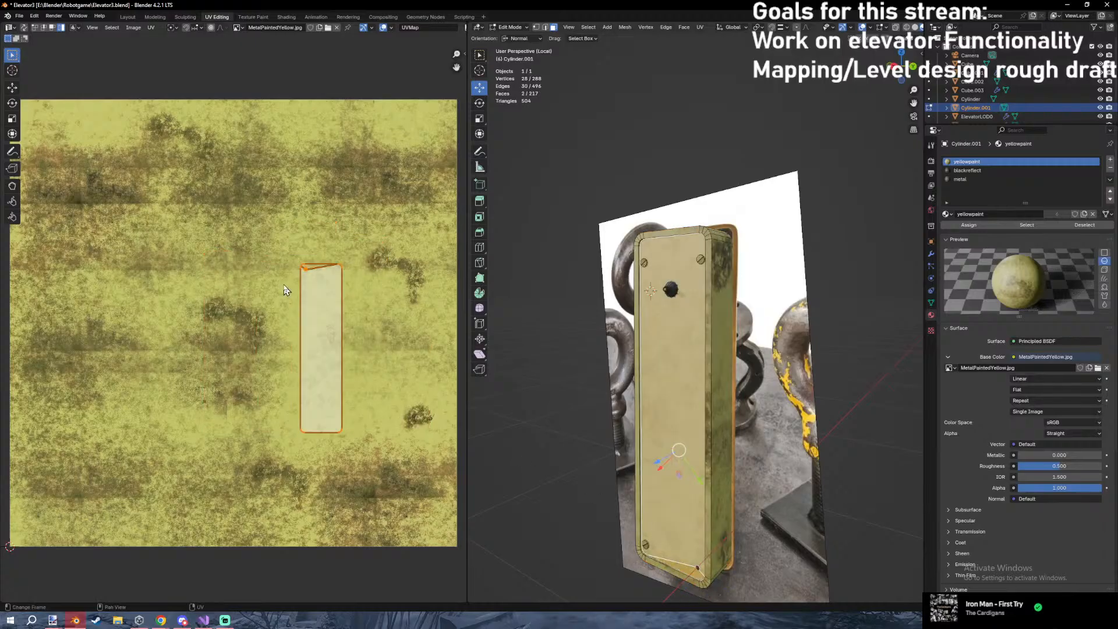
key("r")
left_click(339, 346)
key("g")
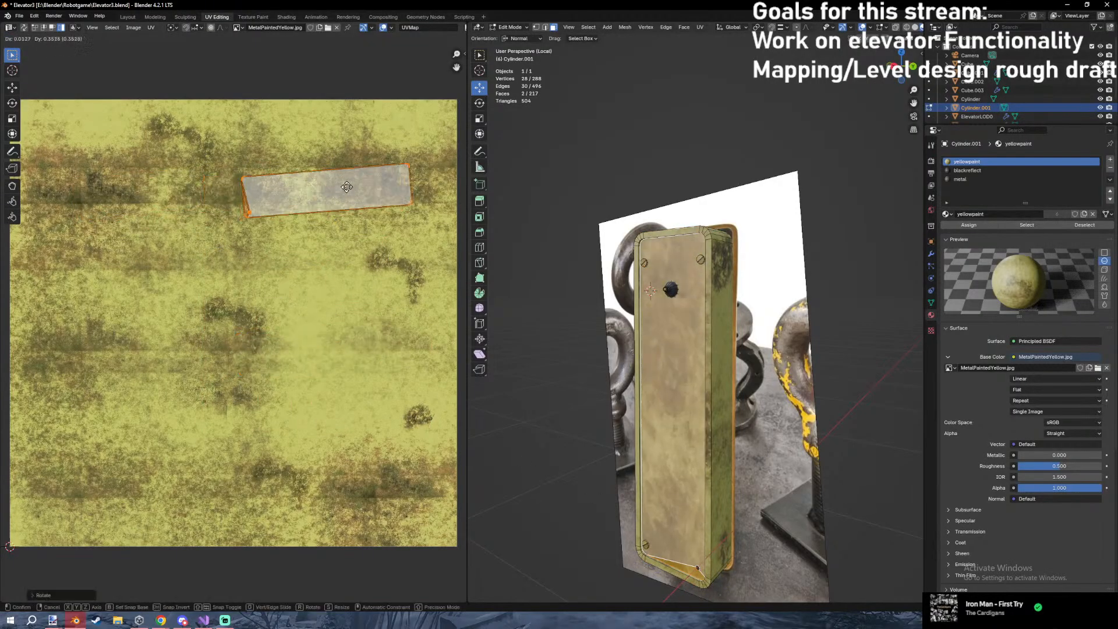
left_click(353, 182)
key("r")
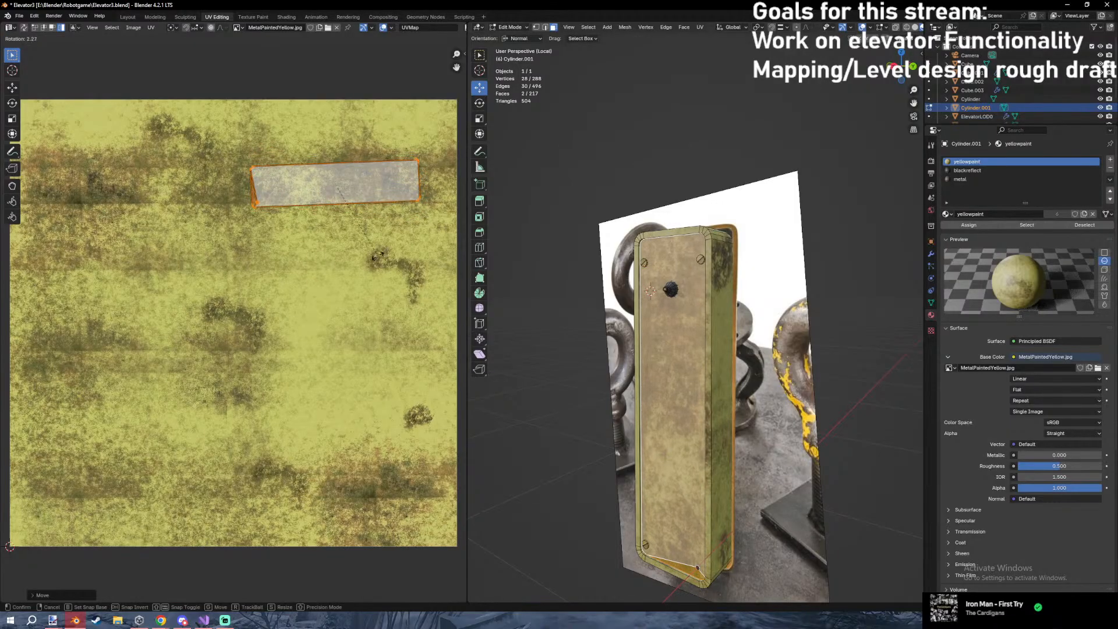
left_click(373, 257)
key("g")
left_click(160, 267)
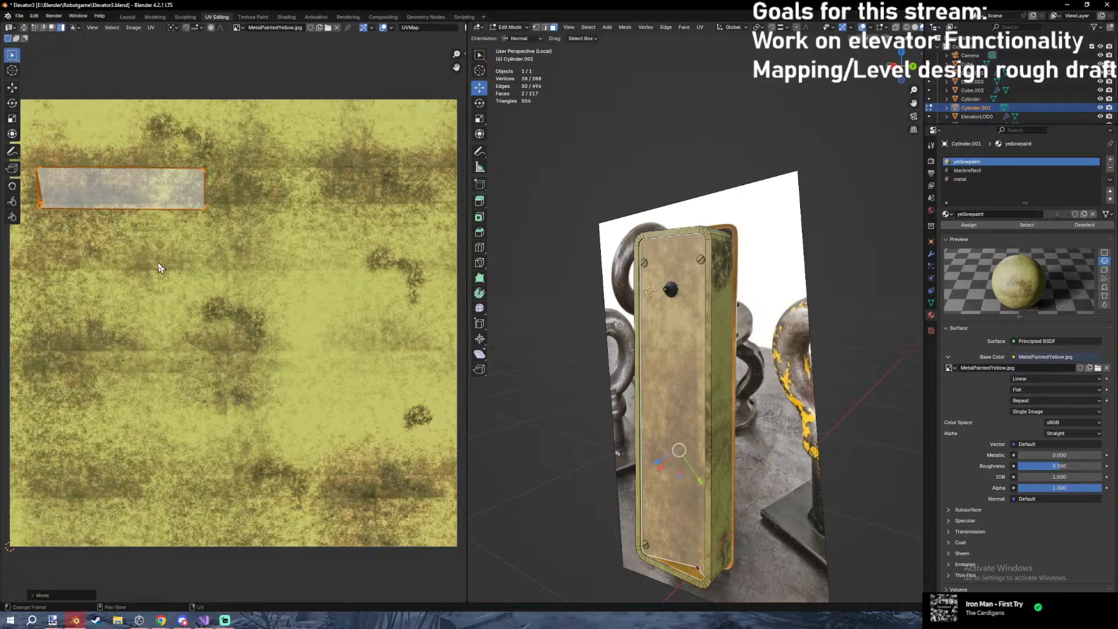
Shrink the front faces' UV island within the grime band, check the panel and save the file.
key("Tab")
middle_click_drag(529, 287, 676, 279)
key("Tab")
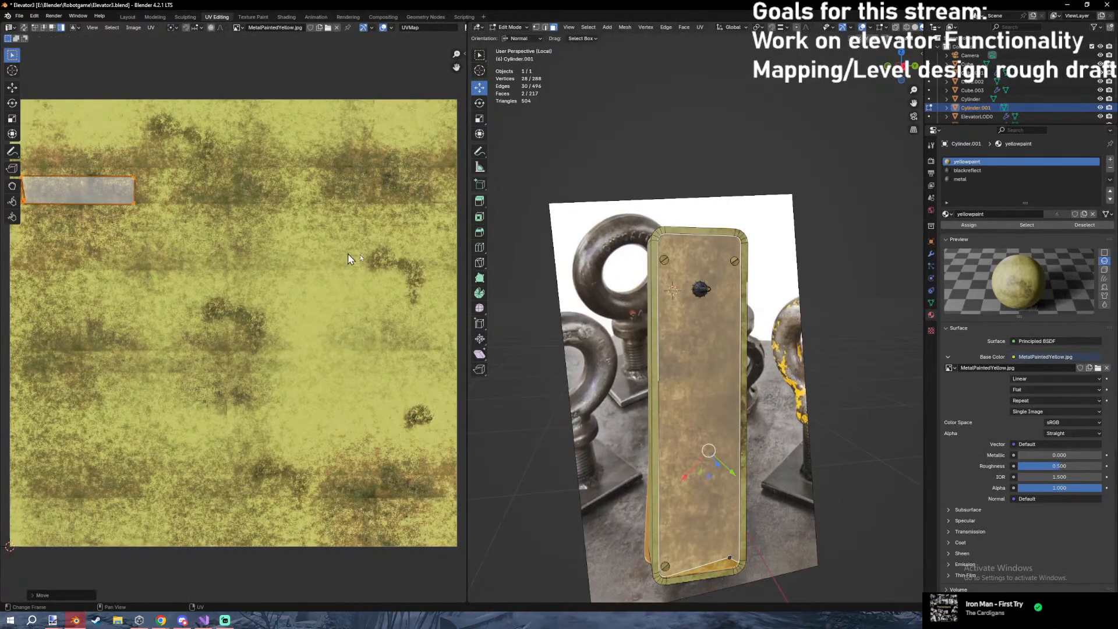
key("Tab")
key("ctrl+s")
middle_click_drag(805, 269, 783, 264)
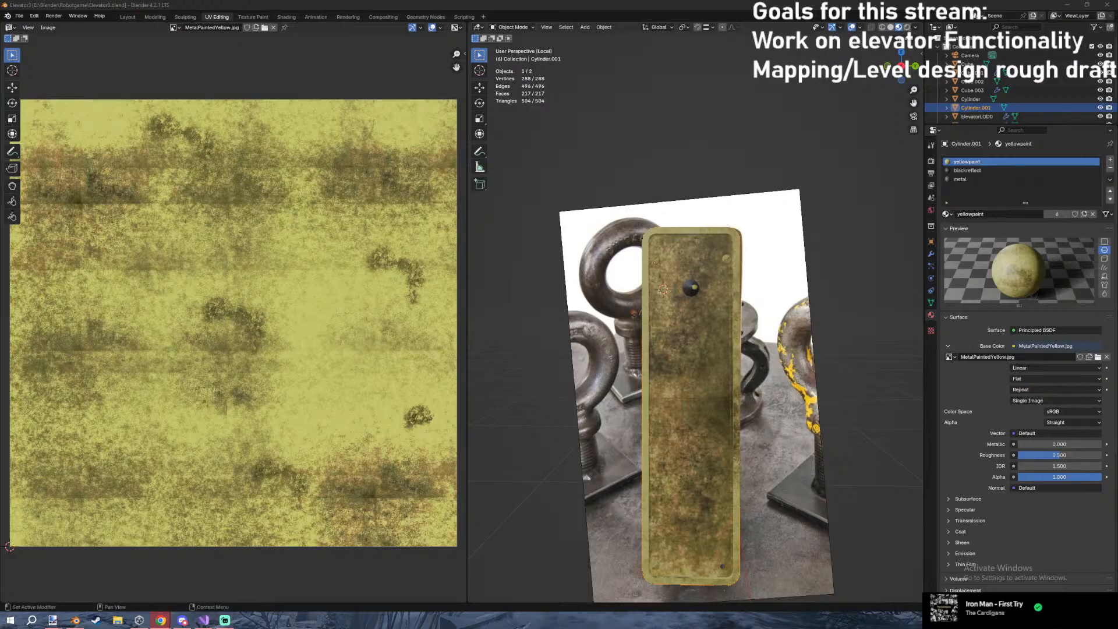
Add a cube beside the switch in the right view and scale it down.
mouse_move(745, 276)
middle_mouse_down()
mouse_move(715, 296)
mouse_move(722, 306)
mouse_move(735, 294)
middle_mouse_up()
key("KP_1")
key("KP_3")
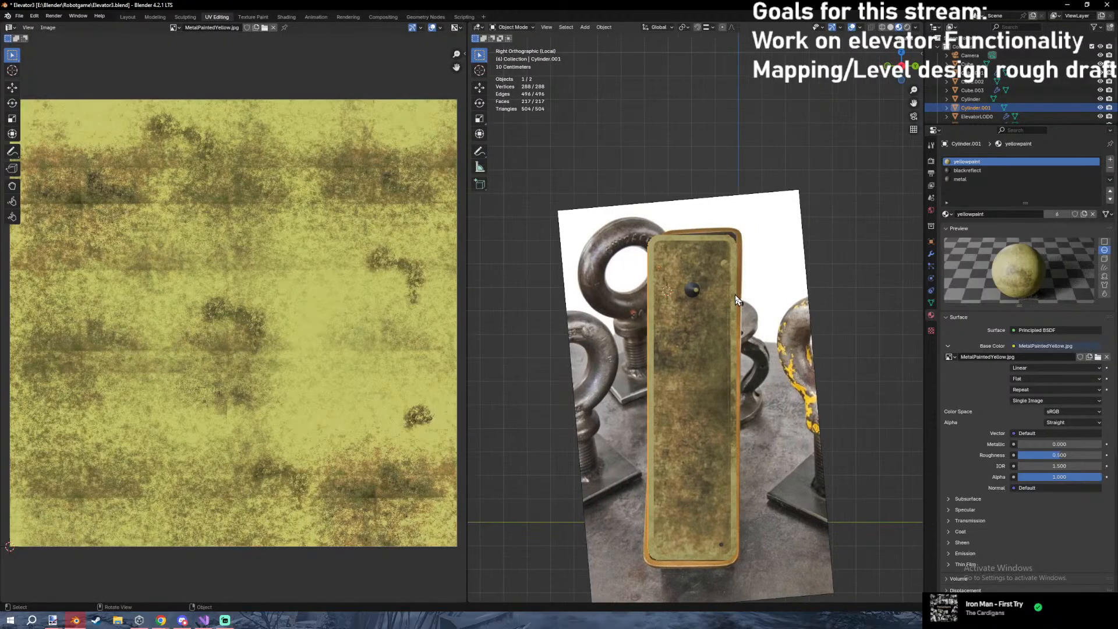
scroll(633, 278, "up", 6)
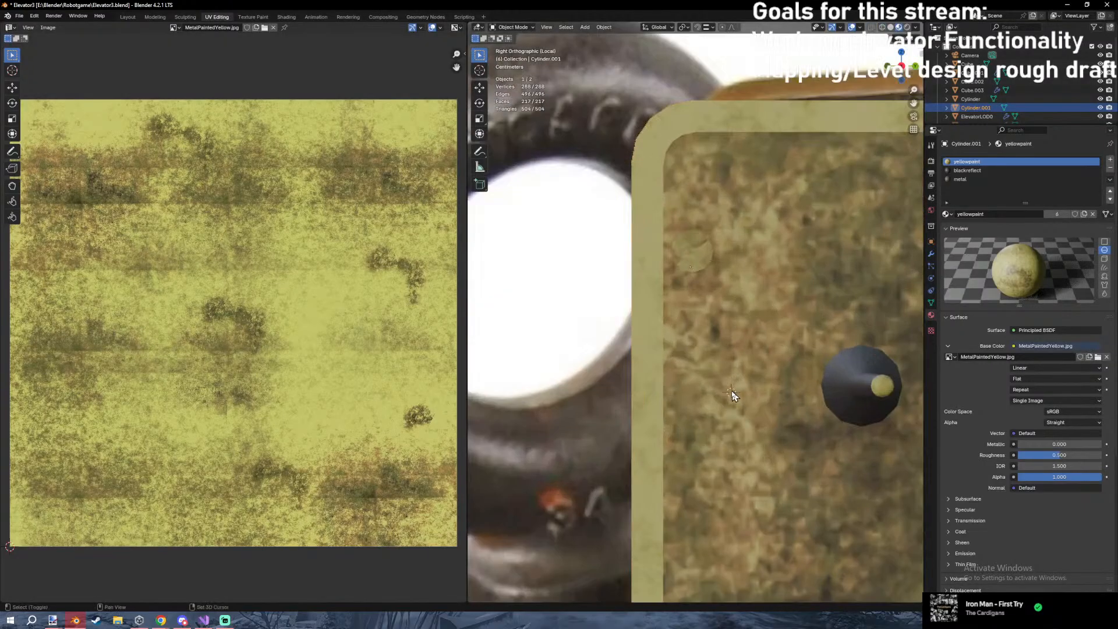
right_click(664, 315)
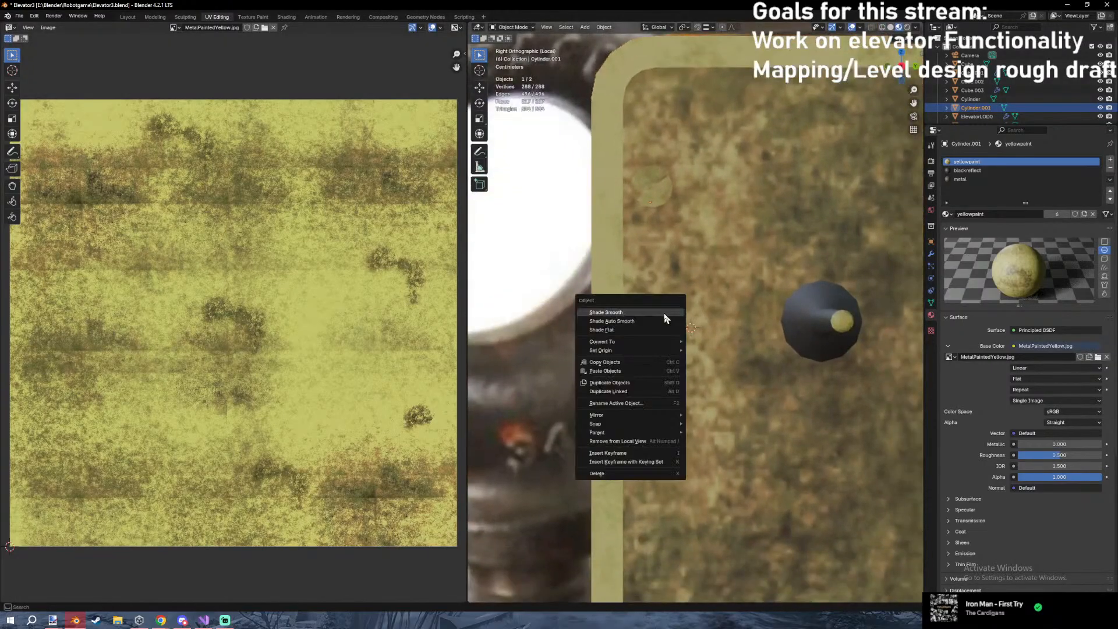
key("shift+a")
mouse_move(685, 317)
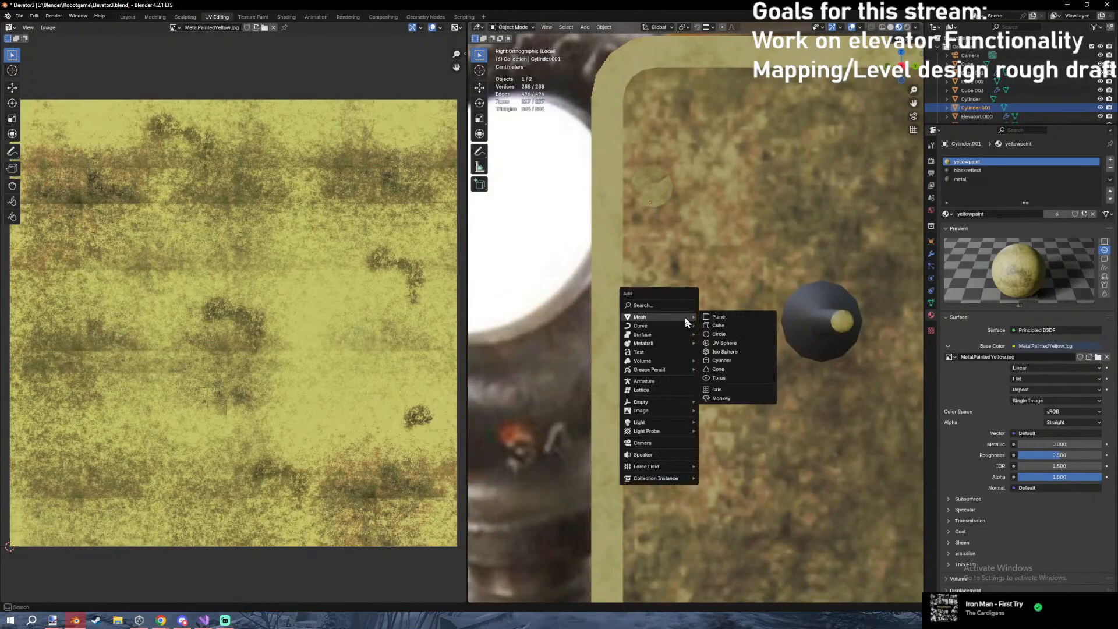
left_click(729, 326)
key("s")
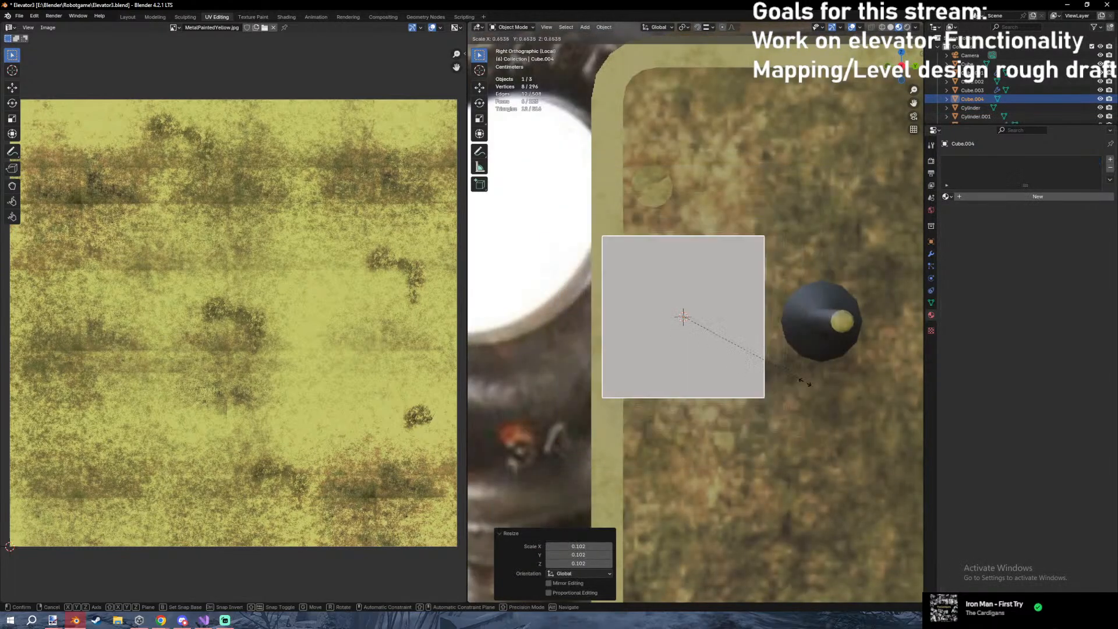
left_click(755, 373)
Resize and position the cube on the panel directly beside the switch.
key("g")
left_click(792, 375)
key("s")
left_click(748, 364)
key("g")
left_click(763, 367)
key("s")
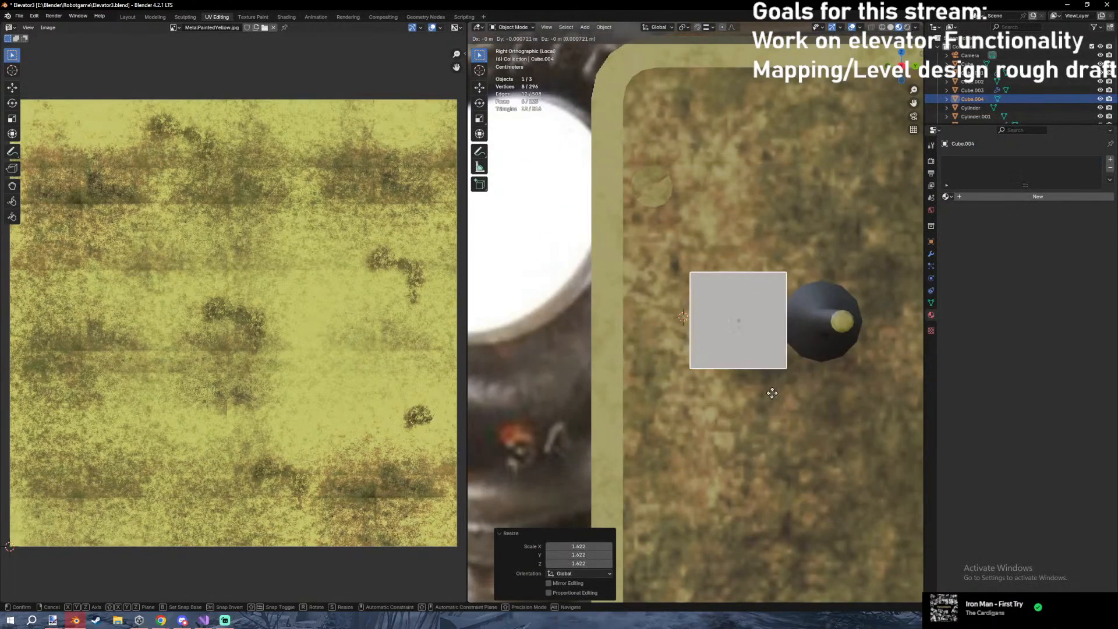
left_click(761, 395)
Widen the cube into a label plate by moving its outer side vertices about -0.038 m along Y.
key("shift+z")
key("Tab")
left_click_drag(671, 254, 731, 405)
key("g")
key("y")
left_click(689, 418)
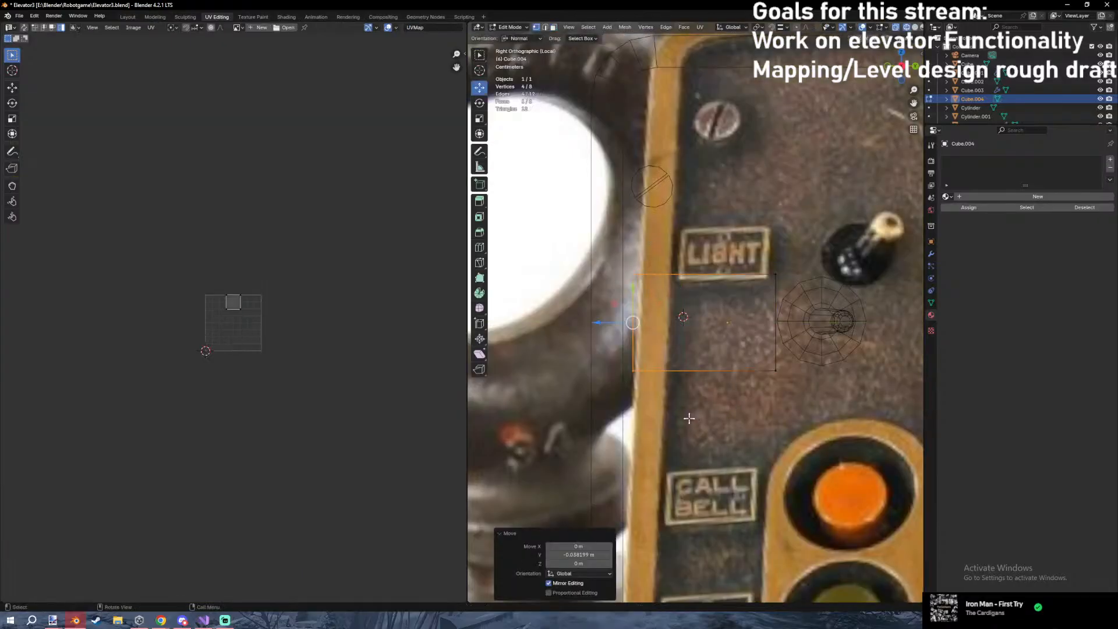
Scale the label plate beside the switch uniformly to about 0.795.
key("shift+z")
key("Tab")
scroll(749, 371, "down", 8)
left_click(748, 370)
scroll(747, 371, "down", 7)
scroll(747, 371, "up", 5)
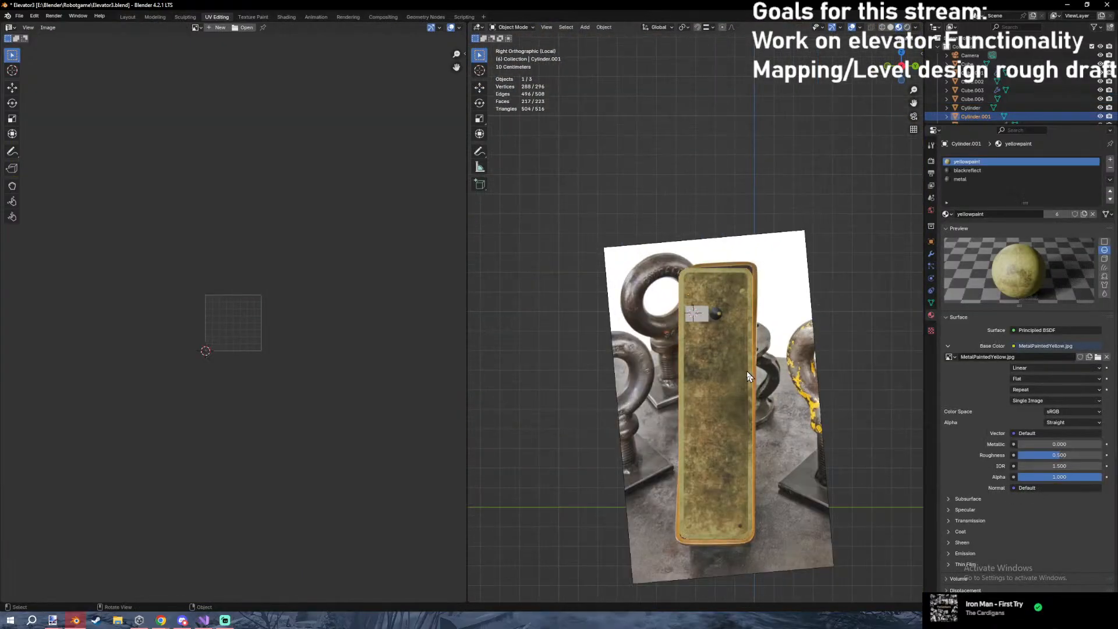
scroll(727, 332, "up", 3)
left_click(696, 314)
scroll(699, 317, "up", 3)
key("s")
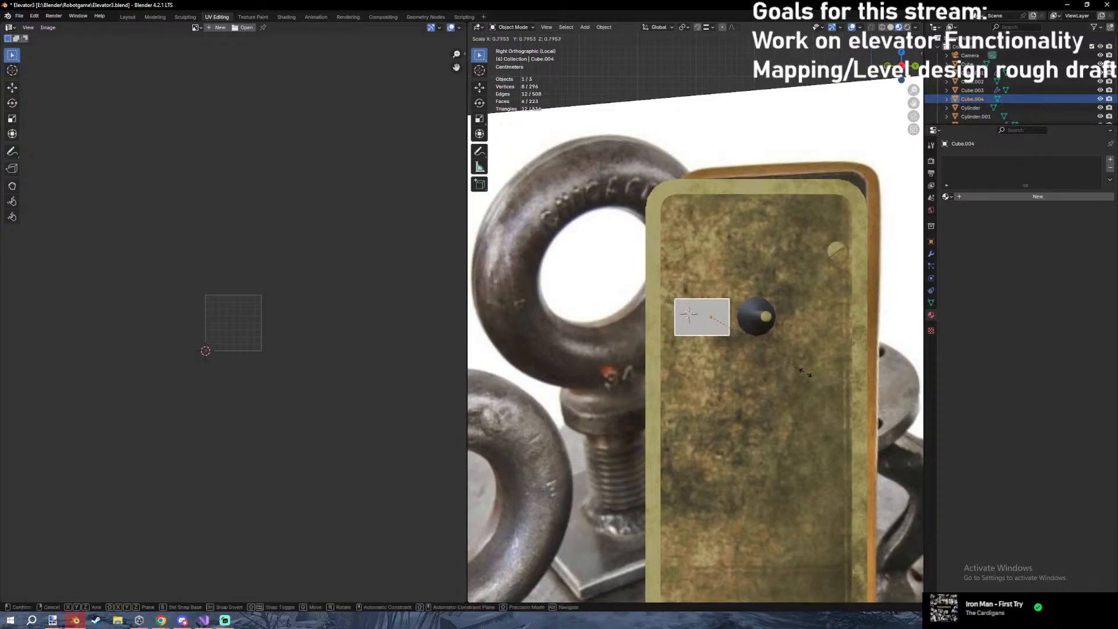
left_click(805, 373)
Select the label plate's outer side vertices in wireframe and move them outward along Y.
key("shift+z")
key("Tab")
key("g")
right_click(714, 354)
left_click_drag(614, 262, 721, 373)
key("g")
key("y")
left_click(687, 364)
key("Tab")
Select all of the switch geometry on the panel and scale it to about 0.808.
left_click(759, 327)
key("Tab")
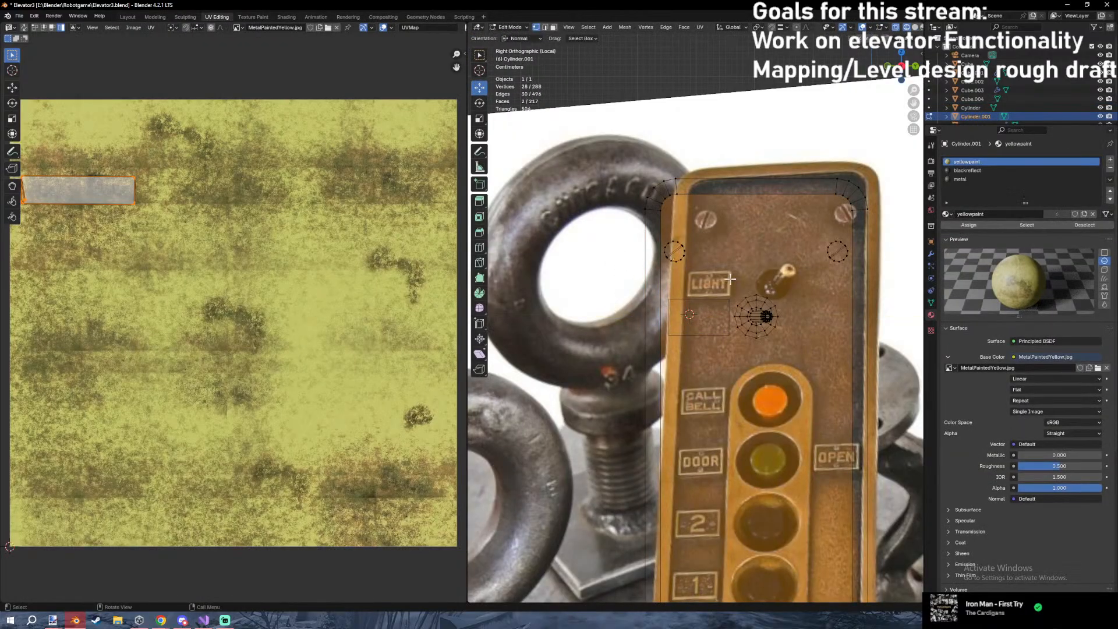
left_click_drag(731, 279, 806, 390)
key("s")
left_click(789, 379)
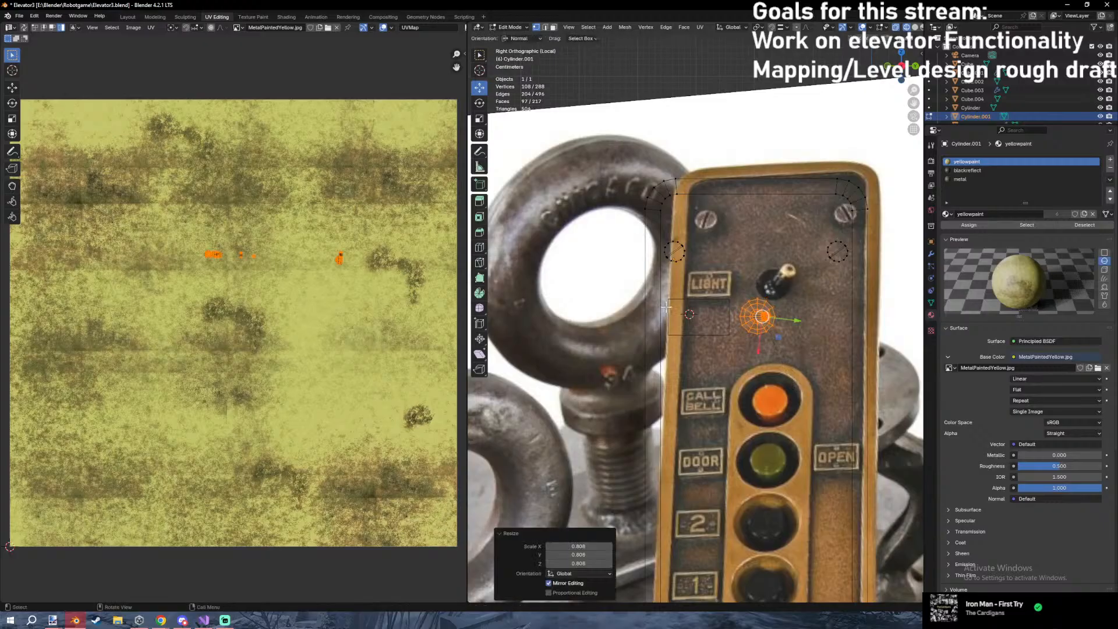
Move all of the label plate's geometry about 0.0007 m along Y and 0.0015 m along Z, and save the file.
key("Tab")
left_click(706, 306)
key("Tab")
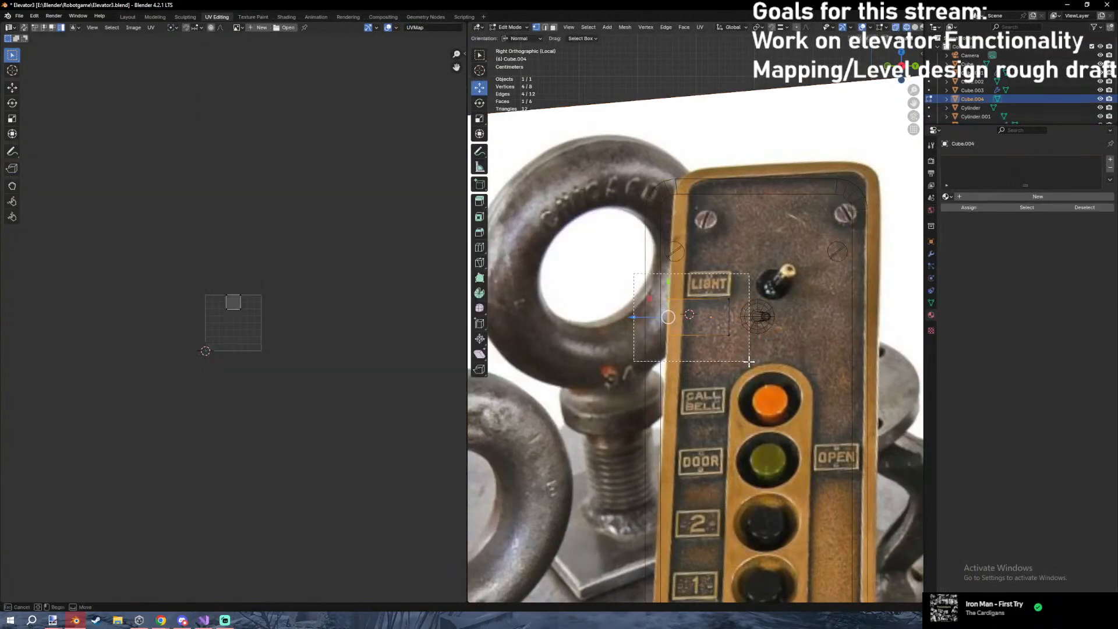
key("a")
key("g")
left_click(750, 362)
key("z")
mouse_move(867, 315)
middle_mouse_down("shift")
mouse_move(770, 305)
mouse_move(757, 294)
middle_mouse_up("shift")
scroll(701, 291, "up", 2)
key("ctrl+s")
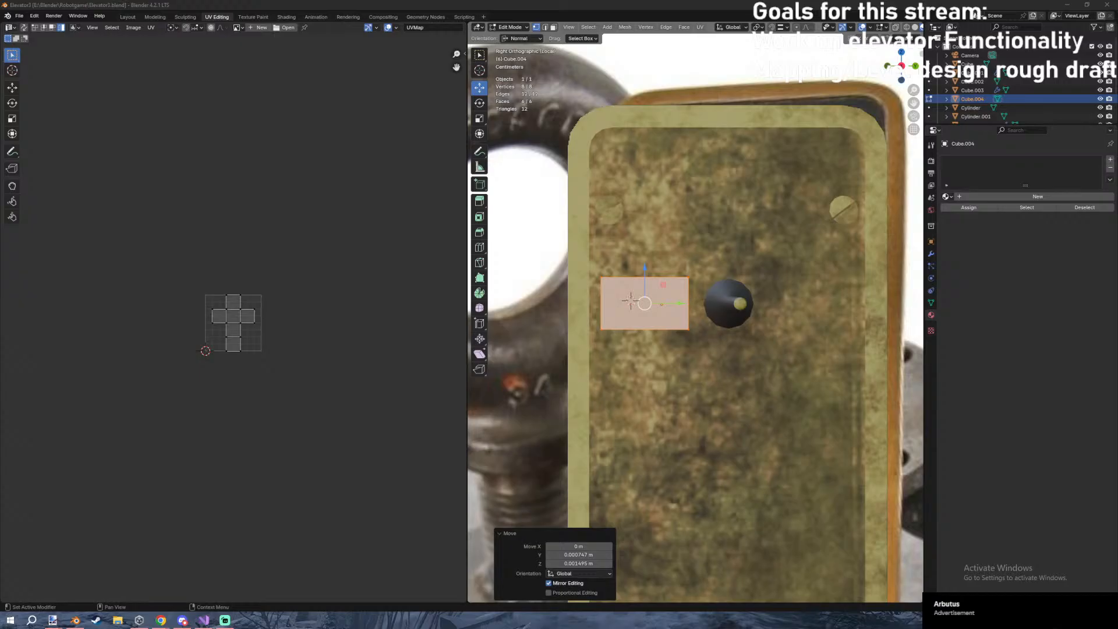
Scale the label plate's geometry along X and shift it along Y beside the switch.
mouse_move(713, 317)
middle_mouse_down()
mouse_move(732, 339)
mouse_move(708, 309)
middle_mouse_up()
key("Tab")
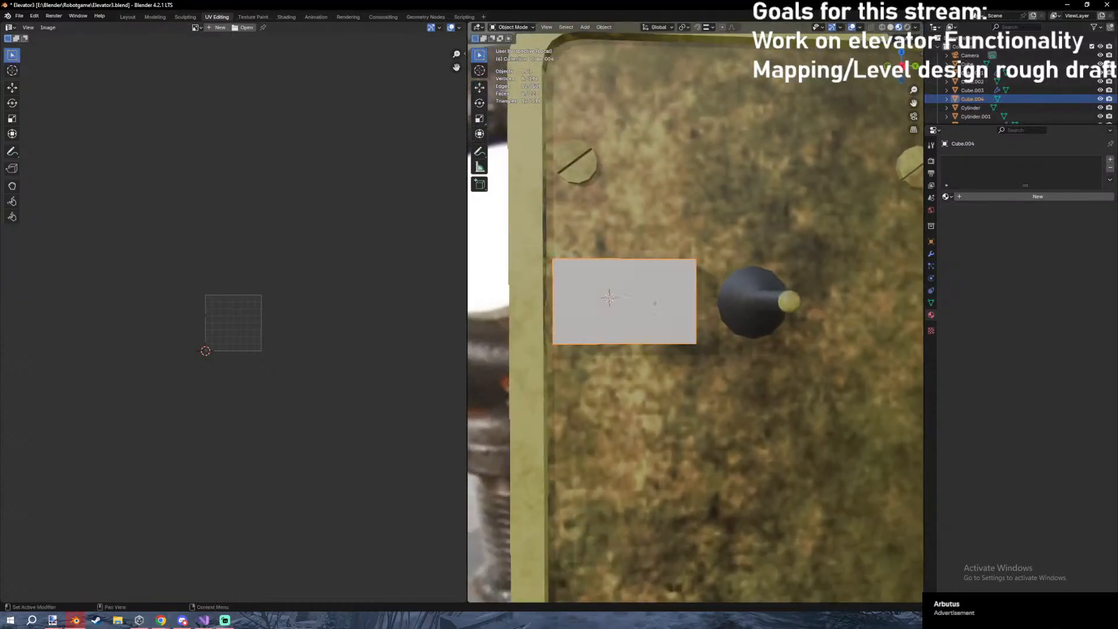
mouse_move(680, 249)
middle_mouse_down()
mouse_move(671, 236)
mouse_move(717, 287)
mouse_move(691, 264)
mouse_move(691, 299)
mouse_move(719, 335)
mouse_move(919, 469)
mouse_move(853, 442)
mouse_move(847, 401)
mouse_move(776, 374)
mouse_move(720, 320)
middle_mouse_up()
key("Tab")
key("s")
key("x")
left_click(715, 317)
key("g")
key("y")
left_click(723, 335)
Resize the label plate and move it along X so it stands clear in front of the panel.
key("s")
left_click(864, 460)
key("g")
key("x")
left_click(899, 487)
Delete the label plate's back face that points toward the panel.
key("3")
left_click(851, 382)
key("x")
left_click(809, 395)
Select the back face of the main panel body in wireframe and delete it.
key("Tab")
left_click(776, 373)
key("shift+z")
scroll(761, 342, "down", 2)
key("Tab")
scroll(606, 200, "down", 4)
mouse_move(621, 189)
left_mouse_down()
mouse_move(709, 479)
mouse_move(688, 495)
left_mouse_up()
key("x")
left_click(744, 411)
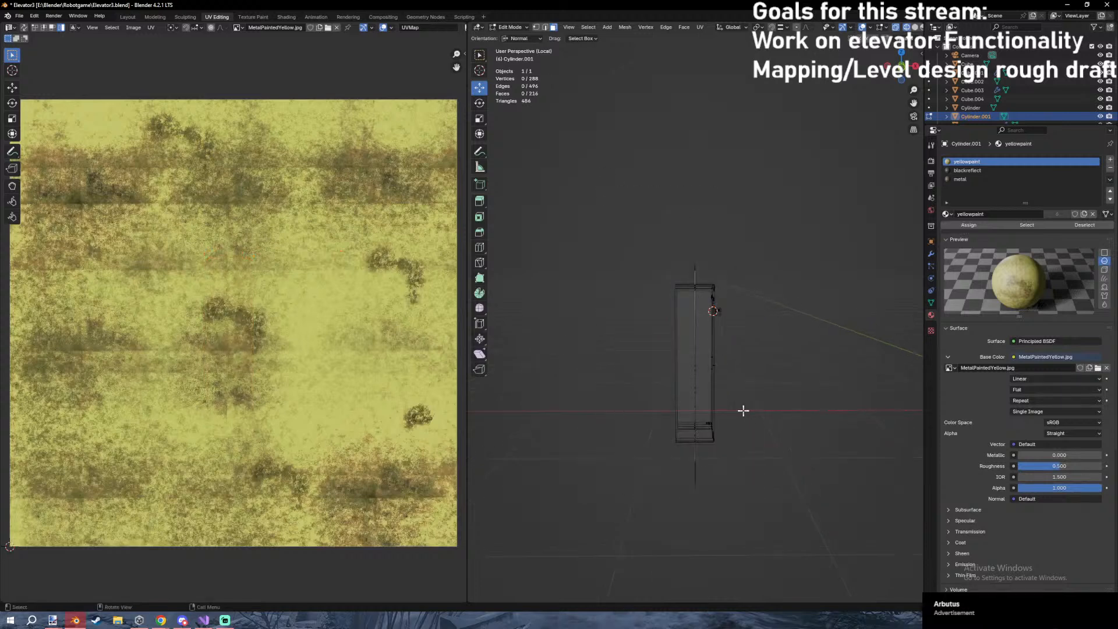
key("shift+z")
middle_click_drag(743, 412, 708, 384)
scroll(708, 382, "up", 4)
Select the label plate's linked geometry and move it about -0.022 m along X against the panel front.
left_click(729, 310)
key("Tab")
mouse_move(729, 310)
middle_mouse_down()
mouse_move(684, 322)
mouse_move(737, 381)
mouse_move(692, 390)
mouse_move(645, 344)
middle_mouse_up()
scroll(683, 322, "up", 4)
left_click(756, 383)
key("shift+z")
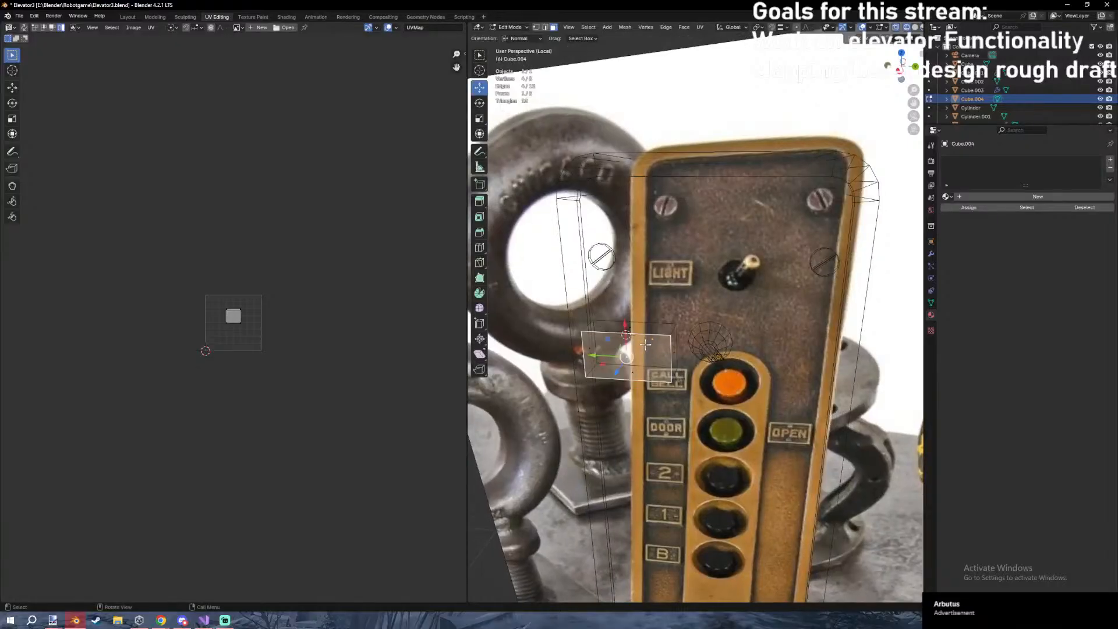
middle_click_drag(653, 392, 591, 437)
key("KP_7")
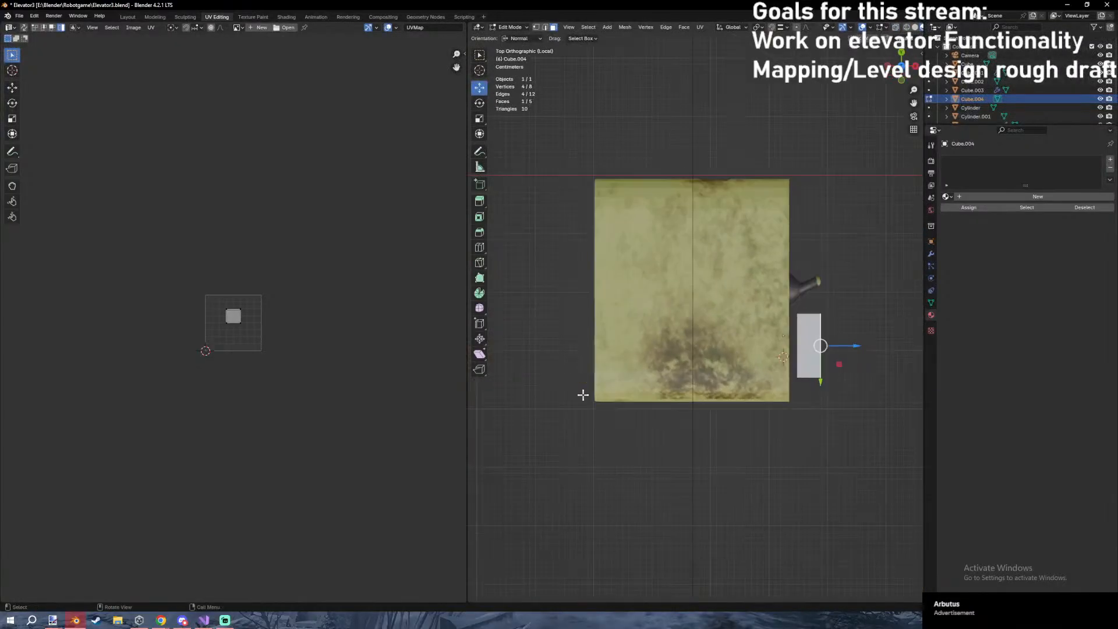
key("z")
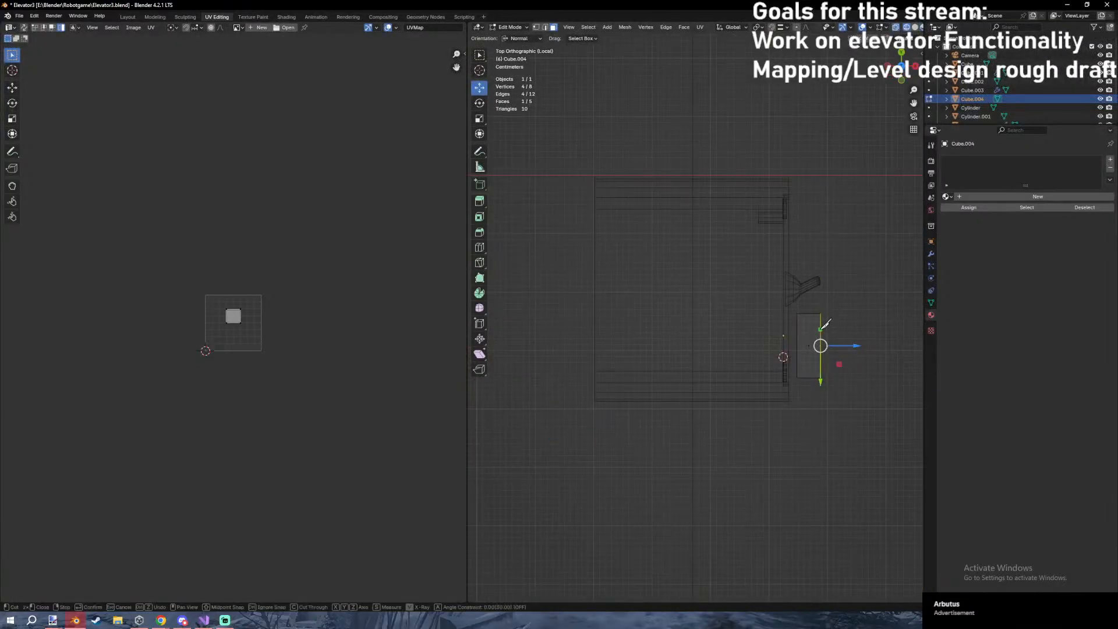
key("ctrl+l")
key("g")
key("x")
left_click(842, 347)
Thin the label plate by moving its front vertices about -0.03 m along X, and correct their position by 0.0009 m.
middle_click_drag(824, 350, 714, 344, "shift")
key("z")
scroll(711, 342, "up", 2)
key("g")
right_click(757, 343)
key("KP_7")
scroll(681, 324, "up", 3)
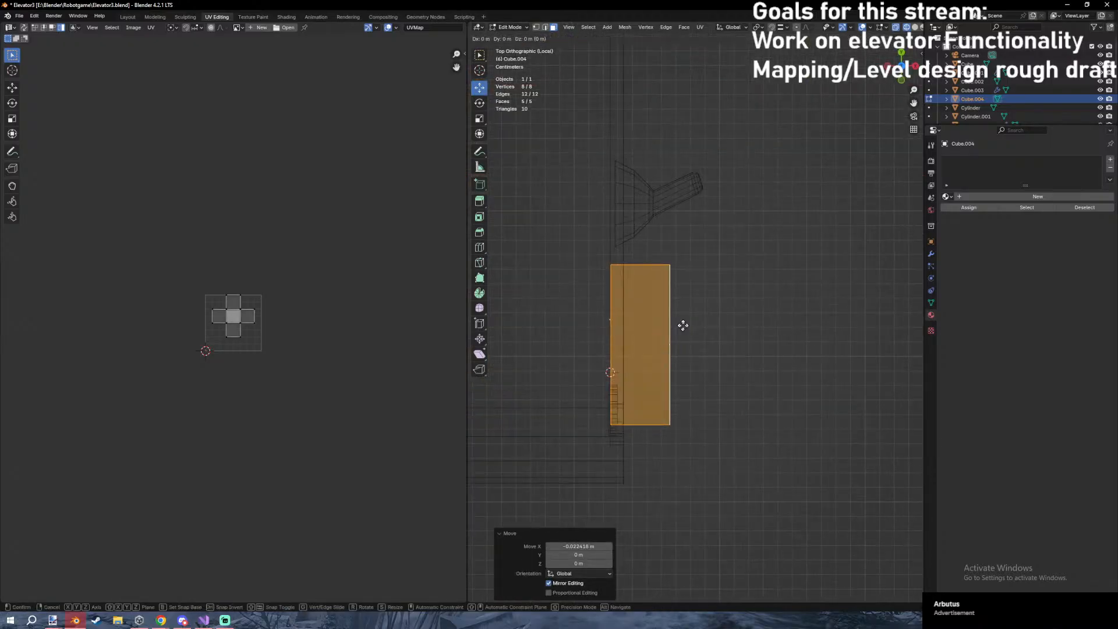
left_click_drag(659, 249, 696, 496)
key("x")
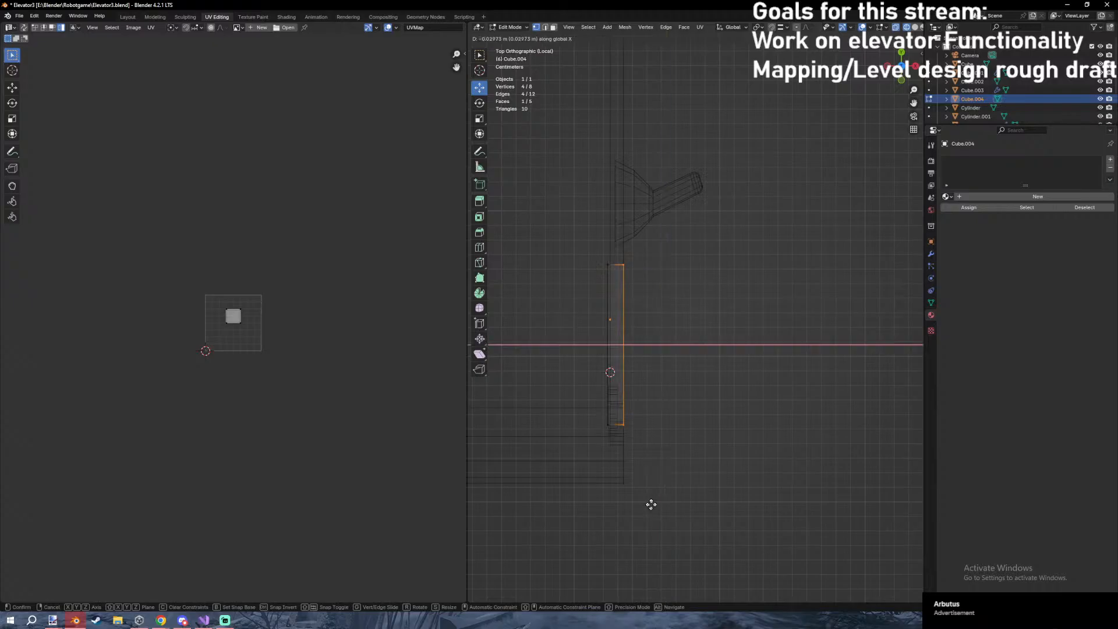
left_click(649, 504)
key("g")
key("x")
left_click(649, 506)
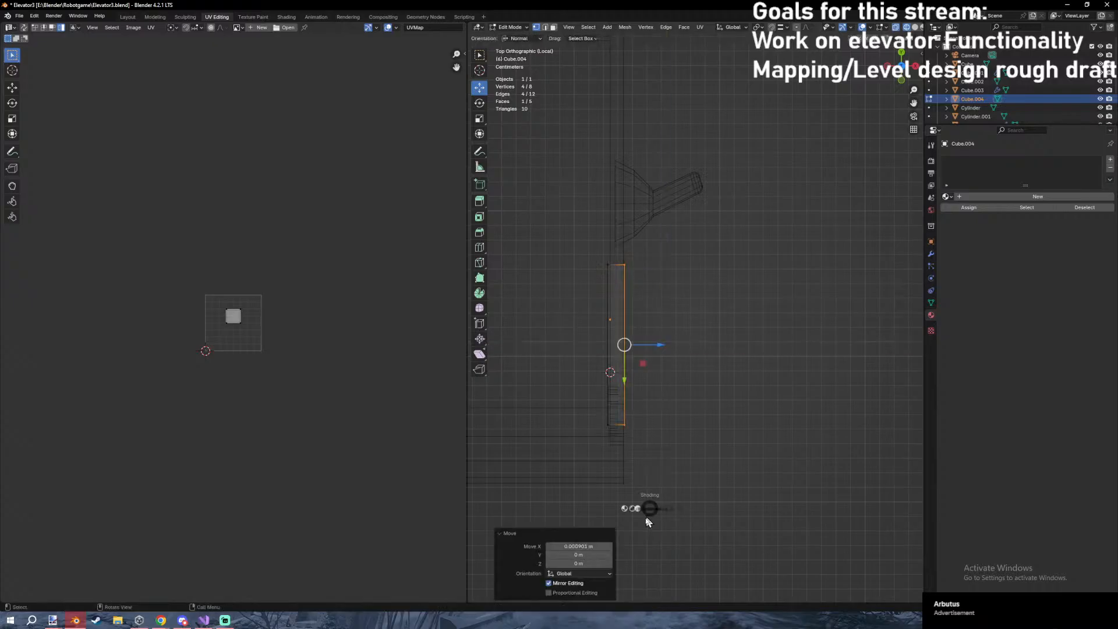
key("shift+z")
middle_click_drag(650, 506, 541, 396)
Inset the label plate's front face and scale the inset face to even out the border.
key("Tab")
middle_click_drag(795, 326, 736, 309)
key("Tab")
left_click(776, 302)
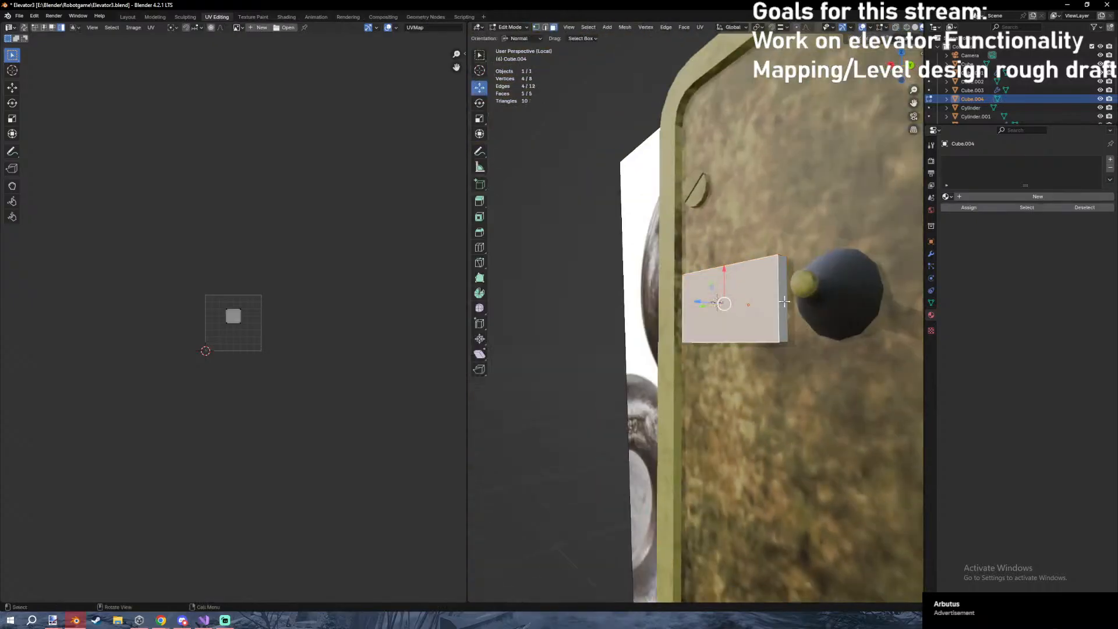
key("shift+z")
mouse_move(791, 312)
middle_mouse_down()
mouse_move(814, 322)
mouse_move(788, 429)
middle_mouse_up()
key("shift+z")
scroll(815, 428, "up", 2)
key("i")
left_click(851, 424)
mouse_move(850, 424)
middle_mouse_down()
mouse_move(872, 430)
mouse_move(694, 417)
mouse_move(722, 421)
middle_mouse_up()
key("s")
key("x")
key("y")
left_click(871, 429)
Extrude the label plate's inset face and push it about -0.0034 m inward along X to form a recess.
key("e")
left_click(824, 425)
key("Tab")
key("Tab")
key("z")
left_click(750, 417)
key("z")
left_click(660, 428)
key("g")
key("y")
key("x")
left_click(712, 419)
key("z")
left_click(701, 467)
Fine-tune the depth of the label plate's recessed face along X.
middle_click_drag(701, 467, 751, 460)
key("g")
key("x")
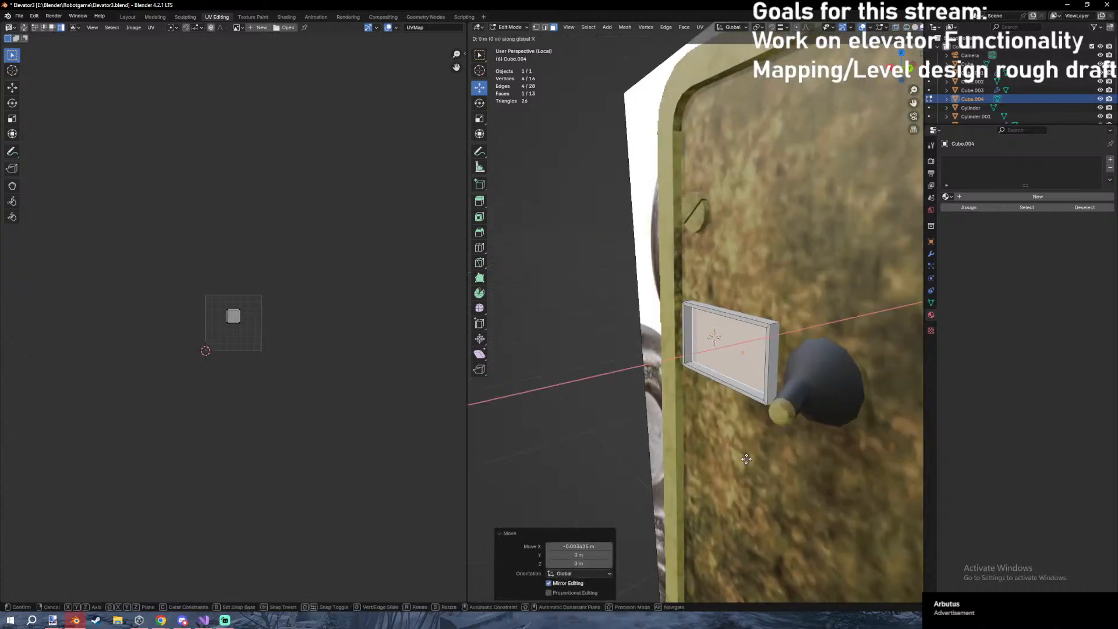
left_click(746, 459)
key("g")
key("x")
left_click(746, 458)
key("Tab")
middle_click_drag(745, 458, 793, 286)
scroll(770, 298, "up", 4)
key("Tab")
key("g")
key("x")
left_click(728, 318)
key("Tab")
Select the face loop of the main panel's front rim and shift it along X.
middle_click_drag(729, 318, 756, 366)
scroll(735, 317, "down", 3)
scroll(833, 340, "down", 3)
left_click(755, 366)
key("Tab")
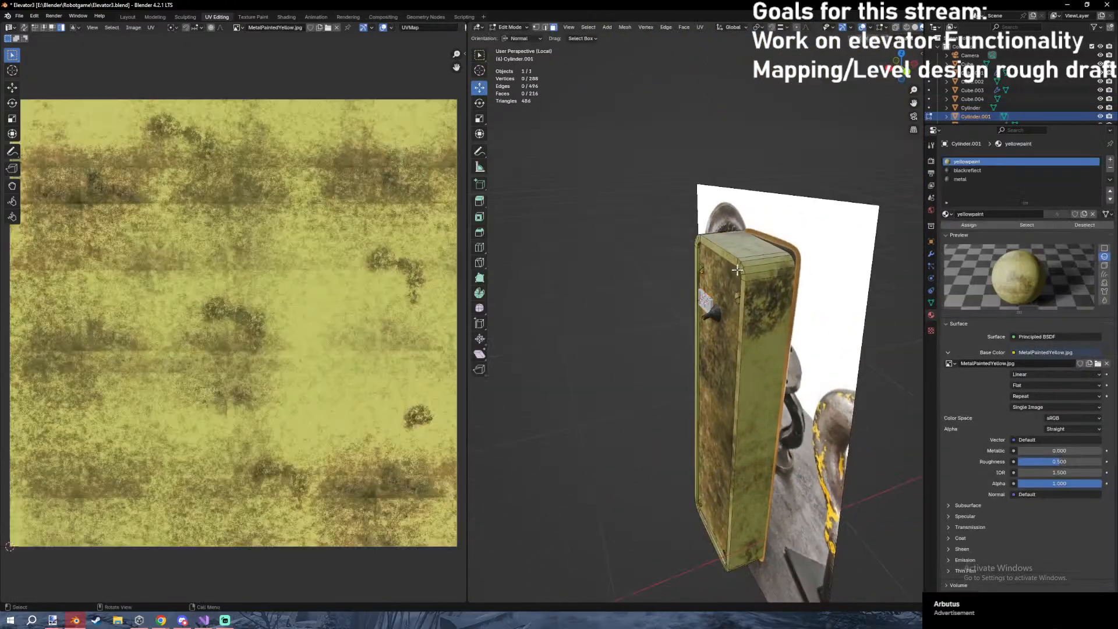
left_click(737, 262, "alt")
scroll(722, 408, "up", 5)
key("g")
key("x")
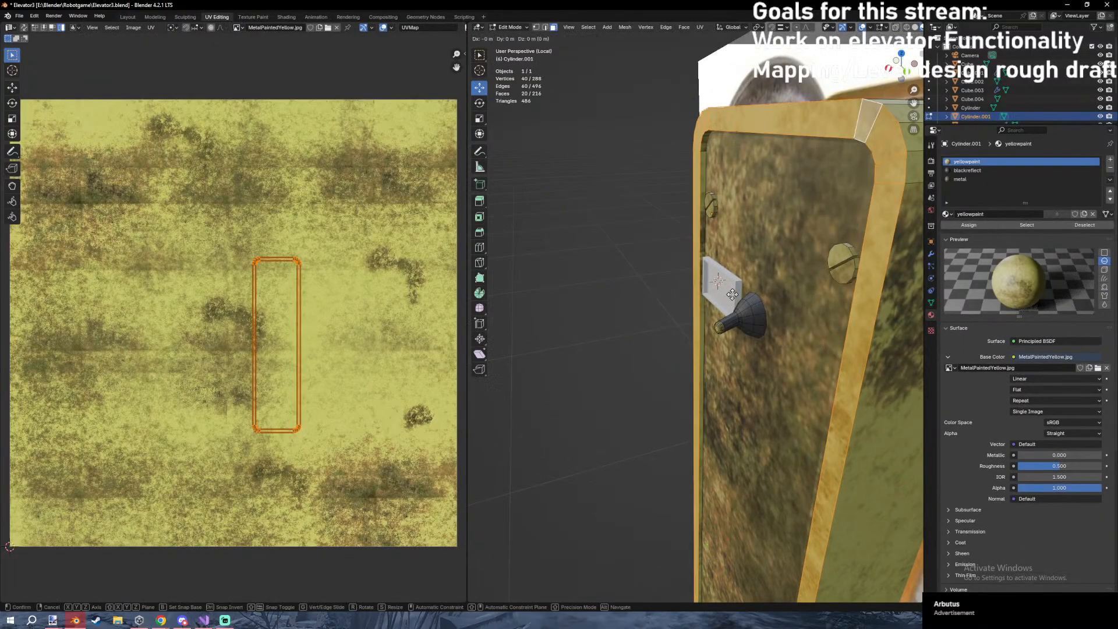
left_click(730, 293)
Join the label plate into the main panel object.
key("Tab")
left_click(728, 296)
left_click(763, 274, "shift")
right_click(762, 274)
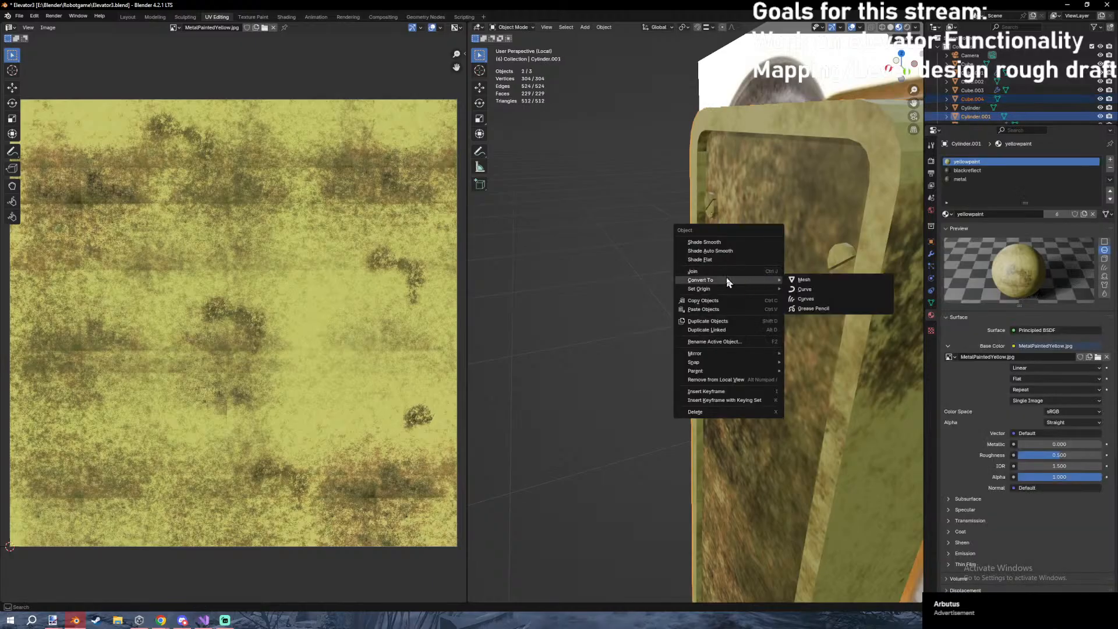
left_click(714, 272)
Select the face loop around the label plate's recess and move it about 0.0045 m along X.
key("Tab")
scroll(714, 272, "up", 4)
left_click(739, 221, "alt")
middle_click_drag(739, 221, 782, 156)
key("g")
key("x")
left_click(704, 225)
key("g")
key("x")
left_click(762, 140)
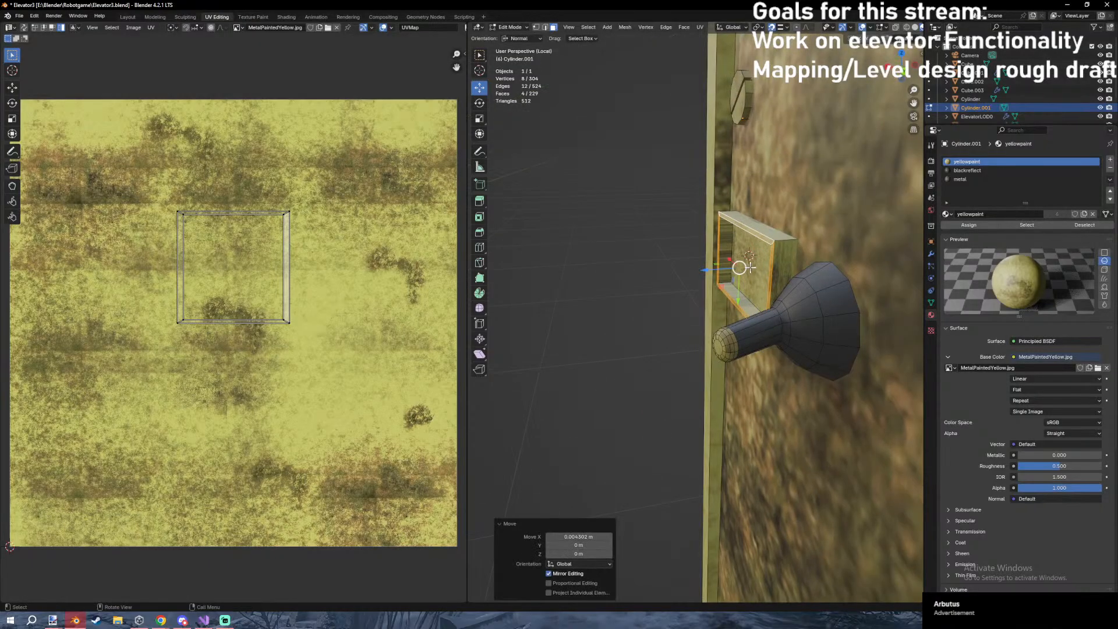
Toggle snapping and move the label plate's recessed face along X.
left_click(747, 269)
key("shift+Tab")
key("g")
key("x")
left_click(777, 197)
key("Tab")
key("Tab")
Assign the metal material to the label plate's recessed face.
left_click(960, 181)
left_click(957, 226)
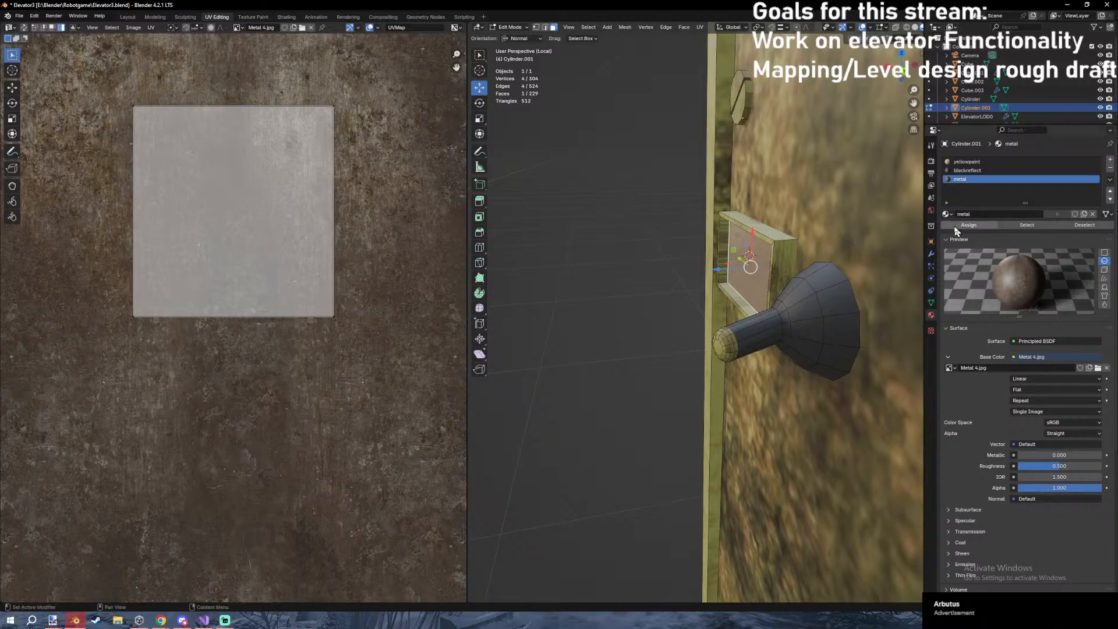
key("Tab")
middle_click_drag(777, 204, 844, 192)
Select all of the joined panel's geometry and regenerate its UV mapping.
key("Tab")
key("a")
key("u")
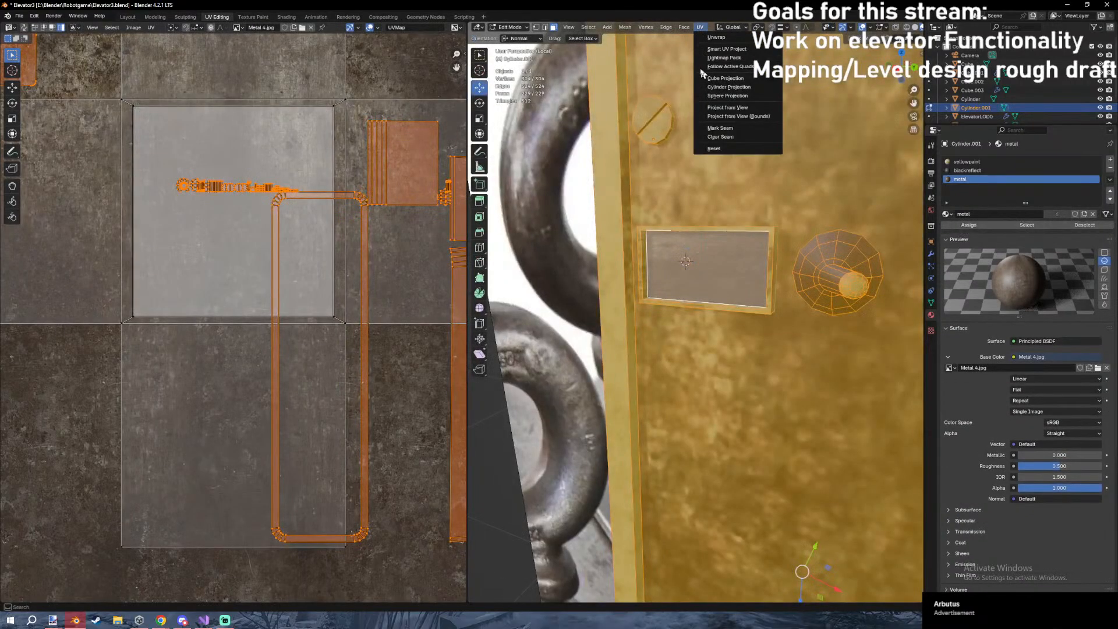
left_click(708, 62)
left_click(690, 131)
key("Tab")
scroll(715, 139, "down", 8)
middle_click_drag(715, 138, 739, 108)
left_click(739, 108)
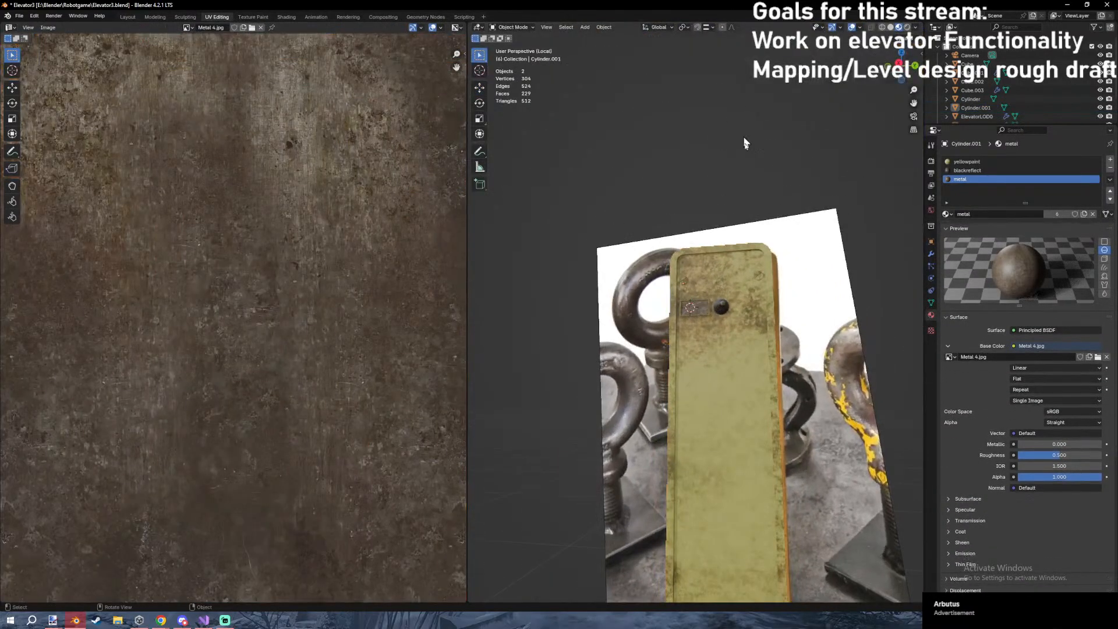
Assign the metal material to the control panel's large front face inside the yellow border.
scroll(772, 273, "up", 6)
left_click(772, 274)
scroll(772, 278, "down", 3)
mouse_move(772, 278)
middle_mouse_down()
mouse_move(777, 299)
mouse_move(760, 292)
mouse_move(760, 265)
middle_mouse_up()
scroll(760, 291, "up", 4)
middle_click_drag(837, 243, 765, 234)
key("Tab")
left_click(740, 227)
scroll(740, 226, "down", 11)
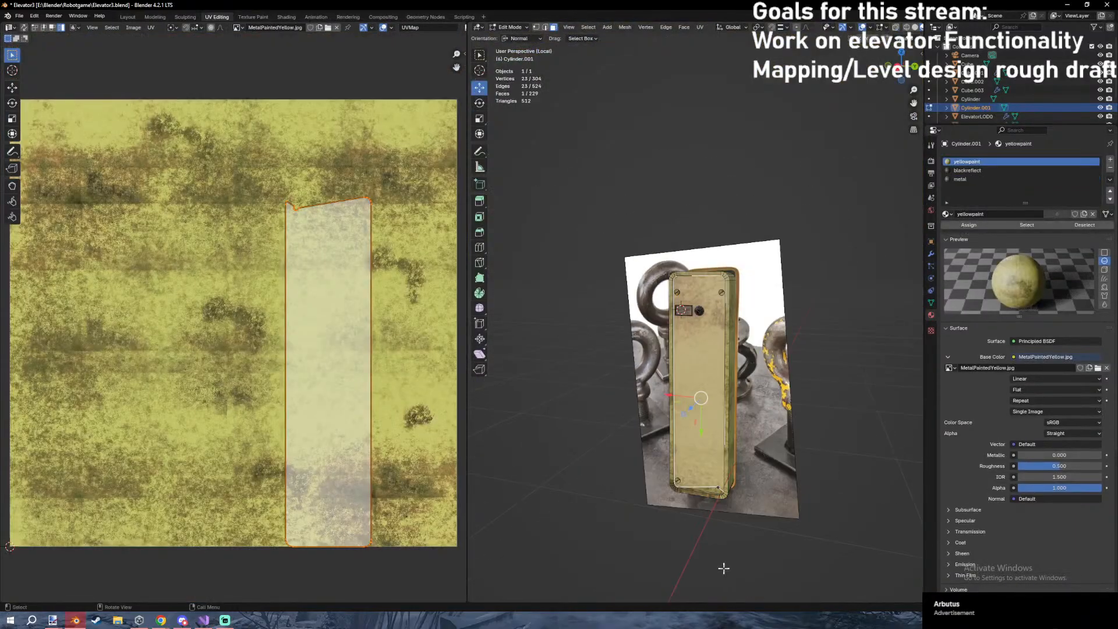
left_click(989, 179)
left_click(968, 225)
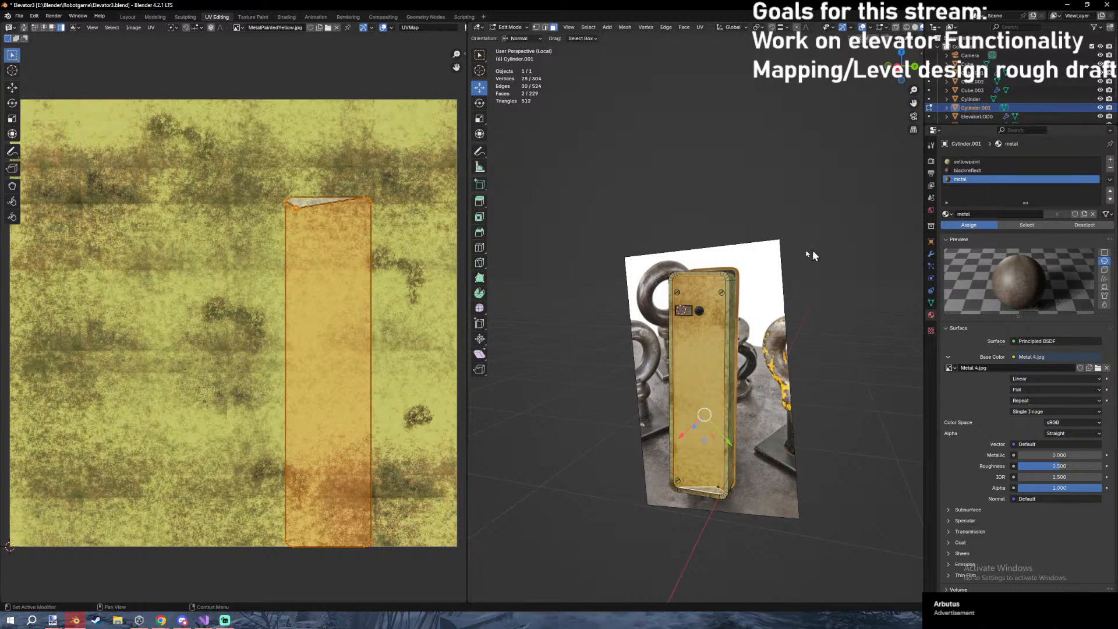
key("Tab")
scroll(707, 228, "up", 2)
scroll(710, 224, "up", 3)
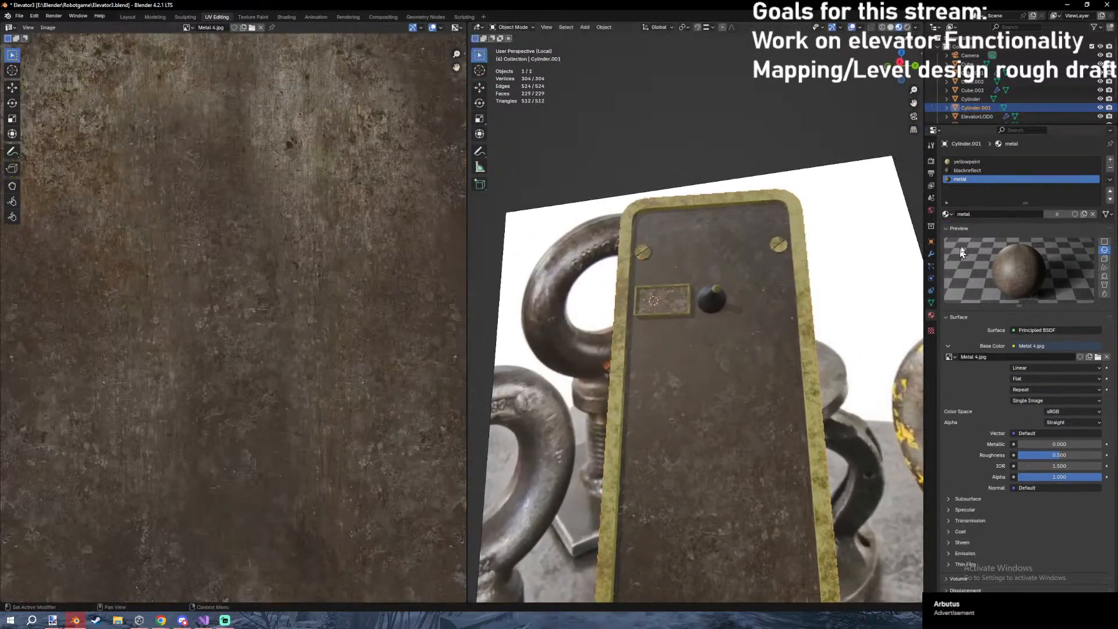
left_click(1097, 357)
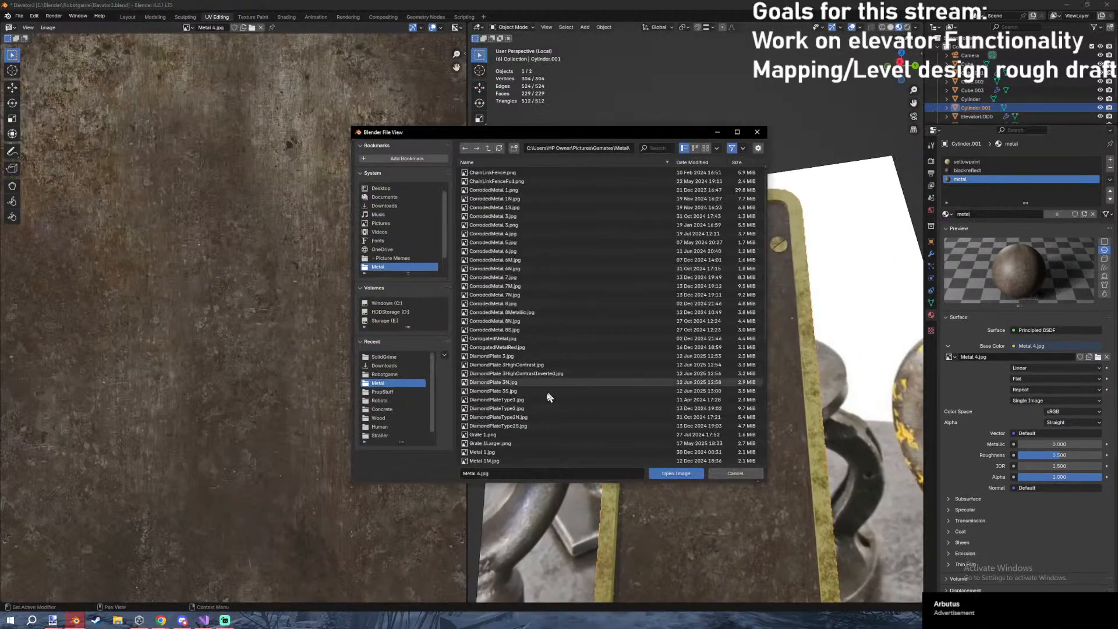
left_click(117, 620)
left_click_drag(437, 262, 1117, 262)
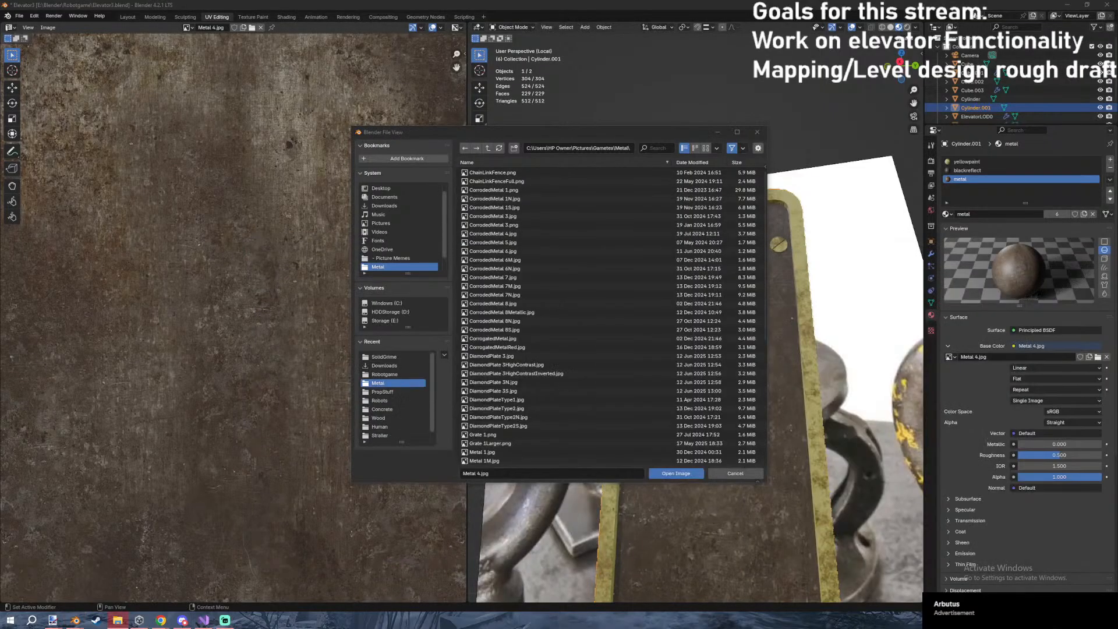
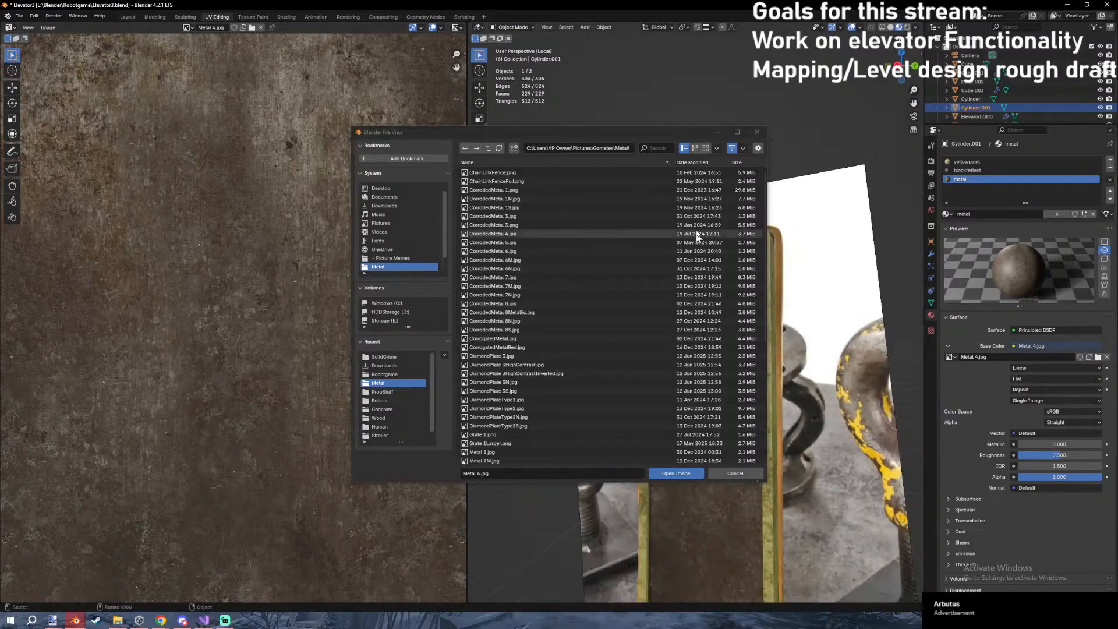
left_click(757, 132)
middle_click_drag(715, 294, 672, 158)
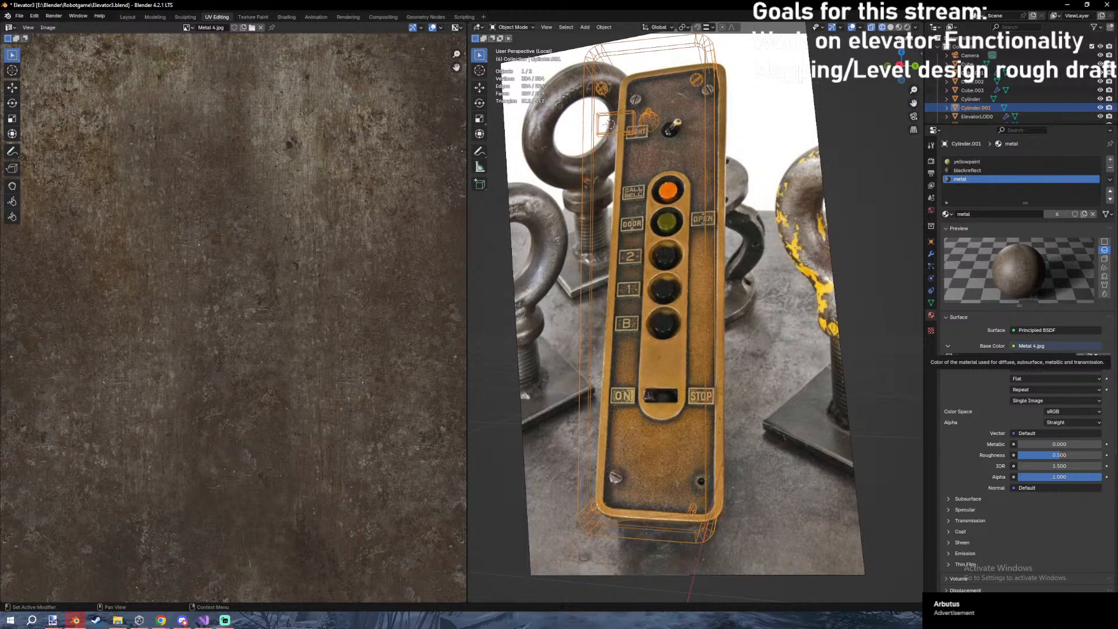
Make a separate copy of the panel's metal material and rename it crm.
left_click(1084, 214)
double_click(1010, 214)
type("com")
key("Return")
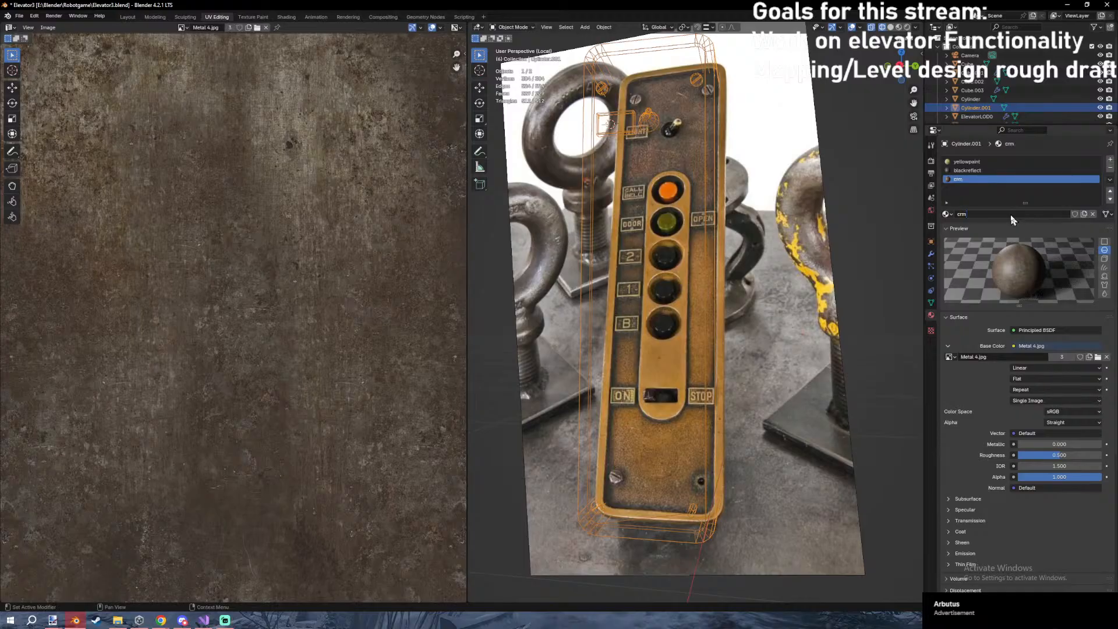
Load CorrodedMetal 1.png as the crm material's base color texture and display the panel with its materials.
left_click(1098, 357)
double_click(530, 190)
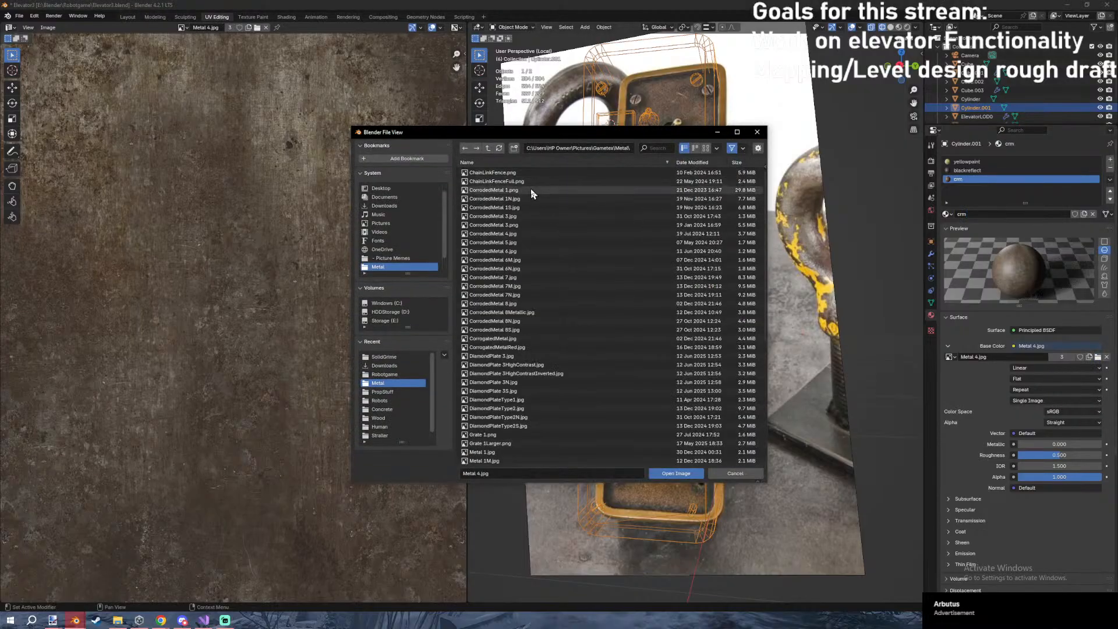
middle_click_drag(784, 255, 783, 249)
key("z")
left_click(782, 317)
mouse_move(779, 349)
middle_mouse_down()
mouse_move(744, 314)
mouse_move(763, 318)
middle_mouse_up()
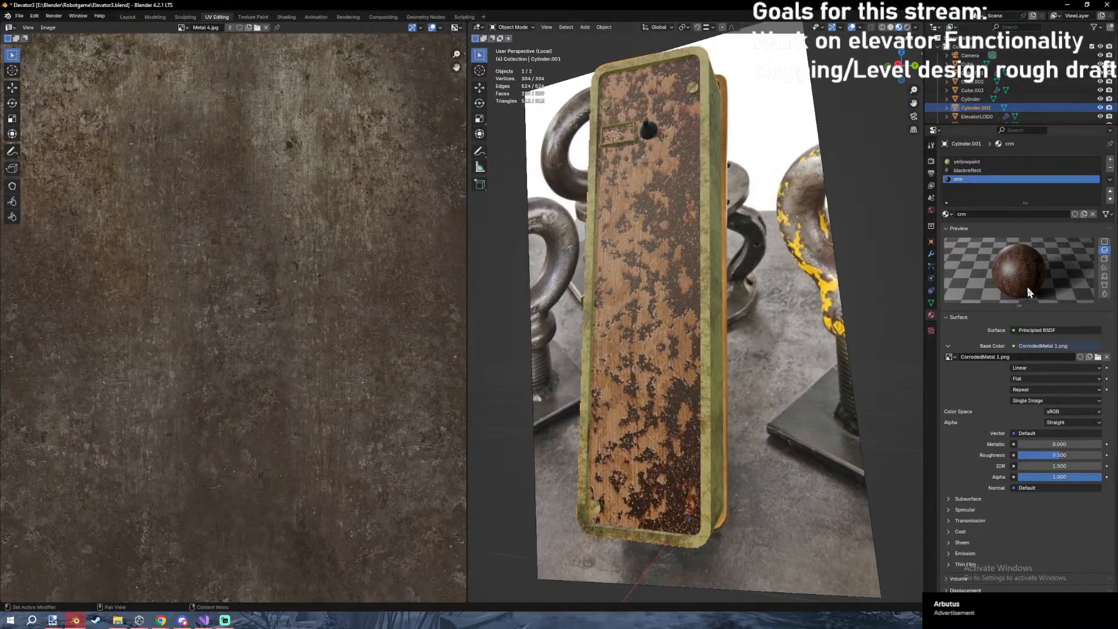
Try CorrodedMetal 7.jpg as the crm material's base color texture.
left_click(1097, 357)
left_click(518, 278)
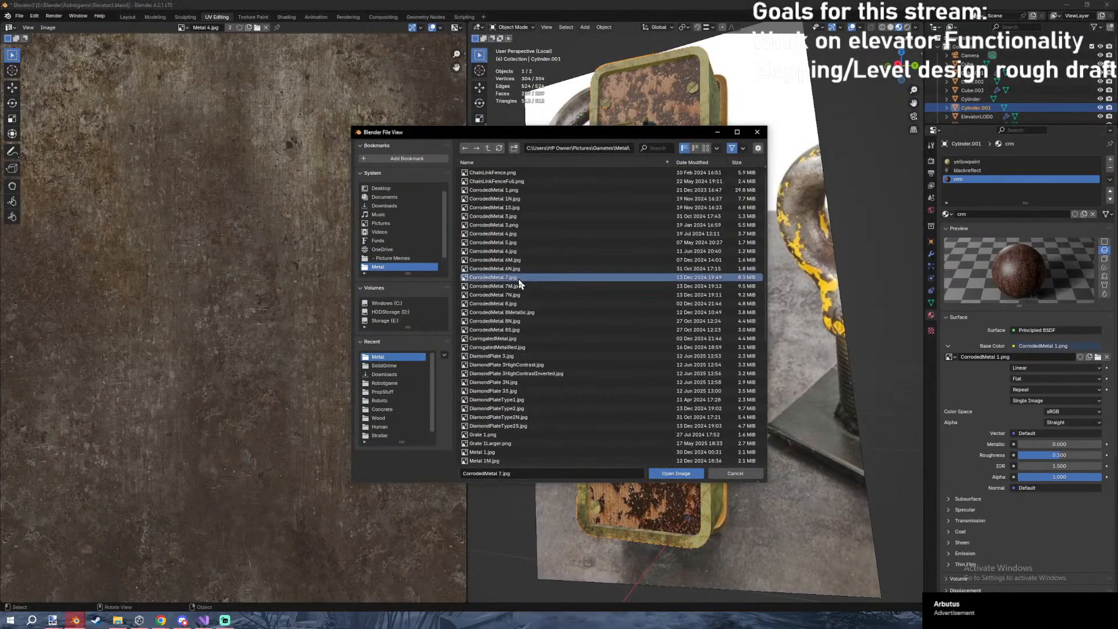
double_click(519, 278)
scroll(613, 288, "up", 5)
middle_click_drag(670, 312, 649, 277)
Replace the crm material's base color texture with RustedMetal 1.jpg.
left_click(1098, 356)
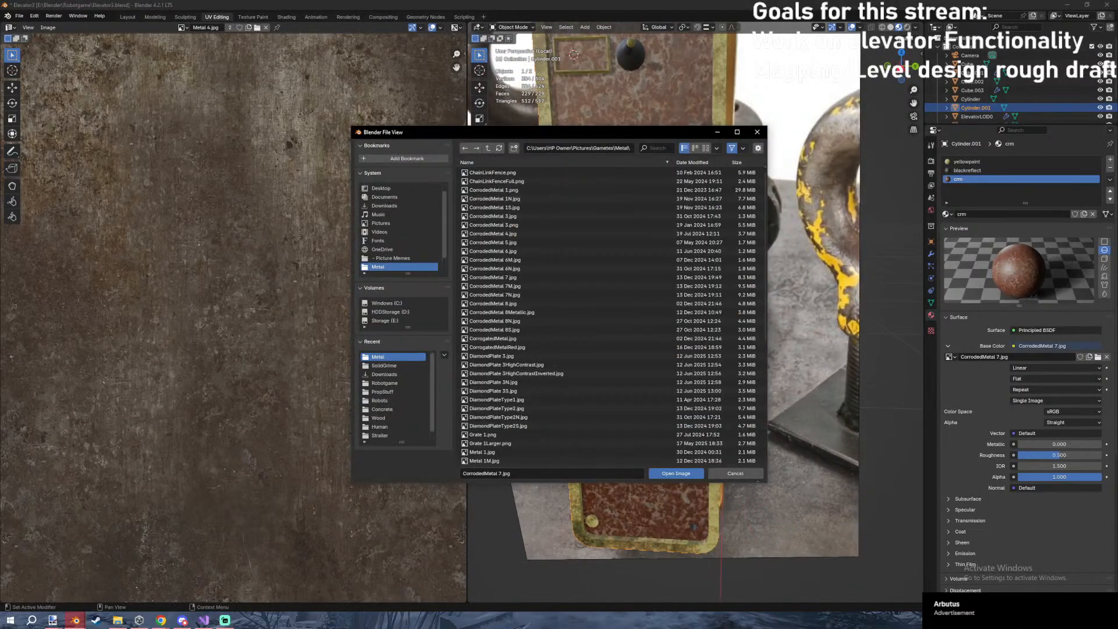
scroll(699, 352, "down", 5)
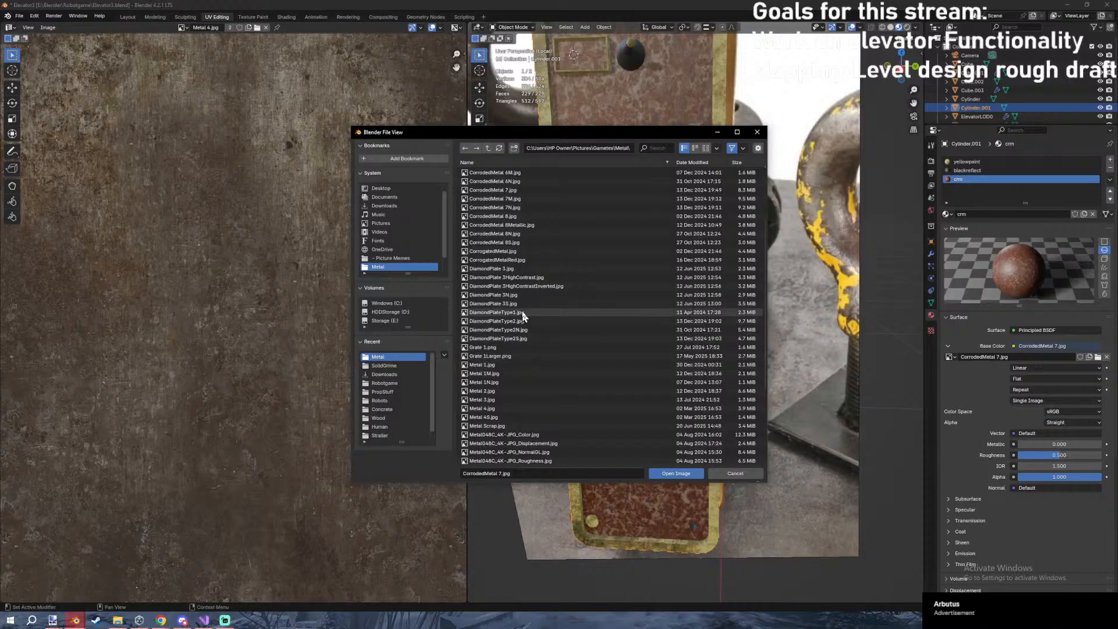
scroll(494, 408, "down", 7)
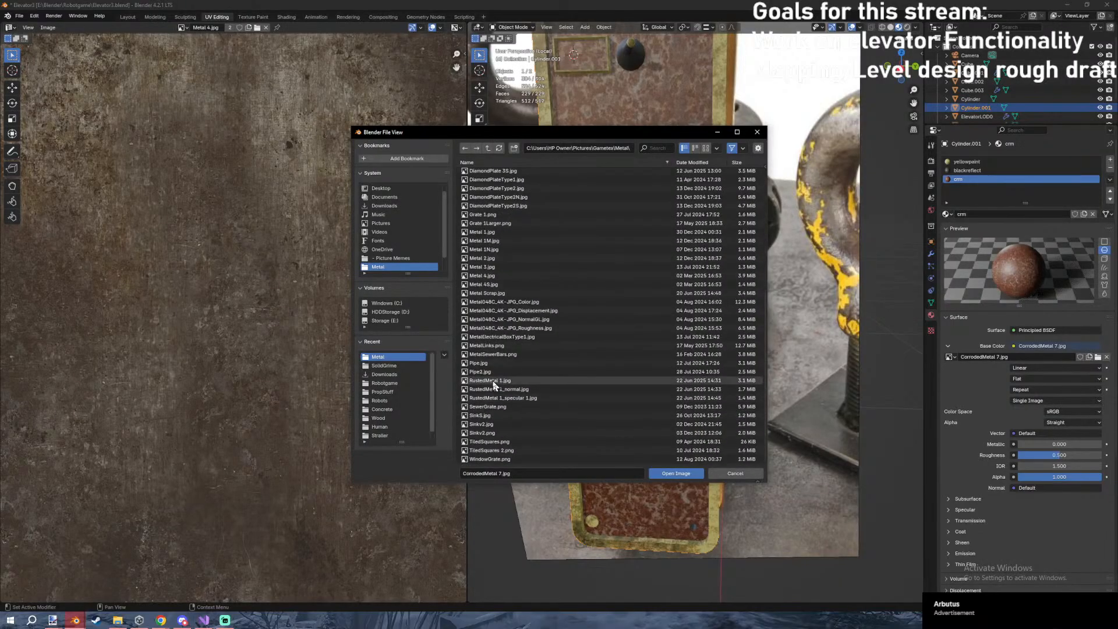
double_click(495, 381)
scroll(663, 344, "down", 3)
scroll(690, 277, "up", 5)
scroll(707, 426, "down", 3)
middle_click_drag(689, 400, 750, 291)
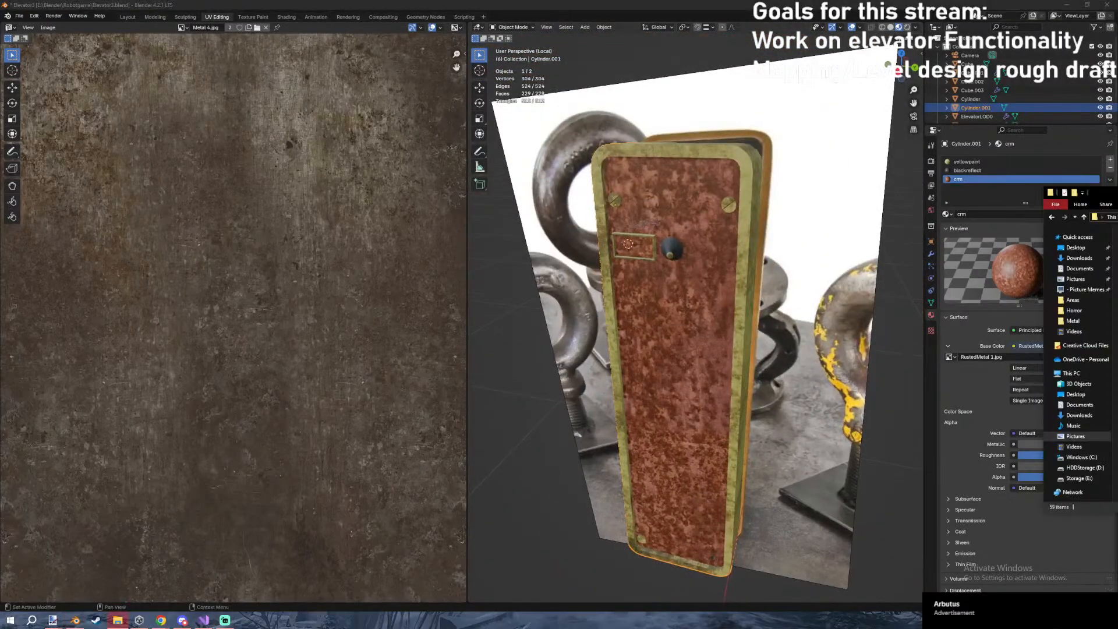
Examine the rusted texture on the panel face around the label plate and light switch.
left_click(848, 263)
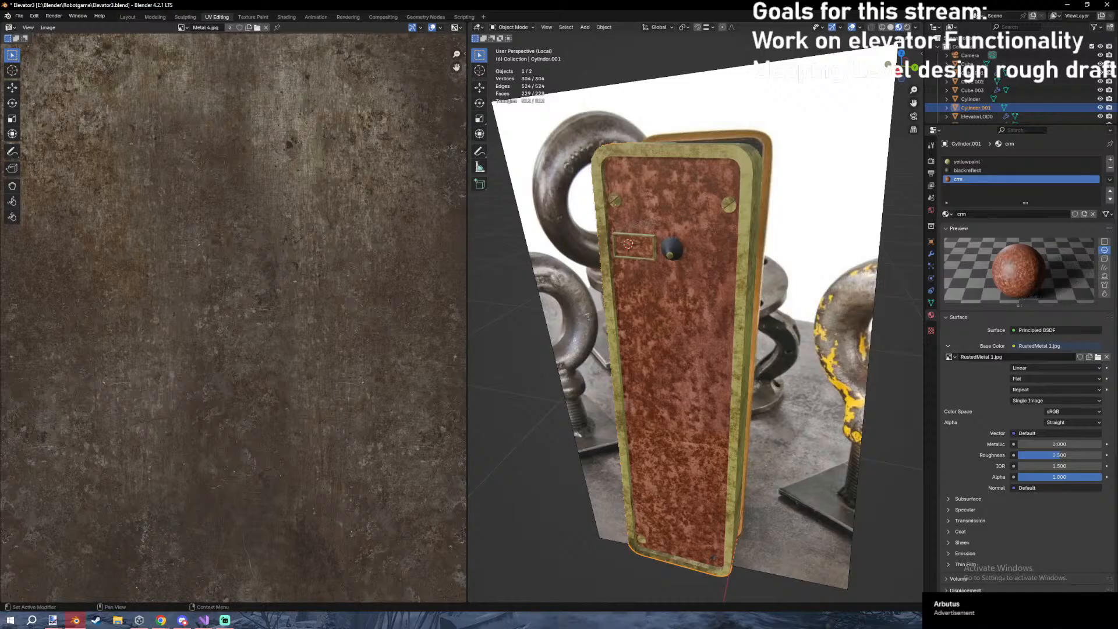
key("alt+Tab")
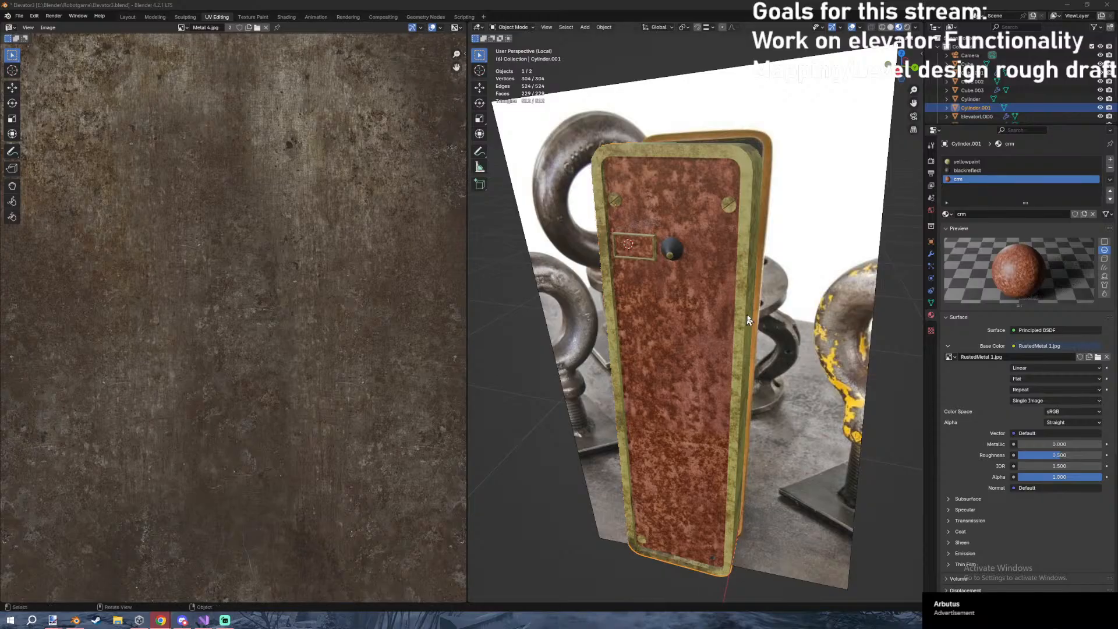
middle_click_drag(748, 320, 748, 287)
middle_click_drag(667, 266, 701, 309, "shift")
scroll(701, 309, "up", 1)
key("Tab")
scroll(687, 296, "up", 3)
key("Tab")
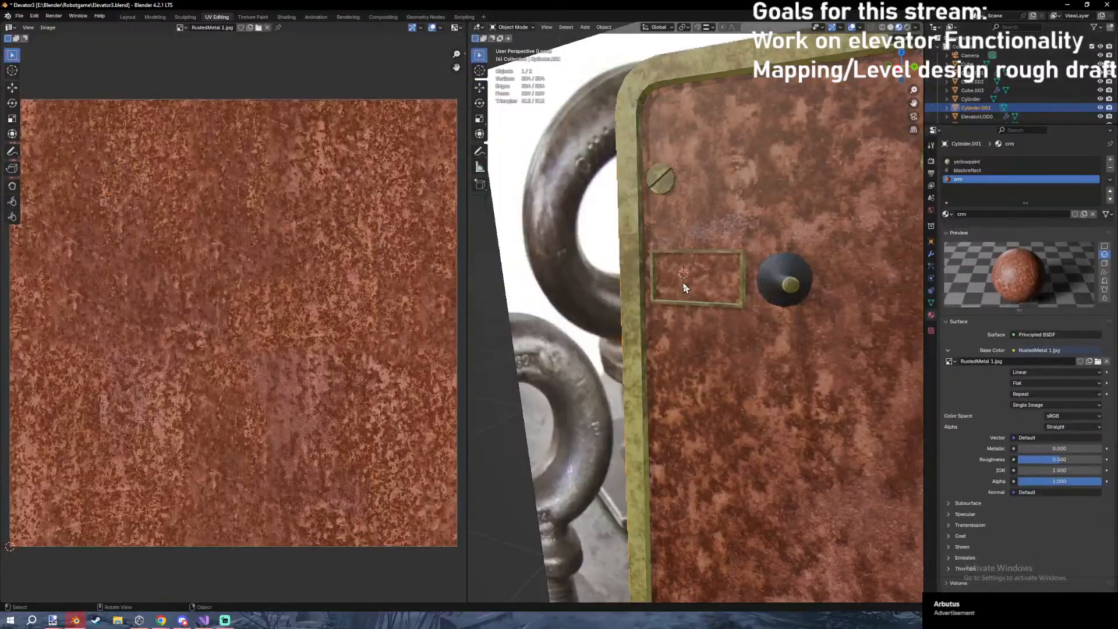
Switch to paint.net and open RustedMetal 1.jpg from the Gametex Metal folder.
left_click(1069, 5)
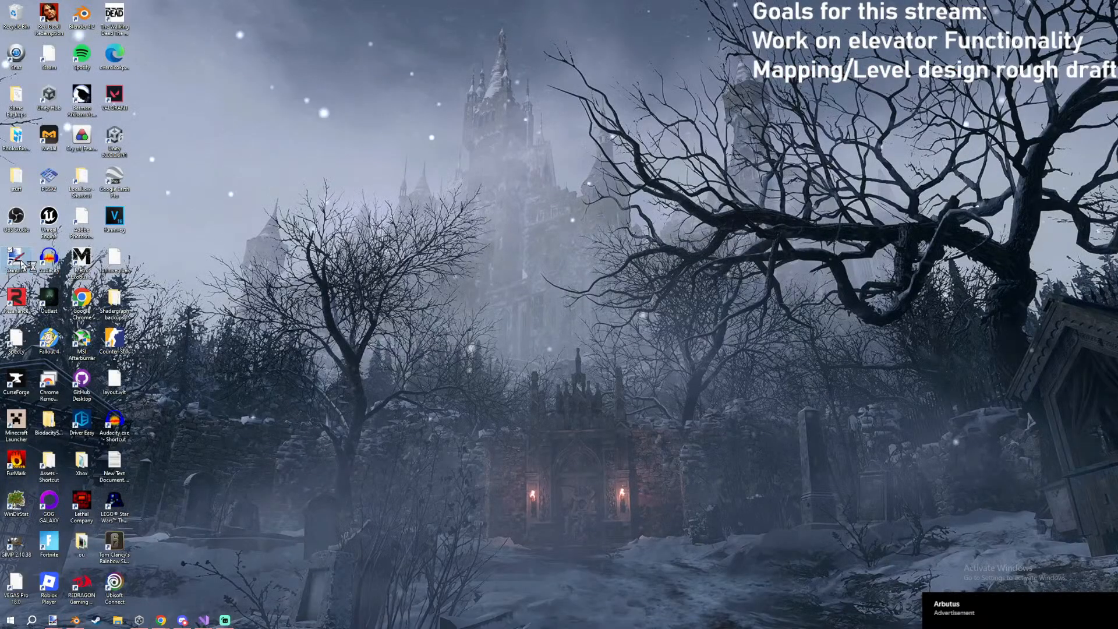
left_click(53, 620)
left_click(18, 32)
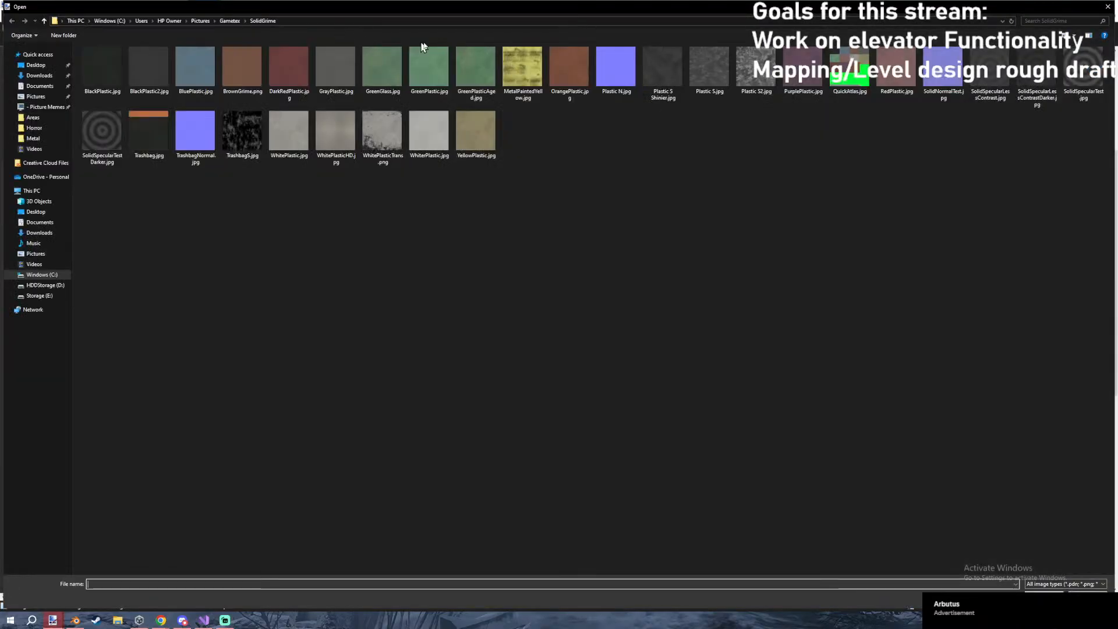
left_click(230, 22)
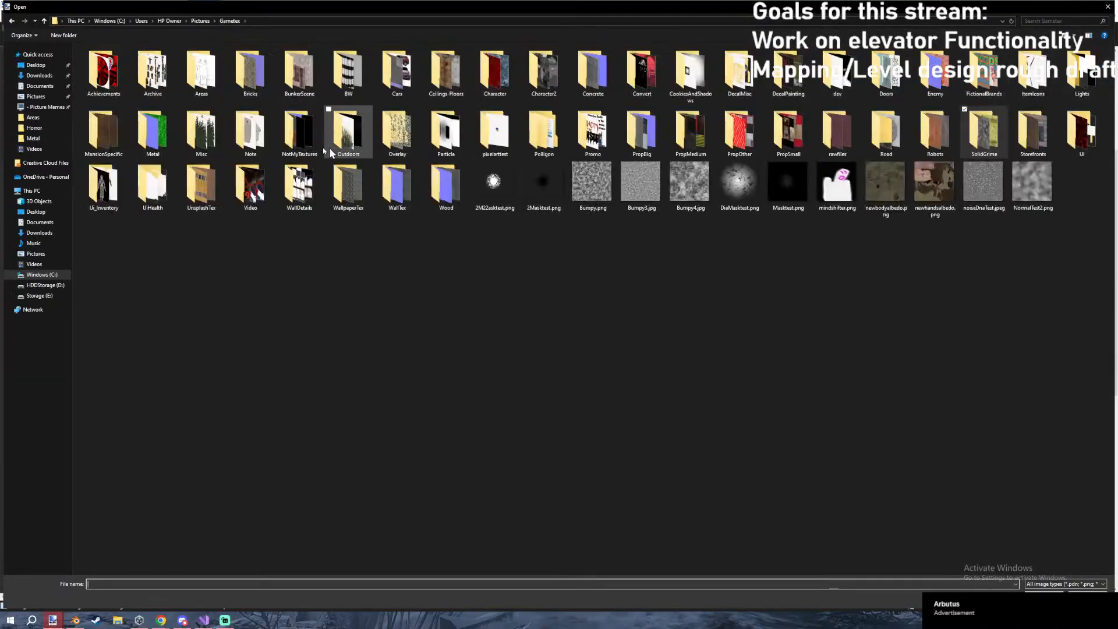
double_click(152, 131)
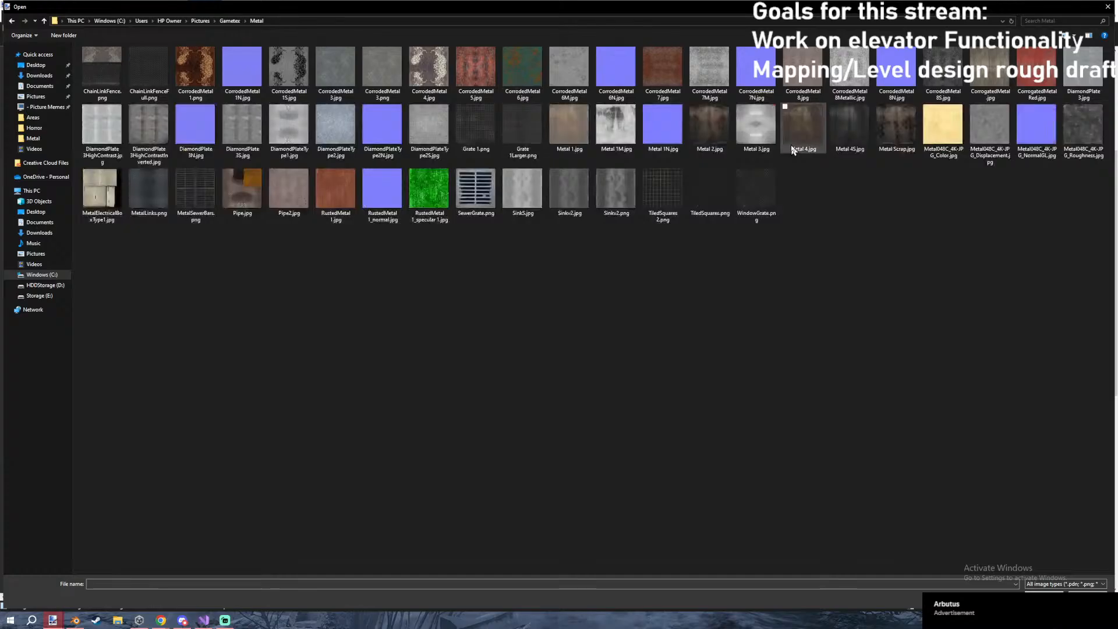
double_click(342, 195)
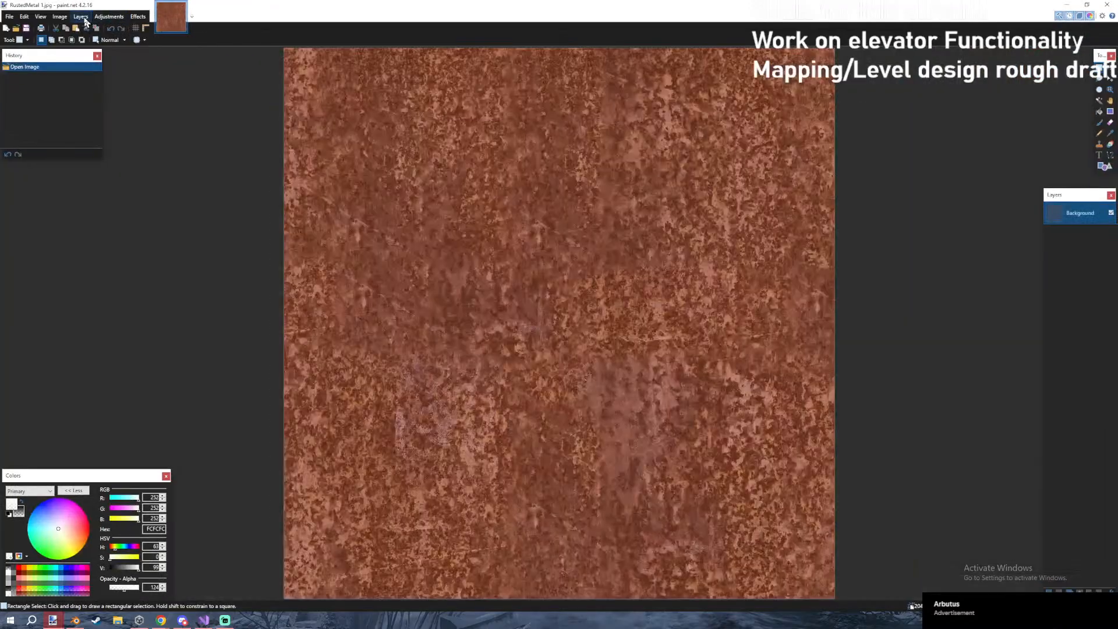
Reduce the rusted metal image's saturation with a Hue / Saturation adjustment.
left_click(109, 16)
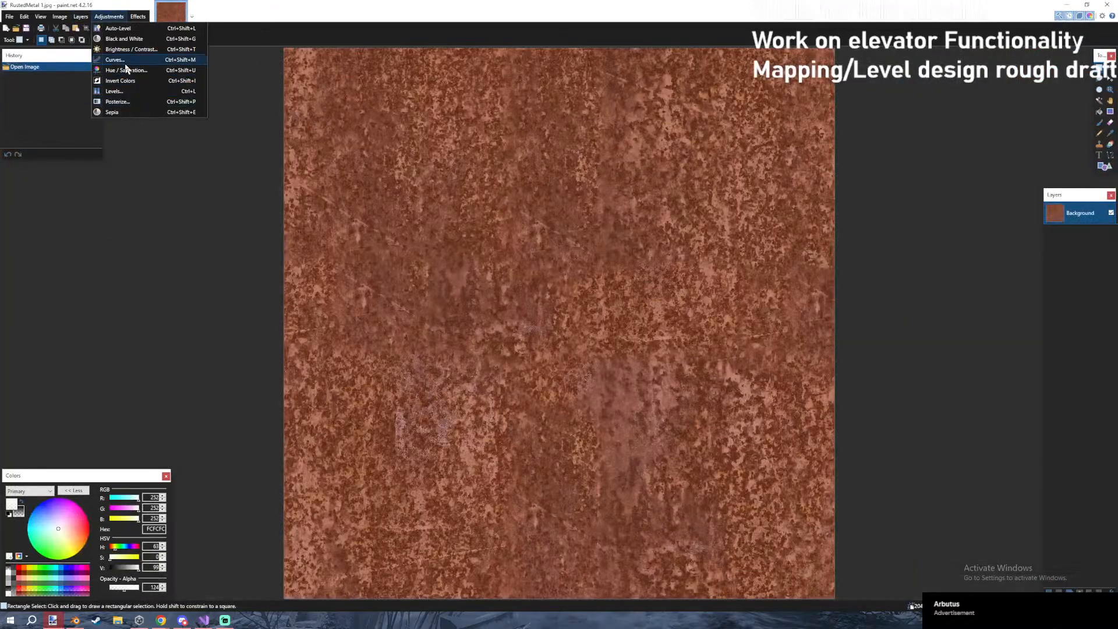
left_click(126, 70)
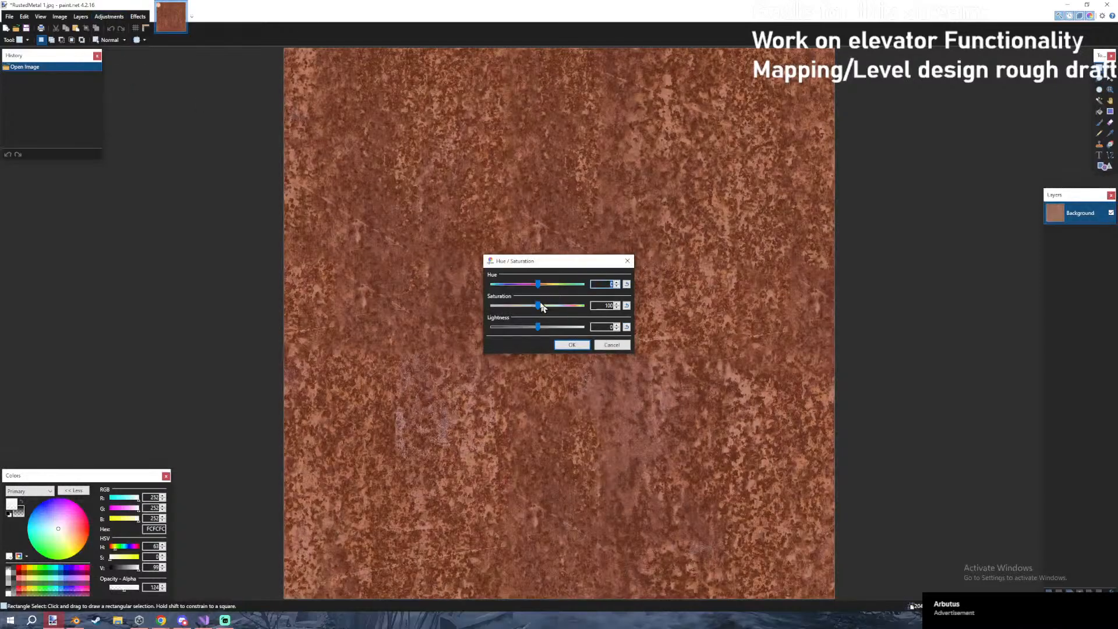
left_click_drag(538, 306, 520, 306)
left_click(571, 345)
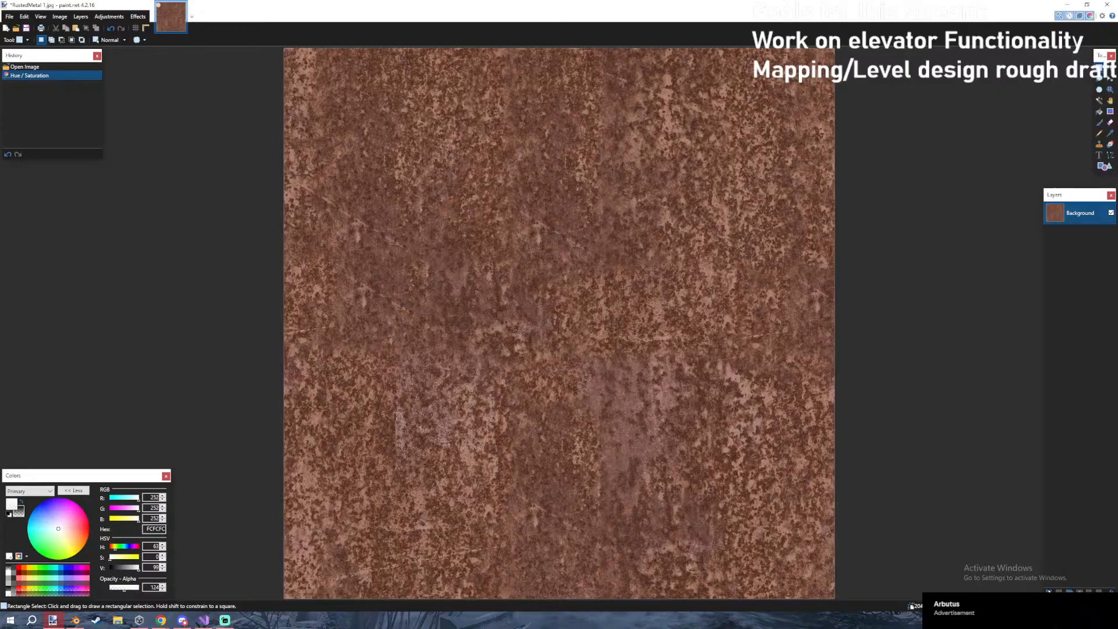
Add a new layer above the rust texture and set the primary color to an opaque muted brown.
key("ctrl+shift+n")
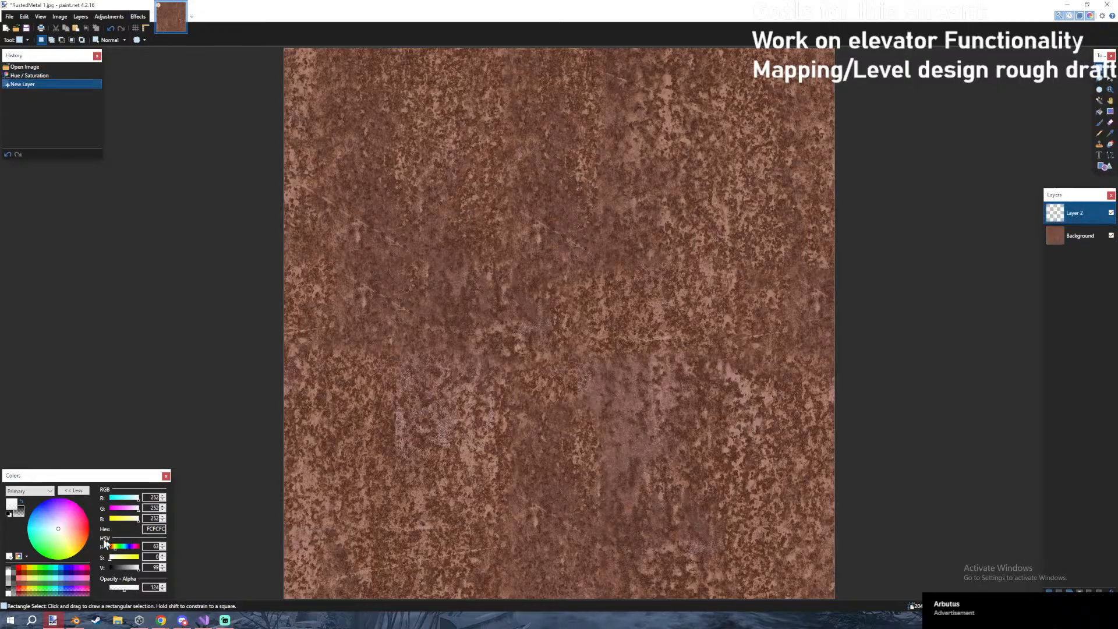
left_click(82, 535)
left_click(124, 568)
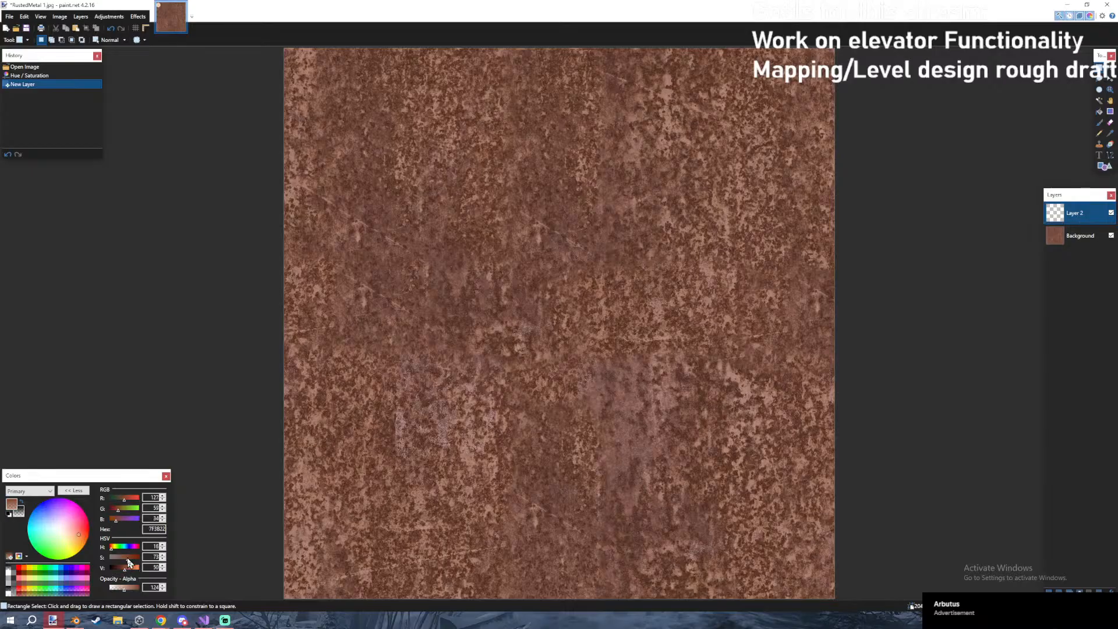
left_click_drag(124, 588, 150, 587)
left_click(80, 539)
Set the secondary color to olive yellow 9E9631 with an opacity of 255.
left_click(19, 516)
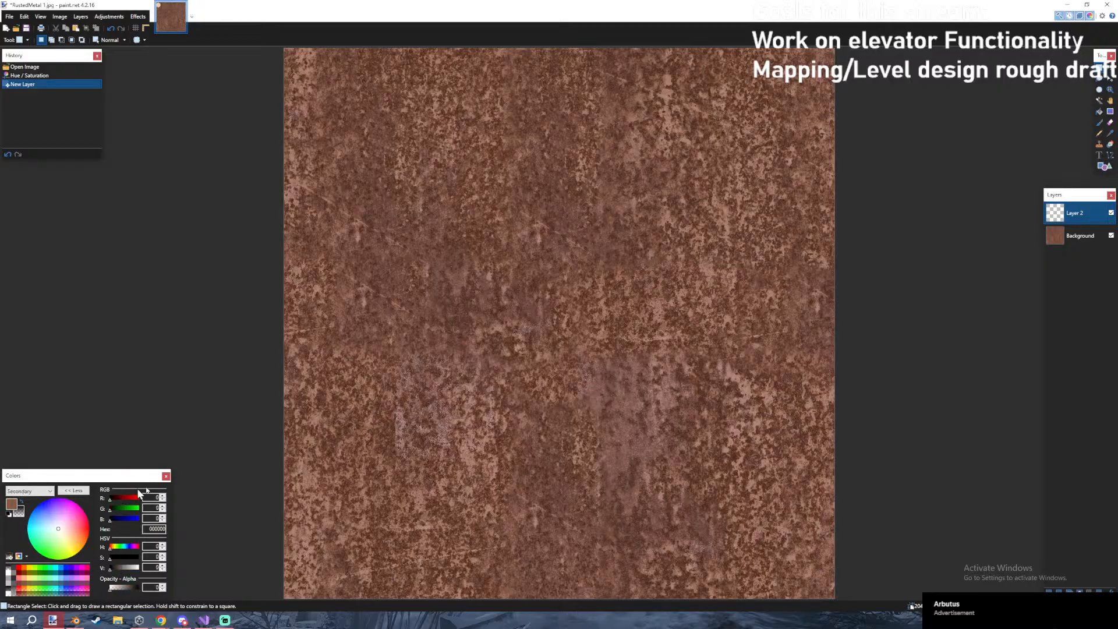
left_click(164, 621)
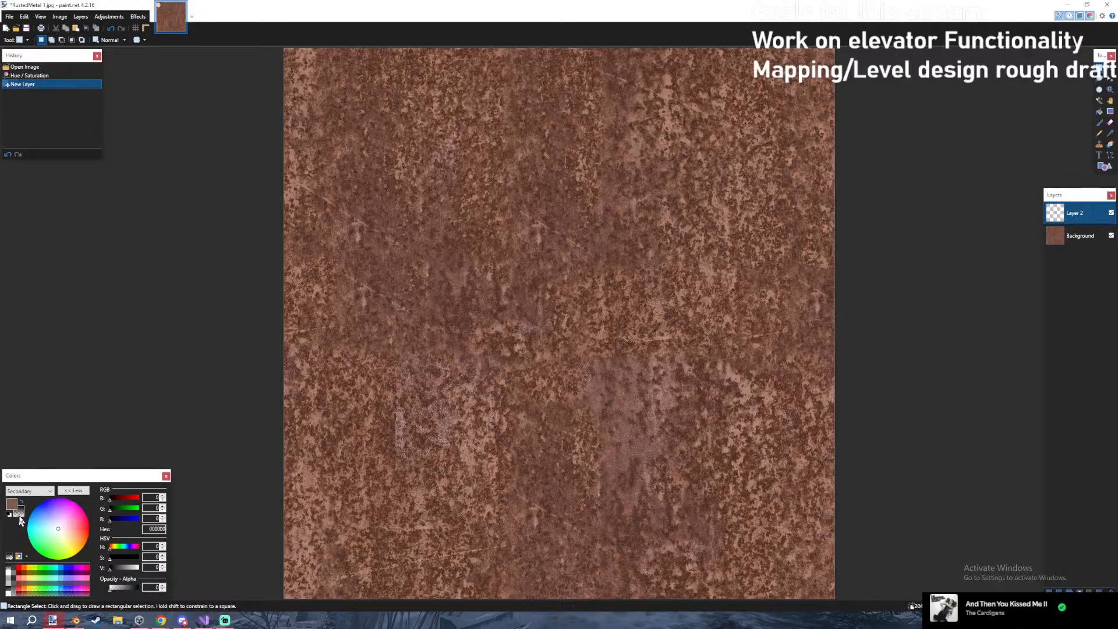
left_click(79, 546)
left_click(123, 557)
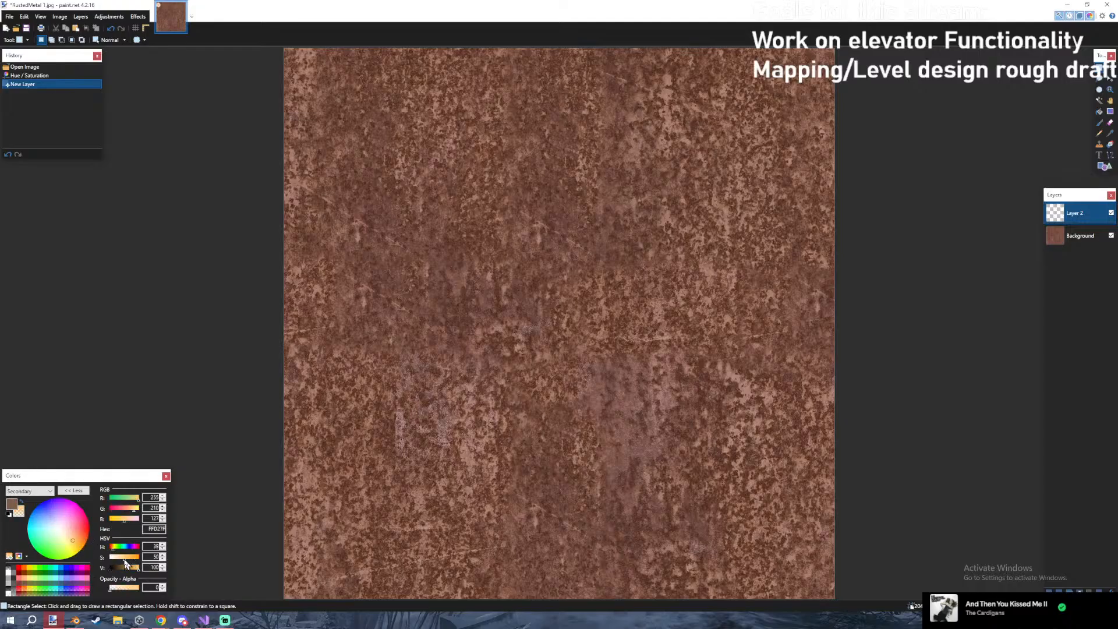
left_click(71, 546)
left_click_drag(121, 567, 170, 594)
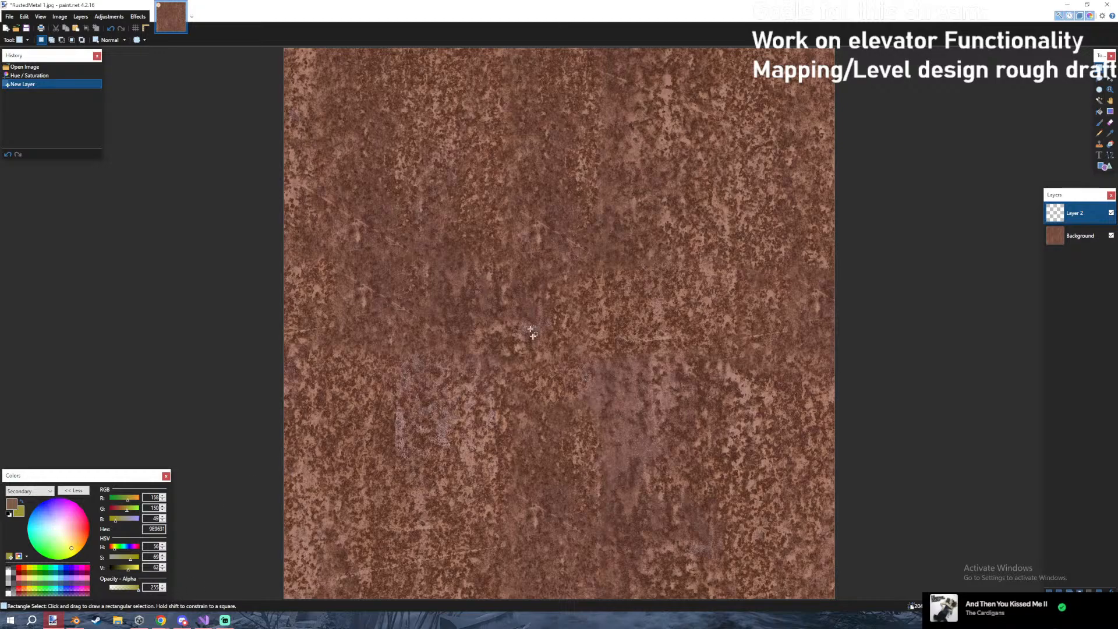
Render a Clouds effect in the brown and olive colors on the new layer.
left_click(138, 16)
mouse_move(156, 107)
left_click(230, 104)
left_click_drag(583, 265, 569, 264)
left_click(563, 368)
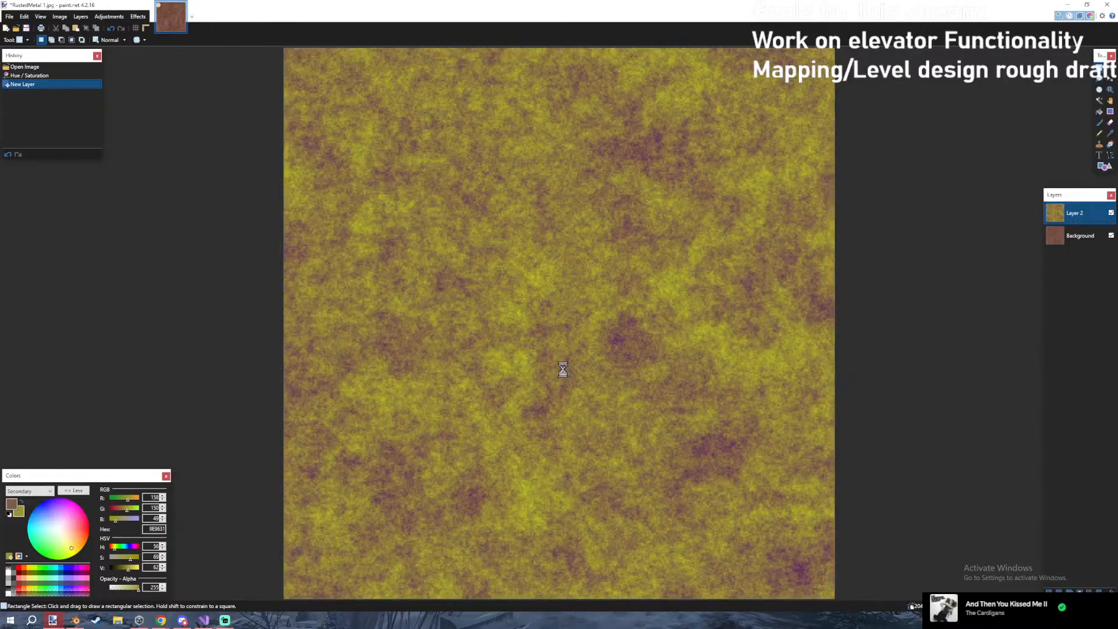
Compare blend modes for the cloud layer, then set it to Overlay with reduced opacity.
double_click(1061, 208)
left_click(517, 312)
left_click(516, 352)
left_click(526, 312)
left_click(524, 337)
mouse_move(529, 333)
left_mouse_down()
mouse_move(507, 333)
mouse_move(526, 334)
left_mouse_up()
left_click(526, 313)
left_click(521, 353)
left_click_drag(533, 334, 524, 336)
left_click(527, 313)
left_click(524, 366)
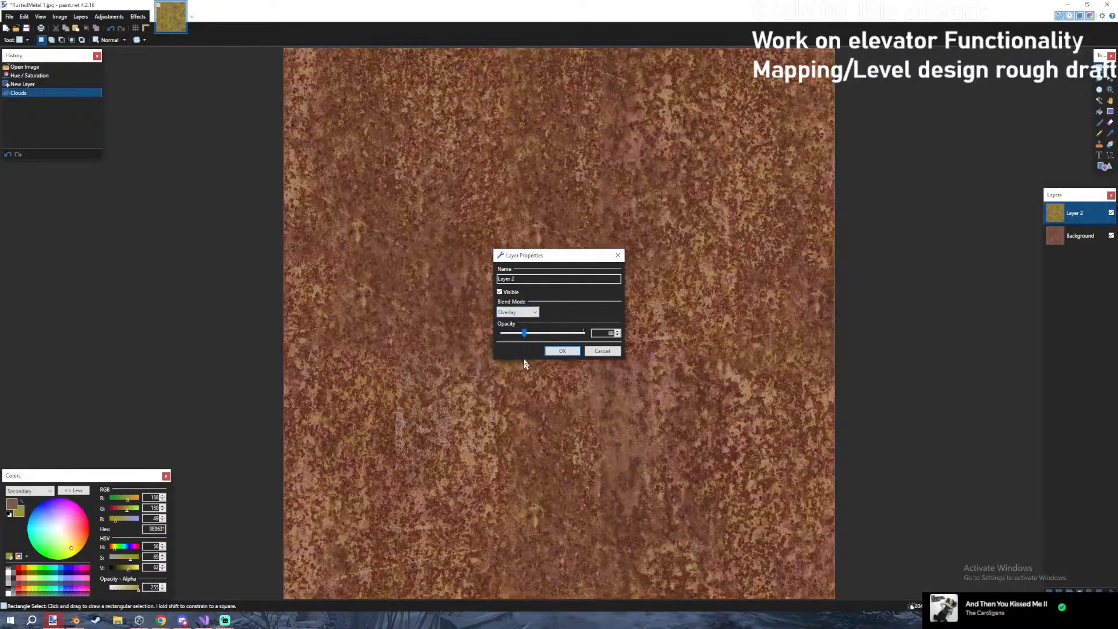
mouse_move(533, 340)
left_mouse_down()
mouse_move(554, 343)
mouse_move(537, 340)
left_mouse_up()
key("Return")
Raise the Overlay cloud layer's opacity to about half and merge it down into the rust background.
double_click(1053, 219)
mouse_move(559, 338)
left_mouse_down()
mouse_move(574, 333)
mouse_move(529, 335)
mouse_move(544, 336)
left_mouse_up()
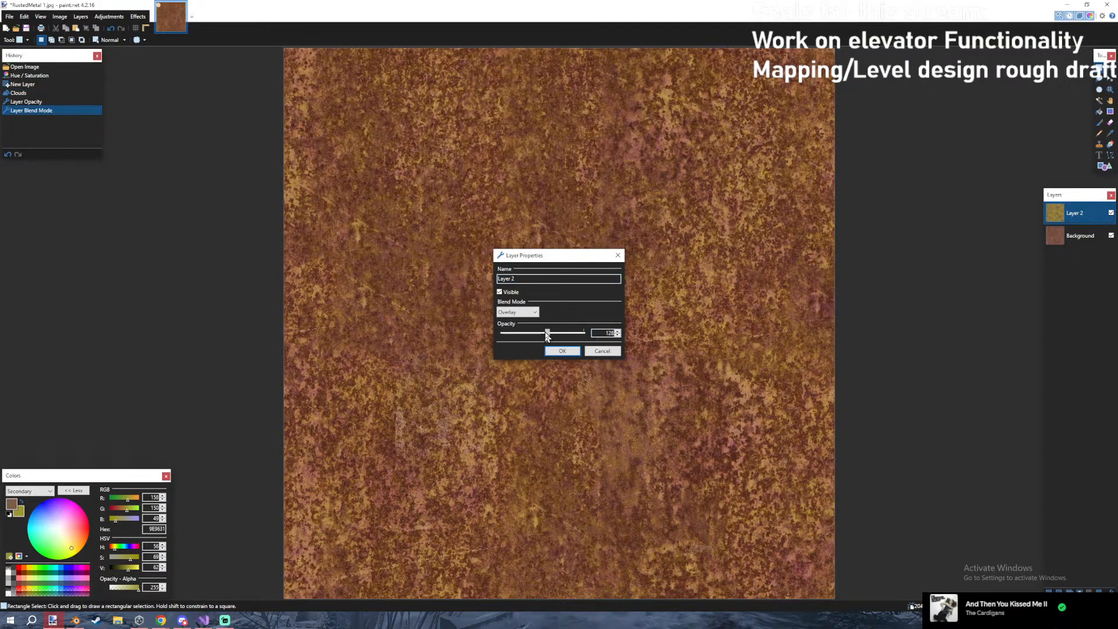
left_click(562, 351)
key("ctrl+m")
Increase the merged rust texture's contrast with brightness kept at 0, and reduce its saturation.
scroll(292, 133, "up", 2, "ctrl")
left_click(109, 16)
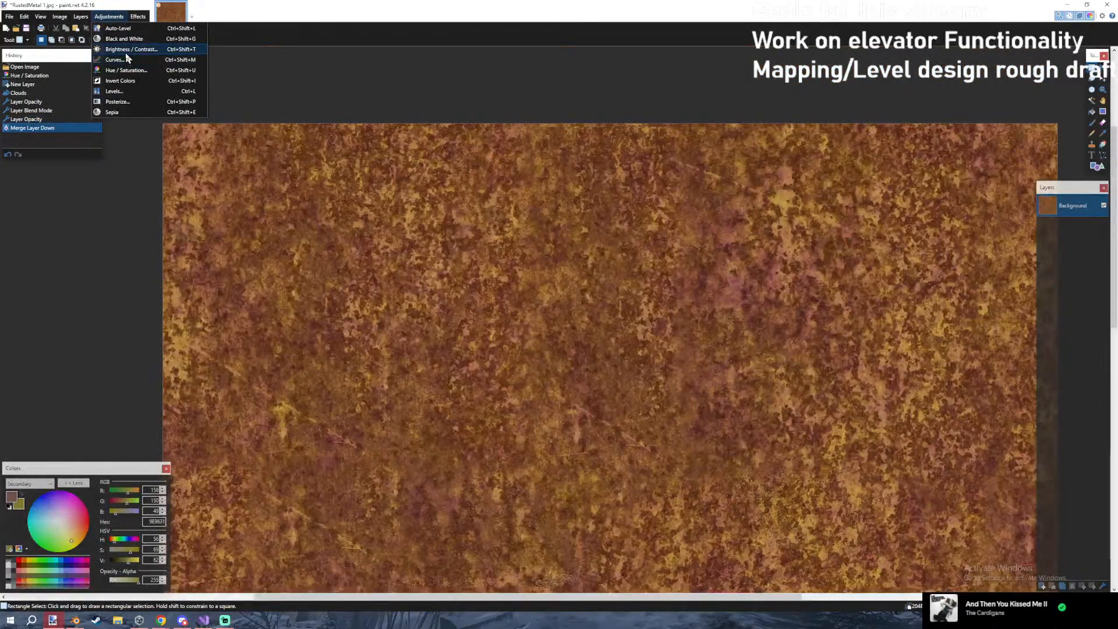
left_click(126, 51)
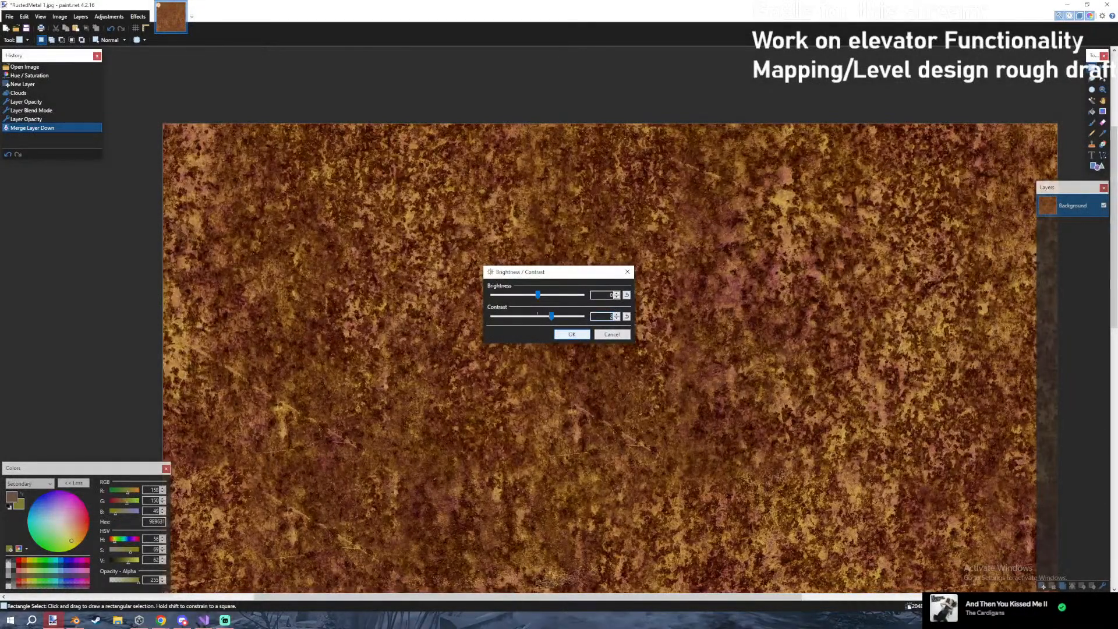
left_click(572, 335)
left_click(109, 17)
left_click(138, 85)
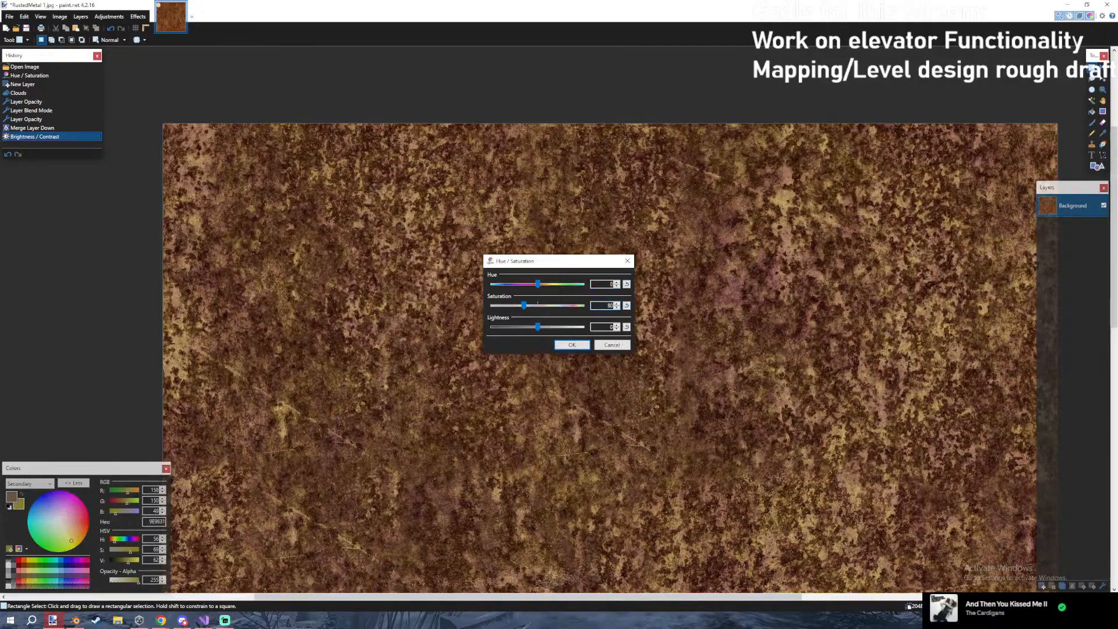
key("Return")
left_click(104, 18)
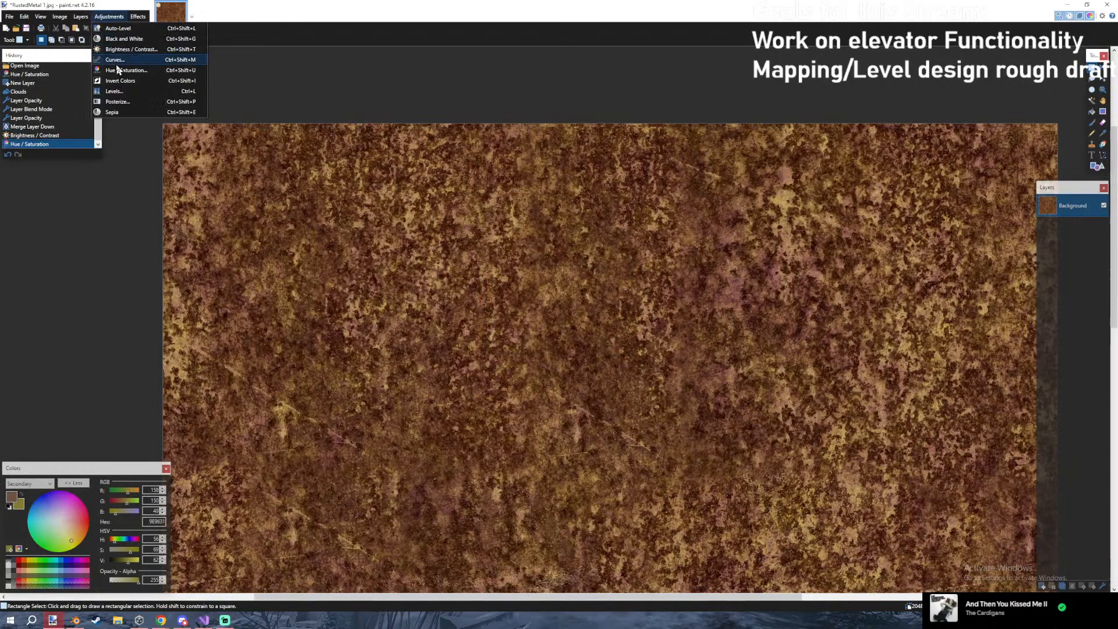
left_click(125, 75)
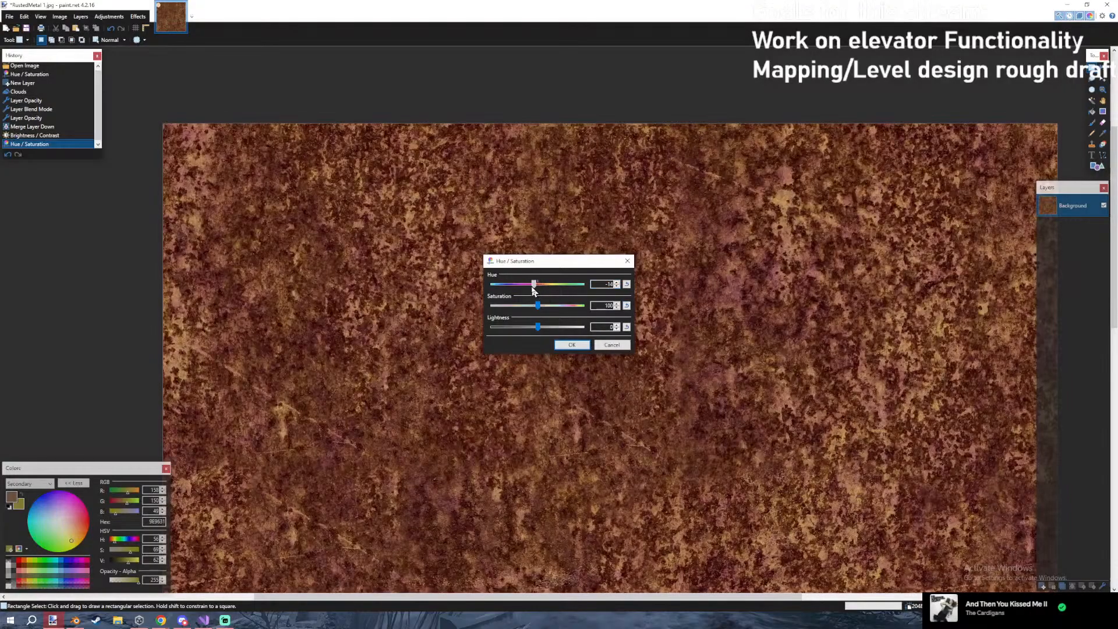
left_click_drag(538, 284, 545, 294)
left_click(627, 261)
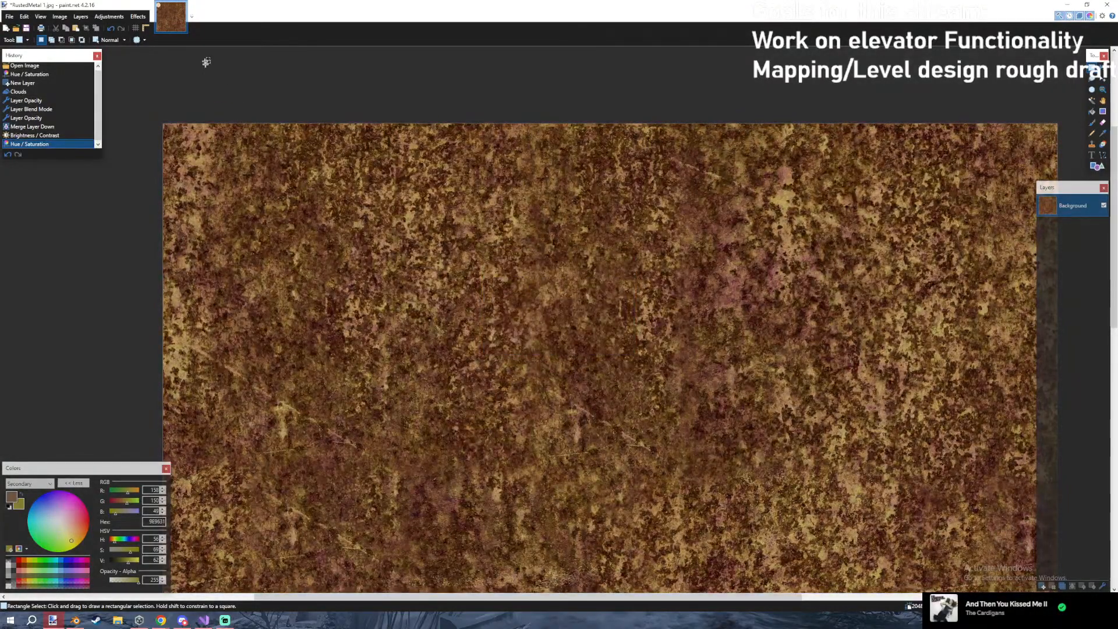
left_click(138, 17)
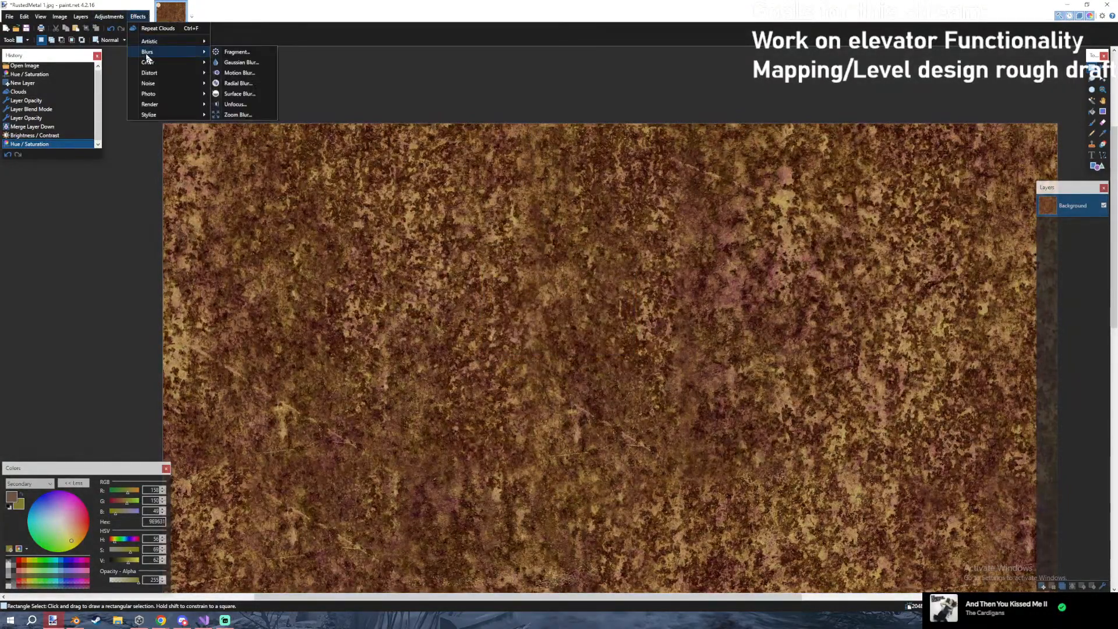
mouse_move(167, 96)
scroll(553, 250, "down", 9, "ctrl")
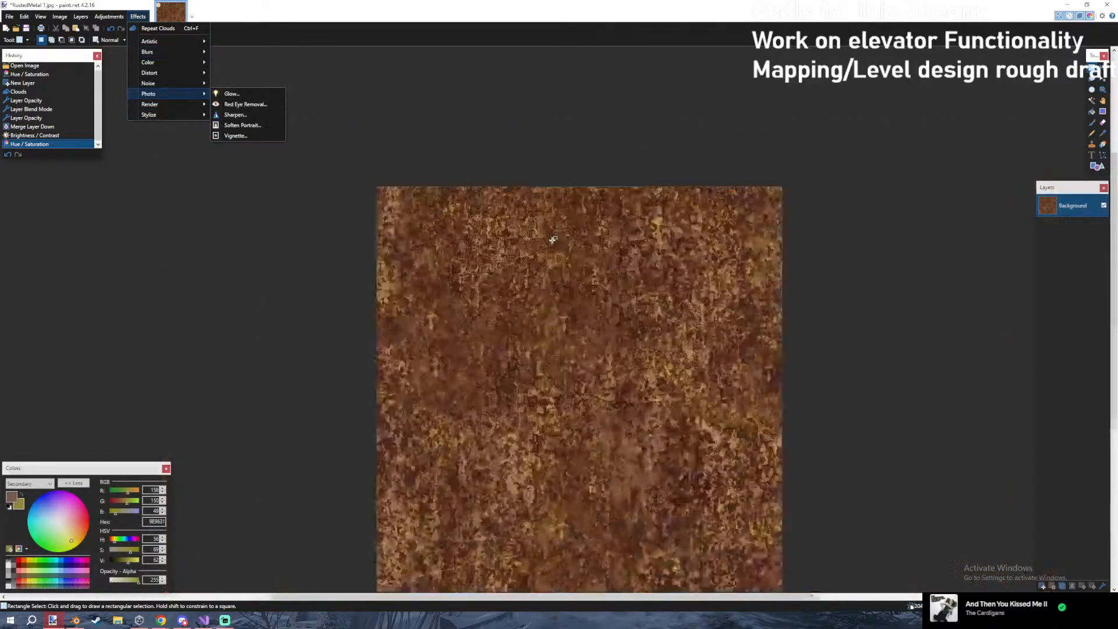
scroll(576, 264, "up", 8, "ctrl")
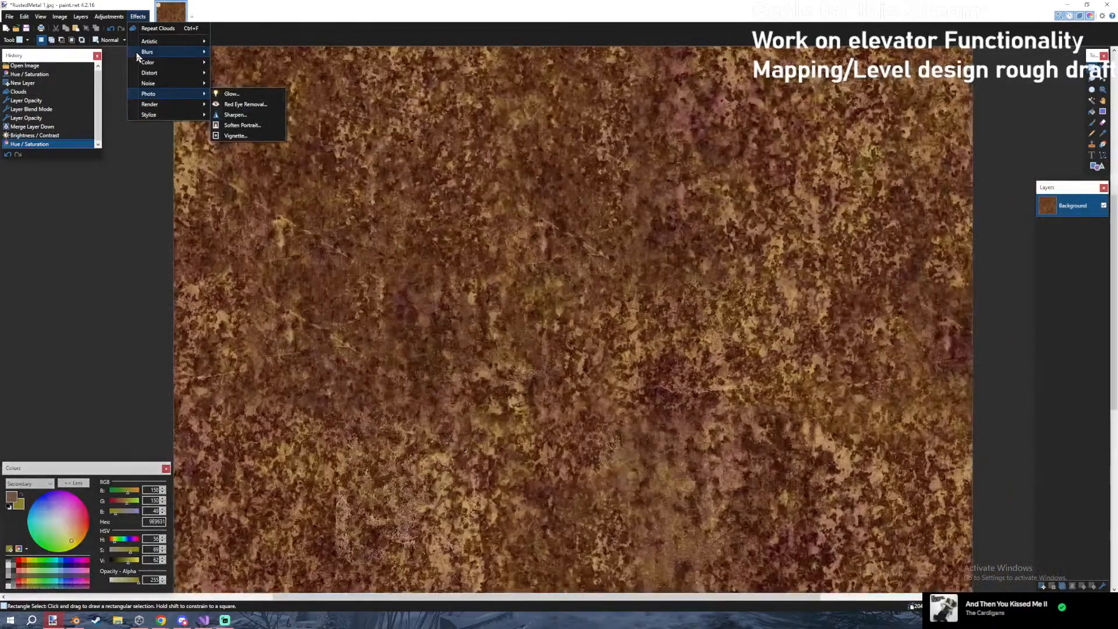
mouse_move(115, 19)
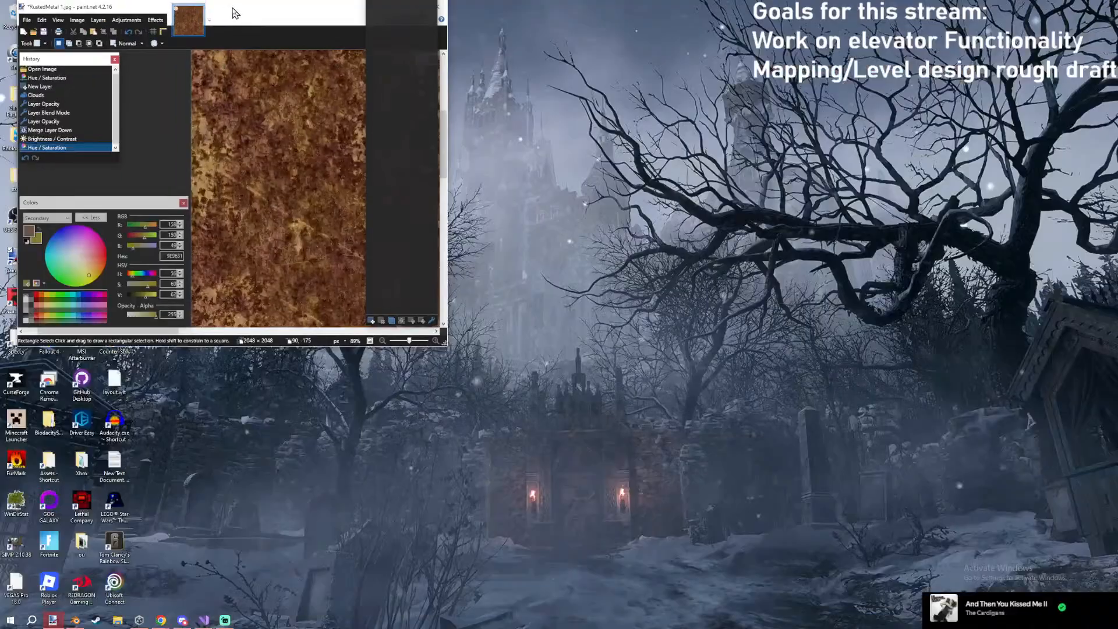
Save the recolored texture as a new file named RustedMetal 1DiffColored.jpg in the Metal folder.
key("ctrl+shift+s")
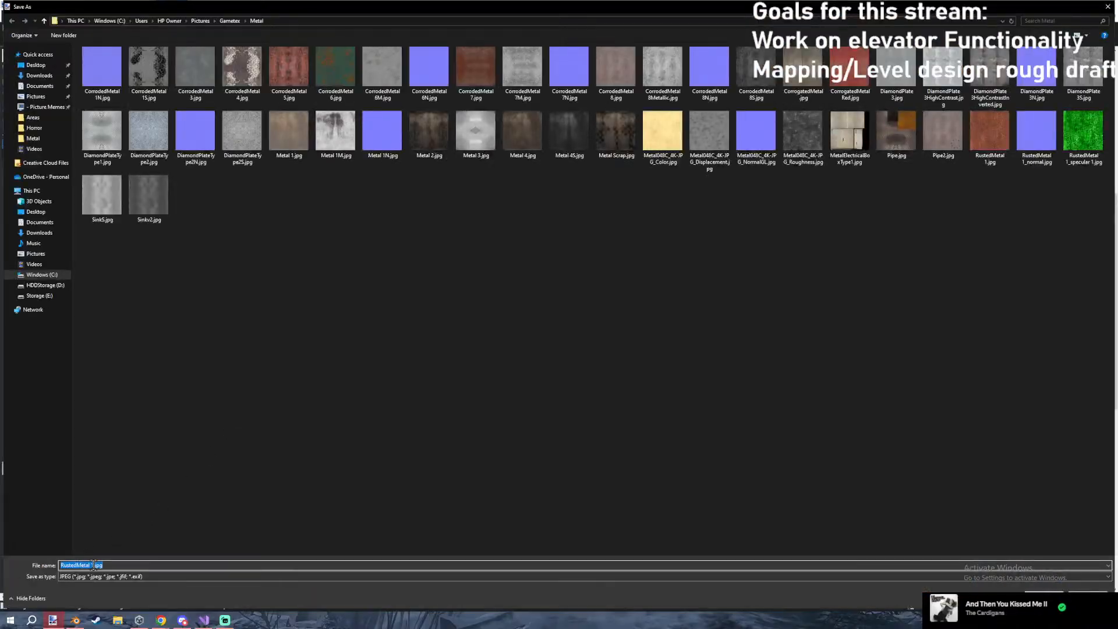
type("Diff")
key("Return")
key("Return")
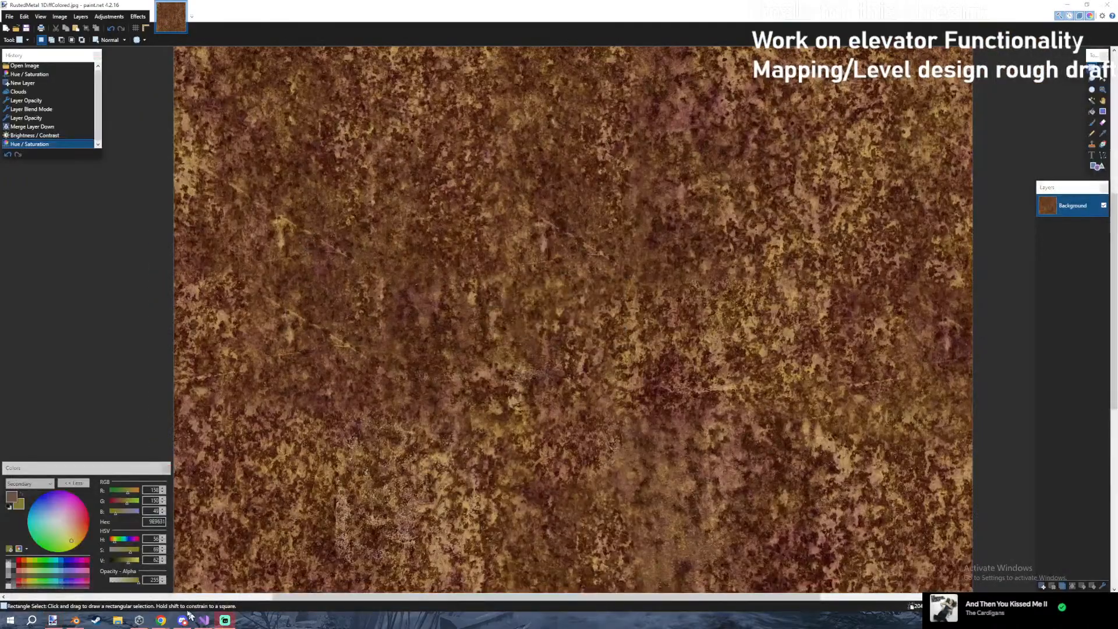
Switch to Blender and replace the rust material's base color image with RustedMetal 1DiffColored.jpg.
left_click(165, 621)
left_click(181, 588)
left_click(184, 622)
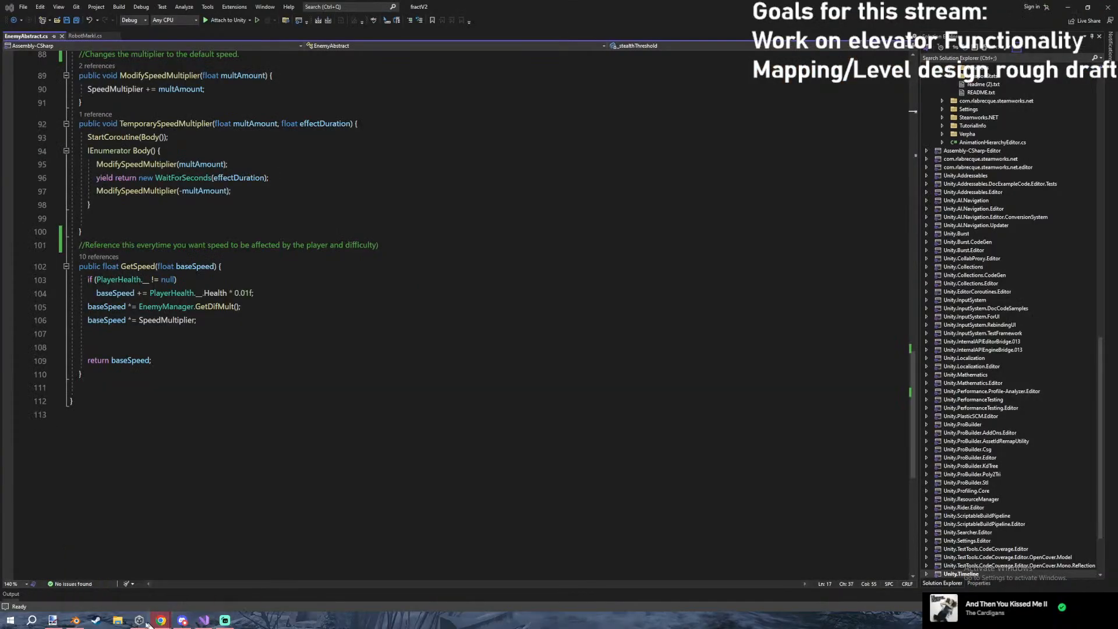
left_click(78, 620)
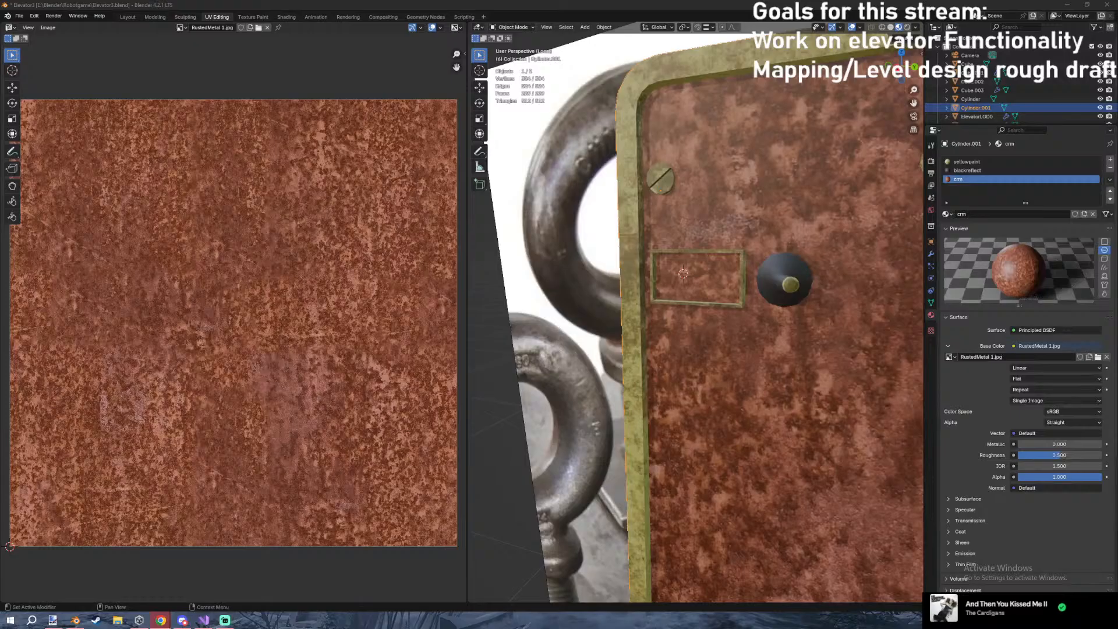
middle_click_drag(700, 310, 748, 259)
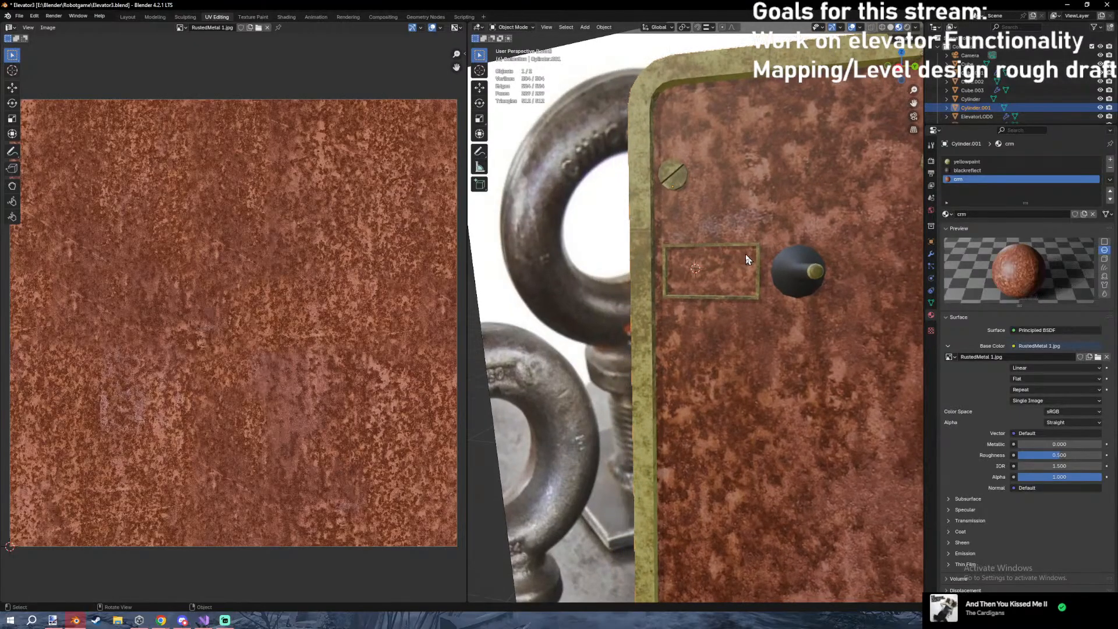
left_click(1097, 357)
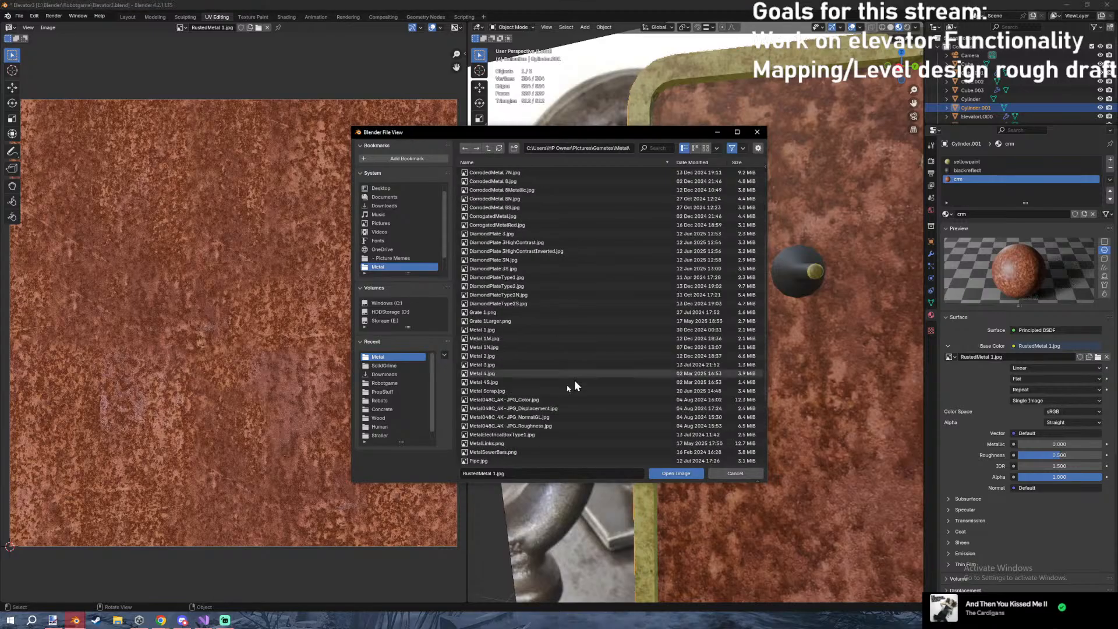
scroll(574, 379, "down", 4)
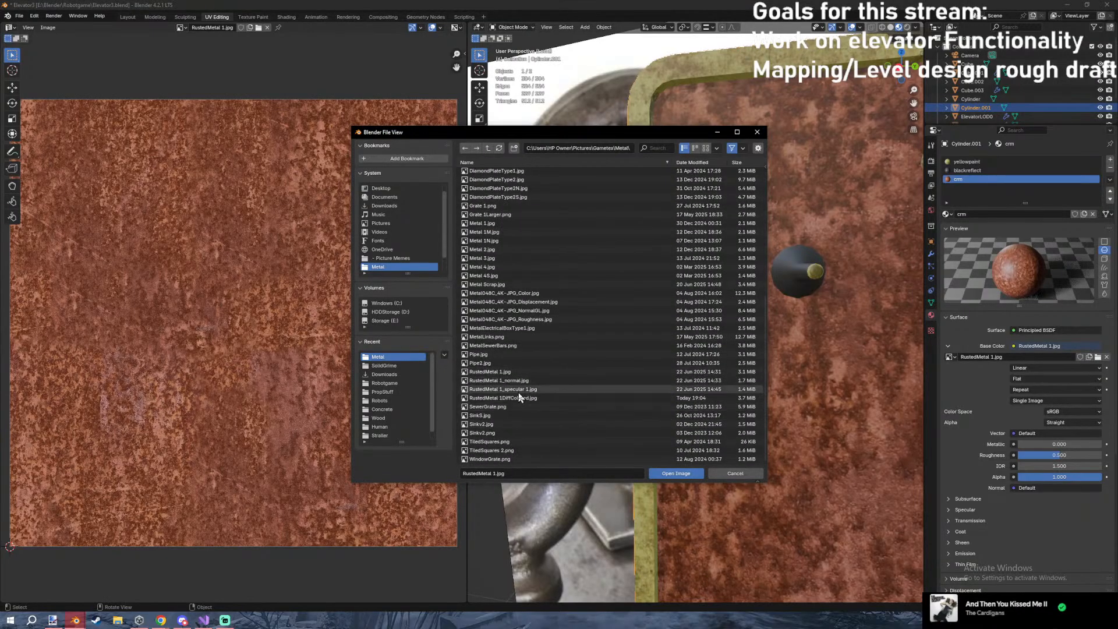
double_click(520, 398)
middle_click_drag(742, 354, 750, 318)
scroll(738, 354, "down", 5)
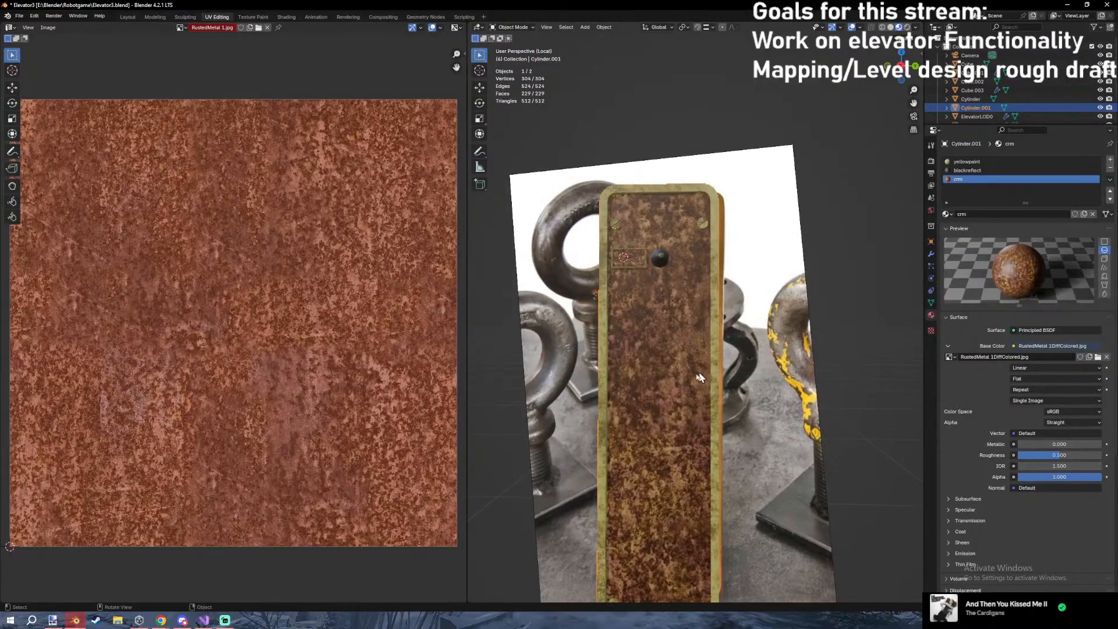
scroll(700, 377, "up", 5)
Unwrap all faces of the control panel with Smart UV Project and rescale the resulting UV islands.
key("Tab")
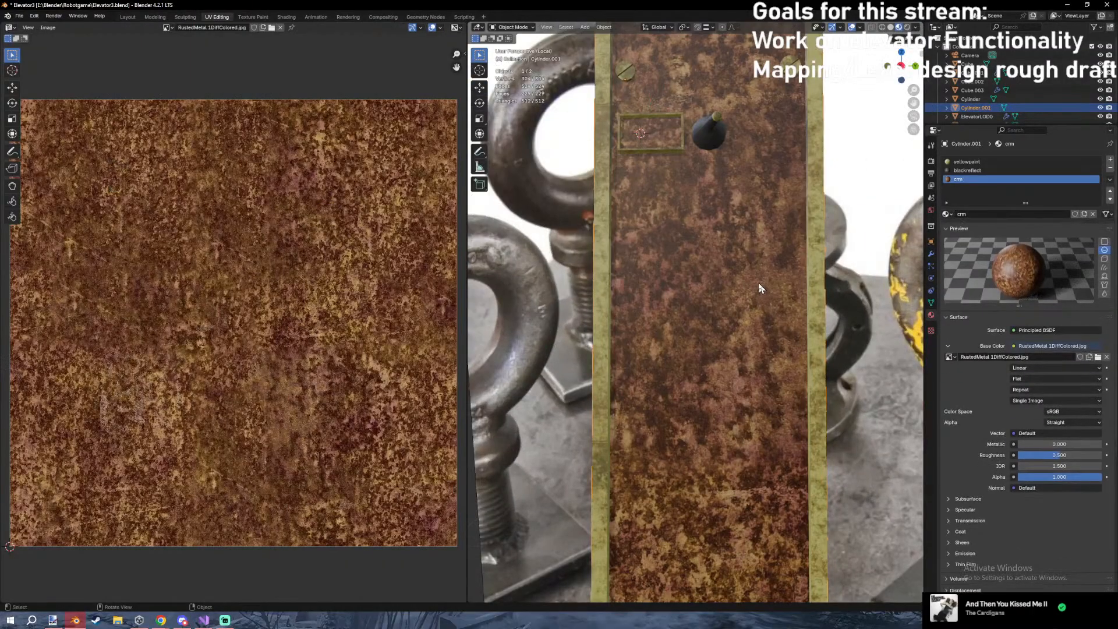
key("a")
left_click(700, 28)
left_click(709, 49)
left_click(689, 127)
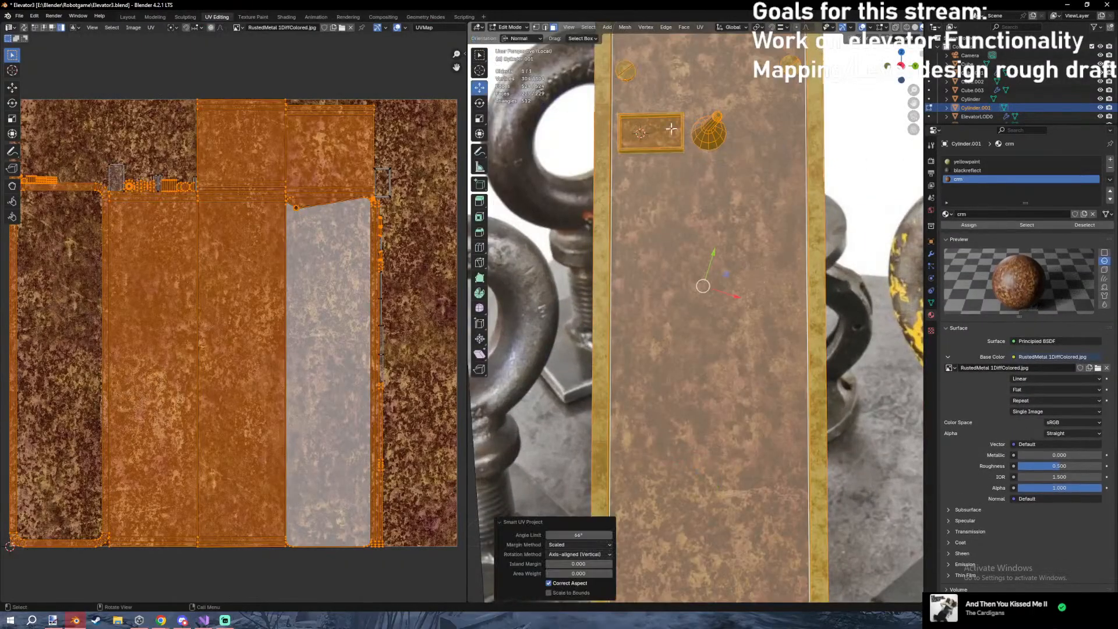
left_click(431, 239)
left_click(701, 27)
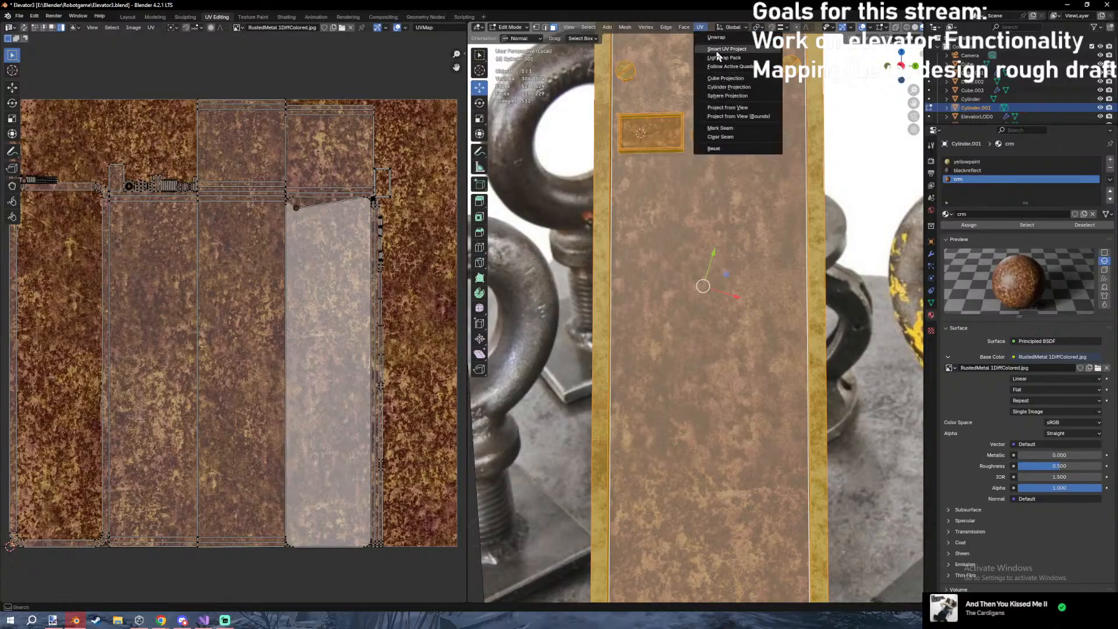
left_click(709, 50)
left_click(689, 128)
key("a")
key("s")
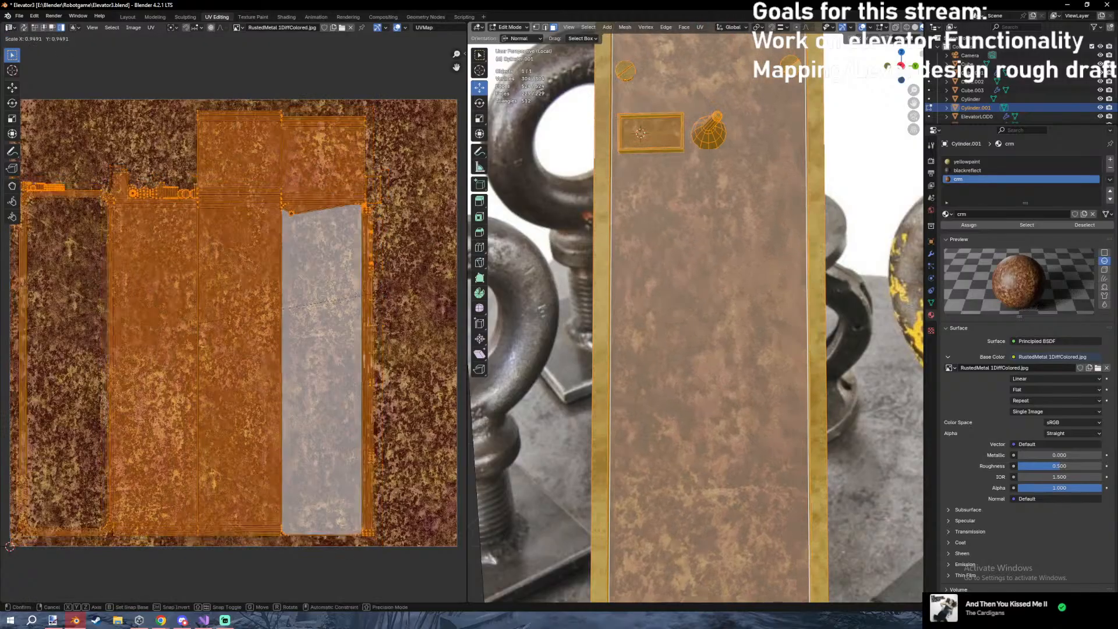
left_click(313, 301)
key("Tab")
middle_click_drag(669, 267, 703, 319)
scroll(711, 250, "down", 4)
scroll(703, 303, "up", 5)
Assign the blackreflect material to the inner face of the small rectangular nameplate.
key("Tab")
left_click(694, 280)
middle_click_drag(694, 279, 733, 300)
scroll(718, 309, "down", 4)
scroll(719, 309, "up", 4)
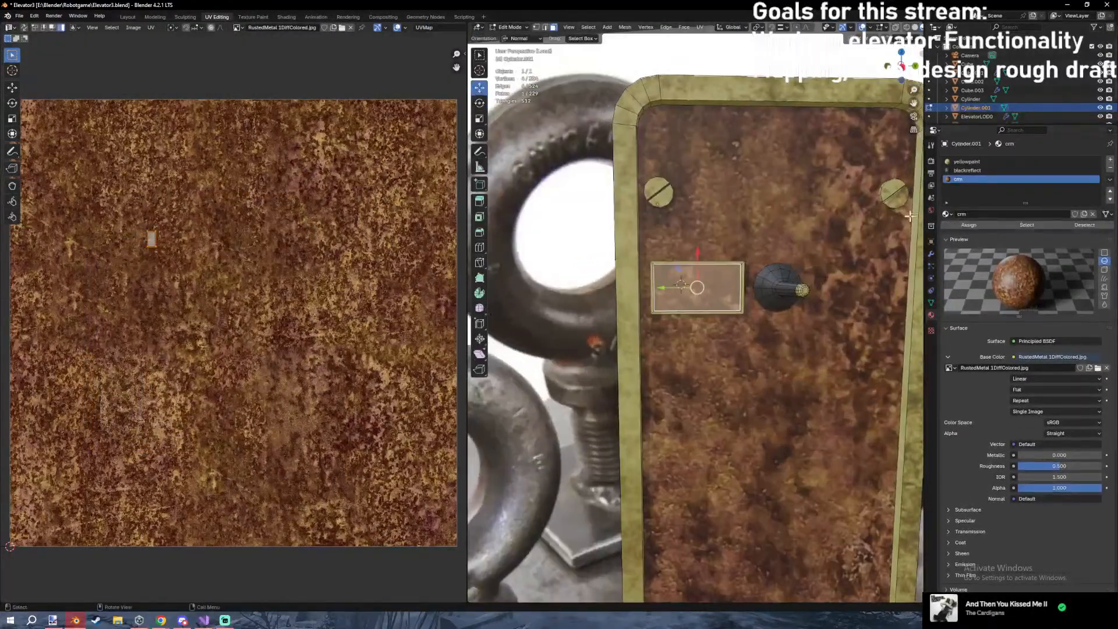
left_click(987, 170)
left_click(966, 224)
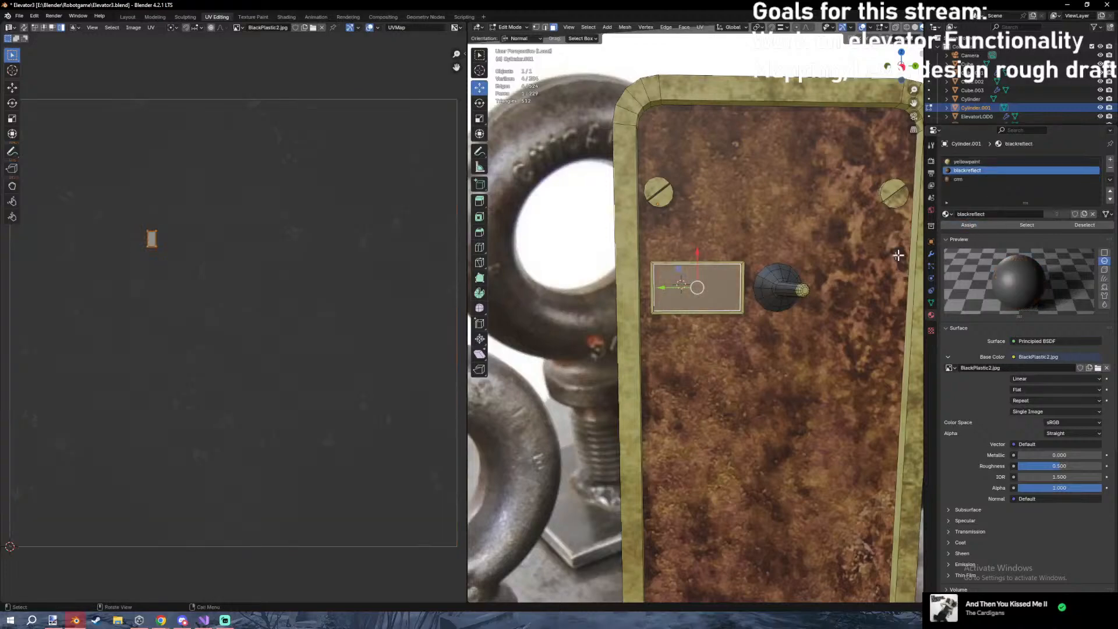
Move the nameplate's inner face along the X axis to adjust its depth within the frame.
scroll(719, 287, "down", 2)
key("Tab")
middle_click_drag(718, 286, 787, 306)
scroll(788, 303, "down", 3)
left_click(891, 289)
middle_click_drag(891, 289, 860, 316)
scroll(694, 321, "up", 6)
left_click(692, 321)
key("Tab")
mouse_move(637, 289)
middle_mouse_down()
mouse_move(571, 298)
mouse_move(701, 276)
mouse_move(730, 257)
mouse_move(696, 334)
middle_mouse_up()
scroll(701, 276, "up", 3)
key("shift+z")
key("shift+z")
scroll(696, 334, "up", 3)
key("g")
key("y")
key("x")
left_click(660, 343)
key("Tab")
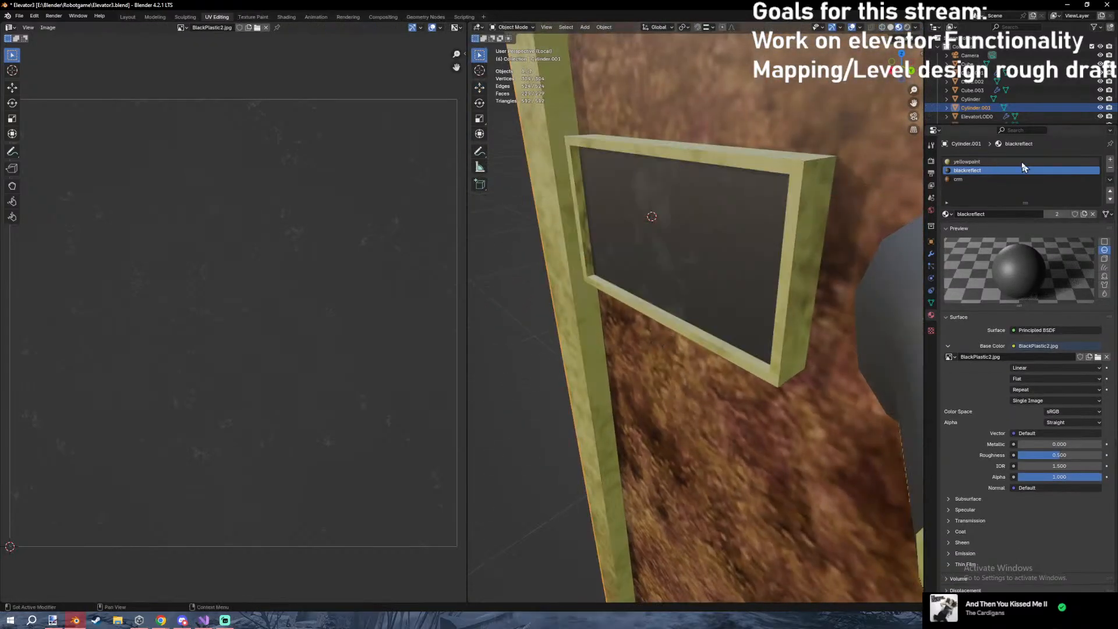
Swap the blackreflect material in the panel's second slot for the existing metal material.
left_click(947, 215)
left_click(955, 225)
scroll(790, 269, "down", 12)
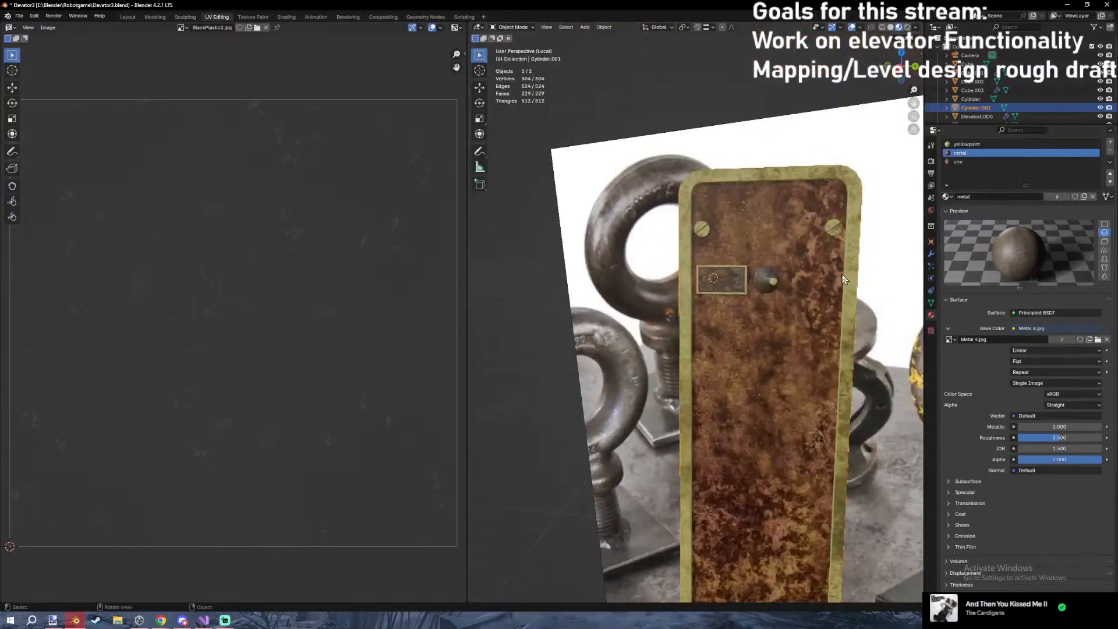
middle_click_drag(816, 315, 862, 296)
left_click(862, 295)
scroll(806, 276, "up", 2)
middle_click_drag(804, 274, 802, 247)
Try a different existing material in the panel's rust slot, and undo the swap.
left_click(976, 107)
left_click(958, 161)
left_click(947, 196)
left_click(967, 215)
scroll(806, 227, "up", 2)
middle_click_drag(805, 227, 826, 273)
key("ctrl+z")
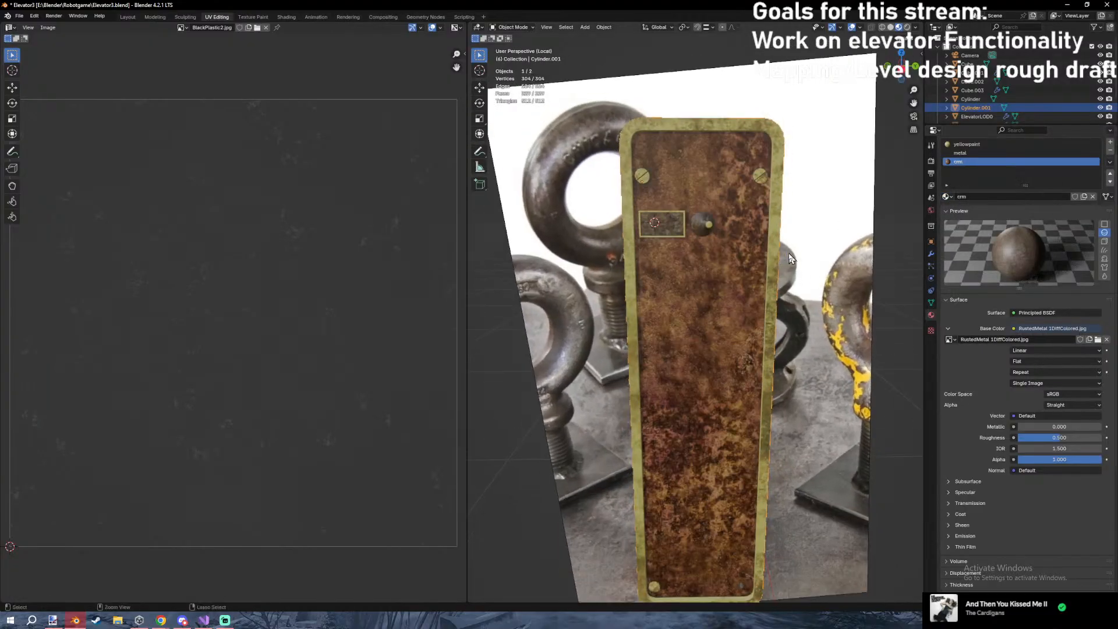
Dissolve two edge loops on the knob's rounded yellow tip to simplify its geometry.
middle_click_drag(709, 232, 772, 238)
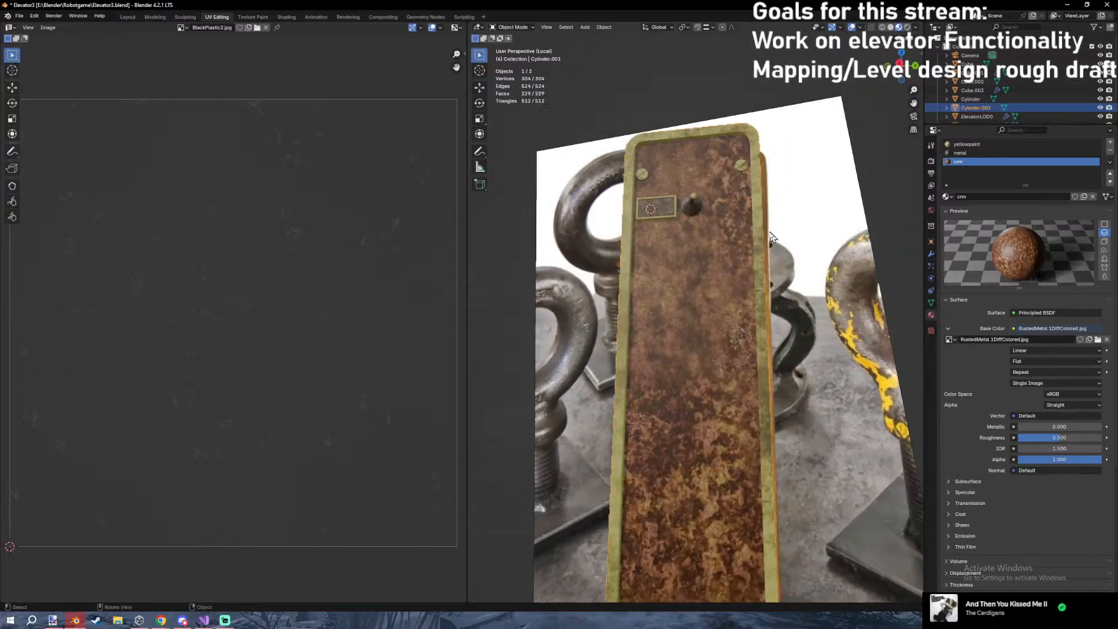
middle_click_drag(697, 209, 717, 248)
scroll(746, 380, "up", 5)
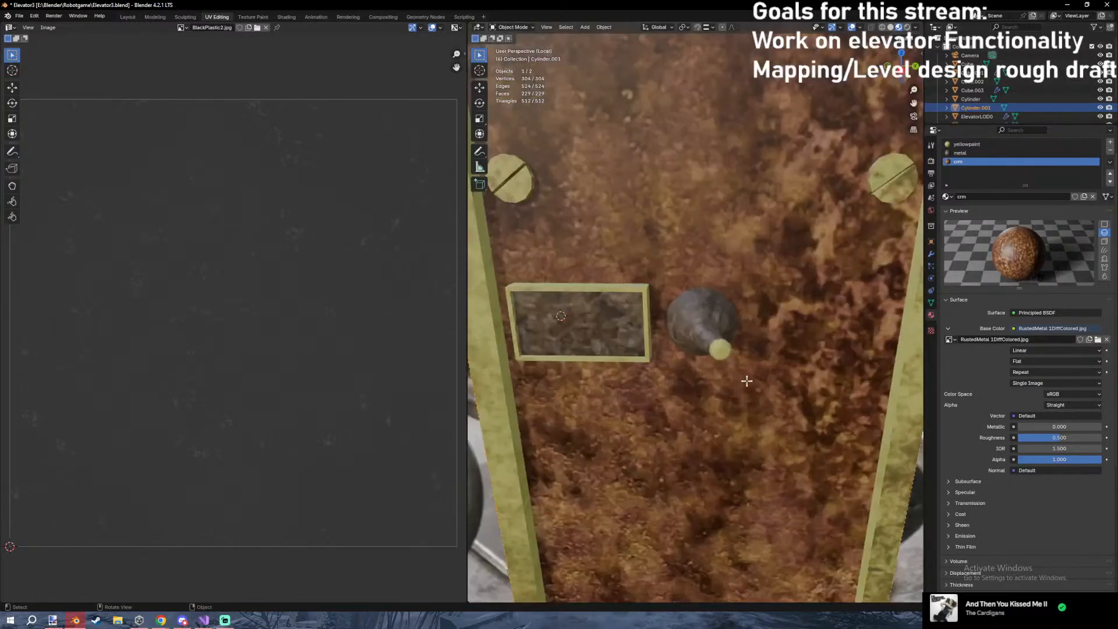
key("Tab")
middle_click_drag(773, 387, 716, 309)
scroll(716, 309, "up", 3)
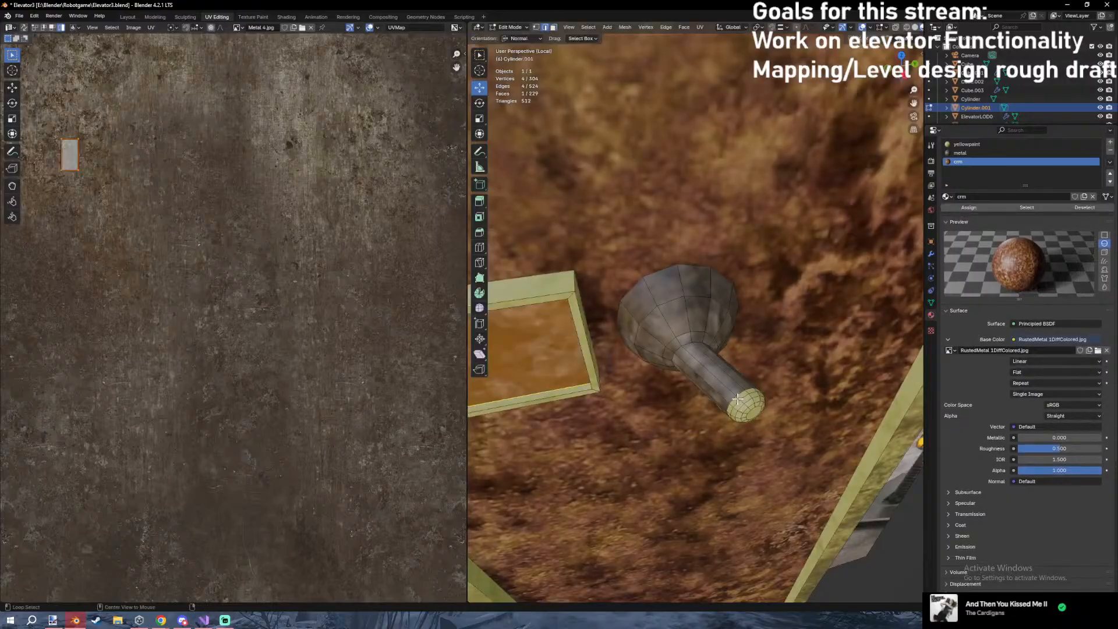
left_click(740, 394, "alt")
key("KP_Decimal")
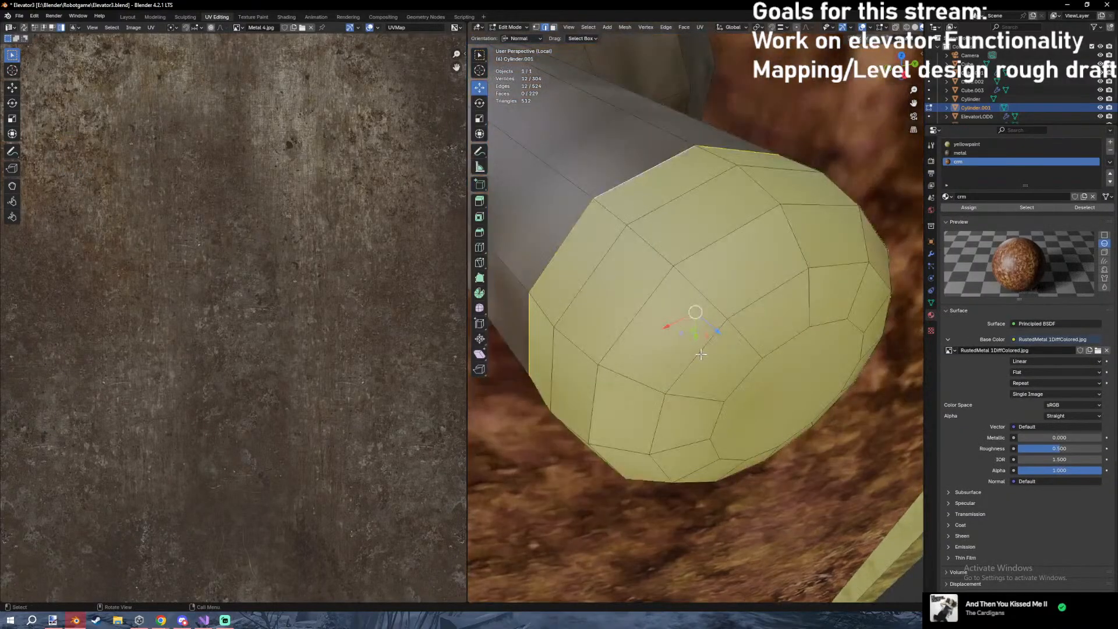
left_click(752, 311, "alt")
left_click(612, 250, "alt+shift")
key("x")
left_click(636, 239)
key("Tab")
scroll(643, 238, "down", 6)
middle_click_drag(644, 238, 675, 273)
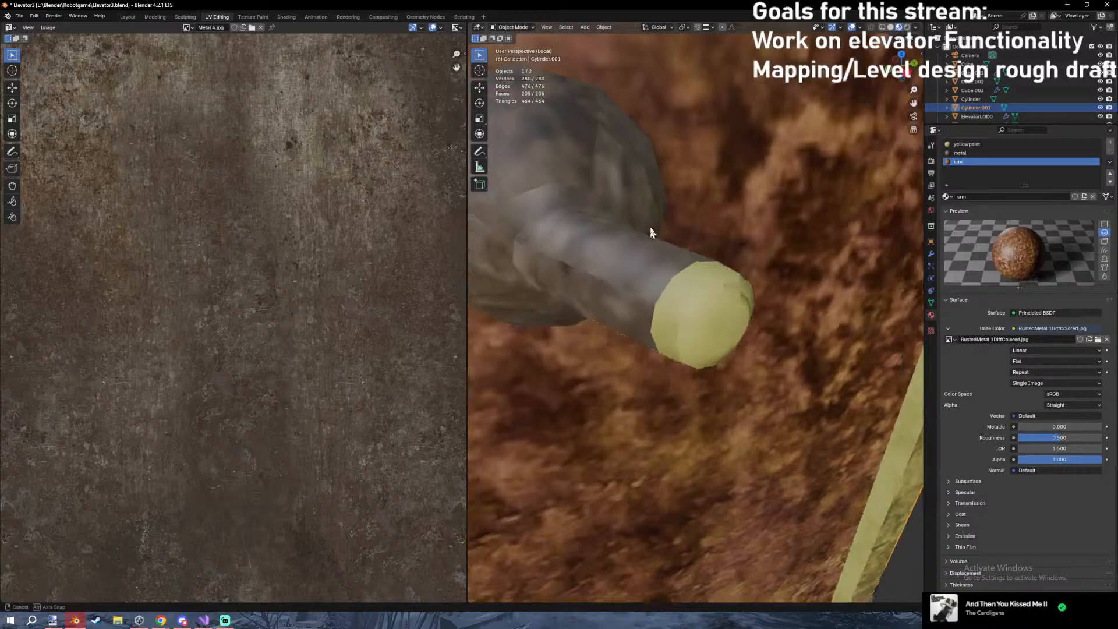
Extrude all faces of the knob's yellow tip and fatten them outward by about 0.0002 m to form a raised cap.
key("Tab")
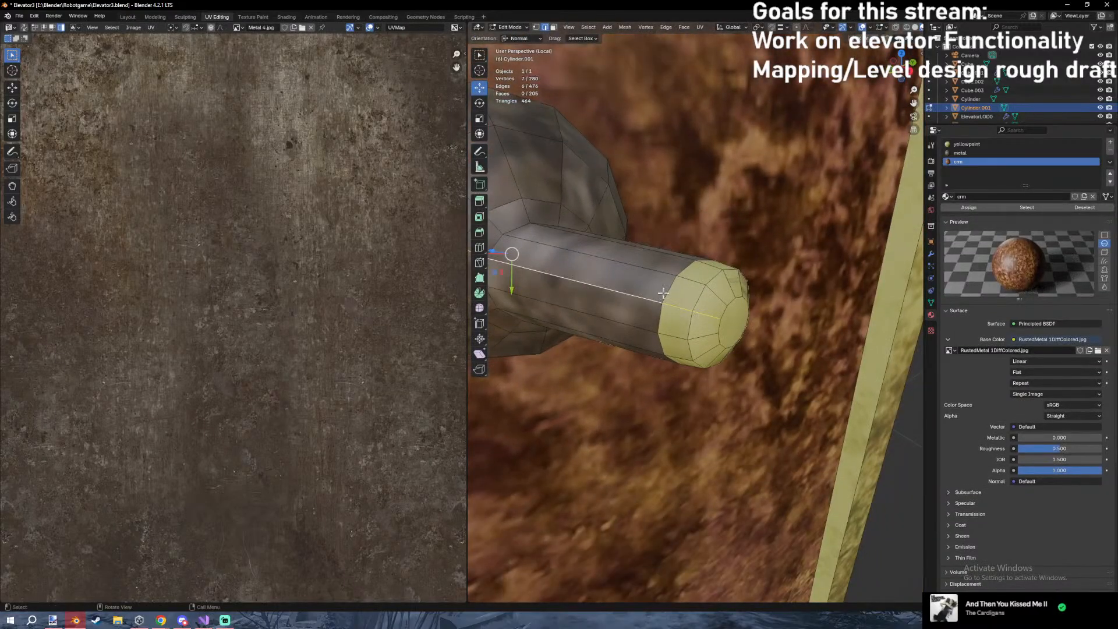
left_click(668, 289, "alt")
key("KP_Decimal")
middle_click_drag(669, 289, 720, 287)
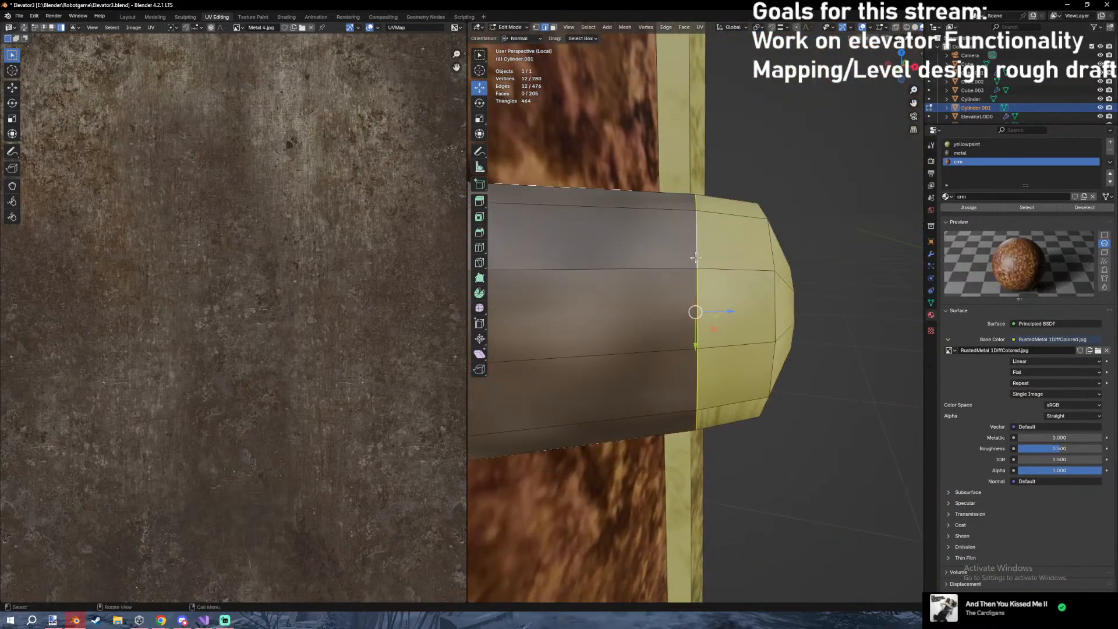
key("3")
left_click(732, 214, "alt")
middle_click_drag(732, 214, 735, 243)
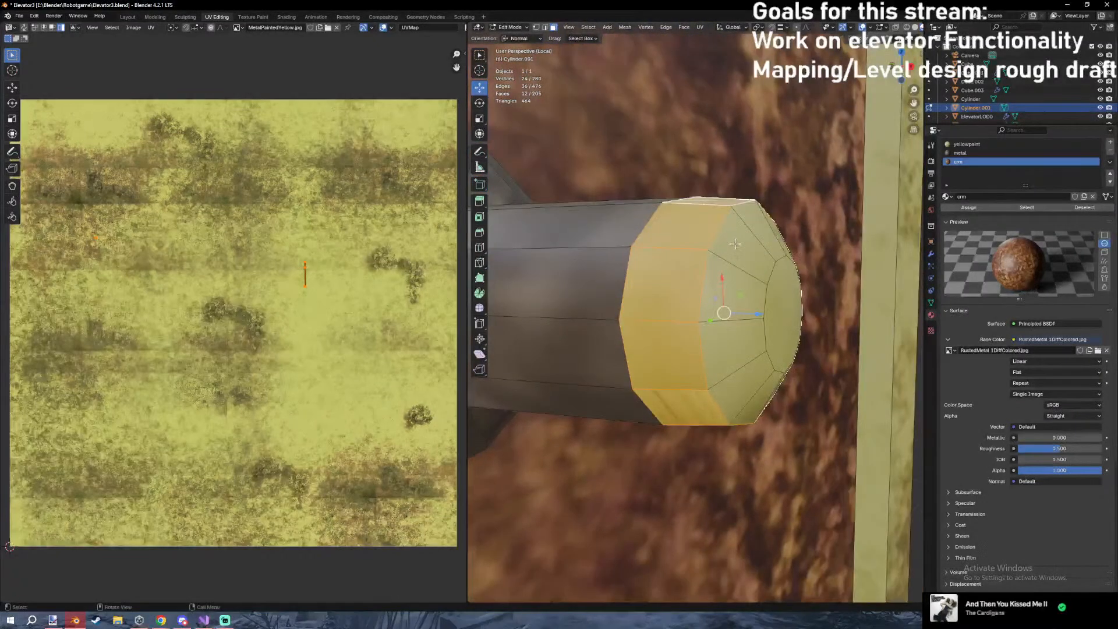
left_click(737, 274, "alt+shift")
left_click(782, 302, "shift")
key("e")
middle_click_drag(783, 303, 751, 265)
right_click(862, 306)
key("alt+s")
left_click(868, 301)
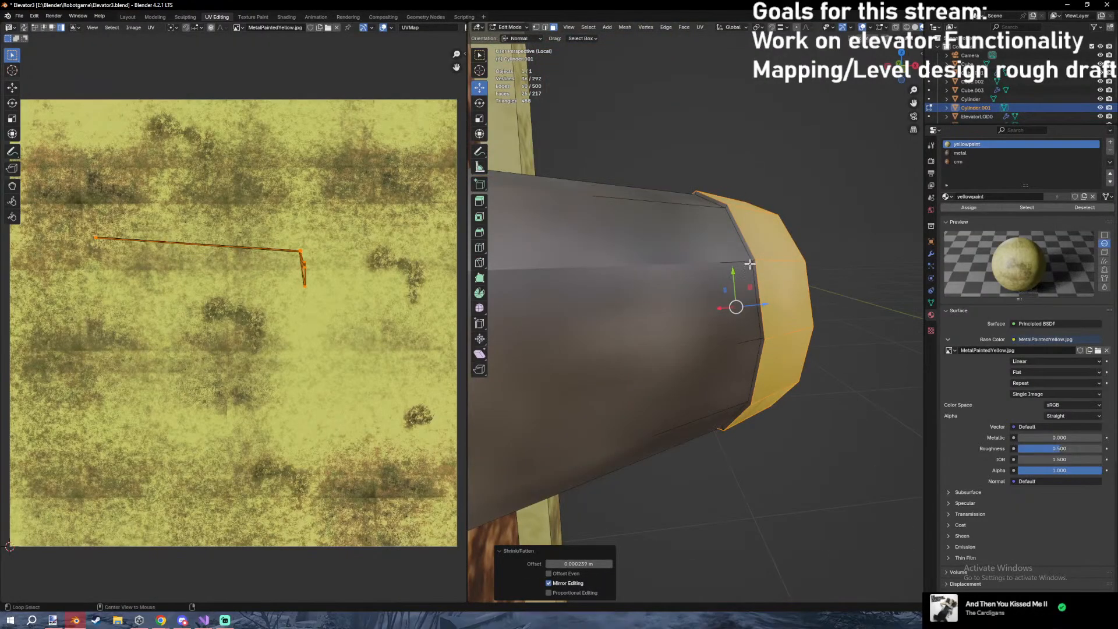
Assign the yellowpaint material to the narrow face ring at the base of the knob's cap.
left_click(751, 264, "alt")
left_click(753, 260, "alt")
left_click(967, 209)
key("Tab")
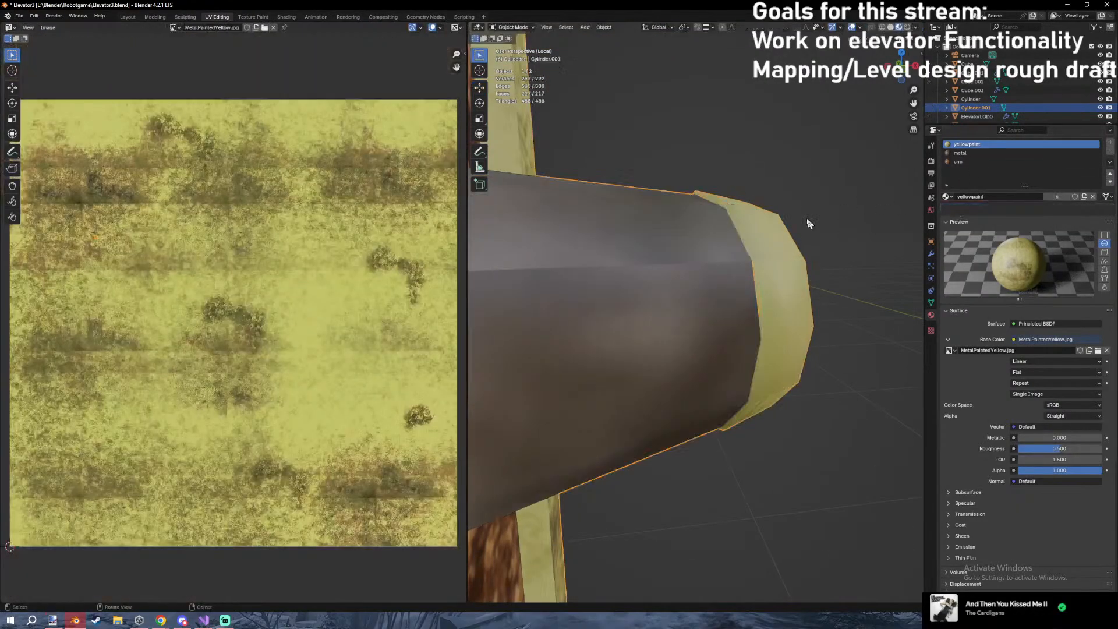
Redo the UV mapping of the entire panel mesh and scale the resulting UVs.
middle_click_drag(807, 222, 576, 97)
key("Tab")
key("a")
left_click(699, 28)
left_click(706, 54)
left_click(690, 132)
key("s")
left_click(343, 191)
key("Tab")
Look over the retextured panel as a whole and save the file.
scroll(727, 217, "down", 4)
middle_click_drag(727, 217, 679, 271)
scroll(687, 256, "down", 6)
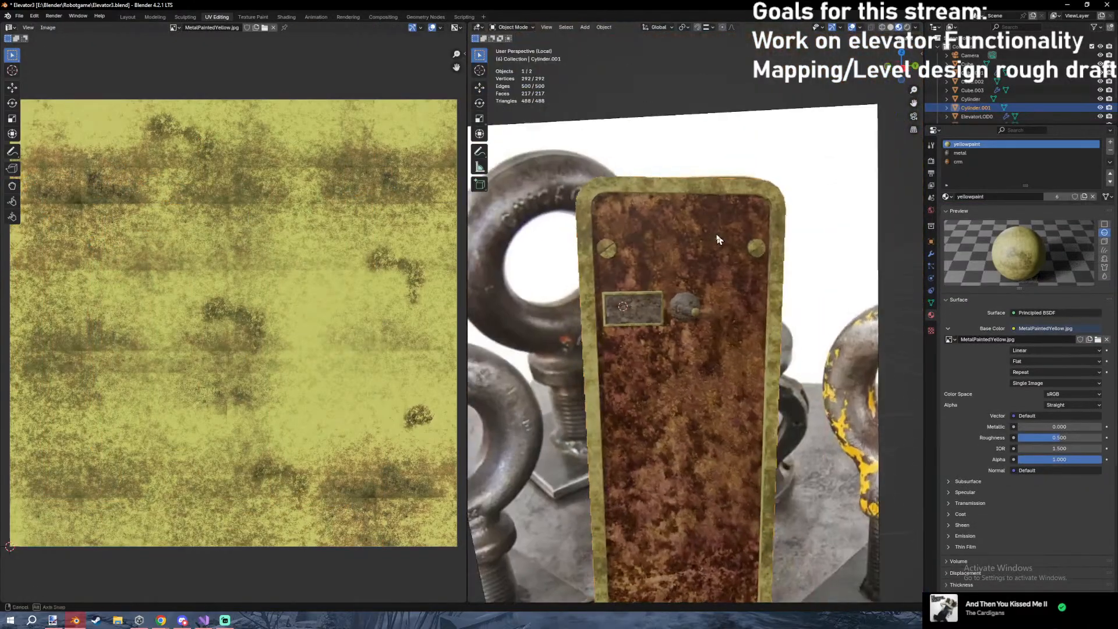
key("Tab")
key("Tab")
scroll(659, 255, "down", 5)
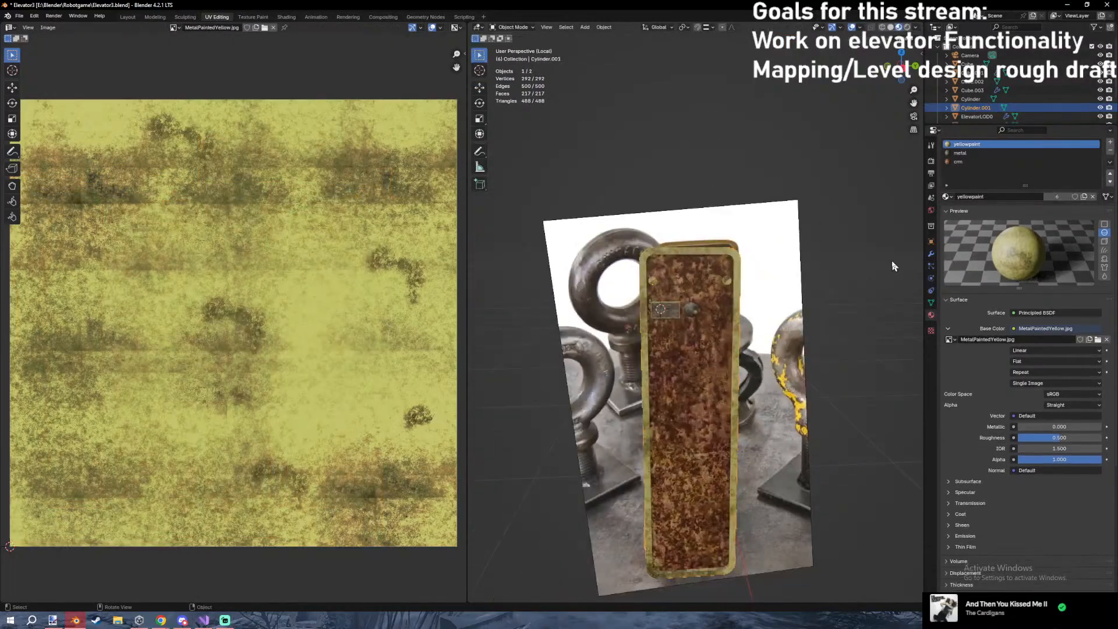
key("ctrl+s")
Select the knob's linked geometry and enlarge it, comparing its size with the toggle switch in the reference photo.
middle_click_drag(683, 352, 722, 257)
key("Tab")
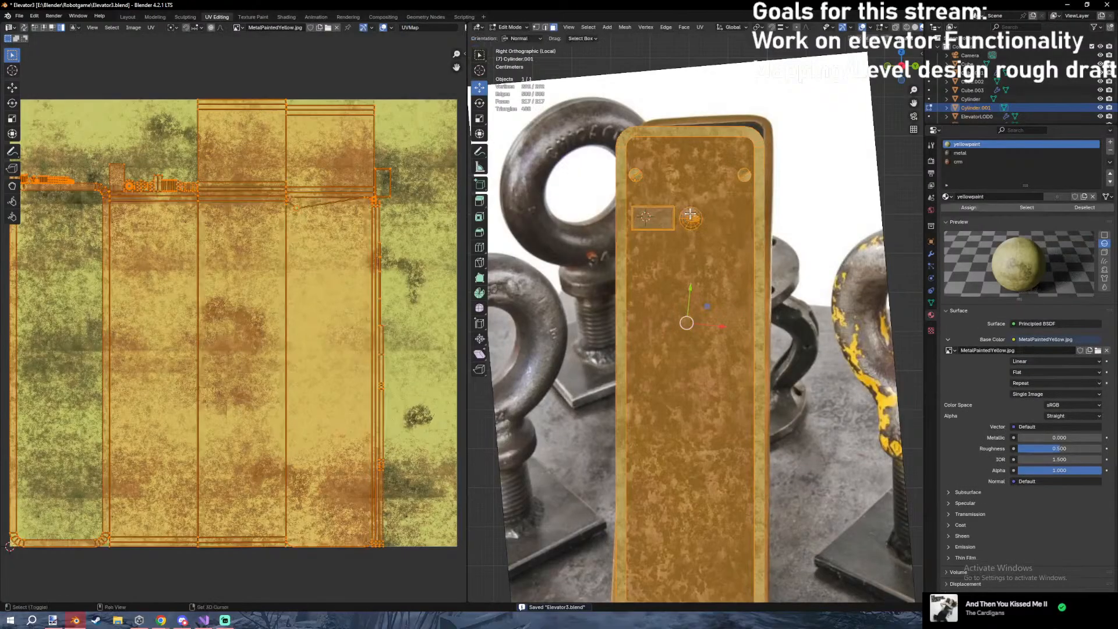
scroll(722, 257, "up", 3)
left_click(720, 256)
key("ctrl+l")
key("s")
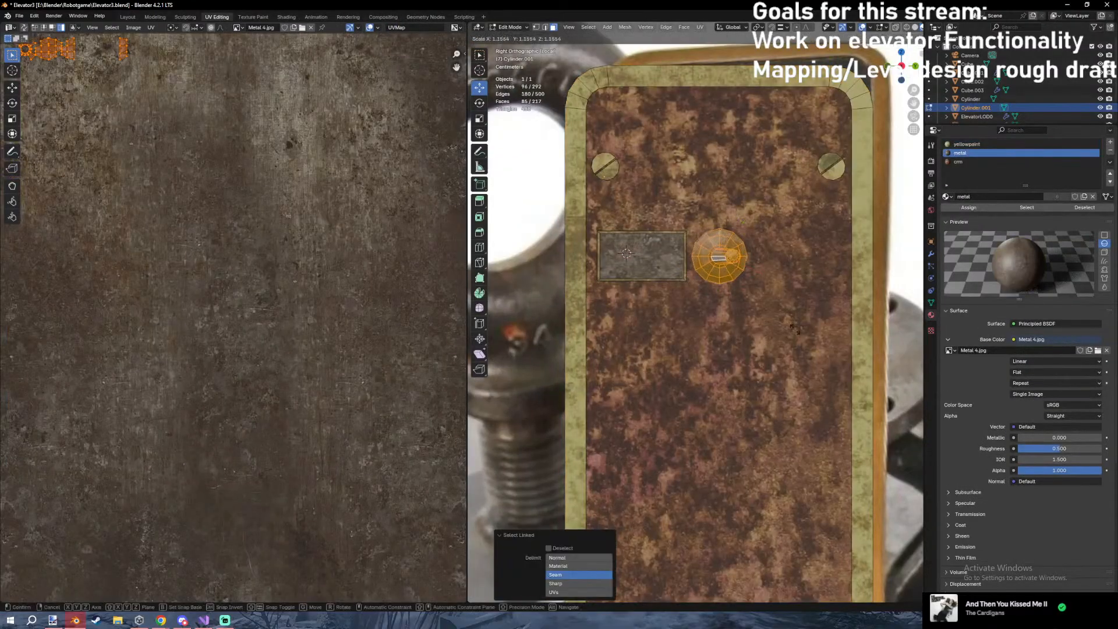
left_click(770, 310)
key("alt+z")
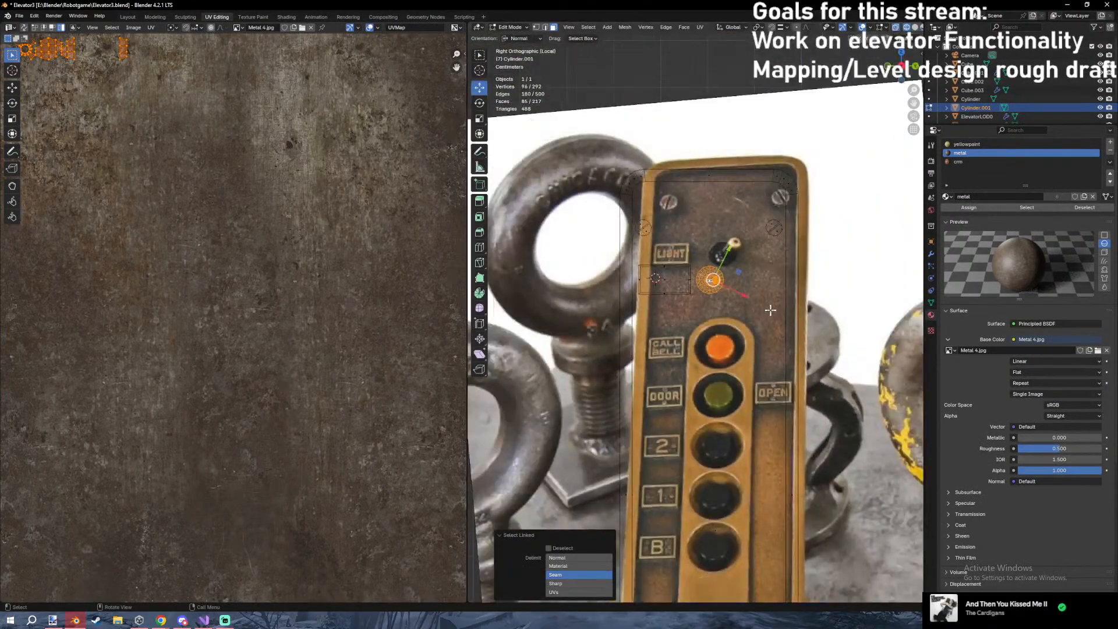
key("alt+z")
Enlarge the knob further, reposition it along the X axis, and save the file.
scroll(774, 294, "up", 3)
key("s")
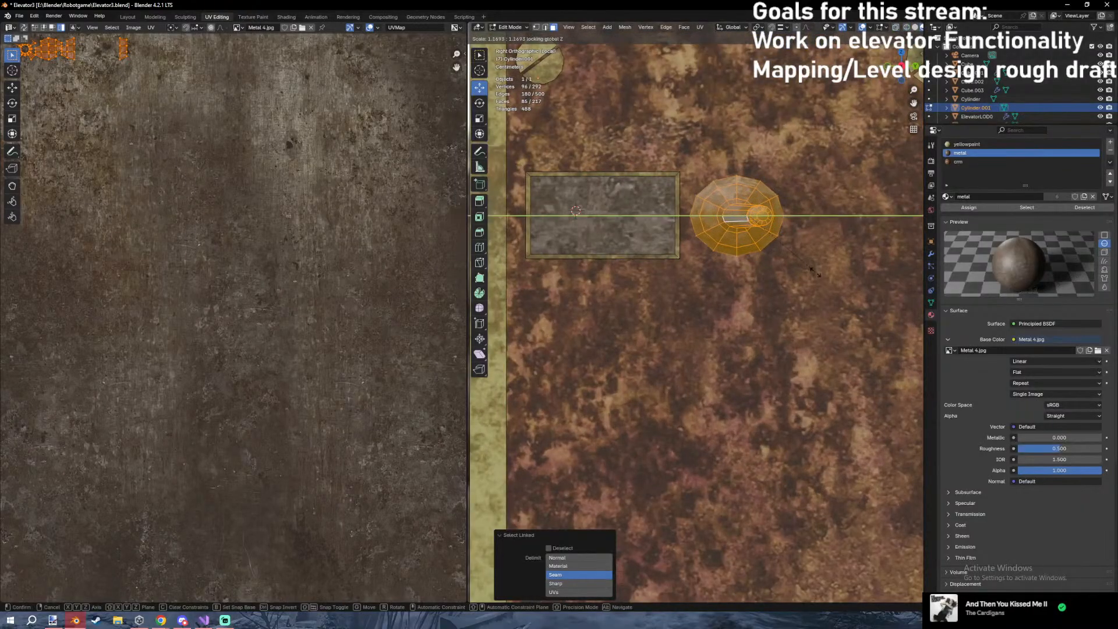
left_click(814, 276)
mouse_move(823, 281)
middle_mouse_down()
mouse_move(754, 302)
mouse_move(805, 296)
middle_mouse_up()
key("g")
key("x")
left_click(754, 309)
key("Tab")
scroll(805, 296, "down", 4)
key("ctrl+s")
Compare the lower part of the panel with the button plate in the reference photo, using solid and see-through shading.
key("KP_1")
key("KP_3")
key("z")
left_click(752, 296)
scroll(699, 280, "down", 2)
middle_click_drag(677, 275, 676, 163, "shift")
key("z")
middle_click_drag(704, 473, 683, 352, "shift")
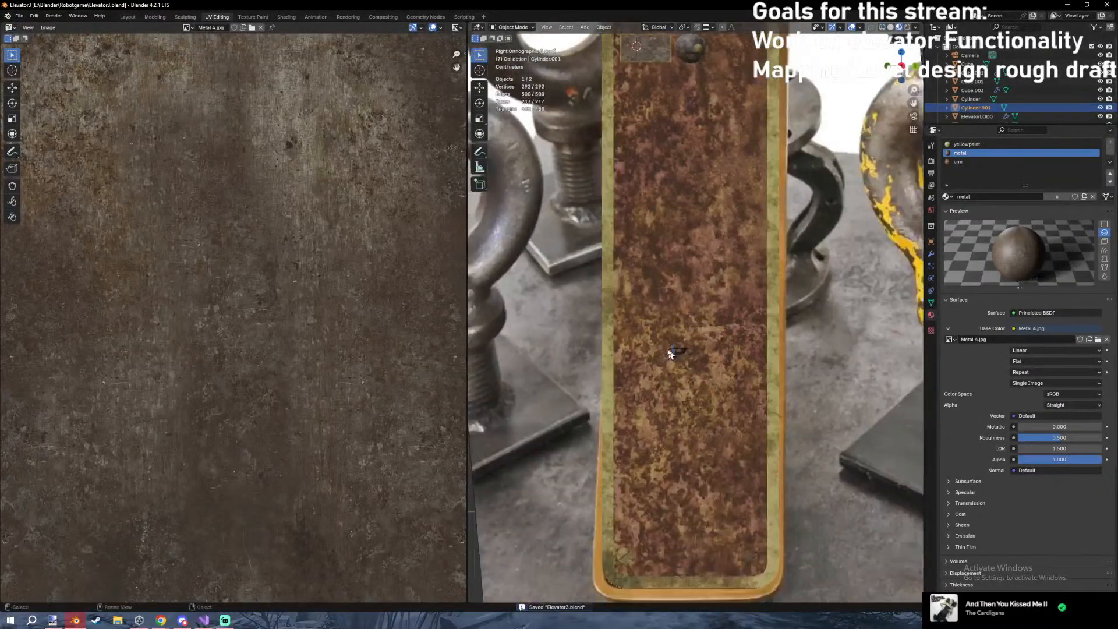
key("z")
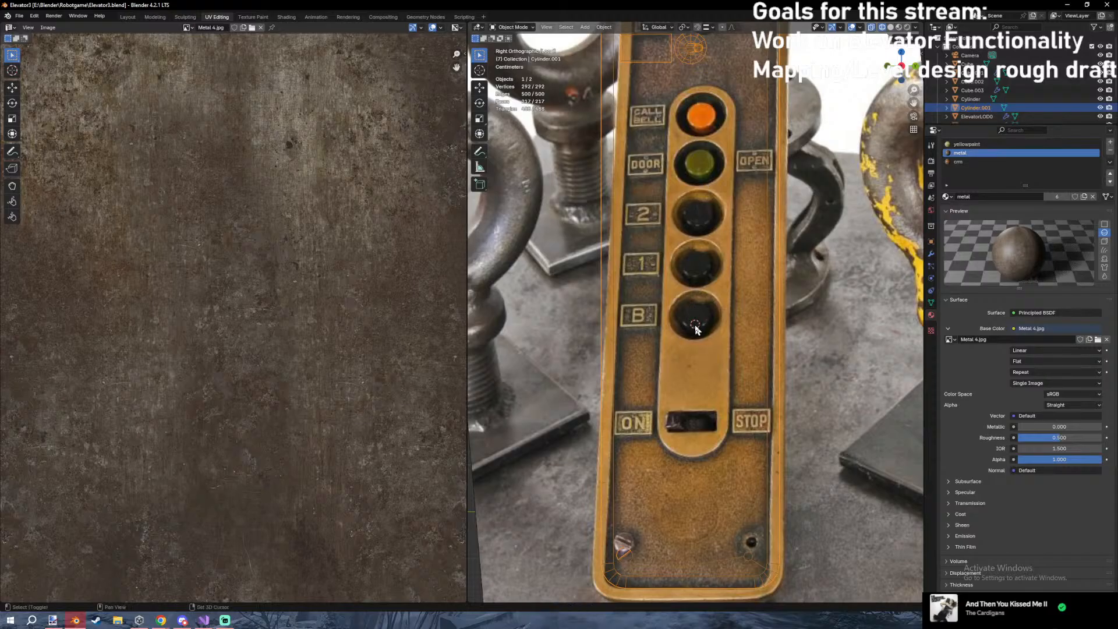
key("shift+a")
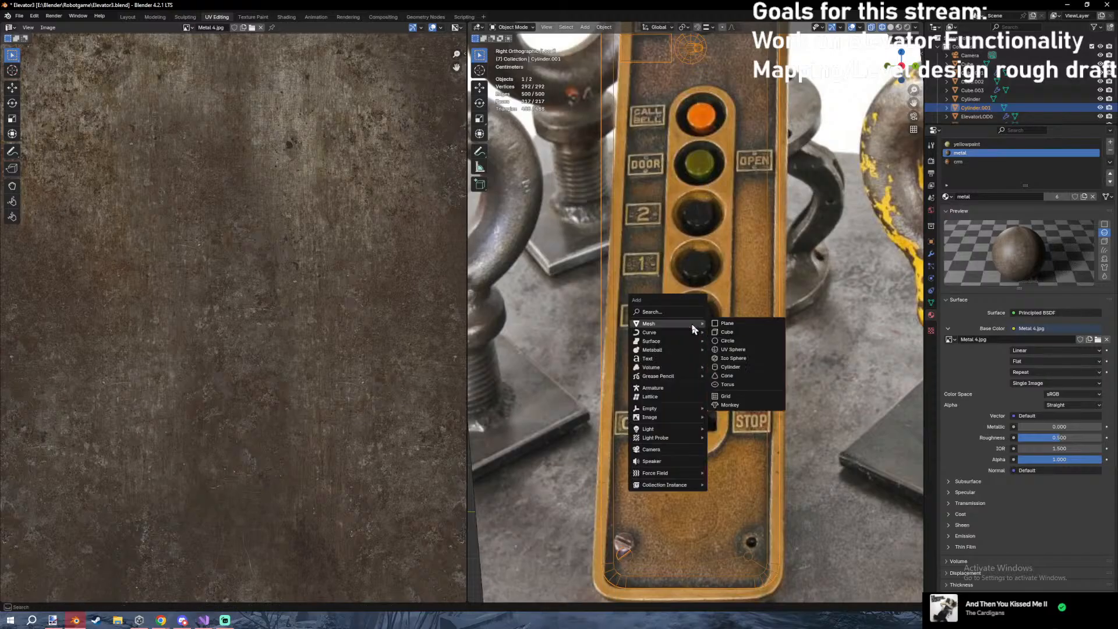
mouse_move(674, 324)
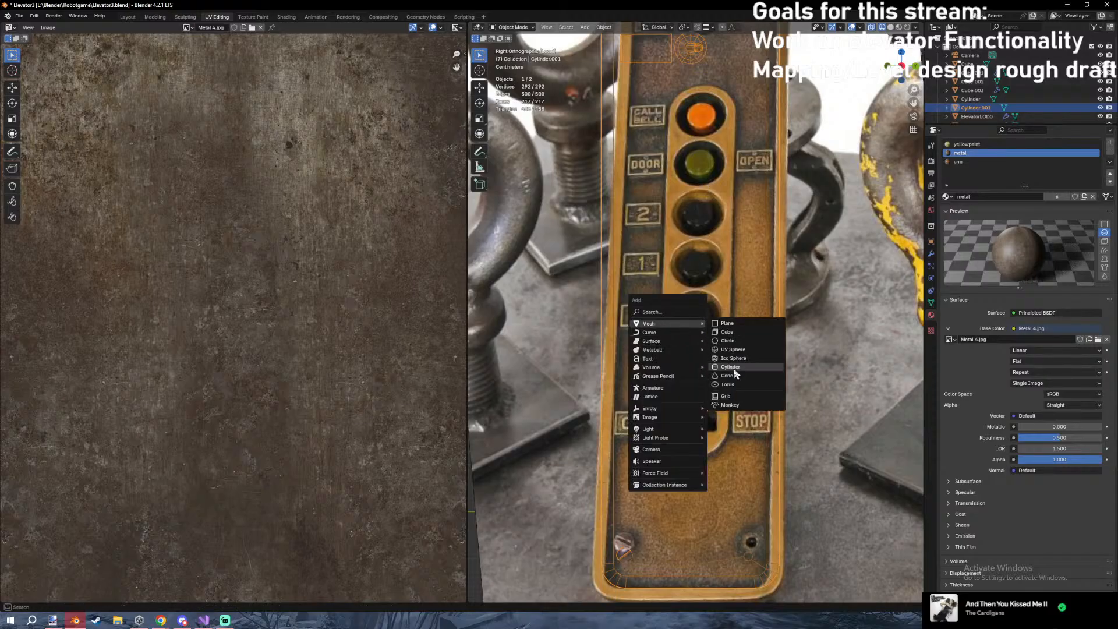
left_click(726, 332)
scroll(728, 332, "down", 5)
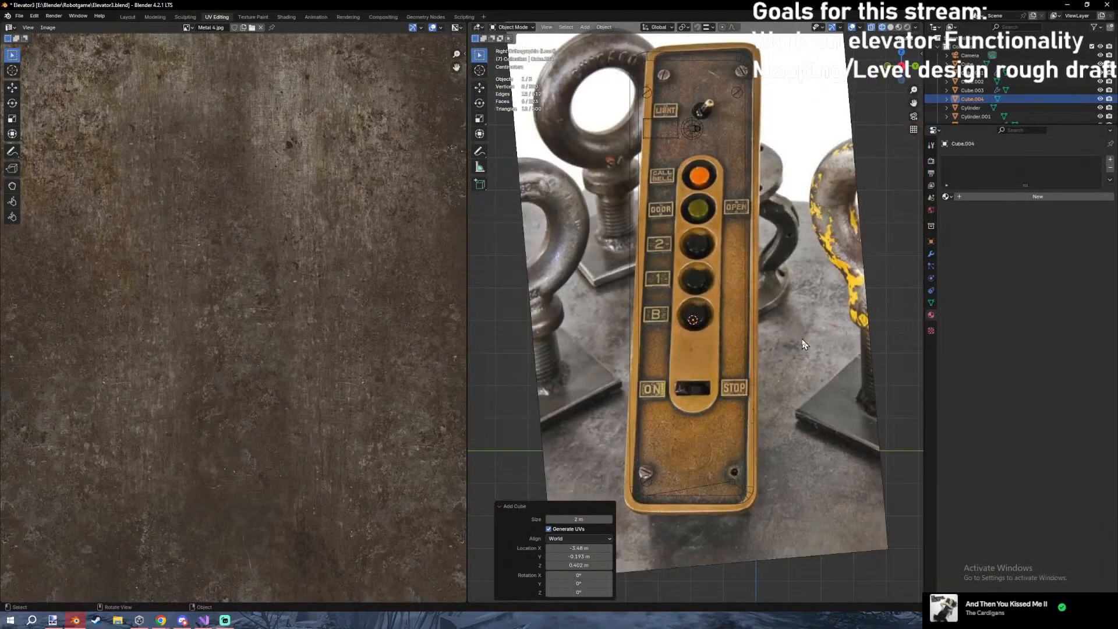
key("s")
left_click(711, 289)
key("x")
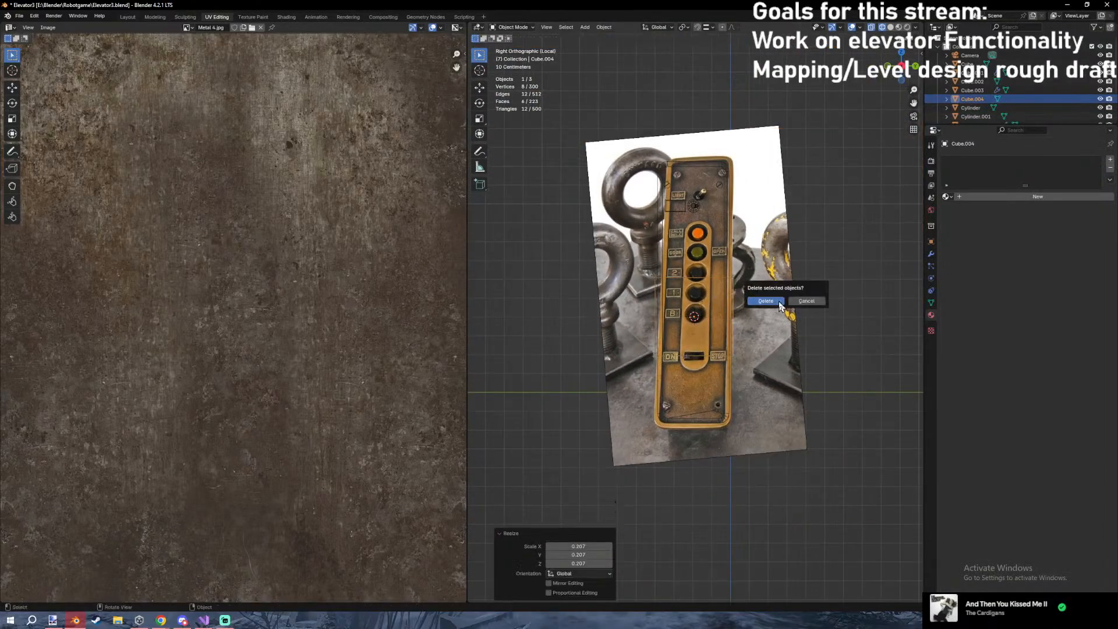
left_click(780, 305)
Place the 3D cursor beside the button column, add a cube there, and scale it to 0.138.
left_click(694, 279)
right_click(718, 295, "shift")
key("shift+a")
mouse_move(718, 296)
left_click(751, 304)
key("s")
left_click(729, 302)
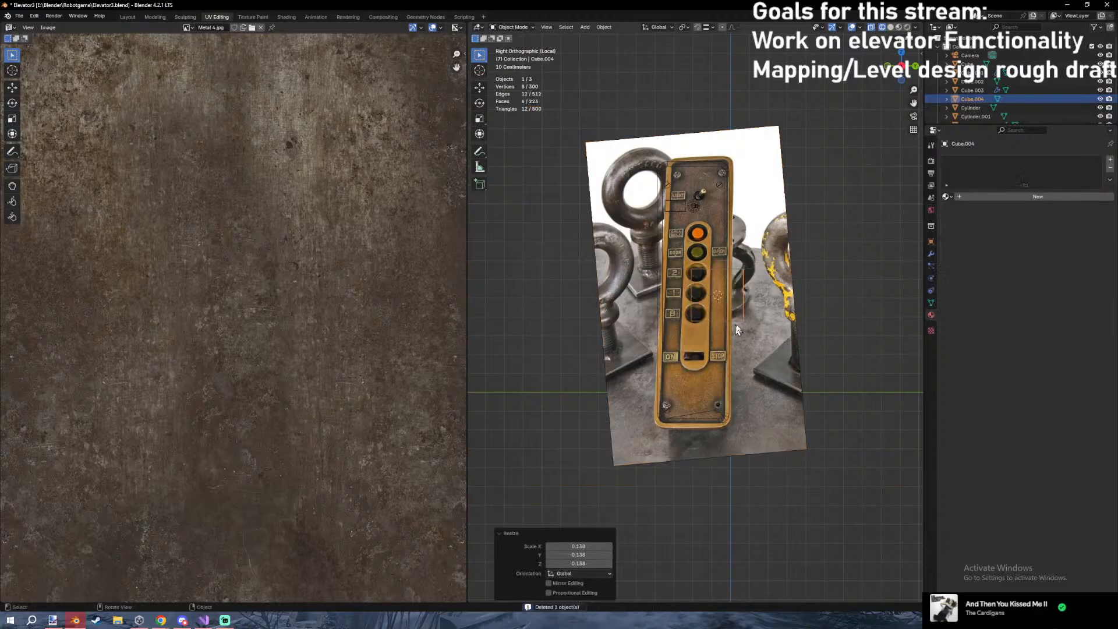
Move the cube over the upper buttons of the reference and scale it down to roughly the button plate's width.
middle_click_drag(832, 370, 796, 423, "shift")
key("g")
left_click(777, 375)
scroll(687, 350, "up", 4)
key("s")
left_click(787, 345)
key("s")
left_click(763, 334)
Select the cube's lower vertices and move them down along Z toward the reference plate's lower end.
key("Tab")
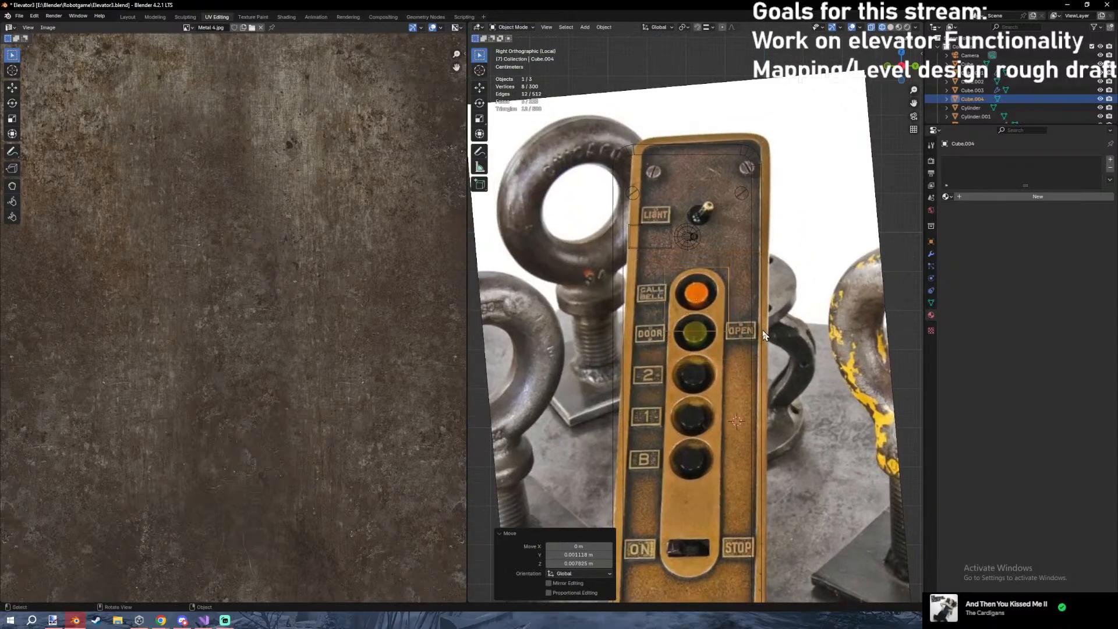
scroll(721, 347, "up", 1)
left_click_drag(627, 316, 786, 349)
middle_click_drag(787, 341, 746, 236, "shift")
key("g")
key("y")
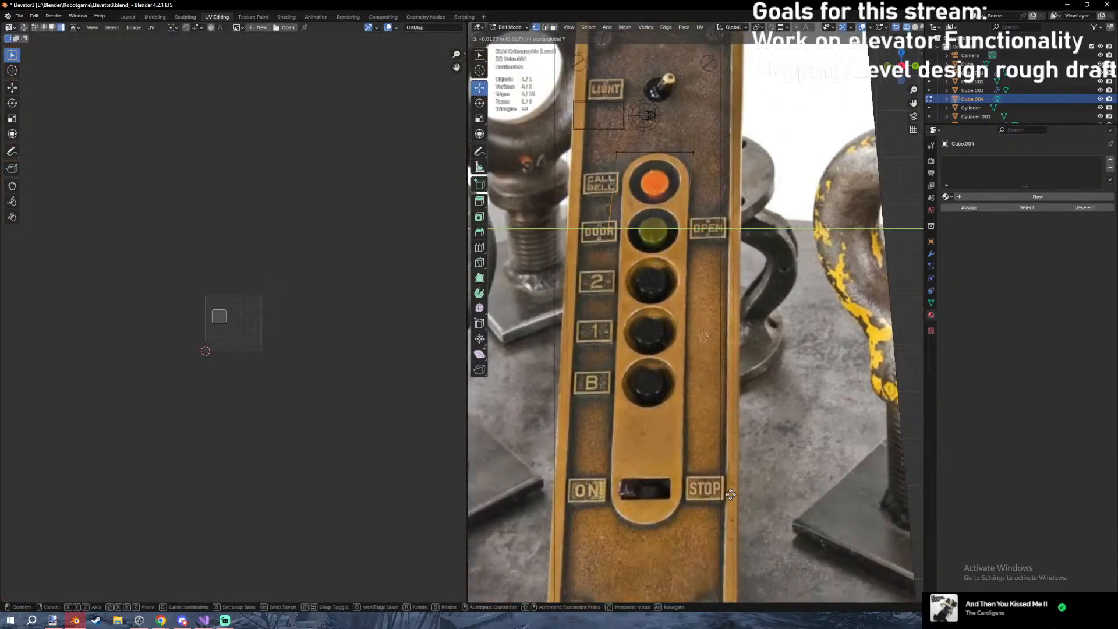
key("z")
left_click(705, 515)
Fine-tune the height of the box's lower end along Z to match the bottom of the reference button plate.
key("g")
key("z")
left_click(803, 378)
key("alt+Tab")
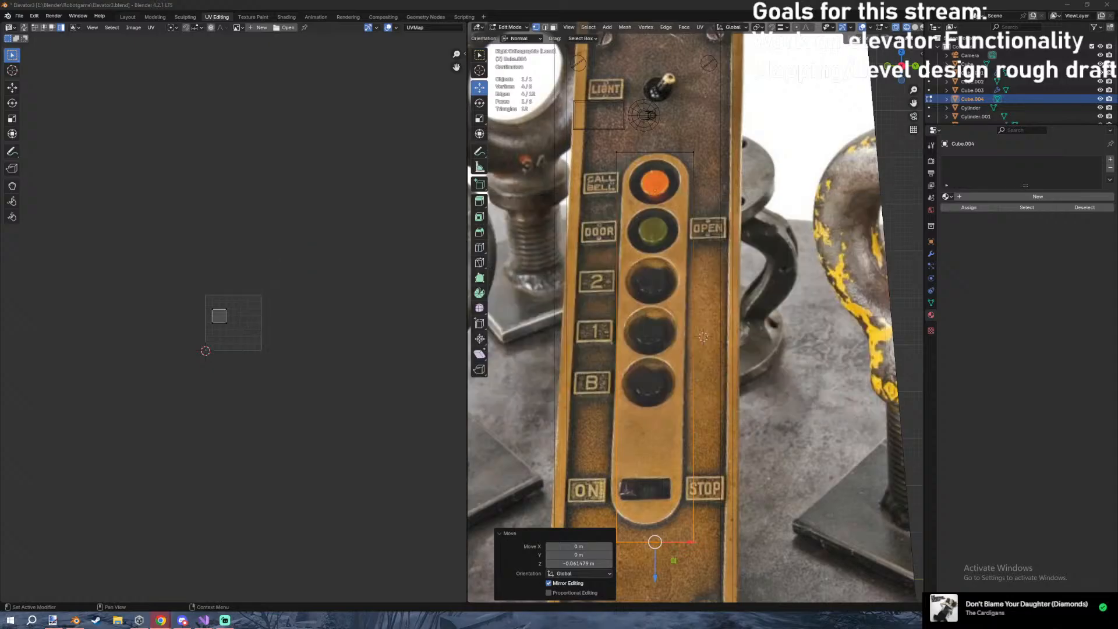
middle_click_drag(692, 363, 785, 366, "shift")
key("g")
key("z")
left_click(831, 508)
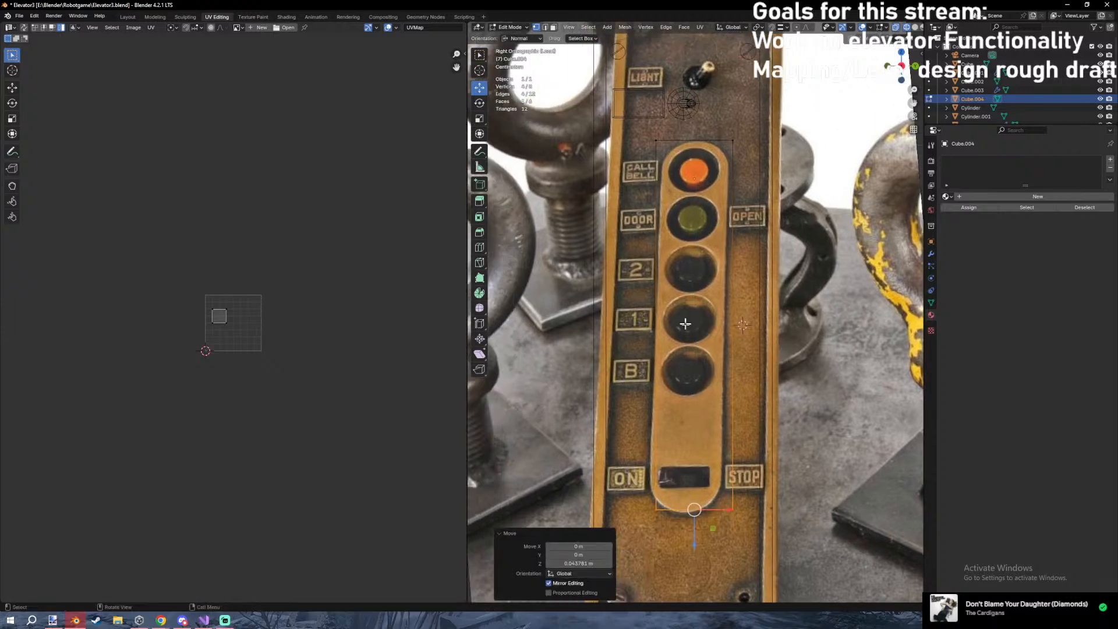
Bevel the box's four corner edges with 6 segments to give the button plate rounded ends.
left_click(730, 516)
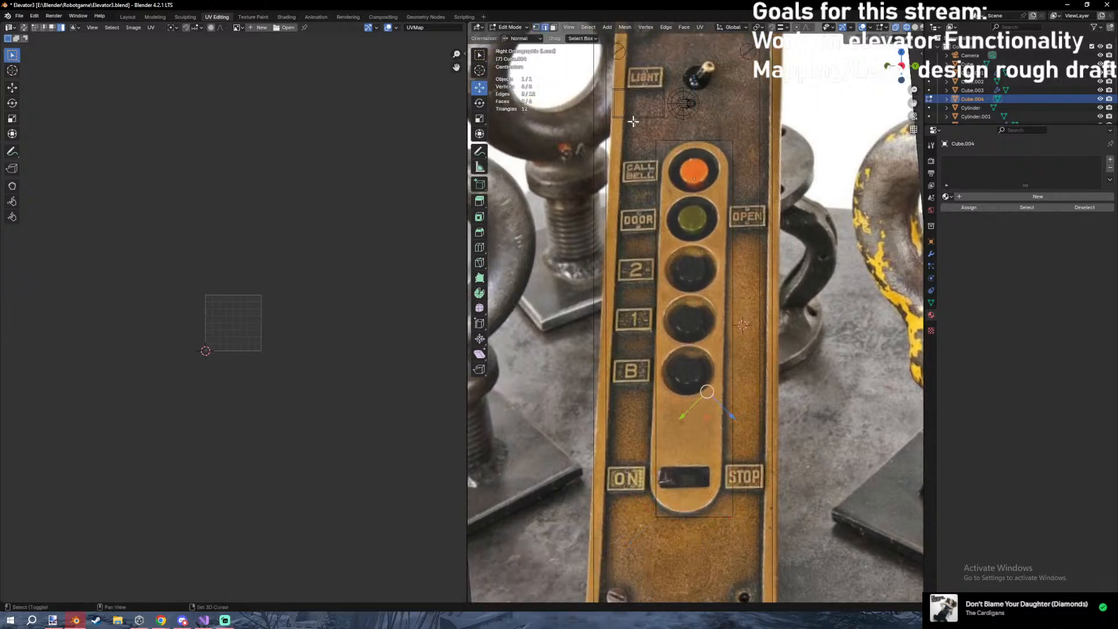
key("ctrl+b")
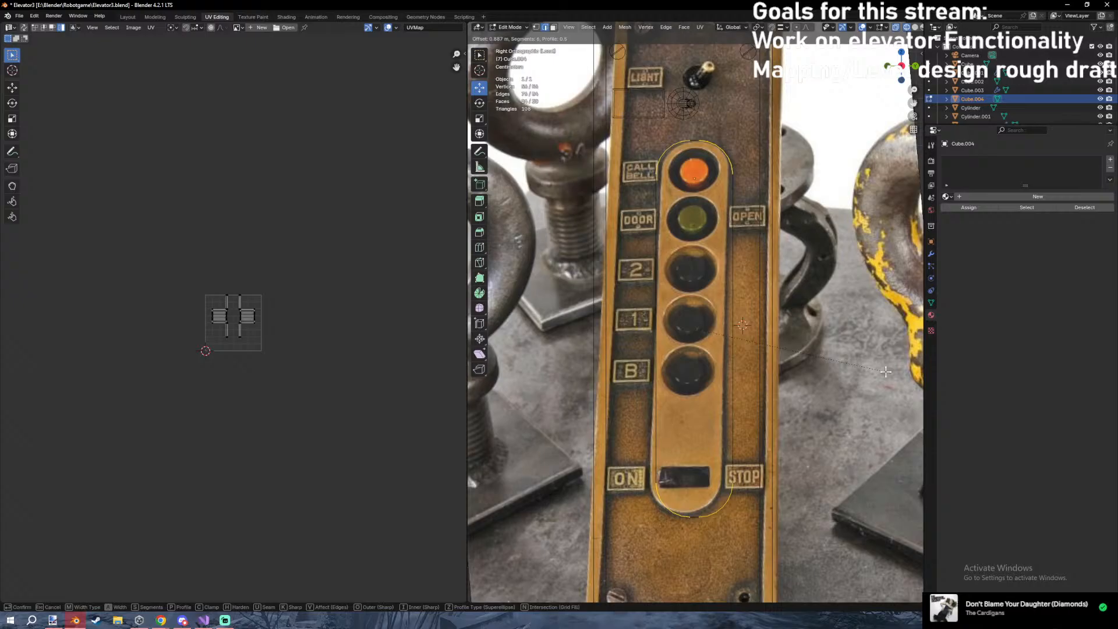
left_click(886, 371)
Adjust the whole button plate's width along Y and shift it along Y to center it on the rusted panel.
key("a")
key("s")
key("y")
left_click(878, 369)
key("g")
key("y")
right_click(875, 365)
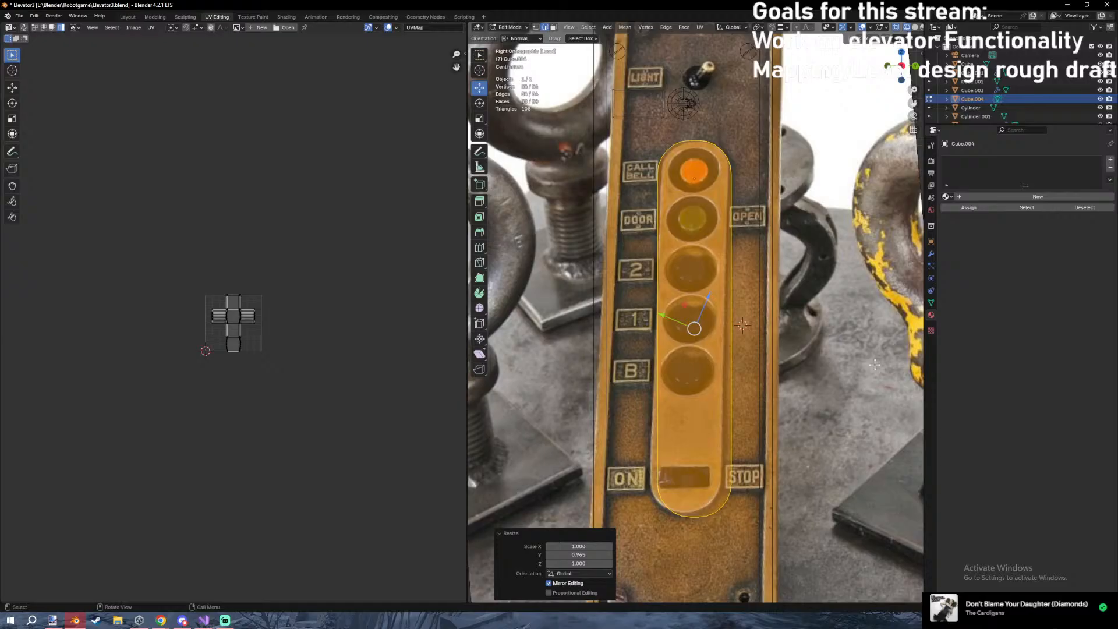
key("g")
key("y")
left_click(781, 338)
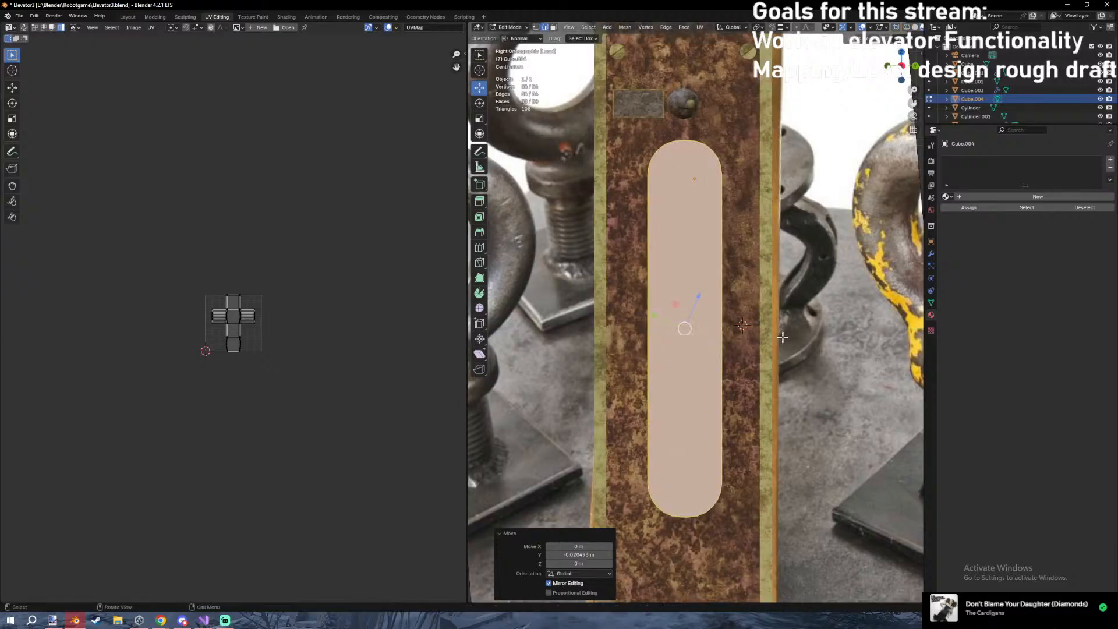
key("s")
key("y")
left_click(775, 333)
Flatten the button plate along X and move it along X out to the panel's front face.
middle_click_drag(776, 333, 712, 320)
key("s")
key("x")
left_click(774, 319)
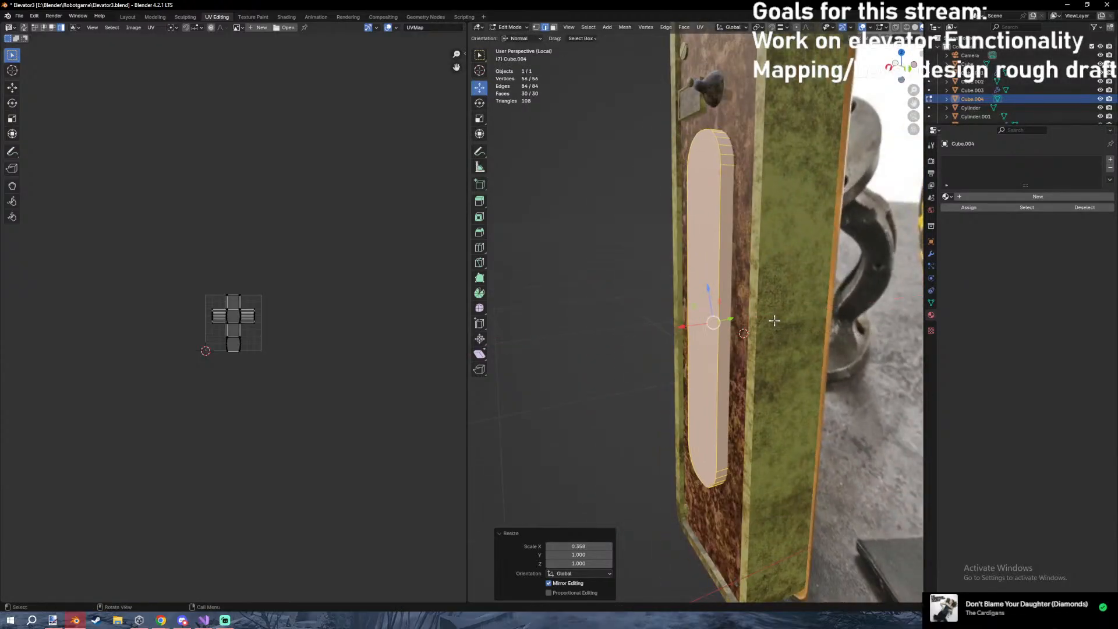
key("g")
key("y")
key("x")
left_click(781, 325)
key("s")
key("x")
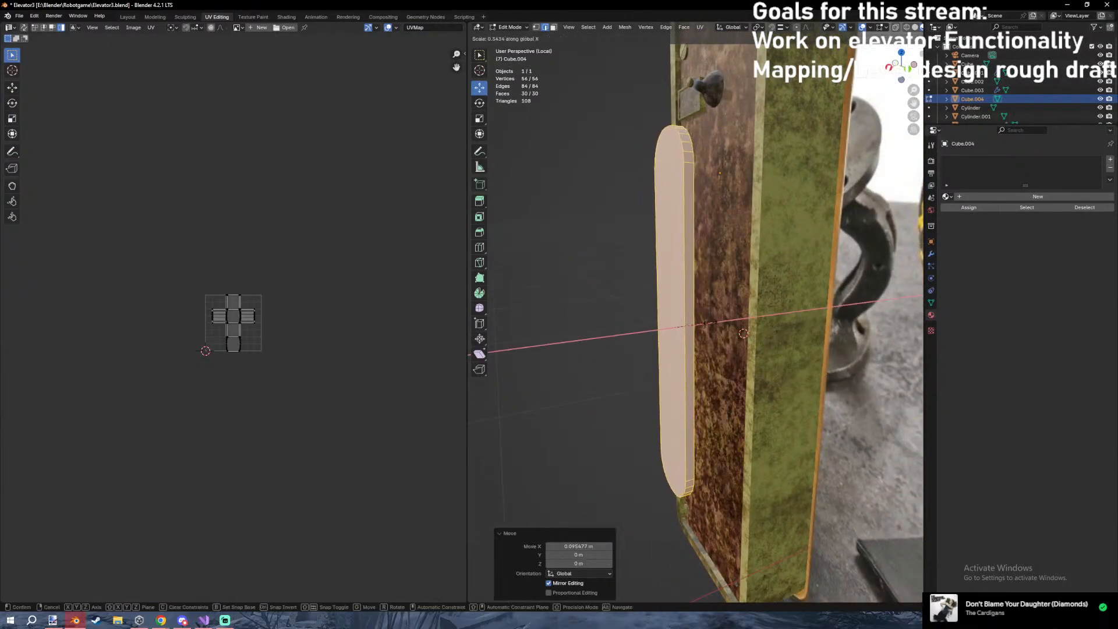
left_click(711, 330)
Move the thin button plate back along X against the panel's surface and adjust its overall scale.
middle_click_drag(711, 329, 712, 304)
key("g")
key("x")
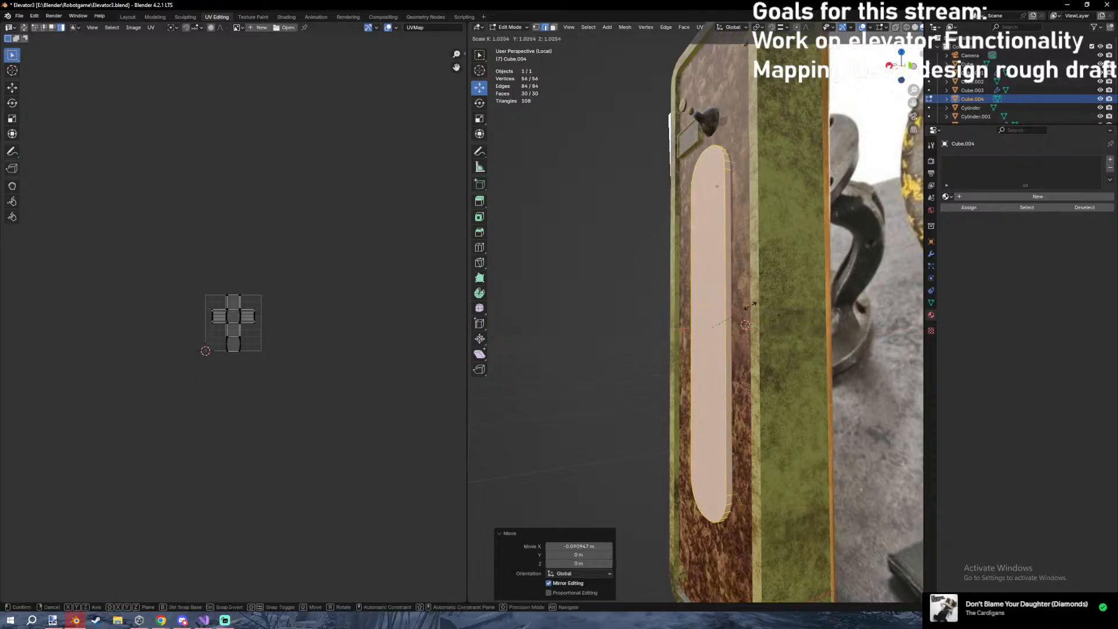
left_click(789, 313)
mouse_move(791, 315)
middle_mouse_down()
mouse_move(850, 329)
mouse_move(776, 339)
mouse_move(781, 400)
mouse_move(761, 423)
mouse_move(810, 405)
middle_mouse_up()
key("g")
key("x")
left_click(833, 327)
key("s")
left_click(816, 324)
Select the vertices of the button plate's lower end and extend them down toward the panel's bottom edge.
left_click(777, 341)
scroll(810, 405, "down", 3)
key("shift+z")
key("1")
mouse_move(771, 434)
left_mouse_down()
mouse_move(726, 382)
mouse_move(677, 367)
left_mouse_up()
key("shift+z")
middle_click_drag(795, 387, 689, 198)
key("Tab")
key("Tab")
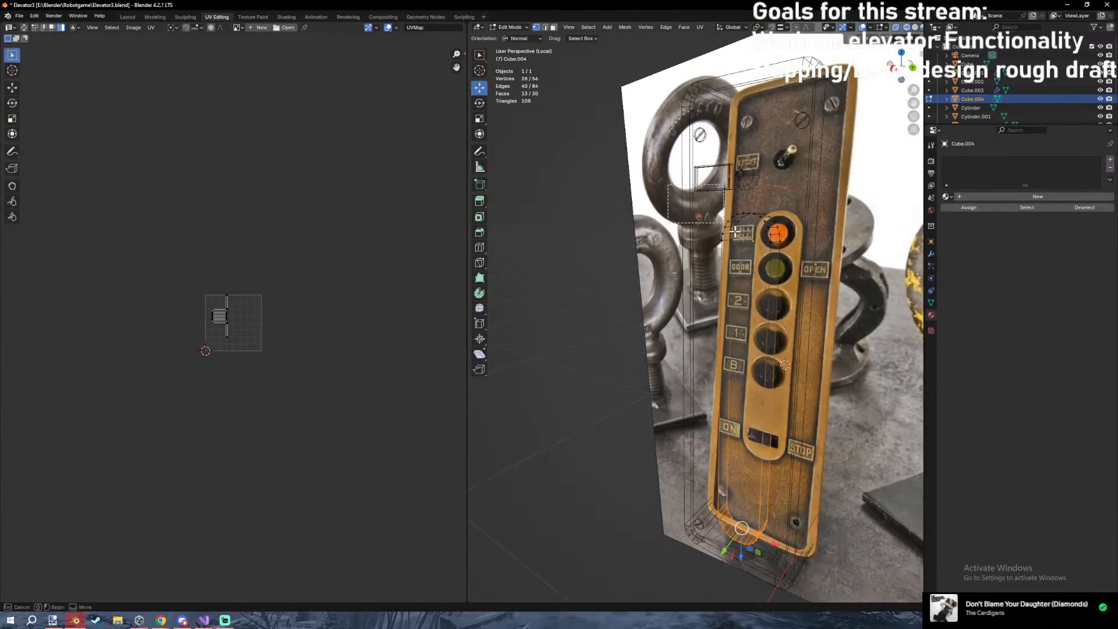
Select the button plate's upper end and move it up along Z past the knob to lengthen the plate.
key("1")
key("g")
key("z")
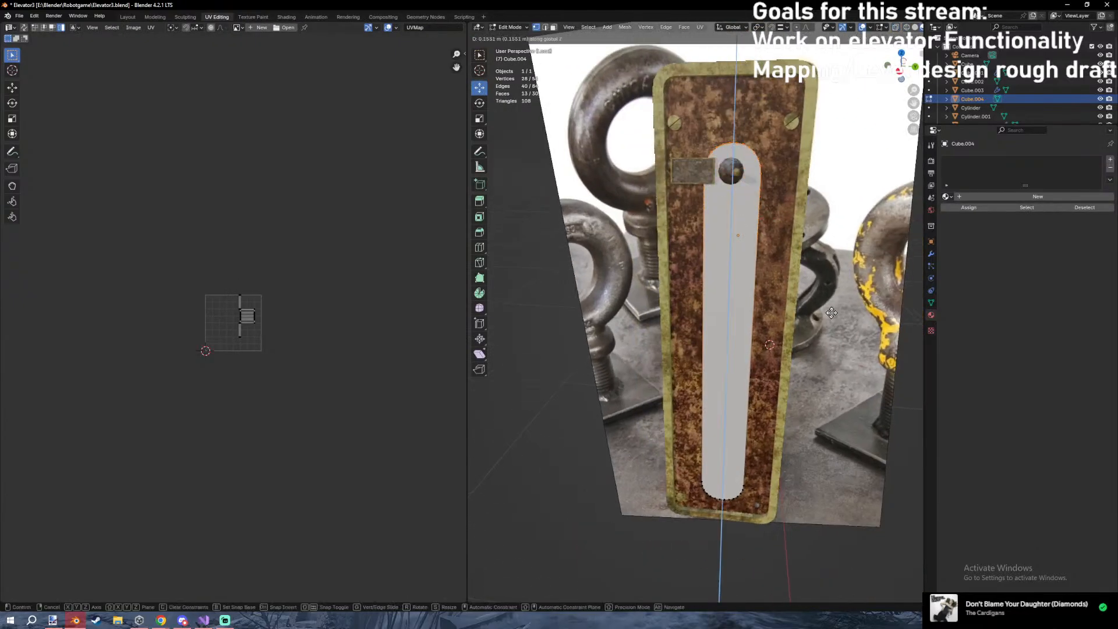
left_click(832, 313)
key("Tab")
scroll(795, 278, "down", 2)
middle_click_drag(832, 313, 748, 236)
left_click(754, 254)
key("Tab")
key("z")
key("Escape")
key("Tab")
left_click(722, 331)
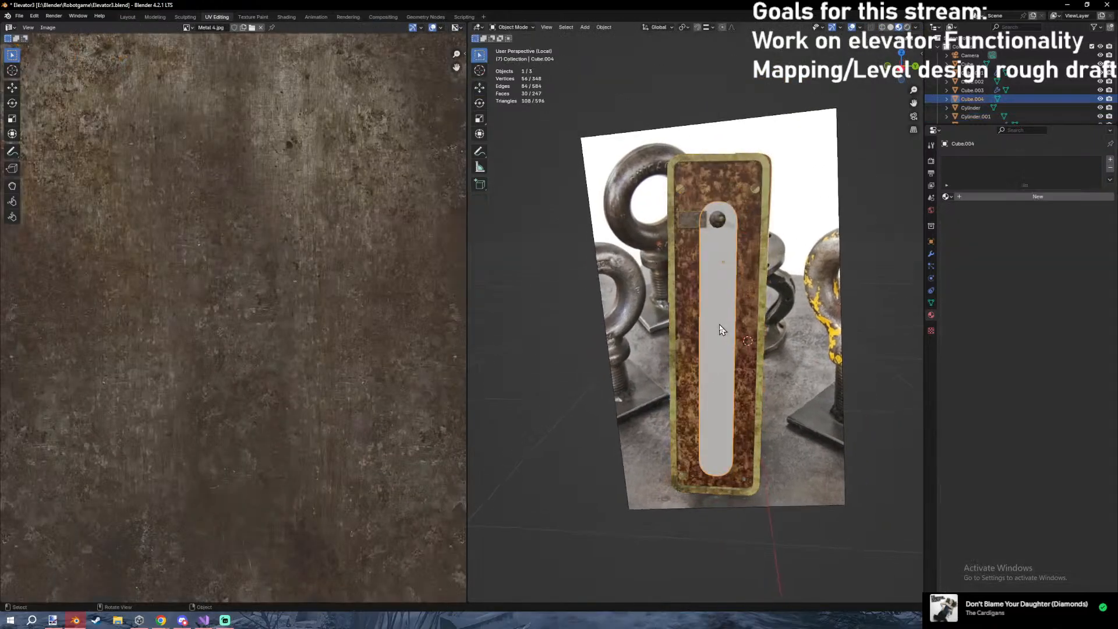
key("g")
key("y")
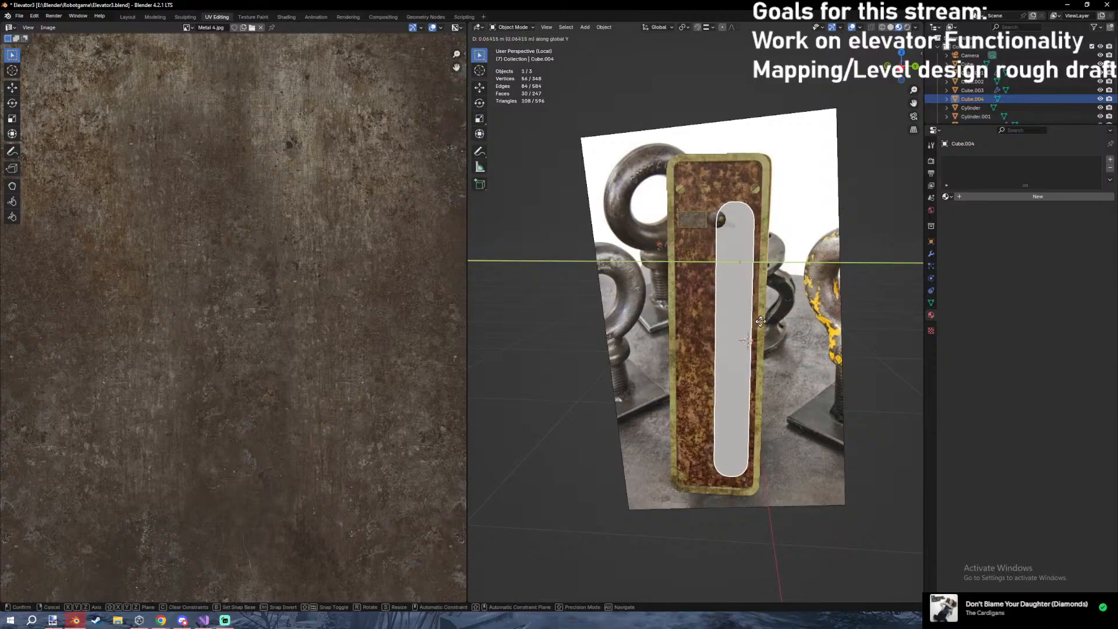
right_click(760, 322)
Open the button plate in Edit Mode and select its entire linked mesh in the right side view.
left_click(699, 318)
middle_click_drag(699, 318, 772, 318)
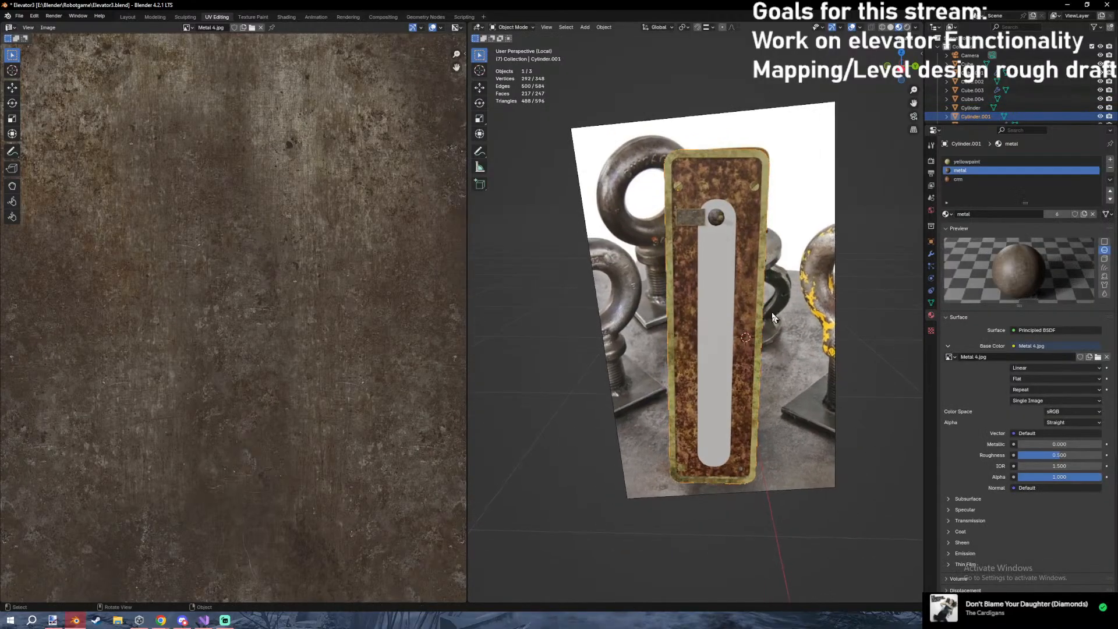
middle_click_drag(764, 344, 774, 362)
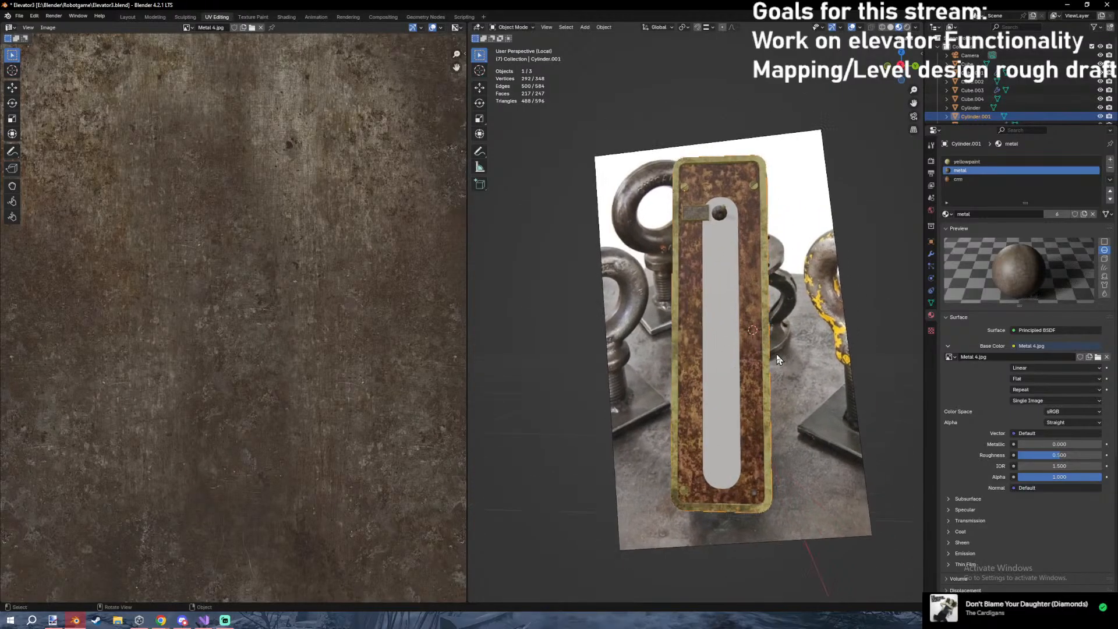
middle_click_drag(777, 354, 725, 299)
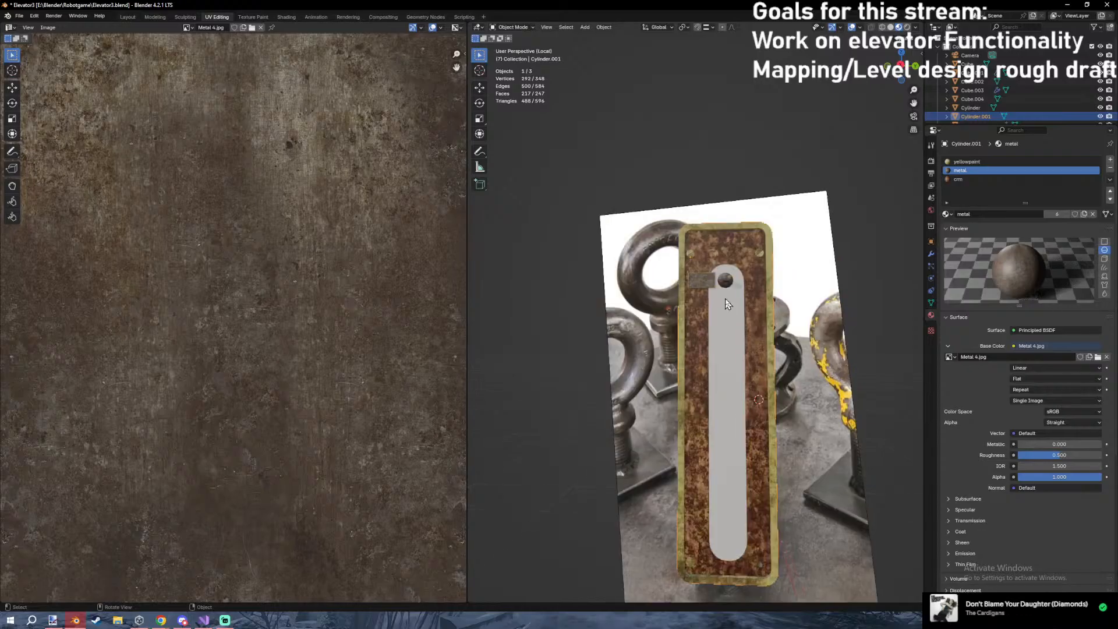
scroll(766, 321, "up", 4)
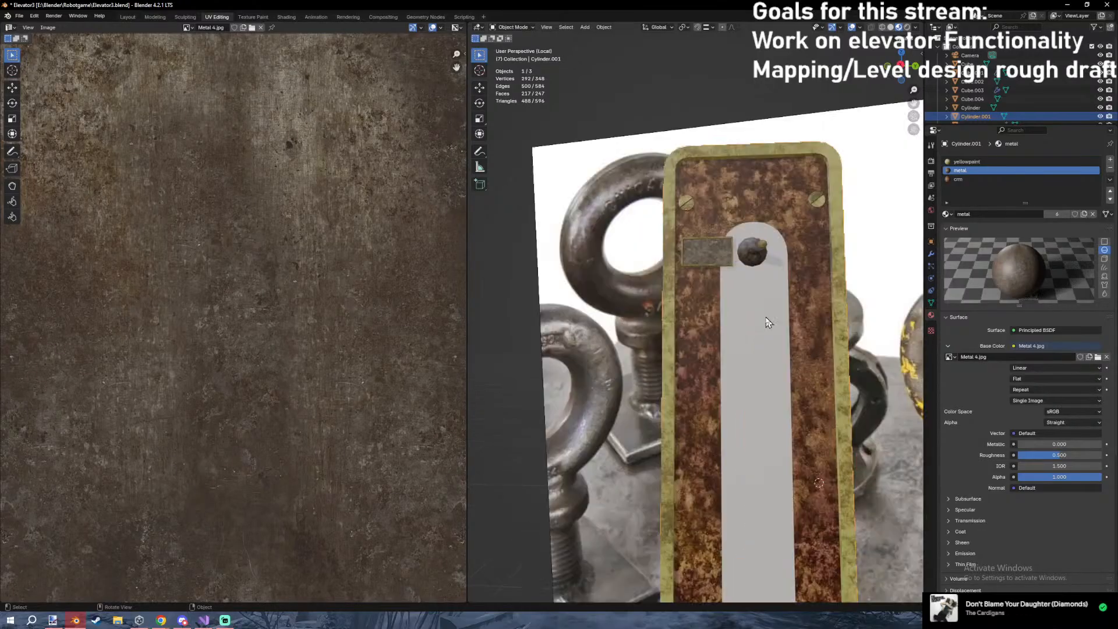
key("alt+z")
left_click(746, 309)
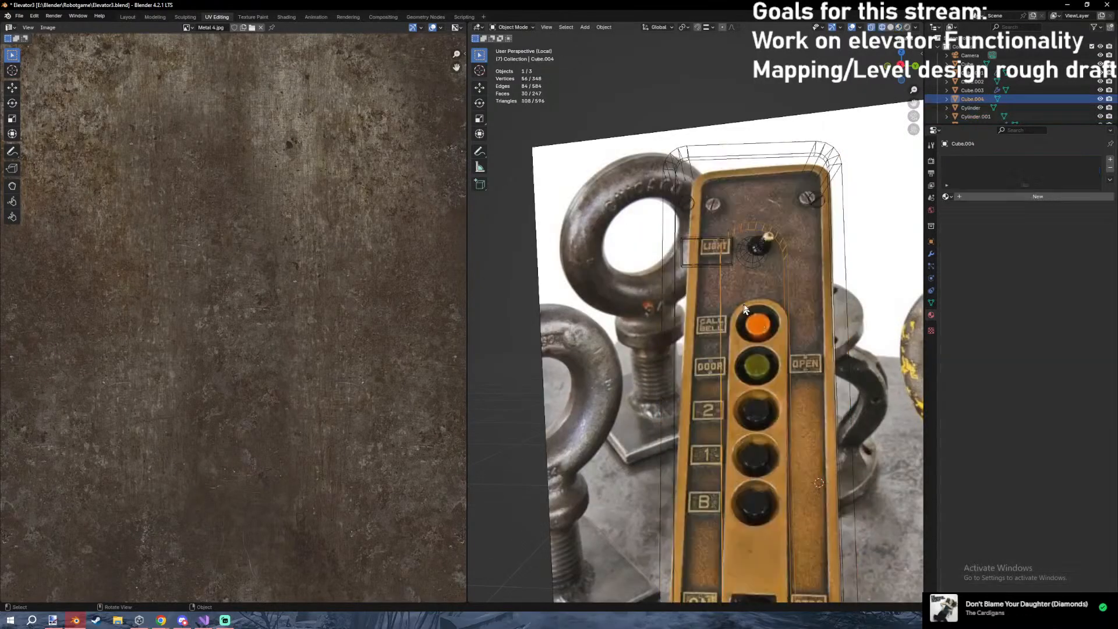
key("Tab")
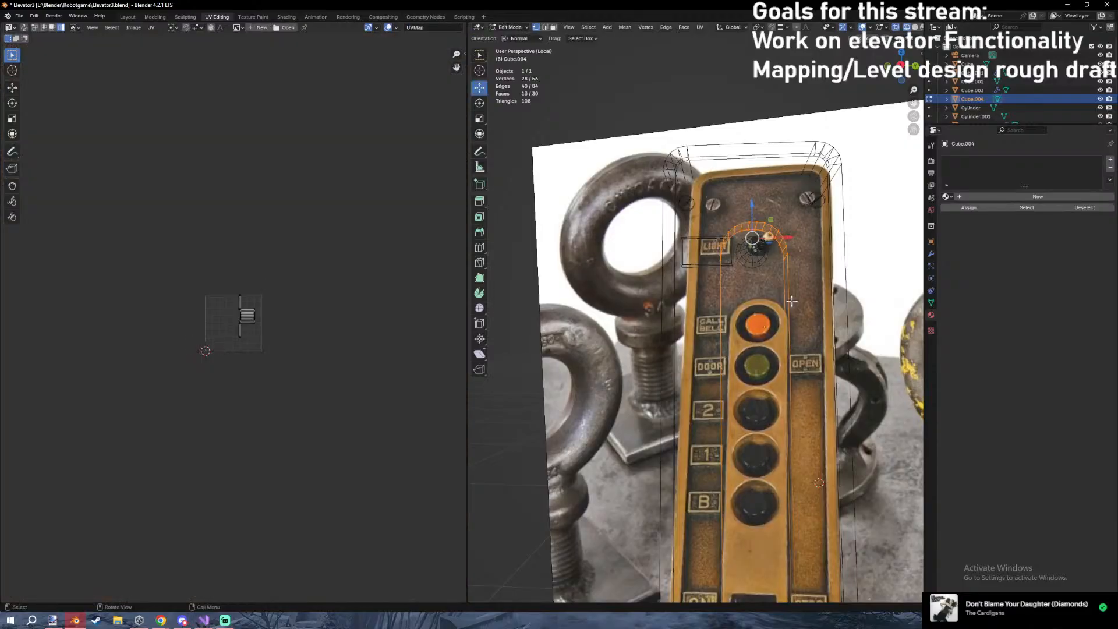
key("KP_1")
key("KP_3")
key("ctrl+l")
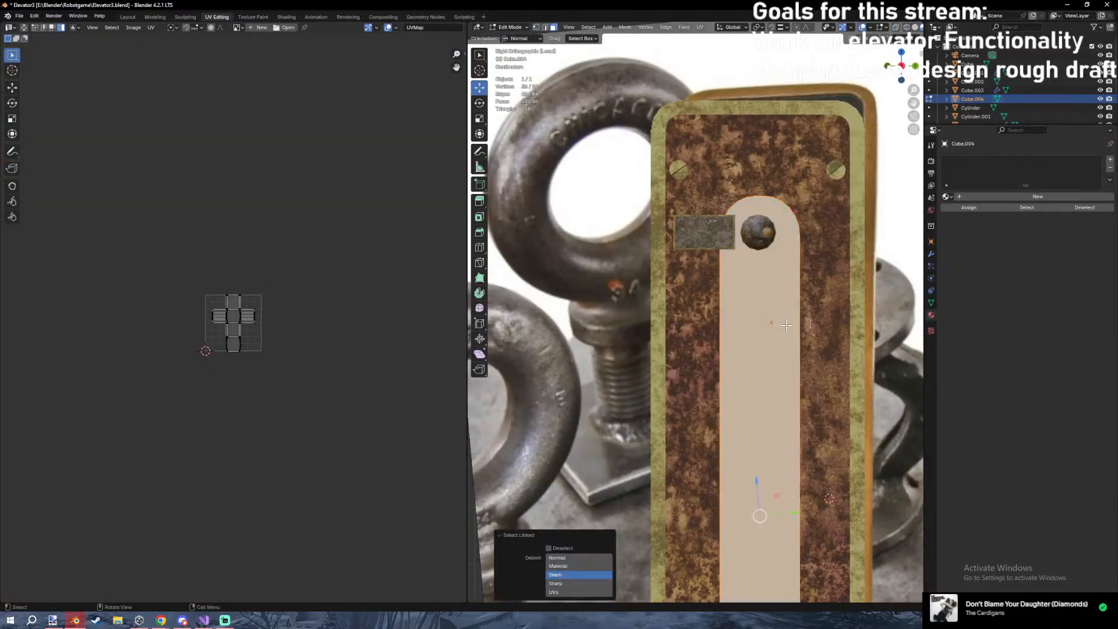
key("x")
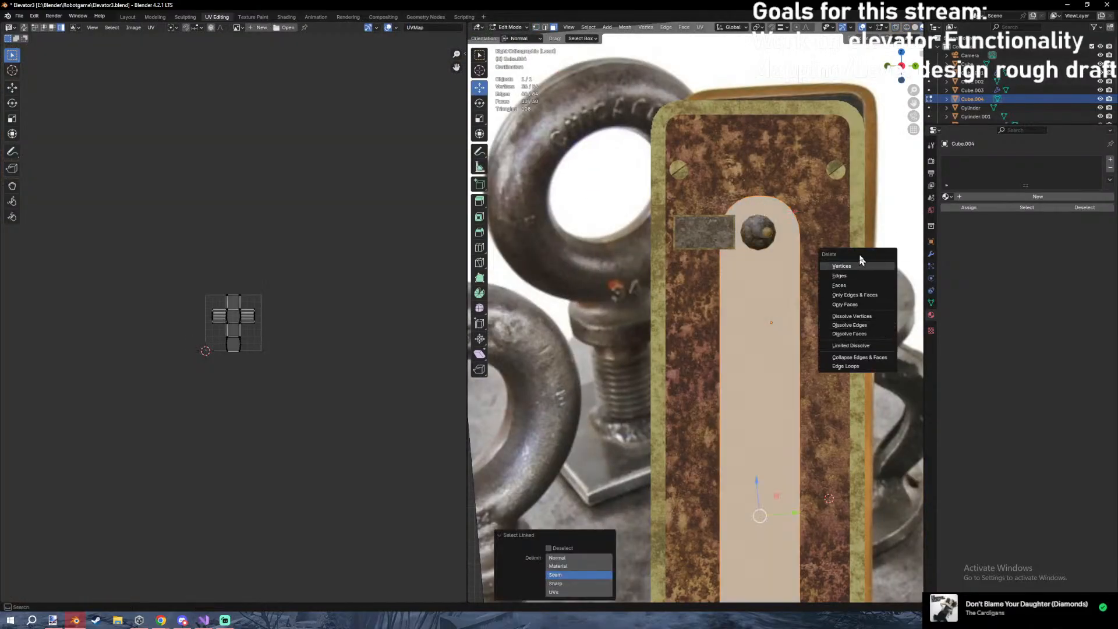
key("Escape")
key("s")
key("x")
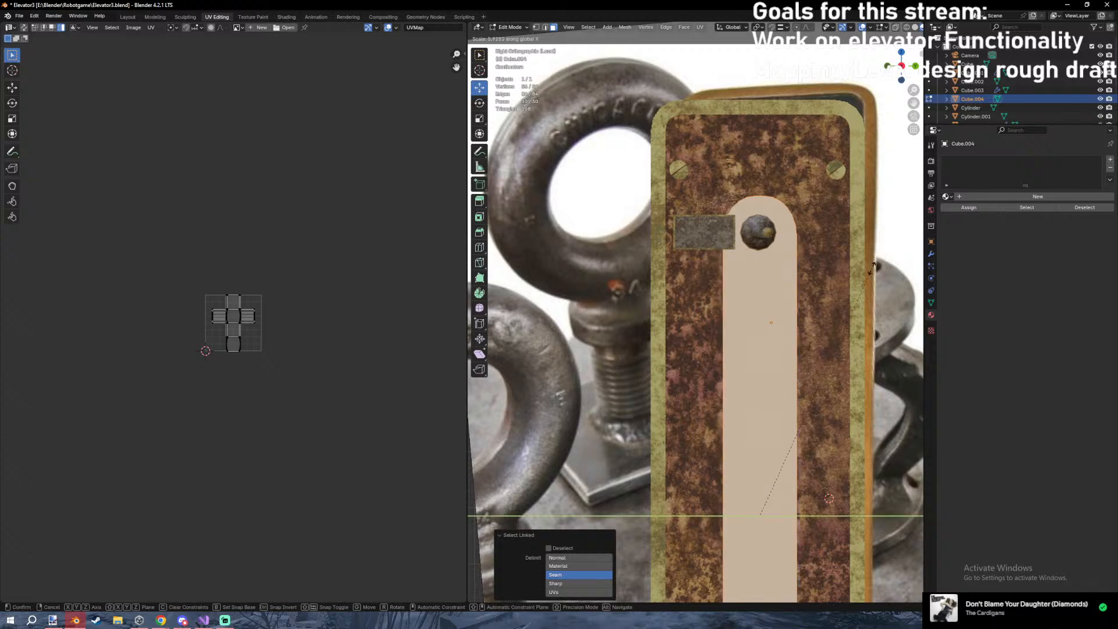
key("Escape")
key("s")
left_click(831, 327)
key("ctrl+z")
Scale the button plate down to a narrower width and move its upper end up along Z around the knob.
key("s")
left_click(798, 396)
key("shift+z")
key("1")
left_click_drag(717, 288, 831, 382)
key("g")
key("z")
left_click(821, 277)
Select the whole button plate and move it about 0.015 m along X out past the panel's front surface.
key("z")
left_click(819, 333)
mouse_move(818, 343)
middle_mouse_down()
mouse_move(781, 377)
mouse_move(706, 343)
middle_mouse_up()
key("z")
left_click(628, 359)
key("ctrl+KP_Add")
key("z")
left_click(891, 332)
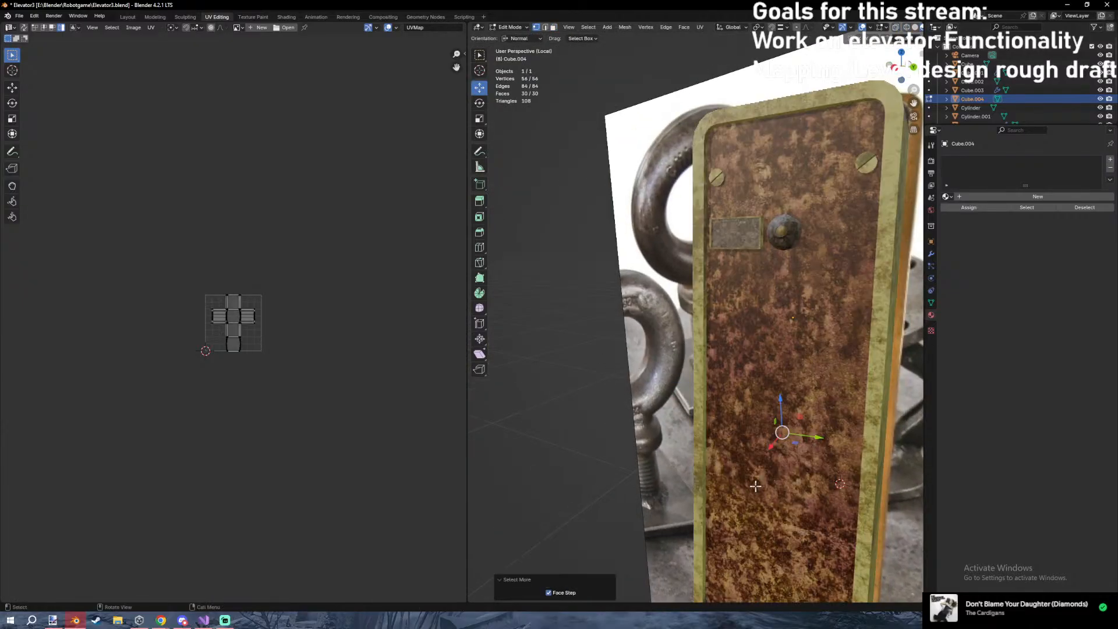
middle_click_drag(895, 326, 854, 347)
key("g")
key("x")
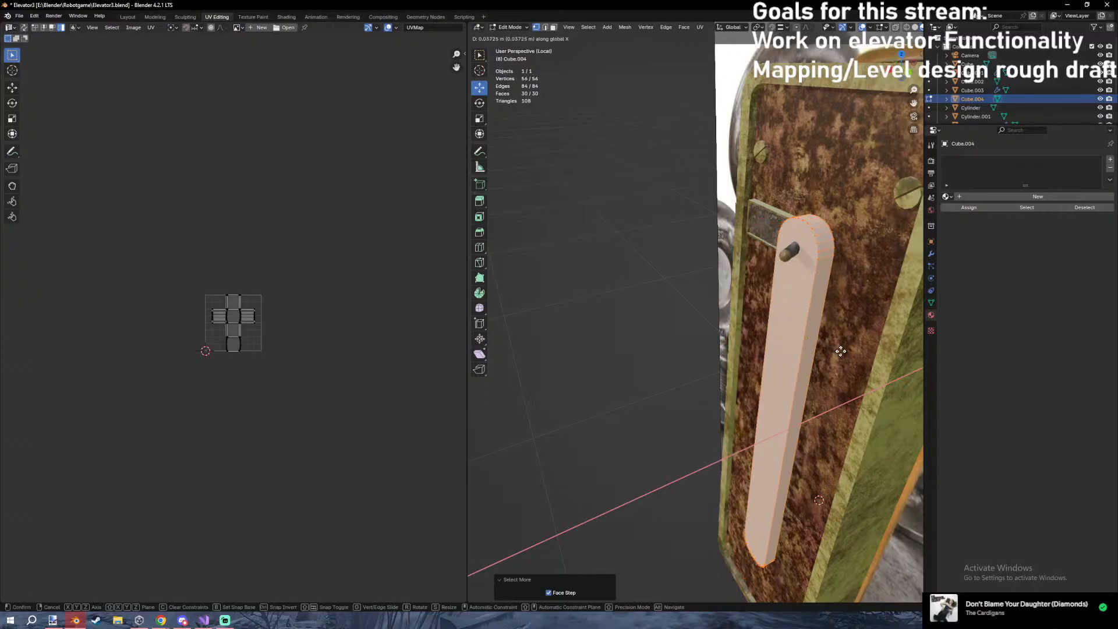
left_click(850, 354)
middle_click_drag(851, 355, 887, 338)
Move the button plate sideways along Y in the right side view to centre it on the knob.
key("KP_1")
key("KP_3")
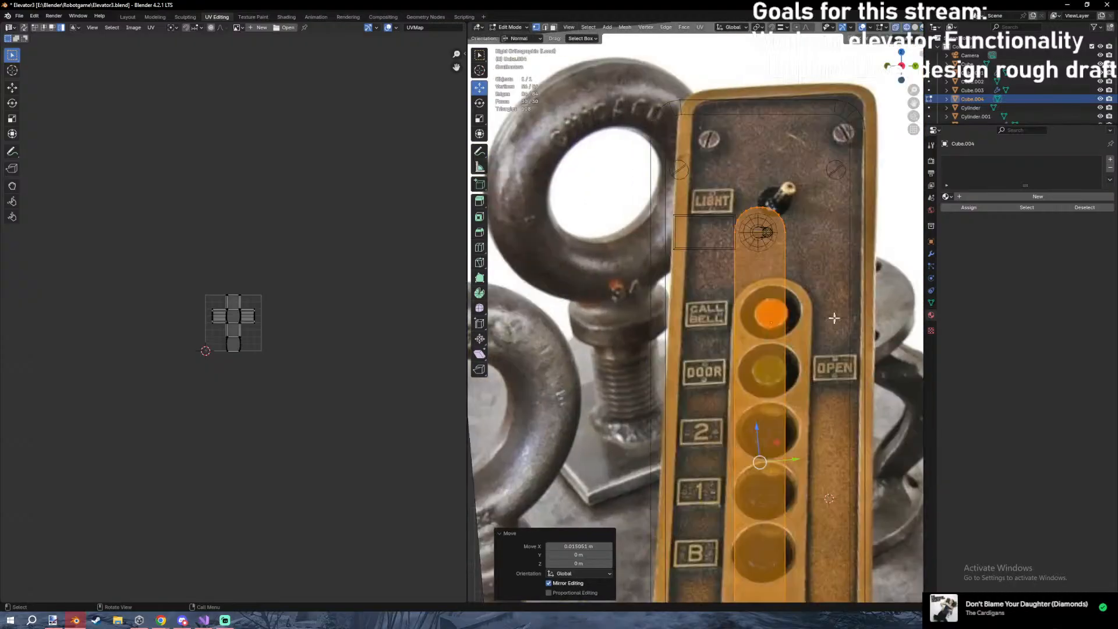
key("g")
key("y")
left_click(836, 319)
key("z")
left_click(830, 380)
key("g")
key("y")
left_click(838, 365)
Select the panel's small rectangular label plate, rescale it slightly and move it about -0.012 m along Y away from the button plate.
key("Tab")
left_click(720, 241)
key("Tab")
key("z")
left_click(633, 216)
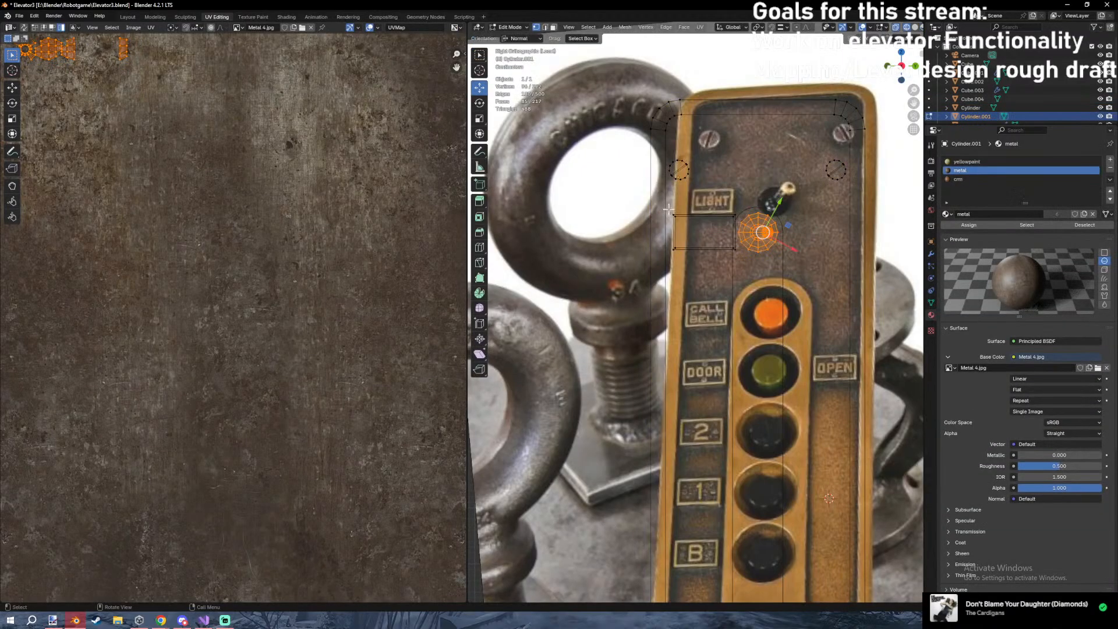
left_click_drag(734, 271, 734, 270)
key("s")
left_click(786, 298)
key("g")
key("y")
left_click(784, 298)
key("z")
left_click(781, 356)
Nudge the label plate along Y and Z to fit it between the panel border and the button plate.
key("g")
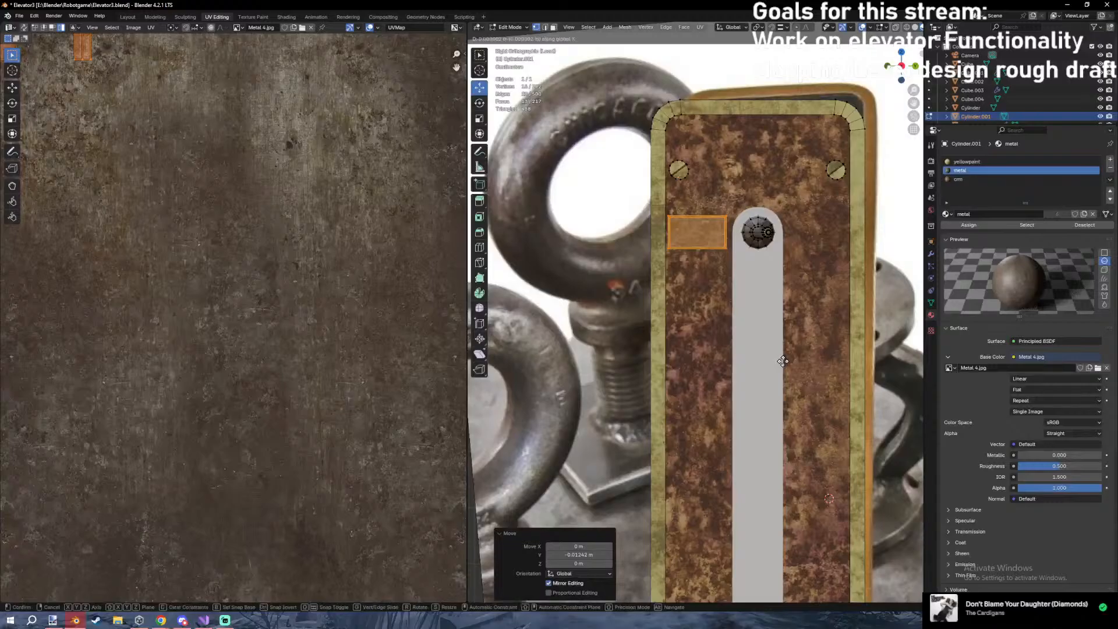
left_click(780, 360)
key("g")
key("y")
left_click(782, 360)
key("g")
key("z")
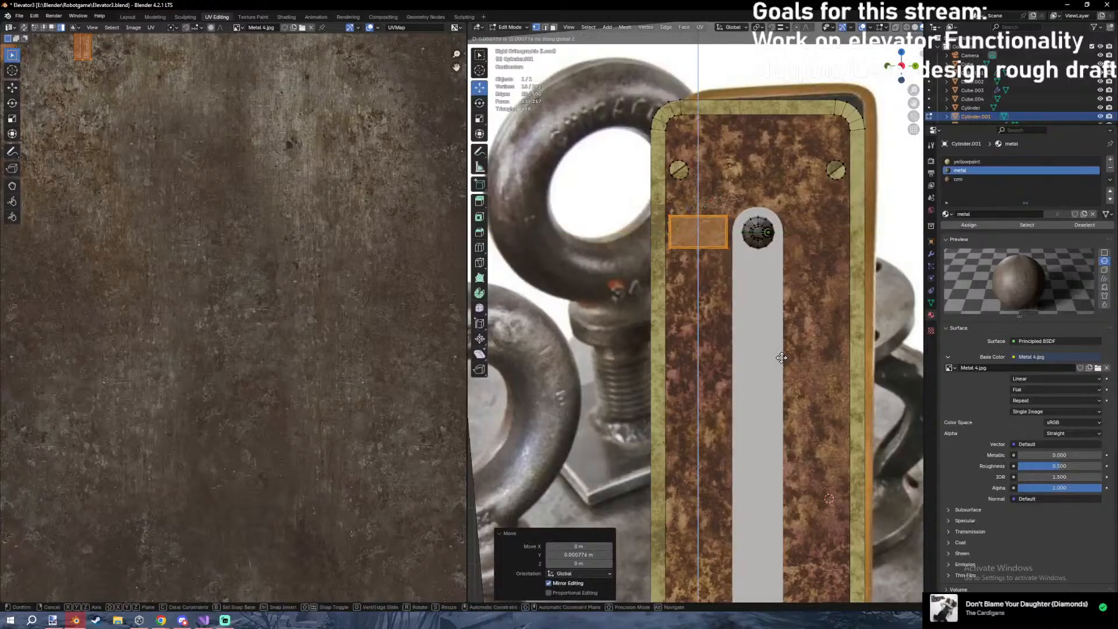
left_click(782, 357)
Select the button plate's lower end and move it down along Z toward the panel's bottom edge.
key("Tab")
scroll(782, 361, "down", 4)
middle_click_drag(781, 361, 634, 379)
middle_click_drag(634, 454, 722, 396, "shift")
scroll(712, 386, "up", 4)
key("Tab")
key("alt+z")
key("Tab")
key("alt+z")
left_click(703, 424)
key("Tab")
key("alt+z")
left_click_drag(669, 360, 771, 524)
key("alt+z")
key("g")
key("z")
left_click(850, 299)
Compare the button plate's length and position with the reference photo in wireframe and shaded display.
scroll(818, 361, "down", 5)
middle_click_drag(815, 359, 738, 348)
key("Tab")
scroll(731, 301, "up", 1)
scroll(731, 302, "up", 3)
key("Tab")
key("shift+z")
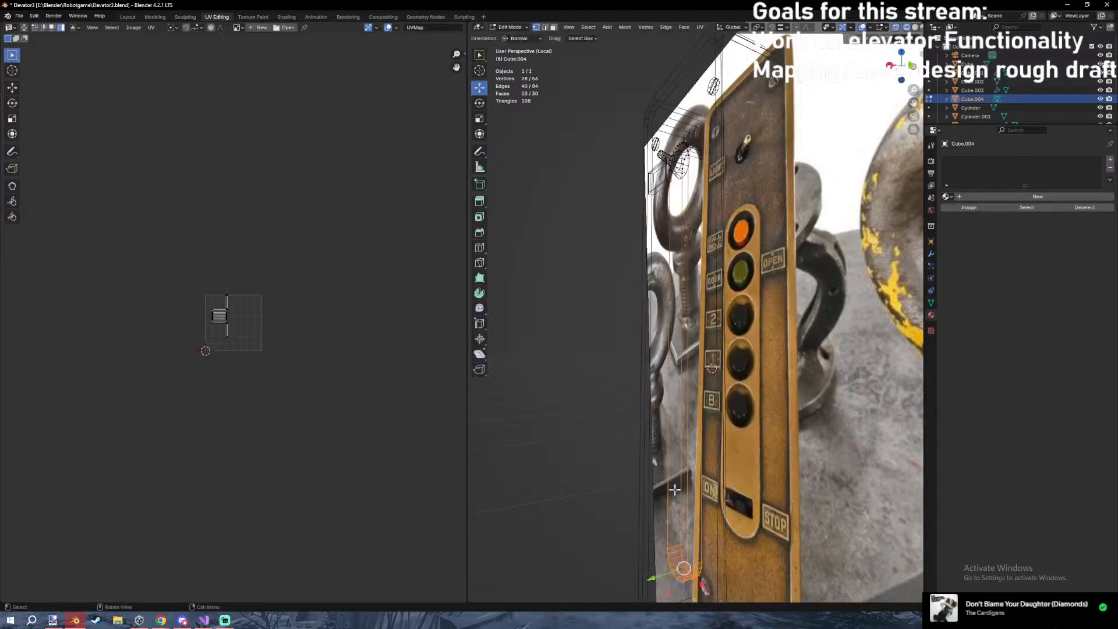
scroll(698, 457, "down", 2)
middle_click_drag(697, 456, 739, 505)
middle_click_drag(740, 460, 776, 394)
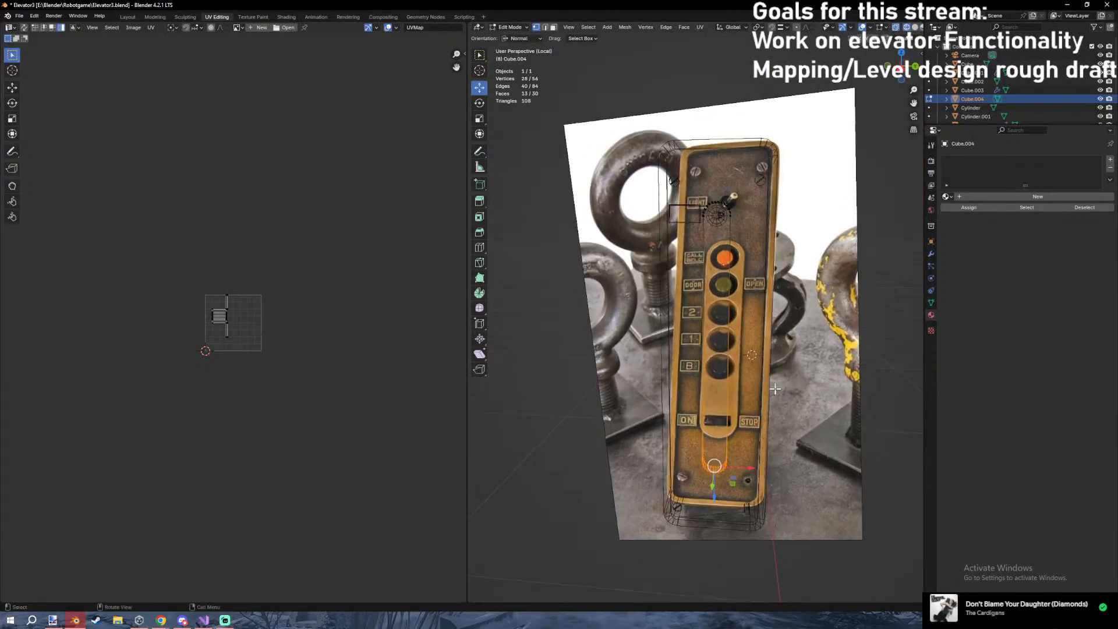
key("Tab")
mouse_move(751, 344)
middle_mouse_down()
mouse_move(779, 400)
mouse_move(766, 351)
mouse_move(710, 387)
mouse_move(766, 392)
mouse_move(714, 342)
middle_mouse_up()
key("z")
left_click(691, 454)
scroll(768, 316, "up", 2)
Widen the whole button plate by scaling it uniformly by 1.169 and reducing its length along Z by a factor of 0.845.
key("Tab")
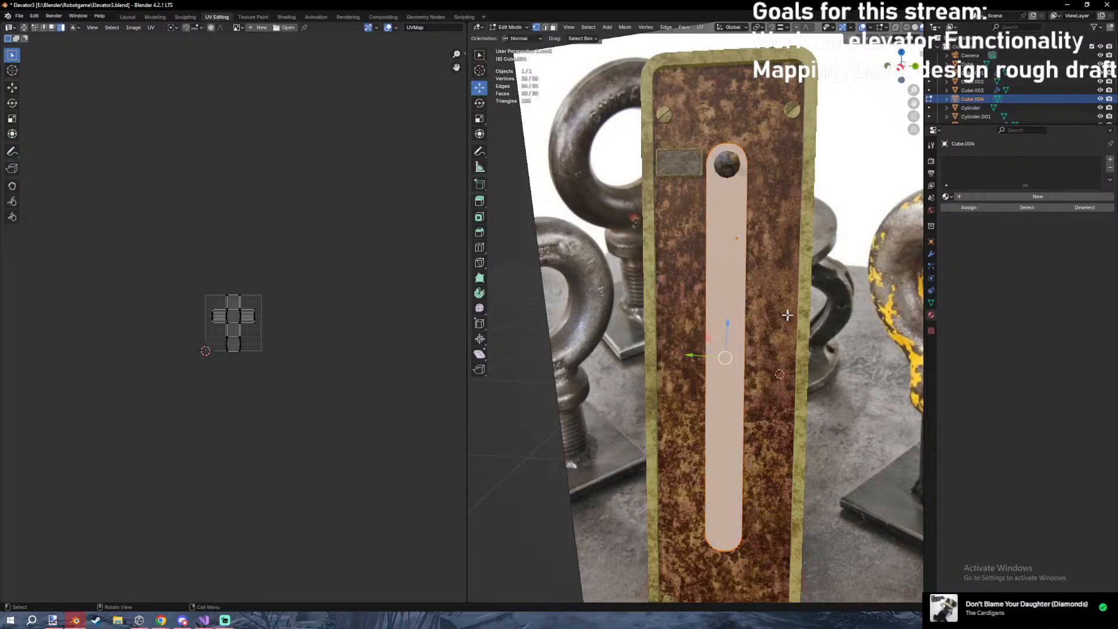
key("s")
left_click(809, 315)
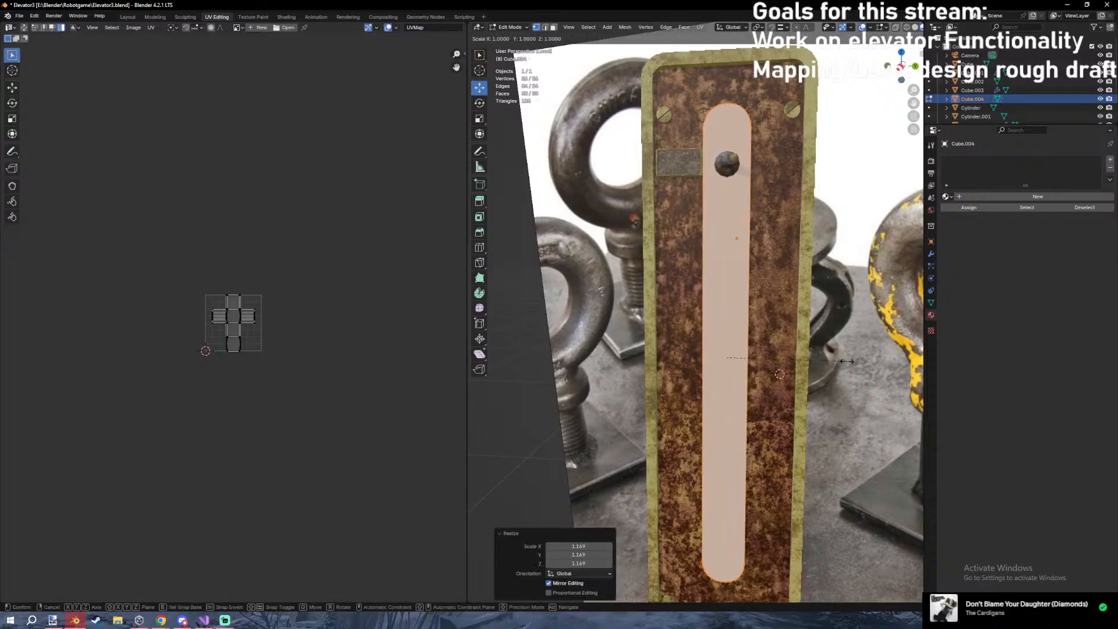
key("s")
key("z")
left_click(827, 359)
Scale the button plate up uniformly by 1.047 and move it slightly down along Z around the knob.
middle_click_drag(827, 360, 828, 372)
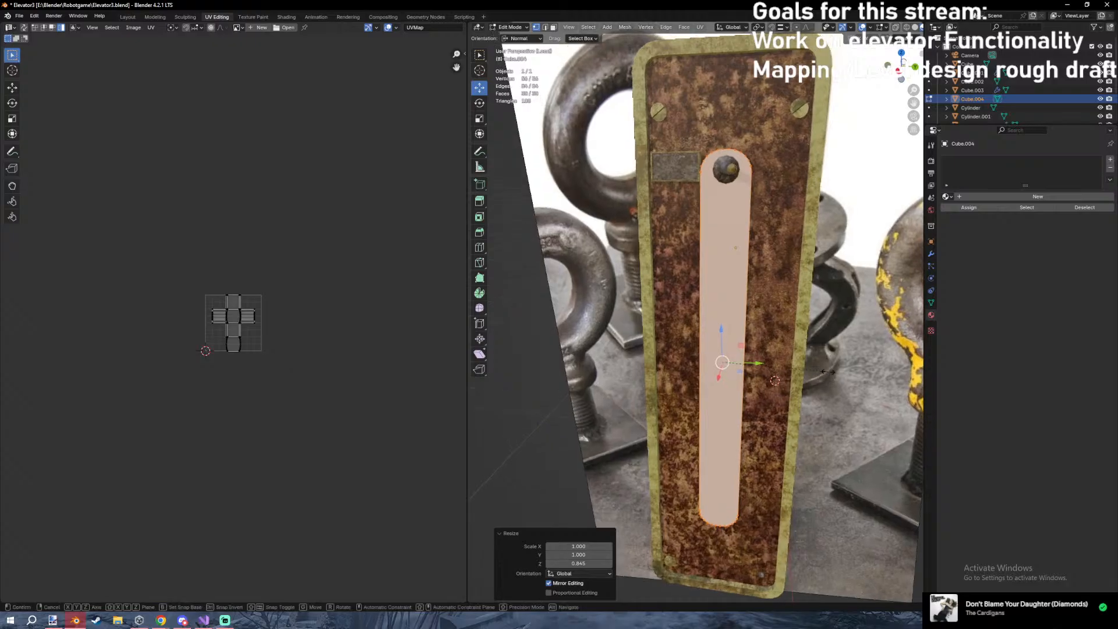
left_click(831, 374)
key("g")
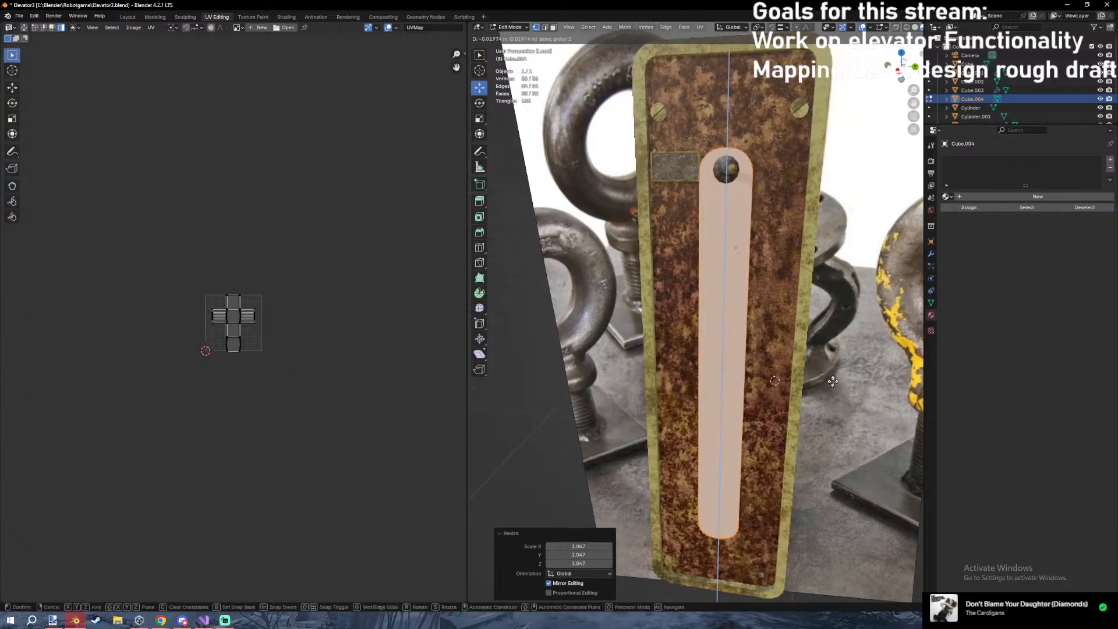
left_click(832, 380)
Move the button plate along X until it sits nearly flush with the panel's rusted face.
middle_click_drag(832, 379, 749, 387)
key("g")
key("x")
left_click(762, 392)
key("g")
key("x")
left_click(760, 392)
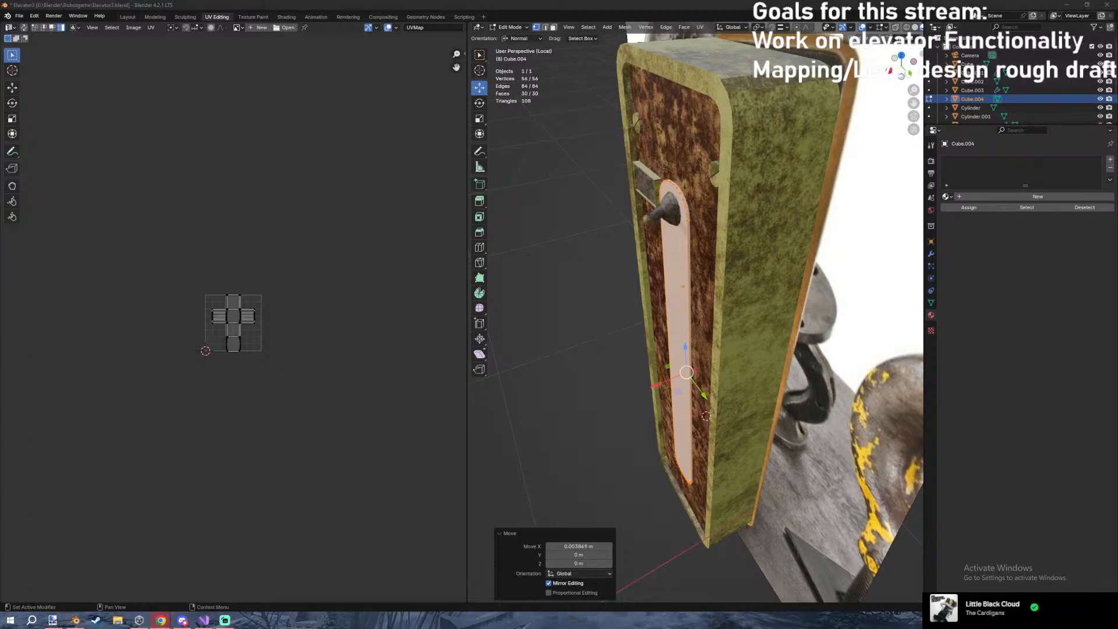
Inspect the panel, knob and button plate from several angles and compare them with the reference photo.
middle_click_drag(751, 338, 818, 309)
key("Tab")
middle_click_drag(777, 274, 803, 255)
middle_click_drag(737, 224, 756, 328)
scroll(756, 326, "down", 2)
left_click(698, 229)
mouse_move(697, 230)
middle_mouse_down()
mouse_move(708, 273)
mouse_move(670, 271)
mouse_move(726, 287)
middle_mouse_up()
key("shift+z")
scroll(728, 289, "up", 3)
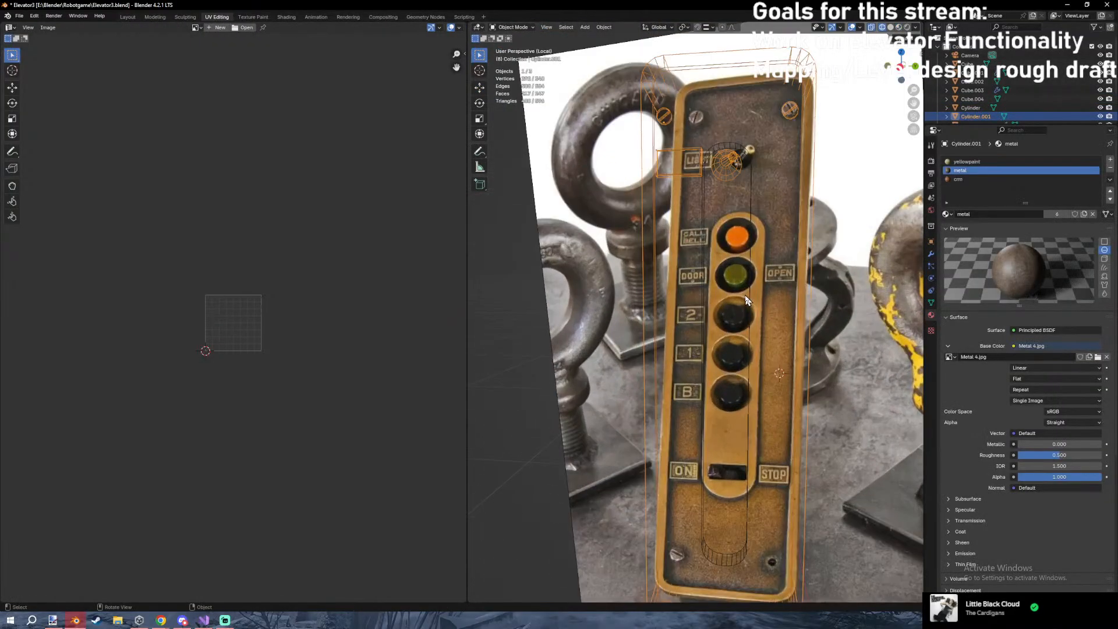
scroll(757, 278, "down", 4)
key("shift+z")
key("shift+z")
Move the selected lower end of the panel, including its bottom screws, along Z to adjust the panel's length.
key("Tab")
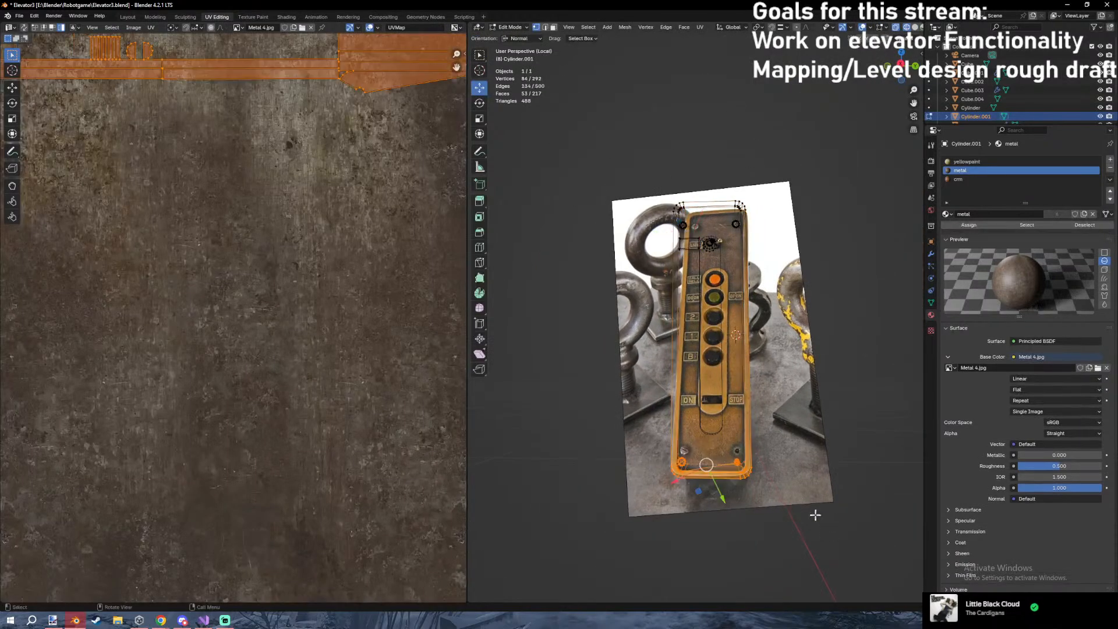
key("g")
key("z")
left_click(813, 543)
Select the button plate's lower end and move it along Z to match the adjusted panel length.
key("Tab")
left_click(715, 360)
key("z")
key("Tab")
left_click_drag(680, 396, 748, 465)
key("z")
key("z")
key("g")
key("z")
left_click(755, 469)
key("Tab")
middle_click_drag(753, 465, 755, 451)
scroll(753, 434, "up", 4)
key("g")
right_click(750, 421)
key("Tab")
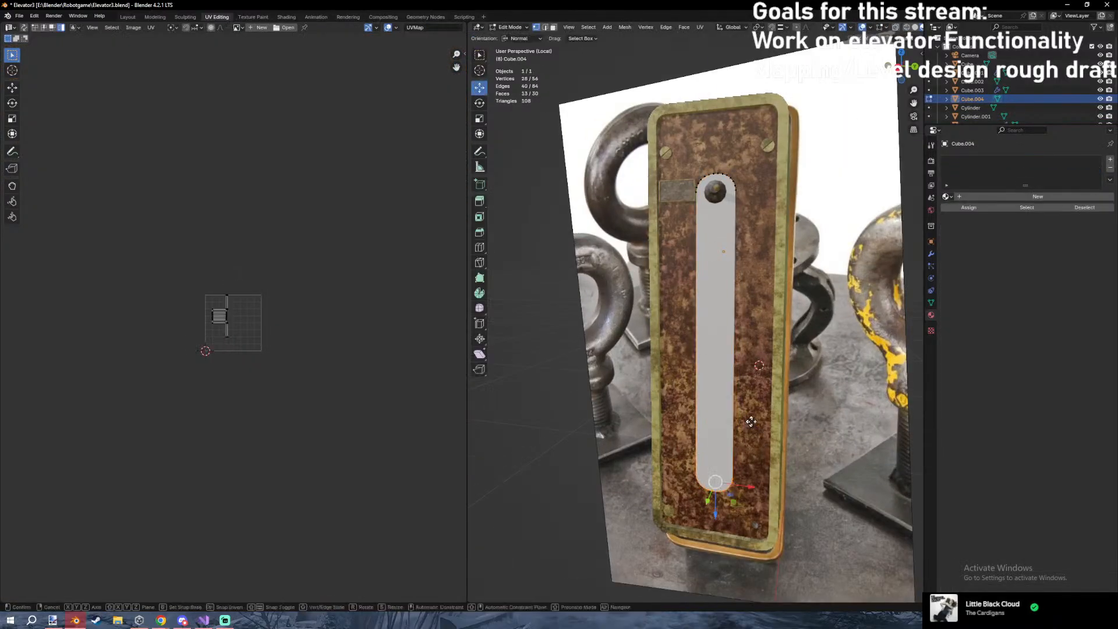
Move the selected lower end of the button plate slightly further down along Z.
key("g")
key("z")
left_click(753, 428)
key("Tab")
Select the panel's linked knob geometry, scale it to 0.92, and save the file.
left_click(769, 236)
key("Tab")
left_click(715, 190)
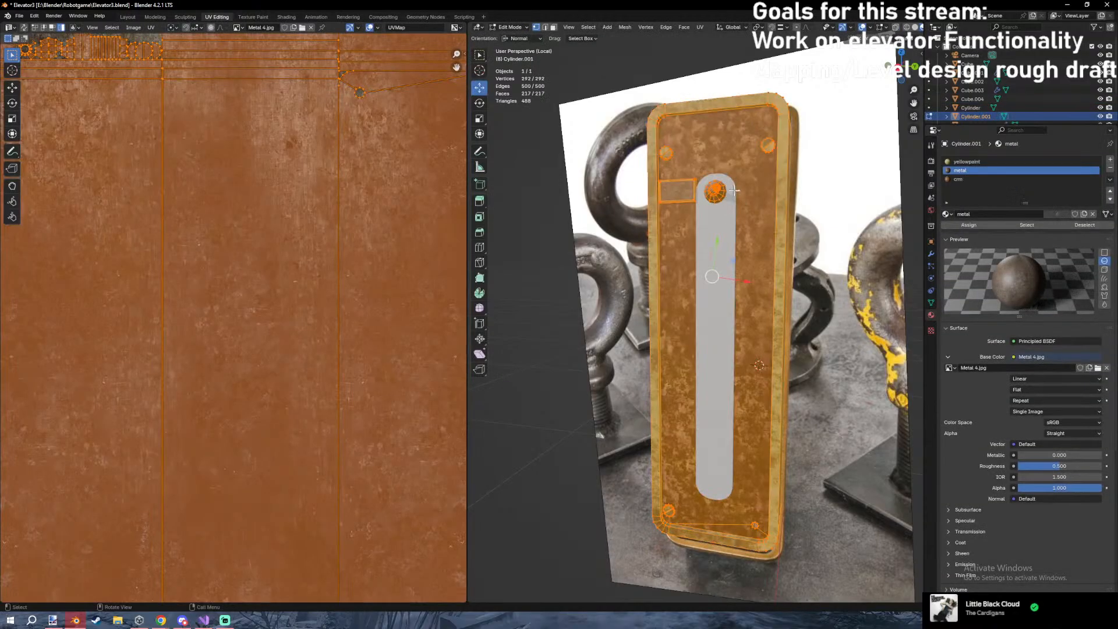
key("l")
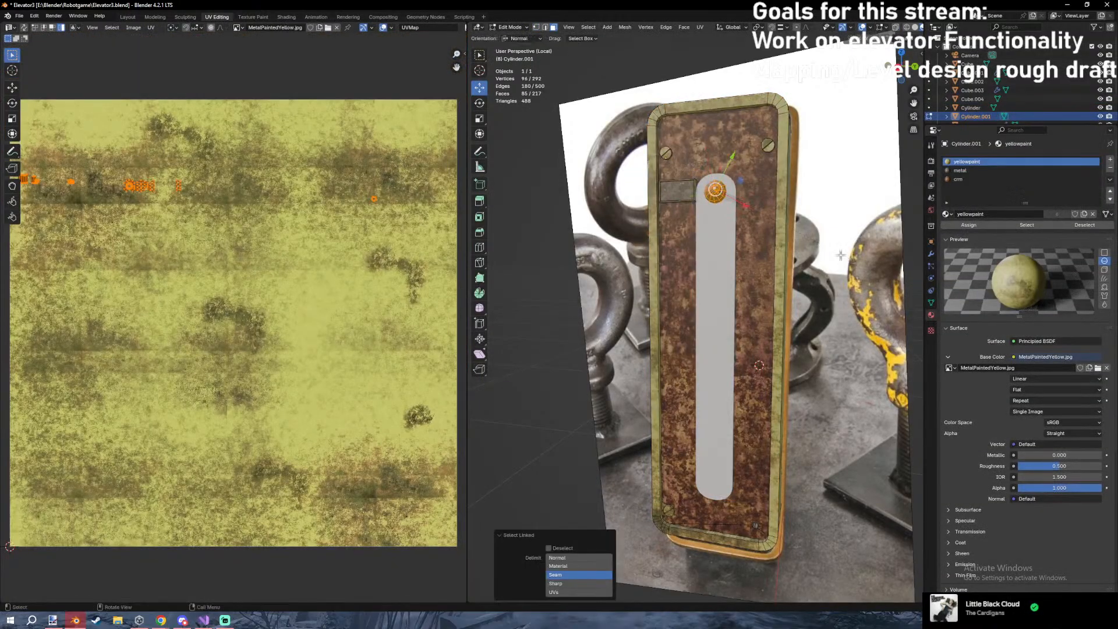
key("KP_Decimal")
key("s")
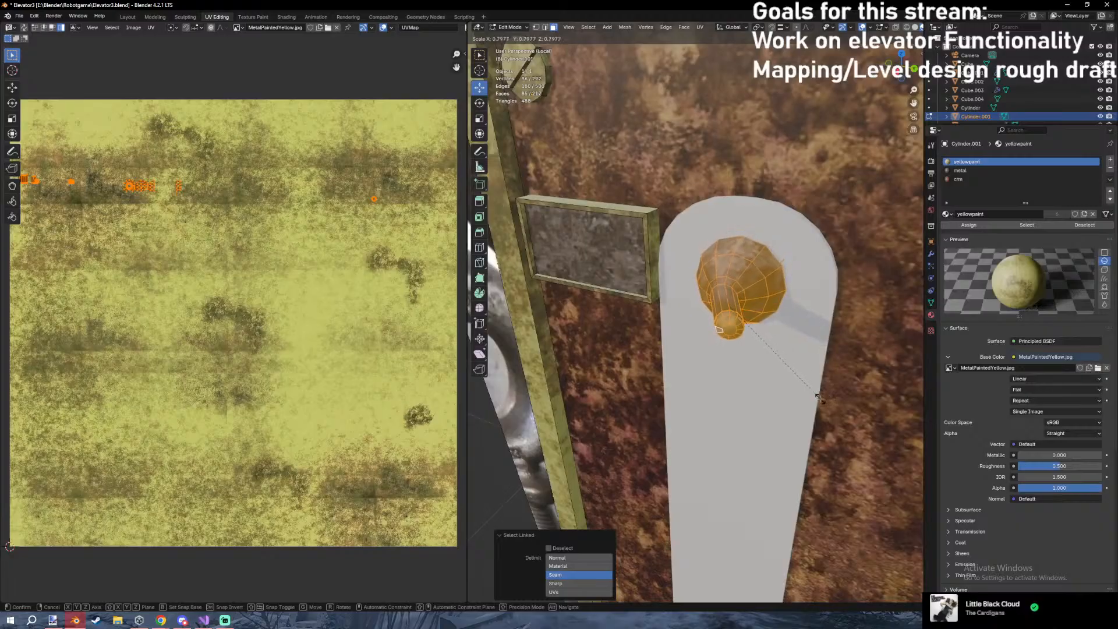
left_click(821, 394)
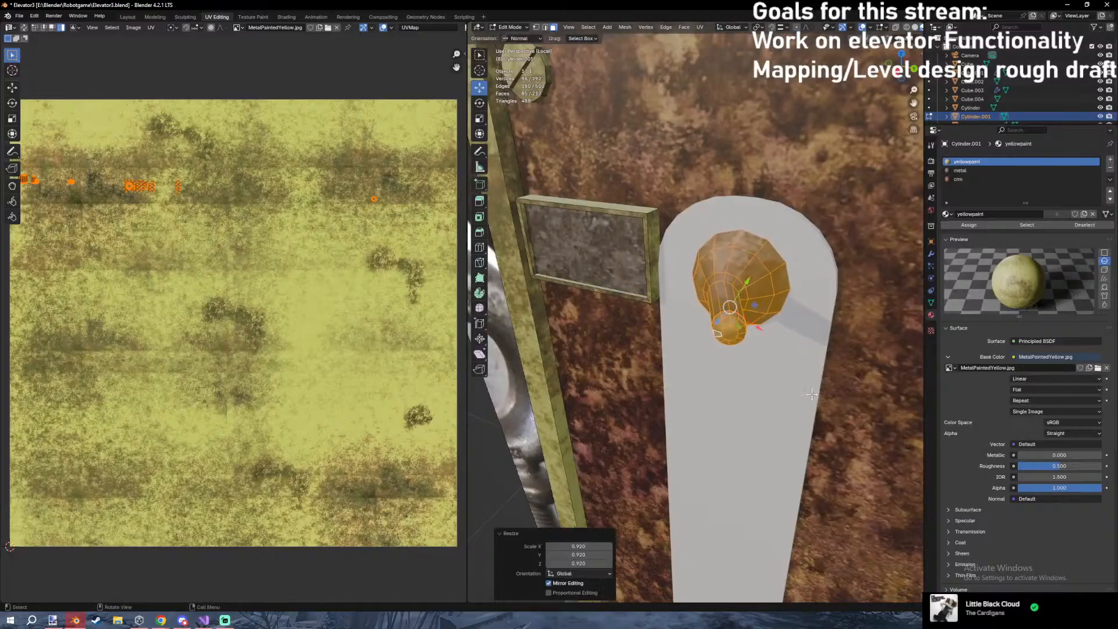
key("Tab")
scroll(812, 394, "down", 9)
middle_click_drag(812, 394, 823, 345)
scroll(728, 323, "up", 3)
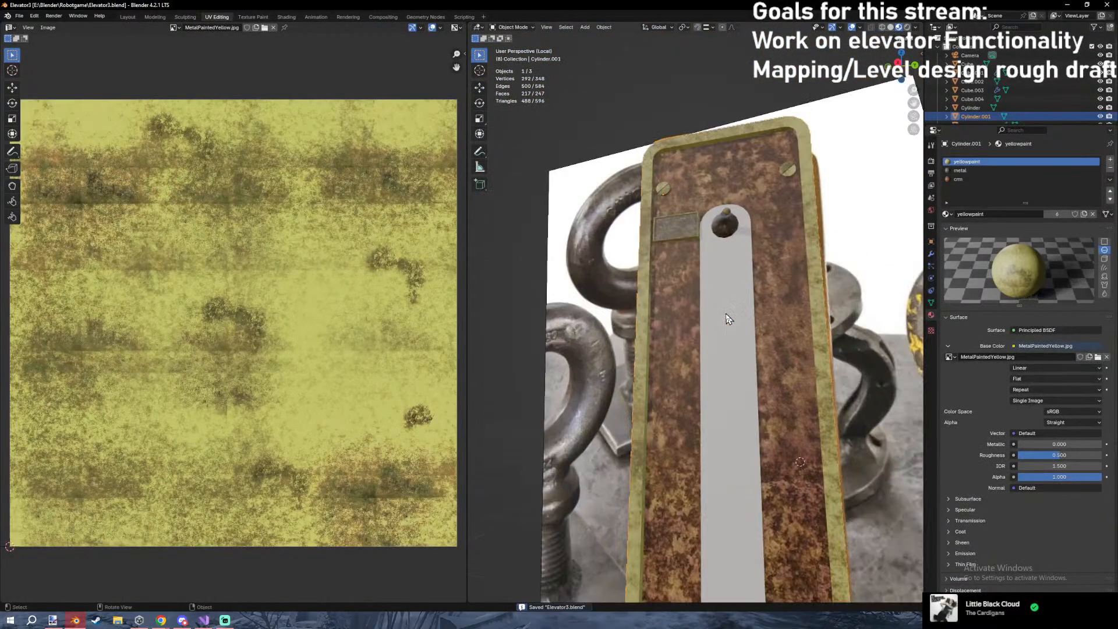
Select the button plate's rear face in wireframe view and move it along X to adjust the plate's thickness.
left_click(728, 323)
middle_click_drag(786, 277, 669, 312)
key("shift+z")
key("Tab")
mouse_move(634, 265)
middle_mouse_down()
mouse_move(639, 231)
mouse_move(665, 213)
middle_mouse_up()
scroll(666, 212, "down", 2)
key("1")
left_click_drag(663, 212, 701, 437)
left_click_drag(711, 529, 711, 529)
key("z")
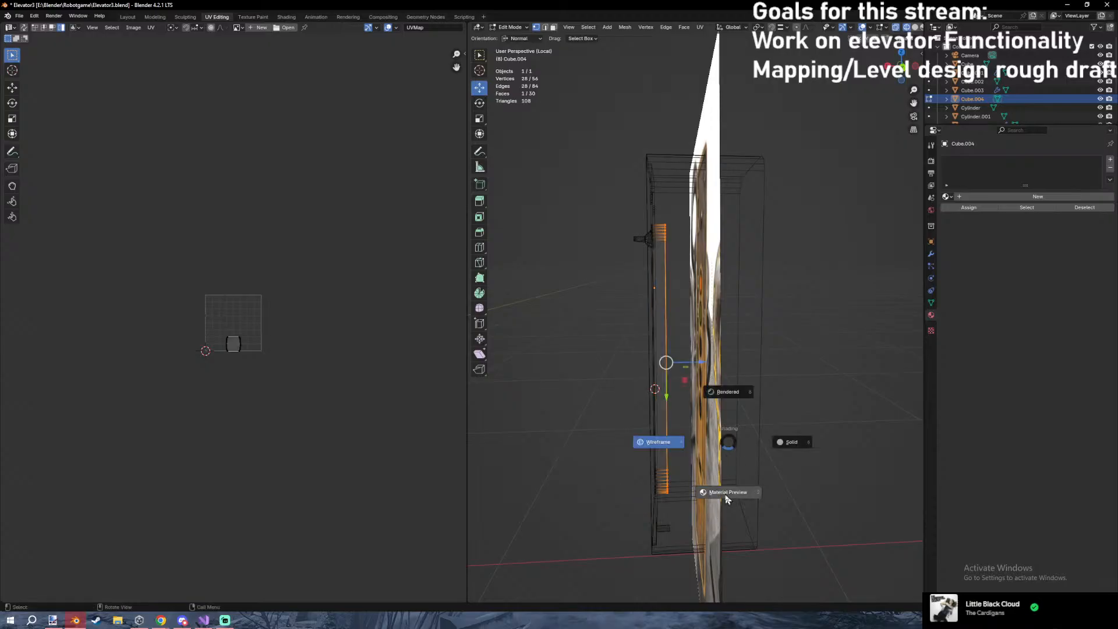
key("g")
key("x")
left_click(664, 455)
key("z")
left_click(666, 508)
key("Tab")
middle_click_drag(670, 495, 748, 465)
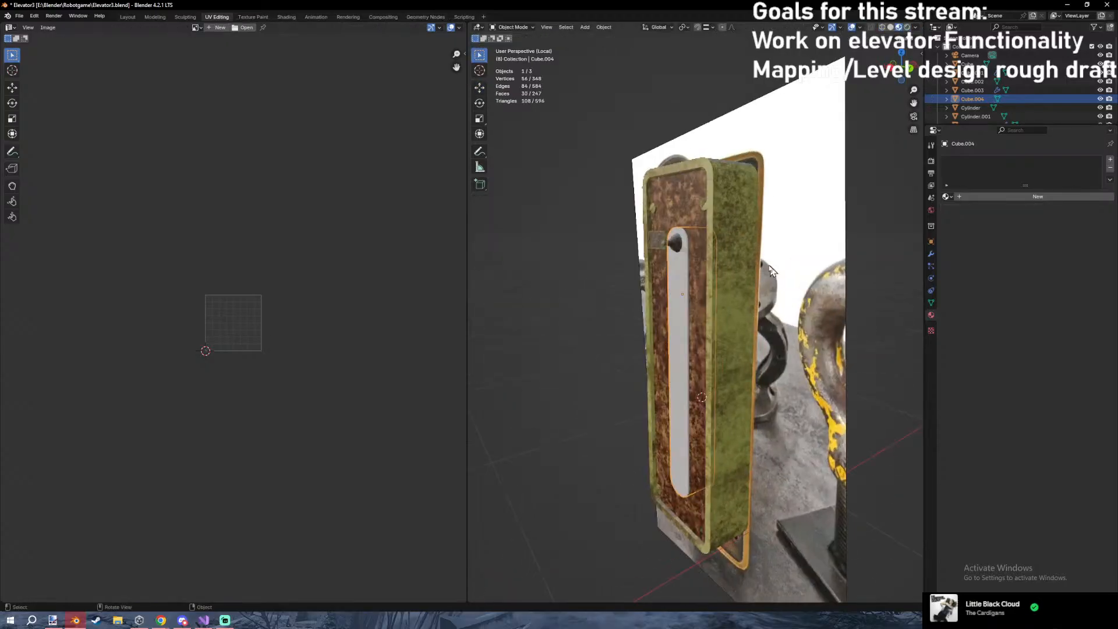
Add a Boolean Difference modifier to the panel with the button plate as the cutter, and apply it.
left_click(736, 247)
left_click(930, 254)
left_click(976, 160)
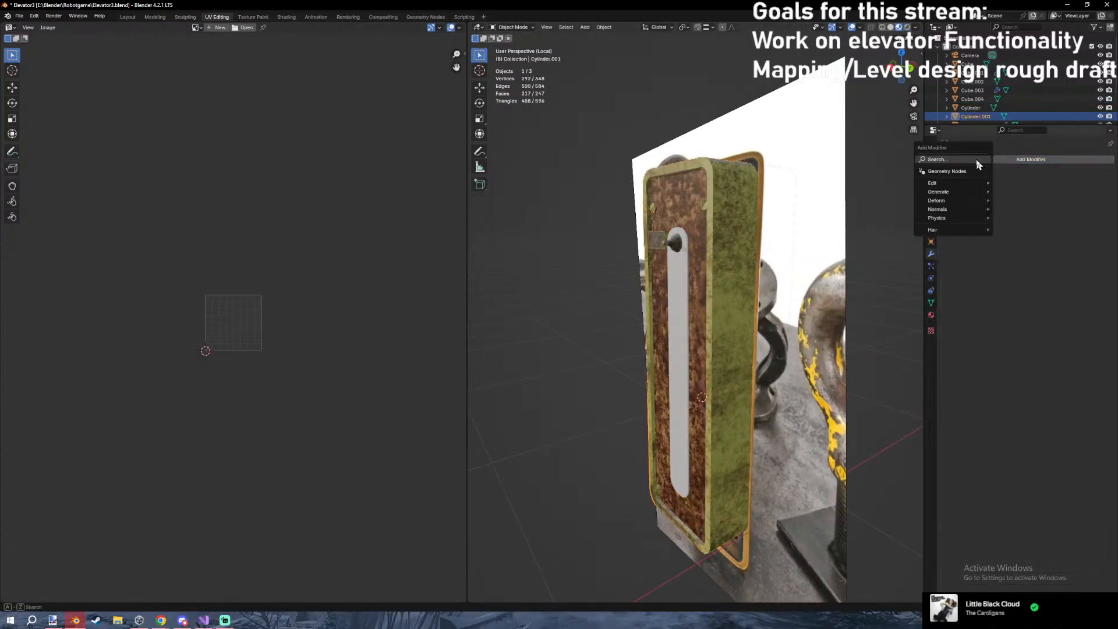
type("b")
left_click(971, 173)
middle_click_drag(809, 240, 908, 230)
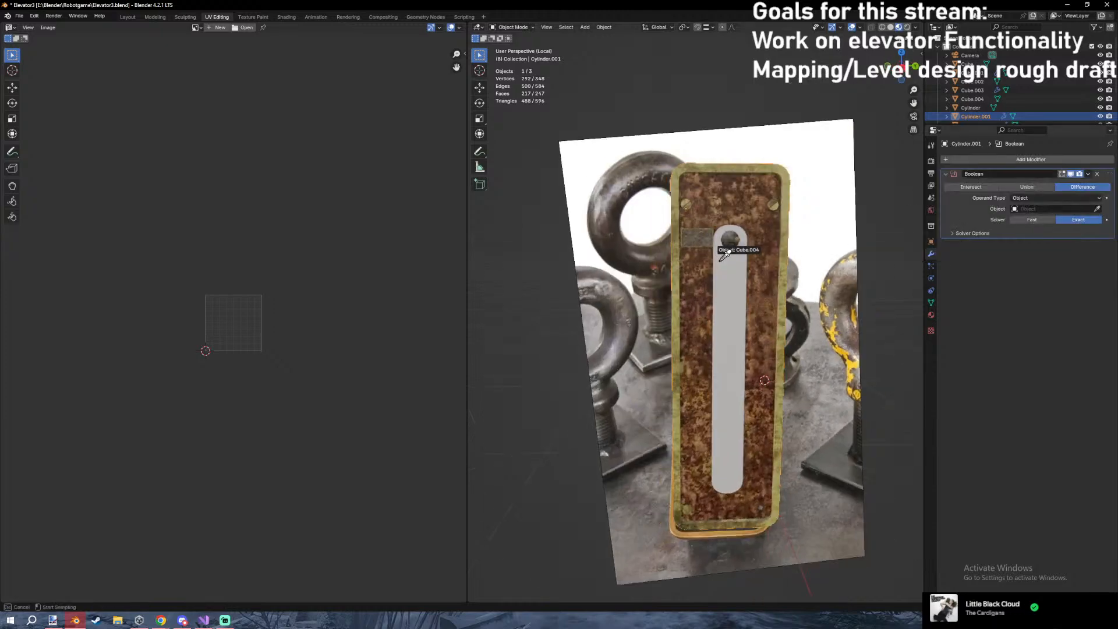
left_click(1064, 183)
left_click(724, 280)
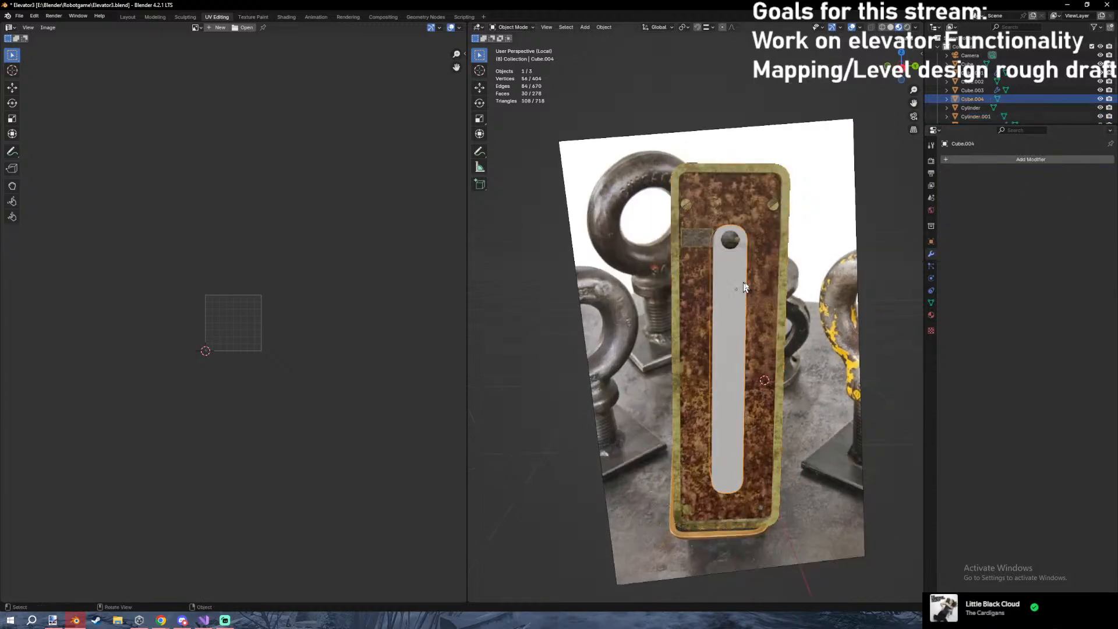
Inspect the cut panel and button plate from several angles and compare them with the reference photo in wireframe view.
scroll(757, 288, "up", 2)
key("g")
right_click(478, 336)
mouse_move(755, 261)
middle_mouse_down()
mouse_move(724, 248)
mouse_move(757, 255)
middle_mouse_up()
scroll(759, 259, "down", 3)
mouse_move(762, 322)
middle_mouse_down()
mouse_move(730, 411)
mouse_move(712, 412)
mouse_move(748, 345)
mouse_move(757, 362)
mouse_move(702, 337)
middle_mouse_up()
scroll(713, 410, "up", 2)
key("z")
left_click(711, 355)
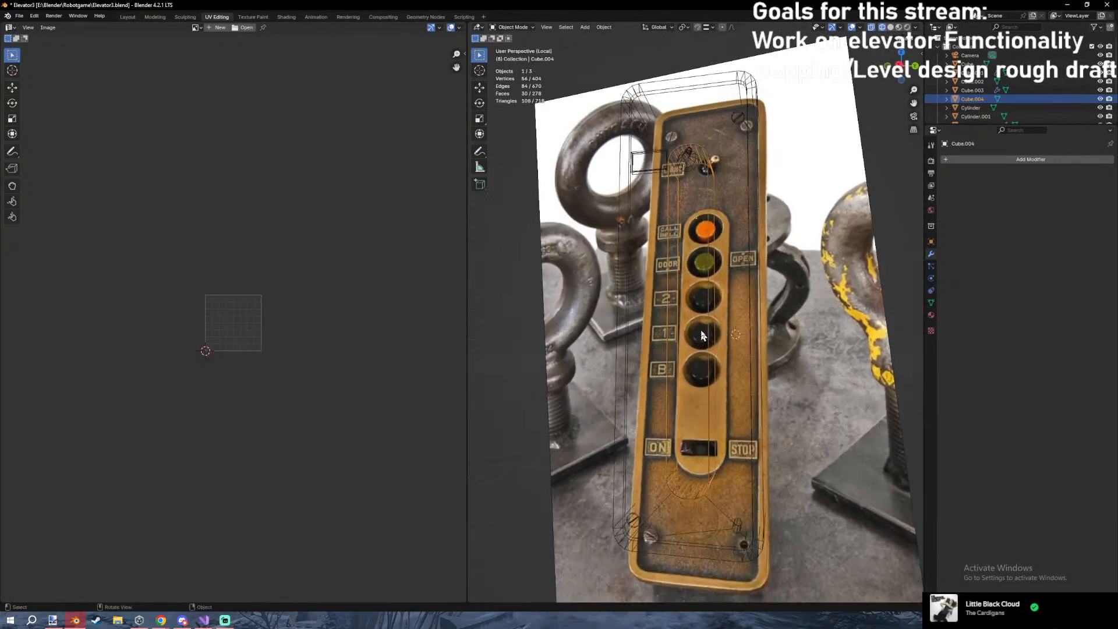
left_click(714, 383)
scroll(722, 373, "down", 5)
middle_click_drag(745, 246, 682, 255)
Leave local view to show the whole elevator, and join the button plate to the panel.
left_click(722, 251)
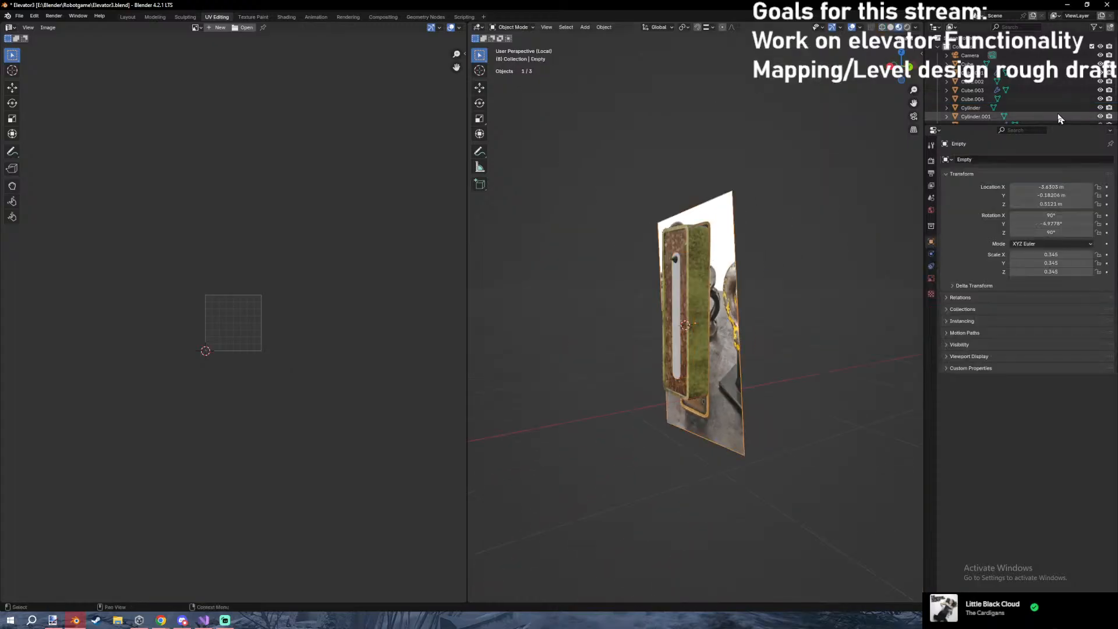
scroll(734, 257, "down", 8)
key("KP_Divide")
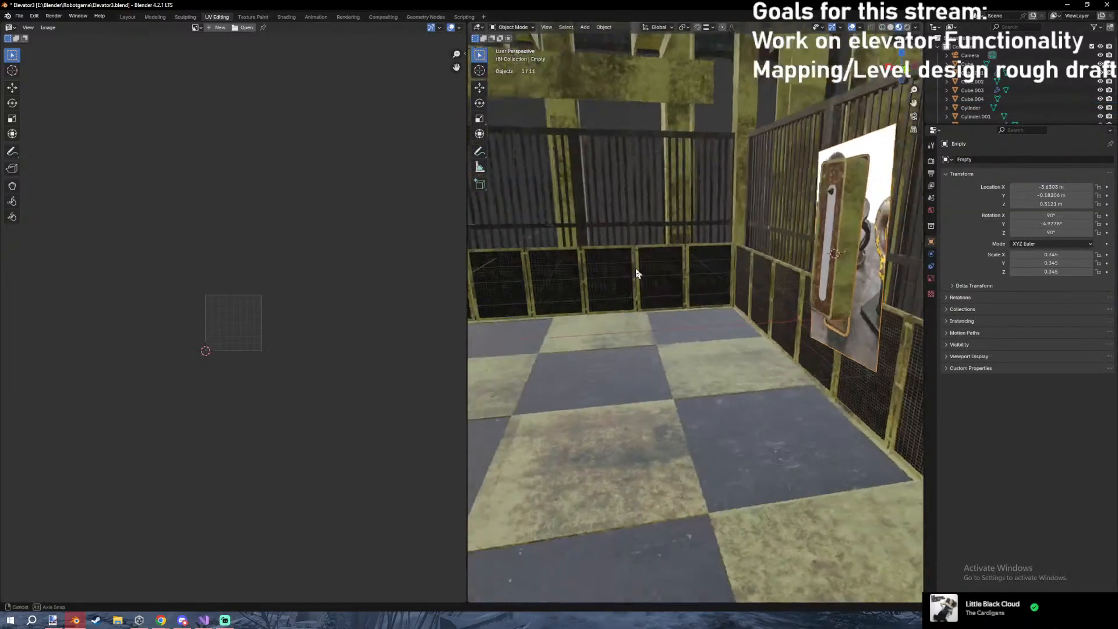
left_click(838, 247)
key("shift+grave")
key("w")
left_click(785, 249)
right_click(792, 249)
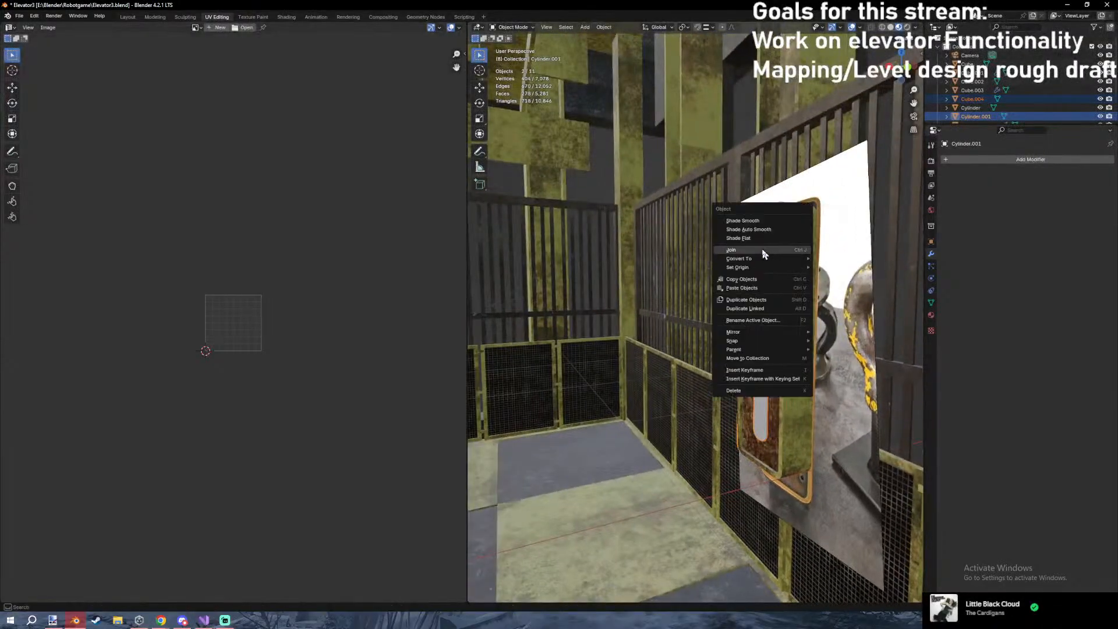
left_click(761, 248)
Unwrap the UVs of the joined panel and button plate mesh.
key("Tab")
left_click(703, 27)
left_click(714, 50)
left_click(679, 129)
key("Tab")
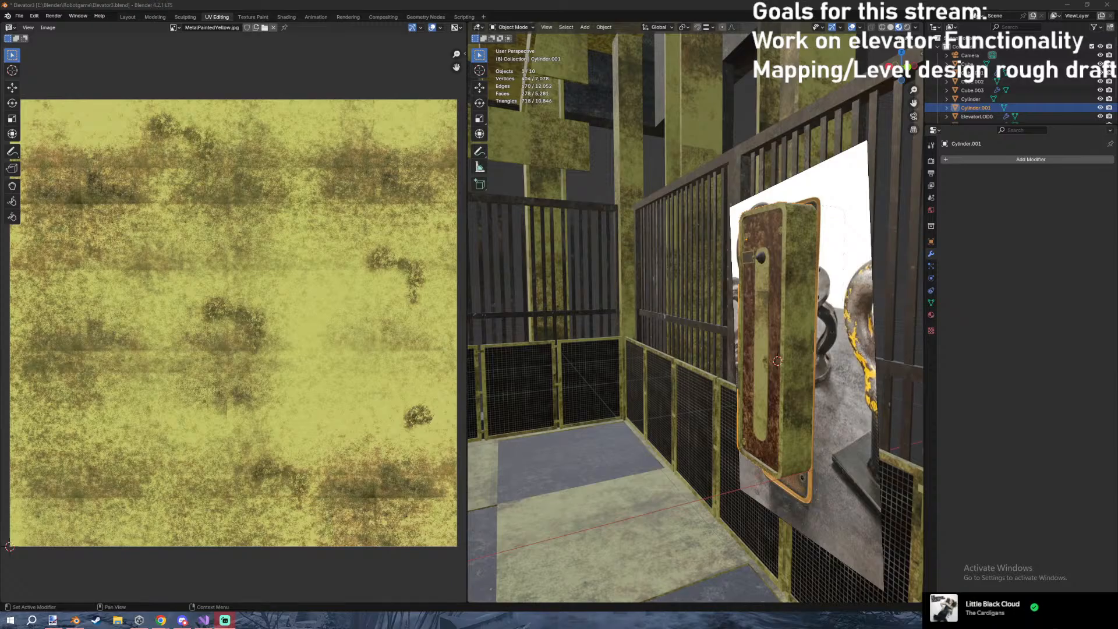
Select the reference photo empty and hide it from the scene.
middle_click_drag(899, 325, 874, 271)
left_click(798, 256)
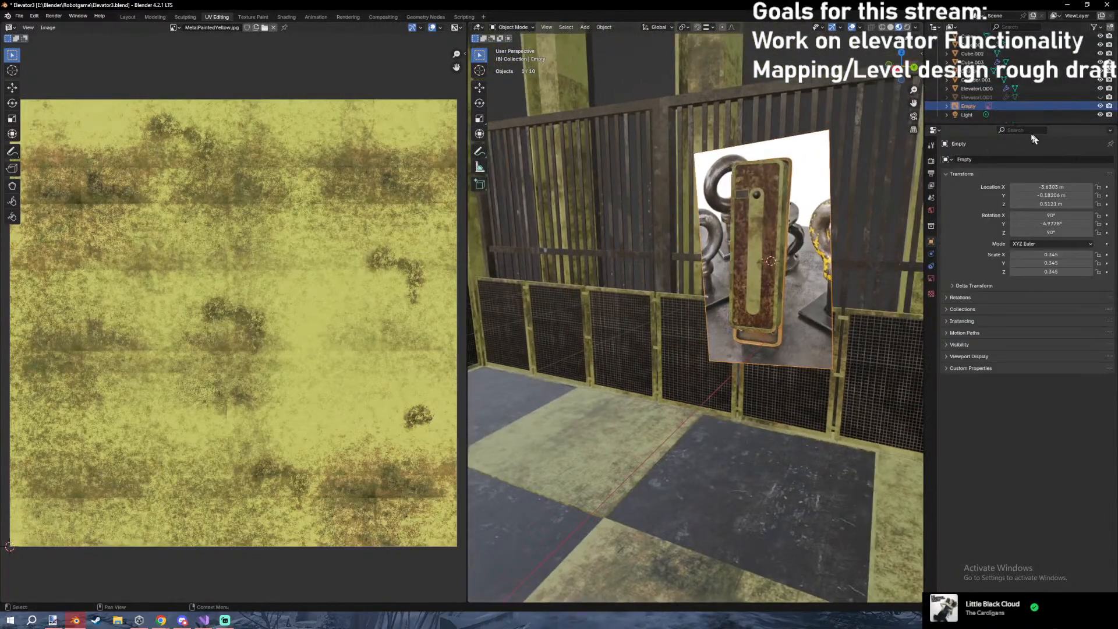
left_click_drag(974, 124, 1014, 185)
left_click(1098, 135)
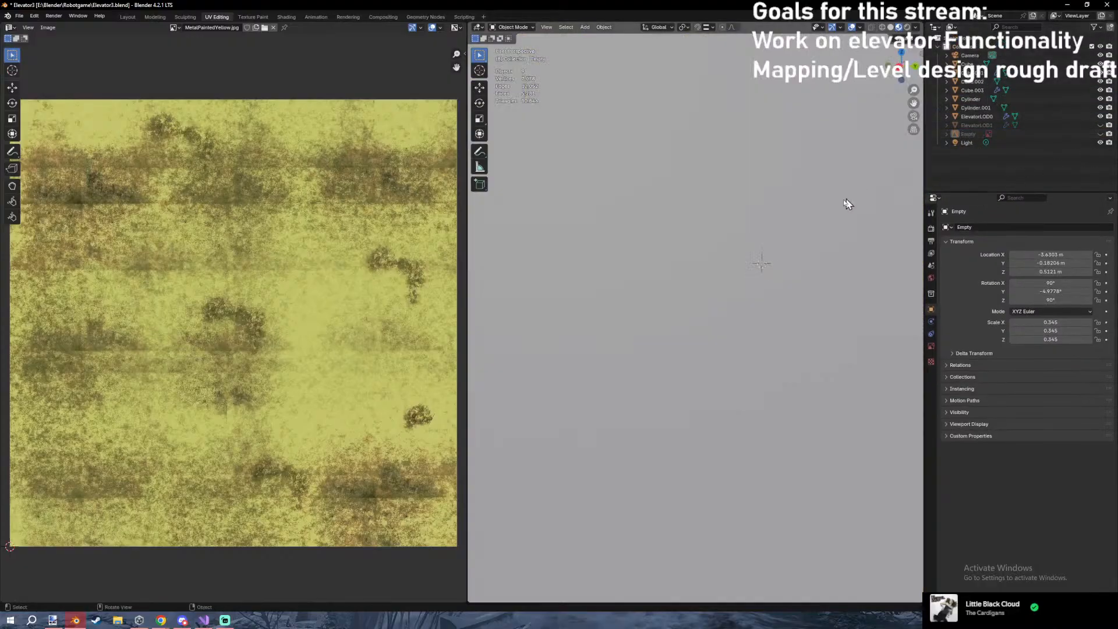
Scale the control panel to 0.5 and lower it about 0.46 m along Z against the elevator wall.
left_click(533, 212)
middle_click_drag(770, 215, 762, 288)
key("KP_1")
key("KP_3")
type("s.5")
left_click(836, 437)
key("g")
key("z")
left_click(810, 498)
Select the edge loop where the knob's rounded base meets its stem and bevel it with a small offset.
key("shift+grave")
key("w")
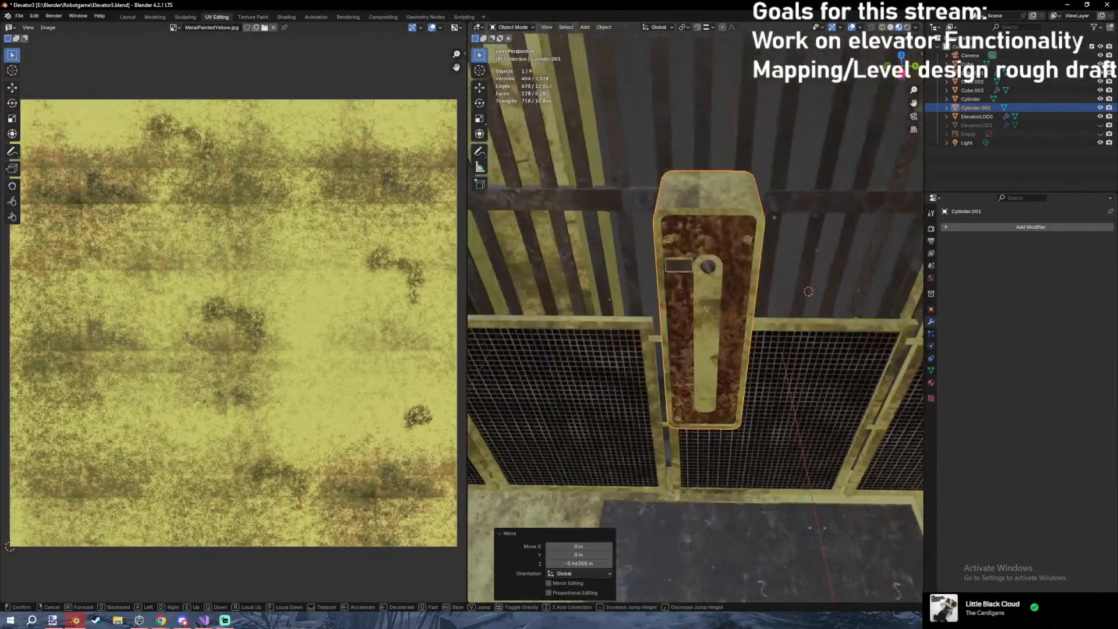
key("w")
key("e")
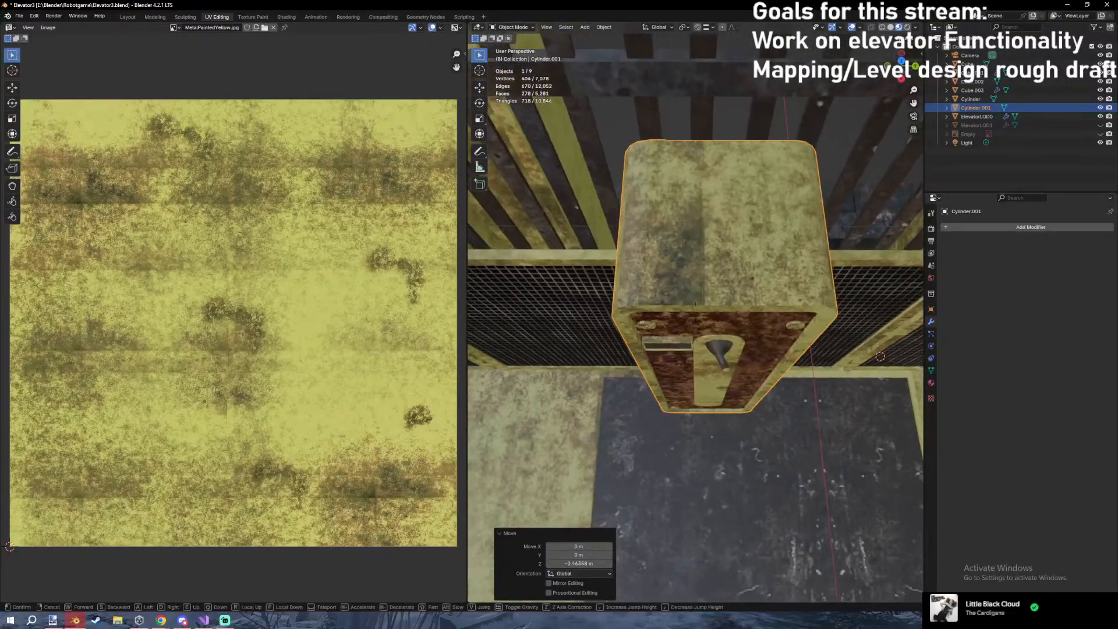
key("Tab")
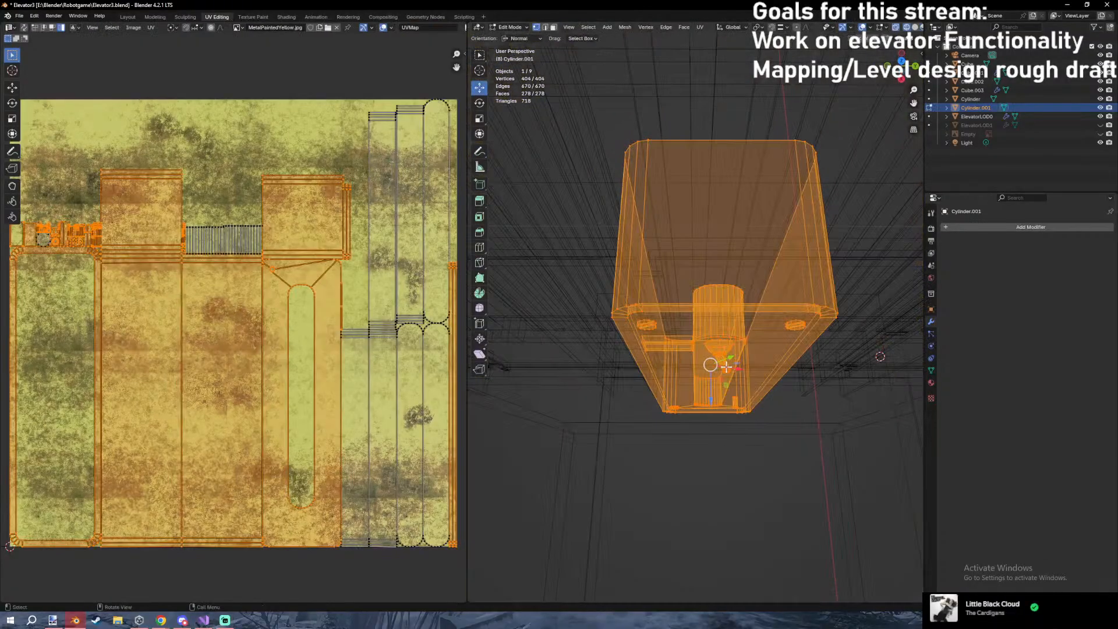
left_click(719, 353, "alt")
key("ctrl+b")
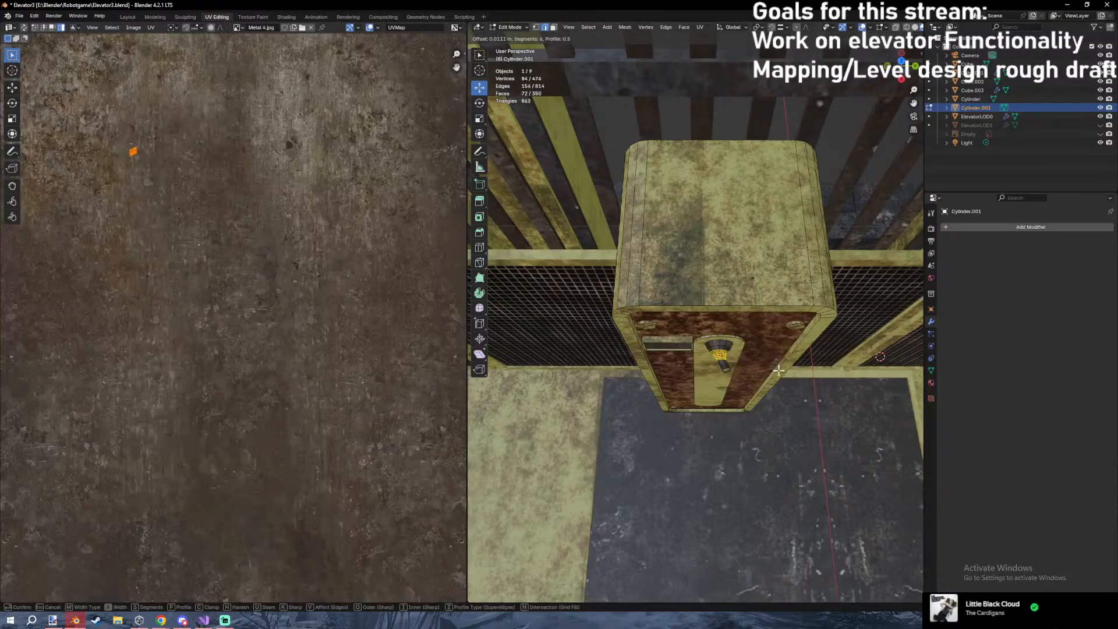
key("ctrl+z")
key("KP_Decimal")
key("ctrl+b")
right_click(774, 353)
scroll(806, 348, "down", 3)
key("ctrl+b")
scroll(804, 351, "up", 1)
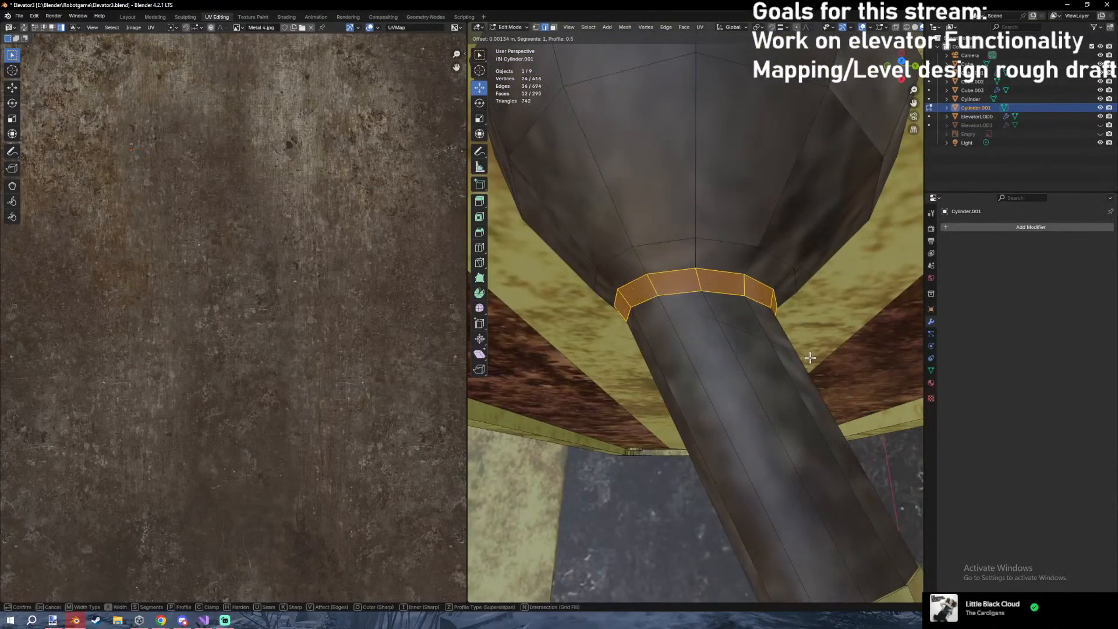
Confirm the bevel around the lever's neck, leave mesh editing and save the file.
left_click(815, 365)
key("Tab")
scroll(813, 367, "down", 9)
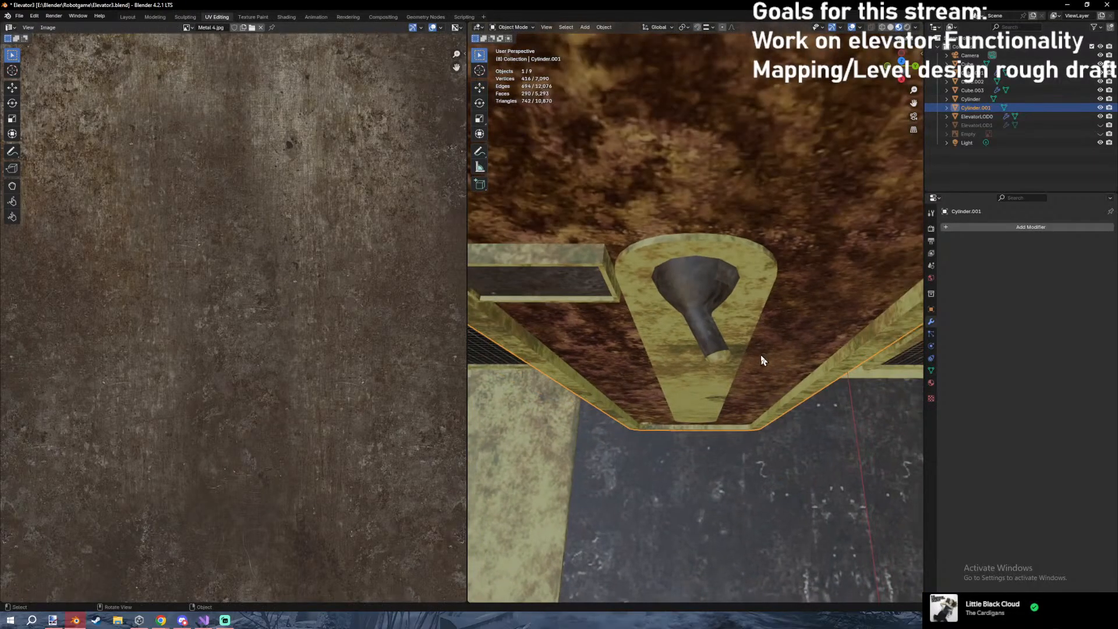
scroll(763, 359, "down", 3)
key("ctrl+s")
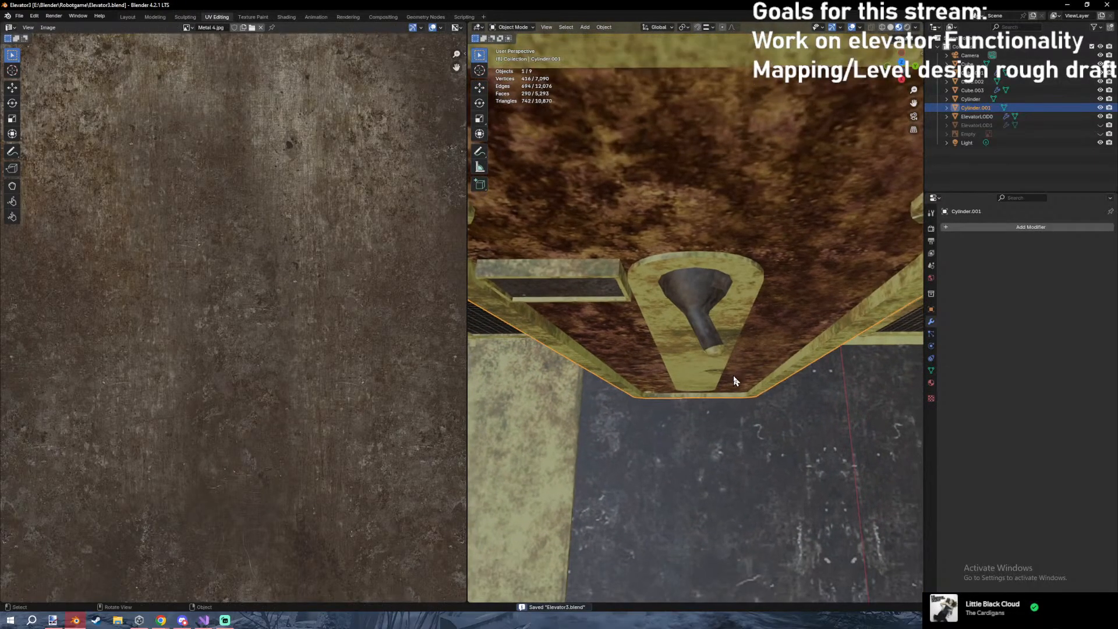
key("shift+grave")
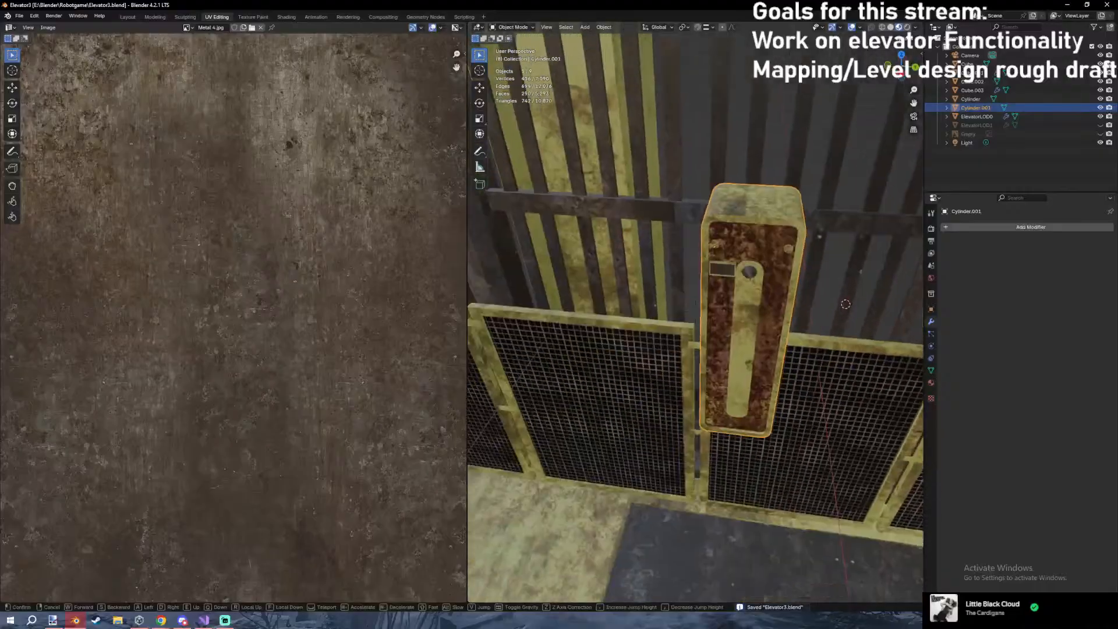
key("a")
left_click(696, 318)
key("shift+z")
key("Tab")
left_click_drag(590, 110, 678, 362)
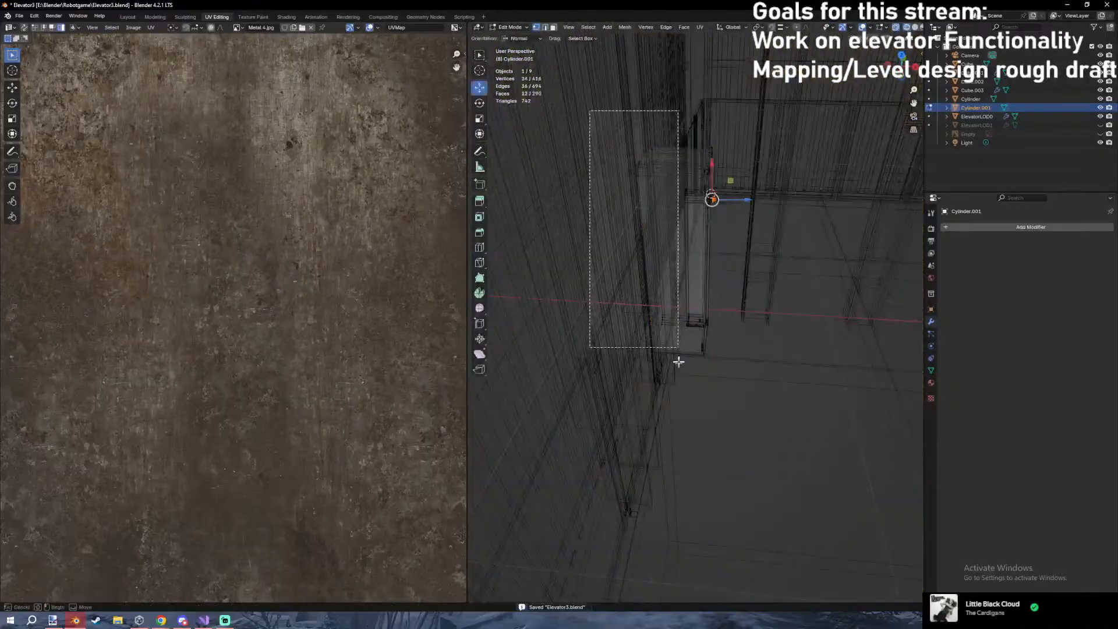
left_click(710, 455)
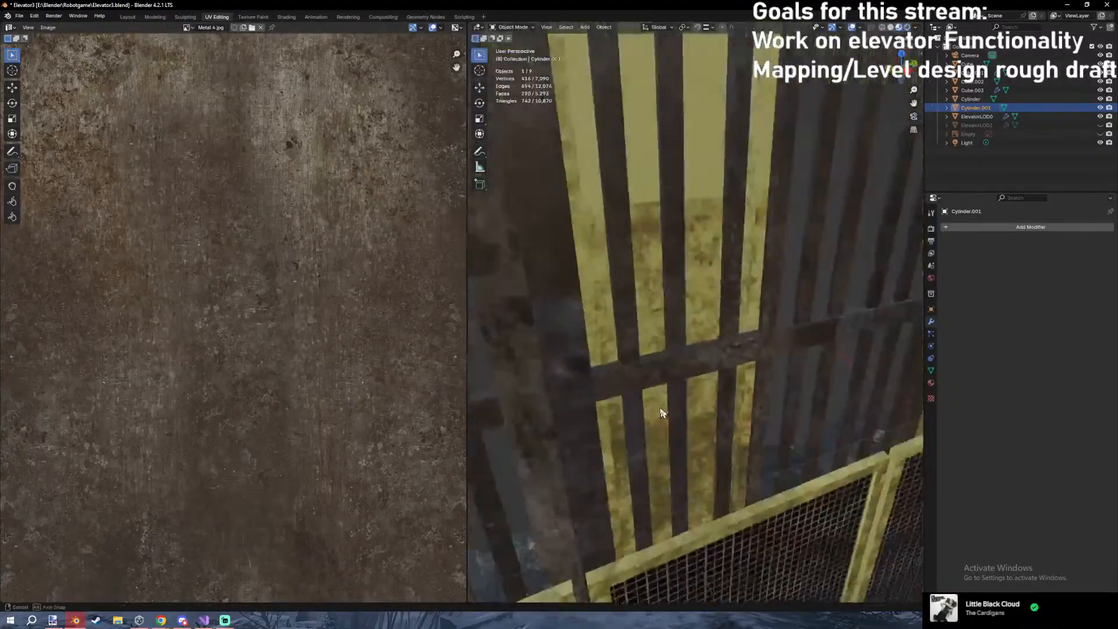
Examine the control box's position relative to the elevator's mesh fence and barred wall.
key("g")
middle_click_drag(827, 414, 771, 395)
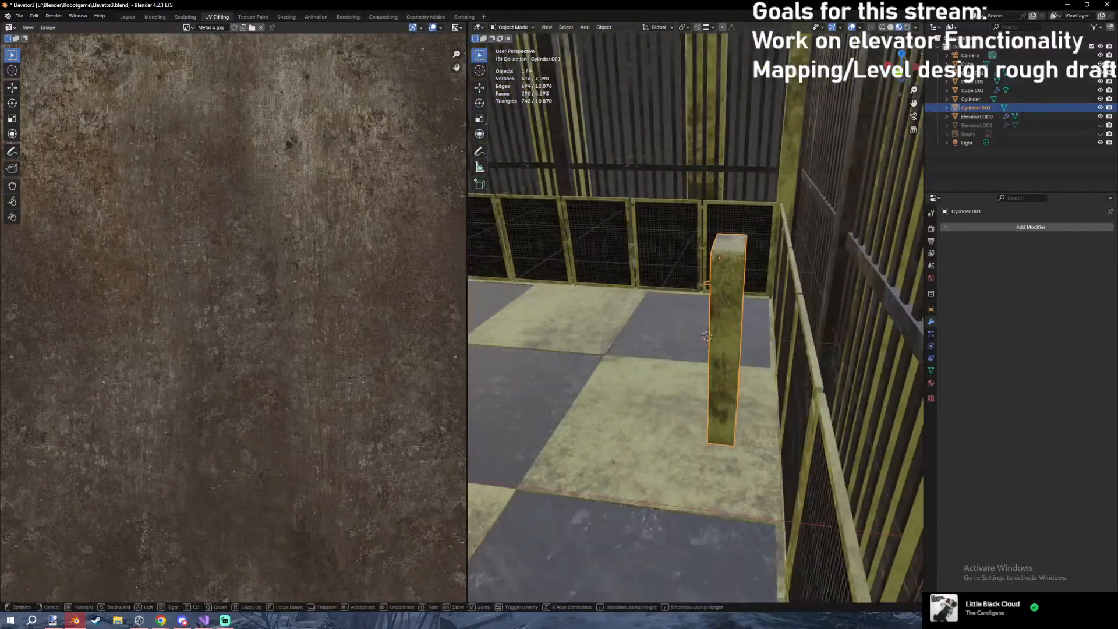
key("w")
key("w")
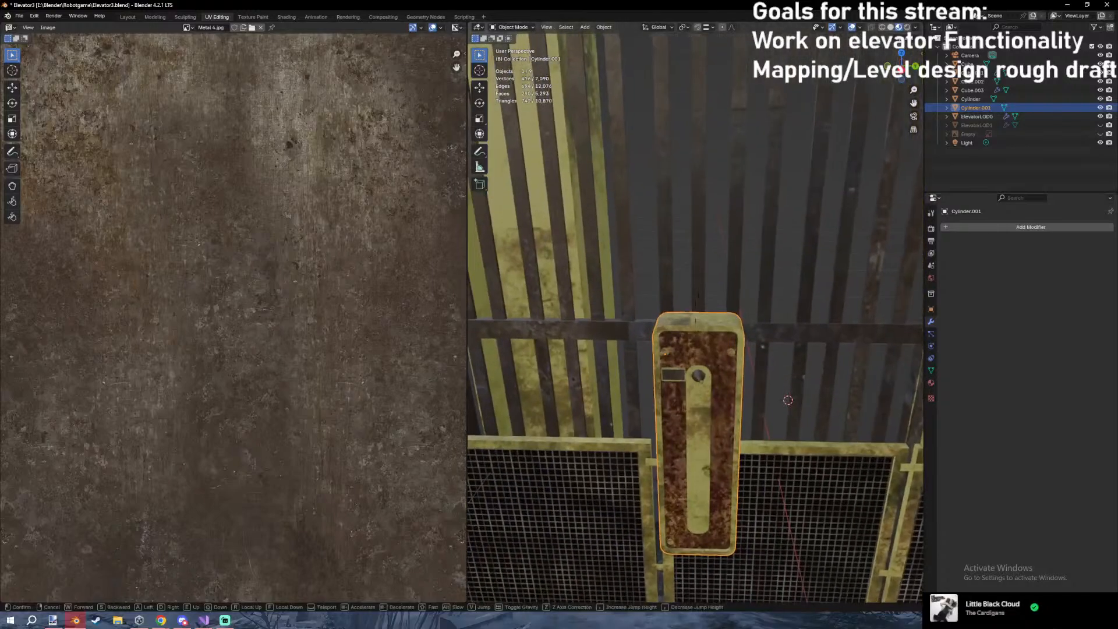
key("d")
key("s")
key("a")
key("w")
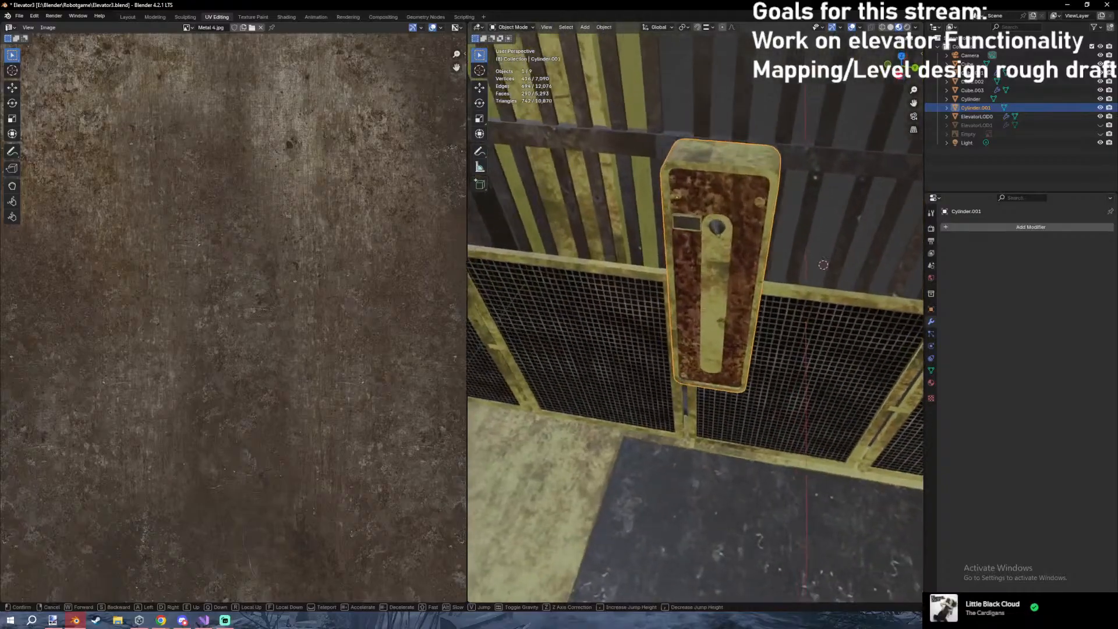
left_click(757, 353)
Move the control box about 0.26 m along negative X toward the mesh fence and fine-tune its position.
key("shift+grave")
left_click(760, 349)
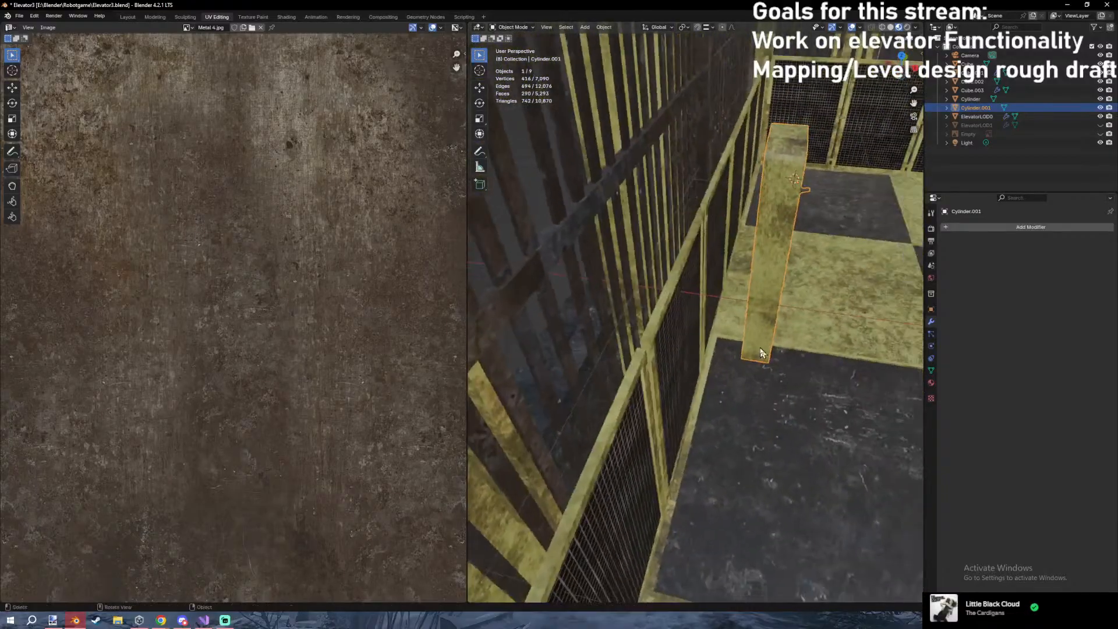
key("x")
left_click(634, 346)
key("shift+grave")
key("a")
left_click(634, 346)
key("g")
key("y")
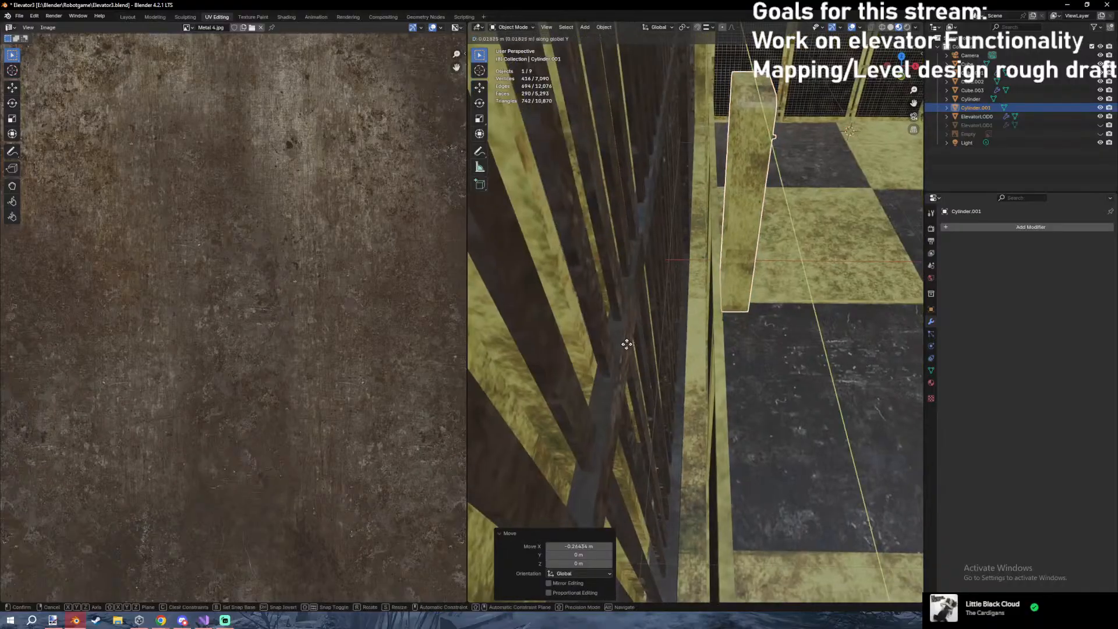
left_click(622, 346)
Raise the control box along Z until its underside sits just above the mesh fence's top rail.
key("shift+grave")
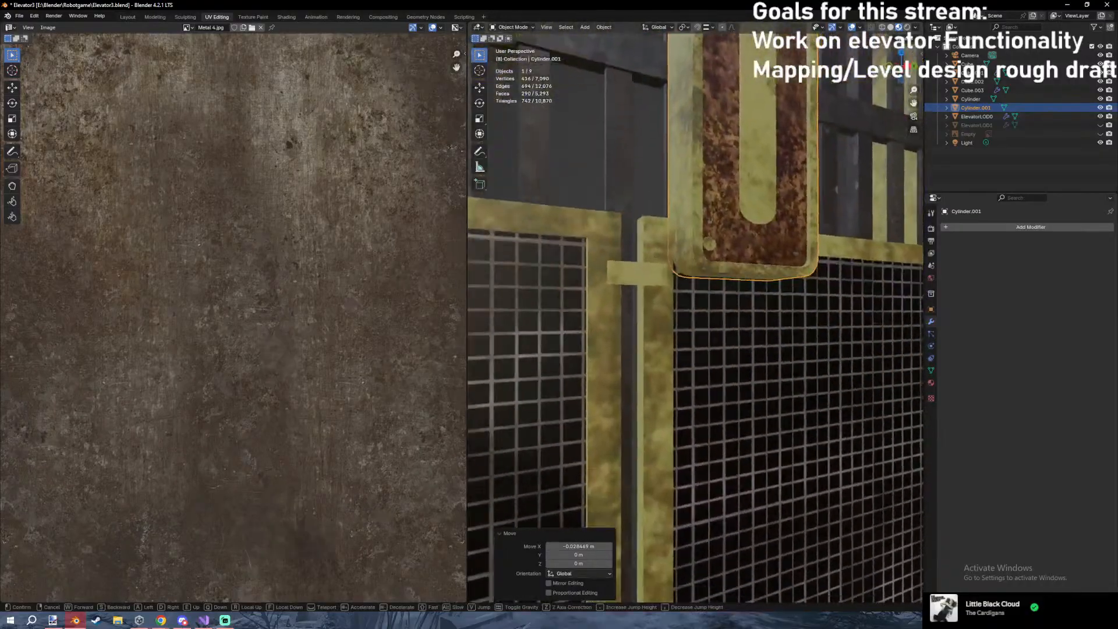
left_click(695, 312)
key("g")
key("z")
left_click(619, 279)
key("shift+grave")
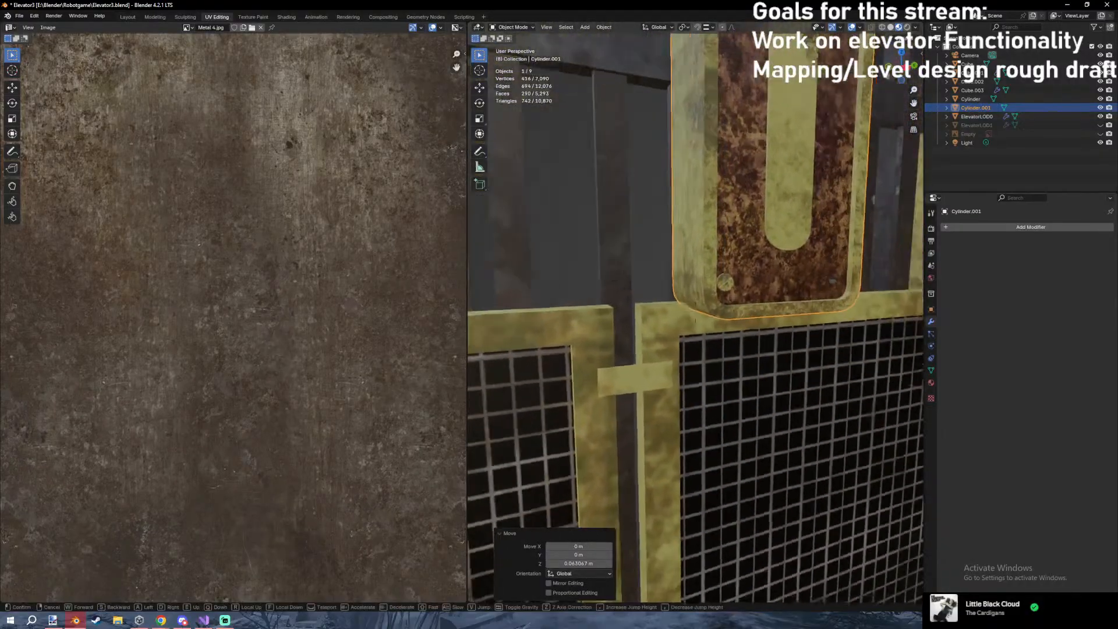
left_click(695, 312)
key("g")
key("z")
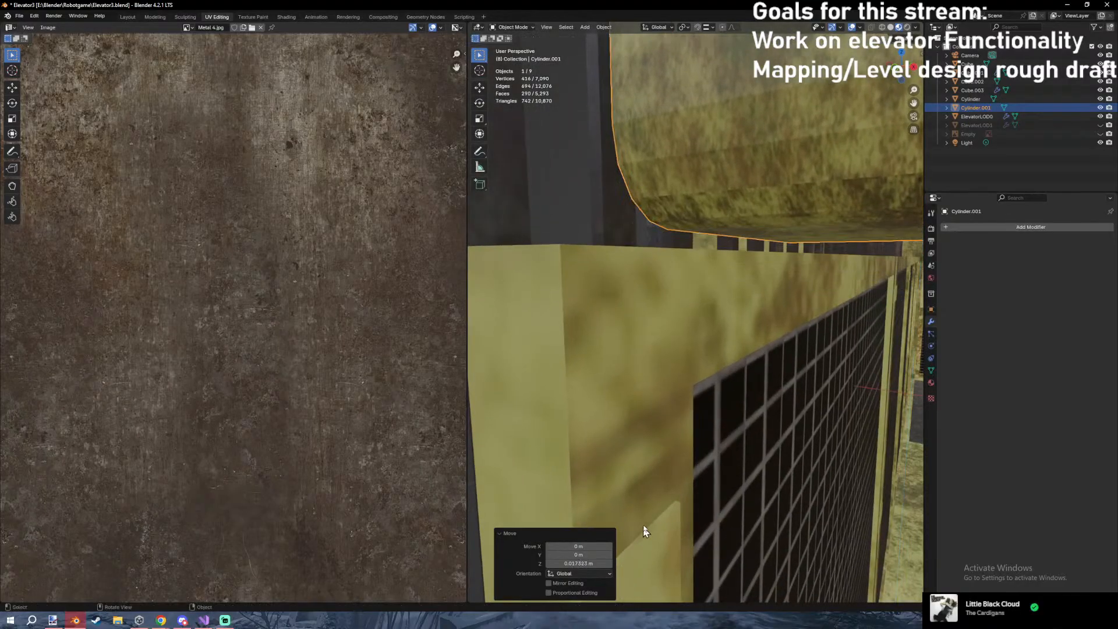
In the elevator mesh, duplicate the small L-shaped bracket at the fence post's foot and move the copy up about 1.12 m.
key("shift+grave")
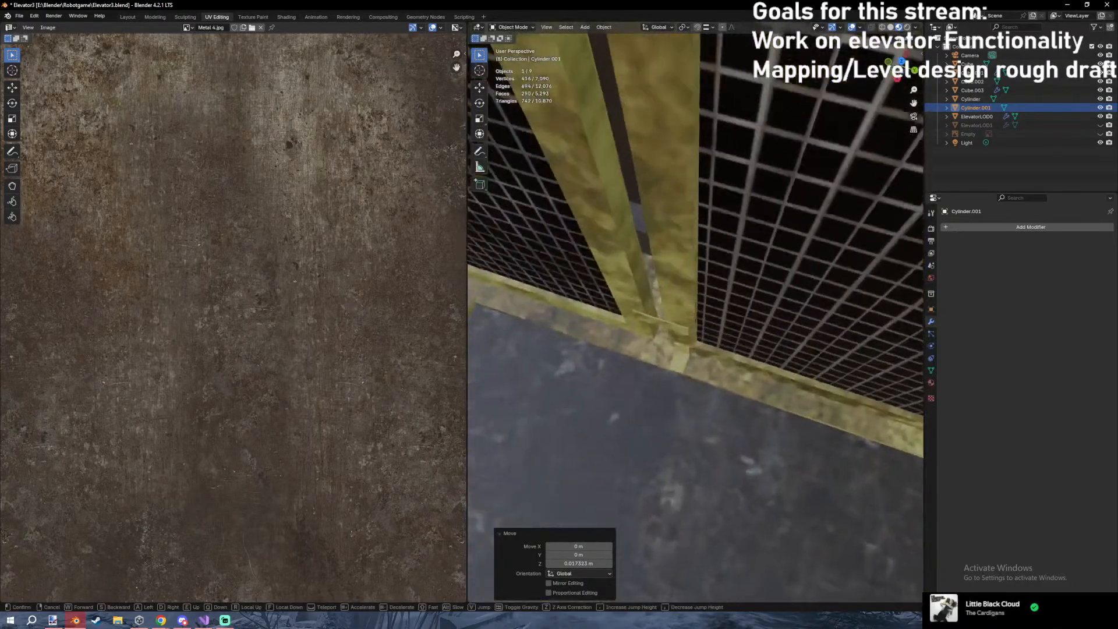
key("s")
key("w")
left_click(709, 365)
left_click(709, 365)
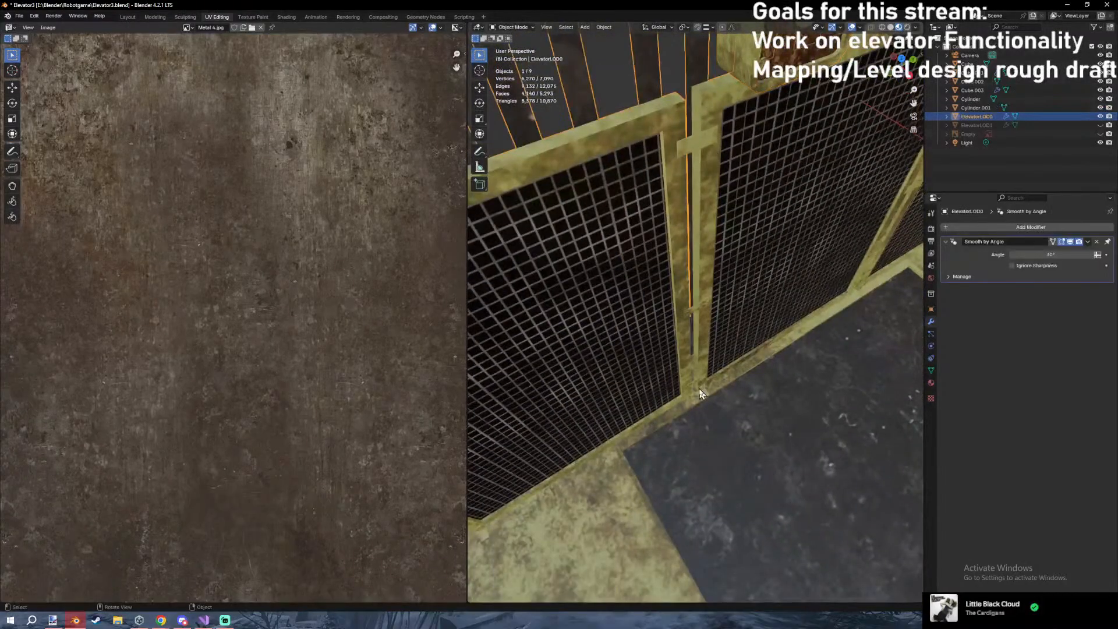
key("Tab")
left_click(705, 391)
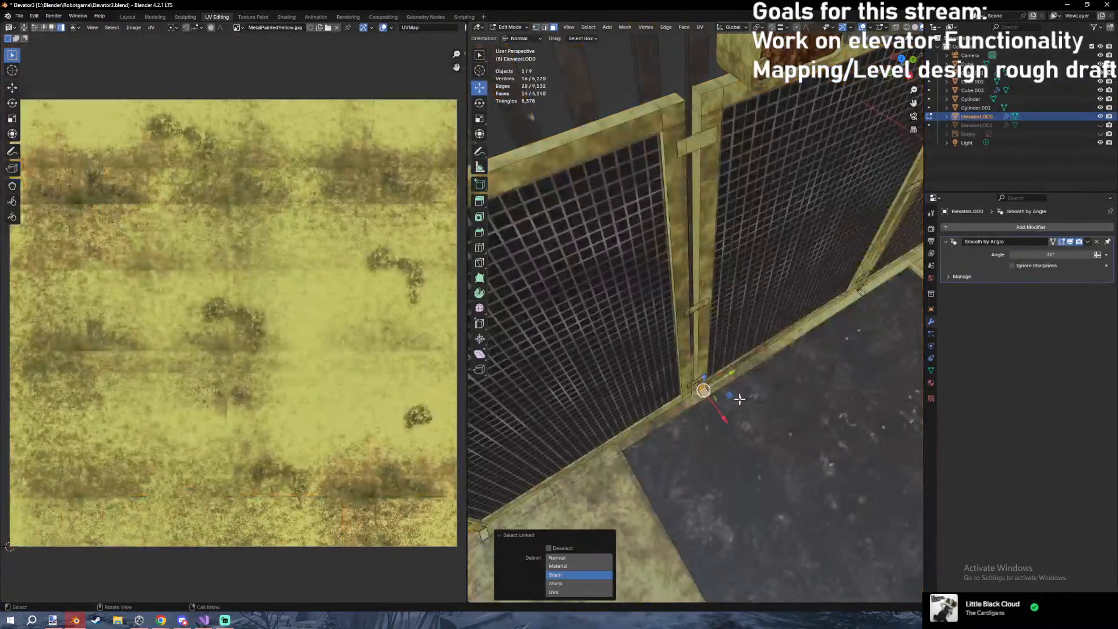
key("KP_Decimal")
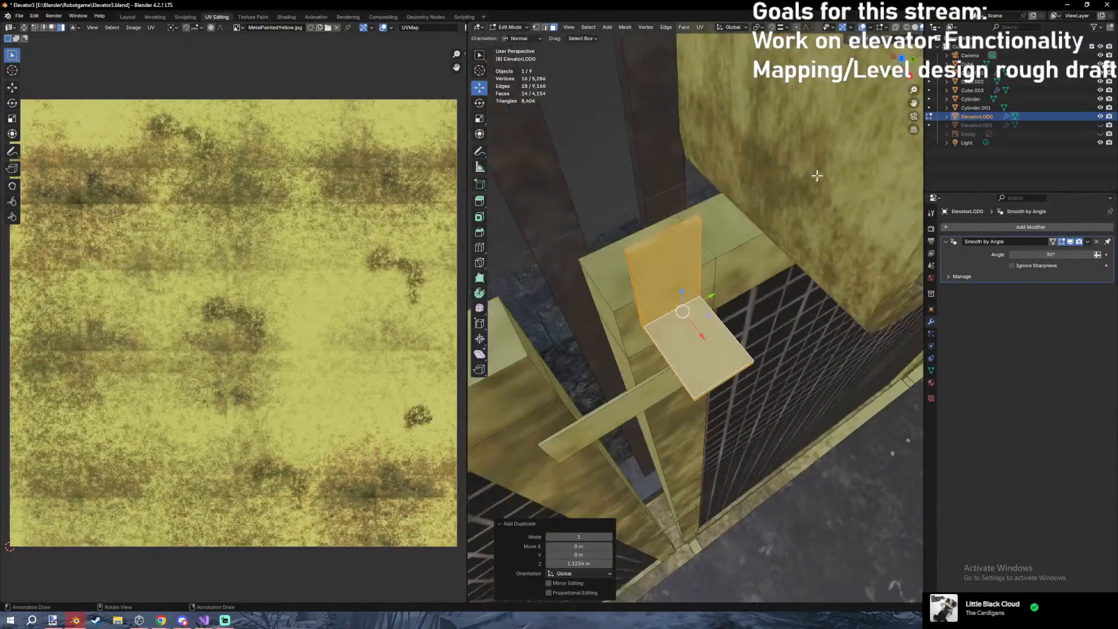
Rotate the copied bracket 180° about the Y axis and shift it along X onto the fence's top rail.
key("r")
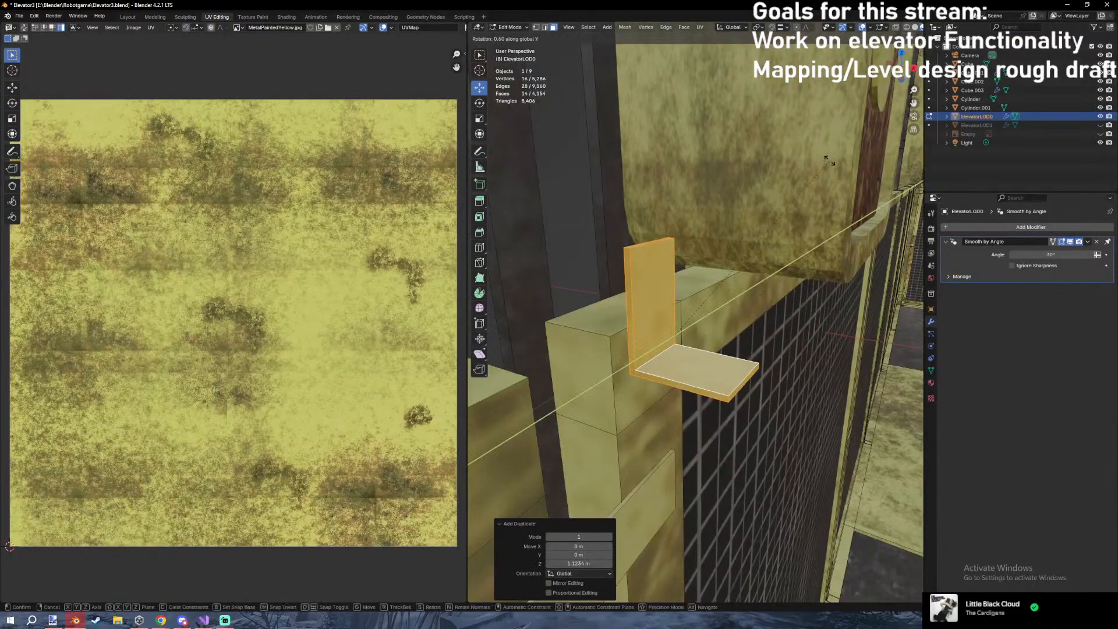
type("180")
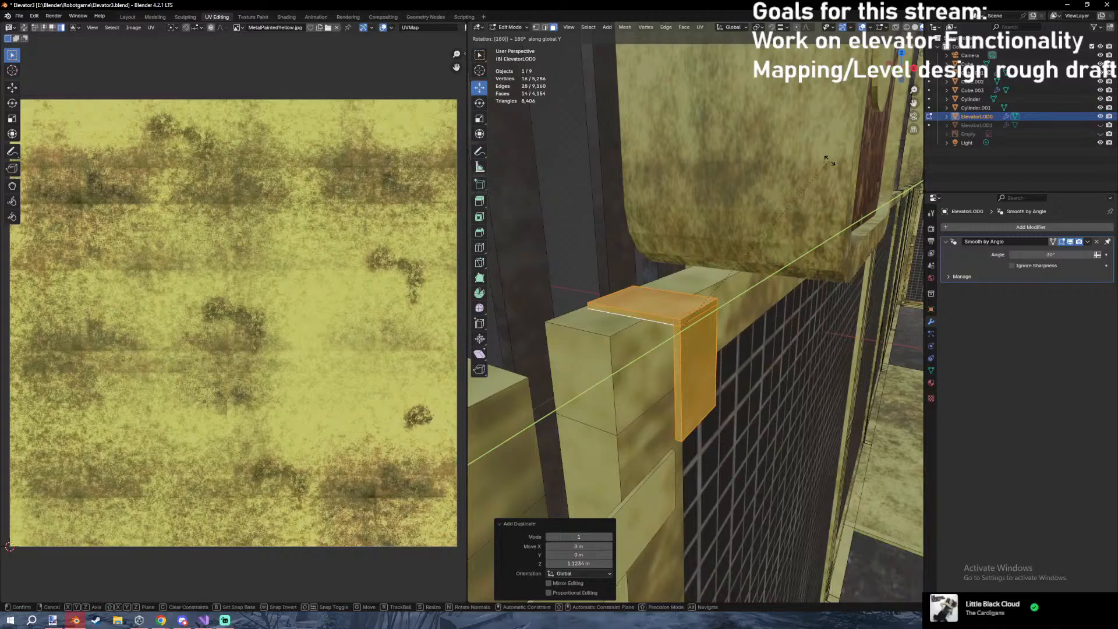
key("Return")
key("g")
key("x")
middle_click_drag(830, 161, 616, 240)
left_click(660, 250)
Slide the bracket along Y near the fence post and adjust its height along Z to the top rail.
key("g")
key("y")
left_click(805, 262)
middle_click_drag(806, 262, 530, 396)
key("g")
key("y")
left_click(722, 252)
key("g")
key("y")
left_click(561, 395)
middle_click_drag(746, 364, 754, 371)
key("g")
key("z")
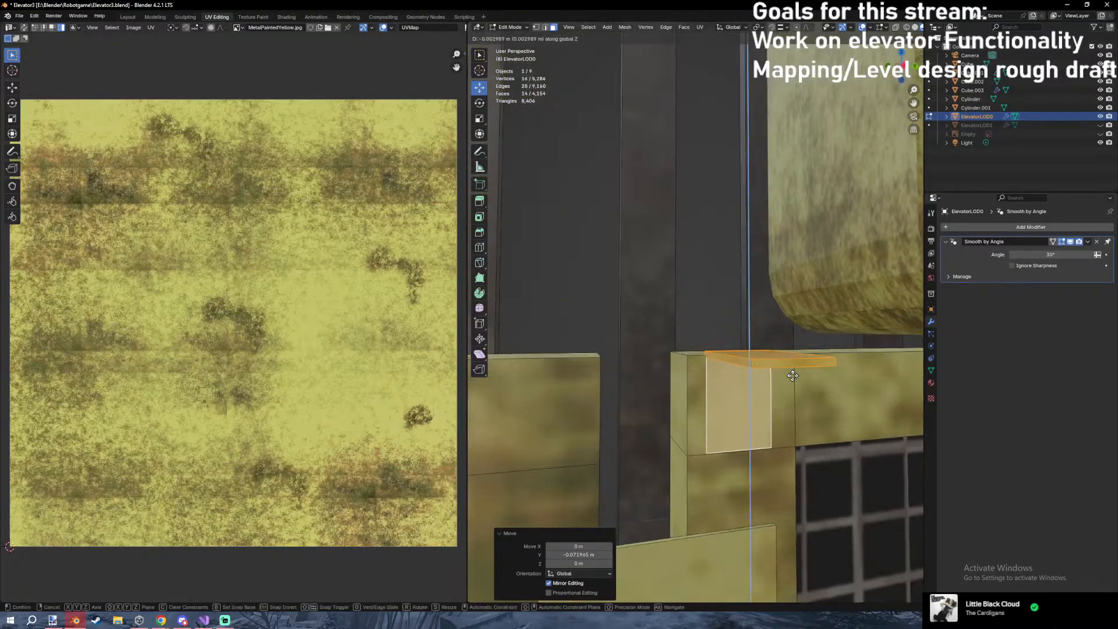
Duplicate the bracket along the Y axis and place the copy under the far side of the control box.
middle_click_drag(822, 365, 804, 350)
key("shift+d")
key("y")
left_click(813, 309)
mouse_move(813, 309)
middle_mouse_down()
mouse_move(876, 295)
mouse_move(821, 300)
middle_mouse_up()
key("g")
key("y")
left_click(891, 306)
key("g")
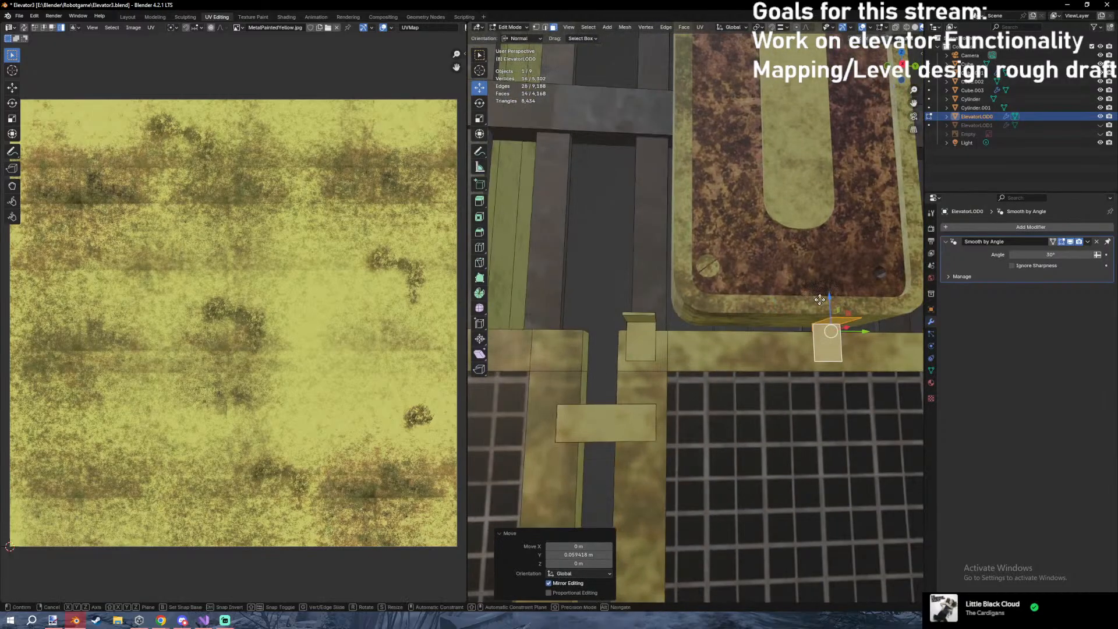
Move the control box's entire mesh about 0.04 m along negative Y, over the two brackets.
key("Tab")
left_click(815, 277)
key("Tab")
key("a")
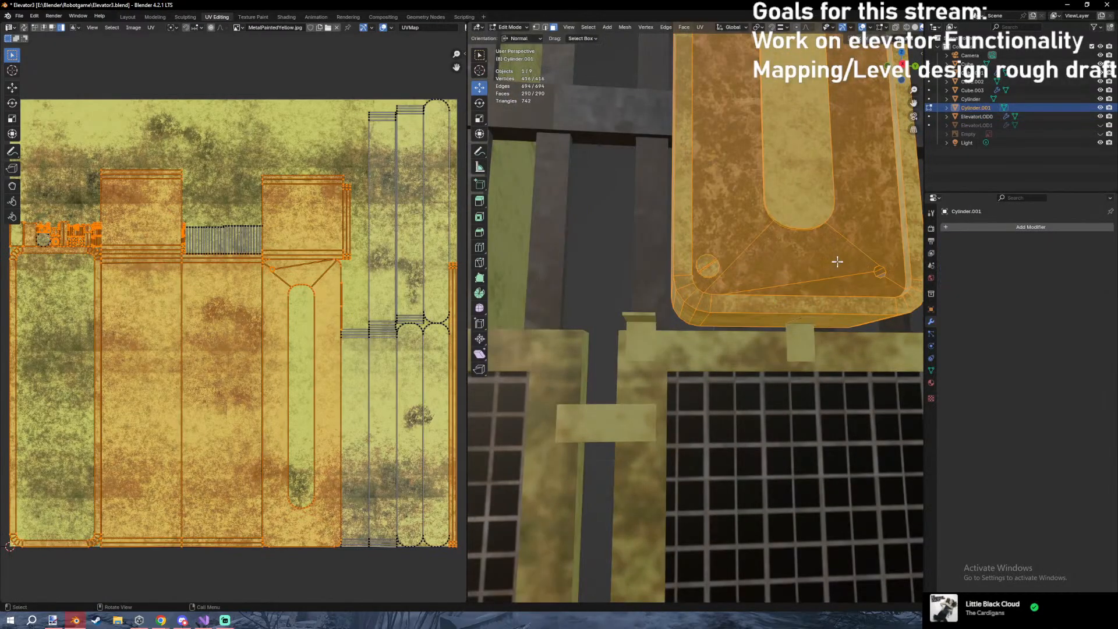
key("g")
key("y")
left_click(766, 266)
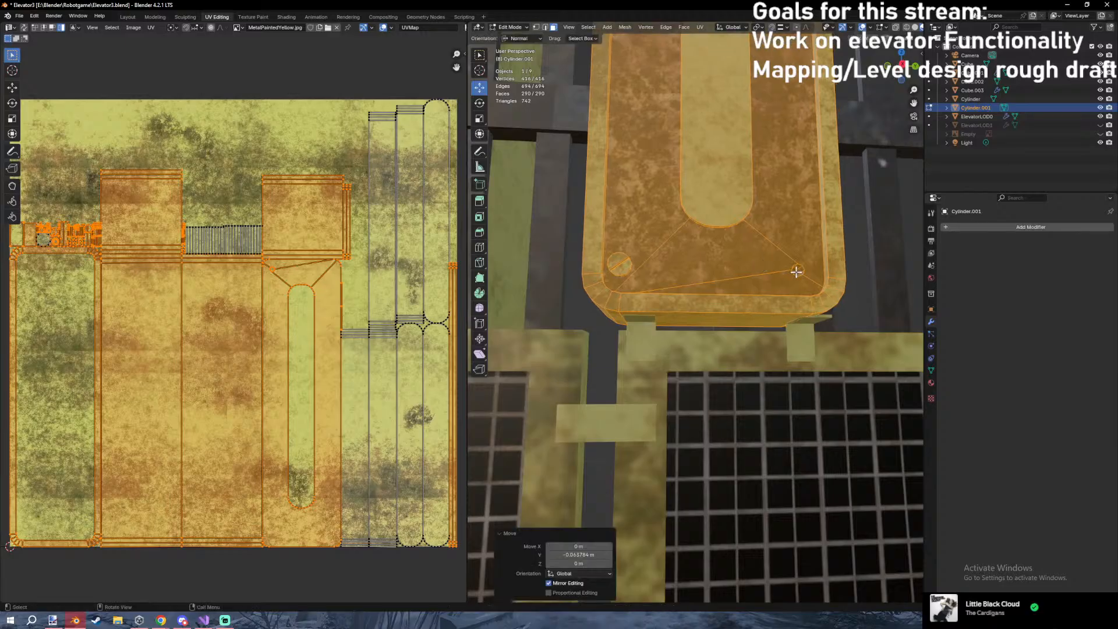
middle_click_drag(786, 270, 763, 271)
Shift the control box's mesh back along positive Y to line up with the far bracket.
key("Tab")
left_click(712, 338)
middle_click_drag(713, 337, 731, 334)
left_click(730, 312)
key("Tab")
key("g")
key("y")
left_click(762, 309)
Slide the bracket nearest the fence post along Y until it sits beneath the control box's near corner.
key("Tab")
left_click(627, 330)
key("Tab")
key("g")
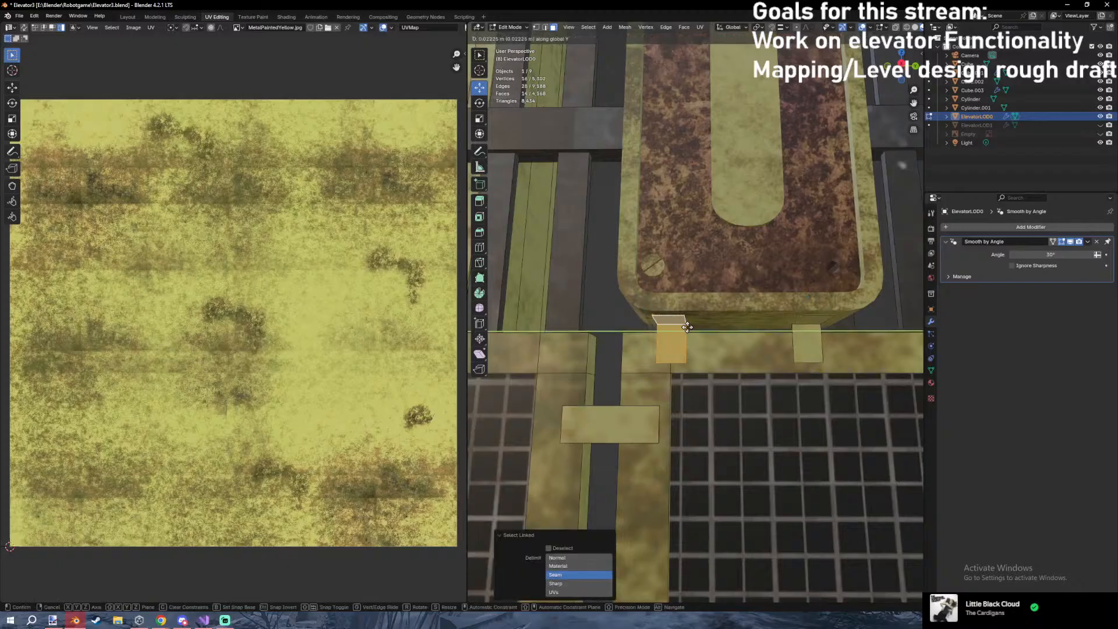
left_click(687, 328)
Adjust the control box's height along Z over the brackets and nudge it along Y.
key("Tab")
left_click(730, 307)
scroll(750, 332, "up", 3)
key("Tab")
middle_click_drag(732, 308, 551, 312)
key("g")
key("z")
left_click(759, 334)
key("g")
key("y")
left_click(761, 334)
Save the file and fine-tune the control box's height along Z so it rests on the brackets.
mouse_move(698, 314)
middle_mouse_down()
mouse_move(700, 290)
mouse_move(715, 327)
mouse_move(707, 316)
middle_mouse_up()
key("Tab")
scroll(707, 316, "up", 4)
key("Tab")
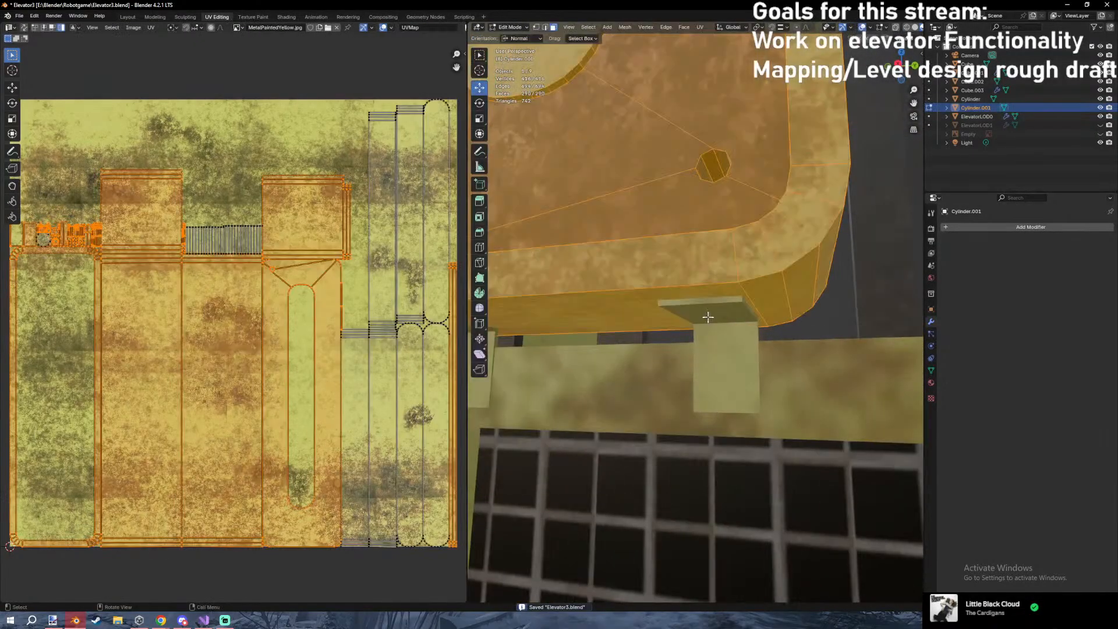
key("g")
key("z")
left_click(709, 312)
key("Tab")
scroll(712, 314, "down", 8)
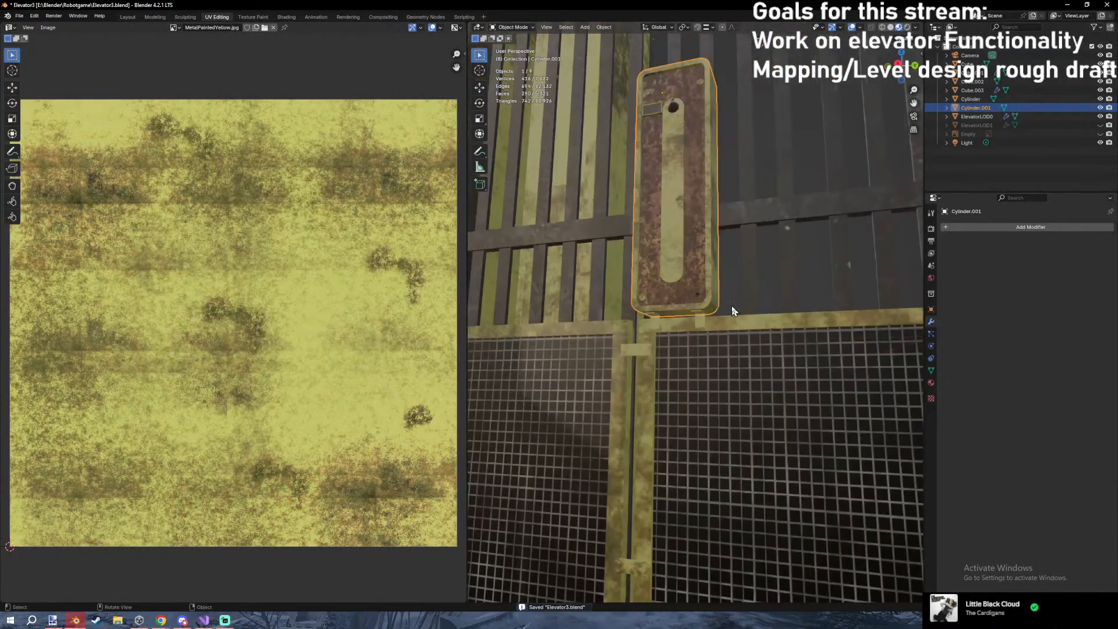
Examine the mounted control box's size and placement on the fence from several distances.
left_click(732, 307)
middle_click_drag(731, 307, 746, 305)
key("shift+grave")
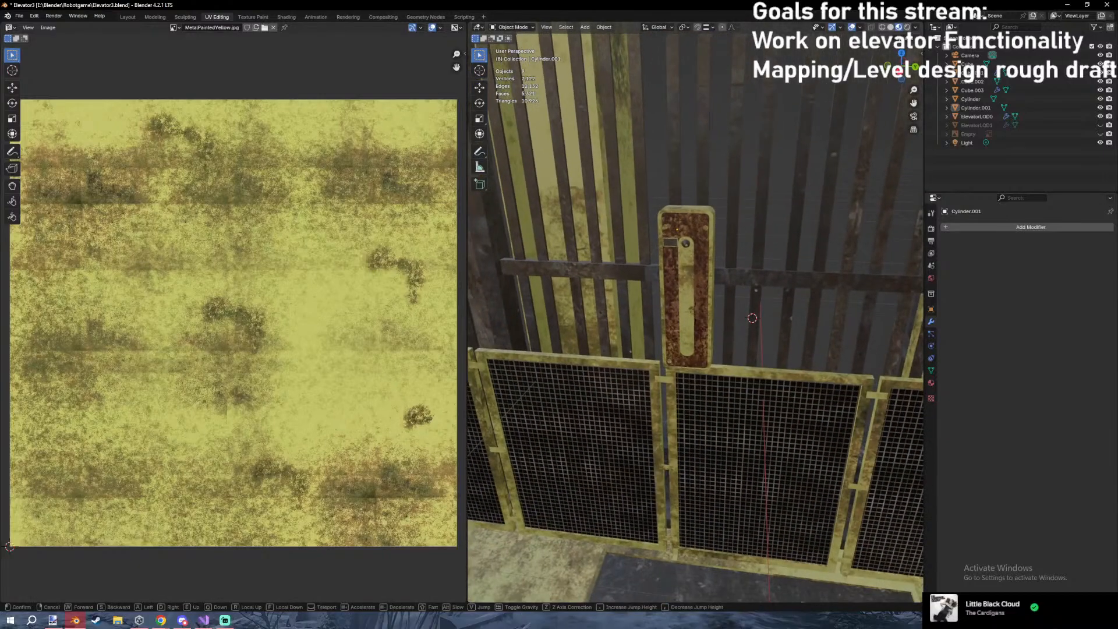
key("s")
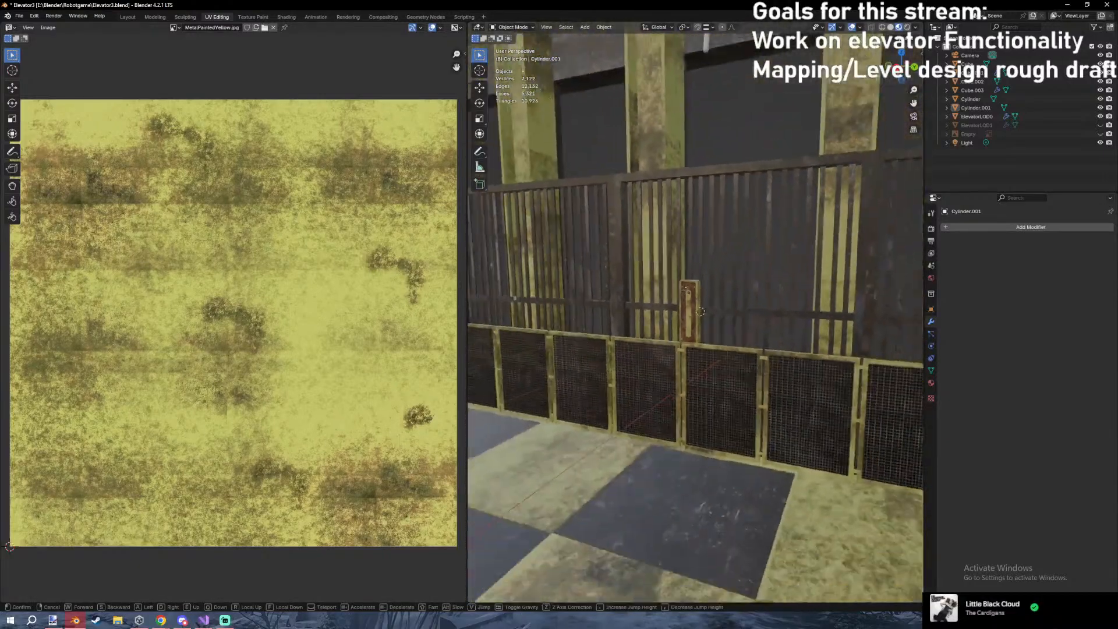
key("w")
left_click(730, 256)
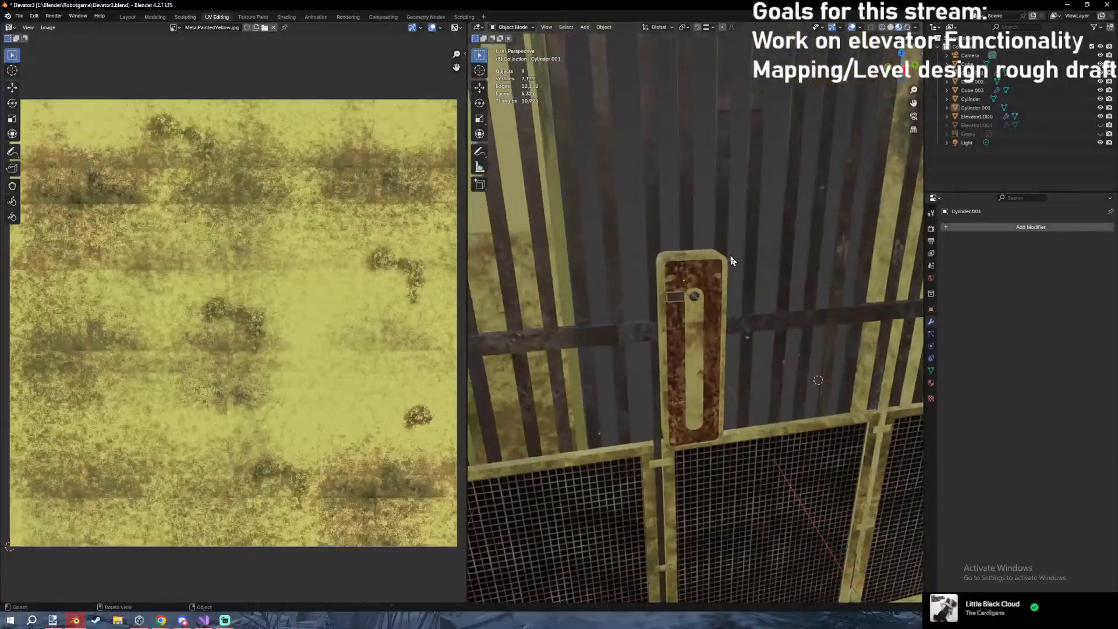
left_click(696, 269)
key("shift+grave")
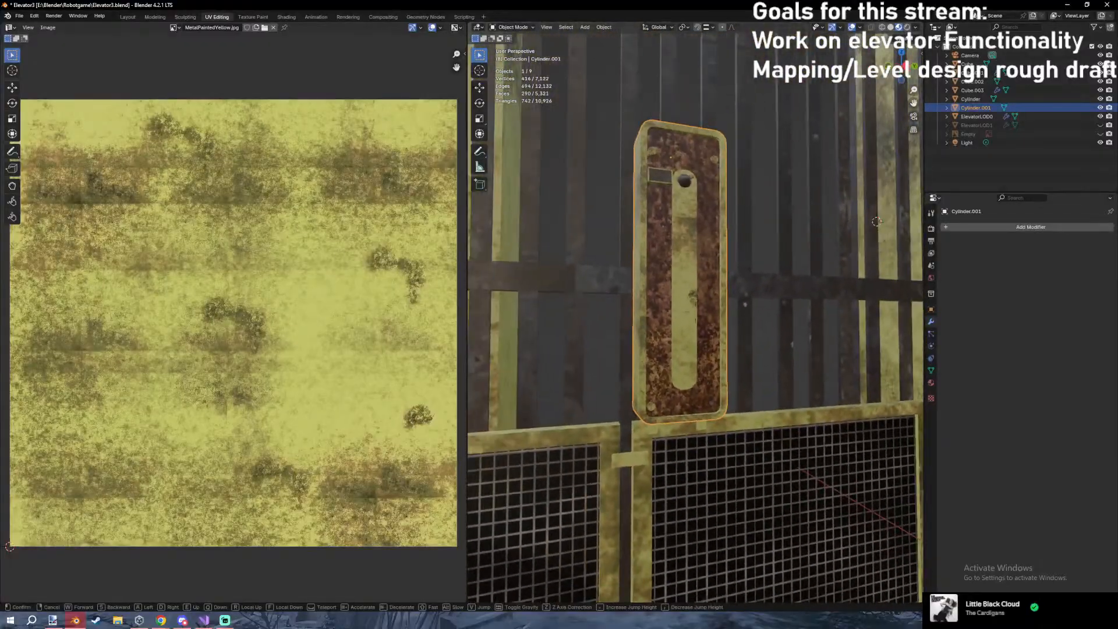
key("s")
key("w")
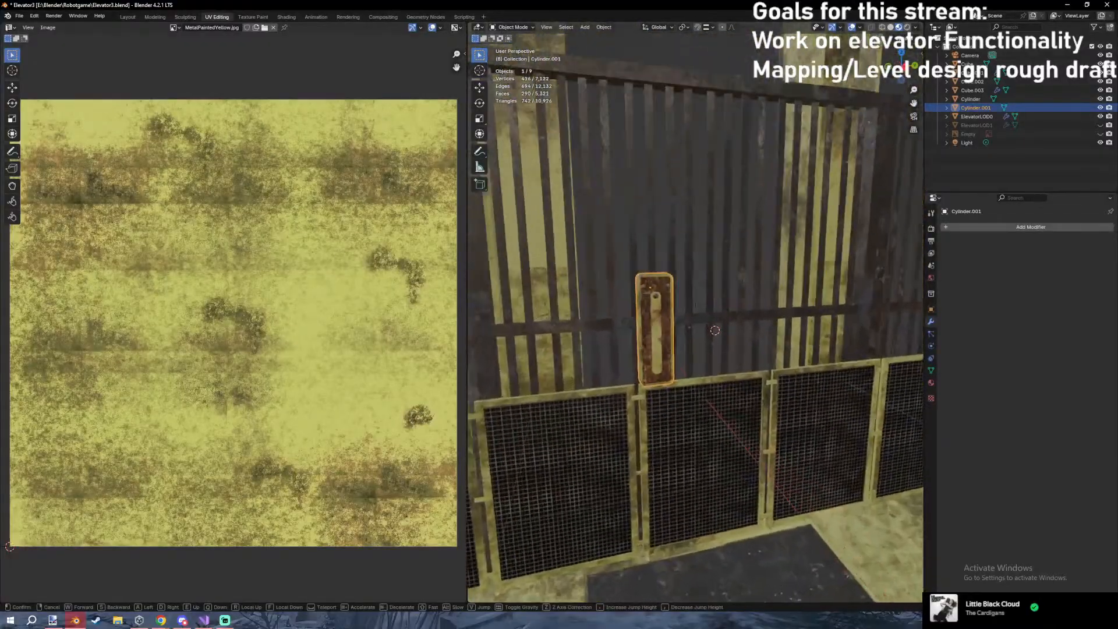
key("s")
left_click(743, 279)
Scale the control box's entire mesh by 1.15.
key("Tab")
key("0")
key("Escape")
type("15")
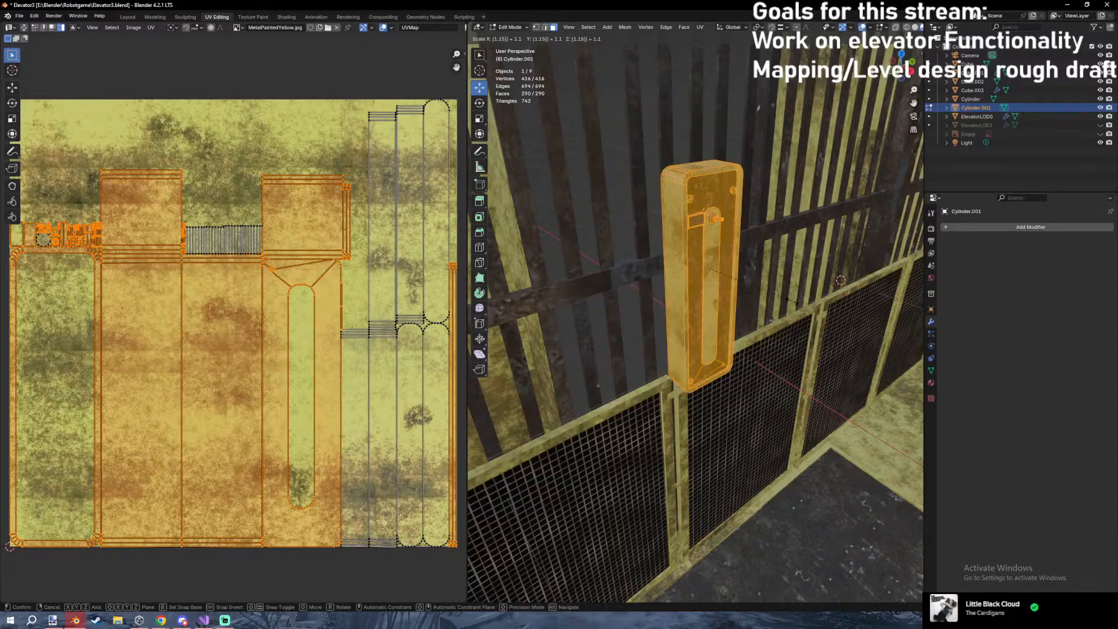
key("Return")
Select the yellow rounded slot plate on the control box's front and scale it up.
middle_click_drag(750, 355, 771, 339)
key("KP_Decimal")
left_click(695, 329)
key("l")
key("s")
key("y")
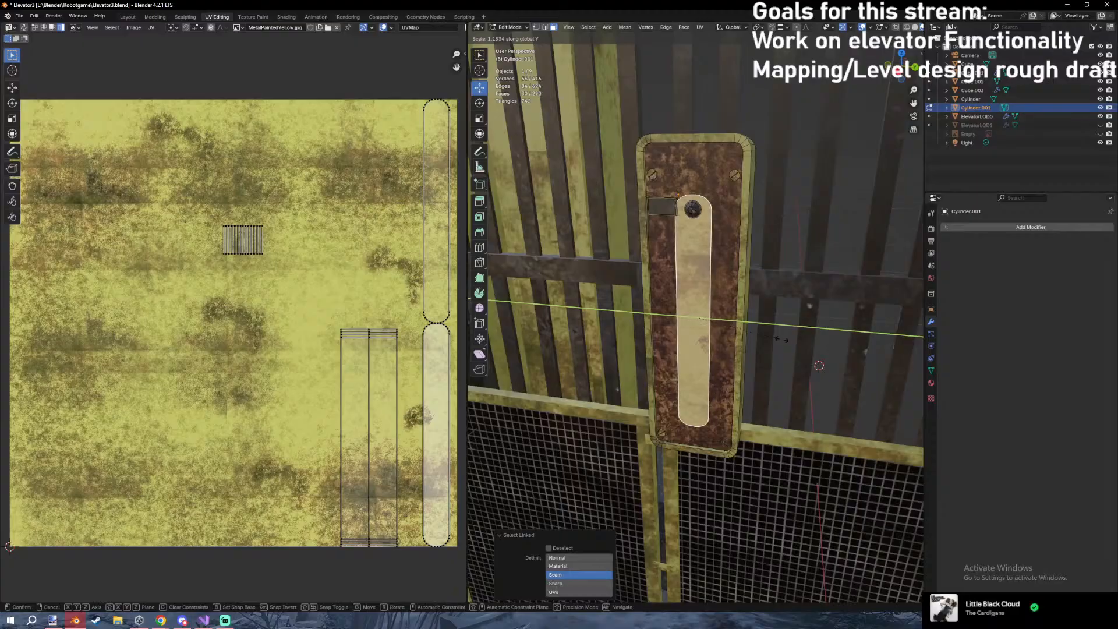
right_click(782, 339)
middle_click_drag(781, 339, 781, 327)
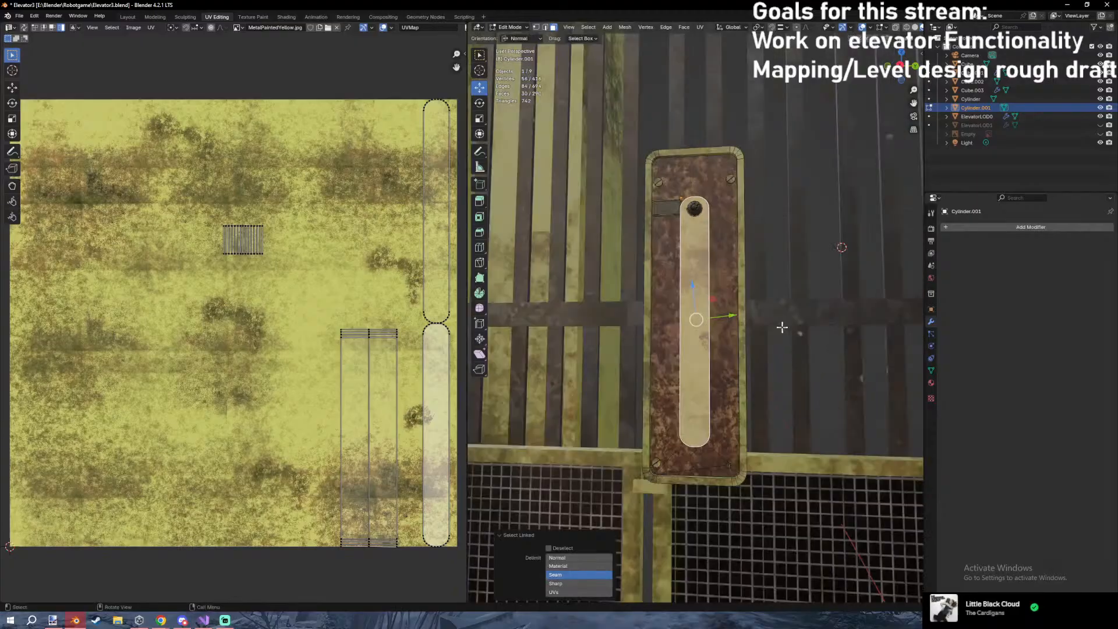
left_click(809, 370)
middle_click_drag(810, 370, 667, 264)
key("s")
left_click(803, 396)
Move the small dark framed plate about -0.099 m along Y, off the box's front, and try scaling it up.
left_click(668, 265)
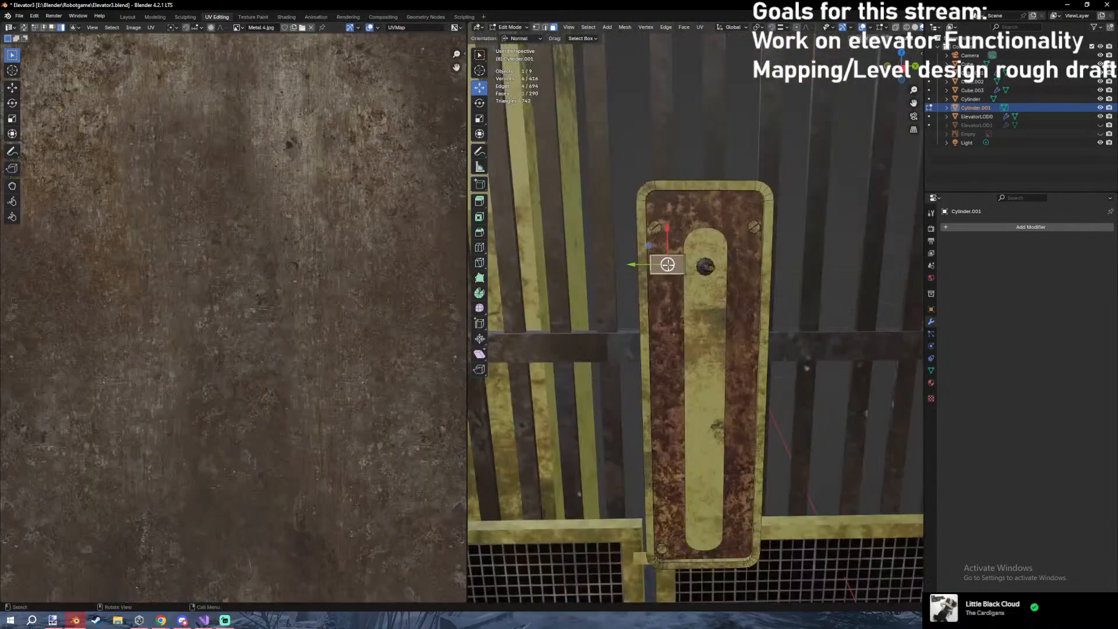
key("ctrl+l")
key("g")
key("y")
left_click(585, 265)
middle_click_drag(585, 266, 748, 303)
key("s")
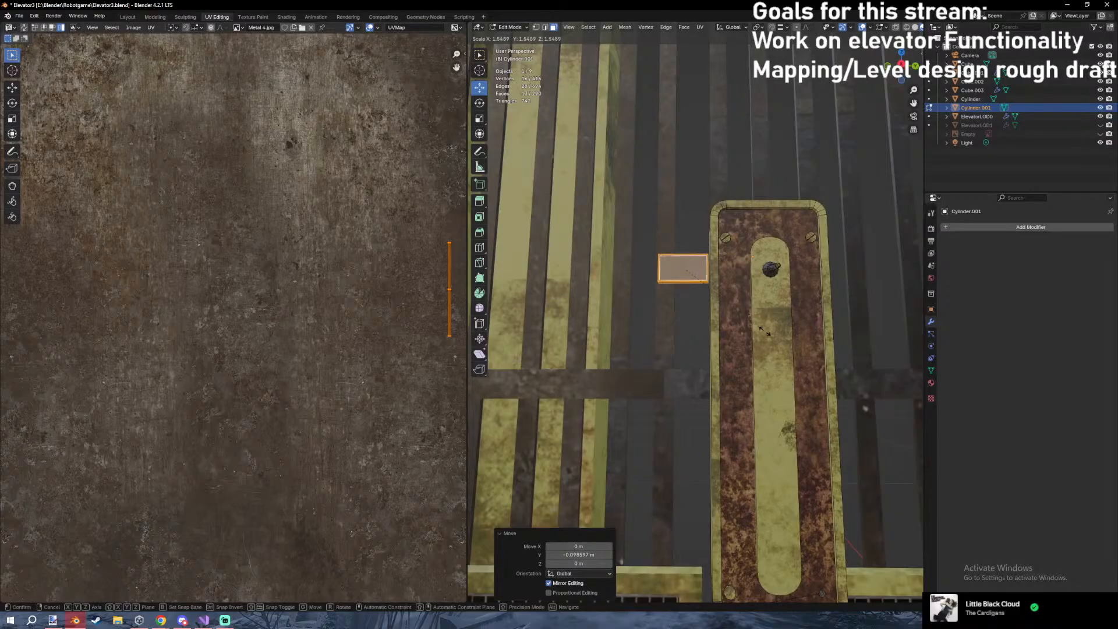
Select the yellow rounded slot plate, widen it along Y and enlarge it slightly.
left_click(773, 321)
key("l")
middle_click_drag(773, 321, 814, 339)
key("s")
key("y")
right_click(843, 356)
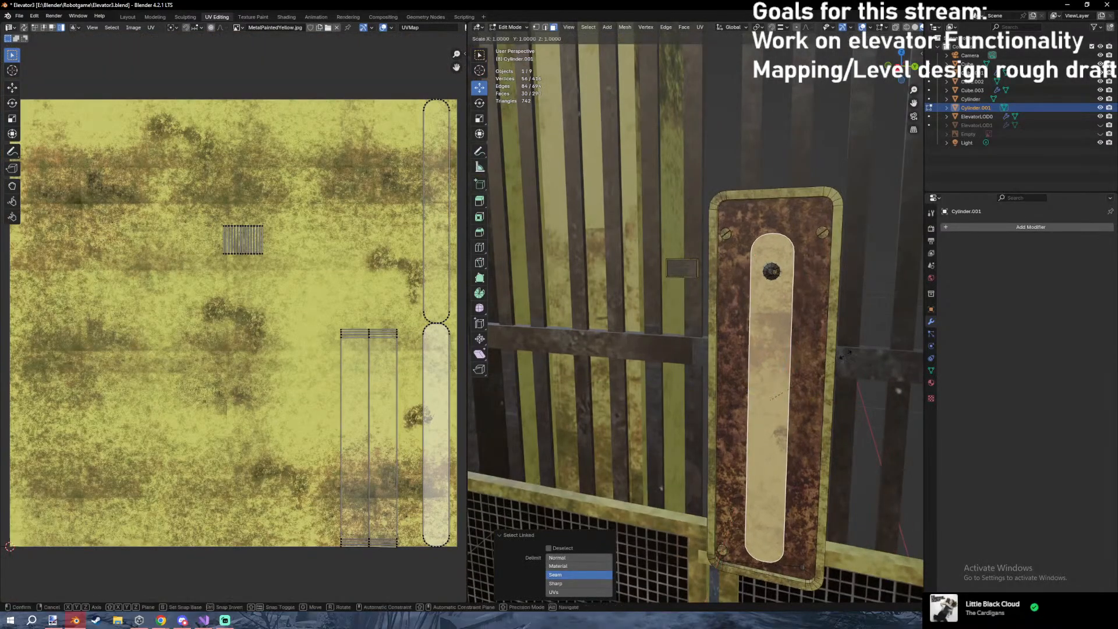
key("shift+z")
key("Tab")
key("Tab")
key("shift+z")
key("s")
key("x")
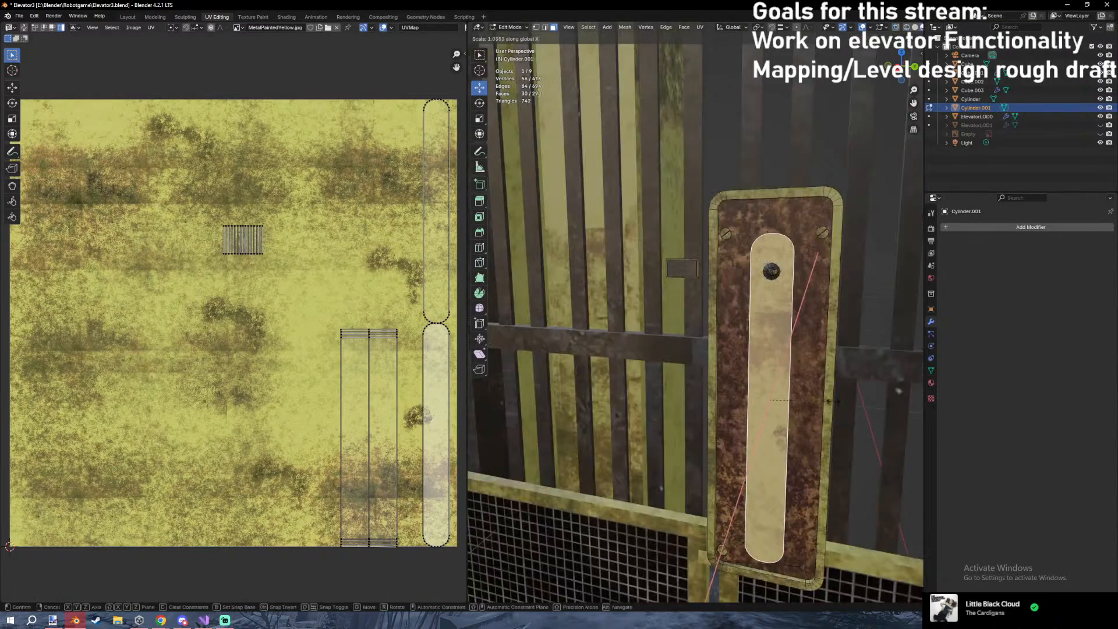
key("y")
left_click(842, 401)
key("s")
left_click(844, 402)
Centre the slot plate on the box's front, raising it about 0.008 m along Z and nudging it along Y.
key("g")
left_click(842, 395)
middle_click_drag(842, 395, 799, 246)
key("g")
key("z")
key("g")
key("y")
middle_click_drag(797, 251, 789, 350)
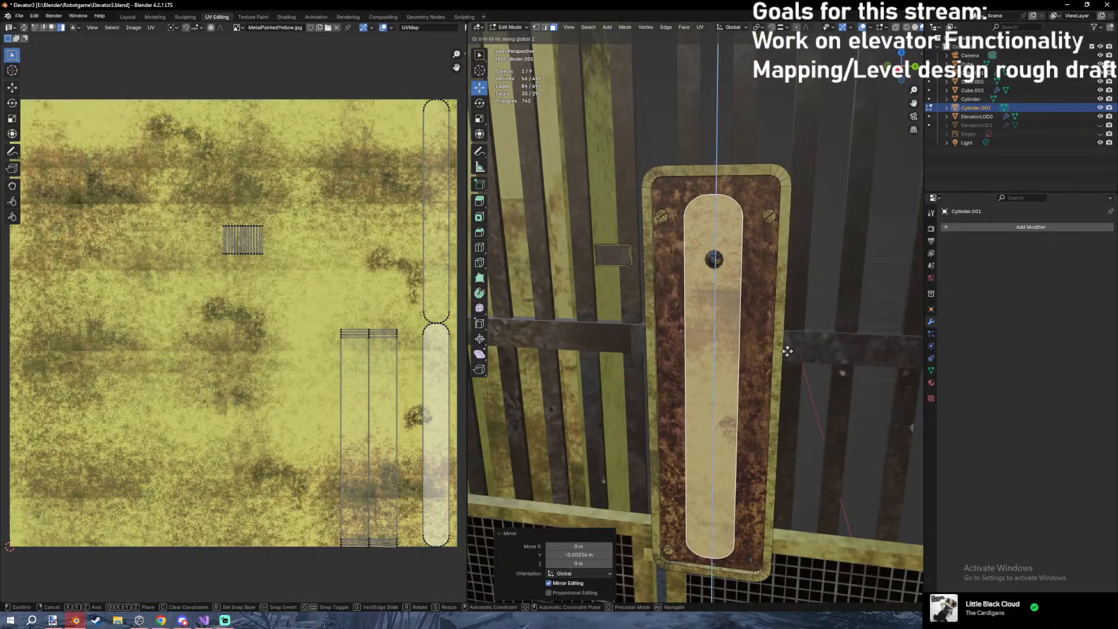
left_click(785, 352)
middle_click_drag(785, 353, 790, 313)
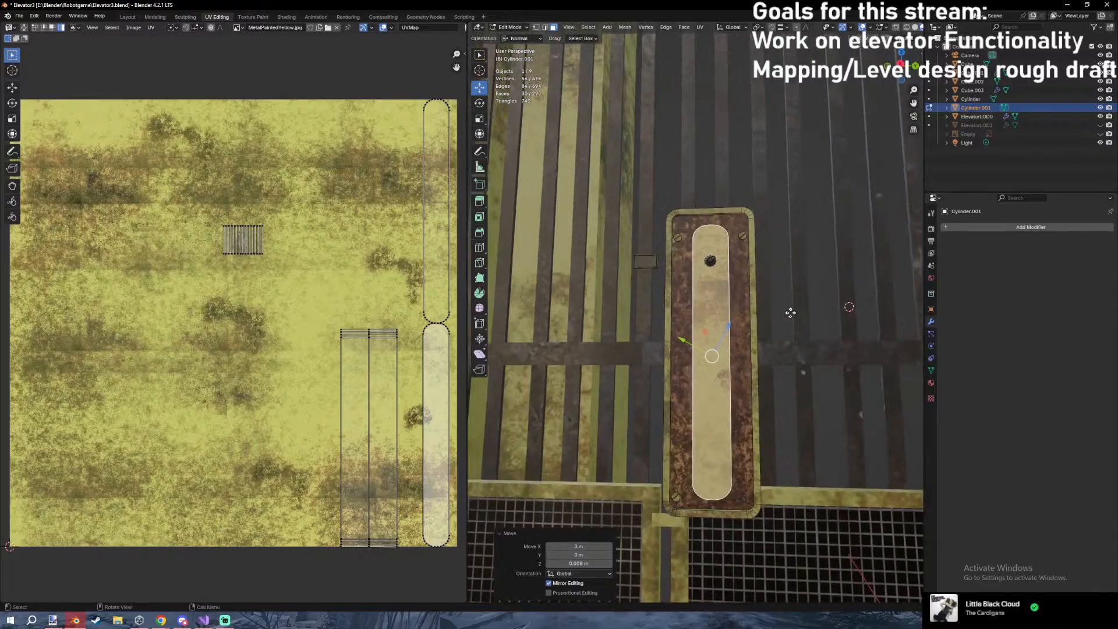
key("g")
key("y")
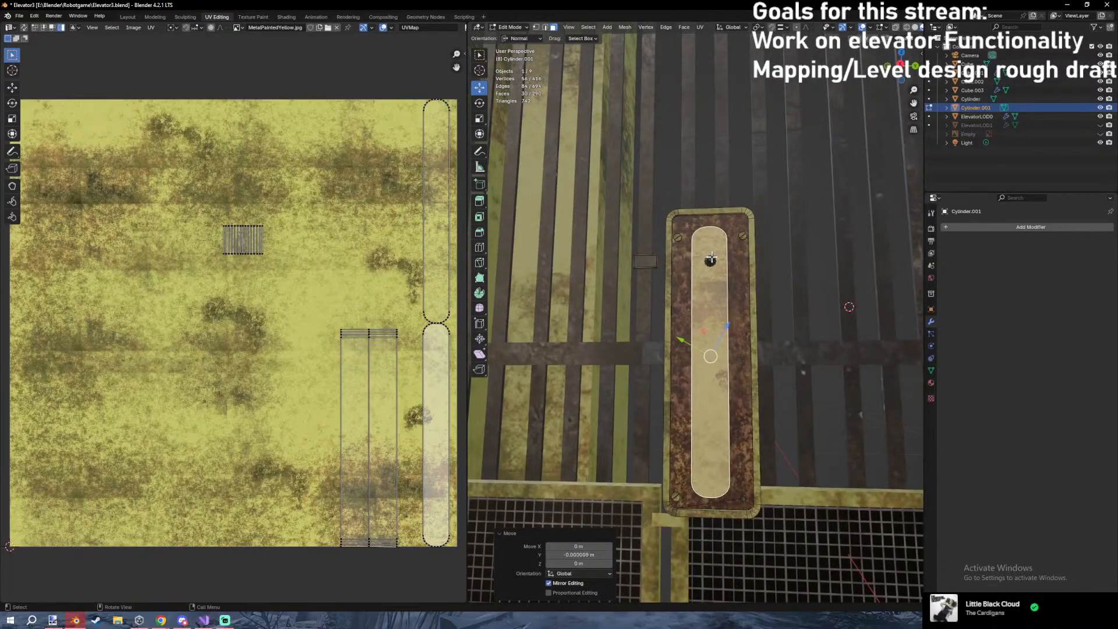
Select the linked lever knob and move it about -0.002 m along Y to centre it on the slot plate.
key("alt+a")
key("l")
middle_click_drag(750, 271, 766, 309)
scroll(766, 309, "up", 3)
key("g")
key("y")
left_click(772, 307)
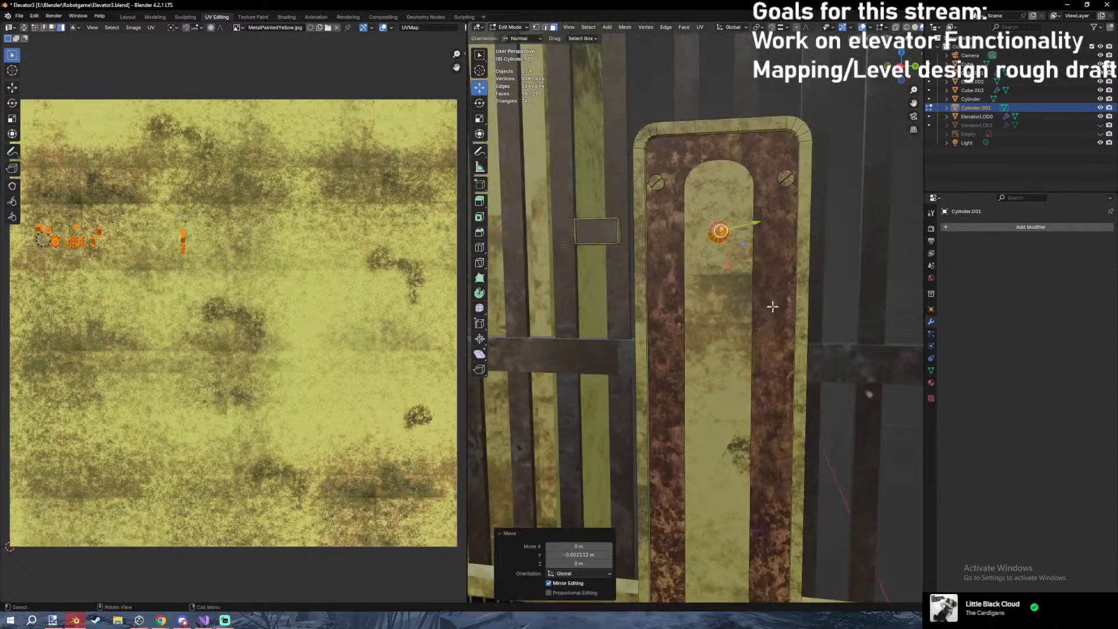
key("Tab")
middle_click_drag(614, 231, 650, 261)
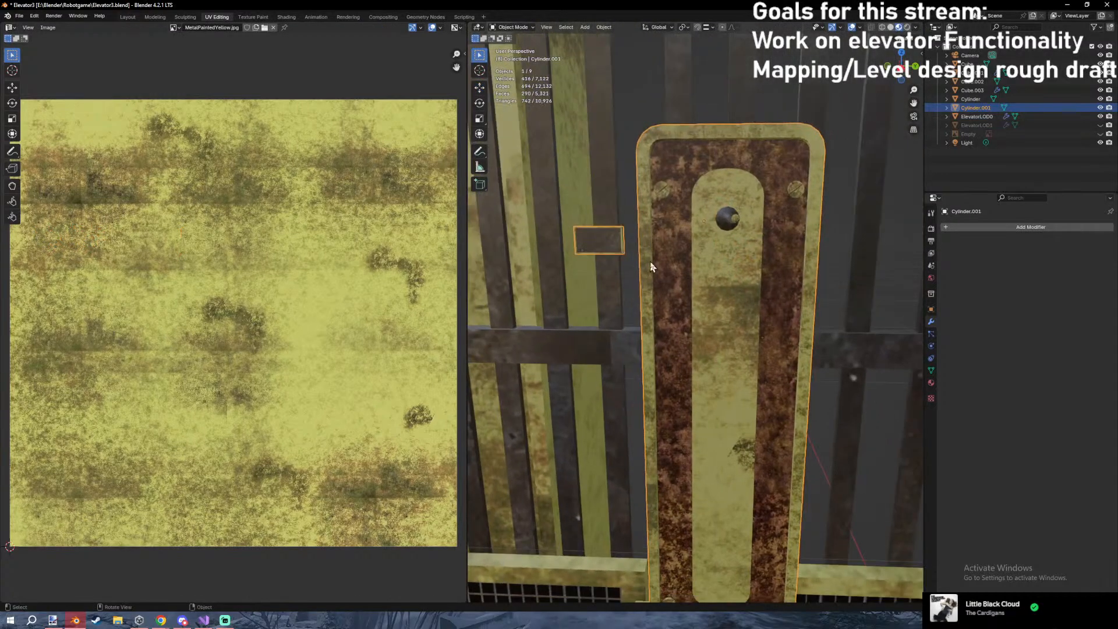
Scale up the lever and shift it along X so its base meets the slot plate.
key("Tab")
middle_click_drag(792, 289, 780, 330)
key("s")
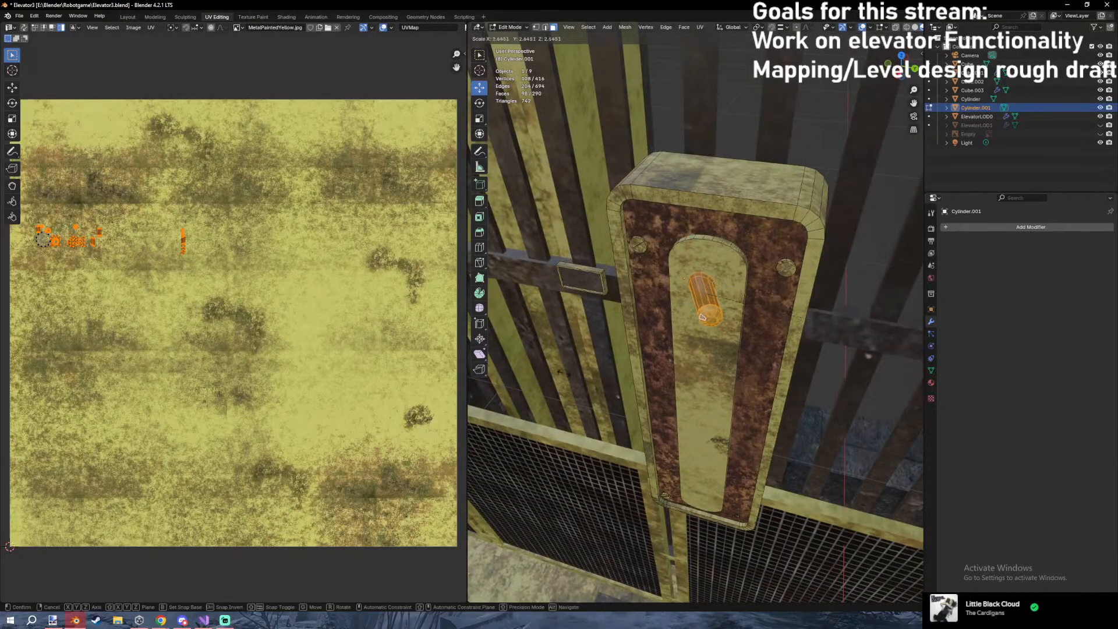
middle_click_drag(691, 318, 768, 383)
key("s")
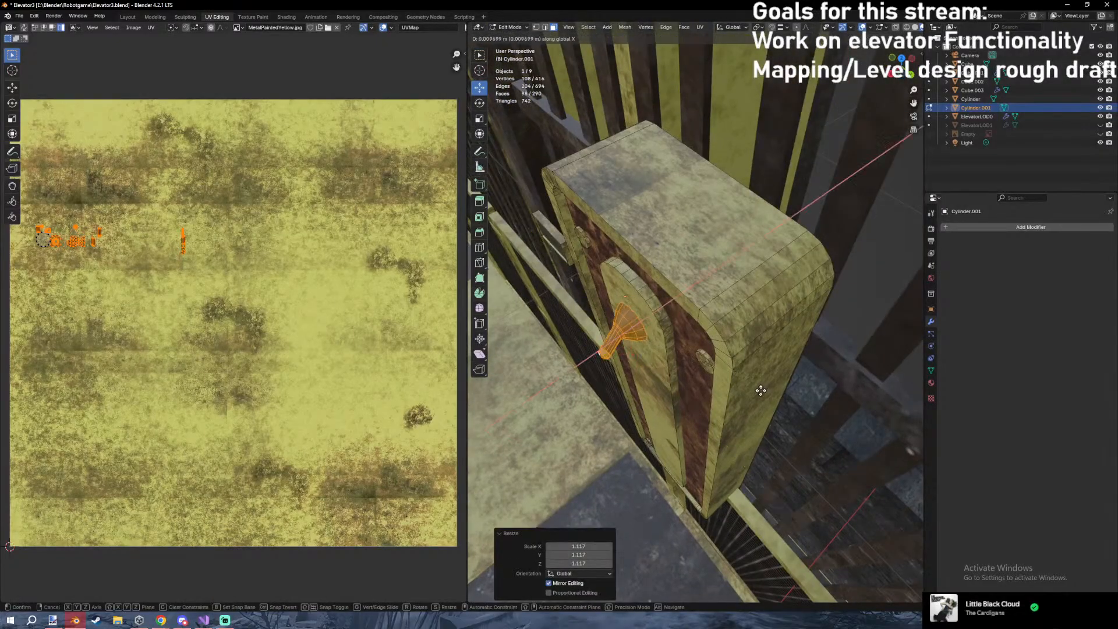
left_click(761, 389)
key("Tab")
Adjust the lever's height on the slot plate along Z.
middle_click_drag(761, 386, 771, 312)
key("Tab")
key("g")
key("z")
left_click(769, 305)
key("Tab")
middle_click_drag(606, 255, 624, 268)
key("Tab")
Select the whole framed plate beside the box and adjust its height along Z using a side view.
left_click(606, 266)
key("l")
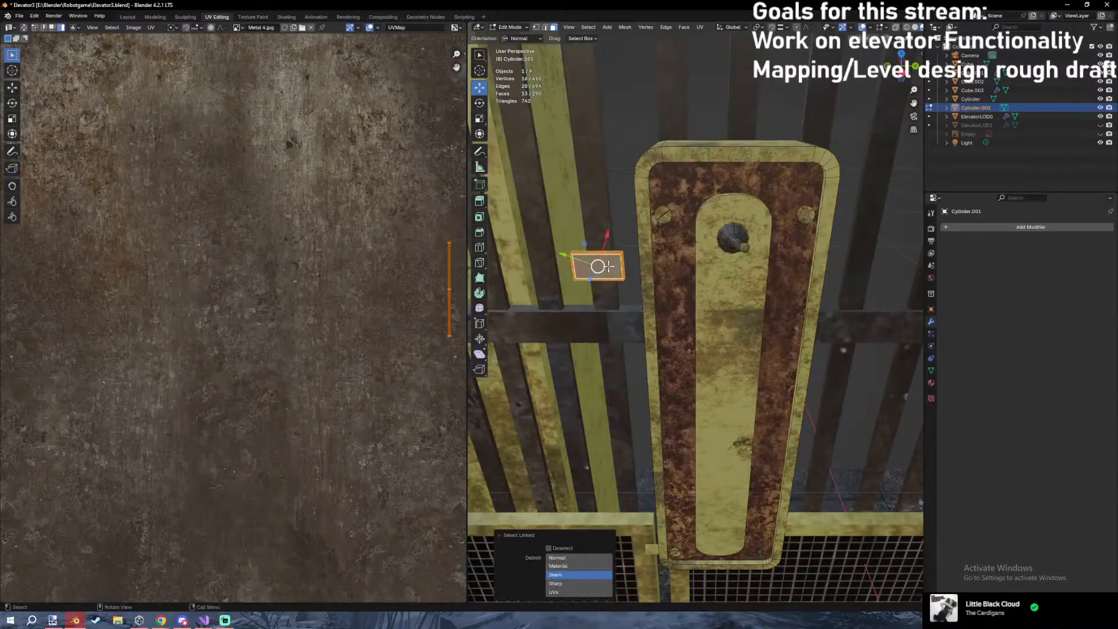
key("KP_1")
key("KP_3")
key("z")
scroll(685, 366, "up", 4)
mouse_move(726, 210)
middle_mouse_down("shift")
mouse_move(722, 306)
mouse_move(688, 319)
mouse_move(649, 373)
mouse_move(690, 397)
mouse_move(743, 407)
middle_mouse_up("shift")
key("g")
key("z")
left_click(690, 315)
Nudge the framed plate along X and move it about 0.028 m along Y until it meets the box's side.
key("shift+z")
key("g")
key("y")
key("x")
left_click(776, 348)
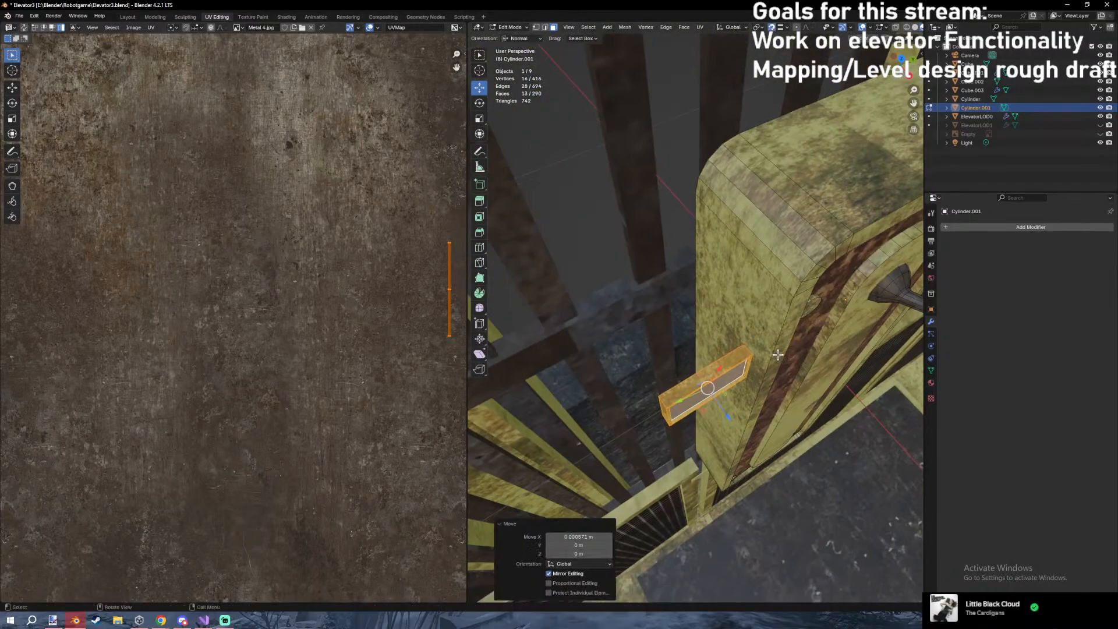
middle_click_drag(776, 349, 664, 301)
key("g")
key("y")
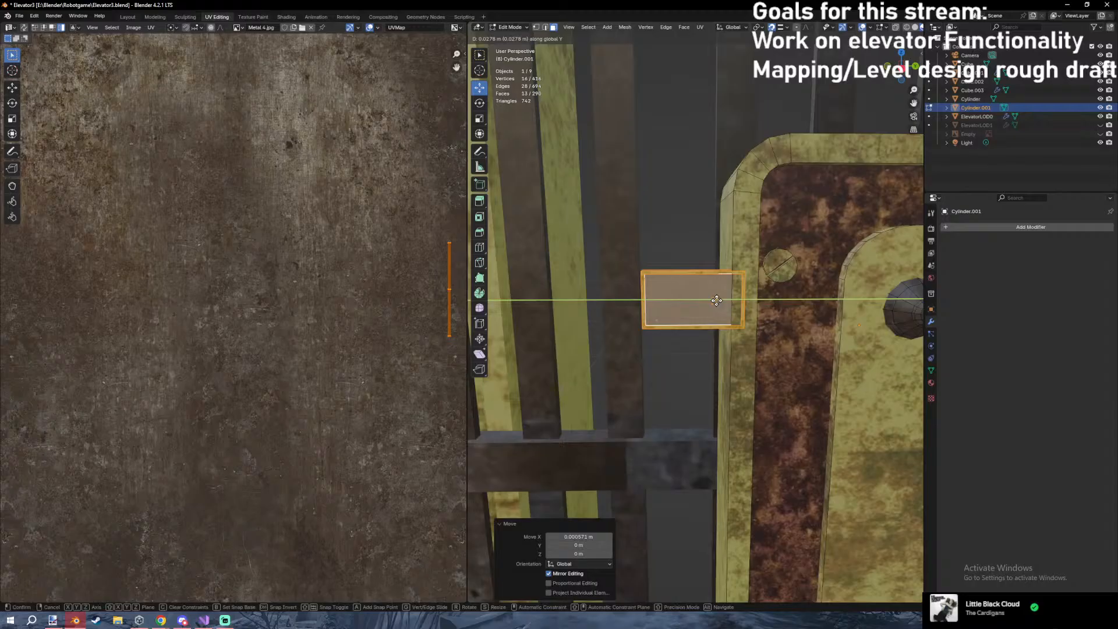
left_click(716, 300)
key("Tab")
middle_click_drag(716, 301, 724, 275)
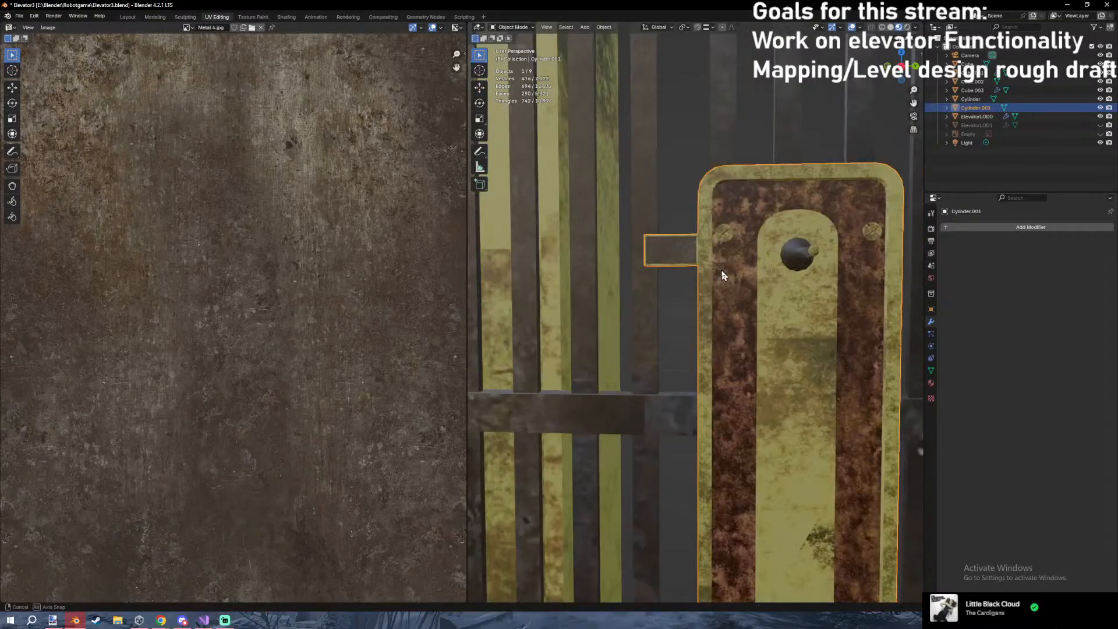
Scale the framed plate up by about 1.48.
key("Tab")
key("s")
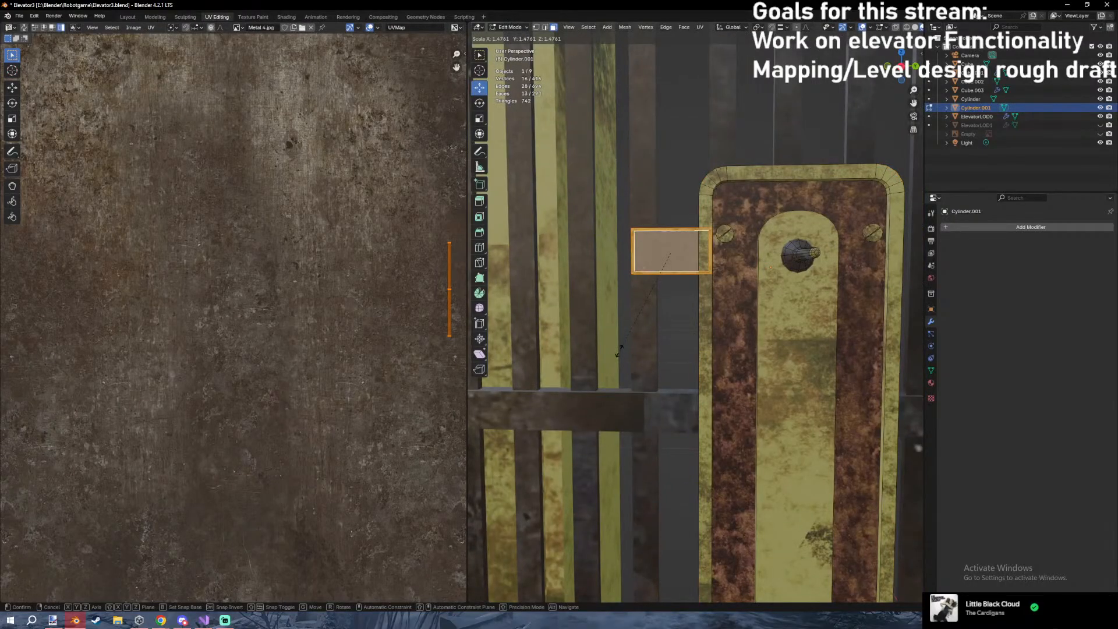
left_click(619, 351)
key("g")
key("y")
right_click(693, 250)
middle_click_drag(693, 251, 706, 267)
key("shift+d")
key("y")
right_click(700, 266)
key("ctrl+z")
Slide the enlarged framed plate along Y so its edge sits against the box's side.
key("g")
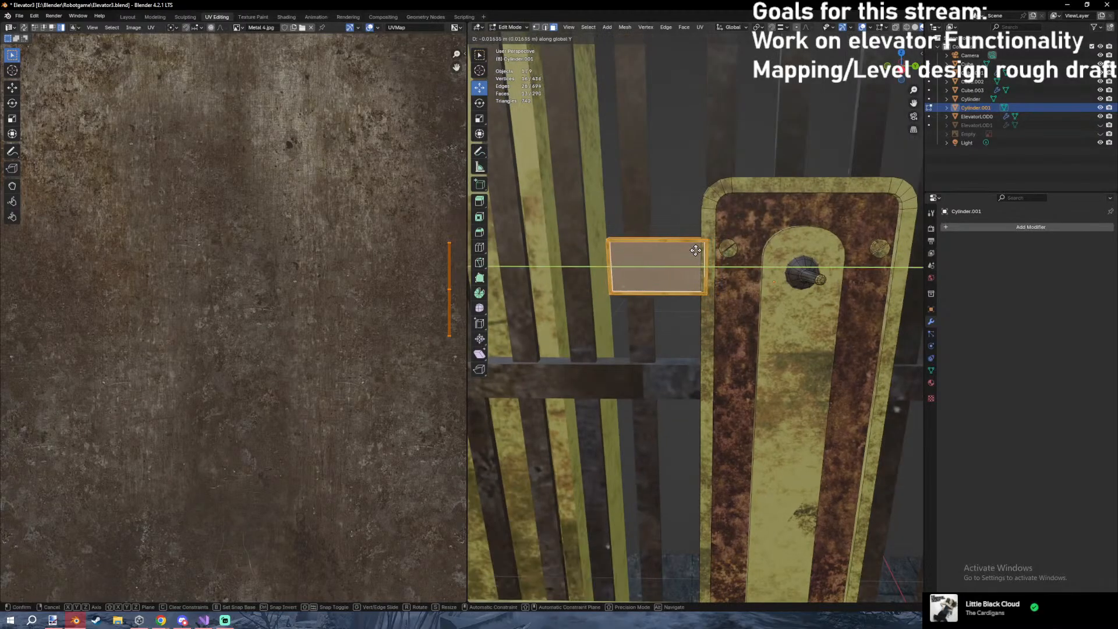
left_click(695, 249)
middle_click_drag(696, 249, 717, 313)
key("g")
key("y")
left_click(694, 303)
Adjust the framed plate's depth along X relative to the box.
middle_click_drag(729, 260, 704, 263)
key("g")
key("x")
left_click(793, 292)
key("g")
key("z")
left_click(728, 260)
key("Escape")
Add a cube within the control box mesh and shrink it by 0.129 and by 0.204 into a tiny block.
key("shift+a")
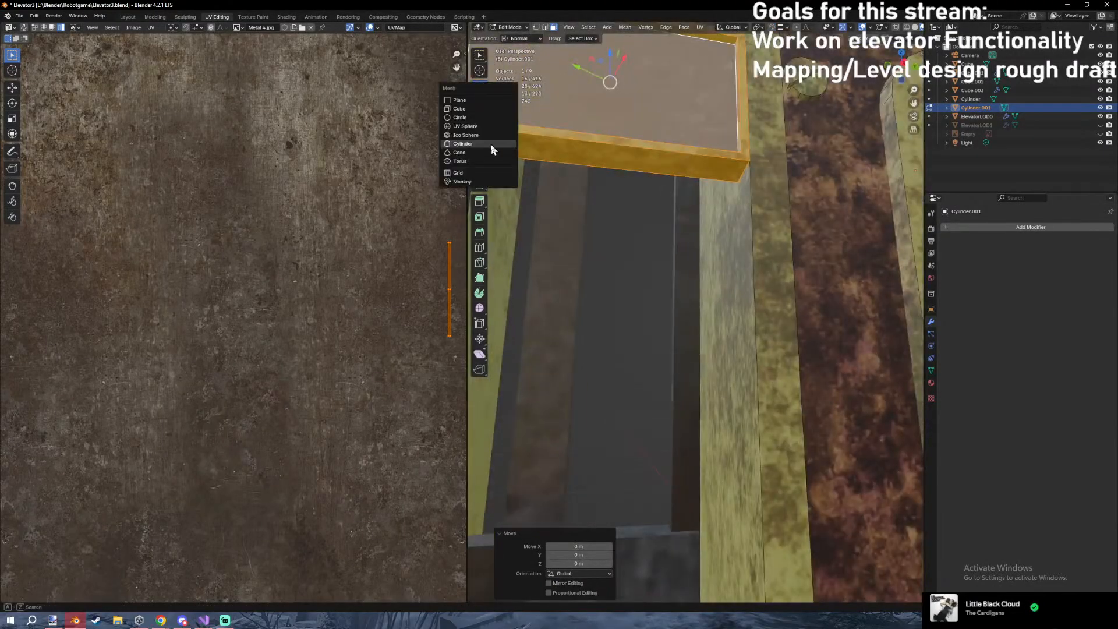
left_click(466, 109)
key("s")
left_click(546, 195)
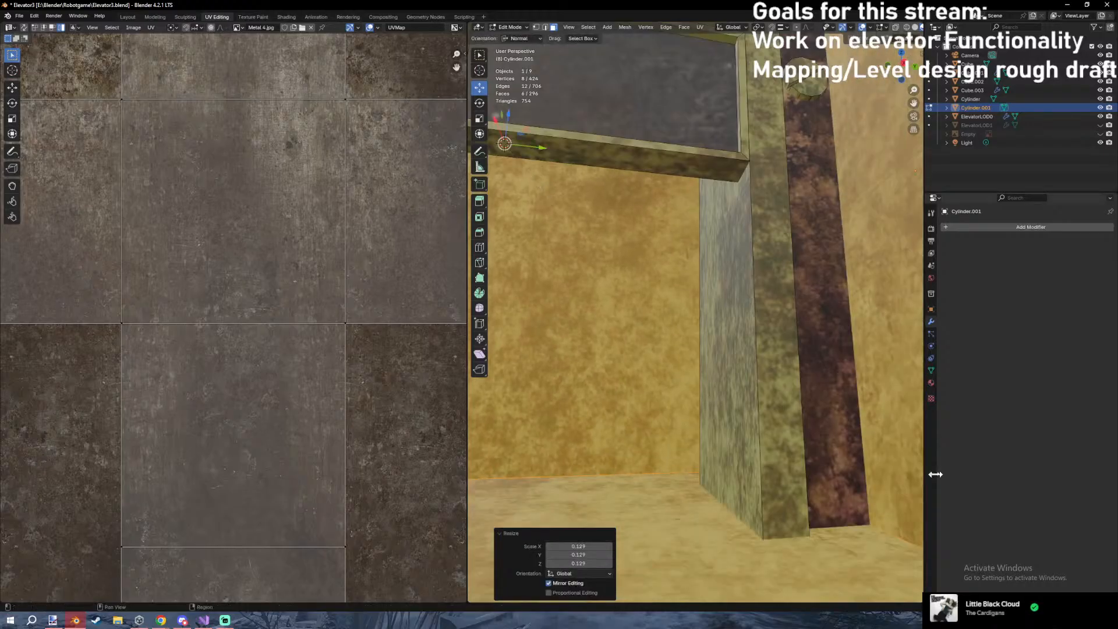
key("s")
middle_click_drag(543, 200, 791, 312)
key("KP_Decimal")
Move the tiny block into place along Z at the underside of the framed plate.
key("g")
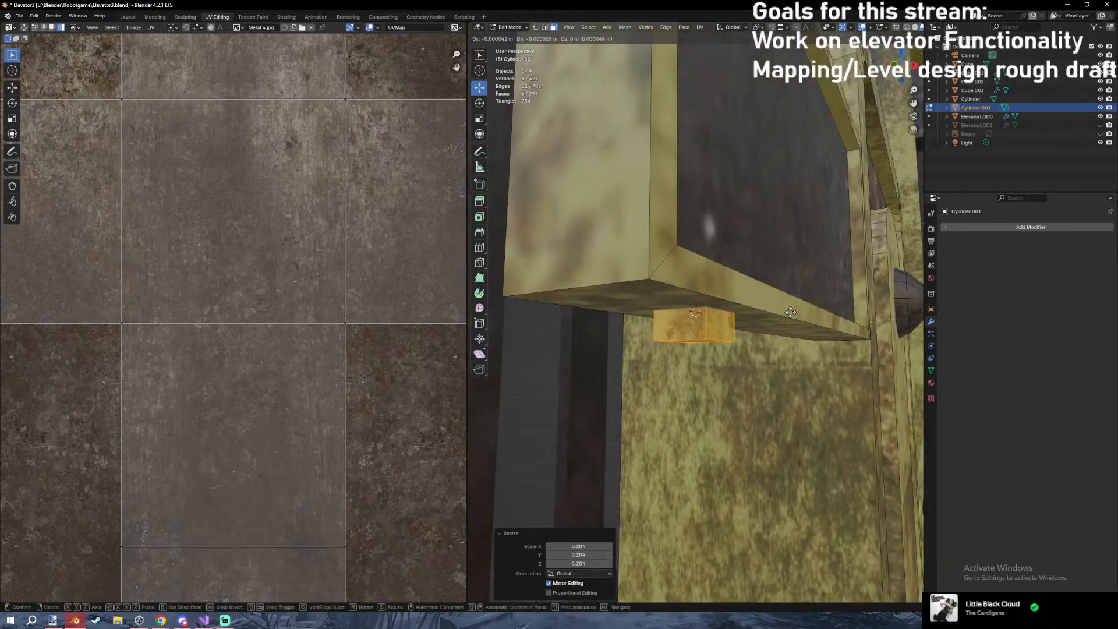
left_click(768, 351)
middle_click_drag(767, 351, 699, 303)
left_click(696, 358)
key("g")
key("z")
middle_click_drag(701, 357, 811, 337)
left_click(755, 316)
left_click(668, 329)
middle_click_drag(668, 330, 687, 344)
Select the open edge loop behind the framed plate and fill it with a face.
left_click(668, 310)
scroll(687, 291, "down", 4)
key("2")
left_click(667, 143, "alt")
middle_click_drag(667, 149, 588, 287)
key("f")
Select a side face of the small block beneath the framed plate and move it along X.
left_click(695, 314)
left_click(690, 311)
left_click(689, 307)
key("g")
left_click(668, 308)
key("g")
key("x")
left_click(663, 305)
Move the block's end face along Y to stretch it into a strip reaching the box's side.
left_click(713, 296)
scroll(589, 288, "down", 5)
key("g")
key("y")
middle_click_drag(782, 308, 742, 252)
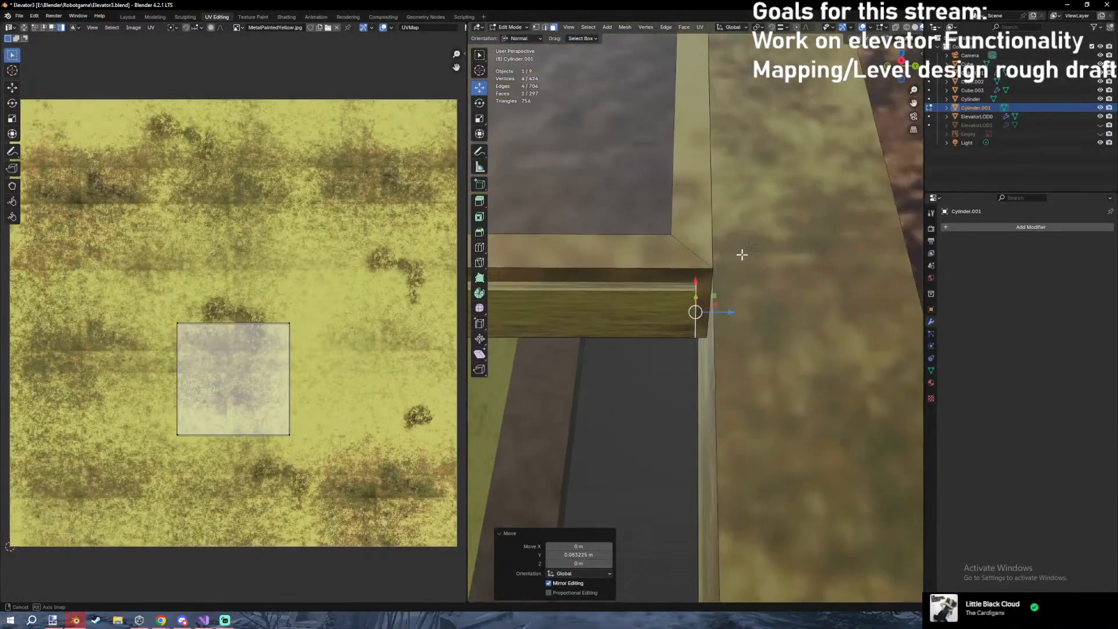
Extrude the strip's end face to form a corner and extrude its underside down along the box's side.
key("e")
left_click(700, 295)
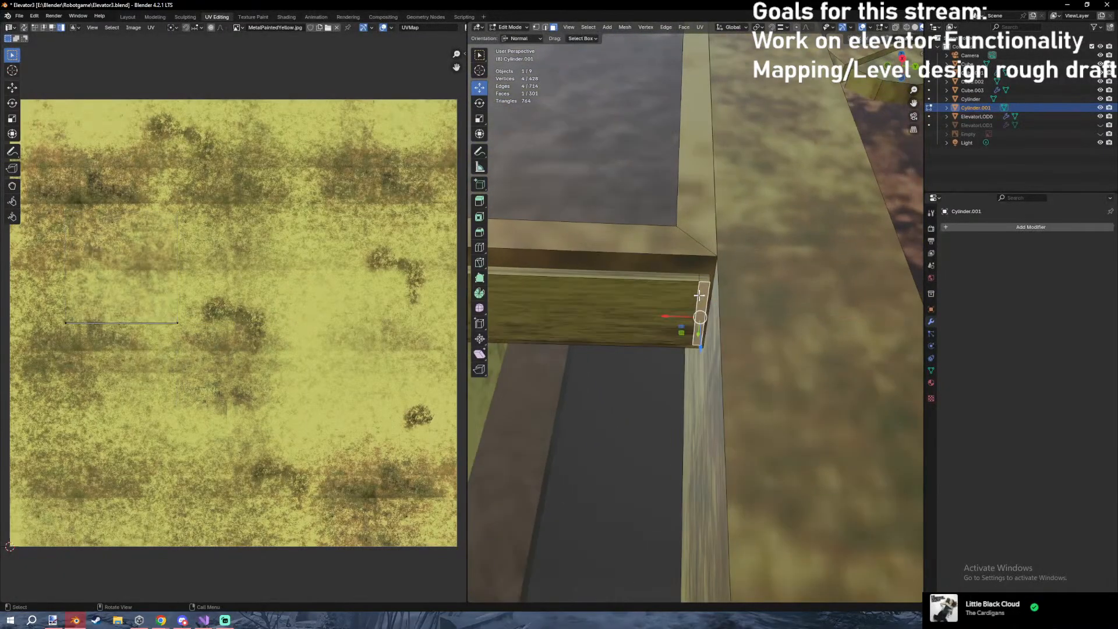
left_click(723, 398)
middle_click_drag(723, 397, 734, 330)
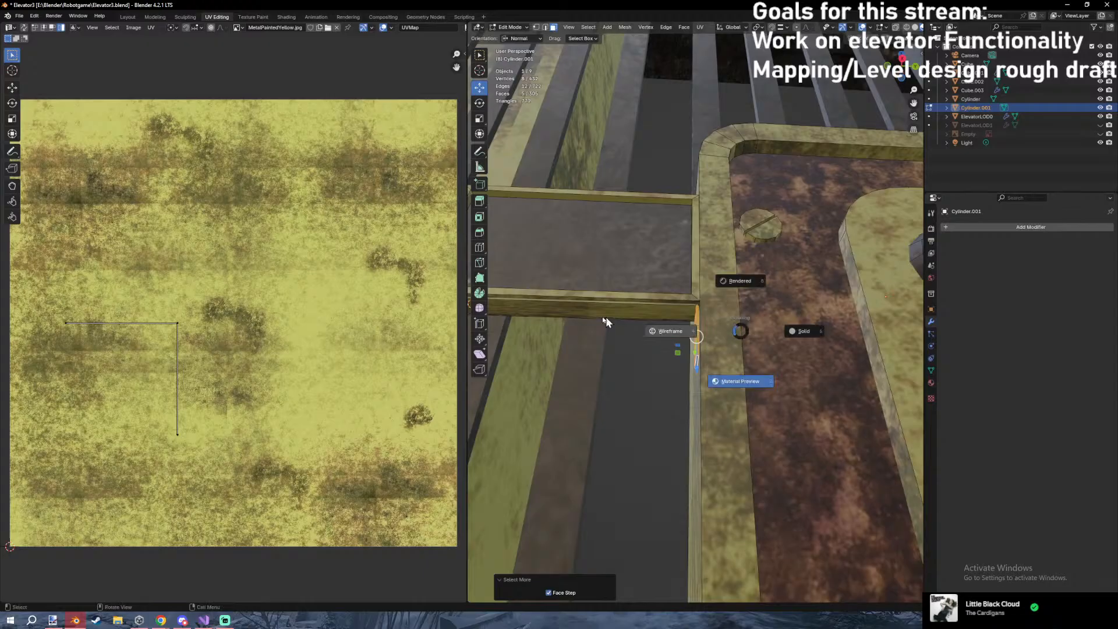
Select the downward section of the strip and shift it about 0.0004 m along Y against the box's side.
left_click(605, 322)
middle_click_drag(703, 337, 699, 308)
key("3")
left_click(699, 309, "shift")
key("shift+z")
left_click(699, 308, "shift")
left_click_drag(719, 391, 717, 387)
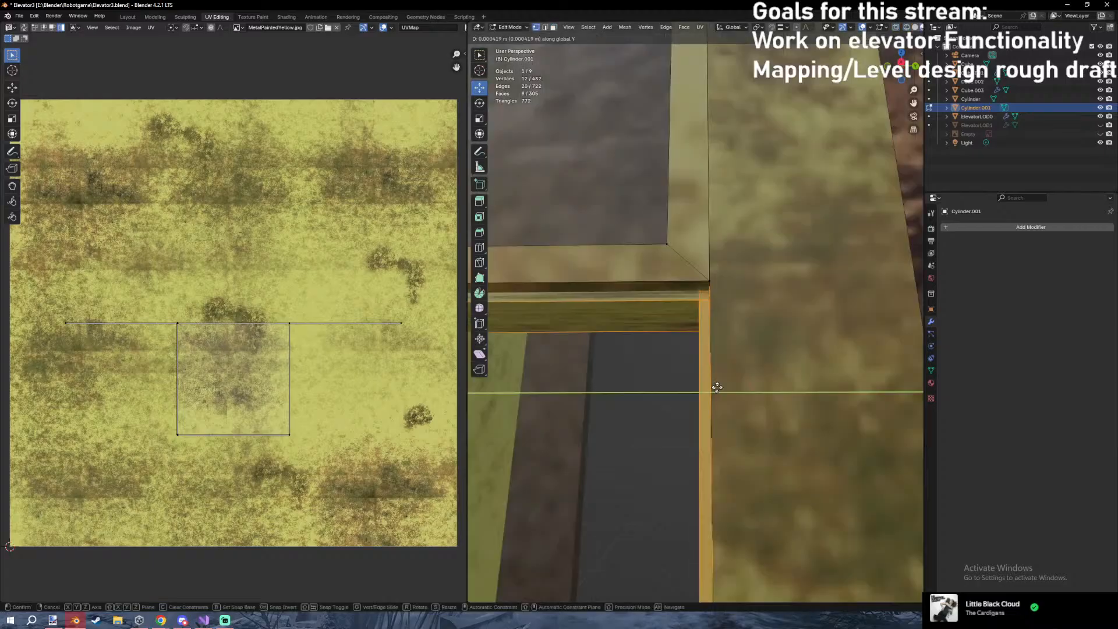
left_click(718, 389)
mouse_move(716, 456)
middle_mouse_down()
mouse_move(716, 479)
mouse_move(761, 394)
mouse_move(790, 368)
mouse_move(816, 373)
middle_mouse_up()
key("Tab")
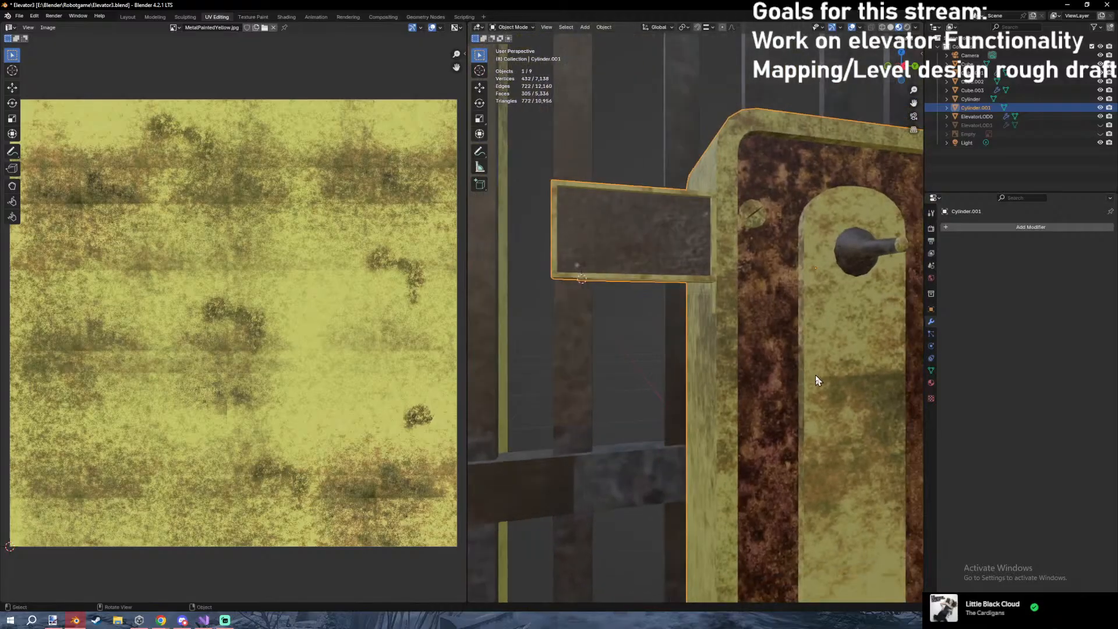
Duplicate the lower end face of the strip's downward section and shift the copy upward within the strip.
key("shift+z")
key("Tab")
left_click_drag(694, 291, 749, 336)
key("shift+z")
middle_click_drag(713, 367, 800, 356)
key("Tab")
key("Tab")
left_click(830, 338)
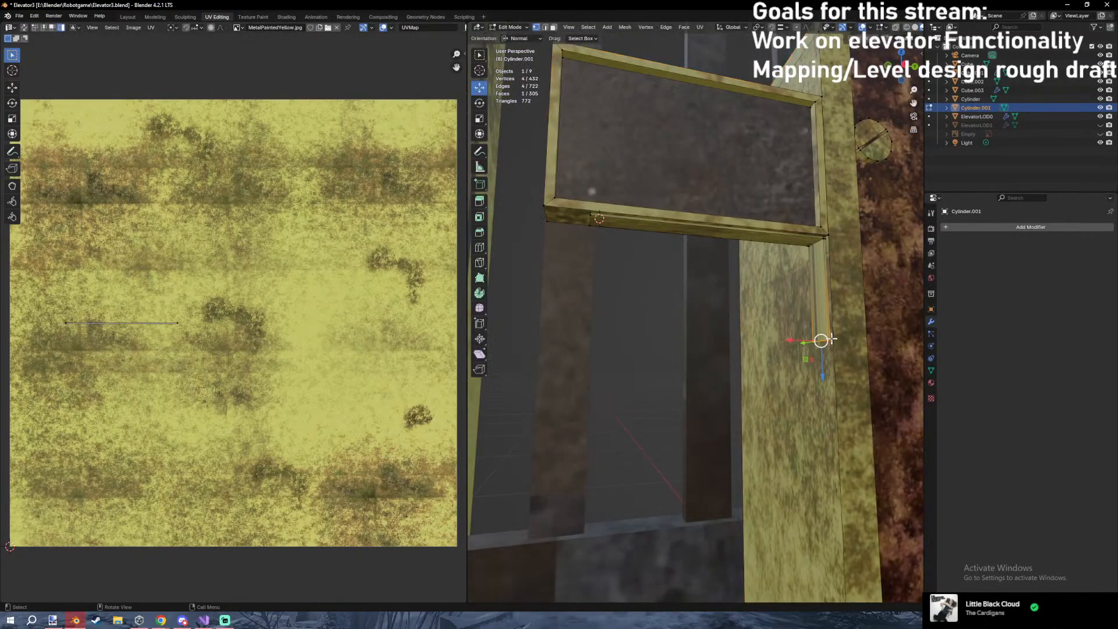
key("KP_Decimal")
scroll(717, 386, "up", 3)
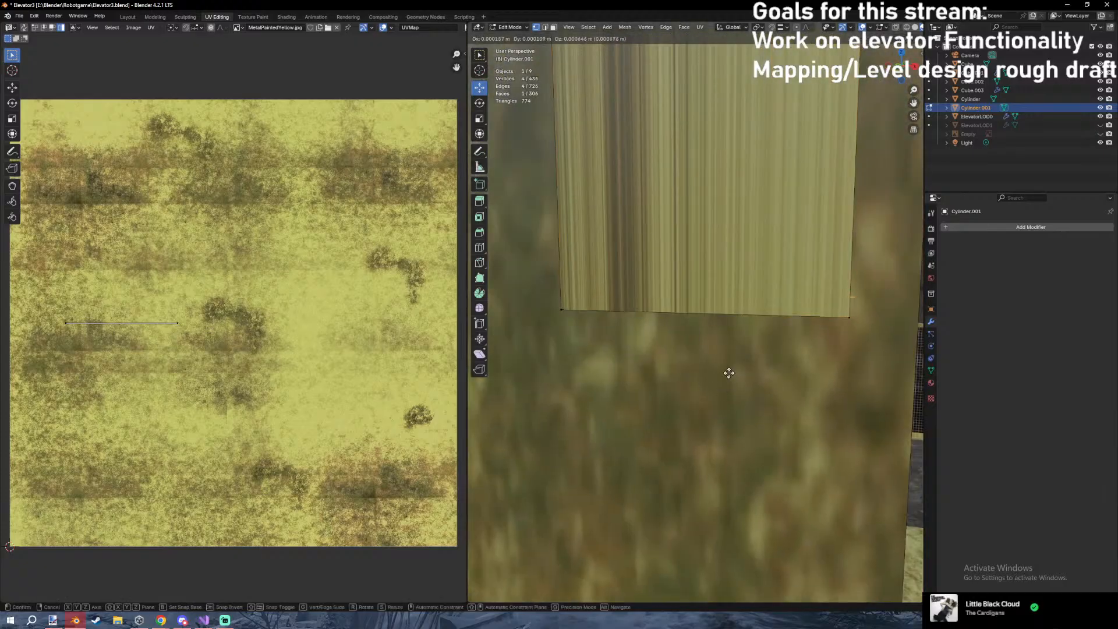
key("shift+d")
key("z")
Scale the duplicated face to 0.513 along X and rotate it 45° about X.
left_click(852, 373)
left_click(778, 325)
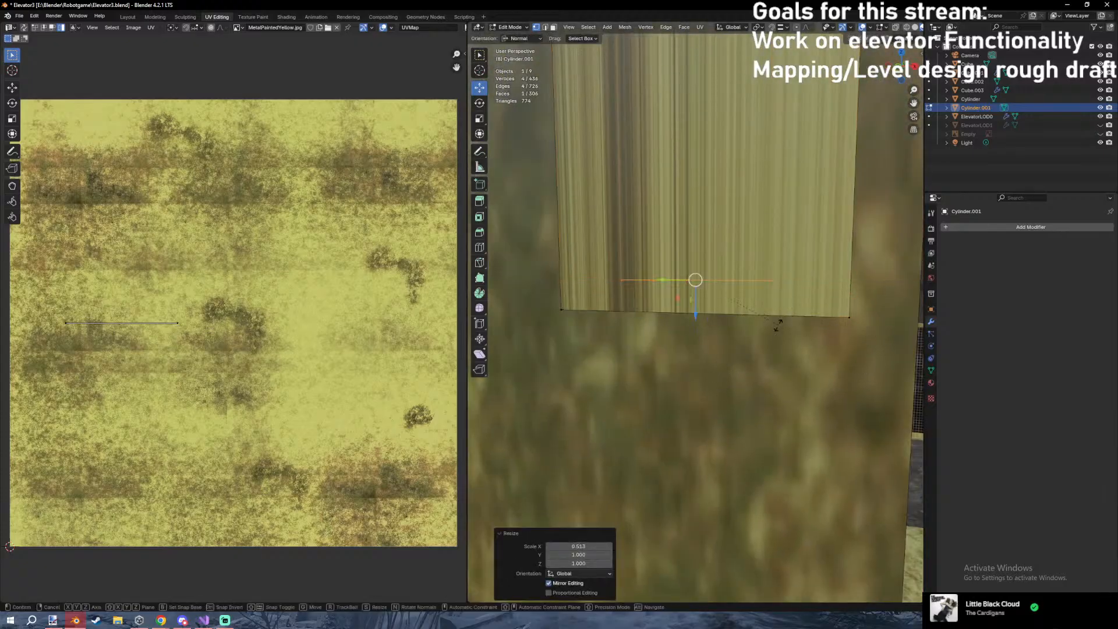
right_click(777, 325)
middle_click_drag(777, 325, 677, 320)
key("r")
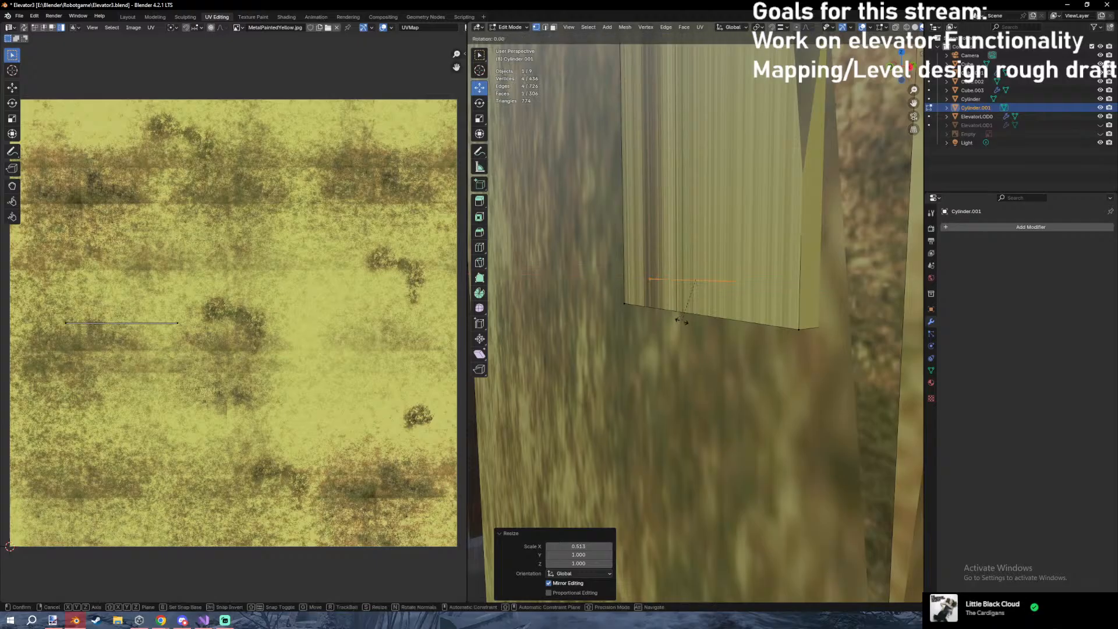
key("Return")
key("z")
left_click(582, 333)
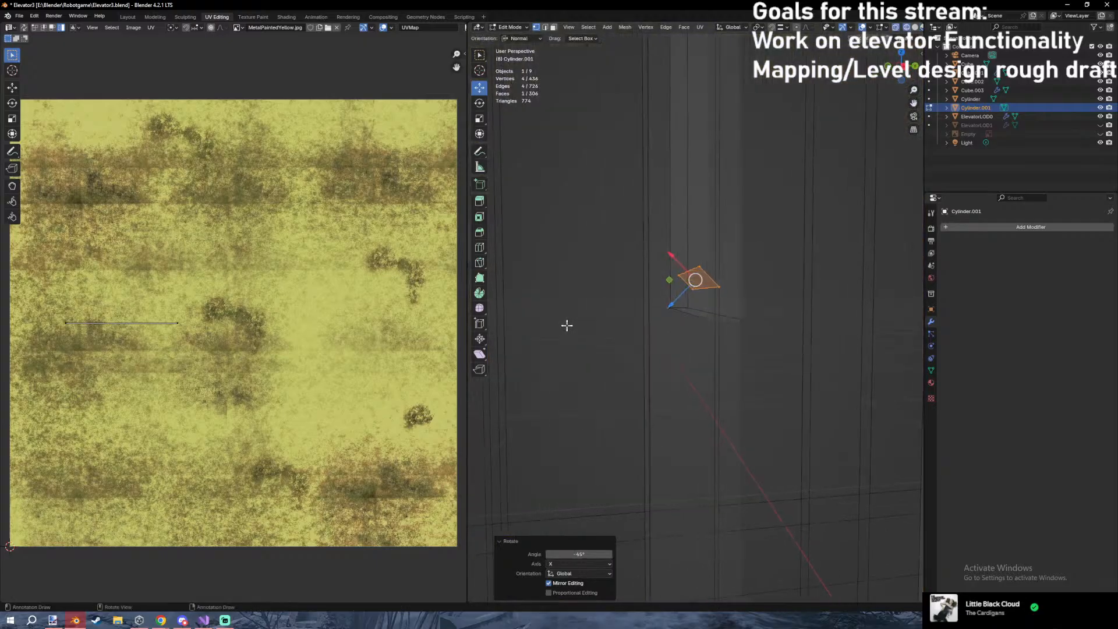
right_click(812, 315)
Extrude the rotated face diagonally up to the framed plate's underside in right view and position its end.
key("KP_3")
middle_click_drag(671, 299, 837, 413, "shift")
key("e")
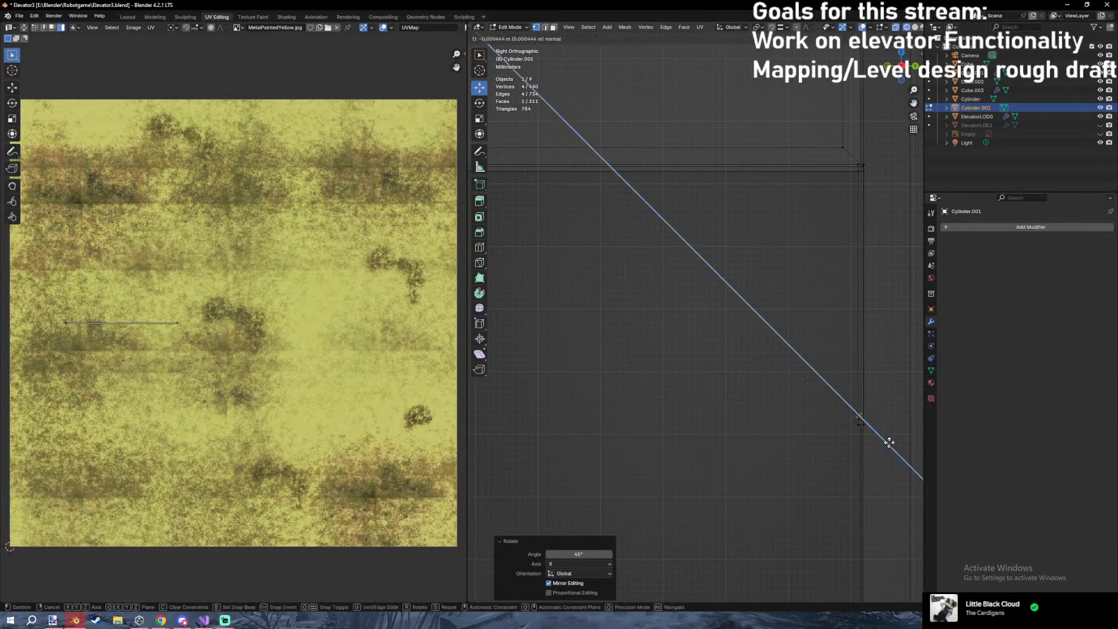
right_click(888, 443)
left_click_drag(888, 442, 591, 243)
middle_click_drag(669, 269, 795, 339, "shift")
key("g")
left_click(510, 295)
Rotate the diagonal brace's upper end face and fit it against the underside of the framed plate.
middle_click_drag(538, 290, 693, 292, "shift")
key("r")
key("y")
left_click(707, 300)
key("g")
left_click(691, 302)
key("shift+z")
key("Tab")
scroll(699, 314, "down", 6)
middle_click_drag(771, 411, 719, 416)
key("Tab")
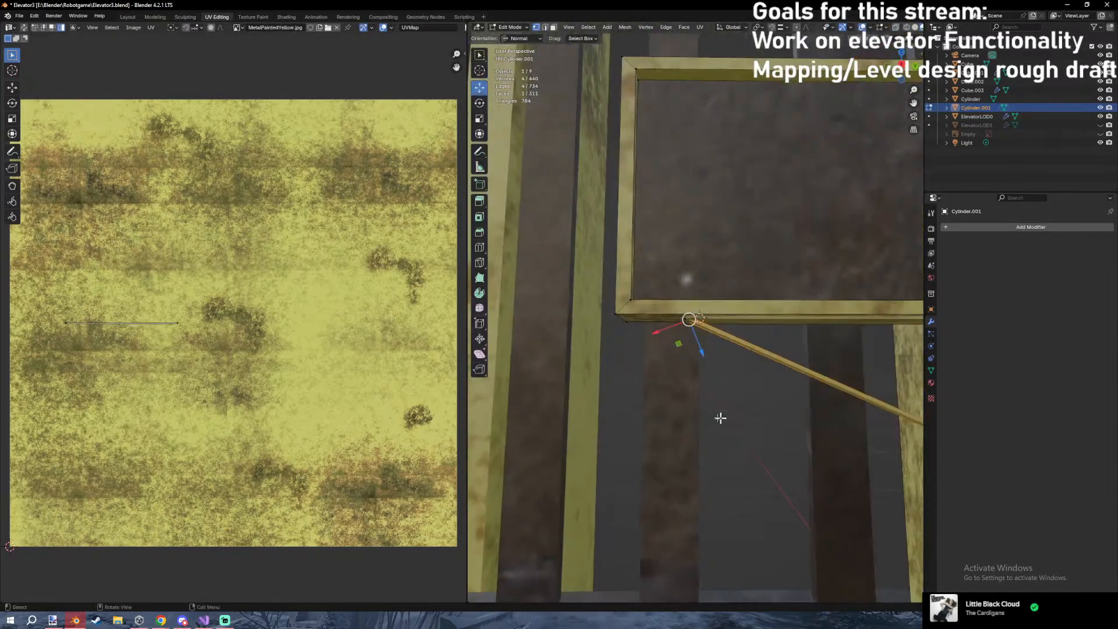
Delete the hidden end faces at the upper and lower ends of the diagonal brace.
key("shift+z")
scroll(809, 306, "up", 5)
key("3")
key("x")
left_click(766, 266)
middle_click_drag(766, 265, 689, 355)
key("x")
left_click(759, 361)
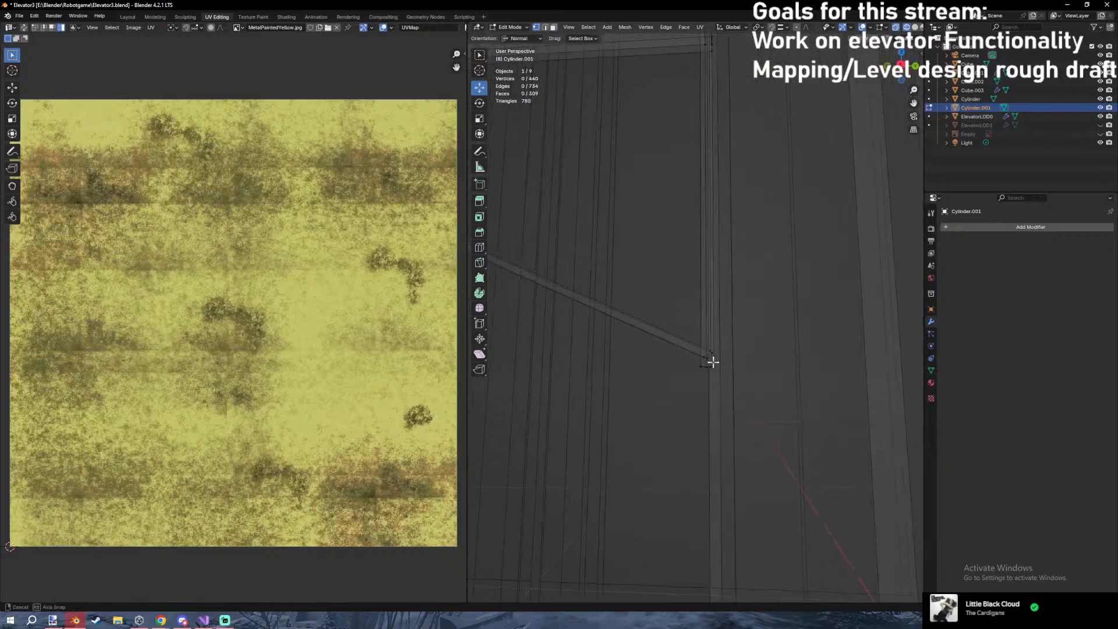
Move the lower end of the strip's vertical section to extend it slightly below the diagonal brace.
key("2")
left_click(710, 369)
middle_click_drag(711, 369, 744, 462)
key("g")
key("y")
left_click(752, 464)
key("z")
left_click(745, 504)
scroll(740, 495, "down", 4)
key("Tab")
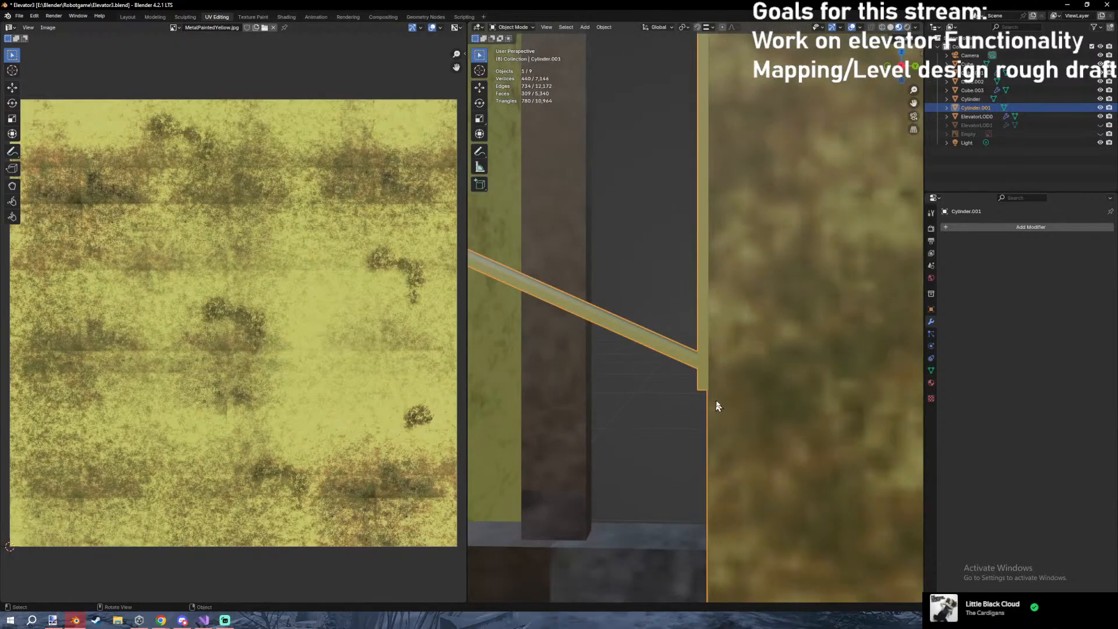
Display face orientation and recalculate all of the control box mesh's normals outward.
middle_click_drag(712, 407, 730, 358)
scroll(730, 357, "up", 4)
left_click(860, 27)
left_click(822, 196)
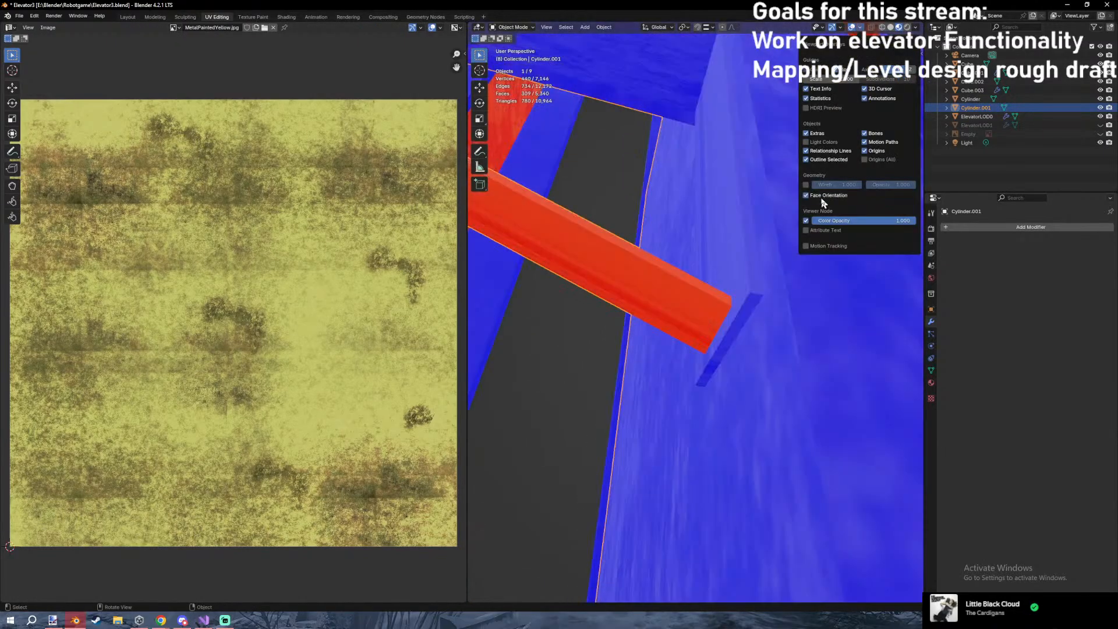
scroll(669, 208, "down", 4)
key("Tab")
key("a")
key("shift+n")
middle_click_drag(670, 208, 703, 197)
scroll(826, 232, "down", 6)
key("Tab")
Try to recalculate the normals of the entire elevator mesh outward, and undo it.
left_click(702, 196)
key("Tab")
key("a")
key("shift+n")
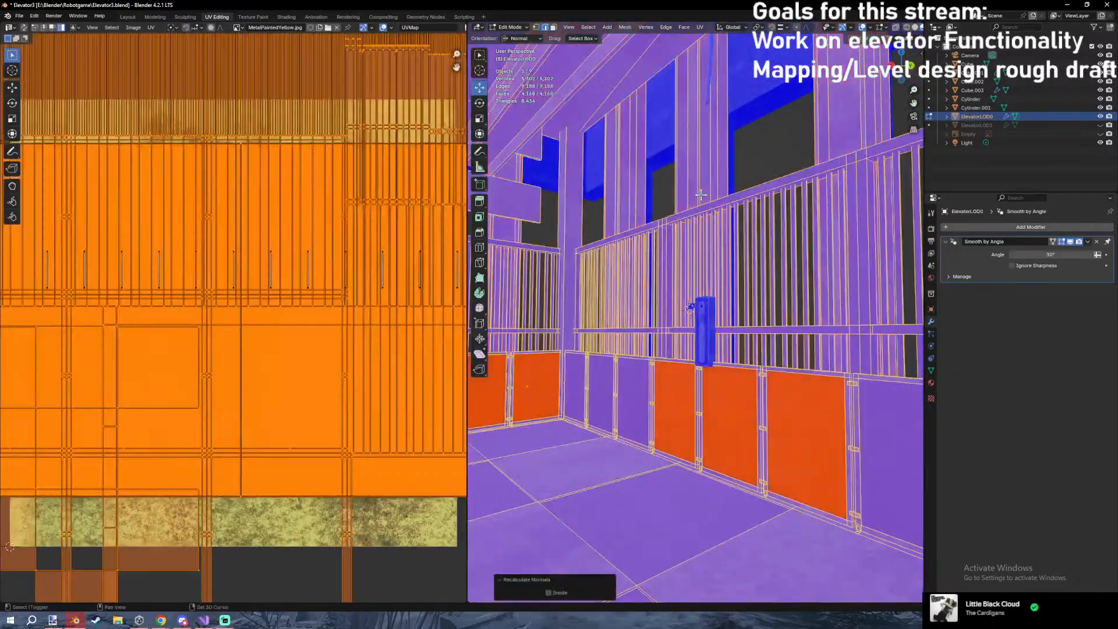
key("ctrl+z")
key("ctrl+z")
Select the inward-facing corner post, ceiling beams and neighbouring columns of the elevator as linked pieces.
middle_click_drag(489, 154, 651, 166)
key("Tab")
key("Tab")
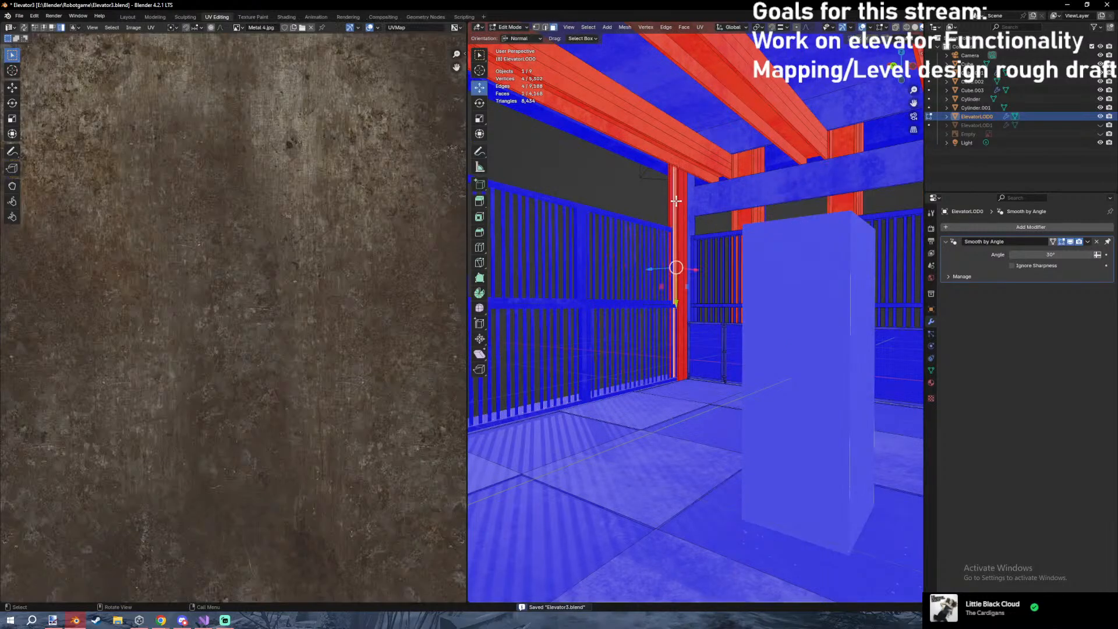
key("ctrl+l")
key("l")
key("l")
middle_click_drag(843, 145, 508, 150)
key("l")
key("l")
key("l")
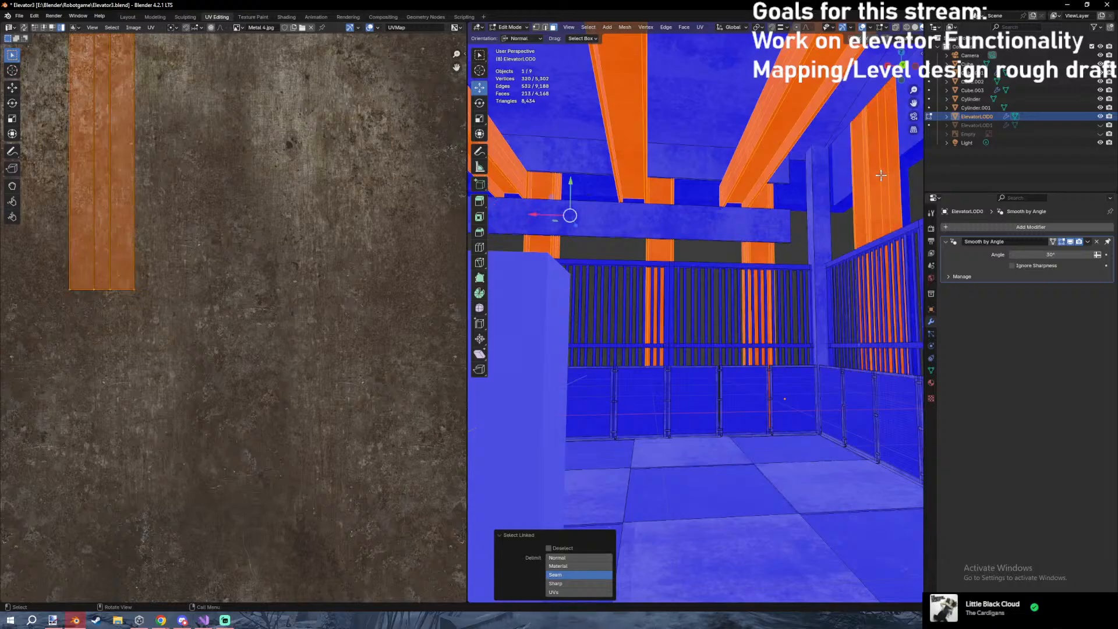
Add the remaining inward-facing ceiling beams, fence columns and corner post to the linked selection.
right_click_drag(696, 314, 666, 242)
key("l")
key("l")
middle_click_drag(870, 174, 711, 226)
key("l")
key("l")
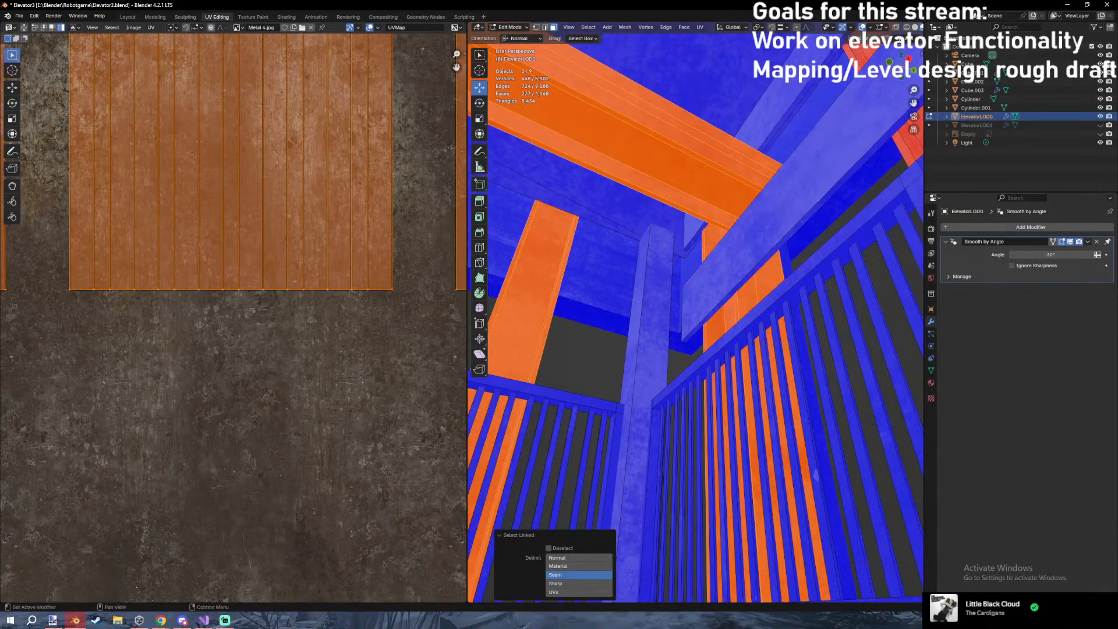
middle_click_drag(797, 299, 787, 282)
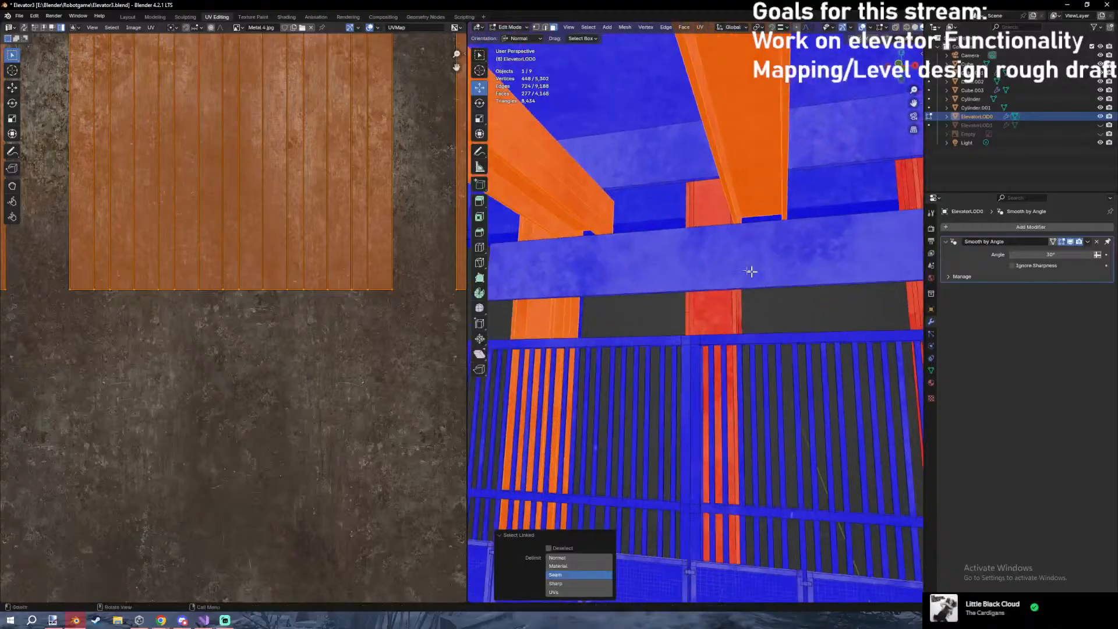
key("l")
middle_click_drag(694, 209, 629, 221)
key("l")
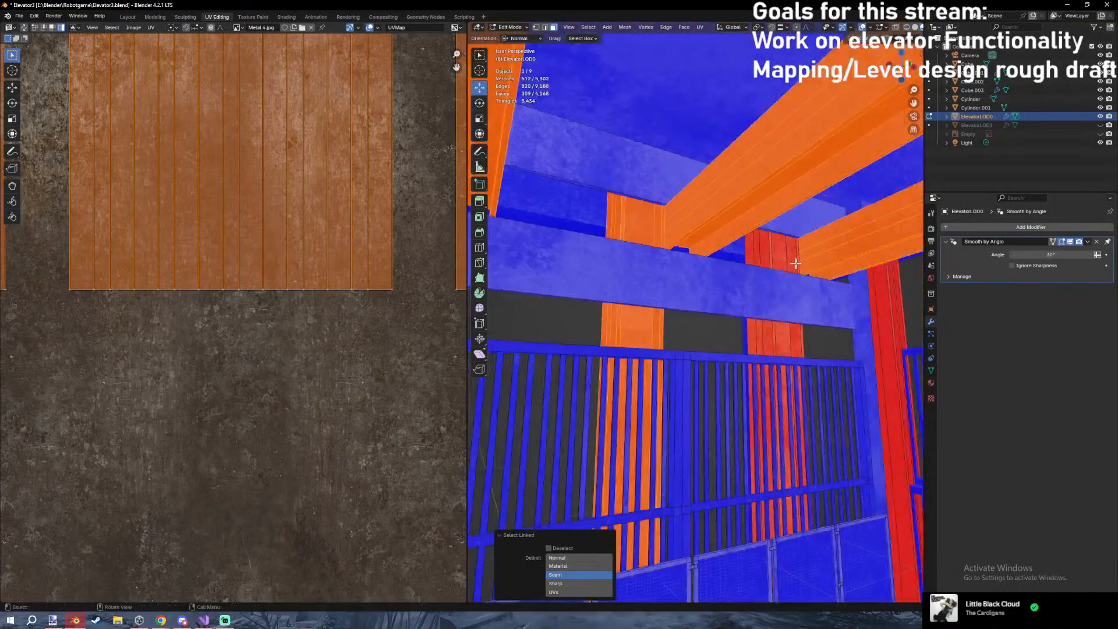
key("l")
middle_click_drag(793, 262, 563, 203)
Try a Smart UV Project on the selected beams and columns, and undo it.
left_click(701, 28)
left_click(722, 49)
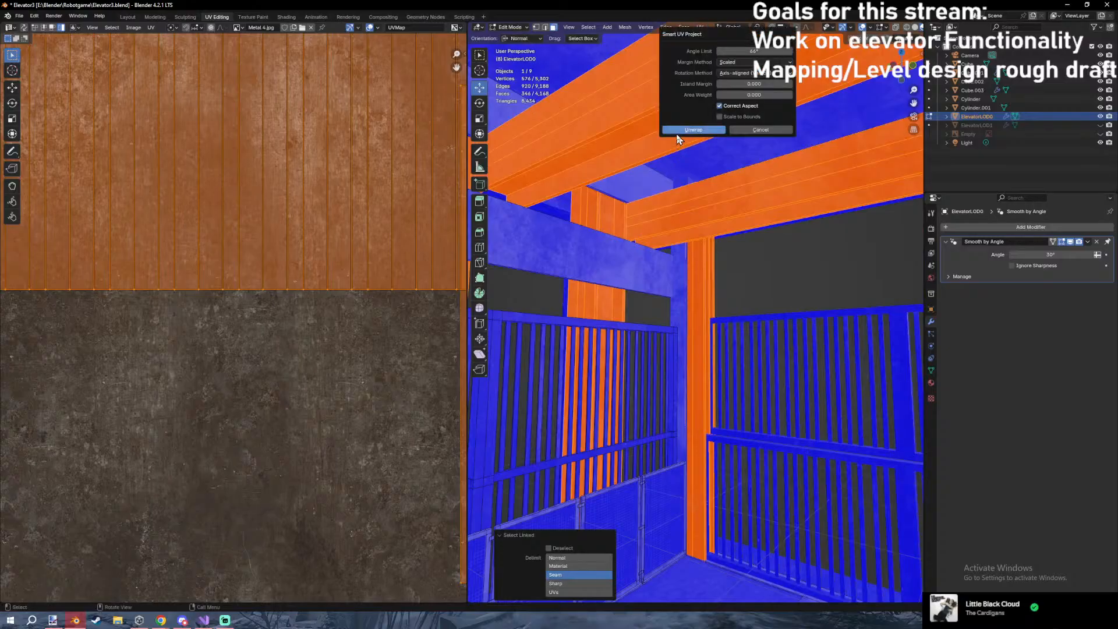
left_click(676, 133)
scroll(362, 253, "down", 6)
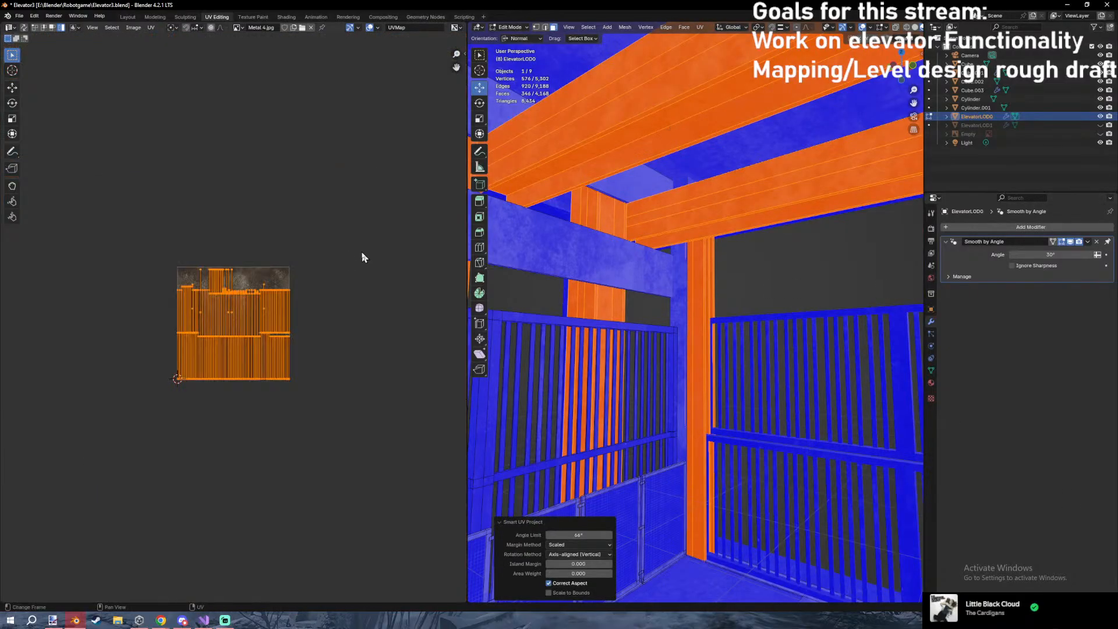
key("ctrl+z")
Recalculate the normals of the selected beams and columns outward and turn off the face orientation display.
key("shift+n")
key("Tab")
middle_click_drag(736, 192, 874, 245)
left_click(860, 28)
left_click(810, 196)
middle_click_drag(780, 198, 872, 51)
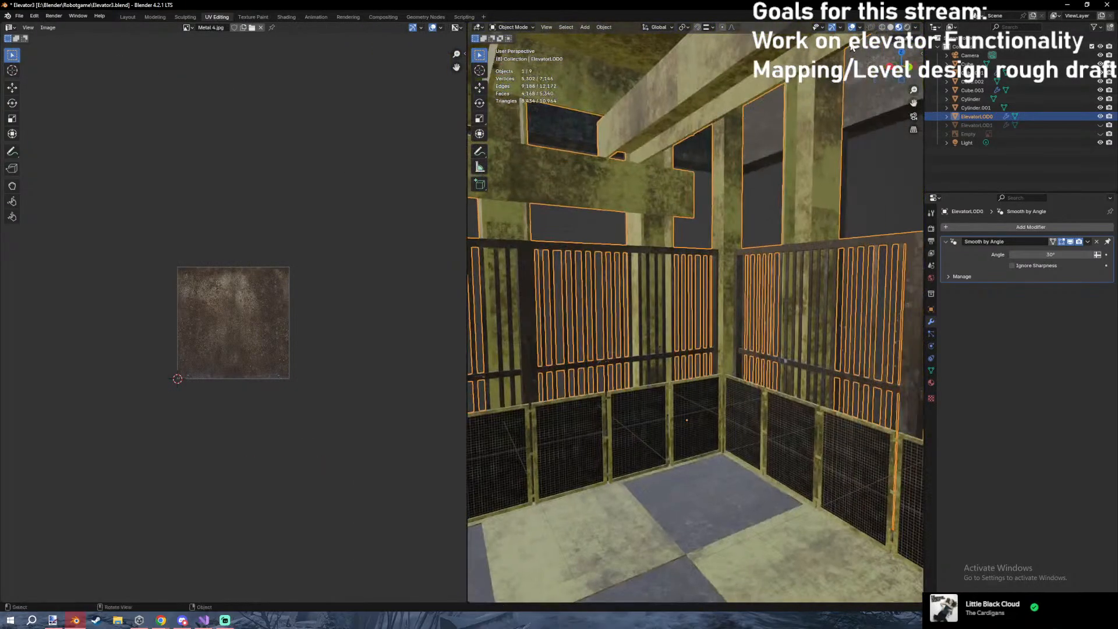
Display face orientation again, select the columns' upper sections above the elevator roof and recalculate their normals outward.
left_click(860, 28)
left_click(810, 196)
key("shift+grave")
key("w")
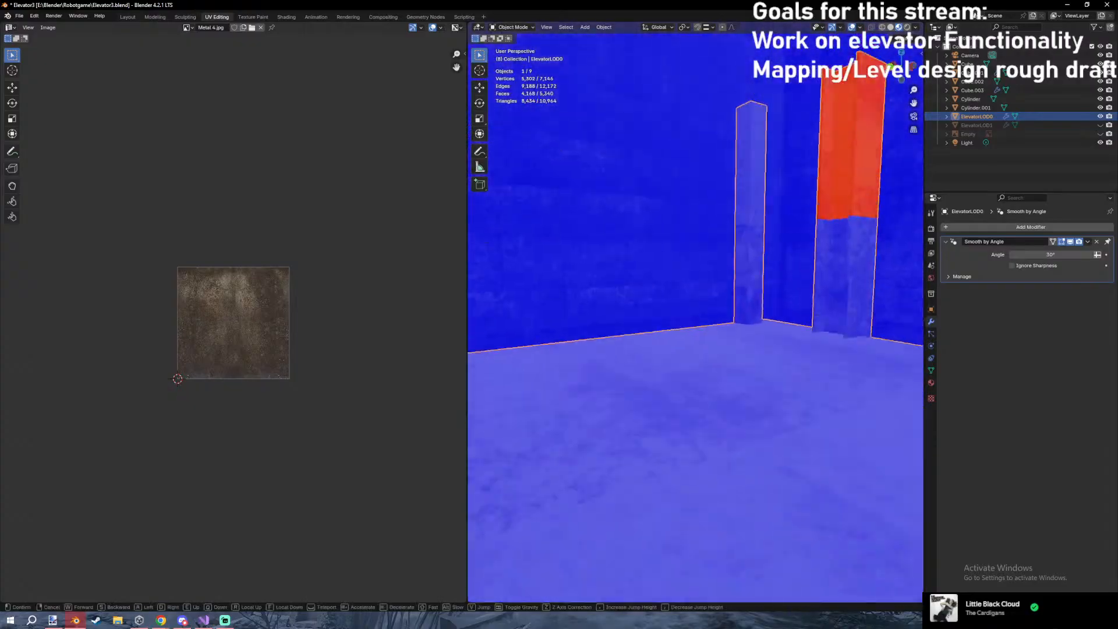
key("w")
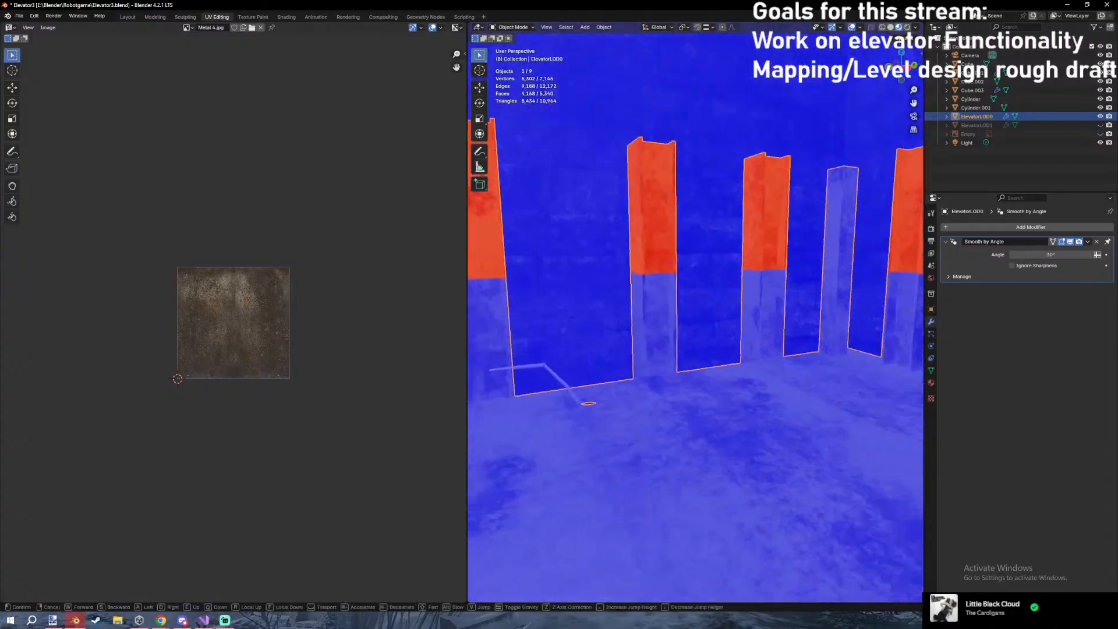
key("Return")
key("Tab")
left_click_drag(518, 262, 869, 305)
key("ctrl+KP_Add")
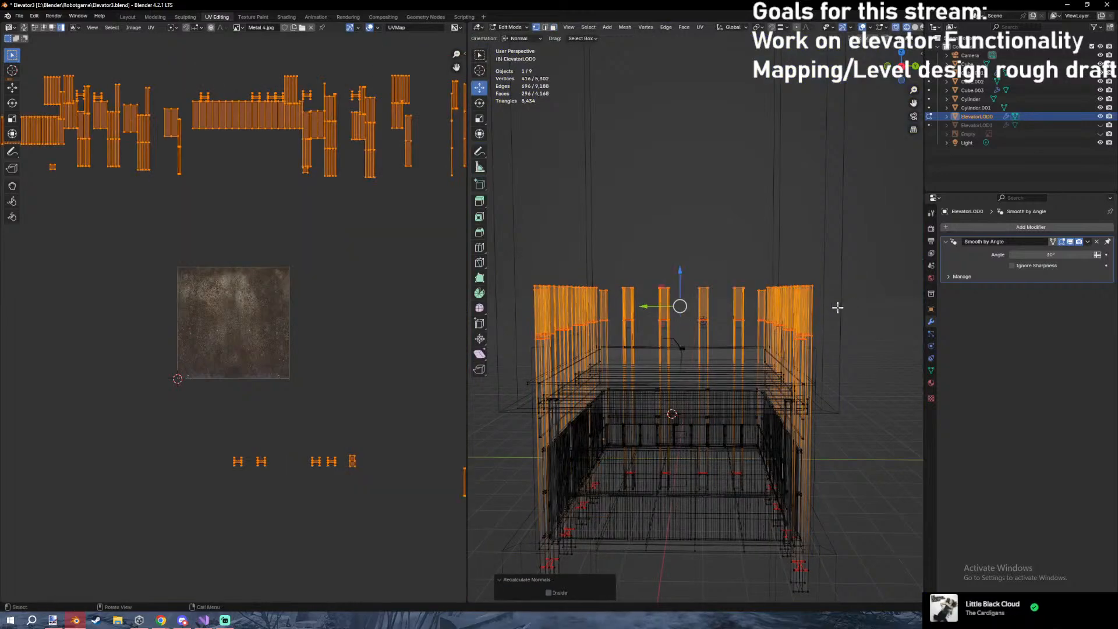
Check the face orientation of the column sections above the roof and save the file.
key("shift+z")
key("shift+grave")
key("w")
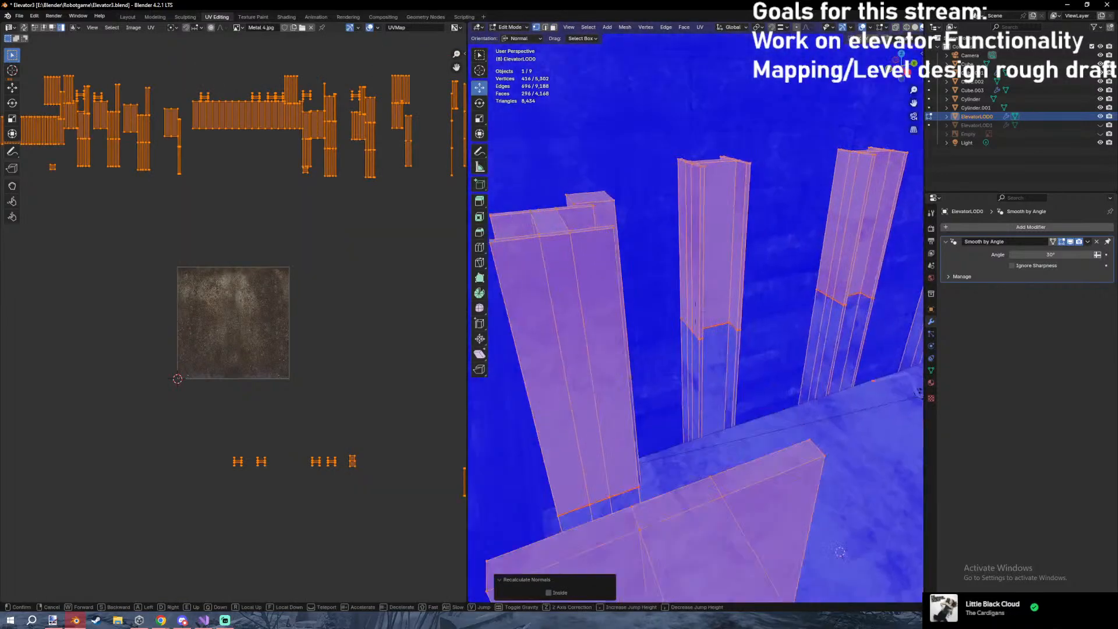
left_click(835, 330)
key("Tab")
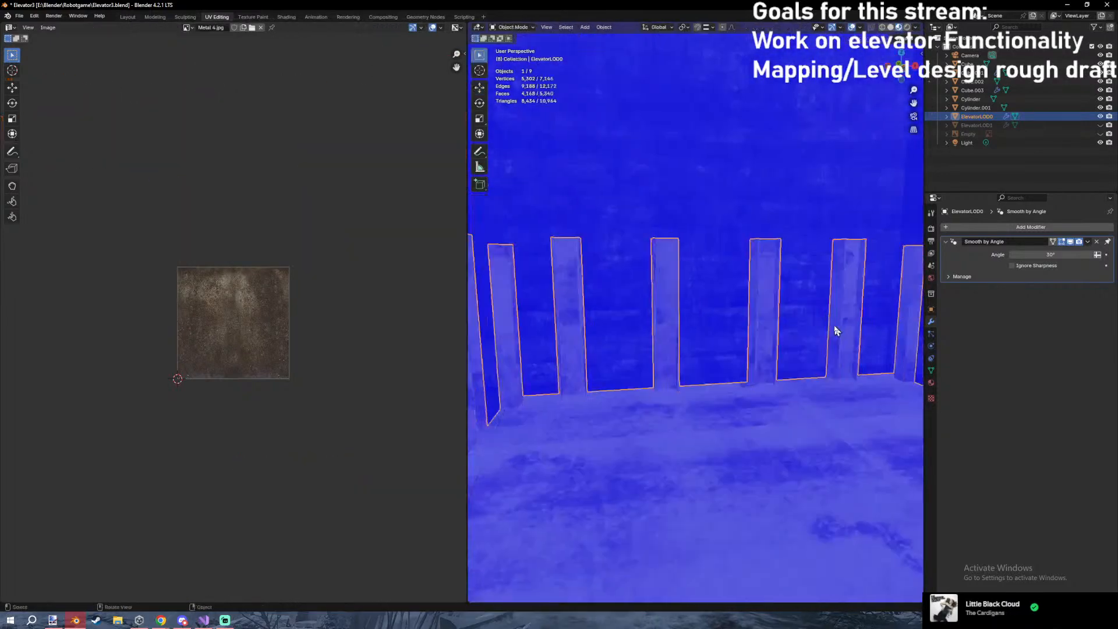
key("ctrl+s")
Select the lower ends of the columns beneath the elevator floor and grow the selection up their sections.
key("Tab")
key("shift+z")
middle_click_drag(806, 333, 748, 319)
scroll(641, 318, "down", 5)
left_click_drag(603, 348, 906, 383)
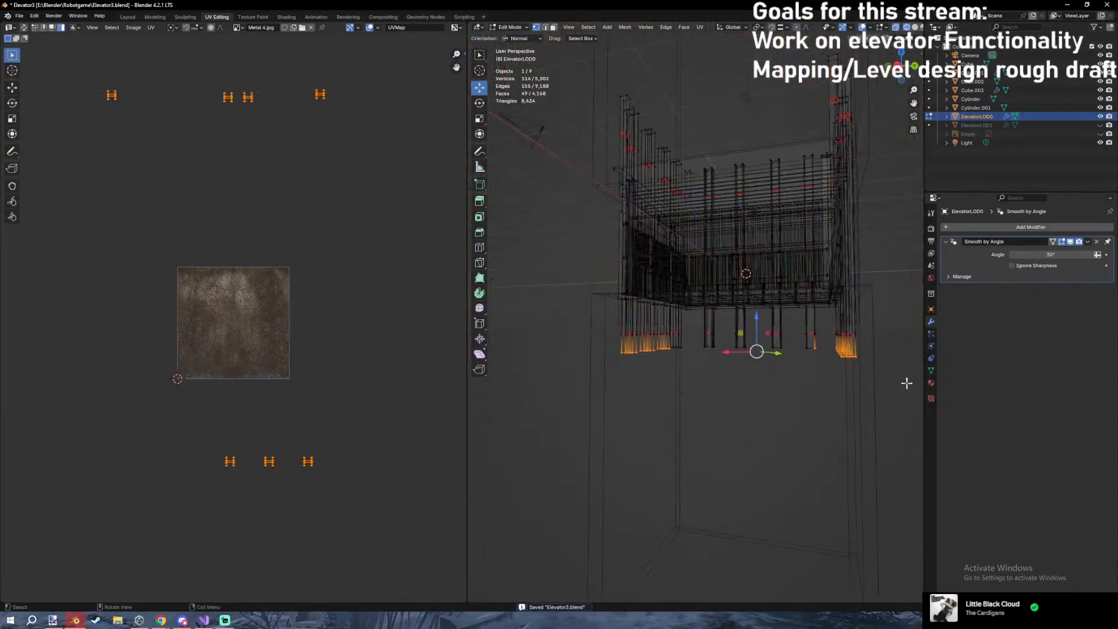
key("ctrl+KP_Add")
left_click_drag(603, 344, 888, 379)
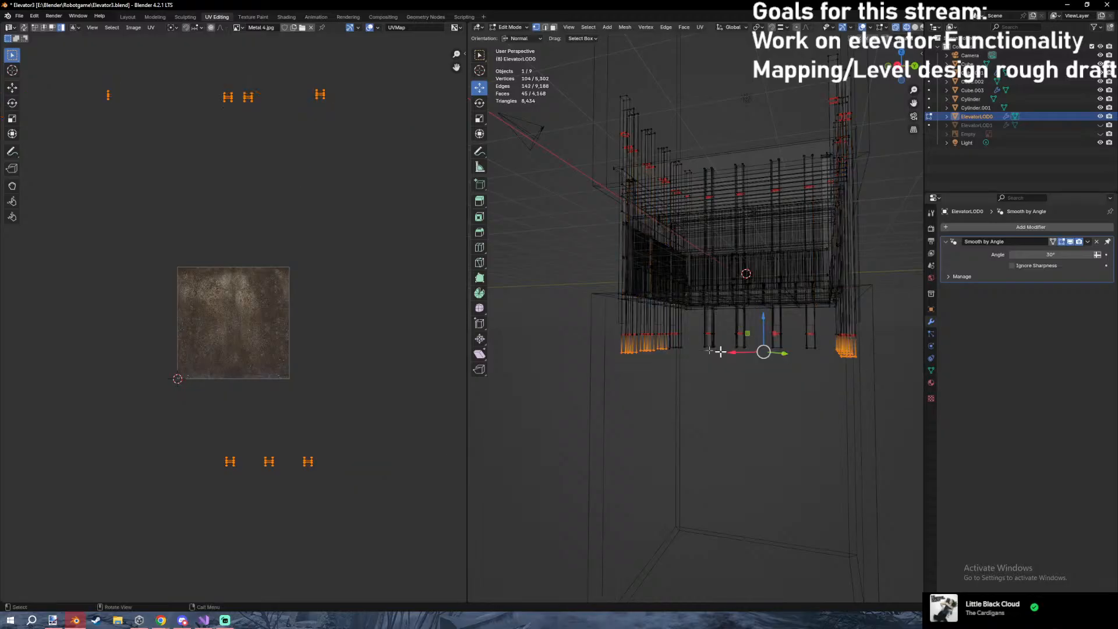
key("ctrl+KP_Add")
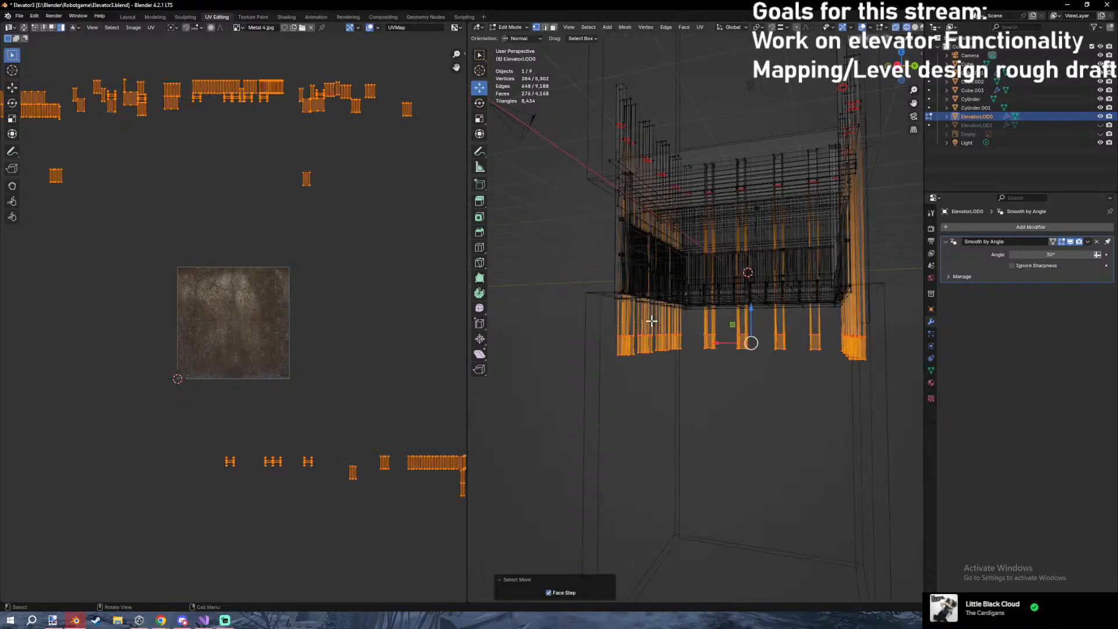
Leave mesh editing, restore the textured view and turn off the face orientation display.
key("Tab")
key("shift+z")
mouse_move(656, 332)
middle_mouse_down()
mouse_move(669, 343)
mouse_move(671, 232)
mouse_move(779, 377)
middle_mouse_up()
left_click(861, 27)
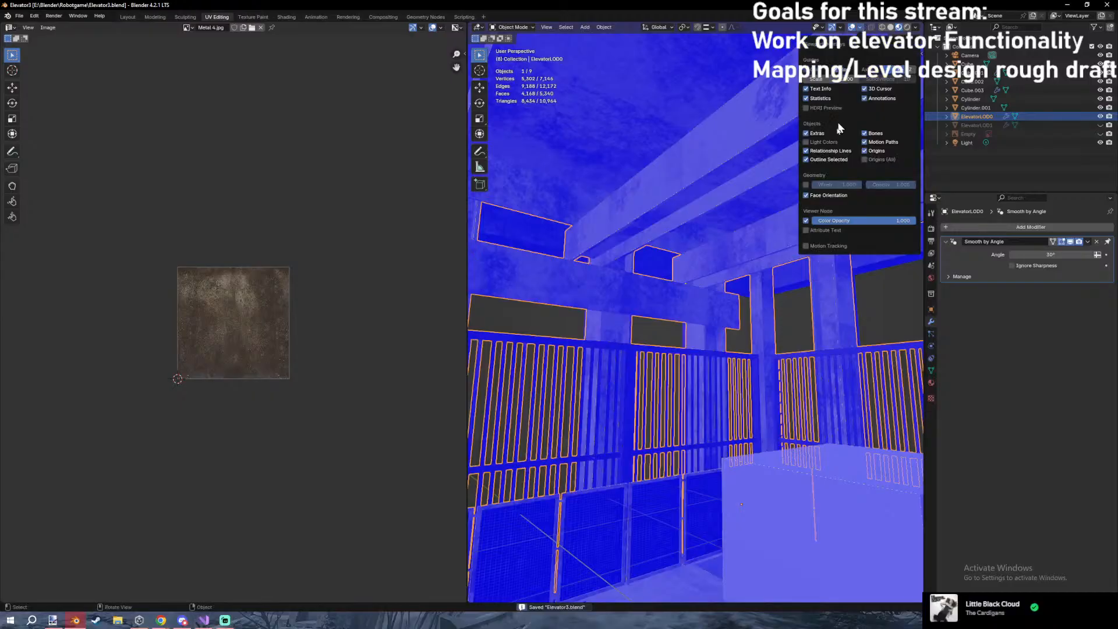
left_click(821, 196)
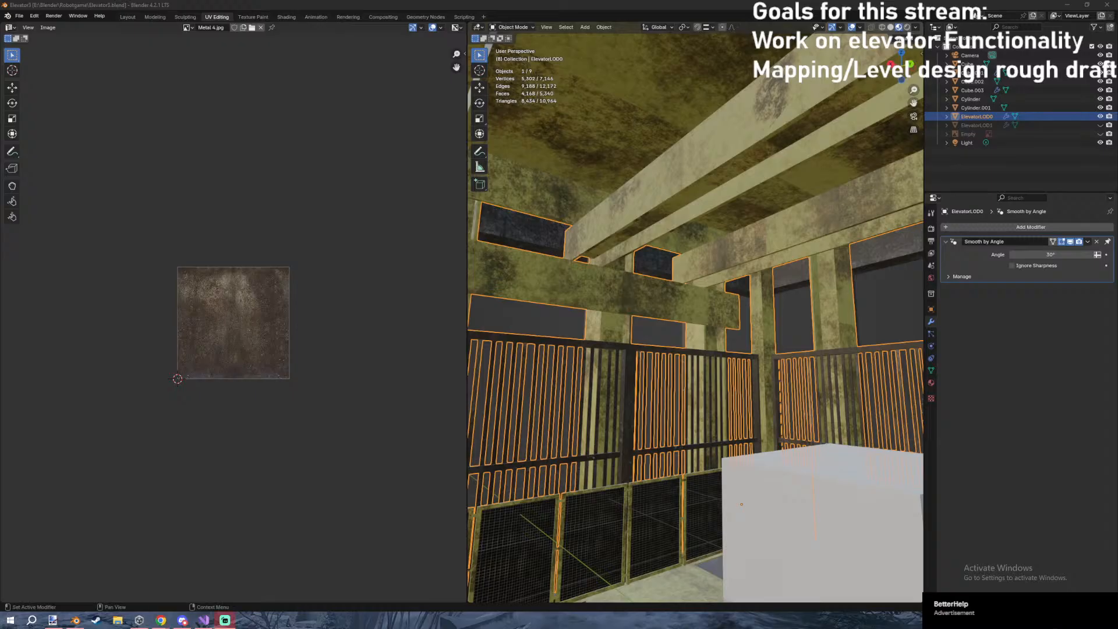
Examine the textured elevator interior and the fence-mounted control box up close.
mouse_move(738, 244)
middle_mouse_down()
mouse_move(746, 267)
mouse_move(742, 242)
middle_mouse_up()
scroll(744, 256, "down", 3)
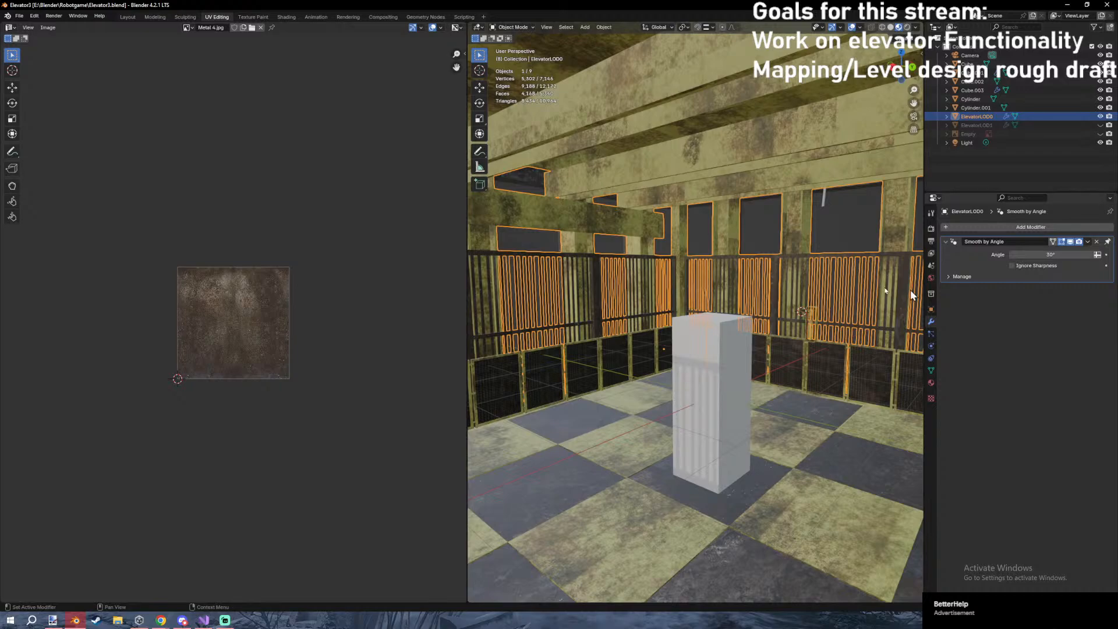
key("shift+grave")
key("w")
left_click(631, 257)
key("shift+grave")
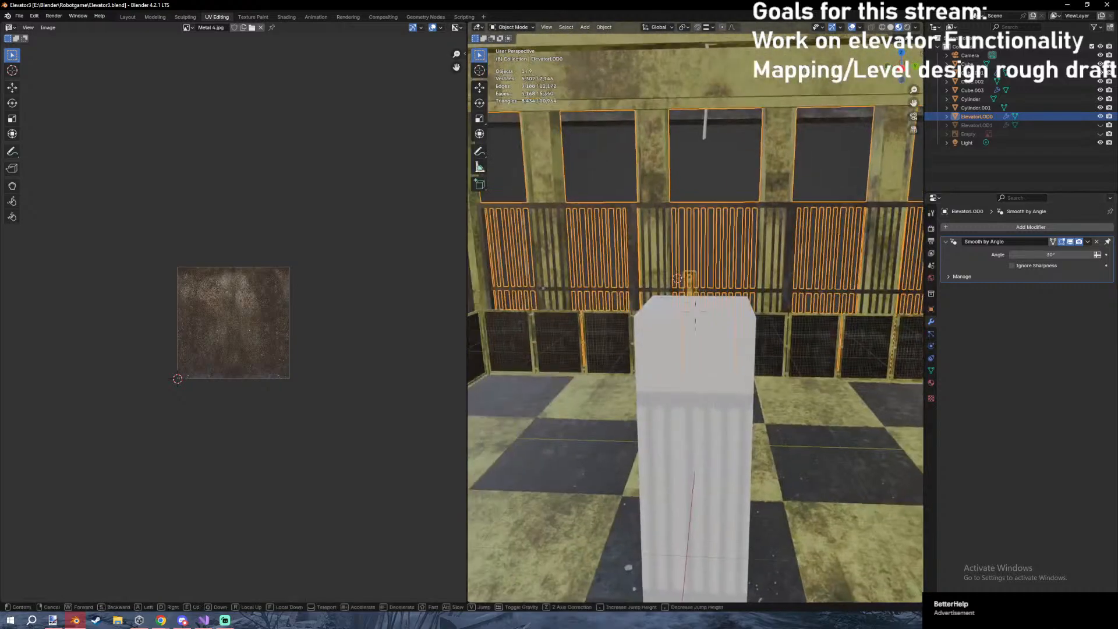
key("w")
left_click(768, 319)
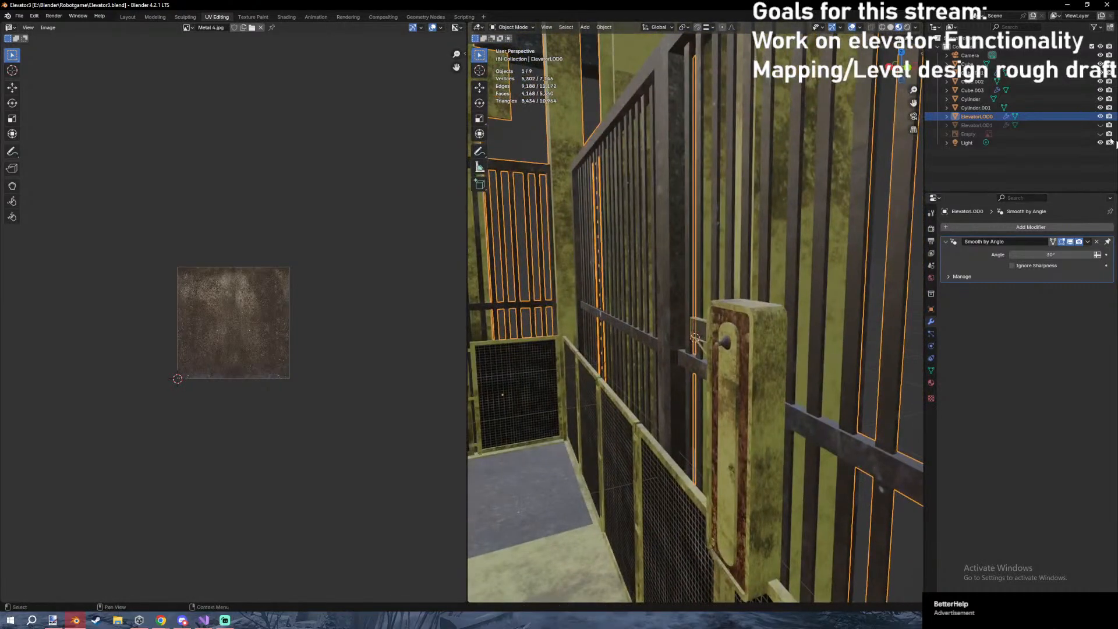
Hide ElevatorLOD0, show ElevatorLOD1 in its place and turn on the face orientation display.
left_click(1100, 116)
left_click(1100, 125)
key("shift+grave")
key("s")
left_click(828, 268)
left_click(827, 267)
left_click(814, 269)
left_click(859, 28)
left_click(823, 196)
Select the entire ElevatorLOD1 mesh, recalculate its normals to the outside and leave mesh editing.
middle_click_drag(783, 216, 722, 311)
key("Tab")
key("a")
key("a")
key("a")
key("Tab")
key("Tab")
scroll(706, 292, "up", 5)
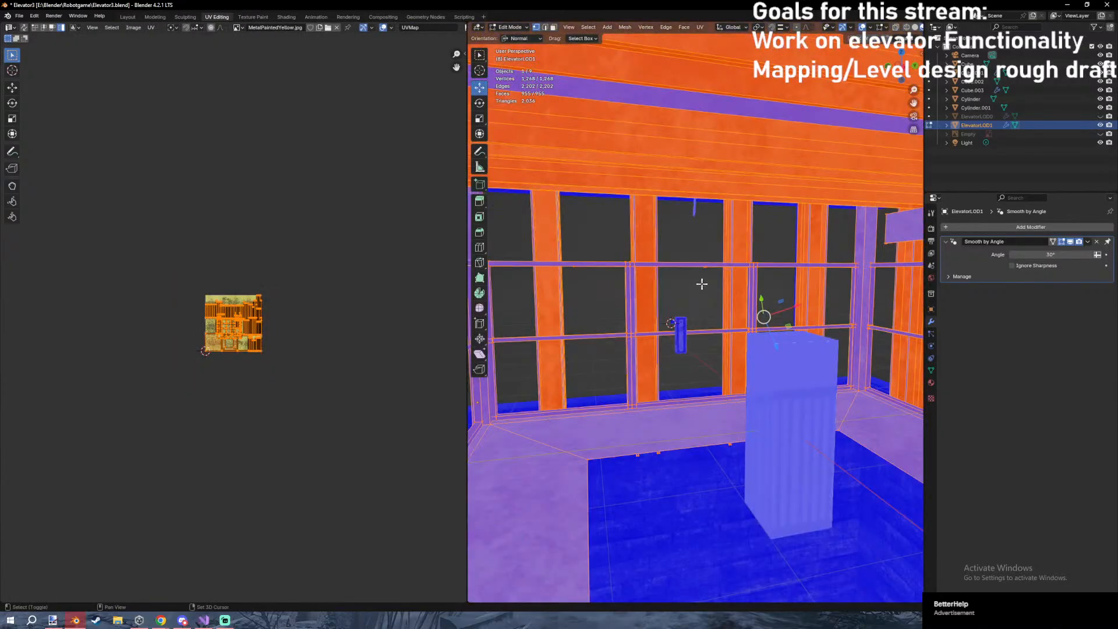
key("w")
key("s")
left_click(705, 268)
key("ctrl+z")
key("shift+n")
middle_click_drag(703, 267, 513, 271)
key("shift+grave")
key("d")
left_click(812, 262)
key("Tab")
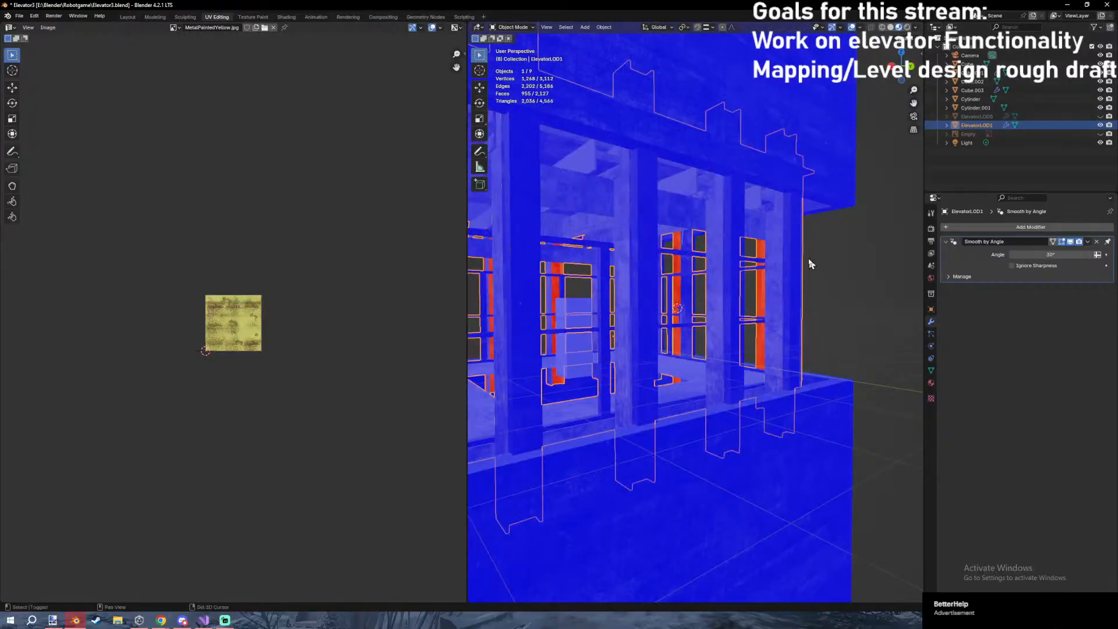
Hide ElevatorLOD1, show ElevatorLOD0 again and save the file.
middle_click_drag(813, 262, 805, 259)
key("shift+grave")
key("s")
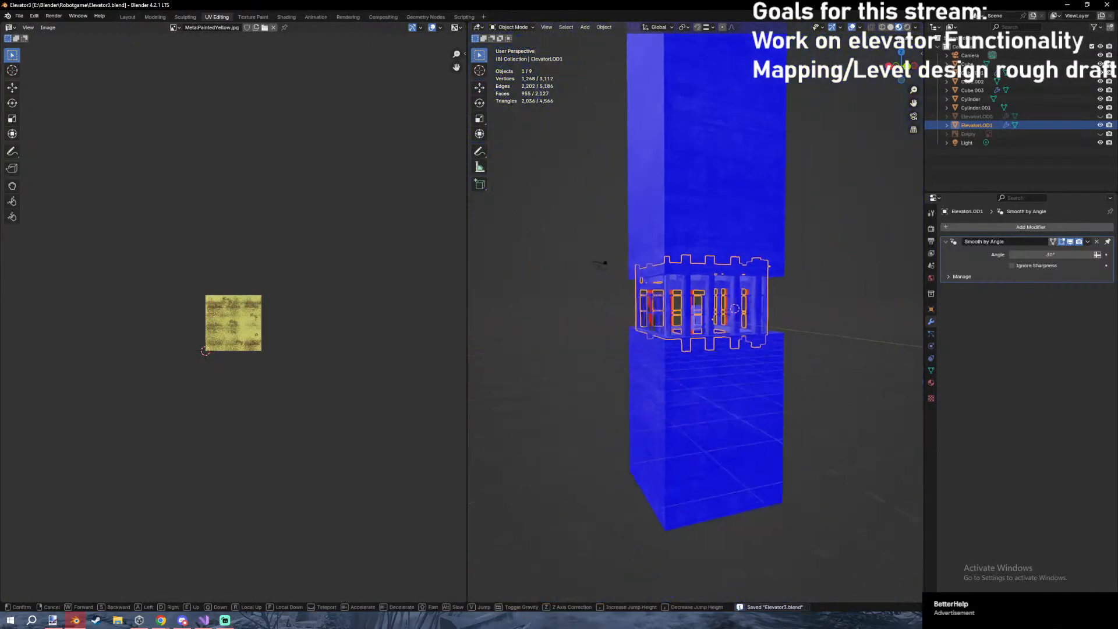
key("w")
left_click(806, 258)
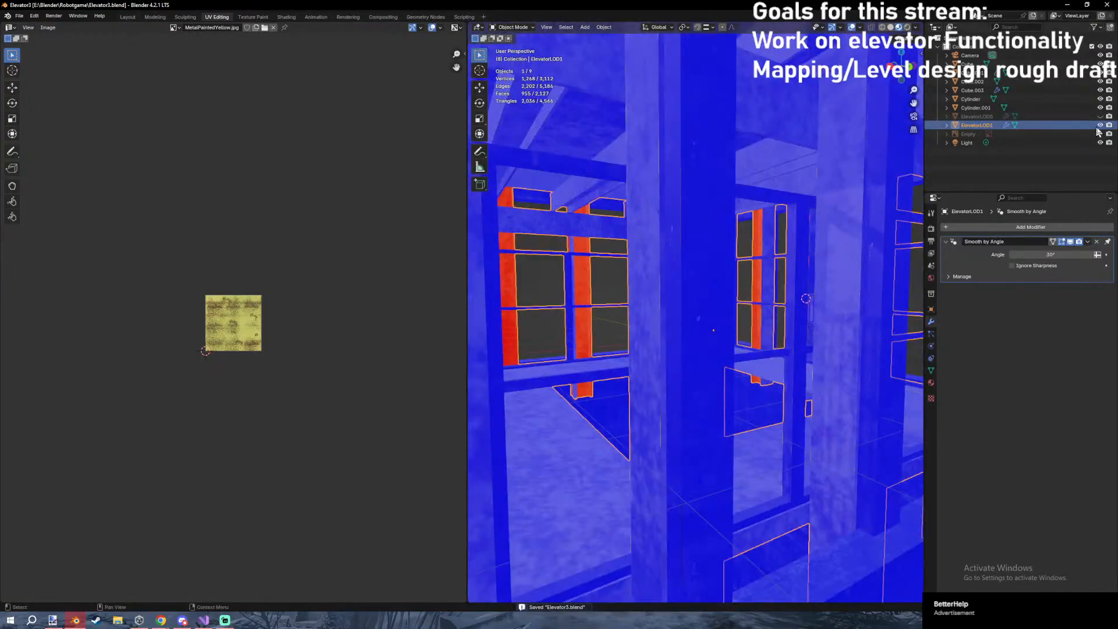
left_click(1100, 125)
left_click(1100, 125)
left_click(1100, 125)
left_click(1100, 116)
key("shift+grave")
left_click(792, 198)
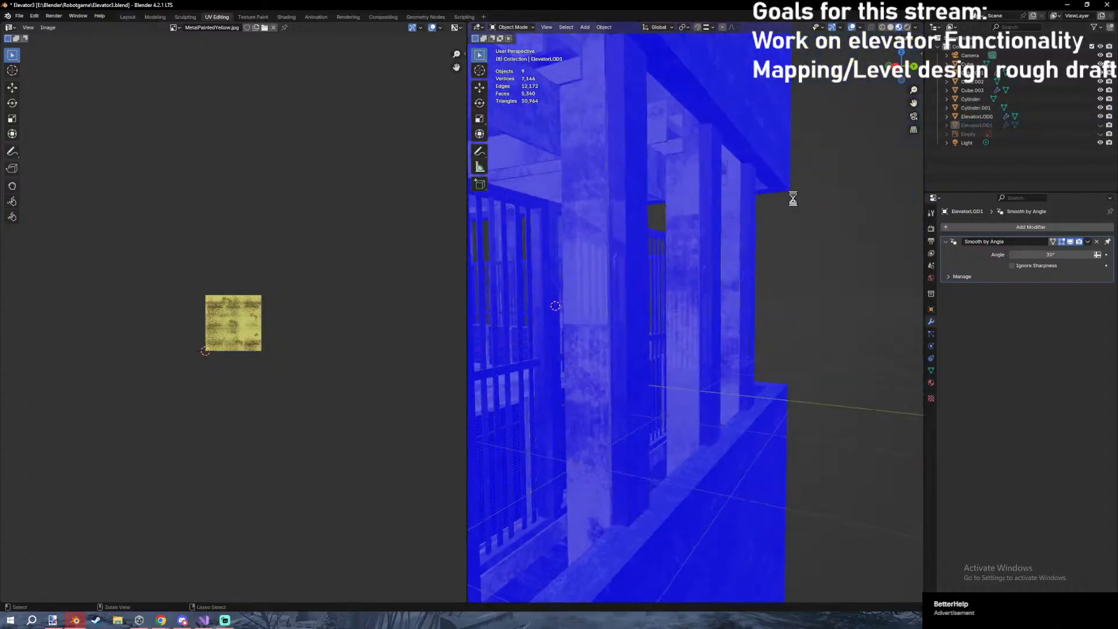
key("ctrl+s")
Turn off the face orientation display inside the elevator.
key("shift+grave")
key("w")
left_click(816, 194)
left_click(860, 27)
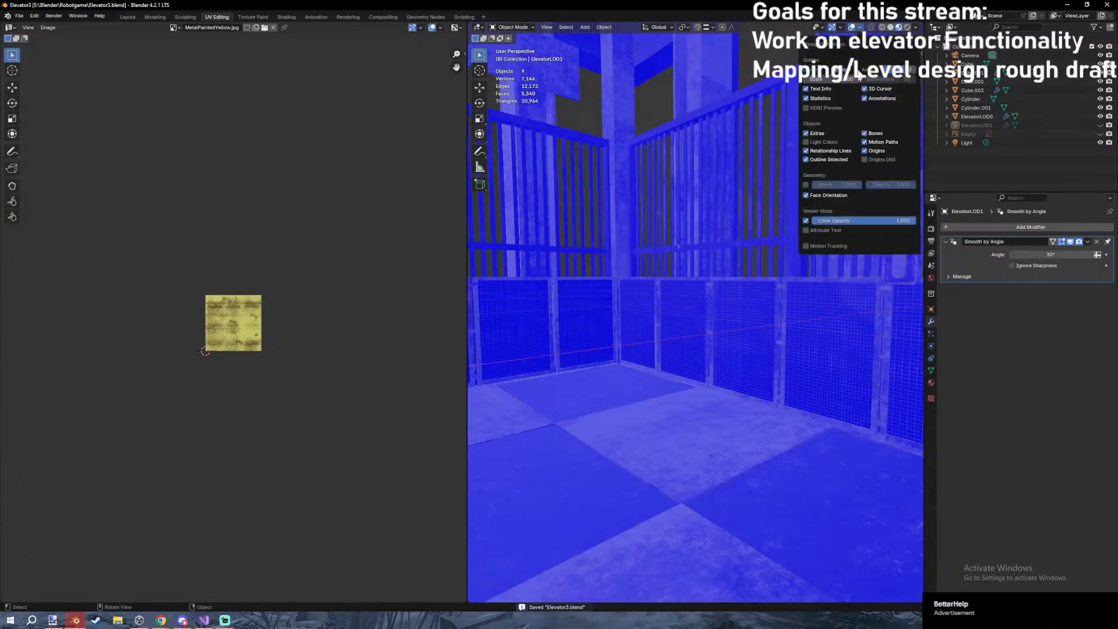
left_click(808, 197)
Select the fence-mounted control box and isolate it in a right orthographic view.
key("shift+grave")
key("w")
left_click(681, 219)
left_click(681, 219)
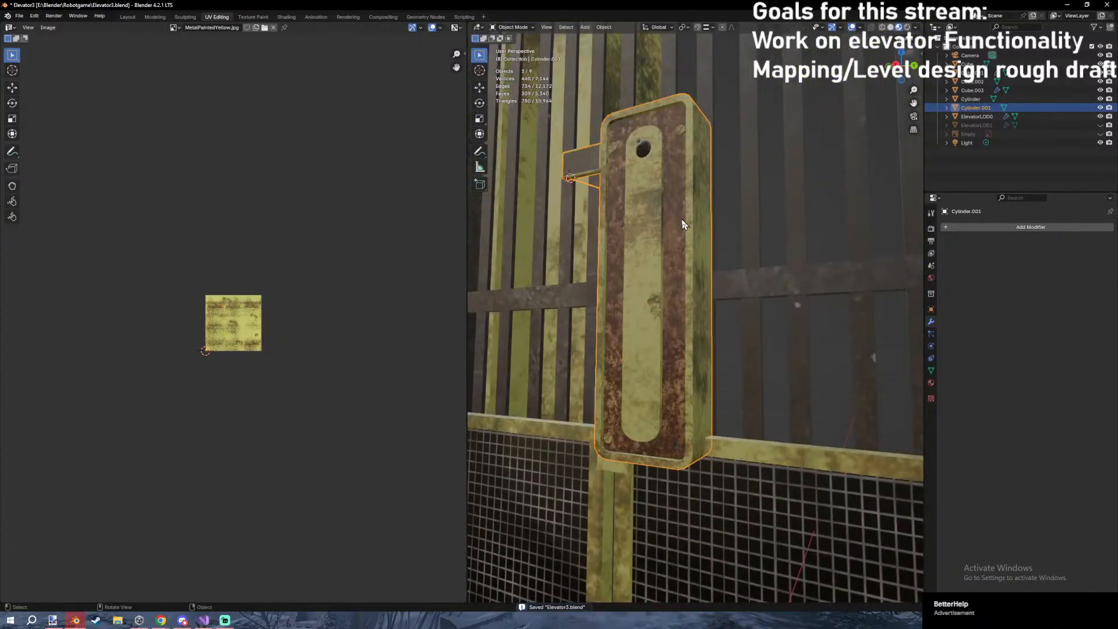
key("KP_Divide")
key("KP_5")
key("KP_3")
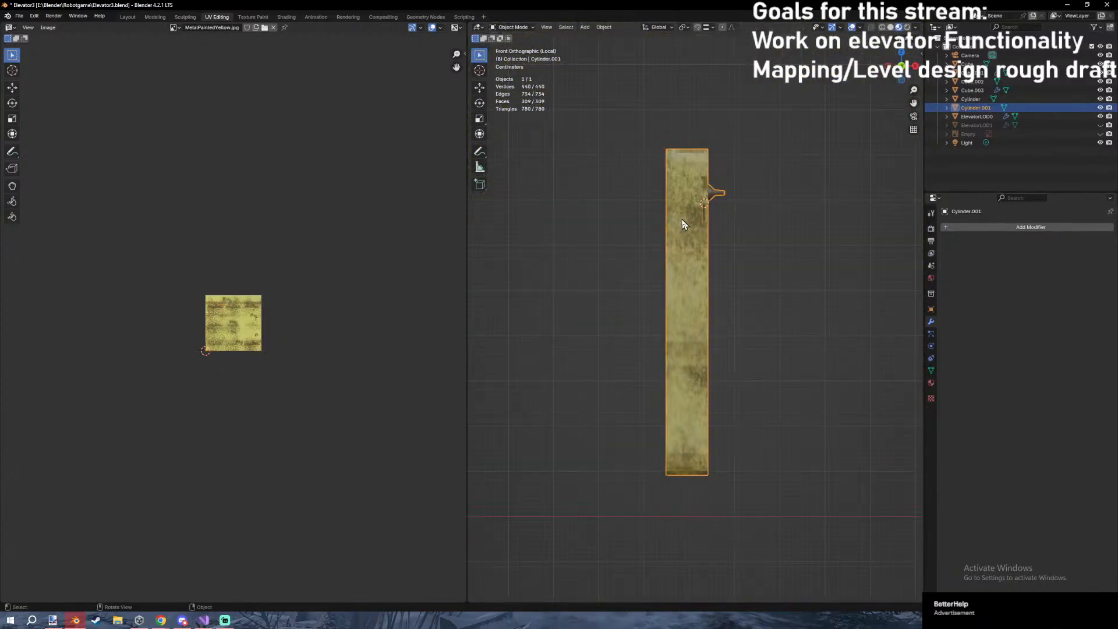
Widen the control box's side plate by moving its outer end away from the box along Y.
key("alt+z")
key("Tab")
left_click_drag(600, 148, 647, 241)
key("g")
key("y")
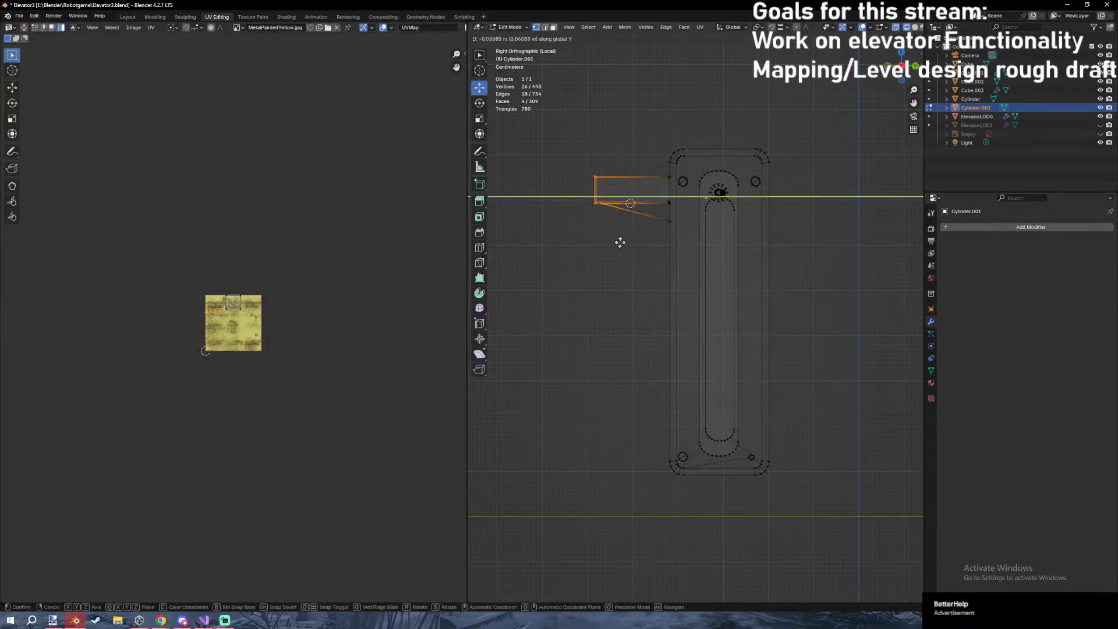
left_click(652, 246)
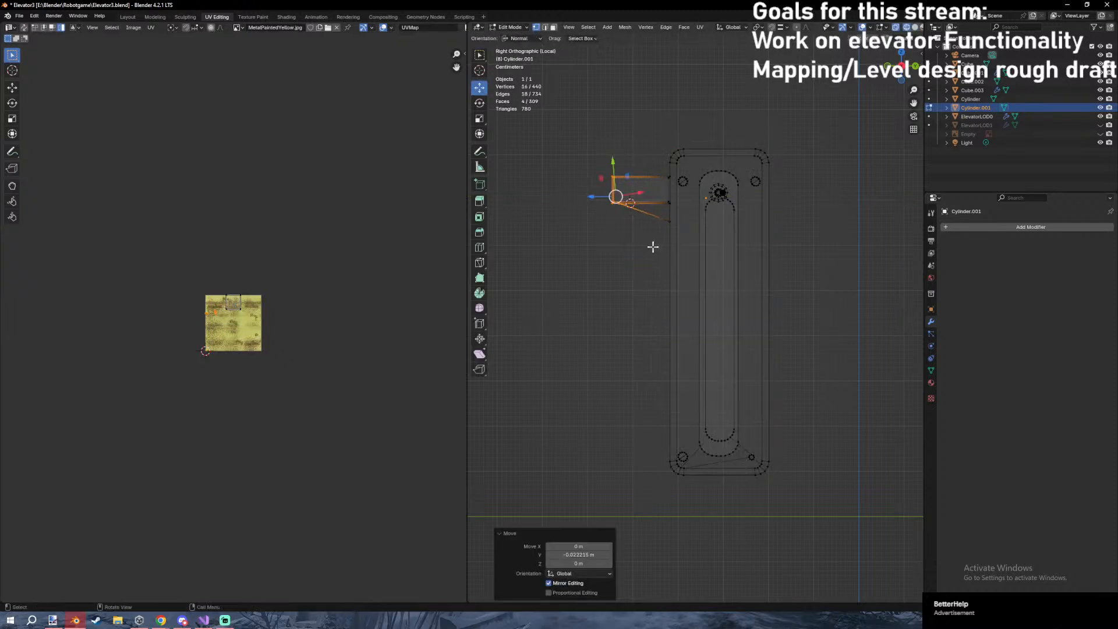
key("alt+z")
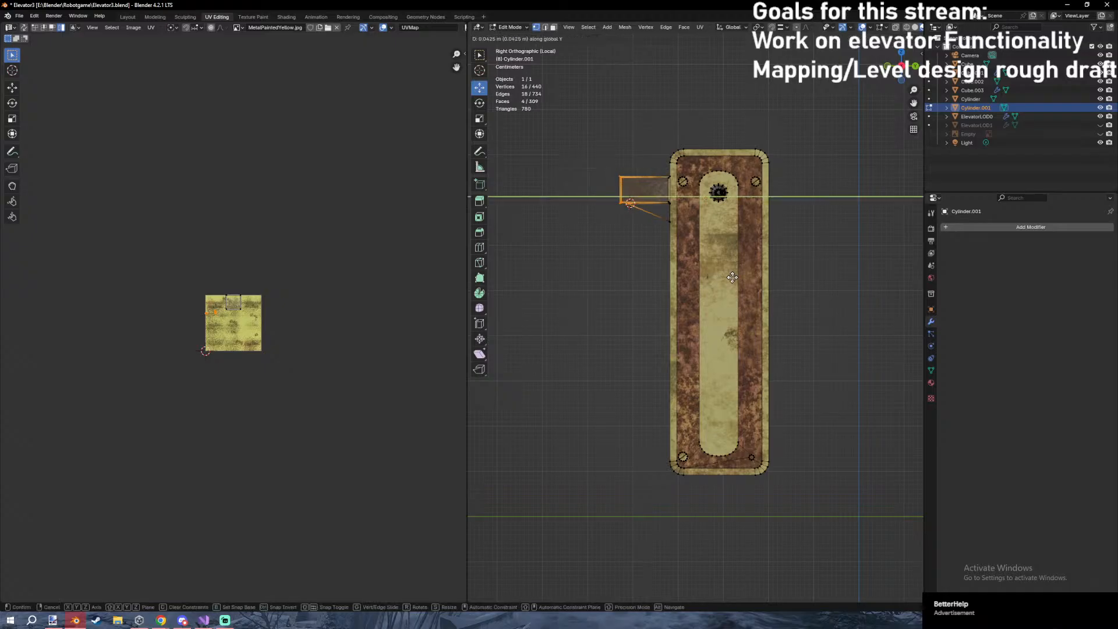
left_click(732, 278)
Grow the selection to the whole braced side plate and move it down about 0.012 m along Z.
key("Tab")
scroll(710, 235, "up", 3)
key("Tab")
key("alt+z")
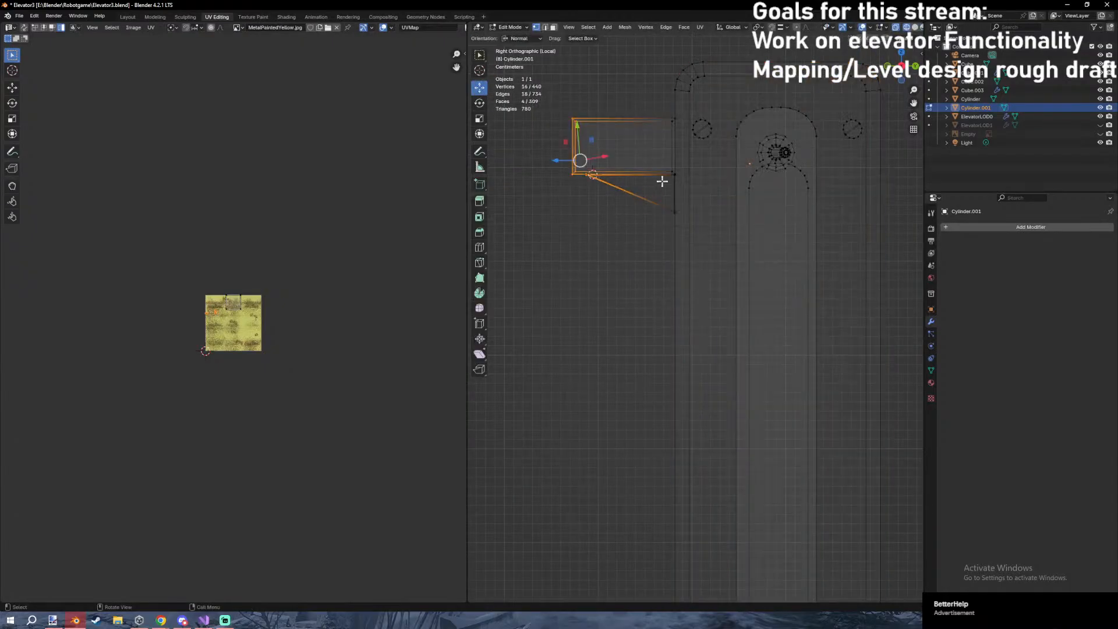
key("ctrl+KP_Add")
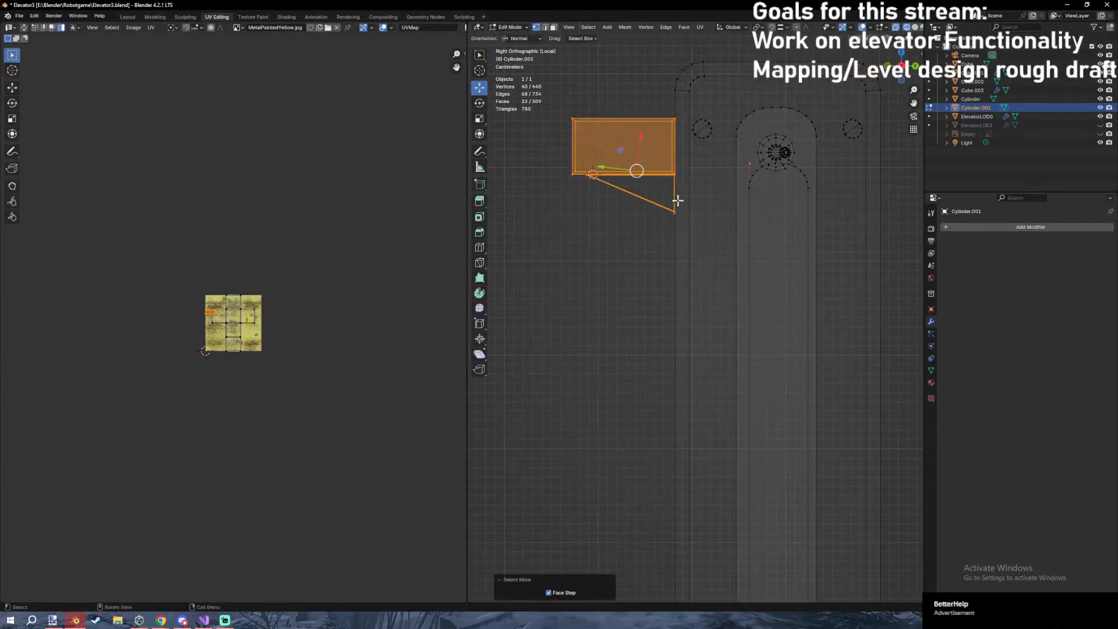
key("g")
key("z")
left_click(664, 215)
Try stacking duplicates of the braced side plate downward along the control box's edge.
key("shift+d")
key("z")
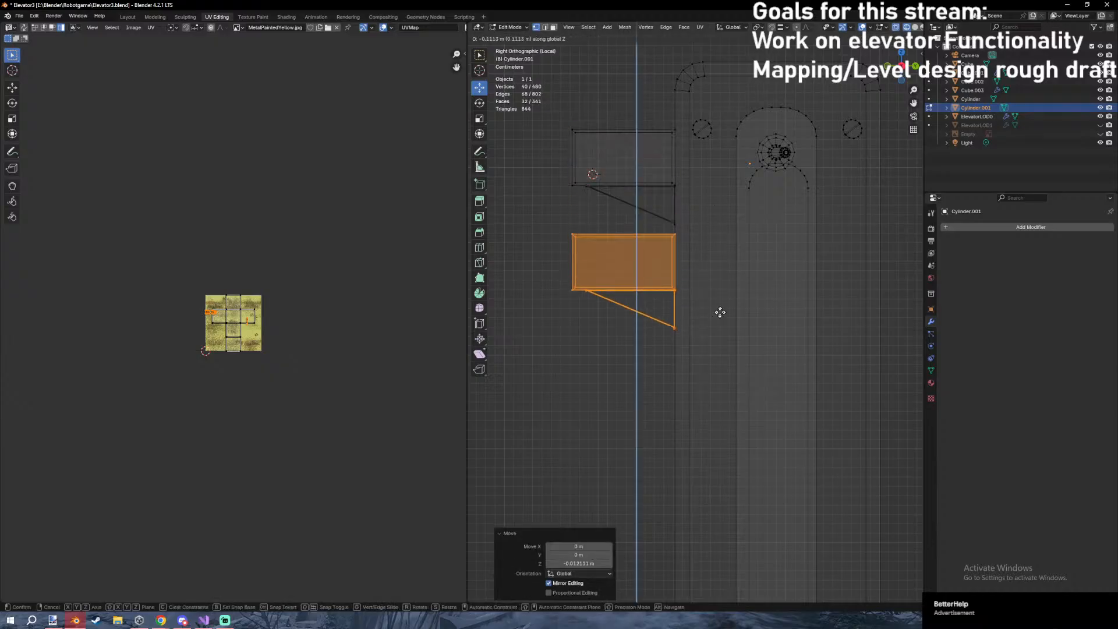
left_click(719, 312)
scroll(716, 304, "down", 4)
middle_click_drag(712, 296, 722, 226, "shift")
key("shift+d")
key("z")
left_click(722, 257)
key("shift+d")
key("z")
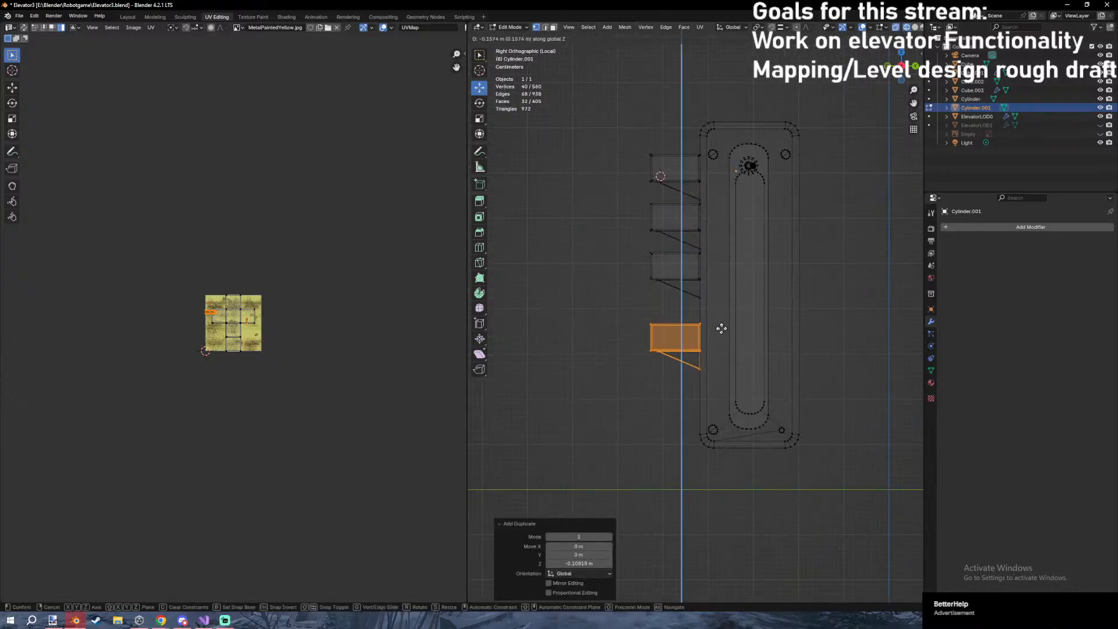
key("z")
left_click(719, 359)
key("shift+z")
key("Tab")
mouse_move(788, 335)
middle_mouse_down()
mouse_move(804, 285)
mouse_move(795, 303)
mouse_move(833, 315)
mouse_move(839, 292)
mouse_move(788, 286)
middle_mouse_up()
key("Tab")
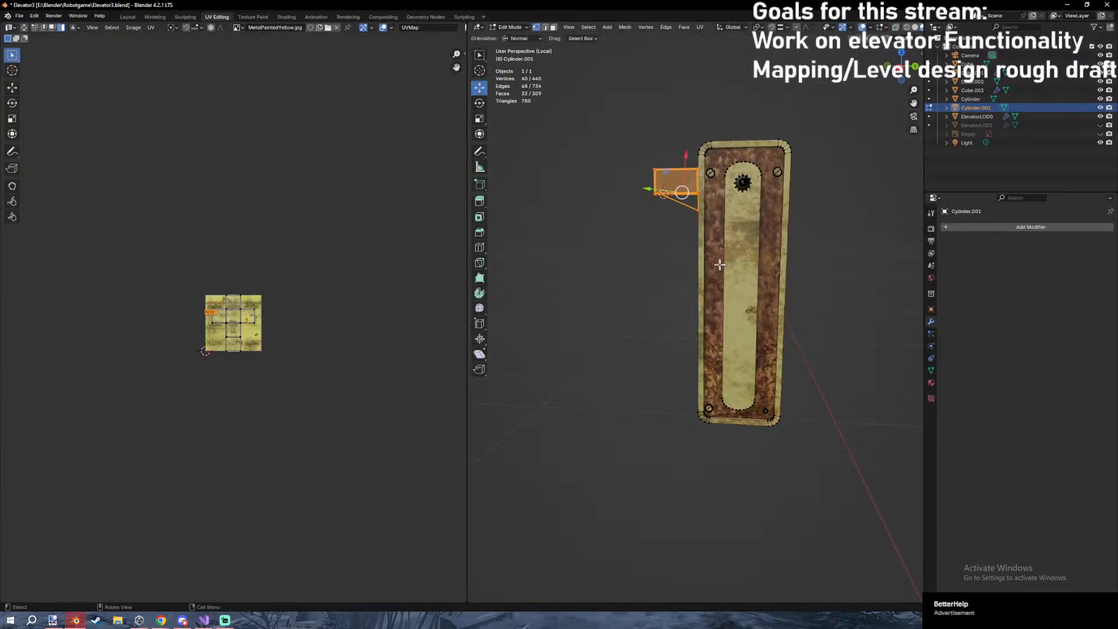
Raise the lower corner of the side plate's brace about 0.005 m along Z.
key("shift+z")
middle_click_drag(687, 226, 694, 255, "shift")
scroll(693, 255, "up", 4)
left_click_drag(728, 212, 760, 237)
key("g")
key("z")
left_click(759, 237)
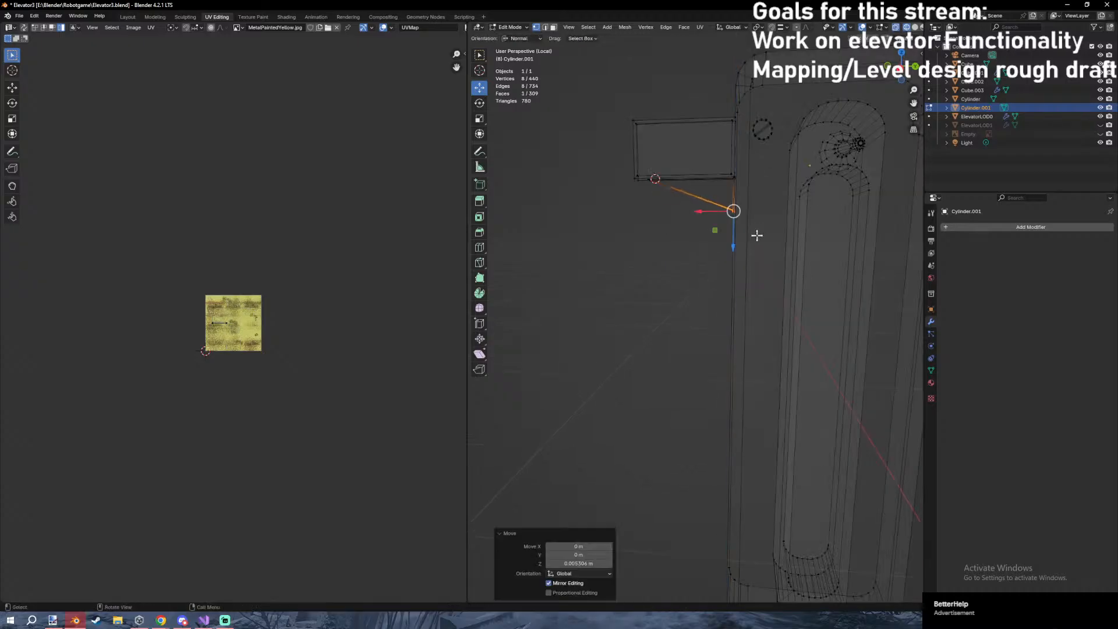
Narrow the side plate by moving its outer end toward the box, and lower its top edge slightly.
key("KP_3")
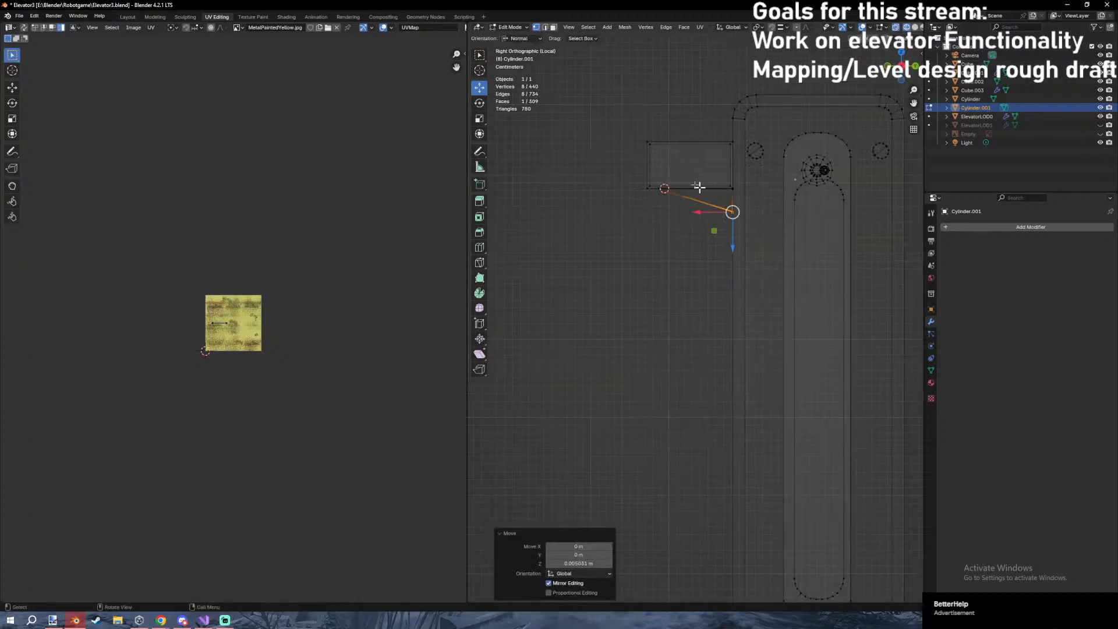
left_click_drag(630, 124, 656, 212)
middle_click_drag(652, 178, 656, 302, "shift")
scroll(655, 302, "up", 5)
key("g")
key("y")
left_click(668, 309)
scroll(668, 301, "down", 4)
left_click_drag(621, 173, 652, 332)
left_click_drag(636, 226, 770, 265)
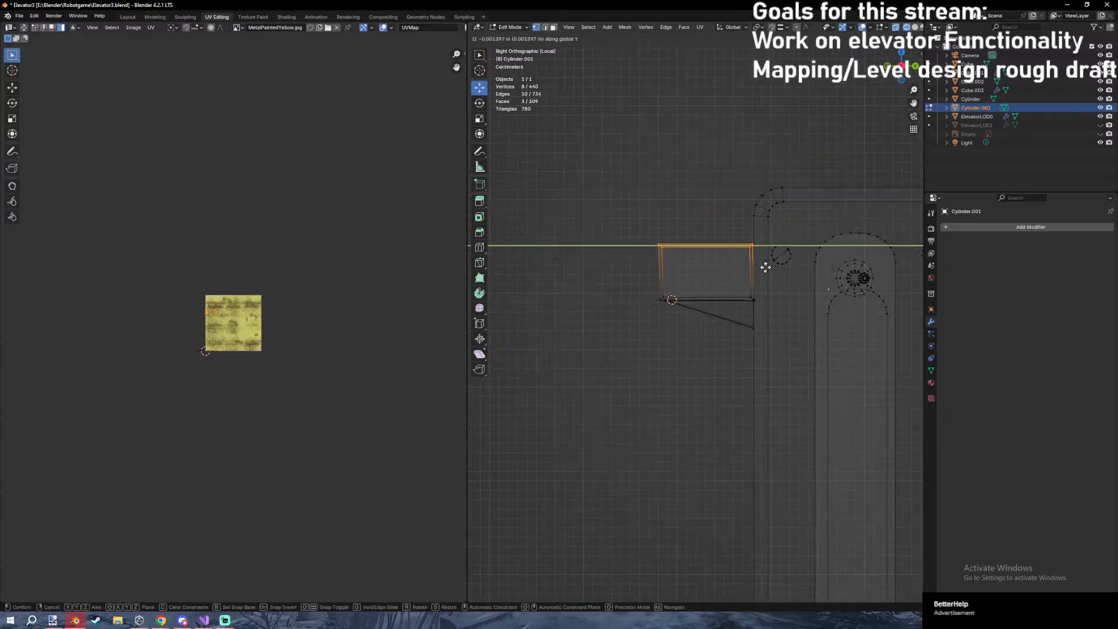
left_click(766, 268)
Select the whole braced side plate and move it down about 0.005 m along Z.
left_click_drag(579, 235, 761, 348)
key("g")
key("y")
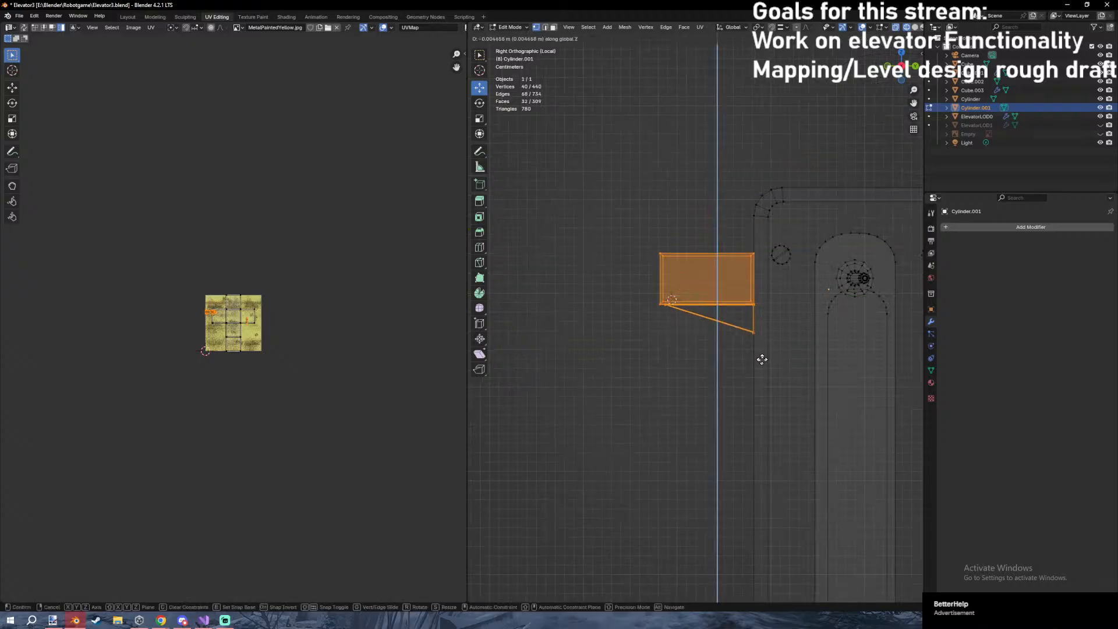
left_click(761, 361)
Select the entire control box mesh and unwrap it with Smart UV Project.
left_click(699, 28)
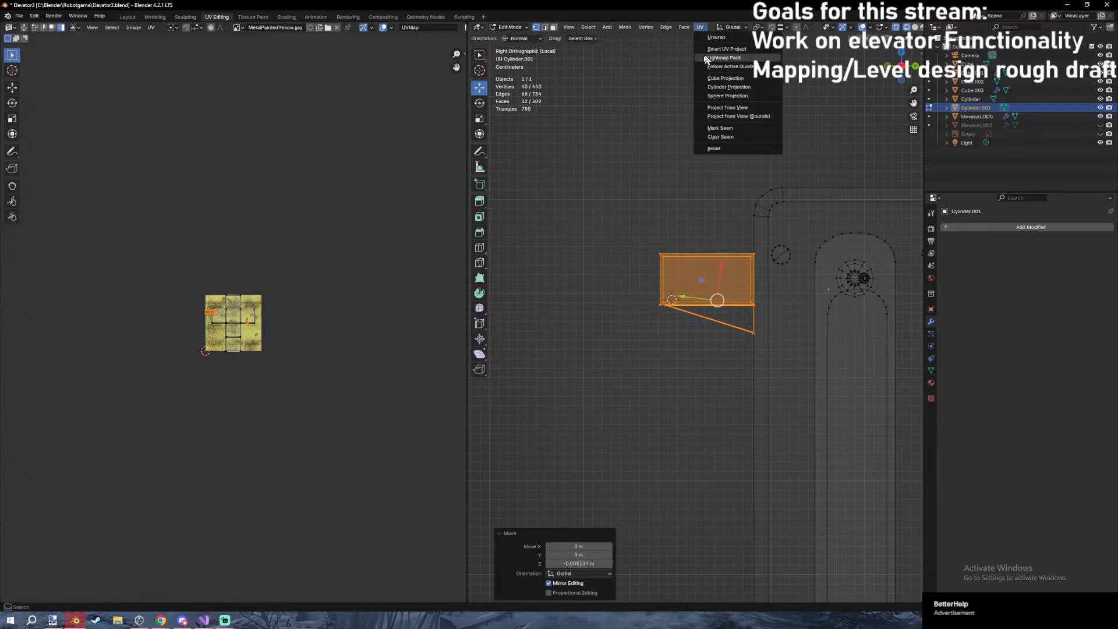
key("z")
key("Tab")
key("Tab")
key("a")
left_click(699, 27)
left_click(704, 58)
left_click(700, 28)
left_click(716, 58)
left_click(701, 27)
left_click(710, 50)
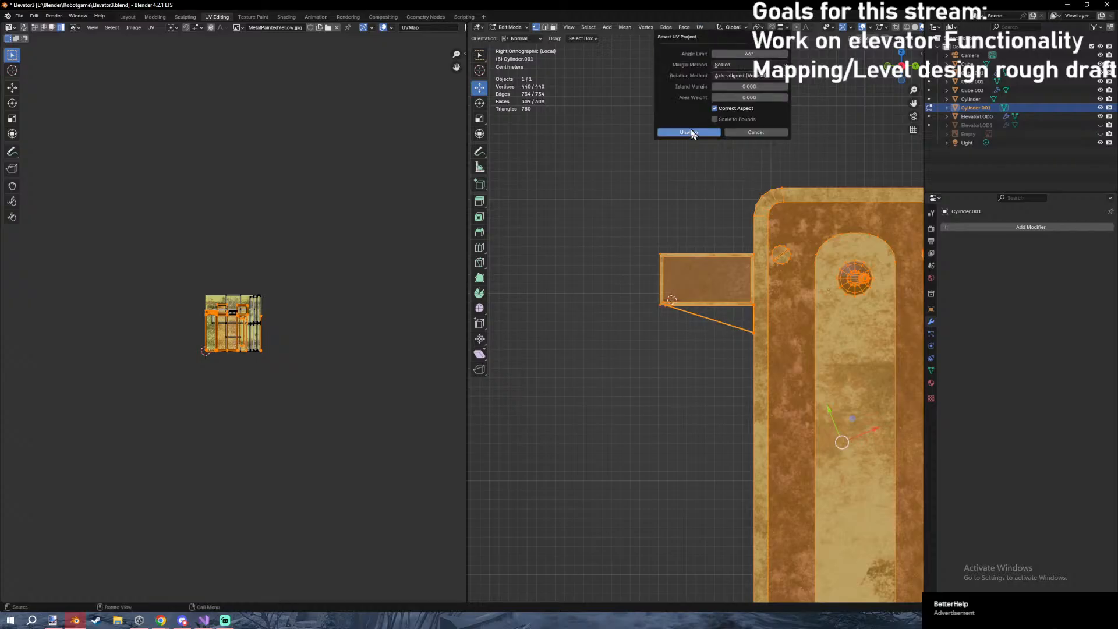
left_click(689, 133)
Select the braced side plate and duplicate it twice downward, spacing the copies about 0.09 m apart.
key("z")
left_click_drag(621, 228, 766, 384)
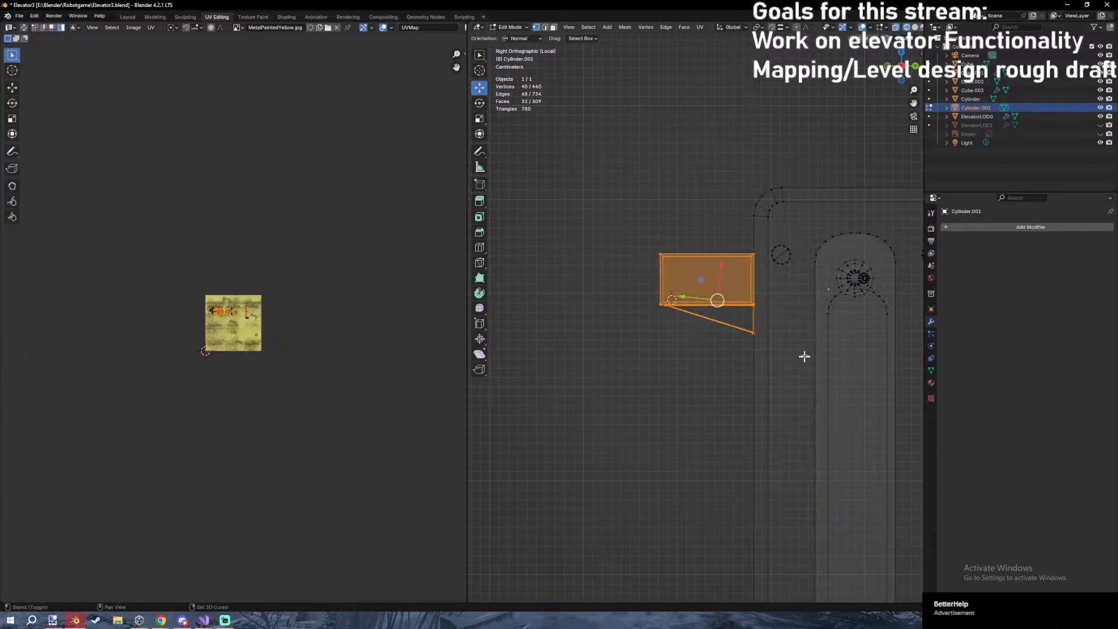
middle_click_drag(804, 356, 750, 238, "shift")
key("shift+d")
key("z")
left_click(751, 291)
key("shift+d")
key("z")
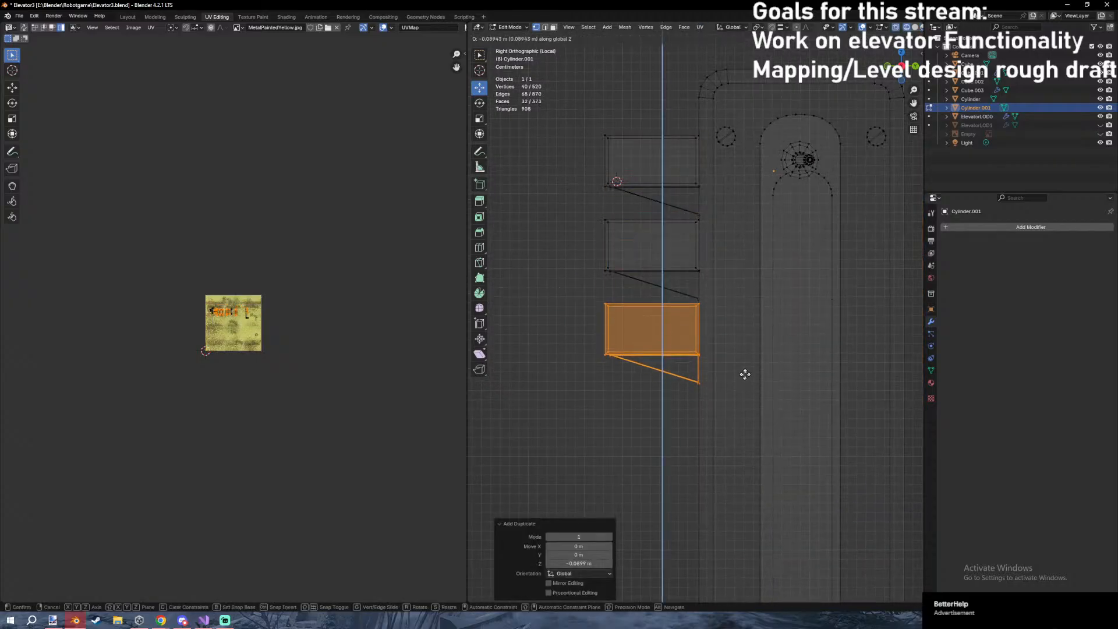
left_click(743, 373)
Add four more evenly spaced side plate copies down to the box's lower end and leave mesh editing.
middle_click_drag(743, 339, 728, 141, "shift")
key("shift+d")
key("z")
left_click(723, 229)
key("shift+d")
key("z")
left_click(725, 318)
key("shift+d")
key("z")
left_click(726, 396)
key("shift+d")
key("z")
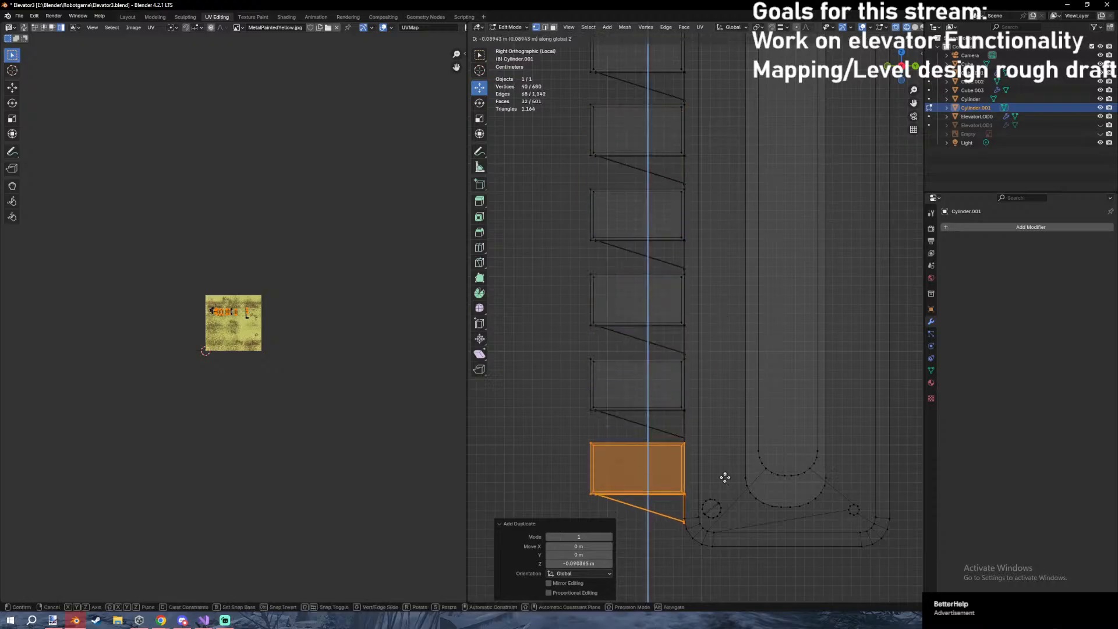
left_click(725, 478)
key("shift+z")
key("Tab")
scroll(756, 417, "down", 5)
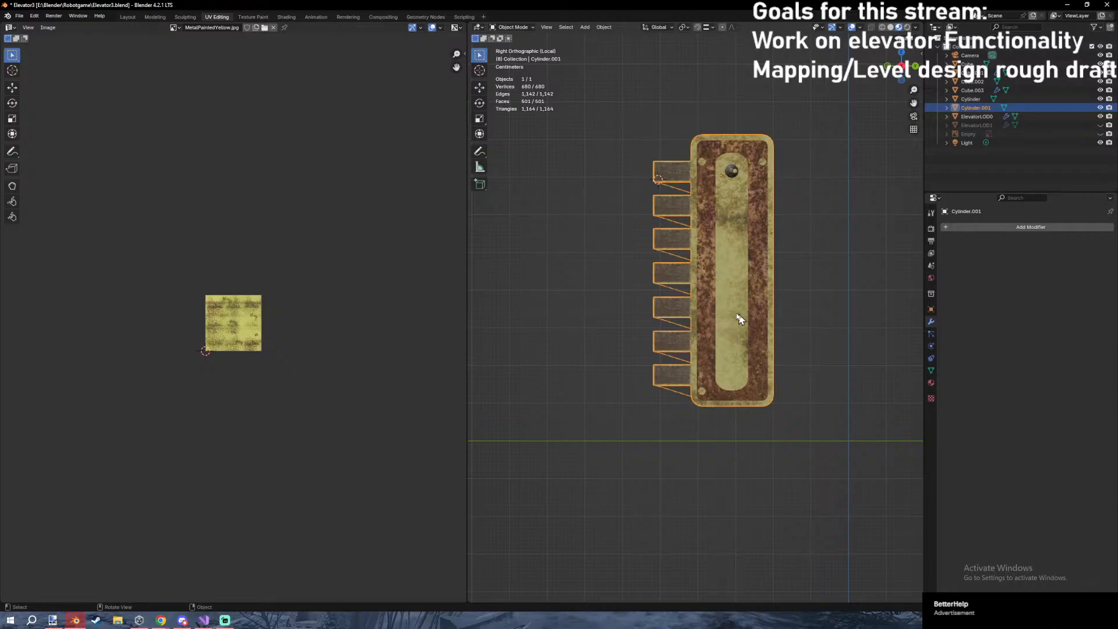
Return to wireframe mesh editing and undo the six side plate duplicates.
key("Tab")
key("z")
left_click(705, 233)
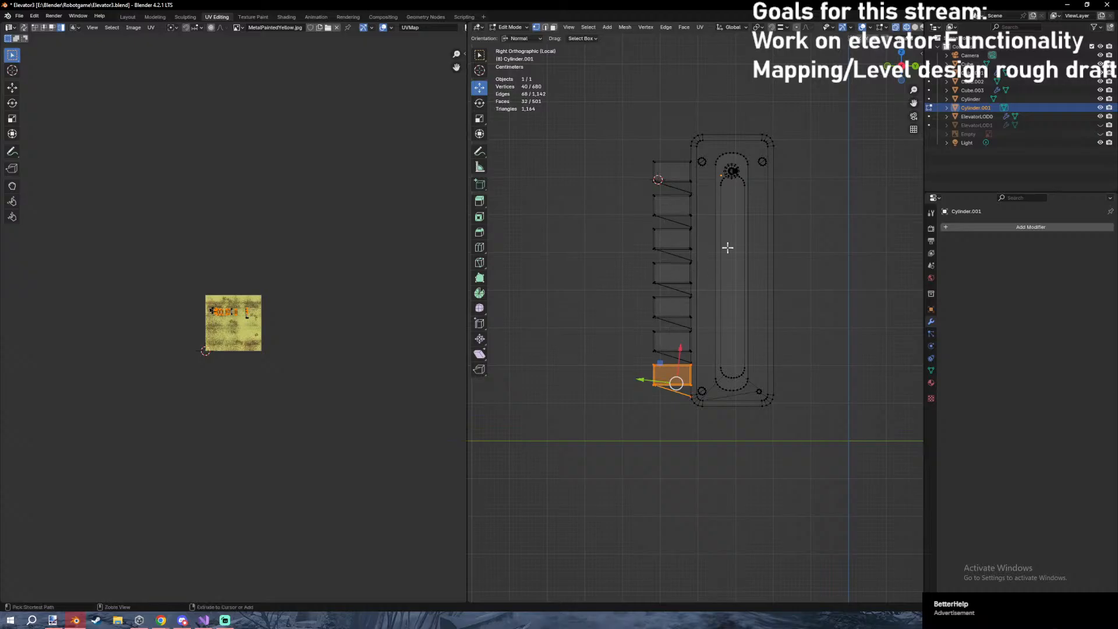
key("ctrl+z")
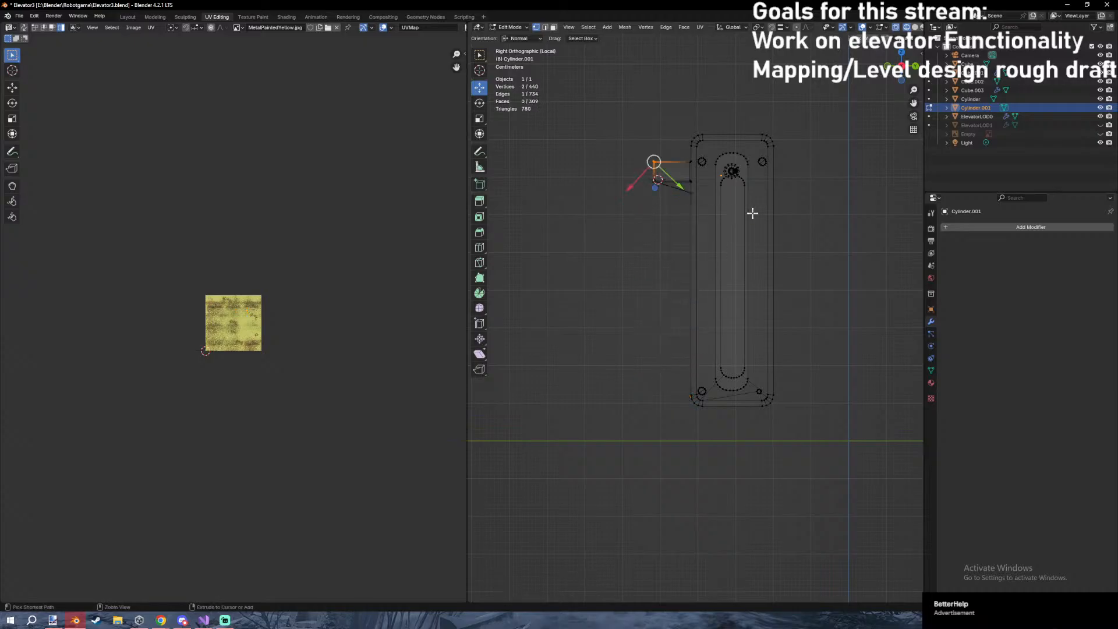
left_click(139, 620)
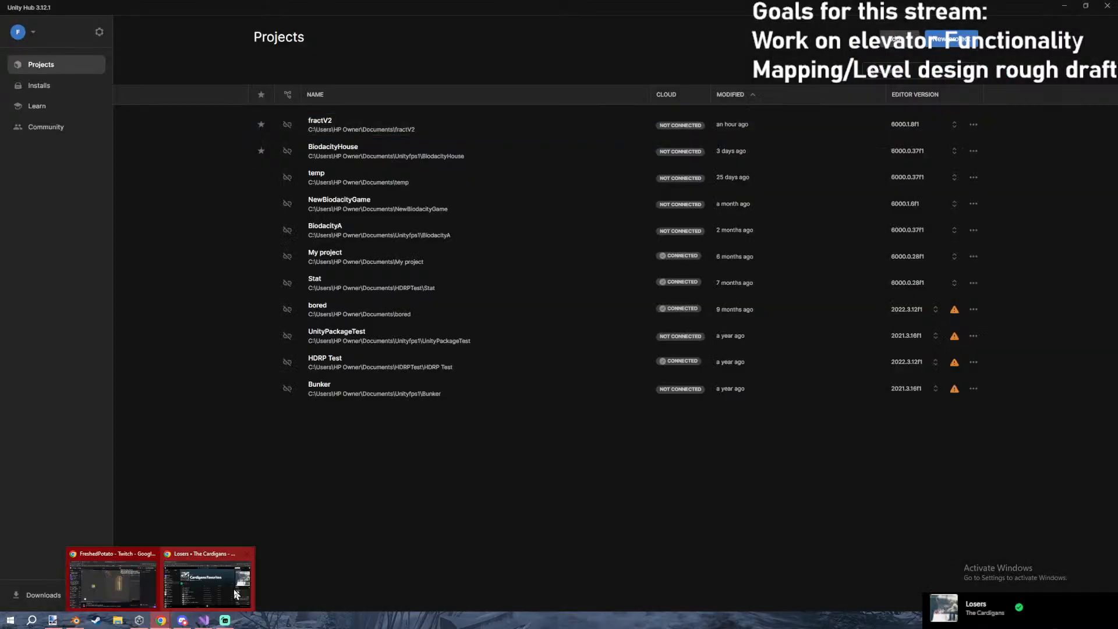
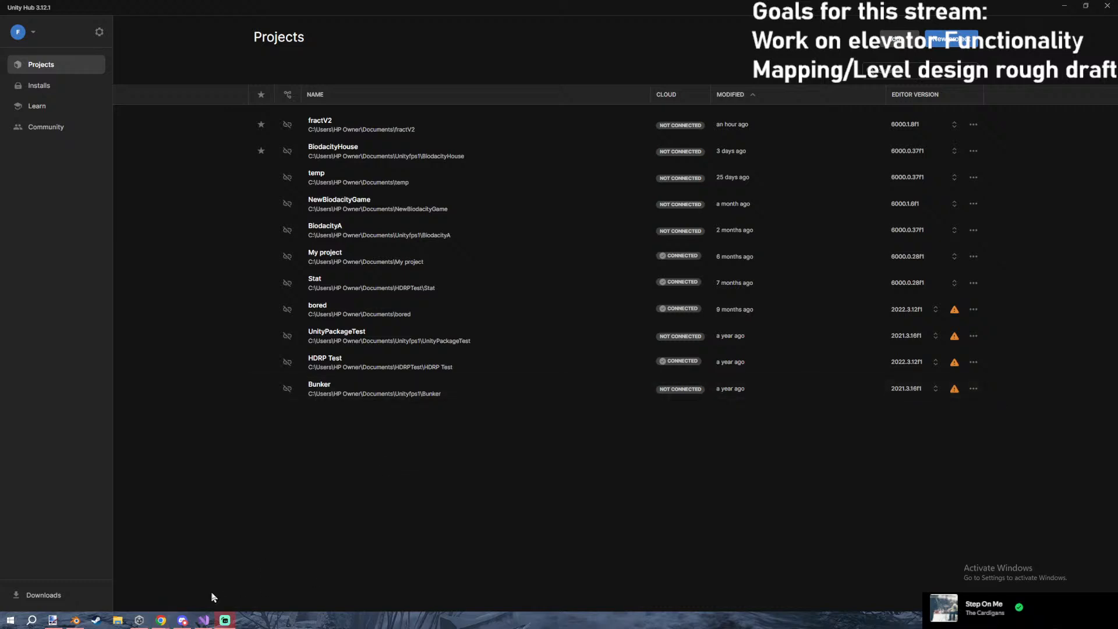
left_click(85, 621)
Shorten the side plate by moving its outer end further toward the control box along Y.
scroll(751, 229, "up", 6)
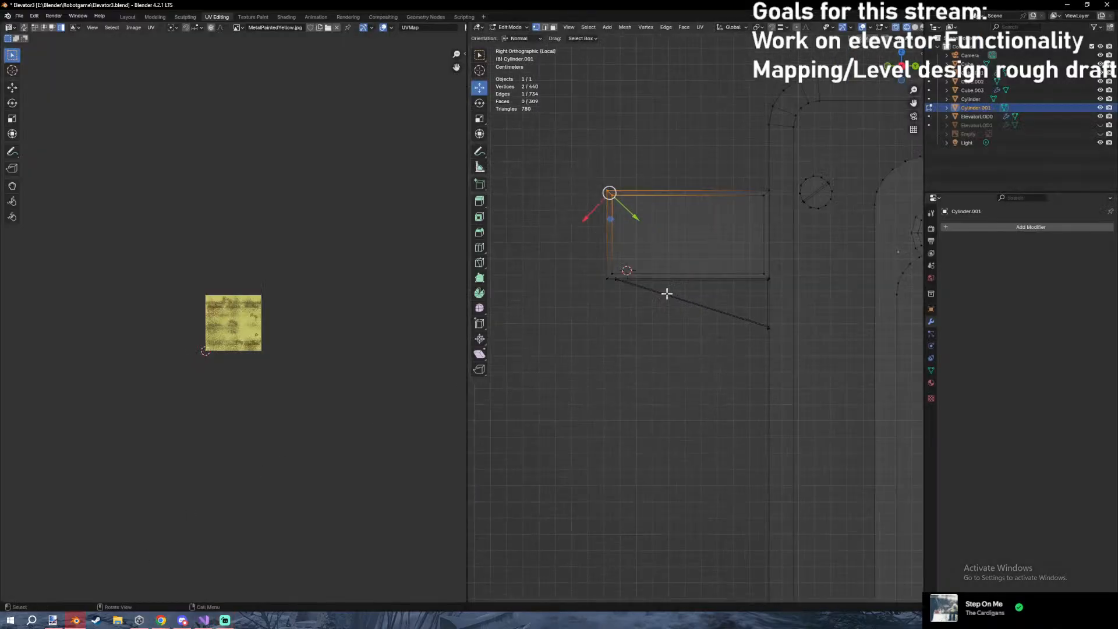
key("g")
key("y")
left_click(660, 348)
Shallow the side plate's diagonal brace by raising its inner lower end slightly along Z.
left_click_drag(744, 309, 794, 362)
key("g")
key("z")
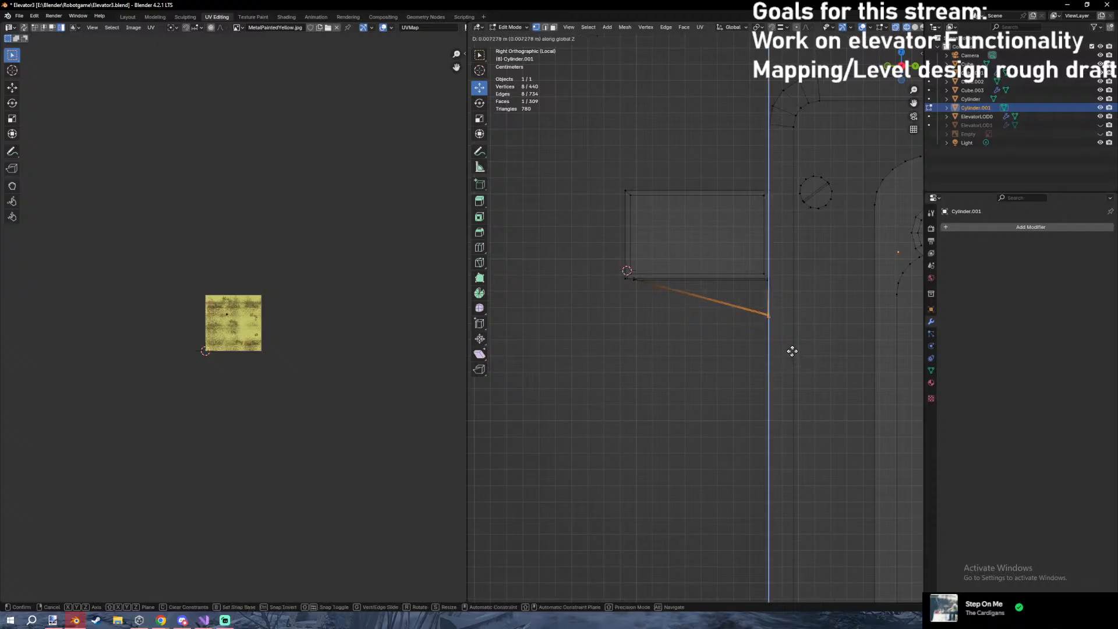
left_click(792, 351)
Select the entire braced side plate and fine-tune its height along Z against the control box's edge.
left_click_drag(550, 159, 781, 367)
left_click_drag(585, 169, 787, 354)
key("g")
key("z")
left_click(777, 241)
middle_click_drag(772, 324, 601, 327, "shift")
key("g")
key("z")
left_click(604, 315)
scroll(606, 312, "down", 2)
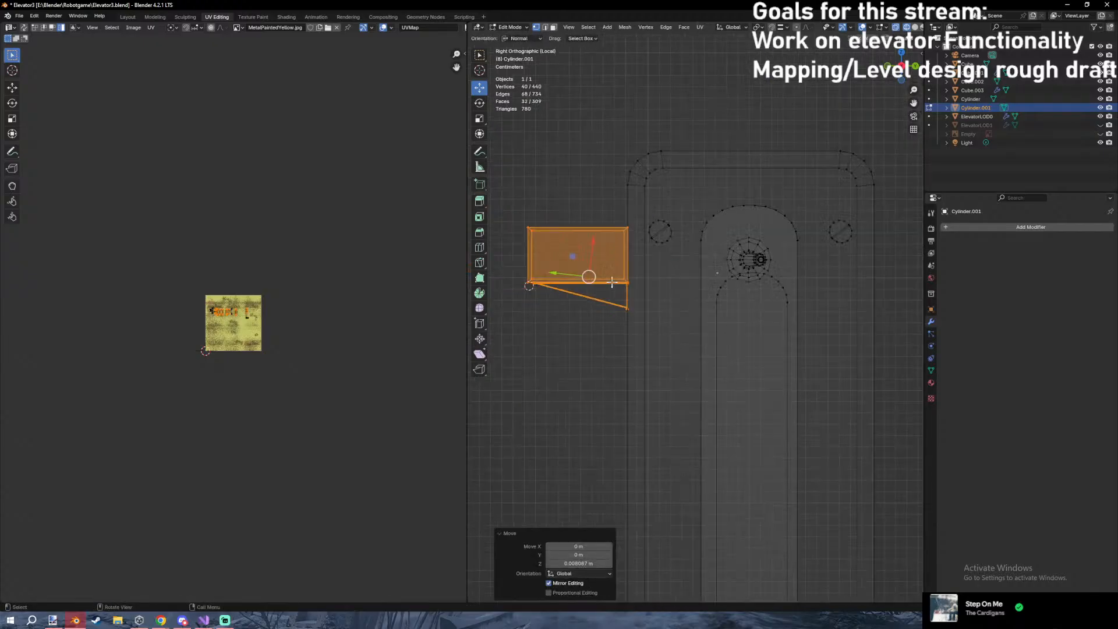
Duplicate the braced side plate about 0.077 m downward along Z.
middle_click_drag(608, 286, 696, 235, "shift")
key("shift+d")
key("z")
left_click(698, 321)
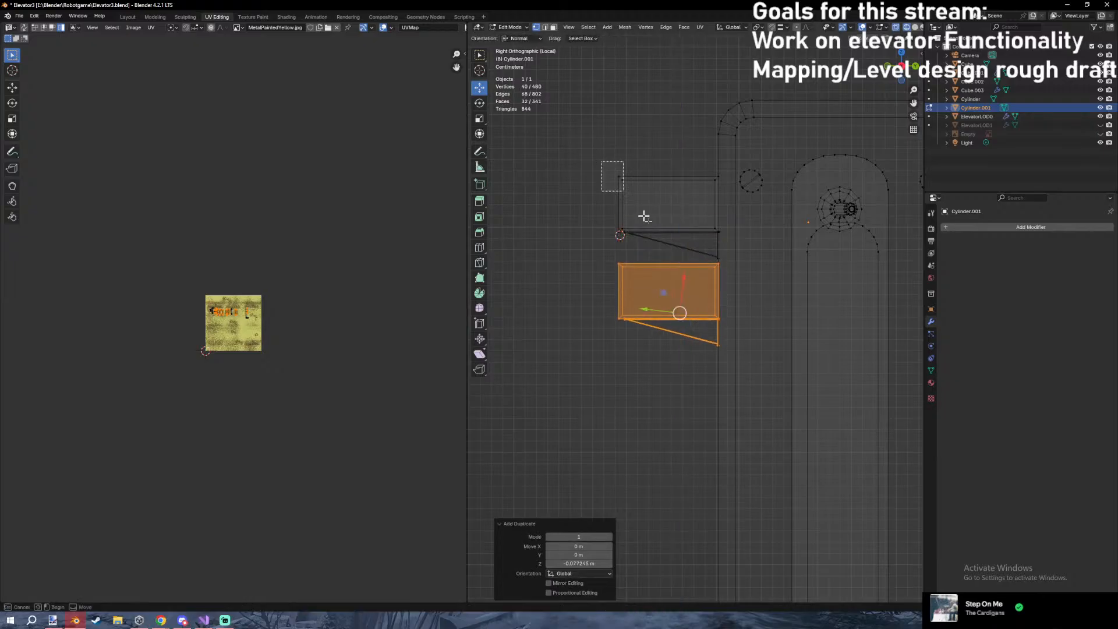
Duplicate both side plates downward as a pair and fine-tune the copies' spacing along Z.
left_click_drag(606, 167, 726, 369)
key("shift+d")
key("z")
left_click(785, 407)
middle_click_drag(783, 406, 726, 315, "shift")
scroll(726, 315, "up", 5)
key("g")
key("z")
left_click(741, 304)
Continue duplicating the plate pair about 0.15 m downward until eight evenly spaced plates line the box's edge.
scroll(739, 308, "down", 7)
middle_click_drag(714, 361, 724, 234, "shift")
scroll(745, 174, "up", 4)
key("shift+d")
key("z")
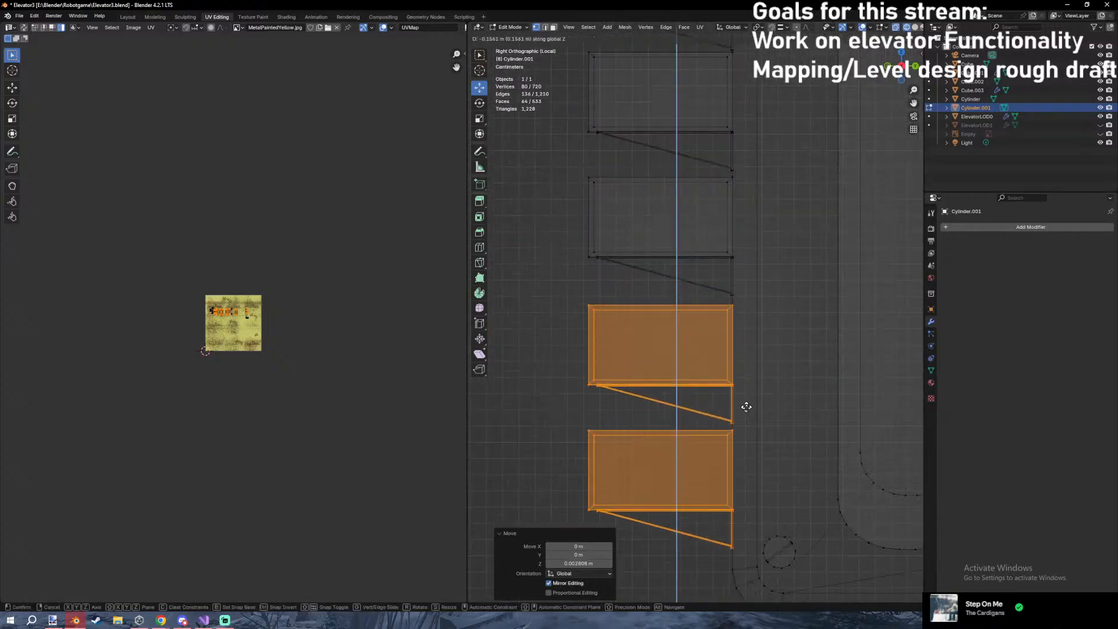
left_click(744, 399)
scroll(680, 395, "down", 3)
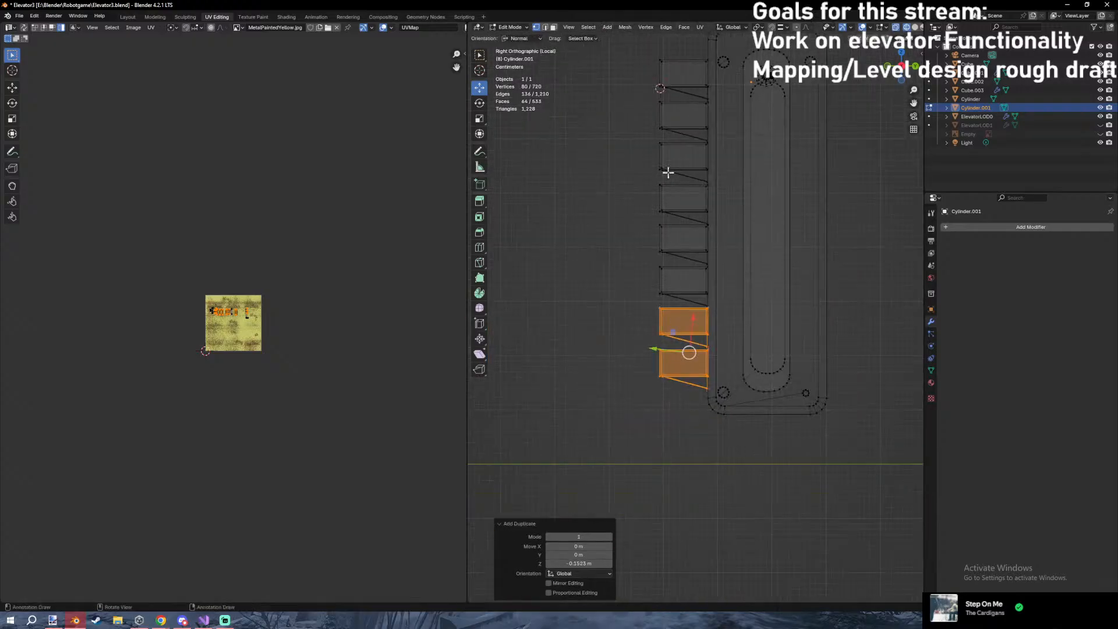
middle_click_drag(789, 200, 749, 314, "shift")
middle_click_drag(685, 340, 730, 252, "shift")
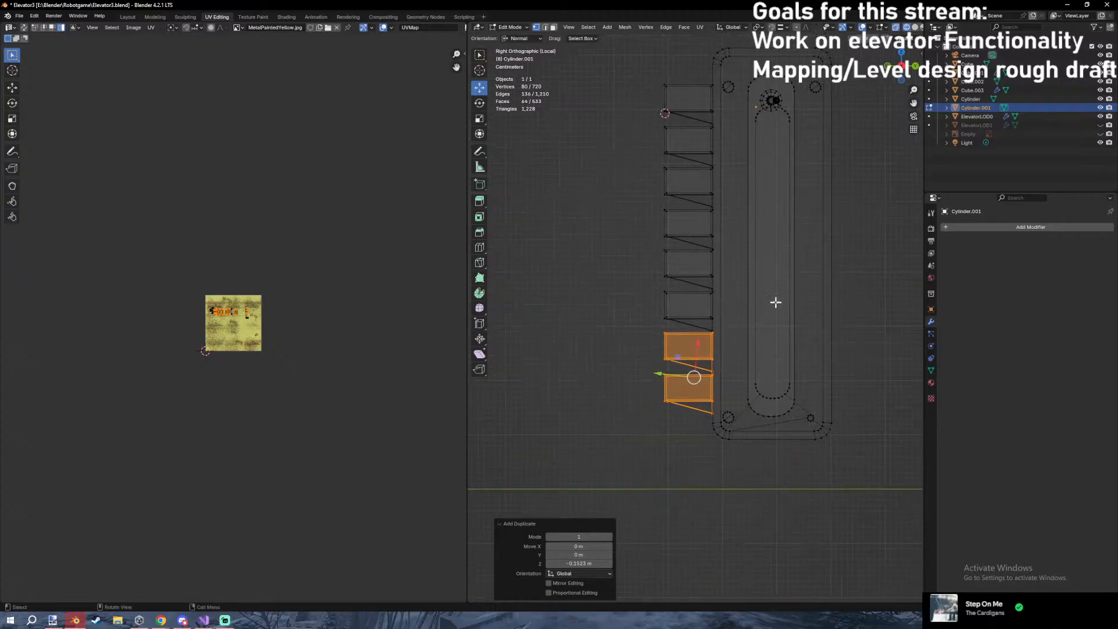
Leave mesh editing, review the textured plate row within the full elevator, and save the file.
key("z")
left_click(691, 502)
key("Tab")
middle_click_drag(765, 205, 731, 306, "shift")
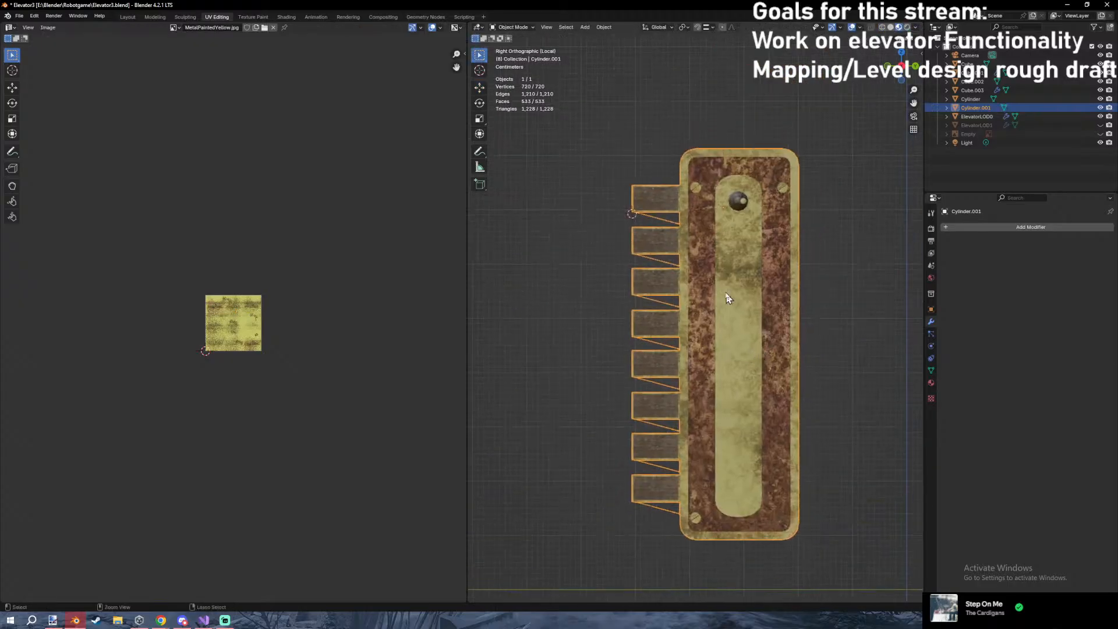
scroll(787, 265, "down", 2)
middle_click_drag(788, 265, 736, 303)
scroll(771, 295, "down", 2)
key("KP_Divide")
scroll(771, 295, "down", 8)
key("Tab")
key("KP_Decimal")
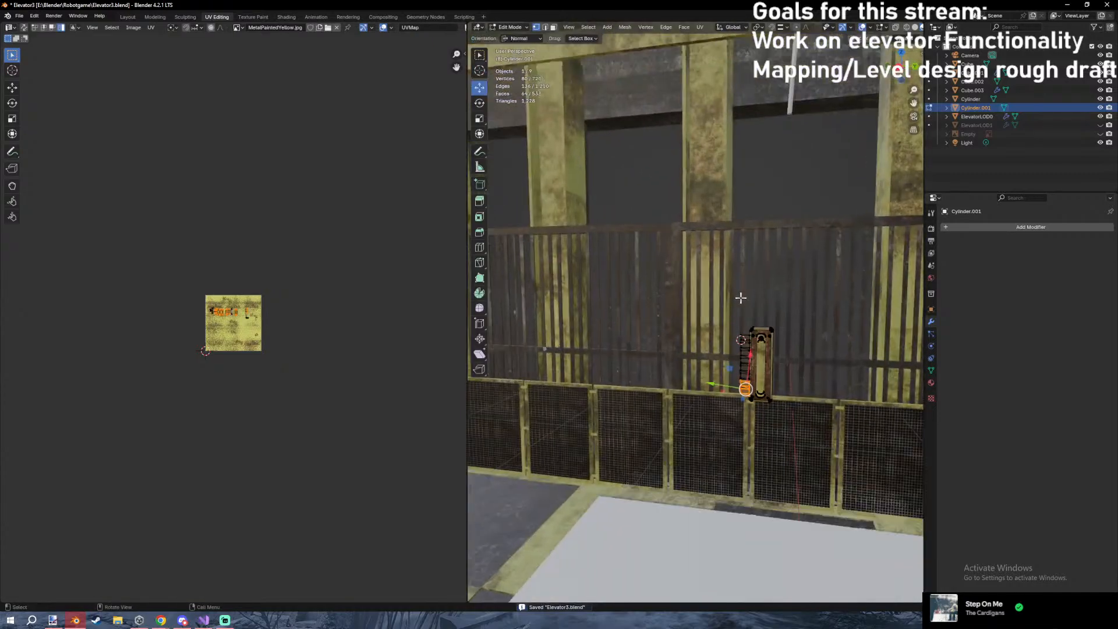
key("Tab")
scroll(723, 309, "down", 6)
Isolate the lever control box in right view and examine the plate row in wireframe and with textures.
key("z")
left_click(640, 357)
key("KP_3")
scroll(750, 382, "down", 3)
key("Tab")
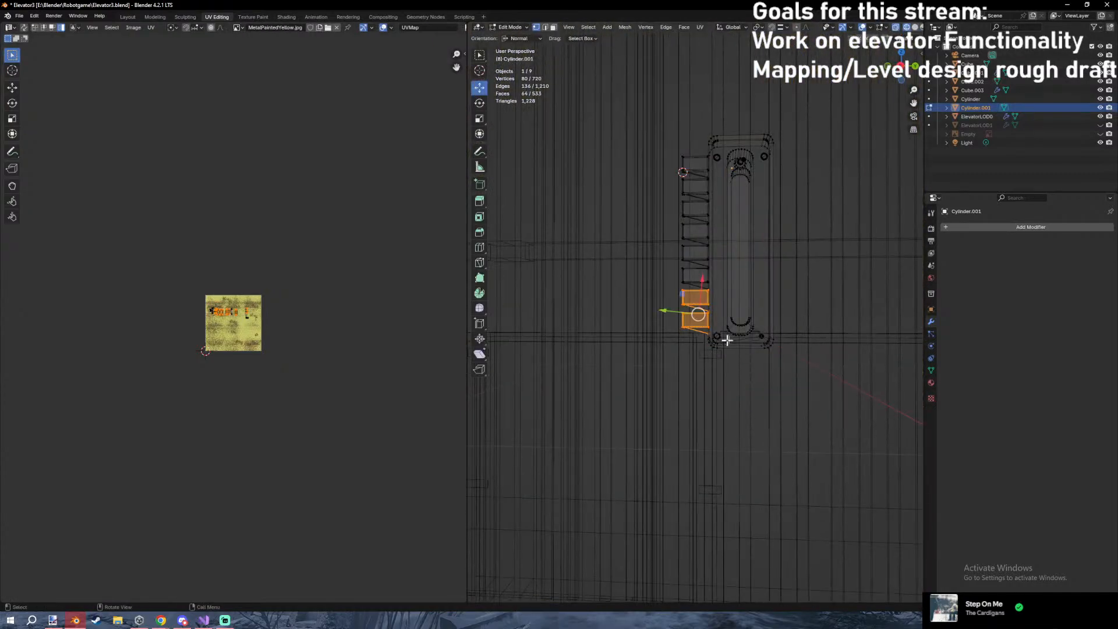
key("KP_1")
key("KP_3")
key("KP_Divide")
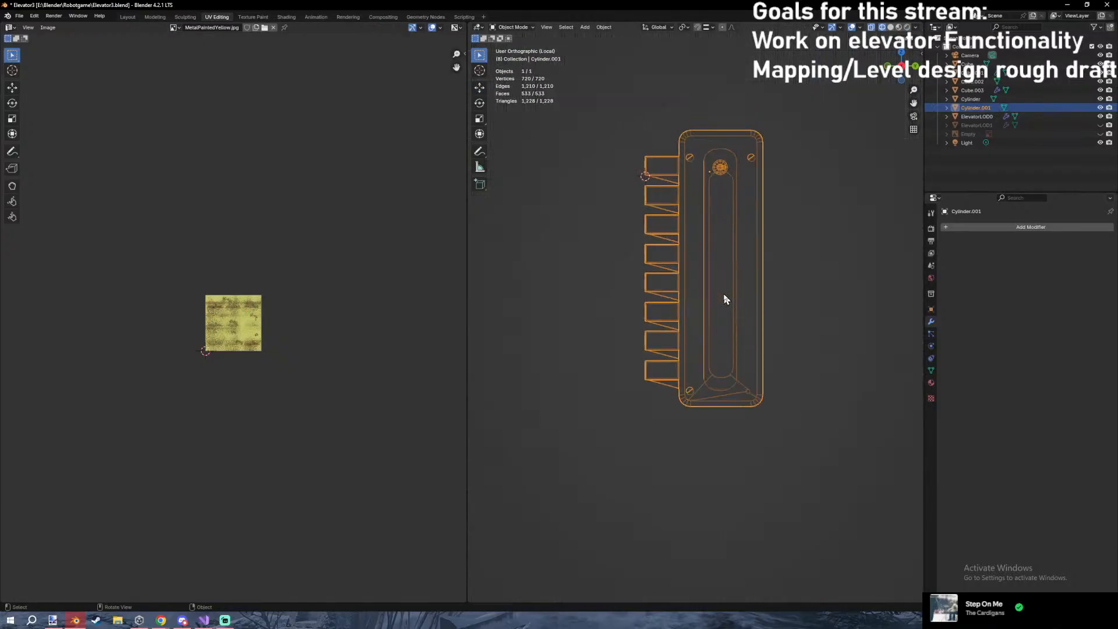
key("z")
left_click(773, 380)
middle_click_drag(774, 381, 766, 349, "shift")
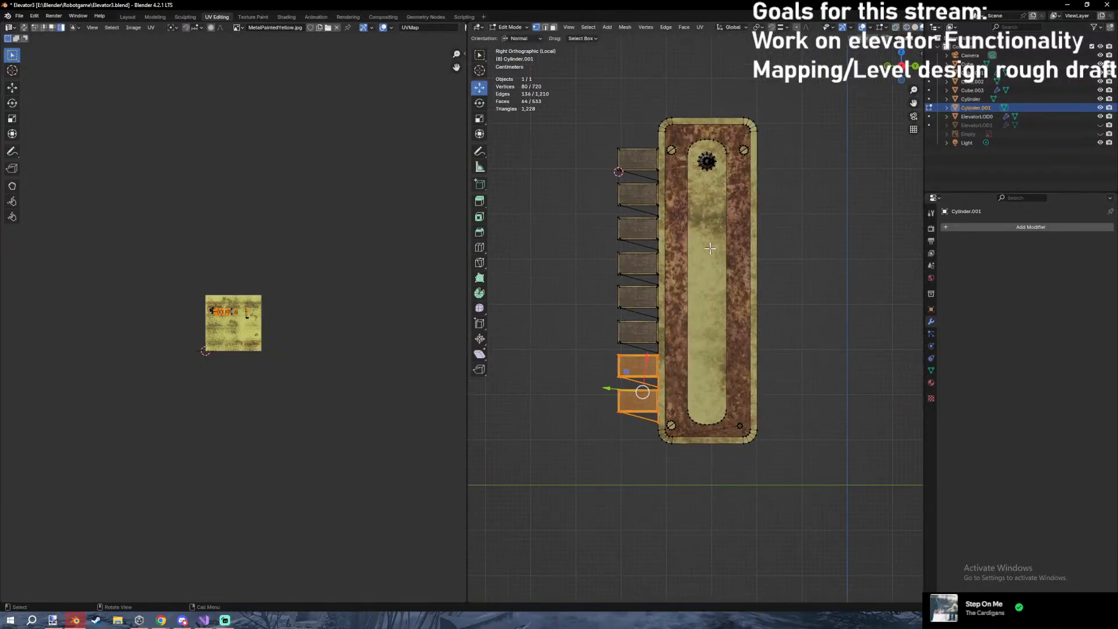
mouse_move(797, 414)
middle_mouse_down()
mouse_move(789, 392)
mouse_move(794, 411)
mouse_move(787, 406)
middle_mouse_up()
Select the outer ends of all eight side plates and extend them slightly outward along Y.
key("z")
left_click(739, 406)
key("KP_3")
mouse_move(588, 102)
left_mouse_down()
mouse_move(627, 319)
mouse_move(633, 478)
left_mouse_up()
key("g")
key("y")
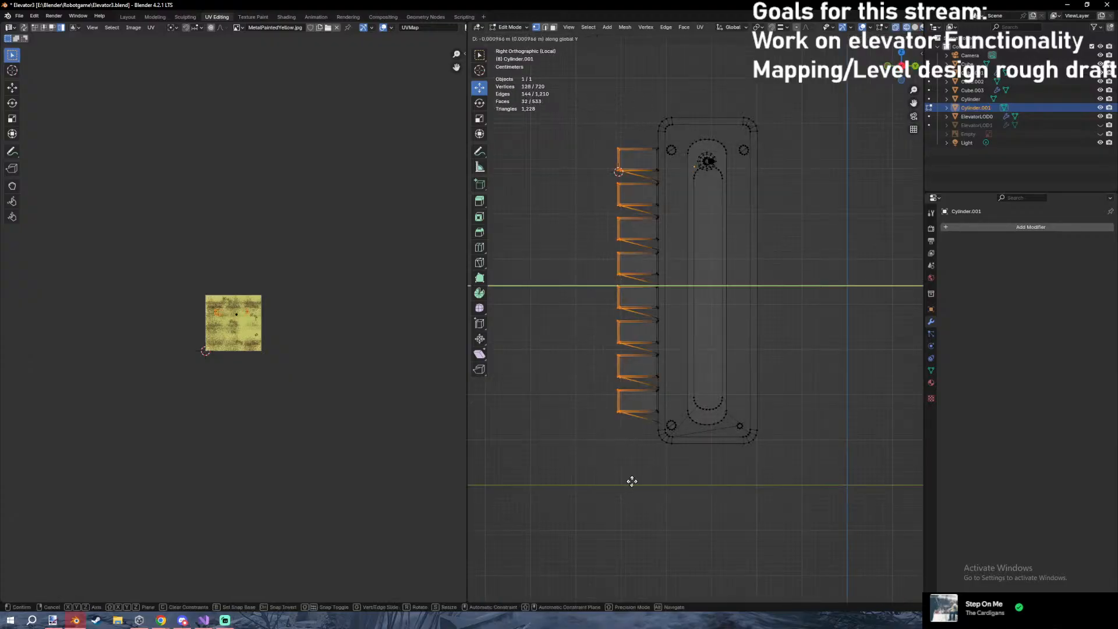
left_click(625, 481)
Select the faces linked to the lever slot panel within its seams and scale them to 1.053 along Y.
key("3")
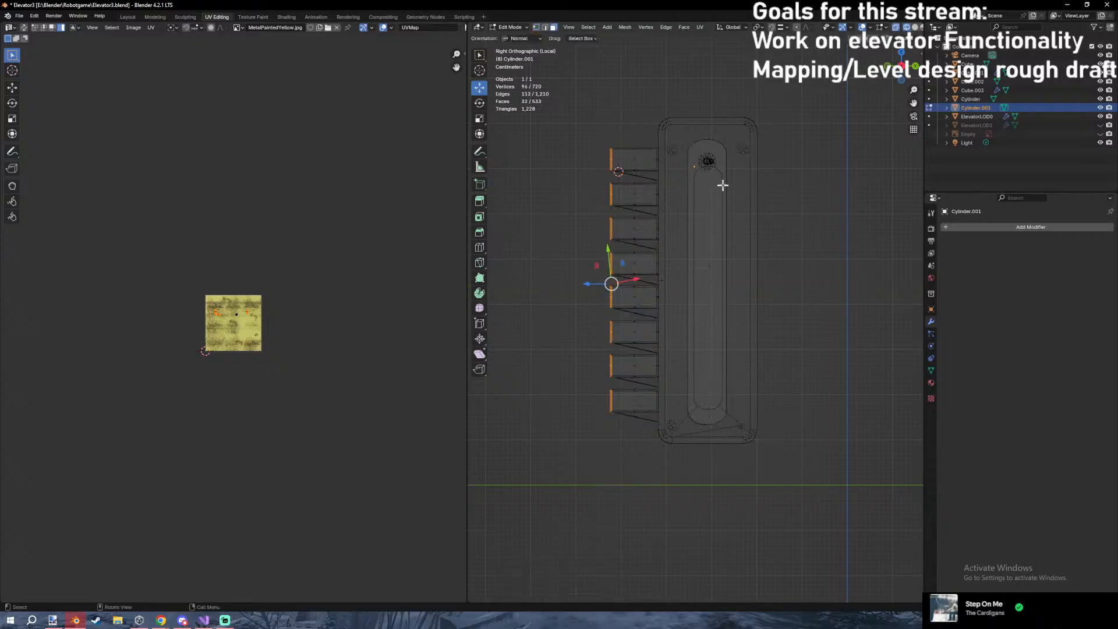
key("z")
left_click(722, 238)
left_click(718, 153)
key("ctrl+l")
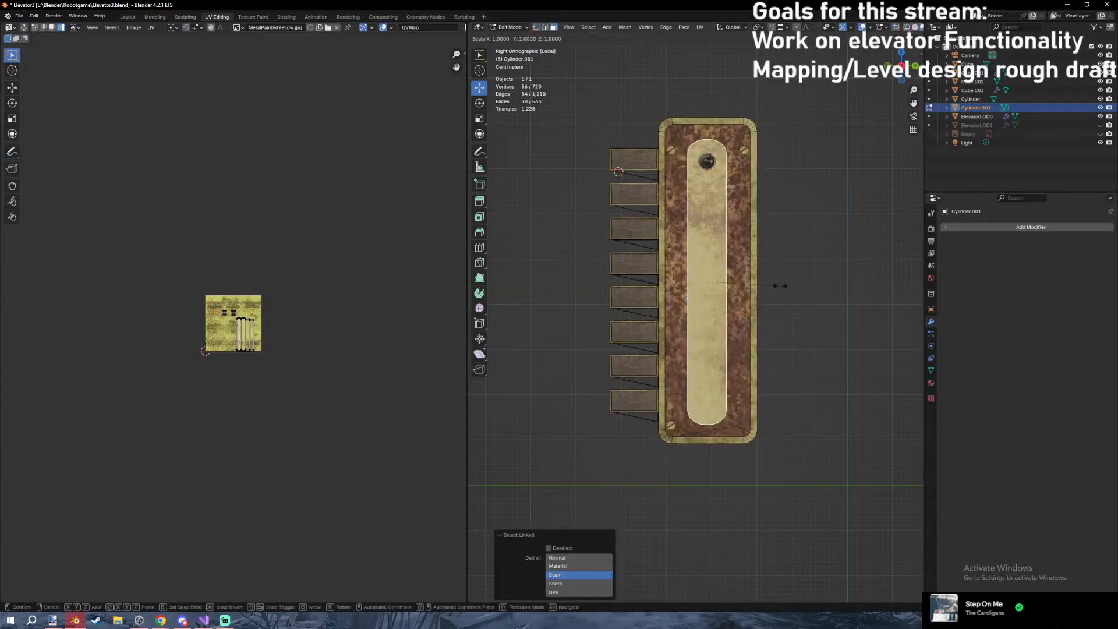
left_click(783, 286)
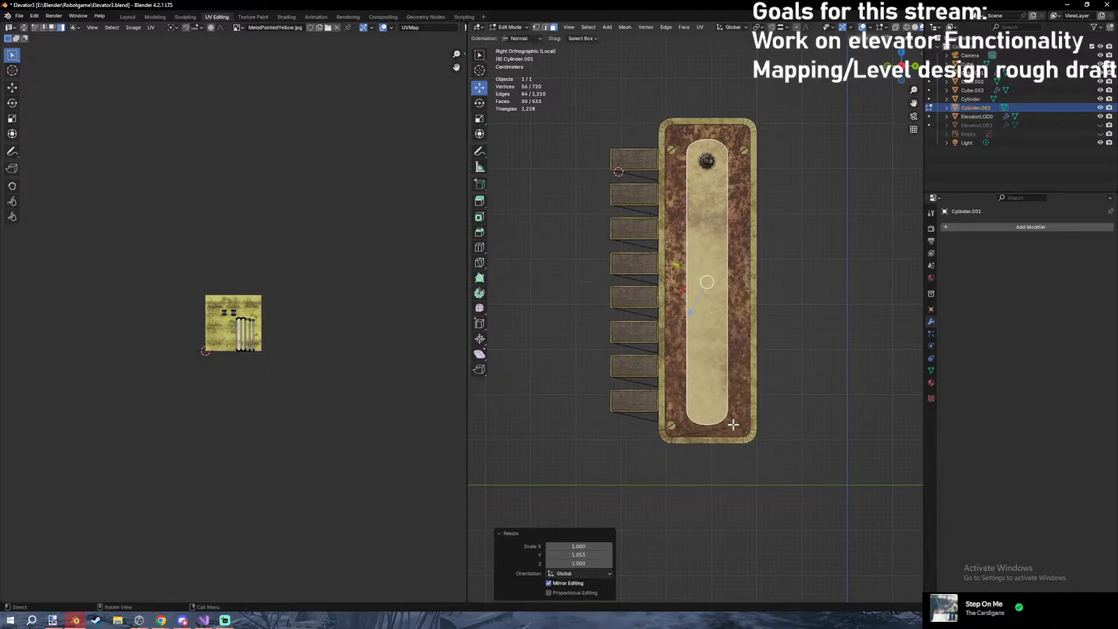
Lengthen the control box by moving its lower end, screws and slot ends down along Z.
key("z")
left_click(670, 417)
key("1")
left_click_drag(653, 415, 807, 507)
middle_click_drag(808, 509, 812, 436, "shift")
scroll(807, 434, "up", 6)
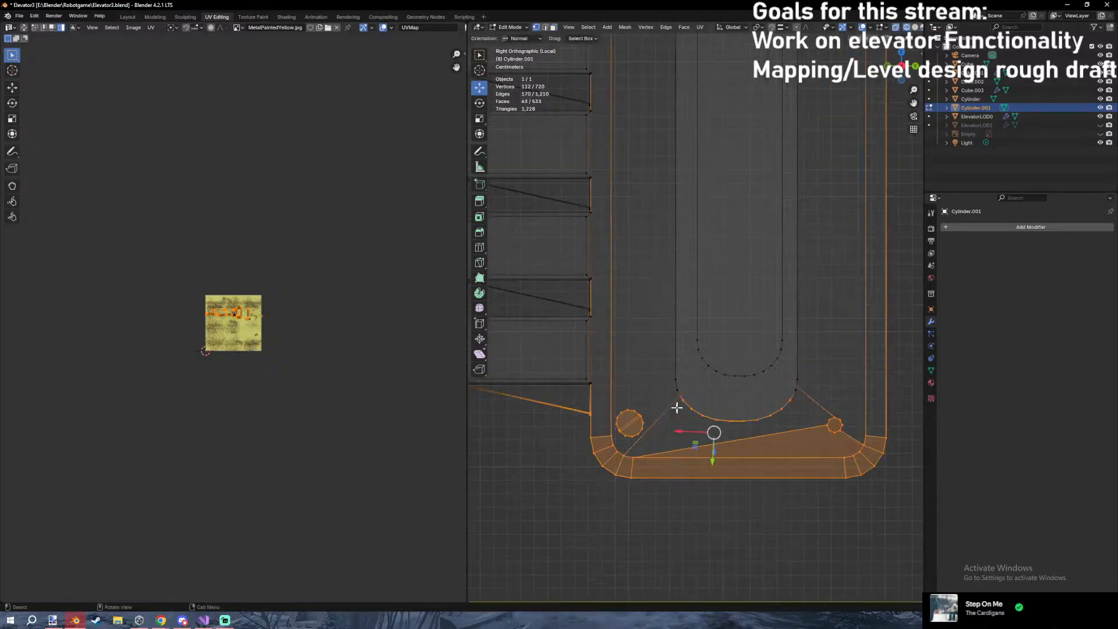
left_click_drag(658, 305, 809, 432, "shift")
key("g")
key("z")
left_click(813, 378)
scroll(811, 330, "down", 6)
key("g")
key("z")
left_click(813, 306)
Duplicate the lowest side plate once more downward with the same spacing as the others.
scroll(681, 329, "up", 5)
left_click_drag(597, 262, 765, 364)
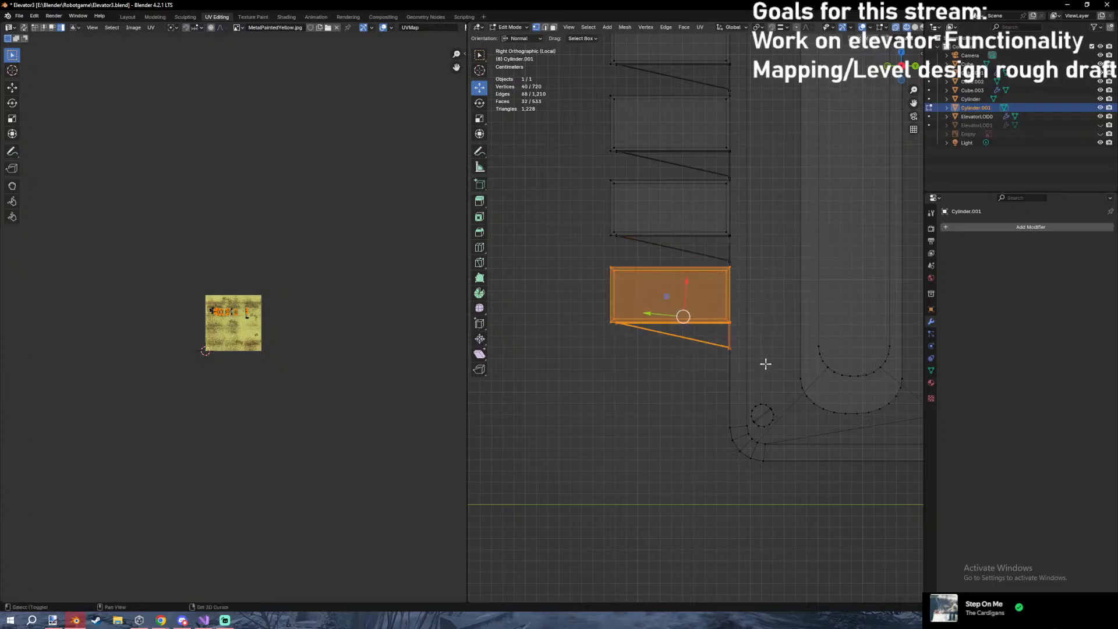
key("shift+d")
key("z")
left_click(767, 438)
Move the control box's lower end, including the screws and slot ends, about 0.017 m further down along Z.
middle_click_drag(767, 438, 673, 383, "shift")
left_click_drag(652, 254, 841, 460)
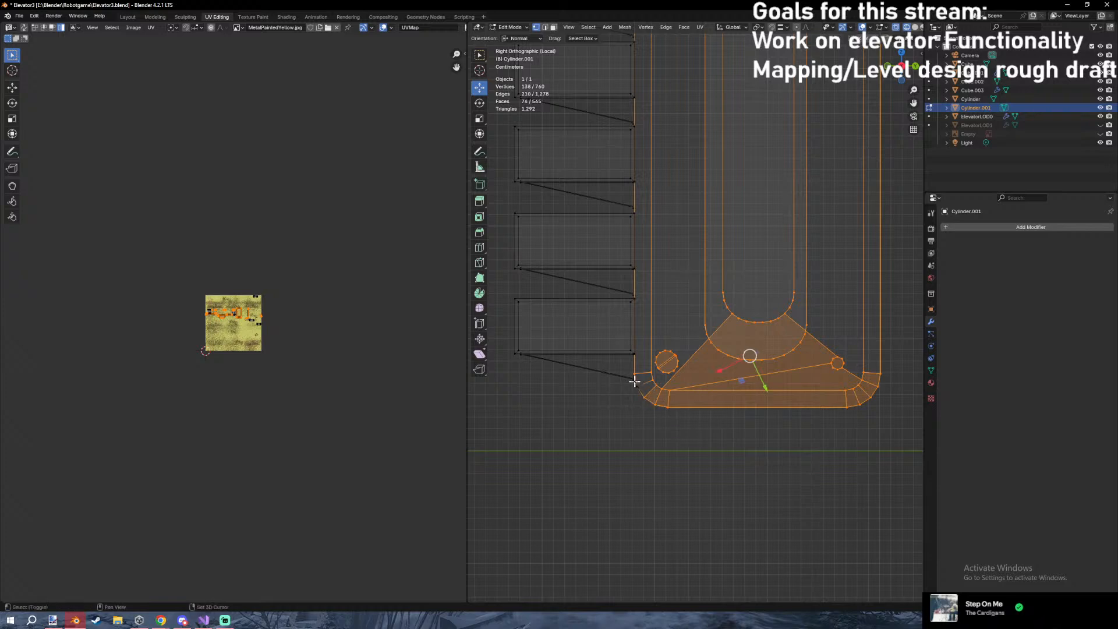
key("g")
key("z")
left_click(729, 403)
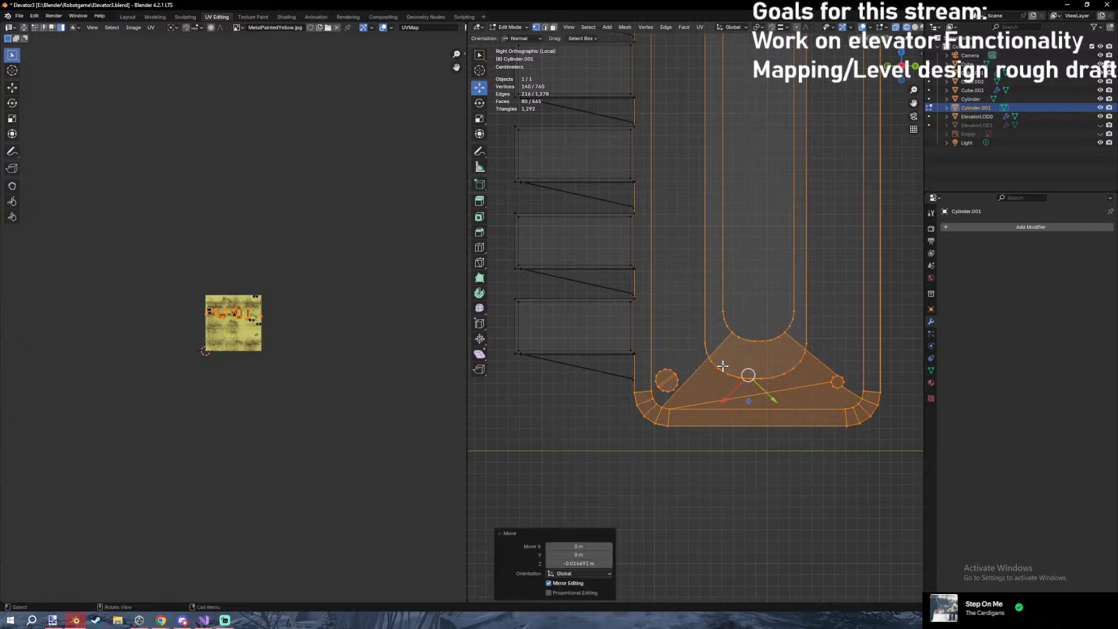
Leave mesh editing, show the textured control box within the full elevator again, and save the file.
scroll(722, 367, "down", 7)
middle_click_drag(726, 239, 724, 324, "shift")
key("z")
key("Tab")
middle_click_drag(723, 391, 744, 330, "shift")
scroll(743, 329, "up", 5)
middle_click_drag(724, 230, 711, 445, "shift")
mouse_move(714, 205)
middle_mouse_down("shift")
mouse_move(716, 343)
mouse_move(705, 325)
mouse_move(725, 345)
mouse_move(701, 309)
mouse_move(731, 414)
middle_mouse_up("shift")
key("ctrl+s")
scroll(726, 346, "down", 5)
key("KP_Divide")
scroll(755, 341, "up", 3)
scroll(701, 308, "up", 4)
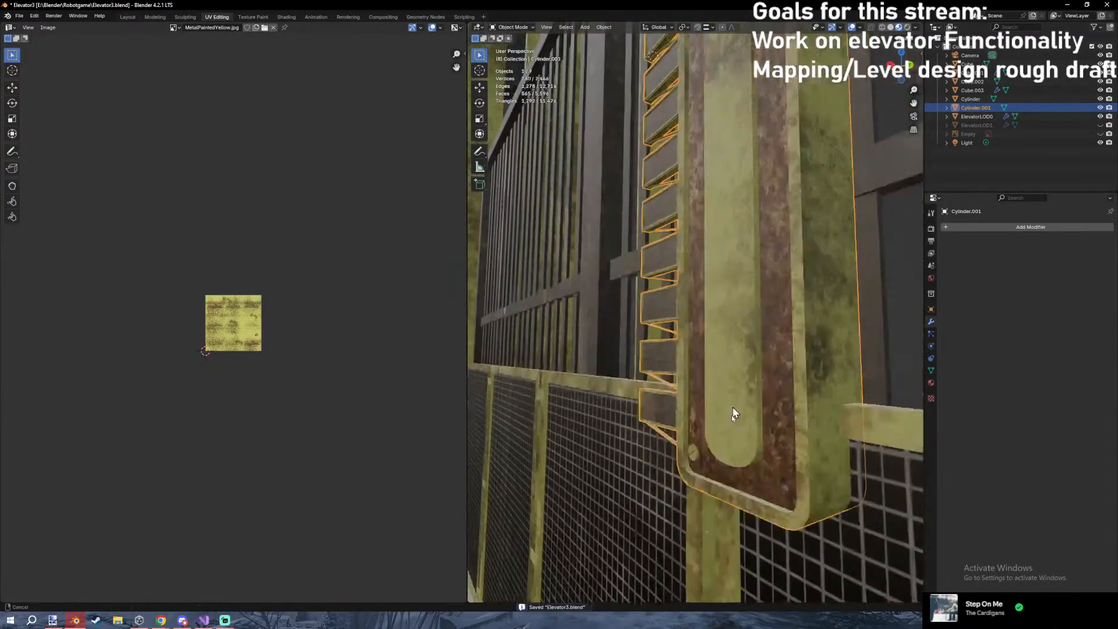
Raise the lever control box about 0.19 m along Z on the cage wall.
key("g")
key("z")
left_click(843, 322)
Raise the control box further along Z, lower it slightly, and check its placement across the cage wall's horizontal rail.
key("shift+grave")
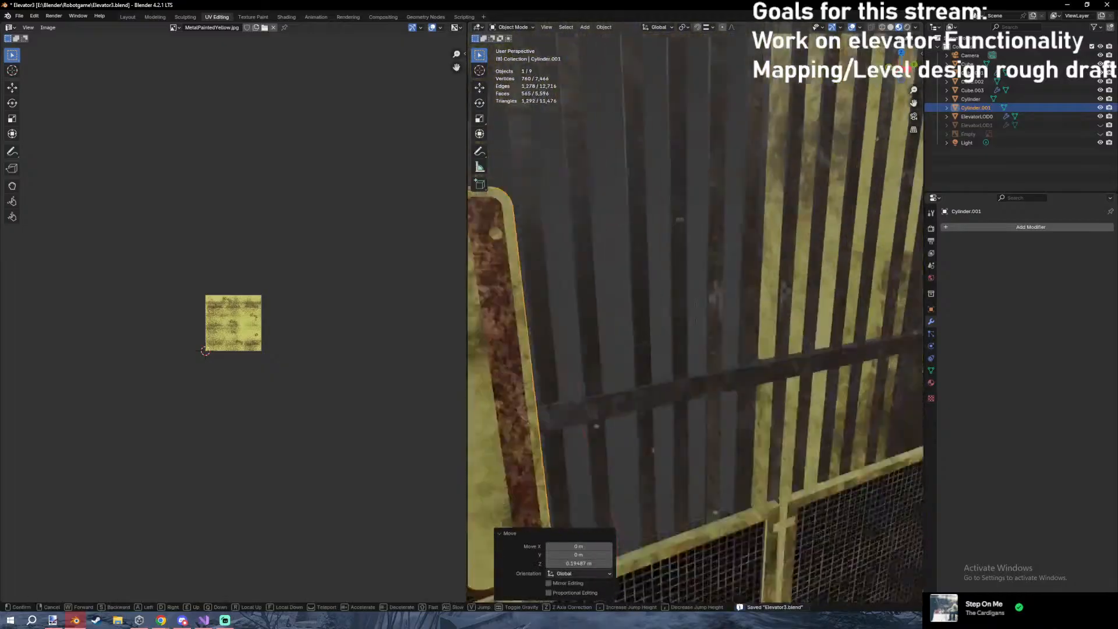
key("s")
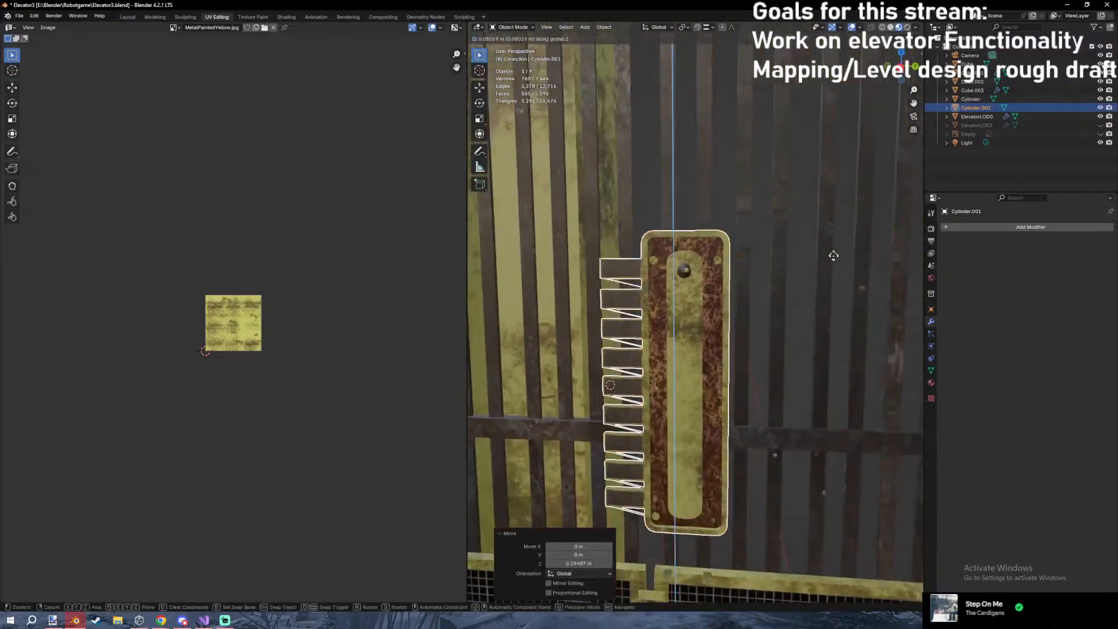
left_click(821, 226)
key("g")
key("z")
left_click(821, 239)
key("shift+grave")
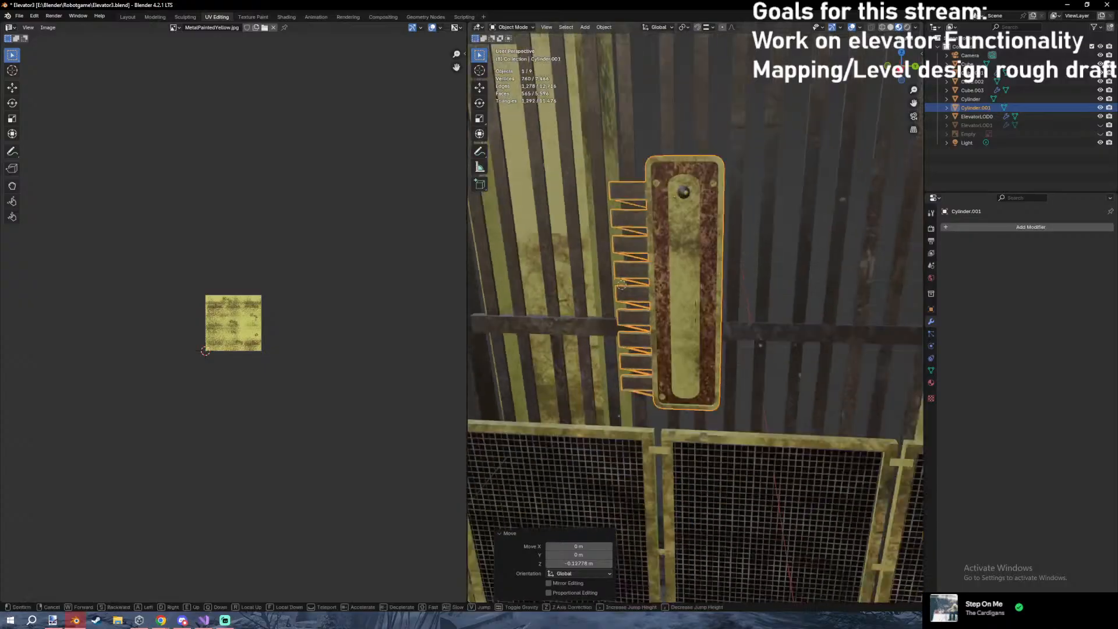
key("w")
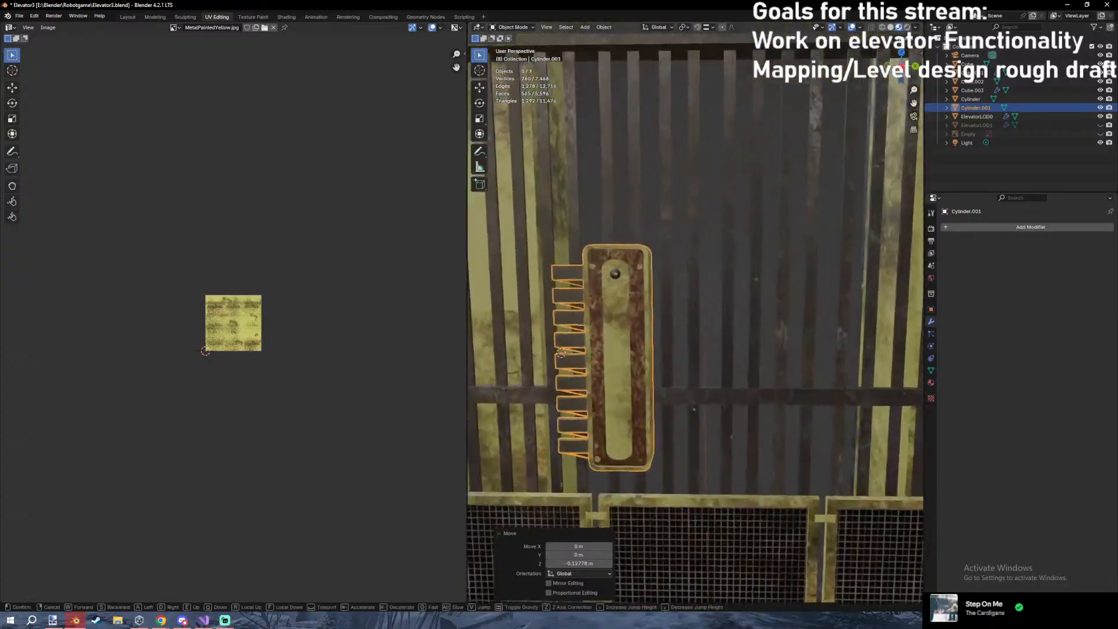
key("w")
key("a")
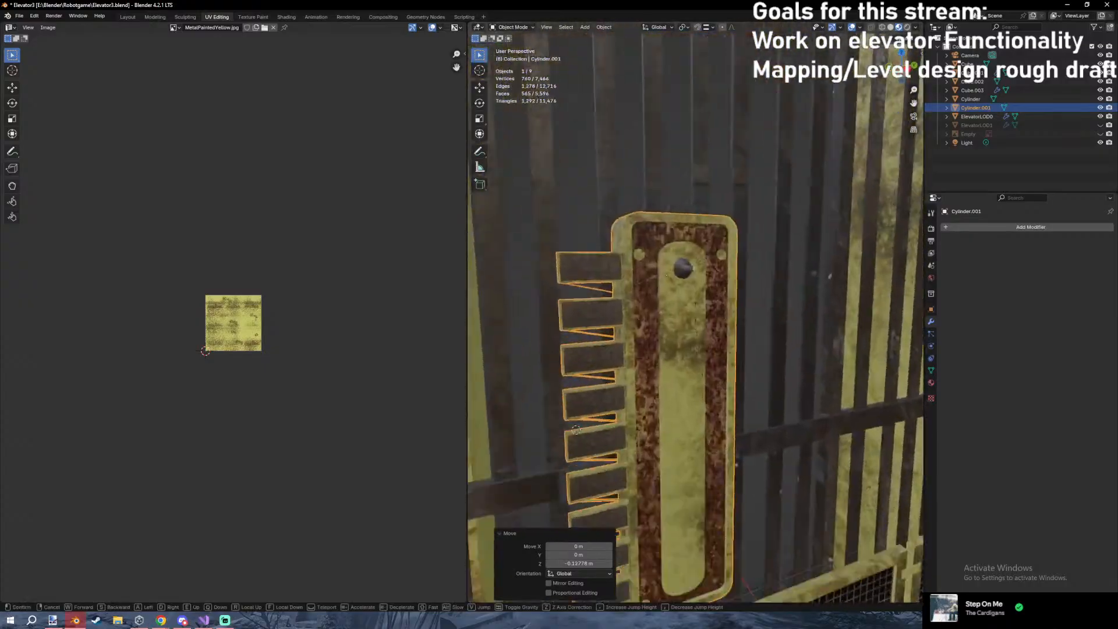
left_click(815, 250)
Raise the lever control box another 0.042 m or so along Z.
key("g")
key("z")
left_click(809, 229)
key("shift+grave")
left_click(809, 229)
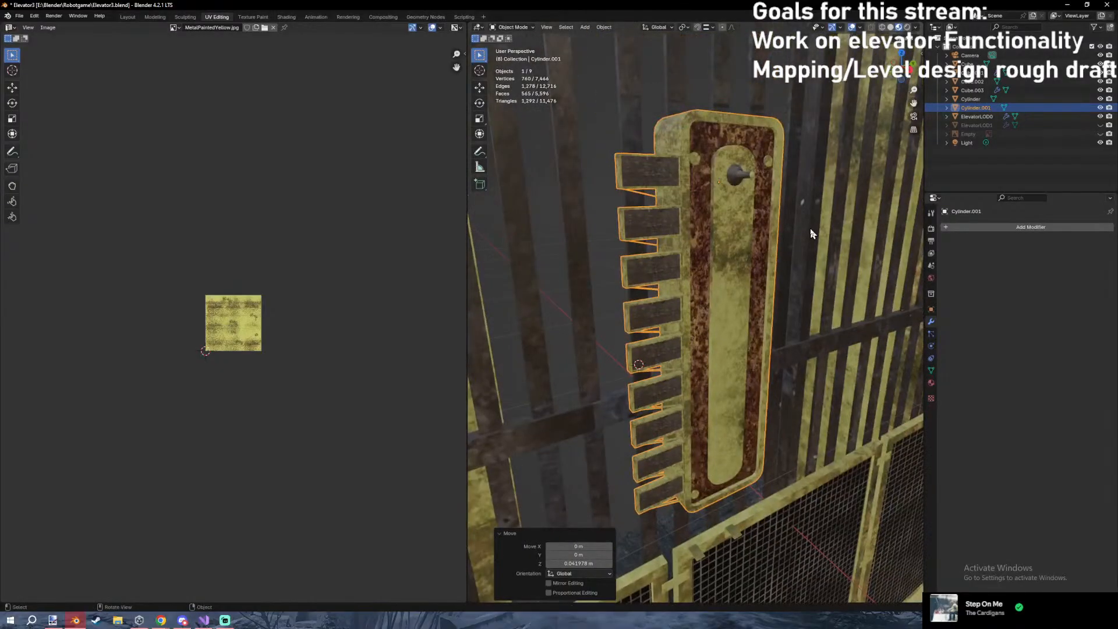
Try scaling the lever control box by 1.015 and nudging it slightly along Z.
type("s1.015")
left_click(813, 229)
key("shift+grave")
key("d")
left_click(812, 229)
key("g")
key("z")
left_click(815, 221)
key("shift+grave")
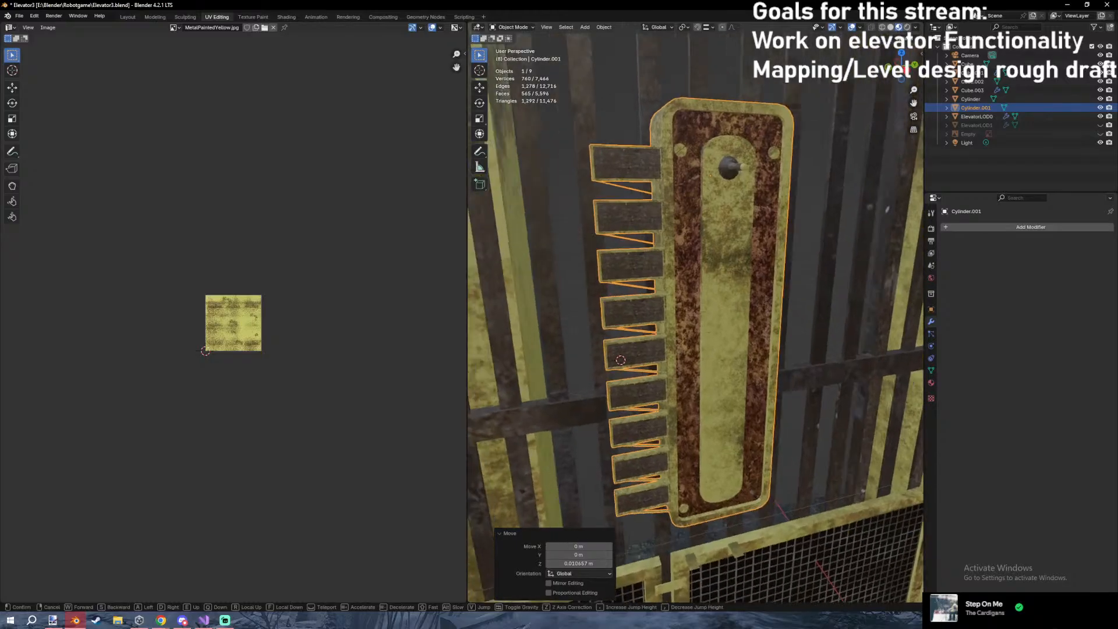
key("w")
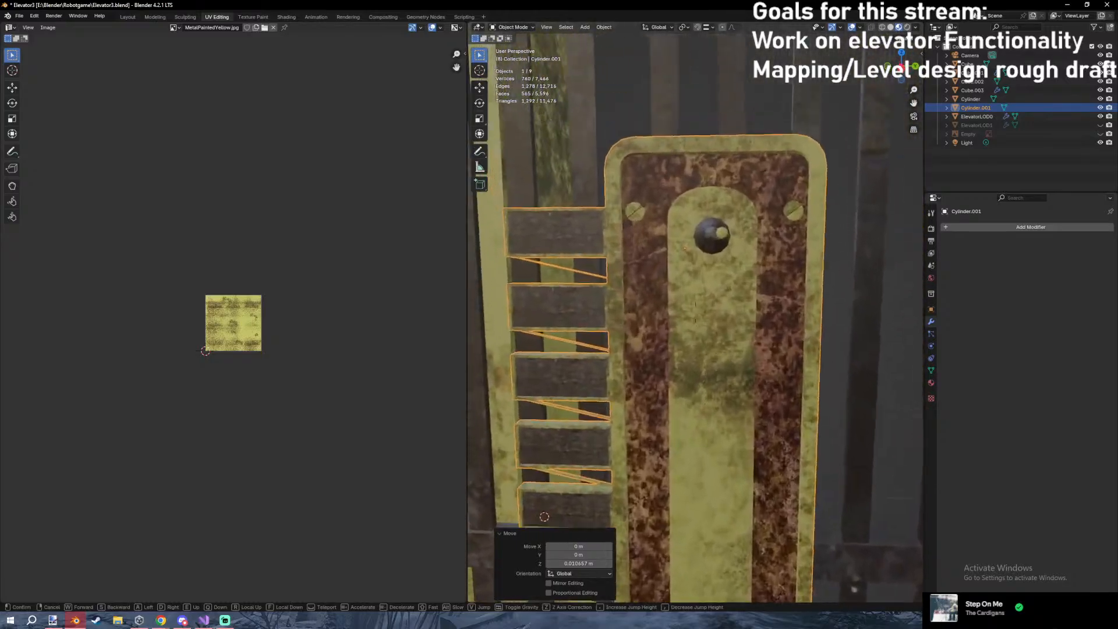
left_click(815, 227)
key("ctrl+z")
key("ctrl+z")
Scale the lever control box uniformly to 0.755 and review its size against the cage wall and floor.
key("s")
left_click(781, 243)
key("shift+grave")
key("s")
key("w")
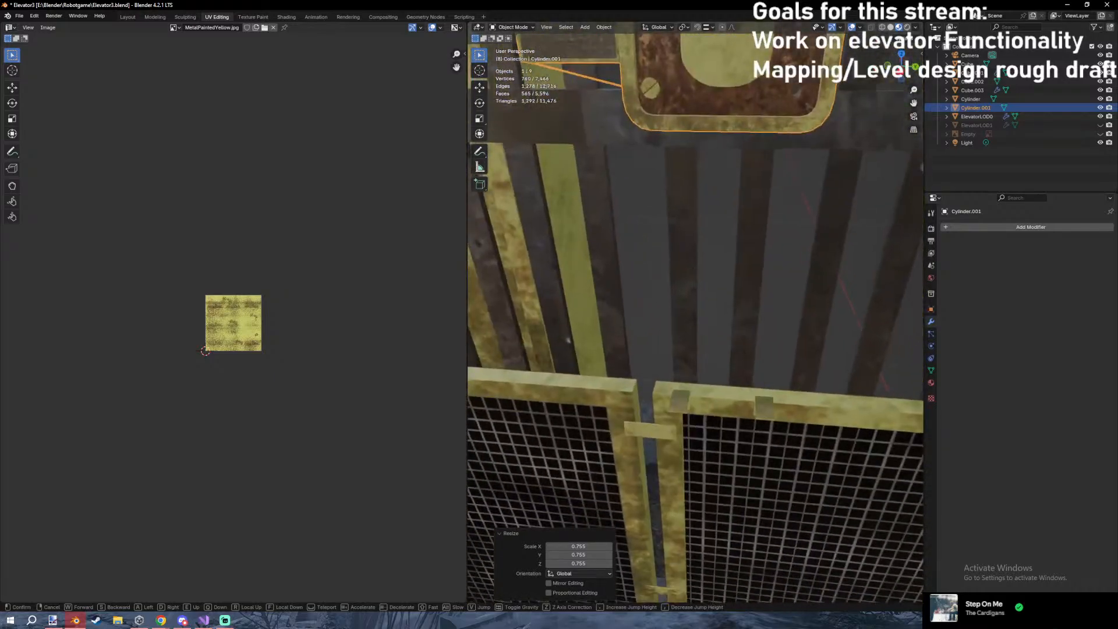
key("s")
key("d")
key("s")
key("w")
key("s")
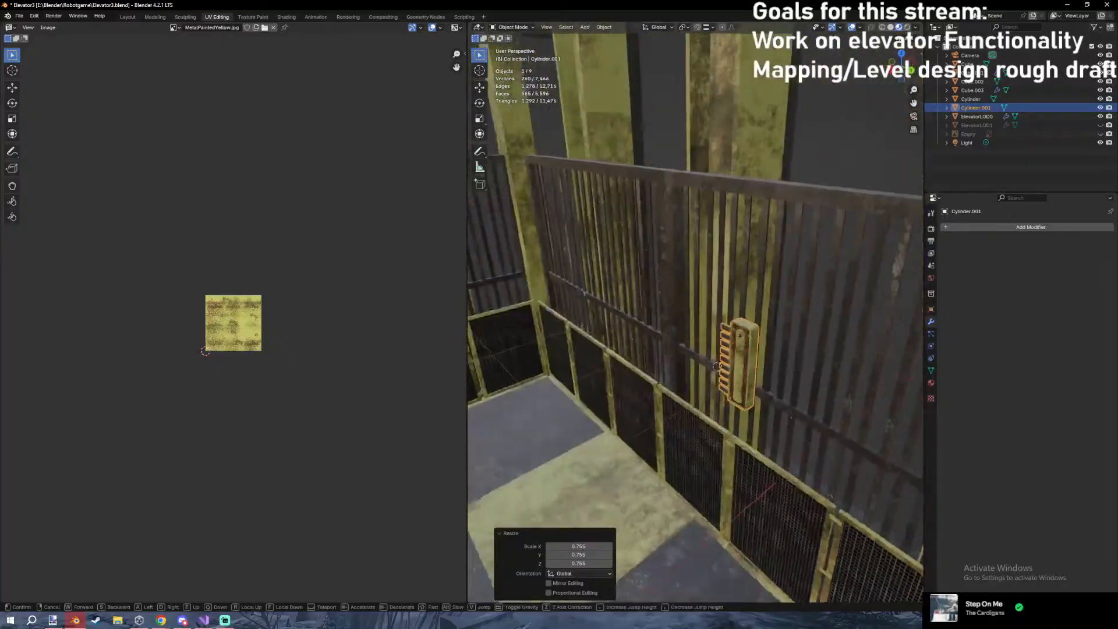
left_click(778, 320)
Move the lever control box along Y about 1.535 m to the next wide cage post, plus another 0.06 m or so.
left_click(666, 343)
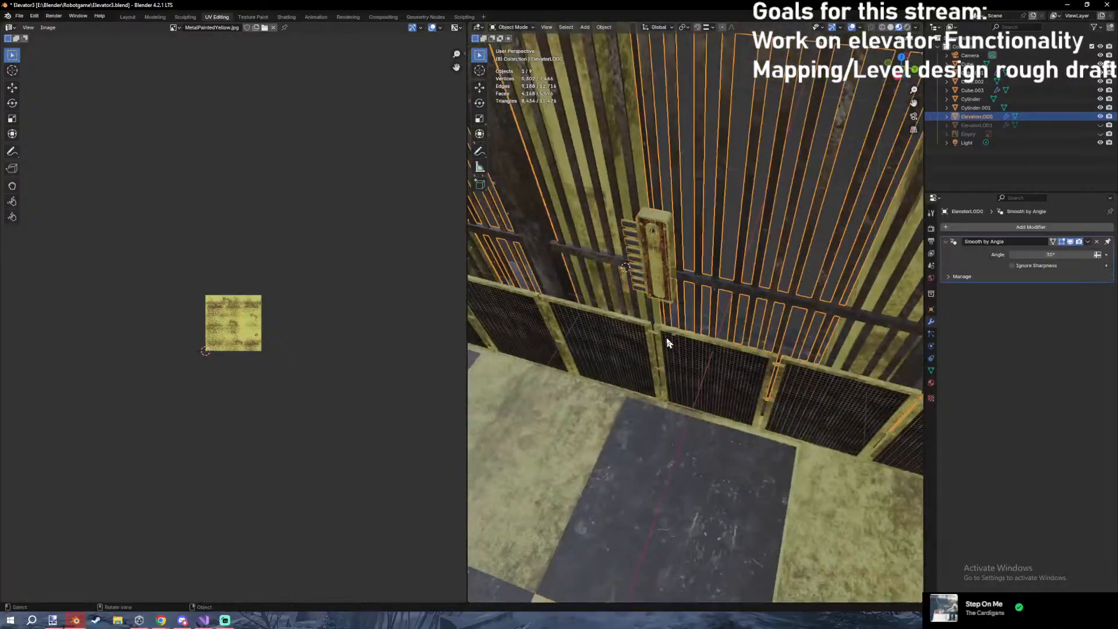
key("shift+grave")
key("w")
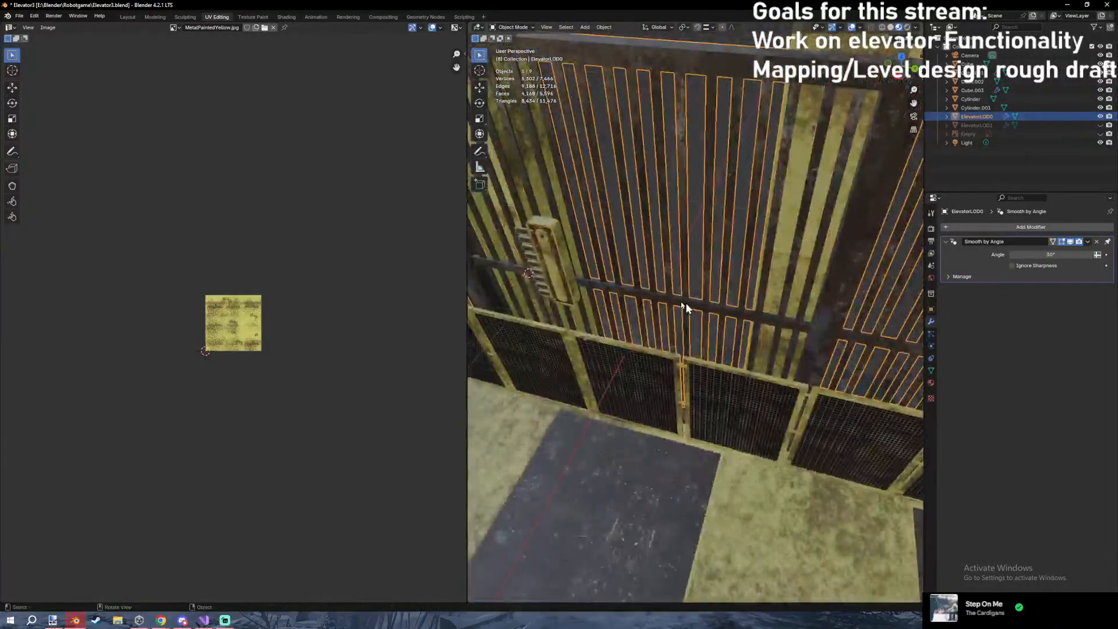
left_click(549, 253)
key("g")
key("y")
left_click(838, 318)
key("g")
key("y")
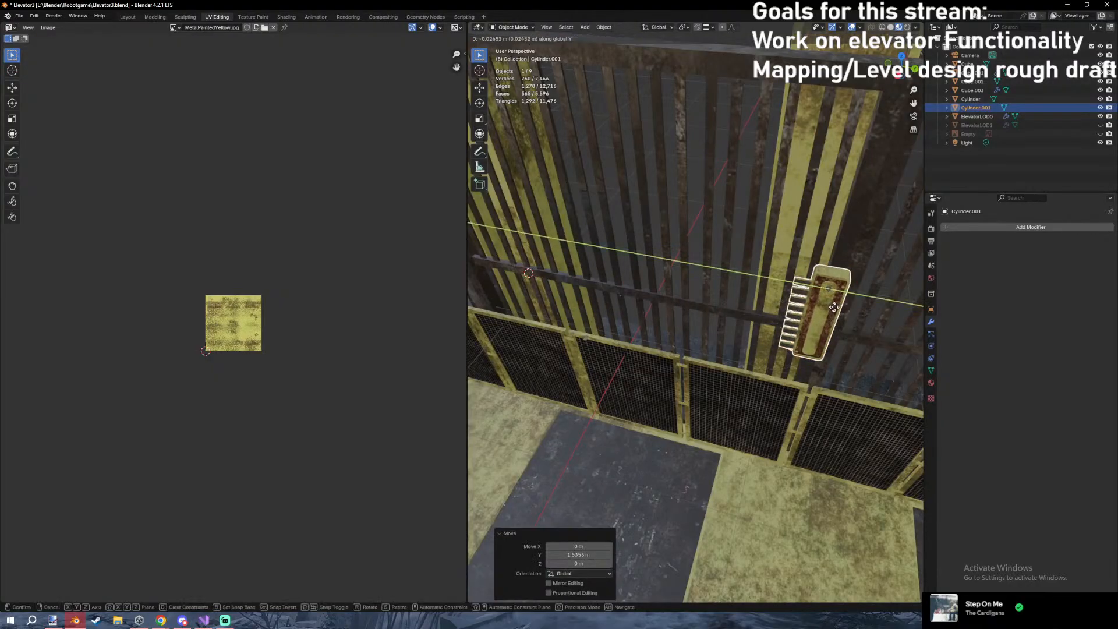
left_click(852, 291)
Shift the lever control box about 0.026 m along X so that it sits against the cage wall.
key("shift+grave")
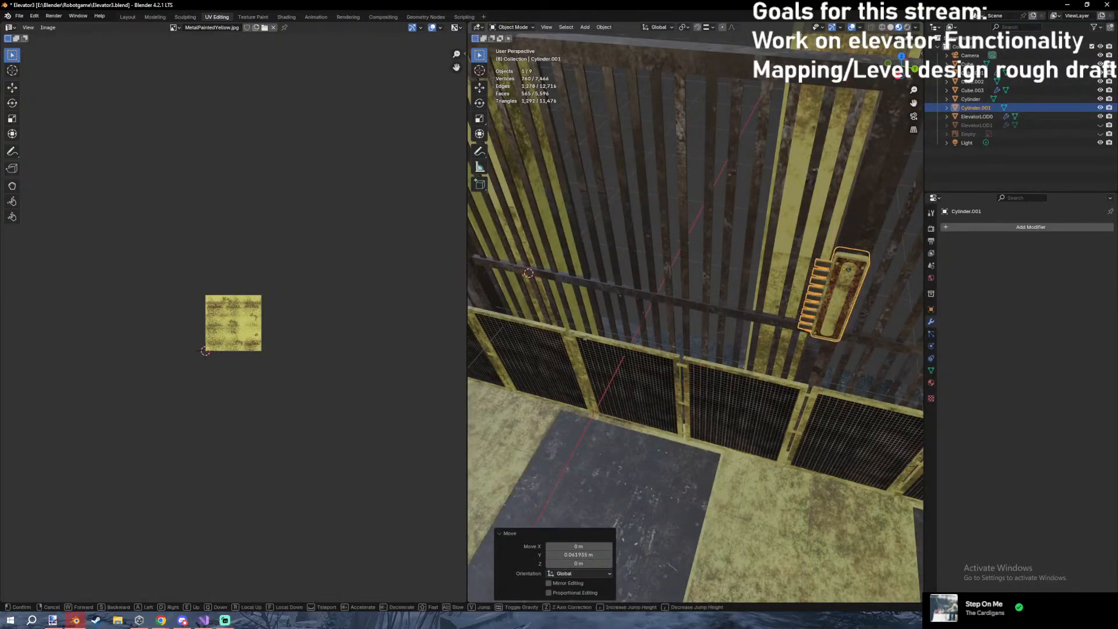
key("d")
left_click(836, 297)
key("g")
key("x")
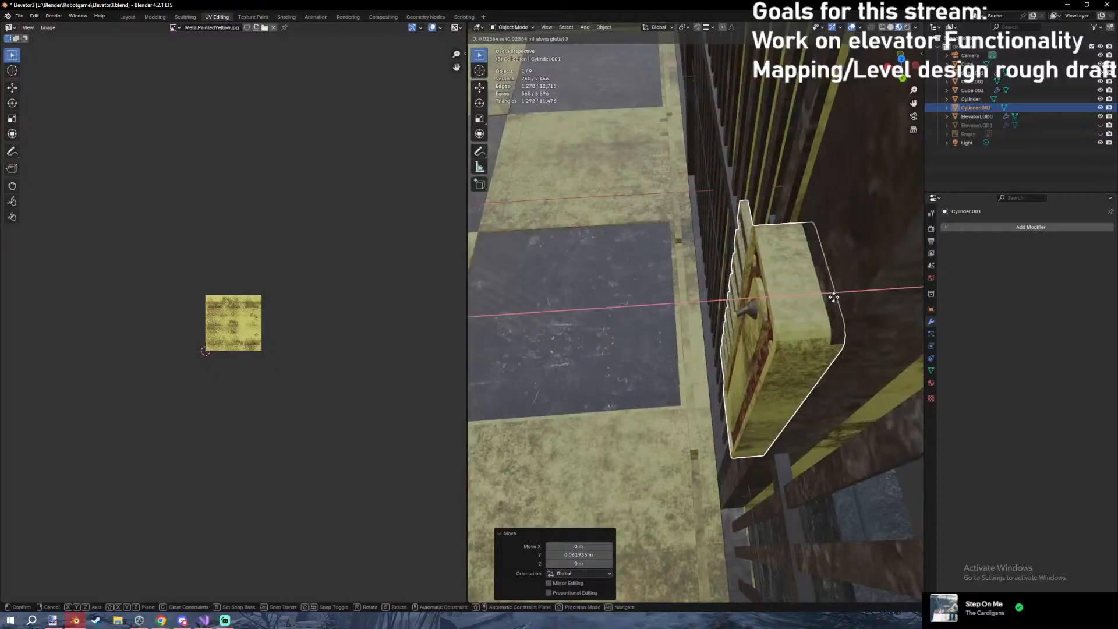
left_click(834, 297)
key("shift+grave")
key("a")
left_click(832, 298)
Scale the lever control box uniformly to 0.886 and adjust its position slightly along Y on the post.
key("x")
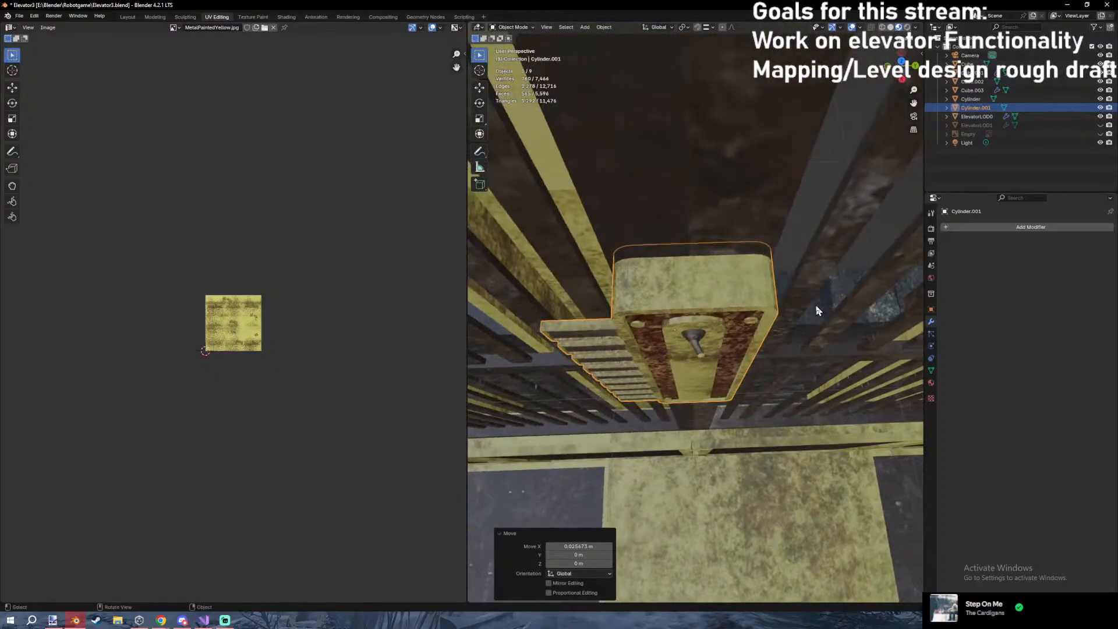
key("s")
left_click(799, 307)
key("g")
key("x")
key("y")
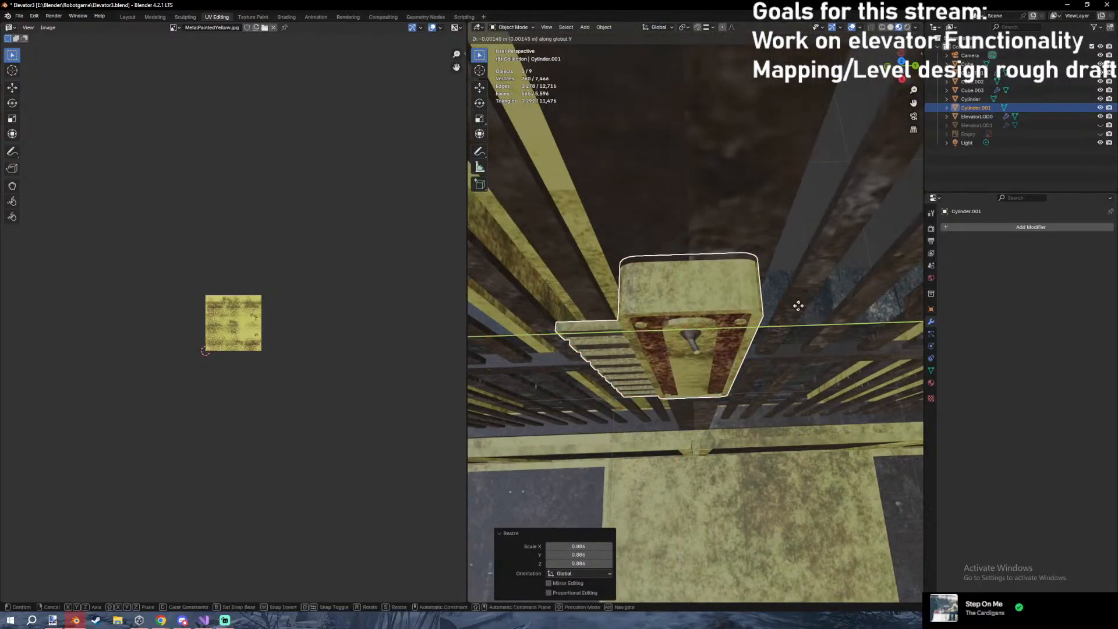
left_click(798, 305)
Nudge the lever control box about 0.0045 m along X and check its fit against the post from several angles.
key("g")
key("x")
left_click(793, 309)
key("shift+grave")
key("w")
key("s")
left_click(791, 310)
key("shift+grave")
key("e")
left_click(779, 311)
Switch to Chrome and search Google for "bioshock 1 elevator code".
key("alt+Tab")
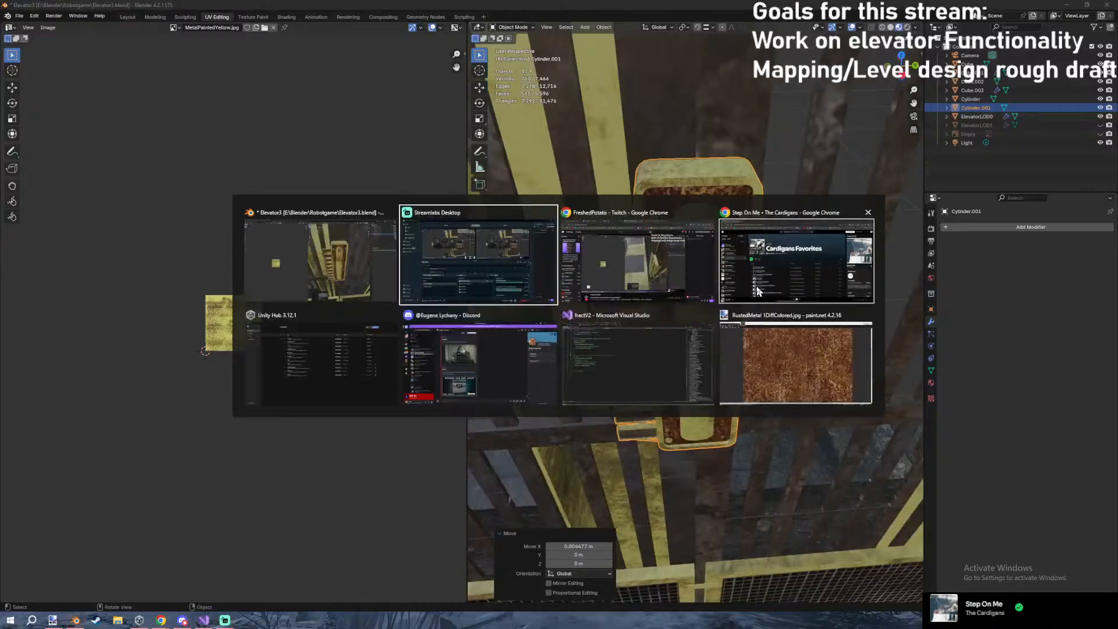
key("Escape")
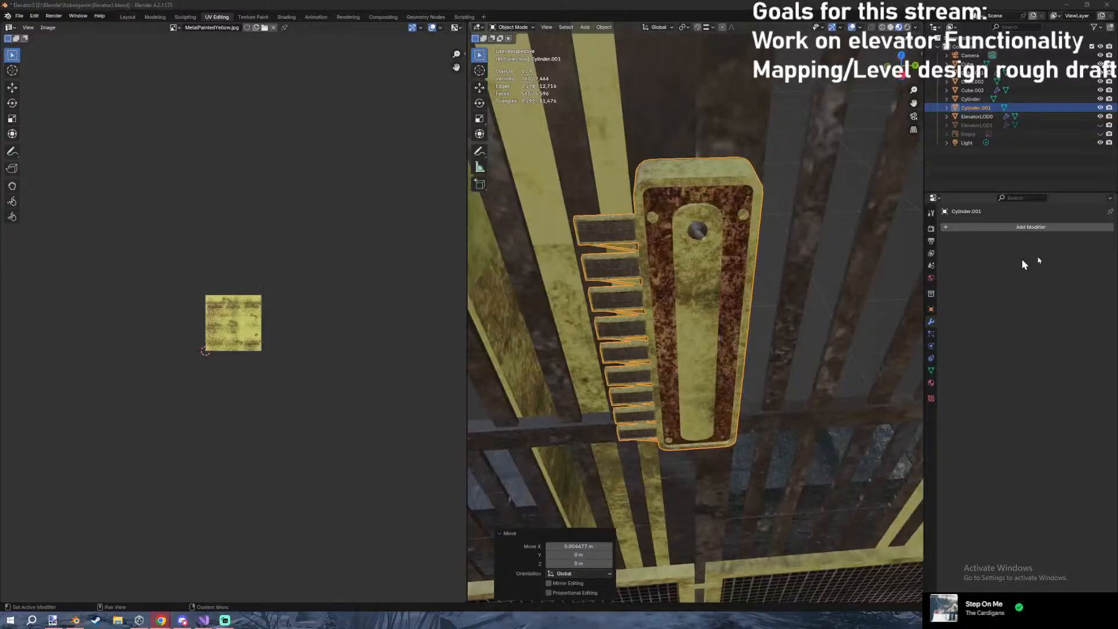
key("alt+Tab")
type("bioshock 1 elevator code")
key("Return")
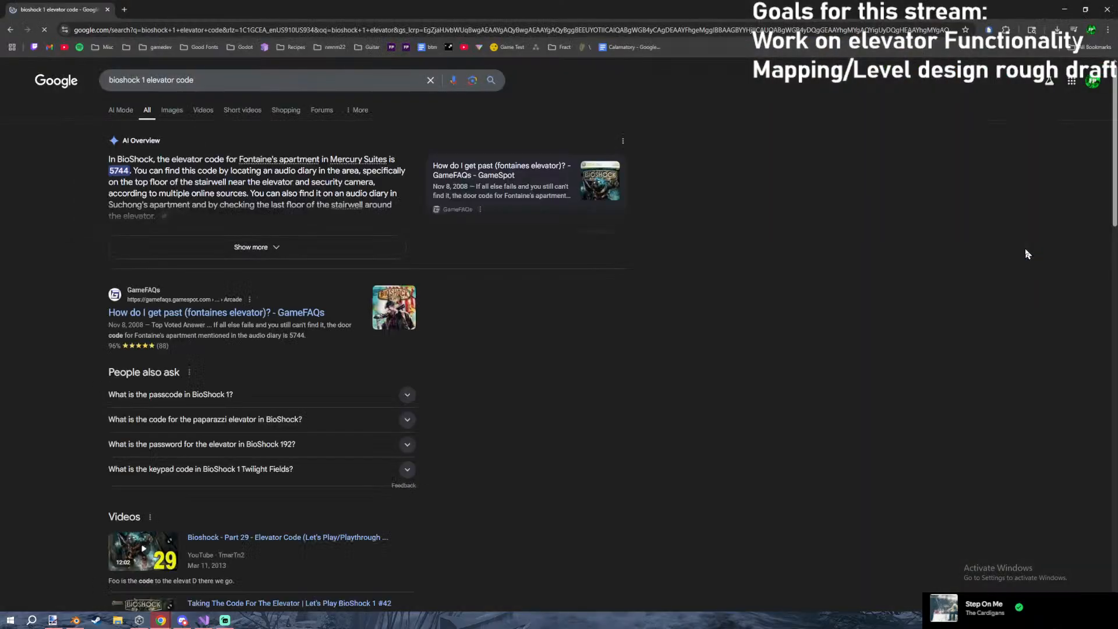
Shorten the search to "bioshock 1 elevator", show image results, and preview the Olympus Heights keypad and an IGN elevator picture.
left_click_drag(200, 81, 175, 82)
key("BackSpace")
key("Return")
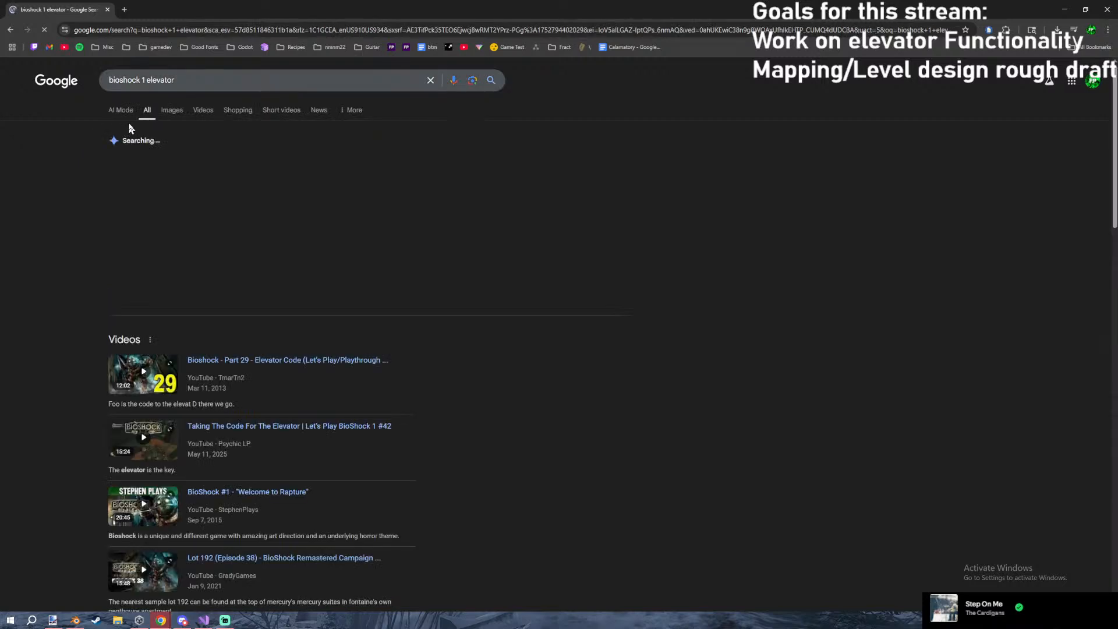
left_click(172, 110)
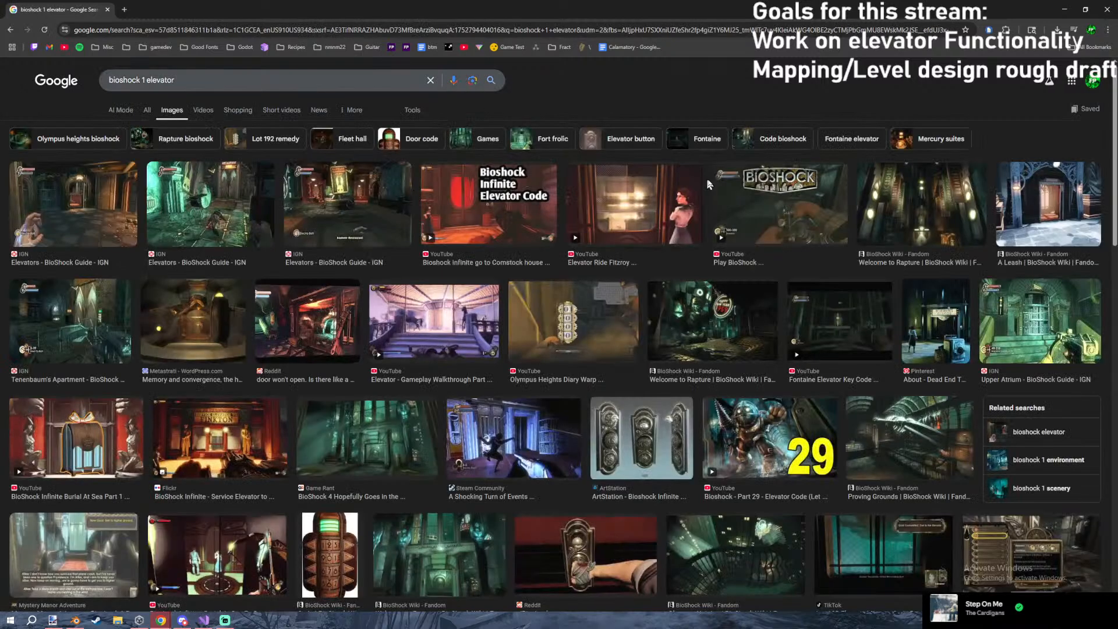
left_click(572, 316)
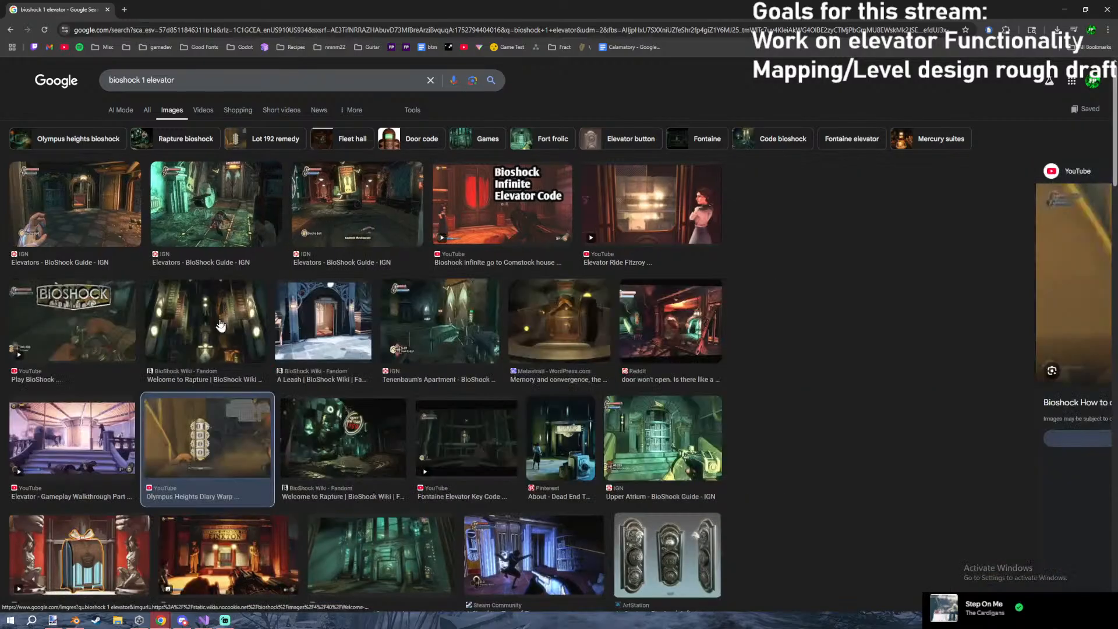
left_click(326, 210)
Search images for "bioshock 1 elevator button" and preview the elevator button plate designs.
left_click(222, 85)
type("button")
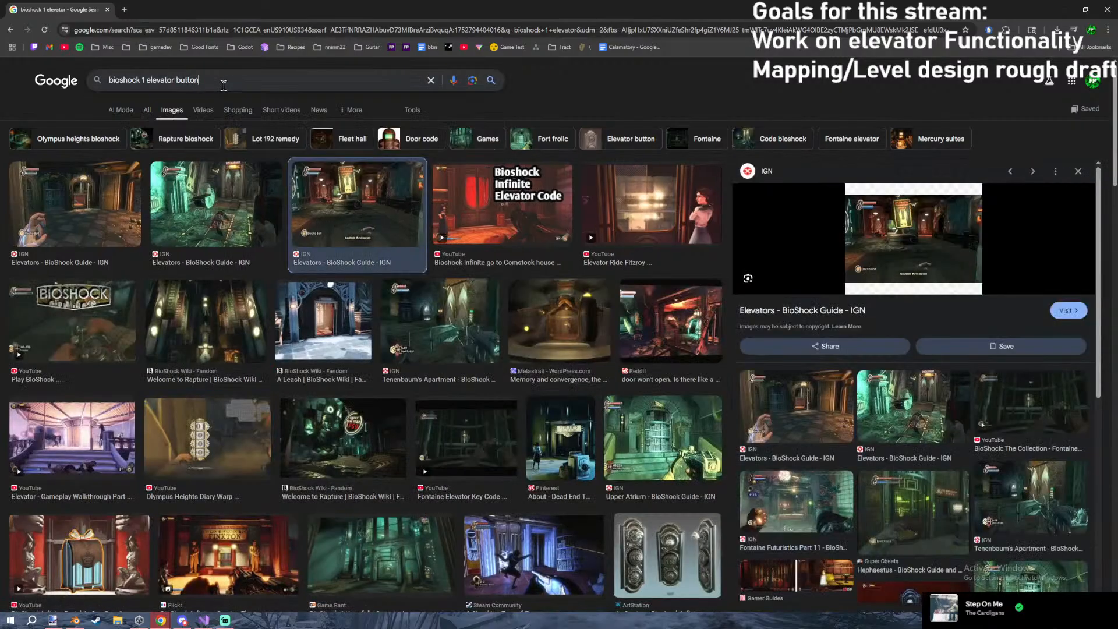
key("Return")
left_click(74, 200)
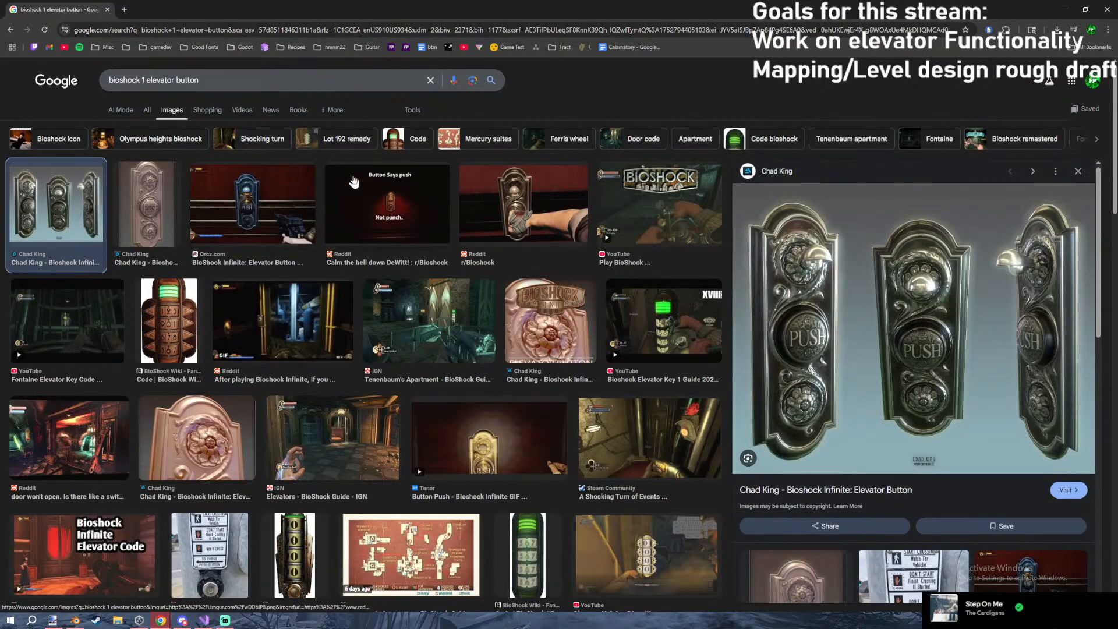
left_click(511, 437)
left_click(292, 227)
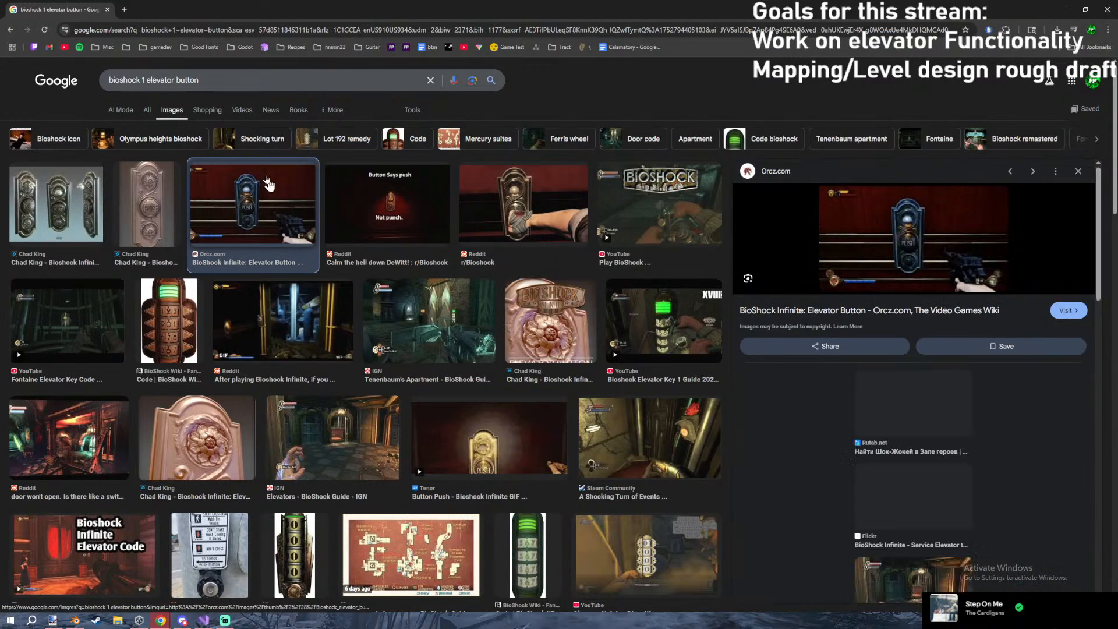
Search images for "re7 ship elevator" and browse the results for elevator control references.
triple_click(103, 81)
type("re1 ")
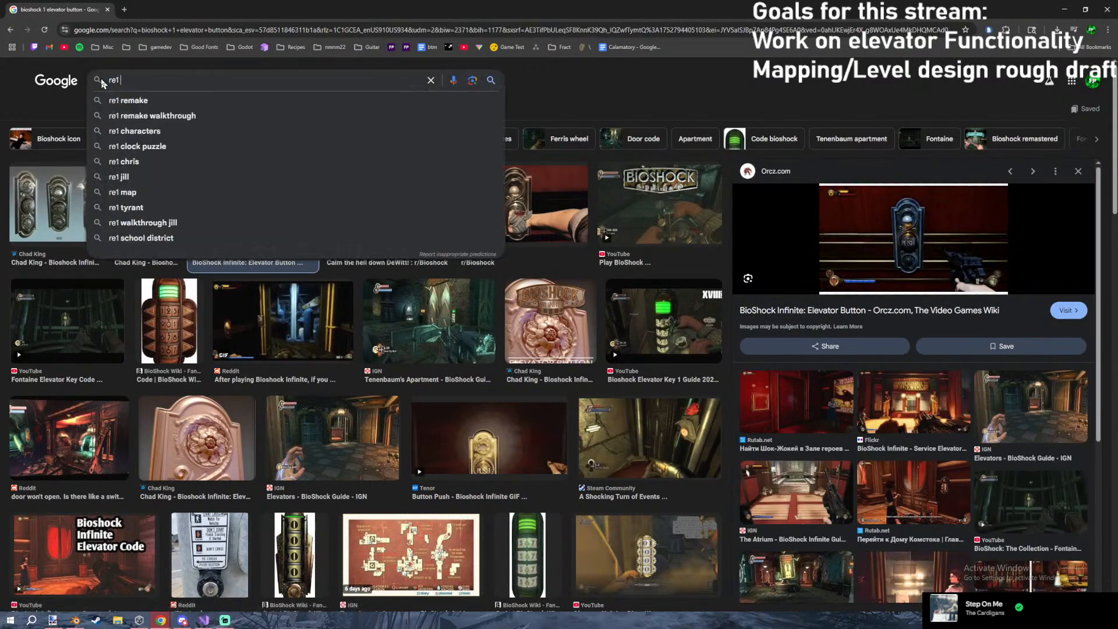
type("shiel")
key("ctrl+a")
type("re7 shi")
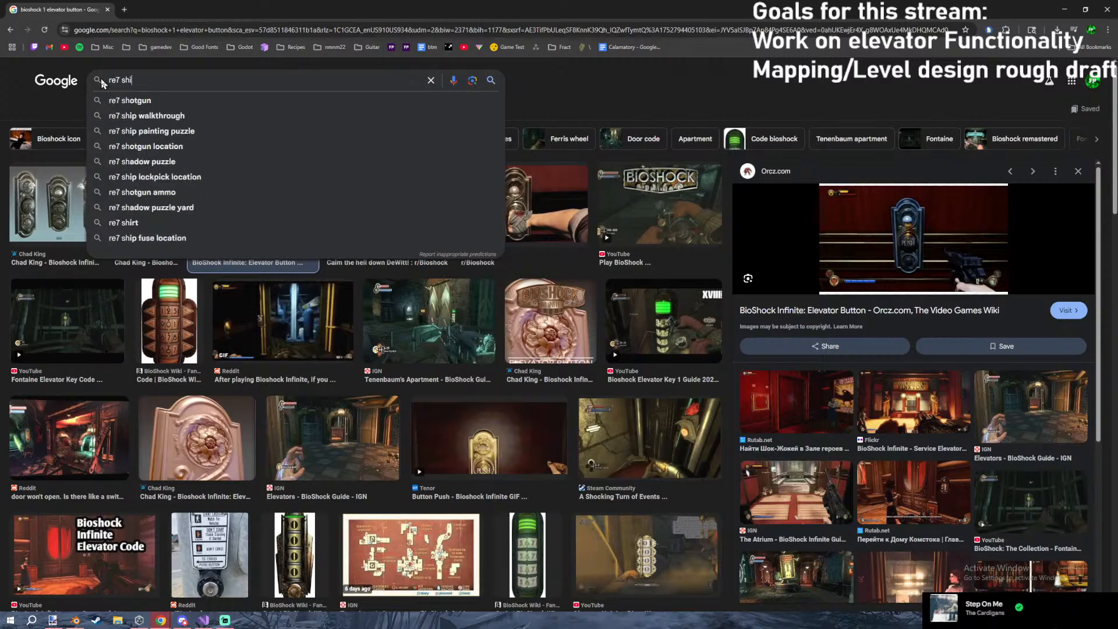
type("p elevator")
key("Return")
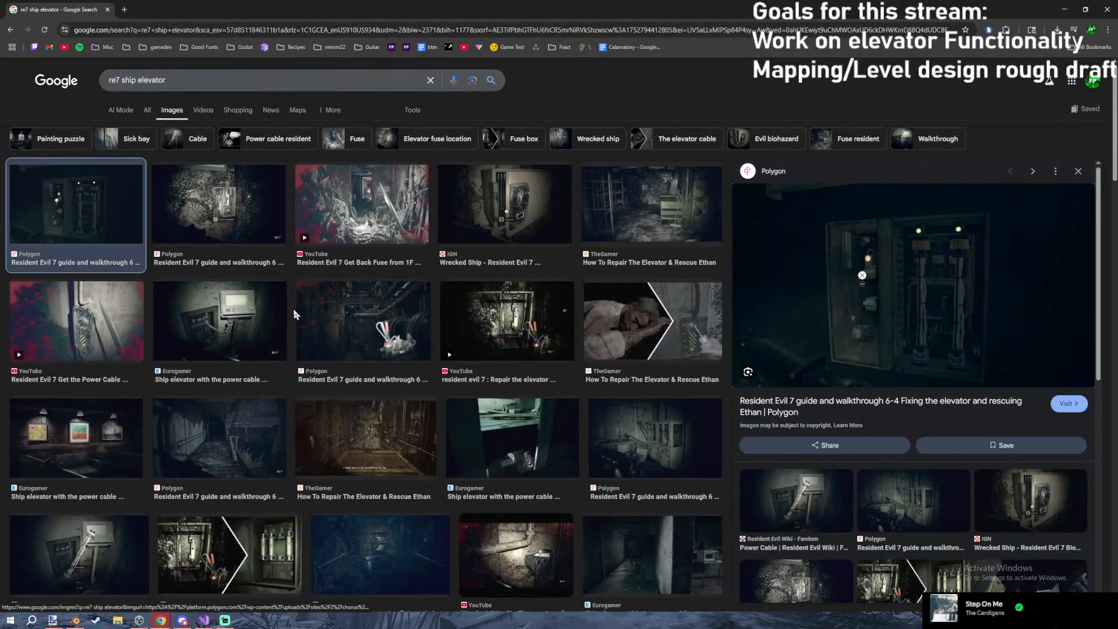
scroll(125, 447, "down", 6)
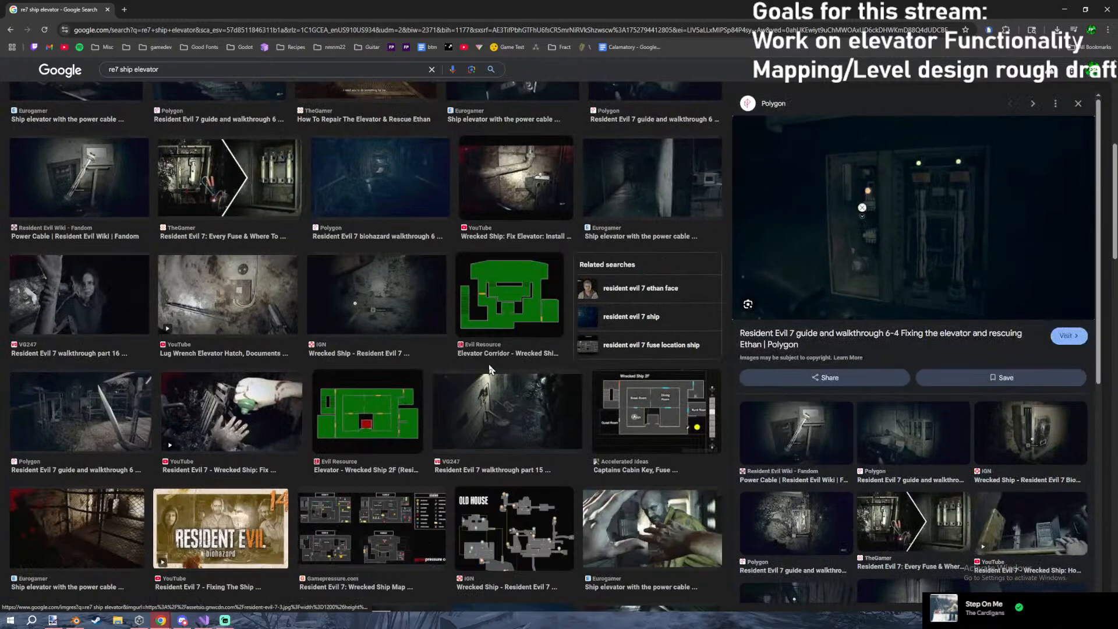
scroll(482, 364, "down", 2)
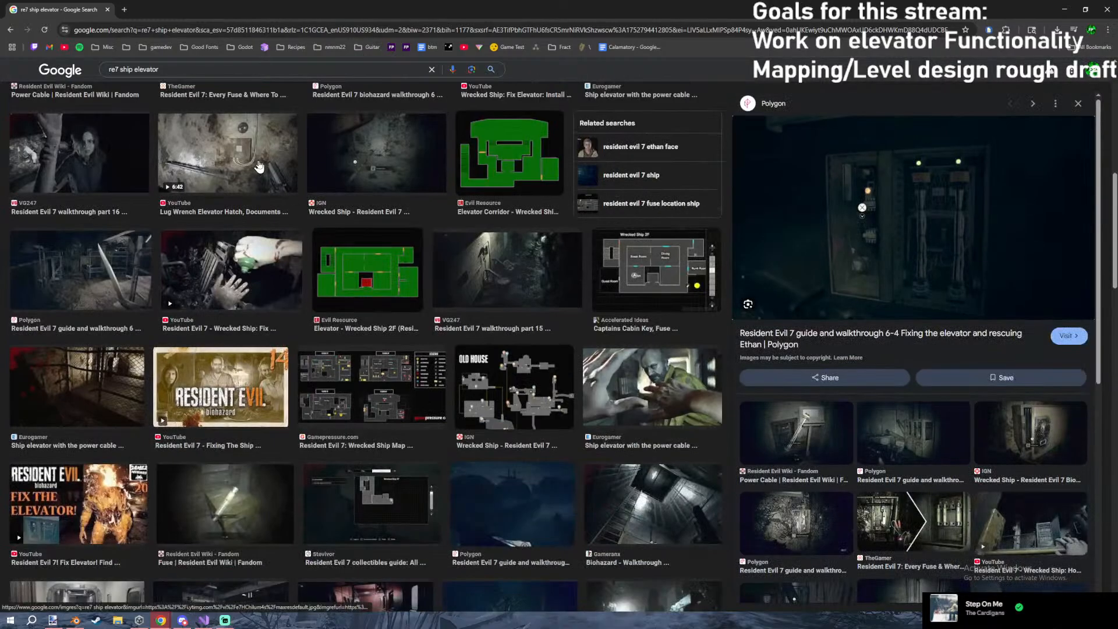
scroll(248, 127, "down", 5)
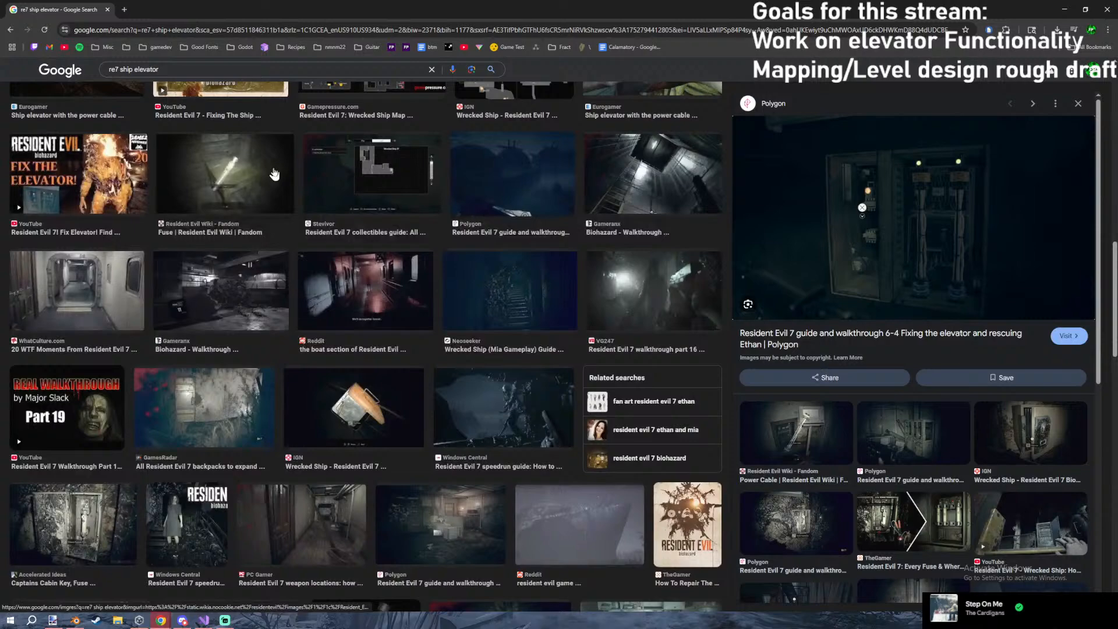
scroll(347, 290, "down", 5)
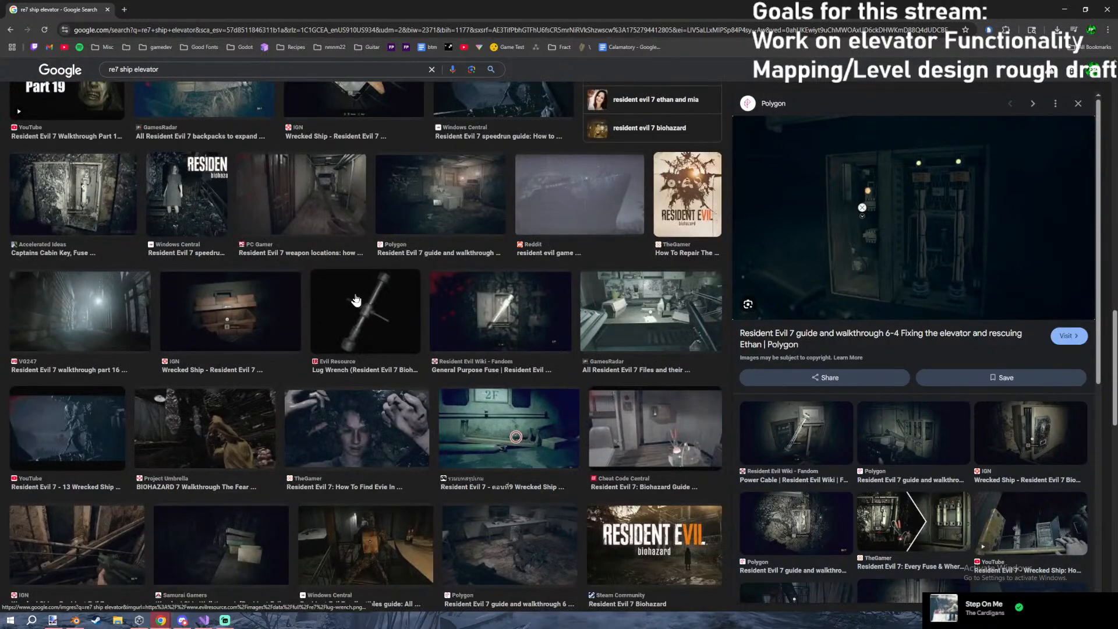
Refine the image search to "re7 ship elevator button", look through the results, and close the browser tab.
left_click(213, 67)
type("button")
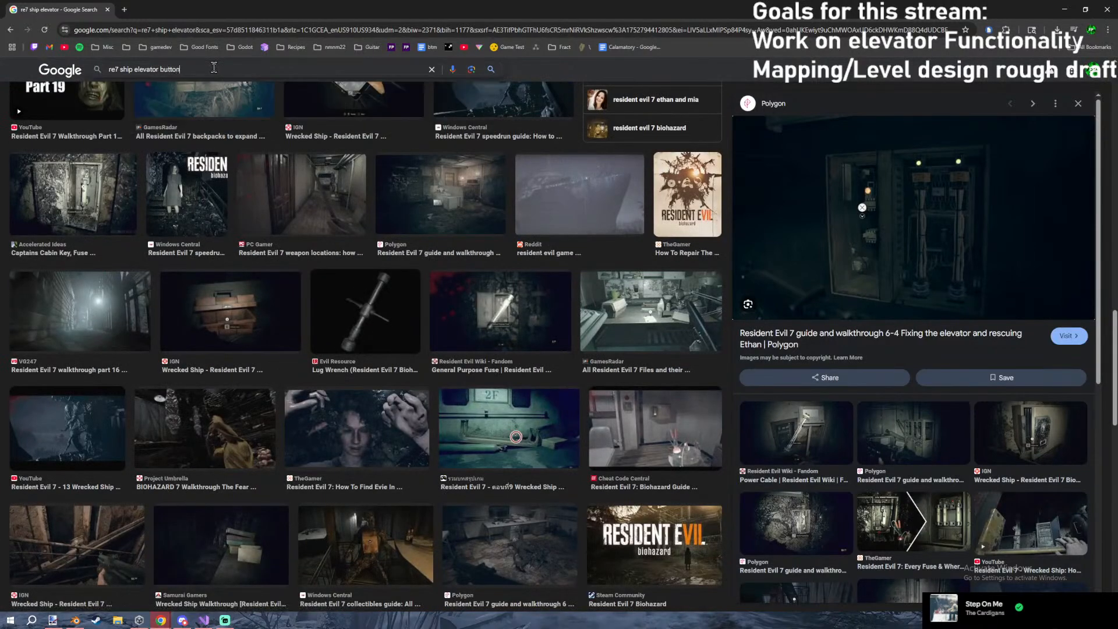
key("Return")
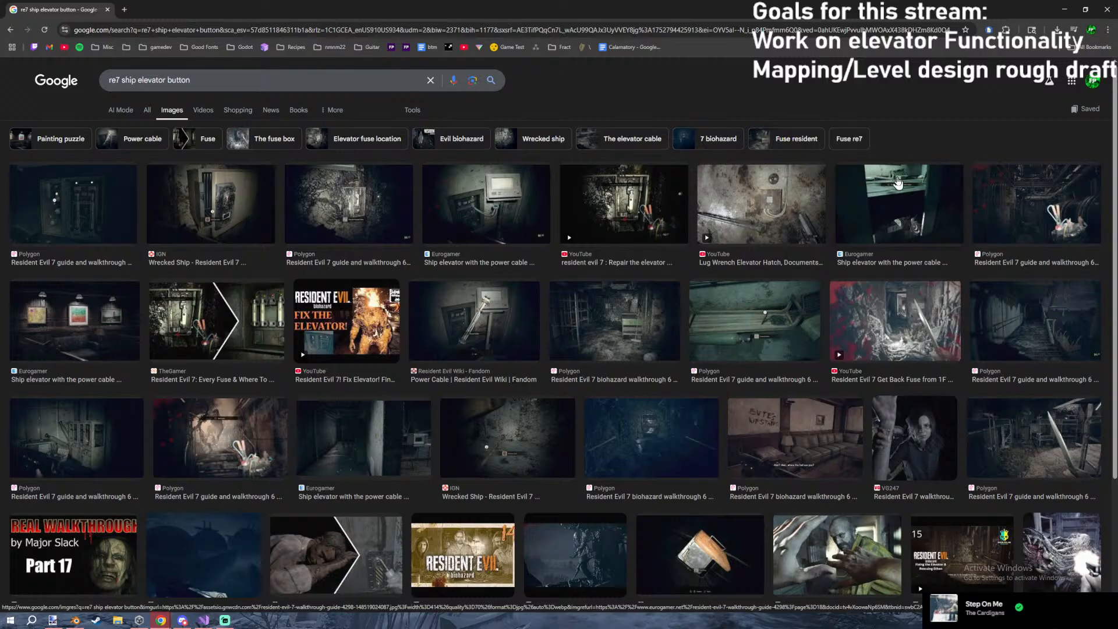
scroll(802, 218, "down", 3)
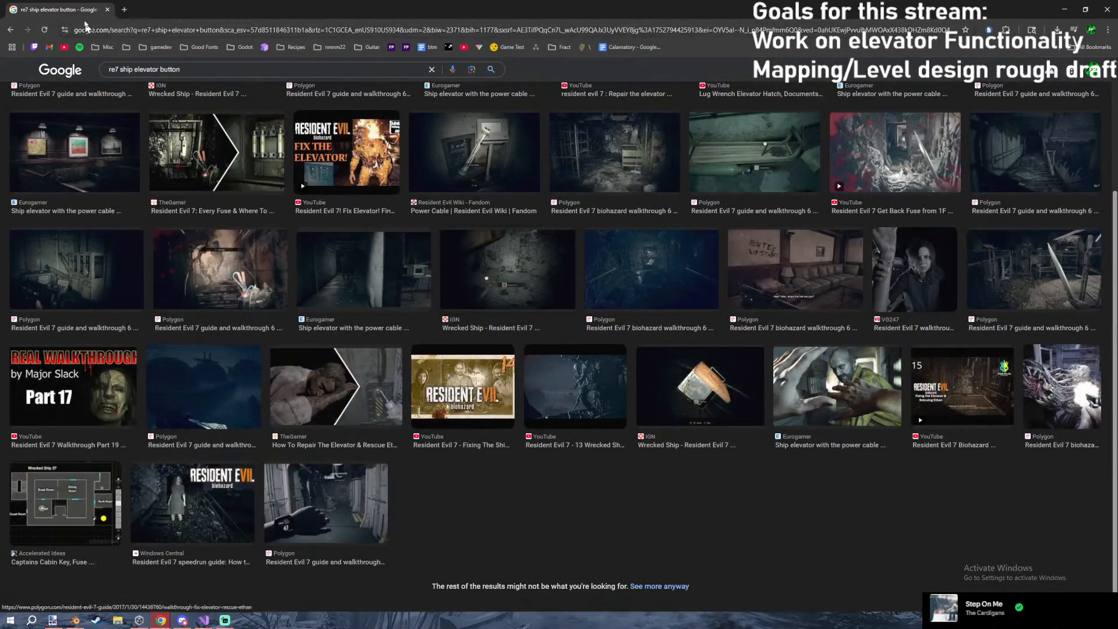
left_click(107, 9)
Switch back to Blender and lower the lever control box about 0.14 m along Z on the cage post.
middle_click_drag(596, 228, 618, 212)
key("shift+grave")
key("s")
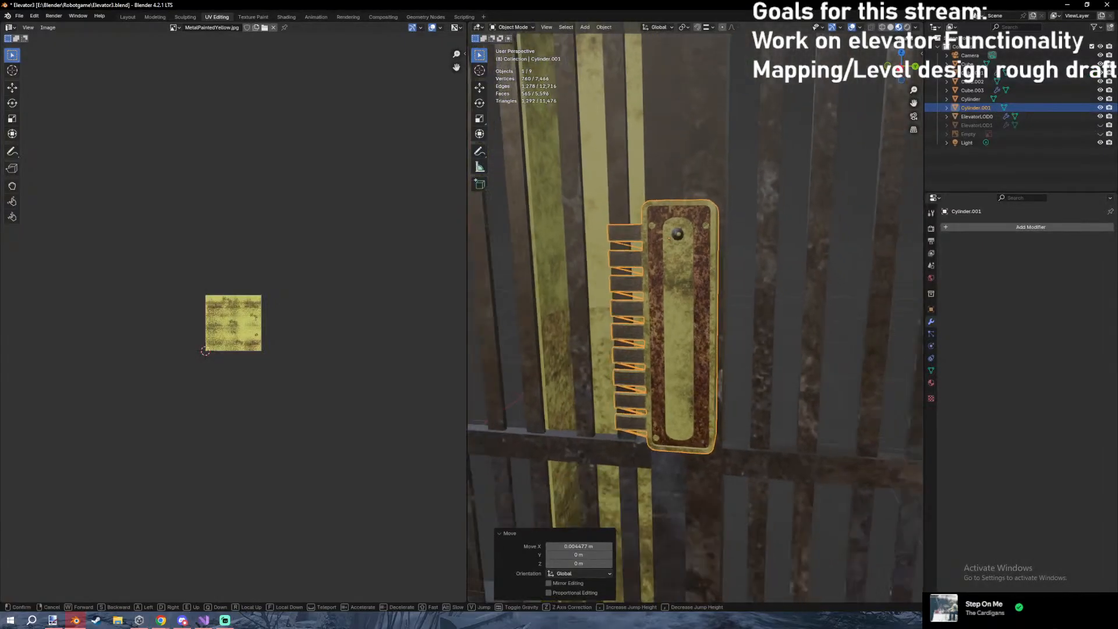
key("w")
key("s")
key("Return")
key("g")
key("z")
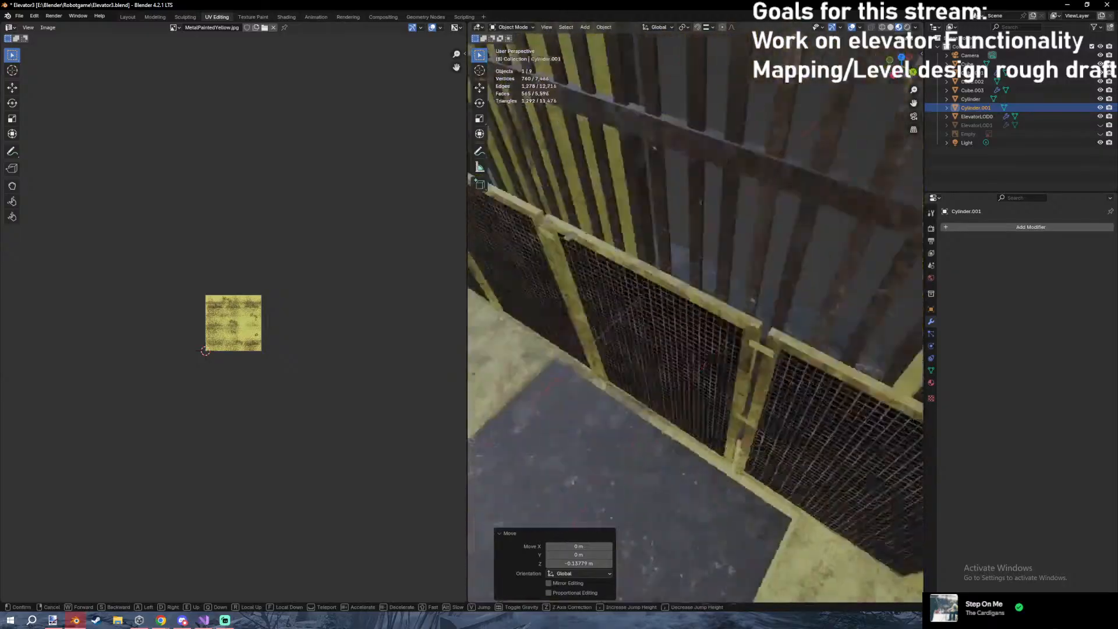
left_click(710, 355)
Edit the ElevatorLOD0 mesh and move the two small linked bracket blocks about 1.43 m along Y and 0.33 m up.
left_click(607, 333)
key("Tab")
left_click(537, 313)
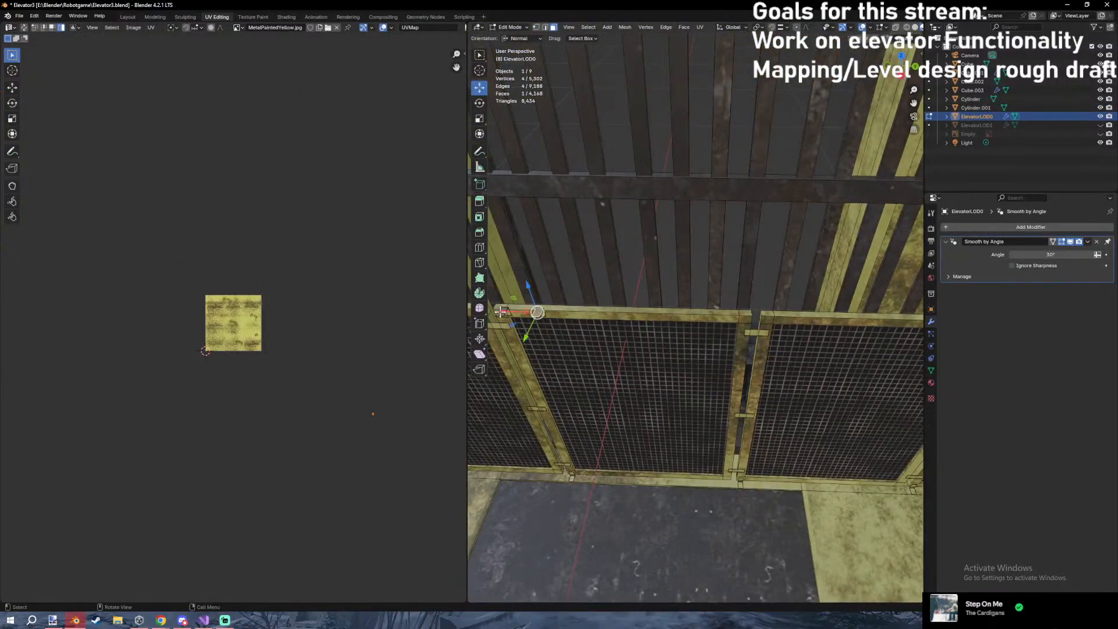
key("KP_3")
key("alt+z")
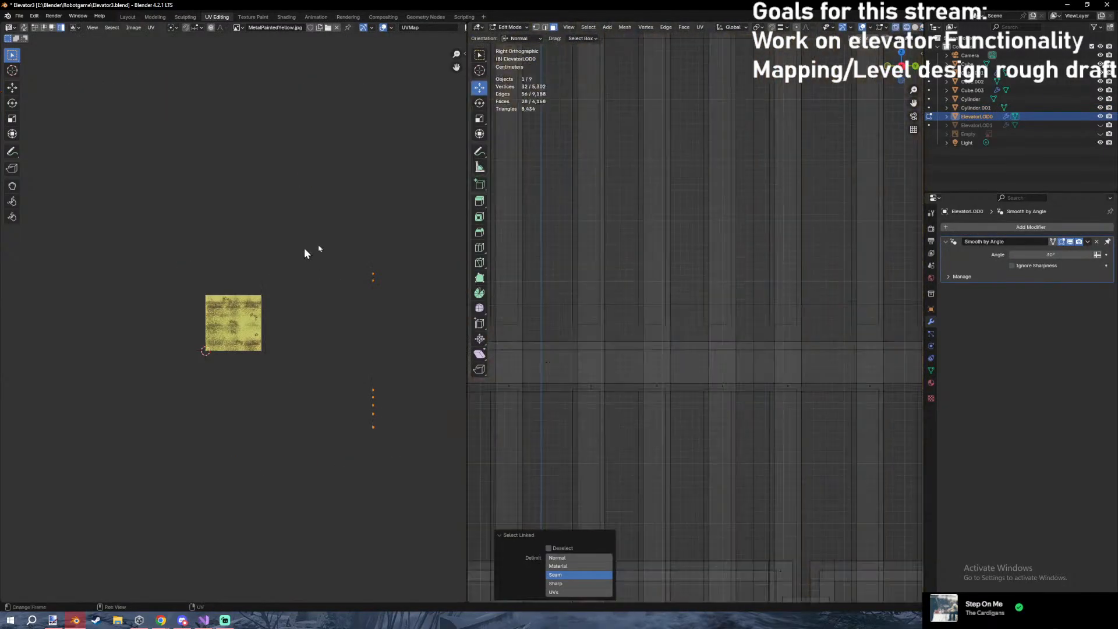
key("g")
left_click(745, 303)
key("alt+z")
scroll(765, 265, "up", 3)
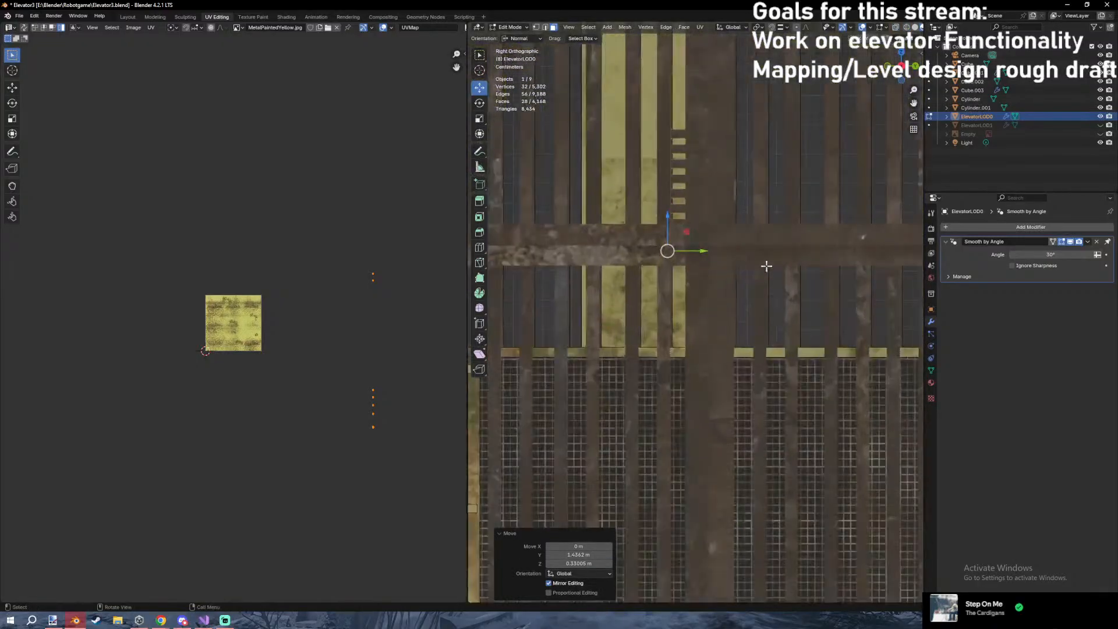
From the opposite side view, move both bracket blocks about 0.139 m along Y and 0.076 m down, then fine-tune their placement.
key("ctrl+KP_3")
key("alt+z")
scroll(718, 199, "up", 3)
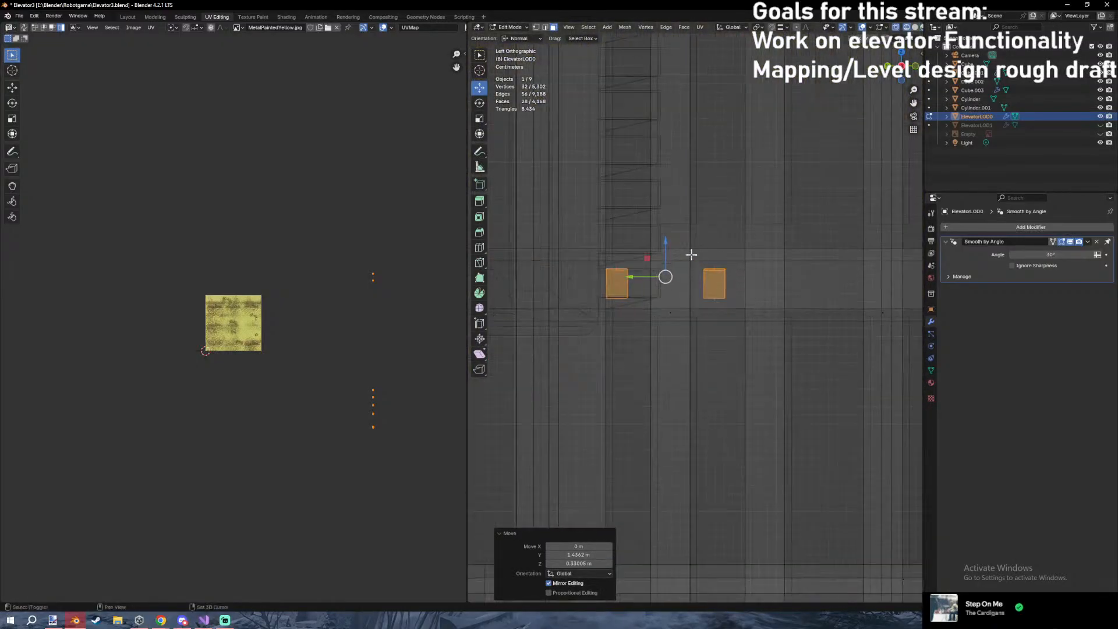
key("g")
left_click(673, 364)
scroll(726, 317, "up", 3)
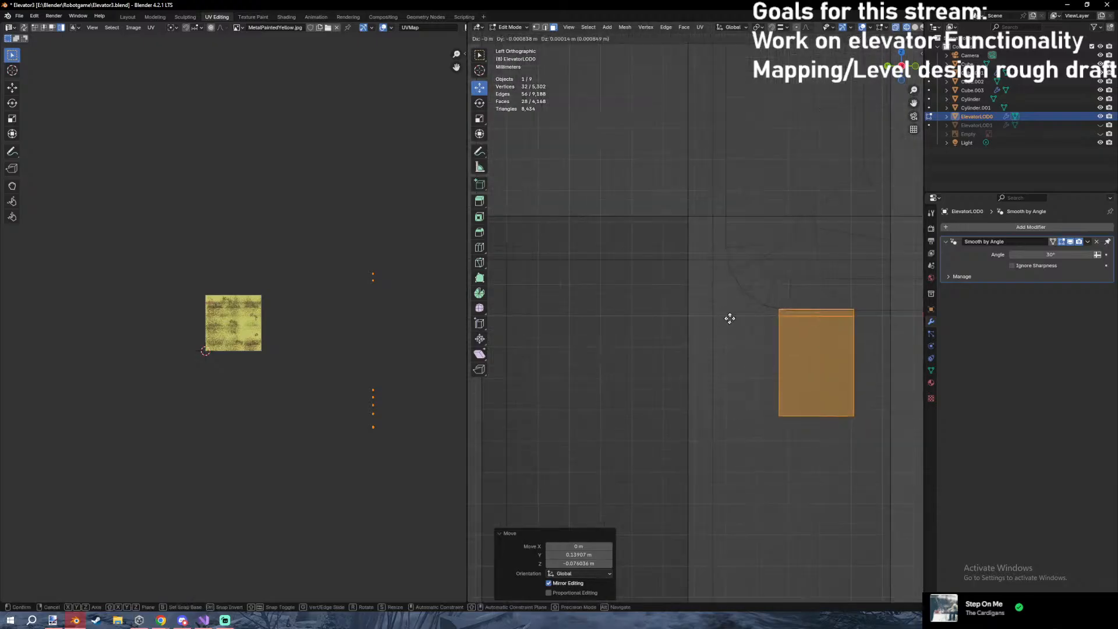
key("alt+z")
Select one complete bracket block and move it about 0.032 m along Y toward the other block.
left_click(821, 318)
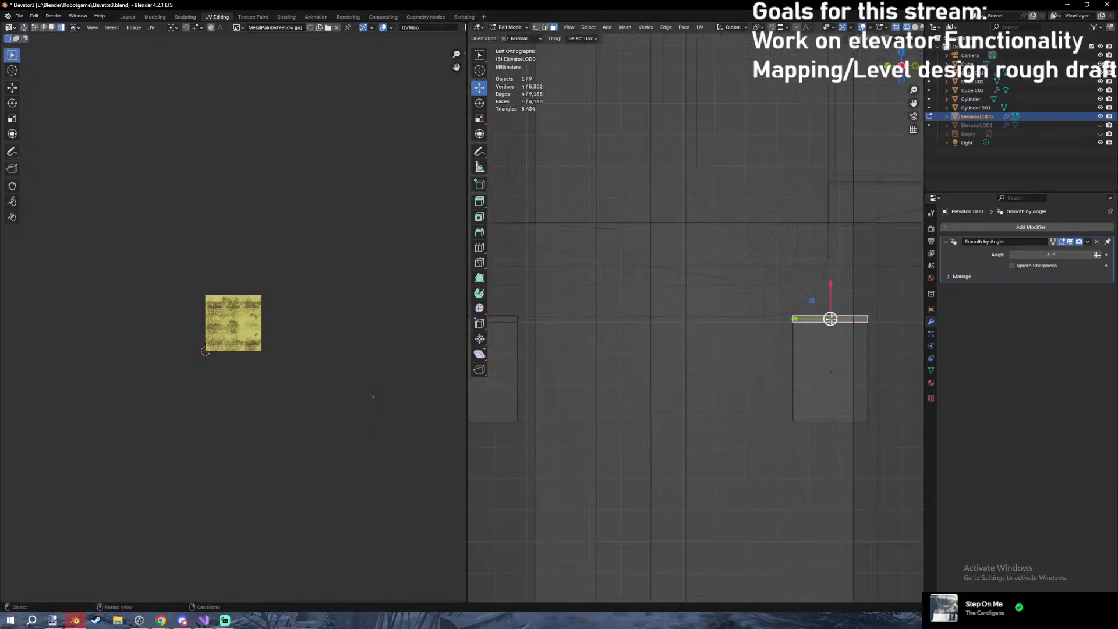
key("l")
key("g")
key("y")
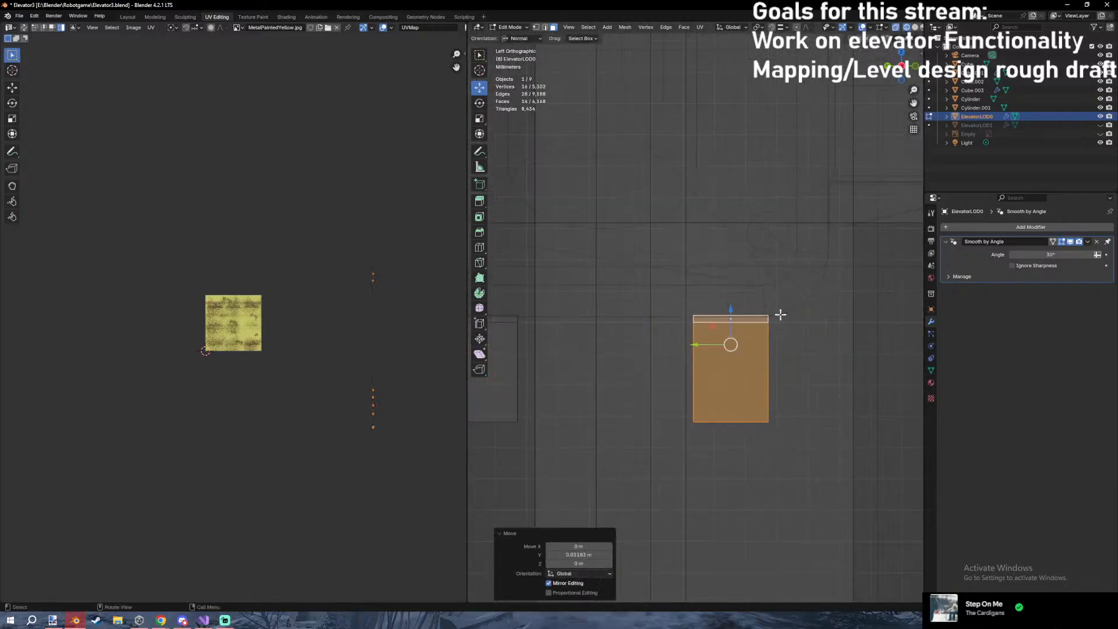
Select both complete bracket blocks beside the cage wall and delete them.
middle_click_drag(518, 342, 692, 343, "shift")
key("Escape")
key("l")
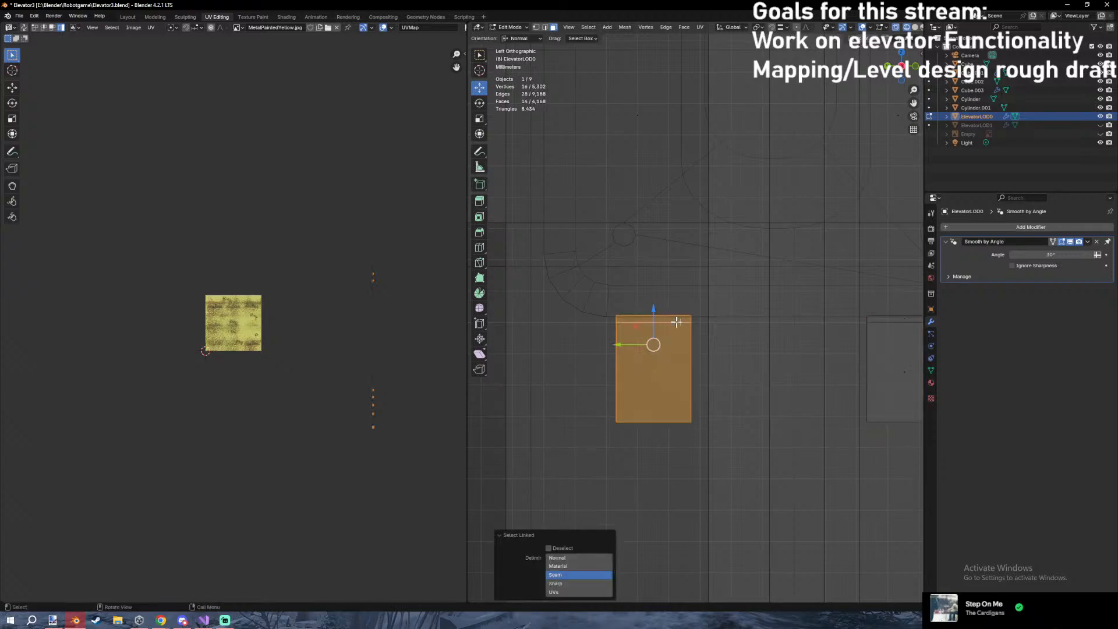
left_click(715, 320)
middle_click_drag(715, 320, 692, 293)
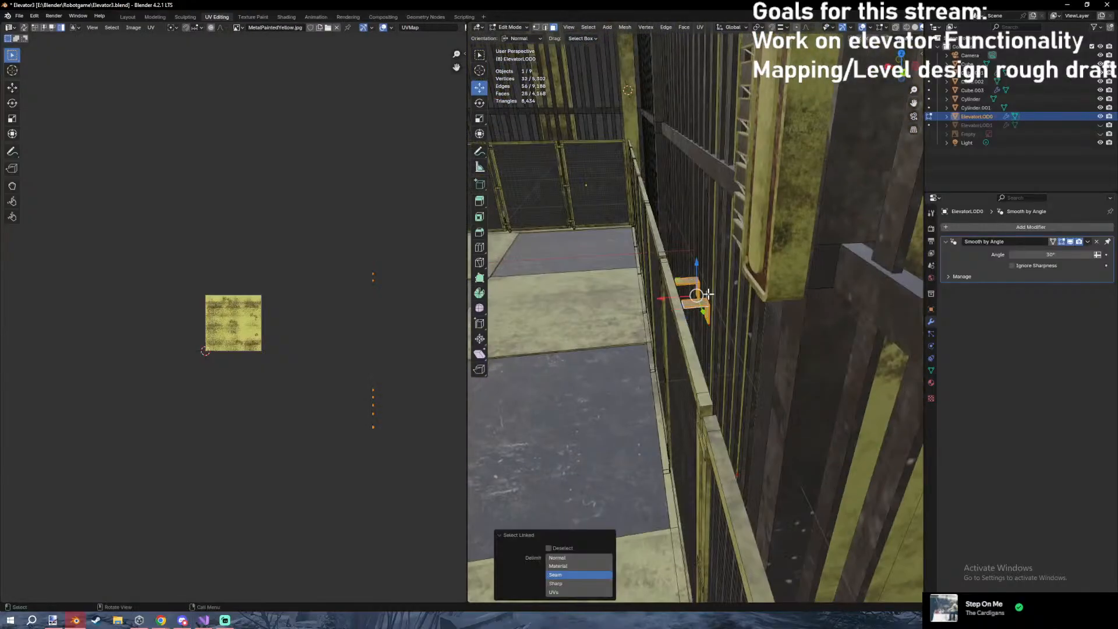
key("x")
left_click(794, 295)
Open the hanging cable (Cylinder) for editing and, in the right side view, extrude its lower end ring down toward the control box.
mouse_move(794, 294)
middle_mouse_down()
mouse_move(777, 364)
mouse_move(839, 322)
mouse_move(703, 298)
mouse_move(818, 306)
mouse_move(726, 317)
mouse_move(825, 312)
mouse_move(780, 306)
mouse_move(586, 160)
mouse_move(635, 230)
mouse_move(655, 226)
middle_mouse_up()
key("Tab")
left_click(825, 312)
left_click(586, 159)
key("Tab")
key("shift+z")
left_click_drag(561, 157, 667, 213)
key("KP_1")
key("KP_3")
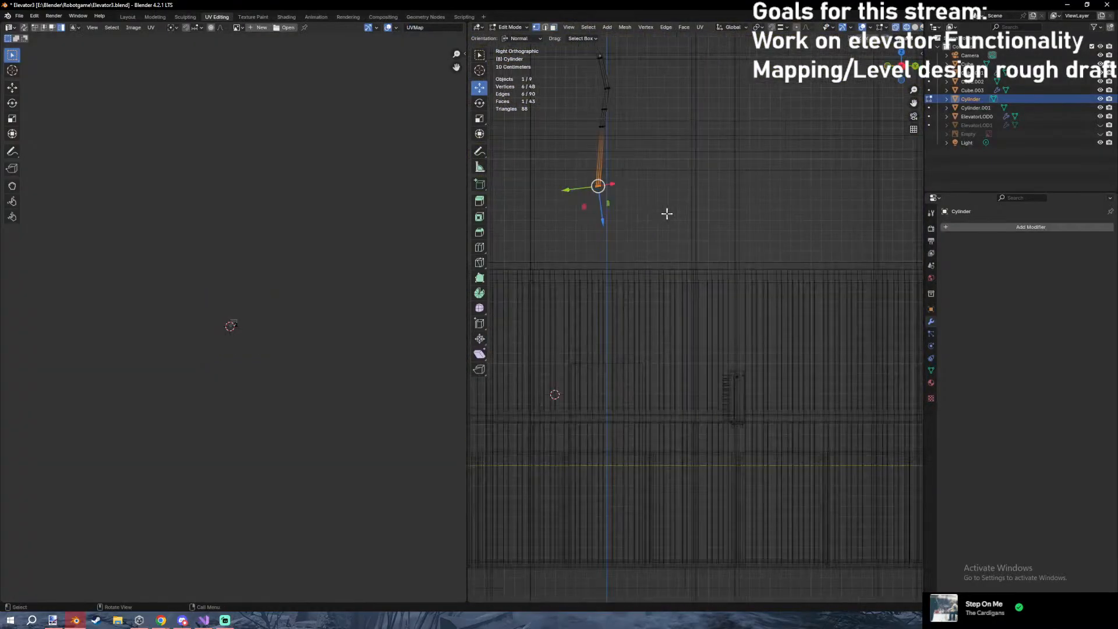
key("e")
left_click(680, 285)
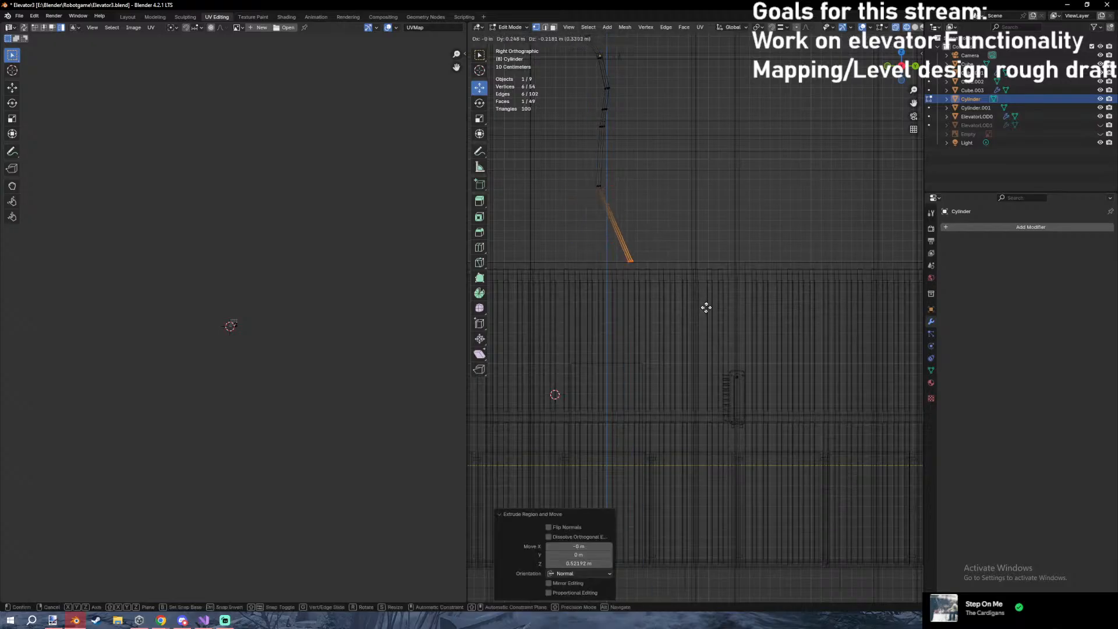
Angle the new cable ring and extrude two more segments toward the control box, rotating the last ring about -10° and adjusting the joint before it.
key("r")
left_click(695, 278)
key("e")
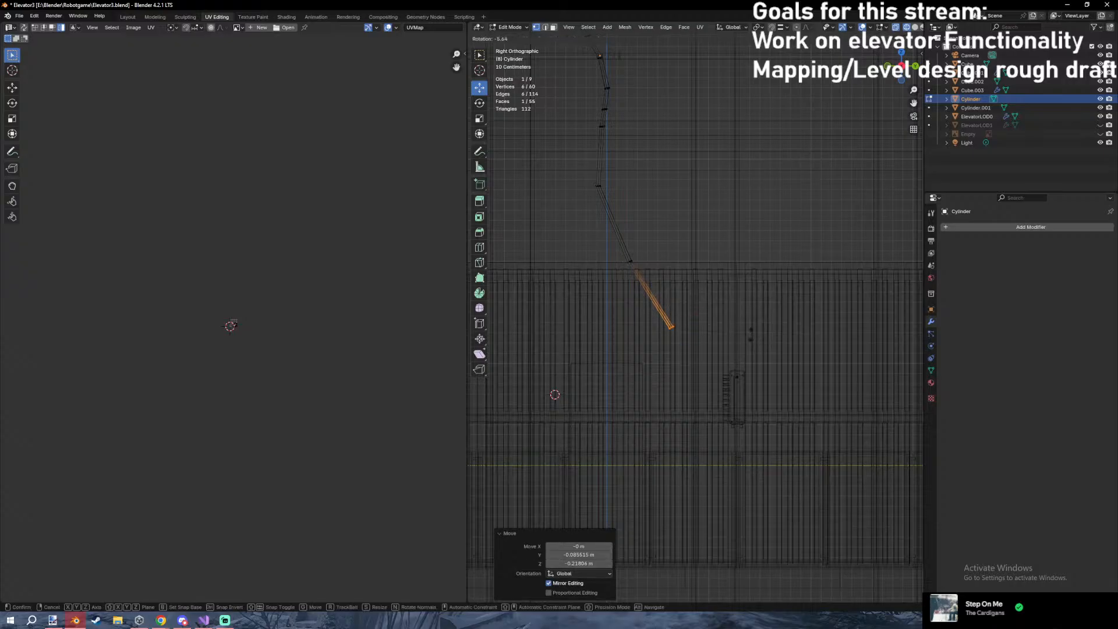
key("e")
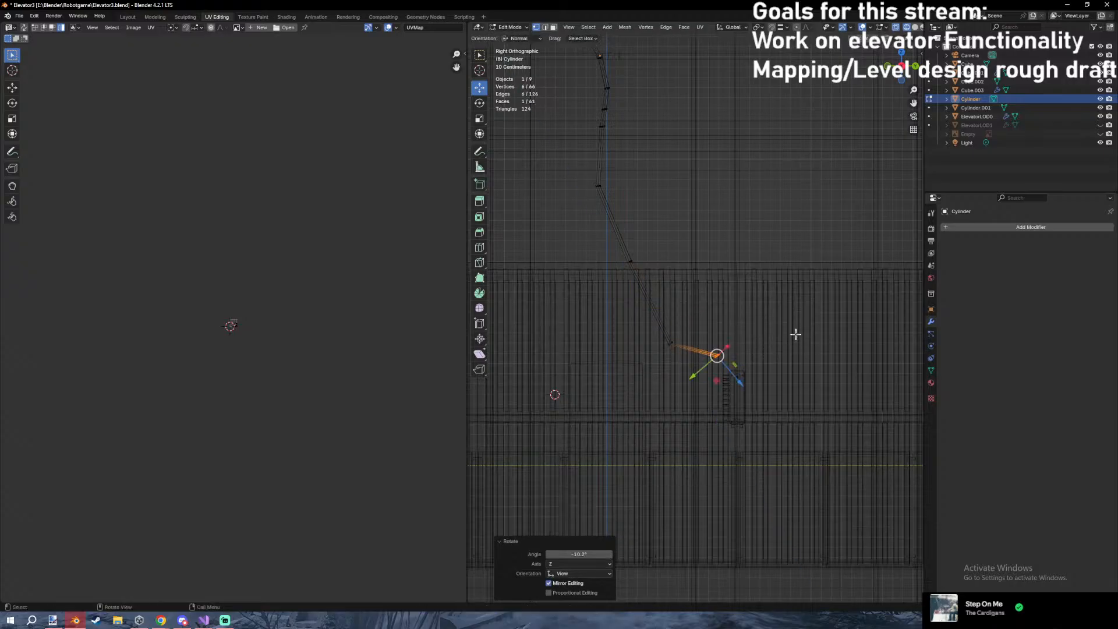
left_click(691, 362)
key("r")
left_click(719, 329)
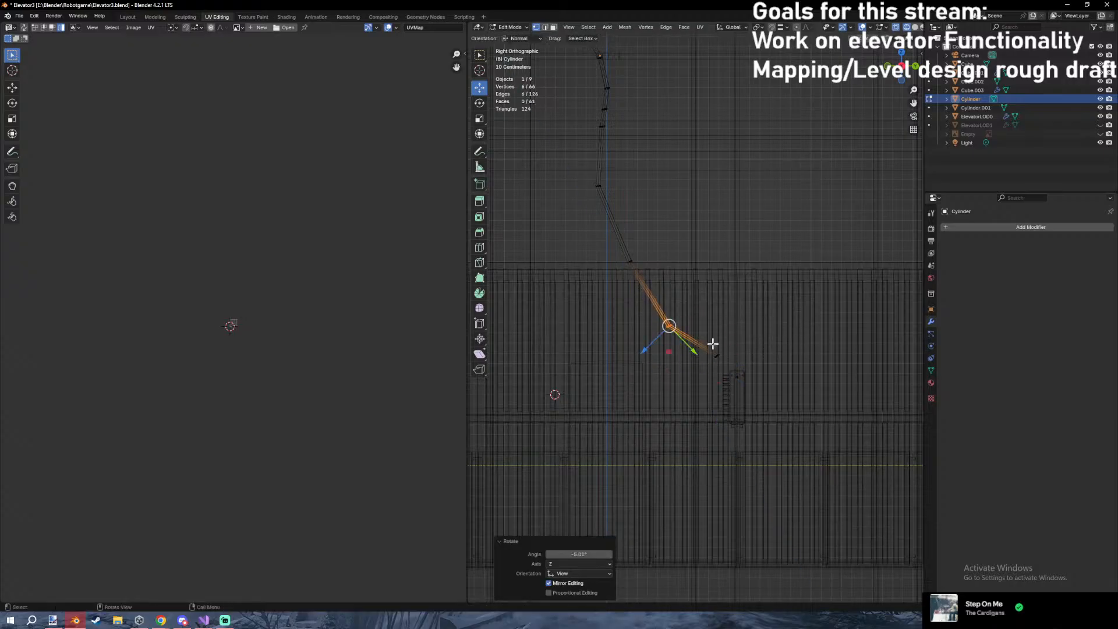
left_click_drag(743, 386, 741, 382)
Extrude another cable segment down near the top of the control box and reposition its rings for a smoother bend.
scroll(778, 372, "up", 4)
middle_click_drag(779, 402, 686, 296, "shift")
key("e")
left_click(700, 349)
scroll(675, 306, "up", 4)
key("g")
left_click(675, 331)
key("g")
left_click(639, 362)
Extrude a final cable segment onto the control box's top, then move and rotate its end ring to fit.
key("e")
left_click(692, 385)
key("g")
left_click(728, 381)
key("r")
left_click(698, 403)
key("shift+z")
mouse_move(698, 402)
middle_mouse_down()
mouse_move(686, 388)
mouse_move(676, 404)
mouse_move(699, 222)
mouse_move(781, 294)
mouse_move(671, 349)
mouse_move(628, 314)
middle_mouse_up()
key("shift+z")
middle_click_drag(607, 199, 707, 280)
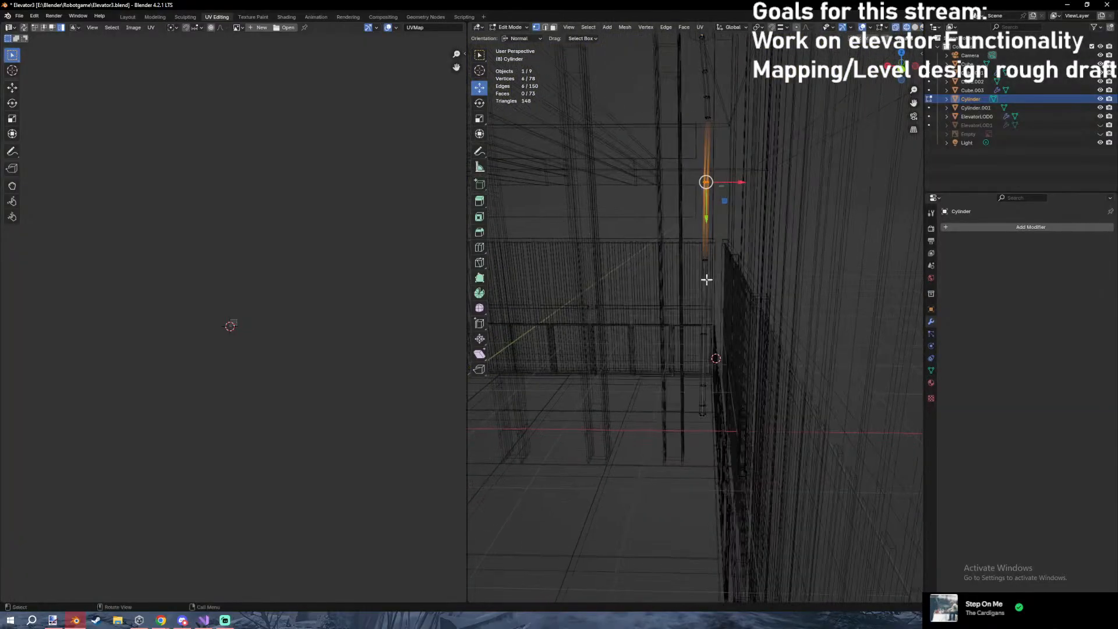
key("g")
key("y")
right_click(761, 432)
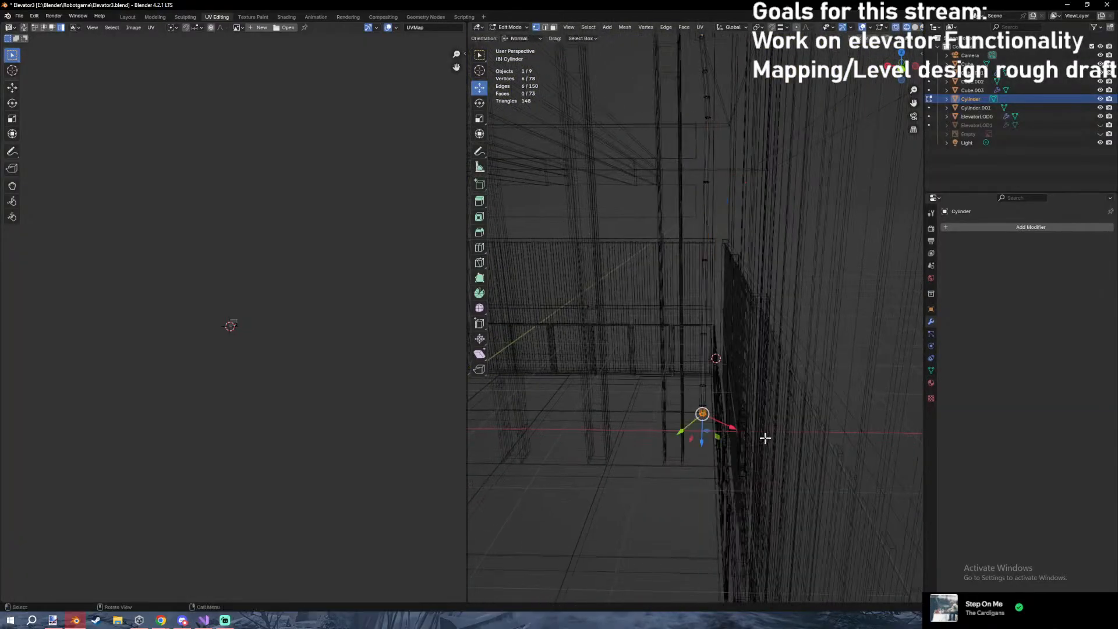
With smooth proportional editing of about 5.45 m, move the cable's end ring about -0.377 m along X toward the control box.
key("o")
key("shift+z")
key("g")
key("y")
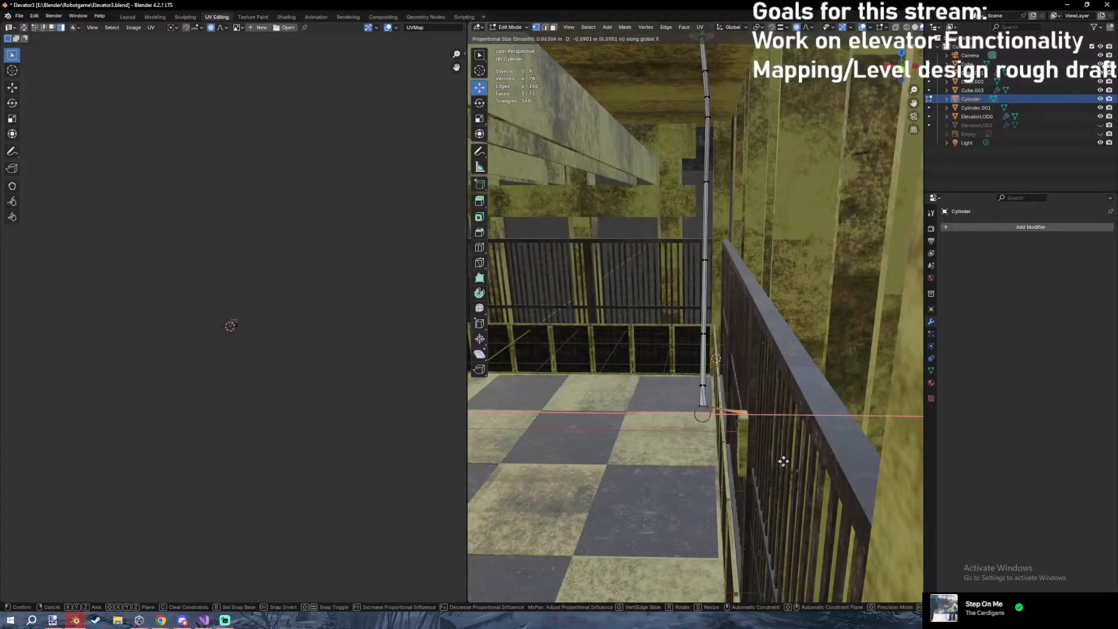
scroll(783, 461, "down", 13)
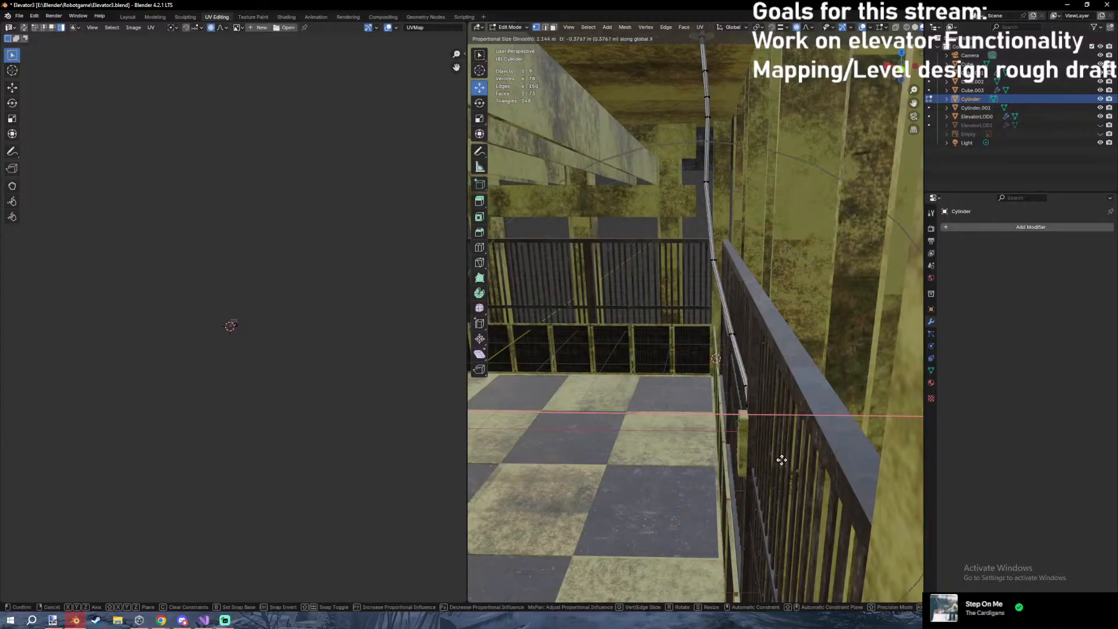
left_click(782, 460)
Select the entire cable and thin it with Shrink/Fatten, using an offset of about -0.256 m.
middle_click_drag(781, 460, 723, 311)
key("a")
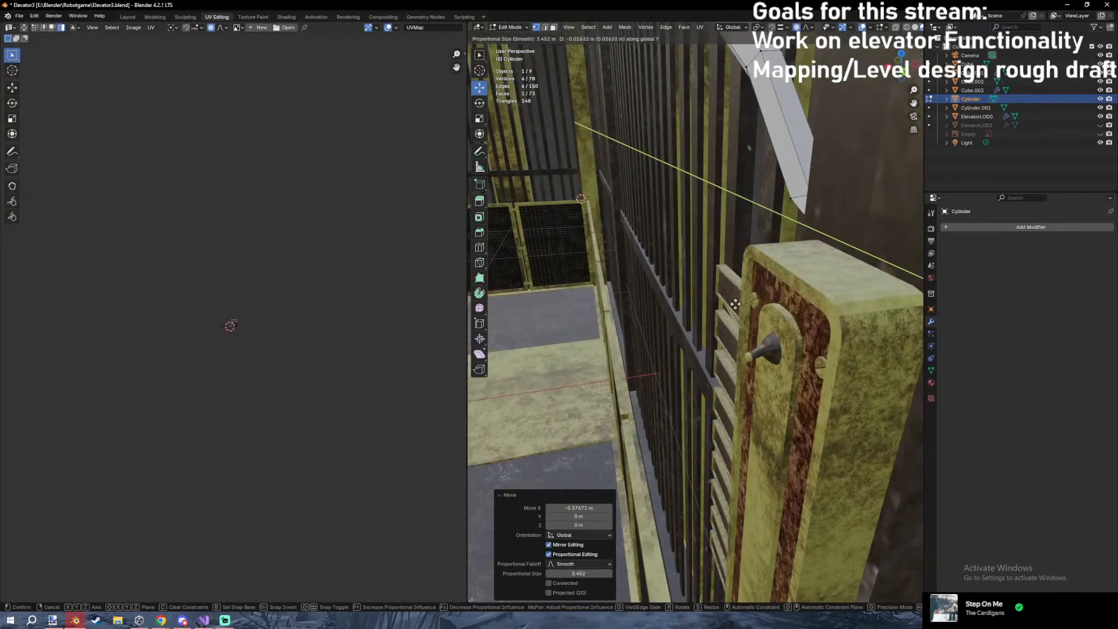
key("alt+s")
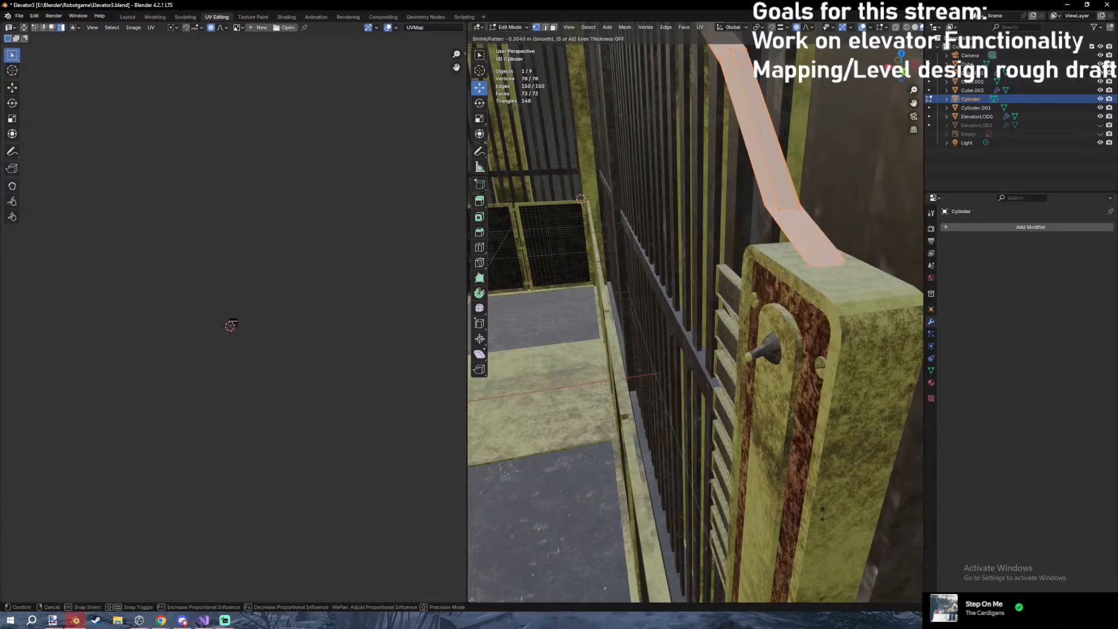
left_click(826, 433)
middle_click_drag(826, 434, 687, 307)
key("alt+s")
left_click(668, 249)
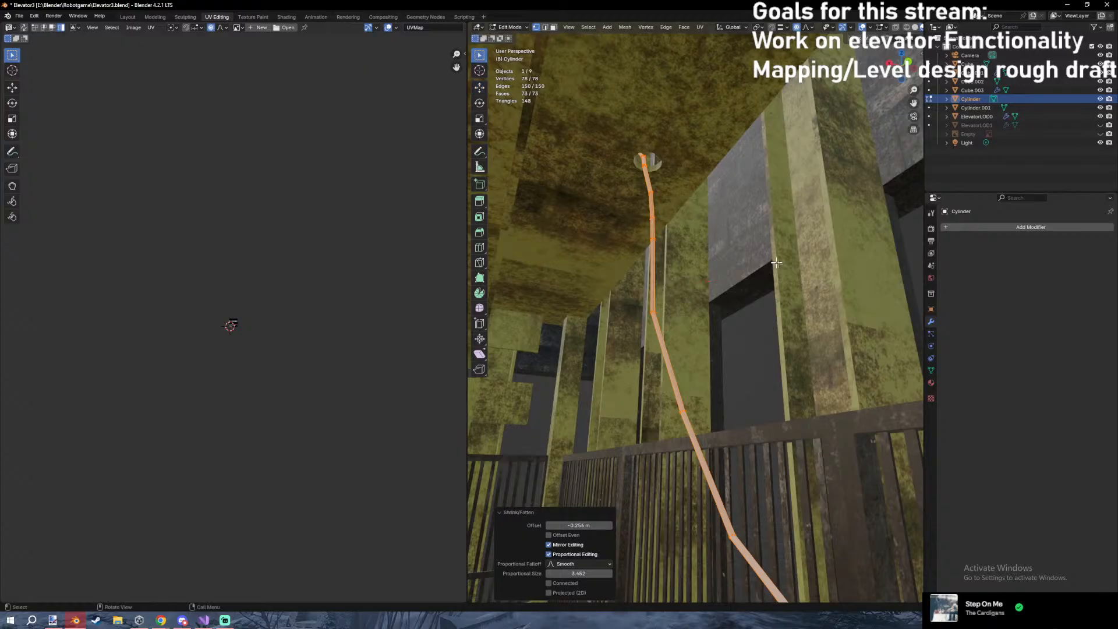
Without proportional editing, select the joint ring before the cable's lower end and lower it about 0.098 m along Z.
key("shift+grave")
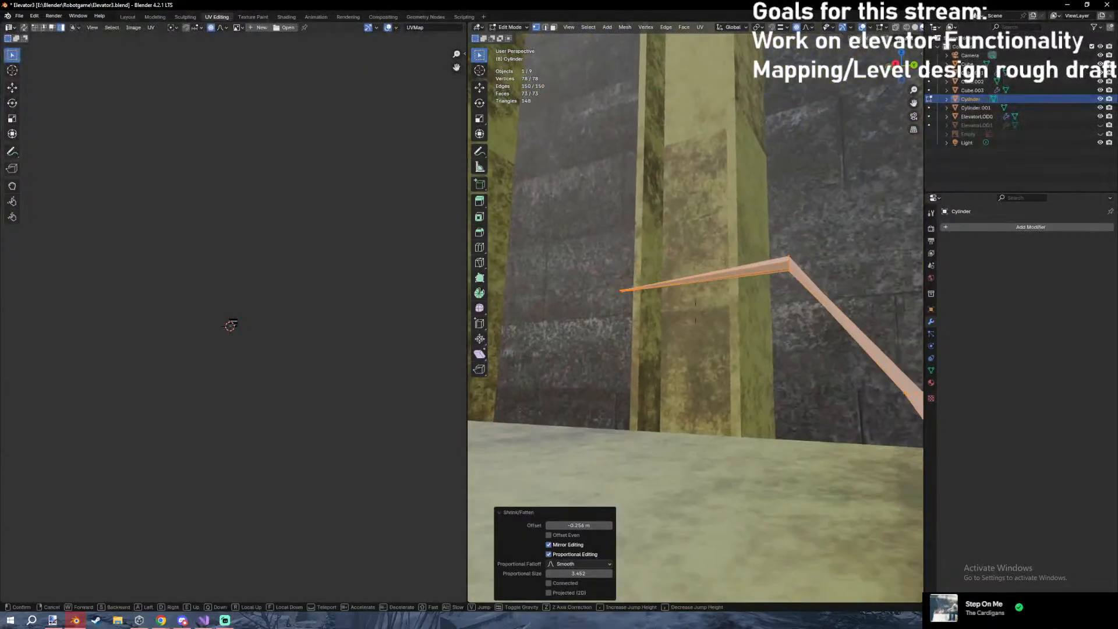
left_click(695, 312)
key("shift+z")
left_click_drag(542, 233, 644, 300)
left_click_drag(697, 212, 784, 309)
key("g")
key("z")
left_click(778, 358)
key("ctrl+z")
left_click(780, 345)
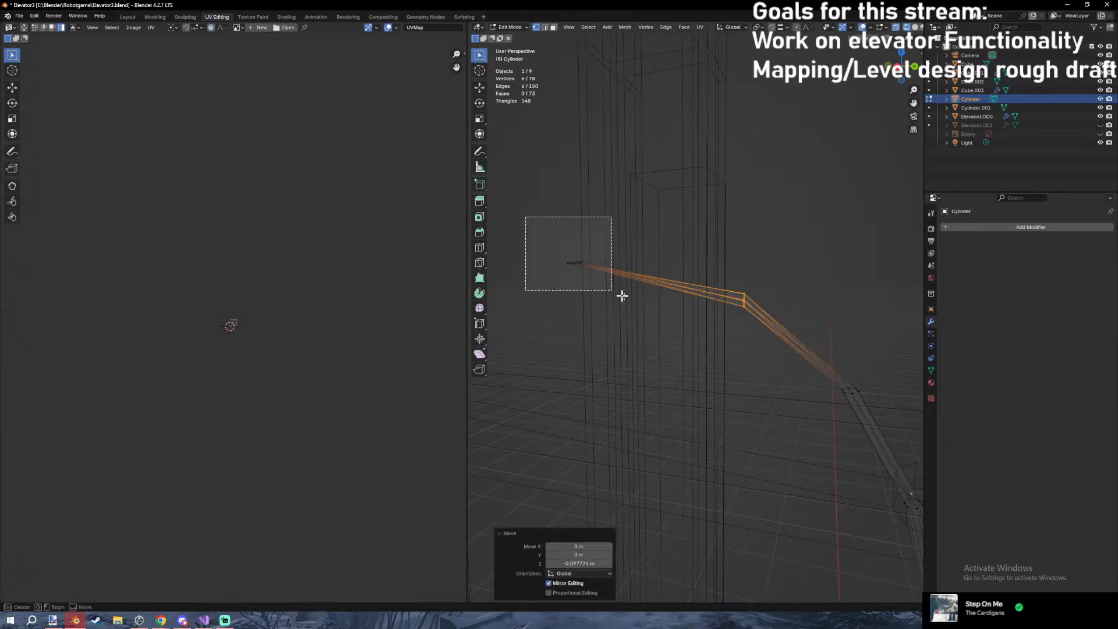
Rotate the cable's end ring about 90° around X and lower it about 0.148 m along Z.
left_click_drag(571, 259, 572, 260)
key("r")
key("x")
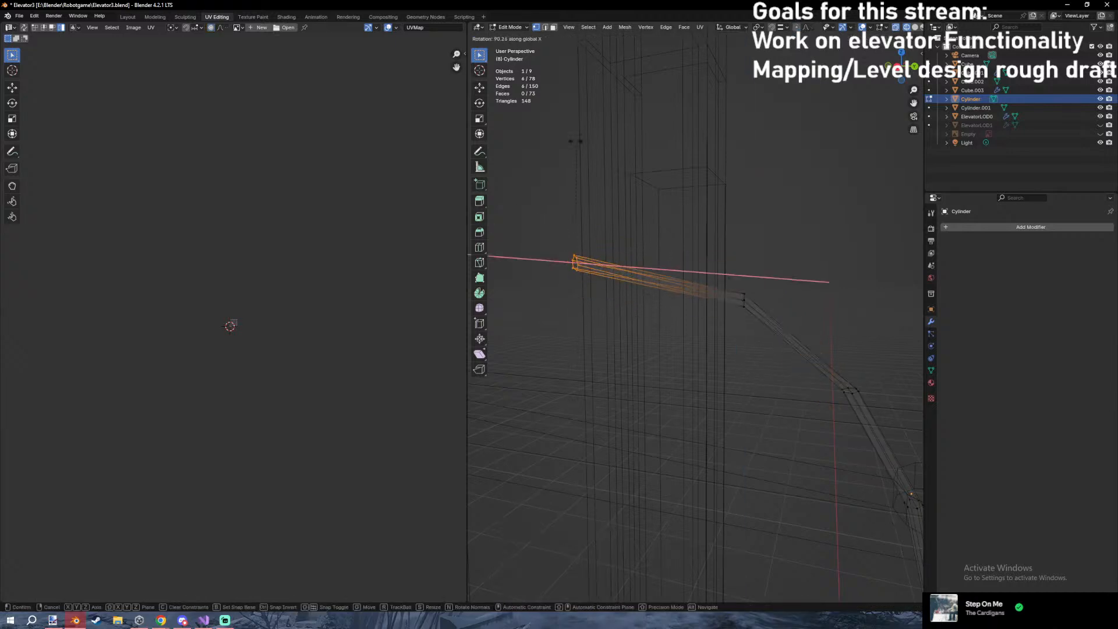
left_click(580, 145)
key("g")
key("z")
left_click(572, 204)
key("z")
left_click(596, 313)
Lower the joint ring before the cable's end along Z again, keeping the neighbouring rings unaffected.
key("shift+grave")
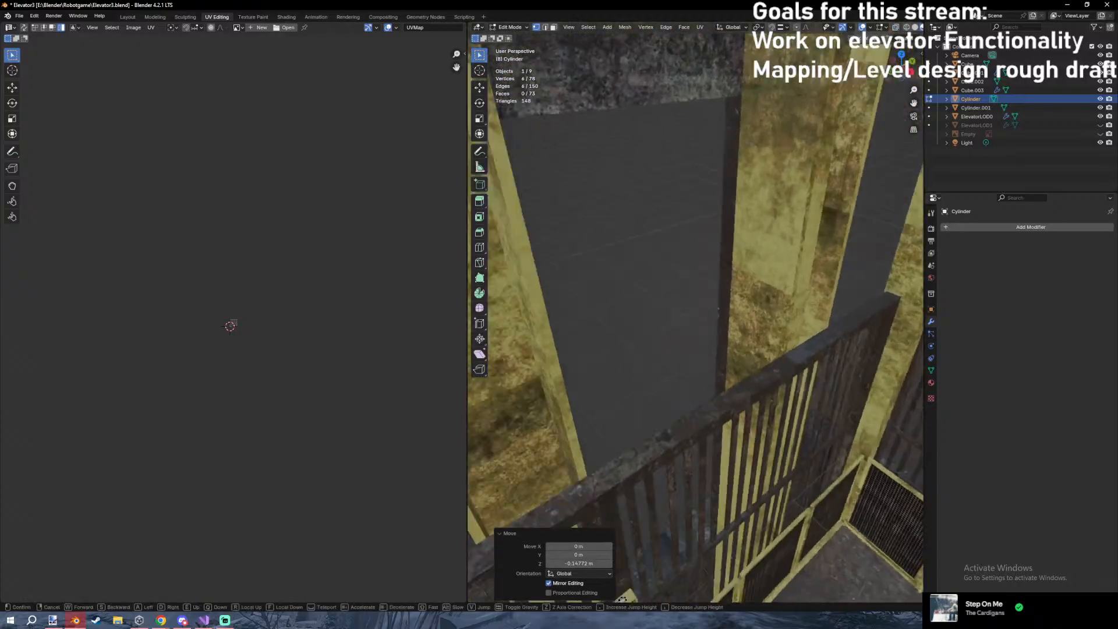
key("w")
right_click(696, 318)
key("z")
left_click(698, 332)
key("o")
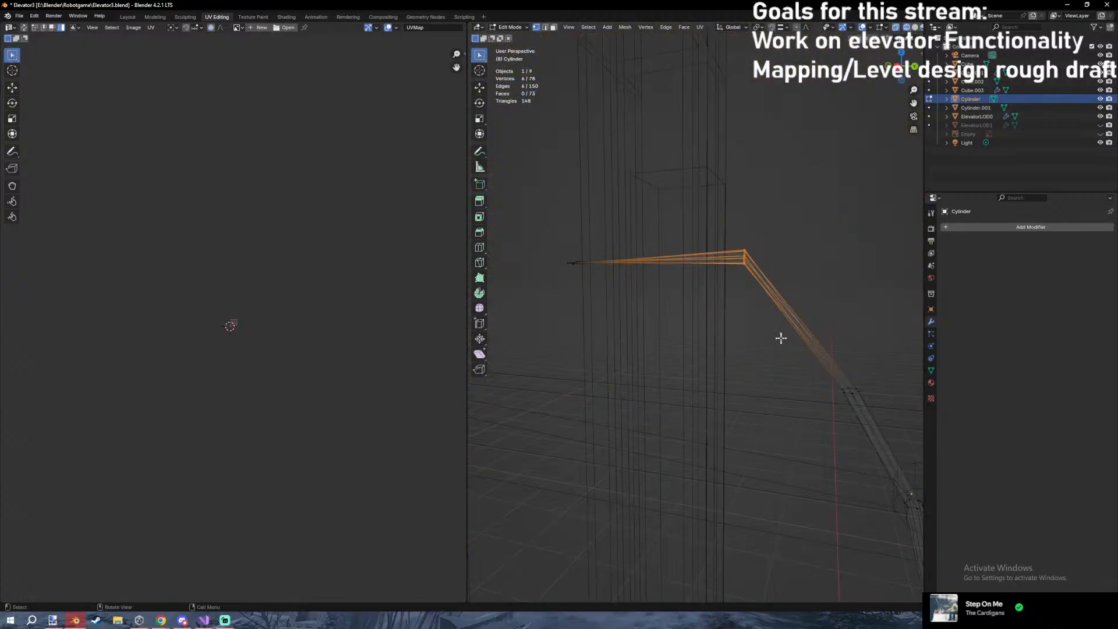
key("g")
key("z")
left_click(505, 232)
Turn the cable's end ring 89.4° around X and move it about 0.148 m down along Z onto the control box.
key("r")
key("x")
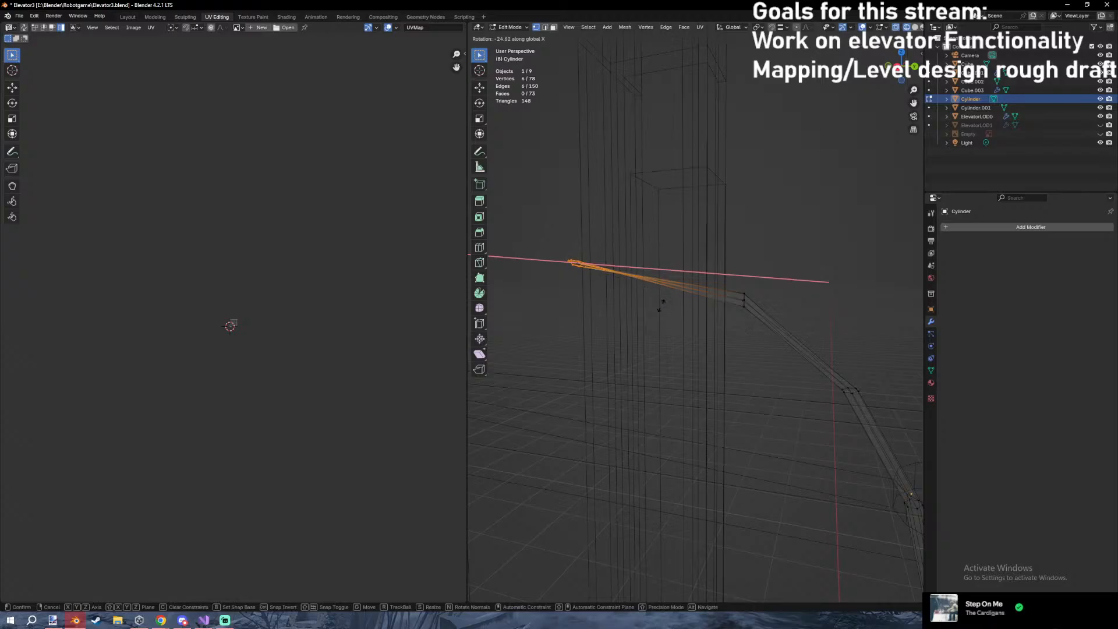
left_click(579, 145)
key("g")
key("z")
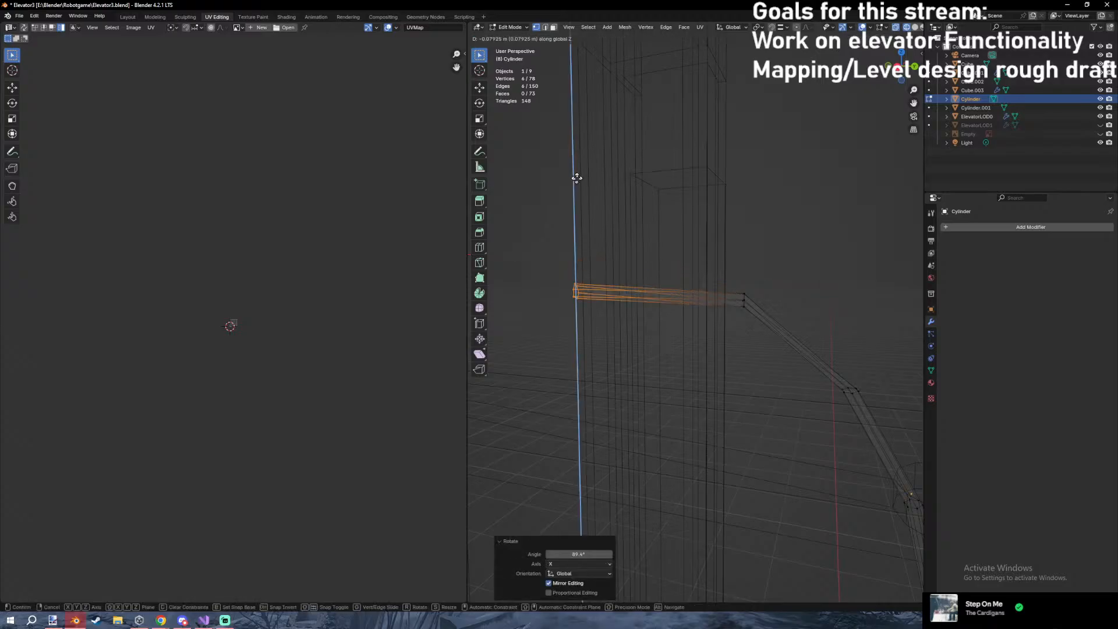
left_click(577, 206)
Try to bevel the joint ring above the control box about 0.426 m wide and move the beveled section.
key("shift+z")
key("shift+grave")
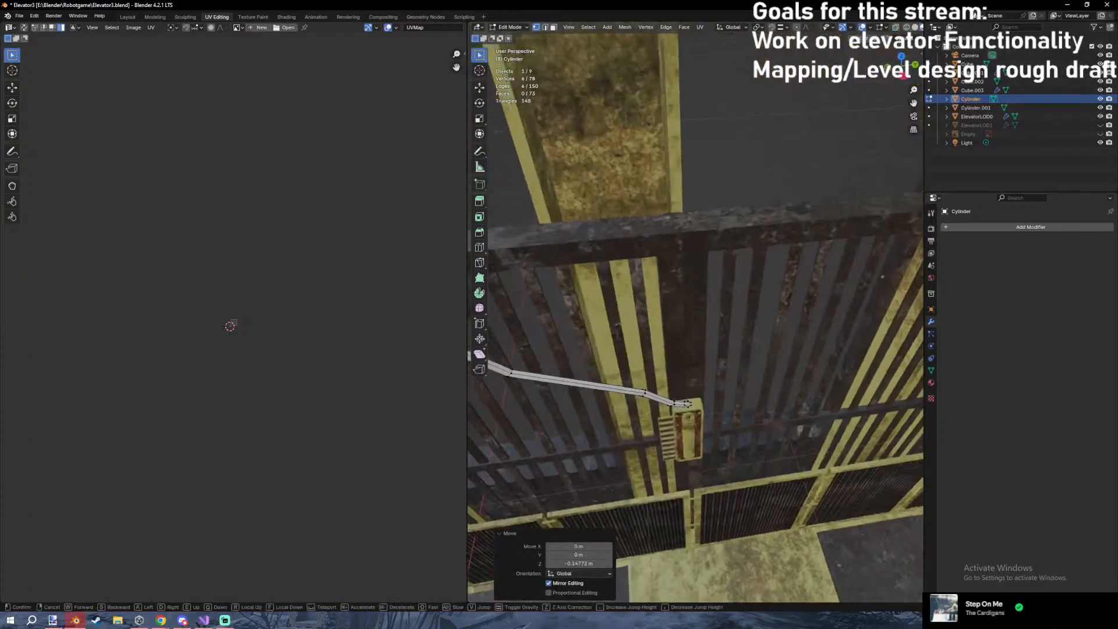
key("w")
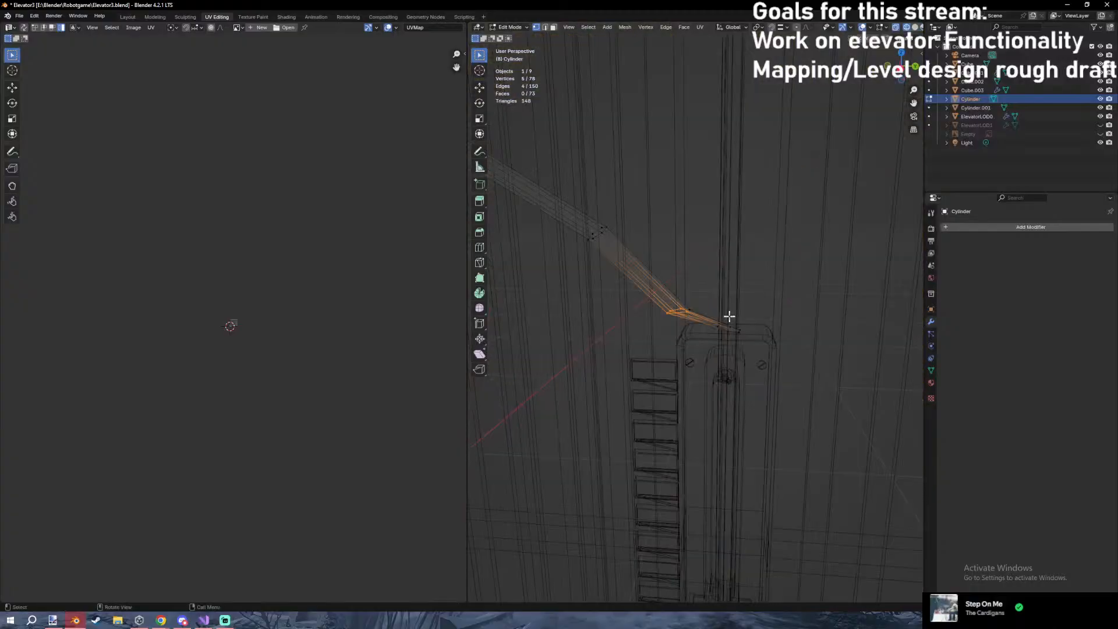
key("ctrl+b")
left_click(739, 314)
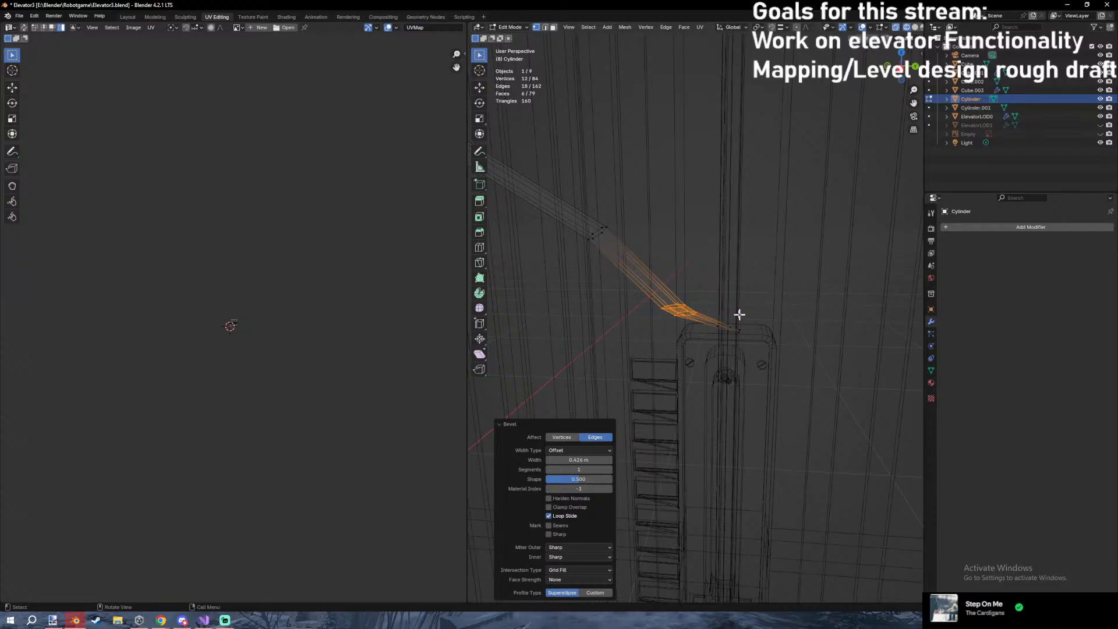
key("g")
left_click(763, 284)
key("ctrl+z")
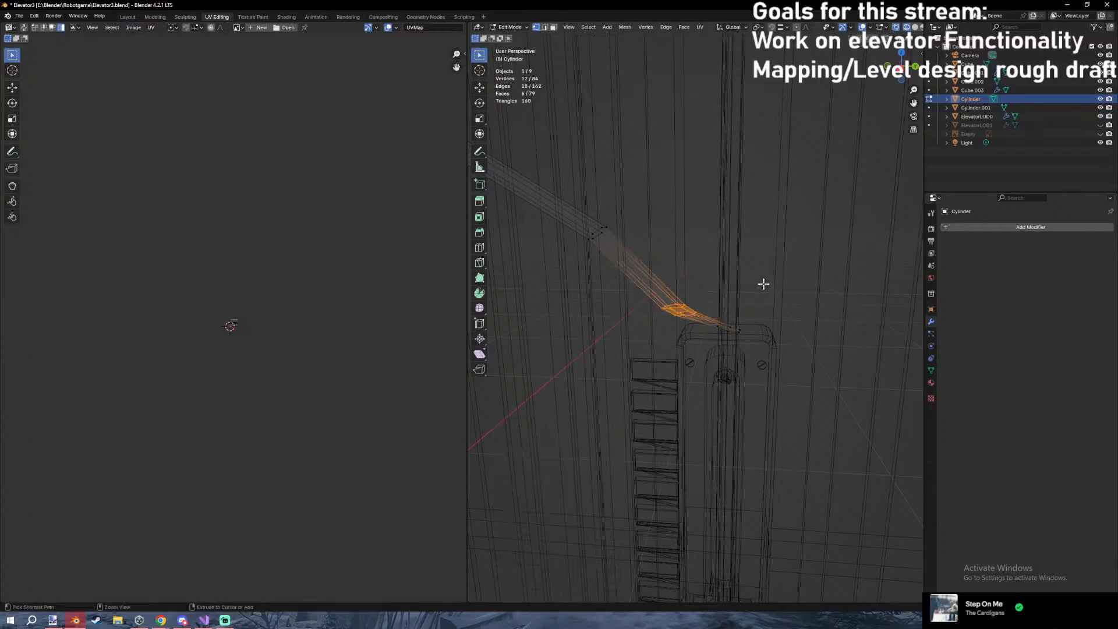
Rotate the joint ring 28.7° around X, raise it in line with the cable, and bevel it about 0.778 m wide.
key("r")
key("x")
key("Escape")
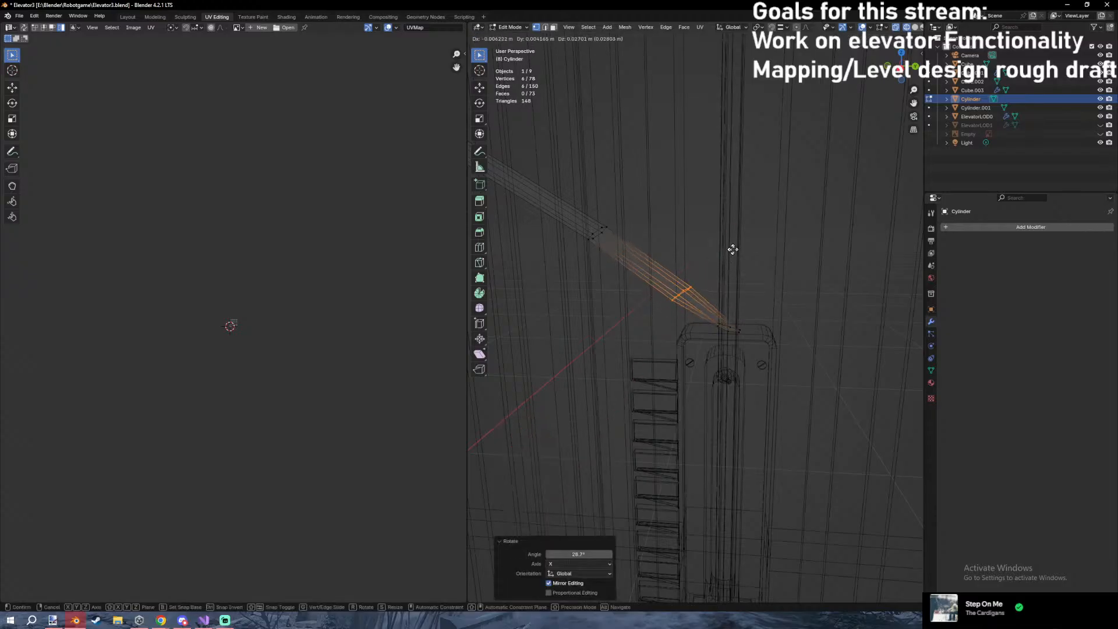
key("ctrl+b")
left_click(767, 281)
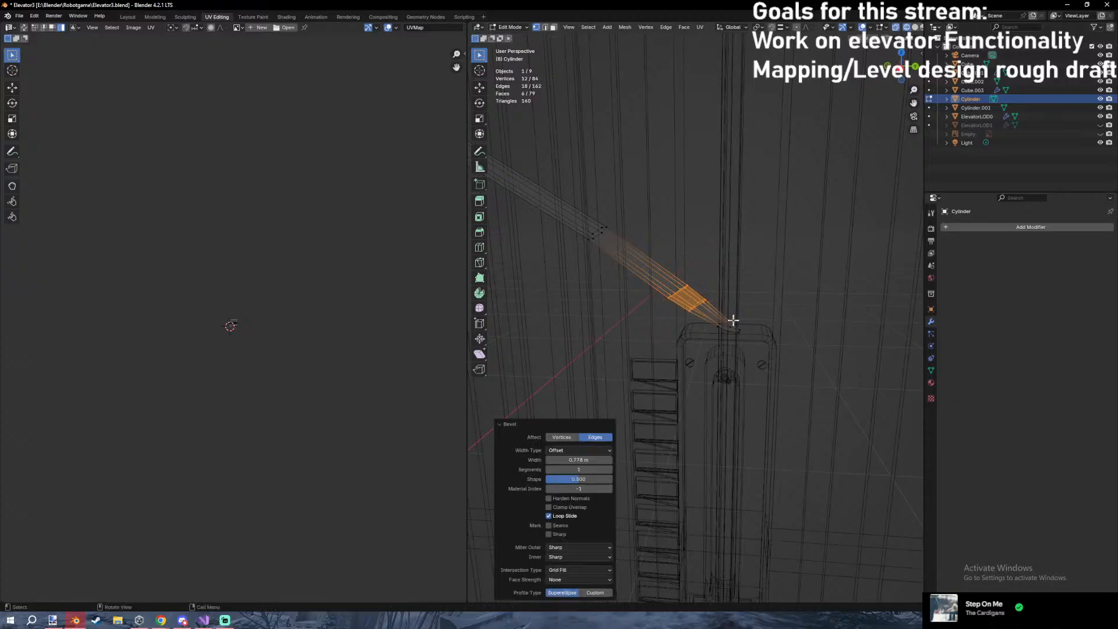
Rotate the cable's end ring 13.5° around X where it enters the control box.
left_click(734, 328, "alt")
key("r")
key("x")
left_click(781, 327)
key("shift+z")
middle_click_drag(779, 375, 776, 363)
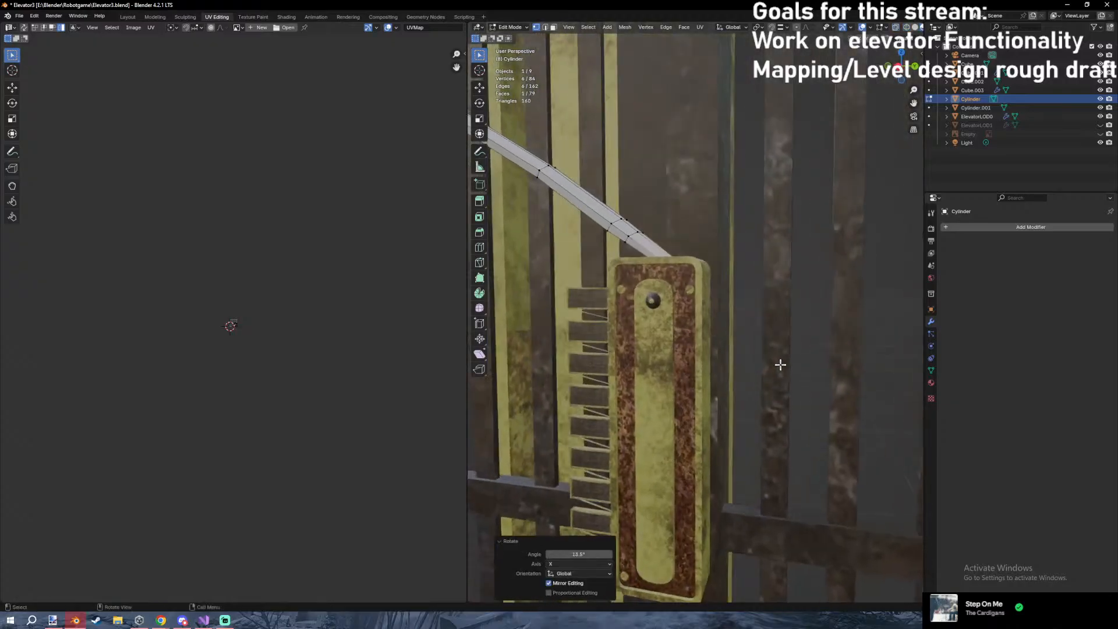
Select a ring farther up the cable's lower section and reposition it to smooth the sag toward the control box.
key("KP_Decimal")
scroll(779, 367, "down", 8)
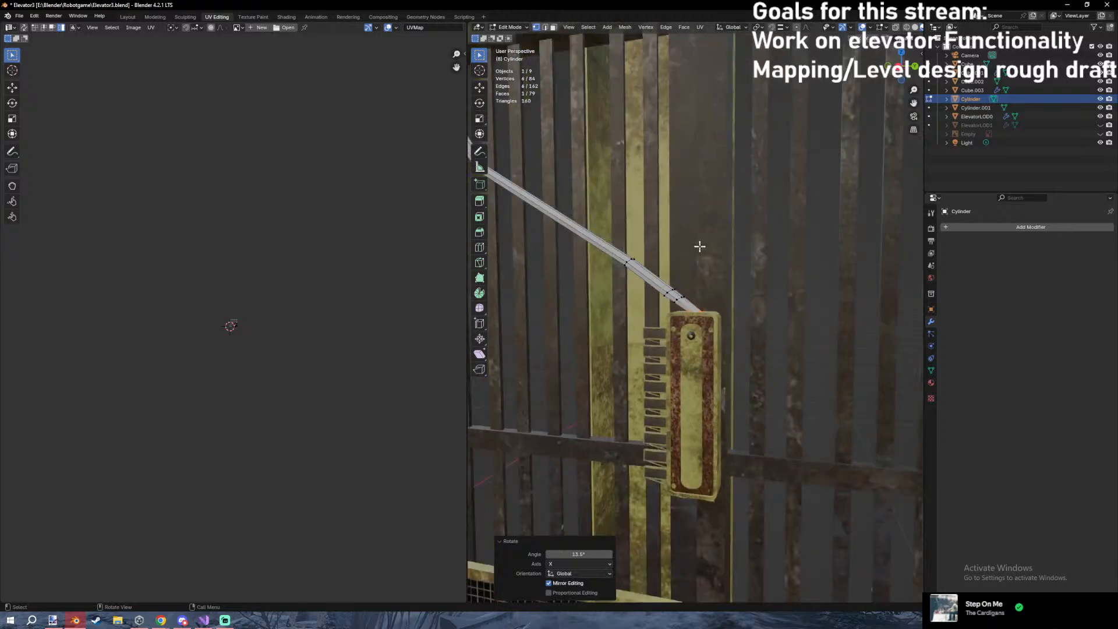
key("shift+z")
middle_click_drag(612, 239, 639, 311, "shift")
left_click_drag(666, 349, 717, 374)
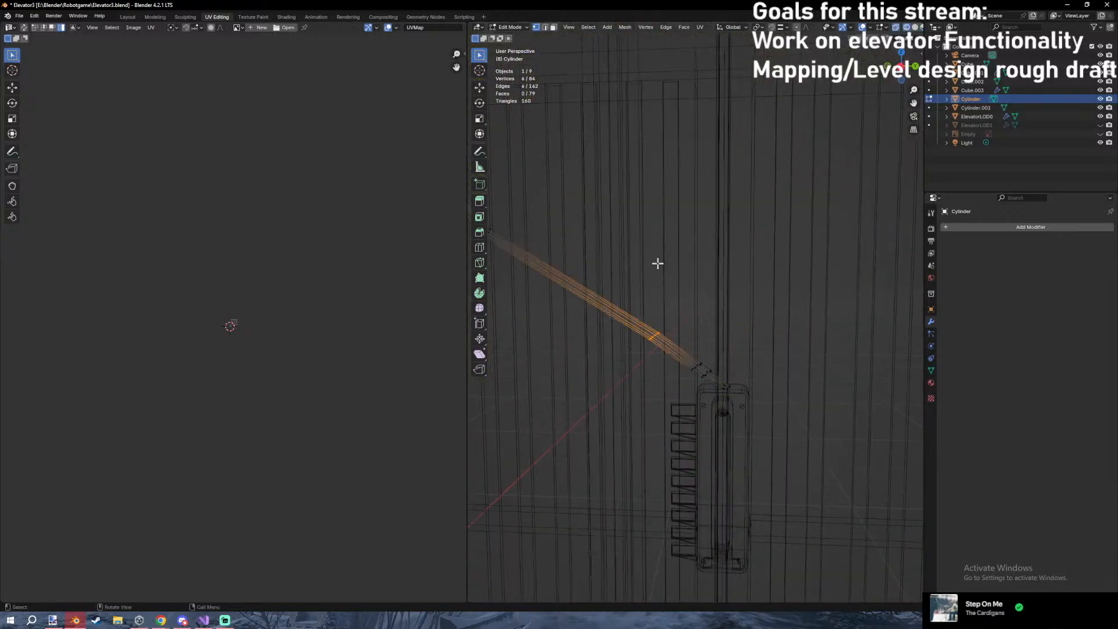
scroll(673, 289, "down", 4)
key("g")
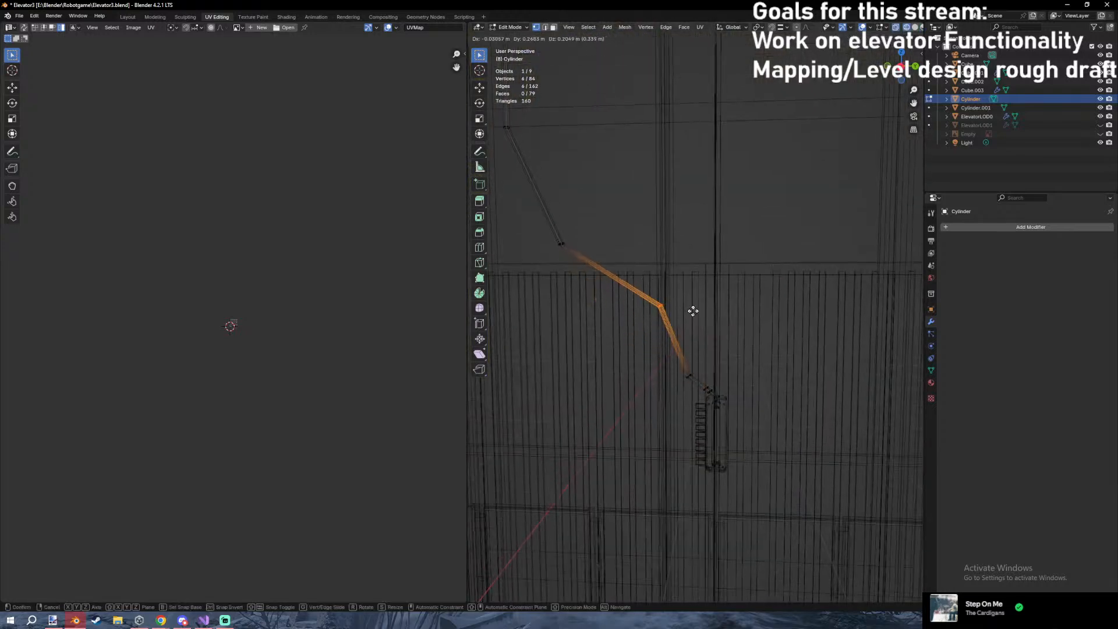
left_click(663, 342)
Examine the cable's run from the ceiling opening down to the control box, checking its rings from inside the cage.
scroll(679, 273, "down", 4)
middle_click_drag(683, 230, 705, 298, "shift")
left_click_drag(606, 281, 677, 308)
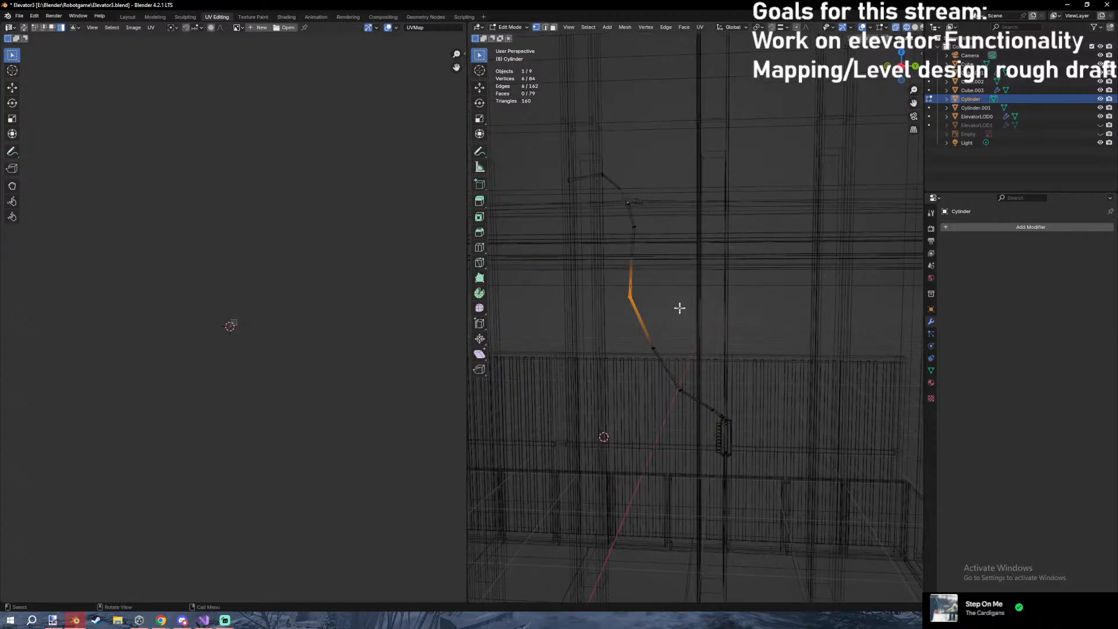
key("shift+z")
mouse_move(679, 308)
middle_mouse_down()
mouse_move(627, 227)
mouse_move(619, 287)
mouse_move(671, 320)
mouse_move(670, 293)
middle_mouse_up()
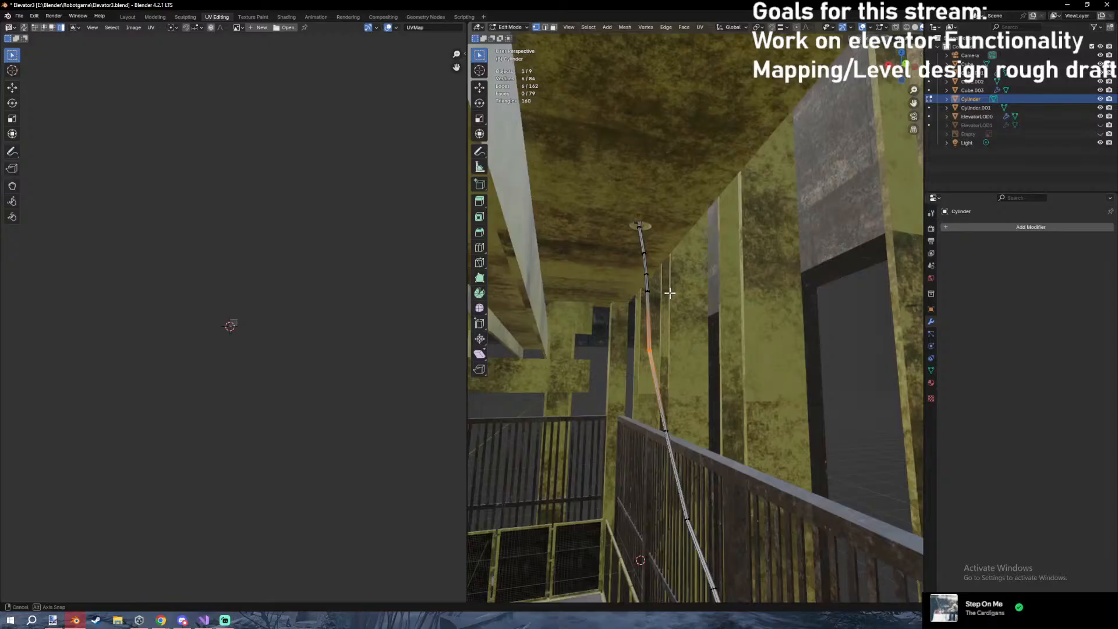
mouse_move(669, 293)
middle_mouse_down()
mouse_move(697, 320)
mouse_move(729, 320)
middle_mouse_up()
key("shift+z")
left_click_drag(557, 258, 709, 530)
key("shift+z")
mouse_move(716, 419)
middle_mouse_down()
mouse_move(663, 403)
mouse_move(687, 349)
middle_mouse_up()
key("shift+z")
Select the cable's lower rings and delete them, keeping only the upper segments near the ceiling opening.
left_click_drag(498, 198, 882, 382)
scroll(805, 317, "down", 5)
scroll(766, 290, "down", 4)
key("z")
left_click(756, 400)
Move the remaining cable's end ring about 0.34 m along Y and 0.12 m along Z, and rotate it 87.5° around X.
mouse_move(758, 400)
middle_mouse_down()
mouse_move(791, 389)
mouse_move(754, 348)
mouse_move(718, 354)
mouse_move(669, 295)
mouse_move(614, 317)
mouse_move(638, 316)
mouse_move(647, 330)
middle_mouse_up()
key("g")
left_click(709, 319)
scroll(745, 301, "up", 4)
key("r")
key("y")
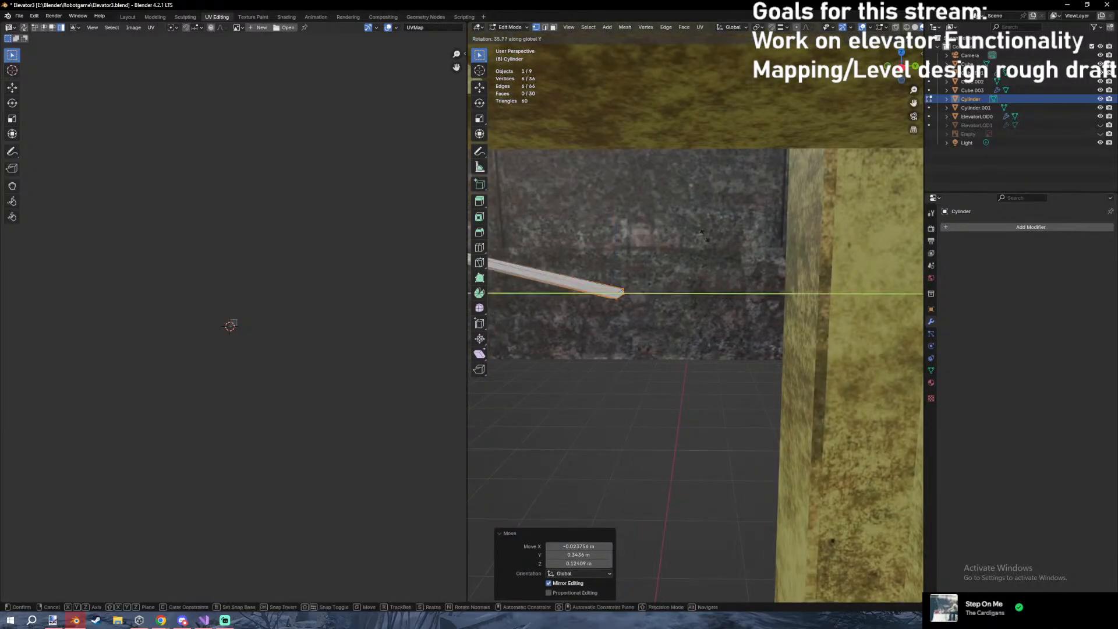
left_click(626, 196)
scroll(626, 201, "down", 2)
middle_click_drag(612, 219, 658, 240, "shift")
key("z")
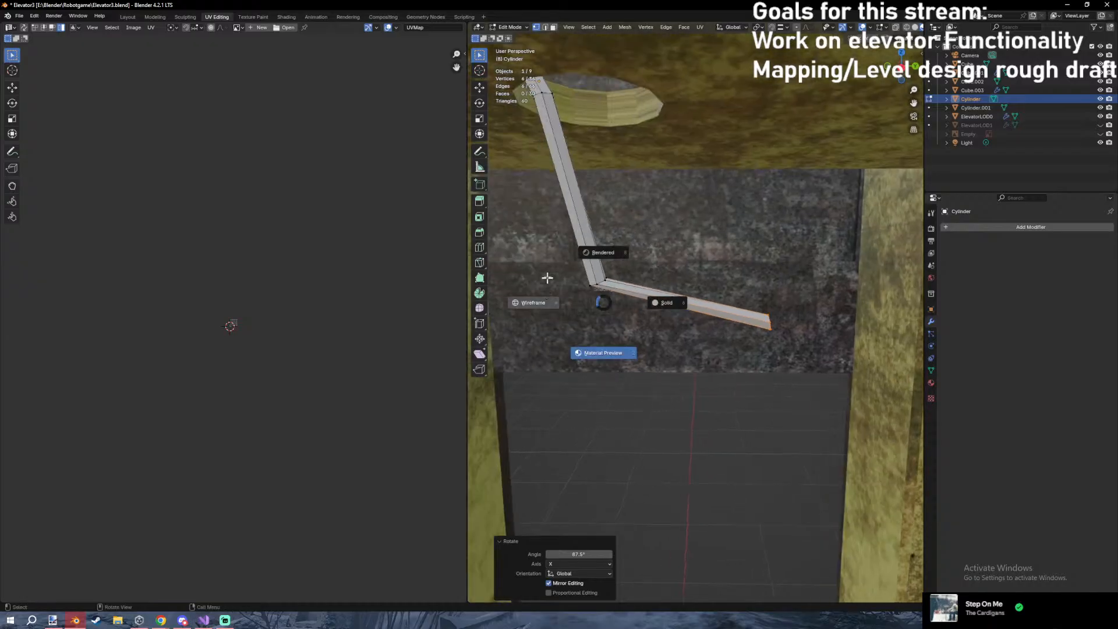
Bevel the ring at the cable's sharp bend with two segments to round the curve.
left_click(542, 291)
left_click_drag(568, 253, 637, 311)
key("ctrl+b")
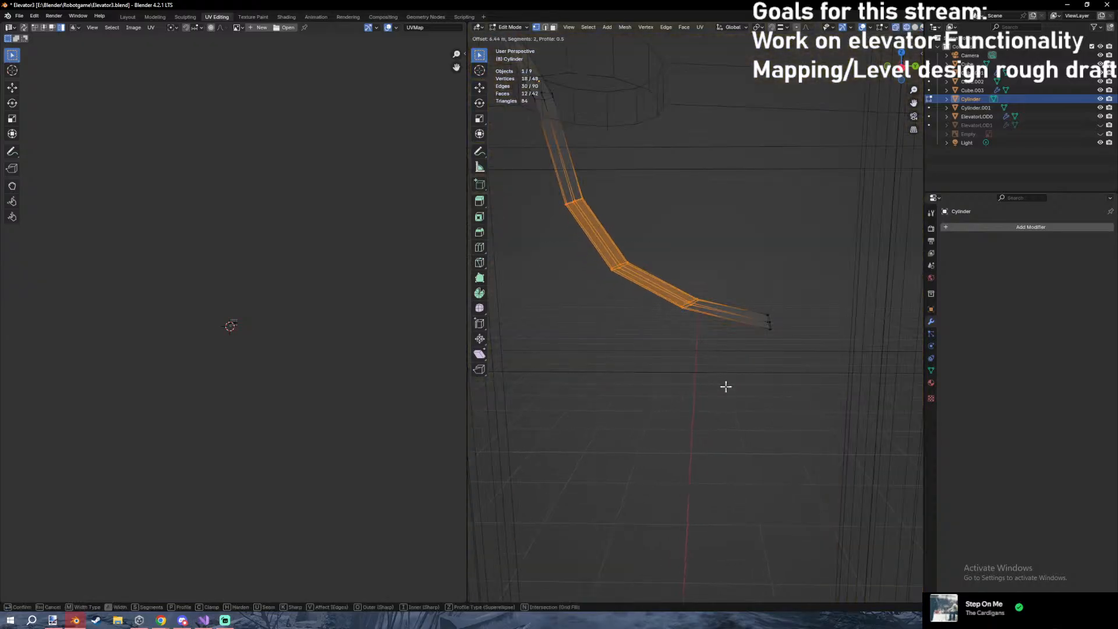
left_click(729, 387)
Extrude the cable's end ring up toward the ceiling, about 0.21 m along Y and 0.33 m along Z, and nudge it slightly farther.
left_click_drag(740, 282, 816, 375)
key("z")
left_click(808, 412)
middle_click_drag(791, 399, 755, 403, "shift")
key("e")
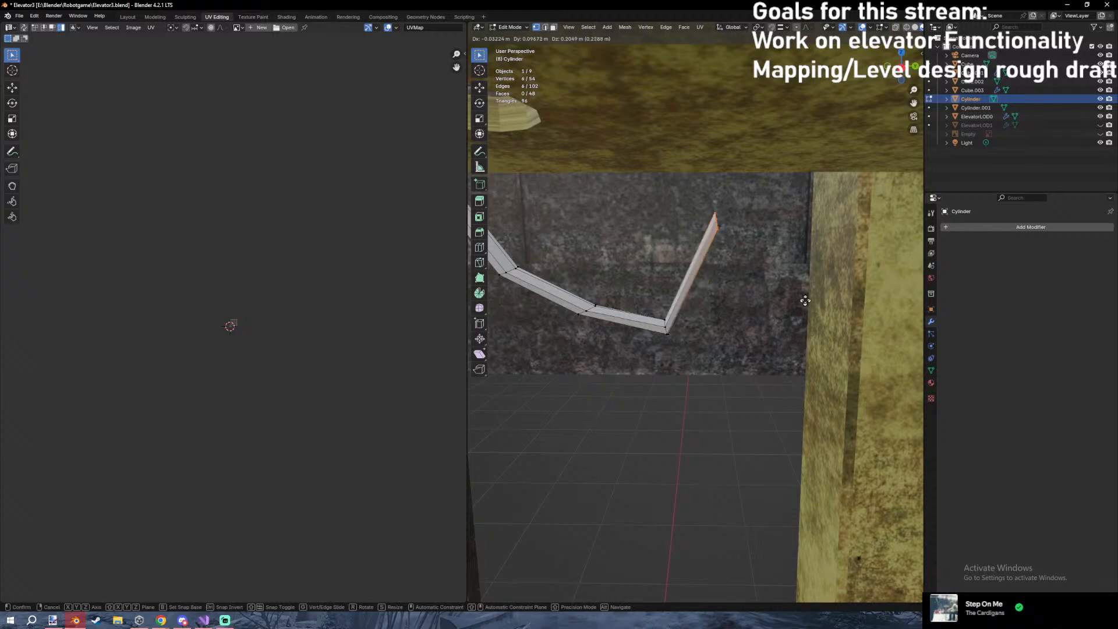
left_click(864, 240)
key("e")
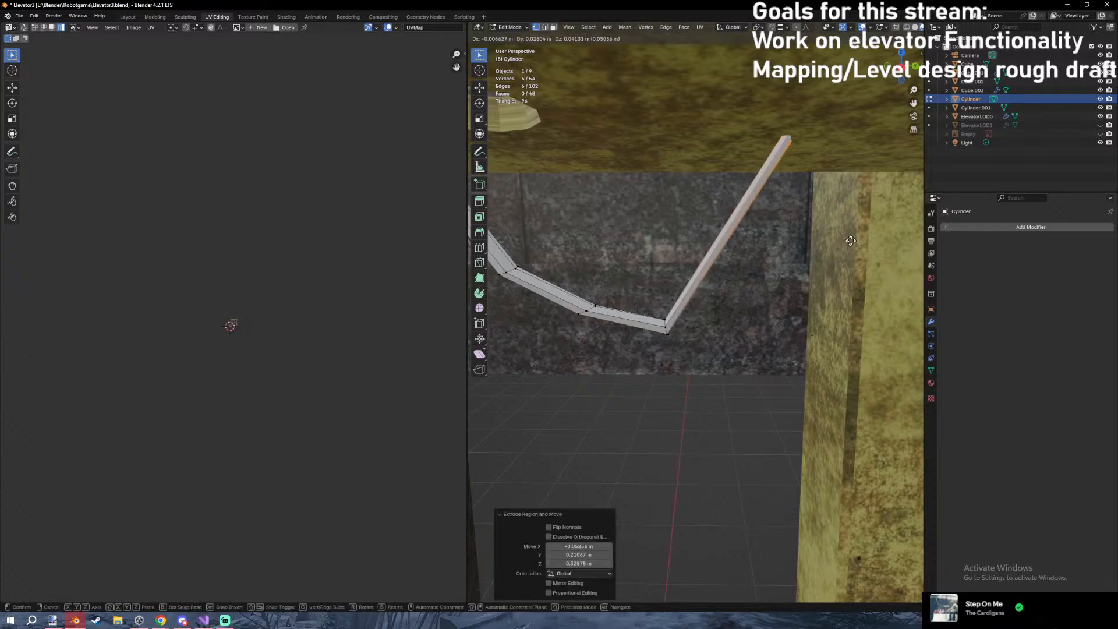
left_click(855, 246)
Bevel the ring at the cable's new upward bend with two segments and move the beveled rings upward along the cable's run.
left_click(634, 308)
left_click_drag(618, 267, 714, 372)
key("ctrl+b")
left_click(757, 402)
key("b")
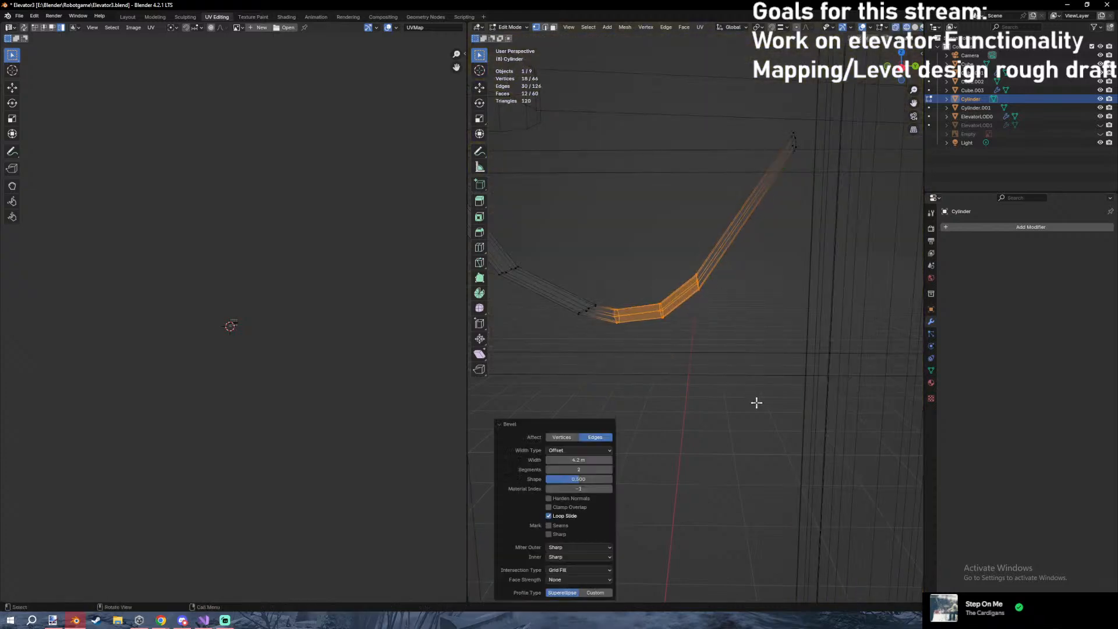
right_click(728, 386)
key("g")
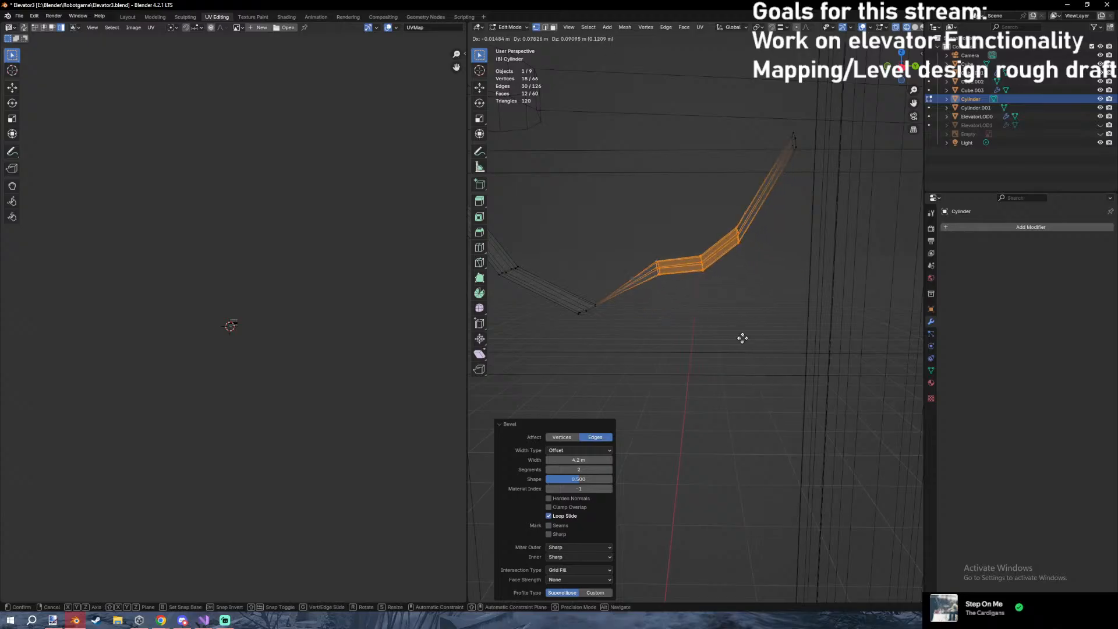
left_click(742, 337)
Reposition the ring at the cable's lowest point and rotate it around the X axis to smooth the sag.
left_click_drag(625, 242, 675, 316)
key("g")
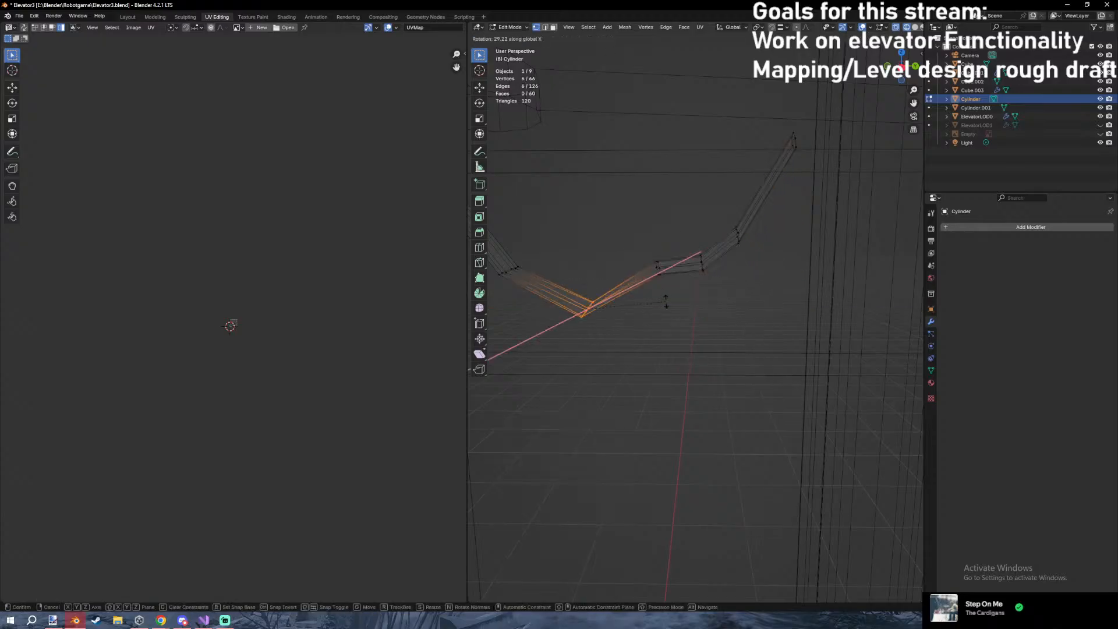
left_click(631, 277)
key("Tab")
scroll(739, 275, "down", 3)
middle_click_drag(747, 277, 714, 242)
key("z")
left_click(714, 309)
key("z")
left_click(703, 201)
key("Tab")
Extrude the cable's end ring about 0.37 m along Y so it runs beneath the ceiling.
left_click_drag(722, 168, 762, 219)
middle_click_drag(784, 232, 696, 274, "shift")
key("e")
key("y")
left_click(804, 282)
key("z")
middle_click_drag(751, 331, 820, 340, "shift")
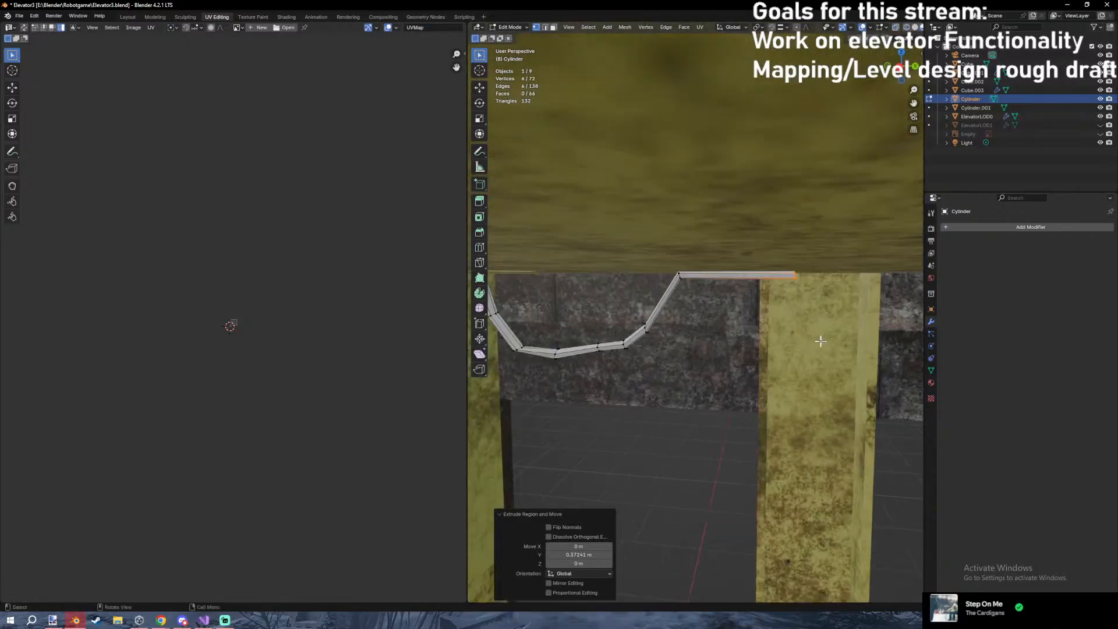
Lower the ring at the cable's ceiling bend by about 0.002 m along Z.
scroll(745, 268, "up", 6)
key("z")
left_click(612, 189)
left_click_drag(600, 159, 667, 227)
key("z")
left_click(703, 304)
key("g")
key("z")
left_click(707, 319)
Rotate the ceiling bend's ring around the X axis and bevel it with one segment.
mouse_move(707, 319)
middle_mouse_down()
mouse_move(715, 328)
mouse_move(698, 282)
middle_mouse_up()
key("z")
left_click(722, 308)
key("z")
left_click(676, 272)
key("r")
key("x")
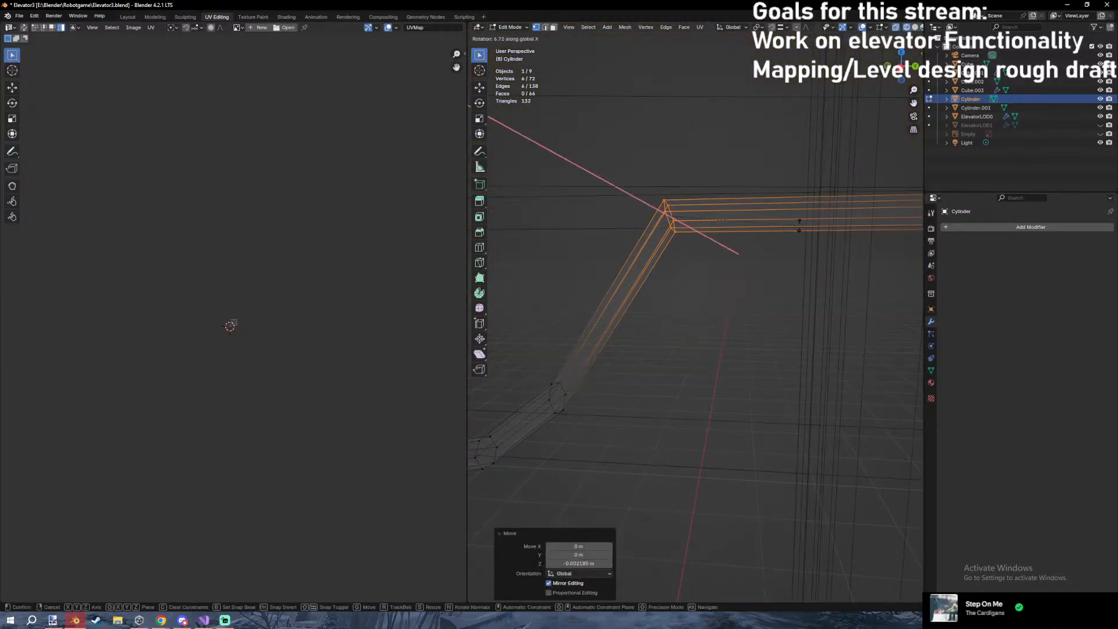
left_click(787, 222)
key("ctrl+b")
left_click(774, 234)
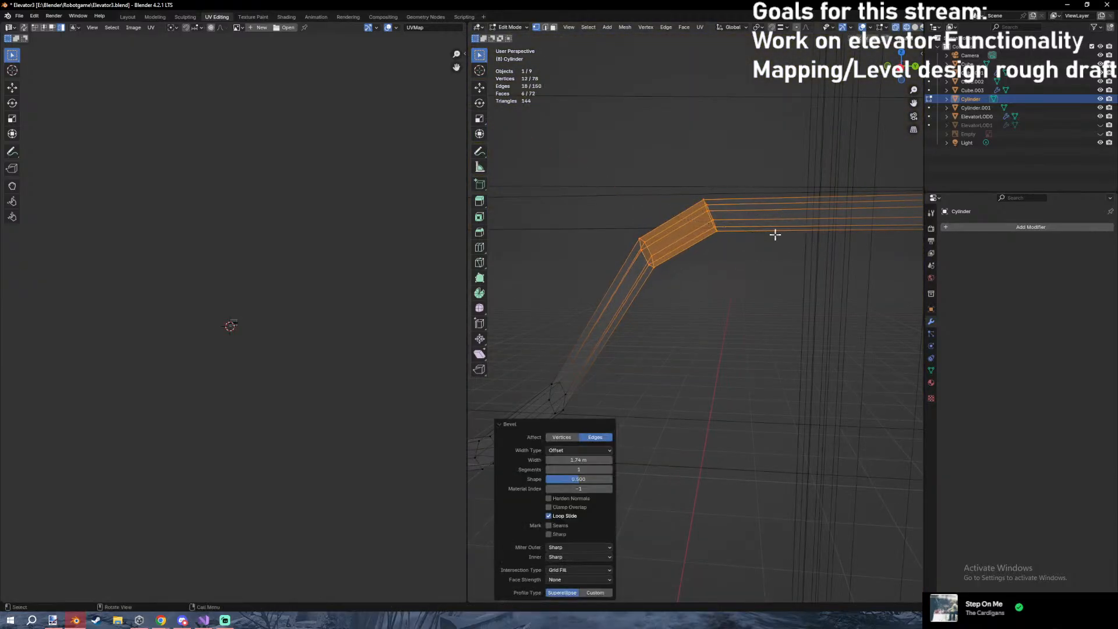
Lower the beveled bend's upper ring slightly along Z so it sits under the ceiling.
left_click_drag(662, 170, 732, 244)
key("z")
left_click(749, 327)
key("g")
key("z")
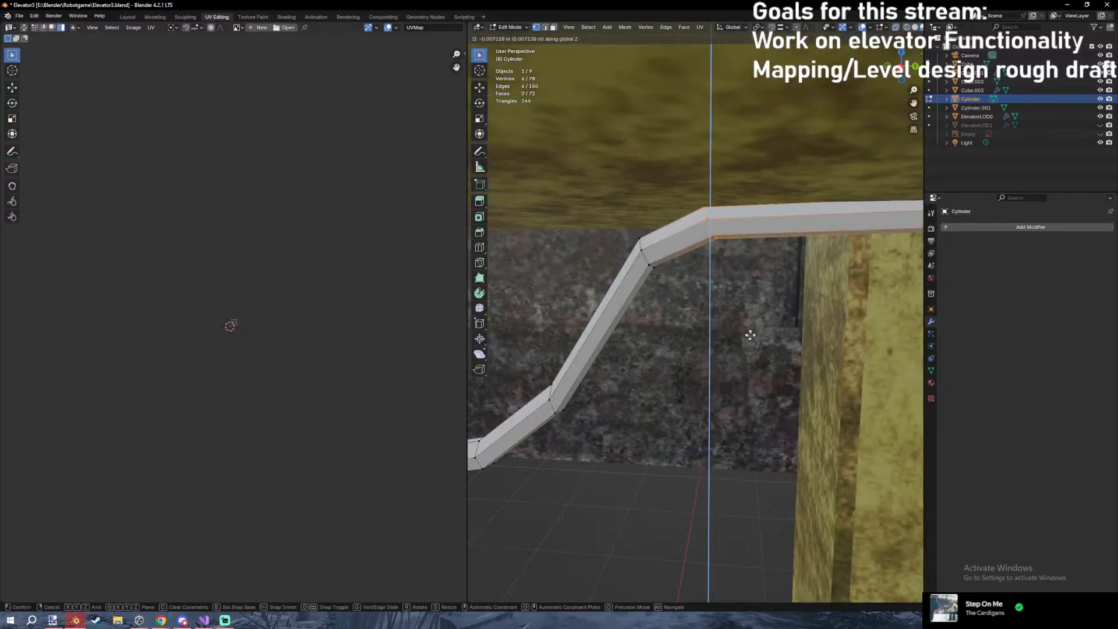
left_click(748, 330)
Lower the end ring of the cable's horizontal section by about 0.007 m along Z.
middle_click_drag(749, 329, 718, 308, "shift")
key("z")
left_click_drag(631, 156, 679, 236)
key("z")
key("g")
key("z")
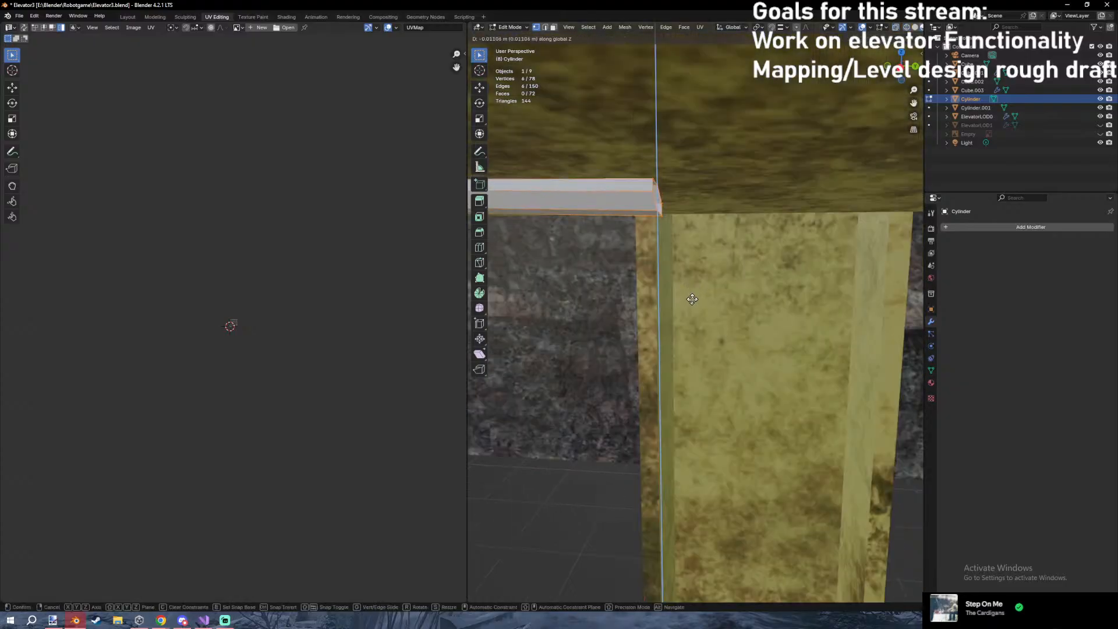
left_click(692, 299)
Add a cube to the cable mesh and scale it down to a small block near the cable's ceiling end.
key("KP_Decimal")
key("shift+a")
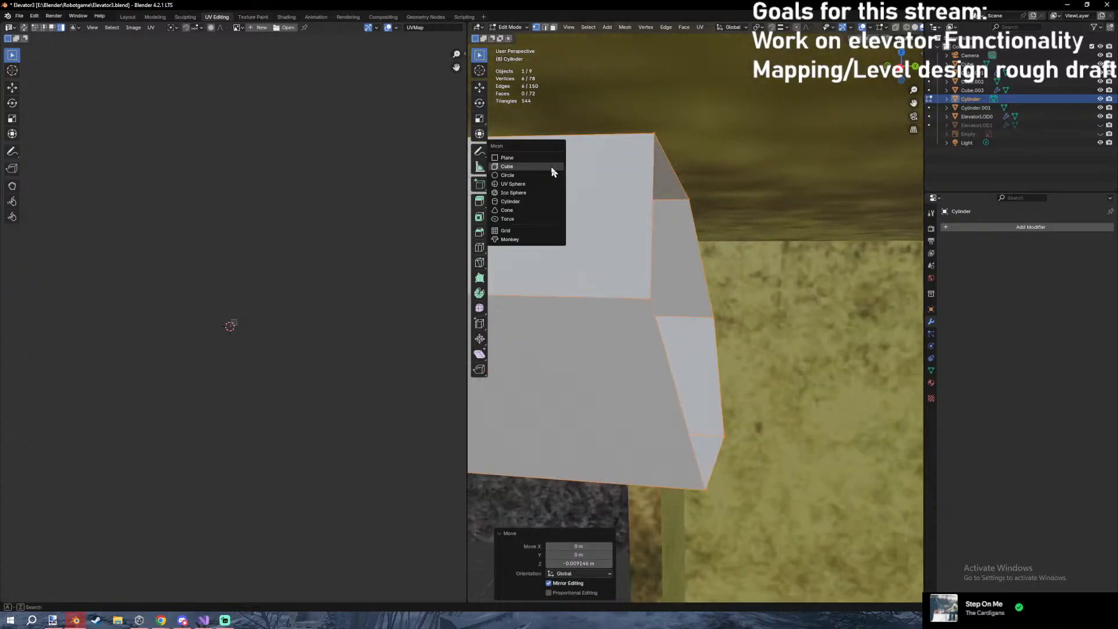
left_click(507, 168)
scroll(536, 187, "down", 10)
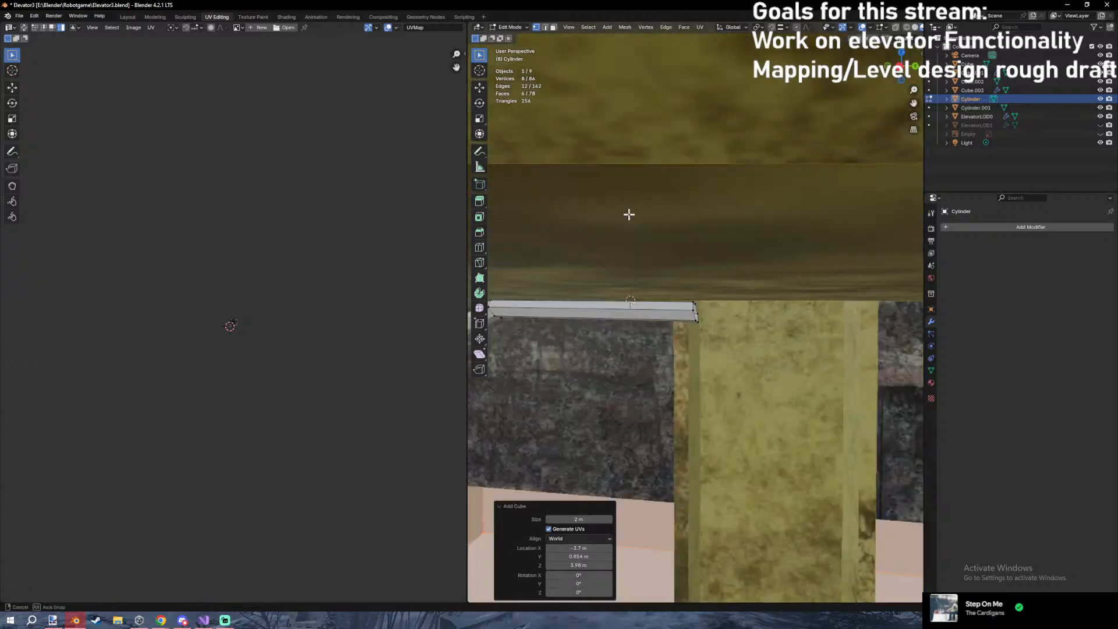
mouse_move(629, 215)
middle_mouse_down()
mouse_move(589, 234)
mouse_move(716, 196)
mouse_move(711, 260)
middle_mouse_up()
key("z")
scroll(711, 260, "down", 7)
middle_click_drag(809, 449, 816, 366)
scroll(816, 367, "up", 3)
key("s")
left_click(714, 275)
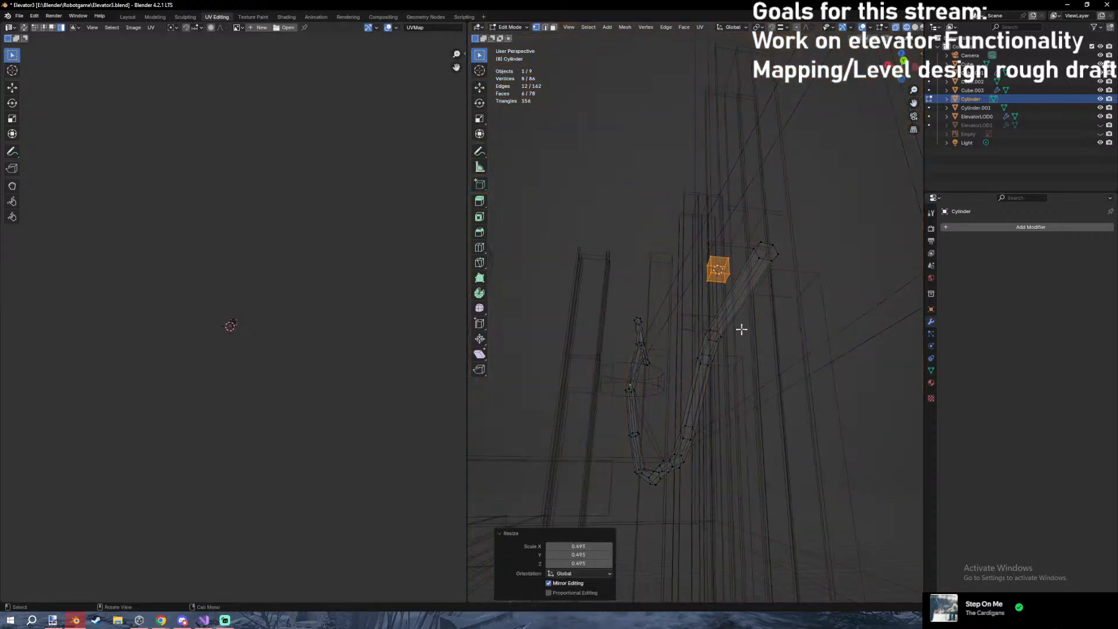
Select the ring at the cable's ceiling end and rotate it slightly around the X axis.
key("KP_3")
key("KP_1")
scroll(741, 329, "up", 4)
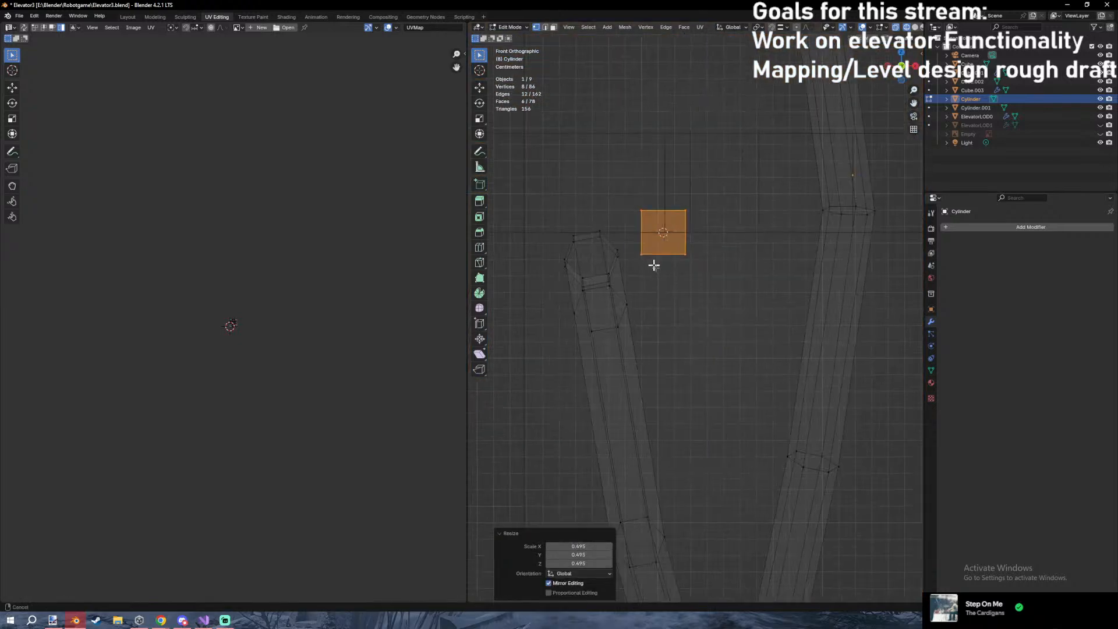
middle_click_drag(634, 251, 687, 315, "shift")
scroll(687, 315, "up", 3)
left_click_drag(530, 256, 679, 369)
middle_click_drag(679, 369, 777, 355)
left_click_drag(863, 262, 907, 399)
middle_click_drag(907, 398, 792, 387)
key("r")
key("x")
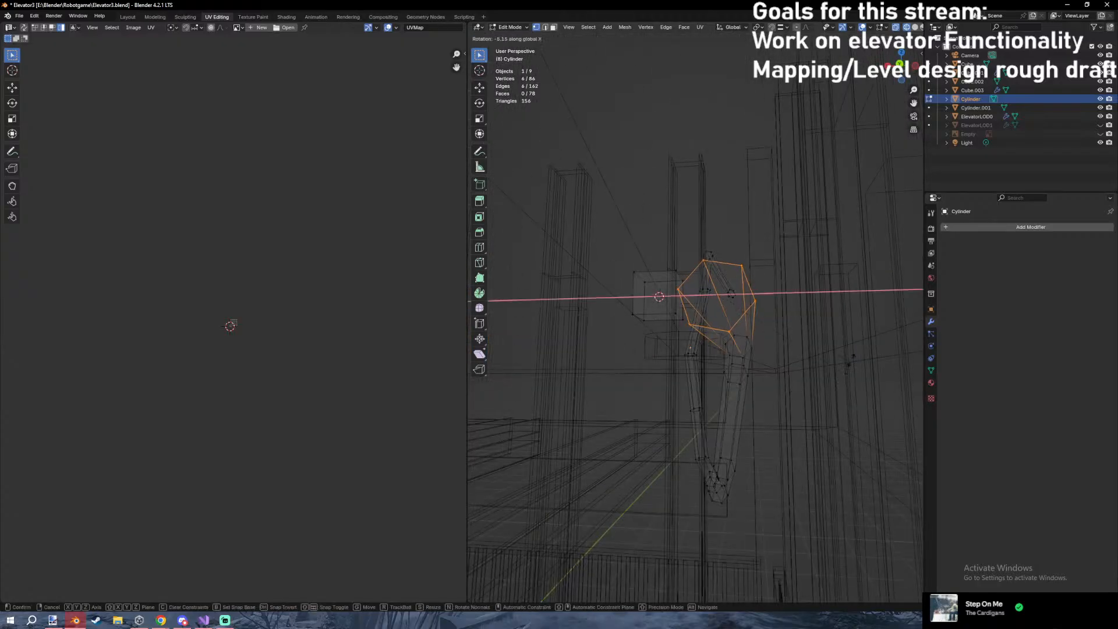
left_click(847, 344)
Flatten the small cube into a thin plate by moving one side's vertices, and delete one of its faces.
middle_click_drag(707, 338, 814, 325)
key("3")
left_click(771, 293)
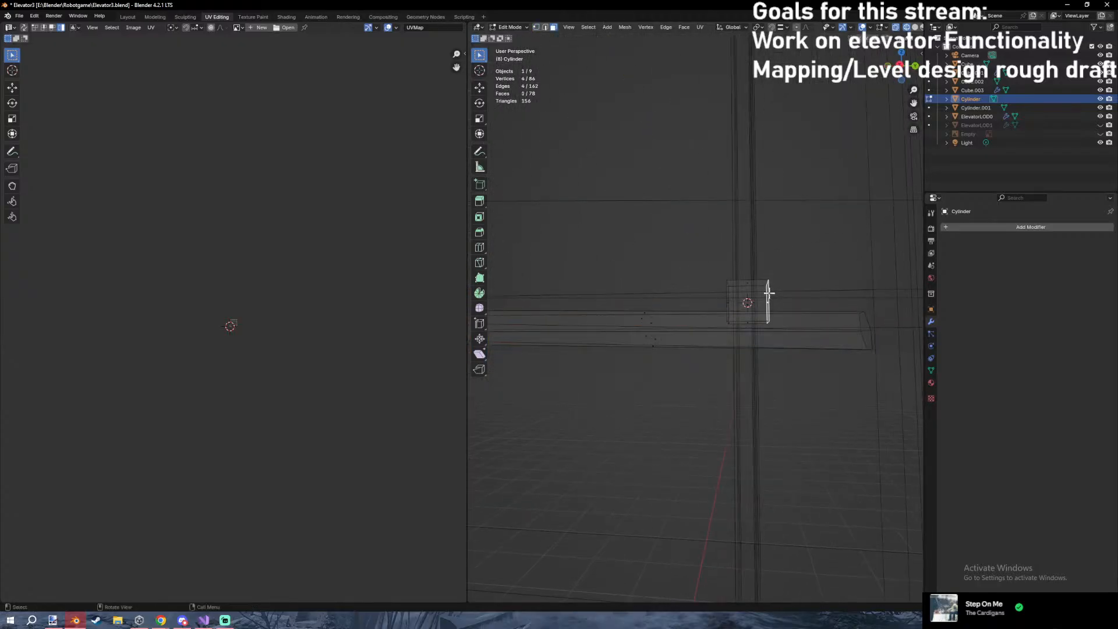
key("ctrl+l")
key("KP_7")
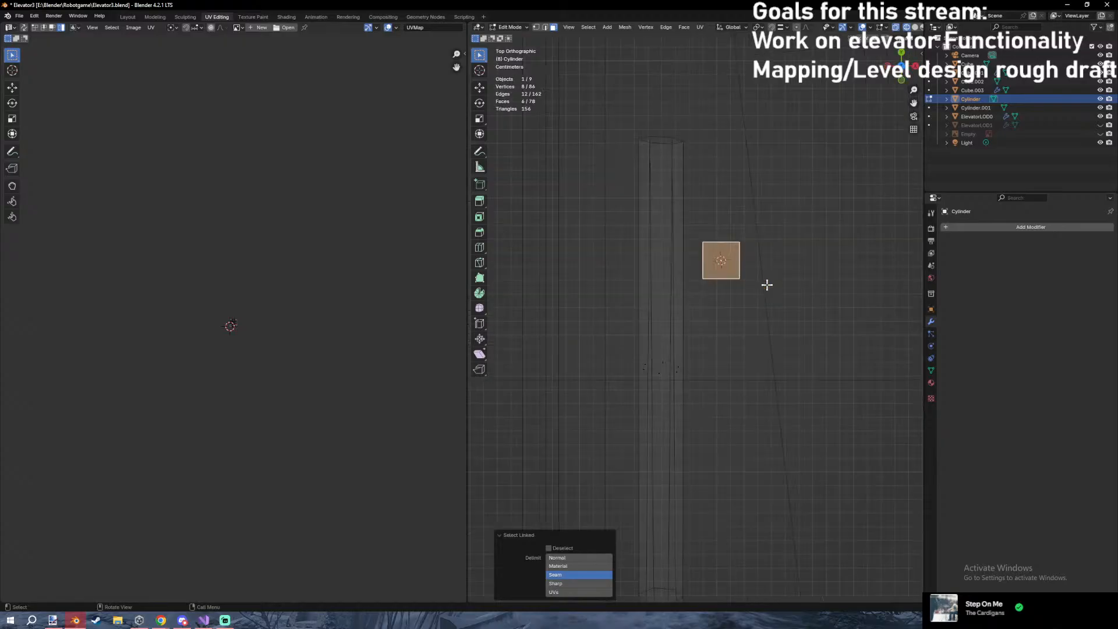
middle_click_drag(705, 240, 749, 333, "shift")
key("1")
left_click_drag(764, 315, 824, 417)
key("g")
key("y")
left_click(793, 384)
middle_click_drag(793, 383, 737, 271)
key("x")
left_click(738, 310)
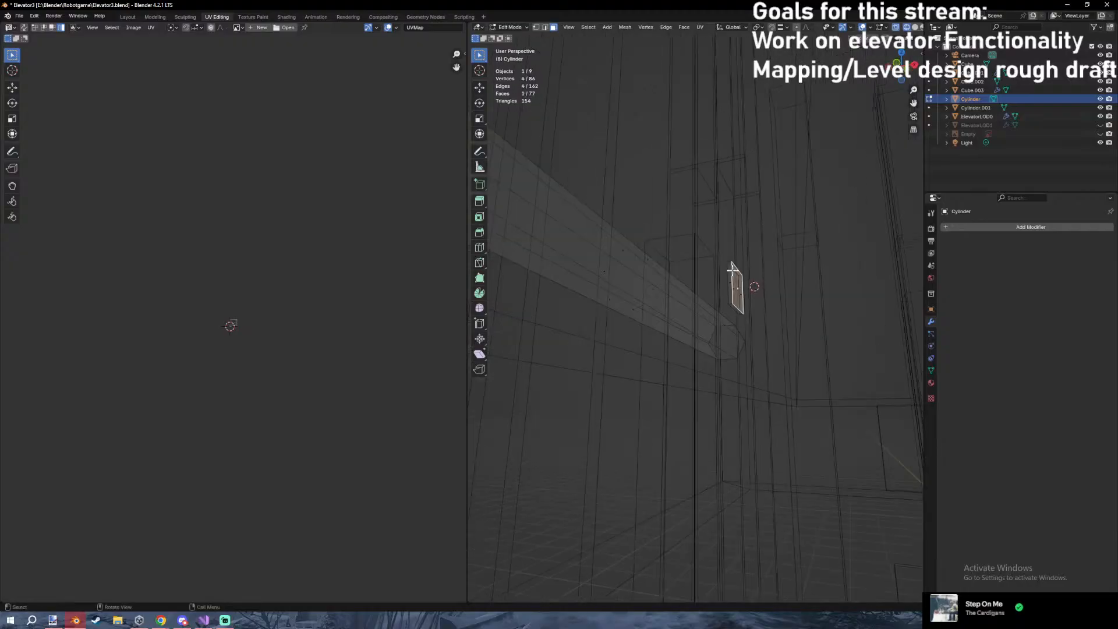
Move the whole thin plate against the side of the cable's ceiling end and lower it about 0.012 m along Z.
key("ctrl+l")
key("shift+z")
key("g")
key("y")
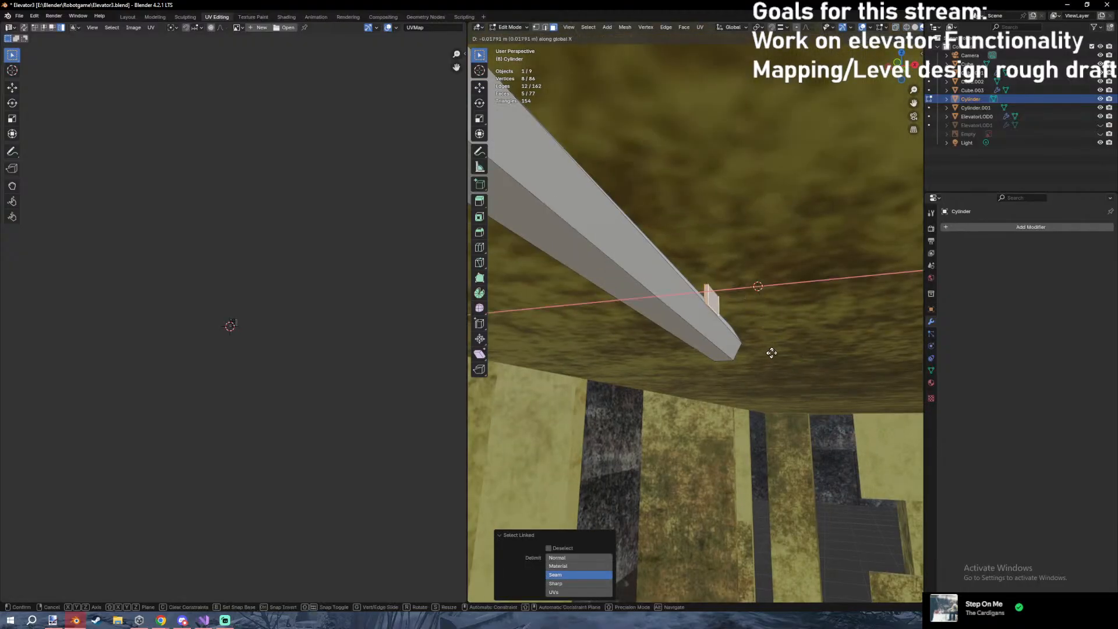
left_click(773, 353)
key("g")
key("z")
left_click(768, 369)
middle_click_drag(768, 370, 776, 361)
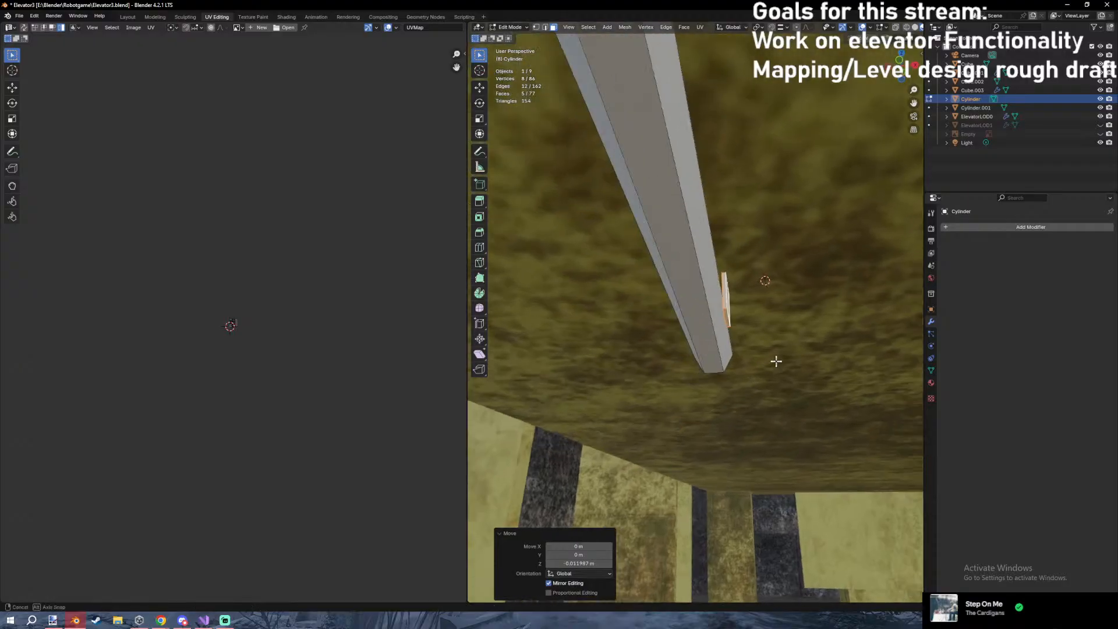
Select the plate's bottom face and set the Spin tool to the Y axis with 6 steps in front view.
left_click(725, 315)
key("KP_1")
key("KP_3")
key("shift+z")
scroll(646, 359, "up", 3)
key("KP_1")
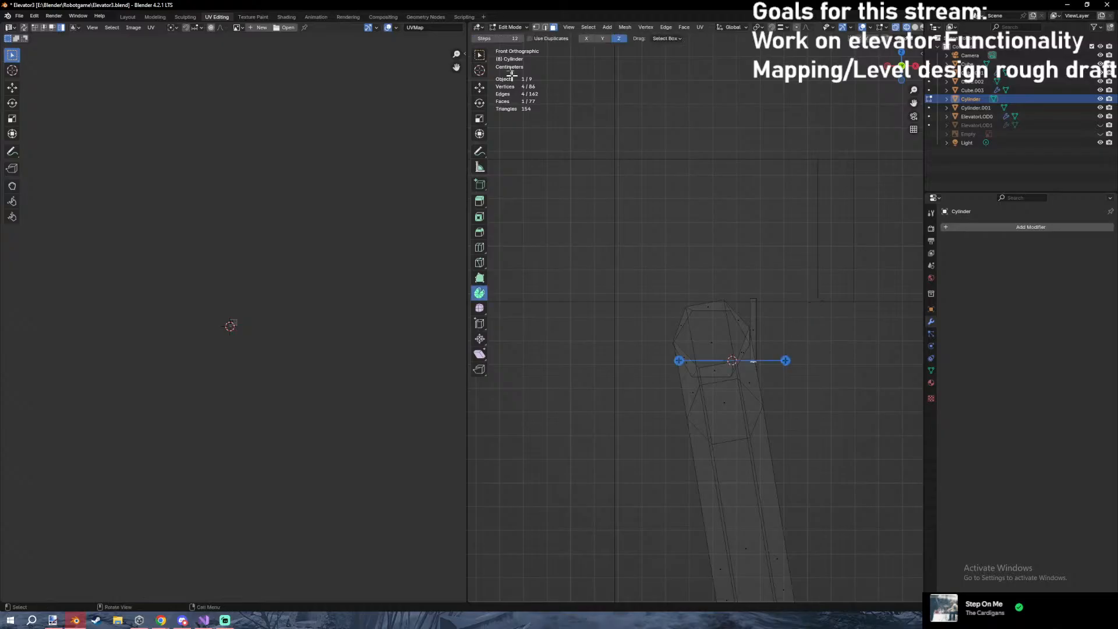
left_click(602, 38)
key("Return")
Try spinning the plate's bottom face around the cable from several 3D cursor positions.
left_click_drag(785, 307, 657, 285)
key("ctrl+z")
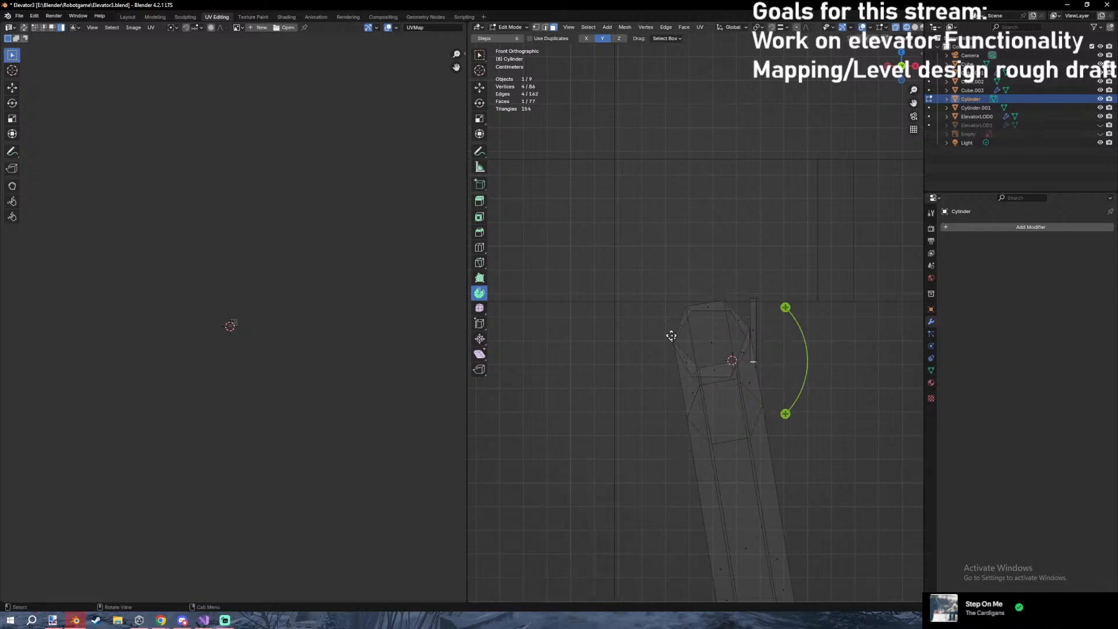
right_click(676, 361, "shift")
left_click_drag(752, 350, 656, 405)
key("ctrl+z")
right_click(703, 361, "shift")
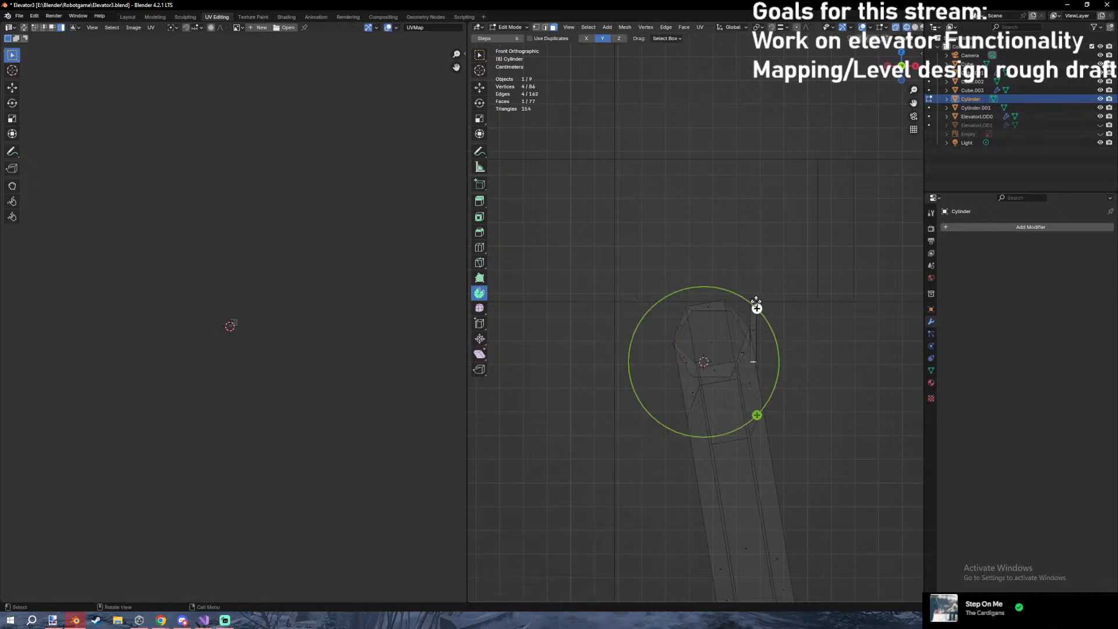
left_click_drag(758, 307, 687, 452)
key("ctrl+z")
Spin the plate's bottom face half a turn beneath the cable, and extrude the resulting end face up about 0.027 m.
left_click_drag(760, 311, 618, 433)
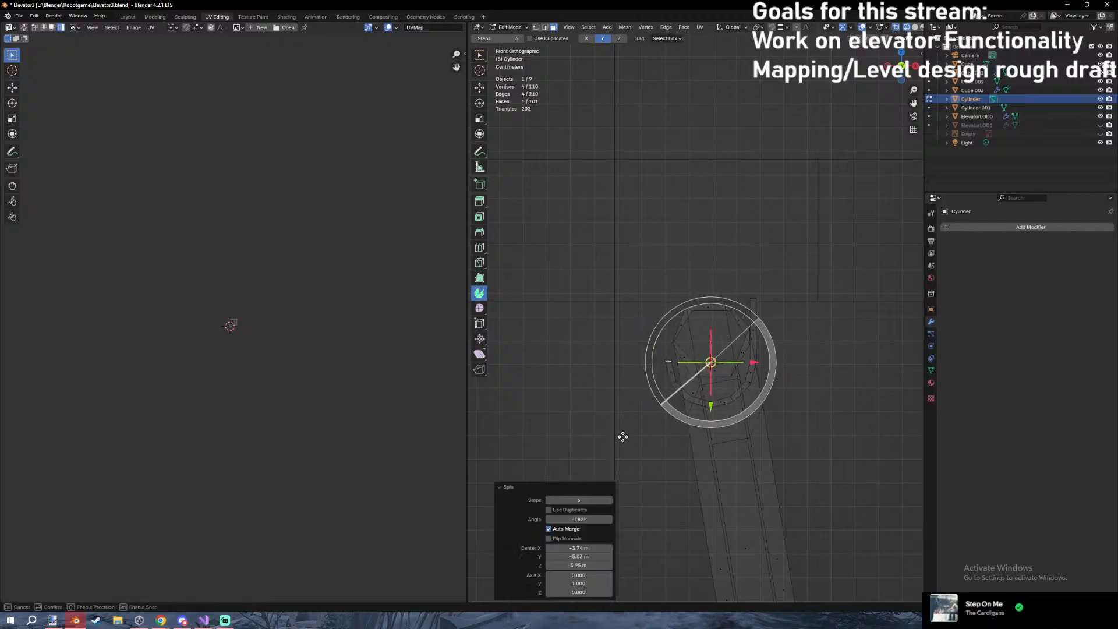
left_click_drag(623, 437, 623, 437)
key("e")
key("z")
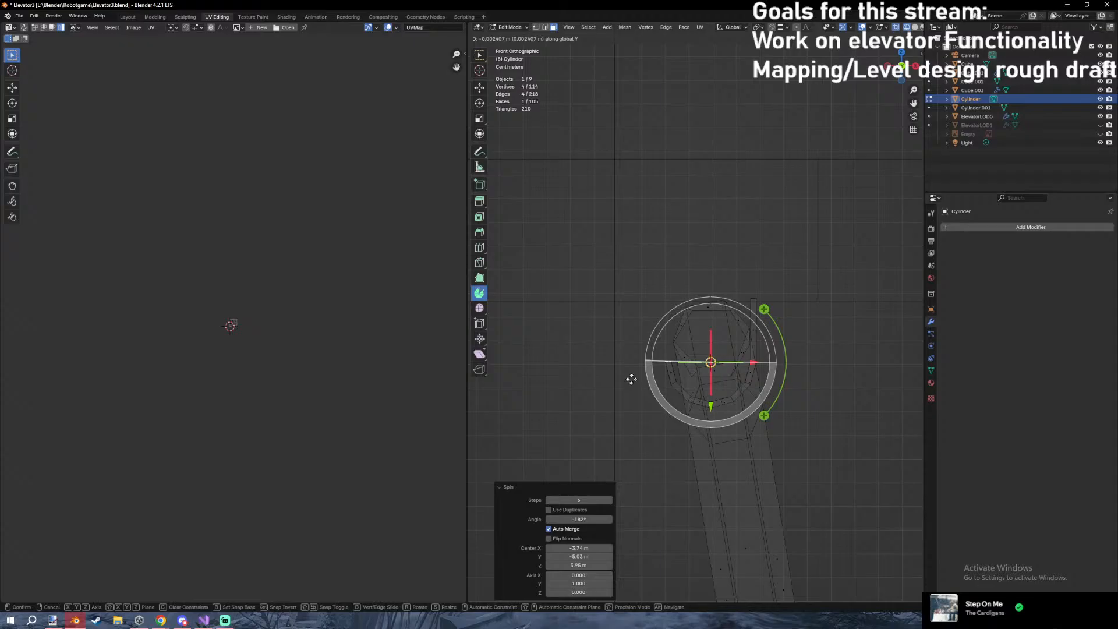
left_click(634, 369)
scroll(767, 309, "up", 4)
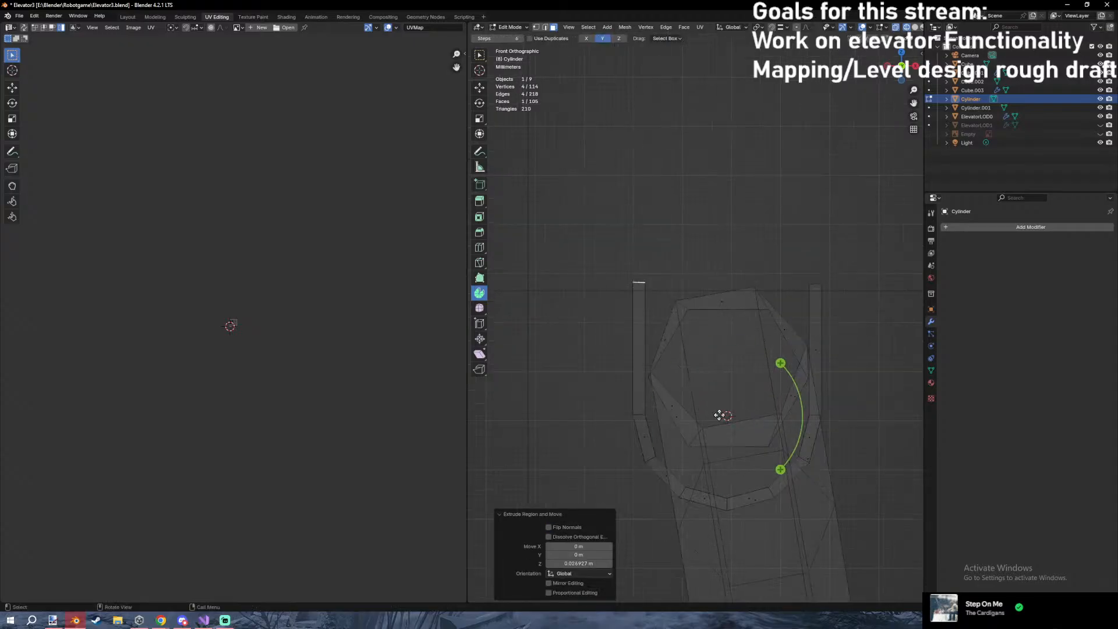
Select the entire U-shaped bracket and raise it about 0.0085 m along Z.
key("1")
left_click(479, 55)
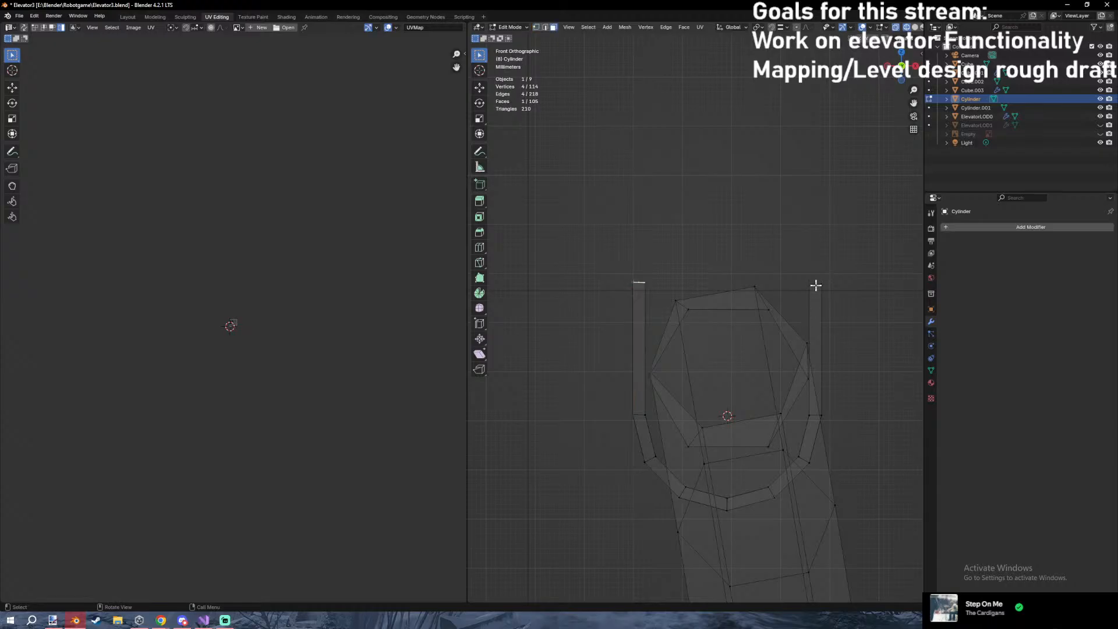
key("ctrl+l")
key("g")
key("z")
left_click(840, 314)
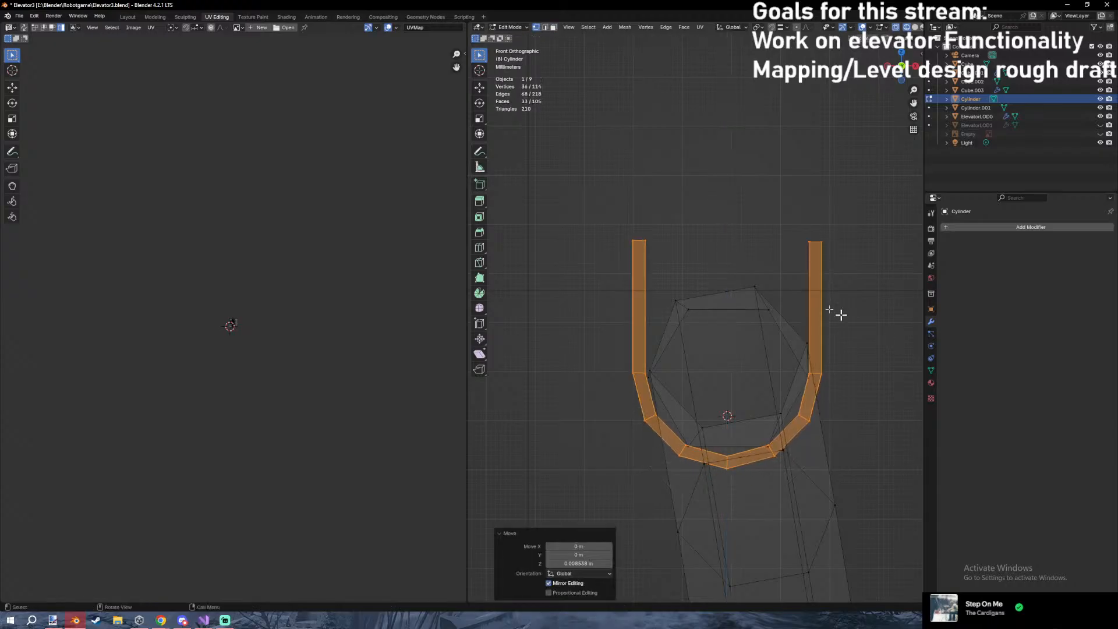
Seat the entire U-shaped bracket around the cable with small moves along the X and Z axes.
left_click_drag(583, 205, 859, 259)
middle_click_drag(858, 260, 728, 370)
key("ctrl+l")
key("g")
key("z")
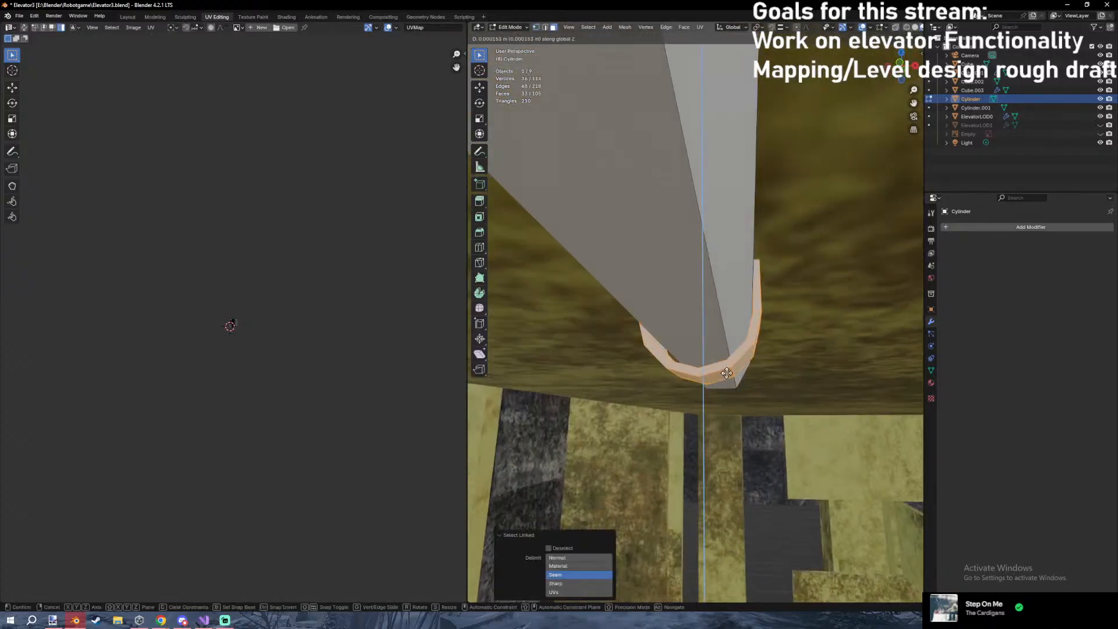
left_click(727, 368)
key("g")
key("y")
key("x")
left_click(726, 367)
key("g")
key("z")
left_click(725, 366)
Slide the bracket along the Y axis so it sits just past the cable's bend on the straight ceiling run.
key("Tab")
middle_click_drag(725, 365, 771, 260)
key("Tab")
key("g")
key("y")
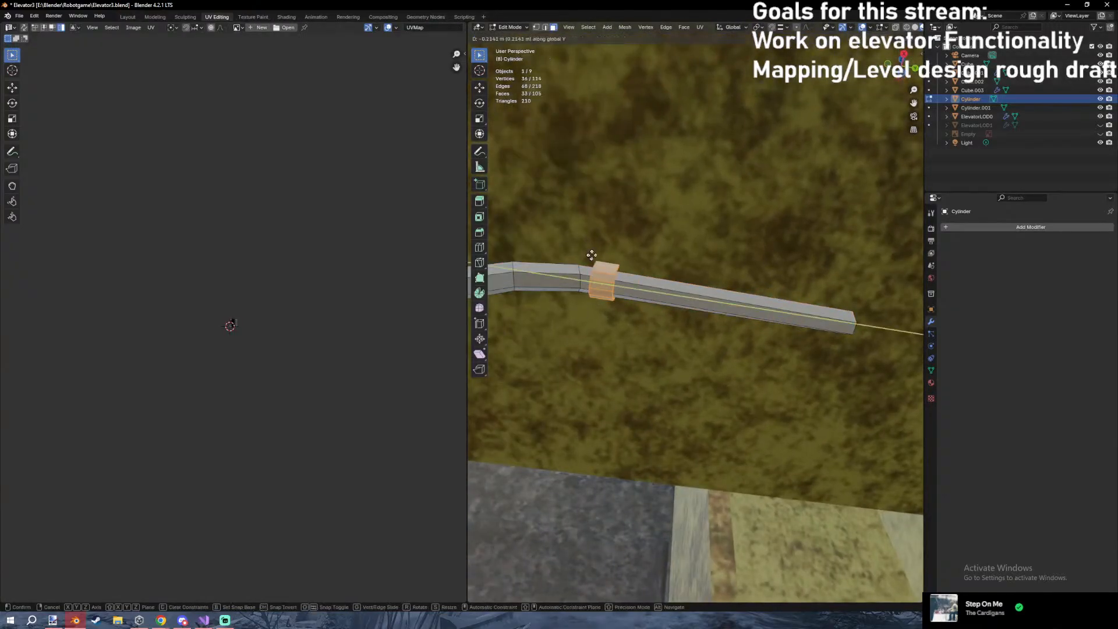
left_click(599, 257)
Try simplifying the bracket by dissolving alternate edge loops around its curve.
middle_click_drag(604, 257, 725, 222)
scroll(742, 280, "up", 3)
left_click(744, 233)
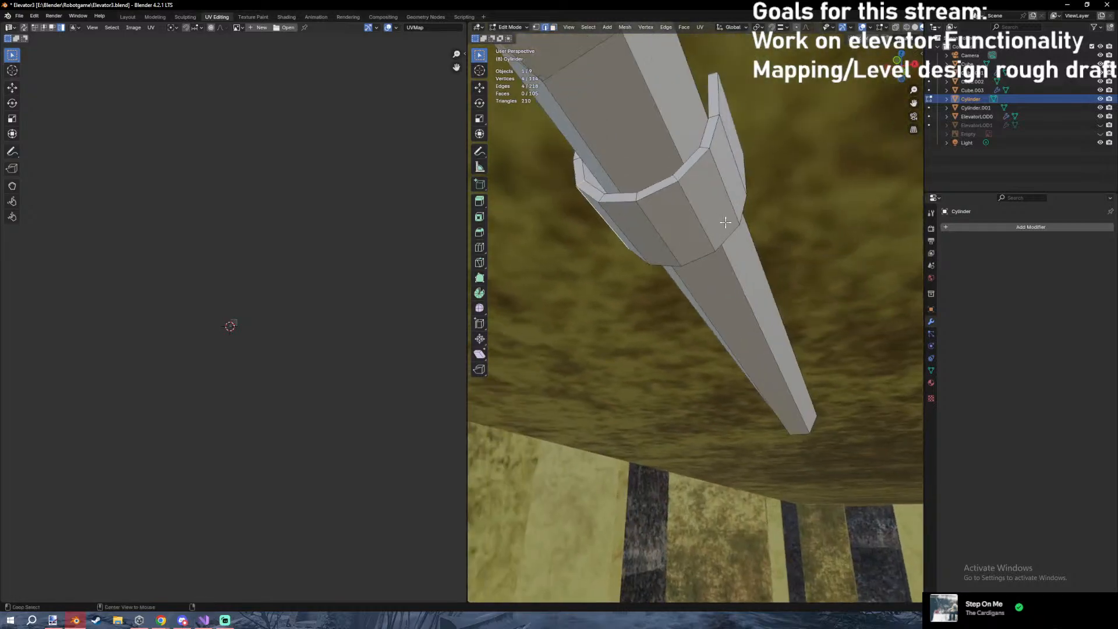
key("x")
left_click(673, 228)
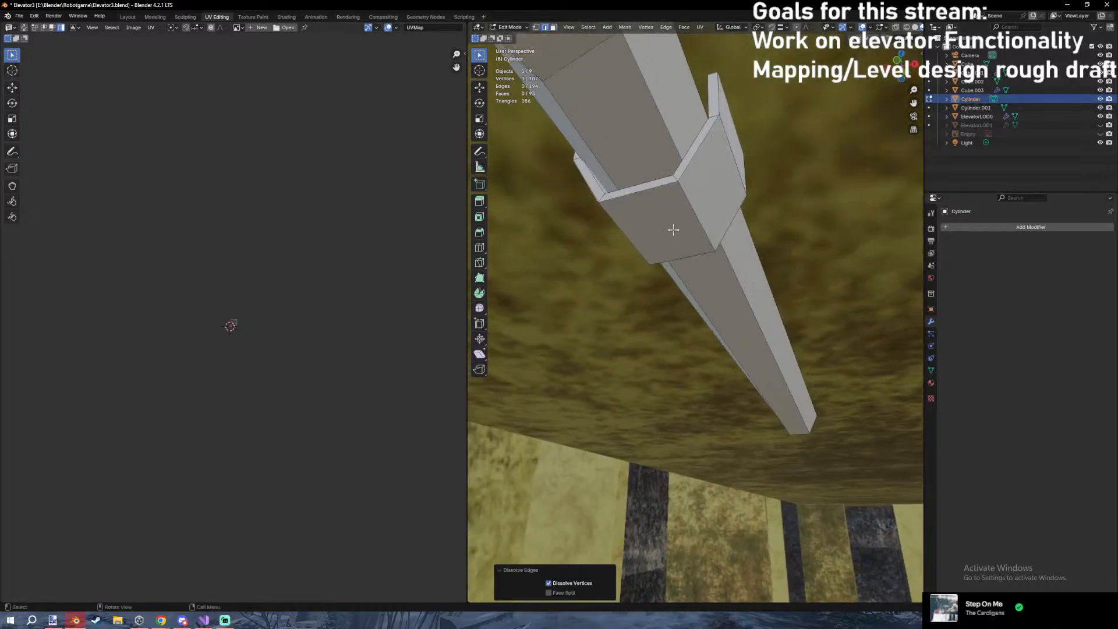
key("Tab")
scroll(687, 228, "down", 4)
mouse_move(703, 226)
middle_mouse_down()
mouse_move(734, 289)
mouse_move(698, 215)
middle_mouse_up()
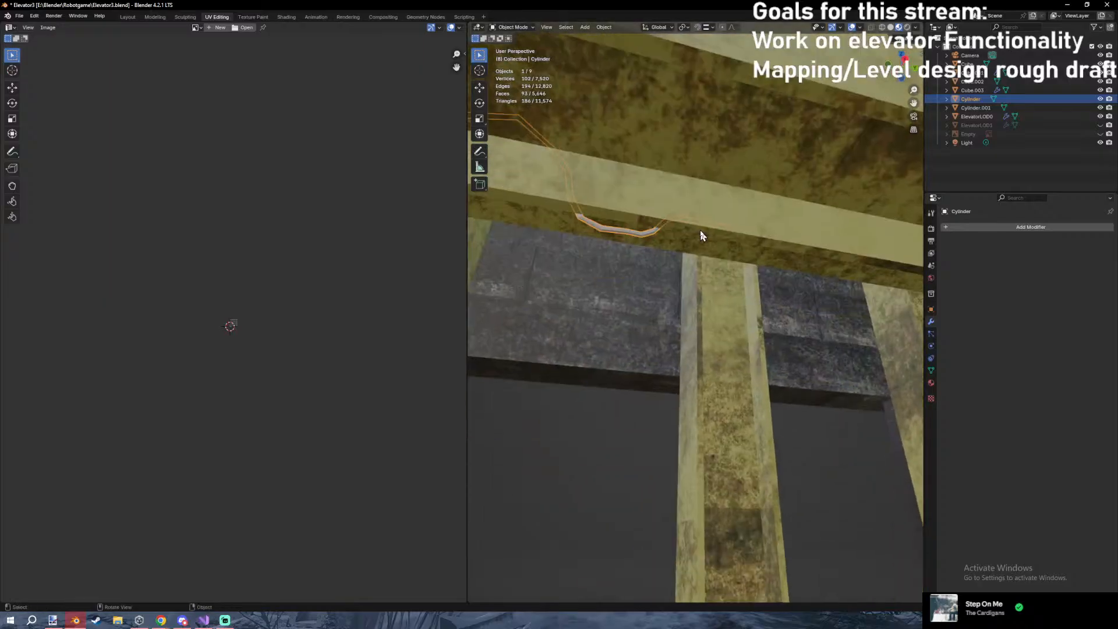
Duplicate the whole bracket and lower the copy along Z, well below the cable.
key("Tab")
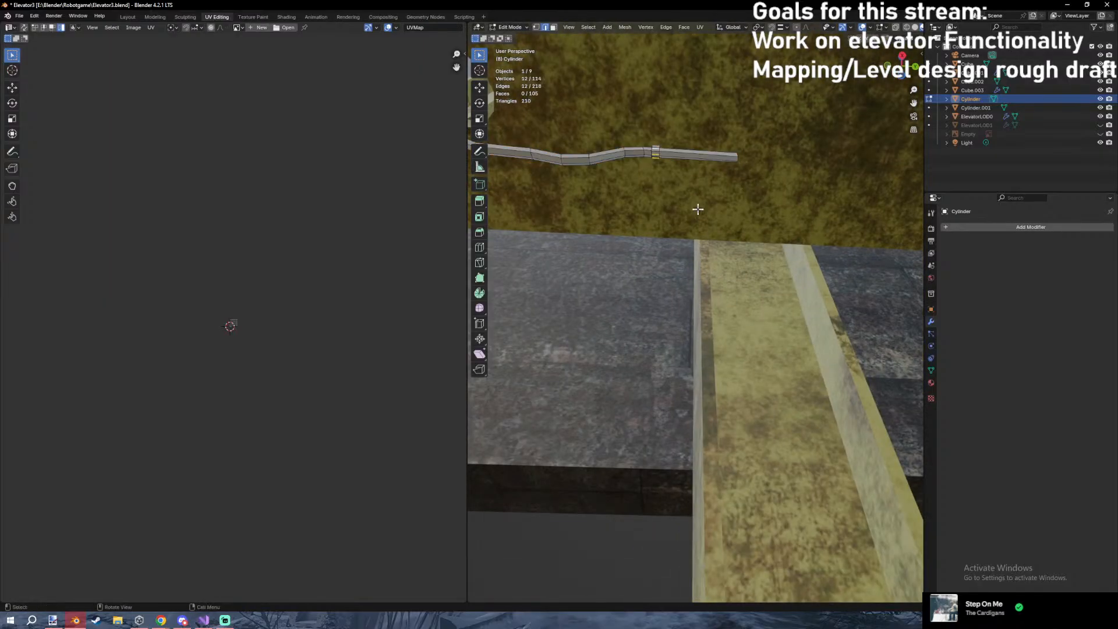
key("3")
key("ctrl+l")
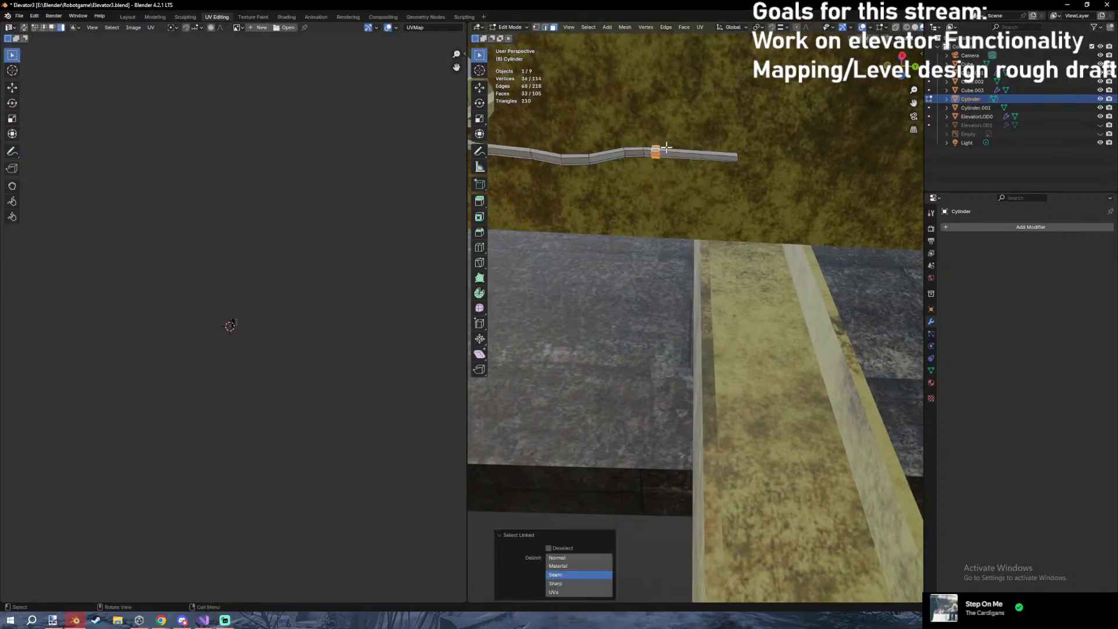
key("shift+d")
key("z")
left_click(705, 430)
left_click(655, 151)
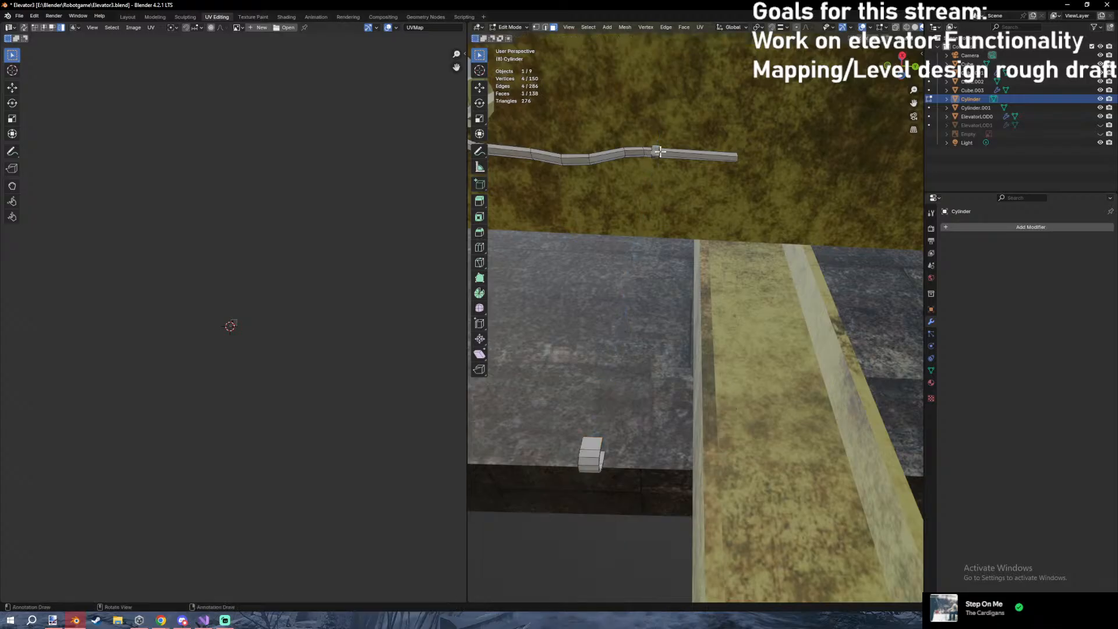
Try dissolving alternate edge loops on the bracket around the cable while the lowered copy stays untouched.
key("KP_Decimal")
key("2")
left_click(690, 63, "alt")
scroll(656, 208, "down", 4)
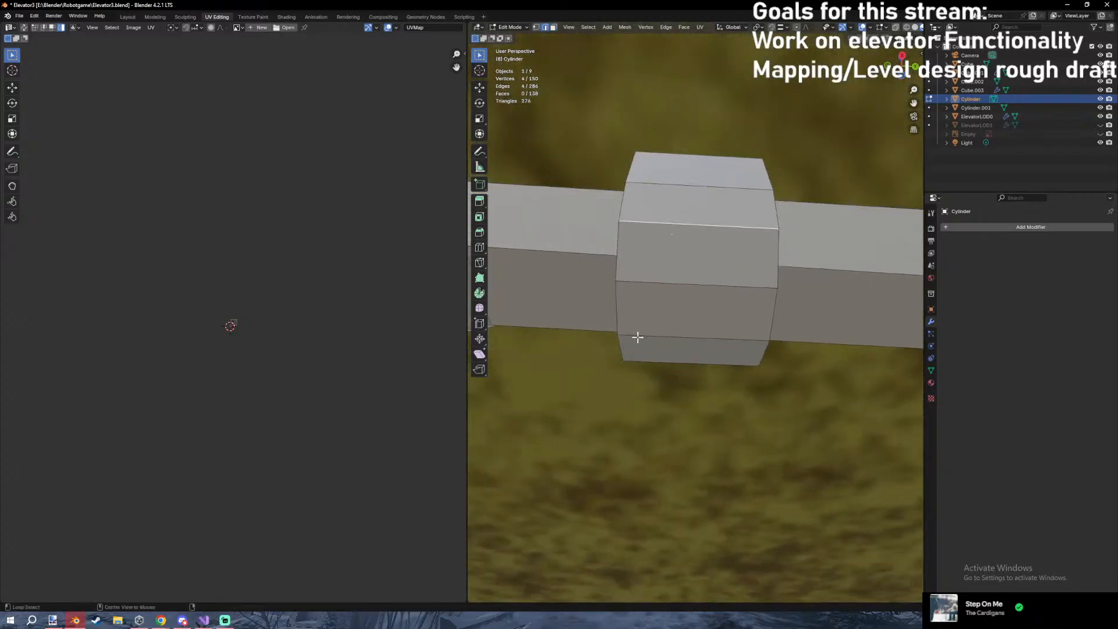
middle_click_drag(640, 335, 733, 299)
left_click(588, 251, "alt+shift")
key("x")
left_click(592, 317)
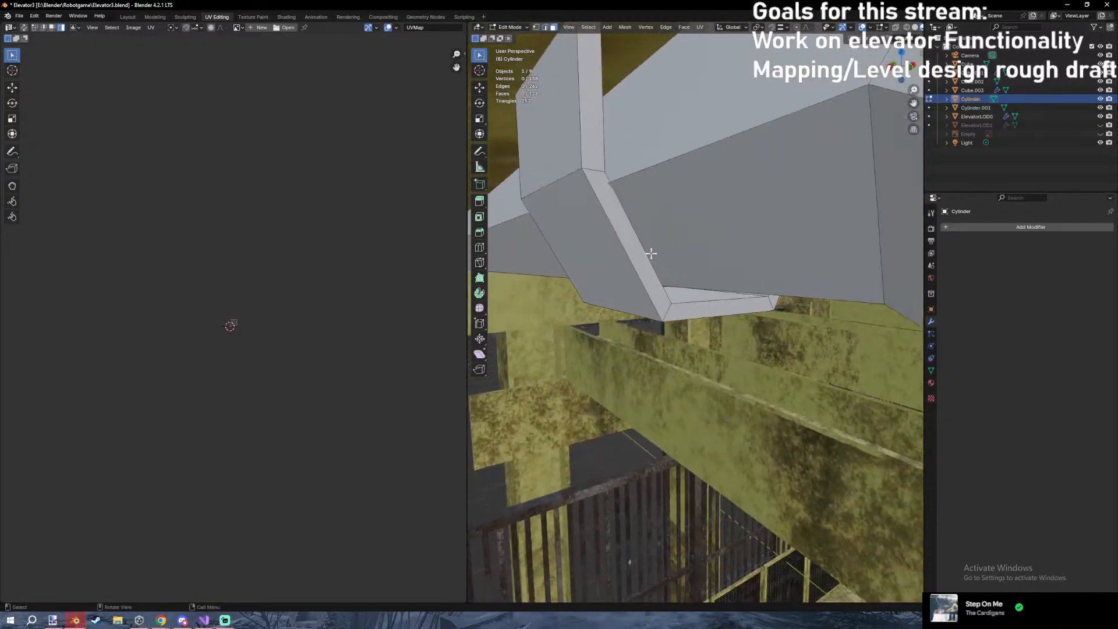
key("shift+z")
scroll(582, 219, "down", 5)
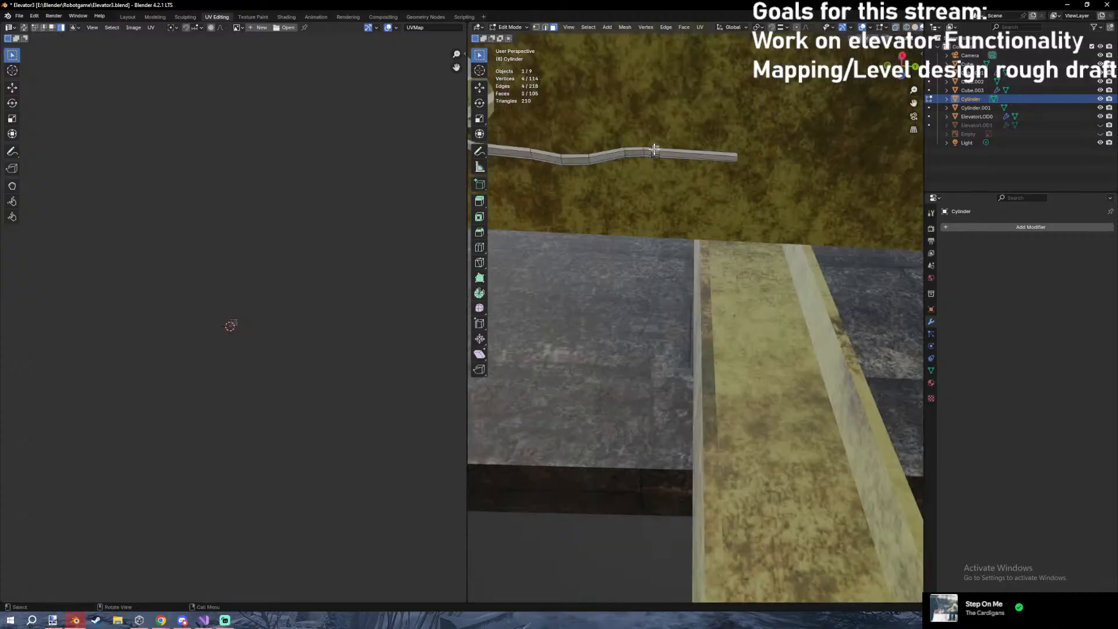
Duplicate the whole bracket as a spare below the cable, and dissolve alternate edge loops on the original.
key("l")
key("shift+d")
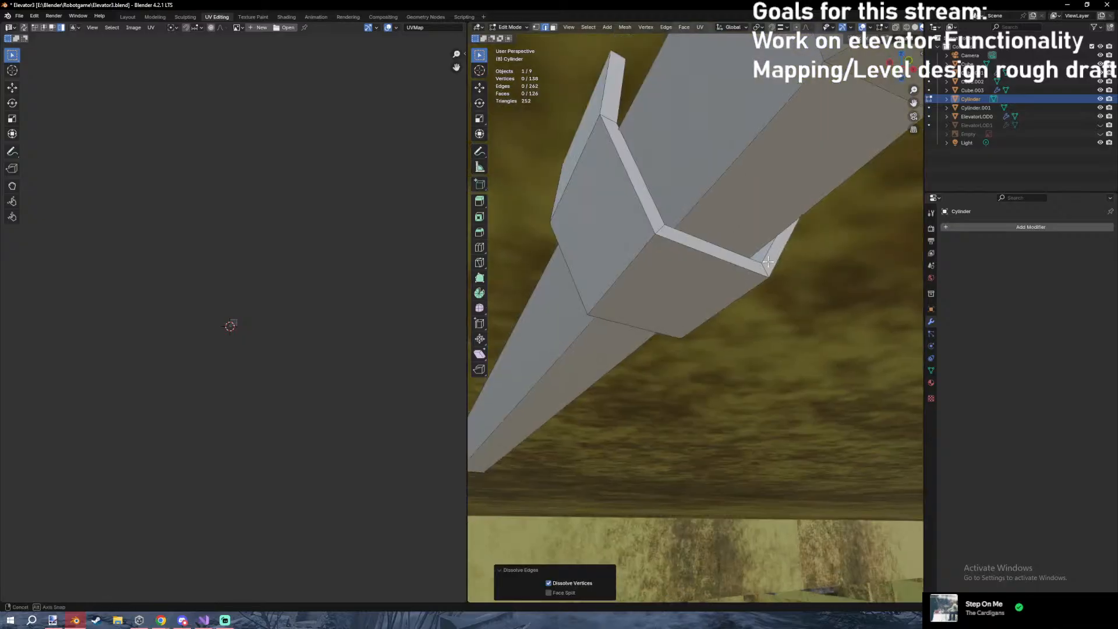
middle_click_drag(763, 272, 745, 290)
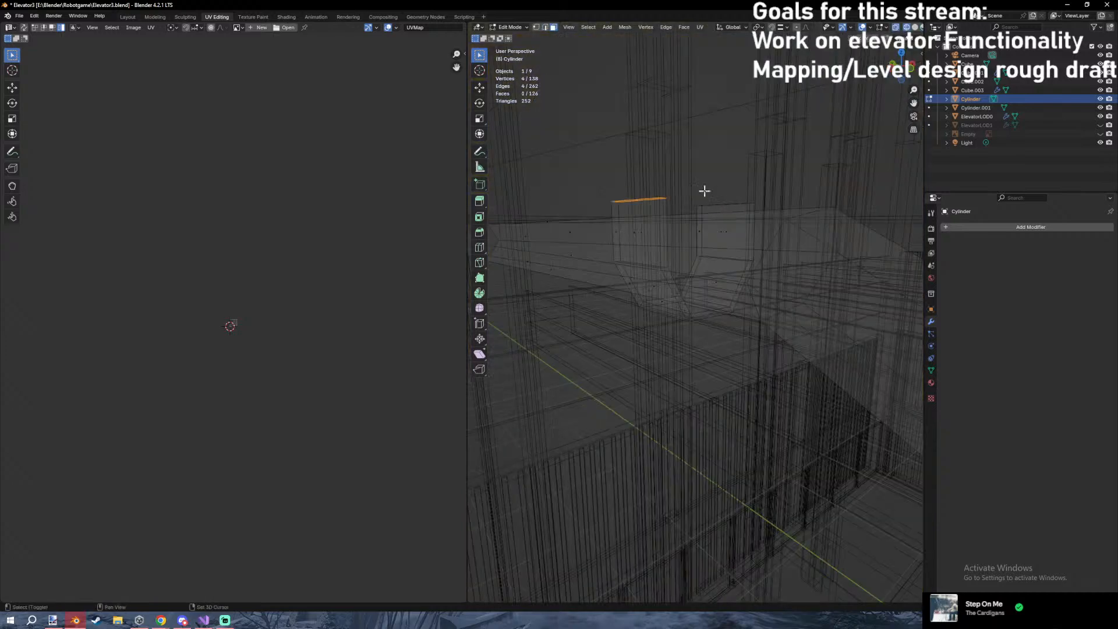
Delete the simplified bracket's upper end face that faces the ceiling.
key("x")
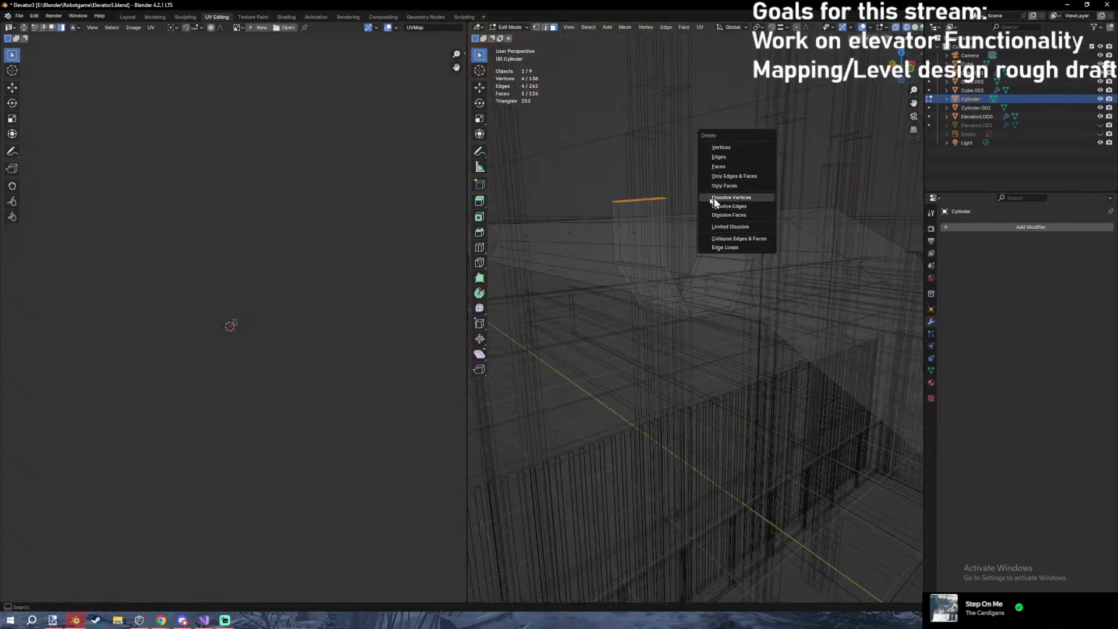
key("Escape")
middle_click_drag(713, 211, 692, 212)
key("x")
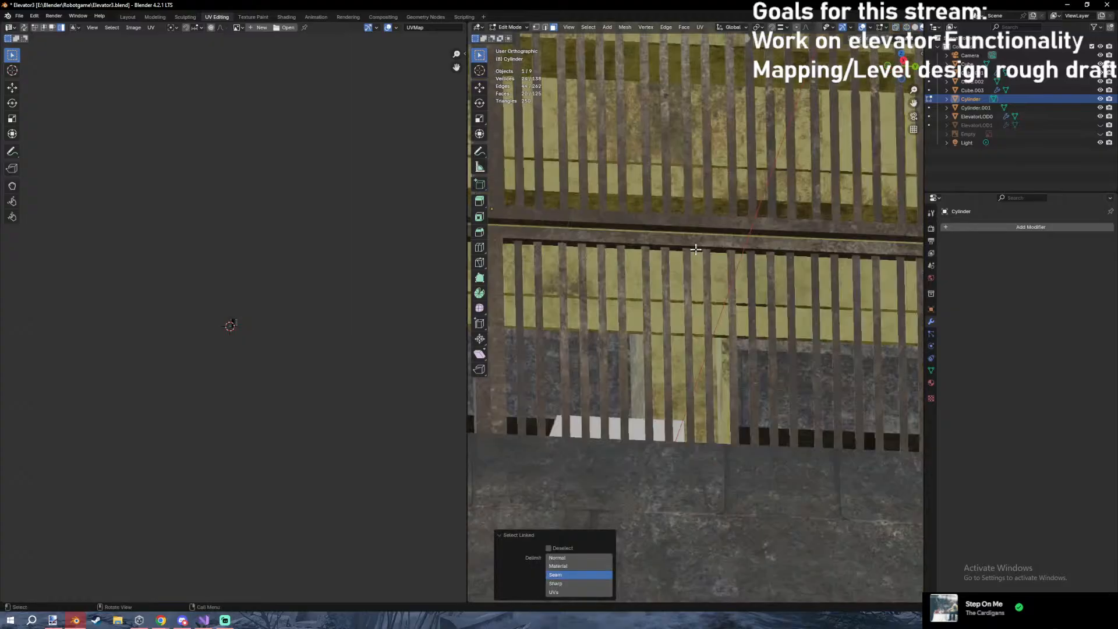
Duplicate the simplified bracket along the Y axis to a spot just beyond the cable's free end.
middle_click_drag(696, 249, 786, 465)
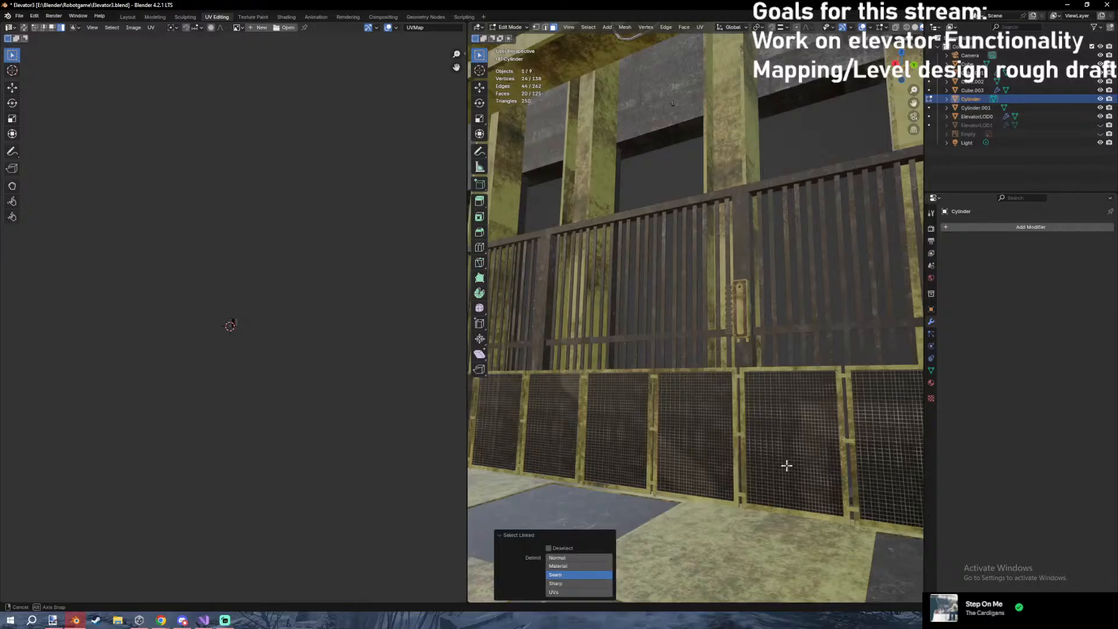
key("shift+grave")
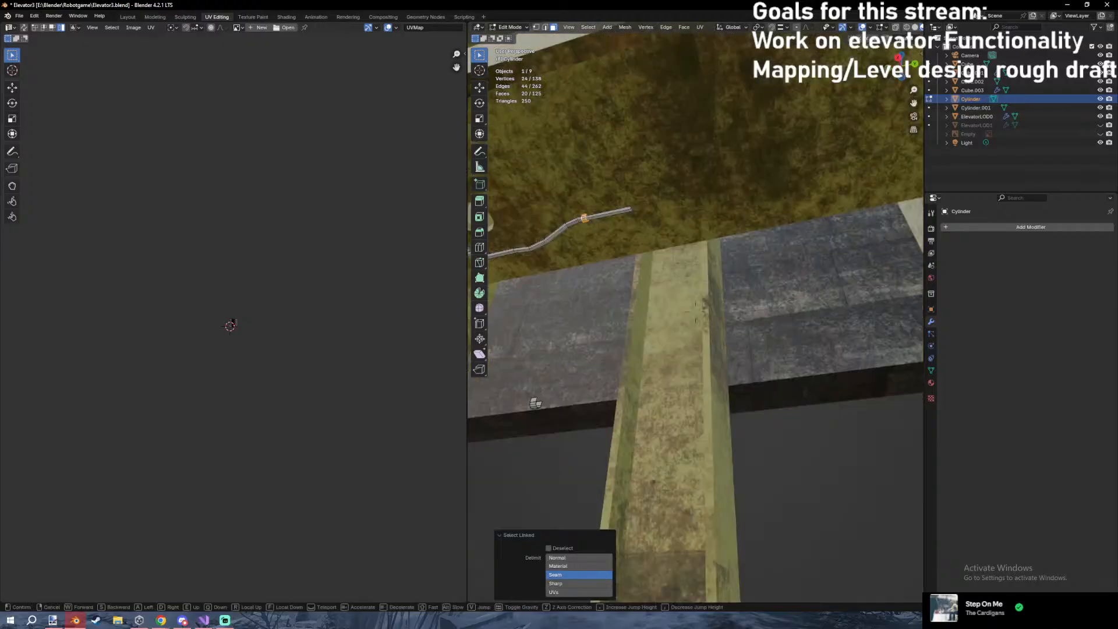
key("s")
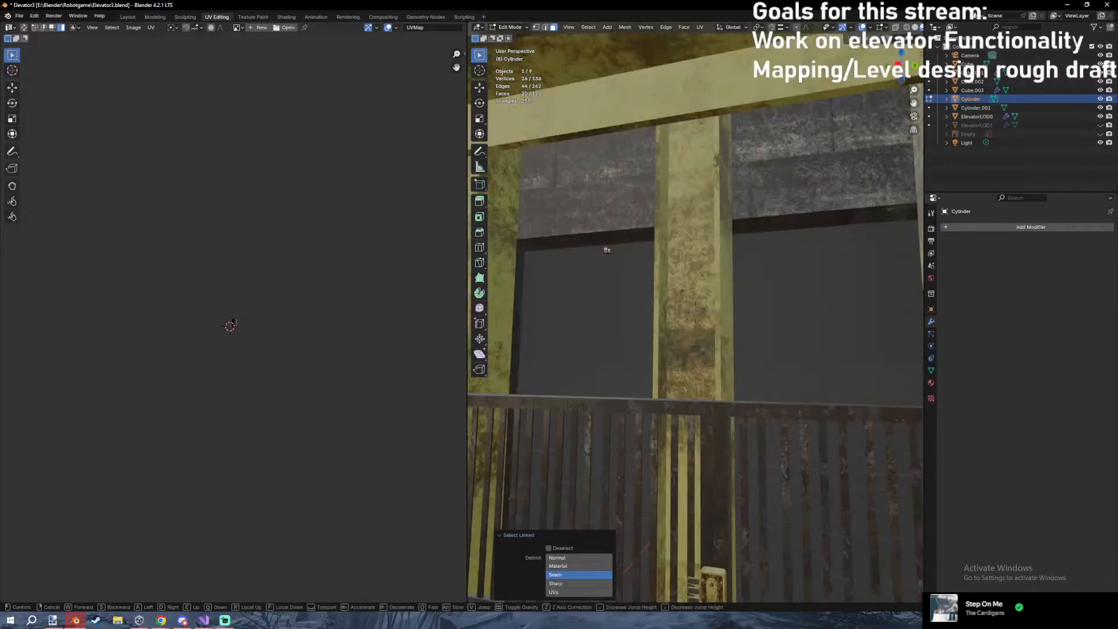
key("w")
left_click(783, 441)
key("shift+d")
key("y")
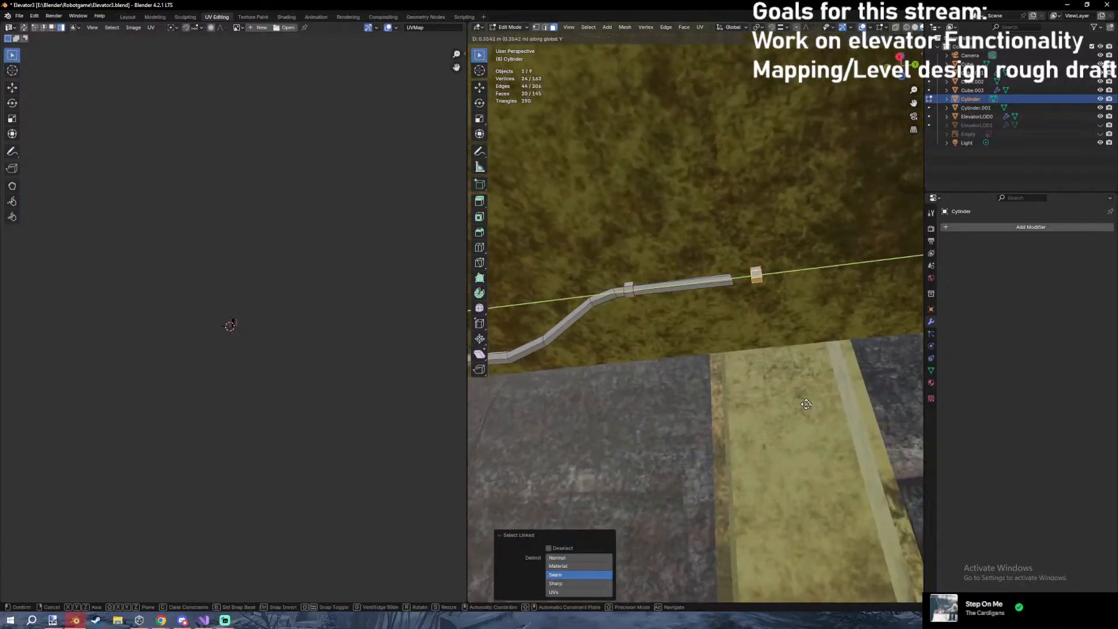
left_click(811, 403)
Extrude the cable's free end along the Y axis through the second bracket.
key("Tab")
key("Tab")
key("1")
key("shift+z")
left_click_drag(714, 255, 746, 305)
key("e")
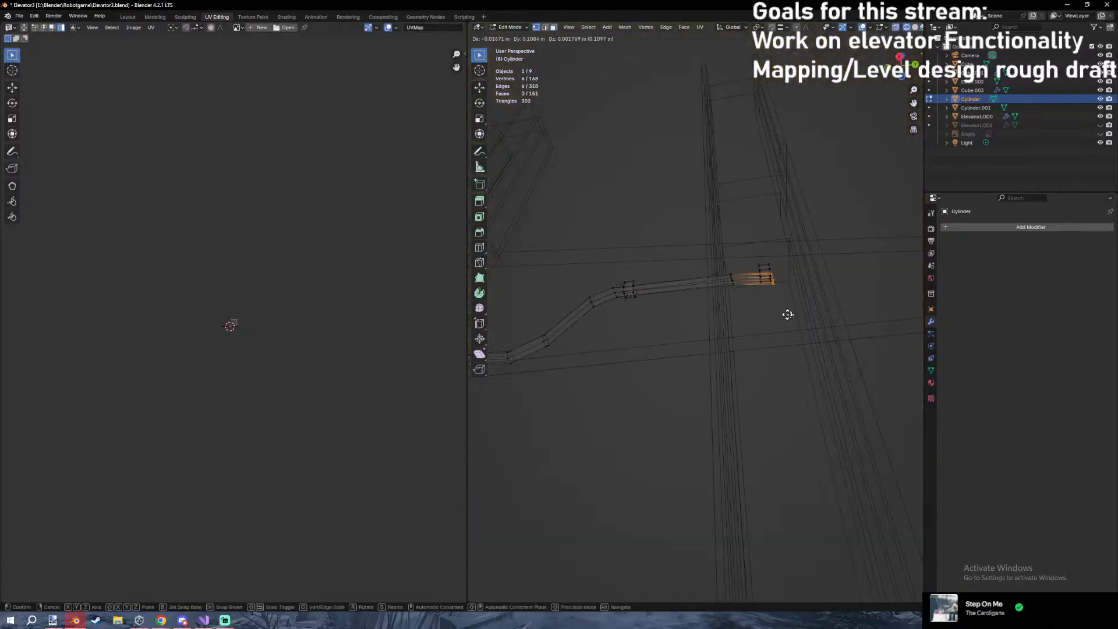
key("y")
left_click(866, 311)
key("shift+z")
Square up the cable's end in side view by rotating it about X and shifting it about -0.0028 m along Y.
middle_click_drag(865, 311, 764, 471)
key("KP_Decimal")
scroll(696, 349, "down", 5)
key("KP_3")
middle_click_drag(706, 446, 771, 197, "shift")
key("r")
key("g")
key("y")
left_click(721, 196)
key("r")
key("x")
left_click(709, 201)
key("g")
key("y")
left_click(704, 200)
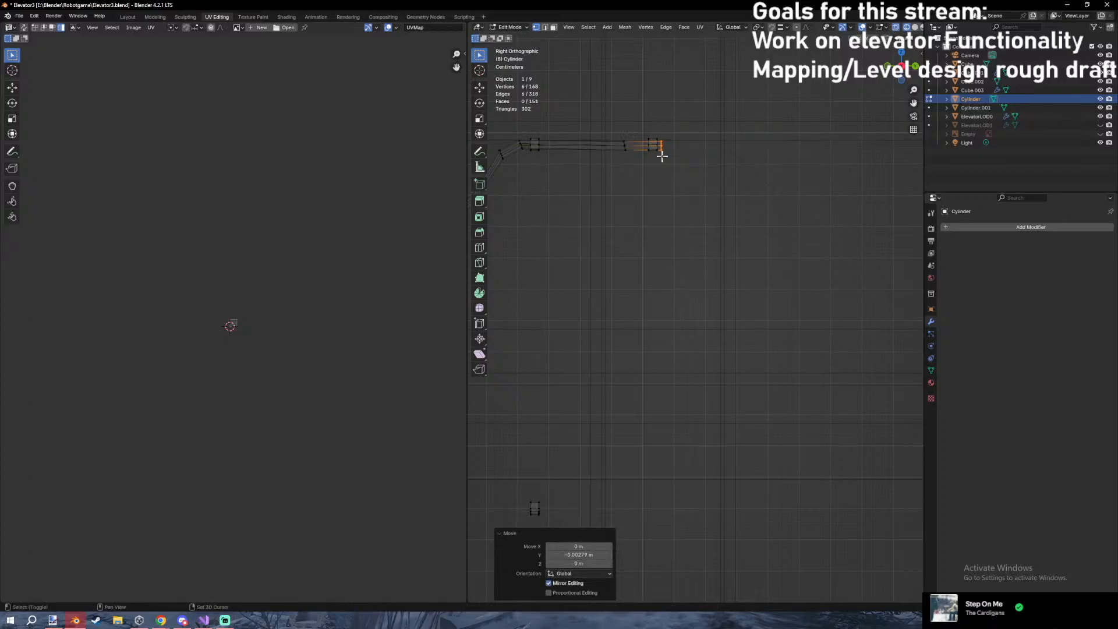
Try extruding the cable's end diagonally downward from the second bracket and rotating its new end.
key("e")
left_click(733, 276)
key("r")
left_click(682, 324)
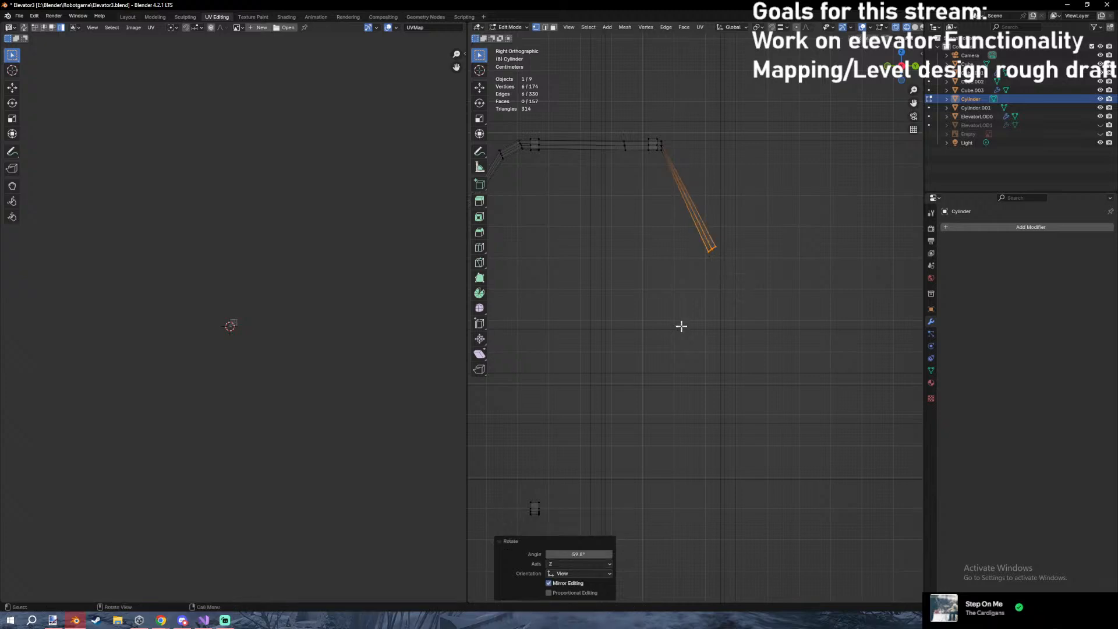
key("g")
left_click(720, 294)
Try extruding a short segment at the bracket-side ring and bevelling the corner into a 4-segment curve.
left_click(659, 140, "alt")
key("e")
left_click(682, 160)
key("ctrl+b")
left_click(751, 224)
key("g")
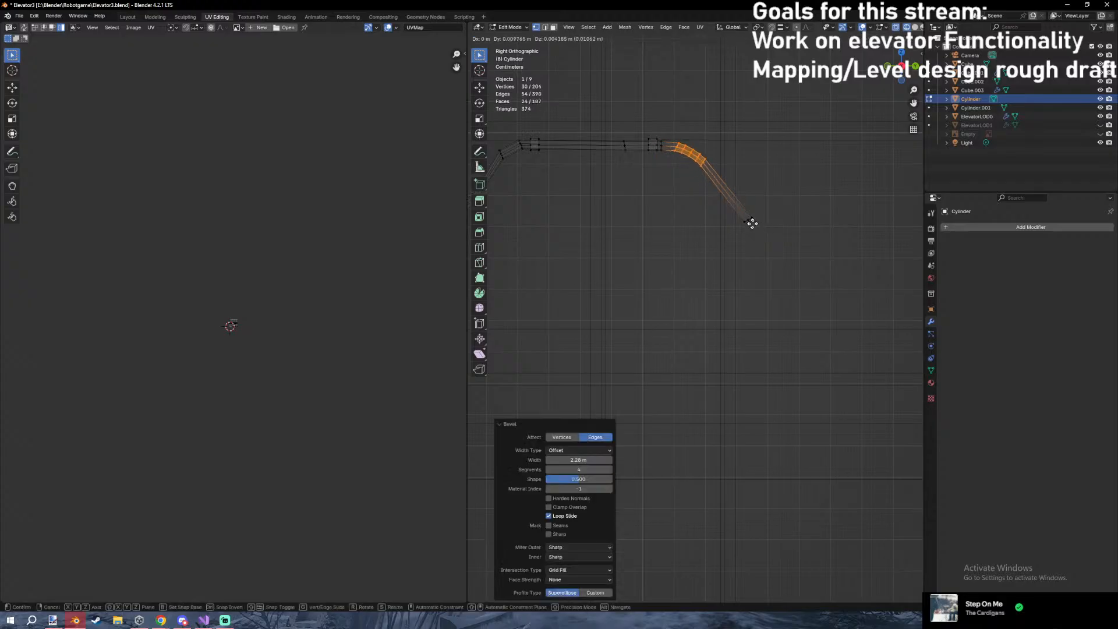
left_click(752, 224)
Try moving the lower cable end beneath the curve and rotating it to point downward.
left_click_drag(731, 197, 776, 257)
key("g")
left_click(741, 281)
key("r")
left_click(711, 309)
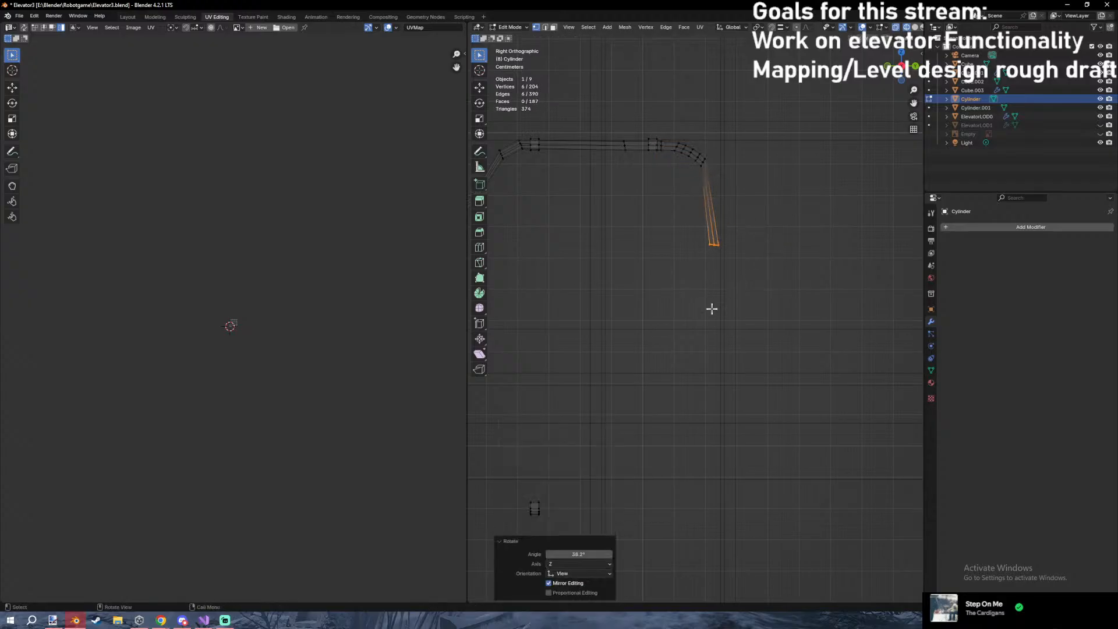
Undo the freehand bend back to the cable's straight end beside the second bracket.
key("ctrl+z")
key("ctrl+z")
key("ctrl+z")
key("ctrl+z")
key("ctrl+z")
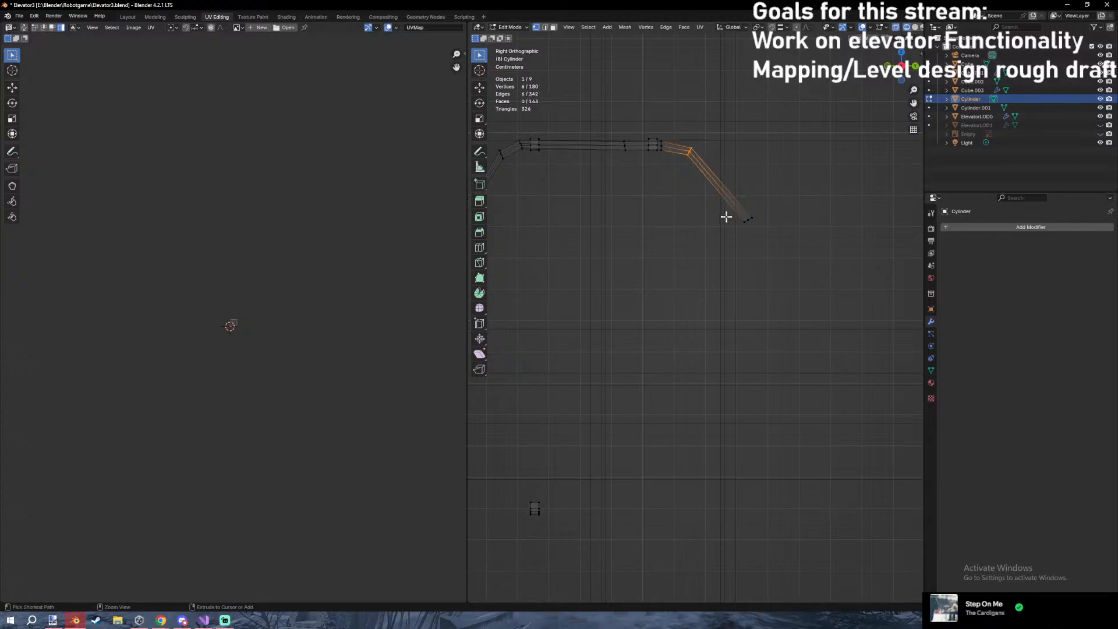
key("ctrl+z")
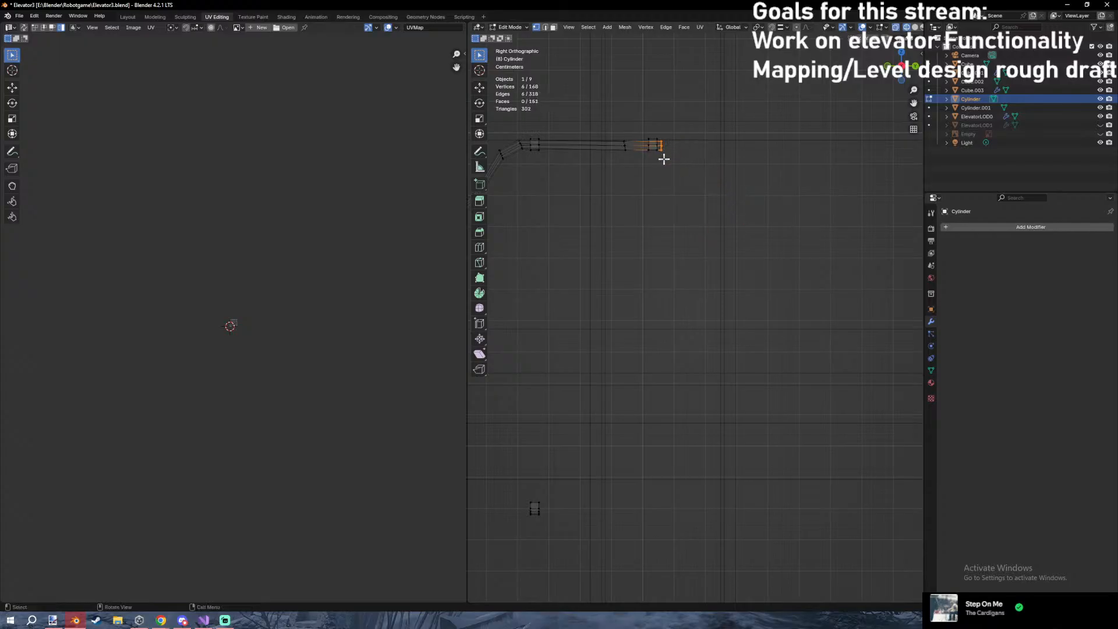
Set the Spin tool to the X axis with 6 steps and try spinning the cable's end around different centres.
left_click(479, 291)
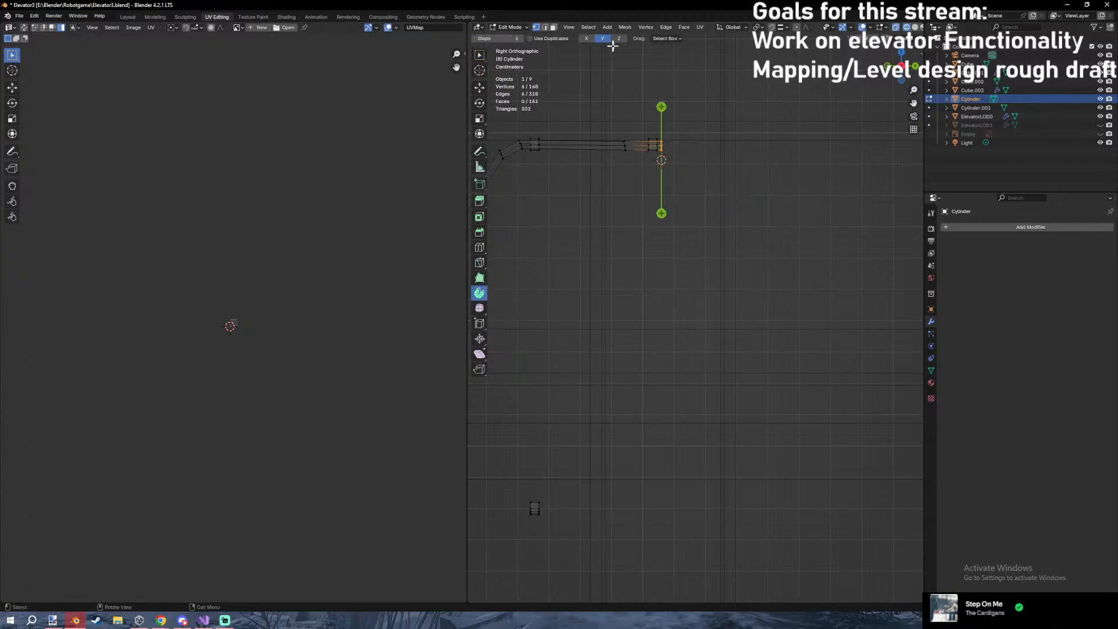
left_click_drag(715, 105, 756, 311)
key("ctrl+z")
left_click_drag(712, 154, 728, 208)
middle_click_drag(728, 208, 698, 61, "shift")
scroll(716, 292, "down", 1)
middle_click_drag(706, 465, 755, 322, "shift")
middle_click_drag(706, 374, 696, 481, "shift")
middle_click_drag(707, 59, 662, 351, "shift")
key("ctrl+z")
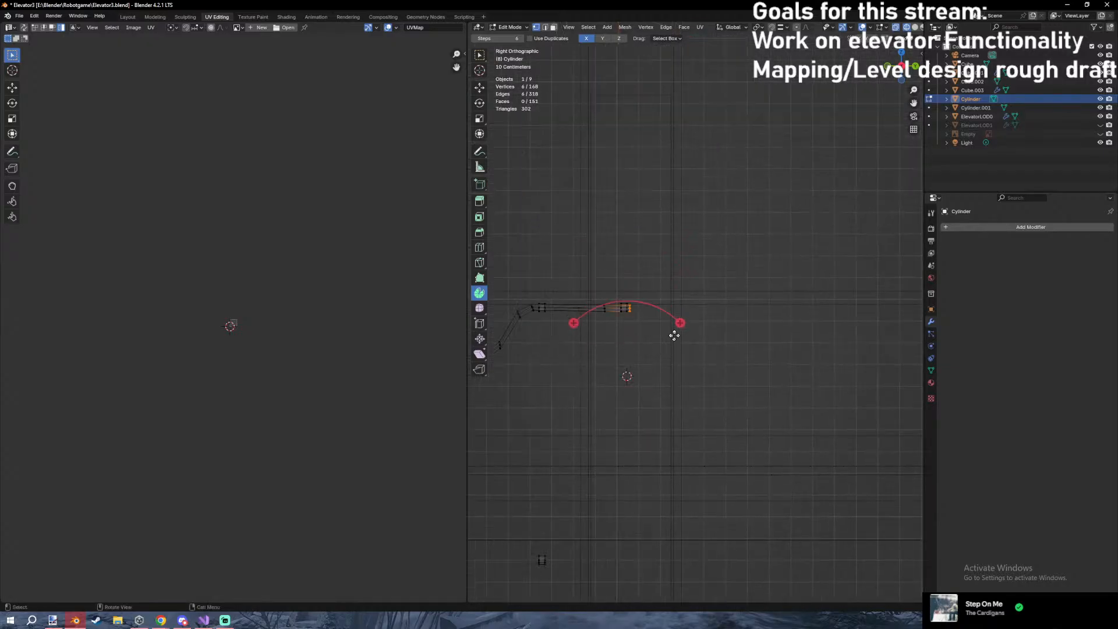
Spin the cable's end about 88.7° around X in 6 steps, and extrude the resulting end straight down past the cage wall's top rail.
left_click_drag(680, 323, 748, 469)
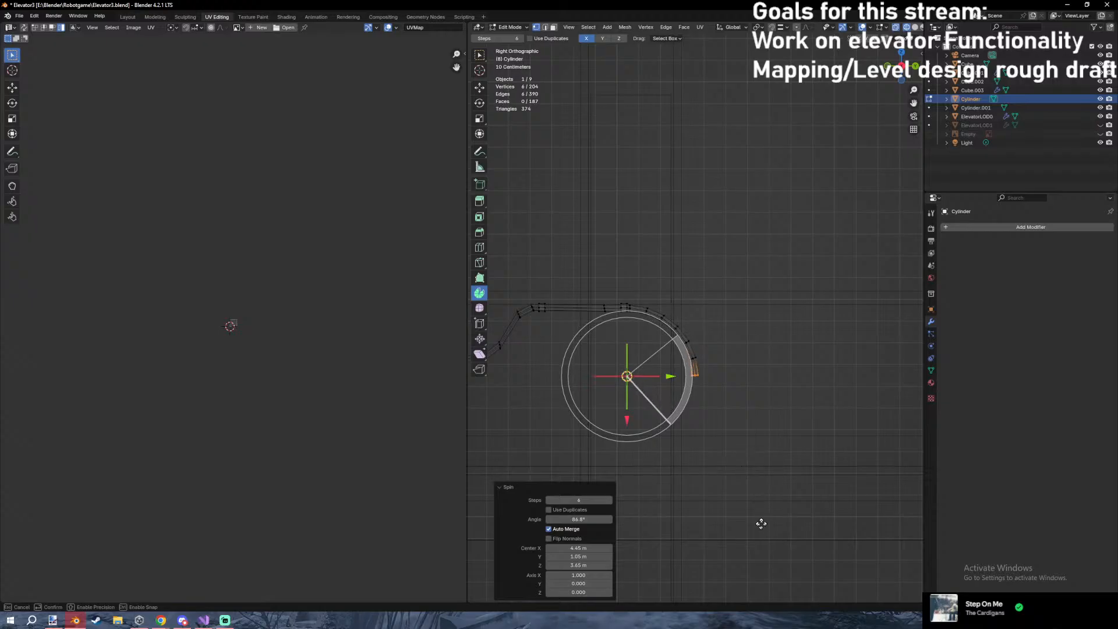
left_click_drag(762, 534, 762, 533)
key("shift+z")
middle_click_drag(738, 496, 737, 154, "shift")
key("e")
key("z")
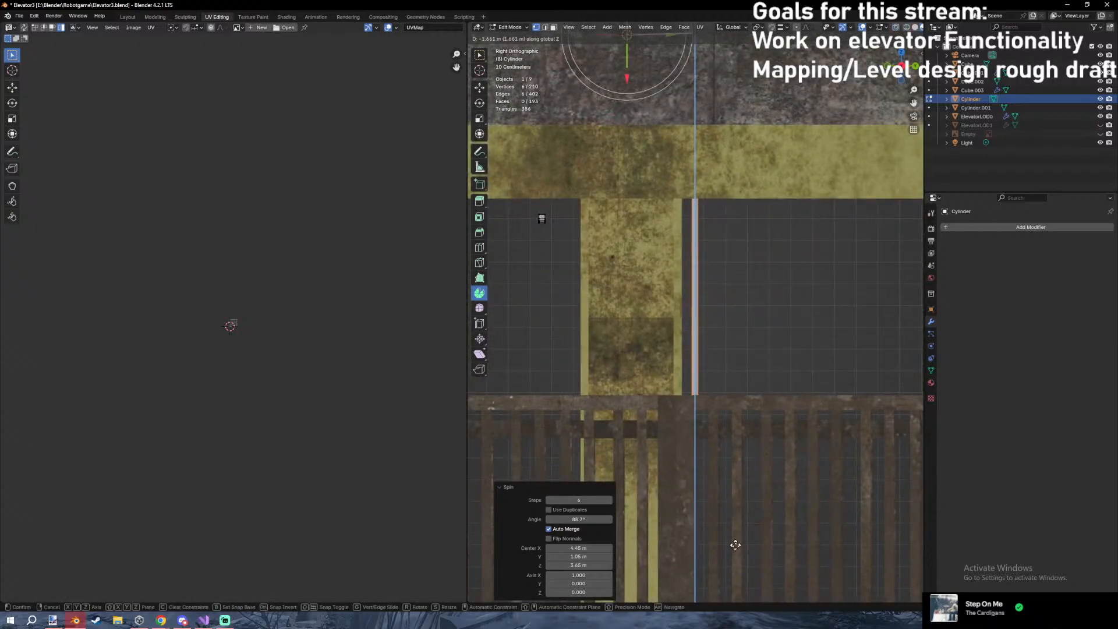
left_click(718, 551)
Select the new bend with its vertical drop and try moving it along the Y axis.
key("shift+z")
scroll(705, 454, "down", 4)
left_click_drag(658, 134, 793, 506)
middle_click_drag(636, 161, 659, 330, "shift")
scroll(659, 330, "up", 9)
scroll(637, 311, "up", 2)
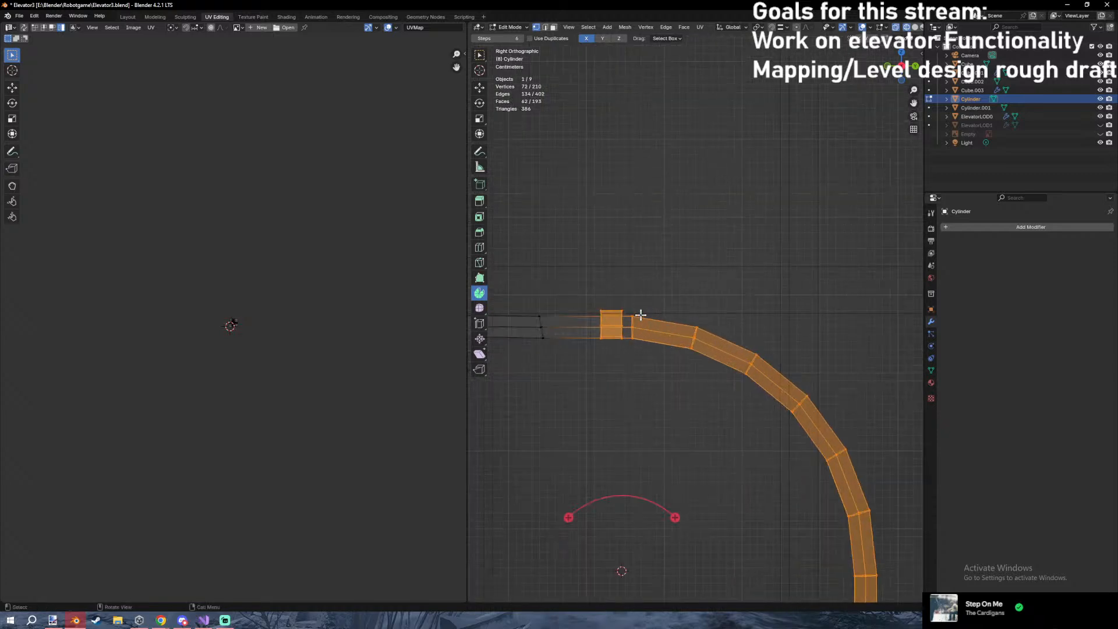
left_click_drag(630, 306, 657, 411, "ctrl")
key("g")
key("y")
right_click(644, 407)
Exclude the bend's first ring, shift the remaining bend and drop along Y toward the second bracket, and raise them about 0.0118 m.
left_click_drag(562, 269, 636, 356, "ctrl")
key("g")
key("y")
left_click(636, 395)
key("g")
key("z")
left_click(634, 386)
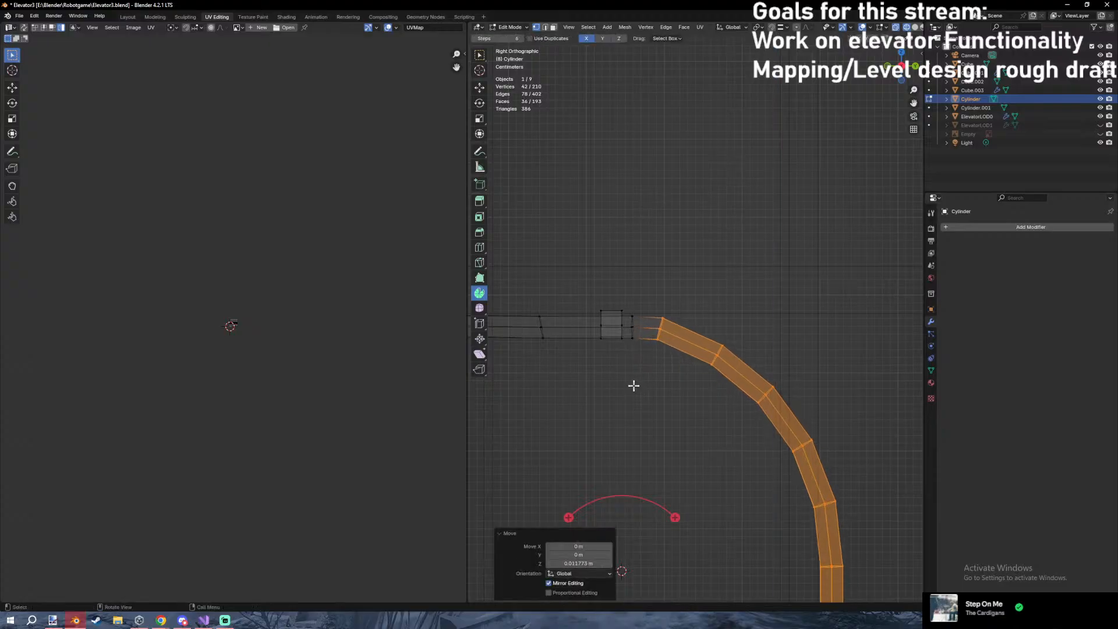
Select the lower end ring of the cable's vertical drop and move it along the Y axis.
key("z")
left_click(636, 440)
scroll(698, 576, "down", 9)
middle_click_drag(699, 576, 720, 193, "shift")
key("z")
middle_click_drag(763, 459, 738, 309, "shift")
left_click_drag(670, 317, 754, 397)
key("g")
key("y")
left_click(740, 397)
Shift the cable's lower end along X and turn on proportional editing limited to connected geometry.
key("z")
mouse_move(733, 450)
middle_mouse_down()
mouse_move(719, 392)
mouse_move(724, 232)
middle_mouse_up()
key("g")
key("x")
left_click(720, 407)
key("o")
key("g")
right_click(719, 390)
key("g")
key("x")
left_click(745, 286)
middle_click_drag(745, 287, 707, 337)
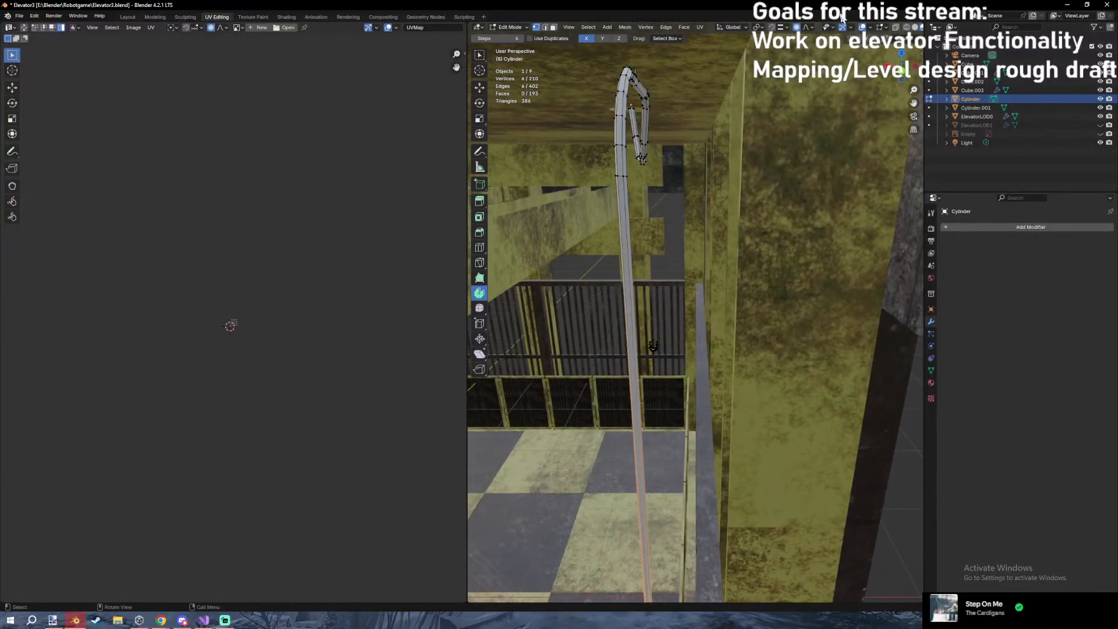
left_click(809, 29)
left_click(799, 47)
Try moving the cable's lower end along X with a wide proportional influence.
key("g")
key("x")
scroll(629, 302, "up", 6)
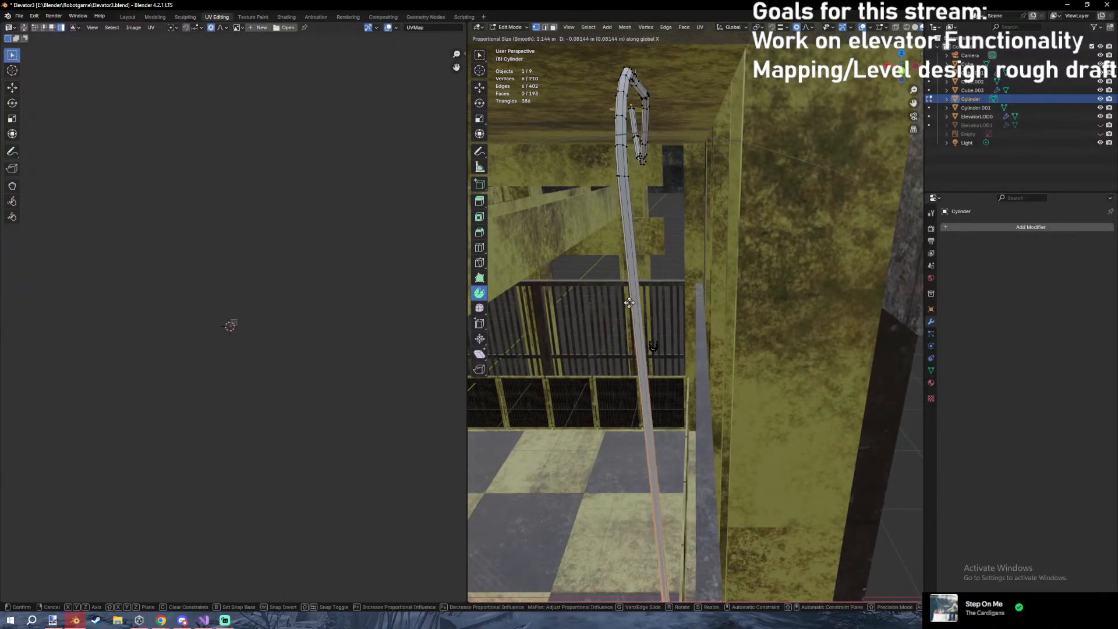
left_click(643, 326)
middle_click_drag(643, 326, 652, 307, "shift")
key("ctrl+z")
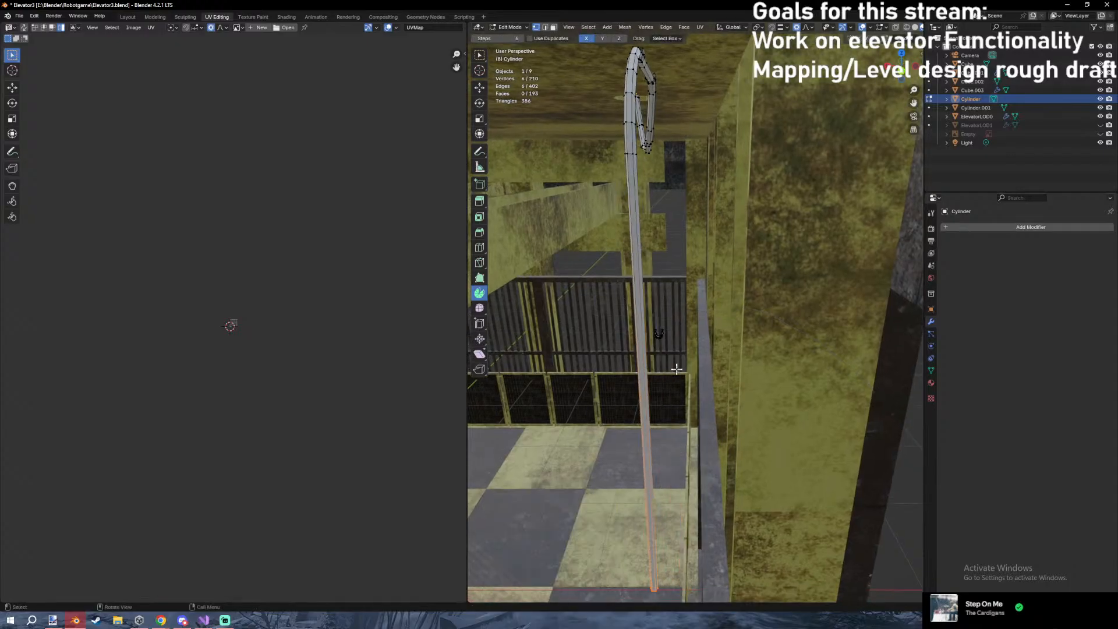
Move the cable's lower end along X toward the cage wall using a smaller proportional radius.
key("g")
key("x")
scroll(690, 370, "down", 6)
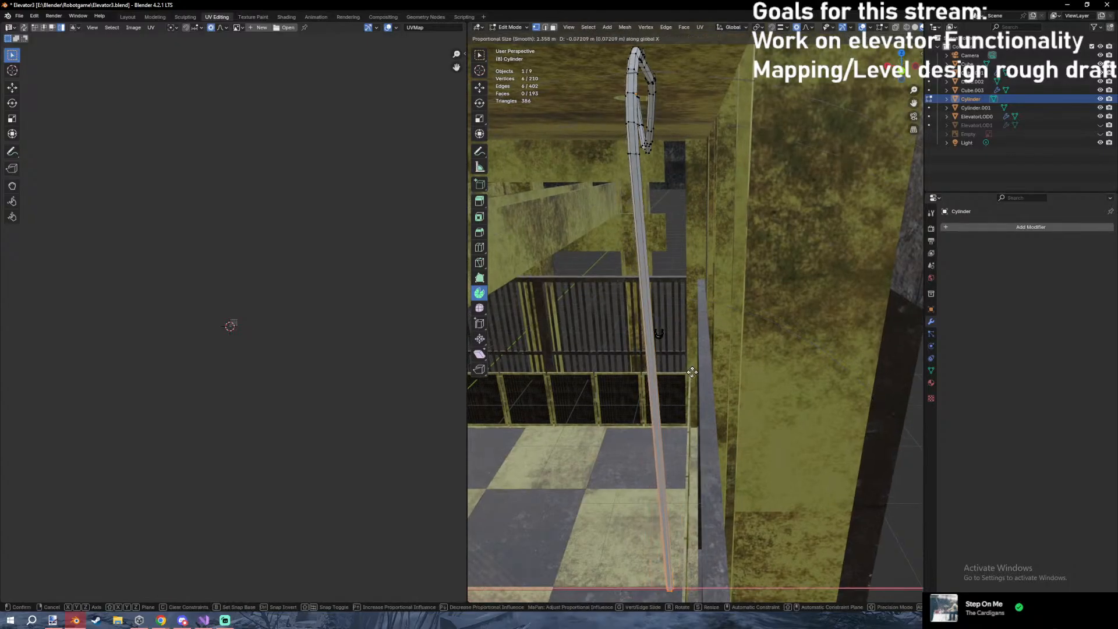
scroll(692, 372, "up", 1)
left_click(691, 372)
Refine the cable end's X position with proportional editing until it meets the cage wall's top rail.
middle_click_drag(691, 372, 733, 233, "shift")
key("g")
key("x")
scroll(726, 351, "up", 1)
left_click(725, 351)
key("g")
key("x")
left_click(734, 264)
key("g")
key("x")
left_click(733, 232)
Extrude the cable's end straight down along Z by about 0.354 m in front of the cage wall.
key("e")
key("z")
left_click(718, 233)
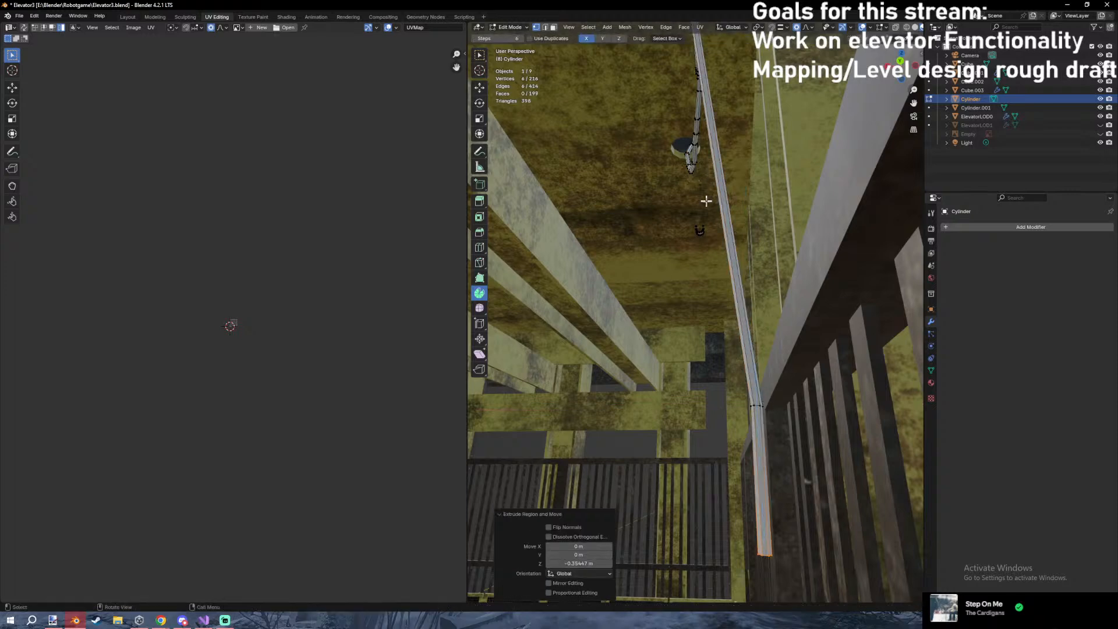
Select the entire spare U-shaped bracket and place it with snapping where the cable meets the cage wall's top rail.
left_click(701, 230)
key("l")
middle_click_drag(702, 232, 709, 334)
key("shift+Tab")
key("g")
left_click(620, 303)
key("shift+Tab")
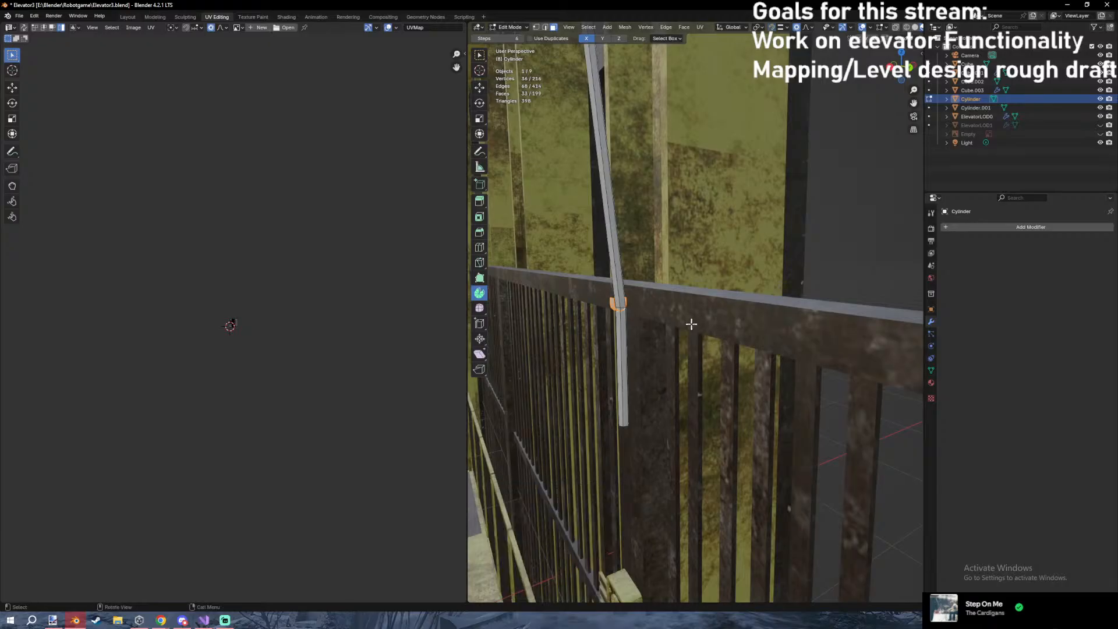
Rotate the bracket 90° around Z and 90° around Y so it wraps around the vertical cable.
key("KP_Decimal")
key("KP_3")
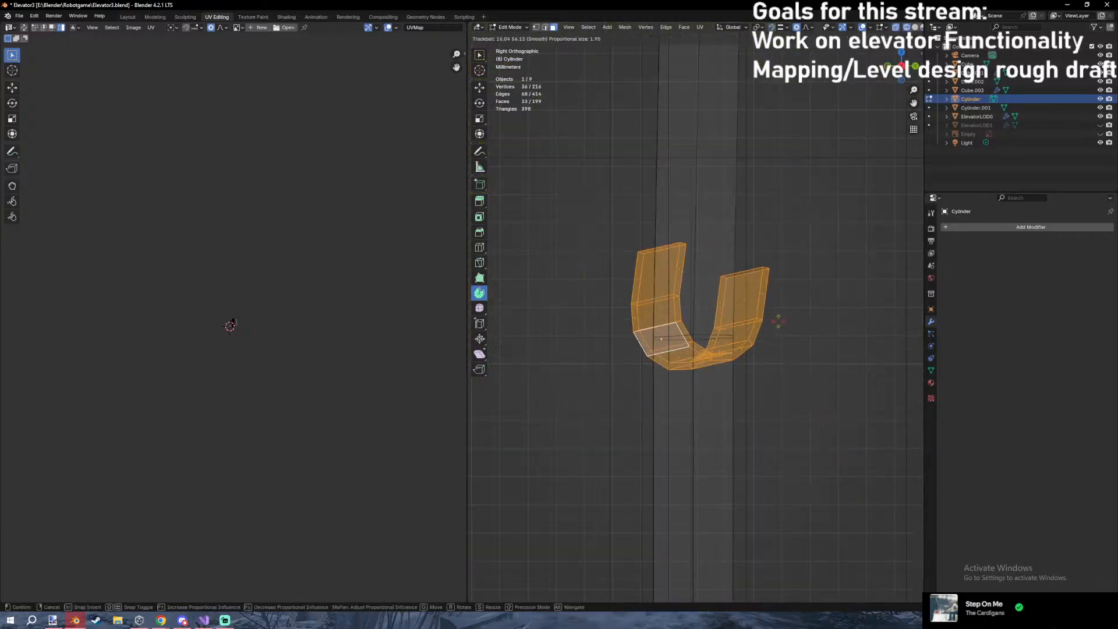
key("r")
type("z")
type("90y")
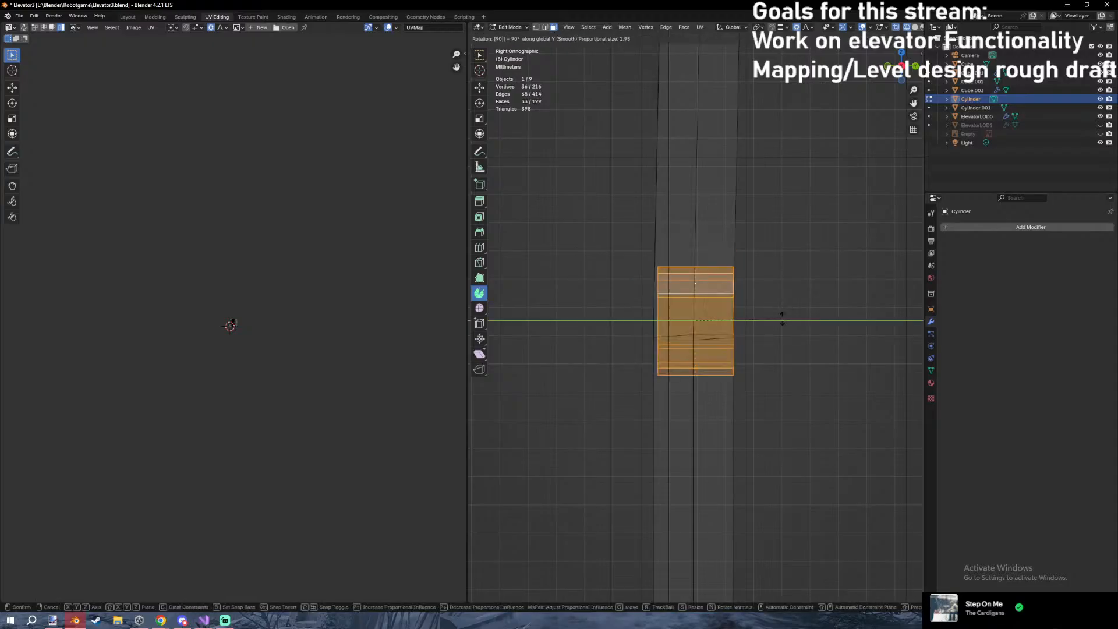
key("Return")
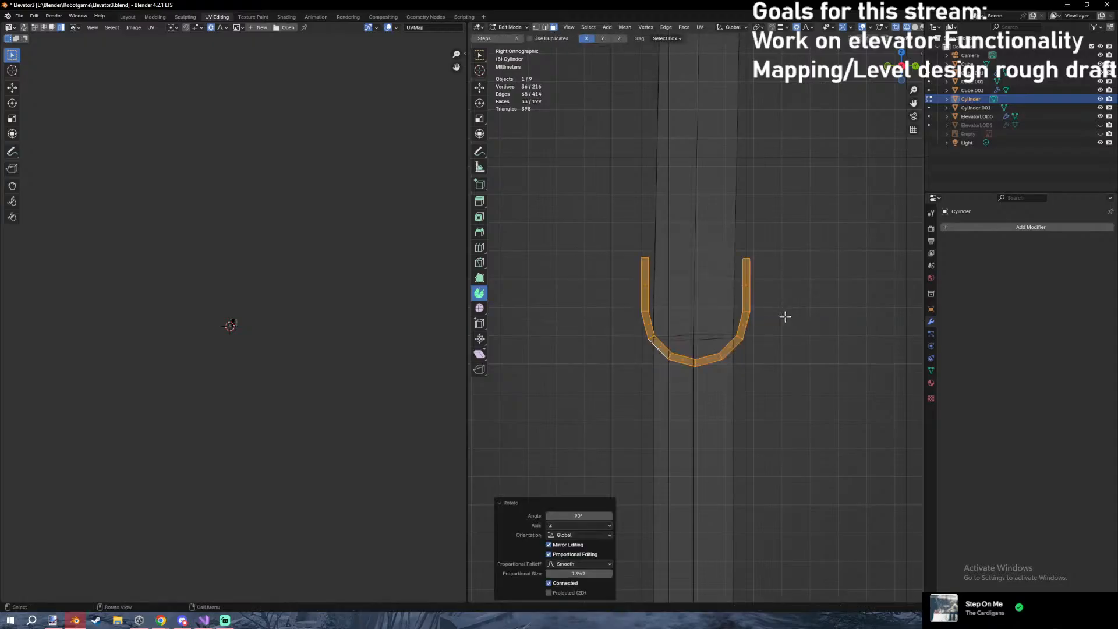
type("ry90")
key("Return")
Rotate the bracket 180° around Z so its open side faces the cage rail.
middle_click_drag(893, 349, 761, 382)
type("rz")
type("180")
right_click(766, 380)
type("rz90")
right_click(771, 379)
type("rz180")
key("Return")
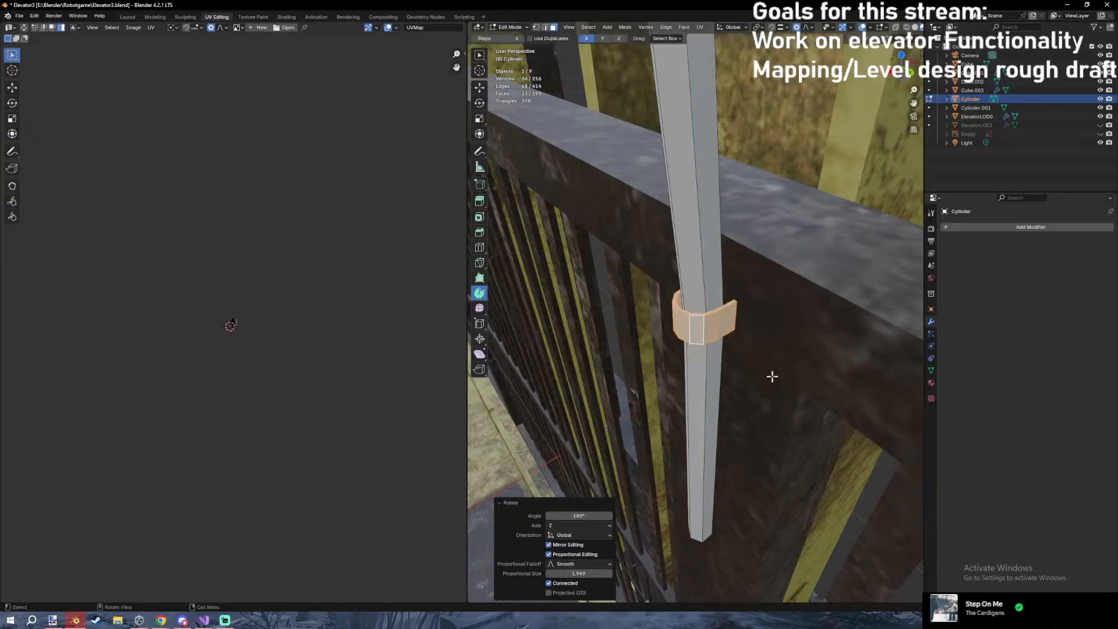
Move the bracket along X and Y until it fits around the cable and rests against the cage rail.
scroll(763, 367, "up", 3)
key("g")
key("y")
key("x")
left_click(776, 357)
middle_click_drag(777, 359, 831, 385)
key("g")
key("y")
left_click(829, 385)
key("g")
key("y")
key("x")
left_click(826, 390)
key("g")
key("y")
left_click(823, 390)
Select the hidden face at the bracket's end against the rail and delete it.
middle_click_drag(823, 389, 700, 366)
key("z")
left_click(652, 367)
left_click(808, 297)
left_click(784, 378)
key("x")
left_click(786, 379)
key("z")
left_click(736, 372)
mouse_move(646, 367)
middle_mouse_down()
mouse_move(722, 369)
mouse_move(741, 309)
middle_mouse_up()
Duplicate the whole bracket about 0.445 m down along Z, and duplicate that copy down again to just above the control box.
left_click(710, 357)
key("l")
scroll(710, 358, "down", 7)
scroll(756, 472, "down", 4)
middle_click_drag(755, 472, 754, 255)
key("shift+d")
key("z")
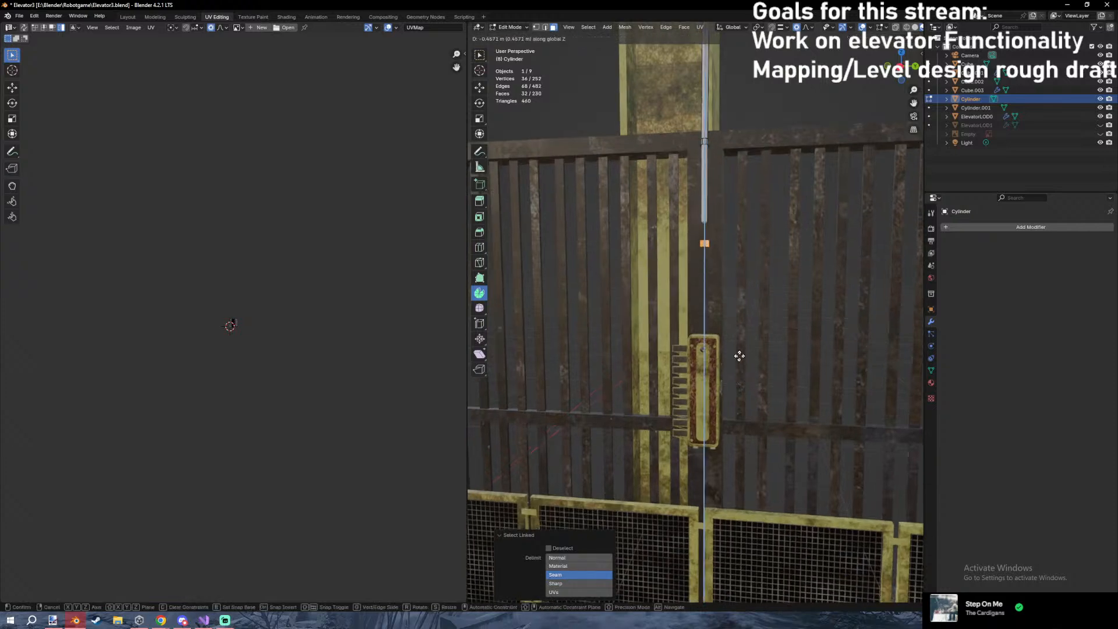
left_click(739, 355)
key("shift+d")
key("z")
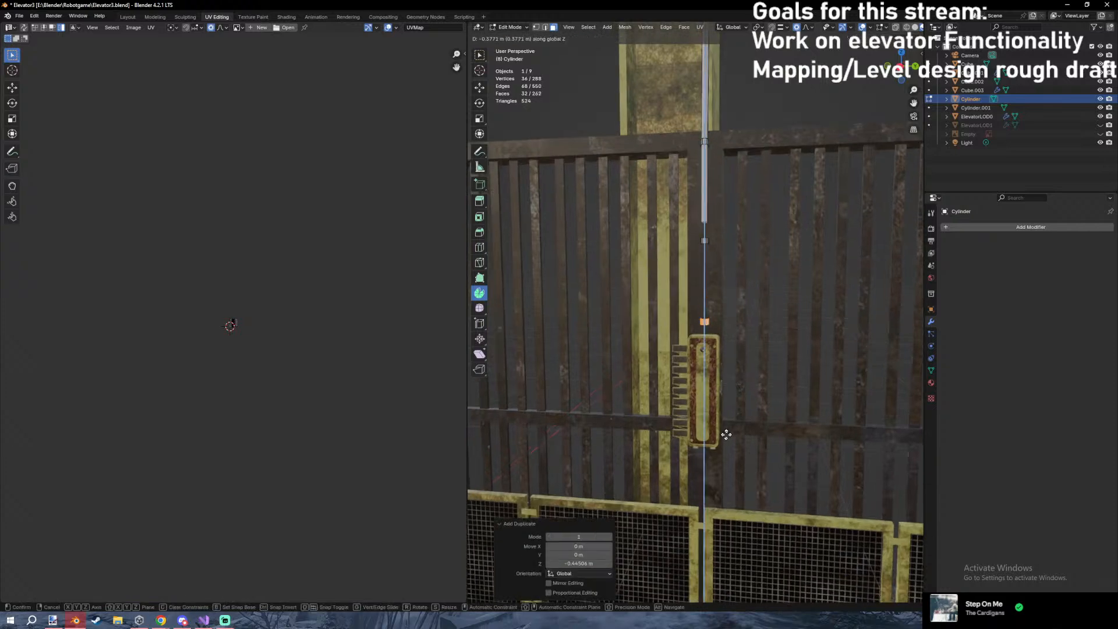
left_click(726, 434)
Select the cable's lower end ring and move it straight down along Z until it reaches the control box.
key("1")
left_click(705, 221, "alt")
key("g")
key("z")
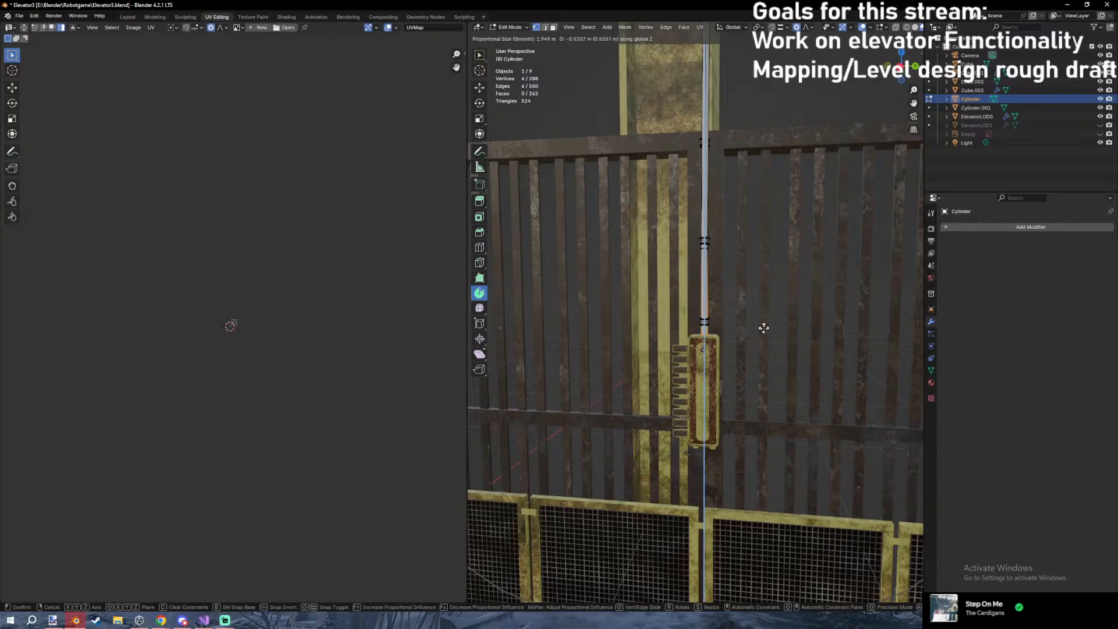
right_click(763, 322)
key("shift+z")
mouse_move(755, 176)
middle_mouse_down("shift")
mouse_move(726, 297)
mouse_move(736, 275)
middle_mouse_up("shift")
key("shift+z")
key("g")
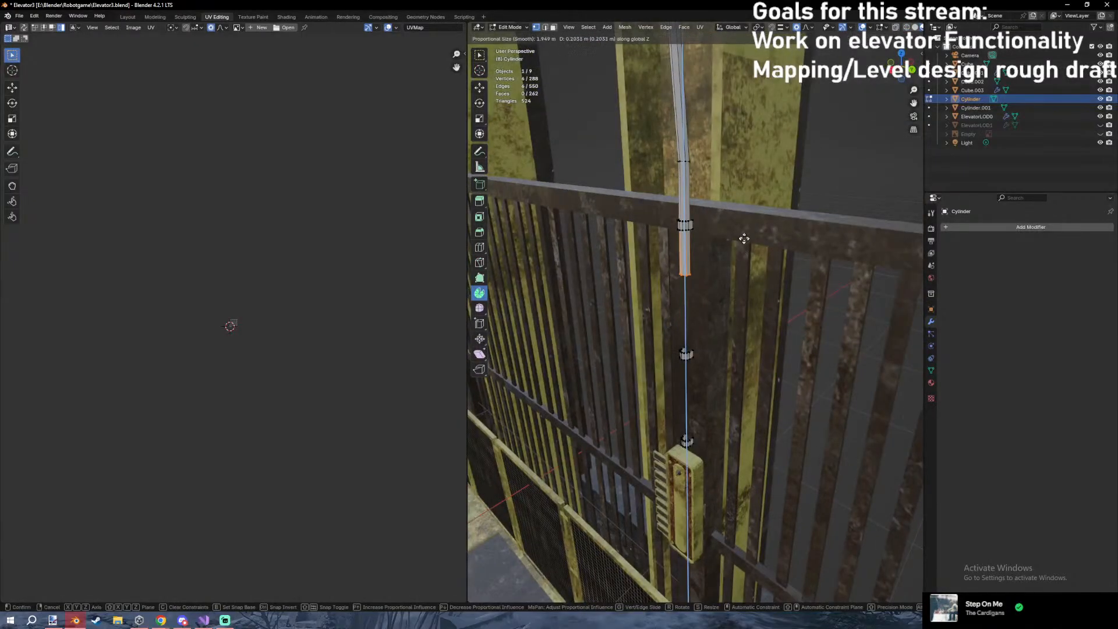
right_click(738, 269)
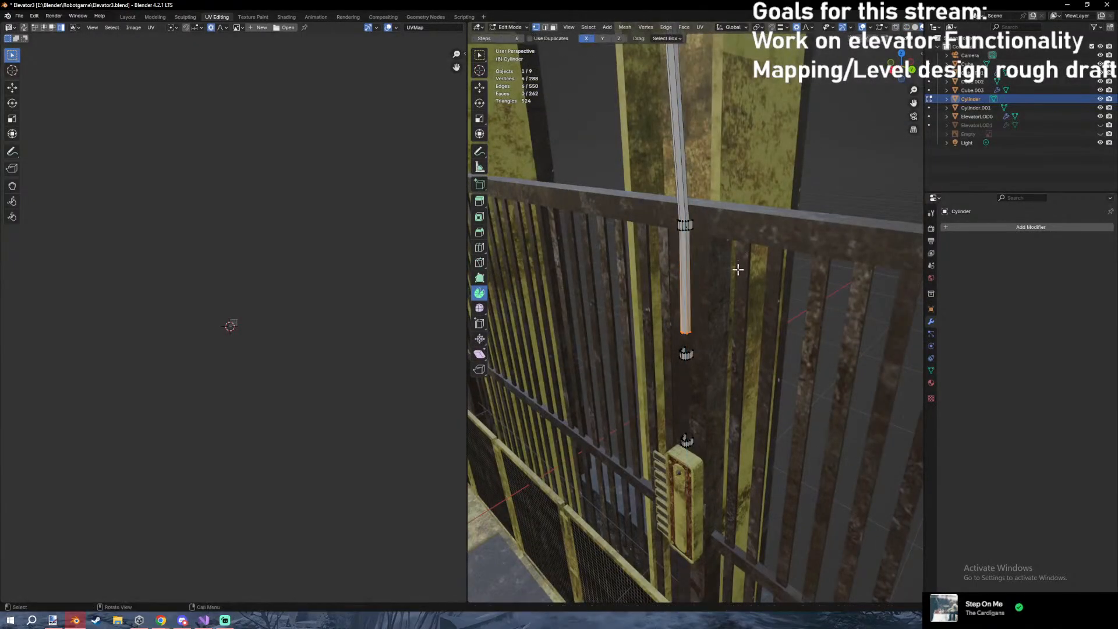
left_click(706, 530)
middle_click_drag(706, 530, 783, 285)
scroll(783, 285, "up", 1)
Select the entire lowest bracket and lower it along Z onto the top of the control box.
key("3")
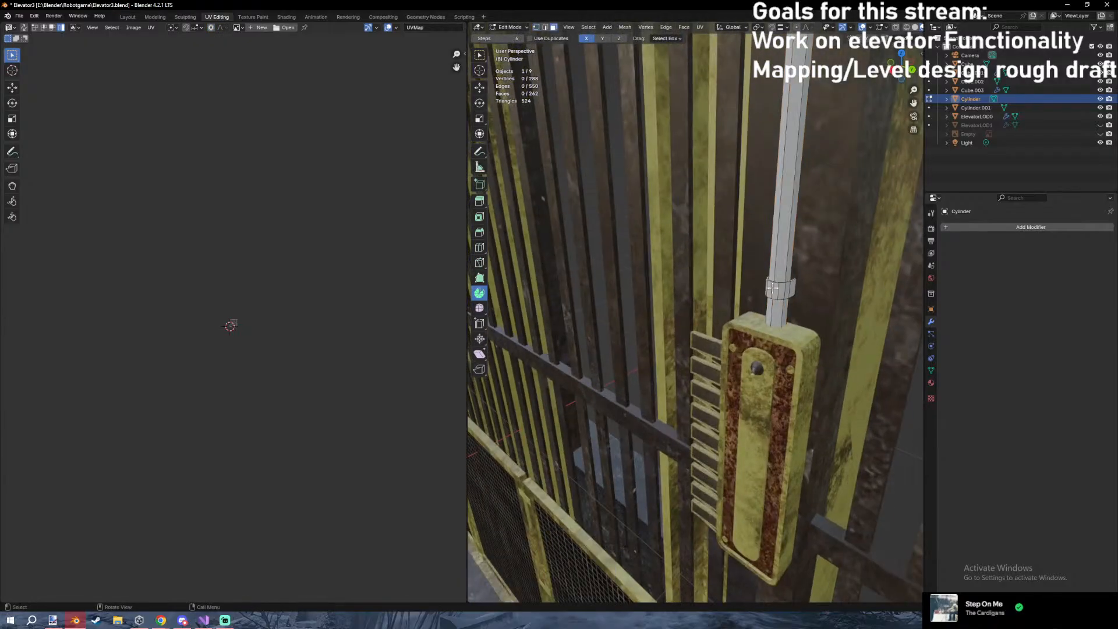
left_click(775, 290)
key("l")
key("shift+d")
right_click(807, 318)
key("ctrl+z")
key("g")
key("z")
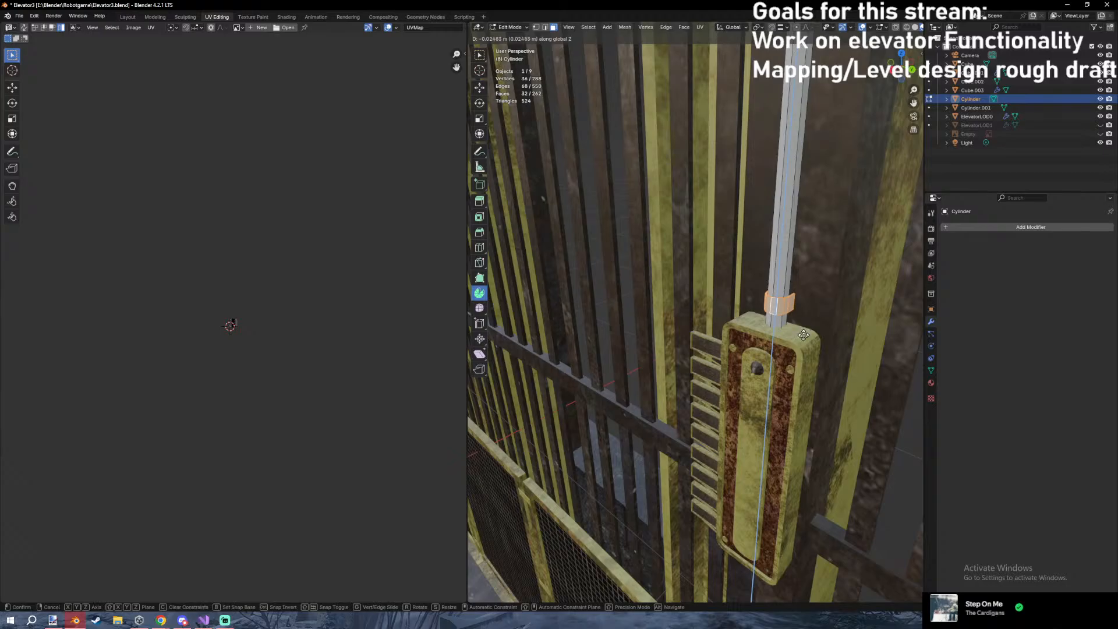
left_click(804, 347)
Assign the existing blackreflect material to the cable object.
key("Tab")
middle_click_drag(803, 340, 673, 379)
key("Tab")
left_click(673, 379)
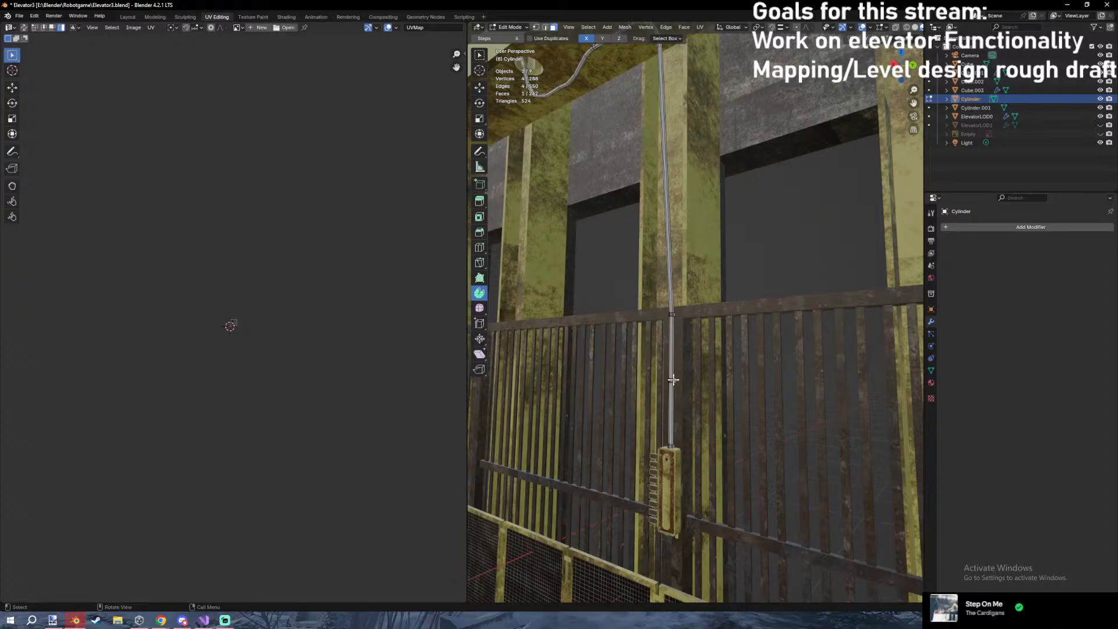
key("Tab")
left_click(931, 383)
left_click(947, 264)
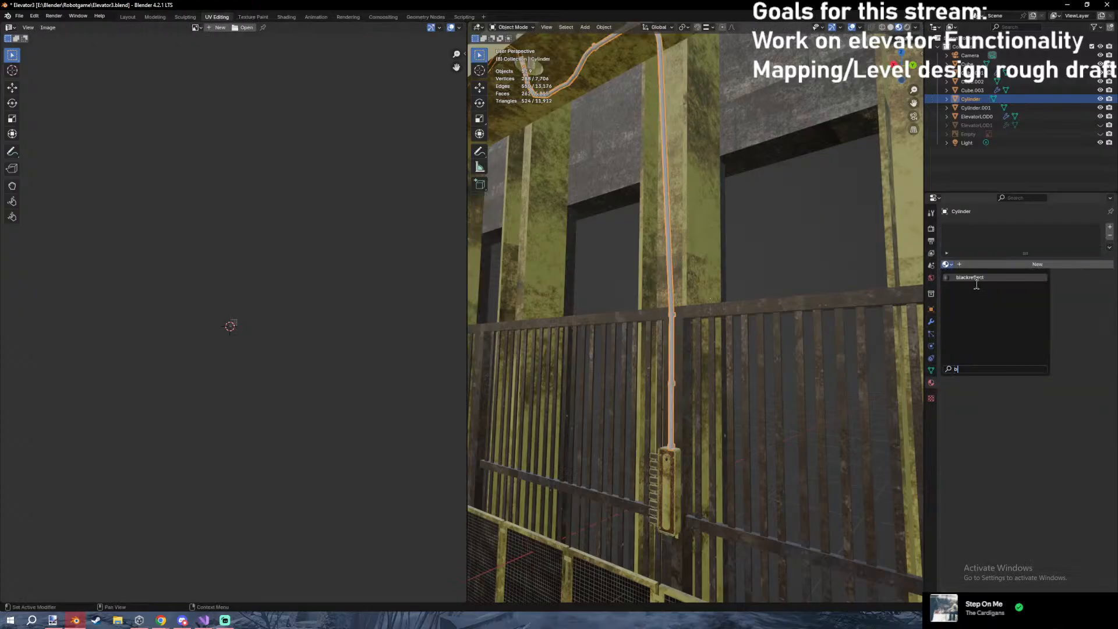
left_click(969, 327)
Unwrap the cable mesh's UVs, deselect the object and save the file.
key("Tab")
left_click(700, 27)
left_click(705, 50)
left_click(699, 133)
key("Tab")
middle_click_drag(749, 235, 850, 76)
key("alt+a")
key("shift+grave")
key("ctrl+s")
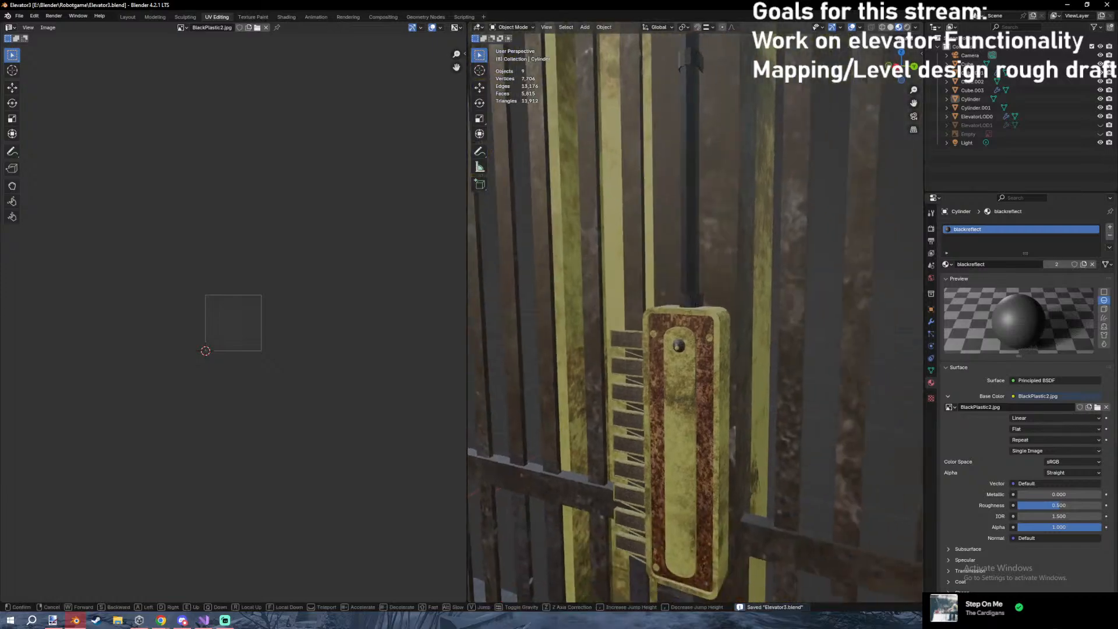
Select the upper ring of the cable's end collar above the control box and scale it inward to taper the collar.
key("w")
left_click(732, 262)
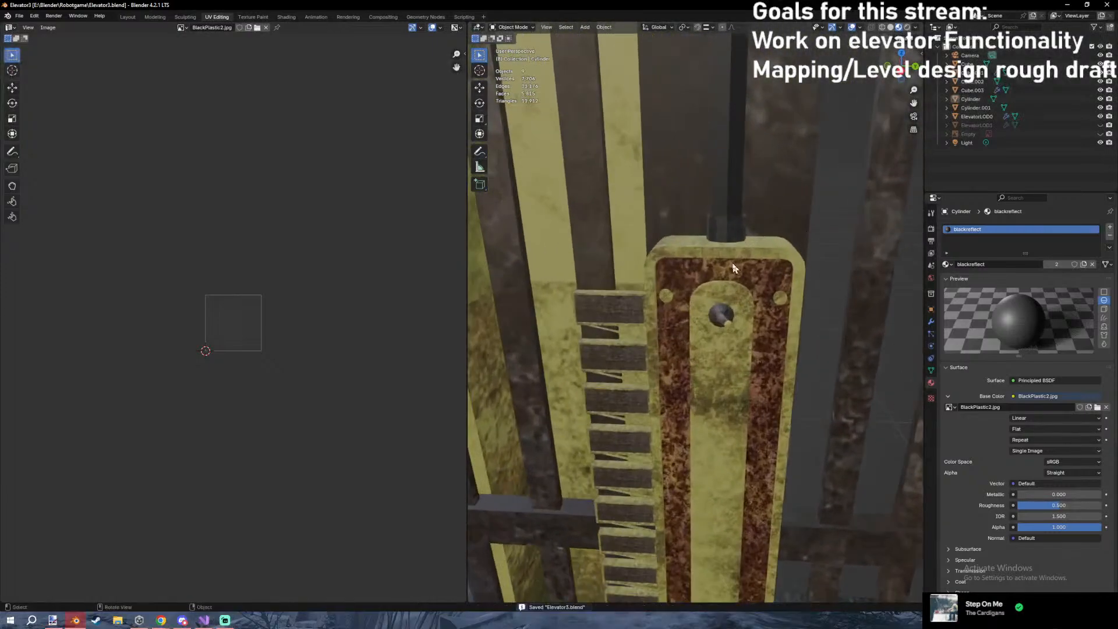
left_click(748, 224)
key("Tab")
key("z")
left_click(699, 216)
left_click_drag(686, 202, 767, 228)
key("z")
left_click(784, 275)
key("s")
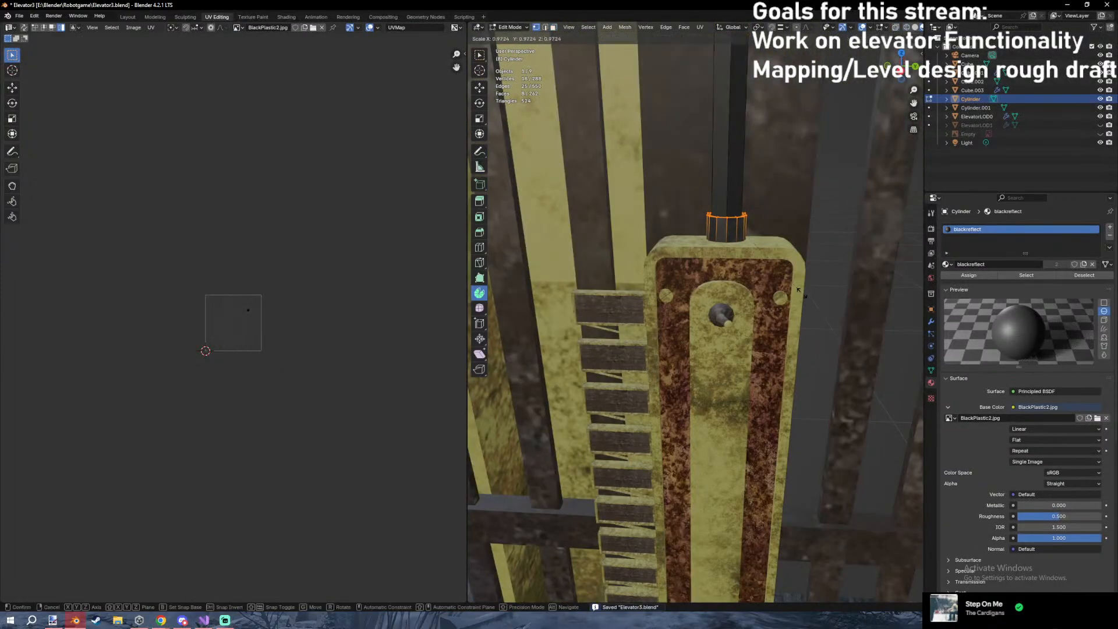
left_click(824, 258)
key("Tab")
left_click(824, 258)
Select both mounting tabs under the control box and duplicate them about 0.605 m upward along Z.
key("shift+grave")
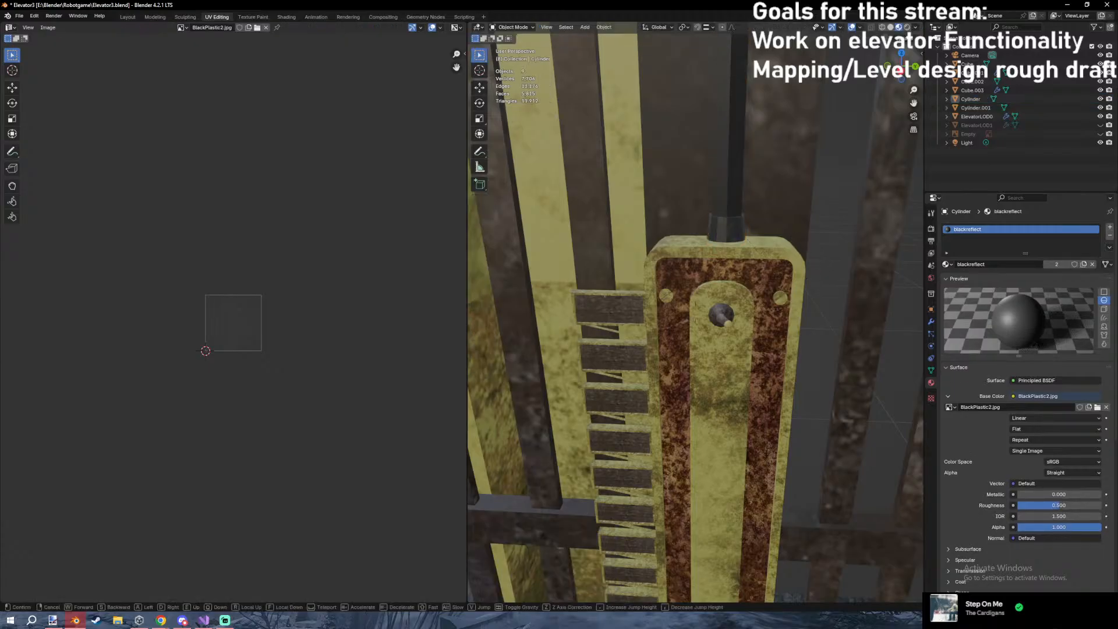
key("s")
key("s")
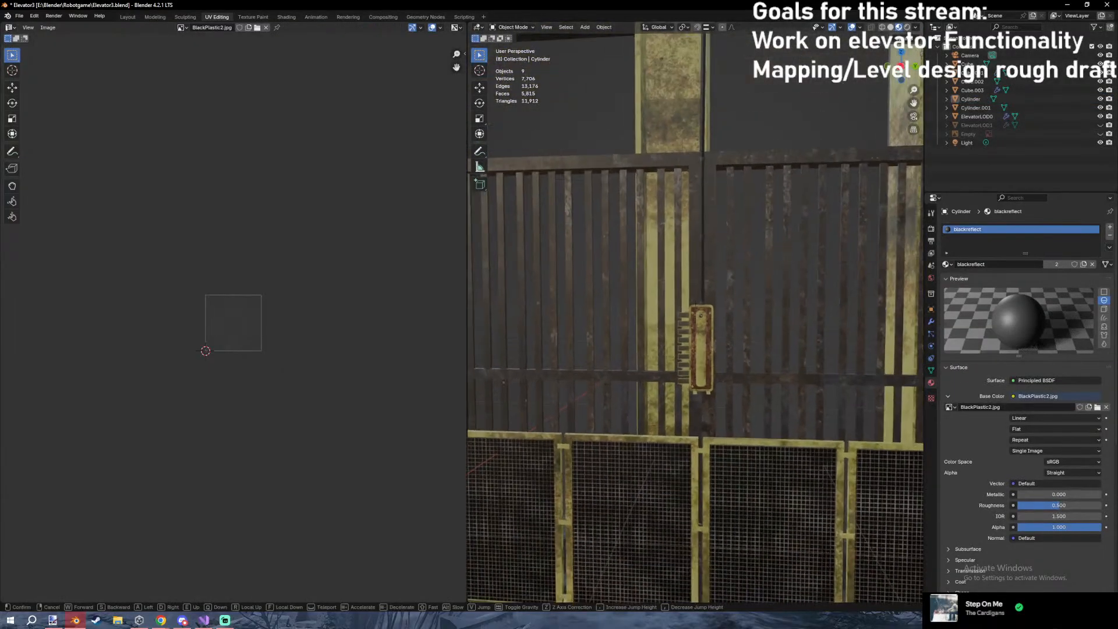
key("w")
key("w")
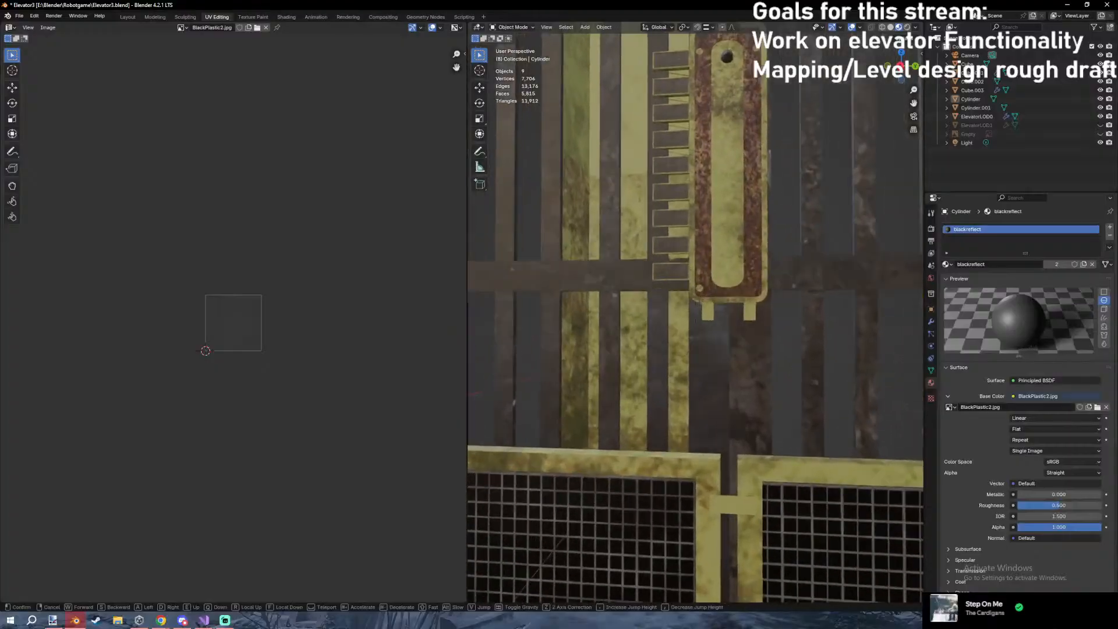
left_click(685, 325)
left_click(684, 324)
key("Tab")
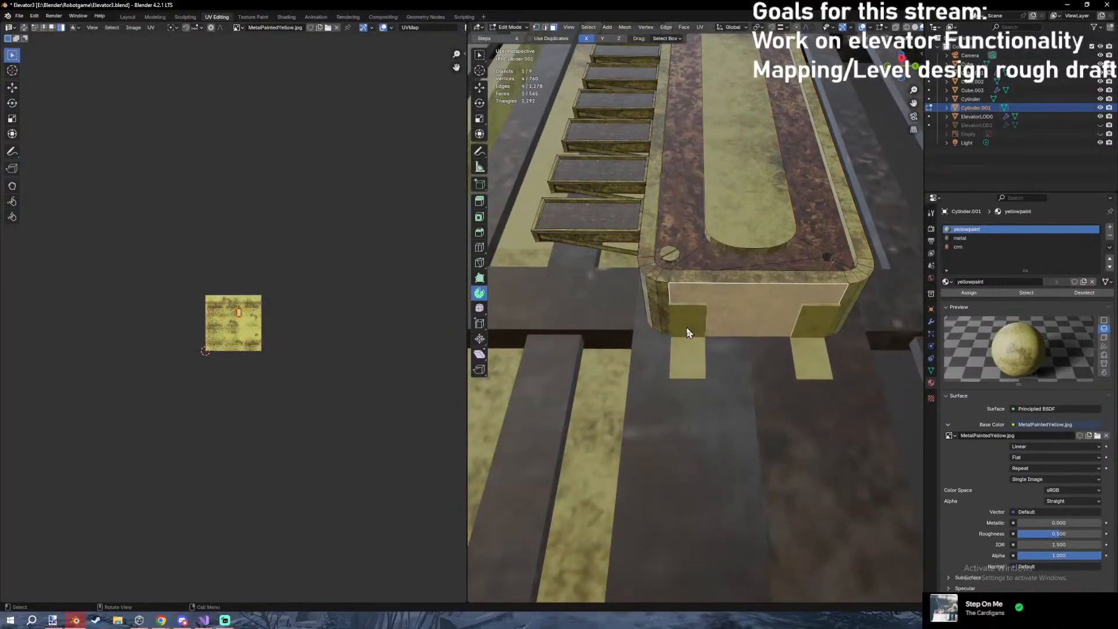
left_click(685, 325)
key("l")
key("l")
scroll(814, 329, "down", 4)
middle_click_drag(813, 344, 742, 508)
key("shift+d")
key("z")
left_click(732, 292)
Rotate the duplicated mounting tabs 180° about the X axis.
key("r")
key("x")
key("y")
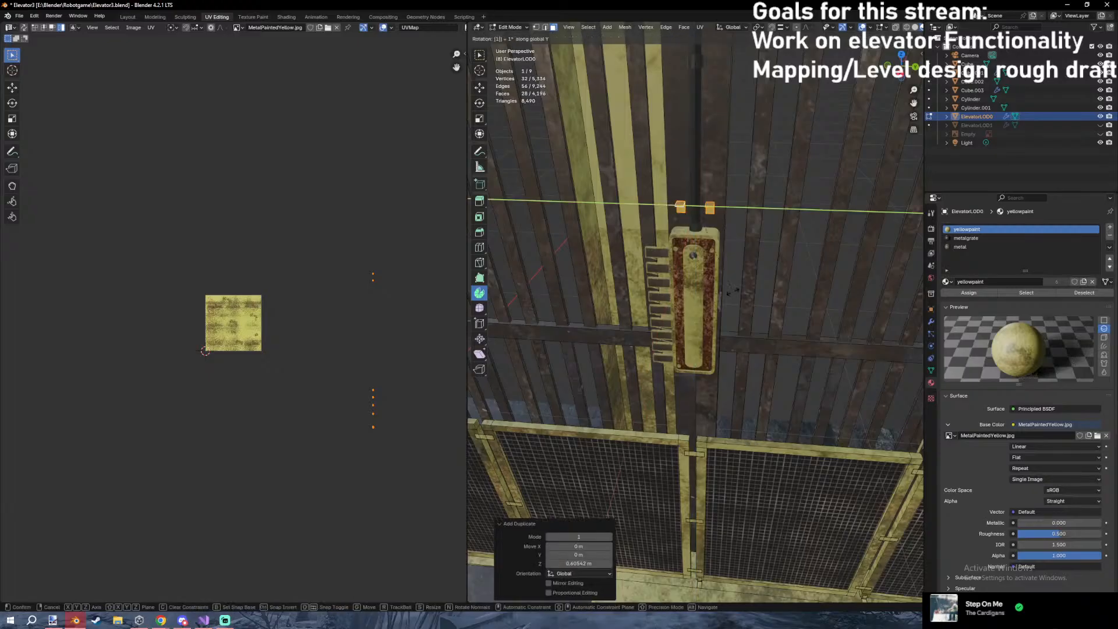
key("z")
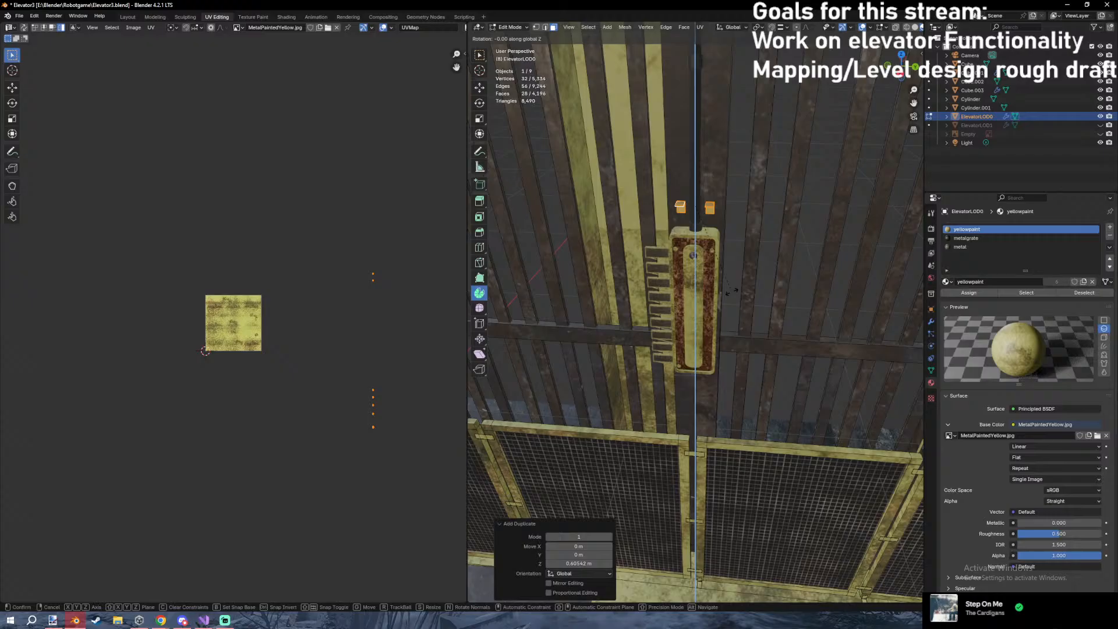
type("x180")
left_click(732, 292)
Lower the duplicated tabs about 0.059 m along Z onto the top of the control box and save the file.
scroll(761, 227, "up", 4)
middle_click_drag(761, 227, 763, 282)
key("g")
key("z")
left_click(764, 336)
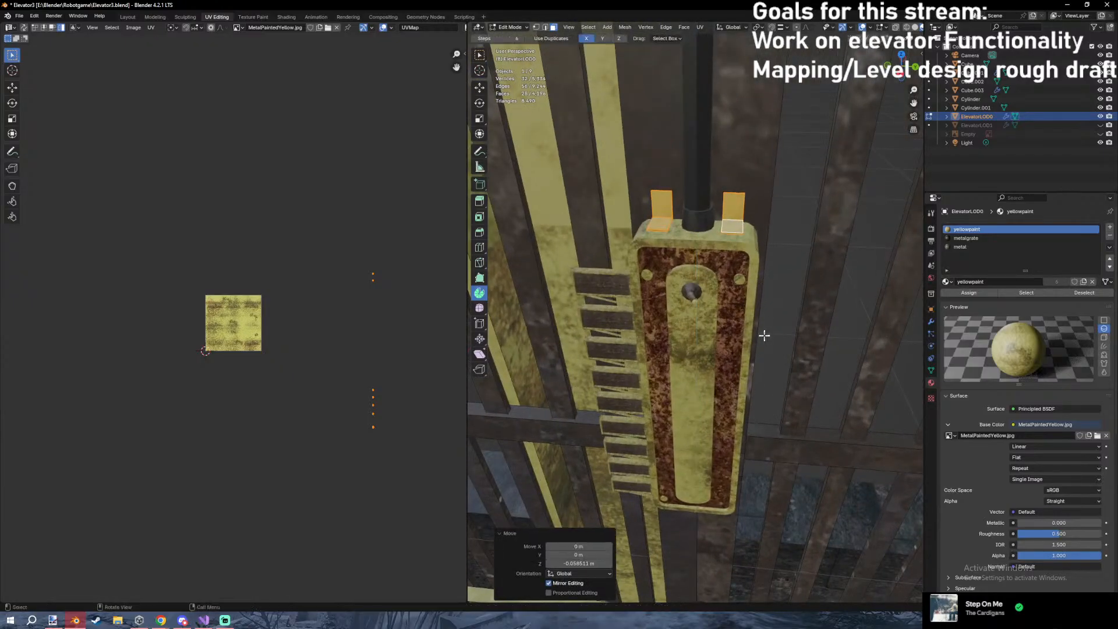
scroll(763, 334, "up", 4)
middle_click_drag(763, 334, 709, 293)
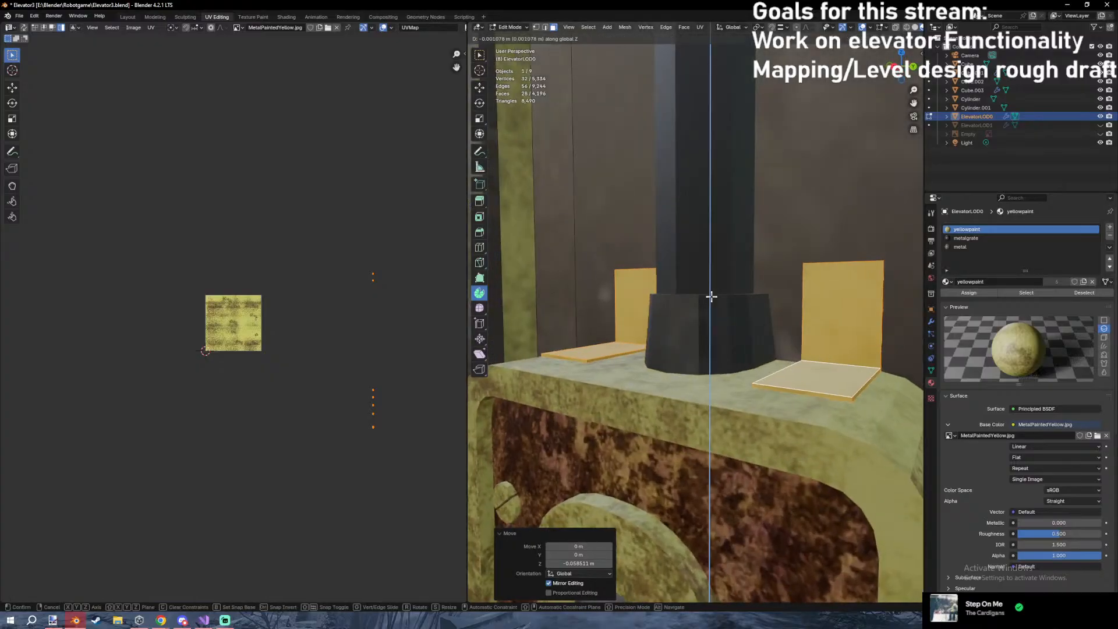
key("Tab")
scroll(732, 288, "down", 8)
key("alt+a")
key("ctrl+s")
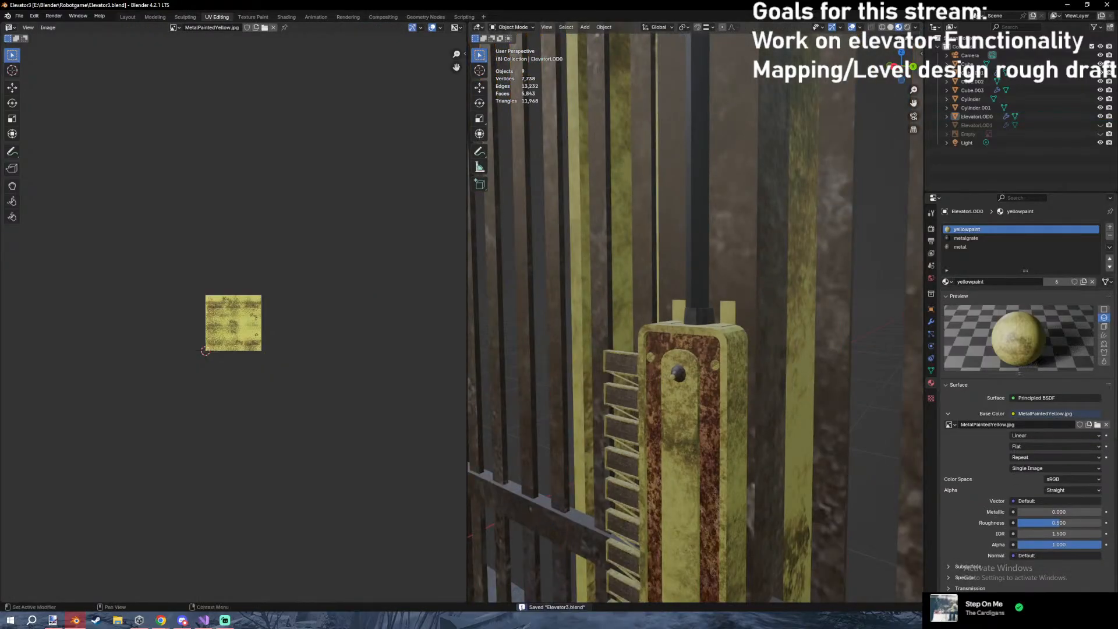
scroll(793, 292, "down", 8)
mouse_move(793, 292)
middle_mouse_down()
mouse_move(779, 299)
mouse_move(766, 287)
mouse_move(787, 287)
middle_mouse_up()
scroll(766, 288, "up", 7)
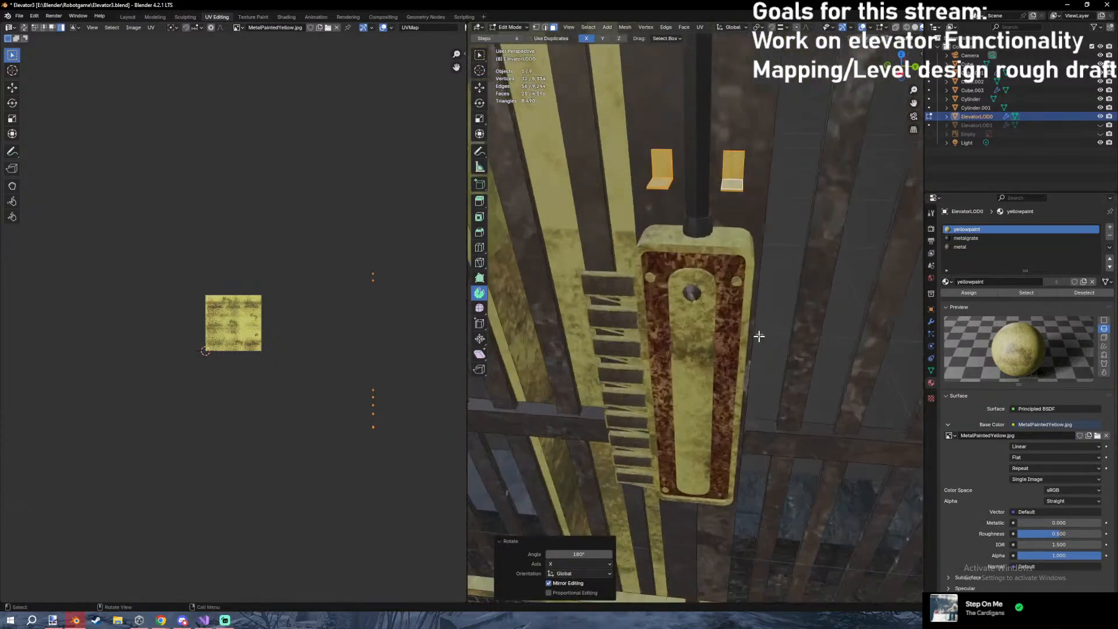
middle_click_drag(759, 334, 762, 300)
key("g")
key("z")
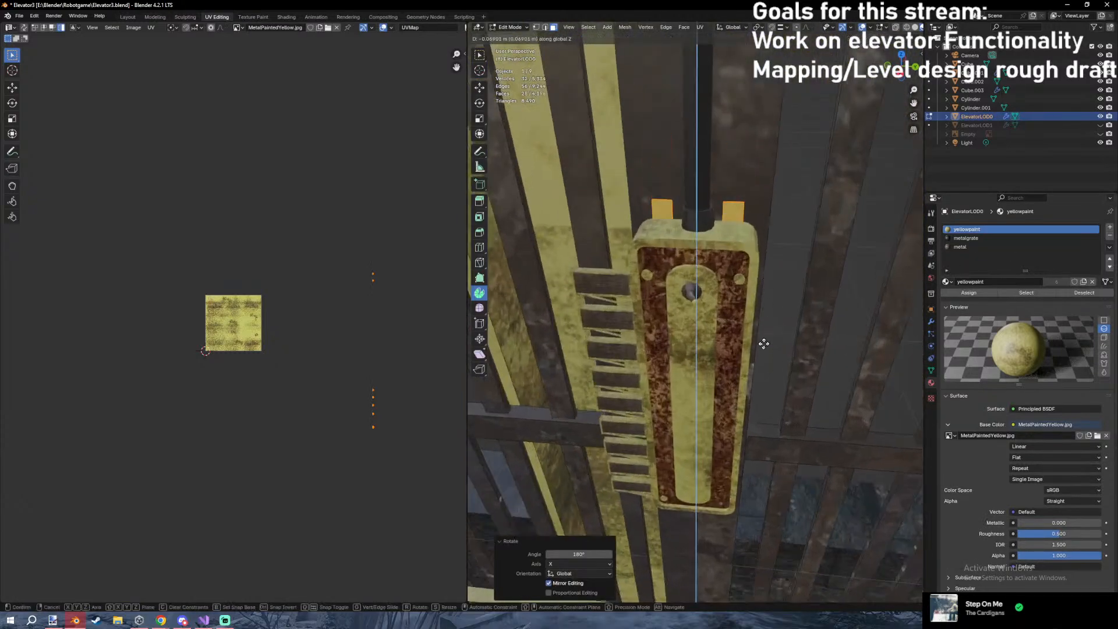
left_click(765, 335)
scroll(765, 336, "up", 2)
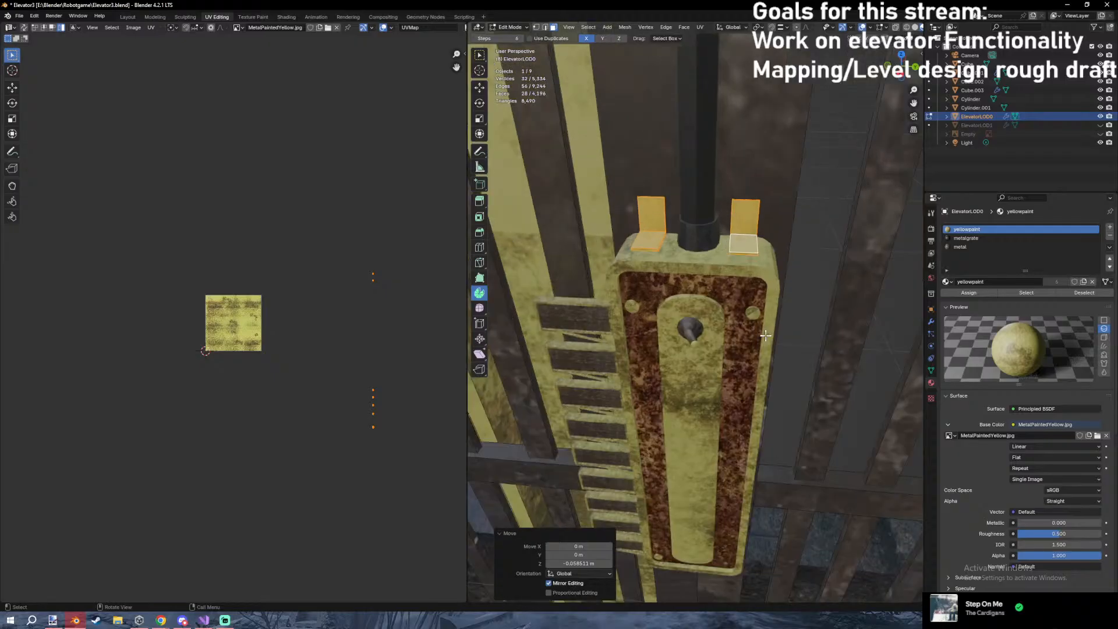
key("Tab")
key("ctrl+s")
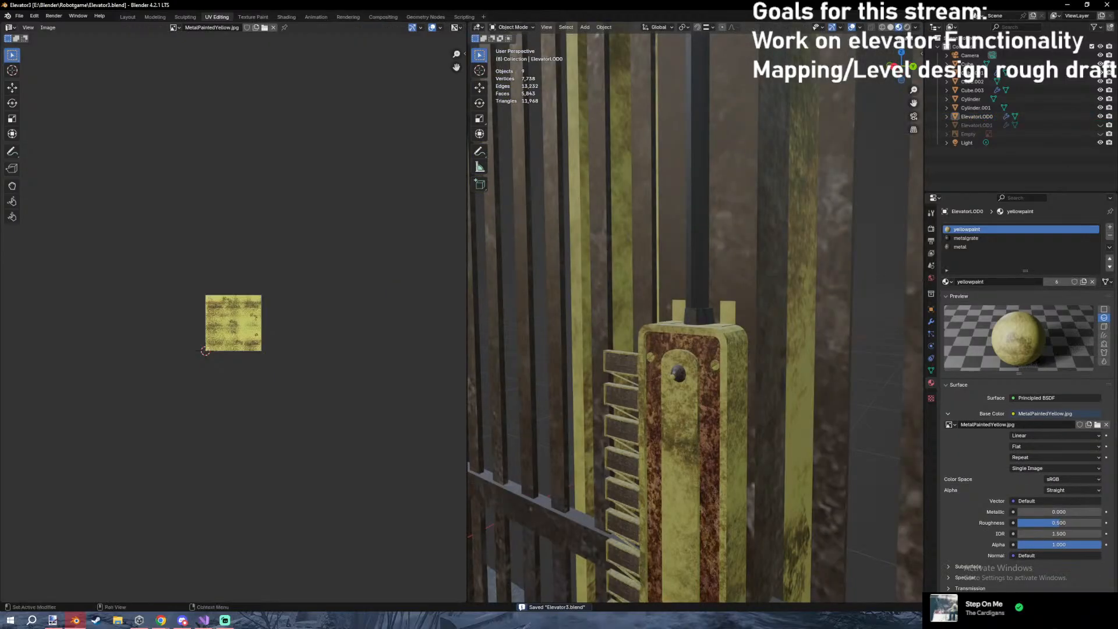
Unhide the reference image and isolate it together with the control box in the right orthographic view.
scroll(793, 282, "down", 10)
middle_click_drag(793, 282, 749, 307)
scroll(749, 306, "up", 7)
key("shift+grave")
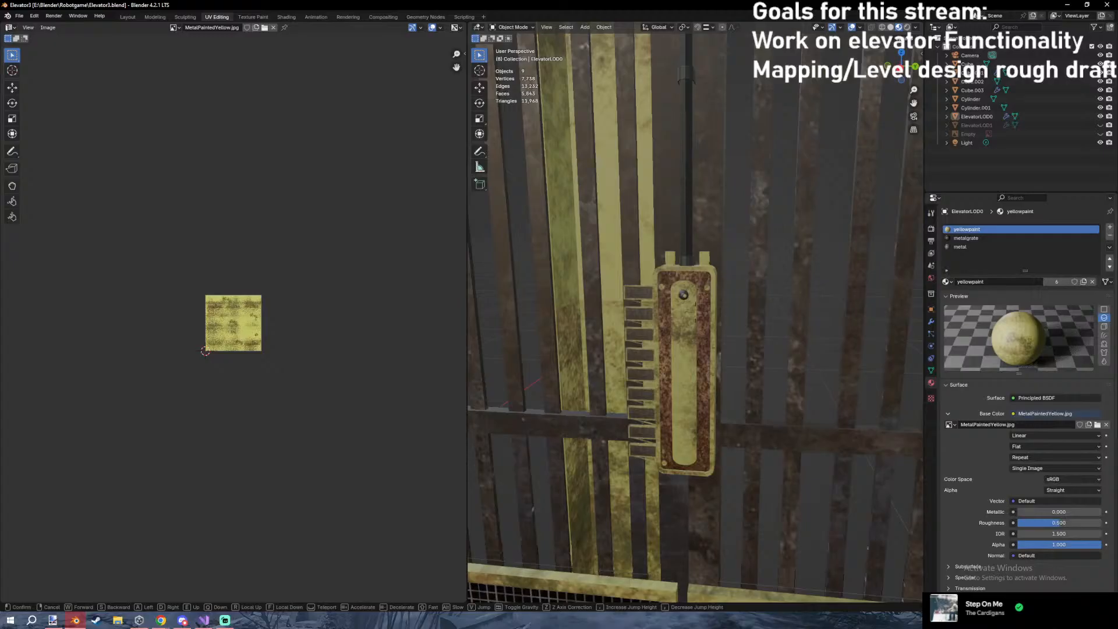
left_click(731, 260)
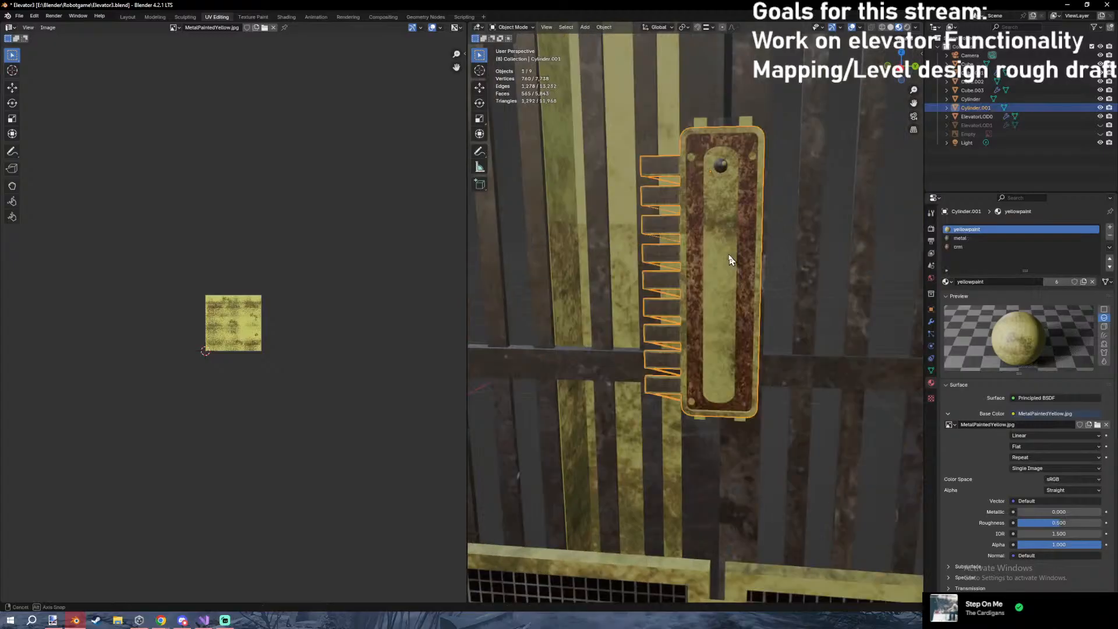
scroll(731, 260, "down", 10)
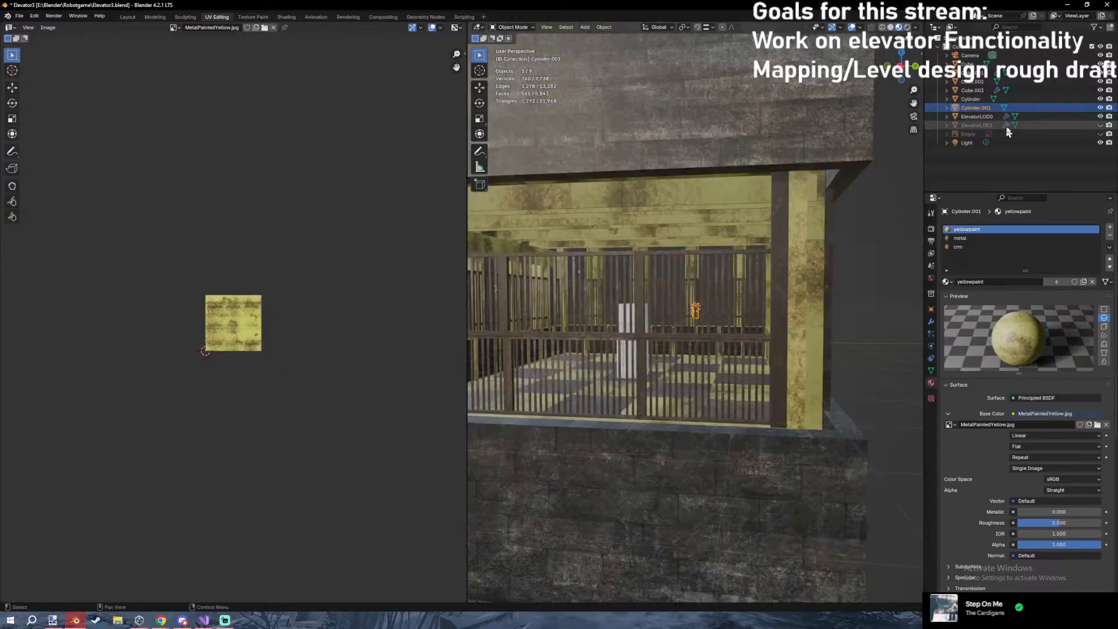
left_click(1099, 134)
middle_click_drag(903, 273, 836, 269)
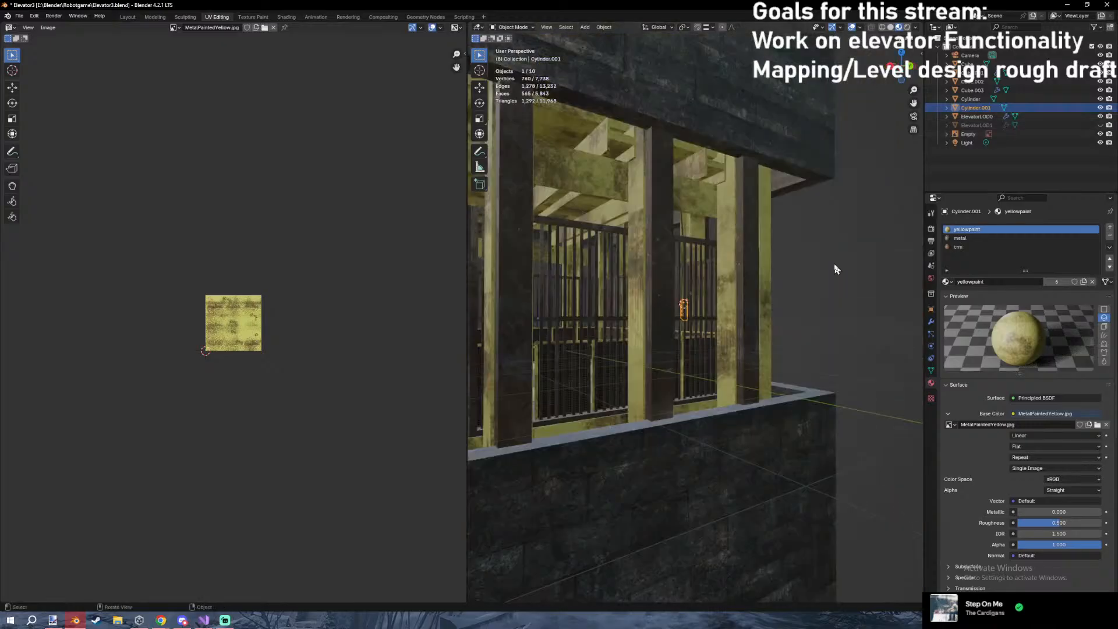
key("KP_Divide")
key("KP_3")
Scale the reference image down, place it beside the control box and reselect the box.
left_click(728, 309)
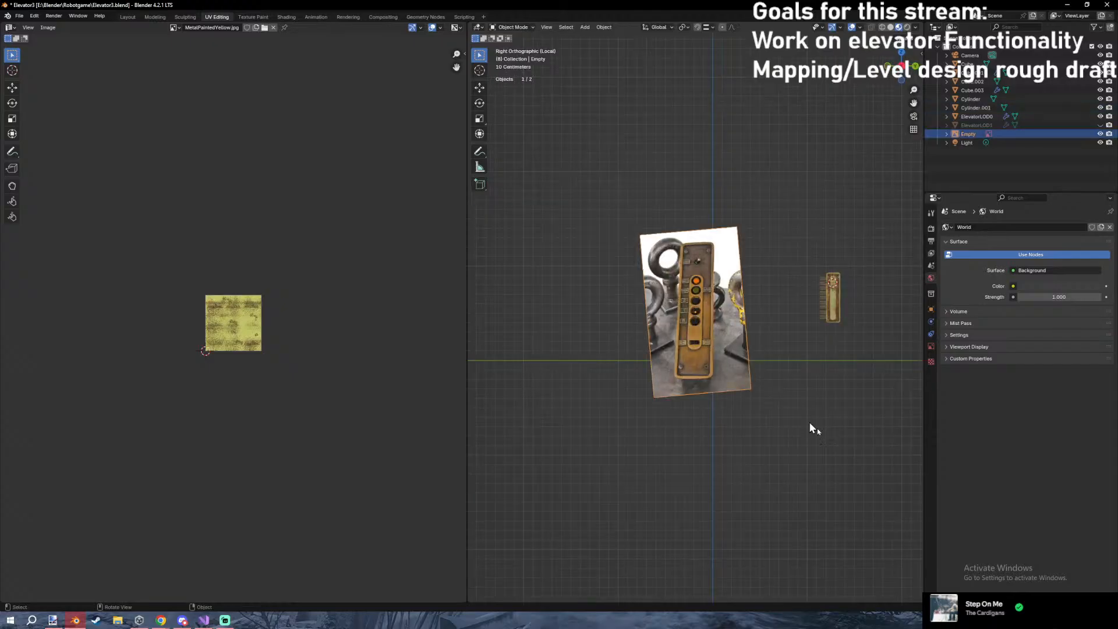
key("s")
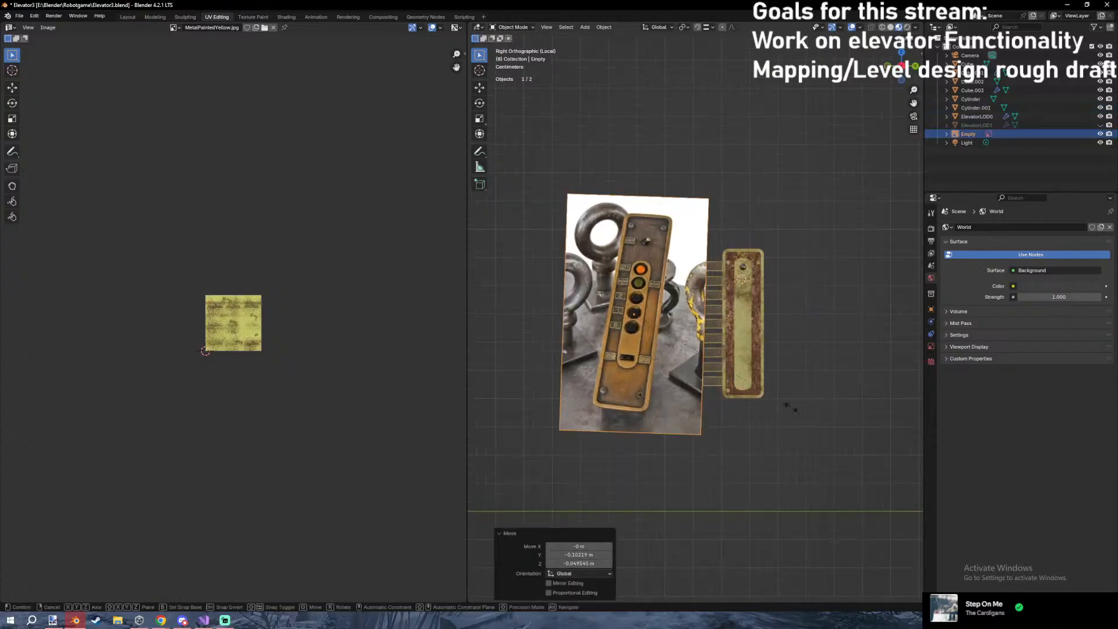
left_click(768, 356)
scroll(767, 352, "up", 5)
mouse_move(690, 303)
middle_mouse_down("shift")
mouse_move(757, 302)
mouse_move(694, 287)
middle_mouse_up("shift")
left_click(839, 240)
middle_click_drag(784, 239, 808, 279, "shift")
scroll(808, 280, "up", 5)
middle_click_drag(852, 228, 665, 286, "shift")
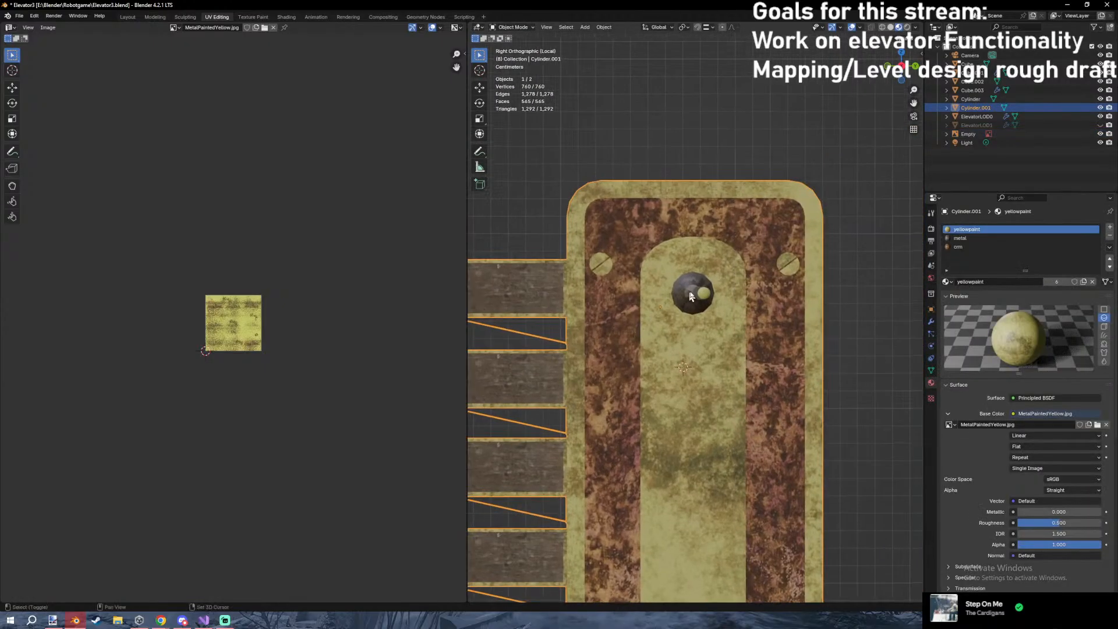
Try to add an ico sphere with 16 subdivisions on the control box.
key("shift+a")
mouse_move(652, 290)
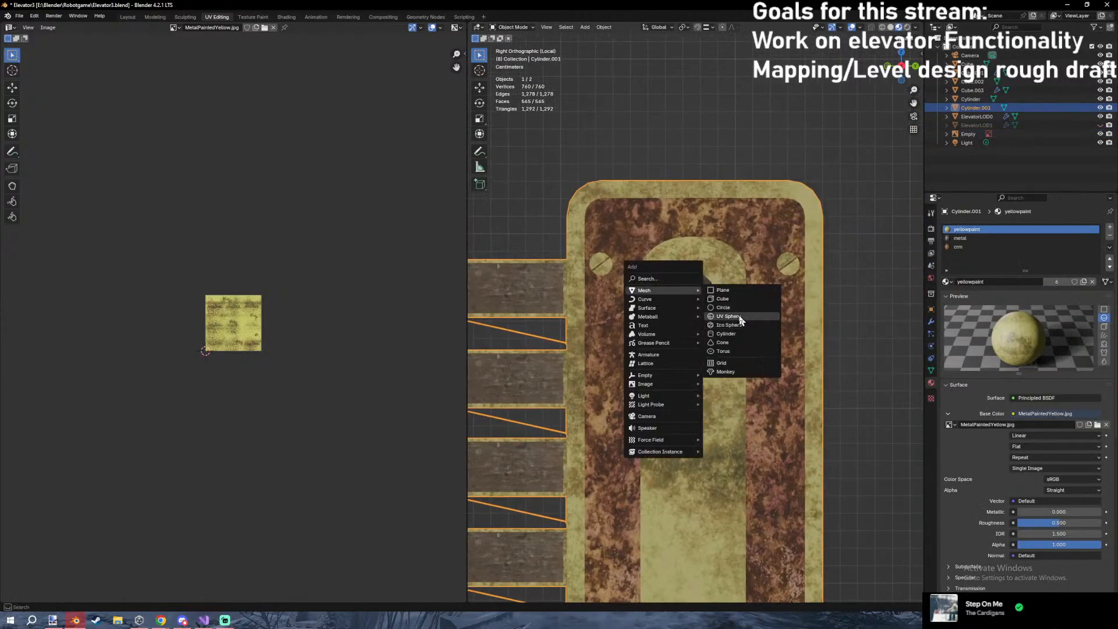
left_click(732, 327)
left_click(564, 510)
type("16")
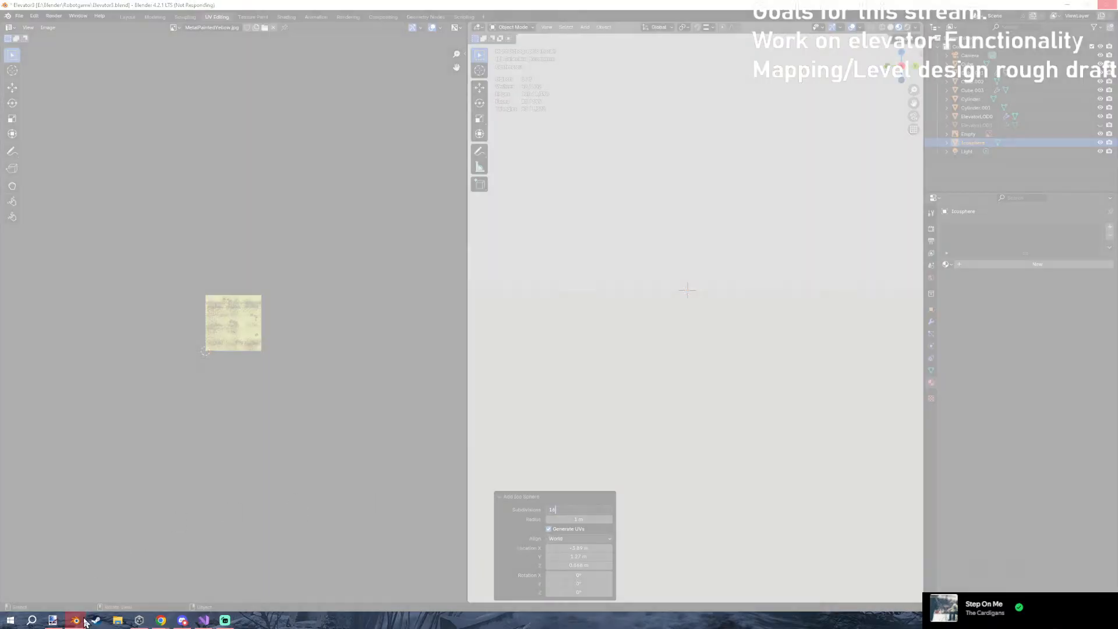
Relaunch Blender and reopen the Elevator3.blend file.
left_click(82, 619)
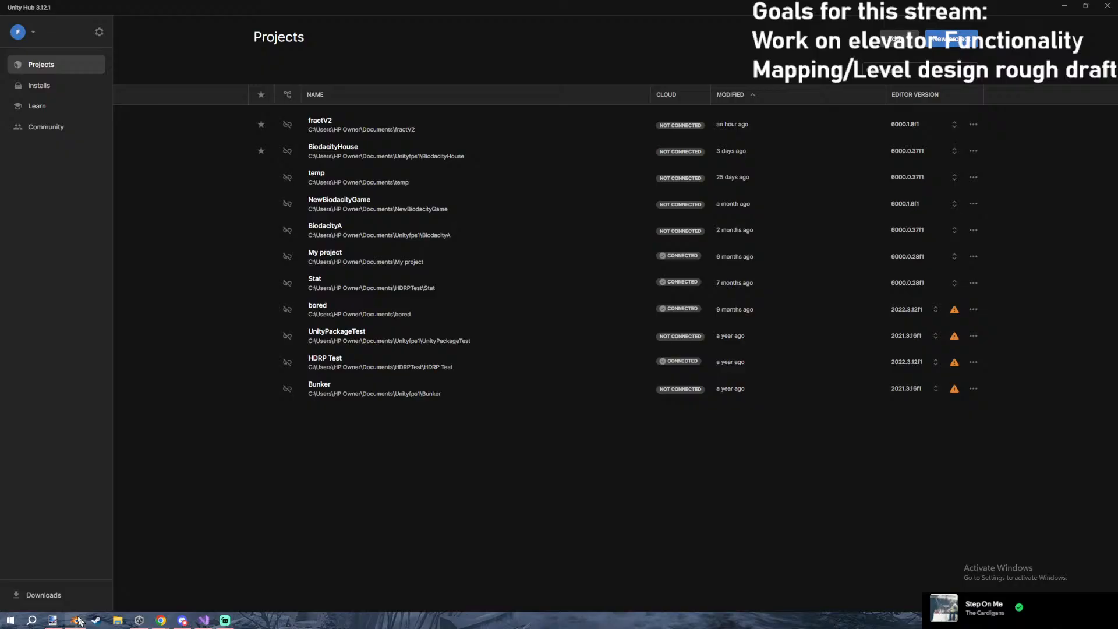
left_click(78, 620)
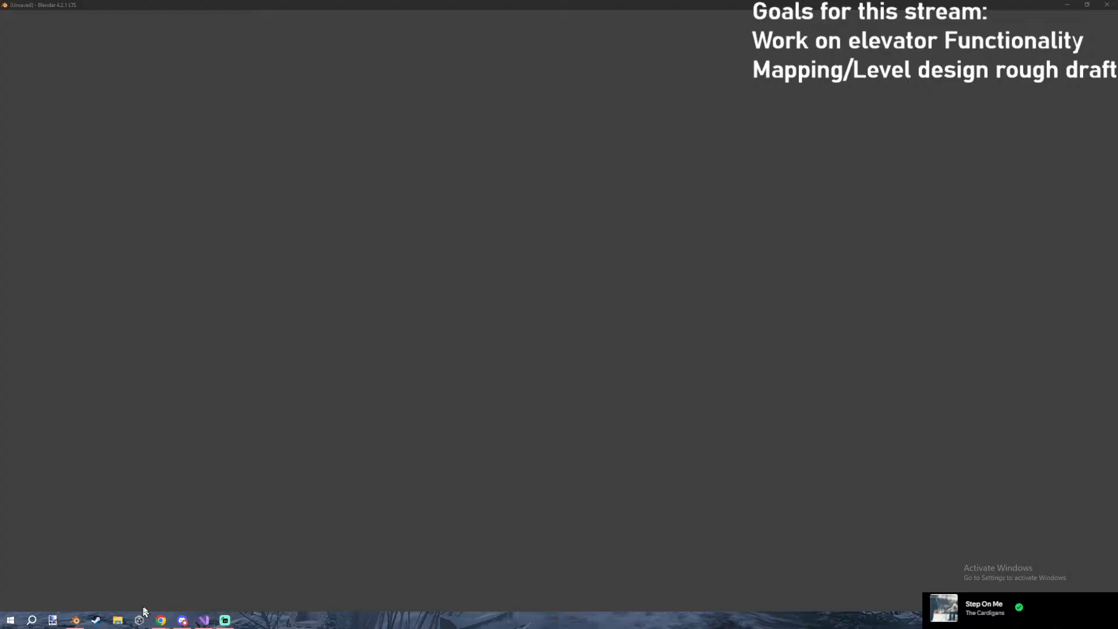
left_click(203, 620)
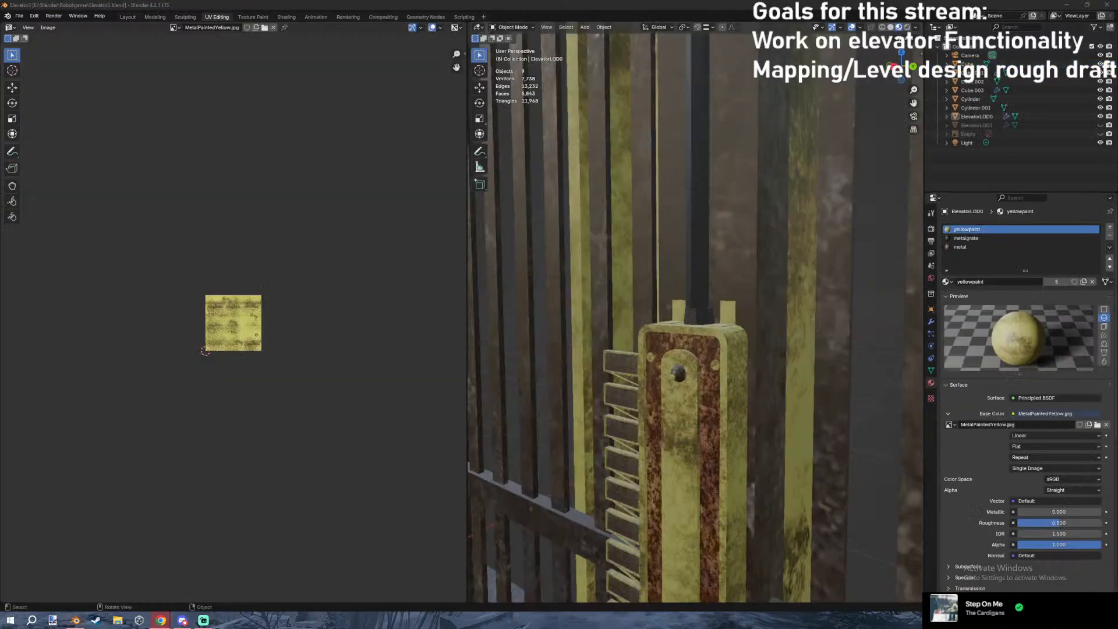
Unhide the reference image, select it together with the control box and isolate both in local view.
middle_click_drag(620, 315, 774, 291)
left_click(718, 359)
left_click(701, 310)
left_click(709, 401)
scroll(704, 324, "up", 2)
scroll(717, 306, "down", 3)
left_click(1099, 133)
left_click(587, 290)
middle_click_drag(588, 293, 725, 296)
left_click(710, 288, "shift")
key("KP_Divide")
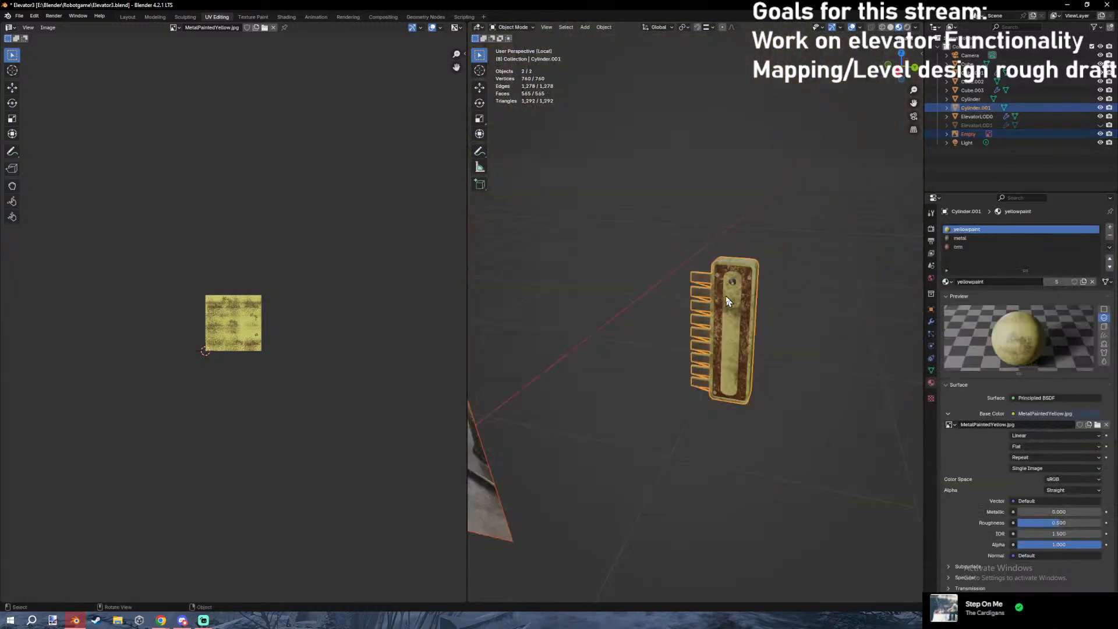
Scale the reference image down in the right orthographic view and move it beside the control box.
key("KP_1")
key("KP_3")
left_click(725, 297)
key("s")
left_click(769, 362)
key("g")
left_click(718, 373)
scroll(769, 349, "up", 6)
key("g")
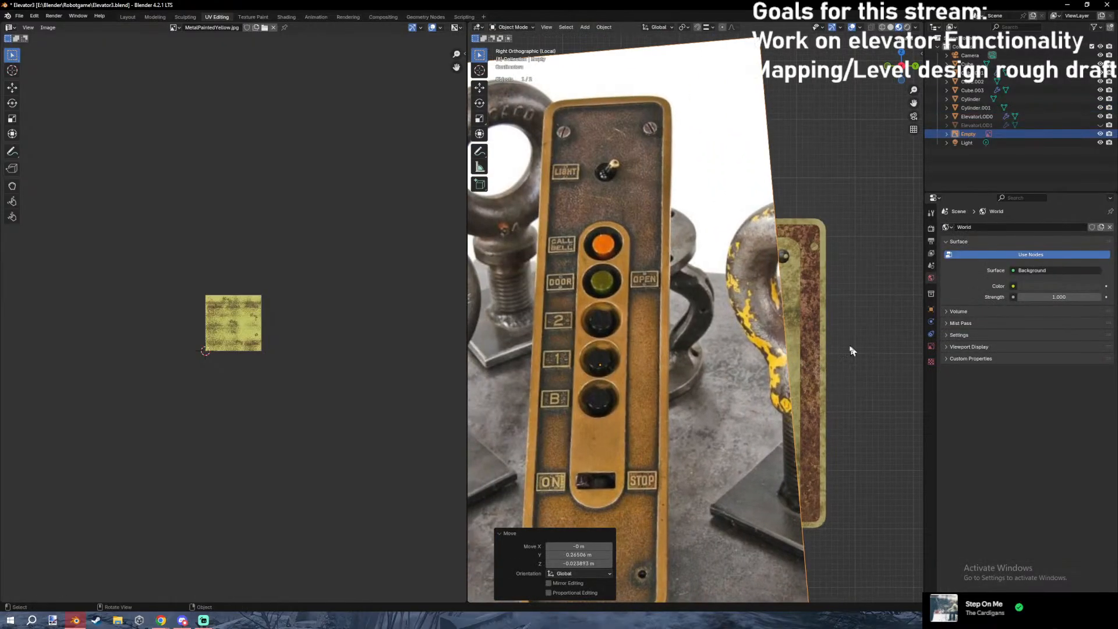
left_click(777, 300)
key("shift+a")
mouse_move(751, 299)
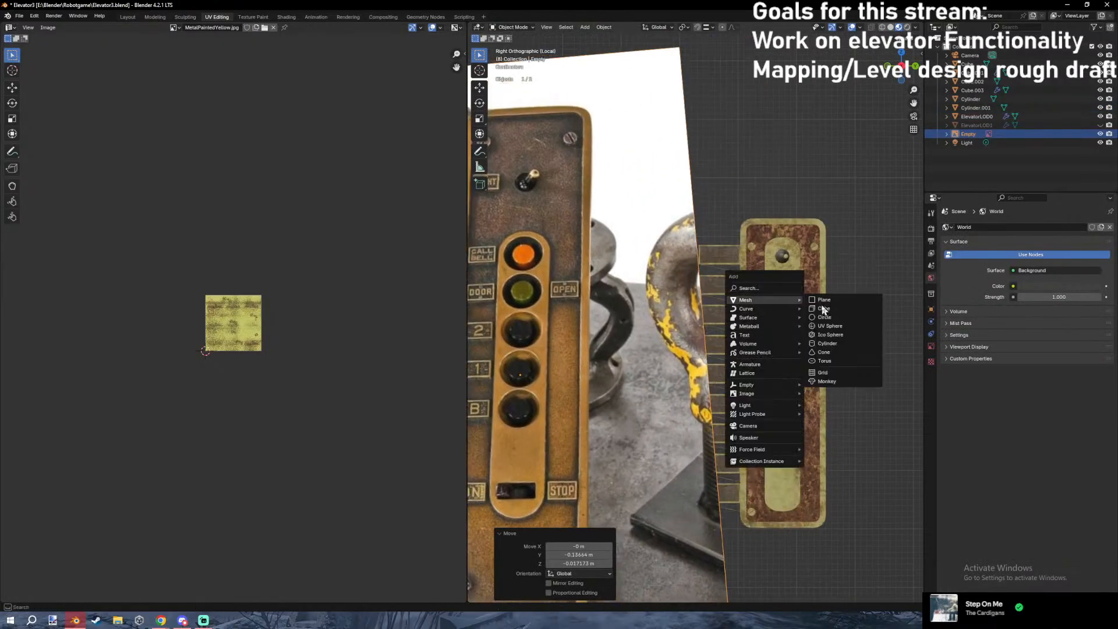
left_click(830, 338)
left_click(572, 509)
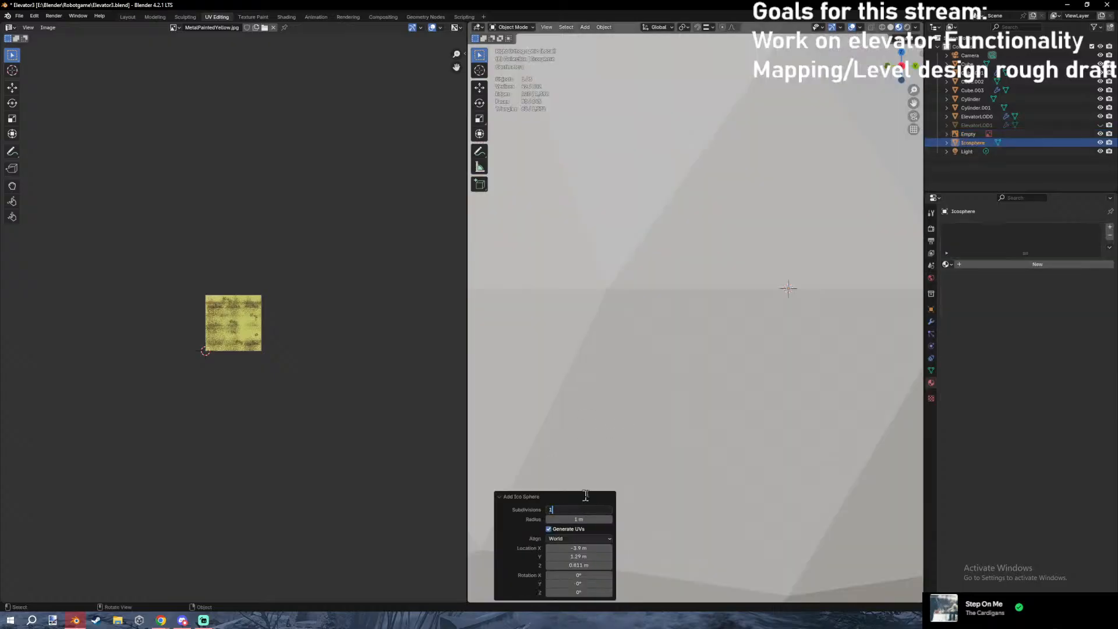
key("Return")
key("ctrl+z")
Try to add a cylinder with 12 vertices on the control box.
key("shift+a")
mouse_move(774, 309)
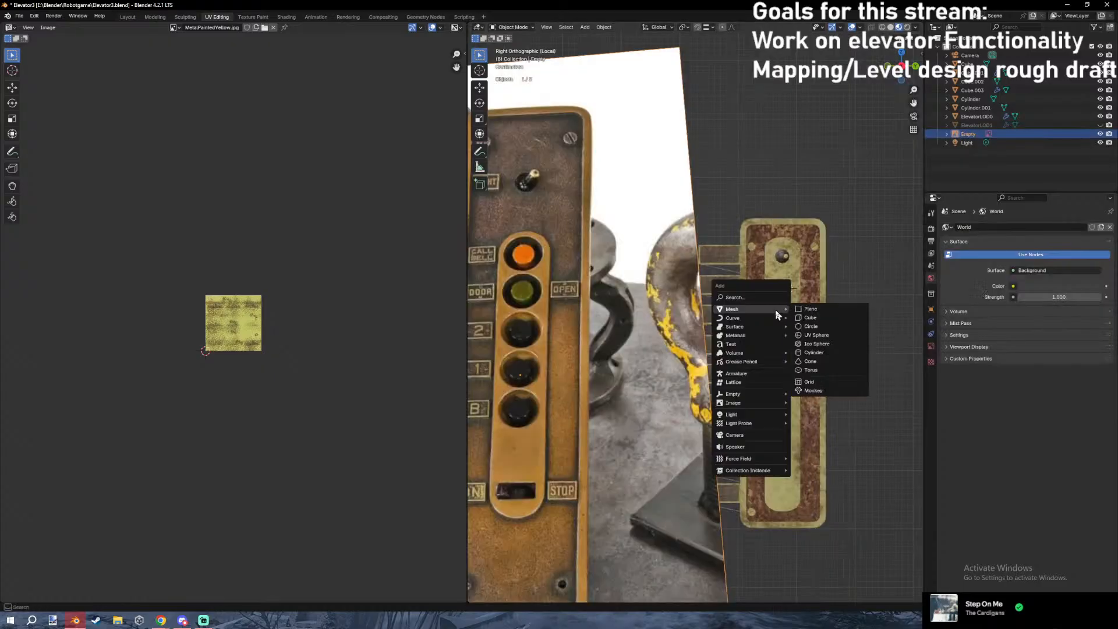
left_click(817, 353)
left_click(573, 489)
type("12")
key("Return")
key("ctrl+z")
key("ctrl+z")
key("ctrl+z")
Add a cylinder on the control box, scale it down to button size and rotate it 90° about Y.
key("KP_3")
left_click(725, 296)
key("s")
left_click(788, 368)
middle_click_drag(770, 361, 640, 372, "shift")
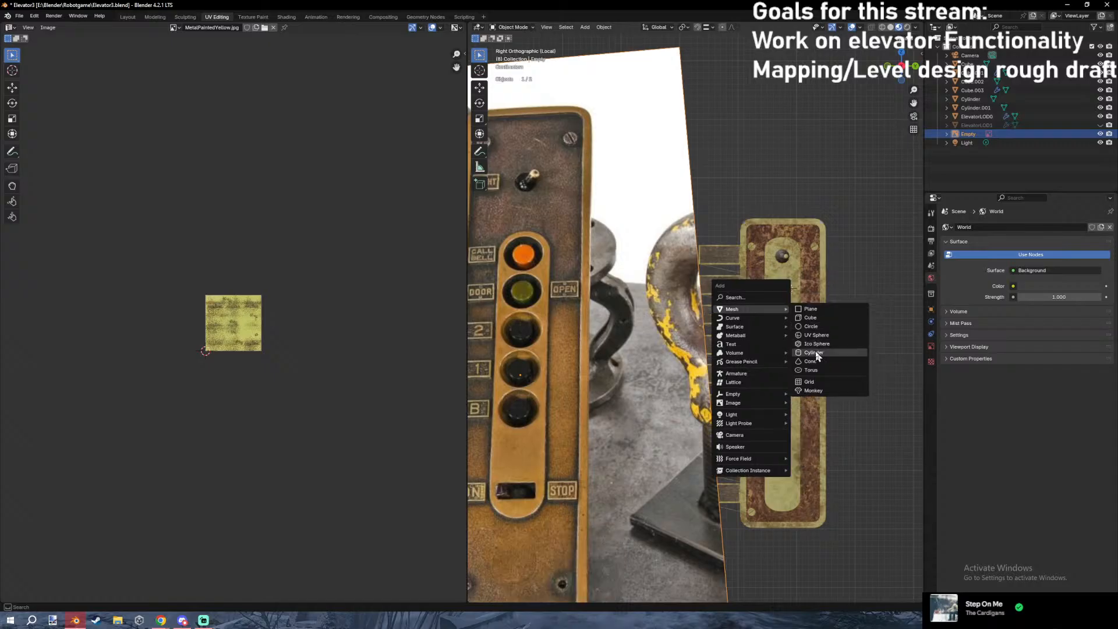
left_click(818, 343)
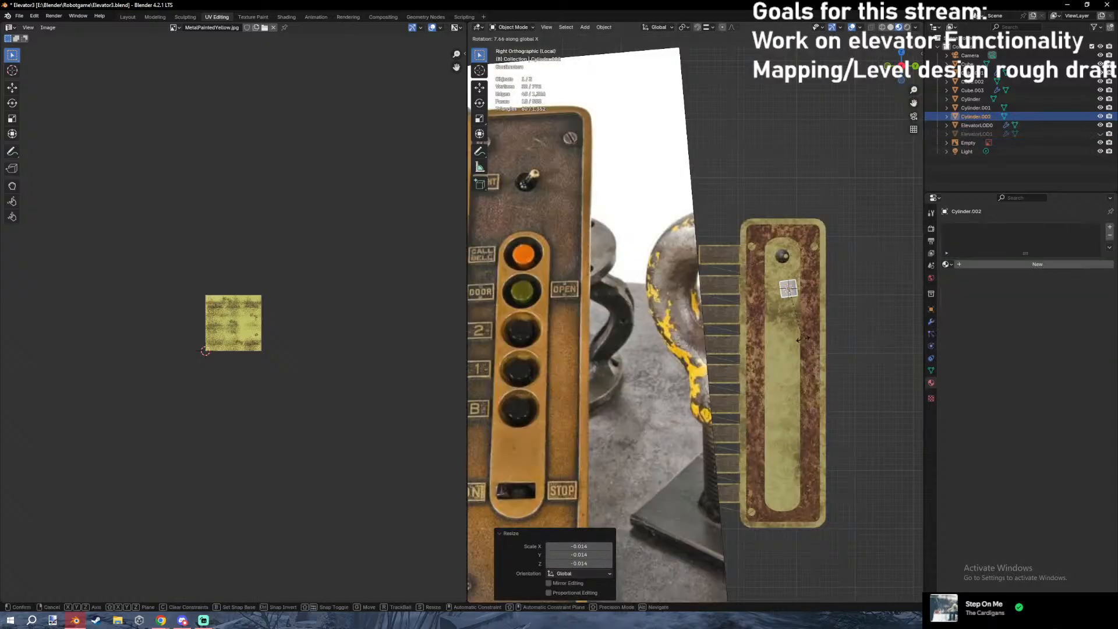
type("y9")
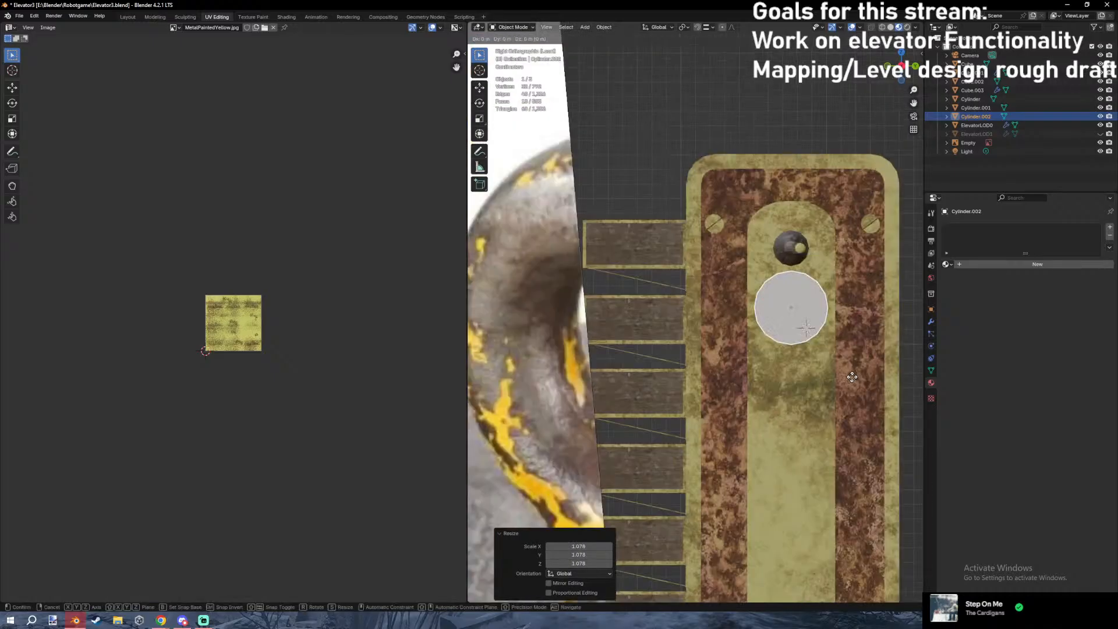
Move the cylinder along Y and Z onto the control box's inner yellow strip, below the dark knob.
key("y")
left_click(850, 376)
key("g")
key("z")
left_click(846, 315)
key("g")
key("z")
left_click(838, 382)
scroll(752, 368, "up", 6)
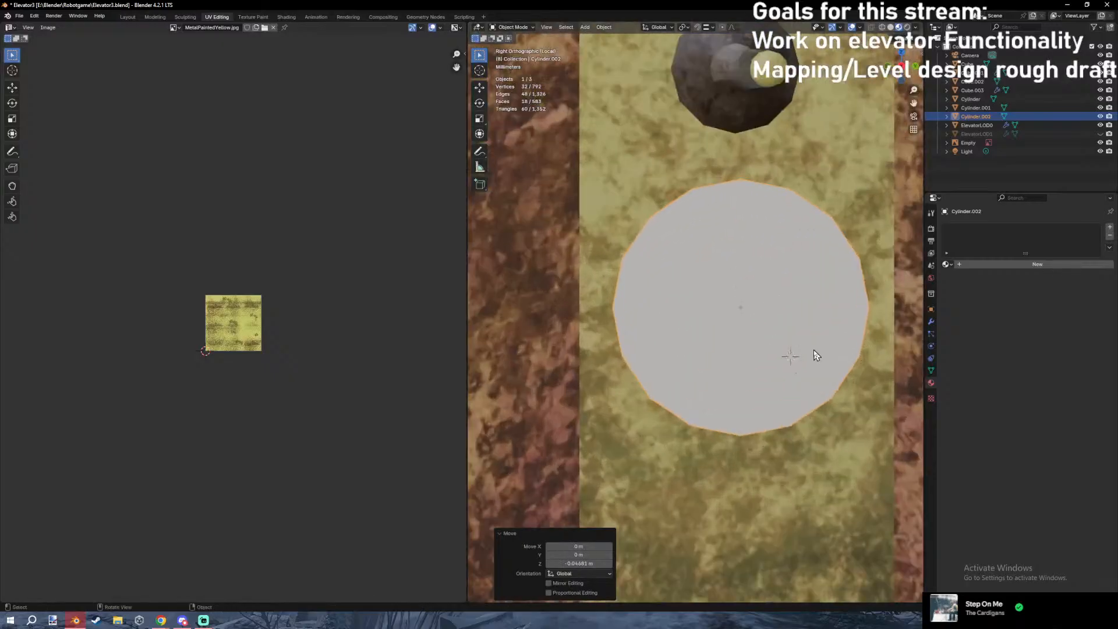
Fine-tune the cylinder along Y and Z so it is centred across the strip, just beneath the knob.
key("g")
key("y")
left_click(809, 350)
key("g")
key("z")
left_click(868, 352)
scroll(866, 353, "down", 9)
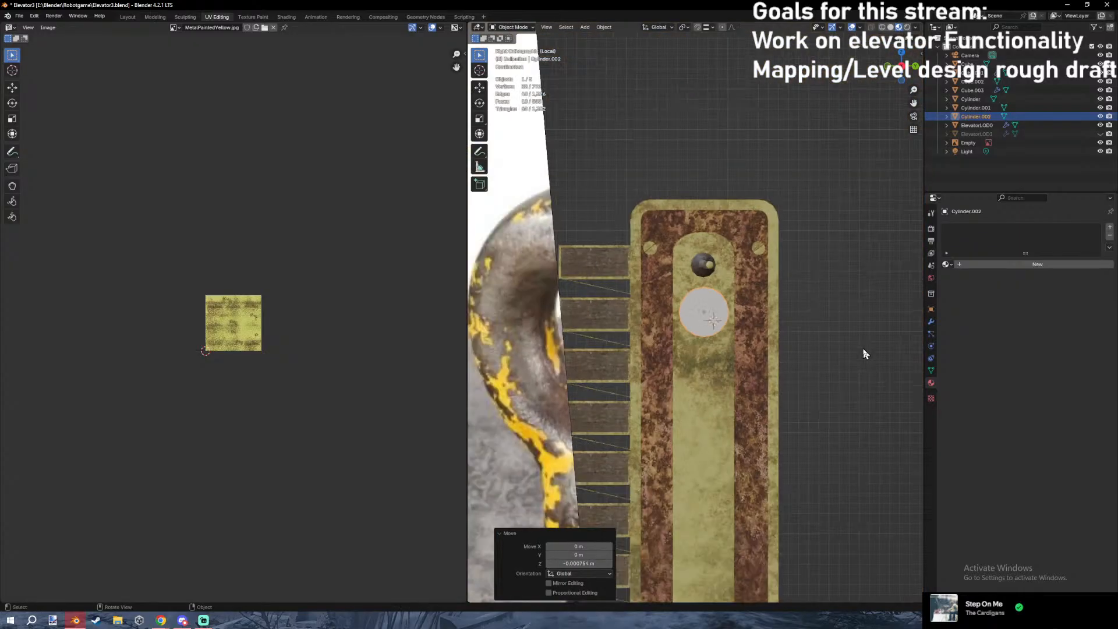
key("g")
key("z")
left_click(623, 333)
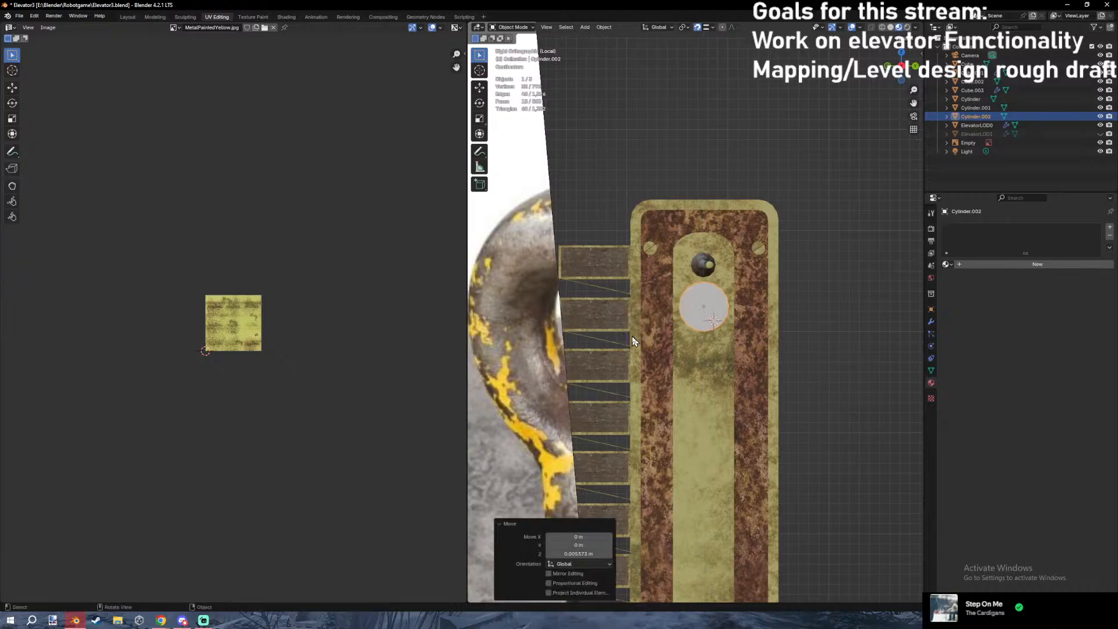
Try to duplicate the cylinder downward along Z as a second button.
key("shift+d")
key("z")
left_click(622, 386)
middle_click_drag(739, 344, 743, 336, "shift")
key("ctrl+z")
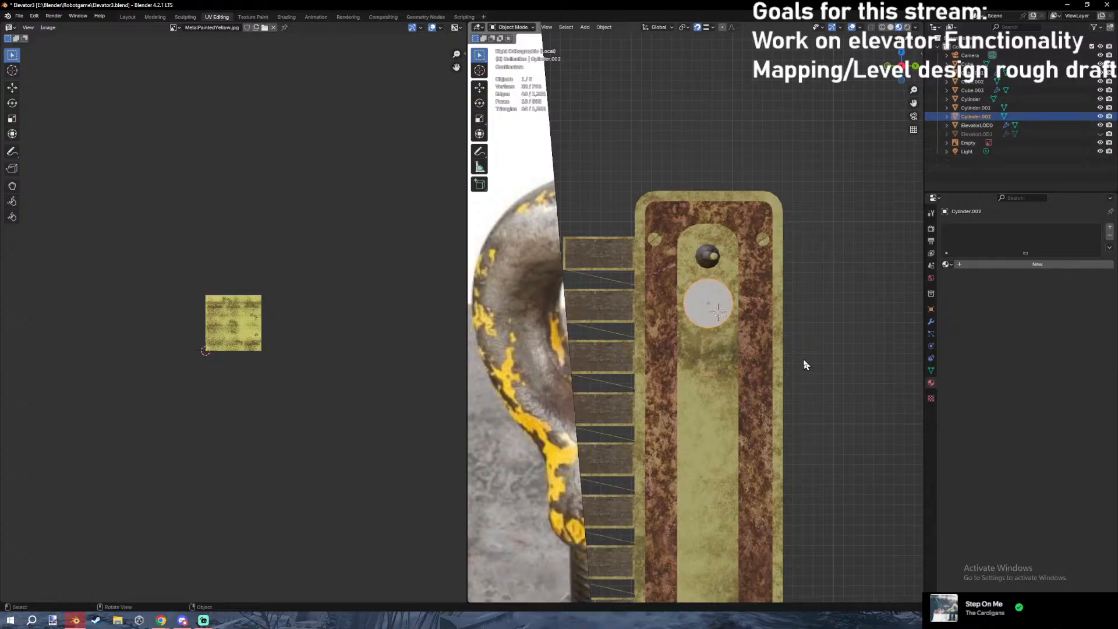
Scale the cylinder by 0.971 and reposition it along Z on the inner strip below the knob.
scroll(805, 359, "up", 4)
key("g")
left_click(823, 365)
key("g")
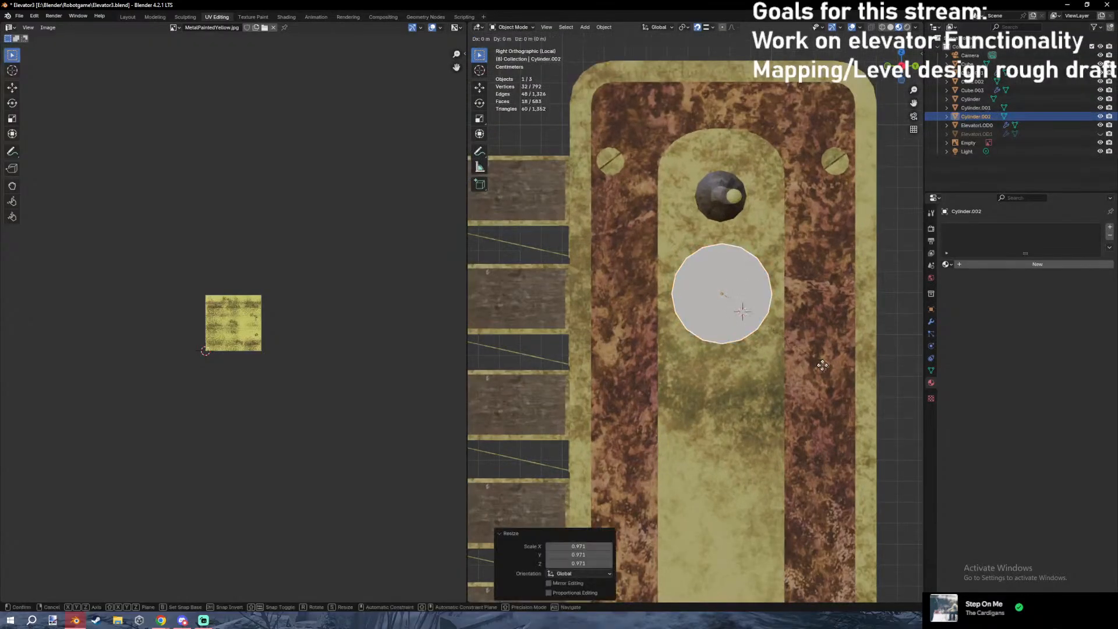
key("z")
left_click(824, 356)
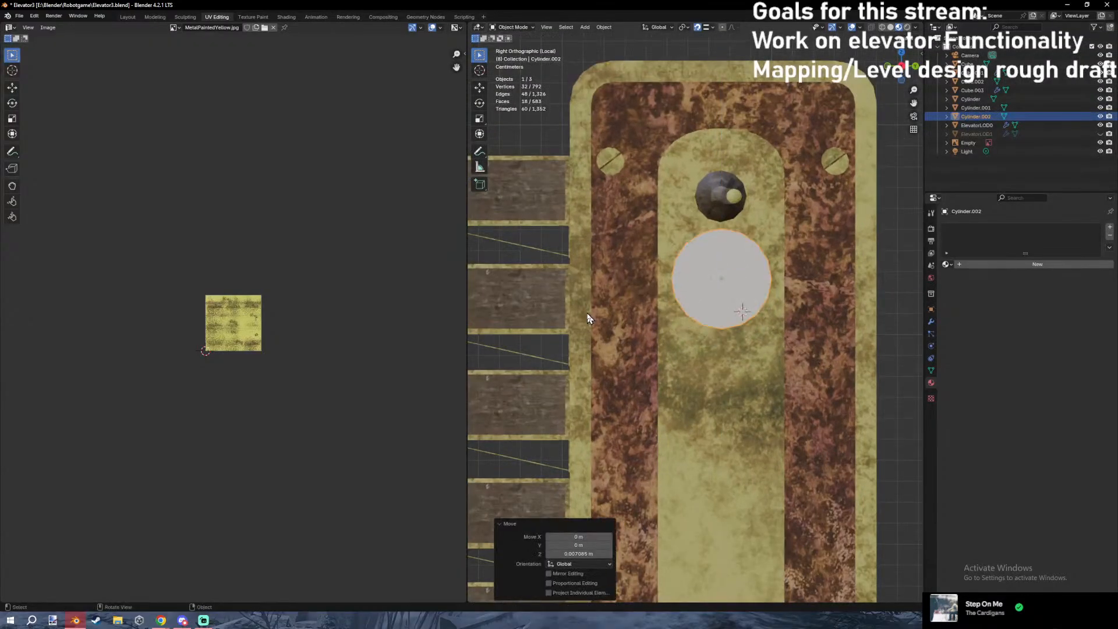
key("g")
key("z")
left_click(542, 343)
key("g")
key("z")
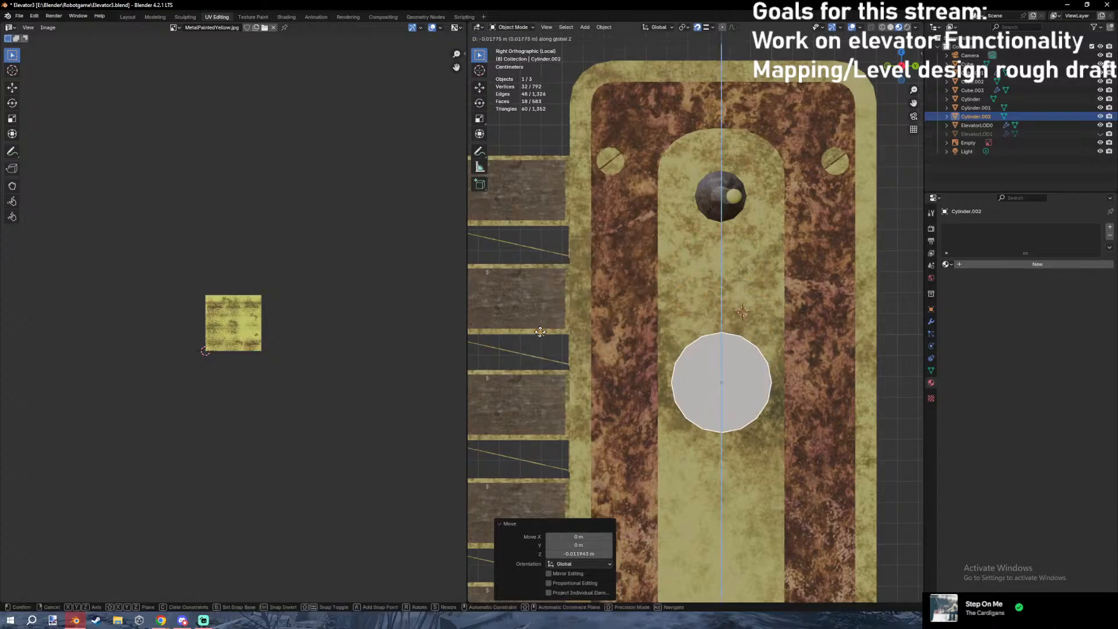
left_click(553, 348)
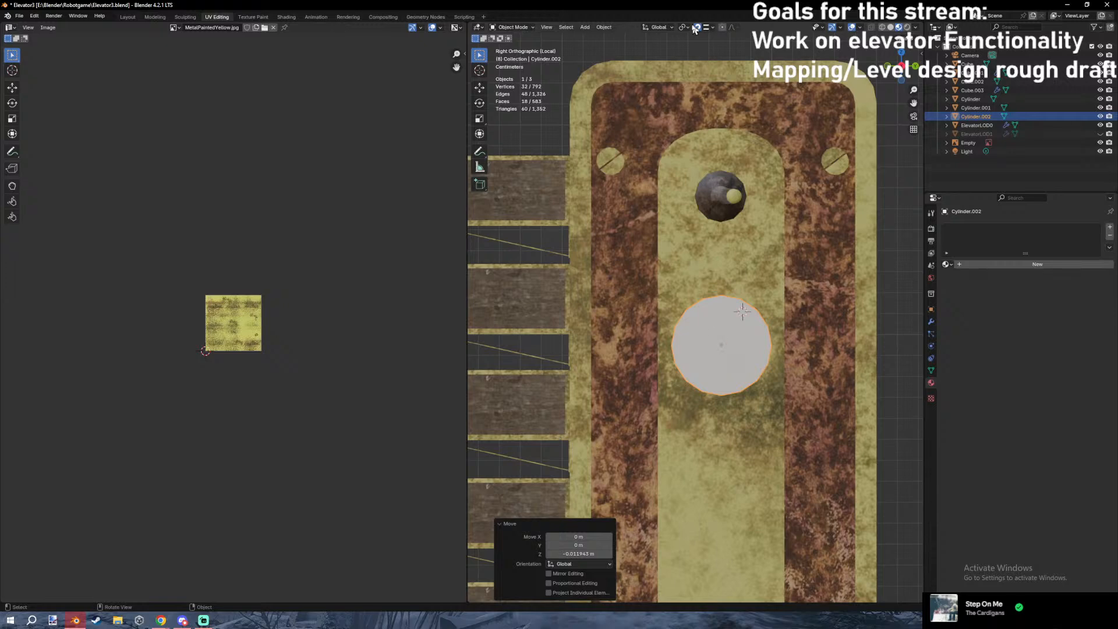
Adjust the snapping options and move the cylinder along Z into its place below the knob.
left_click(713, 27)
left_click(696, 53)
key("g")
key("z")
left_click(532, 336)
Try placing a copy of the cylinder about 0.03 m below the original along Z.
middle_click_drag(646, 350, 676, 321, "shift")
key("shift+d")
key("z")
left_click(576, 414)
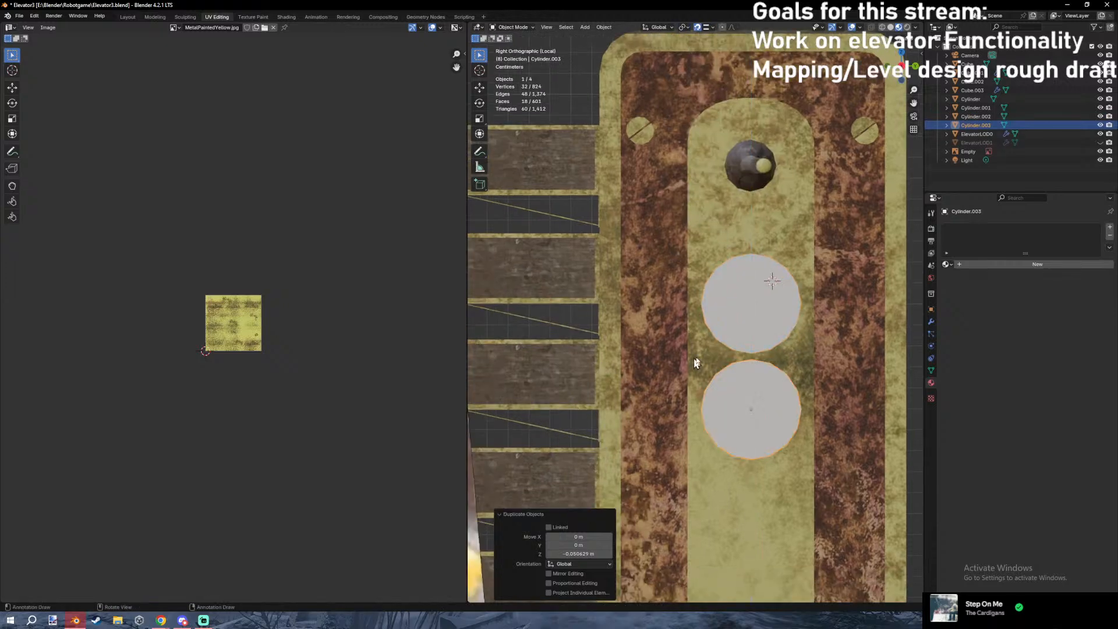
scroll(696, 364, "down", 5)
scroll(696, 315, "up", 5)
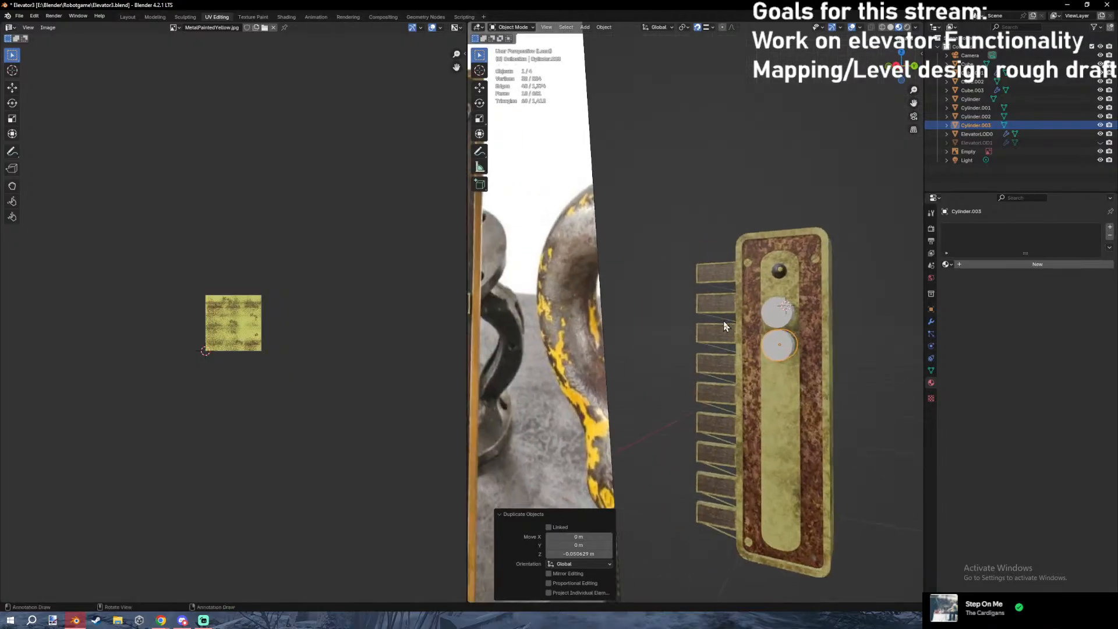
key("ctrl+z")
Lengthen the control box by moving its lower-end geometry down along Z, keeping the side plates out of the selection.
left_click(642, 321)
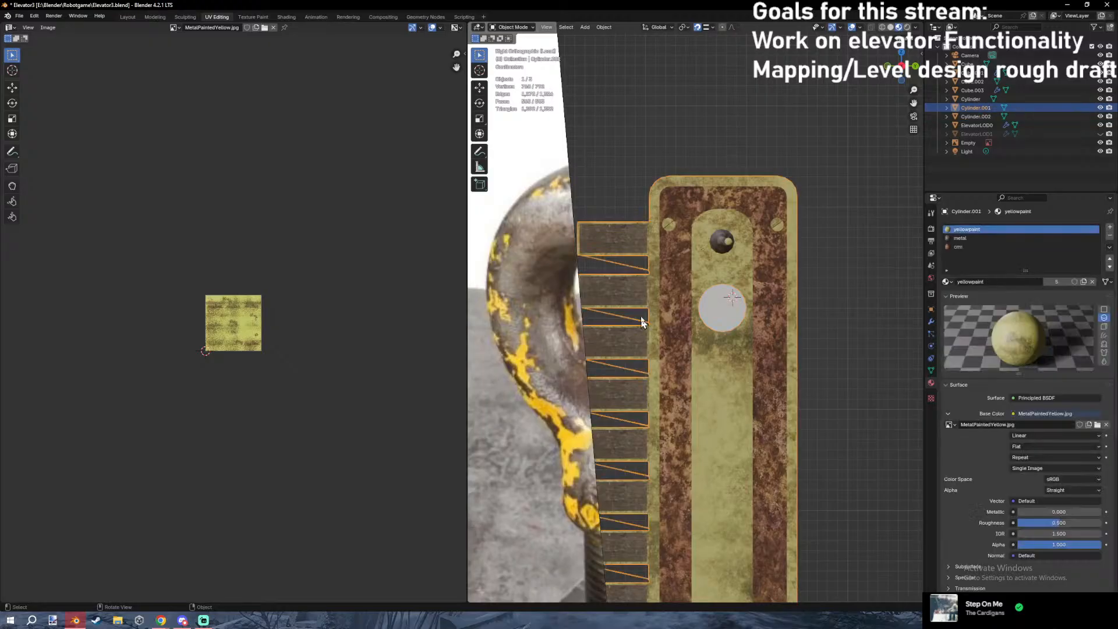
scroll(670, 326, "down", 6)
middle_click_drag(701, 368, 700, 314, "shift")
key("z")
key("Tab")
scroll(688, 432, "up", 4)
key("1")
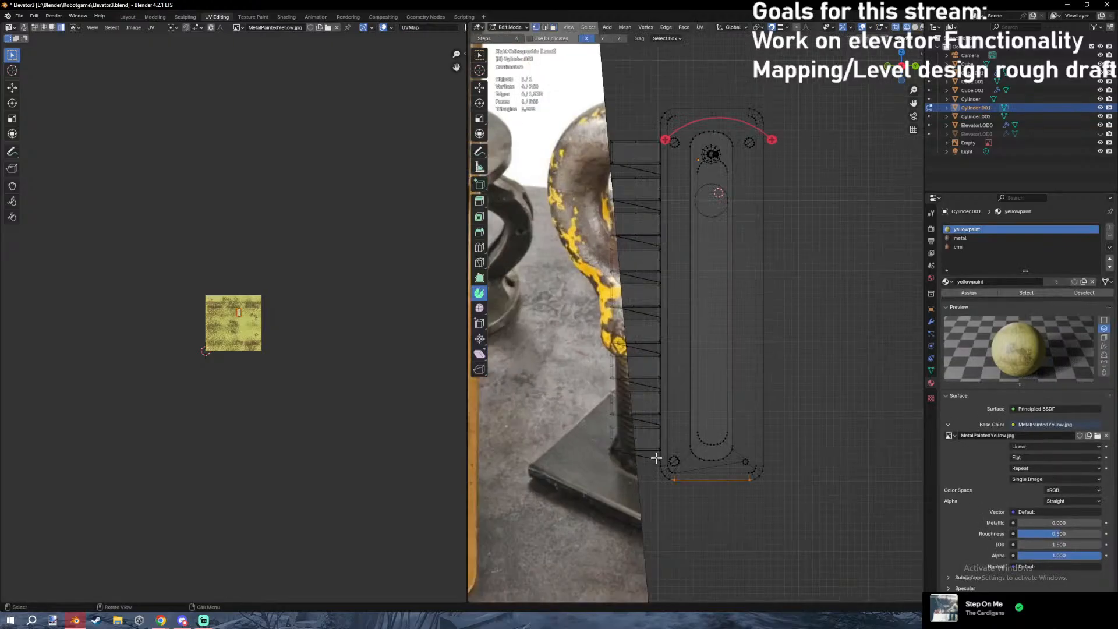
key("ctrl+l")
scroll(657, 459, "up", 7)
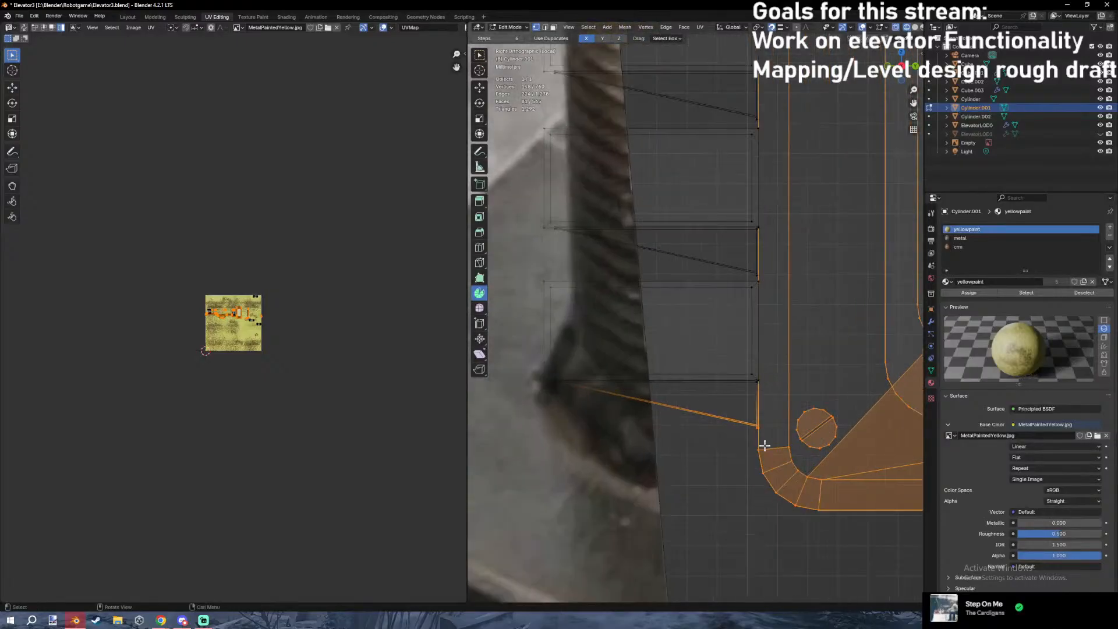
key("shift+l")
scroll(765, 445, "down", 5)
key("g")
key("z")
left_click(872, 402)
key("Tab")
Move the reference image along Y, away from the control box.
left_click(639, 308)
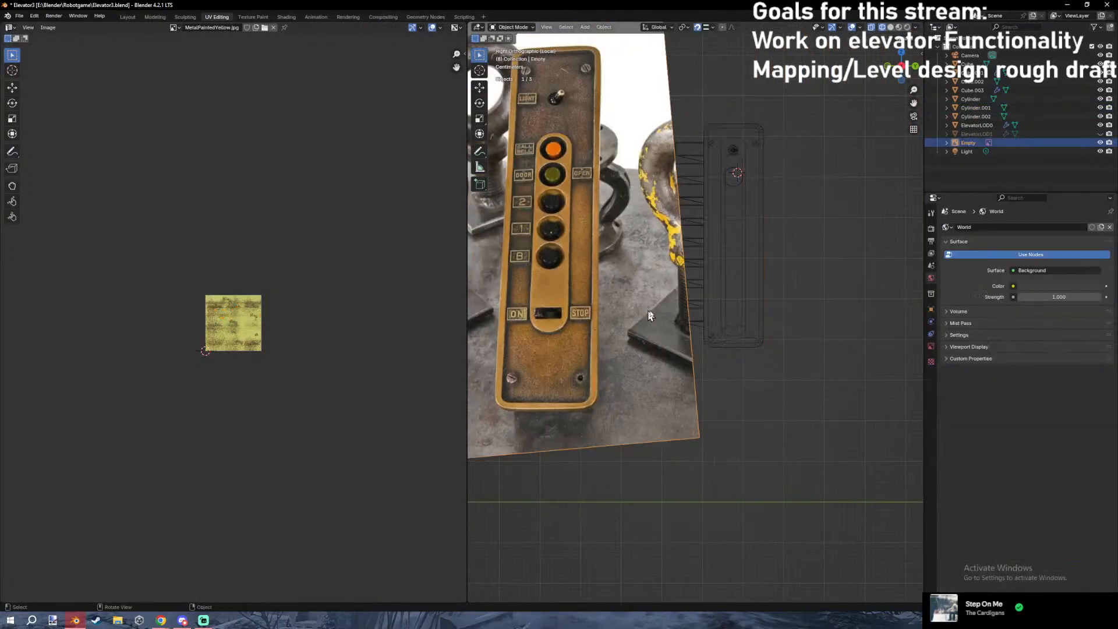
key("g")
key("y")
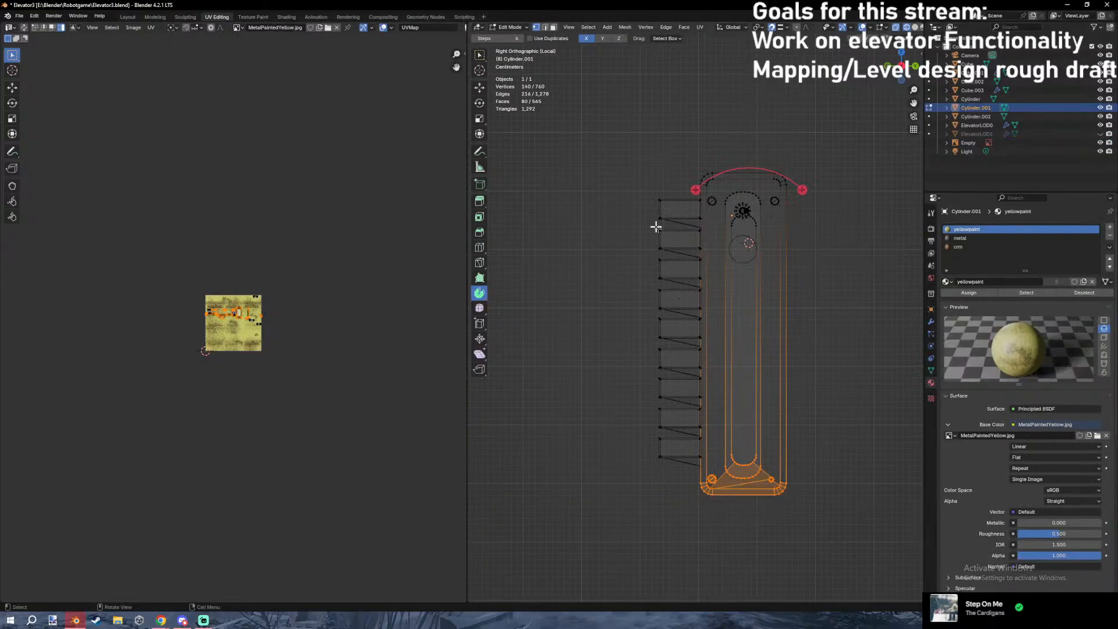
scroll(656, 244, "up", 1)
left_click(687, 233)
left_click(705, 263, "shift")
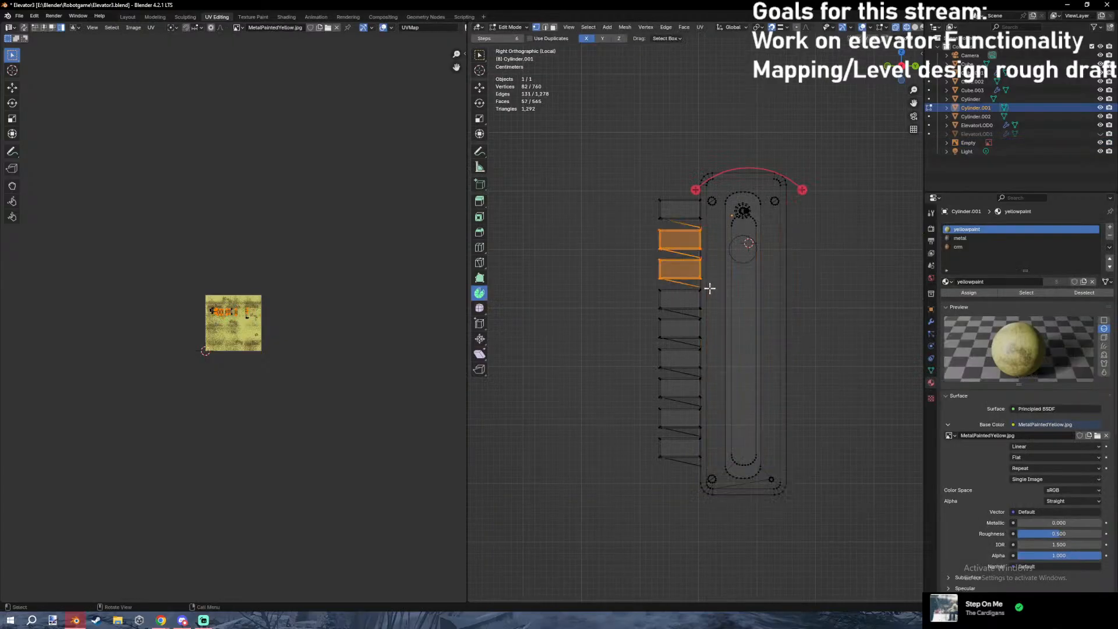
left_click(668, 231)
key("ctrl+l")
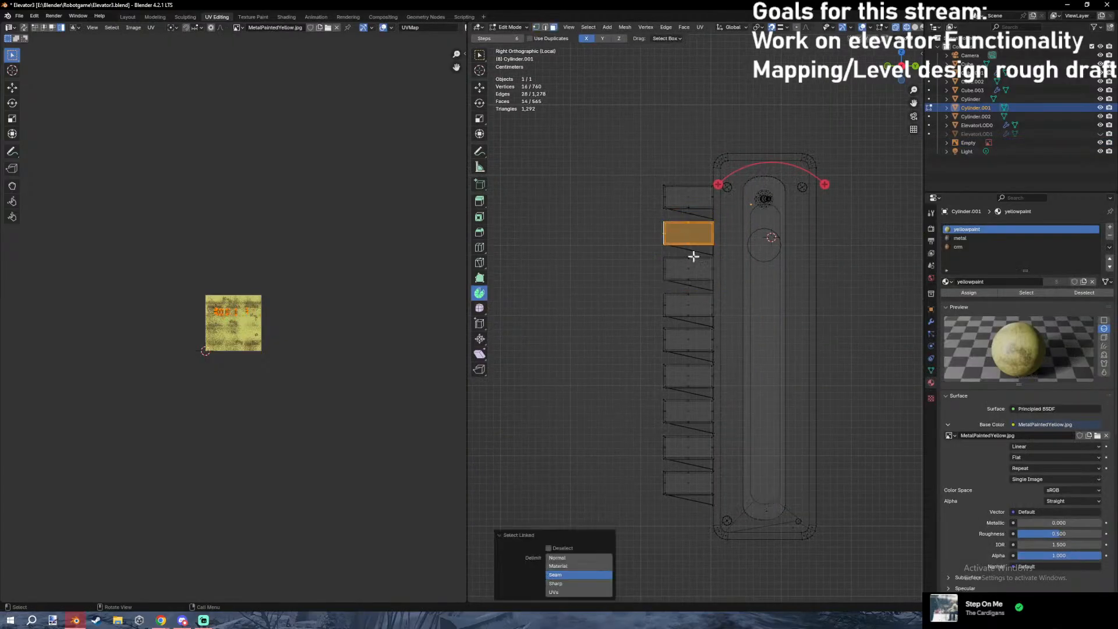
Select the eight side plates below the topmost one, including their triangular supports, and delete their vertices.
left_click(662, 225)
left_click(723, 499, "ctrl")
key("ctrl+KP_Add")
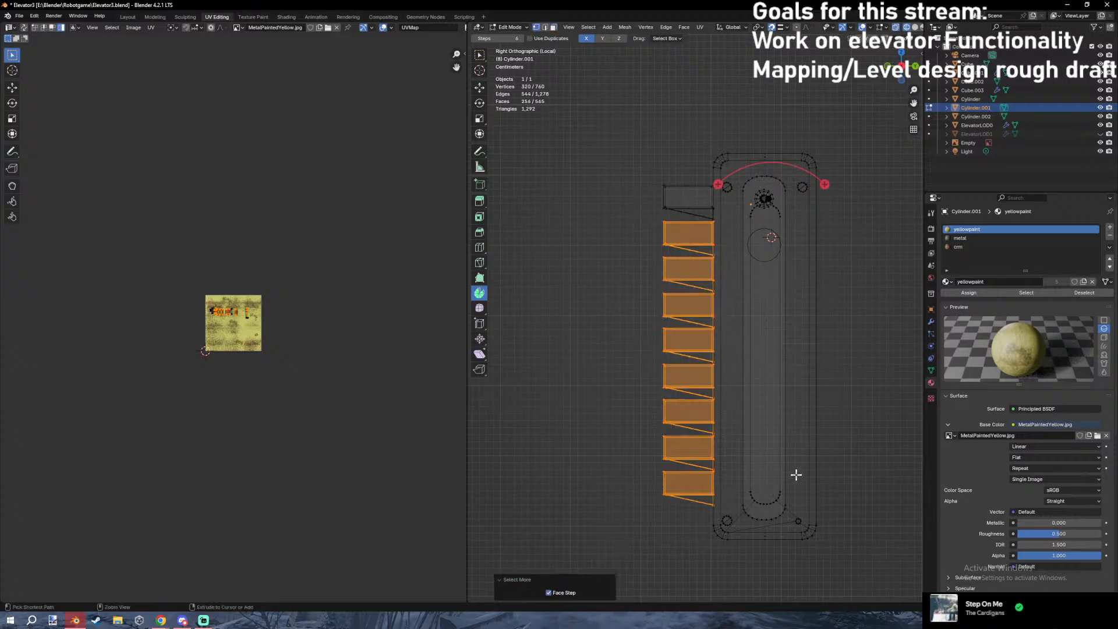
scroll(768, 407, "up", 6)
scroll(729, 195, "up", 5, "shift")
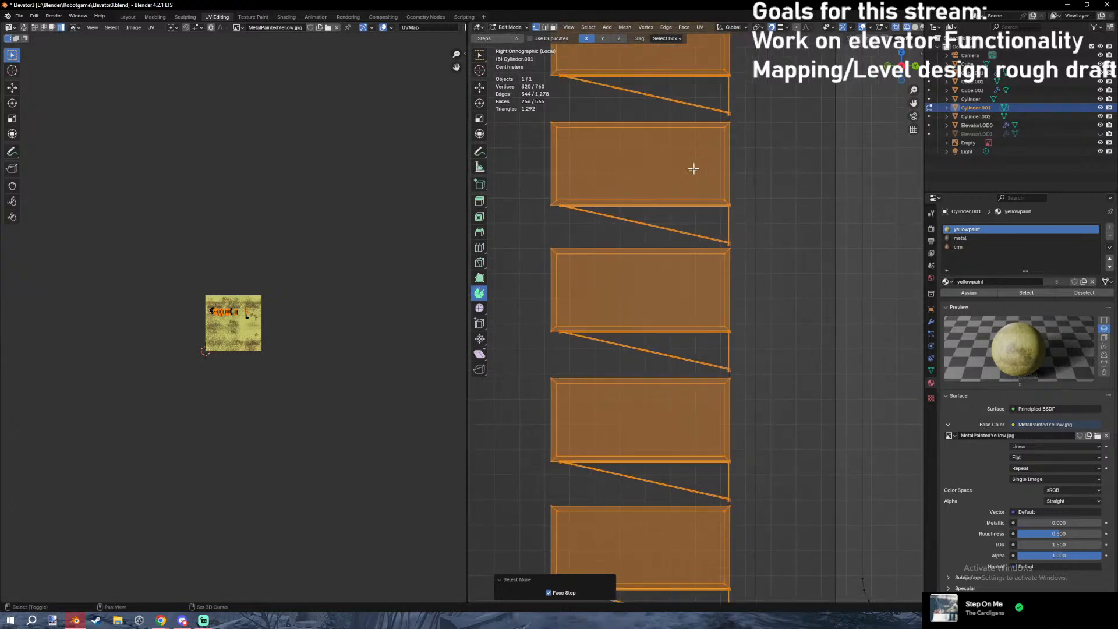
scroll(722, 244, "up", 5, "shift")
key("g")
key("z")
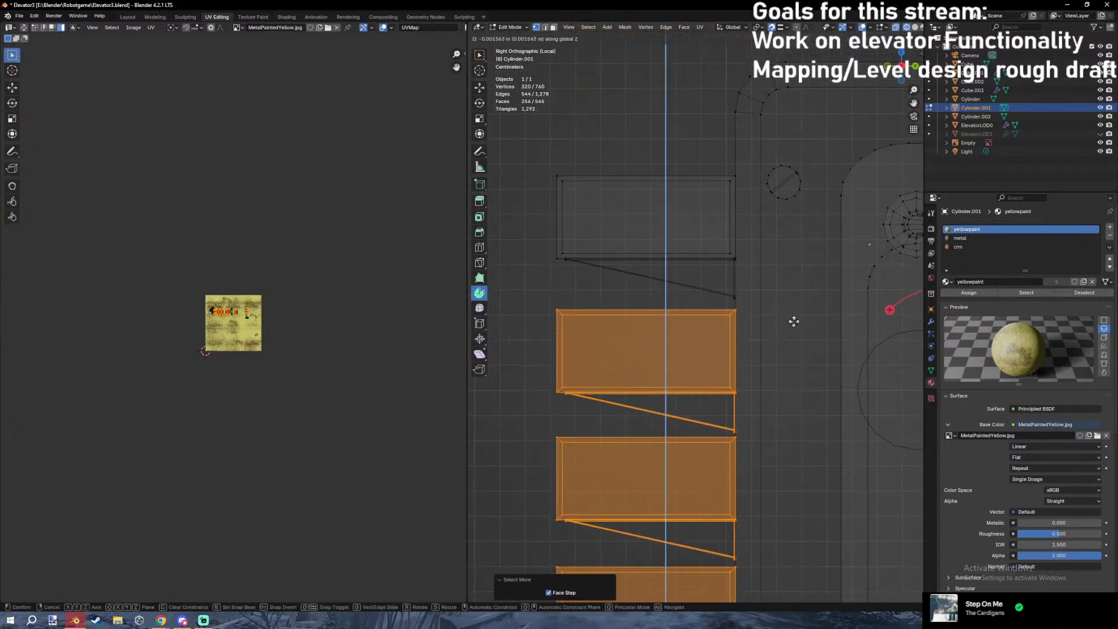
right_click(793, 326)
scroll(786, 317, "down", 8)
key("x")
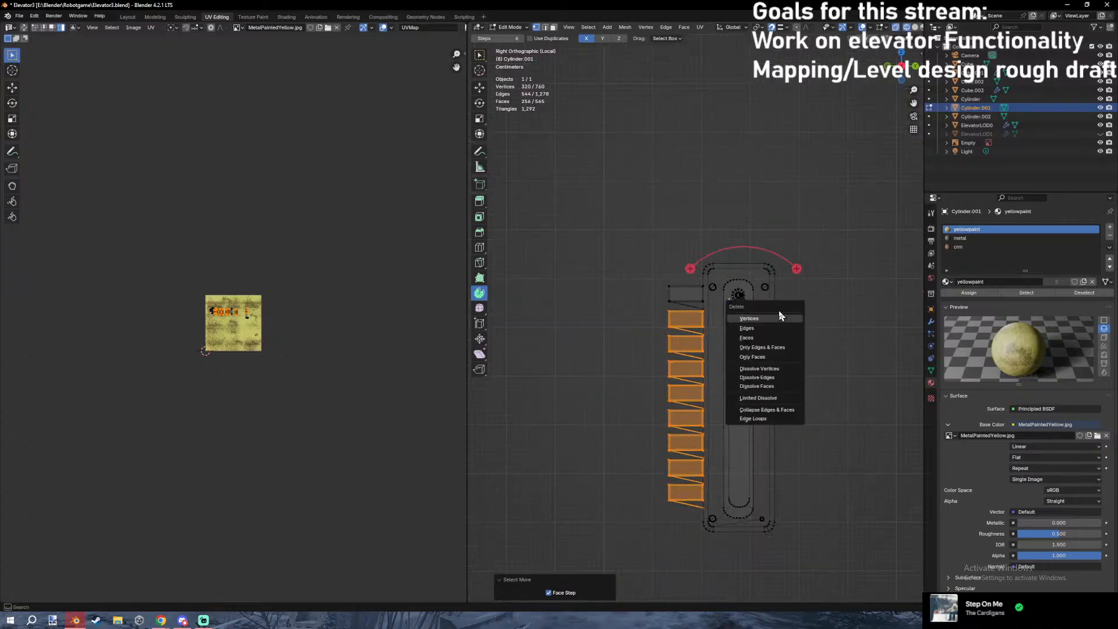
left_click(779, 318)
Select the remaining side plate with its triangular support and separate it into its own object.
key("z")
left_click(763, 407)
key("Tab")
scroll(693, 297, "up", 4)
key("Tab")
left_click_drag(574, 211, 723, 326)
key("z")
left_click(601, 237)
key("shift+z")
left_click_drag(581, 225, 719, 344)
right_click(720, 344)
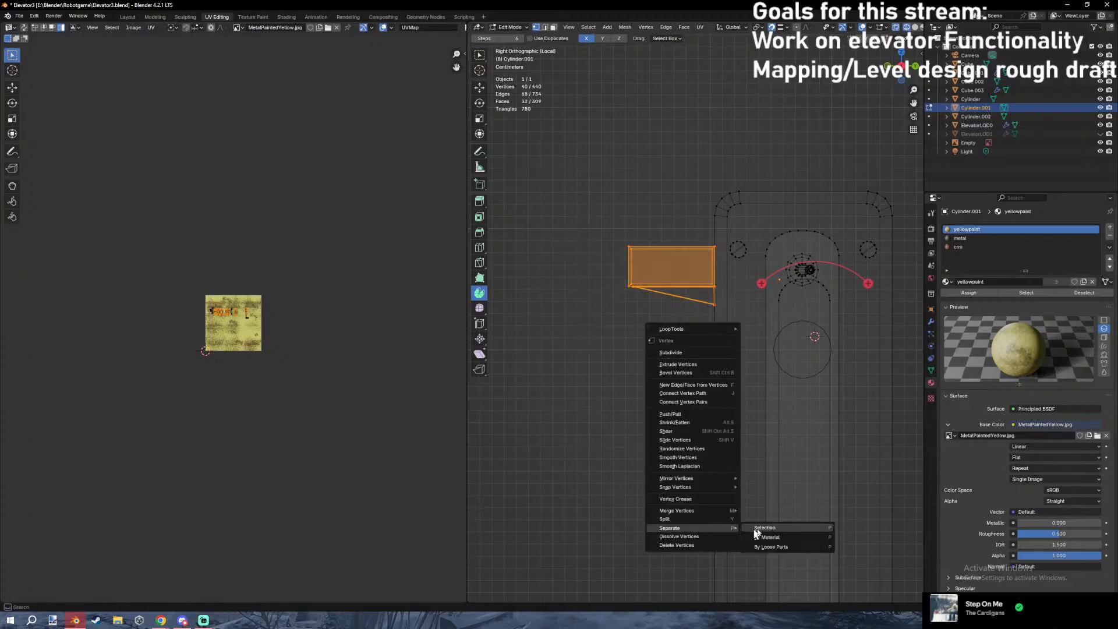
left_click(763, 527)
key("Tab")
key("shift+z")
Add an Array modifier to the separated side plate and set its relative offset to 0 in X and Y.
left_click(930, 322)
left_click(991, 227)
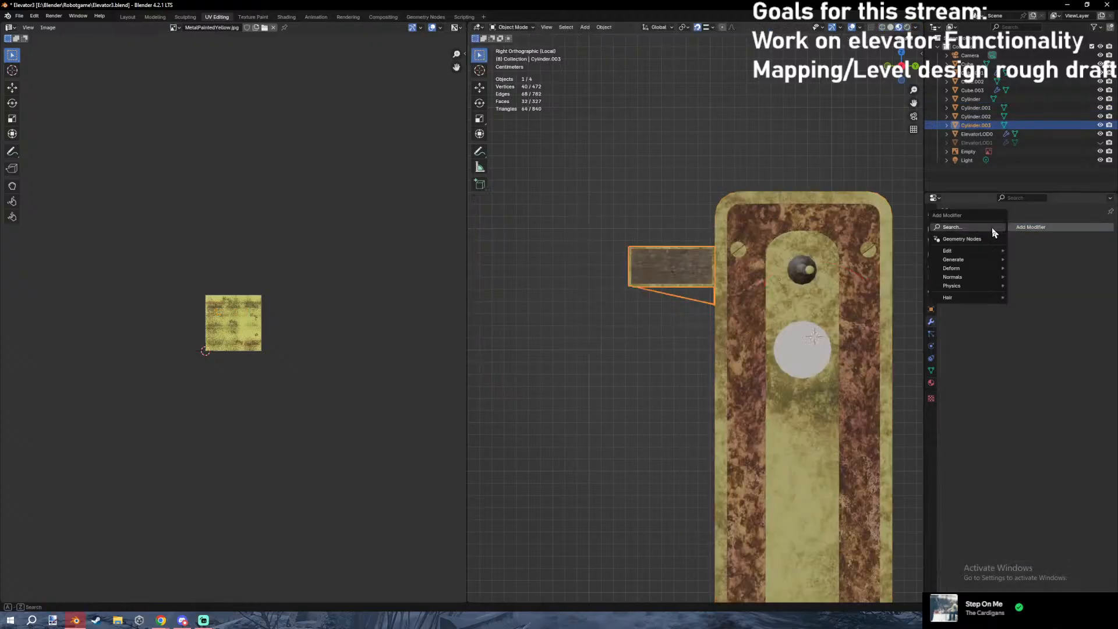
left_click(990, 245)
scroll(795, 285, "down", 5)
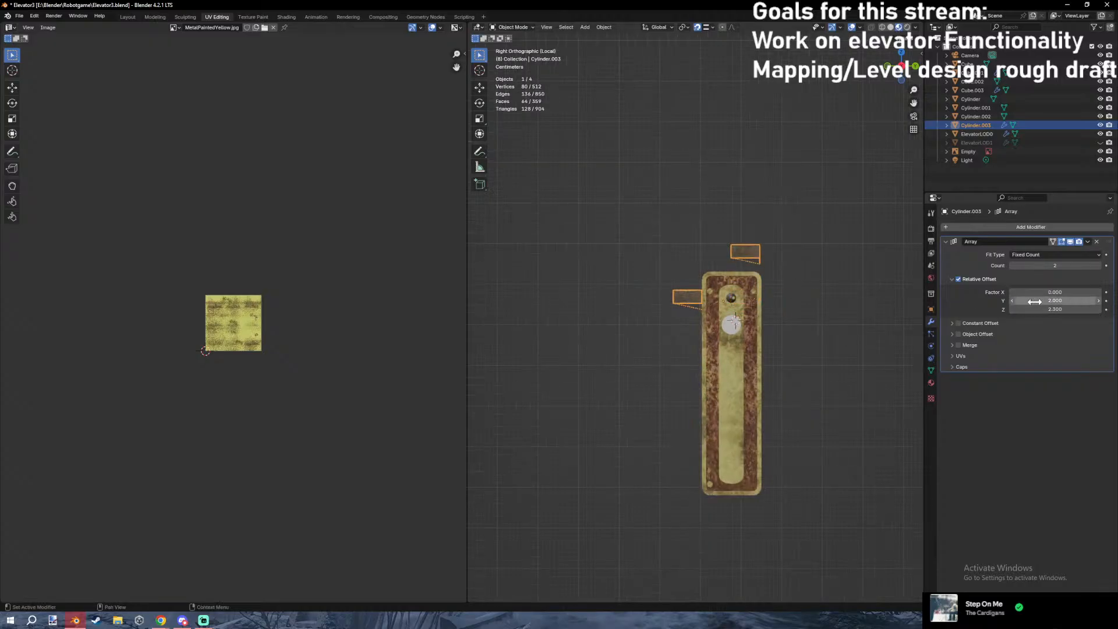
key("Return")
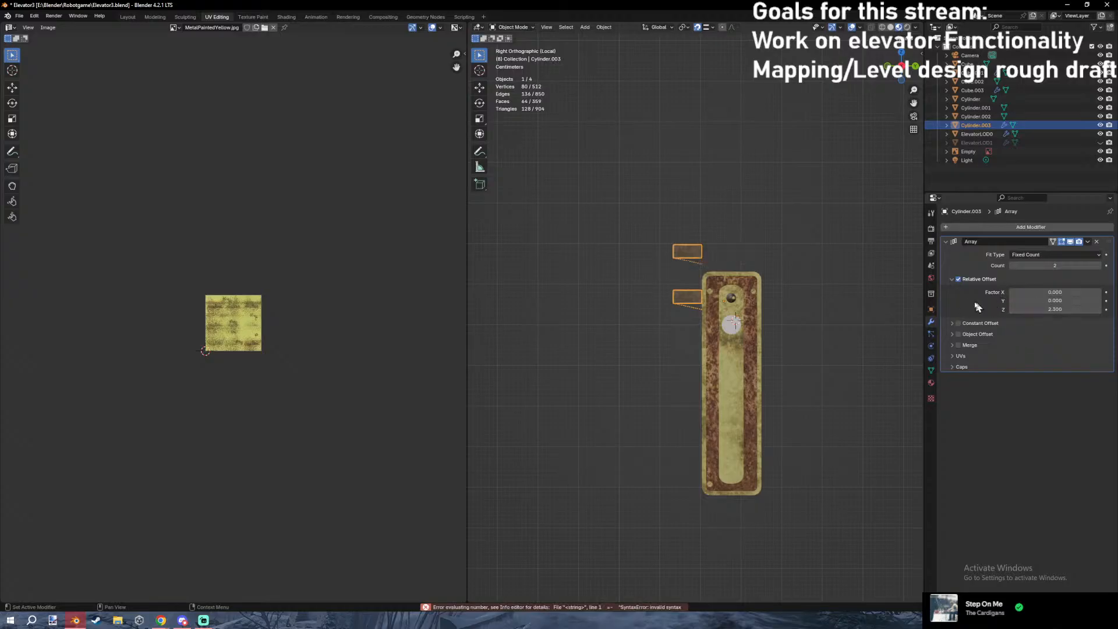
Set the array's count to 9 and its relative Z offset to -1.1.
left_click(1040, 310)
scroll(694, 314, "up", 8)
scroll(846, 272, "down", 8)
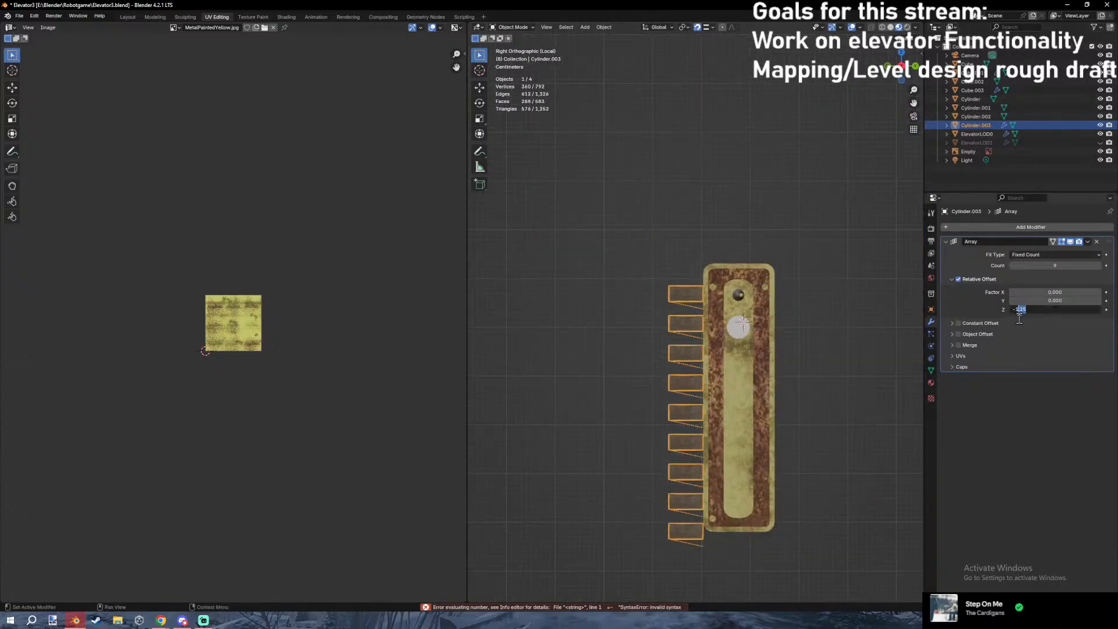
key("Return")
scroll(740, 430, "up", 5)
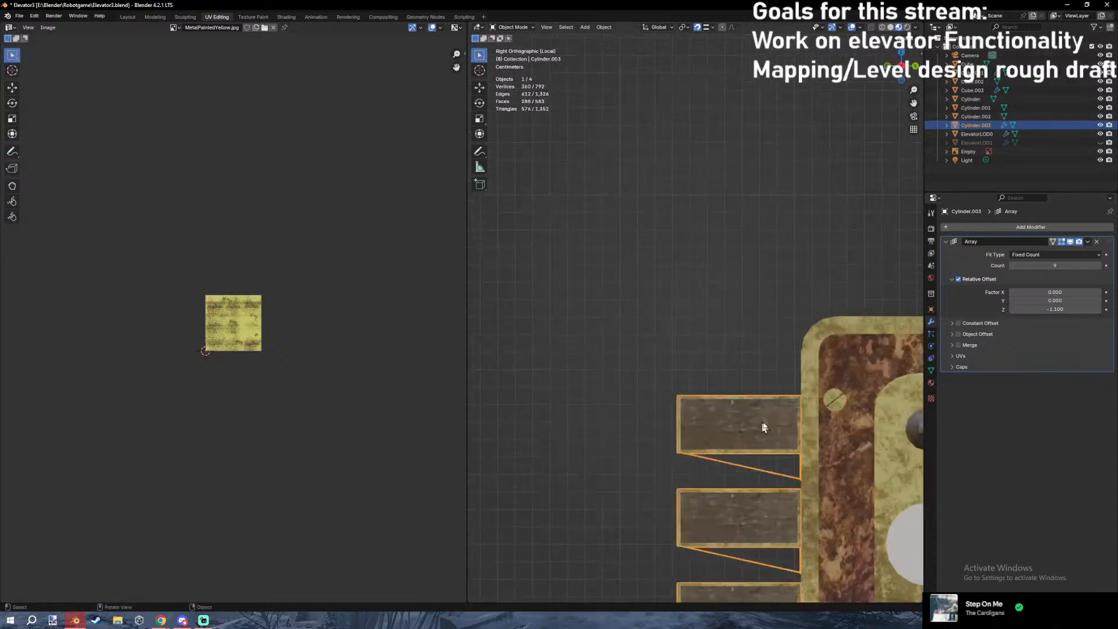
Shorten the side plate by moving its lower edge and triangular support up along Z.
key("Tab")
middle_click_drag(737, 417, 679, 329, "shift")
left_click_drag(604, 336, 774, 396)
key("g")
key("z")
key("Escape")
scroll(806, 361, "up", 5)
key("g")
key("z")
key("Escape")
scroll(839, 384, "up", 4)
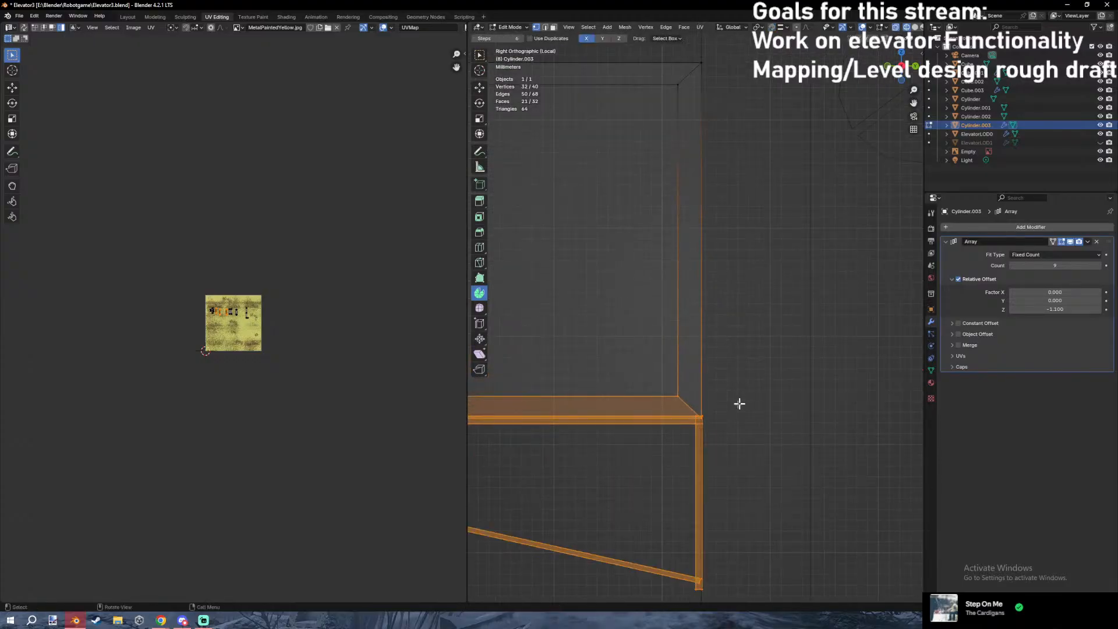
key("g")
key("z")
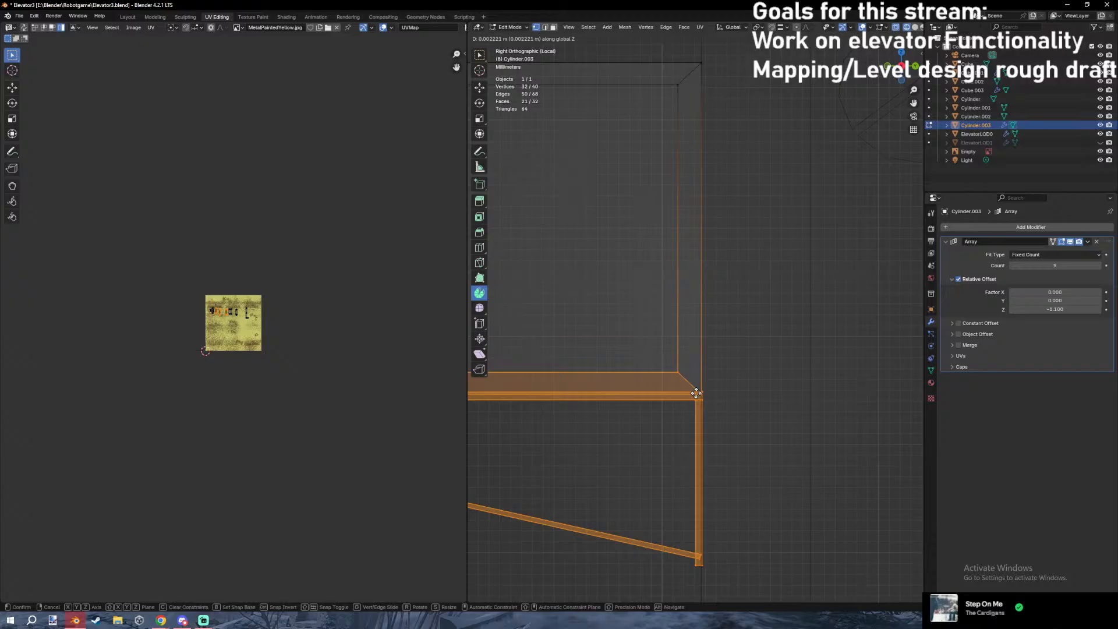
left_click(706, 386)
scroll(707, 384, "down", 3)
Raise the lower tip of the plate's triangular support about 0.001 m along Z.
middle_click_drag(663, 414, 714, 404, "shift")
scroll(715, 404, "up", 4)
left_click_drag(765, 423, 842, 481)
key("g")
key("z")
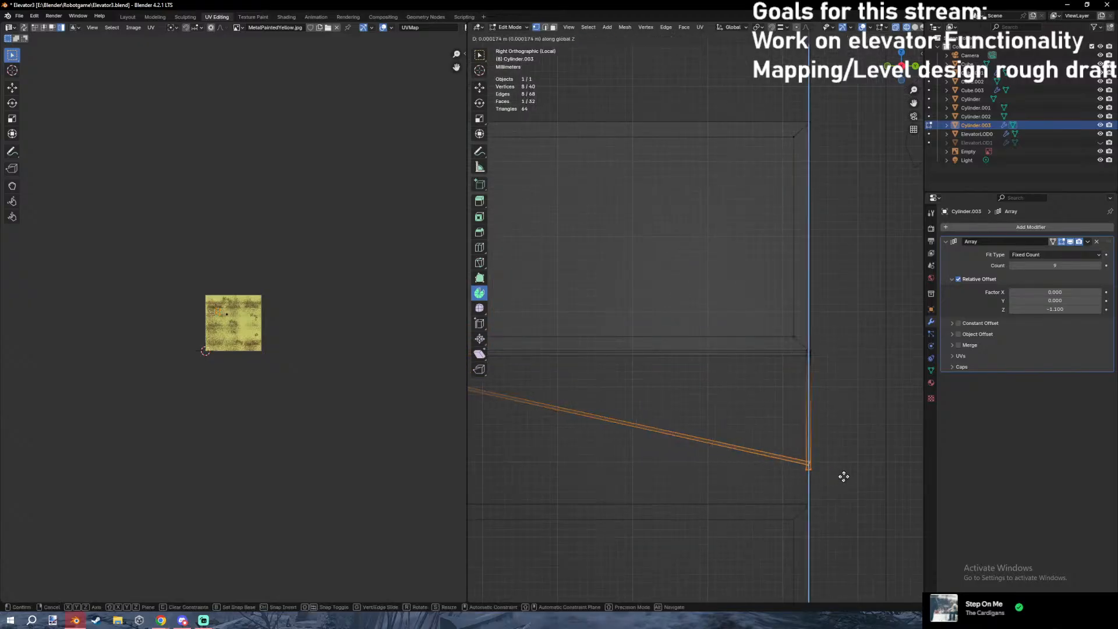
left_click(844, 469)
scroll(815, 343, "down", 2)
middle_click_drag(710, 287, 821, 343, "shift")
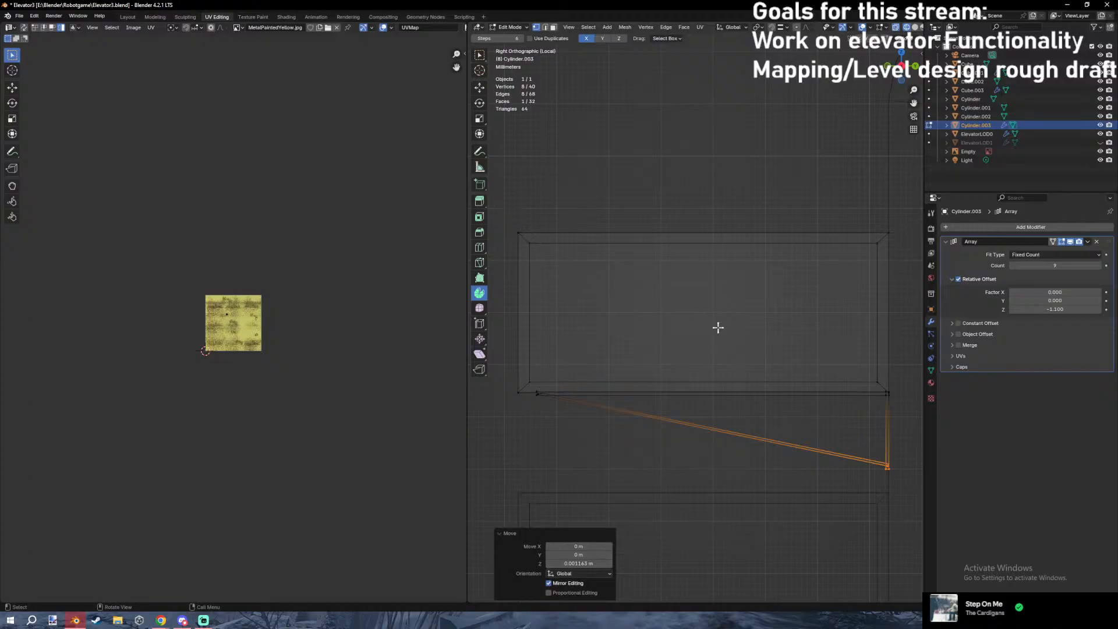
key("Tab")
scroll(804, 379, "down", 9)
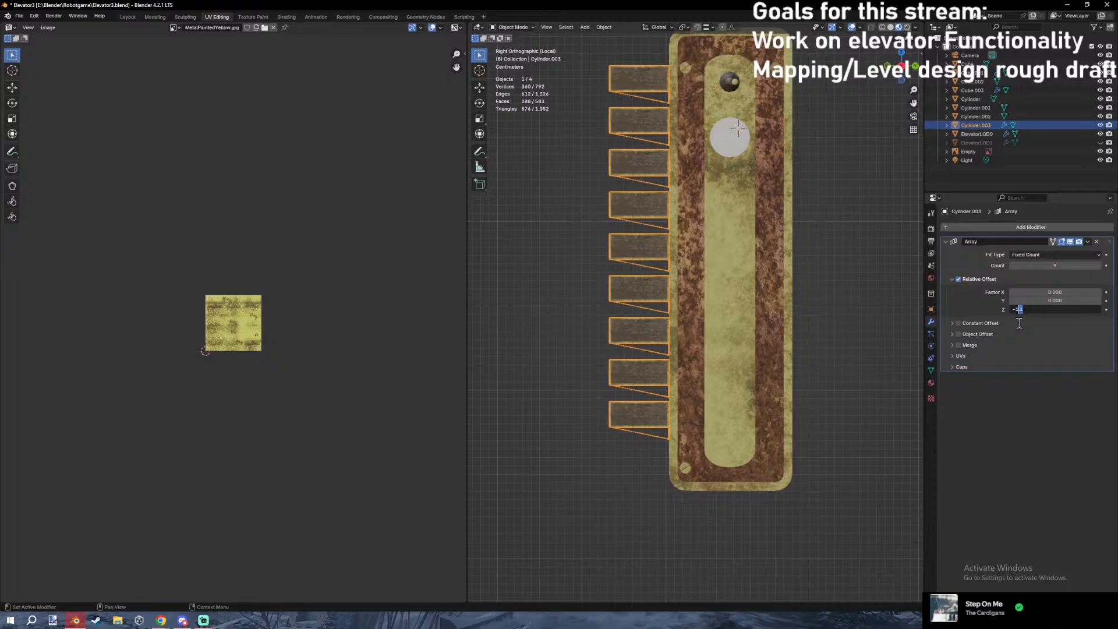
Set the array's relative Z offset to -1.2 and apply the Array modifier.
type(".2")
key("Return")
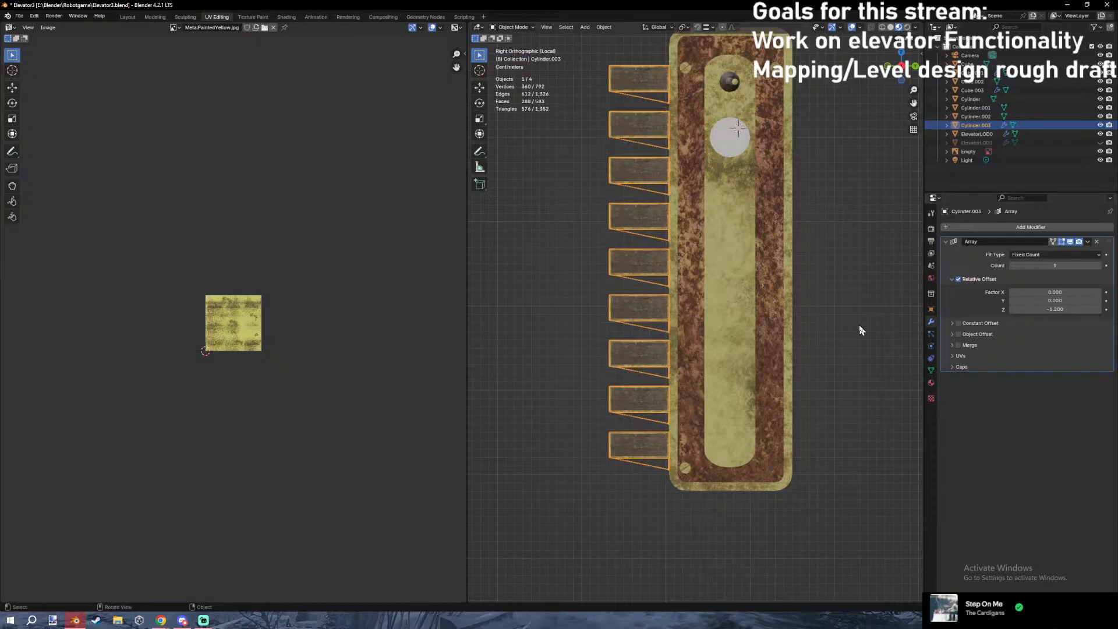
left_click(1086, 241)
left_click(1060, 252)
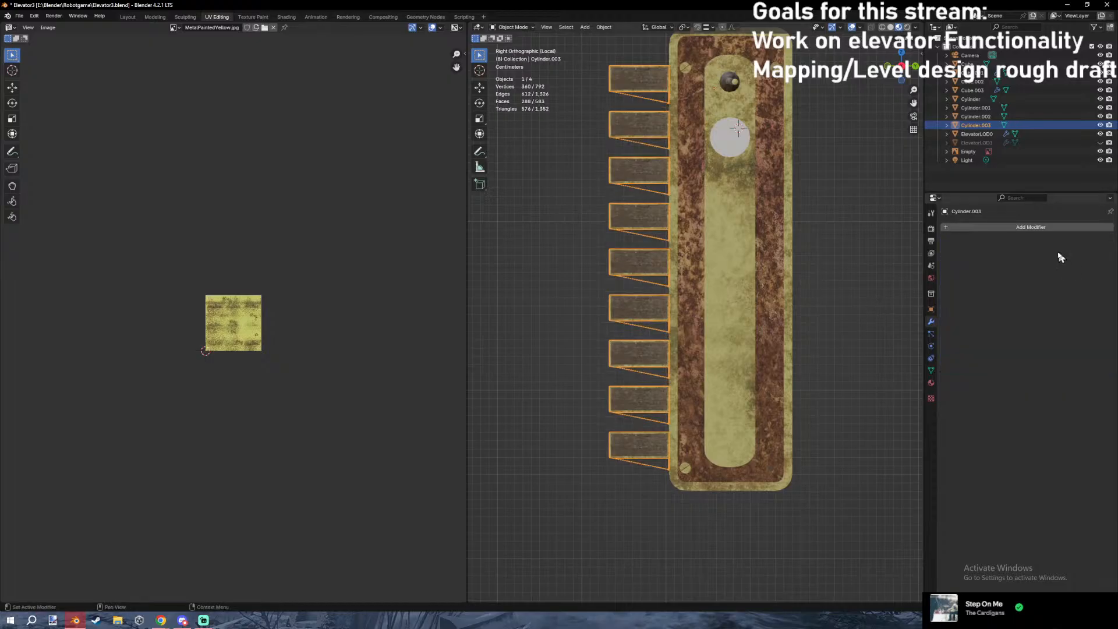
Select the cylinder below the knob on the control box.
left_click(726, 227)
middle_click_drag(733, 227, 738, 350, "shift")
key("Tab")
key("z")
key("z")
key("Tab")
left_click(735, 257)
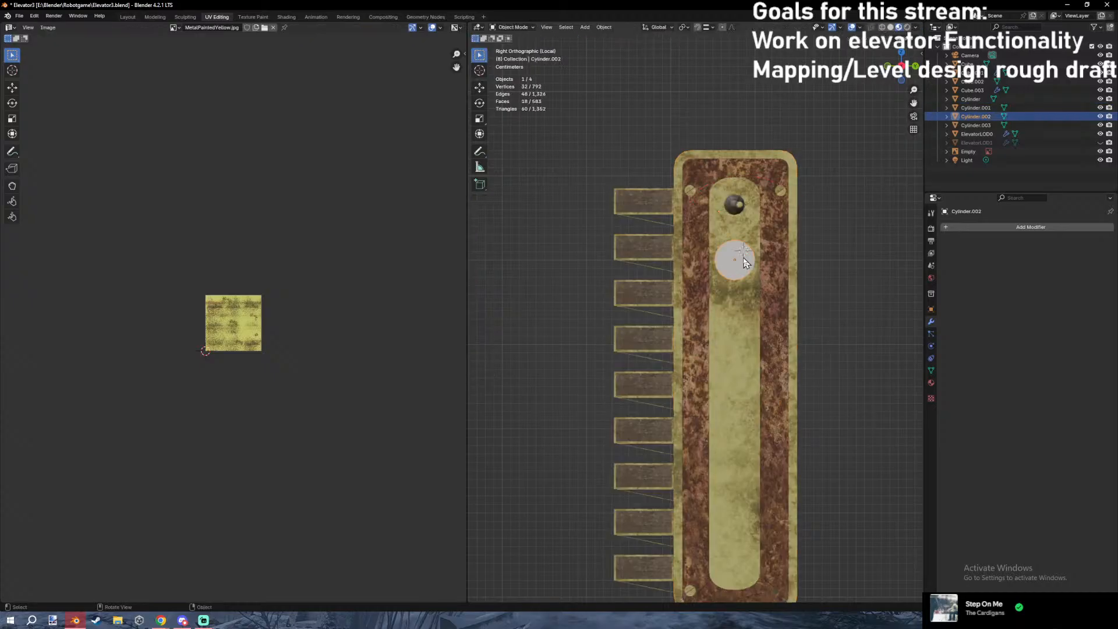
Duplicate the cylinder below the knob about 0.054 m down along Z within the same mesh.
key("Tab")
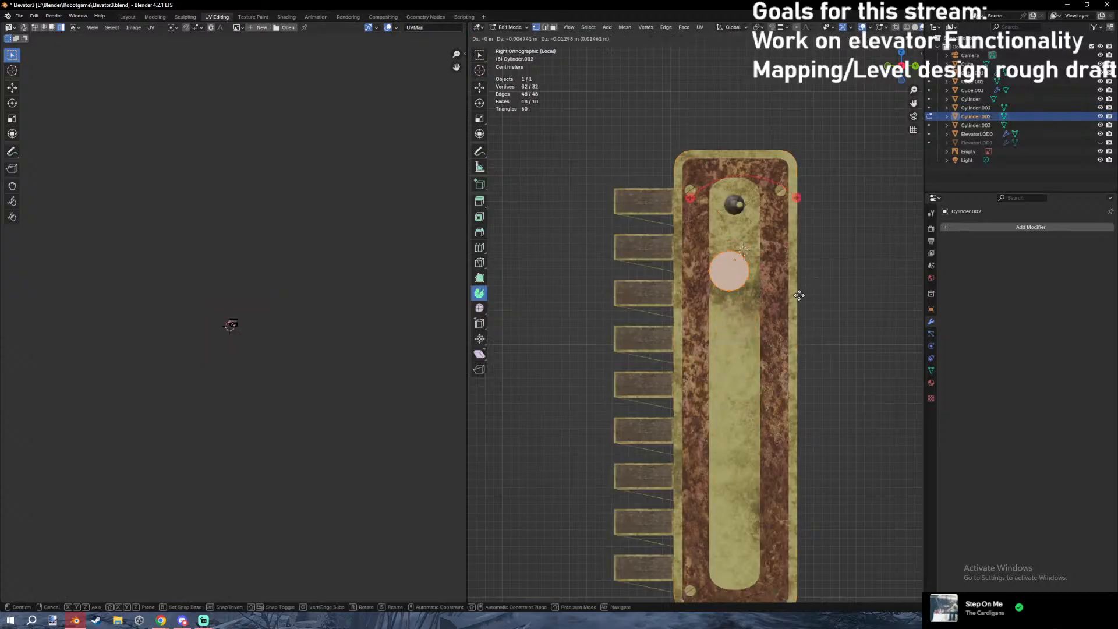
key("g")
key("z")
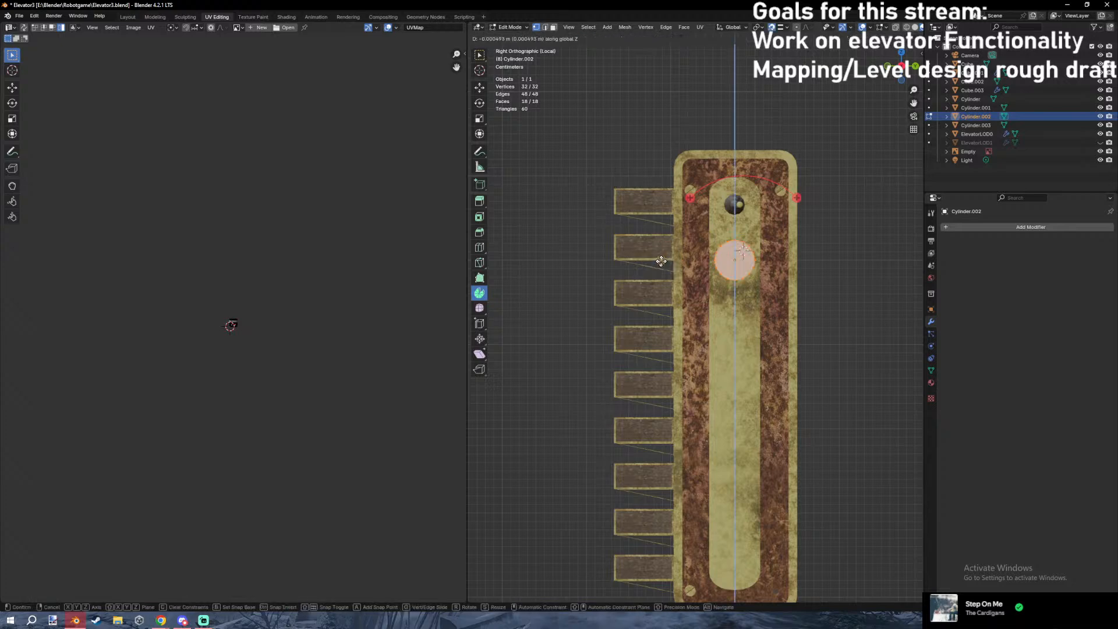
left_click(661, 262)
key("shift+d")
key("z")
left_click(662, 309)
Try duplicating both linked cylinders together down along Z, and undo the duplication.
key("g")
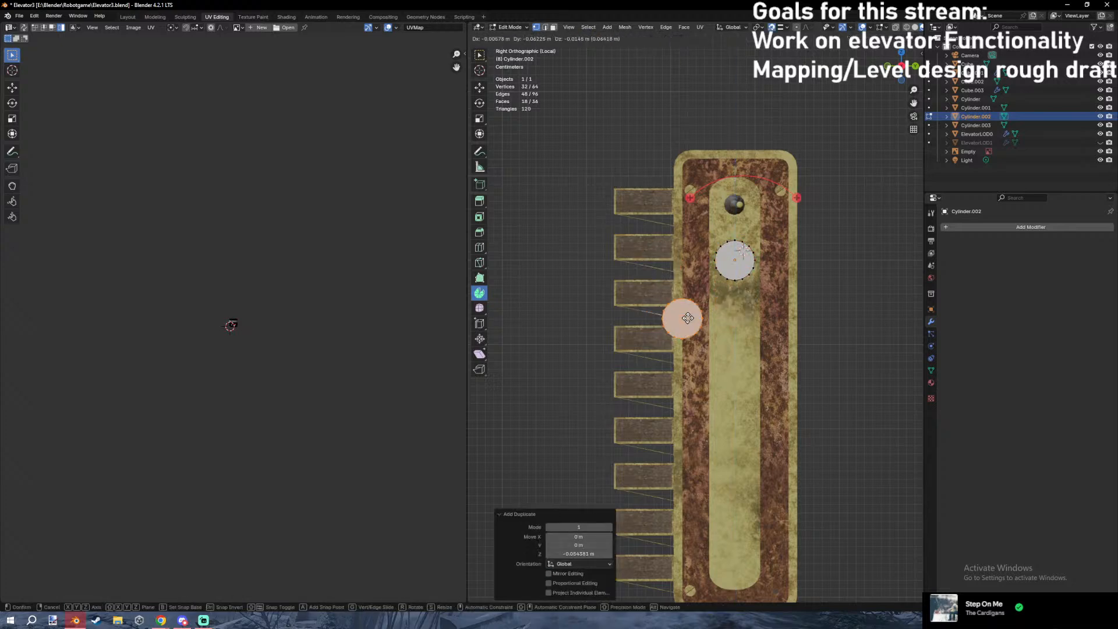
right_click(679, 318)
key("3")
key("l")
right_click(730, 338)
key("shift+d")
key("z")
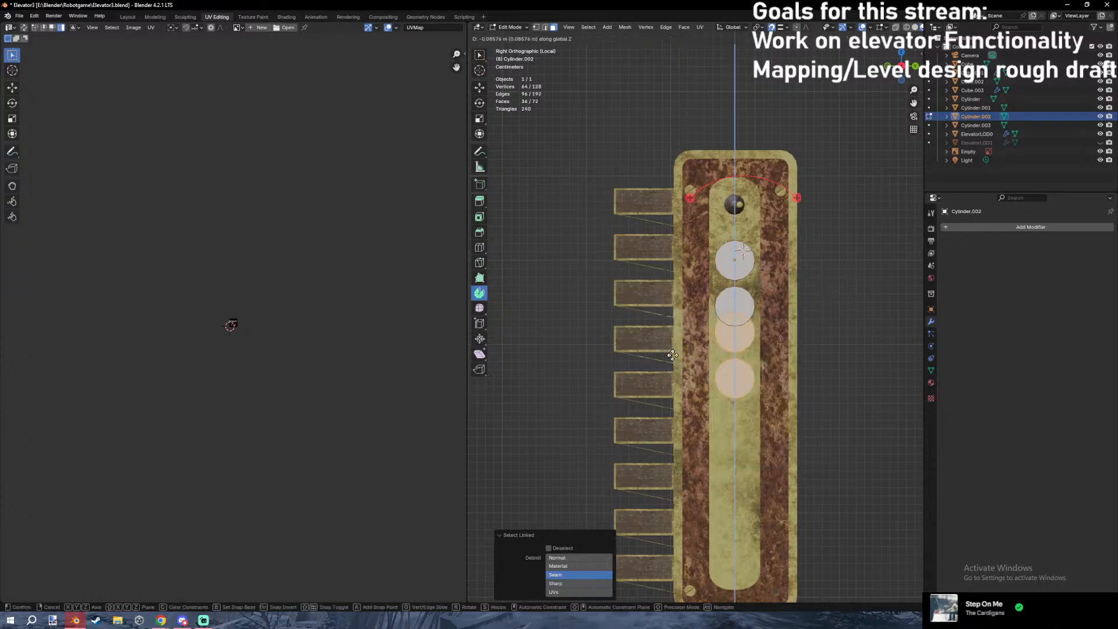
left_click(665, 352)
key("ctrl+z")
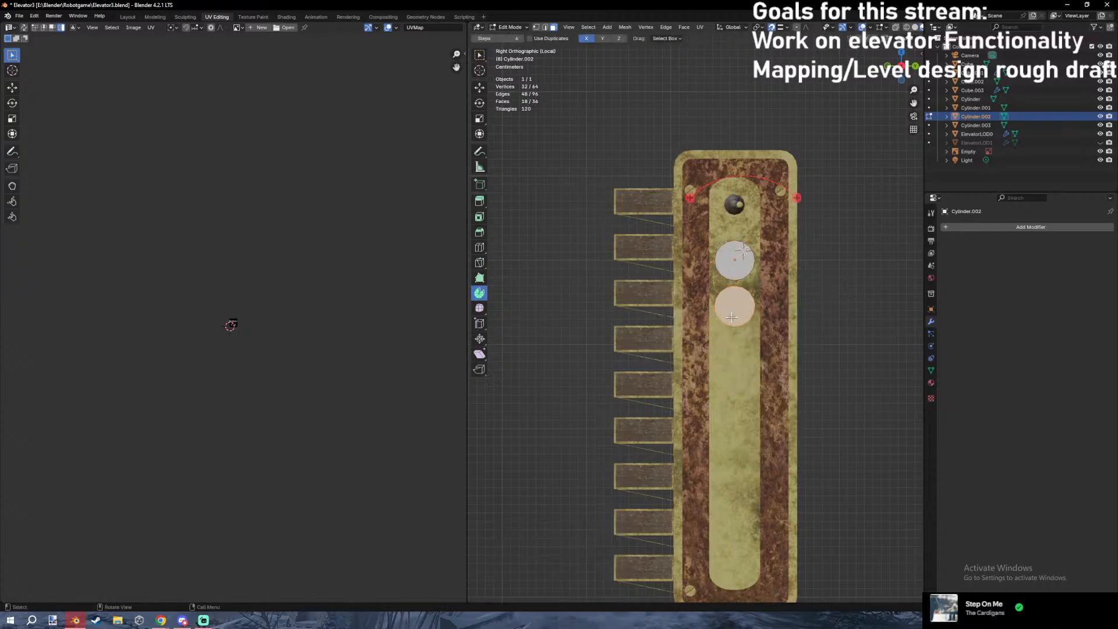
Duplicate the lowest cylinder three more times down along Z, spacing each copy about 0.054 m apart.
key("shift+d")
right_click(656, 351)
key("g")
key("z")
left_click(658, 354)
key("shift+d")
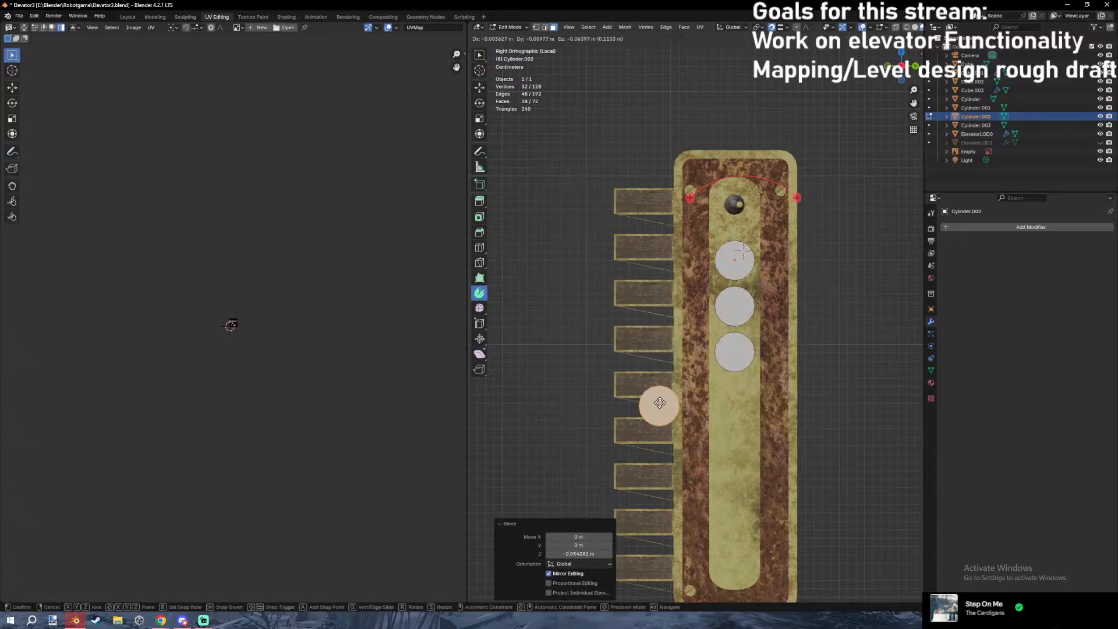
key("z")
left_click(659, 398)
key("shift+d")
key("z")
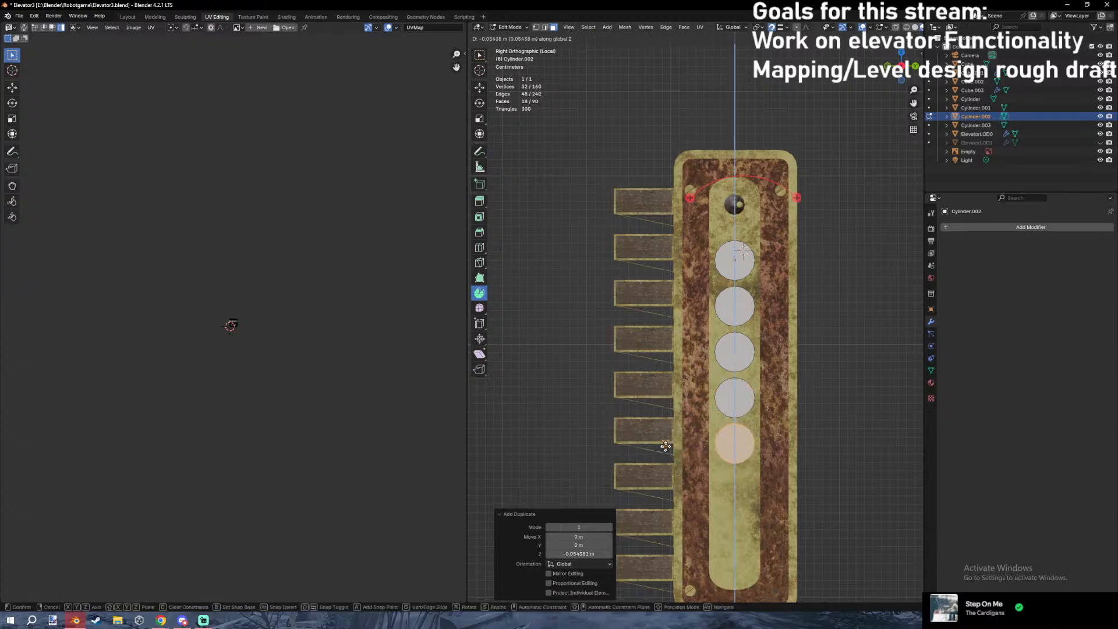
left_click(666, 445)
Add three further cylinder copies down along Z at 0.054 m spacing to complete the column of eight.
middle_click_drag(665, 445, 671, 351, "shift")
key("shift+d")
key("z")
left_click(669, 399)
key("shift+d")
key("z")
left_click(668, 441)
middle_click_drag(668, 441, 671, 395, "shift")
key("shift+d")
key("z")
left_click(675, 444)
middle_click_drag(735, 422, 710, 316, "shift")
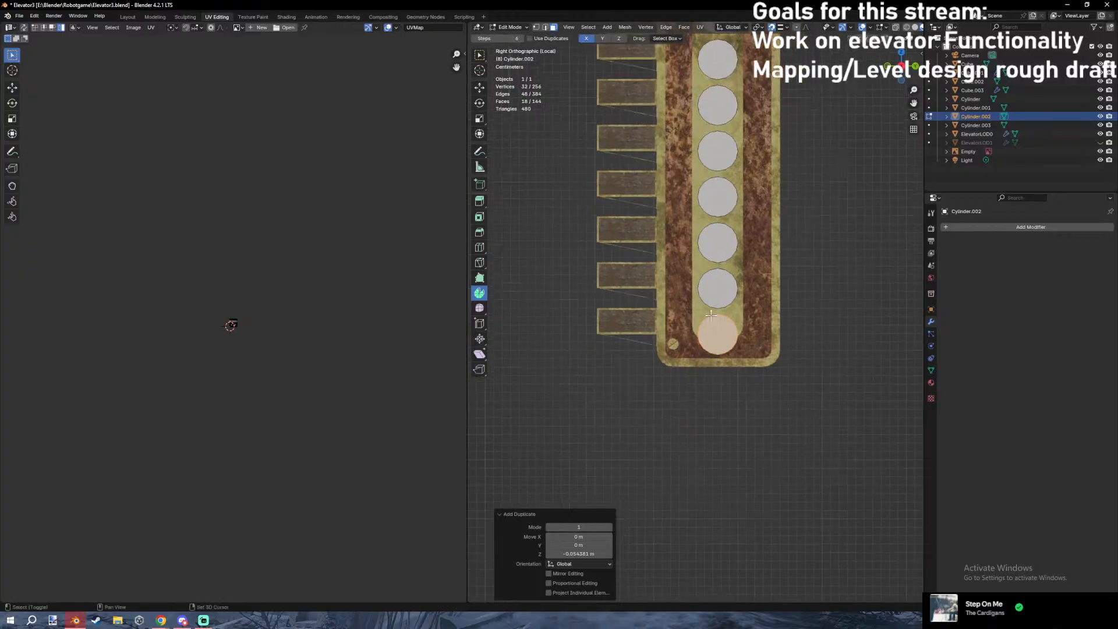
Lengthen the control box faceplate by moving its lower-end vertices down about 0.025 m along Z to fit the last button.
key("Tab")
scroll(737, 330, "up", 5)
left_click(790, 316)
key("z")
key("Tab")
key("1")
left_click_drag(663, 292, 912, 493)
scroll(642, 368, "down", 3)
left_click_drag(701, 403, 699, 402)
scroll(656, 351, "up", 3)
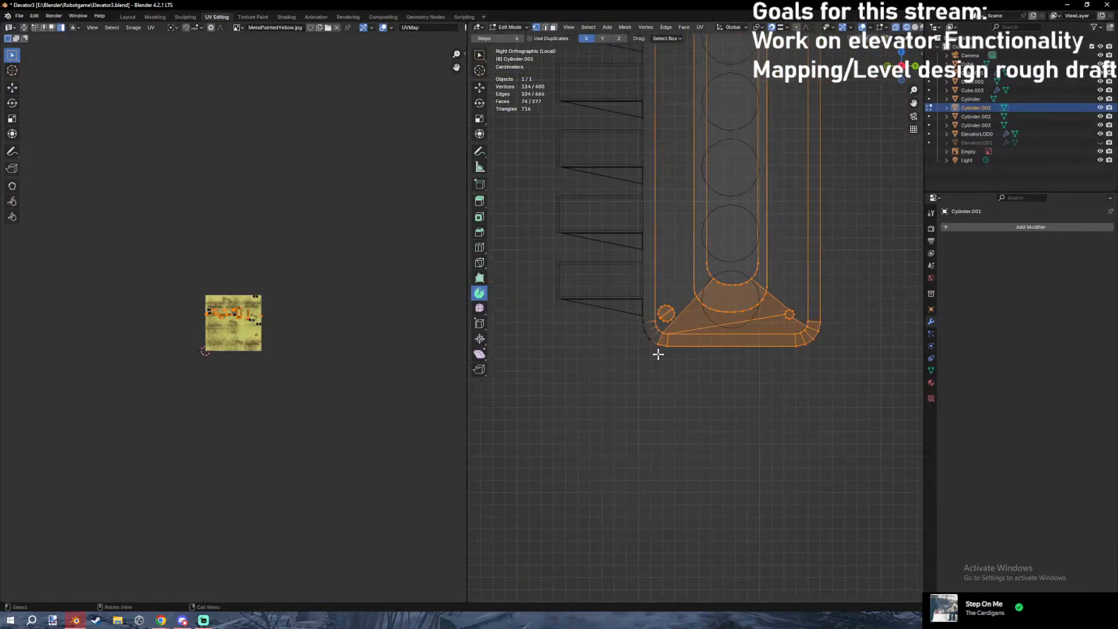
key("g")
key("z")
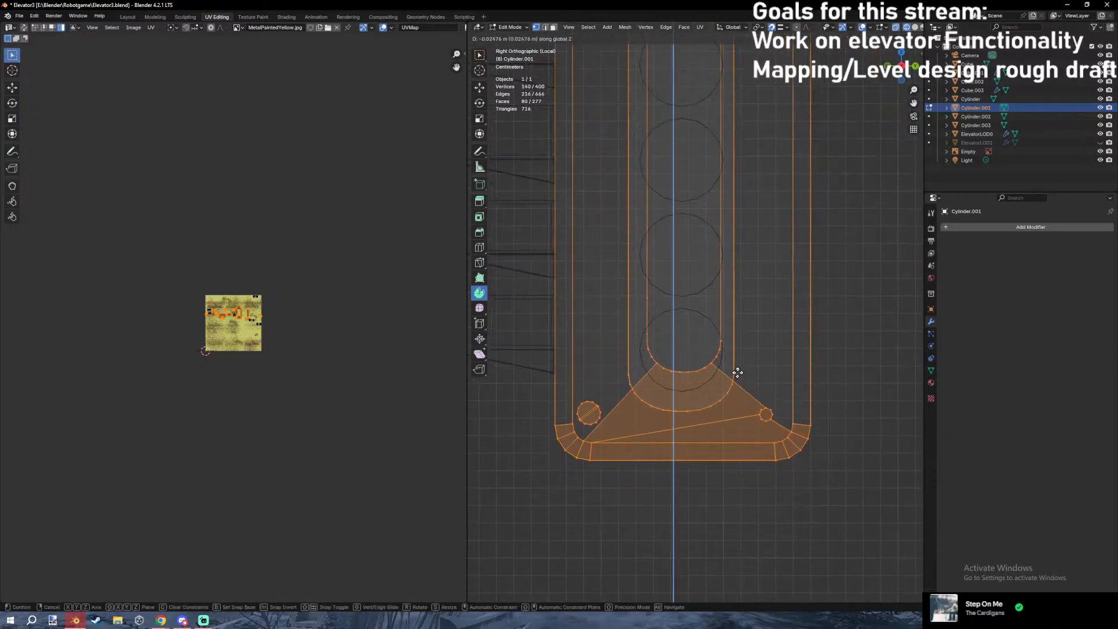
left_click(737, 371)
key("g")
key("z")
left_click(736, 372)
key("z")
key("Tab")
Save the file and leave local view to show the whole elevator.
scroll(732, 388, "down", 5)
scroll(730, 381, "down", 2)
middle_click_drag(730, 381, 770, 349)
key("ctrl+s")
key("slash")
scroll(797, 402, "down", 3)
Select the vertices of the two lower mounting brackets behind the control box in the elevator mesh.
left_click(763, 336)
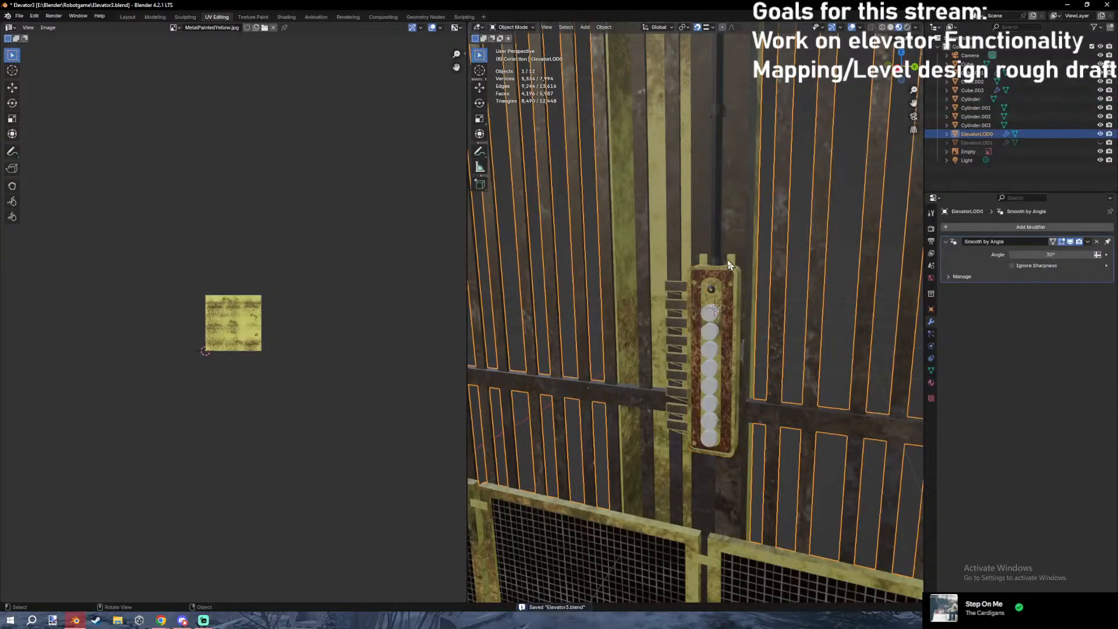
key("Tab")
key("z")
left_click_drag(674, 421, 779, 473)
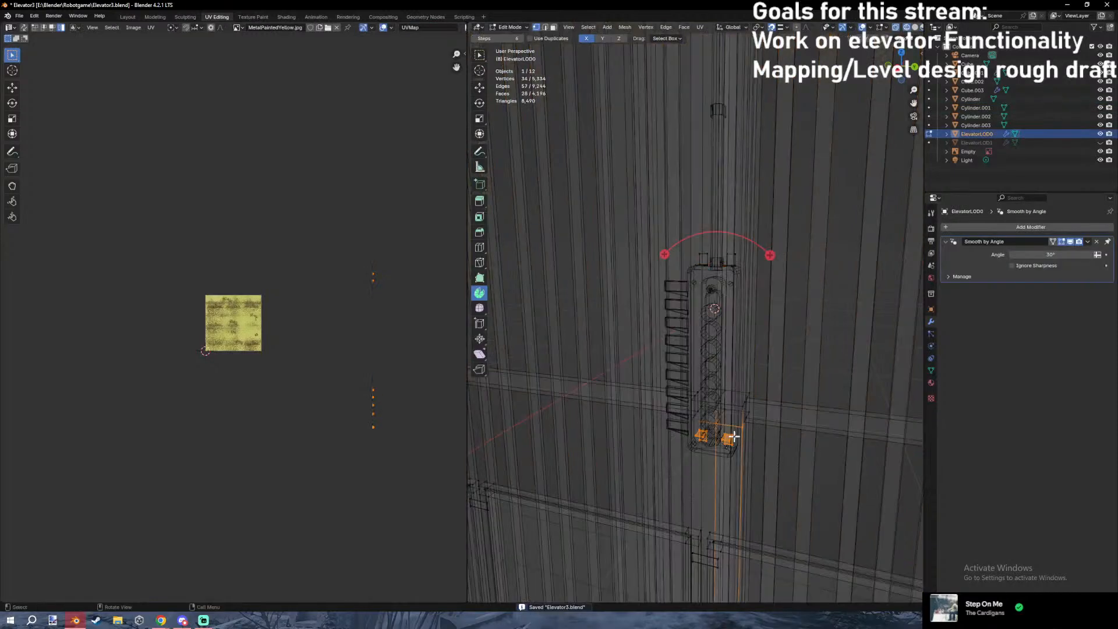
key("shift+z")
Try moving the selected bracket vertices down along Z, and undo each move.
key("g")
key("z")
left_click(754, 511)
key("ctrl+z")
key("shift+z")
key("KP_Decimal")
middle_click_drag(837, 445, 762, 355)
key("g")
key("z")
right_click(774, 388)
key("g")
key("z")
left_click(792, 488)
key("ctrl+z")
Grow the selection over both lower brackets and move them down along Z to match the longer control box.
key("ctrl+KP_Add")
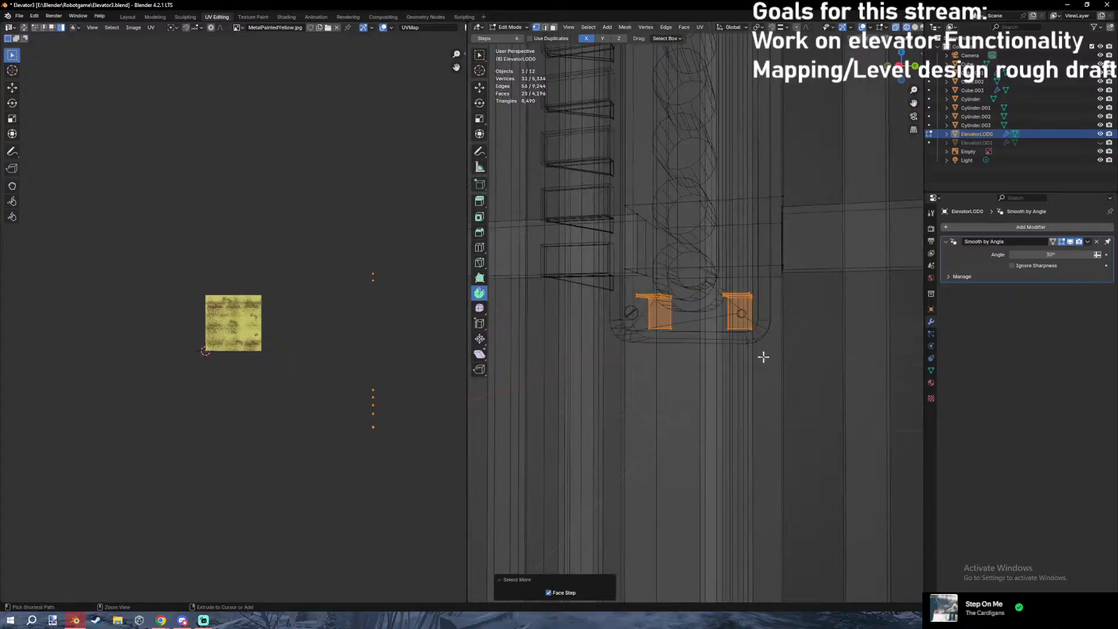
key("g")
key("z")
left_click(792, 424)
mouse_move(794, 425)
middle_mouse_down()
mouse_move(629, 317)
mouse_move(753, 426)
mouse_move(771, 382)
mouse_move(751, 319)
middle_mouse_up()
key("shift+z")
key("Tab")
Isolate the faceplate, the button cylinders and the reference photo in local view.
left_click(724, 296)
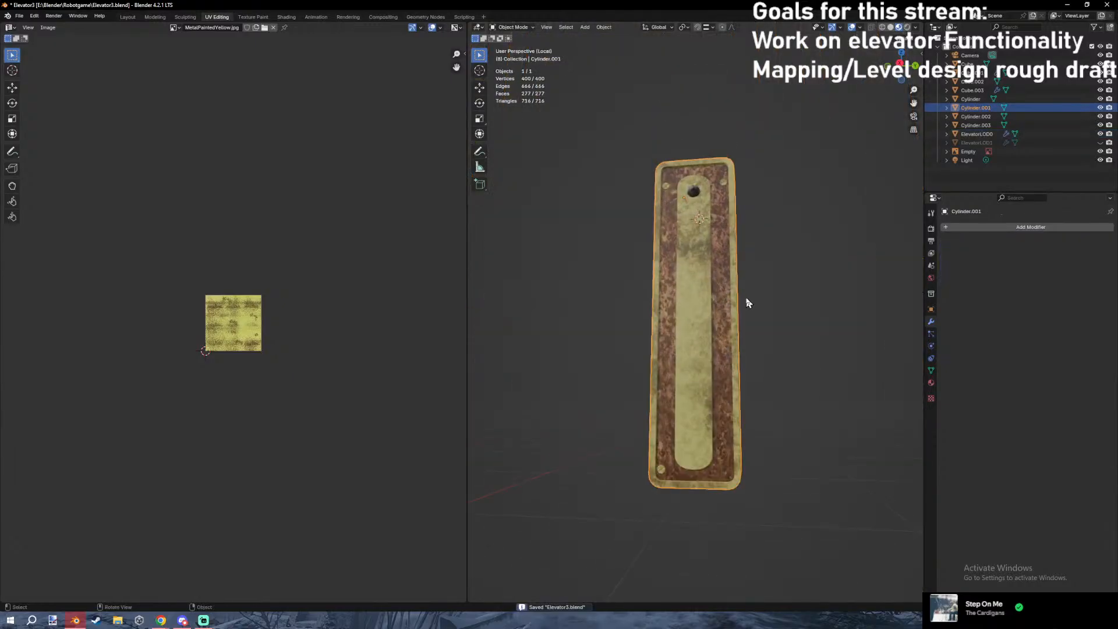
left_click(690, 268, "shift")
scroll(690, 268, "down", 6)
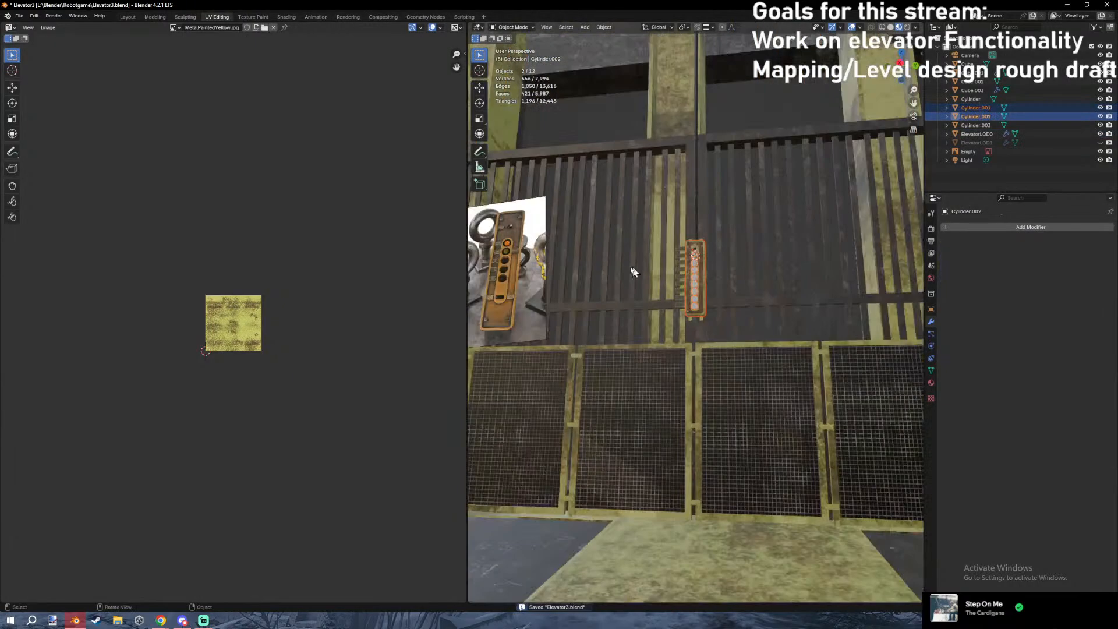
left_click(512, 264, "shift")
key("KP_Divide")
middle_click_drag(521, 264, 574, 269, "shift")
middle_click_drag(843, 243, 661, 222, "shift")
Apply auto smooth shading with a 30° angle to the button cylinders.
left_click(663, 221)
scroll(722, 210, "up", 5)
scroll(640, 182, "up", 5)
middle_click_drag(588, 180, 687, 279, "shift")
left_click(638, 239)
right_click(654, 244)
left_click(667, 250)
Select the rear-end vertices of all eight button cylinders in front wireframe view.
key("KP_3")
key("KP_1")
key("shift+z")
scroll(687, 279, "up", 4)
key("Tab")
key("b")
left_click_drag(650, 191, 693, 527)
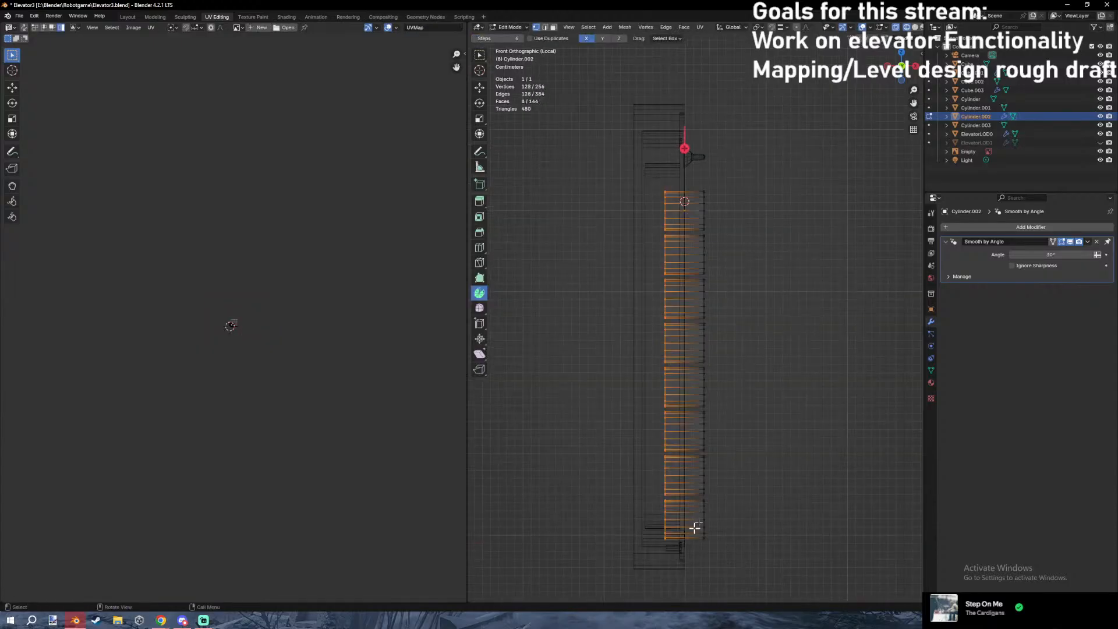
Shift the inner ends and the outer ends of the button cylinders along the X axis.
key("g")
key("x")
right_click(782, 408)
key("g")
key("x")
left_click(690, 200)
mouse_move(705, 184)
left_mouse_down()
mouse_move(734, 283)
mouse_move(758, 595)
mouse_move(752, 580)
left_mouse_up()
key("g")
key("x")
left_click(798, 446)
Leave Edit Mode and examine the buttons on the reference photo of the elevator panel.
middle_click_drag(795, 440, 674, 393)
key("z")
left_click(697, 428)
scroll(698, 426, "down", 5)
key("Tab")
scroll(734, 328, "up", 10)
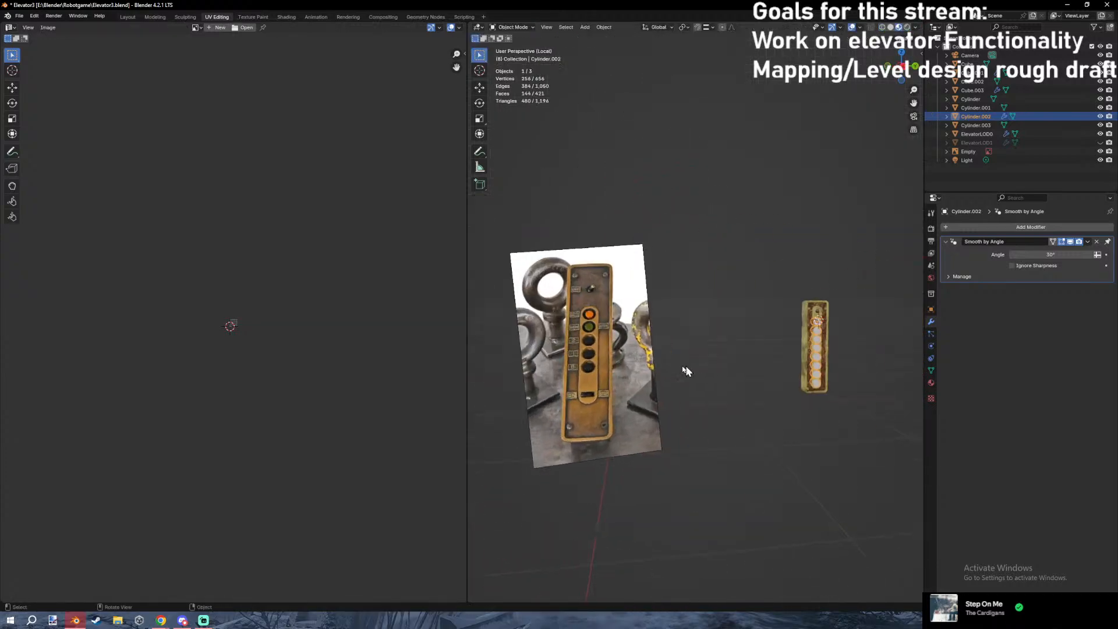
scroll(735, 349, "down", 8)
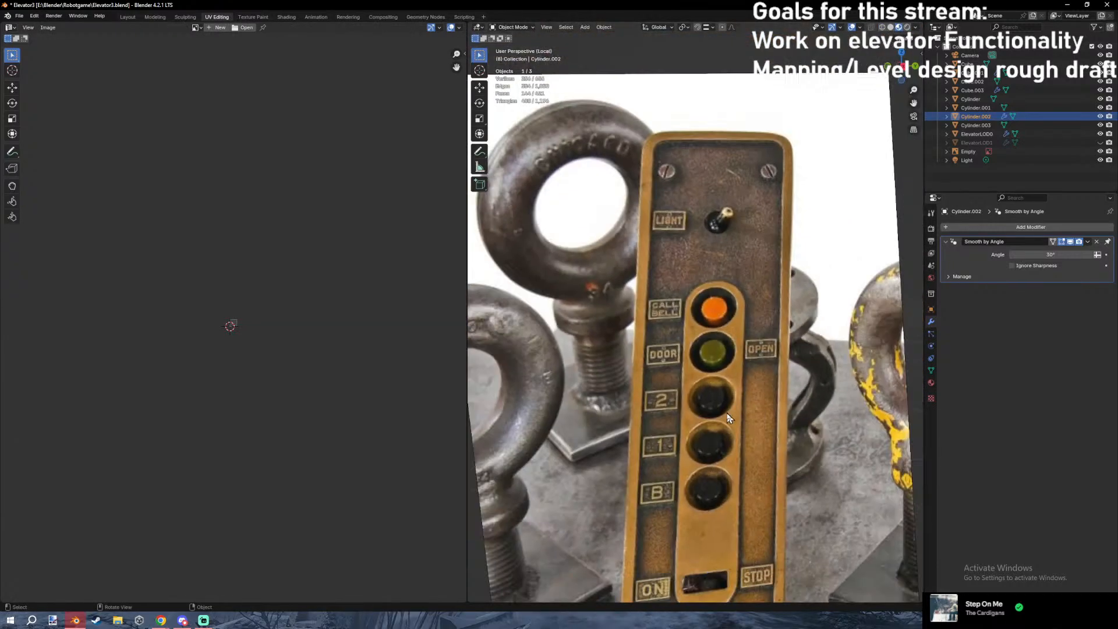
middle_click_drag(744, 421, 855, 335, "shift")
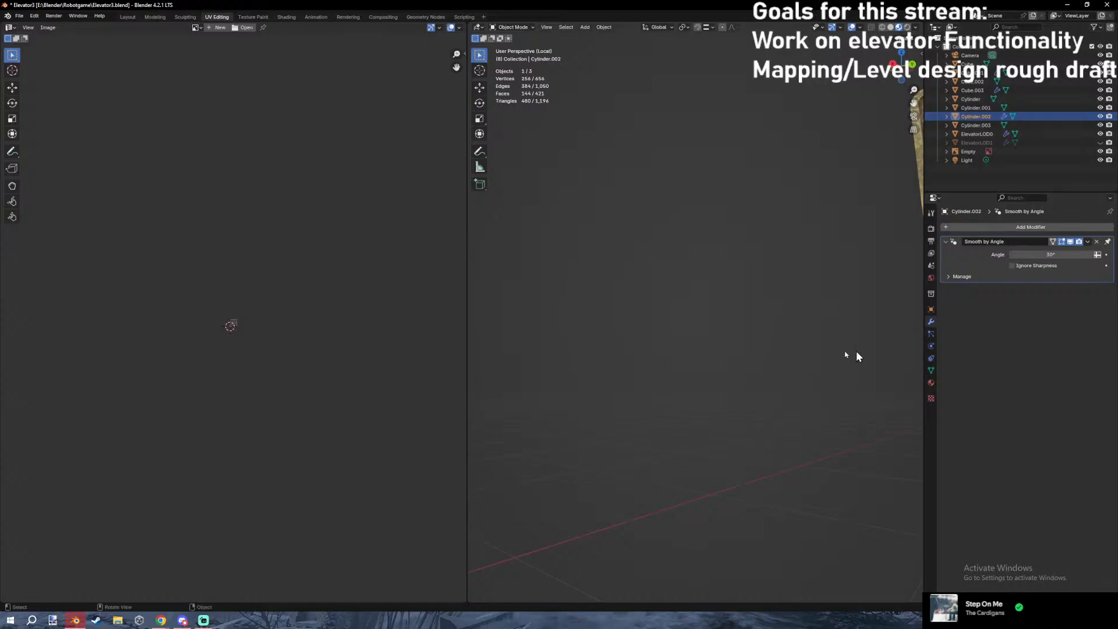
scroll(856, 352, "down", 8)
Select the inner ends of all button cylinders in the front wireframe view and move them along X.
key("KP_1")
key("z")
left_click(762, 344)
scroll(725, 308, "up", 2)
middle_click_drag(719, 299, 600, 292, "shift")
key("Tab")
scroll(583, 262, "up", 5)
middle_click_drag(561, 239, 738, 263, "shift")
left_click_drag(636, 200, 696, 512)
key("g")
key("x")
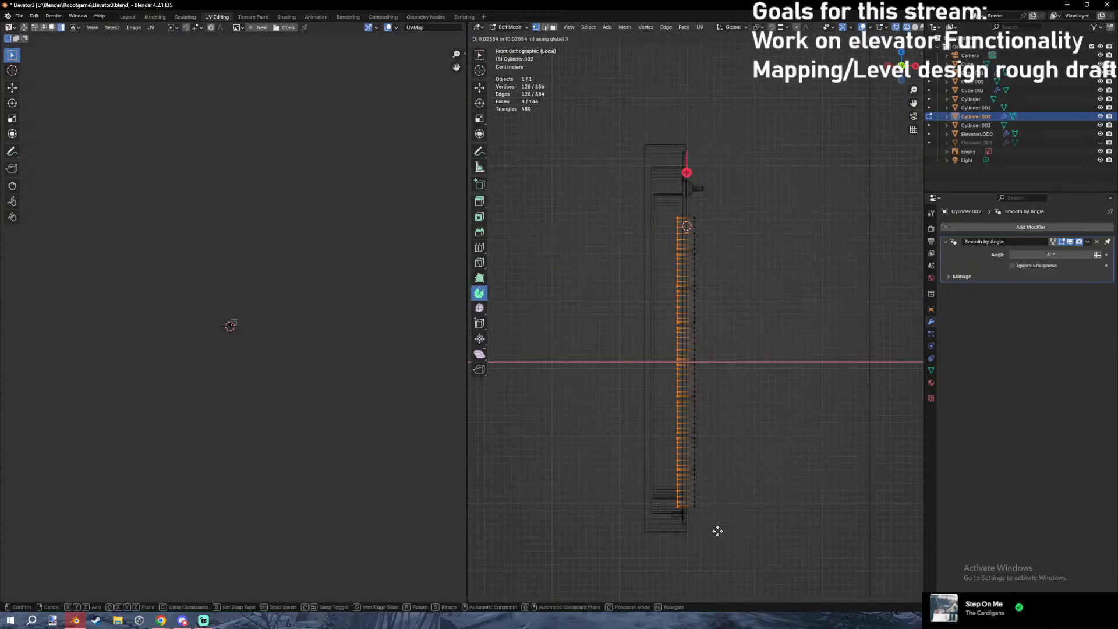
left_click(704, 527)
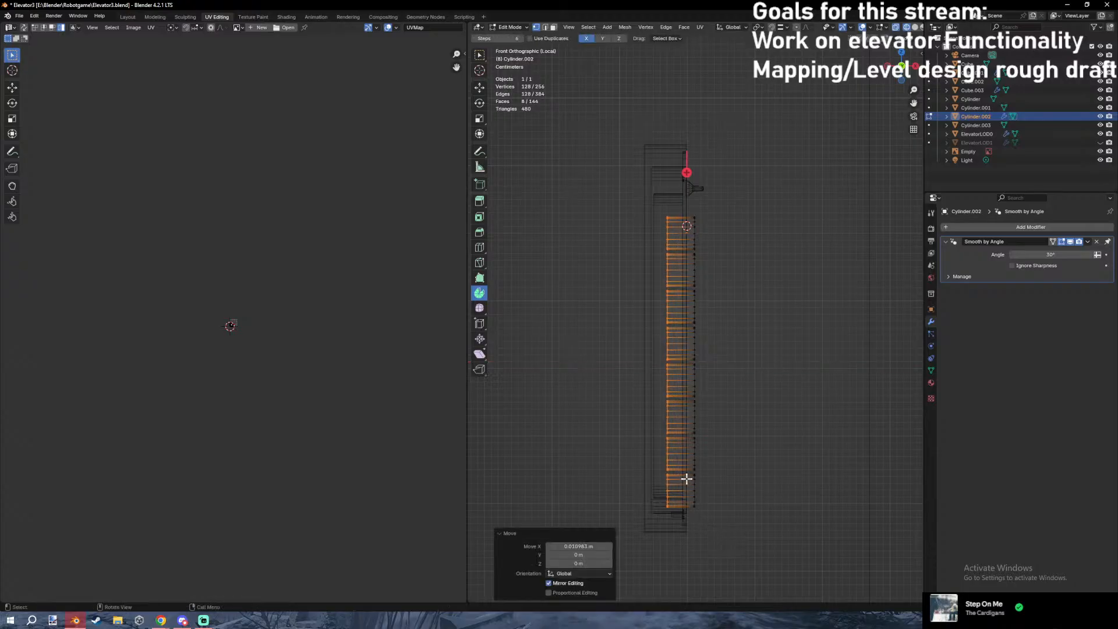
Move the cylinders' inner ends about 0.017 m along X and extrude them about 0.02 m deeper into the panel.
key("g")
key("x")
left_click(745, 477)
key("e")
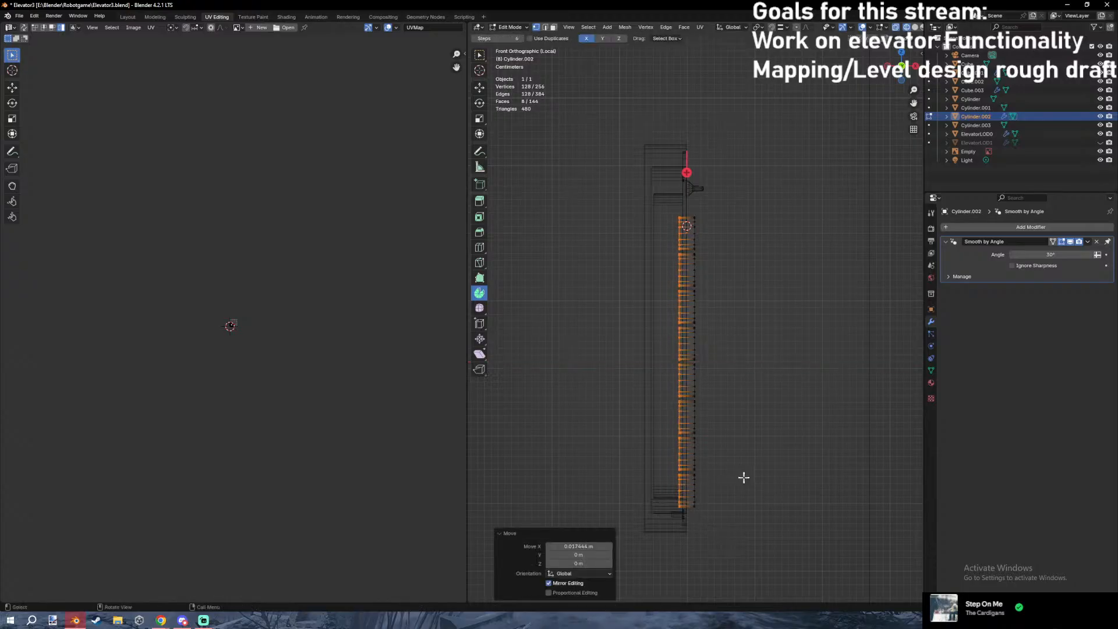
left_click(730, 478)
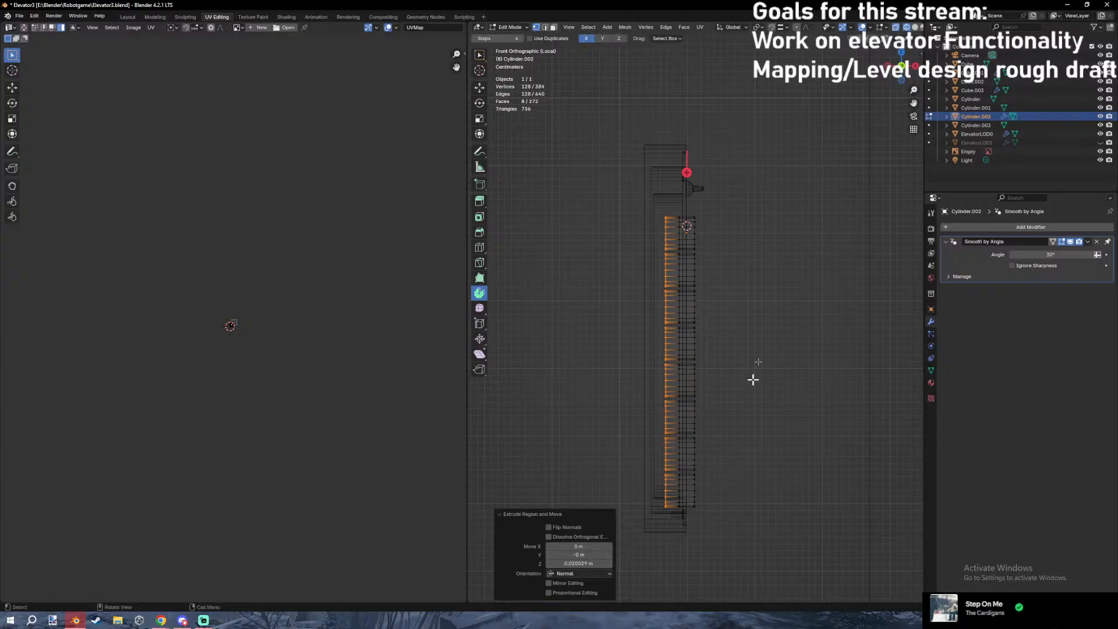
Narrow the extruded inner ends of the button cylinders with a Shrink/Fatten offset of about -0.451 m.
left_click(773, 261)
key("shift+z")
middle_click_drag(803, 357, 718, 368)
key("KP_Decimal")
middle_click_drag(796, 307, 676, 290)
scroll(676, 290, "up", 10)
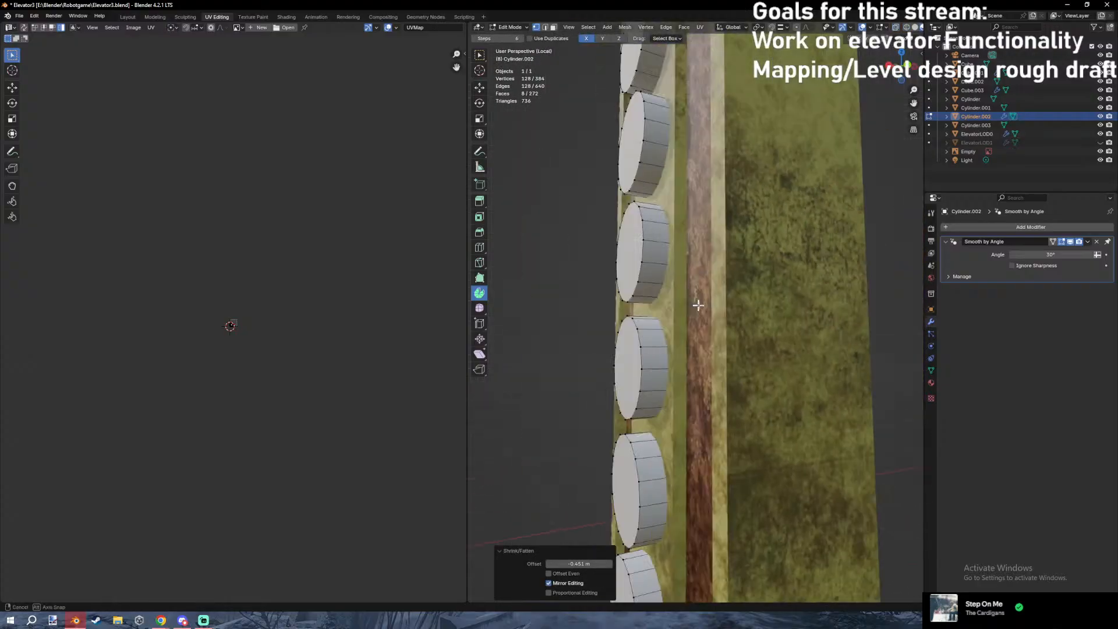
middle_click_drag(687, 407, 778, 394)
Refine the taper of the cylinders' inner ends with Shrink/Fatten, finishing with an offset of about -0.05 m.
key("alt+s")
right_click(779, 303)
middle_click_drag(779, 303, 781, 260)
key("shift+z")
key("alt+s")
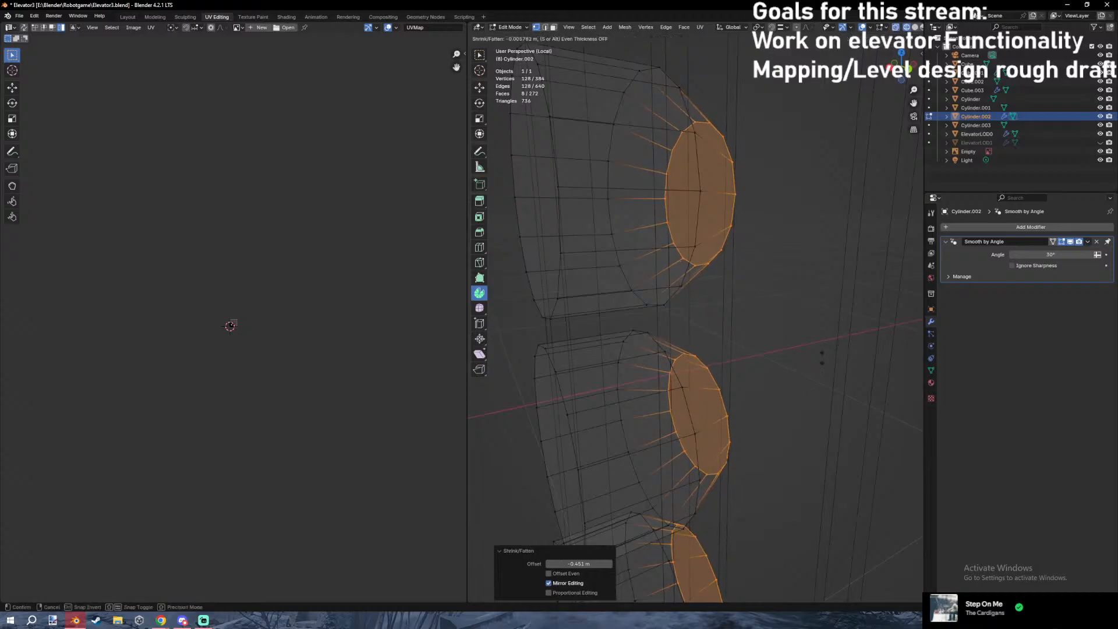
key("alt+s")
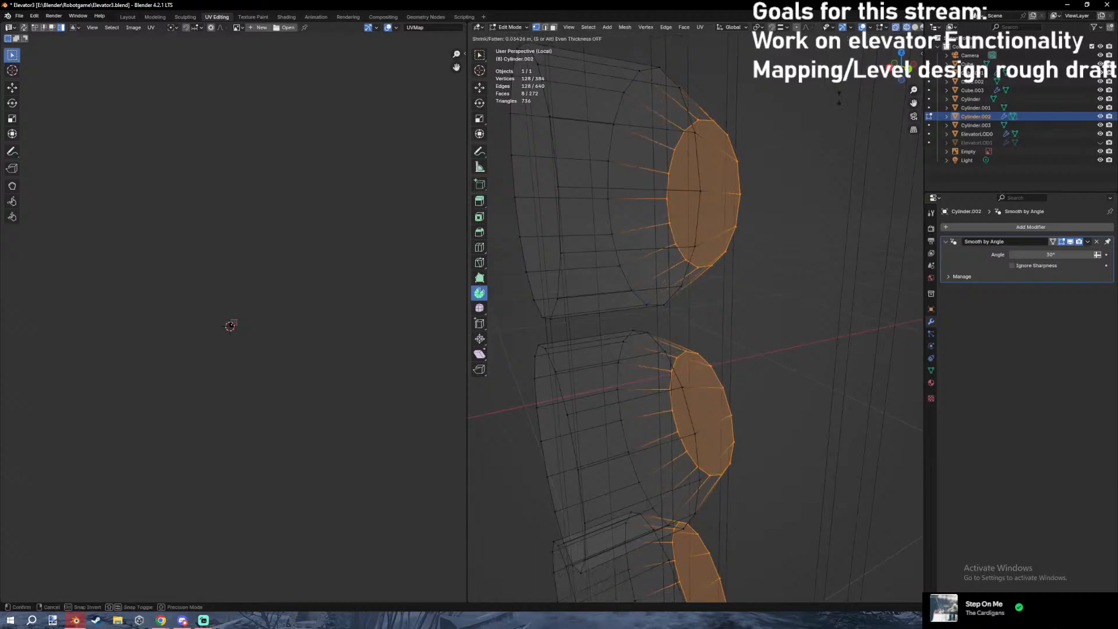
left_click(791, 488)
middle_click_drag(791, 488, 753, 223)
key("alt+s")
left_click(748, 288)
Check the tapered cylinders from the front, leave Edit Mode and show the panel in Material Preview shading.
middle_click_drag(748, 288, 708, 336)
key("KP_1")
key("z")
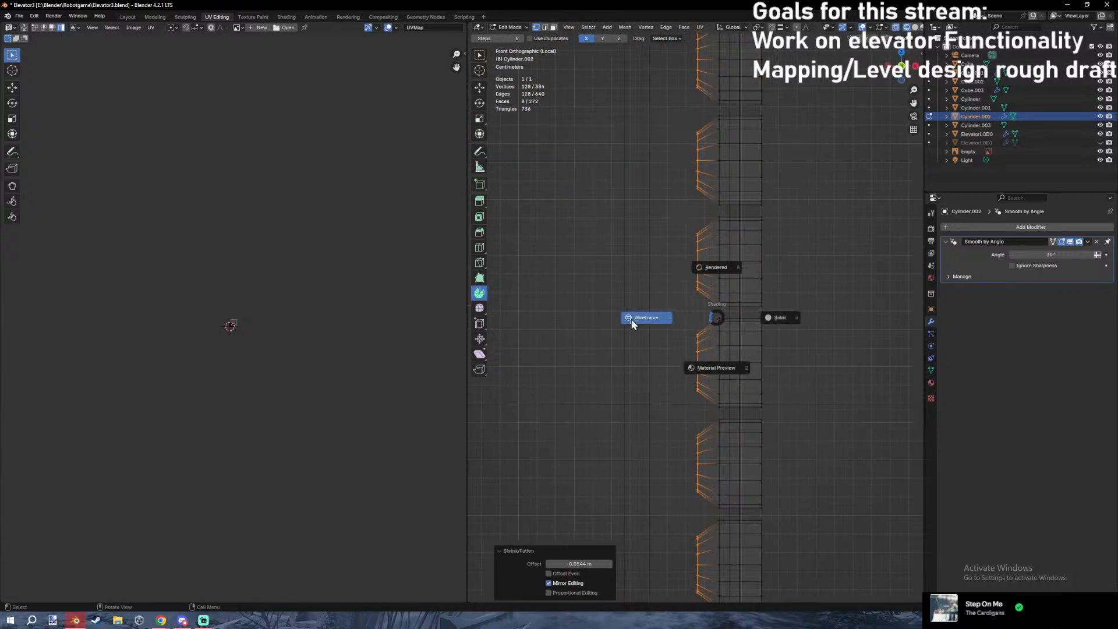
left_click(632, 321)
key("Tab")
key("z")
left_click(900, 325)
middle_click_drag(890, 235, 843, 241)
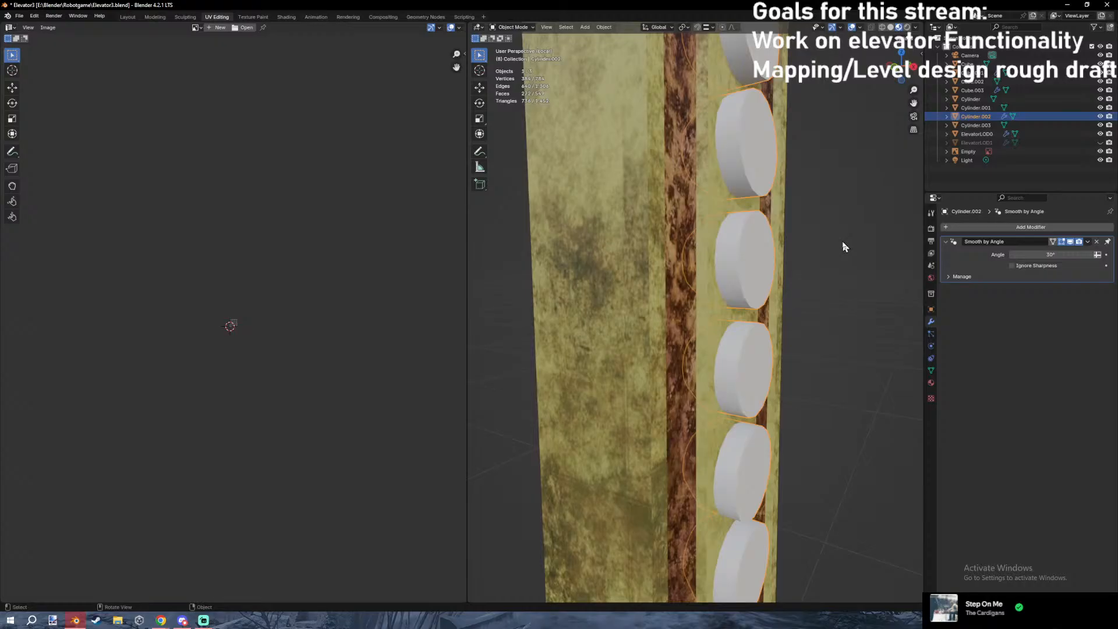
Add a Boolean modifier set to Difference to the elevator panel, with the button cylinders as the cutting object.
left_click(768, 262)
scroll(881, 261, "down", 6)
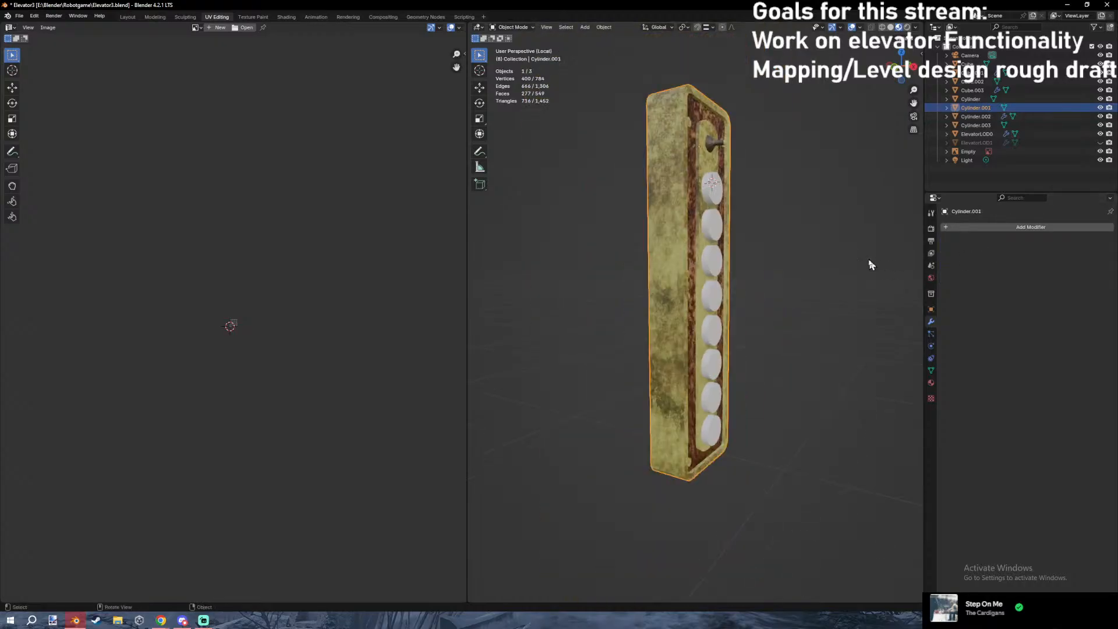
left_click(931, 229)
left_click(718, 226)
middle_click_drag(719, 226, 706, 247)
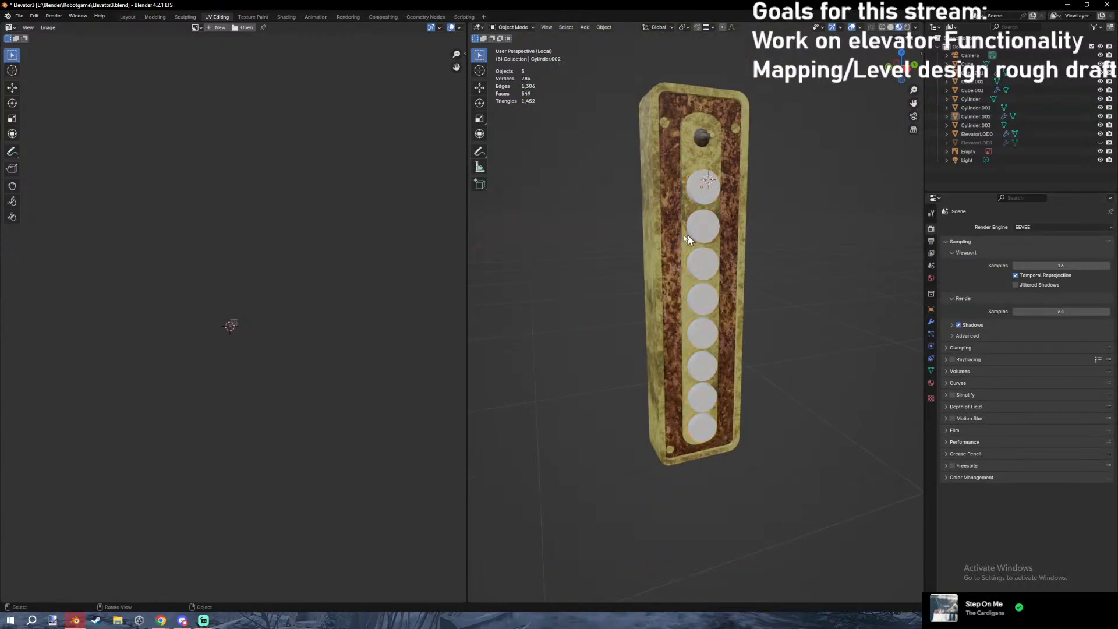
left_click(742, 239)
left_click(931, 322)
left_click(990, 227)
mouse_move(978, 252)
left_click(1075, 260)
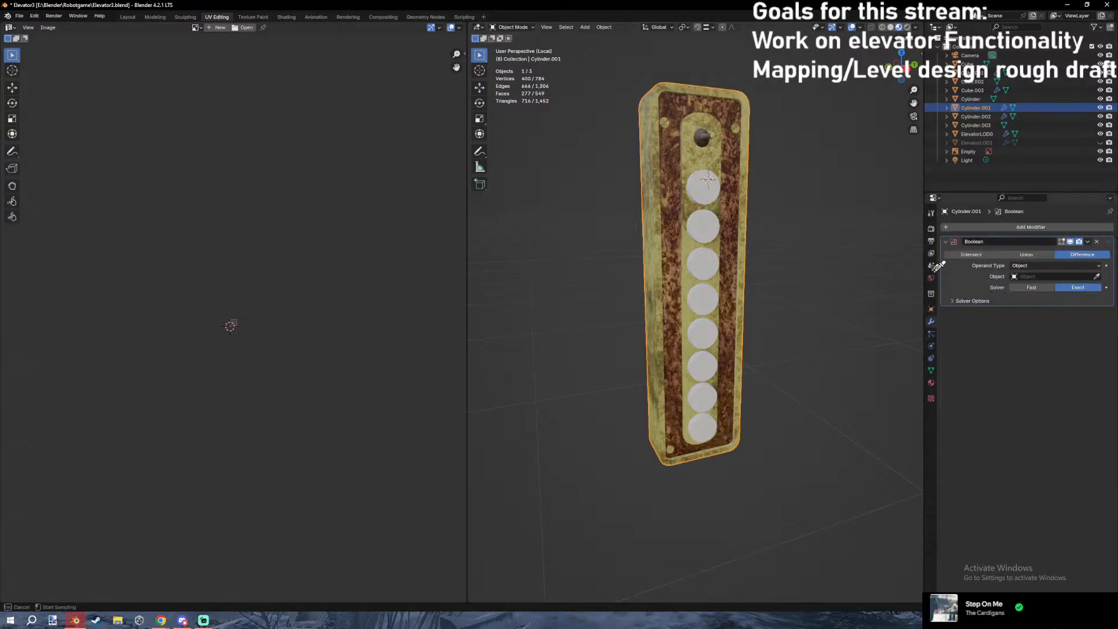
left_click(716, 233)
Try applying the panel's Boolean and deleting the cutter cylinders, and undo both operations.
left_click(1088, 241)
left_click(1048, 249)
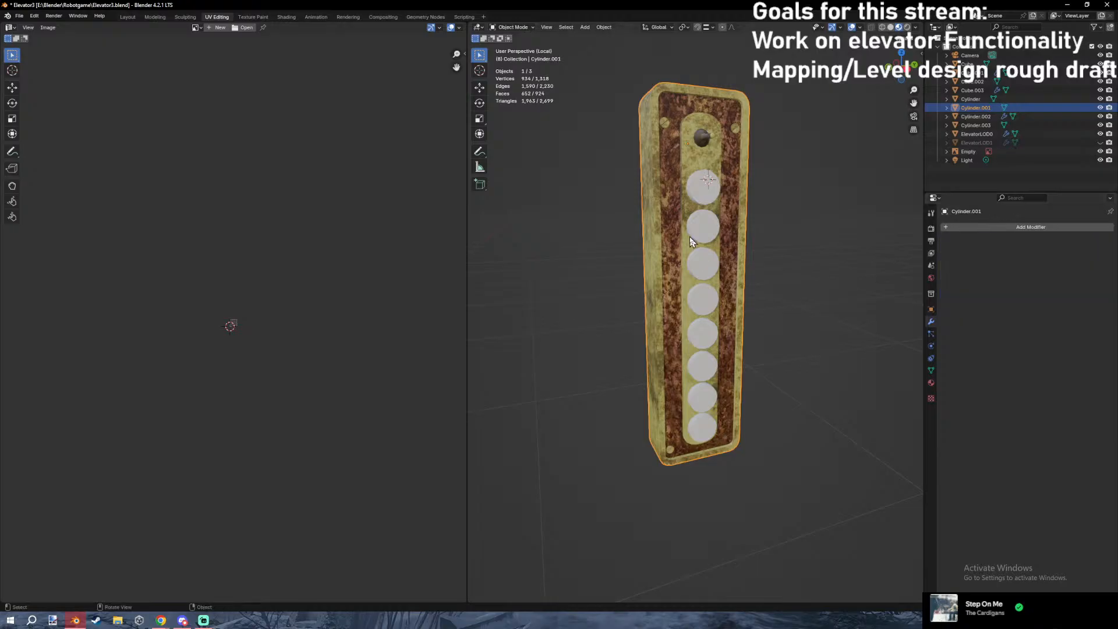
left_click(705, 239)
key("Delete")
scroll(706, 239, "up", 10)
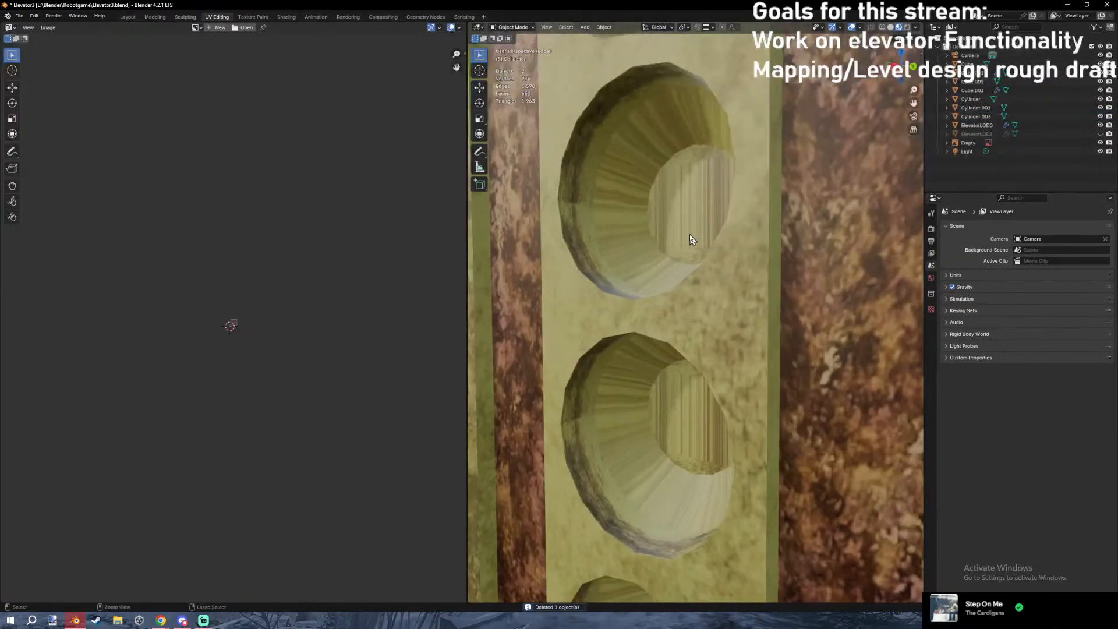
key("ctrl+z")
key("ctrl+z")
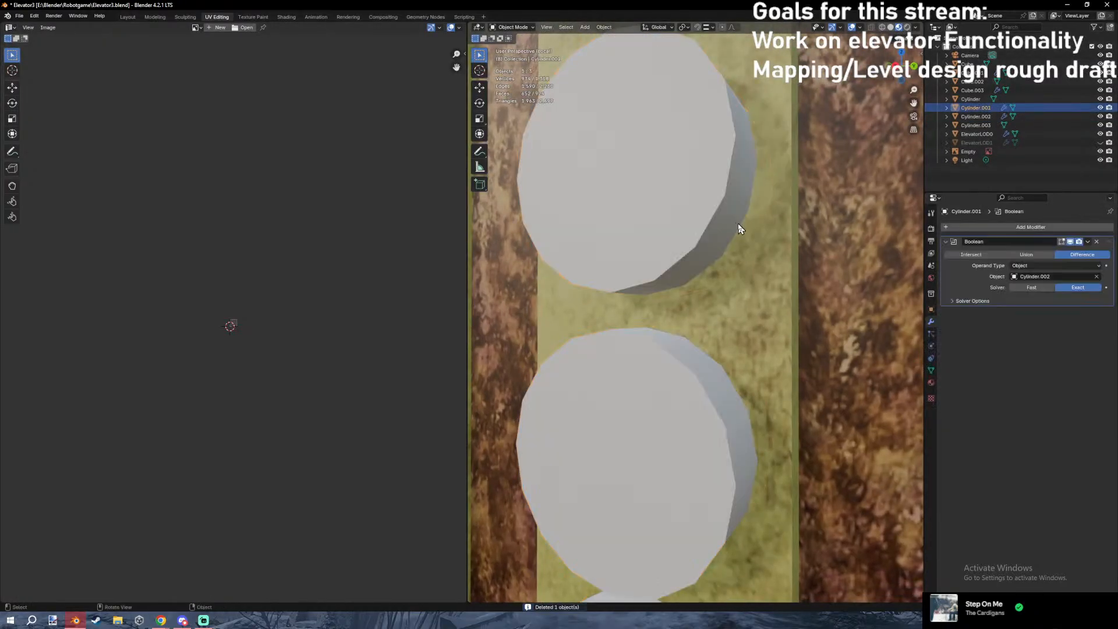
key("ctrl+z")
Apply the Boolean Difference modifier on the elevator panel, undoing the accidental duplicate of the modifier.
key("KP_1")
key("KP_3")
left_click(1089, 242)
left_click(1052, 259)
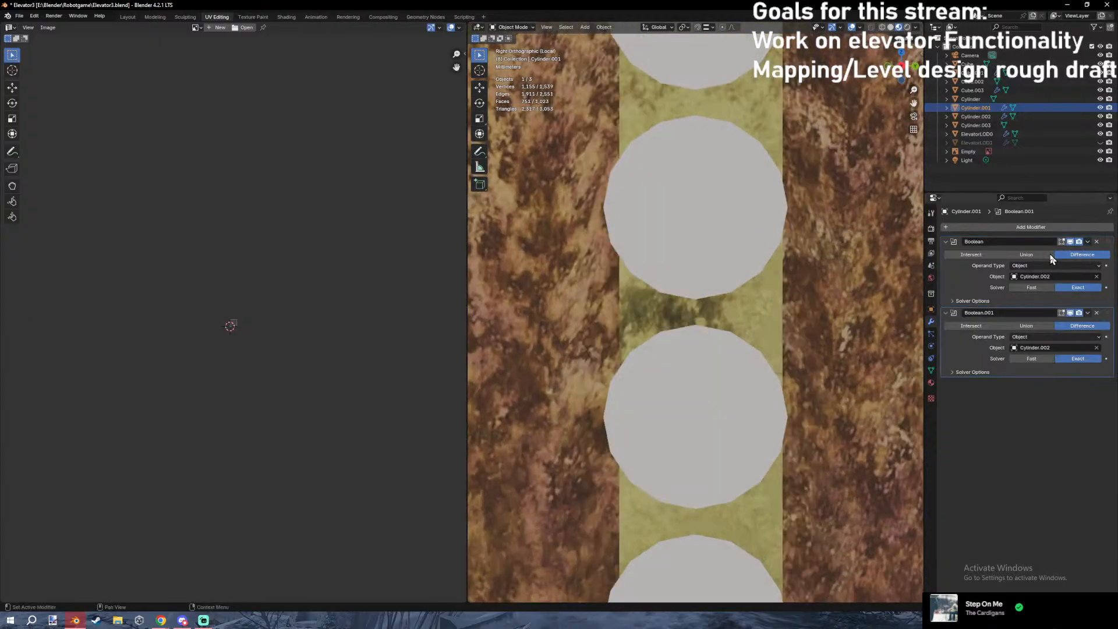
key("ctrl+z")
left_click(1088, 242)
Try to shrink all button cylinders with a Shrink/Fatten offset of about -0.425 m and shift them along X, and undo it.
left_click(753, 224)
key("Tab")
key("a")
key("alt+s")
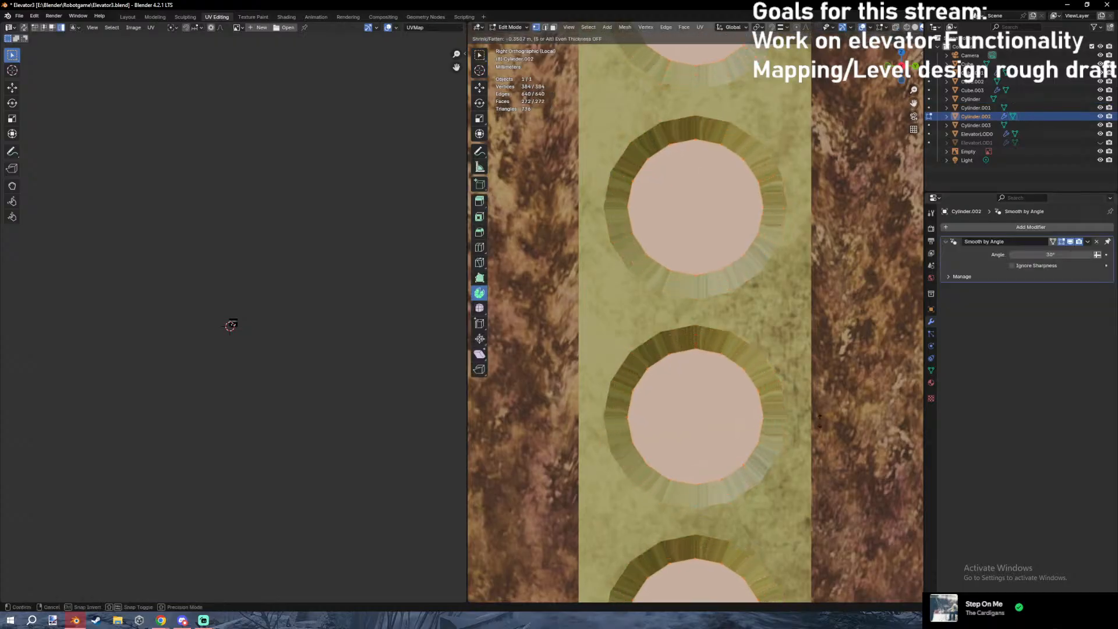
left_click(753, 563)
middle_click_drag(745, 405, 753, 492)
key("g")
key("y")
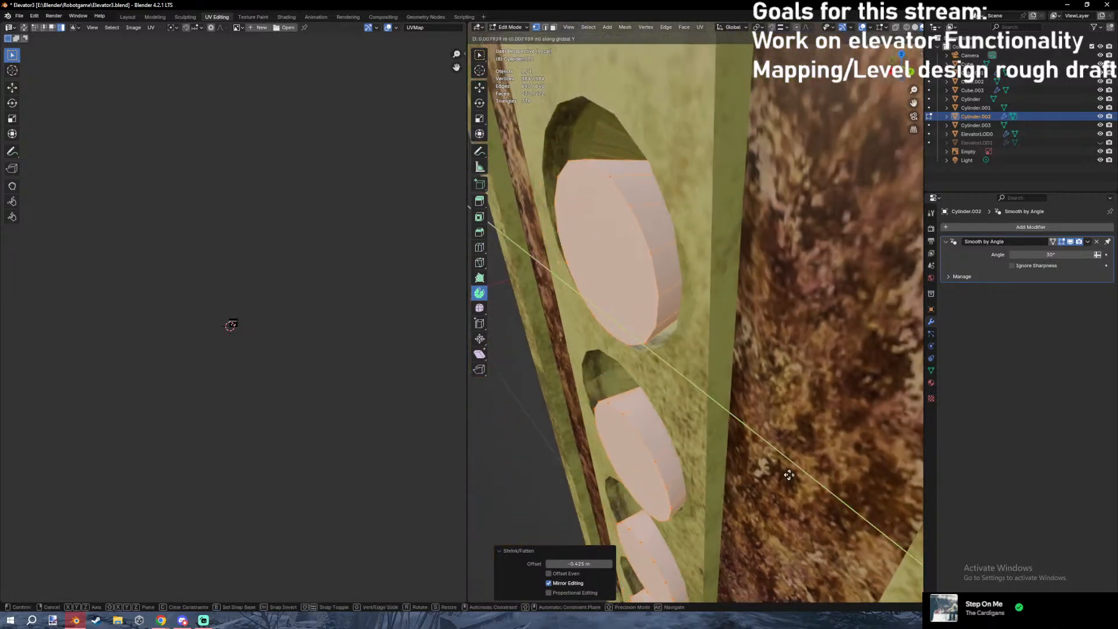
key("x")
left_click(761, 454)
middle_click_drag(762, 454, 795, 410)
key("ctrl+z")
key("ctrl+z")
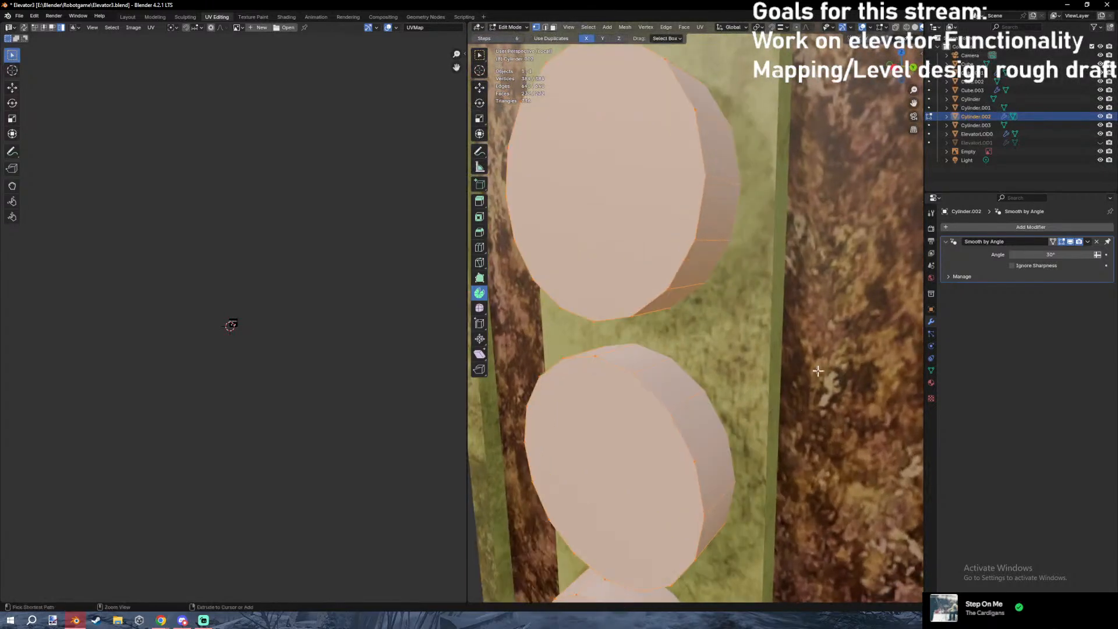
Scale each button cylinder to about 0.705 within its recess and move the buttons along X.
left_click(778, 77)
key("s")
left_click(830, 316)
key("g")
key("y")
key("x")
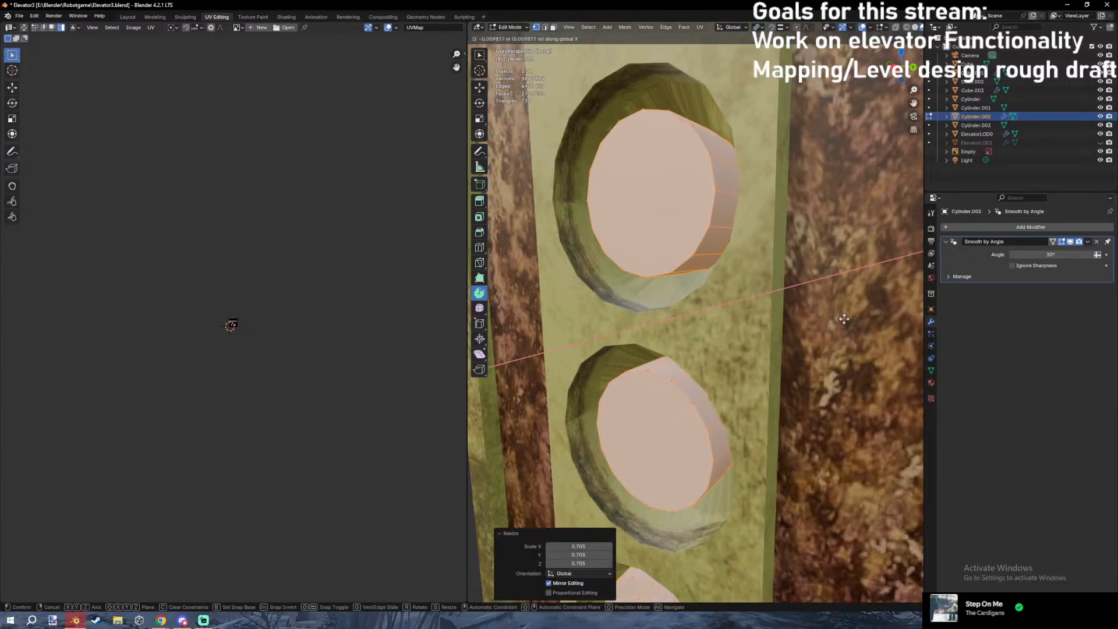
left_click(830, 316)
Move the button cylinders about 0.006 m along X relative to their recesses and check them from the side.
middle_click_drag(831, 316, 834, 314)
key("z")
left_click(757, 322)
middle_click_drag(735, 333, 790, 330)
key("z")
left_click(721, 339)
key("g")
key("x")
left_click(737, 341)
key("Tab")
key("shift+z")
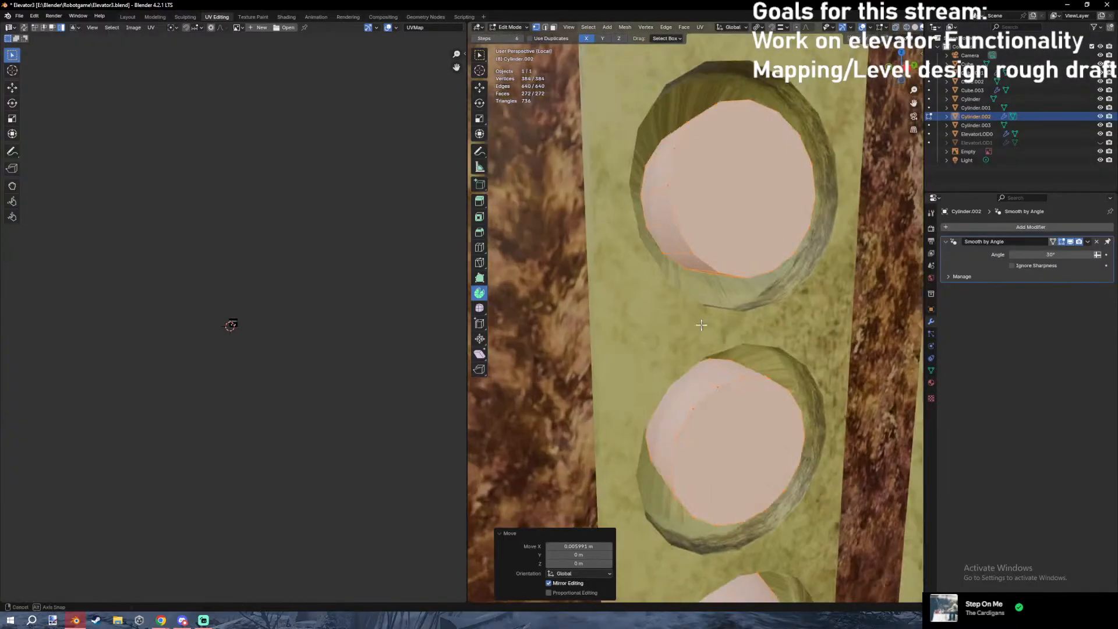
scroll(699, 304, "down", 5)
mouse_move(698, 305)
middle_mouse_down()
mouse_move(720, 249)
mouse_move(795, 342)
middle_mouse_up()
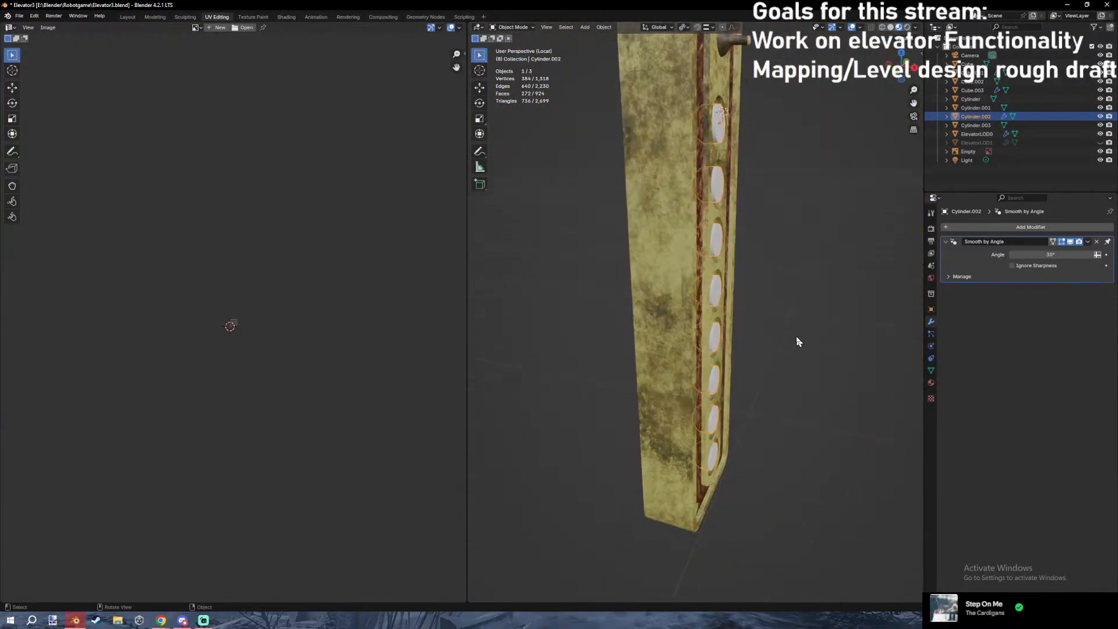
Scale the button cylinders along the X axis and move them about 0.0007 m along X.
key("Tab")
key("shift+z")
key("s")
key("x")
left_click(789, 336)
scroll(789, 336, "up", 4)
key("g")
key("x")
left_click(792, 338)
Compare the recessed buttons on the panel with the buttons in the reference photo.
key("z")
left_click(735, 339)
scroll(744, 329, "down", 6)
key("shift+z")
scroll(744, 329, "down", 2)
mouse_move(744, 329)
middle_mouse_down()
mouse_move(494, 352)
mouse_move(746, 295)
middle_mouse_up()
scroll(746, 294, "down", 7)
middle_click_drag(576, 297, 743, 282, "shift")
scroll(743, 282, "up", 8)
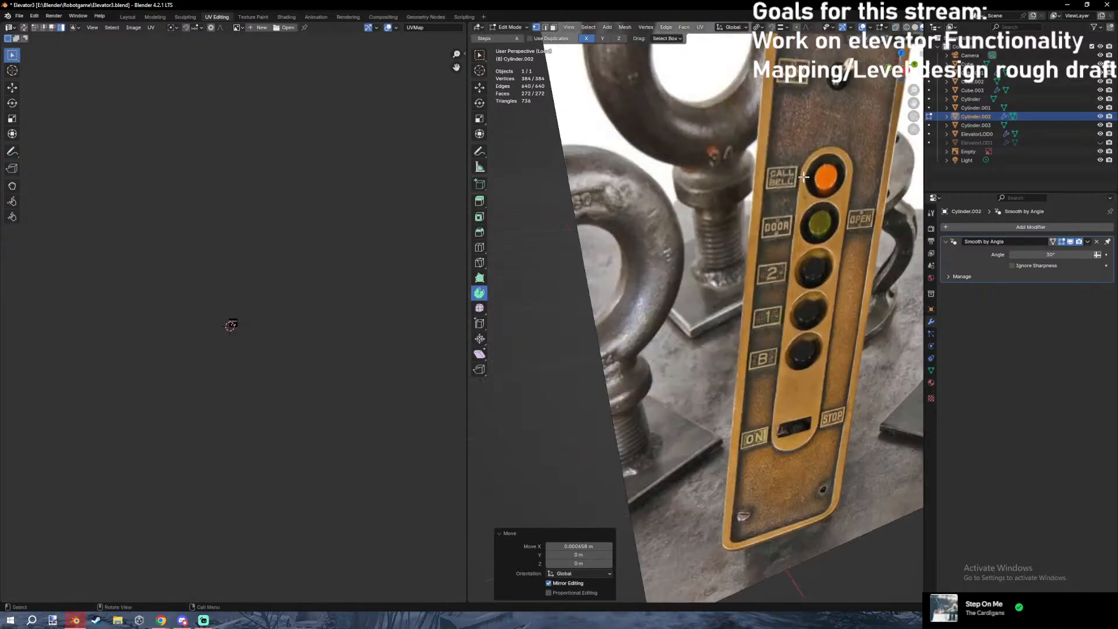
scroll(825, 173, "down", 5)
middle_click_drag(825, 173, 714, 307, "shift")
scroll(713, 306, "up", 10)
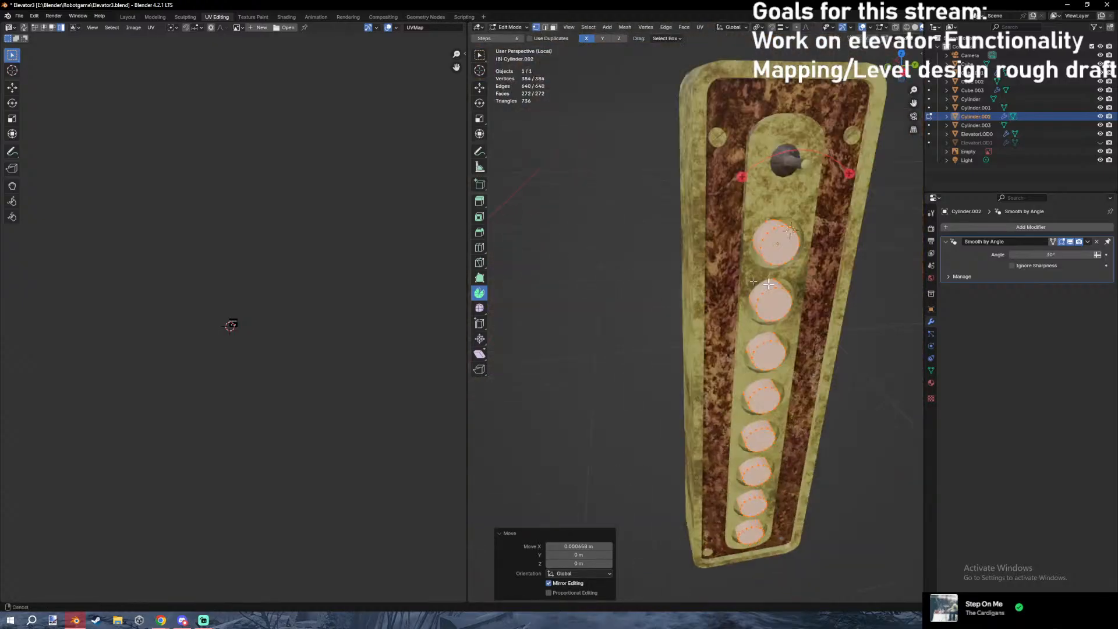
Scale the button cylinders uniformly to about 0.985, cancelling the move along X.
key("s")
key("g")
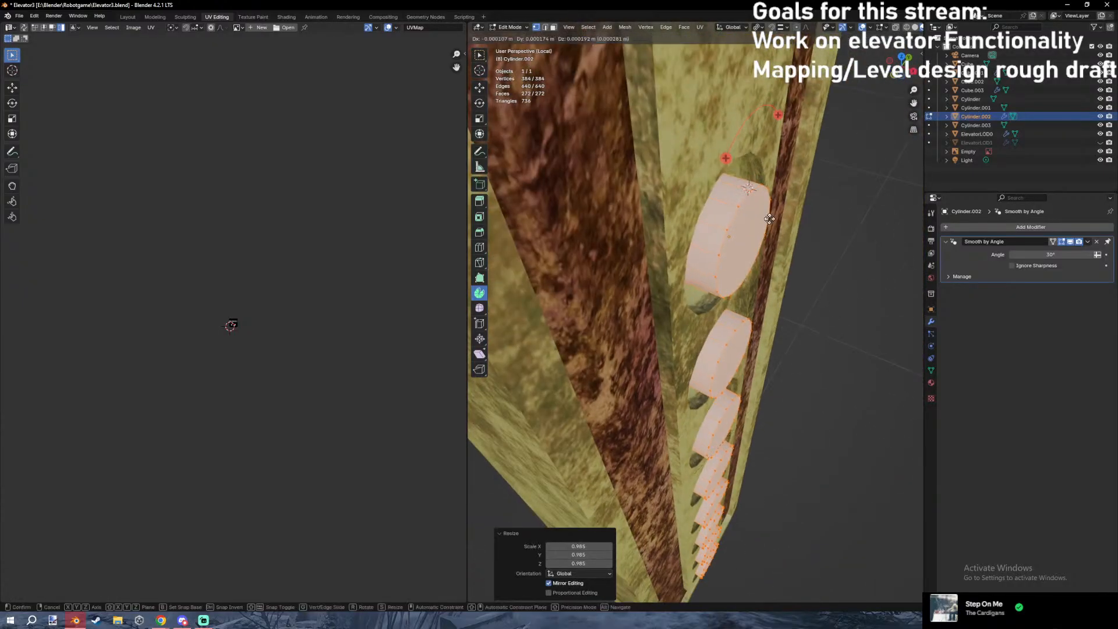
key("x")
right_click(761, 181)
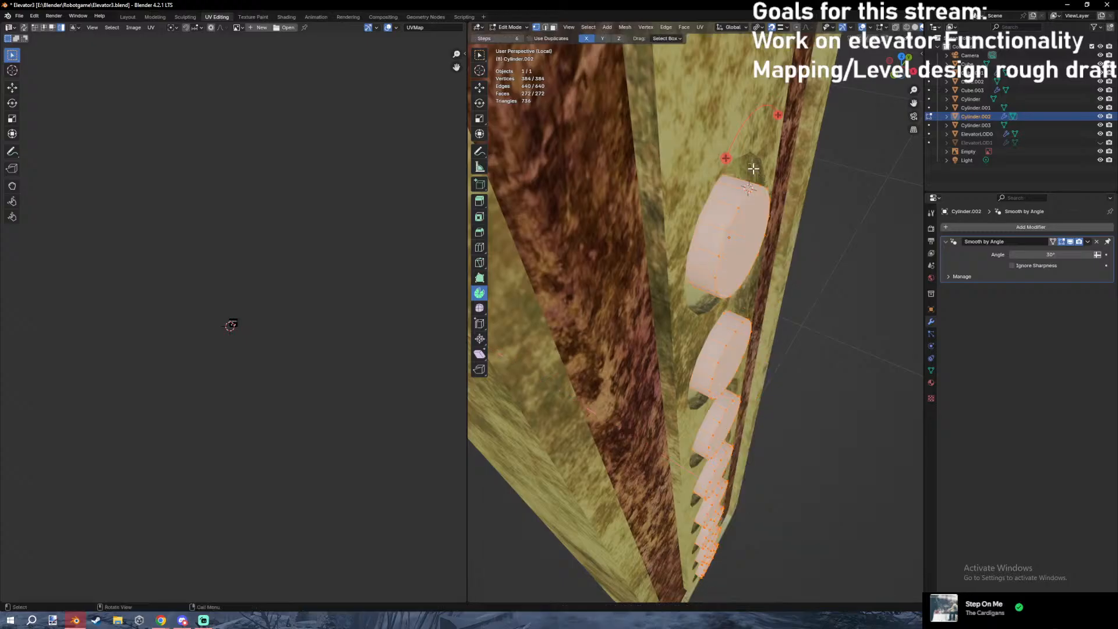
Set up snapping and move the button cylinders about 0.01 m along X.
left_click(784, 27)
key("g")
key("x")
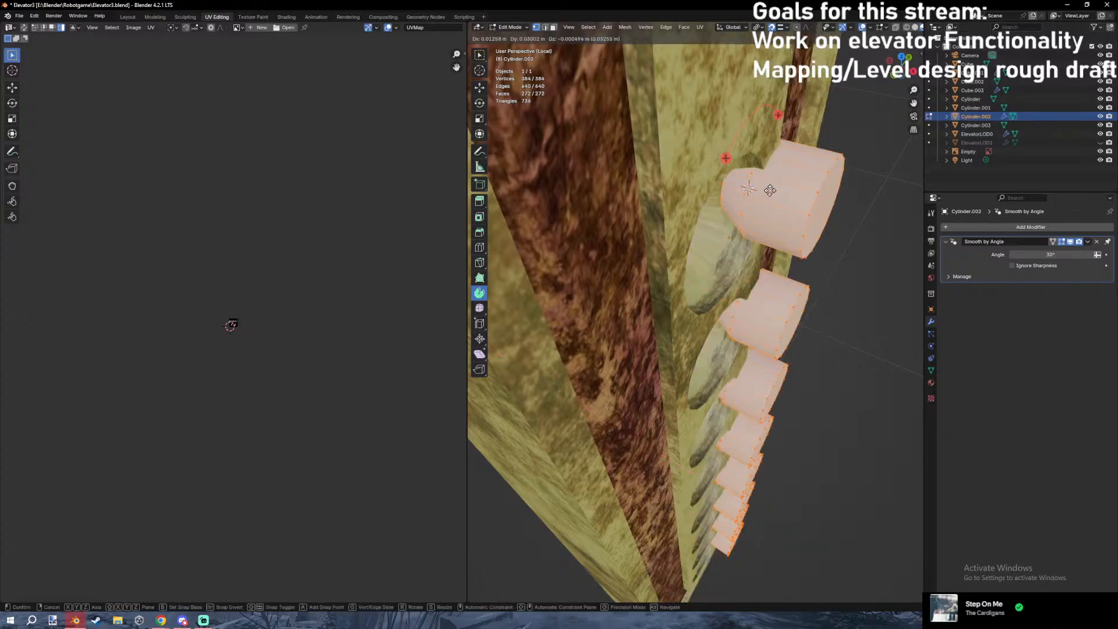
left_click(708, 178)
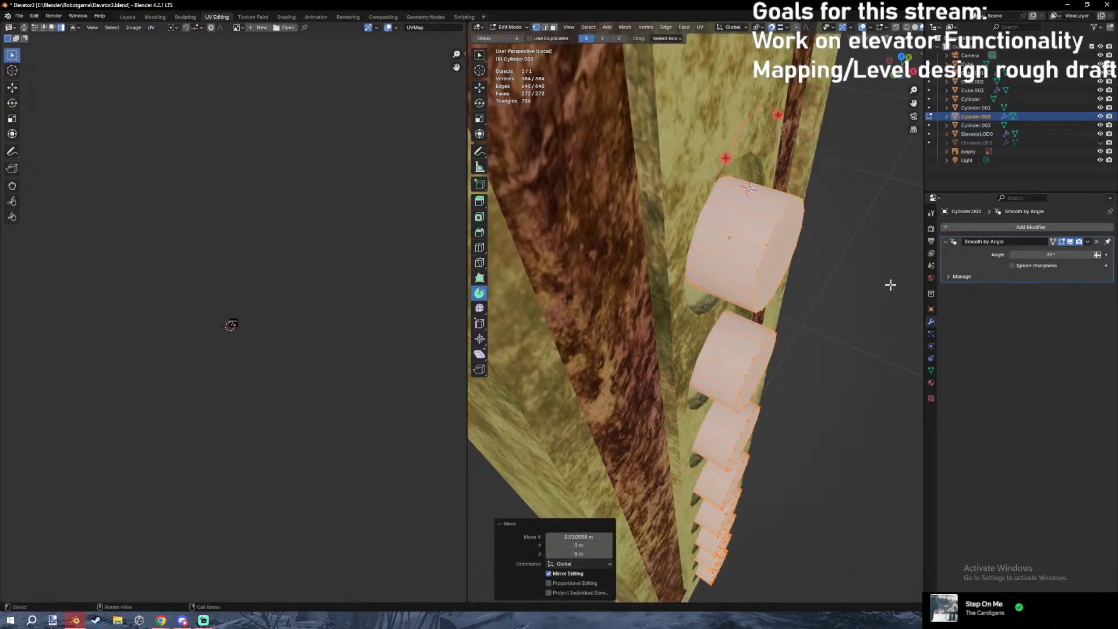
Try to move the button cylinders further along the X axis while adjusting snapping, and undo these moves.
key("g")
key("x")
left_click(794, 218)
key("g")
key("x")
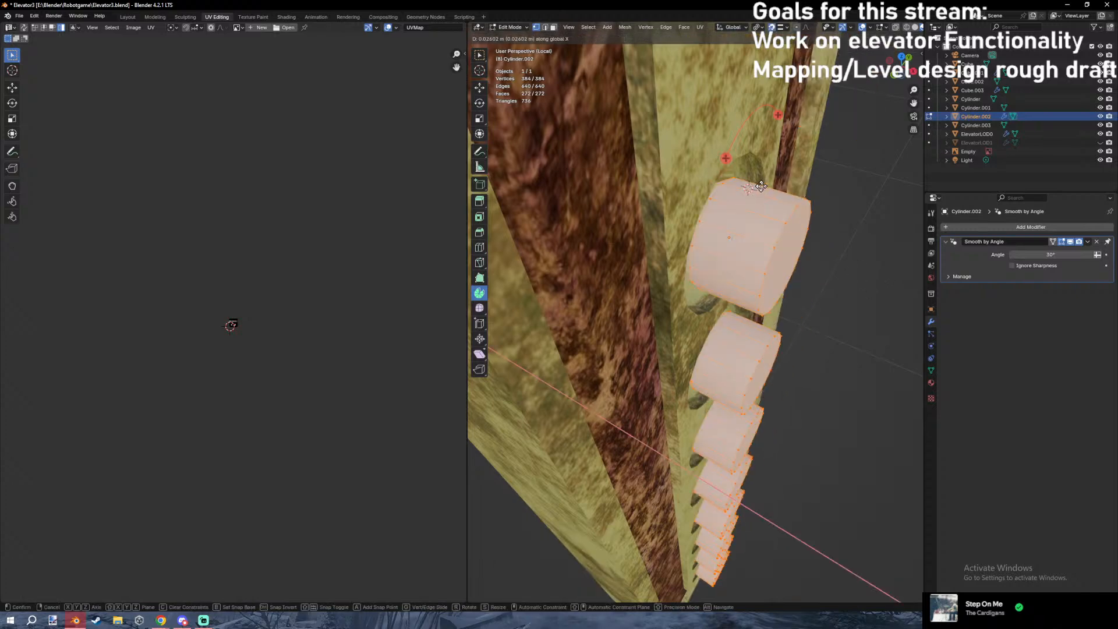
left_click(762, 185)
key("g")
key("x")
right_click(748, 159)
left_click(772, 27)
left_click(786, 28)
key("ctrl+z")
key("ctrl+z")
key("ctrl+z")
key("g")
right_click(827, 319)
Move the button cylinders about 0.026 m along the X axis.
key("g")
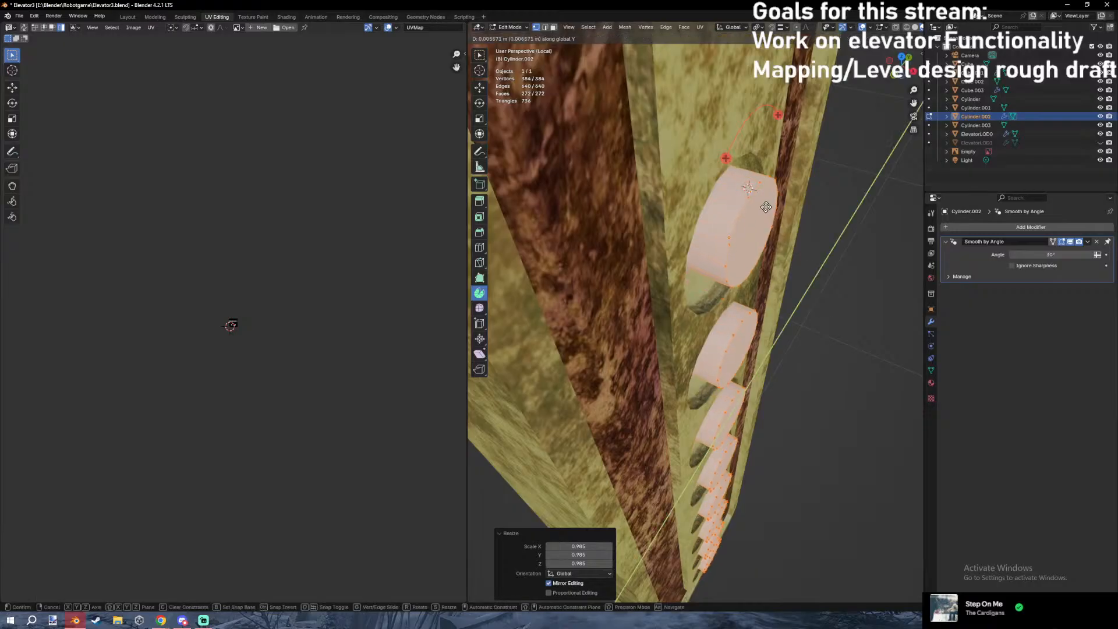
key("x")
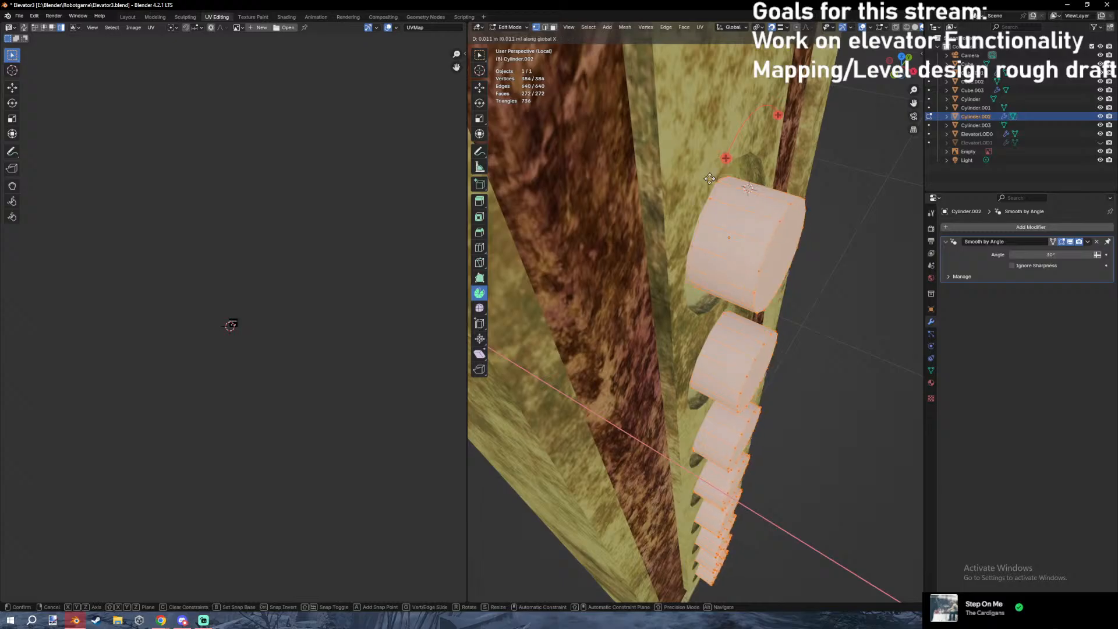
left_click(757, 179)
key("g")
key("x")
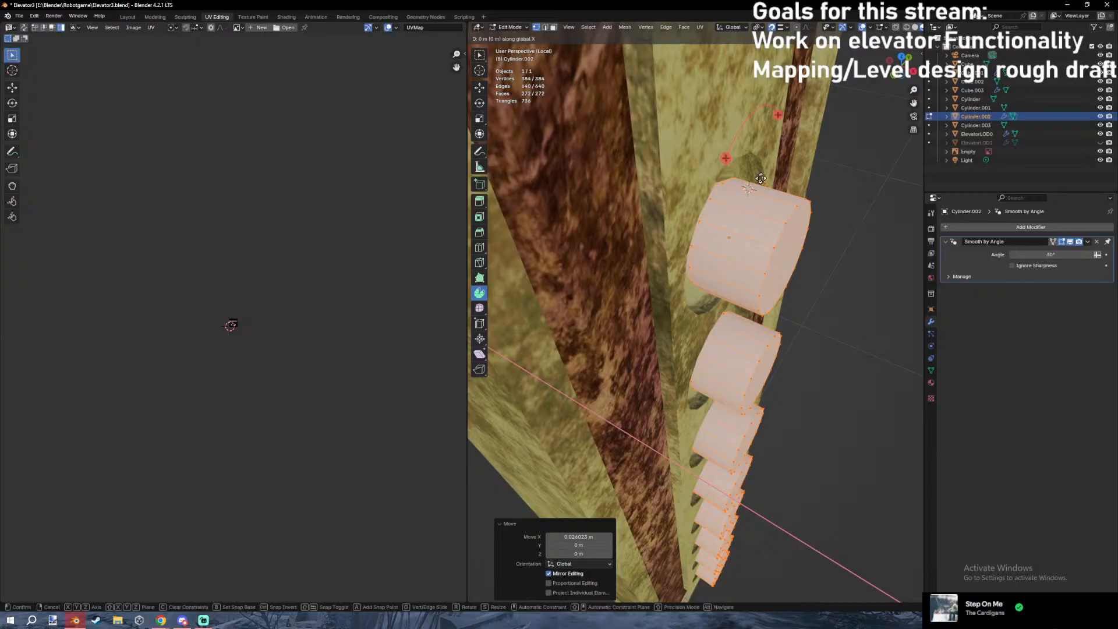
right_click(760, 178)
left_click(783, 28)
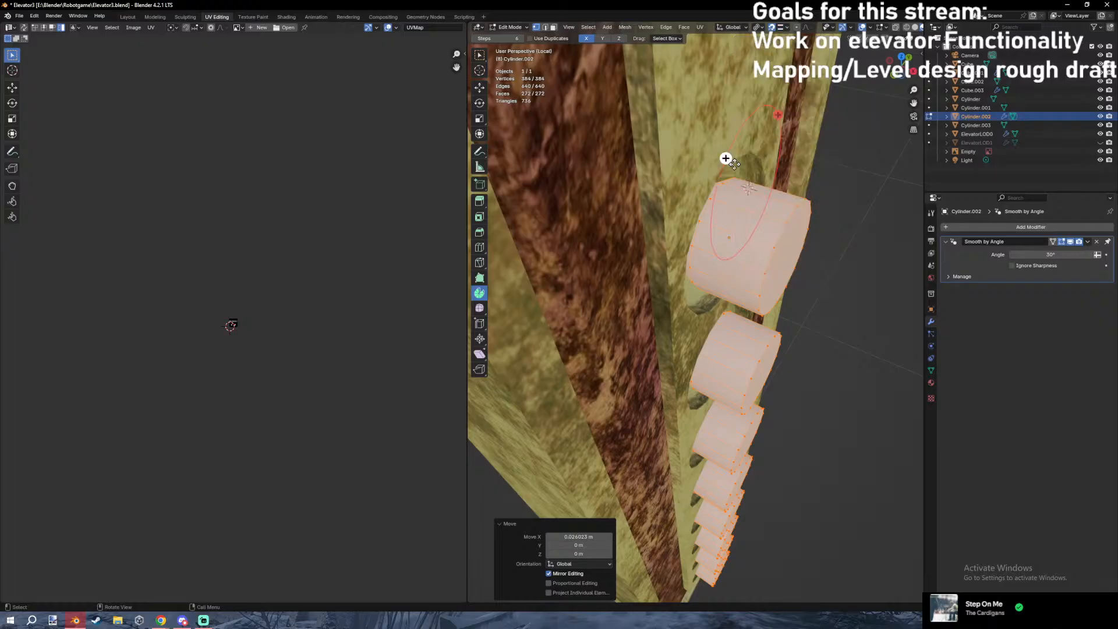
Try to shift the button cylinders along the Y and X axes, and undo the latest moves.
key("g")
key("x")
middle_click_drag(726, 158, 775, 109)
right_click(739, 147)
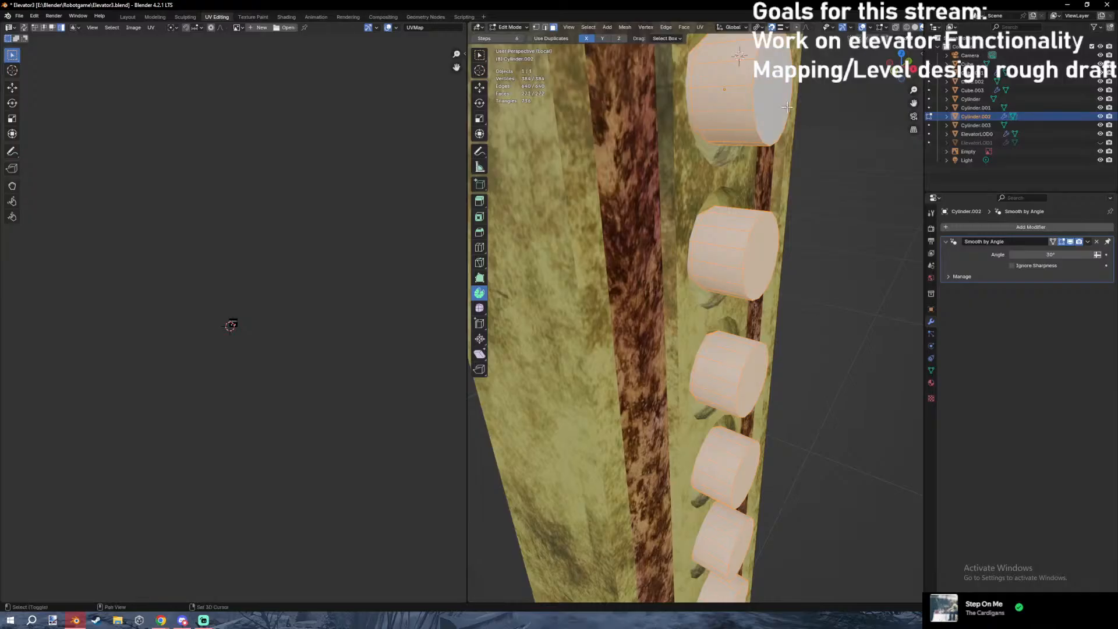
key("g")
key("y")
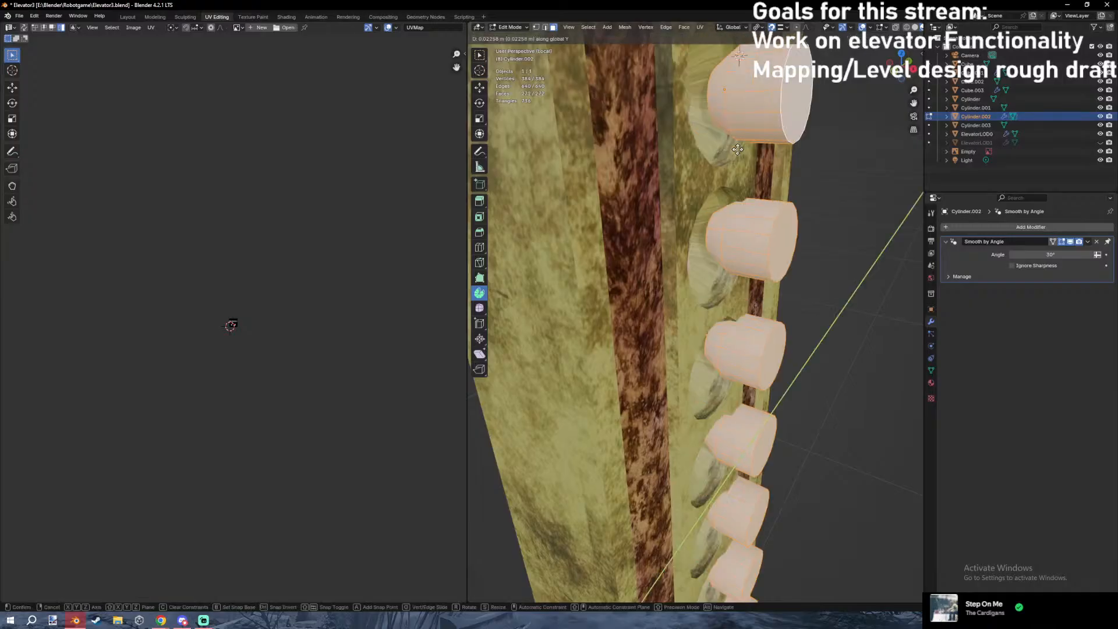
right_click(854, 167)
key("g")
key("x")
left_click(804, 165)
key("ctrl+z")
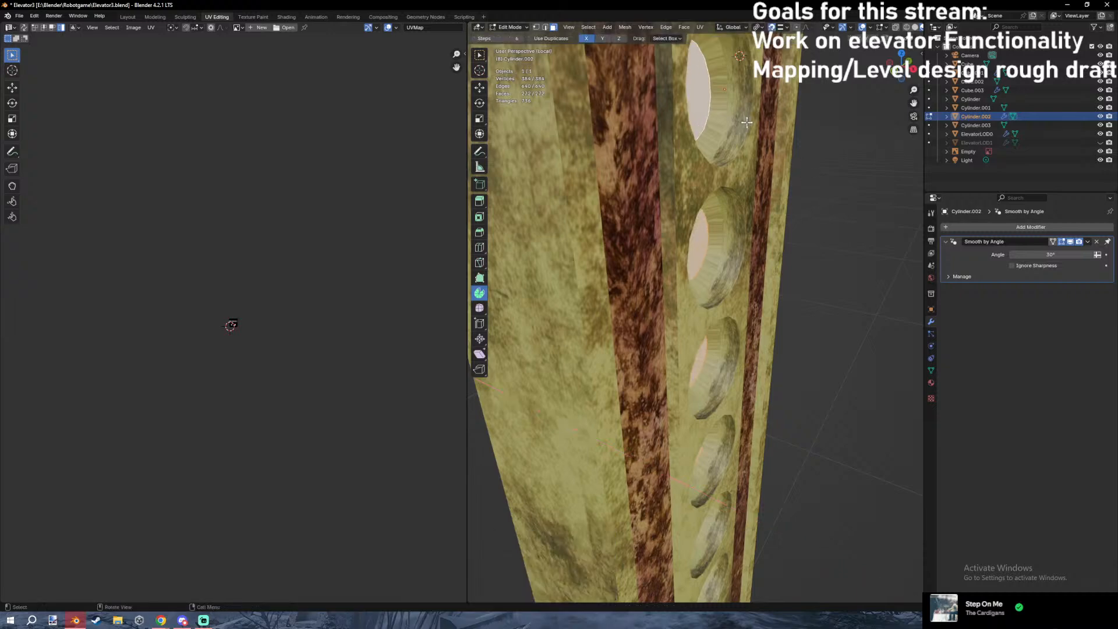
key("ctrl+z")
Reposition the button cylinders along the X axis so they sit recessed in the panel's round holes.
key("g")
key("x")
left_click(712, 113)
middle_click_drag(712, 113, 754, 298)
key("g")
key("x")
left_click(554, 449)
key("g")
key("x")
left_click(746, 288)
Try to push the button cylinders deeper along the X axis, and undo the attempts.
key("g")
key("x")
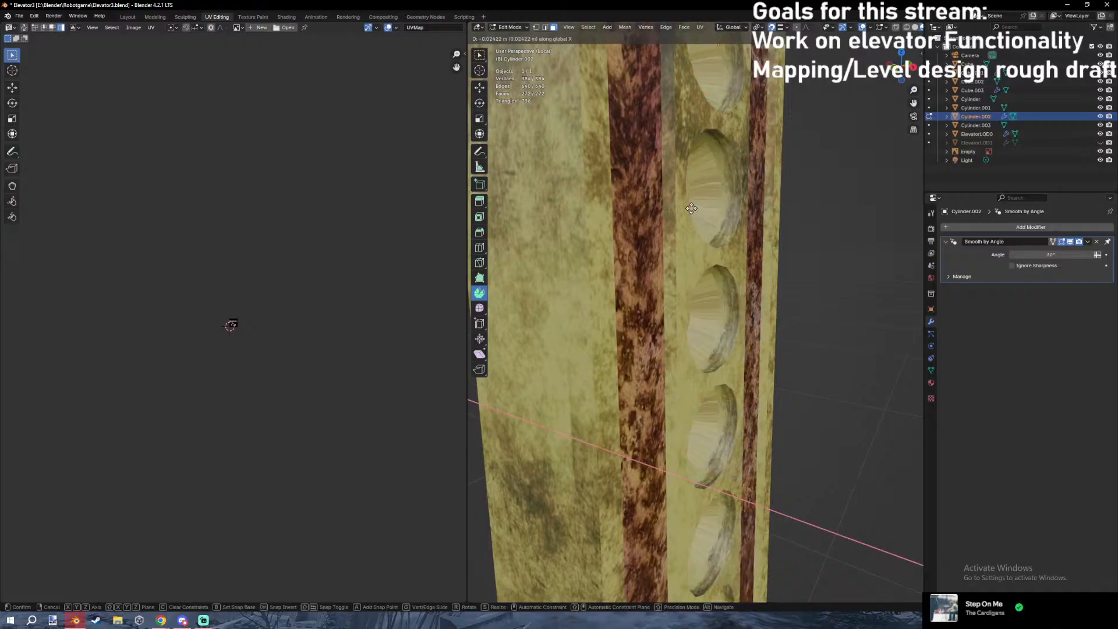
left_click(820, 231)
middle_click_drag(826, 232, 830, 230)
key("ctrl+z")
key("g")
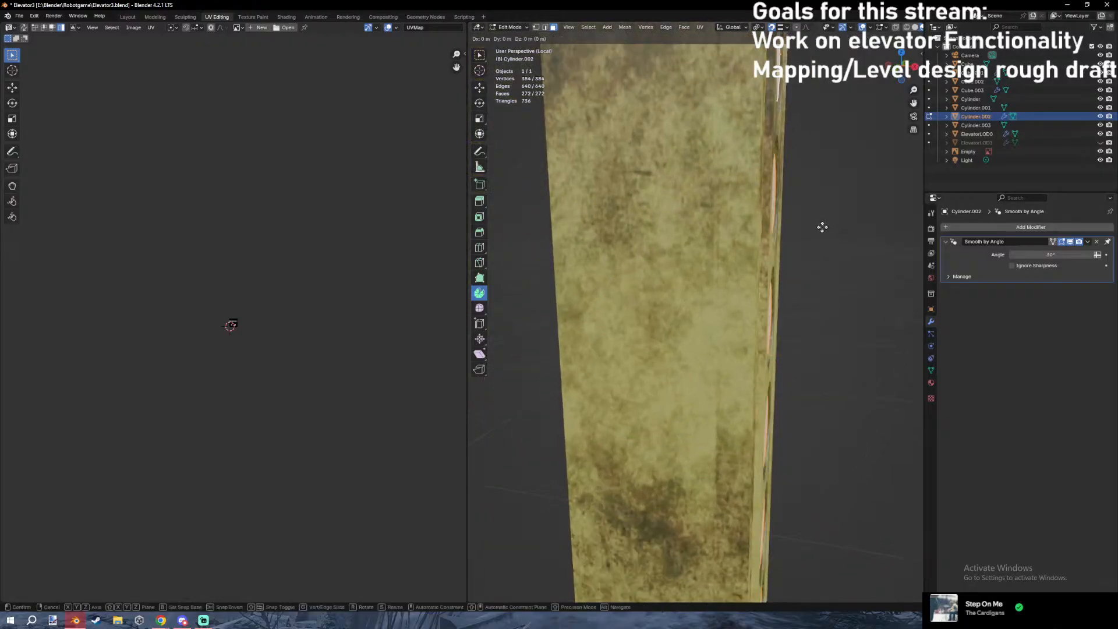
key("x")
left_click(827, 222)
middle_click_drag(827, 222, 748, 240)
key("ctrl+z")
Adjust the thickness of the button cylinders with Shrink/Fatten and save the file.
key("Tab")
scroll(749, 240, "down", 3)
middle_click_drag(748, 239, 694, 227, "shift")
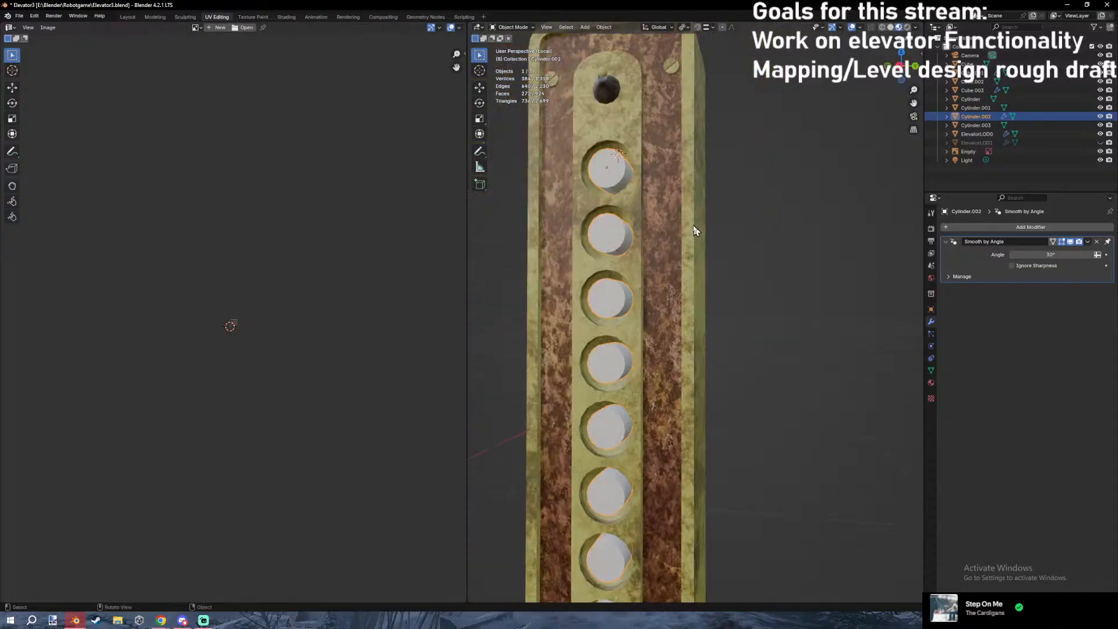
scroll(694, 230, "down", 6)
key("alt+a")
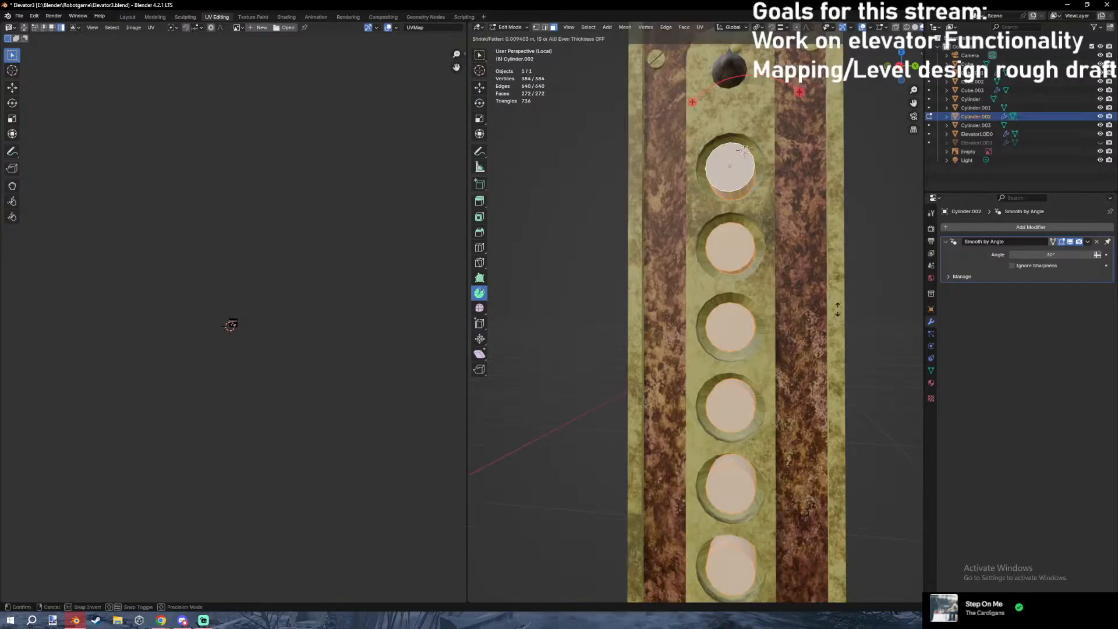
middle_click_drag(838, 309, 872, 268)
left_click(790, 333)
key("Tab")
key("ctrl+s")
Set the base color of the button cylinders' material, Material.001, to fully saturated red.
left_click(930, 383)
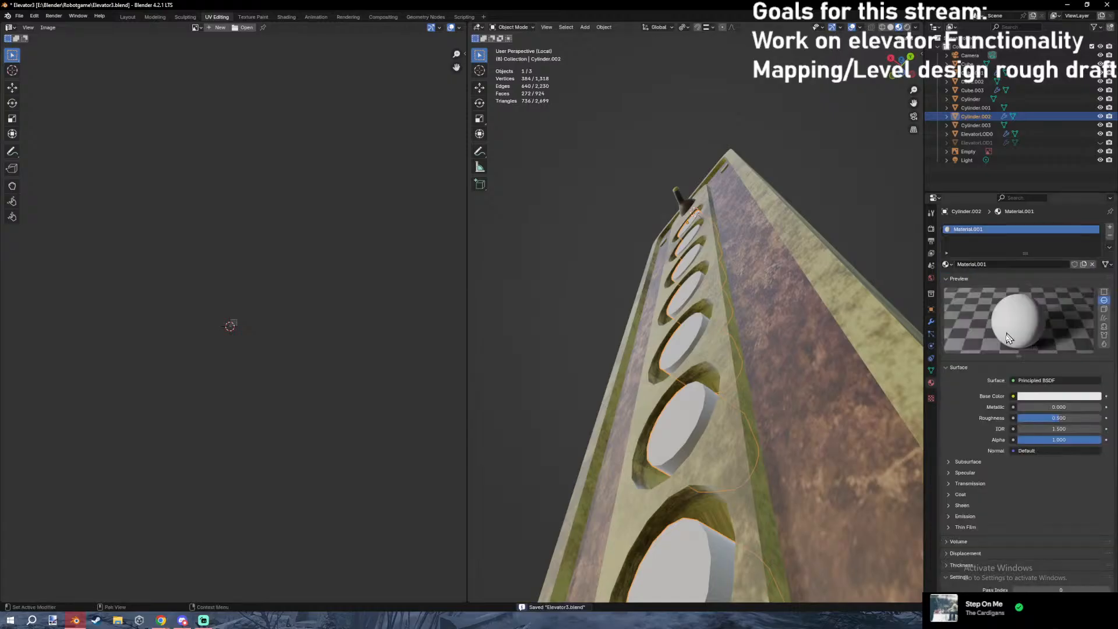
left_click(1045, 396)
left_click(1046, 334)
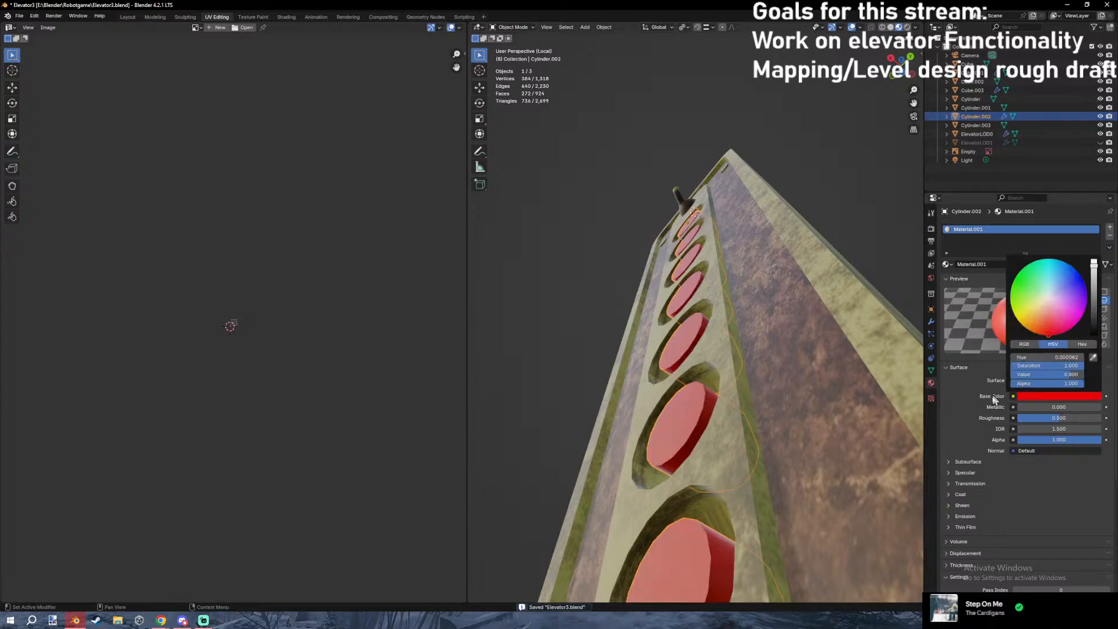
Change the button material's surface to an Emission shader with a red color and a strength of 2.
scroll(977, 355, "down", 2)
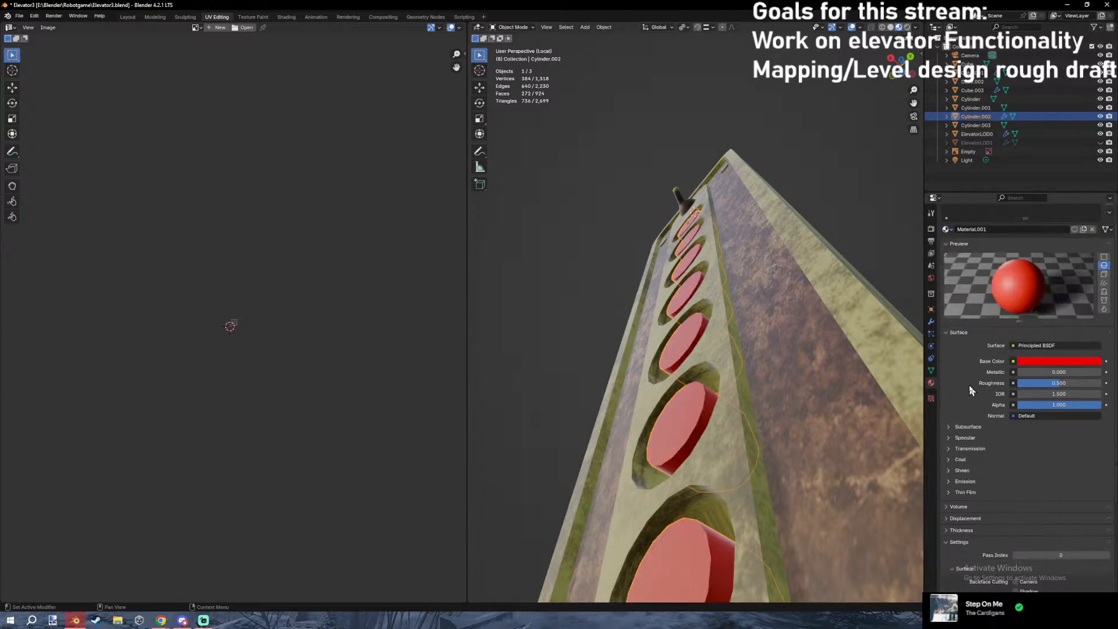
left_click(1036, 345)
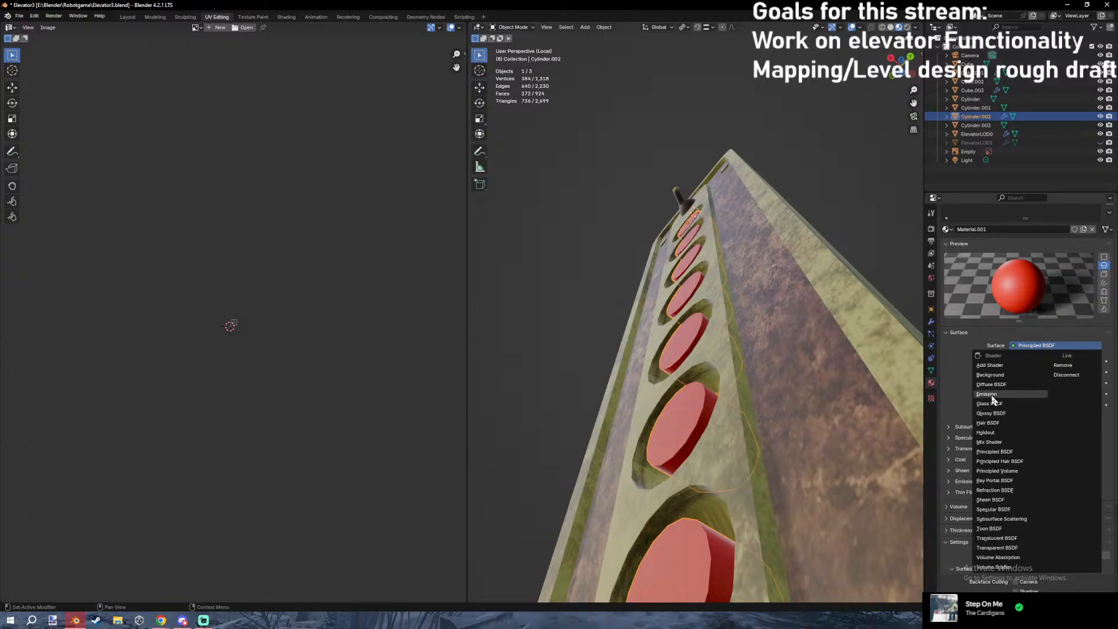
left_click(988, 394)
left_click(1042, 361)
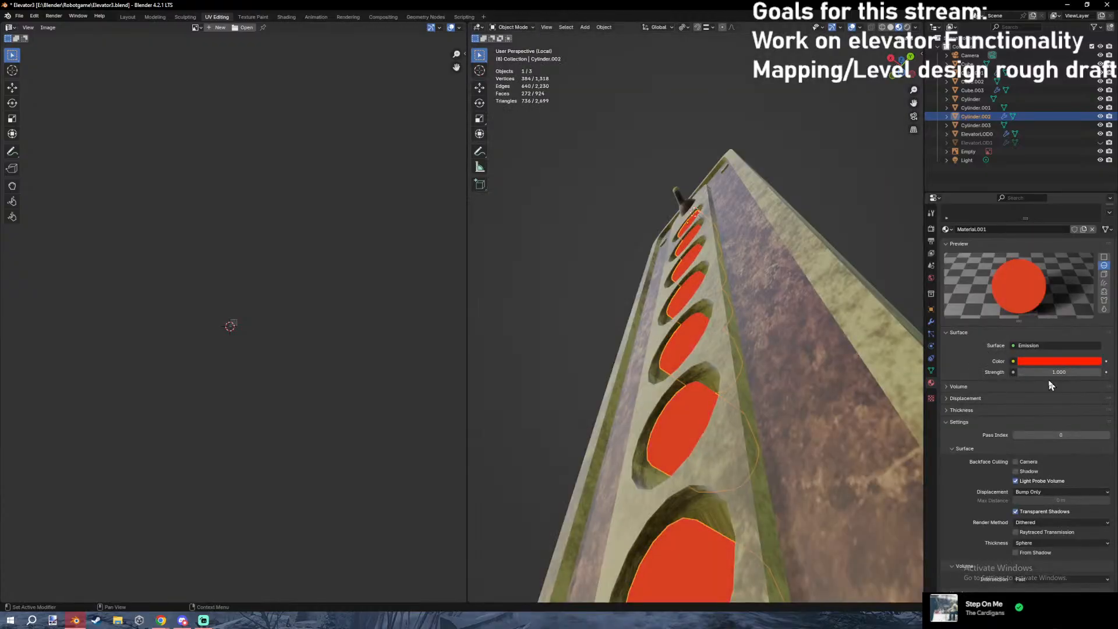
left_click(1097, 372)
Switch the viewport to rendered shading and leave local view to show the panel within the whole elevator.
key("z")
left_click(838, 229)
key("KP_Divide")
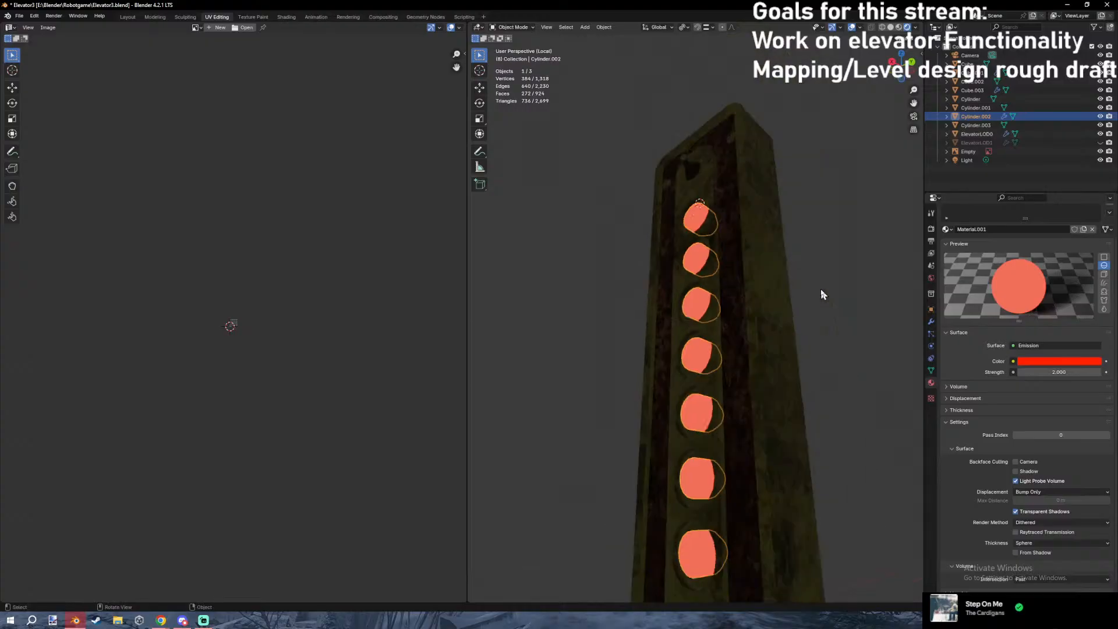
scroll(836, 259, "down", 6)
middle_click_drag(836, 258, 756, 286)
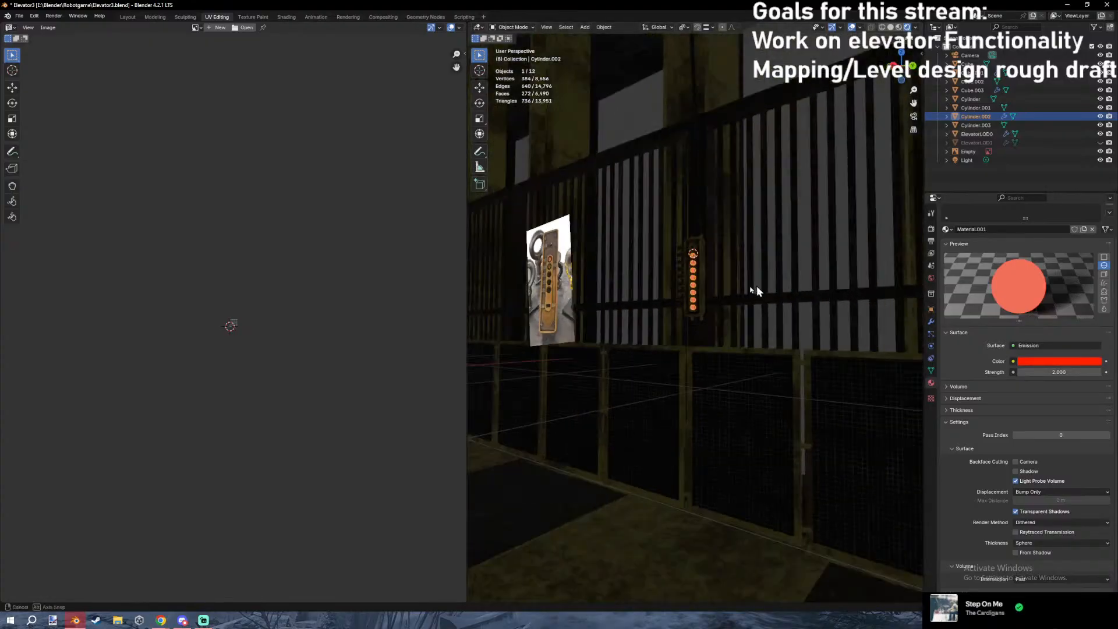
scroll(756, 285, "up", 5)
Join two of the control panel's separate parts into one object.
left_click(694, 262)
middle_click_drag(694, 262, 681, 302)
scroll(716, 361, "up", 5)
left_click(714, 307, "shift")
right_click(707, 301)
left_click(675, 321)
Join the column of bars beside the control panel with the panel and reset the joined object's origin.
scroll(758, 320, "down", 3)
scroll(865, 301, "down", 4)
left_click(863, 296)
scroll(681, 302, "up", 4)
left_click(652, 267)
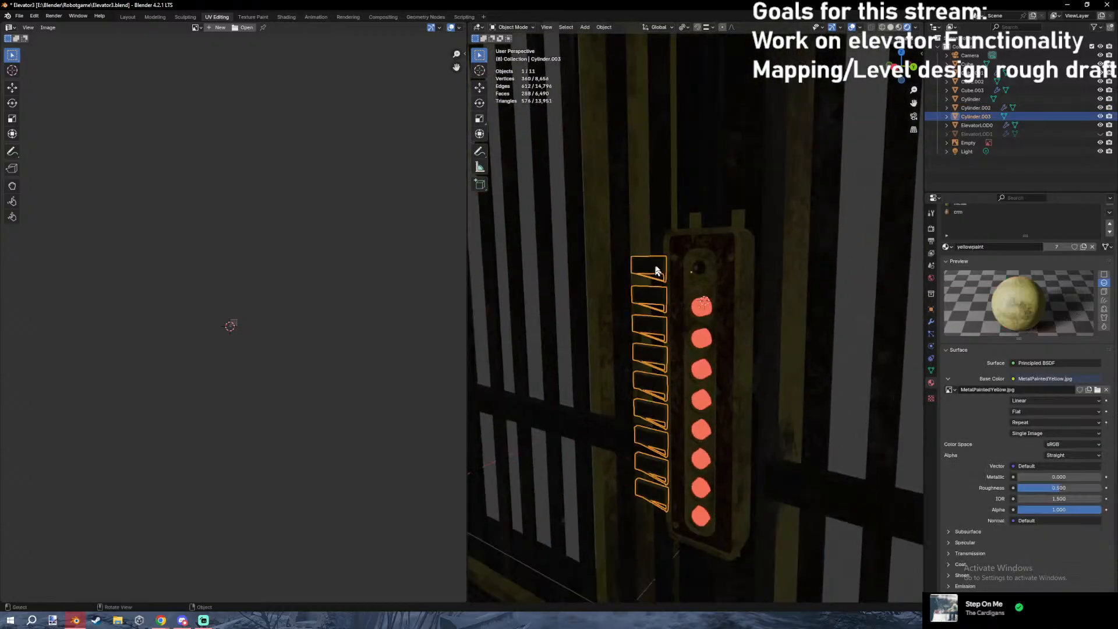
left_click(695, 263, "shift")
right_click(693, 262)
left_click(676, 262)
left_click(603, 27)
mouse_move(626, 46)
left_click(701, 57)
Rename the cable above the control panel as Wire and save the file.
left_click(722, 156)
key("F2")
type("Wire")
key("Return")
key("ctrl+s")
Switch to material preview shading and hide the reference image of the panel instead of deleting it.
mouse_move(830, 187)
middle_mouse_down()
mouse_move(776, 225)
mouse_move(696, 186)
mouse_move(694, 164)
mouse_move(691, 232)
mouse_move(804, 183)
middle_mouse_up()
key("z")
left_click(806, 249)
mouse_move(763, 143)
middle_mouse_down()
mouse_move(763, 187)
mouse_move(788, 221)
middle_mouse_up()
left_click(654, 362)
key("x")
left_click(653, 363)
key("ctrl+z")
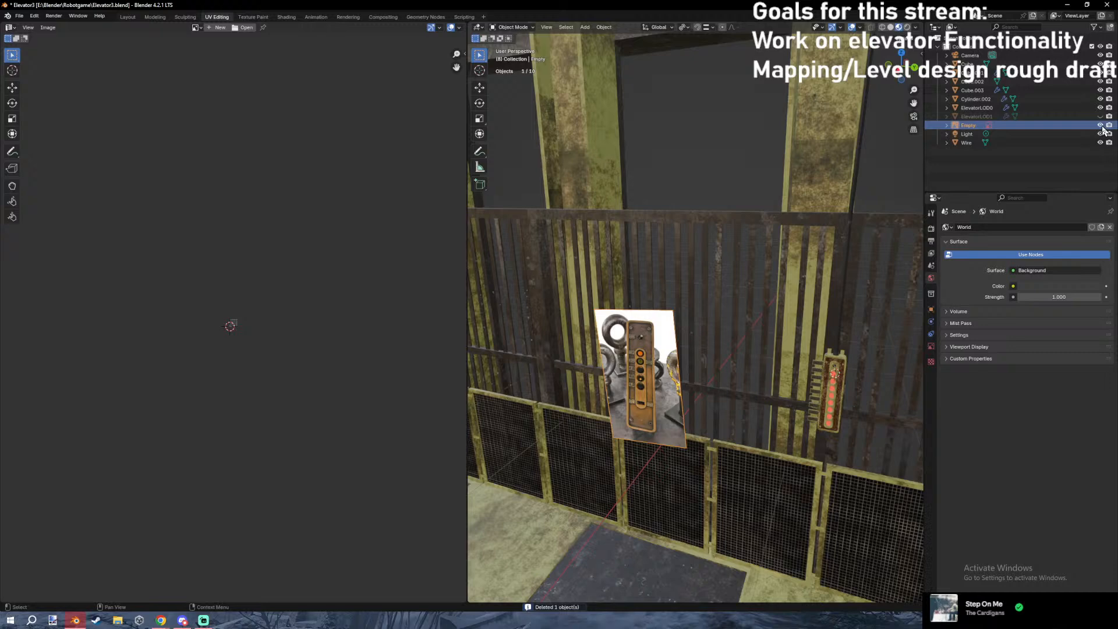
key("h")
left_click(856, 170)
left_click(877, 176)
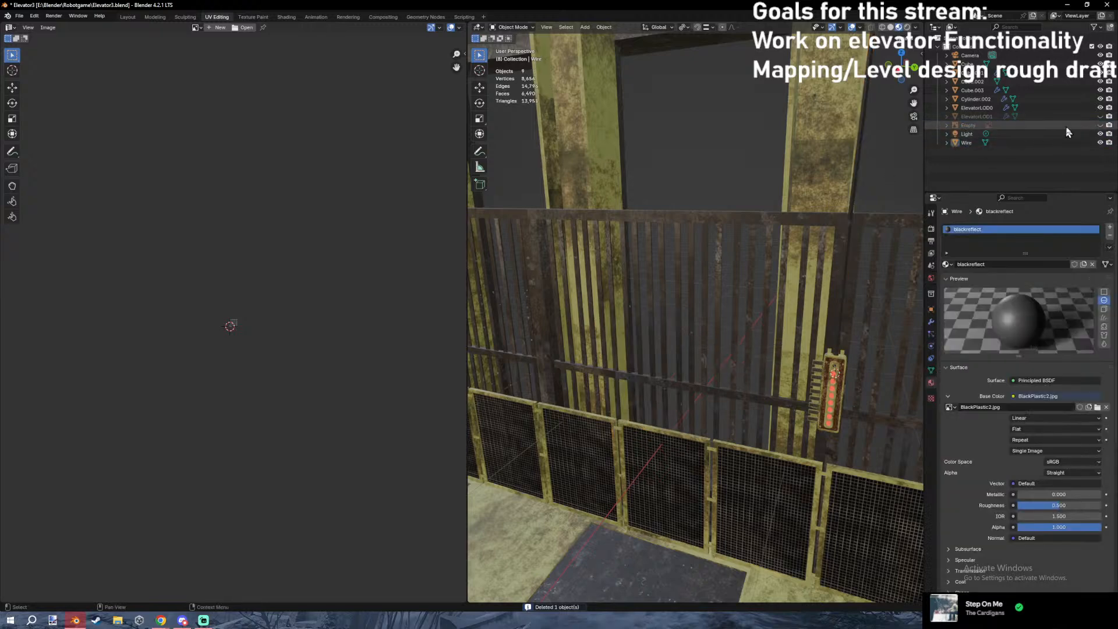
Switch the viewport to rendered shading and look around the elevator in walk navigation.
key("shift+z")
mouse_move(763, 194)
middle_mouse_down()
mouse_move(660, 199)
mouse_move(740, 238)
mouse_move(797, 242)
middle_mouse_up()
key("z")
left_click(666, 135)
key("shift+grave")
key("w")
key("Escape")
Move the point light about 4.88 m down along Z and along X towards the elevator.
left_click(968, 135)
key("KP_Decimal")
scroll(633, 270, "down", 8)
middle_click_drag(709, 371, 659, 192, "shift")
key("g")
key("z")
left_click(677, 415)
key("g")
key("y")
key("x")
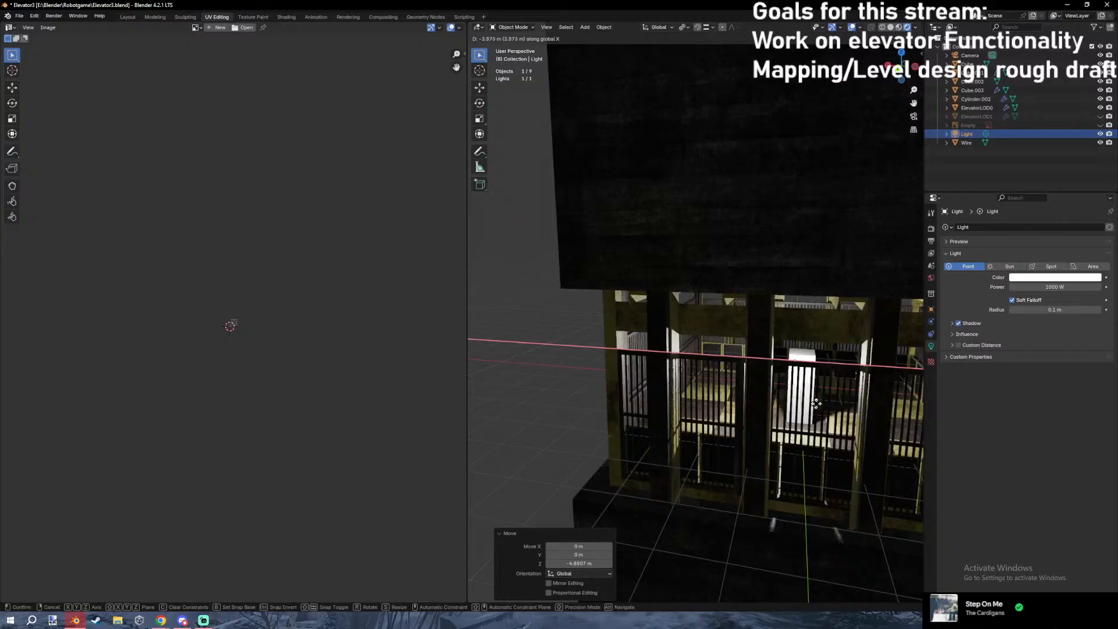
left_click(815, 403)
Hide the tall white block standing inside the elevator.
left_click(801, 353)
left_click(812, 351)
key("h")
Move the light in top view by about 0.03 m along X and -0.98 m along Y.
scroll(764, 318, "up", 6)
left_click(800, 309)
middle_click_drag(799, 309, 735, 308)
scroll(786, 313, "up", 3)
key("KP_7")
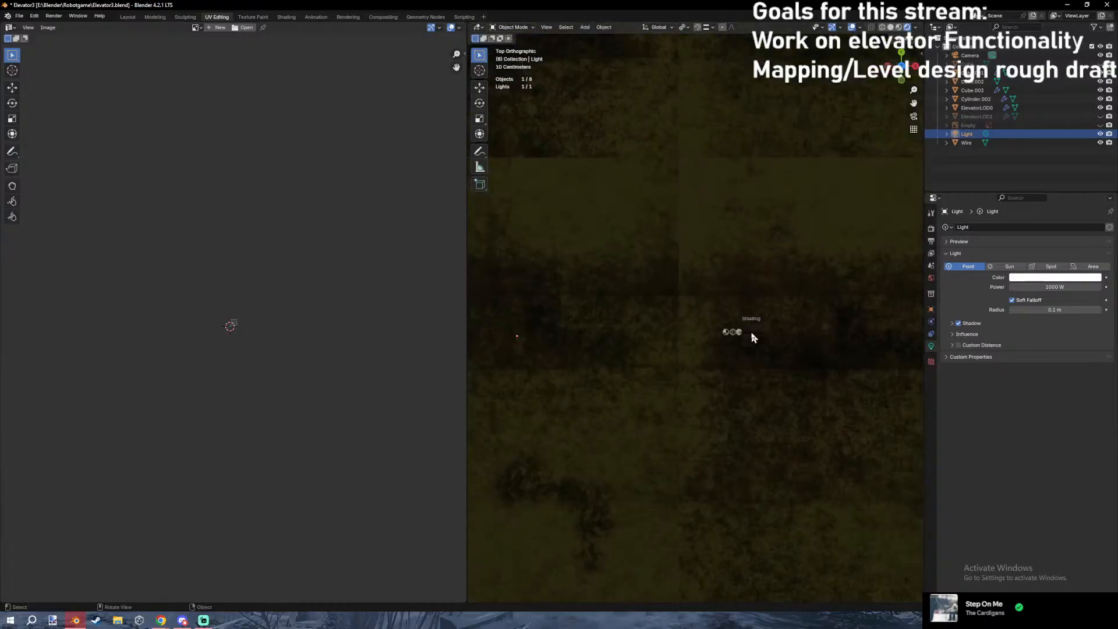
key("shift+z")
key("g")
left_click(669, 333)
key("shift+z")
middle_click_drag(670, 334, 735, 347)
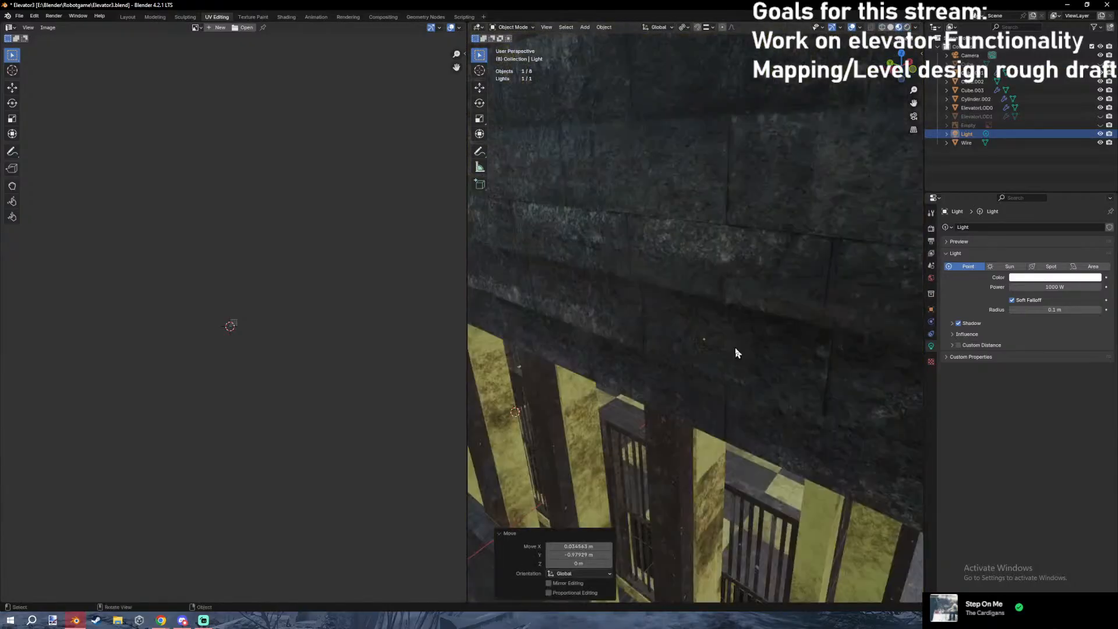
Save the file and examine the elevator interior lit by the moved light in rendered shading.
scroll(735, 347, "down", 3)
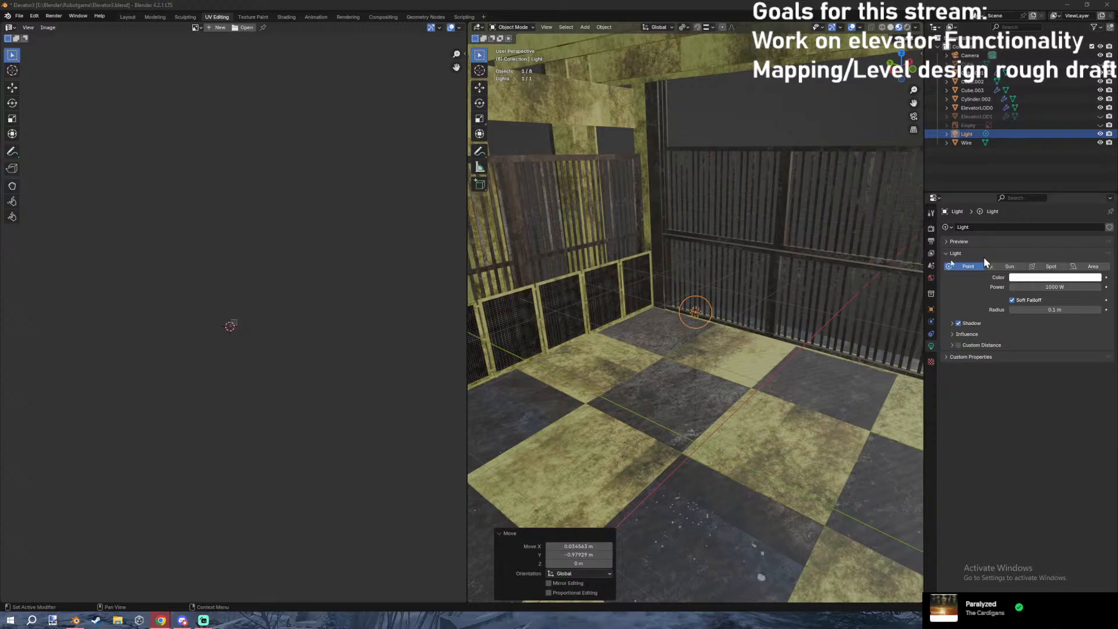
scroll(772, 257, "up", 3)
scroll(778, 328, "up", 4)
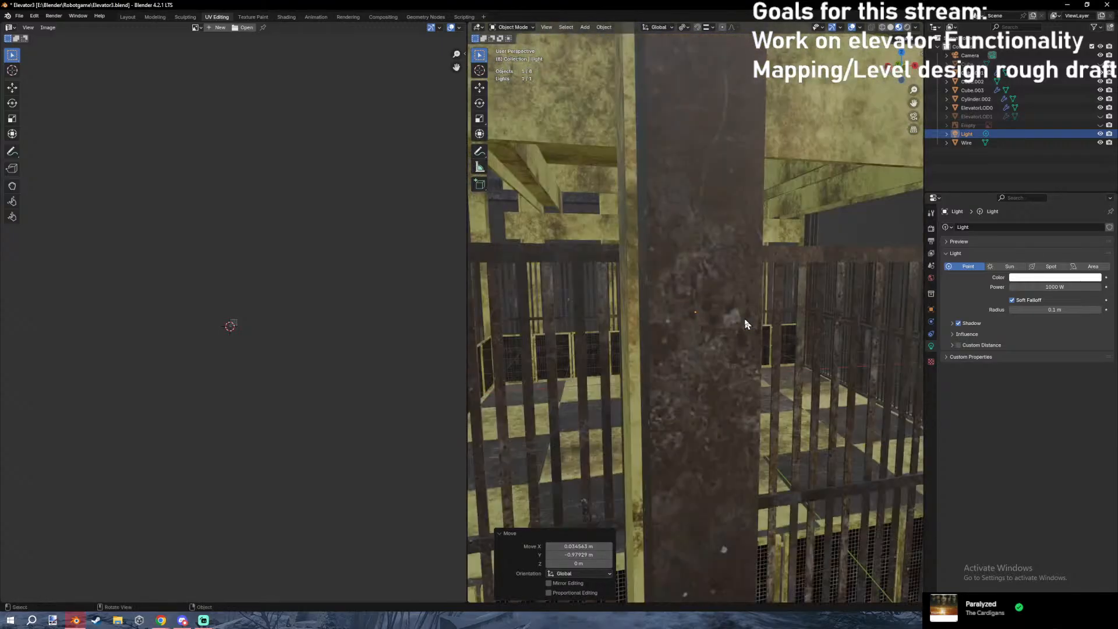
key("z")
left_click(798, 213)
left_click(871, 190)
middle_click_drag(871, 190, 845, 214)
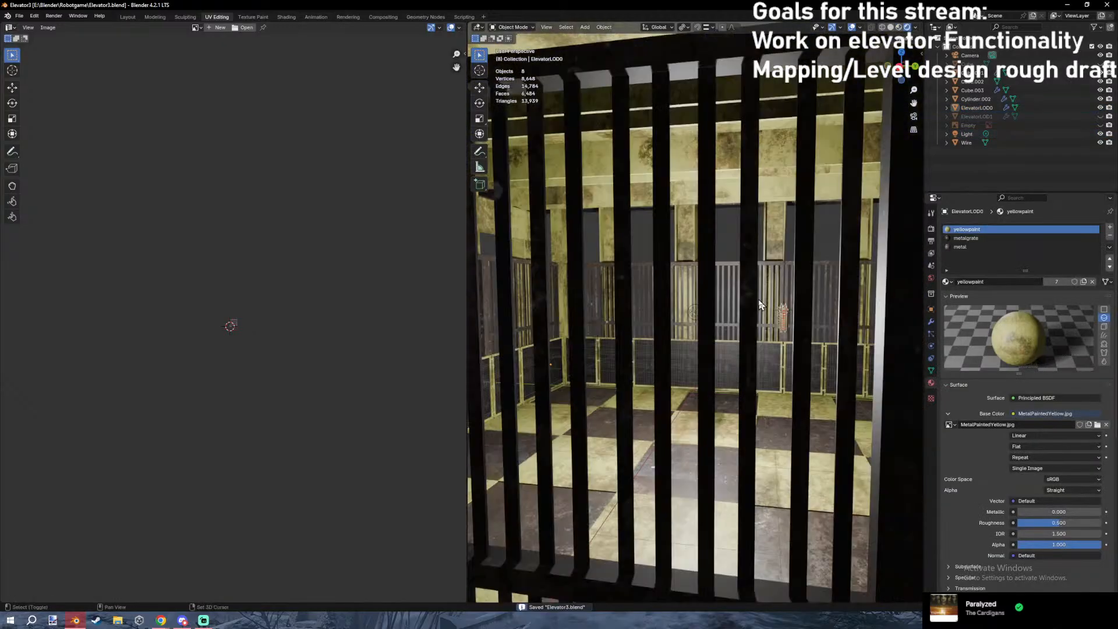
scroll(758, 299, "up", 10)
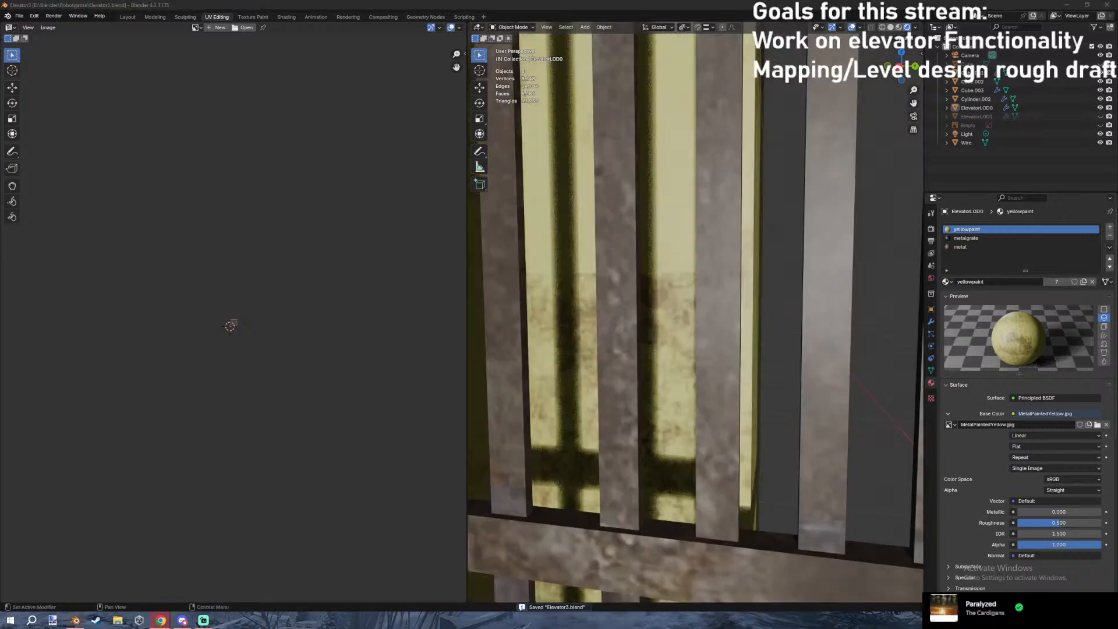
middle_click_drag(740, 257, 711, 247)
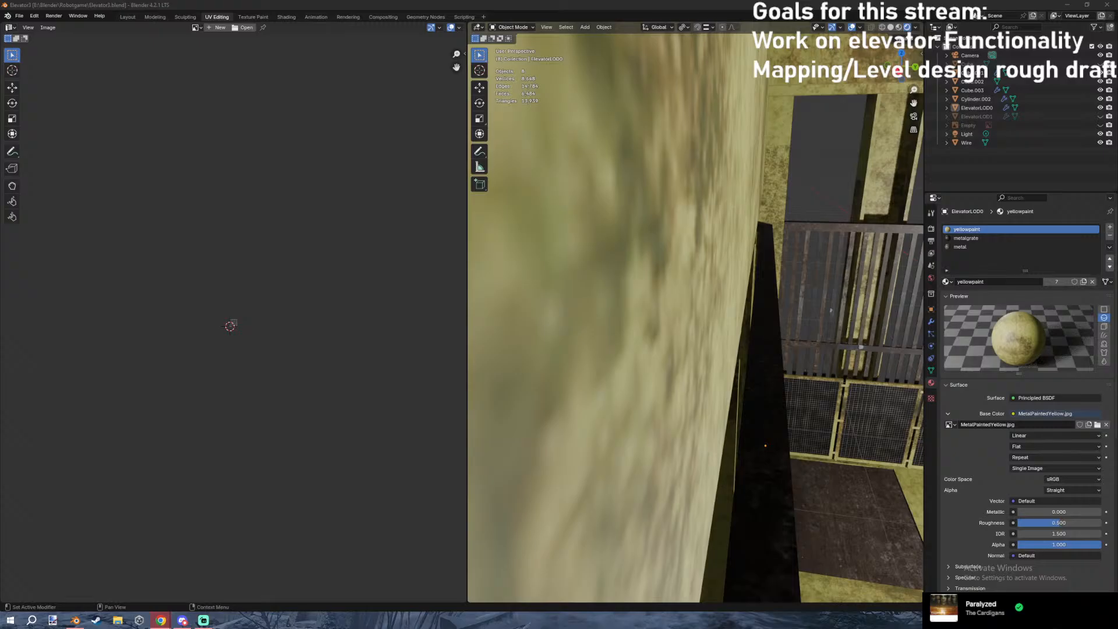
Examine the button panel's placement on the elevator cage wall from near and far.
middle_click_drag(880, 222, 833, 217)
key("shift+grave")
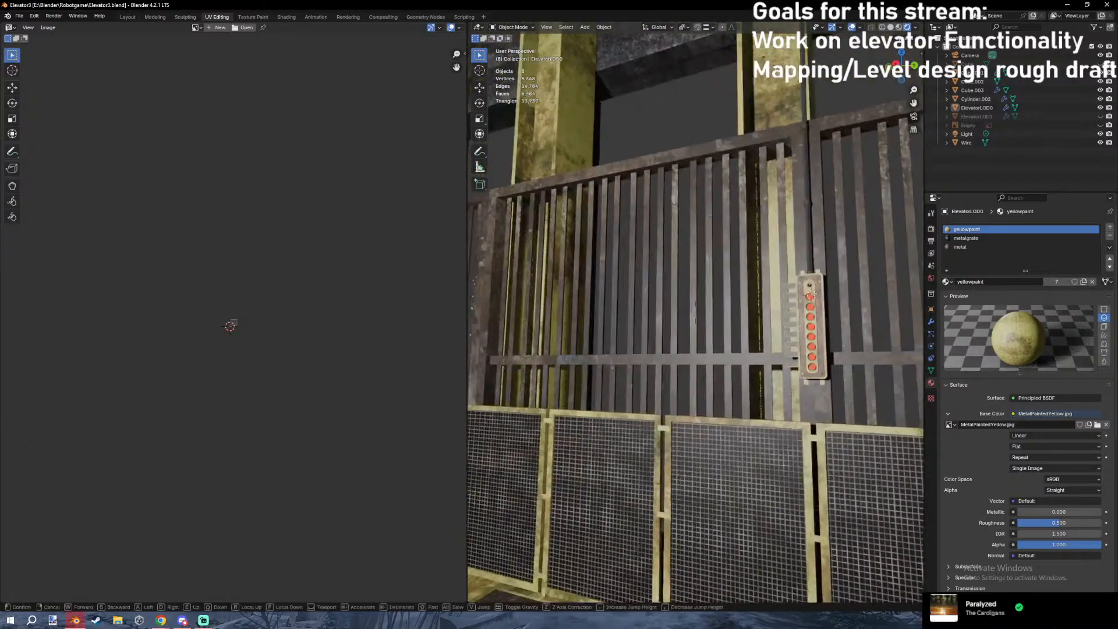
key("s")
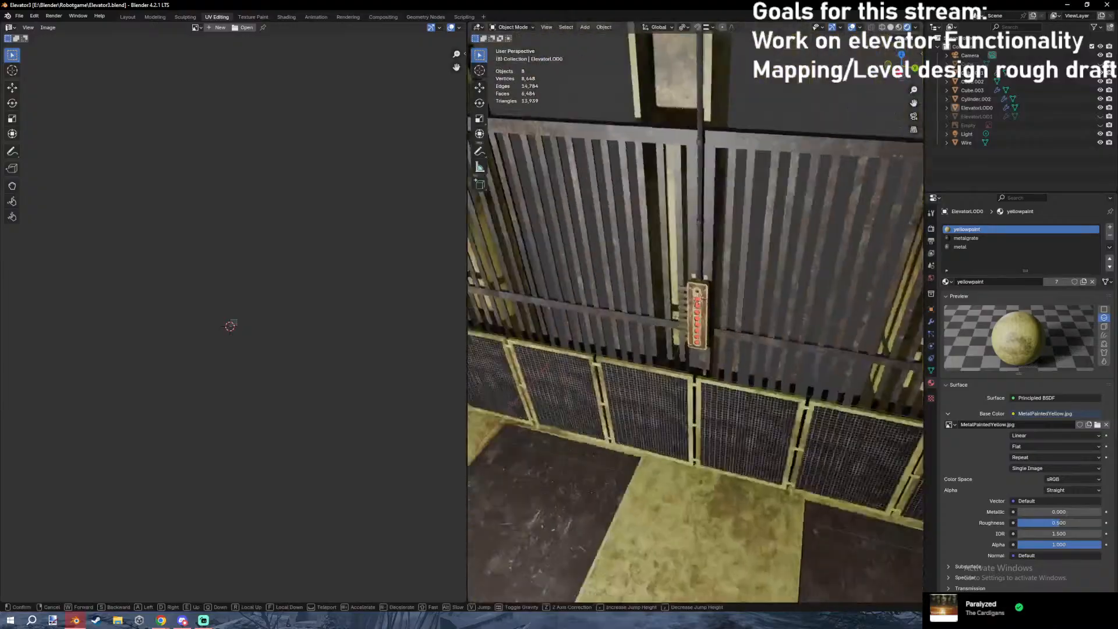
key("w")
key("s")
key("w")
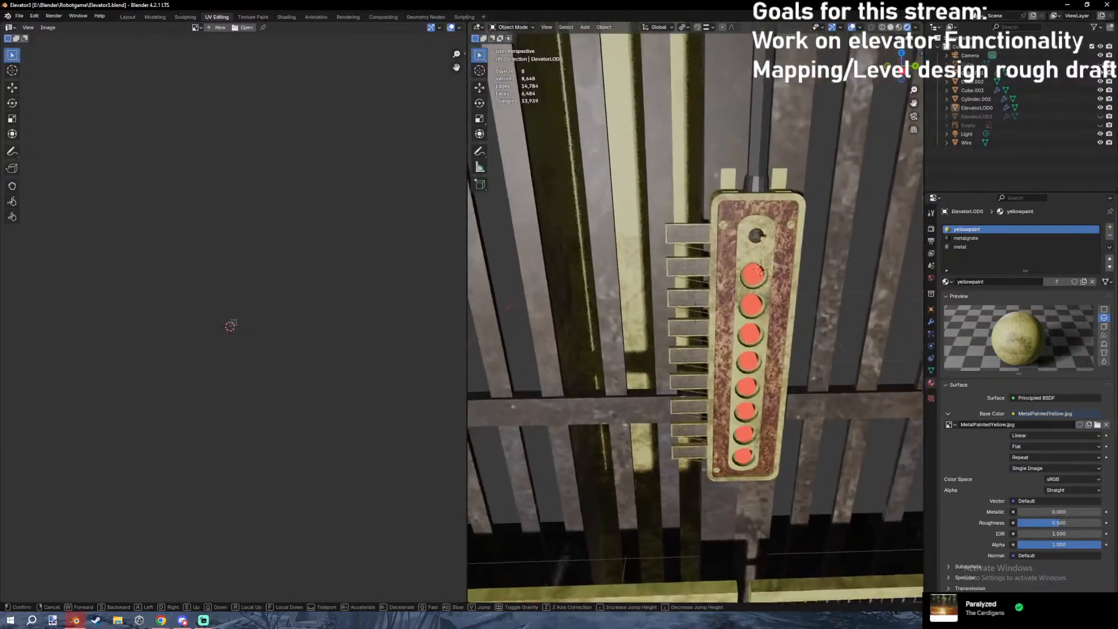
key("s")
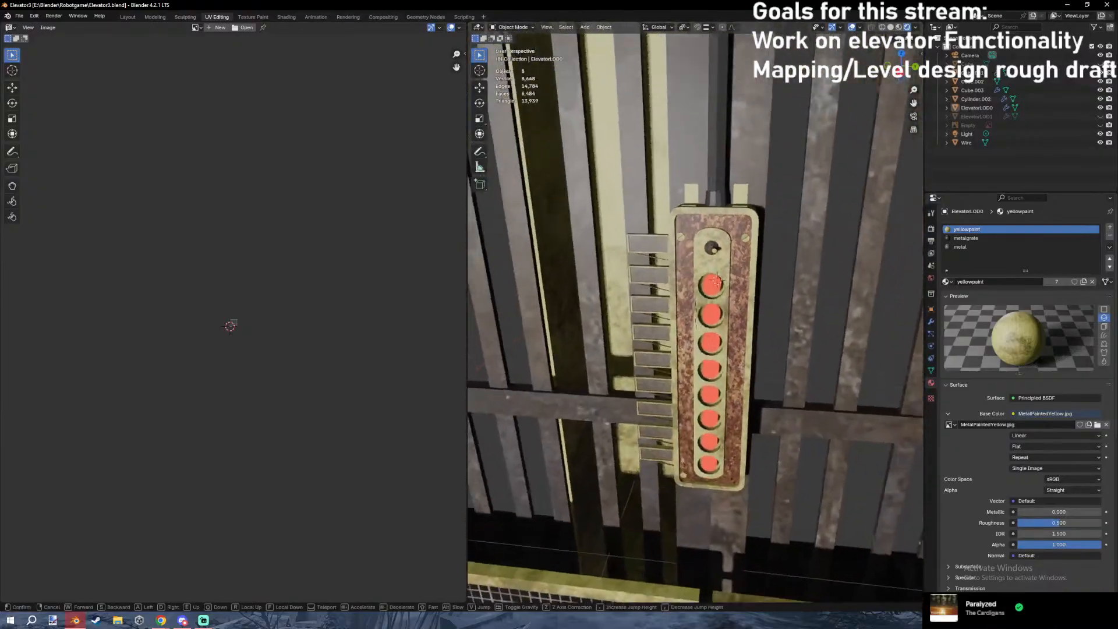
key("w")
key("s")
left_click(774, 241)
Select the button panel, the elevator and the wire, and open all three meshes for editing together in wireframe.
left_click(698, 198)
scroll(698, 200, "down", 5)
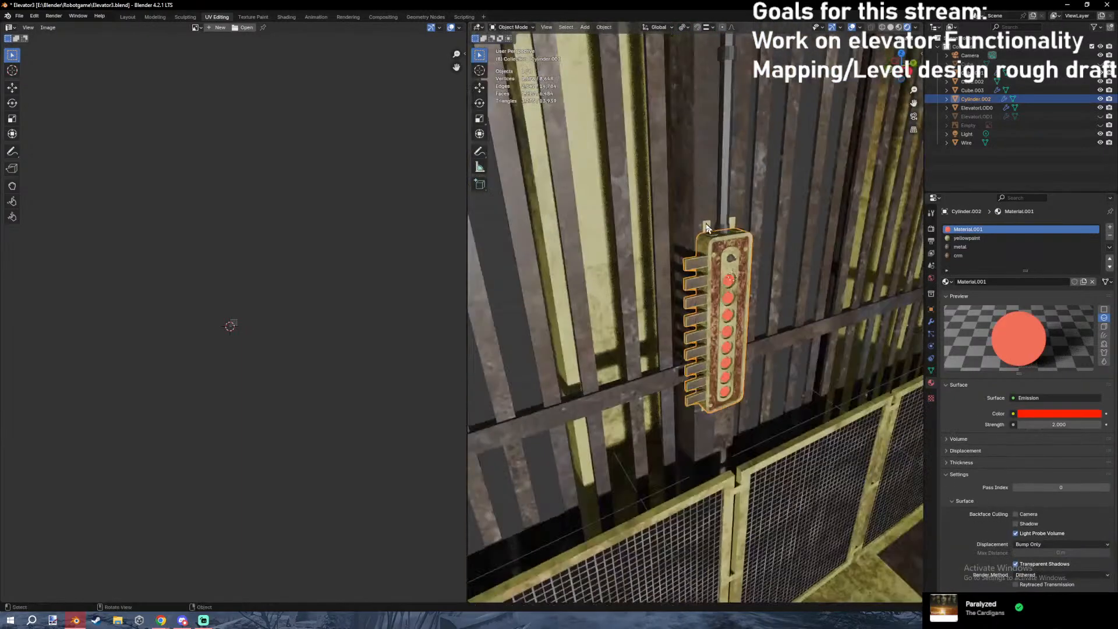
left_click(658, 280, "shift")
key("shift+z")
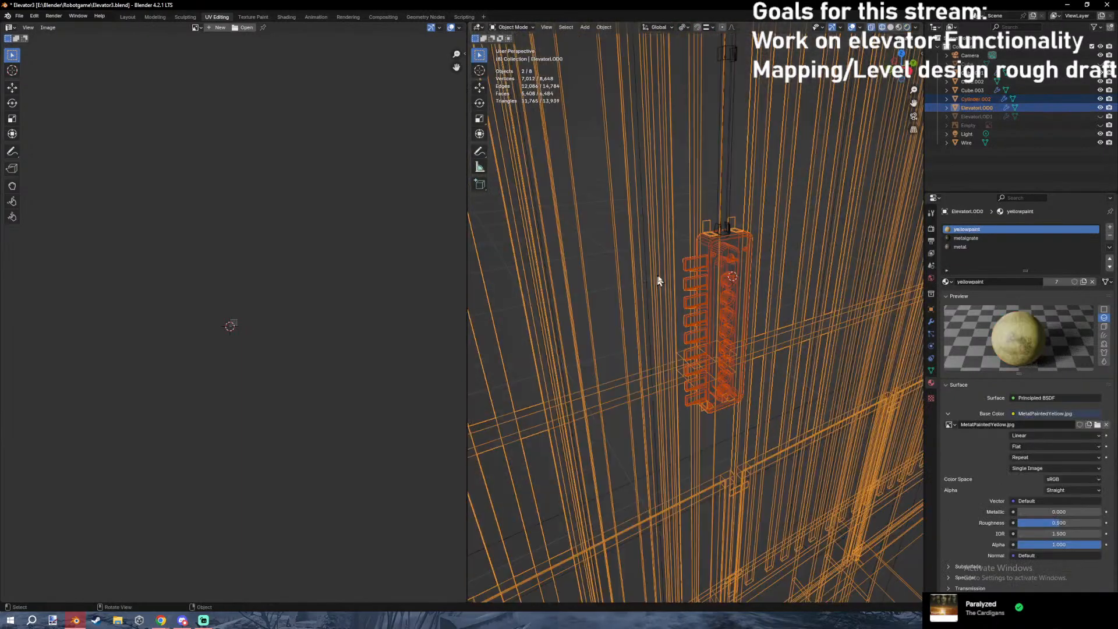
left_click(723, 232, "shift")
key("Tab")
Select the whole button panel geometry together with its bracket tabs and the lower end of the wire.
middle_click_drag(713, 279, 716, 250)
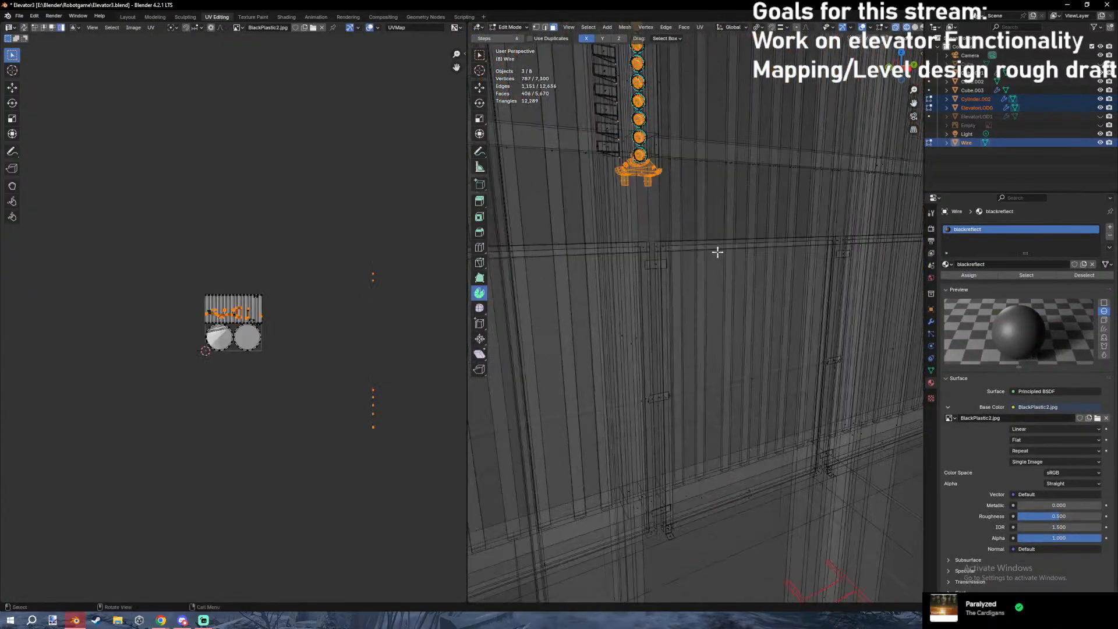
key("KP_Decimal")
scroll(716, 250, "down", 2)
key("ctrl+l")
middle_click_drag(731, 320, 799, 286)
left_click_drag(702, 275, 734, 349, "shift")
middle_click_drag(721, 342, 722, 312)
left_click_drag(685, 319, 727, 367, "shift")
left_click_drag(701, 309, 735, 364, "shift")
key("KP_Decimal")
key("g")
key("z")
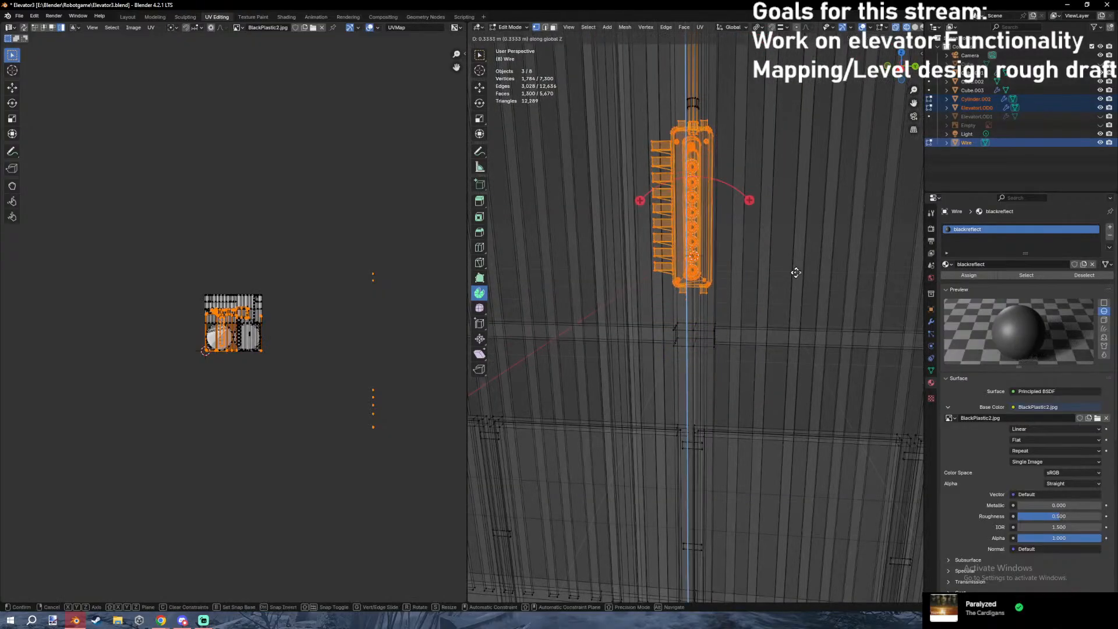
right_click(811, 238)
Switch the viewport from wireframe to material preview shading.
key("z")
key("z")
middle_click_drag(756, 298, 786, 280)
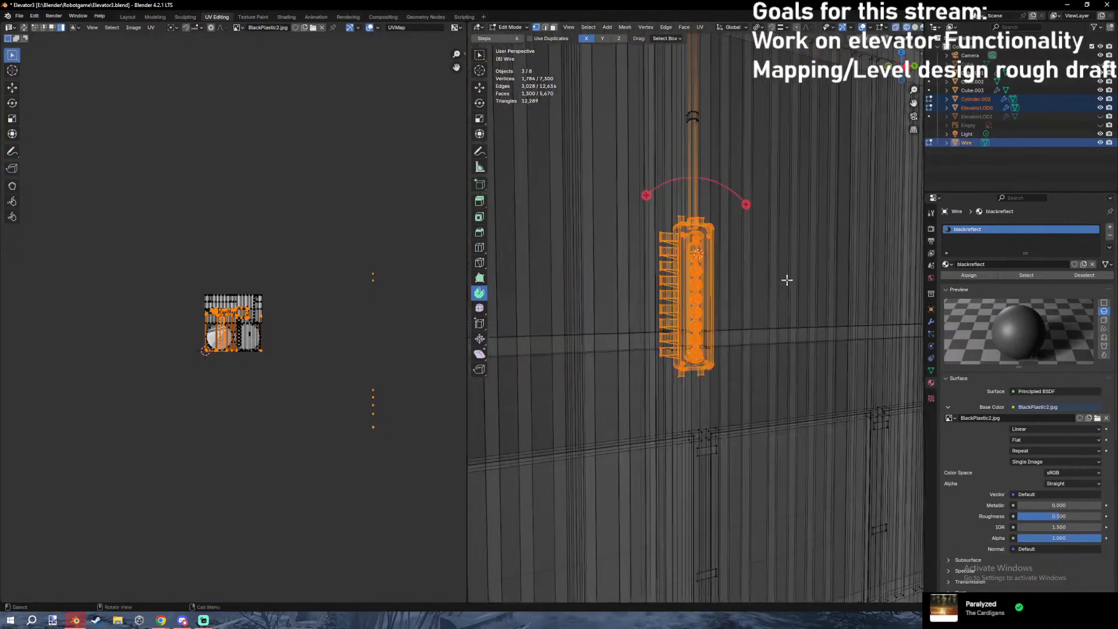
key("z")
key("shift+grave")
key("w")
left_click(796, 347)
middle_click_drag(796, 347, 773, 292)
Move the selected panel, bracket tabs and wire end along Z in Edit Mode, and save the file.
key("Tab")
key("g")
right_click(775, 292)
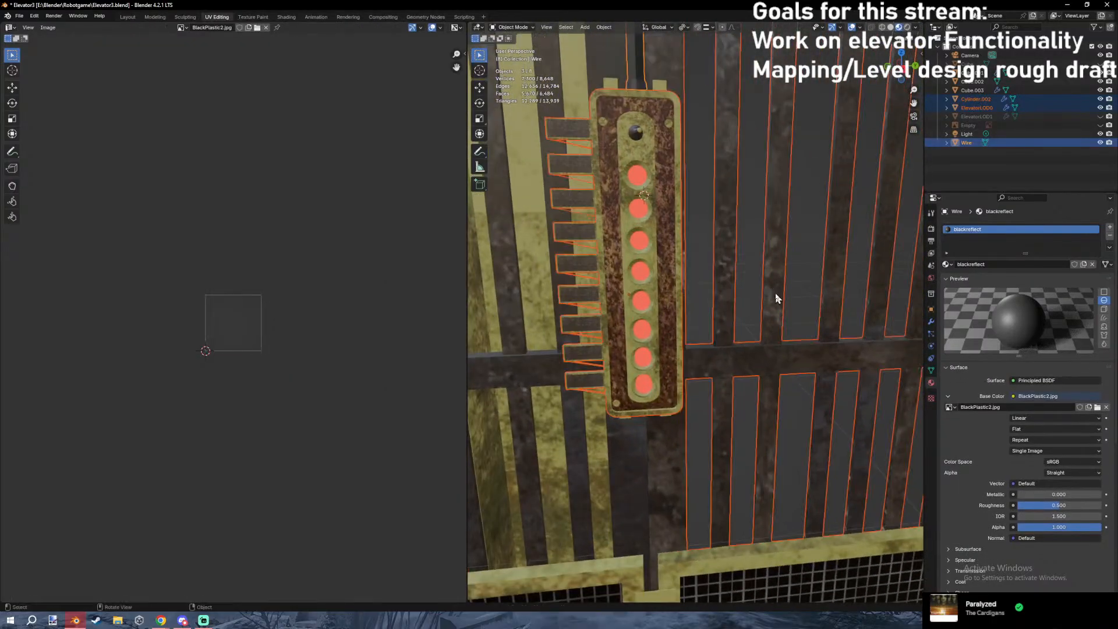
key("Tab")
key("g")
key("z")
left_click(768, 274)
key("Tab")
left_click(742, 264)
key("ctrl+s")
Inspect the repositioned button panel up close and from a short distance.
key("shift+grave")
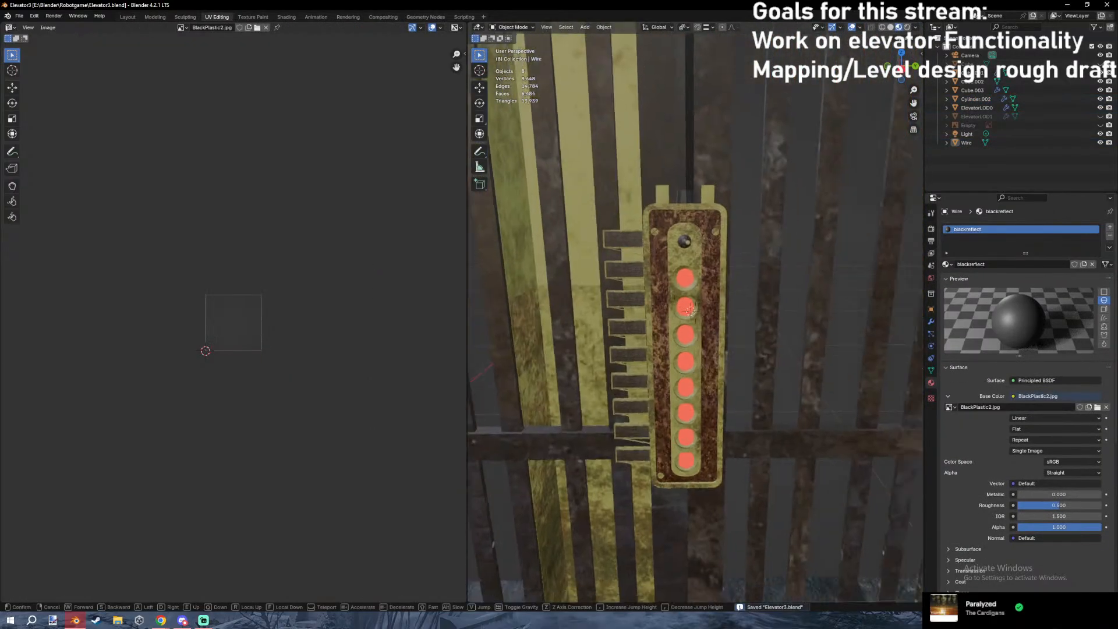
key("w")
key("w")
key("d")
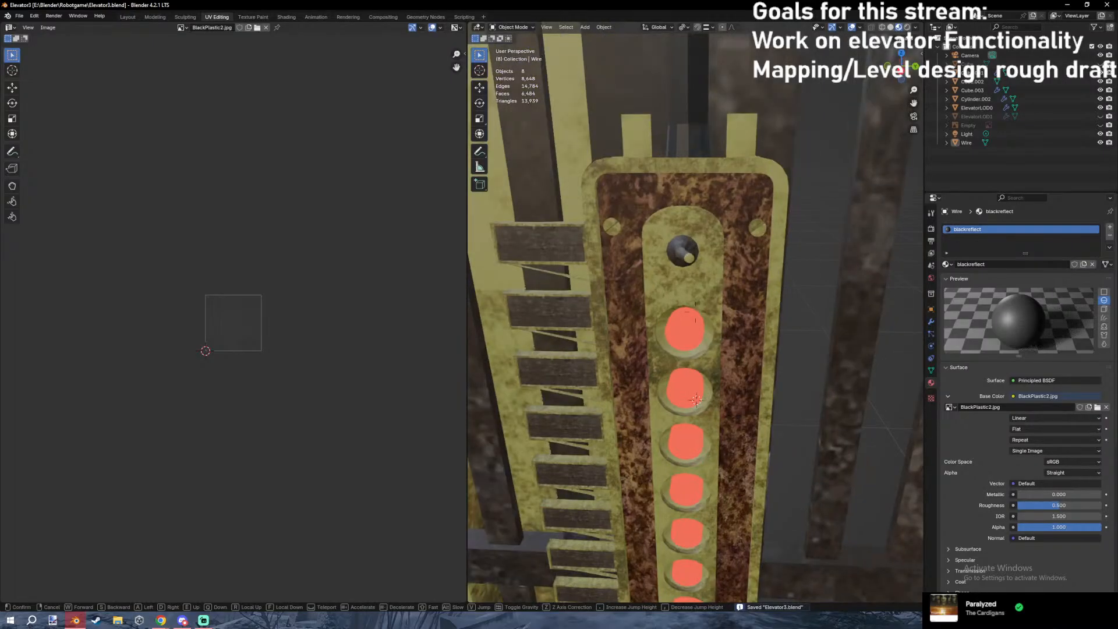
key("Escape")
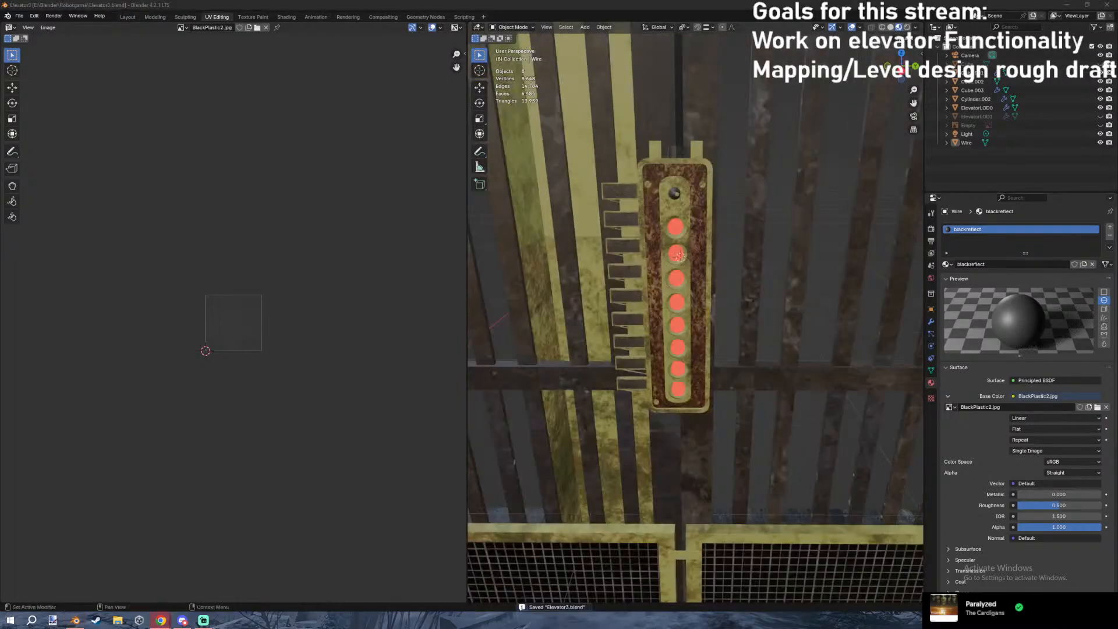
middle_click_drag(903, 258, 922, 254)
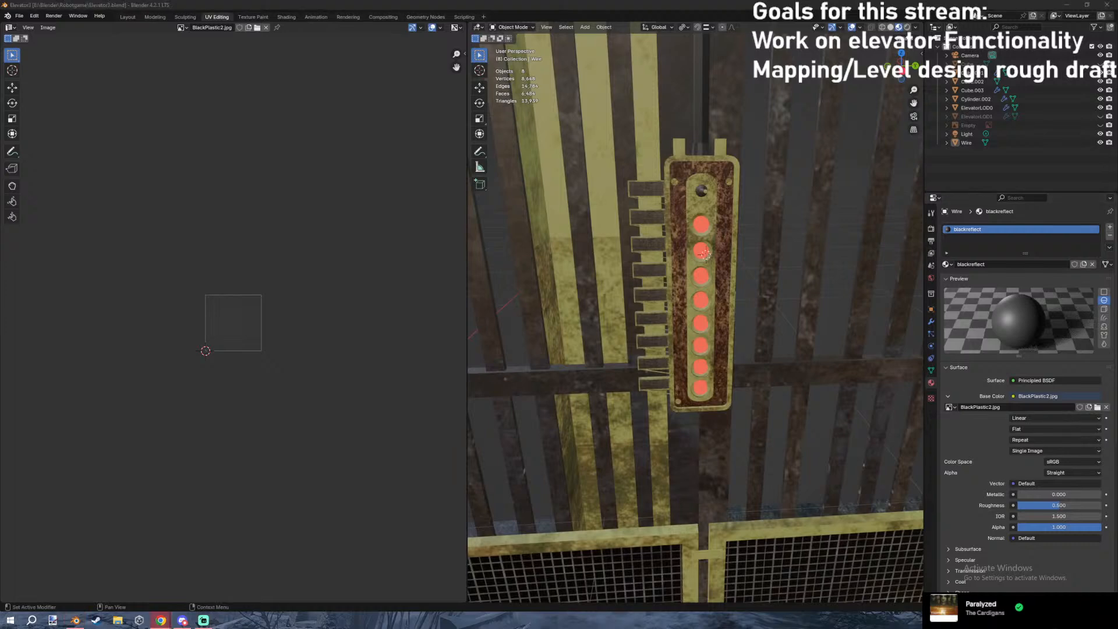
middle_click_drag(846, 342, 839, 317)
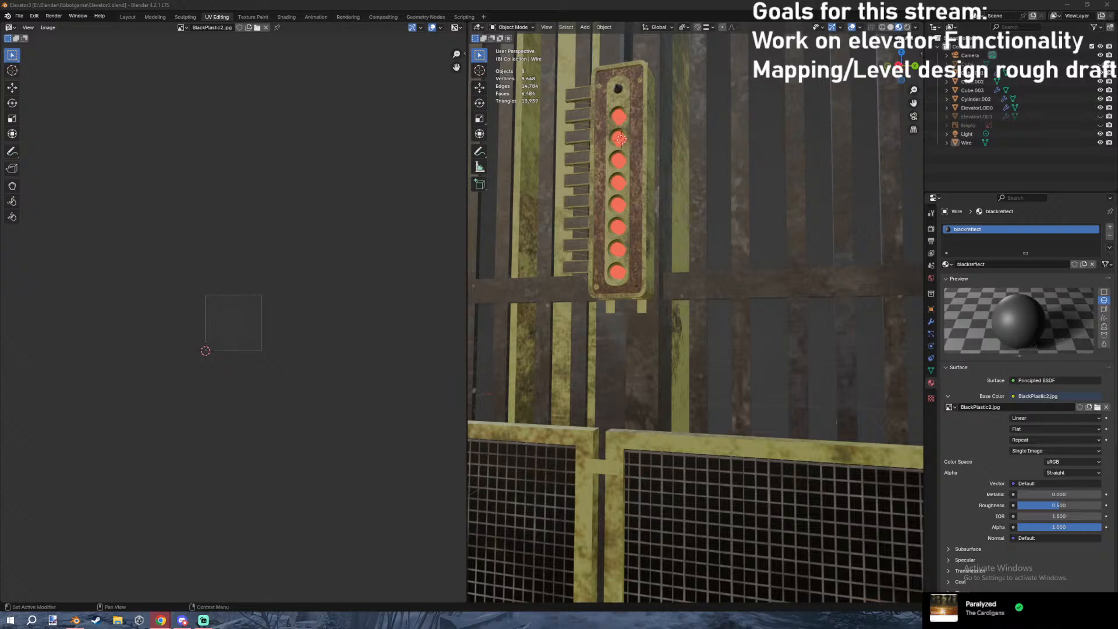
Select the button panel and check its size against the surrounding cage from several angles.
left_click(626, 250)
middle_click_drag(626, 250, 673, 295)
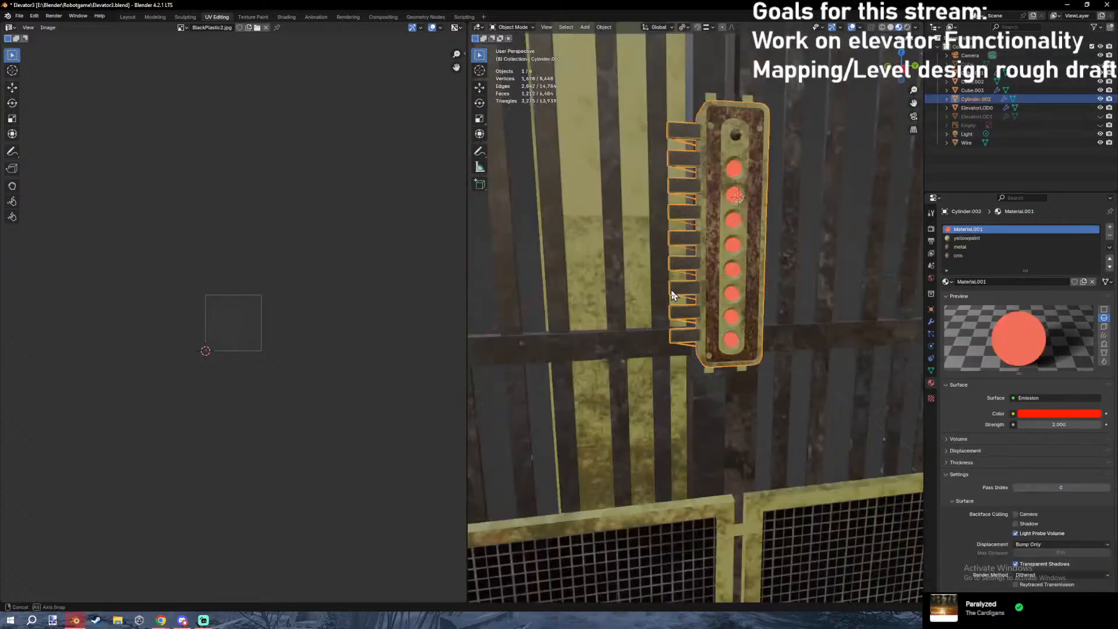
key("shift+grave")
key("w")
key("s")
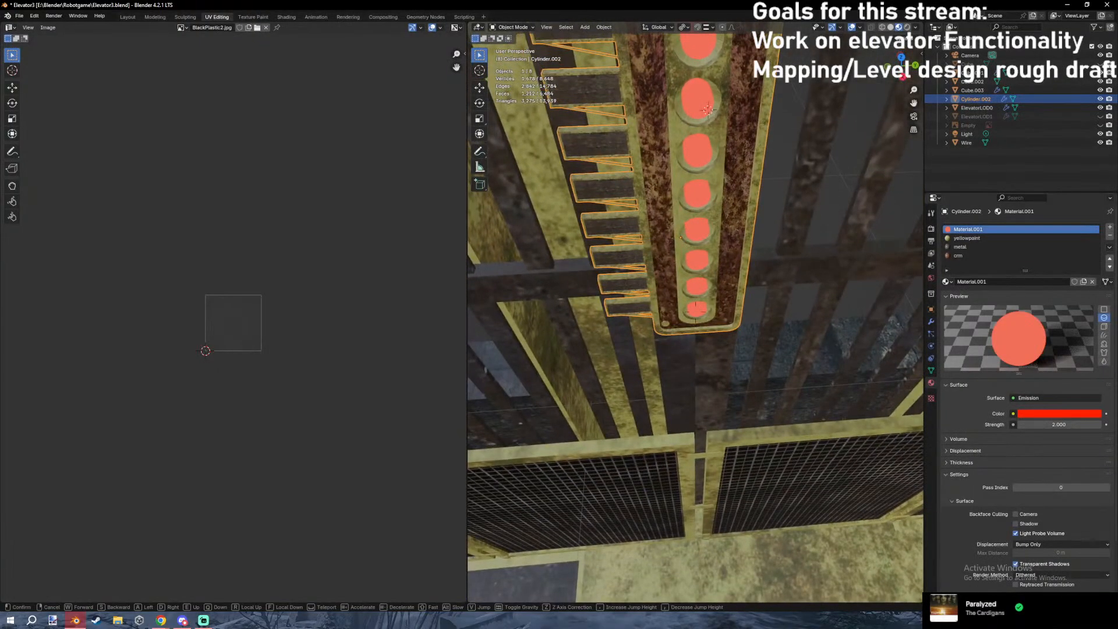
key("s")
left_click(695, 311)
key("shift+grave")
key("w")
key("s")
left_click(667, 299)
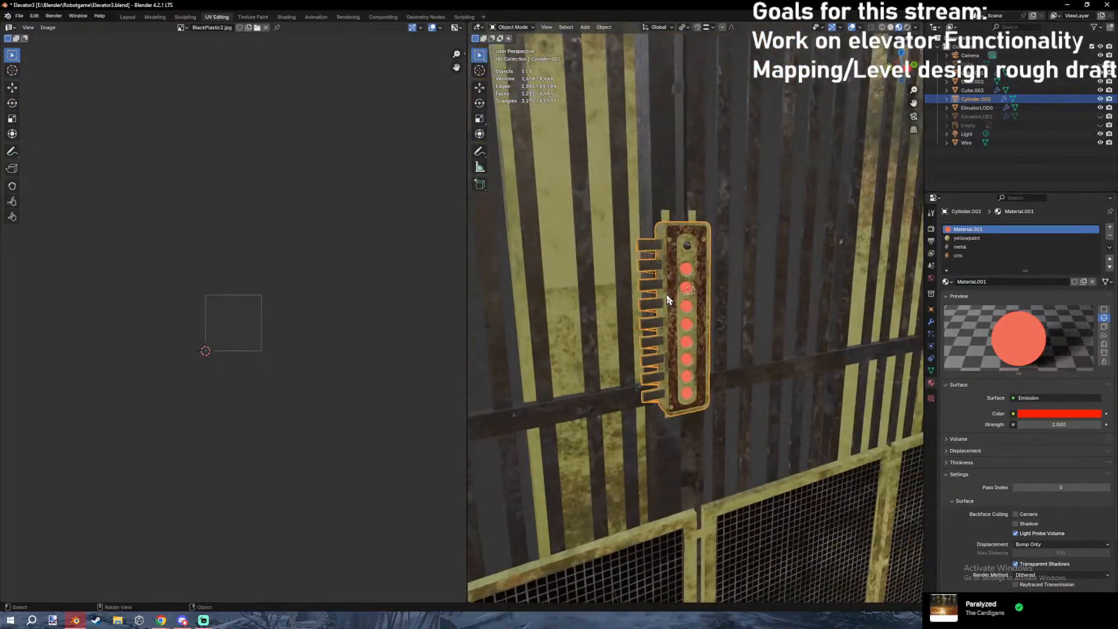
Scale the button panel uniformly by 1.06.
middle_click_drag(717, 305, 843, 390)
key("s")
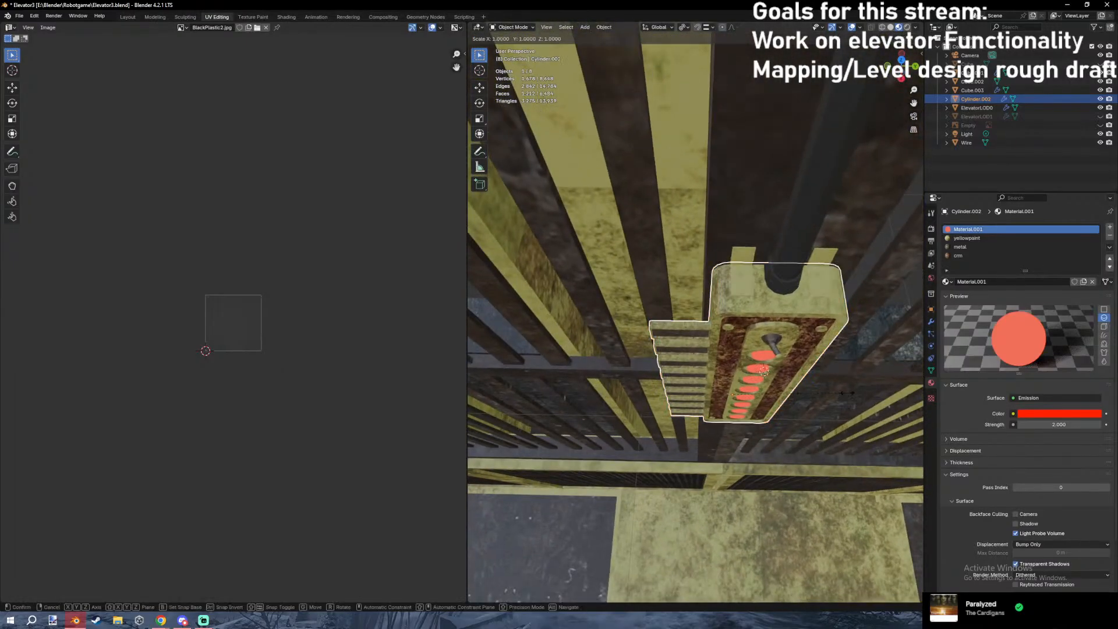
type("1.05")
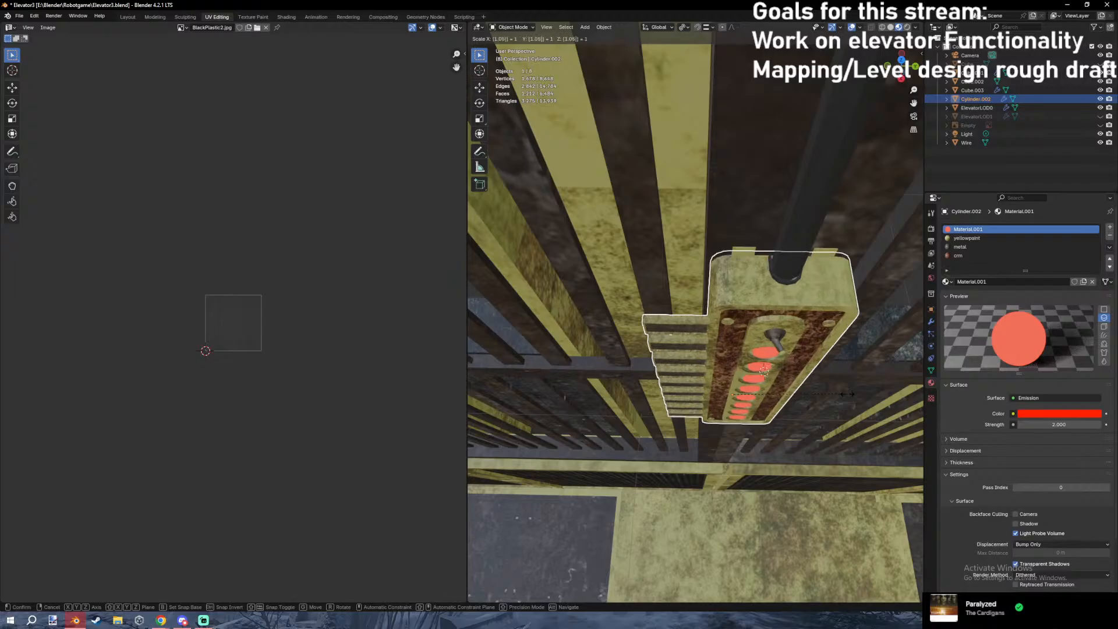
key("BackSpace")
key("BackSpace")
key("BackSpace")
key("BackSpace")
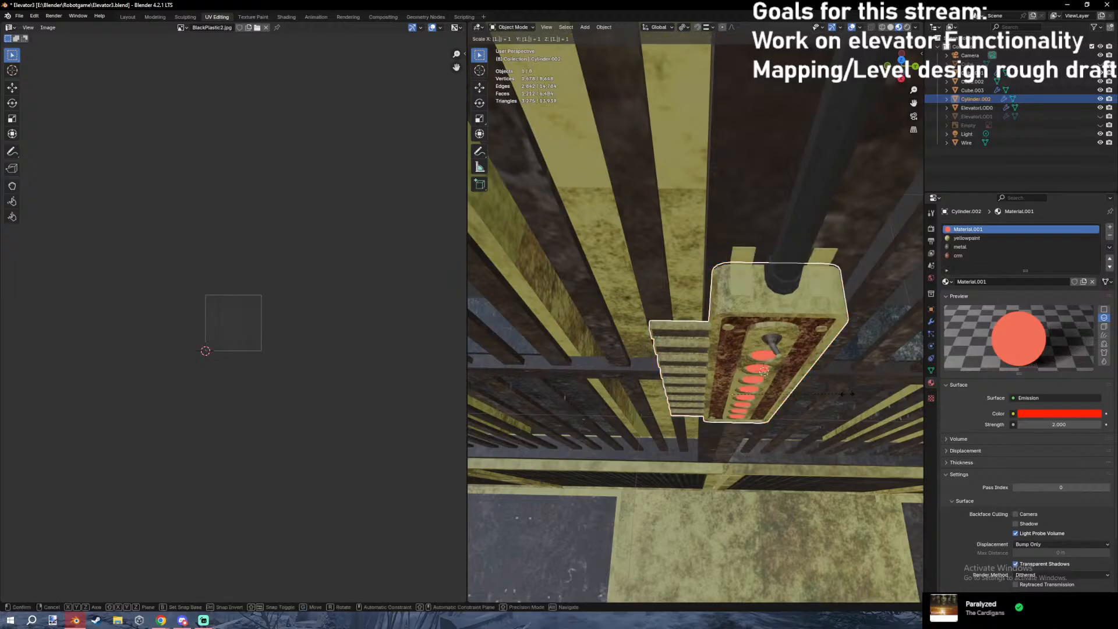
type("6")
key("Return")
middle_click_drag(847, 394, 823, 386)
key("g")
key("y")
left_click(819, 376)
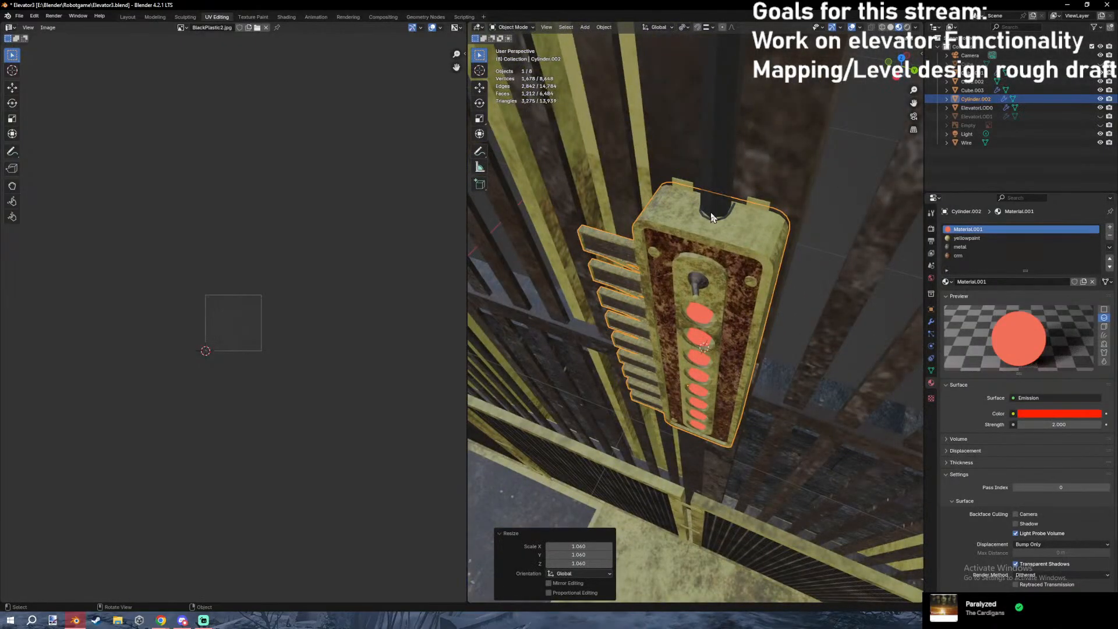
Raise the wire's lower end about 0.03 m along Z in Edit Mode to clear the panel's upper face.
left_click(710, 213)
key("Tab")
key("z")
key("shift+z")
key("Tab")
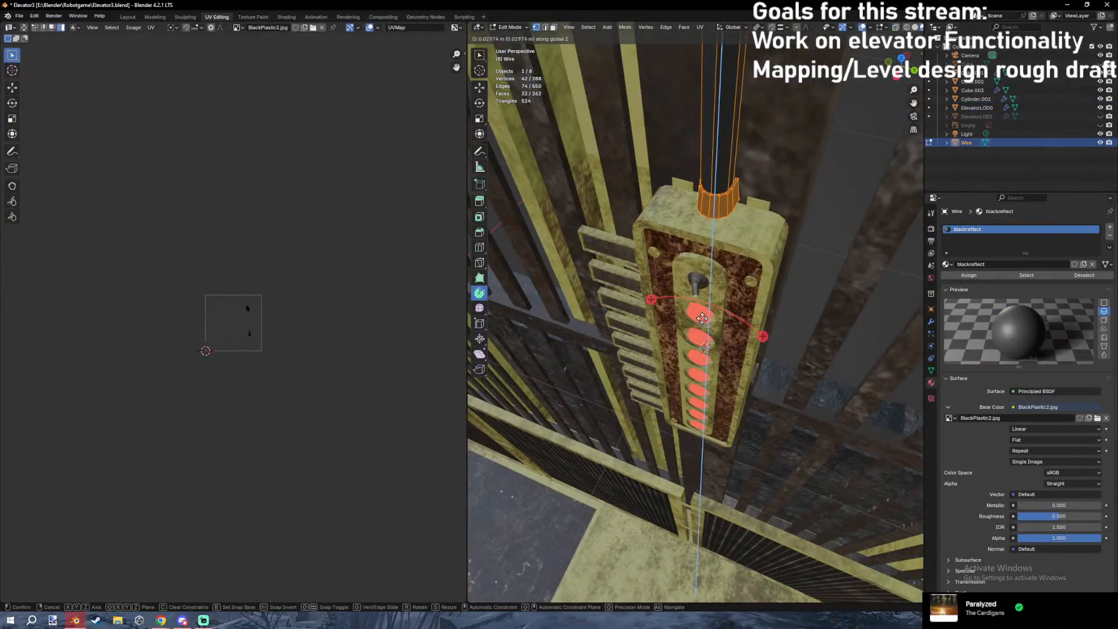
Select only the two bracket tabs beneath the button panel in the elevator mesh and move them down along Z.
left_click(760, 205)
key("Tab")
key("shift+z")
middle_click_drag(655, 306, 679, 205)
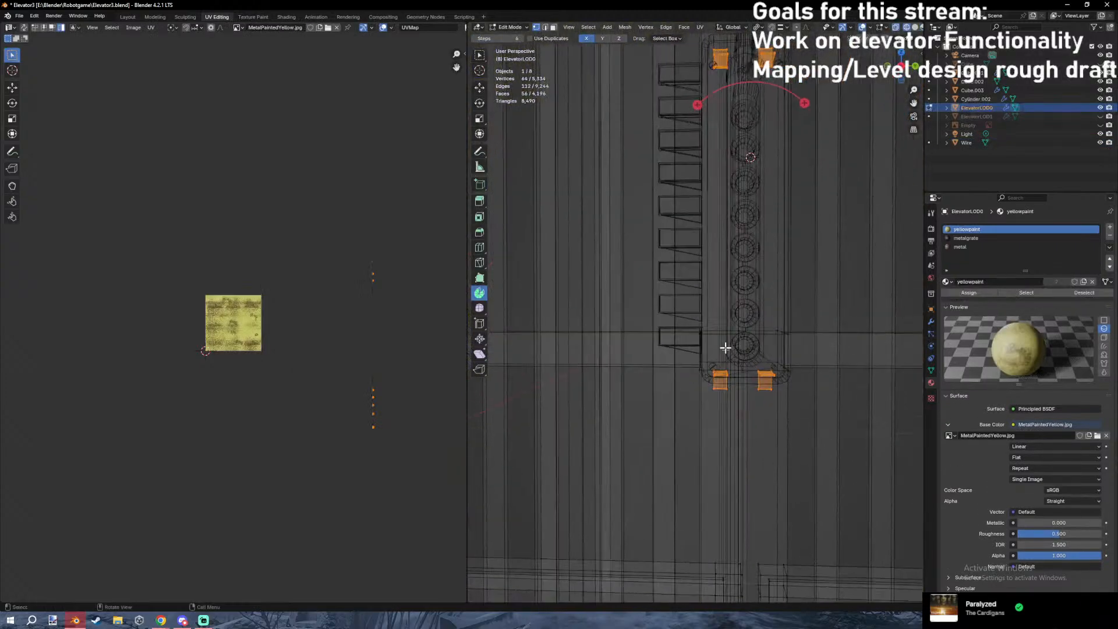
middle_click_drag(726, 347, 719, 353)
left_click_drag(681, 353, 785, 421)
middle_click_drag(785, 421, 772, 411)
left_click_drag(703, 367, 739, 366)
key("ctrl+KP_Add")
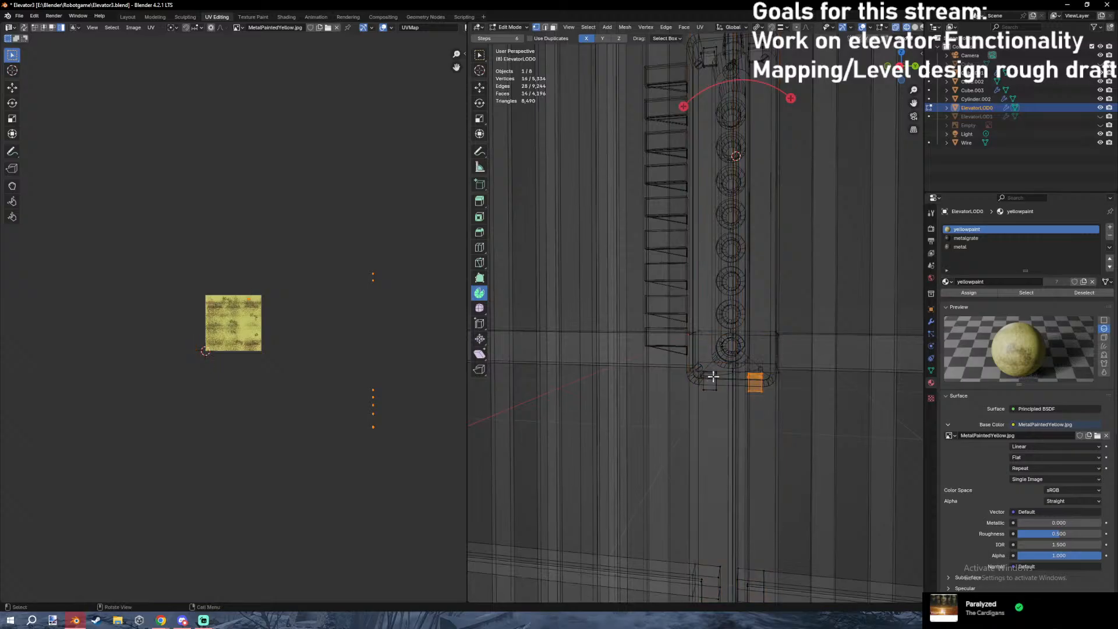
key("3")
key("l")
key("z")
left_click(820, 437)
middle_click_drag(827, 454, 796, 435)
key("g")
key("z")
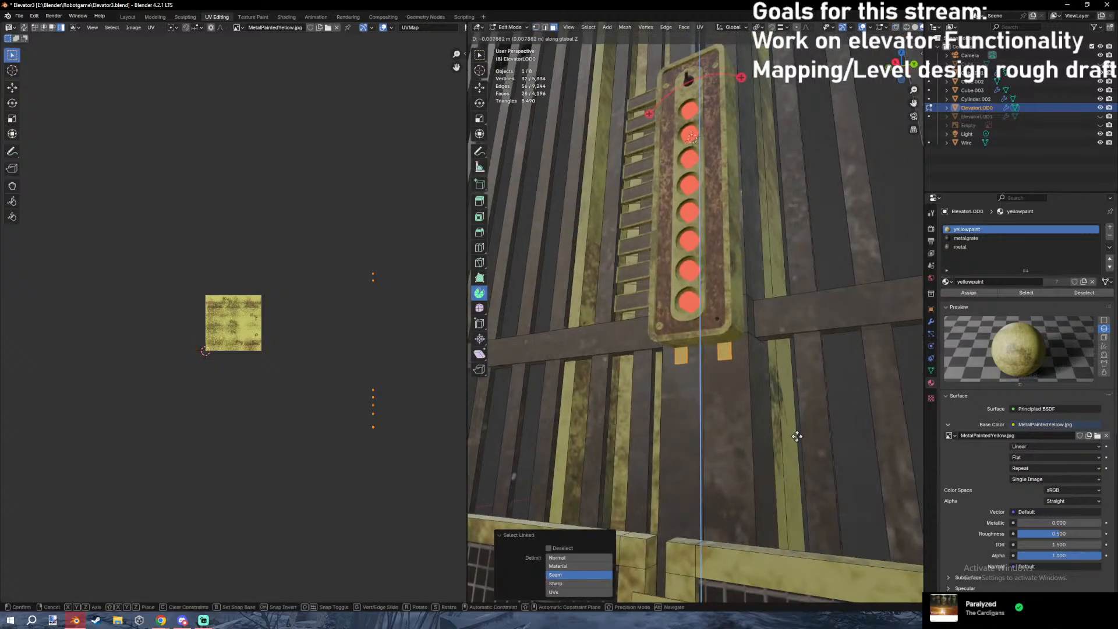
left_click(797, 439)
Move the two bracket tabs above the button panel up about 0.024 m along Z and fine-tune their height.
middle_click_drag(772, 198, 732, 229)
key("l")
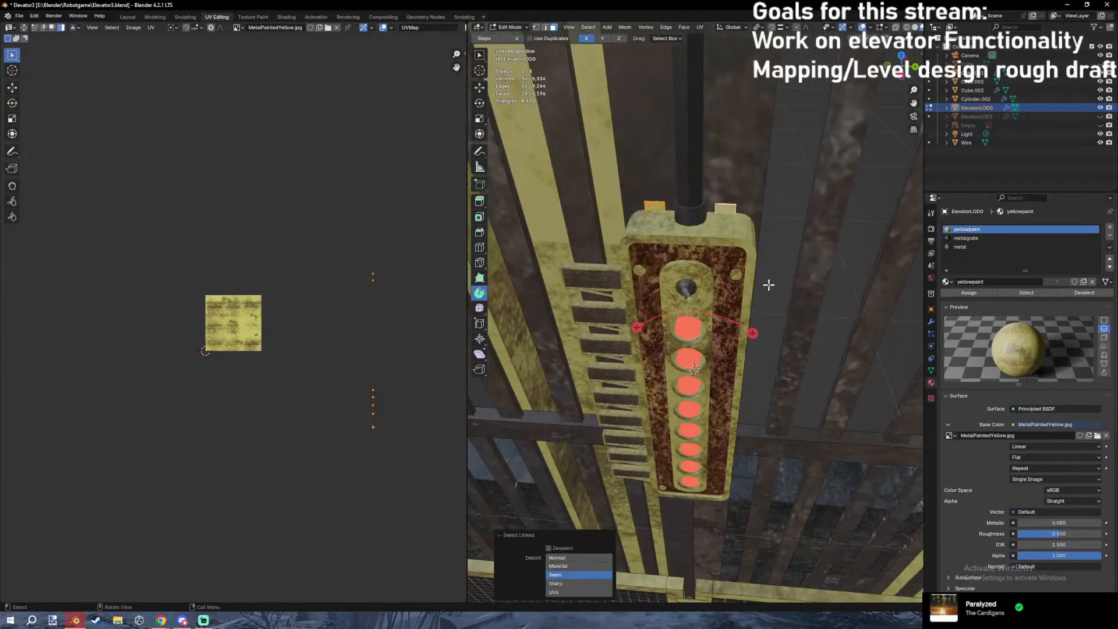
key("g")
key("z")
left_click(762, 268)
key("g")
key("z")
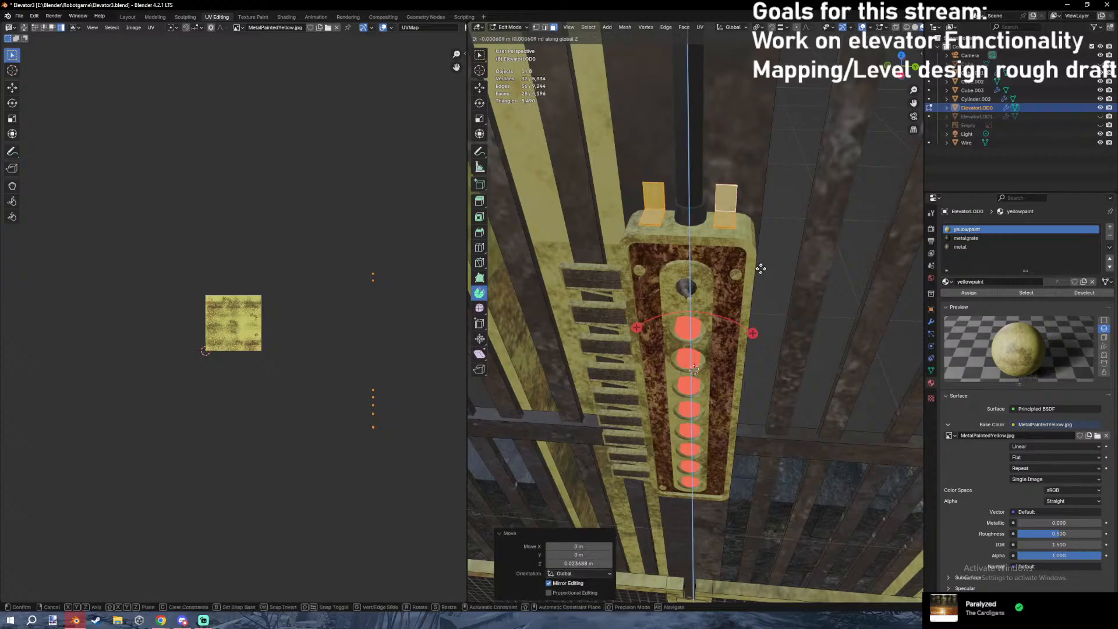
left_click(762, 269)
Return to Object Mode, save the file and examine the enlarged button panel with its adjusted tabs.
key("Tab")
left_click(781, 253)
middle_click_drag(780, 252, 770, 227)
key("ctrl+s")
key("shift+grave")
key("w")
key("s")
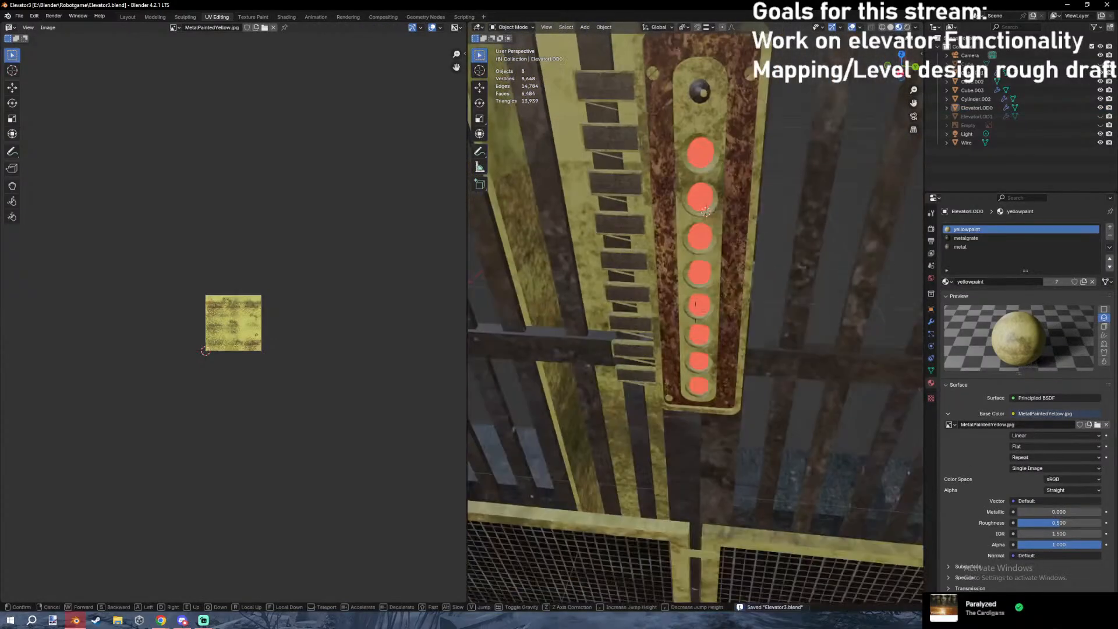
key("s")
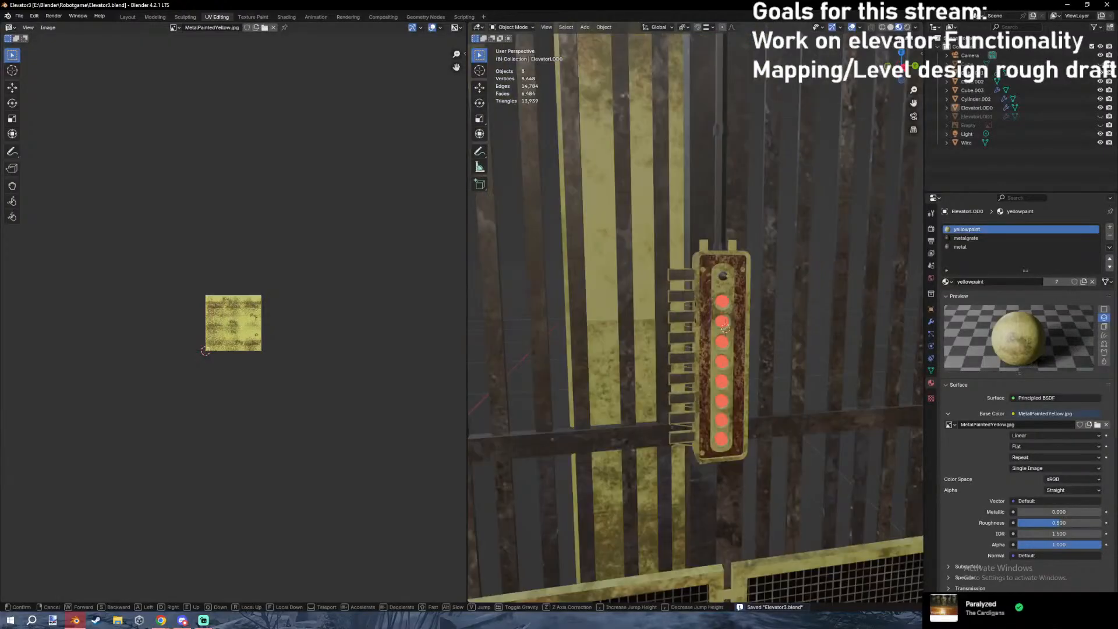
key("s")
key("d")
left_click(711, 256)
left_click(711, 256)
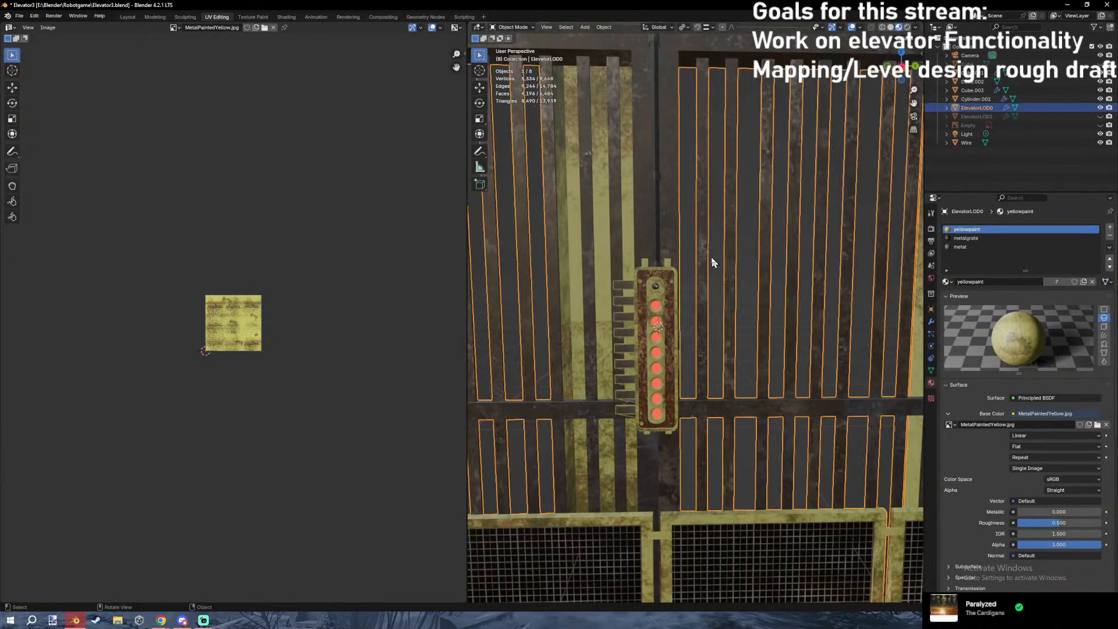
Save the file again and view the panel against the whole elevator wall.
key("ctrl+s")
key("shift+grave")
key("w")
left_click(726, 247)
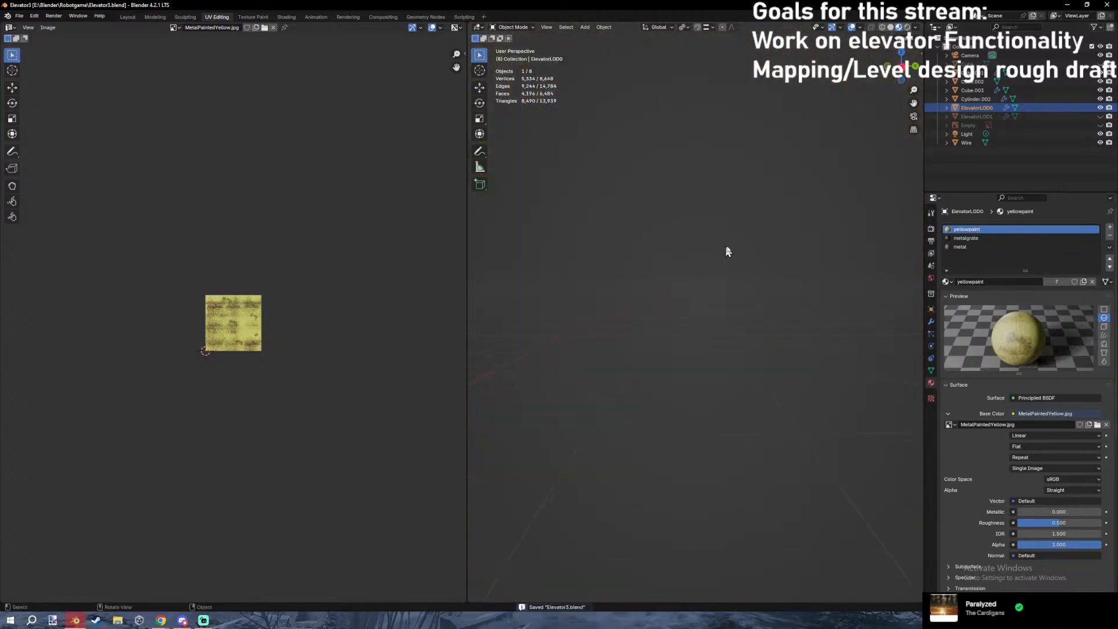
left_click(726, 247)
key("shift+grave")
key("s")
left_click(748, 239)
key("ctrl+s")
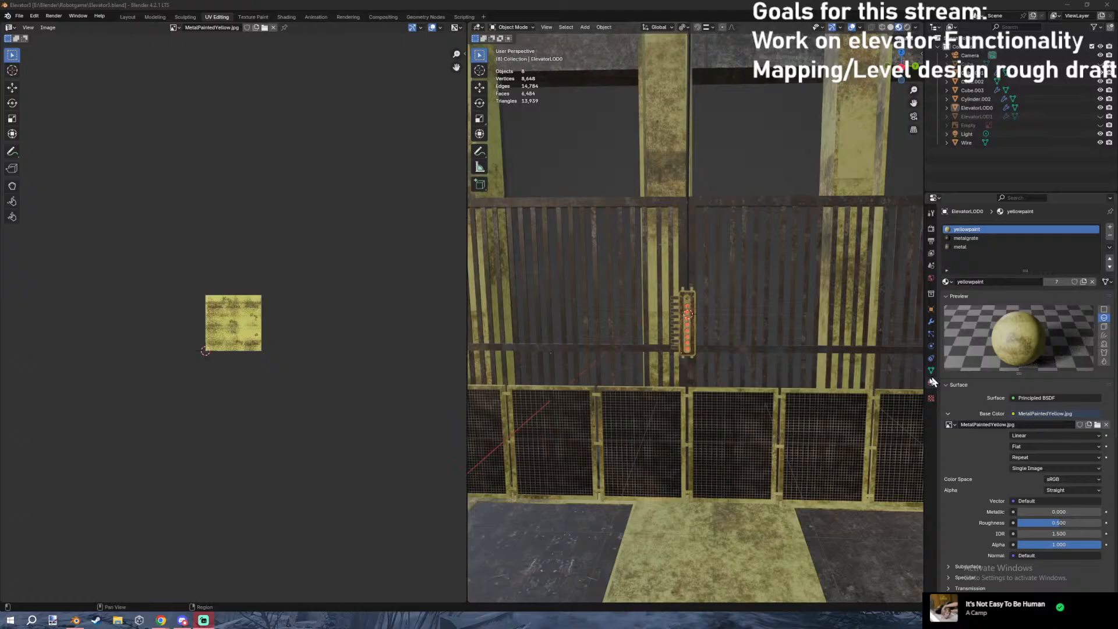
Examine the button panel up close from several sides, checking its buttons, side fins and fit against the cage wall.
left_click(687, 323)
key("shift+grave")
key("w")
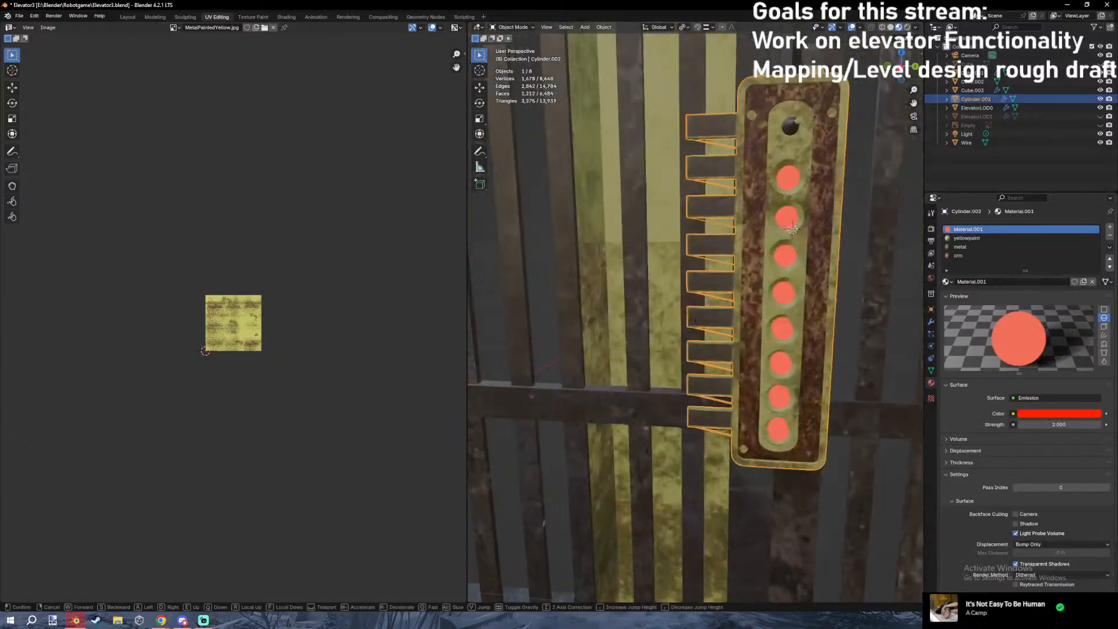
key("w")
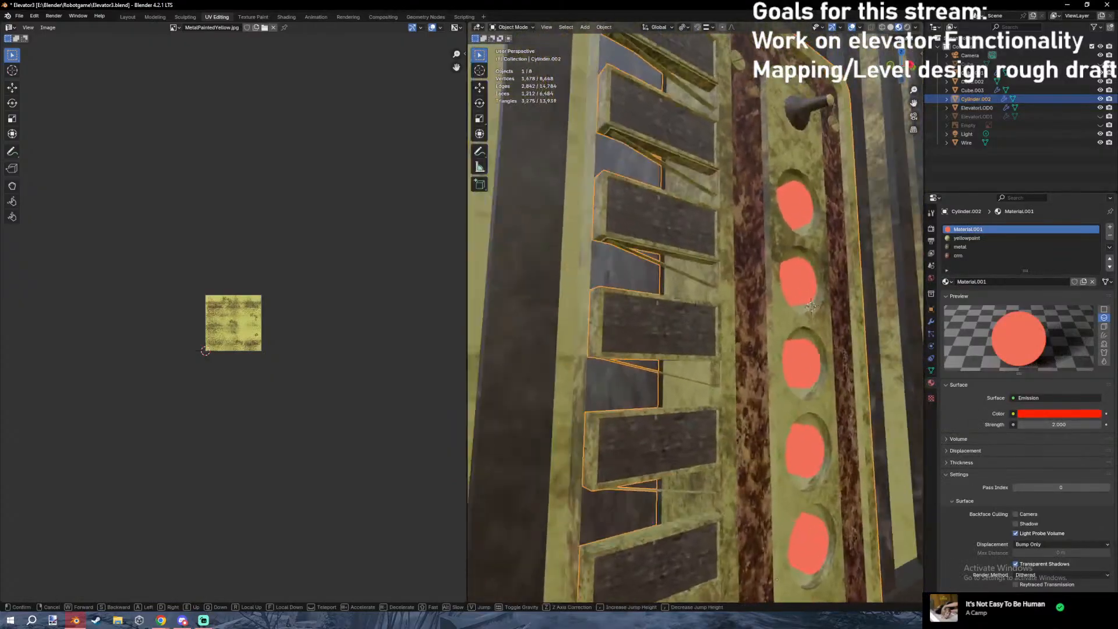
key("w")
key("s")
left_click(678, 327)
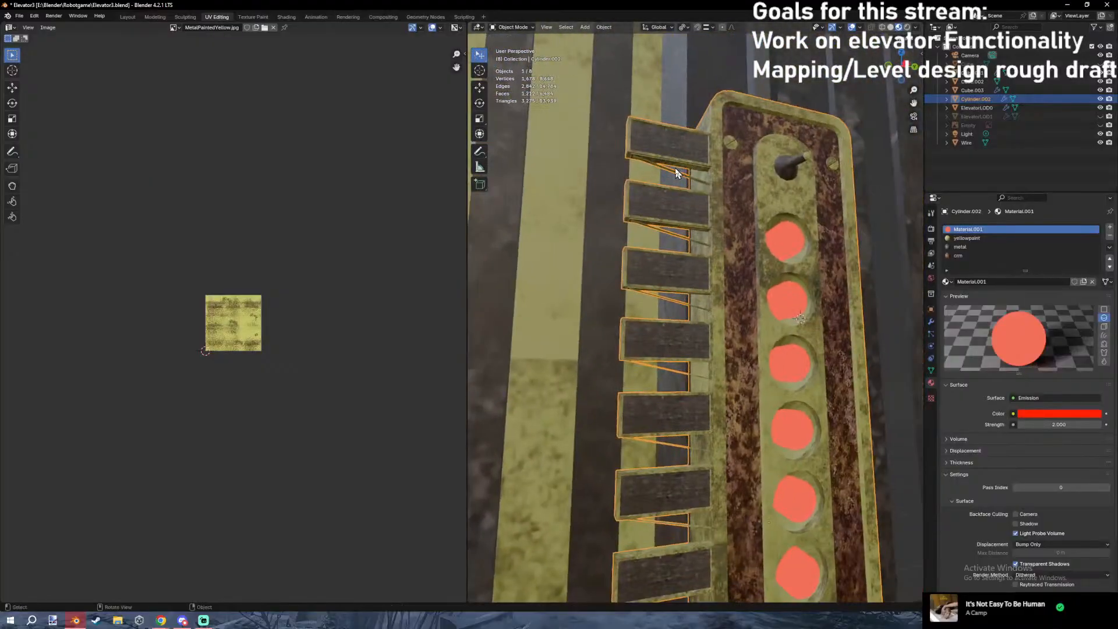
key("KP_Decimal")
key("Tab")
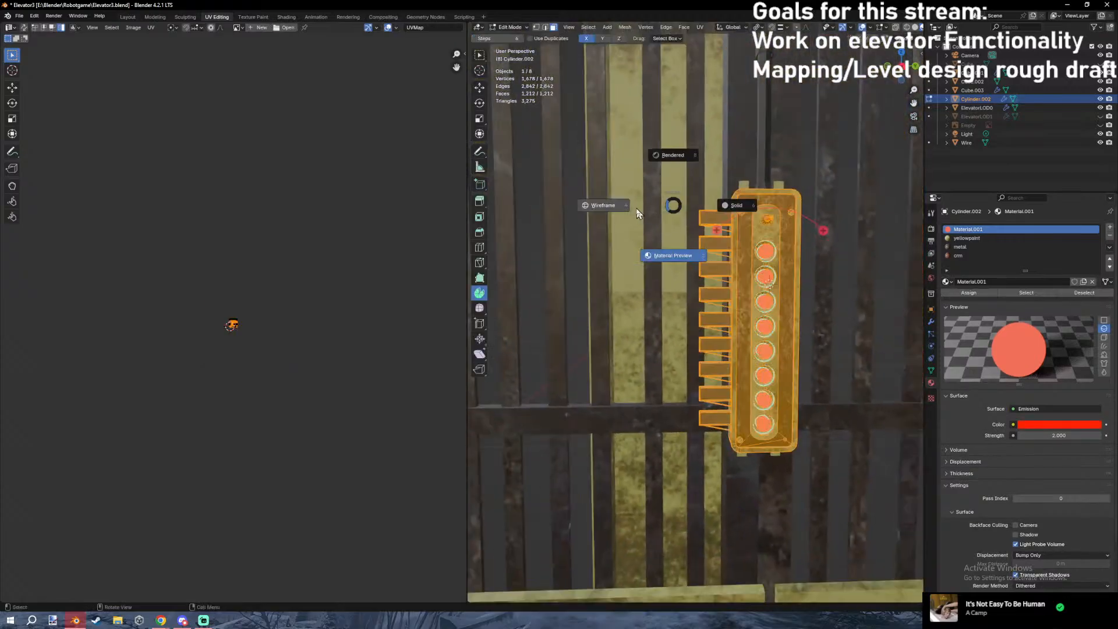
key("Tab")
key("shift+grave")
key("w")
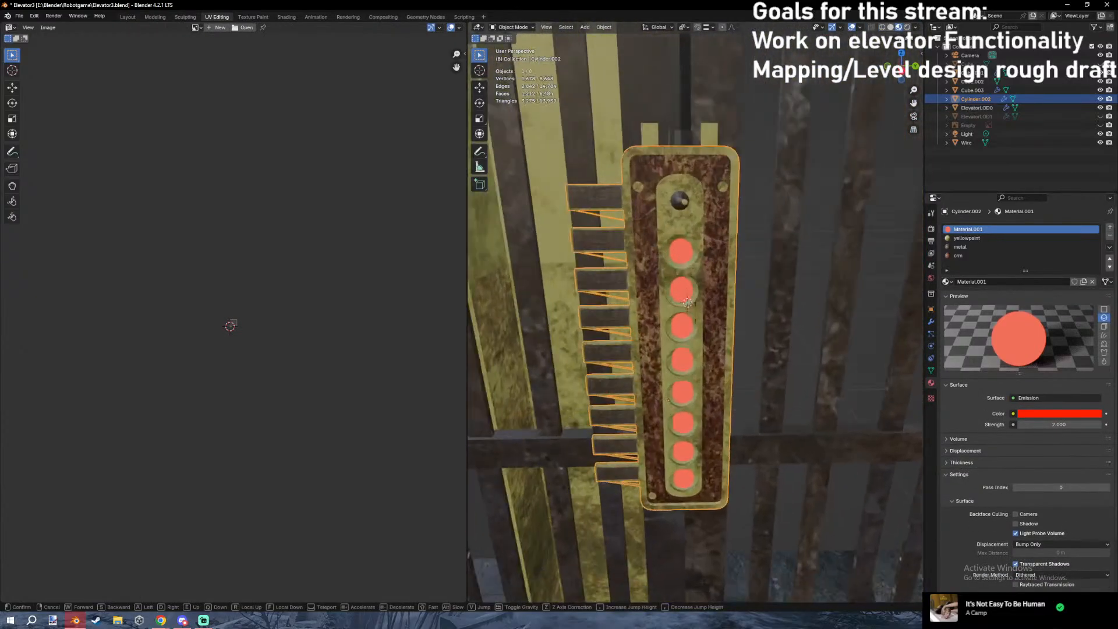
key("s")
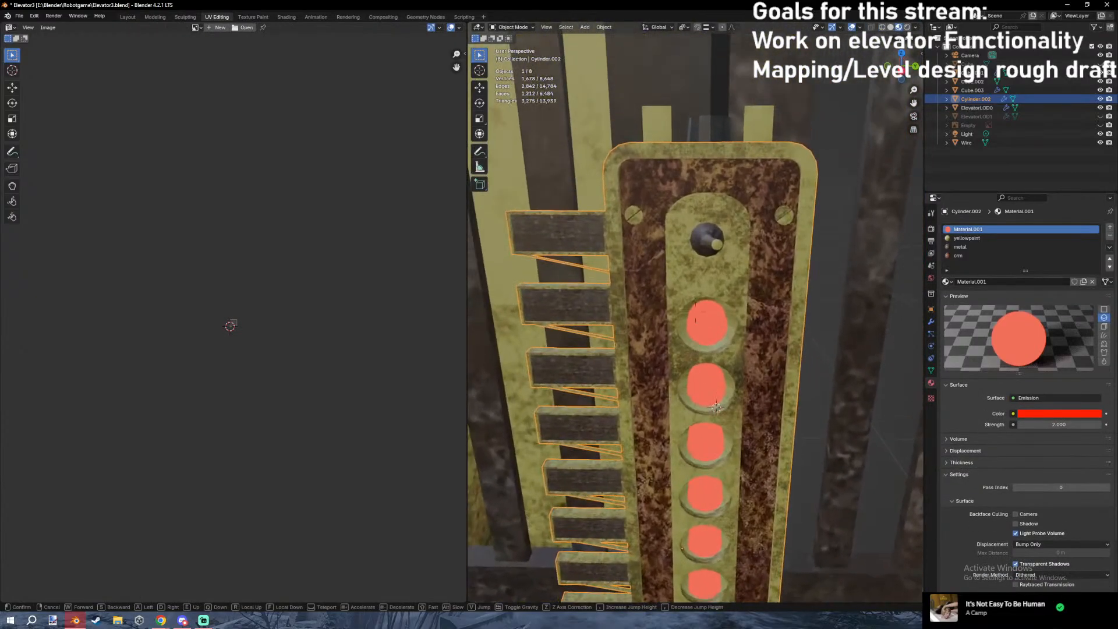
key("s")
key("w")
left_click(831, 239)
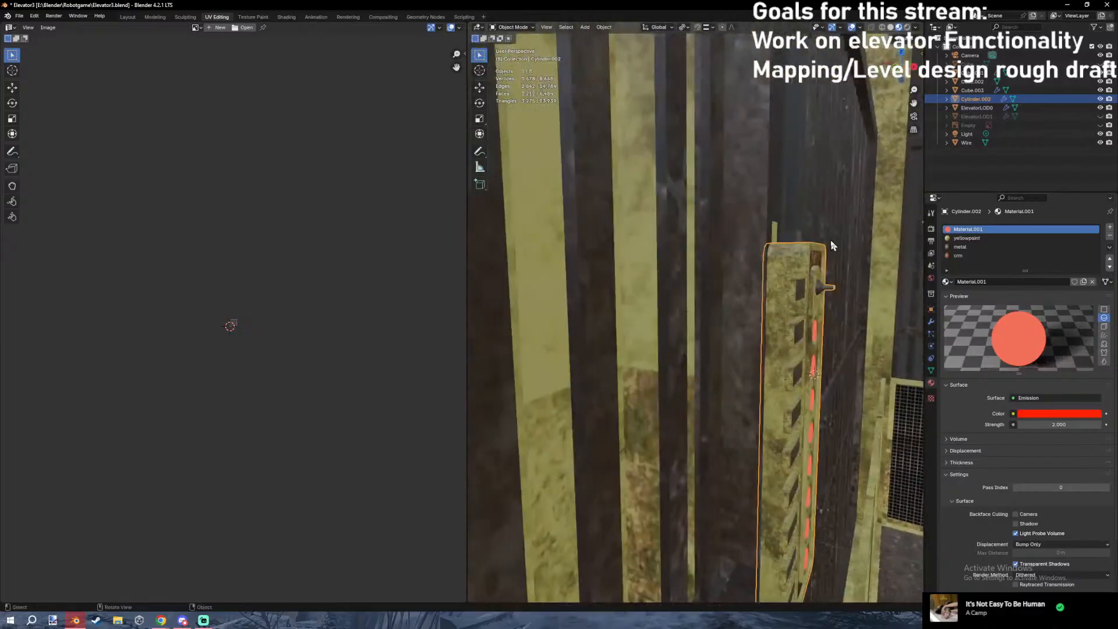
Rename the selected button panel object as ButtonPanel.
key("shift+grave")
key("s")
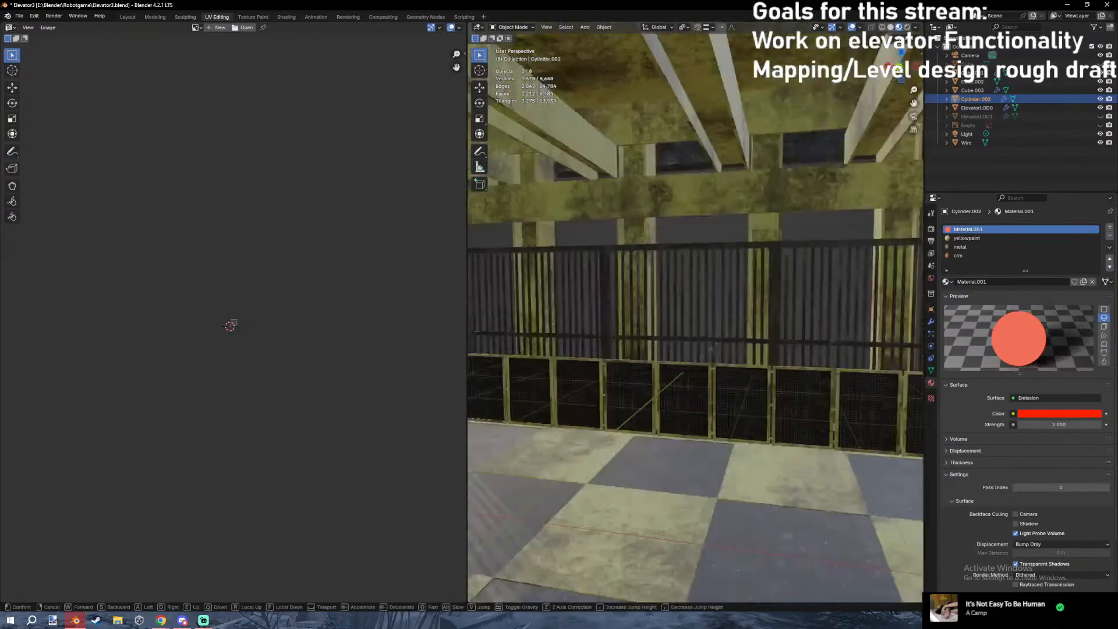
key("s")
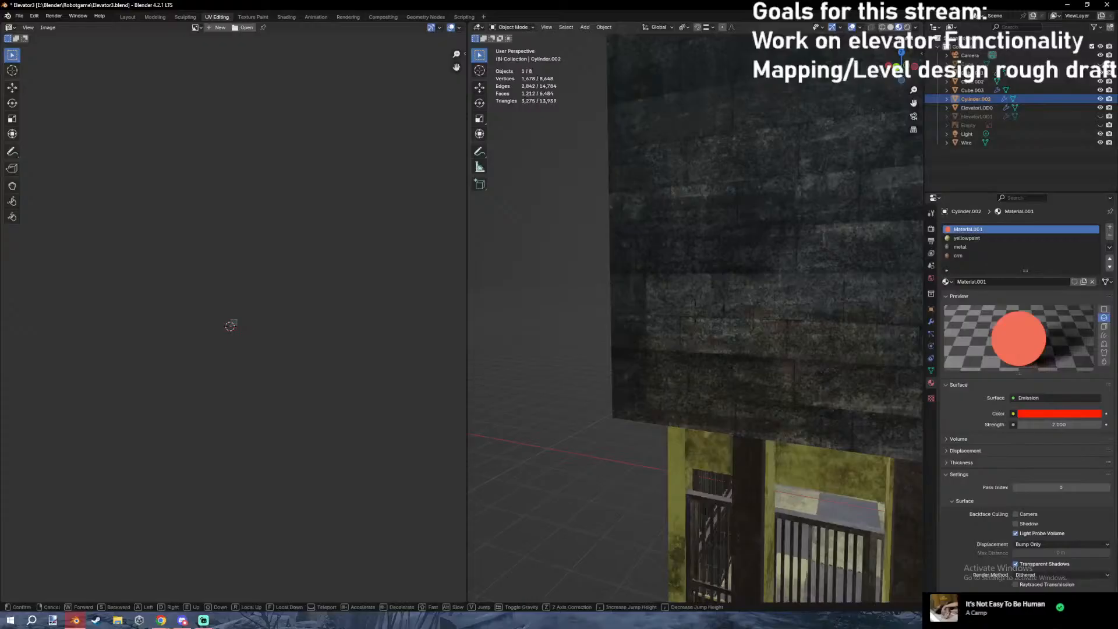
key("Escape")
key("F2")
type("Panel")
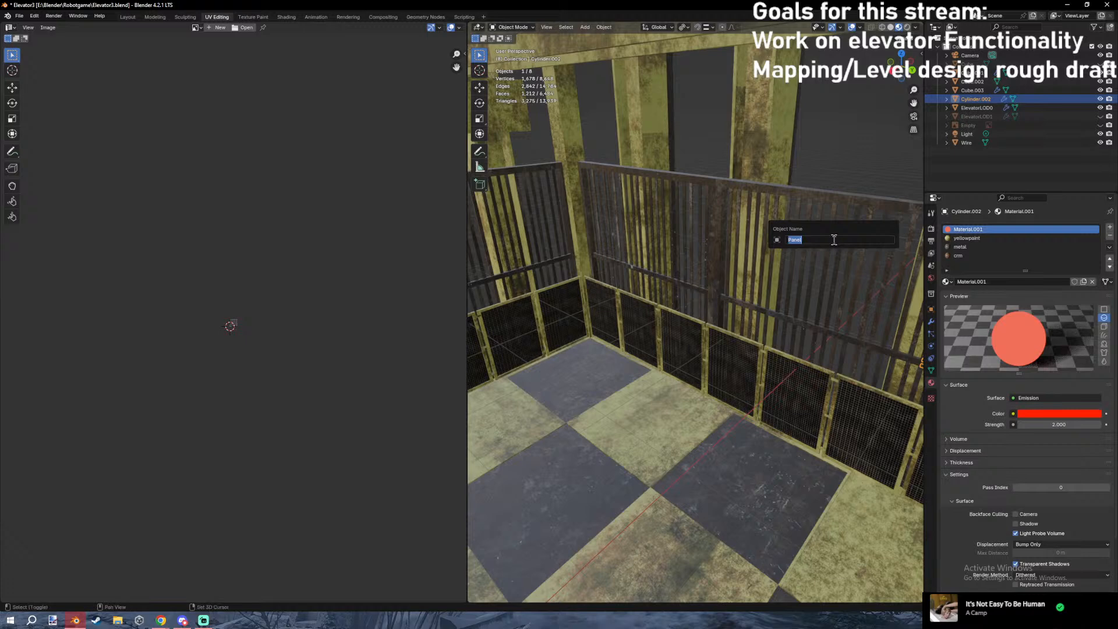
type("ButtonPanel")
key("Return")
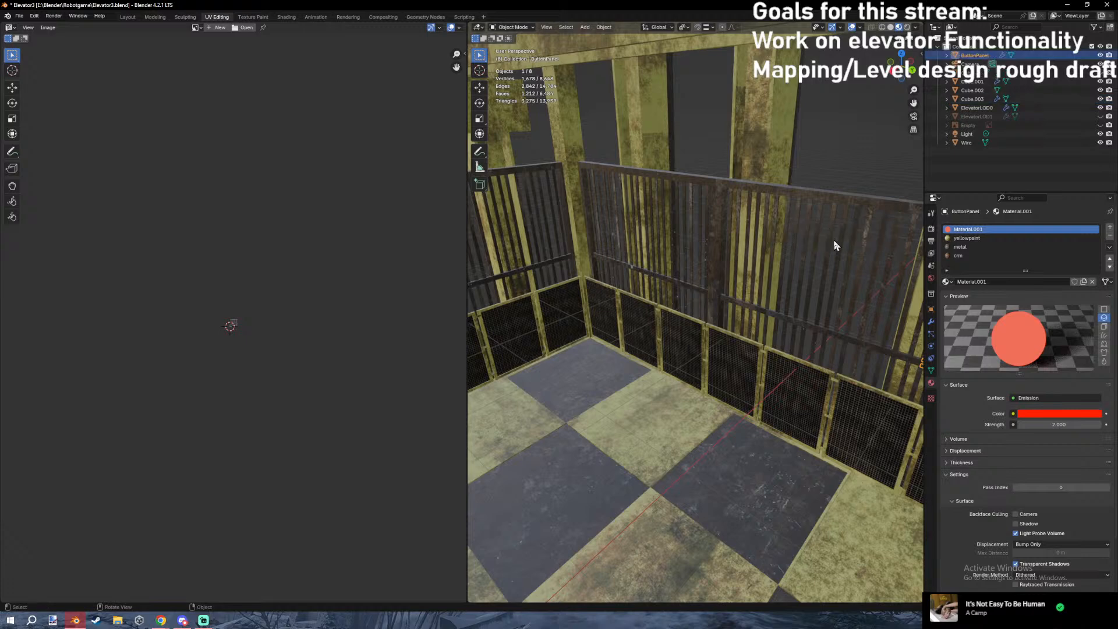
Delete the unneeded object listed above Cube.001, the Empty and the Light from the scene.
left_click(970, 72)
key("x")
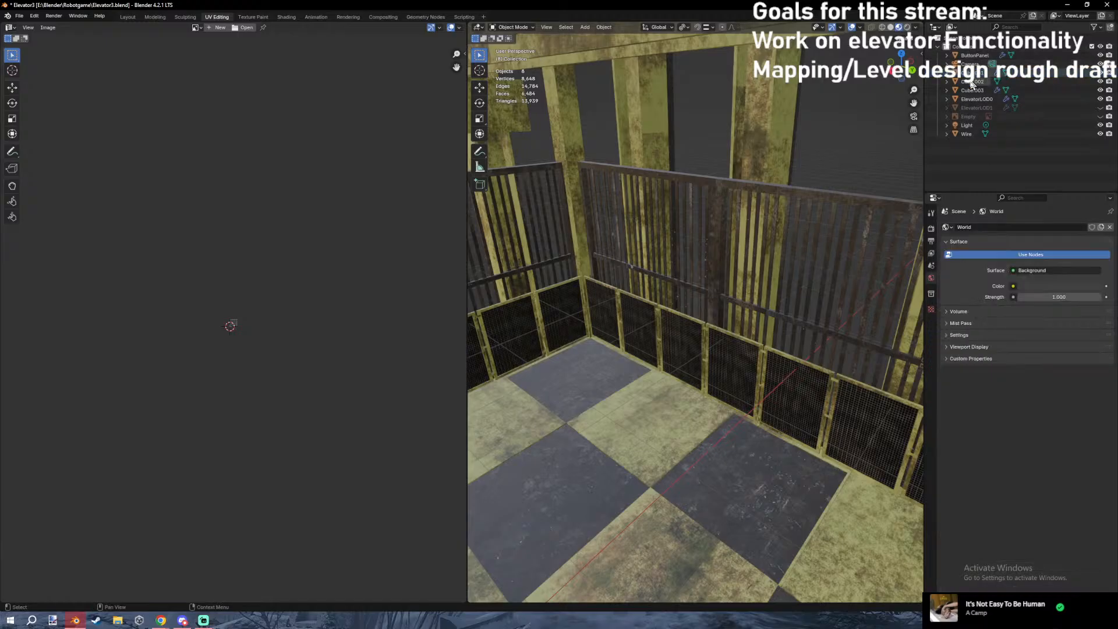
left_click(969, 116)
key("x")
left_click(966, 119)
key("x")
Rename the upper door grille, Cube.003, as DoorTop.
left_click(969, 97)
left_click(969, 92)
key("KP_Decimal")
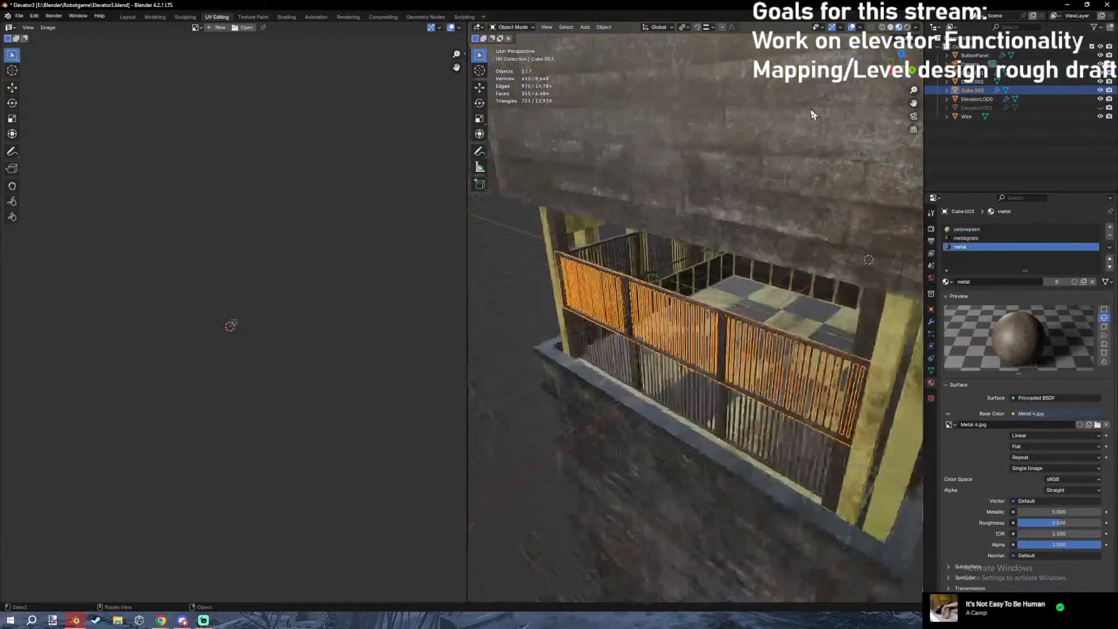
key("F2")
type("DoorTop")
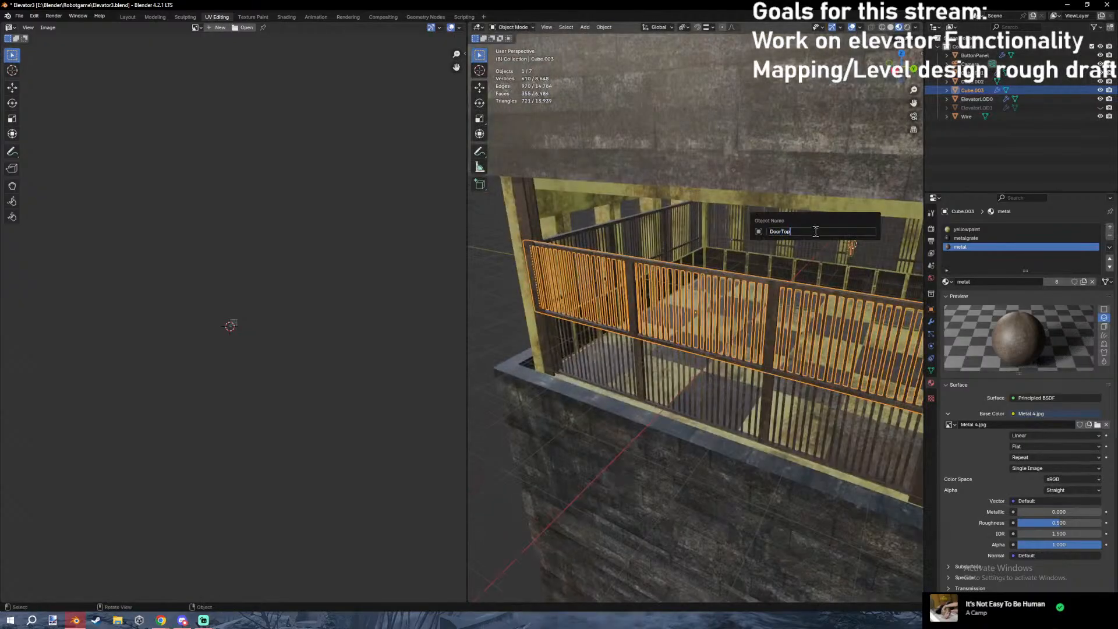
key("Return")
Rename the lower door grille as Door Bottom.
key("F2")
left_click(767, 405)
key("F2")
type("DDoor BNttom")
key("Return")
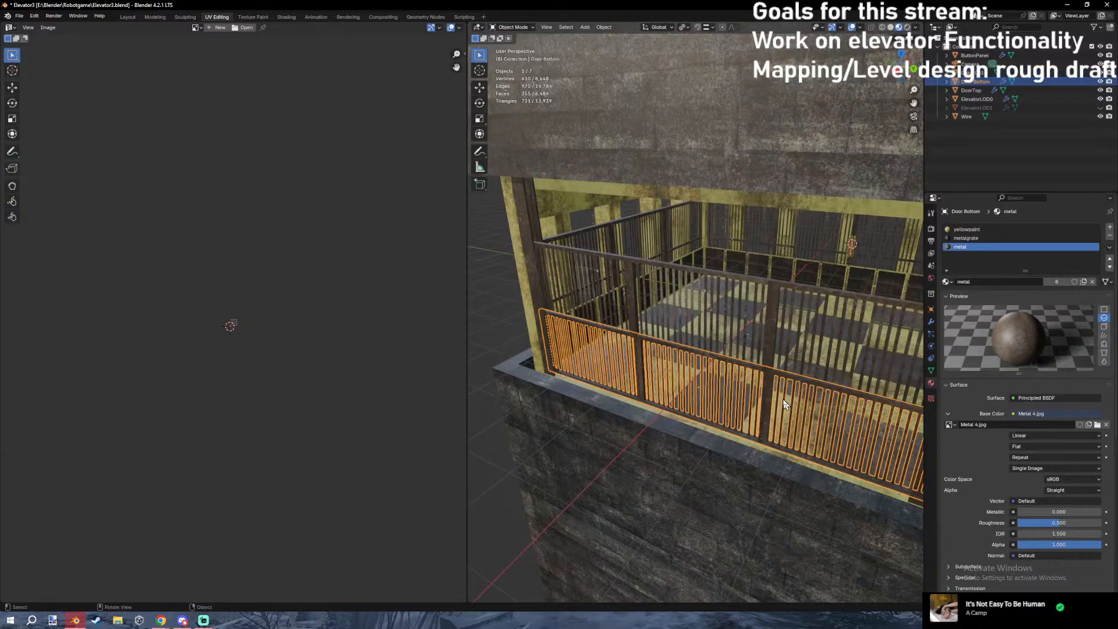
Rename the shaft object Cube.002 as Elevator Shaft, deselect it and save the file.
middle_click_drag(826, 383, 750, 292)
left_click(750, 292)
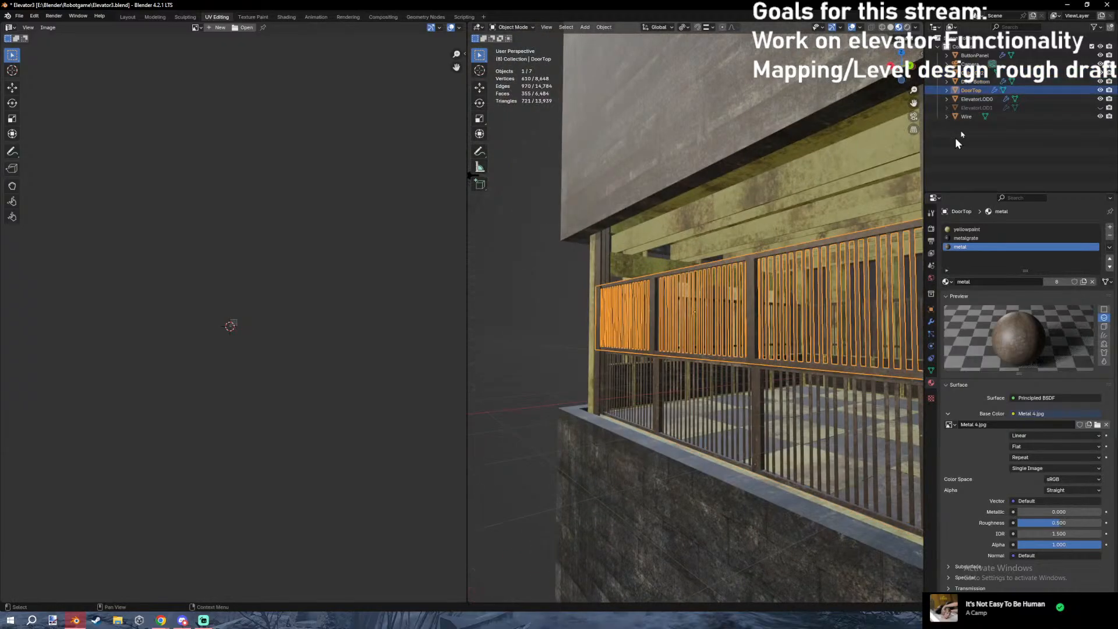
left_click(970, 72)
middle_click_drag(723, 183, 850, 220)
scroll(723, 183, "down", 8)
middle_click_drag(723, 183, 659, 135)
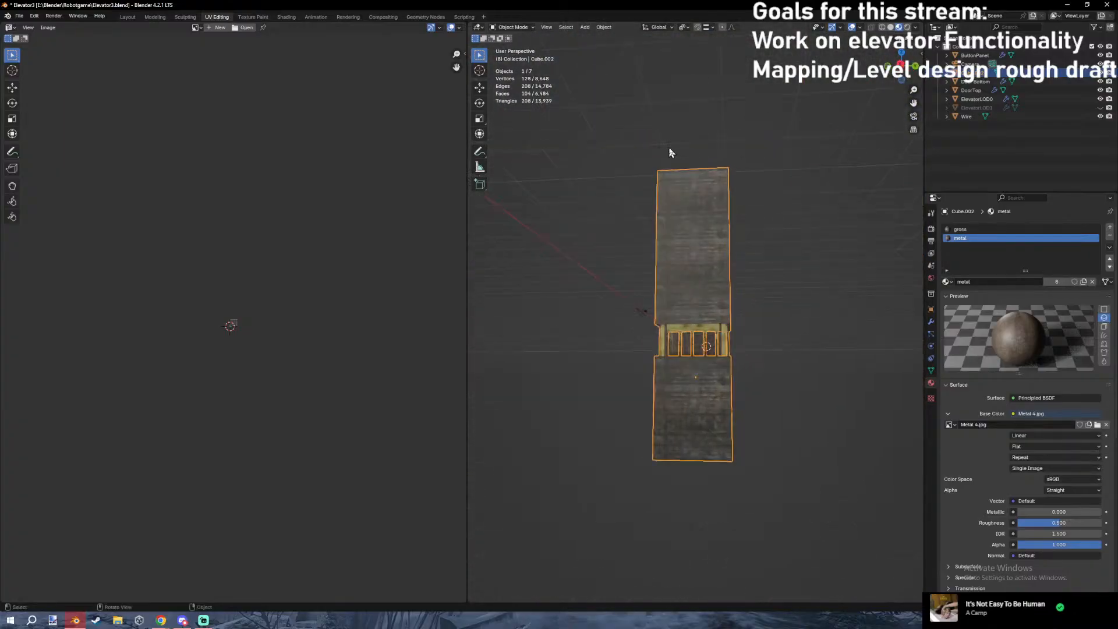
scroll(659, 135, "up", 5)
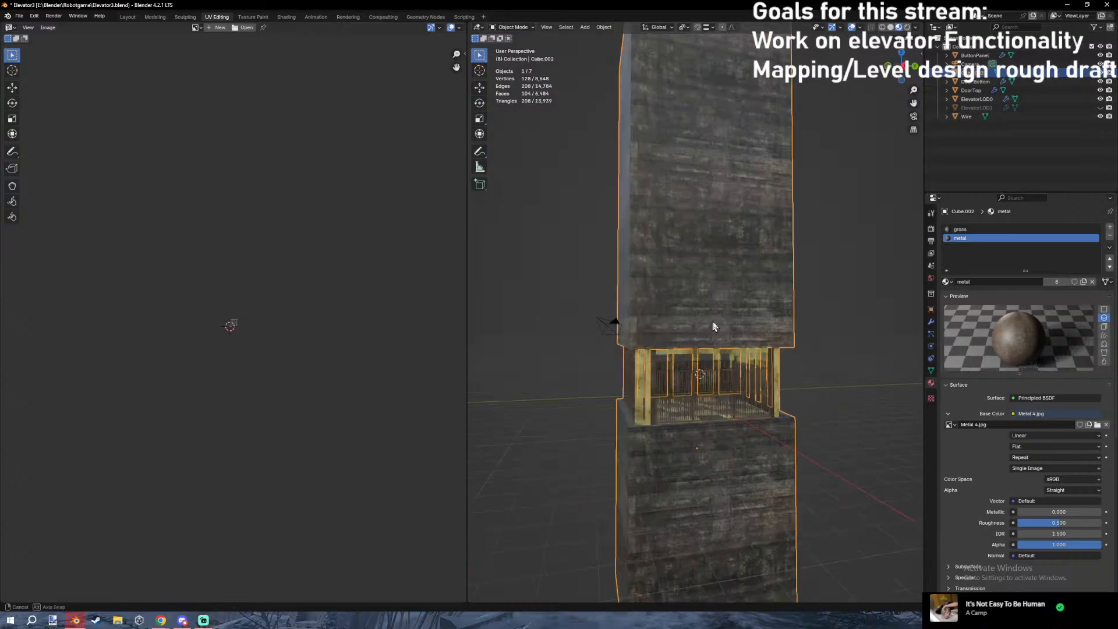
middle_click_drag(711, 320, 748, 336)
key("F2")
type("Elevator Shaft")
key("Return")
left_click(873, 285)
middle_click_drag(873, 286, 777, 241)
key("ctrl+s")
Examine the elevator's door grilles and the corner posts of the shaft from inside and outside the cage.
key("shift+grave")
key("w")
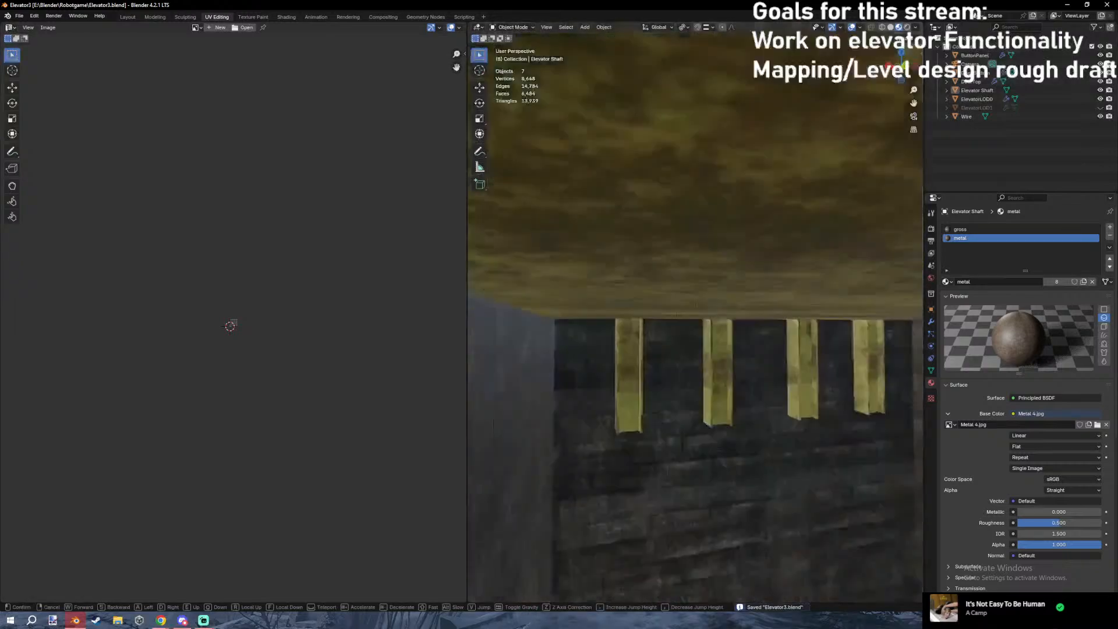
left_click(777, 242)
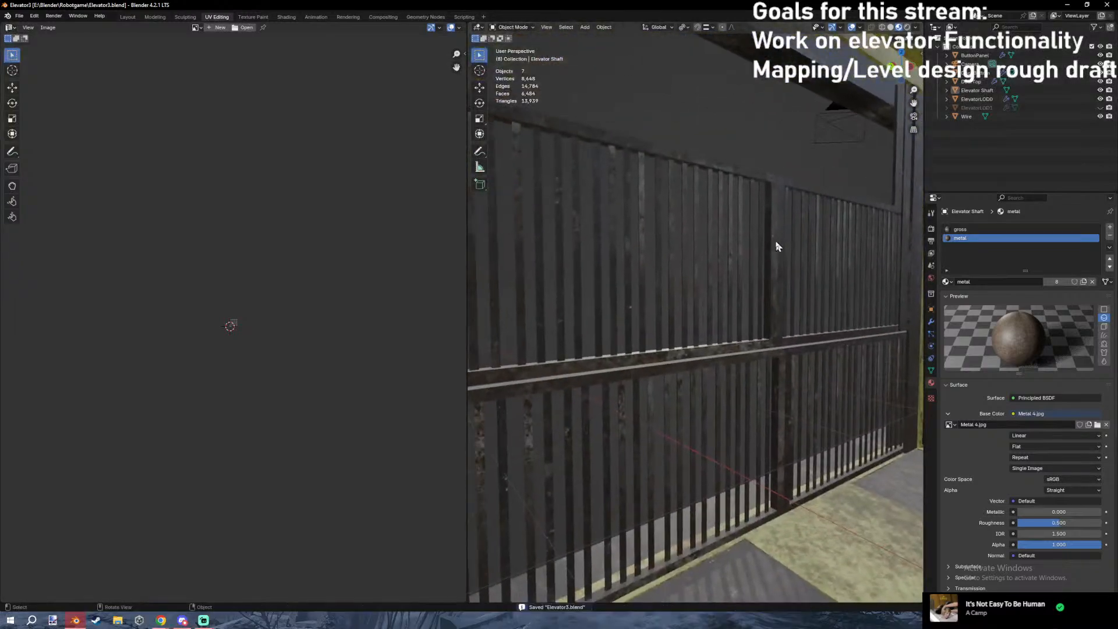
left_click(767, 337)
key("shift+grave")
key("w")
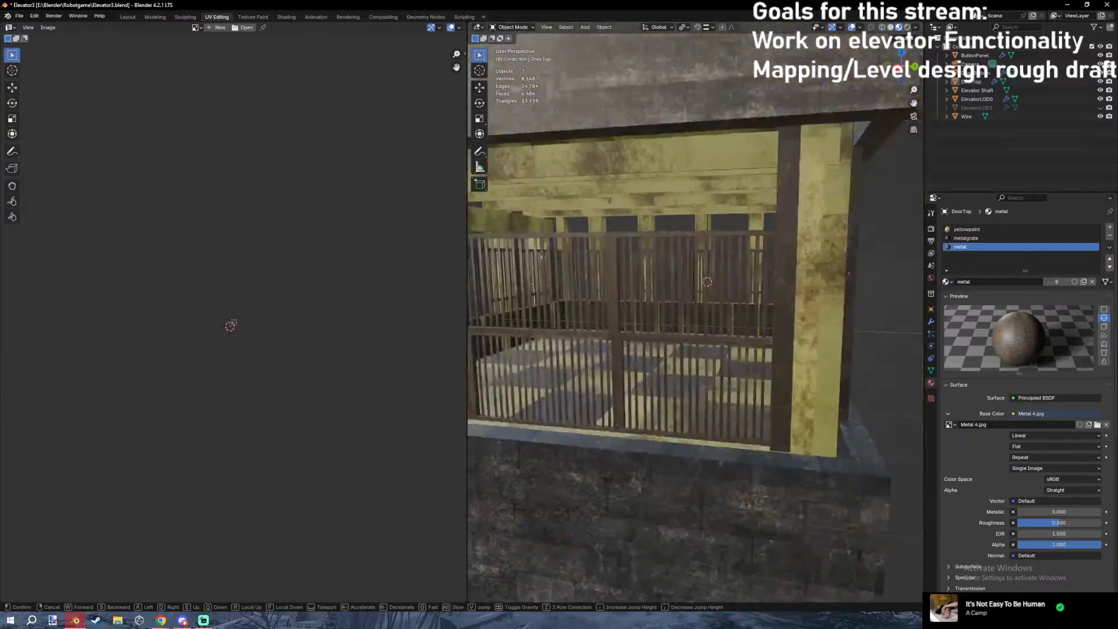
key("d")
key("a")
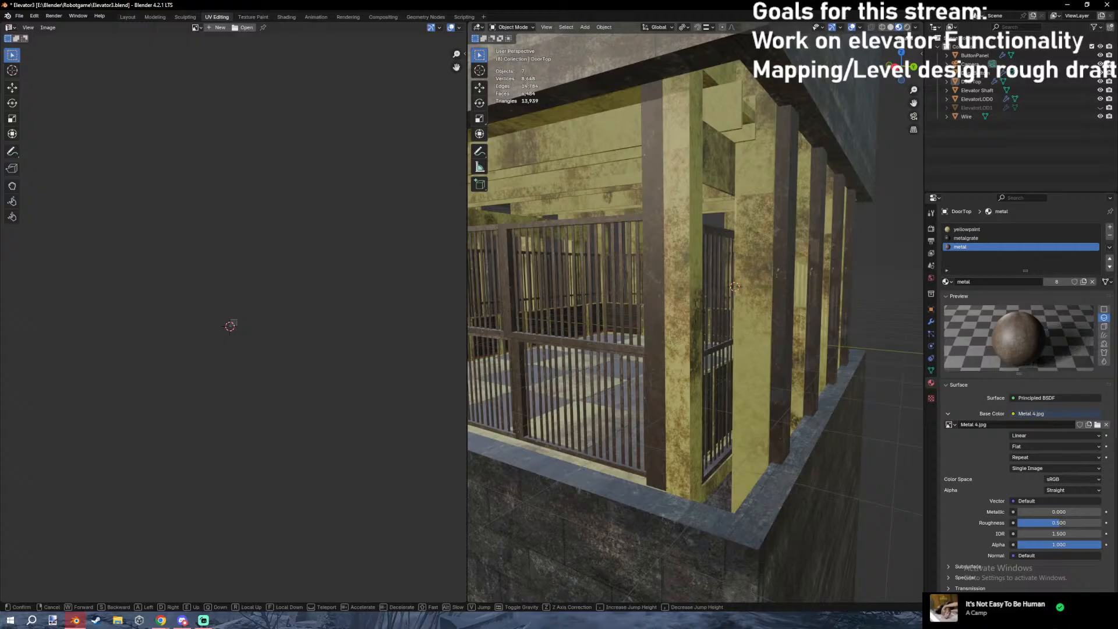
left_click(668, 222)
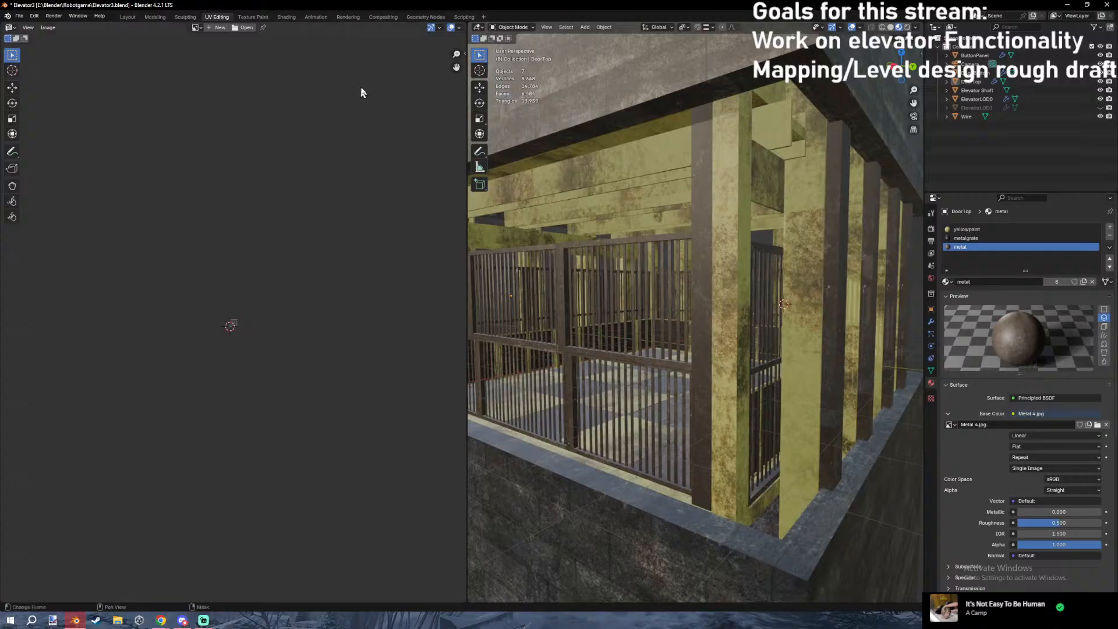
left_click(7, 19)
mouse_move(59, 149)
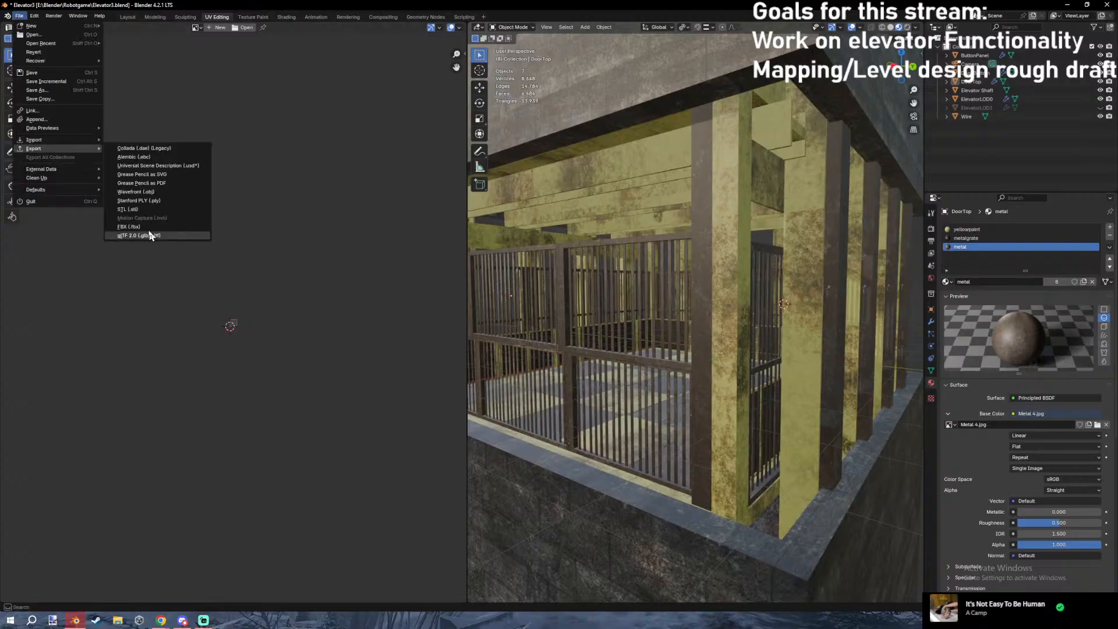
left_click(150, 235)
left_click(182, 207)
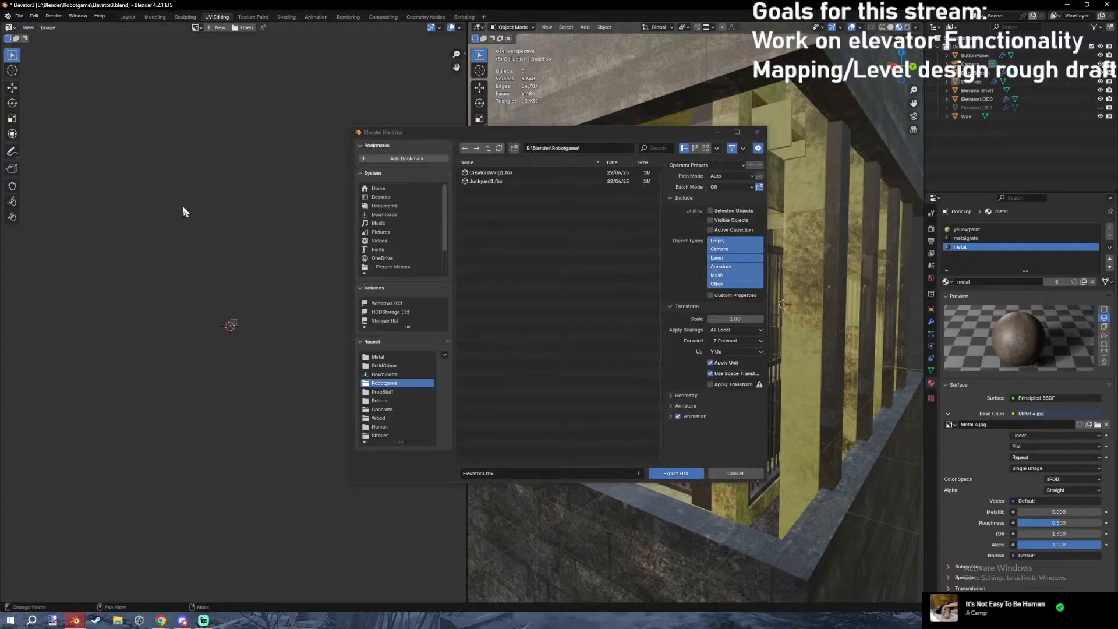
left_click(465, 224)
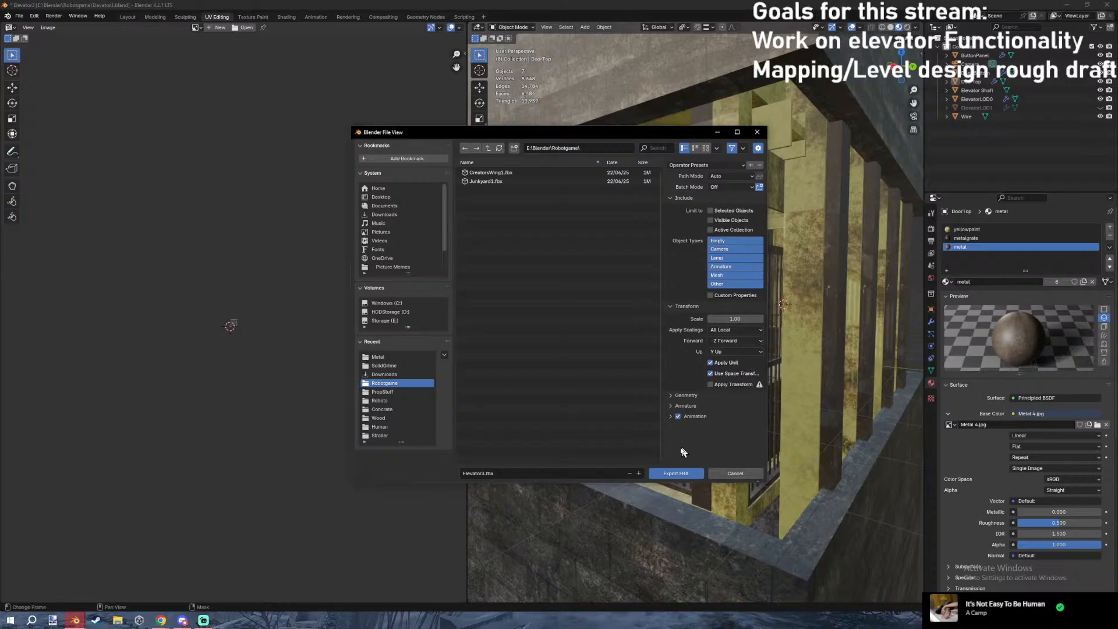
key("alt+F4")
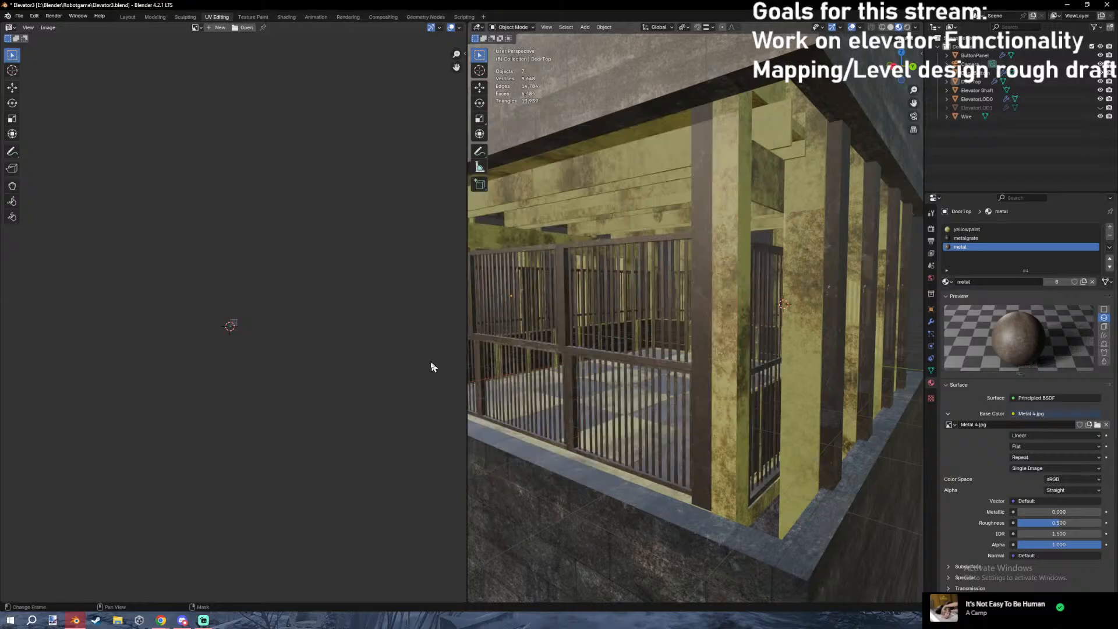
Close Blender and open the fractV2 project from Unity Hub.
key("alt+F4")
left_click(519, 327)
left_click(139, 620)
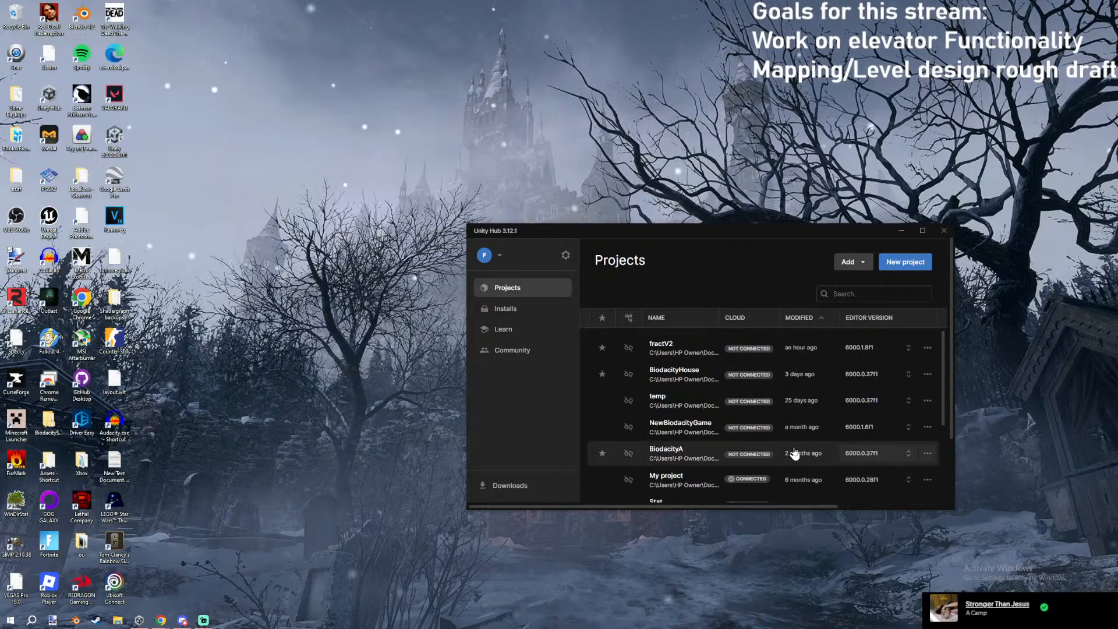
left_click(666, 357)
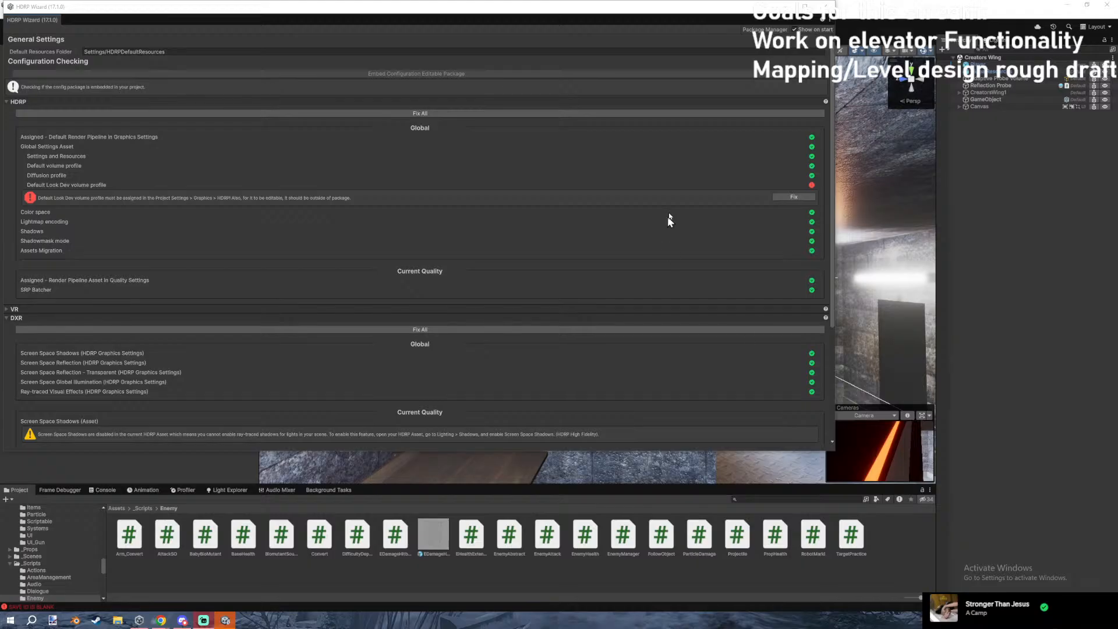
Close the HDRP Wizard and open the _Model folder in the project's Assets.
left_click(826, 7)
right_click_drag(543, 373, 816, 448)
key("w")
left_click(116, 508)
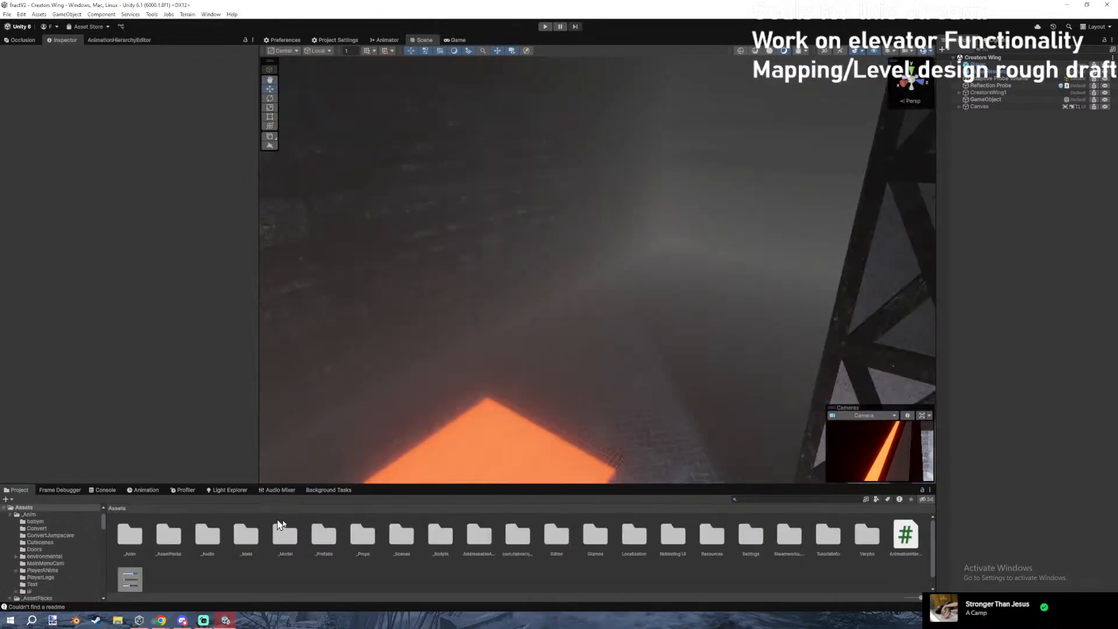
double_click(285, 541)
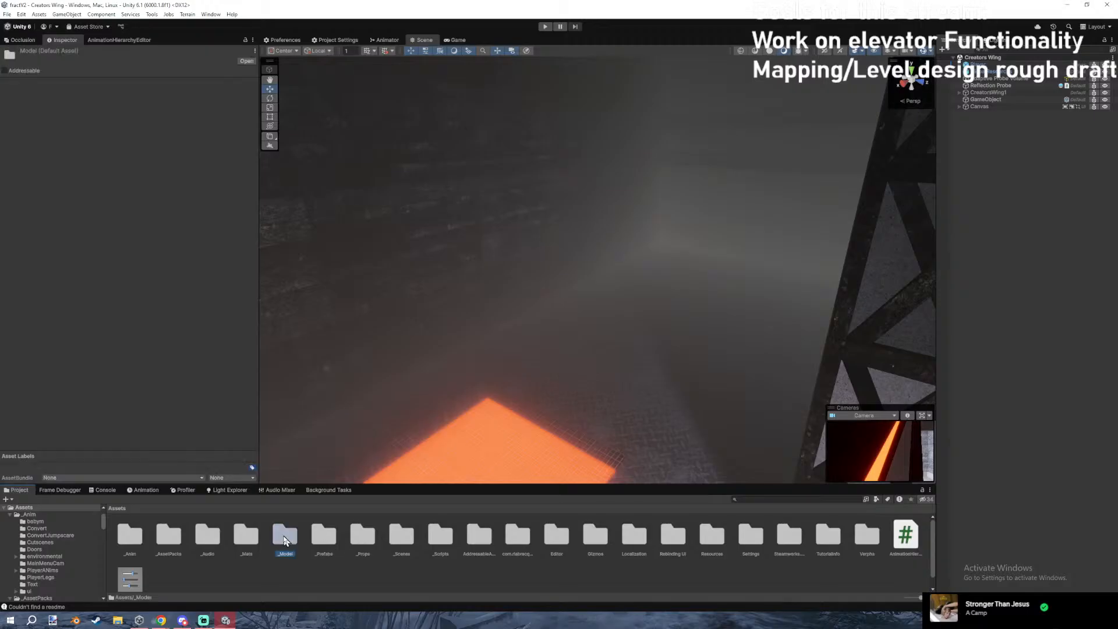
Create a new folder named Elevator inside the _Model folder.
scroll(233, 559, "down", 1)
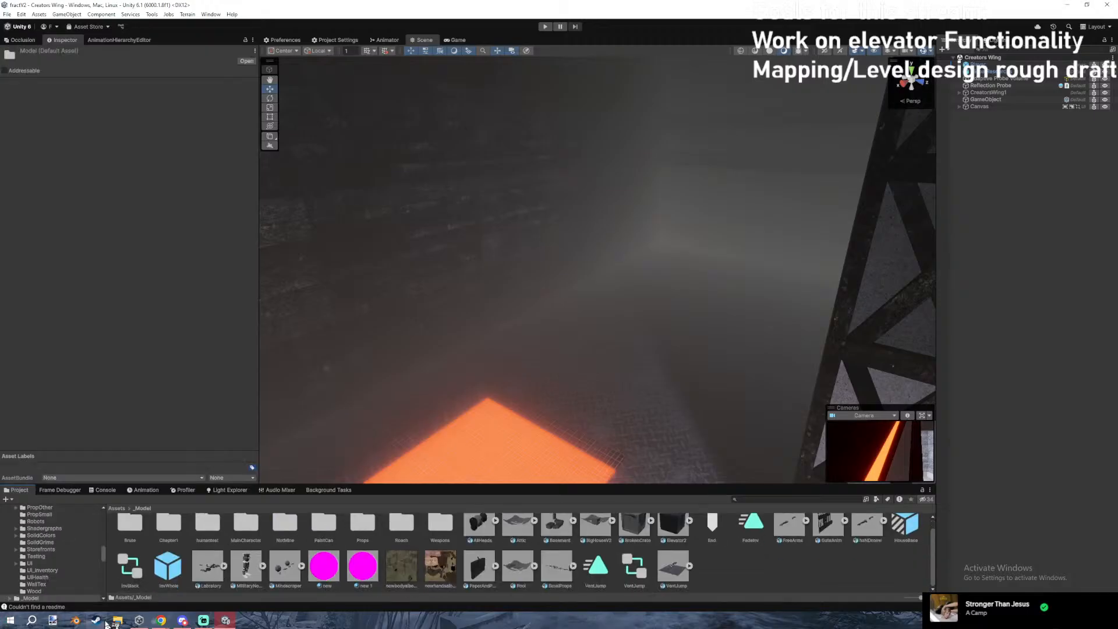
scroll(691, 573, "up", 1)
right_click(718, 573)
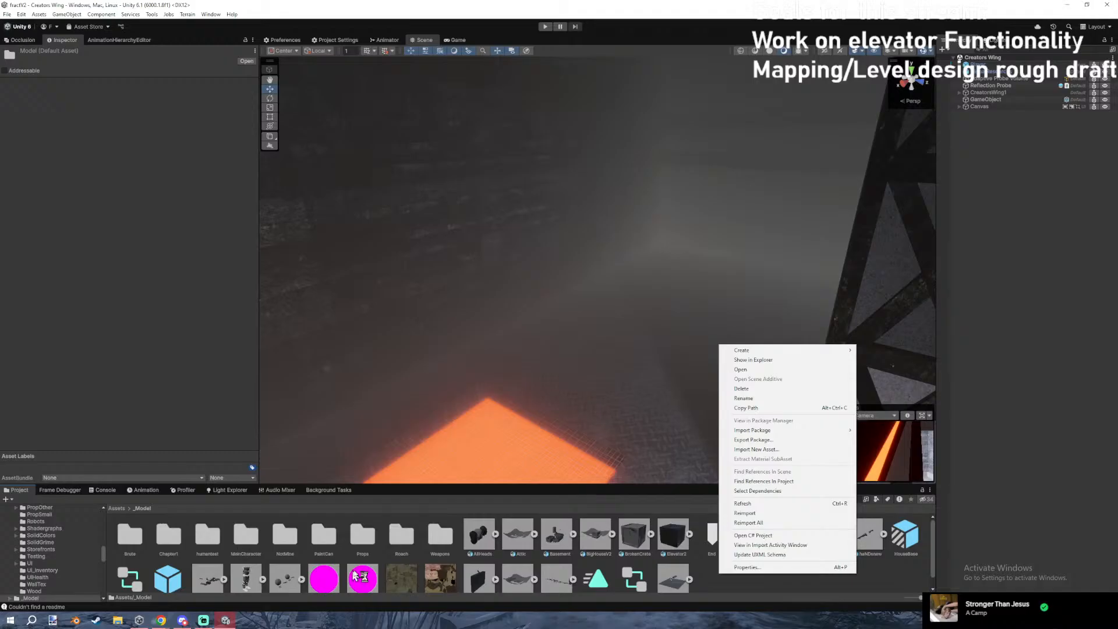
mouse_move(757, 351)
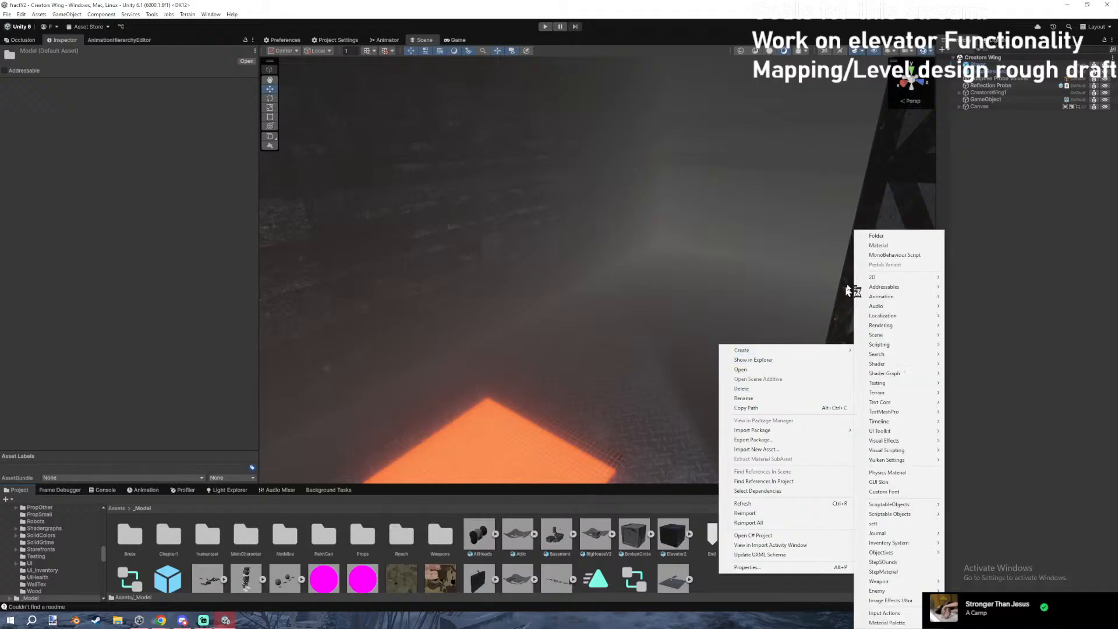
left_click(877, 236)
type("Elevator")
key("Return")
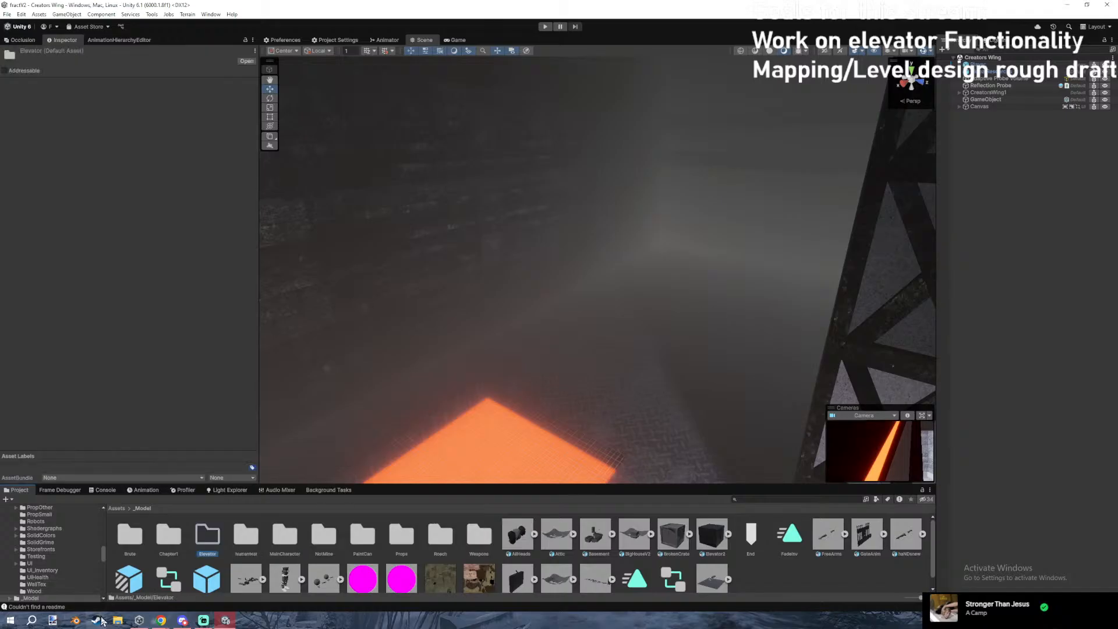
Bring the Elevator3 model into the new Elevator folder and place it in the scene.
key("super+e")
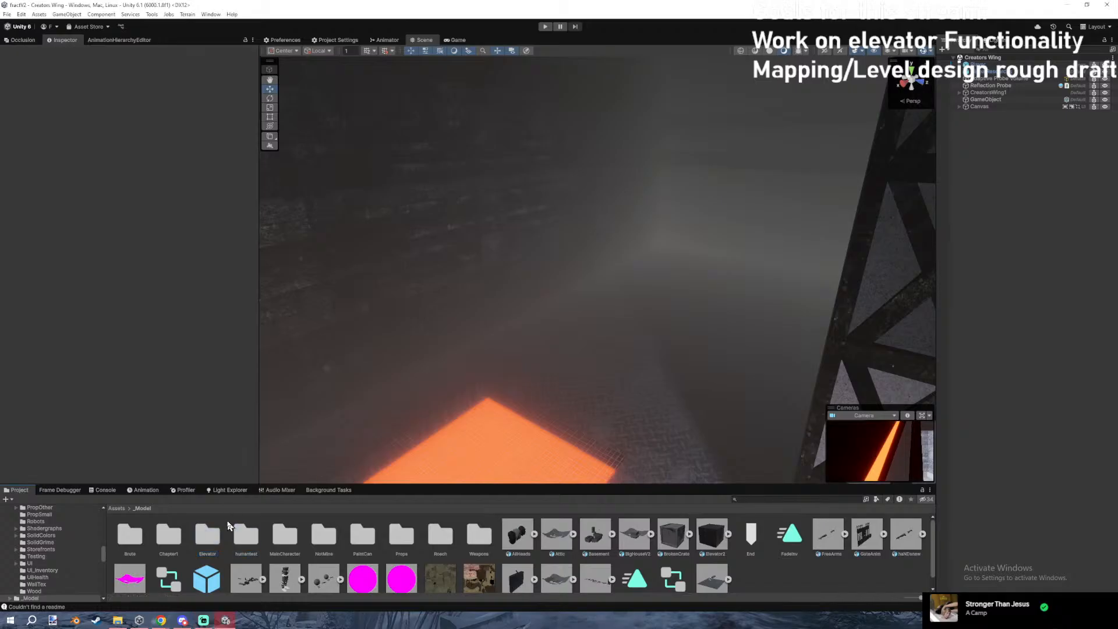
double_click(207, 533)
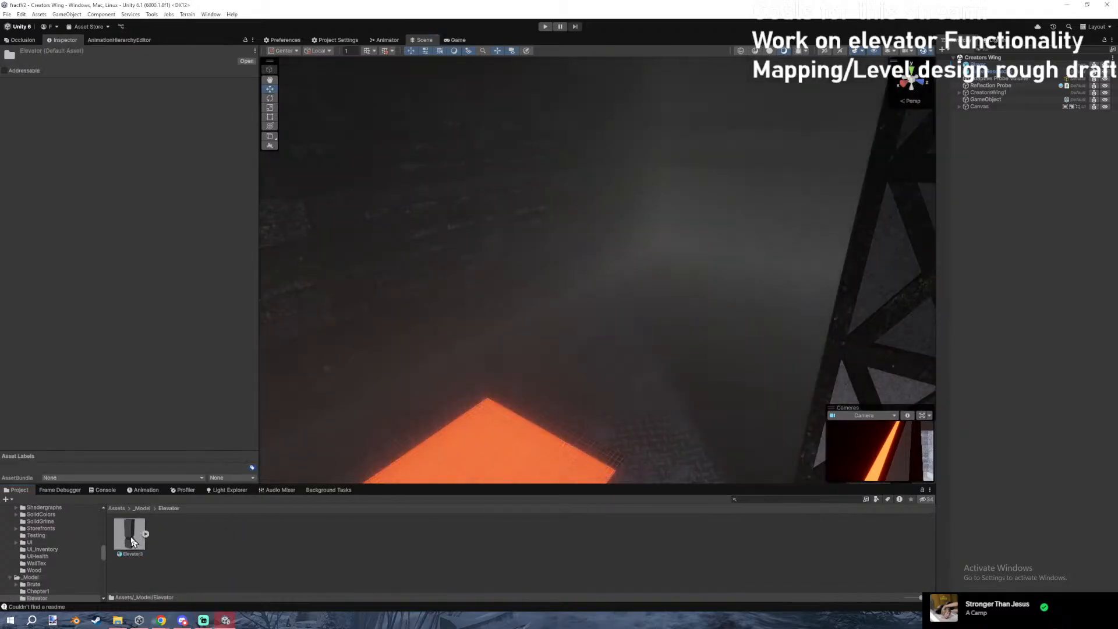
left_click_drag(129, 532, 671, 327)
right_click_drag(747, 156, 664, 113)
Create an empty parent for Elevator3 and set the parent's position to 0, 0, 0.
right_click(1011, 113)
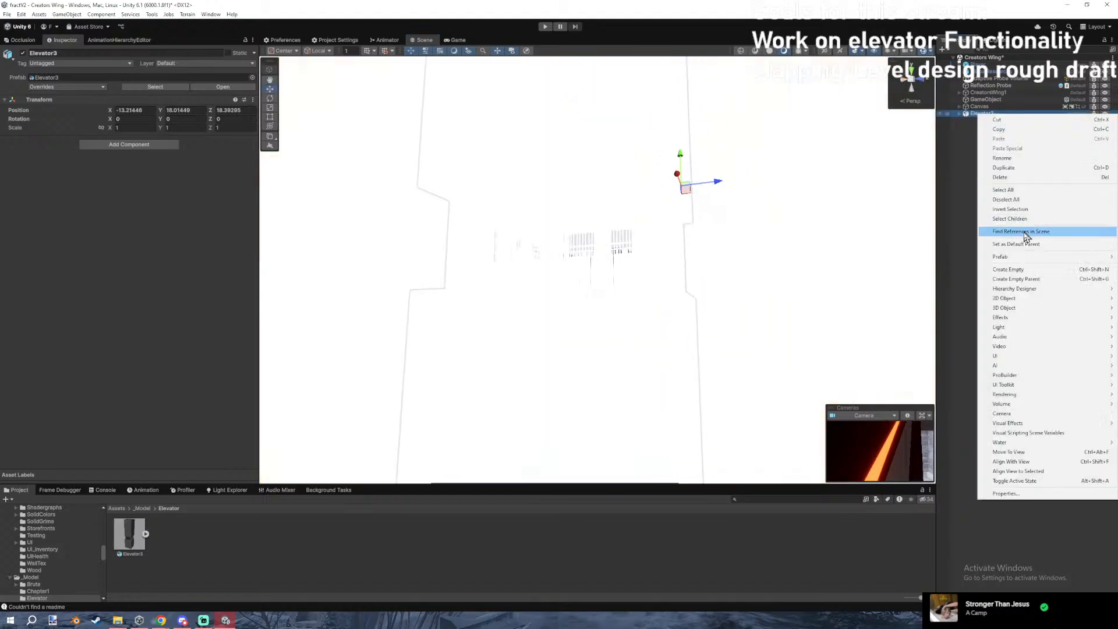
left_click(1016, 279)
left_click(986, 121)
left_click(985, 115)
left_click(143, 90)
type("0")
left_click(178, 89)
type("0")
left_click(221, 88)
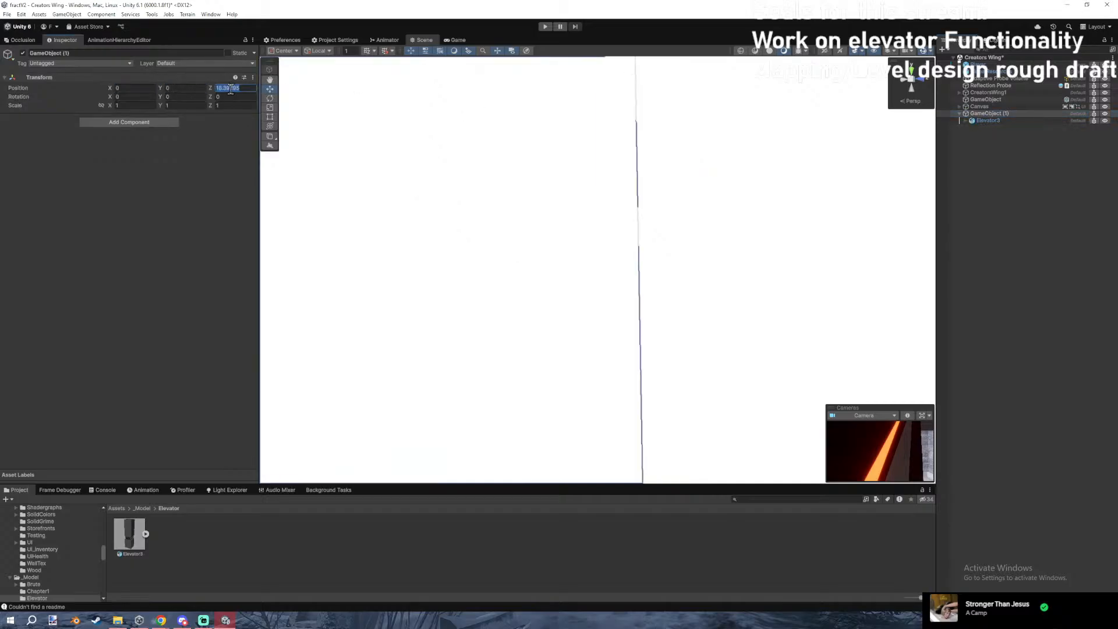
type("0")
Rename the parent object Elevator Prefab and save it as a prefab in the Elevator folder.
left_click(1013, 113)
type("Eleva")
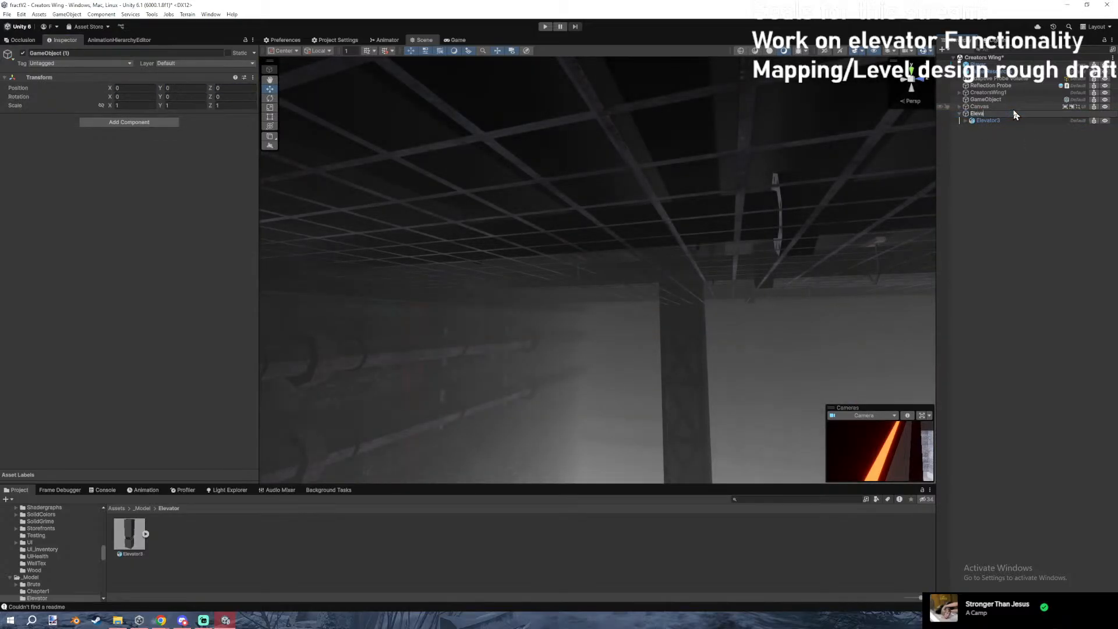
type("tor Prefab")
key("Return")
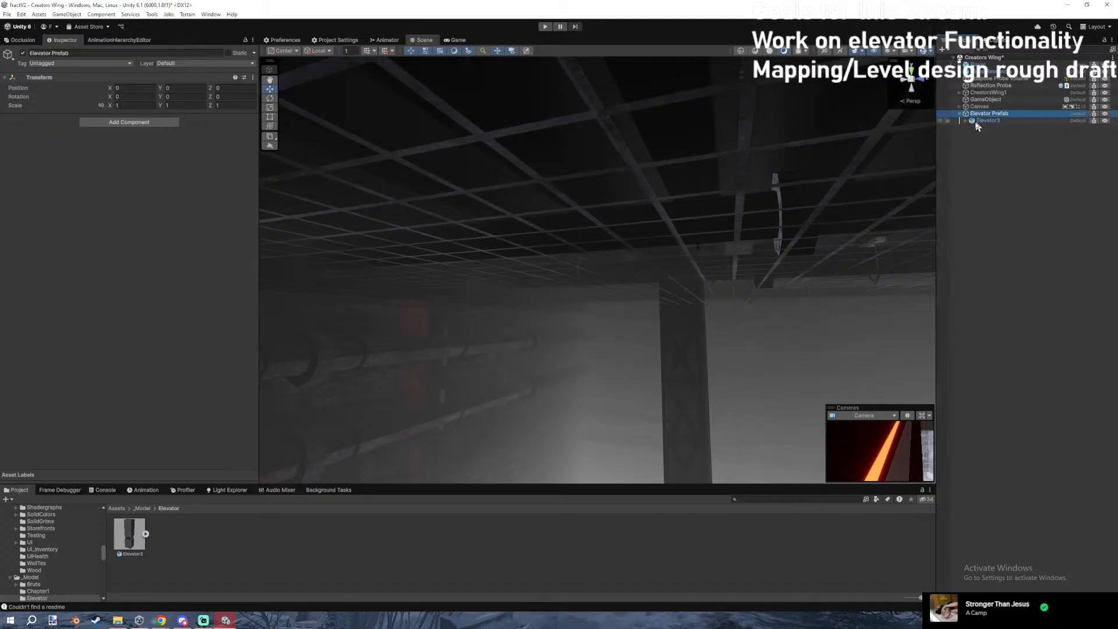
left_click_drag(973, 115, 343, 541)
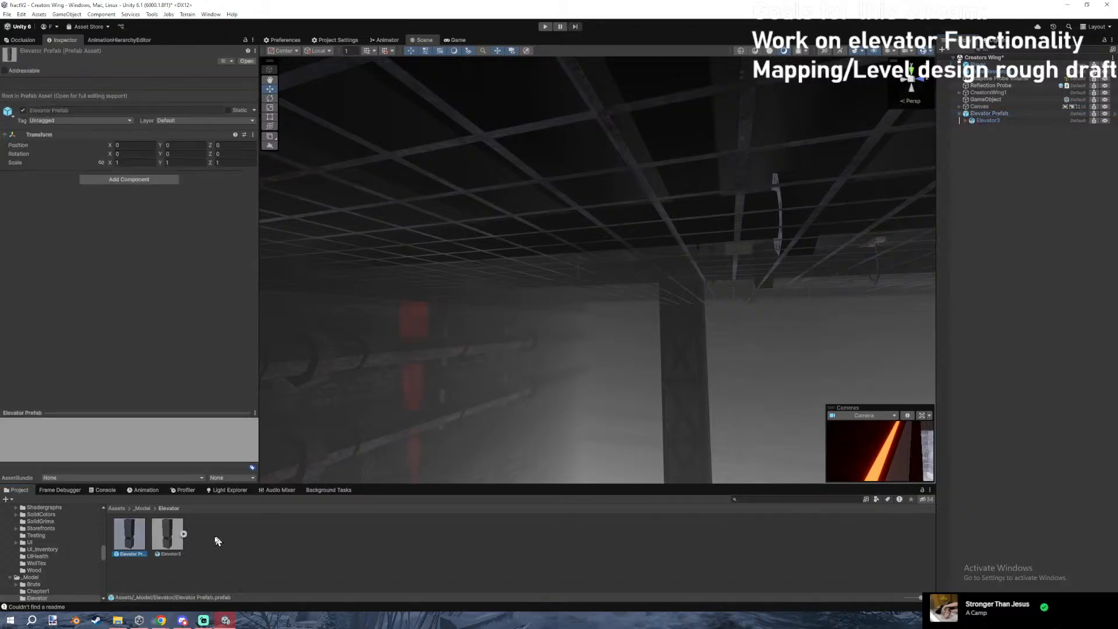
Open Elevator Prefab for editing, list the parts of Elevator3, and inspect the metal material on the Elevator Shaft.
double_click(141, 533)
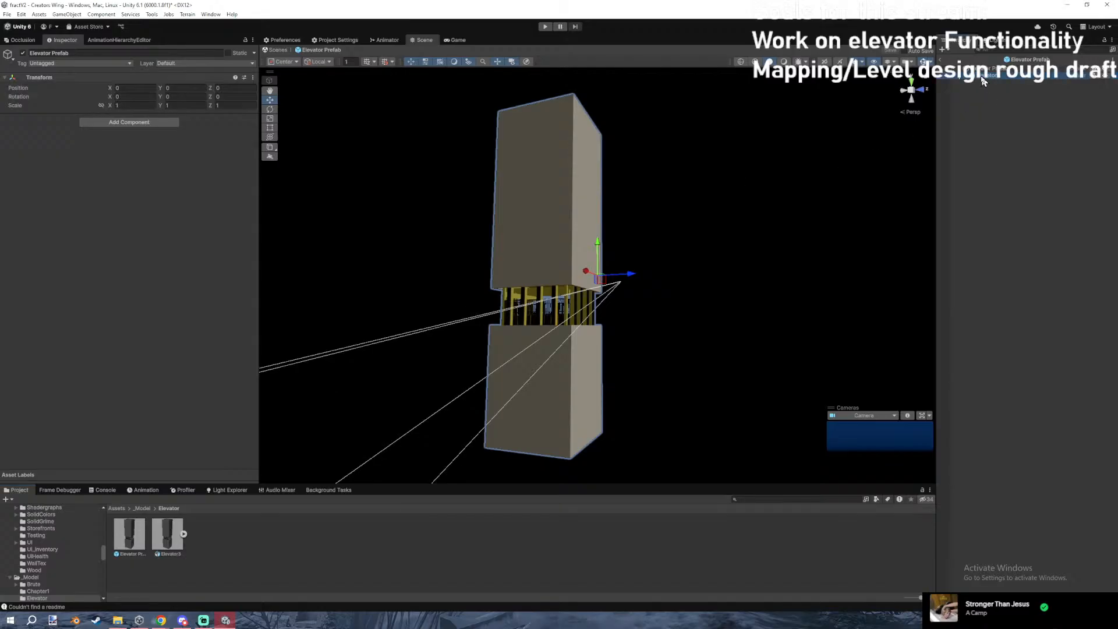
left_click(962, 78)
left_click(676, 210)
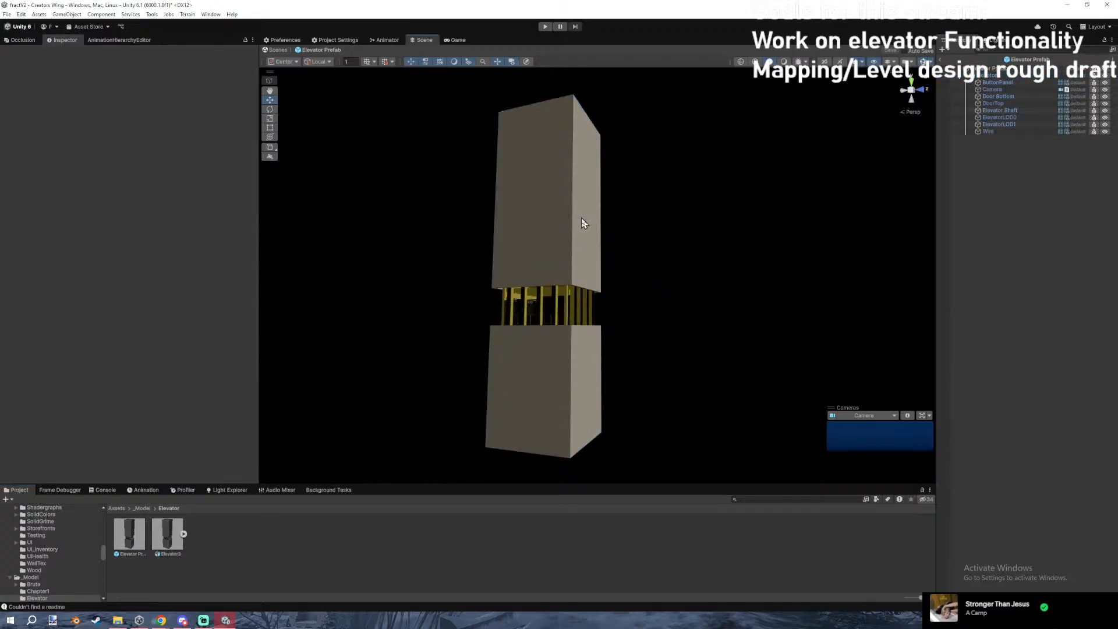
scroll(576, 224, "up", 10)
scroll(570, 224, "up", 2)
left_click_drag(594, 137, 668, 177, "alt")
scroll(669, 178, "down", 6)
left_click(669, 179)
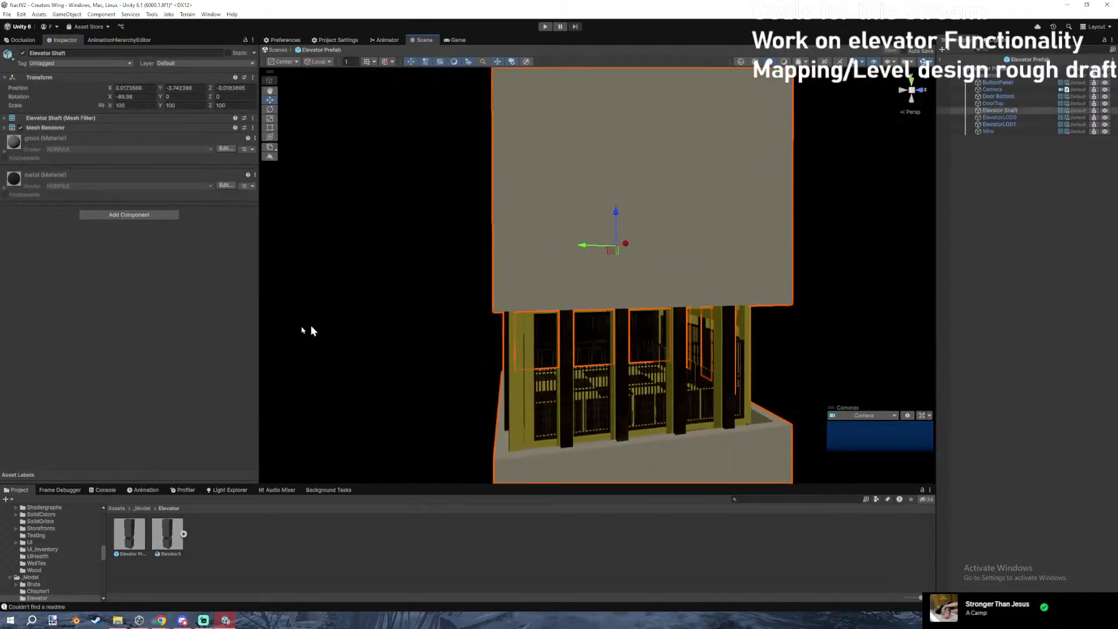
left_click(36, 190)
Apply a dark concrete material from the _Mats Concrete folder to the elevator shaft's walls.
left_click(116, 508)
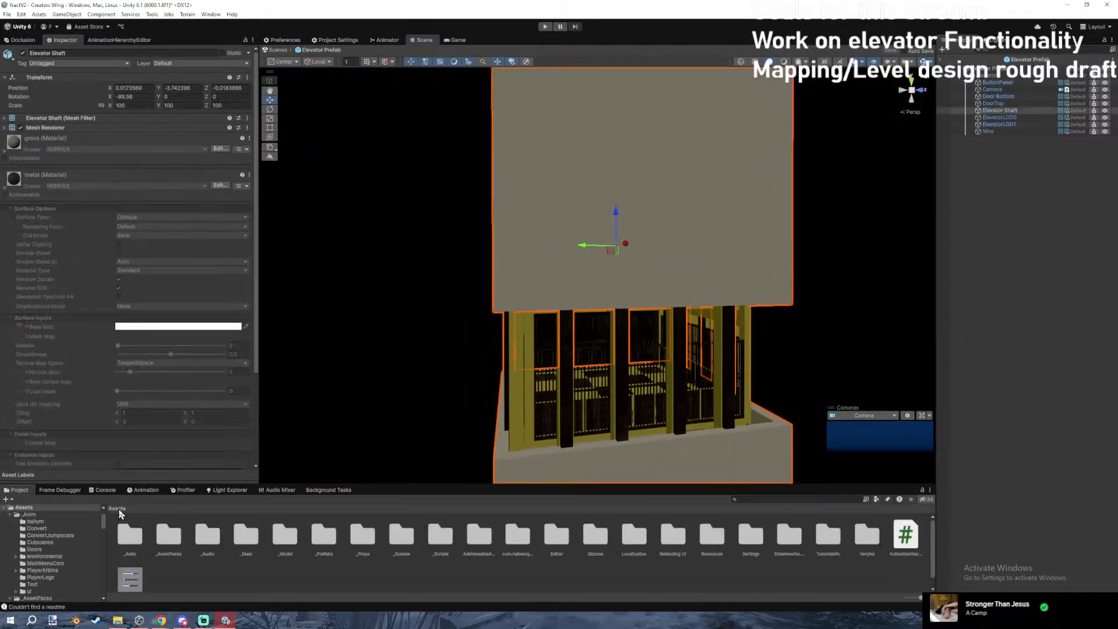
double_click(247, 539)
double_click(286, 536)
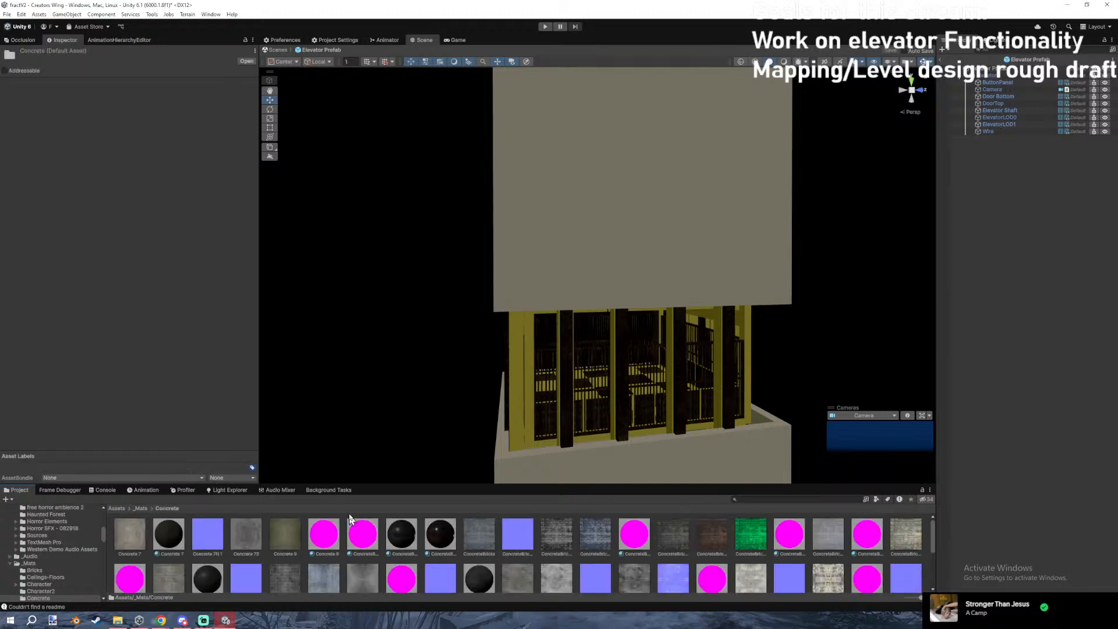
left_click_drag(402, 549, 611, 218)
key("w")
right_click_drag(612, 221, 606, 274)
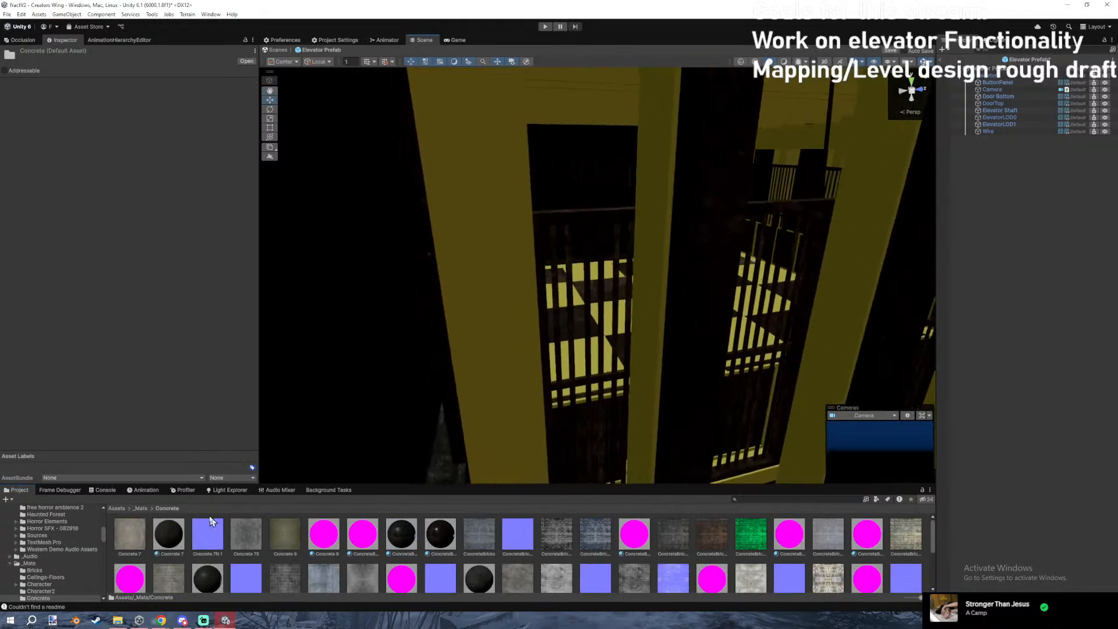
Open the SolidGrime folder in _Mats and import the MetalPaintedYellow texture into it from the file explorer.
left_click(143, 508)
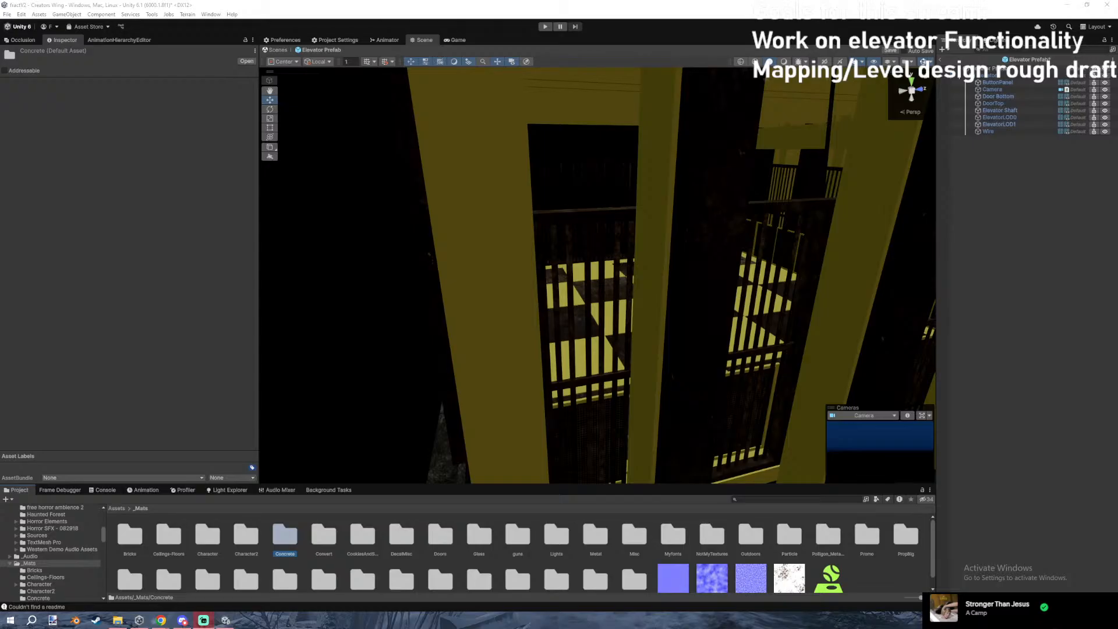
key("super+d")
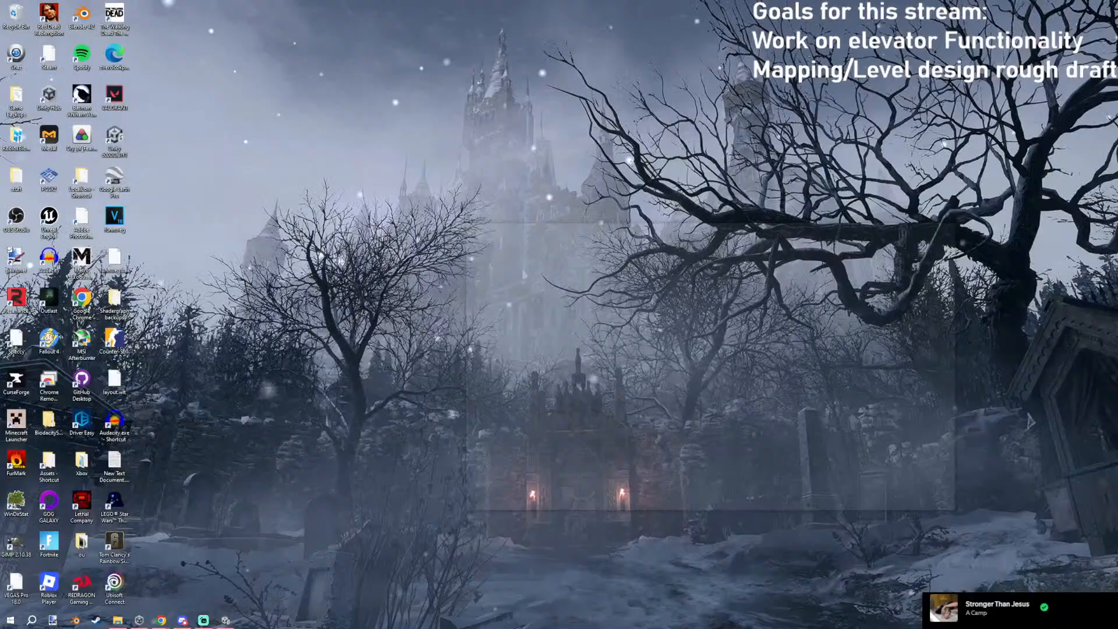
key("super+d")
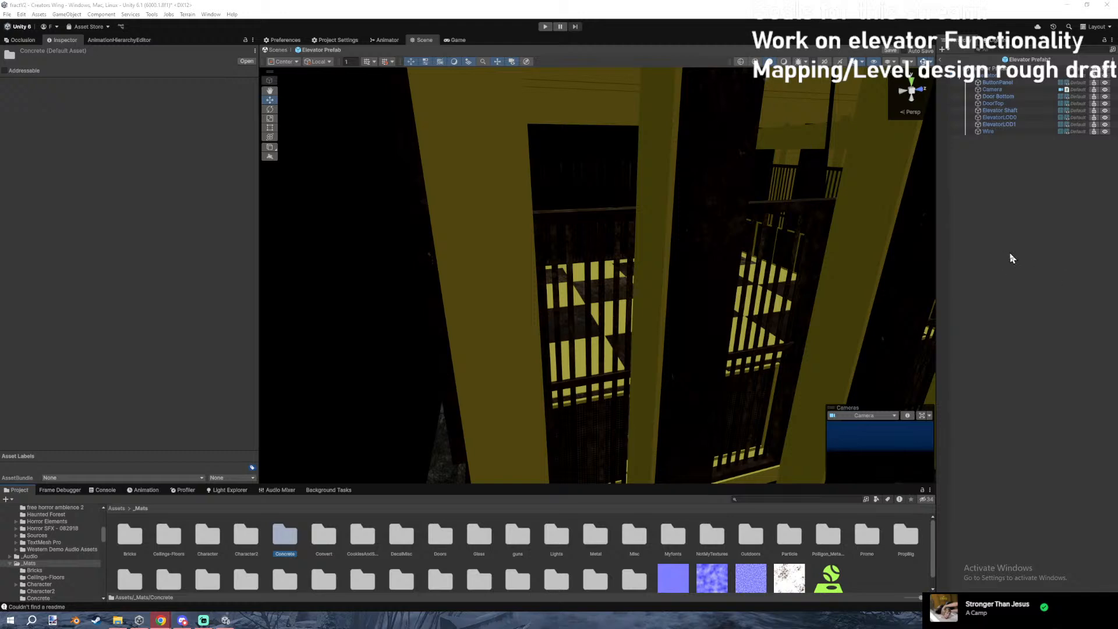
right_click_drag(653, 220, 379, 422)
scroll(396, 580, "down", 1)
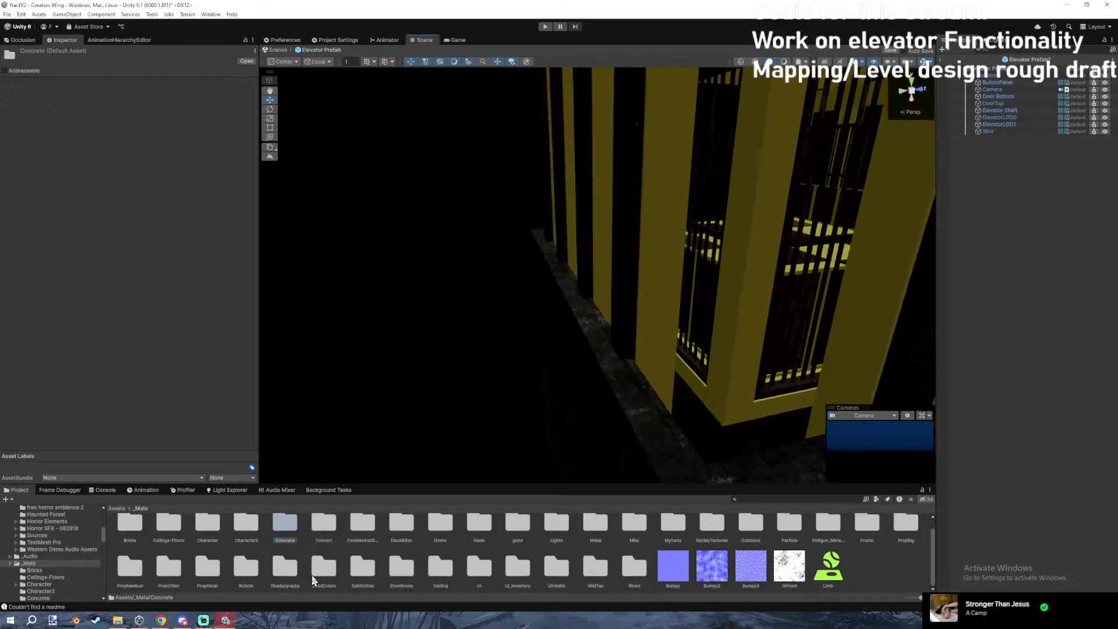
double_click(363, 568)
left_click(116, 622)
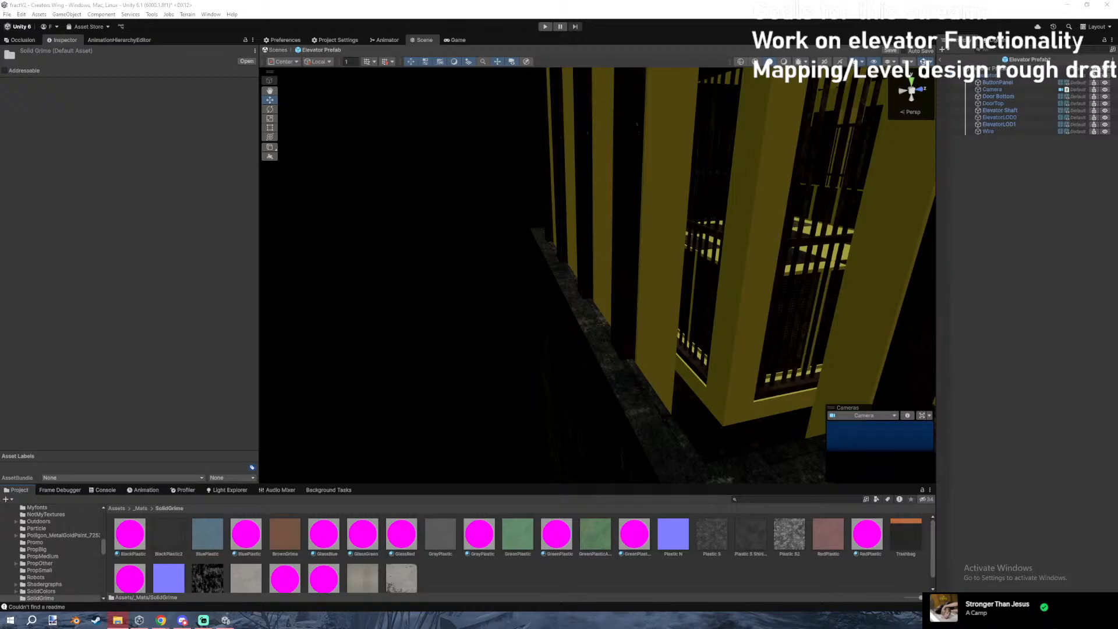
left_click_drag(1117, 524, 603, 529)
left_click(508, 580)
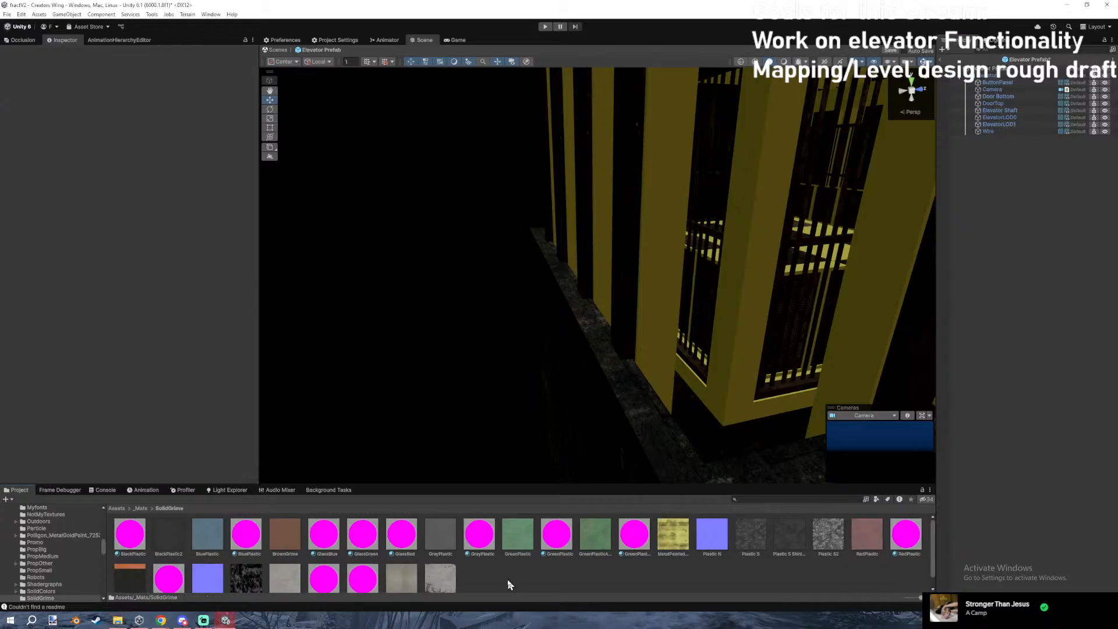
Create a new material with MetalPaintedYellow as its base map and apply it to the elevator cage's yellow parts.
left_click(669, 535)
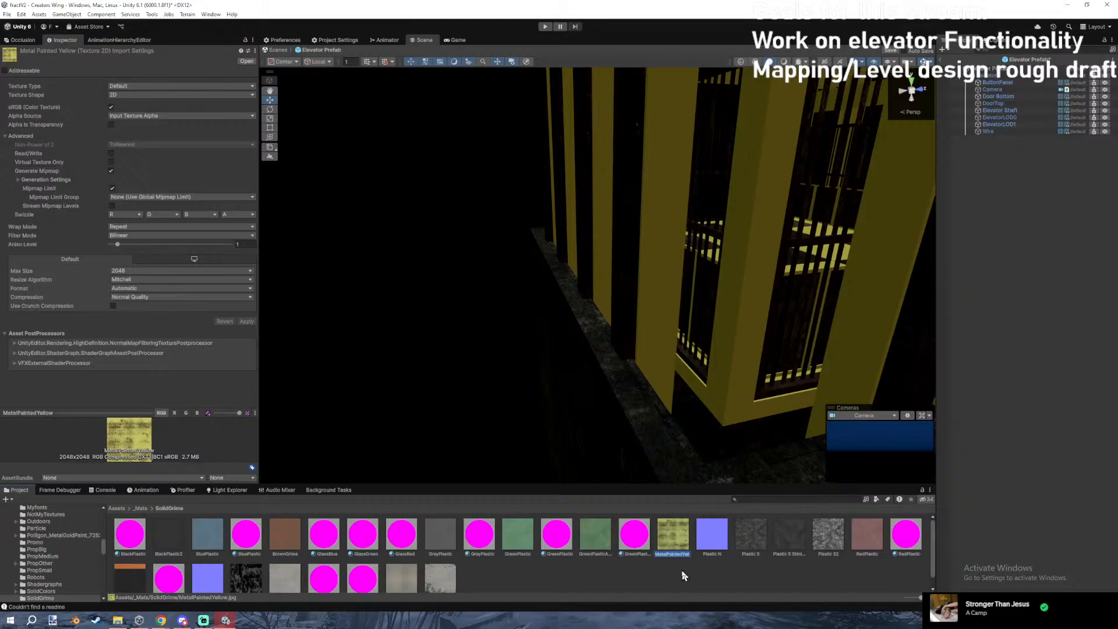
key("ctrl+m")
left_click(707, 561)
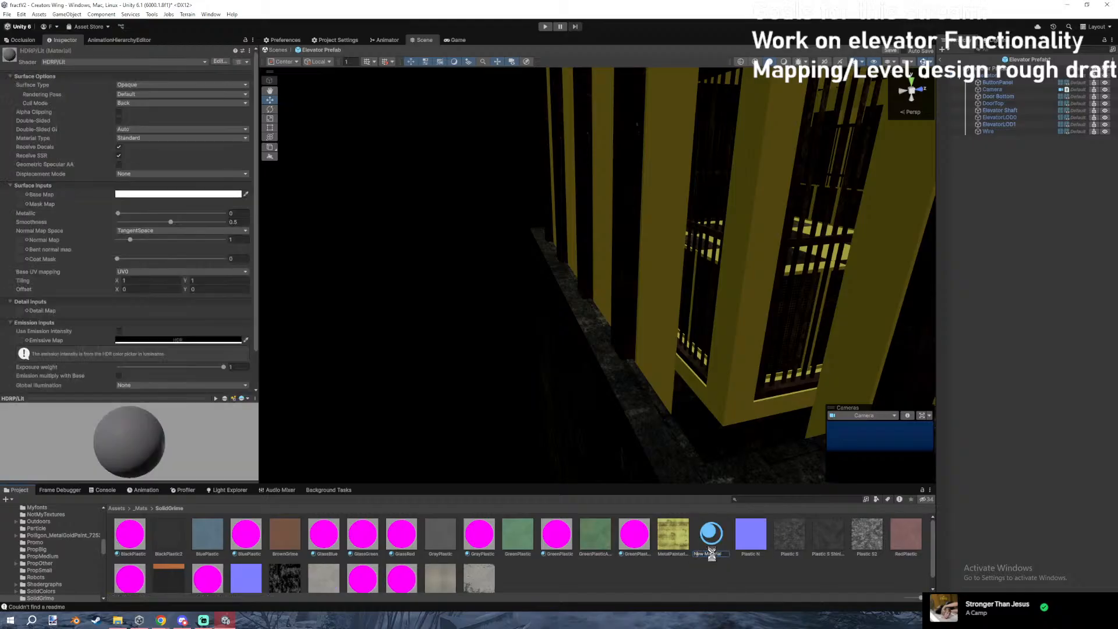
left_click_drag(673, 534, 24, 200)
left_click_drag(712, 527, 664, 294)
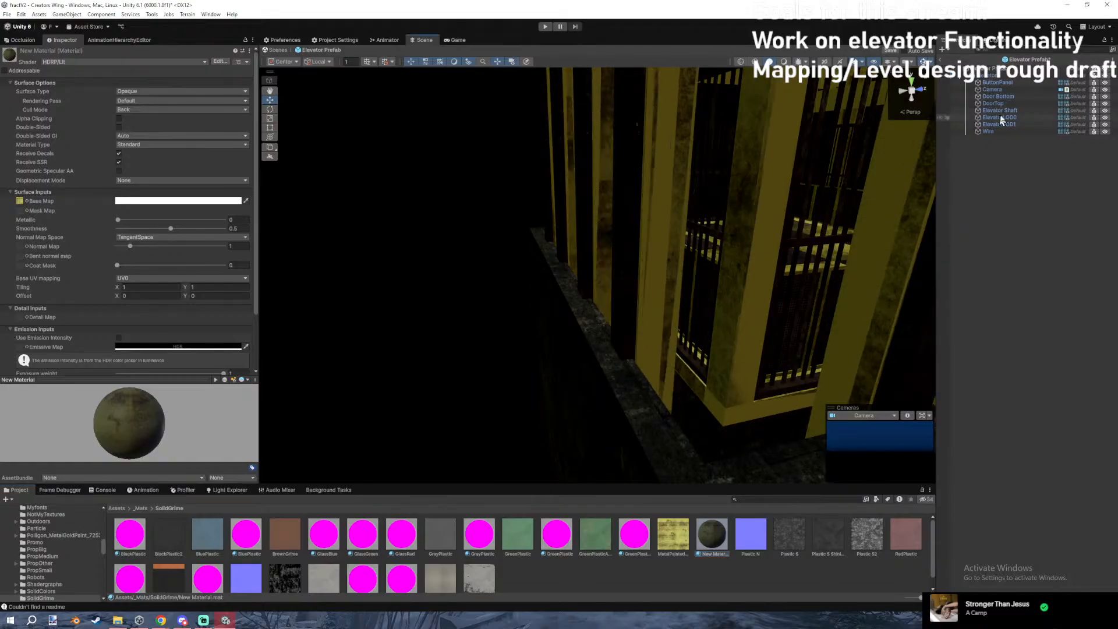
Add an LOD Group component to Elevator3 and delete its LOD 2 level.
left_click(1005, 116)
left_click(990, 68)
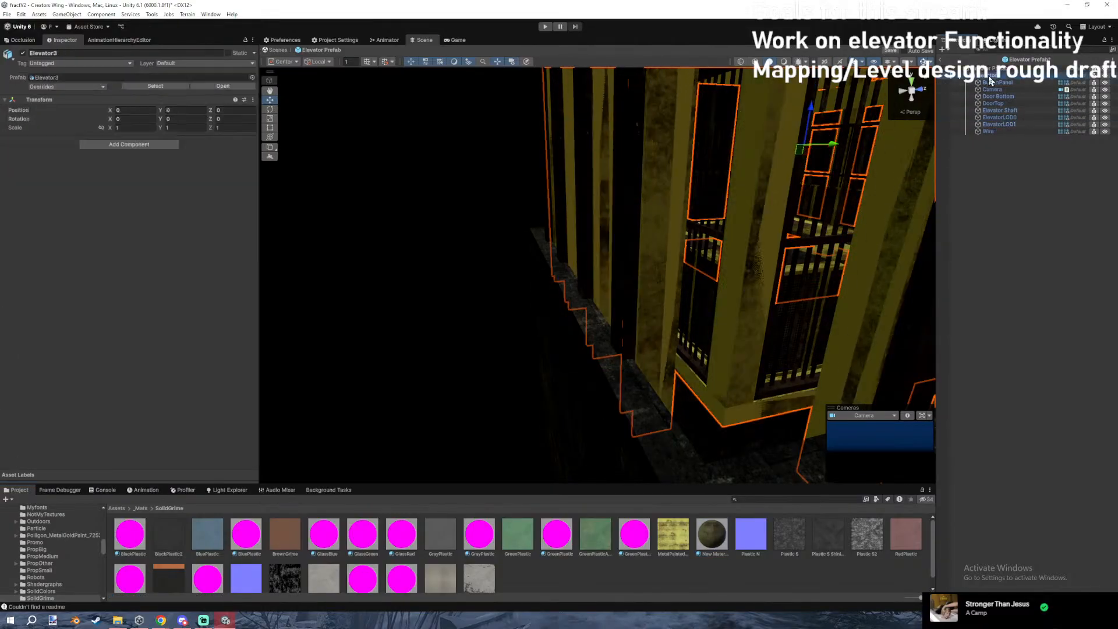
left_click(106, 145)
key("Return")
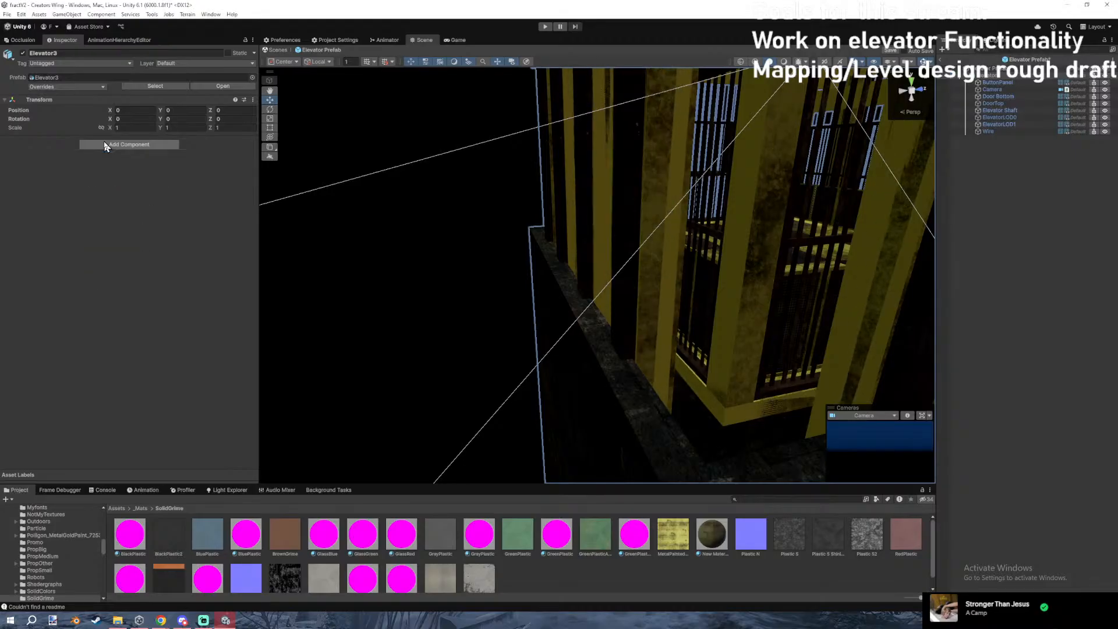
left_click(139, 168)
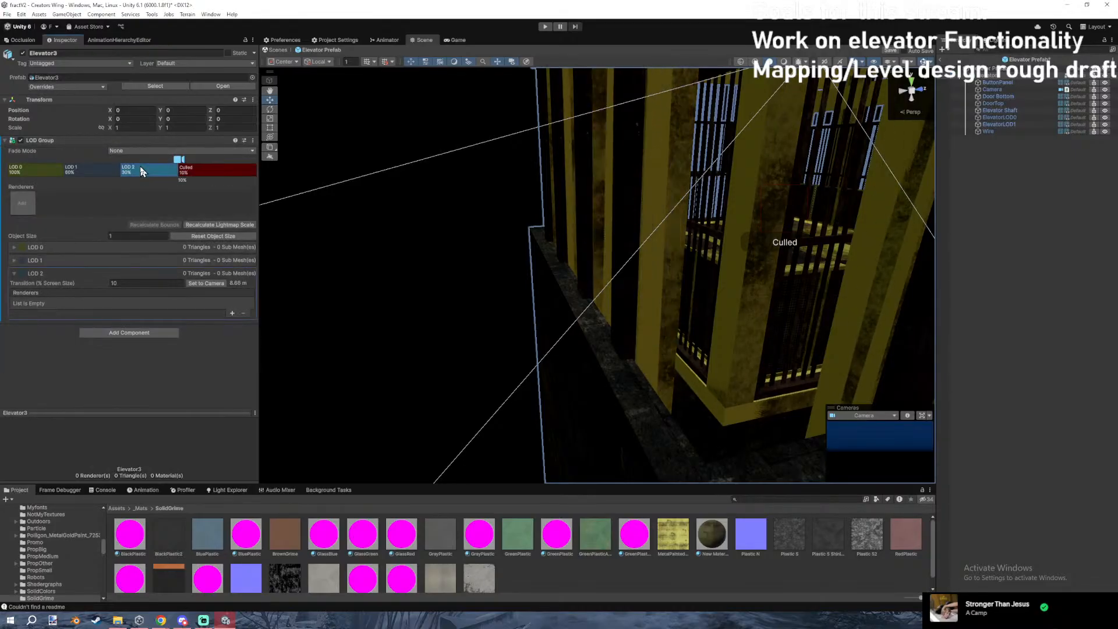
right_click(157, 177)
left_click(166, 188)
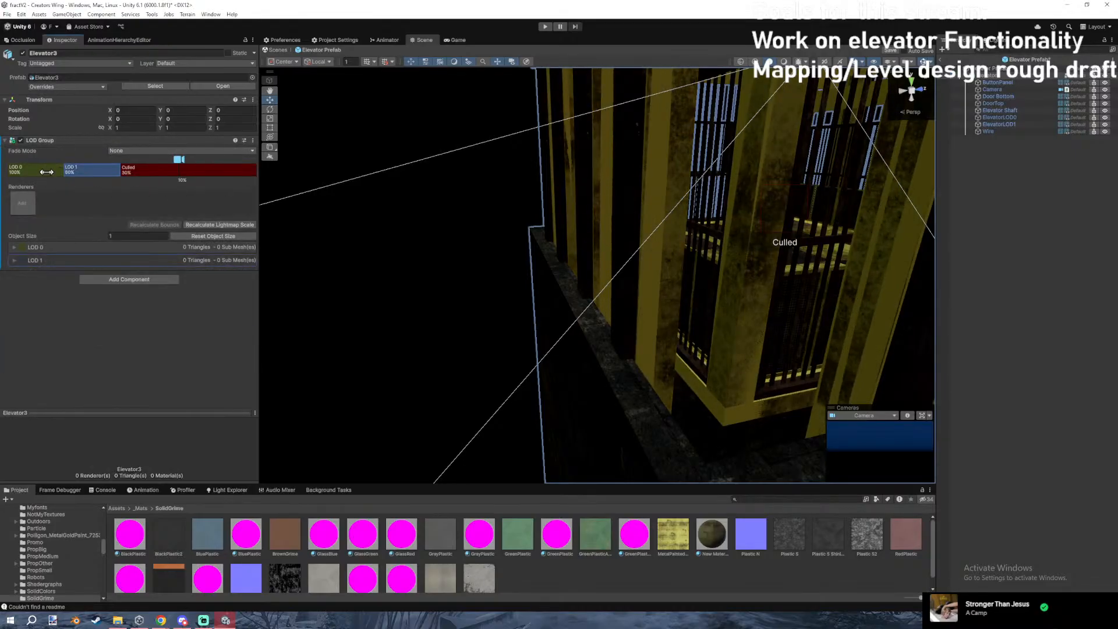
Assign ElevatorLOD0 as the renderer for LOD 0 and ElevatorLOD1 as the renderer for LOD 1.
left_click(47, 172)
left_click(15, 300)
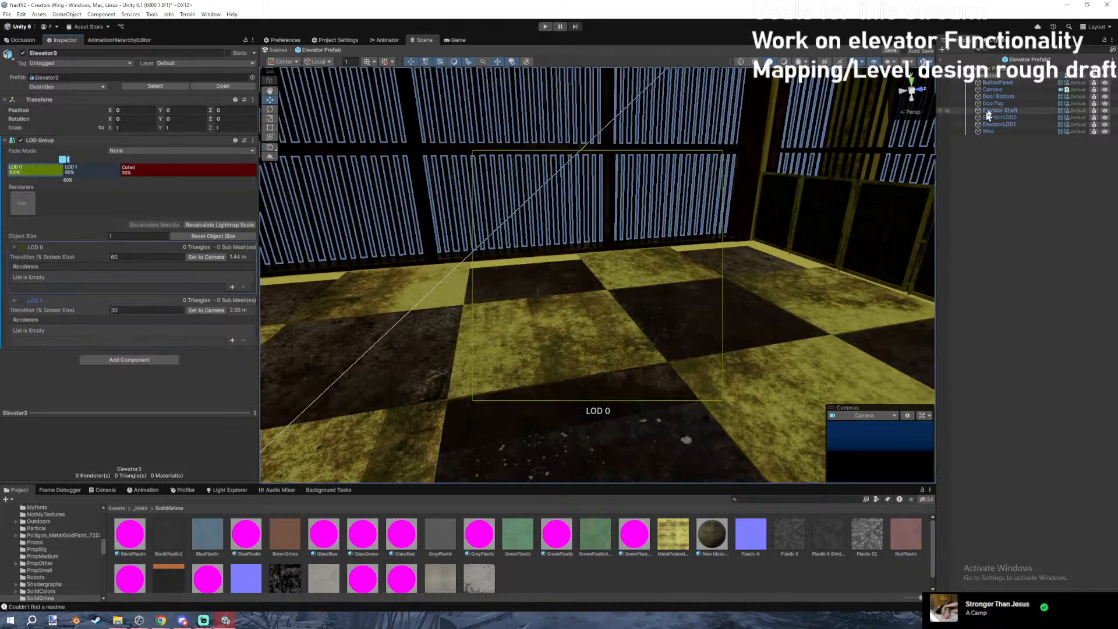
left_click(232, 287)
left_click(232, 340)
left_click_drag(999, 117, 64, 331)
key("s")
right_click_drag(545, 308, 477, 250)
key("w")
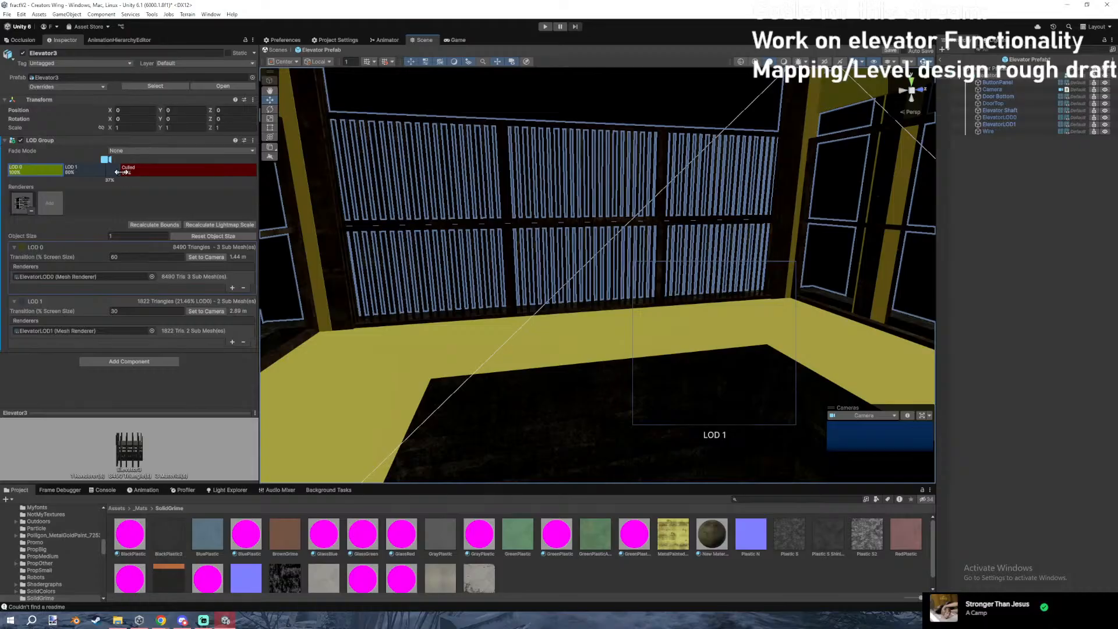
Try an object size of 100 for the LOD Group and reset the size.
type("00")
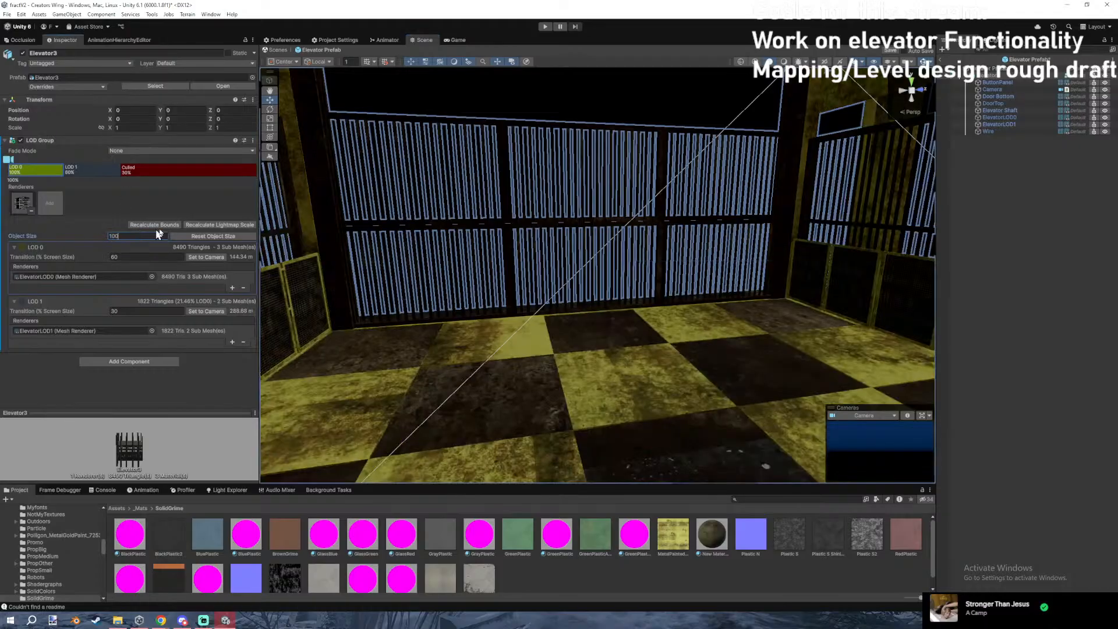
key("Return")
left_click(213, 236)
Set the screen-size transition to 4% for LOD 0 and 0.5% for LOD 1, and preview the switch.
left_click_drag(121, 169, 241, 168)
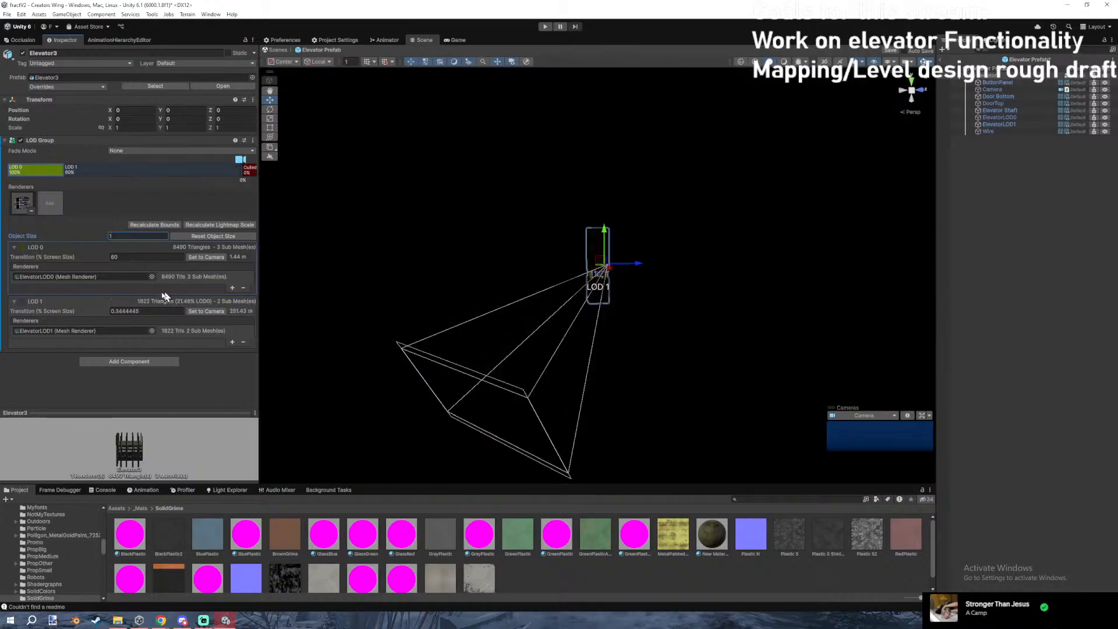
left_click(174, 311)
type("1")
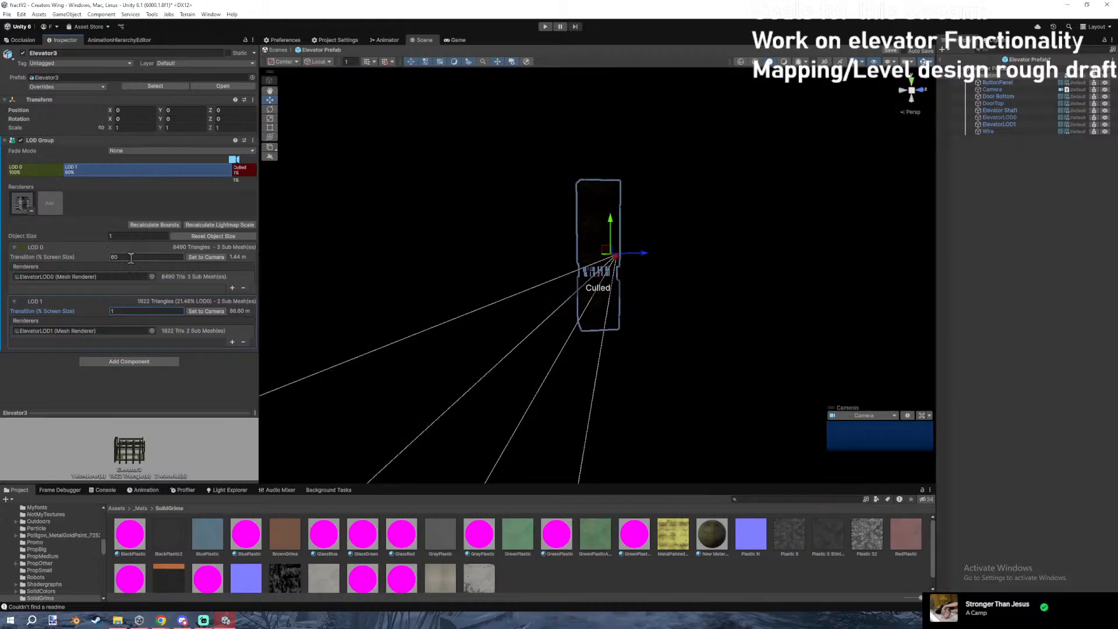
left_click(148, 257)
type("5")
key("BackSpace")
type("4")
left_click(145, 310)
type("0.5")
left_click_drag(233, 159, 208, 162)
Set the LOD 0 transition to 2% and check the elevator from farther away.
left_click(123, 257)
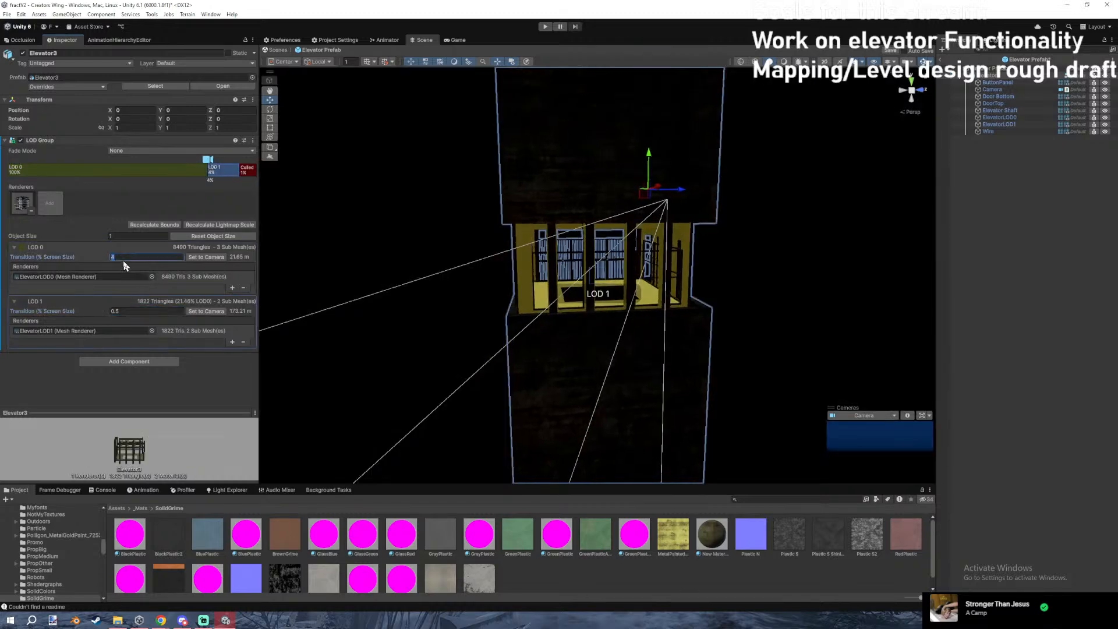
type("2")
left_click(877, 260)
key("s")
right_click_drag(876, 259, 884, 250)
Set the LOD 0 transition of Elevator3's LOD Group to 1.5%.
left_click(998, 76)
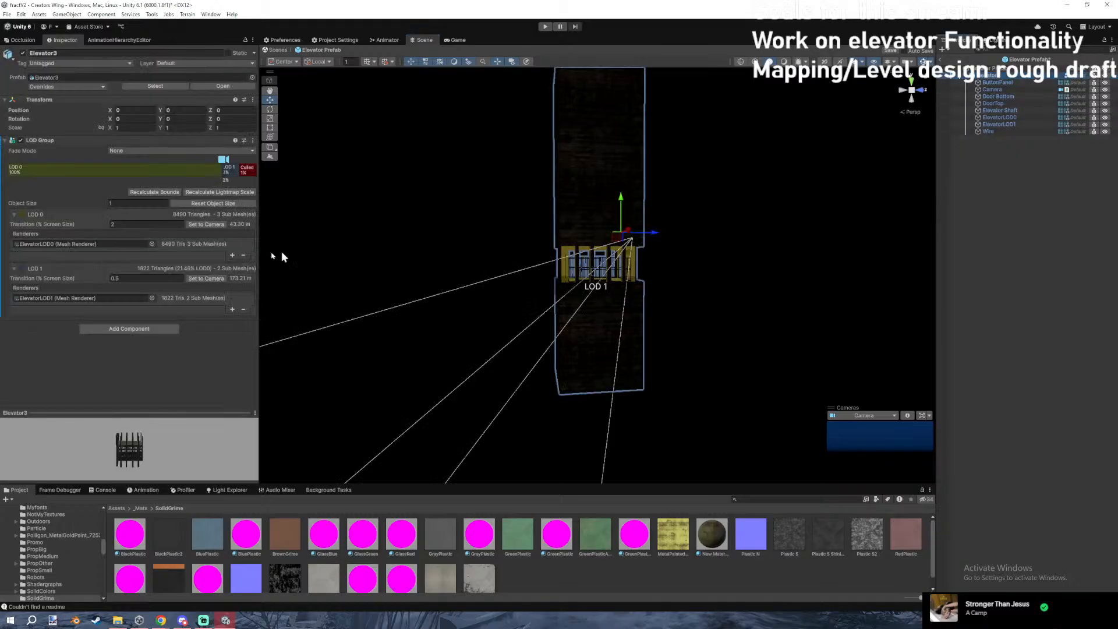
left_click(130, 224)
type("1.5")
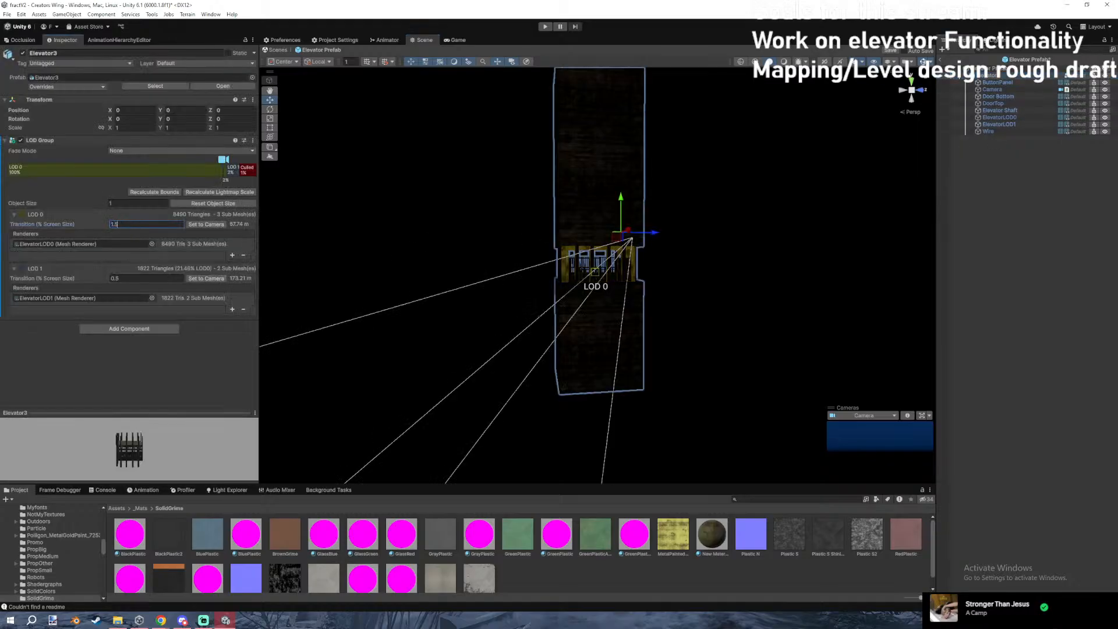
key("alt+Tab")
key("alt+Tab")
right_click_drag(454, 290, 479, 297)
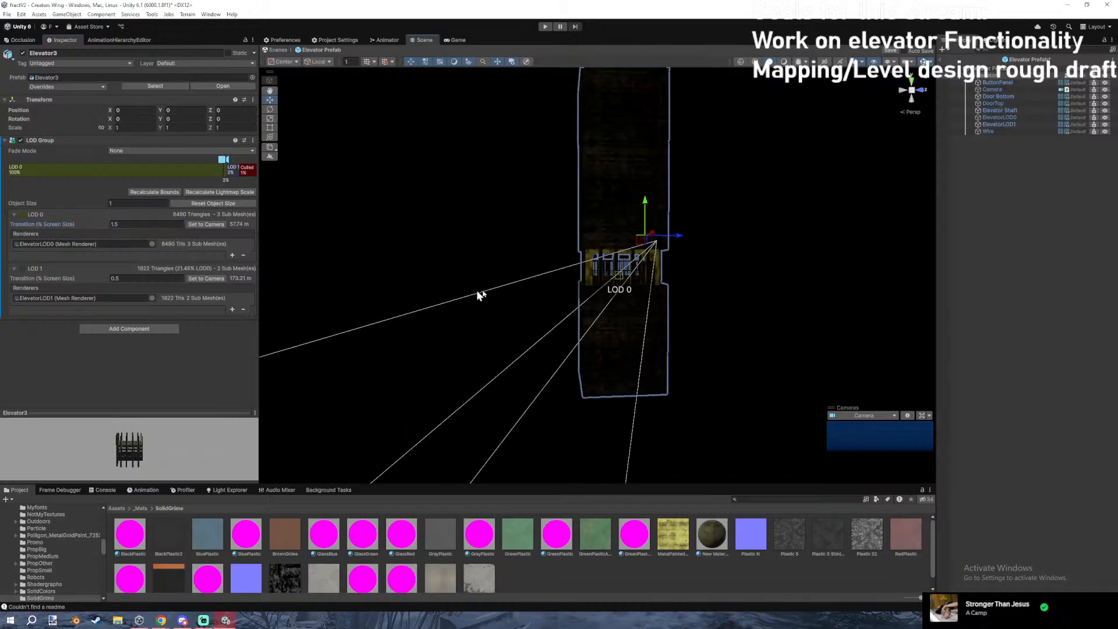
Check the elevator from farther away and set Elevator3's LOD 0 transition to 1.25%.
left_click(761, 264)
key("s")
right_click_drag(761, 265, 763, 266)
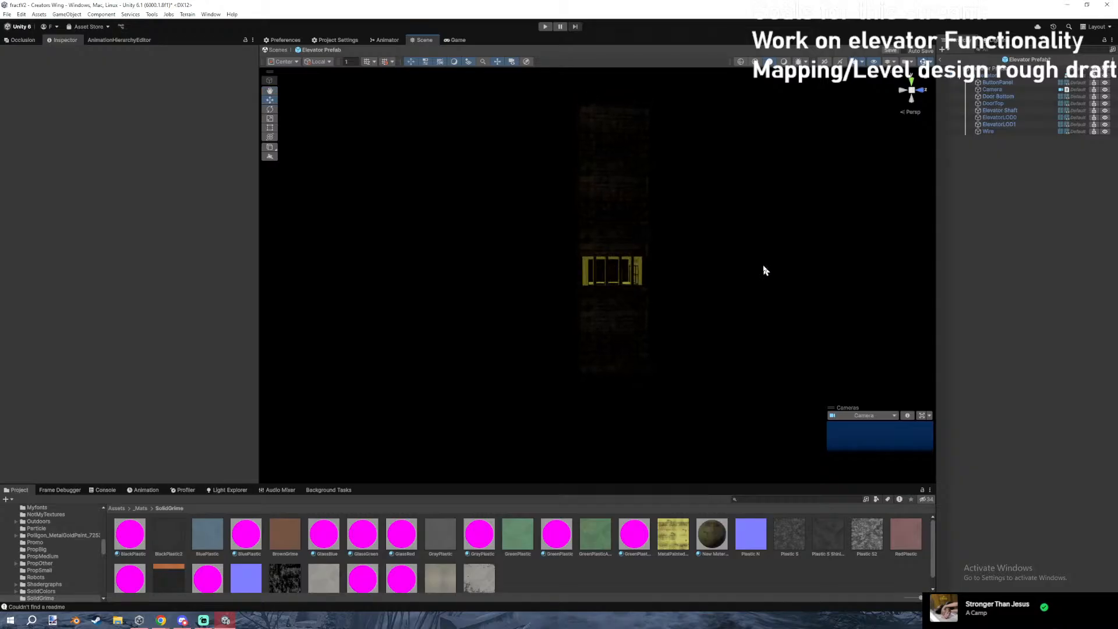
left_click(988, 76)
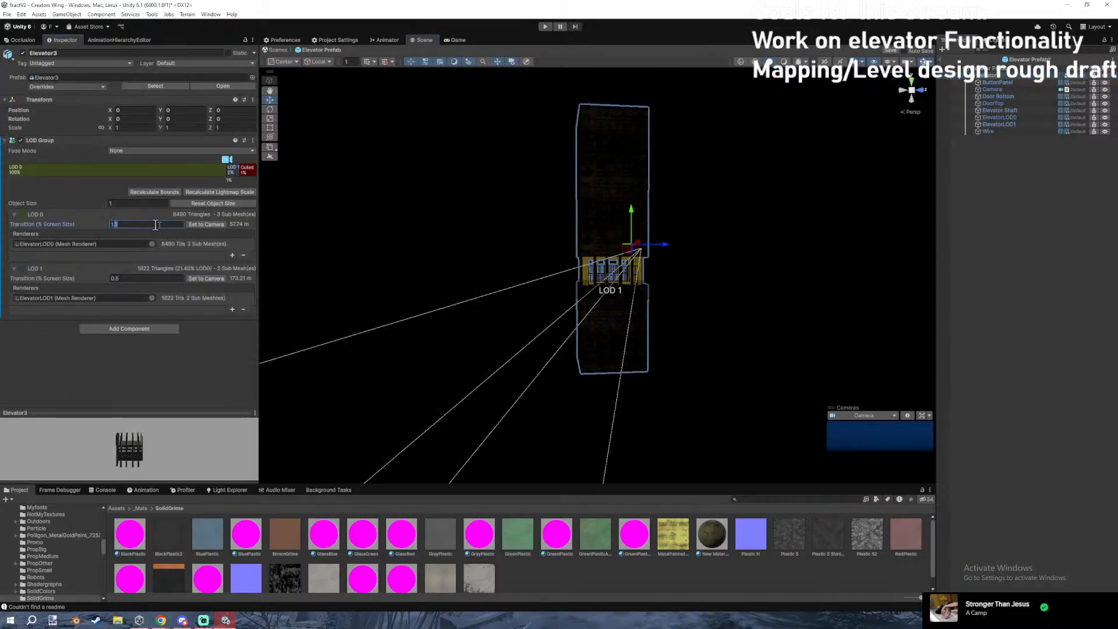
Back away until the elevator is culled and set the LOD 1 transition of Elevator3's LOD Group to 1%.
left_click(819, 260)
right_click_drag(820, 261, 819, 258)
key("s")
left_click(985, 75)
left_click(122, 280)
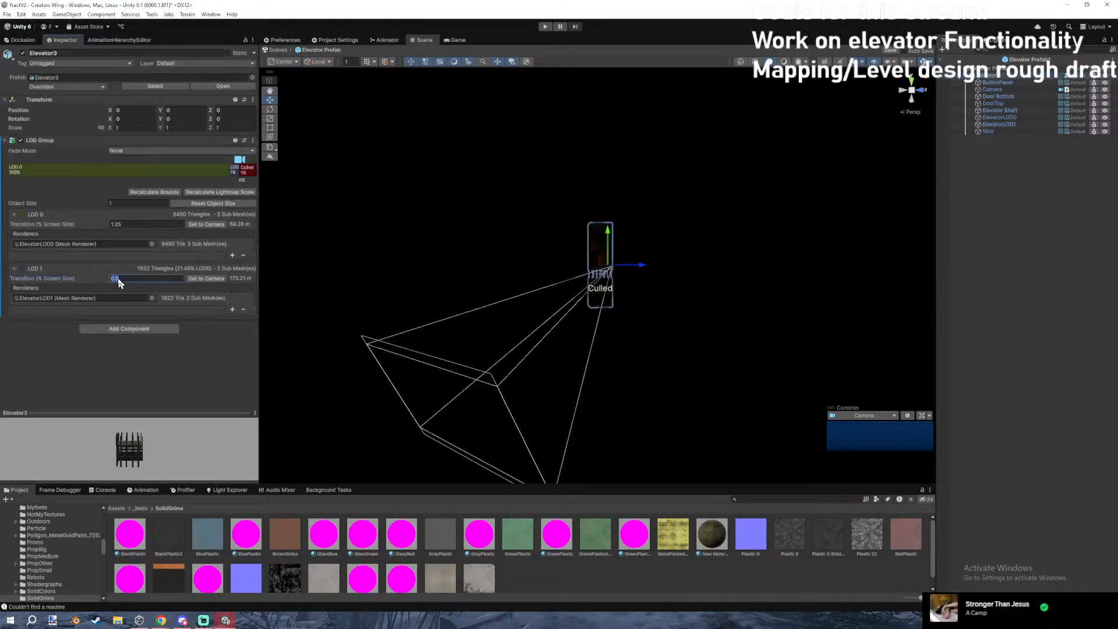
type("1")
Compare ElevatorLOD1 and ElevatorLOD0 from inside the elevator and locate the metal material's base map texture in the project.
left_click(721, 233)
mouse_move(720, 232)
right_mouse_down()
mouse_move(690, 229)
mouse_move(728, 237)
mouse_move(727, 227)
right_mouse_up()
key("w")
left_click(999, 124)
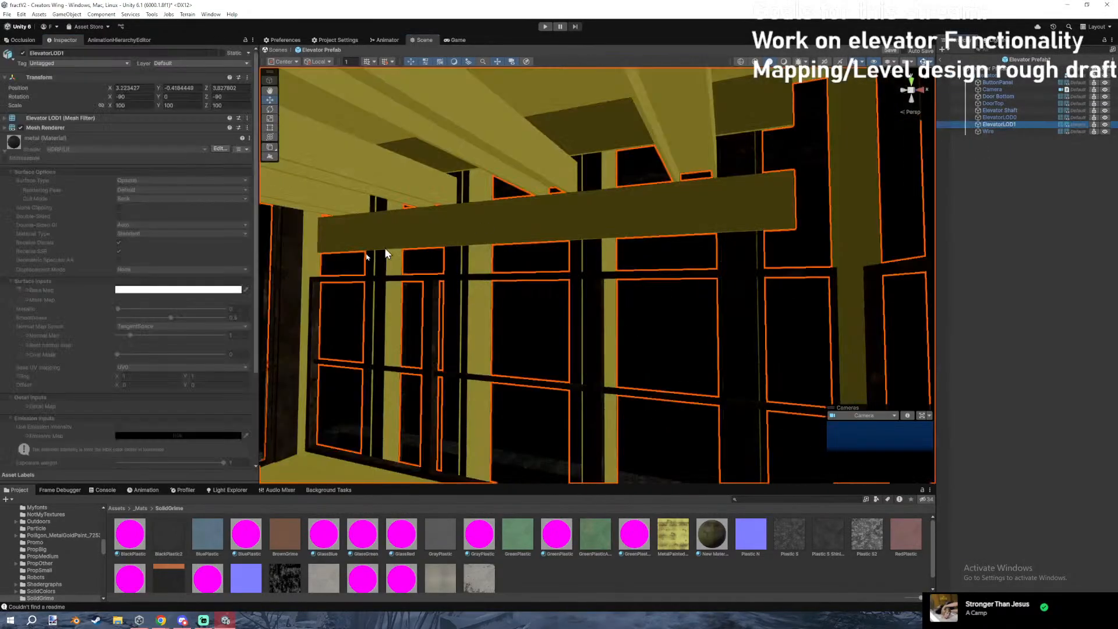
left_click(1022, 118)
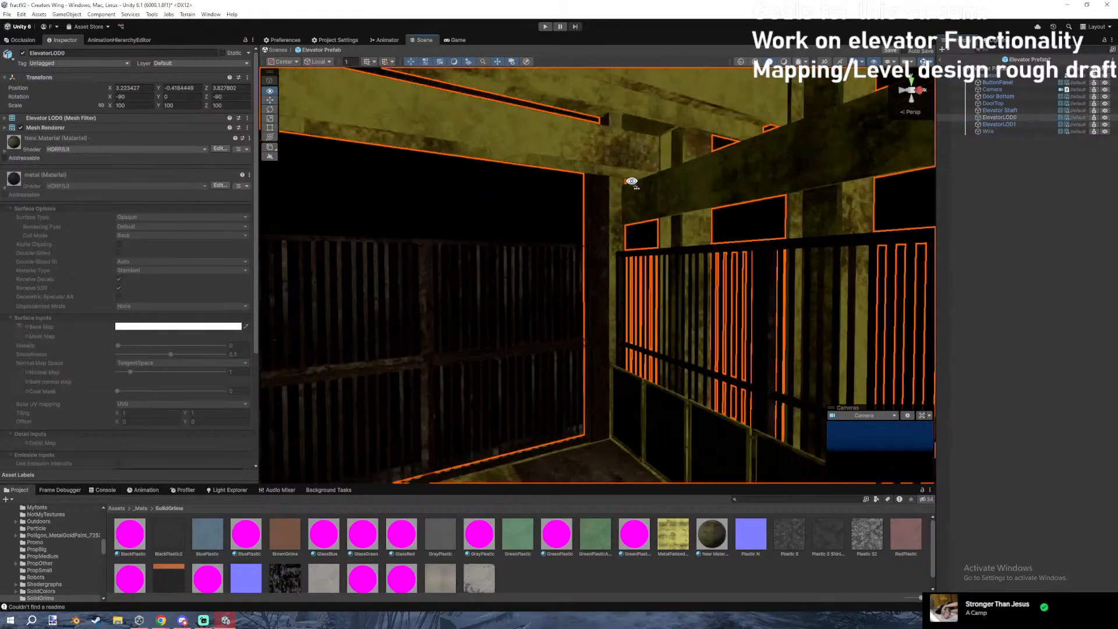
left_click(21, 326)
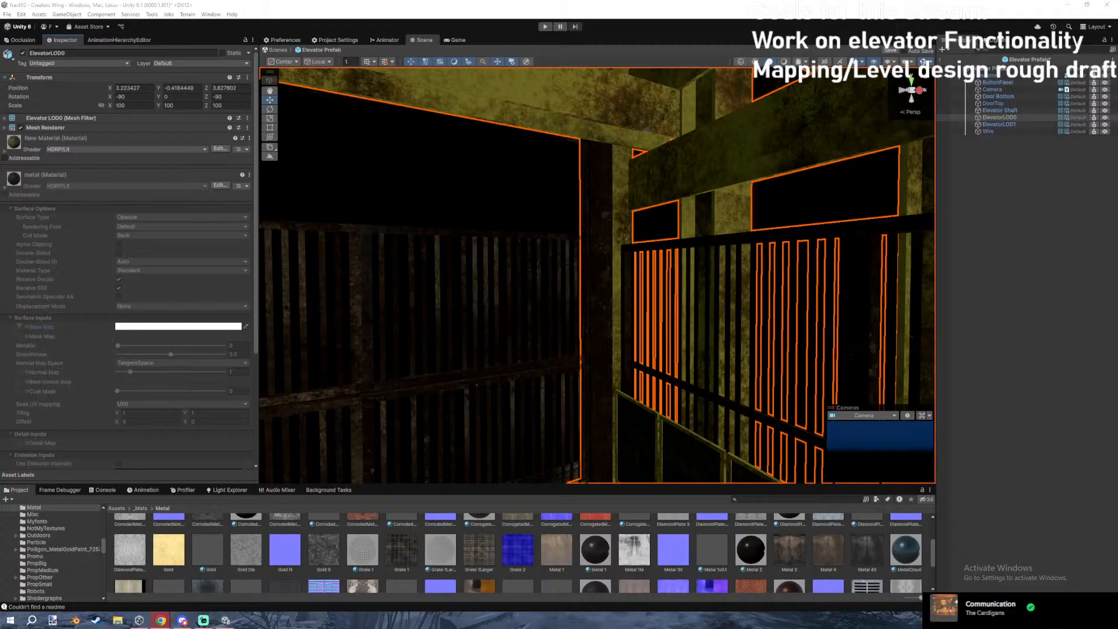
Assign the Metal 2 material to Element 2 of ElevatorLOD0's Mesh Renderer.
right_click_drag(569, 297, 883, 222)
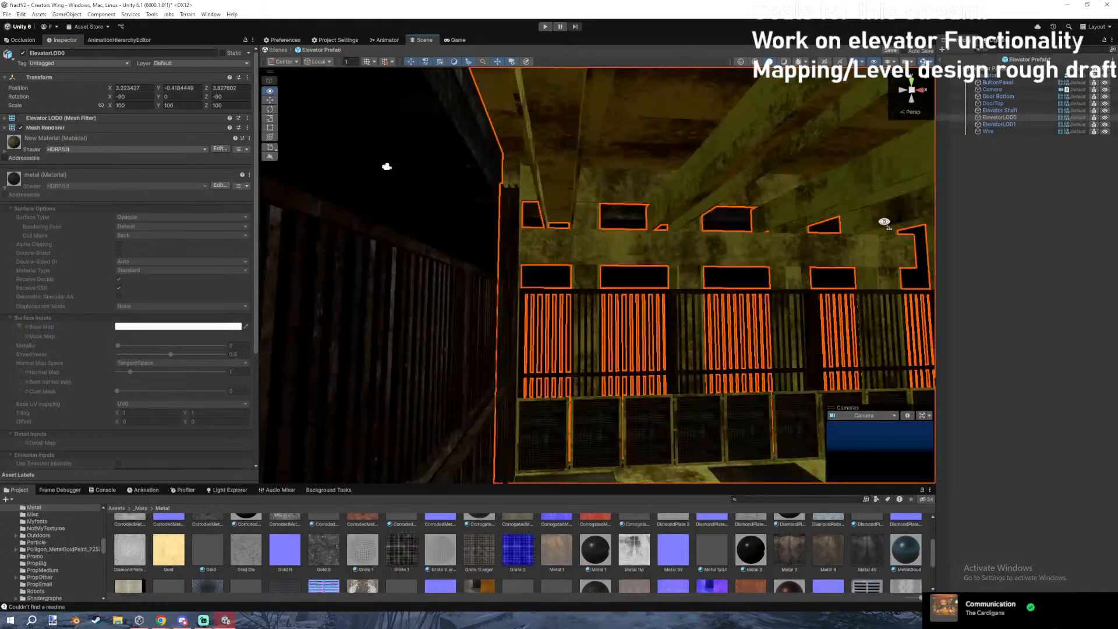
right_click_drag(884, 222, 588, 540)
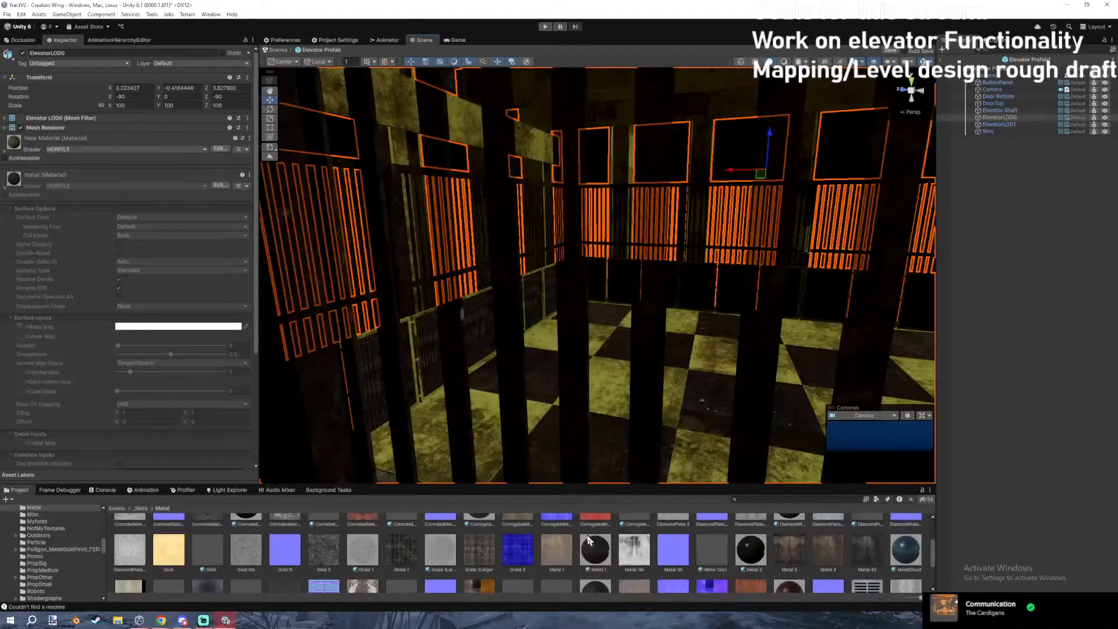
left_click(21, 328)
left_click(46, 128)
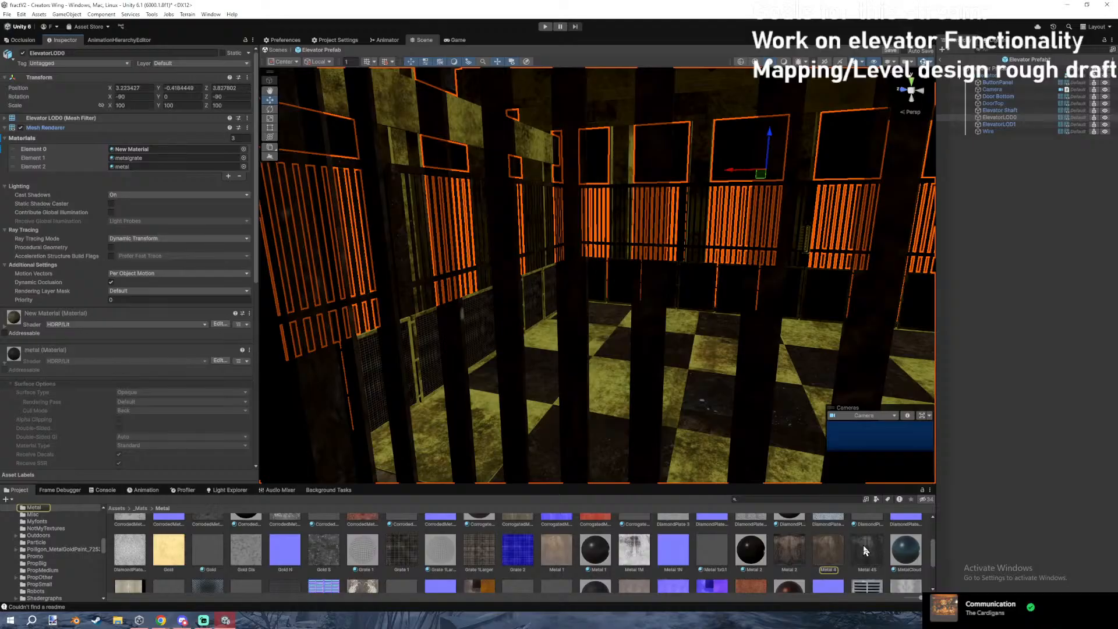
left_click_drag(863, 545, 137, 168)
Find the base map used by metalgrate and assign the Grate 1Larger material to Element 1 of ElevatorLOD0.
left_click(136, 158)
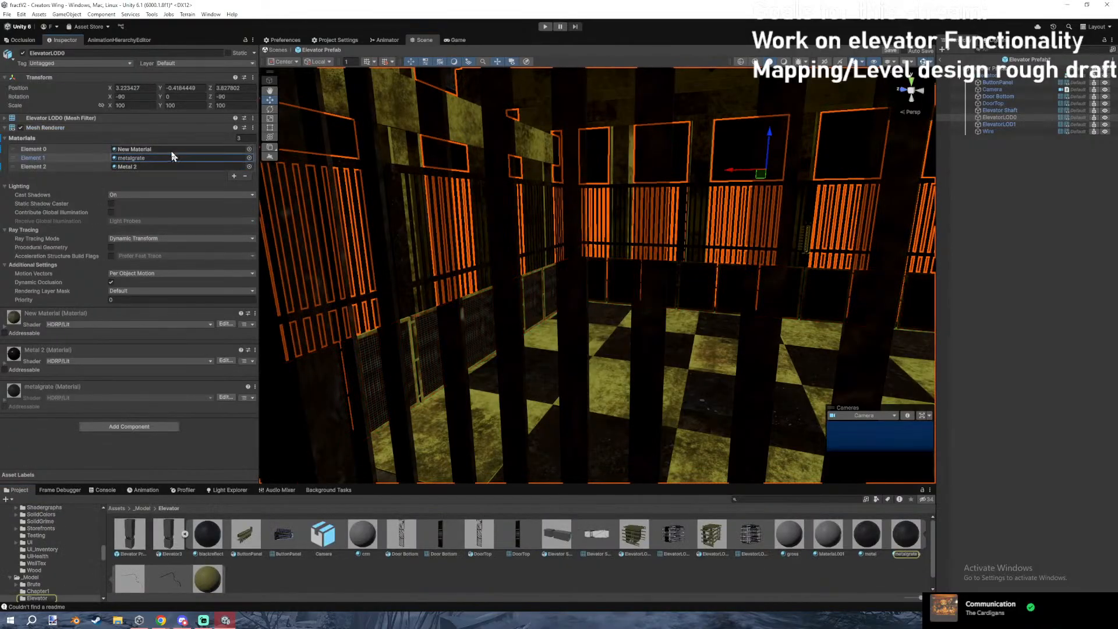
left_click(53, 386)
scroll(24, 408, "down", 5)
left_click(19, 421)
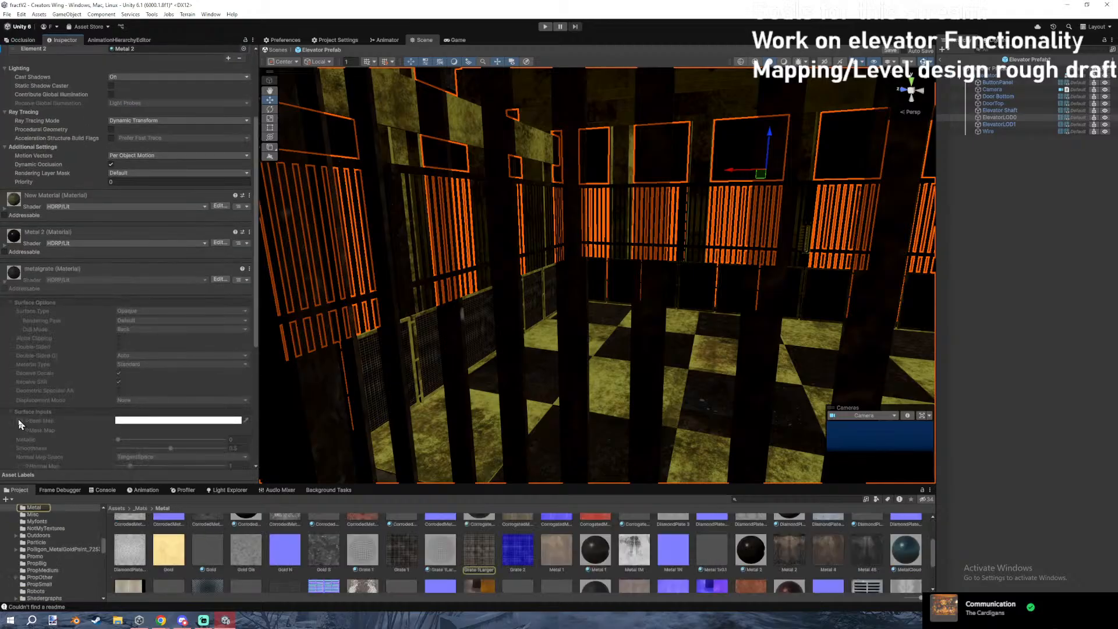
left_click_drag(437, 562, 129, 67)
Examine the grate up close, the settings of the Grate 1 and Grate 1Larger materials, and the Grate 1Larger texture.
right_click_drag(385, 174, 587, 258)
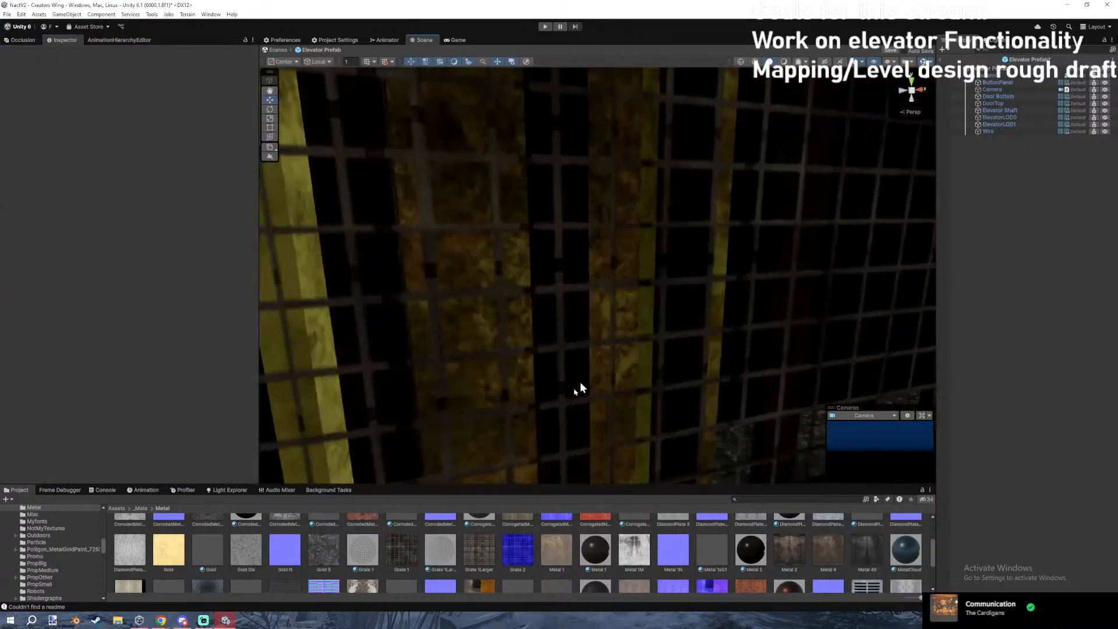
scroll(359, 560, "down", 1)
left_click(365, 533)
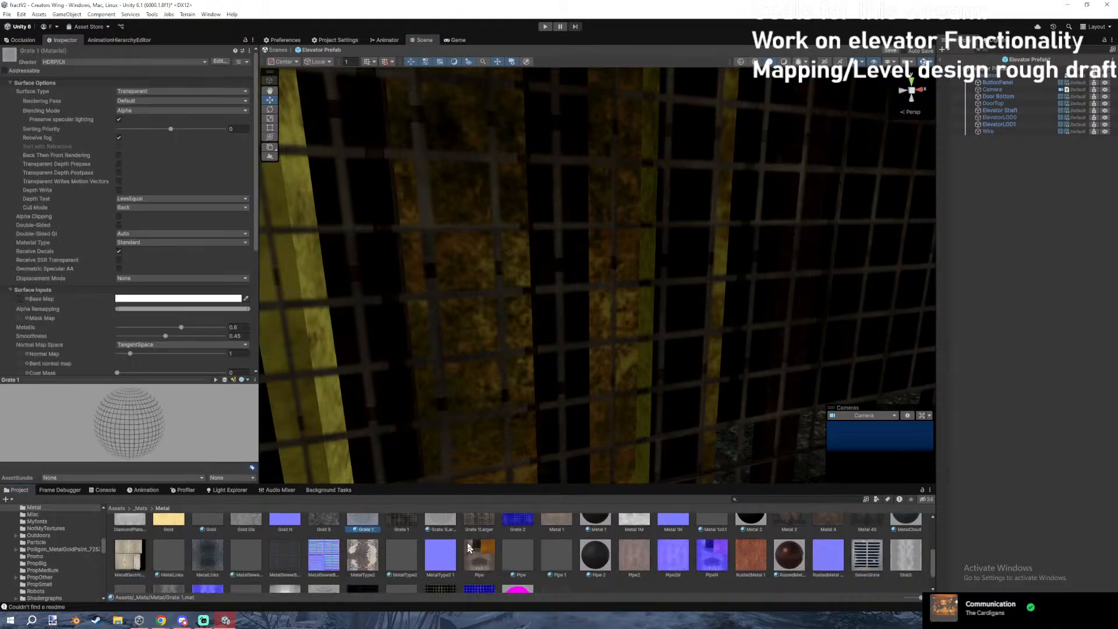
left_click(445, 537)
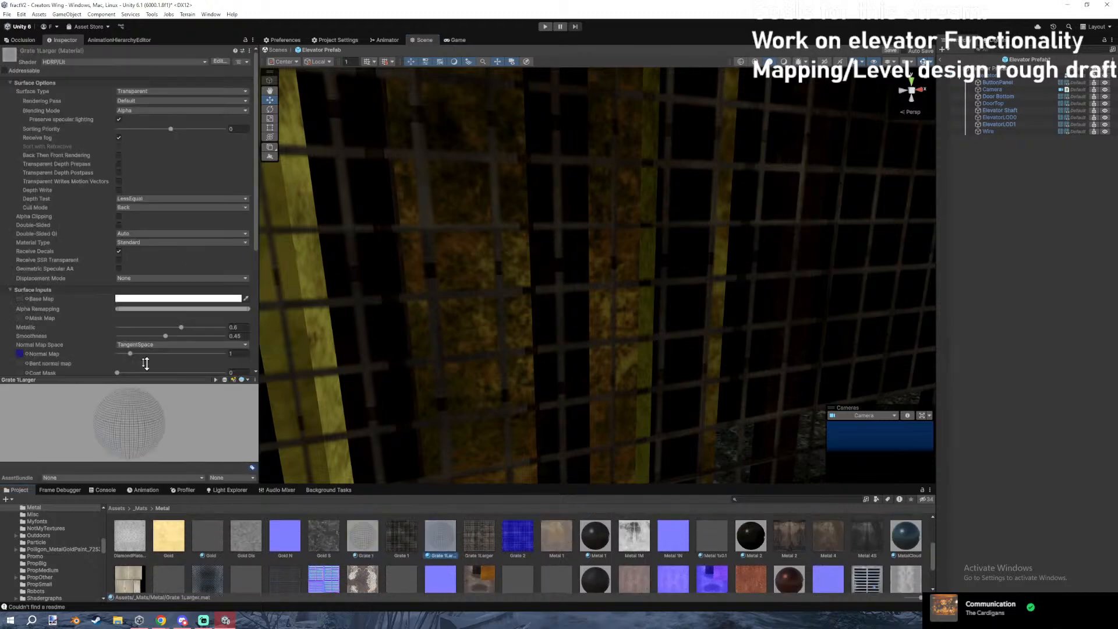
left_click(20, 299)
left_click(20, 299)
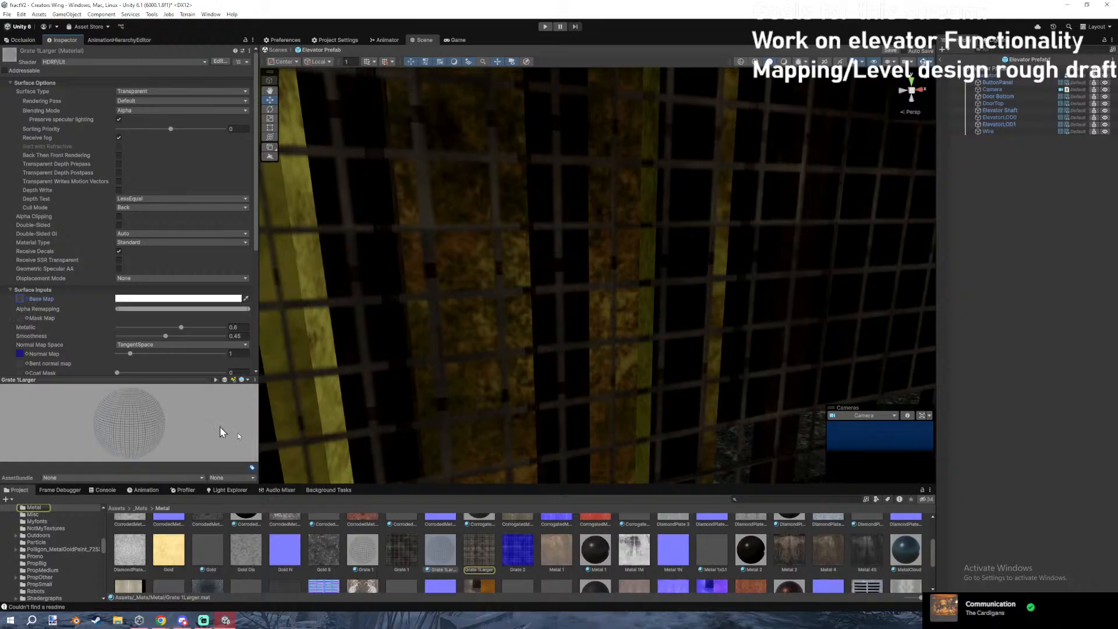
left_click(480, 556)
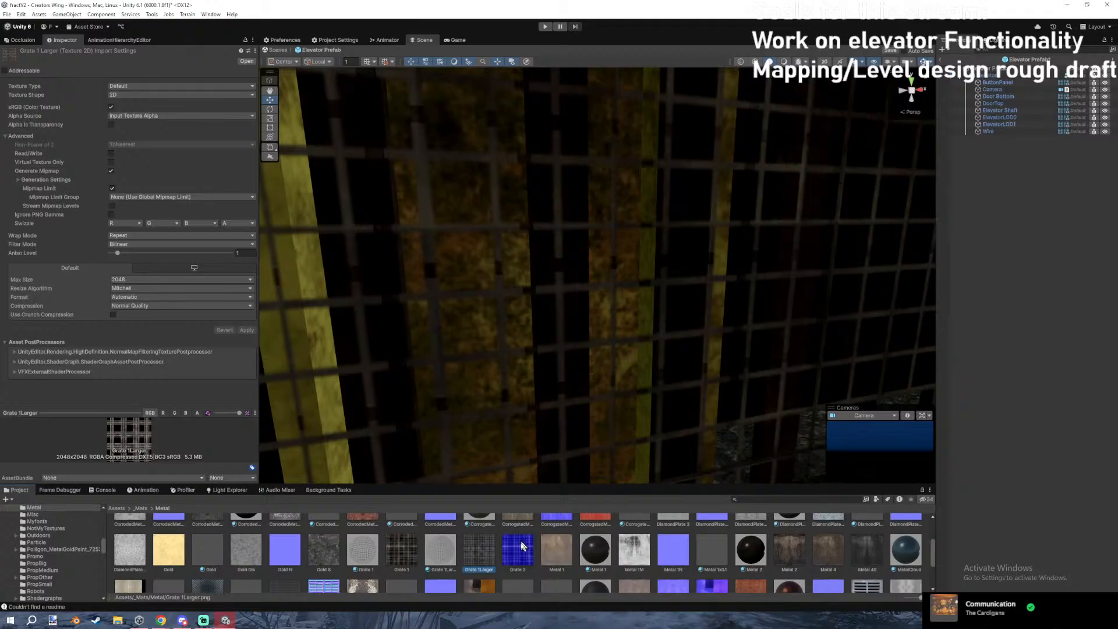
Change the normal map assignment of the Grate 1Larger material and view the grate panels from farther back.
left_click(440, 550)
left_click(27, 353)
left_click_drag(185, 424, 184, 360)
double_click(69, 397)
mouse_move(540, 376)
right_mouse_down()
mouse_move(532, 369)
mouse_move(547, 381)
right_mouse_up()
key("s")
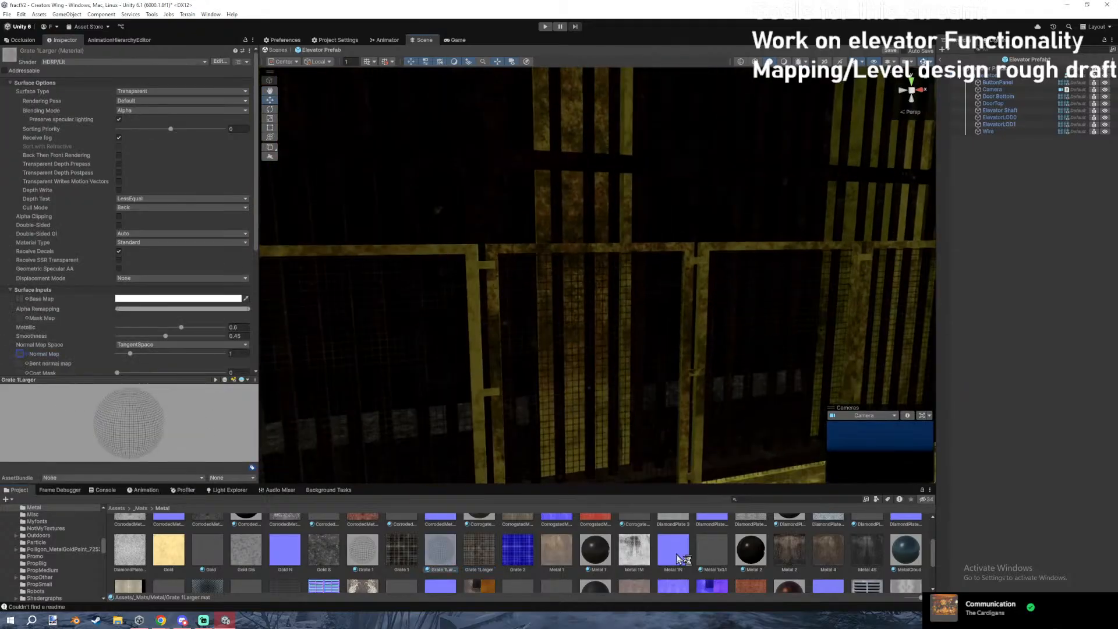
Look through the remaining assets in the Metal folder and examine the elevator's ceiling beams.
scroll(680, 556, "down", 4)
left_click(692, 563)
right_click_drag(719, 408, 833, 344)
key("w")
left_click(608, 270)
left_click(1012, 166)
right_click_drag(848, 166, 1012, 165)
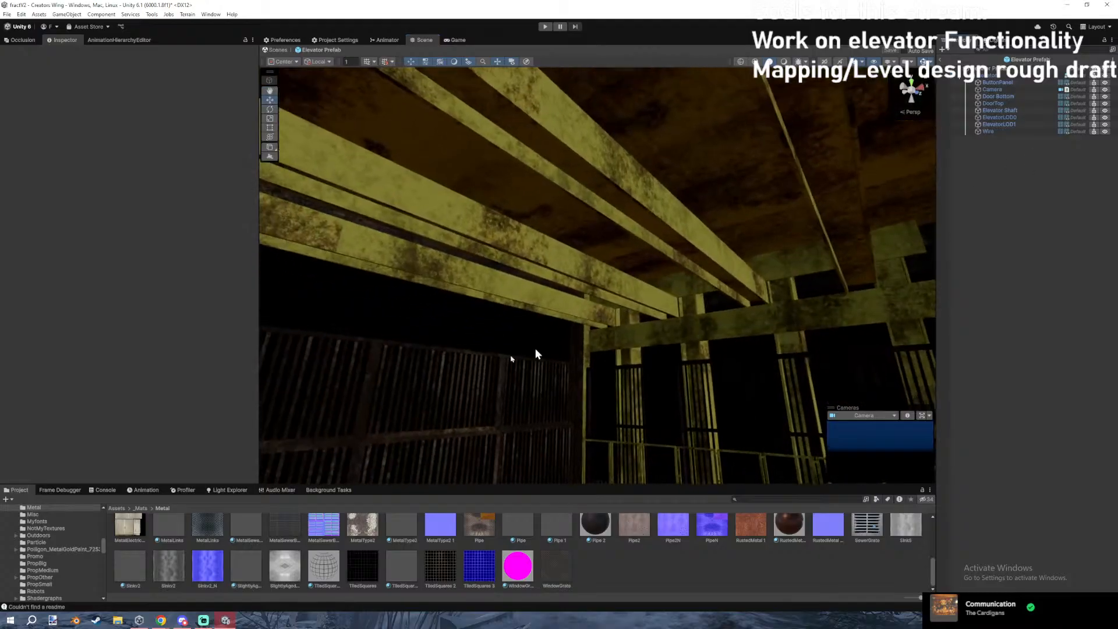
Open the Lights folder inside _Props to find a light fixture for the elevator.
left_click(117, 507)
double_click(332, 523)
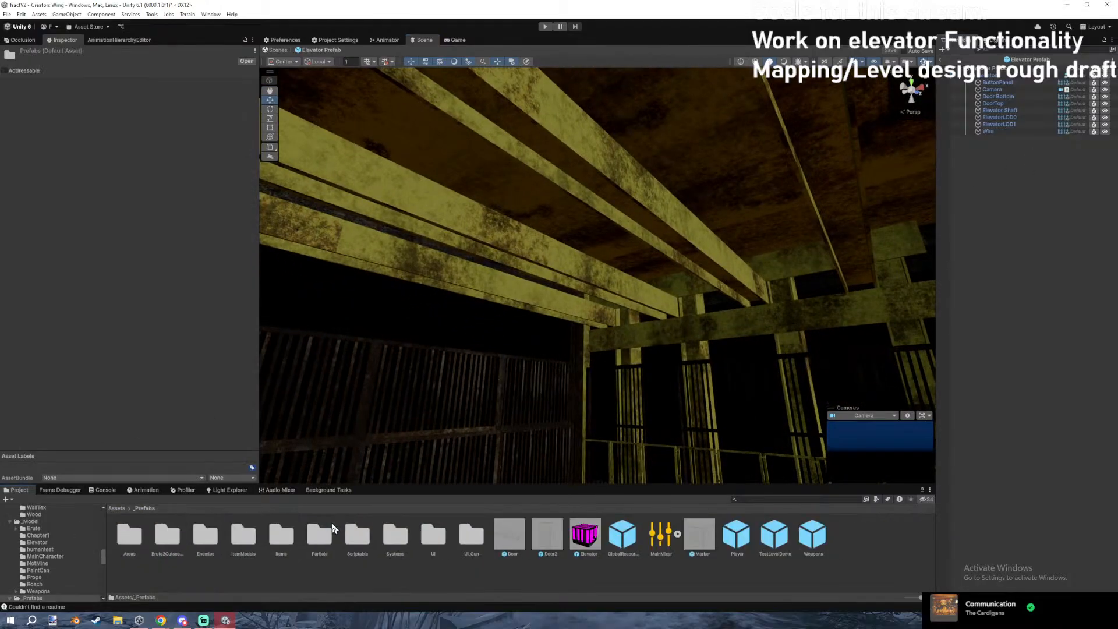
left_click(118, 508)
double_click(379, 532)
left_click(517, 537)
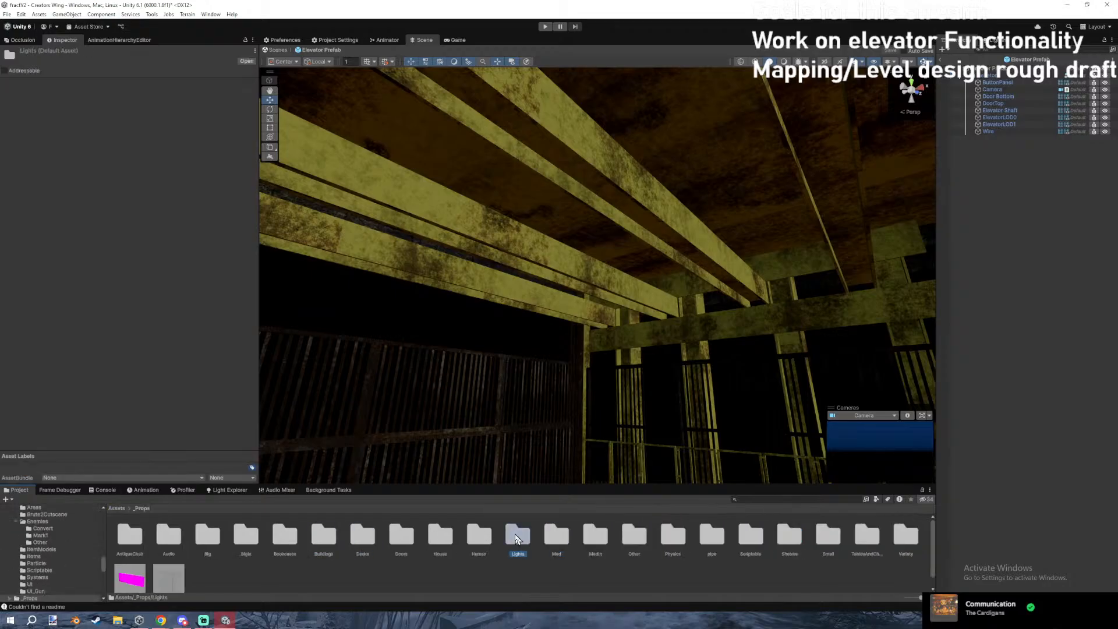
double_click(516, 537)
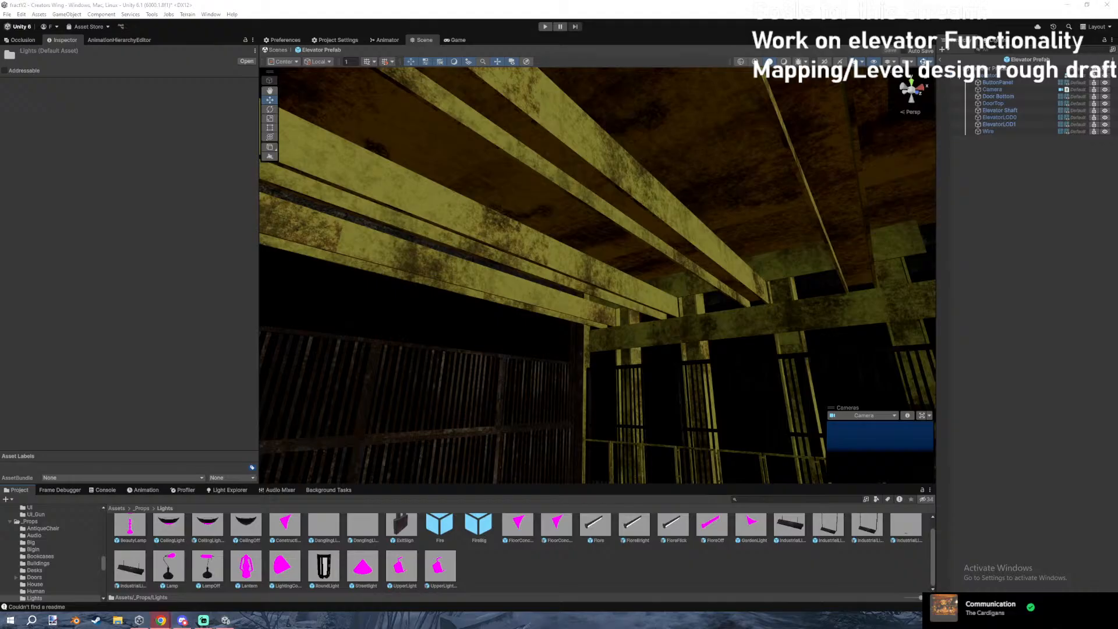
key("XF86AudioLowerVolume")
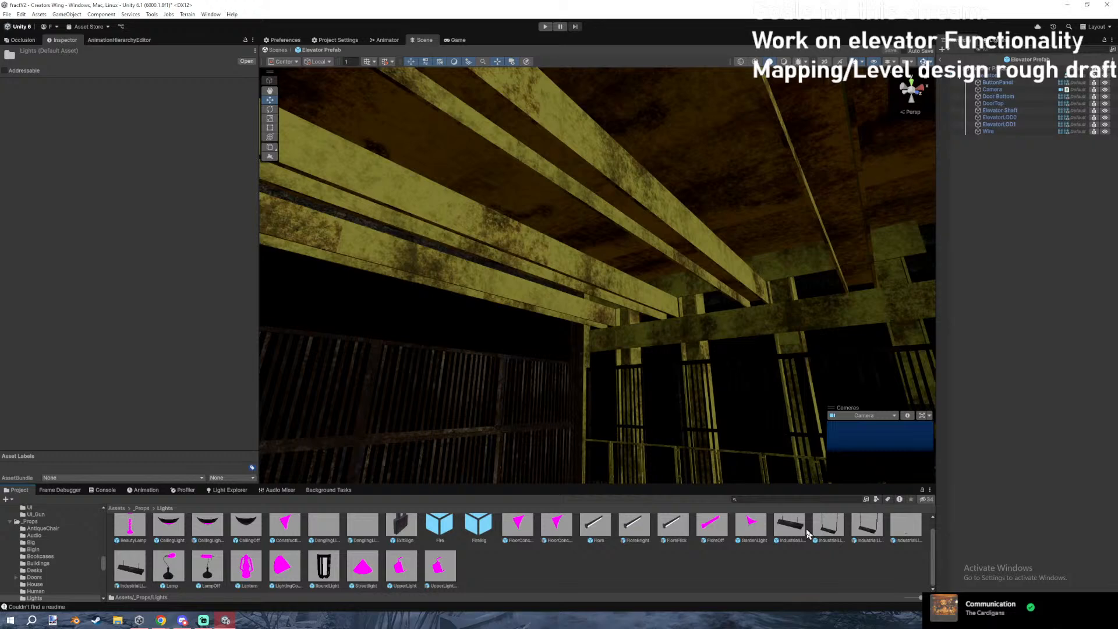
Place an IndustrialLight inside the elevator prefab and shift it to X position -0.754.
left_click_drag(806, 531, 666, 371)
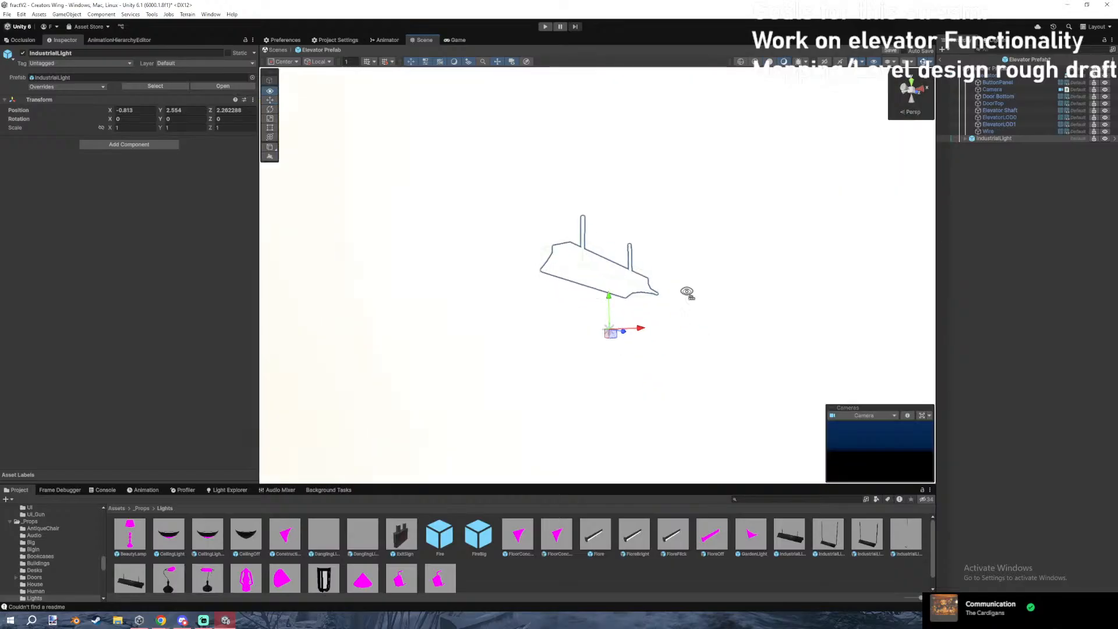
right_click_drag(689, 295, 688, 298)
left_click_drag(639, 315, 638, 301)
mouse_move(639, 309)
right_mouse_down()
mouse_move(819, 302)
mouse_move(799, 424)
mouse_move(793, 403)
mouse_move(860, 114)
mouse_move(433, 172)
right_mouse_up()
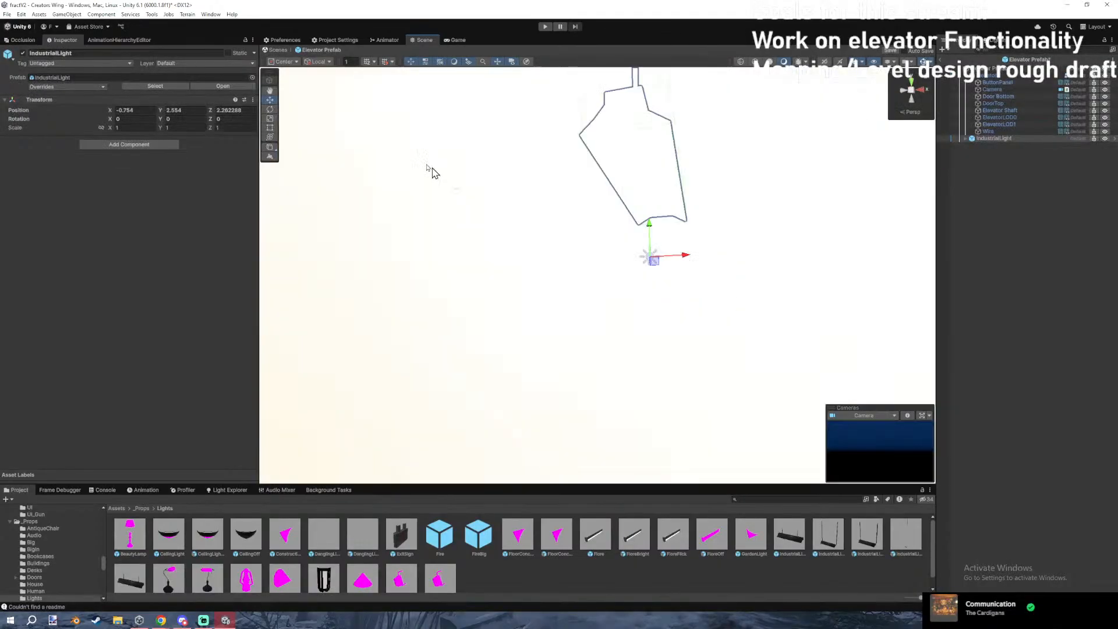
Try to save the elevator prefab and inspect the resulting console error about the Point Light.
key("ctrl+s")
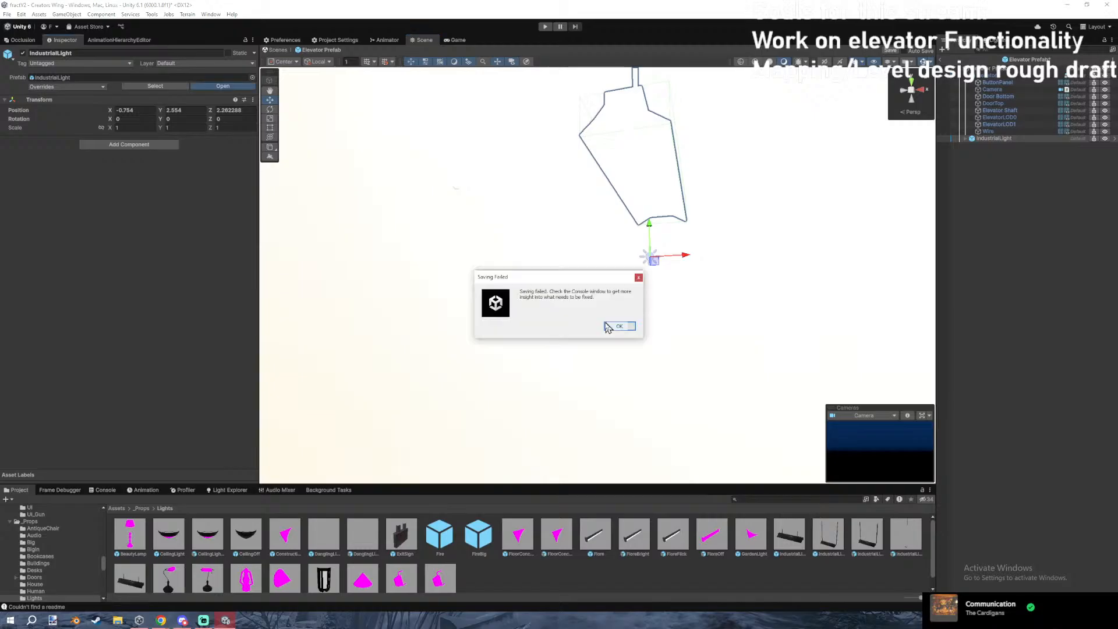
left_click(619, 326)
left_click(102, 489)
left_click(121, 562)
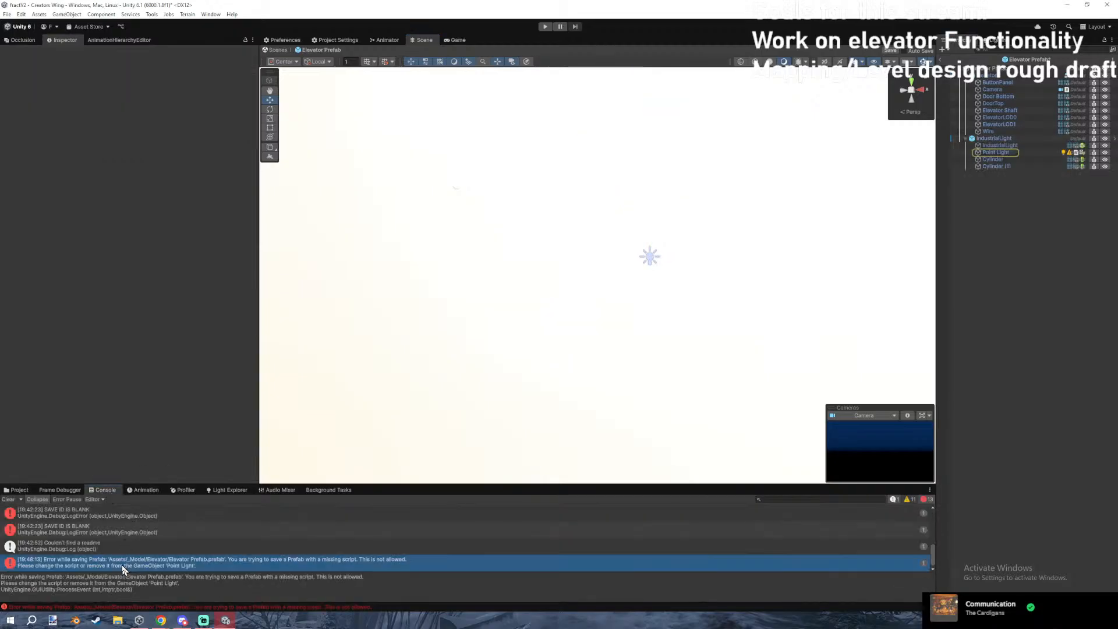
Open the IndustrialLight prefab for editing and select its Point Light.
left_click(987, 141)
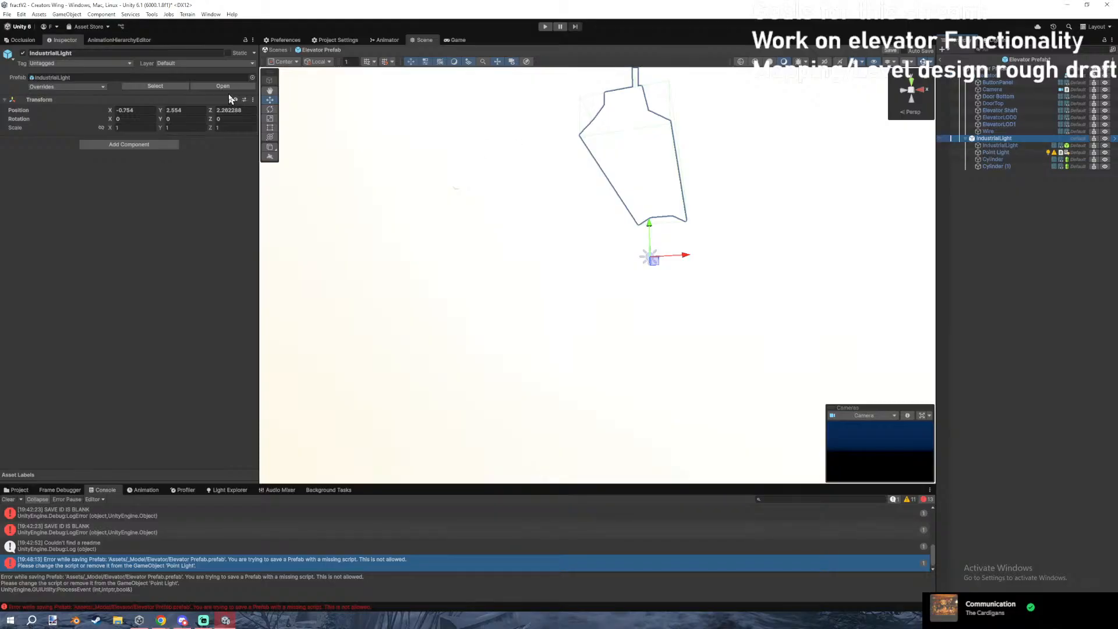
left_click(223, 86)
left_click(598, 328)
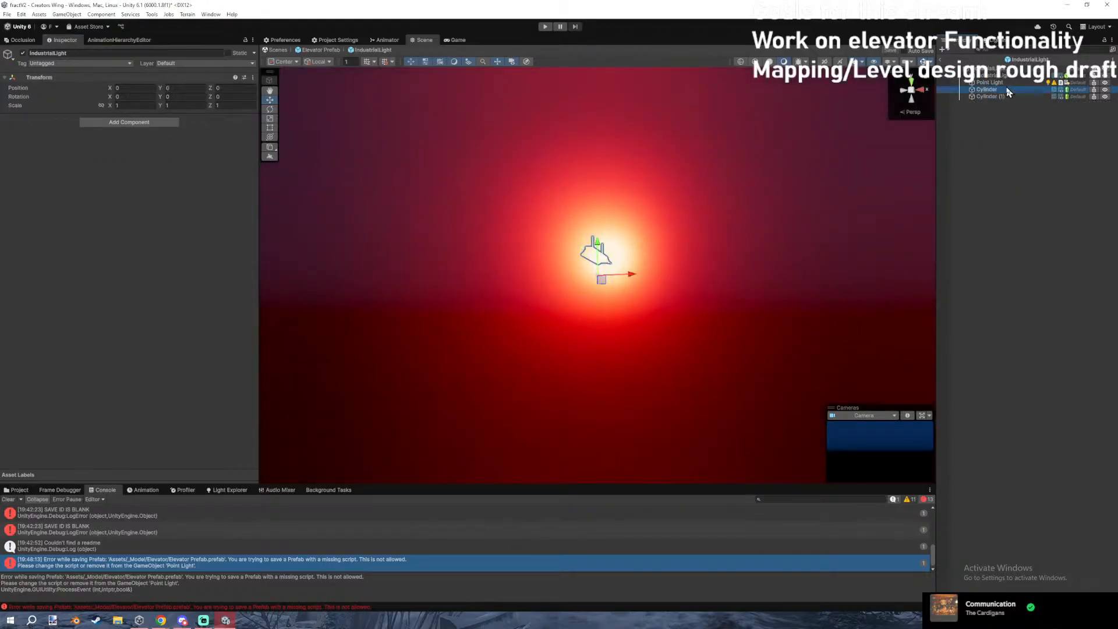
left_click(599, 251)
scroll(667, 211, "up", 2)
scroll(666, 211, "up", 4)
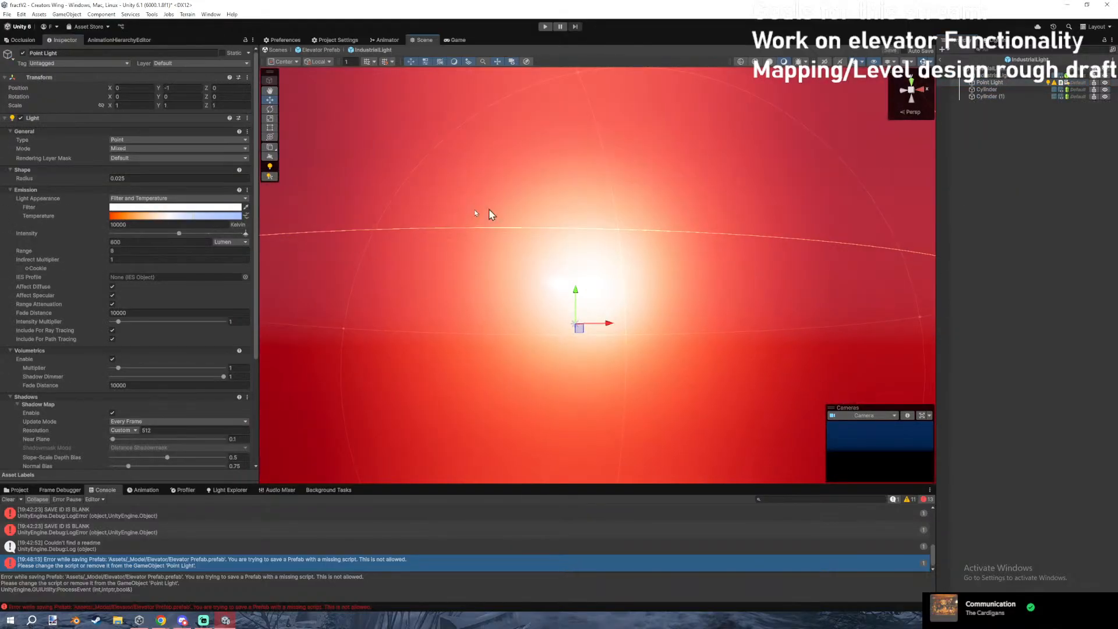
Try lowering the Point Light's intensity down to 0 and undo the last intensity change.
right_click_drag(826, 135, 717, 145)
left_click_drag(178, 233, 118, 236)
left_click_drag(118, 236, 113, 236)
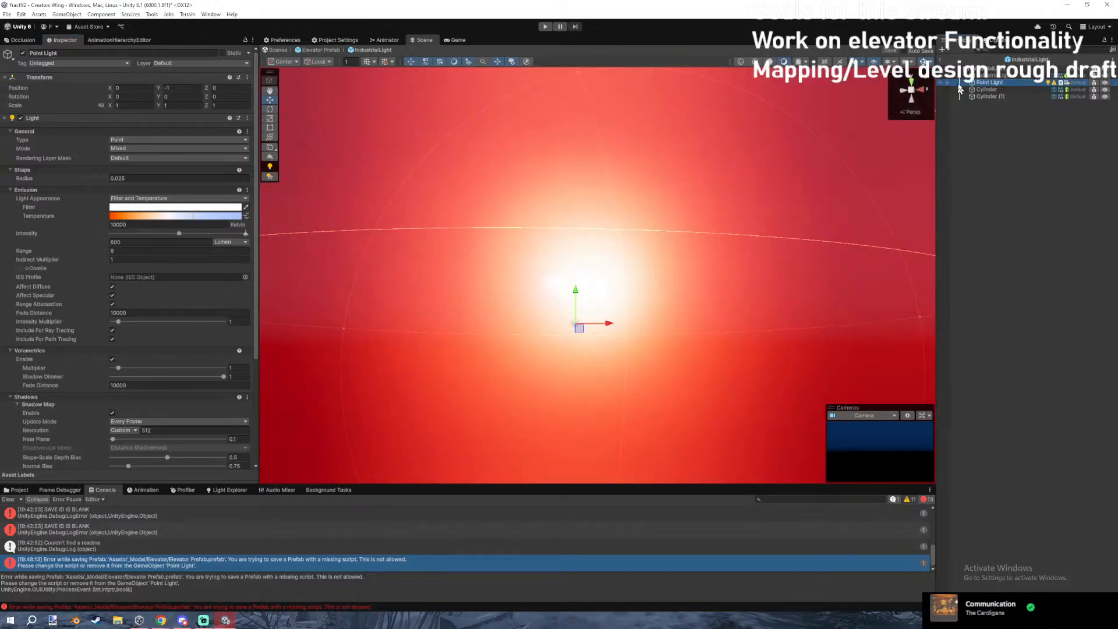
right_click_drag(756, 157, 716, 145)
left_click_drag(154, 233, 130, 239)
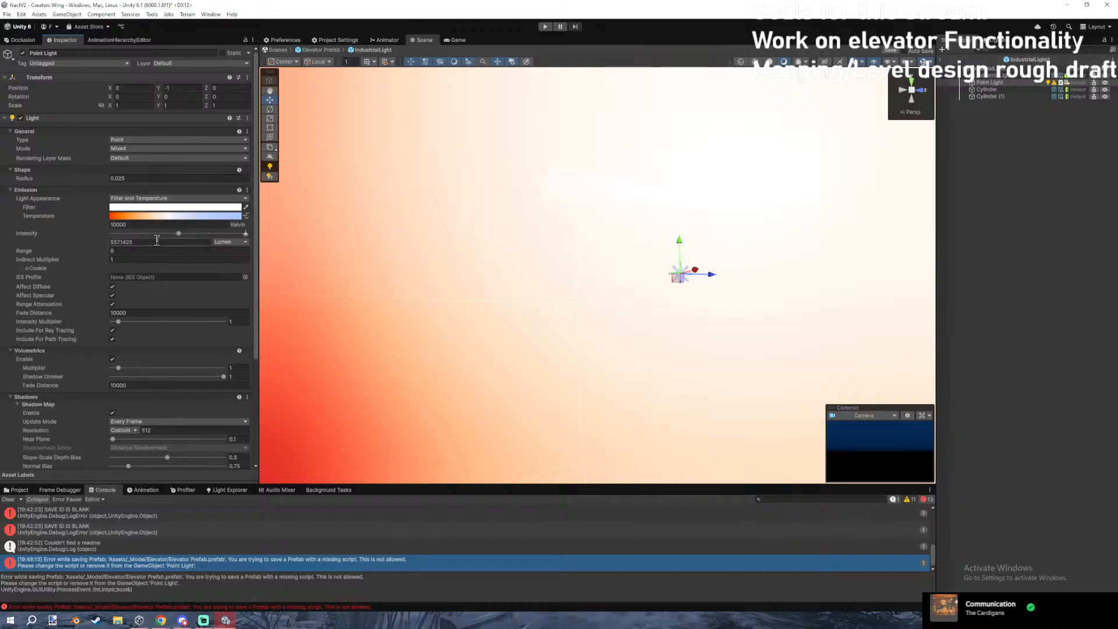
left_click_drag(156, 240, 89, 247)
right_click_drag(315, 279, 348, 288)
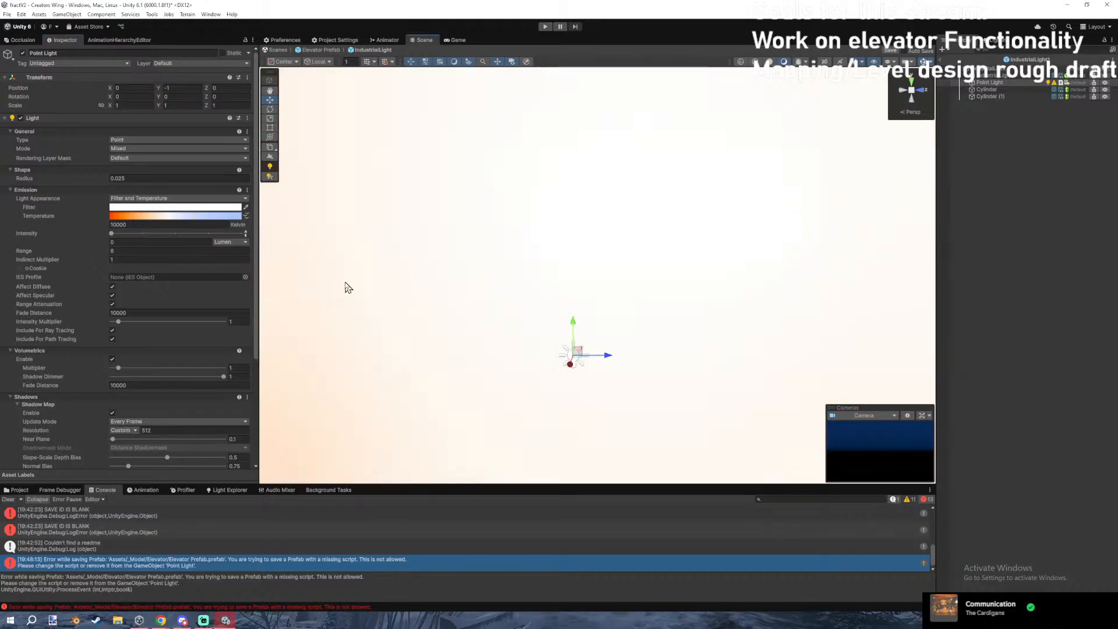
key("ctrl+z")
Set the emission intensity of the IndustrialLight mesh's WhiteEmissive material to 0.
left_click(993, 96)
scroll(51, 361, "down", 10)
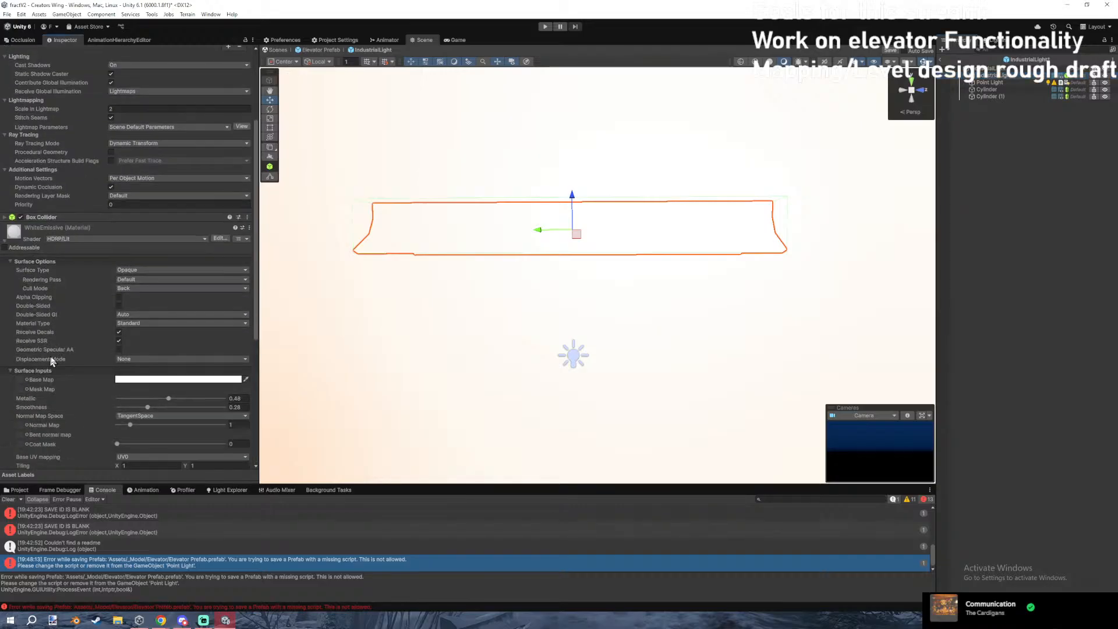
left_click(146, 379)
scroll(91, 416, "down", 8)
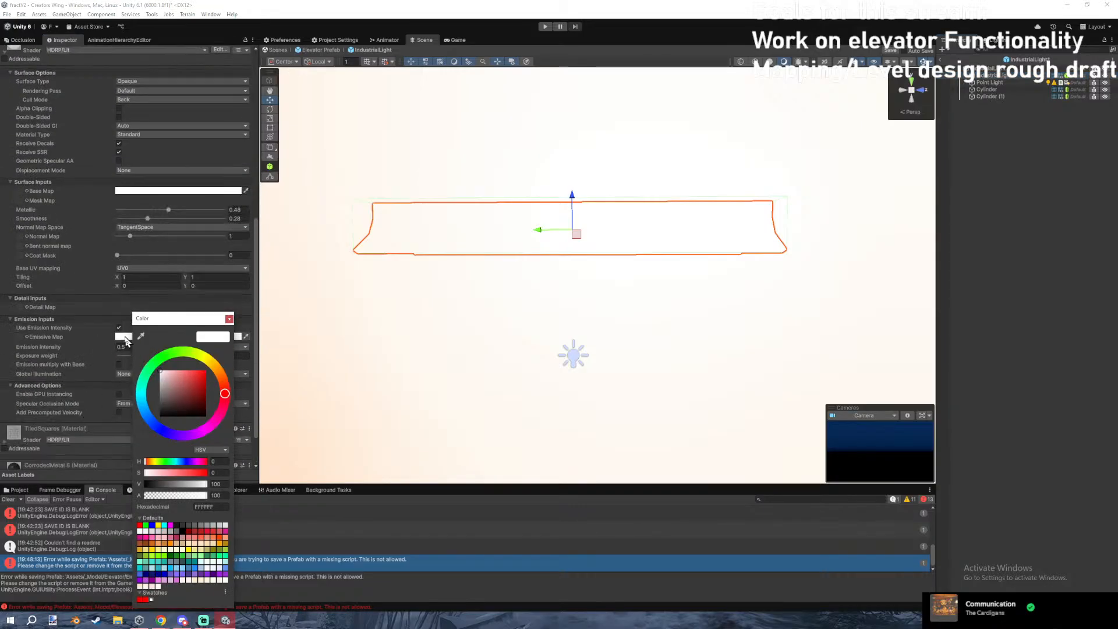
left_click(242, 355)
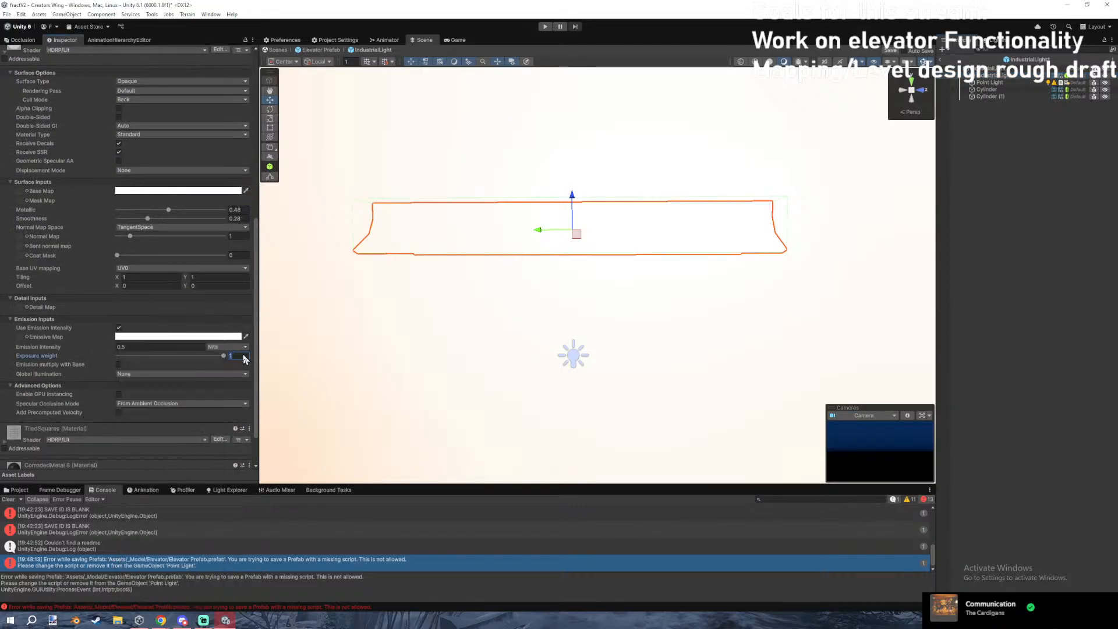
left_click(202, 337)
left_click_drag(152, 348, 88, 350)
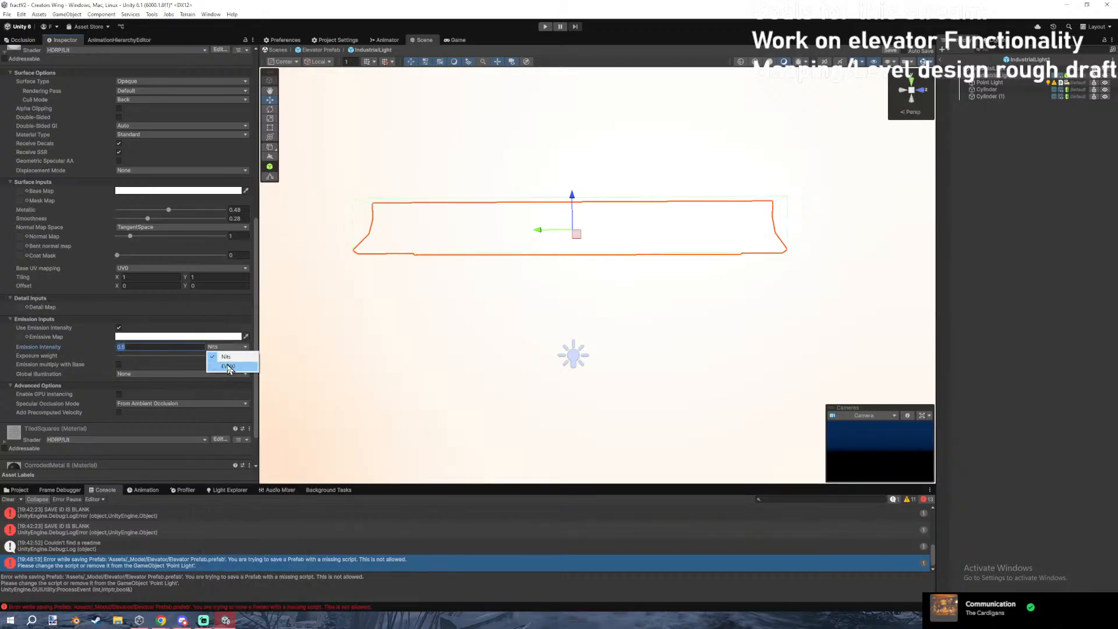
type("0")
right_click_drag(808, 183, 772, 214)
key("w")
Remove the missing script component from the IndustrialLight prefab's Point Light.
left_click(991, 84)
scroll(136, 349, "down", 5)
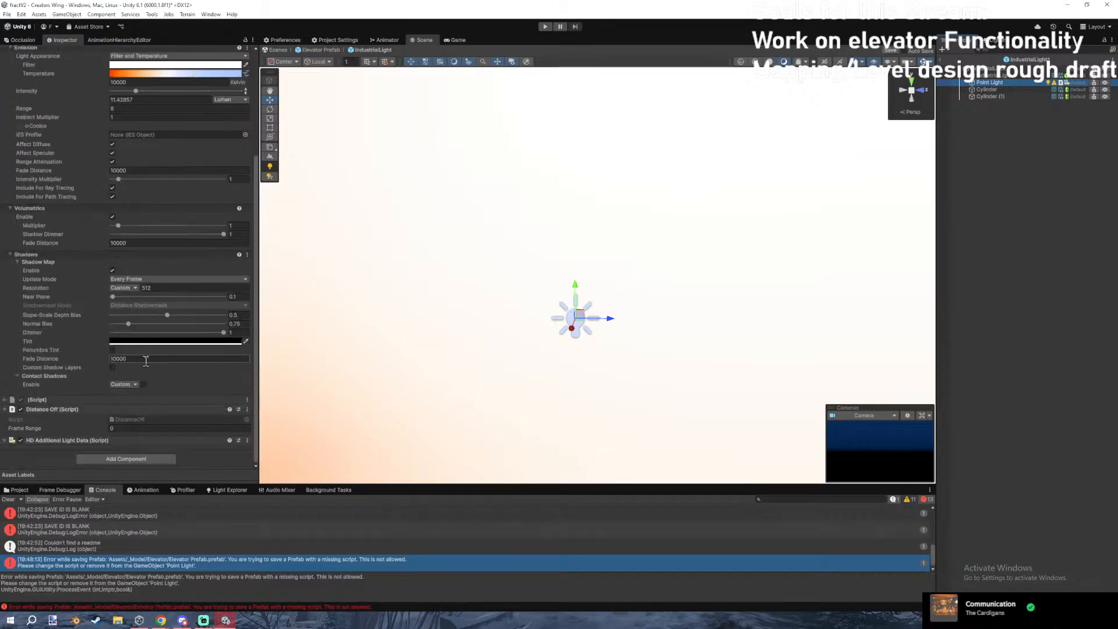
left_click(247, 401)
left_click(265, 420)
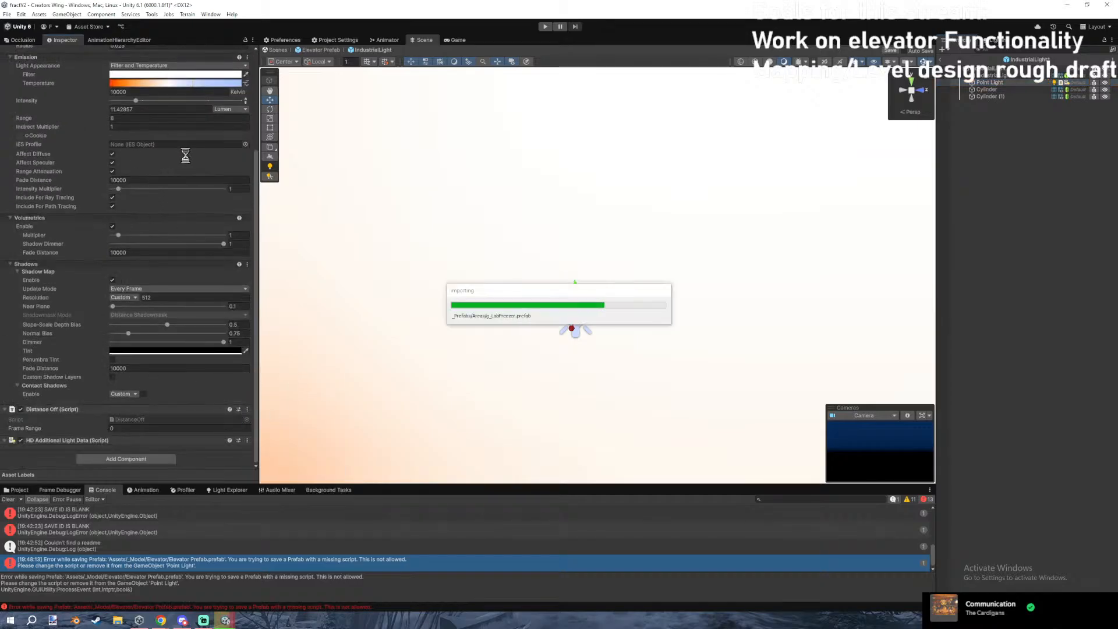
Lower the Point Light's intensity to 0 lumen and check the fixture's lighting up close.
left_click_drag(101, 212, 53, 208)
right_click_drag(720, 353, 729, 304)
key("e")
key("q")
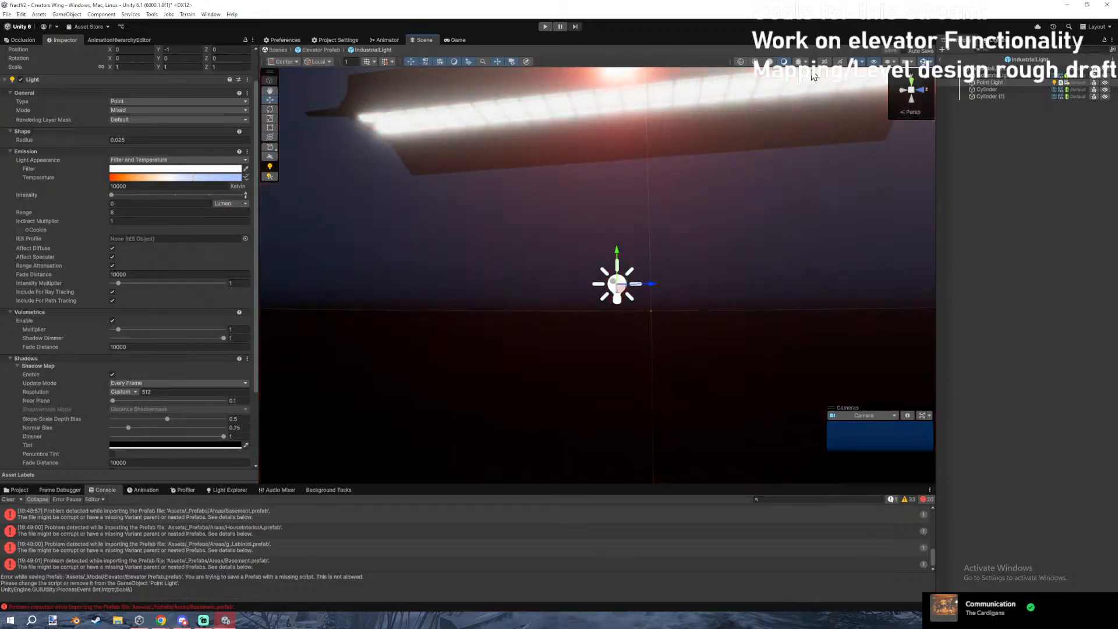
key("s")
right_click_drag(866, 93, 854, 104)
Clear the console and leave both prefab editing levels to return to the Creators Wing scene.
left_click(8, 500)
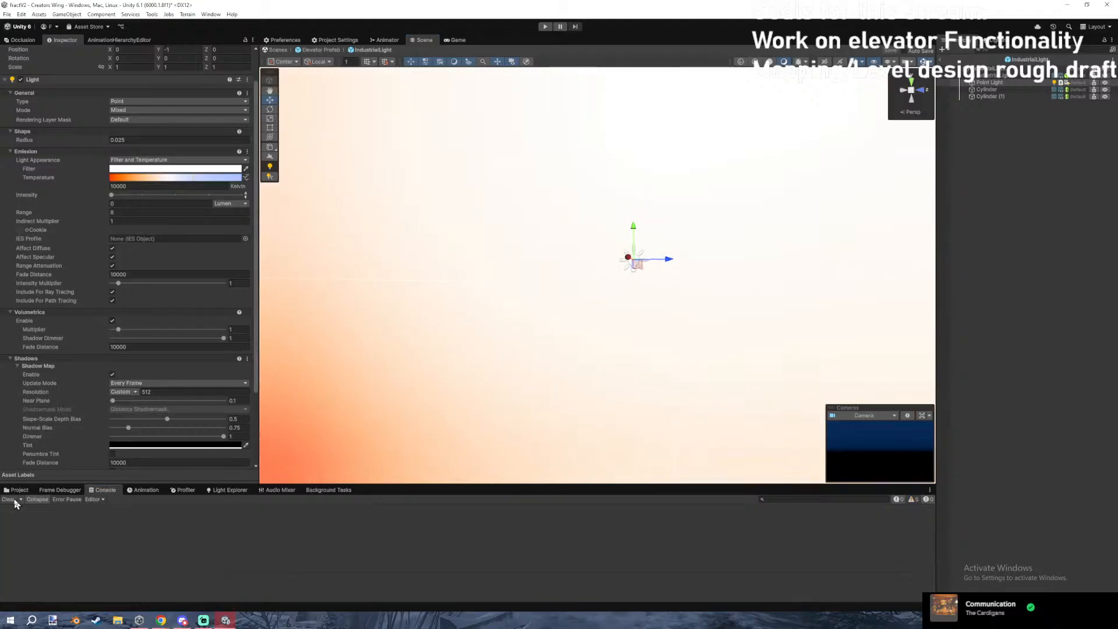
middle_click_drag(716, 282, 742, 315)
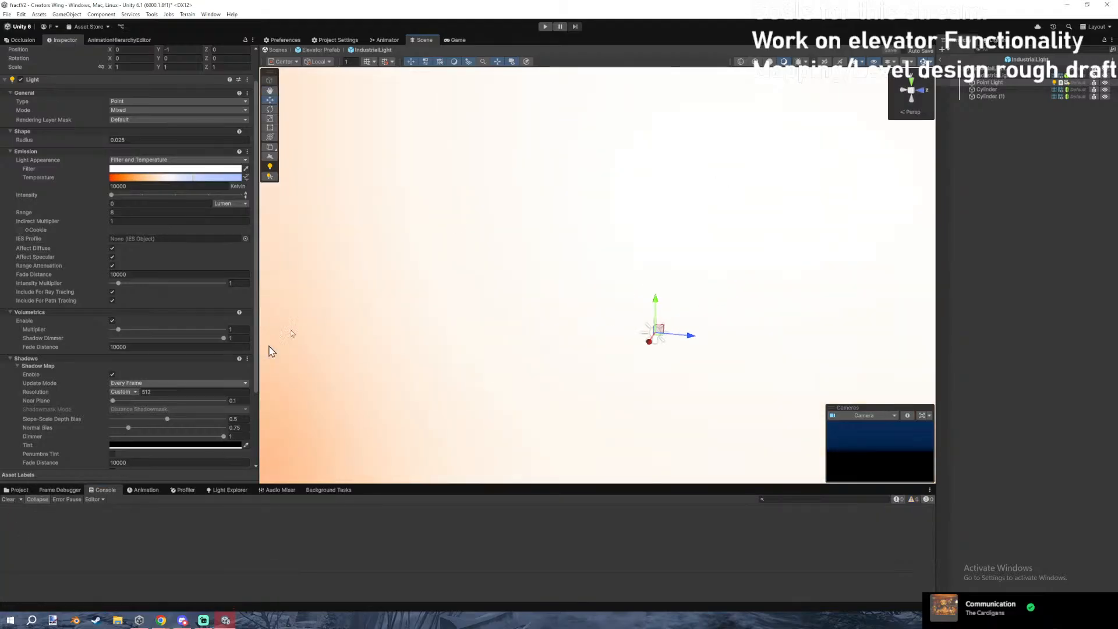
left_click(856, 61)
right_click_drag(825, 139, 692, 279)
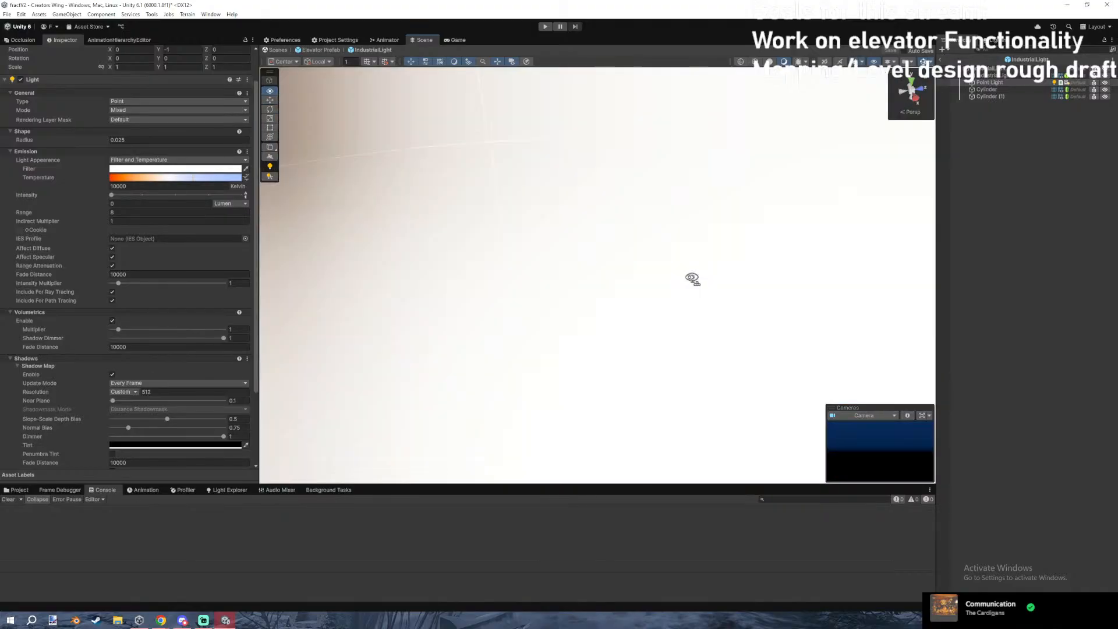
left_click(941, 61)
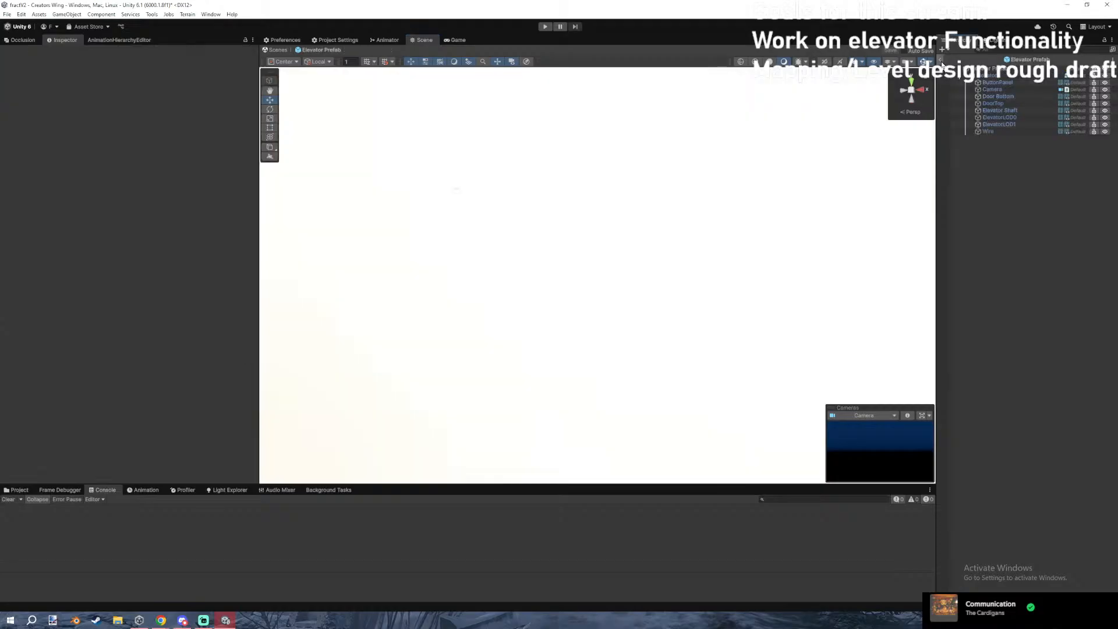
left_click(941, 61)
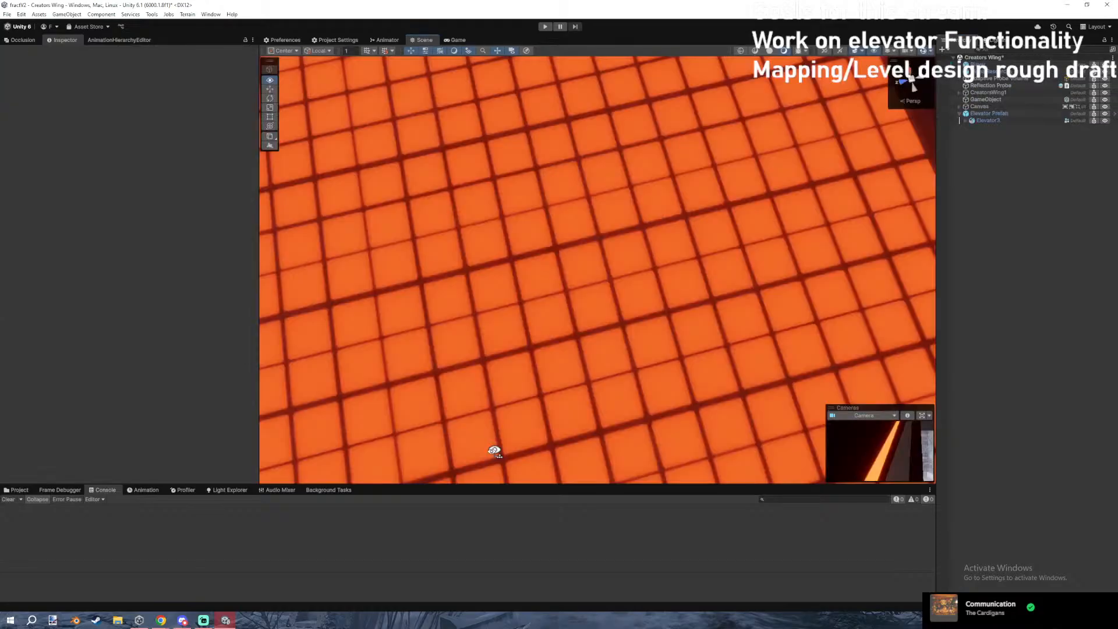
Examine the industrial light fixtures in the Creators Wing scene, including IndustrialLight (6) and its child objects.
right_click_drag(495, 451, 784, 111)
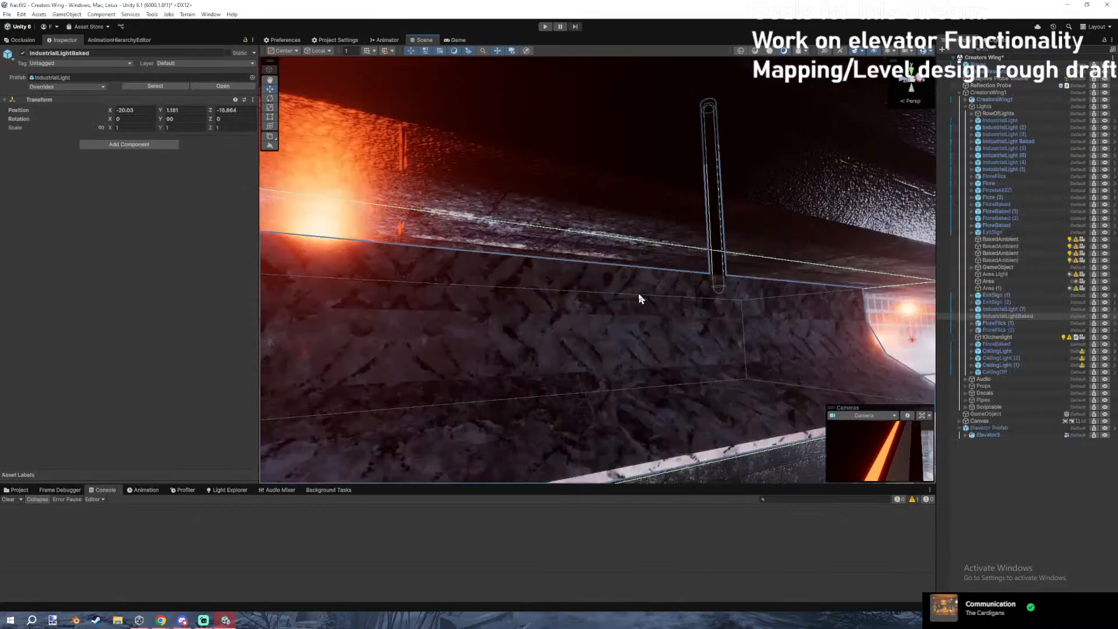
right_click_drag(639, 294, 731, 260)
left_click(731, 261)
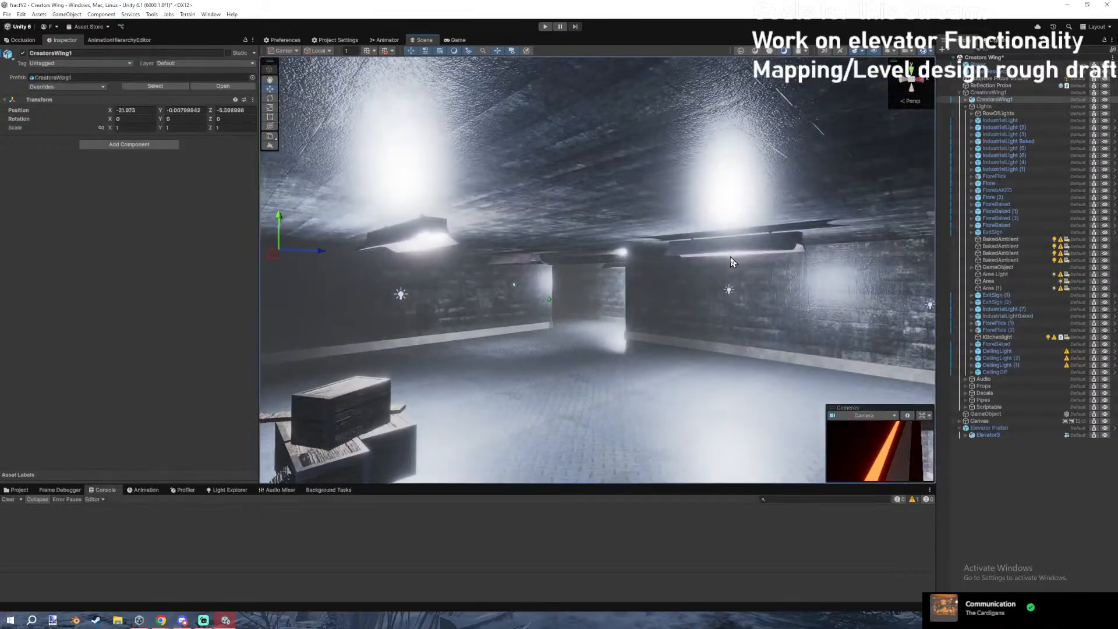
left_click(730, 256)
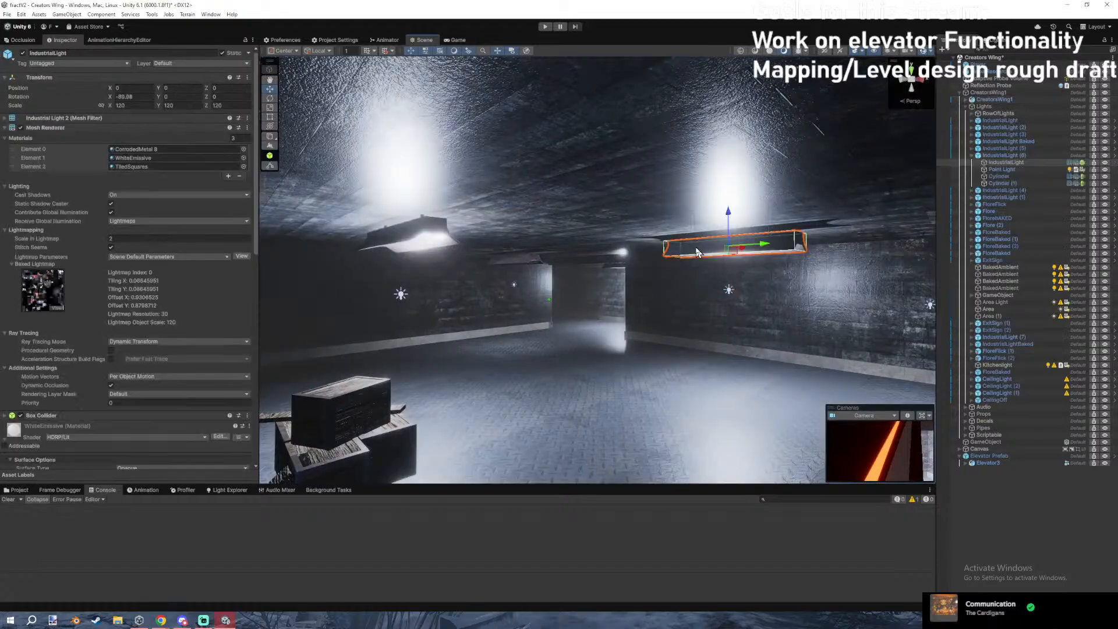
left_click(1017, 149)
left_click(1016, 155)
right_click_drag(729, 205, 688, 163)
right_click_drag(679, 166, 315, 169)
Open the Elevator Prefab from the scene for editing and delete its Camera object.
left_click(663, 254)
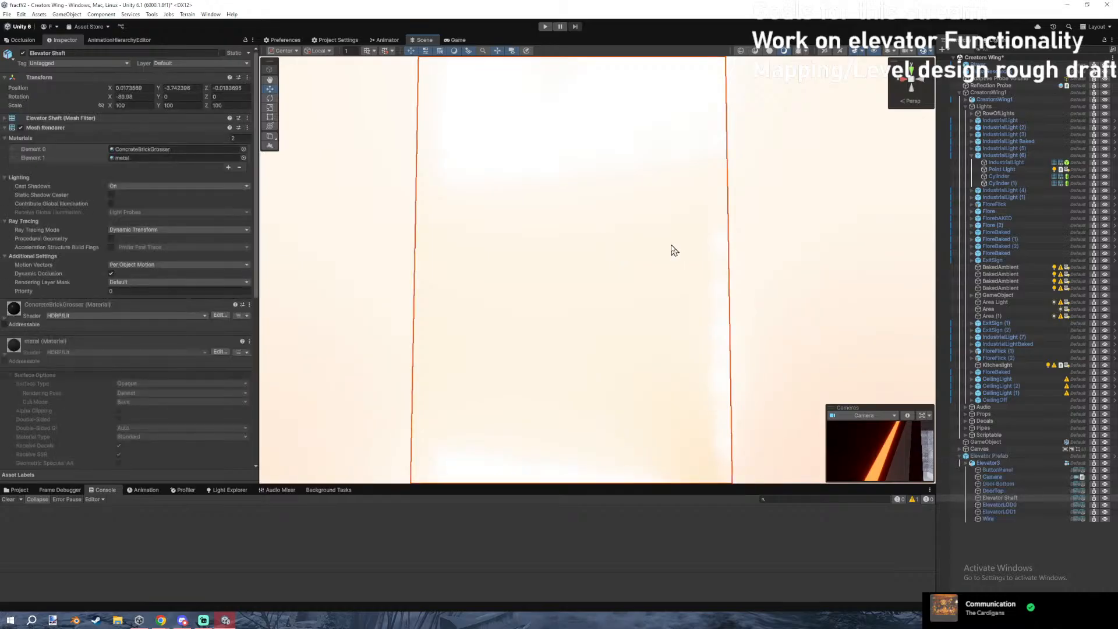
left_click(988, 463)
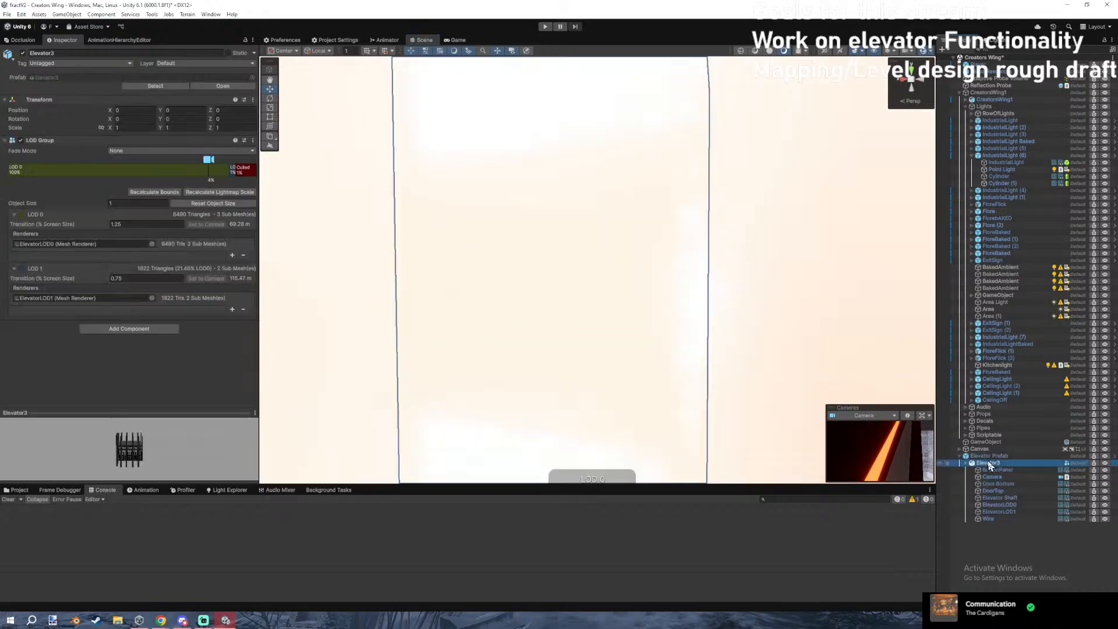
left_click(988, 455)
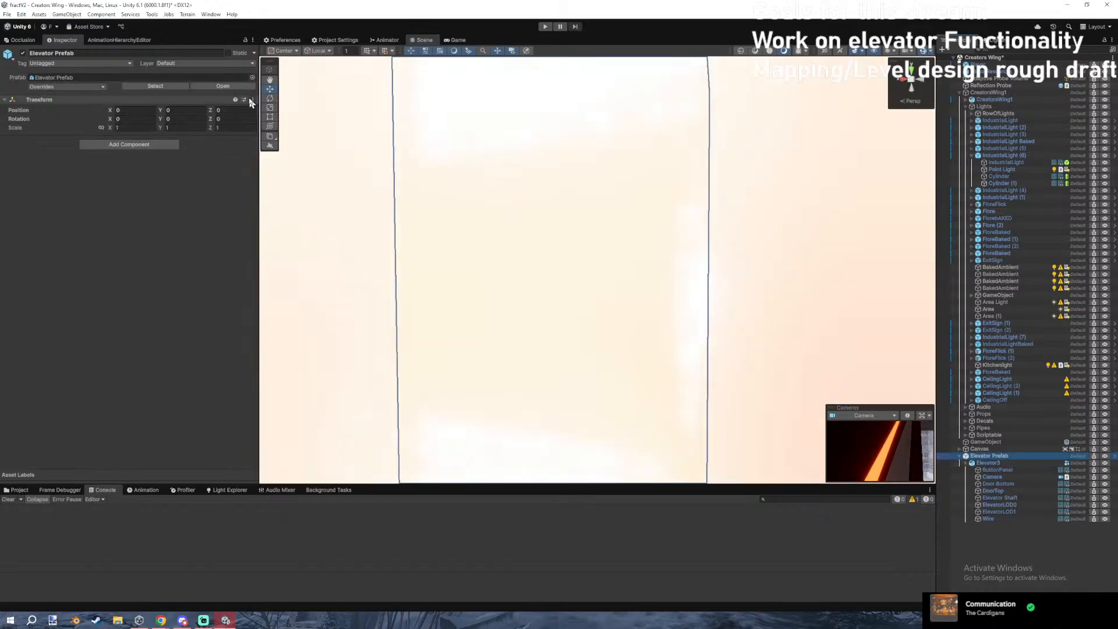
left_click(243, 87)
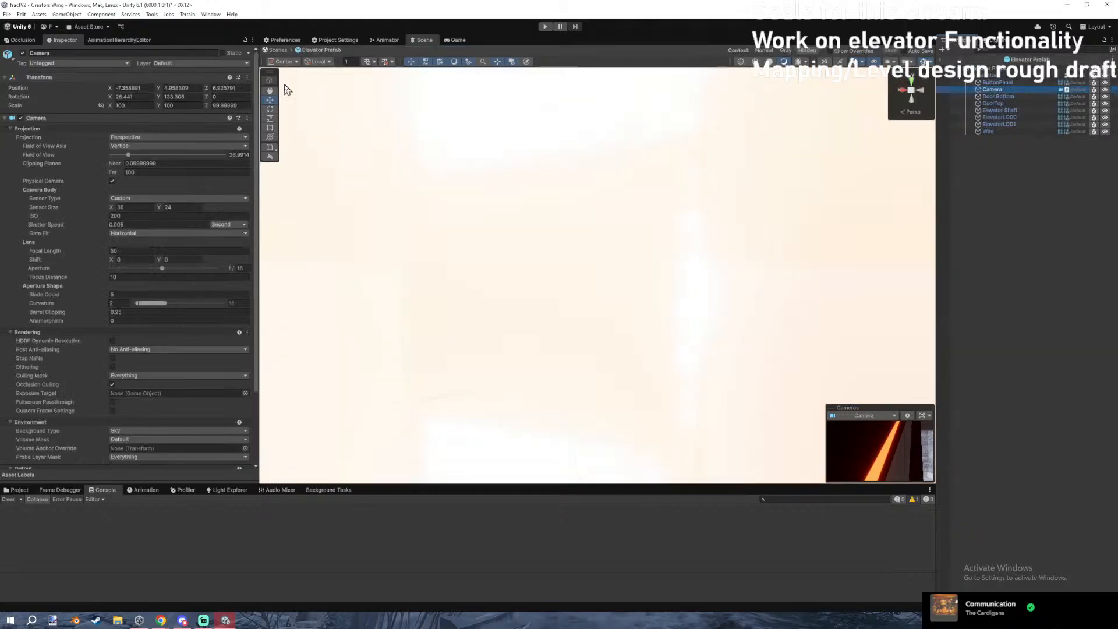
key("alt+shift+a")
left_click(1013, 82)
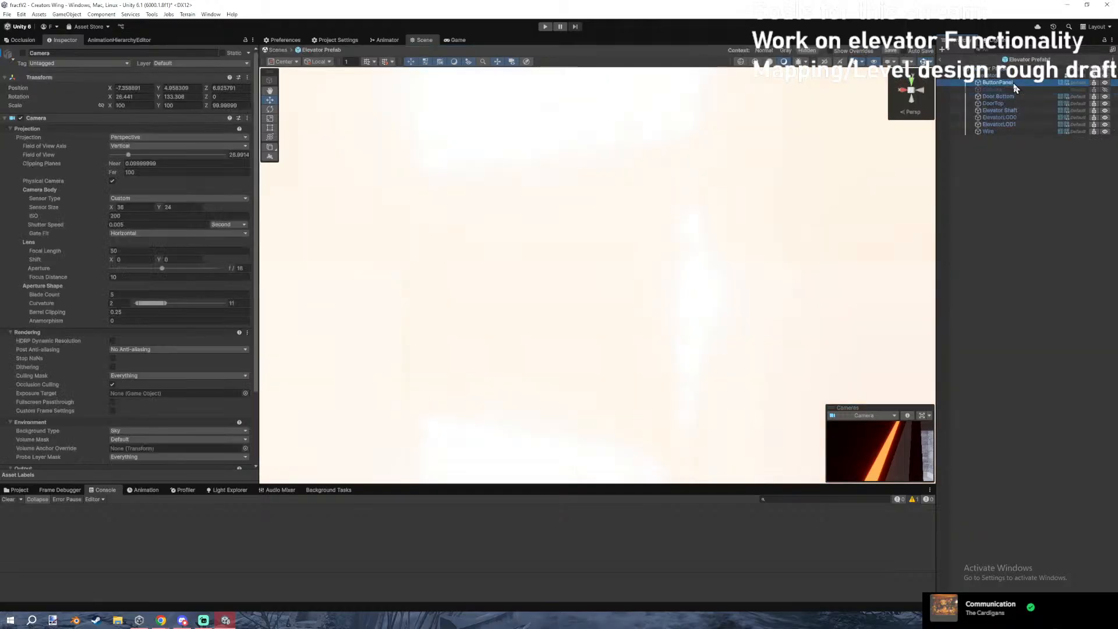
key("Delete")
Examine the ButtonPanel up close and review its materials alongside those of the Elevator Shaft.
key("f")
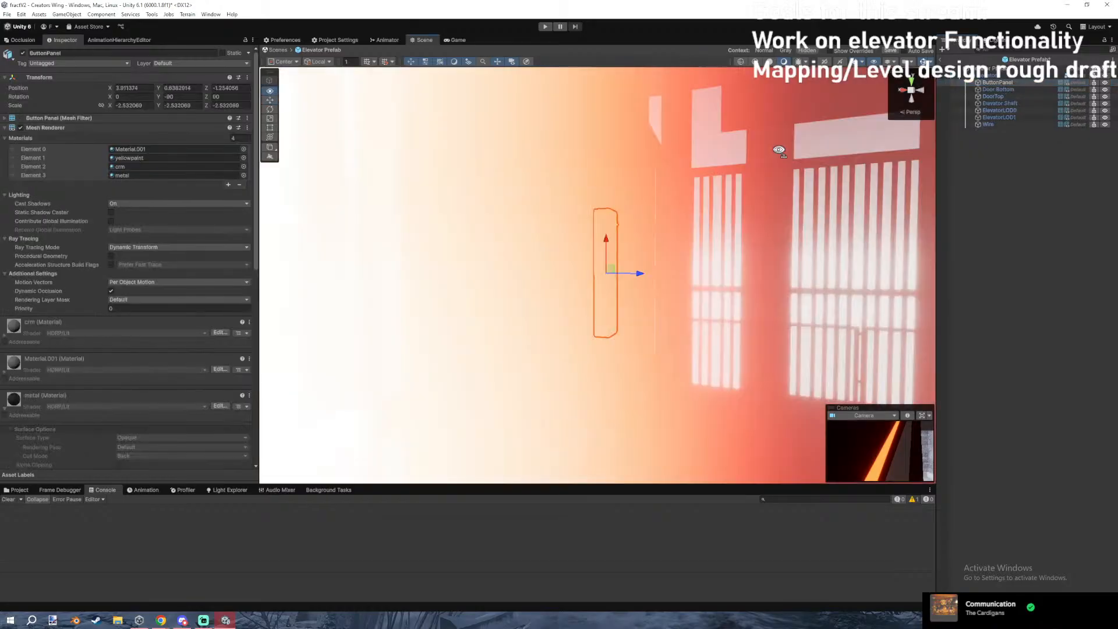
right_click_drag(779, 150, 442, 168)
right_click_drag(783, 101, 766, 182)
scroll(99, 233, "down", 5)
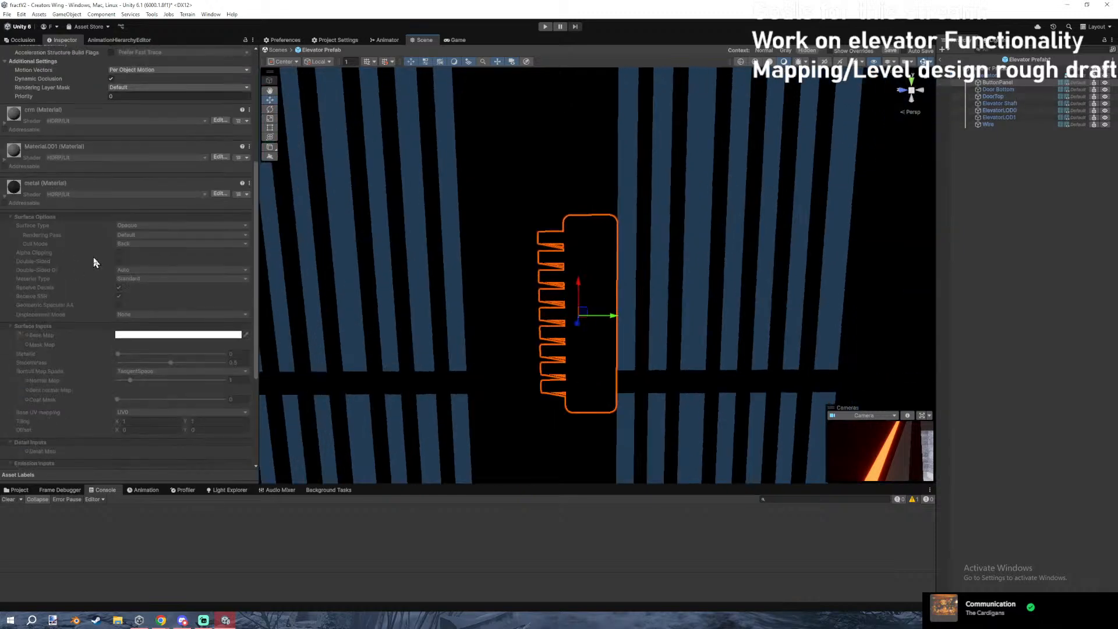
left_click(1003, 103)
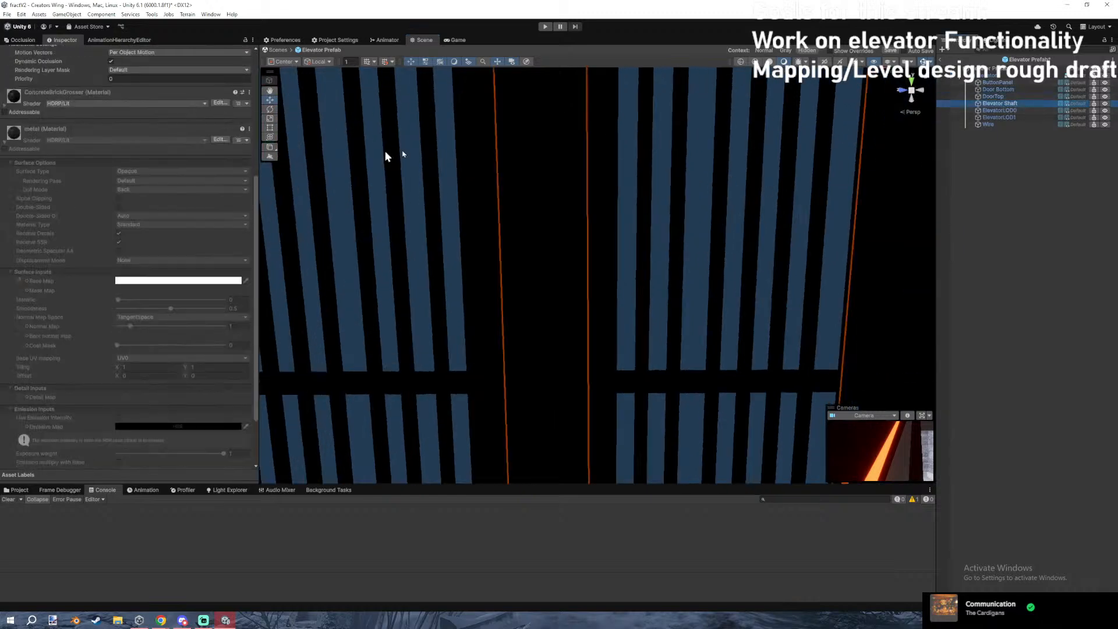
left_click(998, 82)
scroll(38, 284, "down", 3)
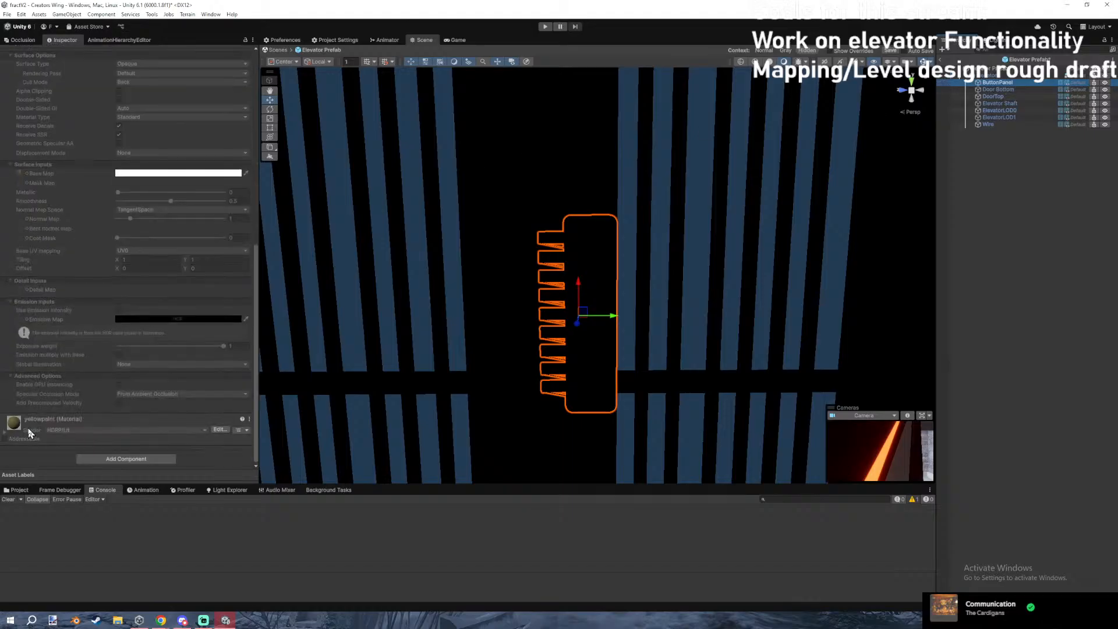
scroll(61, 267, "up", 3)
scroll(41, 194, "up", 8)
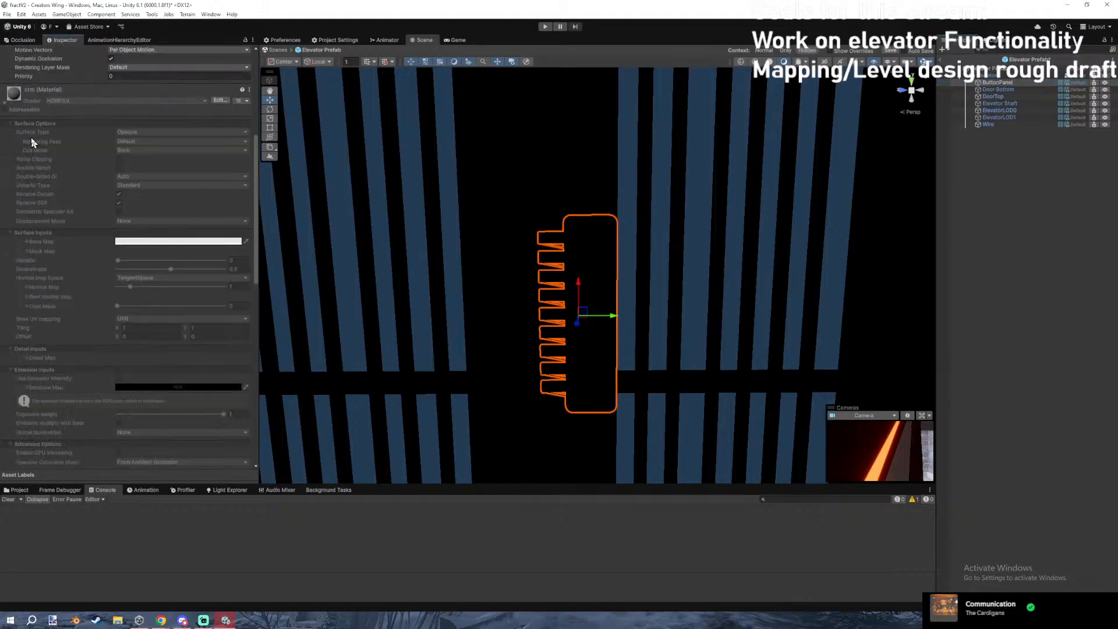
scroll(46, 331, "up", 4)
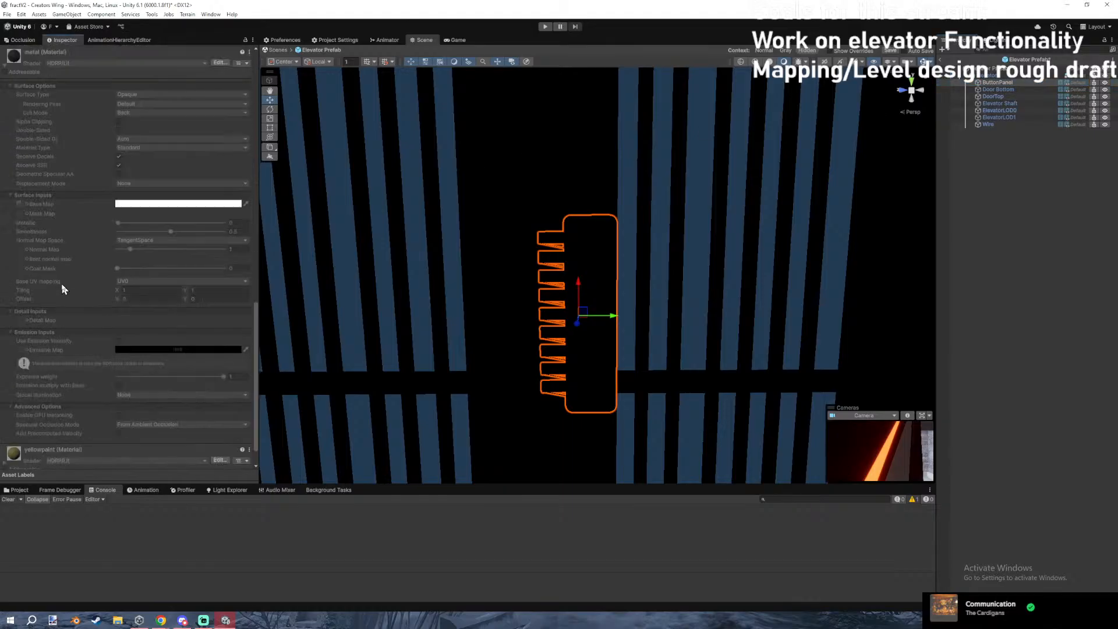
scroll(79, 233, "up", 8)
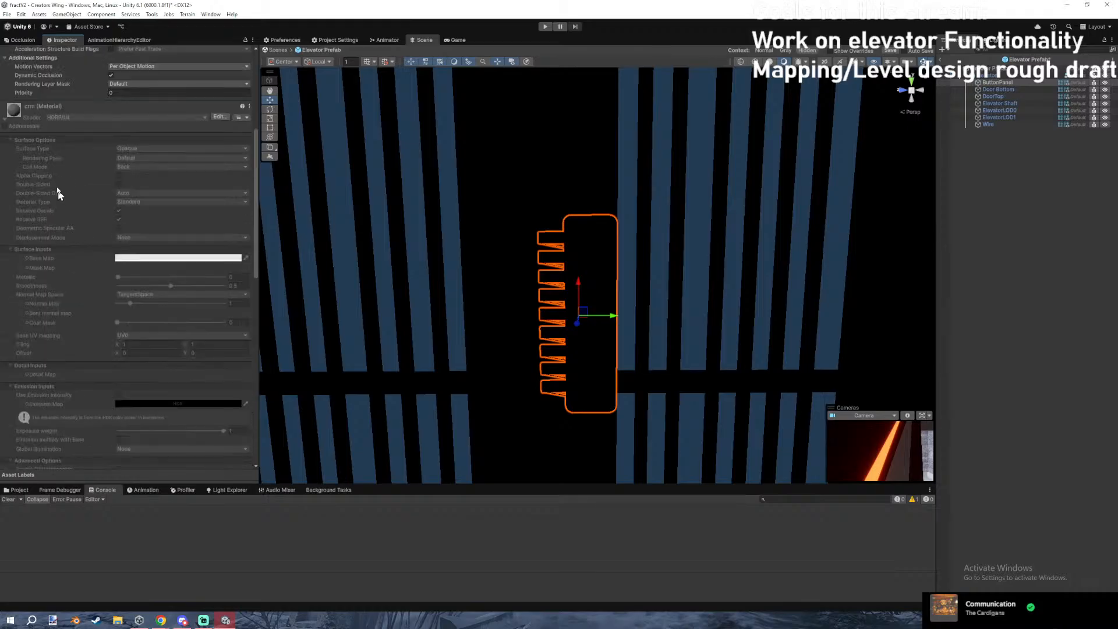
Check how the Wire and the surrounding shaft render in the elevator prefab, and reselect the ButtonPanel.
key("w")
right_click_drag(796, 170, 477, 174)
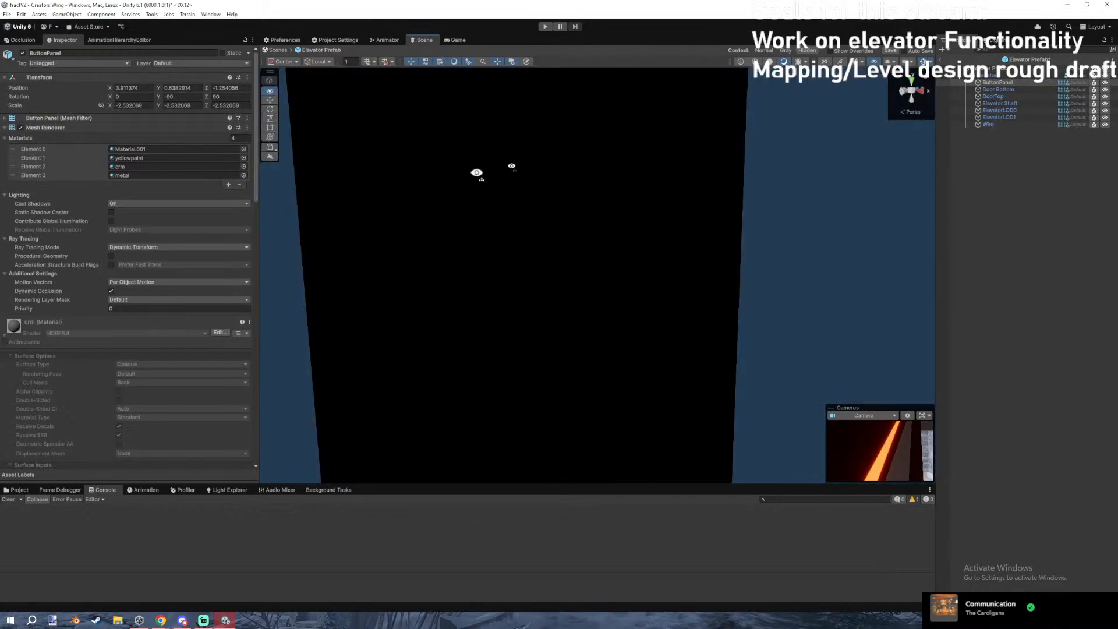
double_click(1008, 124)
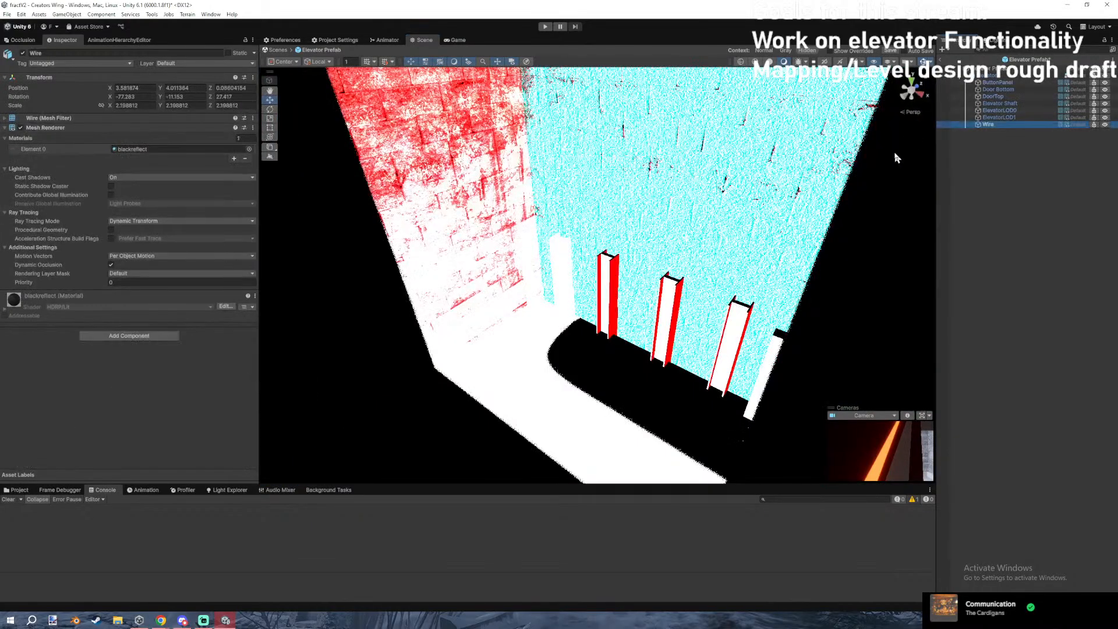
left_click(897, 155)
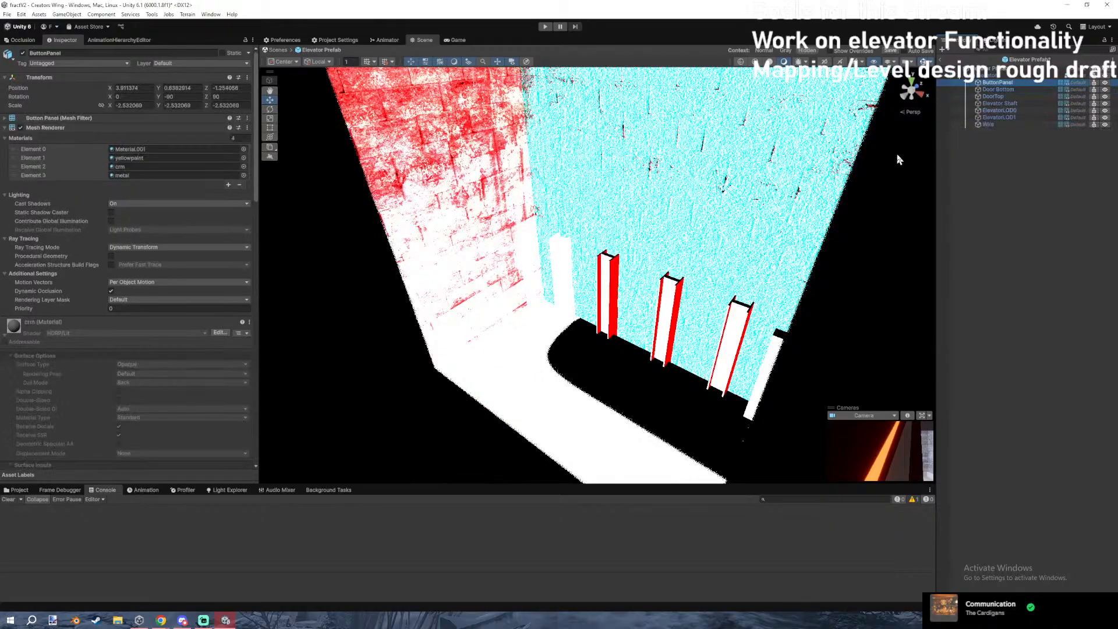
left_click(897, 155)
left_click(855, 62)
right_click_drag(747, 183, 748, 187)
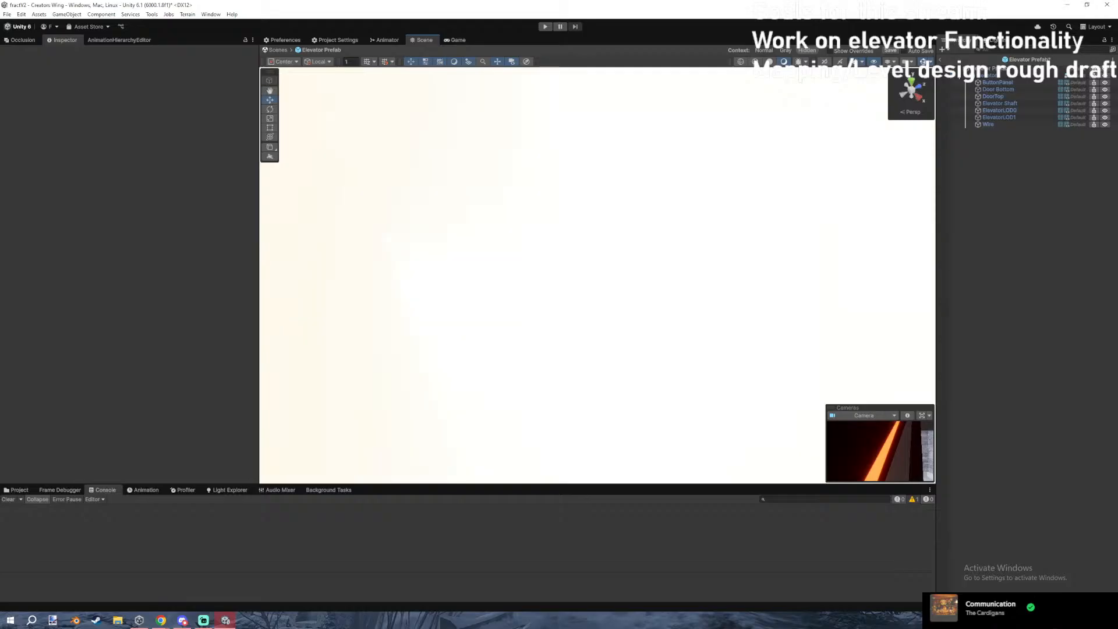
right_click_drag(799, 322, 577, 281)
left_click(576, 281)
left_click(997, 82)
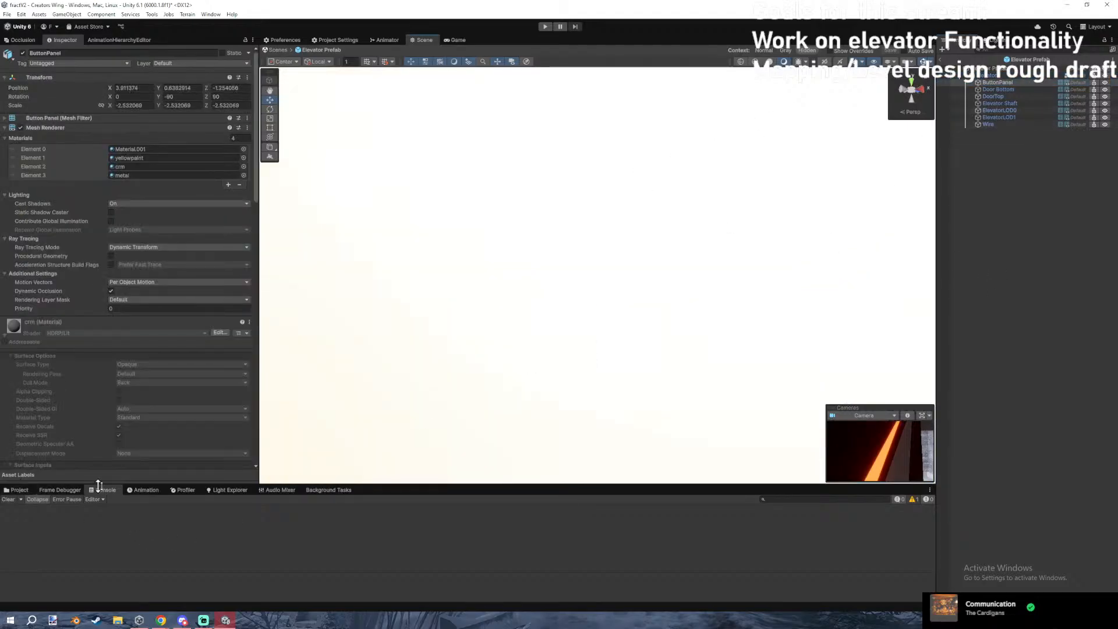
Open the MainMenu scene from the project's _Scenes folder and go to the _Prefabs folder.
left_click(9, 491)
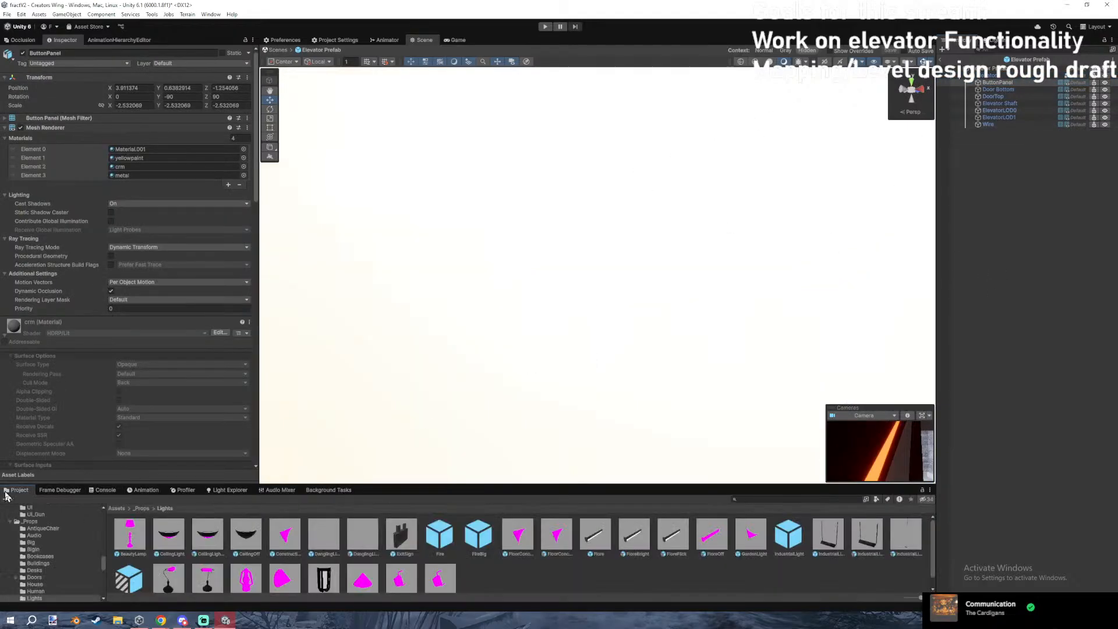
left_click(117, 508)
double_click(401, 531)
double_click(471, 533)
left_click(546, 329)
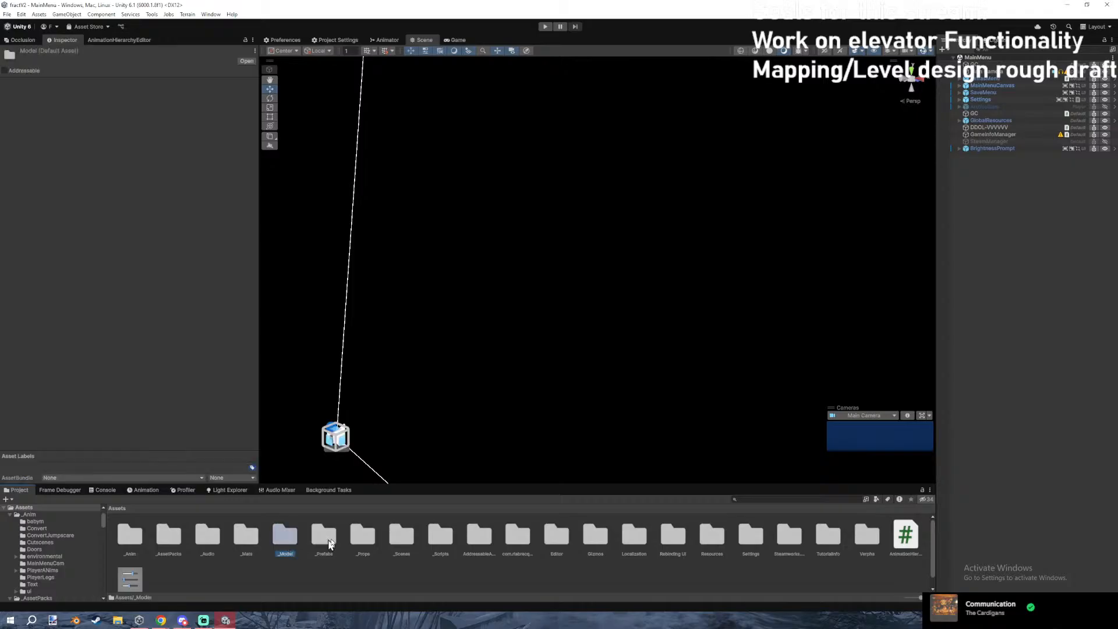
double_click(330, 544)
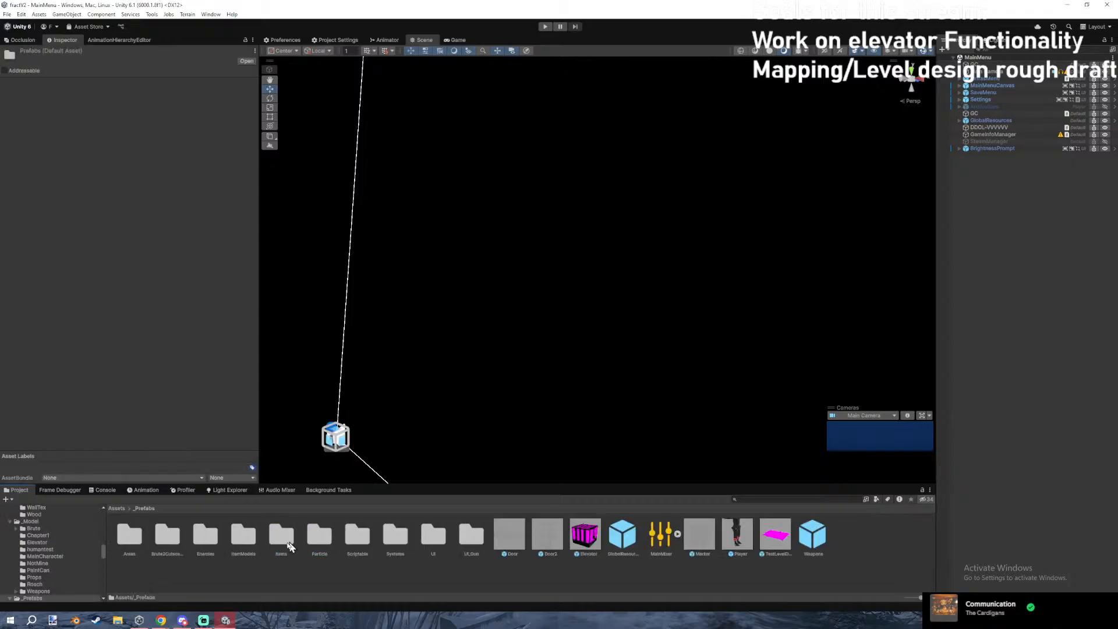
Open the Elevator Prefab from the _Model/Elevator folder and look over its unlit geometry.
left_click(117, 508)
double_click(292, 534)
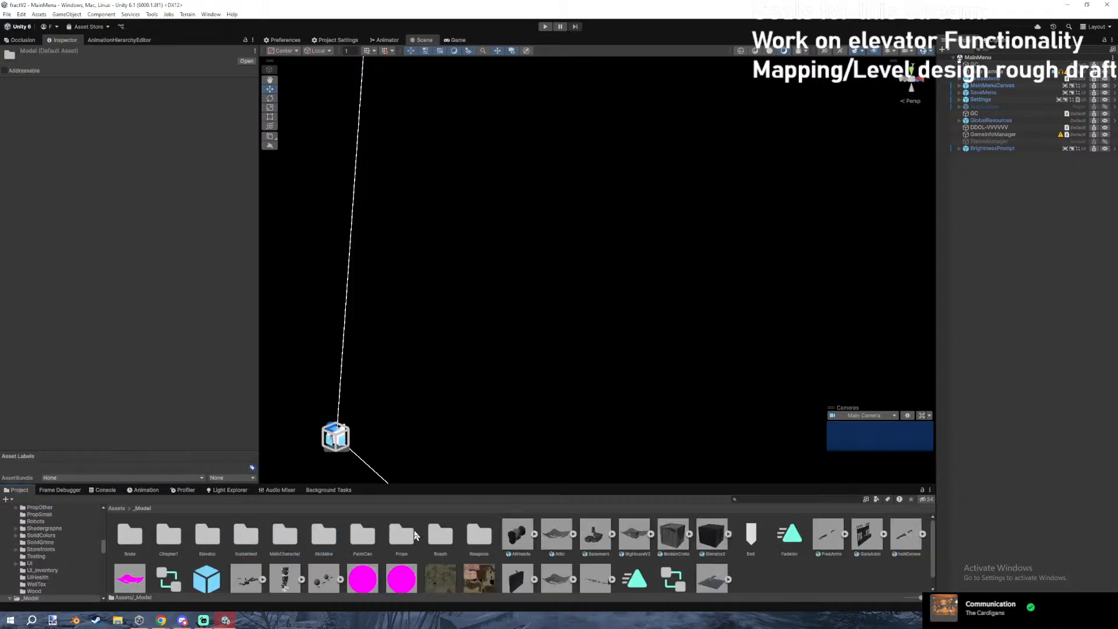
double_click(209, 536)
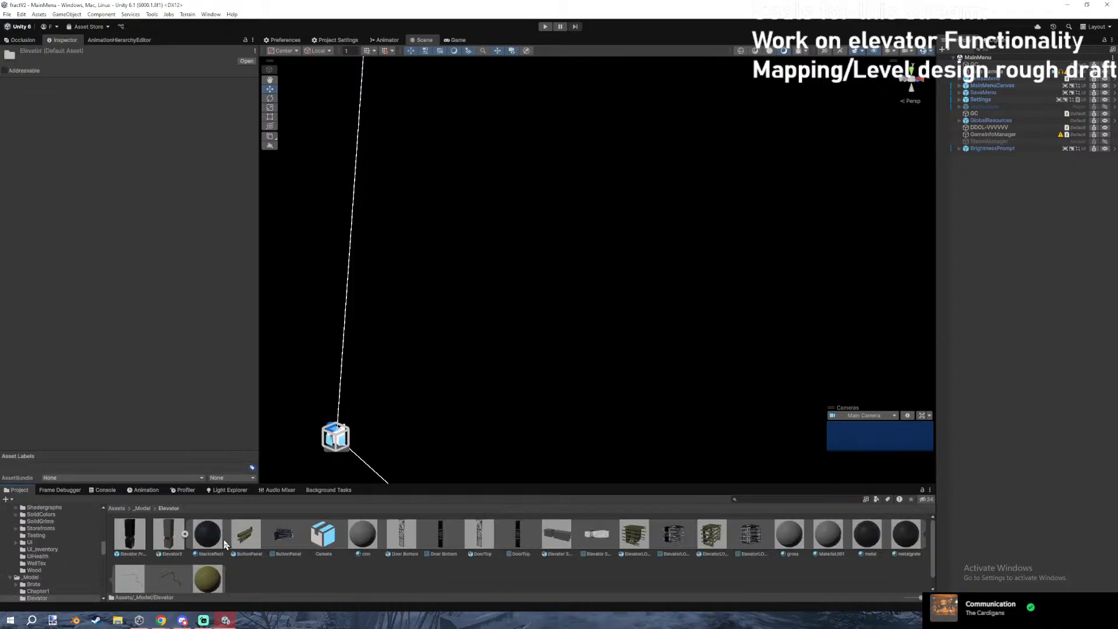
double_click(130, 535)
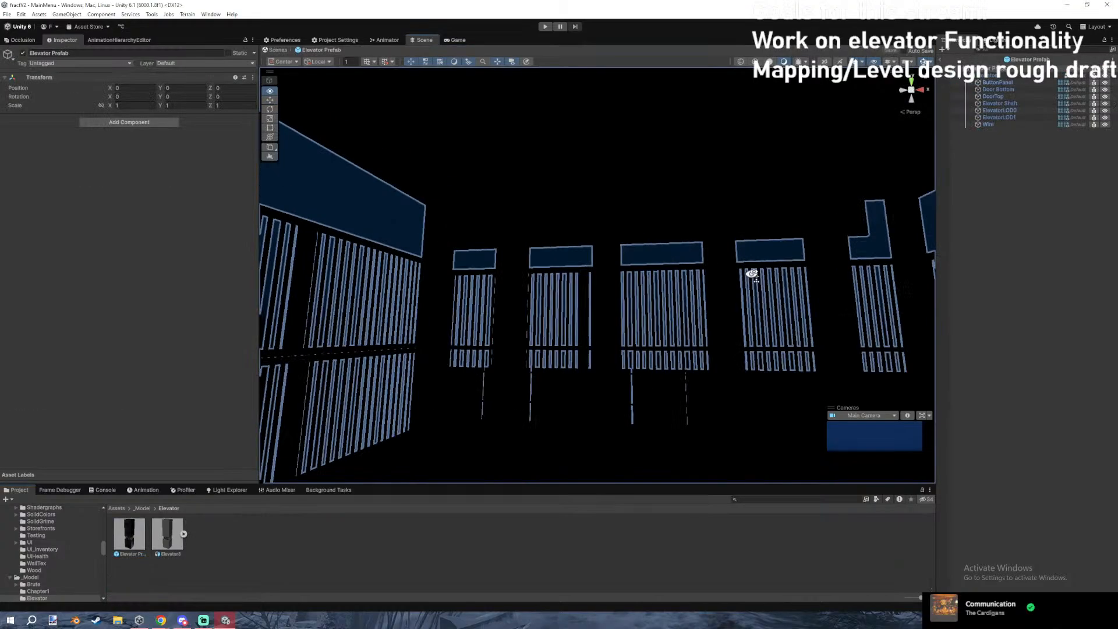
left_click(944, 135)
right_click_drag(821, 139, 431, 251)
Open the Creators Wing scene from the project's _Scenes folder.
left_click(116, 508)
left_click(402, 534)
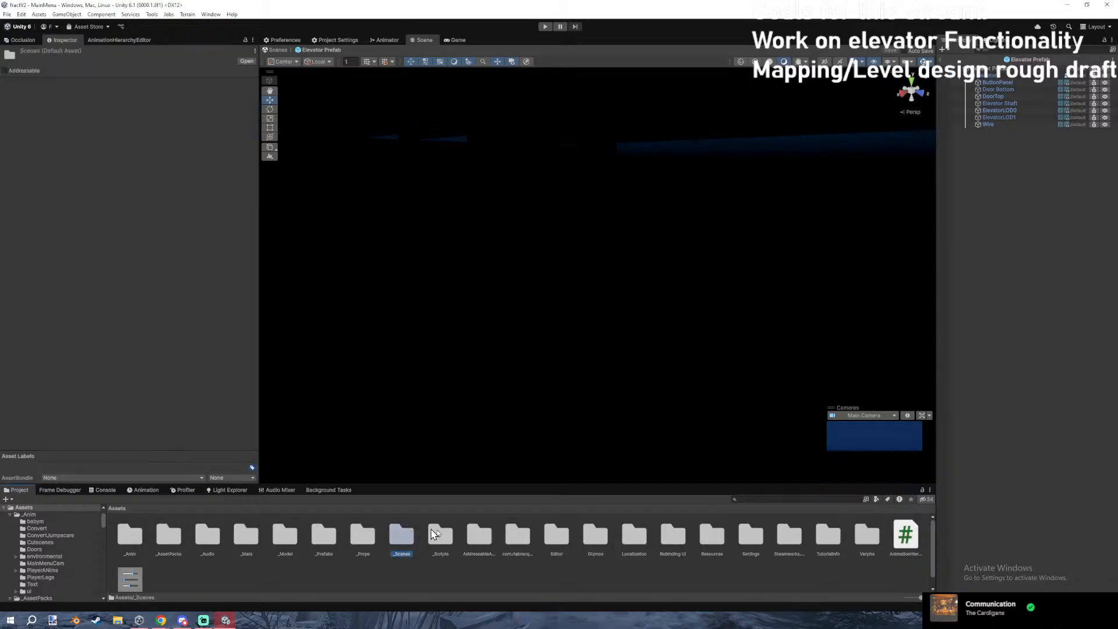
double_click(395, 535)
double_click(357, 532)
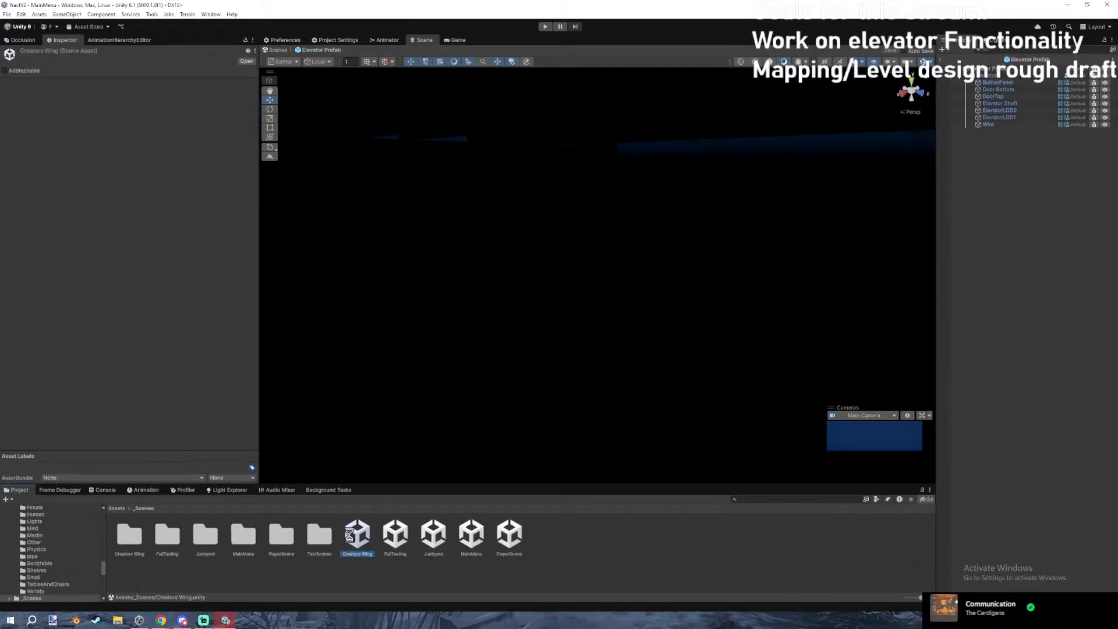
Delete the object picked in the Creators Wing view and look around the surrounding walls and structures.
right_click_drag(741, 295, 385, 400)
left_click(739, 241)
key("Delete")
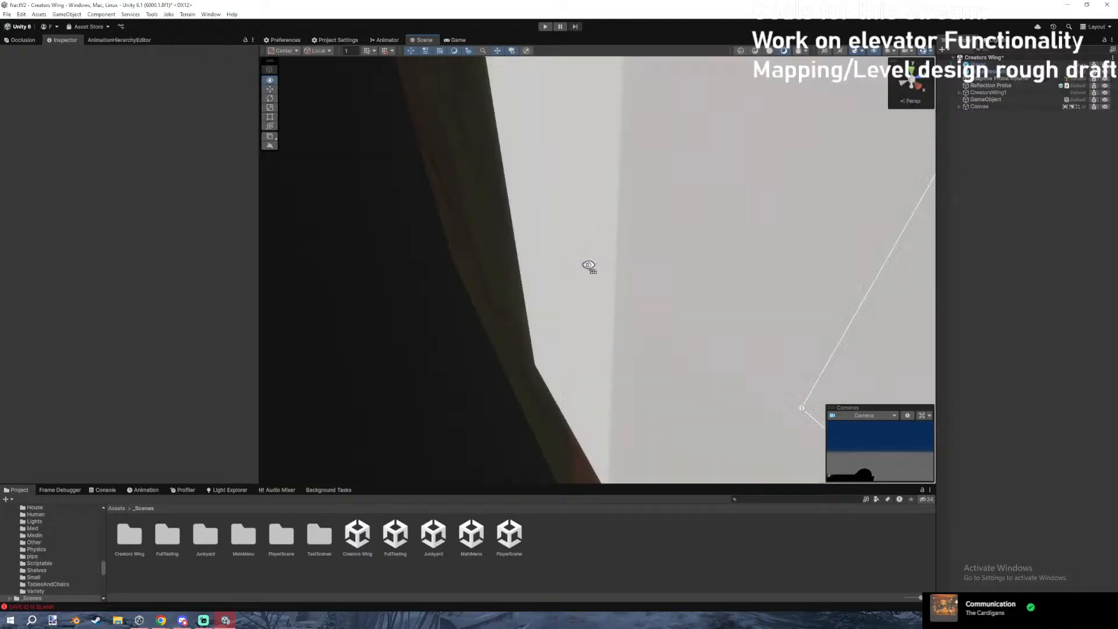
right_click_drag(587, 266, 534, 191)
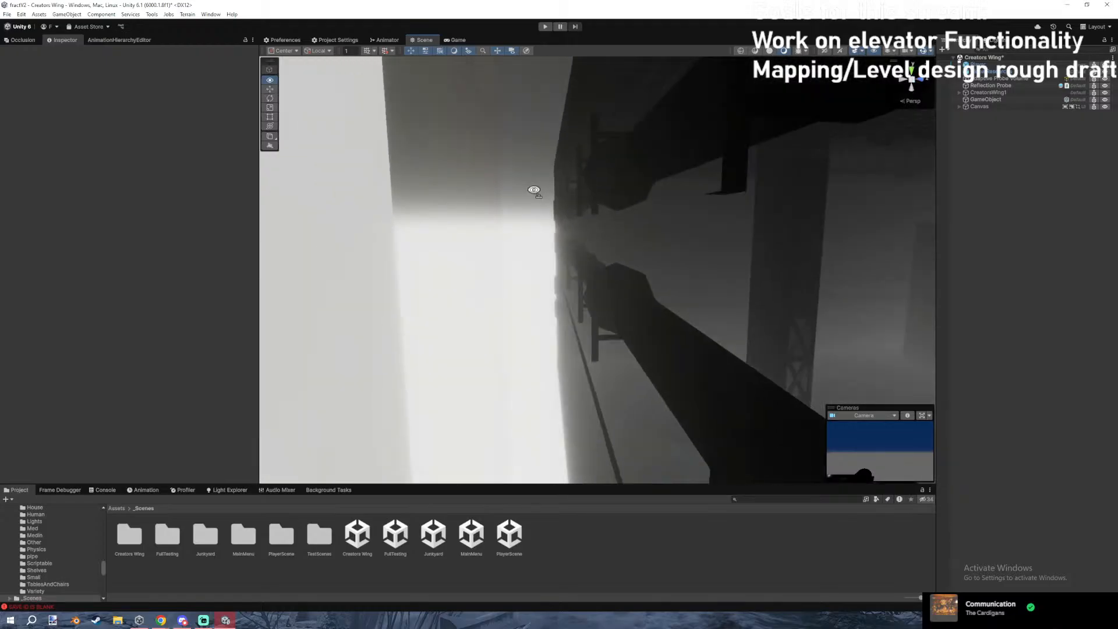
right_click_drag(533, 191, 536, 216)
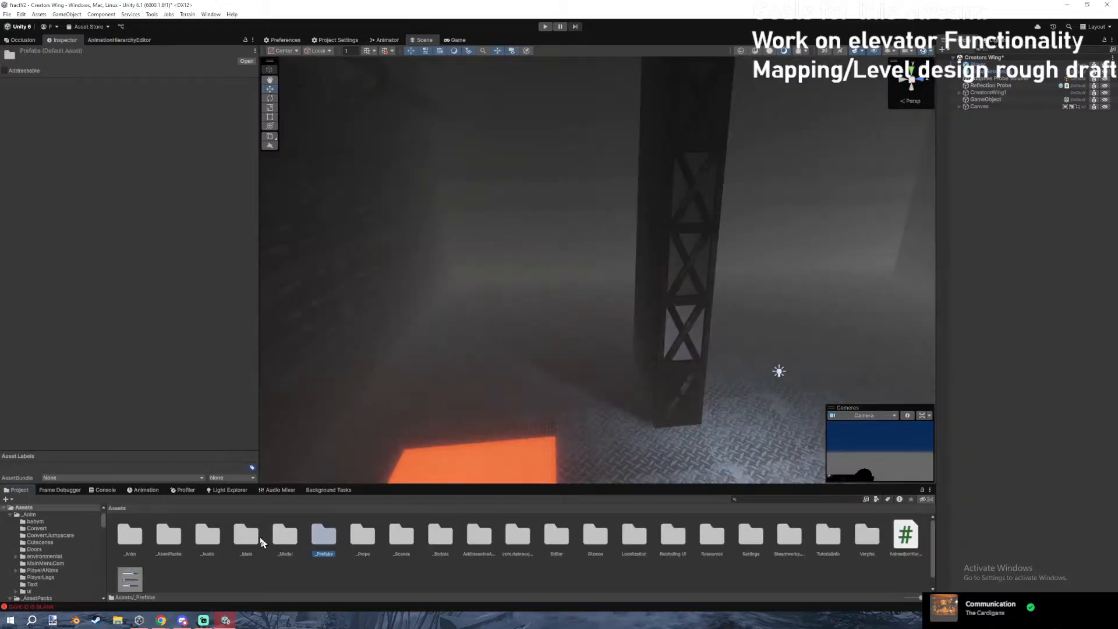
Place the Elevator Prefab from the _Model/Elevator folder into the scene and move it to about X 4.34, Y 10.48, Z 22.76.
double_click(280, 540)
left_click(212, 543)
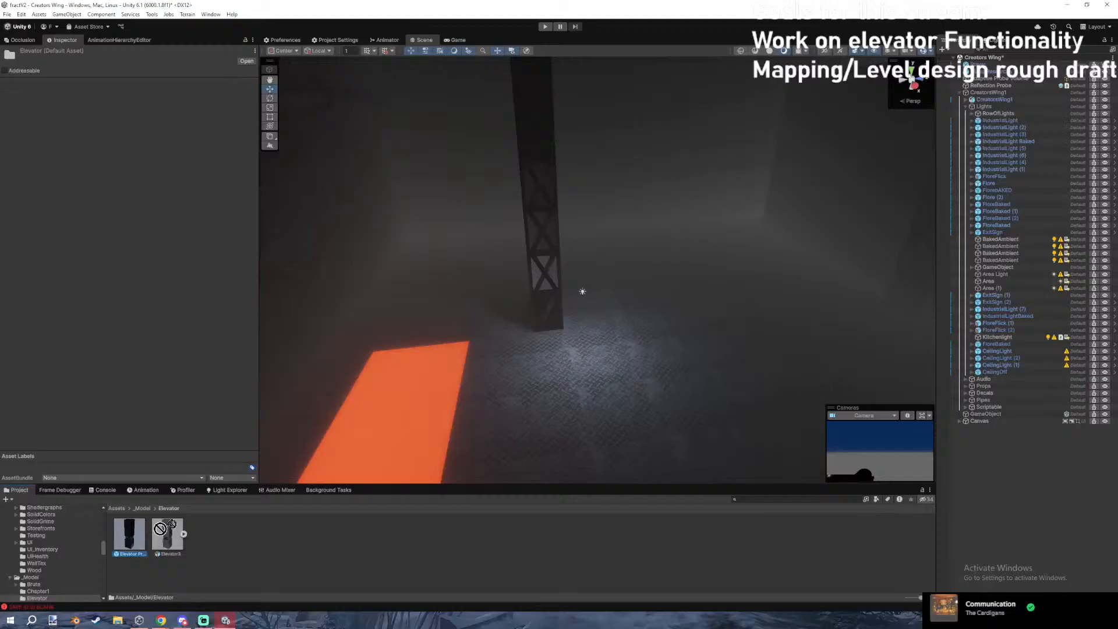
left_click_drag(160, 528, 451, 281)
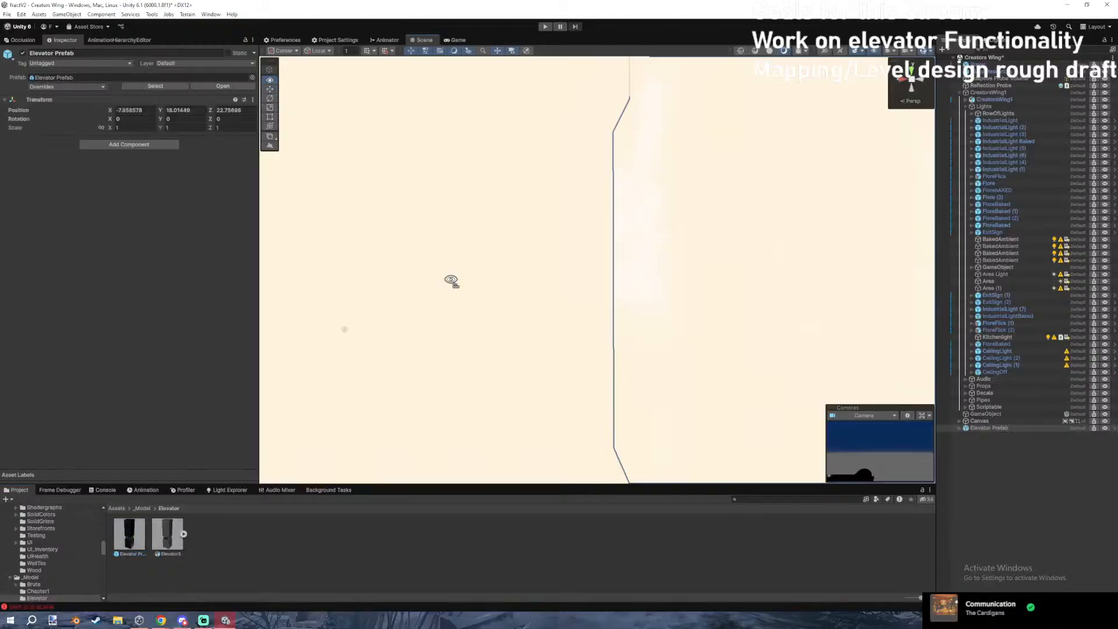
right_click_drag(451, 280, 557, 243)
left_click_drag(574, 221, 477, 294)
right_click_drag(523, 285, 488, 289)
Bring up the Light Explorer with more room for its list and inspect several Point Lights and a BakedAmbient light.
left_click(227, 490)
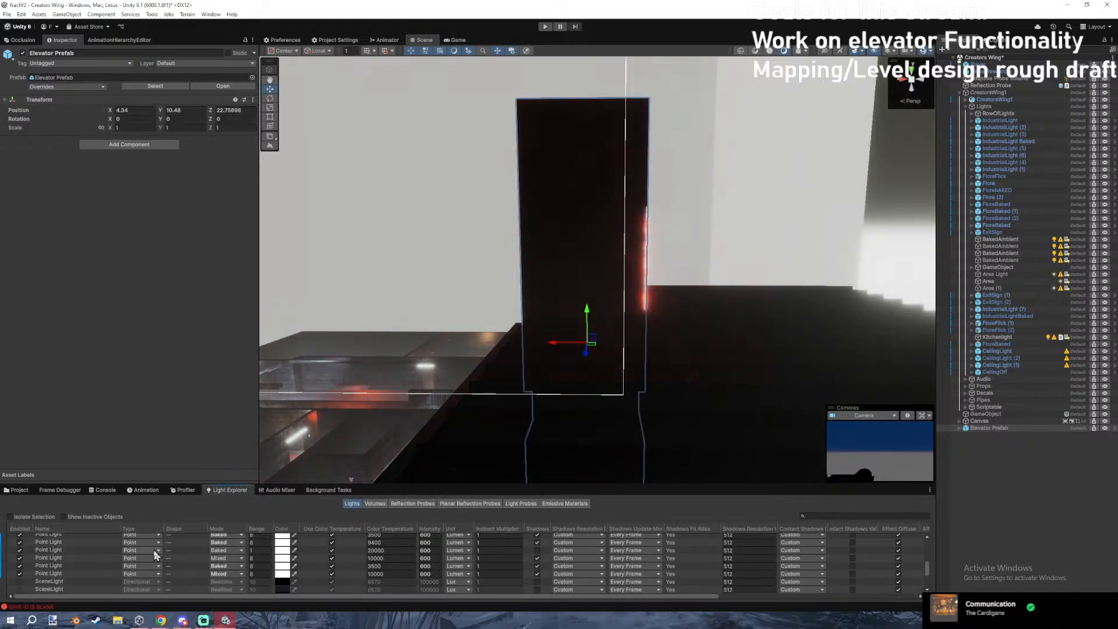
left_click(193, 549)
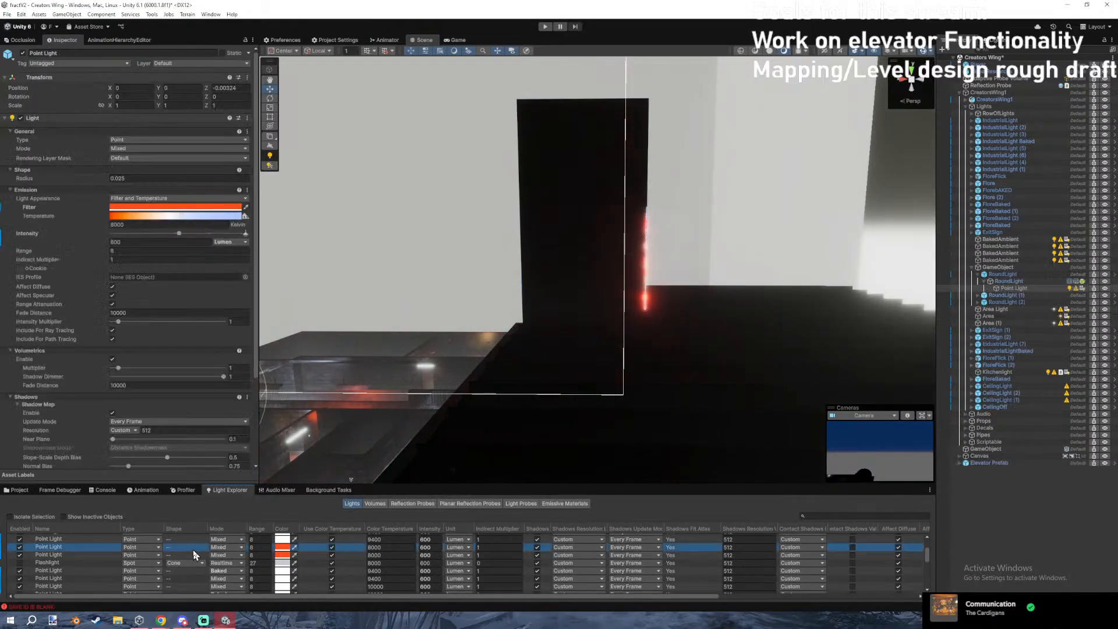
left_click(192, 555)
left_click_drag(289, 484, 293, 303)
scroll(198, 465, "down", 2)
left_click(189, 519)
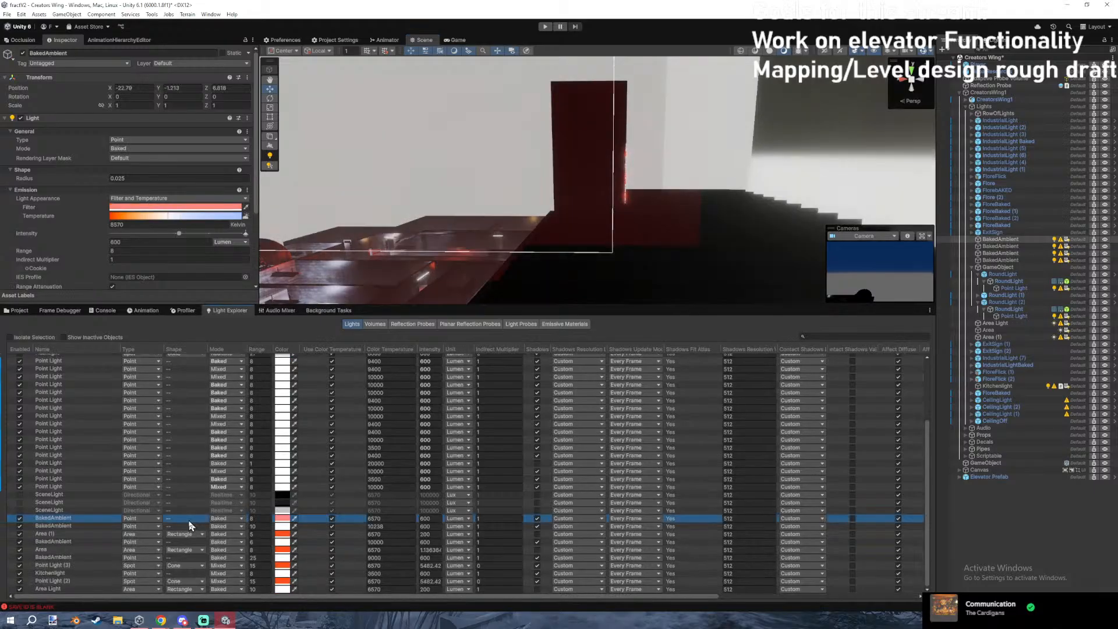
Go through the scene's lights one by one to examine which of them affects the area around the elevator.
key("Down")
key("Down")
key("Down")
key("Down")
key("Down")
key("Down")
key("Down")
key("Down")
key("Down")
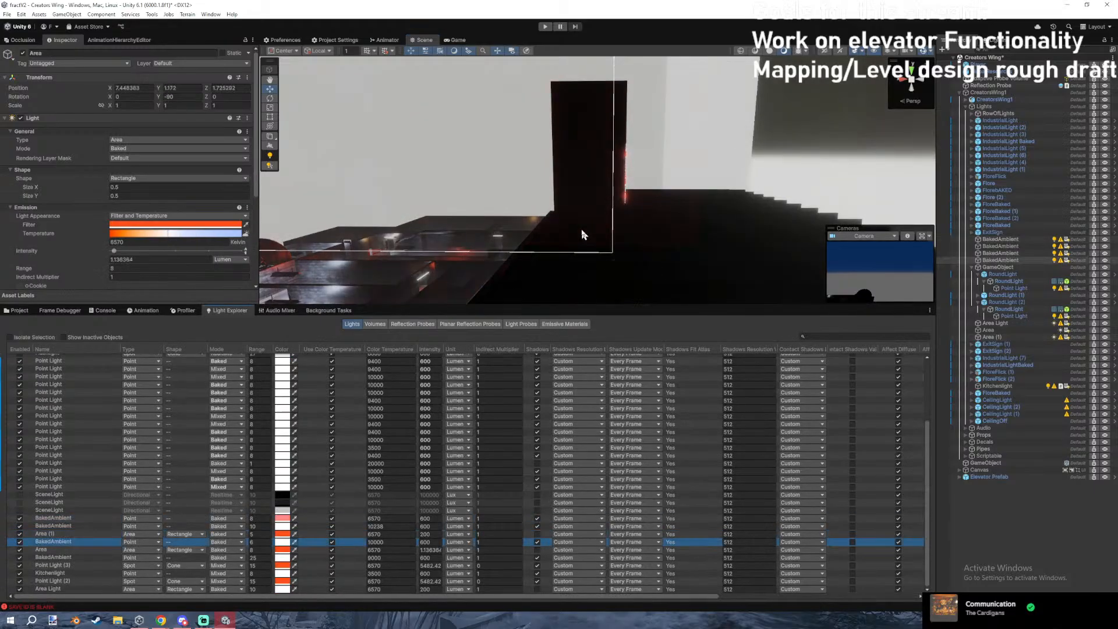
key("Up")
key("Up")
key("Up")
key("Up")
key("Up")
key("Up")
key("Up")
key("Up")
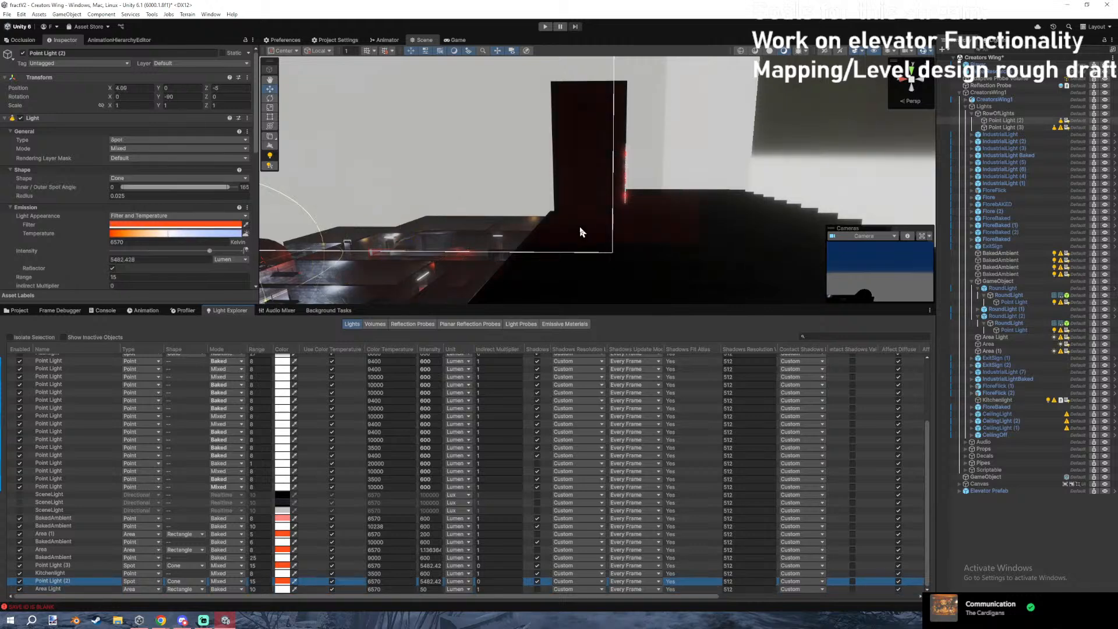
key("Up")
key("Up")
key("Up")
key("Up")
key("Up")
key("Up")
key("Up")
key("Up")
key("Up")
key("Up")
key("Up")
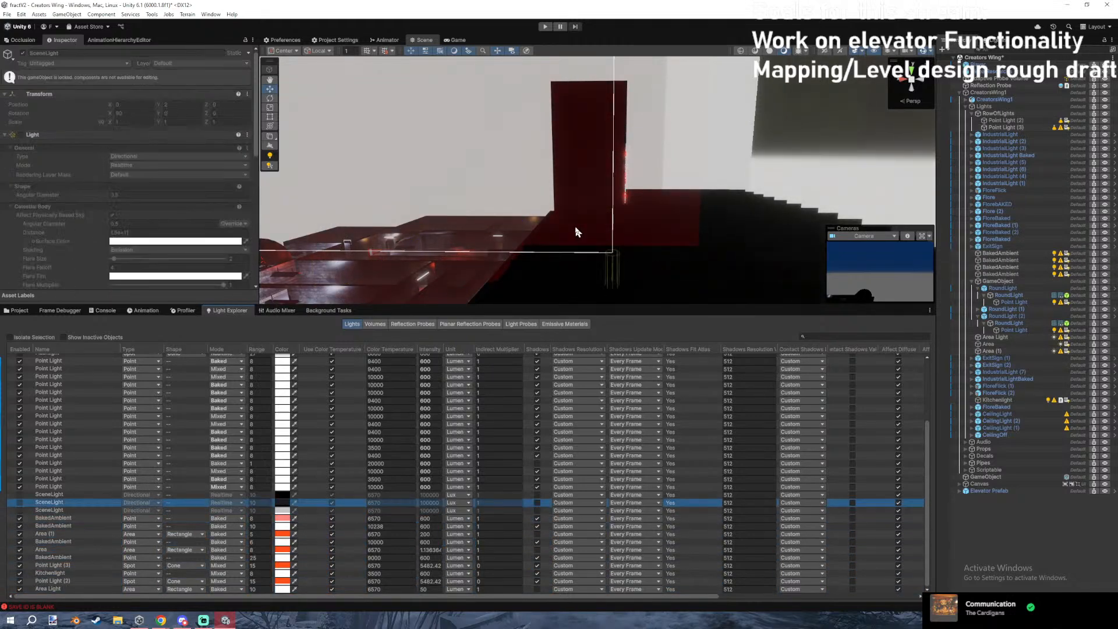
key("Up")
key("Up")
key("Up")
key("Up")
key("Up")
key("Up")
key("Up")
key("Up")
key("Up")
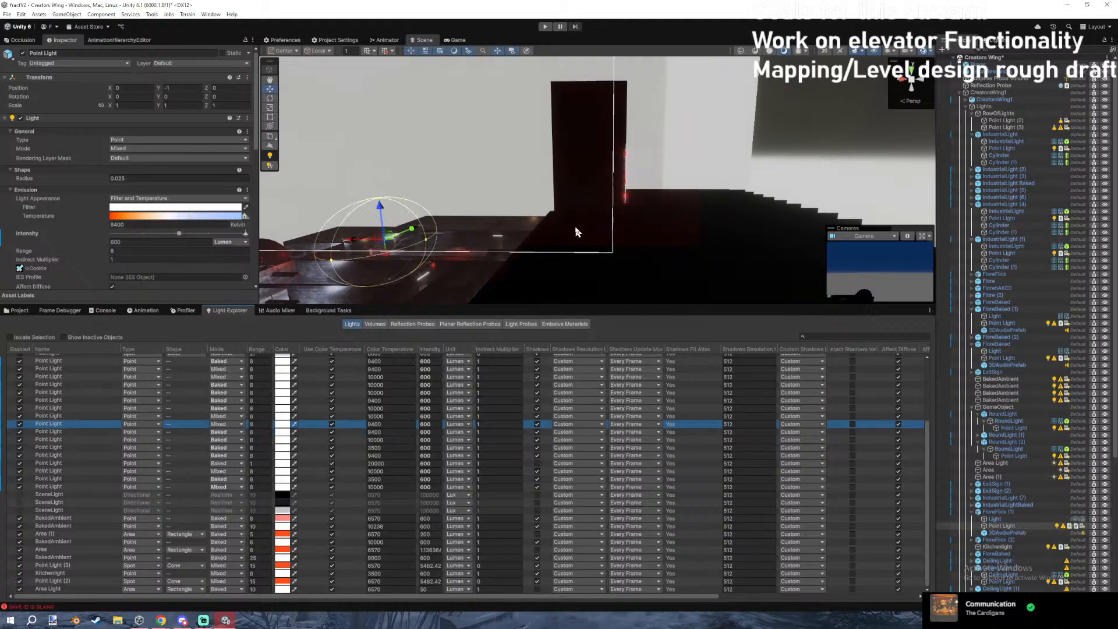
key("Up")
key("Up")
key("Up")
key("Up")
key("Up")
key("Up")
key("Up")
key("Up")
key("Up")
key("Up")
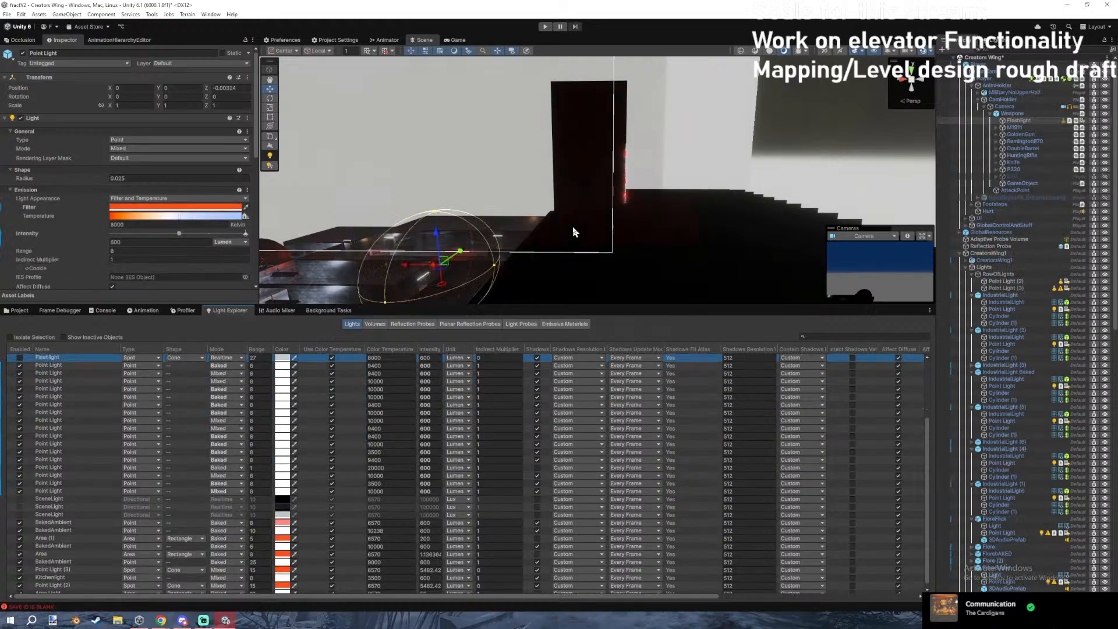
key("Up")
key("Up")
key("Up")
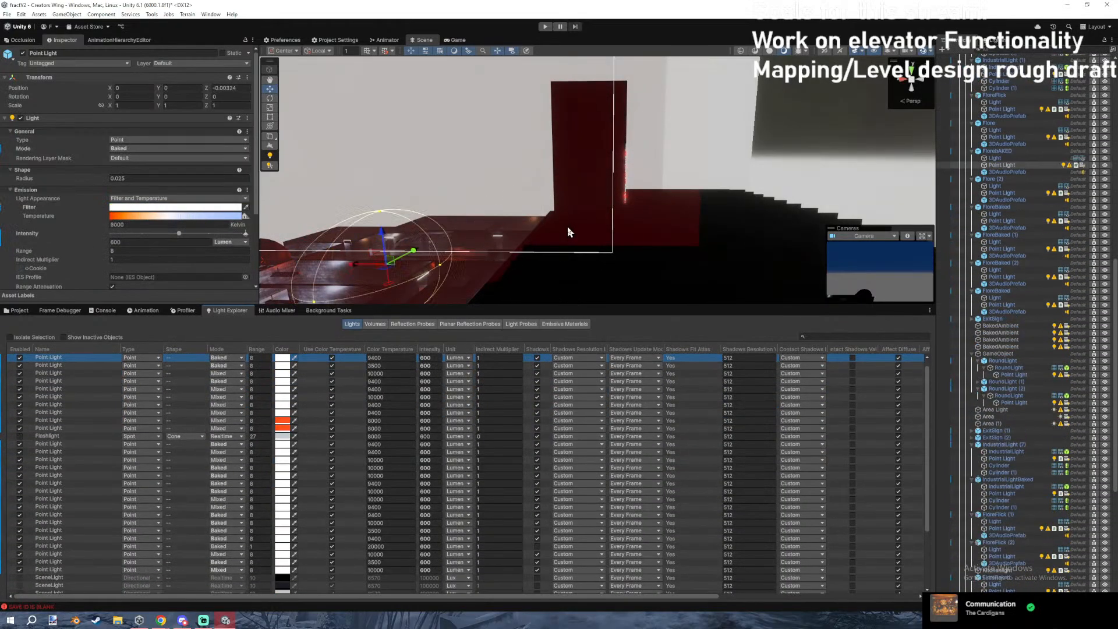
Select the placed Elevator Prefab, open it for editing and return to the Creators Wing scene.
right_click_drag(722, 206, 579, 200)
key("w")
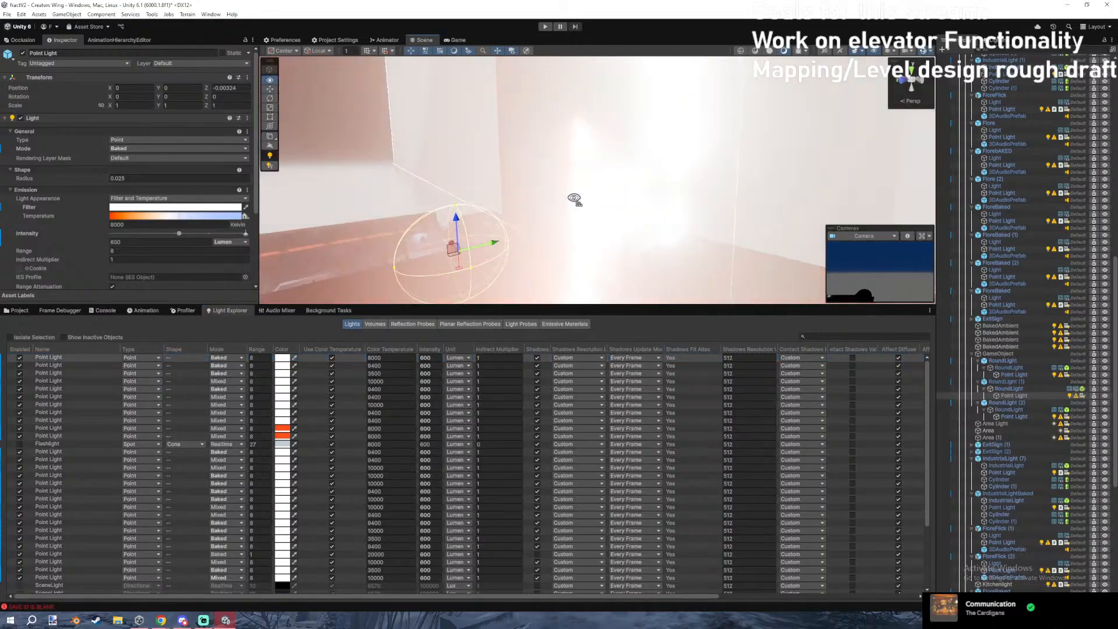
left_click(591, 197)
left_click(223, 86)
left_click(939, 60)
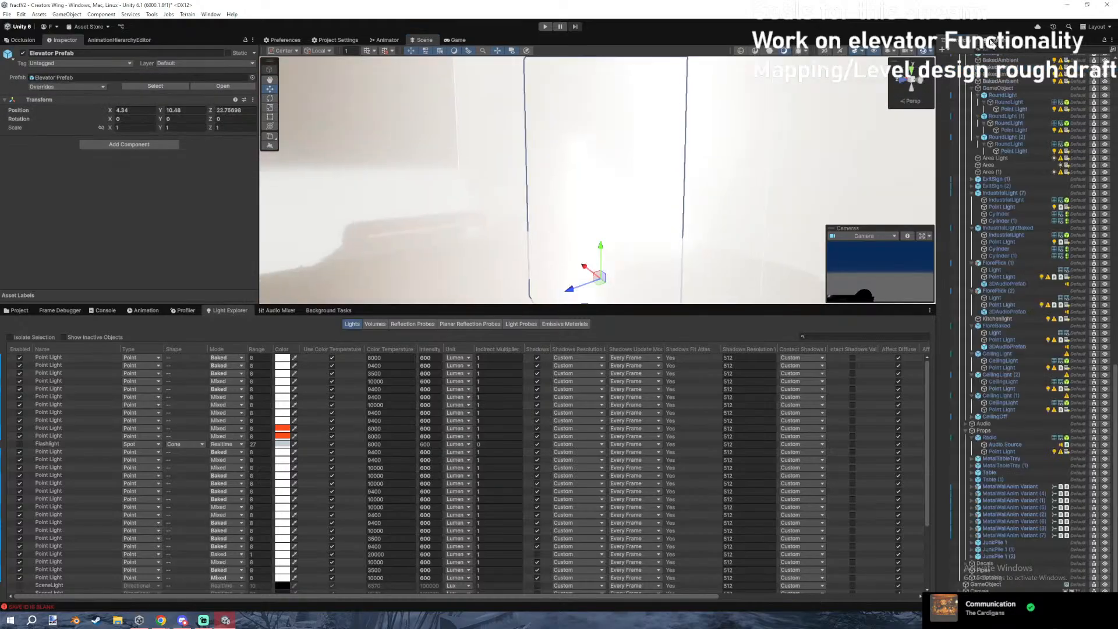
Review the scene's Lighting settings, including the Adaptive Probe Volumes options.
left_click(990, 40)
left_click(1076, 54)
left_click(972, 55)
left_click(1015, 65)
left_click(1035, 65)
left_click(971, 54)
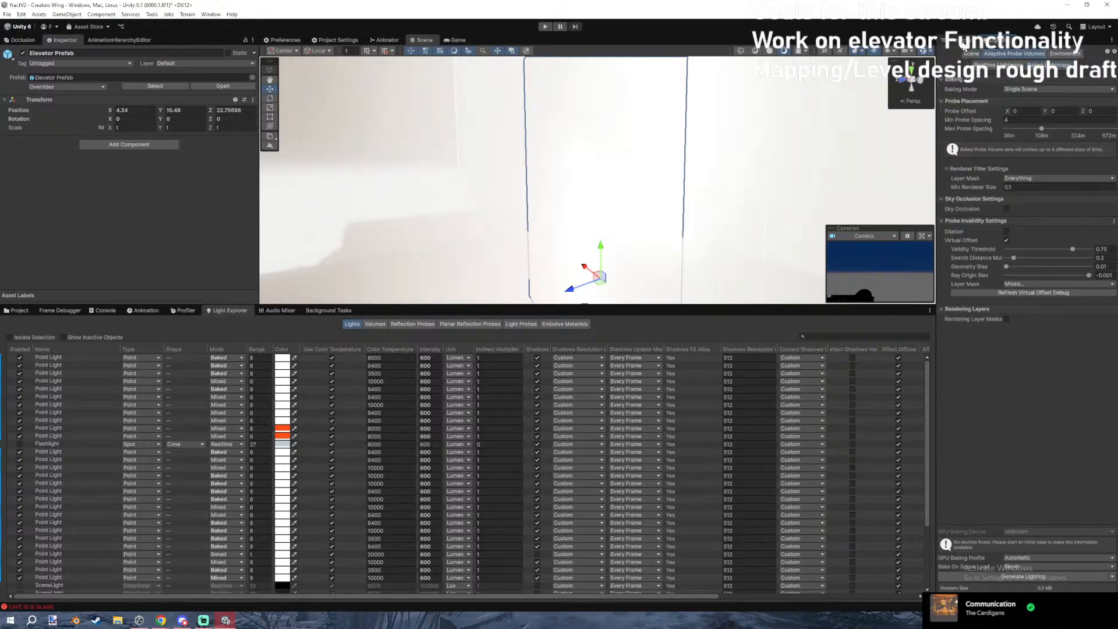
Collapse the expanded hierarchy and delete the Canvas and Reflection Probe from the Creators Wing scene.
left_click(963, 41)
scroll(964, 110, "up", 5)
scroll(963, 110, "up", 10)
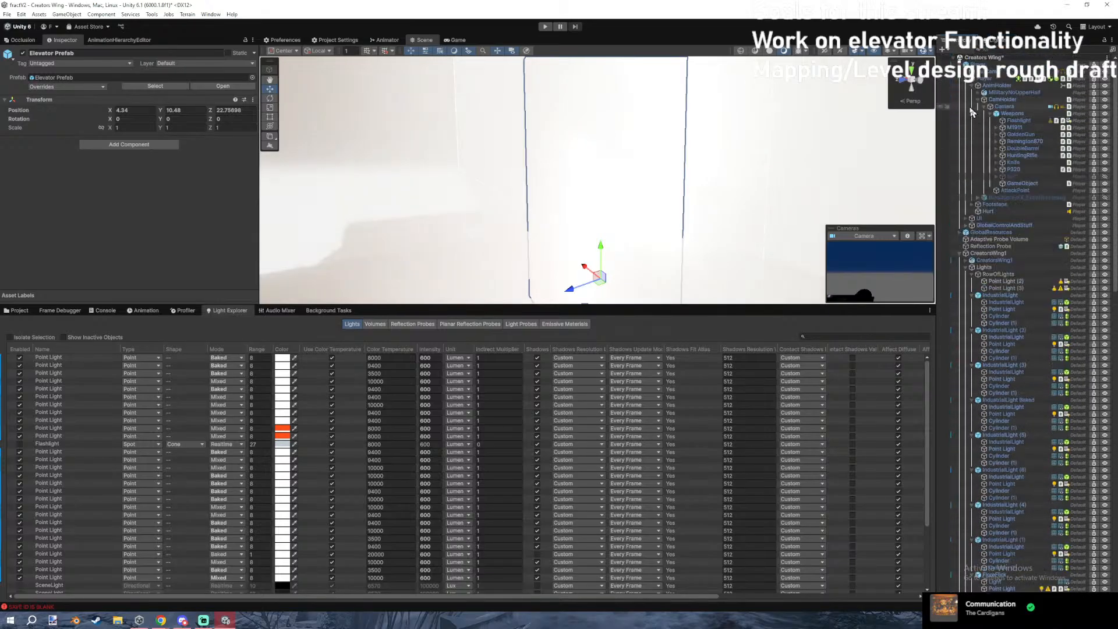
left_click(960, 92)
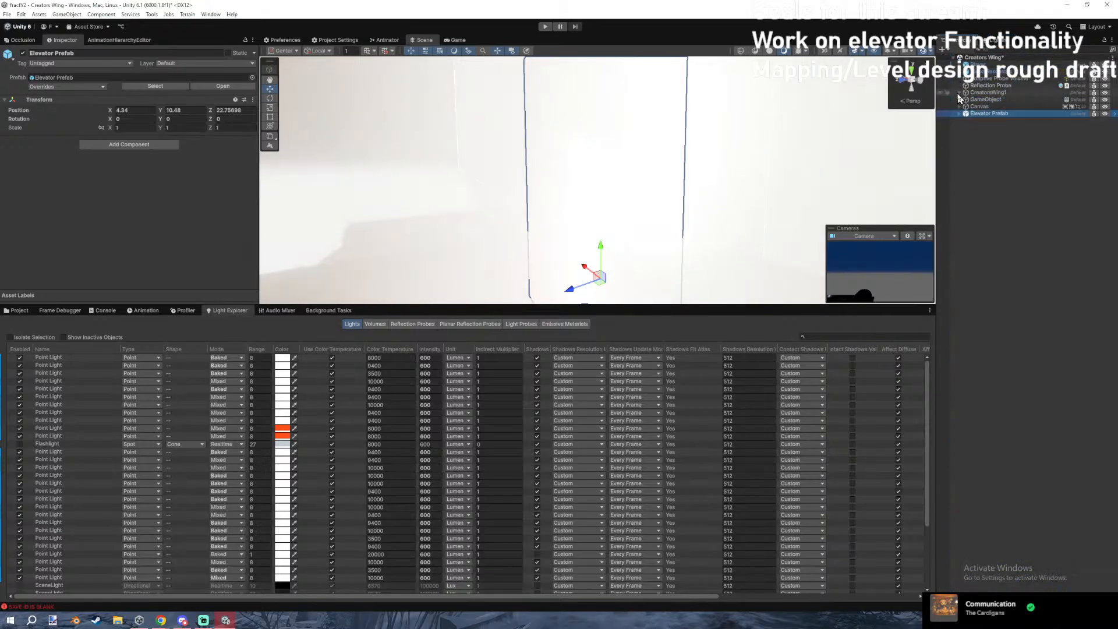
left_click(991, 117)
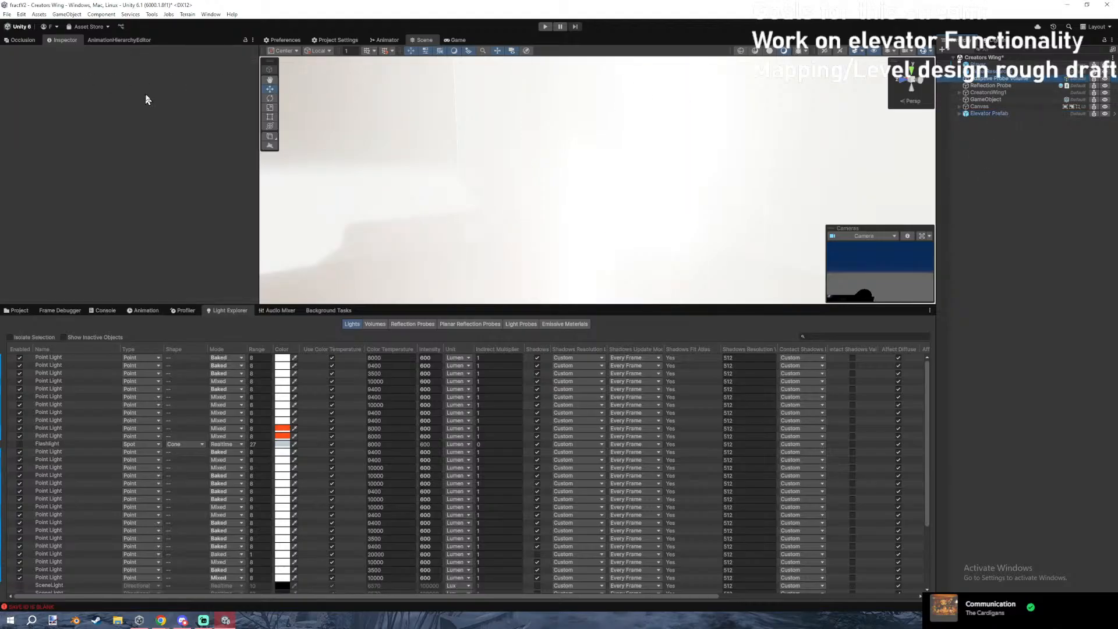
key("Down")
left_click(975, 114)
left_click(974, 108)
key("Right")
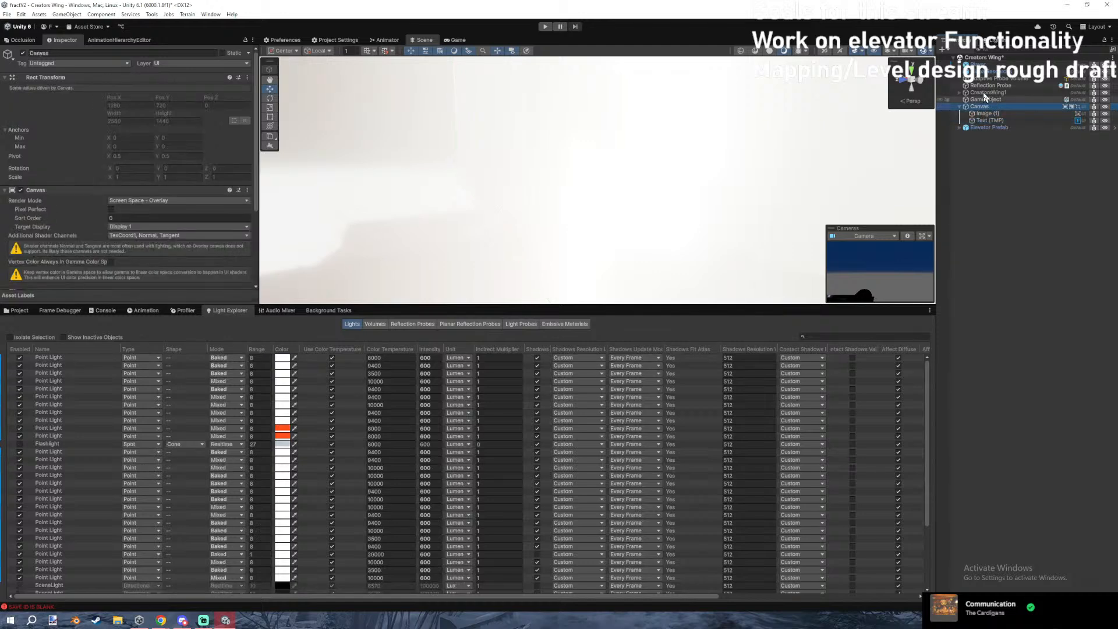
left_click(983, 86, "ctrl")
key("Delete")
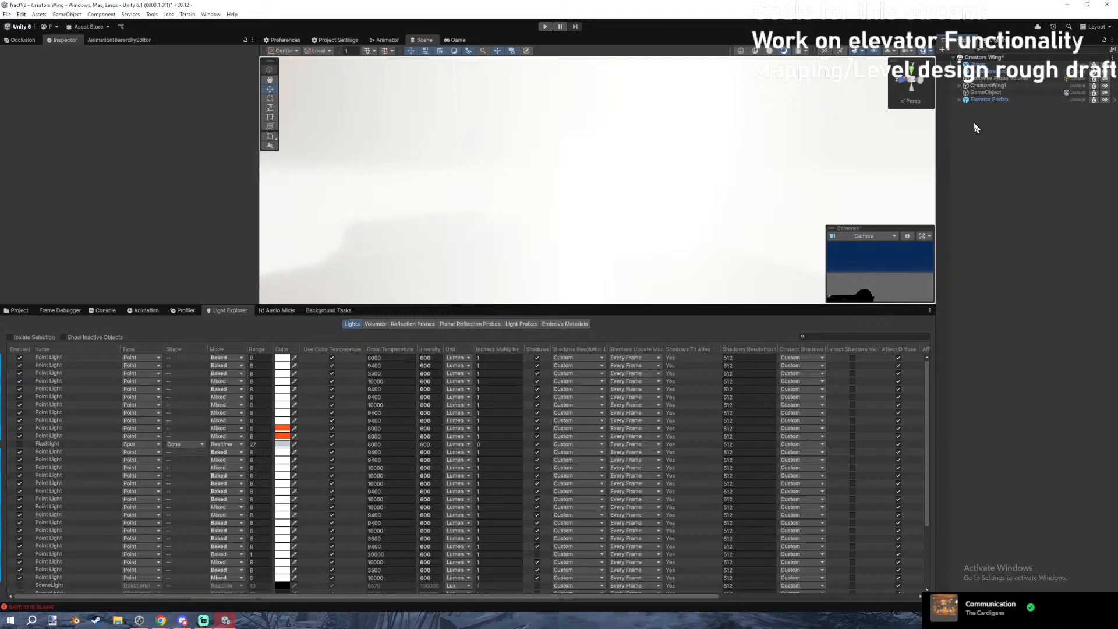
Try removing the root-level GameObject, and examine the elevator's surroundings with the scene view effects temporarily turned off.
left_click(986, 93)
scroll(168, 158, "down", 5)
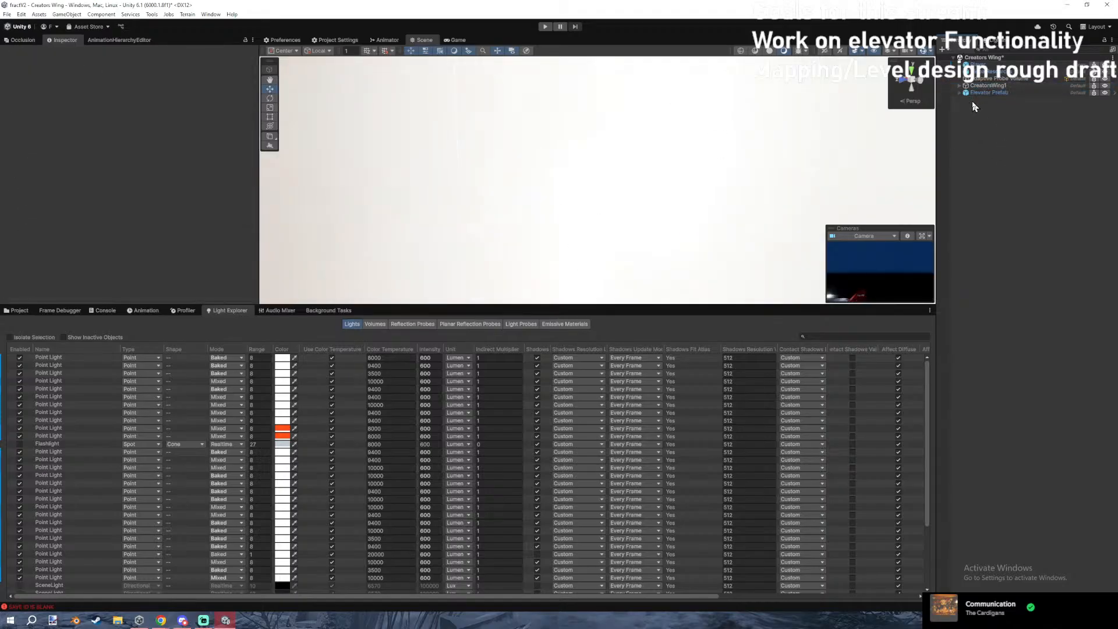
left_click(854, 52)
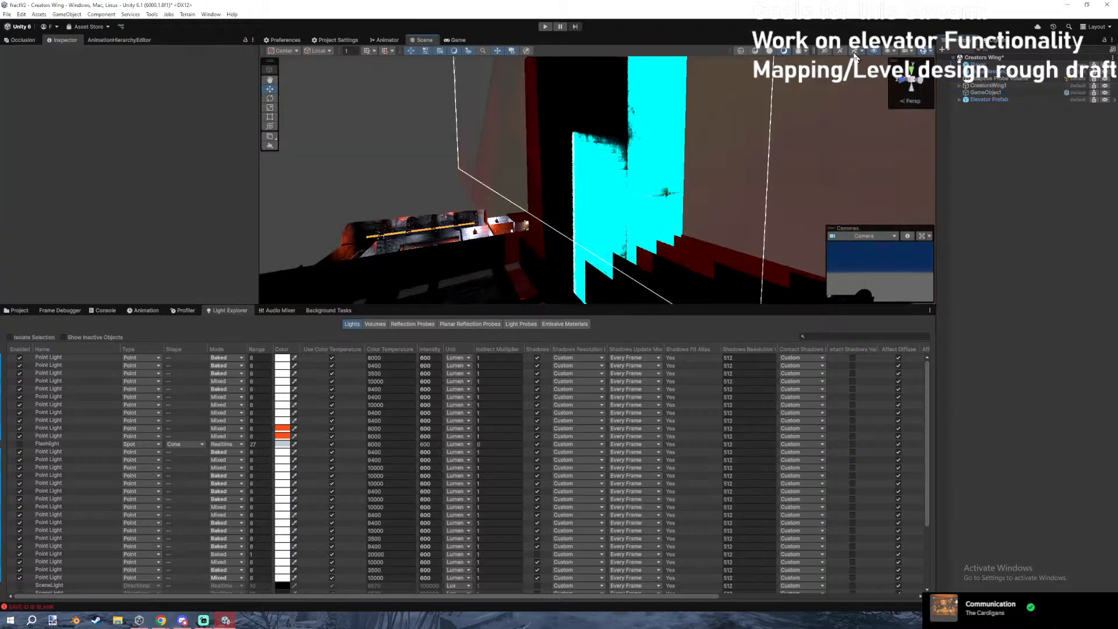
right_click_drag(722, 191, 626, 173)
right_click_drag(578, 201, 562, 174)
left_click(606, 219)
key("s")
left_click(660, 235)
left_click(563, 173)
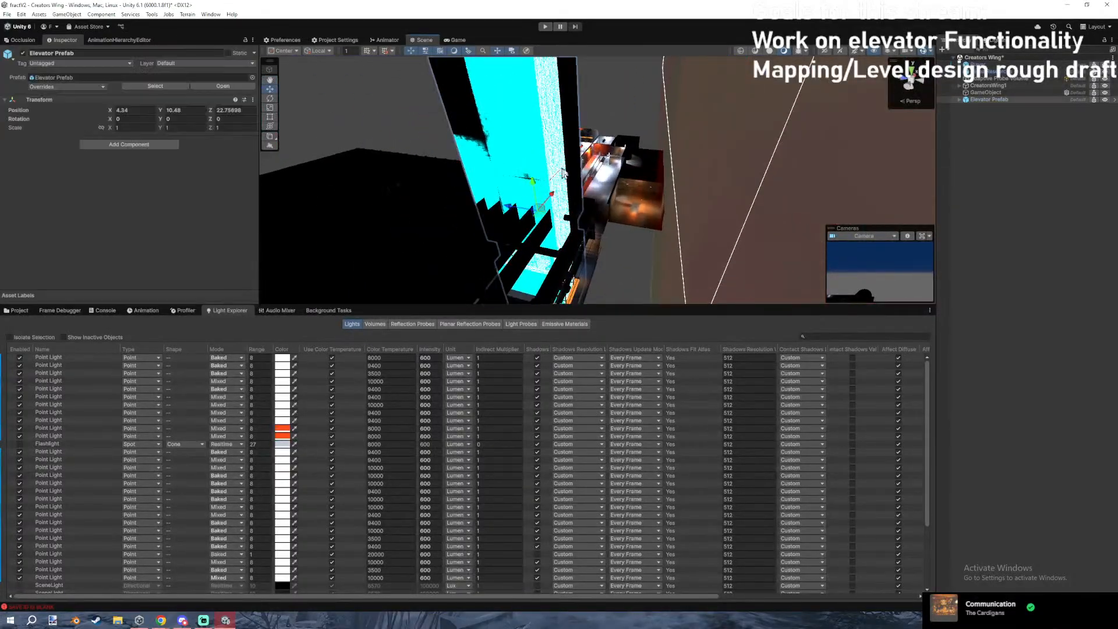
left_click(855, 52)
Clear the Creators Wing scene's baked lighting data and check the area around the elevator.
left_click(994, 40)
left_click(970, 55)
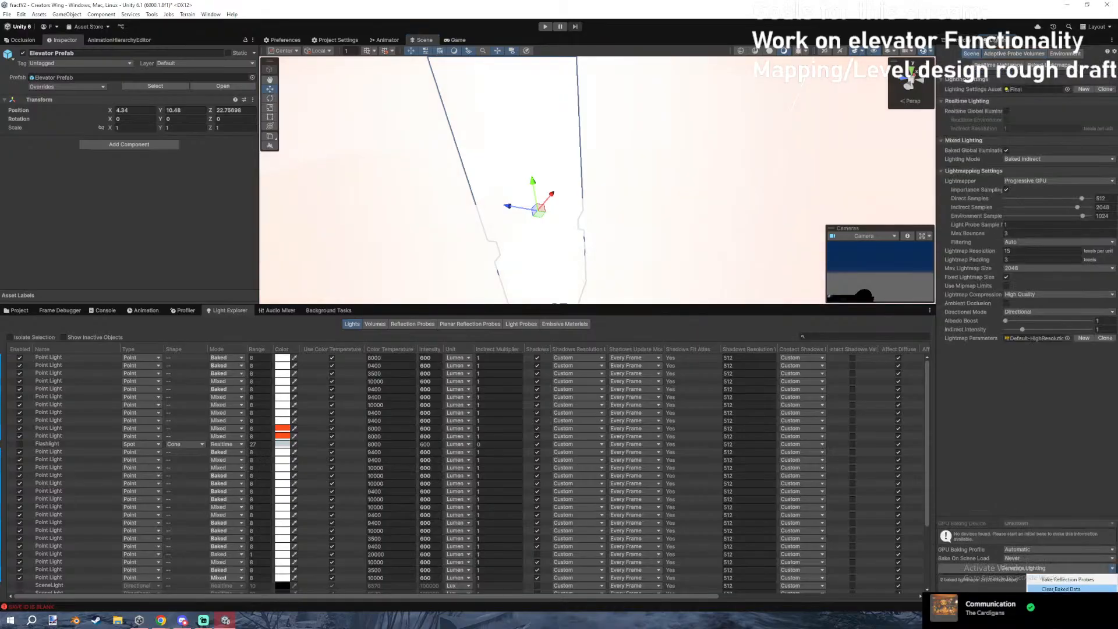
left_click(1060, 588)
right_click_drag(687, 239, 524, 198)
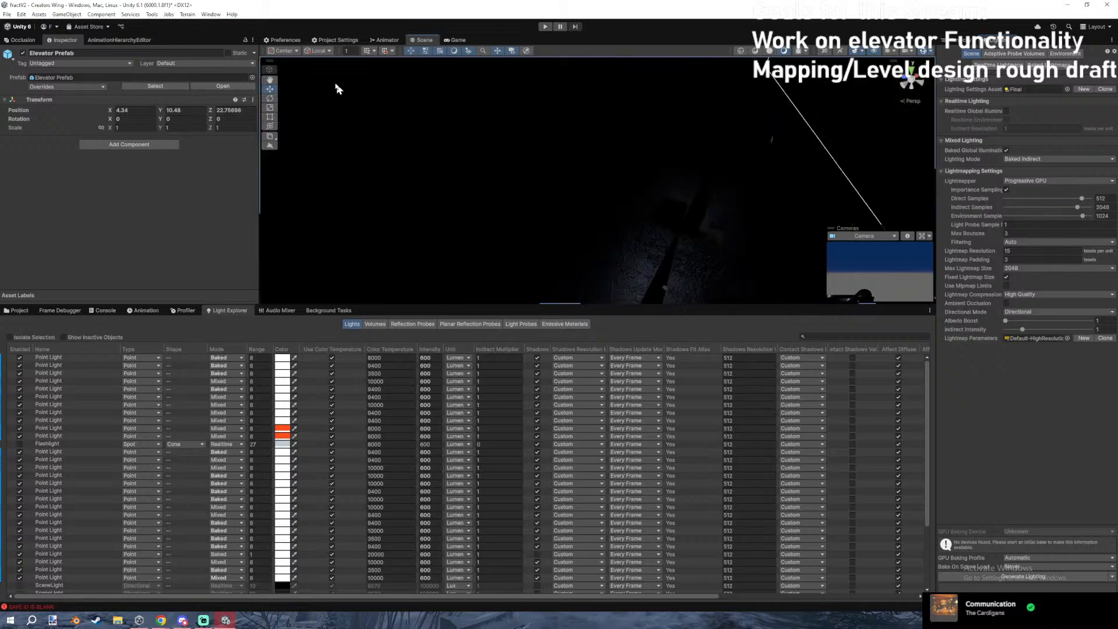
Open the Elevator Prefab in the scene's context, enlarge the scene view and frame the elevator cage.
left_click(213, 87)
left_click_drag(689, 304, 689, 485)
right_click_drag(689, 304, 847, 286)
key("w")
scroll(738, 260, "down", 3)
scroll(504, 293, "down", 1)
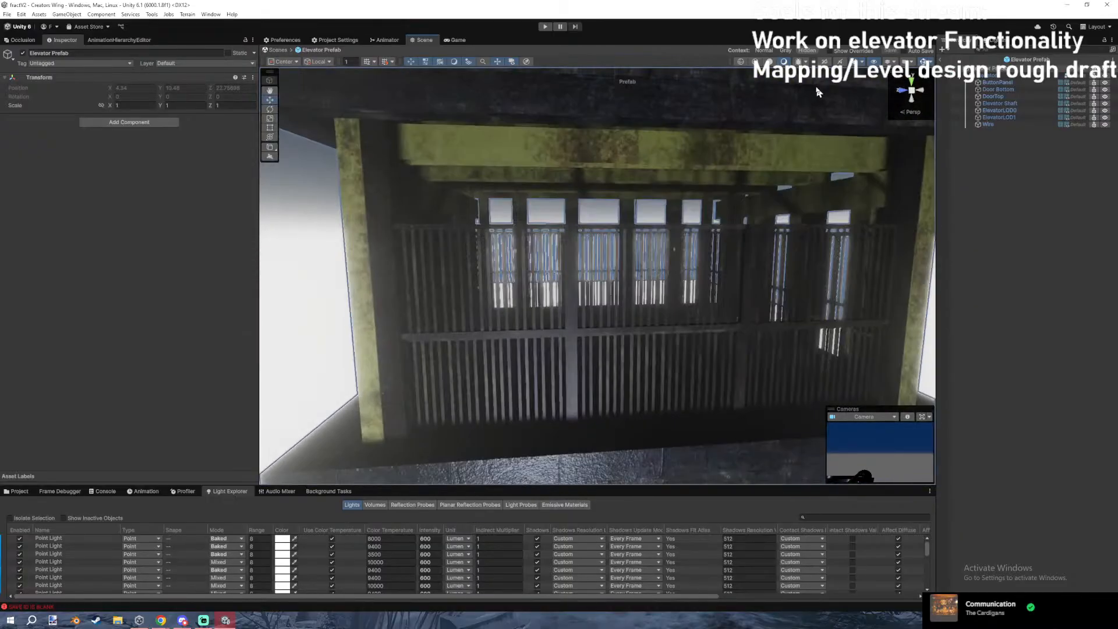
Compare the prefab's Gray and Hidden context displays, finish on Gray, and examine the elevator's bars up close.
left_click(785, 50)
left_click(791, 51)
left_click(807, 51)
left_click(786, 51)
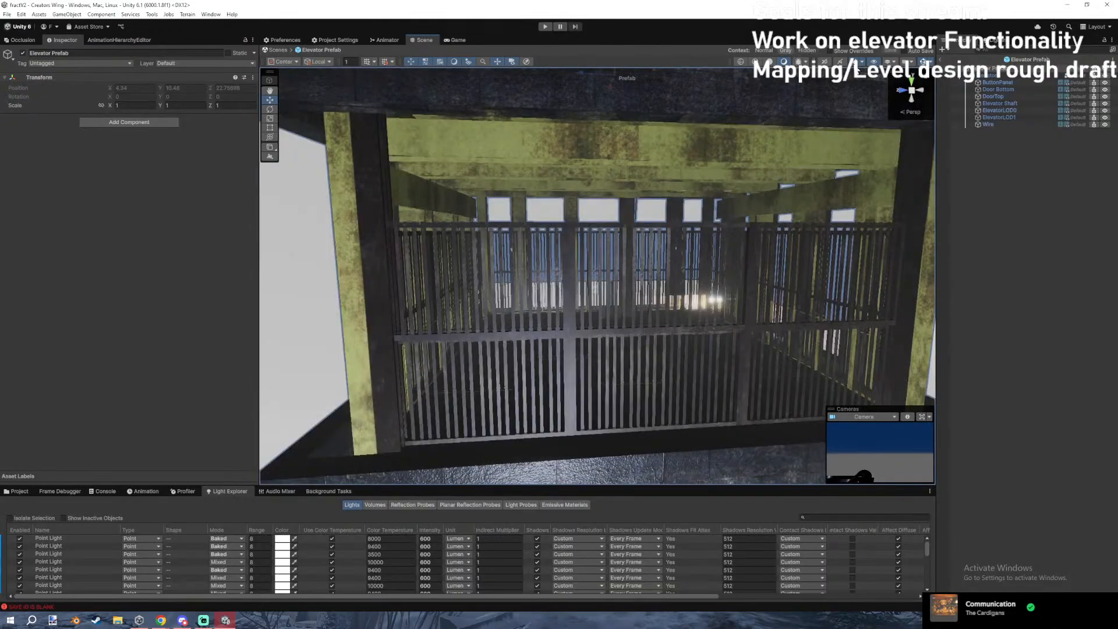
mouse_move(702, 163)
right_mouse_down()
mouse_move(658, 173)
mouse_move(796, 190)
right_mouse_up()
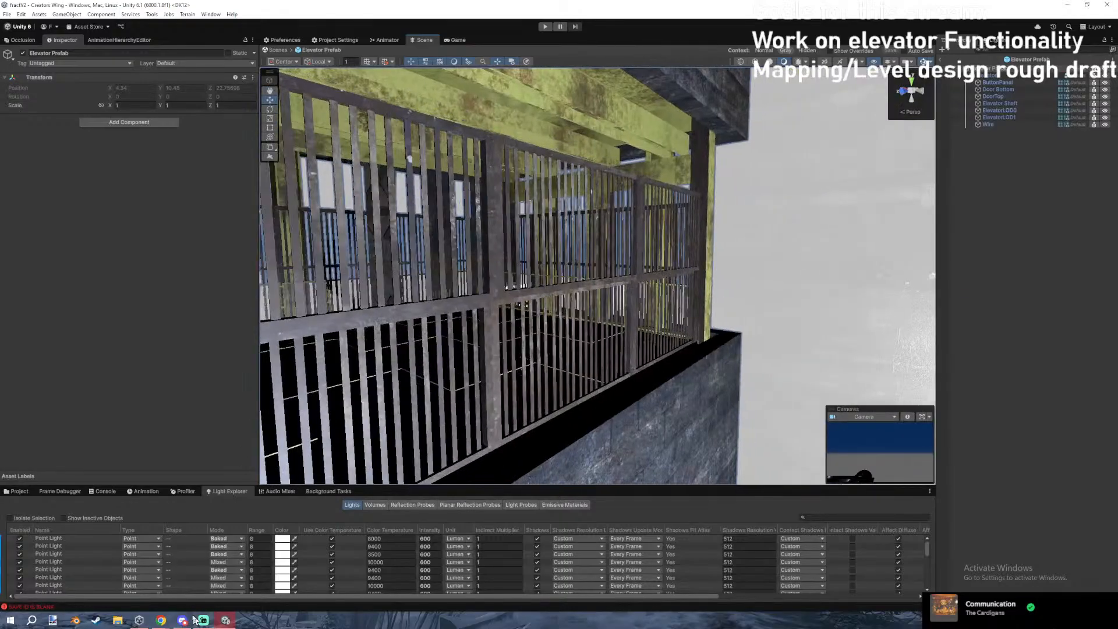
Examine the elevator cage's interior and bars with the surrounding scene context hidden.
left_click(139, 620)
left_click(966, 228)
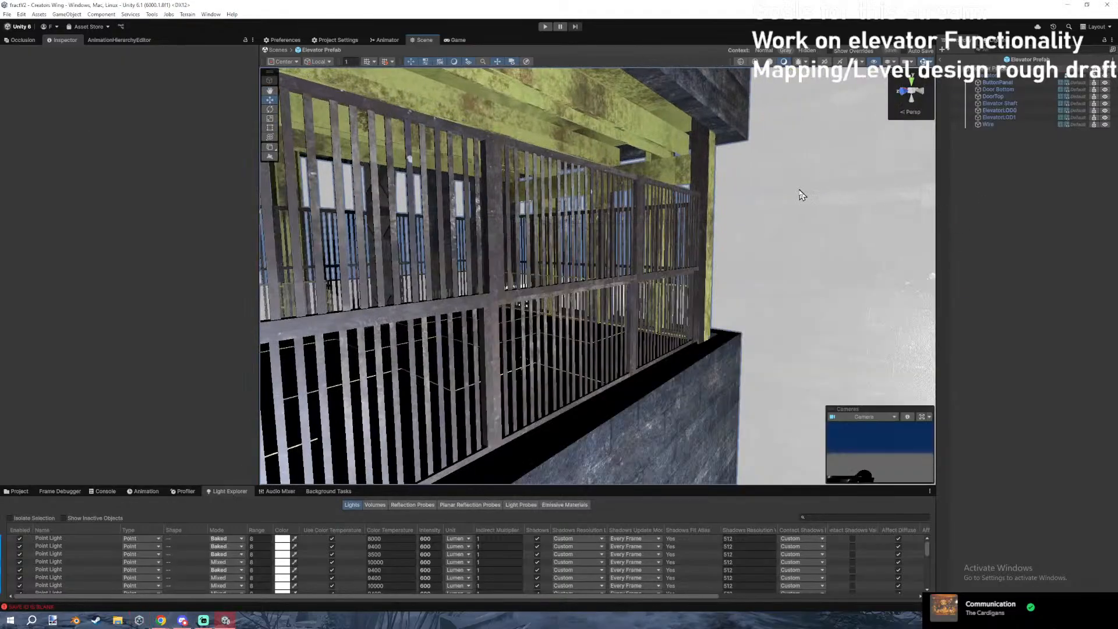
right_click_drag(719, 205, 671, 194)
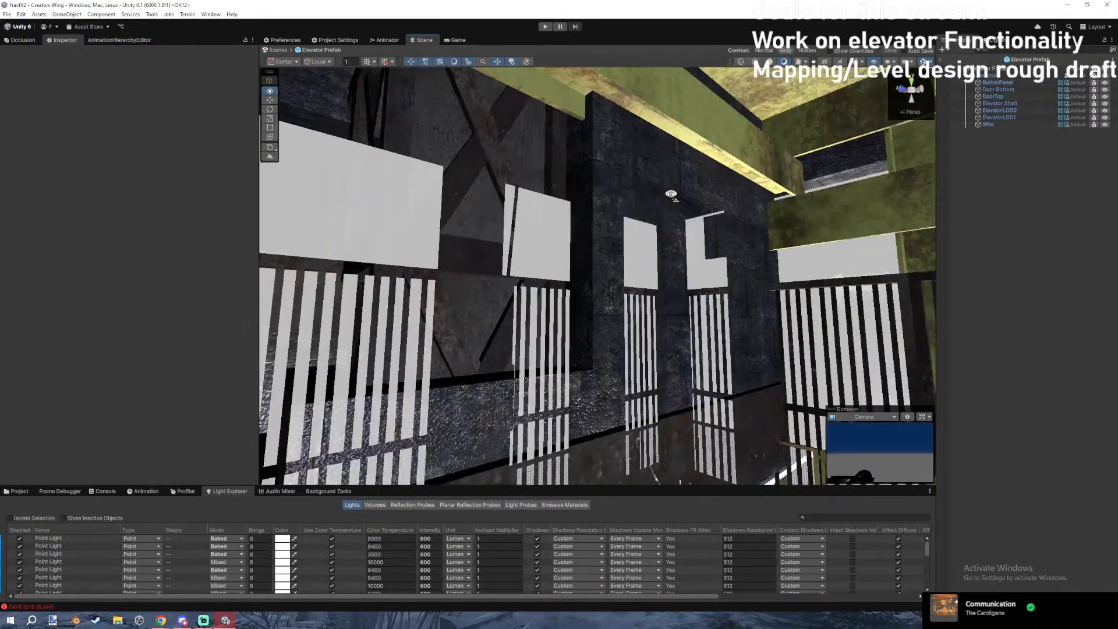
right_click_drag(576, 313, 644, 279)
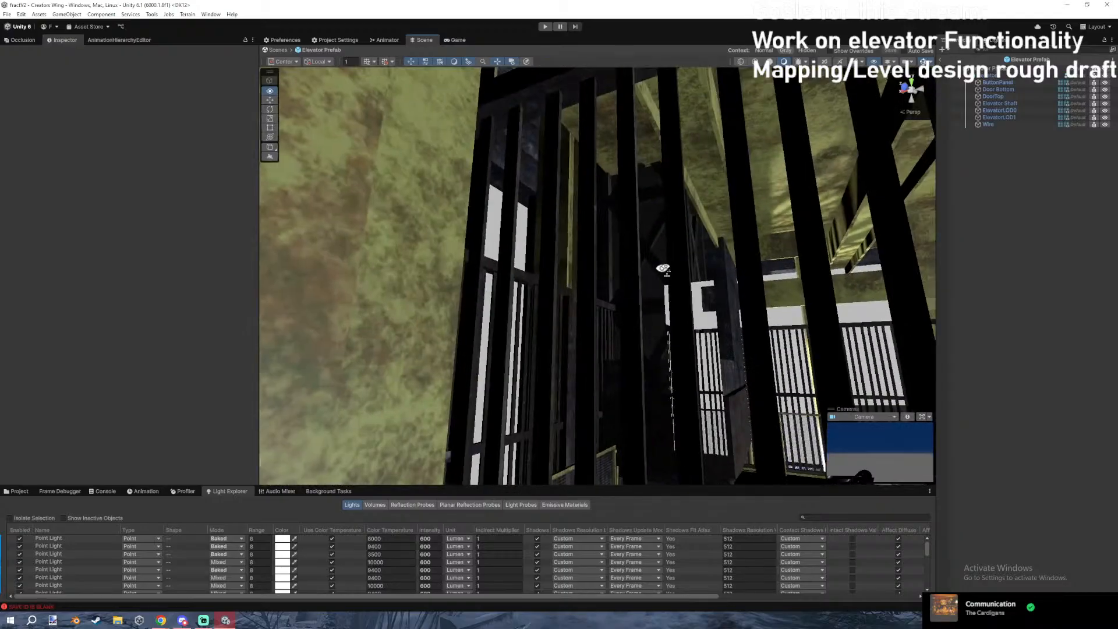
right_click_drag(815, 117, 586, 225)
left_click(585, 225)
left_click(594, 209)
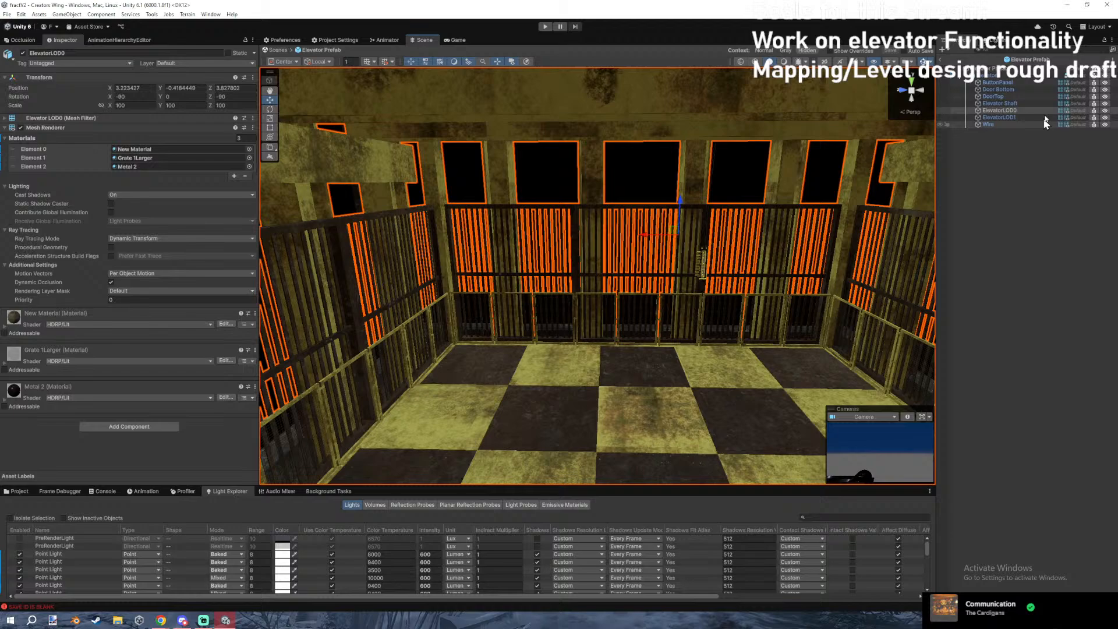
Mark ButtonPanel, Elevator Shaft, ElevatorLOD0, ElevatorLOD1 and Wire as static, leaving out the door parts.
left_click(996, 82)
left_click(1000, 110)
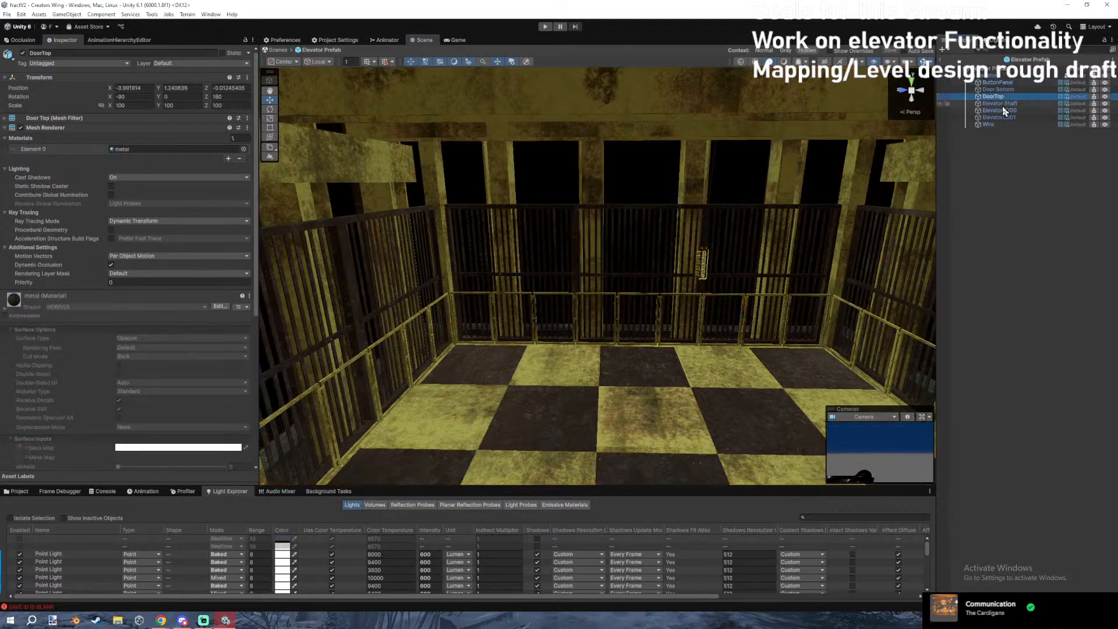
left_click(1001, 118, "ctrl")
left_click(999, 123, "ctrl")
left_click(998, 105, "ctrl")
left_click(1000, 98, "ctrl")
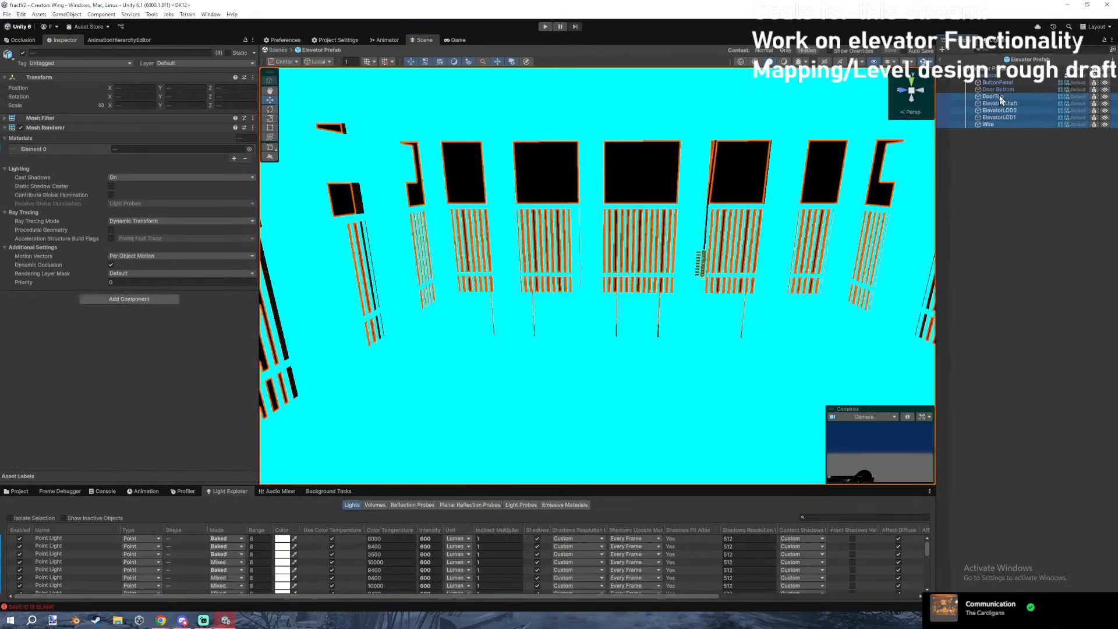
left_click(1000, 98, "ctrl")
left_click(998, 83, "ctrl")
left_click(228, 52)
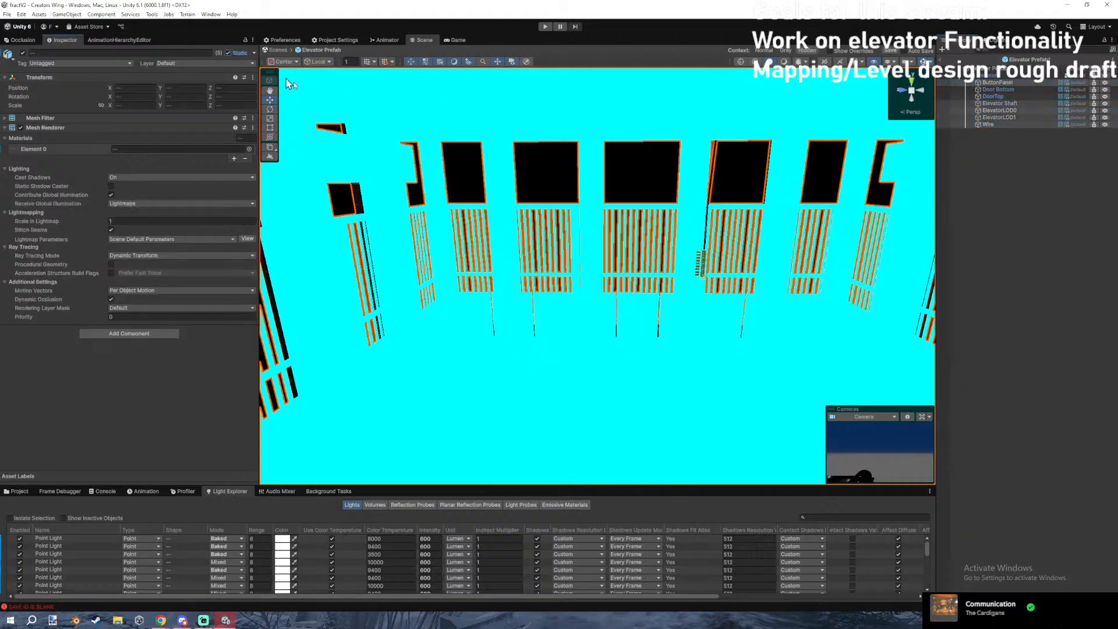
left_click(1020, 480)
Check the static settings of the Elevator Shaft and DoorTop and move in close to the button panel.
right_click_drag(782, 210, 801, 185)
key("w")
left_click(1024, 84)
left_click(1008, 117)
left_click(1000, 103)
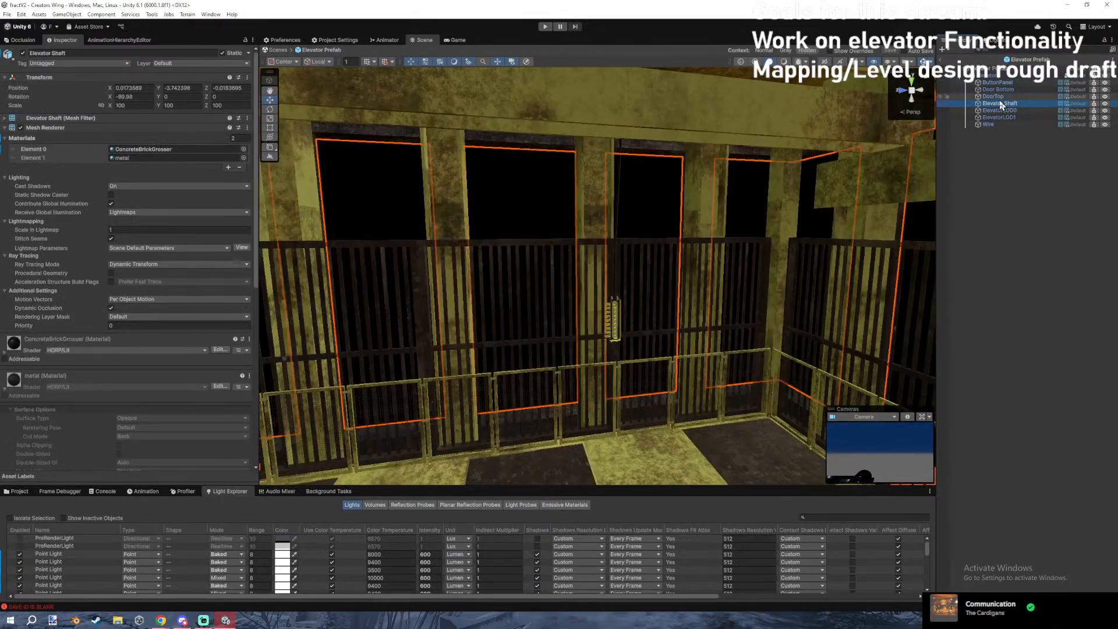
left_click(999, 98)
key("w")
right_click_drag(777, 242, 693, 267)
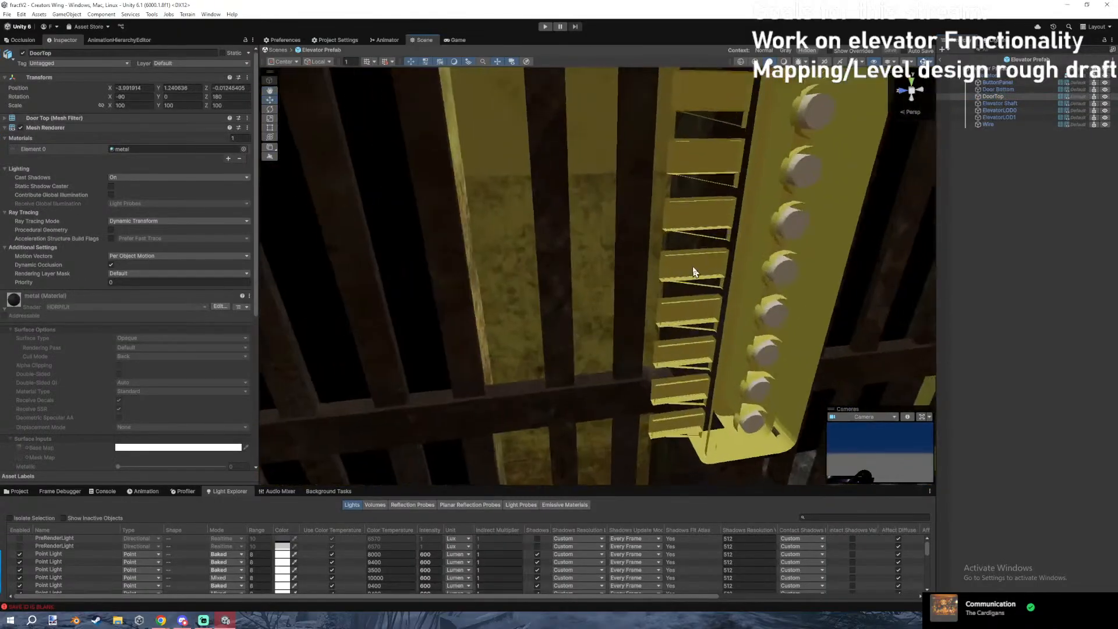
Frame the ButtonPanel and examine its assigned materials and their surface settings.
left_click(751, 237)
right_click_drag(751, 237, 647, 209)
left_click(655, 196)
key("w")
key("f")
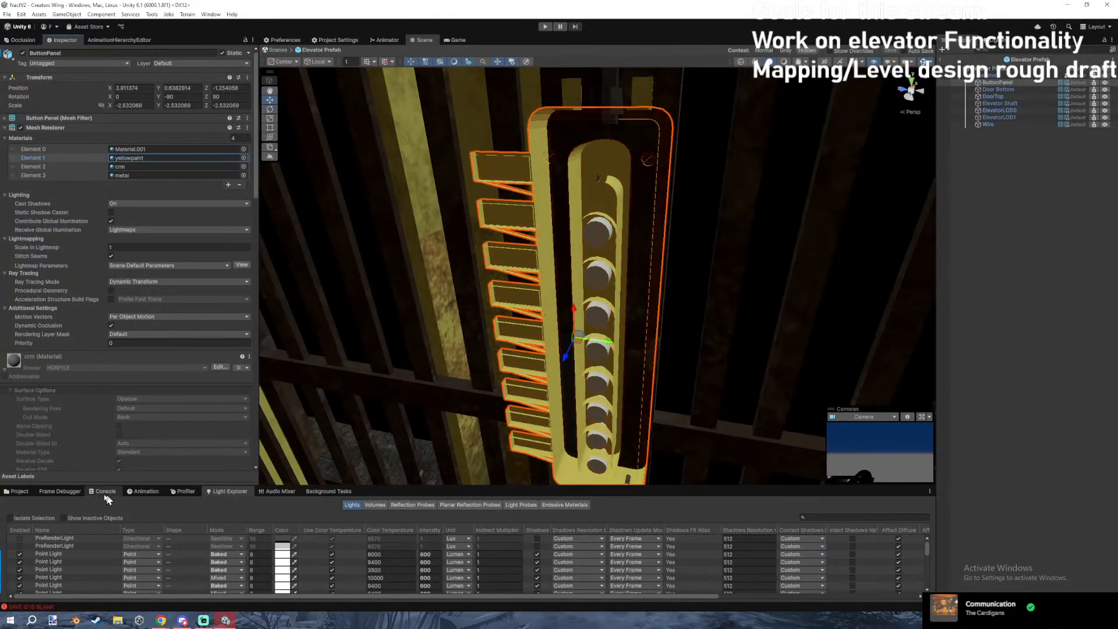
left_click(17, 491)
scroll(31, 336, "down", 10)
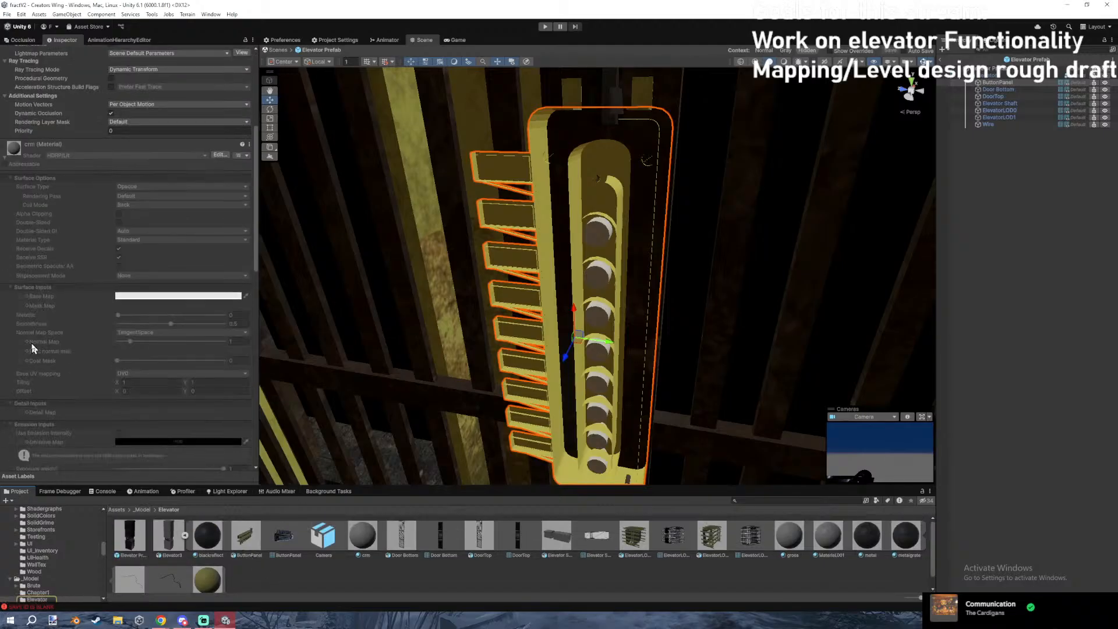
scroll(35, 433, "down", 6)
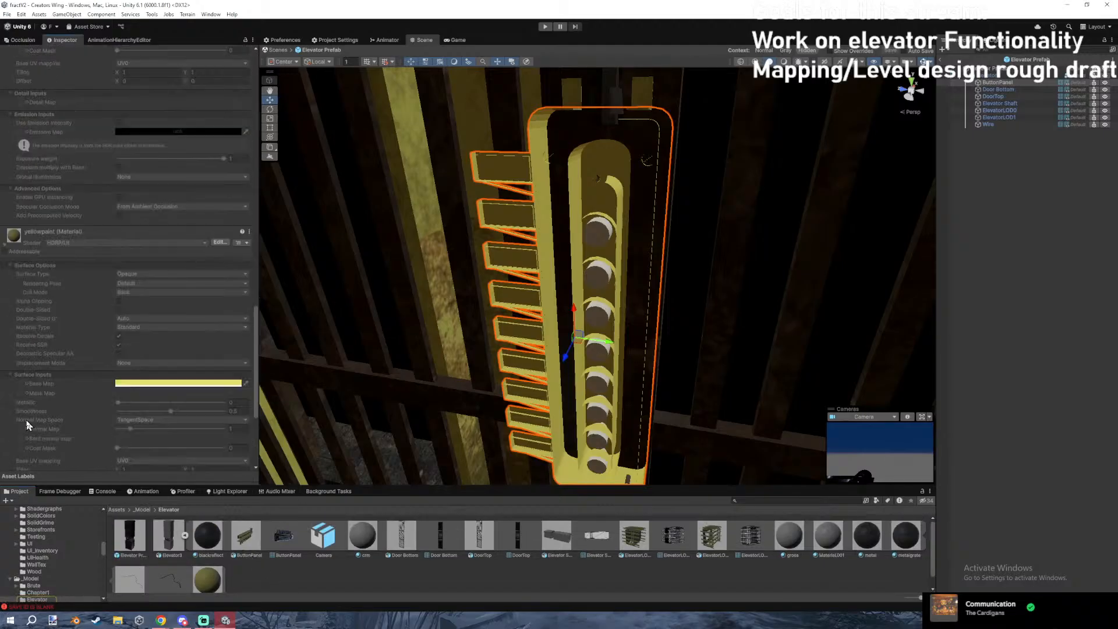
left_click(421, 262)
left_click(423, 265)
left_click(606, 309)
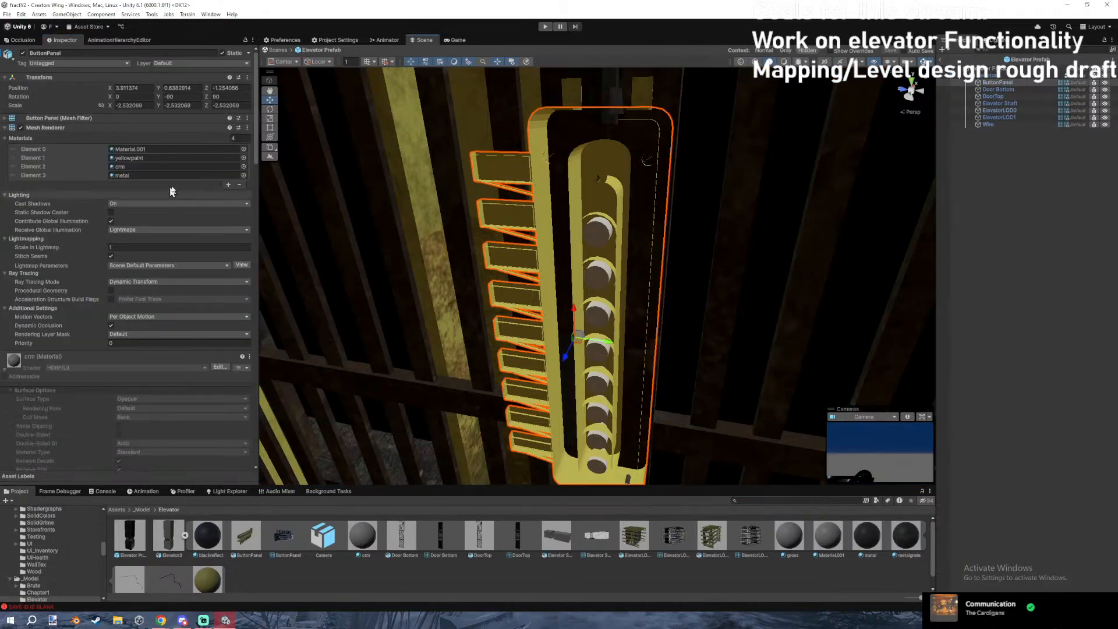
Search the available materials for a painted metal to use on the ButtonPanel.
left_click(244, 166)
type("y")
key("BackSpace")
type("metalpa")
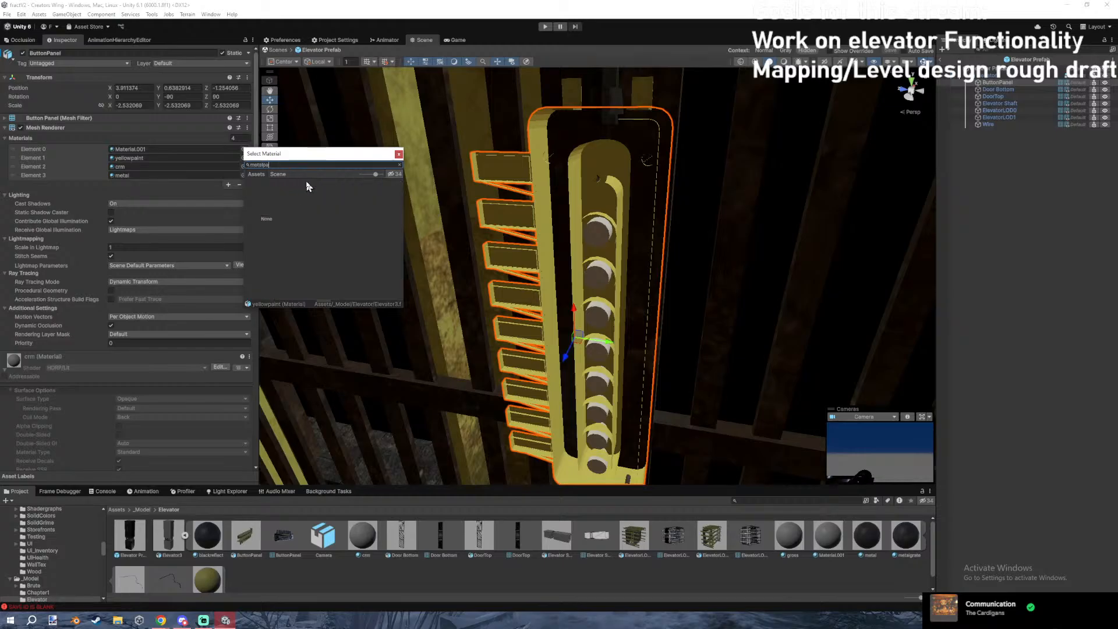
key("BackSpace")
key("BackSpace")
type("pa")
type("Paint")
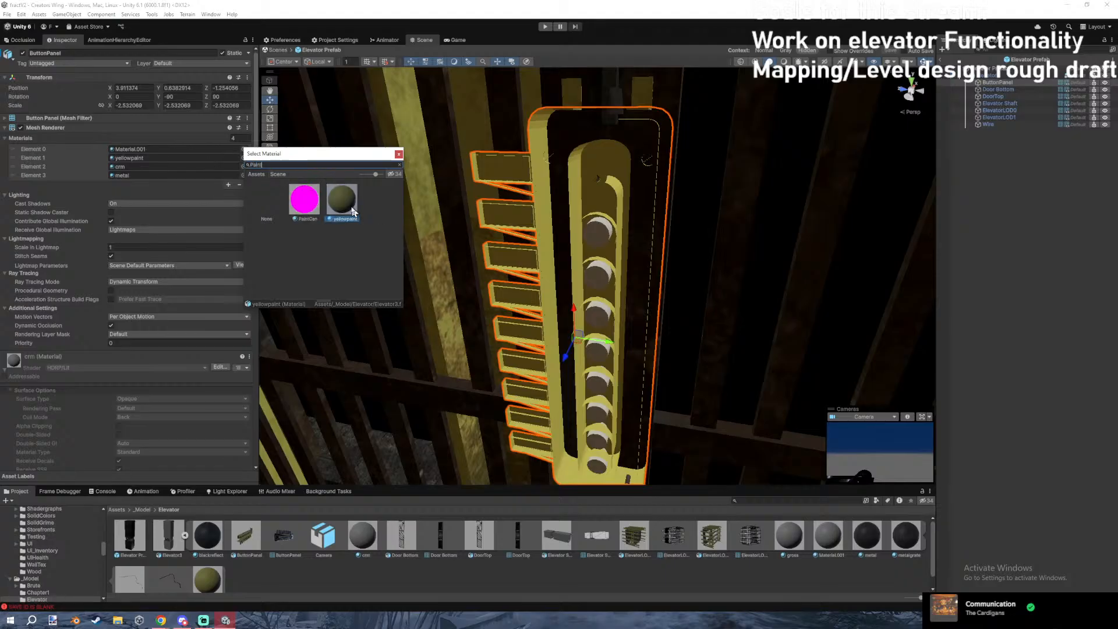
left_click(204, 158)
left_click(243, 158)
type("metalp")
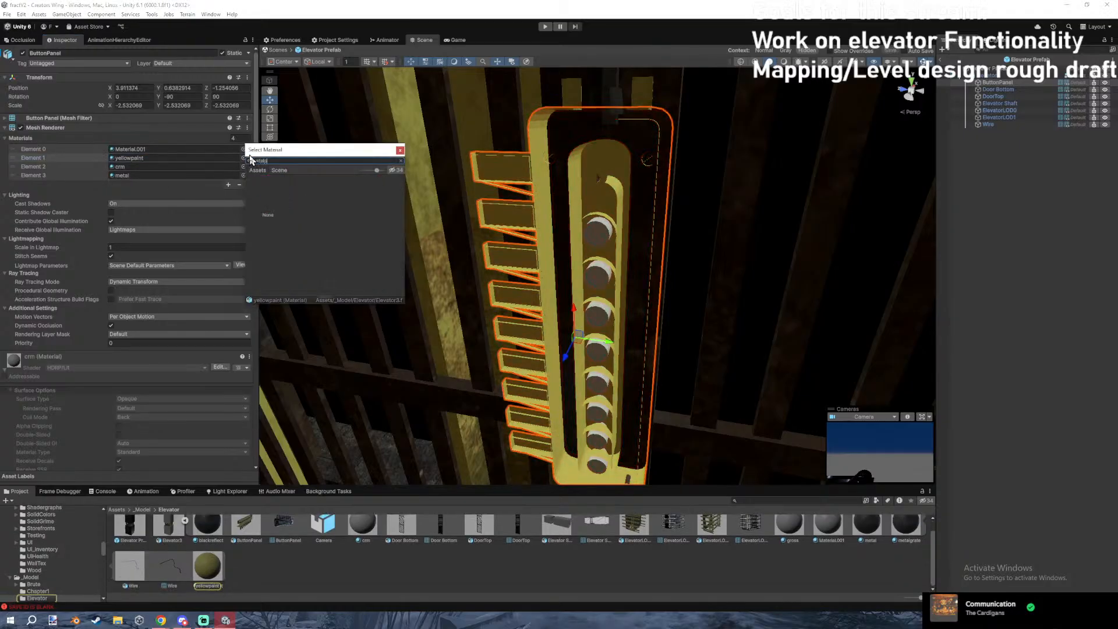
Find the yellow painted metal material in the _Mats/SolidGrime folder and rename it as MetalPaintedYellow.
left_click(121, 510)
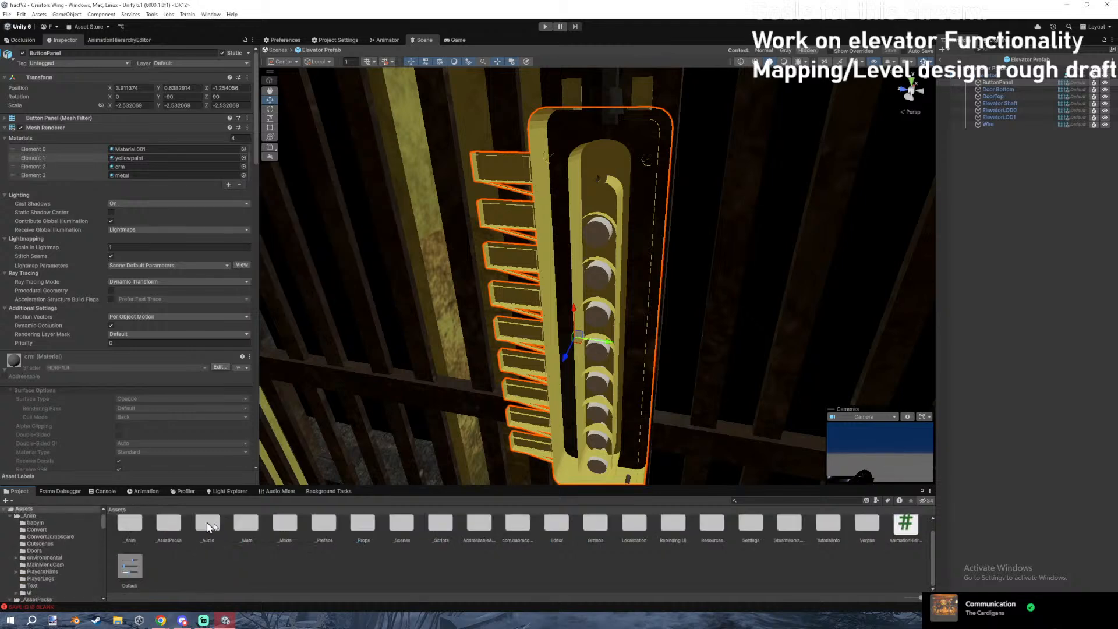
double_click(245, 527)
scroll(428, 534, "down", 1)
double_click(320, 574)
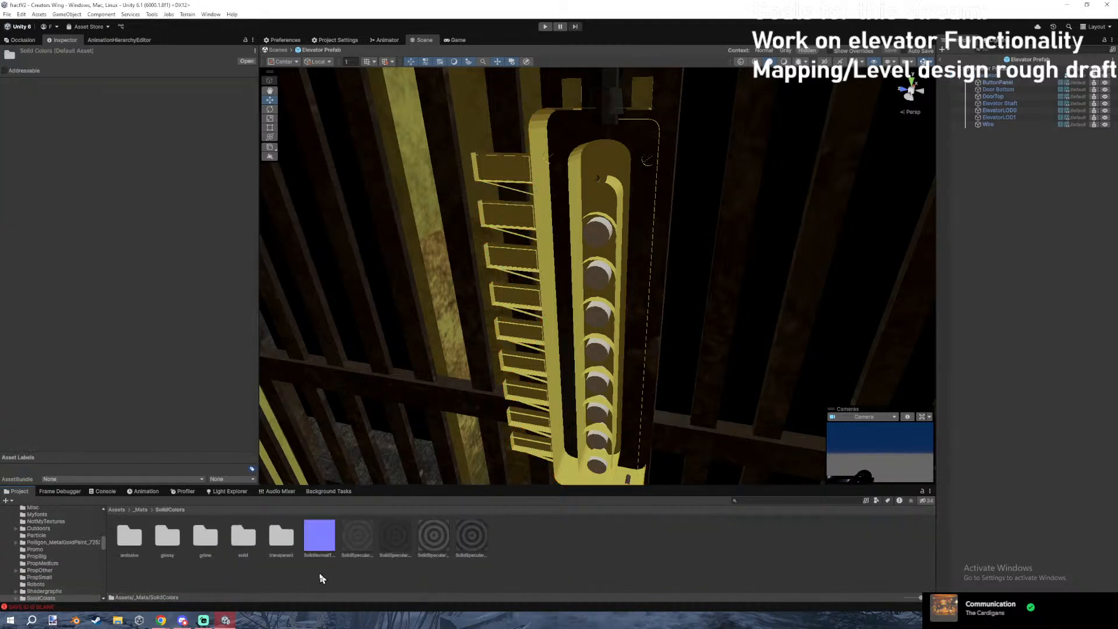
left_click(139, 510)
double_click(362, 572)
scroll(582, 567, "up", 1)
left_click(711, 539)
left_click(683, 545)
left_click(713, 545)
key("F2")
key("ctrl+v")
Replace the ButtonPanel's yellowpaint material in Element 1 with MetalPaintedYellow.
left_click(606, 374)
left_click(602, 345)
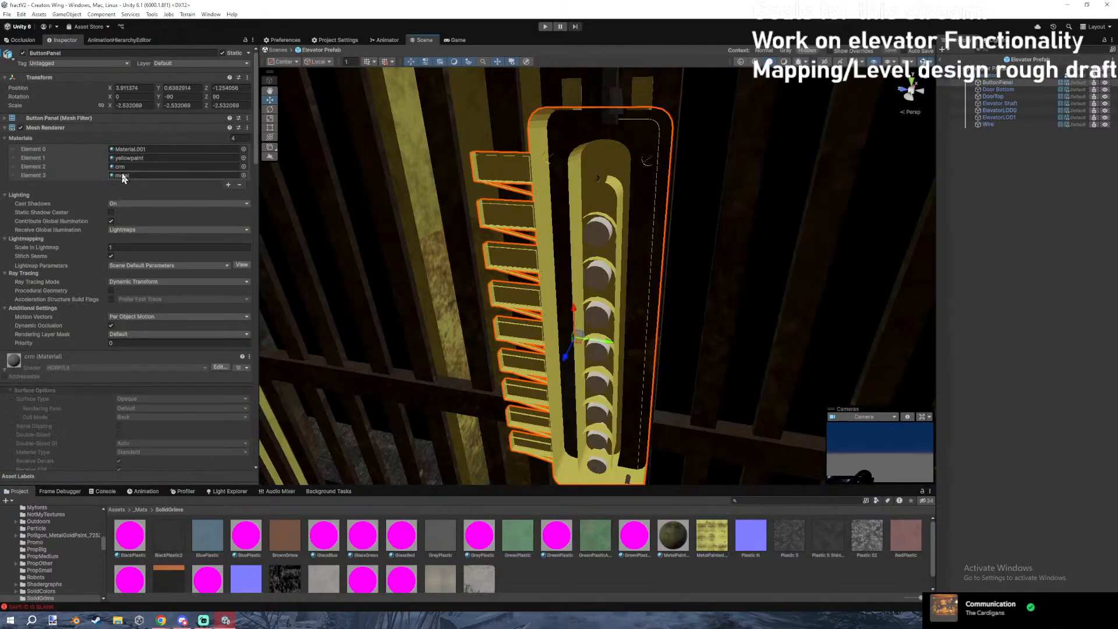
left_click(243, 159)
type("yellow")
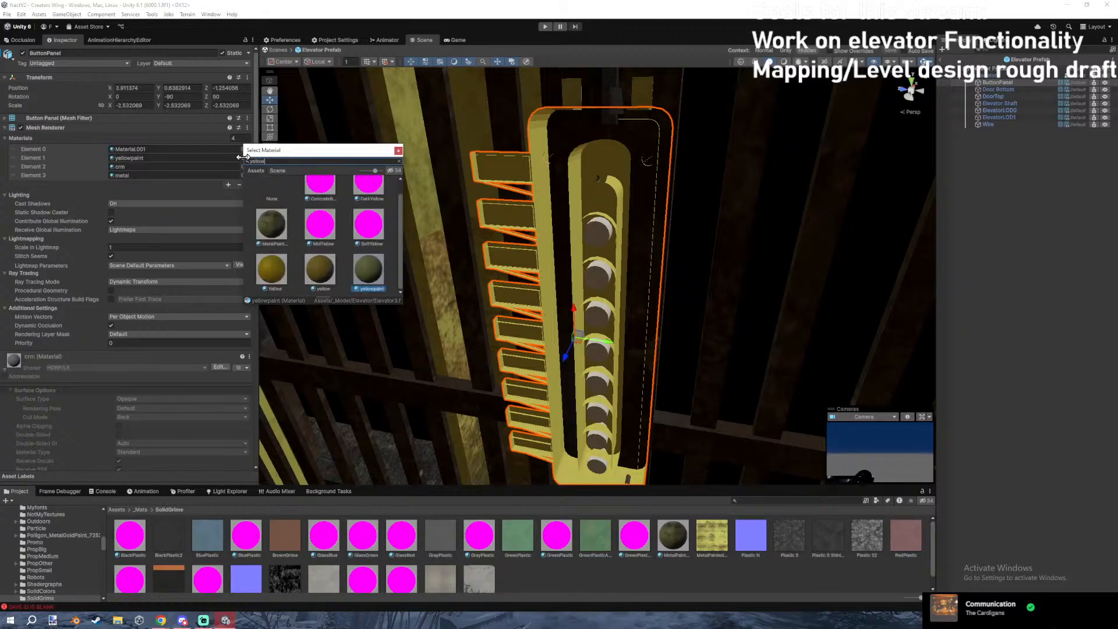
type("pmetalpa")
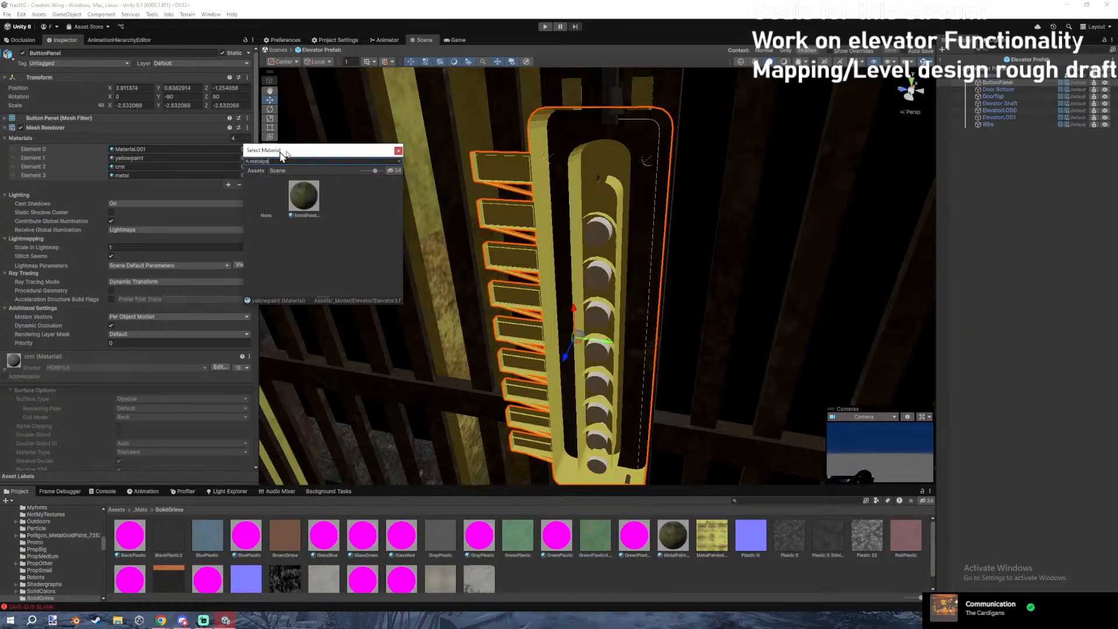
double_click(303, 193)
Replace the ButtonPanel's metal material in Element 3 with Metal 2 from the _Mats/Metal folder.
left_click(119, 176)
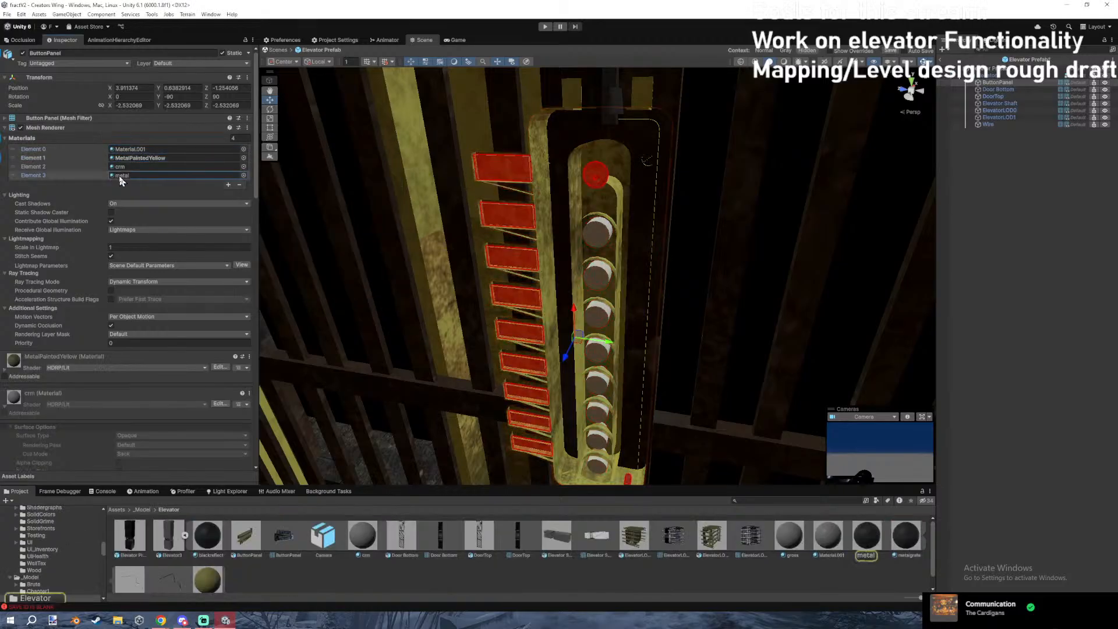
scroll(128, 279, "down", 2)
scroll(87, 350, "down", 10)
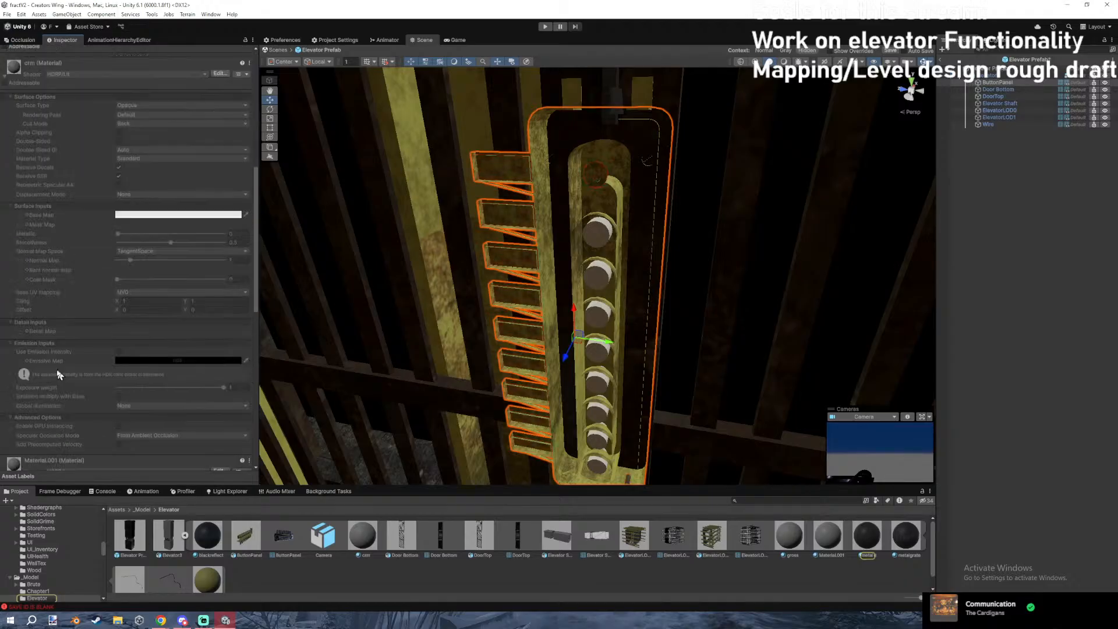
left_click(20, 435)
scroll(103, 372, "up", 15)
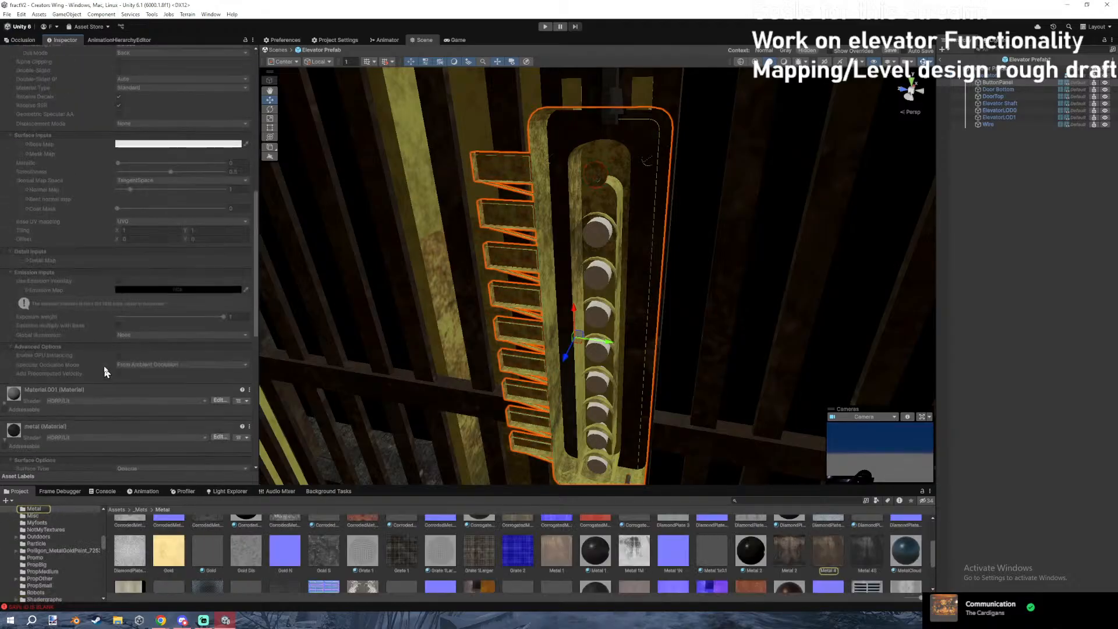
left_click_drag(731, 530, 142, 176)
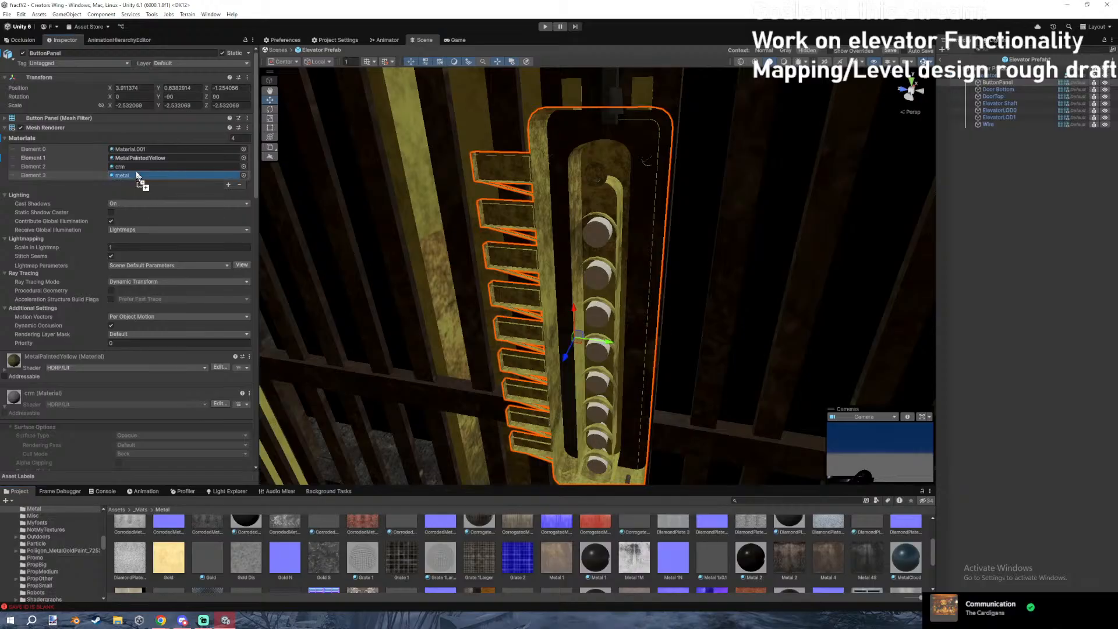
Check the crm material's settings and identify which parts of the ButtonPanel each material slot covers.
left_click(197, 168)
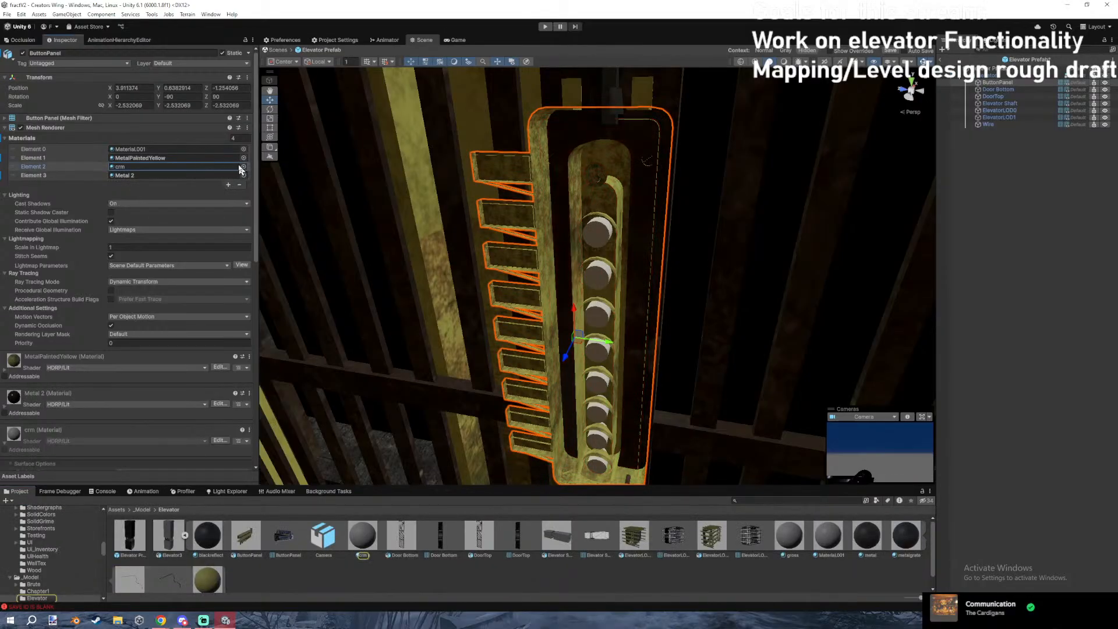
scroll(137, 187, "down", 8)
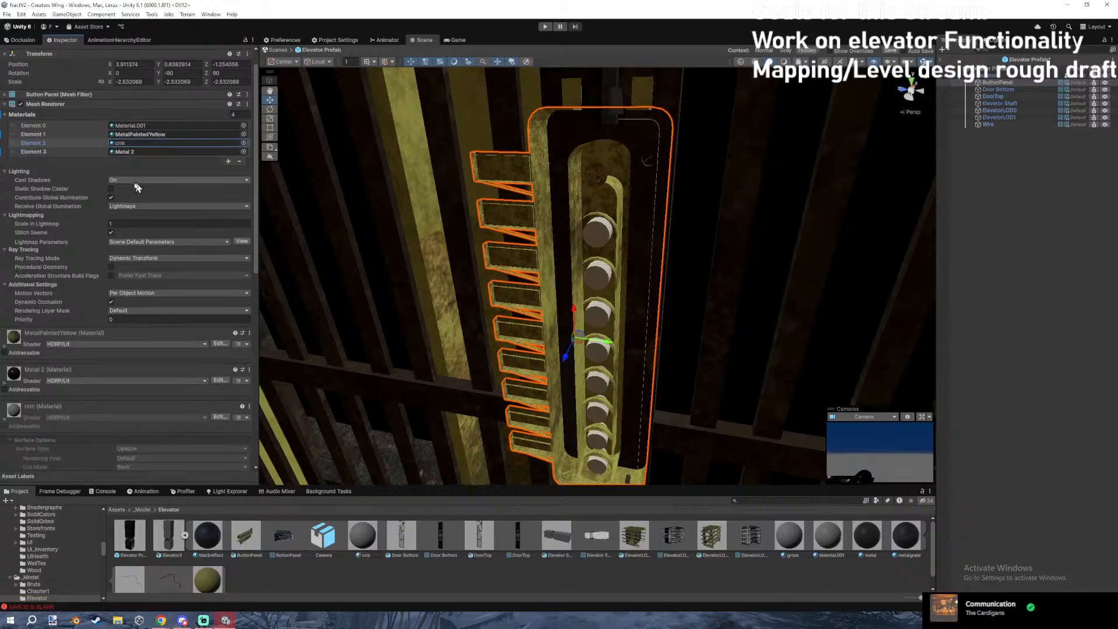
scroll(174, 152, "up", 8)
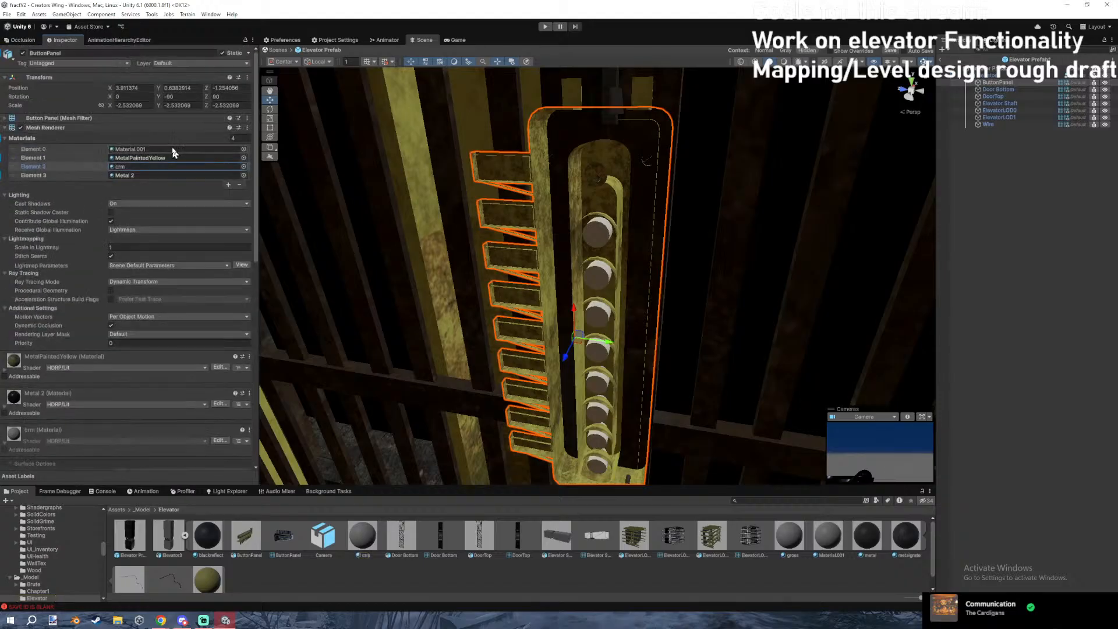
left_click(144, 167)
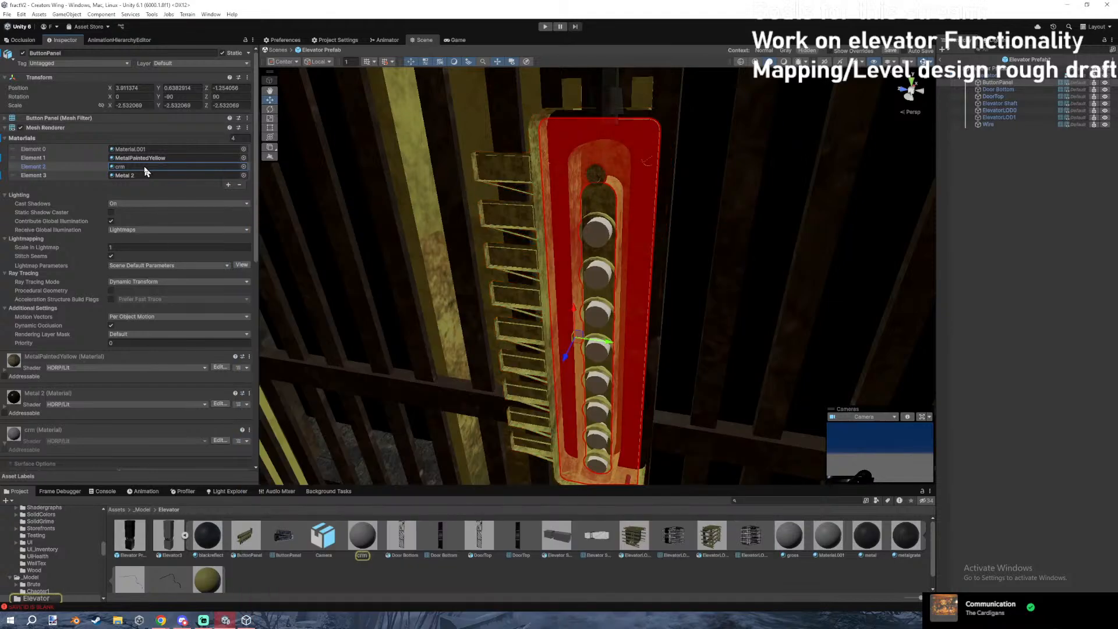
left_click(175, 159)
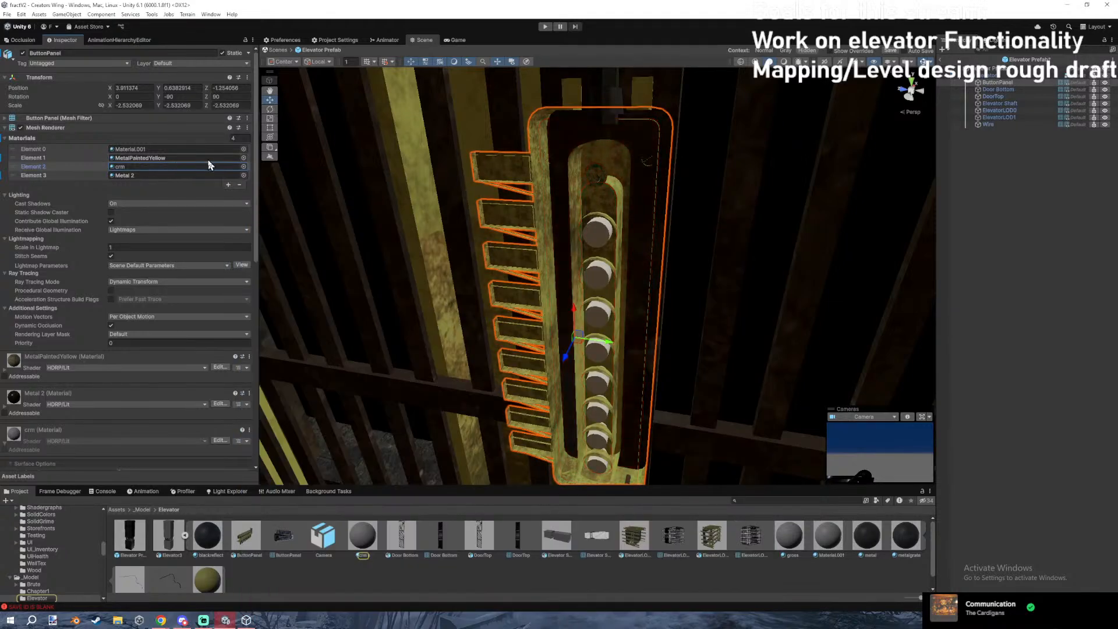
left_click(158, 176)
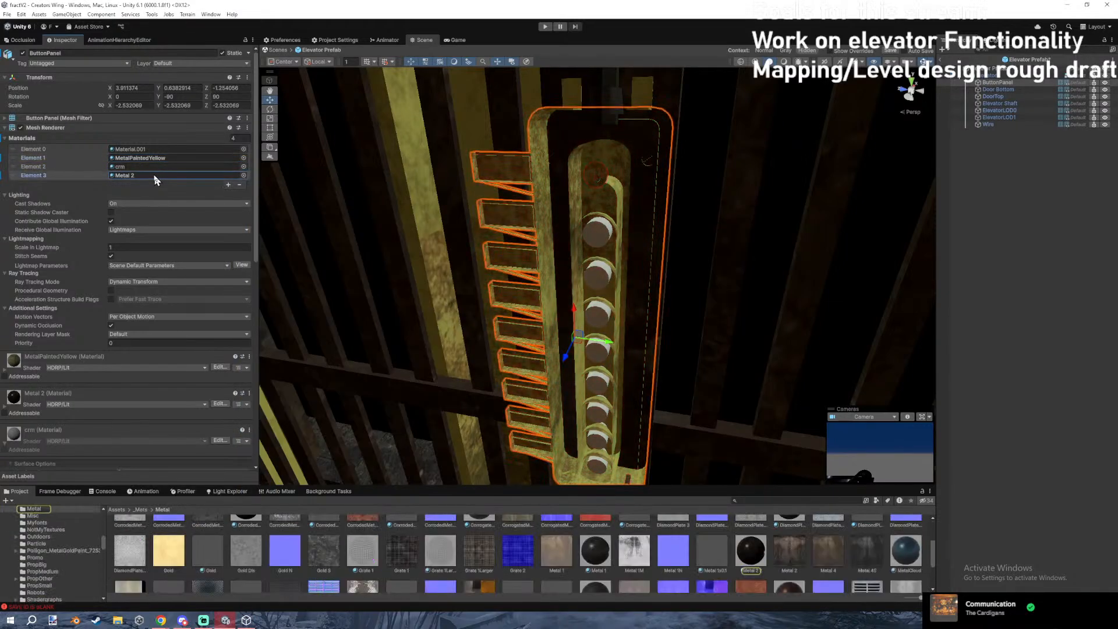
left_click(141, 166)
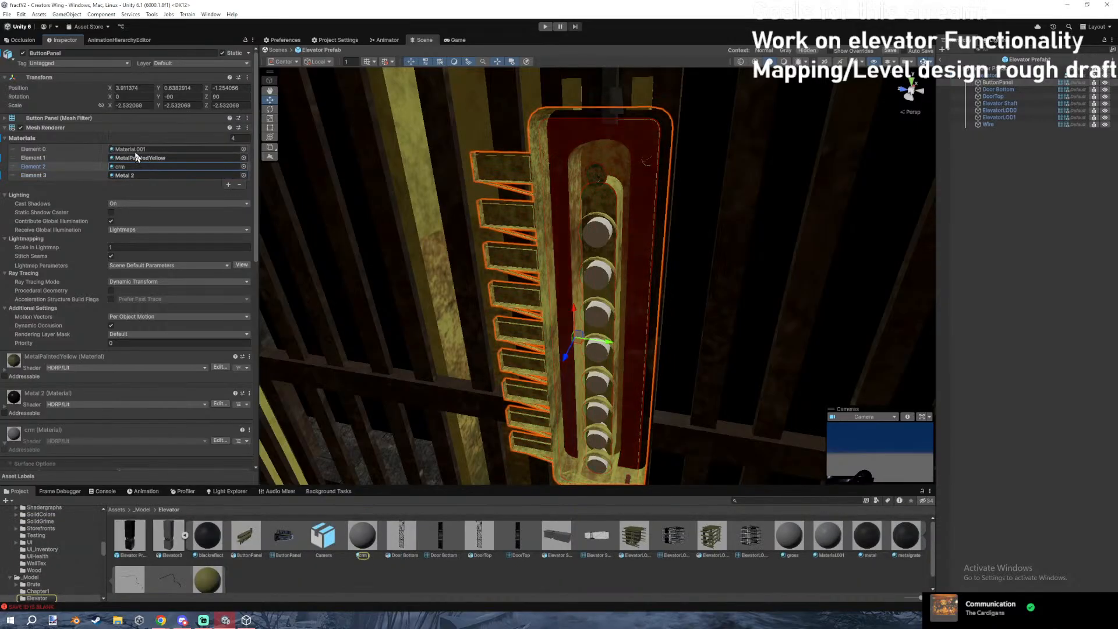
Find the RustedMetal 1DiffColored material in the _Mats/Metal folder.
left_click(119, 511)
double_click(252, 549)
scroll(326, 545, "up", 1)
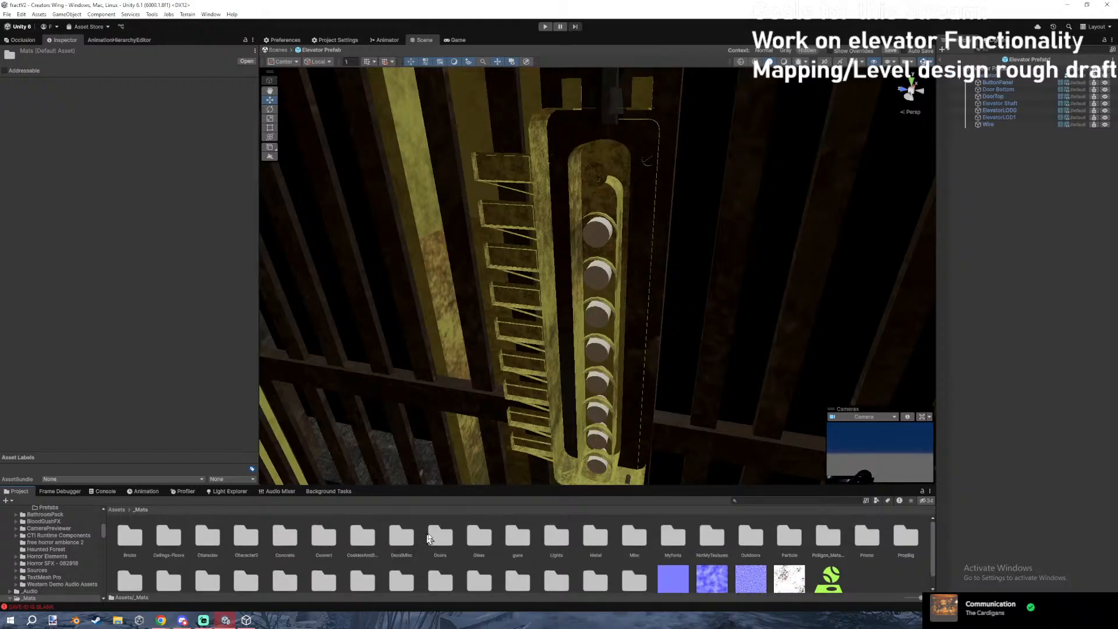
double_click(634, 539)
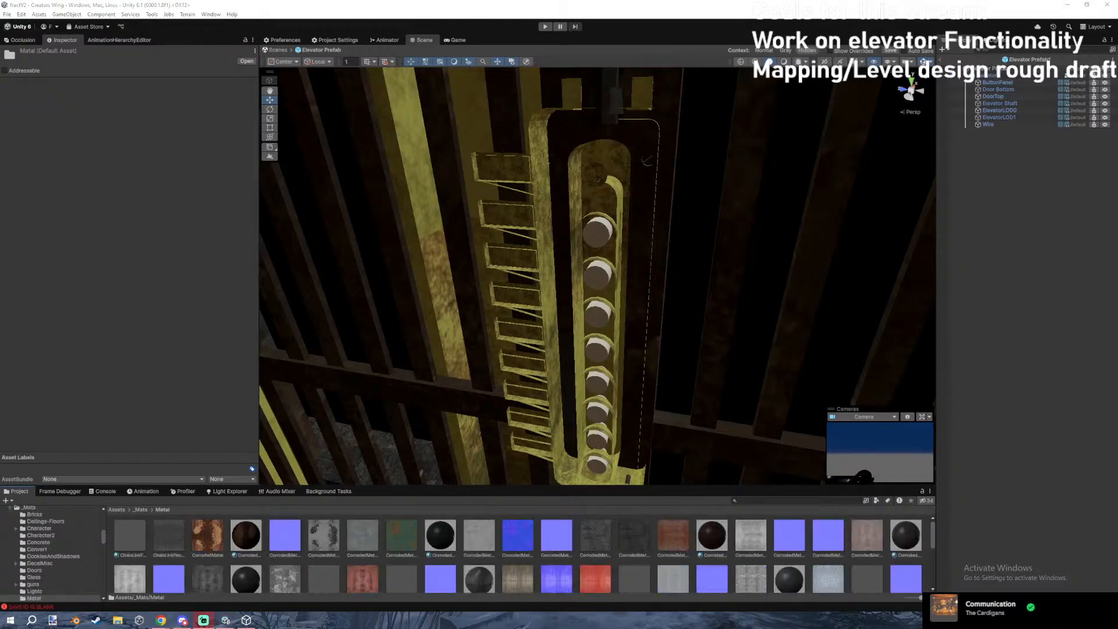
scroll(422, 561, "down", 5)
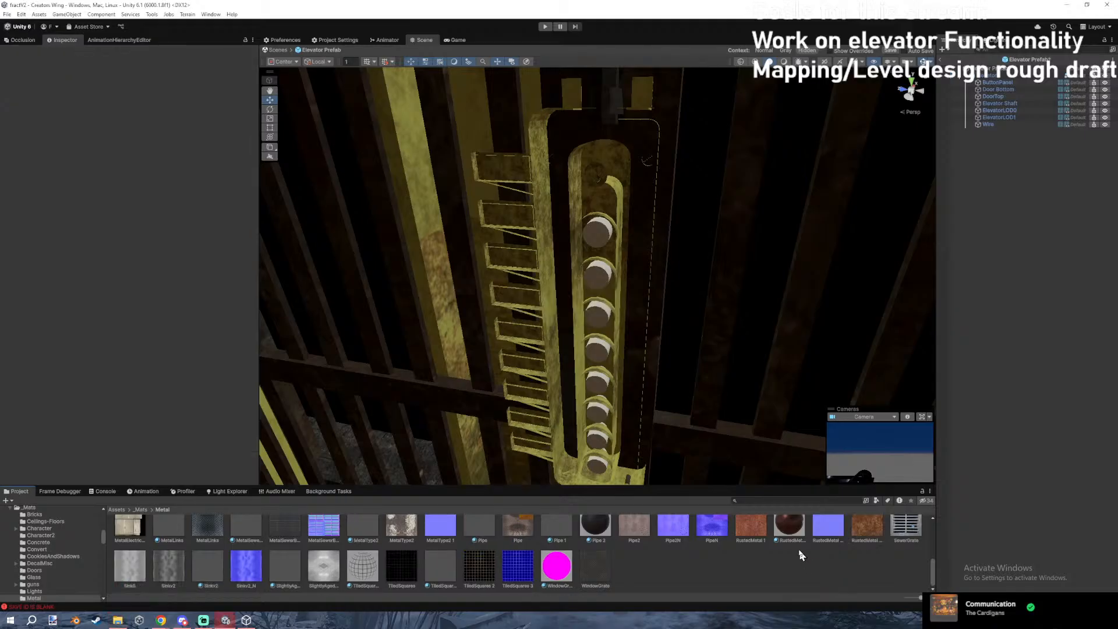
left_click(792, 527)
scroll(861, 546, "up", 2)
left_click(864, 547)
left_click(897, 551)
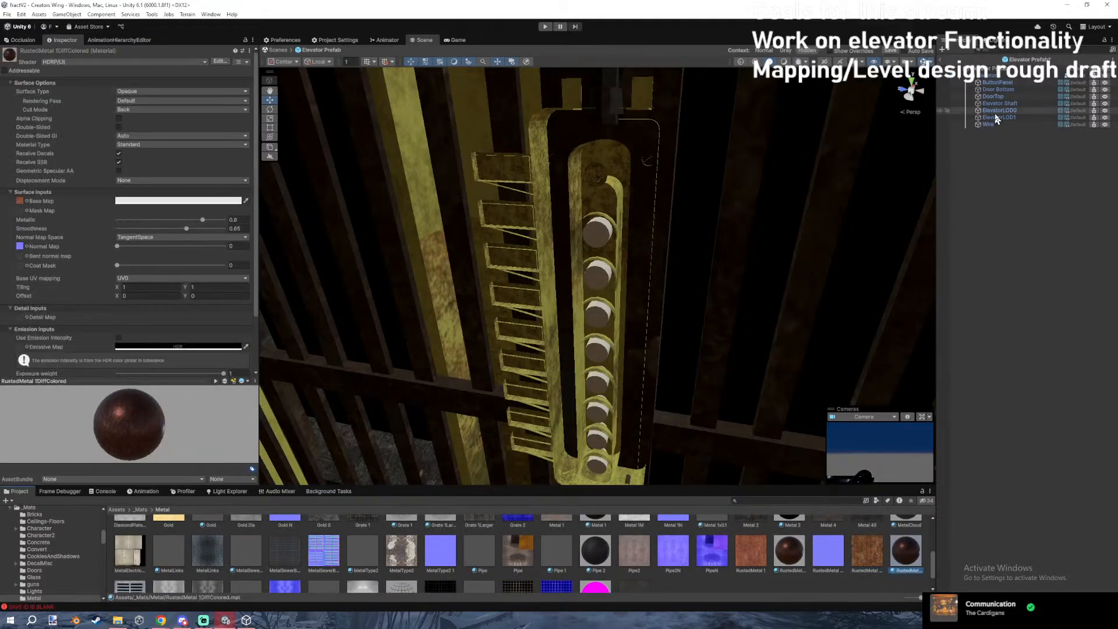
Replace the ButtonPanel's crm material in Element 2 with RustedMetal 1DiffColored.
left_click(989, 76)
scroll(884, 571, "down", 1)
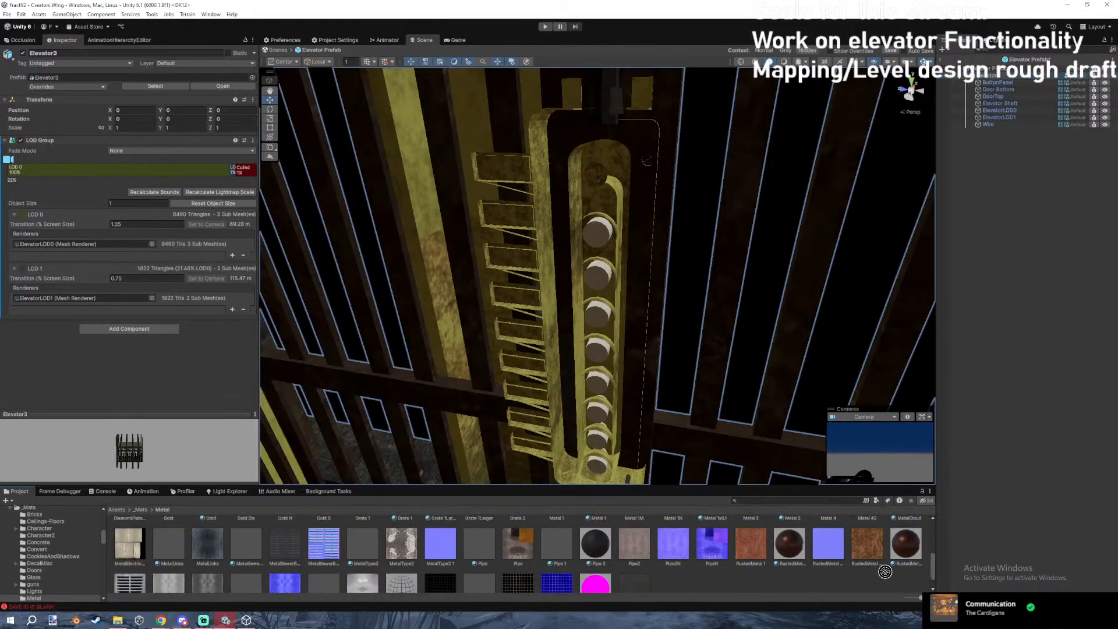
left_click(992, 83)
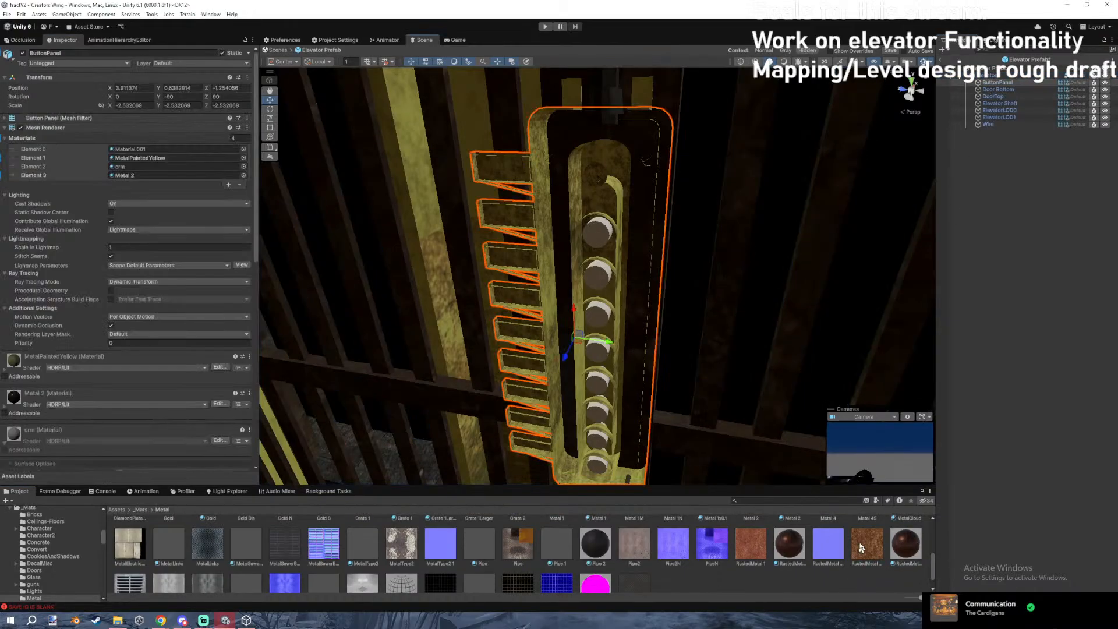
left_click_drag(116, 263, 141, 167)
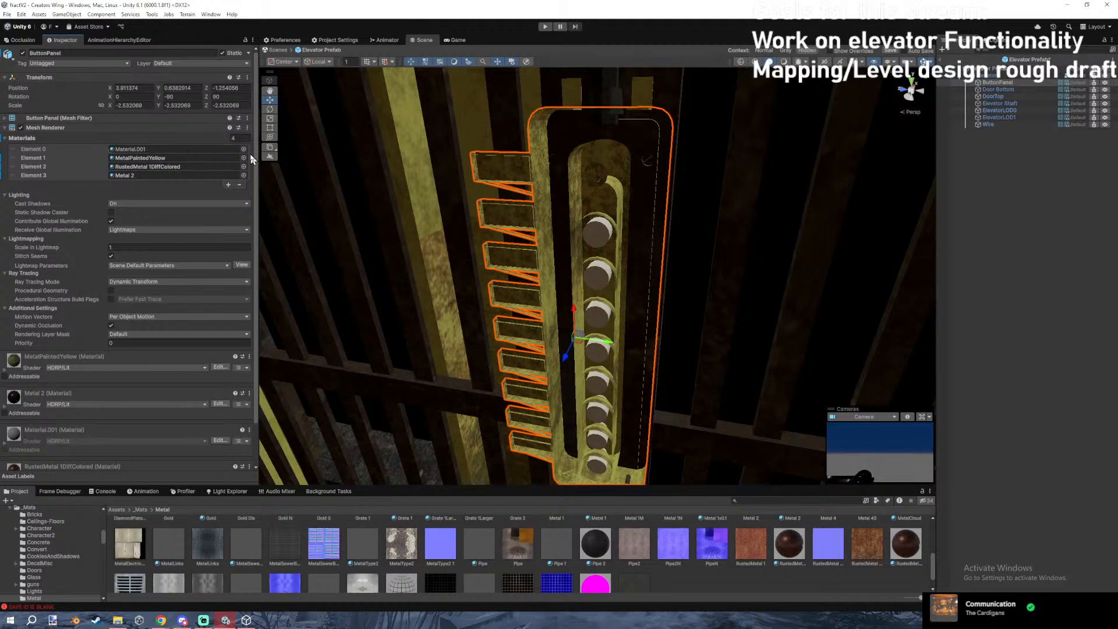
Replace the ButtonPanel's Material.001 in Element 0 with the RedEmission material and locate that material in the project.
left_click(219, 148)
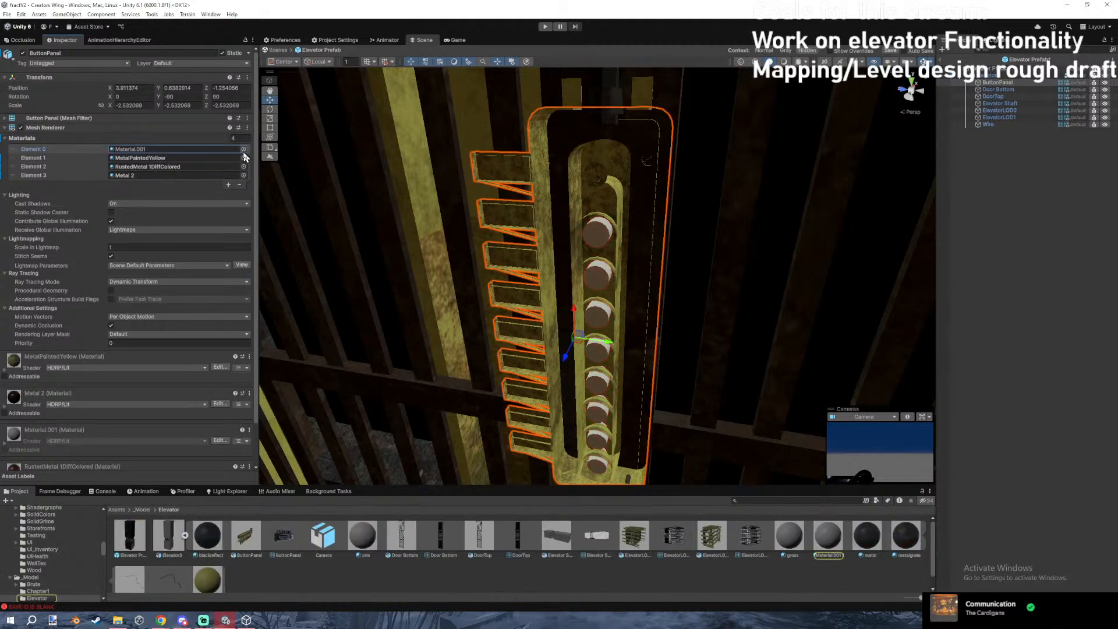
left_click(244, 149)
type("red")
double_click(300, 191)
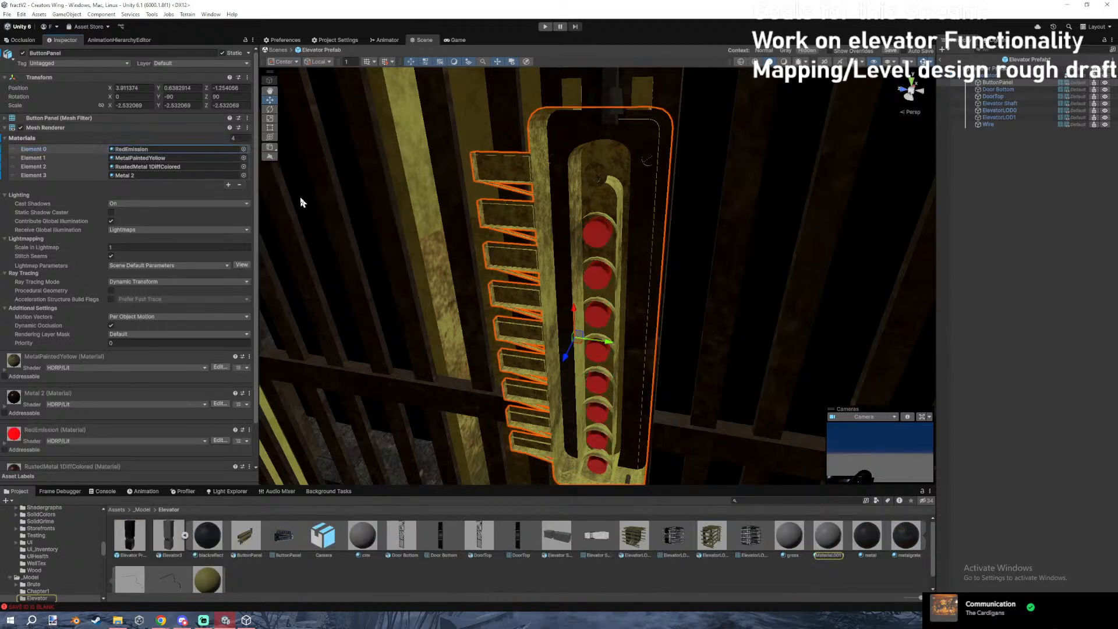
left_click(170, 149)
Preview the red button glow with scene lighting and effects on, and return to the unlit view.
left_click(784, 62)
left_click(770, 62)
left_click(826, 61)
left_click(825, 61)
left_click(785, 62)
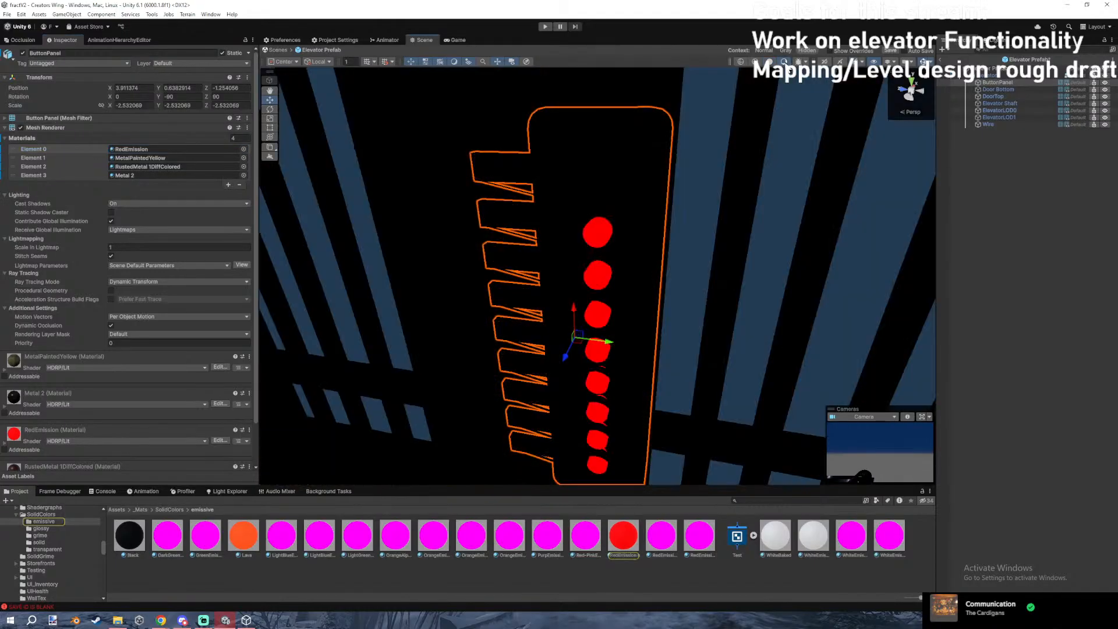
left_click(857, 63)
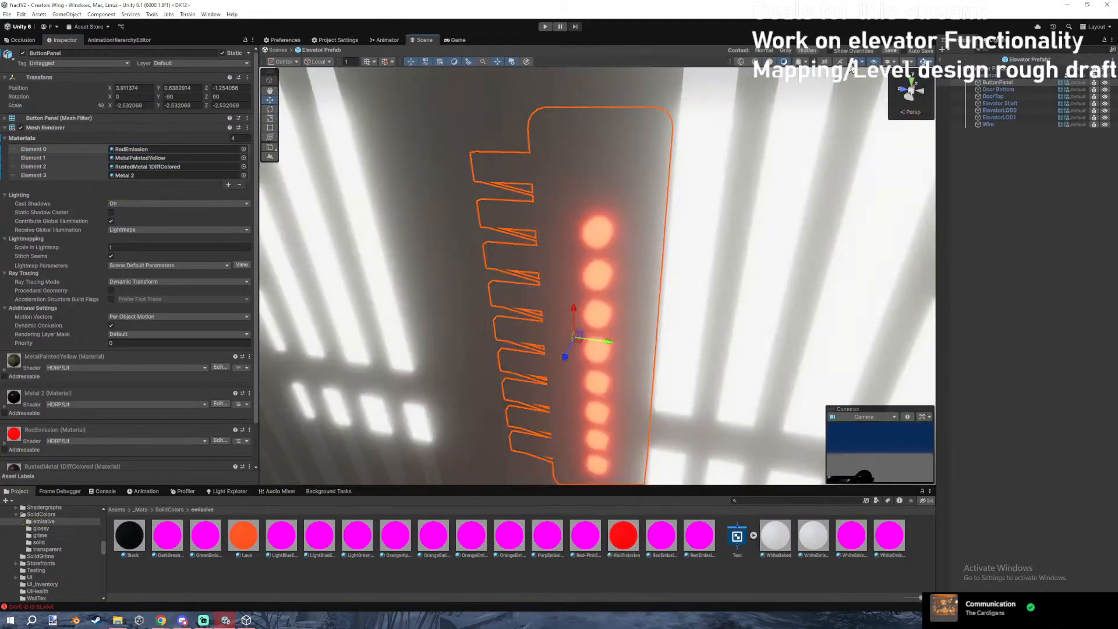
left_click(853, 63)
left_click(769, 61)
Deselect the ButtonPanel and open the _Props/Lights folder in the project assets.
left_click(1035, 140)
left_click(117, 510)
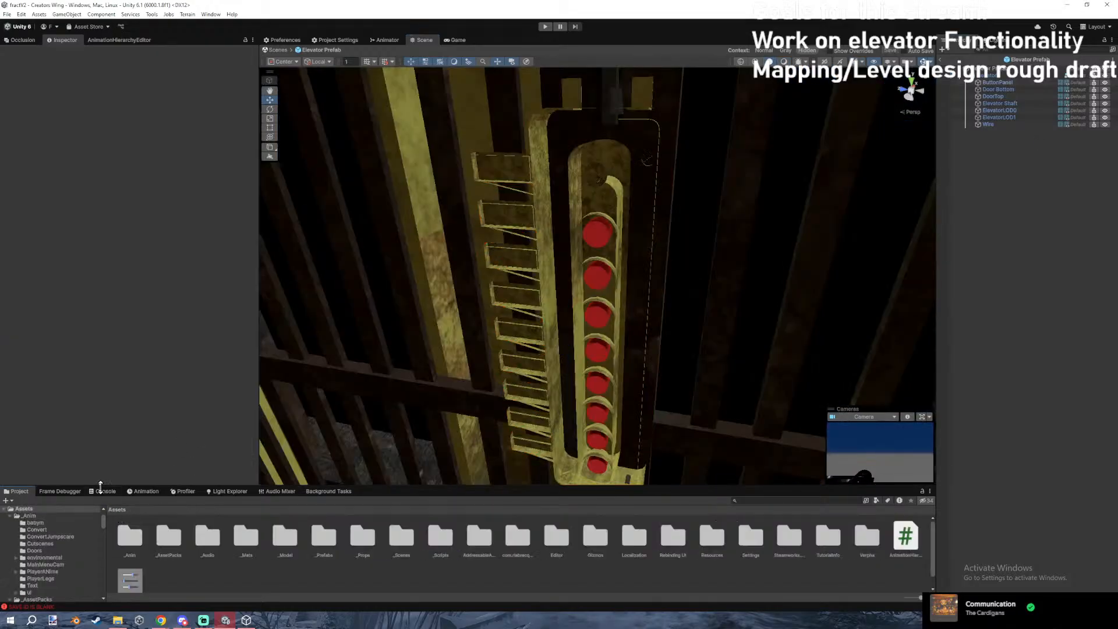
left_click(103, 492)
left_click(8, 501)
left_click(14, 492)
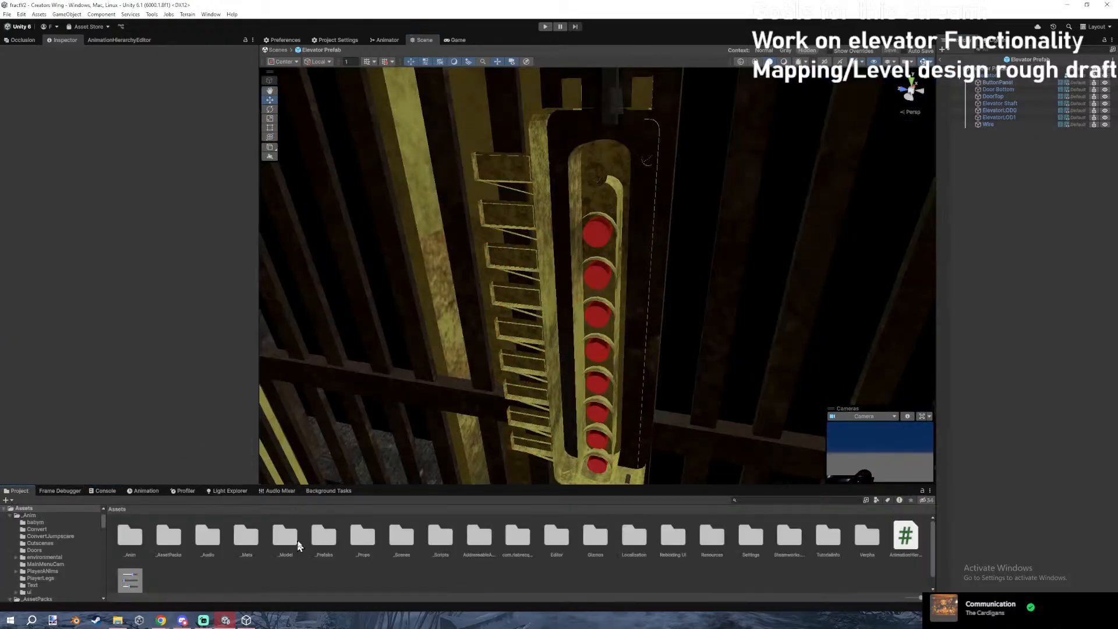
double_click(372, 539)
double_click(518, 537)
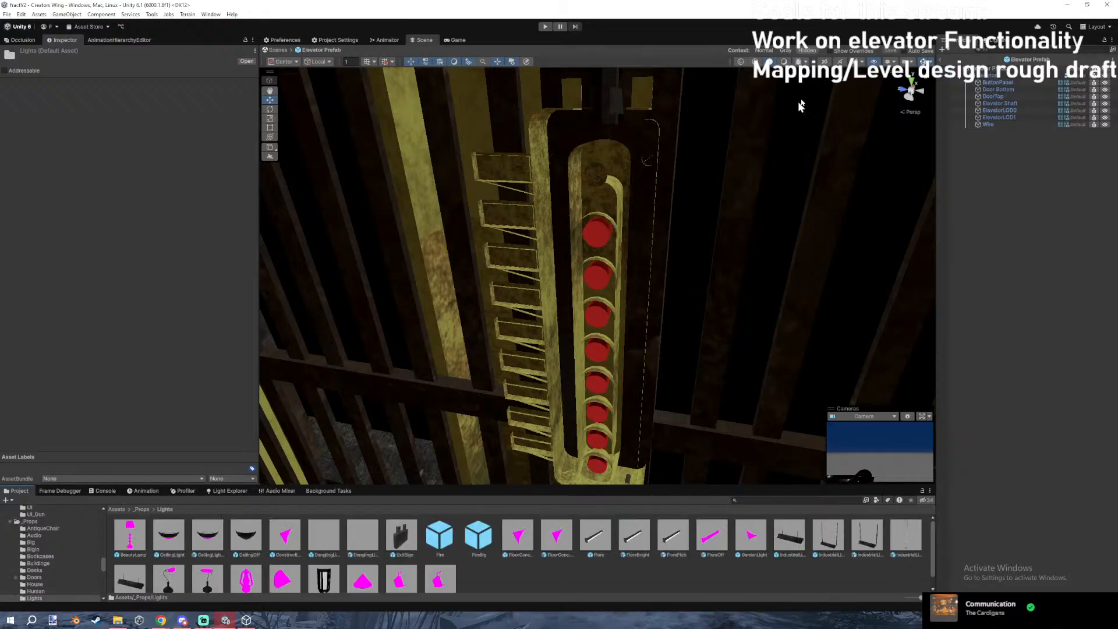
Place an IndustrialLight prefab under the elevator's ceiling at about X -1.5, Y 2.5, Z -0.4, with scene lighting on.
left_click(787, 64)
right_click_drag(664, 176, 518, 145)
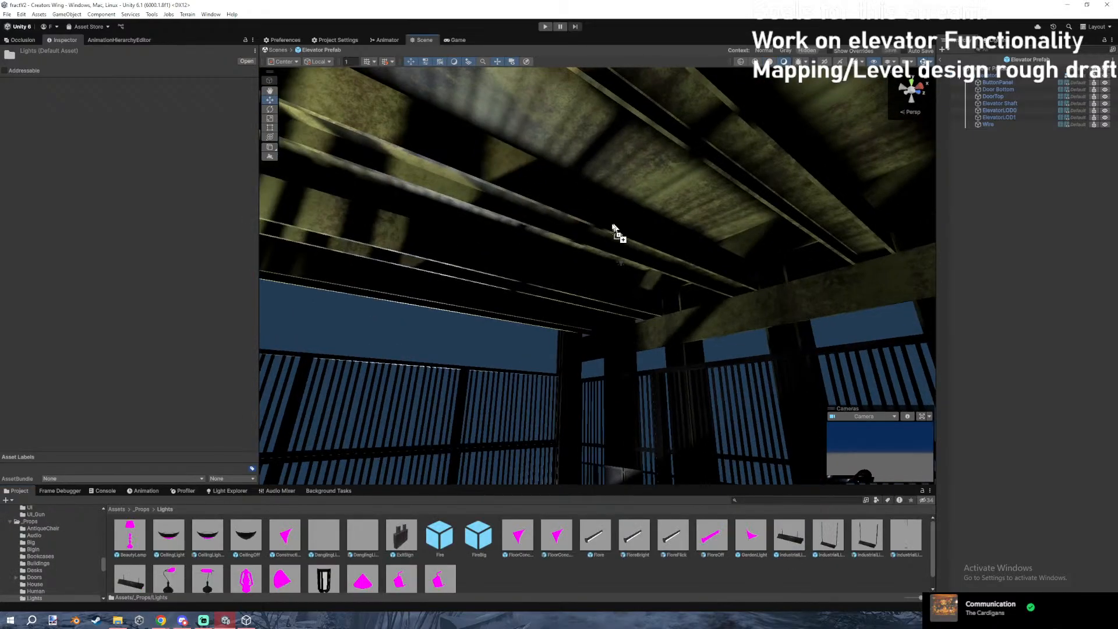
right_click_drag(774, 289, 371, 288)
left_click(789, 540)
left_click_drag(789, 540, 676, 208)
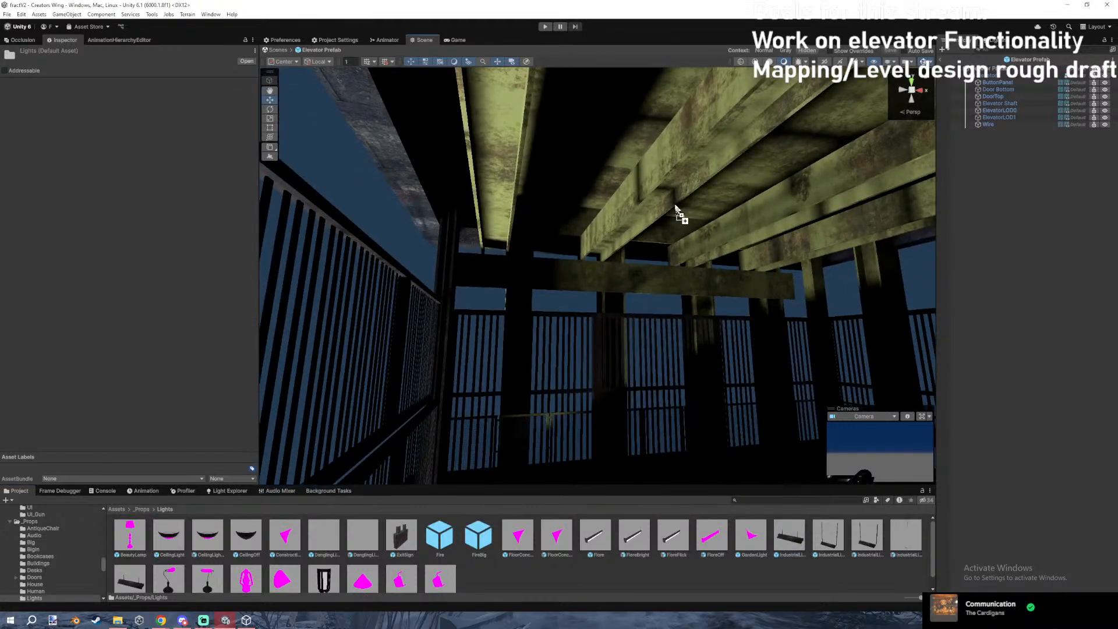
left_click_drag(757, 295, 760, 297)
right_click_drag(770, 303, 761, 333)
left_click_drag(751, 290, 674, 375)
right_click_drag(662, 343, 732, 240)
key("d")
Examine the IndustrialLight's child objects and its Point Light settings inside the elevator.
left_click(965, 131)
left_click(982, 146)
left_click(983, 193)
left_click(852, 61)
left_click(854, 62)
right_click_drag(757, 205, 735, 326)
left_click(697, 153)
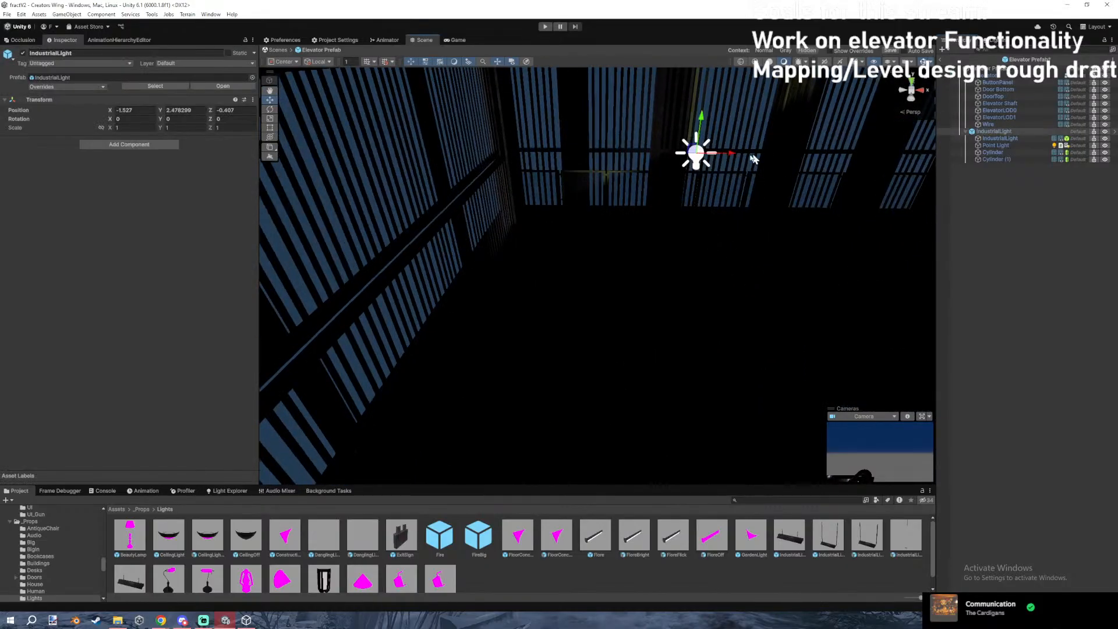
left_click(701, 166)
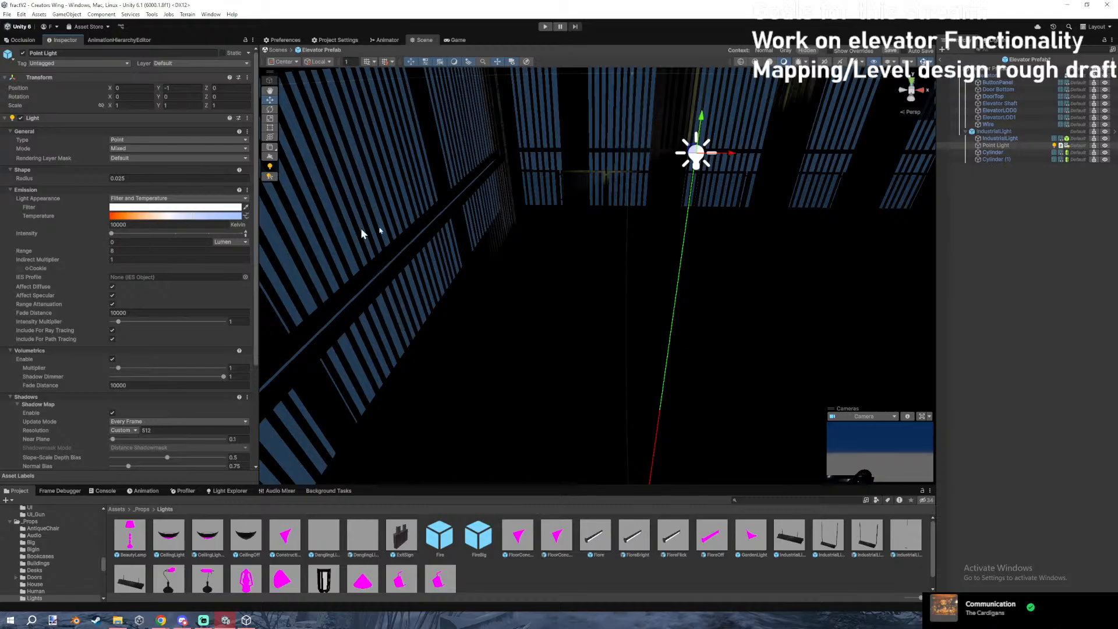
Save the elevator prefab and open the IndustrialLight prefab with its Point Light selected and the context shown normally.
left_click(988, 131)
left_click(238, 87)
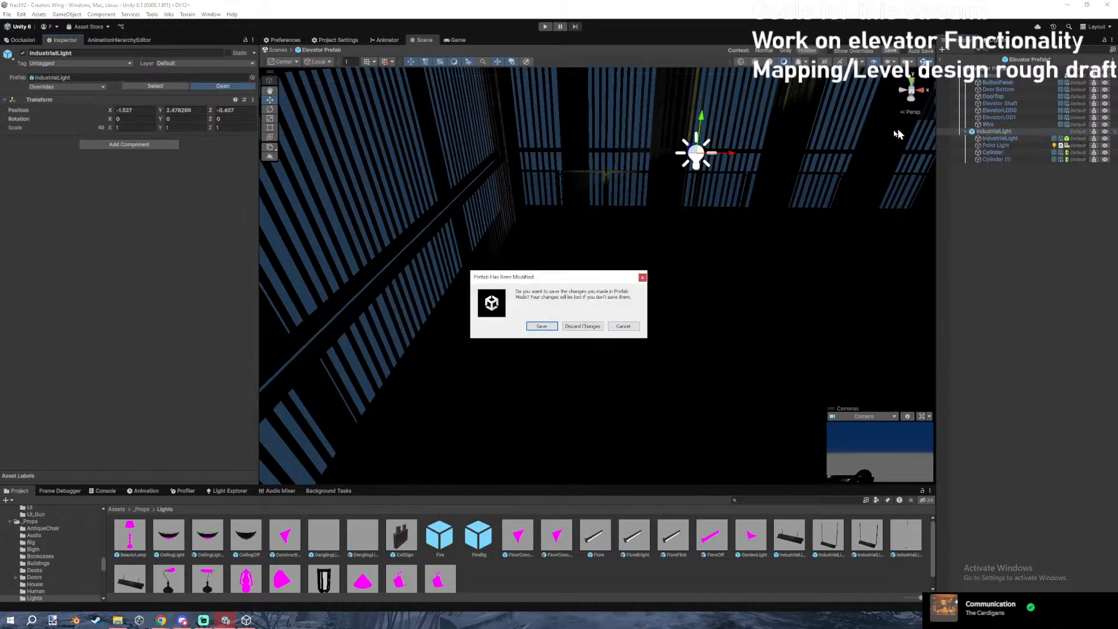
left_click(542, 326)
left_click(964, 89)
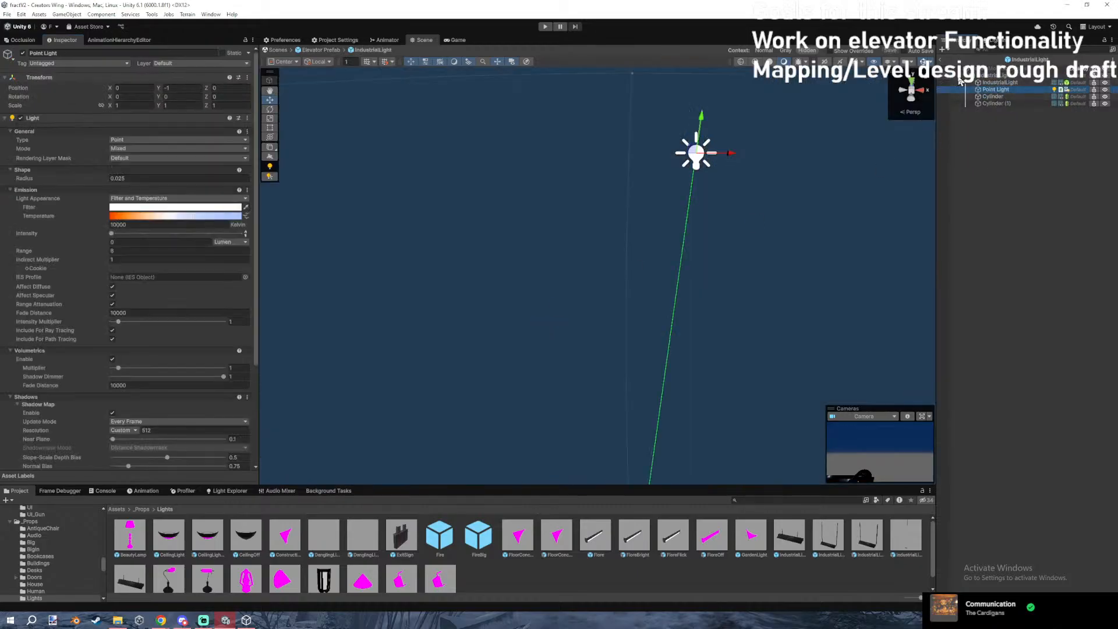
left_click(764, 50)
Set the Point Light's intensity to 15 lumens and return to the elevator prefab.
mouse_move(122, 234)
left_mouse_down()
mouse_move(142, 232)
mouse_move(138, 247)
left_mouse_up()
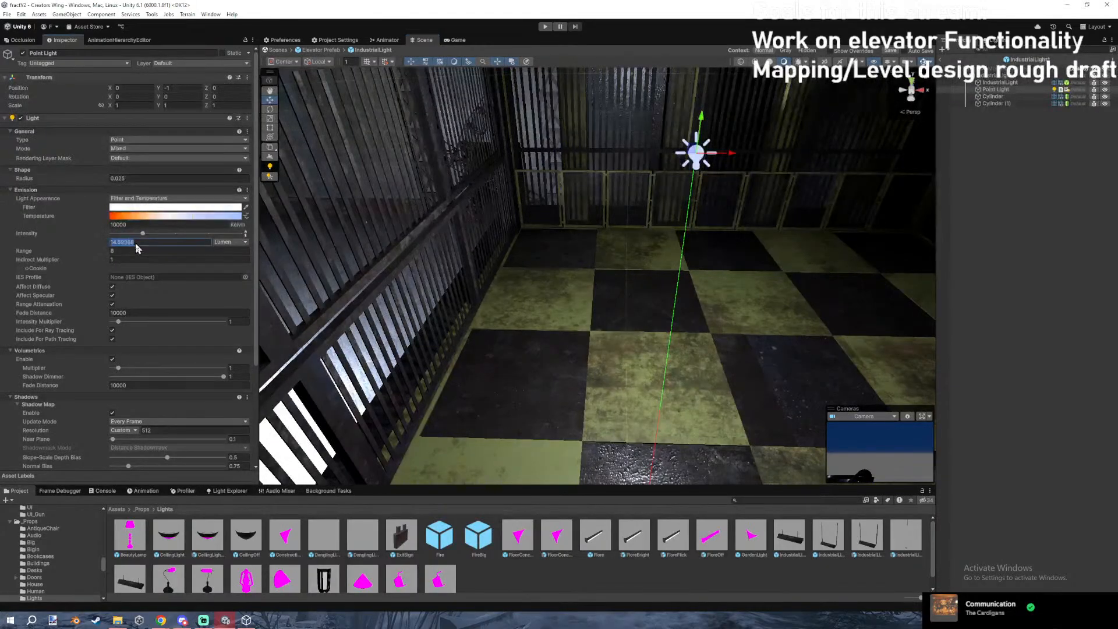
type("15")
key("Return")
scroll(582, 233, "up", 2)
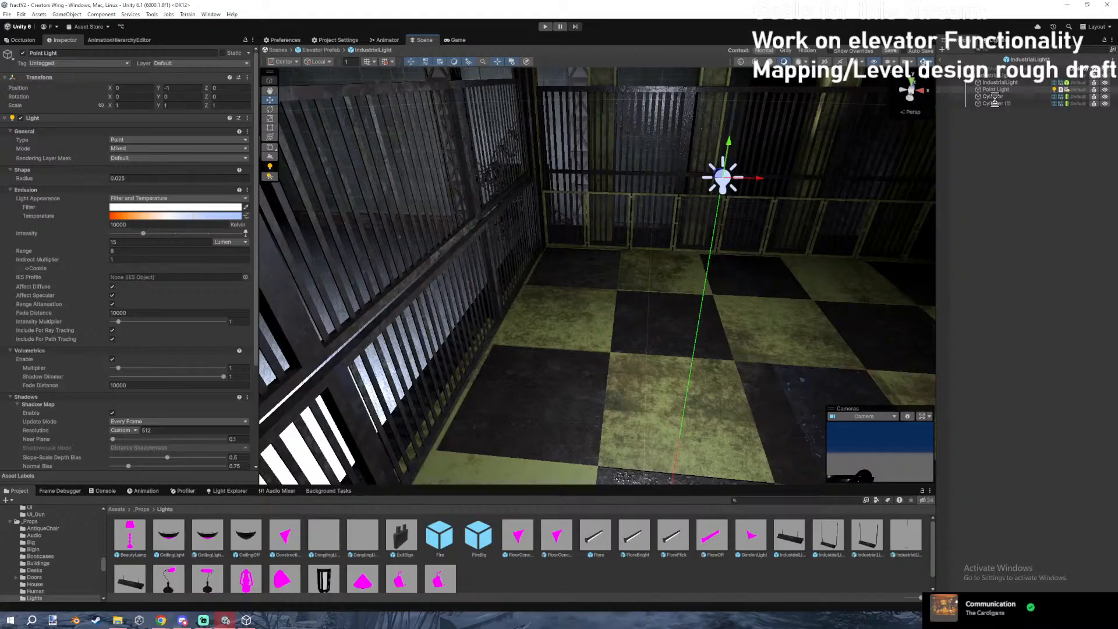
right_click_drag(720, 116, 810, 55)
key("s")
key("w")
left_click(810, 53)
Raise the IndustrialLight to about Y 3.1 so it sits up among the elevator's ceiling beams.
right_click_drag(693, 161, 652, 150)
key("d")
right_click_drag(599, 286, 607, 407)
key("s")
left_click_drag(606, 384, 741, 365)
right_click_drag(740, 365, 608, 322)
key("a")
key("s")
key("d")
key("e")
key("s")
mouse_move(609, 357)
left_mouse_down()
mouse_move(611, 391)
mouse_move(611, 365)
left_mouse_up()
right_click_drag(612, 366, 608, 330)
key("q")
left_click_drag(647, 219, 644, 218)
right_click_drag(645, 219, 631, 176)
Duplicate the IndustrialLight and move the copy across the ceiling to about X 1.45.
left_click_drag(673, 308, 874, 317)
key("ctrl+d")
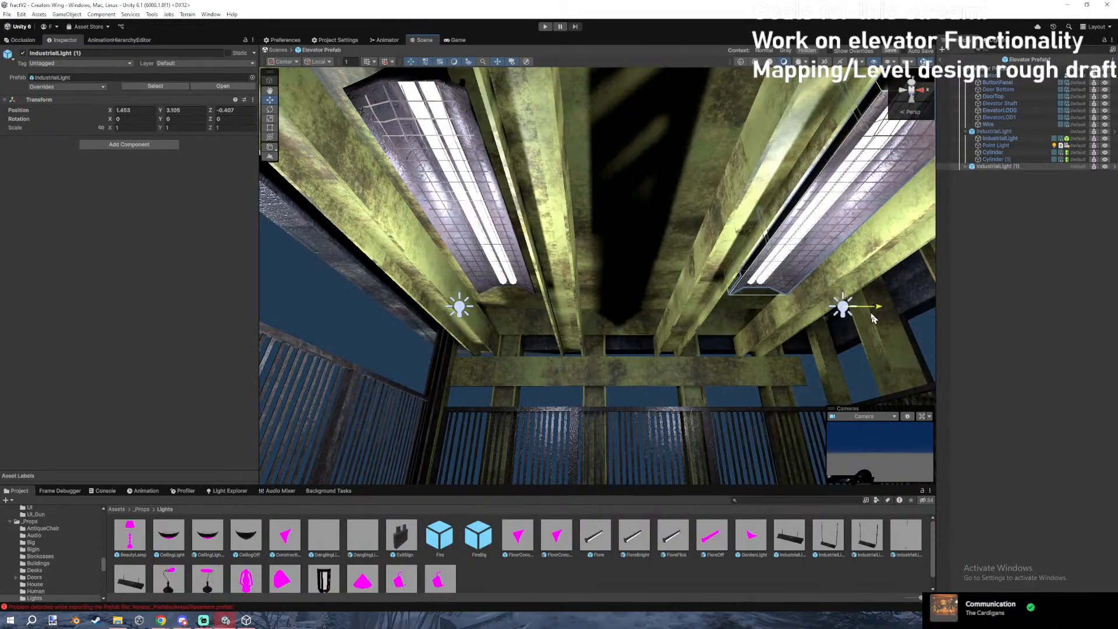
middle_click_drag(873, 318, 643, 314)
left_click_drag(644, 310, 649, 310)
Select both IndustrialLights and shift them together slightly along the Z axis.
left_click(916, 250)
right_click_drag(667, 272, 896, 330)
key("s")
left_click(996, 167)
left_click(994, 131, "ctrl")
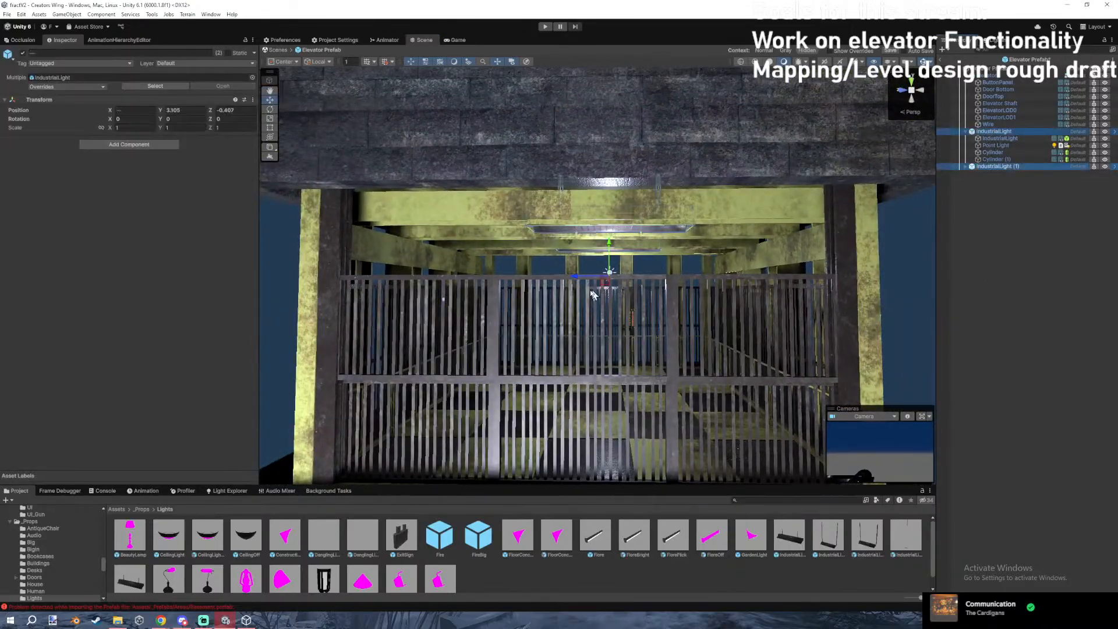
left_click_drag(569, 280, 556, 280)
left_click(908, 262)
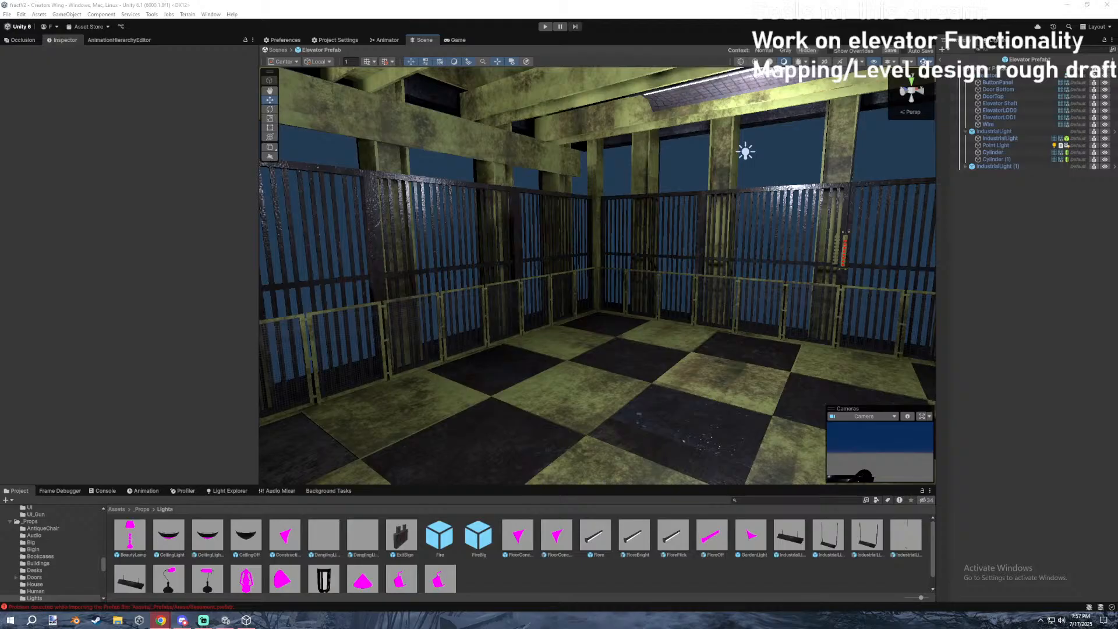
Return to the Creators Wing scene and move the Elevator Prefab to about X -12.74, Y 8.15.
right_click_drag(666, 310, 697, 239)
right_click_drag(720, 200, 417, 259)
left_click(944, 61)
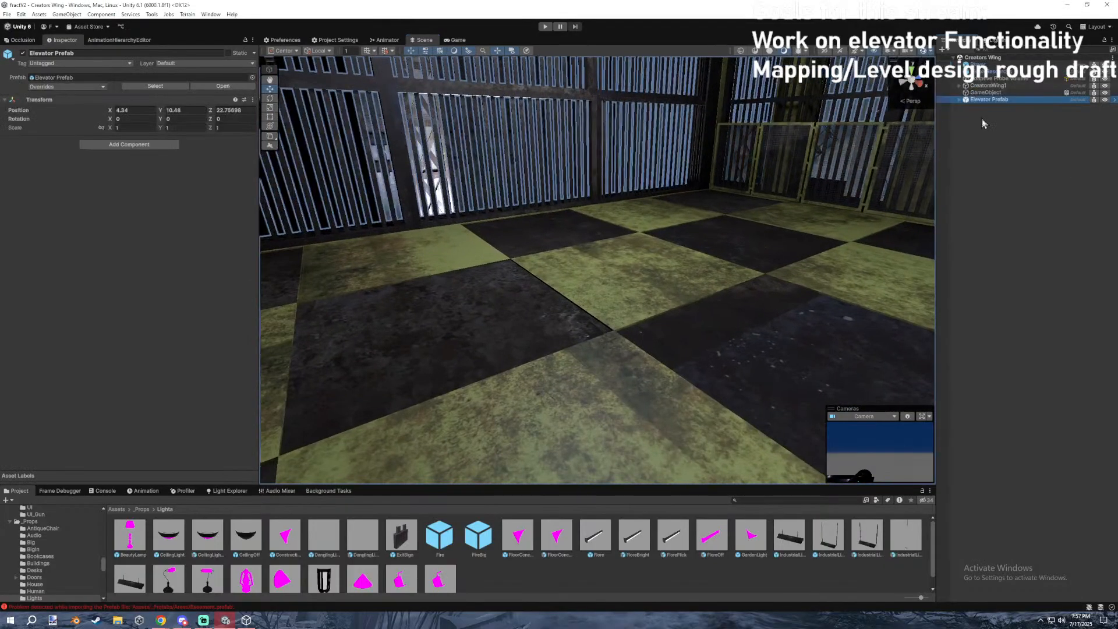
right_click_drag(680, 178, 343, 154)
left_click_drag(343, 155, 786, 200)
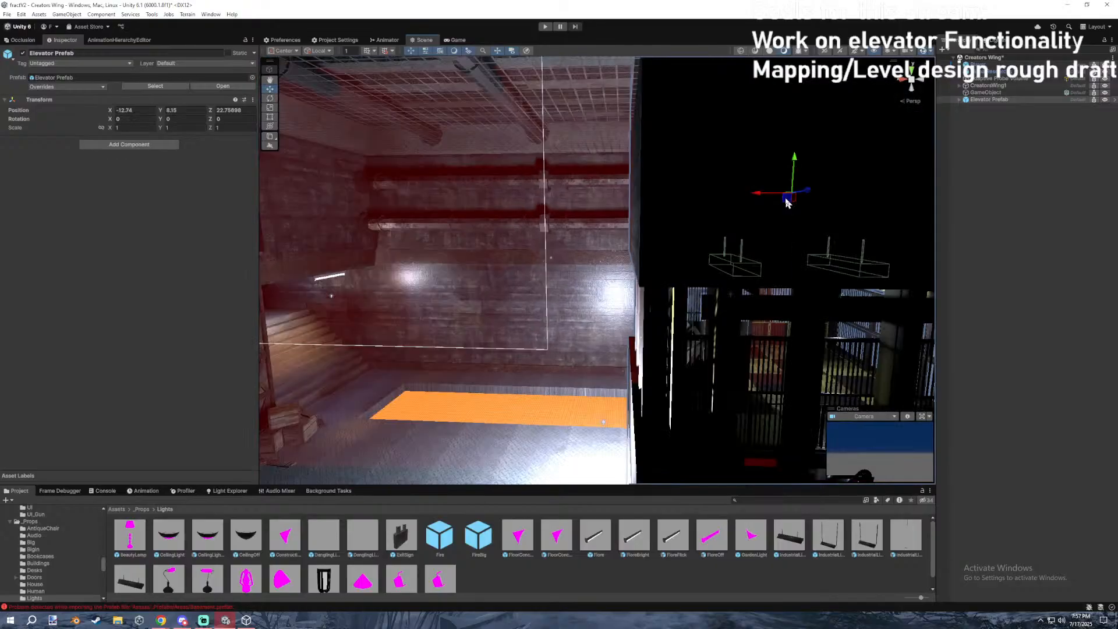
key("f")
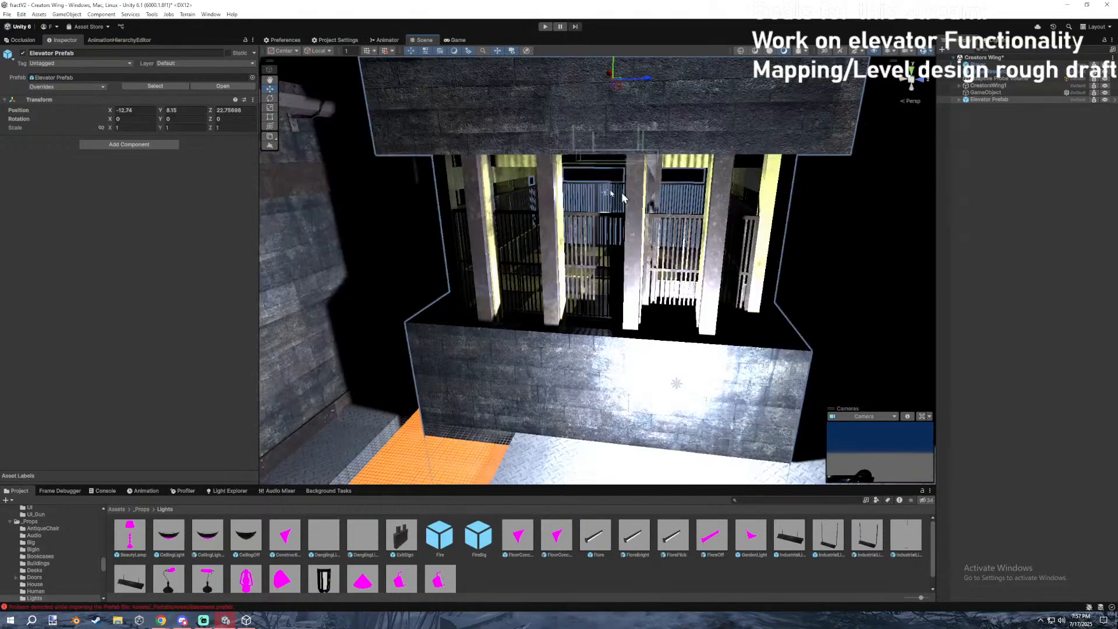
left_click(195, 118)
type("90")
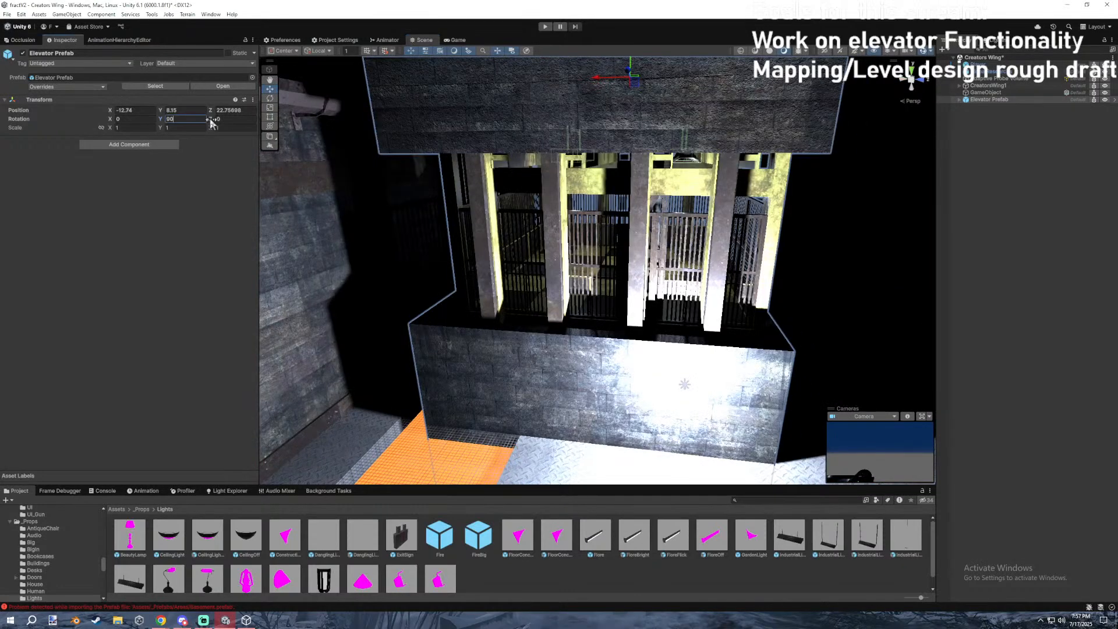
key("ctrl+z")
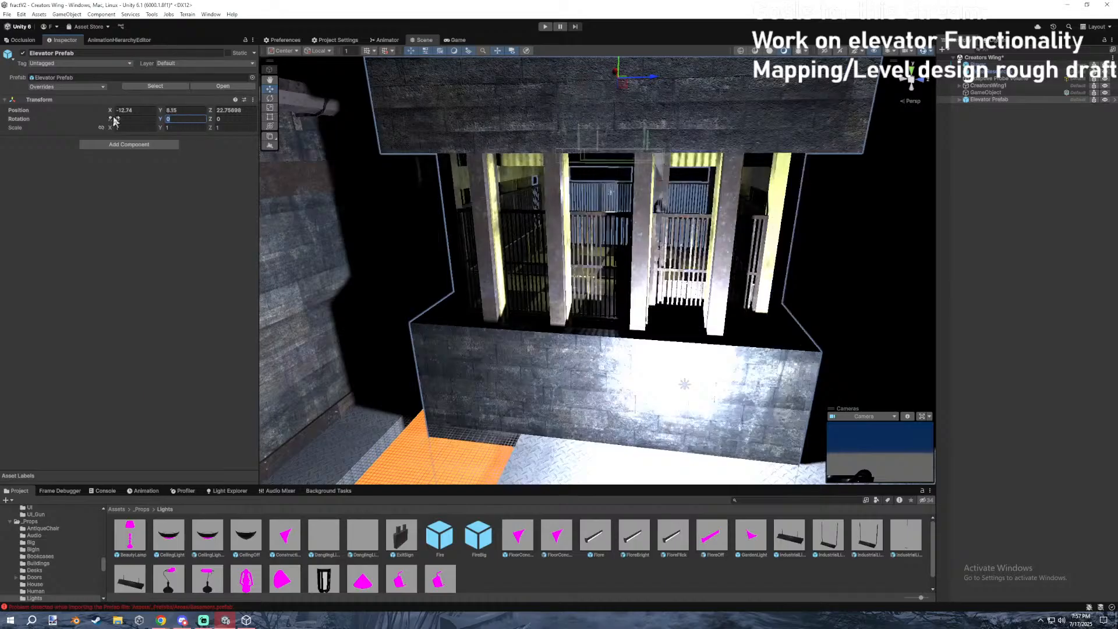
Set the Elevator Prefab's Y rotation to 180 and slide it to about X -15.9, Z 21.3.
type("180")
left_click_drag(618, 199, 519, 135)
right_click_drag(518, 135, 289, 109)
key("d")
left_click(770, 51)
right_click_drag(717, 152, 696, 163)
key("a")
left_click_drag(525, 181, 595, 196)
key("a")
right_click_drag(595, 195, 761, 177)
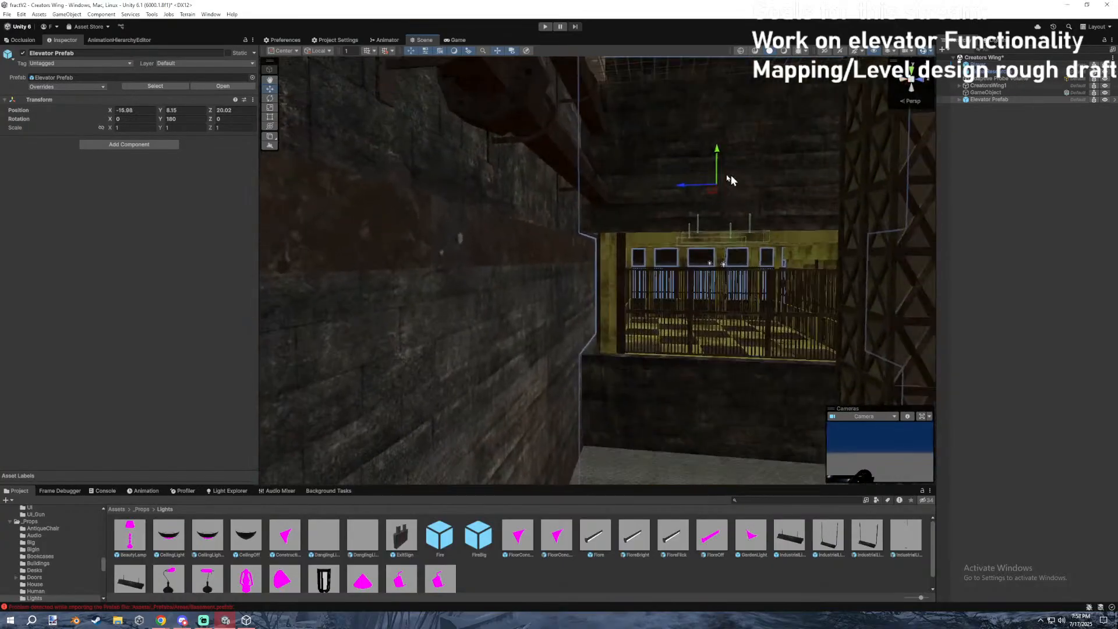
left_click_drag(685, 187, 723, 194)
Lower the Elevator Prefab to about Y 5 to fit it into the level.
right_click_drag(724, 194, 666, 169)
key("d")
left_click_drag(653, 96, 642, 169)
right_click_drag(642, 169, 683, 75)
key("w")
key("s")
left_click(804, 295)
right_click_drag(804, 296, 706, 260)
Select the placed Elevator Prefab in the scene and open it for prefab editing.
left_click(559, 316)
left_click(634, 229)
left_click(671, 241)
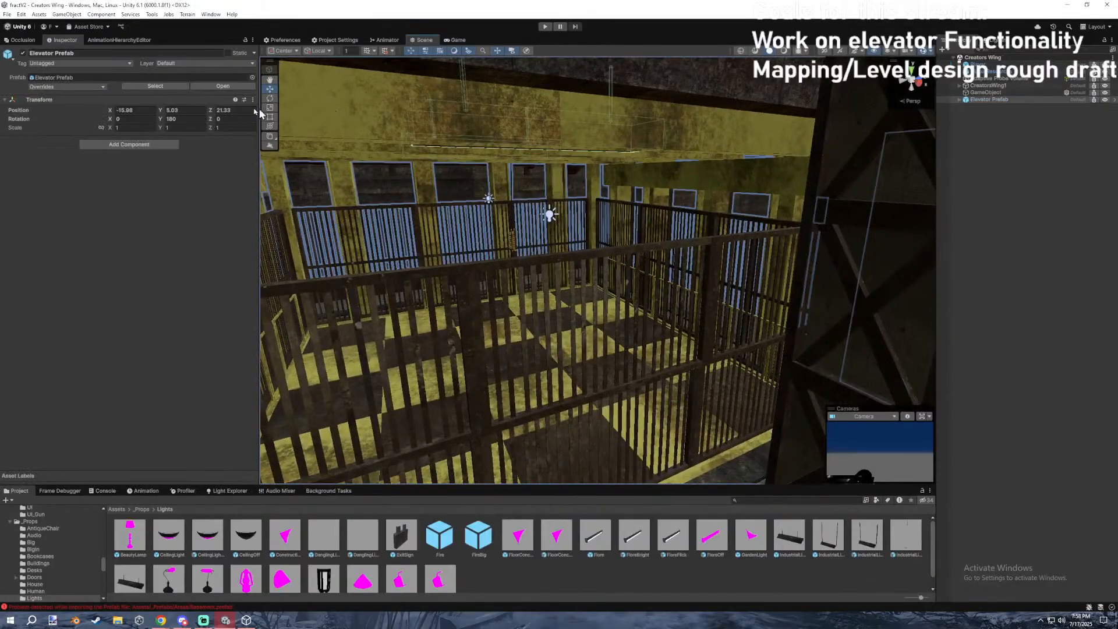
left_click(218, 86)
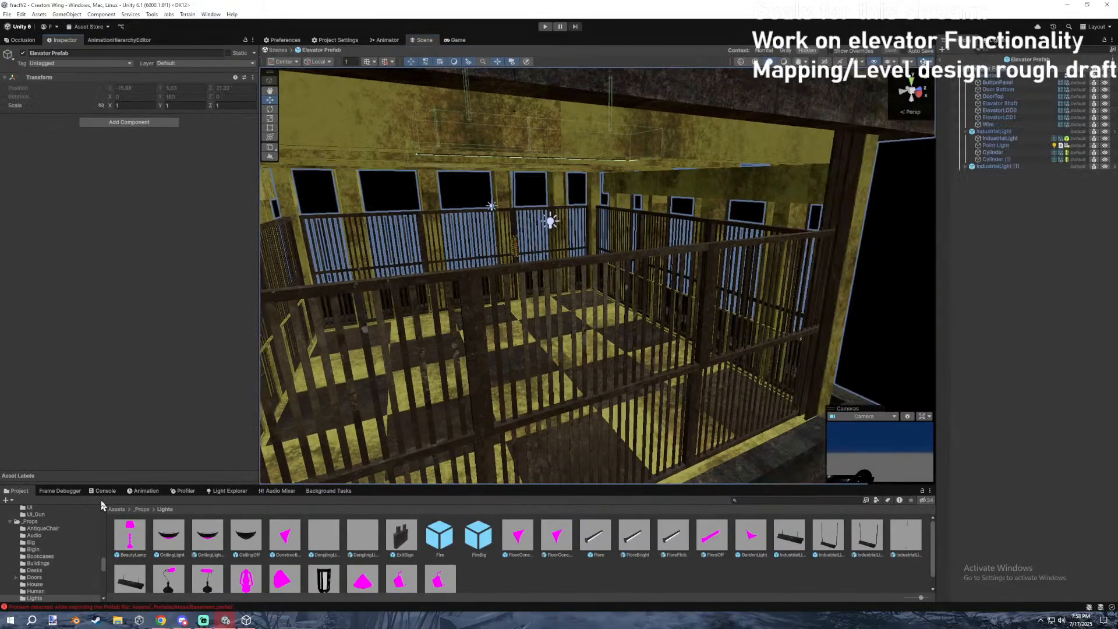
Open the _Scripts folder in the project assets and look through its subfolders.
left_click(116, 509)
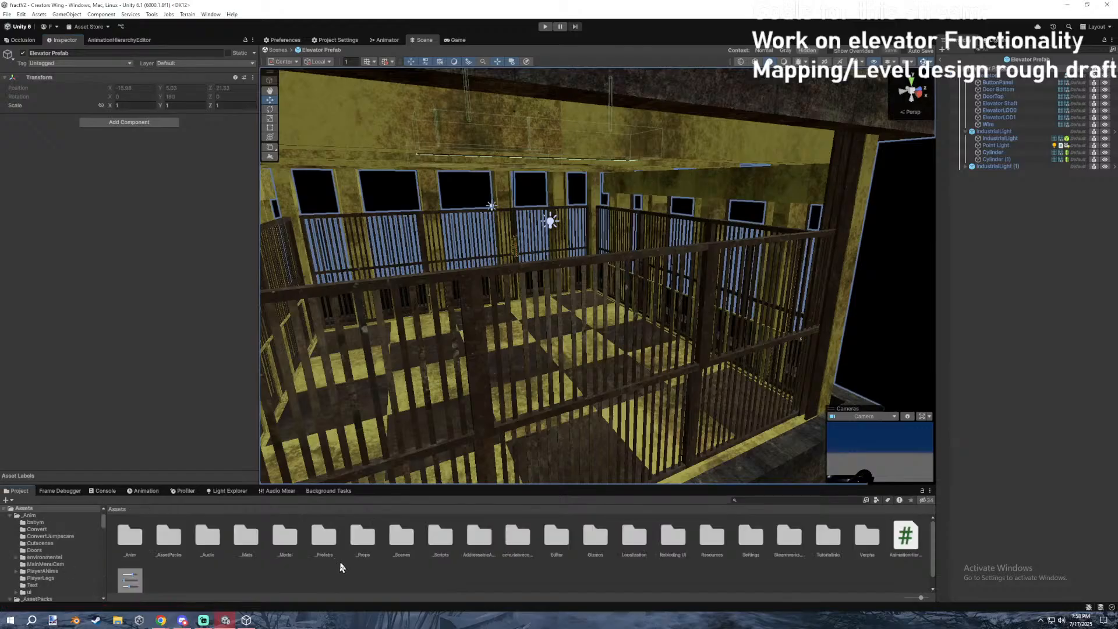
double_click(413, 555)
scroll(198, 524, "down", 1)
left_click(579, 577)
scroll(280, 572, "up", 1)
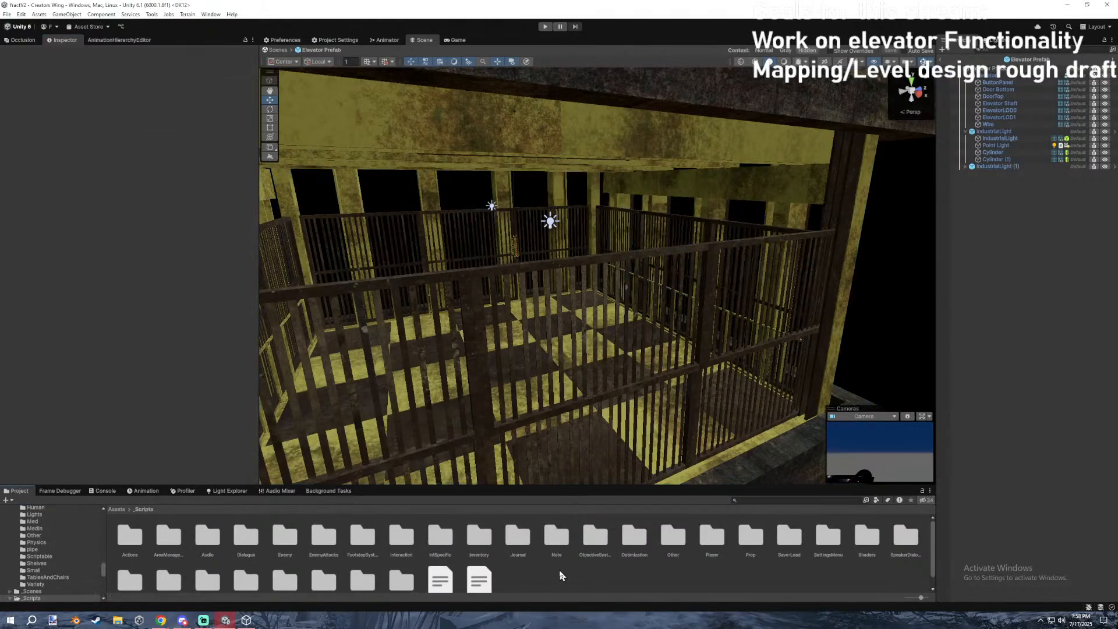
Create a new MonoBehaviour script named MainElevator in the Other subfolder of _Scripts.
right_click(607, 567)
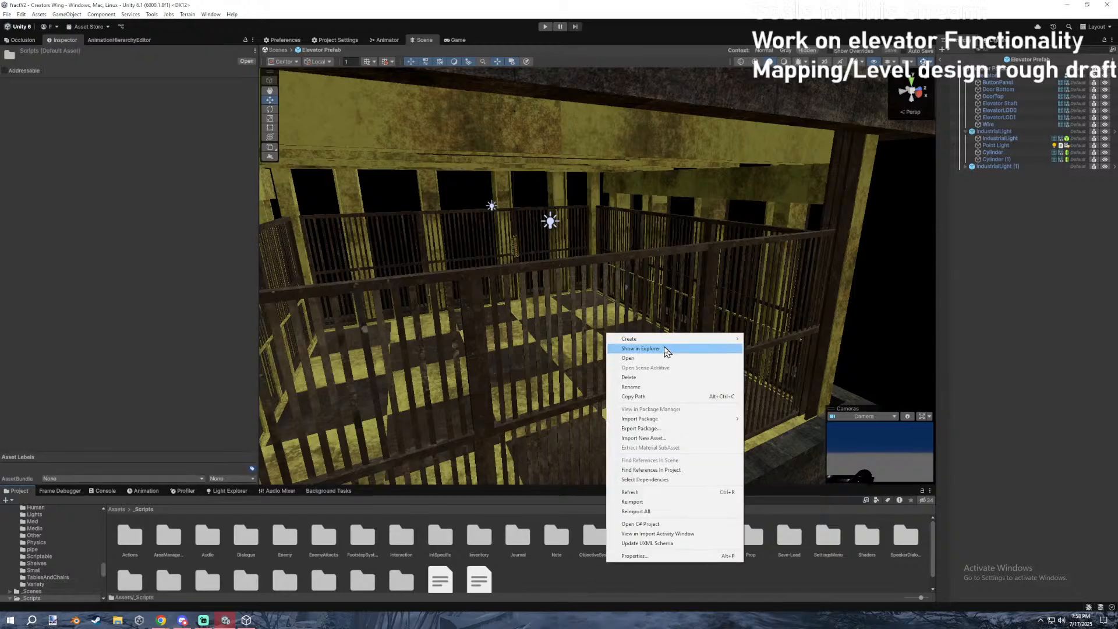
right_click(531, 576)
left_click(668, 539)
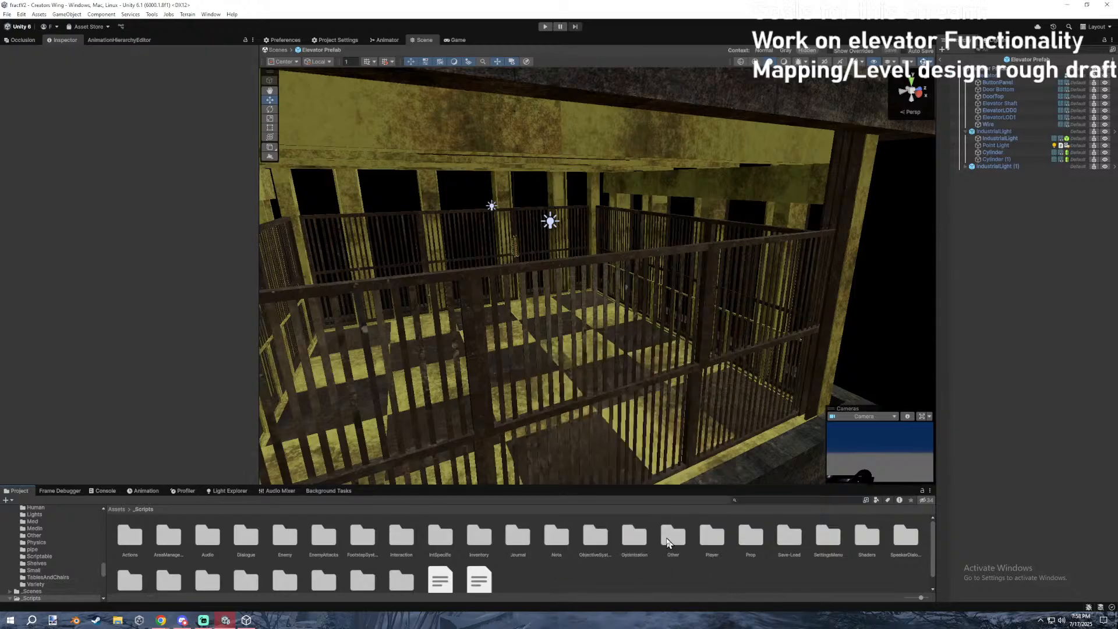
double_click(668, 538)
right_click(560, 550)
mouse_move(606, 332)
left_click(751, 259)
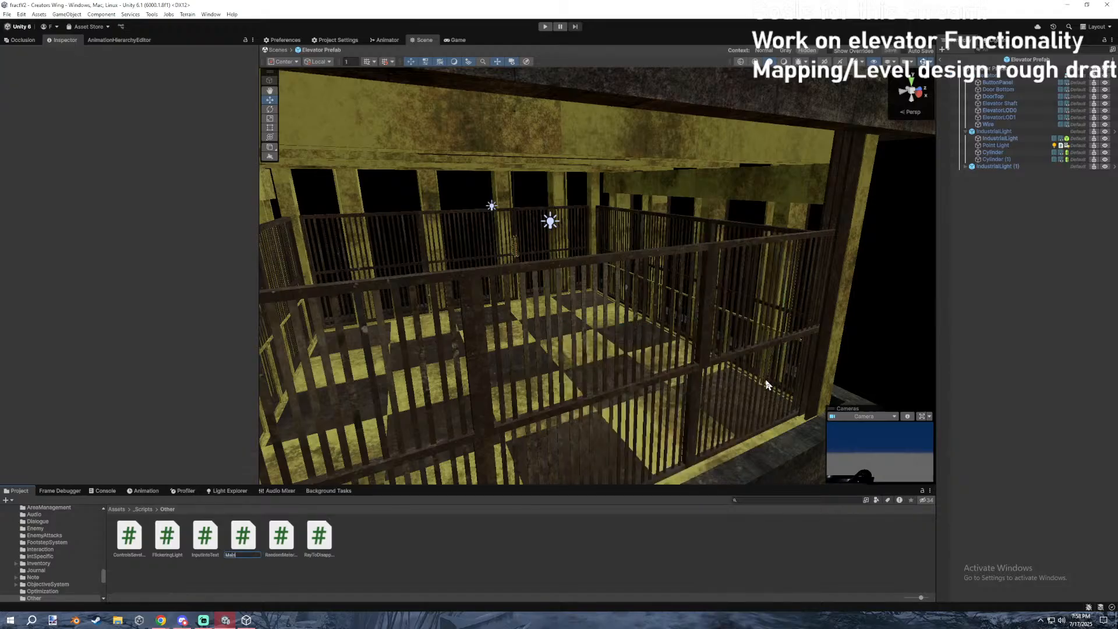
type("MainElevator")
key("Return")
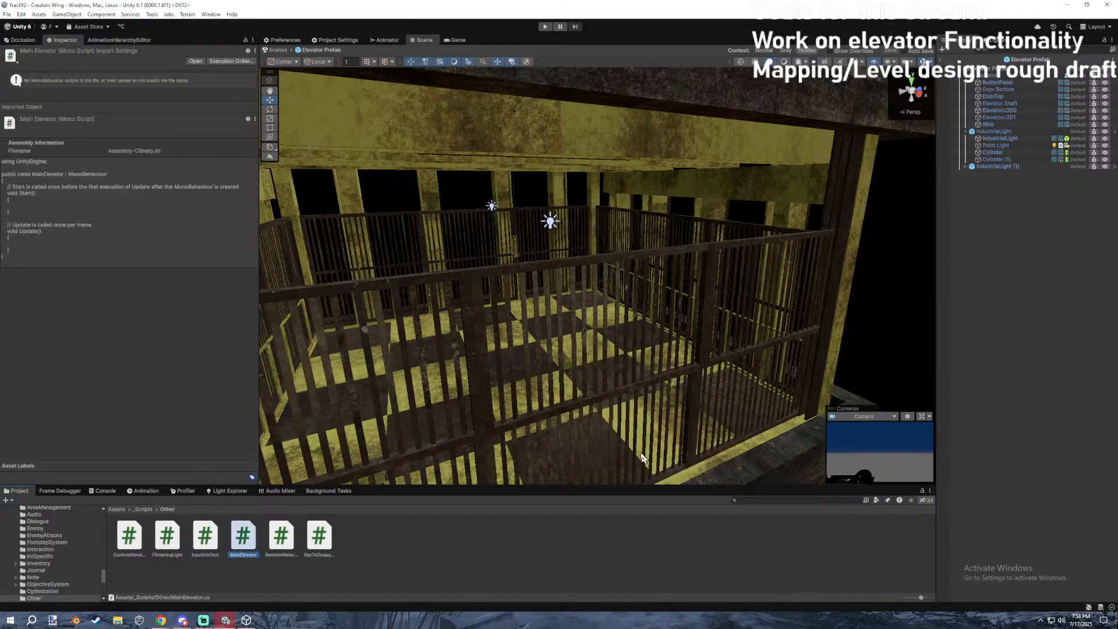
Open the MainElevator script in Visual Studio, remove the Start method and the template comments, and reformat the code.
left_click(161, 620)
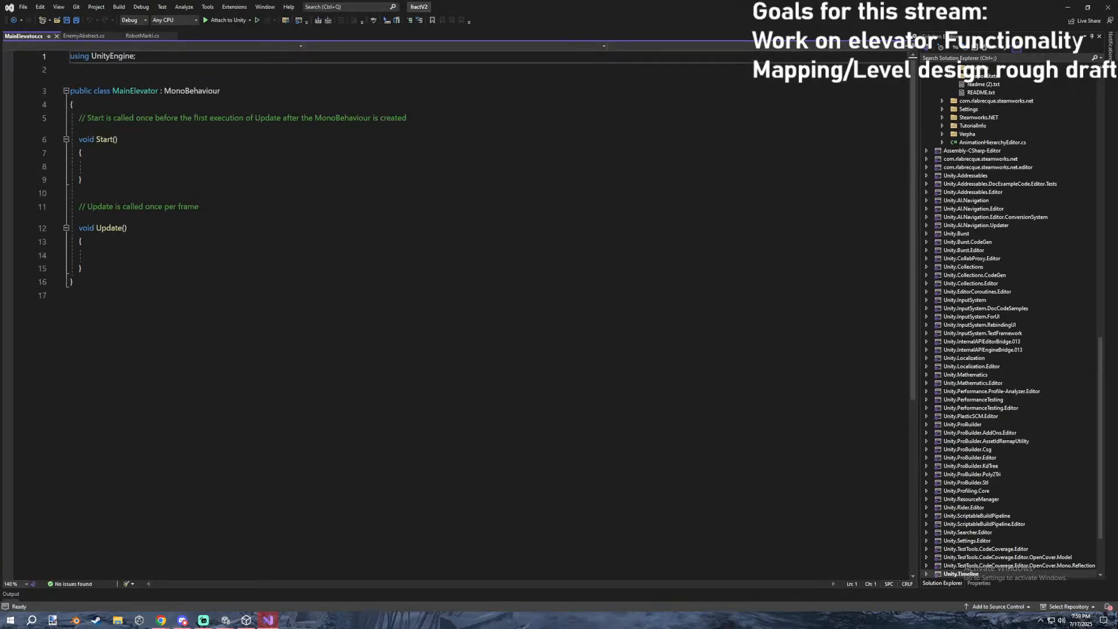
left_click_drag(201, 207, 54, 123)
key("Delete")
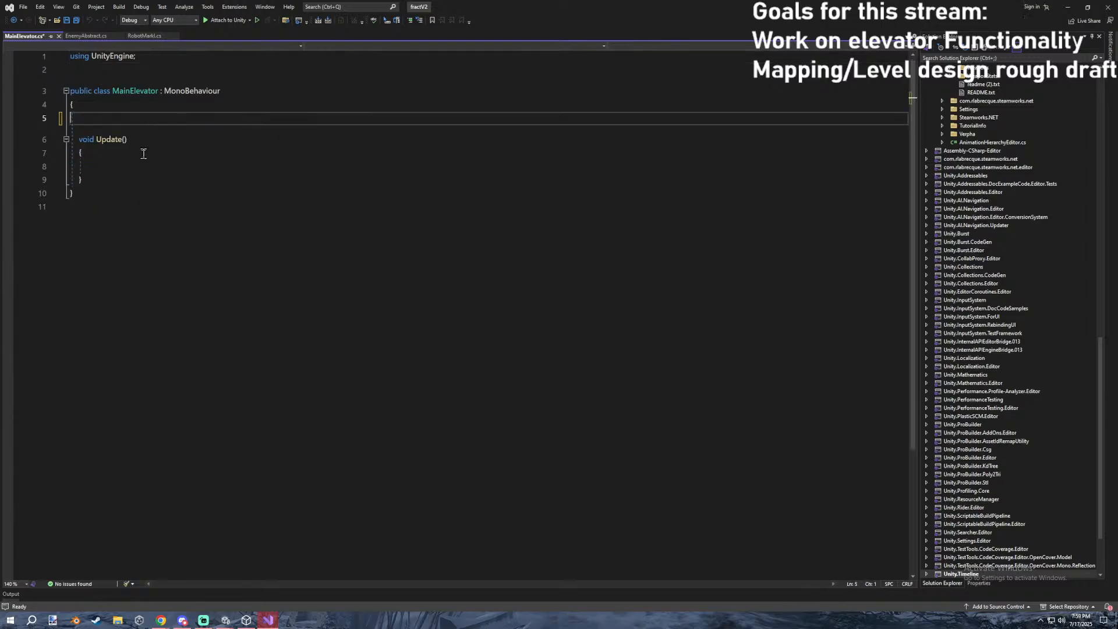
left_click(149, 166)
key("ctrl+k")
key("ctrl+d")
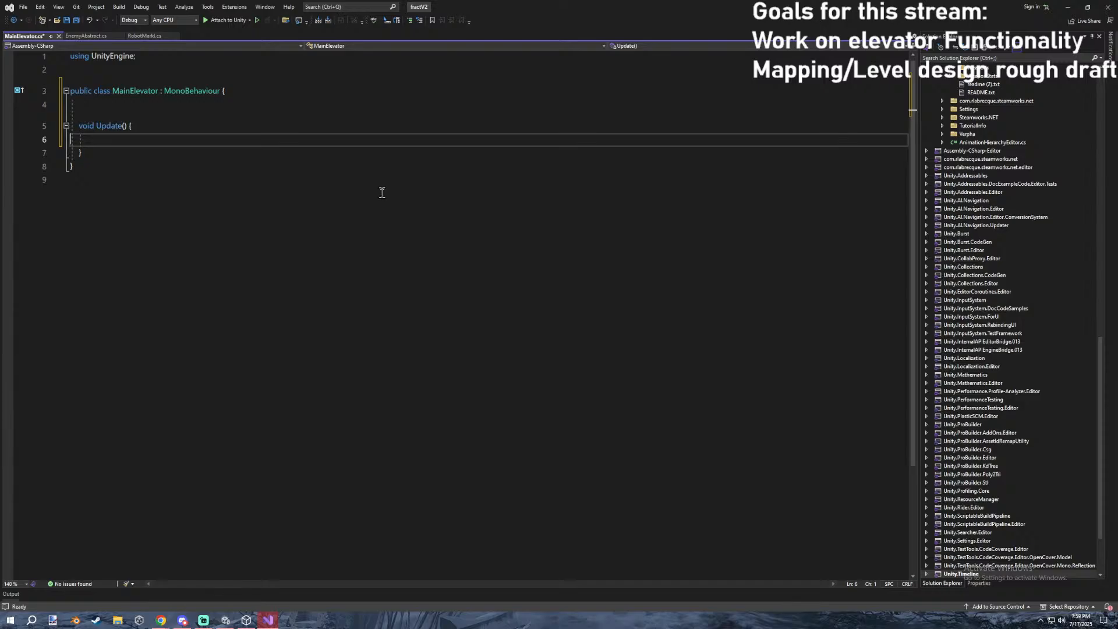
Declare a public bool named doorOpen at the start of the MainElevator class.
left_click(262, 108)
key("Return")
key("Return")
type("public bool doorOpen;")
key("Return")
Add an if (!doorOpen) condition inside the Update method.
left_click(124, 186)
type("if (doorOpen")
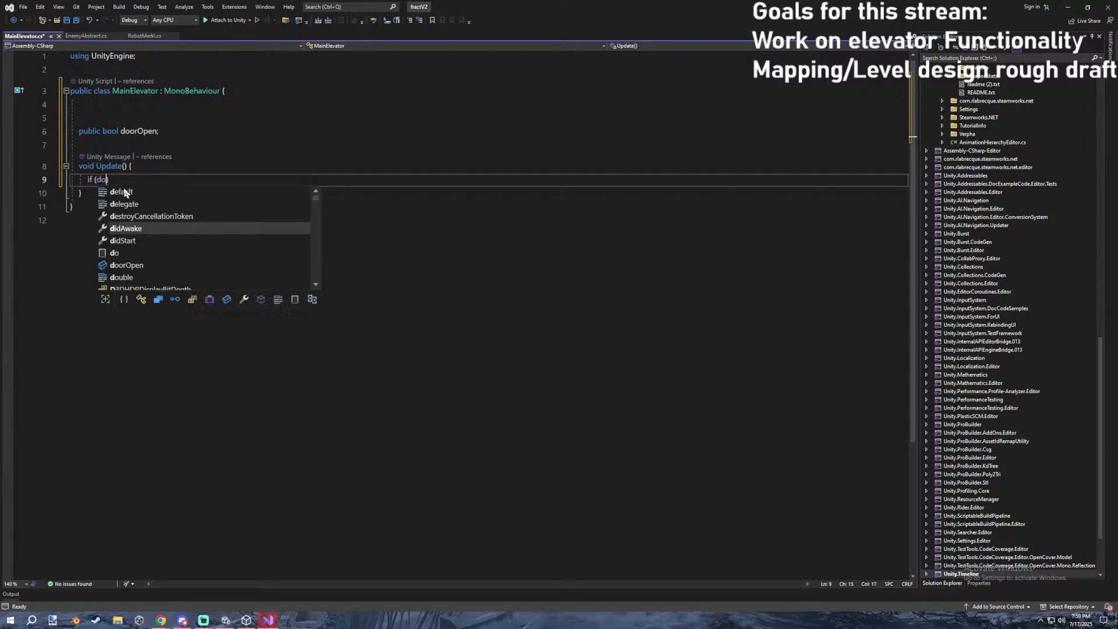
left_click(98, 181)
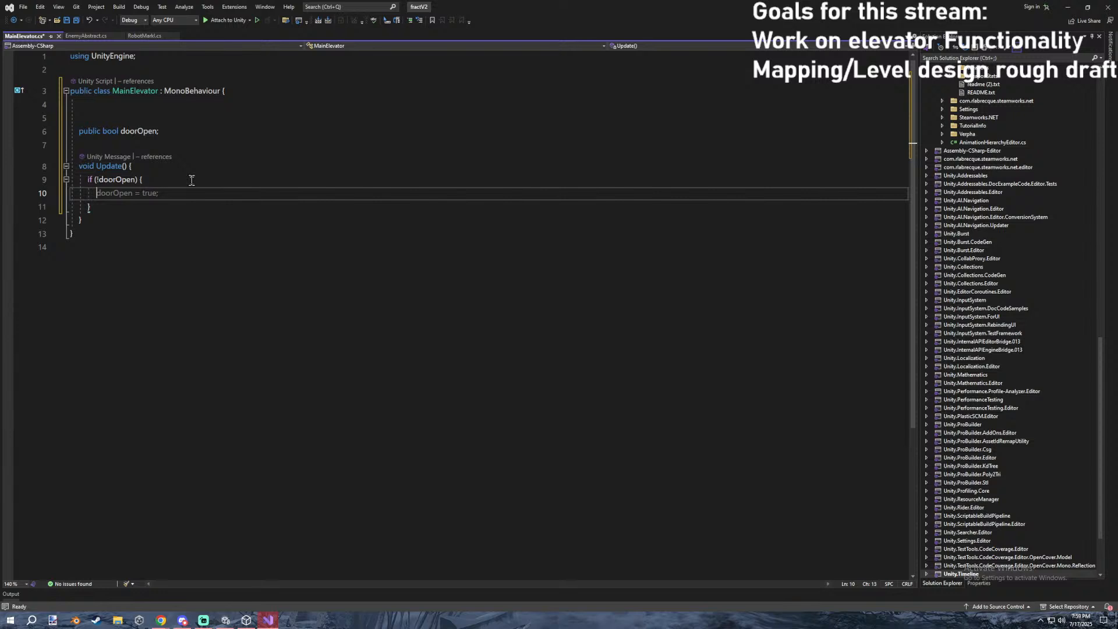
key("Return")
Nest an if statement under it using Vector3.Distance(Player.MainPlayer.transform.position, transform.position).
type("if ")
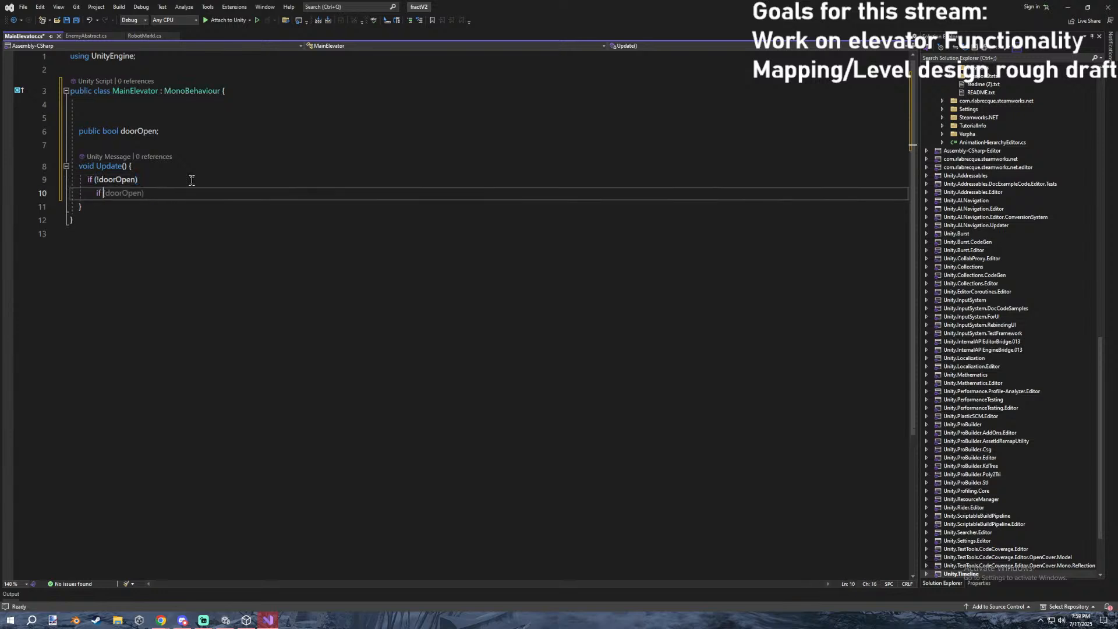
type("(Player.MainPlayer")
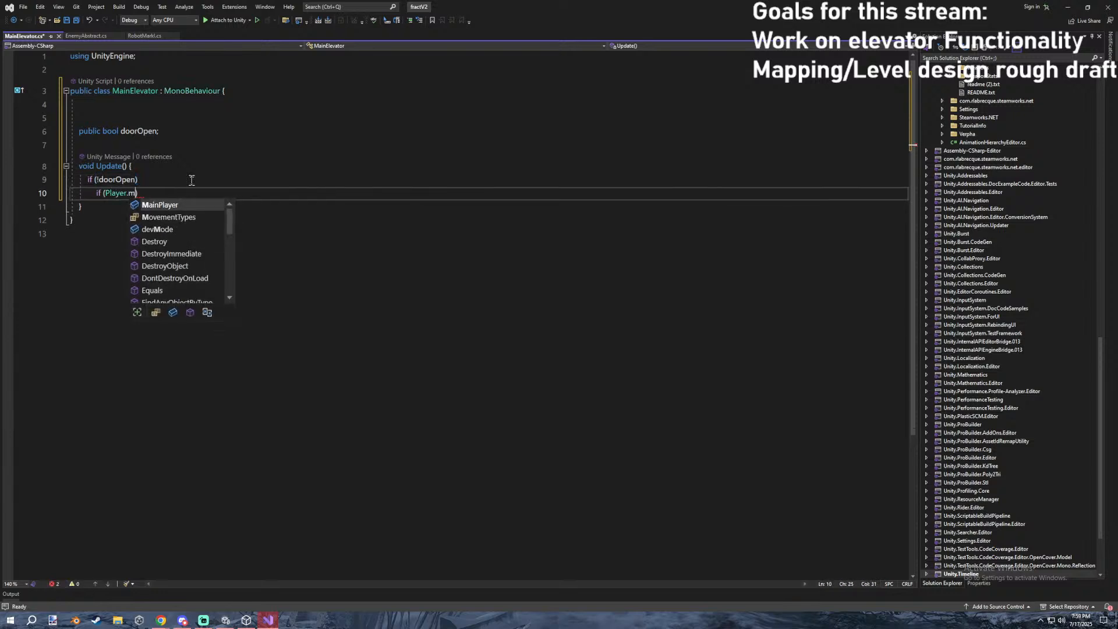
type(".")
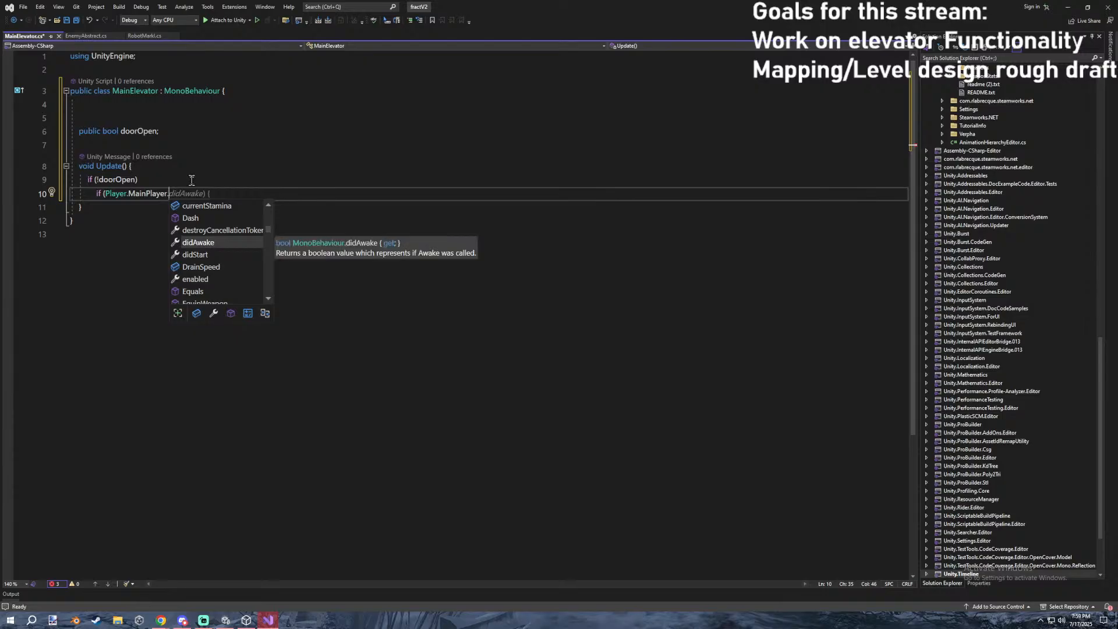
key("BackSpace")
key("BackSpace")
key("BackSpace")
key("BackSpace")
type("Vector3.Distance")
type("(Player.Mai")
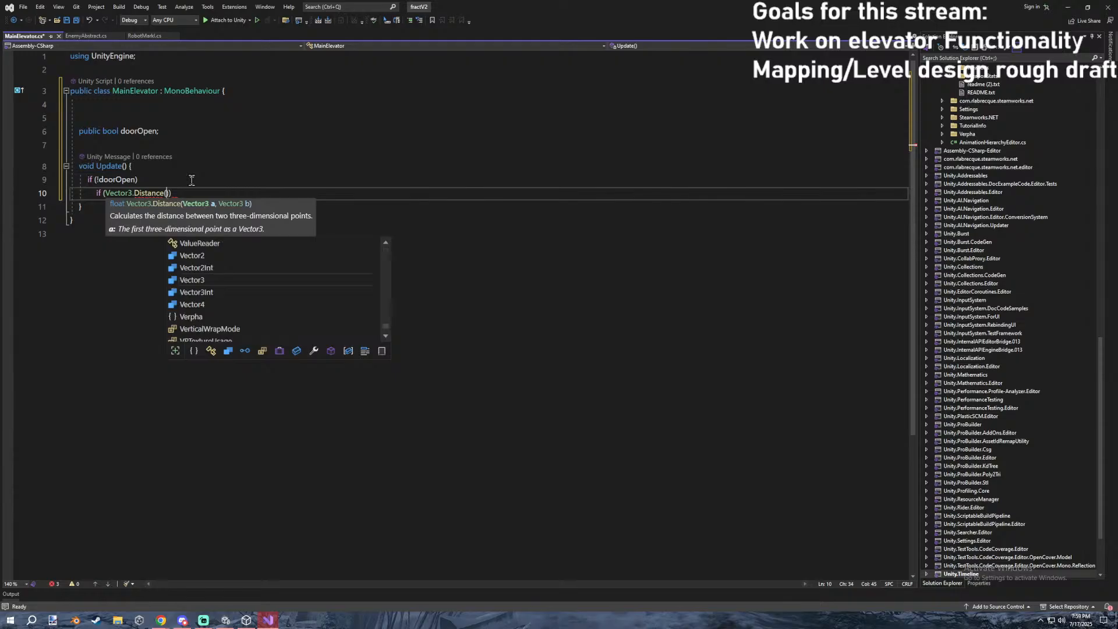
type("nPlayer.minFallDistanc")
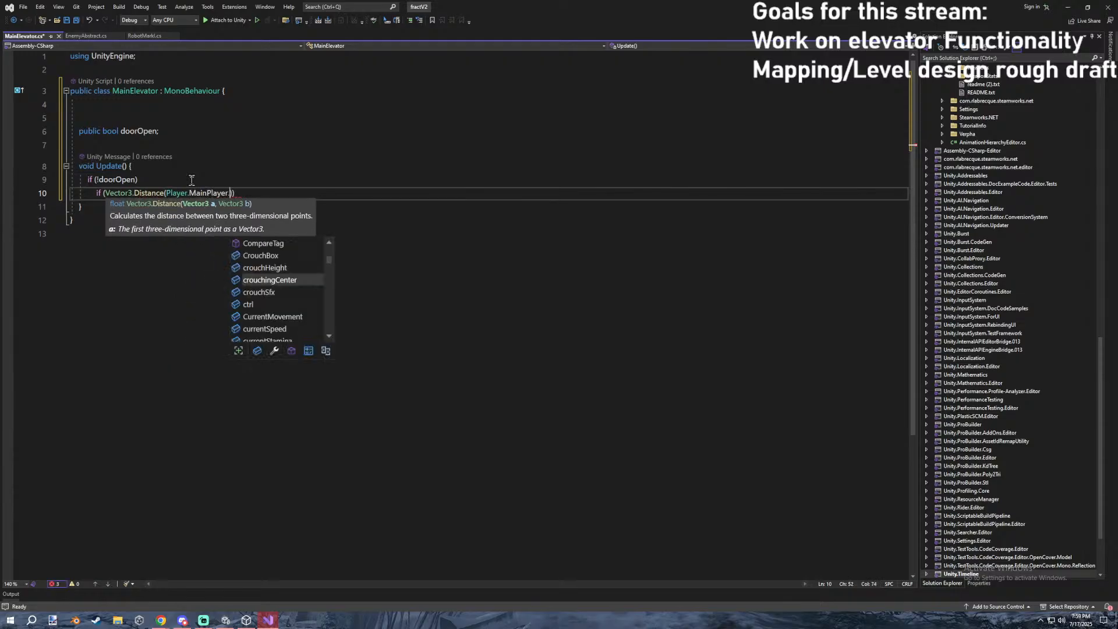
key("BackSpace")
key("BackSpace")
key("BackSpace")
key("BackSpace")
key("BackSpace")
key("BackSpace")
key("BackSpace")
key("BackSpace")
key("BackSpace")
key("BackSpace")
key("BackSpace")
key("BackSpace")
key("BackSpace")
key("BackSpace")
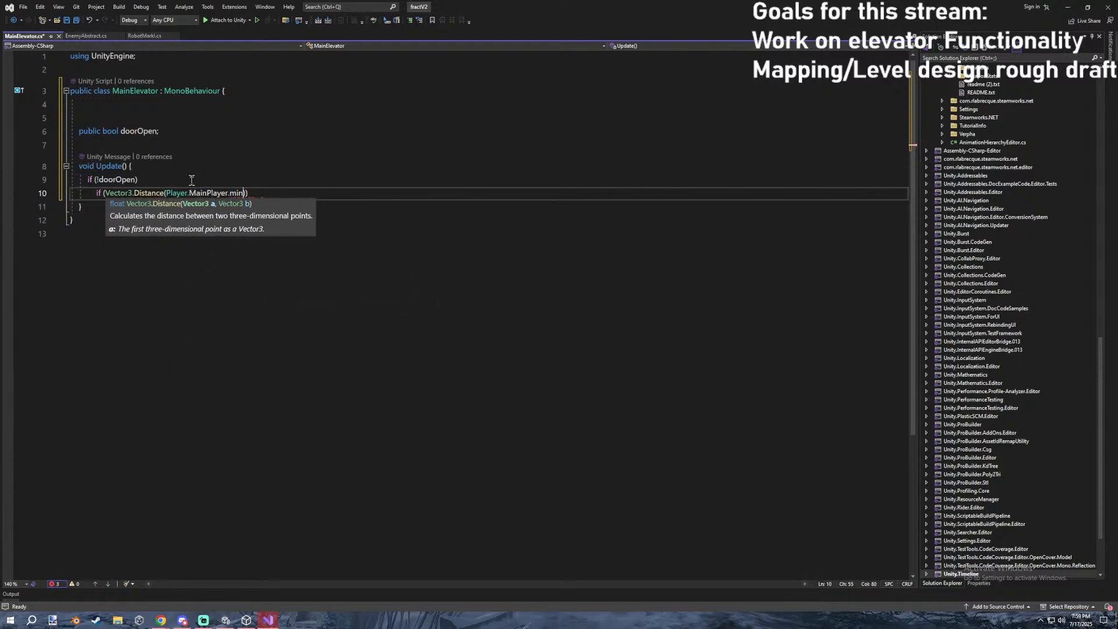
type("transform.p")
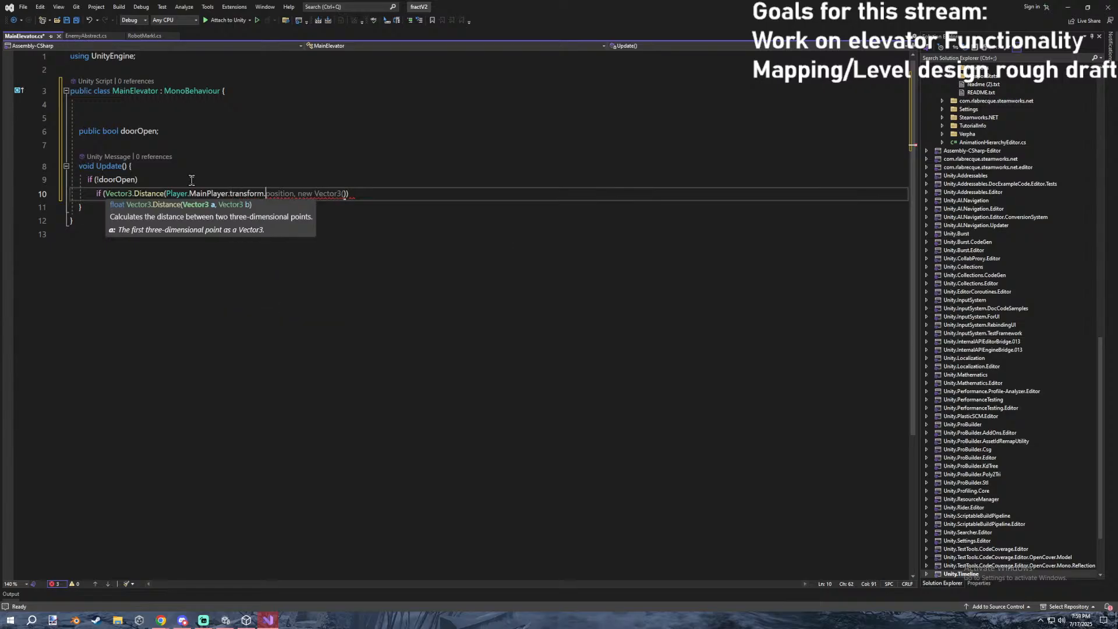
type("osition, ")
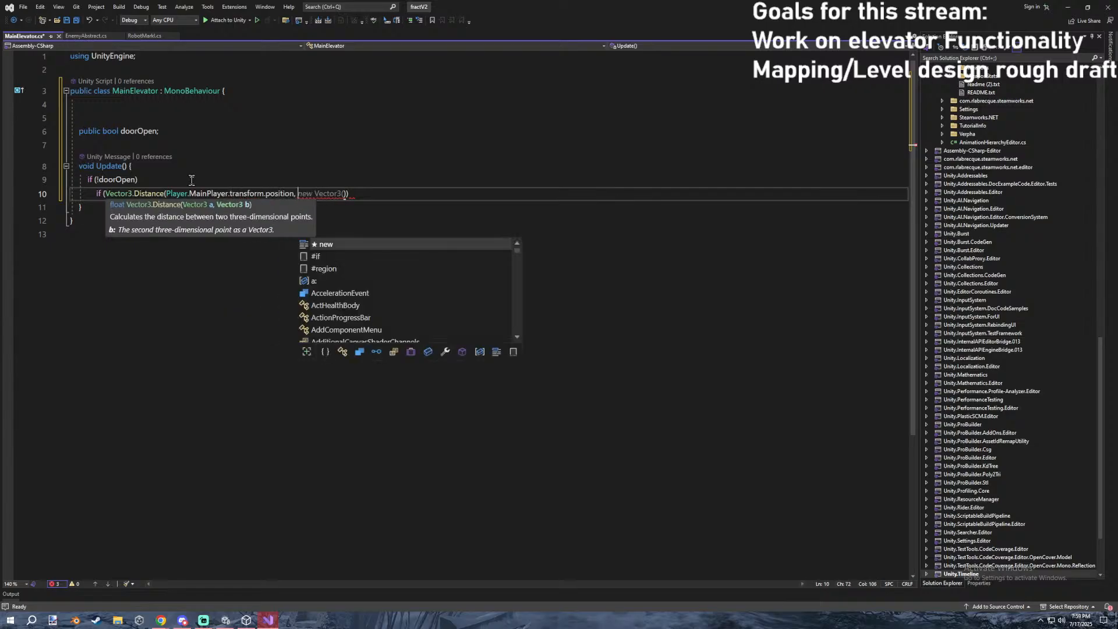
type("transform.position)")
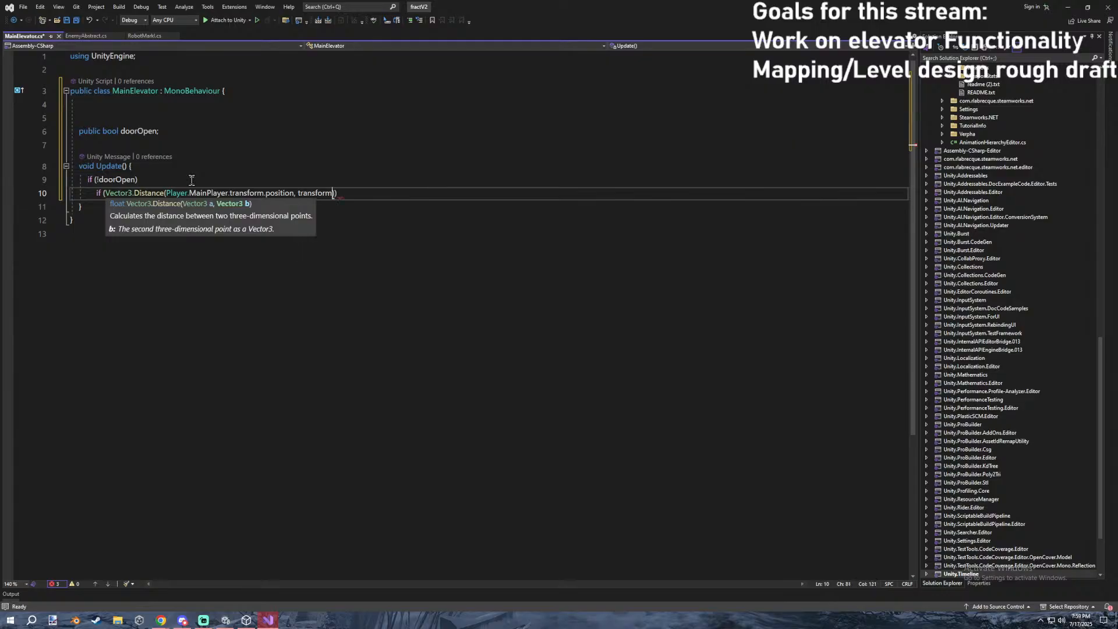
Complete the distance condition with < 15f and give it a braced code block.
type(" >")
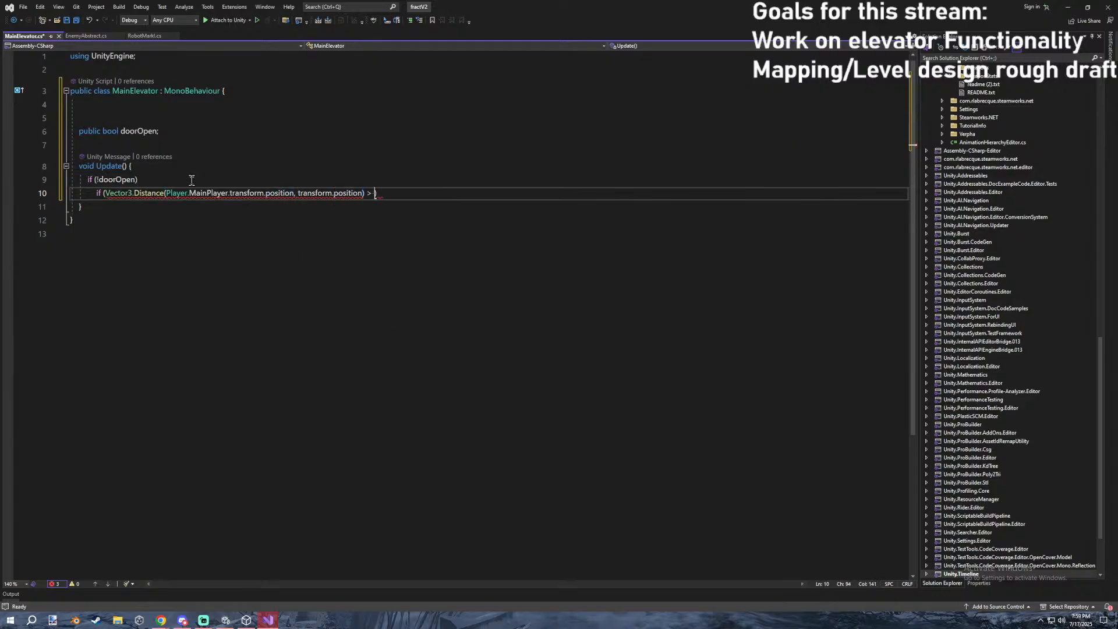
key("BackSpace")
key("BackSpace")
type("< 15")
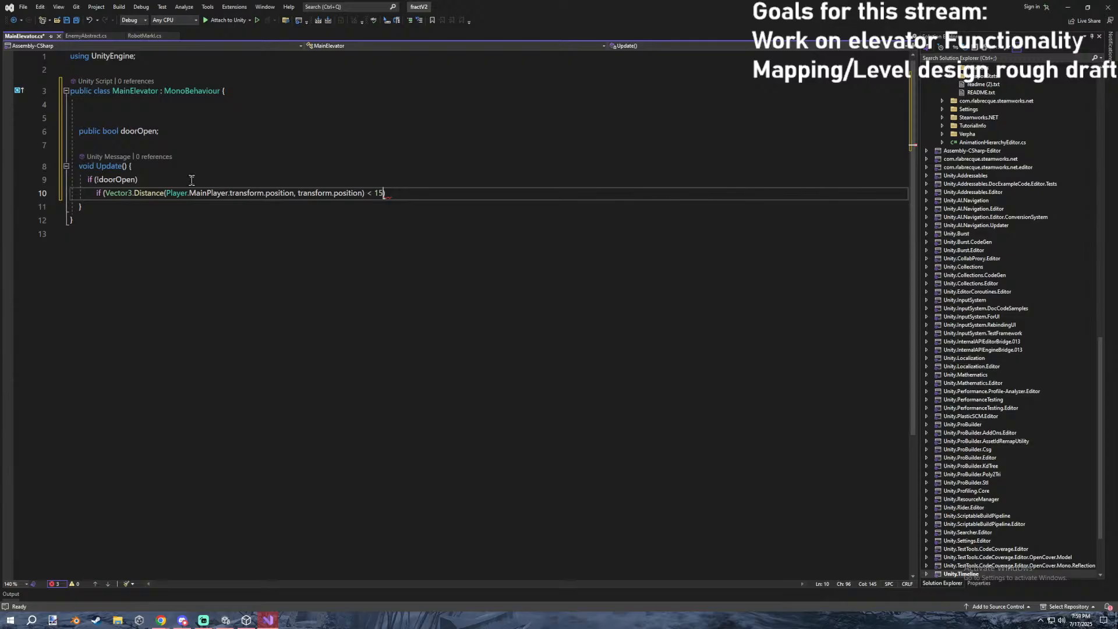
type("f) {")
key("Return")
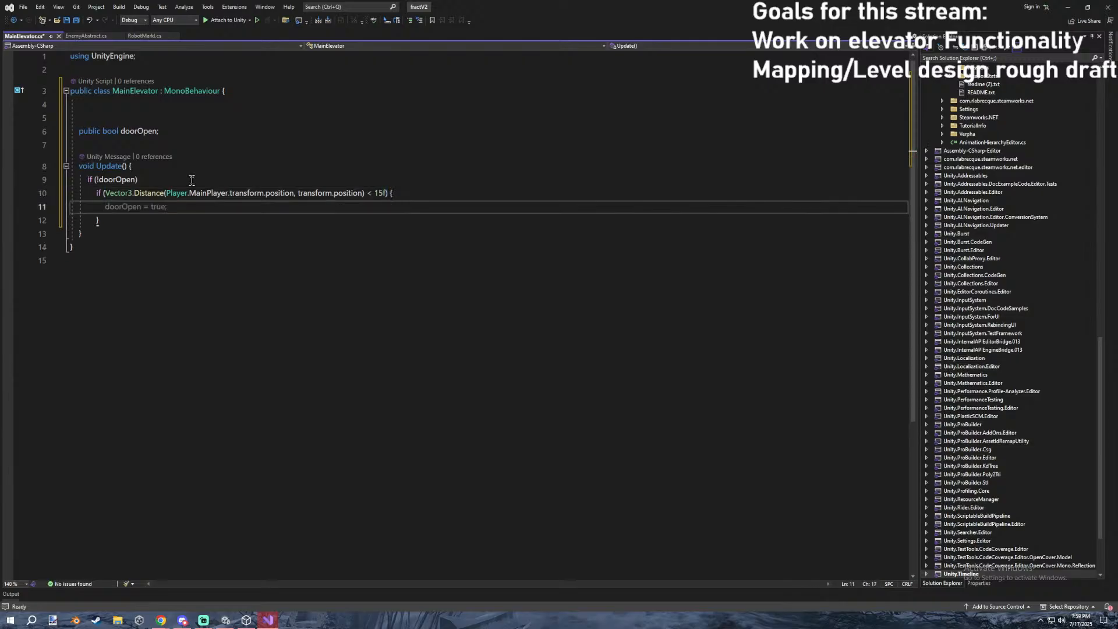
type("doorOpe")
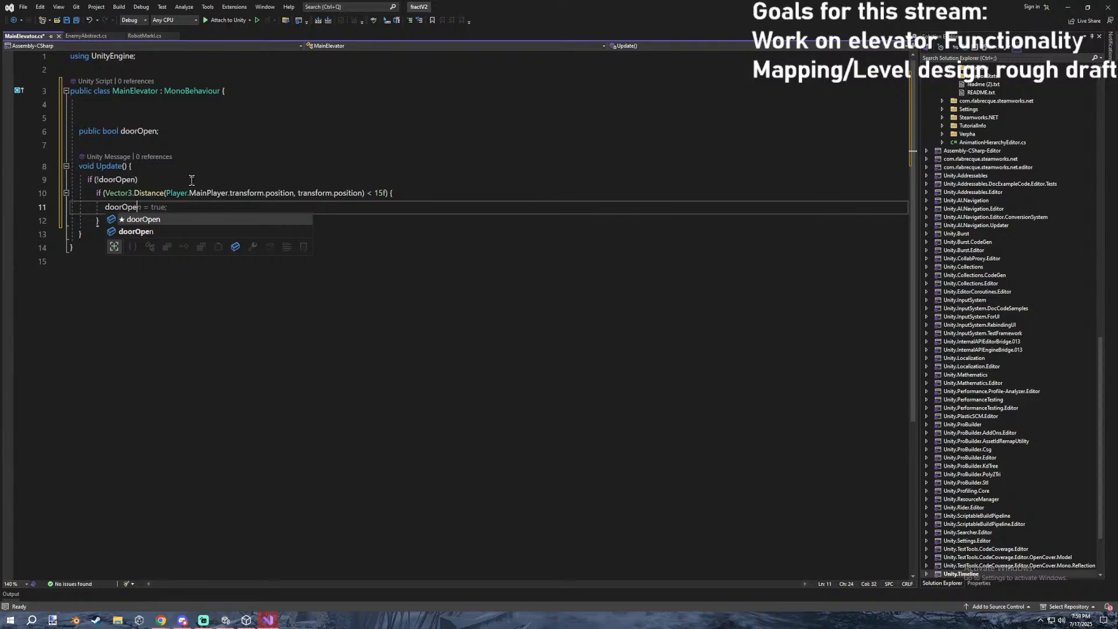
left_click(108, 229)
key("Return")
key("Return")
type("public void Open")
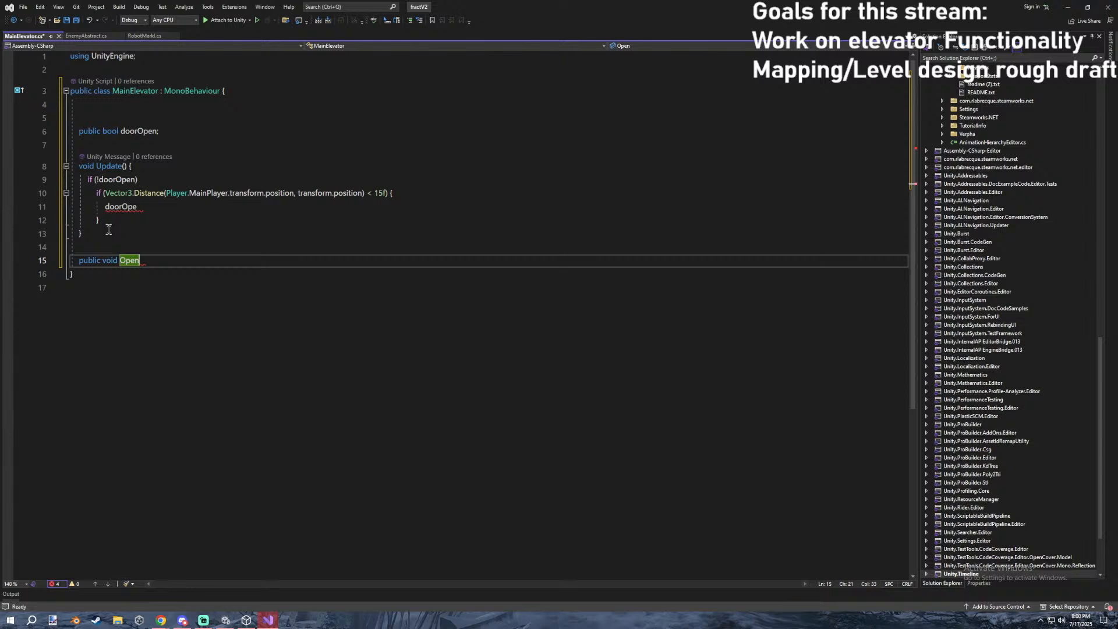
key("ctrl+a")
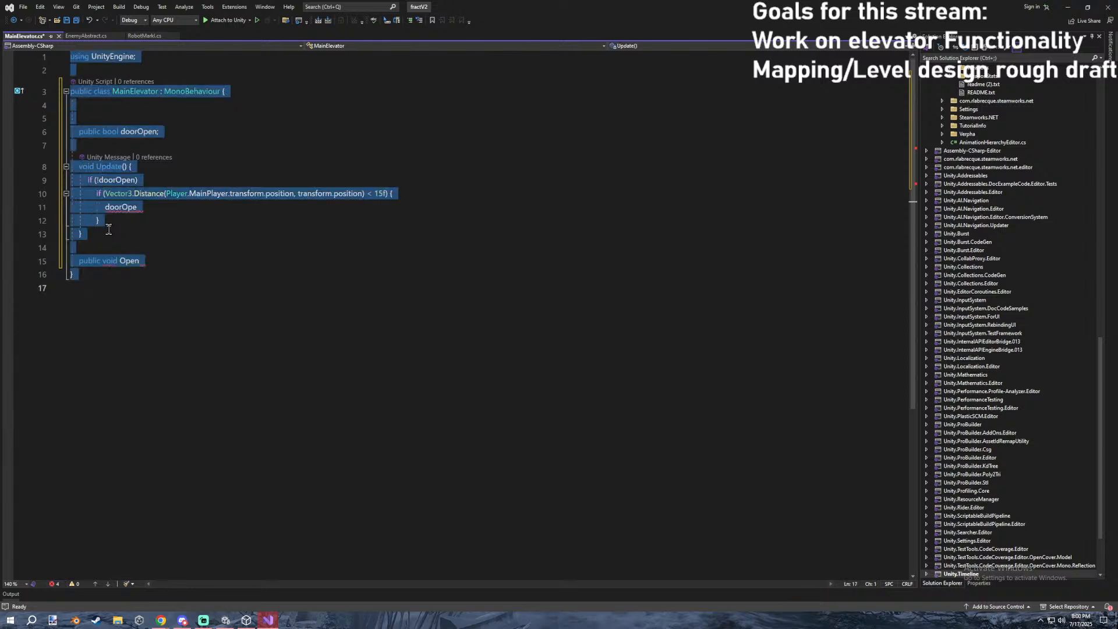
left_click(237, 234)
left_click_drag(204, 261, 71, 261)
key("BackSpace")
key("BackSpace")
Add an empty public void DoorOpen() method below Update.
key("Return")
type("public void ")
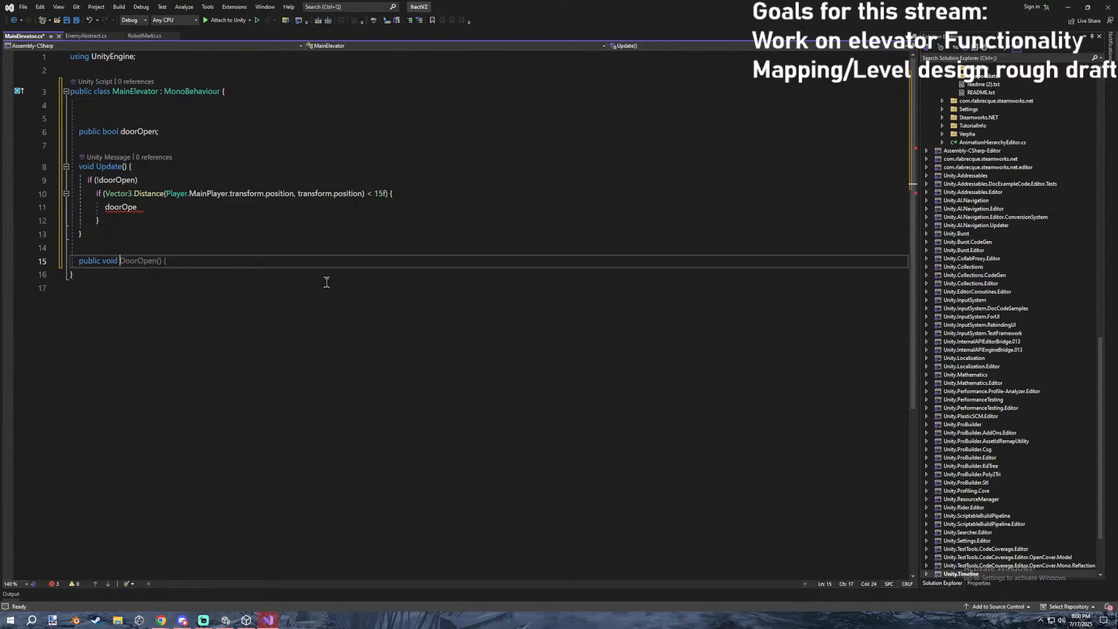
type("DoorOpen()_")
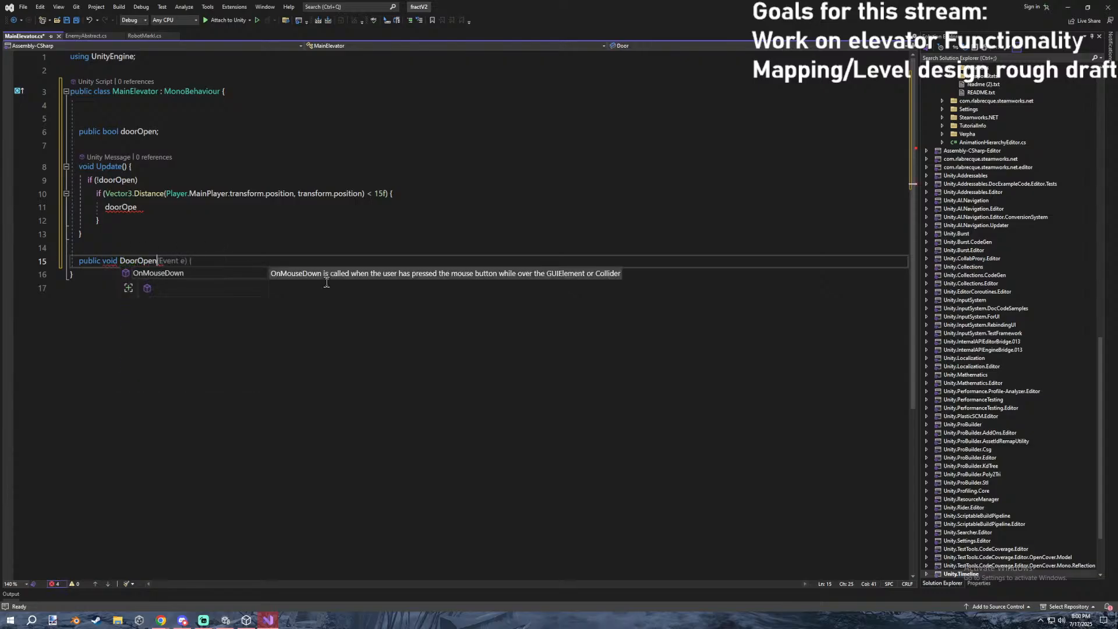
key("BackSpace")
key("BackSpace")
type("{")
key("Return")
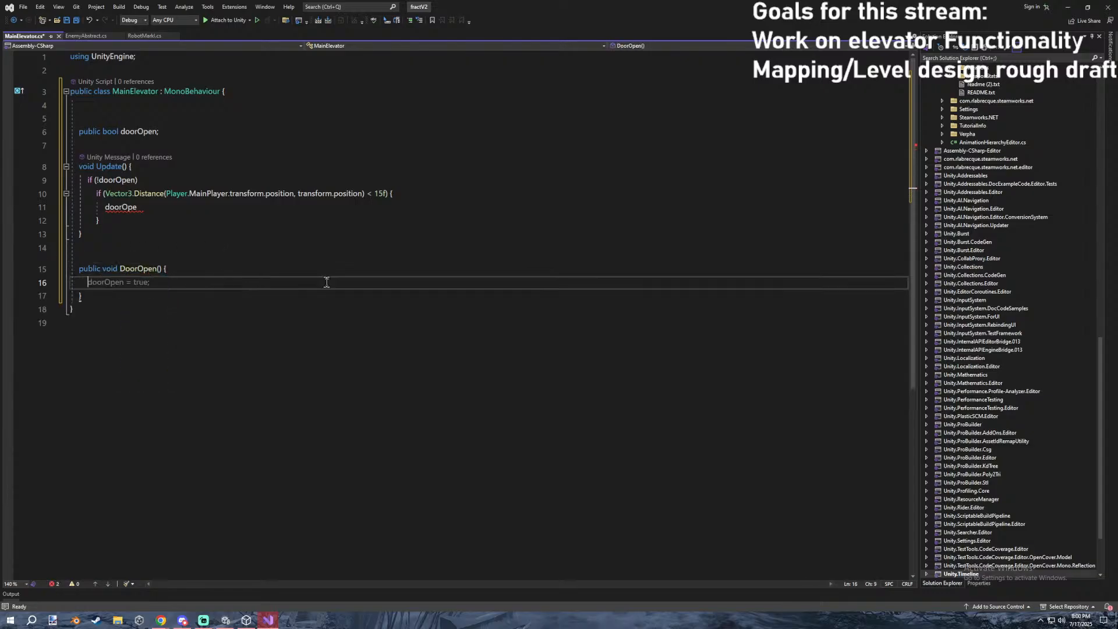
Replace the unfinished doorOpe text in the distance check's block with a DoorOpen(); call.
left_click_drag(146, 207, 110, 212)
left_click(138, 210)
left_click(143, 270)
left_click(145, 281)
key("BackSpace")
key("BackSpace")
type("DoorOpen();")
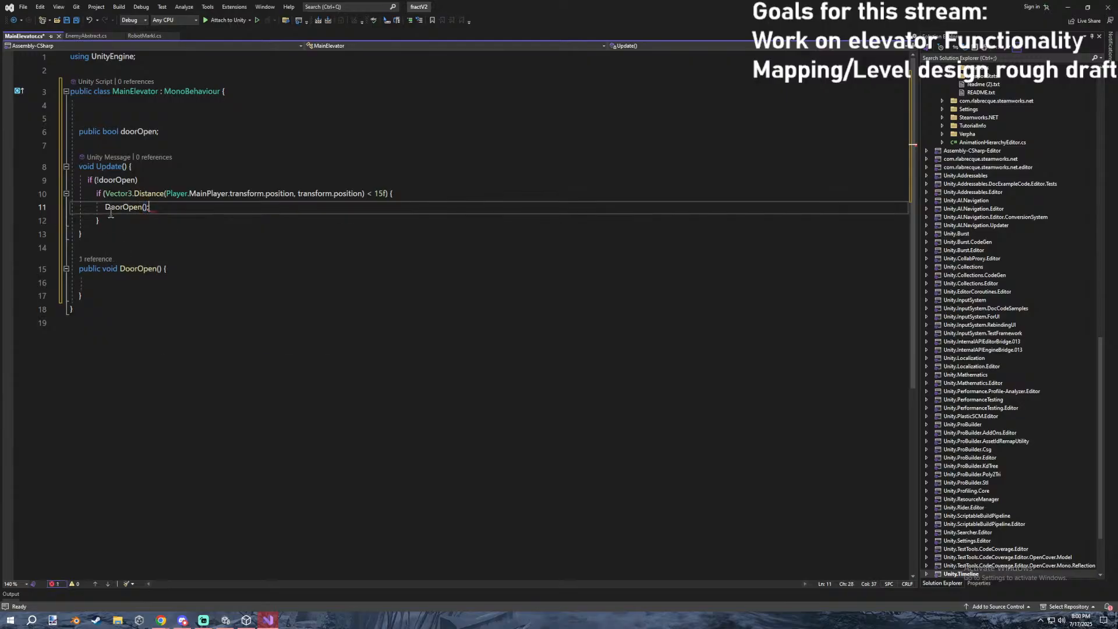
Declare a public Animator field named DoorAnimator below the doorOpen variable.
left_click(196, 134)
key("Return")
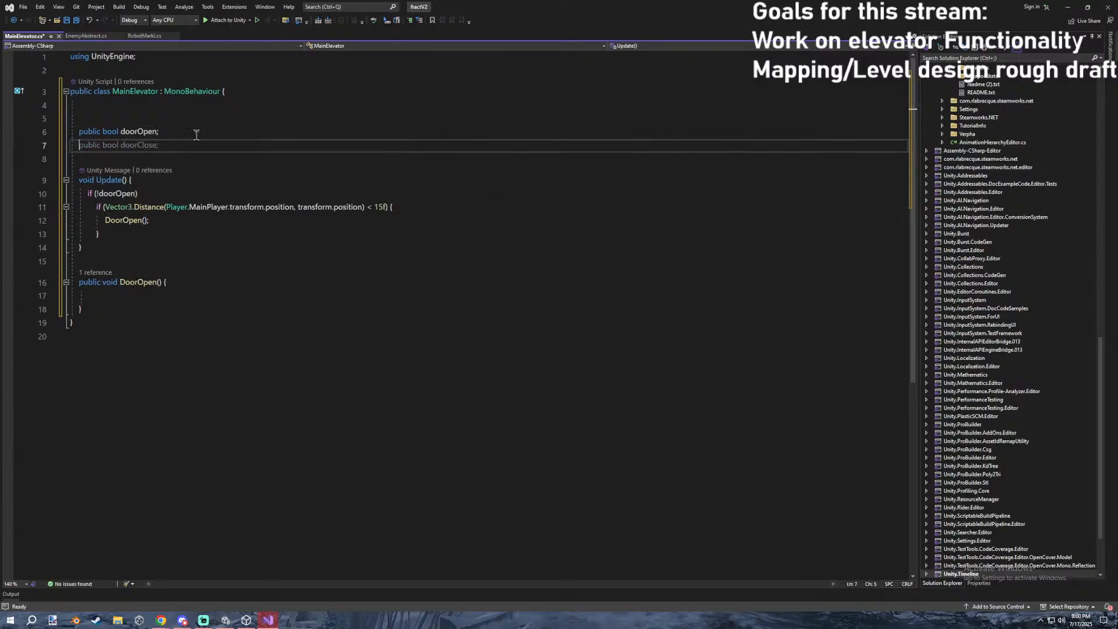
type("public Anima")
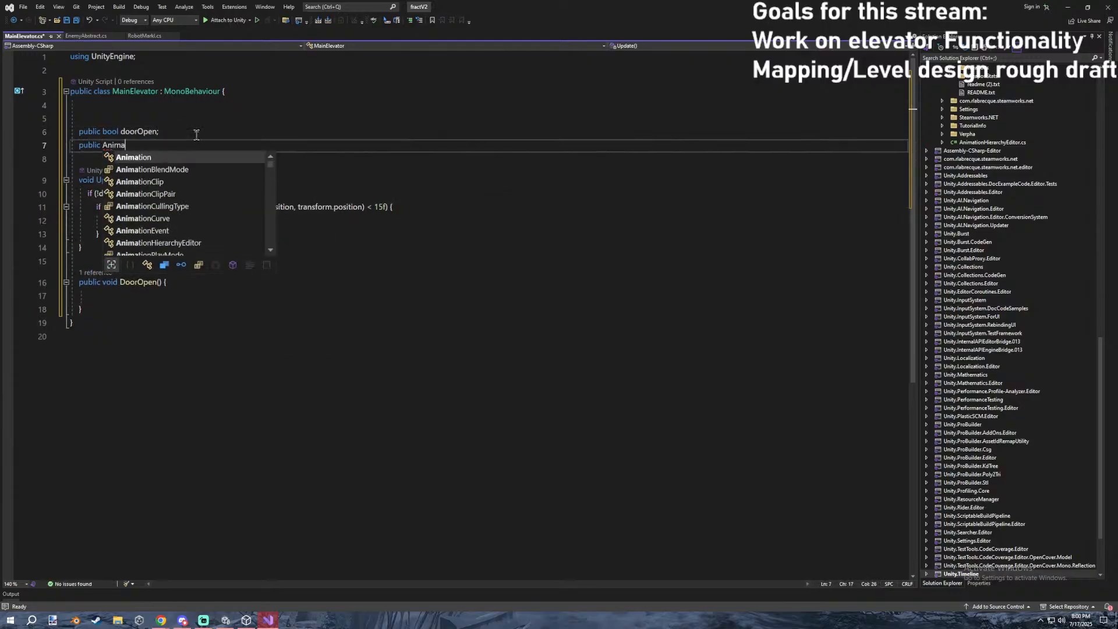
type("tor DoorAnimator;")
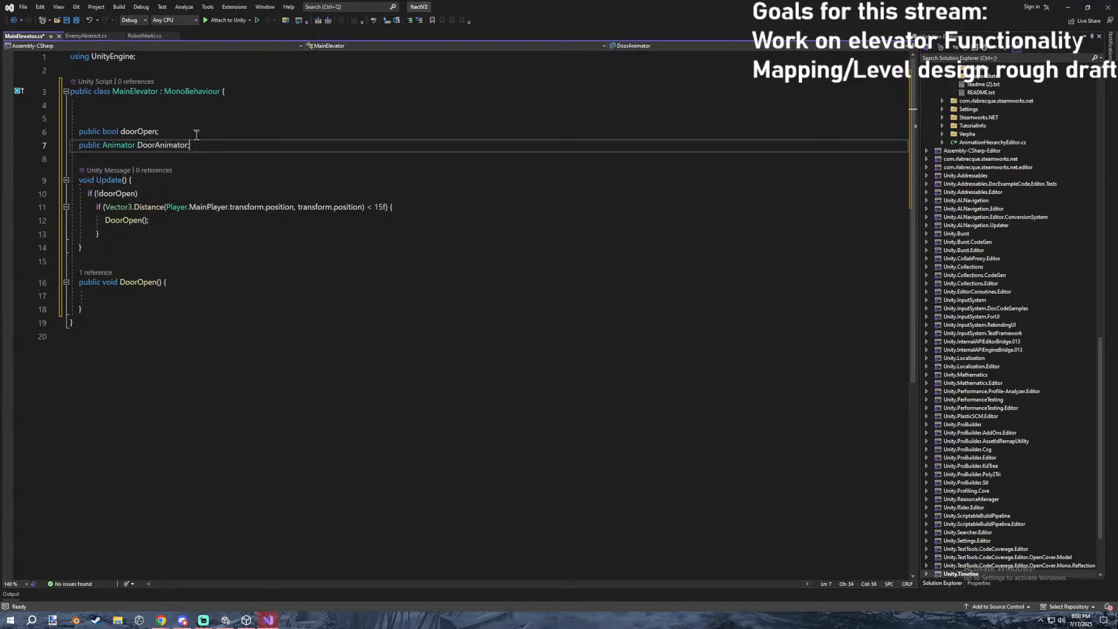
Add a DoorAnimator.Play("Open"); call inside the DoorOpen() method.
left_click(109, 298)
type("doorar")
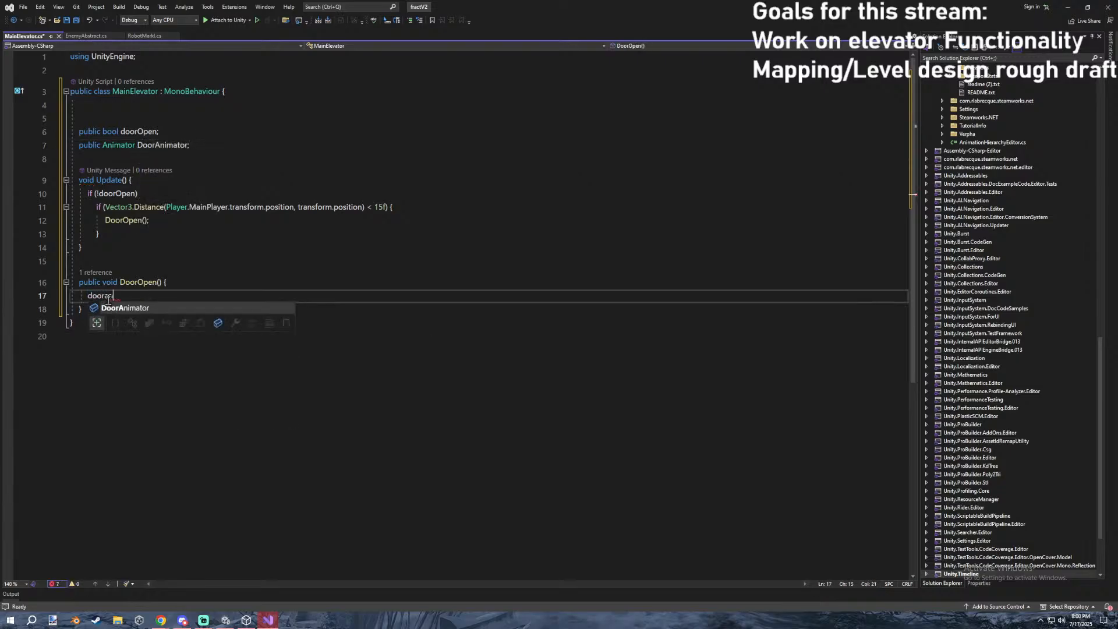
key("Tab")
type(".play")
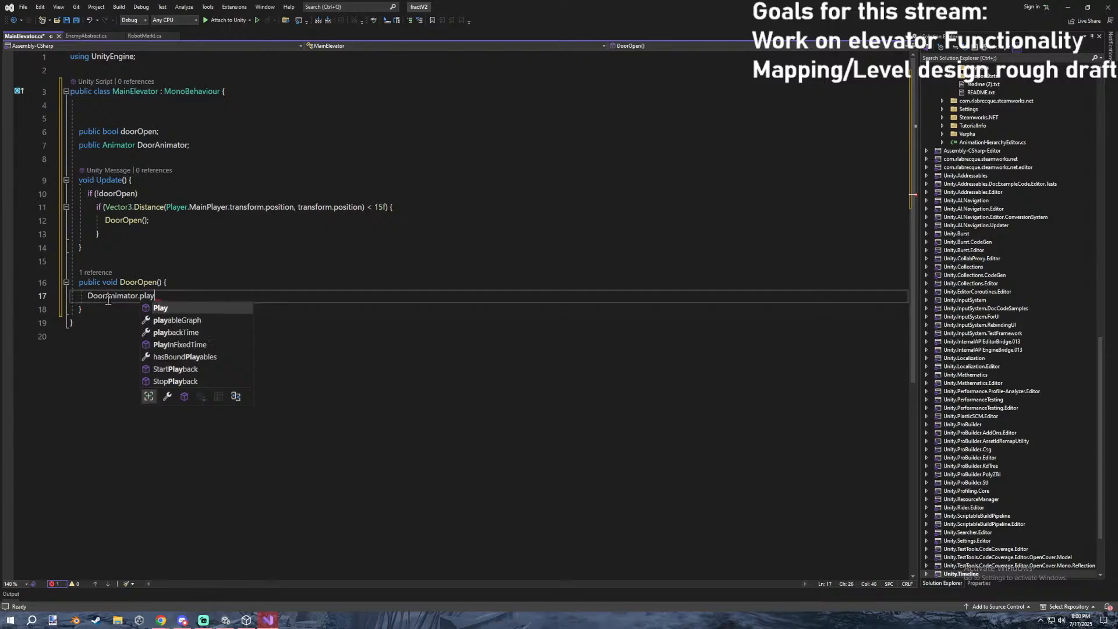
key("Tab")
type("(")
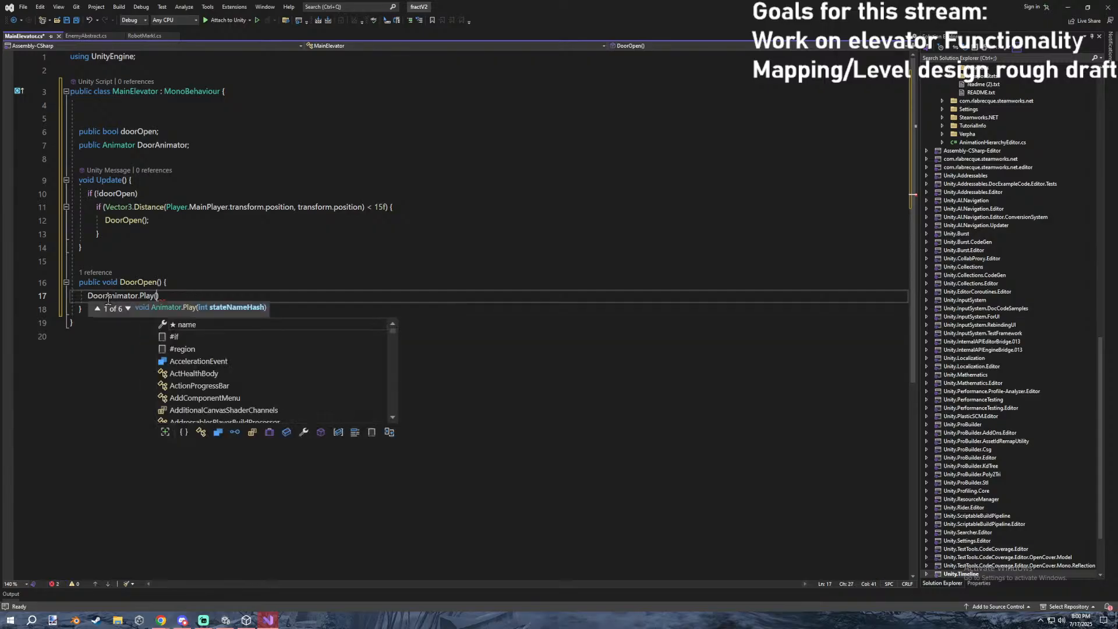
type("\"Open\")")
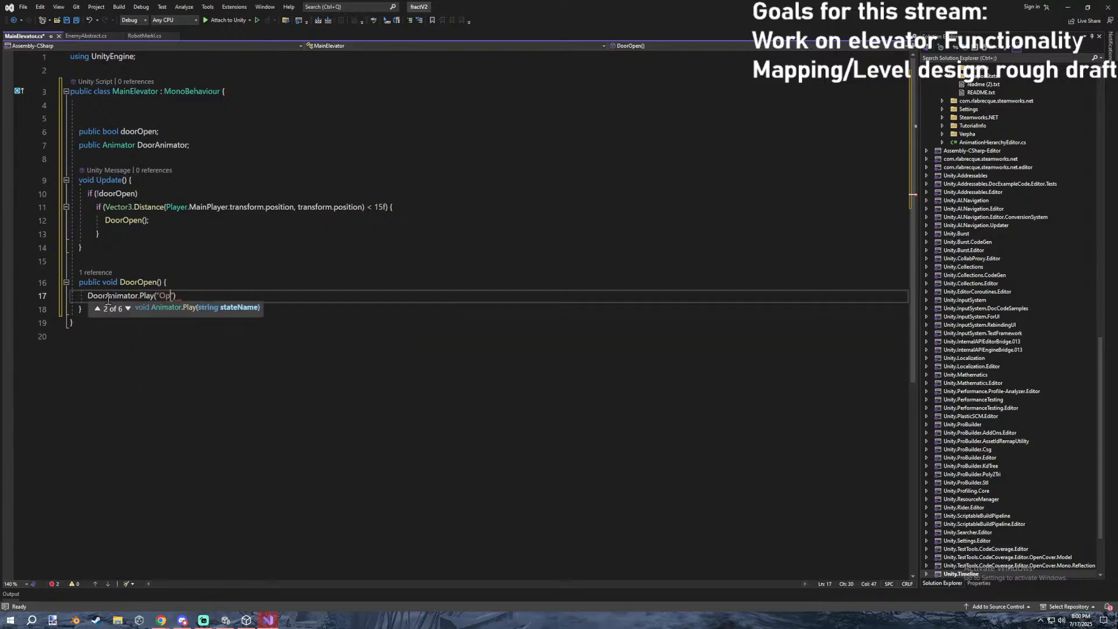
type(";")
key("Return")
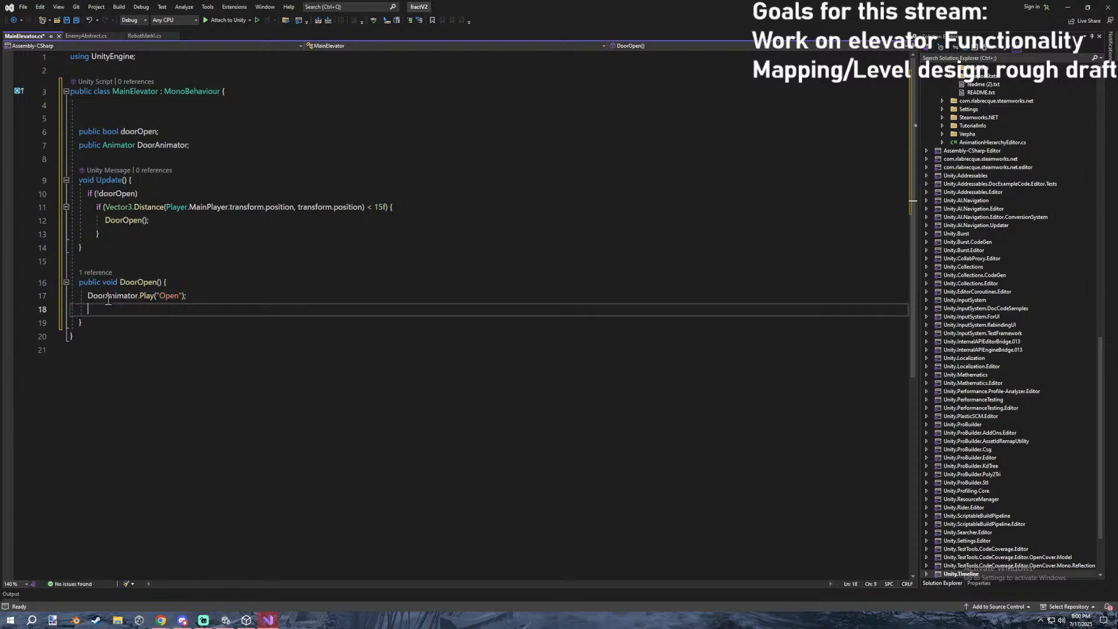
left_click(210, 292)
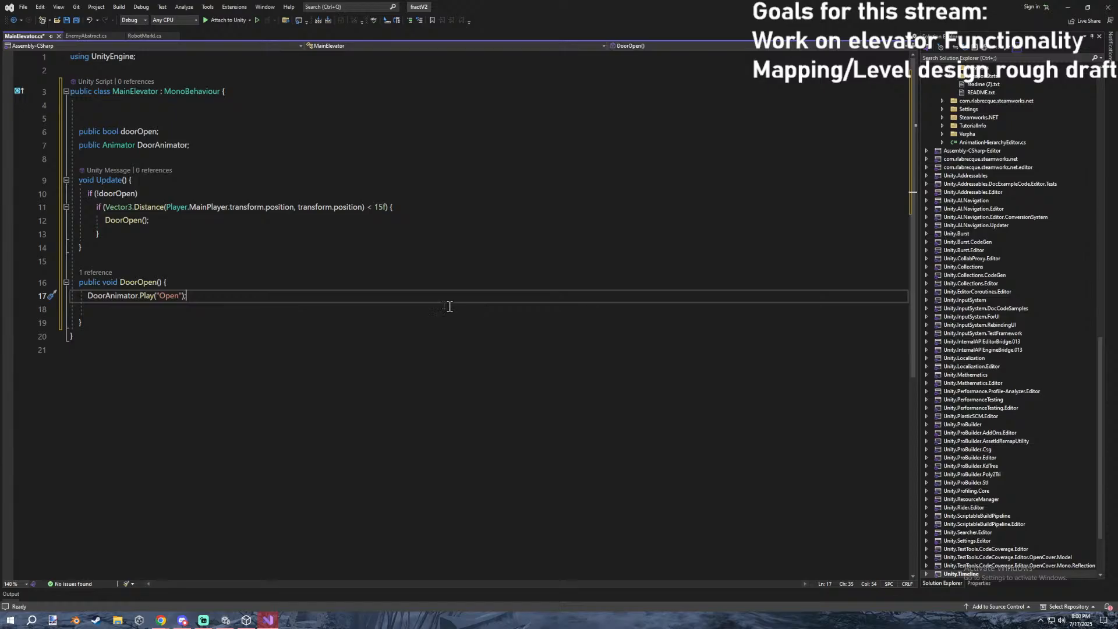
left_click(196, 276)
left_click(190, 297)
left_click(164, 318)
left_click(200, 312)
left_click(205, 297)
left_click(175, 261)
left_click(184, 230)
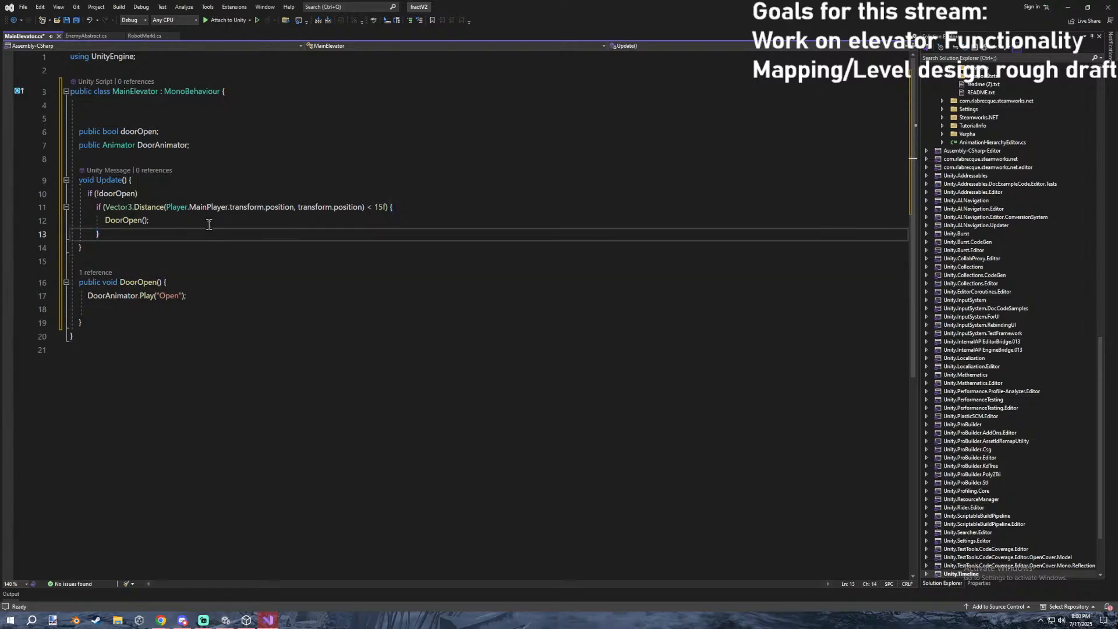
left_click(115, 242)
left_click(125, 238)
left_click(192, 321)
left_click(195, 309)
Insert doorOpen = true; as the first line of DoorOpen() and remove the empty line before its closing brace.
left_click(208, 283)
key("Return")
type("DoorOpen =")
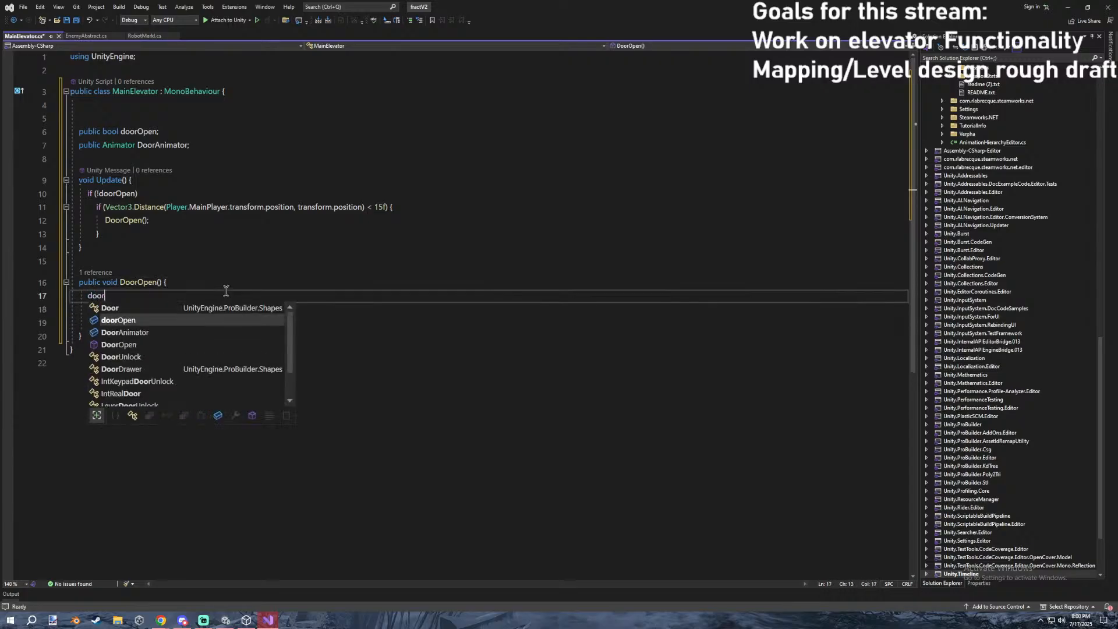
type(" true;")
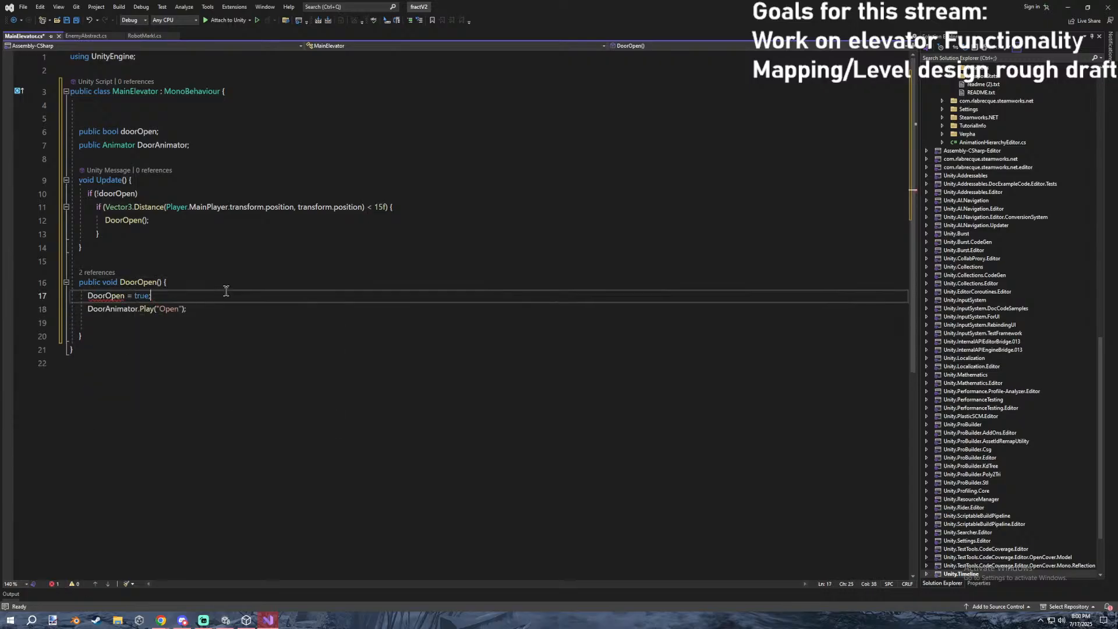
double_click(105, 296)
type("doorOpen")
left_click(98, 321)
key("BackSpace")
key("BackSpace")
key("BackSpace")
Duplicate the whole DoorOpen() method directly below the original.
left_click_drag(101, 324, 43, 284)
key("ctrl+c")
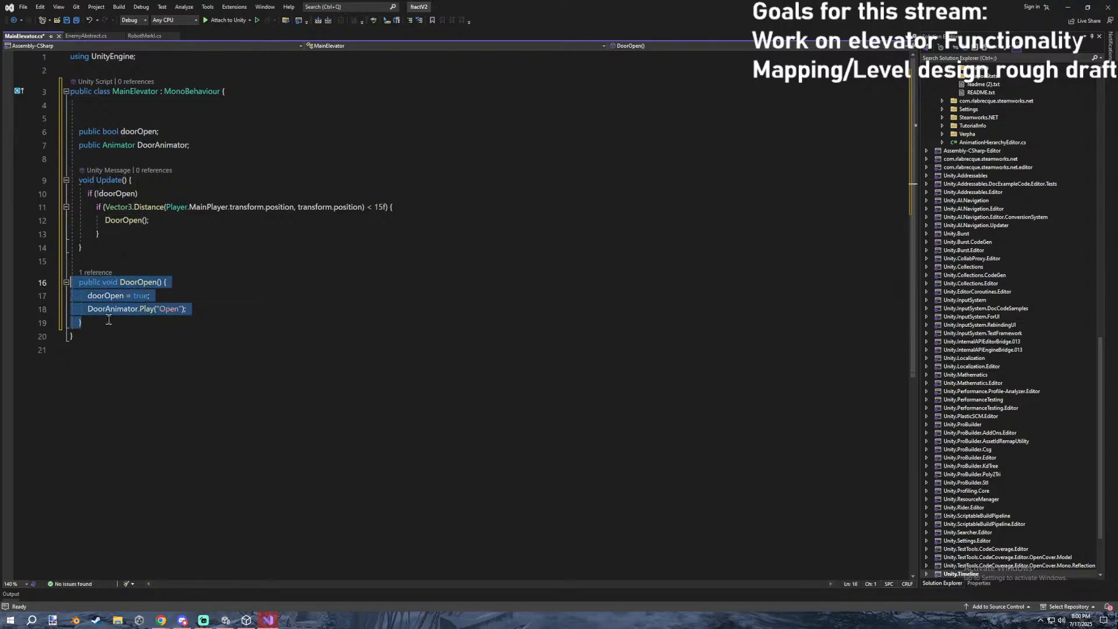
left_click(112, 321)
key("Return")
key("Return")
key("ctrl+v")
Rename the copied method DoorClose, make it play the "Close" animation and set doorOpen to false.
double_click(145, 365)
type("DoorClose")
left_click(160, 386)
double_click(141, 385)
left_click(146, 387)
double_click(166, 397)
type("Close")
left_click(145, 385)
double_click(145, 384)
type("false")
Delete the extra blank line between the DoorOpen() and DoorClose() methods.
left_click(249, 330)
left_click(219, 364)
left_click_drag(139, 353, 45, 352)
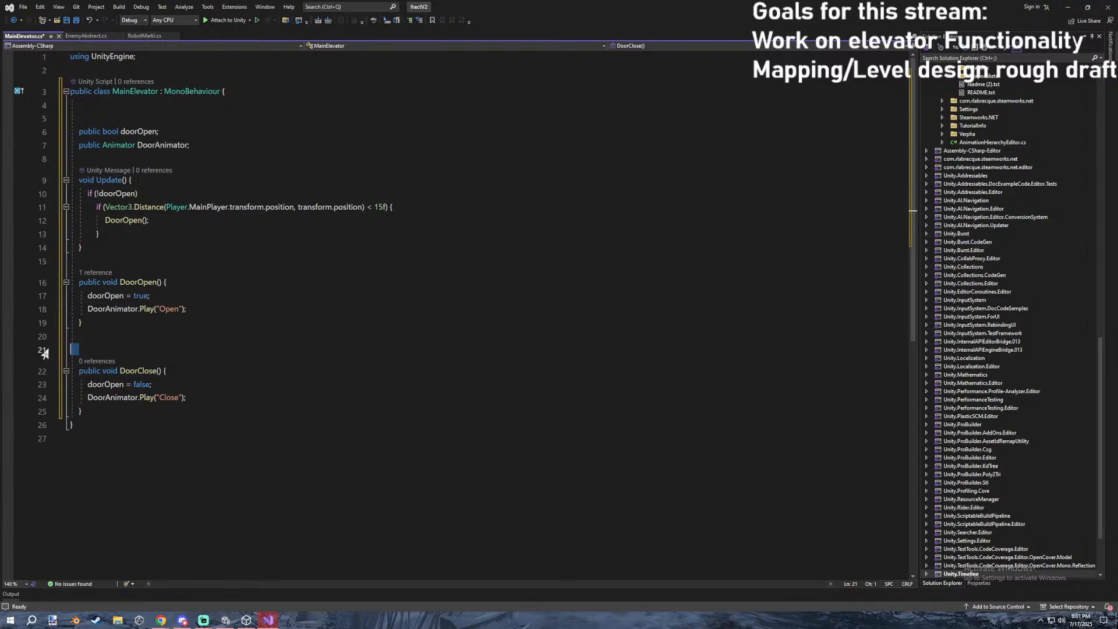
key("BackSpace")
key("BackSpace")
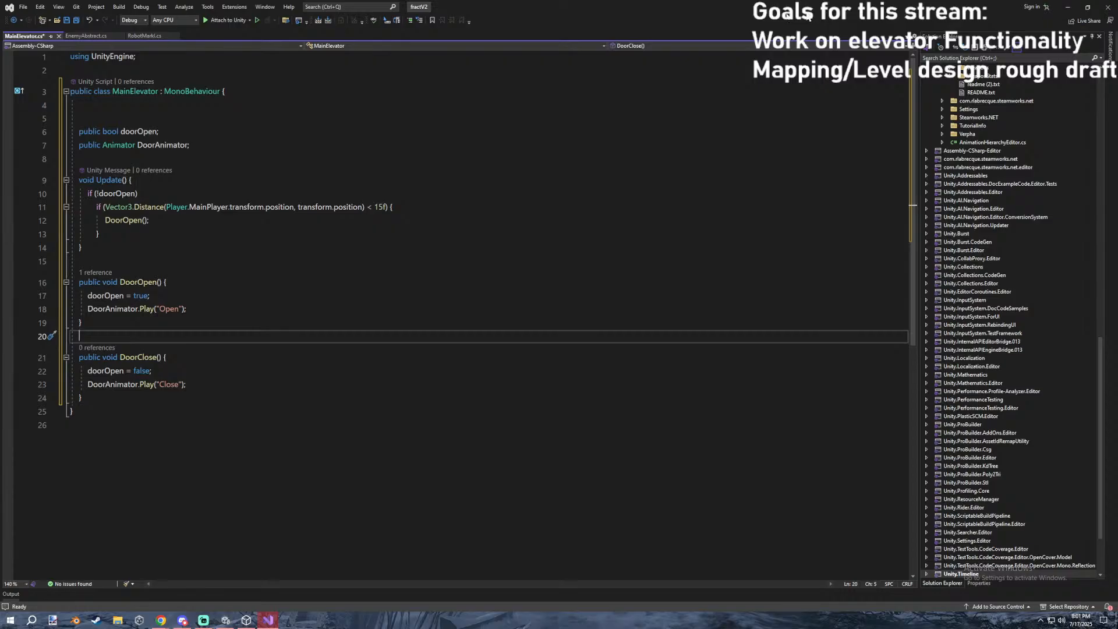
left_click(368, 229)
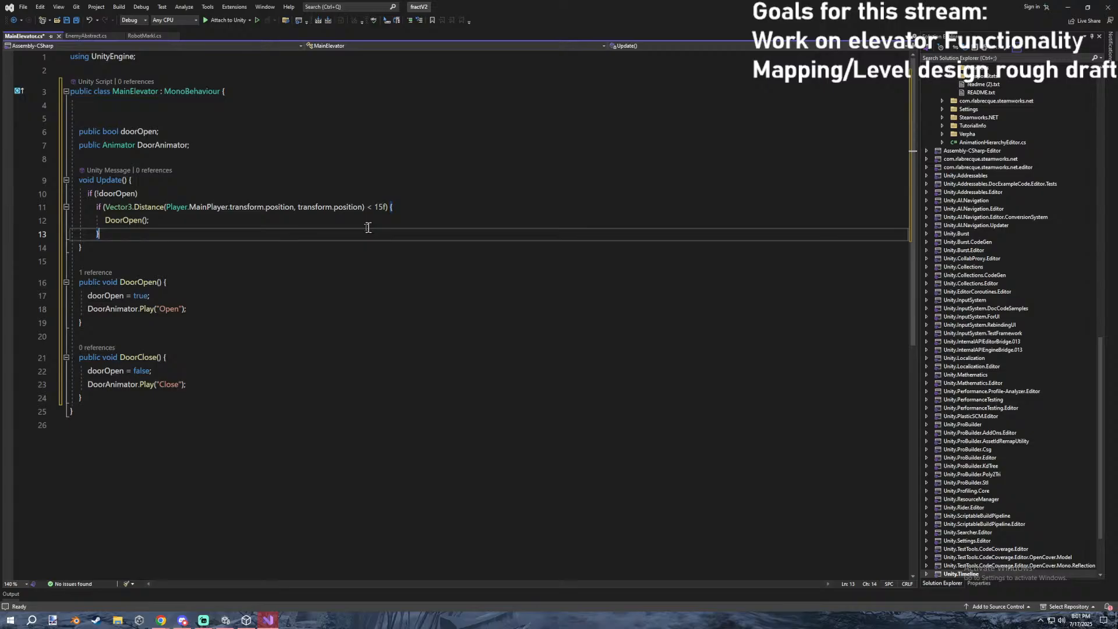
left_click(741, 218)
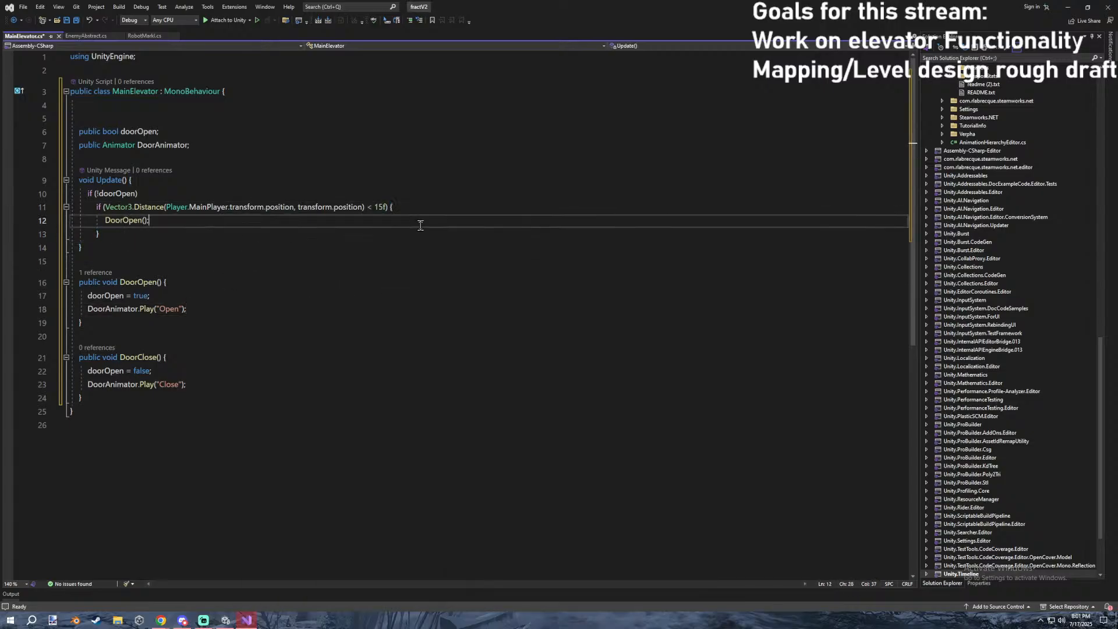
left_click(327, 322)
left_click(288, 279)
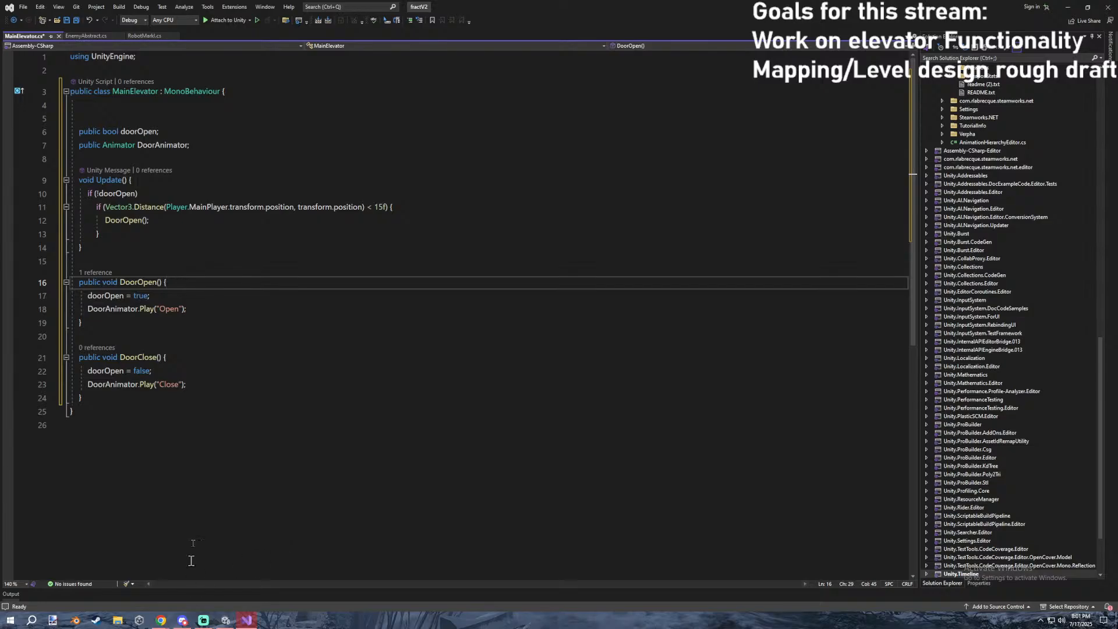
left_click(130, 385)
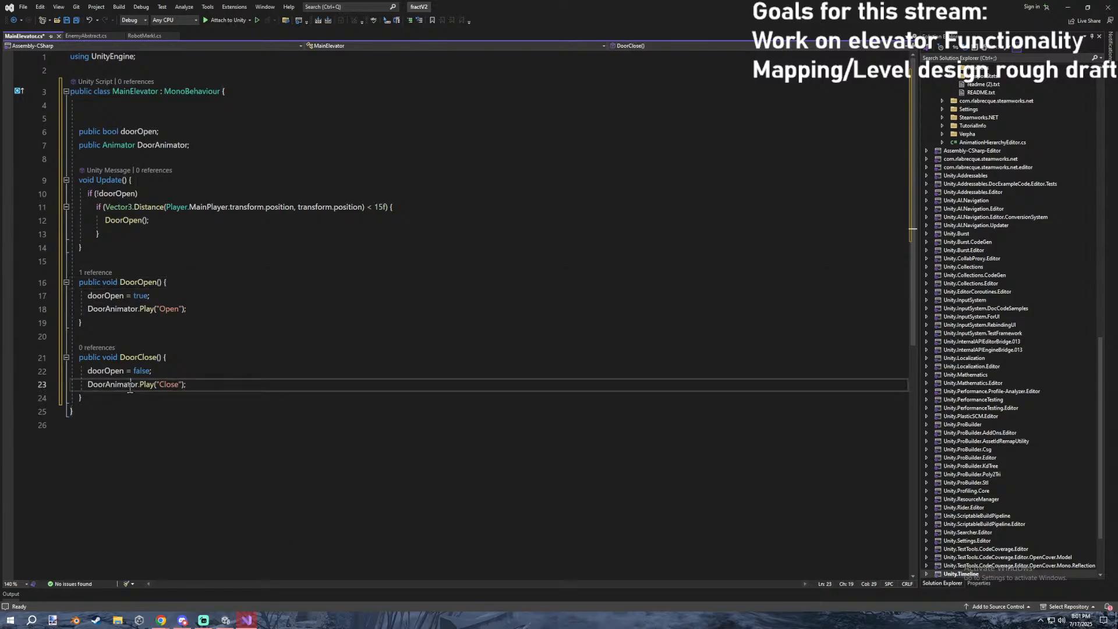
Add an empty line after DoorClose() and remove the blank lines separating the Update, DoorOpen and DoorClose methods.
left_click(189, 402)
key("Return")
left_click(144, 387)
left_click(125, 400)
left_click(111, 412)
left_click(111, 398)
left_click_drag(112, 399, 98, 372)
left_click(154, 373)
left_click(163, 373)
left_click(142, 402)
left_click(127, 412)
left_click(138, 266)
key("BackSpace")
left_click(119, 323)
key("BackSpace")
left_click(88, 384)
key("Tab")
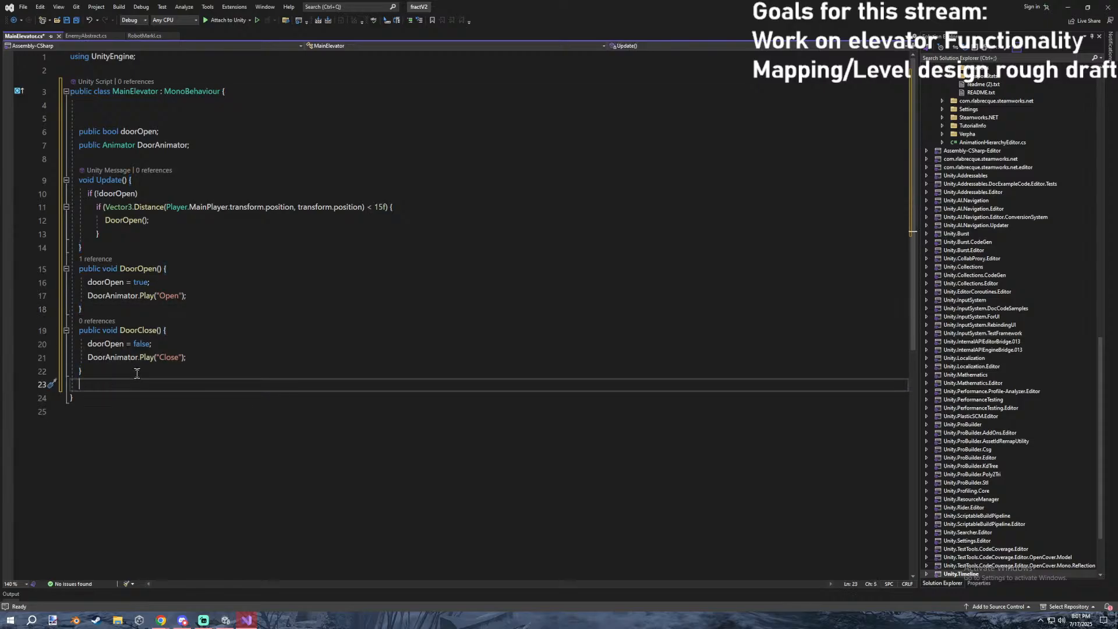
left_click(254, 297)
left_click(244, 285)
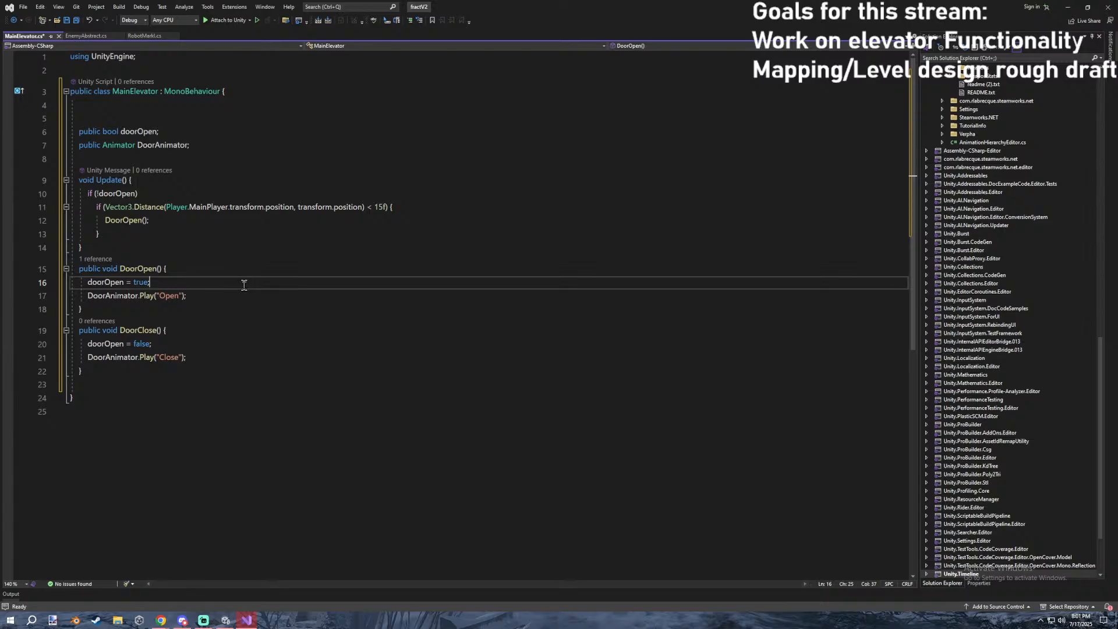
left_click(214, 383)
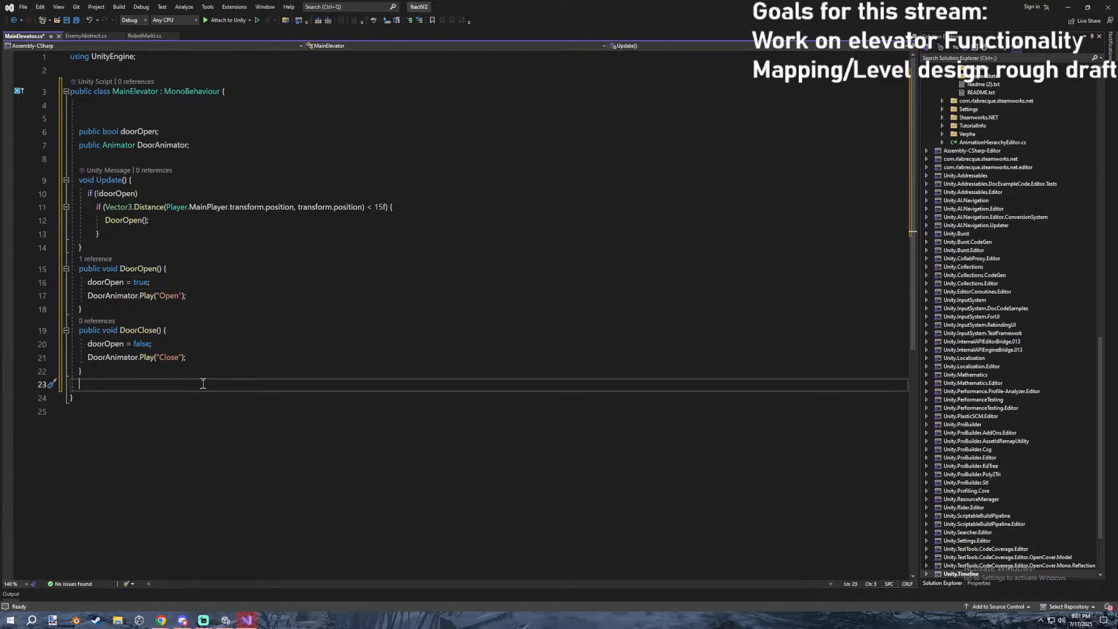
left_click(233, 354)
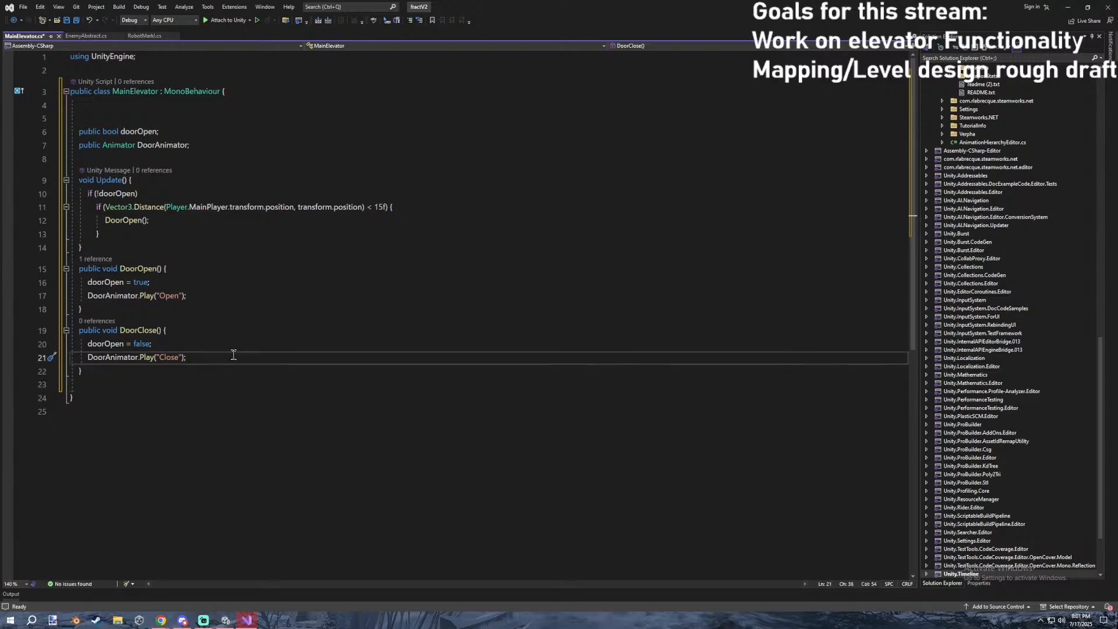
left_click(173, 385)
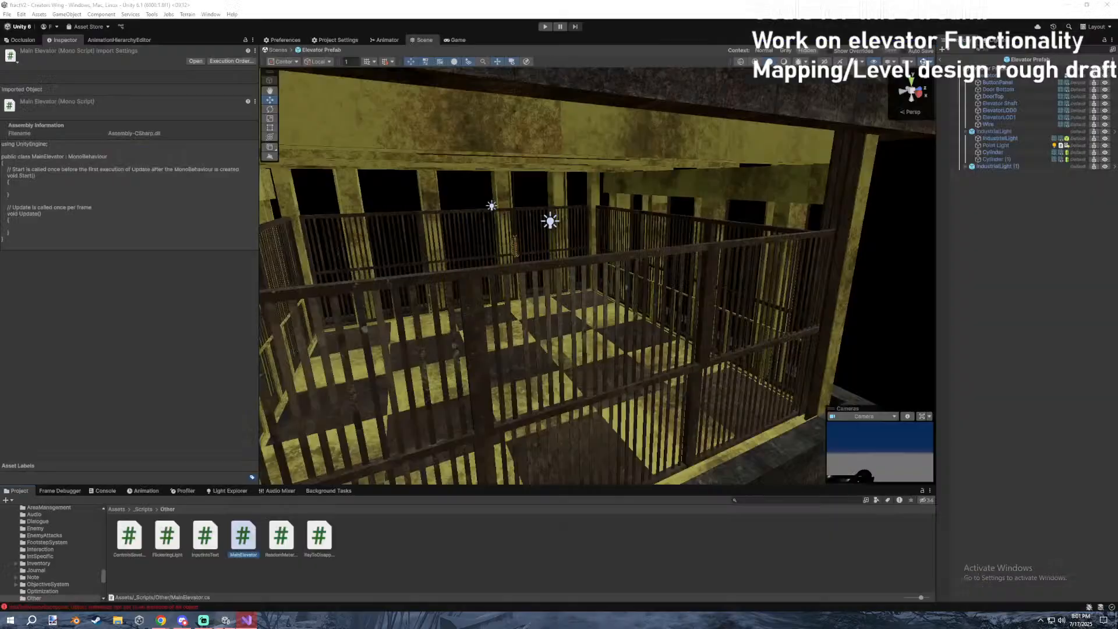
Switch to Unity and inspect the ElevatorLOD0 and ElevatorLOD1 objects in the Elevator Prefab.
left_click(226, 620)
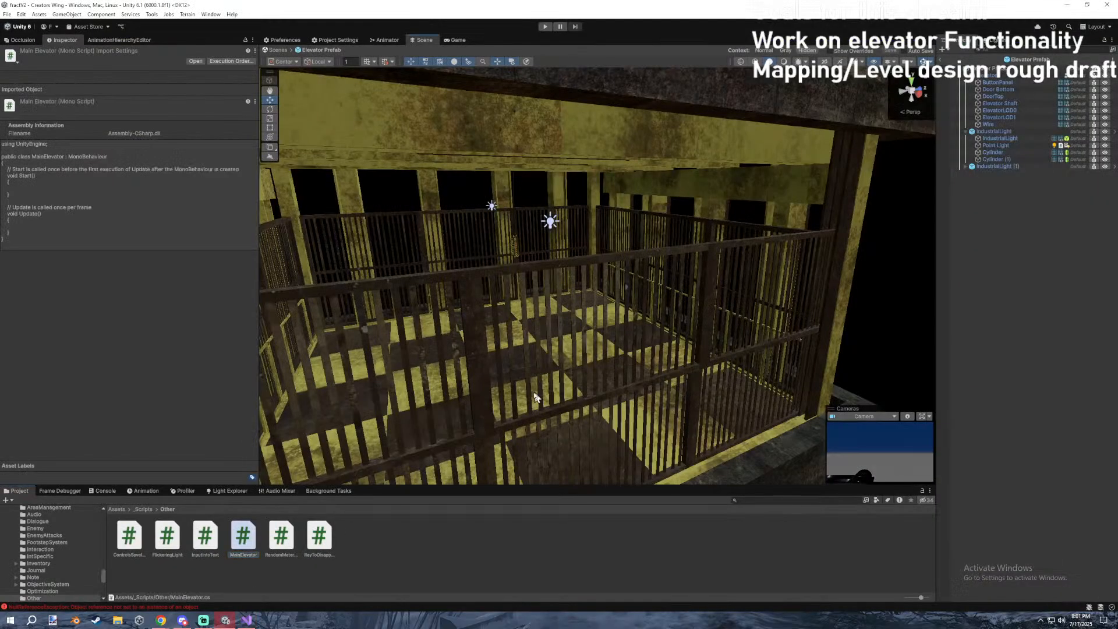
right_click_drag(633, 344, 604, 342)
left_click(604, 342)
left_click(1000, 111)
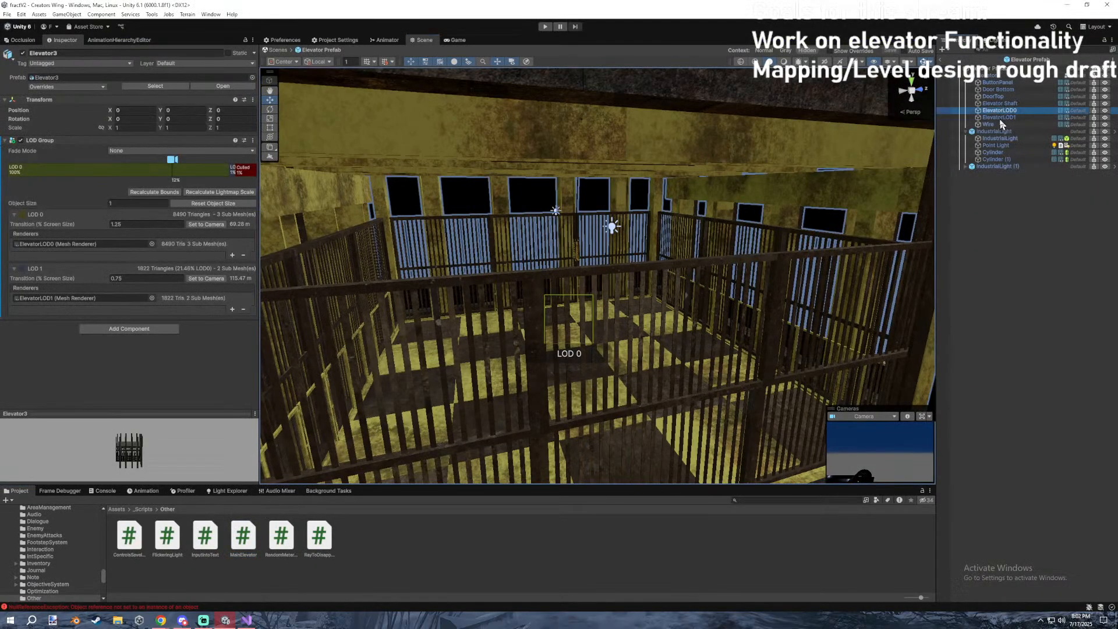
left_click(999, 117)
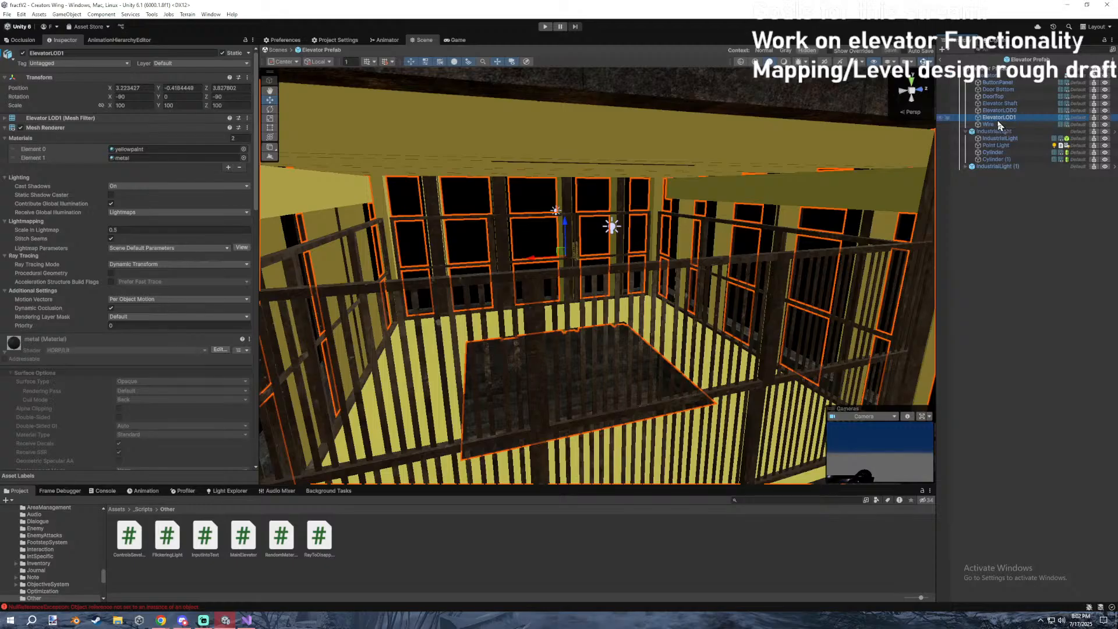
Duplicate Door Bottom and DoorTop, place the copies outside the Elevator3 object, and deactivate the two originals.
left_click(1005, 69)
left_click(1000, 76)
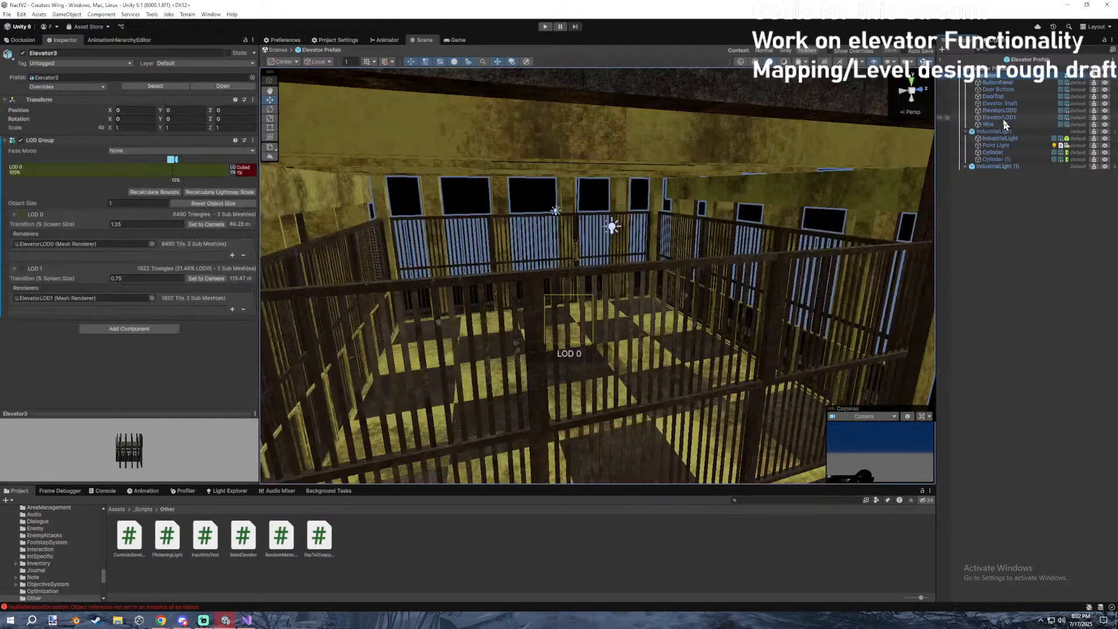
left_click(1000, 103)
left_click(1001, 97)
left_click(998, 90)
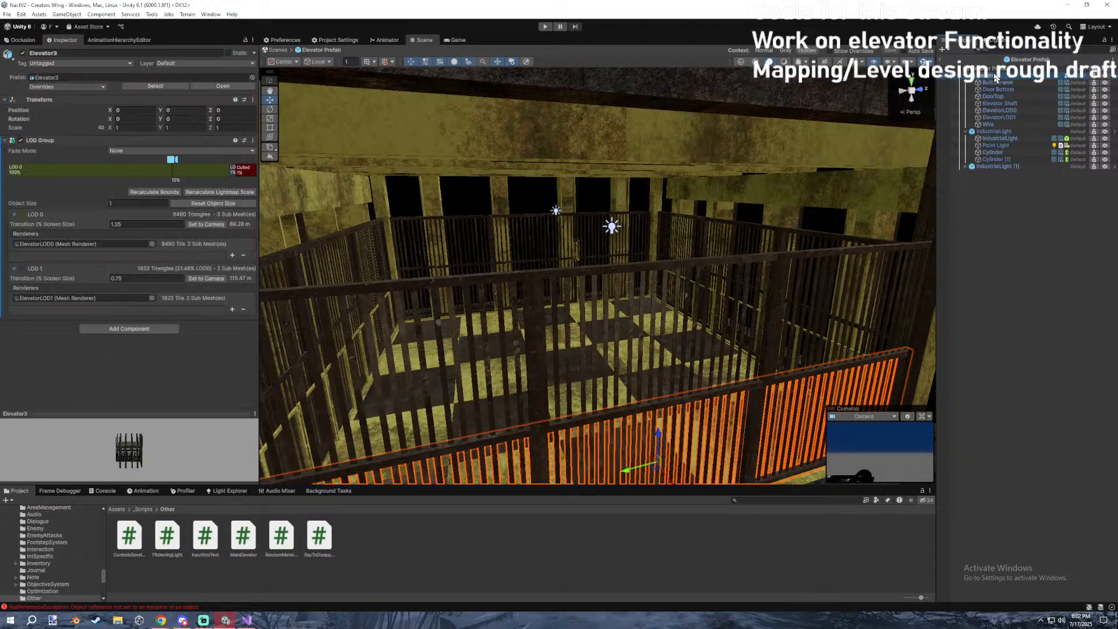
left_click(1004, 96, "ctrl")
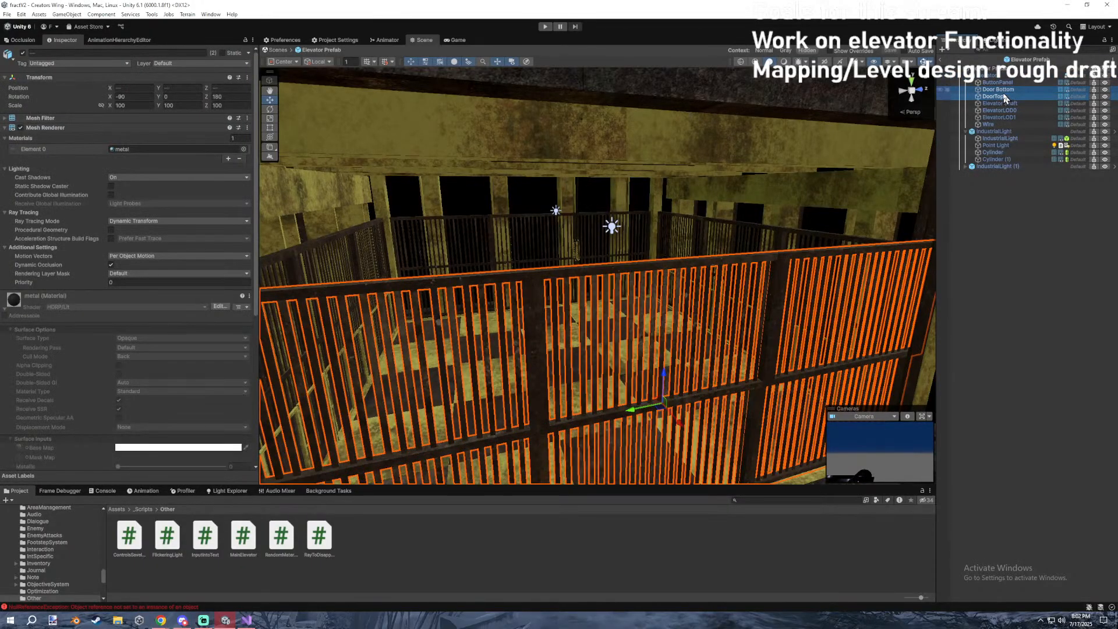
key("ctrl+d")
left_click_drag(1002, 97, 971, 143)
left_click(1001, 97)
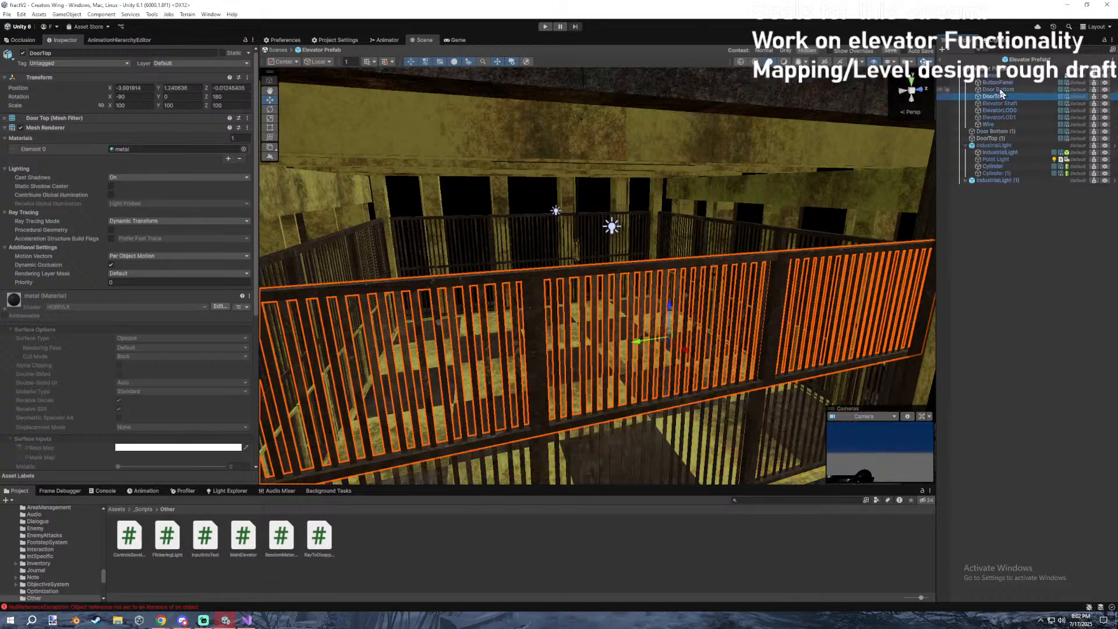
left_click(23, 53)
Group Door Bottom (1) and DoorTop (1) under a new empty parent object named Door.
left_click(996, 131)
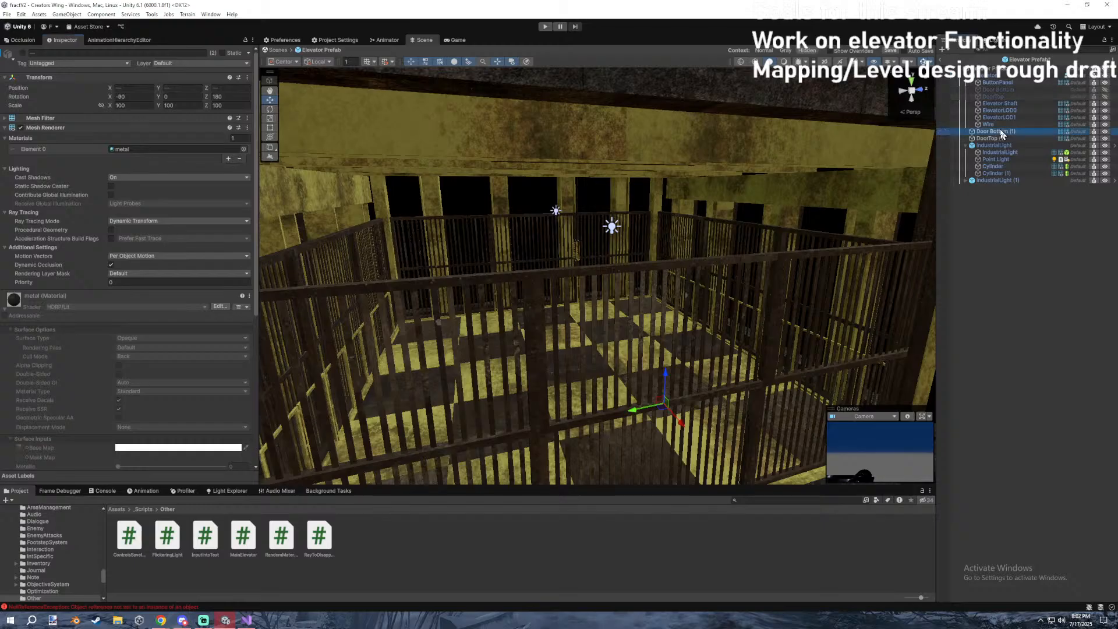
left_click(995, 138, "ctrl")
right_click(995, 142)
left_click(1031, 314)
type("Door")
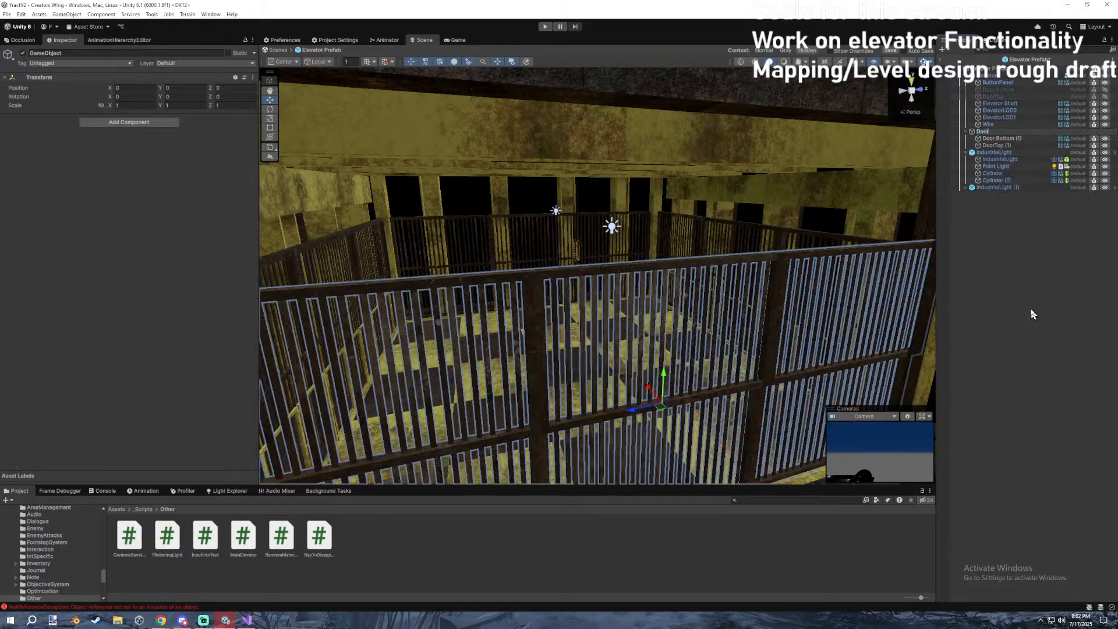
key("Return")
Clear the logged console errors and bring up the Animation editor for the Door object.
left_click(103, 491)
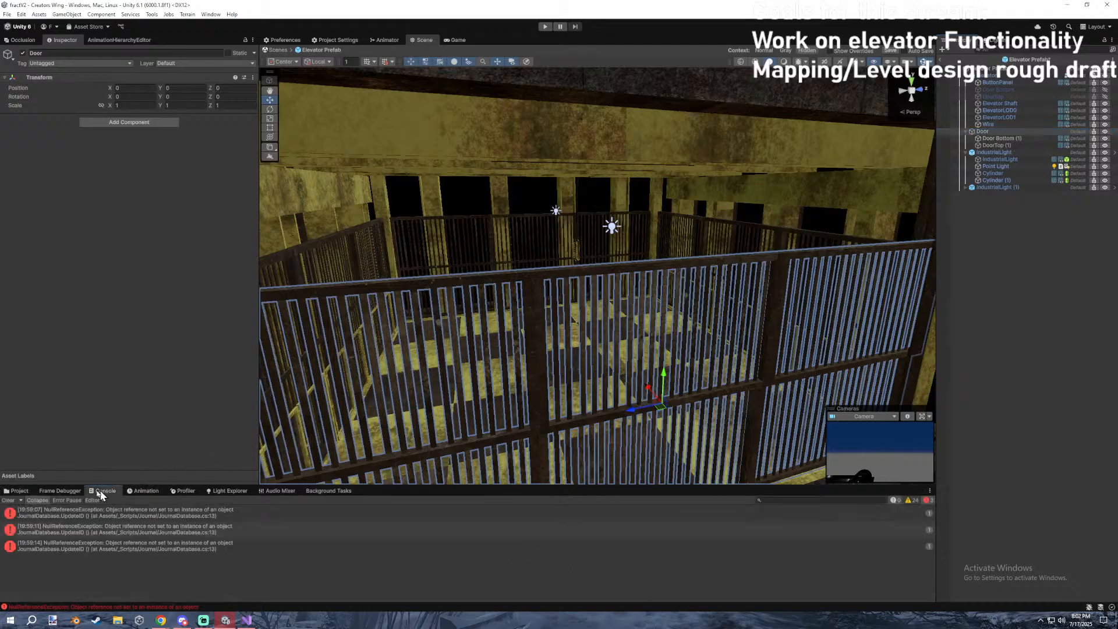
left_click(10, 500)
left_click(143, 491)
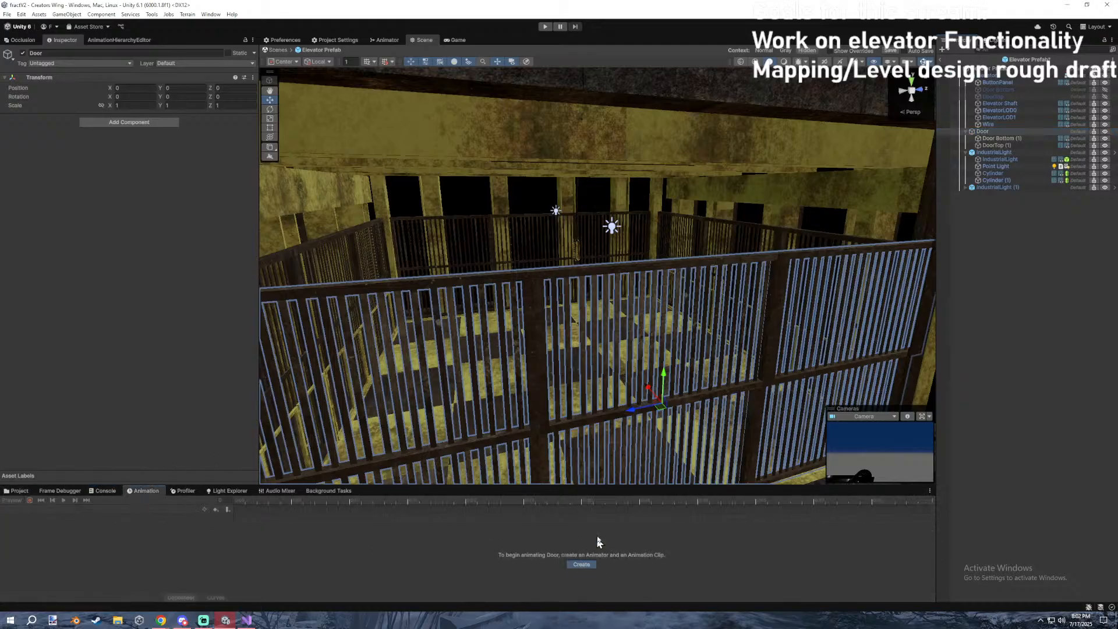
left_click(575, 566)
type("El;e")
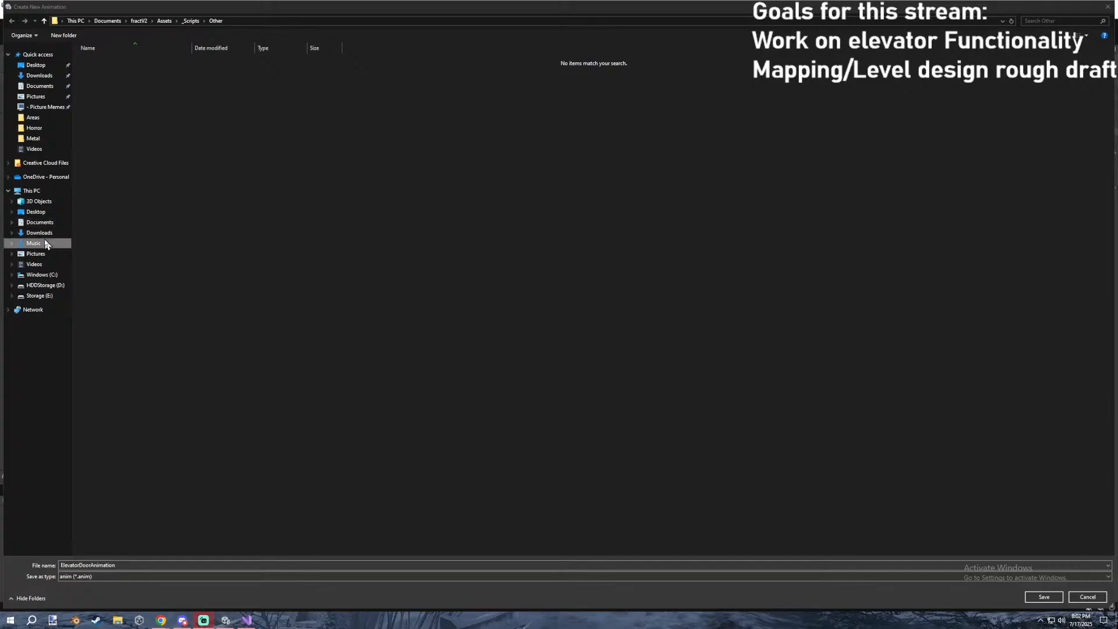
left_click(35, 264)
left_click(39, 254)
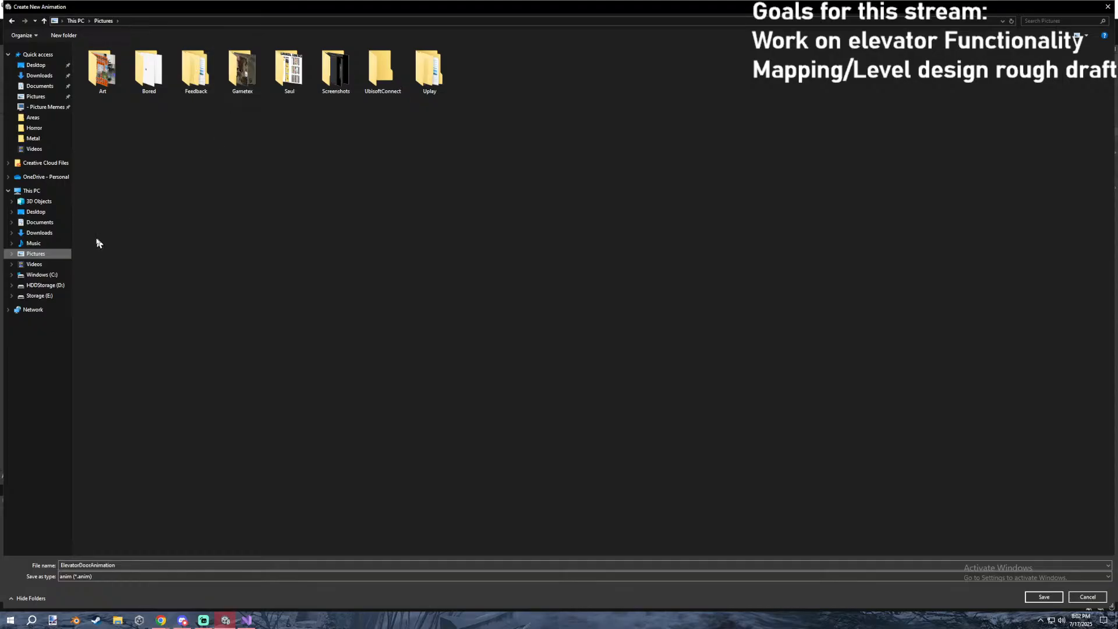
key("Escape")
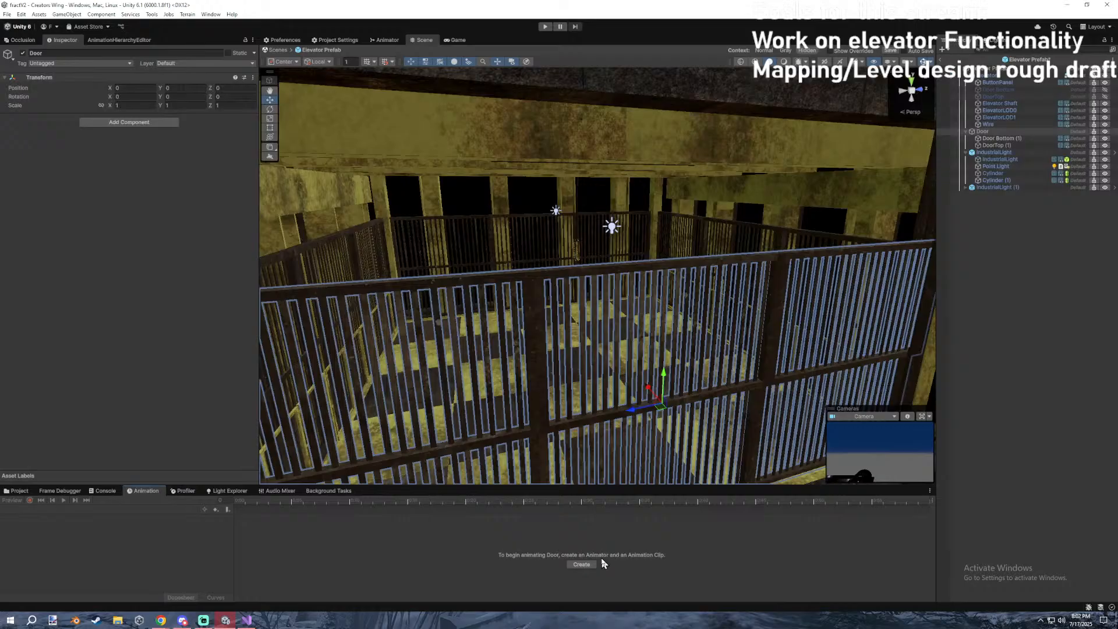
Create an animation clip for Door named ElevatorDoorAnim and save it in Assets/_Model/Elevator.
left_click(581, 564)
type("Elevato")
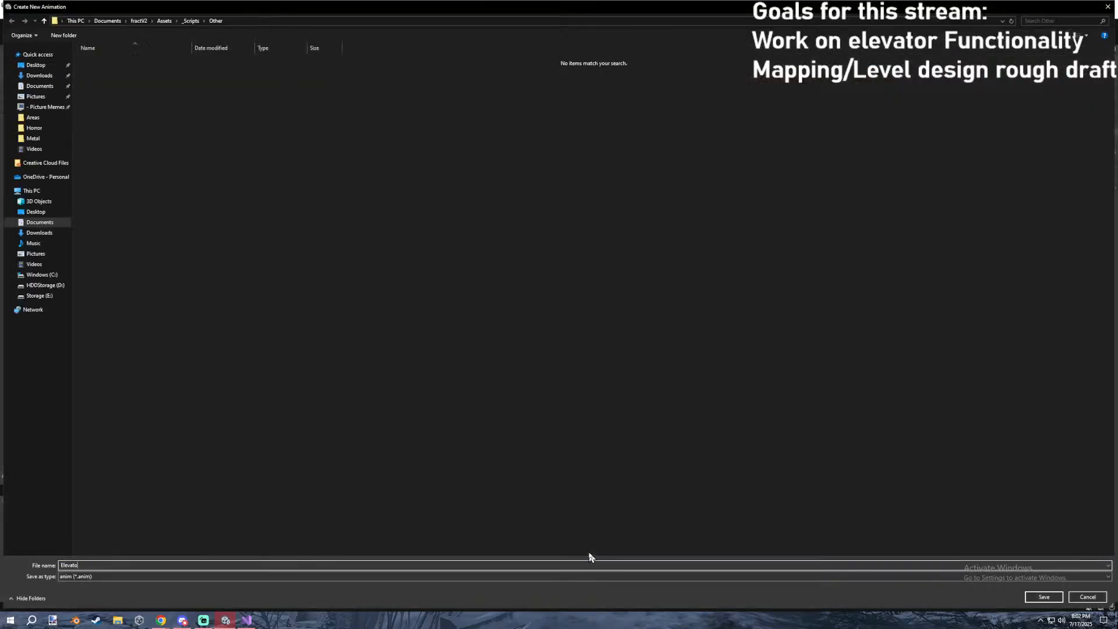
type("rDoorAnim")
left_click(175, 21)
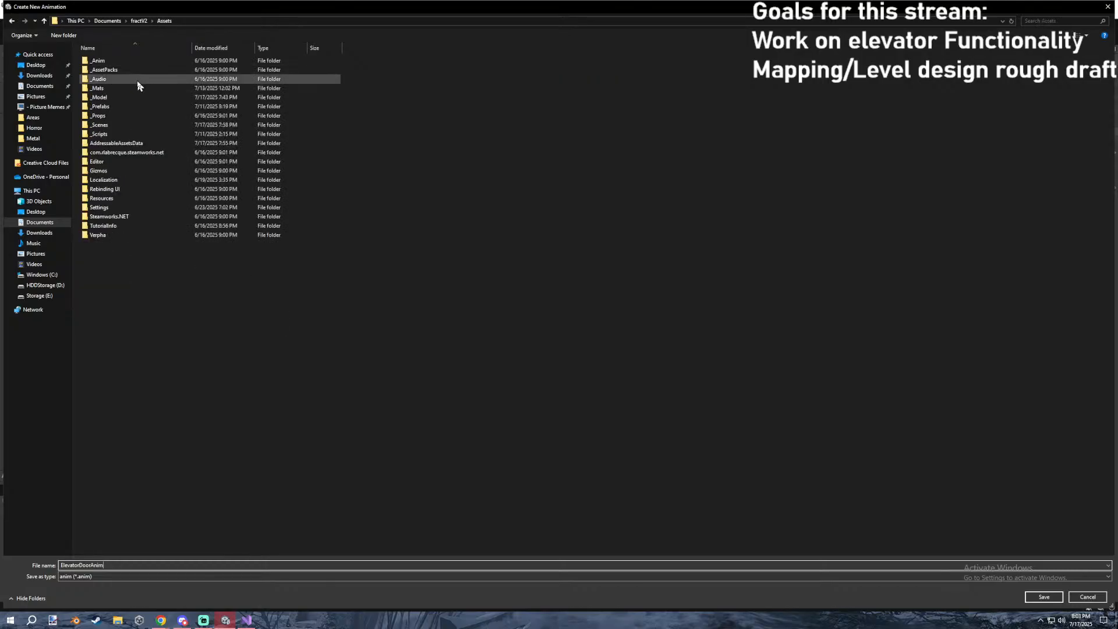
double_click(107, 98)
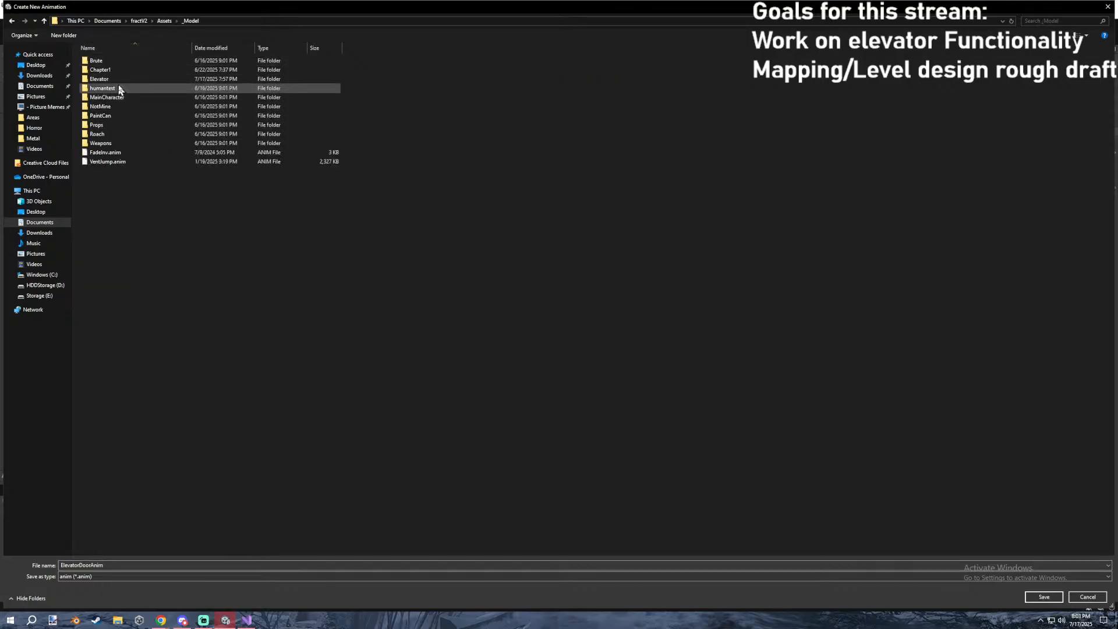
double_click(116, 96)
left_click(1043, 597)
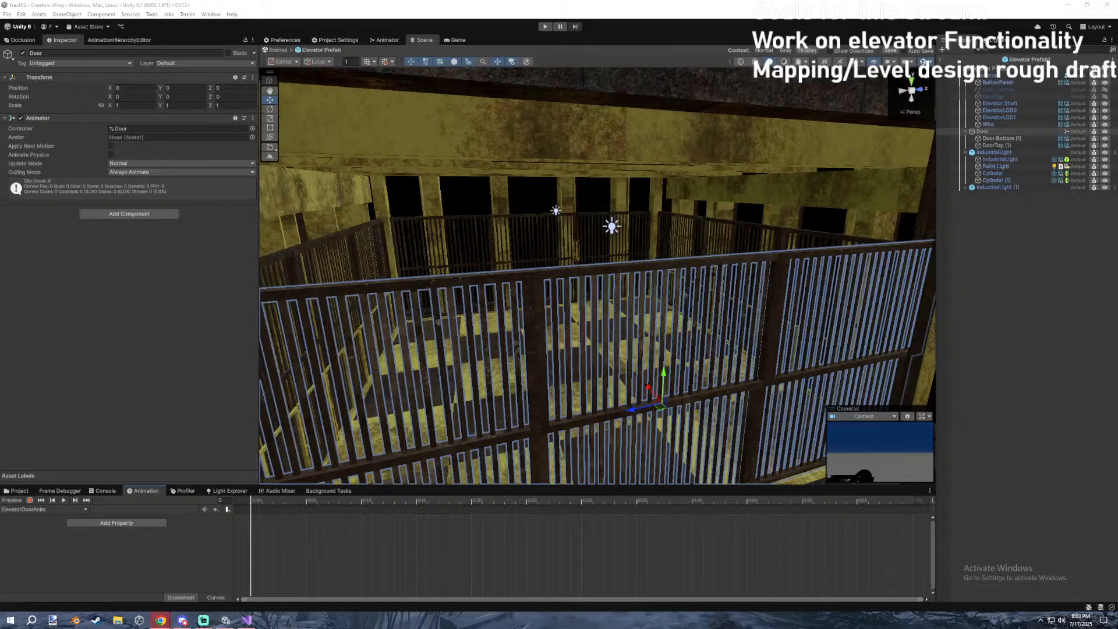
Start keyframe recording at frame 0 of ElevatorDoorAnim and select the lower door part, Door Bottom (1).
left_click_drag(259, 500, 307, 495)
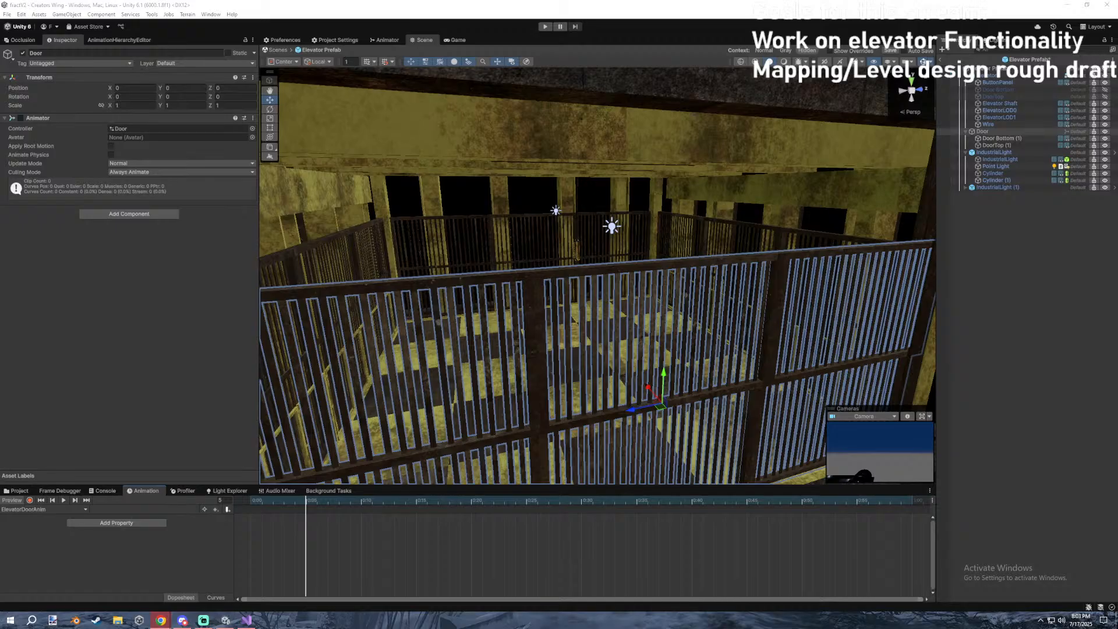
left_click_drag(282, 502, 185, 505)
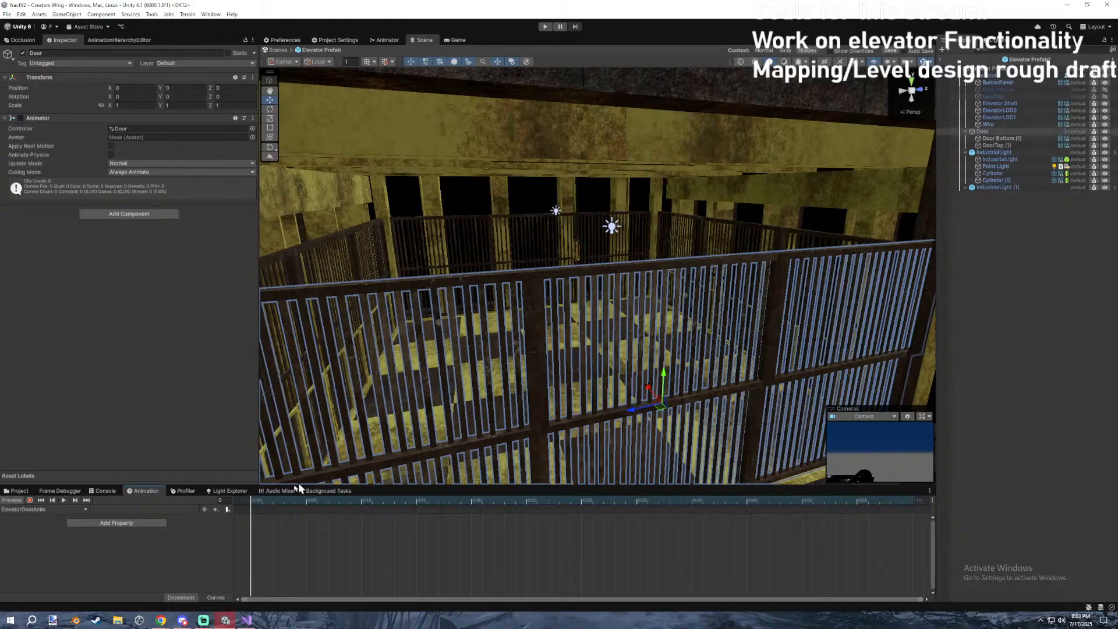
left_click(29, 501)
right_click_drag(373, 379, 524, 373)
left_click(643, 373)
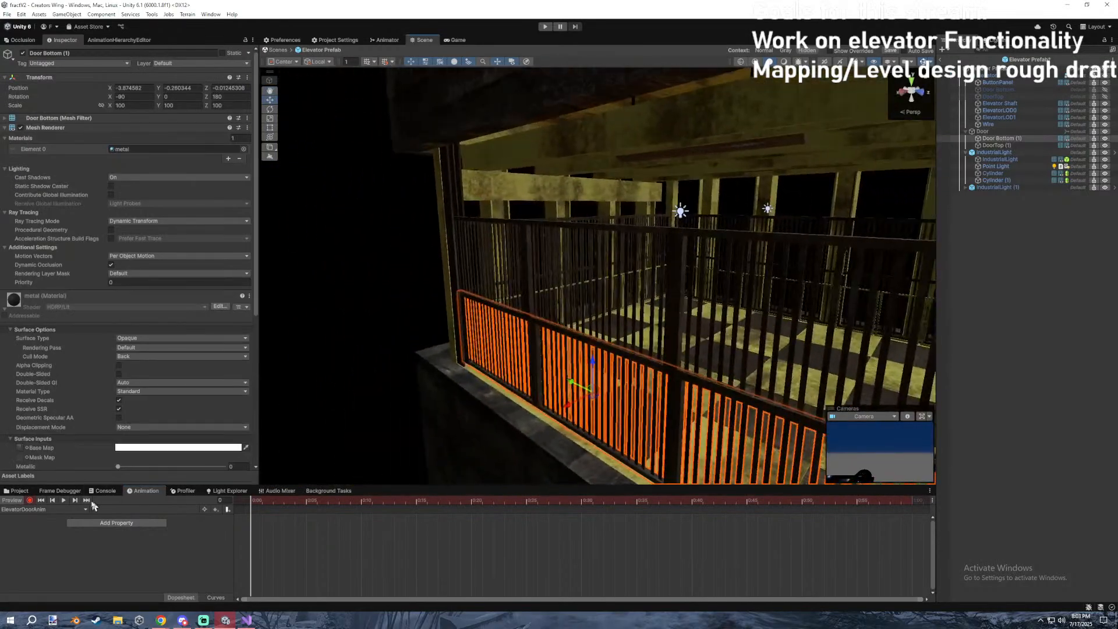
Create a second animation clip named DoorOpen in the Elevator folder and make it the active clip.
left_click(85, 509)
left_click(49, 534)
type("DoorOpen")
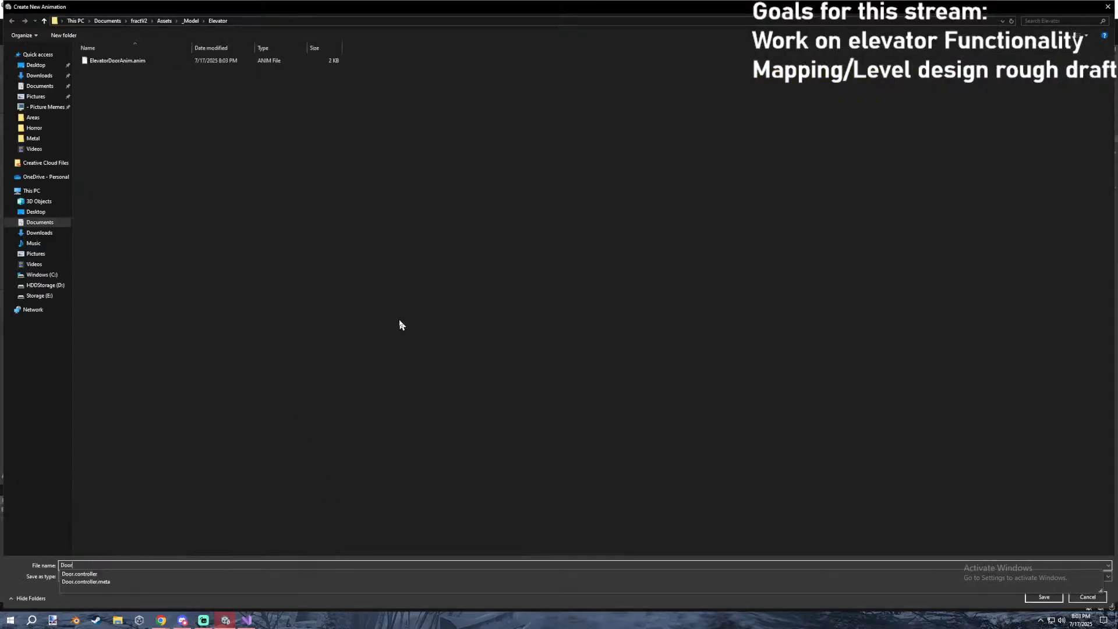
key("Return")
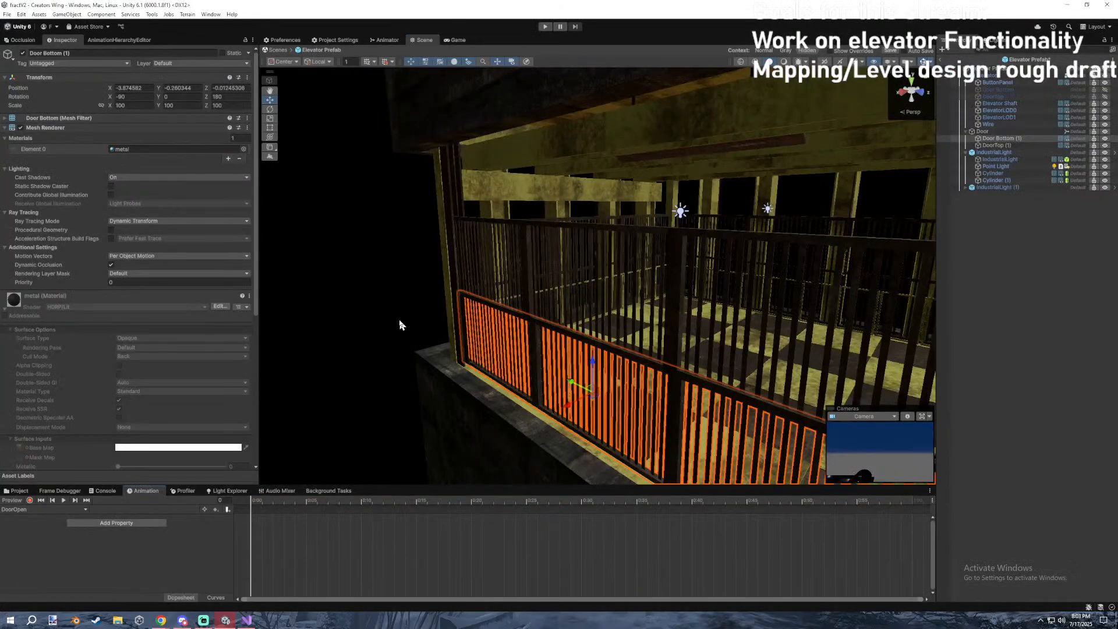
left_click(35, 510)
left_click(32, 518)
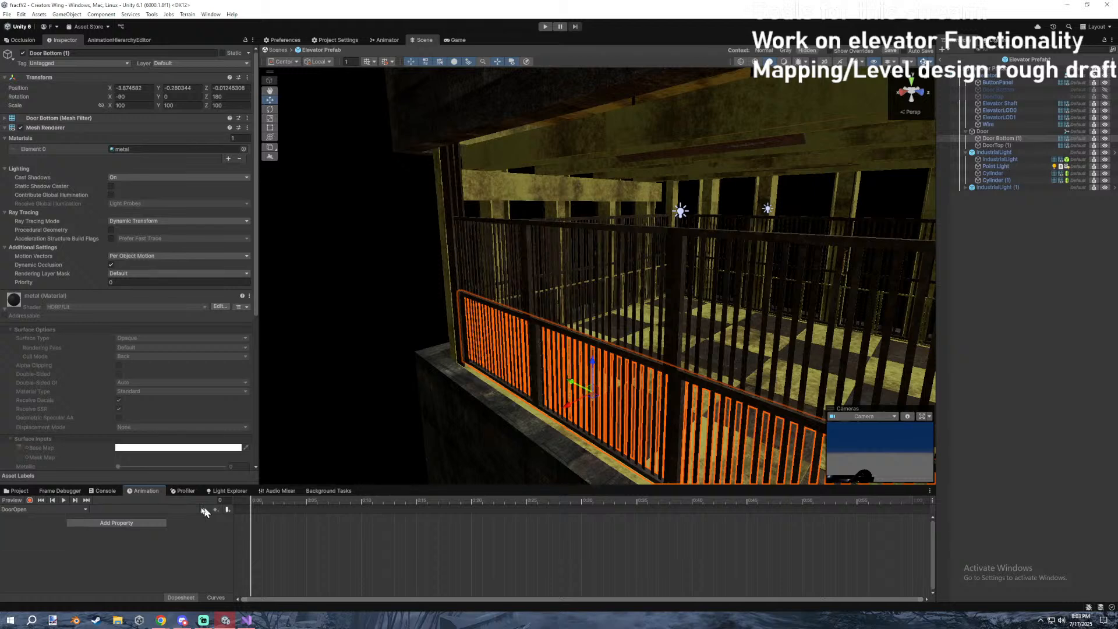
Record a position keyframe at frame 60 of DoorOpen with Door Bottom (1) raised to Y 1.155.
left_click(30, 500)
left_click(328, 501)
left_click_drag(351, 499, 912, 504)
right_click_drag(636, 405, 602, 285)
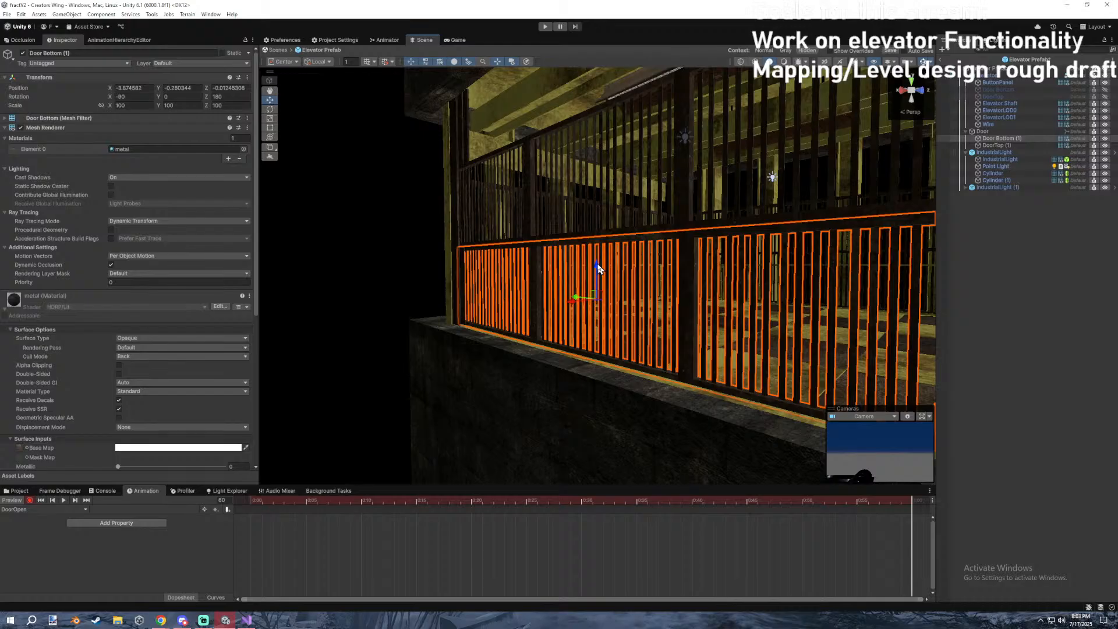
left_click_drag(598, 268, 592, 150)
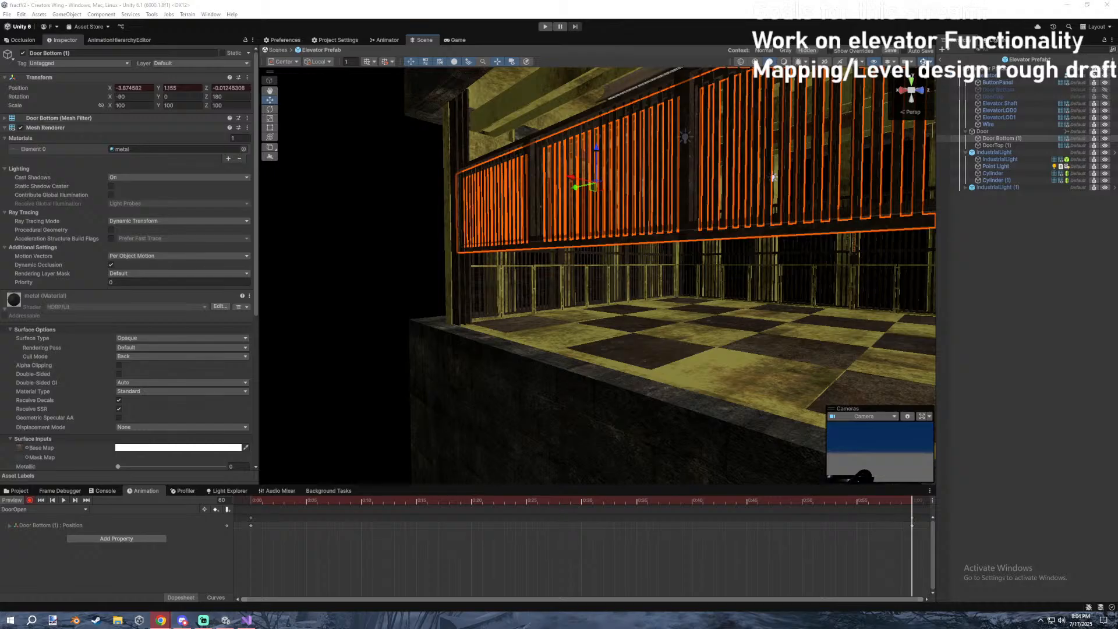
right_click_drag(471, 292, 495, 288)
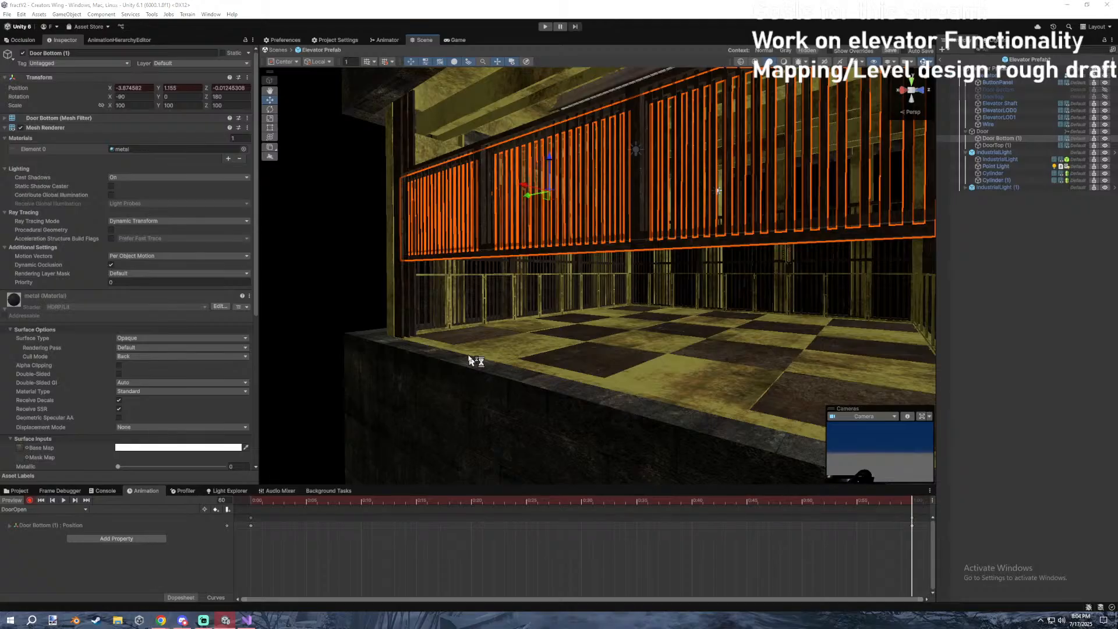
Switch to Unity Hub and open the BiodacityA project.
scroll(726, 384, "down", 3)
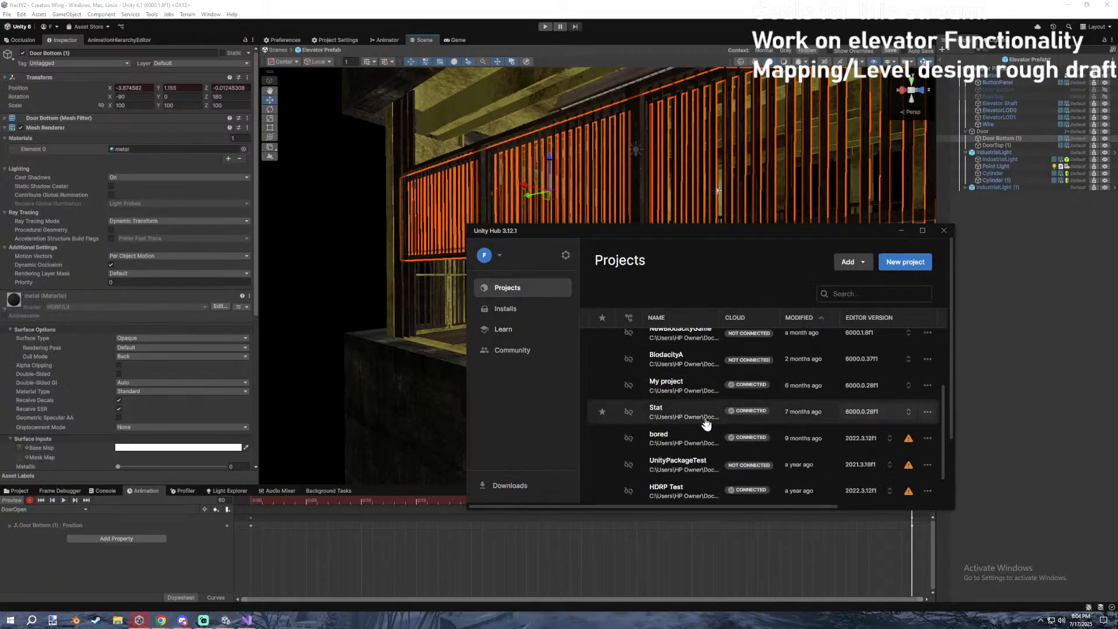
left_click(674, 358)
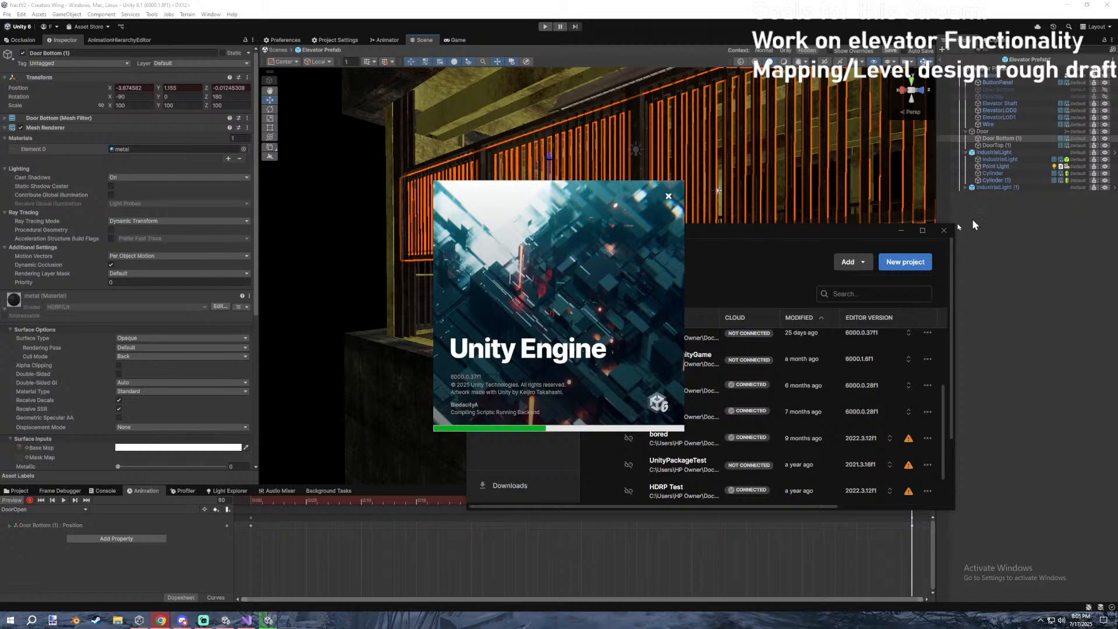
mouse_move(160, 620)
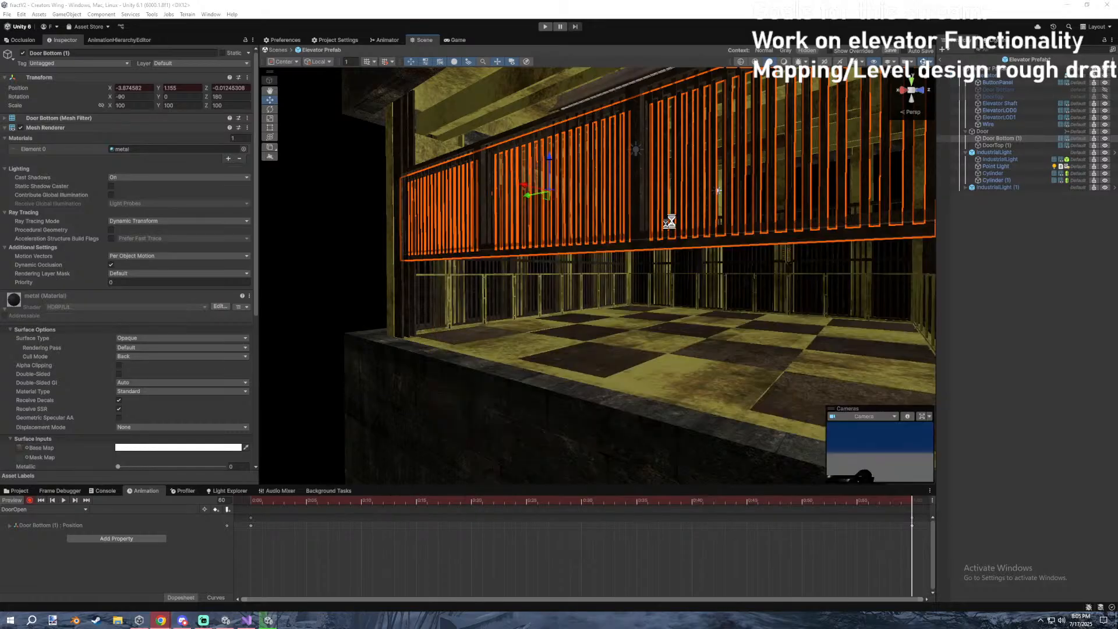
Decline the automatic script updates for BiodacityA and ignore the safe mode offer so that the project keeps loading.
left_click(267, 621)
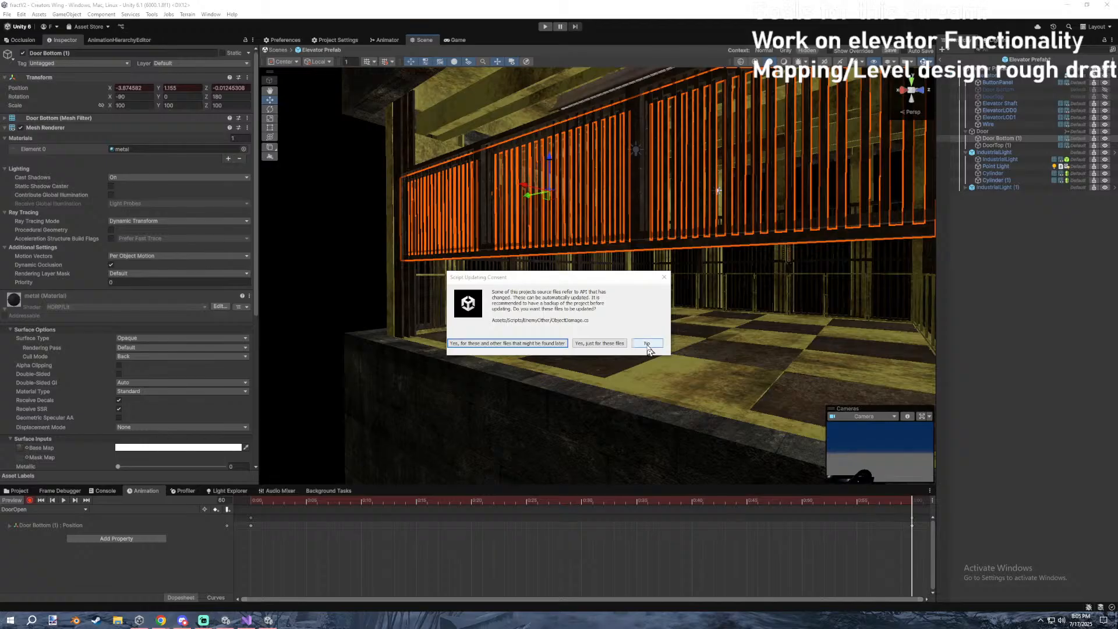
left_click(647, 344)
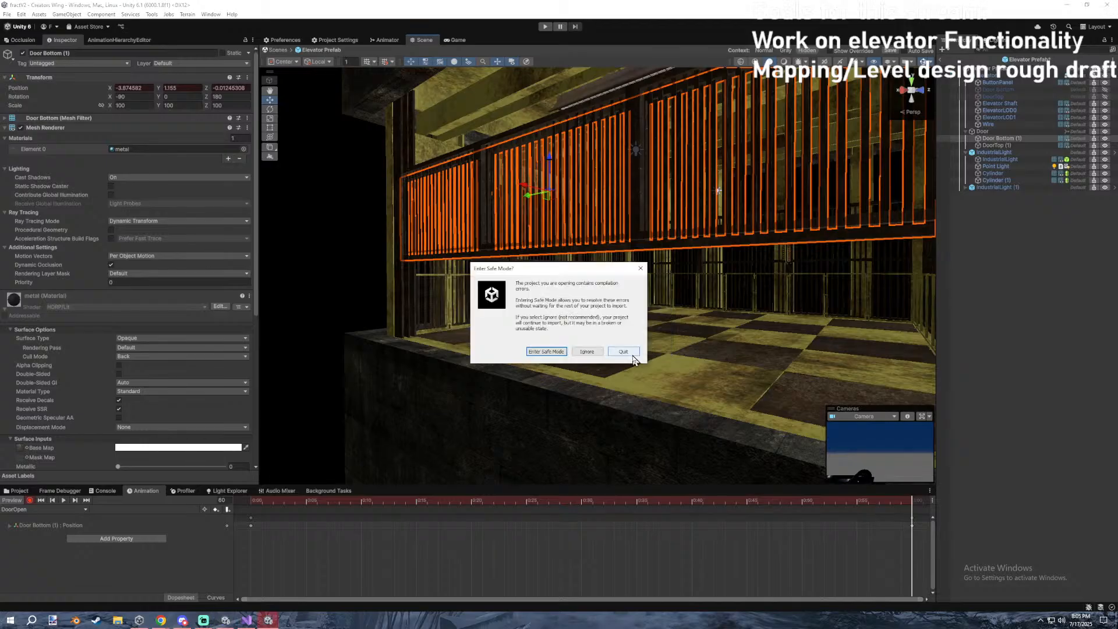
left_click(586, 352)
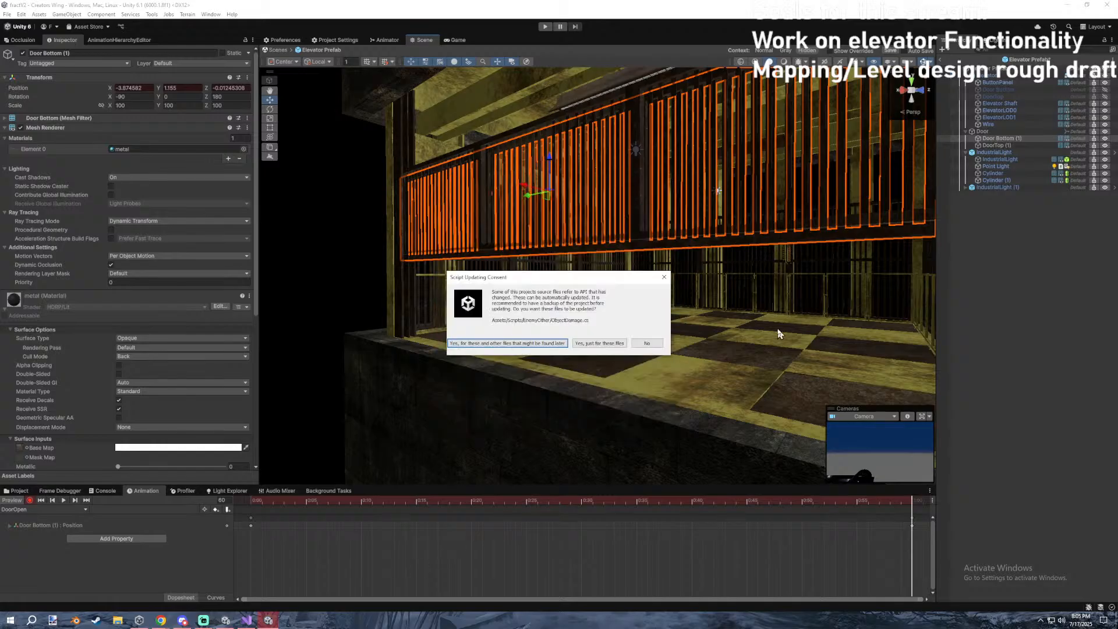
left_click(658, 343)
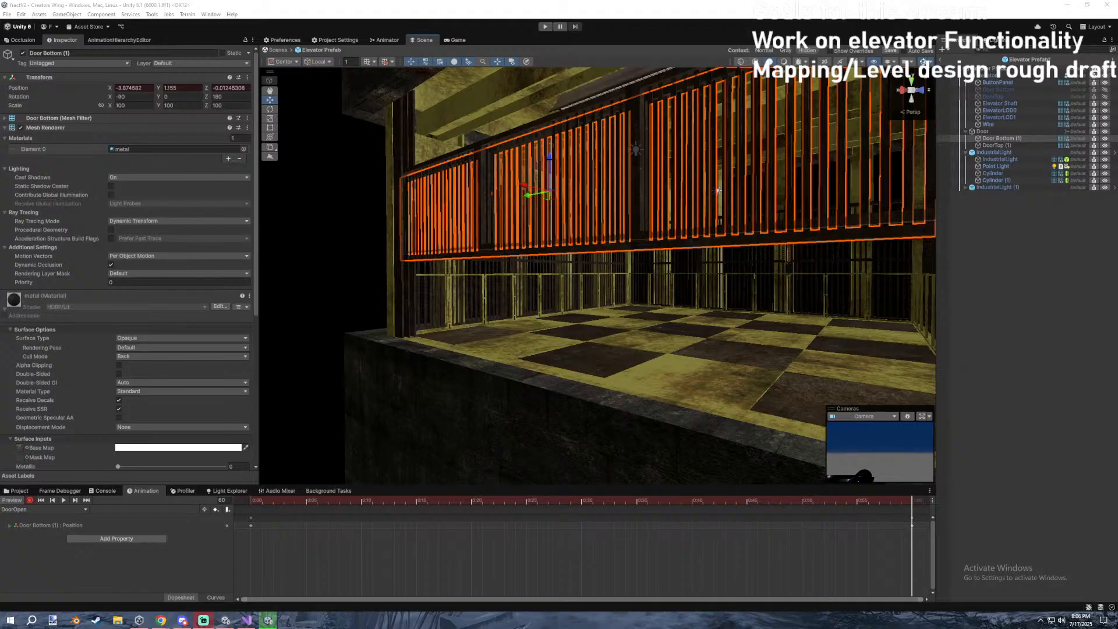
left_click(269, 619)
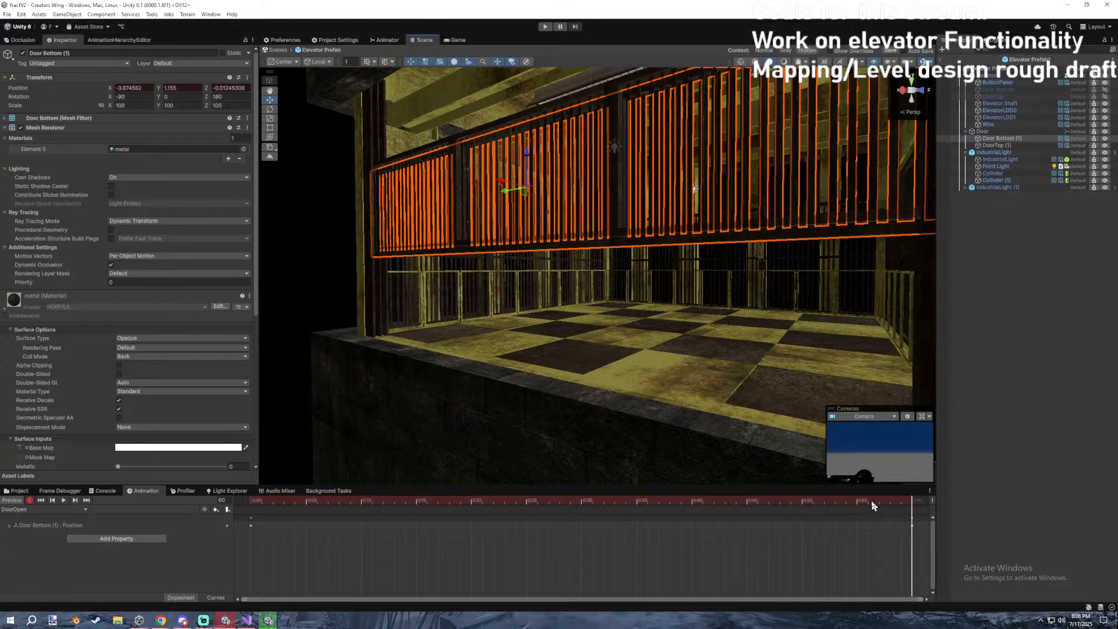
Preview the DoorOpen animation on the lower door and return to the elevator project's Unity window.
left_click(64, 501)
scroll(754, 526, "down", 6)
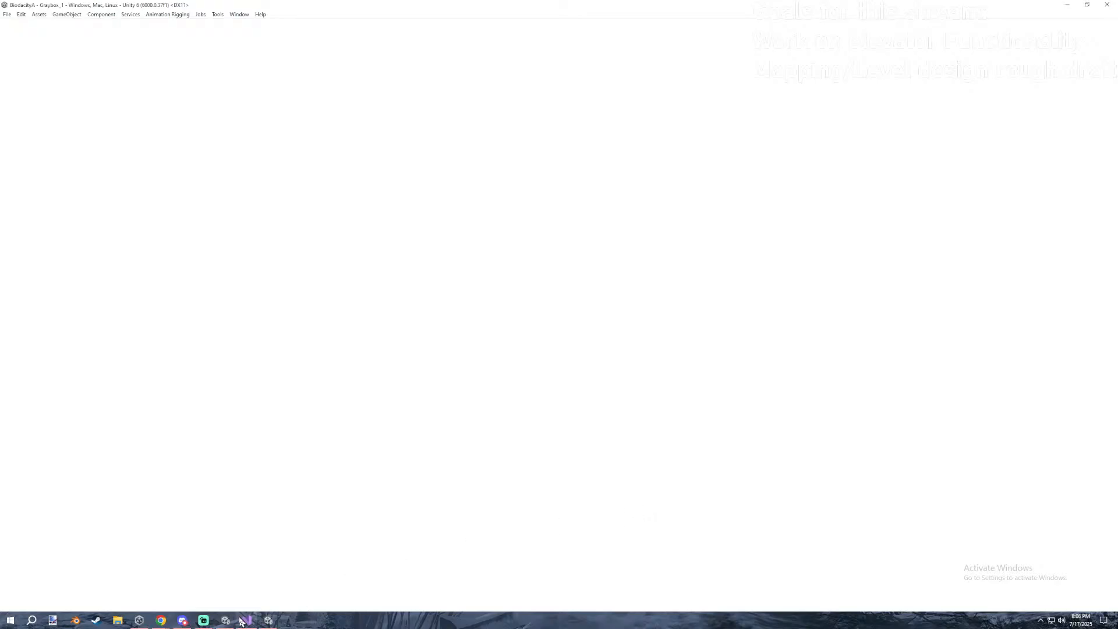
left_click(233, 620)
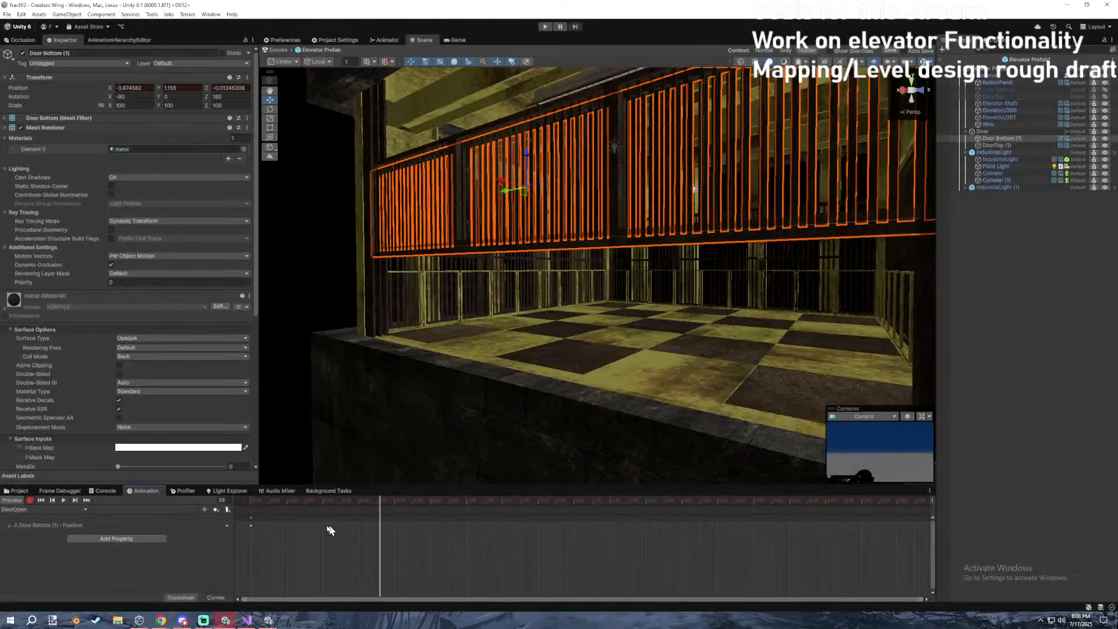
Lengthen the DoorOpen animation by moving the lower door's end keyframe farther along the timeline, and return the playhead to frame 0.
key("ctrl+z")
left_click_drag(467, 518, 897, 523)
left_click(639, 500)
key("shift+comma")
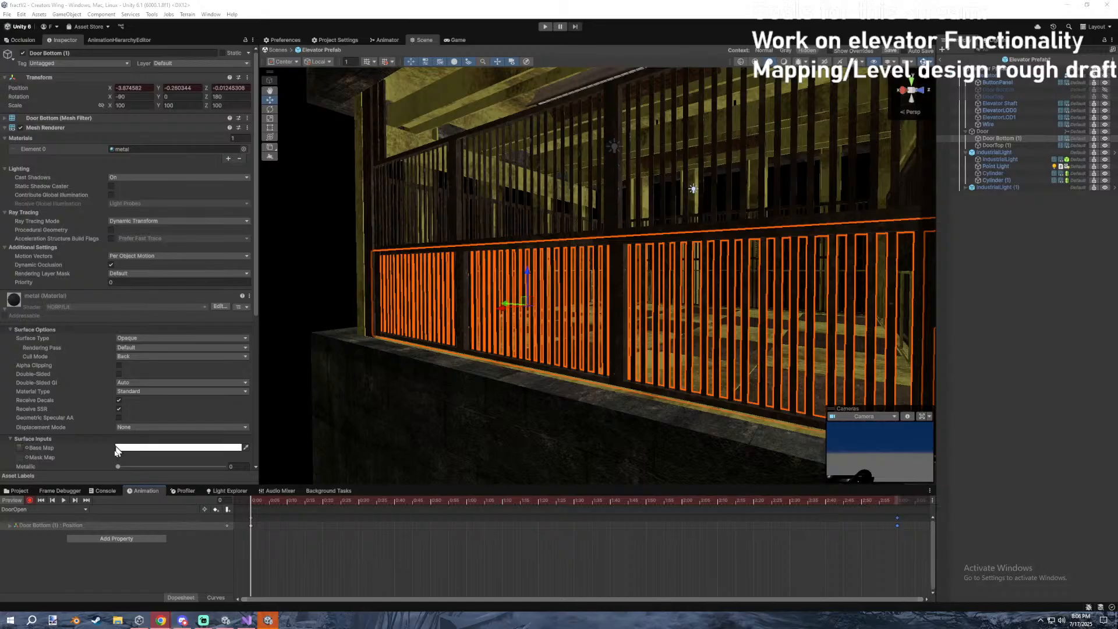
Shorten the DoorOpen animation by moving the lower door's end keyframe to about 3:00, and preview the motion.
left_click(170, 492)
left_click_drag(269, 491, 894, 500)
left_click(149, 491)
scroll(729, 536, "down", 3)
scroll(698, 537, "down", 2)
left_click(654, 517)
left_click(642, 516)
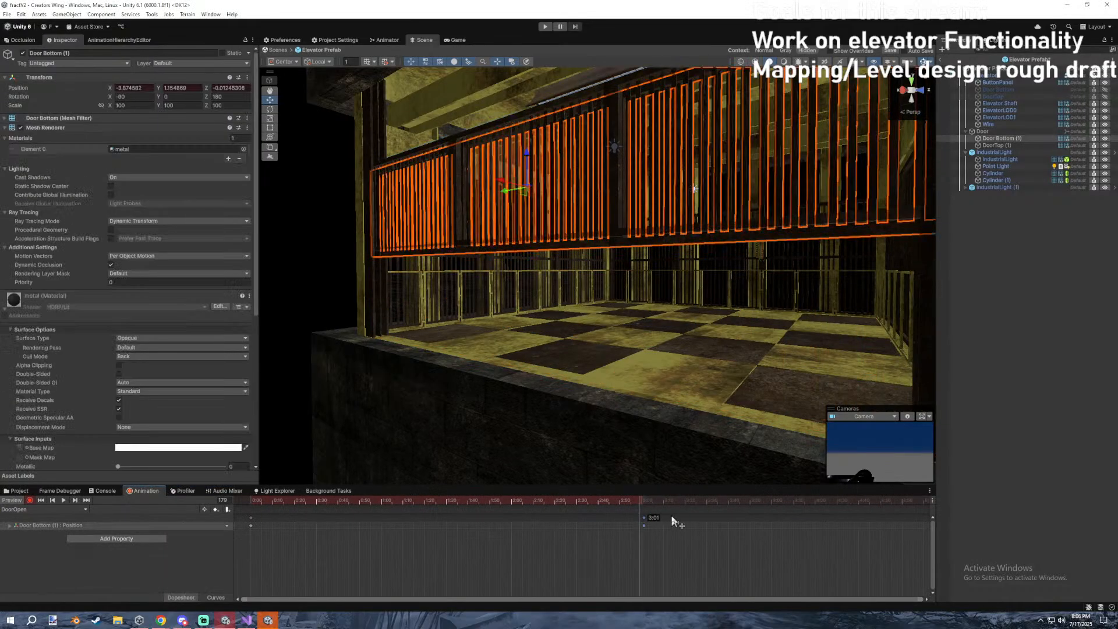
key("space")
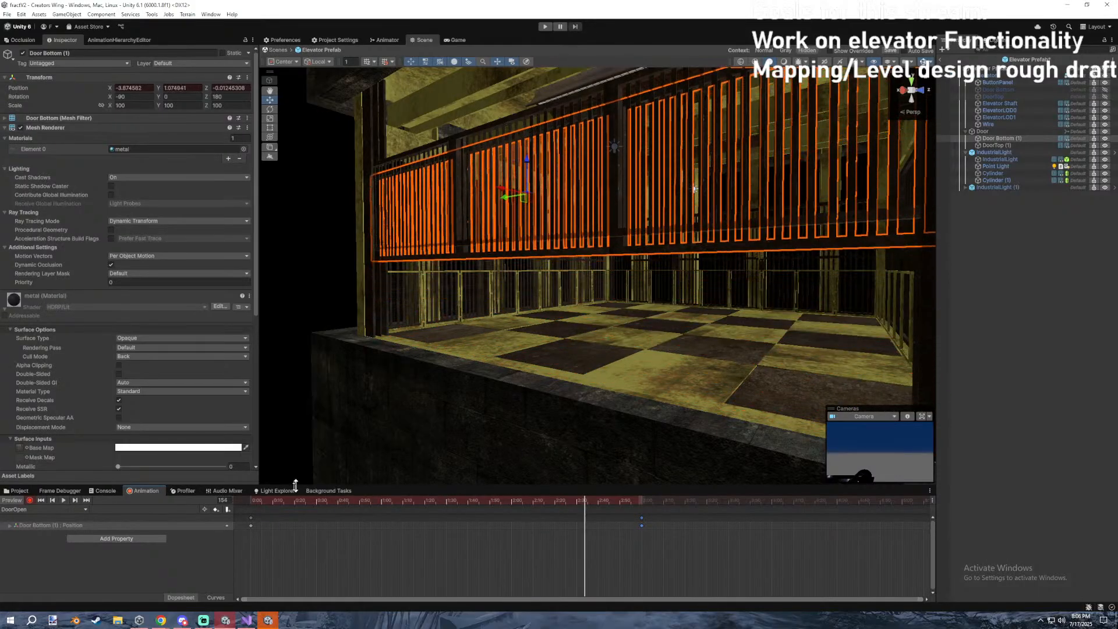
Switch to the BiodacityA project's Unity window and dismiss the deprecated packages and TMP Importer dialogs.
left_click(269, 619)
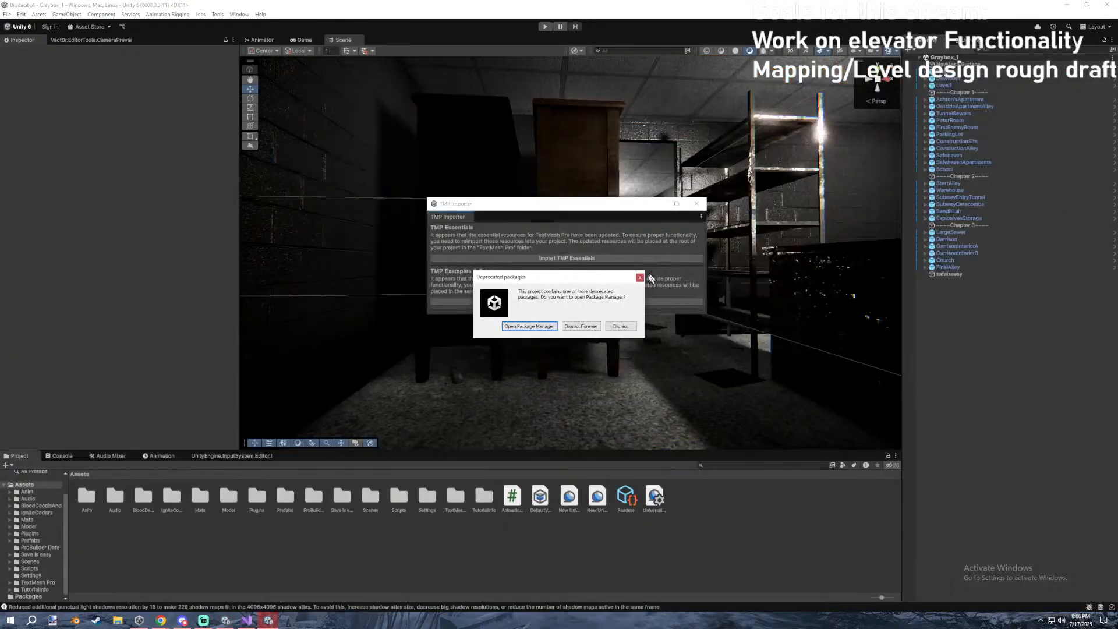
left_click(696, 204)
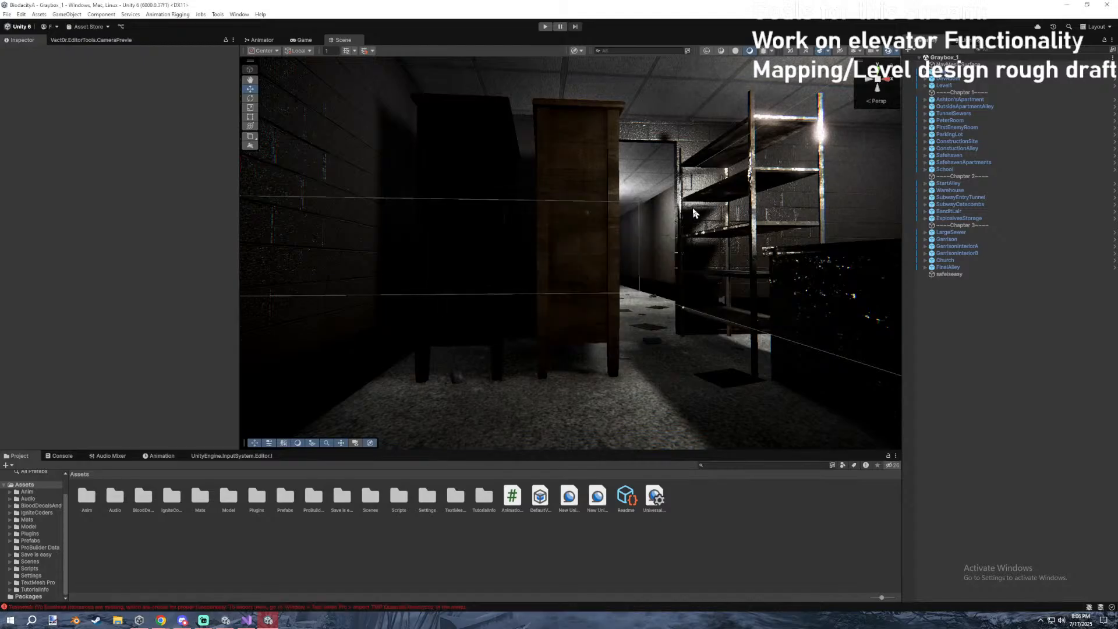
Look through the level prefabs in the Graybox_1 scene and open the ConstuctionAlley prefab.
left_click(953, 79)
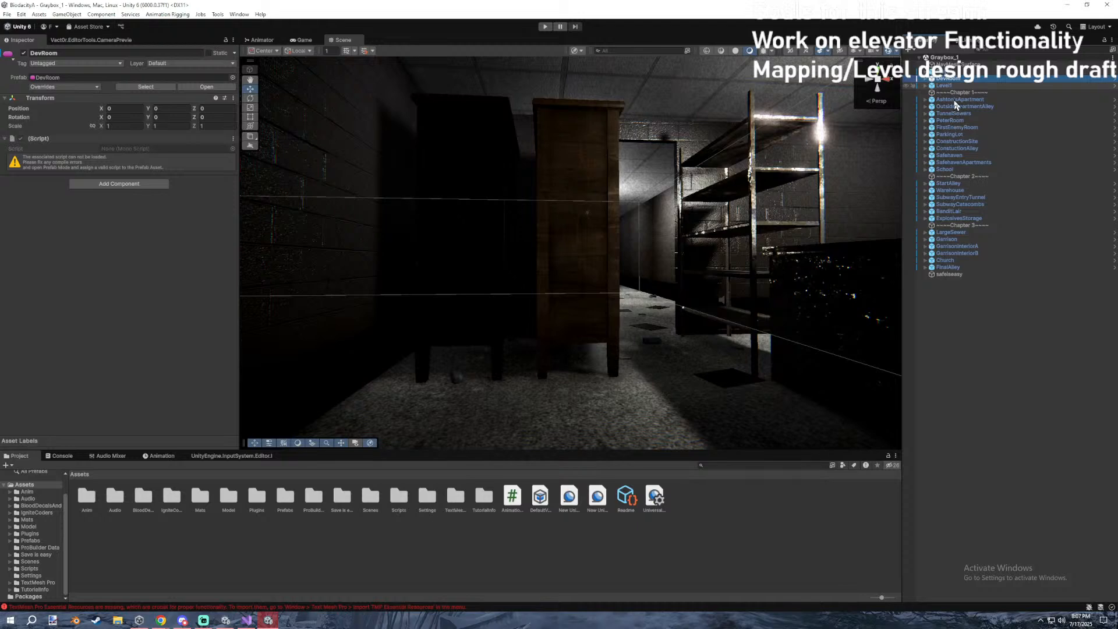
left_click(945, 86)
left_click(960, 100)
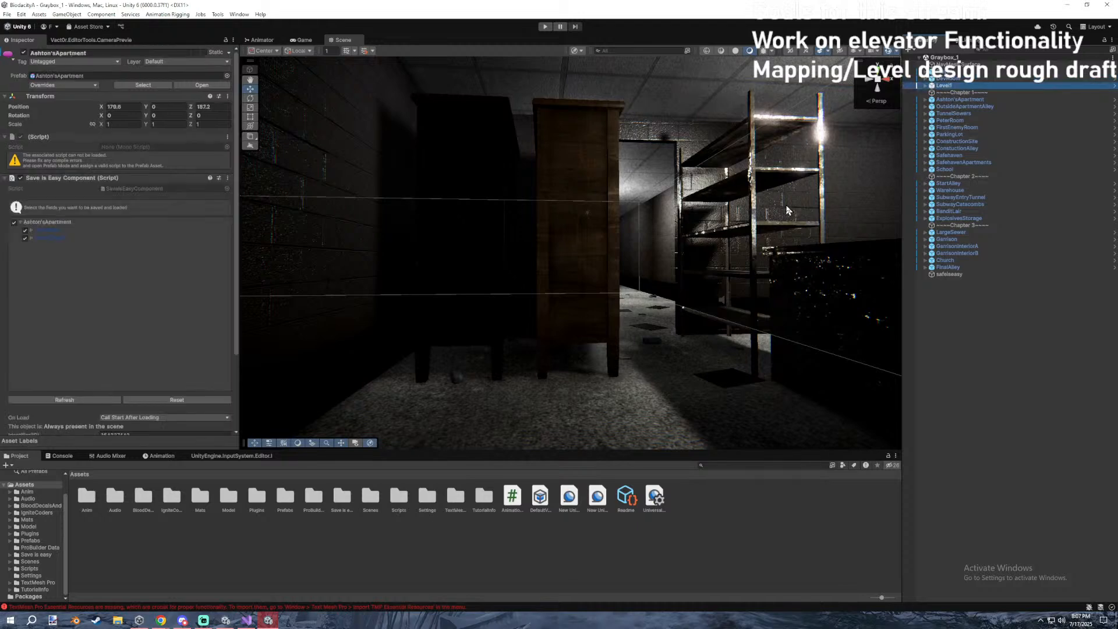
right_click(692, 228)
left_click(677, 226)
right_click(617, 269)
left_click(470, 254)
right_click_drag(470, 254, 783, 201)
left_click(950, 135)
left_click(952, 127)
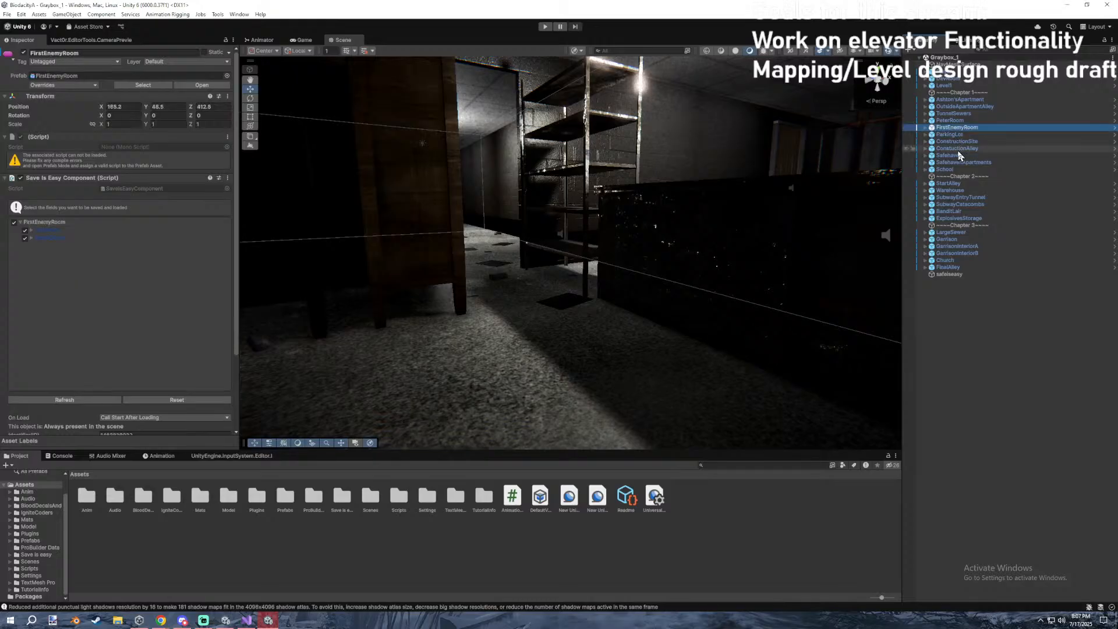
left_click(957, 149)
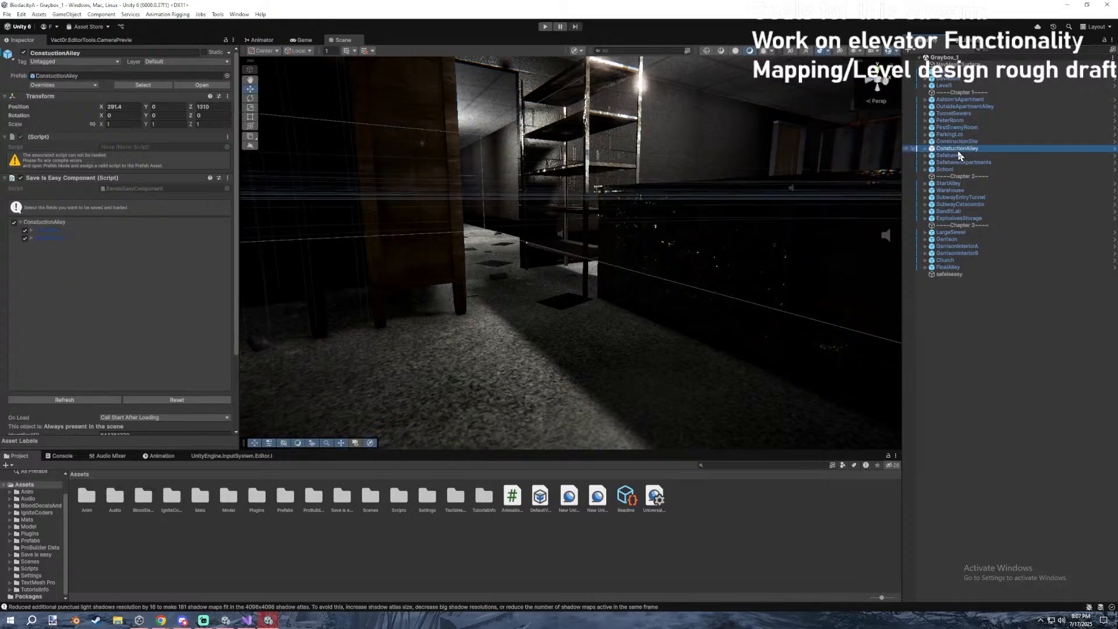
left_click(196, 85)
Find the service elevator door, Door 1, inside the alley and open its own prefab.
left_click(980, 185)
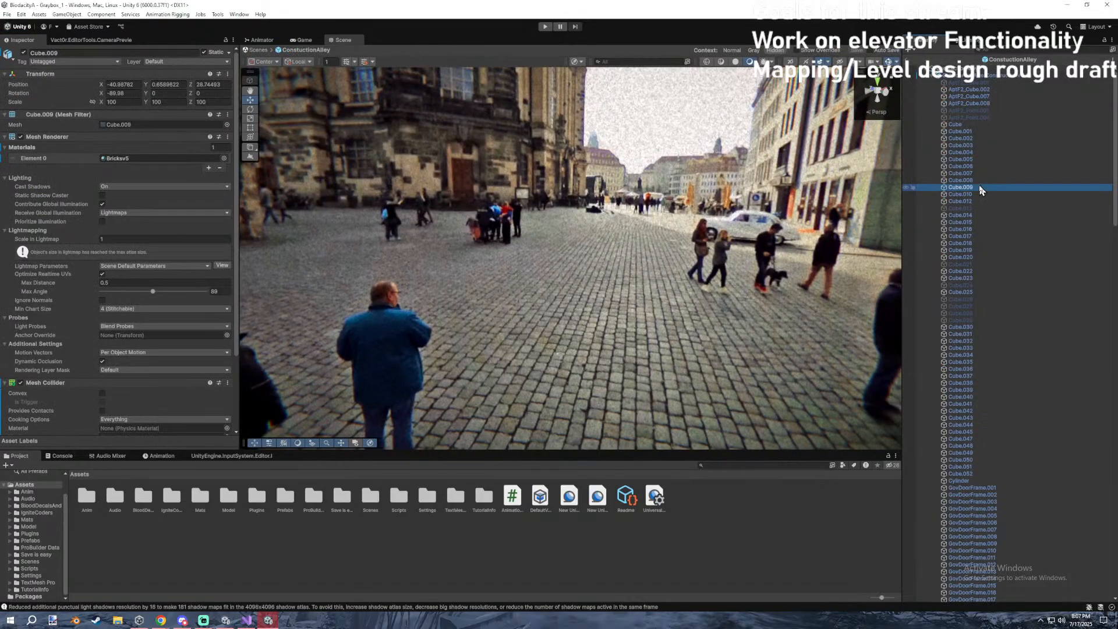
key("f")
key("w")
right_click_drag(778, 253, 472, 221)
left_click(372, 228)
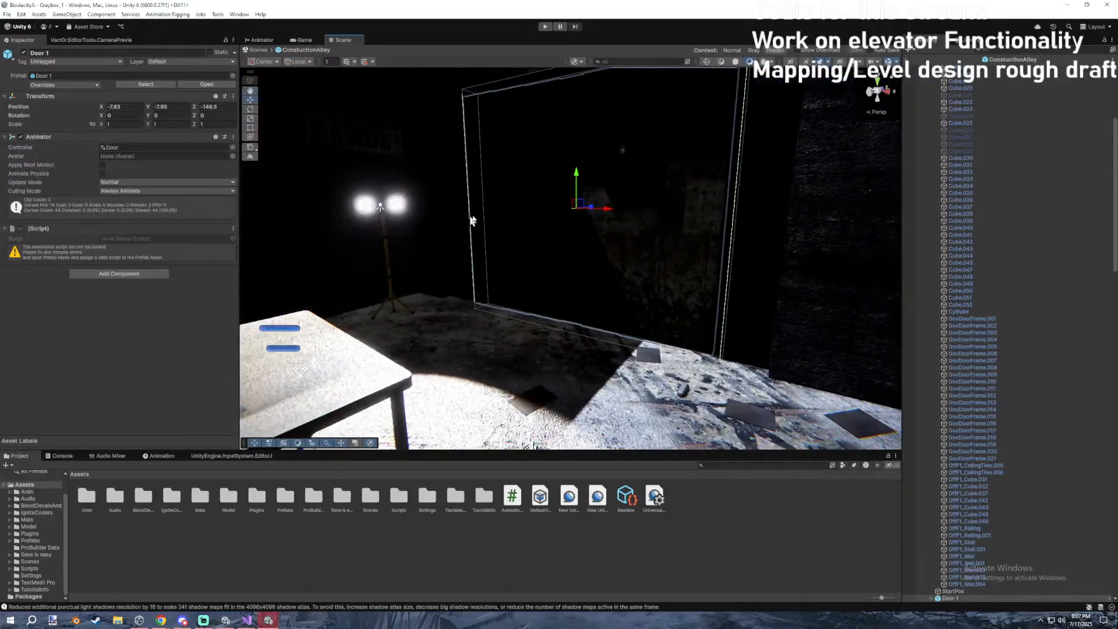
left_click(213, 85)
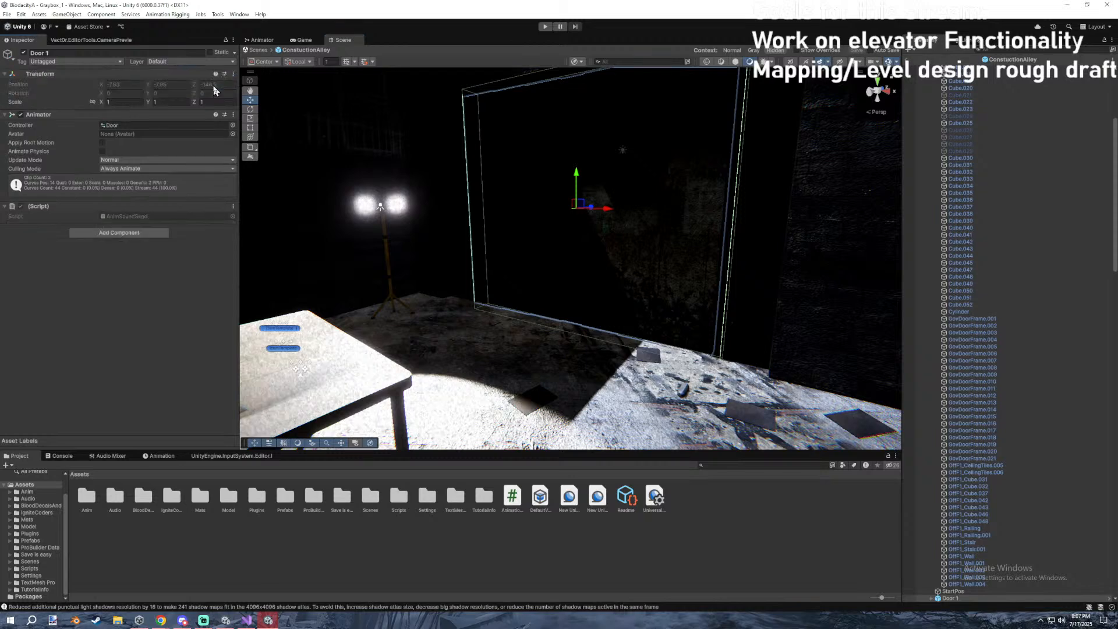
left_click(664, 235)
left_click(912, 71)
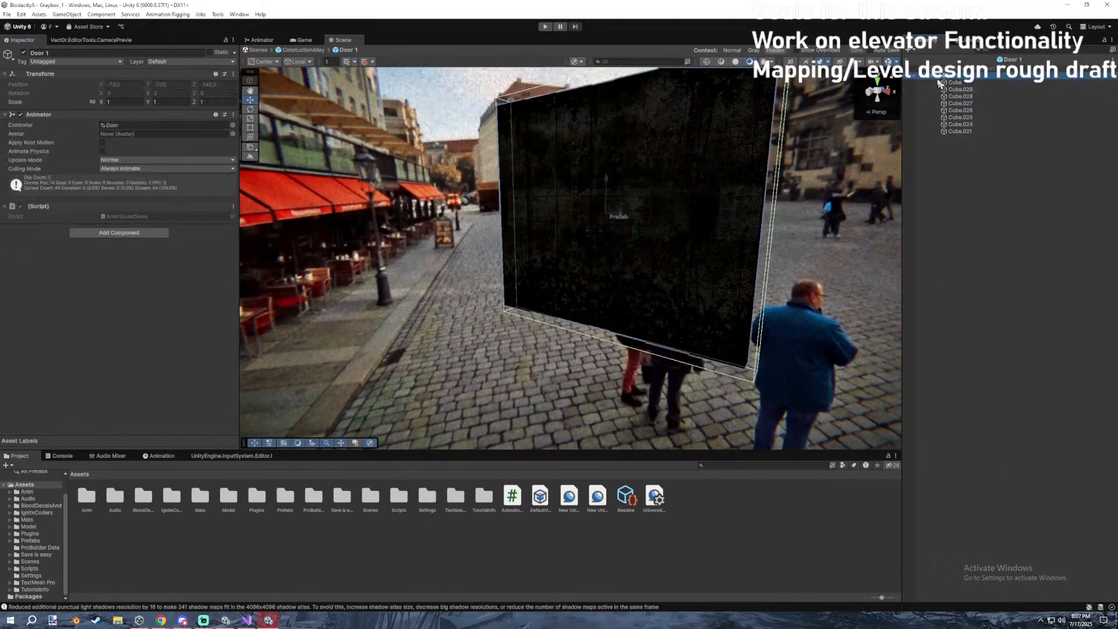
Examine Door 1's ServiceElevatorDoor animation by scrubbing and playing it, focusing on the end of the opening.
left_click(157, 456)
left_click(256, 466)
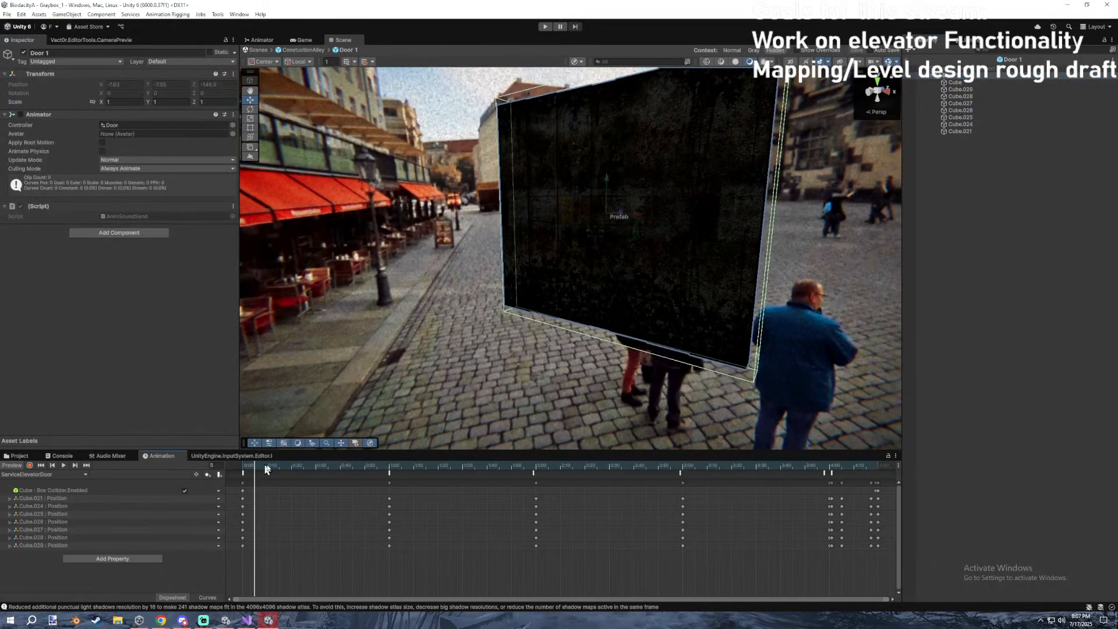
left_click(829, 465)
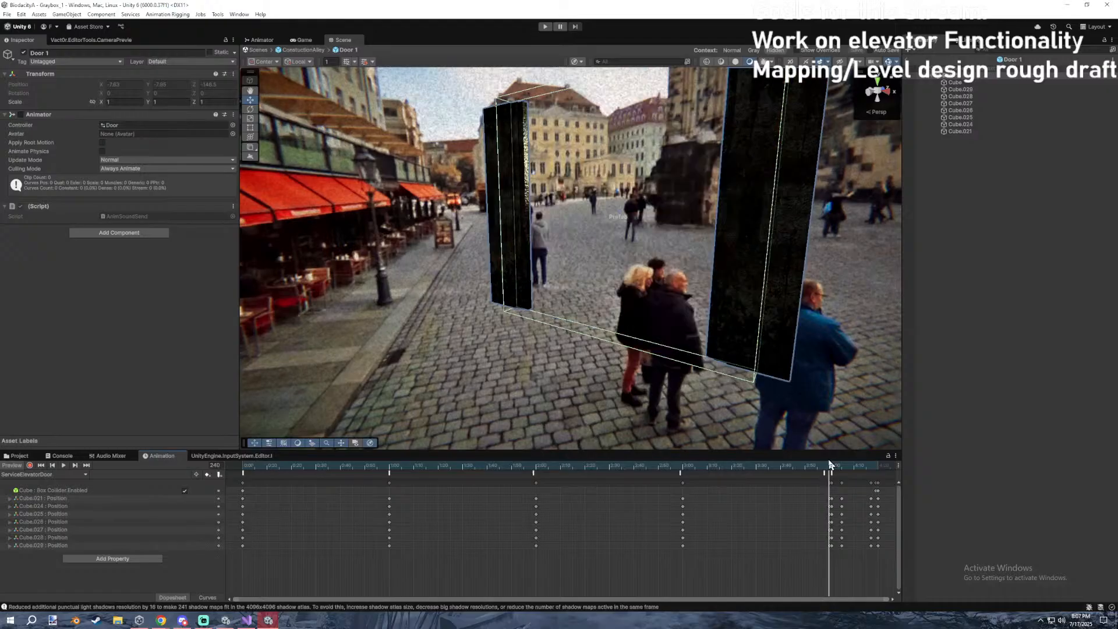
left_click(832, 465)
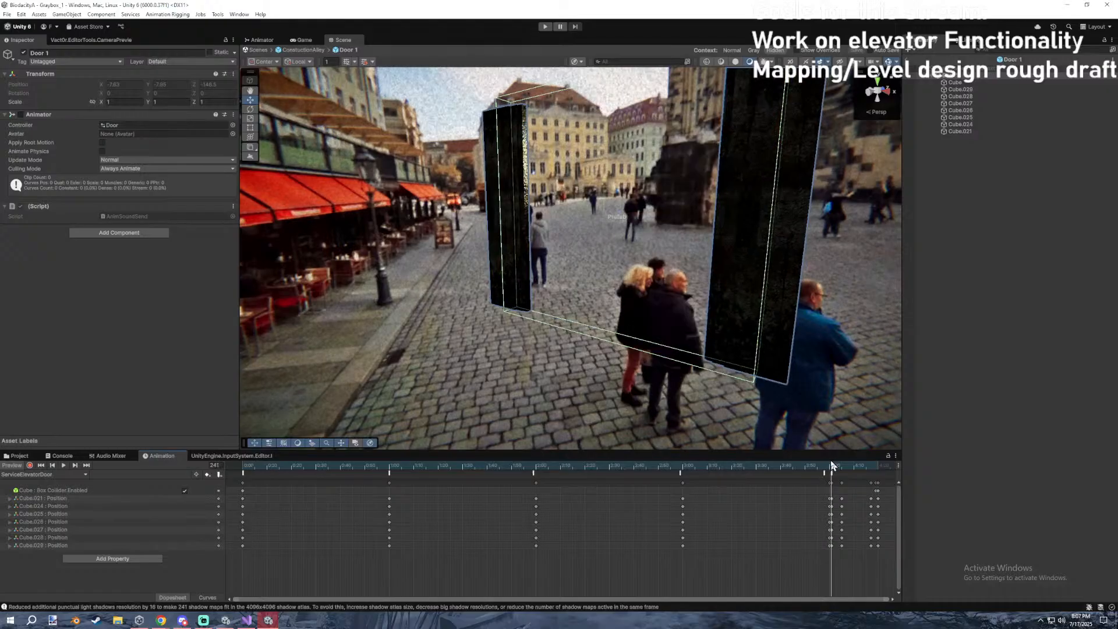
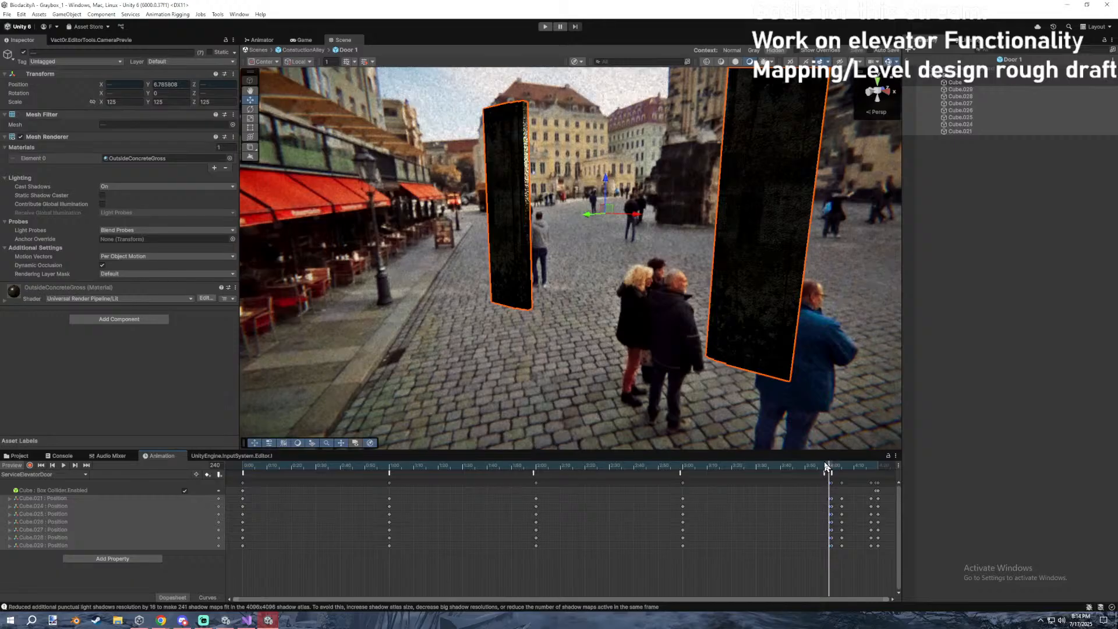
left_click_drag(833, 466, 799, 473)
left_click(63, 465)
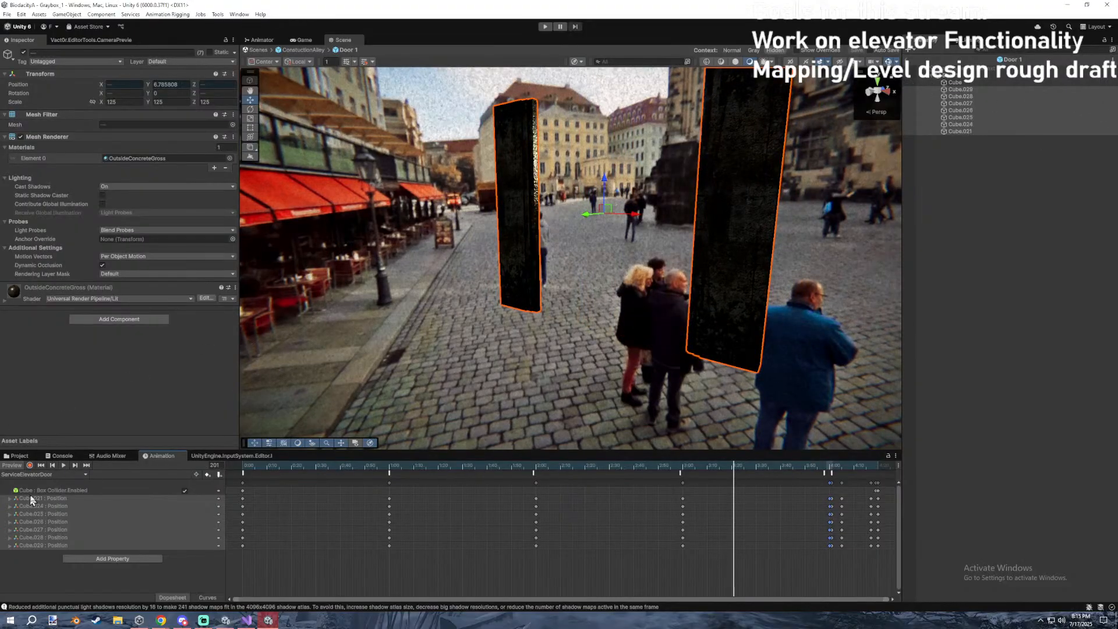
Study how the door panels, including Cube.028, move across the closely spaced keyframes at the end of ServiceElevatorDoor.
left_click(831, 466)
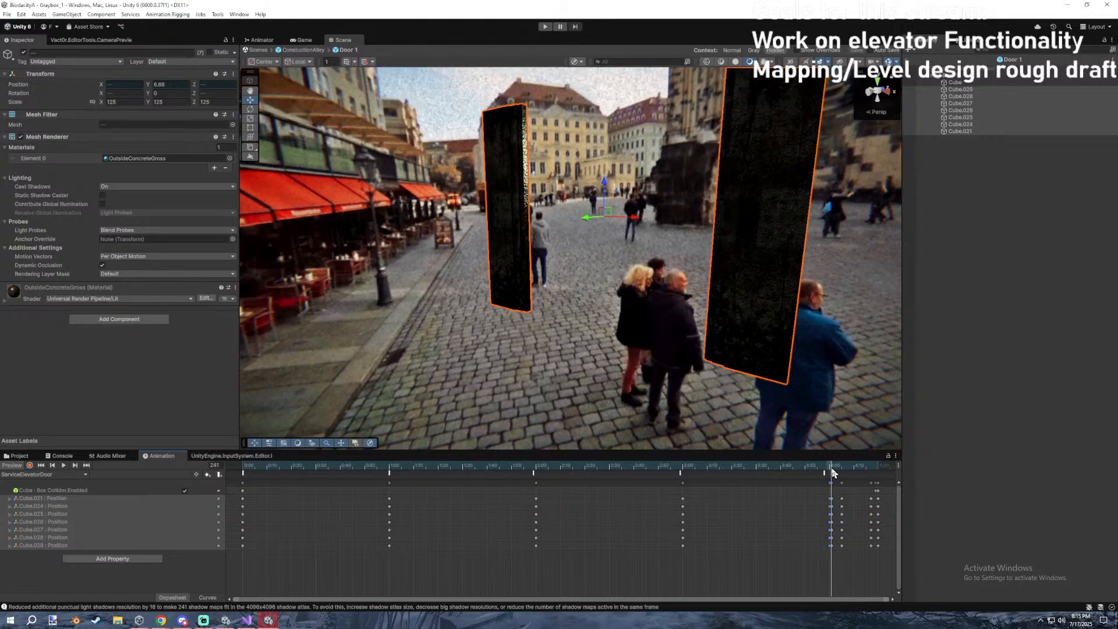
left_click_drag(832, 471, 843, 467)
left_click(830, 469)
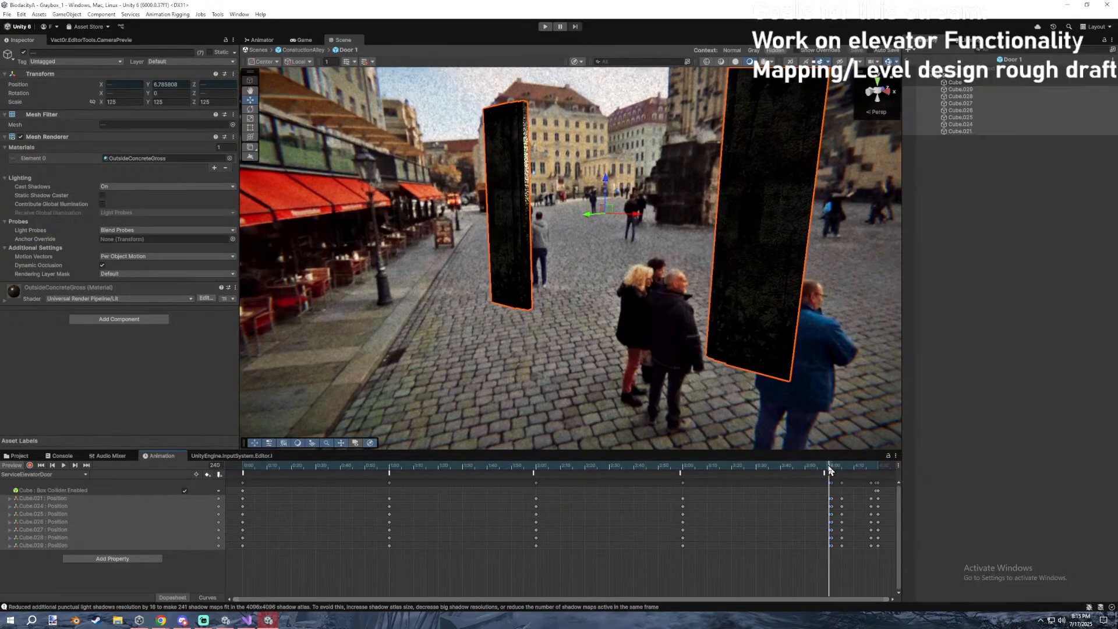
left_click_drag(846, 468, 827, 466)
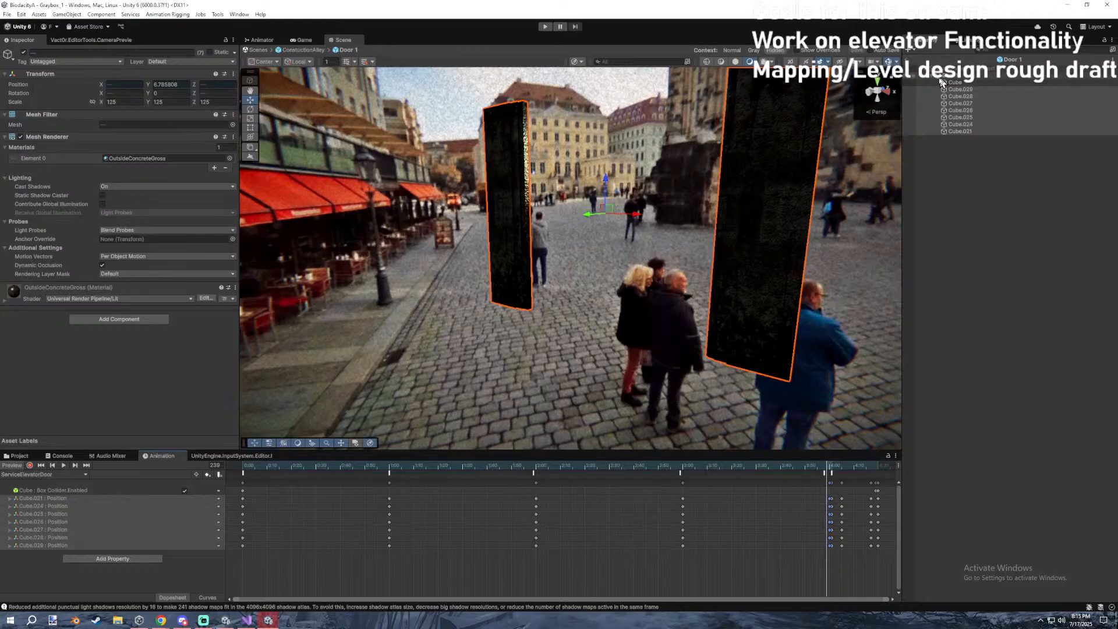
left_click(957, 96)
left_click_drag(827, 466, 872, 464)
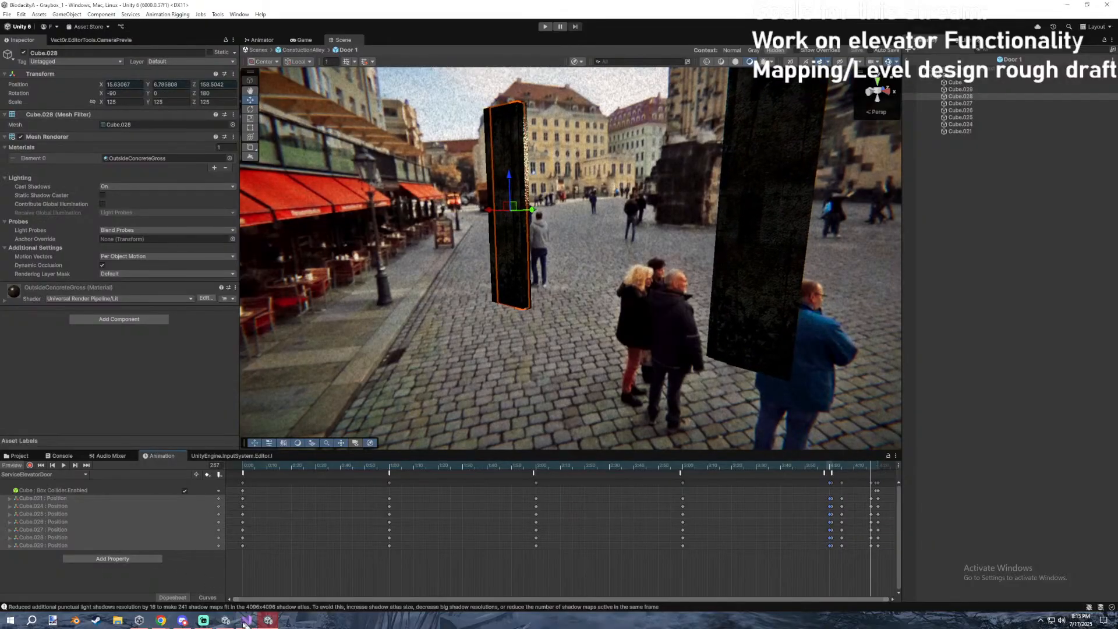
Review the ServiceElevatorDoorClose clip by scrubbing through it, and return to the elevator project's Unity window.
left_click(82, 475)
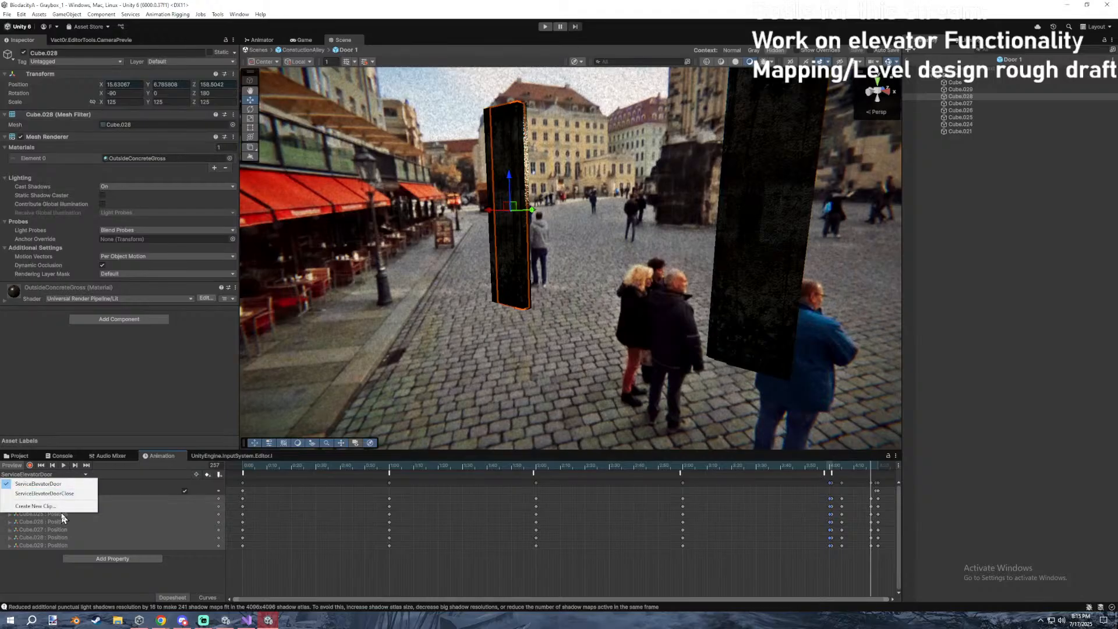
left_click(64, 506)
left_click_drag(257, 467, 865, 483)
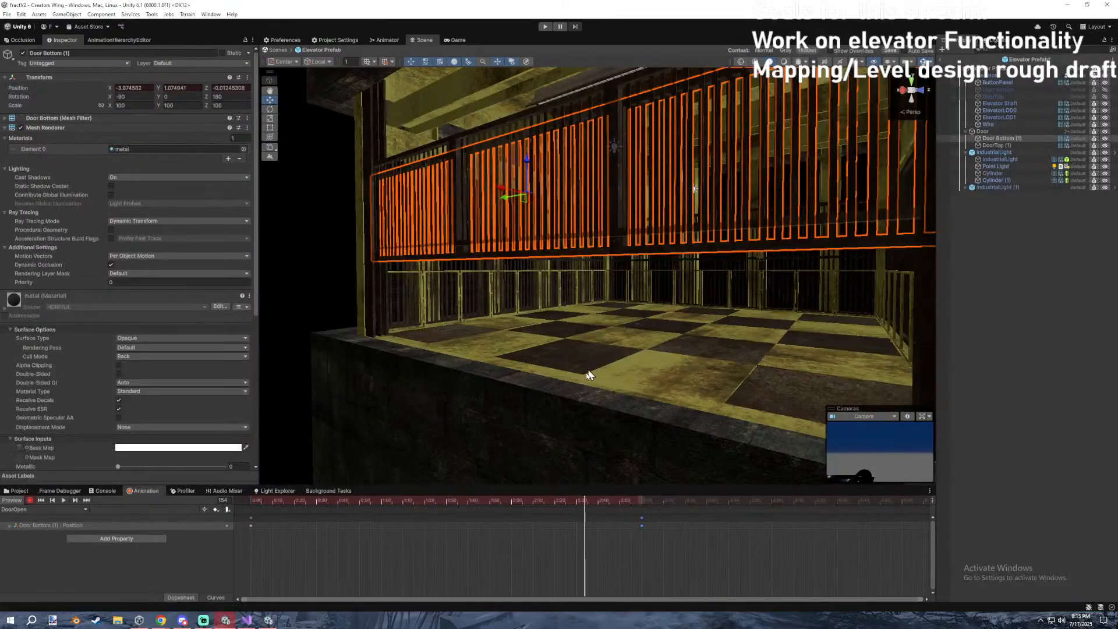
Key a small jolt of Door Bottom (1) at the end of DoorOpen, just past 3:00, at Y 1.143 and Z 0.038.
left_click_drag(585, 502, 645, 505)
right_click_drag(587, 211, 789, 205)
left_click_drag(789, 205, 784, 205)
Key another slight shift of the lower door a few frames after the first jolt, and preview the animation's end.
left_click_drag(646, 501, 654, 501)
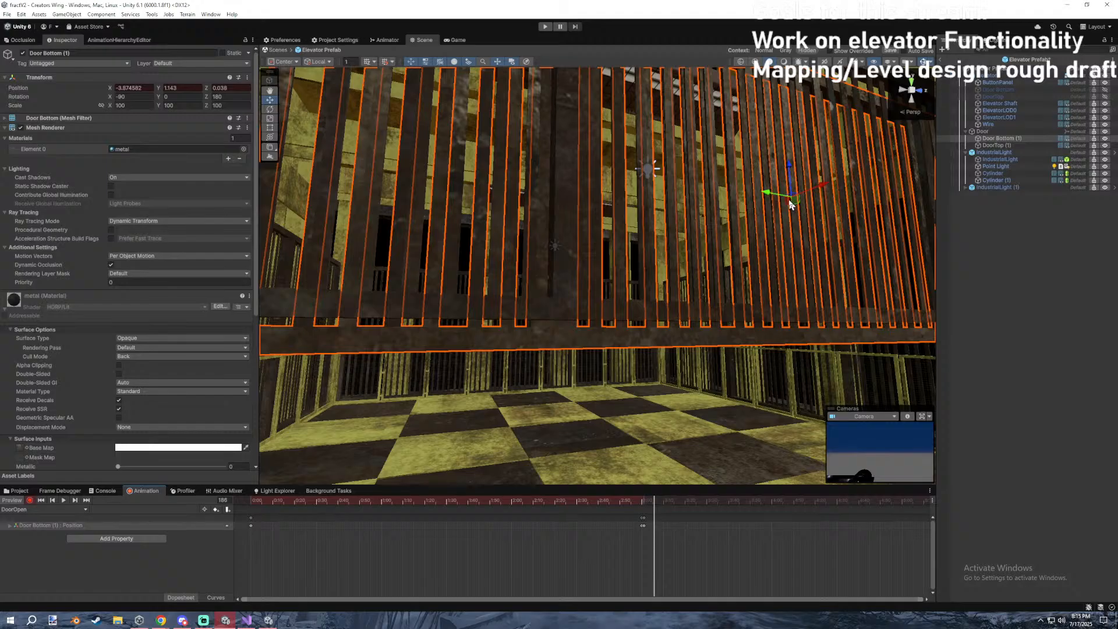
right_click_drag(814, 182, 723, 180)
key("d")
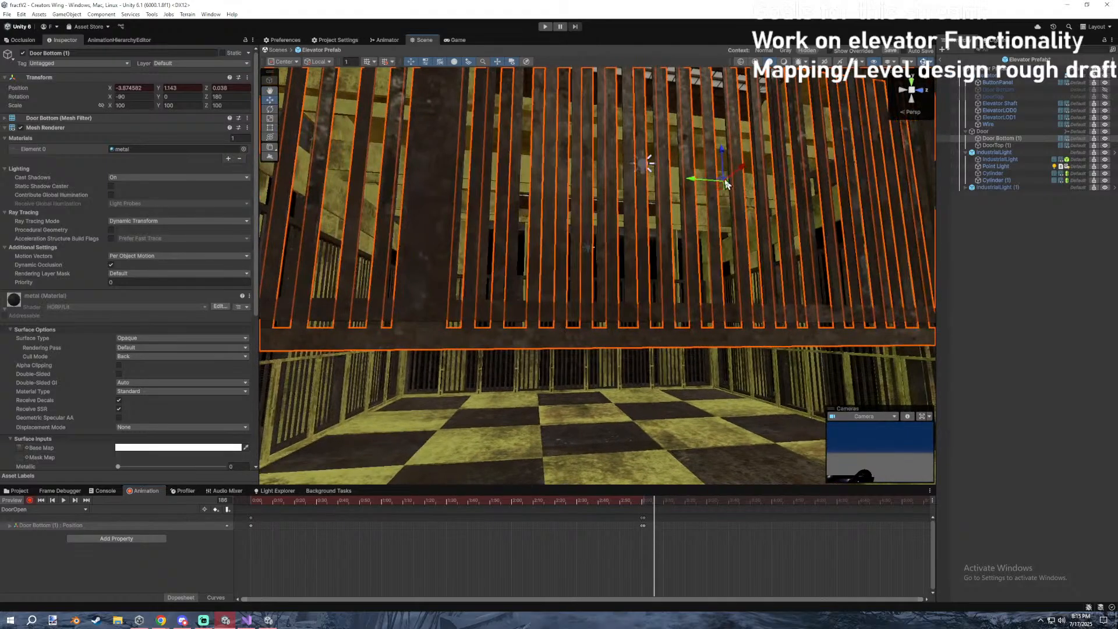
left_click_drag(721, 188, 724, 183)
left_click(592, 501)
key("space")
Paste the lower door's resting open-position keyframe at frame 200 and play the DoorOpen animation.
left_click_drag(663, 501, 684, 501)
key("ctrl+v")
key("space")
right_click_drag(788, 364, 837, 445)
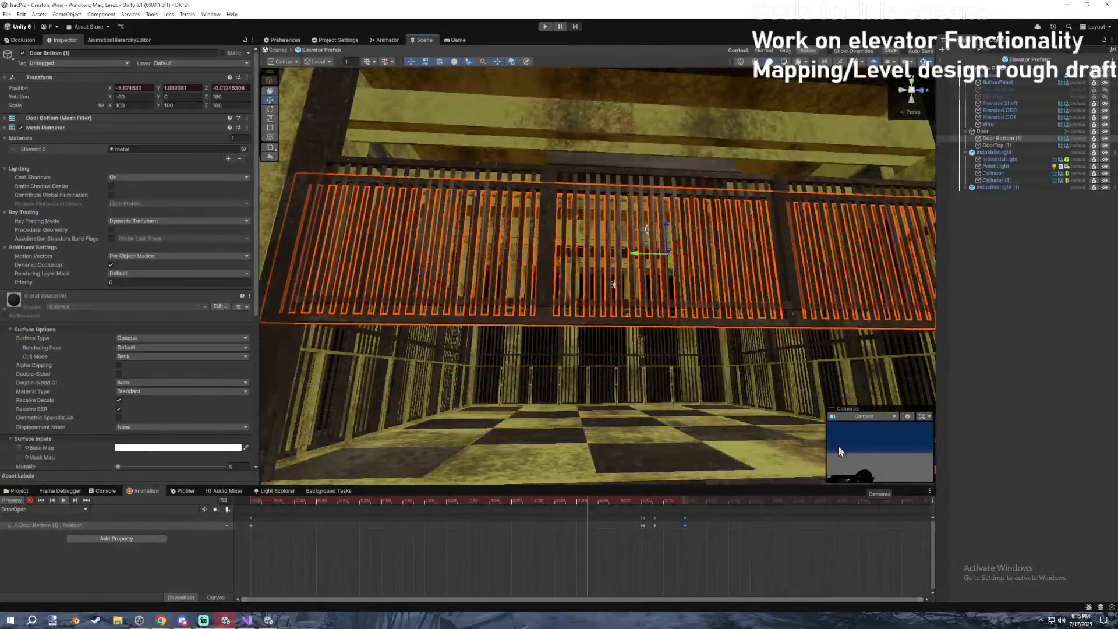
Set both tangents to Linear for the lower door's keyframes from the start through the end of the opening, and preview.
left_click_drag(243, 551, 641, 492)
right_click(619, 524)
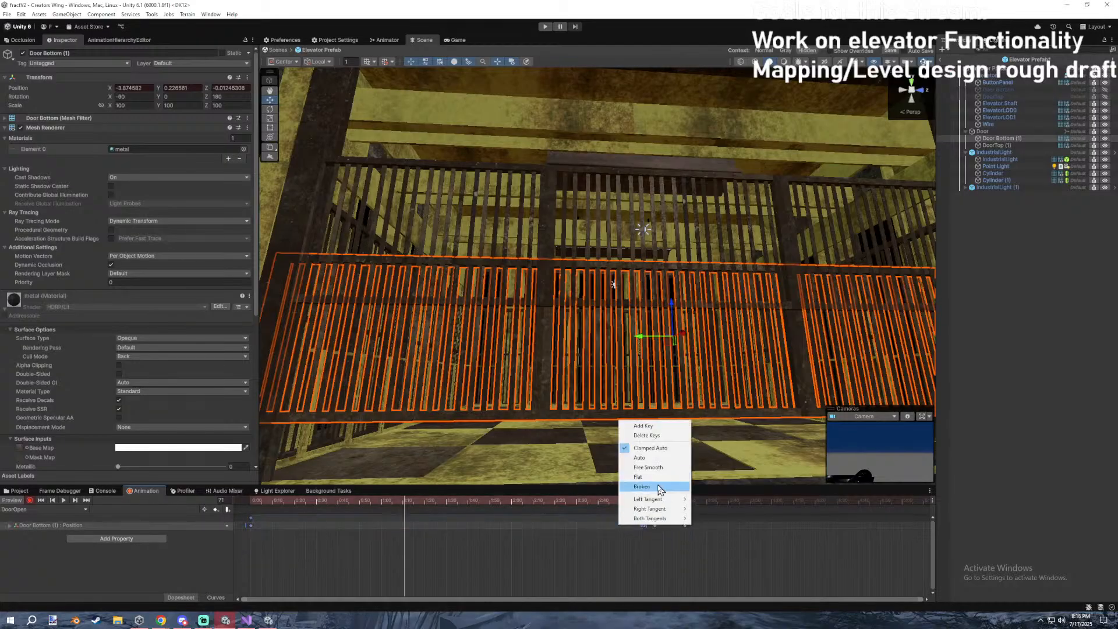
mouse_move(658, 518)
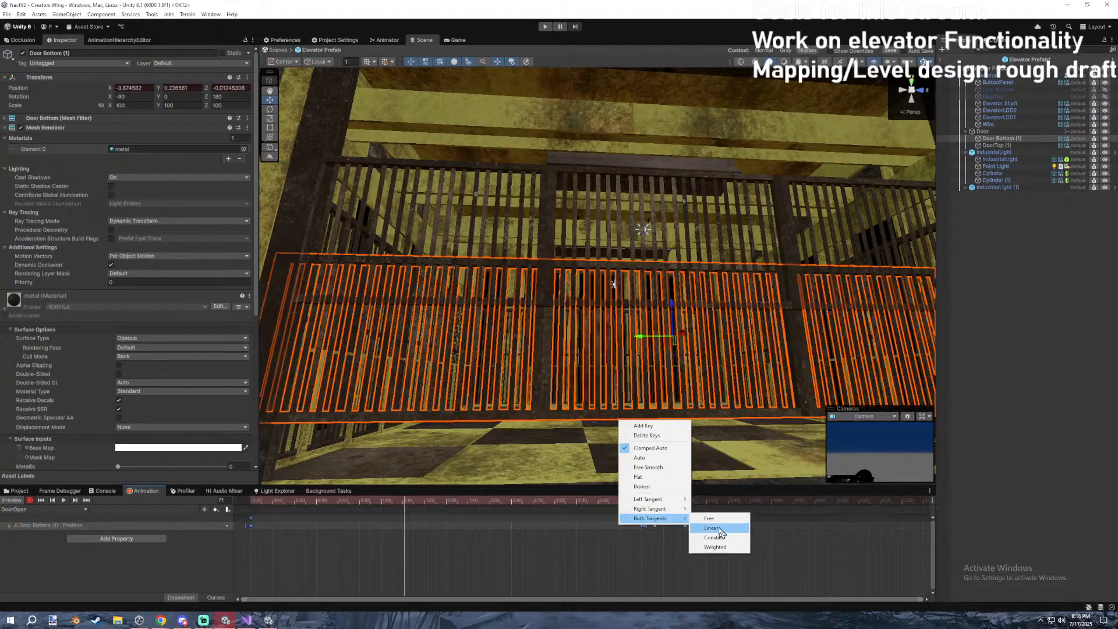
left_click(720, 528)
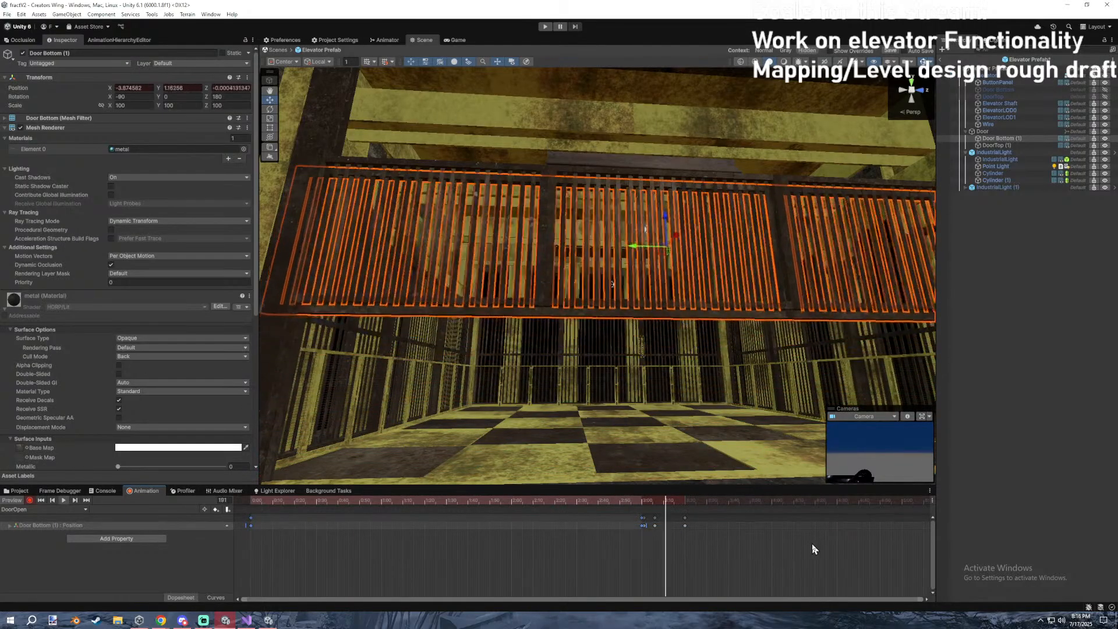
key("space")
Add a position keyframe for the lower door at frame 71 and play the animation.
left_click_drag(349, 501, 404, 501)
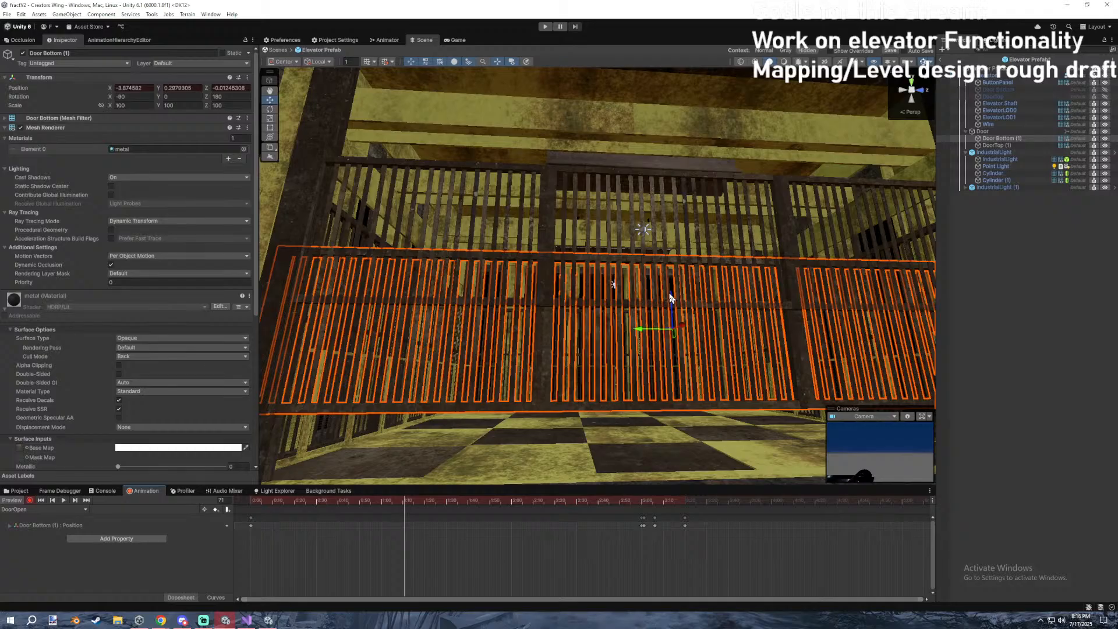
key("space")
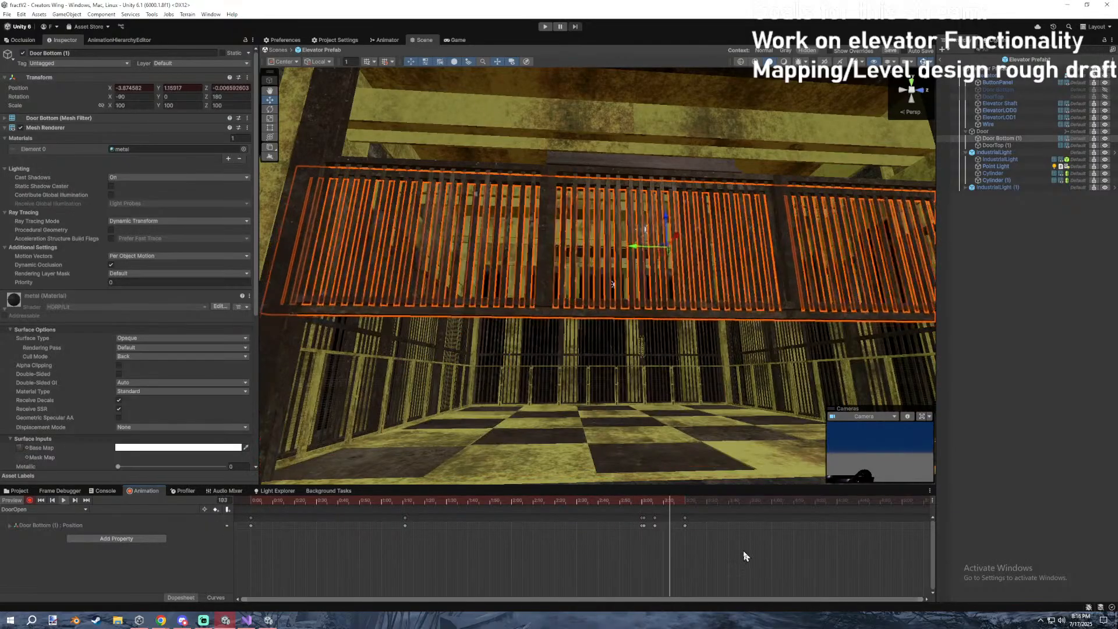
Adjust the lower door's position at the second jolt keyframe and preview the end of the opening.
left_click(643, 504)
left_click_drag(643, 505, 656, 504)
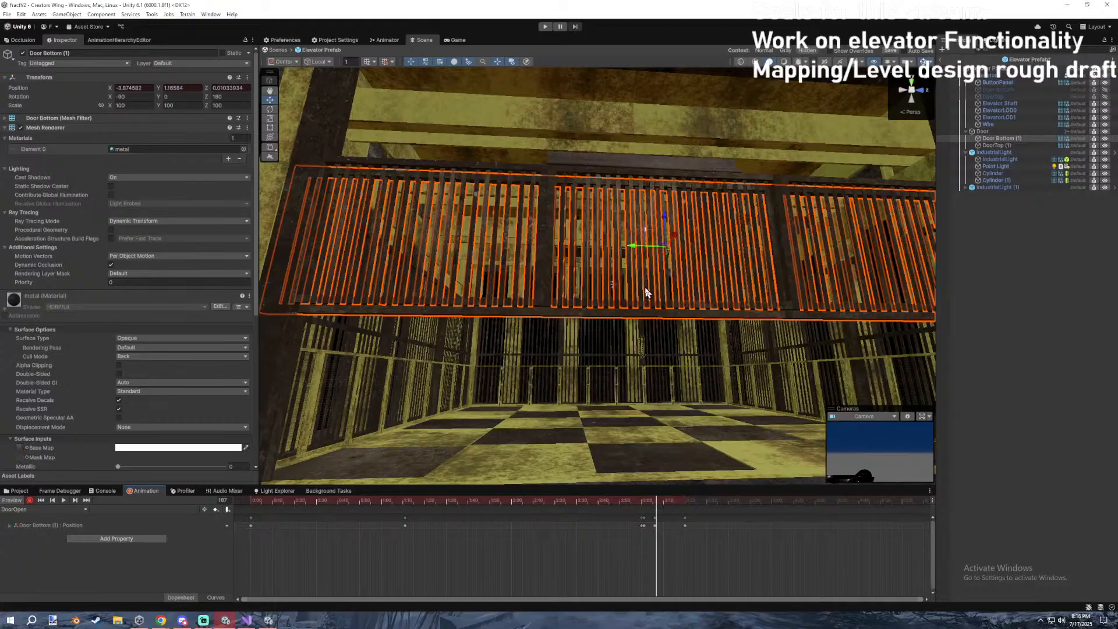
left_click(655, 500)
left_click_drag(660, 253, 662, 255)
left_click(606, 501)
key("space")
key("space")
Move the lower door's final keyframe earlier, to about 3:10, to shorten the settling motion.
mouse_move(685, 517)
left_mouse_down()
mouse_move(664, 517)
mouse_move(684, 499)
left_mouse_up()
left_click(676, 500)
Make Door Bottom (1) a child of DoorTop (1) and return the DoorOpen playhead to frame 0.
key("s")
right_click_drag(687, 454, 621, 412)
key("q")
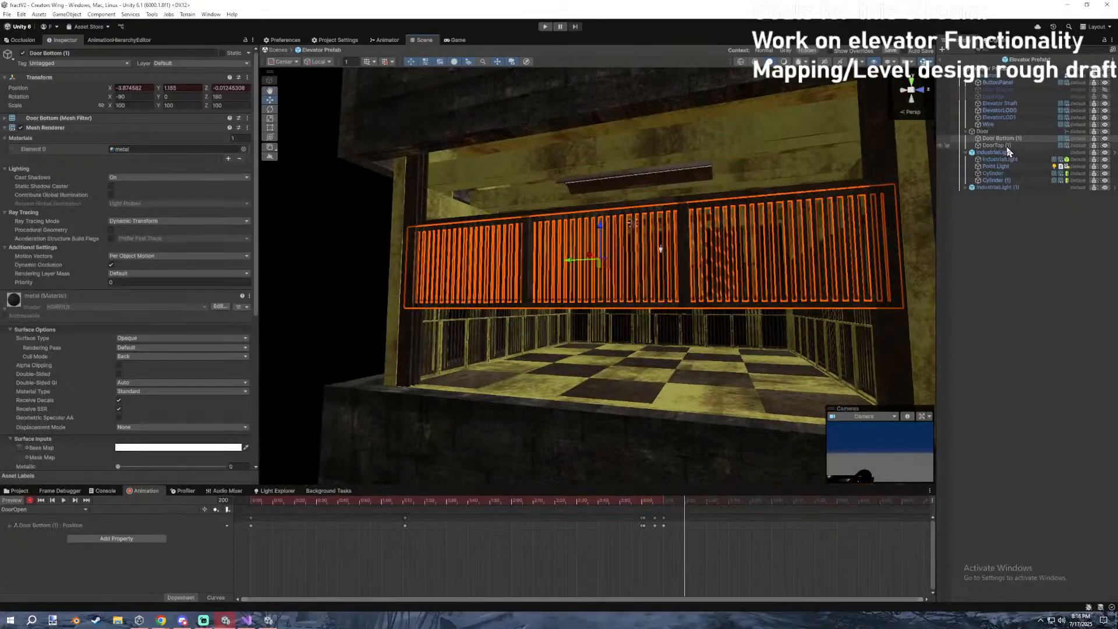
left_click_drag(999, 141, 992, 145)
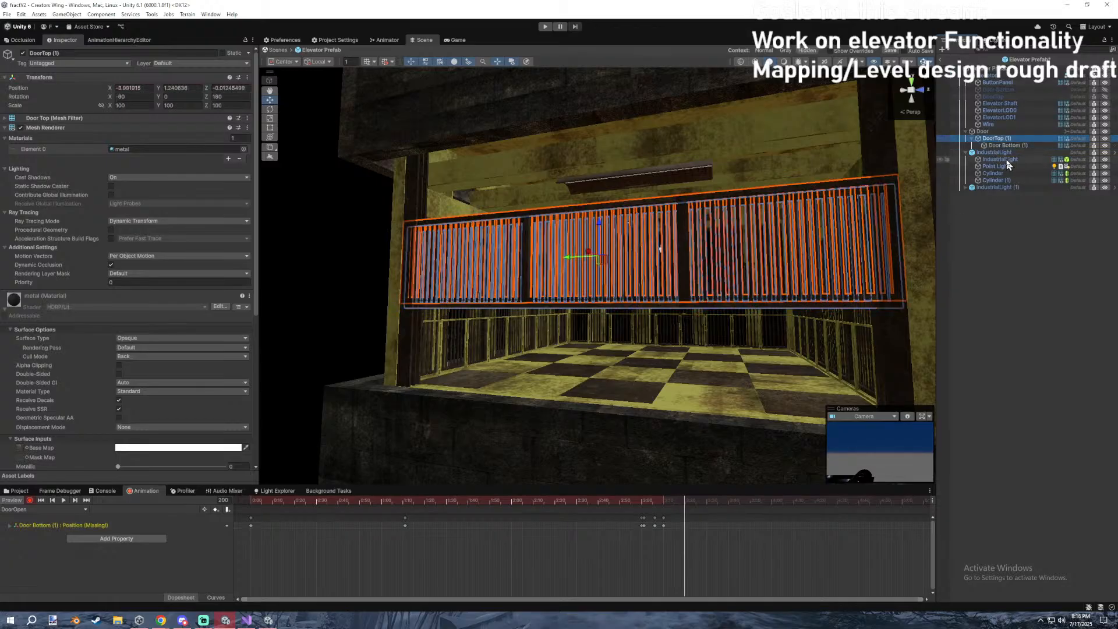
left_click(252, 502)
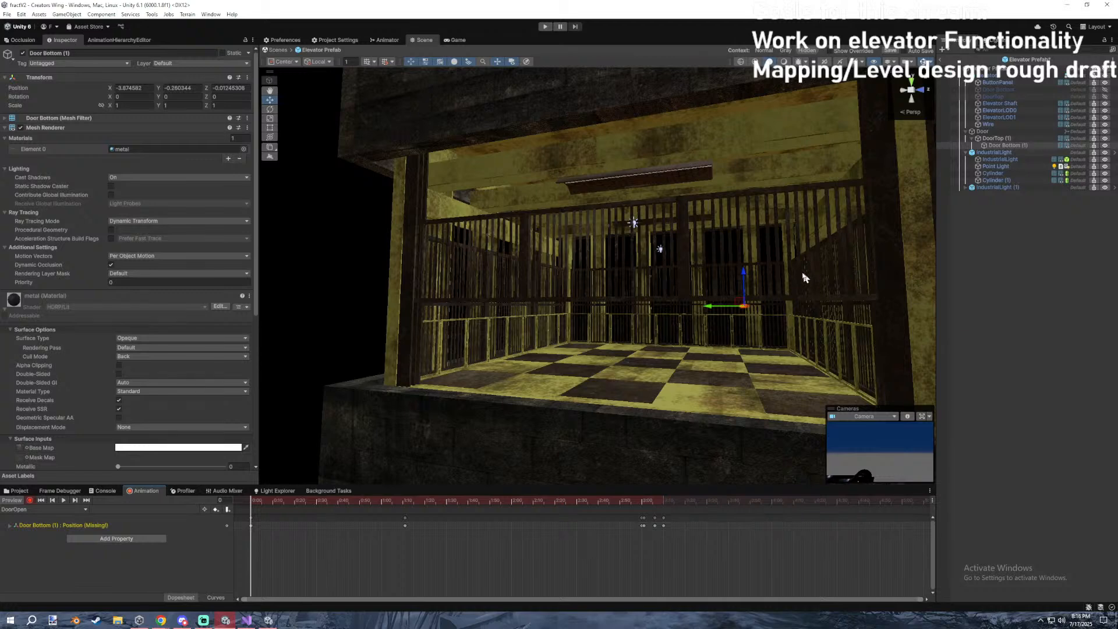
Try to reset Door Bottom (1)'s position to 0 on all axes after deleting the selected DoorOpen keyframes.
right_click(377, 517)
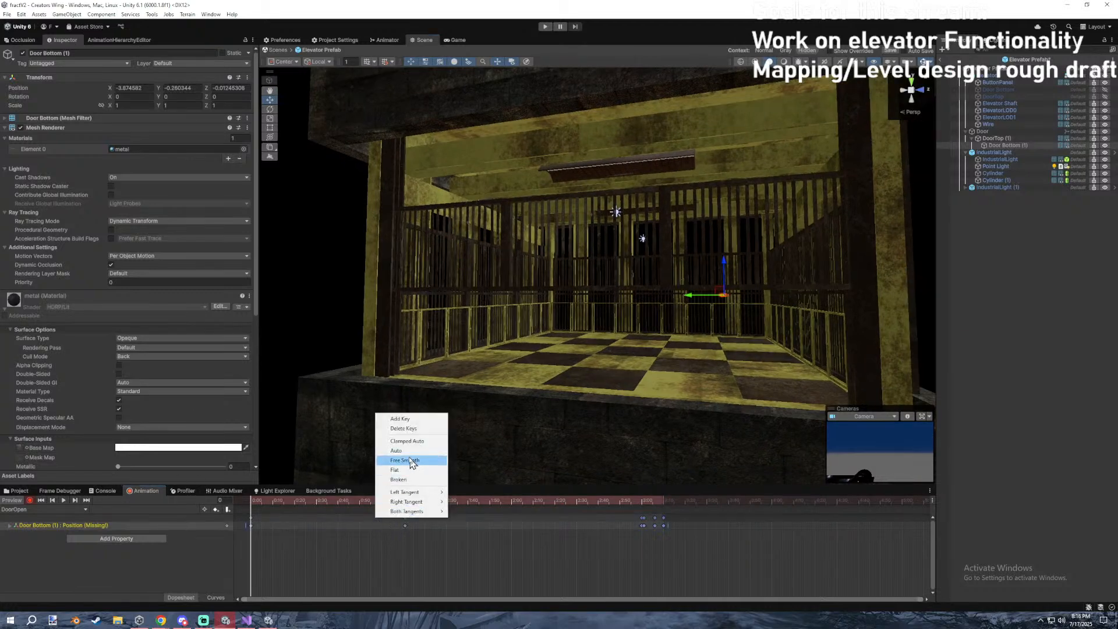
left_click(408, 428)
left_click(28, 503)
left_click(137, 88)
type("0")
left_click(198, 87)
type("0")
left_click(228, 88)
type("0")
right_click_drag(606, 189, 615, 213)
Undo the recent changes back to before Door Bottom (1) was parented under DoorTop (1).
key("ctrl+z")
key("ctrl+z")
key("ctrl+z")
key("ctrl+z")
key("ctrl+z")
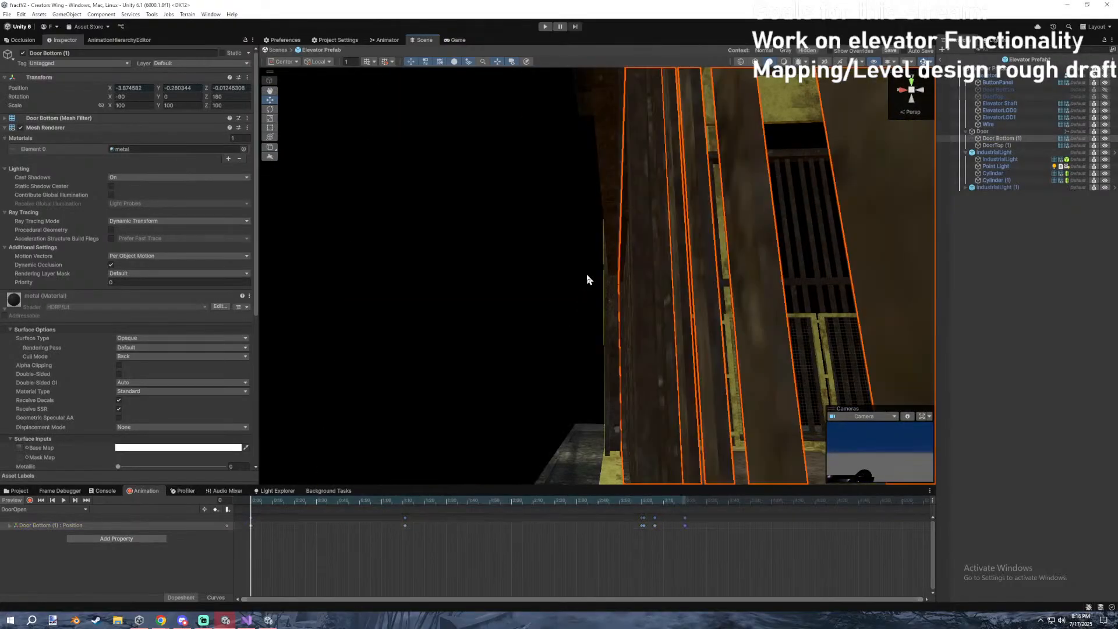
Select DoorTop (1), move the DoorOpen playhead to frame 220 and turn on keyframe recording.
left_click_drag(571, 498, 684, 504)
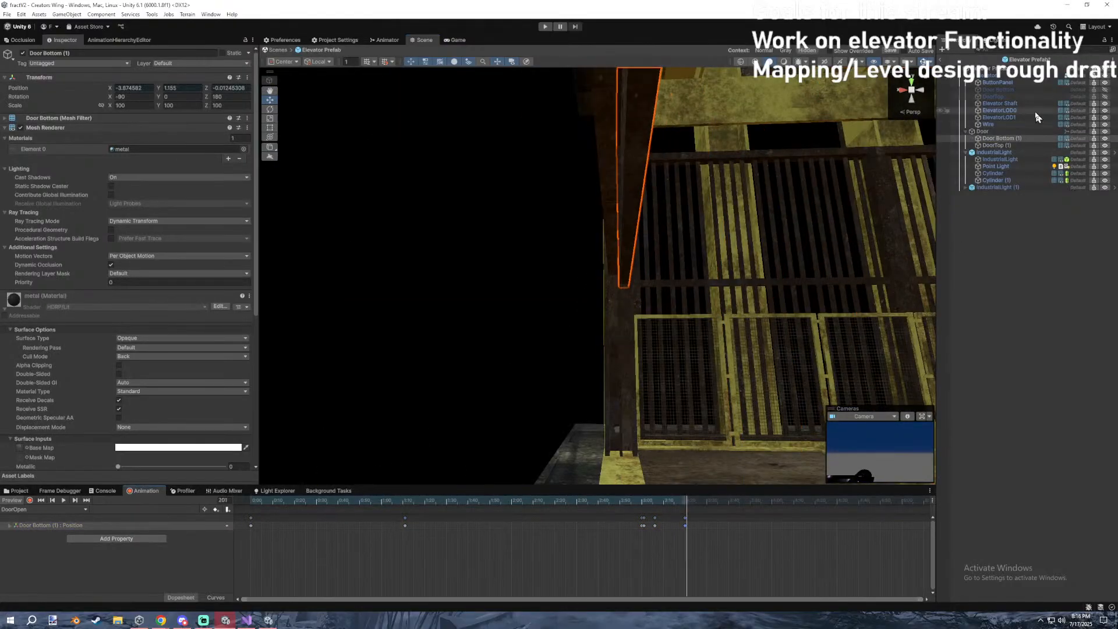
left_click(993, 145)
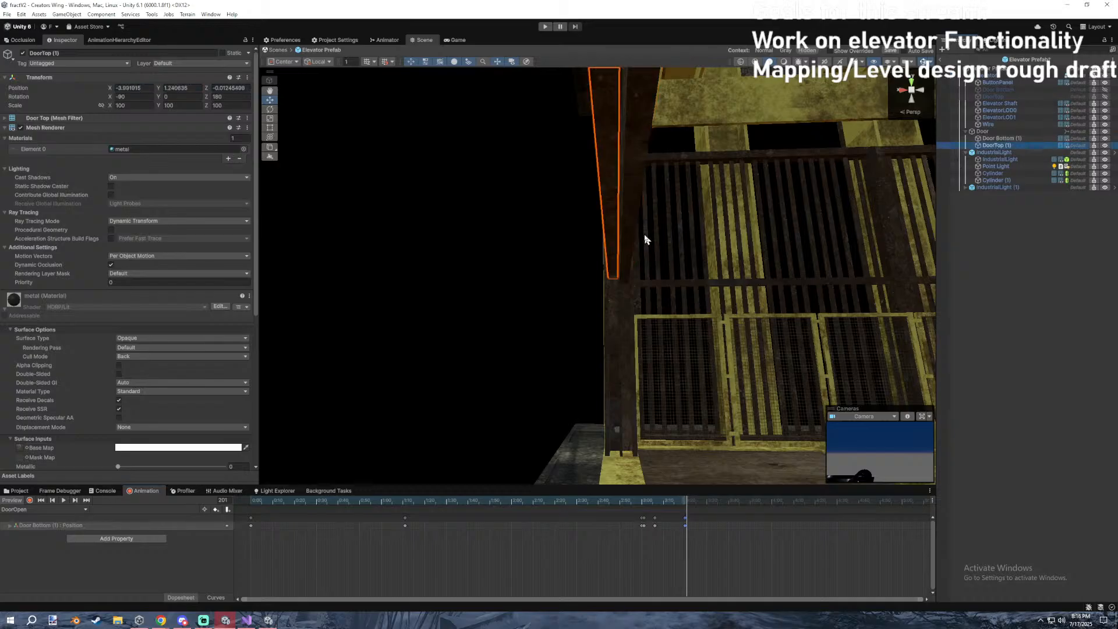
key("f")
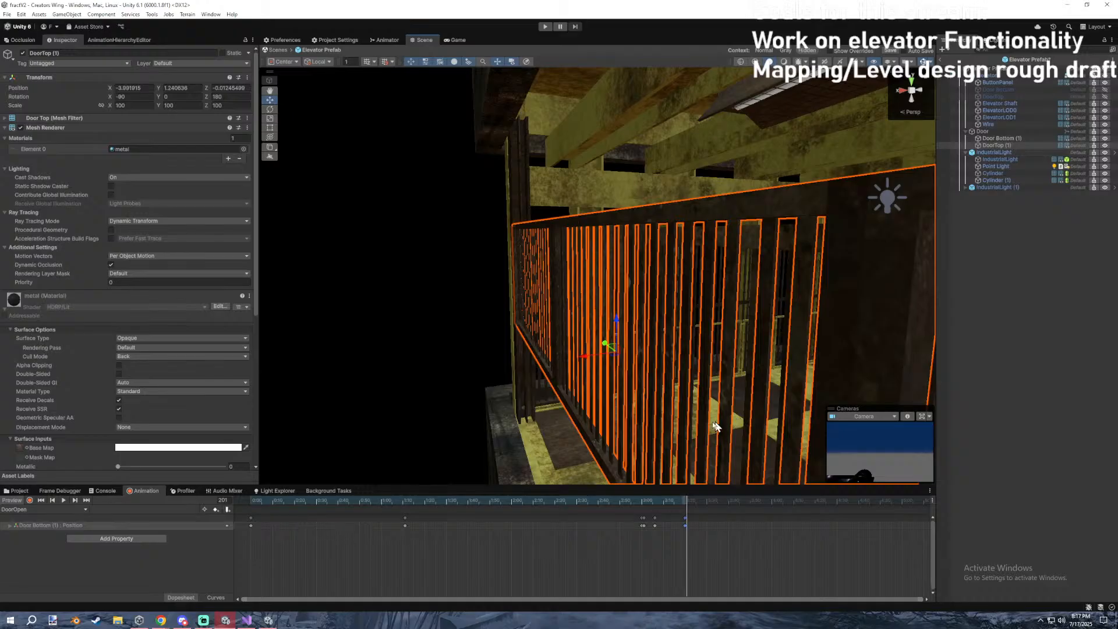
left_click_drag(687, 523, 728, 516)
left_click(29, 500)
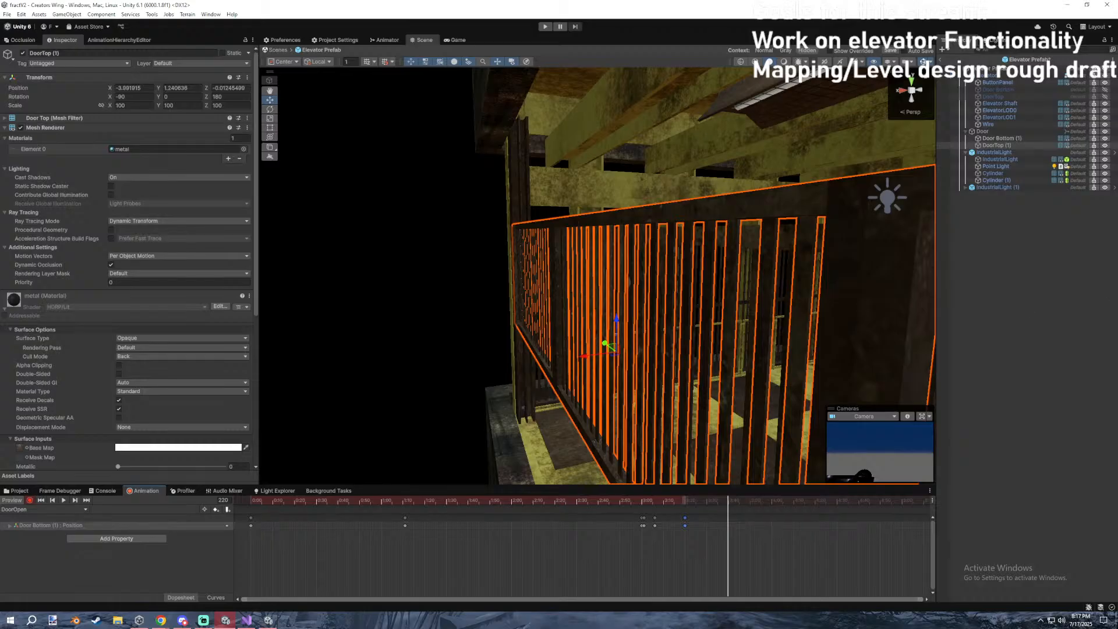
key("super+d")
key("super+d")
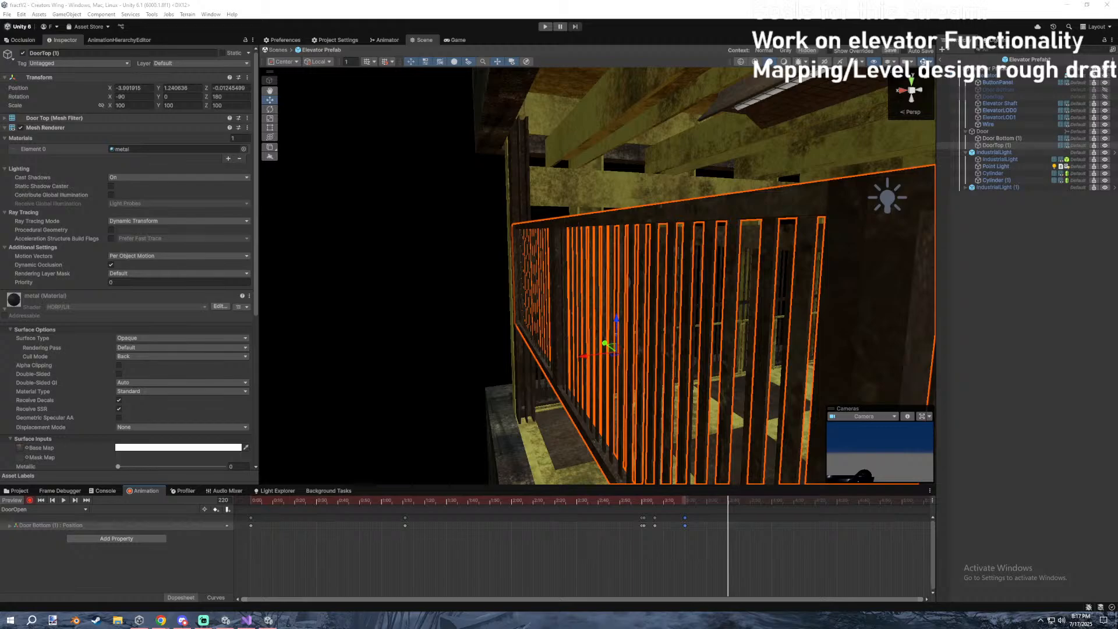
key("super+d")
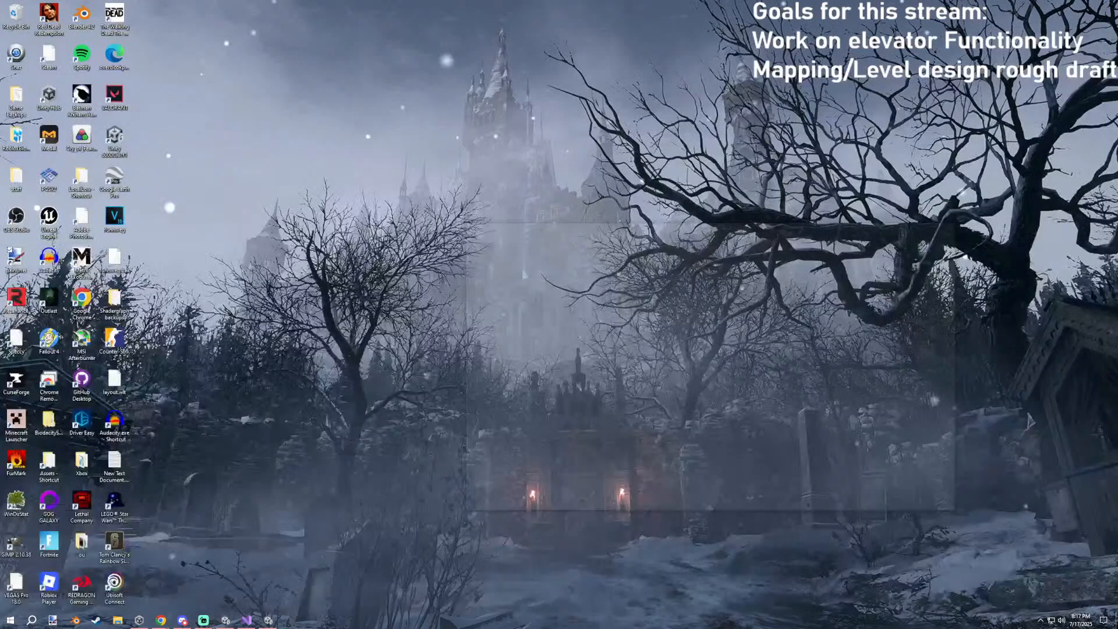
key("super+d")
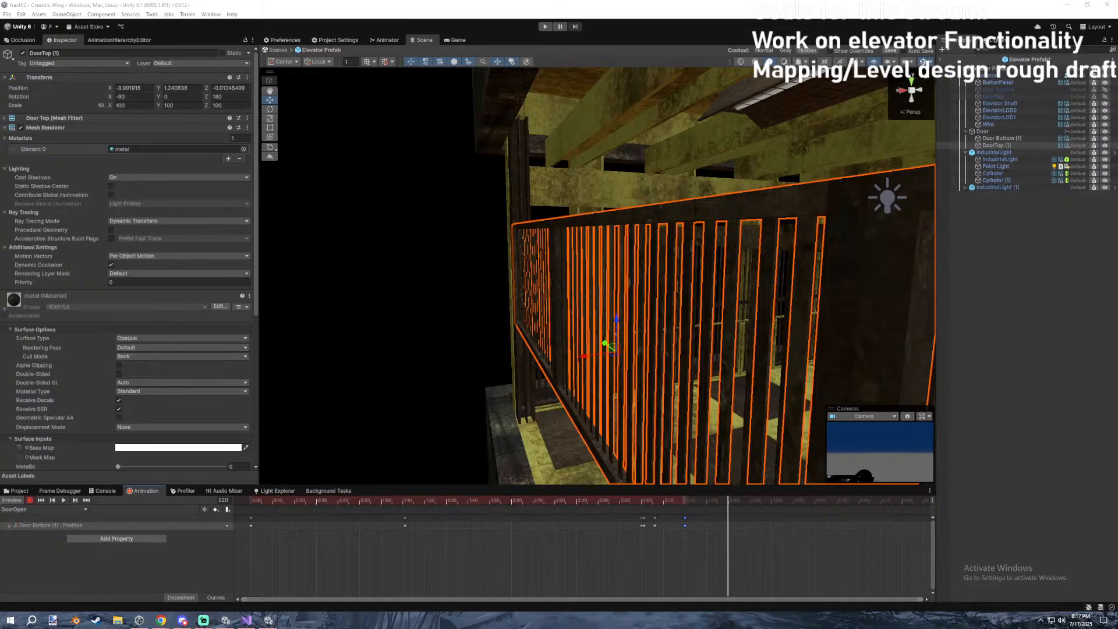
key("super+d")
key("super+d")
Compare the two raised door parts, select Door Bottom (1) and place the playhead at frame 210.
left_click(994, 145)
left_click(997, 140)
left_click(995, 146)
left_click(992, 138)
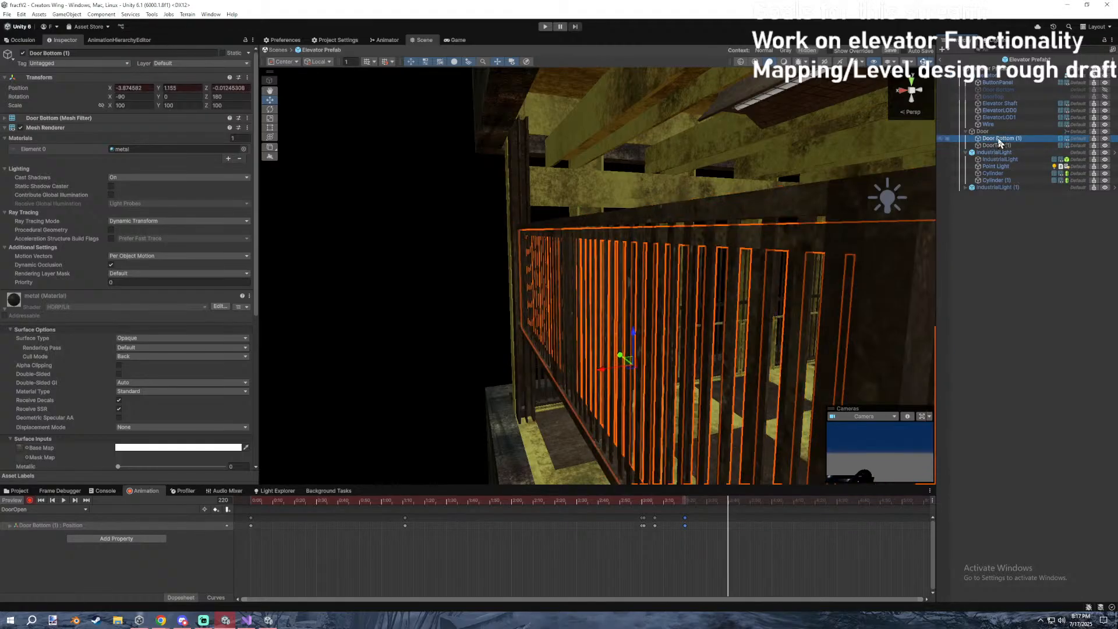
right_click_drag(677, 204, 617, 195)
key("q")
key("d")
left_click(1004, 139)
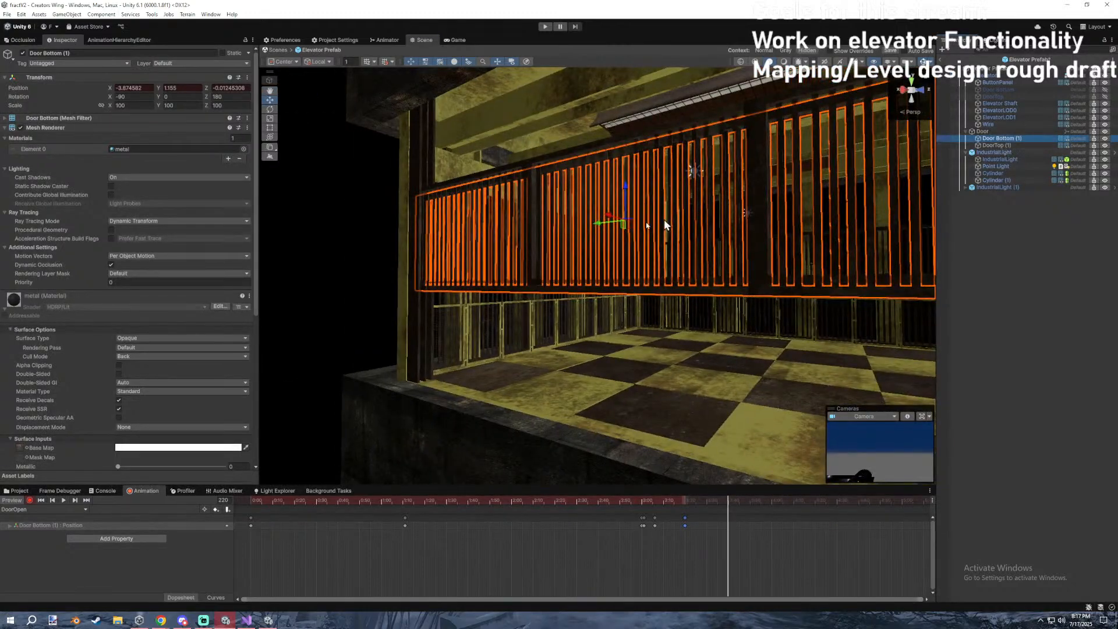
mouse_move(721, 504)
left_mouse_down()
mouse_move(684, 497)
mouse_move(706, 494)
left_mouse_up()
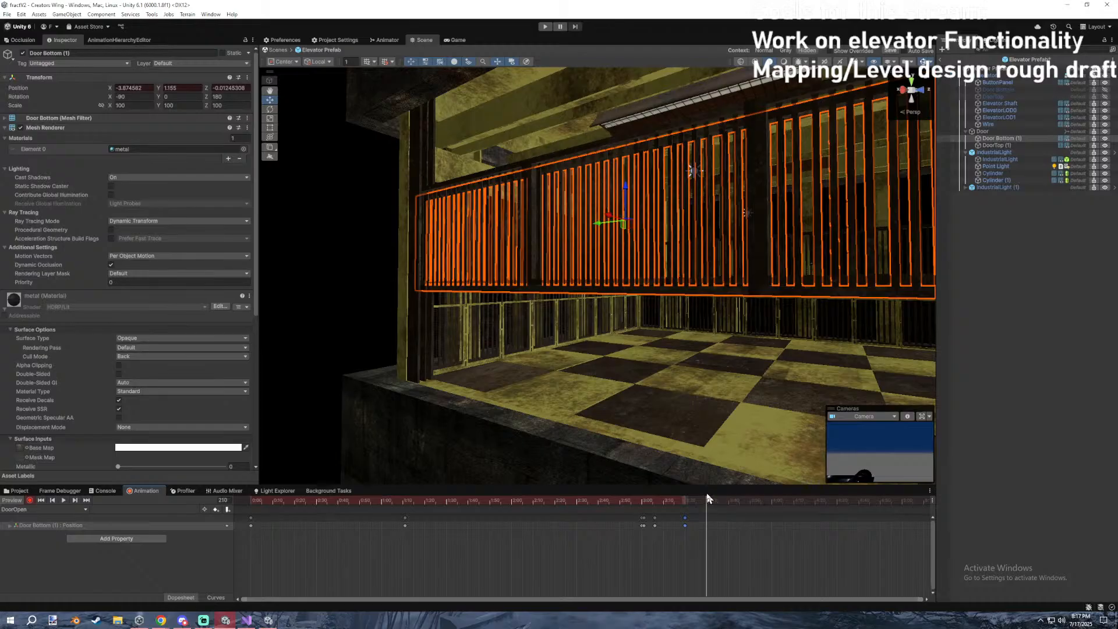
Try to raise Door Bottom (1) and DoorTop (1) together at frame 210.
left_click(1003, 145, "shift")
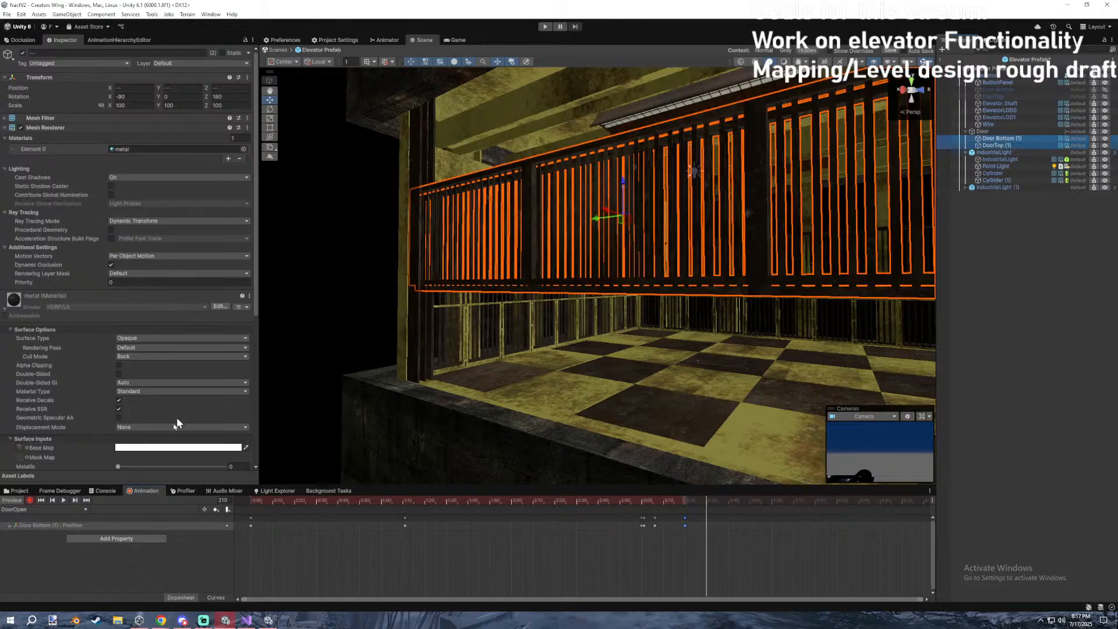
right_click_drag(365, 333, 715, 293)
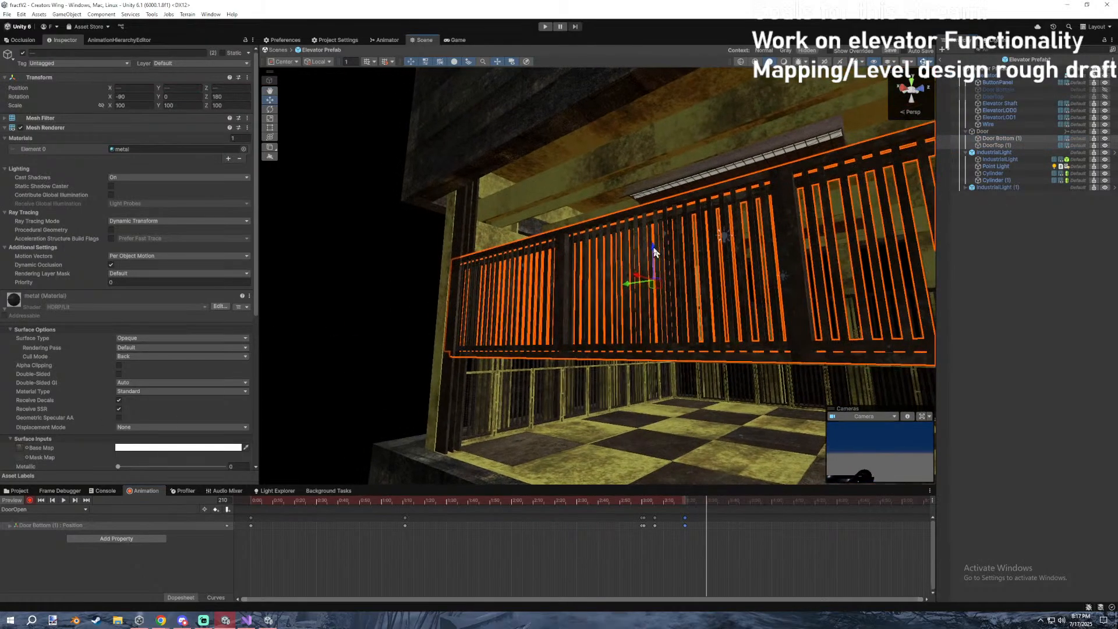
left_click_drag(655, 246, 623, 123)
right_click_drag(622, 163, 620, 173)
right_click_drag(619, 173, 495, 296)
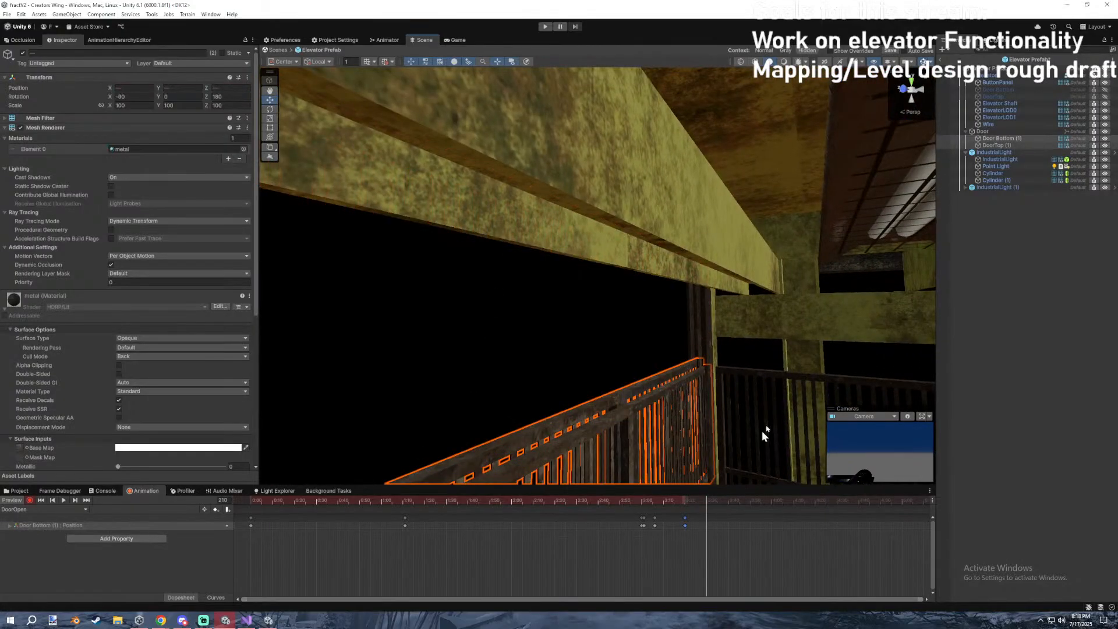
Add a position keyframe for Door Bottom (1) just after frame 210, holding its raised position.
left_click(1001, 139)
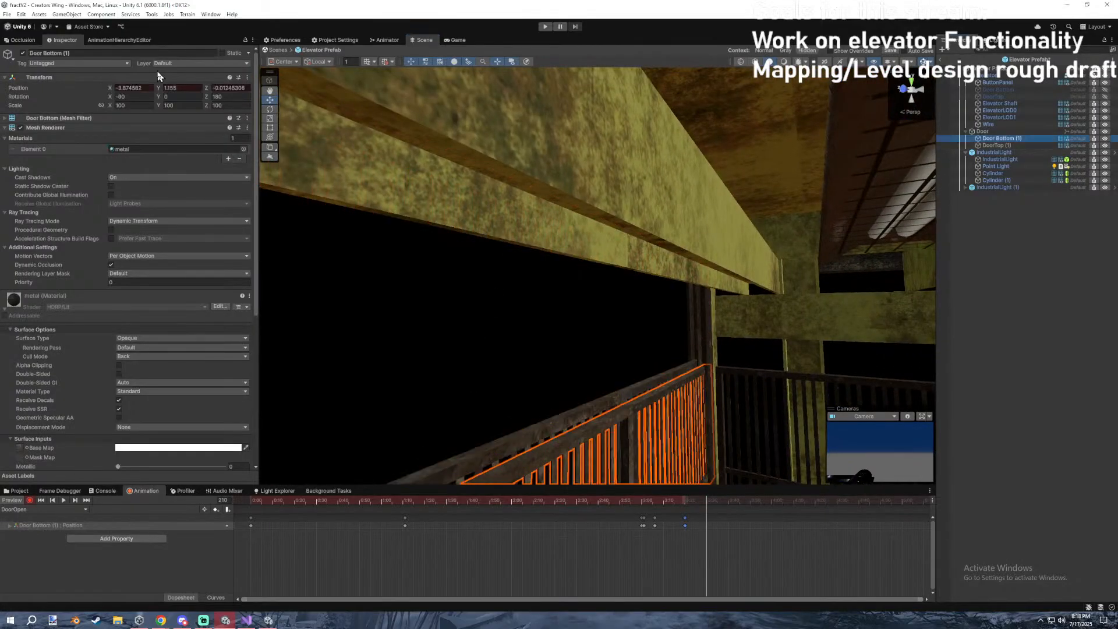
left_click(186, 88)
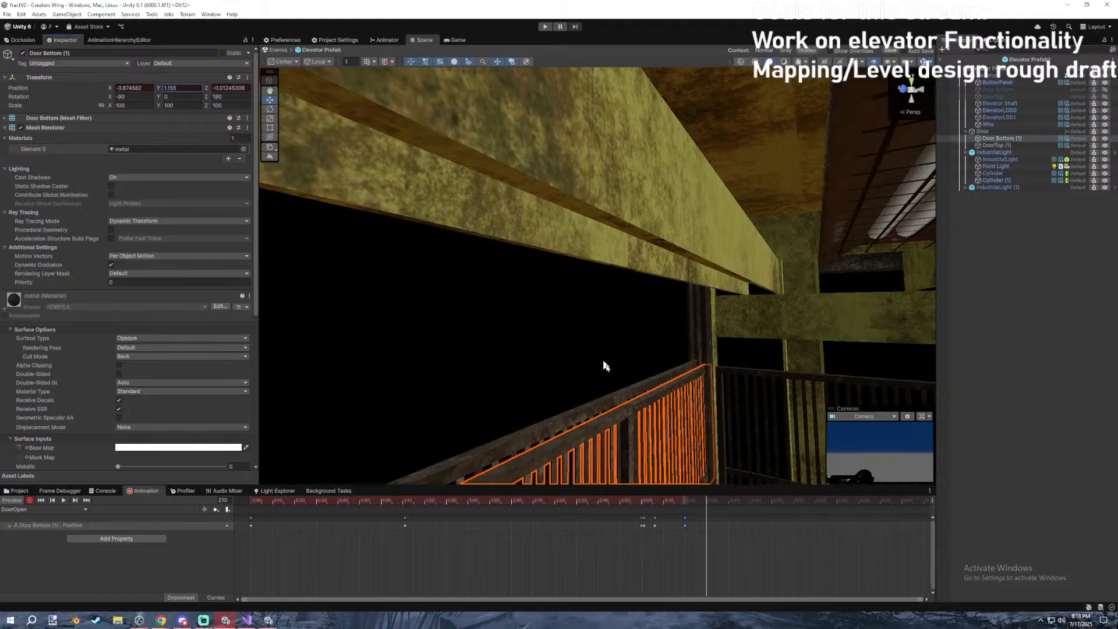
left_click(1008, 146, "ctrl")
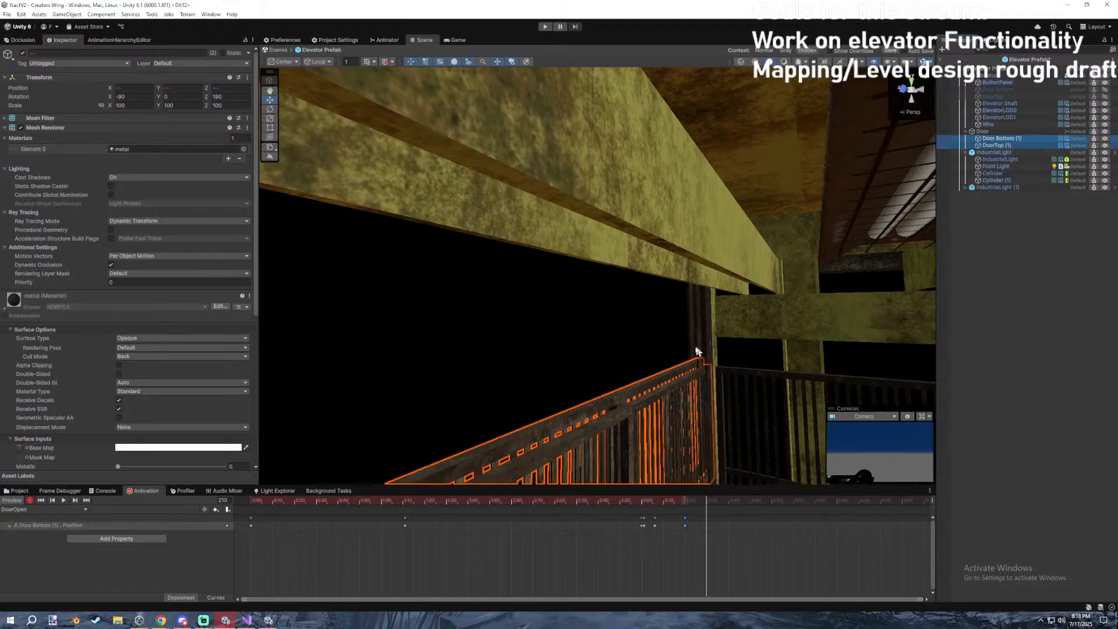
left_click(1028, 145, "ctrl")
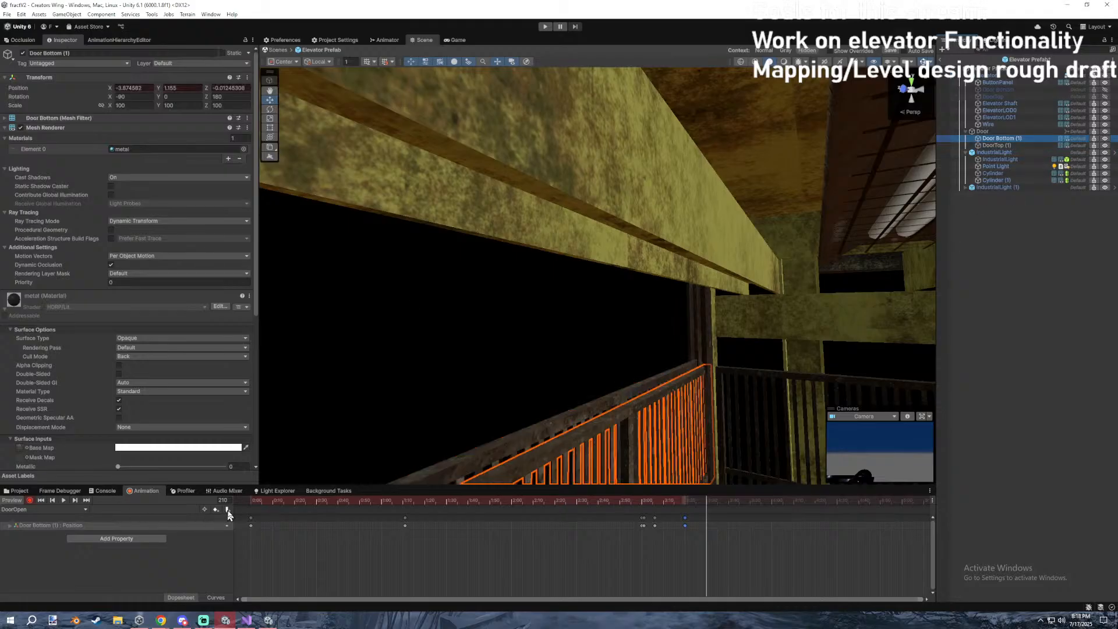
right_click(714, 520)
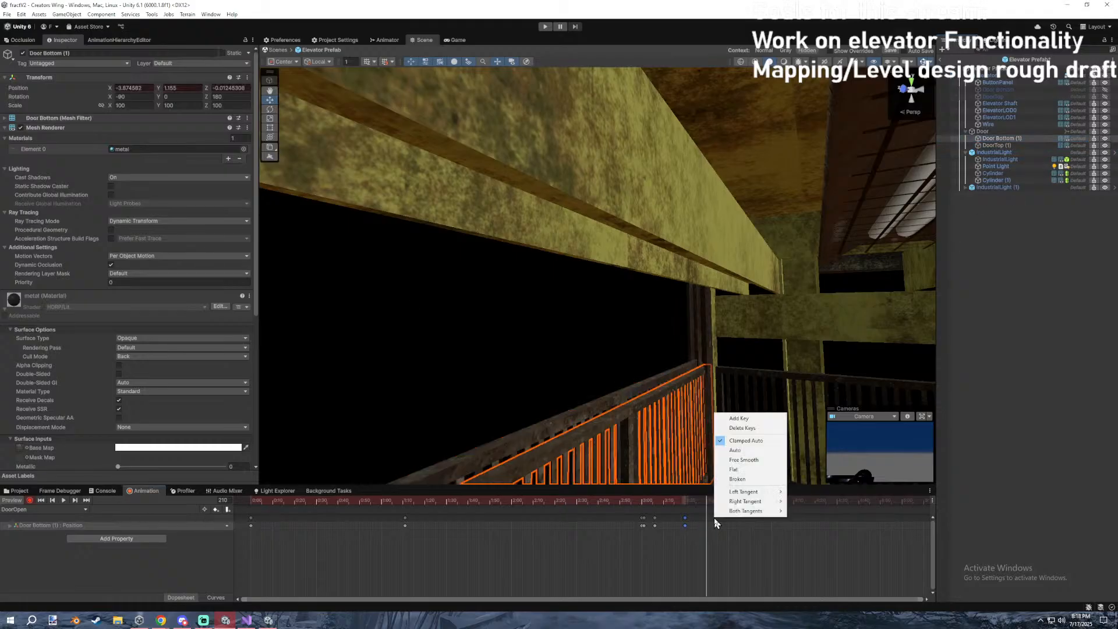
left_click(741, 418)
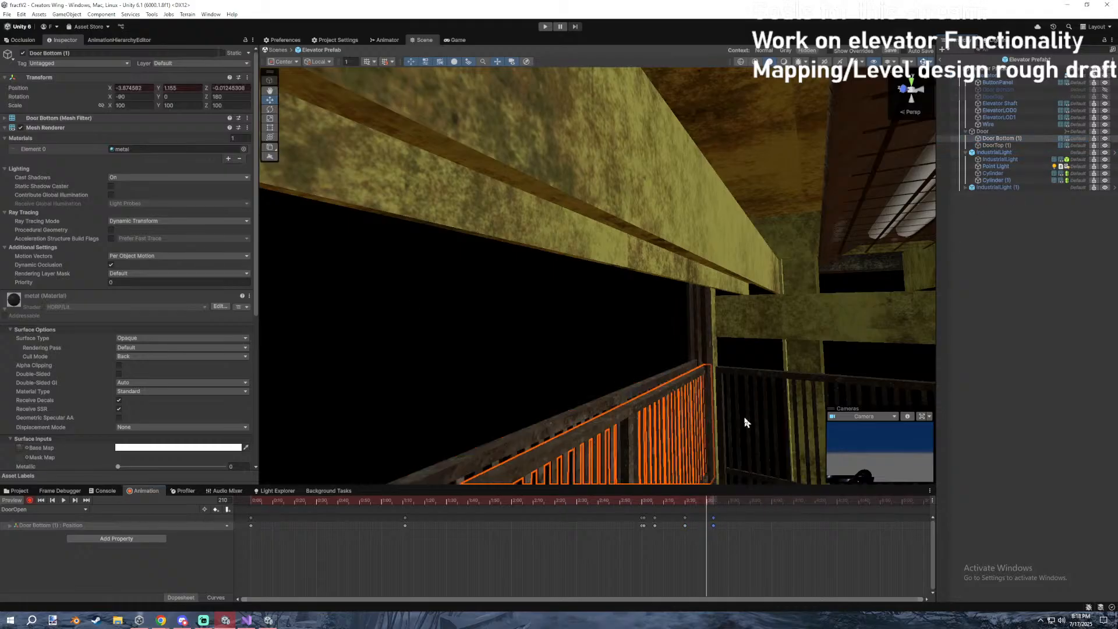
Try to add a DoorOpen keyframe with both door parts selected.
left_click(1031, 145, "ctrl")
right_click(712, 513)
left_click(735, 517)
right_click(714, 521)
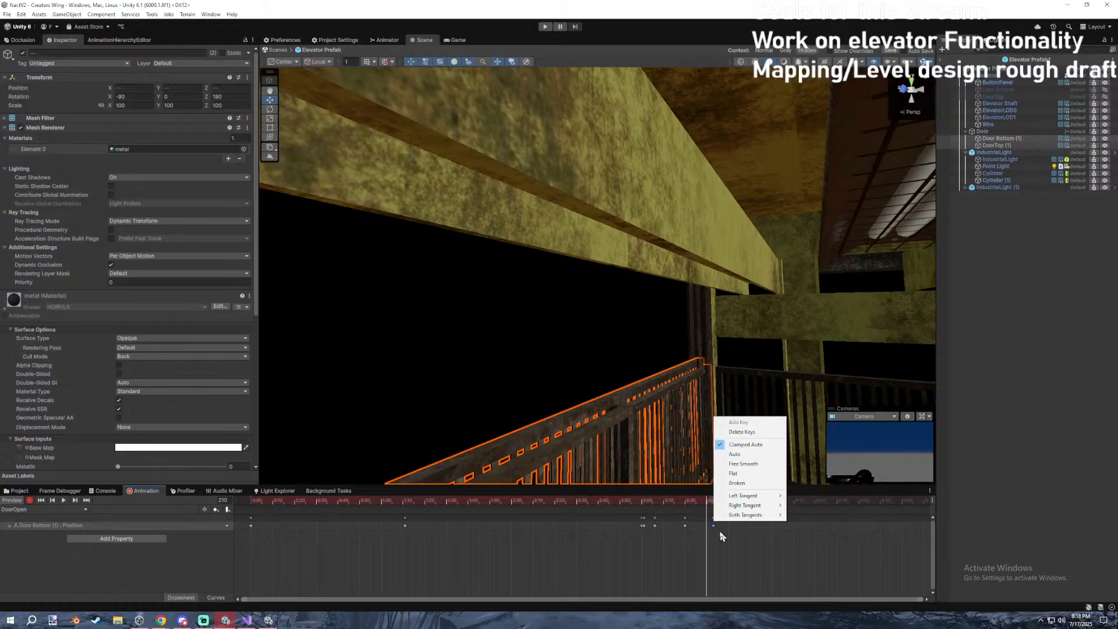
left_click(720, 532)
Move Door Bottom (1)'s newest keyframe to the playhead at frame 210.
right_click(706, 527)
left_click(724, 532)
left_click_drag(712, 518, 710, 520)
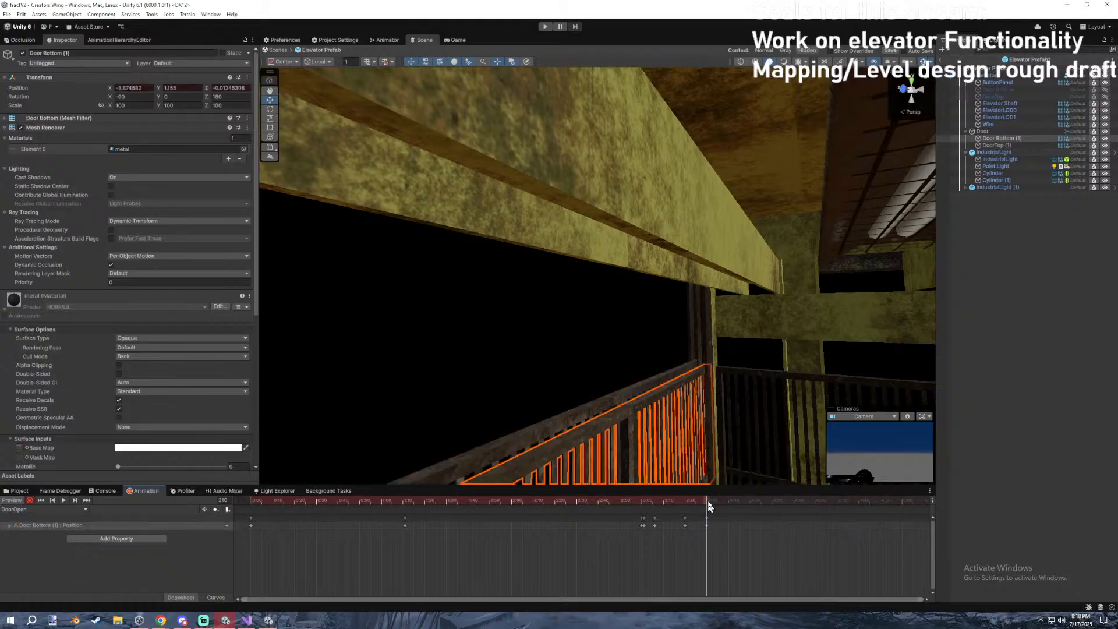
Load the DoorOpen clip again from the Door object and select DoorTop (1) for animating.
left_click(999, 146)
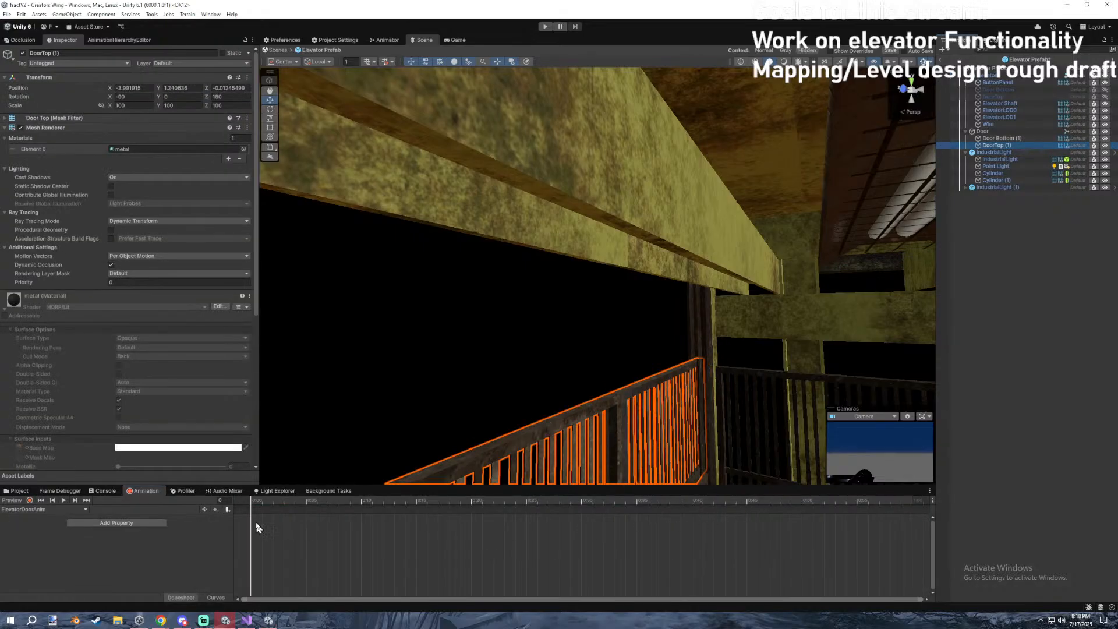
left_click(995, 139)
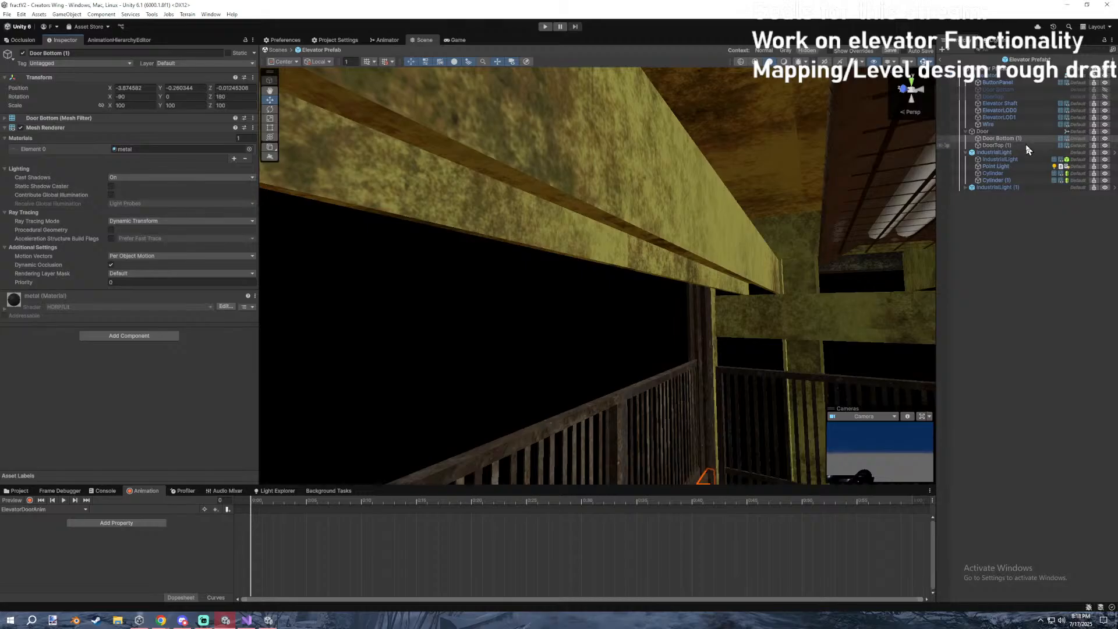
left_click(982, 132)
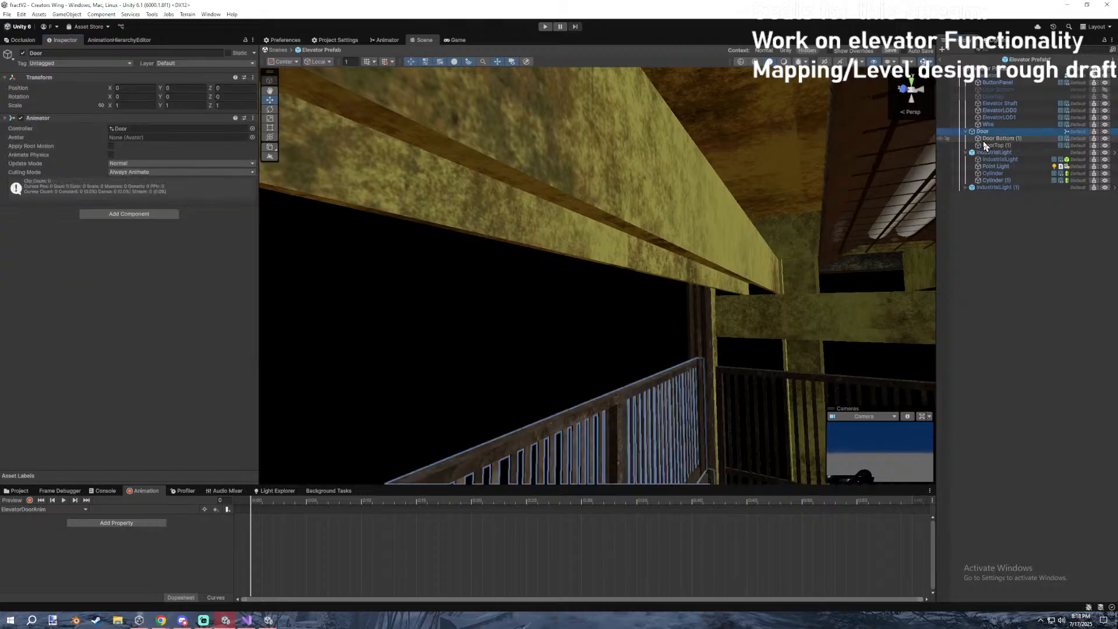
left_click(56, 509)
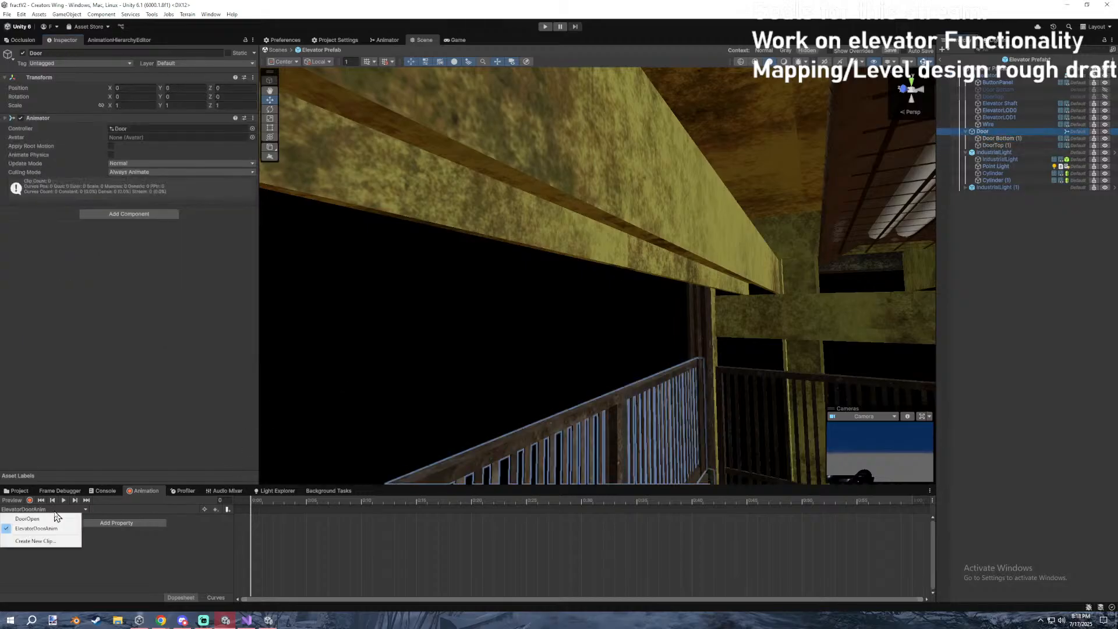
left_click(50, 519)
left_click(944, 146)
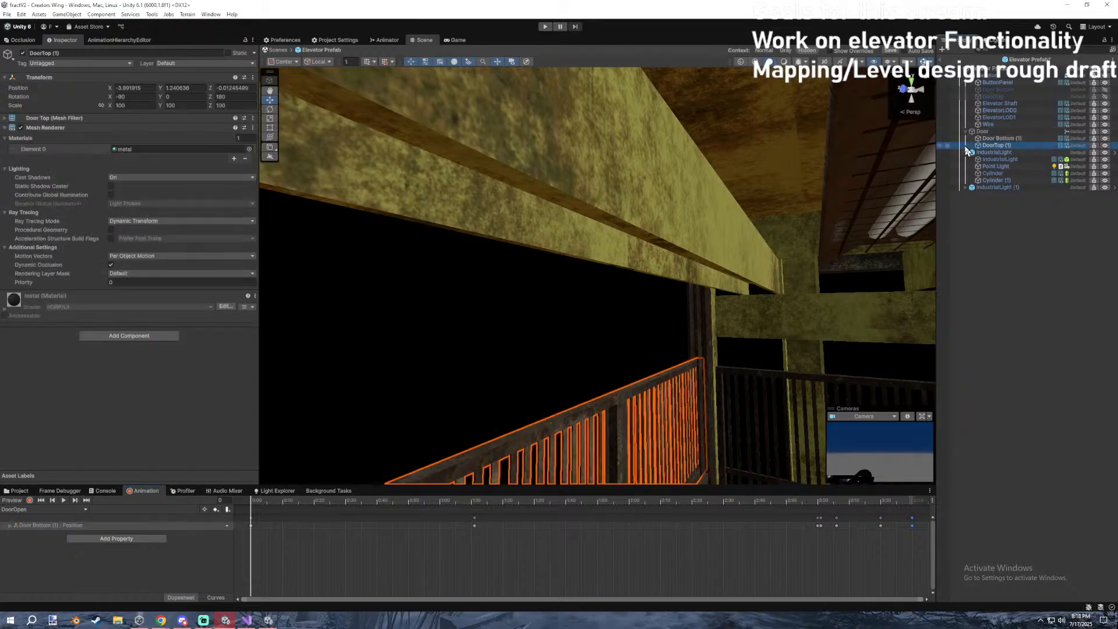
left_click(996, 138)
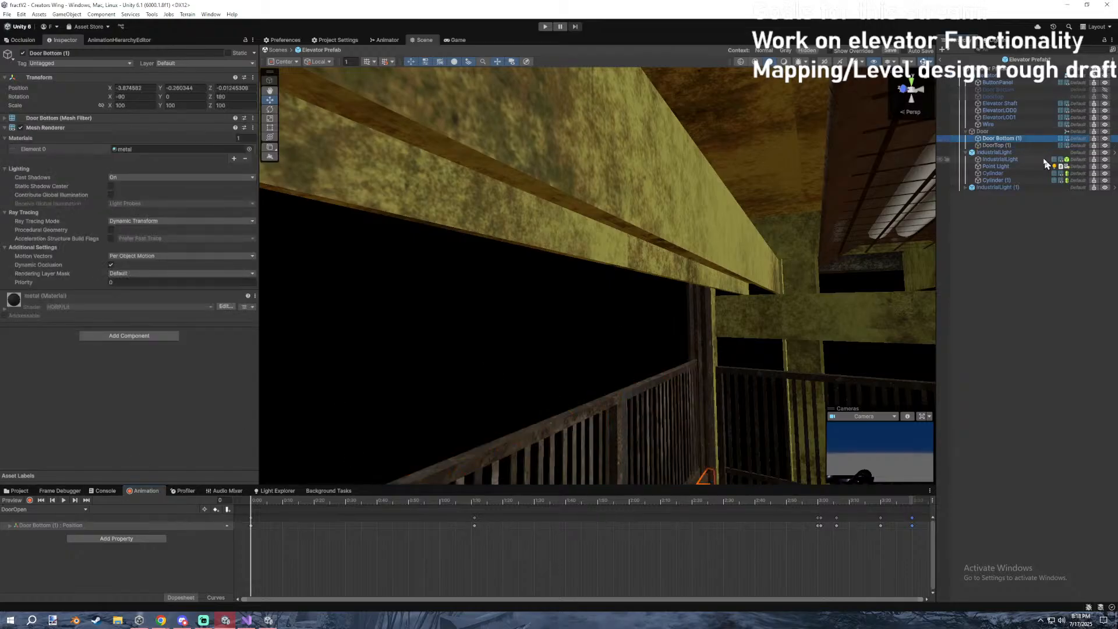
left_click(1004, 146)
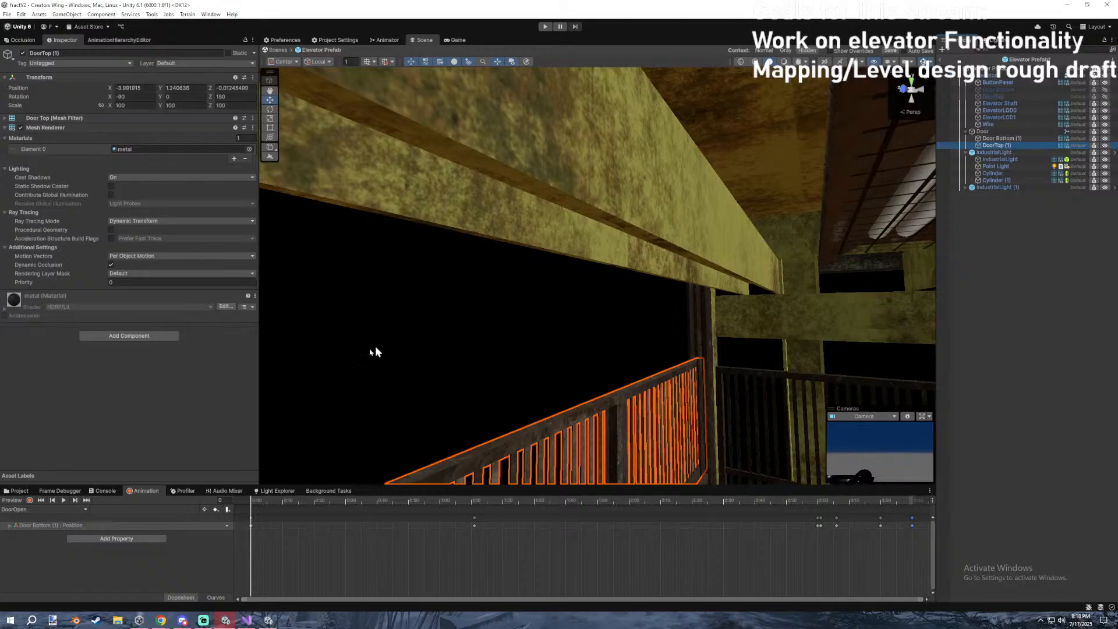
left_click(68, 511)
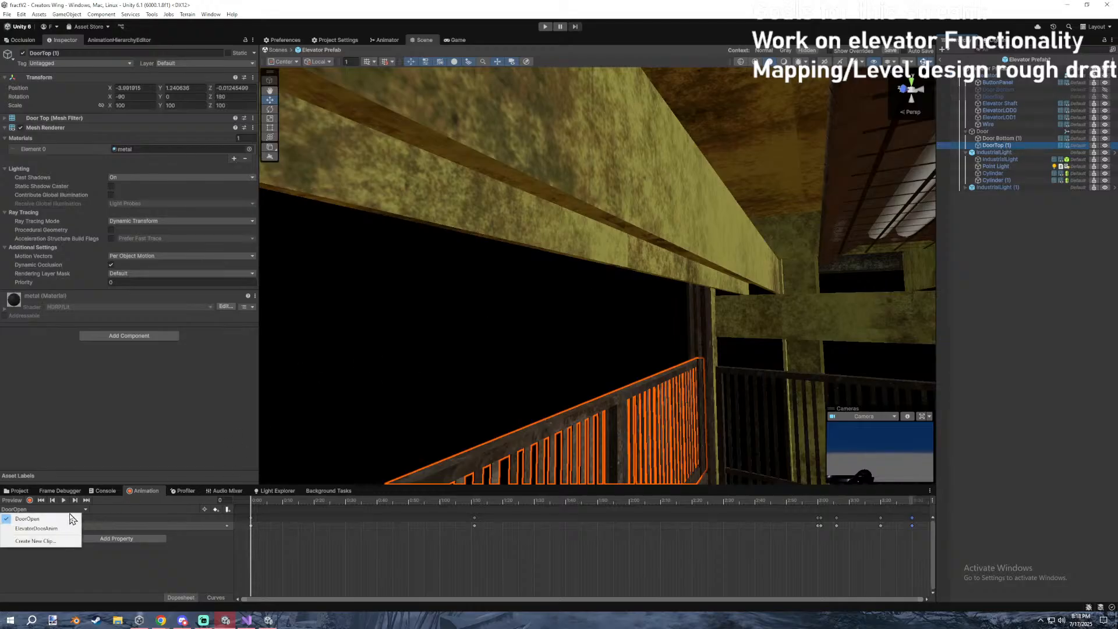
Place the playhead at frame 220 and try to add a keyframe for DoorTop (1).
left_click_drag(258, 501, 915, 498)
left_click(701, 540)
left_click(734, 500)
right_click(736, 513)
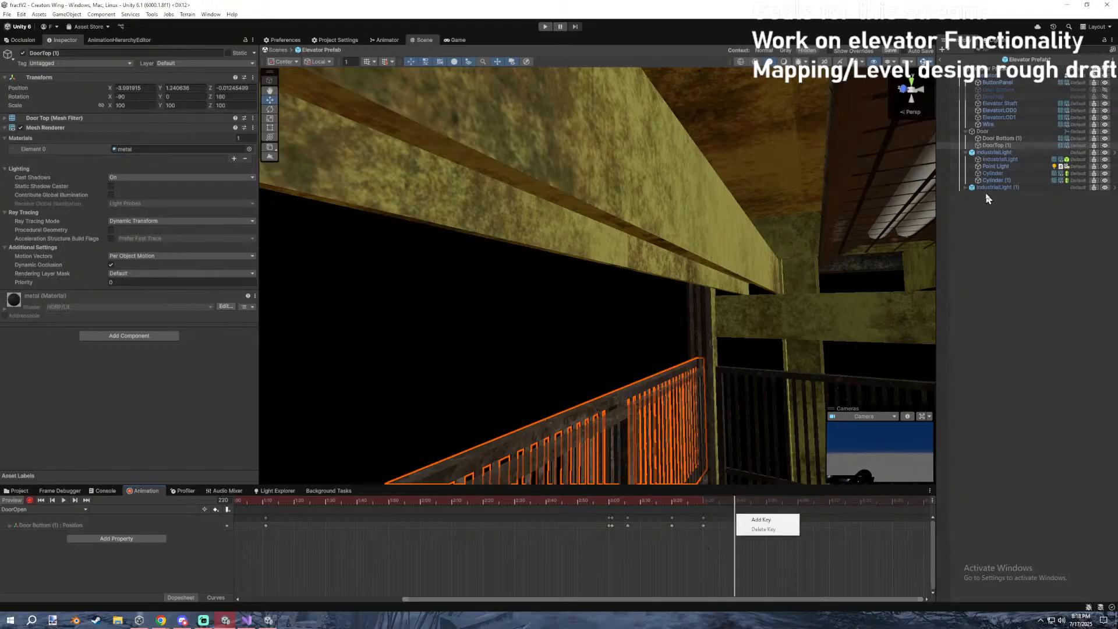
left_click(760, 517)
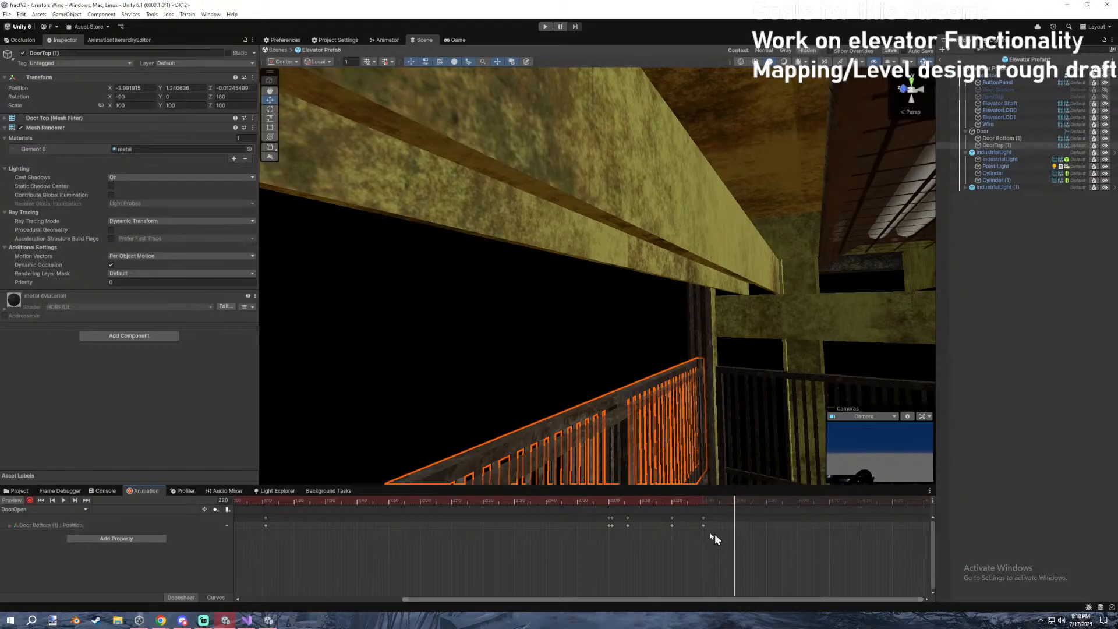
Record DoorTop (1)'s position in the DoorOpen clip at frame 220 with Y at 1.240837.
right_click_drag(702, 349, 698, 385)
right_click_drag(455, 284, 535, 247)
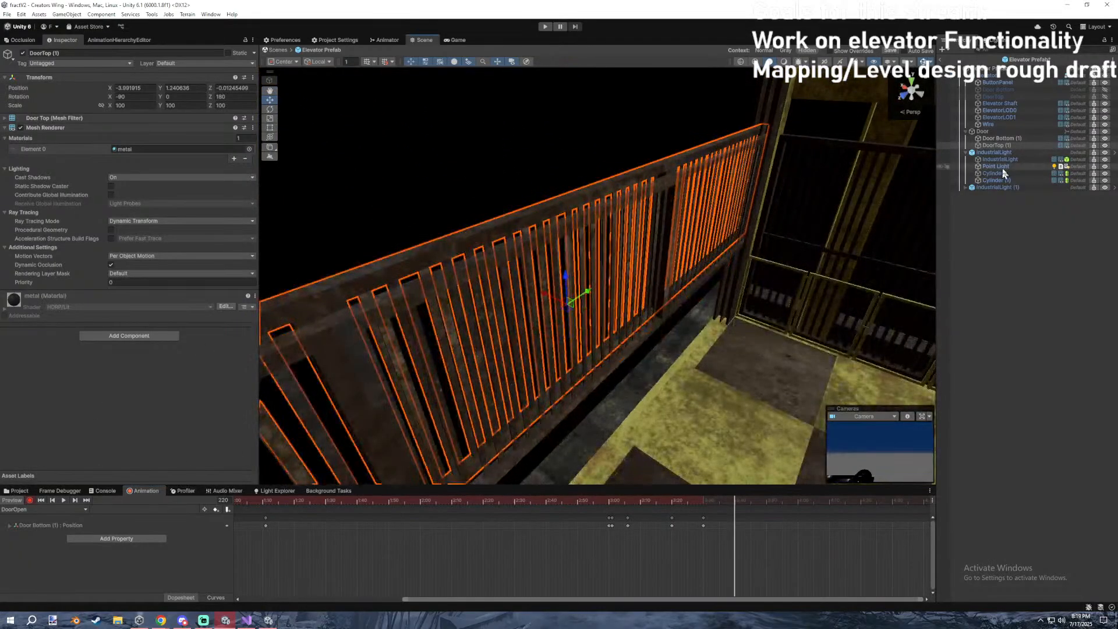
left_click(120, 98)
left_click(182, 88)
key("Return")
left_click_drag(771, 499, 735, 481)
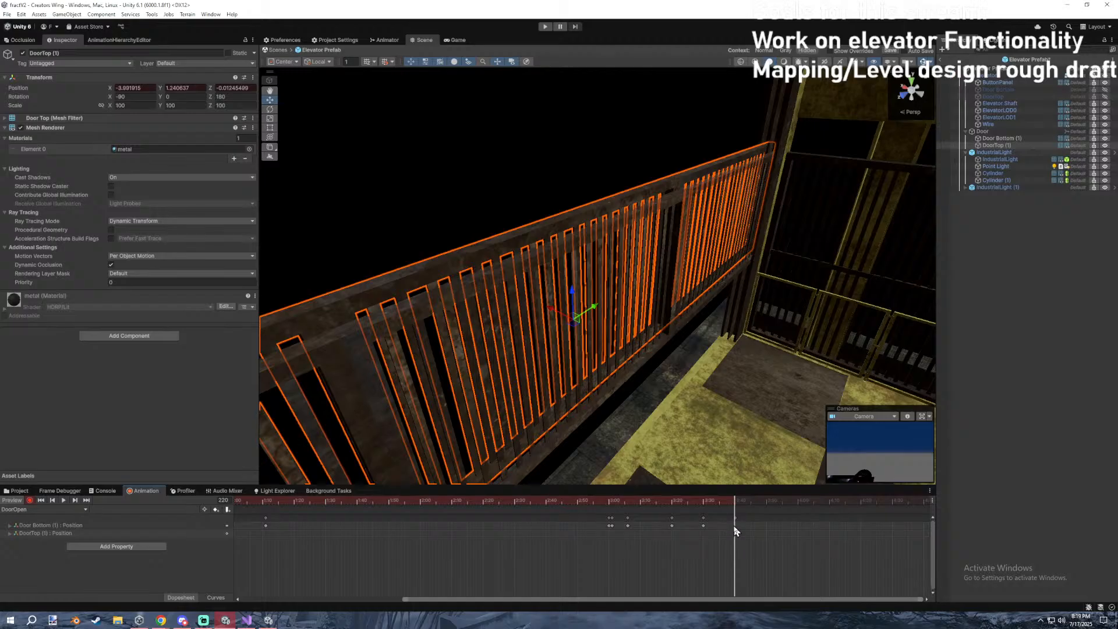
Compare the heights of Door Bottom (1) and DoorTop (1) at frame 220 and nudge DoorTop (1) vertically to Y about 1.24084.
left_click(993, 140, "shift")
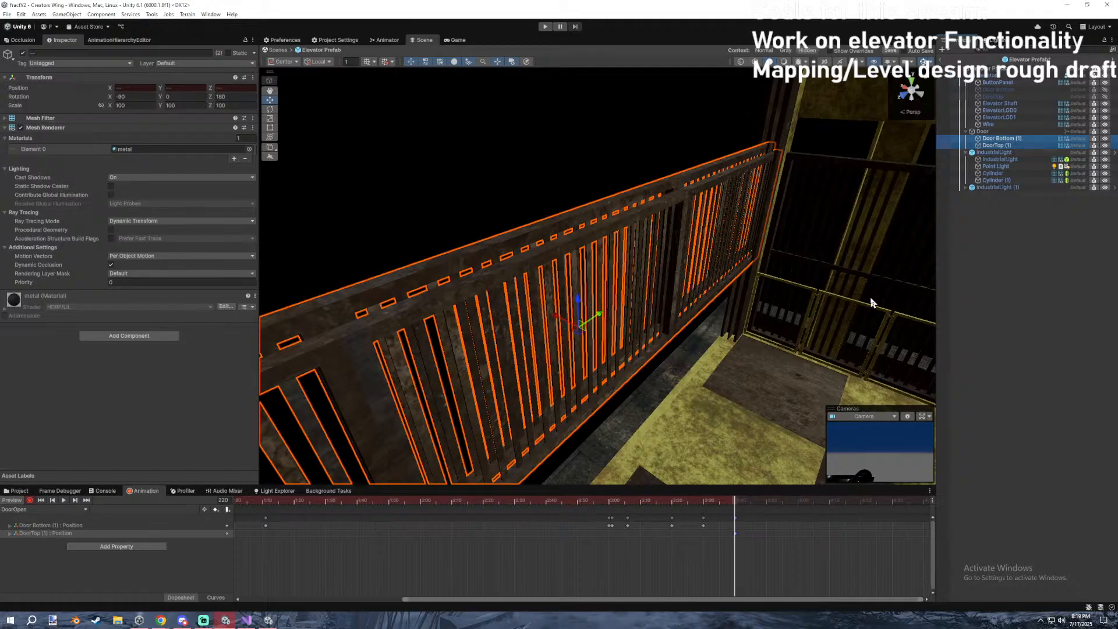
left_click(997, 138)
right_click_drag(722, 256, 727, 229)
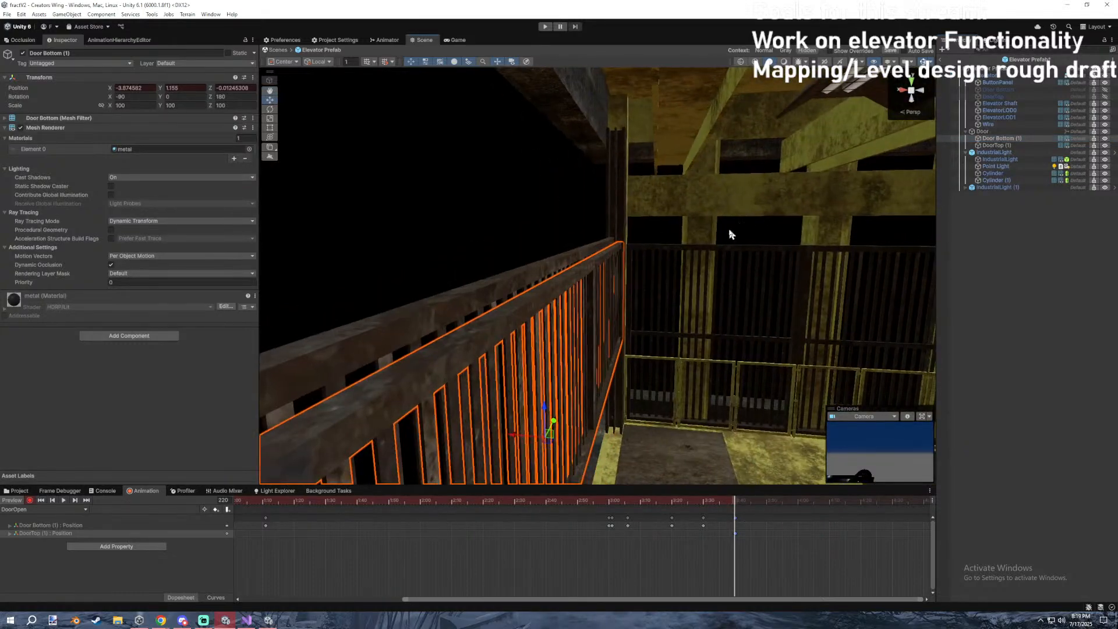
left_click(993, 146)
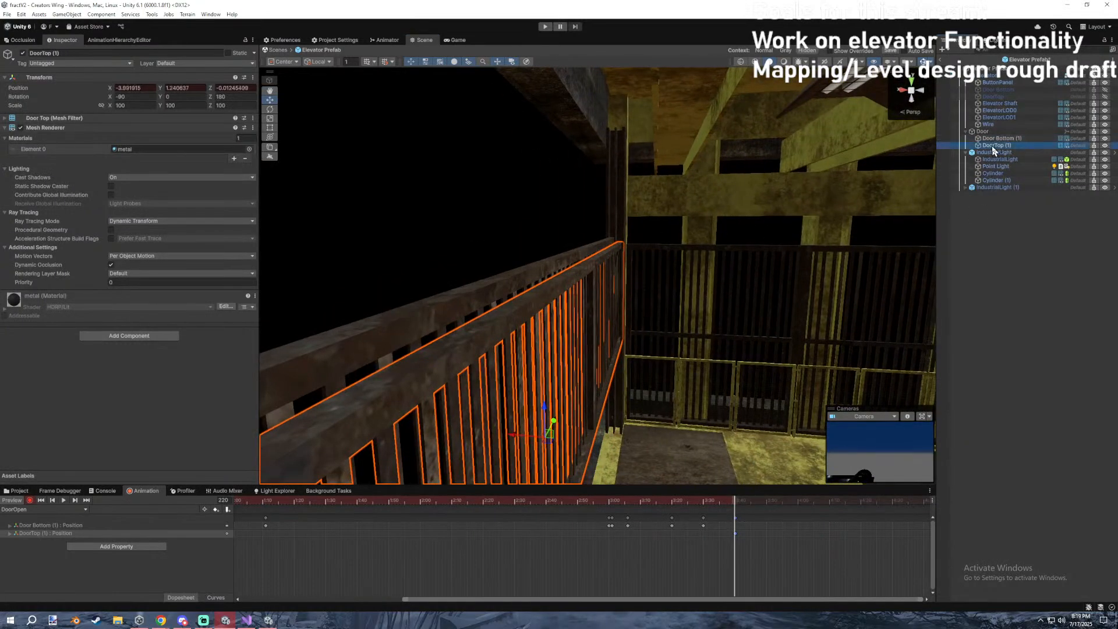
right_click_drag(781, 208, 780, 202)
left_click(1001, 138)
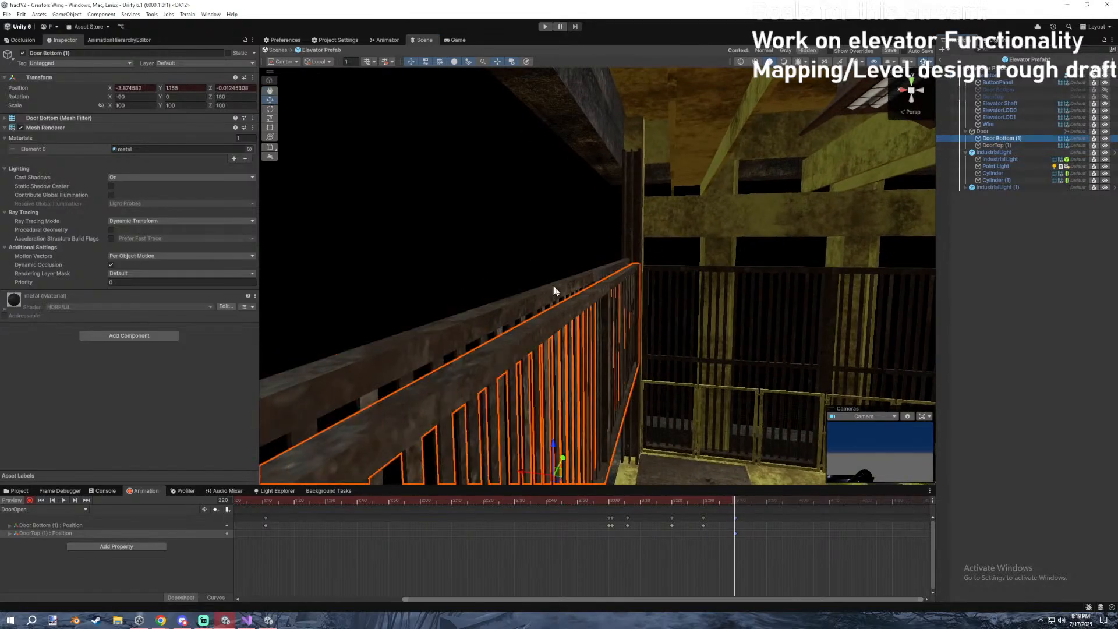
key("Down")
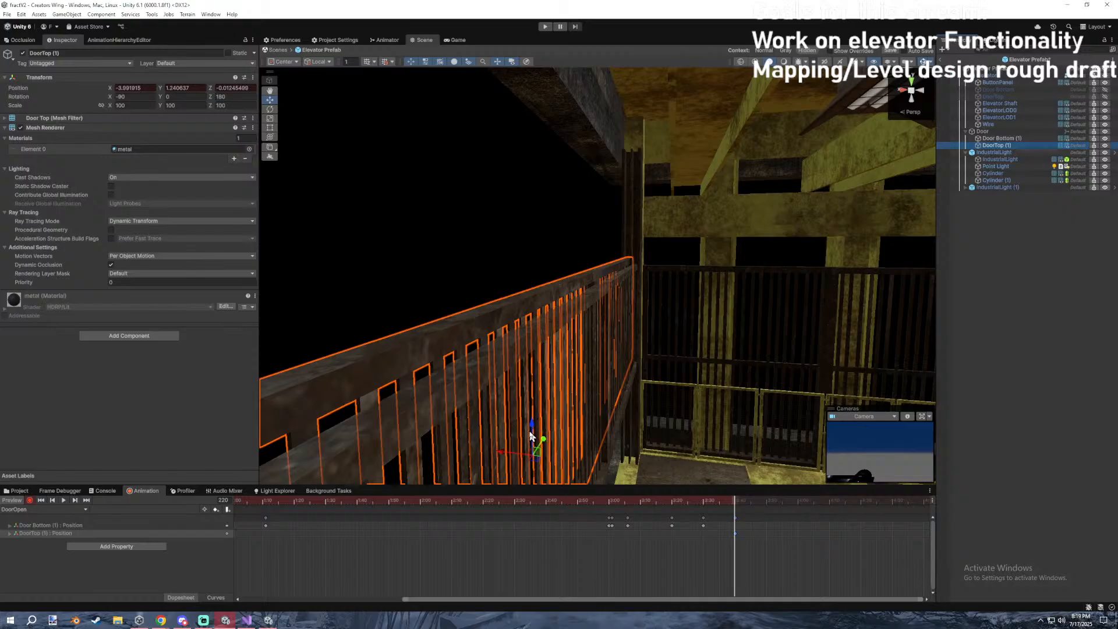
left_click_drag(532, 437, 535, 279)
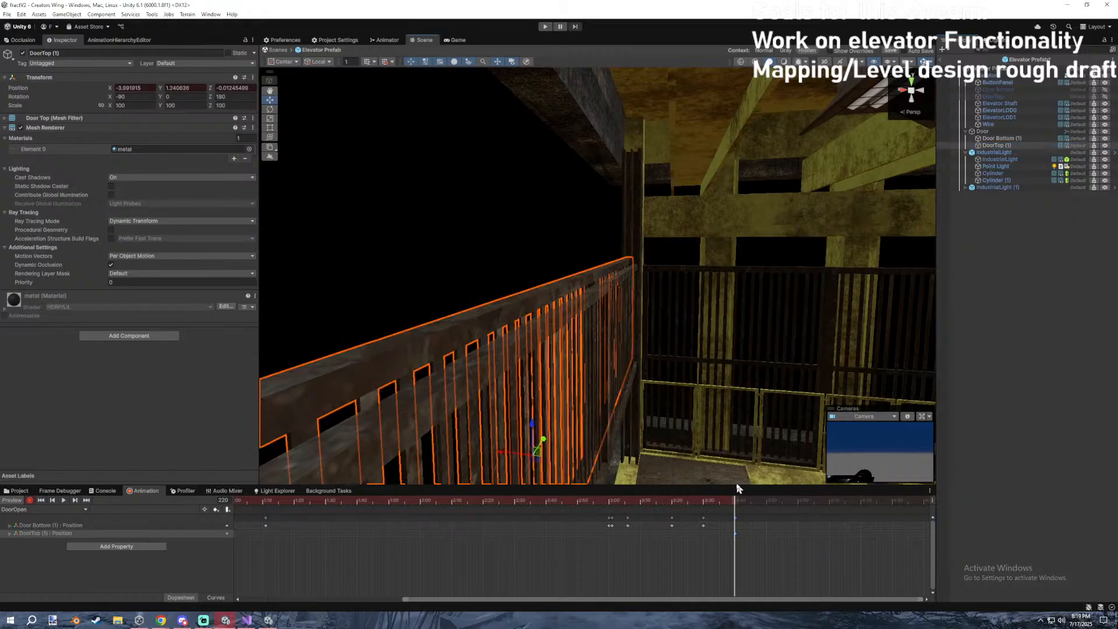
Copy Door Bottom (1)'s keyframe at frame 210 to frame 220, in line with DoorTop (1)'s keyframe.
left_click_drag(727, 503, 722, 503)
right_click_drag(581, 352, 679, 456)
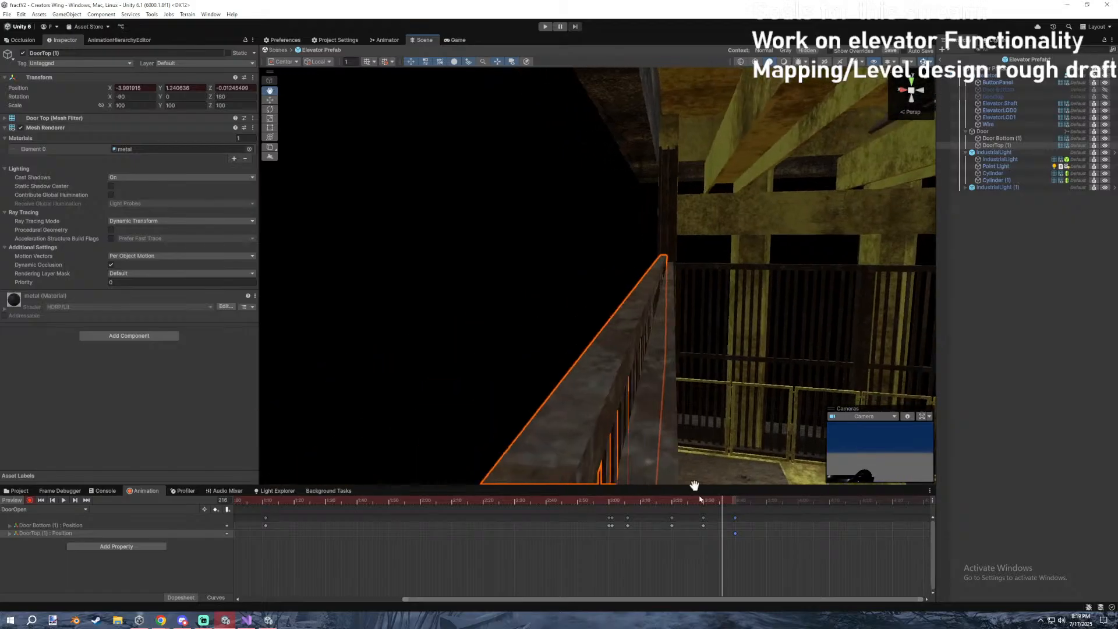
left_click(735, 503)
left_click(707, 525)
key("ctrl+z")
left_click_drag(736, 502, 735, 503)
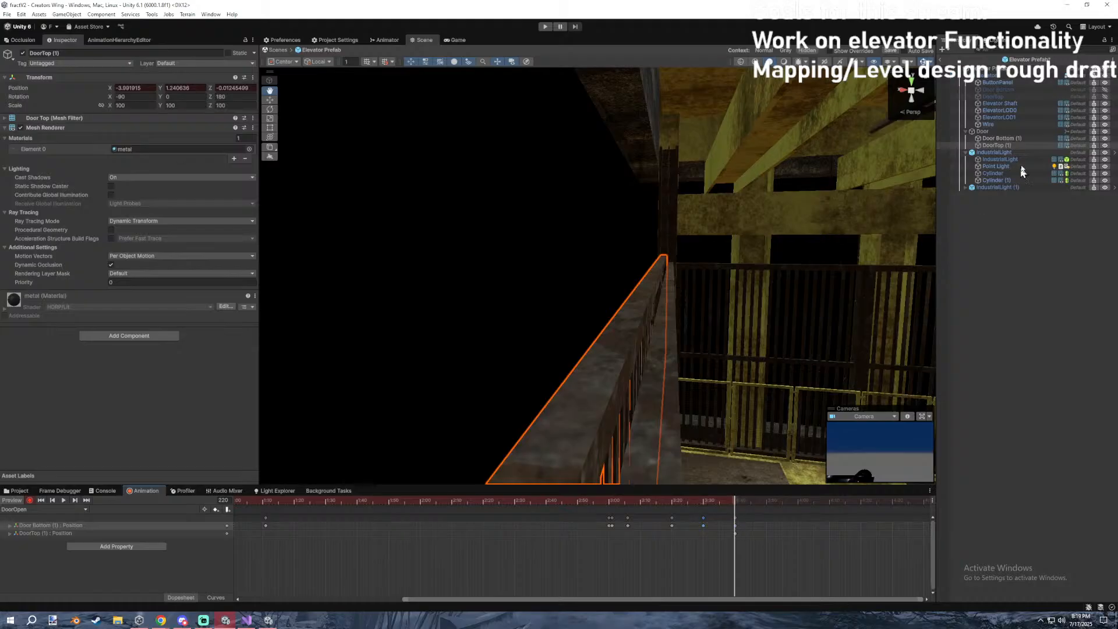
Select both doors, place the playhead at frame 400 and raise the doors together to record their positions.
left_click(1008, 141, "ctrl")
left_click_drag(780, 502, 908, 509)
scroll(701, 559, "down", 3)
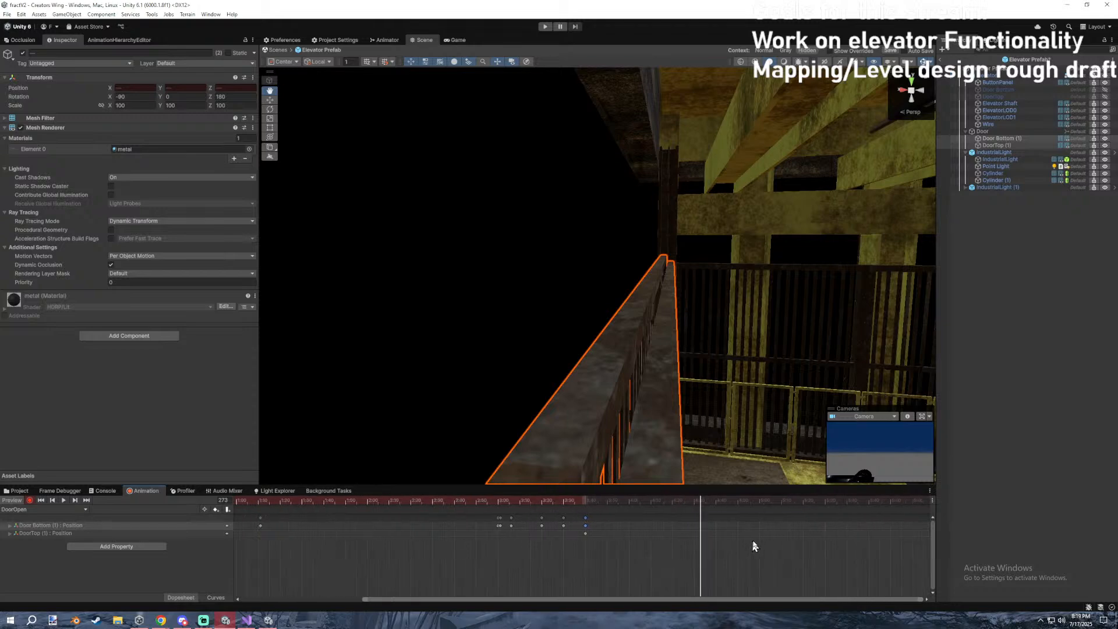
scroll(882, 518, "down", 2)
scroll(847, 515, "down", 2)
left_click(871, 507)
left_click_drag(871, 506, 881, 507)
right_click_drag(789, 443, 664, 349)
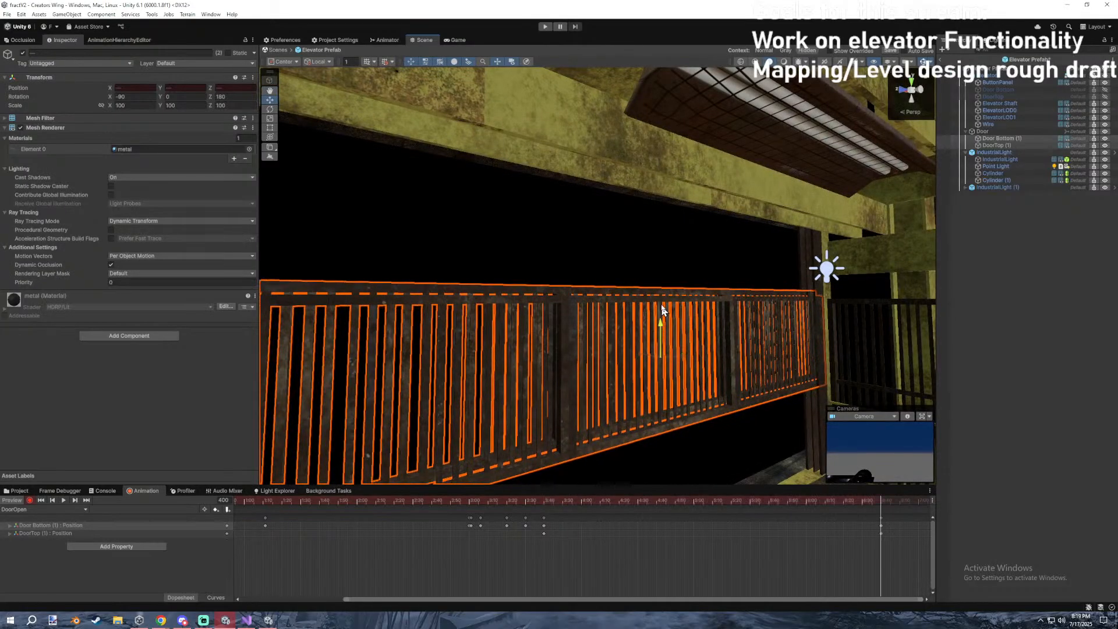
left_click_drag(660, 319, 655, 242)
Enlarge the scene view by shrinking the Inspector and Animation areas, and adjust both doors' raised height at frame 400.
right_click_drag(656, 241, 523, 138)
scroll(522, 138, "down", 2)
left_click_drag(259, 125, 143, 127)
key("e")
right_click_drag(499, 219, 493, 461)
left_click_drag(448, 485, 451, 514)
right_click_drag(512, 439, 683, 321)
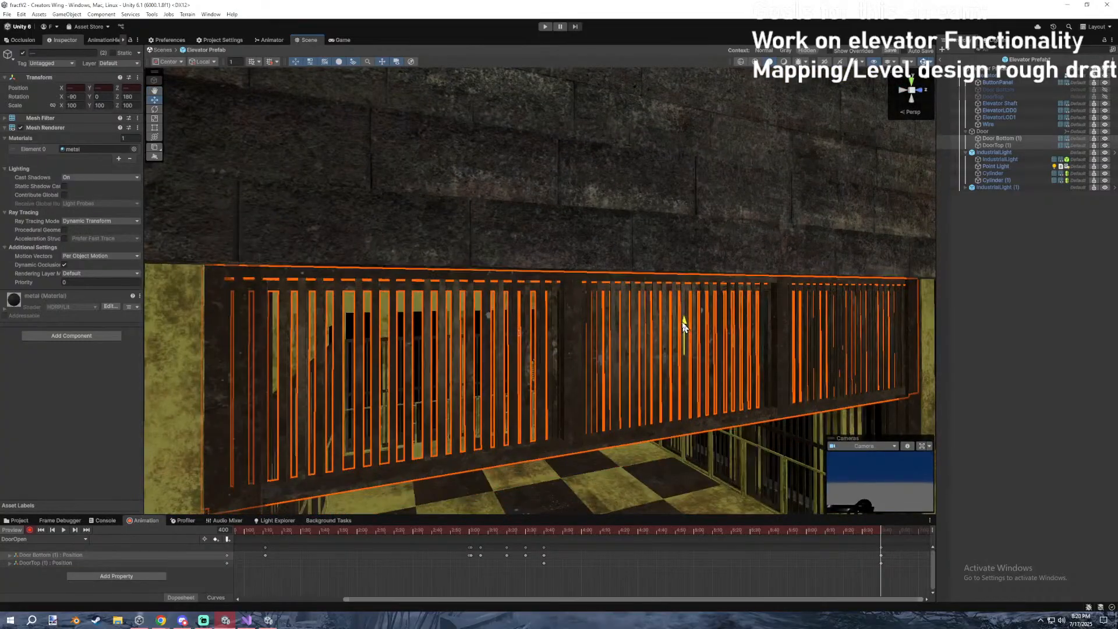
Nudge both doors slightly out of place at frame 401 to record the start of the jolt.
left_click(883, 531)
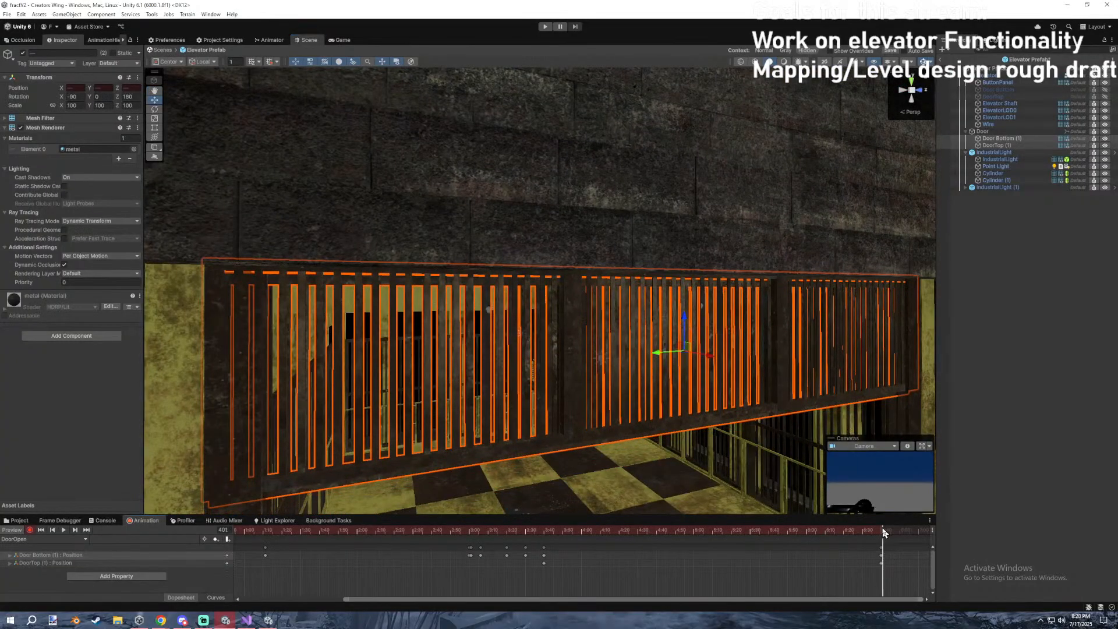
right_click_drag(639, 230, 651, 263)
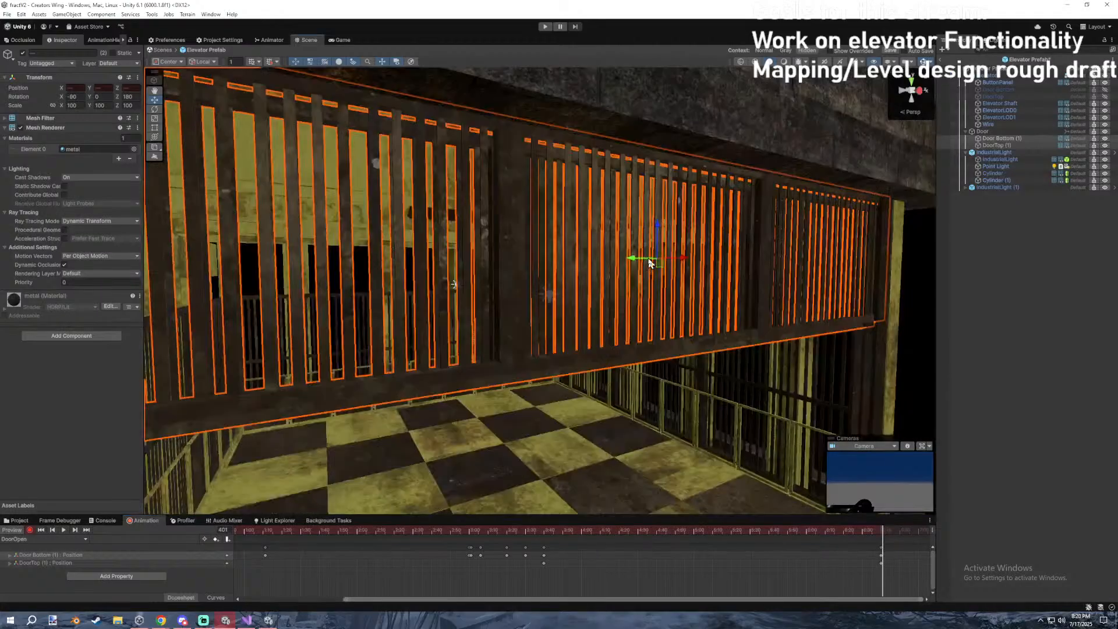
left_click_drag(651, 266, 647, 268)
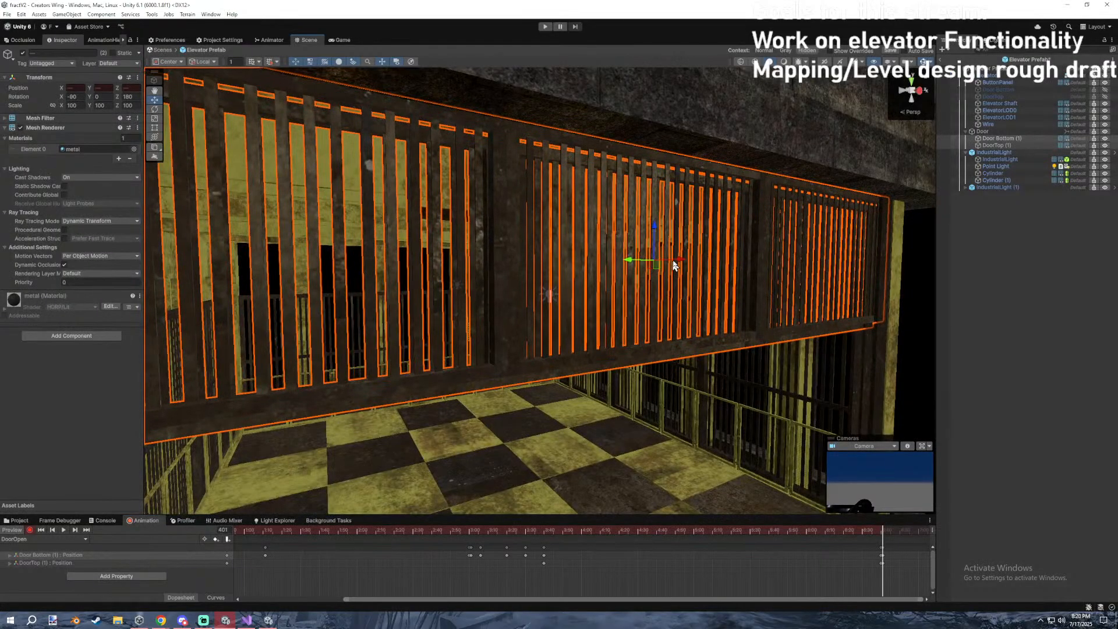
Copy both doors' frame 400 keyframes to frame 416.
left_click(882, 547)
scroll(909, 553, "up", 3)
scroll(899, 559, "up", 4)
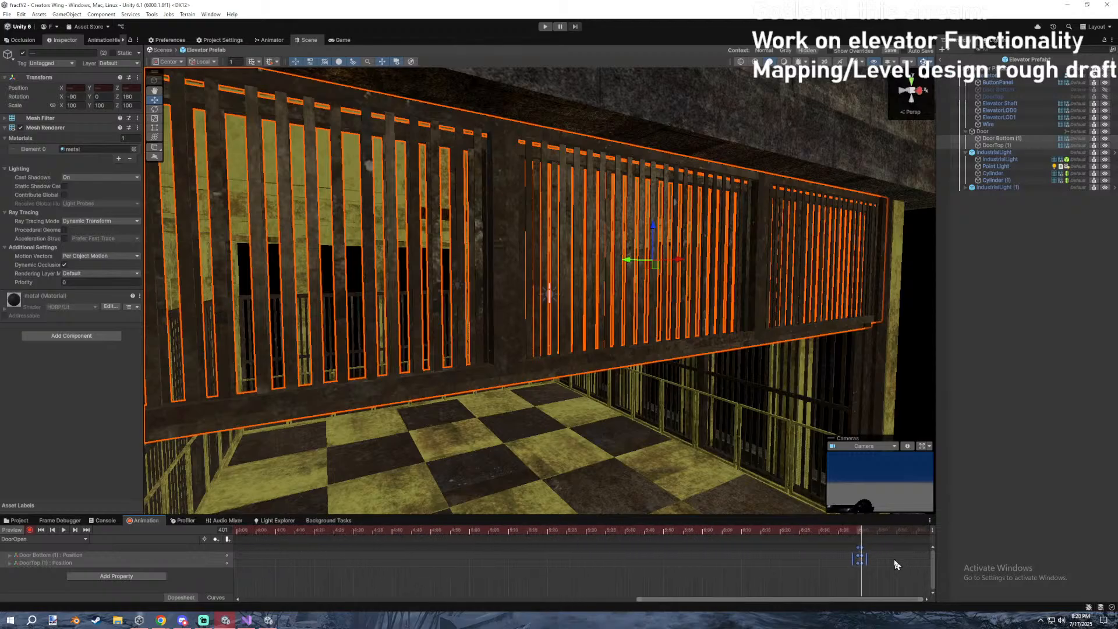
middle_click_drag(896, 558, 779, 550)
left_click(808, 549)
left_click(739, 548)
left_click(801, 531)
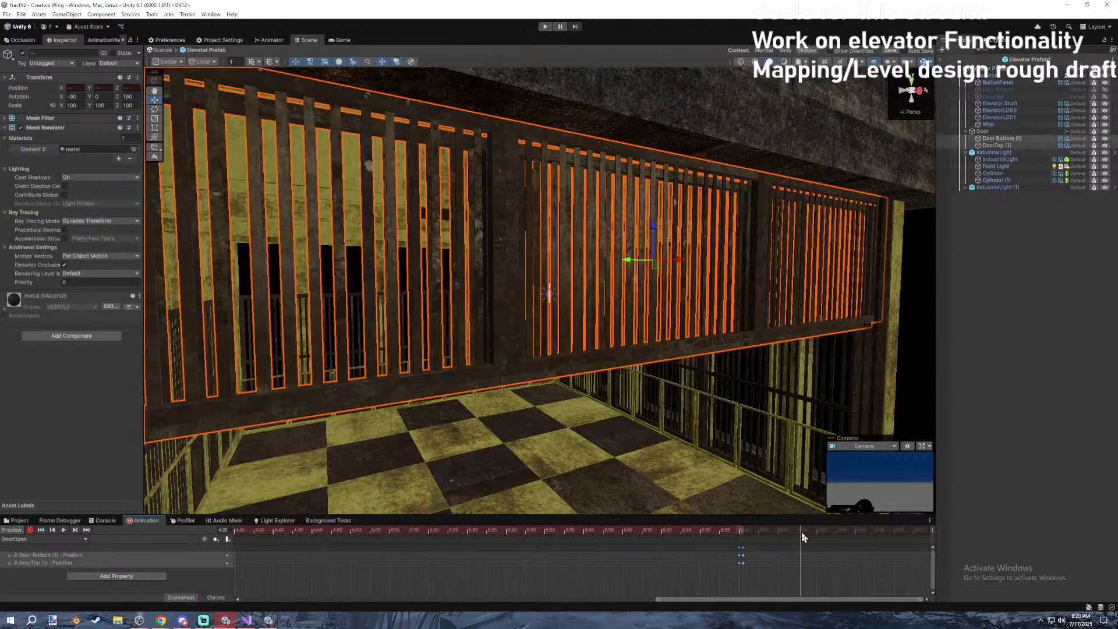
key("ctrl+v")
Nudge both doors slightly in the opposite direction at frame 416, and move those keyframes to about frame 410.
left_click(820, 546)
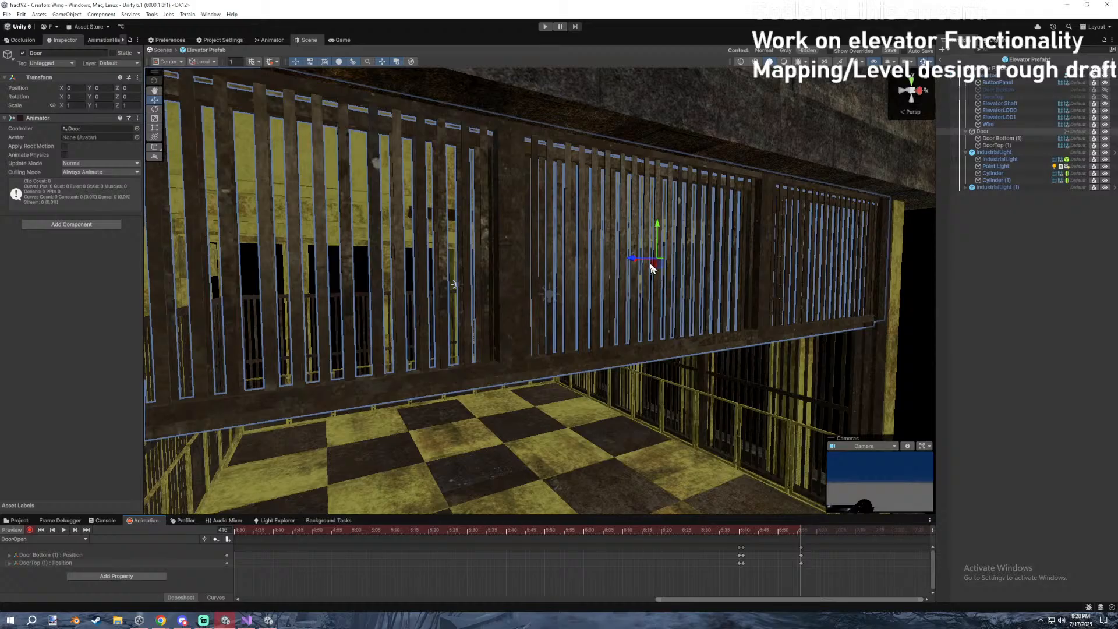
left_click(998, 138)
left_click(998, 145, "shift")
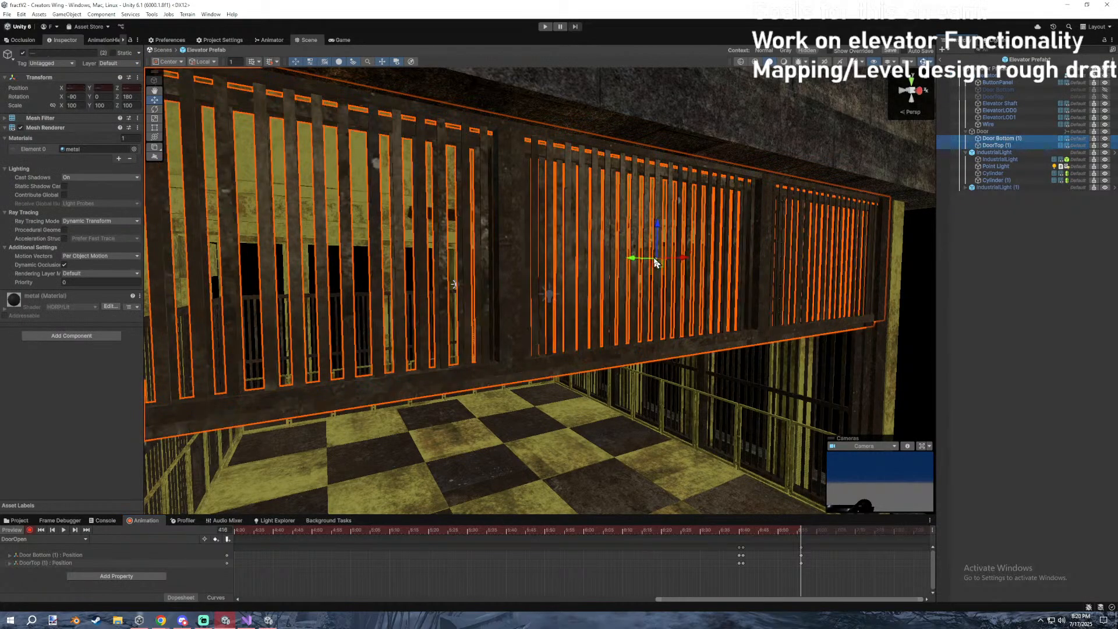
left_click_drag(654, 262, 656, 265)
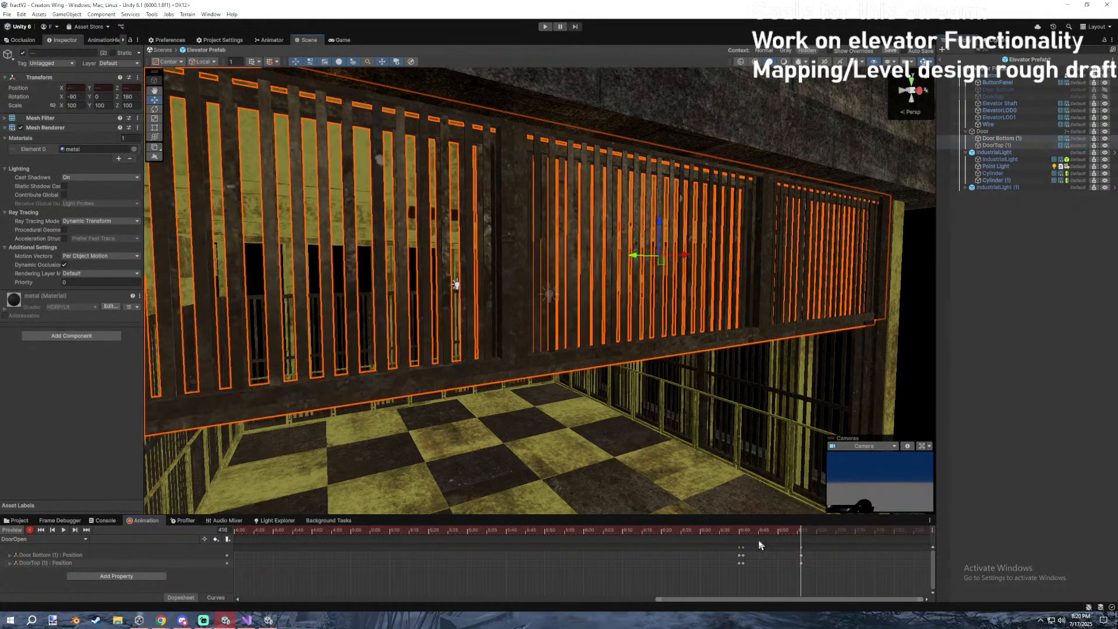
left_click_drag(801, 555, 778, 548)
Copy both doors' keyframes from around frame 400 to about frame 440.
left_click(740, 548)
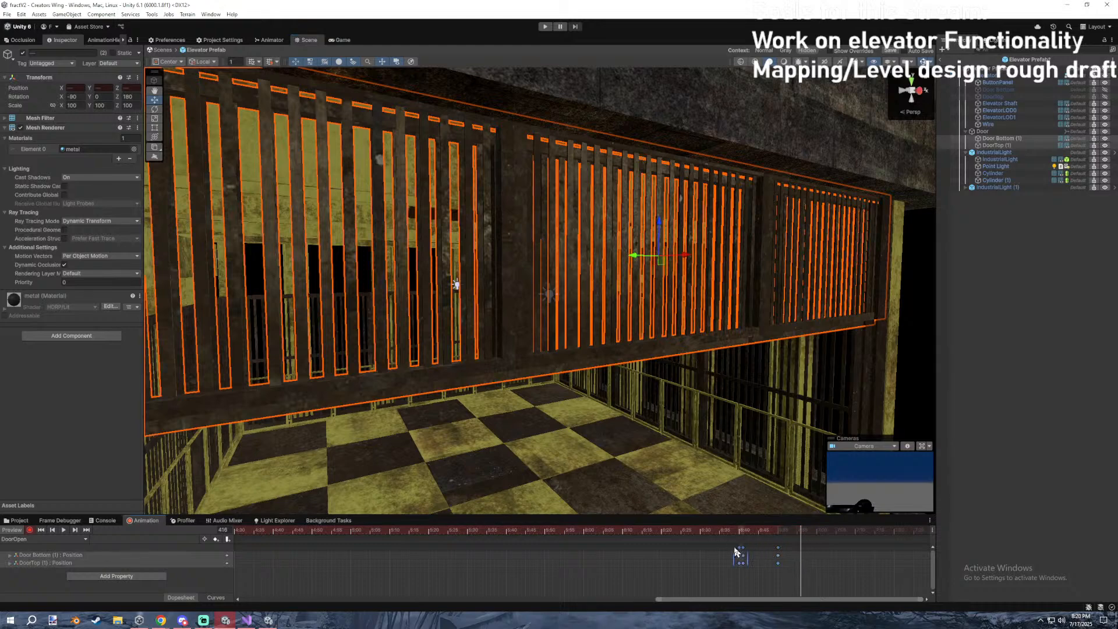
left_click_drag(882, 530, 894, 536)
key("ctrl+v")
Play the DoorOpen clip from the start and examine the door movement from outside the elevator.
scroll(722, 573, "down", 15)
scroll(382, 551, "down", 6)
left_click_drag(378, 532, 236, 544)
middle_click_drag(300, 554, 372, 541)
key("space")
right_click_drag(723, 342, 741, 356)
key("s")
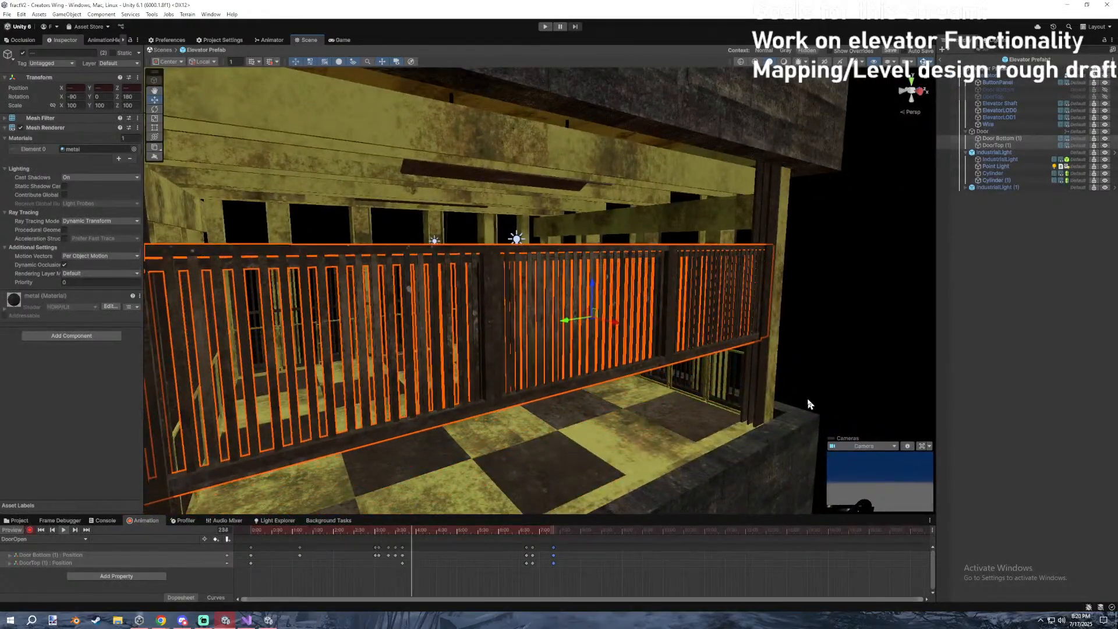
scroll(393, 560, "up", 2)
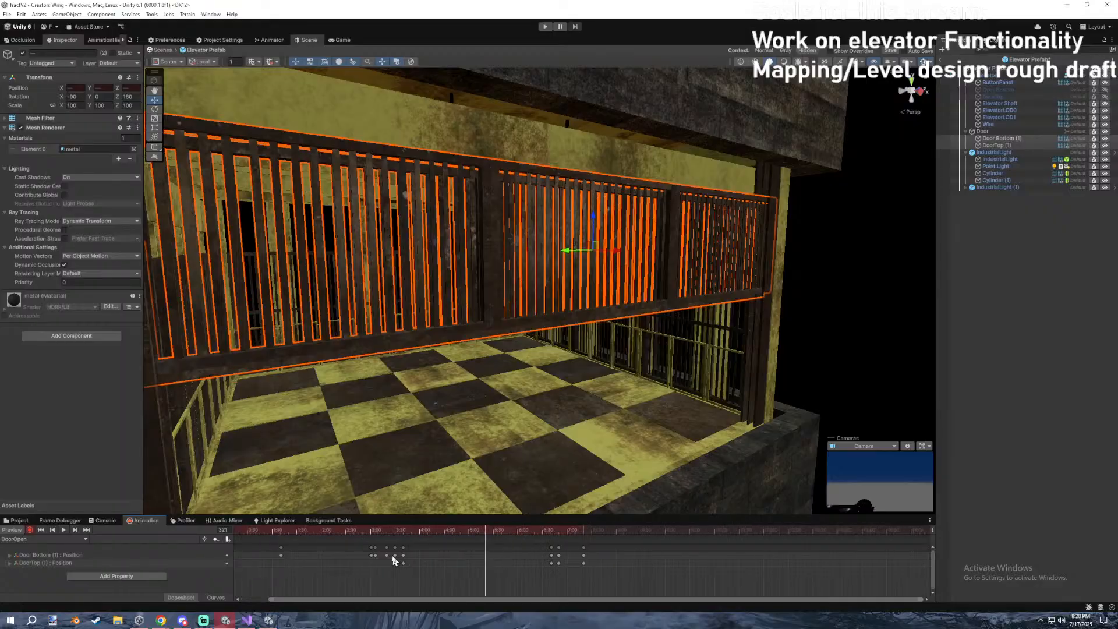
Move Door Bottom (1)'s frame 210 keyframe onto frame 220.
left_click_drag(383, 533, 400, 538)
left_click_drag(702, 582, 393, 543)
scroll(385, 554, "up", 4)
middle_click_drag(372, 559, 434, 585)
left_click(434, 583)
left_click_drag(450, 530, 475, 547)
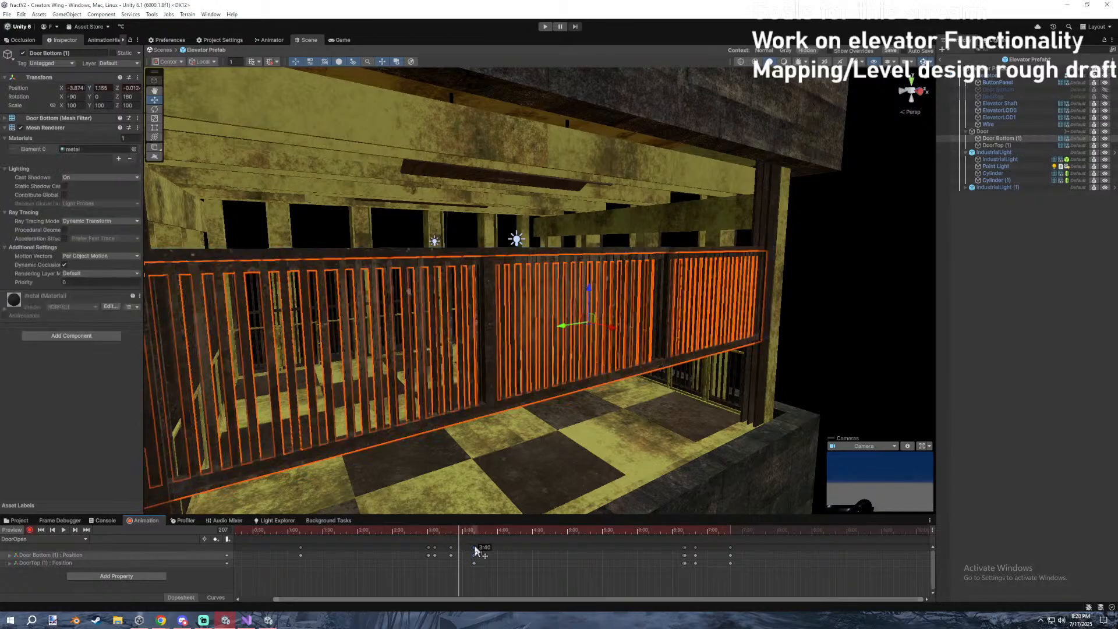
Shift all keyframes from frame 220 onward about 20 frames earlier so they start at frame 200, and play the clip.
left_click_drag(836, 591, 457, 544)
left_click_drag(457, 531, 399, 531)
key("space")
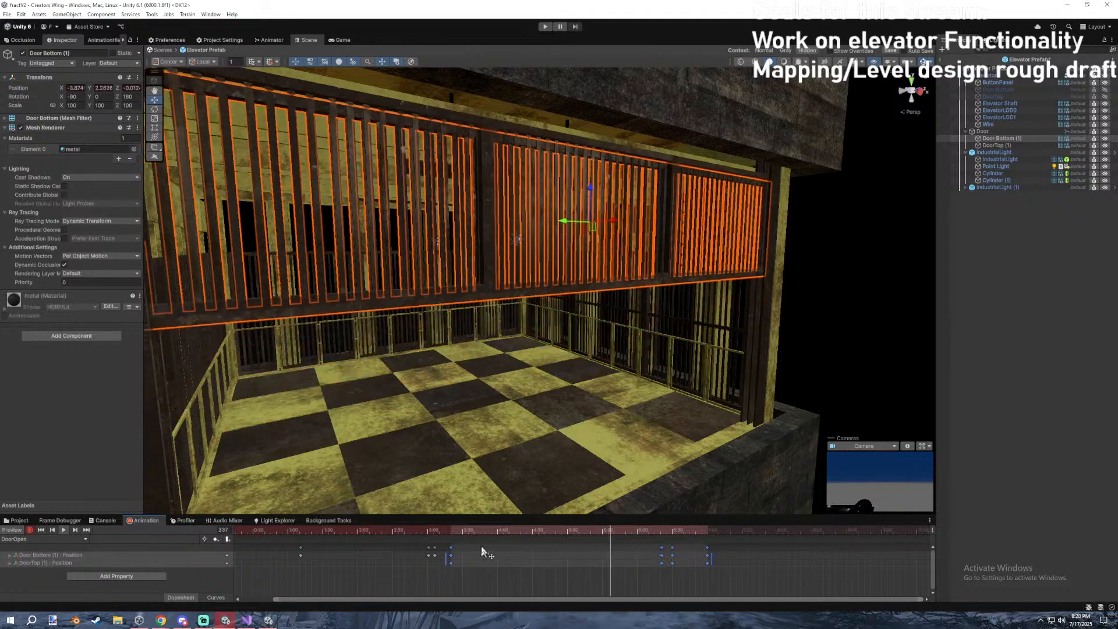
left_click(727, 572)
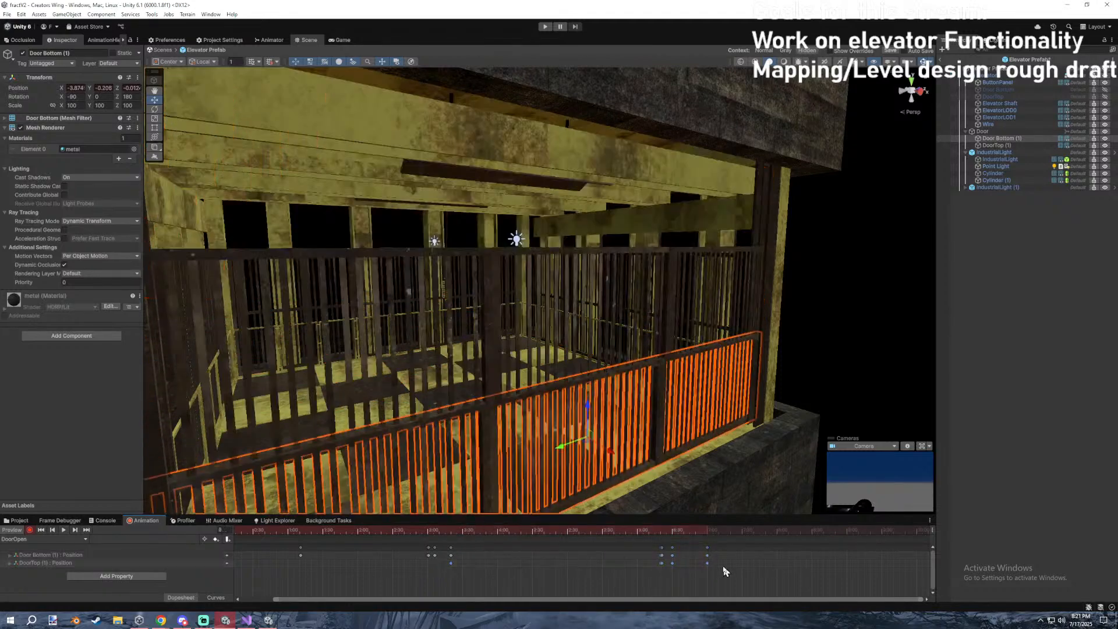
Retime both doors' last two jolt keyframes to about frames 388 and 403, and save the prefab.
left_click_drag(710, 550, 666, 548)
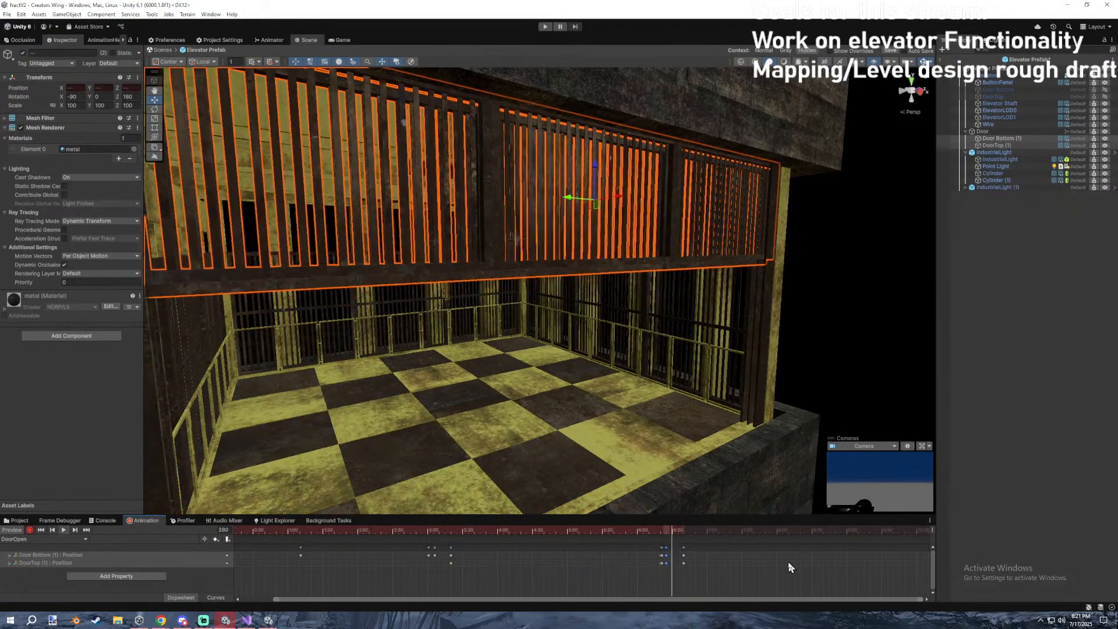
left_click_drag(666, 548, 687, 550)
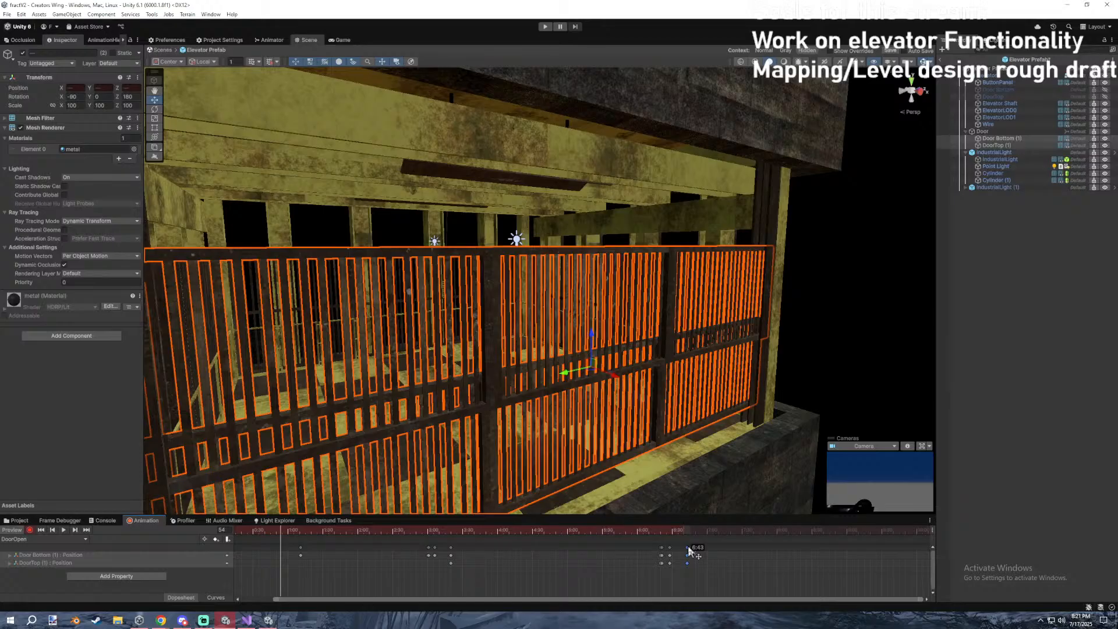
left_click_drag(688, 550, 685, 551)
key("ctrl+s")
Play the clip, check the jolt around frame 387, and retime its last two keyframes to about frames 400 and 420.
left_click(63, 530)
right_click_drag(748, 368, 731, 358)
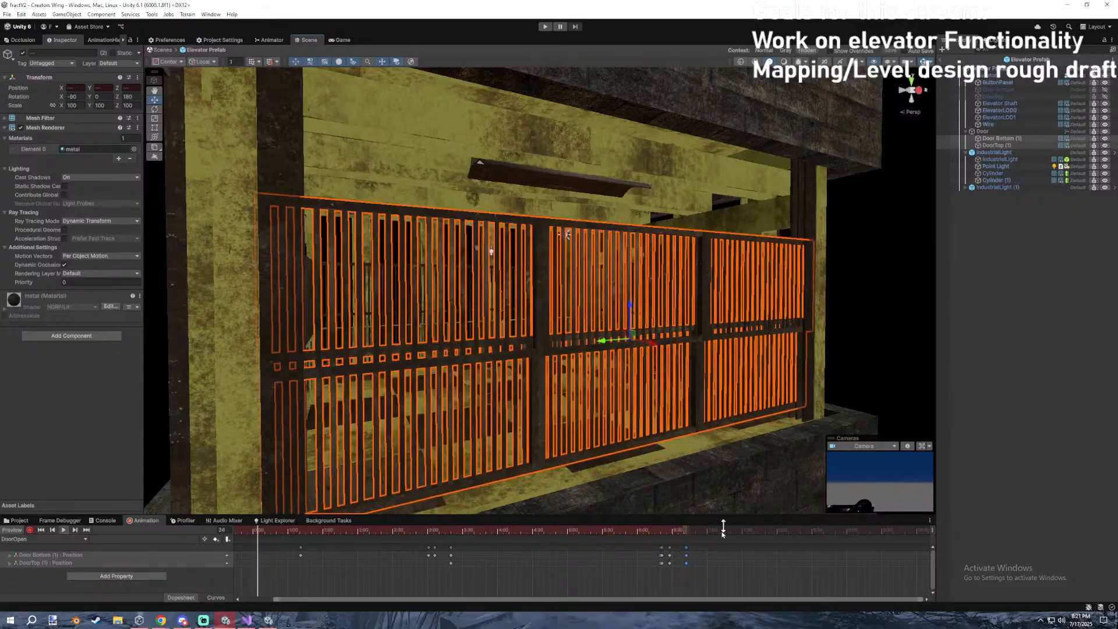
left_click(664, 531)
left_click(661, 530)
left_click(668, 530)
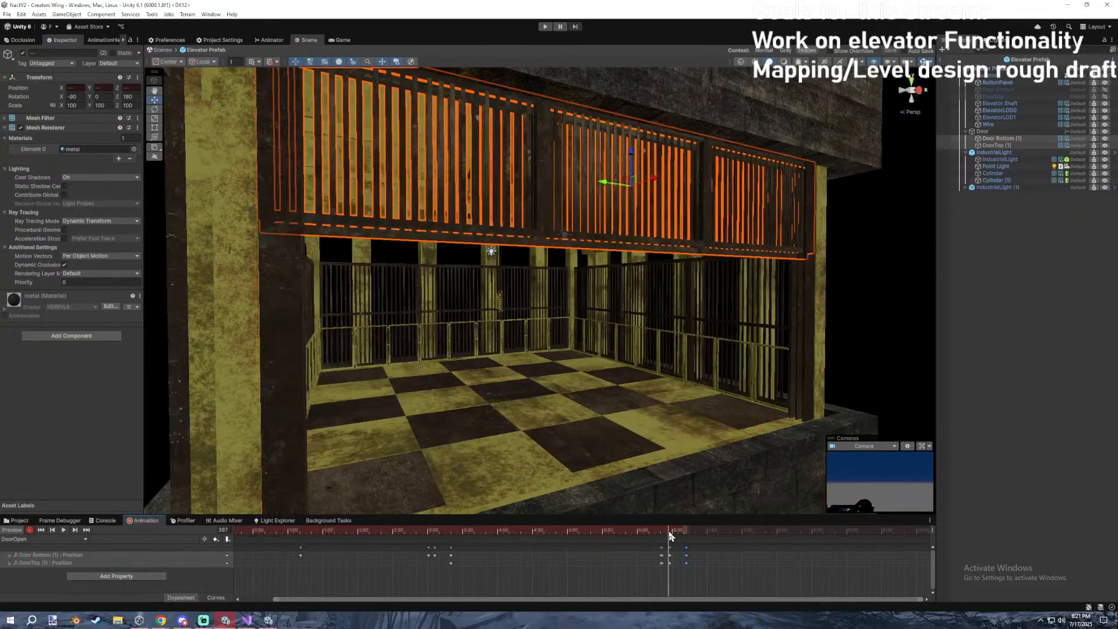
mouse_move(687, 554)
left_mouse_down()
mouse_move(728, 558)
mouse_move(673, 553)
mouse_move(684, 555)
left_mouse_up()
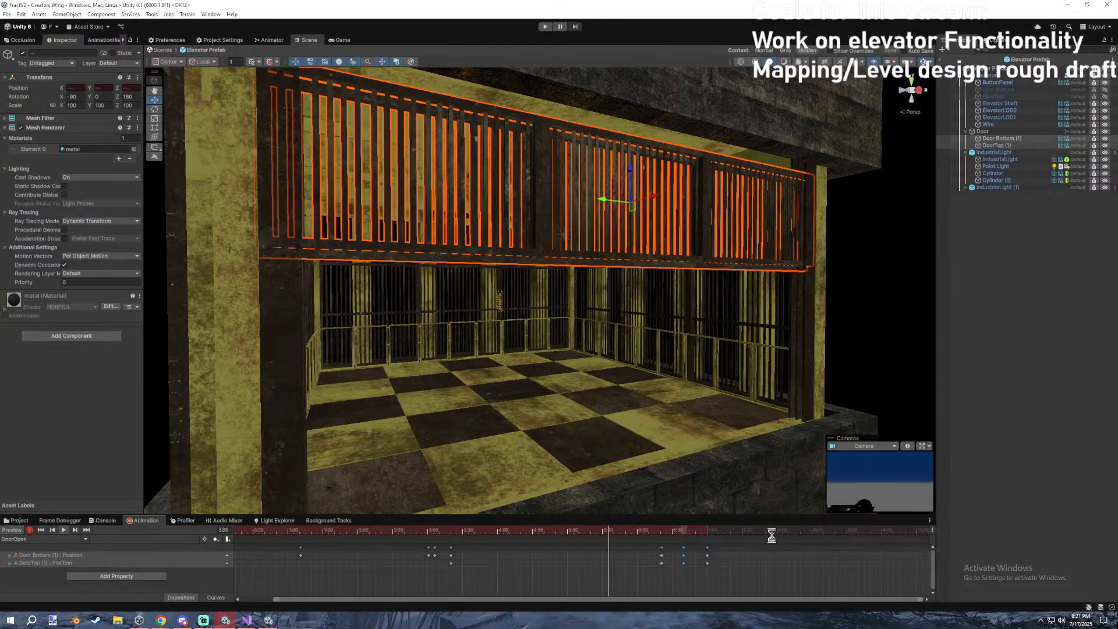
Return the playhead to frame 0, deselect the keyframes and replay the DoorOpen clip to check the timing.
middle_click_drag(526, 559, 562, 560)
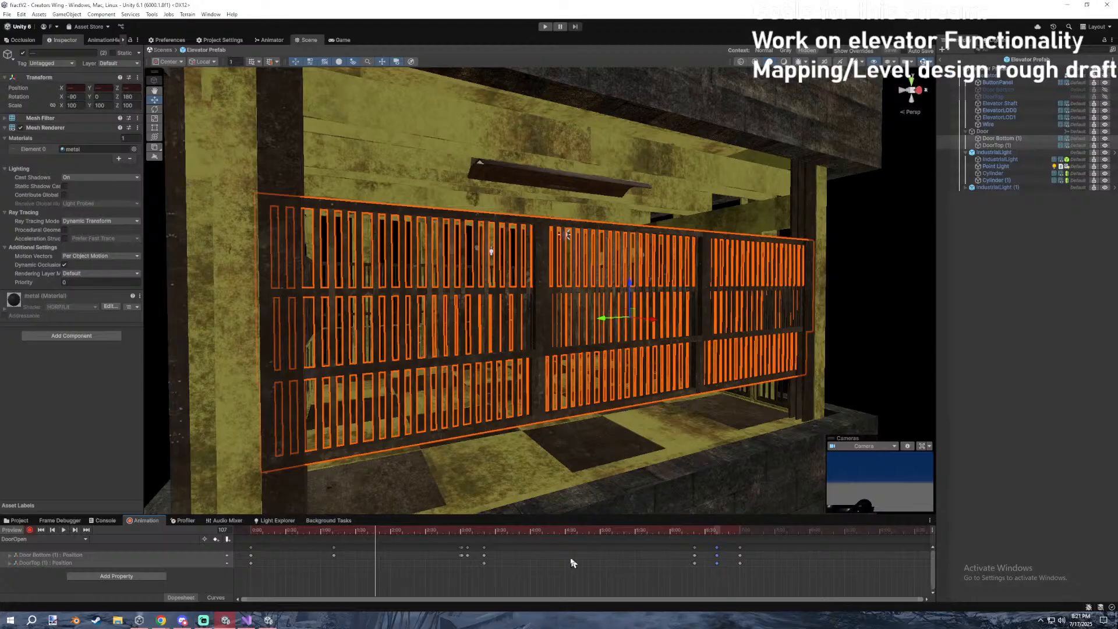
left_click_drag(315, 543, 264, 534)
left_click(251, 531)
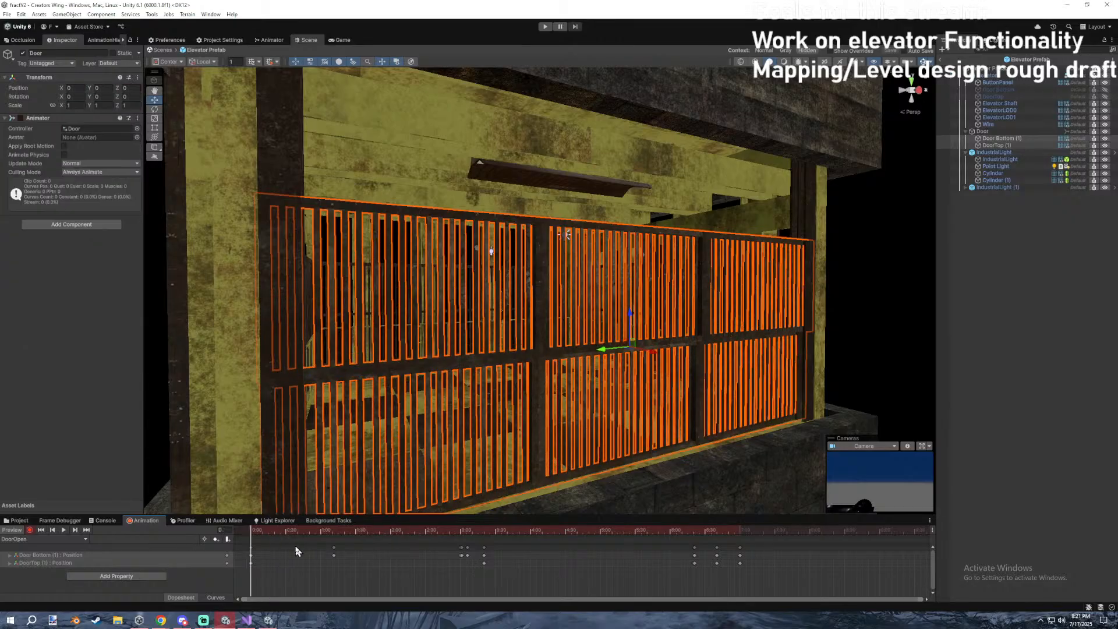
left_click(296, 549)
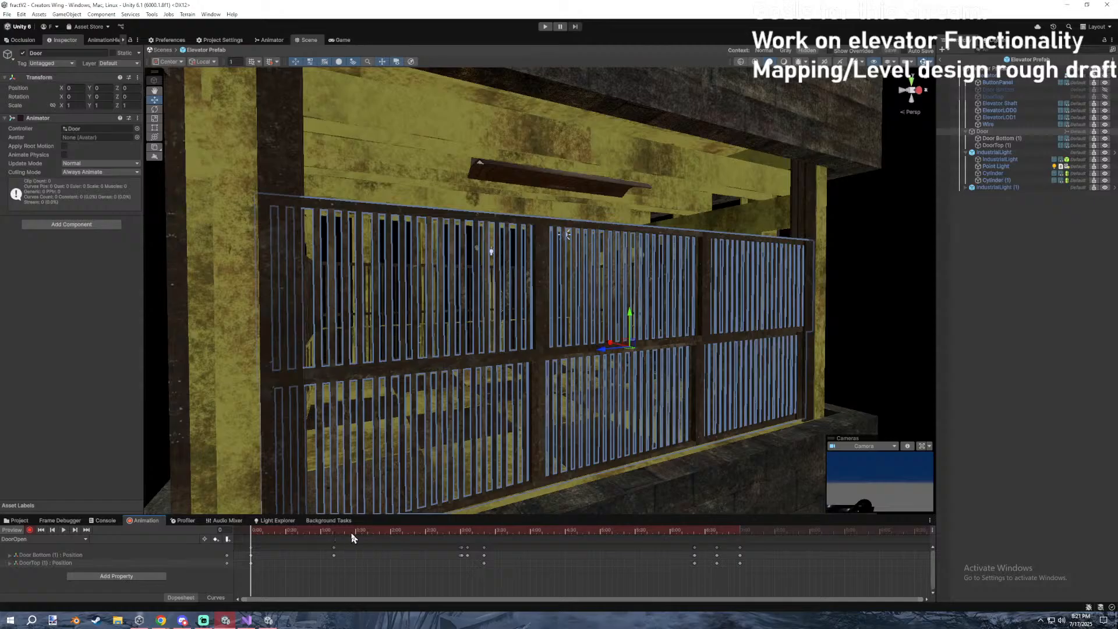
key("space")
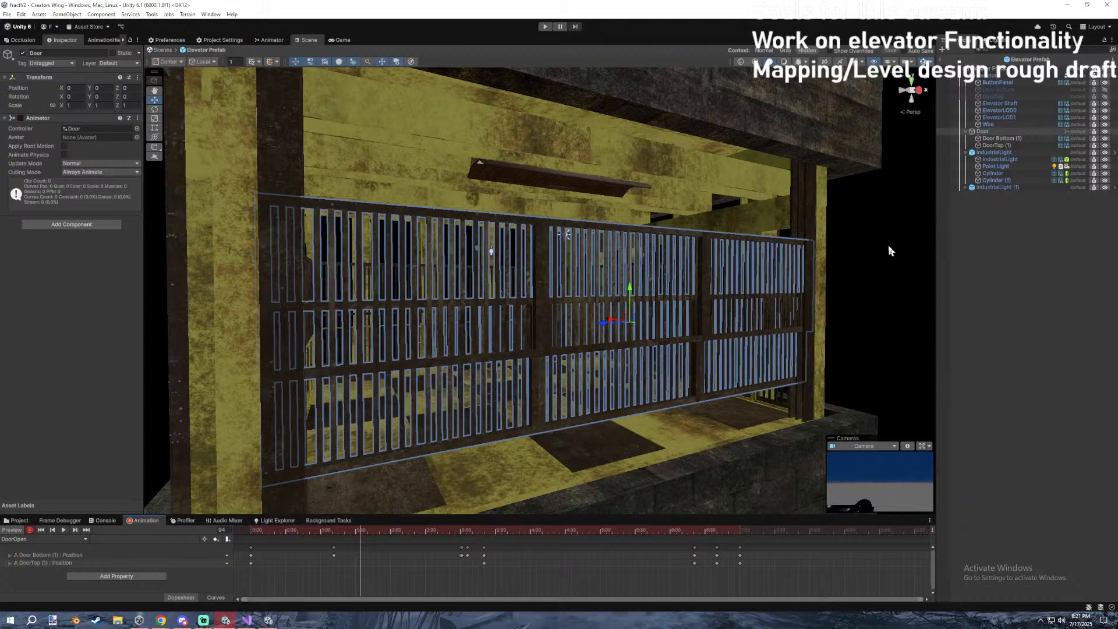
Open the Animation Hierarchy Editor, detach it as a floating window and widen it.
left_click(210, 14)
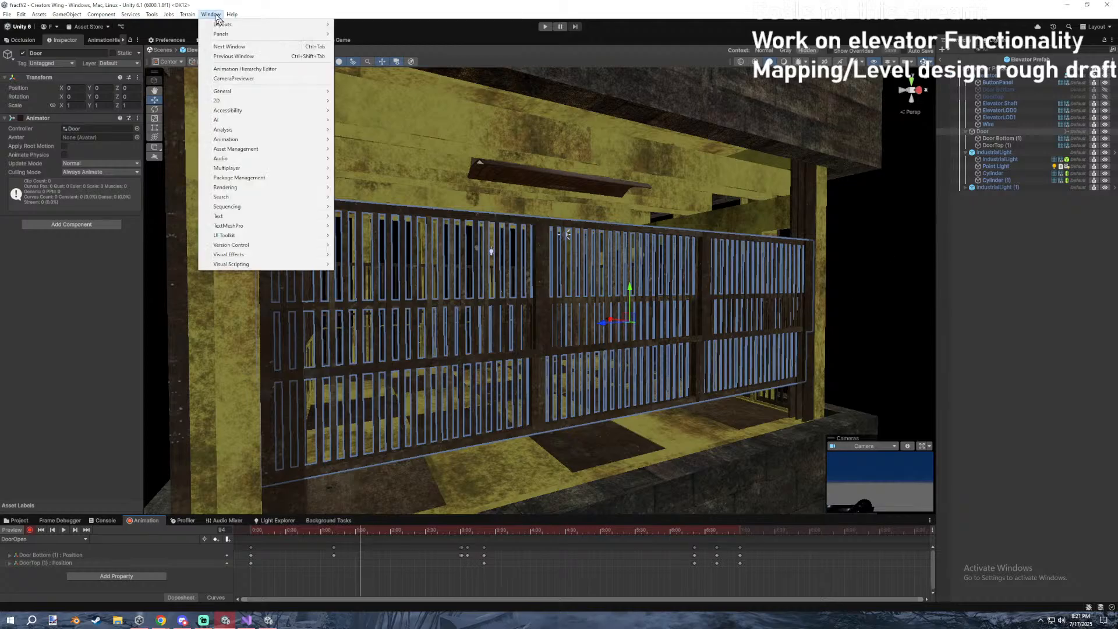
left_click(252, 75)
left_click_drag(121, 41, 592, 262)
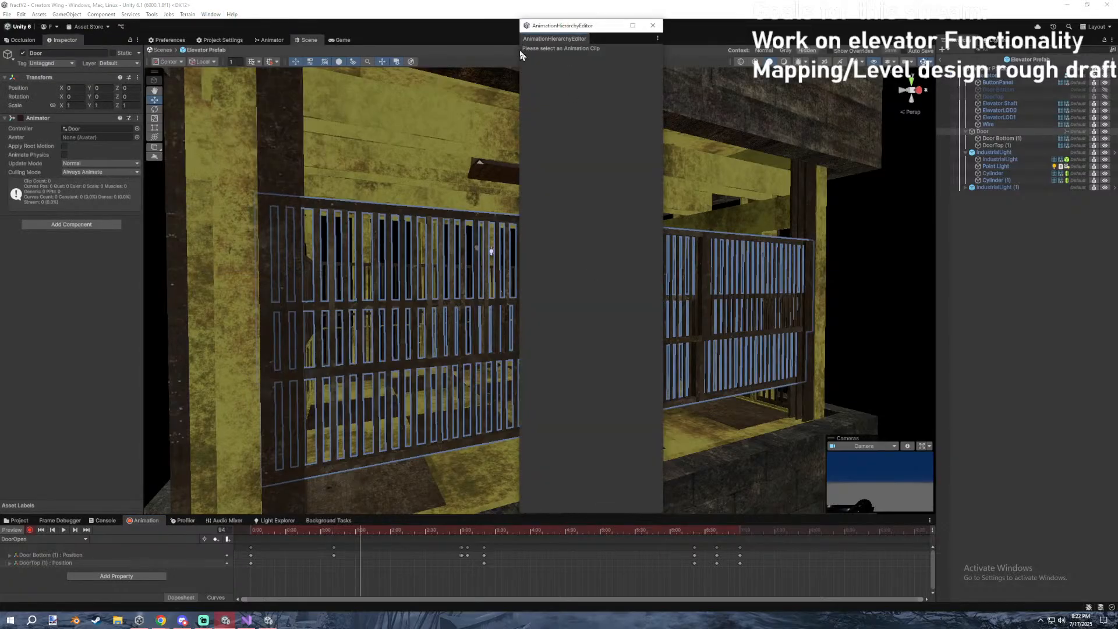
left_click_drag(521, 49, 293, 49)
Load the DoorOpen clip from _Model/Elevator into the Animation Hierarchy Editor and inspect the reference paths of both doors.
left_click(106, 520)
left_click(19, 521)
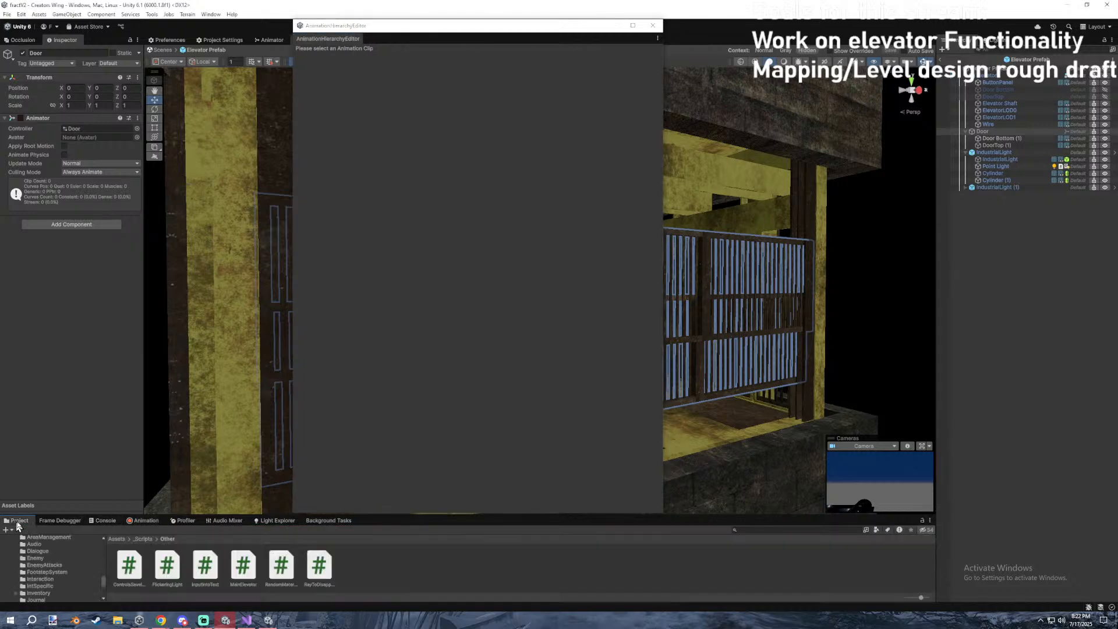
left_click(117, 539)
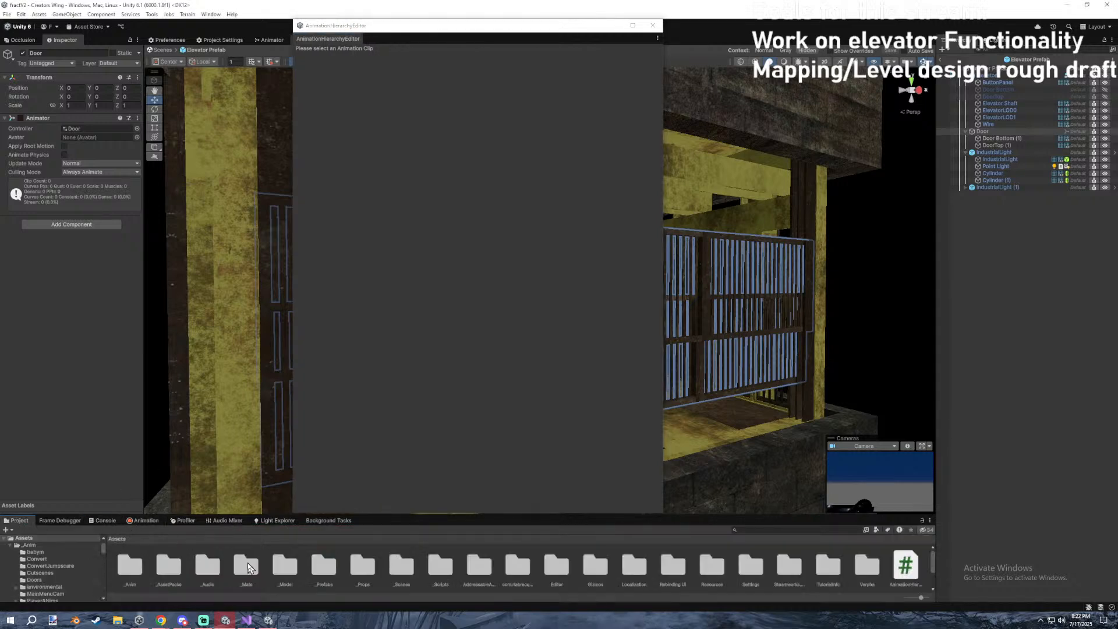
double_click(283, 563)
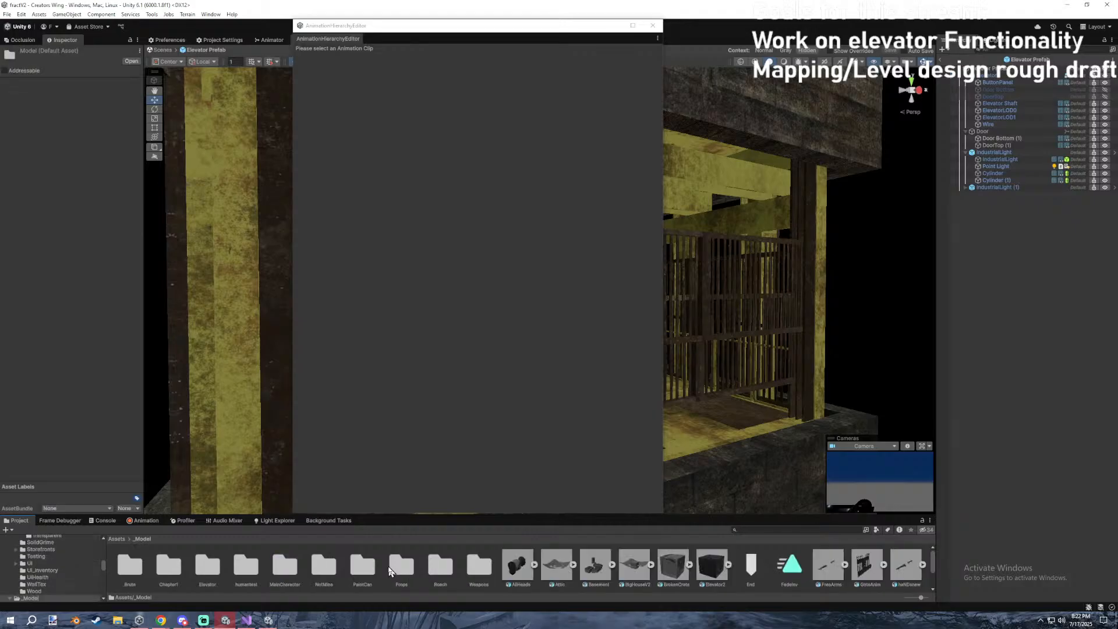
double_click(207, 565)
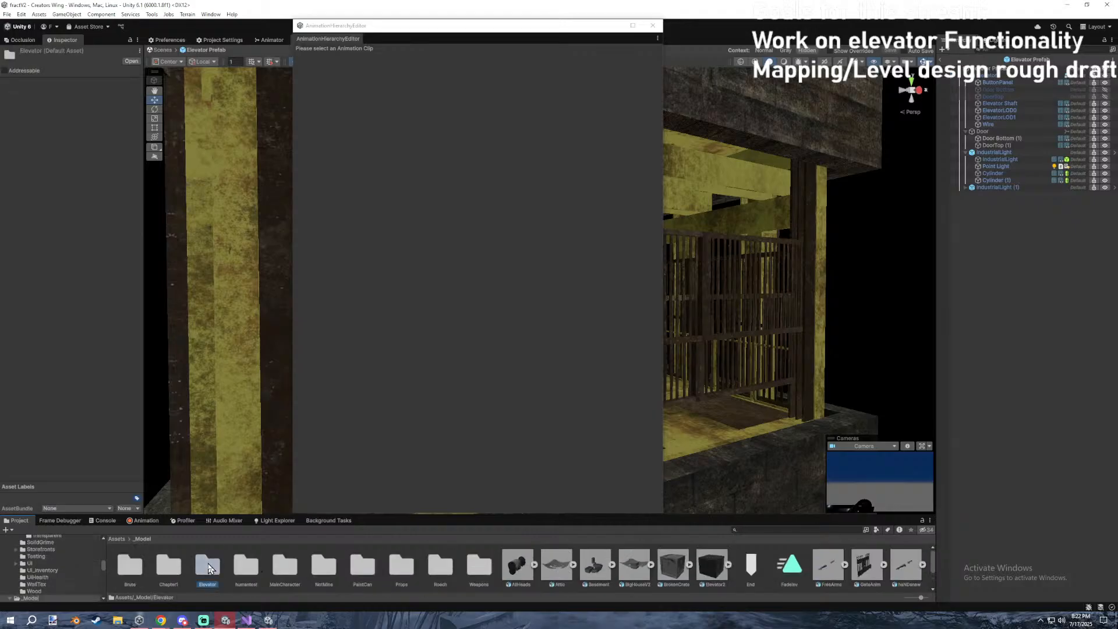
left_click(170, 565)
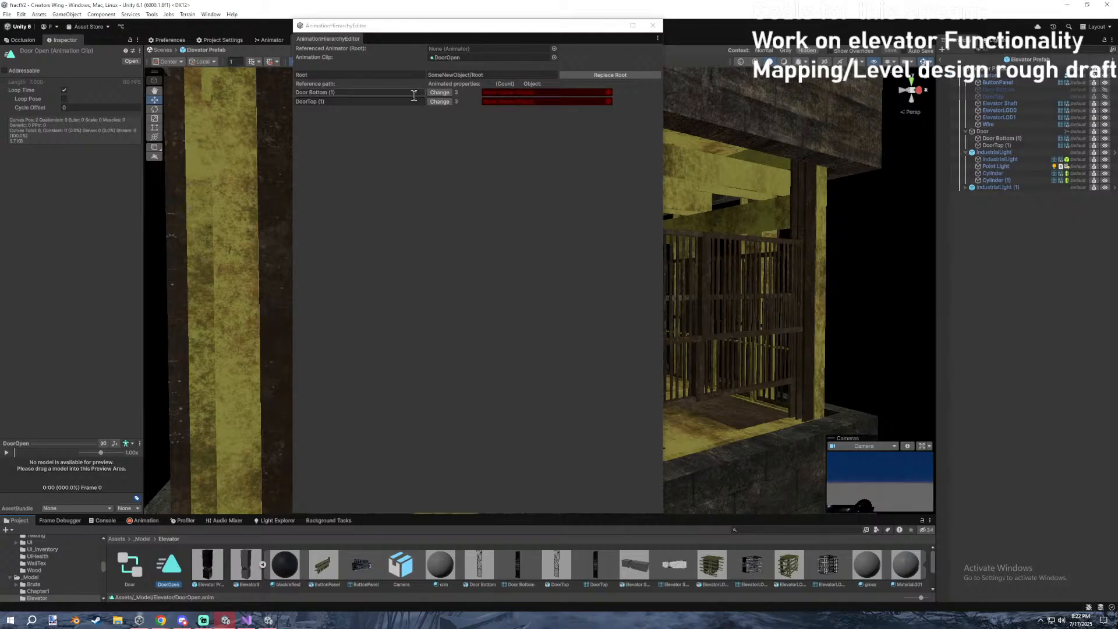
left_click(326, 92)
key("Tab")
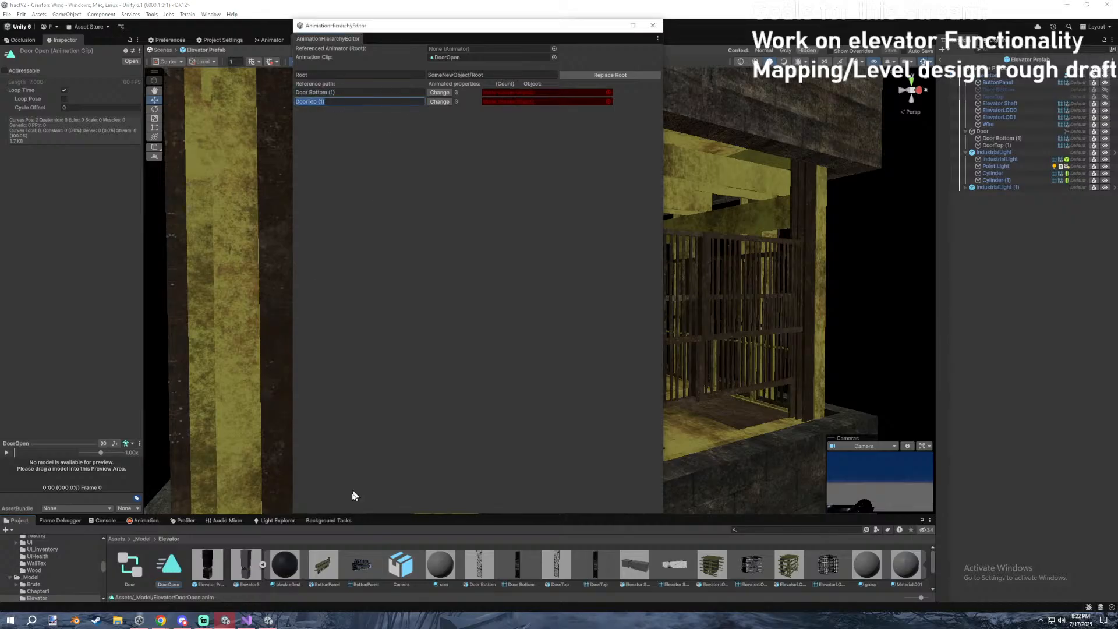
Browse to the _Anim/Convert folder and load the Crawl clip into the Animation Hierarchy Editor.
scroll(273, 587, "down", 3)
left_click(143, 539)
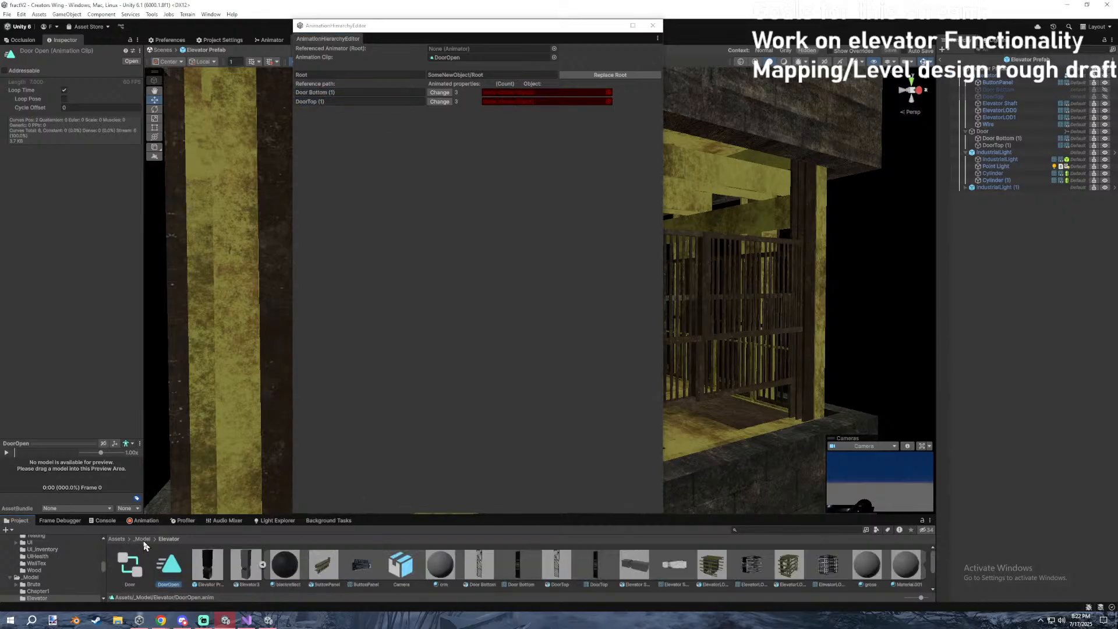
scroll(195, 557, "down", 3)
scroll(204, 558, "up", 3)
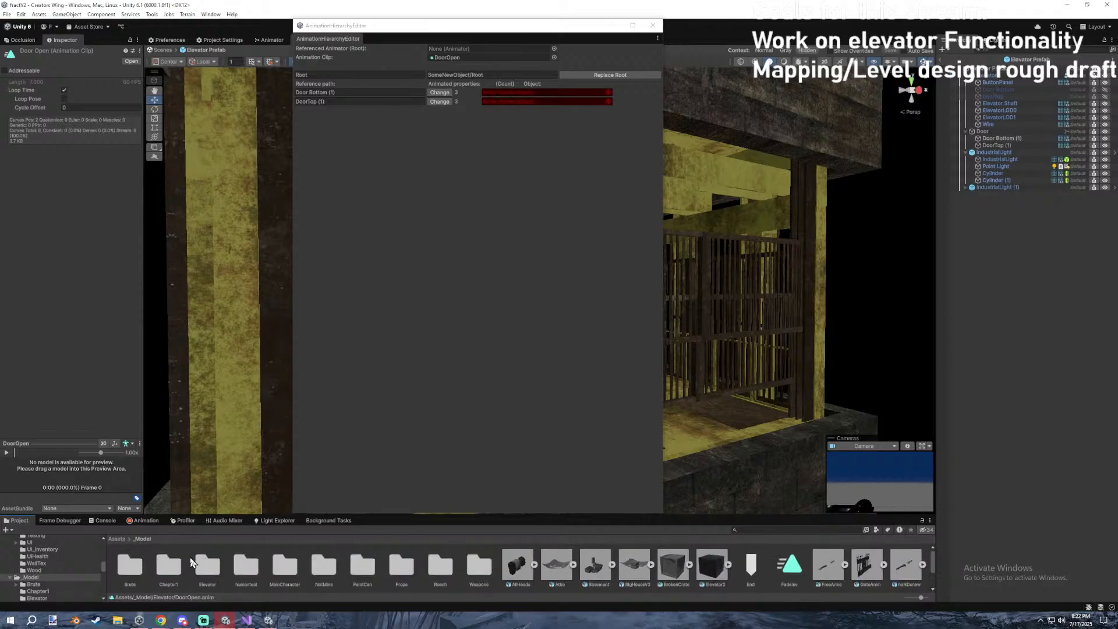
double_click(284, 564)
left_click(117, 538)
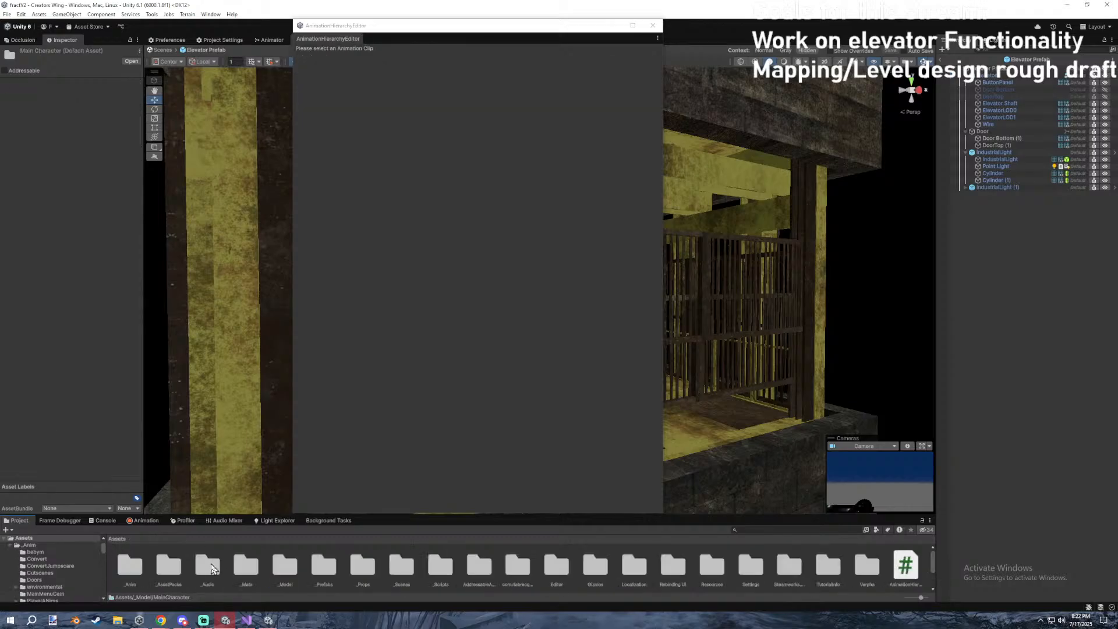
double_click(139, 569)
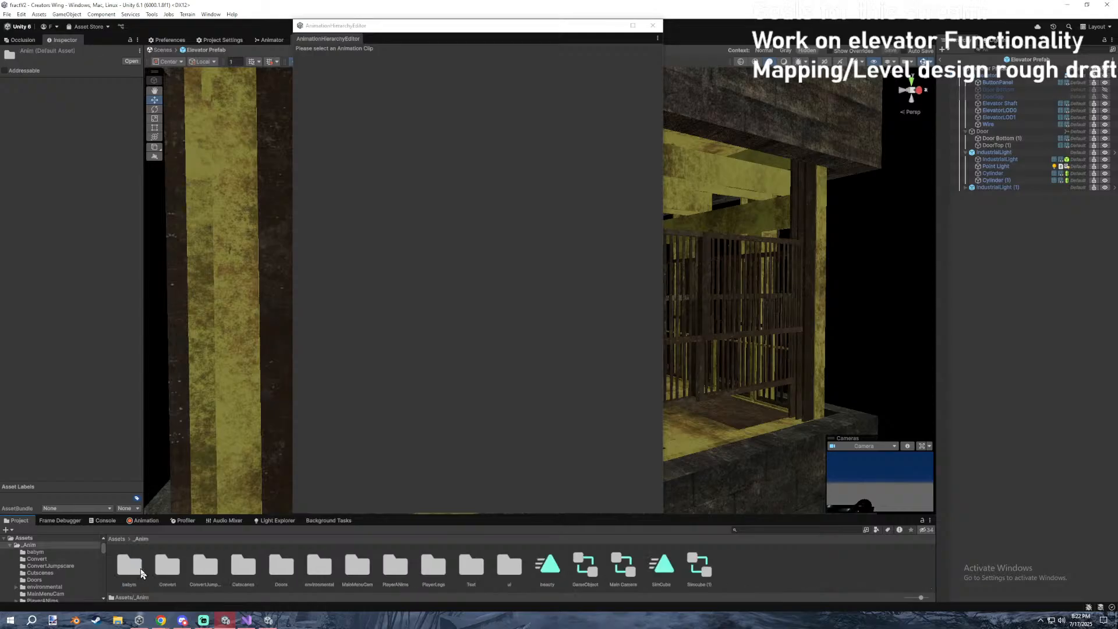
double_click(174, 566)
left_click(246, 564)
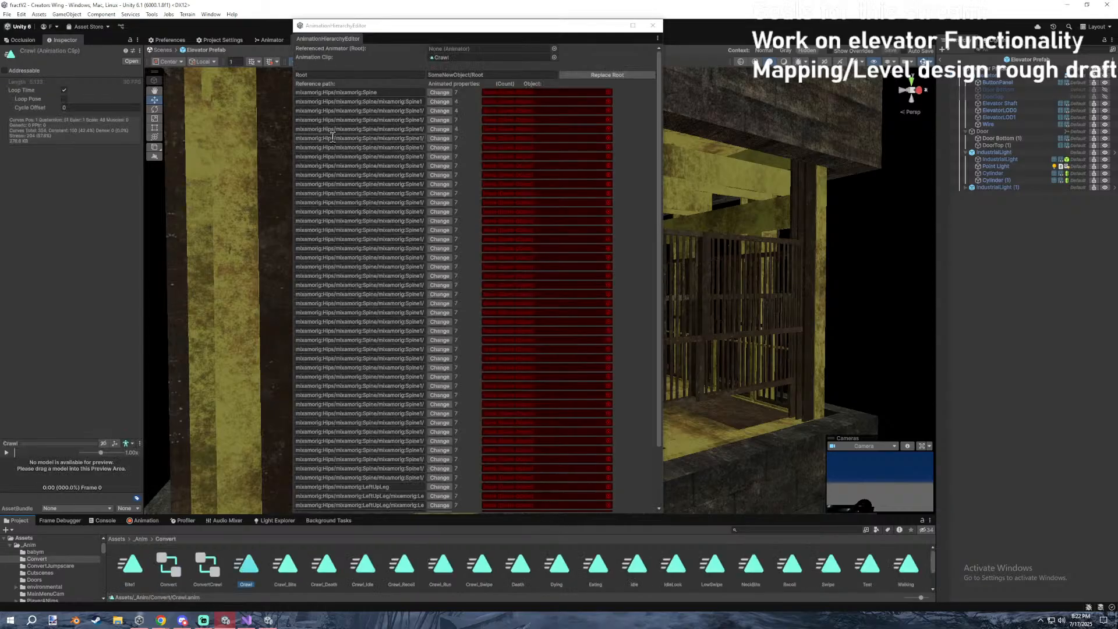
Examine the Crawl clip's mixamorig bone reference paths and close the Animation Hierarchy Editor.
left_click(353, 120)
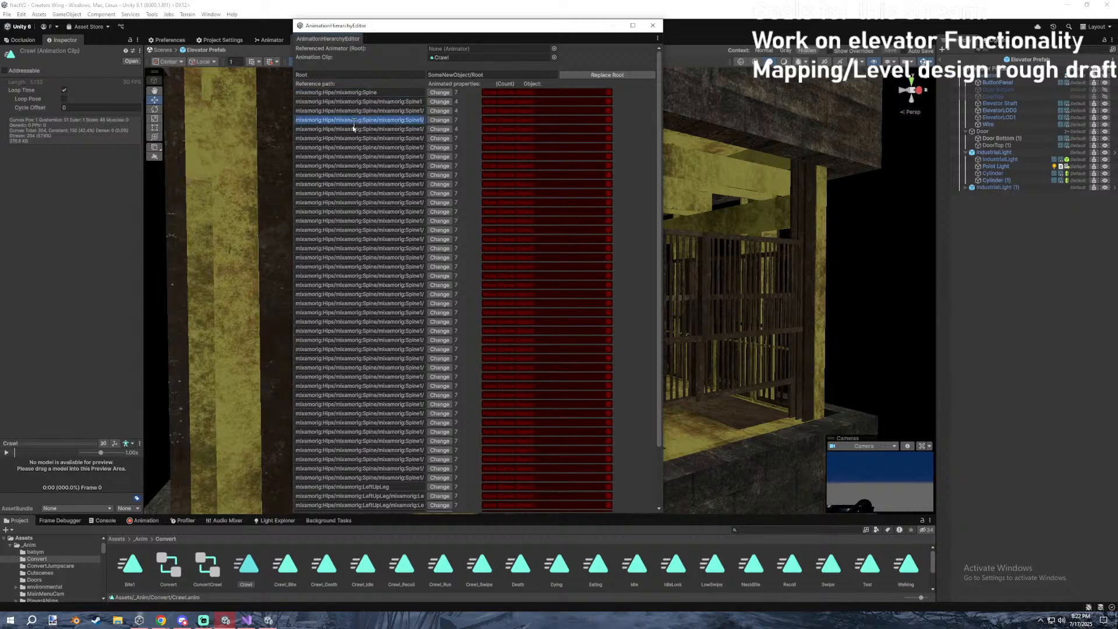
key("Tab")
key("Tab")
key("Tab")
key("Tab")
key("Tab")
key("Tab")
key("Tab")
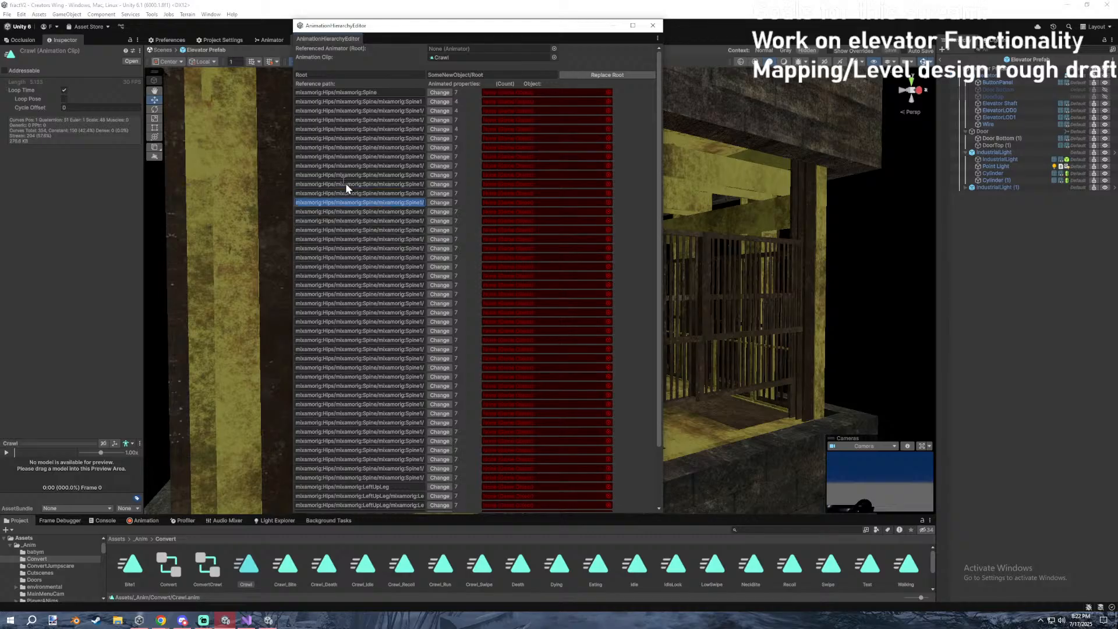
scroll(361, 224, "down", 3)
left_click(361, 270)
scroll(370, 155, "up", 3)
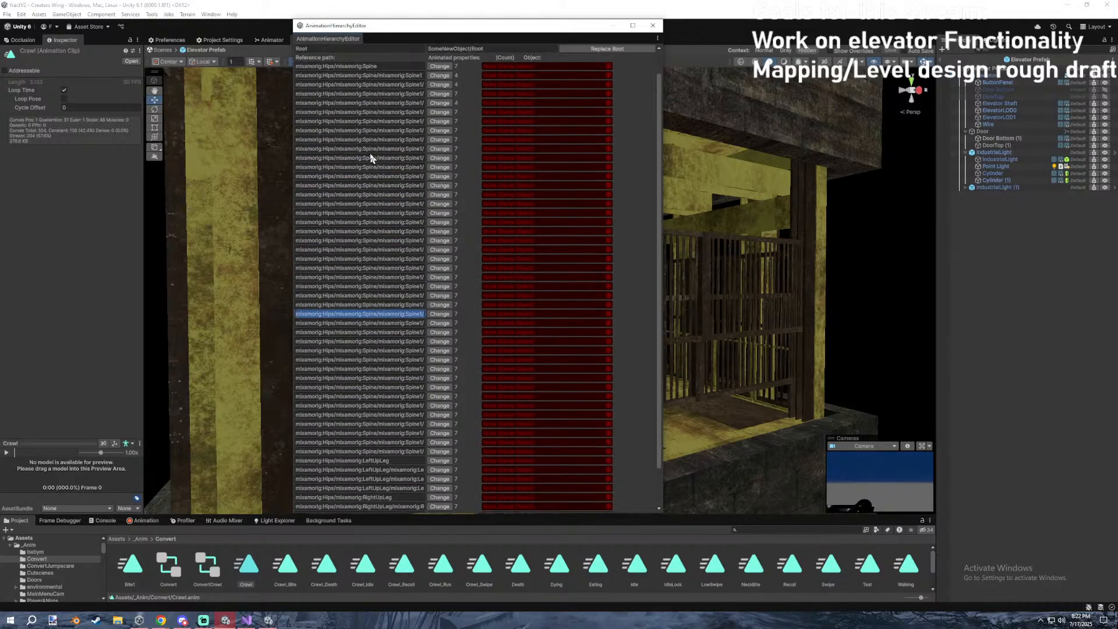
left_click(379, 65)
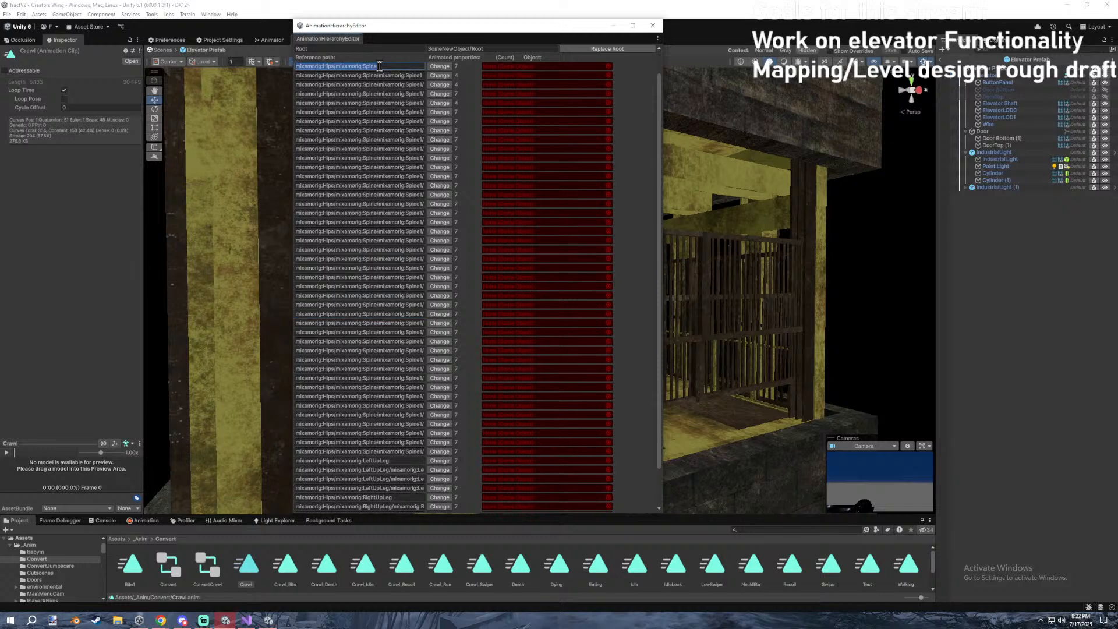
left_click(375, 94)
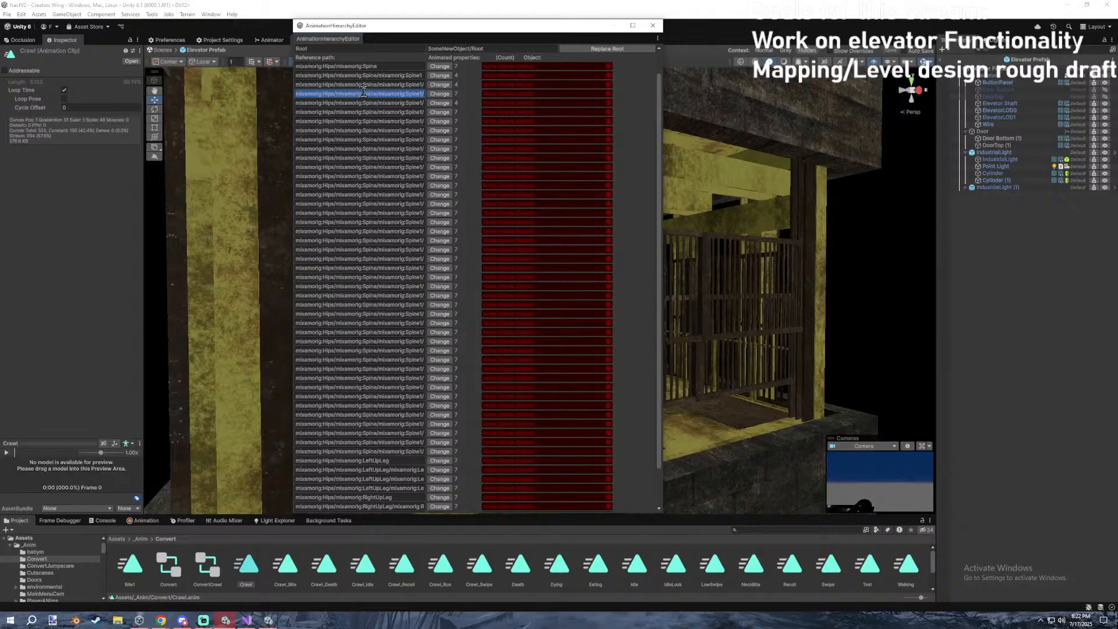
left_click(398, 187)
left_click(386, 250)
left_click(381, 350)
left_click(375, 397)
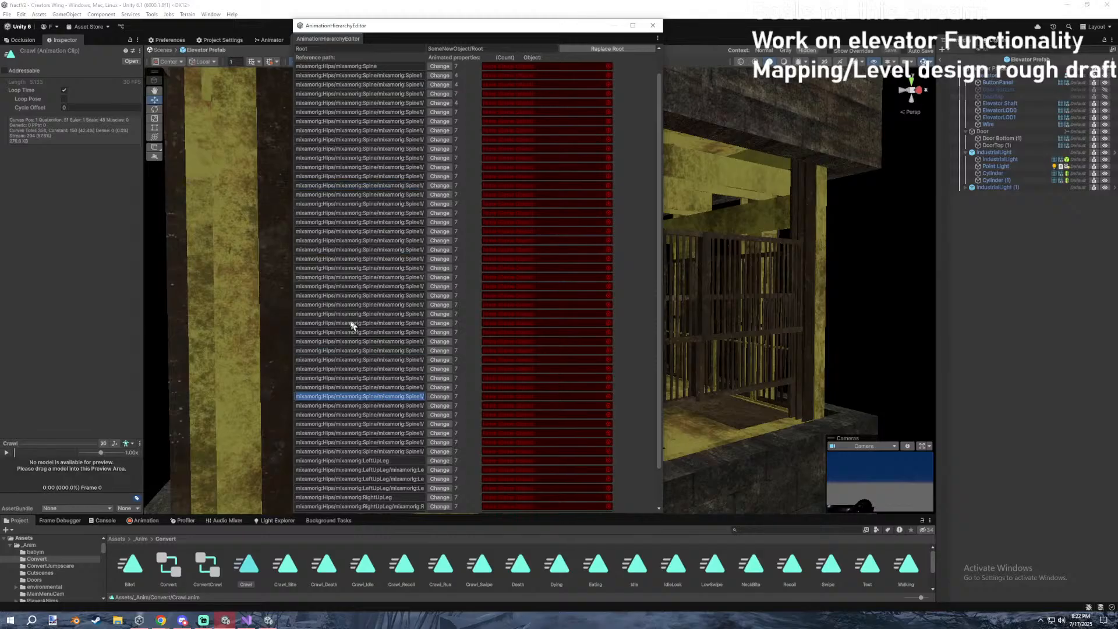
scroll(372, 268, "down", 2)
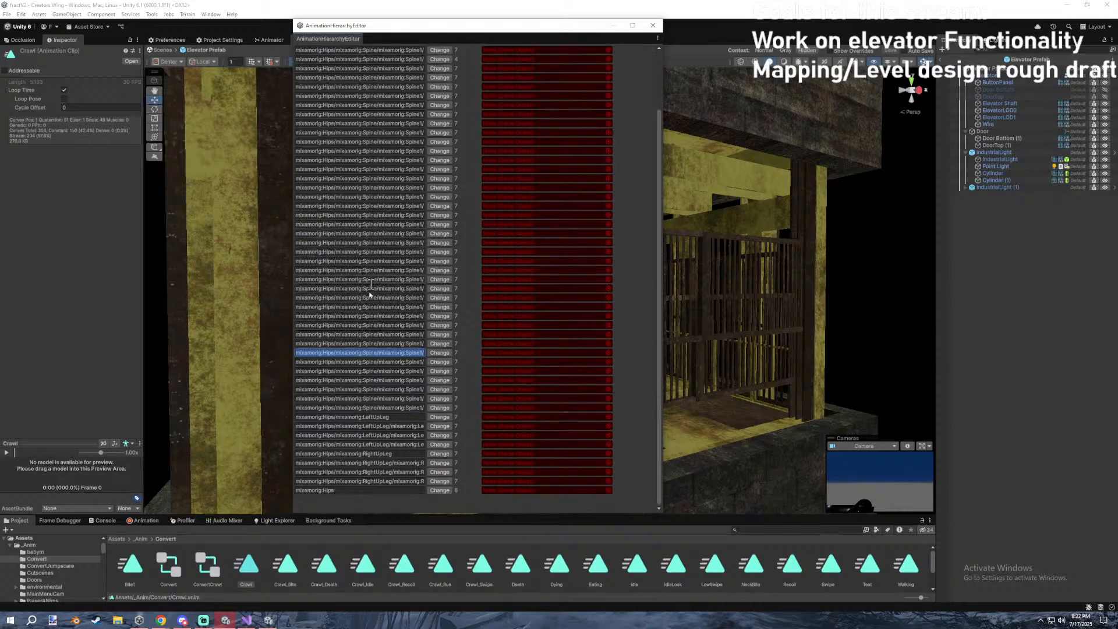
left_click(373, 490)
left_click(373, 454)
left_click(373, 417)
left_click(653, 25)
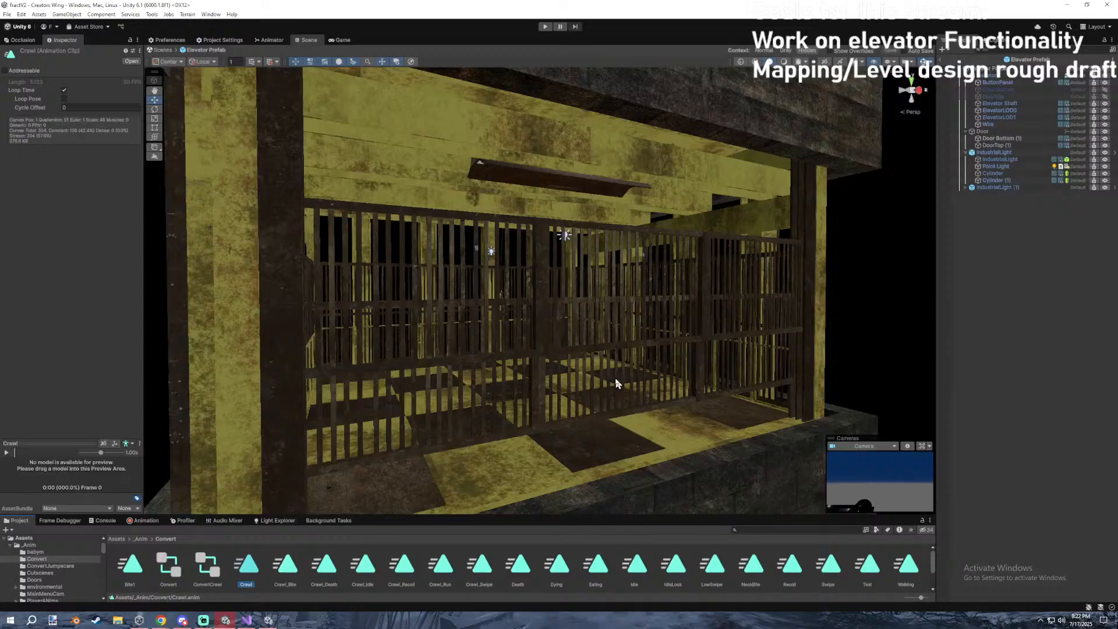
Select the elevator's Door object, switch its animation to the DoorOpen clip and play it.
left_click(142, 520)
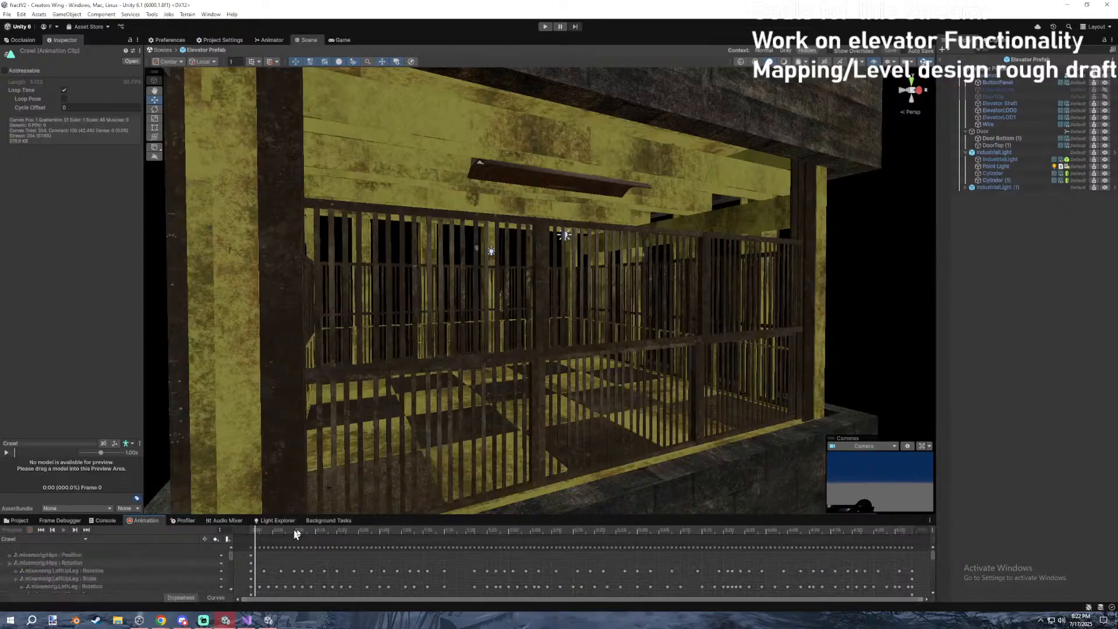
left_click(980, 132)
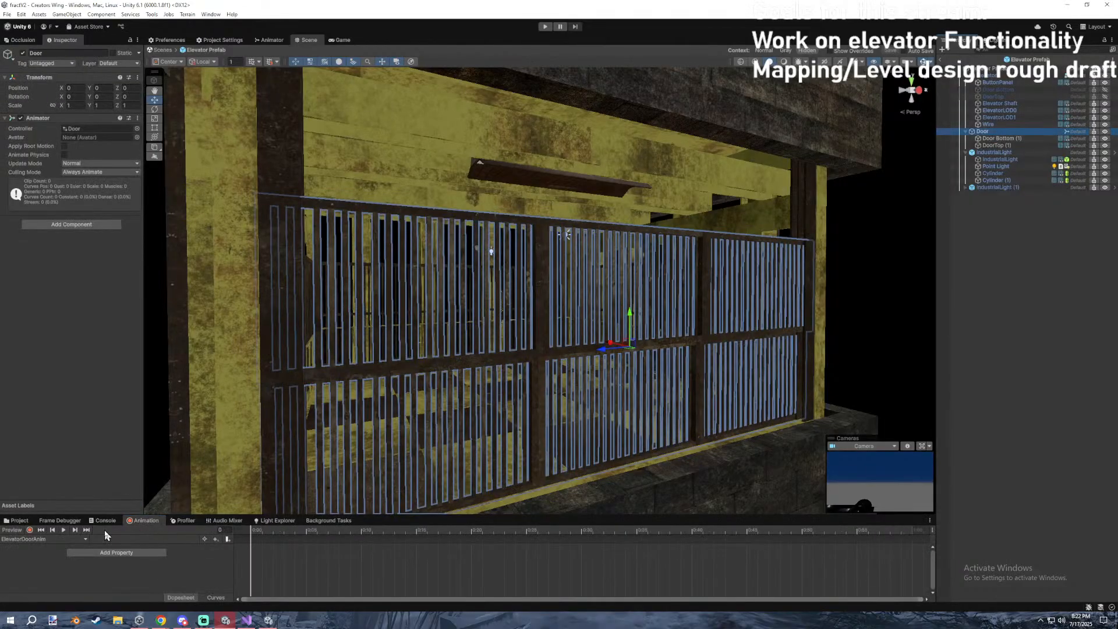
left_click(63, 541)
left_click(38, 548)
left_click_drag(255, 531, 30, 532)
left_click(63, 530)
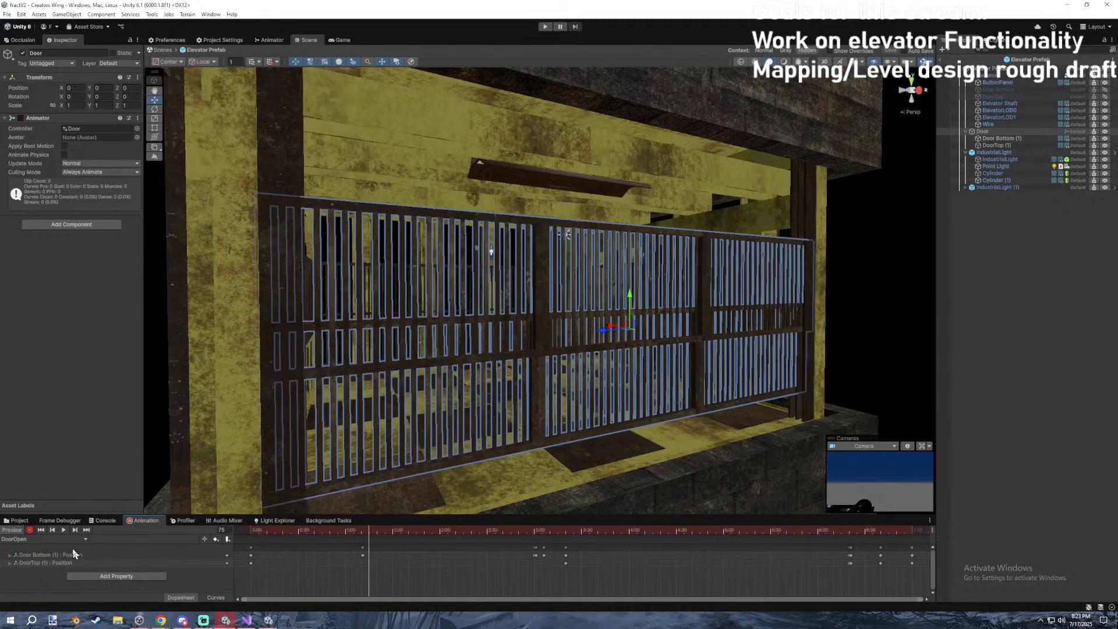
Browse the _Props asset folder in a taller Project panel and deselect the folder.
left_click(17, 520)
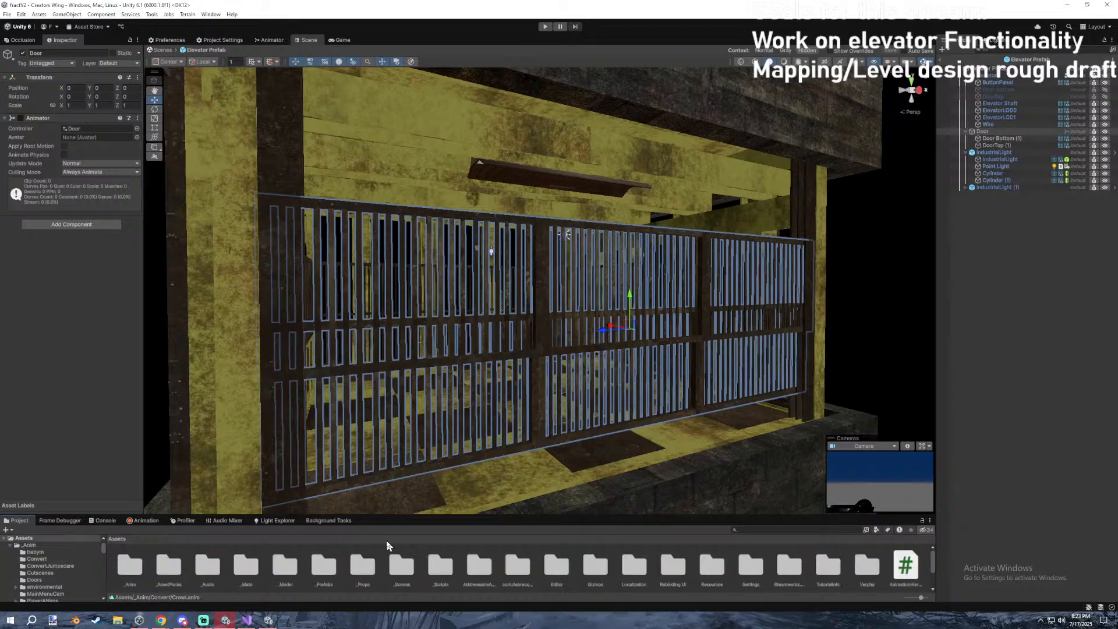
double_click(370, 563)
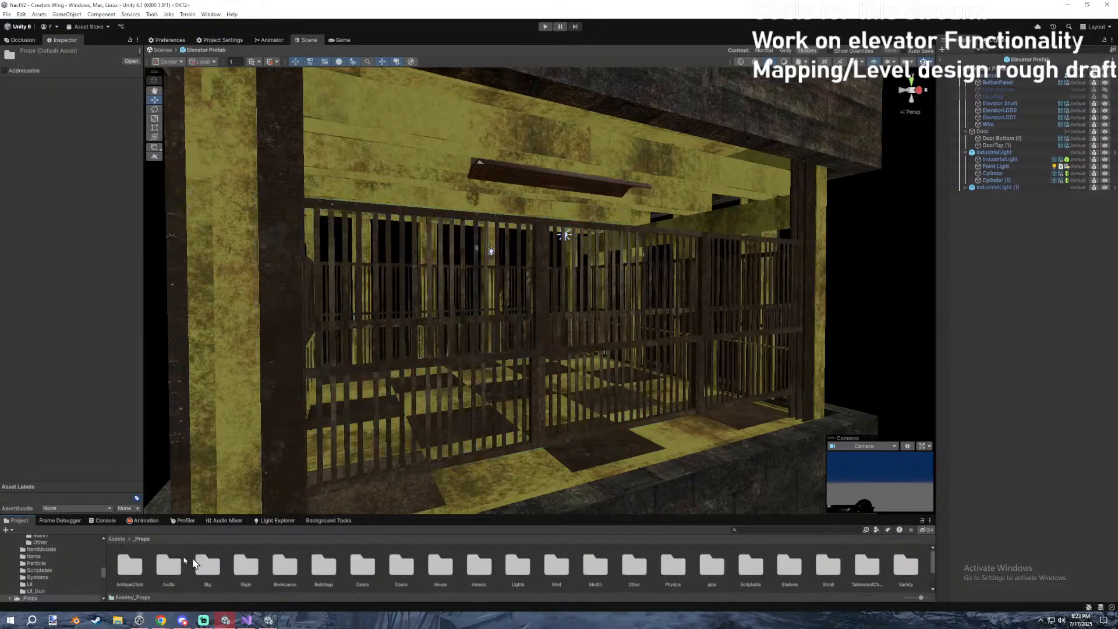
left_click_drag(185, 516, 185, 467)
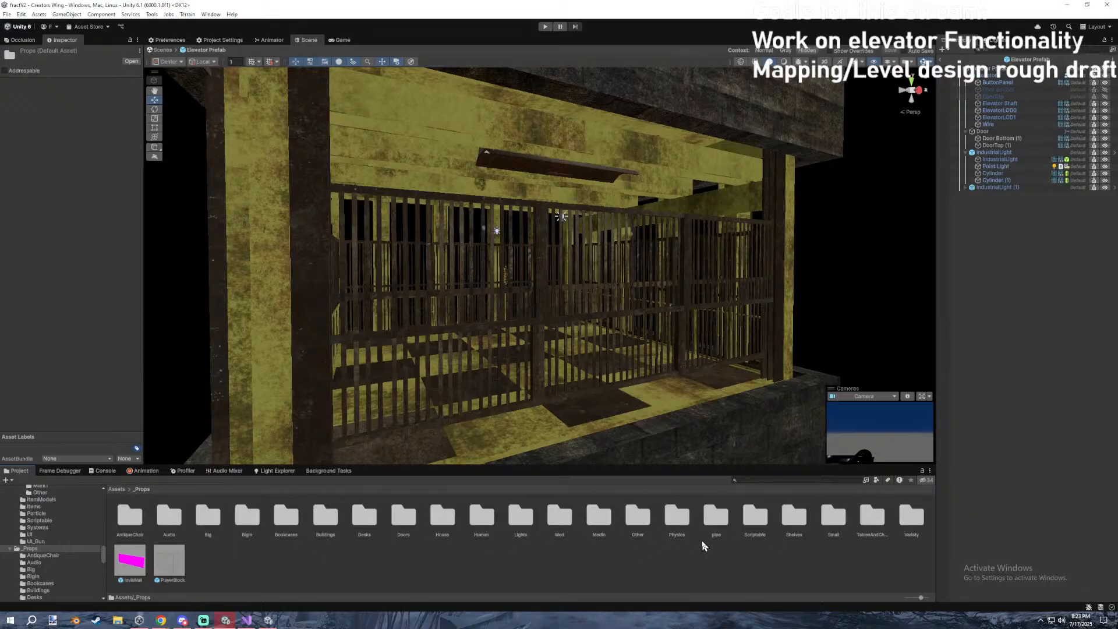
left_click(421, 553)
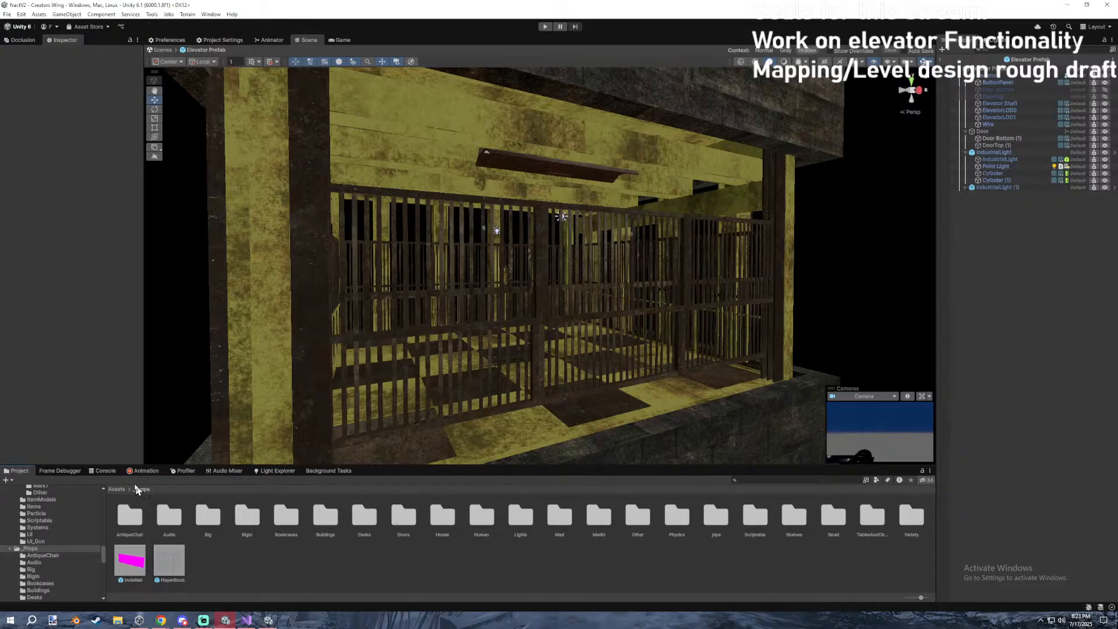
left_click(103, 470)
left_click(18, 471)
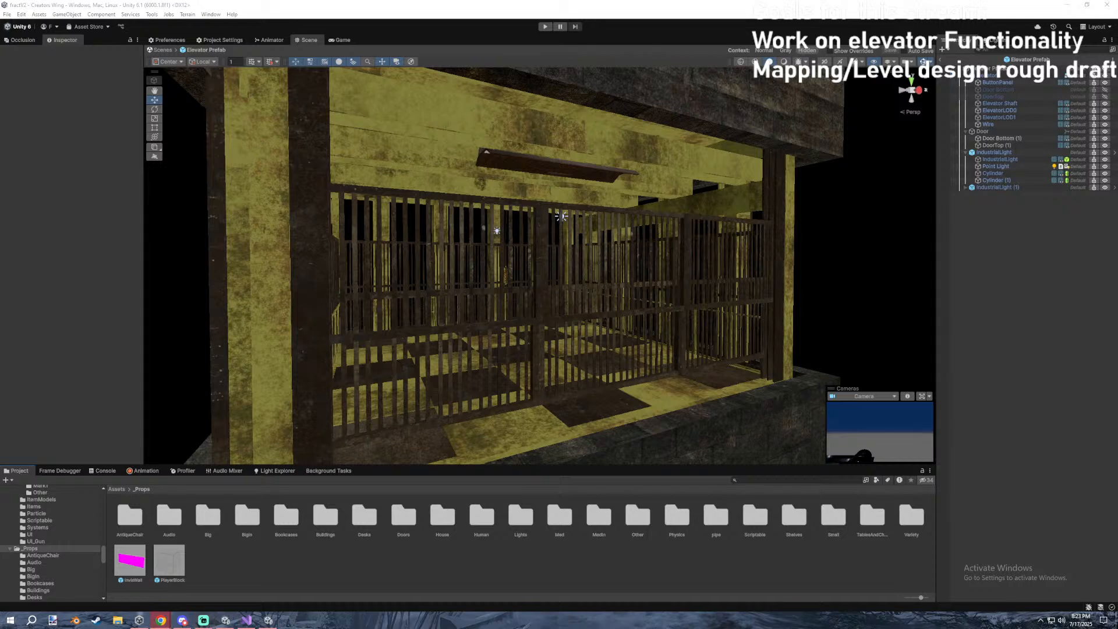
Frame the elevator from outside its doors and open the _Prefabs/Particle asset folder.
left_click_drag(826, 350, 657, 278, "alt")
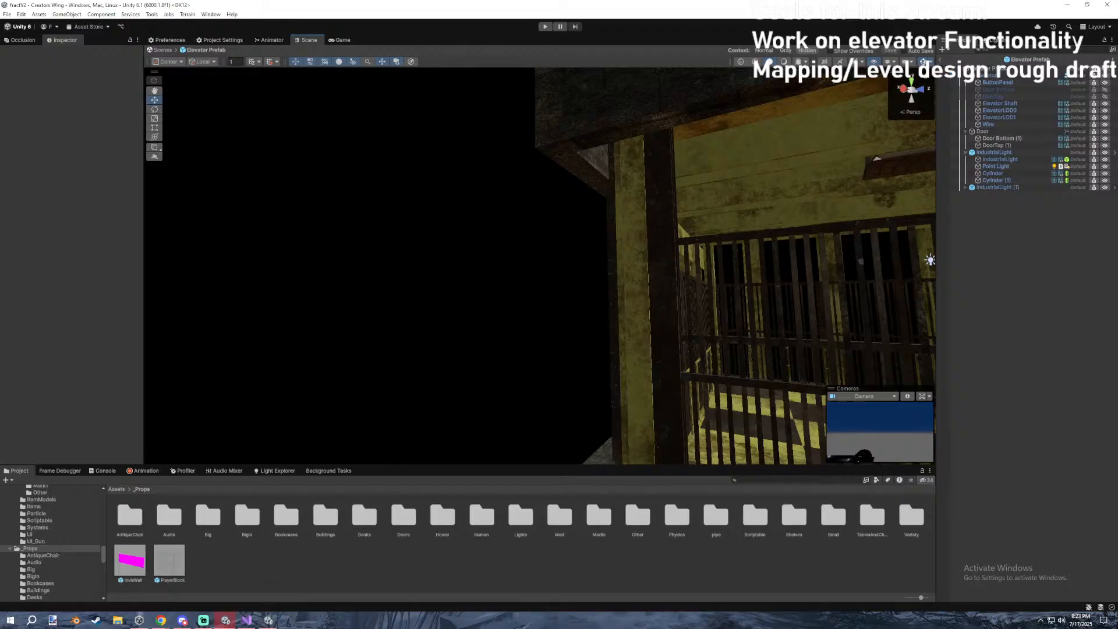
left_click_drag(437, 320, 580, 225, "alt")
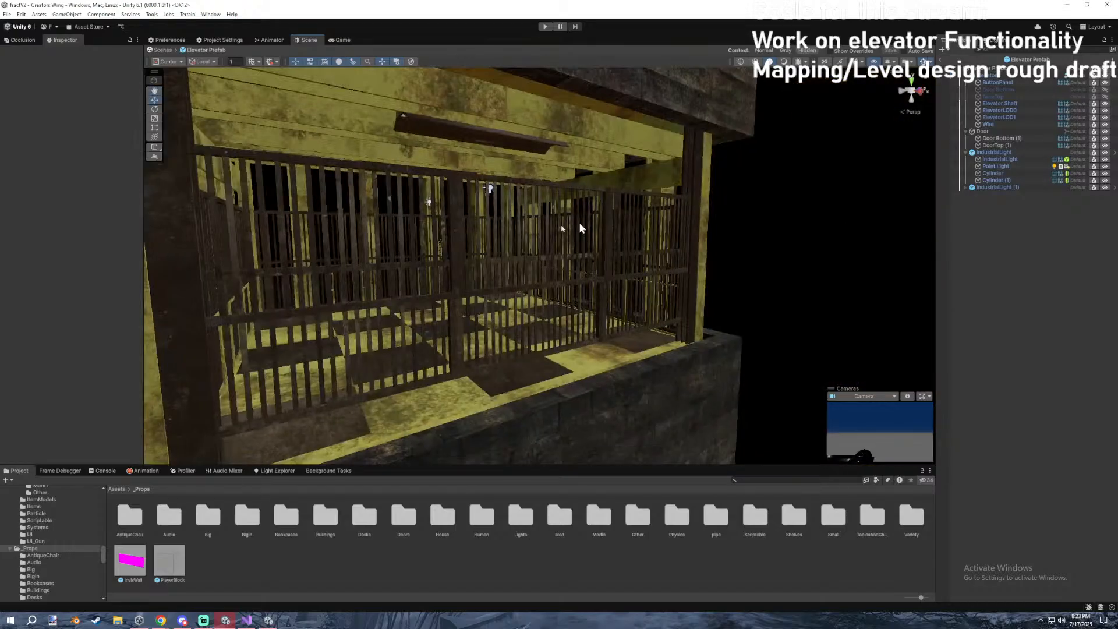
left_click(116, 489)
double_click(328, 517)
double_click(336, 519)
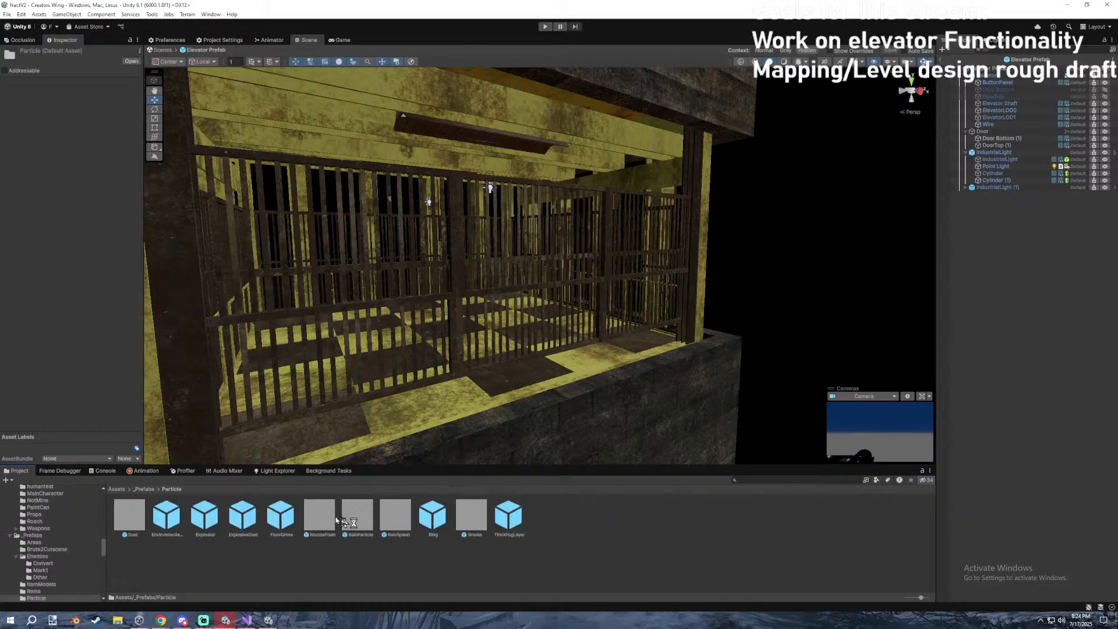
Try the Dust particle prefab on the elevator floor by the doors and delete it.
left_click_drag(130, 520, 502, 373)
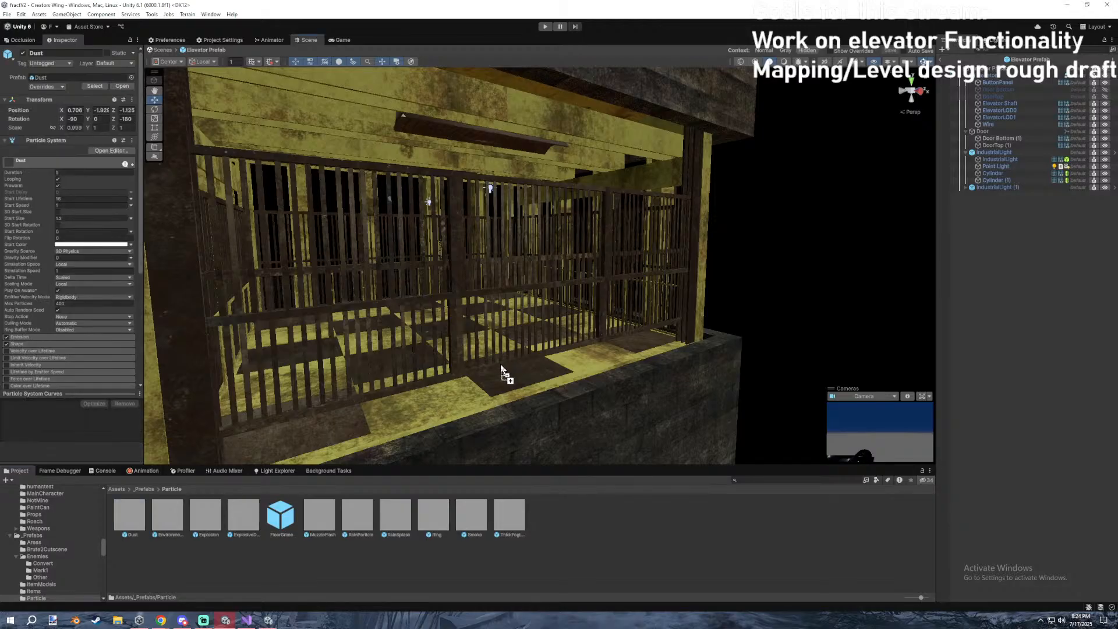
right_click(510, 369)
left_click(531, 340)
key("Delete")
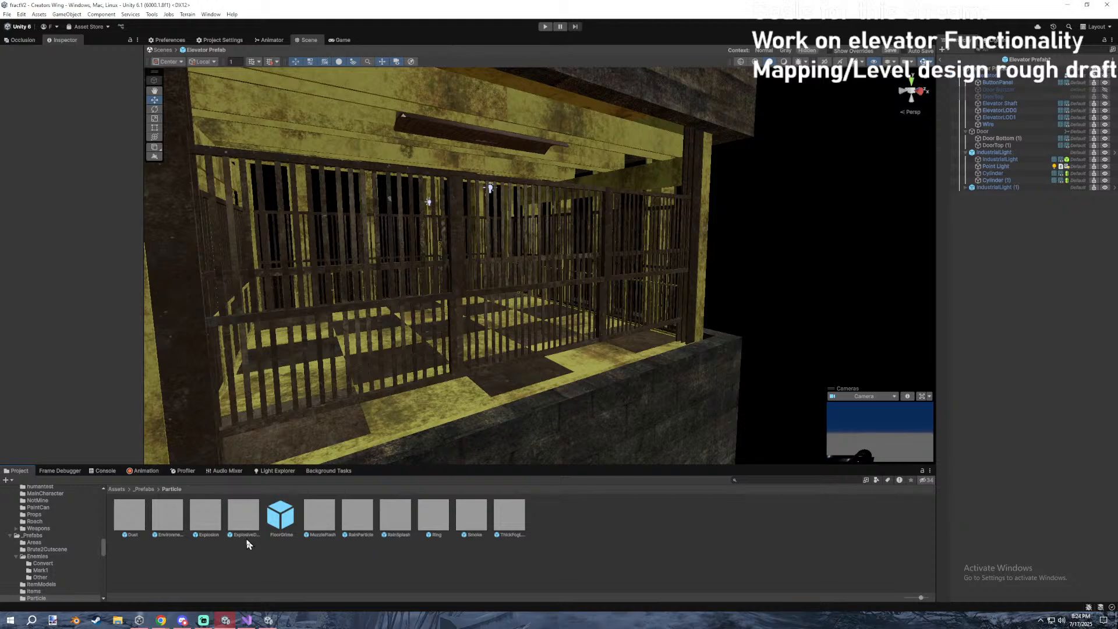
Look through the prefabs in the Particle folder, starting with EnvironmentalFog, for a suitable elevator effect.
left_click(168, 517)
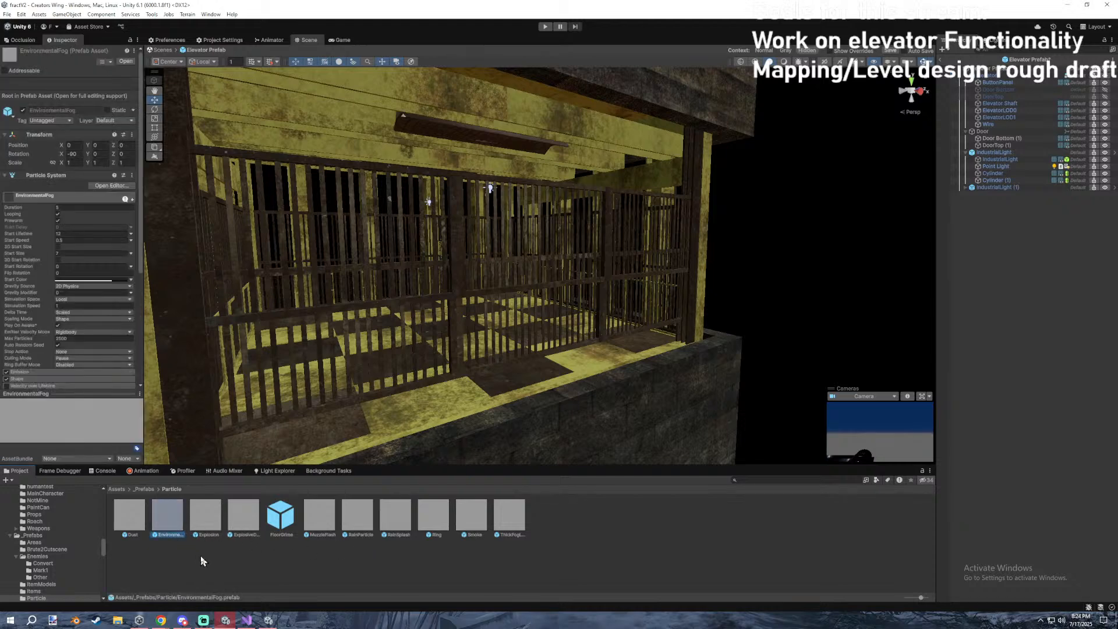
left_click(200, 556)
left_click(279, 527)
left_click(309, 527)
left_click(351, 528)
left_click(390, 528)
left_click(432, 528)
left_click(509, 527)
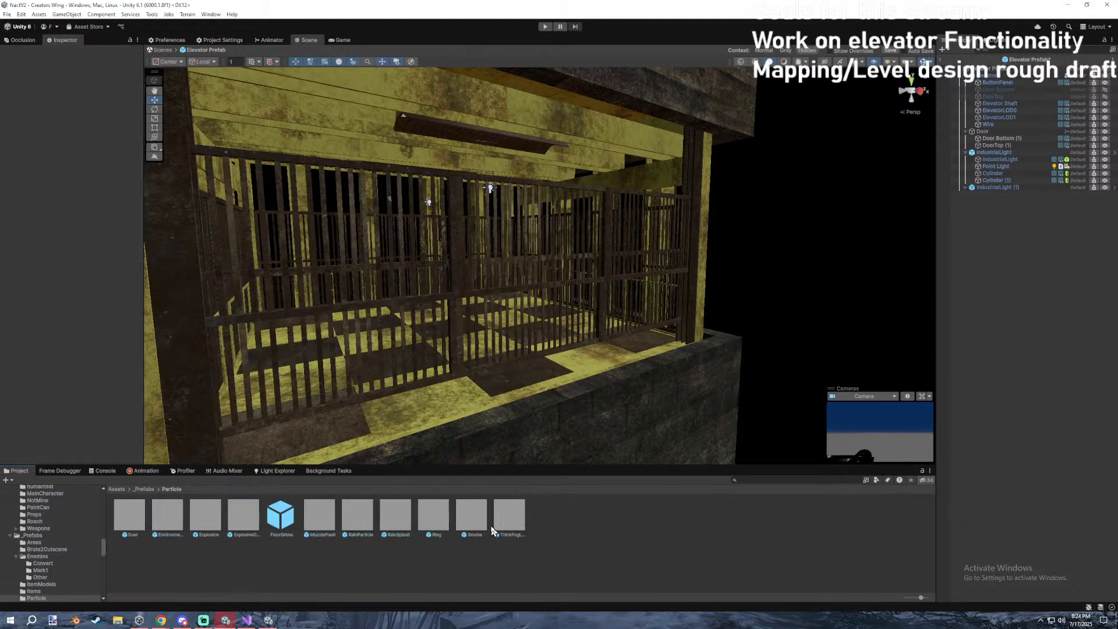
left_click(473, 524)
left_click(516, 532)
left_click(403, 548)
Try the Dust prefab once more by the elevator doors and delete it.
left_click(131, 514)
left_click_drag(134, 522, 419, 401)
mouse_move(611, 353)
right_mouse_down()
mouse_move(597, 362)
mouse_move(606, 364)
right_mouse_up()
key("Delete")
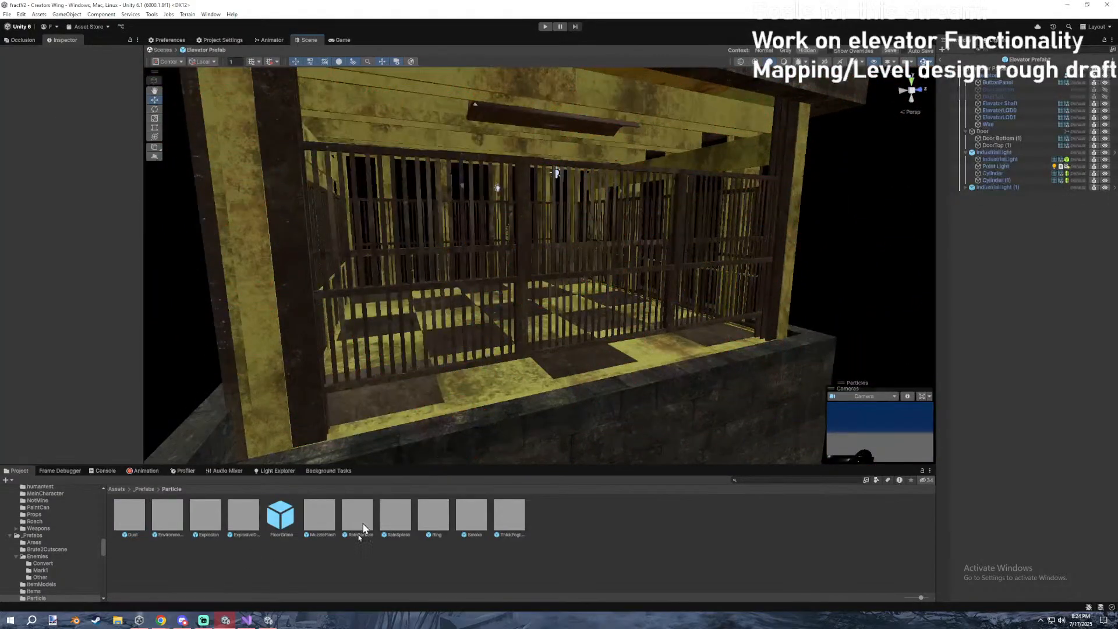
Check the Scriptable folder under _Prefabs and return to the Particle folder.
left_click(146, 490)
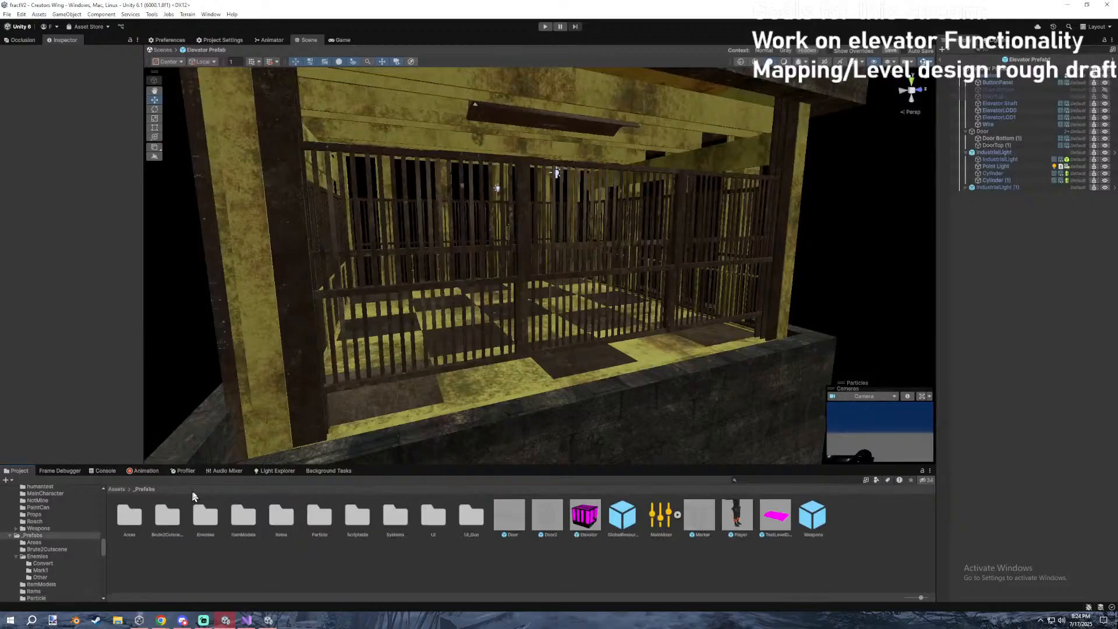
left_click(324, 516)
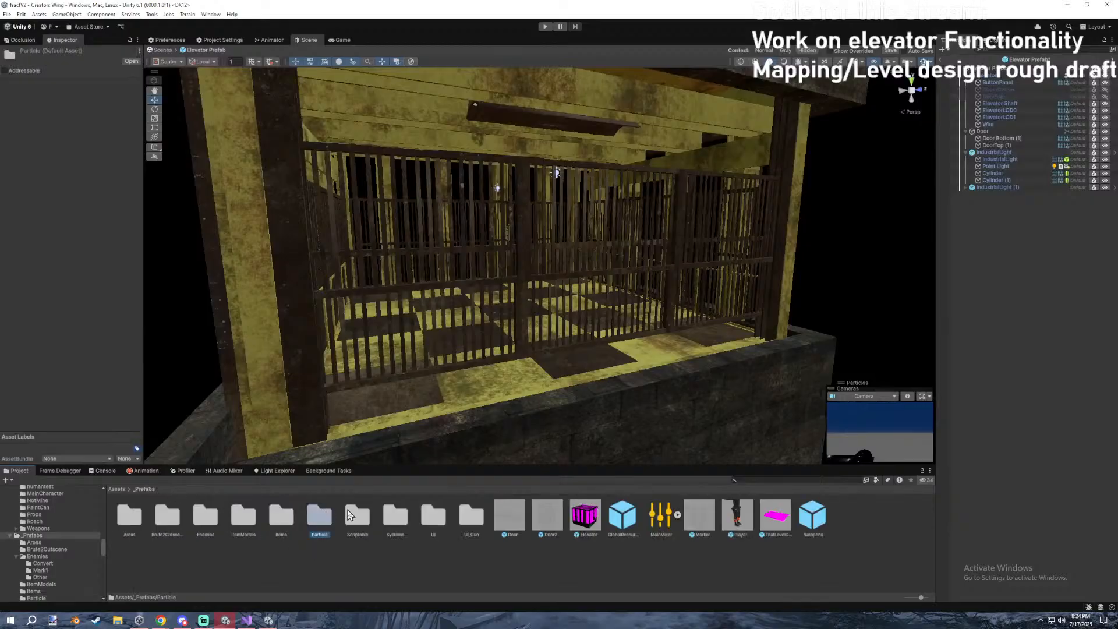
double_click(354, 514)
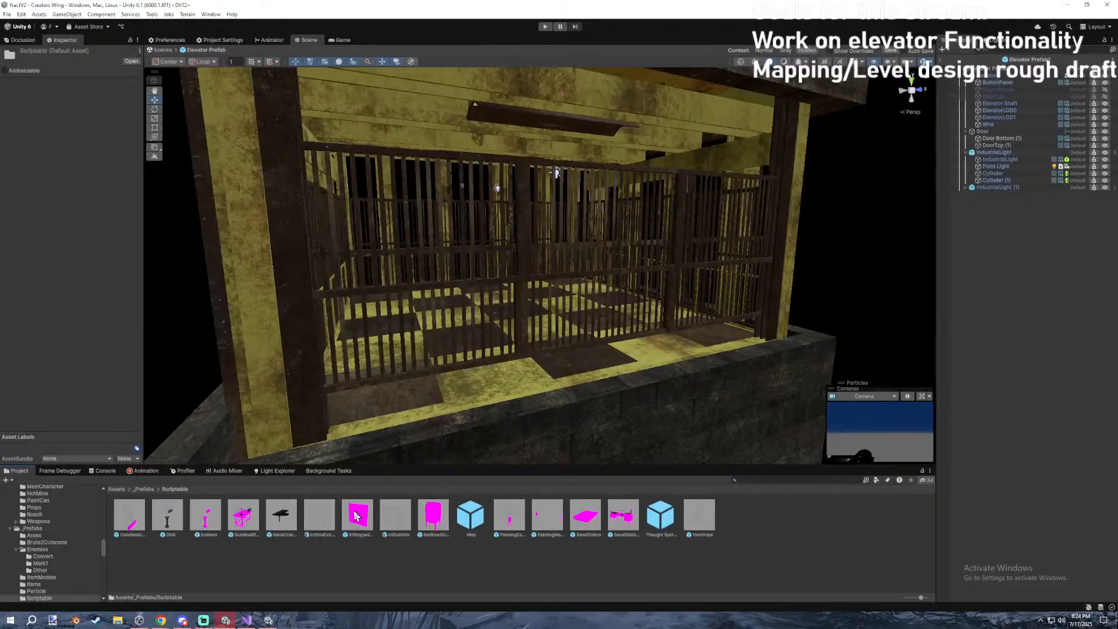
left_click(149, 491)
double_click(321, 516)
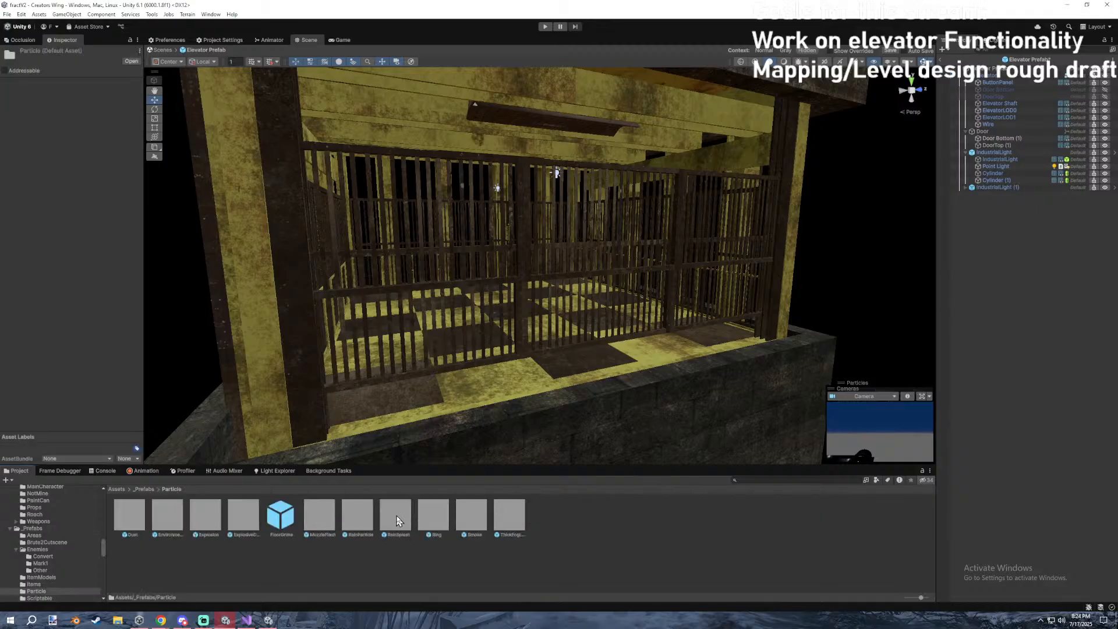
Place the Smoke prefab on the elevator floor by the doors and inspect its Box Collider and child particle systems.
left_click_drag(471, 516, 573, 378)
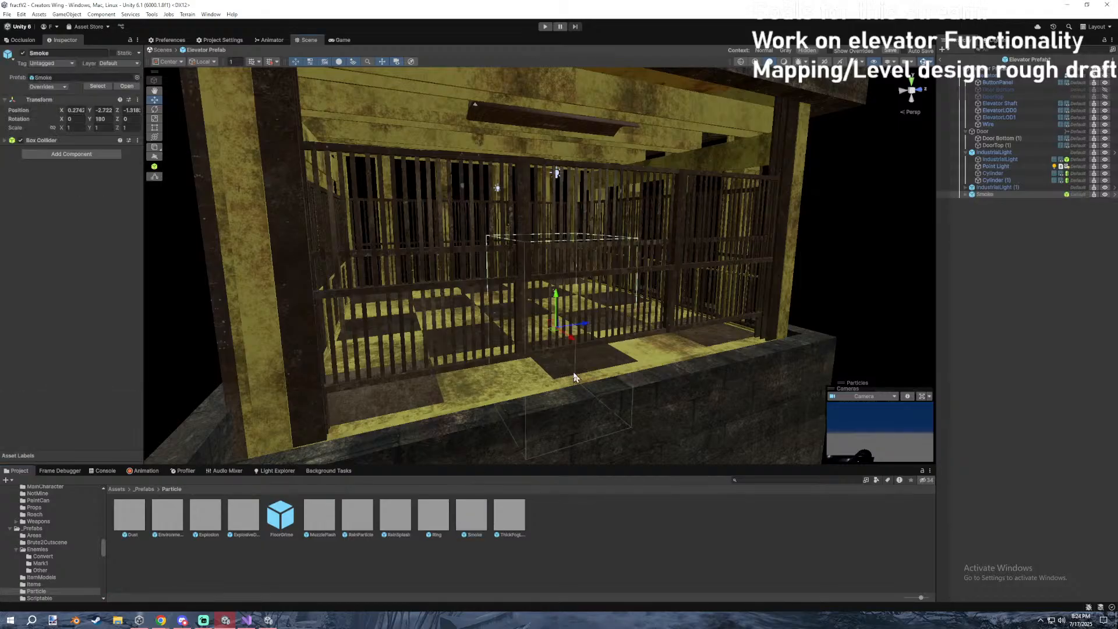
middle_click_drag(573, 377, 559, 349)
left_click(42, 140)
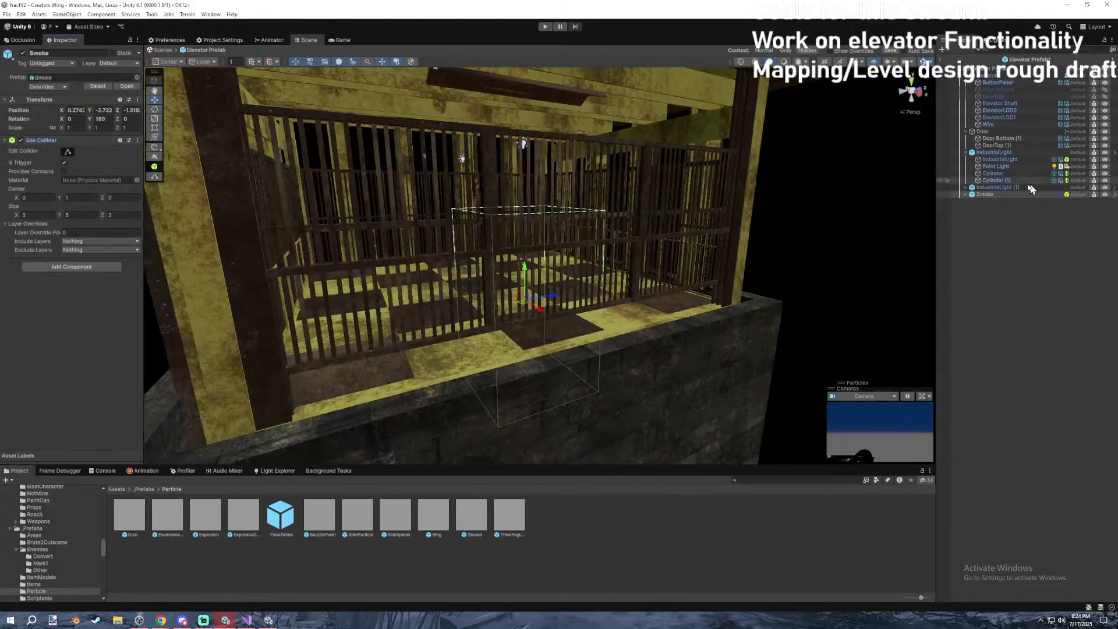
double_click(962, 194)
double_click(976, 201)
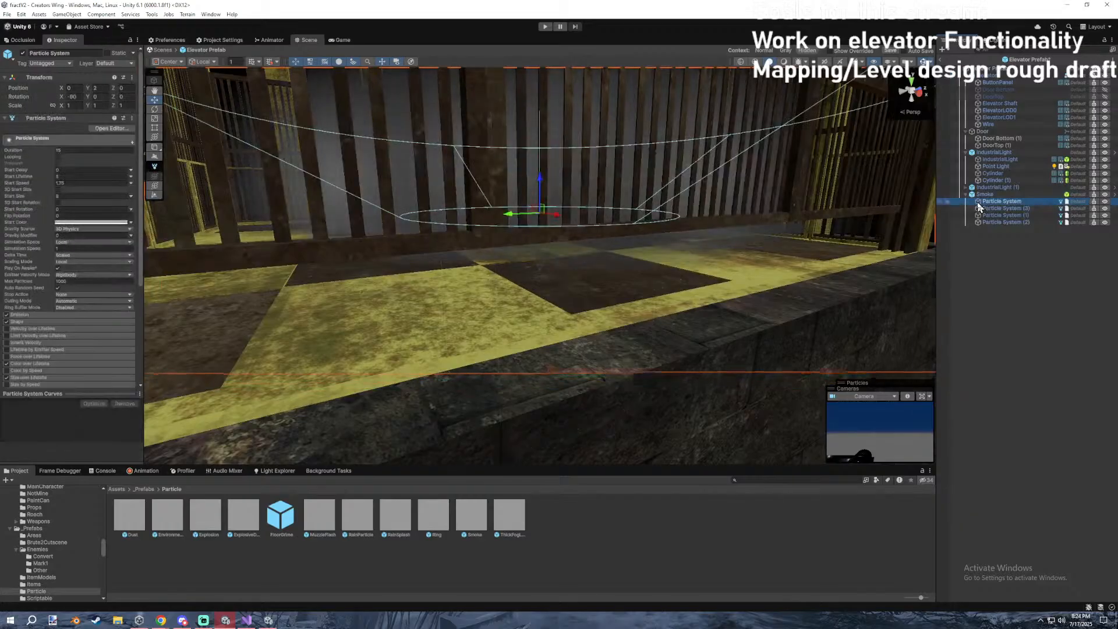
right_click_drag(777, 240, 778, 261)
scroll(778, 261, "up", 1)
scroll(778, 262, "up", 5)
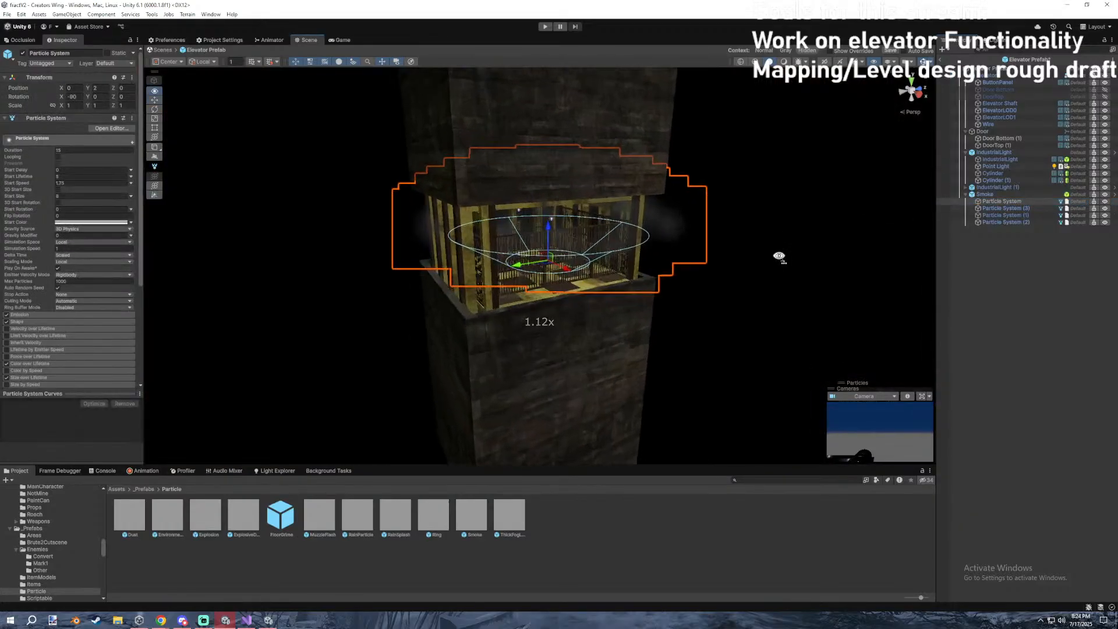
left_click(989, 208)
left_click(990, 222)
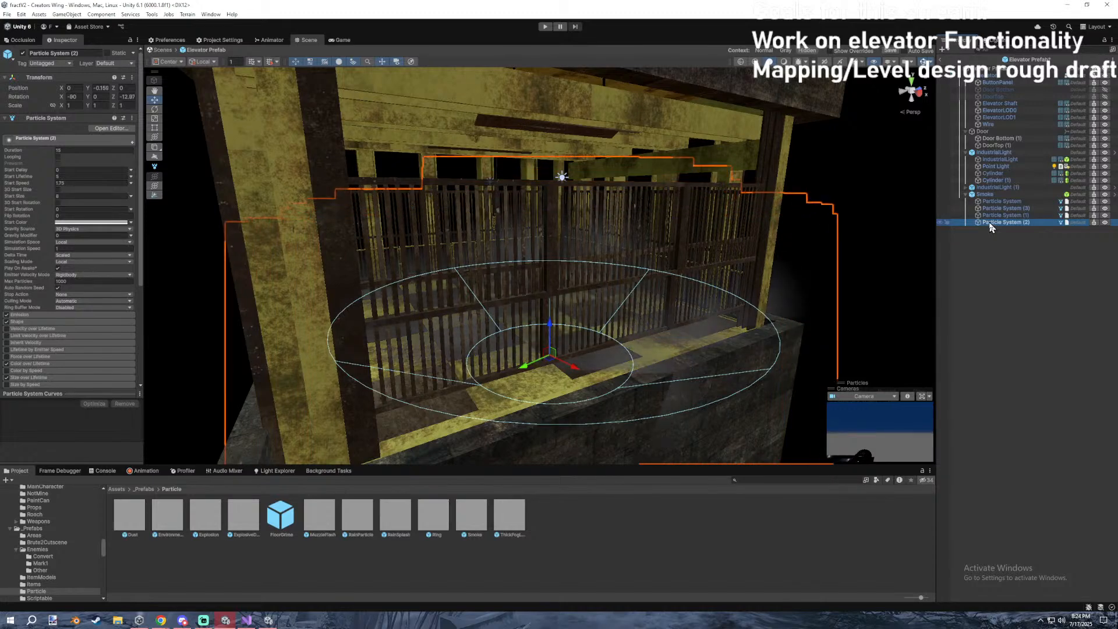
Add a Particle System component to the Smoke root object in the elevator.
left_click(996, 194)
left_click(65, 269)
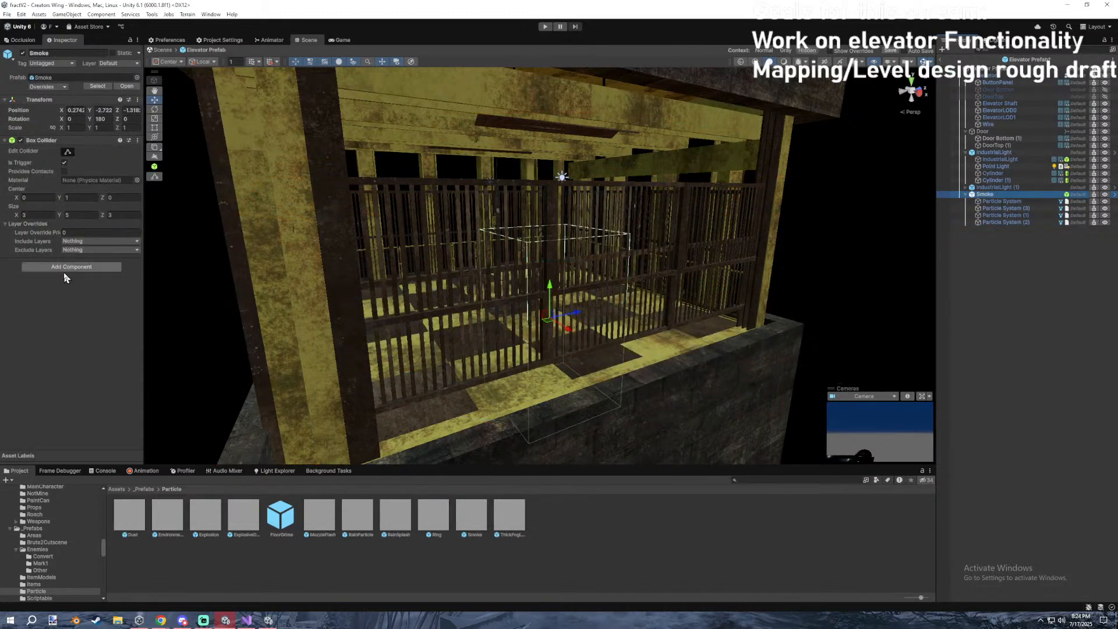
type("part")
key("Down")
key("Return")
scroll(333, 271, "up", 3)
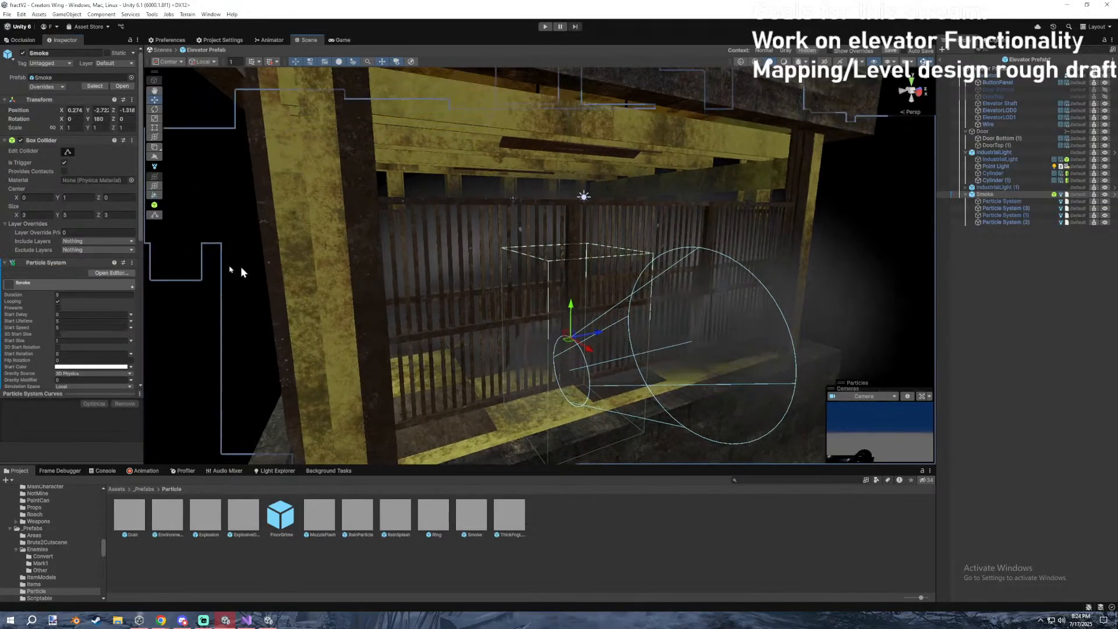
right_click_drag(599, 274, 618, 286)
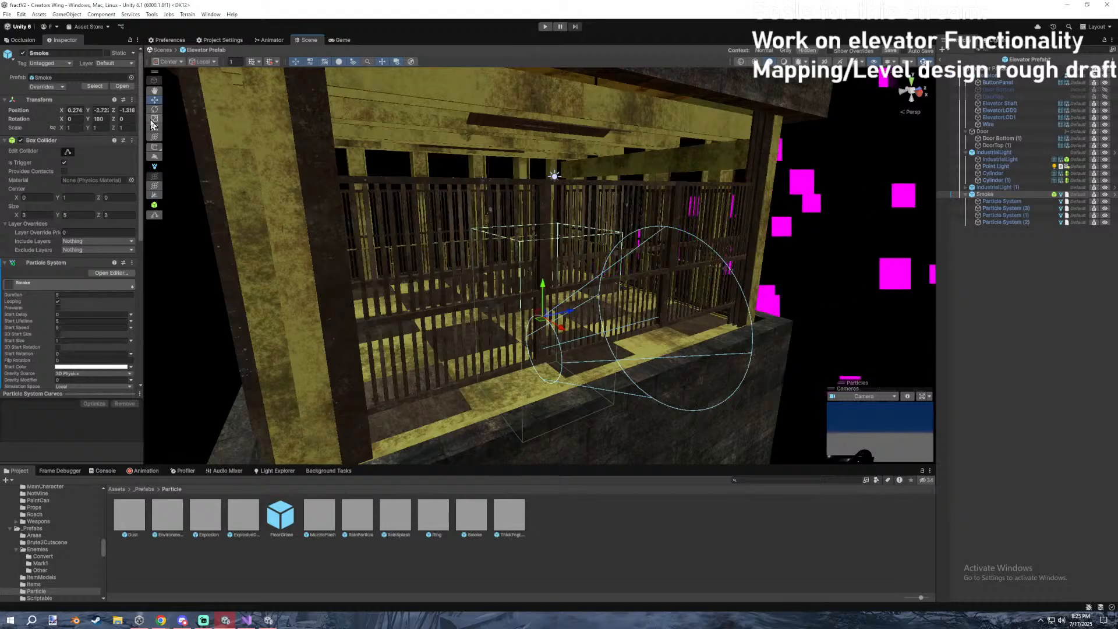
Move the Cameras overlay clear of the Particles playback controls and replay the Smoke effect several times.
scroll(60, 226, "down", 10)
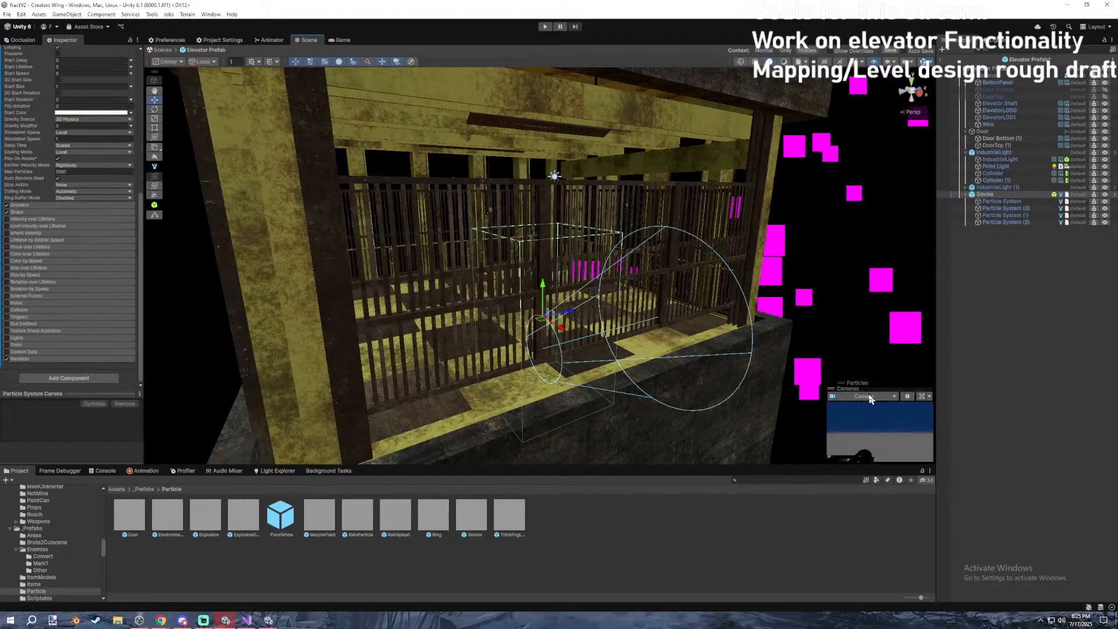
scroll(22, 233, "up", 10)
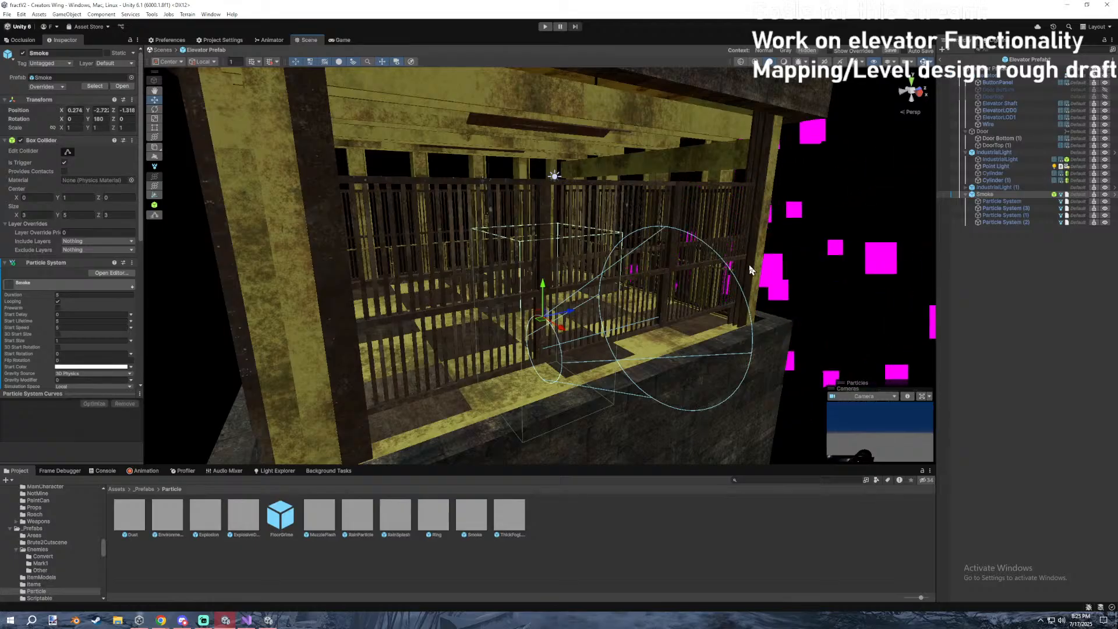
left_click_drag(850, 389, 667, 381)
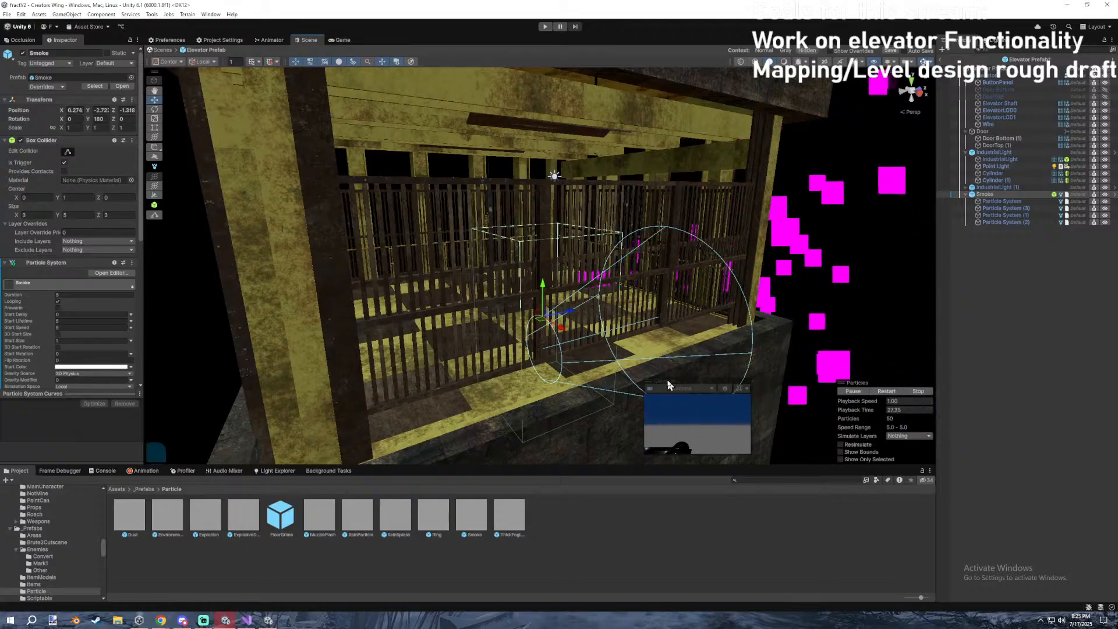
left_click(889, 392)
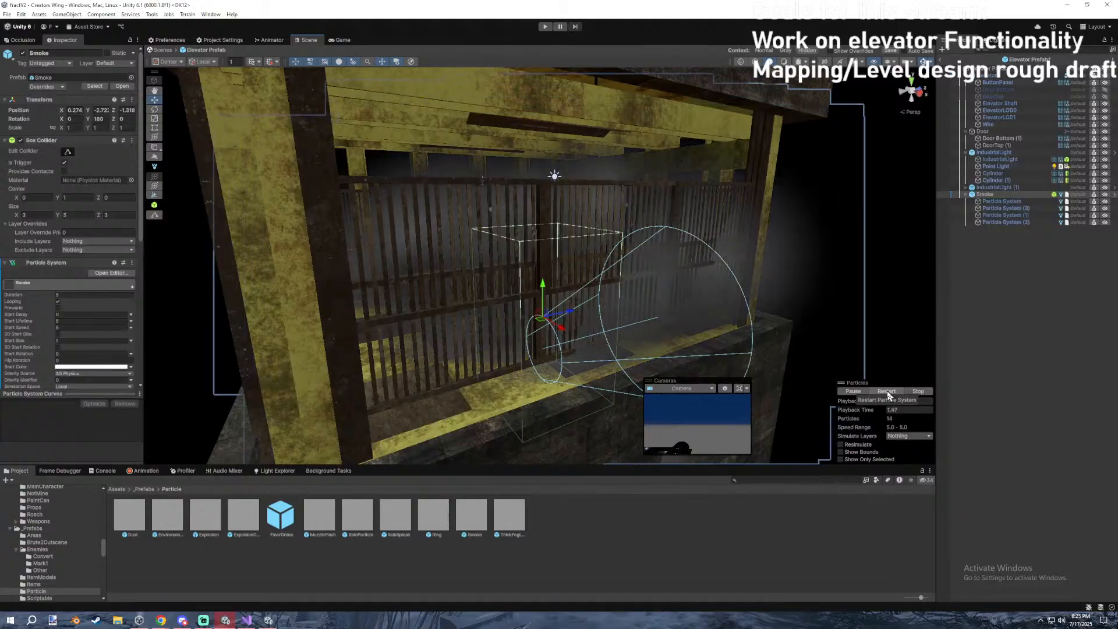
left_click(887, 391)
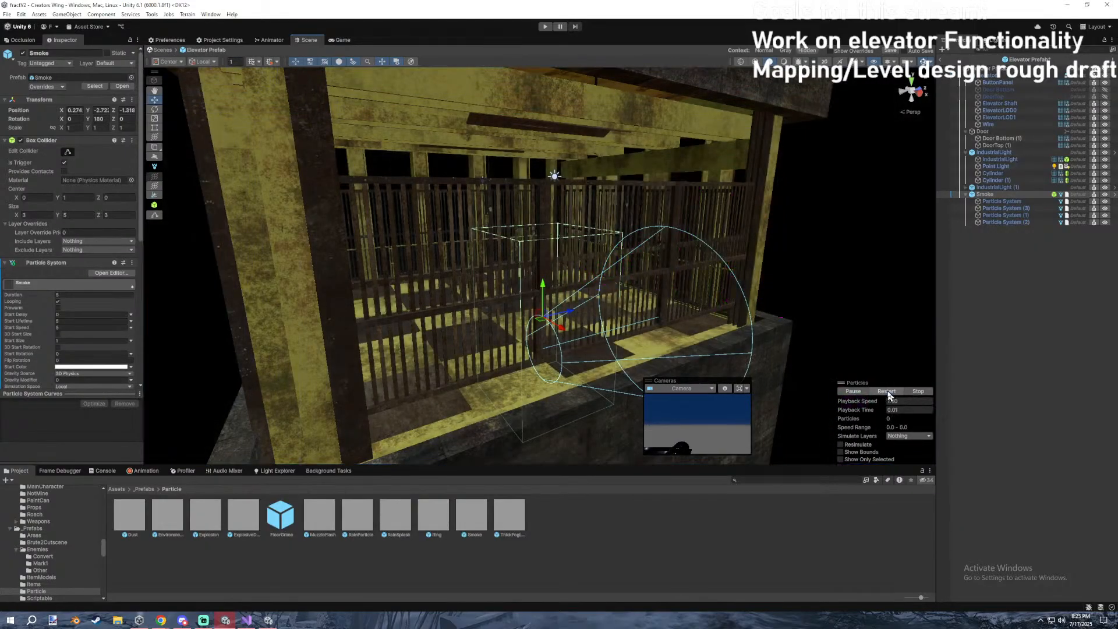
left_click(887, 392)
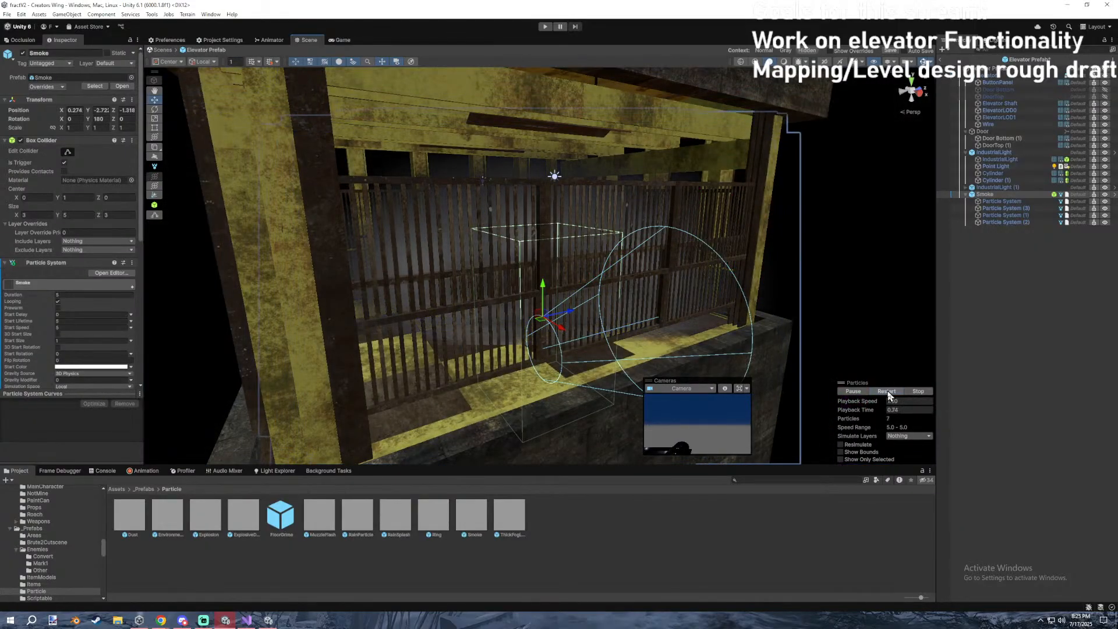
right_click_drag(731, 317, 694, 296)
key("s")
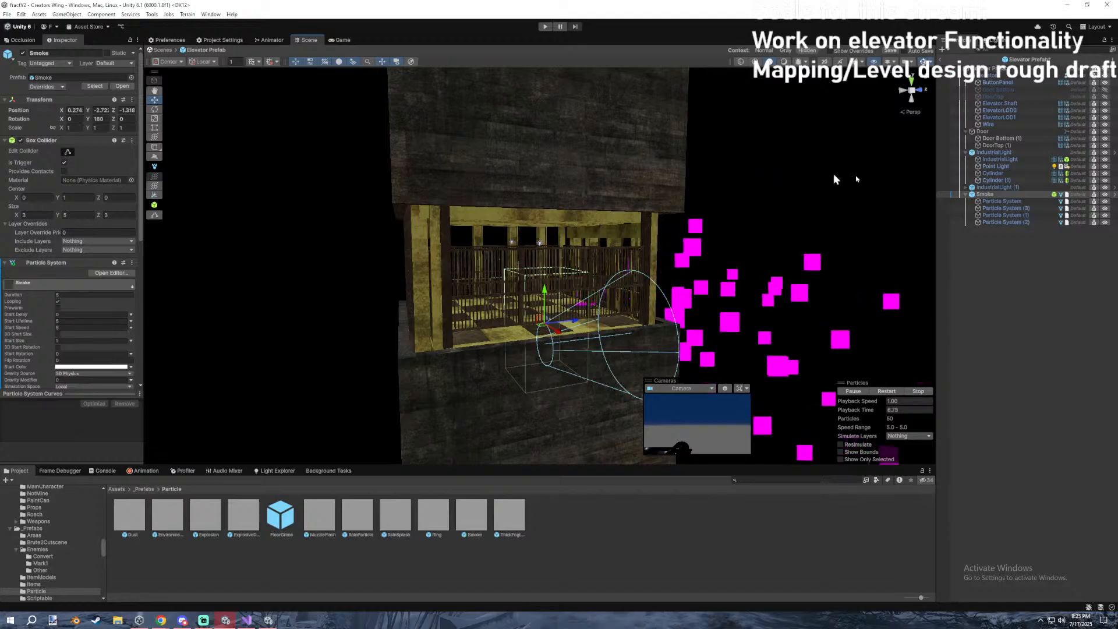
Open the Smoke prefab for editing, discarding the unsaved elevator prefab changes, and check its child particle systems.
left_click(120, 79)
left_click(122, 87)
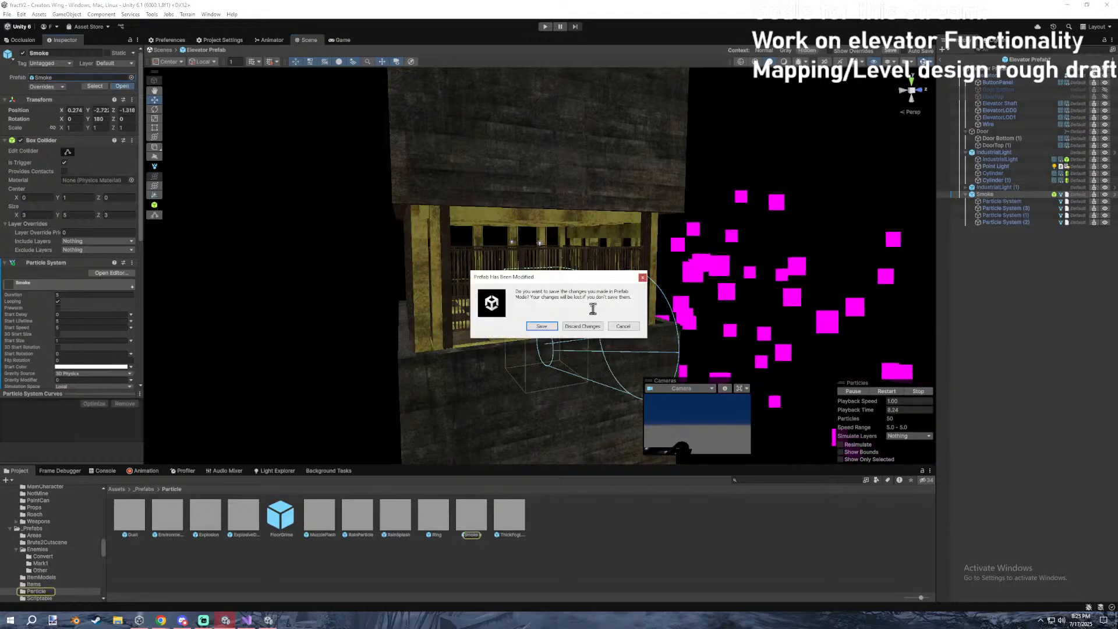
left_click(582, 326)
left_click(1004, 74)
left_click(990, 97)
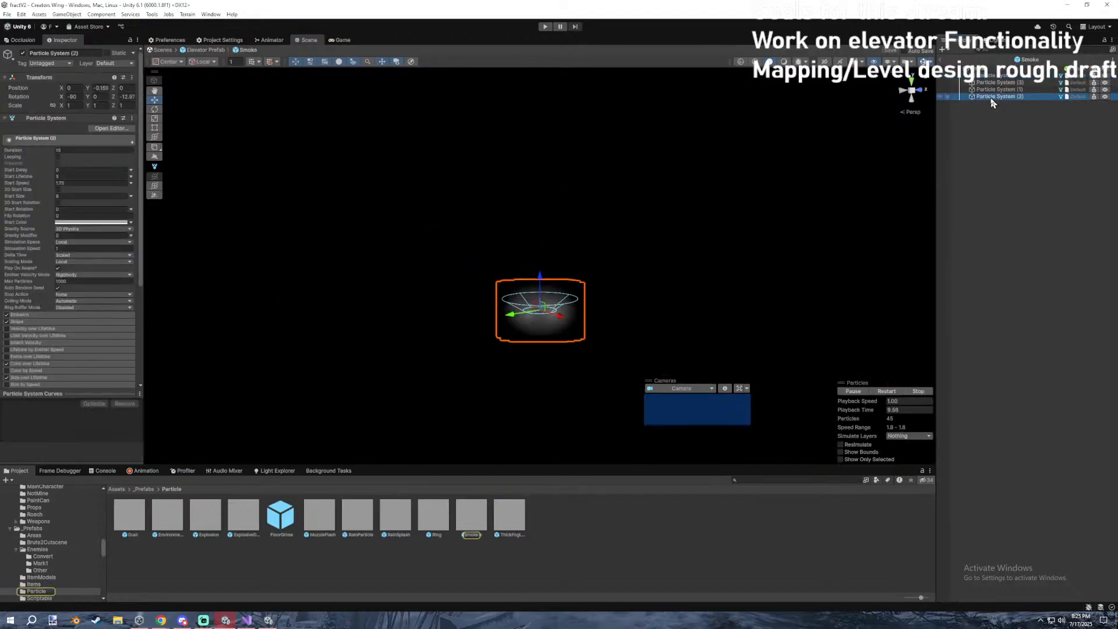
left_click(991, 76, "shift")
Remove the Box Collider from the Smoke prefab's root and add a Particle System component to it.
left_click(989, 69)
key("f")
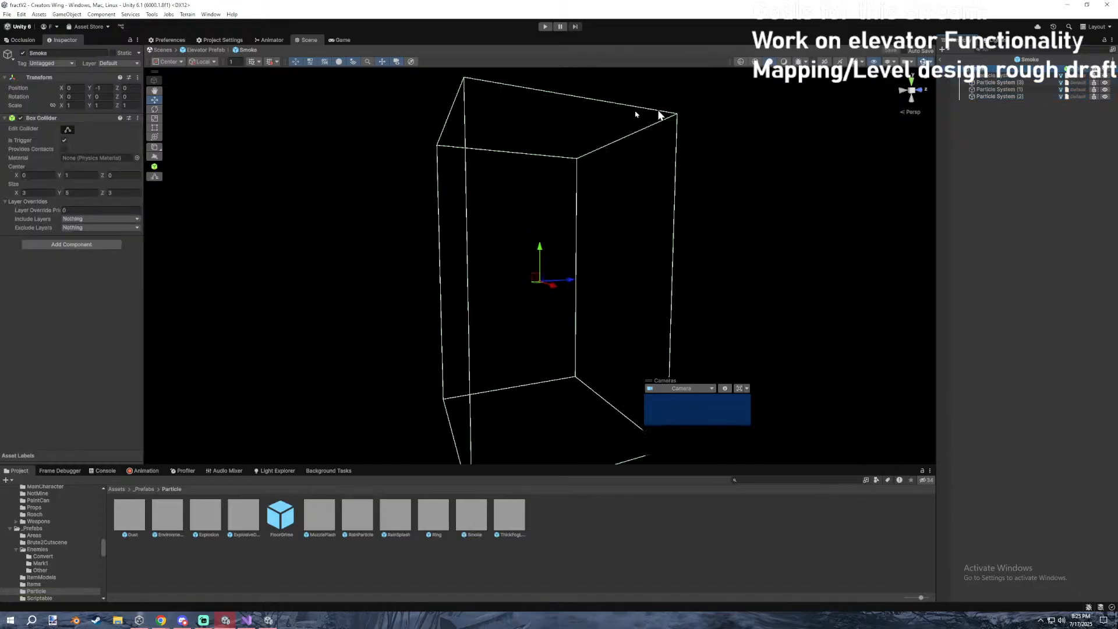
left_click(138, 117)
left_click(160, 143)
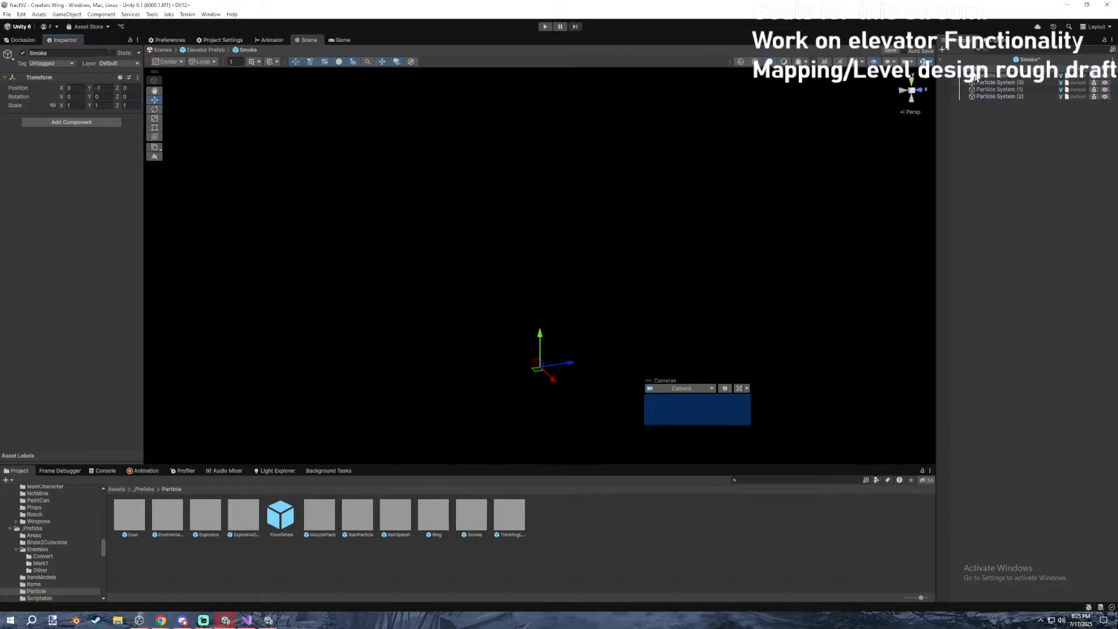
left_click(73, 123)
key("Return")
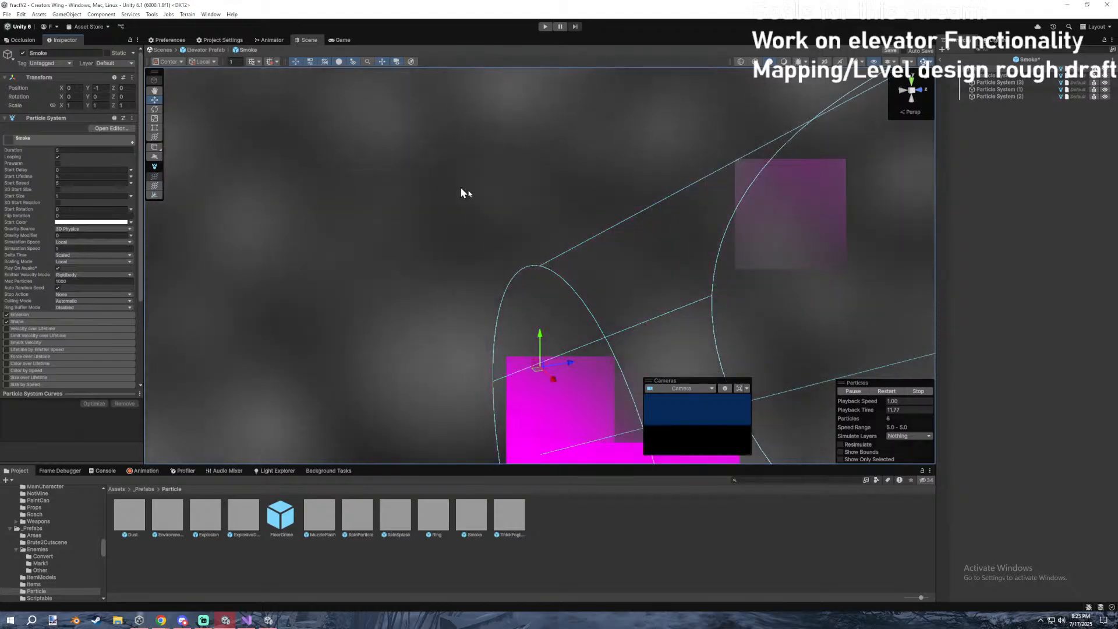
scroll(465, 193, "down", 6)
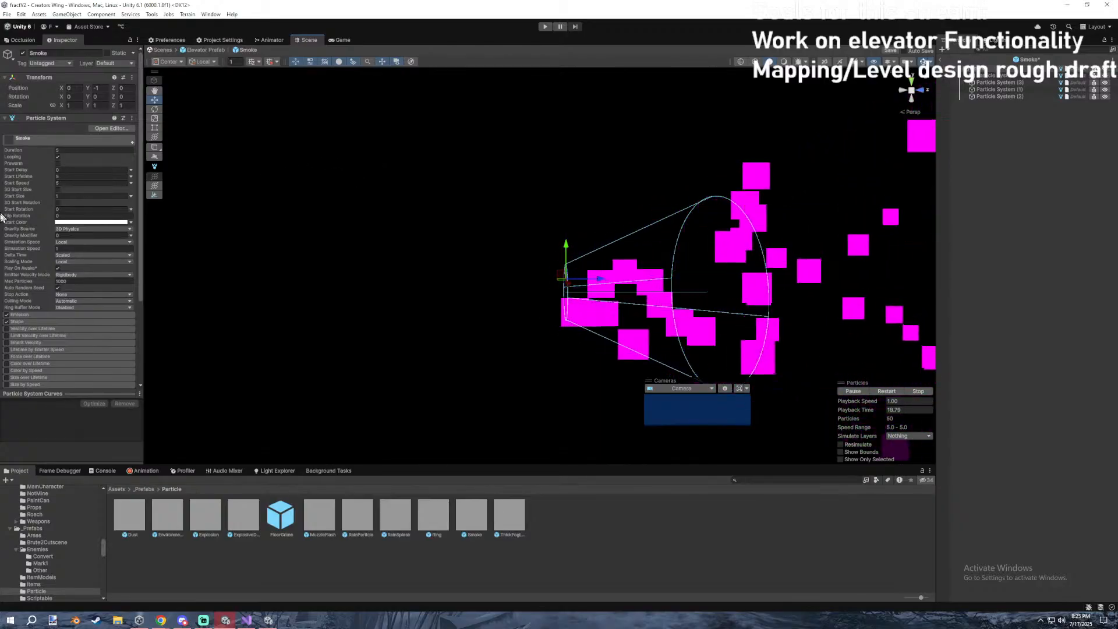
Disable the Emission and Shape modules of the Smoke root's Particle System and replay the effect.
left_click(24, 140)
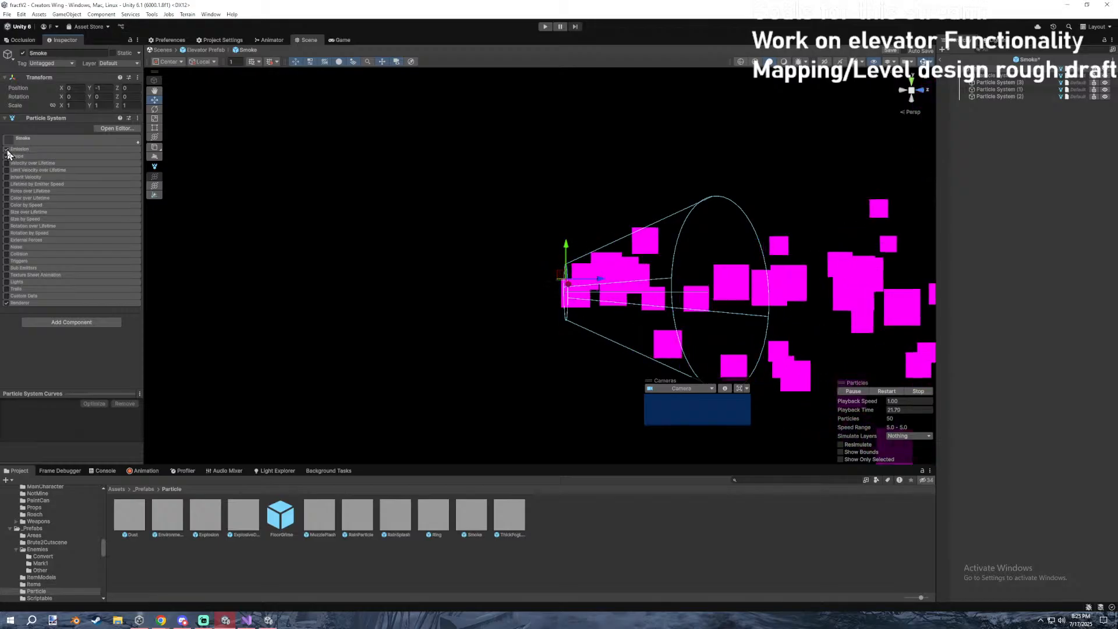
left_click(7, 150)
left_click(7, 156)
right_click_drag(434, 188, 442, 190)
left_click(897, 391)
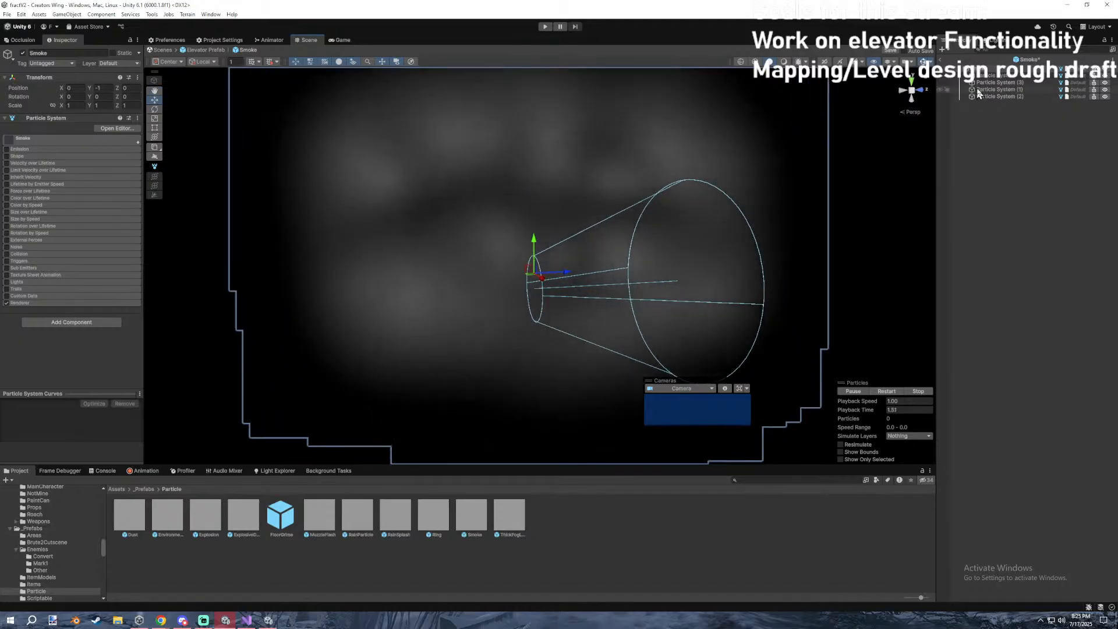
Try to scale the four child particle systems of Smoke together, then undo.
left_click(989, 96, "shift")
left_click(72, 105)
right_click_drag(530, 155, 522, 152)
key("r")
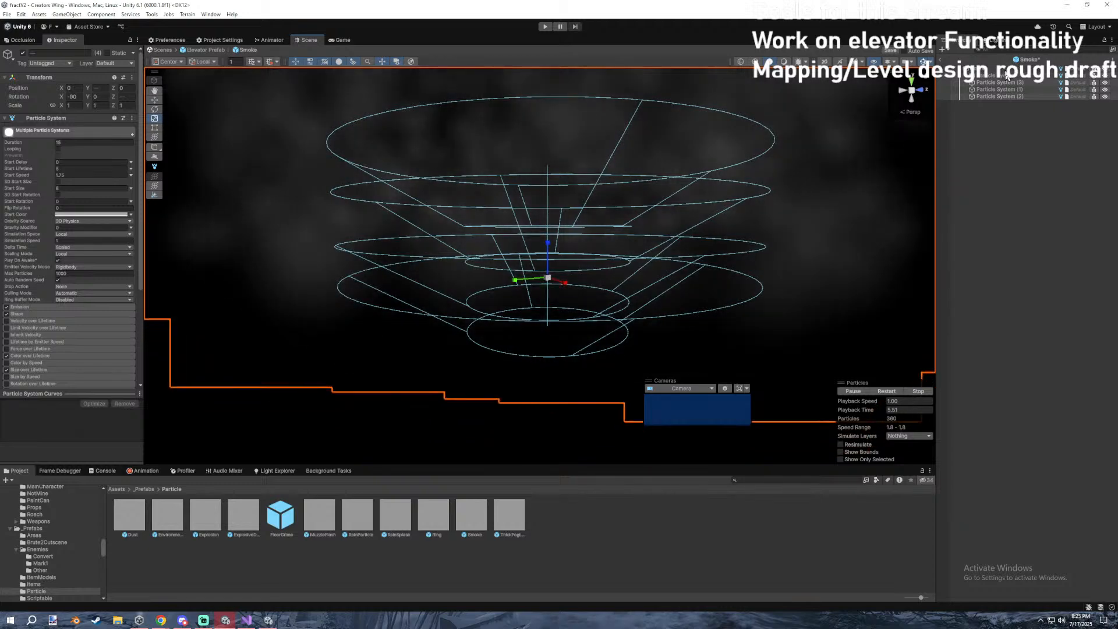
left_click(1006, 75)
key("ctrl+z")
Scale the Smoke root object uniformly down to about 0.2 and replay the effect.
left_click(995, 76)
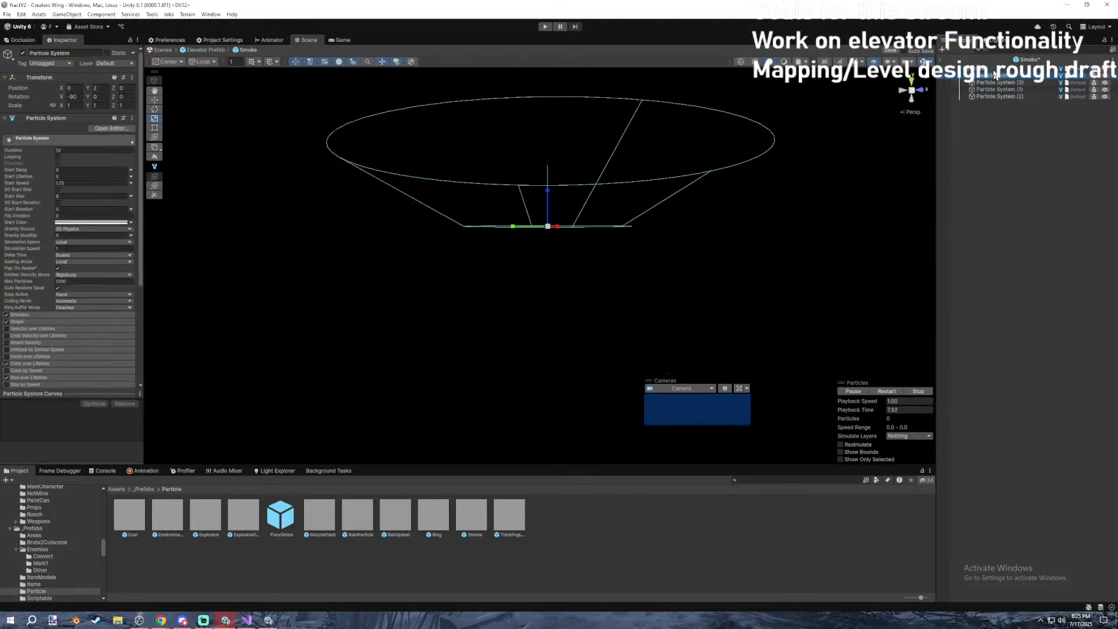
left_click(989, 70)
left_click_drag(550, 279, 512, 282)
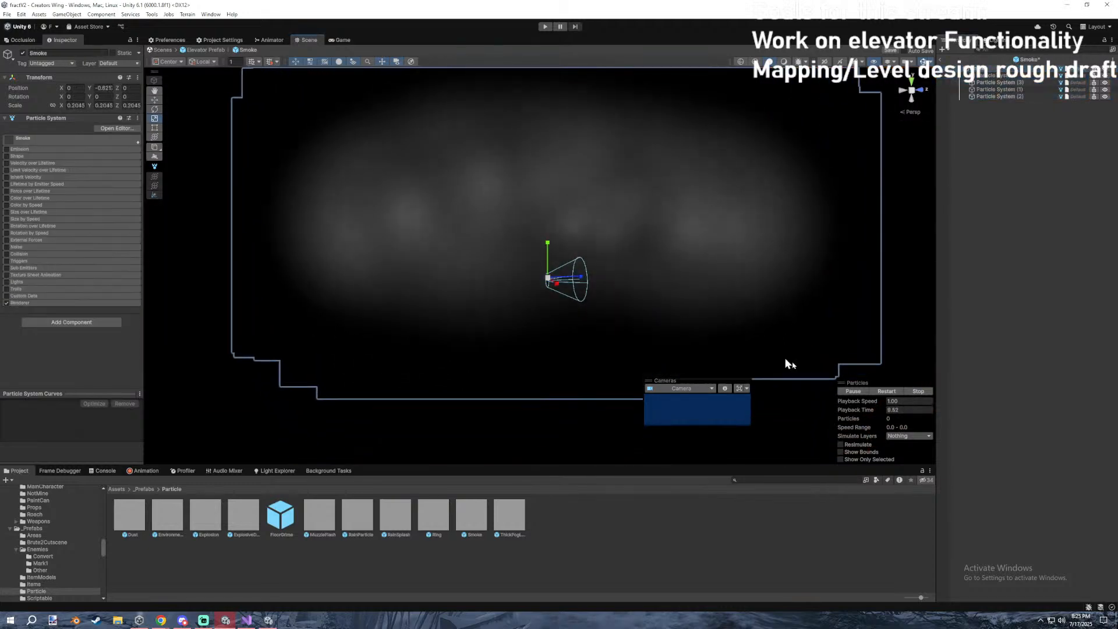
left_click(886, 391)
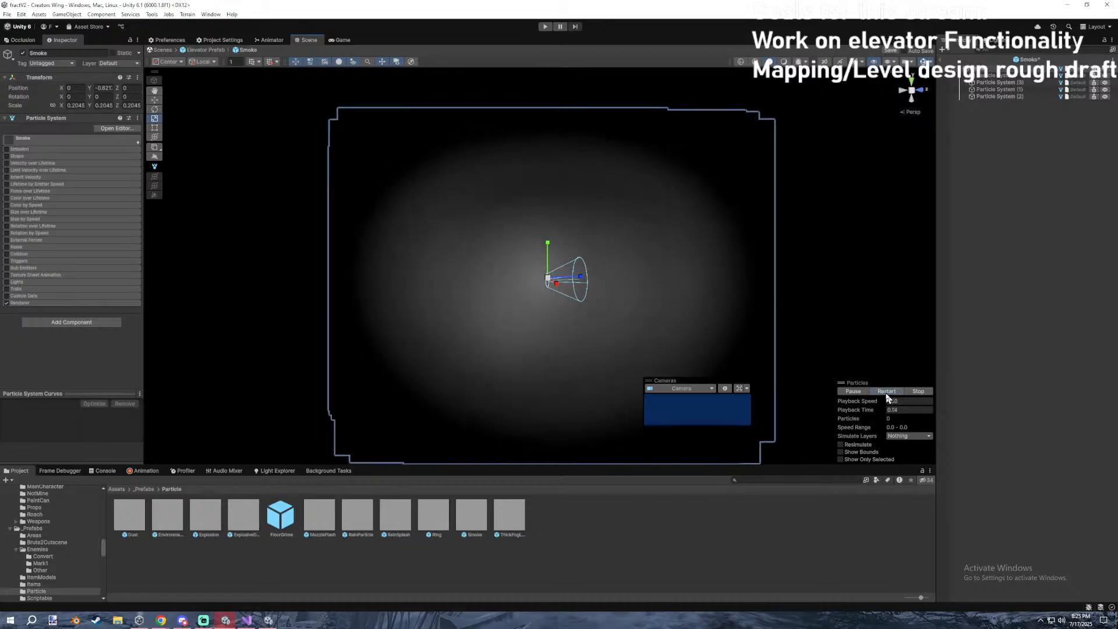
Set the scaling mode of the four child particle systems of Smoke to Hierarchy and replay the effect from the root.
left_click(1016, 77)
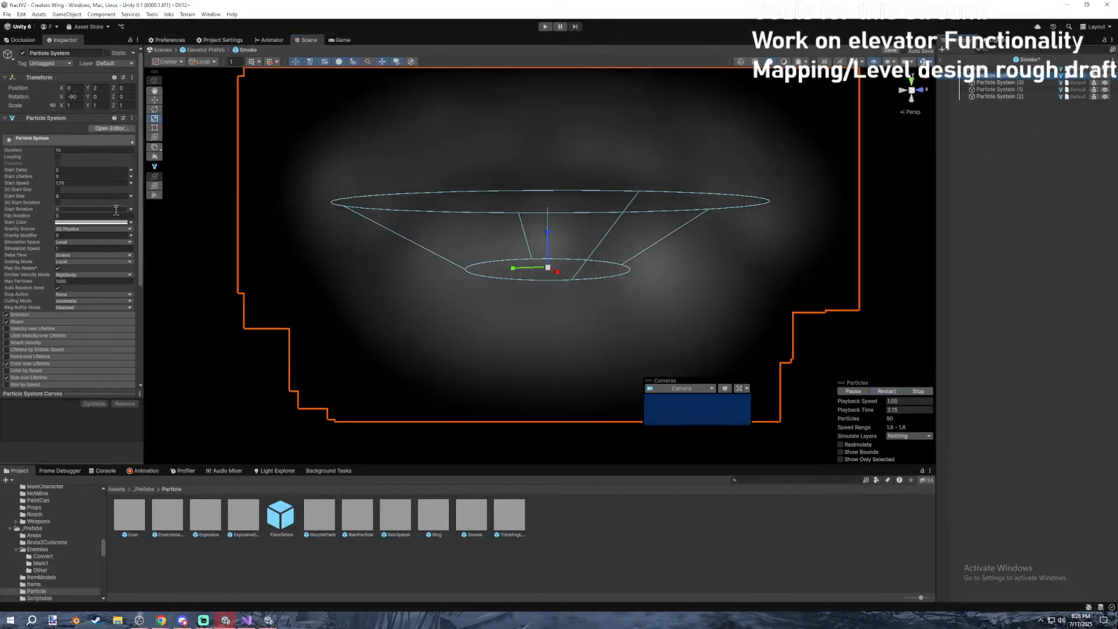
left_click(69, 255)
left_click(69, 248)
left_click(82, 262)
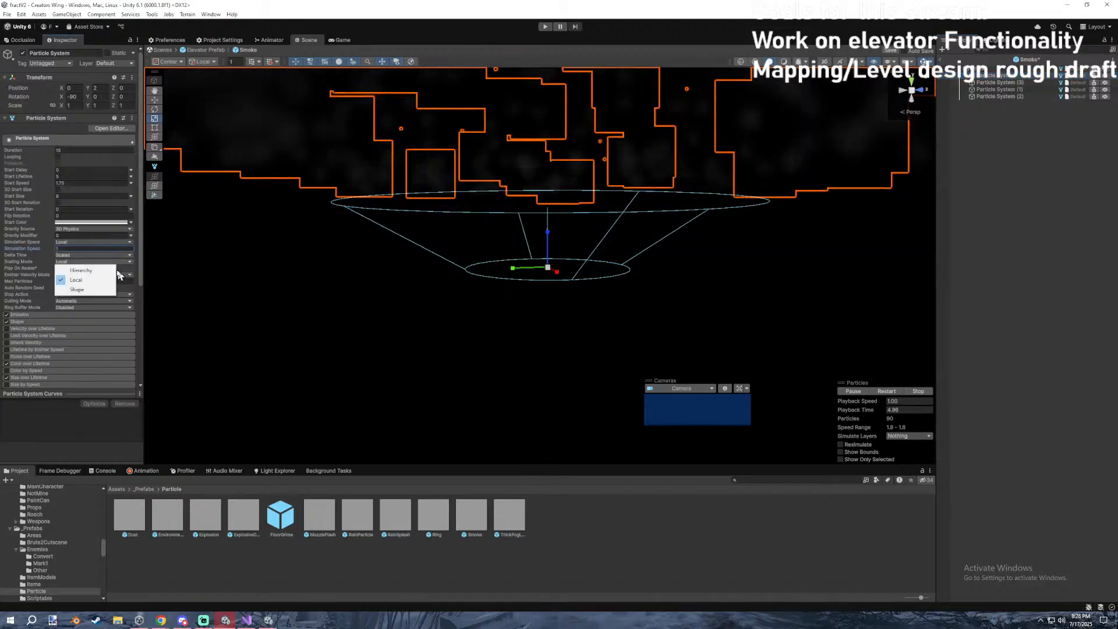
left_click(996, 82)
left_click(996, 96, "shift")
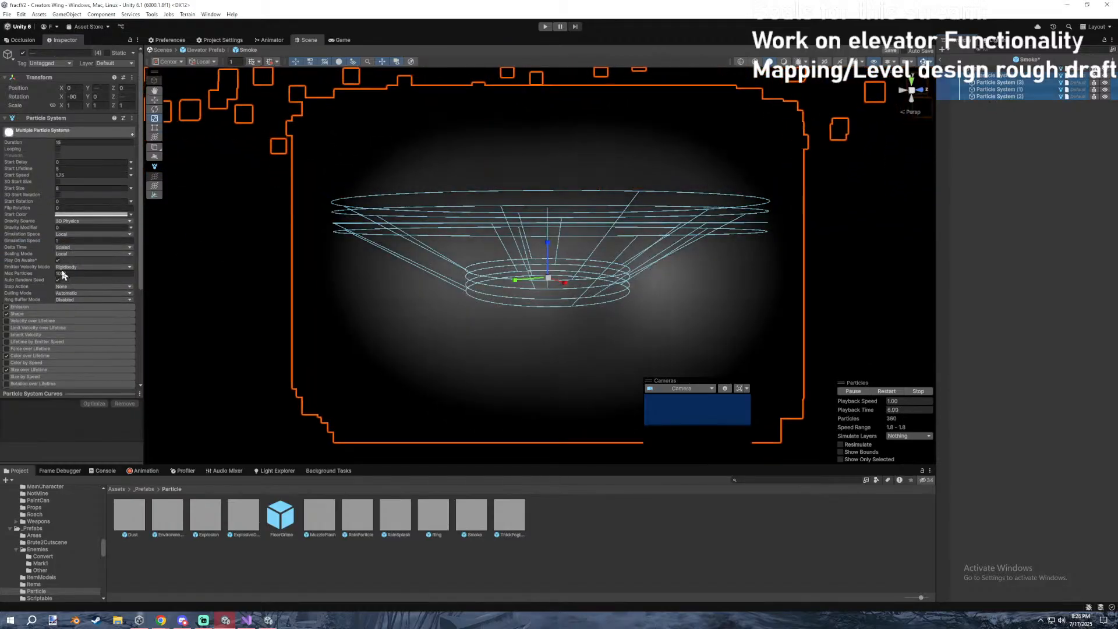
left_click(998, 76)
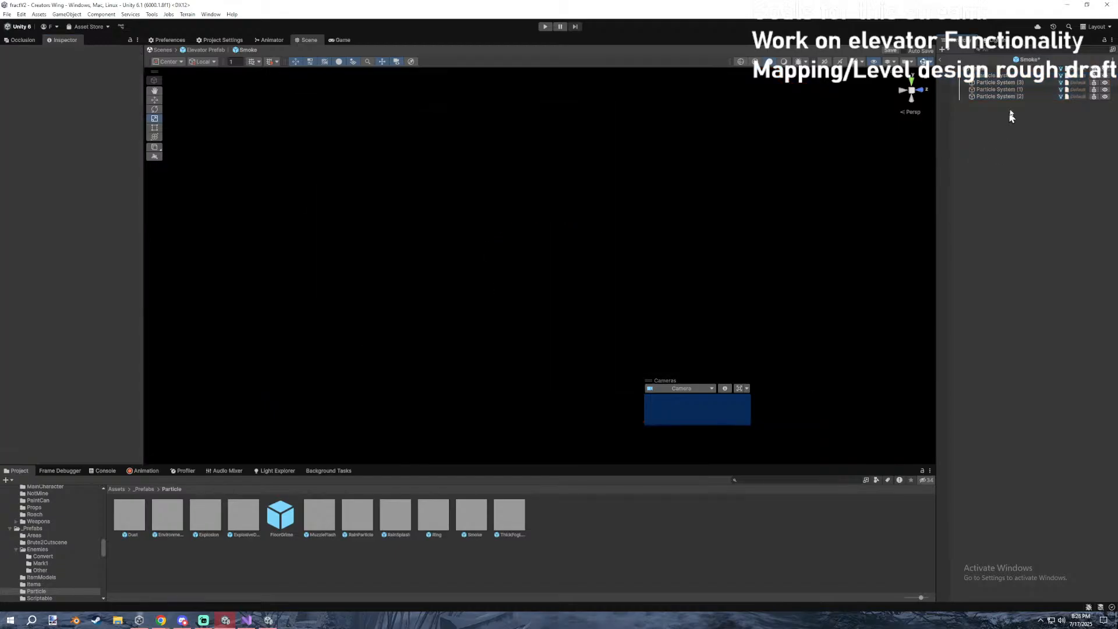
left_click(998, 70)
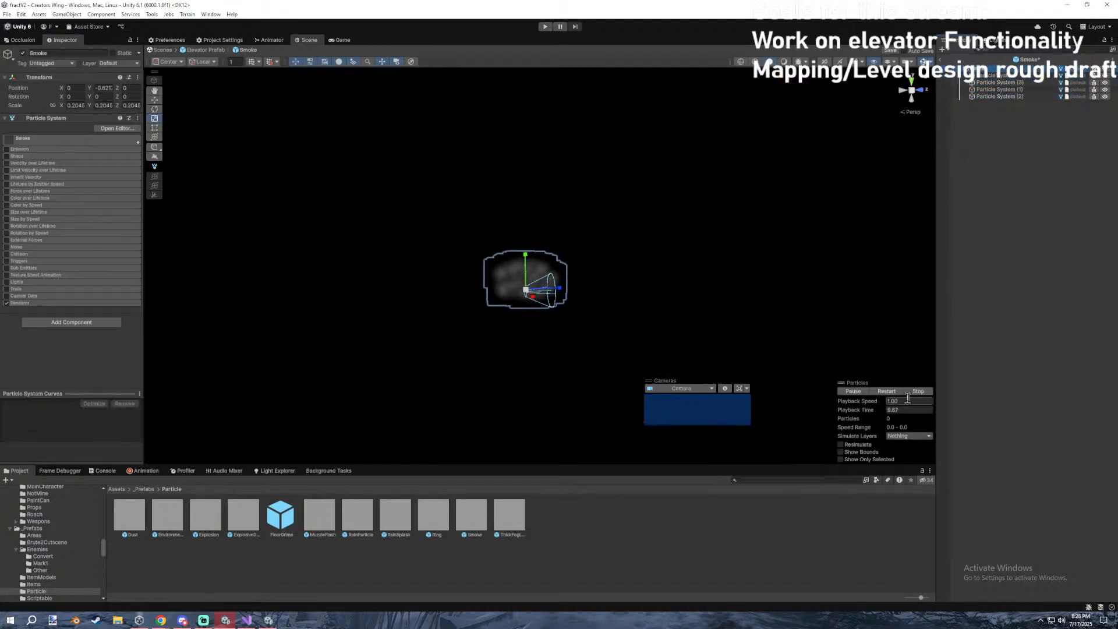
left_click(1029, 296)
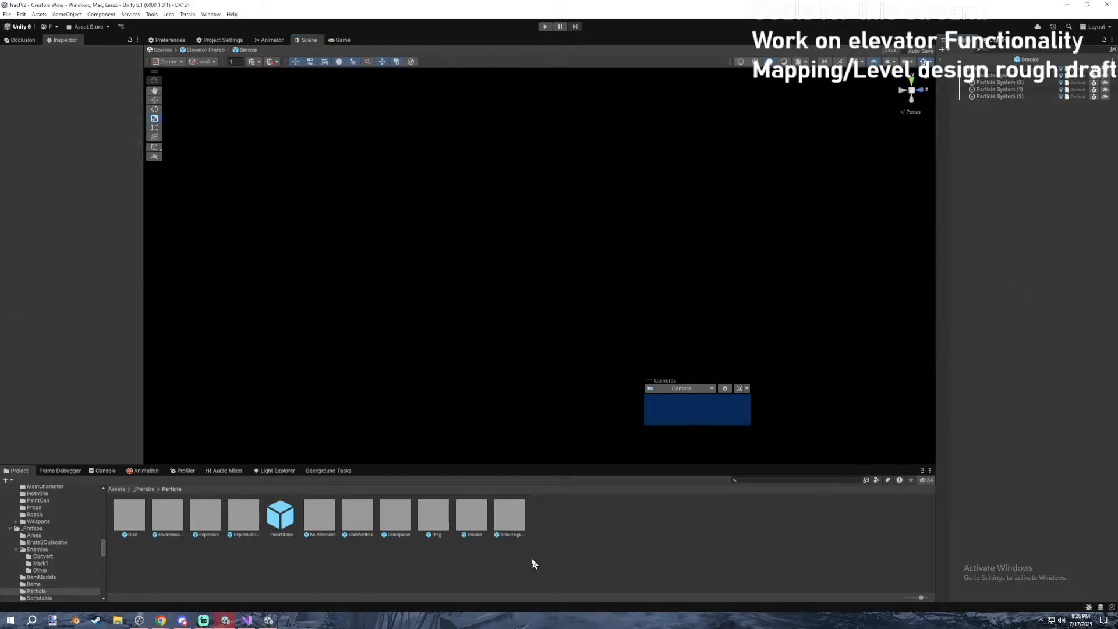
Look through the FloorGrime, ExplosiveDust, Explosion and GunSparks prefabs in the project's Particle and Weapons folders.
double_click(279, 508)
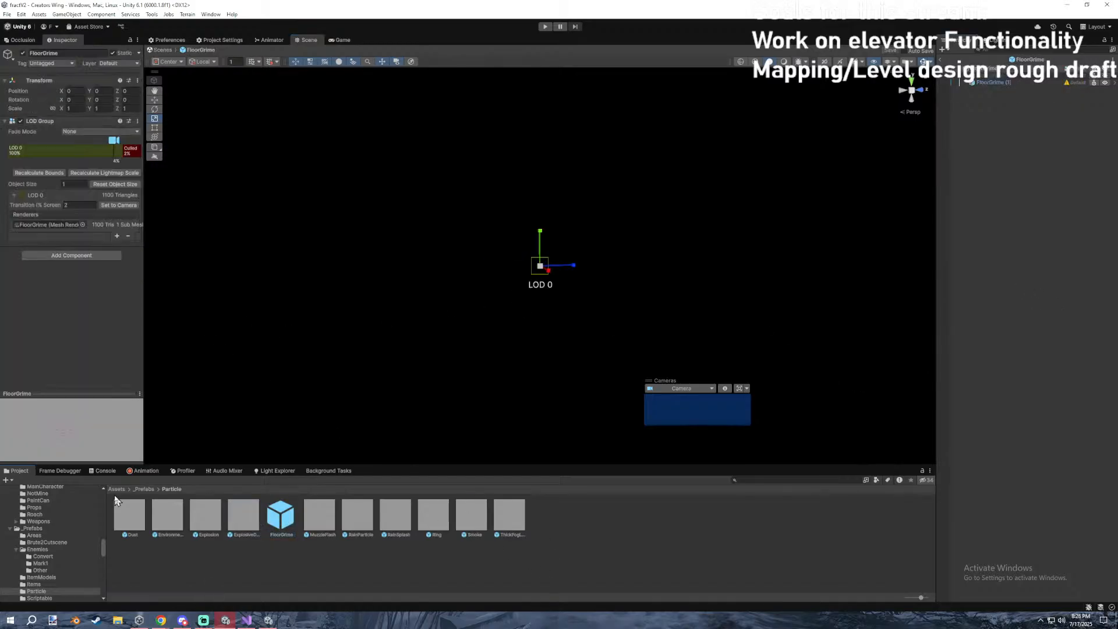
left_click(144, 489)
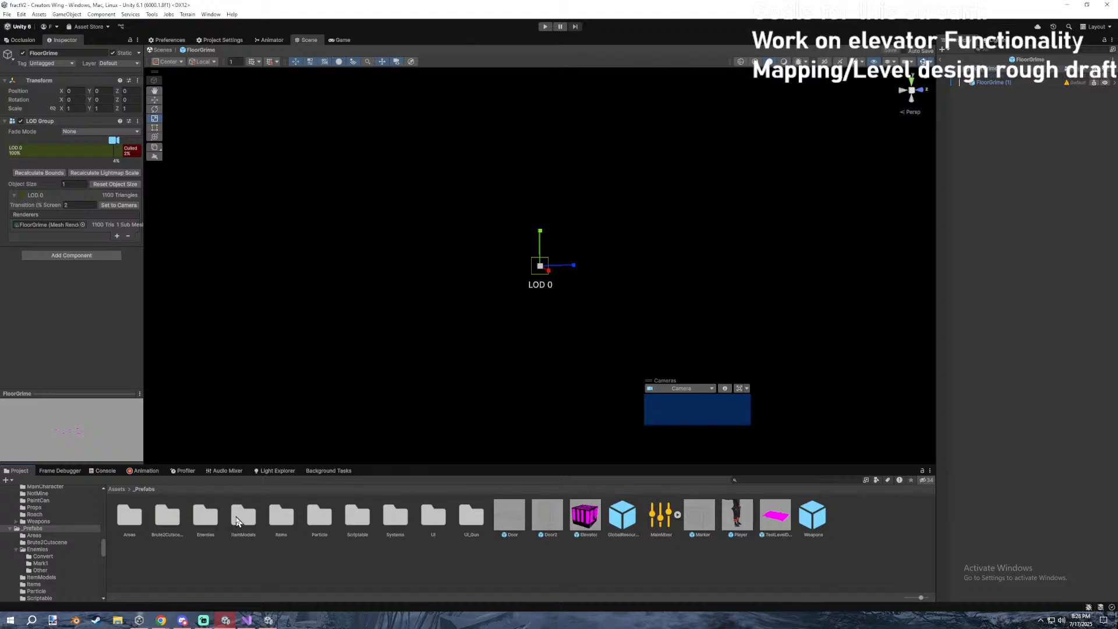
double_click(319, 515)
double_click(203, 515)
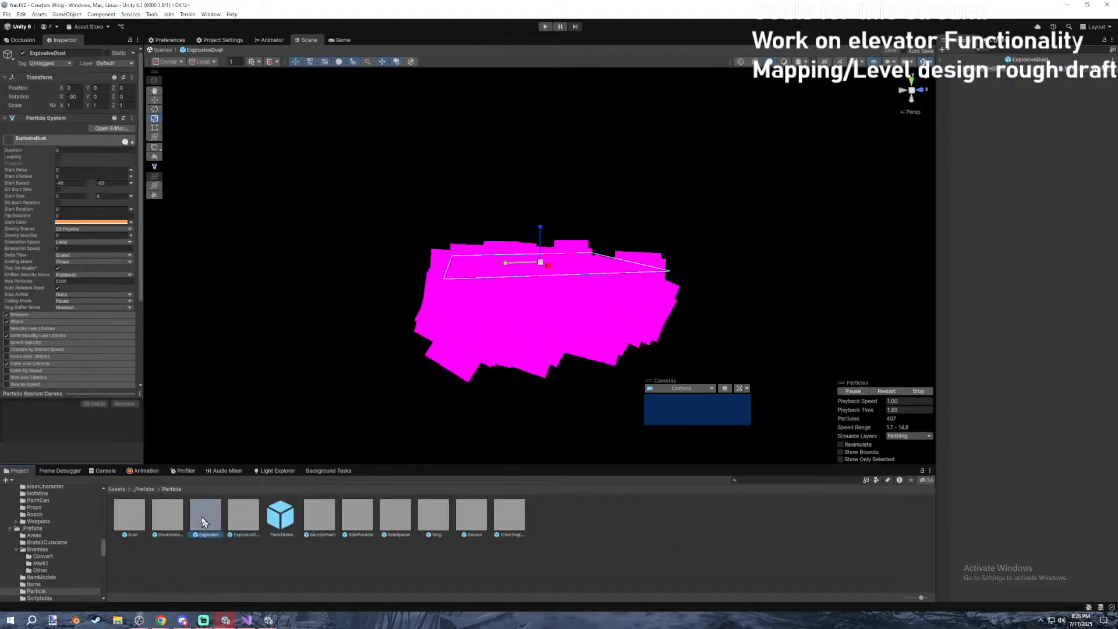
left_click(144, 489)
left_click(116, 489)
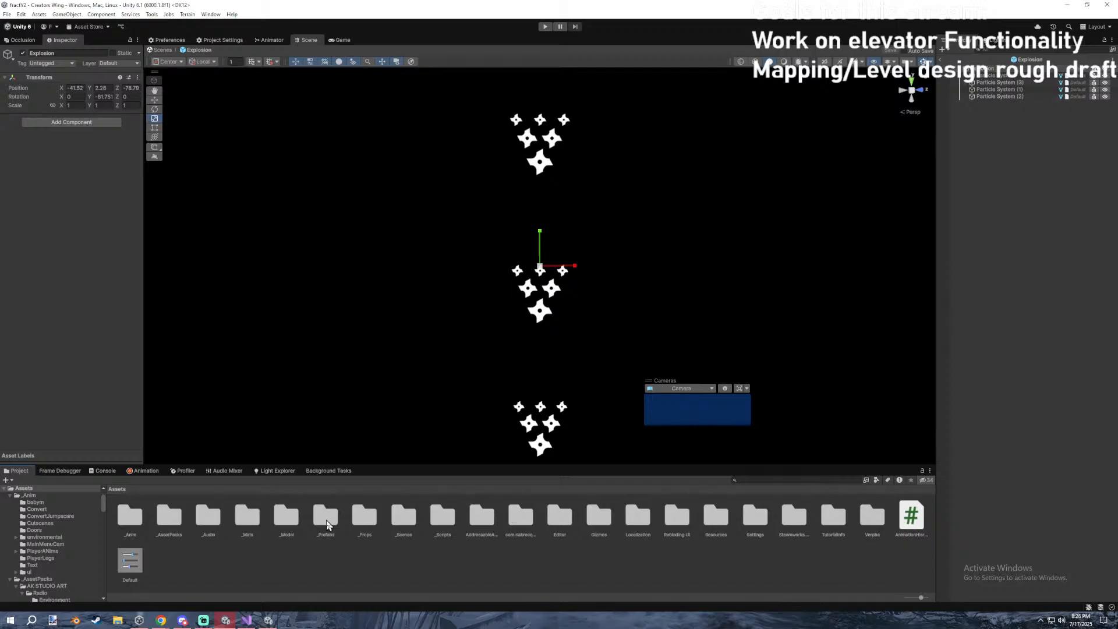
double_click(439, 521)
double_click(362, 561)
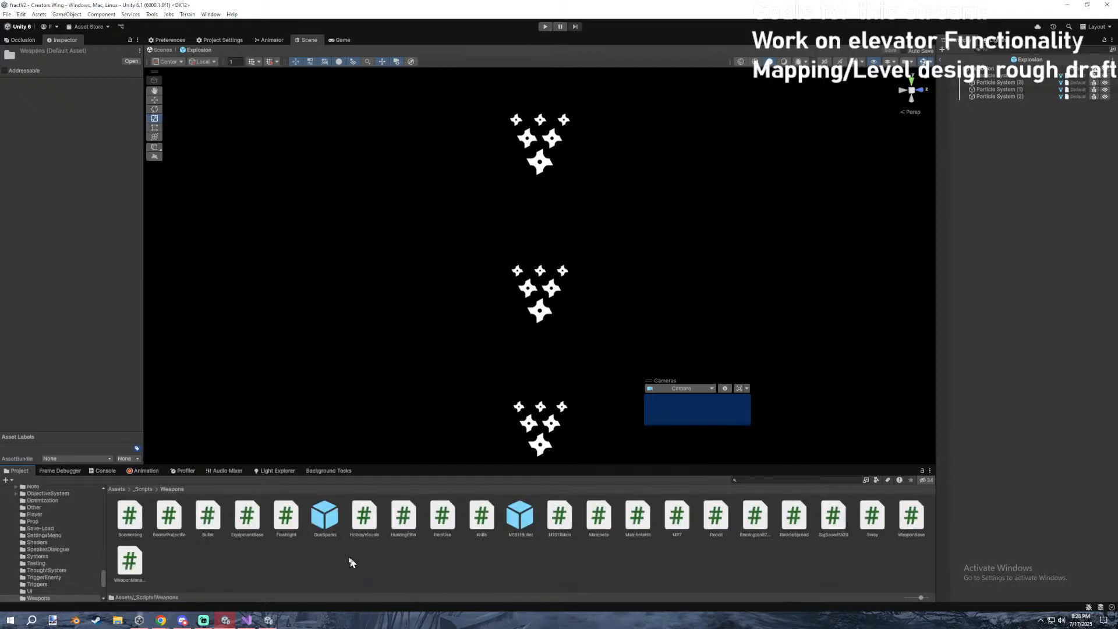
double_click(326, 517)
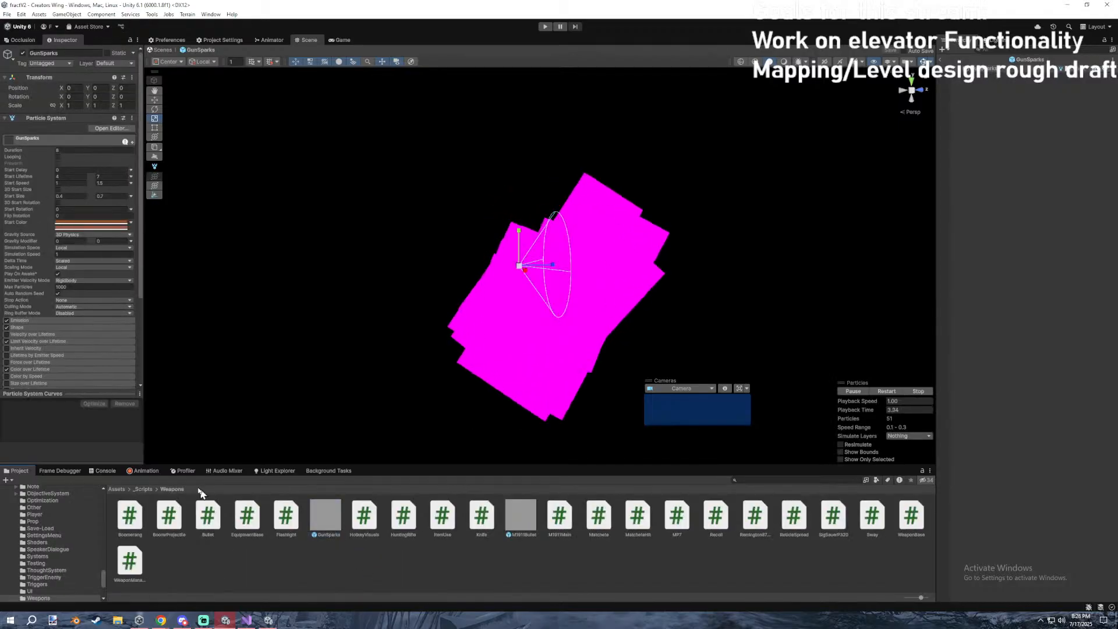
Open the Elevator Prefab for editing and show the DoorOpen clip of its Door object.
left_click(940, 59)
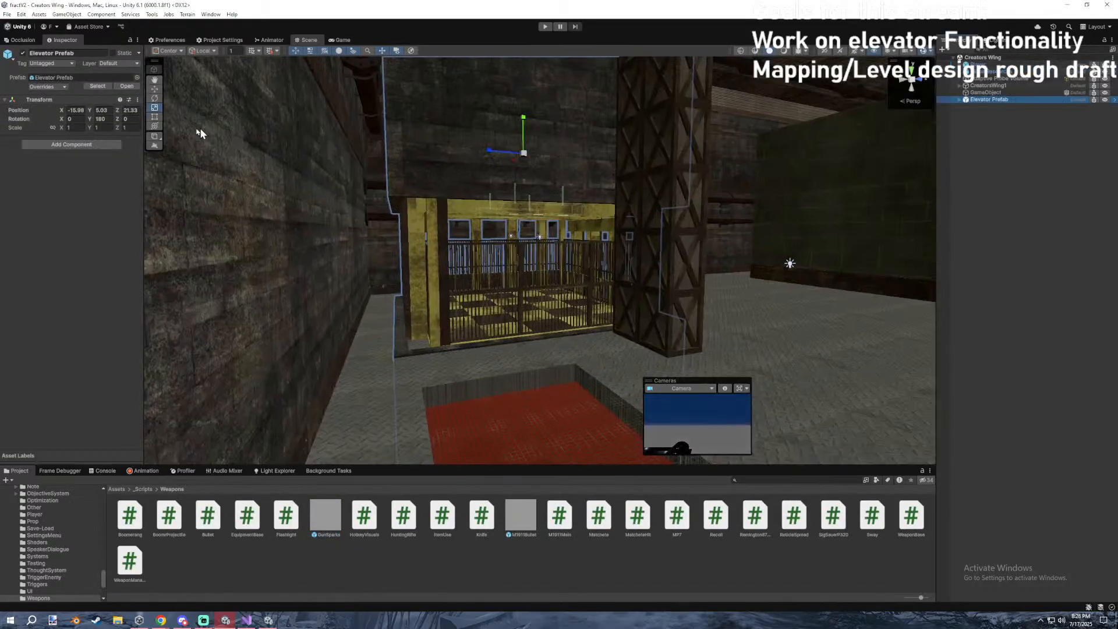
left_click(127, 88)
left_click(508, 552)
double_click(1023, 160)
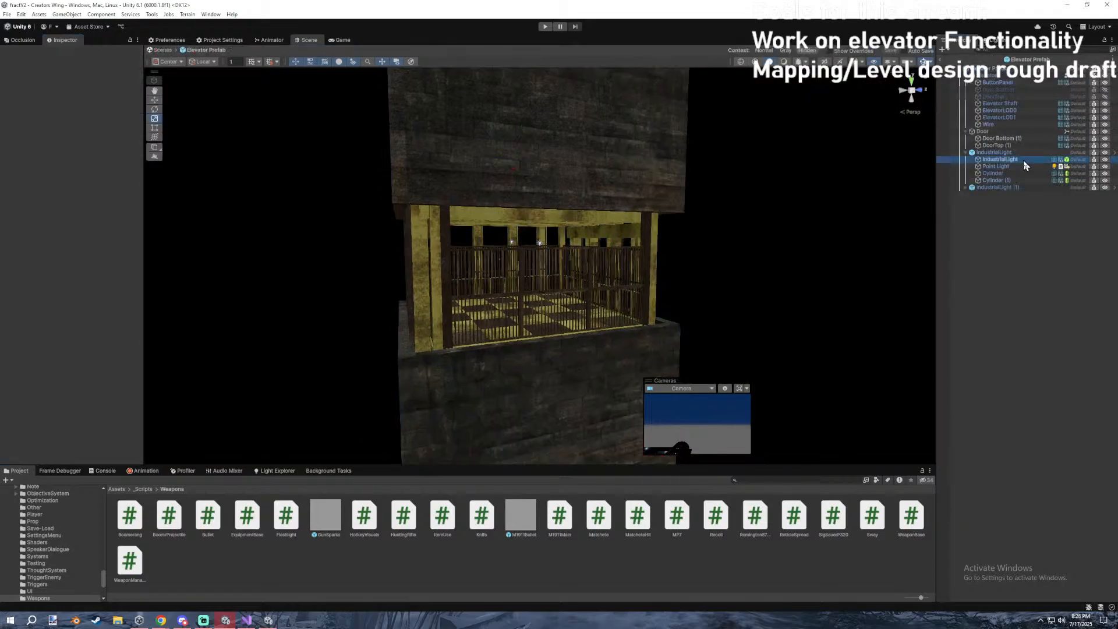
left_click(1012, 138)
double_click(990, 132)
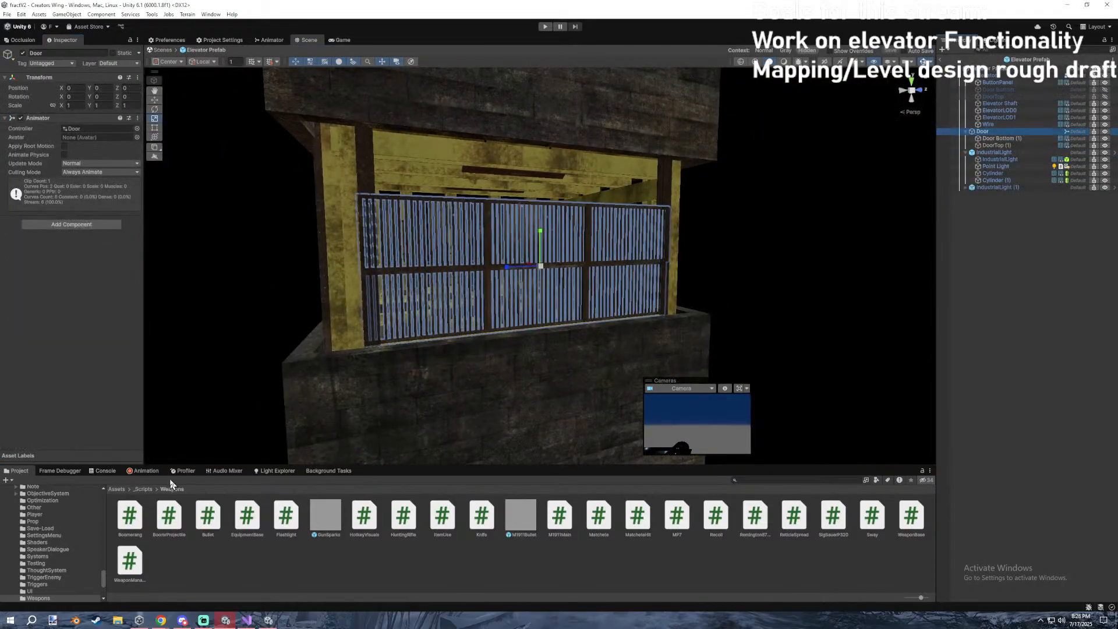
left_click(153, 471)
left_click(85, 489)
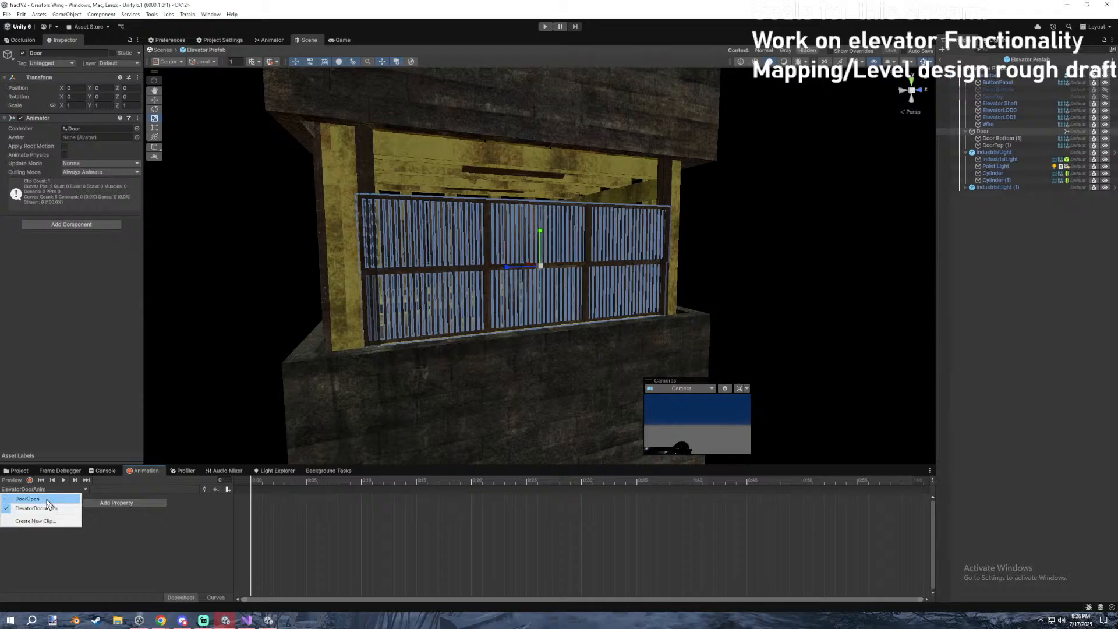
left_click(47, 500)
Add the Anim Sound Send script component to the elevator's Door object.
left_click(72, 224)
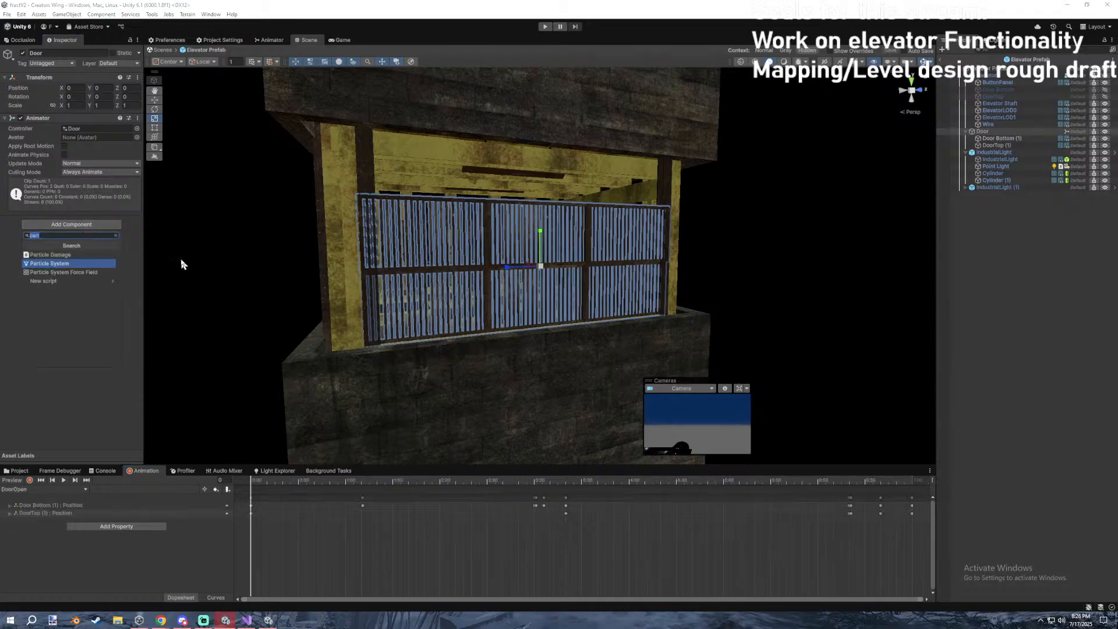
type("ania")
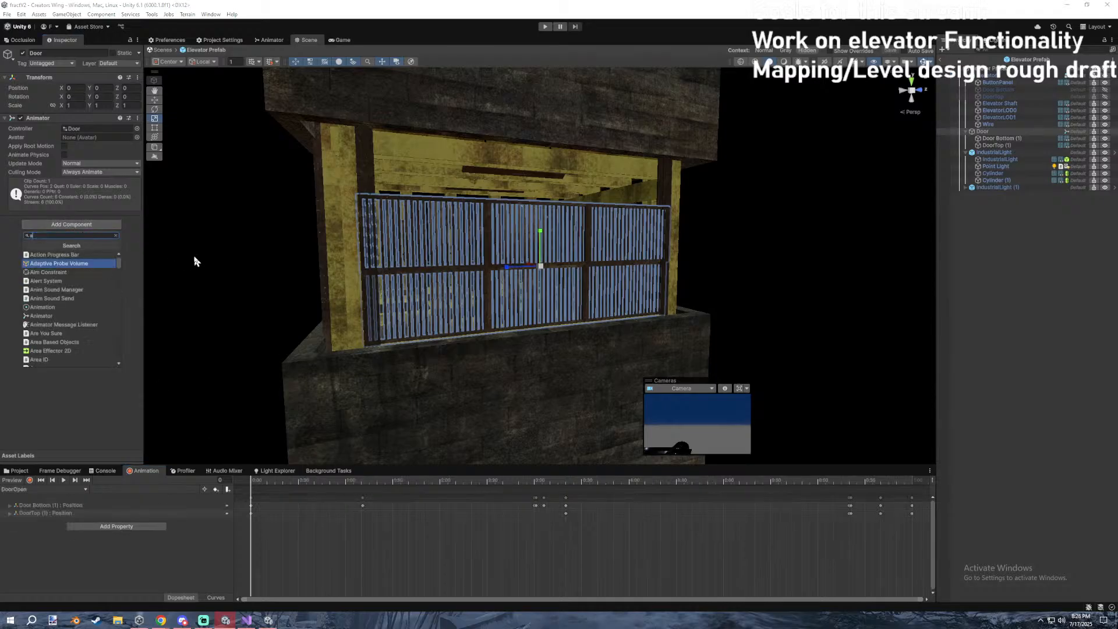
key("BackSpace")
key("BackSpace")
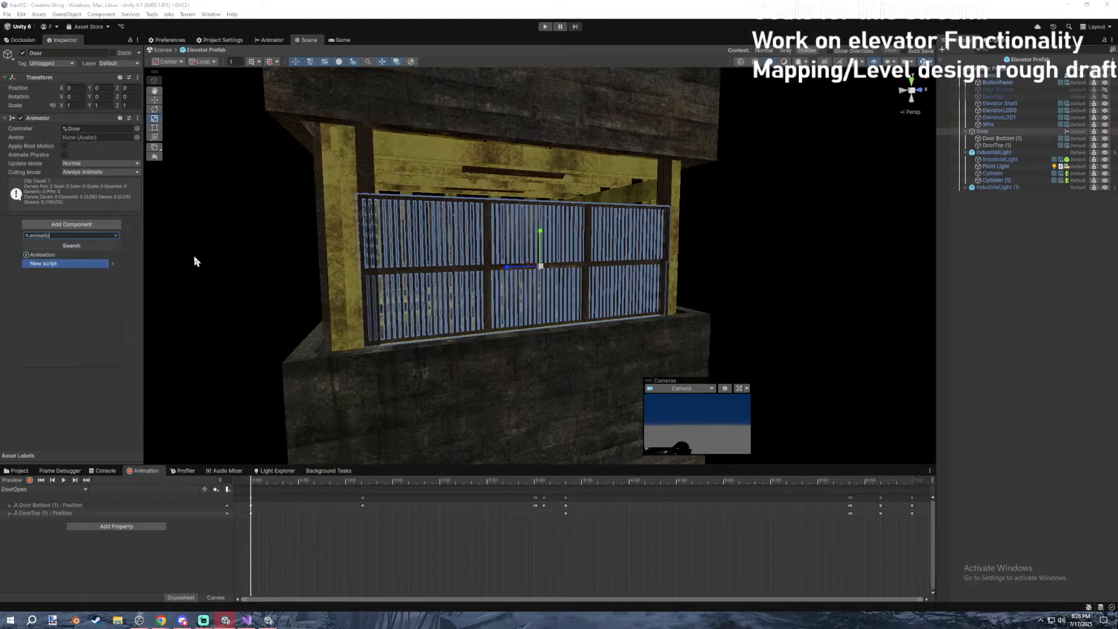
key("BackSpace")
key("BackSpace")
type("door")
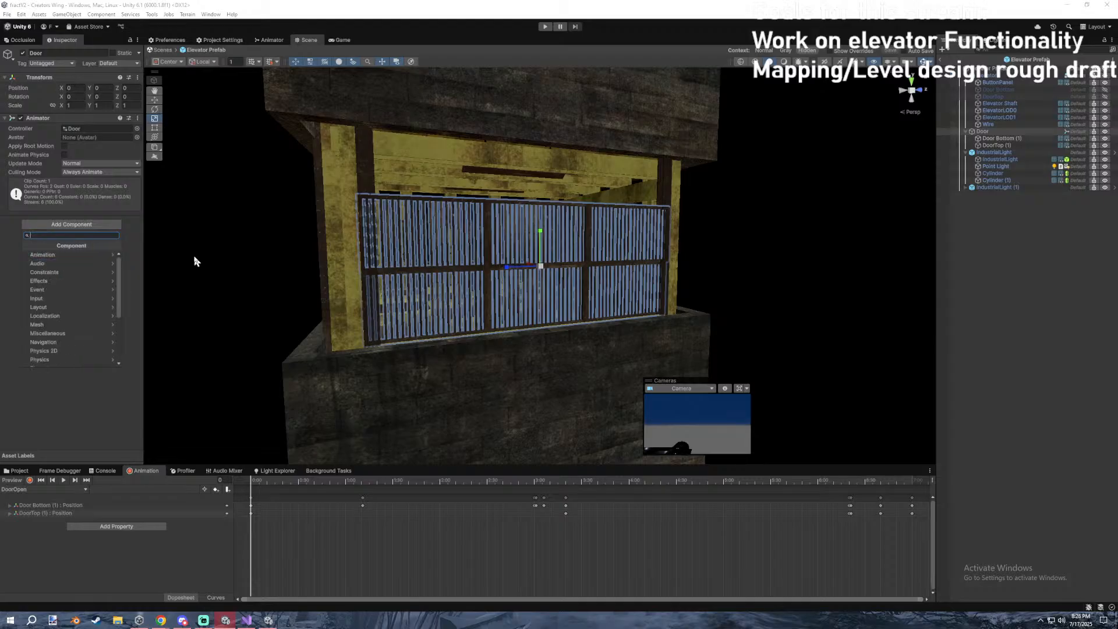
key("BackSpace")
key("BackSpace")
key("BackSpace")
key("BackSpace")
type("animsound")
key("Return")
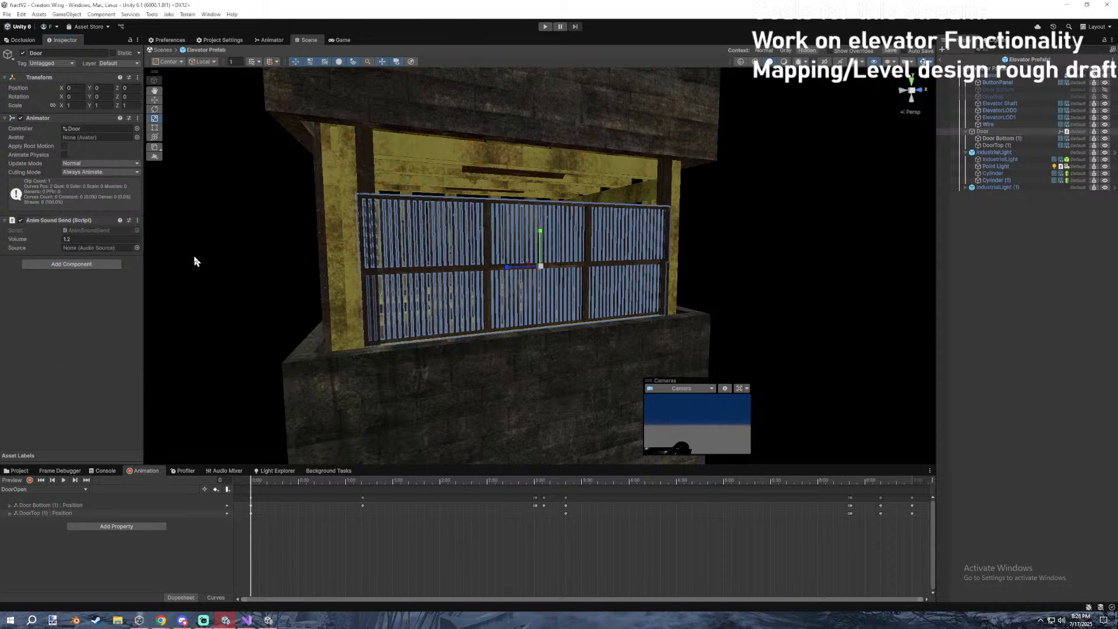
Add an animation event at the first frame of the DoorOpen clip and check which functions it offers.
left_click(226, 489)
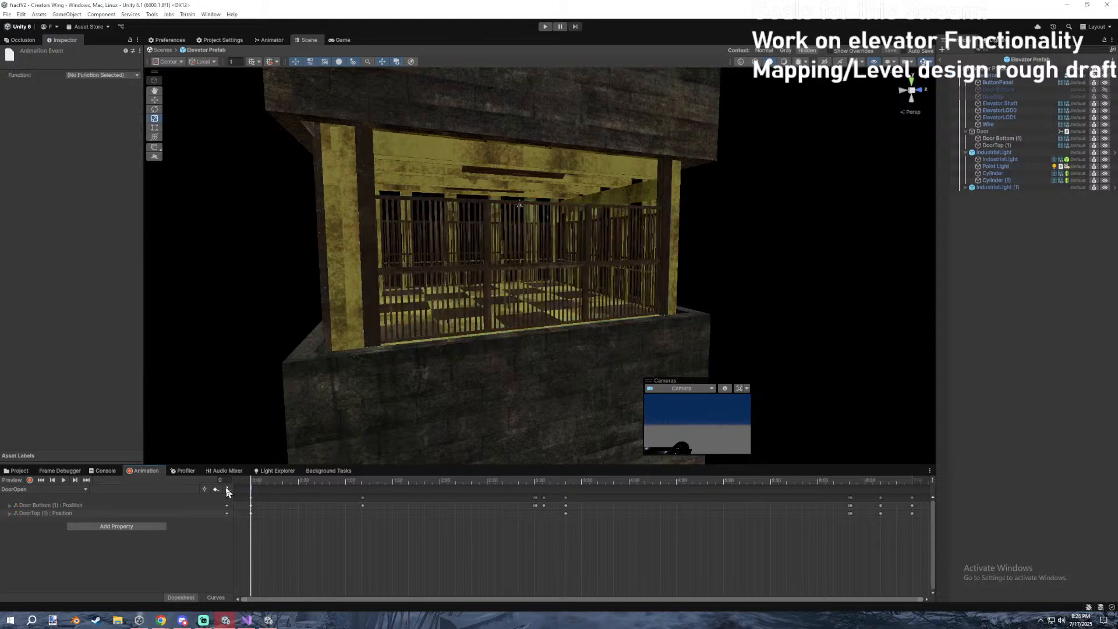
left_click(99, 74)
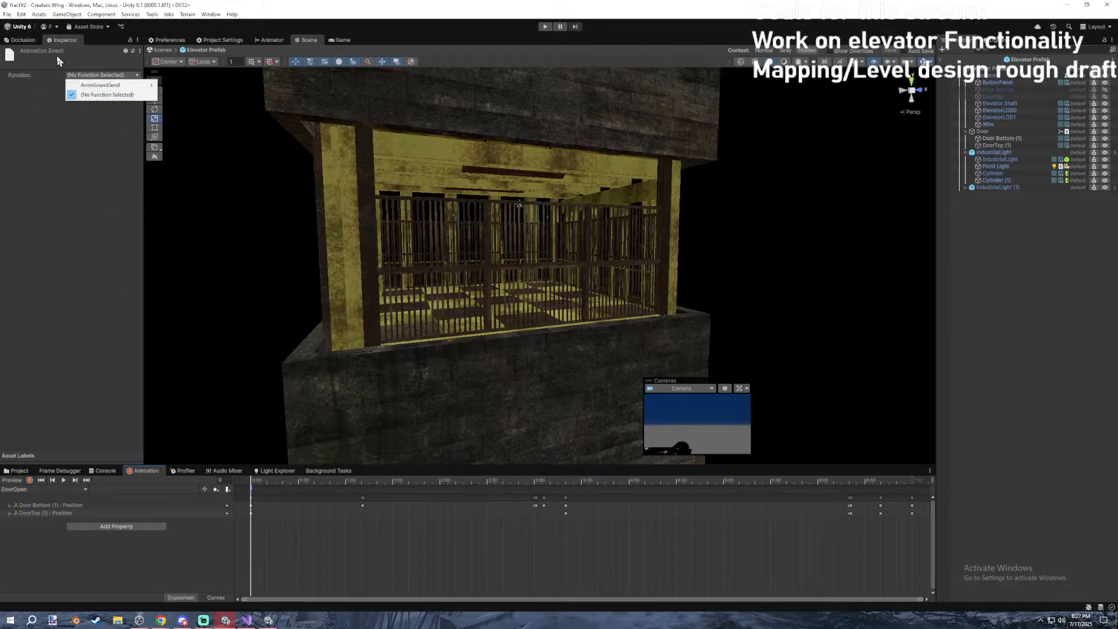
left_click(22, 71)
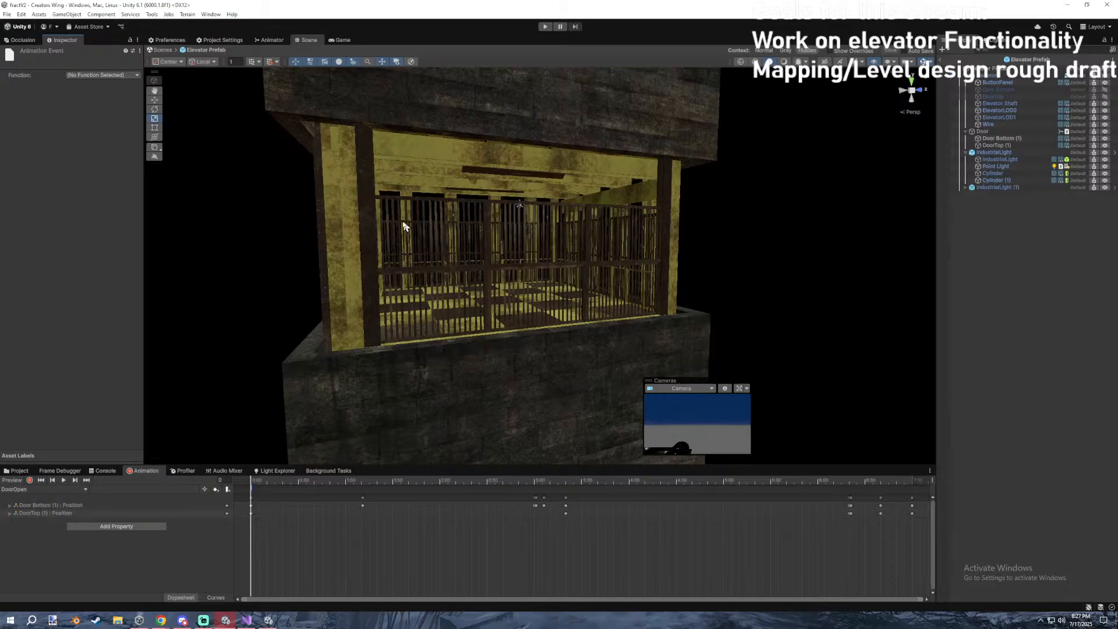
left_click(97, 76)
left_click(986, 132)
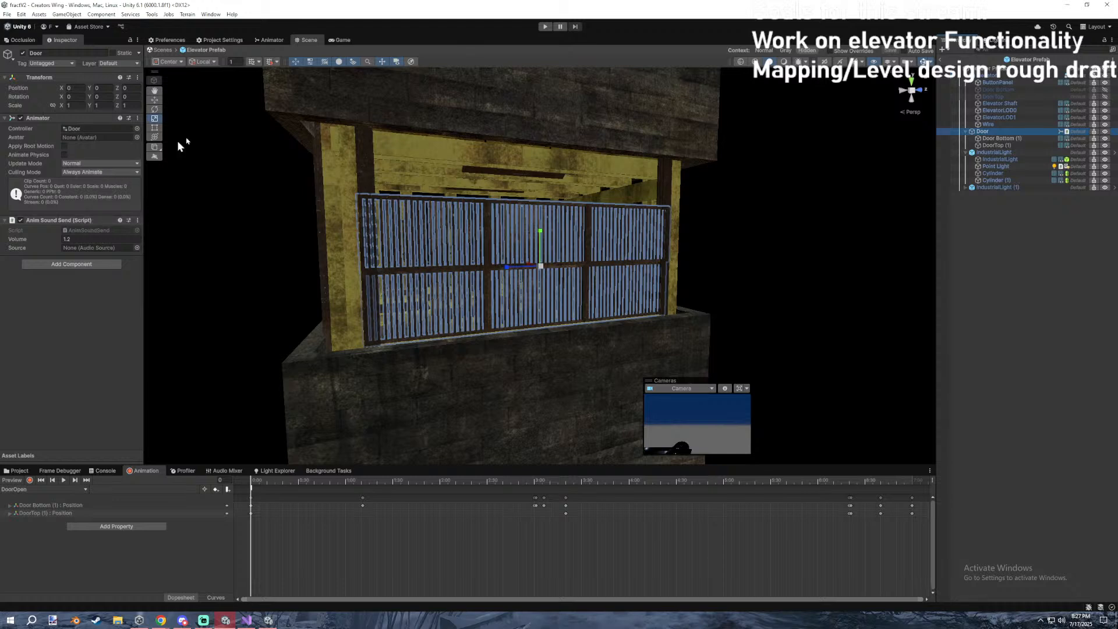
left_click(109, 164)
left_click(35, 190)
left_click(112, 173)
left_click(145, 213)
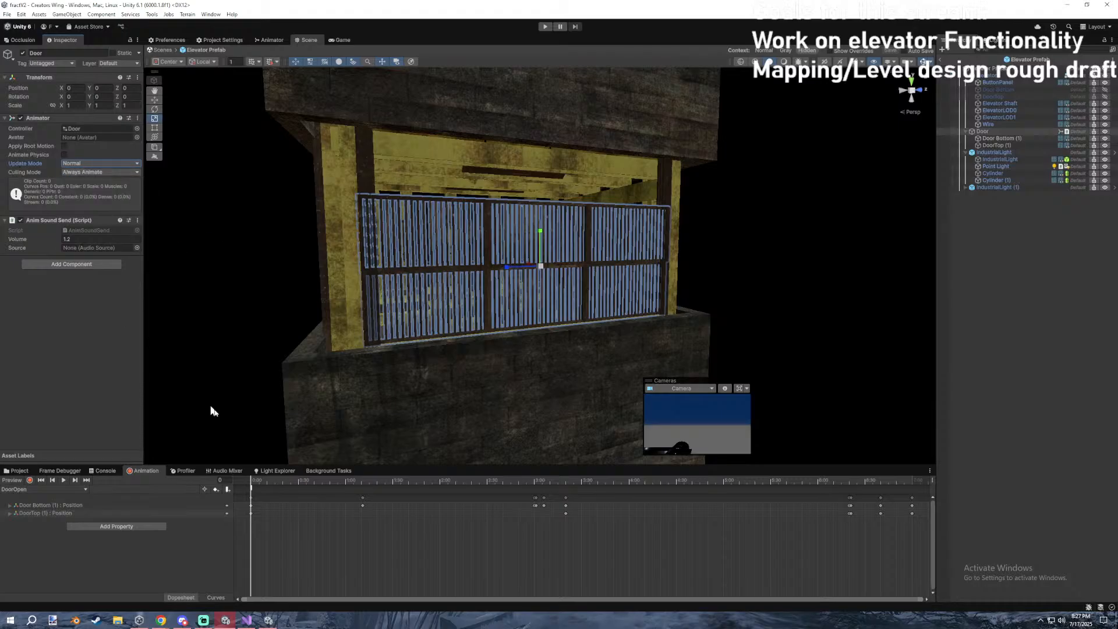
Make the DoorOpen clip's starting event call AnimSoundSend's PlayAudioClip with the MetalGate audio clip.
left_click(254, 483)
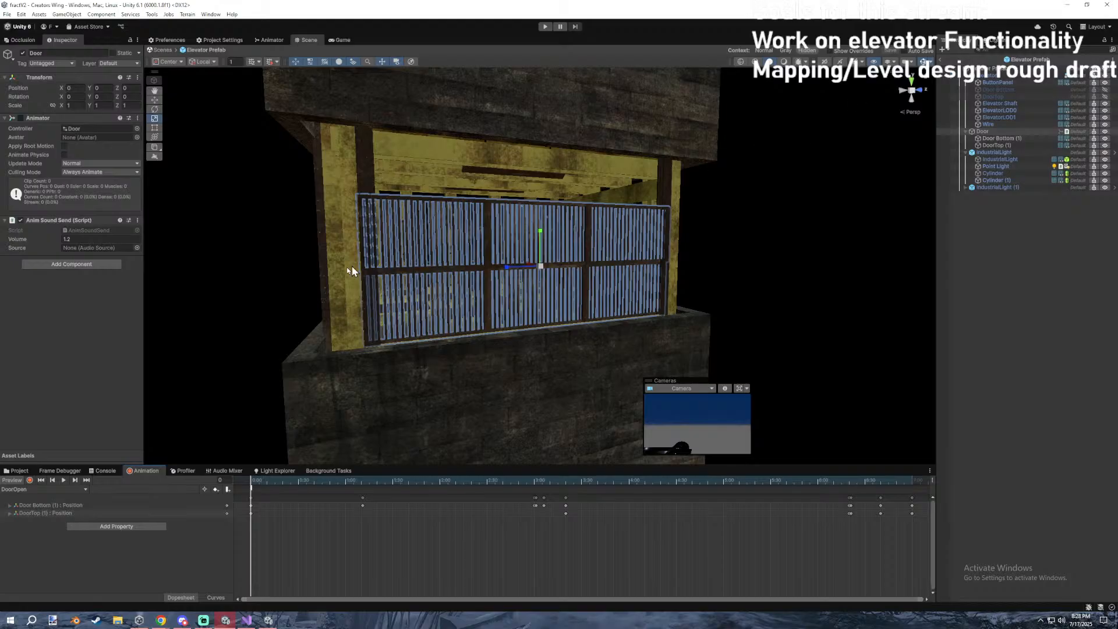
left_click(252, 492)
left_click(102, 76)
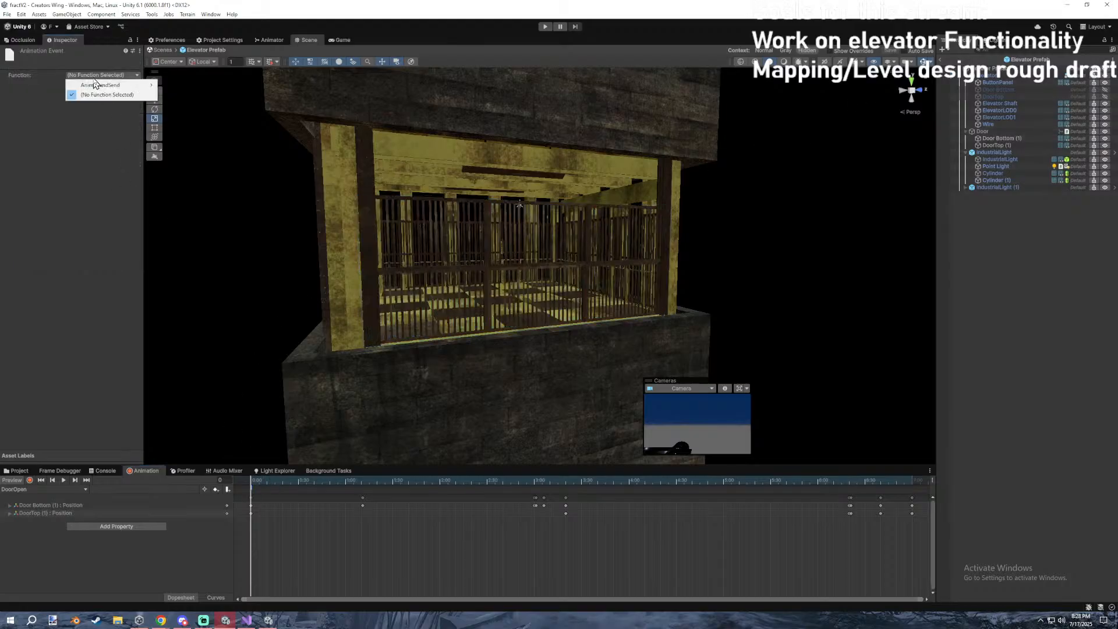
mouse_move(100, 85)
mouse_move(202, 88)
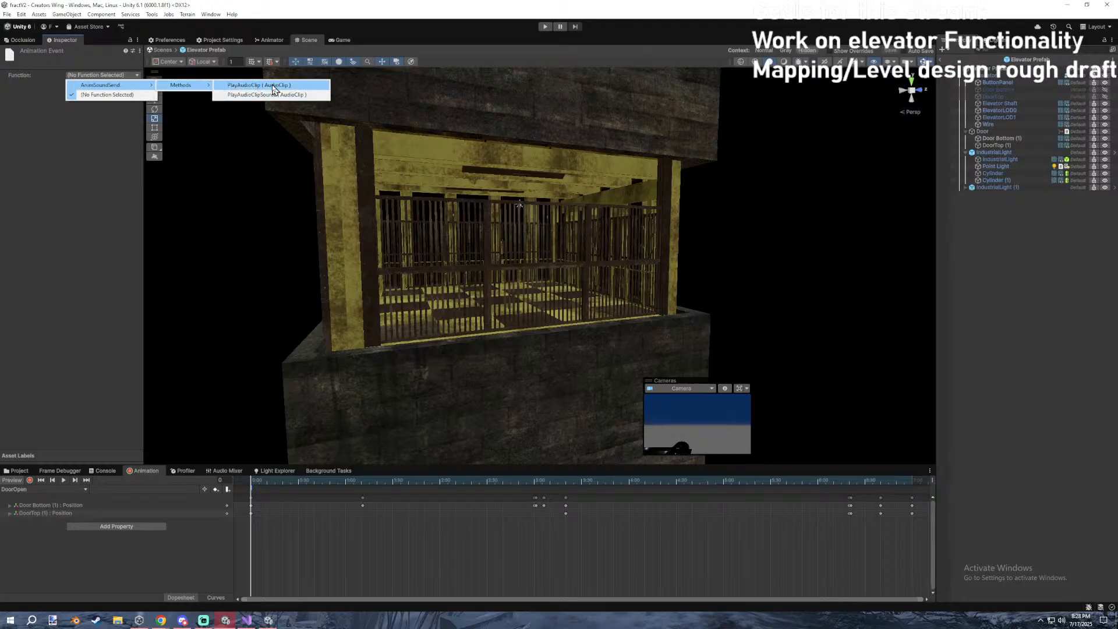
left_click(256, 85)
left_click(137, 96)
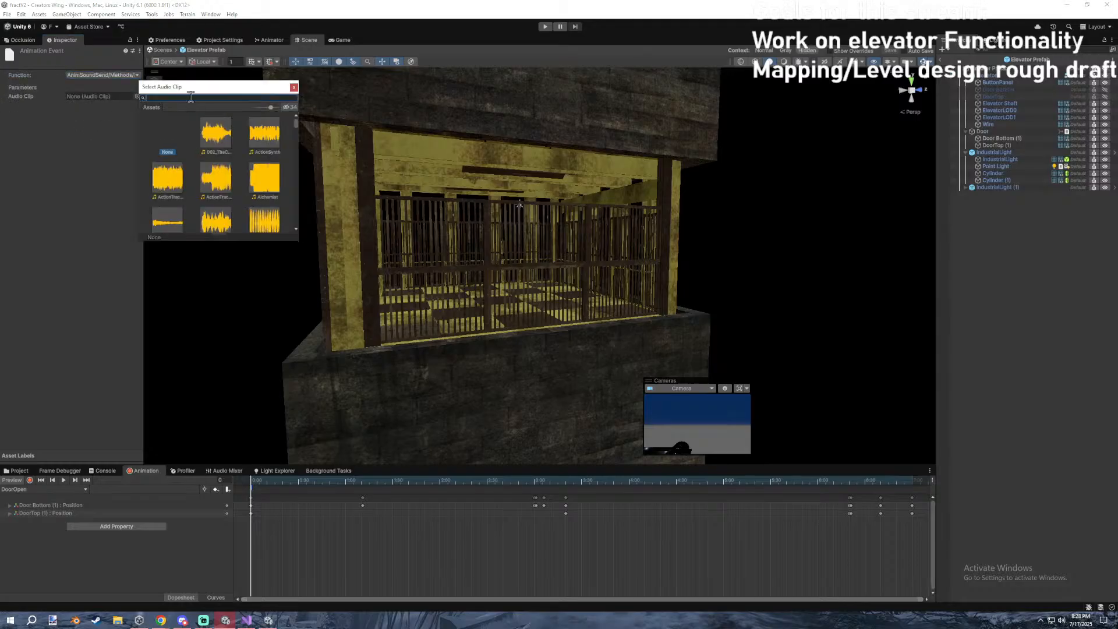
type("metalga")
left_click(208, 135)
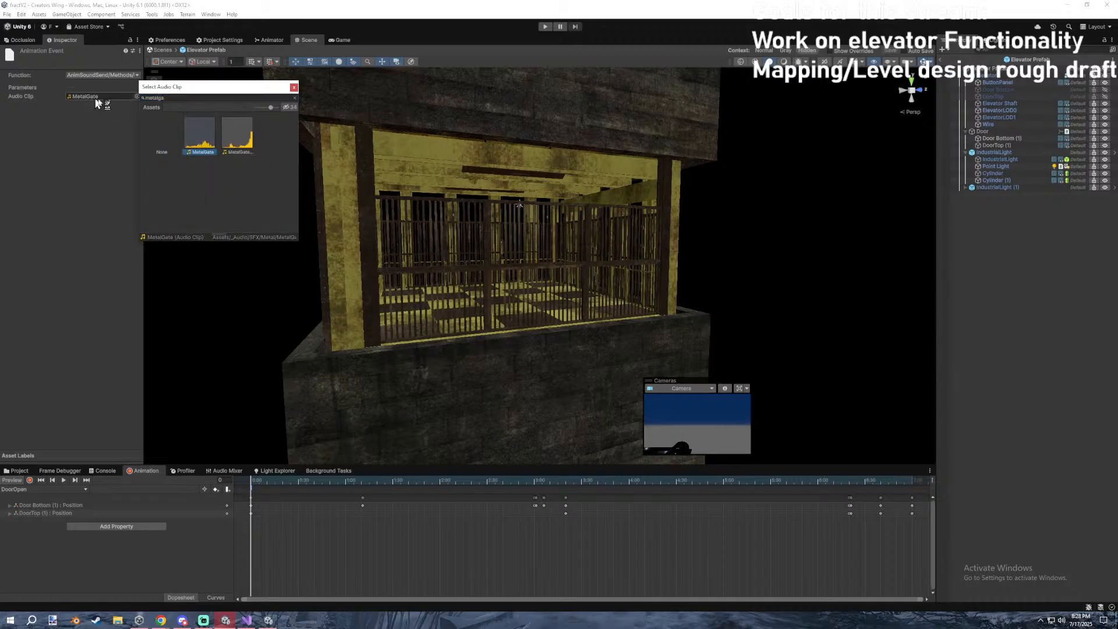
left_click(208, 125)
Locate the MetalGate clip among the Metal sound effects and preview it and MetalGateType2.
left_click(105, 470)
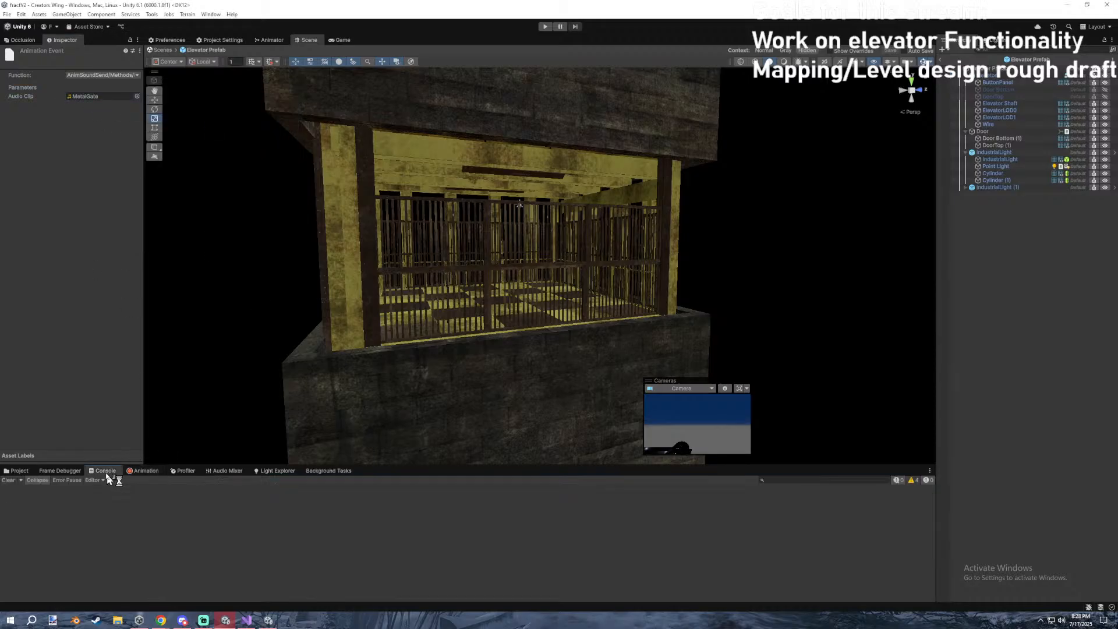
left_click(27, 471)
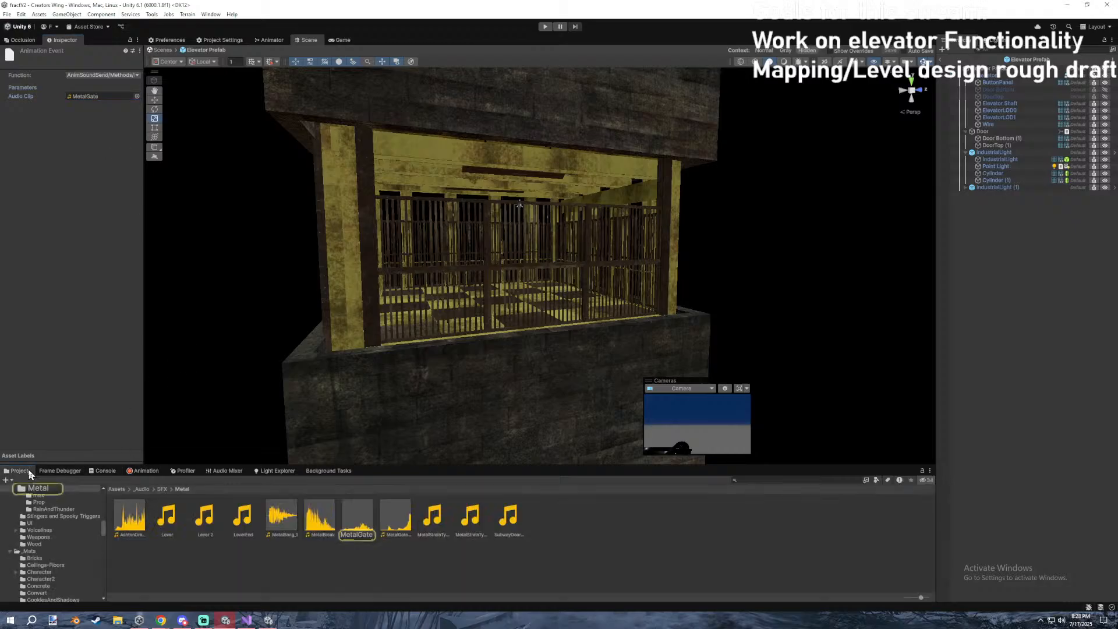
left_click(356, 502)
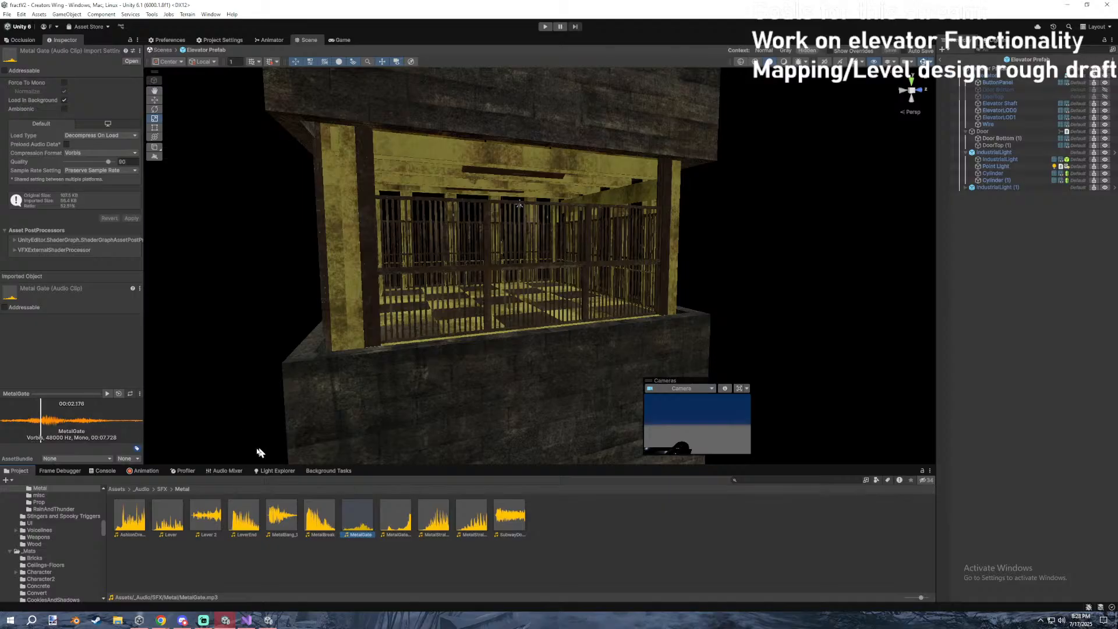
left_click(396, 524)
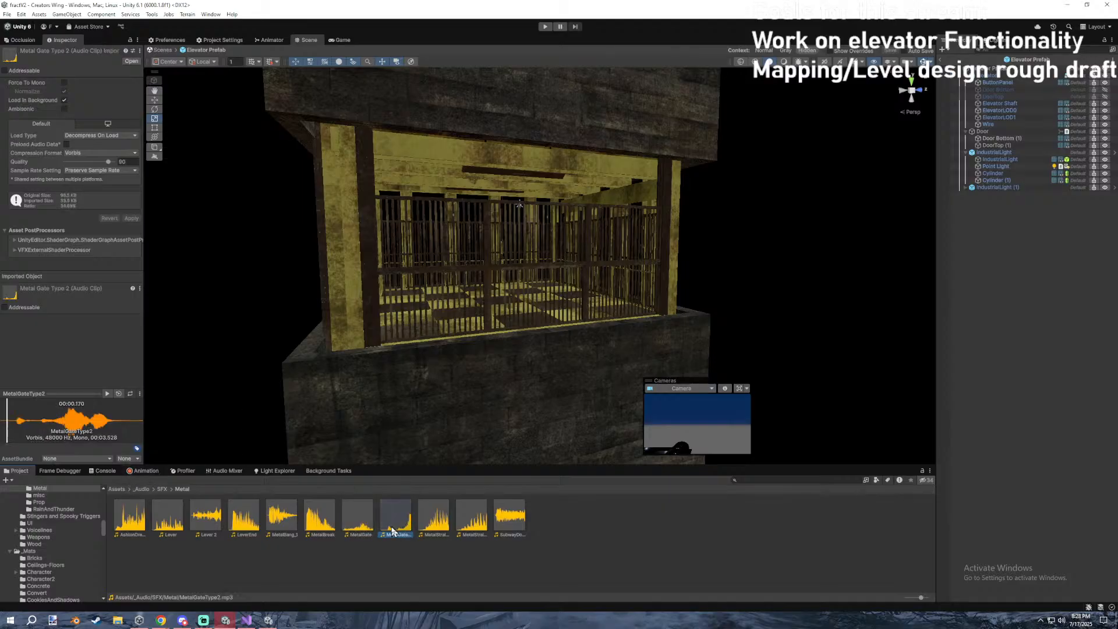
Preview the MetalGate, MetalStrainType1, SubwayDoormove, Lever, Lever 2 and MetalBang_1 sounds in the Metal folder.
left_click(356, 518)
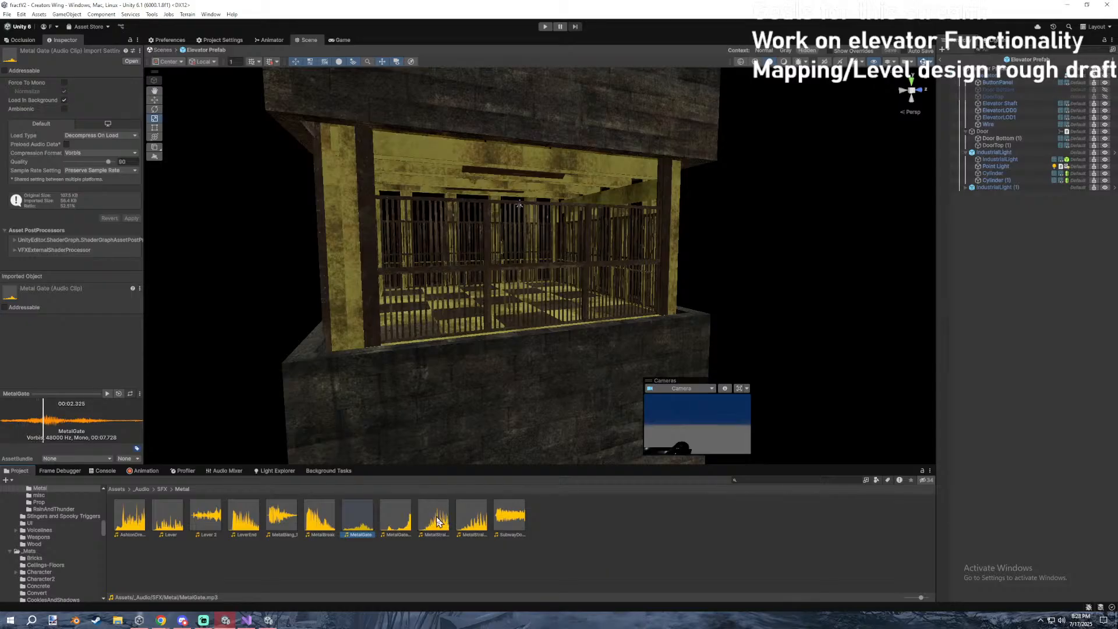
left_click(438, 521)
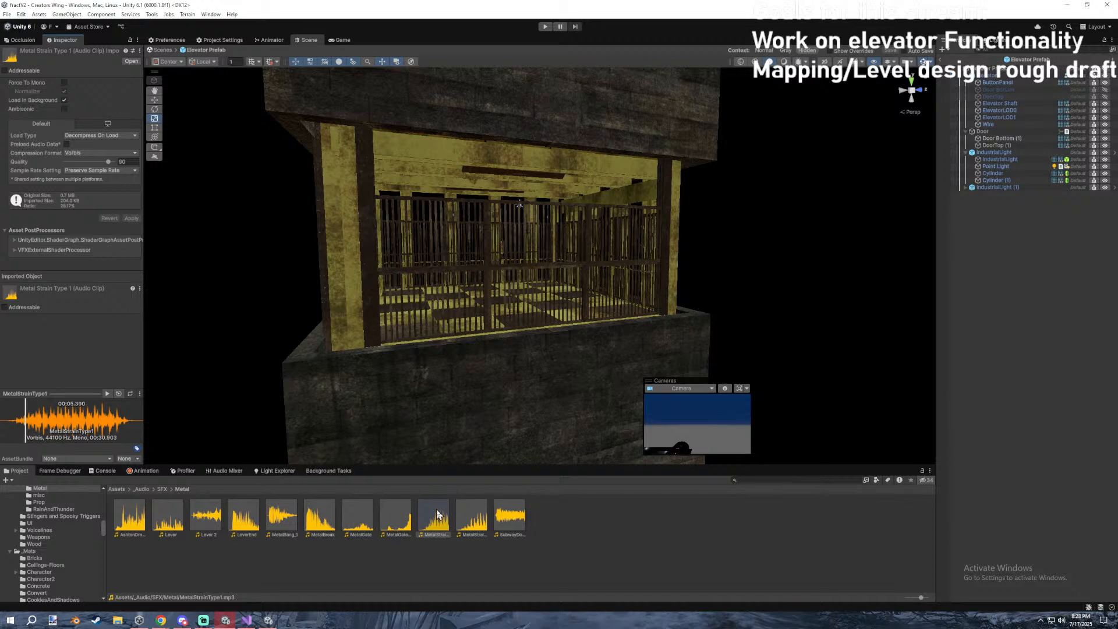
left_click(509, 515)
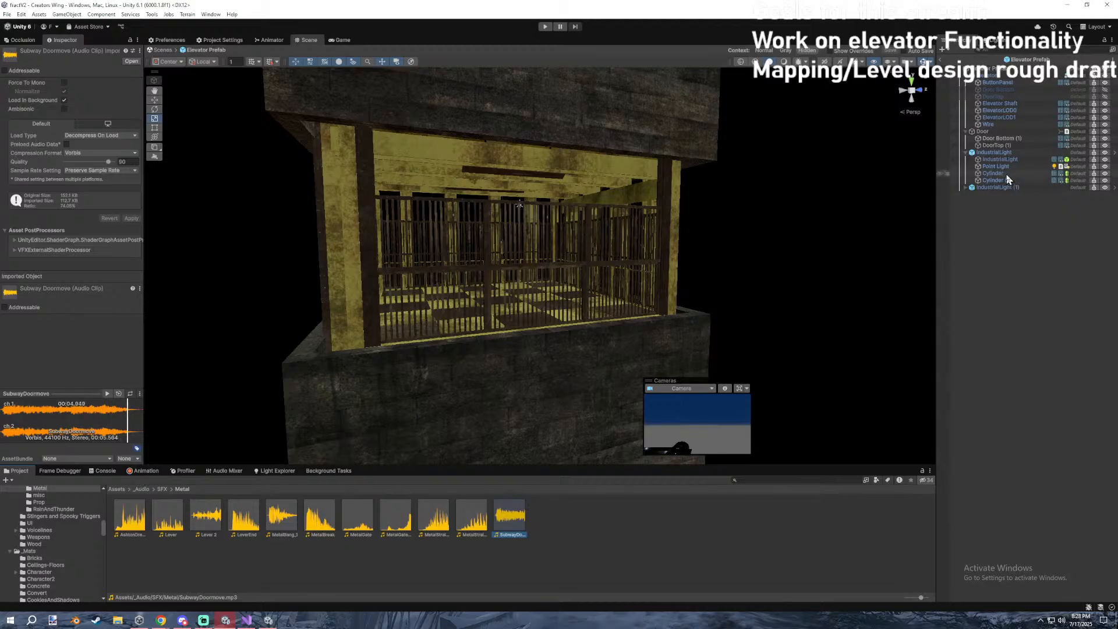
left_click(170, 518)
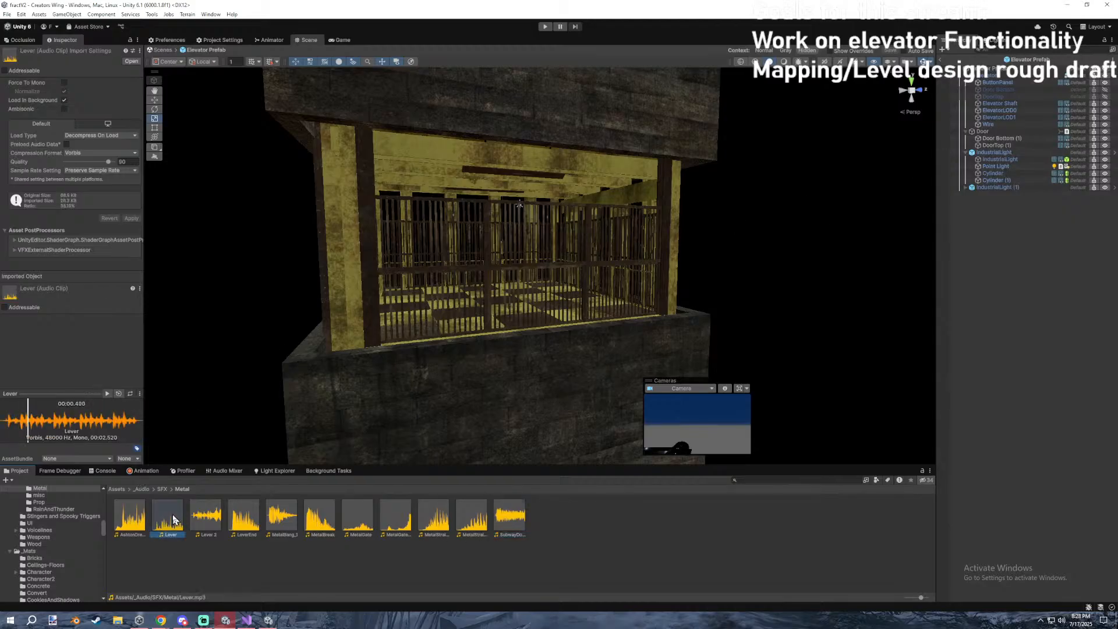
left_click(199, 518)
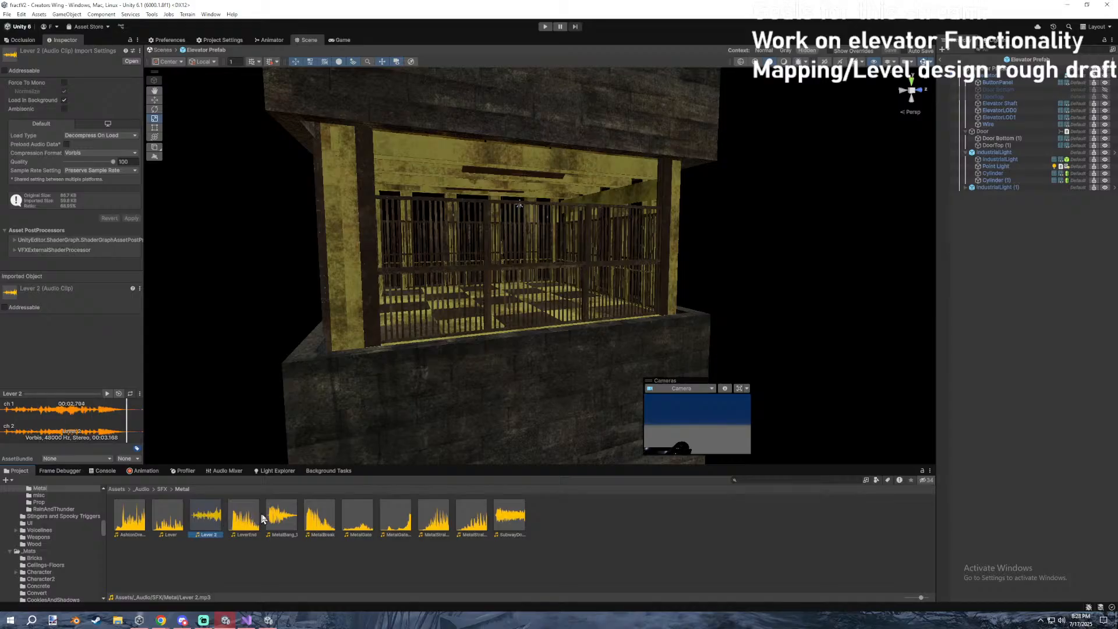
left_click(282, 515)
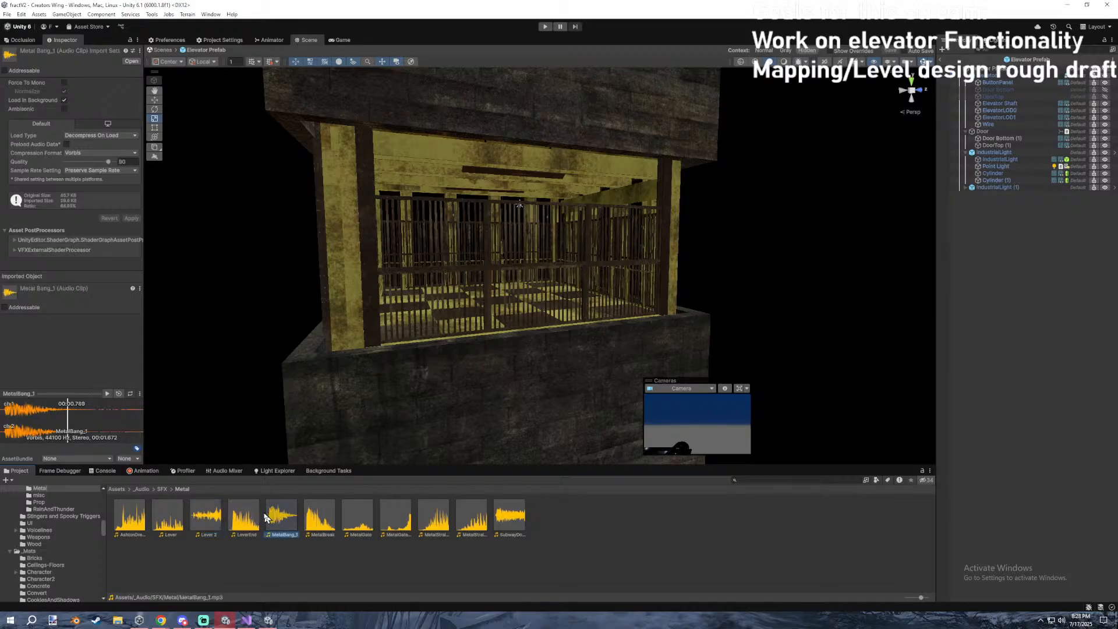
Dock the Project window beside the Animation window and open the first event of the Door's DoorOpen clip.
left_click(984, 131)
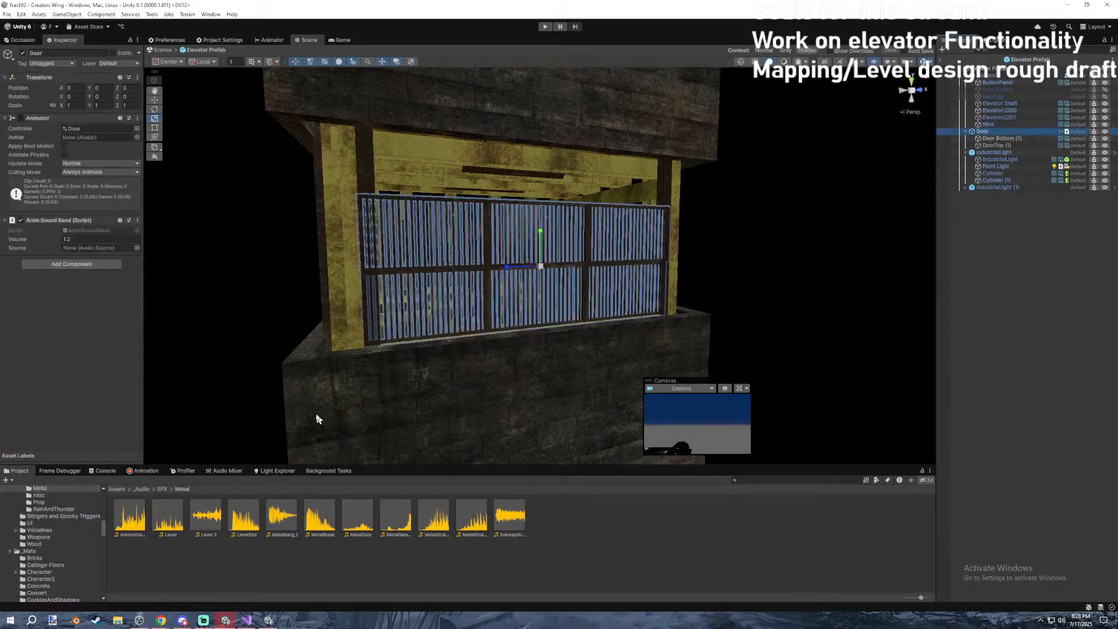
left_click(143, 471)
left_click_drag(17, 471, 930, 530)
left_click_drag(634, 516, 428, 516)
left_click(140, 472)
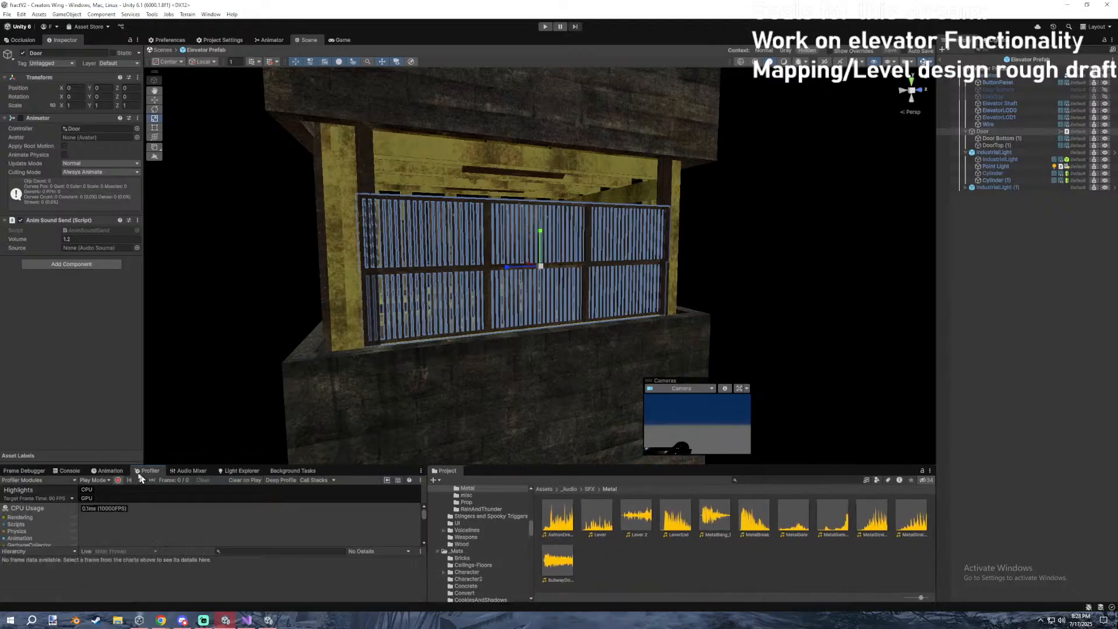
left_click(121, 472)
left_click(146, 491)
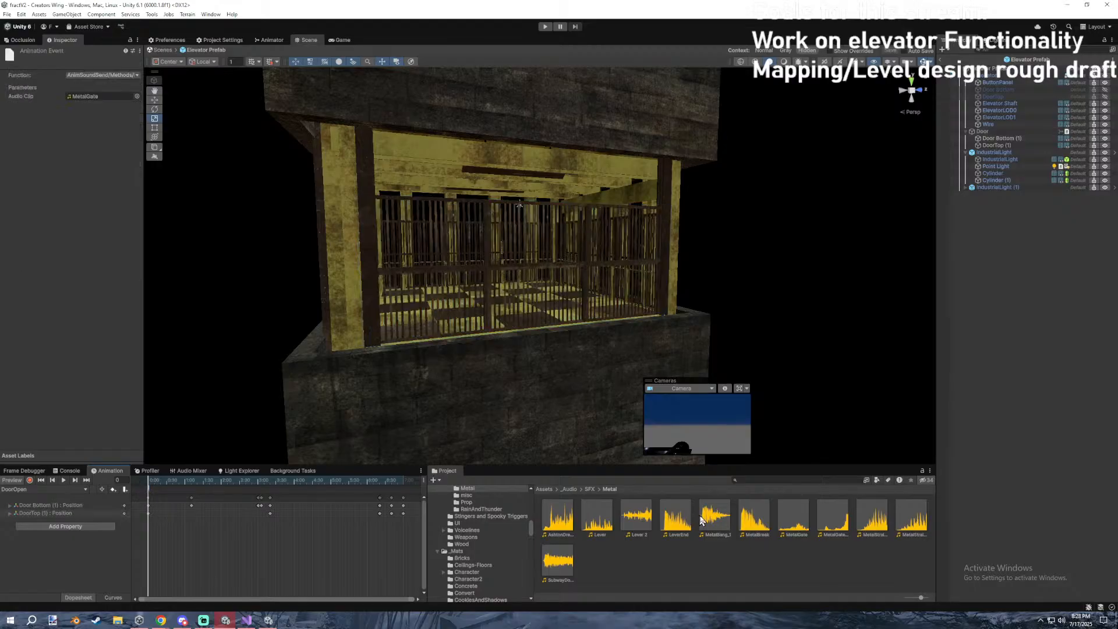
Compare the MetalGate, MetalBreak, MetalBang_1, Lever 2 and Lever sounds as candidates for the door opening.
left_click(157, 481)
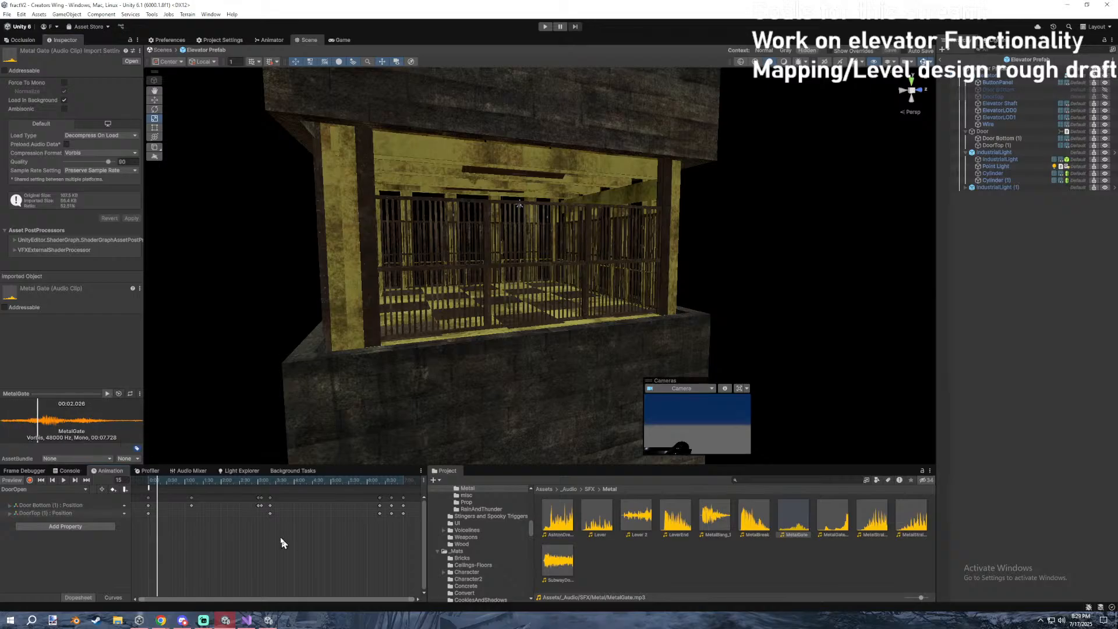
left_click(824, 531)
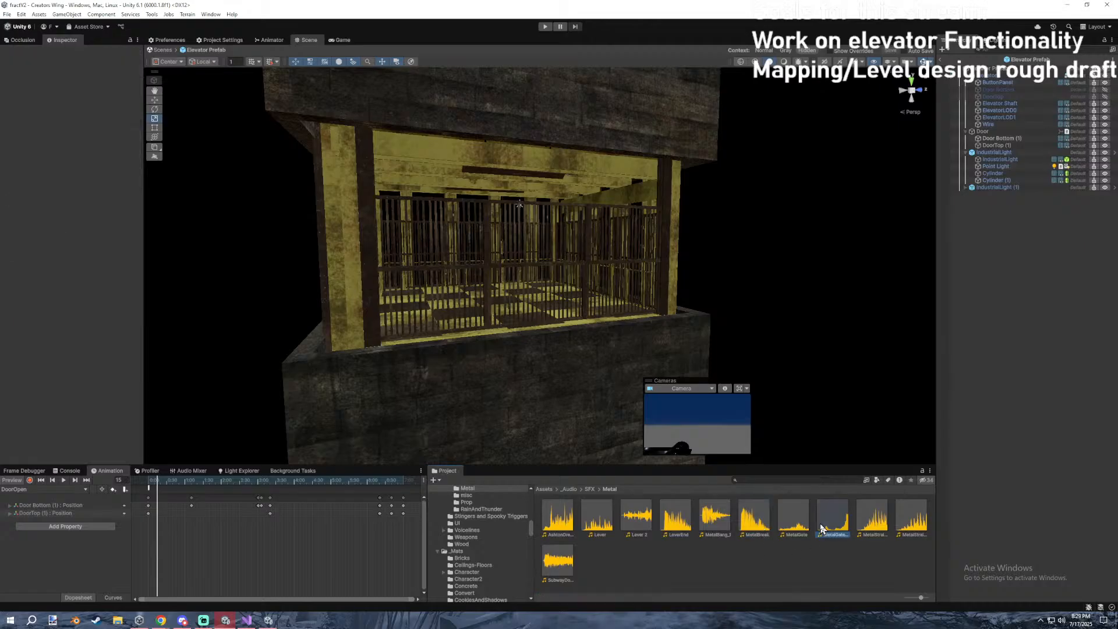
left_click(743, 577)
left_click(754, 521)
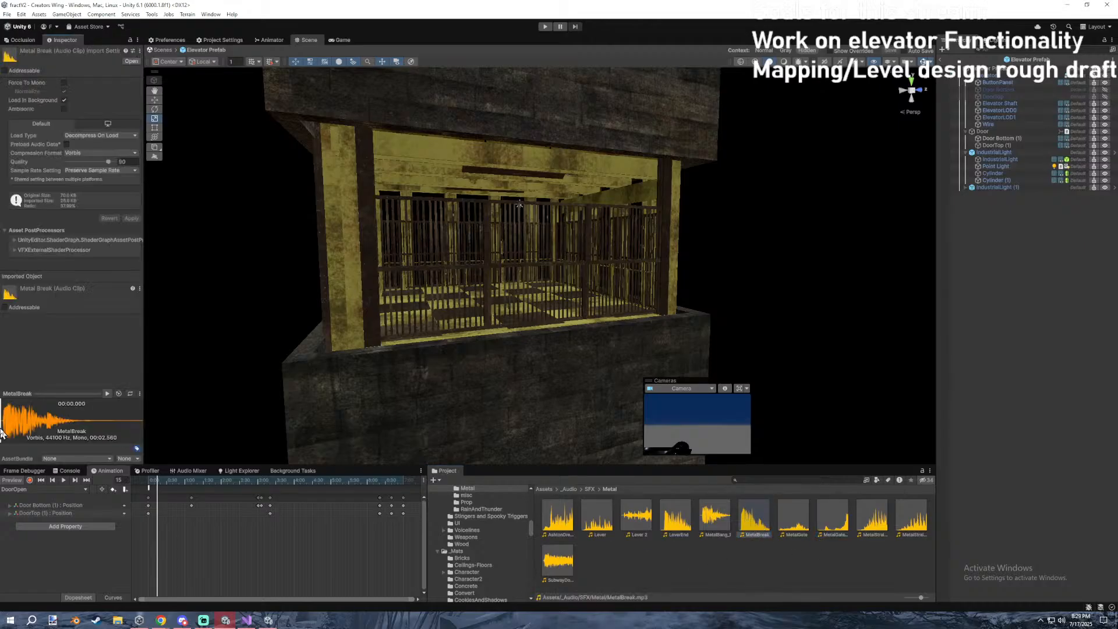
left_click(715, 520)
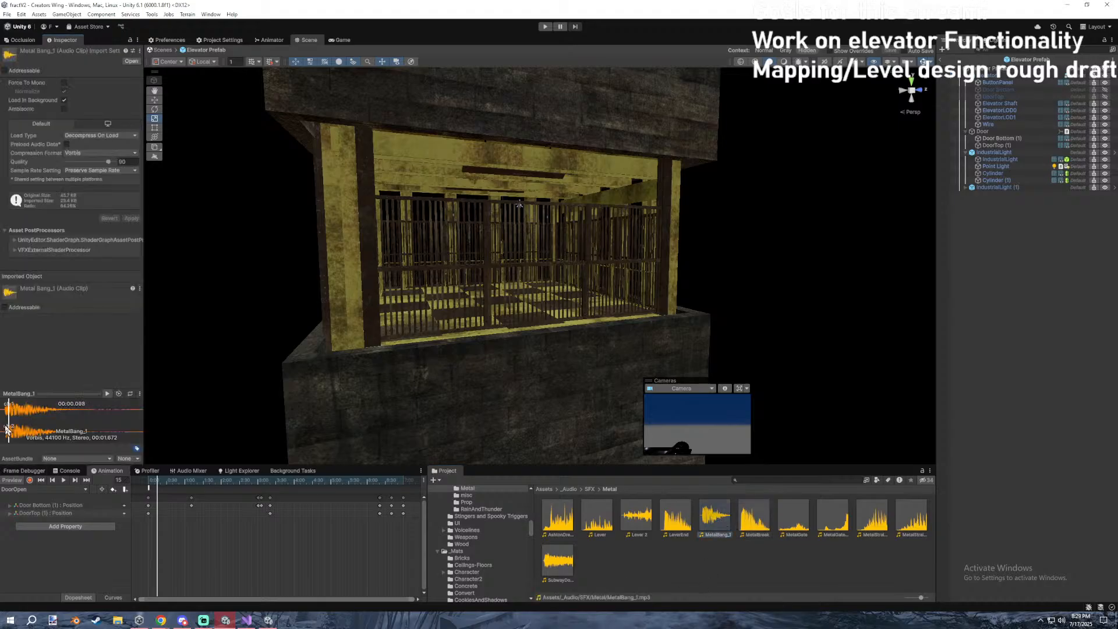
left_click(695, 570)
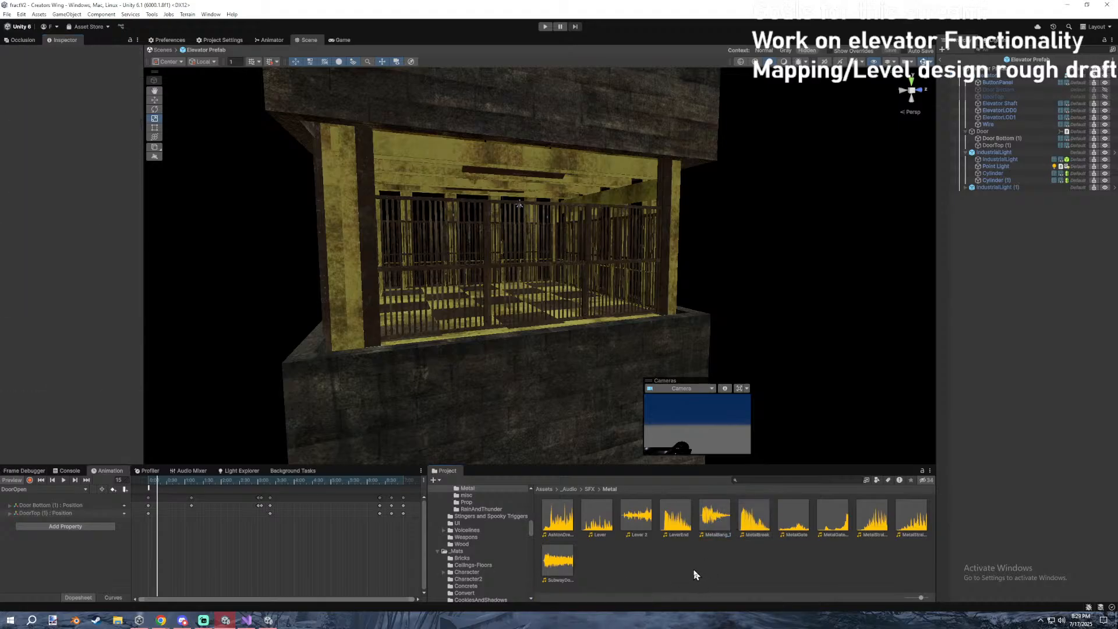
left_click(637, 516)
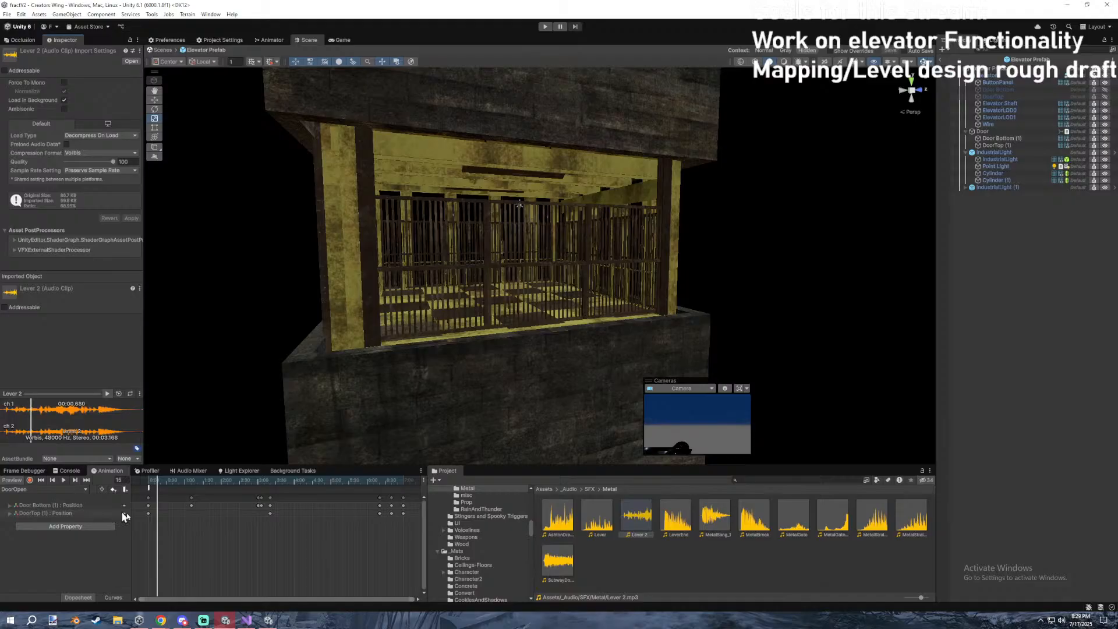
left_click(597, 515)
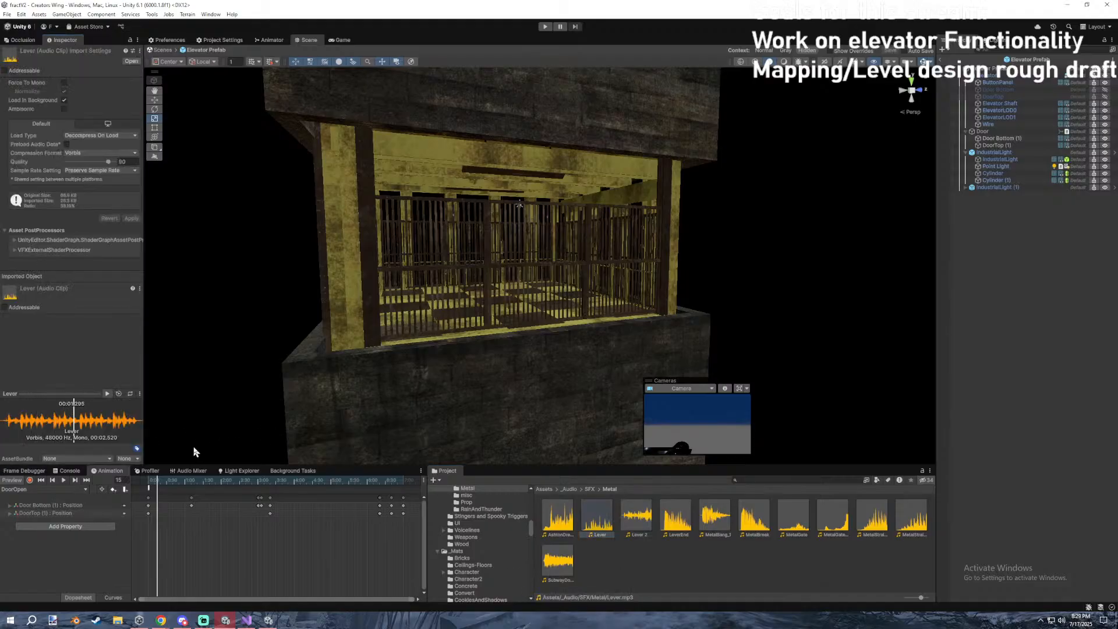
Add a copy of DoorOpen's starting sound event at frame 7 and set its audio clip to Lever.
left_click(148, 492)
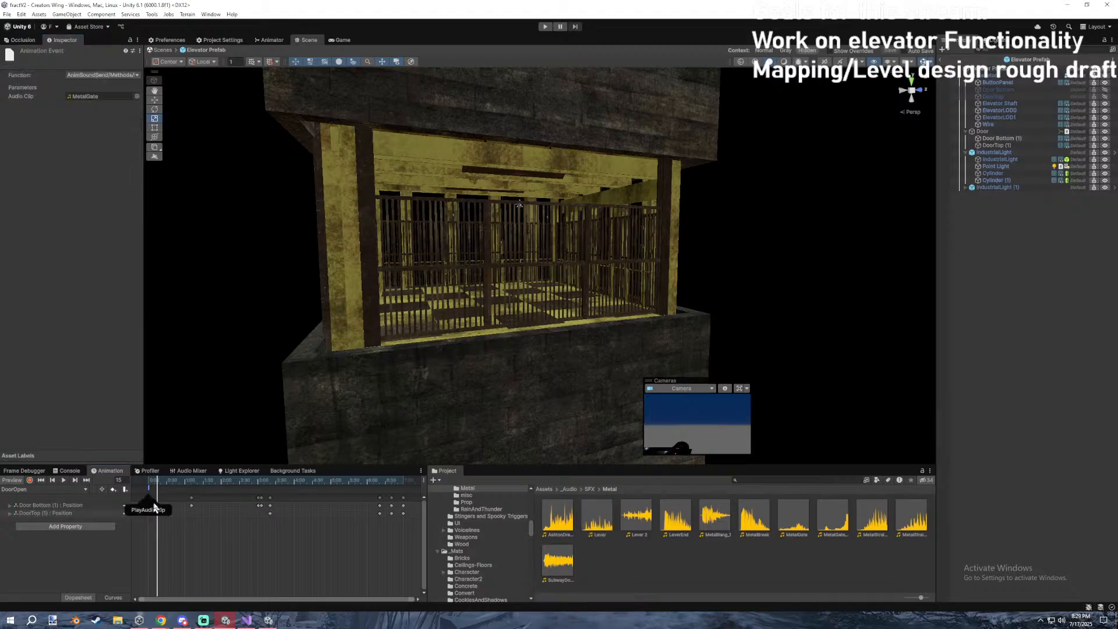
left_click(152, 480)
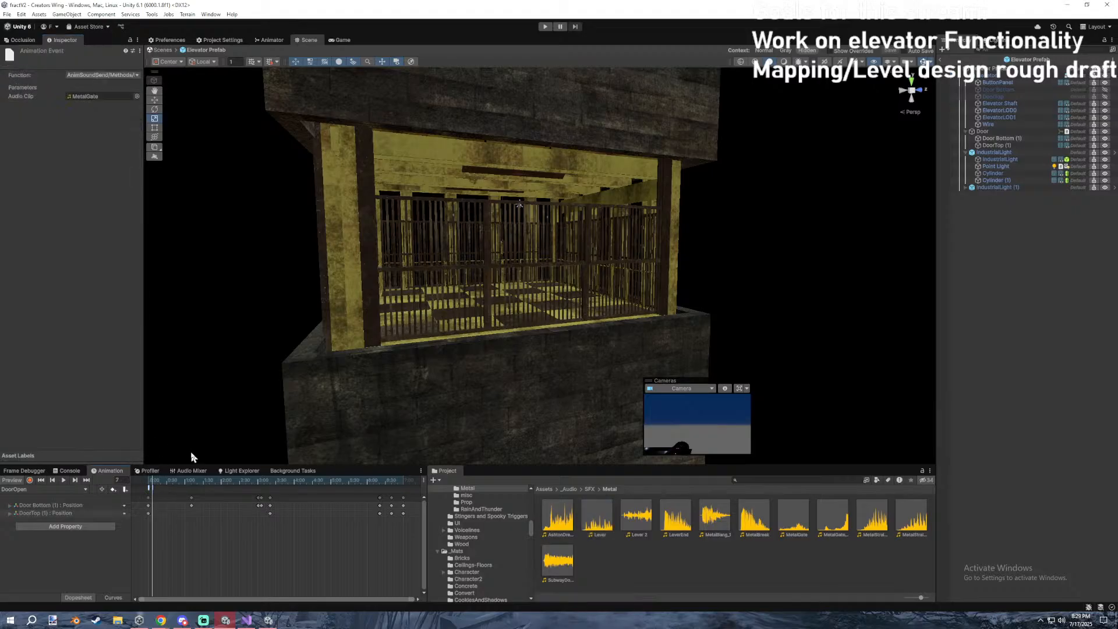
left_click_drag(597, 515, 102, 96)
Paste copies of the Lever sound event at about frame 198 and at frame 130 of the DoorOpen clip.
mouse_move(270, 482)
left_mouse_down()
mouse_move(257, 482)
mouse_move(269, 493)
left_mouse_up()
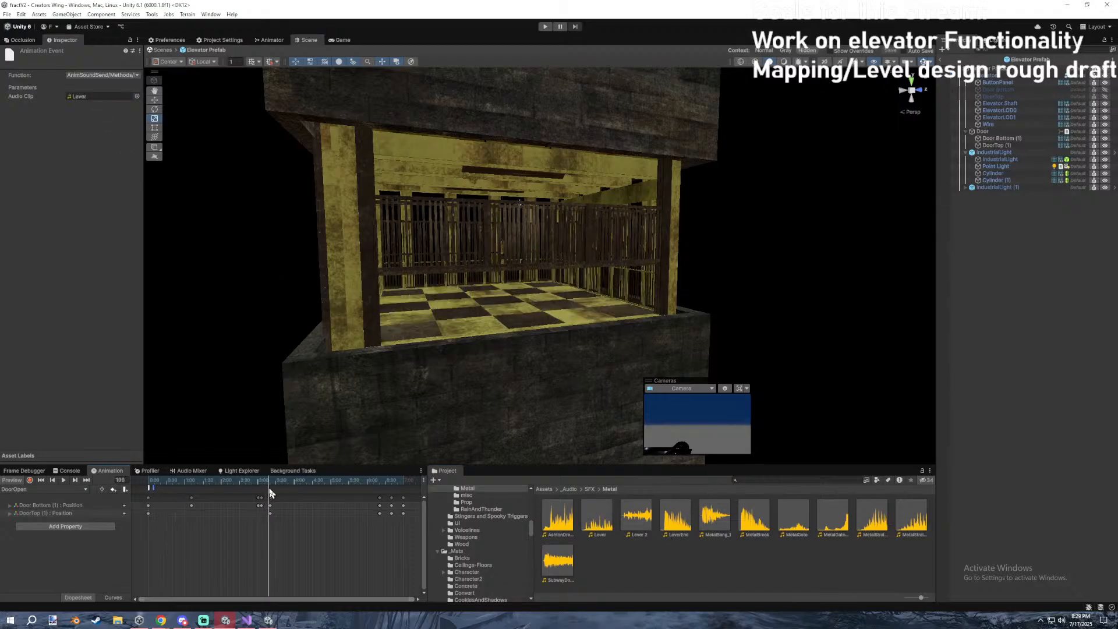
left_click(715, 515)
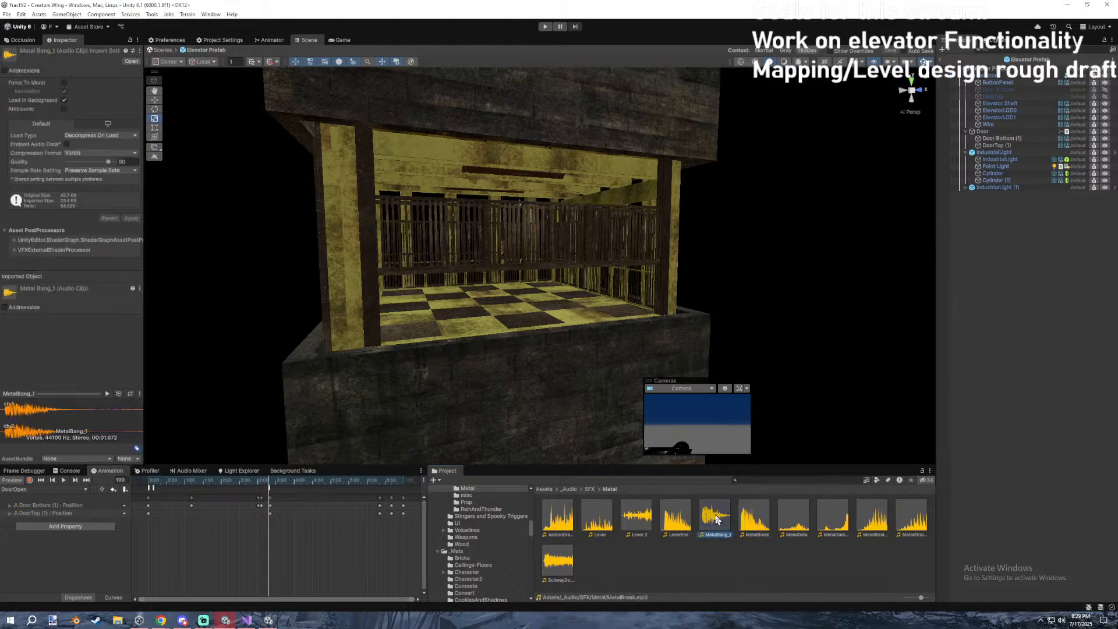
left_click(151, 487)
left_click_drag(214, 484, 225, 499)
key("ctrl+v")
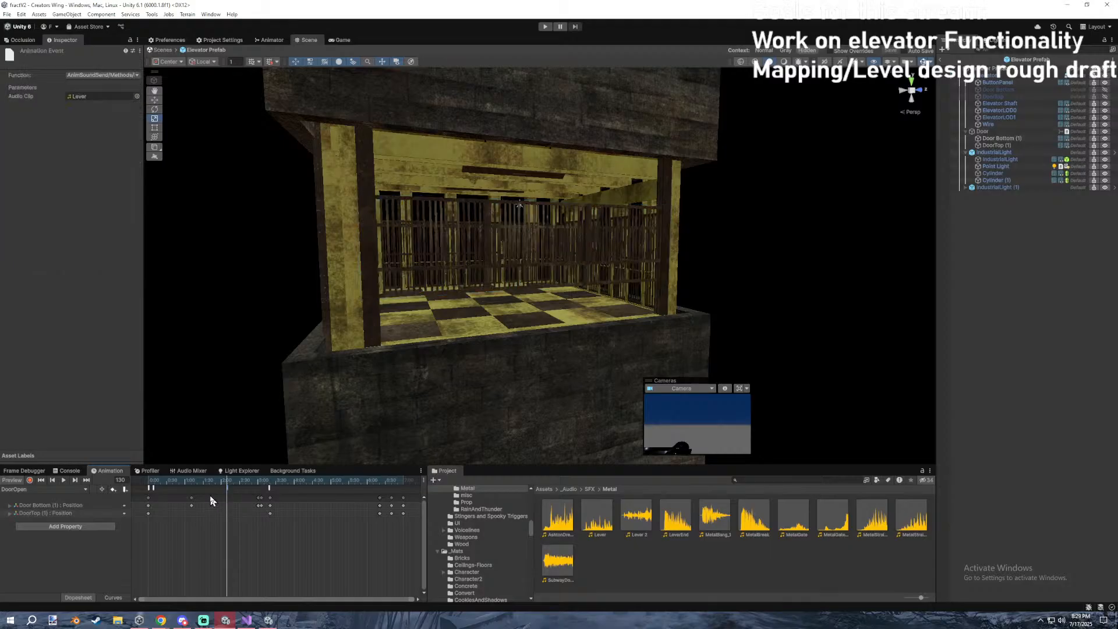
Preview LeverEnd and SubwayDoormove, and add a sound event at about frame 90 that uses the SubwayDoormove clip.
left_click(676, 515)
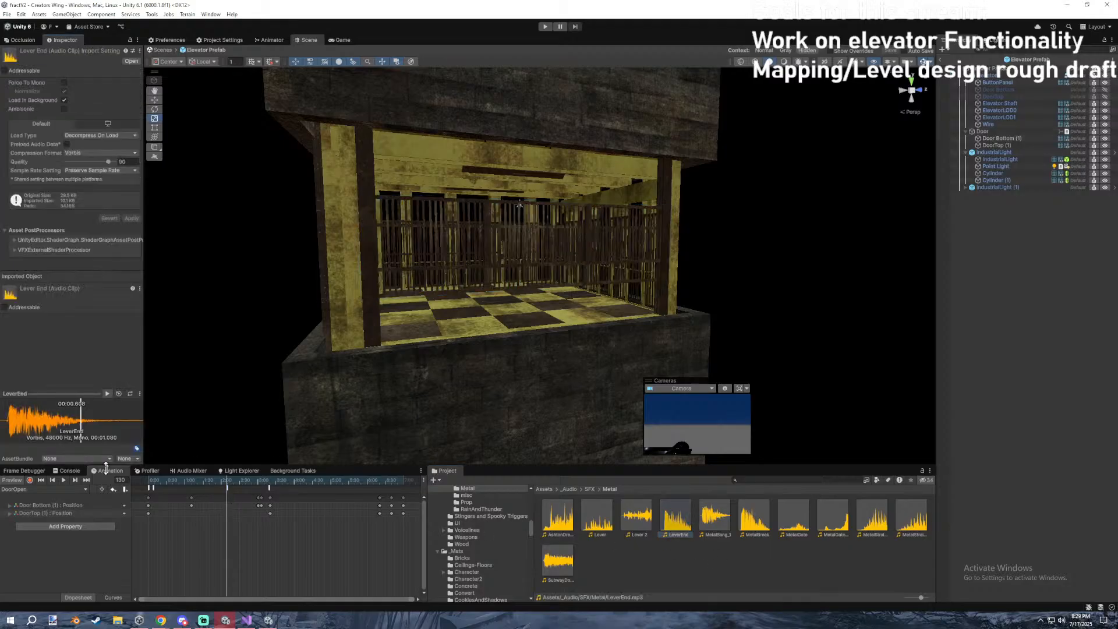
left_click(547, 565)
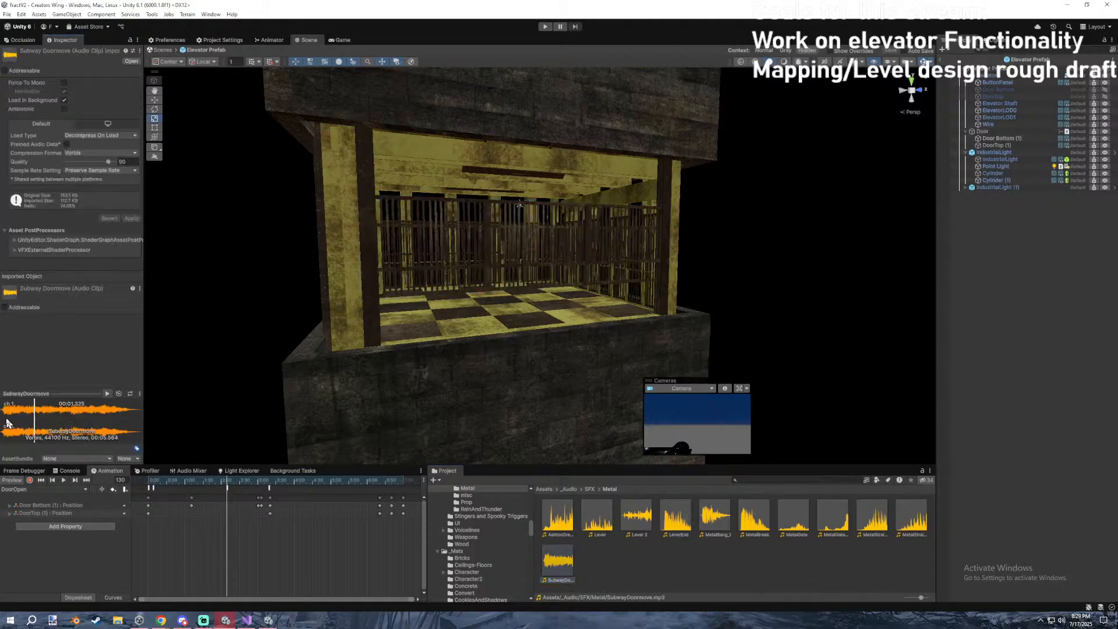
left_click(150, 488)
left_click(172, 482)
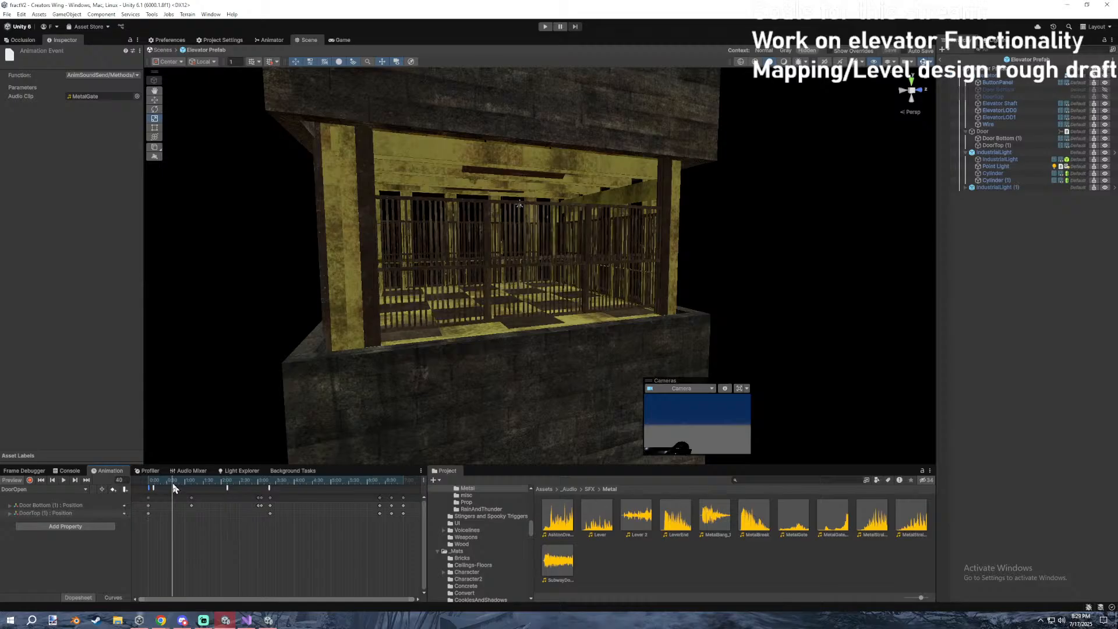
left_click_drag(568, 567, 102, 96)
left_click_drag(201, 480, 142, 482)
Scrub and play the DoorOpen animation to check the door's motion against the sound events.
left_click(227, 488)
left_click(236, 481)
left_click_drag(236, 480, 265, 480)
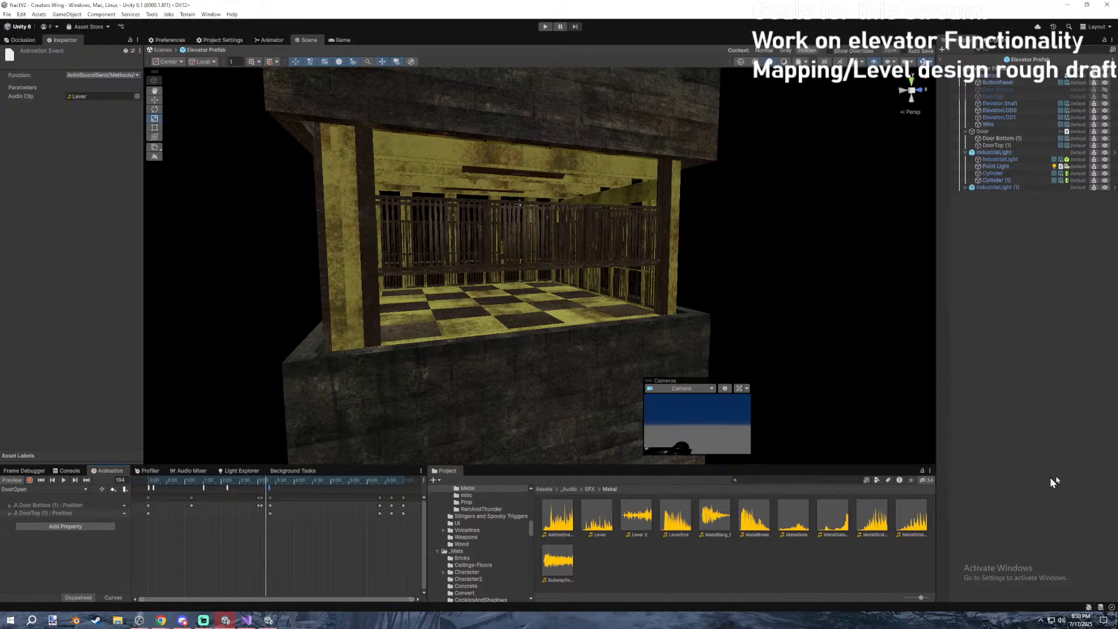
key("super+d")
key("super+d")
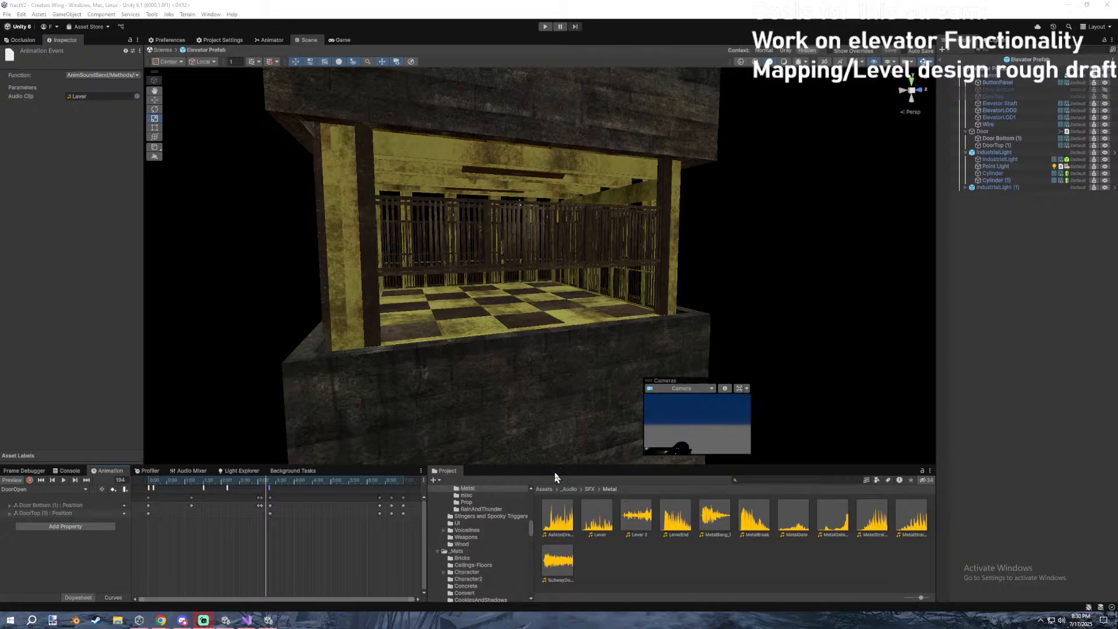
mouse_move(269, 481)
left_mouse_down()
mouse_move(299, 483)
mouse_move(185, 485)
mouse_move(279, 486)
mouse_move(253, 477)
left_mouse_up()
key("space")
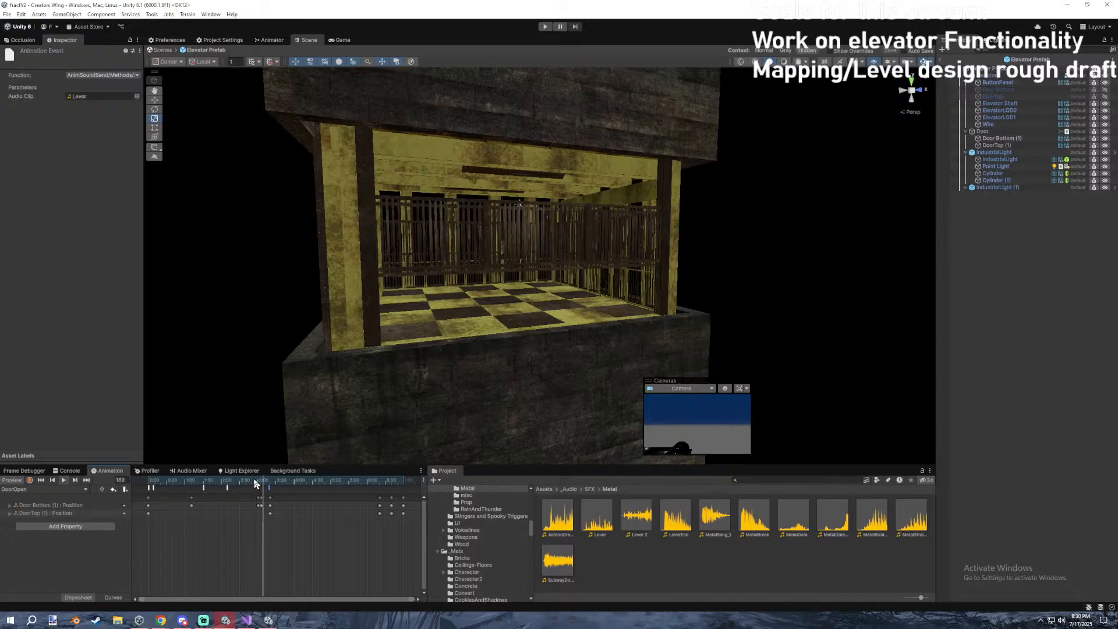
Move the last Lever sound event to about frame 171 to match the gate's movement.
scroll(274, 494, "up", 3)
right_click_drag(484, 344, 508, 349)
key("w")
left_click_drag(229, 473, 303, 471)
left_click(107, 470)
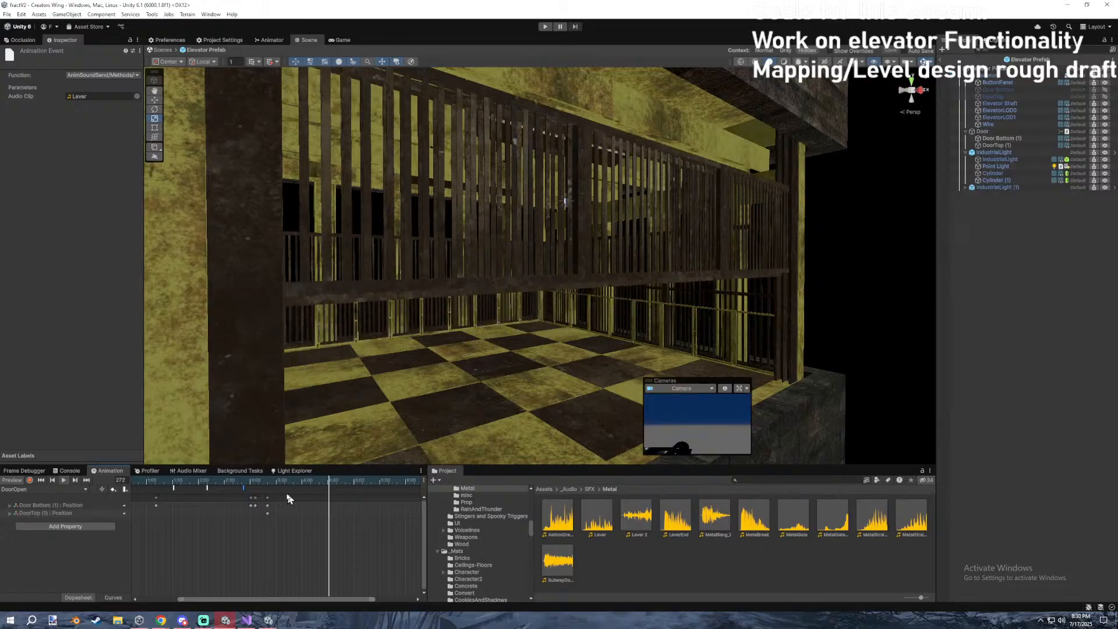
left_click(242, 480)
Compare LeverEnd with MetalBang_1 and set the audio clip of the event at frame 171 to LeverEnd.
left_click(690, 523)
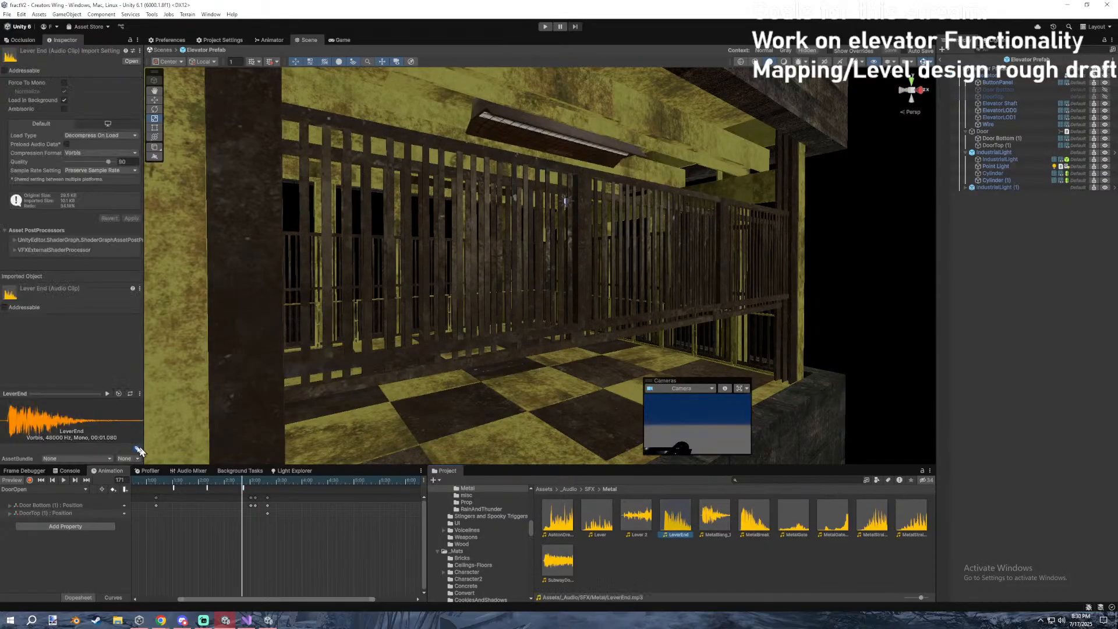
left_click(726, 522)
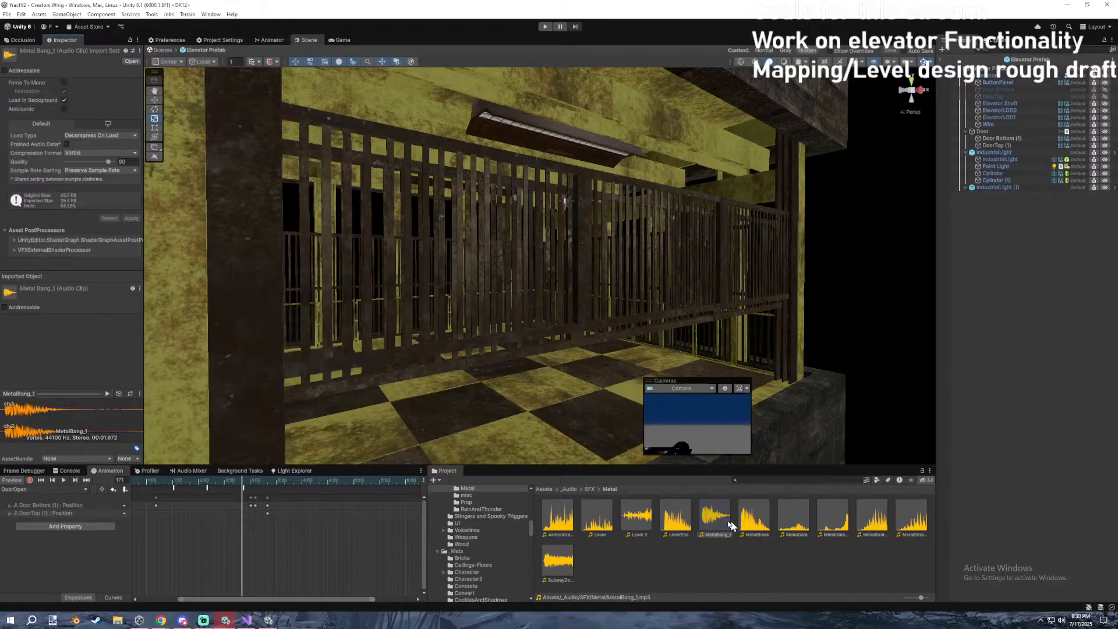
left_click(676, 516)
left_click(243, 487)
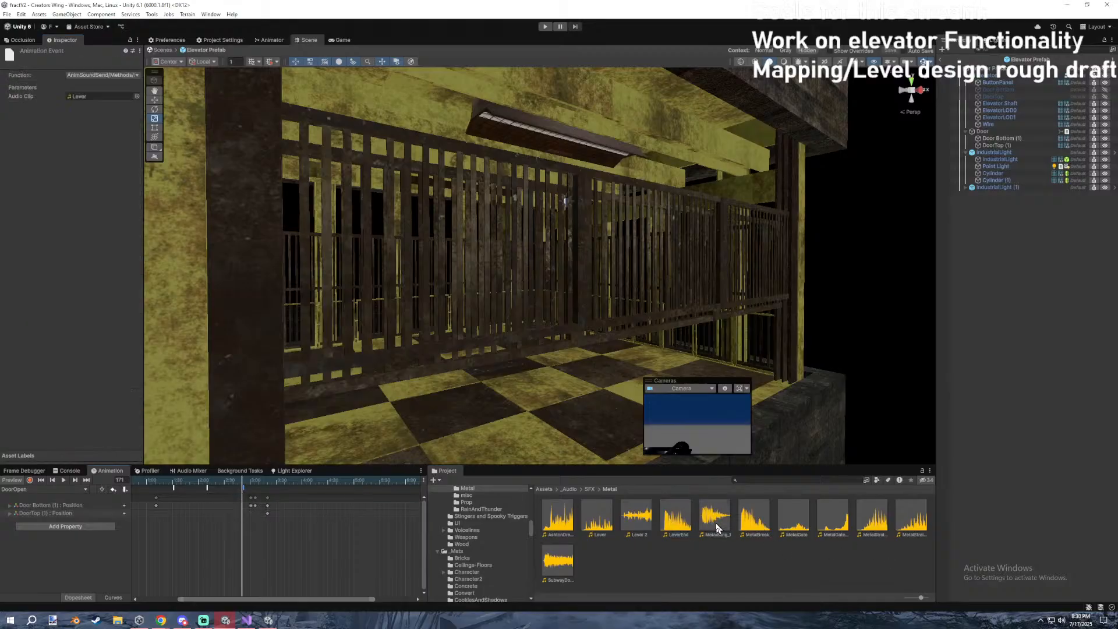
left_click_drag(58, 70, 87, 97)
Add another sound event just after the LeverEnd event at frame 171, using the MetalBreak clip.
left_click(239, 479)
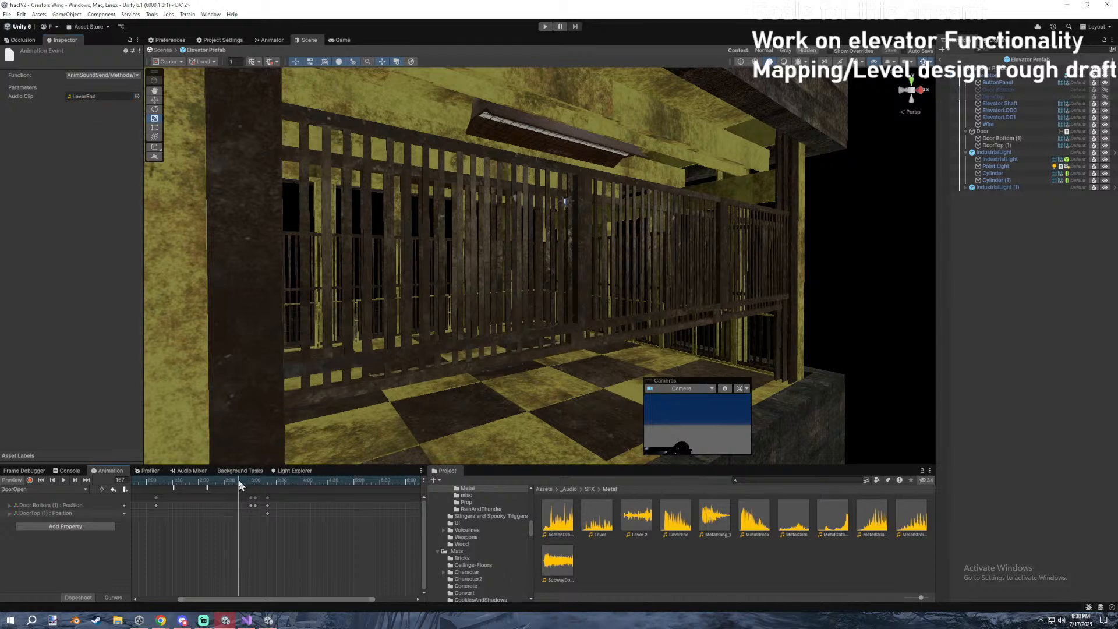
left_click_drag(244, 489, 243, 481)
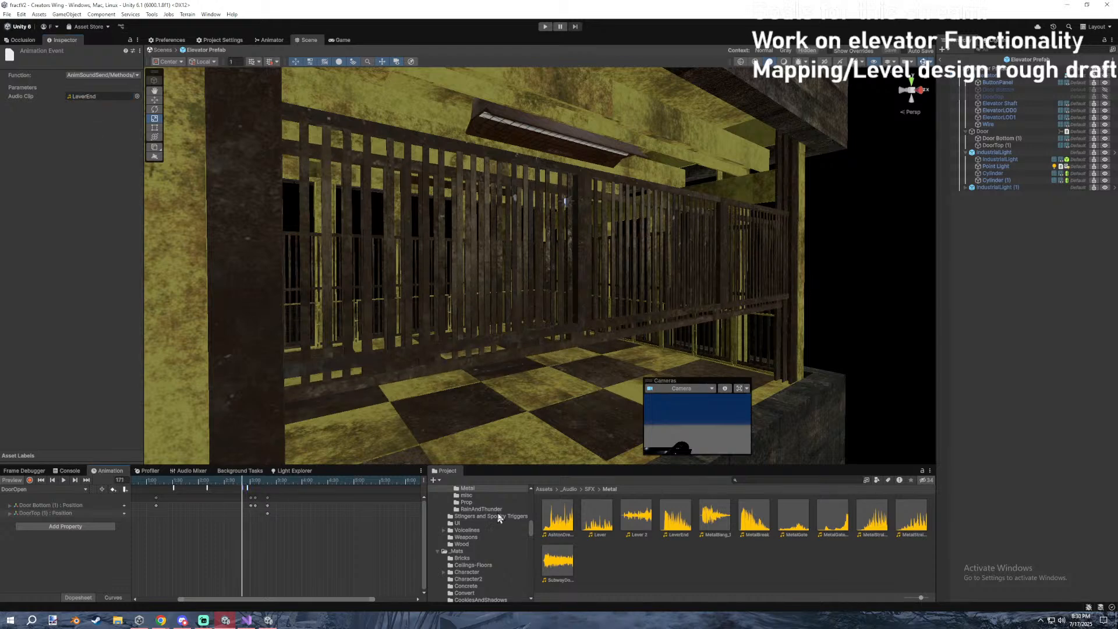
left_click(754, 517)
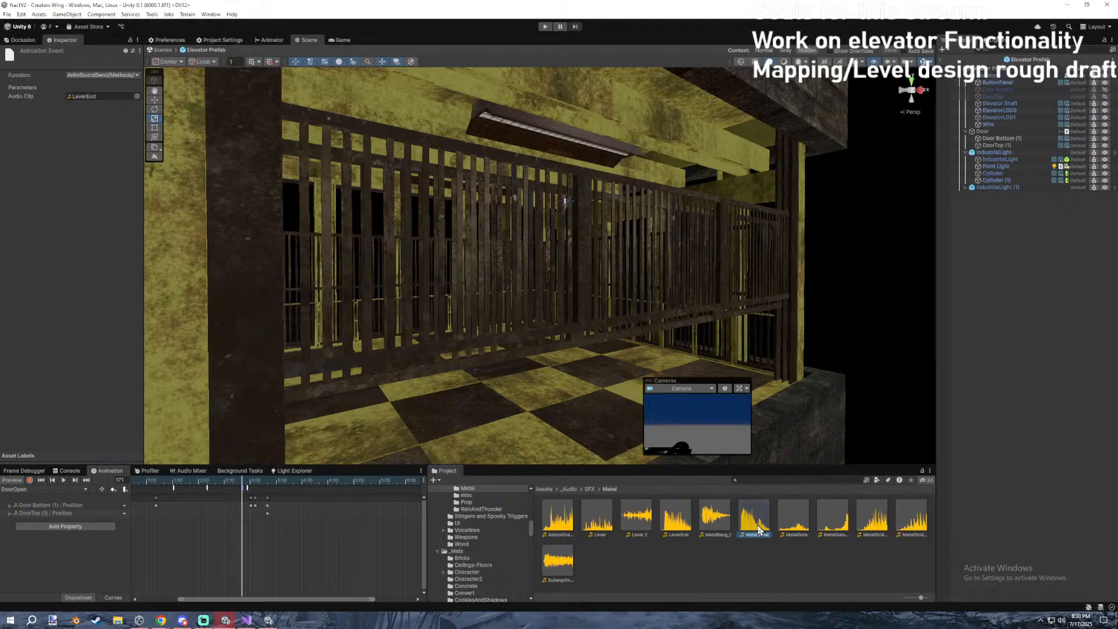
left_click(246, 487)
Copy the two sound events near frame 171 to about frame 367 and play DoorOpen to check the timing.
scroll(260, 551, "down", 1)
scroll(261, 551, "down", 2)
left_click(222, 489)
left_click(220, 490)
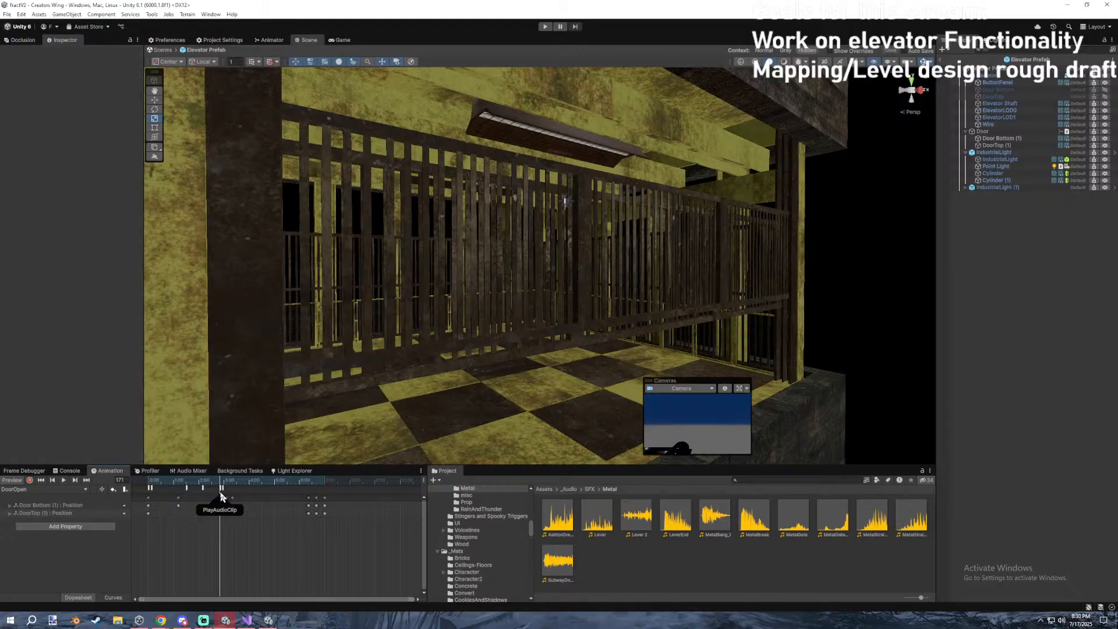
left_click(215, 489)
left_click_drag(283, 485, 95, 469)
key("space")
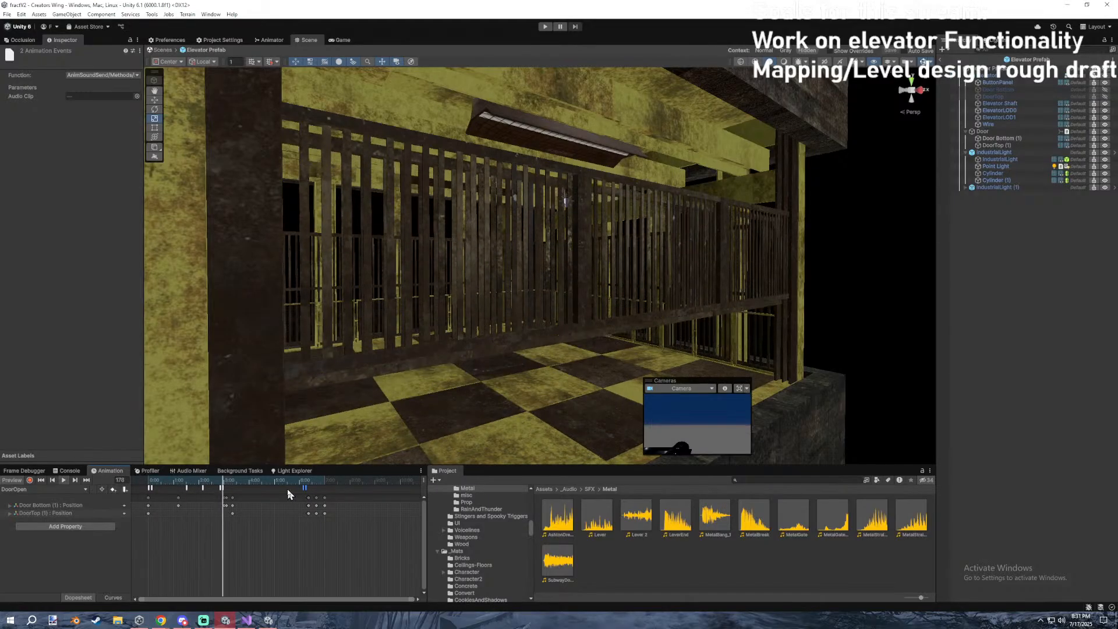
key("space")
Check the function options of the two copied events and scrub DoorOpen up to about frame 358.
left_click(112, 76)
mouse_move(117, 85)
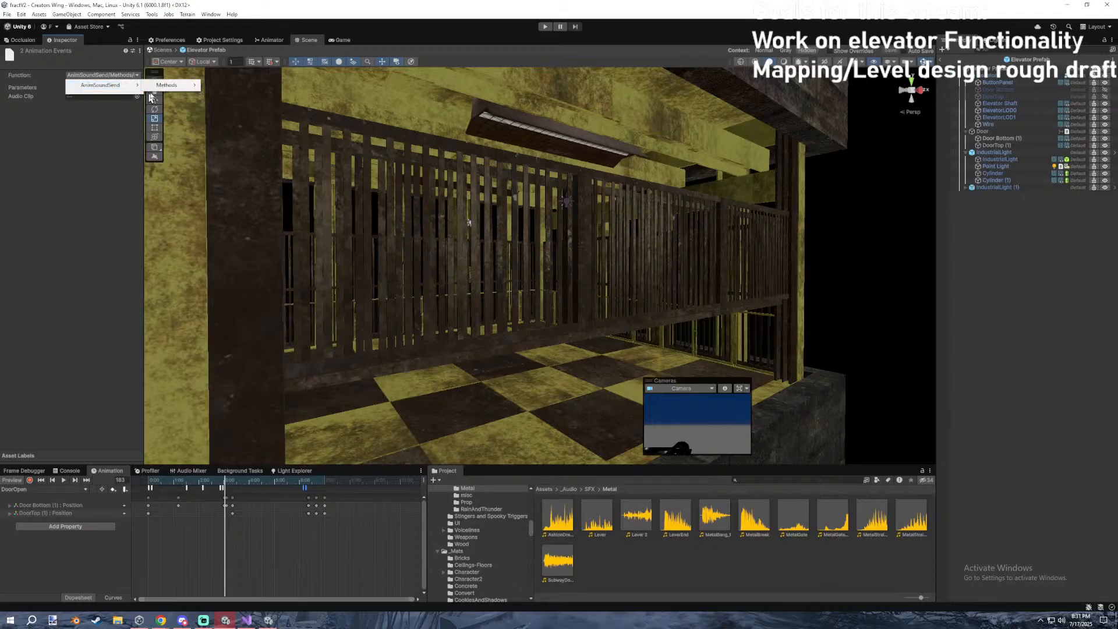
mouse_move(181, 88)
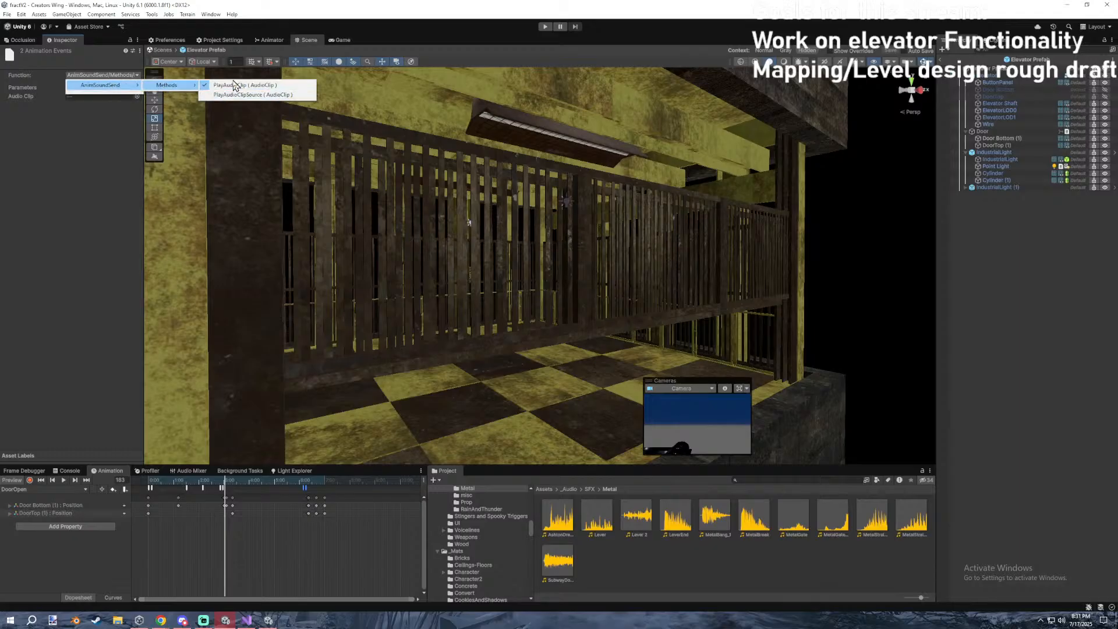
left_click(183, 478)
left_click_drag(183, 479, 299, 484)
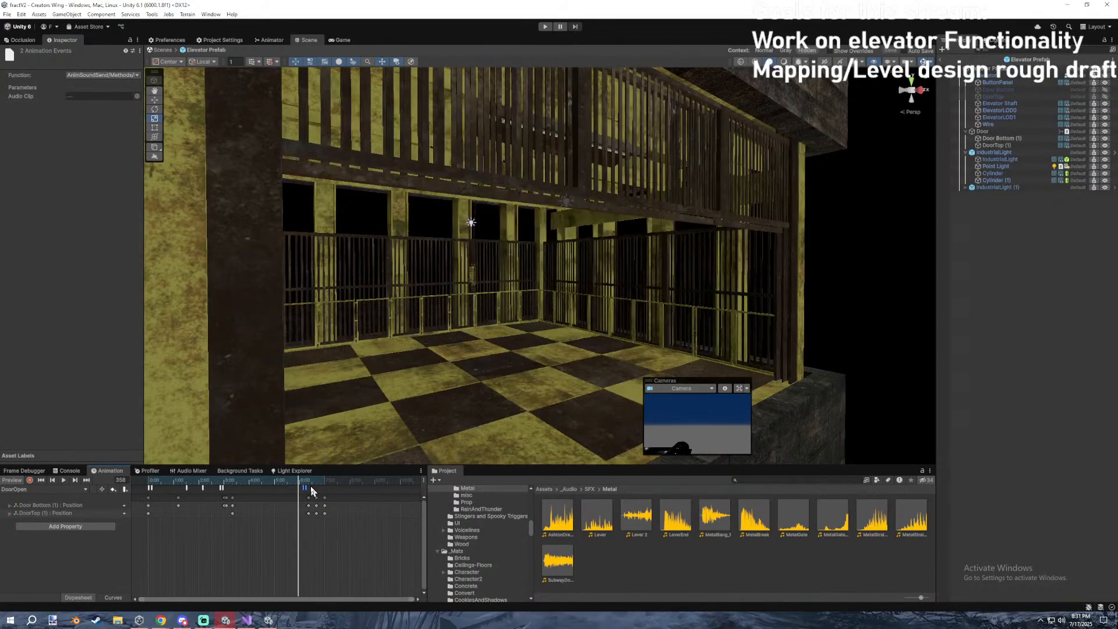
Locate and preview the MetalGate and Lever clips used by the first two DoorOpen sound events.
left_click(311, 491)
scroll(227, 505, "up", 2)
scroll(279, 513, "left", 3)
left_click(150, 488)
left_click(96, 96)
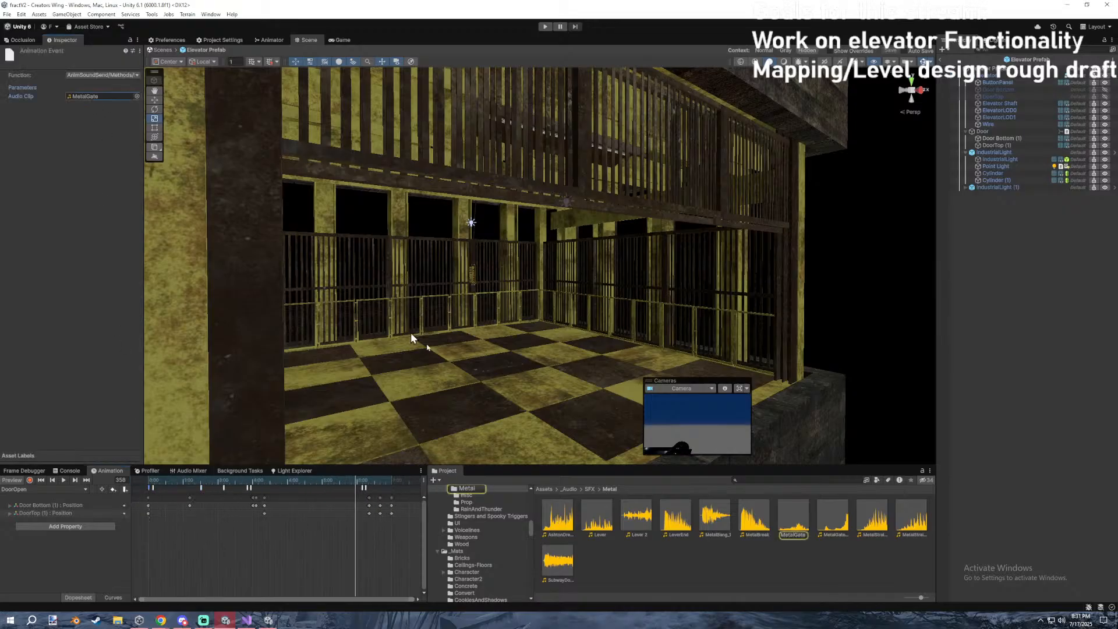
left_click(792, 521)
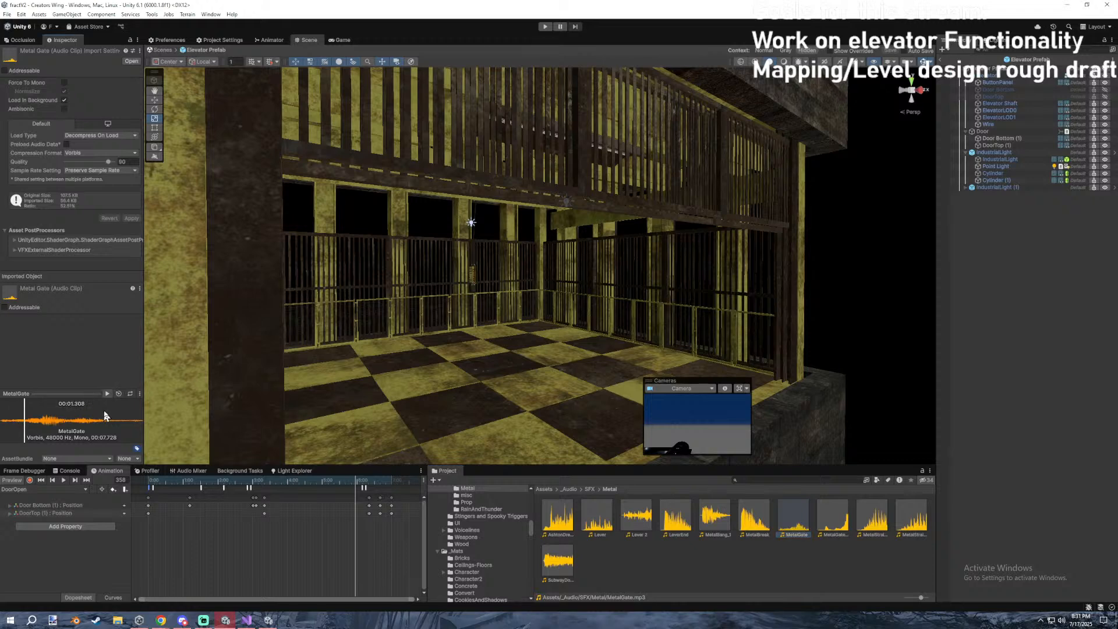
left_click(153, 489)
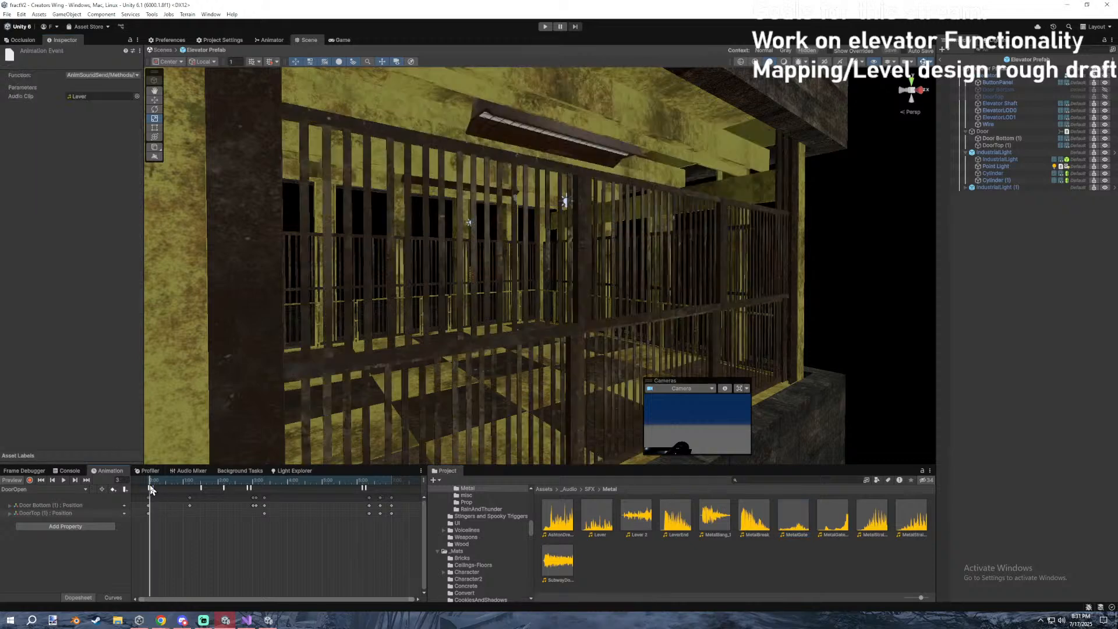
left_click(154, 489)
left_click(106, 98)
left_click(600, 516)
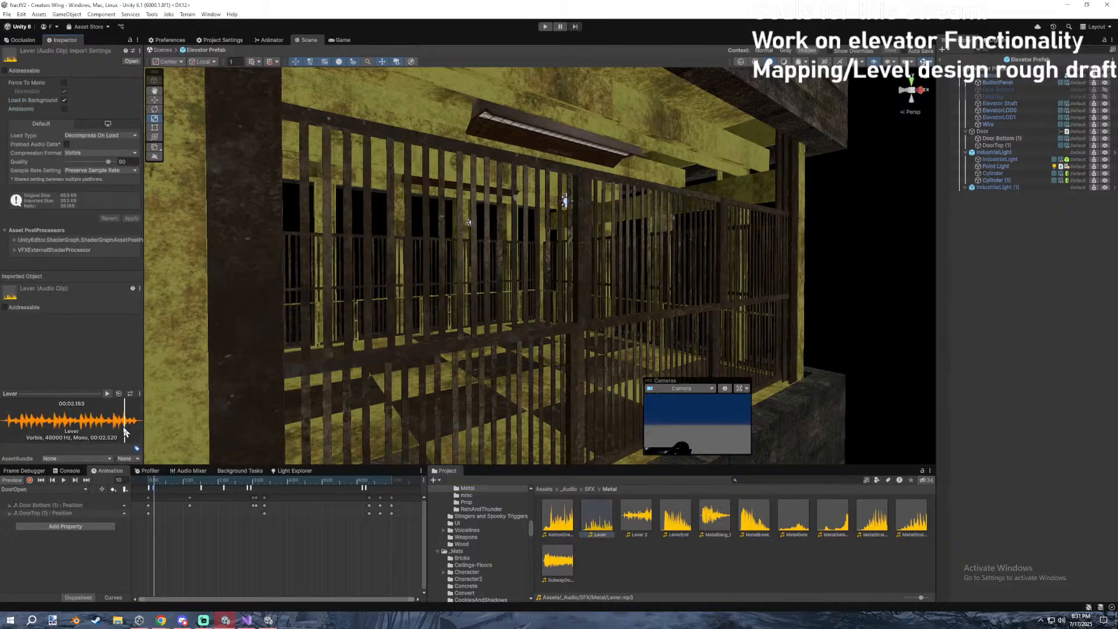
Add a LeverEnd sound event at about frame 196 and shift the last two sound events to about frame 380.
left_click(153, 488)
left_click_drag(262, 481, 268, 485)
left_click_drag(271, 484, 244, 485)
key("space")
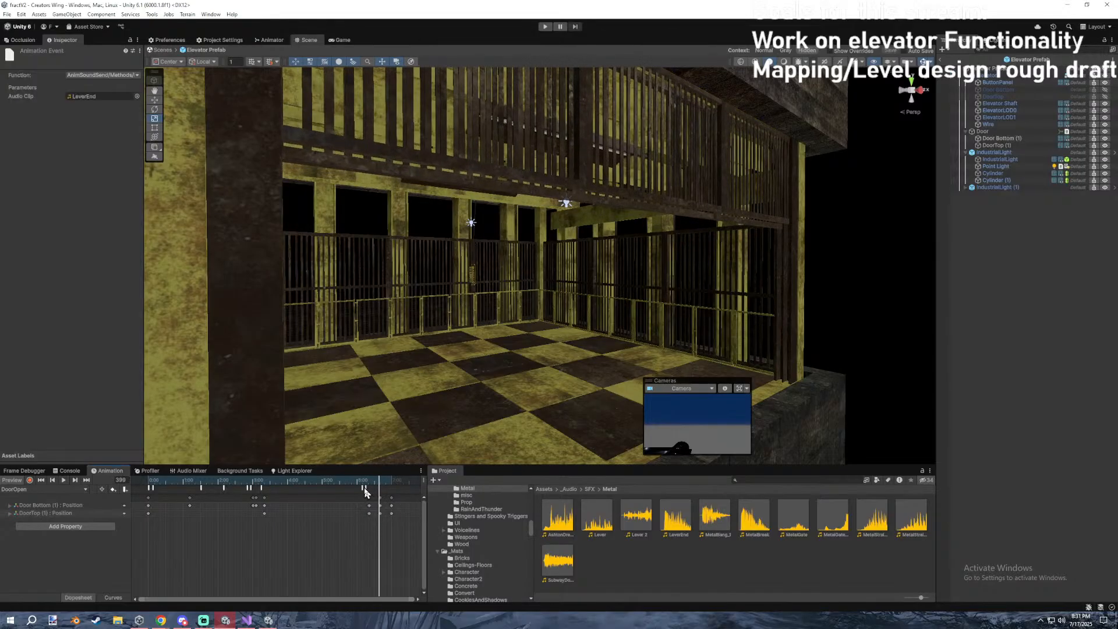
left_click_drag(363, 489, 113, 458)
left_click(281, 496)
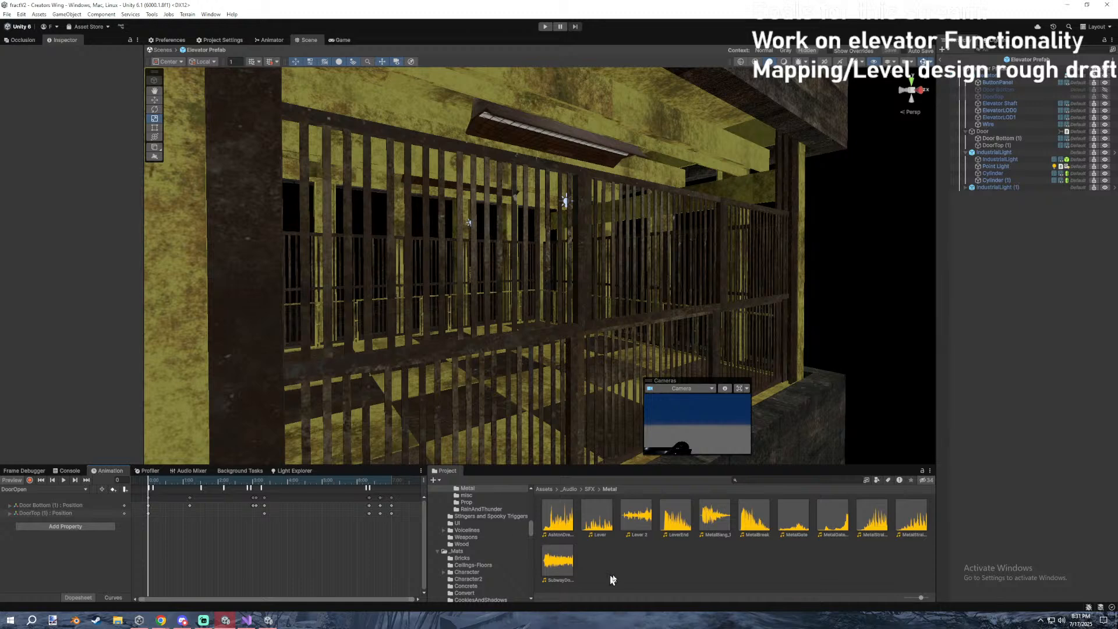
Preview and compare the MetalBang_1, LeverEnd and Lever 2 clips in the Metal sound folder.
left_click(719, 520)
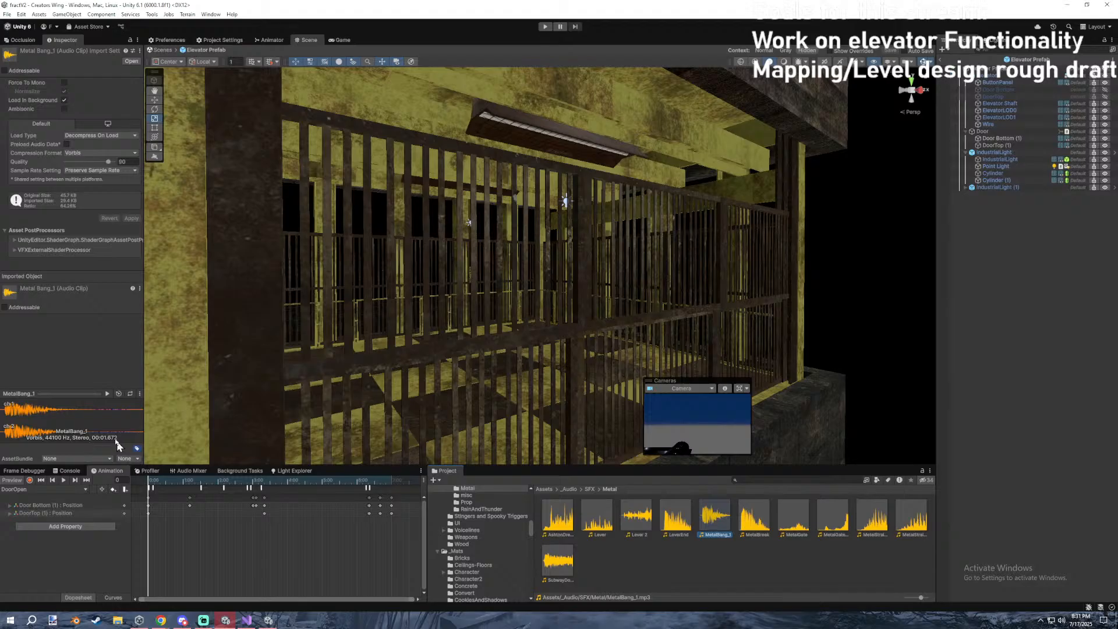
left_click(677, 520)
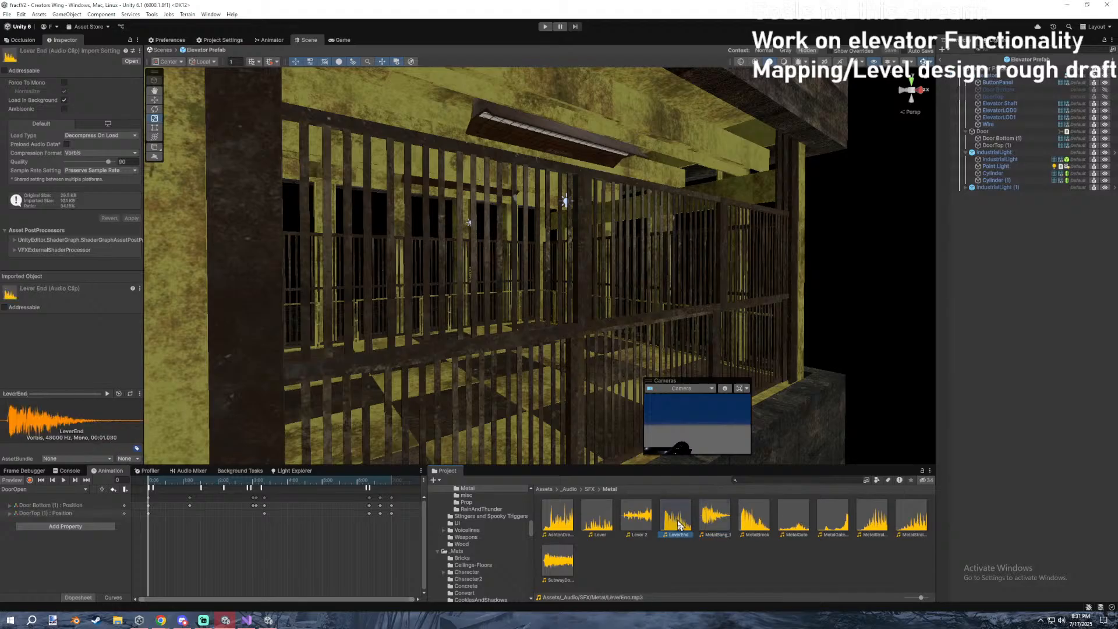
left_click(716, 520)
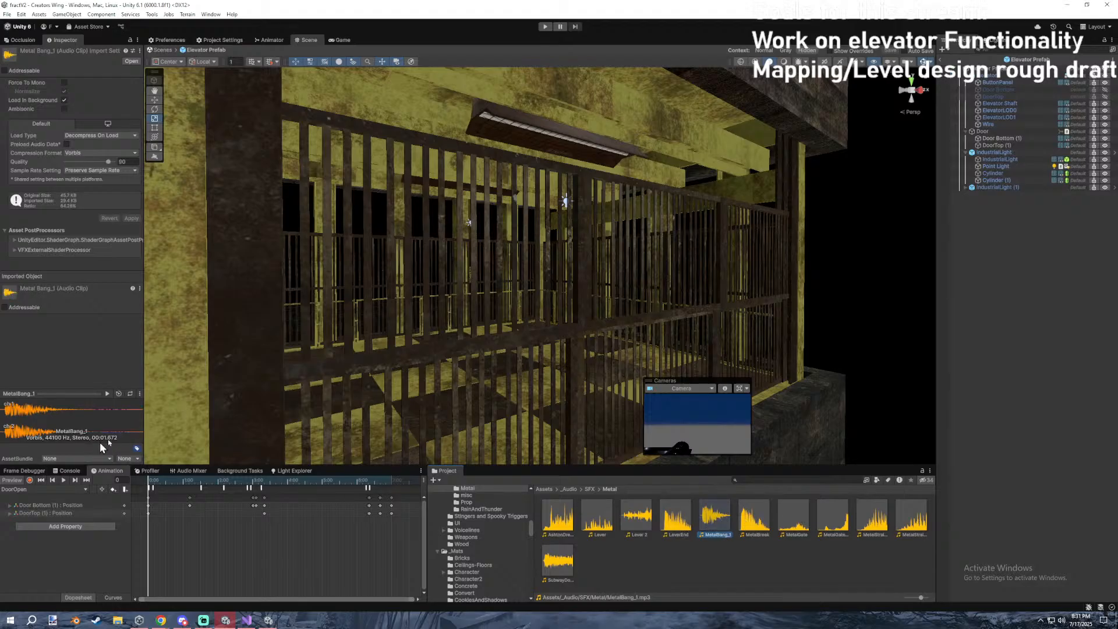
key("Left")
key("Left")
left_click_drag(41, 410, 90, 425)
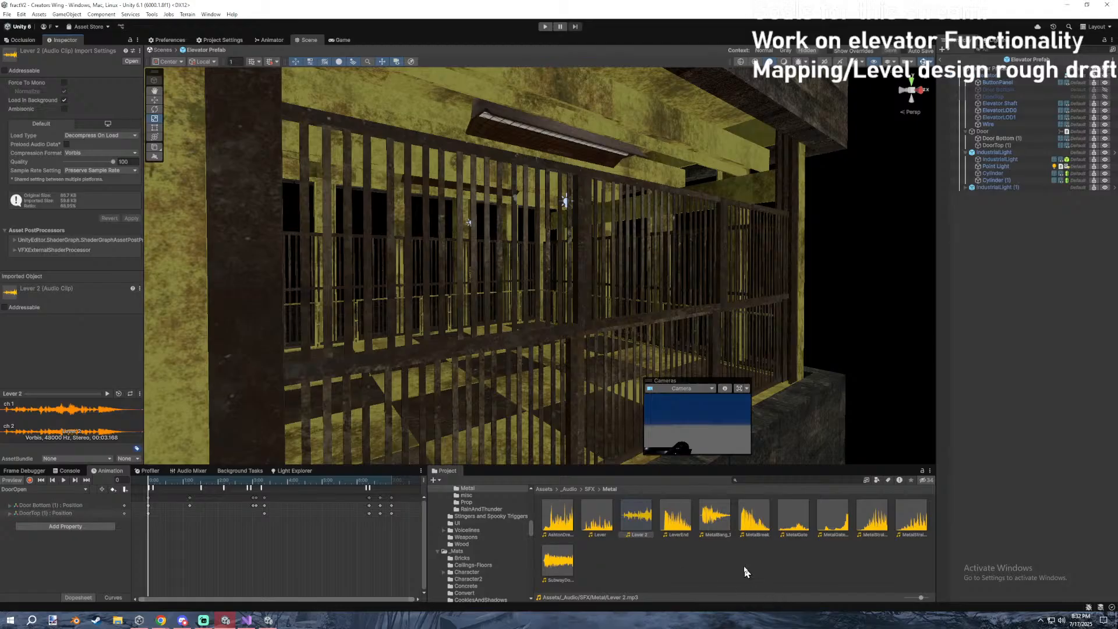
left_click(717, 570)
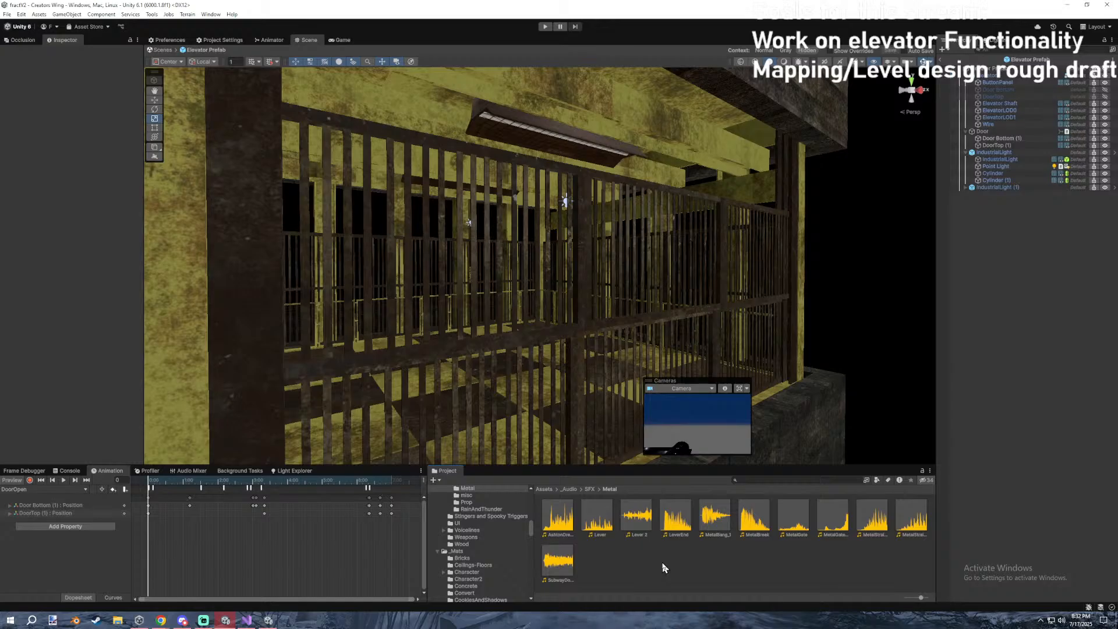
Examine the DoorTop (1) object and preview further metal clips, including MetalStrainType1.
left_click(984, 138)
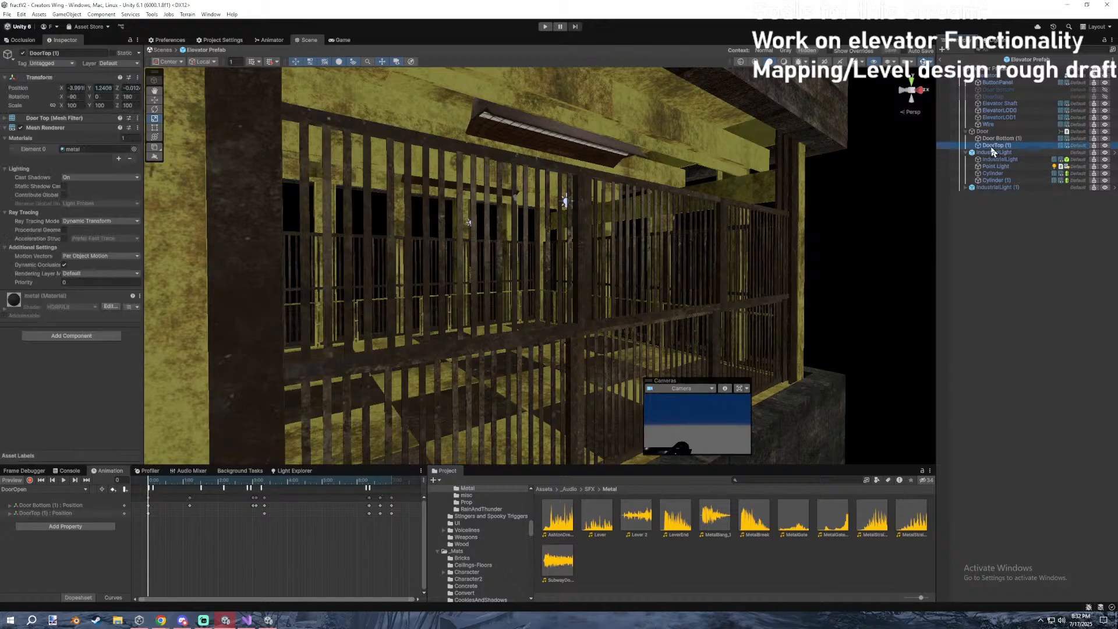
left_click(823, 267)
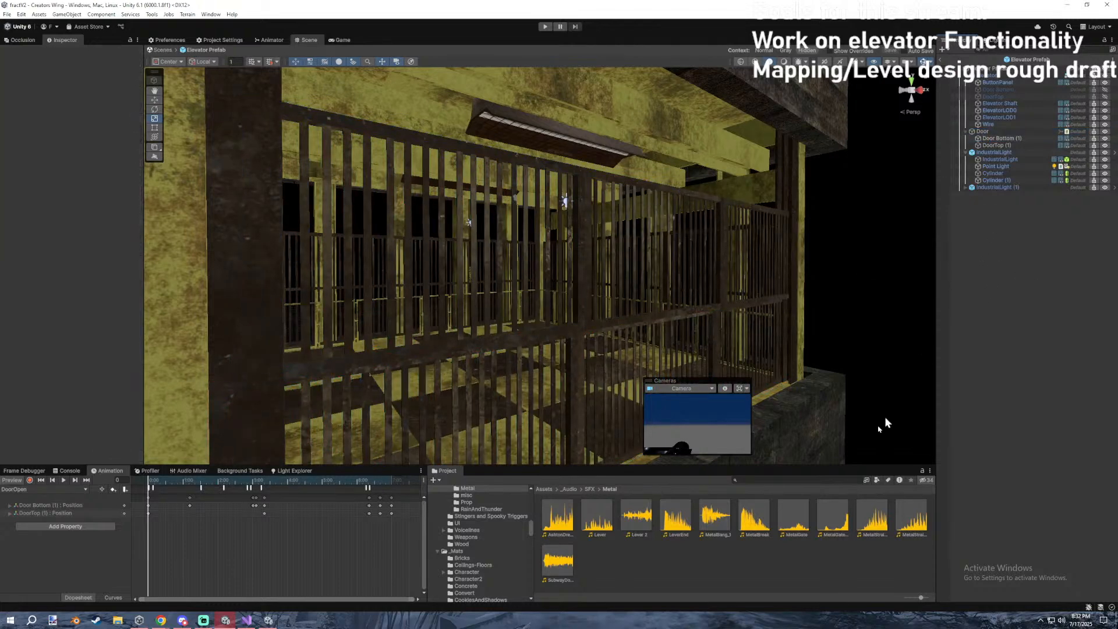
left_click(833, 518)
left_click(872, 527)
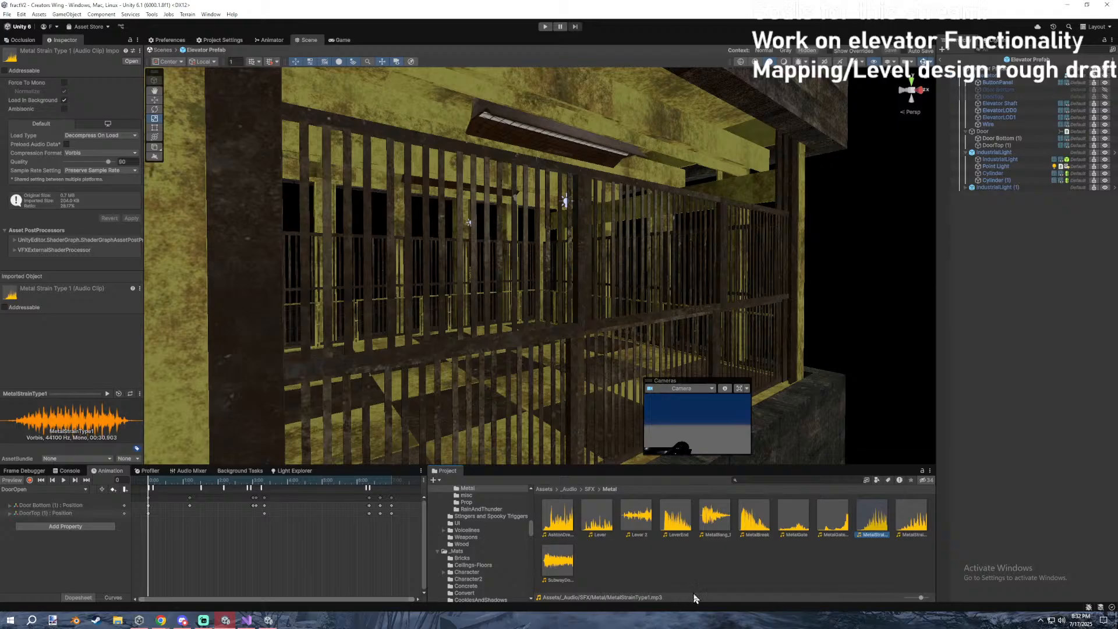
left_click(598, 563)
Inspect the components of Door and its top and bottom parts, and briefly play the DoorOpen animation.
left_click(636, 315)
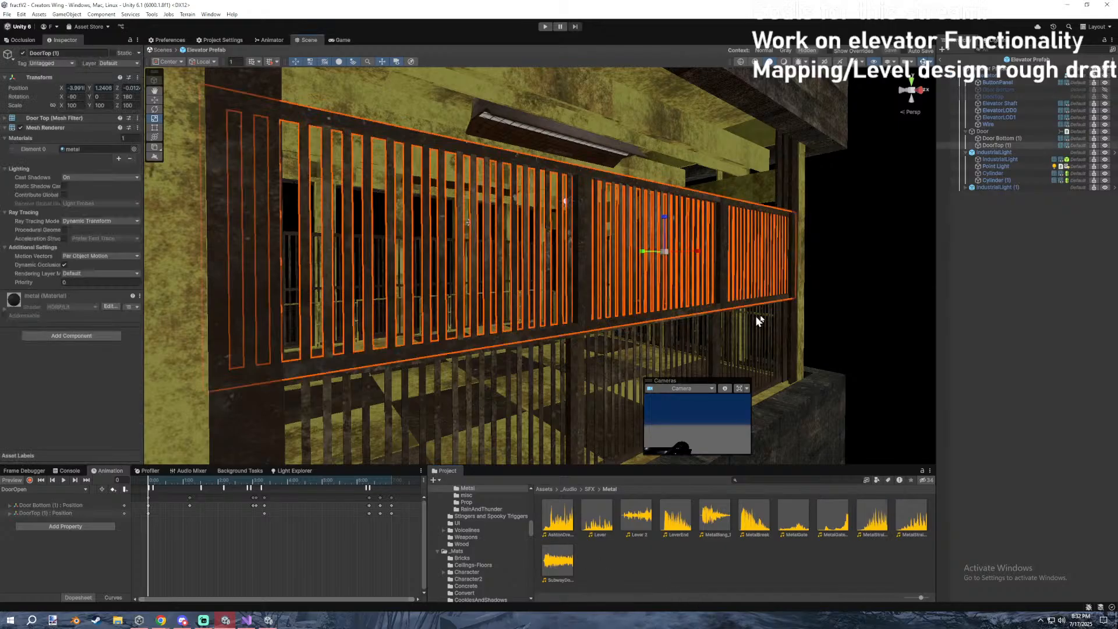
left_click(1010, 138)
left_click(997, 132)
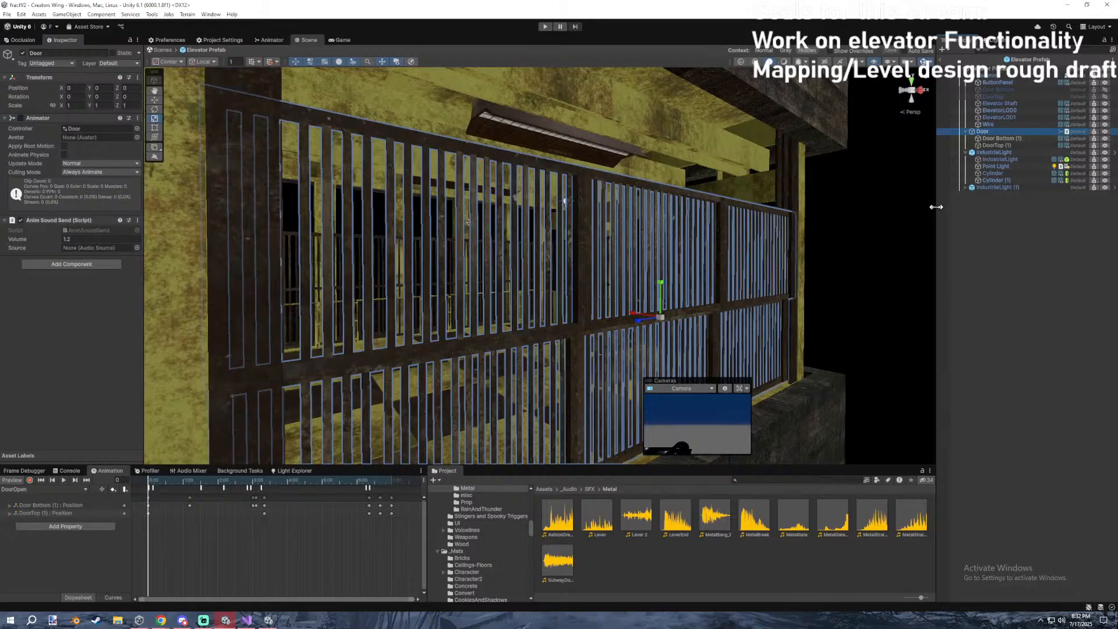
left_click(1013, 145)
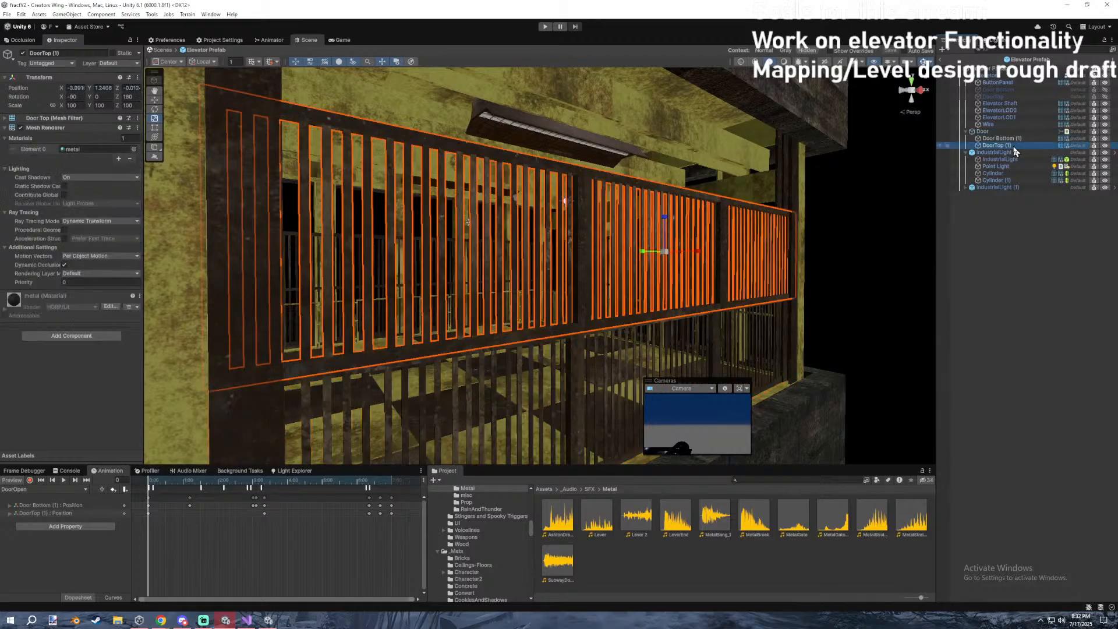
left_click(146, 471)
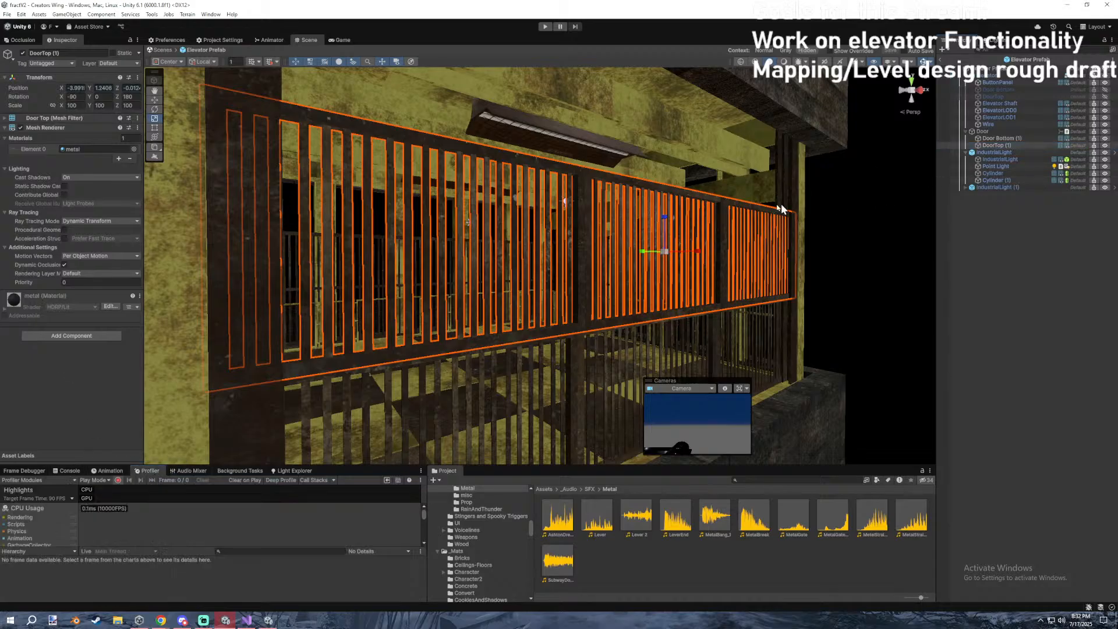
left_click(109, 471)
left_click(63, 479)
left_click(63, 480)
Set the function of all DoorOpen sound events to AnimSoundSend's PlayAudioClipSource and check the SubwayDoormove event.
left_click(151, 489)
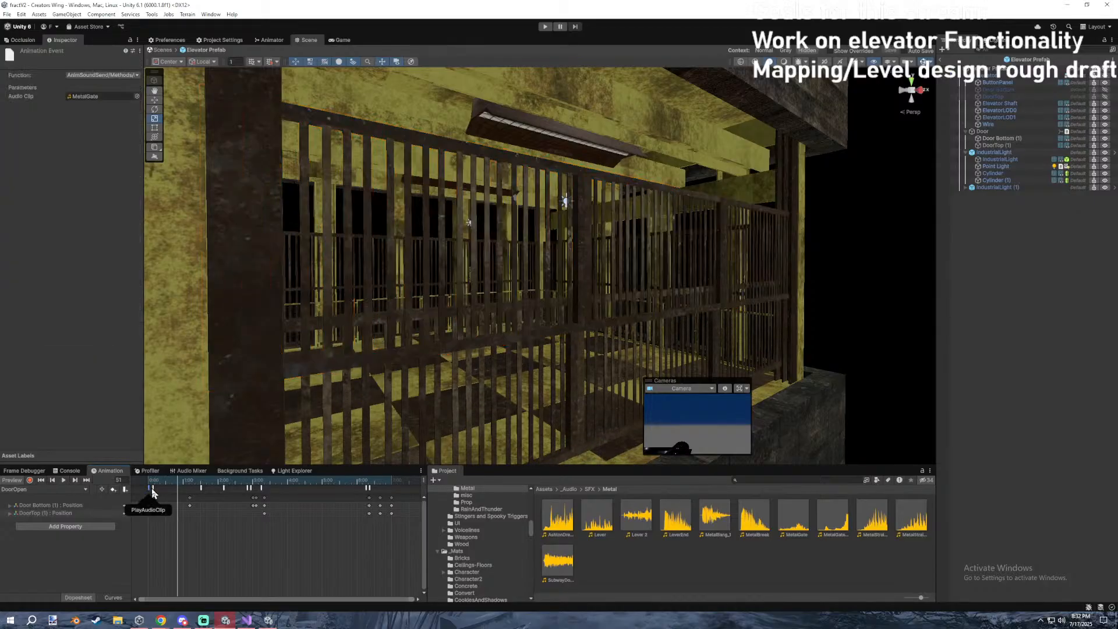
left_click_drag(381, 492, 114, 483)
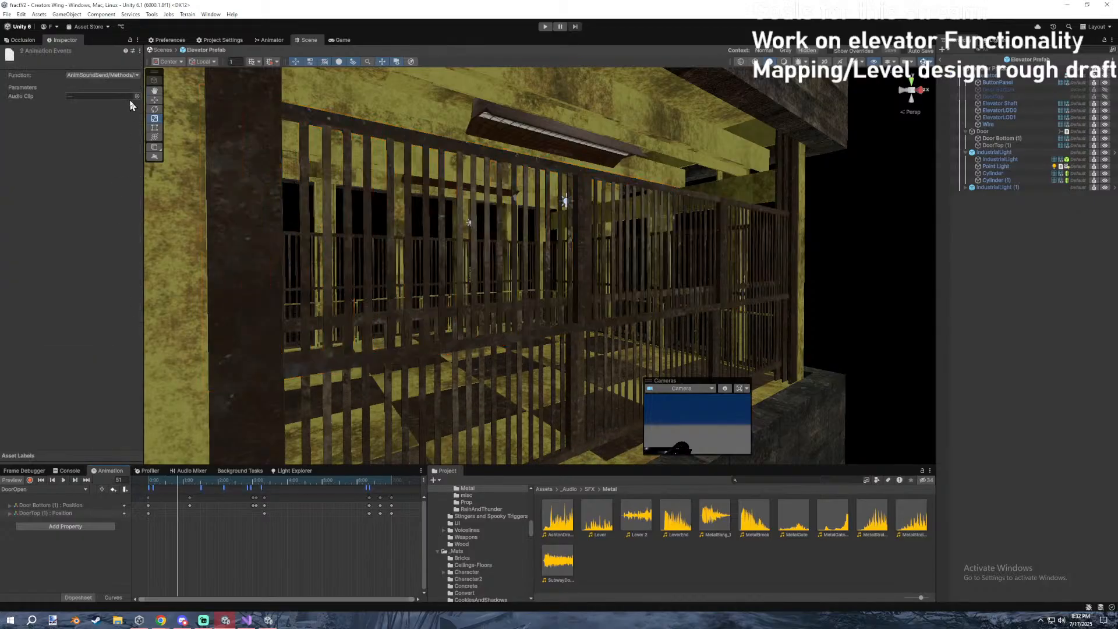
left_click(133, 75)
mouse_move(105, 85)
mouse_move(169, 85)
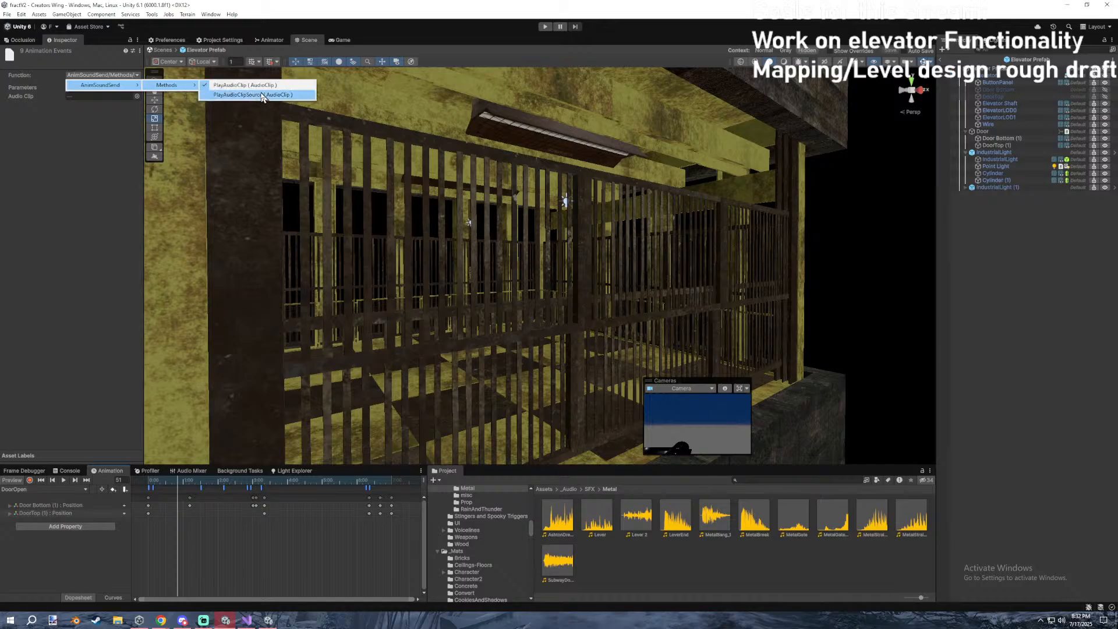
left_click(262, 95)
left_click(200, 481)
left_click(200, 488)
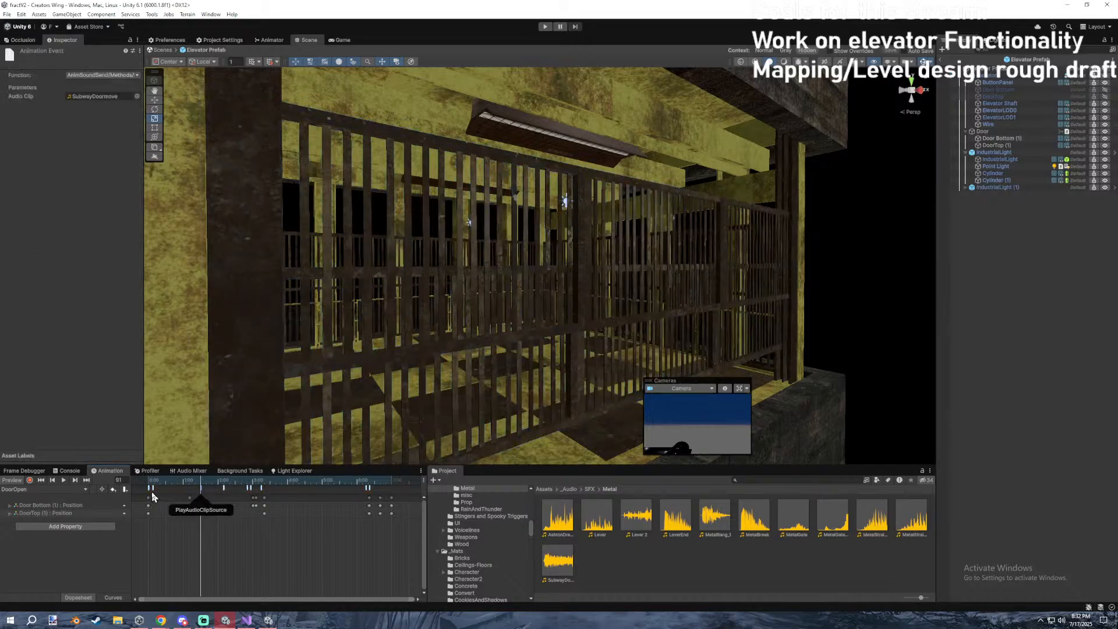
Create an Audio Source as a child of Door and position it at the middle of the gate.
right_click(1002, 131)
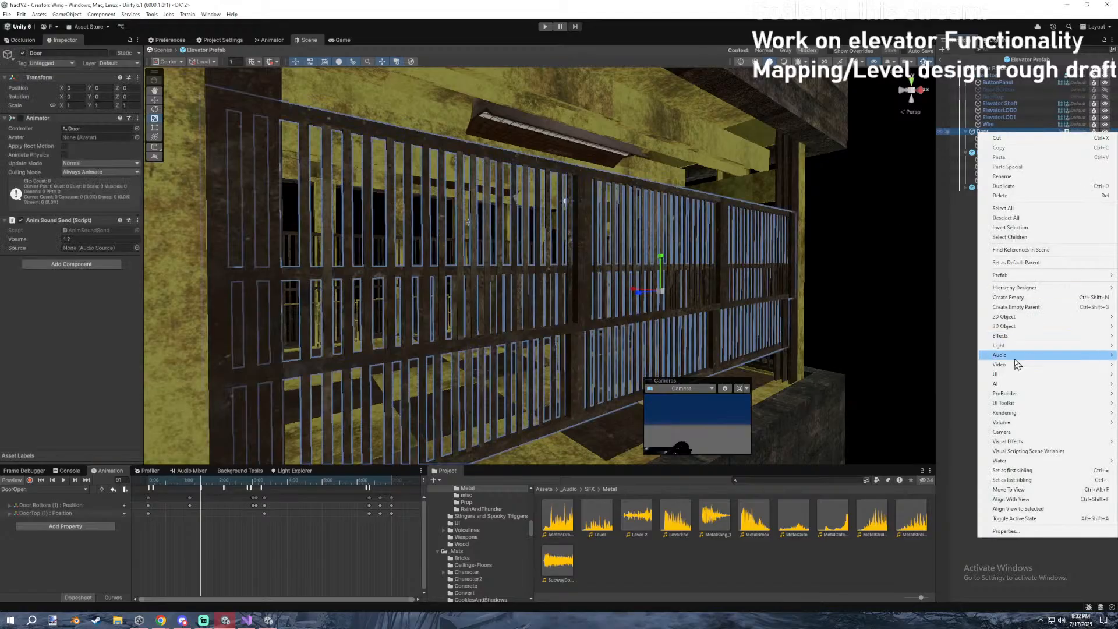
mouse_move(1016, 364)
left_click(931, 363)
right_click_drag(927, 349, 594, 252)
left_click_drag(586, 238, 641, 309)
Assign the new Audio Source as the Source of the Door's Anim Sound Send script.
left_click(983, 133)
left_click_drag(1024, 152, 125, 243)
left_click(1033, 152)
Set the Audio Source's output to the Master group of MainMixer and save the elevator prefab.
scroll(67, 285, "down", 1)
right_click_drag(334, 250, 303, 241)
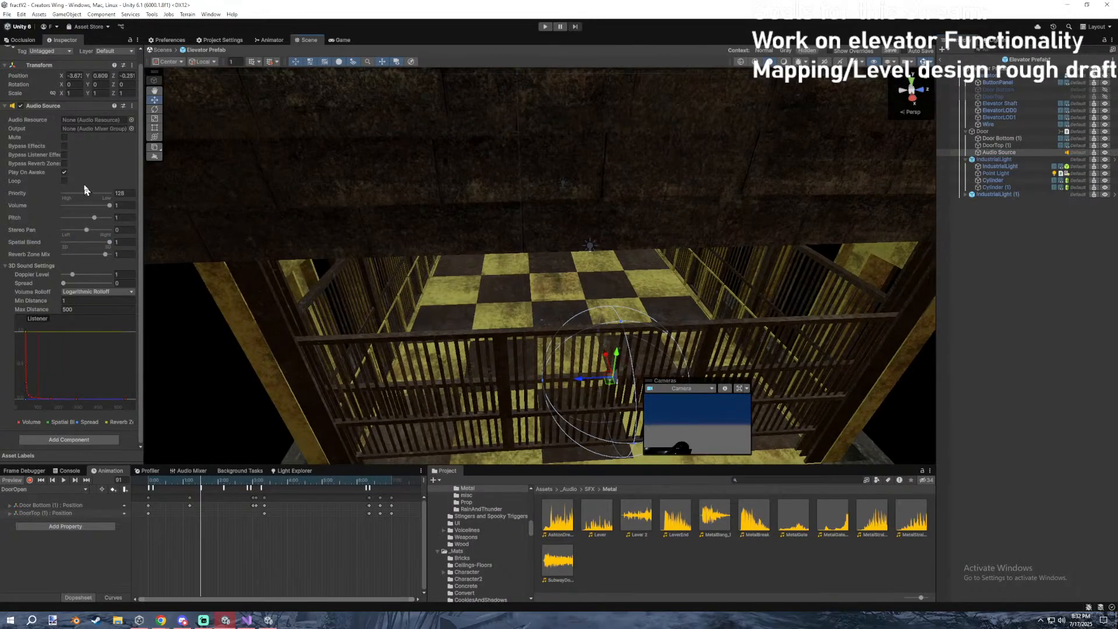
right_click_drag(623, 205, 554, 192)
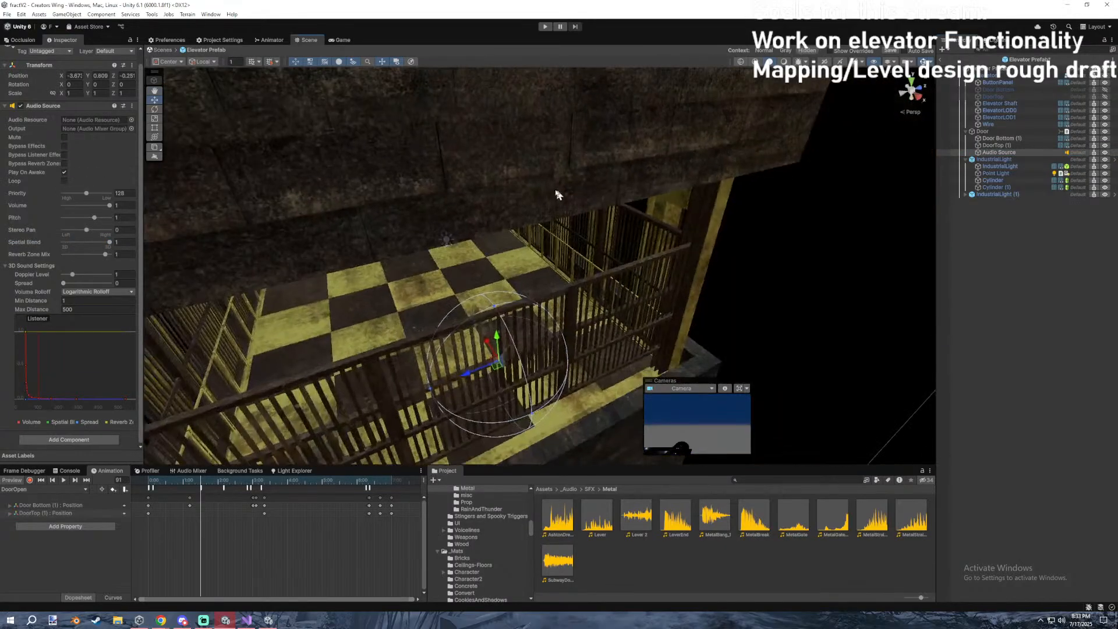
left_click(131, 120)
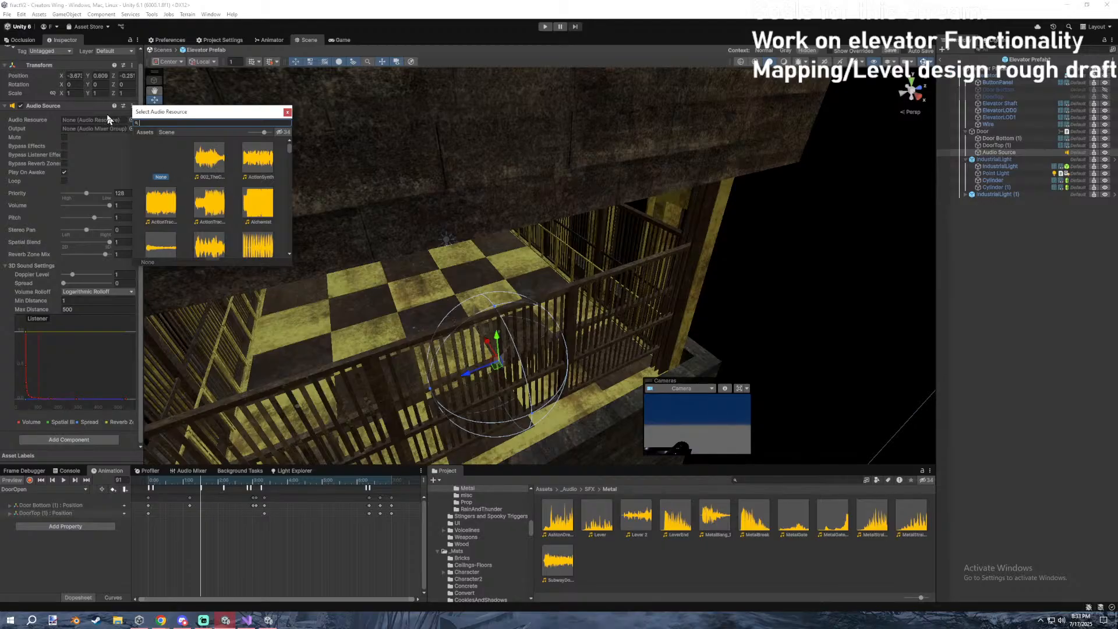
left_click(131, 128)
left_click(131, 128)
double_click(175, 162)
key("ctrl+s")
right_click_drag(748, 188, 673, 127)
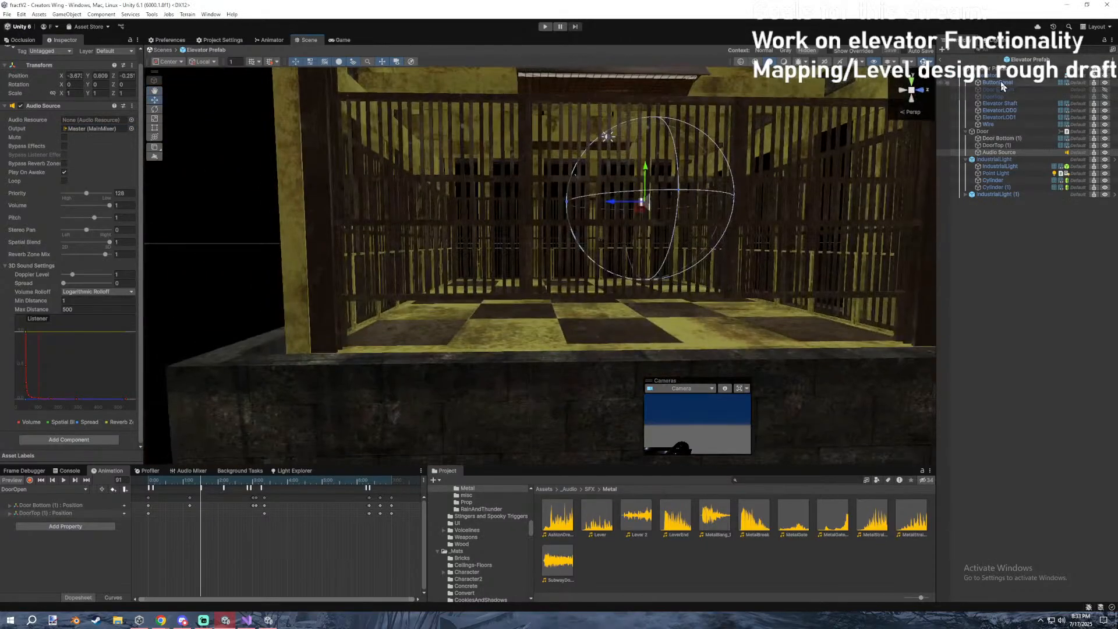
Open the Door's animator graph and rename the DoorOpen state to Open.
left_click(998, 70)
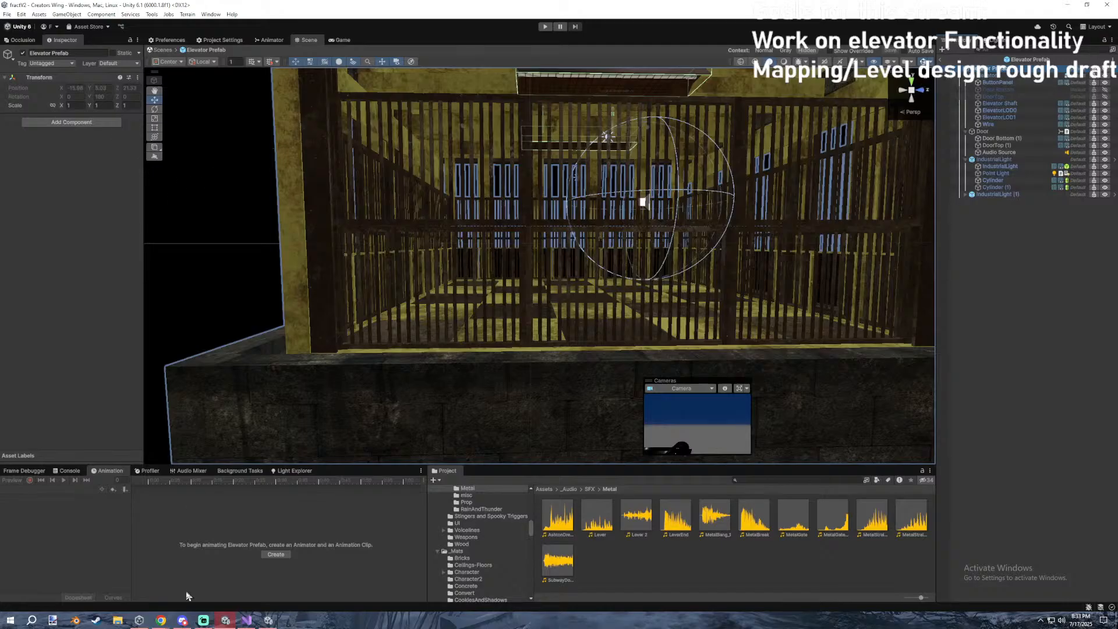
left_click(225, 621)
left_click(225, 620)
double_click(984, 135)
left_click(272, 39)
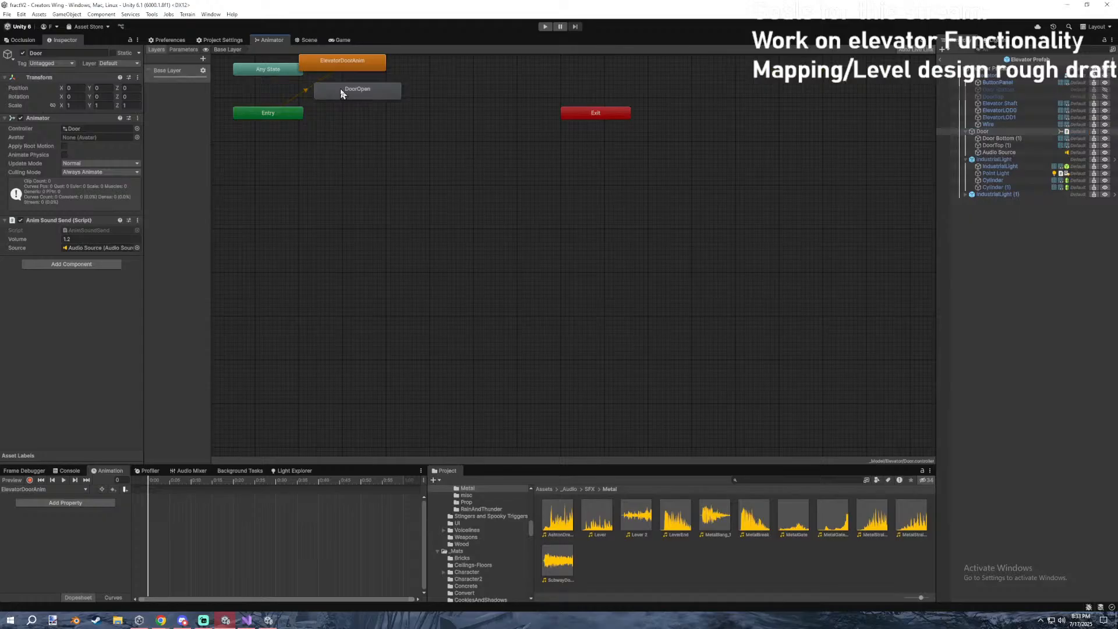
middle_click_drag(349, 95, 494, 229)
left_click(480, 200)
right_click(487, 233)
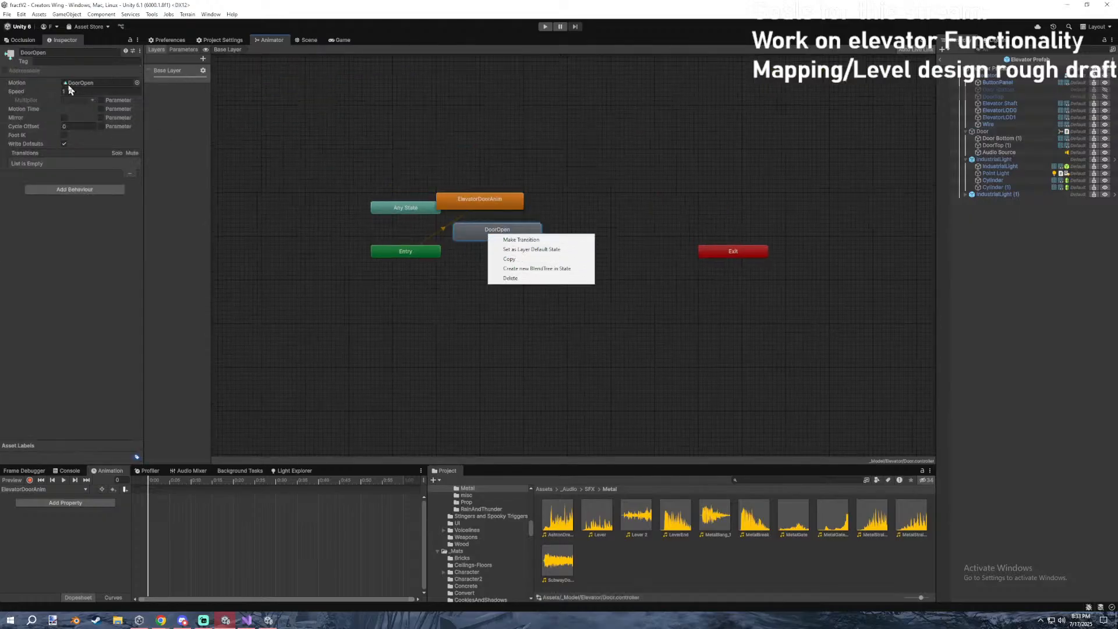
left_click(63, 53)
type("Open")
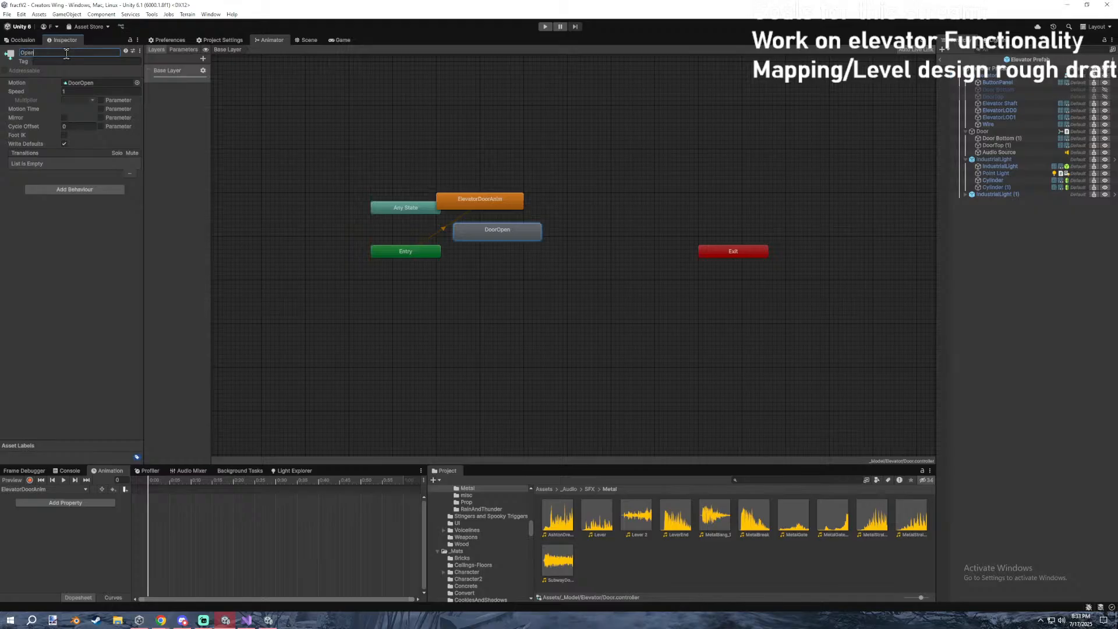
Create an empty state in the Base Layer and reposition the Open state below it.
right_click(548, 199)
mouse_move(574, 204)
left_click(668, 209)
right_click(581, 213)
right_click(510, 228)
left_click(530, 234)
right_click(524, 232)
left_click(541, 238)
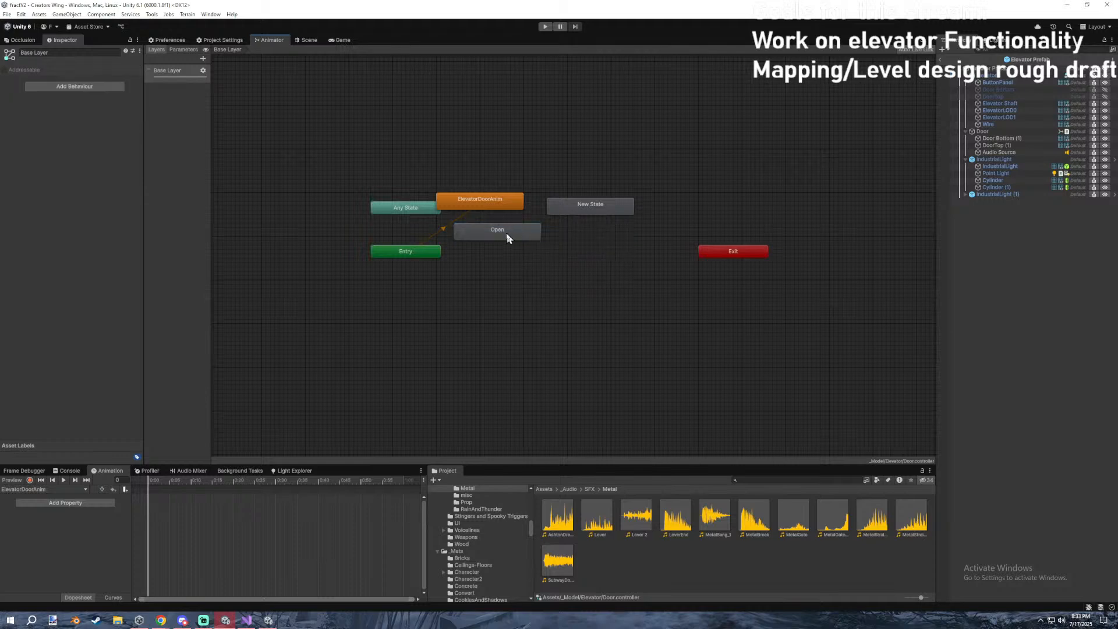
left_click_drag(506, 238, 563, 277)
left_click(533, 249)
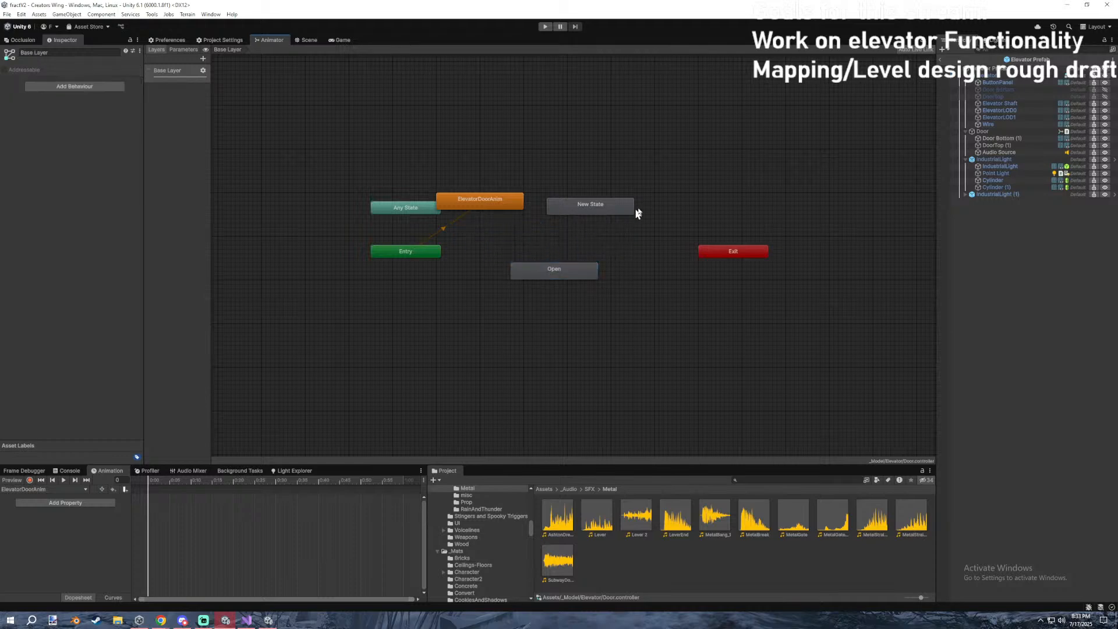
Make a transition from the Open state to the new empty state.
right_click(560, 276)
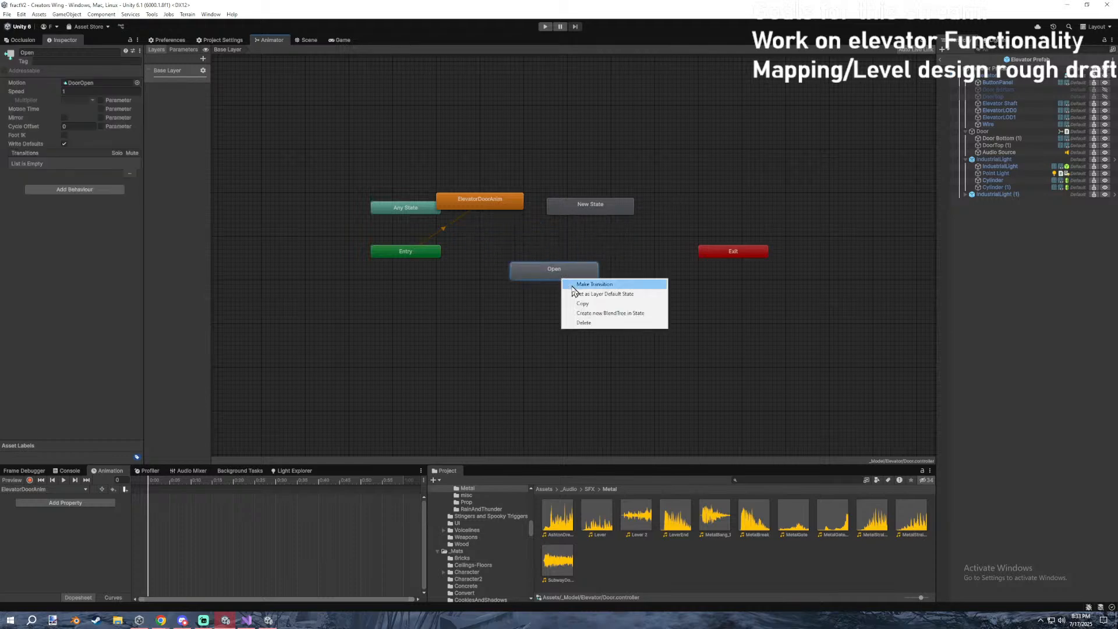
left_click(573, 285)
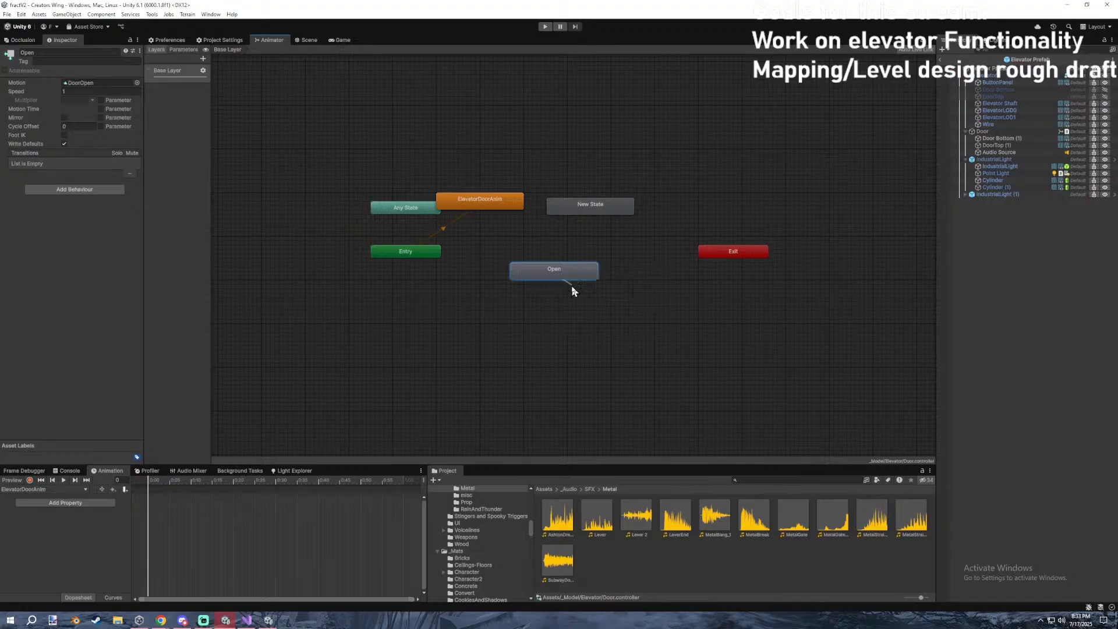
left_click(583, 208)
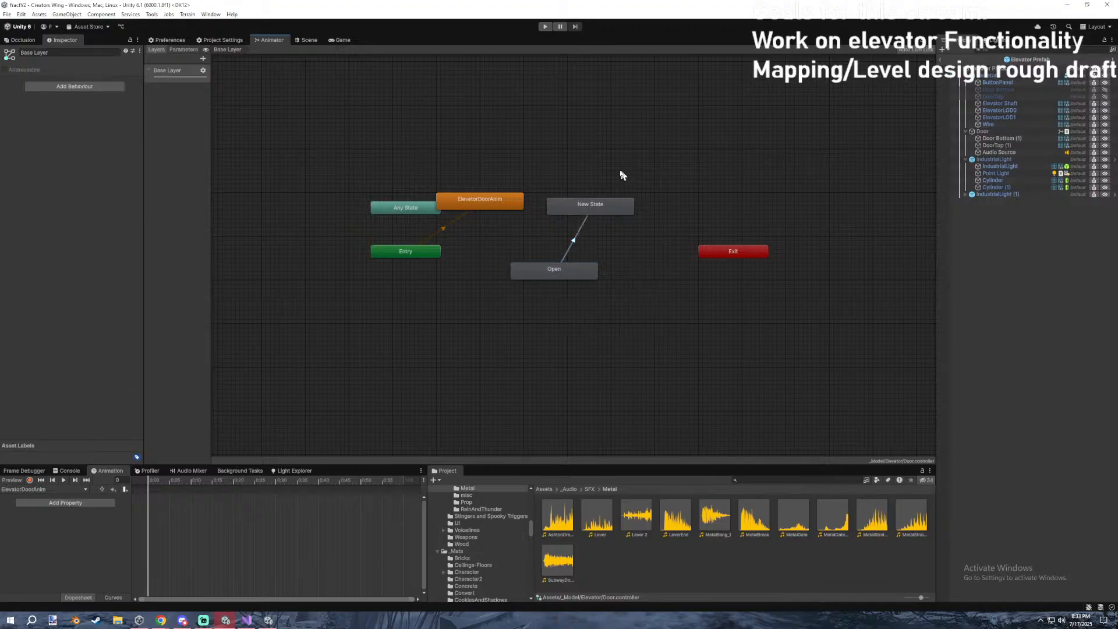
Add the Main Elevator script component to the root Elevator Prefab object.
left_click(990, 71)
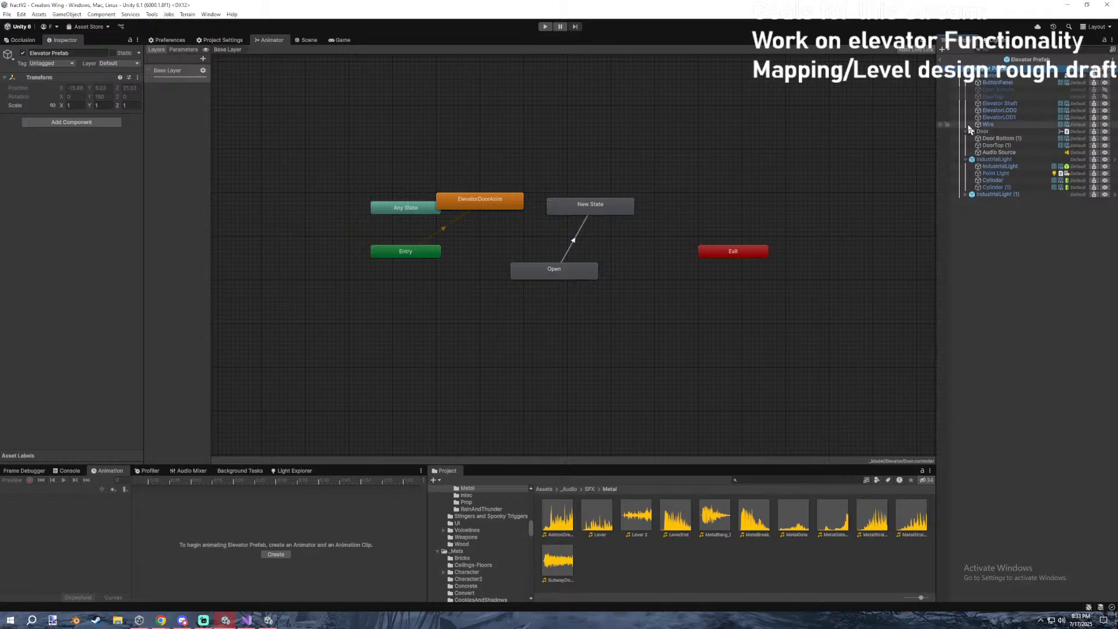
left_click(97, 123)
type("elevator")
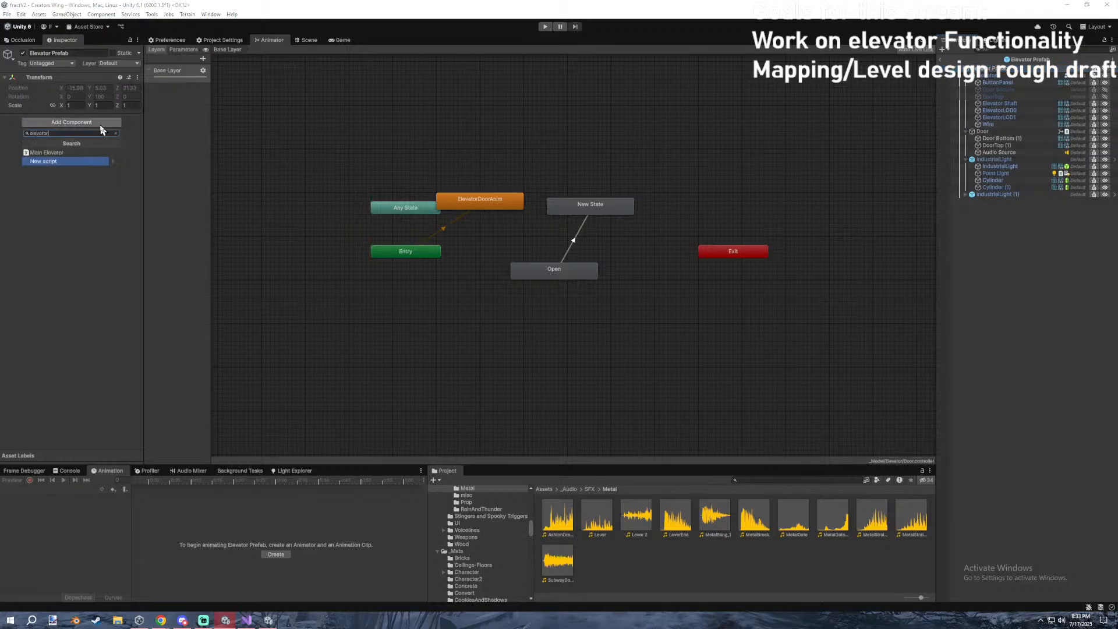
left_click(105, 153)
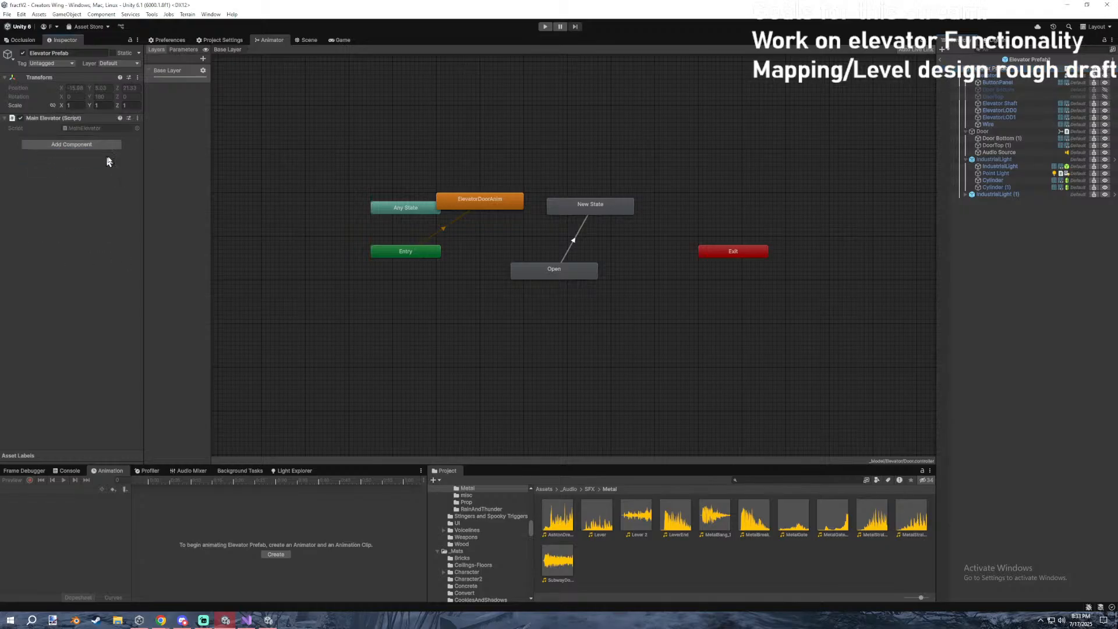
Open the MainElevator script in Visual Studio, save it, review its DoorOpen function and return to Unity.
left_click(68, 130)
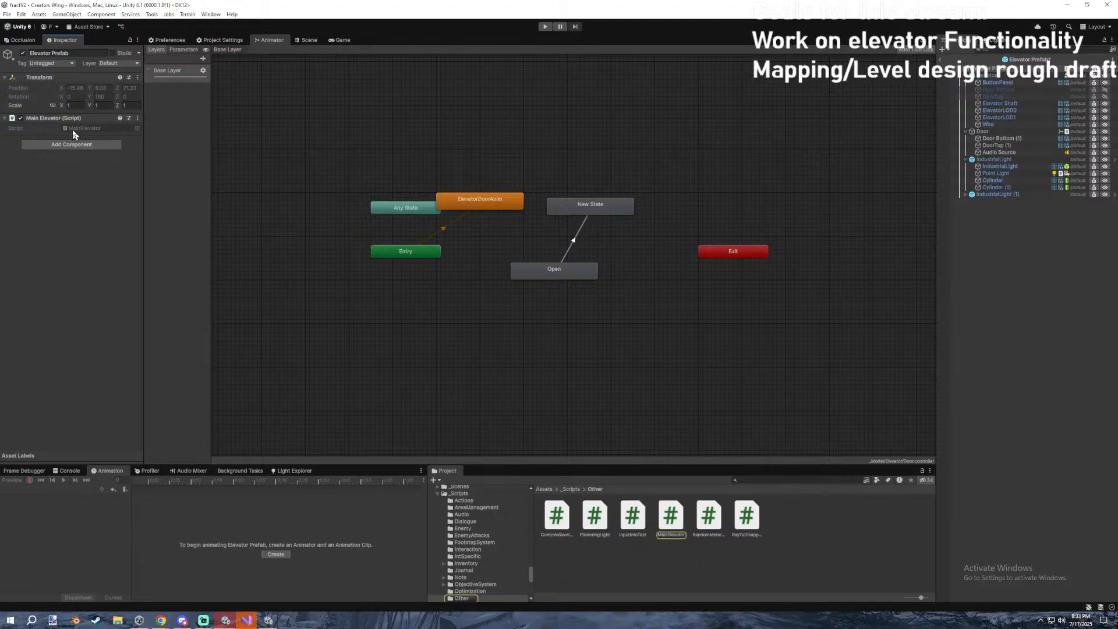
double_click(72, 128)
left_click(199, 123)
key("ctrl+s")
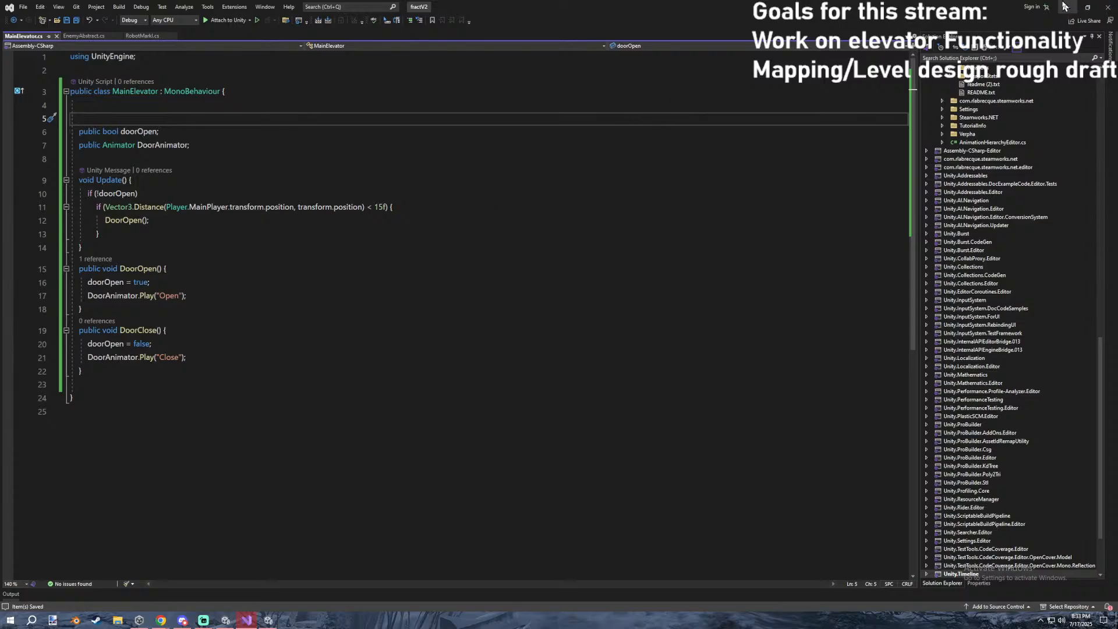
left_click(194, 270)
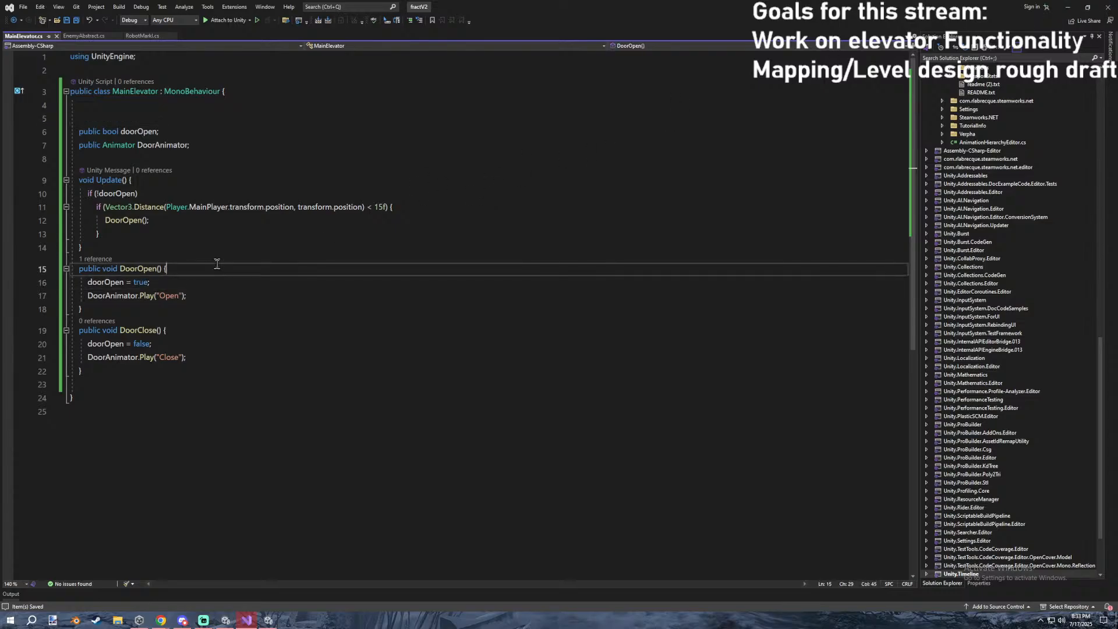
left_click(1109, 6)
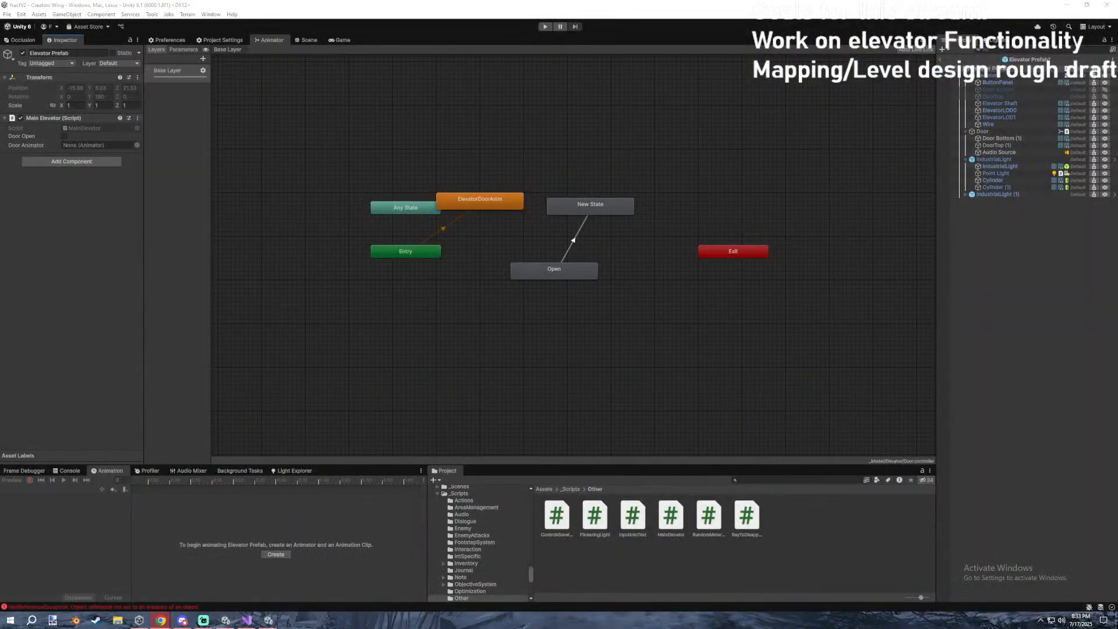
Check the Console for the reported error and clear its messages.
left_click(147, 471)
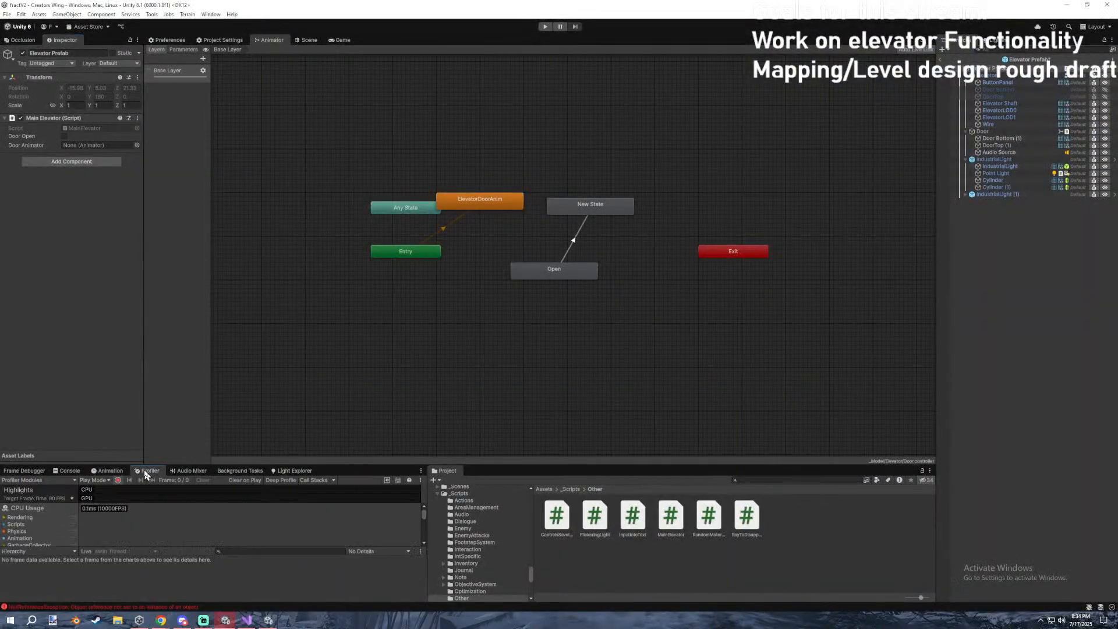
left_click(76, 472)
left_click(110, 471)
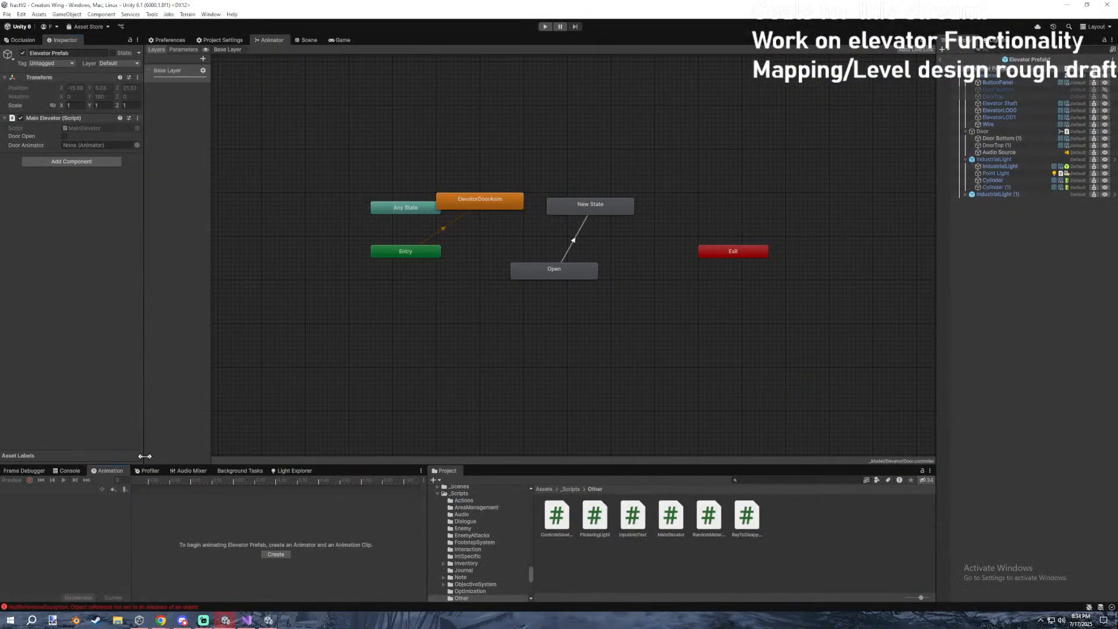
left_click(60, 473)
left_click(11, 481)
left_click(136, 473)
left_click(119, 473)
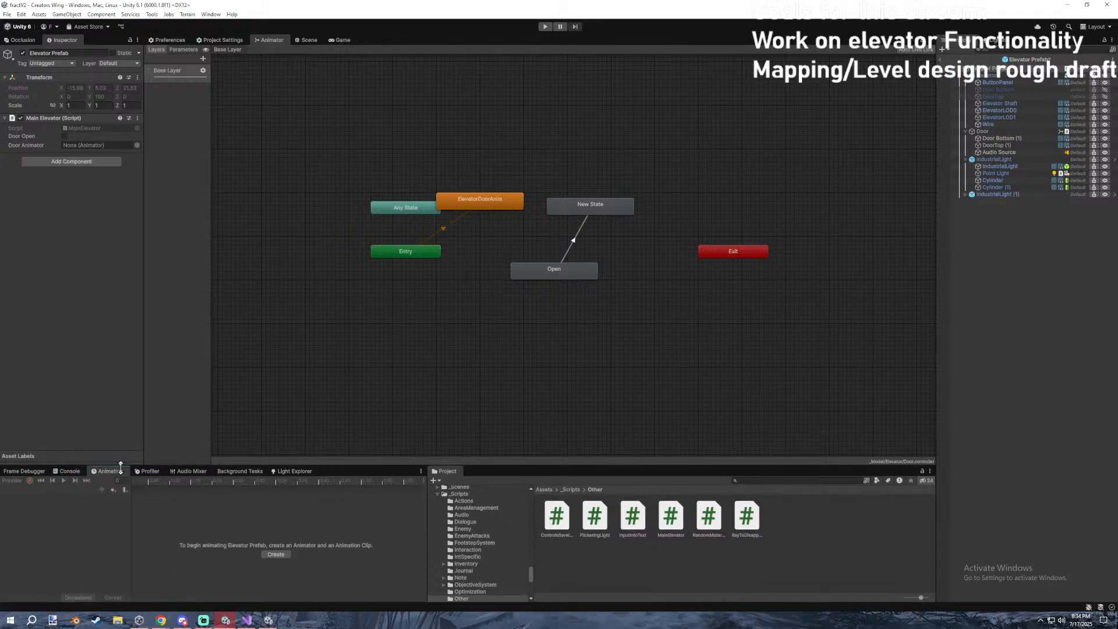
left_click(342, 40)
left_click(309, 40)
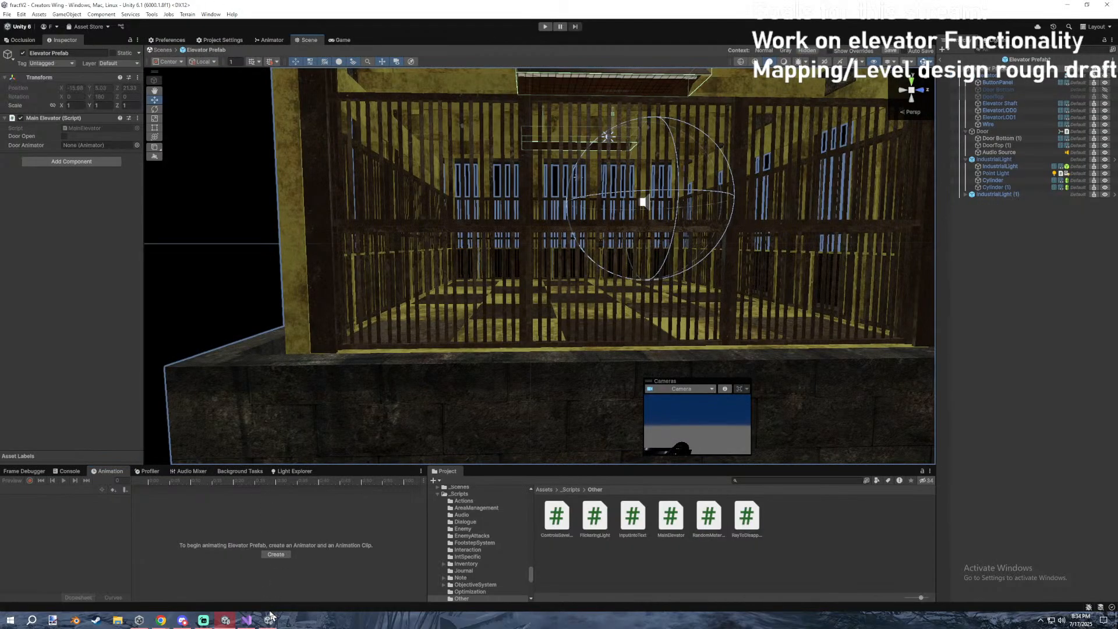
left_click(985, 257)
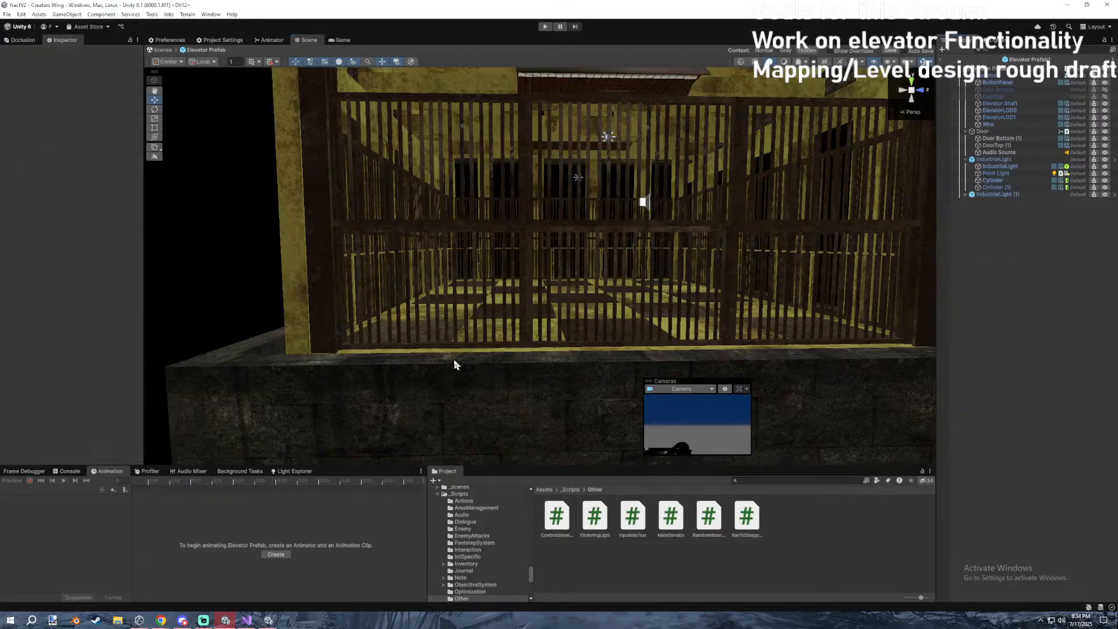
left_click(1034, 139)
left_click(1023, 233)
left_click(985, 161)
left_click(1002, 239)
left_click(68, 471)
left_click(106, 471)
left_click(149, 471)
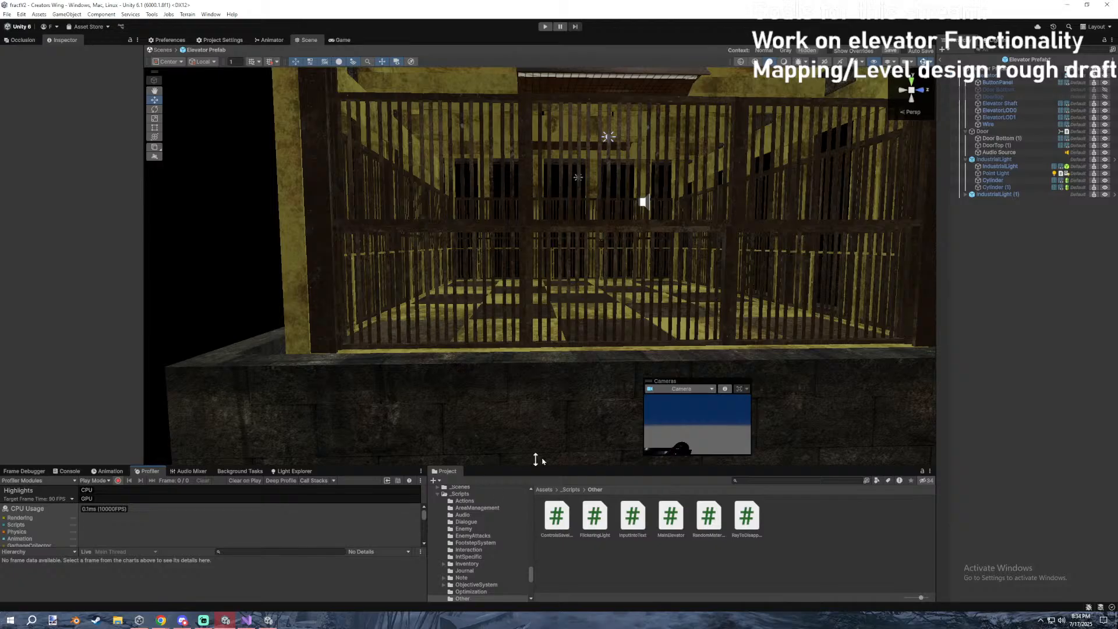
Assign the Door object as the Door Animator of the Elevator Prefab's Main Elevator script.
left_click(999, 132)
left_click(988, 76)
left_click(986, 69)
left_click_drag(979, 133, 97, 145)
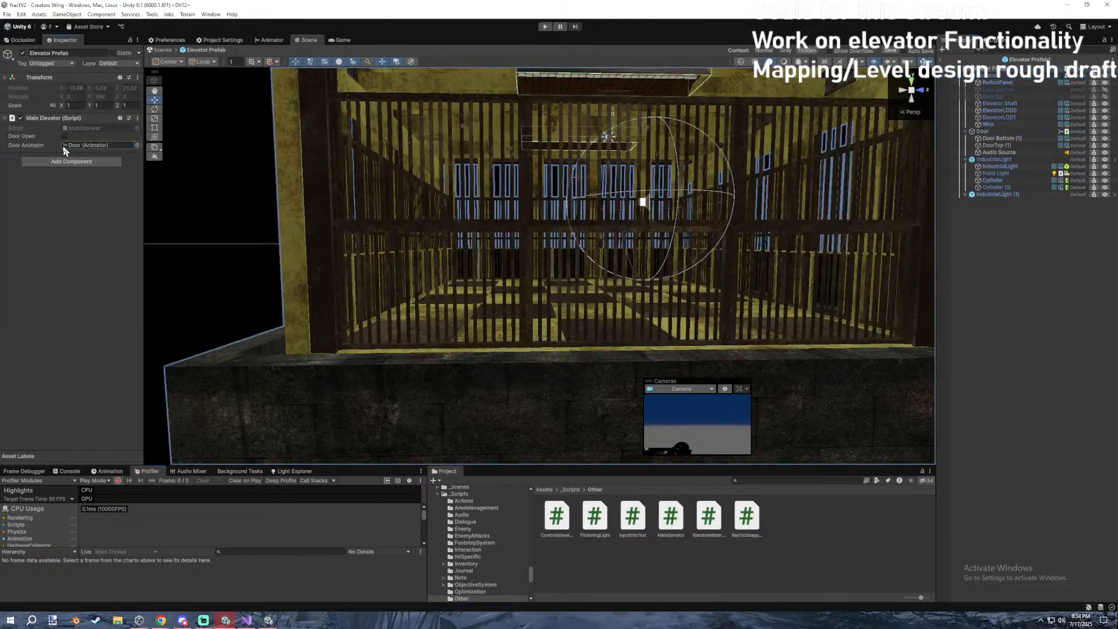
scroll(666, 227, "up", 2)
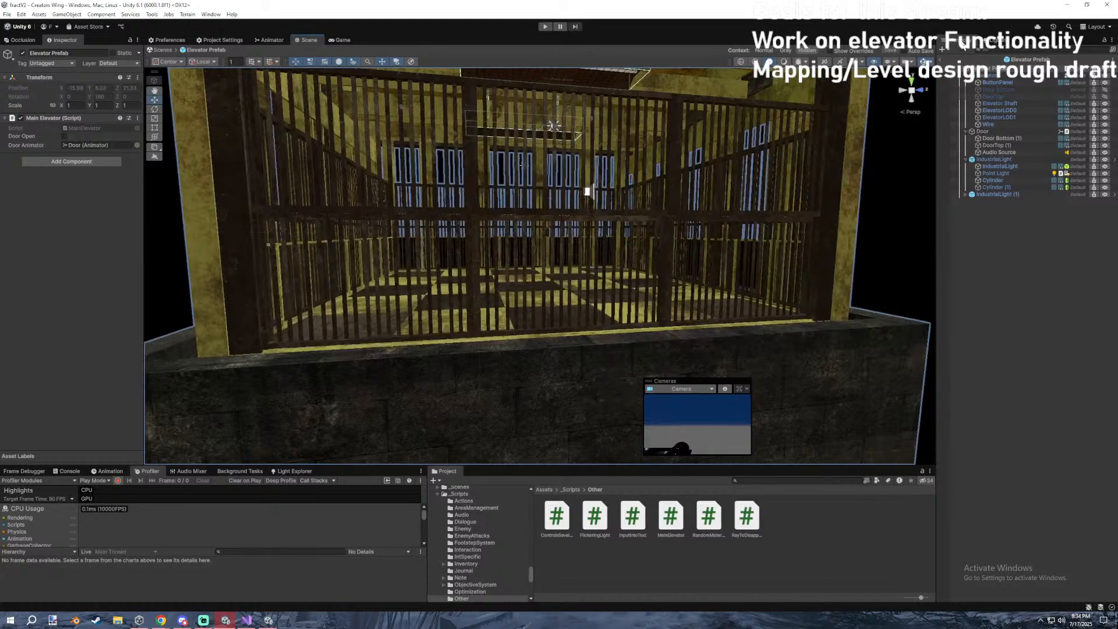
Exit the elevator prefab to the Creators Wing scene and start play mode.
left_click(942, 60)
left_click(967, 122)
right_click_drag(658, 181, 711, 250)
key("ctrl+p")
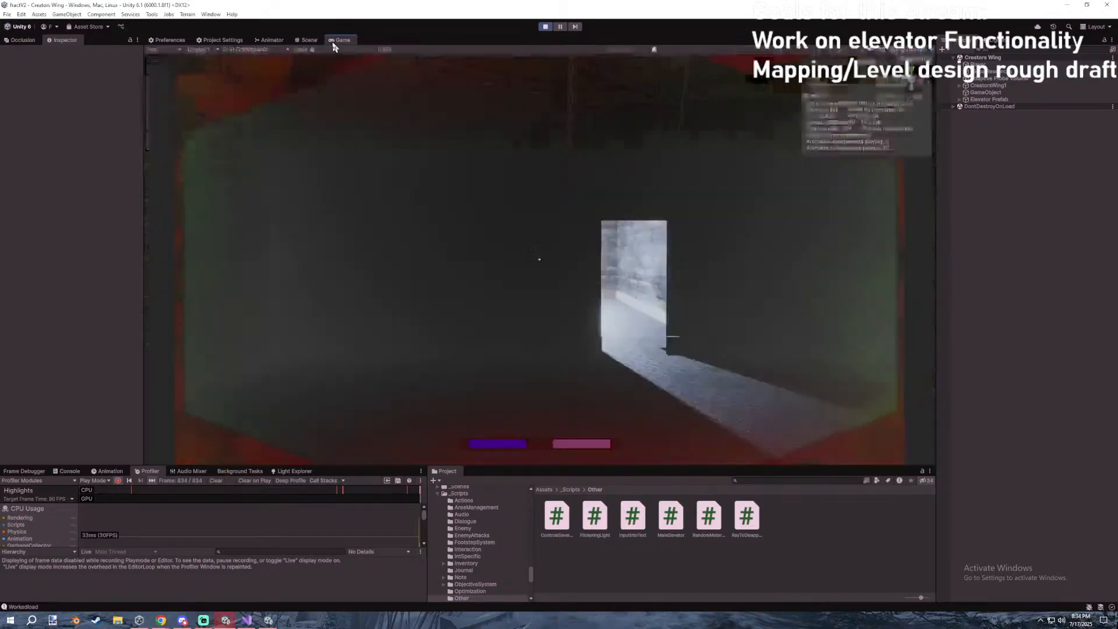
Maximize the game view and walk the player through the level to the elevator to test its door.
key("shift+space")
key("w")
key("w")
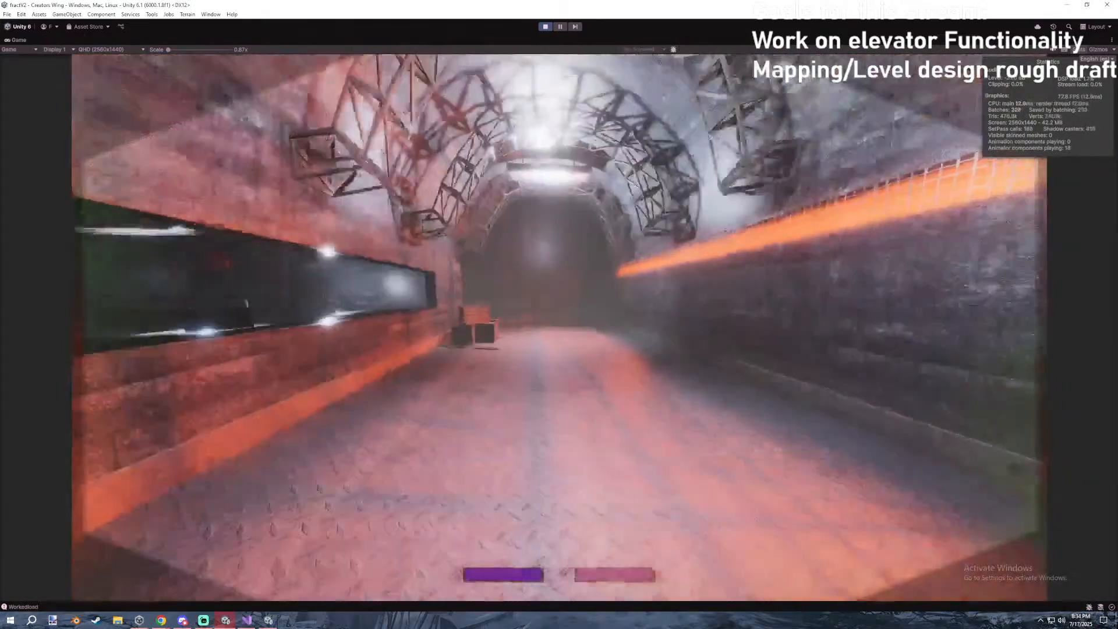
key("w")
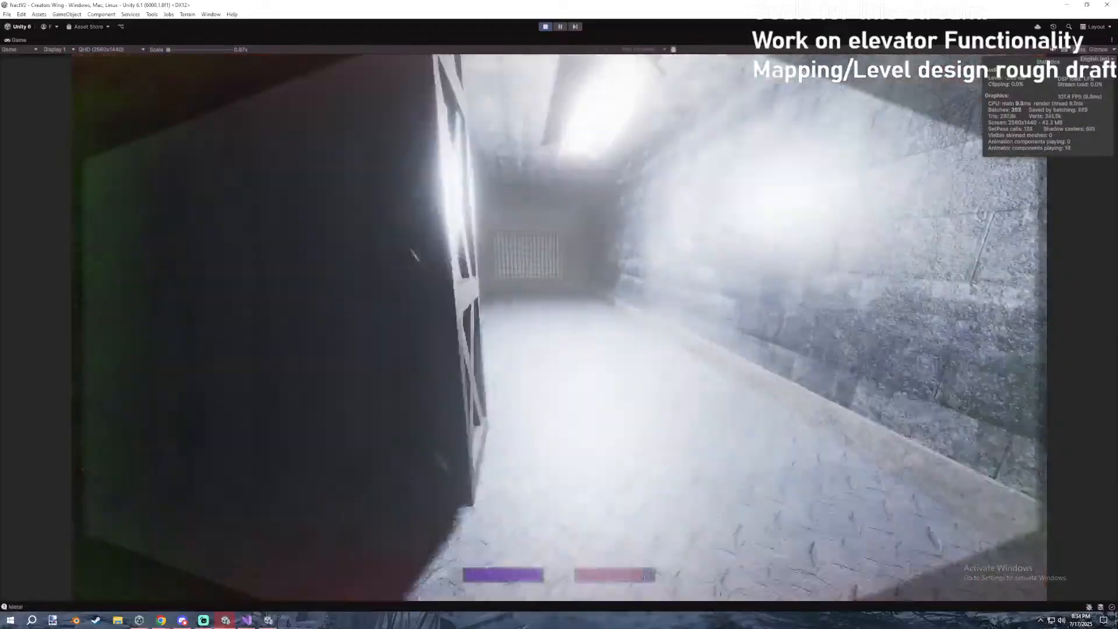
key("w")
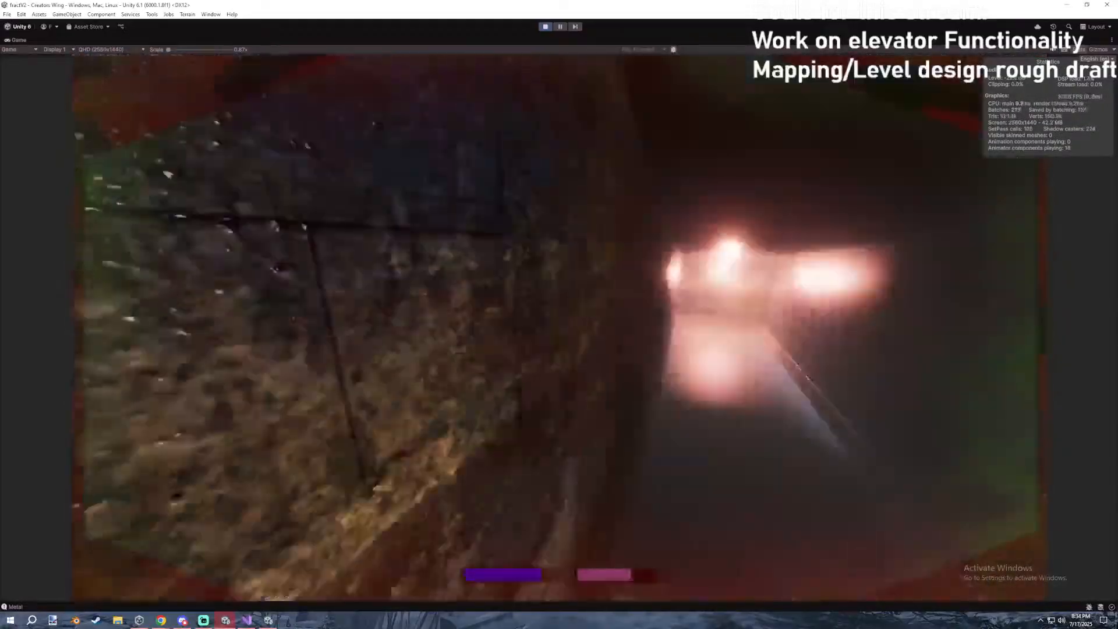
key("w")
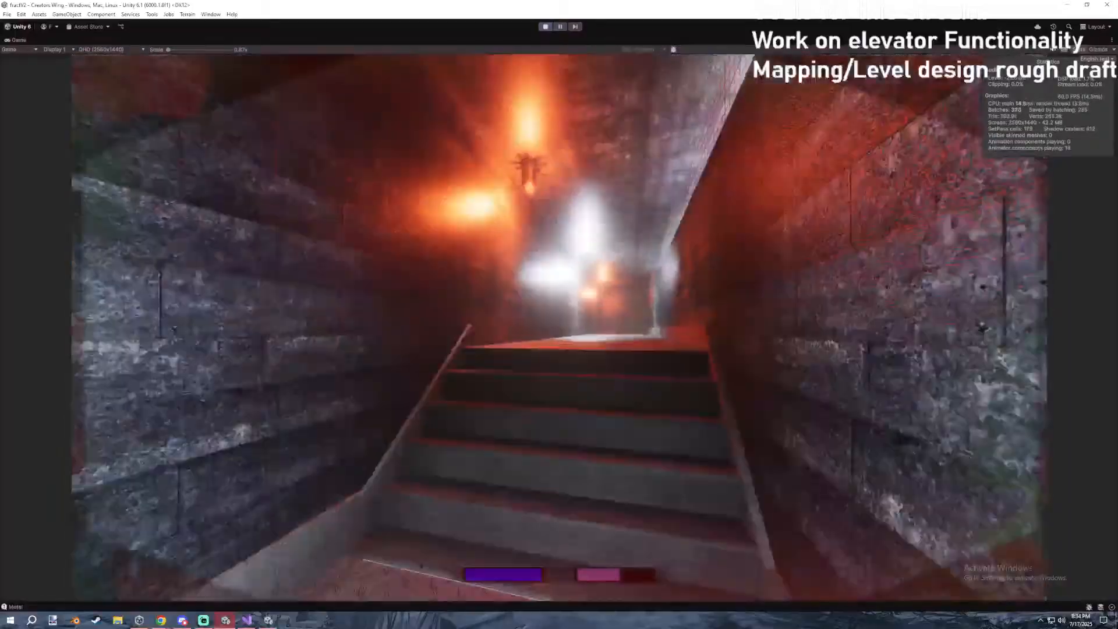
key("w")
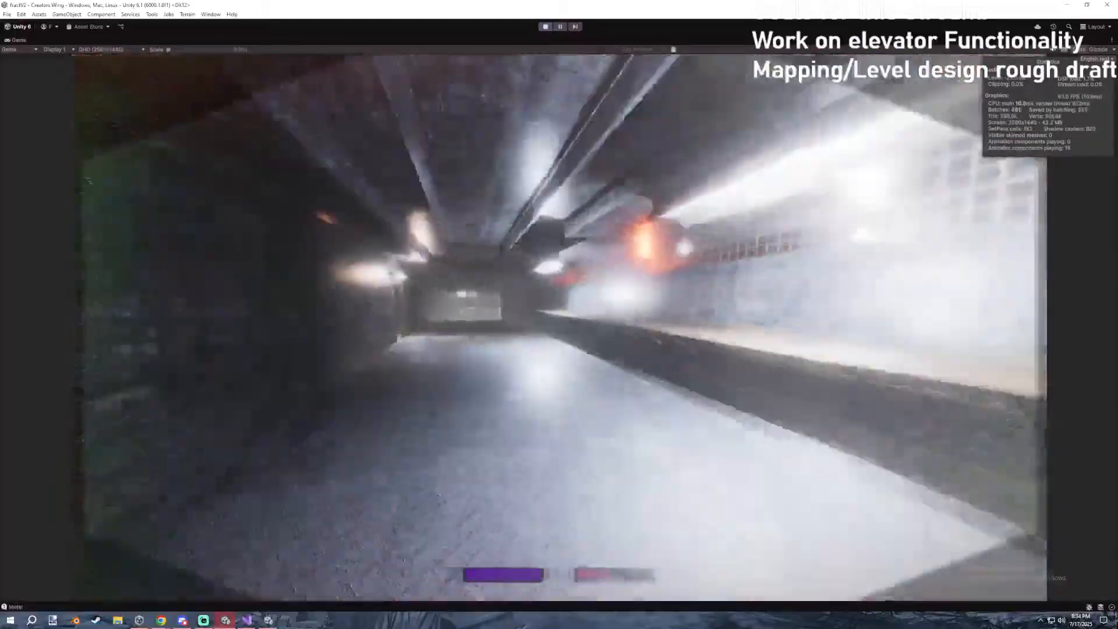
key("w")
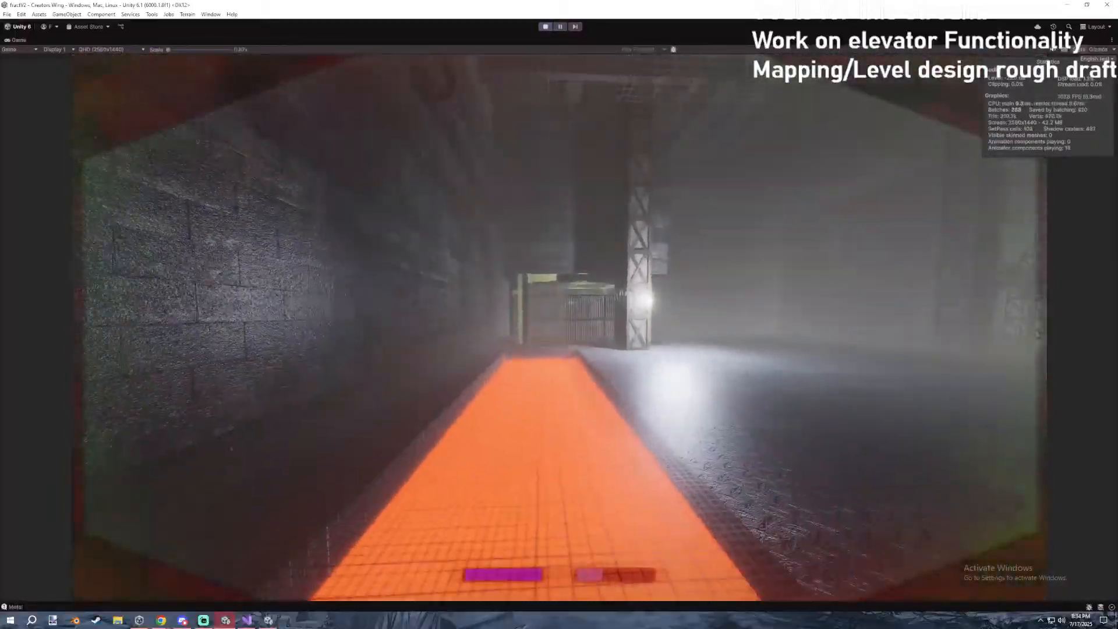
key("w")
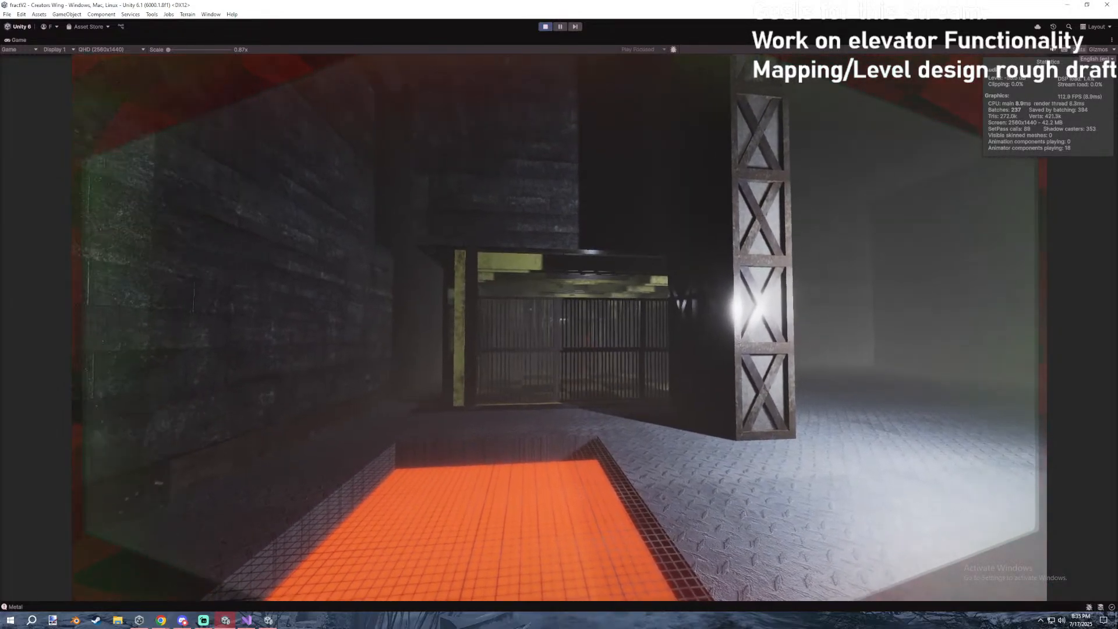
Move back and forth in front of the elevator to recheck its door, pause the game and restore the editor layout.
key("s")
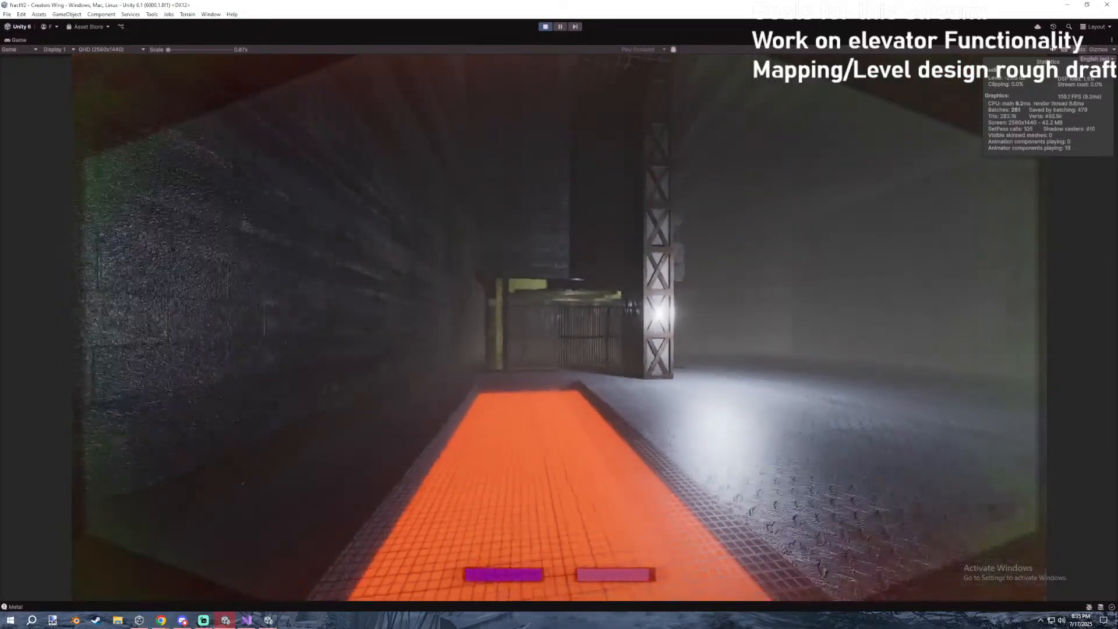
key("w")
key("s")
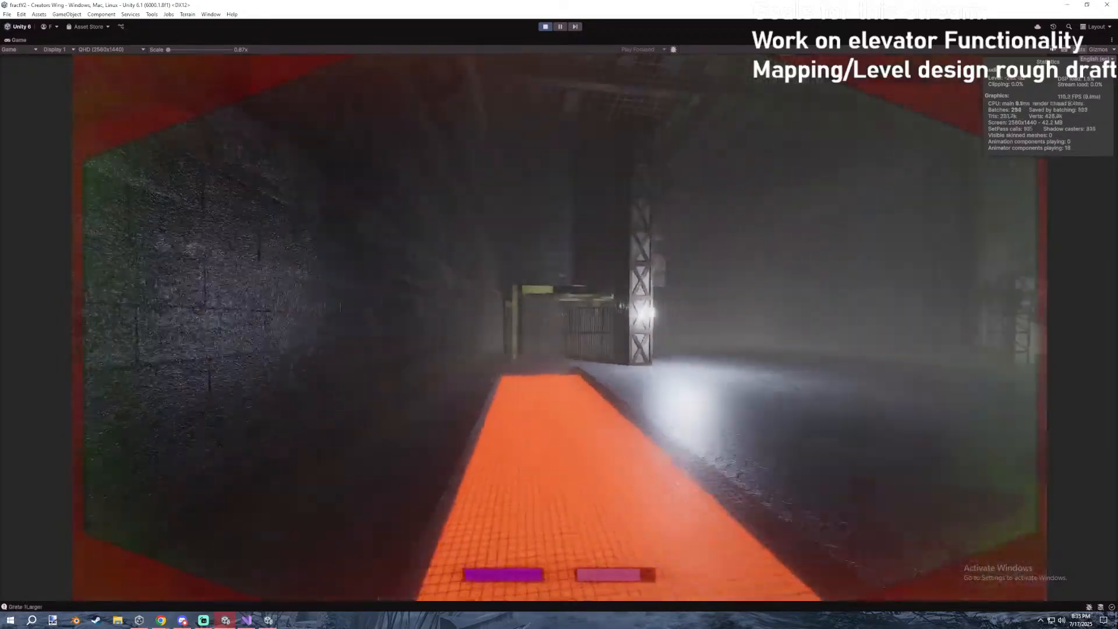
key("w")
key("Escape")
double_click(12, 42)
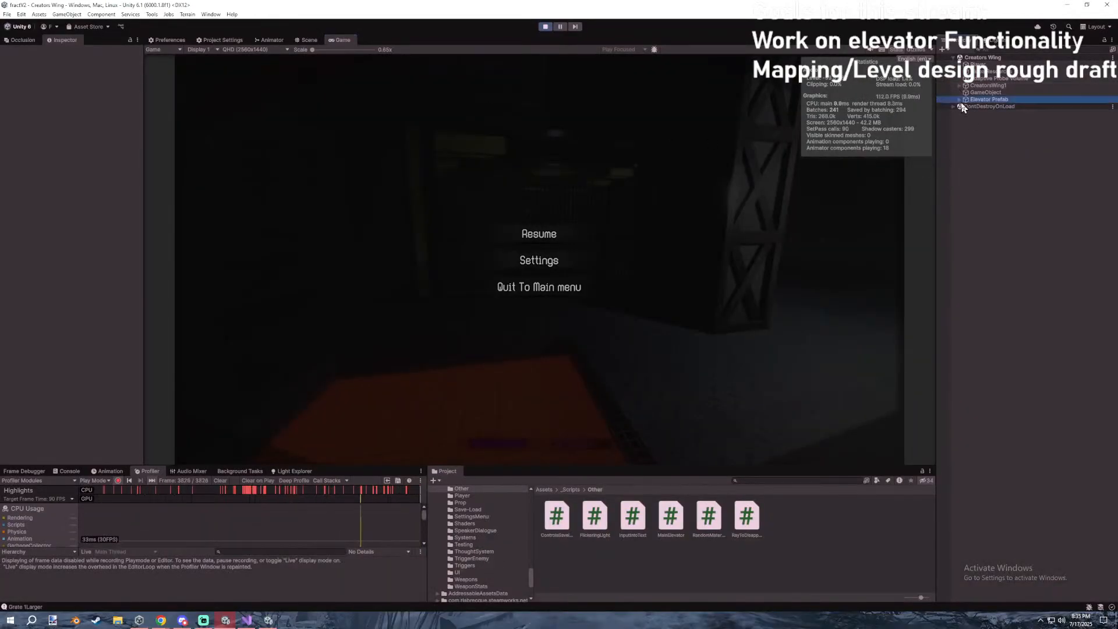
Expand the Elevator Prefab in the hierarchy, resume the game and walk the player into the elevator to check its door.
left_click(960, 99)
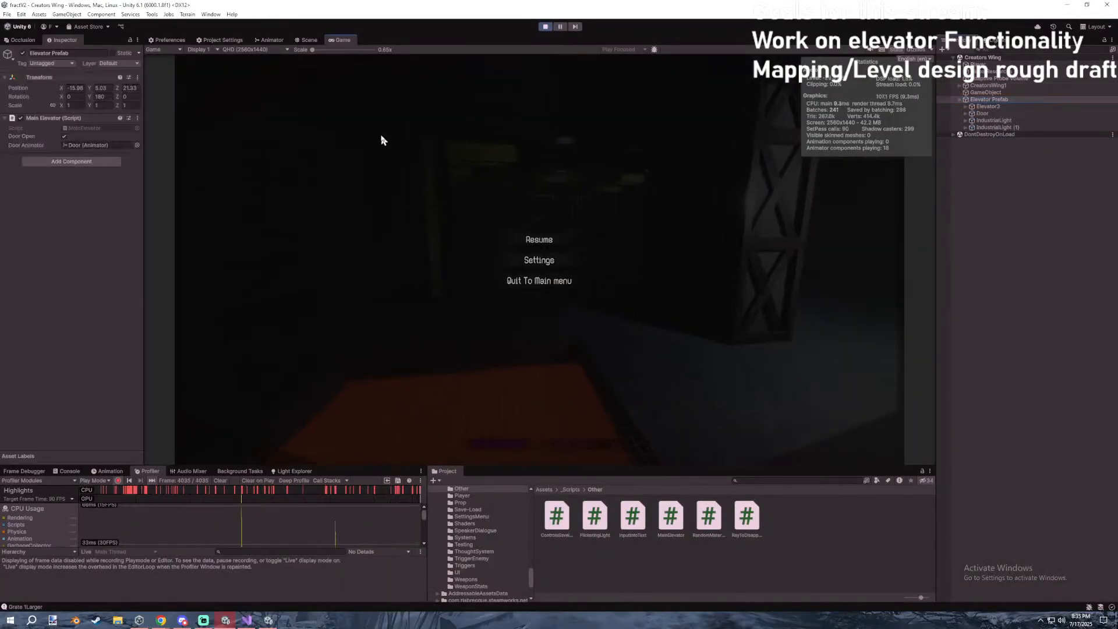
key("Escape")
key("Escape")
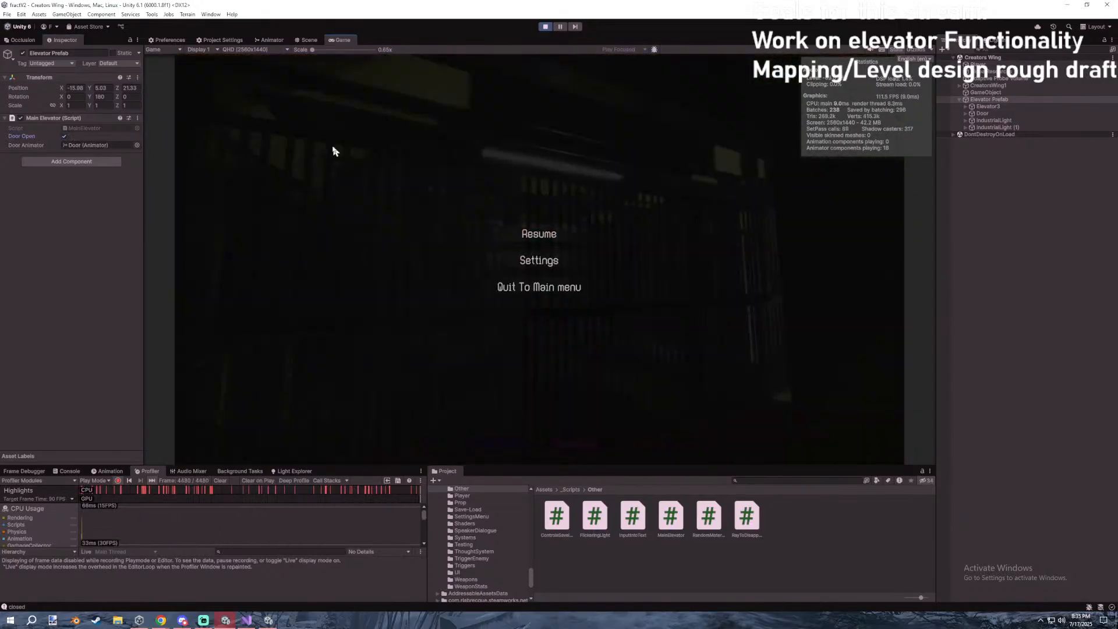
key("Escape")
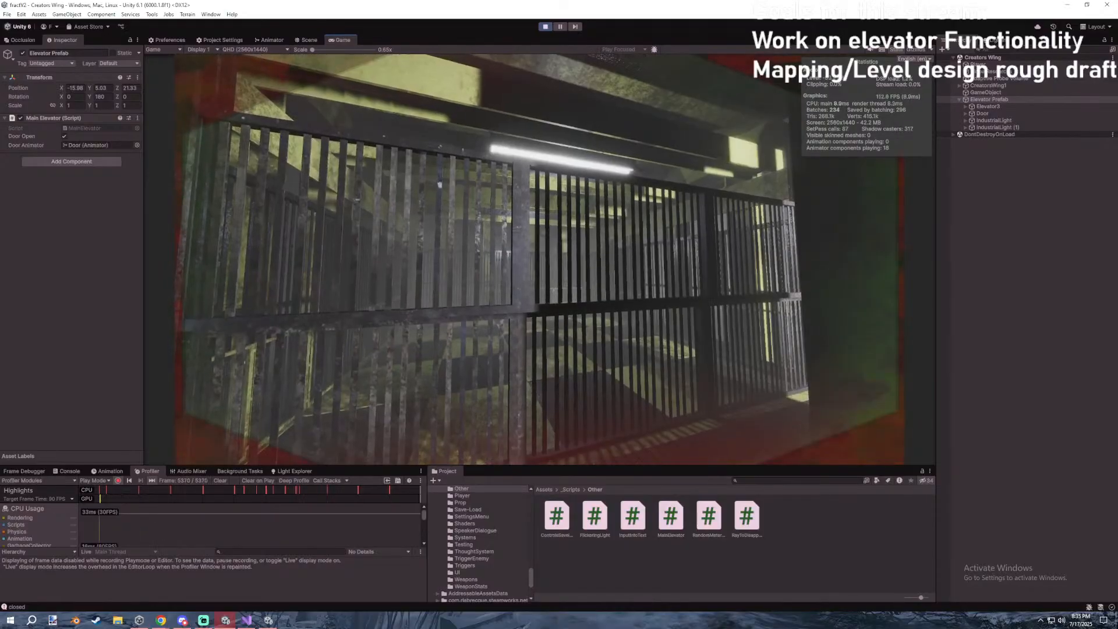
key("Escape")
left_click(540, 234)
key("w")
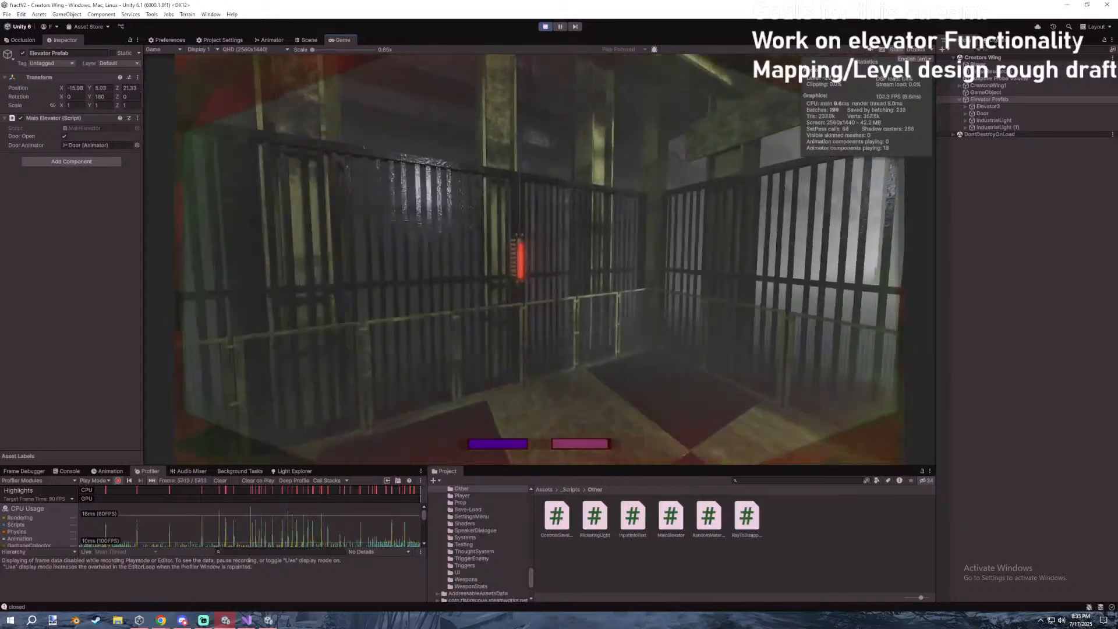
Pause the game, maximize the game view and resume play to inspect the elevator's interior by walking and jumping around.
key("Escape")
double_click(342, 40)
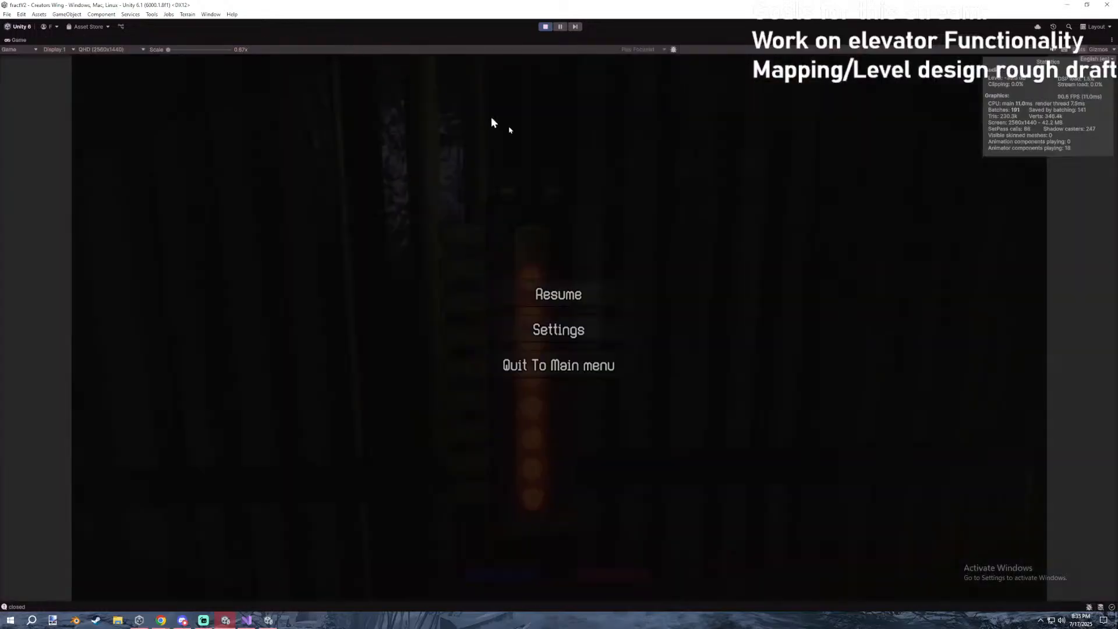
left_click(559, 294)
key("w")
key("w")
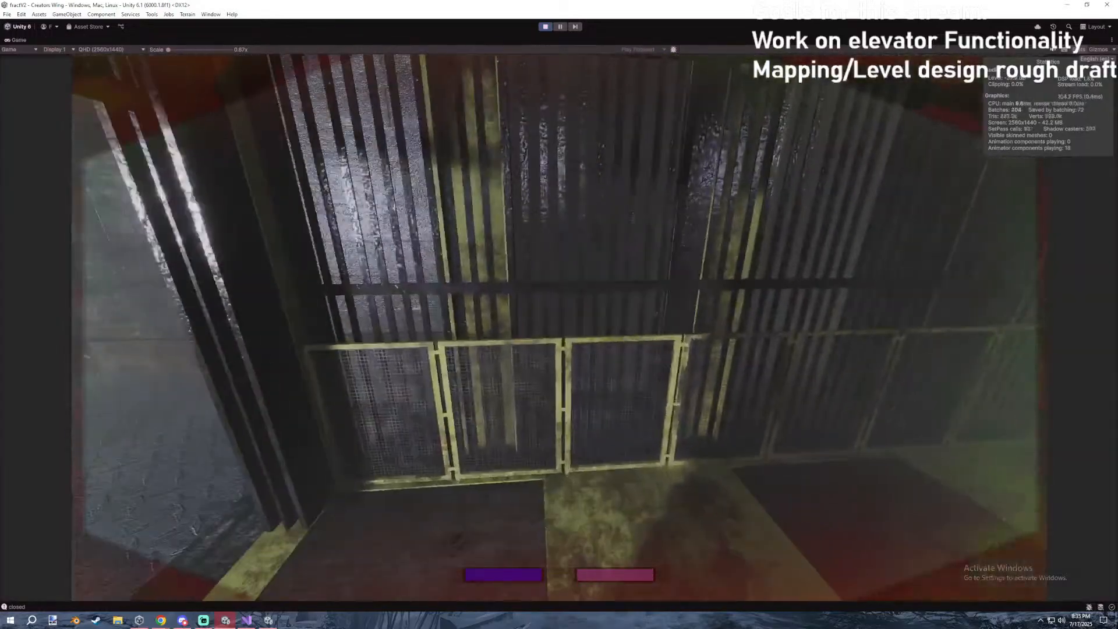
key("w")
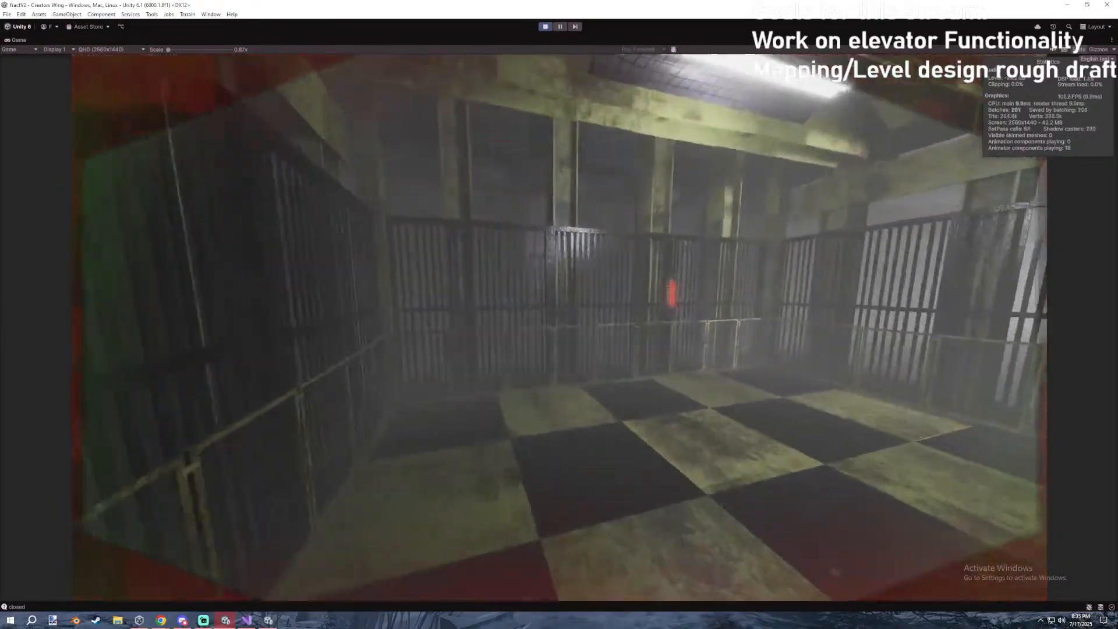
key("space")
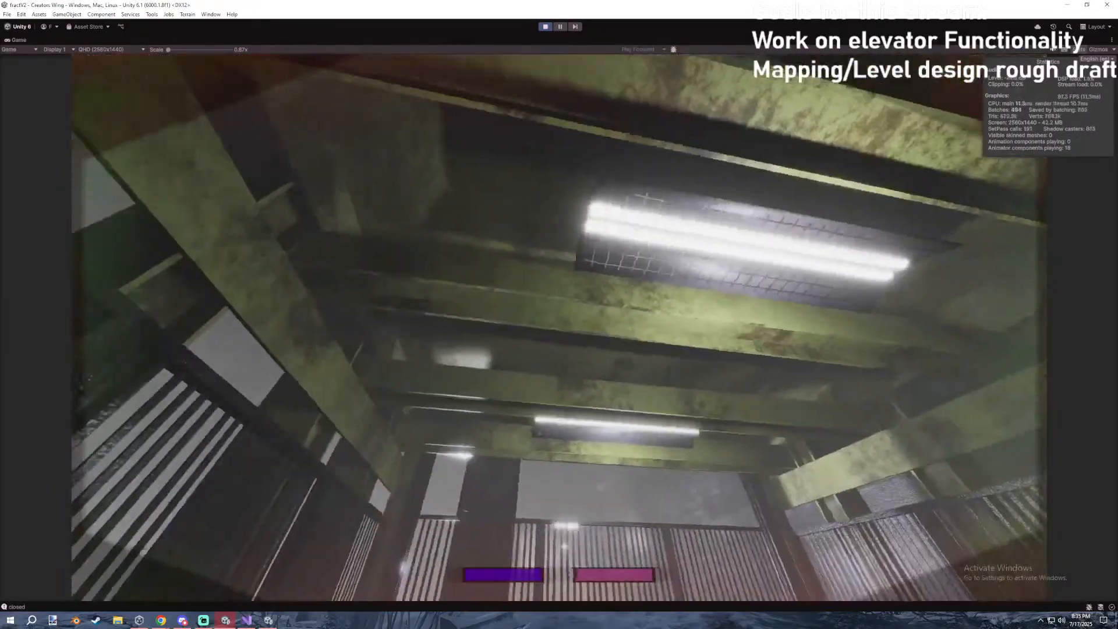
Walk the player around the closed gate, the elevator's exterior and back into the cage to look for problems.
key("w")
key("w")
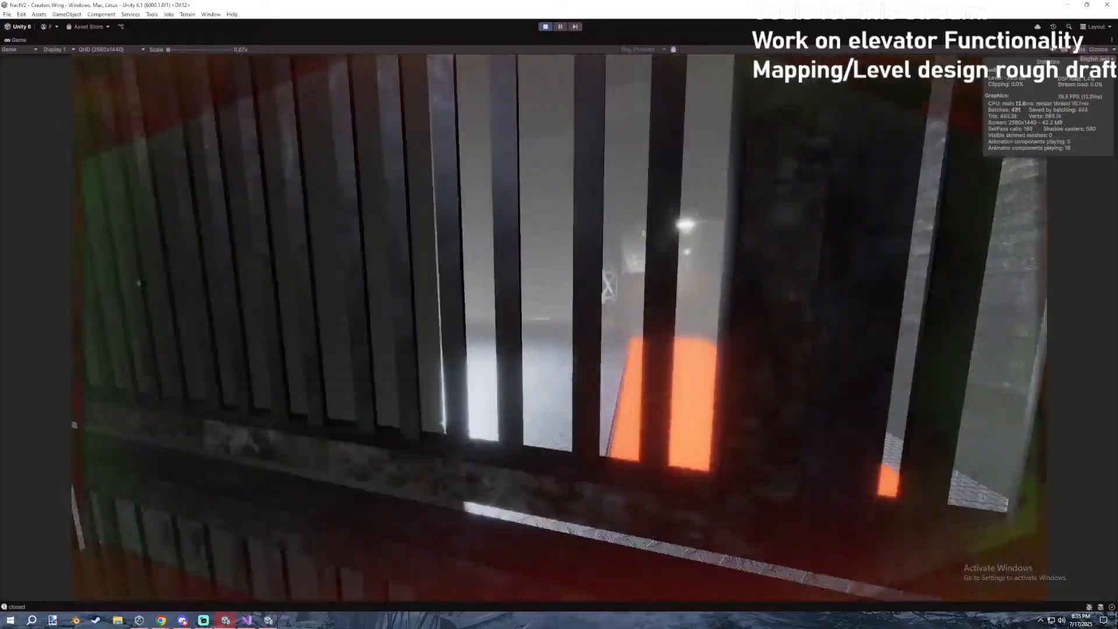
key("w")
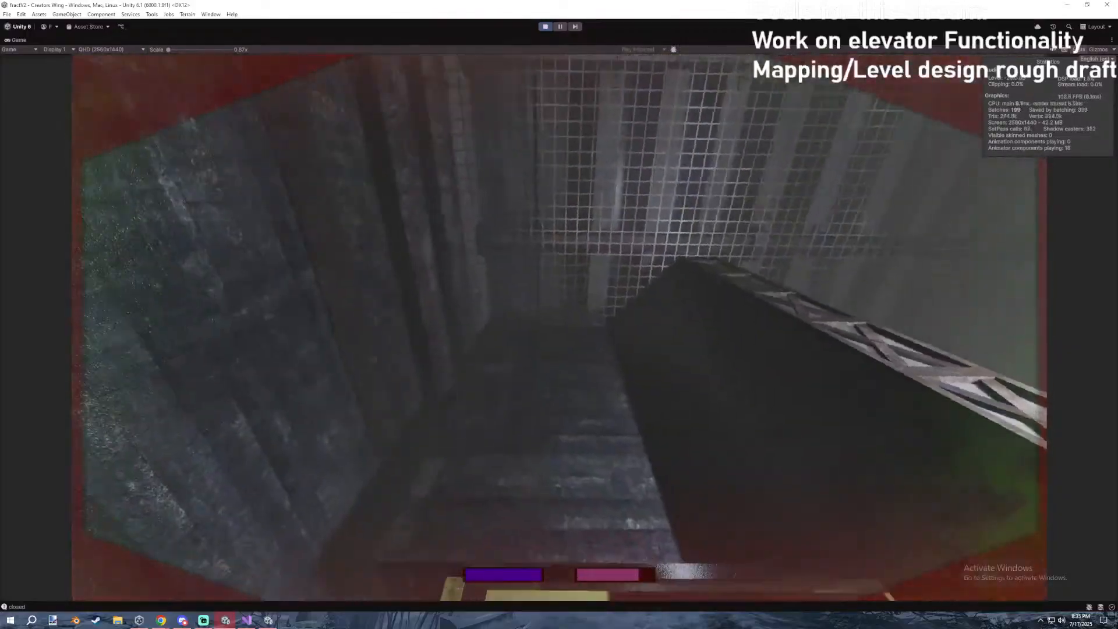
key("w")
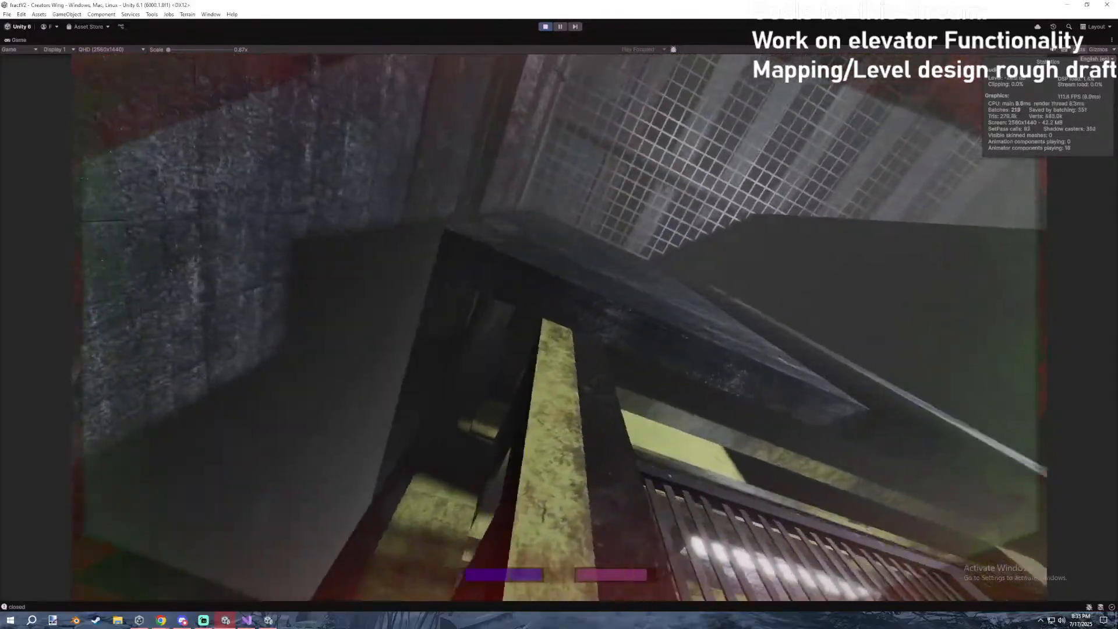
key("w")
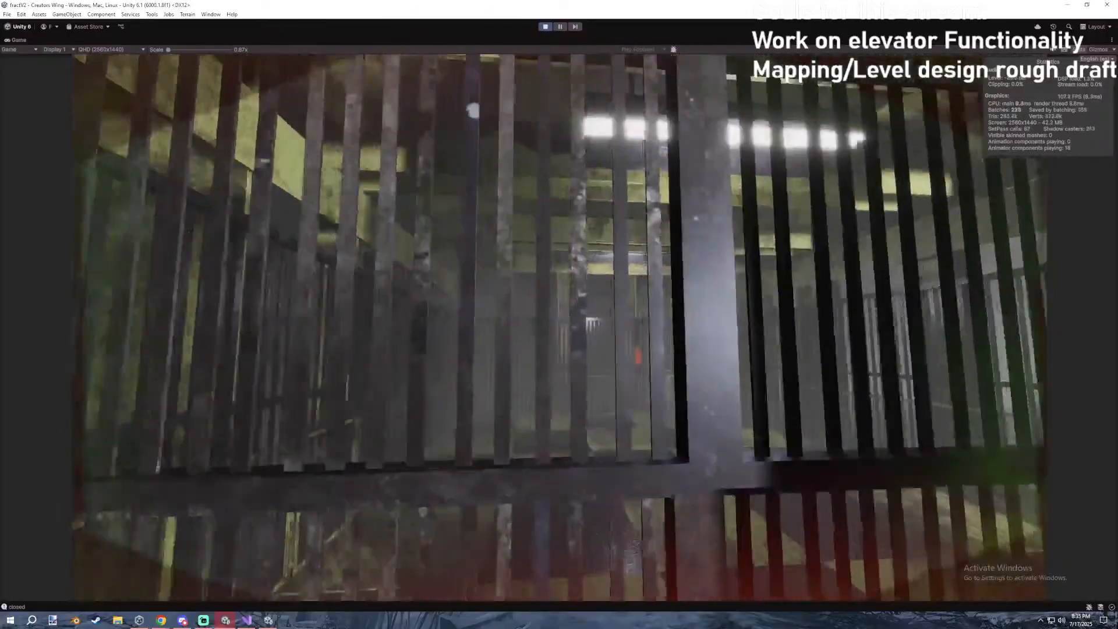
key("w")
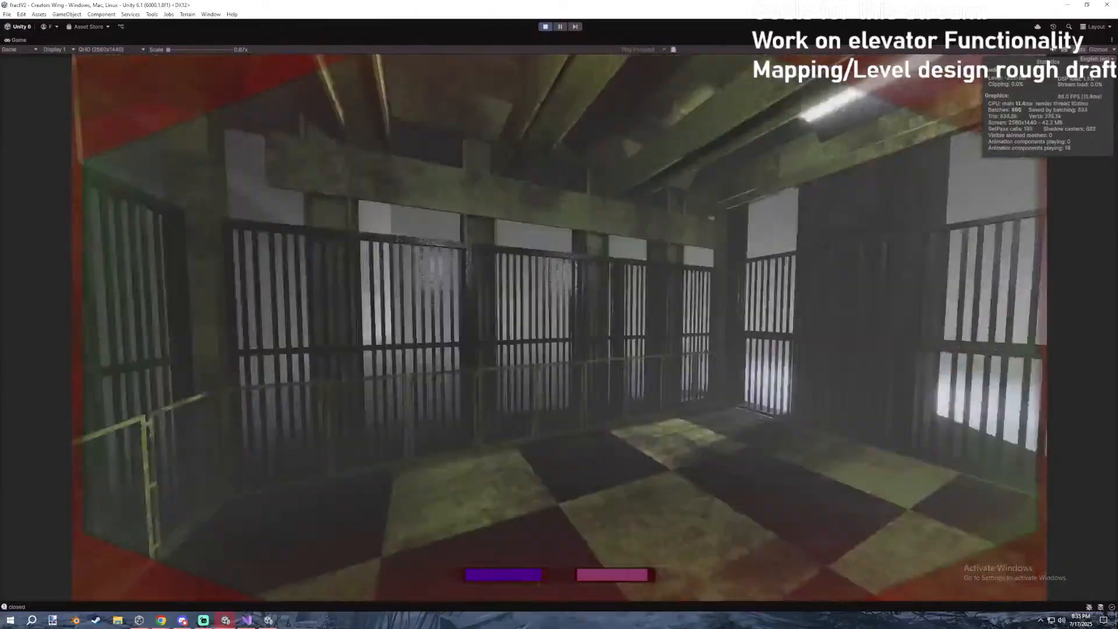
Walk the player from the elevator into the corridor for a last check, pause the game and restore the editor layout.
key("Escape")
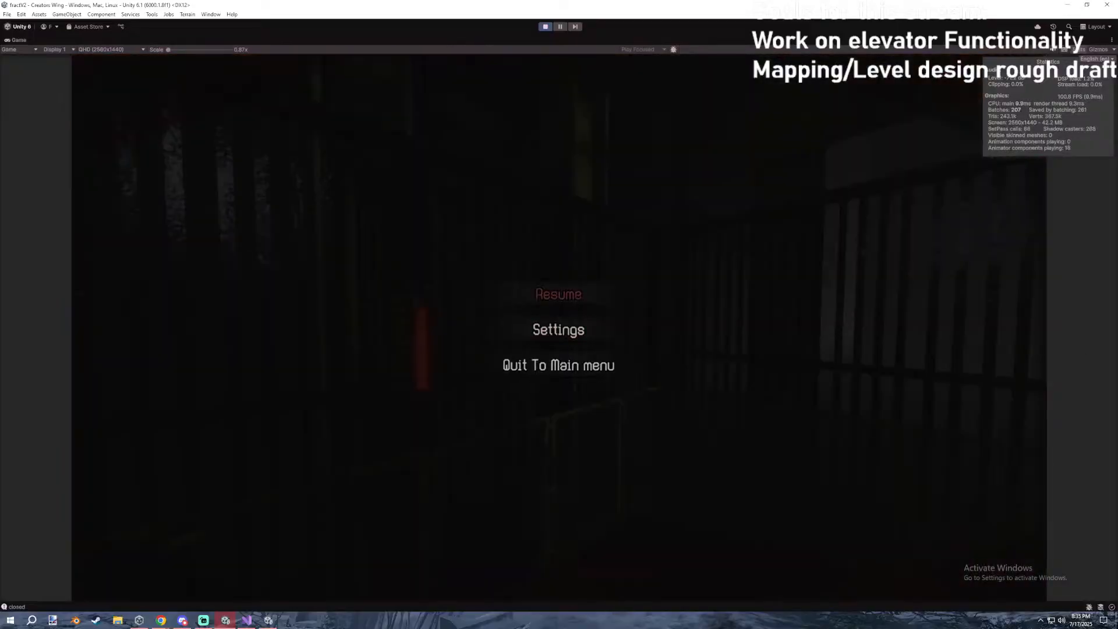
left_click(573, 289)
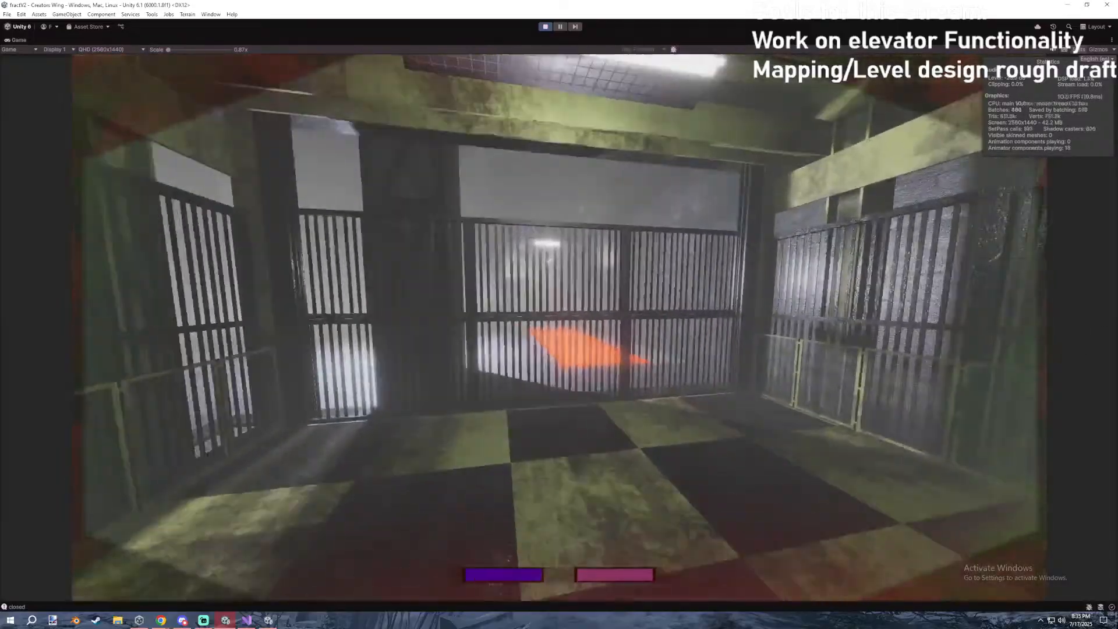
key("w")
key("w")
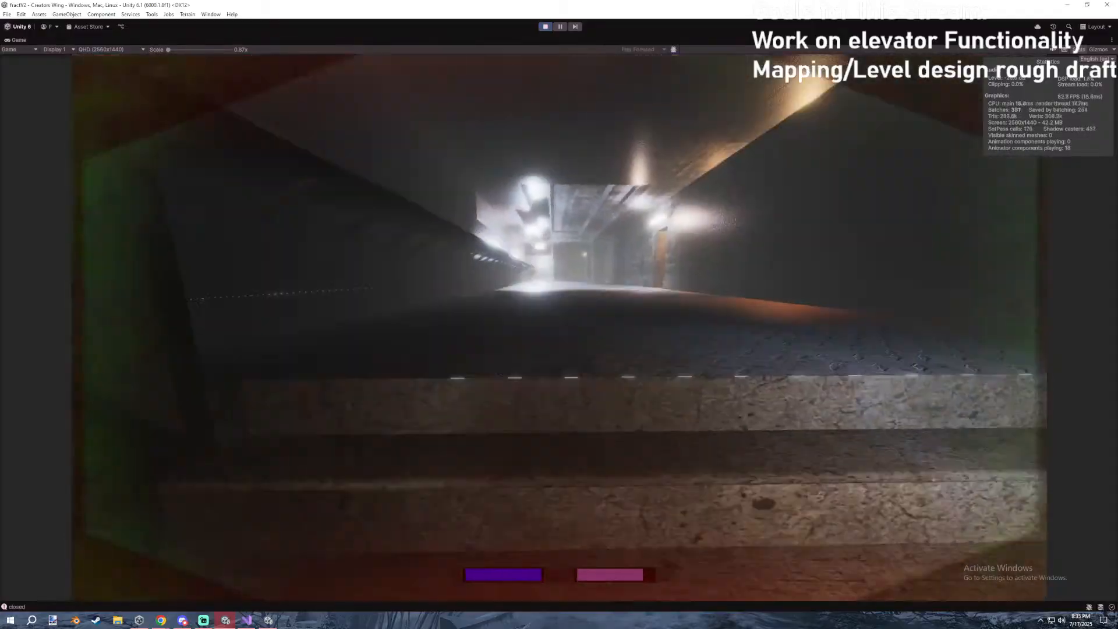
key("Escape")
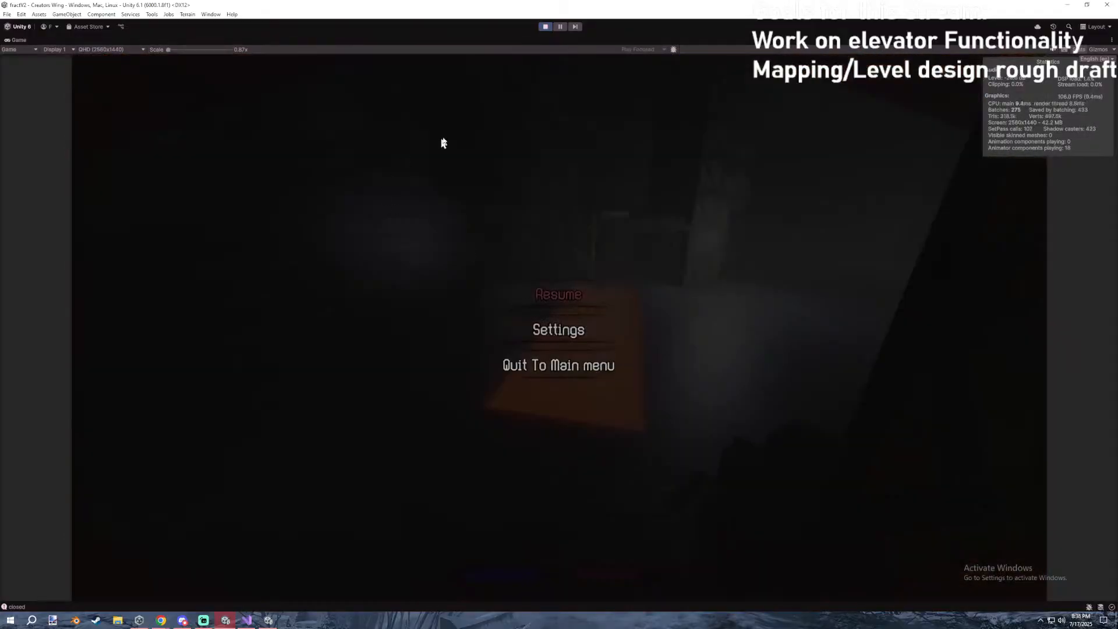
double_click(13, 42)
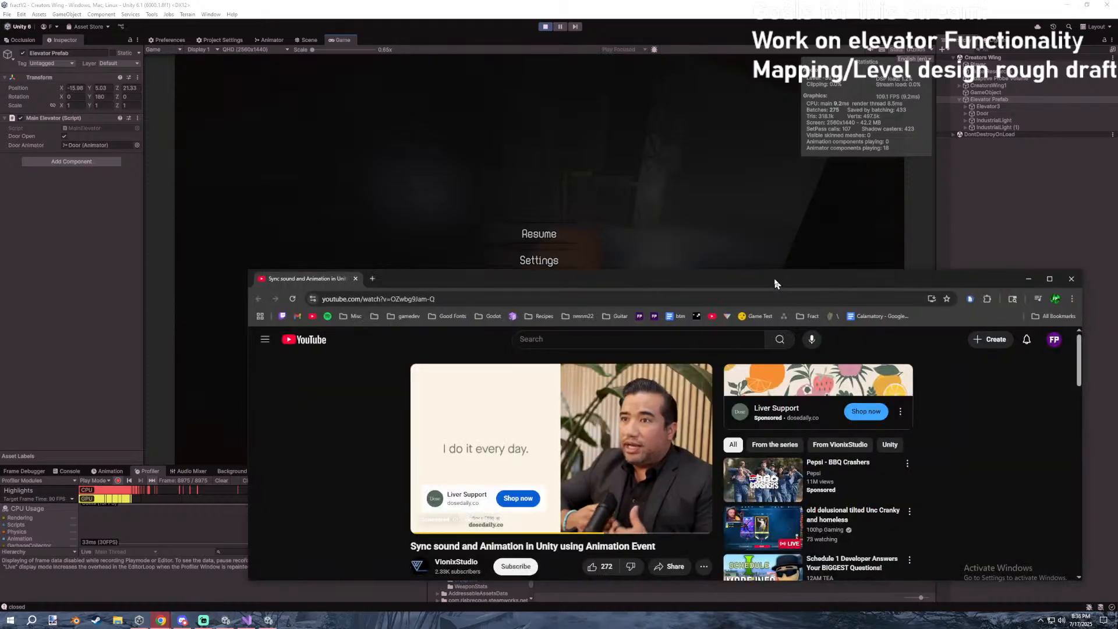
Maximize the browser showing the "Sync sound and Animation in Unity using Animation Event" video and skim its first part.
double_click(774, 278)
left_click(824, 536)
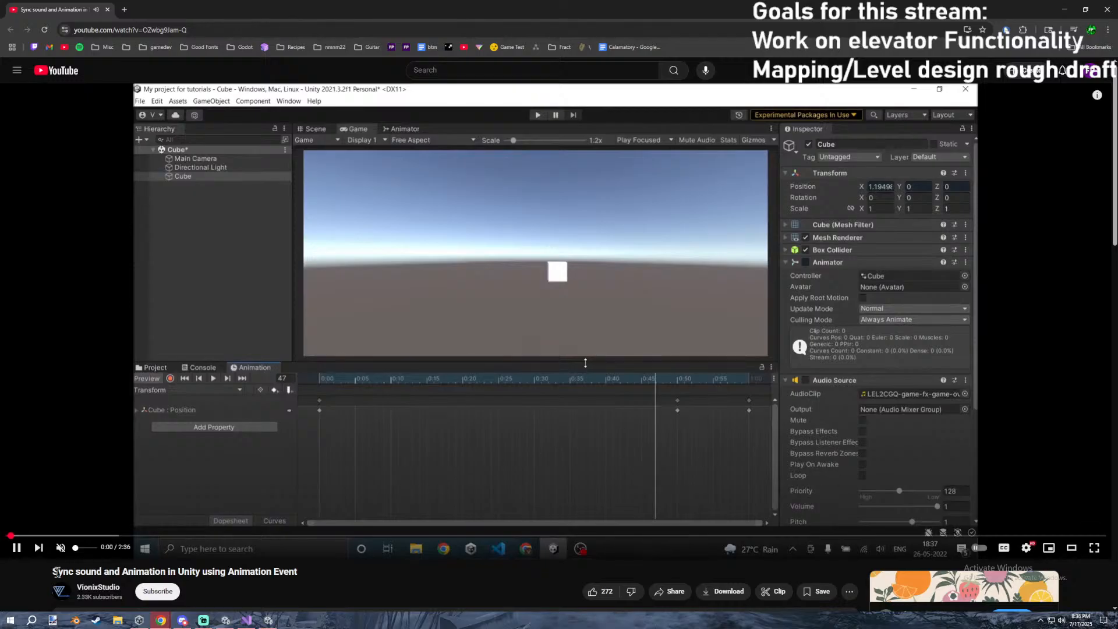
left_click(153, 536)
left_click(282, 529)
left_click(429, 535)
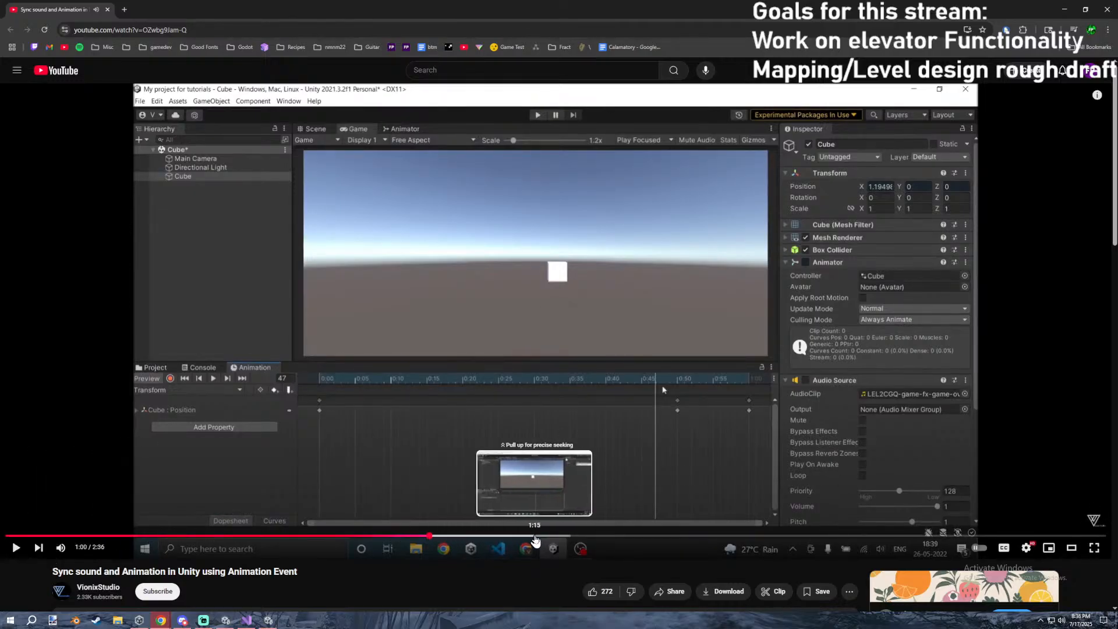
left_click(468, 505)
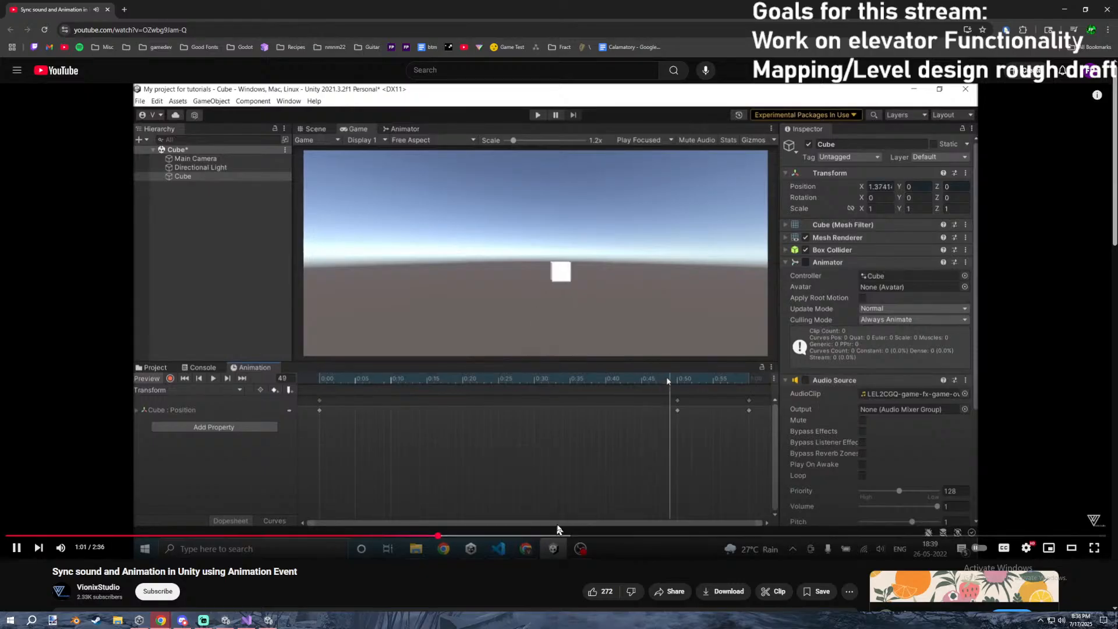
Skim the rest of the video for the animation event's function selection and stop at the play_sound code.
left_click(626, 536)
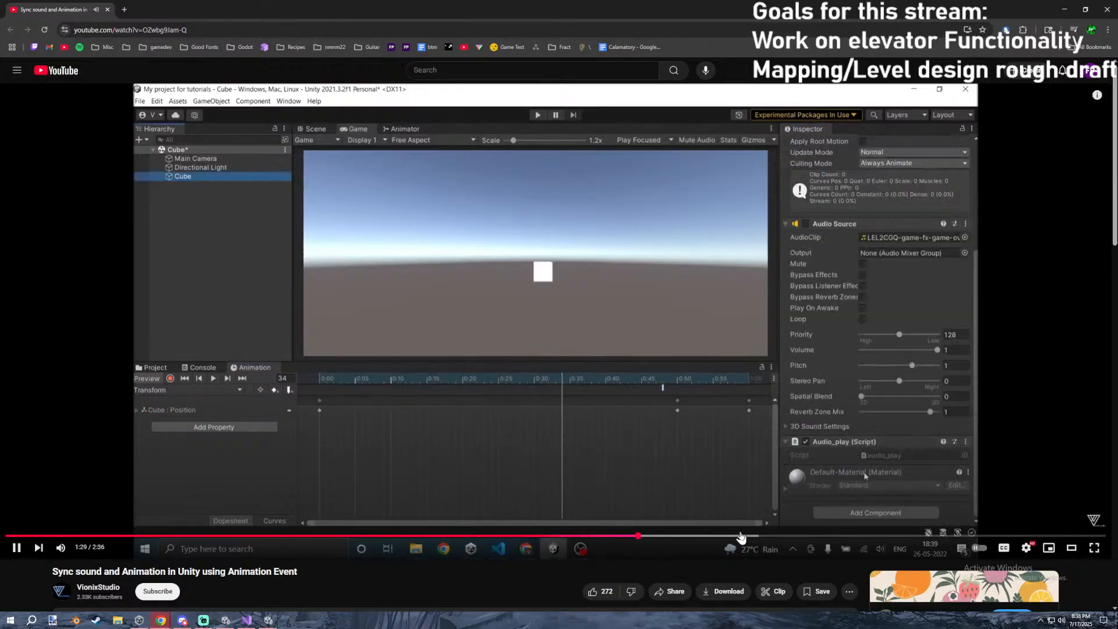
left_click(911, 297)
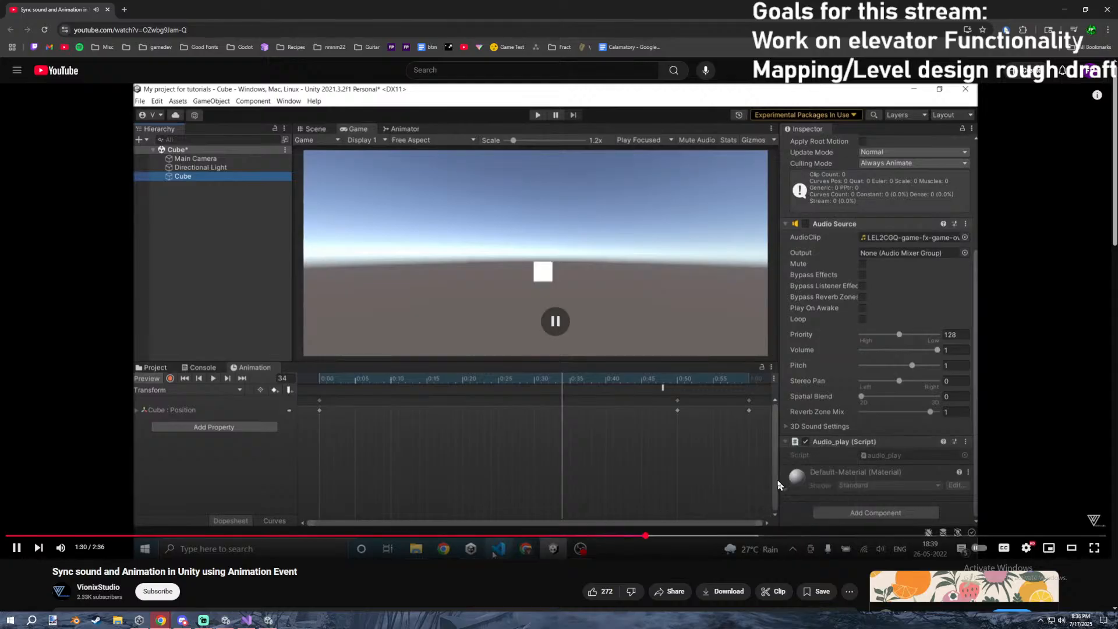
left_click(910, 296)
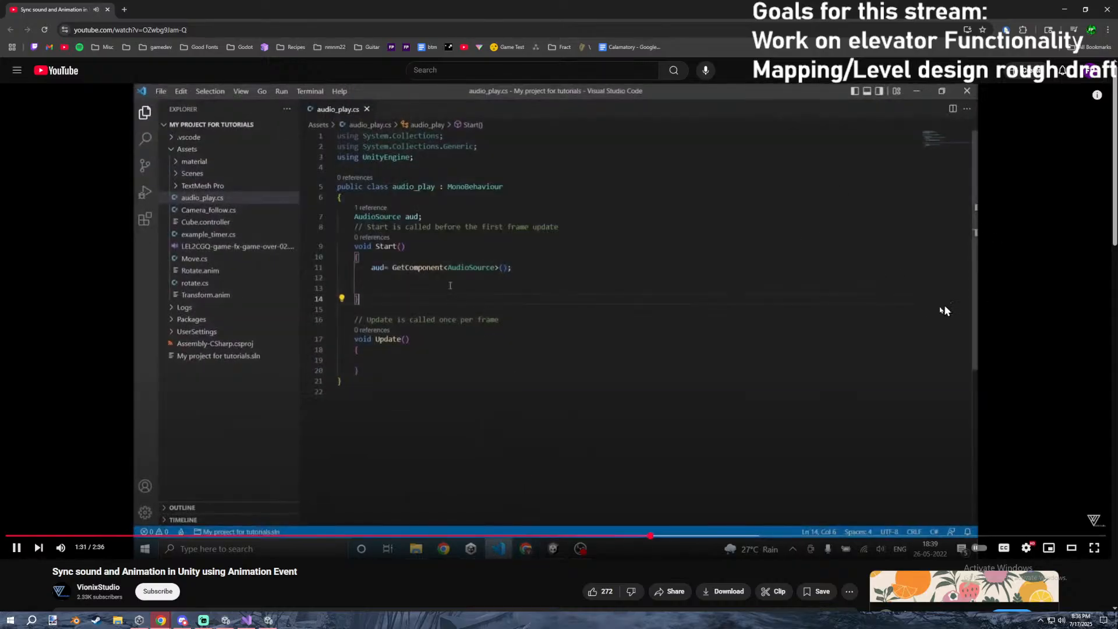
left_click_drag(722, 537, 886, 536)
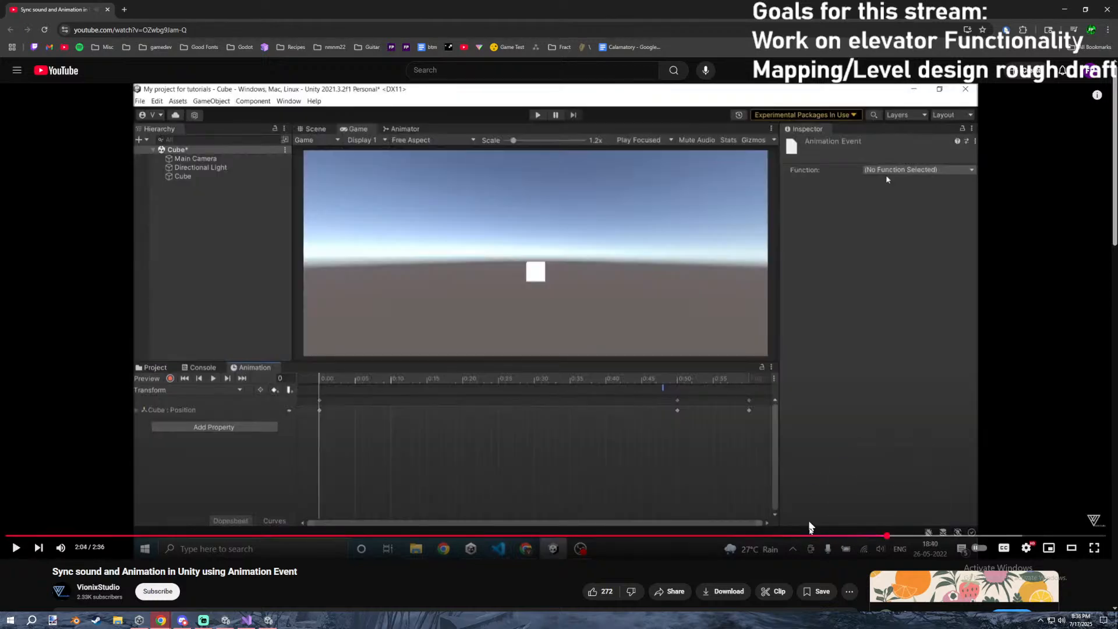
left_click(833, 536)
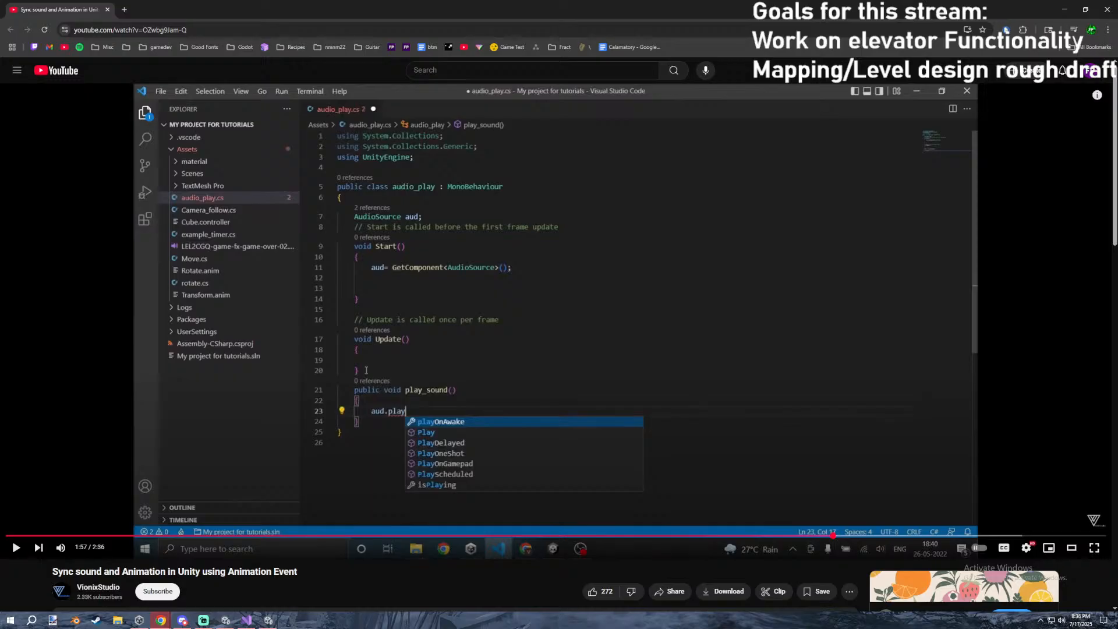
Place the tutorial video beside Visual Studio and open the AnimSoundSend.cs script from the project's Systems scripts folder.
key("super+Right")
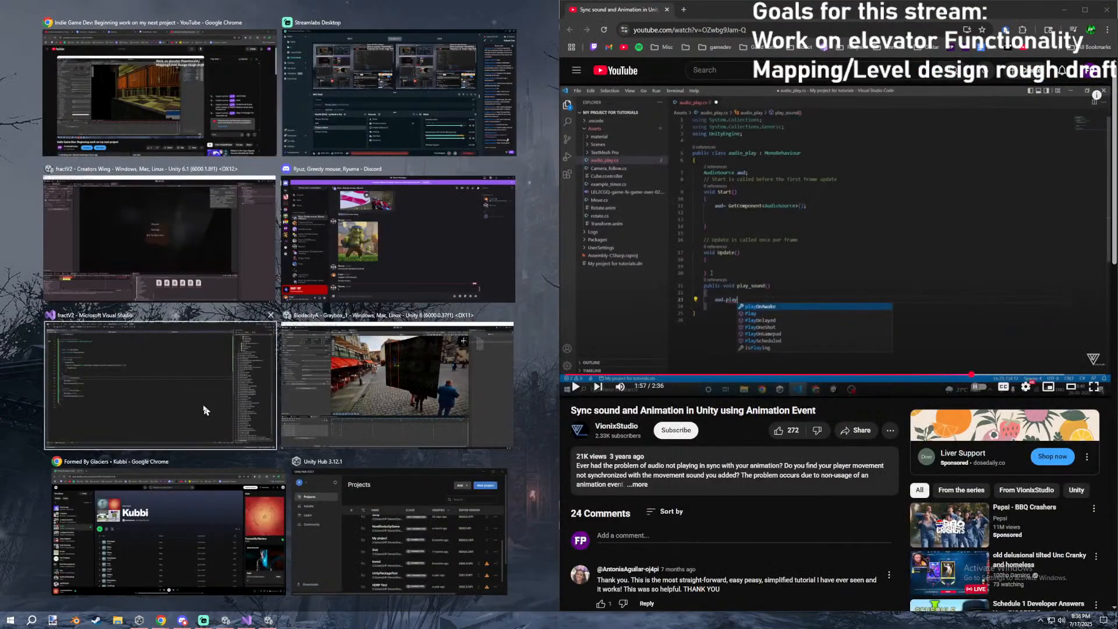
left_click(203, 410)
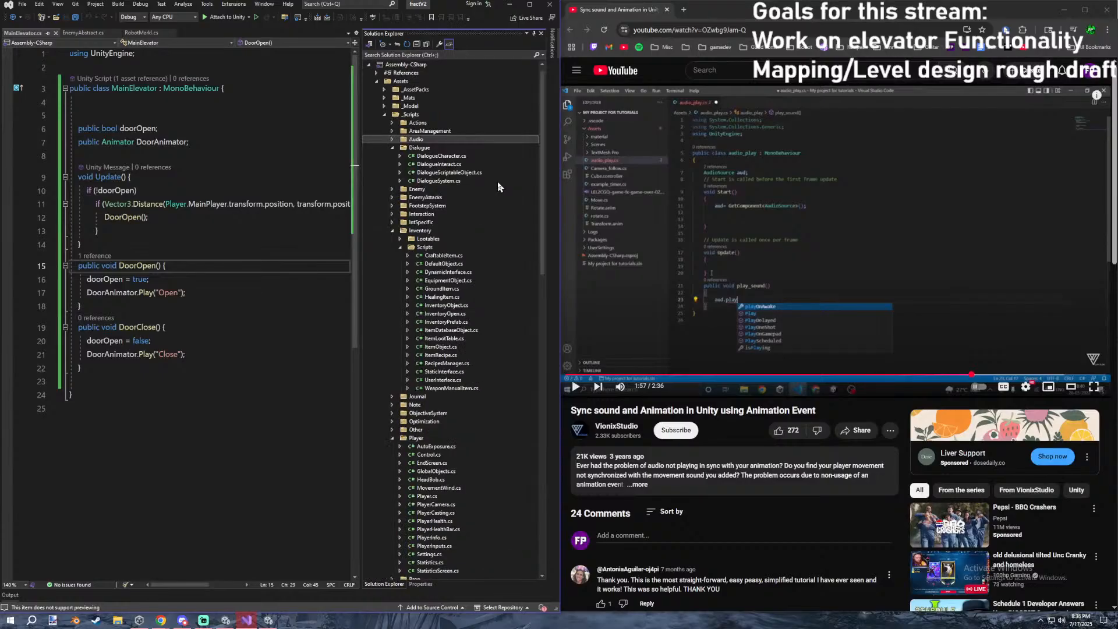
left_click(391, 139)
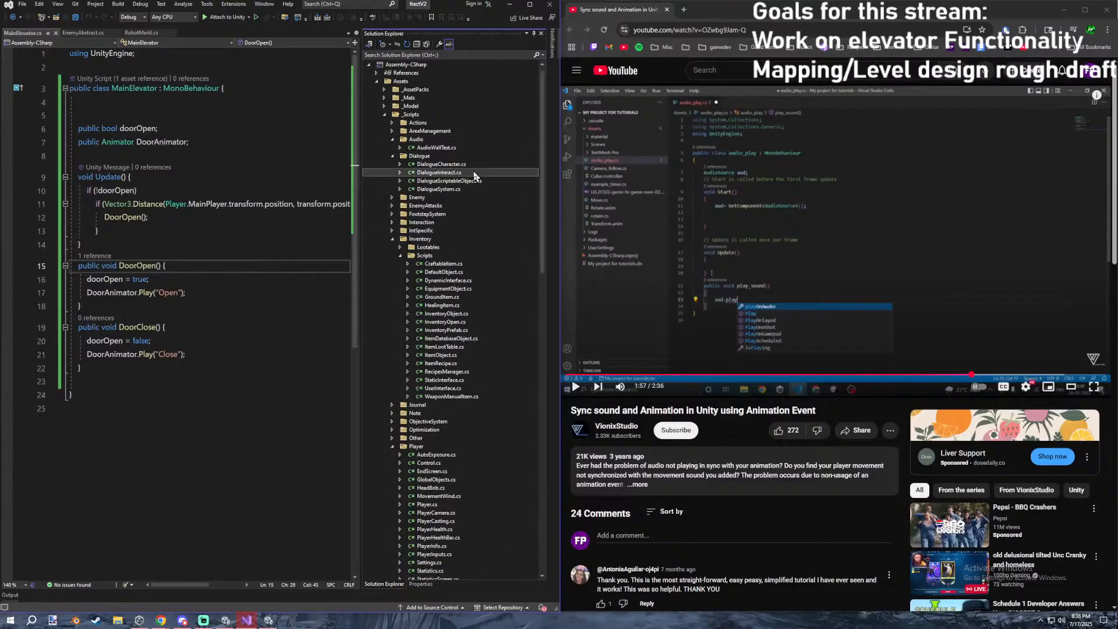
type("se")
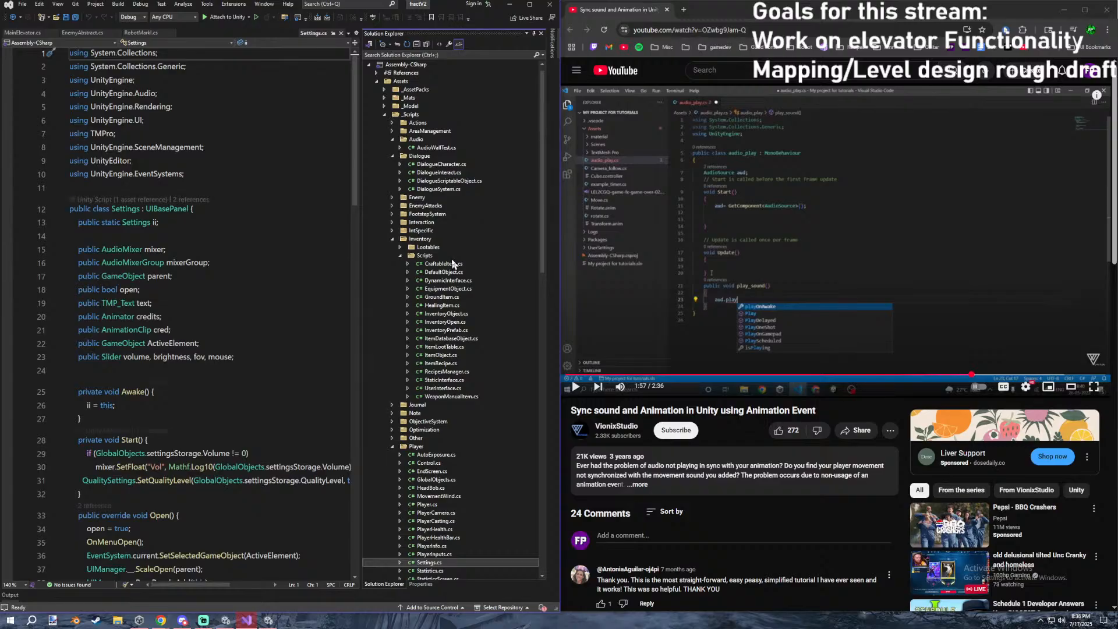
type("a")
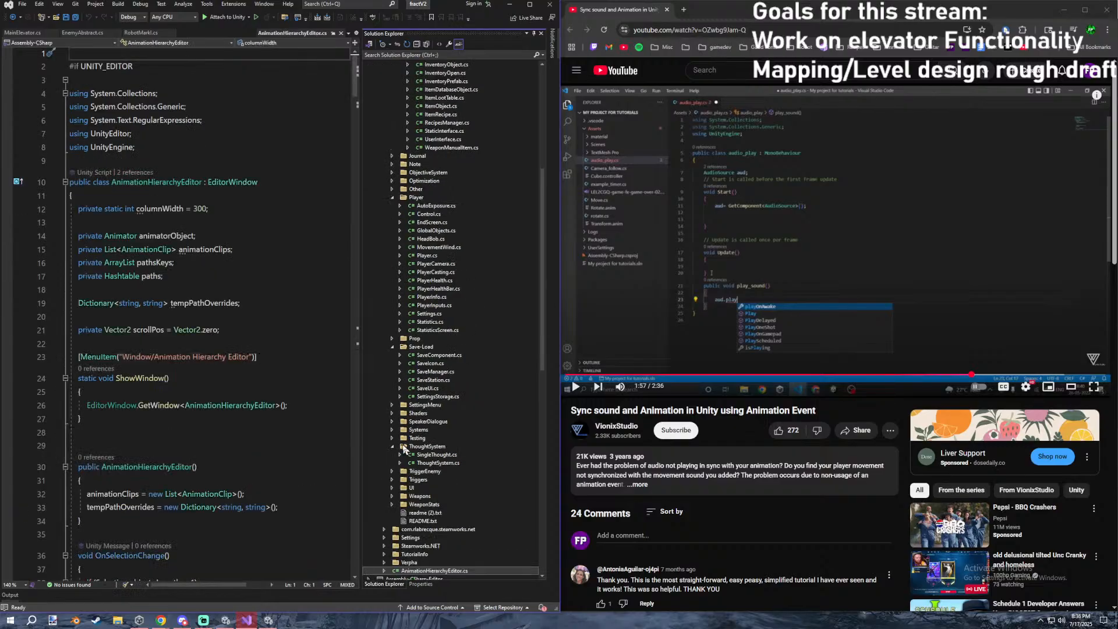
scroll(440, 254, "up", 8)
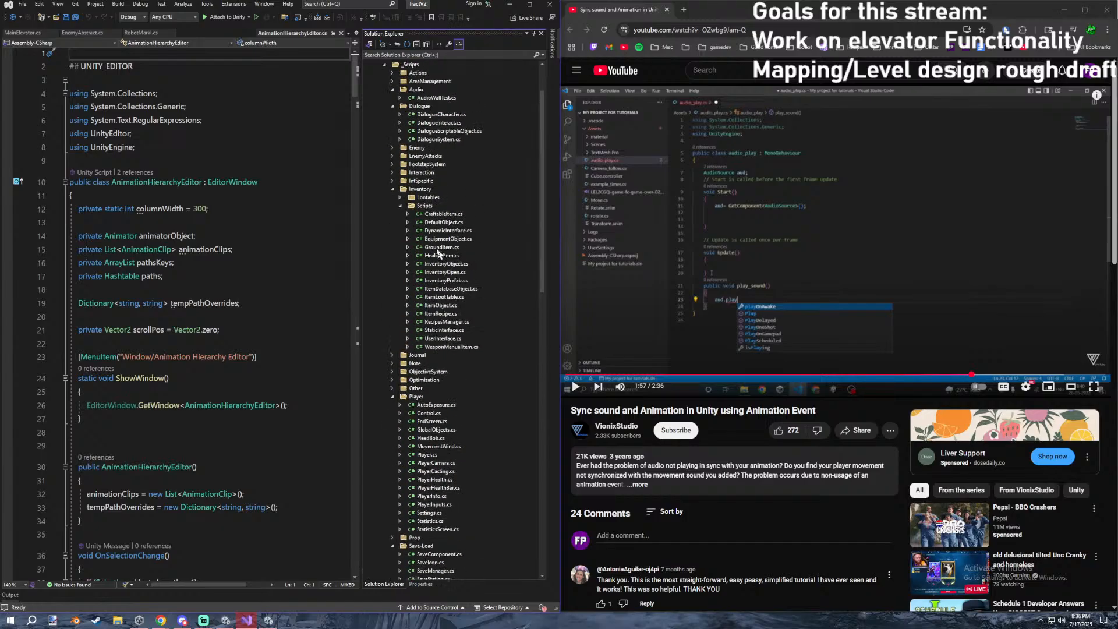
scroll(391, 417, "down", 6)
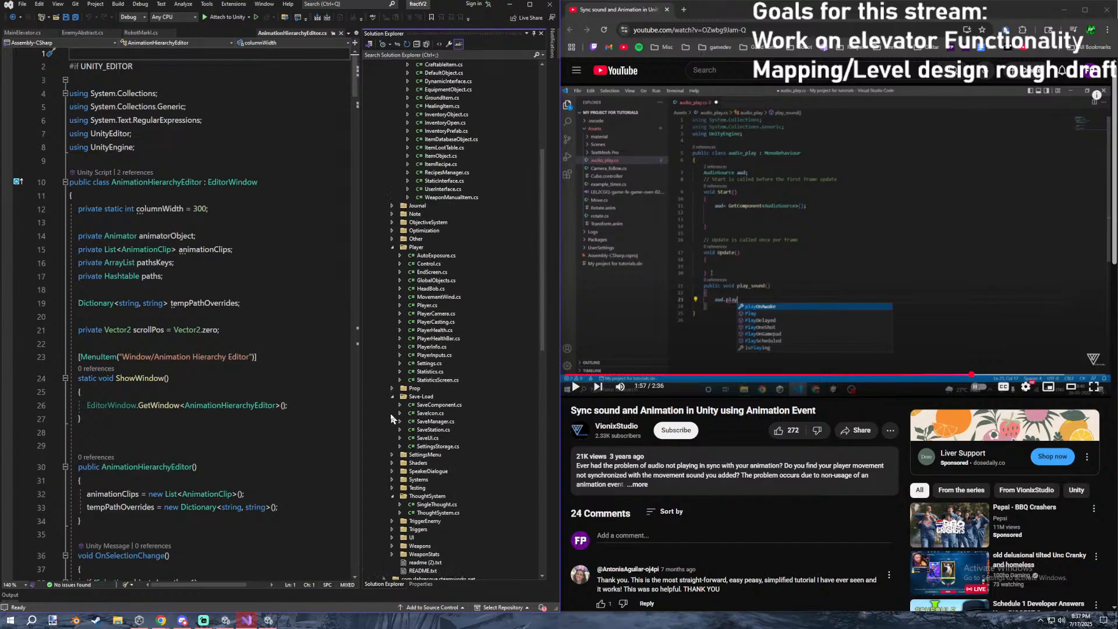
left_click(392, 480)
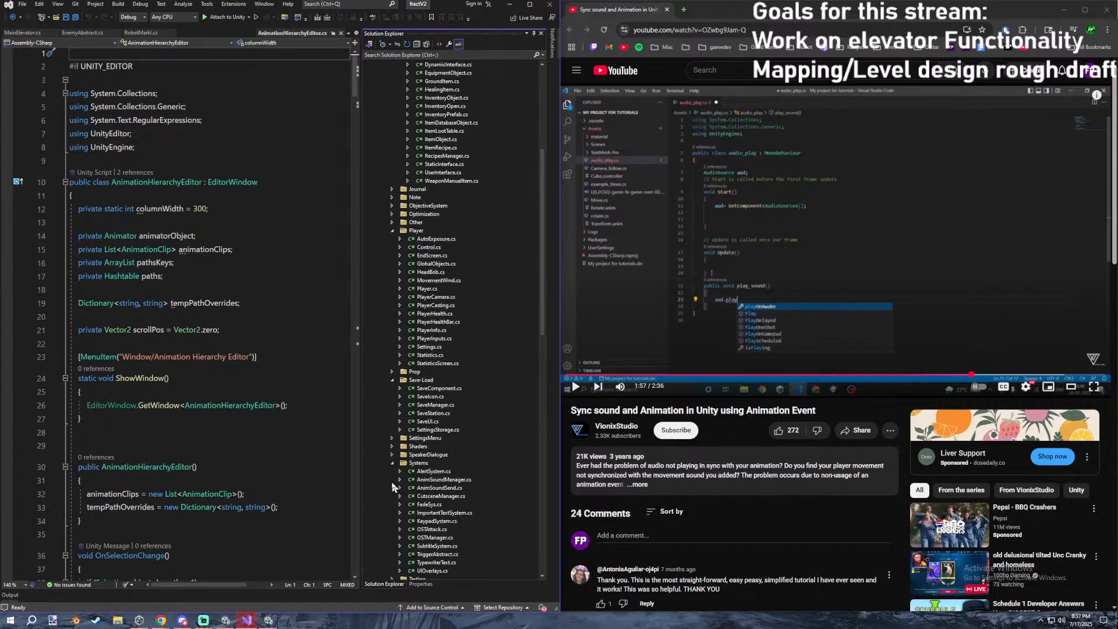
double_click(438, 487)
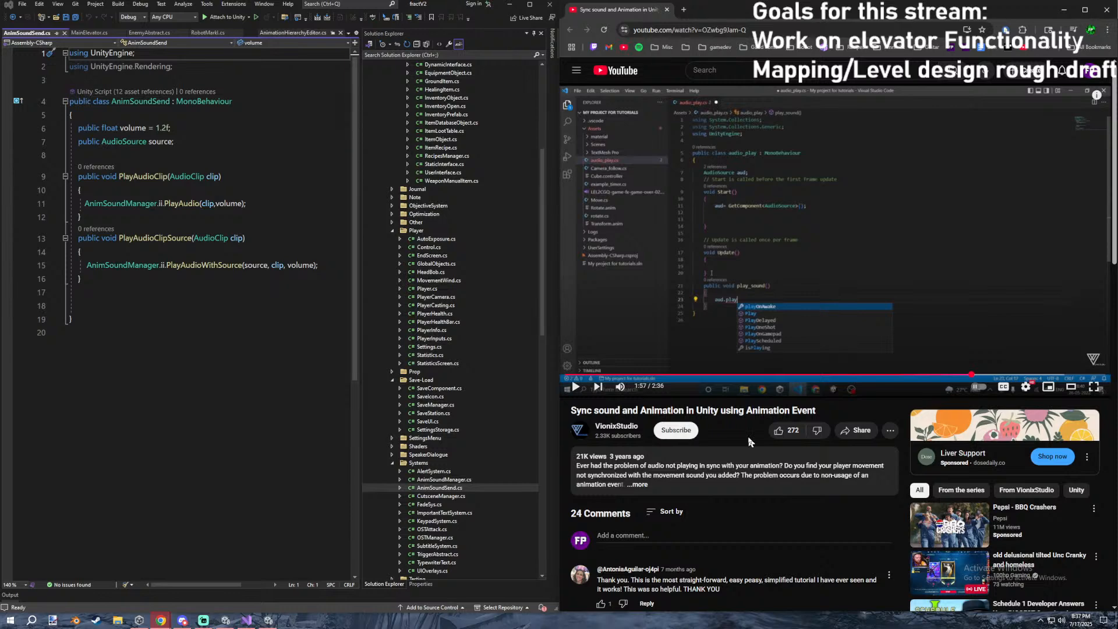
Open the AnimSoundManager.cs script, examine its PlayAudio and PlayAudioWithSource methods, and return to AnimSoundSend.cs.
double_click(433, 480)
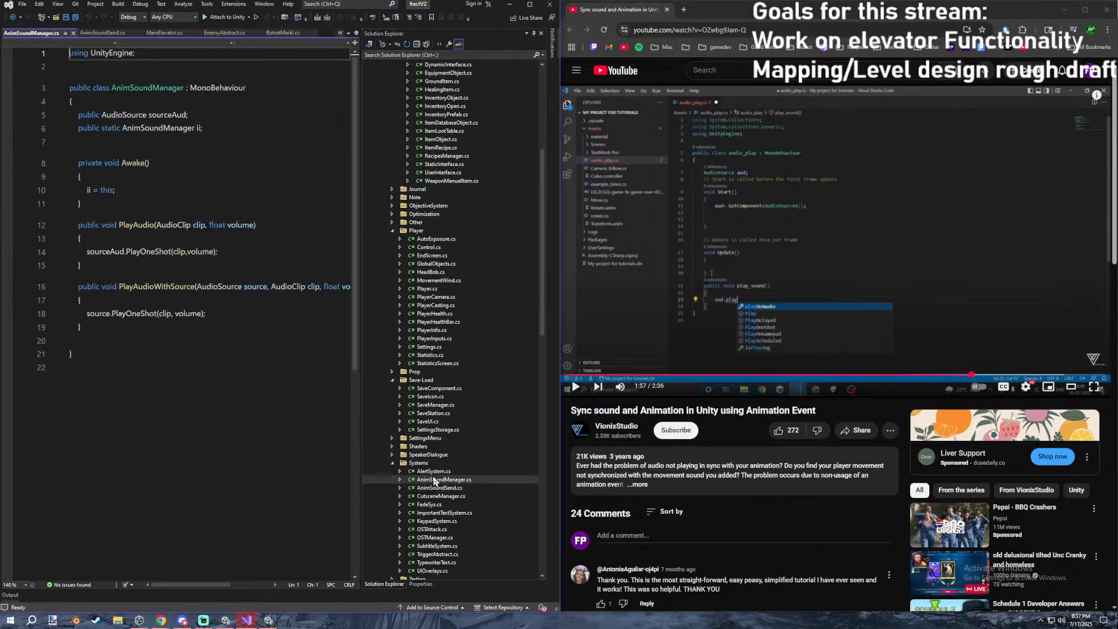
left_click(238, 201)
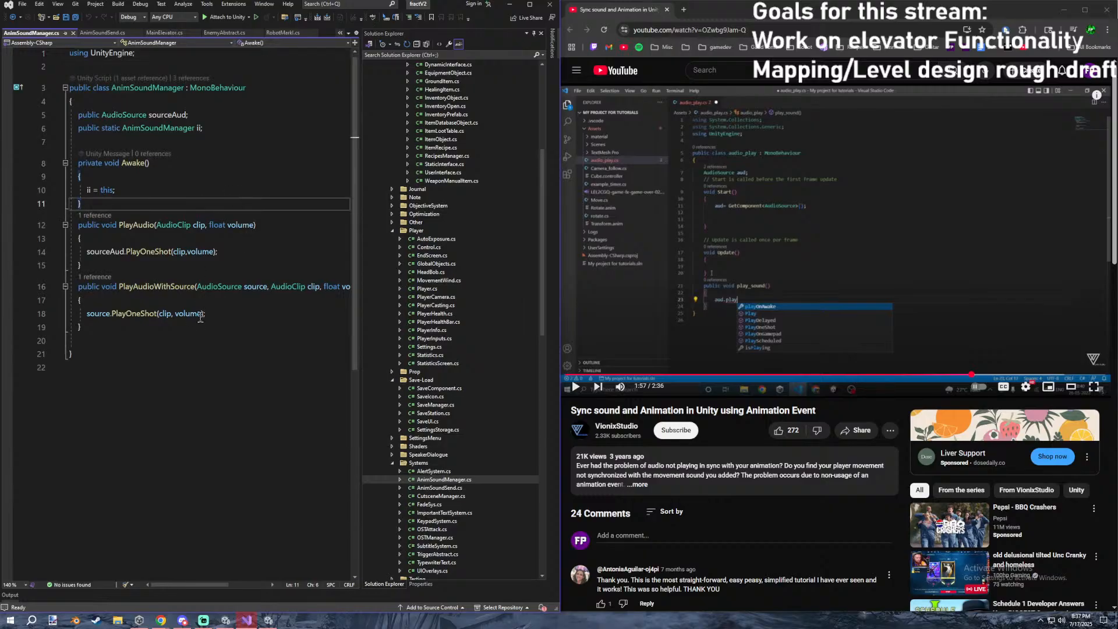
left_click_drag(151, 329, 152, 165)
left_click(114, 165)
left_click_drag(75, 119, 129, 69)
left_click(147, 328)
left_click(138, 315)
left_click(131, 142)
left_click(93, 35)
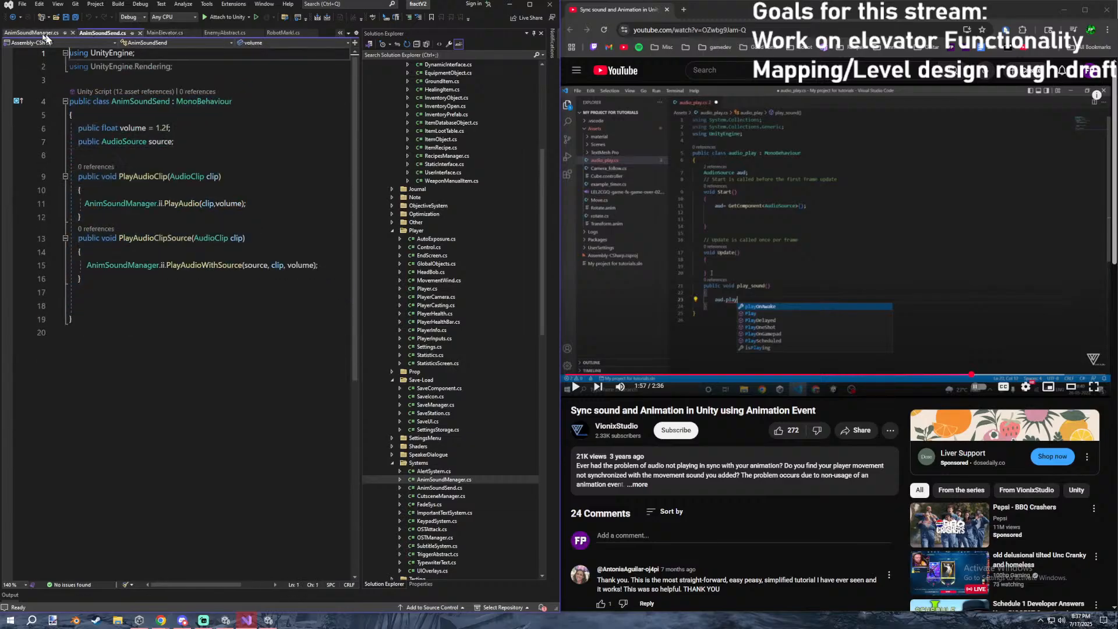
Skip the tutorial video to 2:06 to check the event's function selection, close the video and switch back to Unity.
left_click(726, 433)
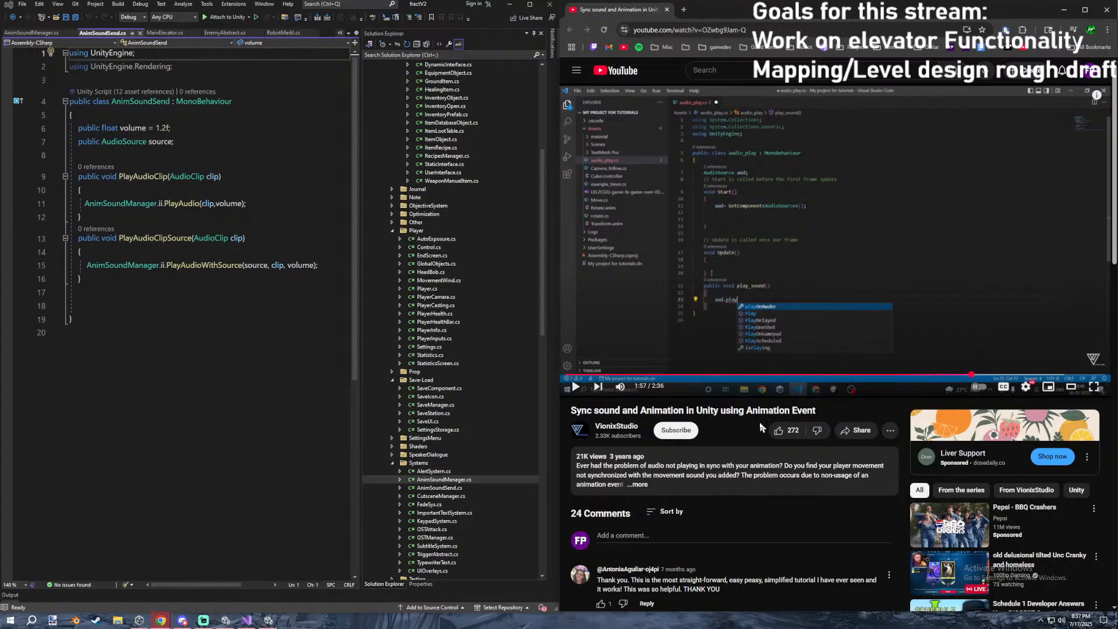
left_click(1007, 382)
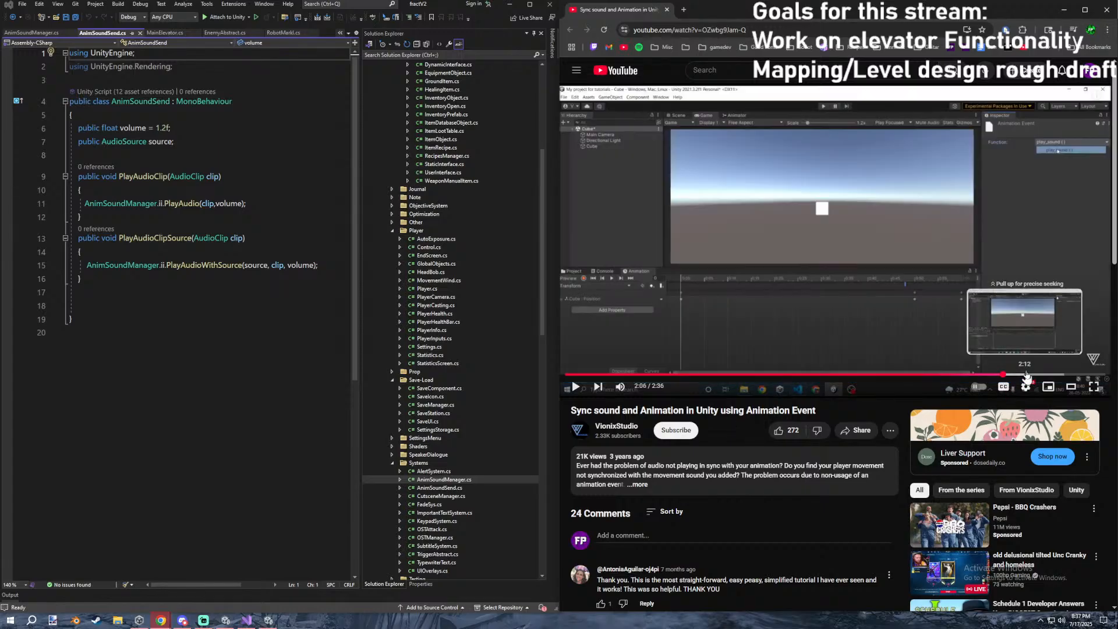
middle_click(575, 9)
left_click(530, 4)
left_click(1074, 5)
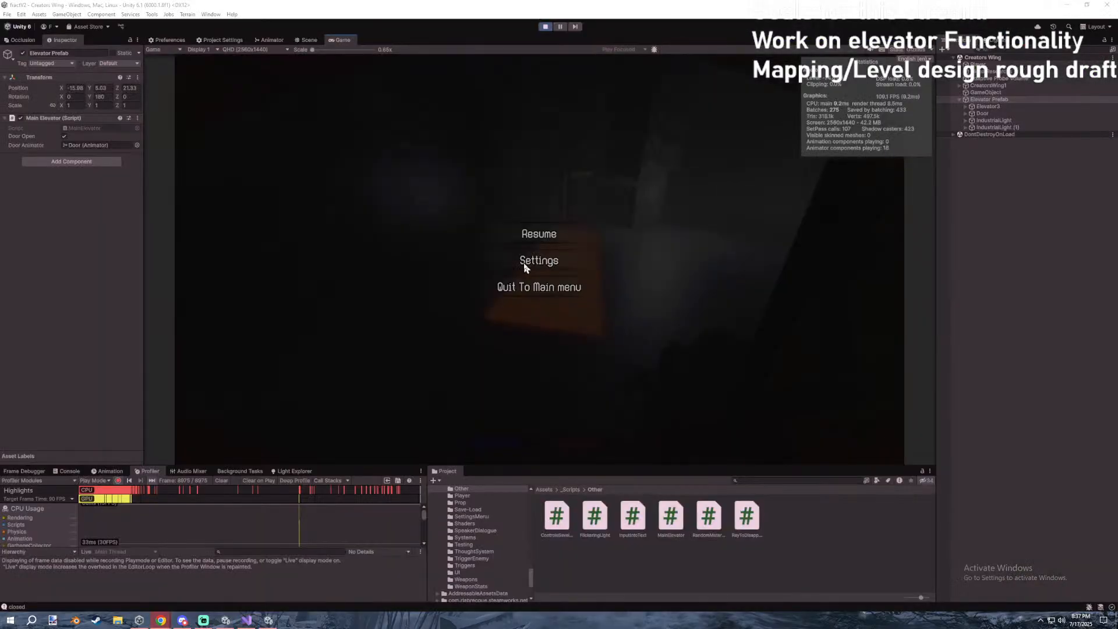
Resume the game, run the player to the elevator to watch its door open, and exit play mode.
left_click(539, 233)
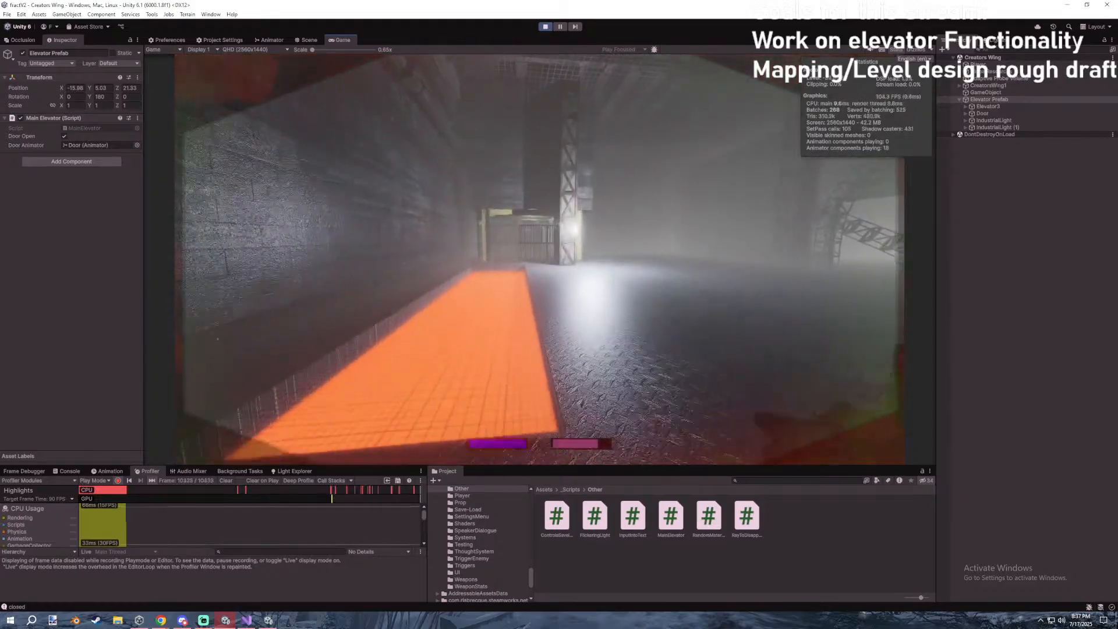
key("shift+w")
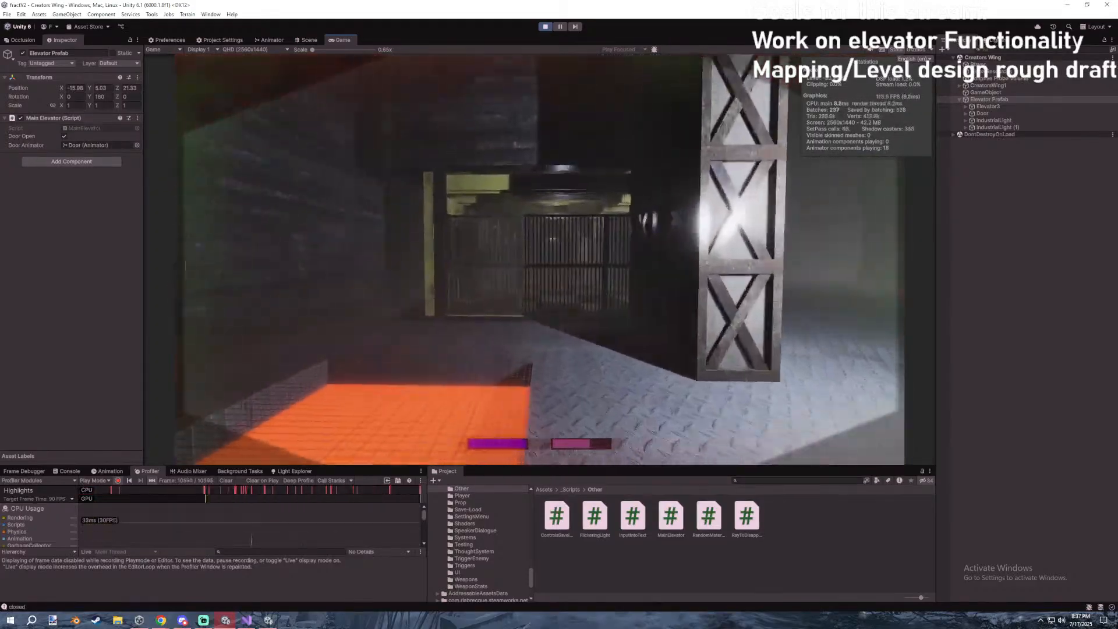
key("Escape")
key("Escape")
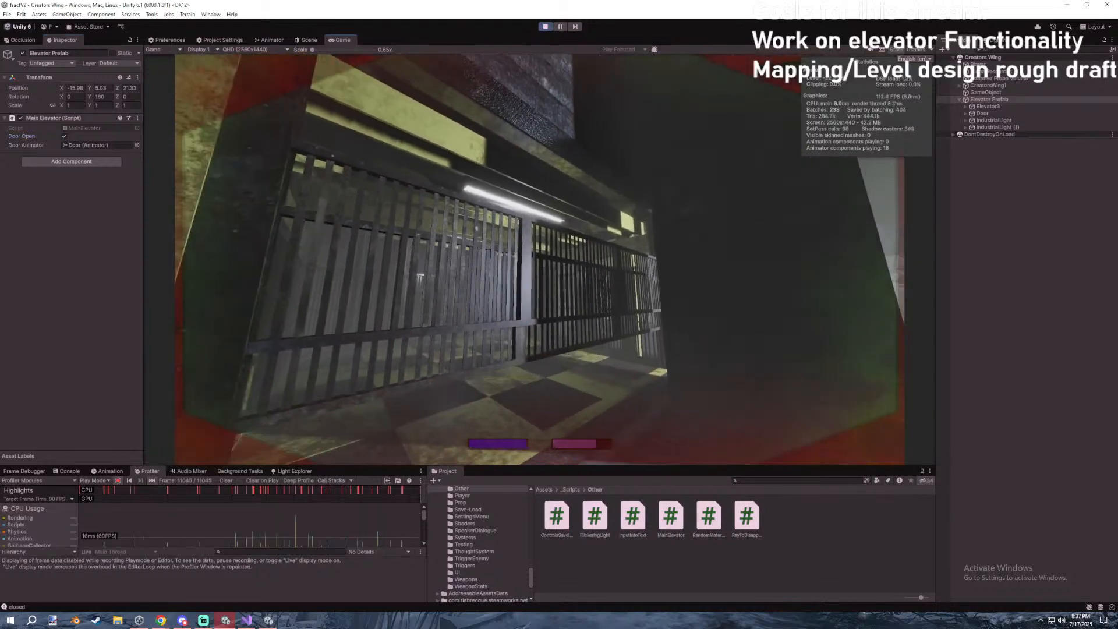
key("s")
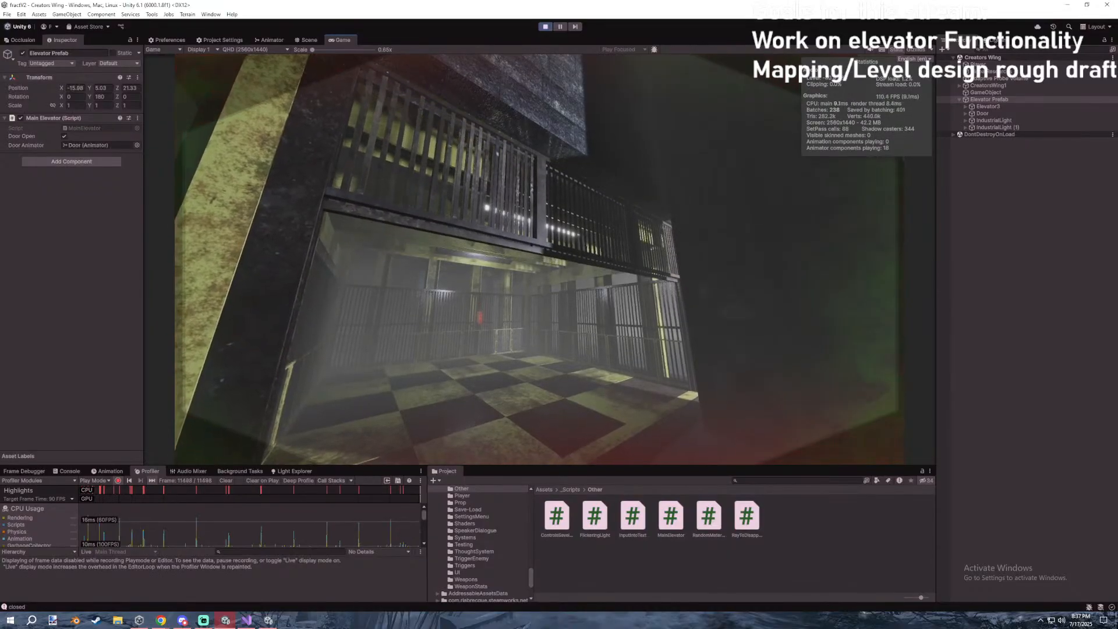
key("Escape")
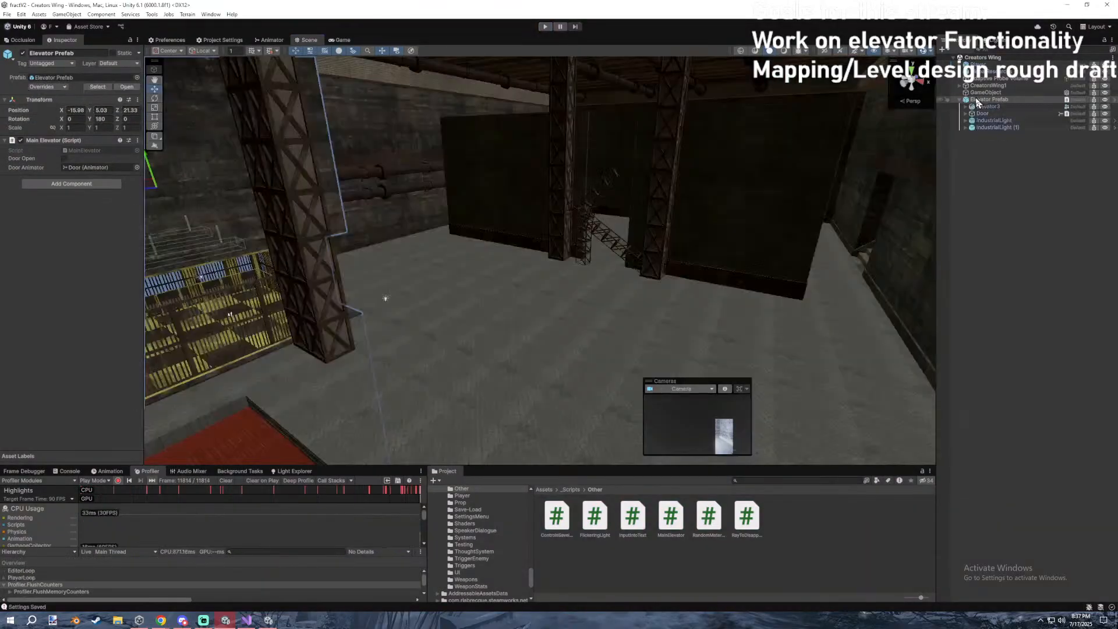
Open the Elevator Prefab for editing and bring up the Animation window, with the Project panel docked in the same group.
left_click(984, 100)
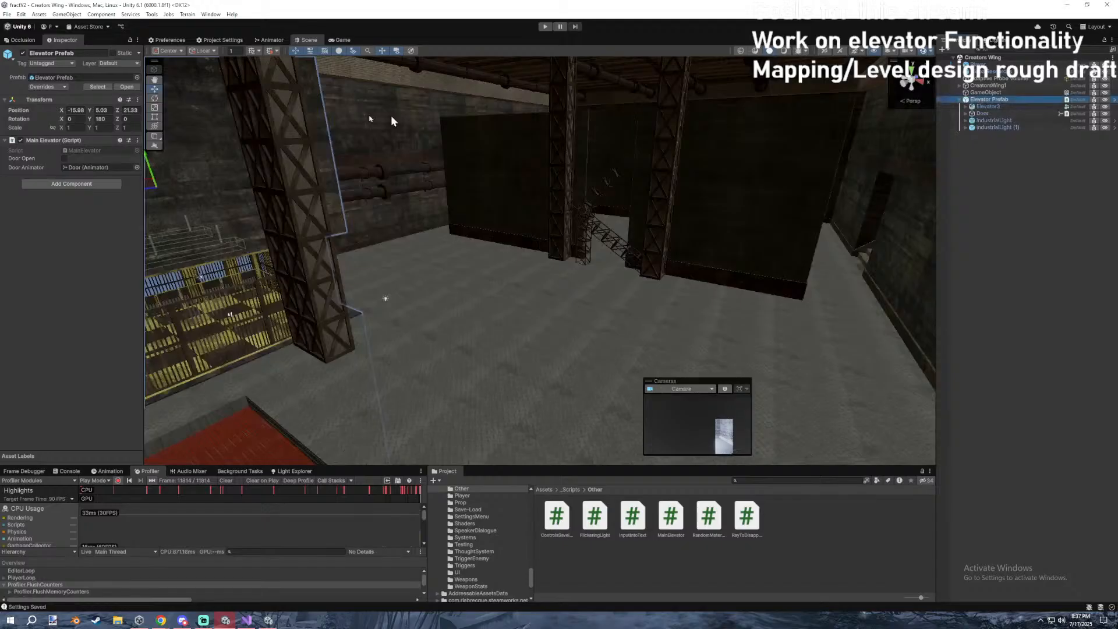
left_click(129, 88)
left_click(104, 471)
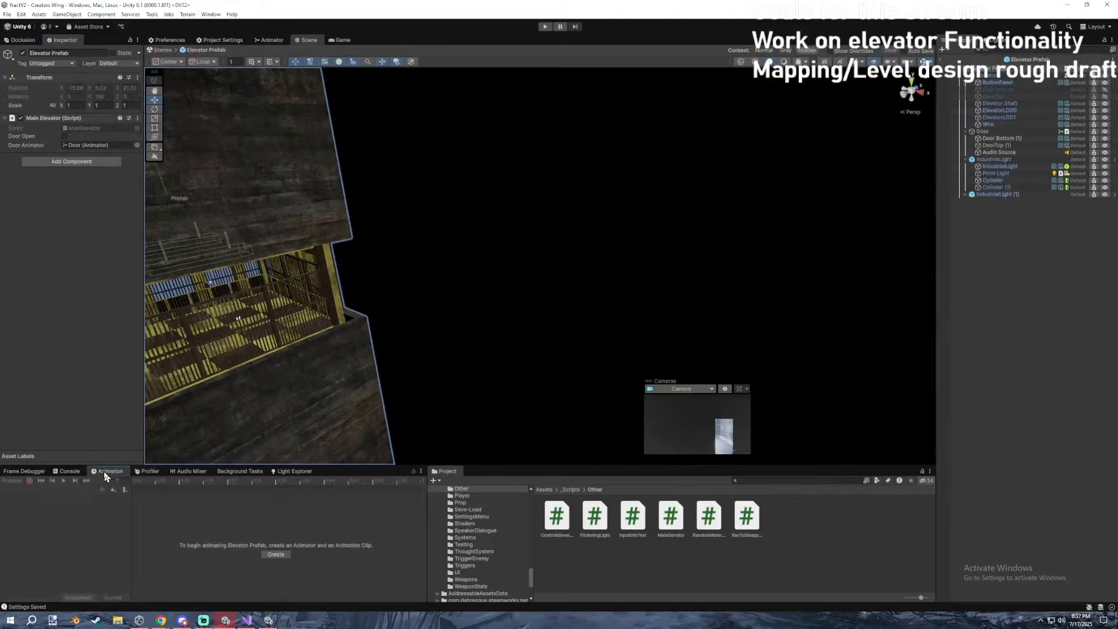
left_click(65, 471)
left_click(155, 472)
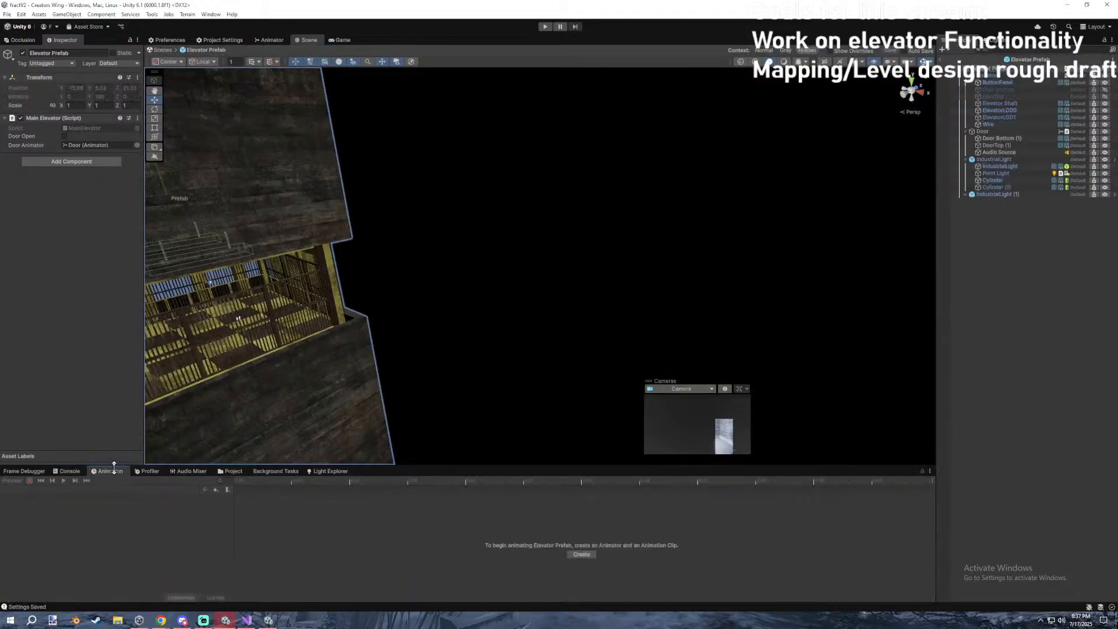
left_click(230, 471)
left_click(191, 471)
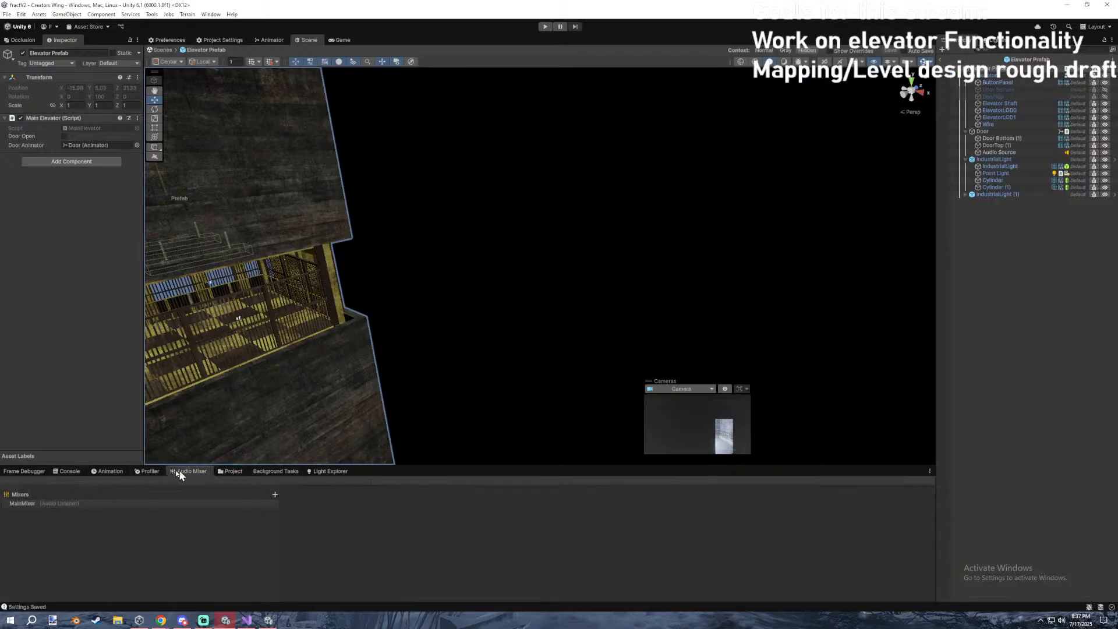
left_click(108, 471)
Select the Door object in the prefab and load its DoorOpen clip for animation editing.
left_click(993, 159)
left_click(984, 132)
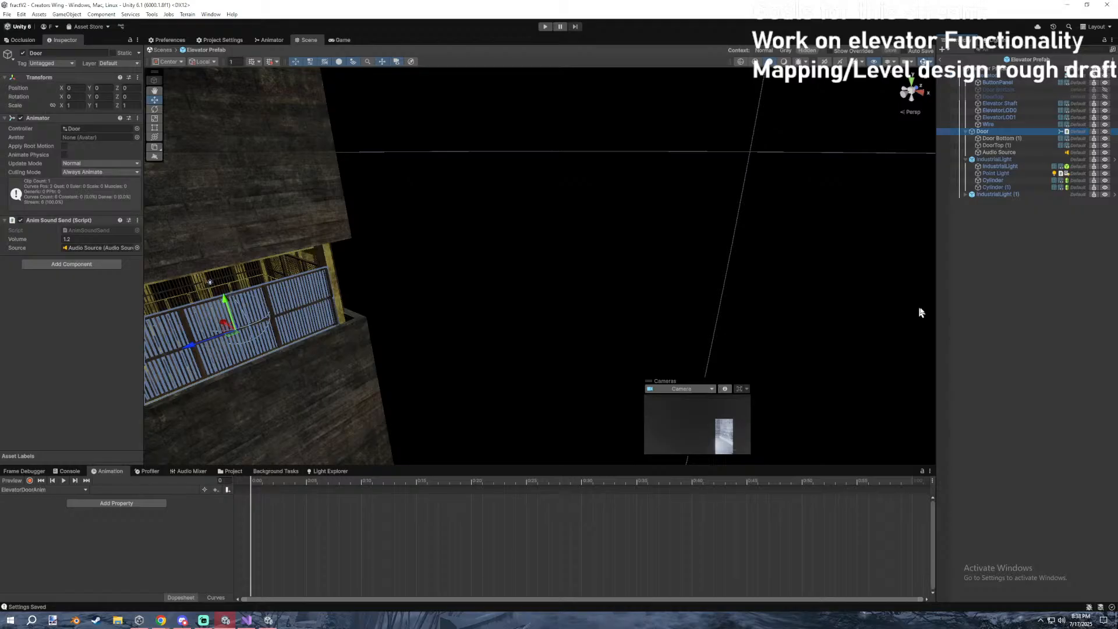
left_click(45, 489)
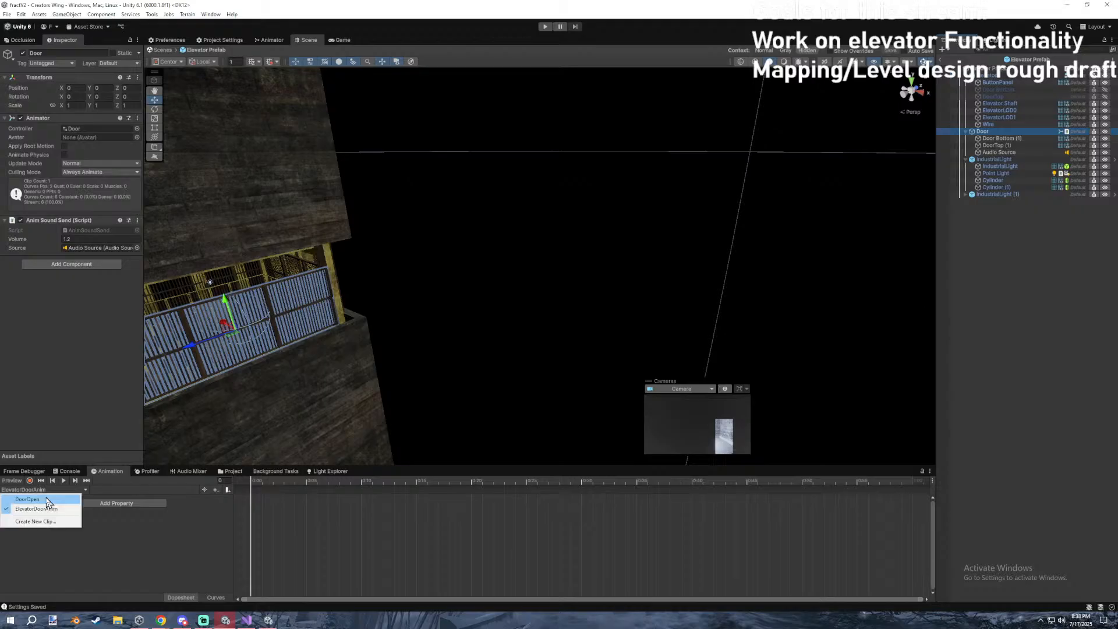
left_click(29, 499)
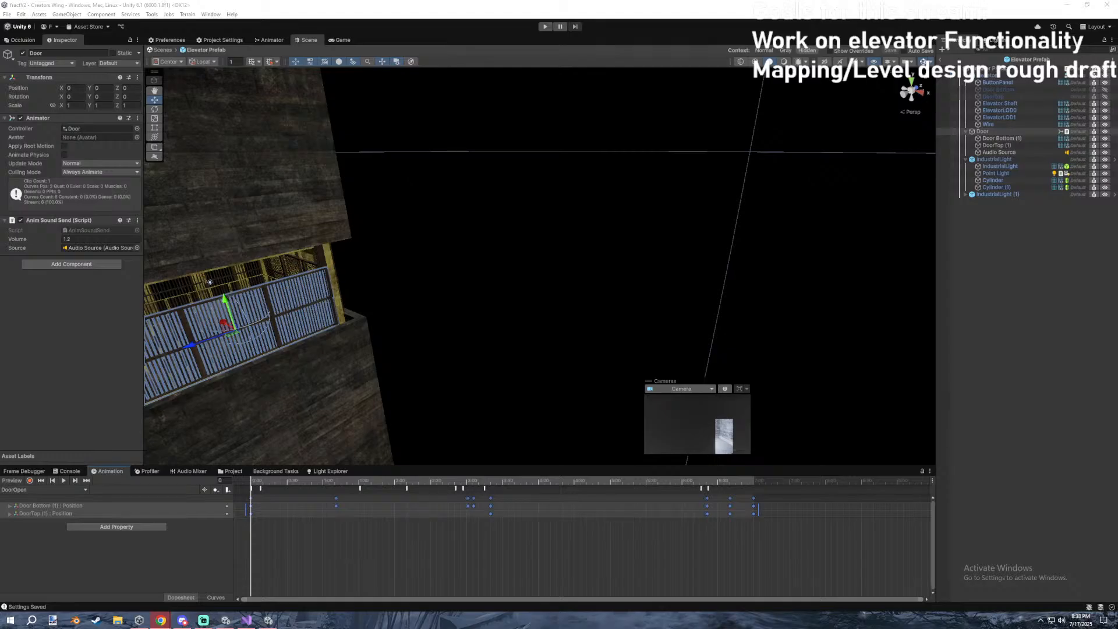
Shift all keyframes and all animation events of the DoorOpen clip slightly later on the timeline.
key("XF86AudioLowerVolume")
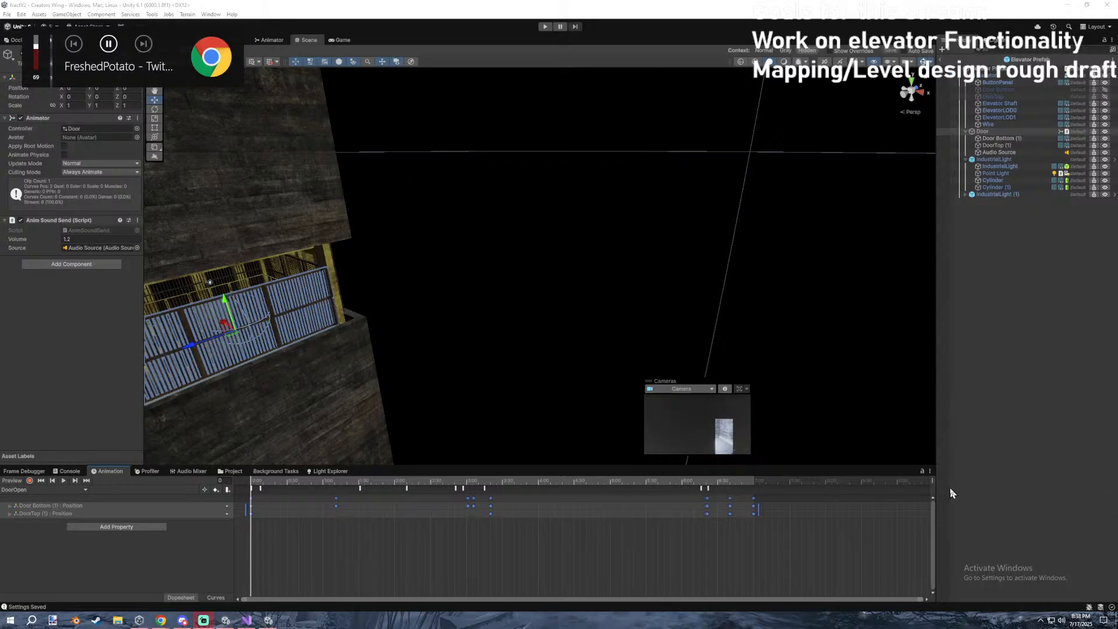
mouse_move(619, 311)
right_mouse_down()
mouse_move(589, 288)
mouse_move(605, 298)
right_mouse_up()
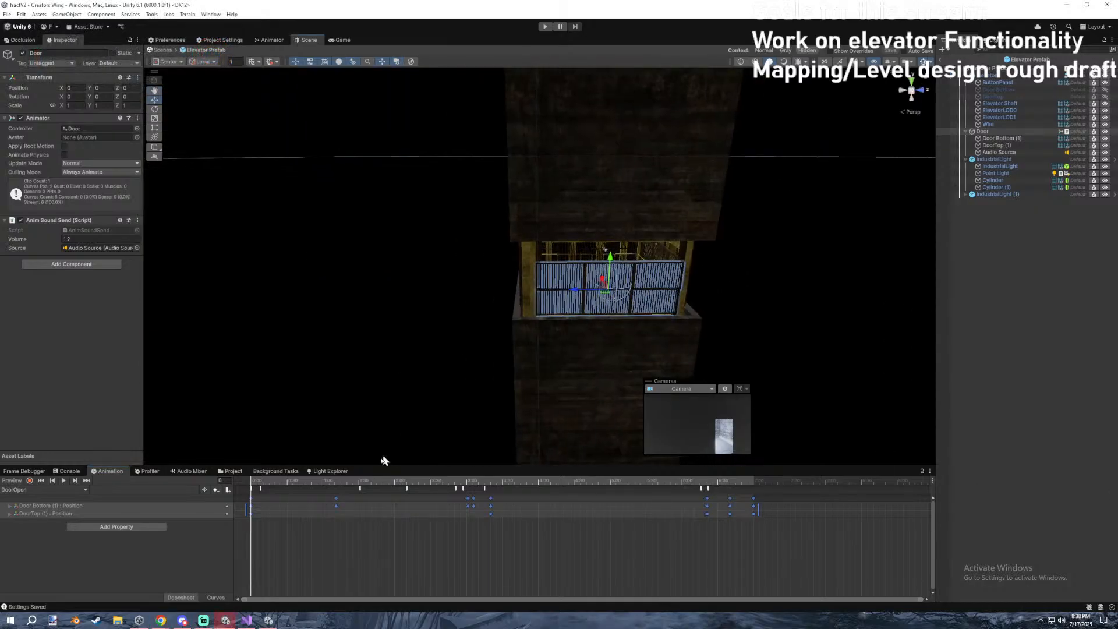
left_click_drag(810, 542, 243, 463)
left_click_drag(257, 511, 270, 512)
left_click_drag(757, 488, 274, 492)
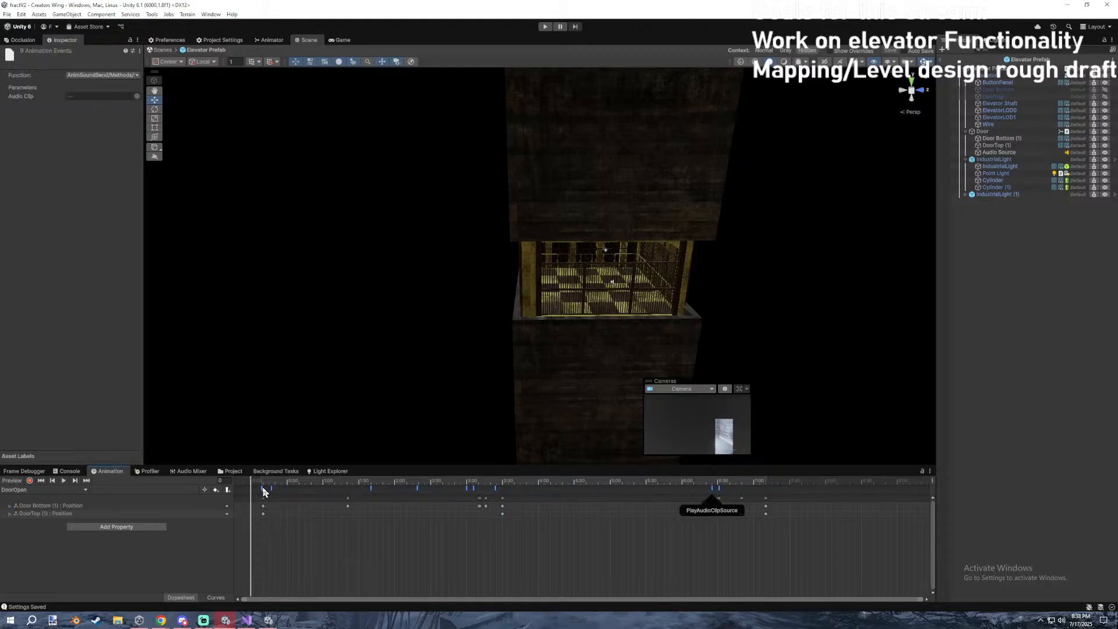
left_click(493, 508)
left_click_drag(348, 499, 340, 500)
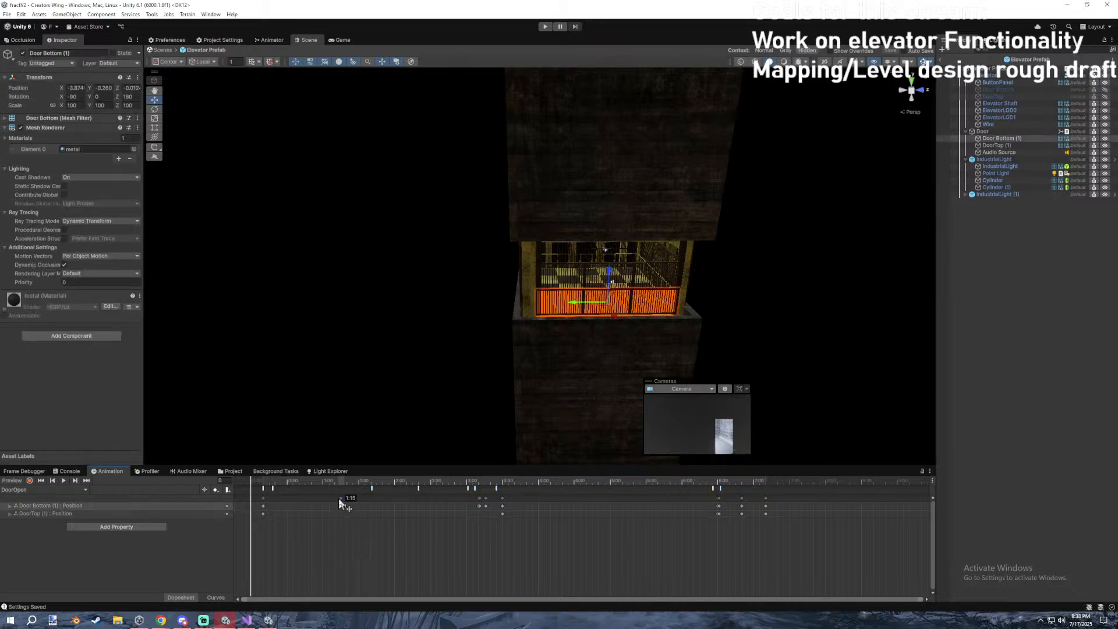
key("ctrl+z")
key("ctrl+z")
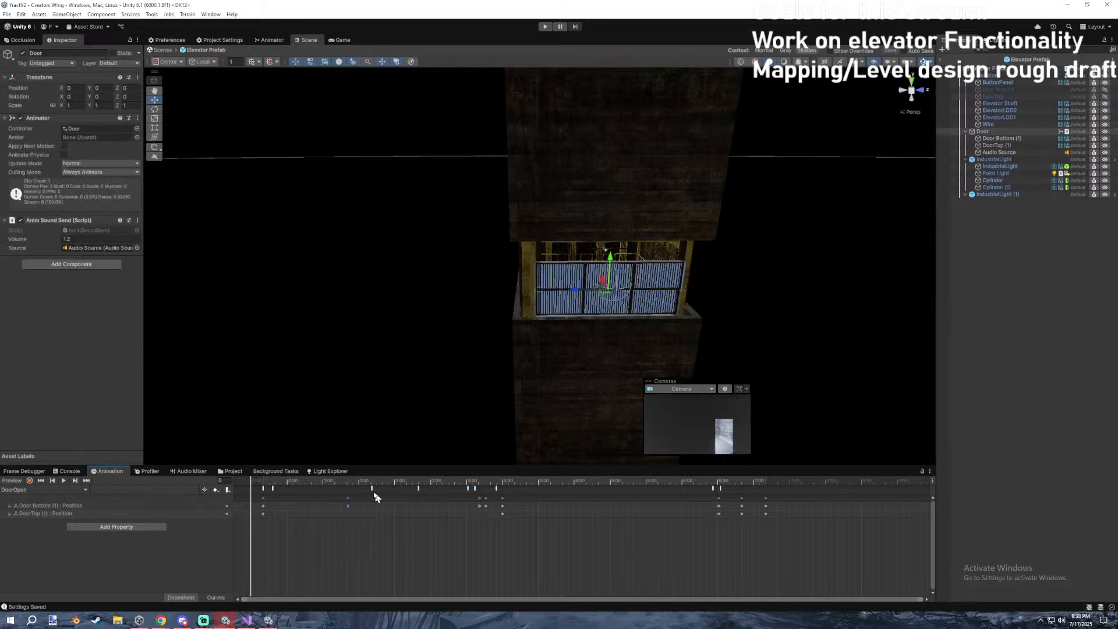
Move the SubwayDoormove event to an earlier time and shift the event that follows it earlier as well.
left_click(373, 491)
left_click_drag(373, 493, 324, 492)
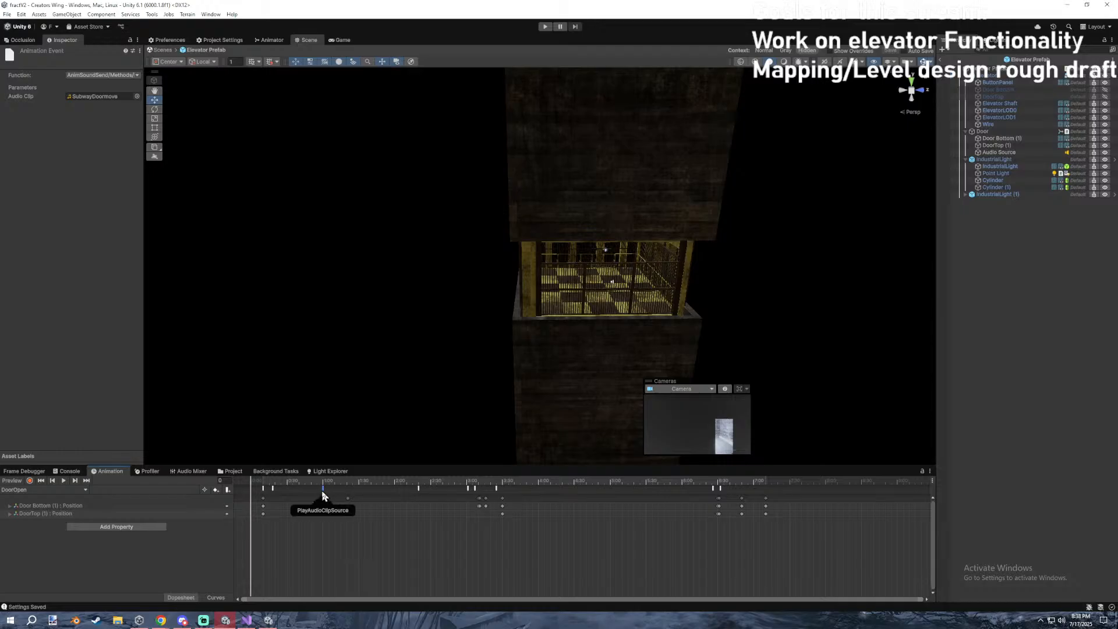
left_click(419, 489)
left_click_drag(419, 489, 359, 489)
Delete the last animation event of the middle cluster in the DoorOpen clip and return to the start of the timeline.
left_click(495, 490)
key("Delete")
left_click(252, 481)
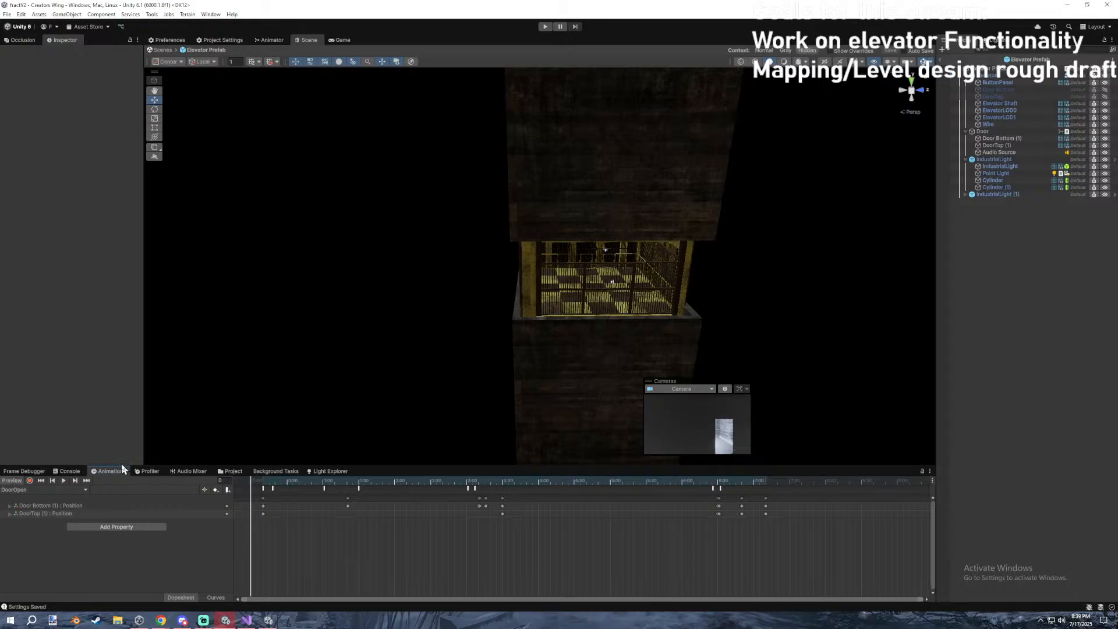
Browse the project assets from the root and open the _Audio folder.
left_click(76, 469)
left_click(104, 471)
left_click(68, 471)
left_click(108, 471)
left_click(230, 471)
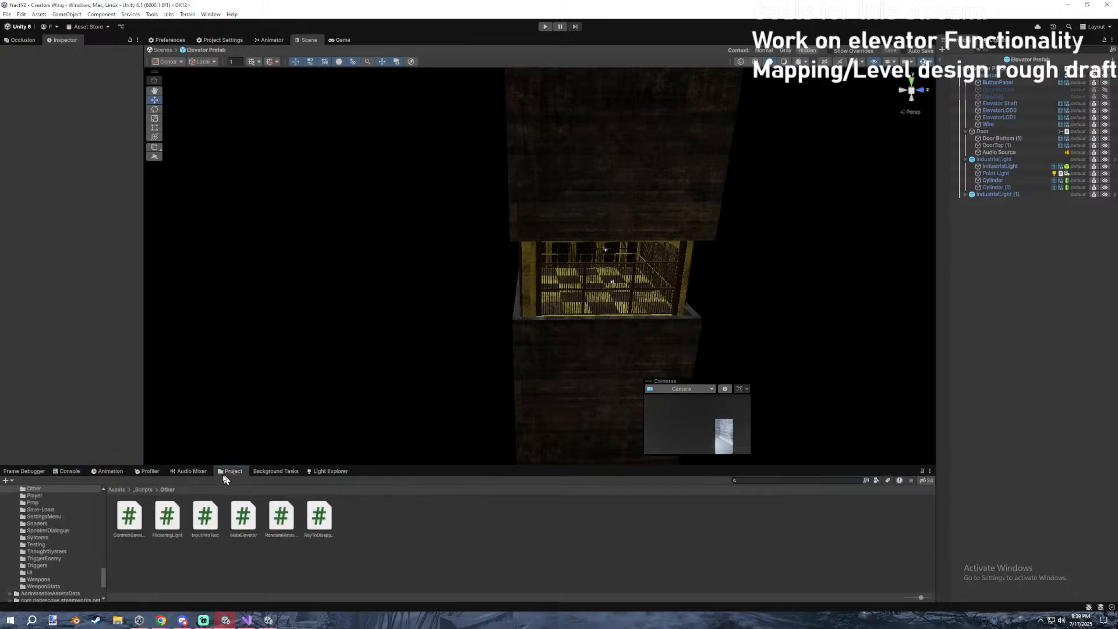
left_click(117, 489)
left_click(210, 517)
double_click(211, 519)
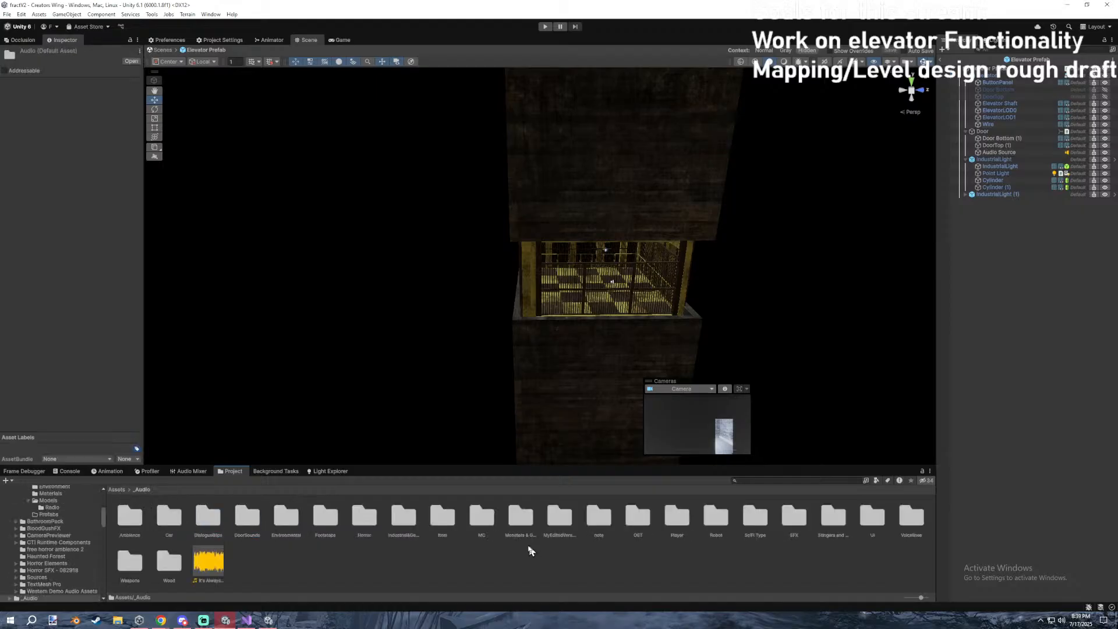
Look through the SFX folder's Prop and misc subfolders for an elevator sound and inspect the ElevatorDoor_1 clip.
left_click(650, 515)
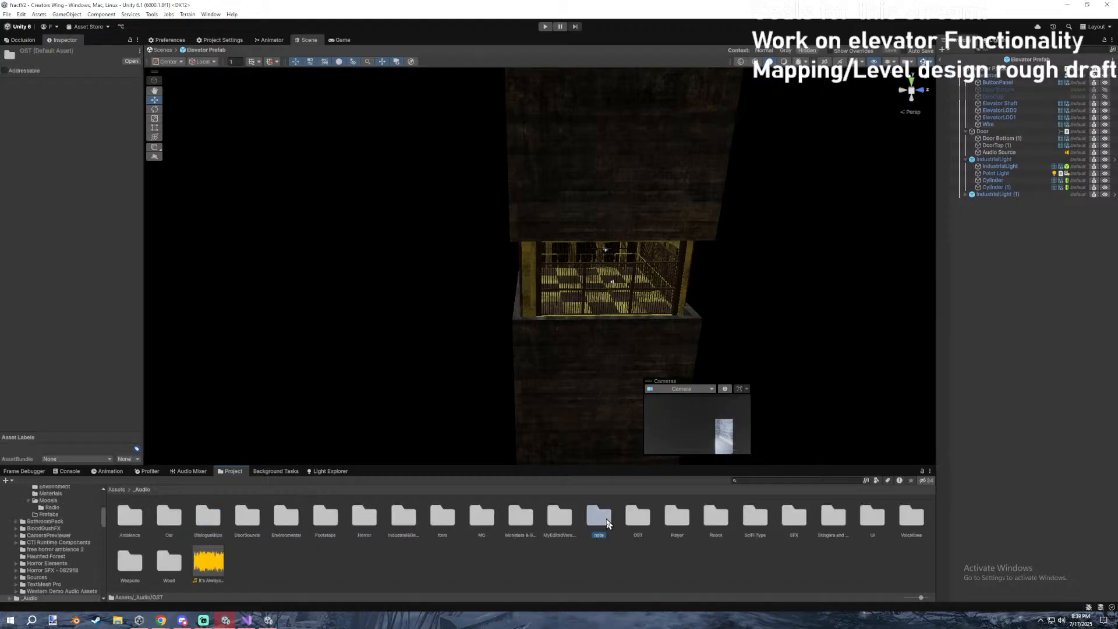
double_click(783, 513)
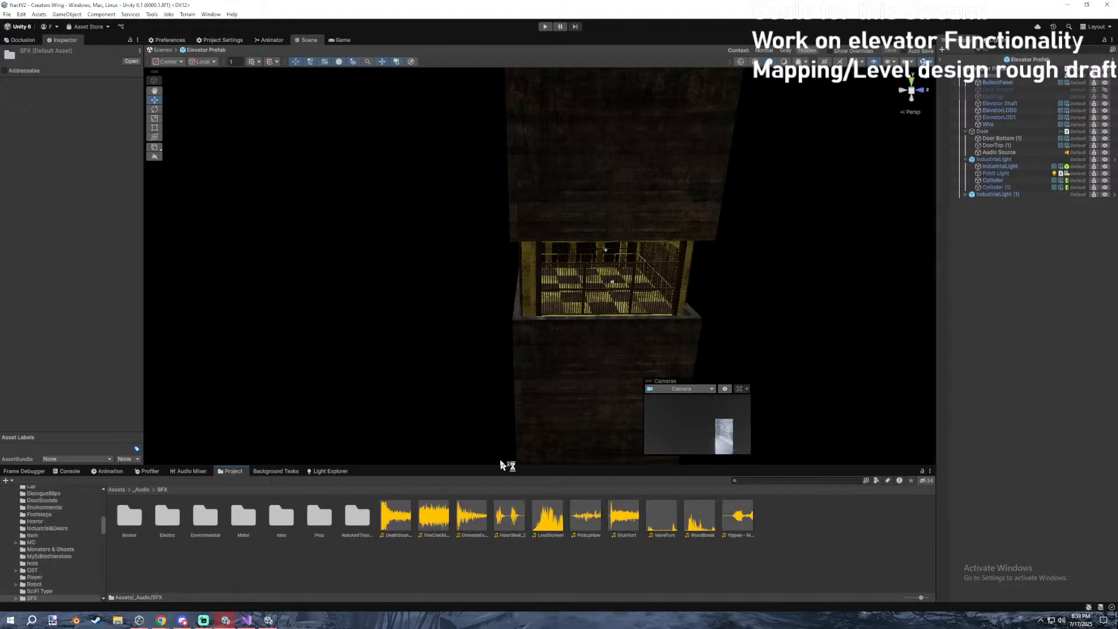
double_click(314, 537)
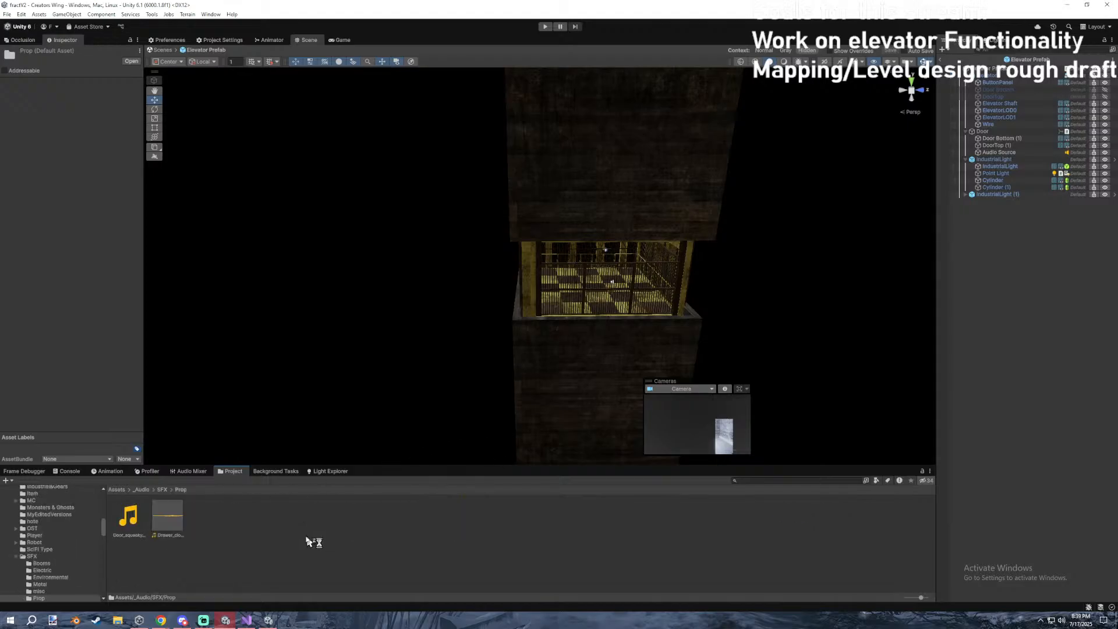
left_click(171, 490)
left_click(162, 490)
double_click(288, 519)
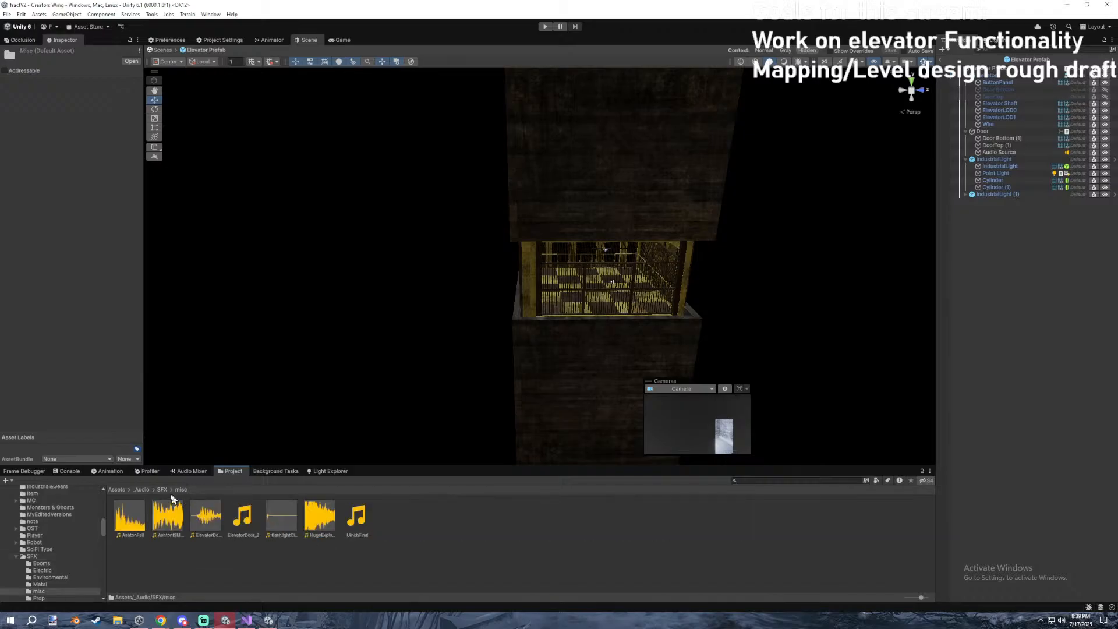
left_click(171, 510)
left_click(205, 518)
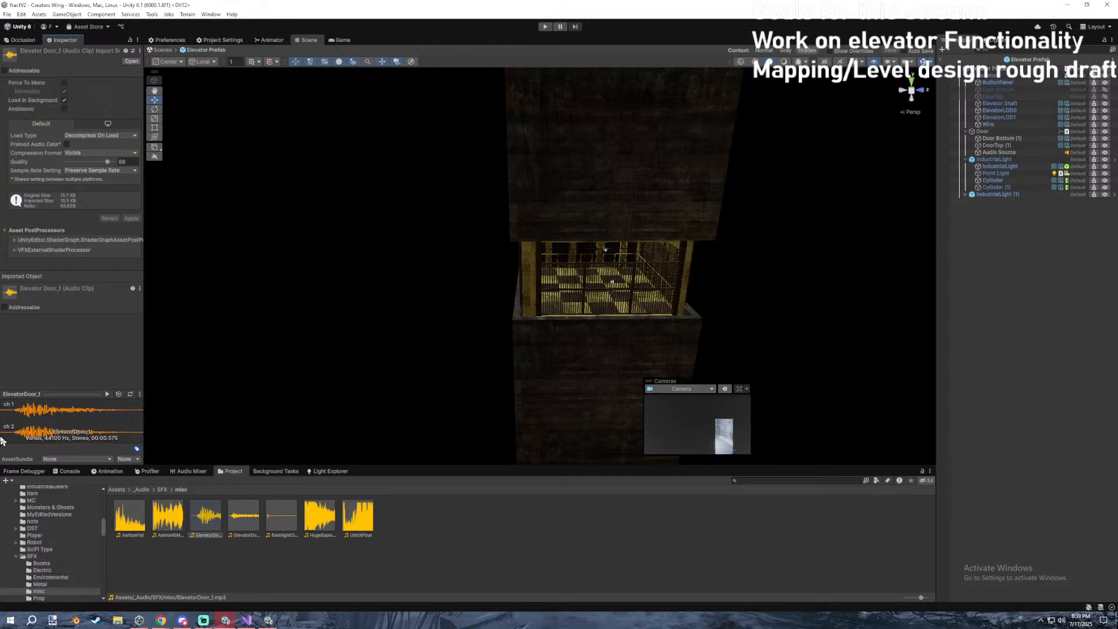
Return to the Animation window and reload the Door object's DoorOpen clip.
left_click(575, 261)
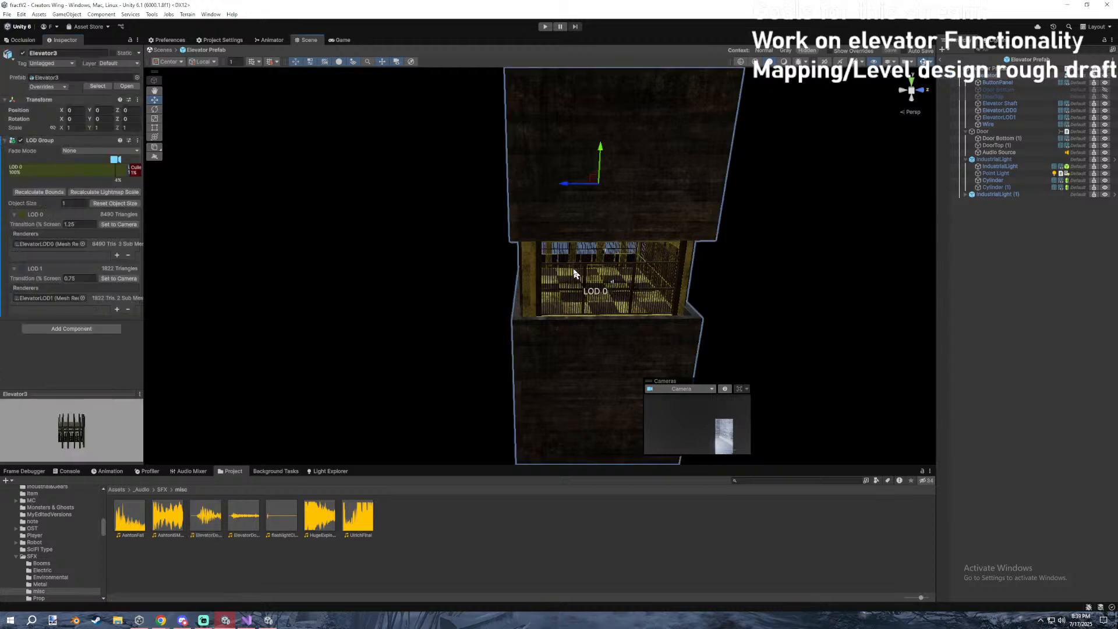
left_click(153, 472)
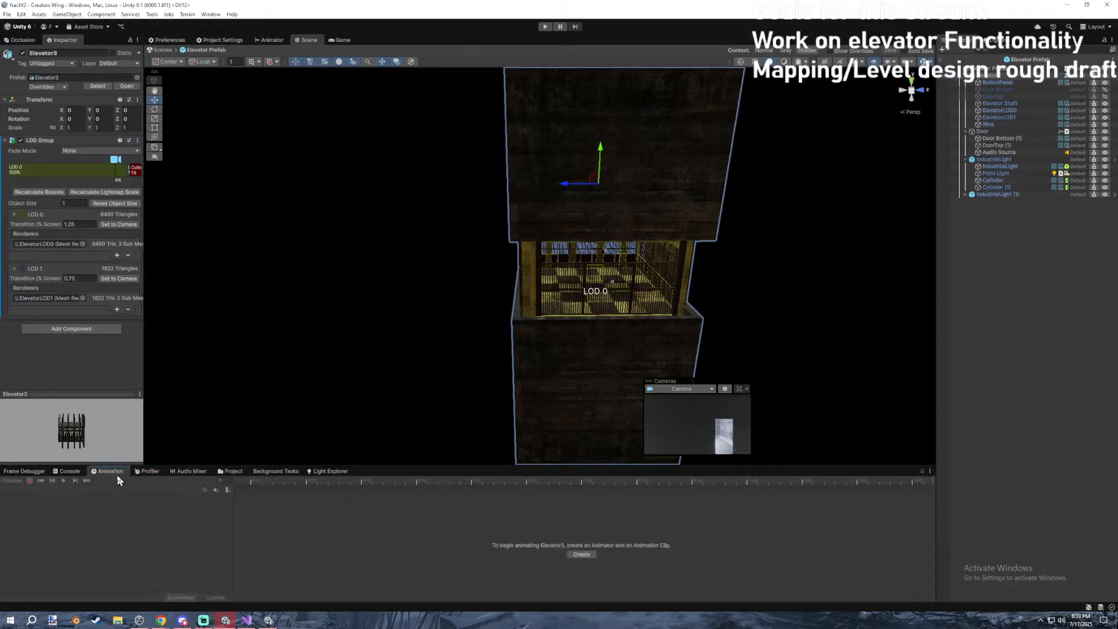
left_click(150, 481)
left_click(108, 471)
left_click(1005, 133)
left_click(43, 489)
left_click(29, 505)
Set the audio clip of the LeverEnd event just after frame 185 to ElevatorDoor_1.
left_click_drag(391, 477, 527, 481)
left_click(529, 488)
left_click(527, 482)
left_click(537, 488)
left_click(534, 482)
left_click(527, 490)
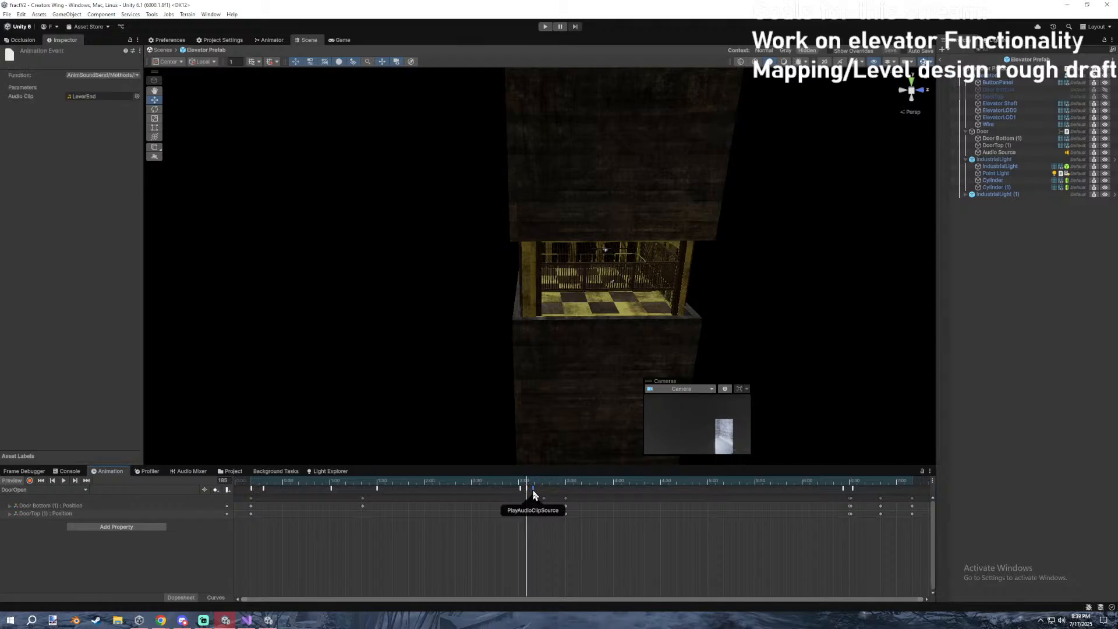
left_click(136, 96)
type("elevato")
left_click(184, 150)
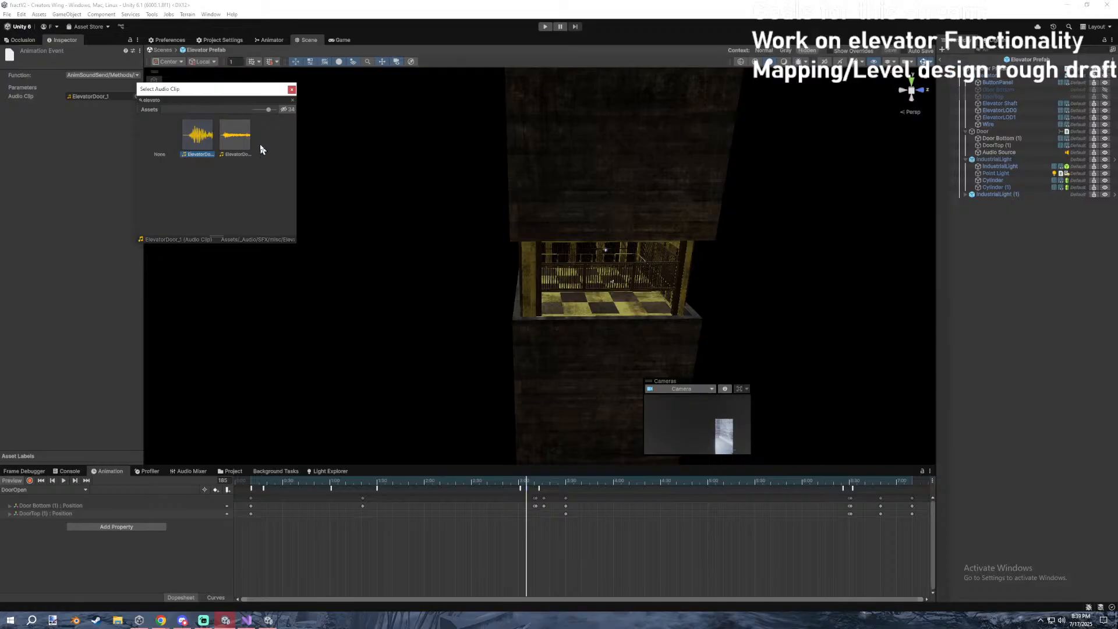
double_click(199, 137)
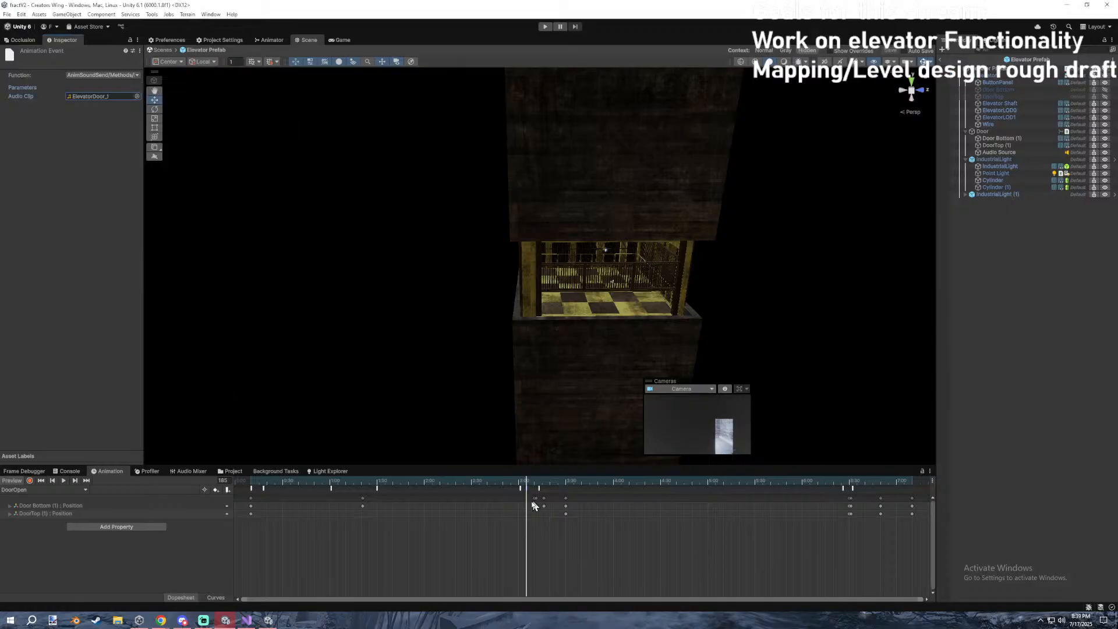
Check the animation event near frame 380 and inspect the ElevatorDoor_2 clip in the misc sound folder.
left_click_drag(849, 485, 851, 488)
left_click(849, 487)
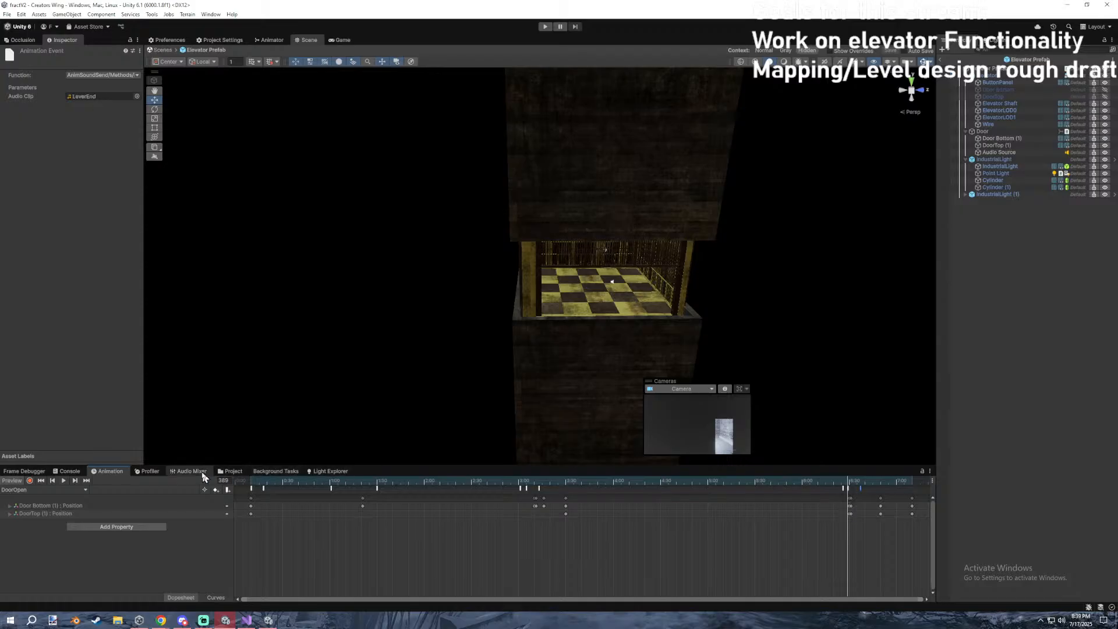
left_click(157, 472)
left_click(231, 471)
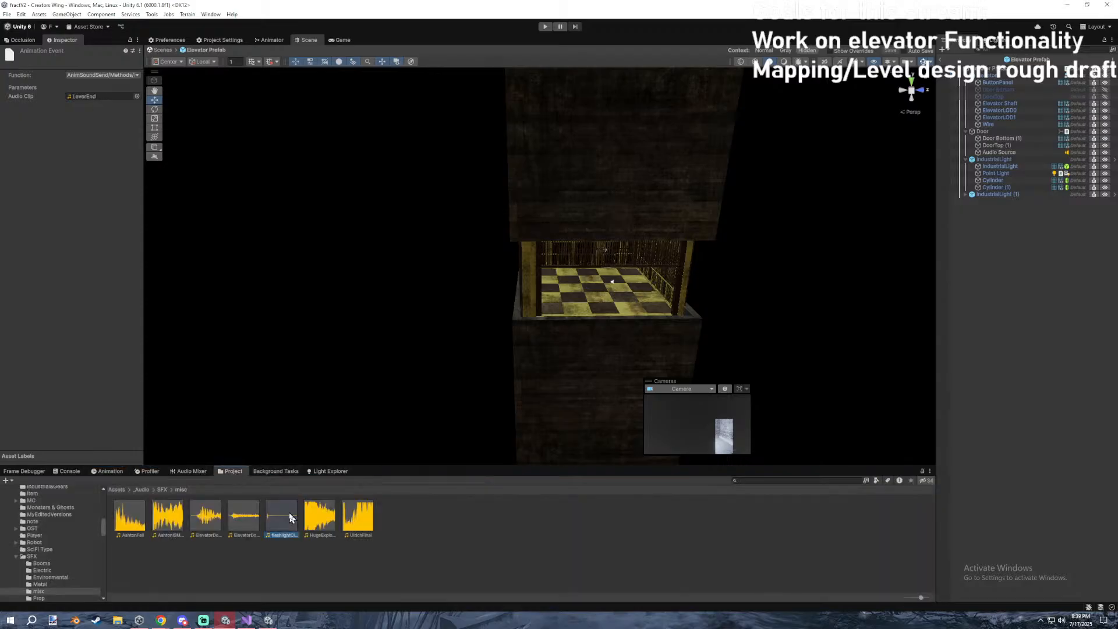
left_click(244, 517)
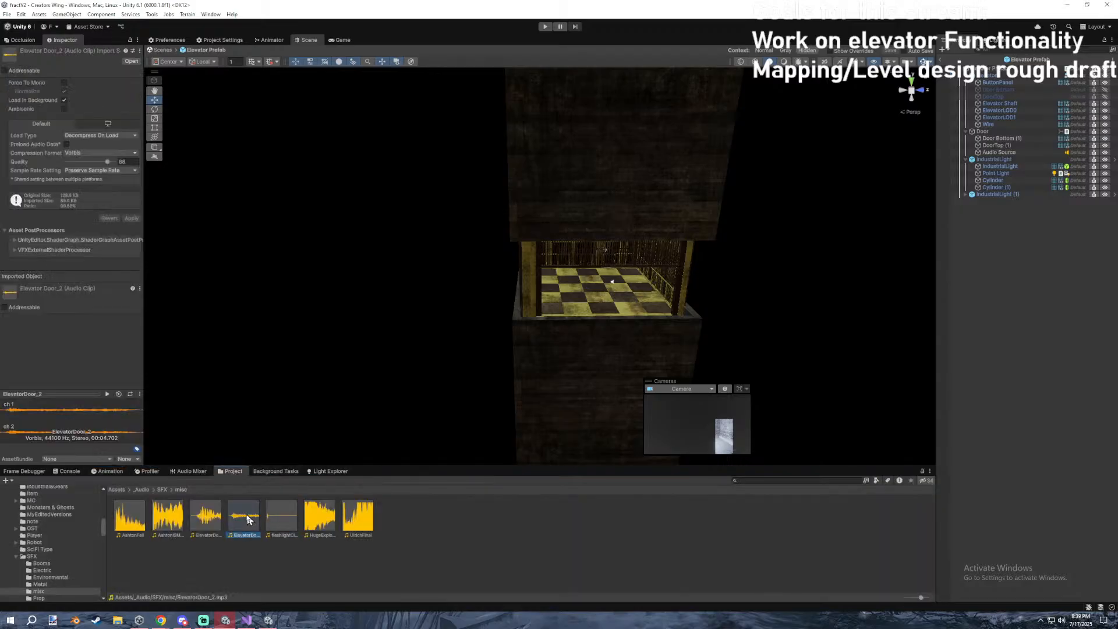
Look through the subfolders of _Audio, including Environmental, for another suitable sound.
left_click(150, 489)
left_click(563, 544)
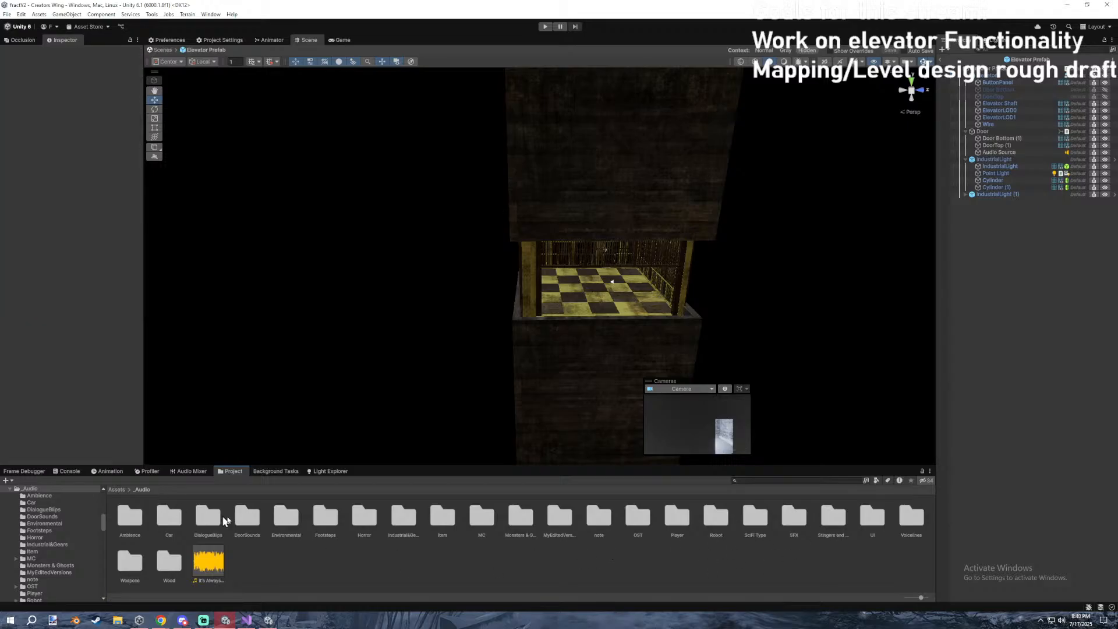
left_click(202, 518)
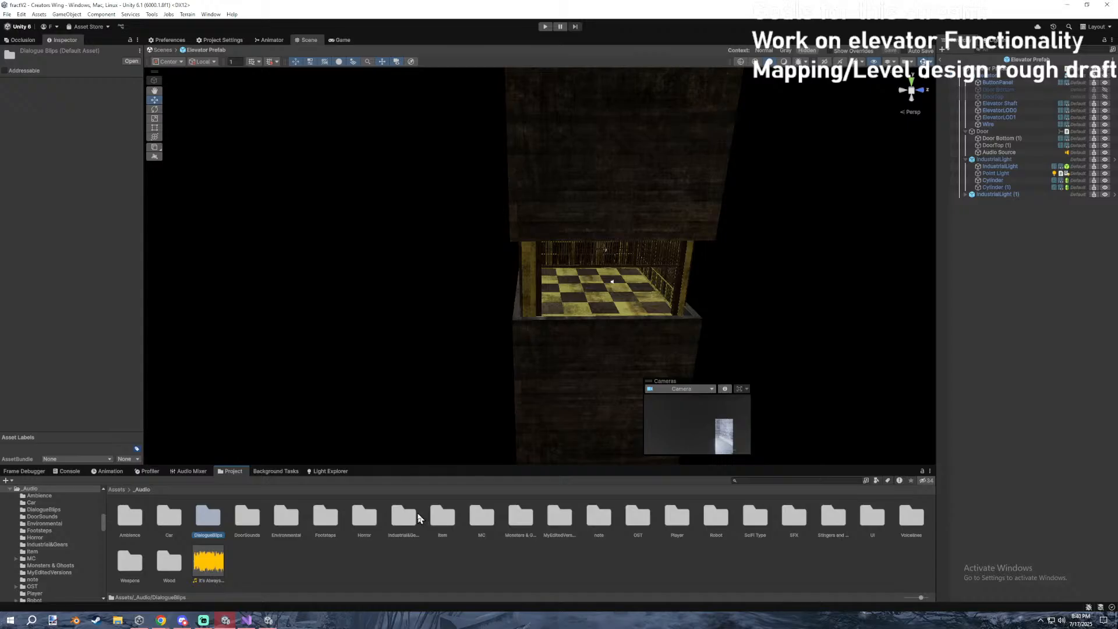
double_click(286, 516)
left_click(142, 489)
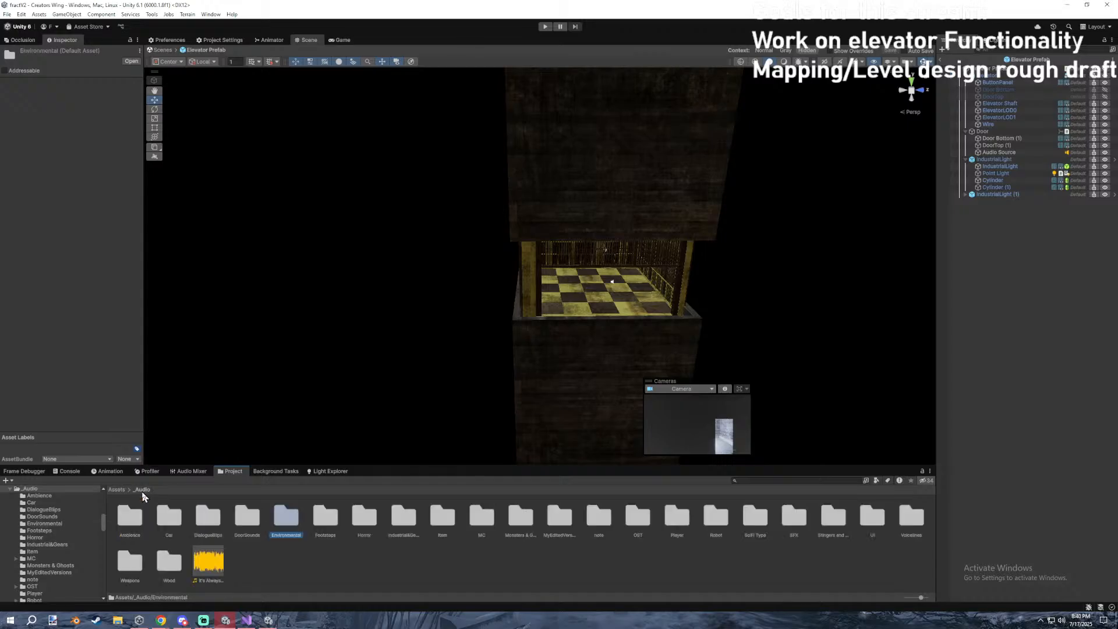
left_click(388, 556)
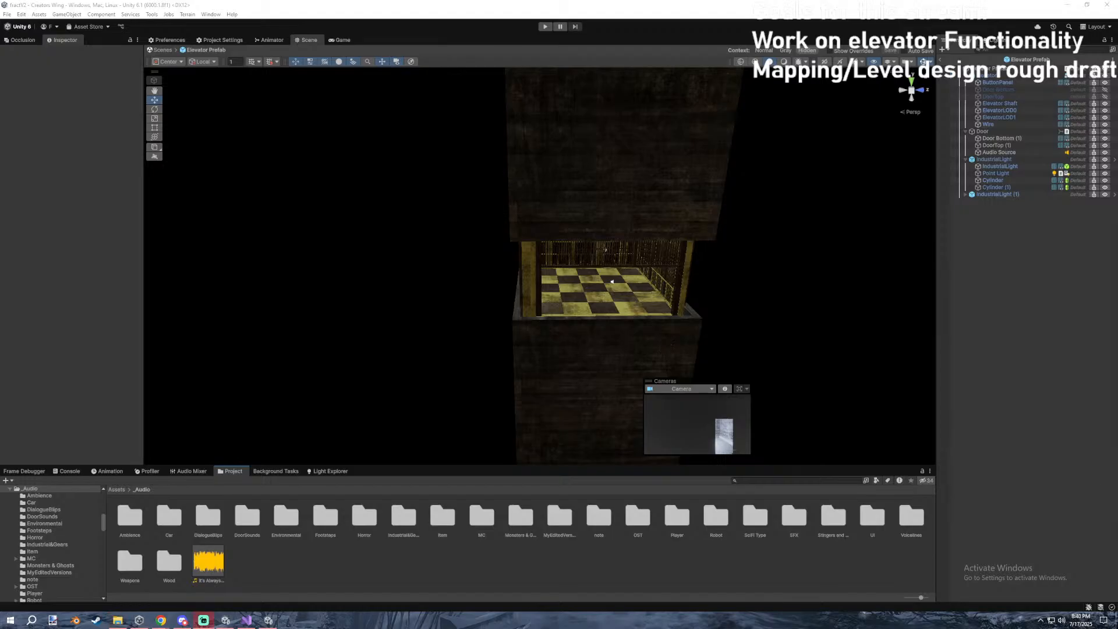
Open the Electric folder in GameDevSounds and listen to electricalsound1v2.mp3, dismissing the player's update notice.
left_click_drag(1117, 222, 775, 210)
double_click(775, 267)
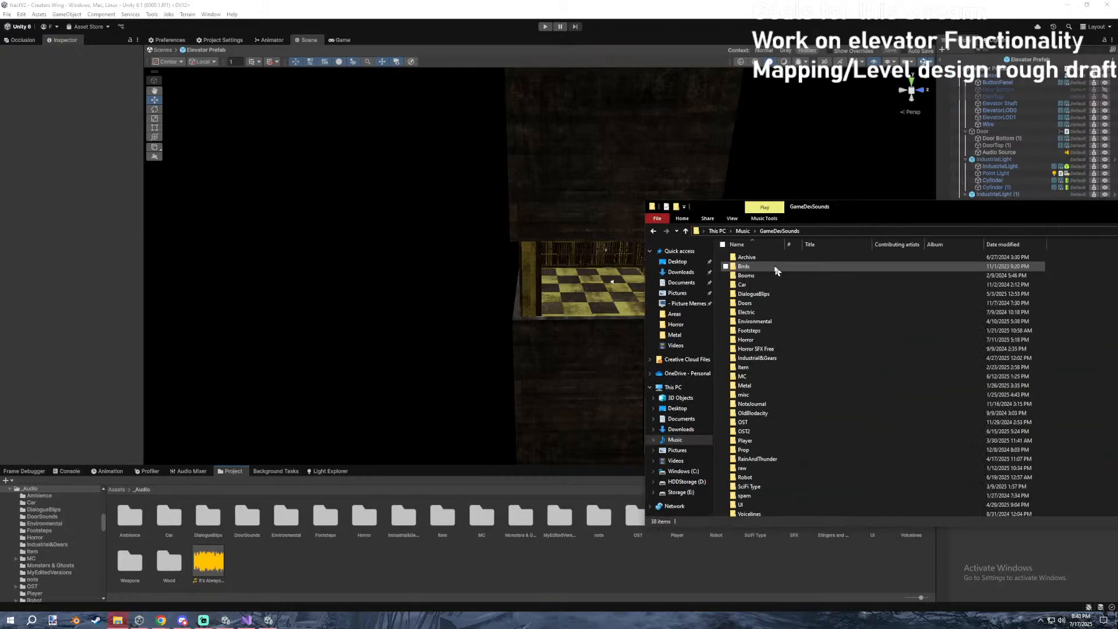
double_click(767, 312)
left_click(770, 304)
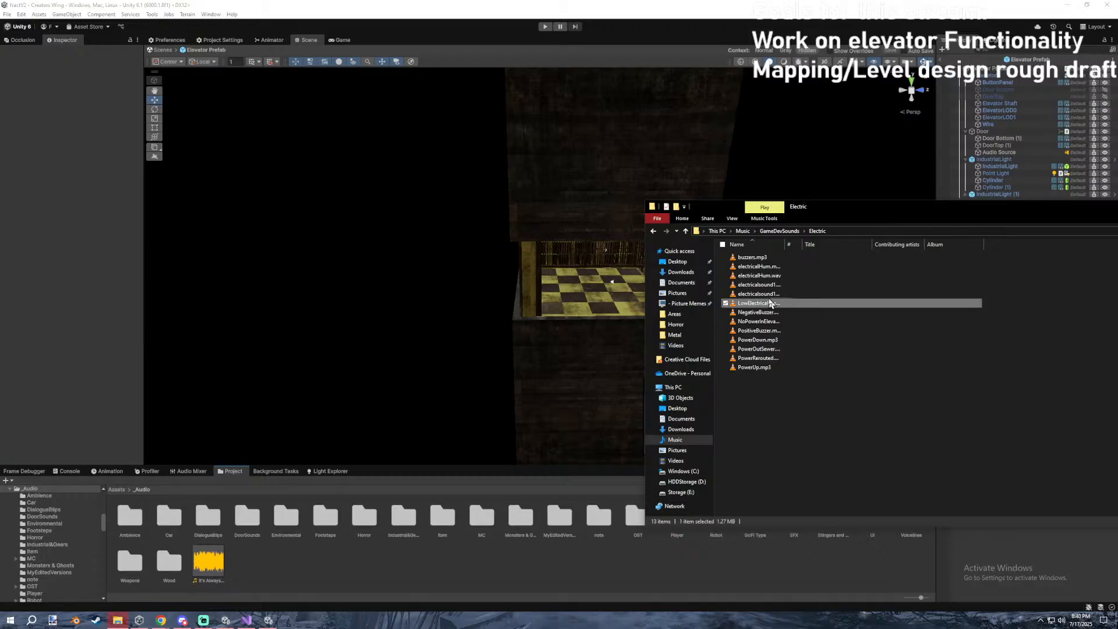
double_click(766, 294)
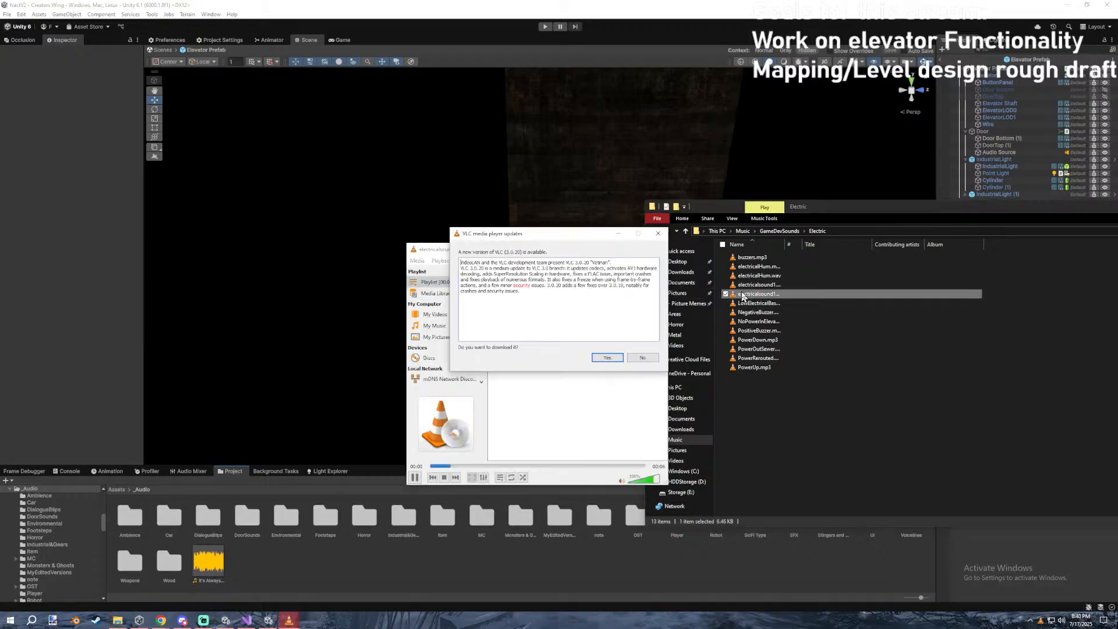
left_click(658, 233)
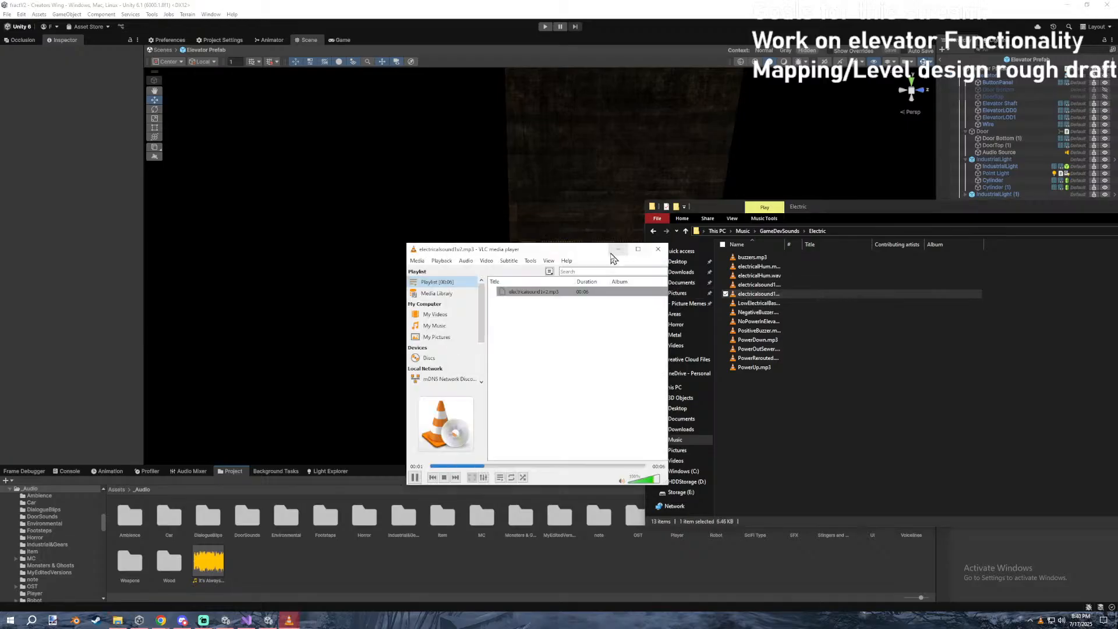
left_click(659, 249)
Listen to the other electricalsound1 file and electricalHum.wav in the Electric sound folder.
double_click(759, 285)
left_click(658, 249)
left_click(769, 275)
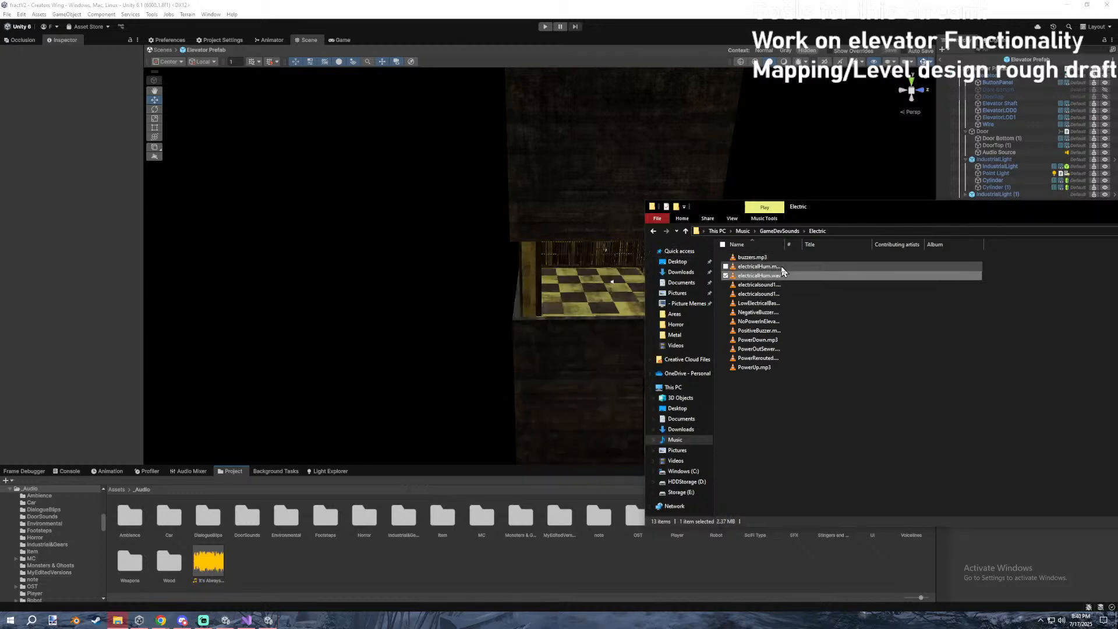
double_click(782, 271)
left_click(587, 368)
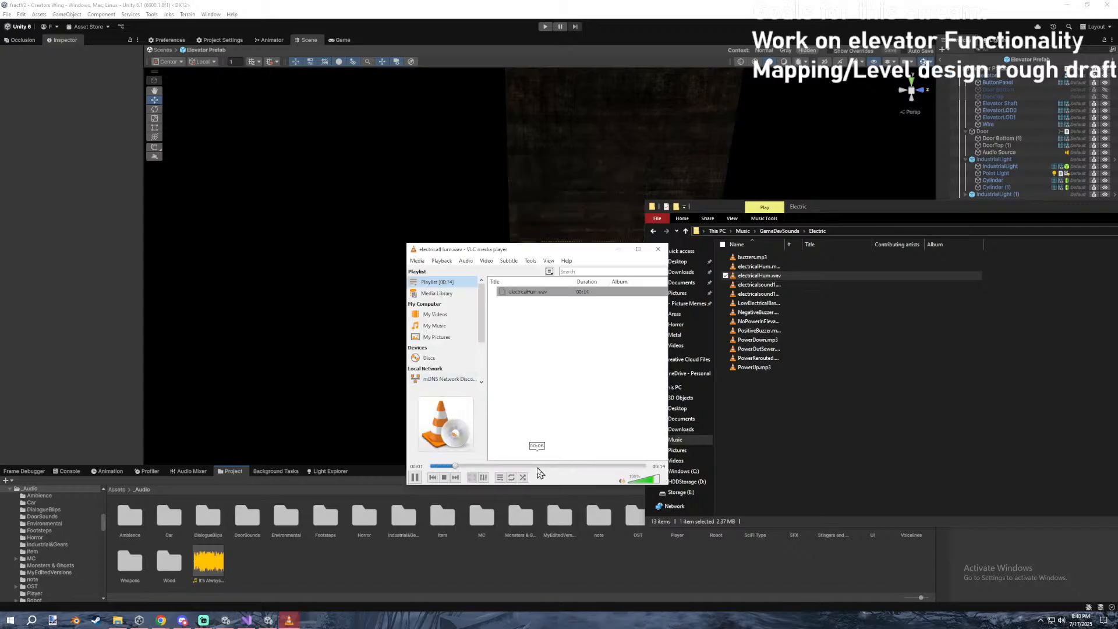
left_click(666, 253)
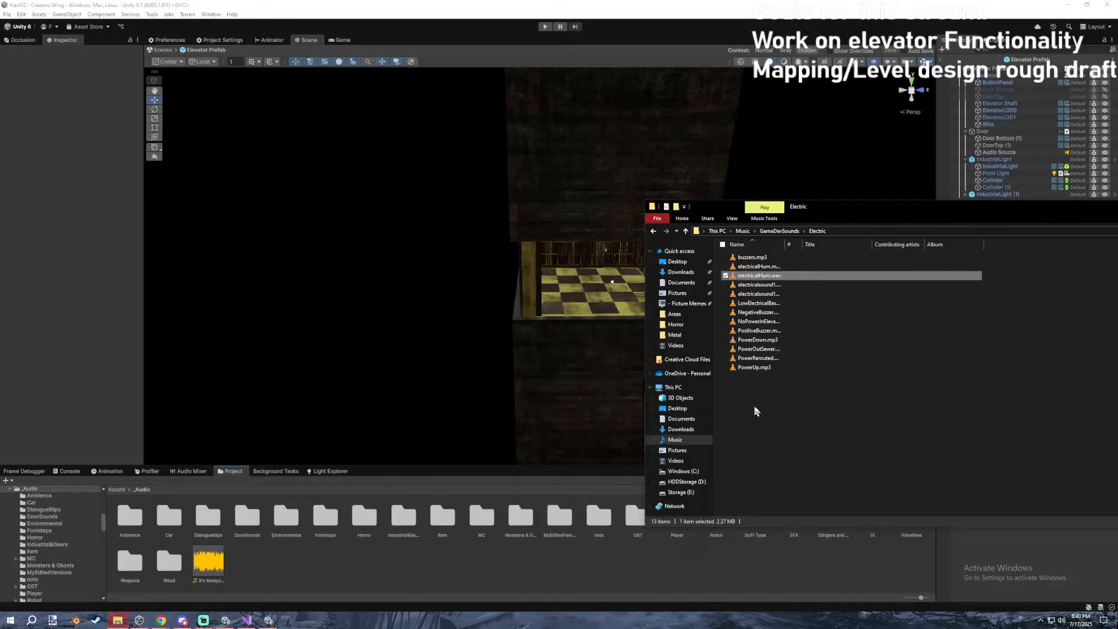
Search the Unity project for "electrical" and locate the folder holding the electricalsound1 and electricalHum clips.
left_click(596, 562)
left_click(776, 478)
type("elevator")
left_click(401, 524)
double_click(143, 519)
left_click(116, 489)
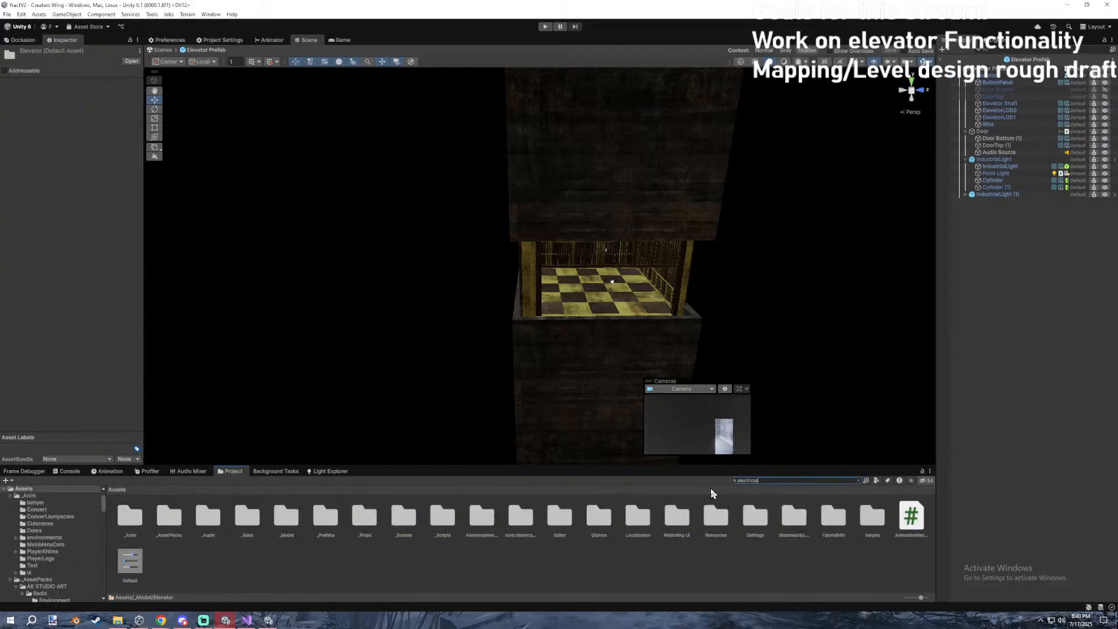
scroll(606, 533, "down", 2)
left_click(688, 528)
scroll(699, 529, "up", 2)
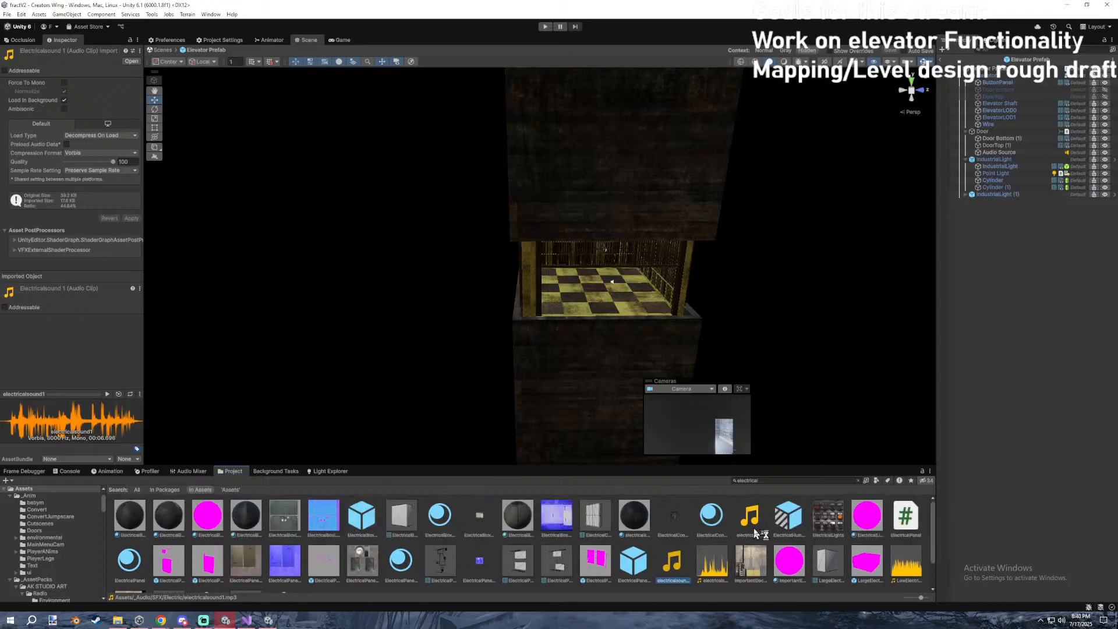
left_click(749, 524)
left_click(858, 480)
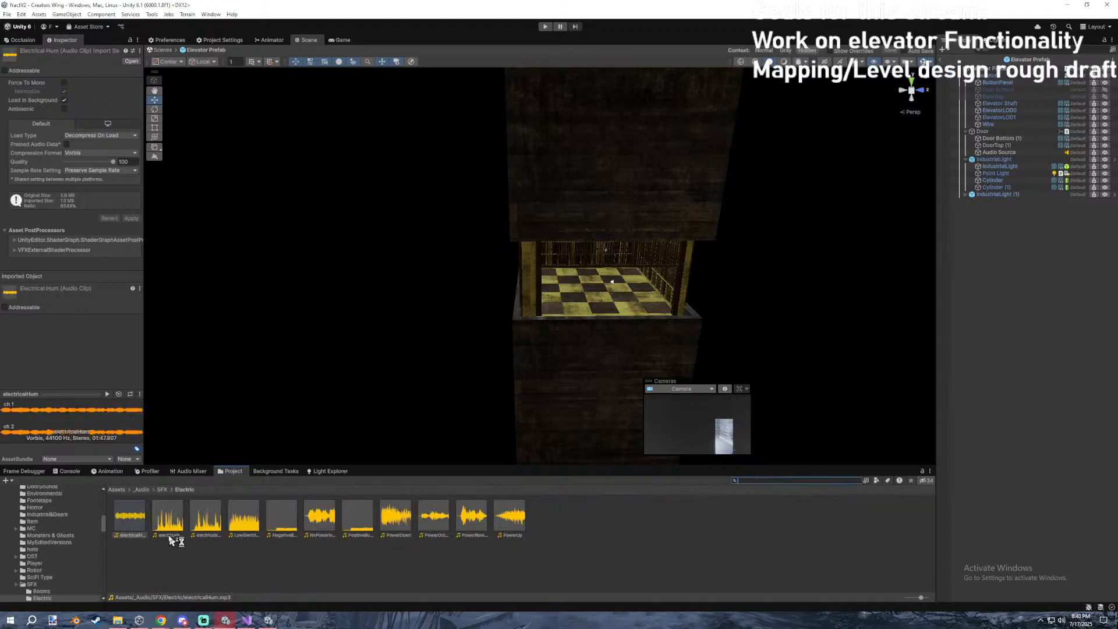
Move the Electric folder out of SFX directly into the _Audio folder and open it.
left_click(162, 489)
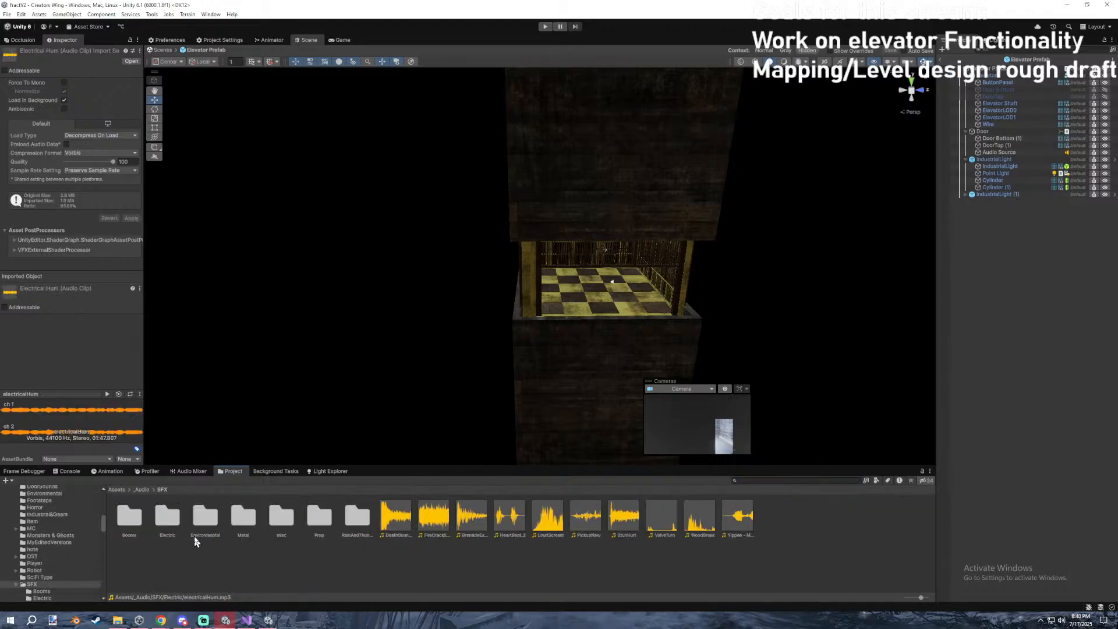
left_click(167, 516)
scroll(52, 583, "up", 3)
left_click_drag(42, 489, 33, 575)
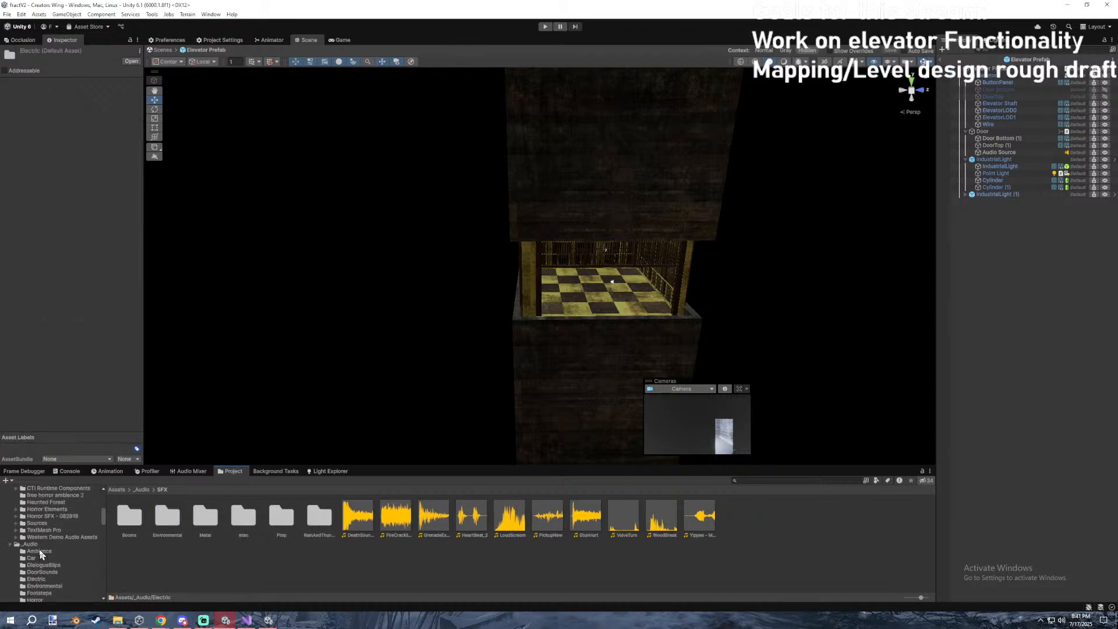
left_click(40, 552)
left_click(36, 544)
double_click(292, 515)
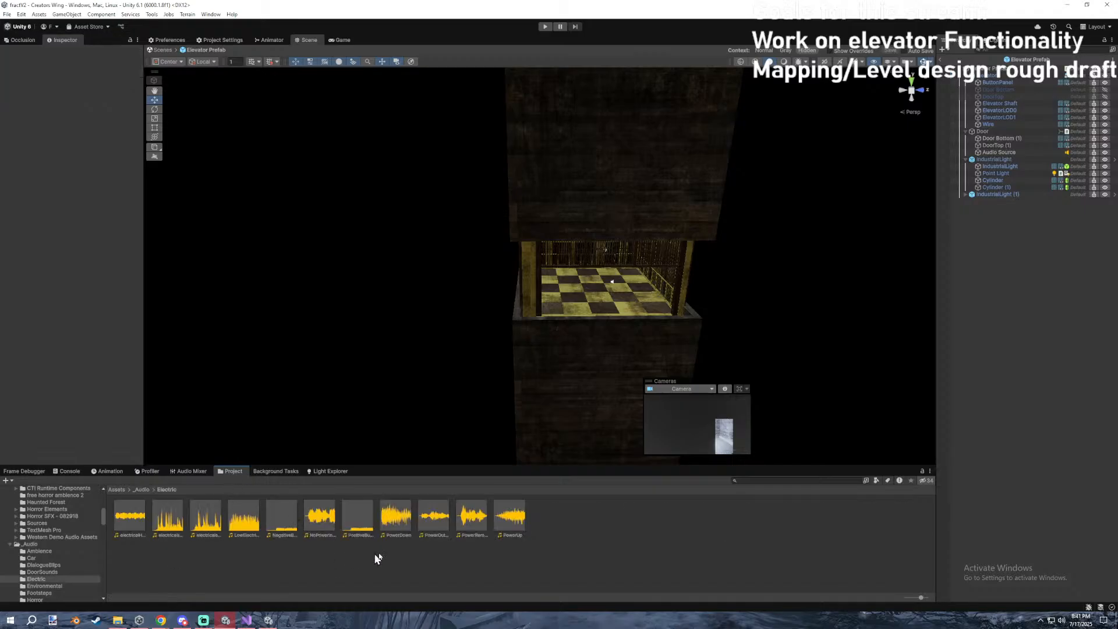
Preview the electricalHum and electricalsound1 clips in the project's Electric folder.
left_click(129, 515)
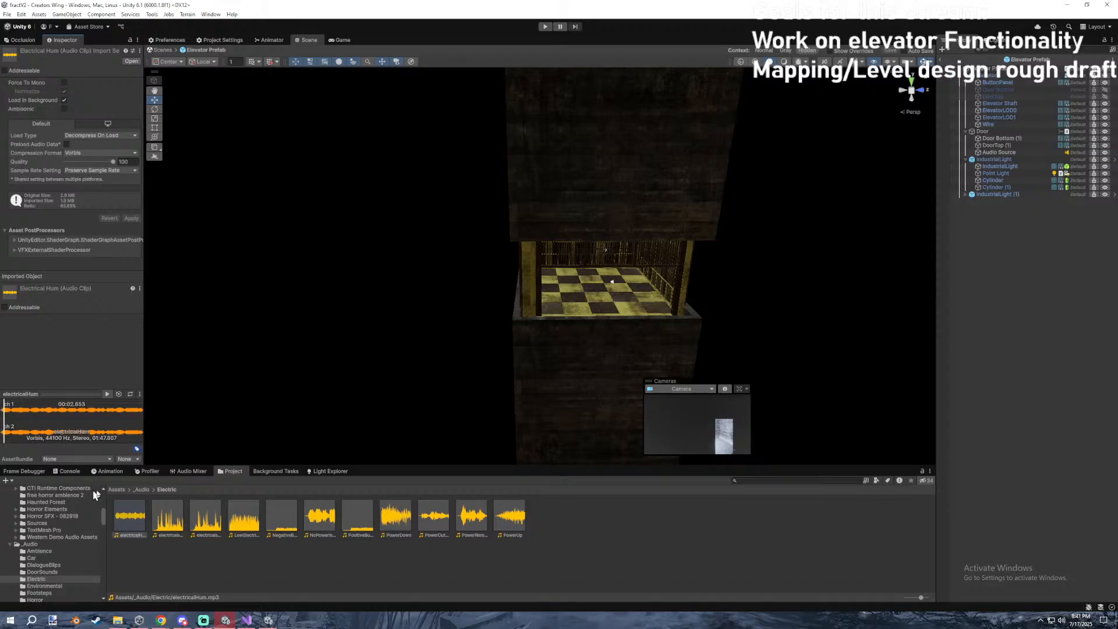
left_click(172, 521)
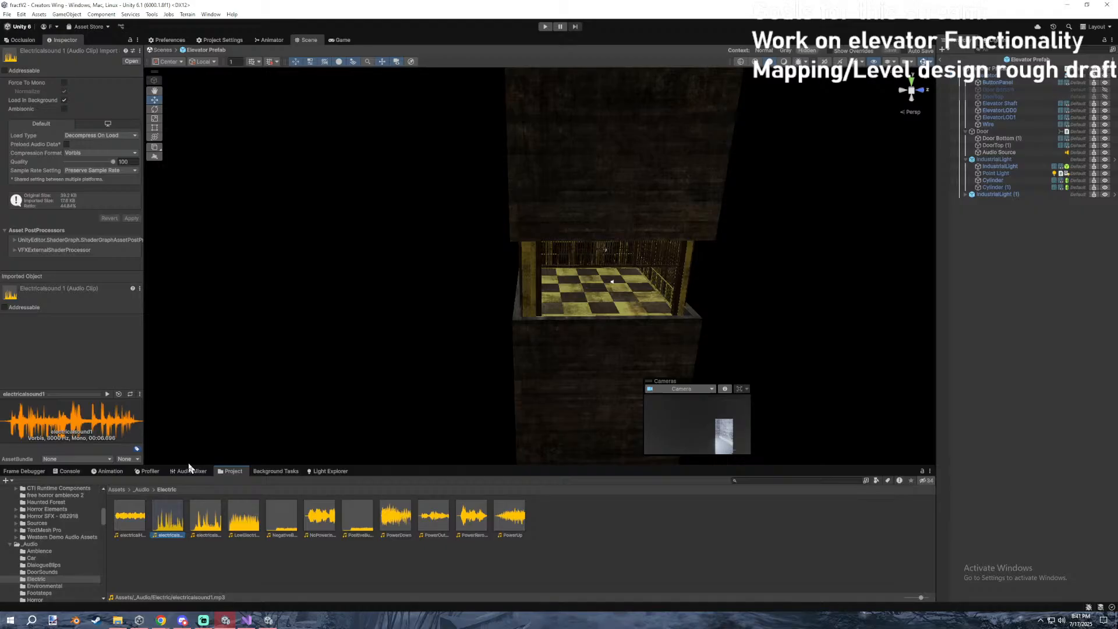
left_click(205, 520)
left_click(173, 521)
left_click(107, 394)
left_click(107, 394)
left_click(63, 419)
left_click(2, 420)
left_click(107, 395)
Preview NegativeBuzzer, LowElectricalBass and their neighbouring clips in the Electric folder.
left_click(275, 522)
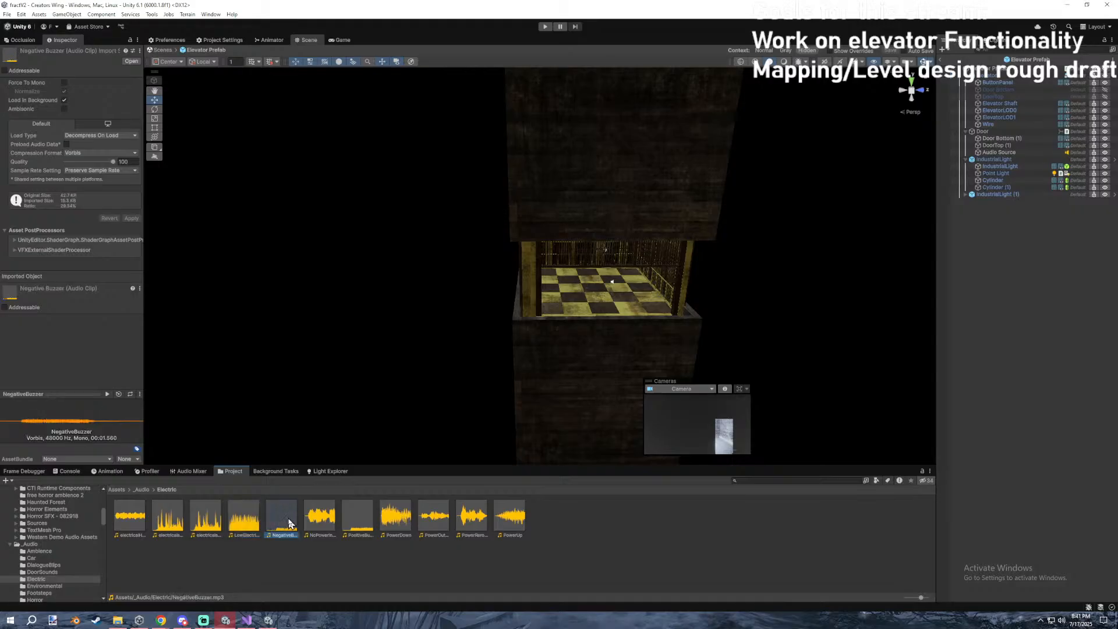
left_click(312, 520)
left_click(244, 520)
left_click(207, 518)
left_click(243, 516)
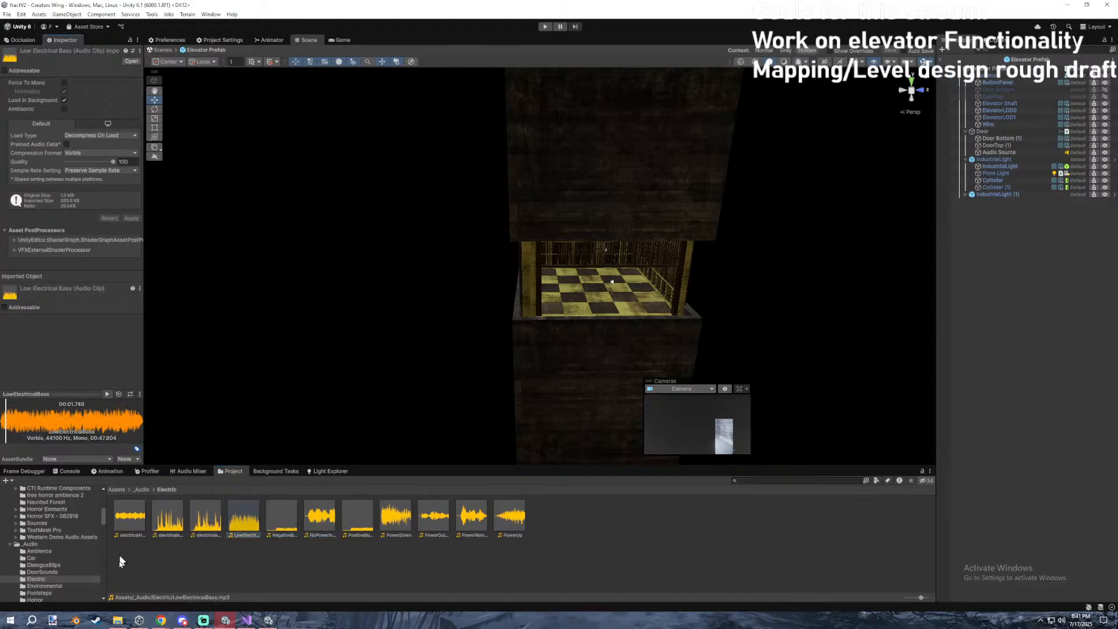
Compare electricalHum.mp3 with electricalHum.wav by playing both from the GameDevSounds Electric folder.
left_click(117, 619)
left_click(769, 266)
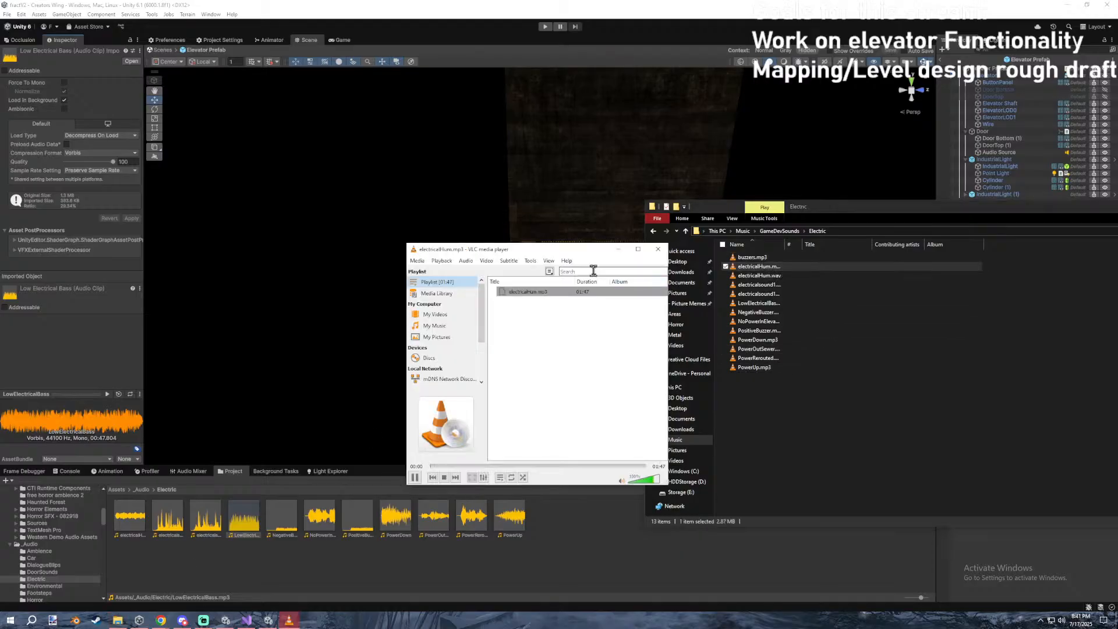
double_click(769, 275)
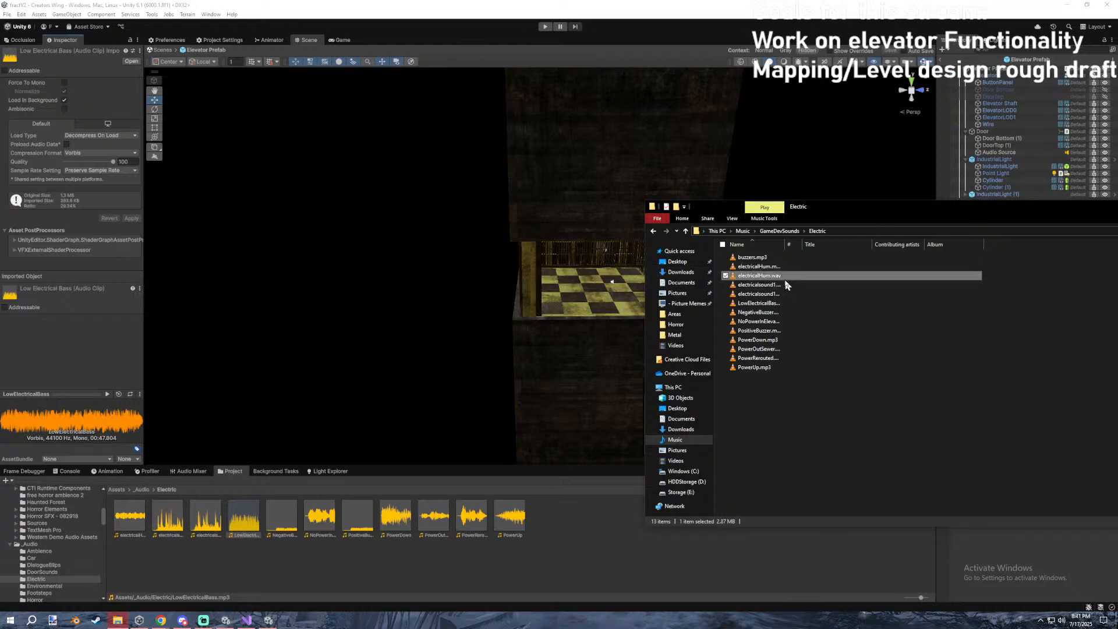
key("alt+F4")
Rename electricalHum.wav to MachineShort.wav and import it into the Unity project's Electric folder.
key("F2")
type("MachineS")
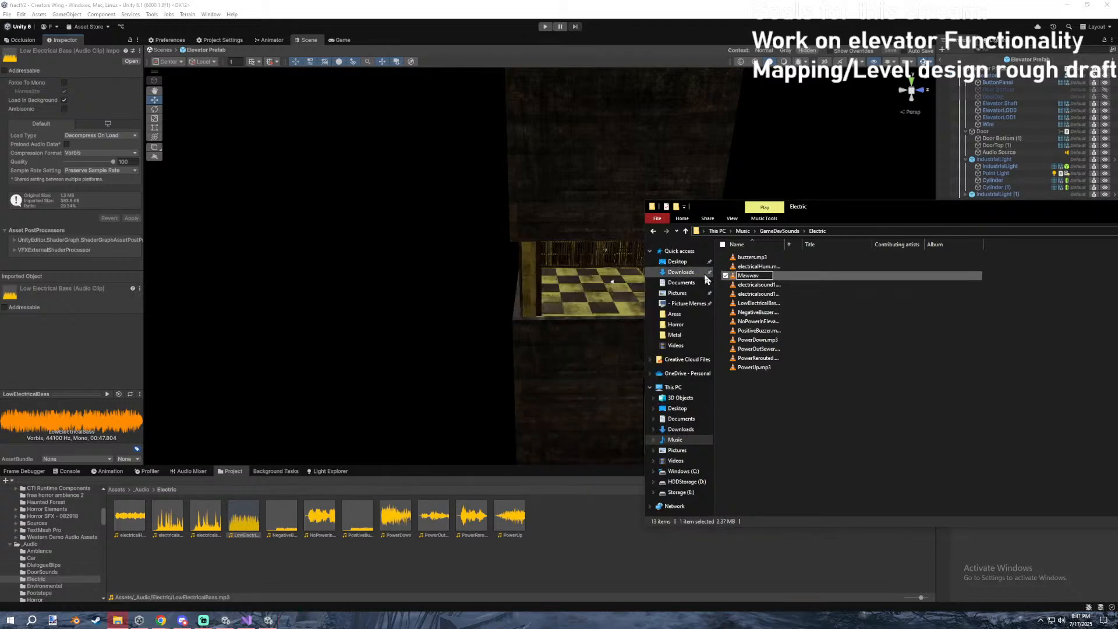
type("hort")
key("Return")
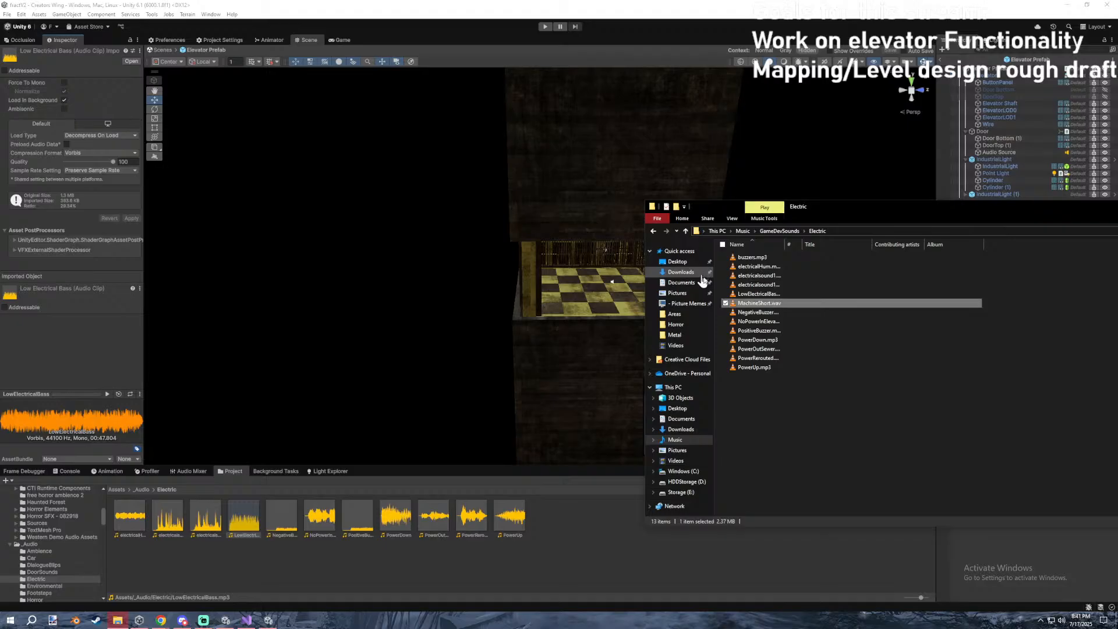
left_click(463, 574)
Add an animation event at frame 0 of DoorOpen that calls the AnimSoundSend method with the MachineShort audio clip.
left_click(106, 471)
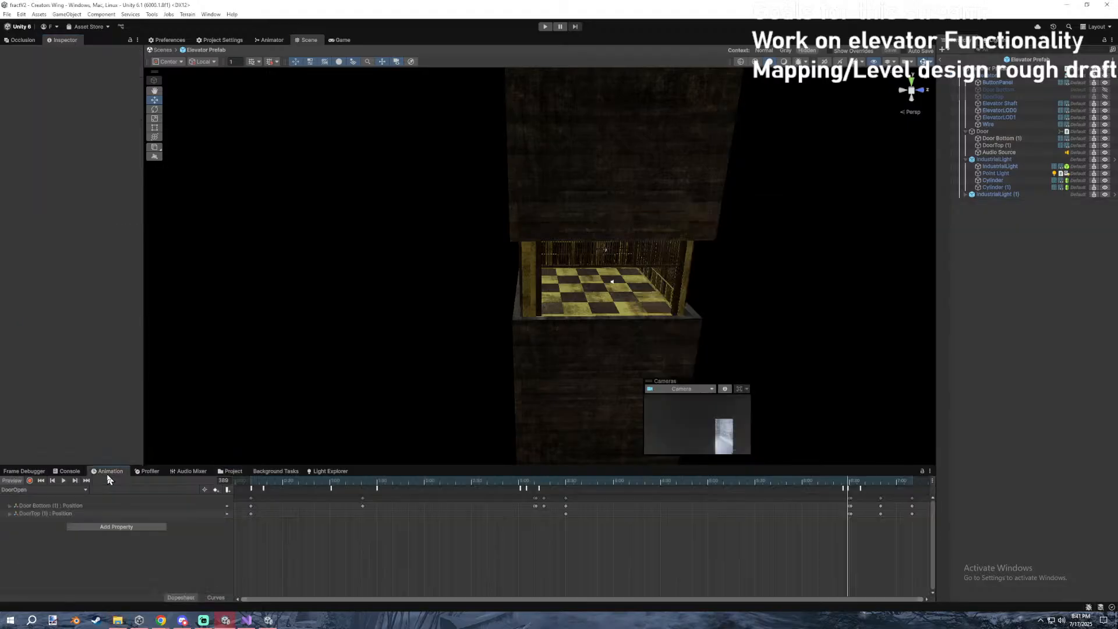
left_click_drag(373, 484, 124, 496)
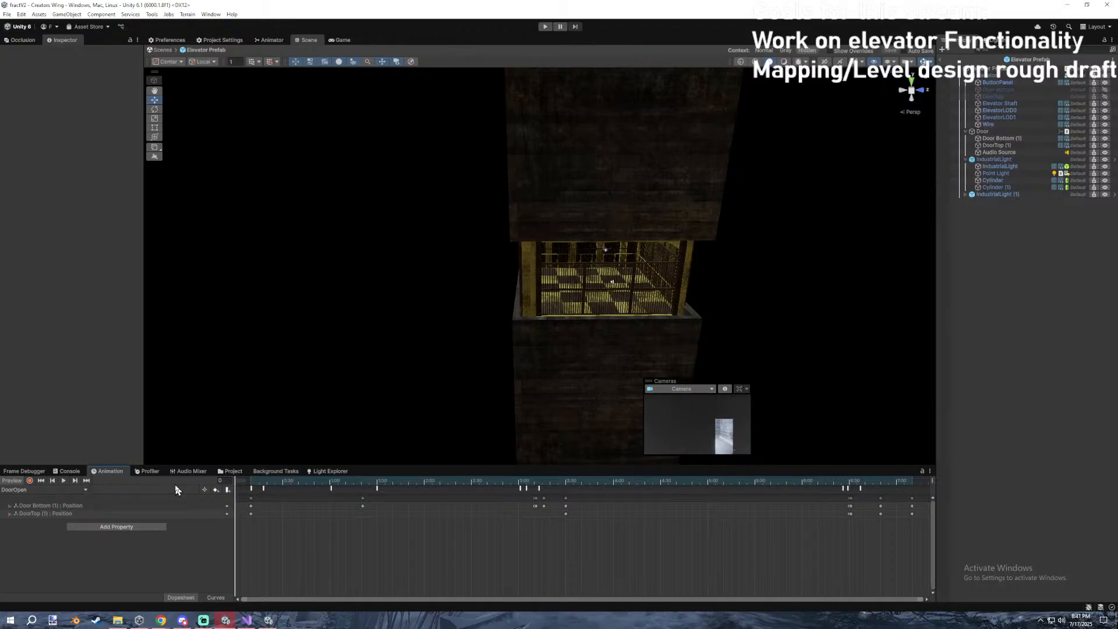
left_click(228, 490)
left_click(102, 74)
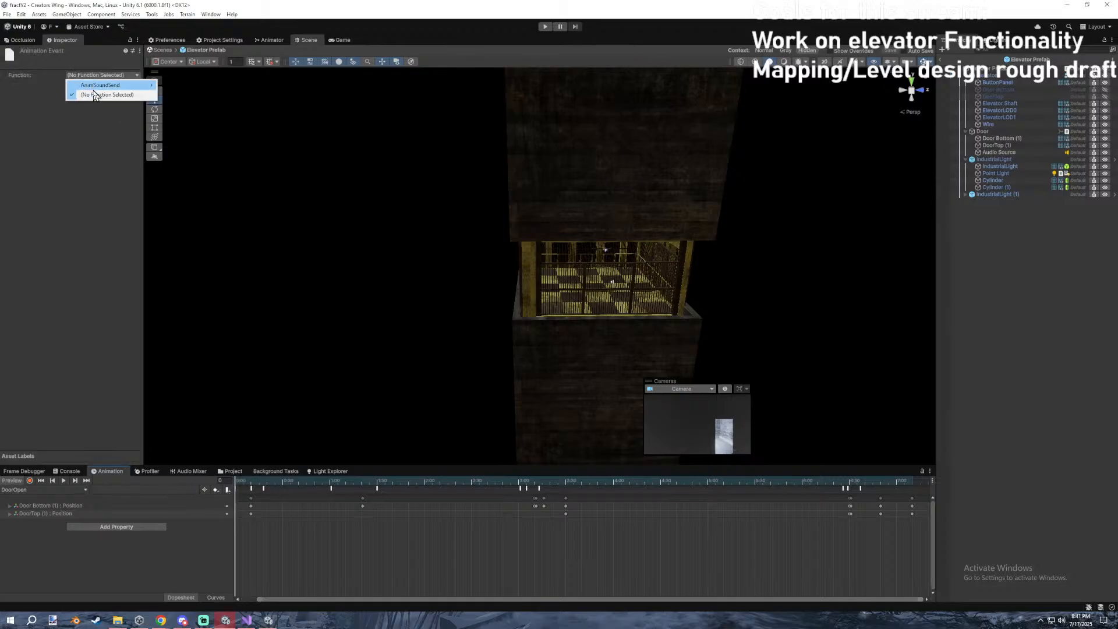
left_click(245, 85)
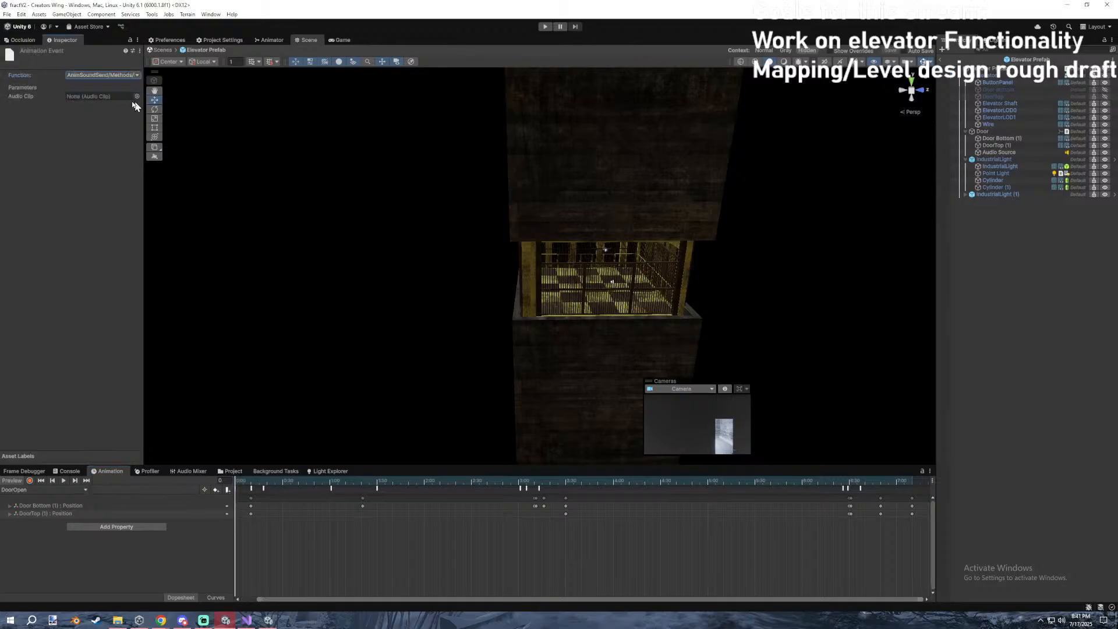
left_click(135, 97)
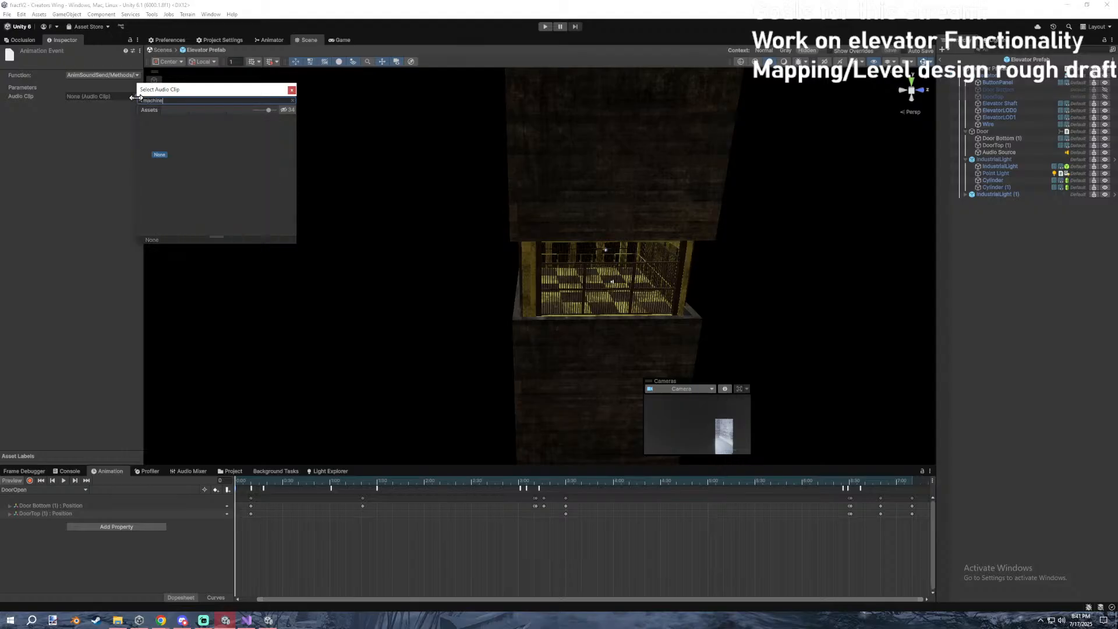
double_click(188, 138)
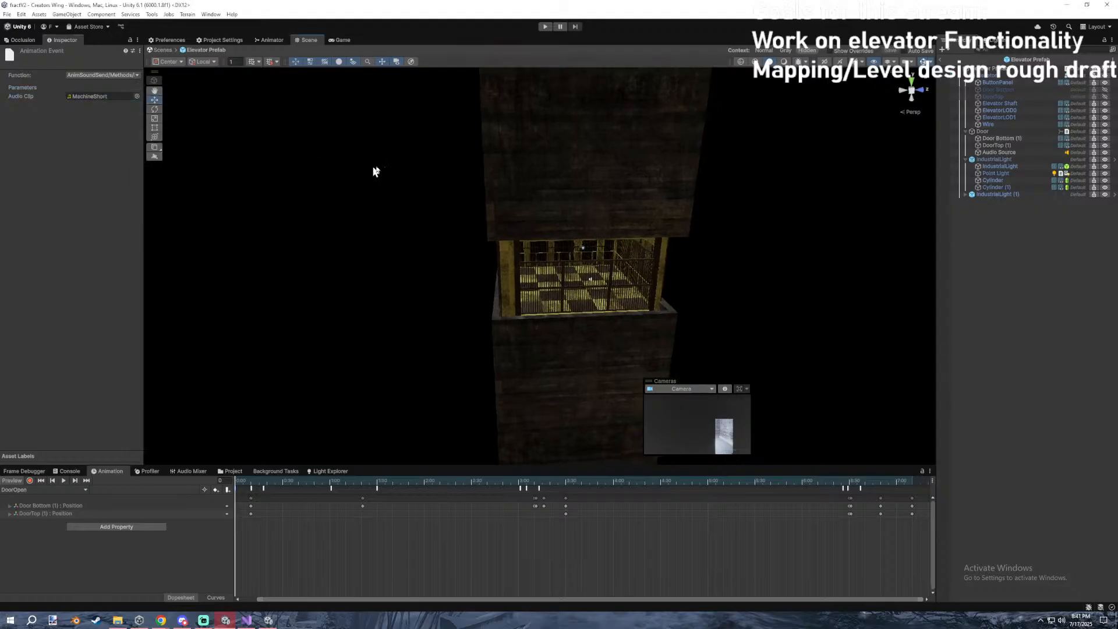
Run the game in a maximized Game view and walk the player to the elevator.
left_click(1035, 242)
left_click(540, 27)
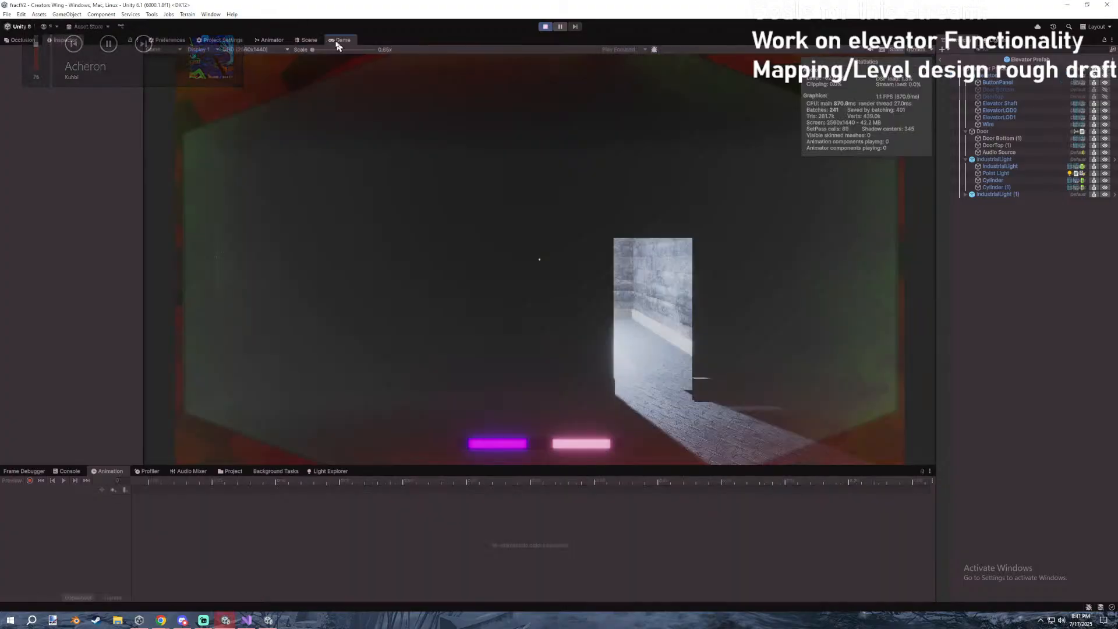
double_click(338, 41)
left_click(546, 161)
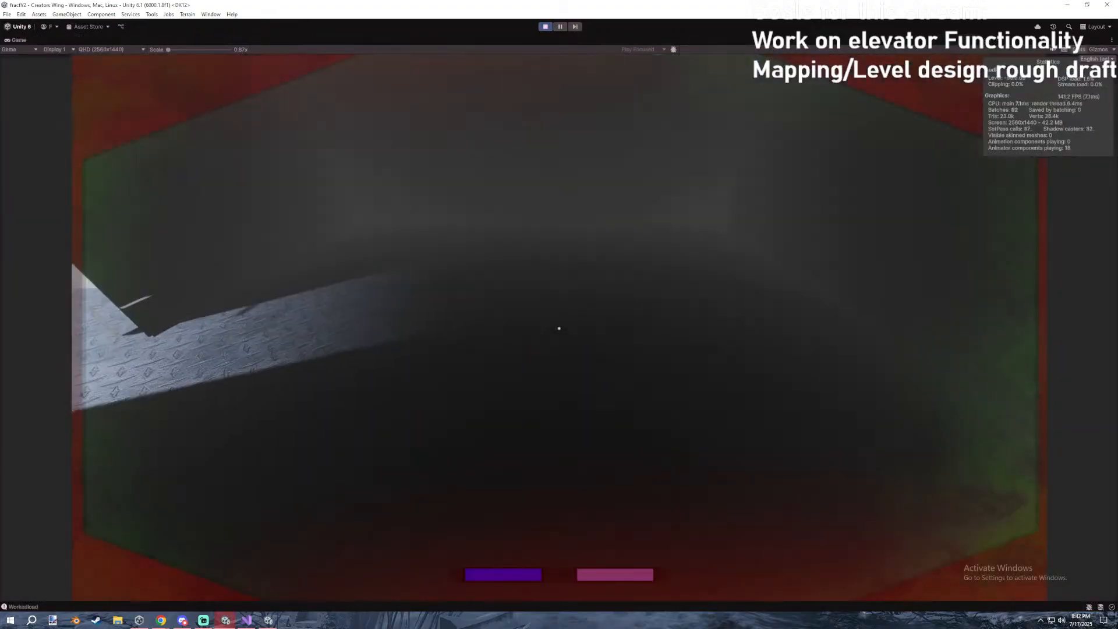
key("w")
key("w")
key("w")
key("w")
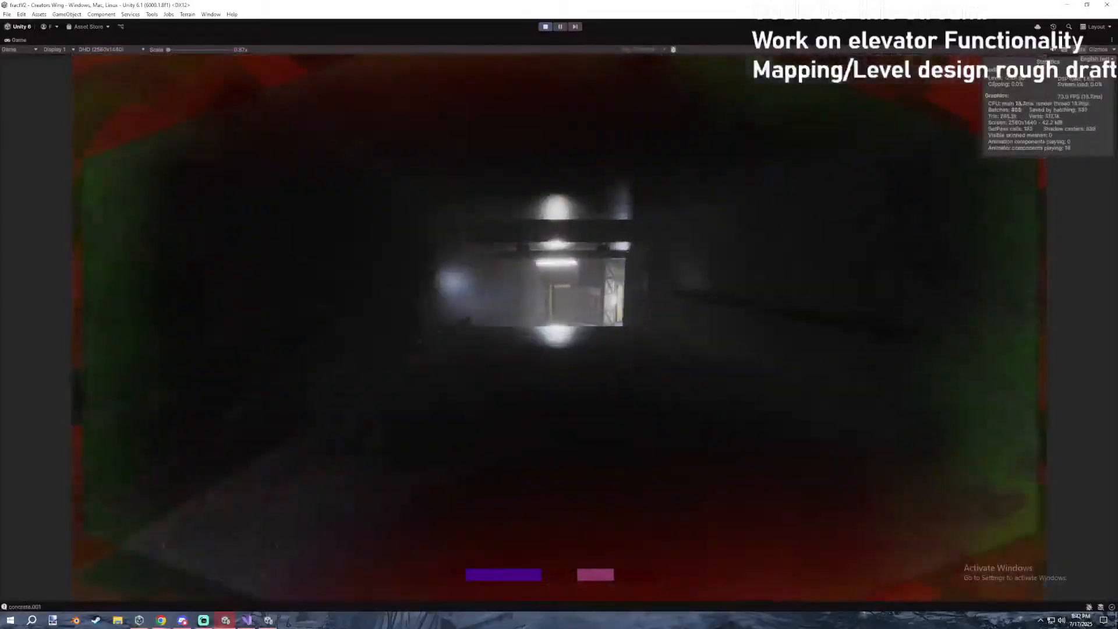
key("w")
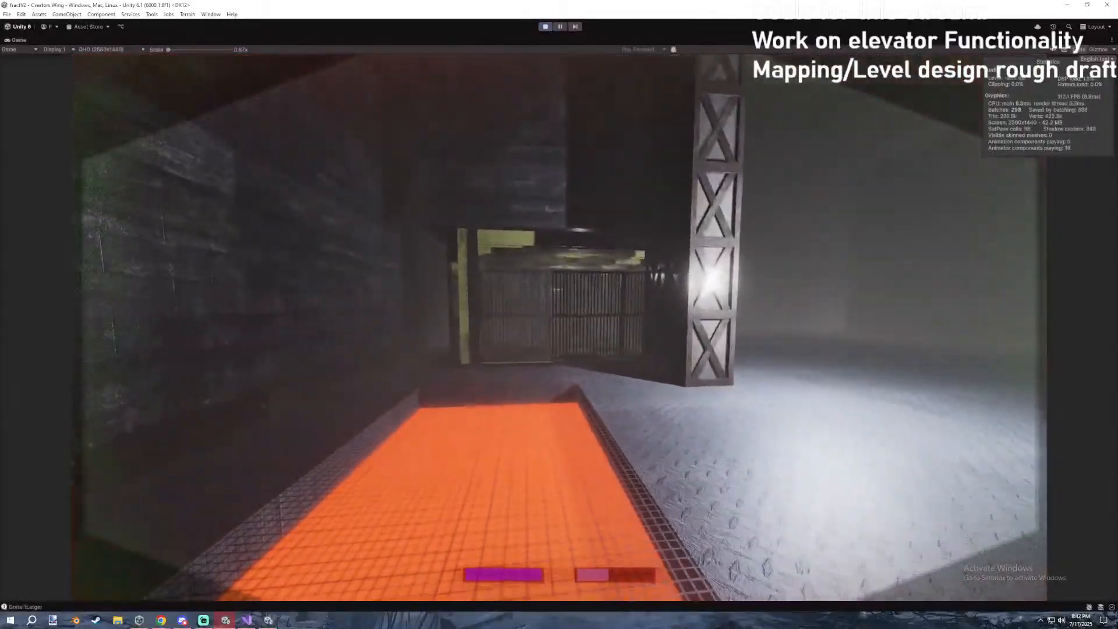
Test the elevator doors with their sounds, enter the elevator, and stop the game.
key("w")
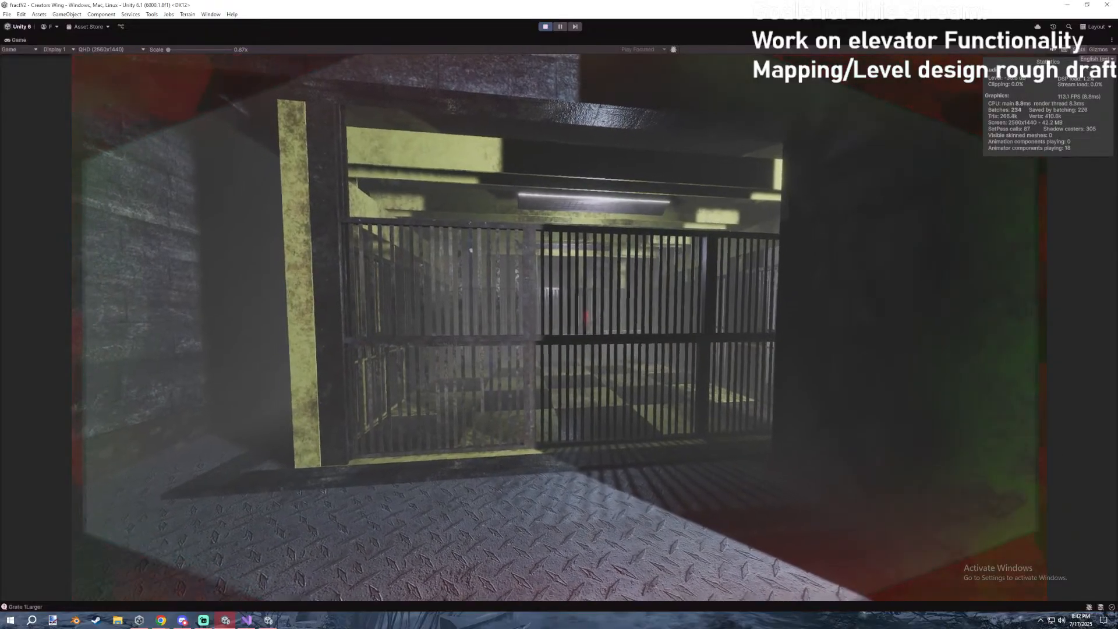
key("w")
key("w")
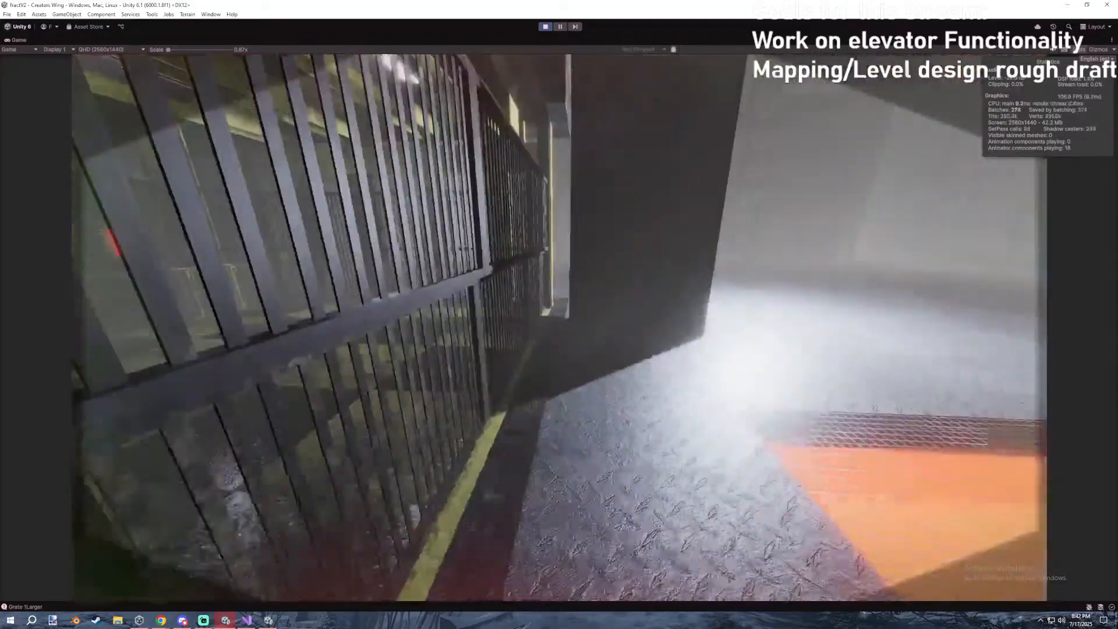
key("w")
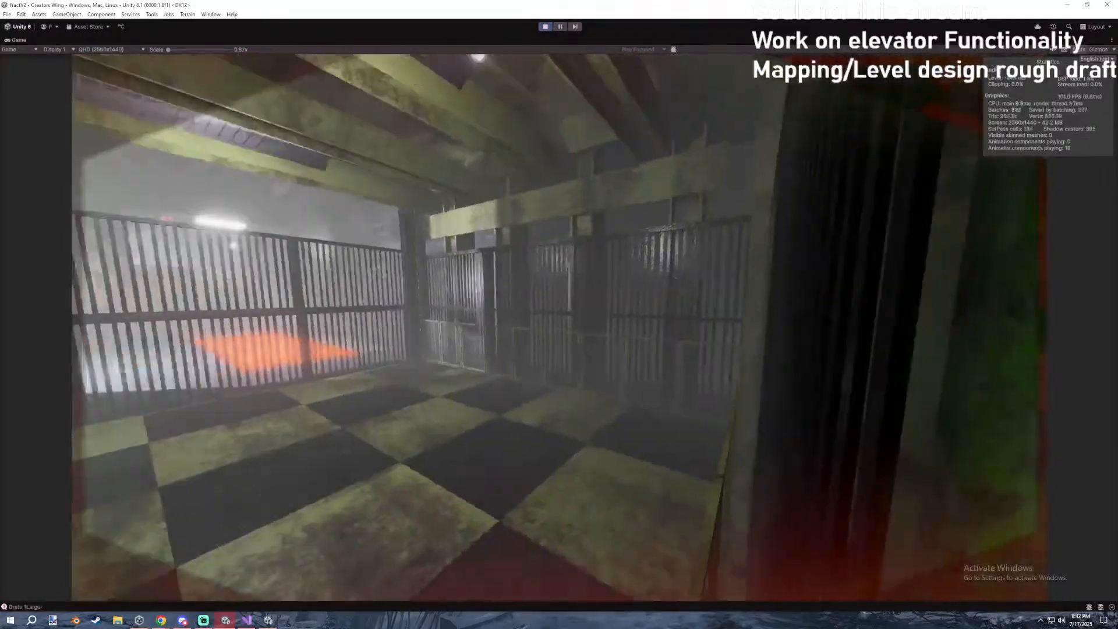
key("Escape")
left_click(542, 28)
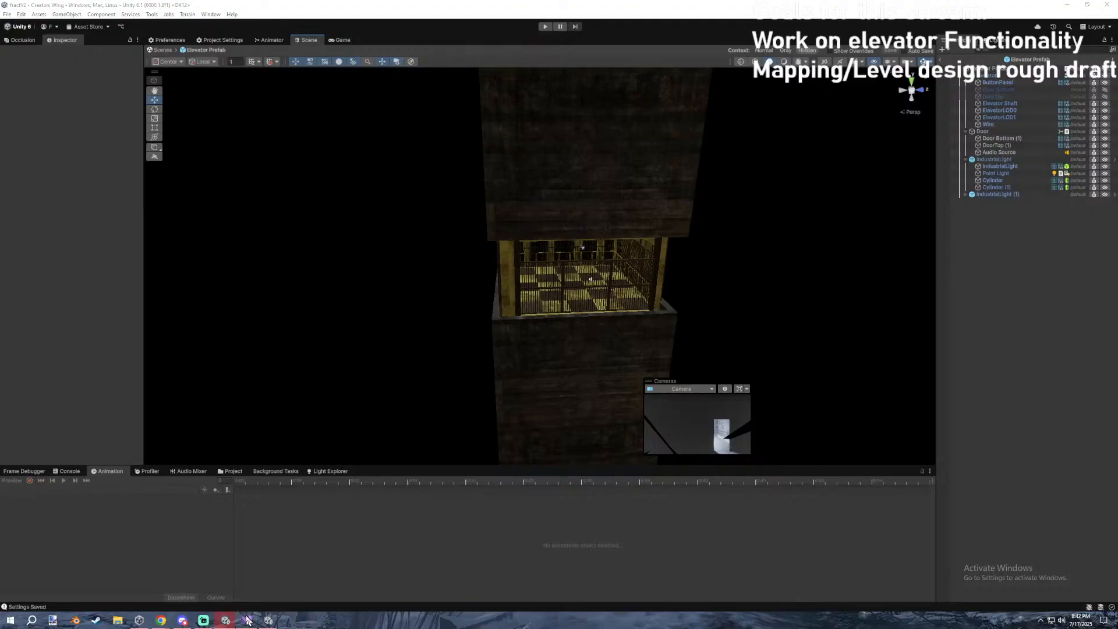
Switch to Visual Studio and bring up the MainElevator.cs script among the open files.
left_click(247, 619)
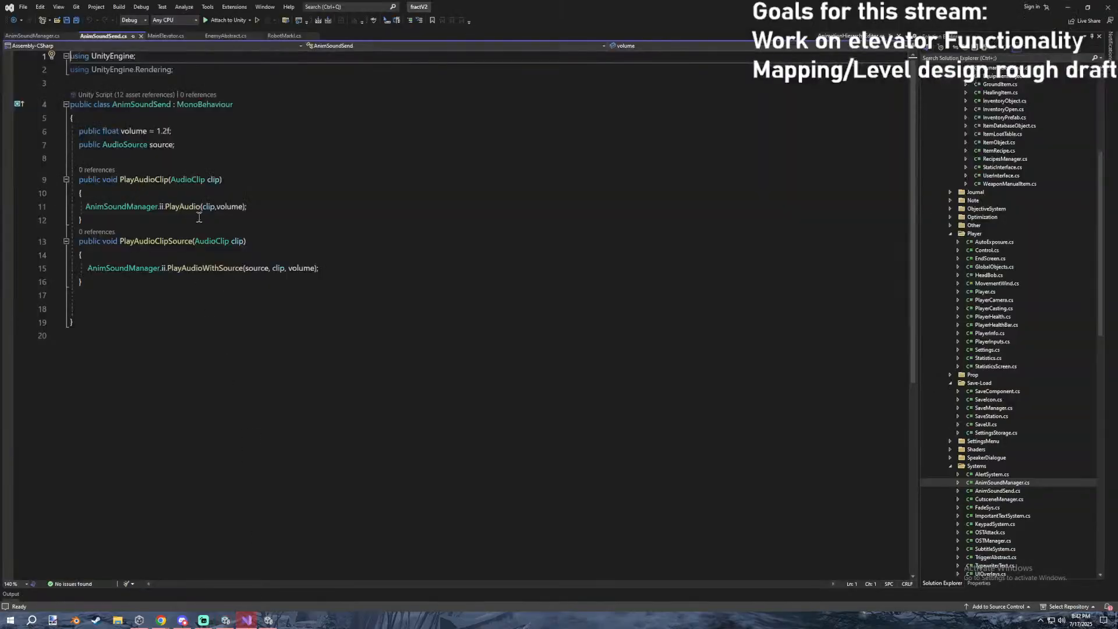
left_click(269, 620)
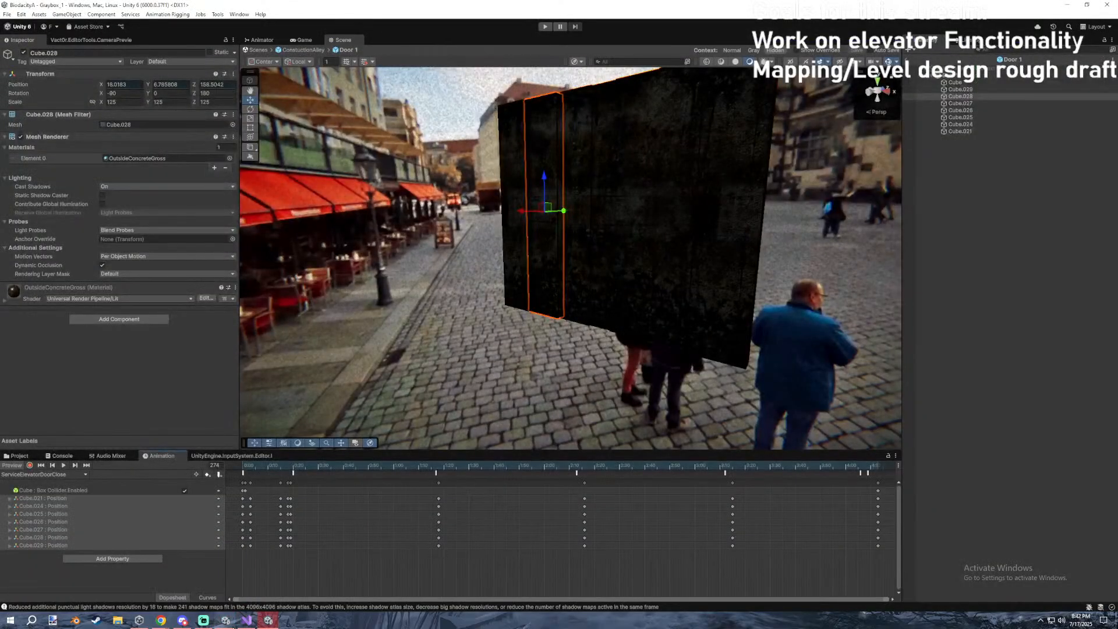
left_click(247, 620)
left_click(32, 36)
left_click(166, 35)
left_click(226, 36)
left_click(34, 35)
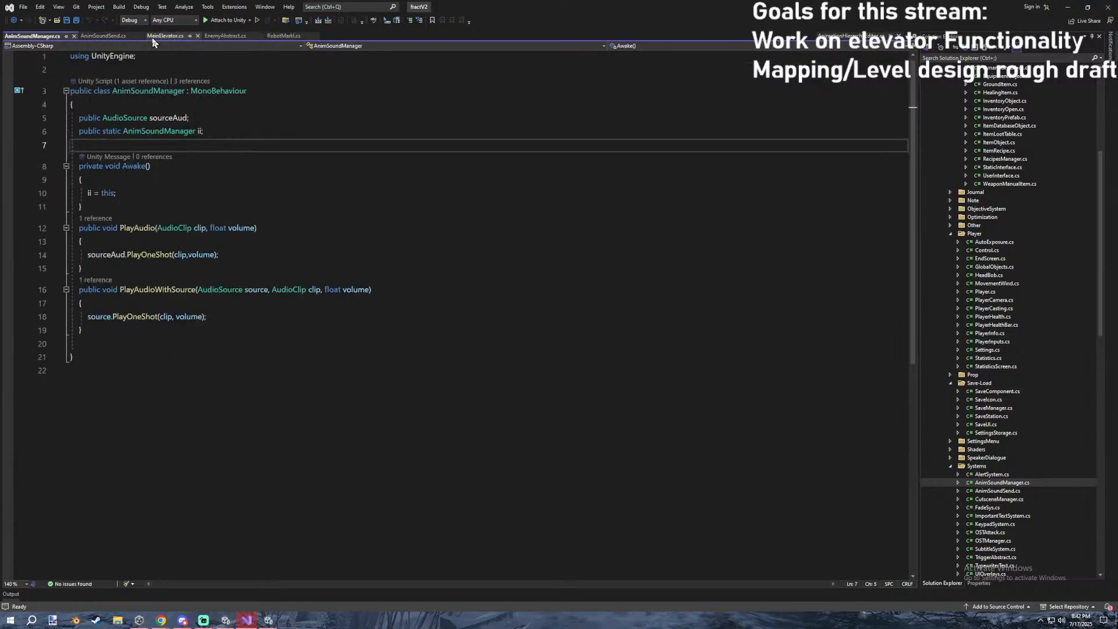
left_click(233, 35)
left_click(278, 36)
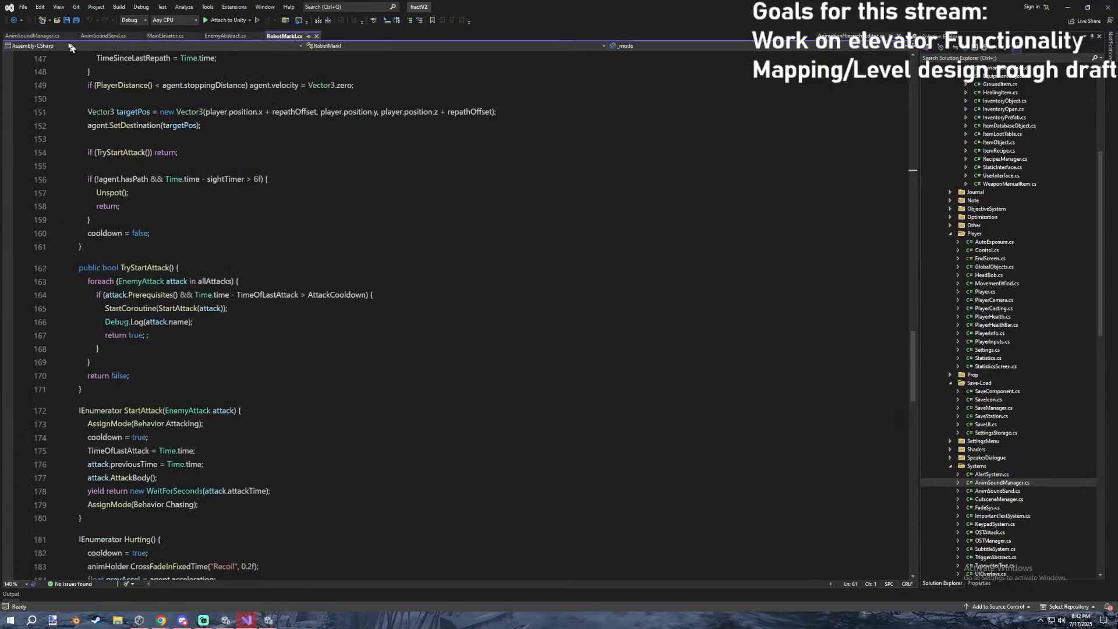
left_click(166, 35)
Try to add an if block testing DoorOpen() below the distance check in Update.
left_click(130, 236)
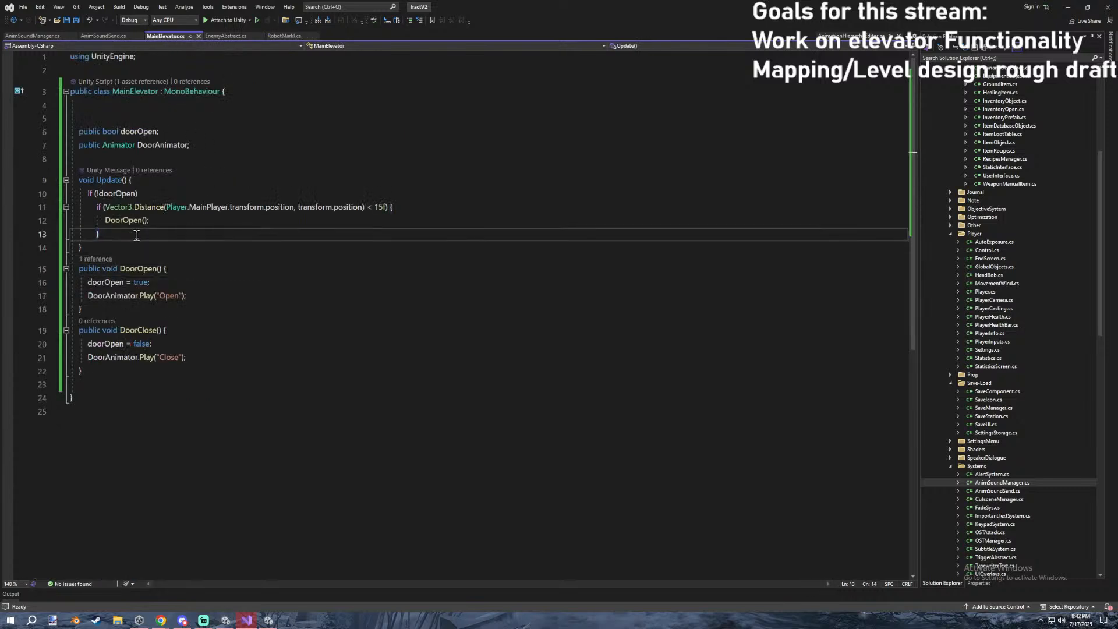
key("Return")
key("Return")
type("if (")
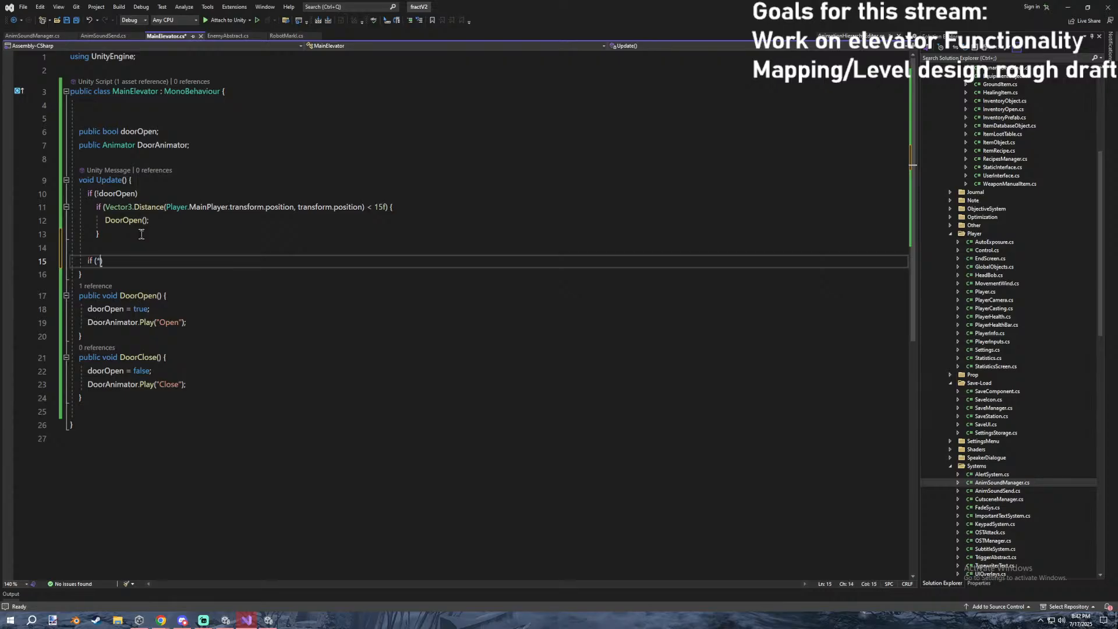
type("door")
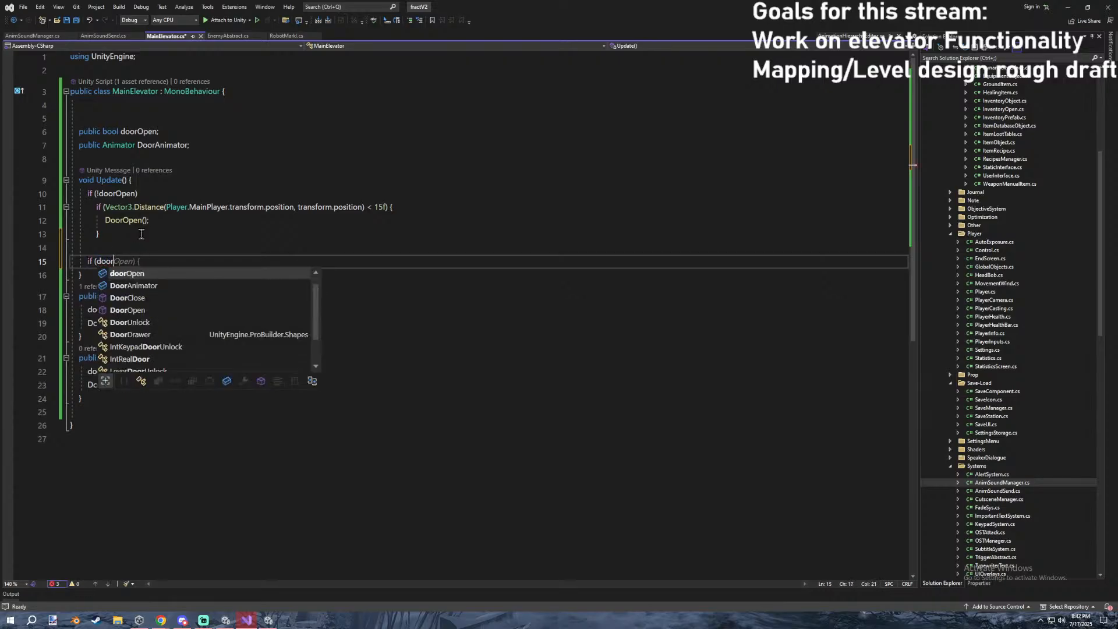
type("Open) (")
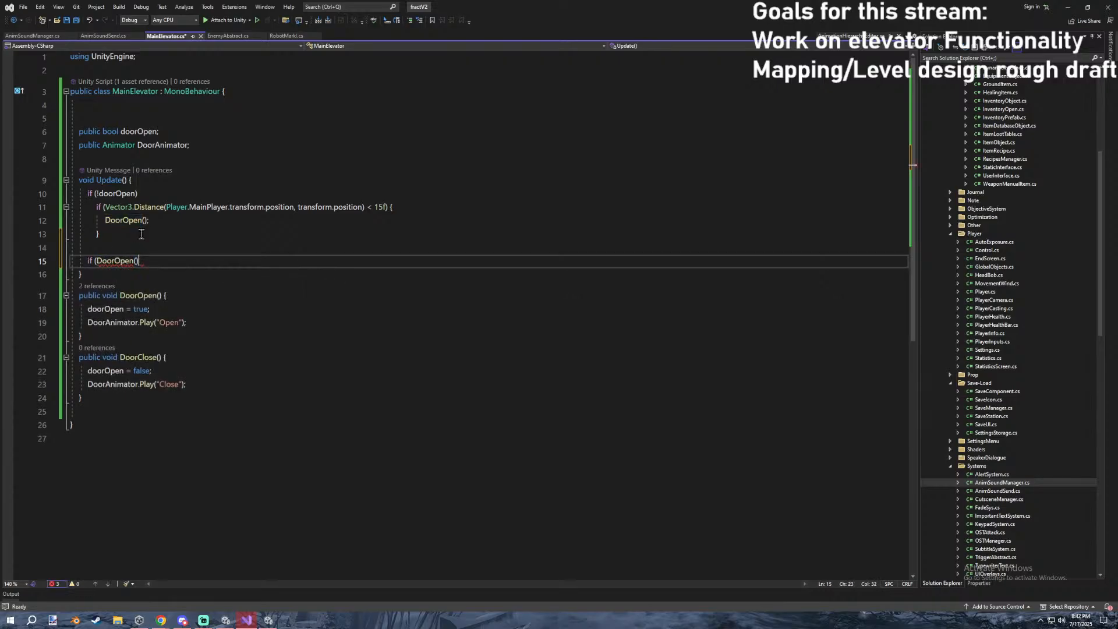
type("{")
key("Return")
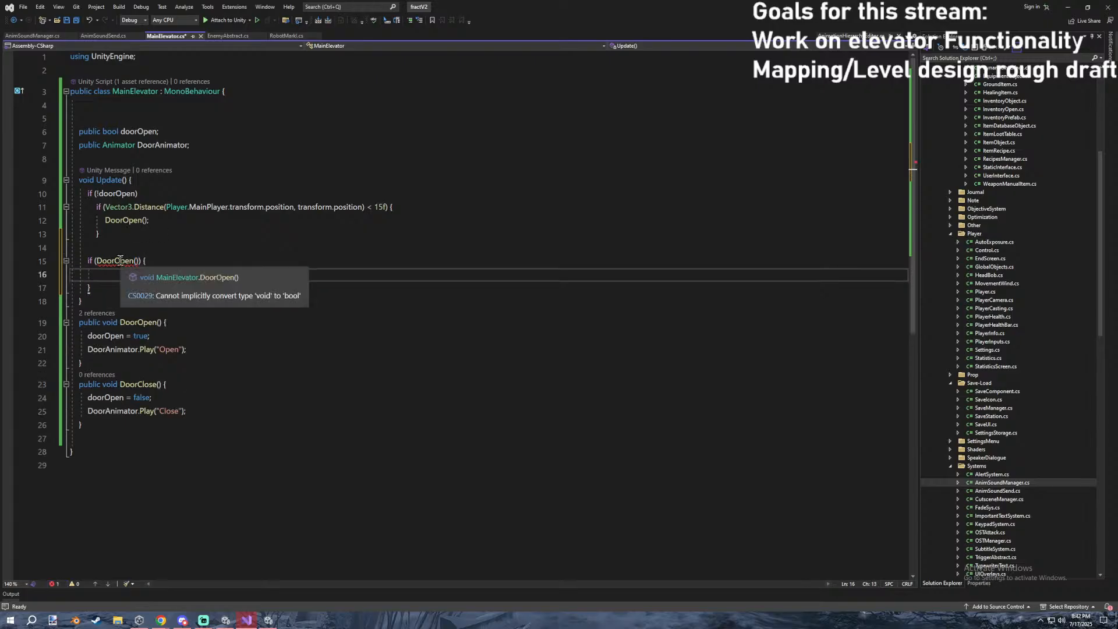
Rewrite the new if block's condition to test the doorOpen field instead of the DoorOpen() method.
key("ctrl+z")
key("ctrl+z")
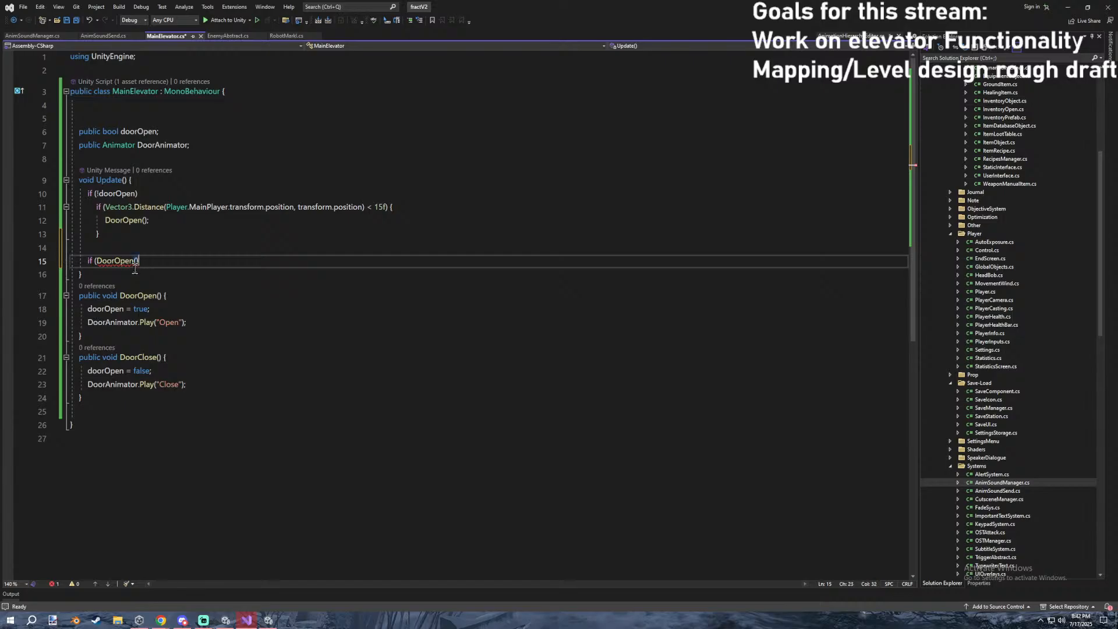
key("BackSpace")
key("BackSpace")
key("BackSpace")
key("BackSpace")
key("BackSpace")
key("BackSpace")
key("BackSpace")
key("BackSpace")
key("BackSpace")
type("doorOpe")
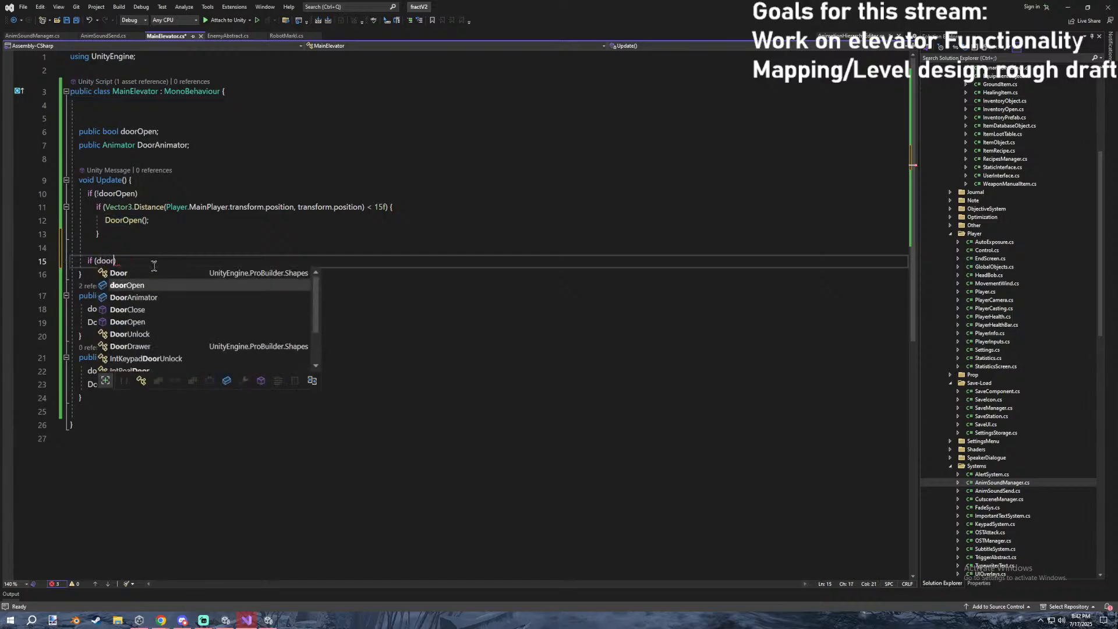
type("n) ")
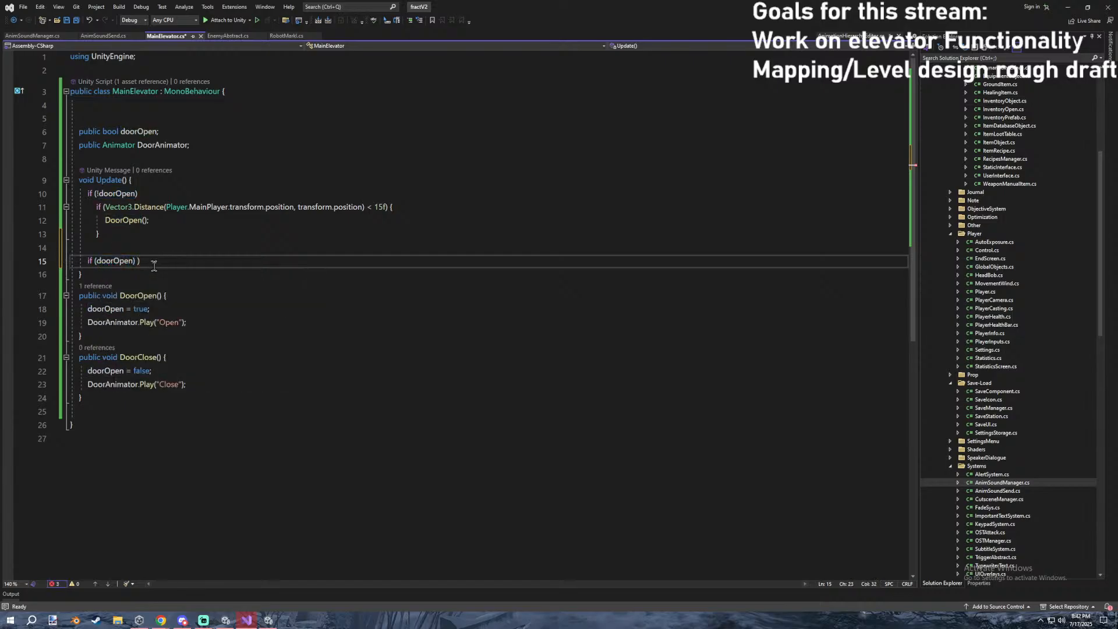
type("{")
key("Return")
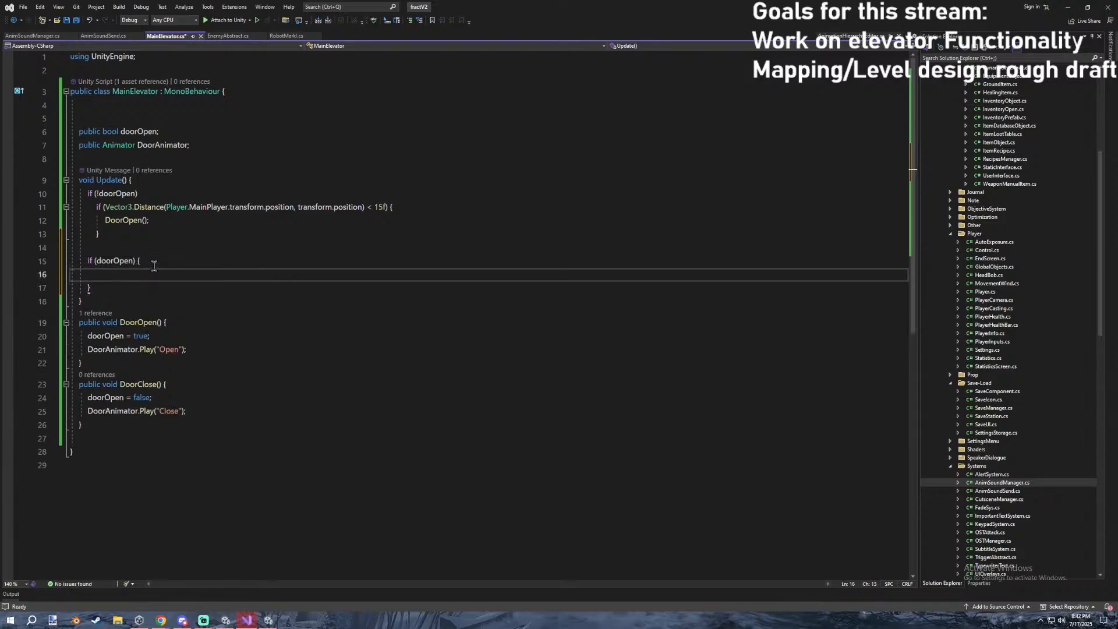
Remove the empty if (doorOpen) block from the end of Update.
left_click_drag(112, 235, 35, 217)
left_click(127, 246)
left_click_drag(121, 236, 60, 208)
left_click(132, 234)
left_click_drag(105, 284, 28, 259)
key("BackSpace")
key("BackSpace")
key("BackSpace")
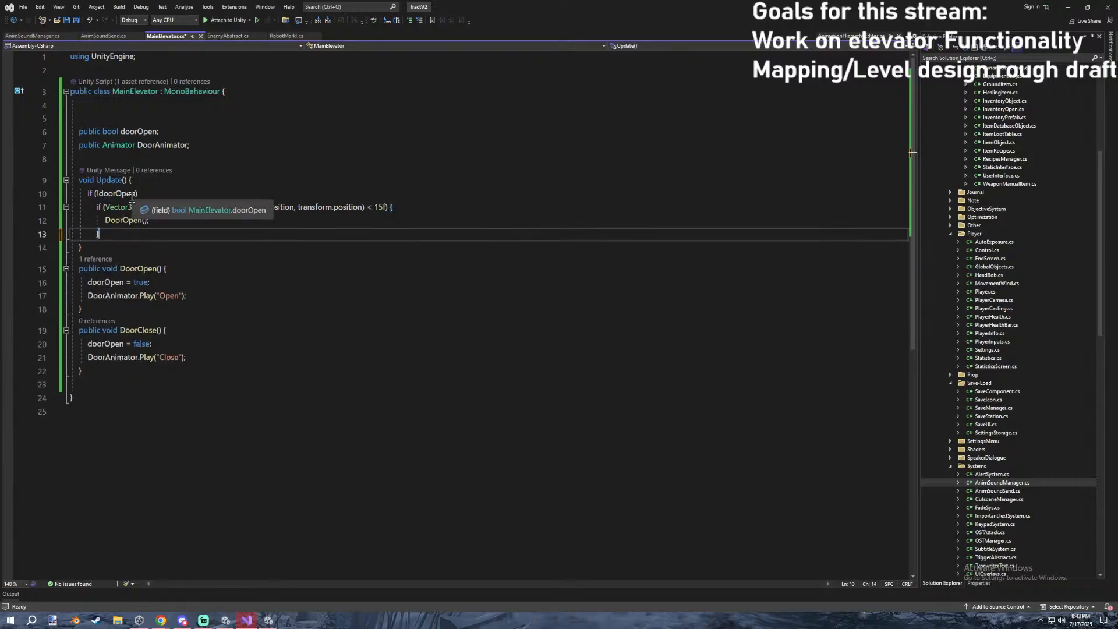
Delete the if (!doorOpen) line above the player distance check in Update.
left_click_drag(138, 194, 72, 194)
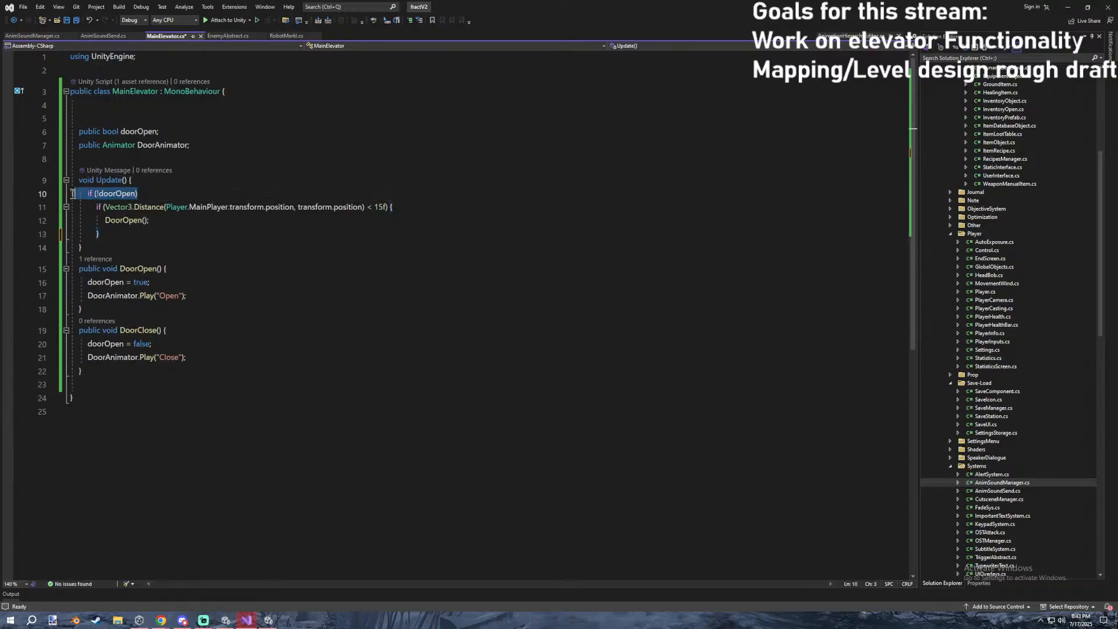
key("BackSpace")
key("BackSpace")
left_click(151, 222)
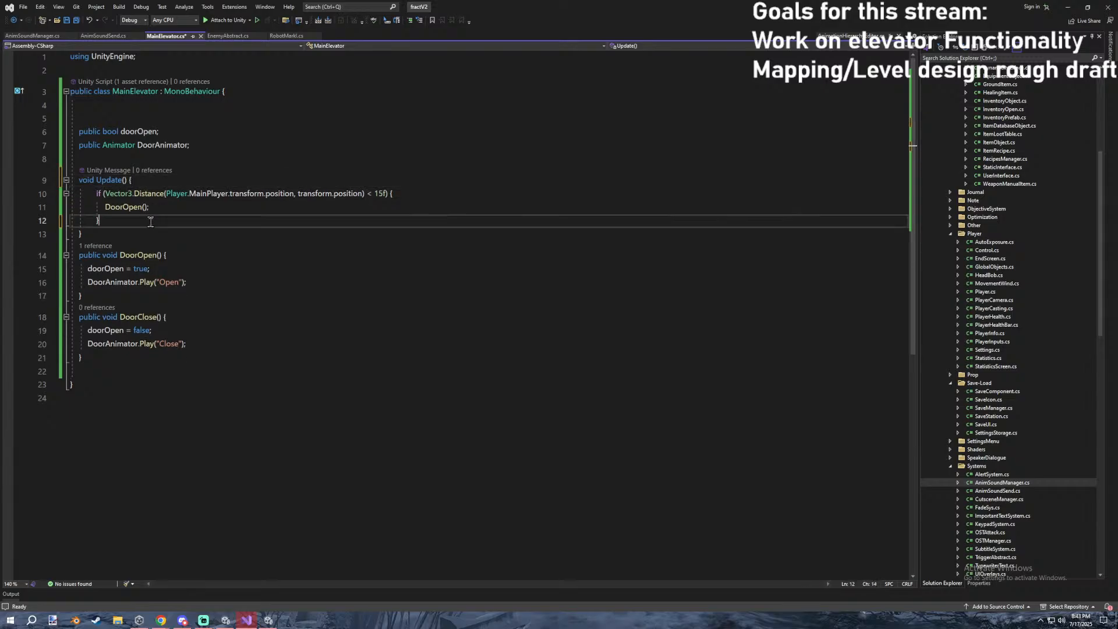
key("ctrl+z")
key("ctrl+z")
key("ctrl+y")
key("ctrl+y")
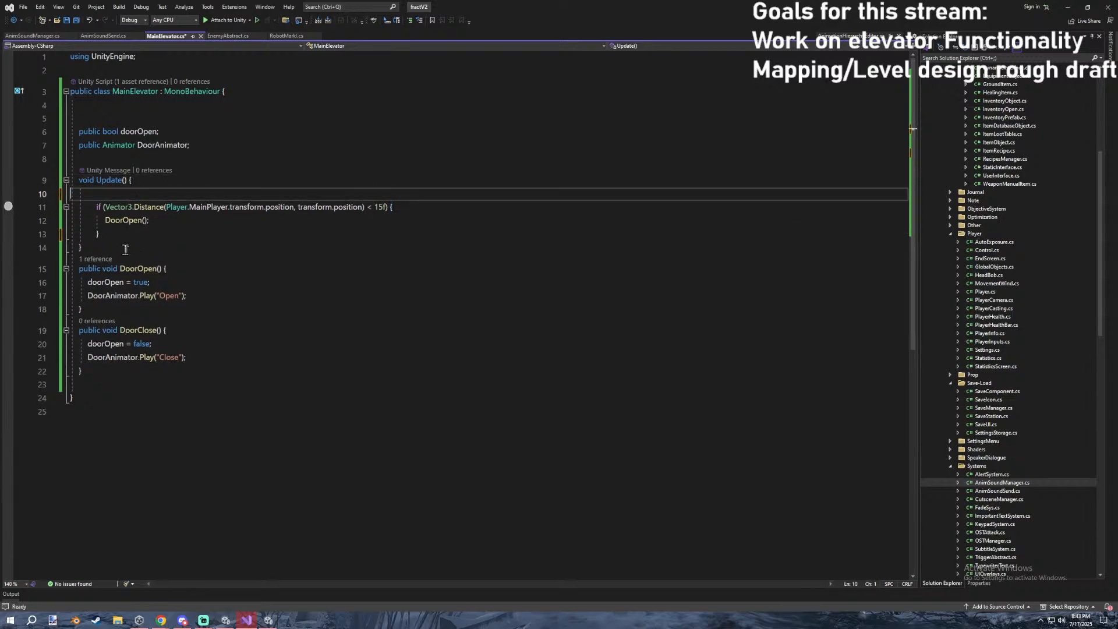
left_click(145, 219)
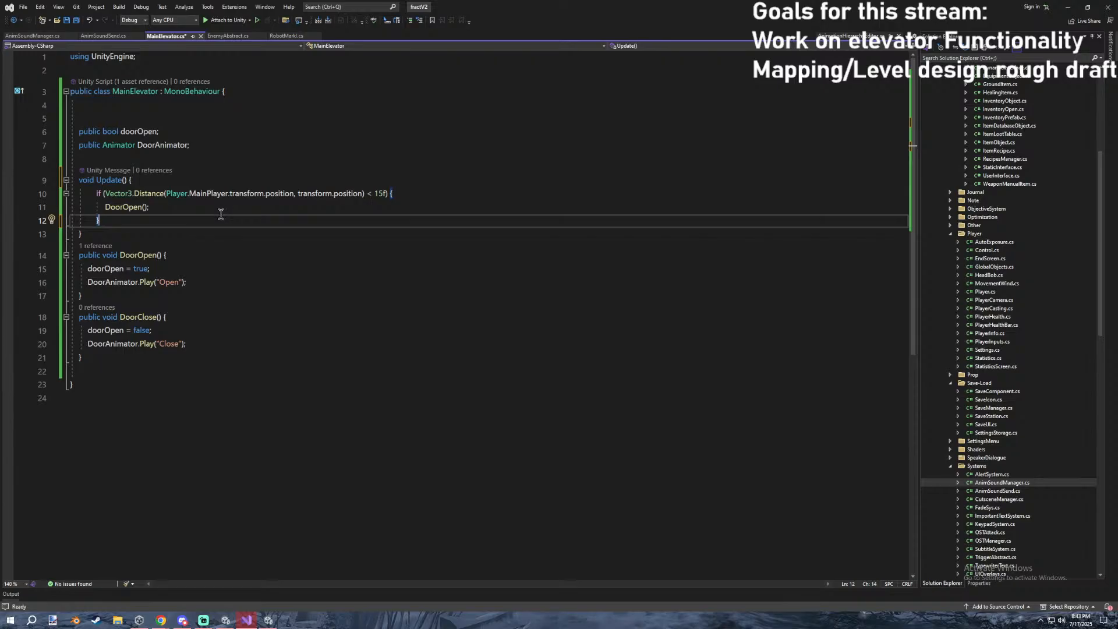
Add an else branch calling DoorClose(); after the distance check in Update.
key("Return")
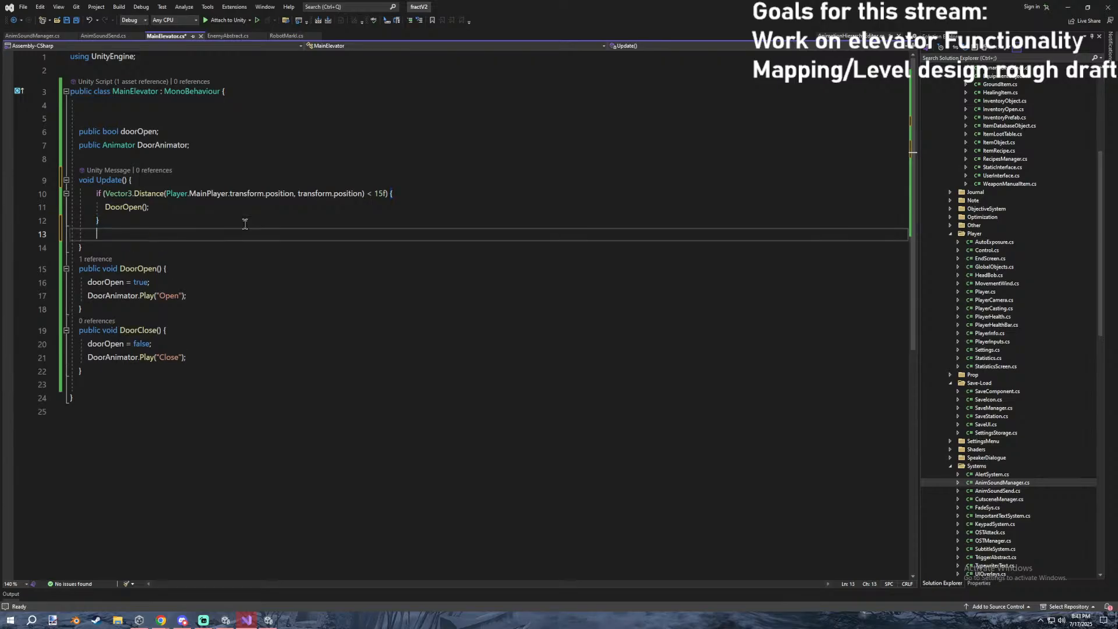
type("else Doro")
key("BackSpace")
key("BackSpace")
type("orClose();")
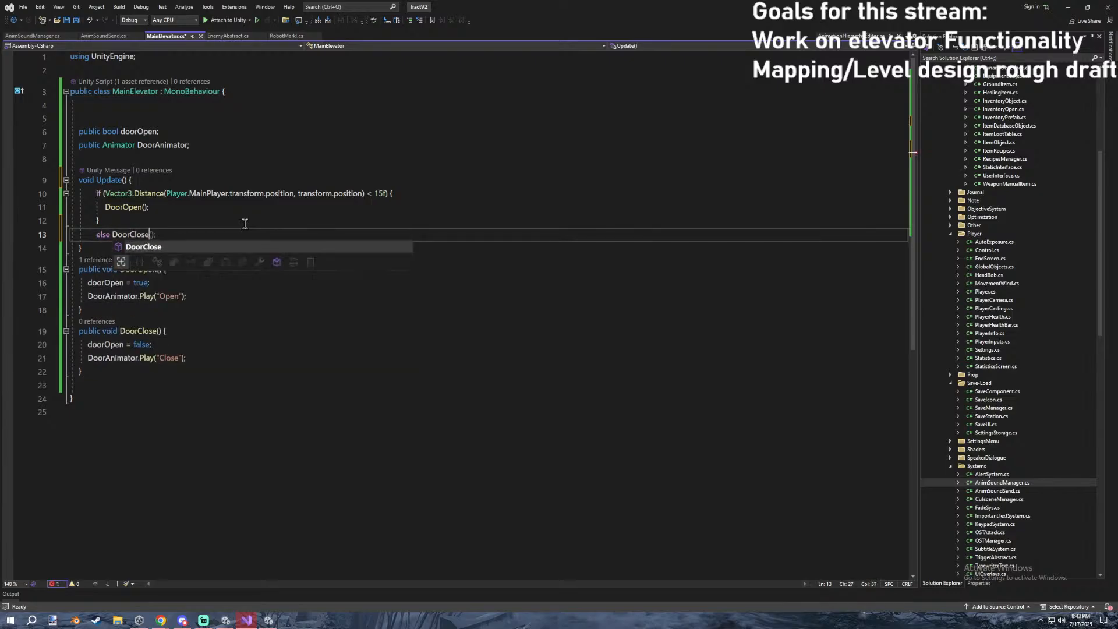
Remove the braces from the distance check so DoorOpen(); follows the condition on the same line, and save the script.
left_click_drag(98, 220, 70, 221)
key("BackSpace")
key("BackSpace")
left_click_drag(403, 193, 378, 193)
key("BackSpace")
left_click_drag(96, 208, 9, 207)
key("BackSpace")
key("BackSpace")
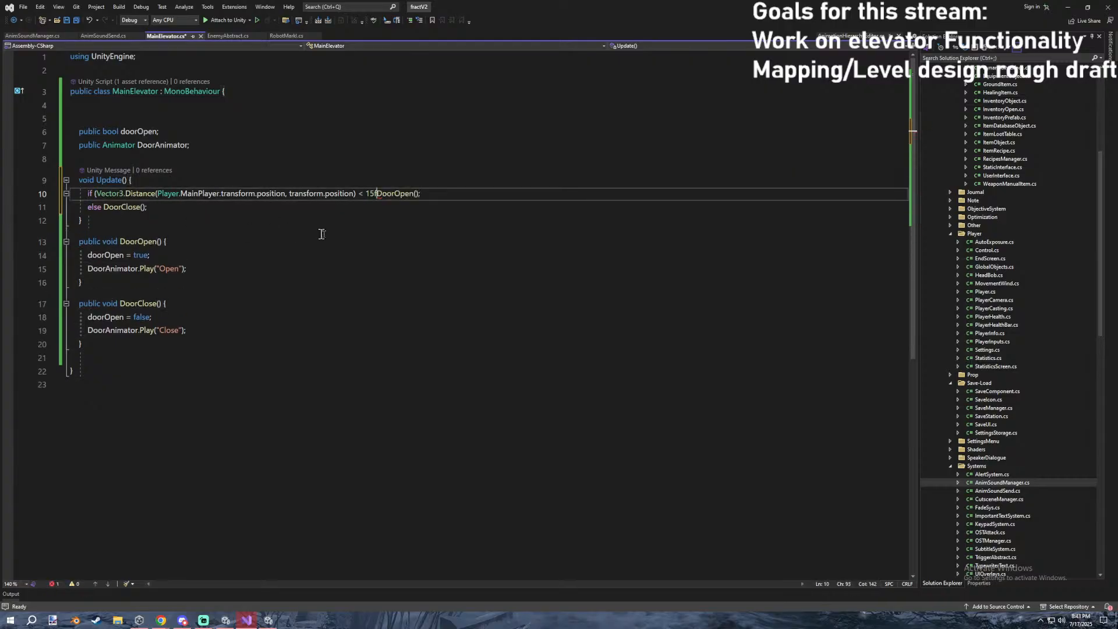
type(")")
left_click(360, 222)
left_click(304, 208)
key("ctrl+s")
key("alt+Tab")
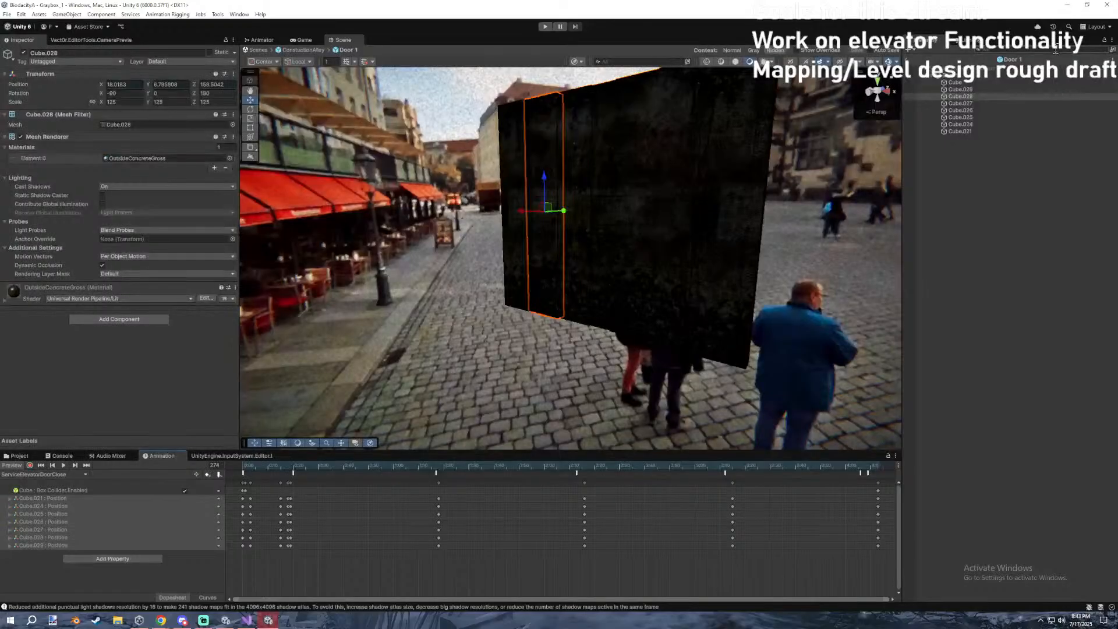
left_click(545, 26)
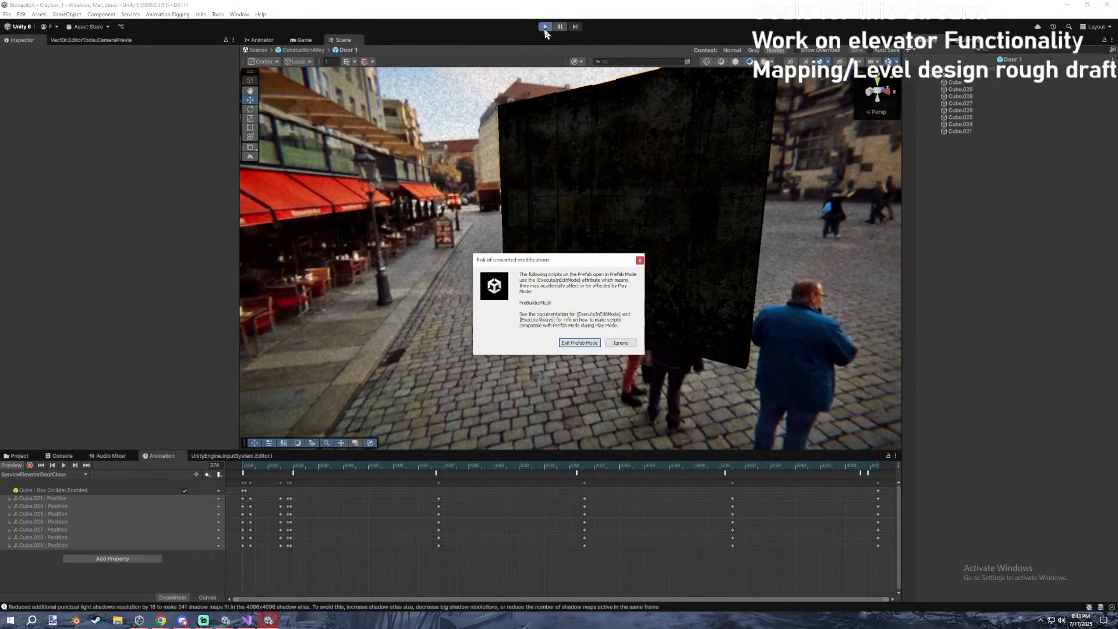
key("Right")
key("Return")
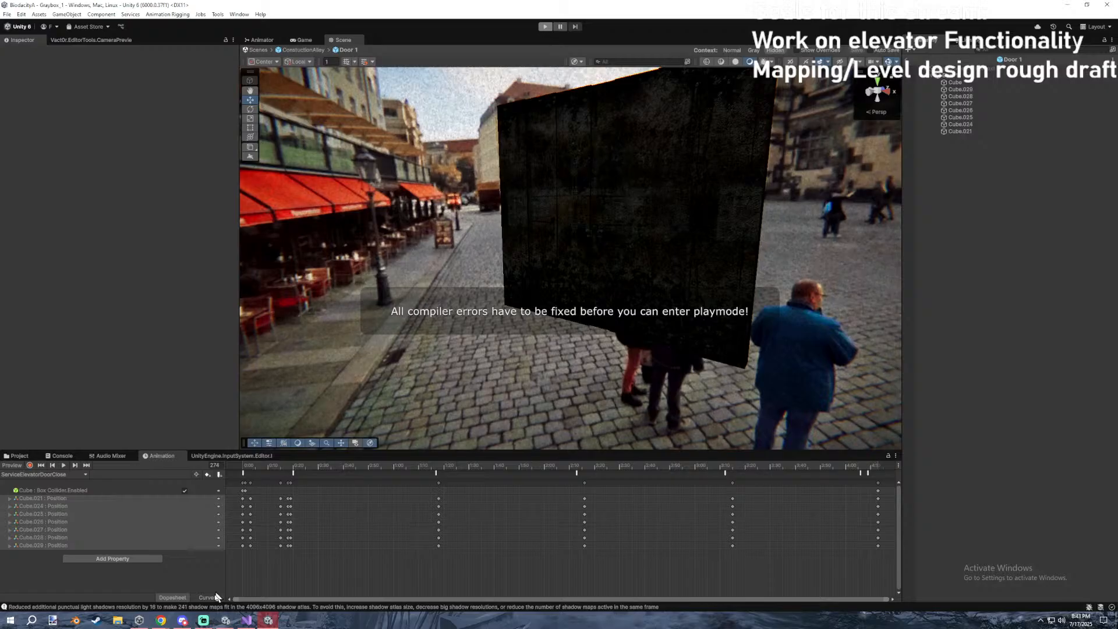
left_click_drag(656, 3, 692, 0)
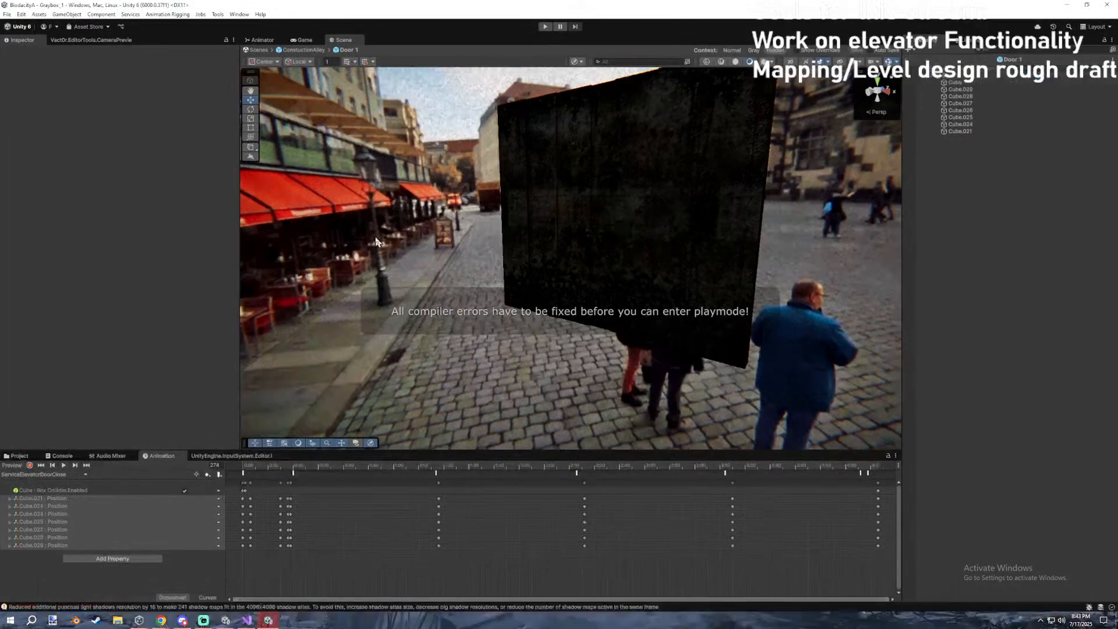
left_click(60, 457)
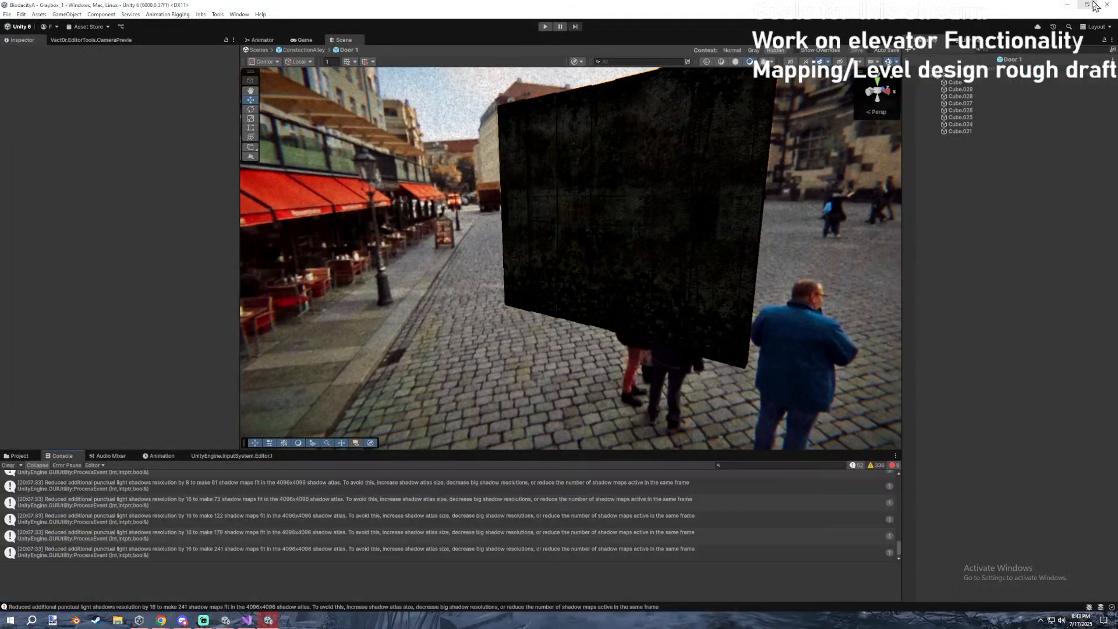
Switch to the fractV2 Unity project, clear its console, and show the Animation window again.
left_click(224, 620)
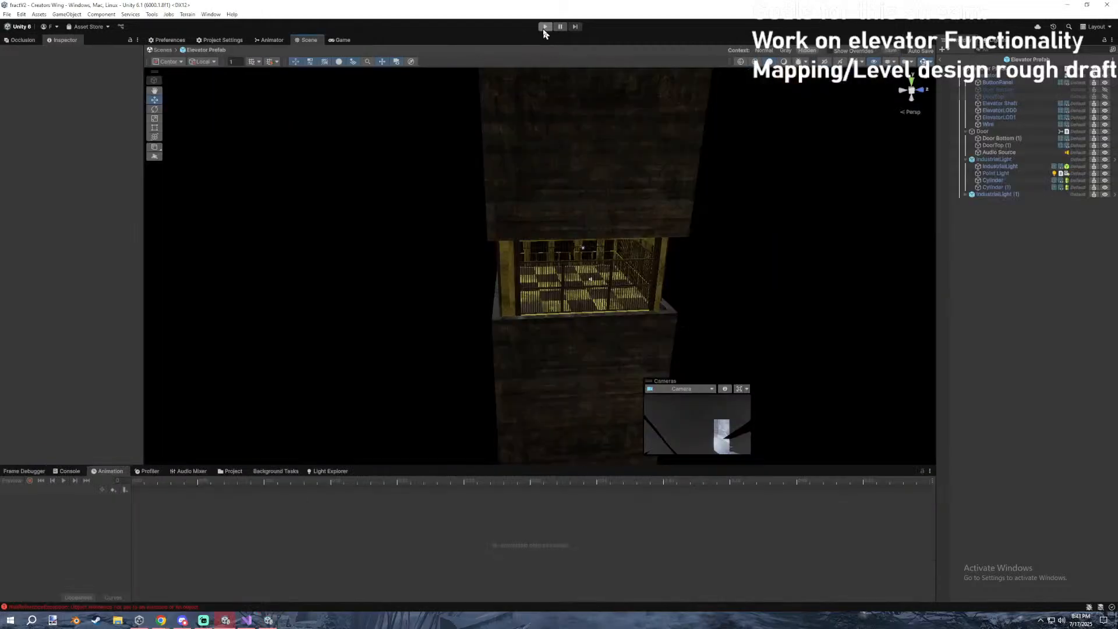
left_click(68, 471)
left_click(12, 481)
left_click(109, 471)
Delete the transition from the Open state to New State in the elevator door's Animator.
left_click(989, 71)
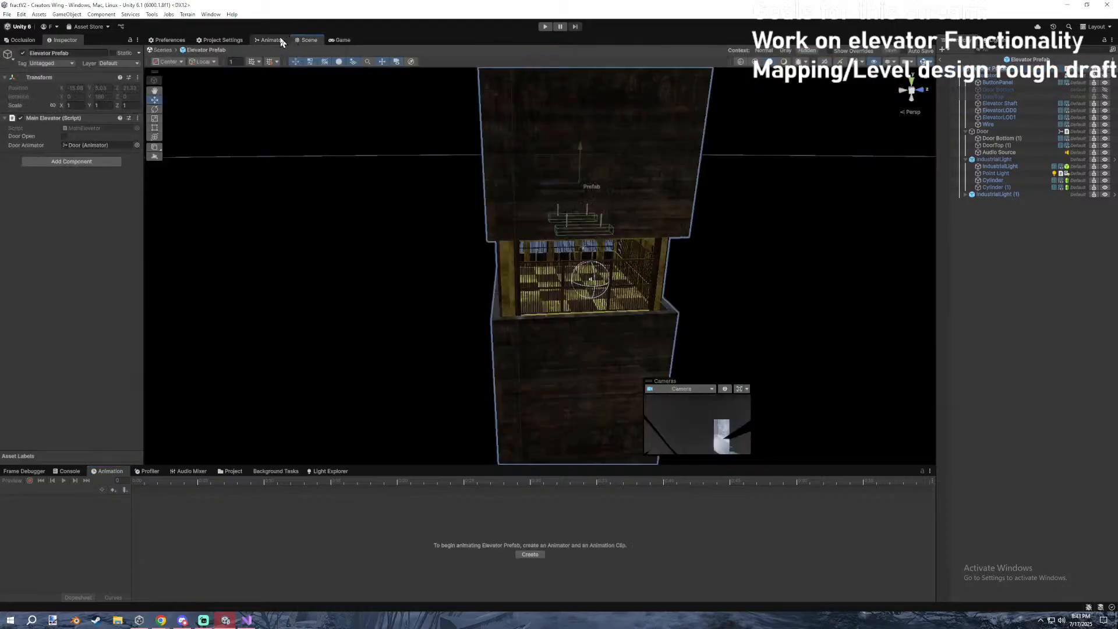
left_click(280, 41)
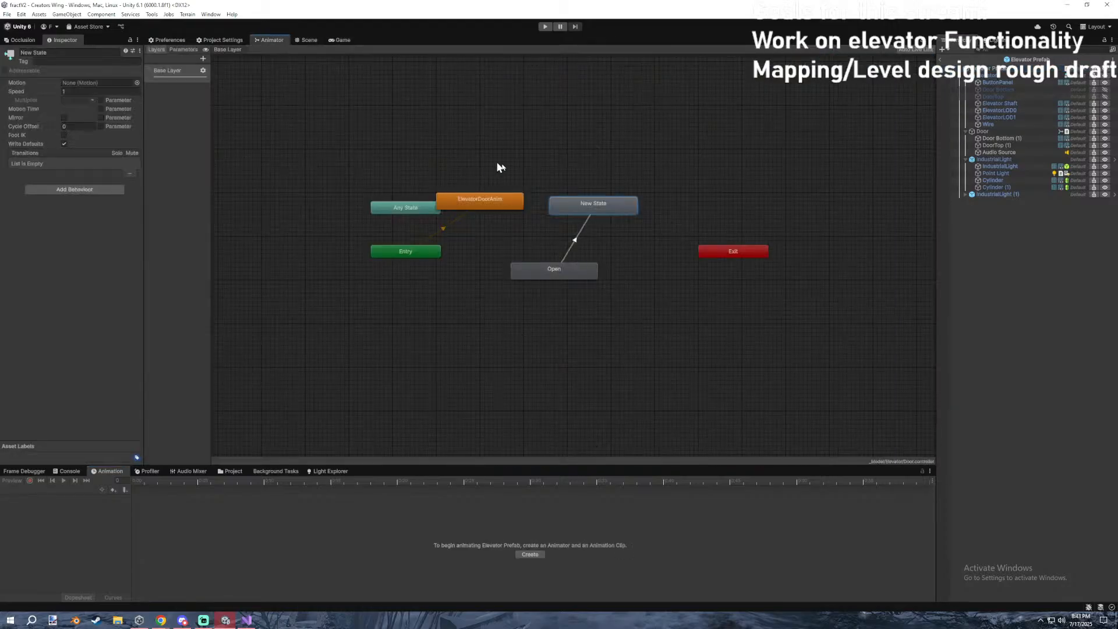
left_click(577, 235)
key("Delete")
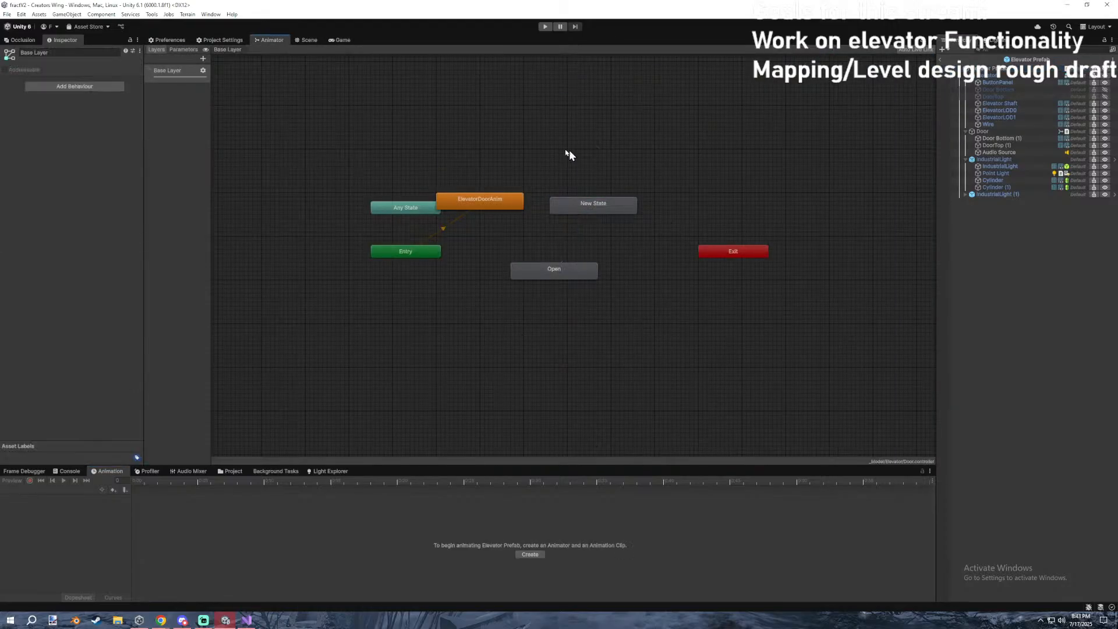
Return to the Scene view, select the Door object, and show its DoorOpen clip in the Animation window.
left_click(307, 40)
left_click(148, 474)
right_click_drag(402, 386, 418, 420)
left_click(110, 472)
left_click(982, 131)
left_click(59, 491)
left_click(68, 501)
Create a new animation clip for the Door named DoorClose in the Assets/_Model/Elevator folder.
left_click(58, 490)
left_click(35, 522)
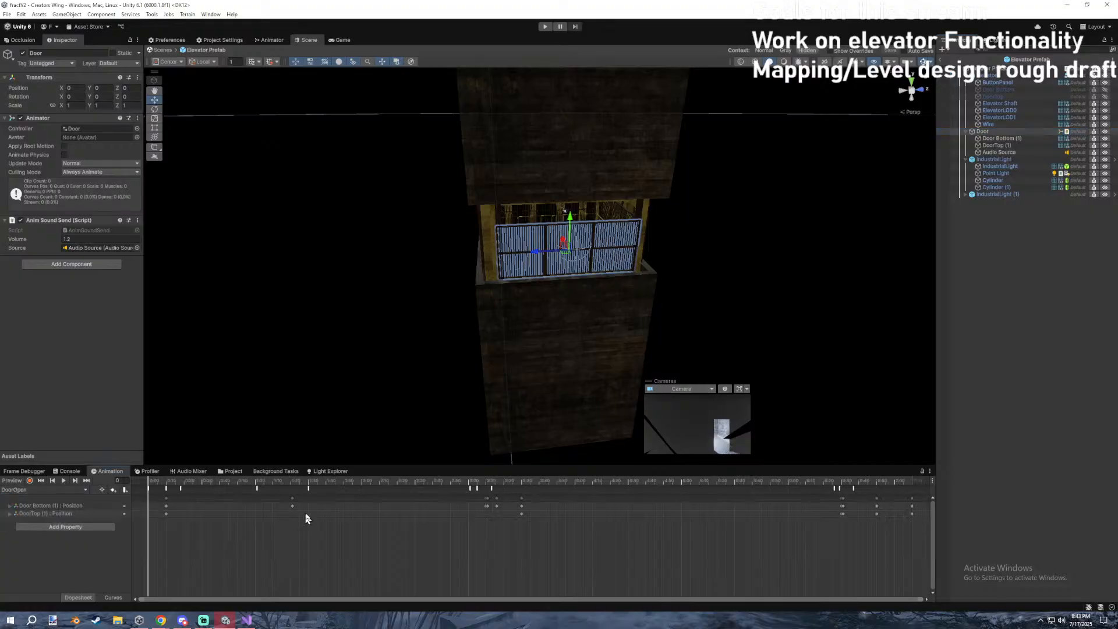
left_click(164, 21)
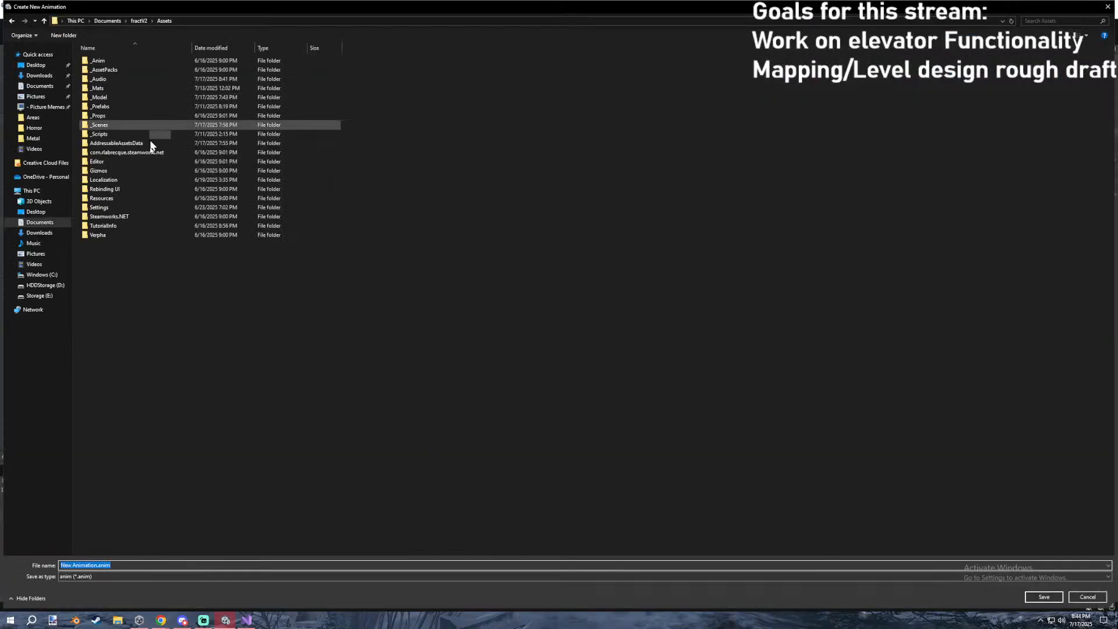
double_click(115, 99)
double_click(108, 80)
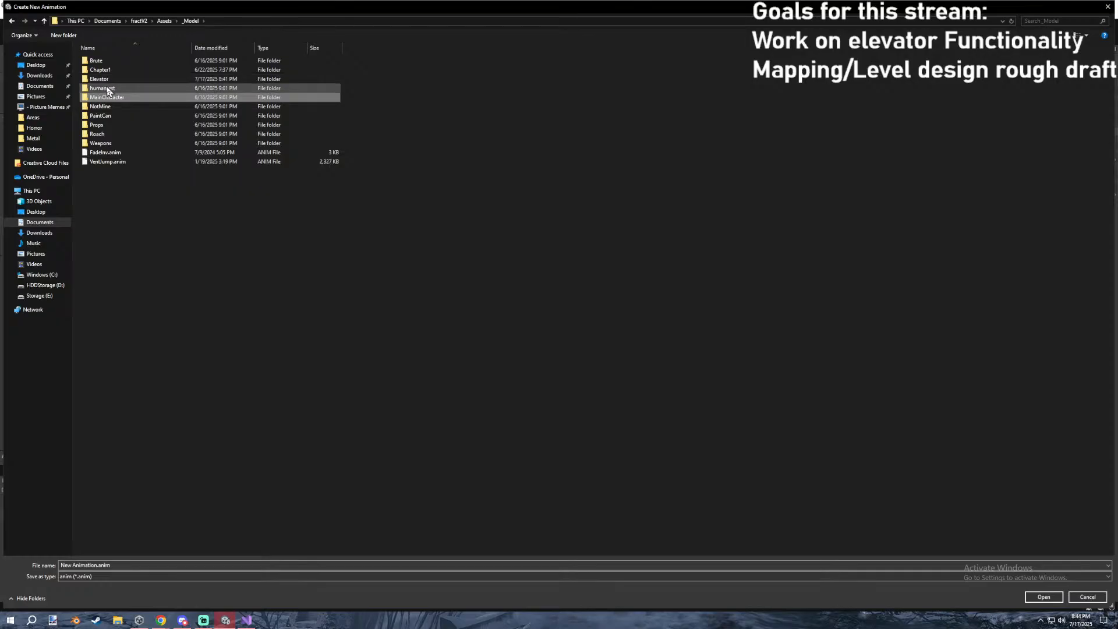
left_click(183, 620)
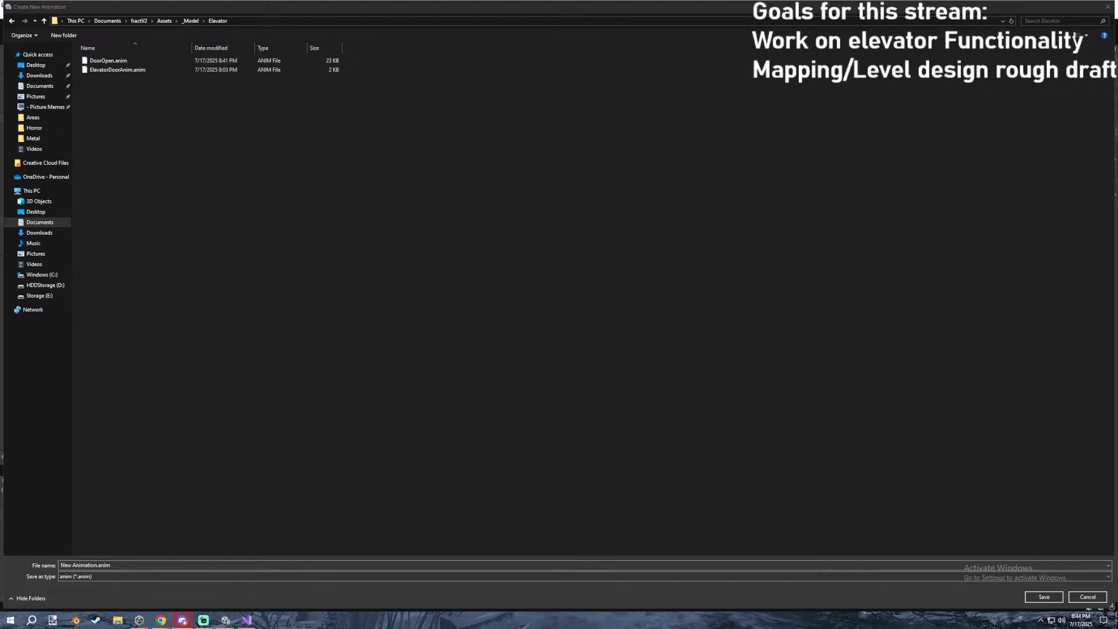
left_click(476, 190)
left_click(120, 564)
type("DoorClose")
key("Return")
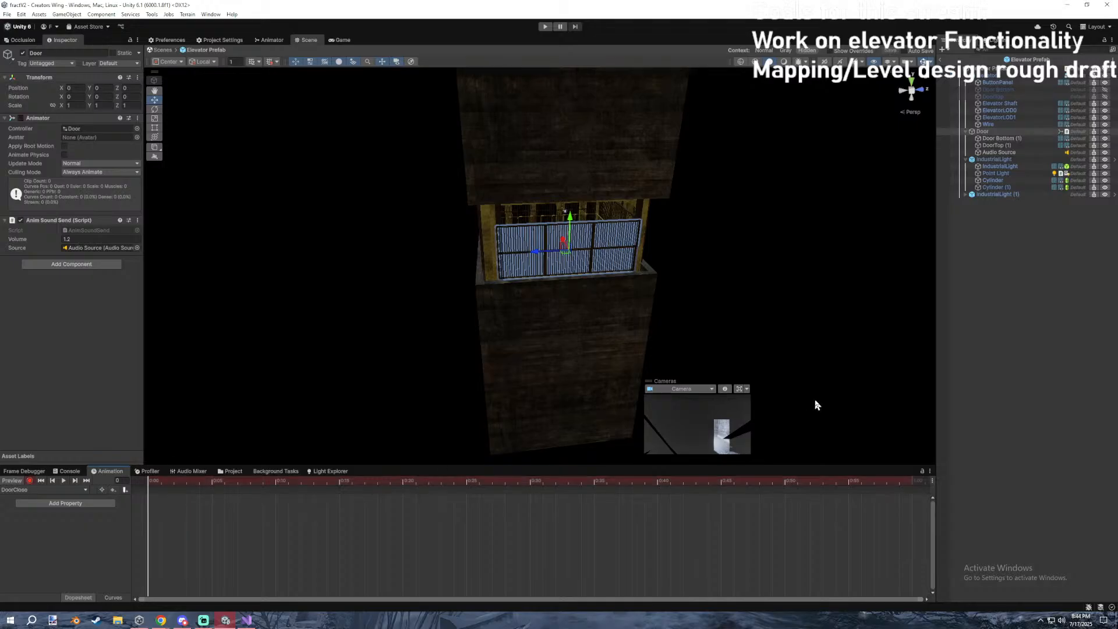
Copy the Door's keyframes from the DoorOpen clip into the new DoorClose clip.
left_click(73, 490)
left_click(23, 506)
left_click(73, 490)
left_click(34, 499)
left_click(30, 481)
key("ctrl+v")
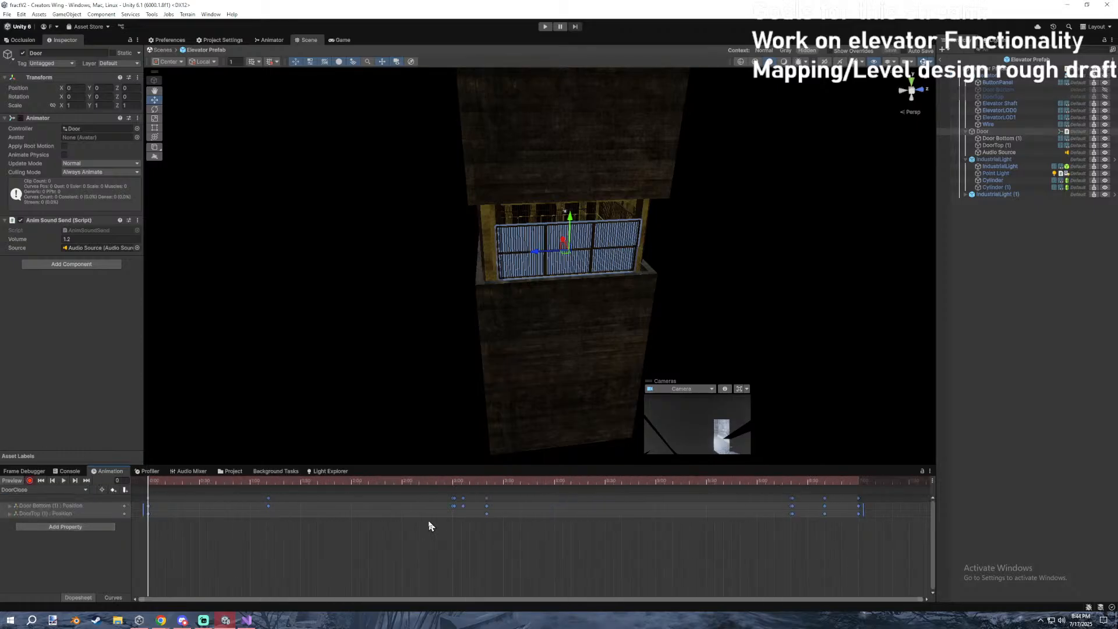
Reverse the order of the pasted keyframes in DoorClose so the doors close, and play the clip.
scroll(434, 520, "down", 3)
left_click_drag(183, 509, 144, 515)
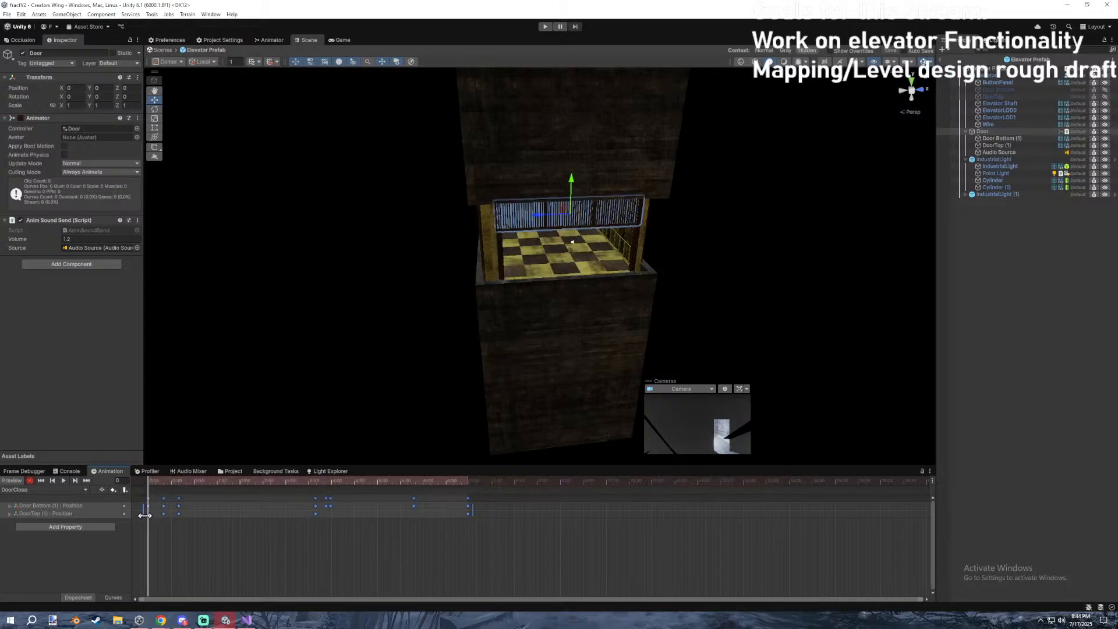
key("space")
key("w")
mouse_move(467, 371)
right_mouse_down()
mouse_move(473, 320)
mouse_move(469, 349)
right_mouse_up()
left_click_drag(151, 472, 141, 482)
Delete the two sets of keyframes just after the start of DoorClose and play the clip.
left_click(123, 473)
left_click_drag(210, 542, 159, 486)
left_click(176, 520)
left_click_drag(198, 527, 162, 501)
right_click(166, 504)
left_click(184, 515)
key("space")
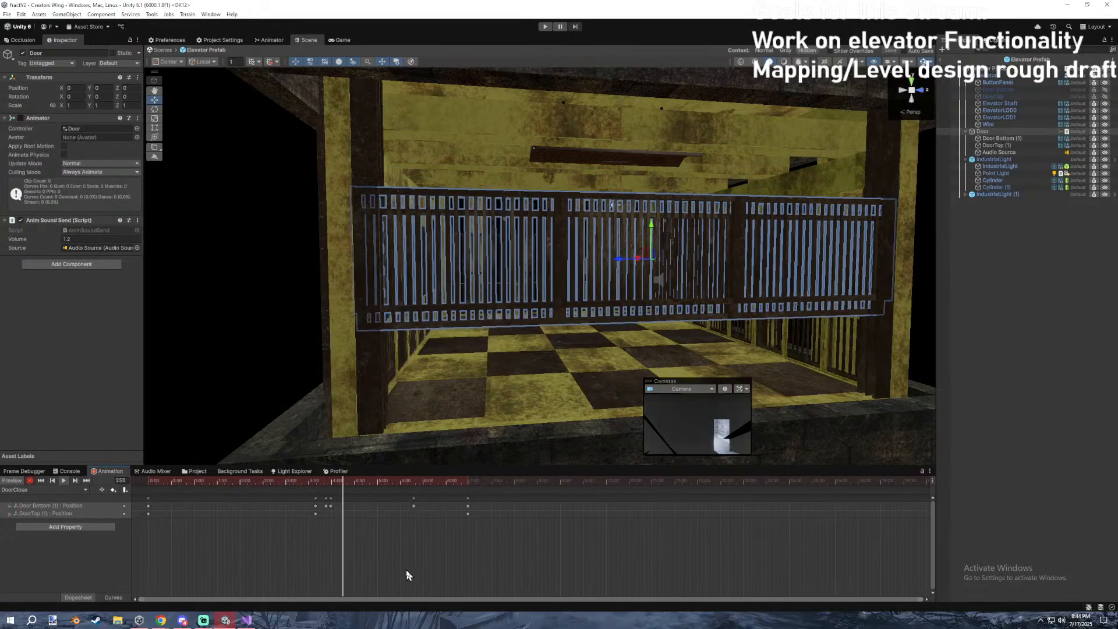
Retime the middle group of three keyframes in DoorClose and play the clip from the start.
scroll(326, 514, "up", 3)
scroll(326, 515, "up", 5)
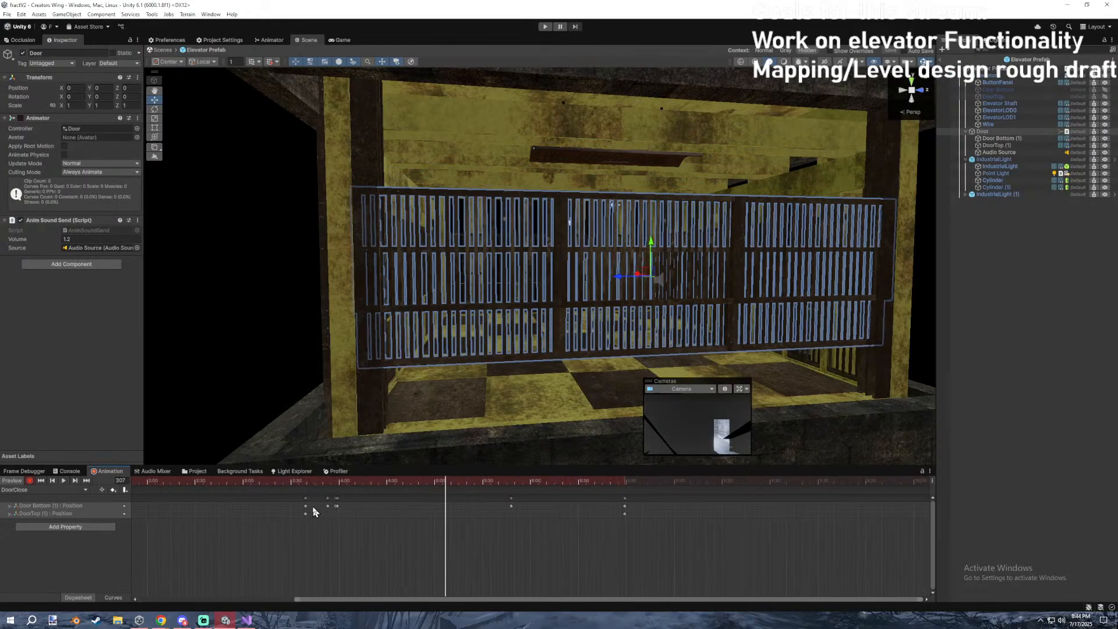
left_click_drag(353, 509, 370, 509)
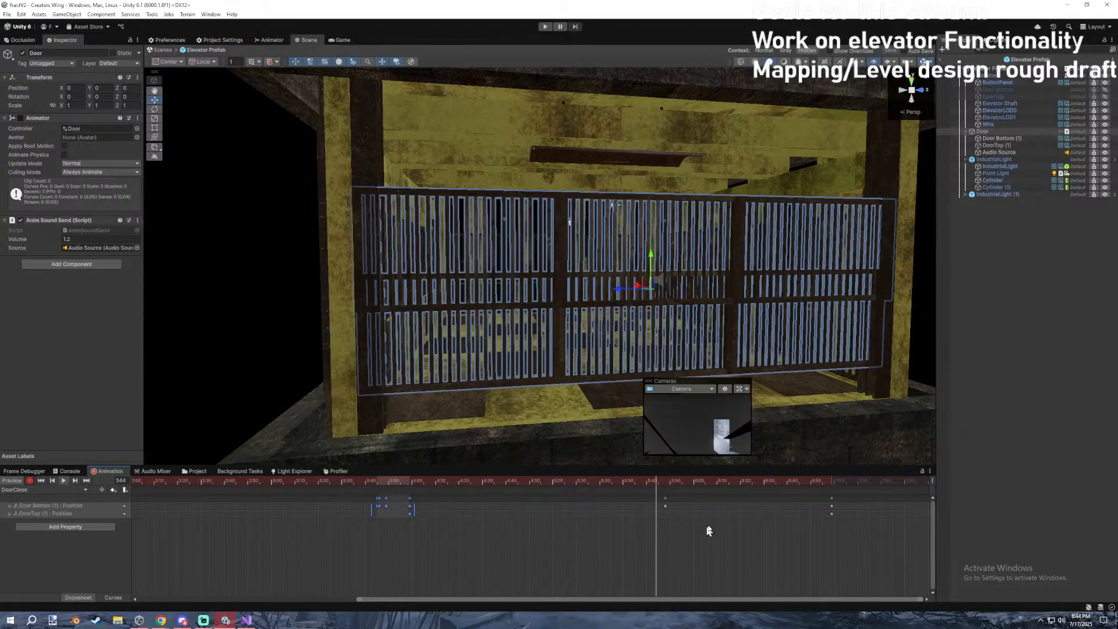
scroll(576, 522, "down", 4)
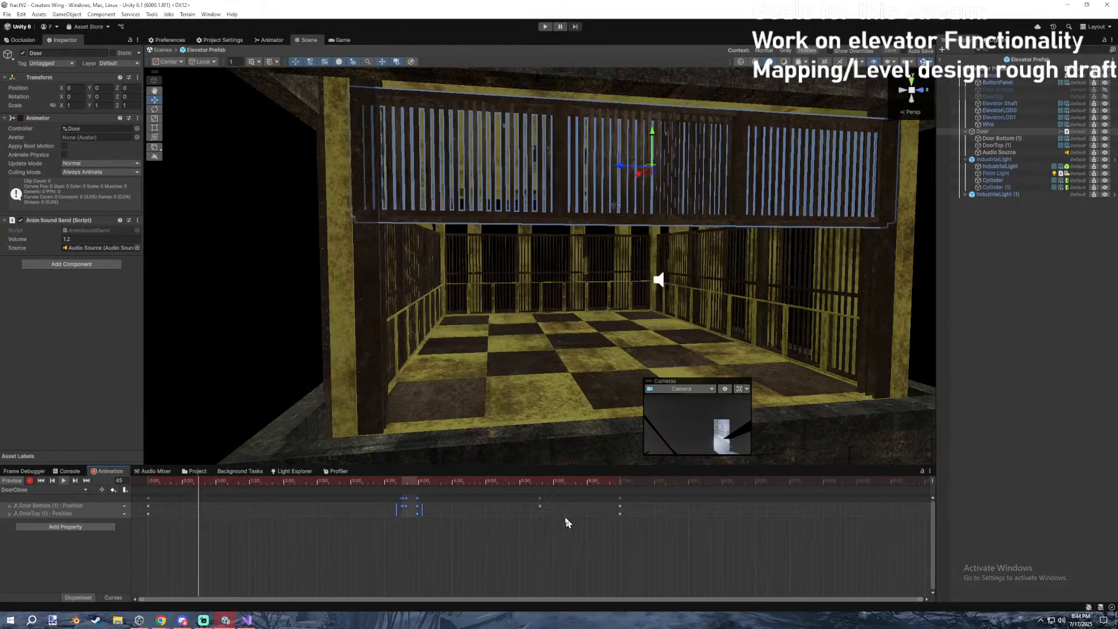
scroll(512, 509, "down", 2)
left_click(147, 483)
mouse_move(359, 513)
left_mouse_down()
mouse_move(330, 508)
mouse_move(355, 509)
left_mouse_up()
left_click(457, 492)
left_click_drag(457, 492, 129, 474)
key("space")
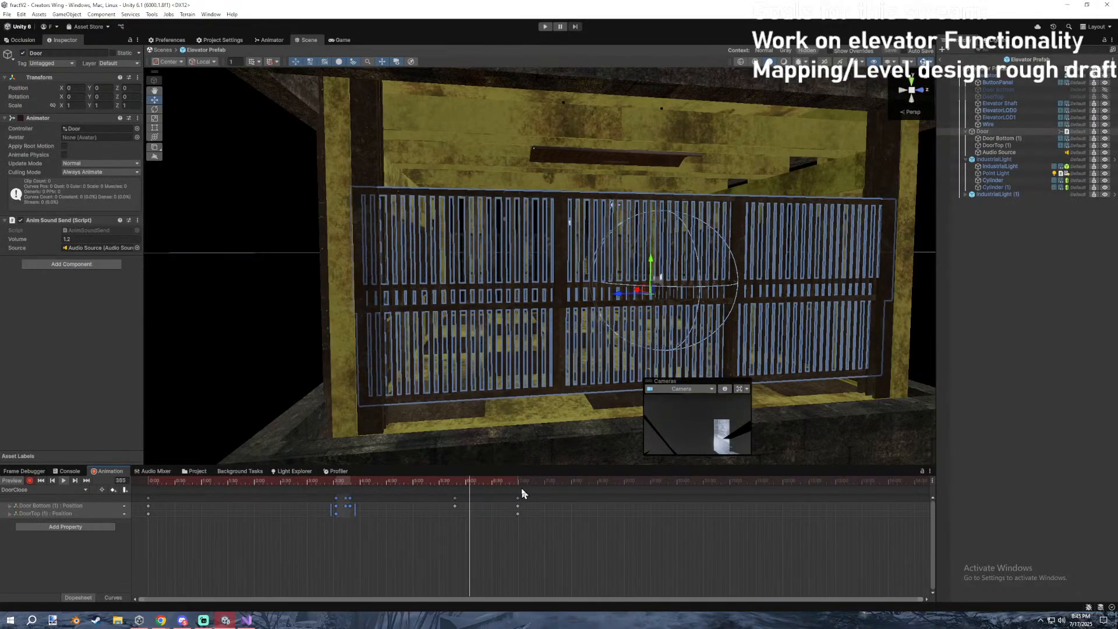
Keyframe a small movement of Door Bottom (1) and DoorTop (1) near the end of DoorClose.
left_click_drag(519, 484, 525, 487)
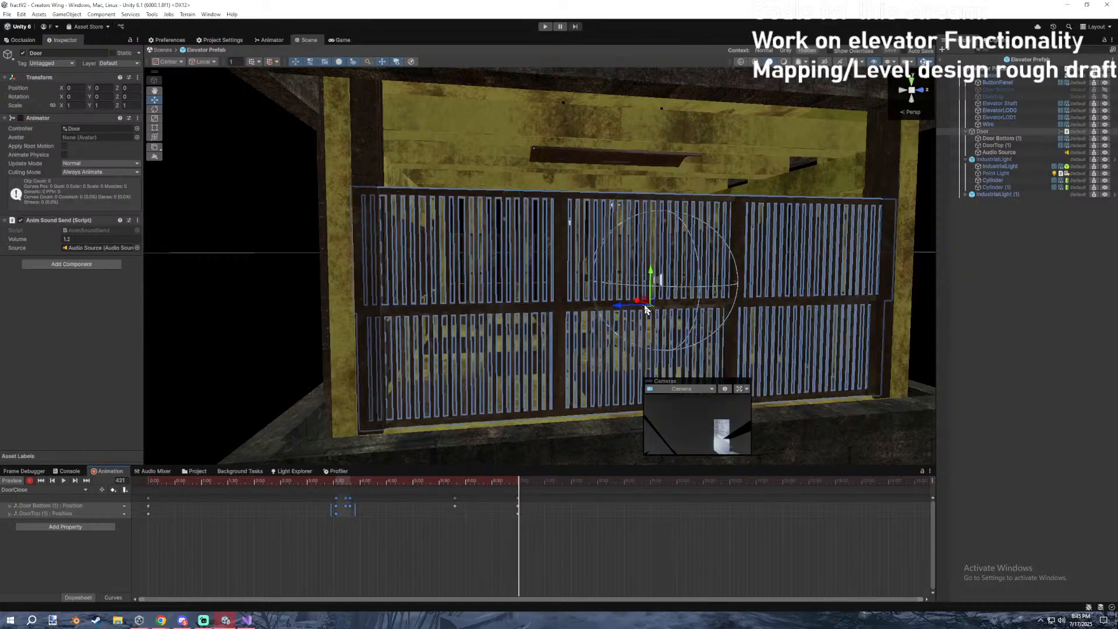
left_click(997, 138)
left_click(996, 145, "shift")
left_click_drag(645, 304, 666, 318)
scroll(518, 505, "up", 3)
left_click_drag(666, 314, 645, 303)
Copy the new keyframe near the end of DoorClose to just past its last keyframe and play the clip.
left_click(516, 506)
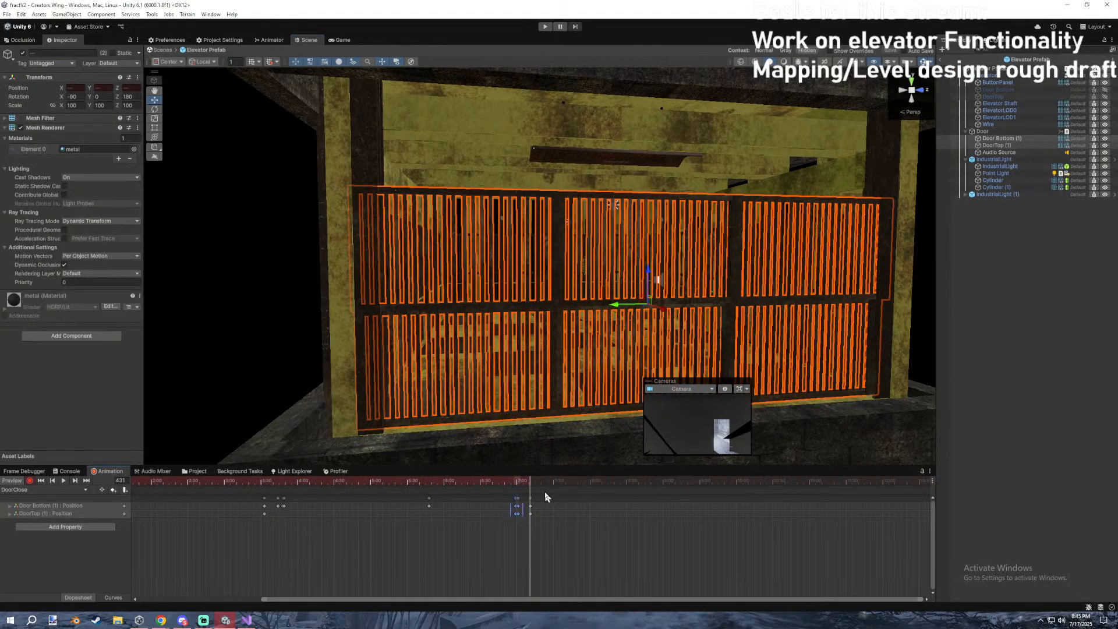
key("ctrl+v")
key("space")
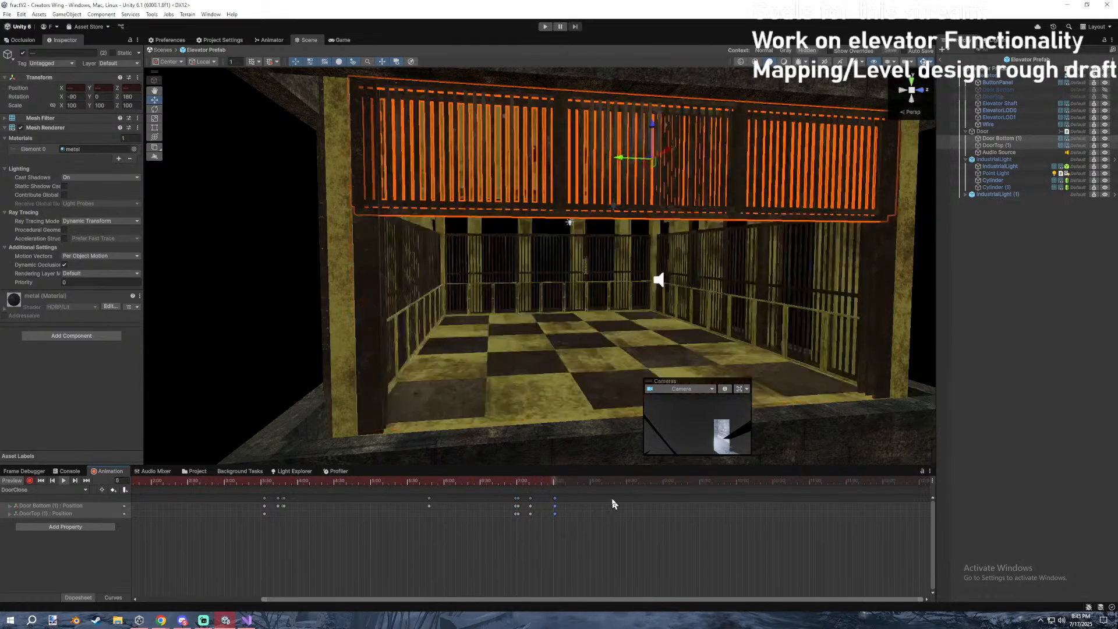
key("alt+Tab")
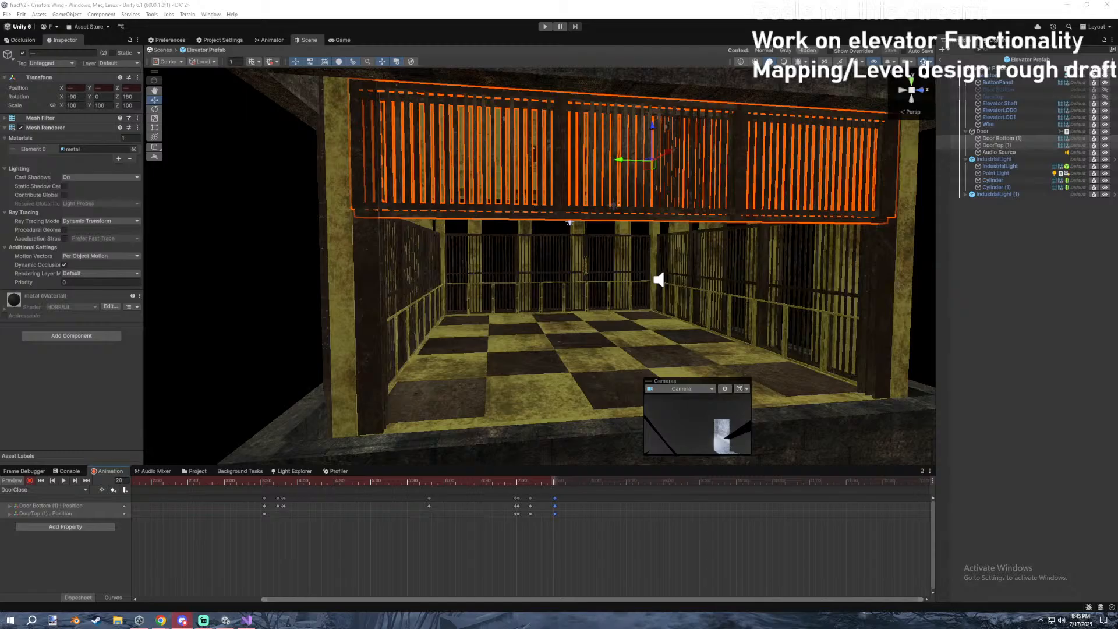
scroll(350, 501, "down", 3)
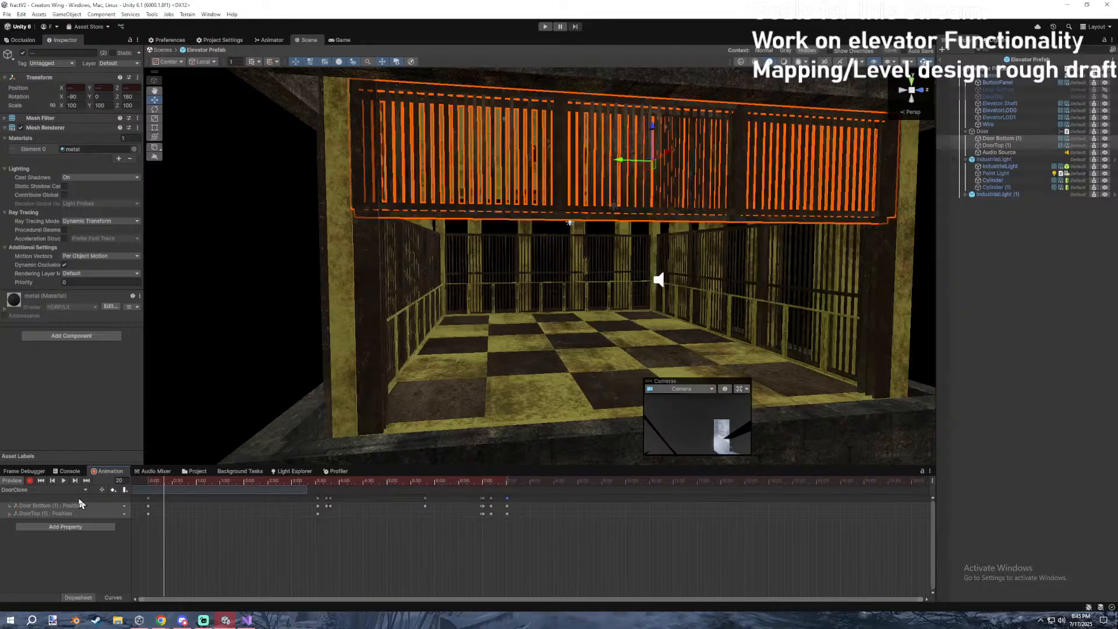
left_click(147, 482)
key("space")
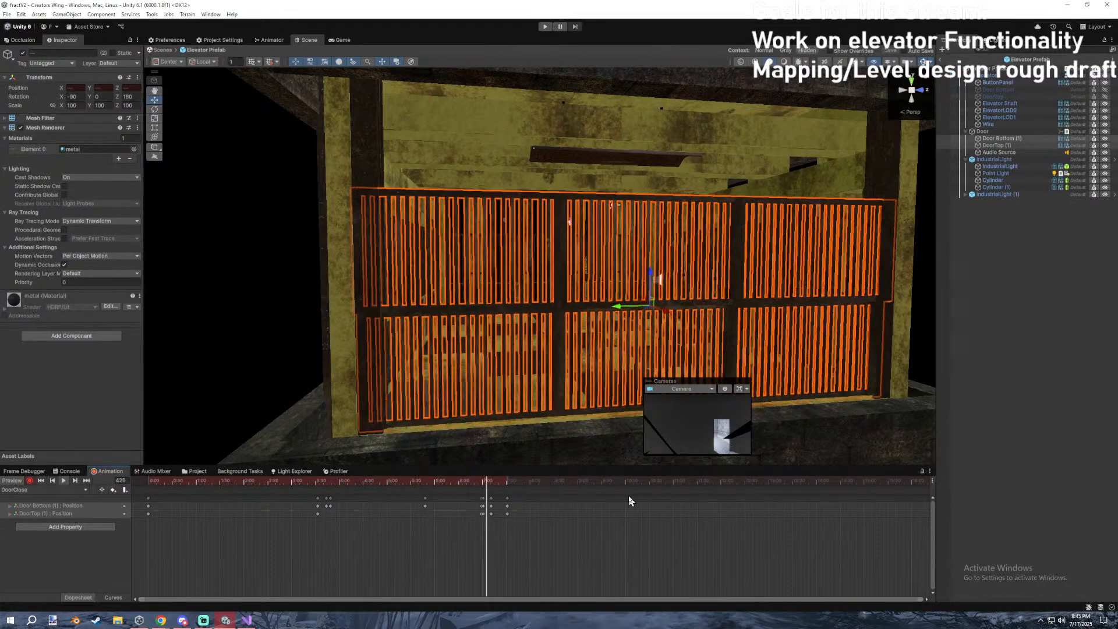
Copy the sound animation events from DoorOpen into DoorClose and move them to the start of the clip.
left_click_drag(433, 483, 110, 484)
left_click(64, 490)
left_click(41, 510)
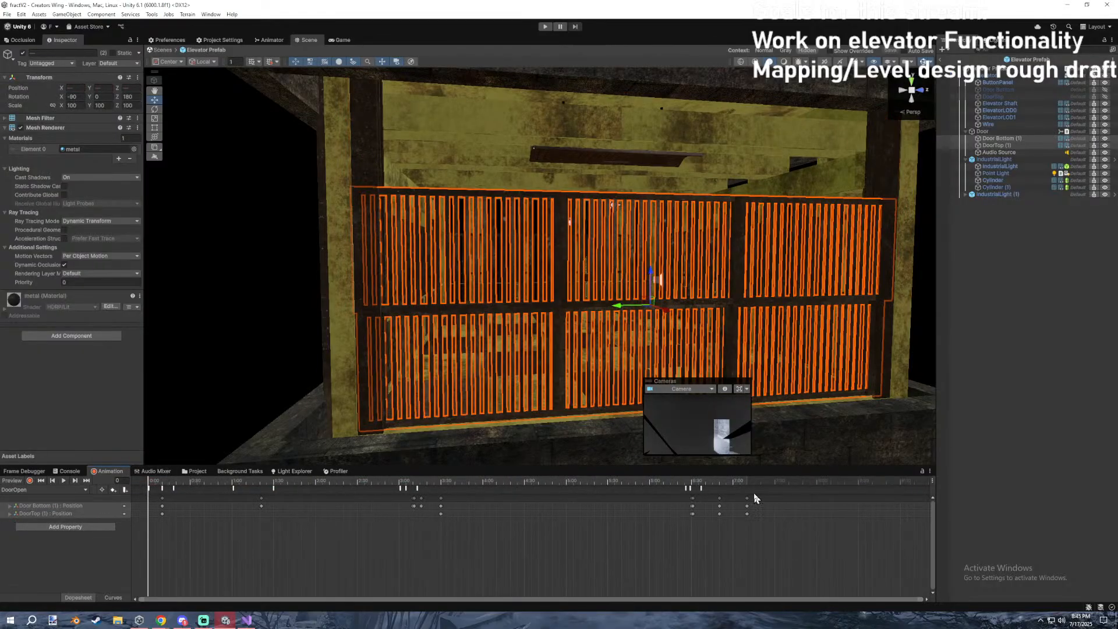
left_click_drag(755, 494, 145, 485)
left_click(44, 490)
left_click(27, 499)
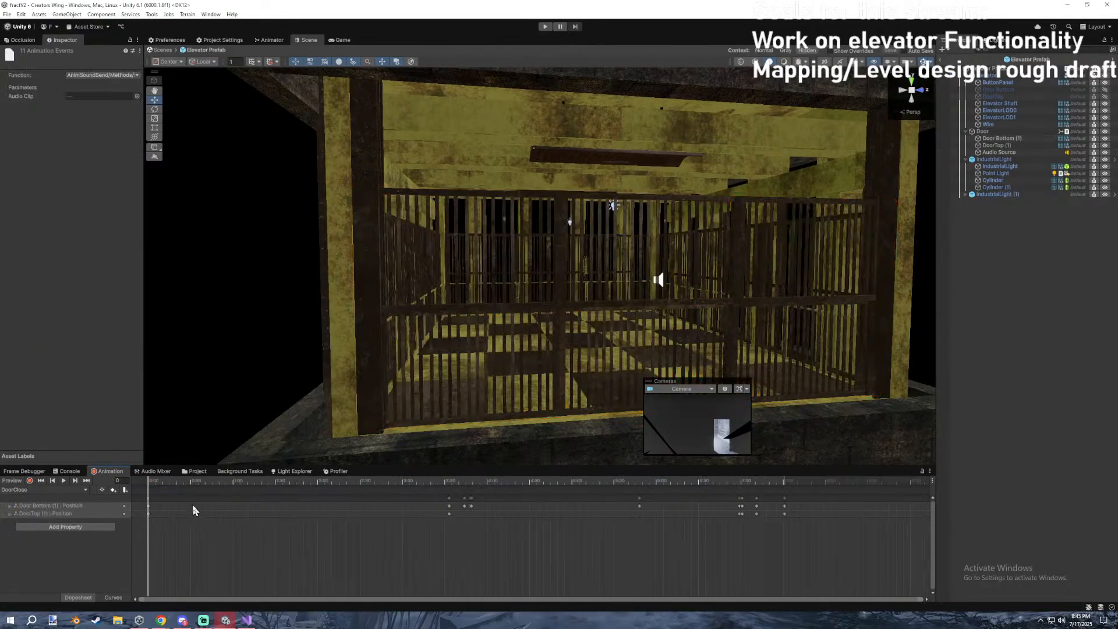
left_click_drag(473, 494, 708, 495)
left_click_drag(786, 501, 318, 472)
left_click_drag(743, 495, 295, 467)
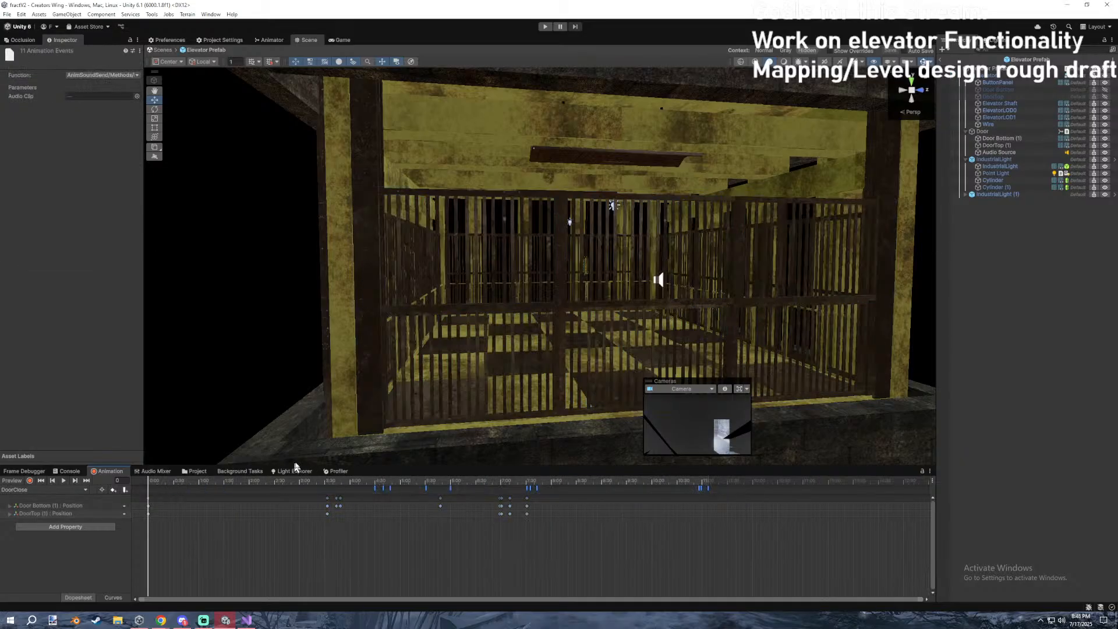
left_click(693, 495)
left_click_drag(743, 496, 305, 473)
left_click_drag(376, 489, 231, 489)
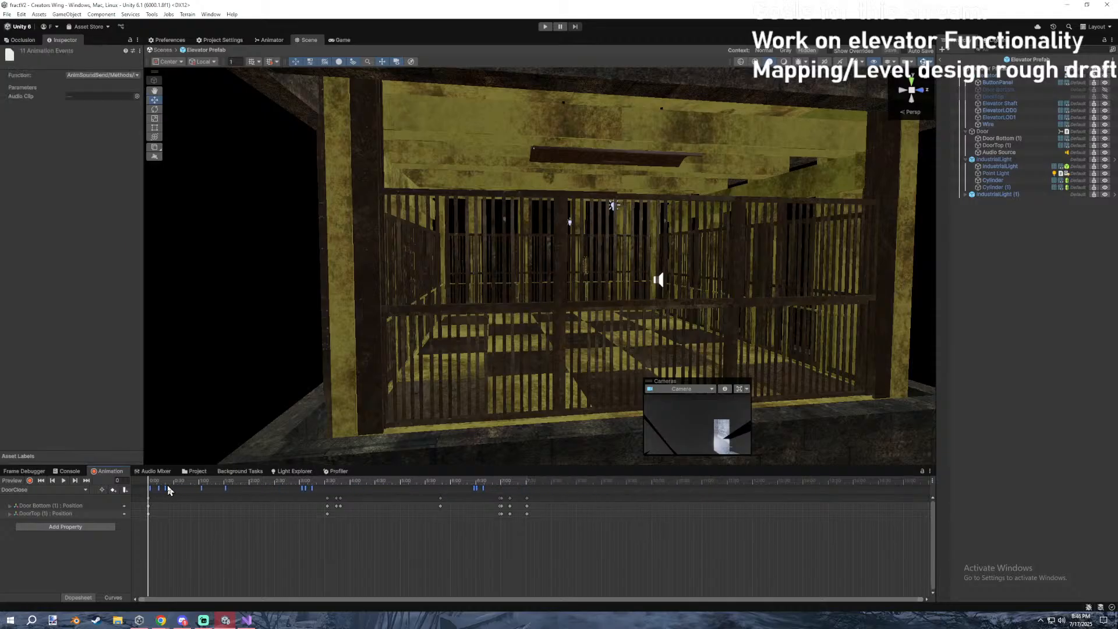
Shift all DoorClose keyframes slightly later and align the middle and final sound events with the door movements.
left_click_drag(611, 539, 150, 506)
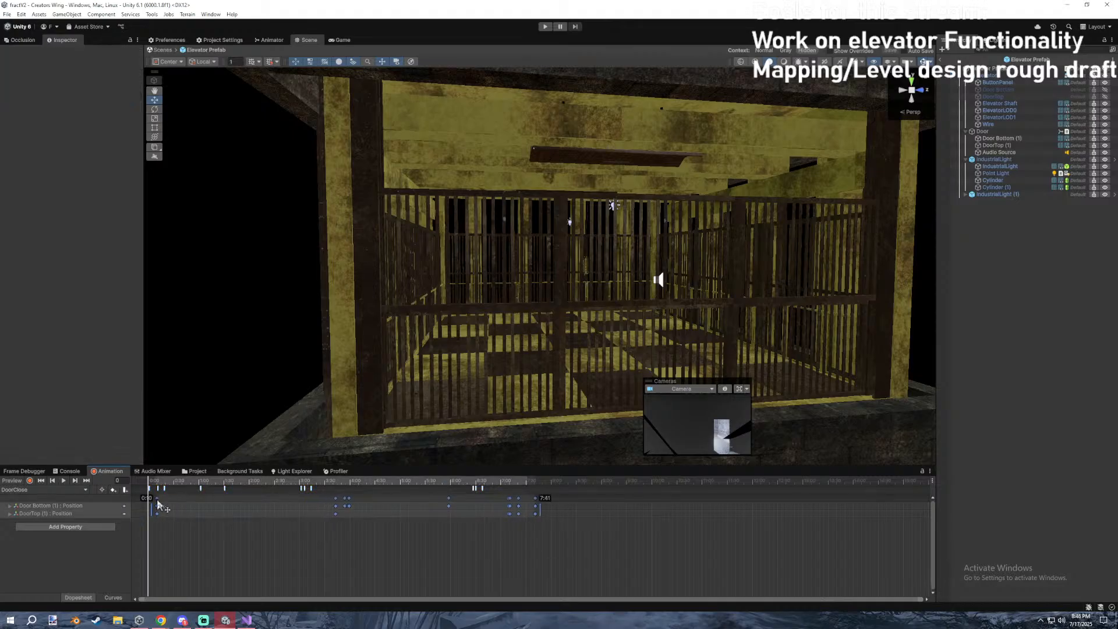
key("space")
mouse_move(327, 490)
left_mouse_down()
mouse_move(284, 488)
mouse_move(343, 492)
left_mouse_up()
left_click(494, 484)
left_click_drag(494, 490, 284, 486)
Delete the lone Door Bottom (1) keyframe between the middle and final keyframe groups of DoorClose.
left_click(449, 505)
right_click(449, 504)
left_click(469, 516)
Play the DoorClose clip and examine the door's motion and sound timing.
left_click_drag(280, 482, 152, 466)
key("space")
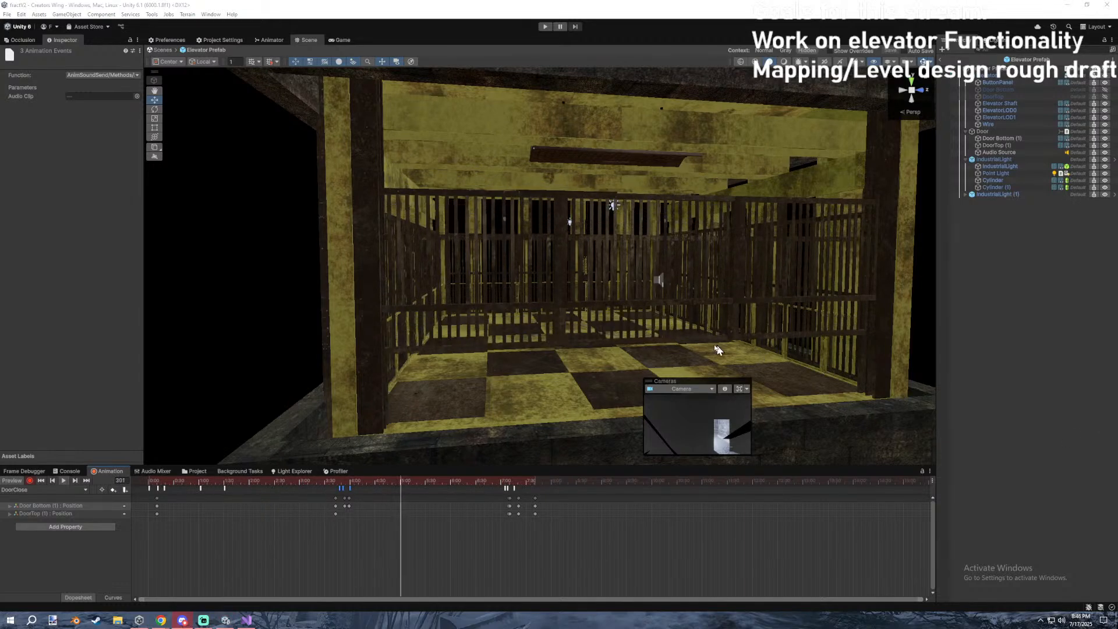
mouse_move(757, 345)
right_mouse_down()
mouse_move(788, 347)
mouse_move(772, 352)
right_mouse_up()
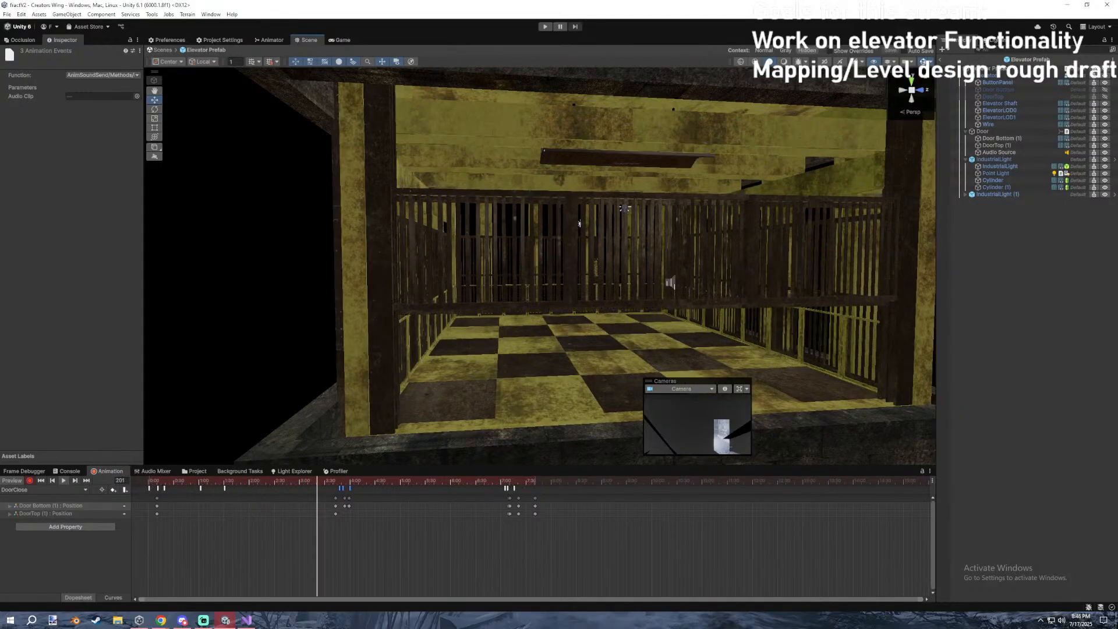
right_click_drag(631, 327, 571, 330)
left_click(429, 487)
key("space")
right_click(601, 361)
right_click_drag(678, 345, 729, 331)
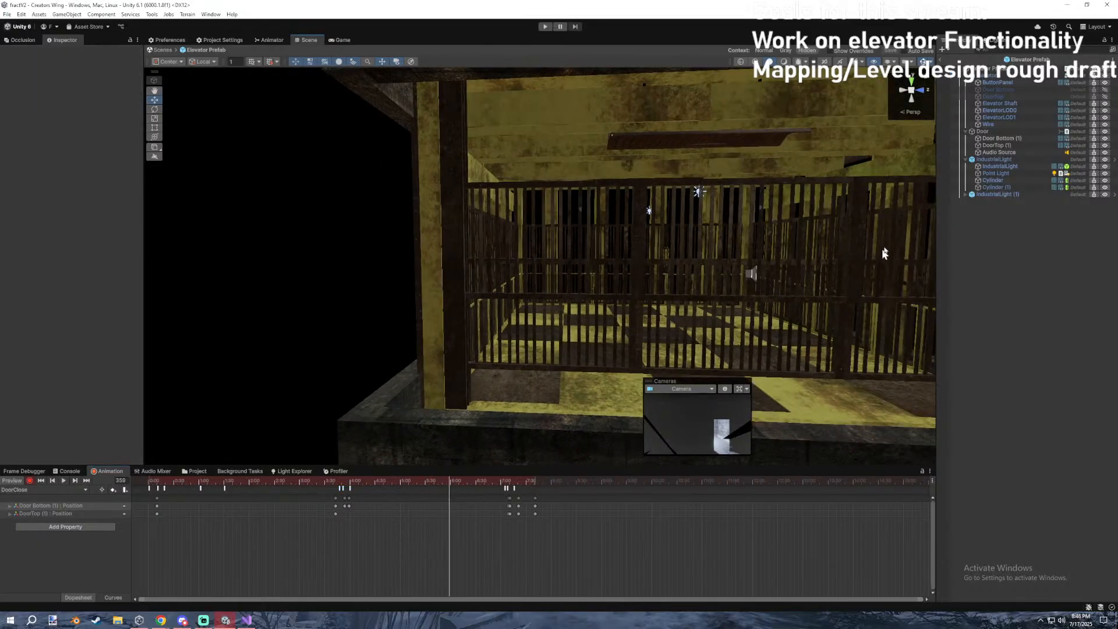
Add a Box Collider to both Door Bottom (1) and DoorTop (1).
left_click(998, 139)
left_click(993, 145, "ctrl")
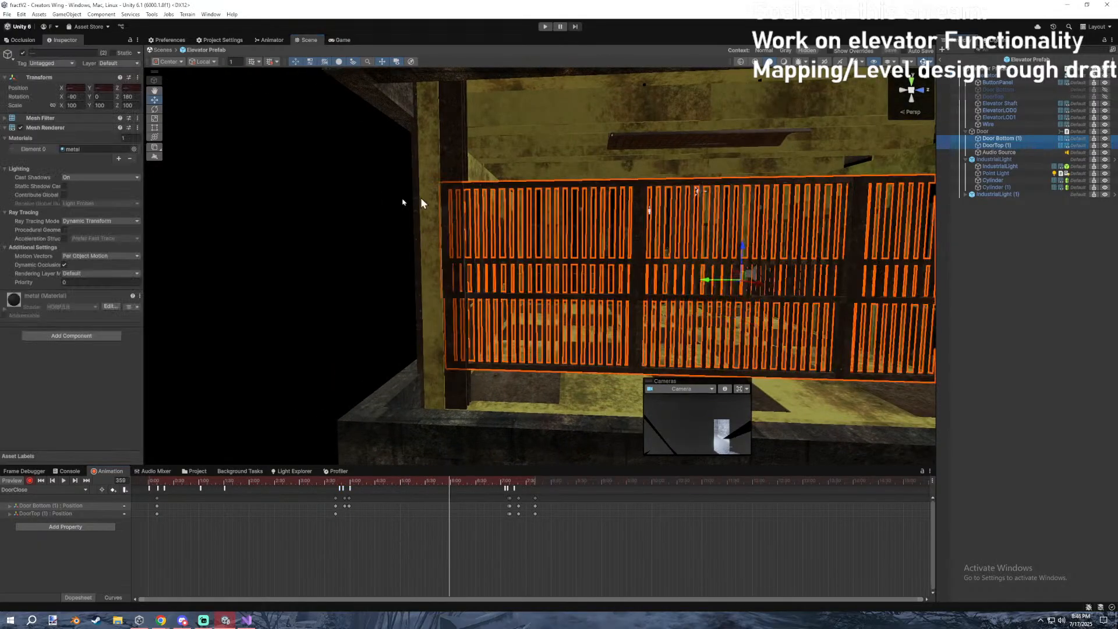
left_click(63, 336)
type("bocsbox")
key("Return")
scroll(105, 323, "down", 1)
Add a Mesh Collider to the ElevatorLOD0 object.
right_click_drag(308, 308, 667, 190)
left_click(665, 189)
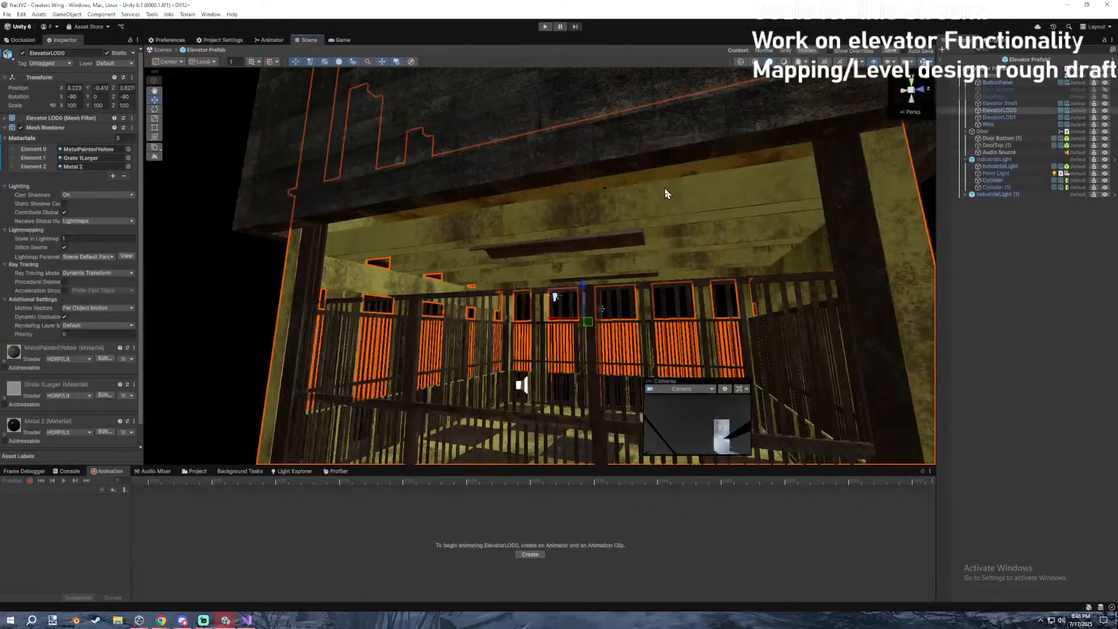
scroll(27, 331, "down", 1)
left_click(46, 440)
type("mesh")
key("Return")
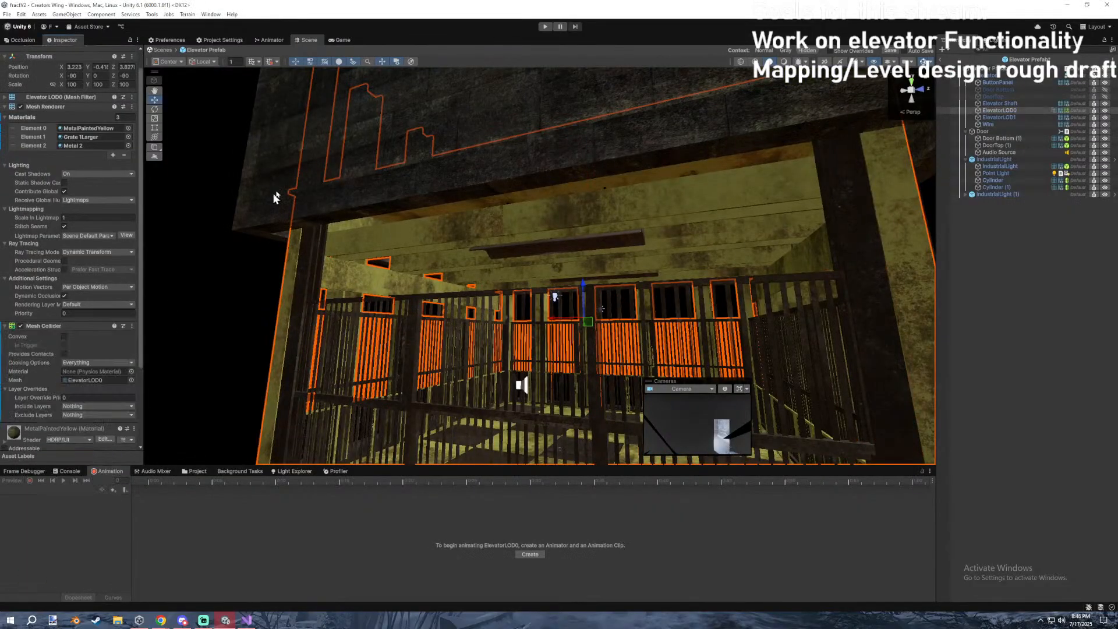
Add a Mesh Collider to the Elevator Shaft and to the Wire.
left_click(272, 193)
left_click(75, 416)
left_click(54, 448)
right_click_drag(582, 288, 551, 339)
left_click(526, 261)
left_click(483, 223)
left_click(483, 223)
right_click_drag(483, 226, 618, 193)
left_click(618, 192)
left_click(71, 370)
left_click(56, 403)
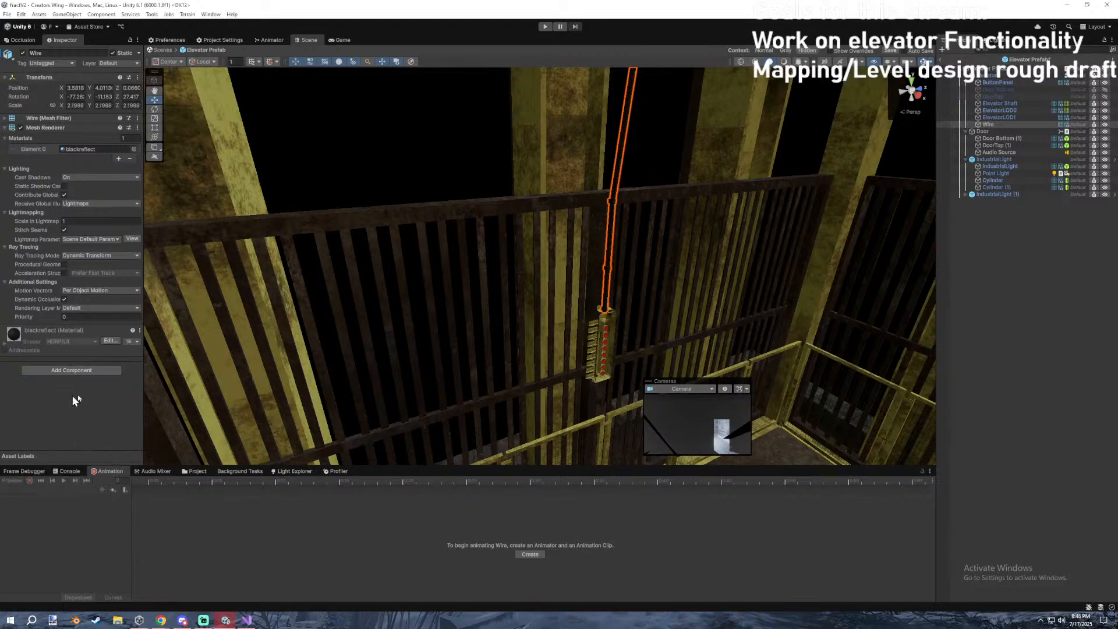
Check the components of the ButtonPanel, ElevatorLOD1 and Door objects.
left_click(606, 321)
scroll(65, 406, "down", 3)
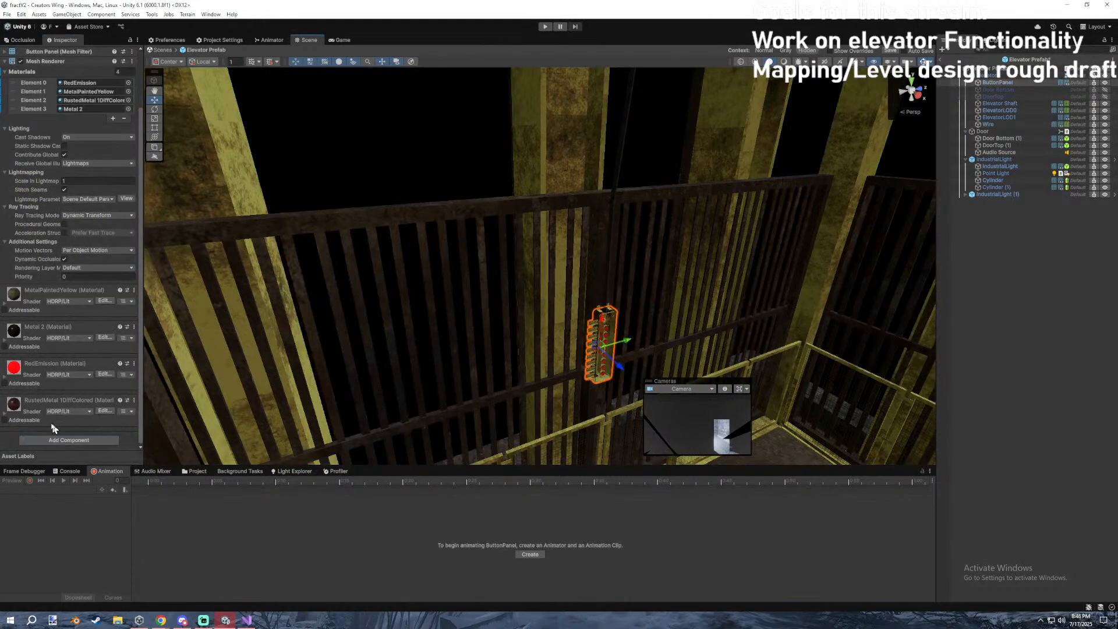
left_click(51, 440)
right_click_drag(512, 303, 542, 250)
left_click(511, 222)
left_click(986, 119)
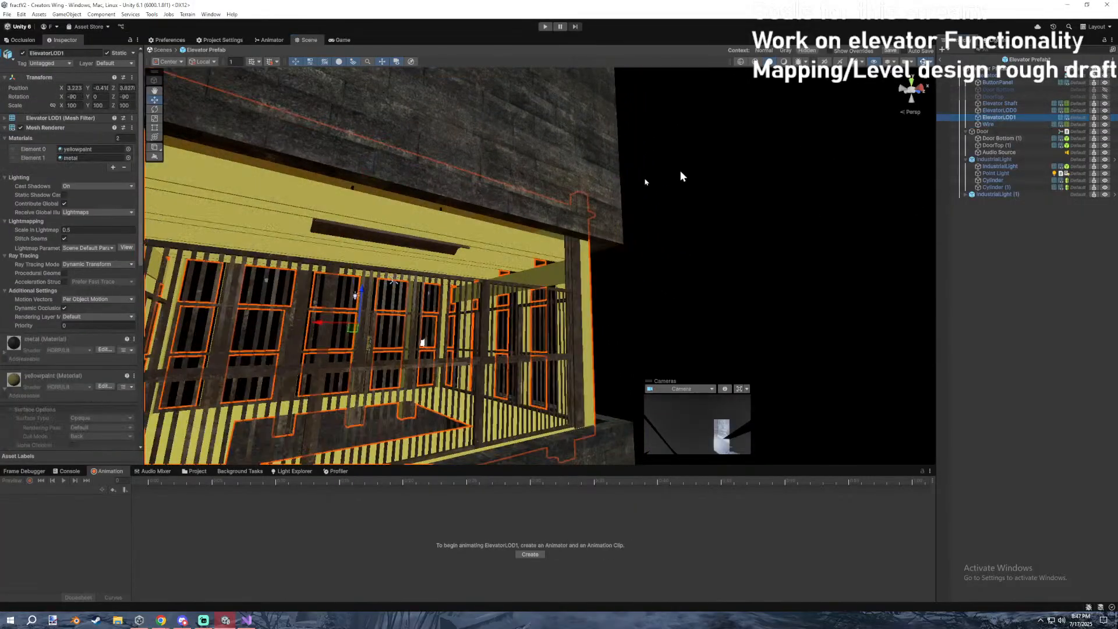
scroll(32, 256, "down", 5)
left_click(29, 173)
right_click_drag(448, 245, 524, 247)
left_click(709, 254)
mouse_move(708, 255)
right_mouse_down()
mouse_move(691, 253)
mouse_move(693, 267)
right_mouse_up()
left_click(983, 132)
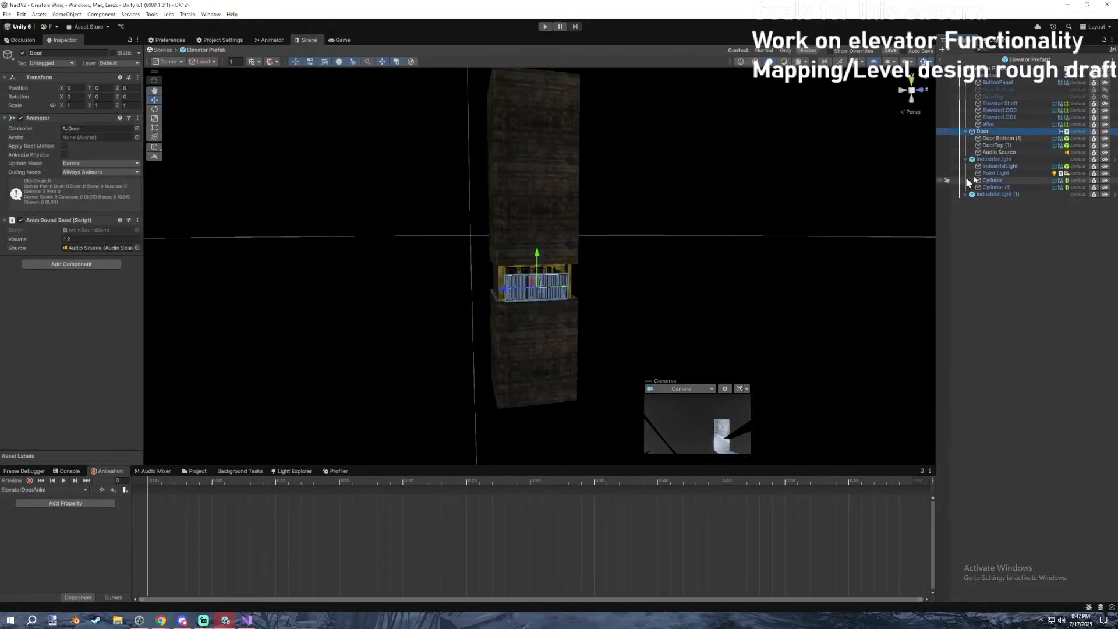
Set the LOD 0 transition screen size of Elevator3 to 1.35 and save the prefab.
left_click(989, 74)
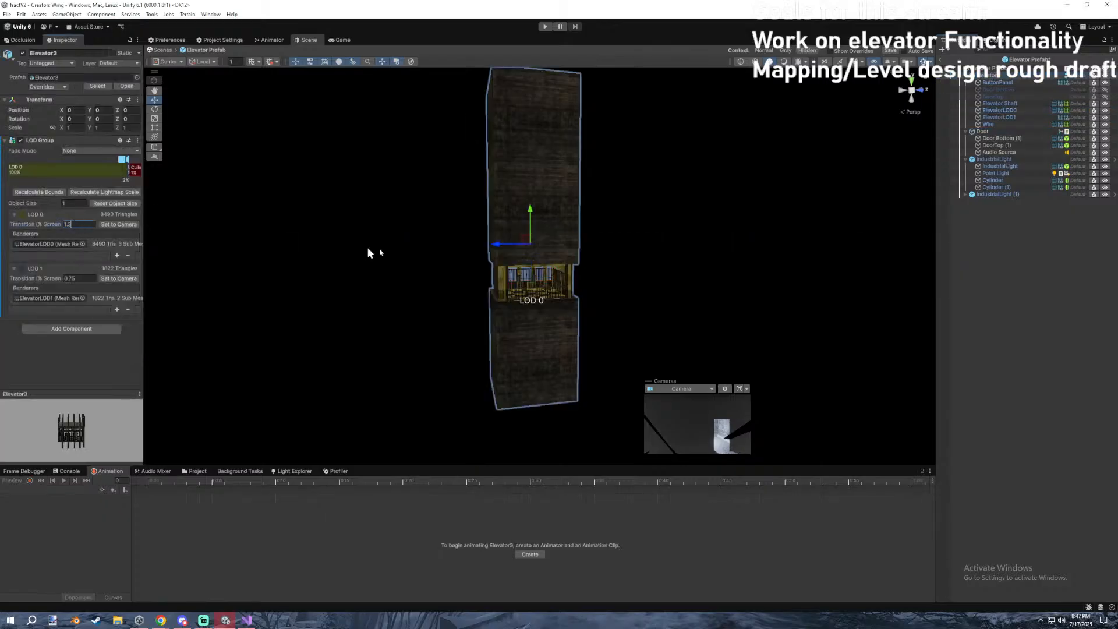
right_click_drag(280, 244, 281, 245)
left_click(816, 254)
right_click_drag(816, 254, 829, 256)
key("w")
key("ctrl+s")
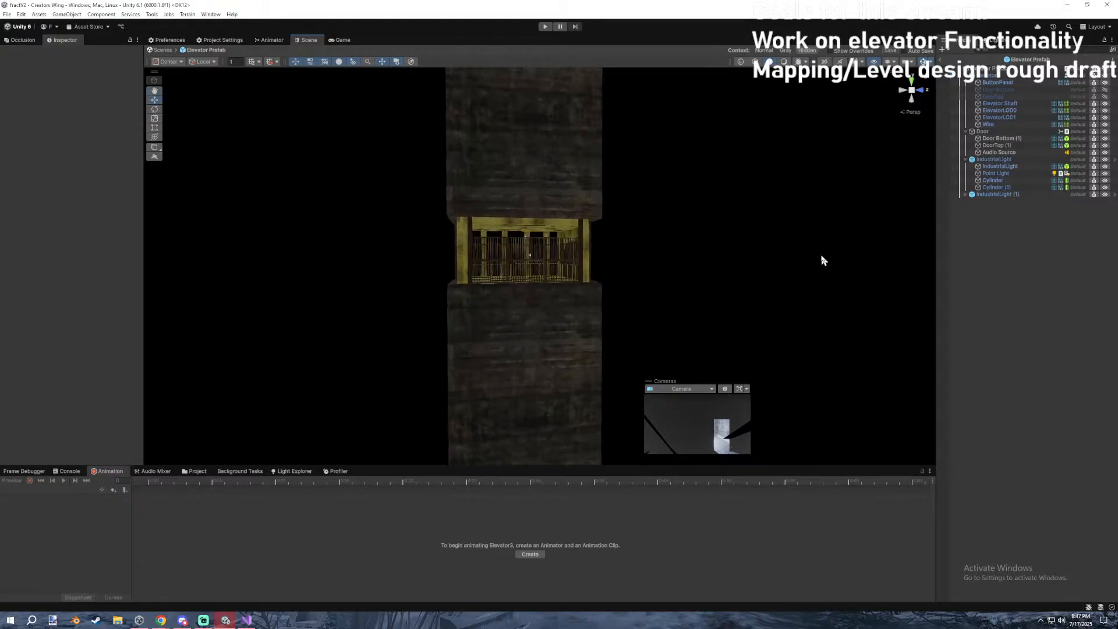
Select the ButtonPanel and examine its red buttons up close.
left_click(999, 82)
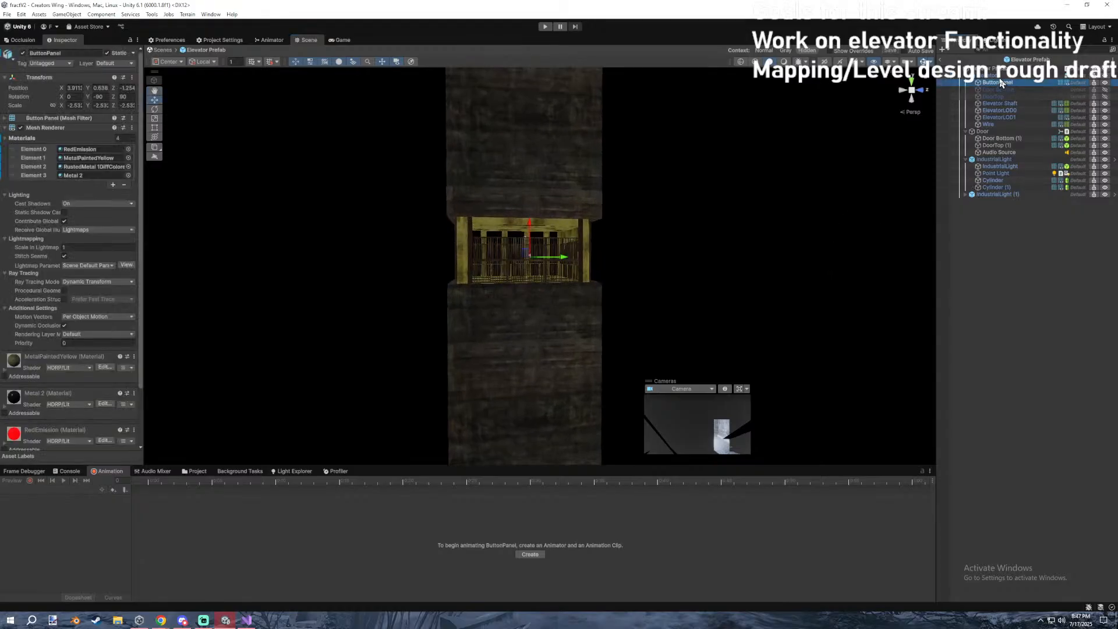
left_click(994, 76)
left_click(998, 84)
double_click(995, 84)
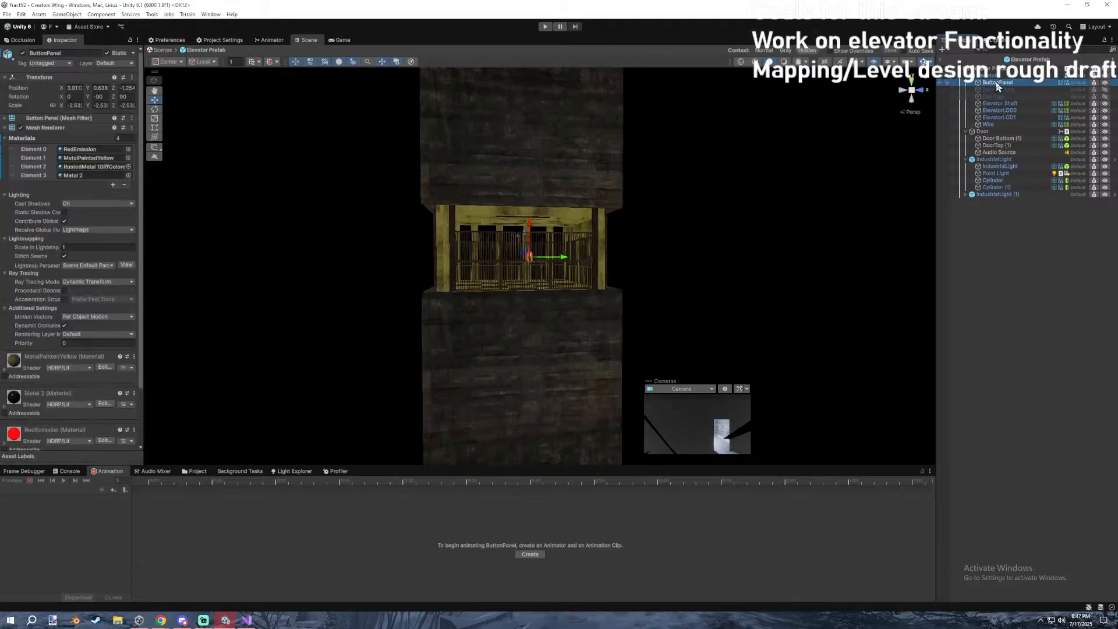
left_click(786, 179)
right_click_drag(786, 180, 450, 84)
left_click(454, 216)
left_click(457, 215)
left_click(457, 215)
key("w")
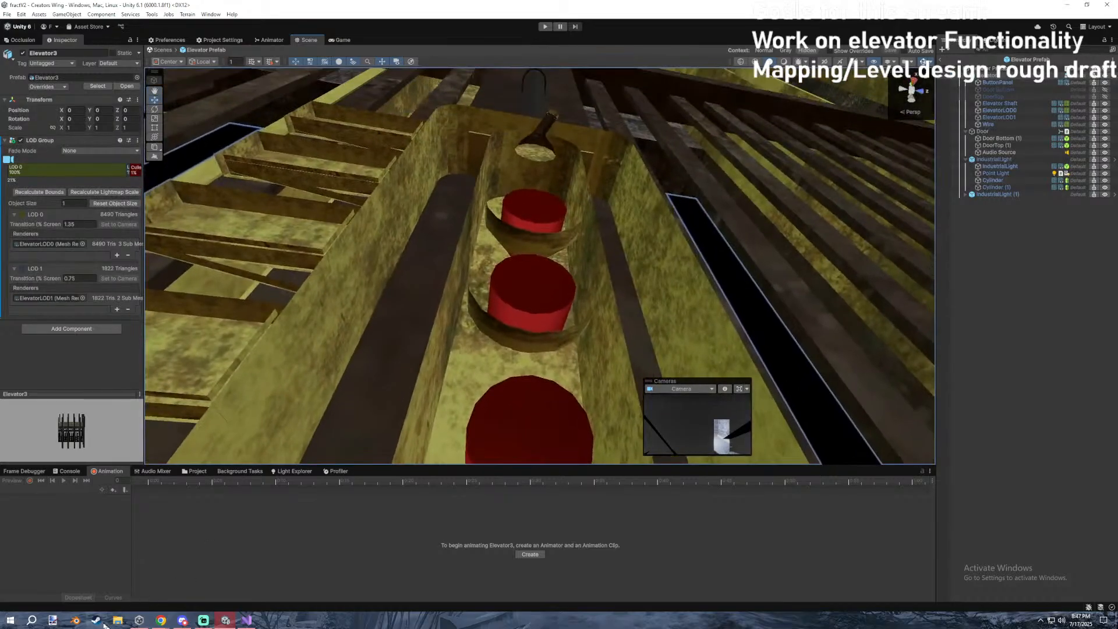
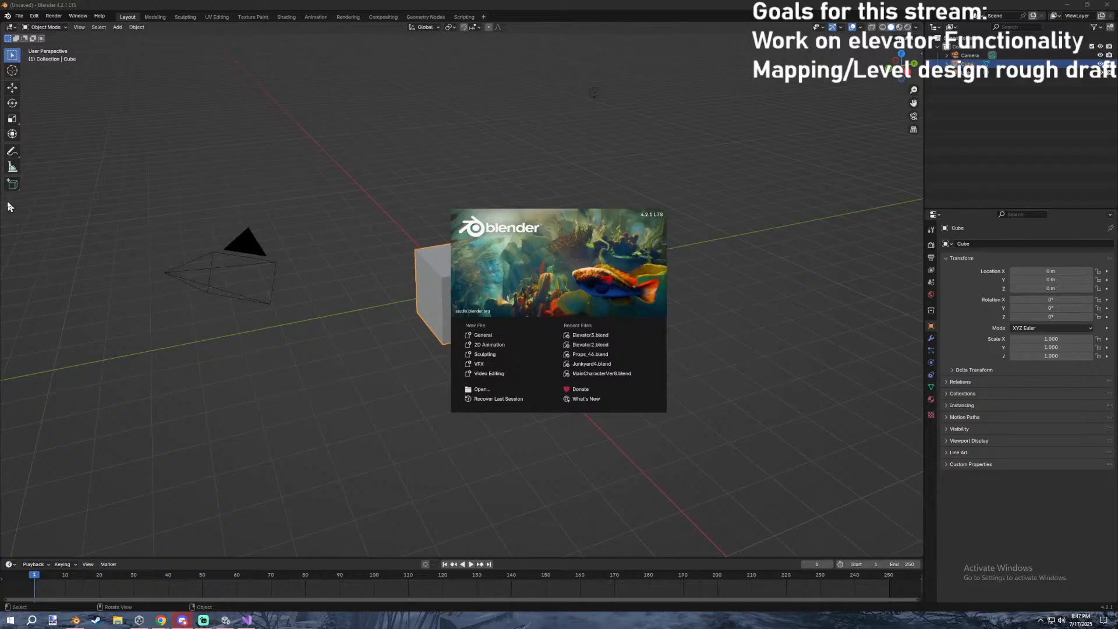
Switch to Blender and open the recent file Elevator3.blend.
left_click(601, 335)
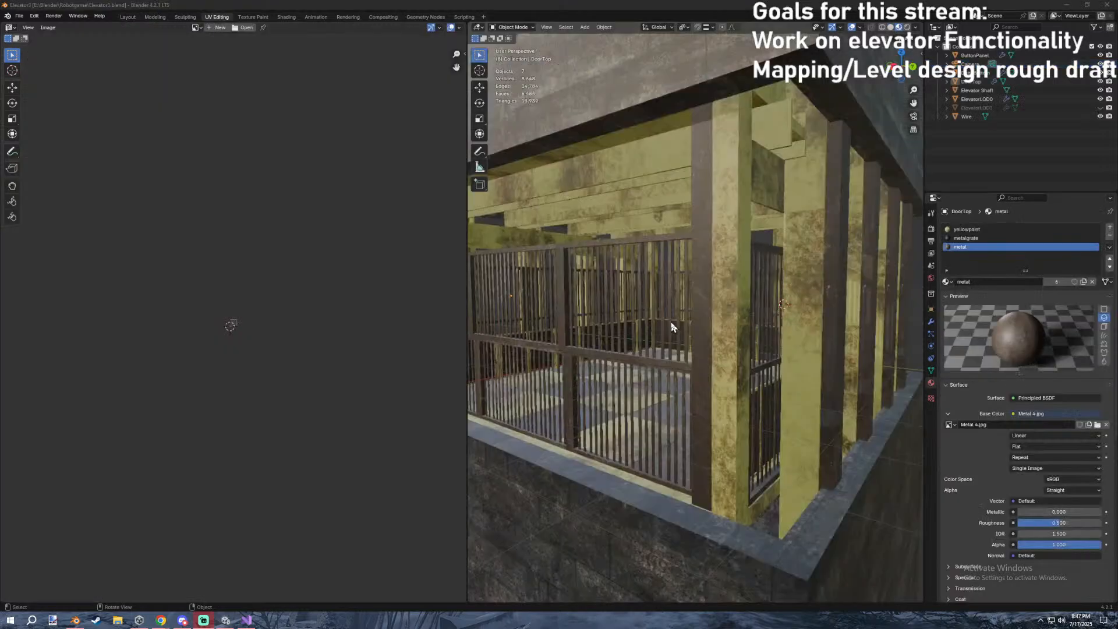
Examine the elevator's upper door, lower door and ElevatorLOD0 objects by selecting them in the model.
left_click(761, 302)
key("shift+grave")
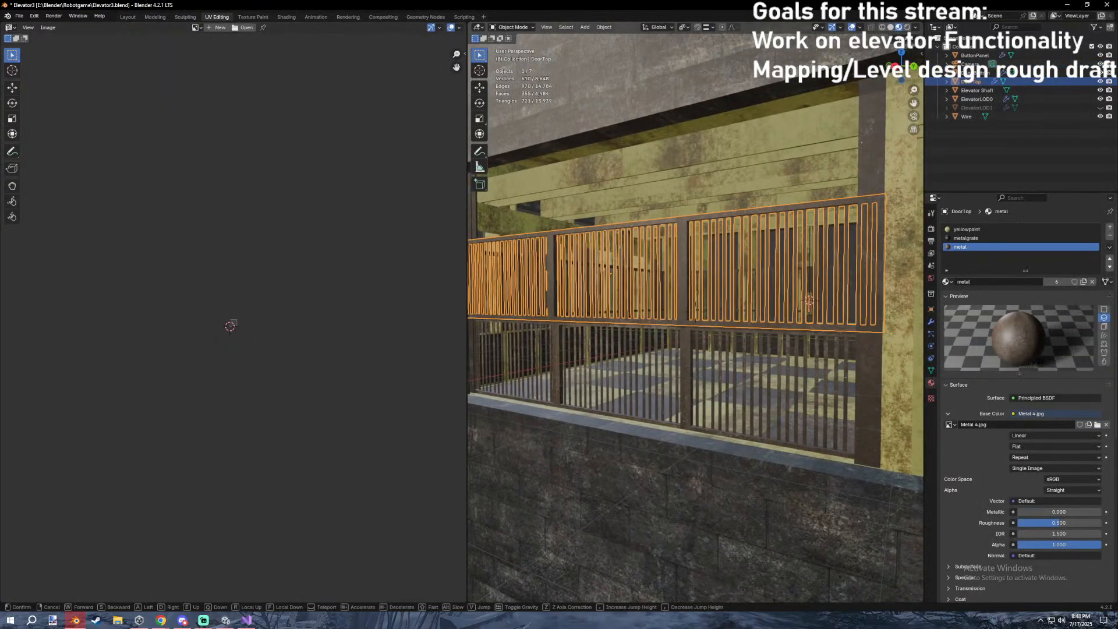
key("s")
key("a")
left_click(833, 300)
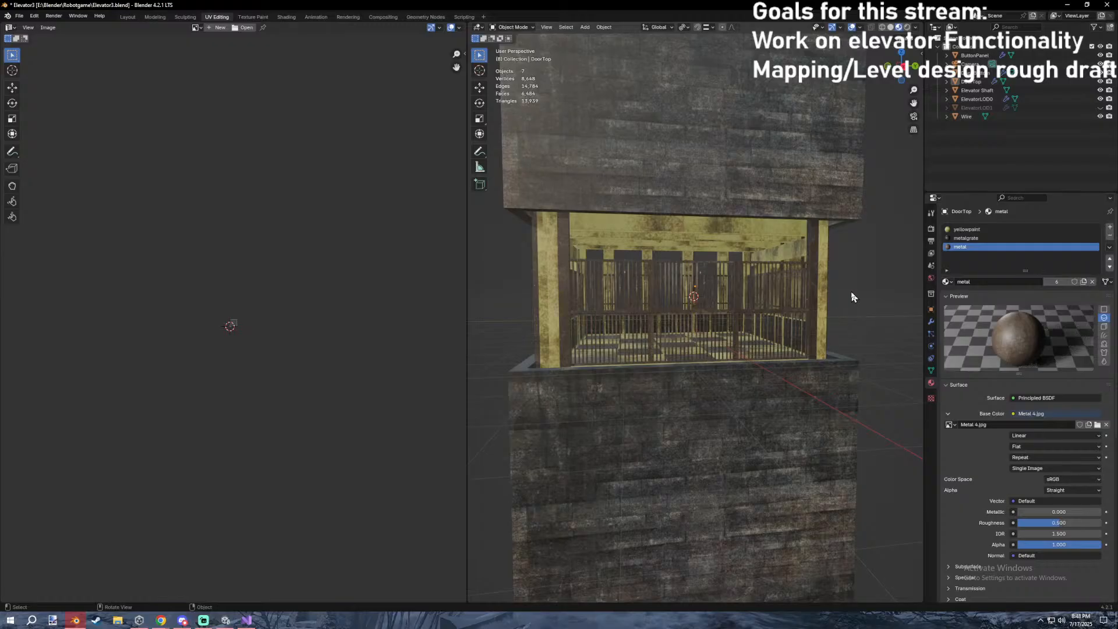
left_click(803, 284)
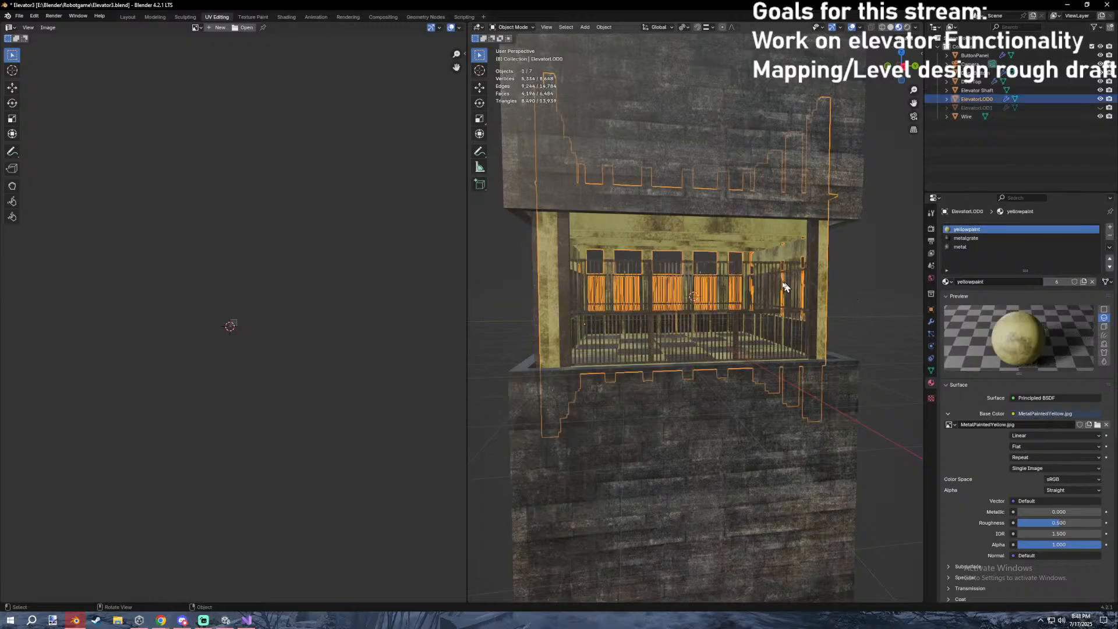
left_click(797, 285)
middle_click_drag(831, 273, 751, 315)
left_click(738, 308)
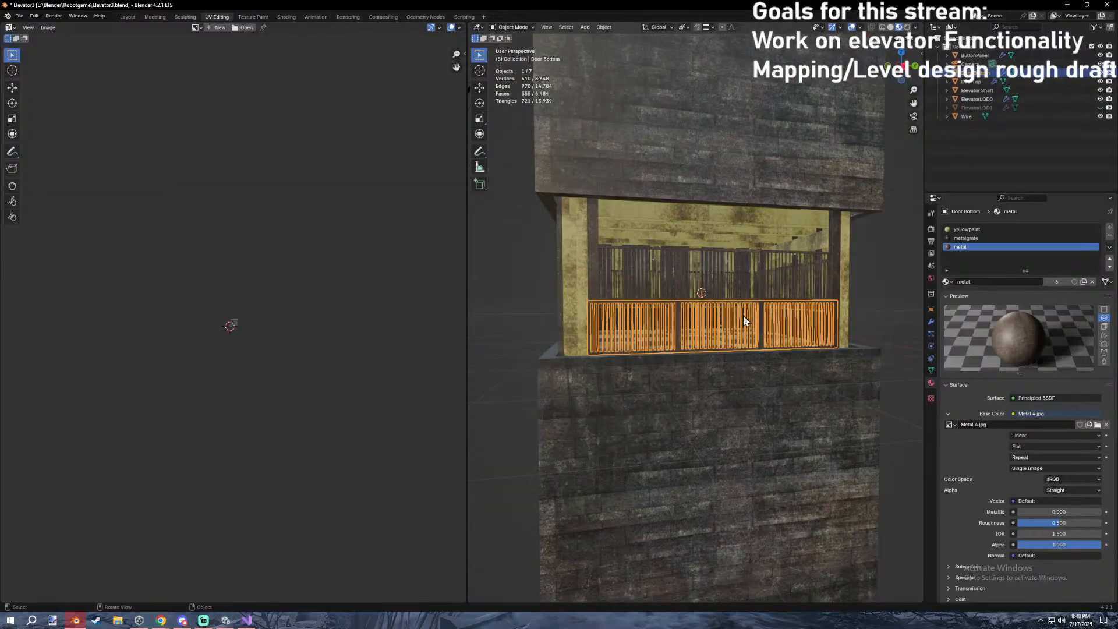
middle_click_drag(742, 313, 762, 327)
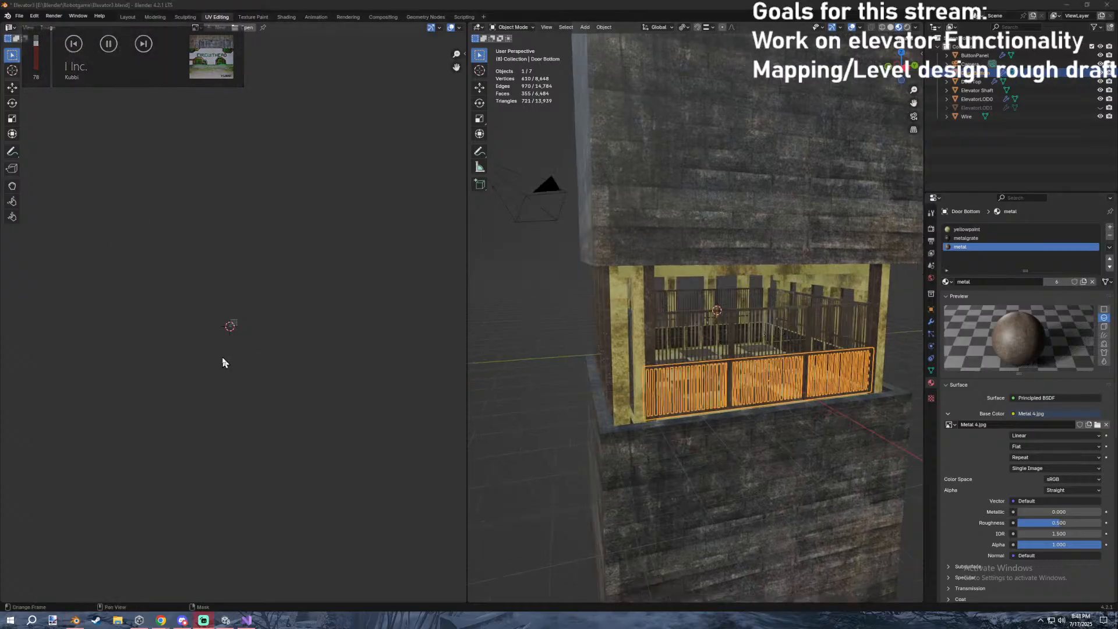
Turn on the Face Orientation overlay while viewing the elevator's button panel.
left_click(824, 319)
middle_click_drag(823, 320, 827, 310)
key("shift+grave")
key("w")
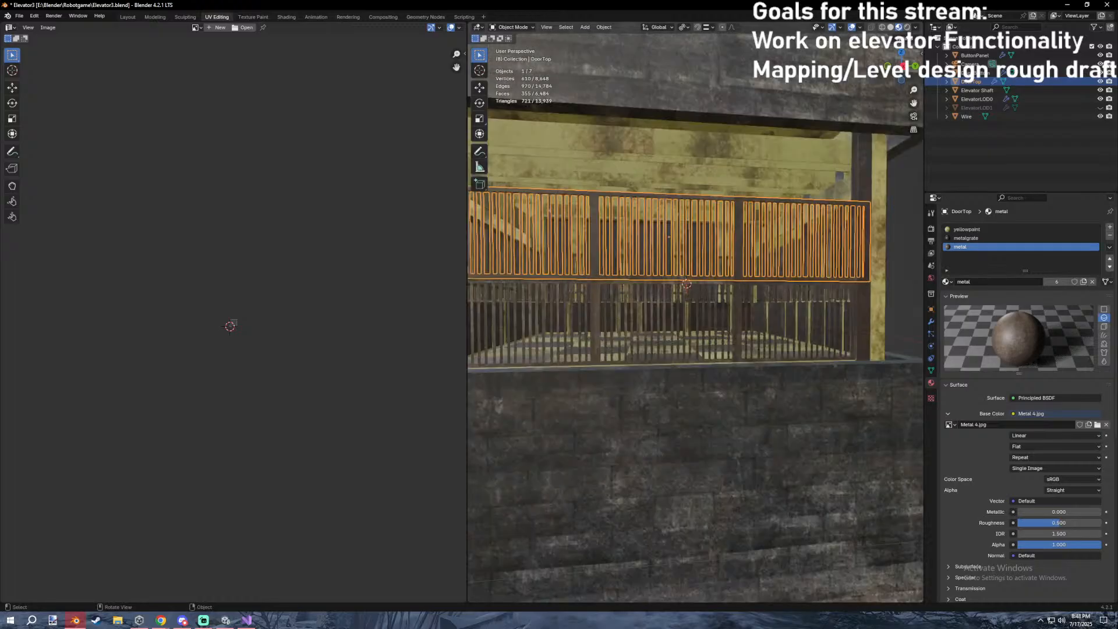
key("Escape")
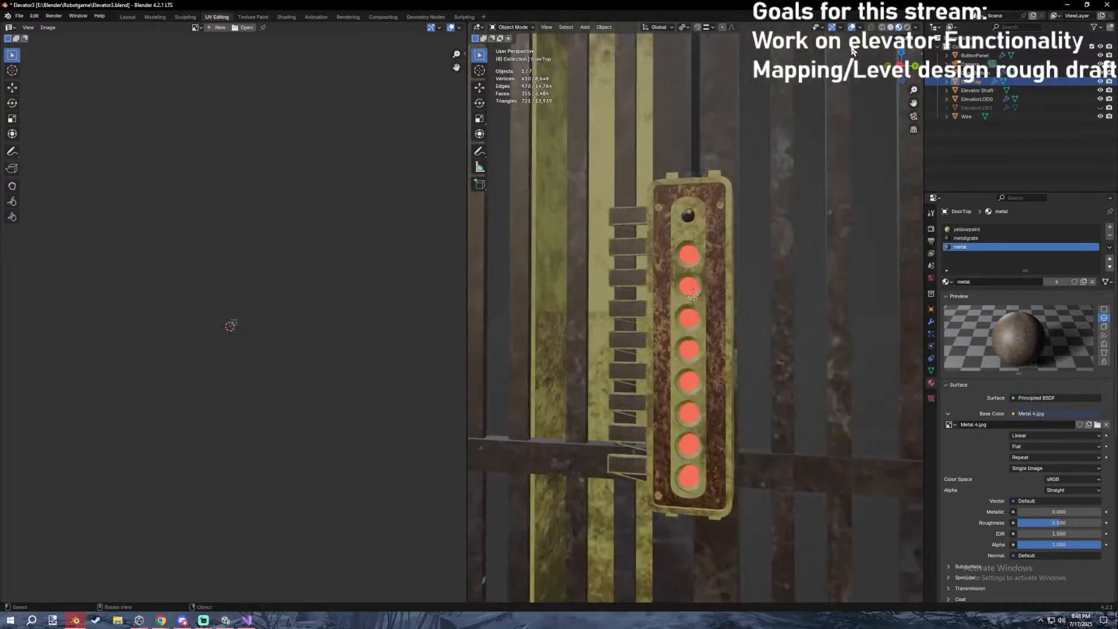
left_click(860, 28)
left_click(821, 183)
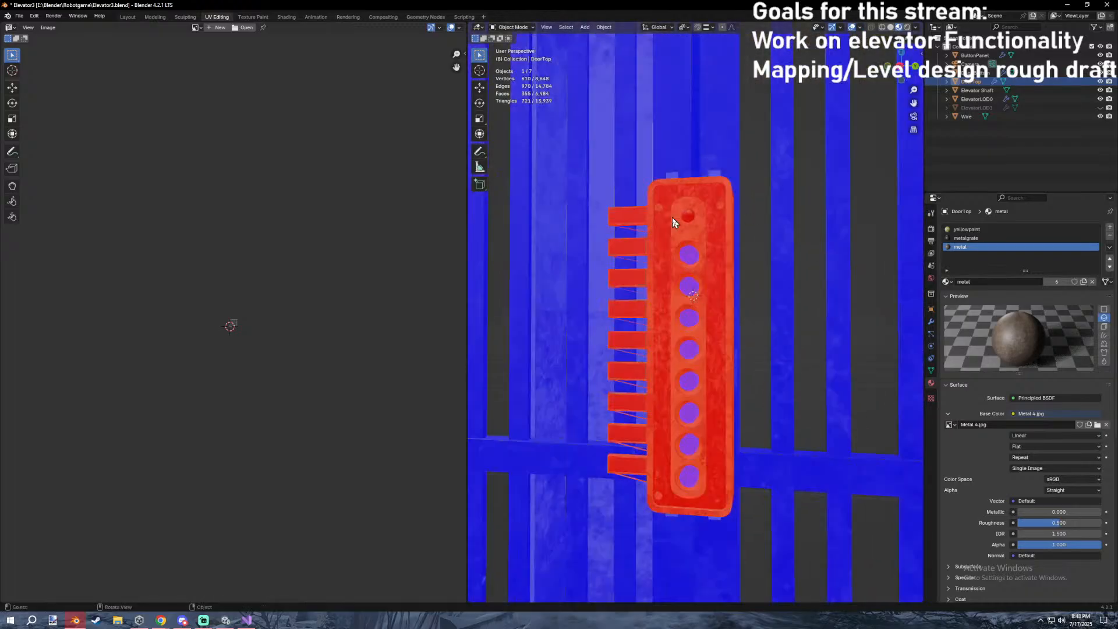
Select the ButtonPanel object and recalculate its mesh normals to face outward.
left_click(672, 216)
middle_click_drag(693, 218, 693, 218)
key("Tab")
key("Tab")
key("Tab")
key("Tab")
Try to recalculate the normals of the reversed faces along one side of a button recess.
key("shift+grave")
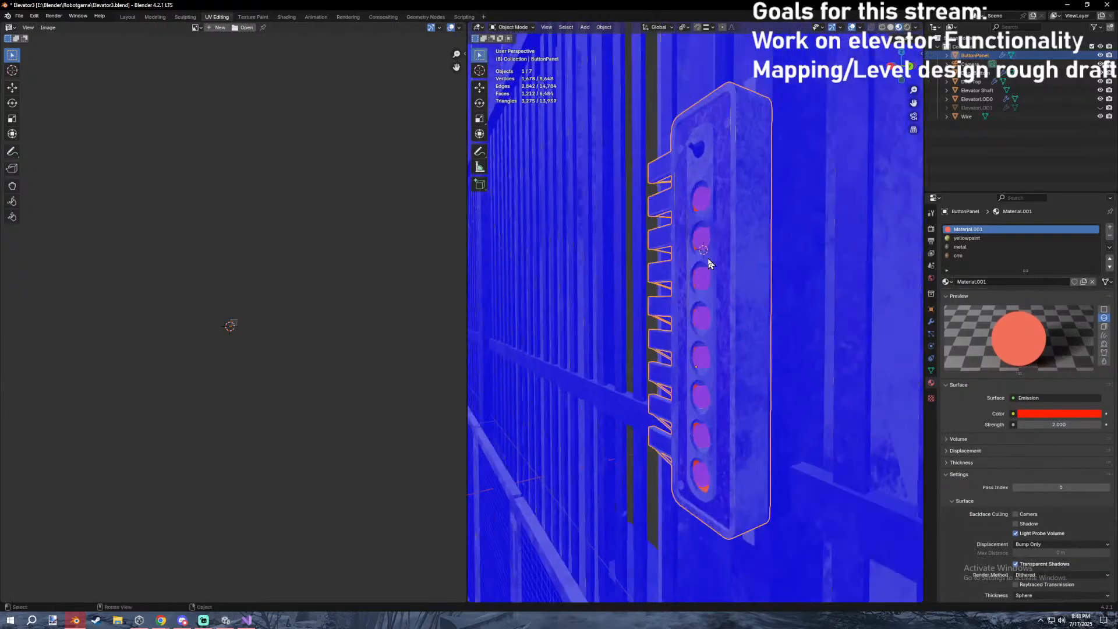
key("w")
left_click(741, 242)
key("Tab")
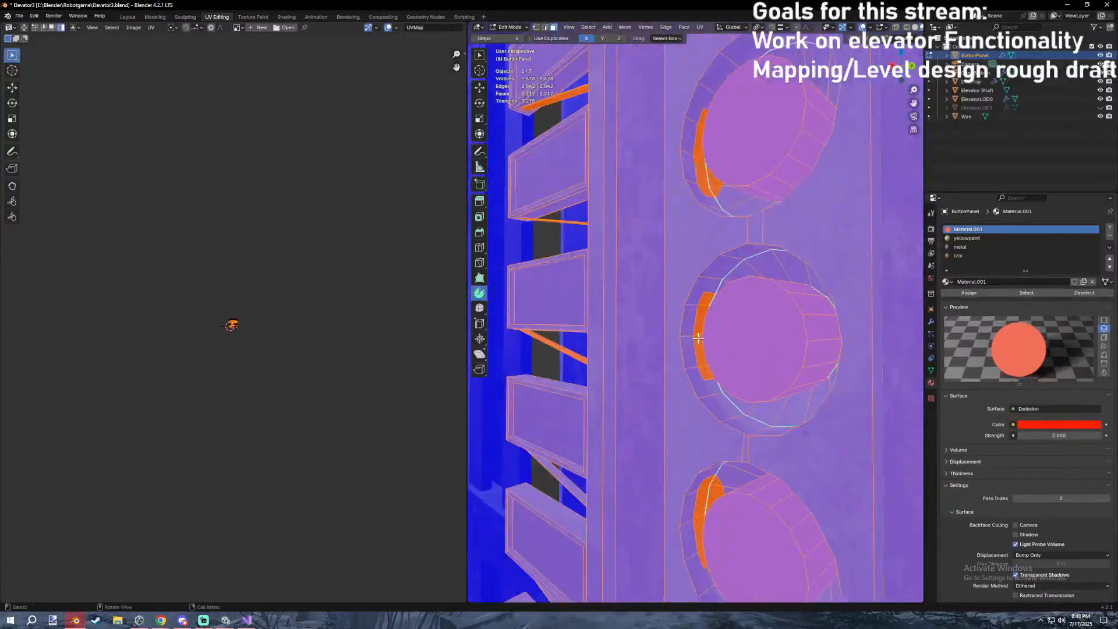
left_click(720, 305)
scroll(720, 294, "up", 3)
left_click(745, 396, "ctrl")
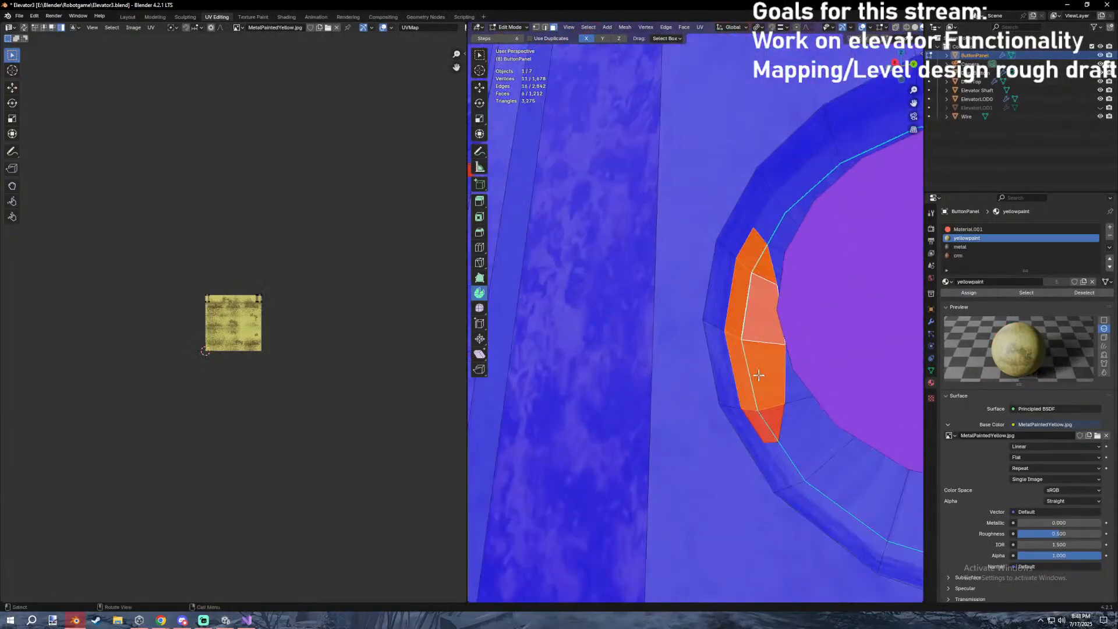
scroll(745, 413, "up", 2)
key("shift+n")
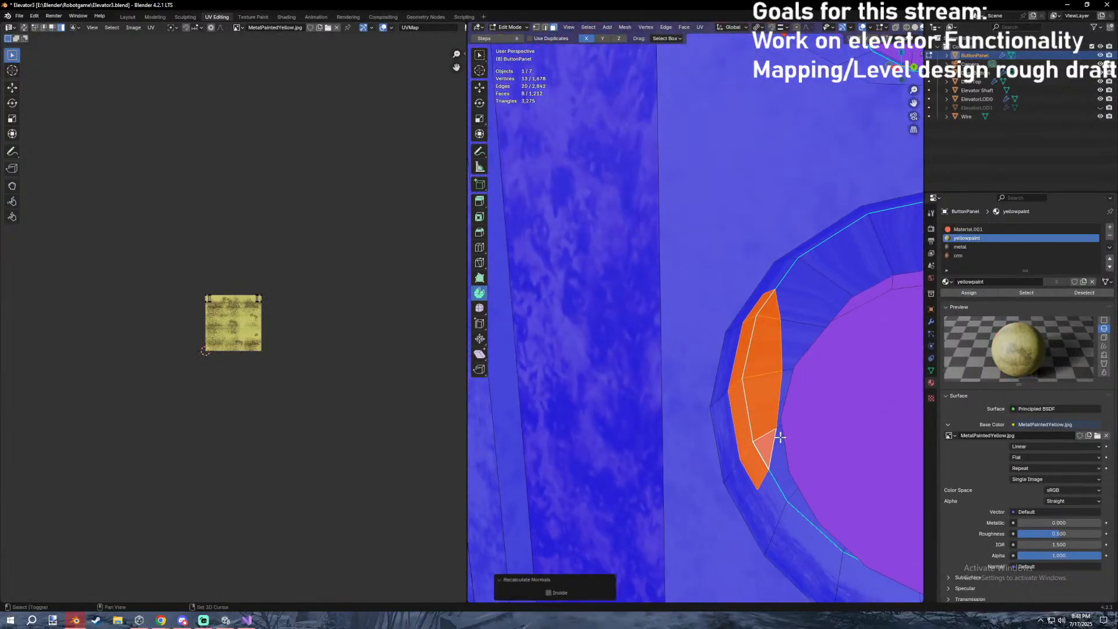
Select the reversed faces on the opposite side of a button recess and bring up the deletion options.
scroll(774, 439, "down", 4)
middle_click_drag(797, 342, 743, 350)
scroll(823, 204, "up", 2)
key("Tab")
middle_click_drag(823, 204, 717, 288)
key("Tab")
scroll(717, 288, "up", 5)
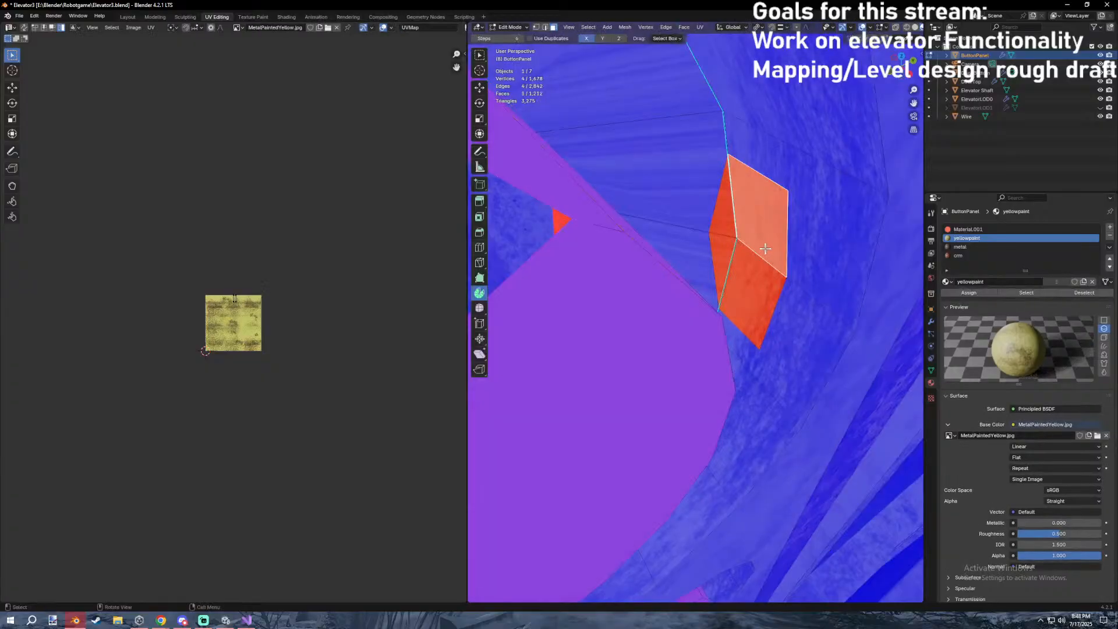
left_click_drag(725, 265, 726, 266)
scroll(724, 265, "down", 4)
middle_click_drag(716, 227, 741, 207)
key("x")
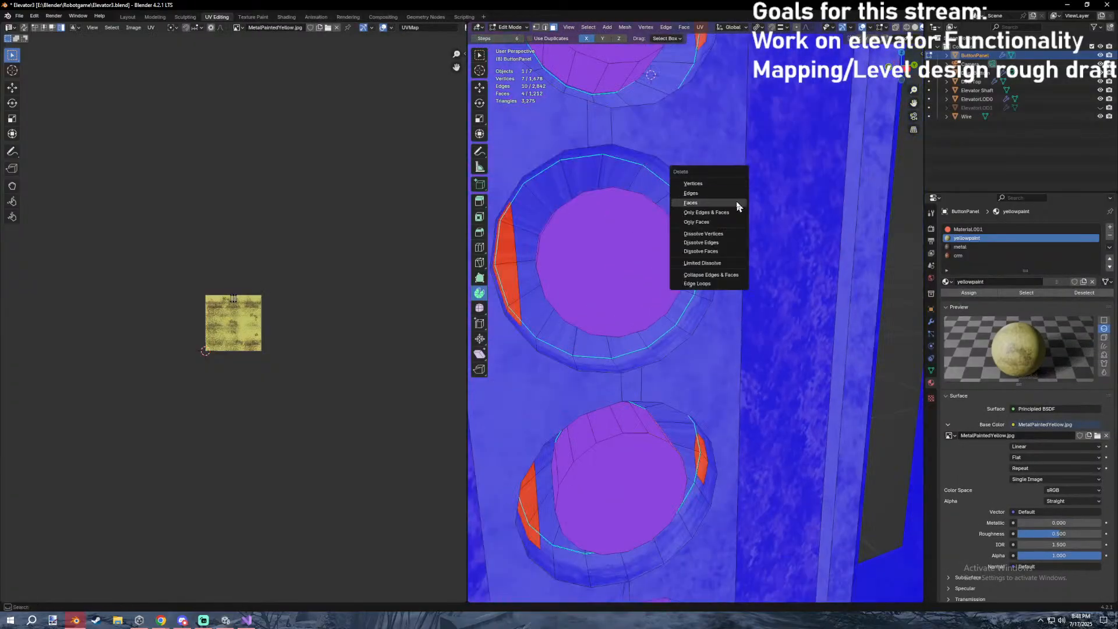
key("Escape")
Try deleting button recess geometry picked in wireframe view and undo the deletion.
key("shift+z")
mouse_move(637, 262)
middle_mouse_down()
mouse_move(620, 293)
mouse_move(596, 305)
middle_mouse_up()
key("z")
left_click(602, 362)
key("x")
mouse_move(601, 362)
middle_mouse_down()
mouse_move(690, 330)
mouse_move(679, 330)
mouse_move(790, 322)
mouse_move(778, 302)
mouse_move(731, 282)
mouse_move(768, 309)
mouse_move(781, 237)
mouse_move(716, 272)
mouse_move(753, 334)
mouse_move(743, 369)
mouse_move(746, 342)
middle_mouse_up()
key("Escape")
key("x")
left_click(779, 302)
scroll(782, 251, "down", 5)
key("x")
key("ctrl+z")
Try to dissolve the edges around the reversed faces in the button recess using edge selection.
key("shift+z")
key("shift+z")
scroll(728, 304, "up", 8)
key("z")
key("z")
key("2")
left_click(711, 219, "shift")
key("x")
left_click(698, 273)
middle_click_drag(704, 271, 728, 262)
left_click(737, 204)
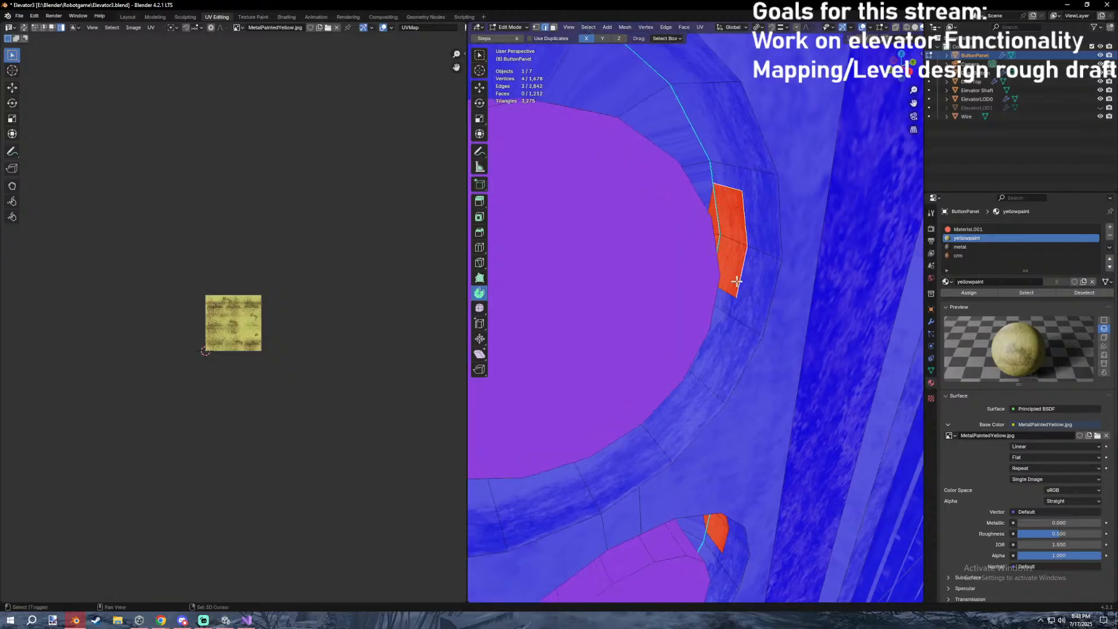
left_click(728, 290, "shift")
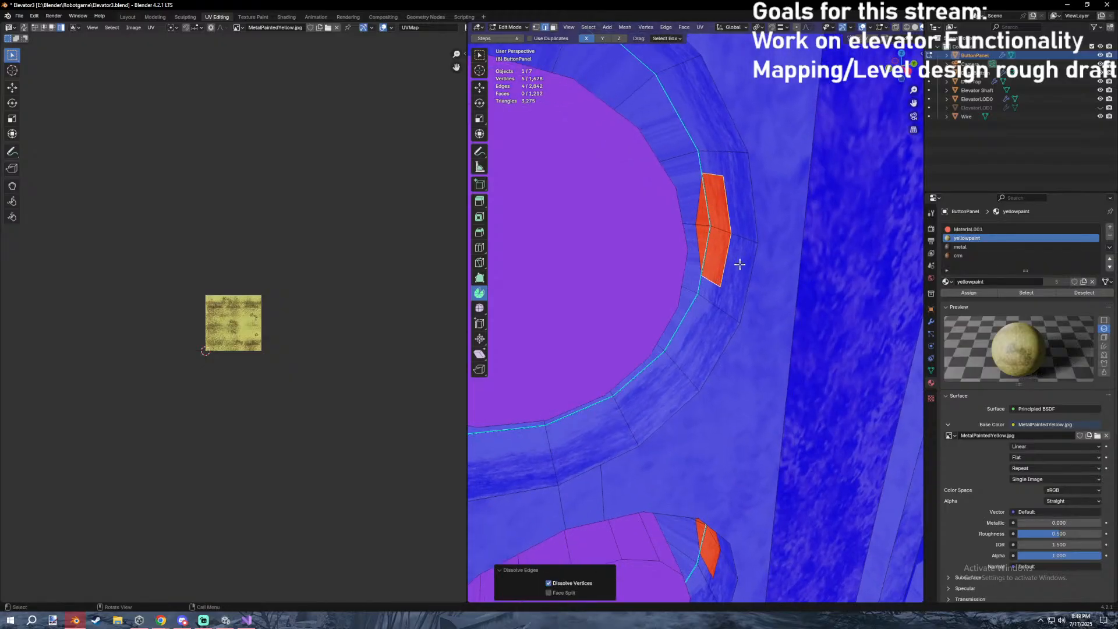
Try to remove the adjacent reversed faces in the button recess using face selection.
left_click(720, 248)
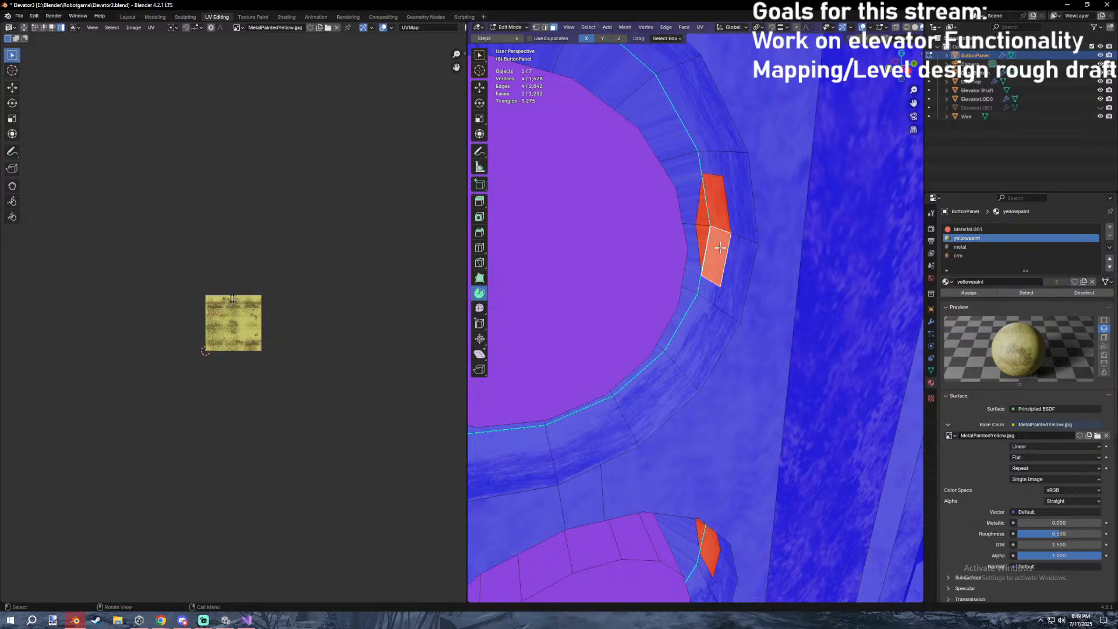
left_click(719, 213, "shift")
key("x")
left_click(735, 265, "shift")
left_click(726, 224, "shift")
key("x")
middle_click_drag(729, 213, 684, 181)
left_click(676, 196, "shift")
left_click(678, 237, "shift")
middle_click_drag(679, 237, 696, 175)
Select the entire ButtonPanel mesh in Edit Mode and recalculate its normals outward.
scroll(703, 207, "down", 9)
key("Tab")
scroll(728, 235, "down", 3)
middle_click_drag(728, 235, 685, 282)
scroll(766, 212, "down", 3)
scroll(748, 207, "up", 5)
key("Tab")
key("a")
key("shift+n")
left_click(688, 231)
key("a")
middle_click_drag(706, 233, 748, 222)
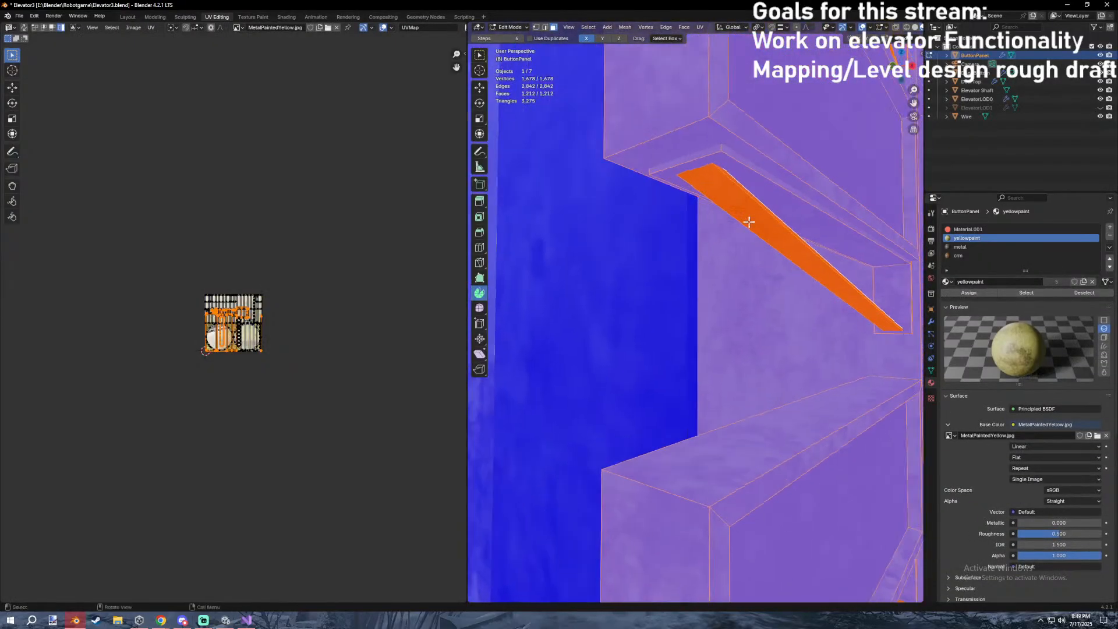
Select the thin diagonal strips between the panel's side plates as linked geometry and recalculate their normals outward.
key("Tab")
middle_click_drag(819, 221, 792, 247)
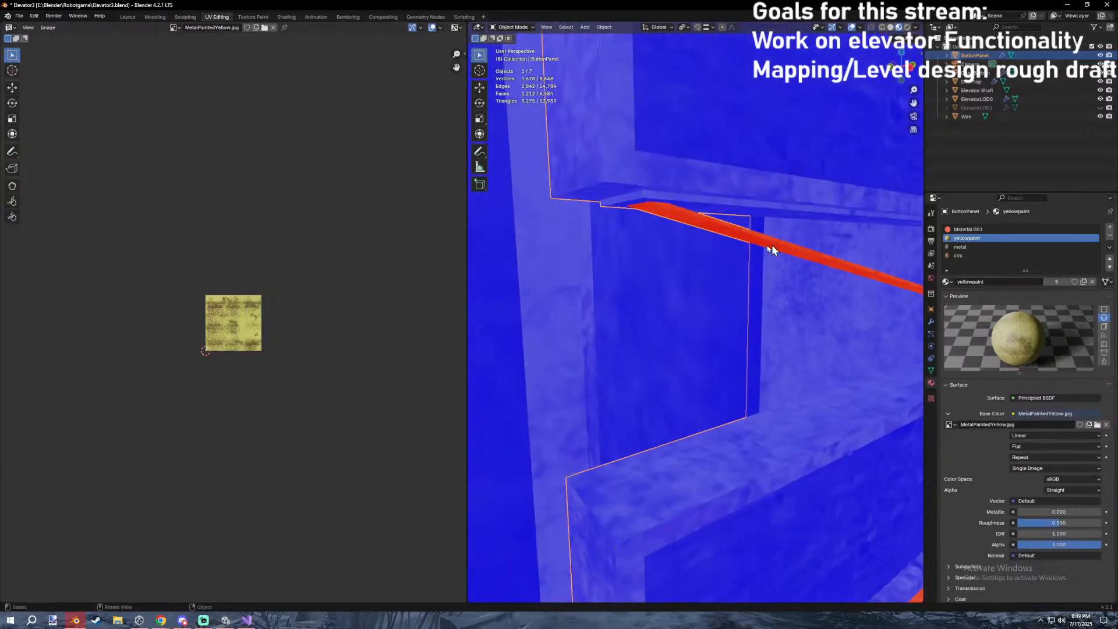
key("Tab")
middle_click_drag(631, 255, 757, 301)
key("alt+a")
left_click(599, 249)
key("l")
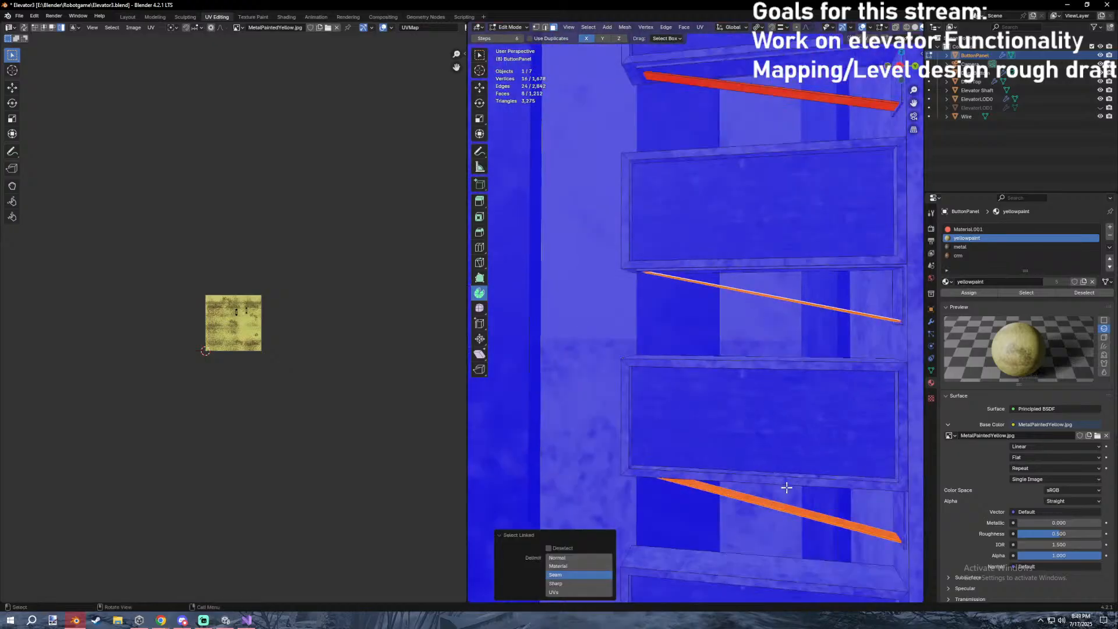
scroll(786, 487, "down", 4)
scroll(743, 466, "down", 3)
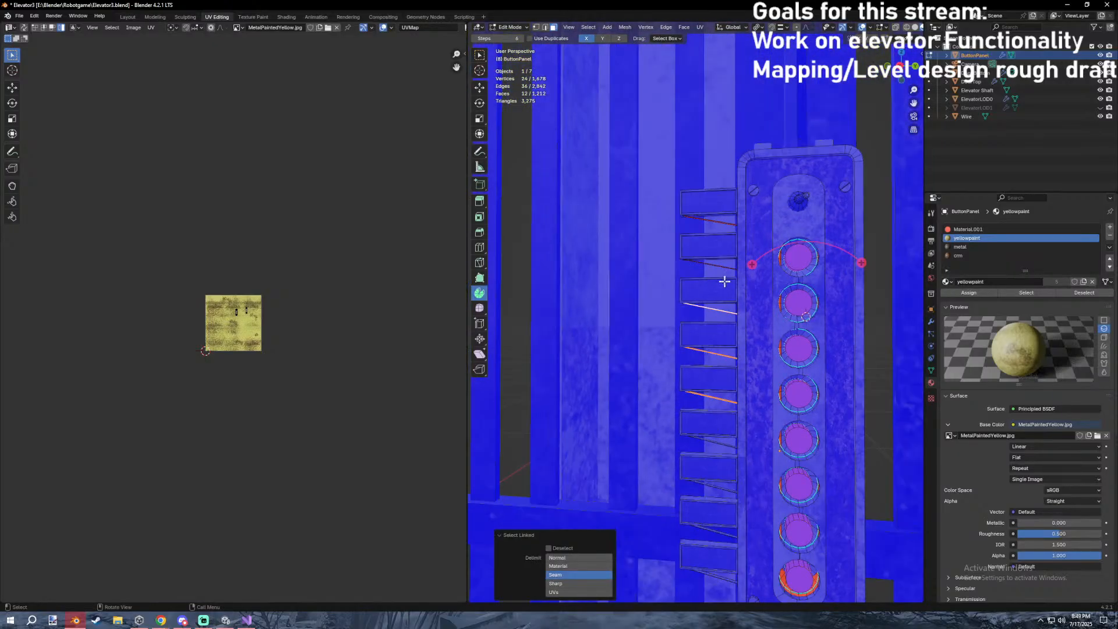
middle_click_drag(720, 284, 723, 268)
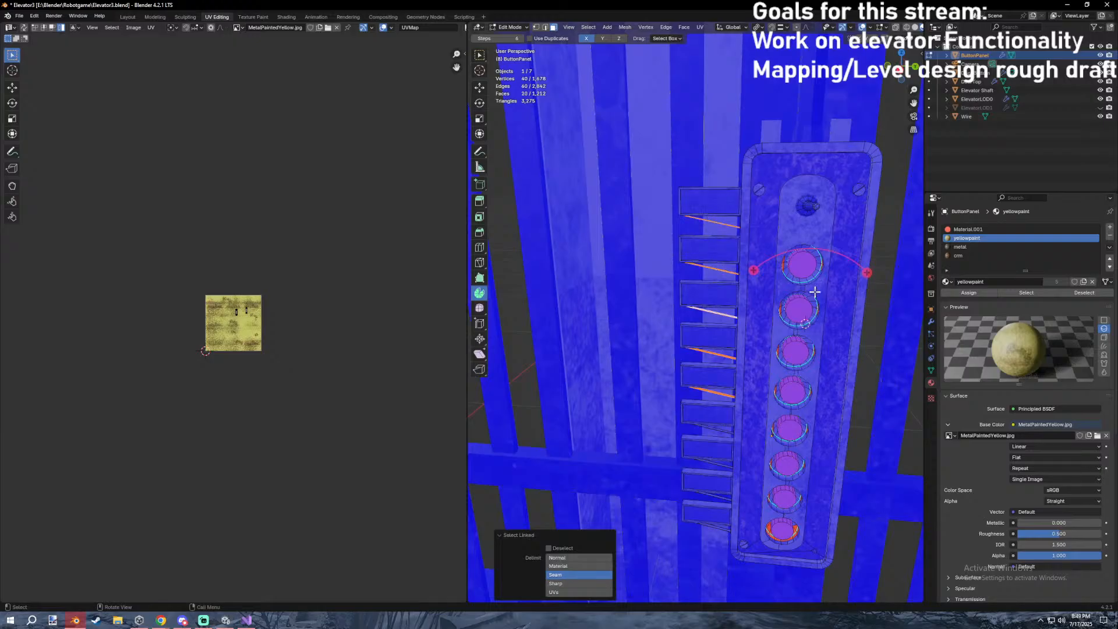
scroll(756, 378, "up", 5)
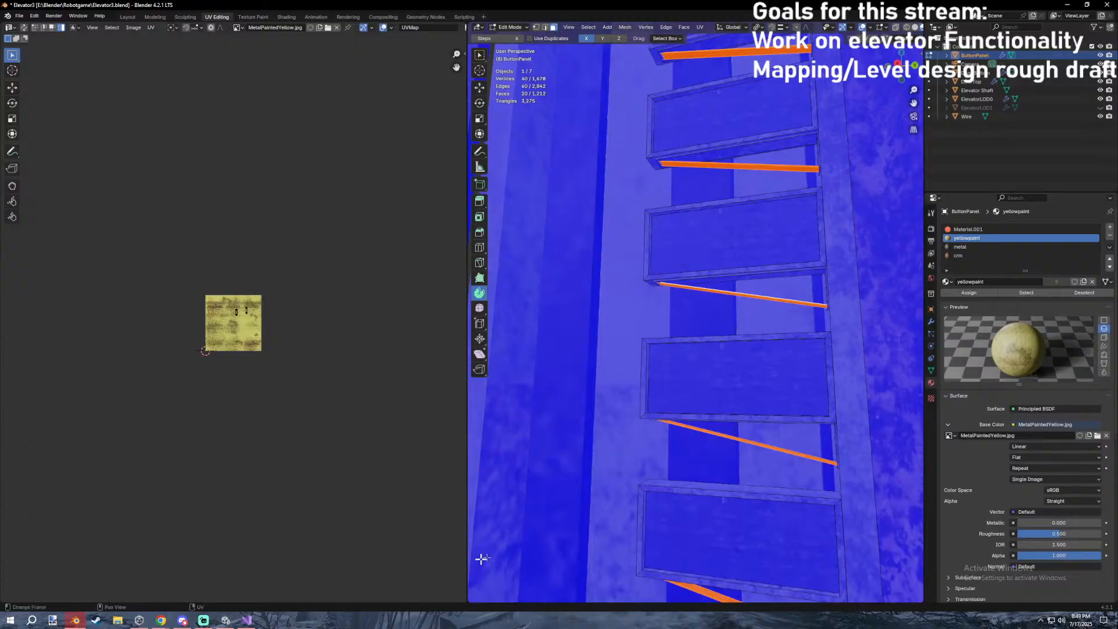
key("shift+n")
Select the remaining reversed faces on both sides of one button recess in Edit Mode.
key("Tab")
scroll(790, 421, "down", 9)
middle_click_drag(790, 422, 693, 345)
scroll(741, 376, "down", 4)
scroll(781, 382, "up", 7)
scroll(700, 343, "up", 5)
key("Tab")
left_click(698, 342)
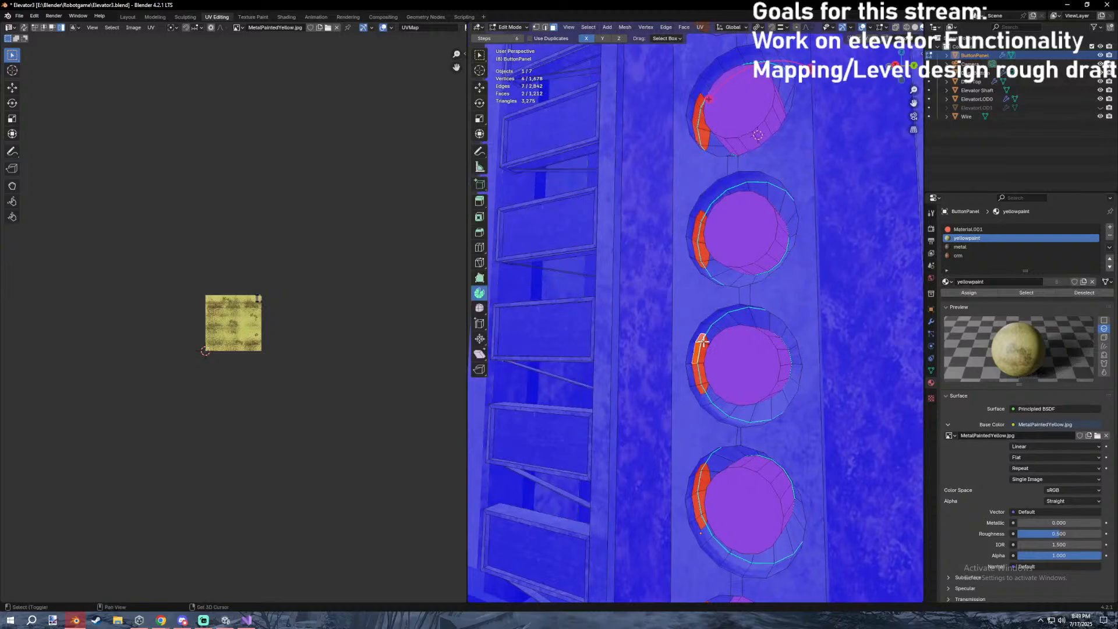
left_click(701, 387, "shift")
middle_click_drag(701, 387, 879, 366)
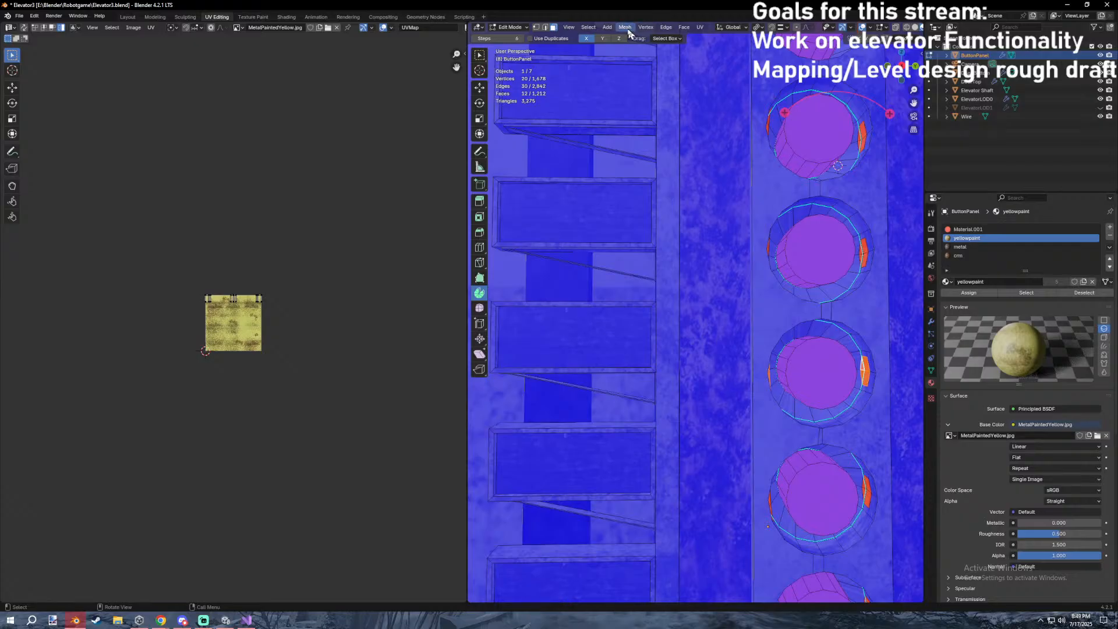
Try to extend the recess face selection to faces of similar area and undo the resulting selection.
left_click(588, 27)
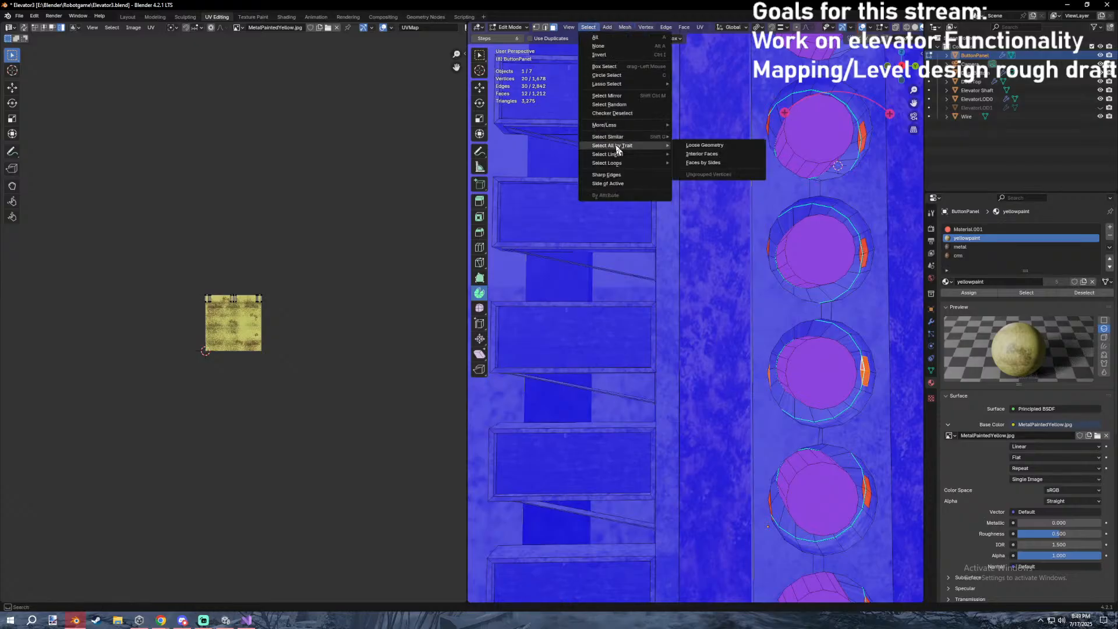
mouse_move(615, 140)
left_click(707, 145)
middle_click_drag(707, 145, 747, 212)
right_click(786, 267)
middle_click_drag(786, 267, 548, 108)
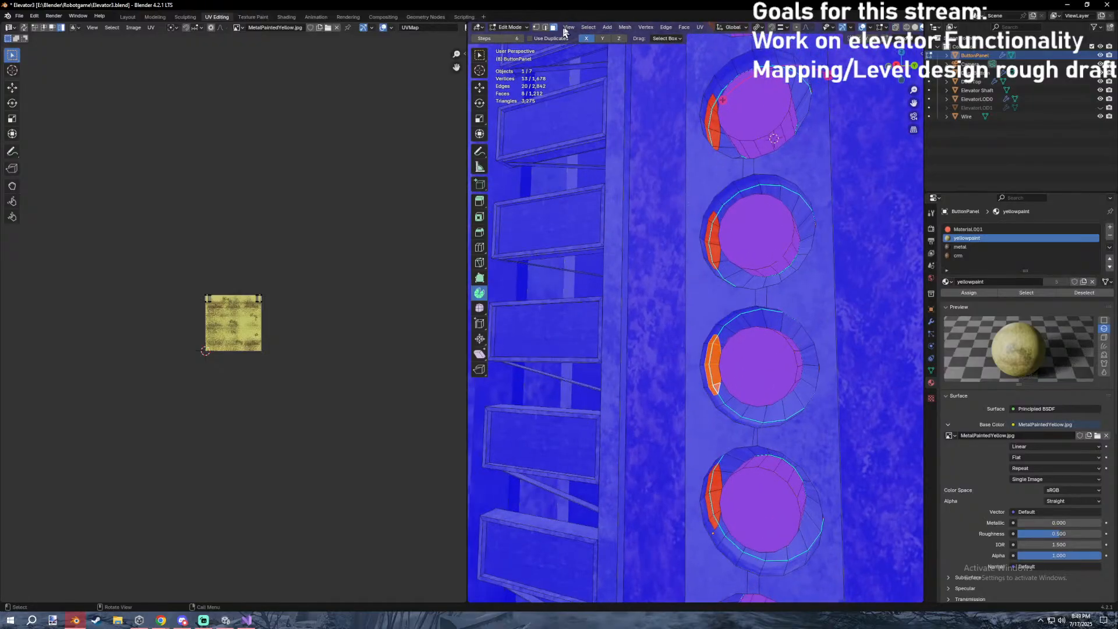
left_click(588, 27)
mouse_move(615, 139)
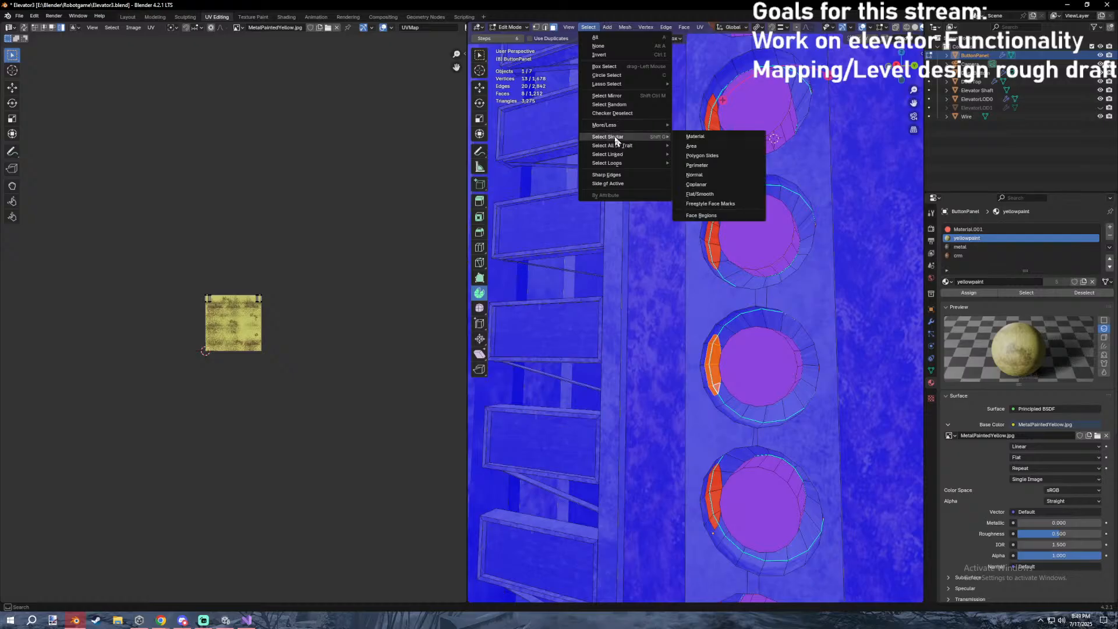
left_click(710, 146)
middle_click_drag(752, 325, 609, 159)
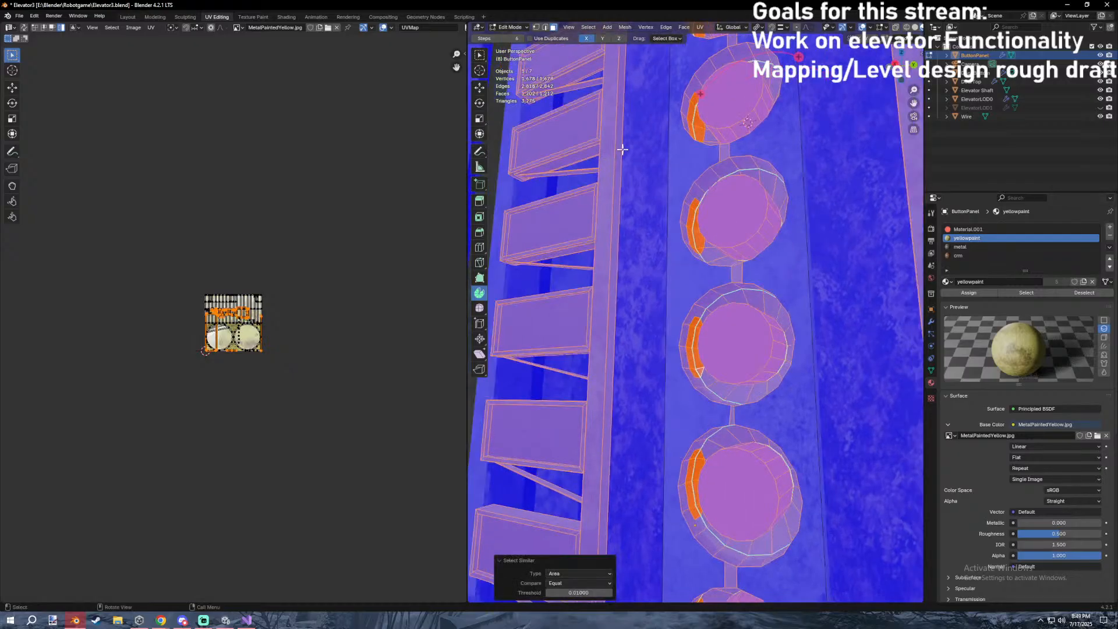
key("ctrl+z")
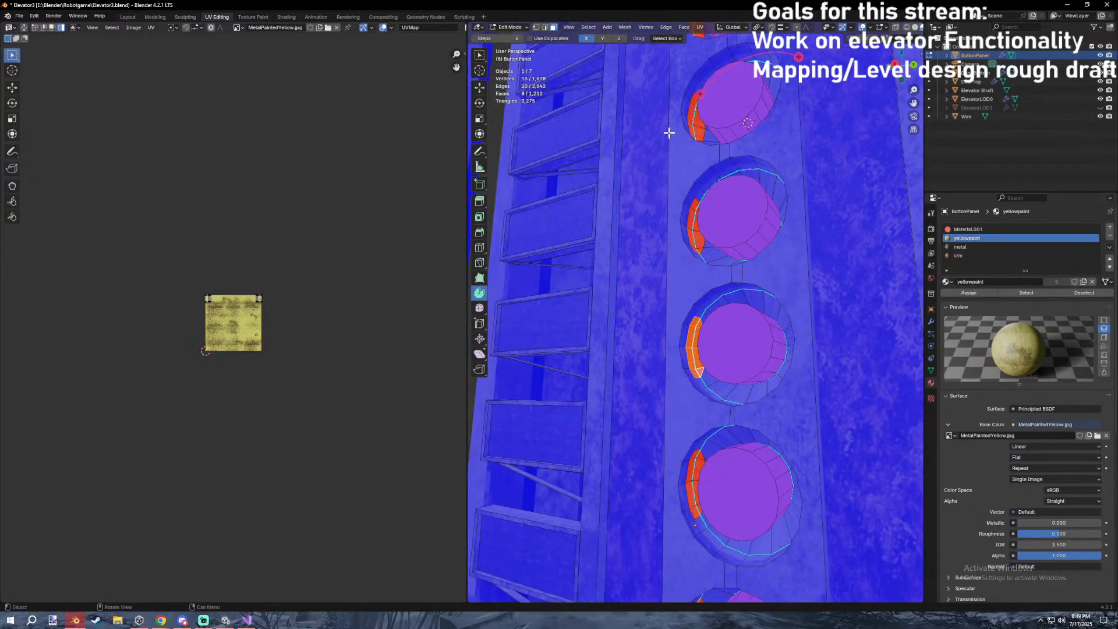
left_click(588, 28)
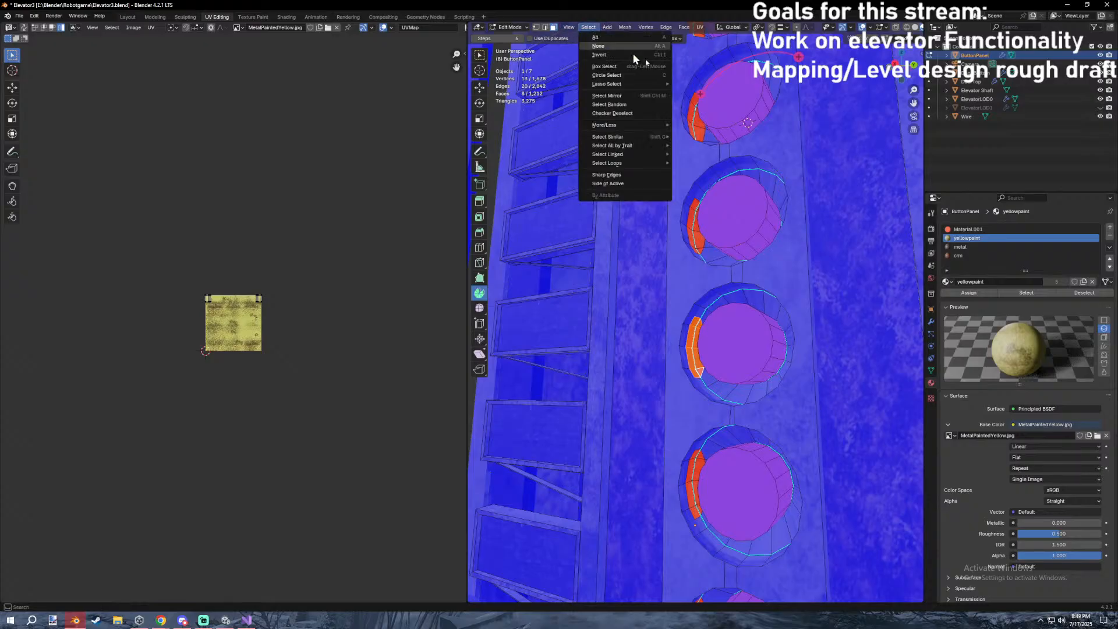
key("super+d")
key("super+d")
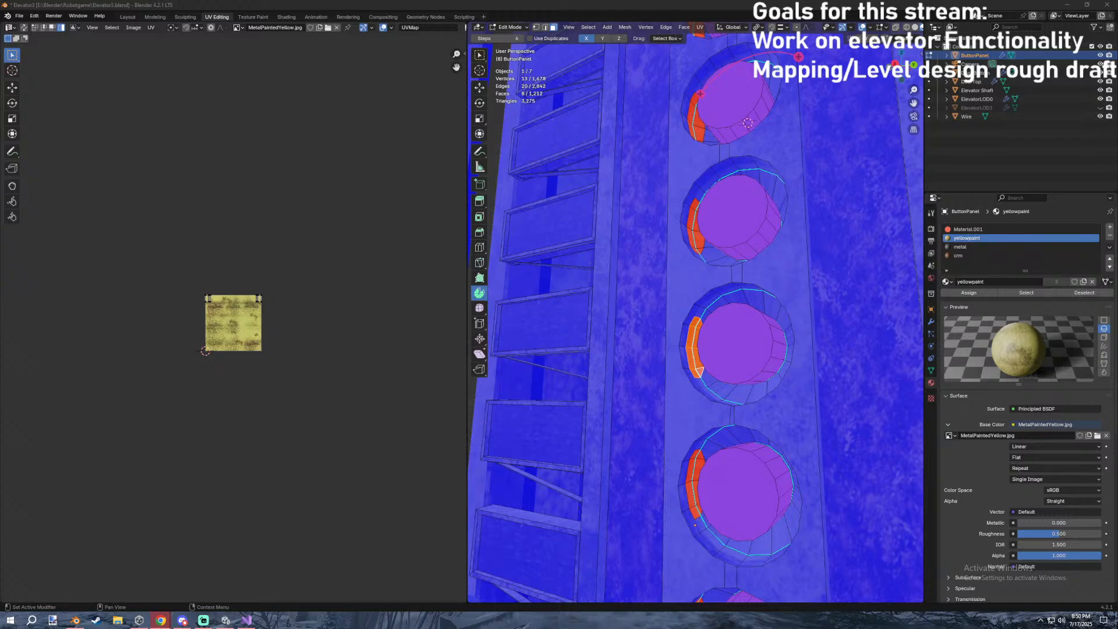
Extend the selection to faces with a similar normal and return the ButtonPanel to Object Mode.
middle_click_drag(646, 376, 601, 214)
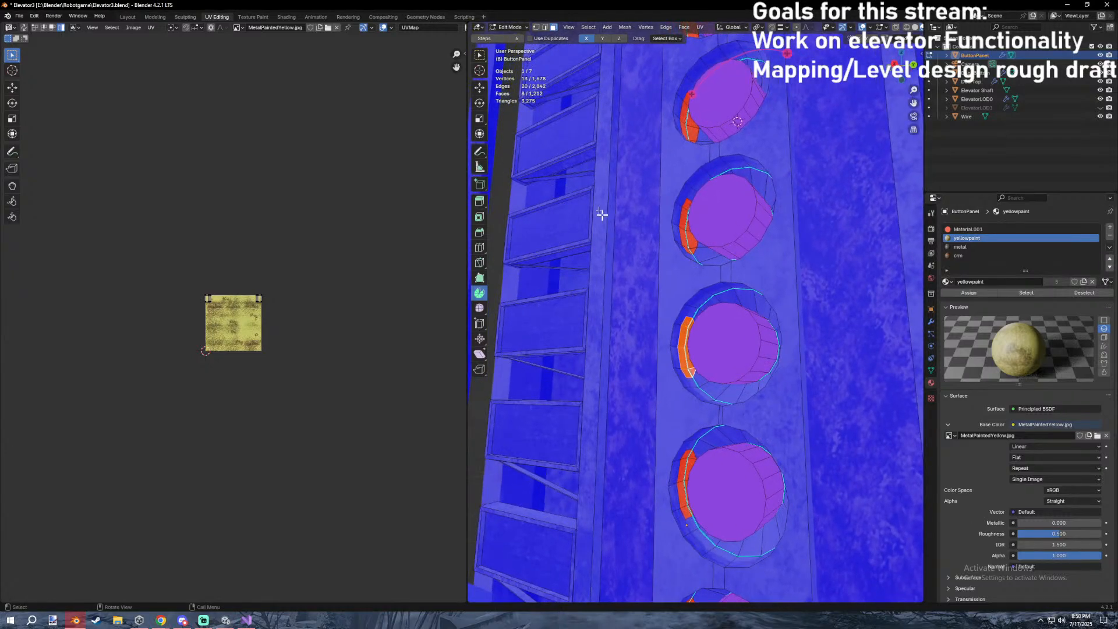
left_click(588, 27)
mouse_move(605, 138)
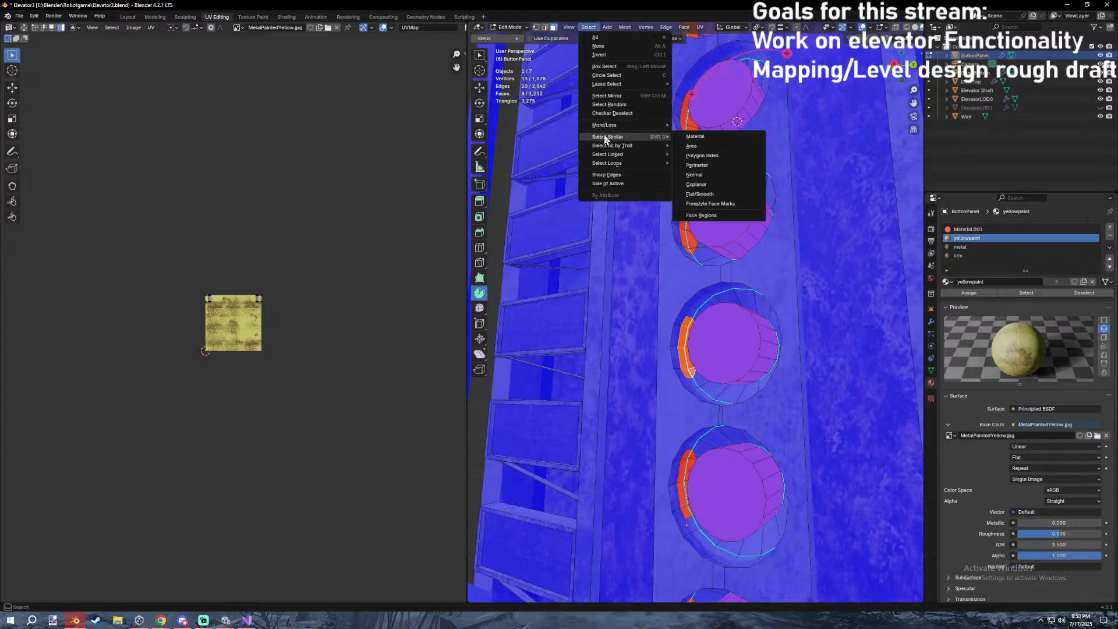
left_click(697, 175)
middle_click_drag(701, 174, 728, 319)
key("Tab")
middle_click_drag(731, 482, 708, 360, "shift")
key("alt+Tab")
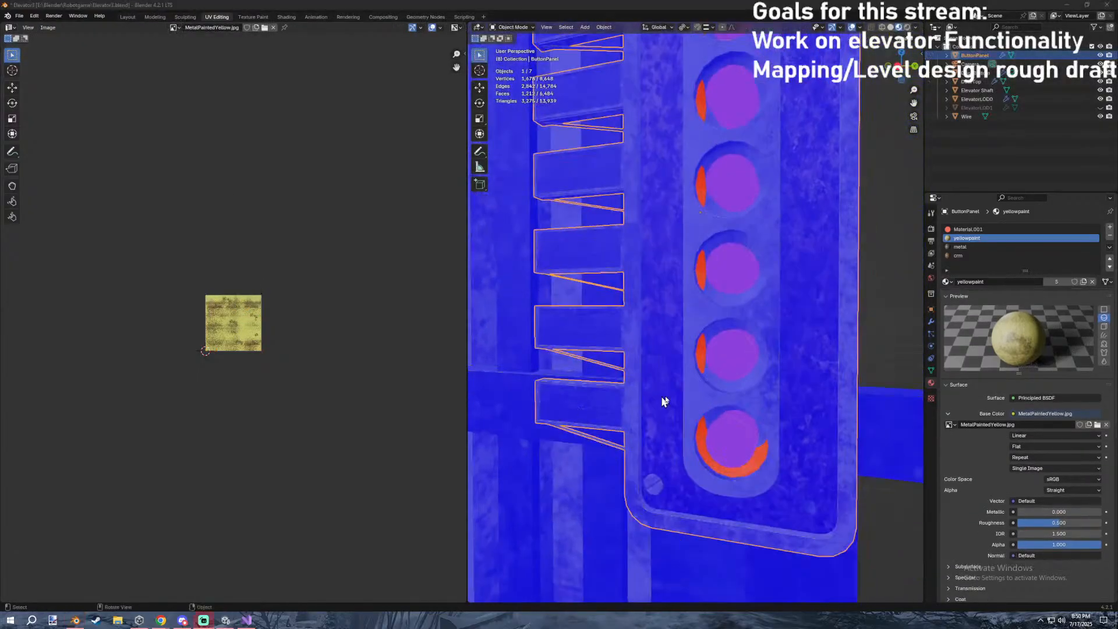
Switch to Unity, inspect the elevator prefab up close in the Scene view, and return to Blender.
key("alt+Tab")
key("alt+Tab")
key("alt+Tab")
key("alt+Tab")
key("alt+Tab")
key("alt+Tab")
key("alt+Tab")
key("alt+Tab")
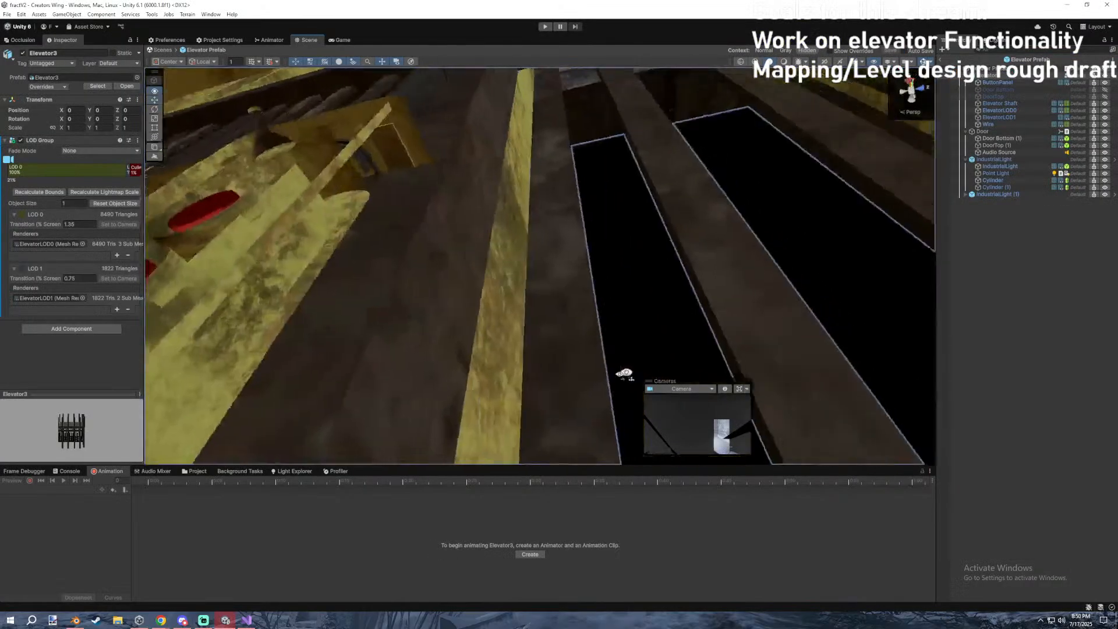
right_click_drag(624, 373, 610, 393)
scroll(577, 386, "down", 5)
scroll(457, 394, "up", 5)
key("alt+Tab")
Select the ButtonPanel's entire mesh in Edit Mode and recalculate its normals outward.
middle_click_drag(706, 343, 734, 329)
key("Tab")
key("a")
key("shift+n")
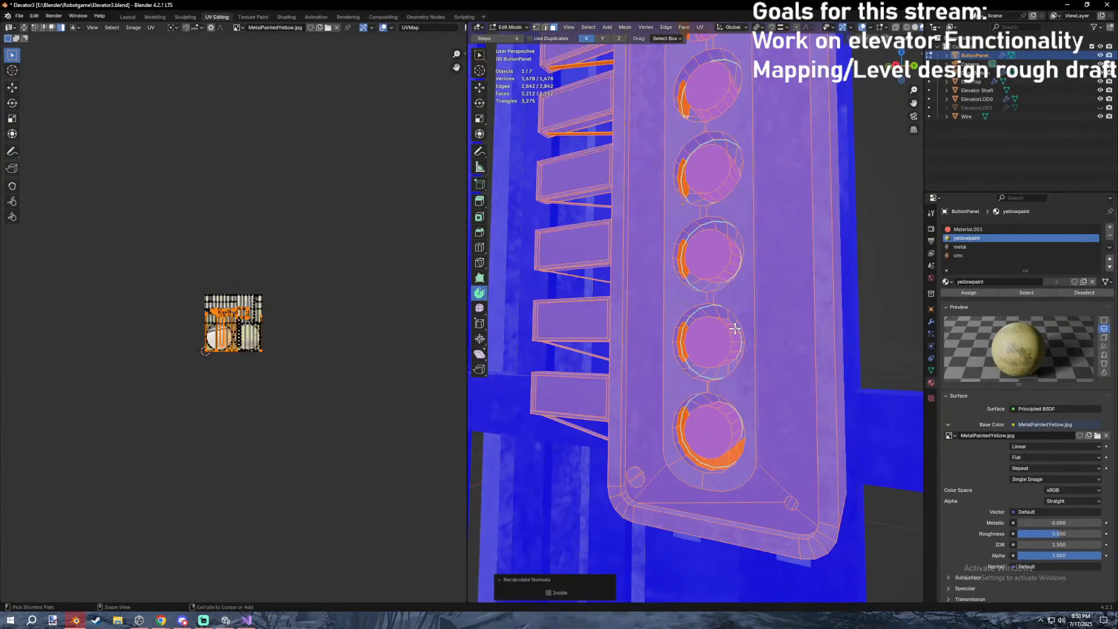
scroll(748, 344, "up", 5)
middle_click_drag(748, 344, 778, 433)
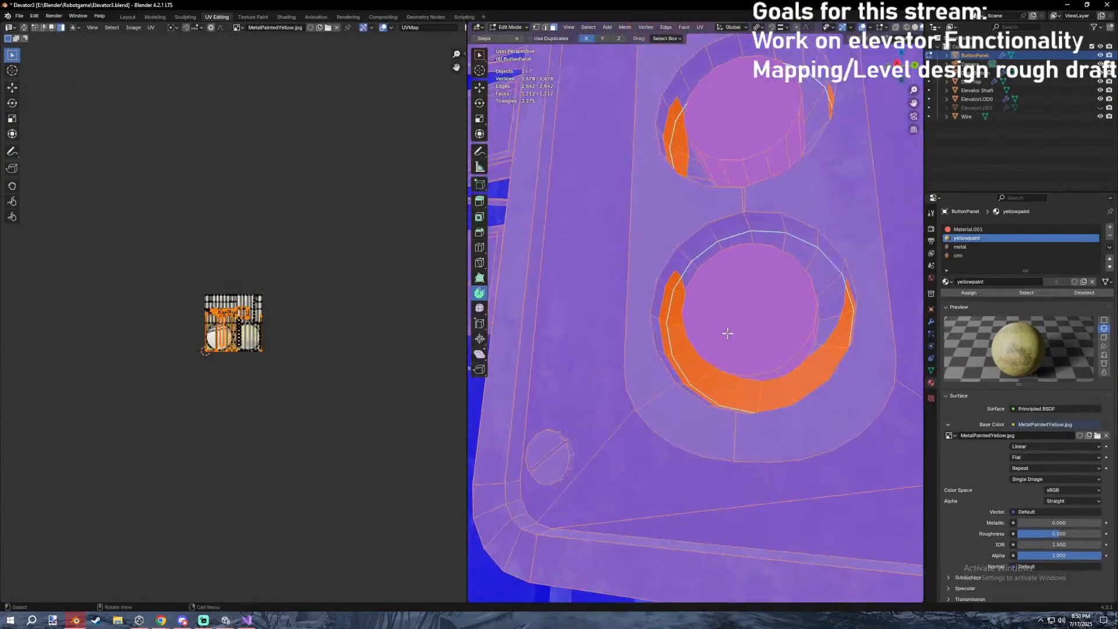
Try to select a button recess's faces as linked geometry and by growing the selection three times.
scroll(728, 333, "down", 8)
middle_click_drag(728, 333, 711, 367)
scroll(722, 303, "up", 4)
left_click(732, 261)
middle_click_drag(732, 261, 753, 288)
key("l")
scroll(719, 238, "down", 2)
key("ctrl+z")
key("ctrl+KP_Add")
key("ctrl+KP_Add")
key("ctrl+KP_Add")
Select the front plate faces surrounding the buttons and delete their vertices.
left_click(716, 252)
middle_click_drag(728, 250, 689, 242)
mouse_move(744, 274)
middle_mouse_down()
mouse_move(768, 311)
mouse_move(737, 289)
middle_mouse_up()
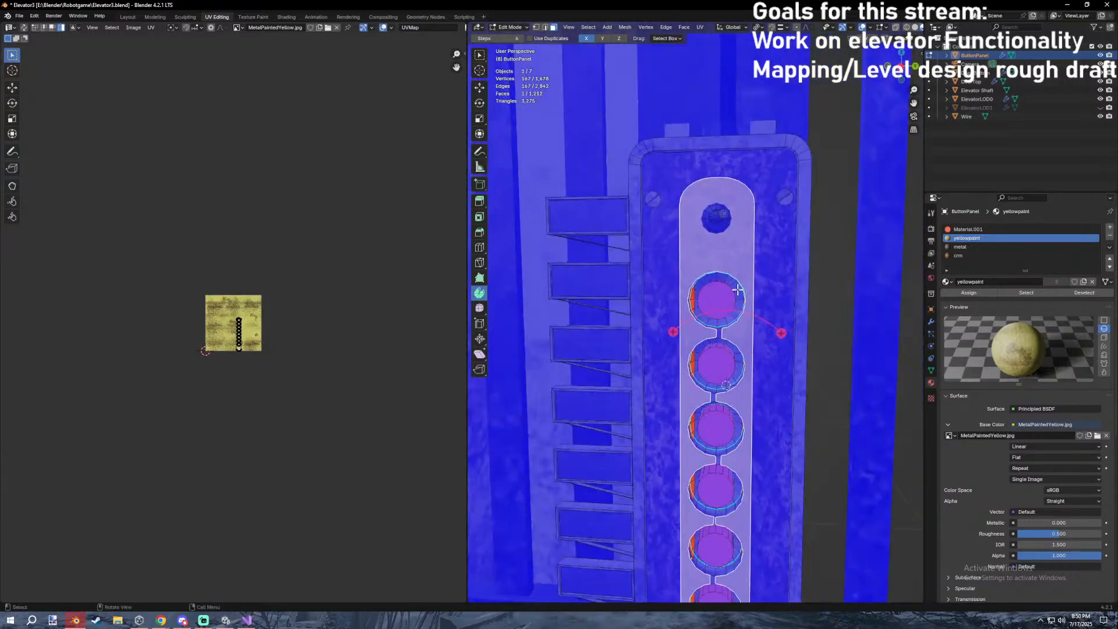
scroll(737, 290, "up", 3)
key("l")
key("ctrl+z")
key("x")
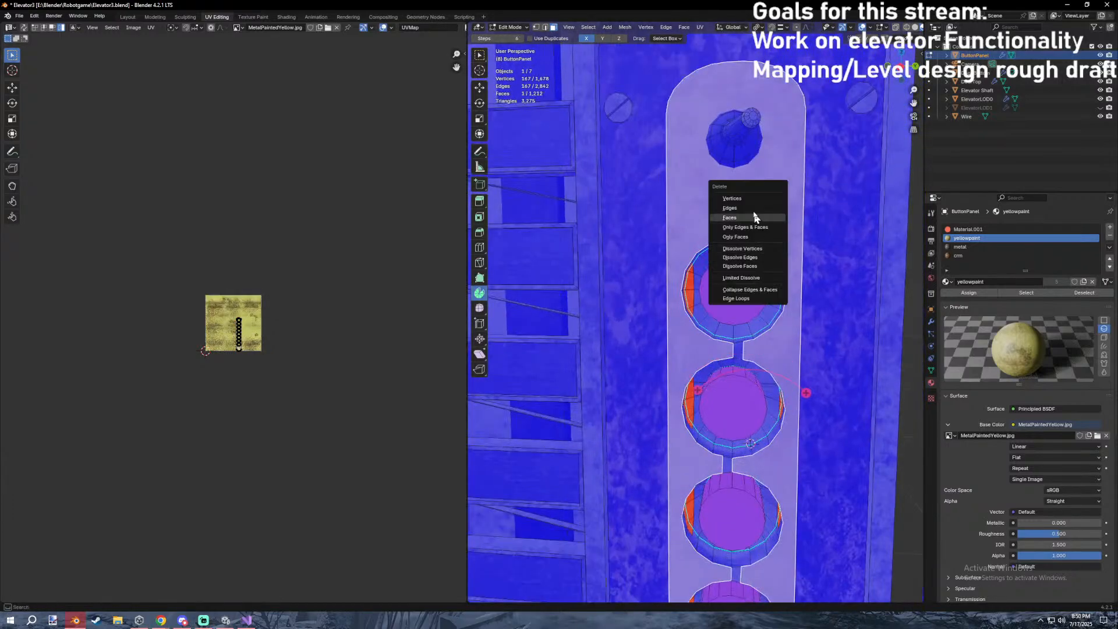
left_click(751, 199)
Inspect the opening behind the removed plate from the side and undo the plate's deletion.
scroll(749, 209, "down", 3)
middle_click_drag(749, 208, 738, 234)
scroll(743, 280, "up", 4)
middle_click_drag(819, 311, 746, 308)
key("2")
left_click(803, 362, "alt")
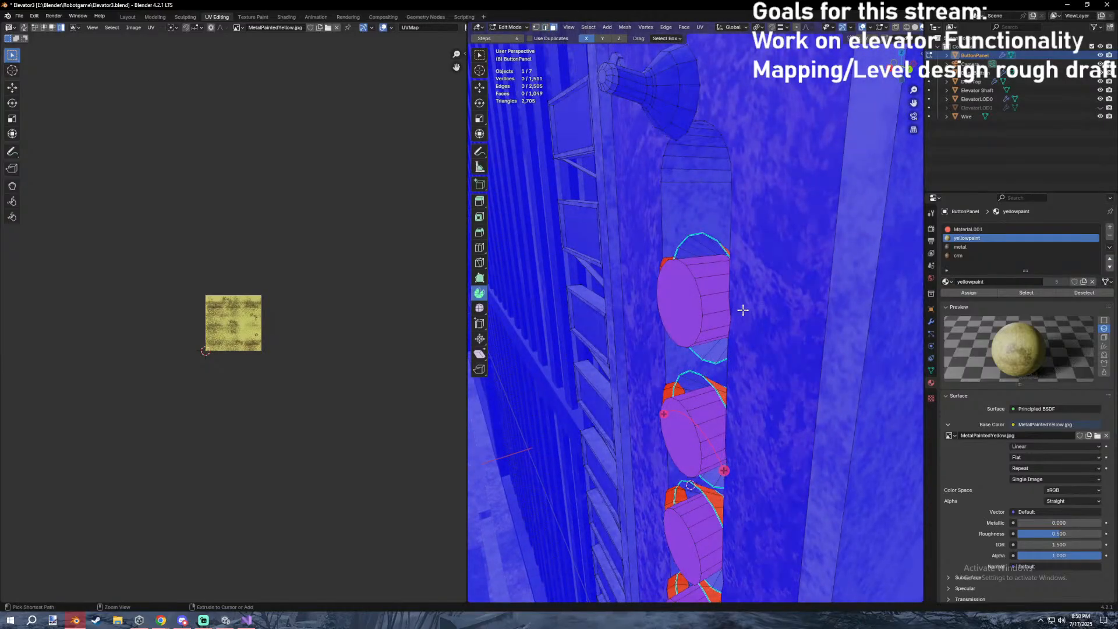
key("ctrl+z")
key("ctrl+z")
Select the inner arch's face loop and the outer wall's face loop around the buttons in wireframe shading.
middle_click_drag(741, 309, 764, 326)
key("shift+z")
middle_click_drag(702, 256, 704, 272)
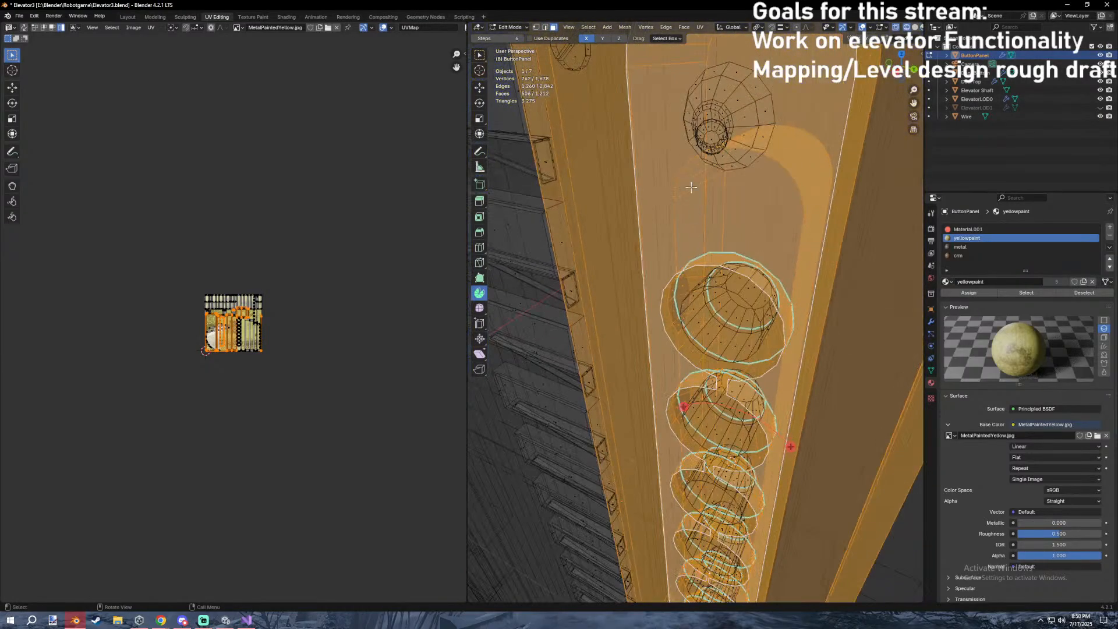
left_click(696, 173, "alt")
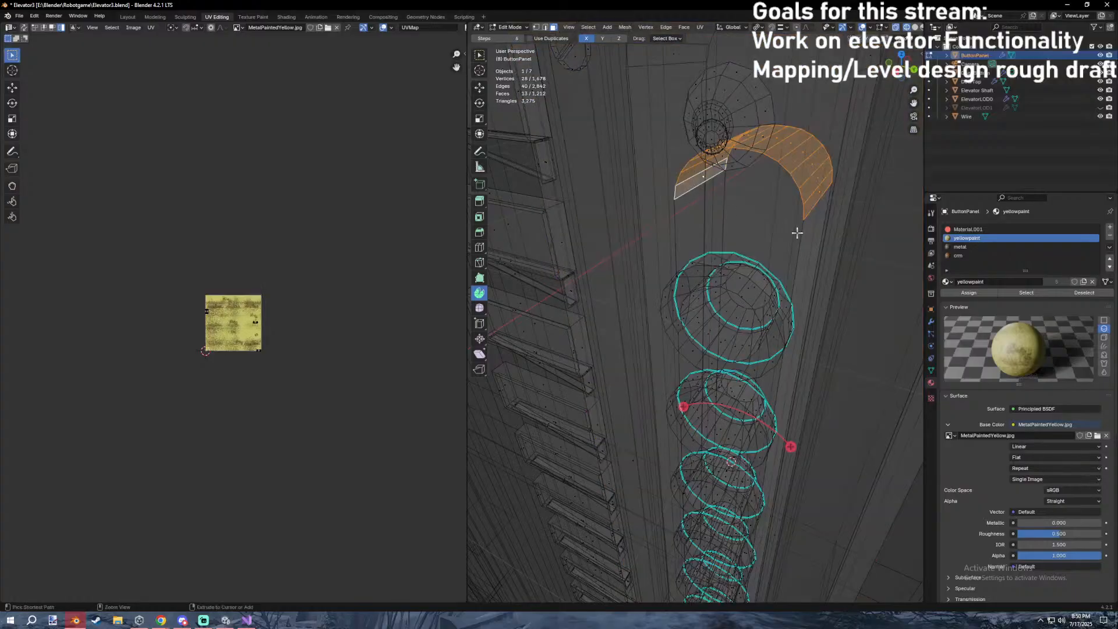
key("ctrl+z")
key("ctrl+shift+z")
middle_click_drag(793, 332, 738, 351)
left_click(730, 472, "alt+shift")
Try to scale and shrink/fatten the selected wall loops around the buttons.
key("shift+z")
middle_click_drag(736, 454, 781, 407)
key("s")
key("Escape")
key("alt+s")
left_click(759, 258)
key("shift+z")
mouse_move(757, 258)
middle_mouse_down()
mouse_move(706, 267)
mouse_move(734, 245)
middle_mouse_up()
middle_click_drag(734, 116, 757, 280, "shift")
mouse_move(757, 279)
middle_mouse_down()
mouse_move(746, 231)
mouse_move(709, 223)
middle_mouse_up()
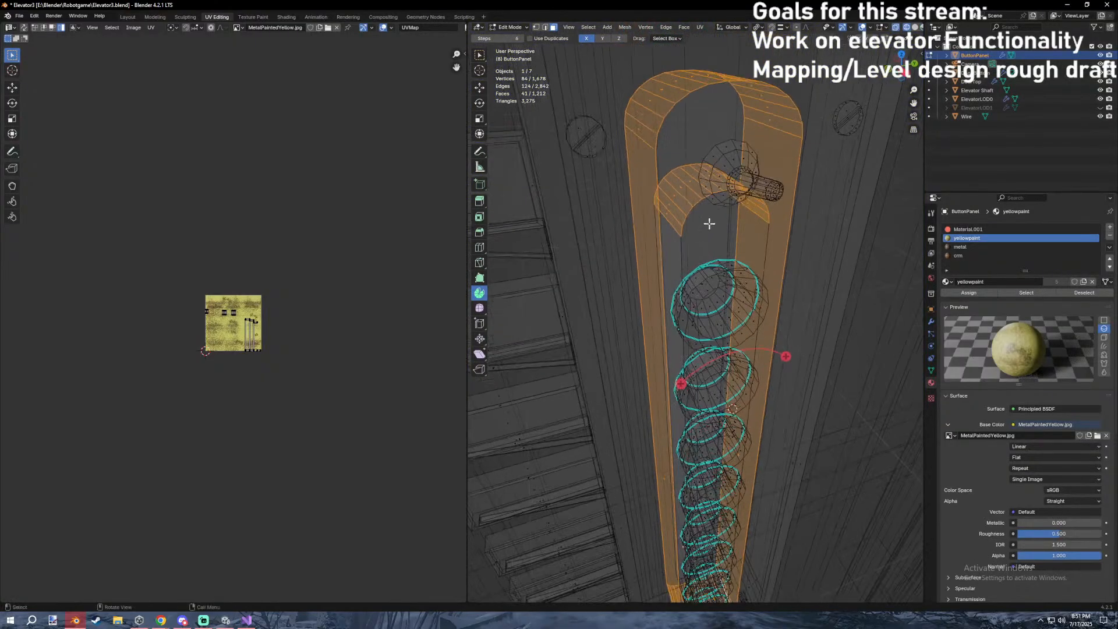
Select only the outer wall's face loop around the button plate and recalculate its normals outward.
left_click(688, 185)
middle_click_drag(746, 318, 684, 460)
left_click(673, 488)
key("KP_Decimal")
mouse_move(790, 348)
middle_mouse_down()
mouse_move(763, 302)
mouse_move(757, 326)
mouse_move(684, 325)
mouse_move(622, 367)
mouse_move(656, 324)
mouse_move(773, 291)
mouse_move(848, 314)
middle_mouse_up()
key("shift+z")
left_click(629, 365, "alt")
scroll(774, 291, "down", 5)
key("z")
left_click(798, 376)
scroll(780, 326, "down", 3)
mouse_move(768, 284)
middle_mouse_down()
mouse_move(766, 366)
mouse_move(743, 321)
middle_mouse_up()
middle_click_drag(742, 320, 744, 341, "shift")
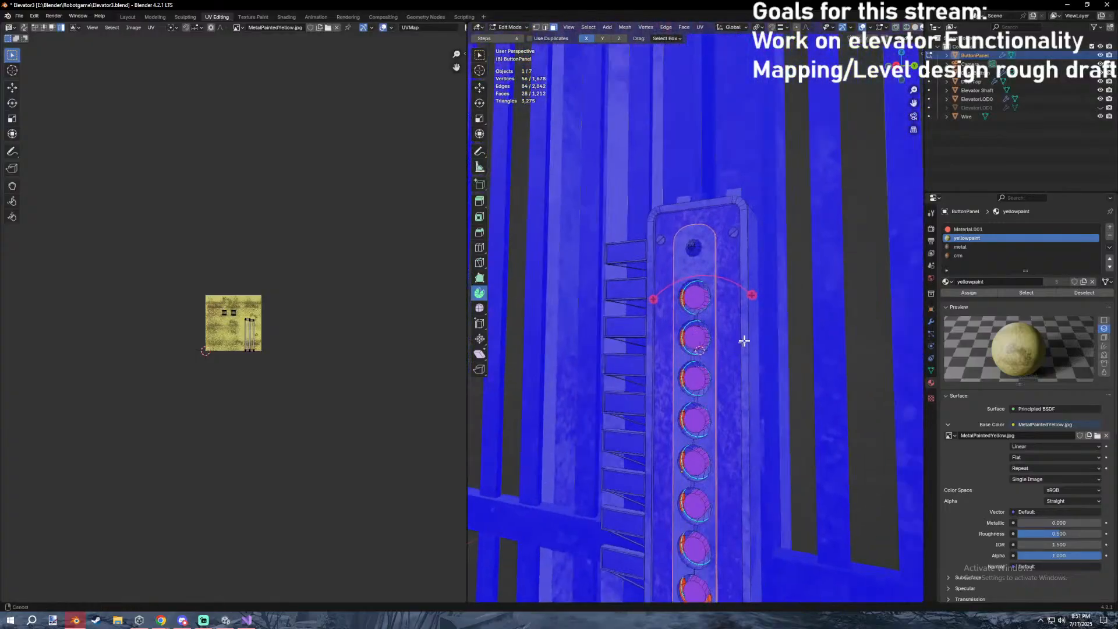
scroll(757, 355, "up", 8)
key("shift+n")
Try to select the inner arch behind the top button with its linked and adjoining faces, undoing the extra selections.
left_click(680, 379)
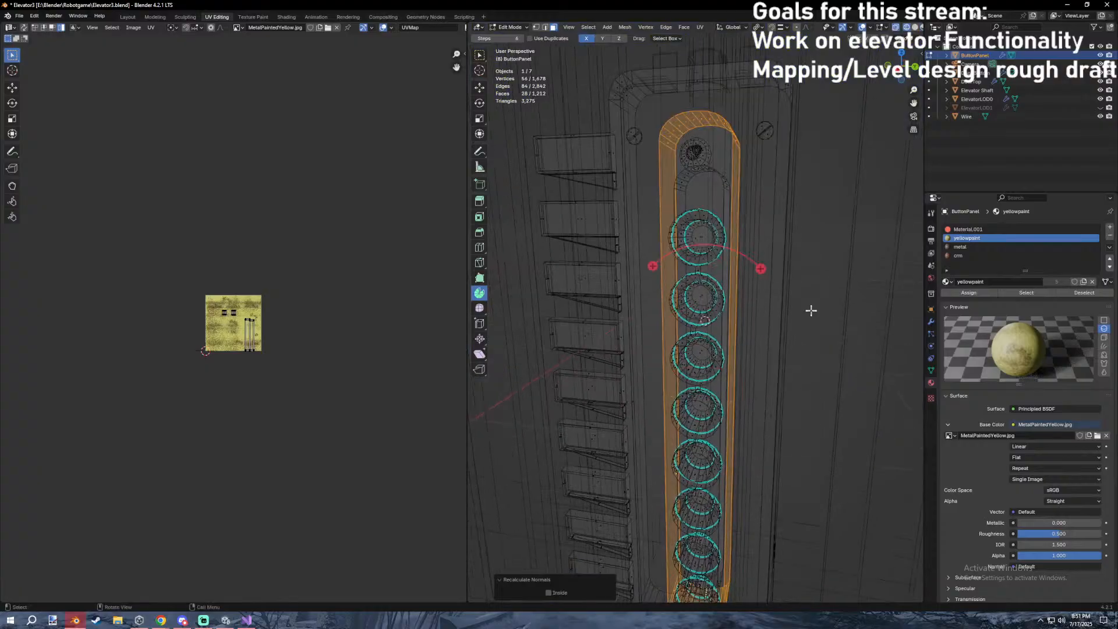
left_click(707, 170)
key("l")
key("ctrl+z")
middle_click_drag(731, 206, 755, 240)
left_click(656, 238, "shift")
scroll(693, 245, "down", 4)
key("ctrl+z")
key("ctrl+z")
scroll(722, 238, "up", 3)
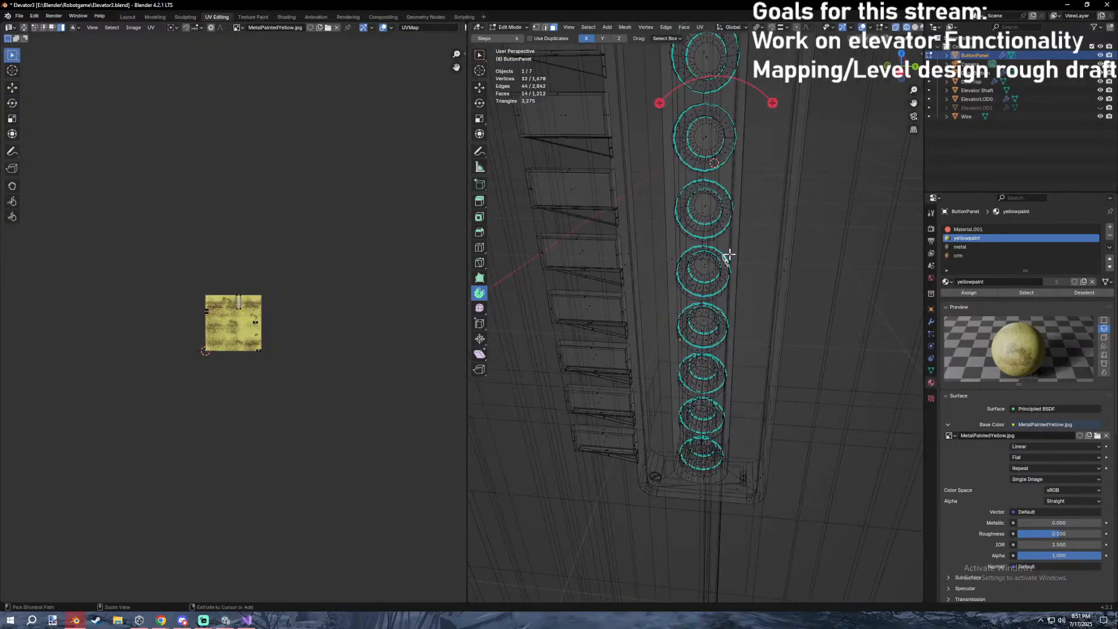
scroll(735, 247, "up", 4)
key("ctrl+z")
Extend the inner arch selection to the side walls and bottom arch faces behind the buttons.
middle_click_drag(739, 242, 686, 230)
left_click(750, 254, "shift")
scroll(690, 221, "up", 2)
scroll(710, 297, "up", 2)
middle_click_drag(711, 297, 716, 236)
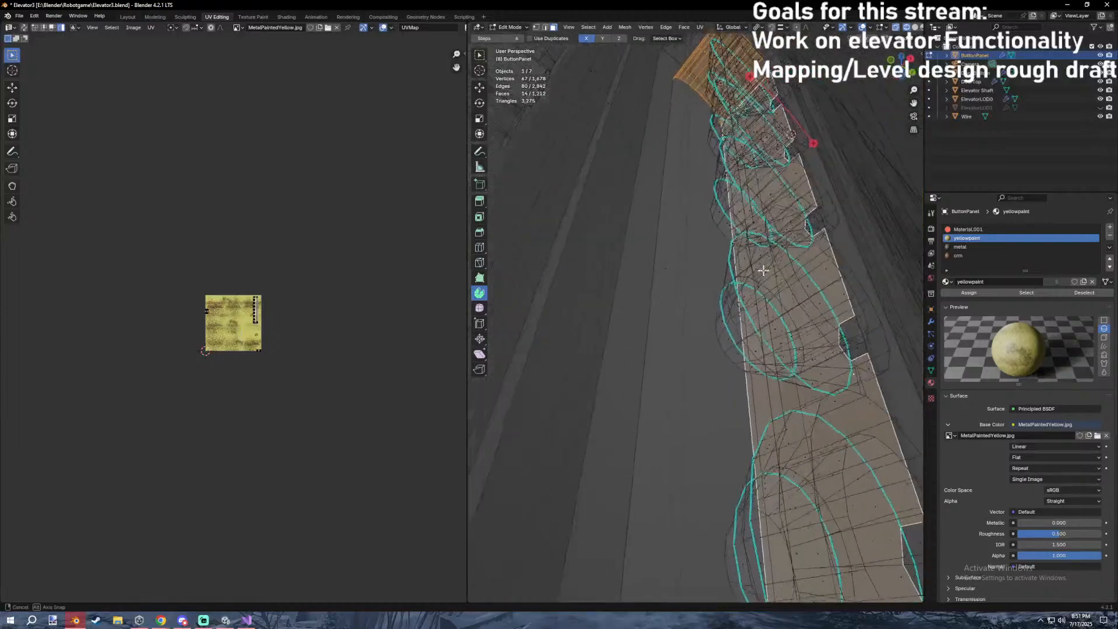
middle_click_drag(762, 317, 767, 287)
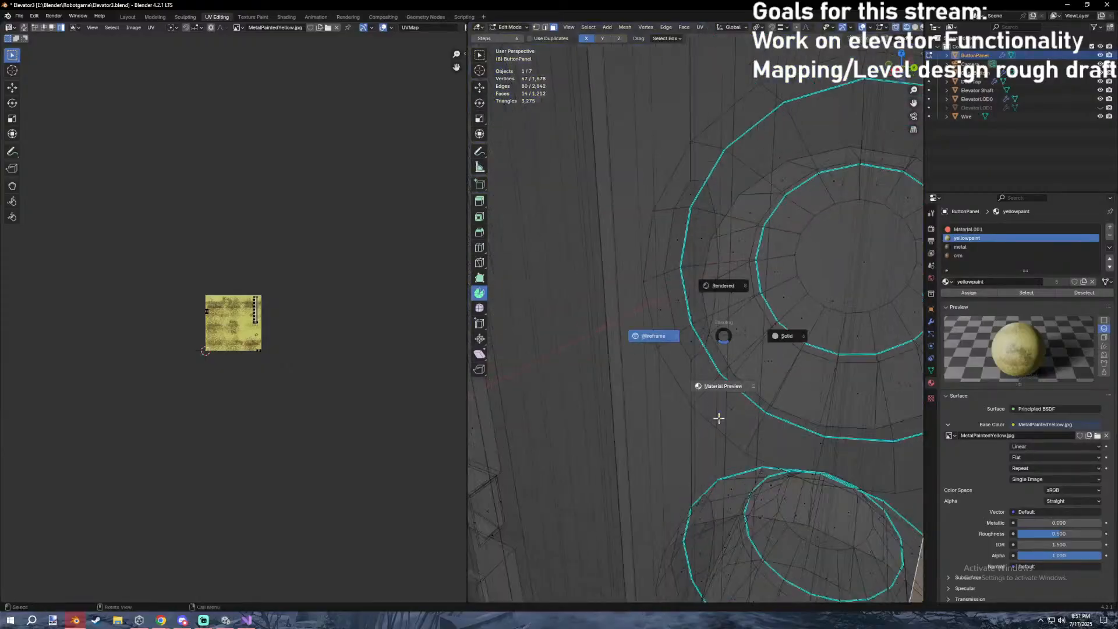
middle_click_drag(742, 274, 737, 312)
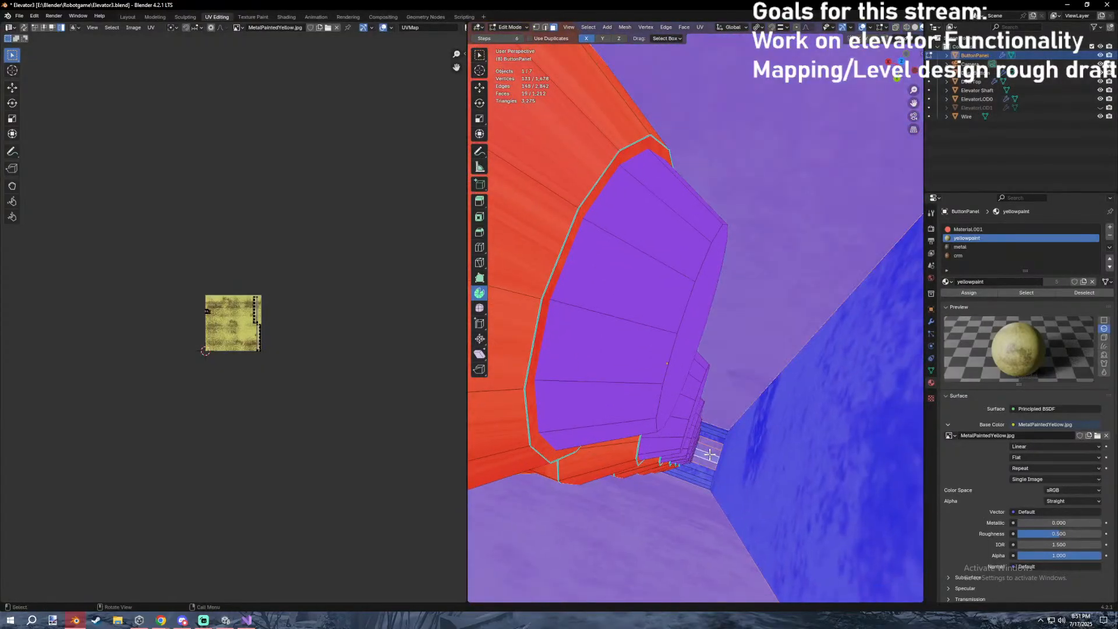
key("shift+grave")
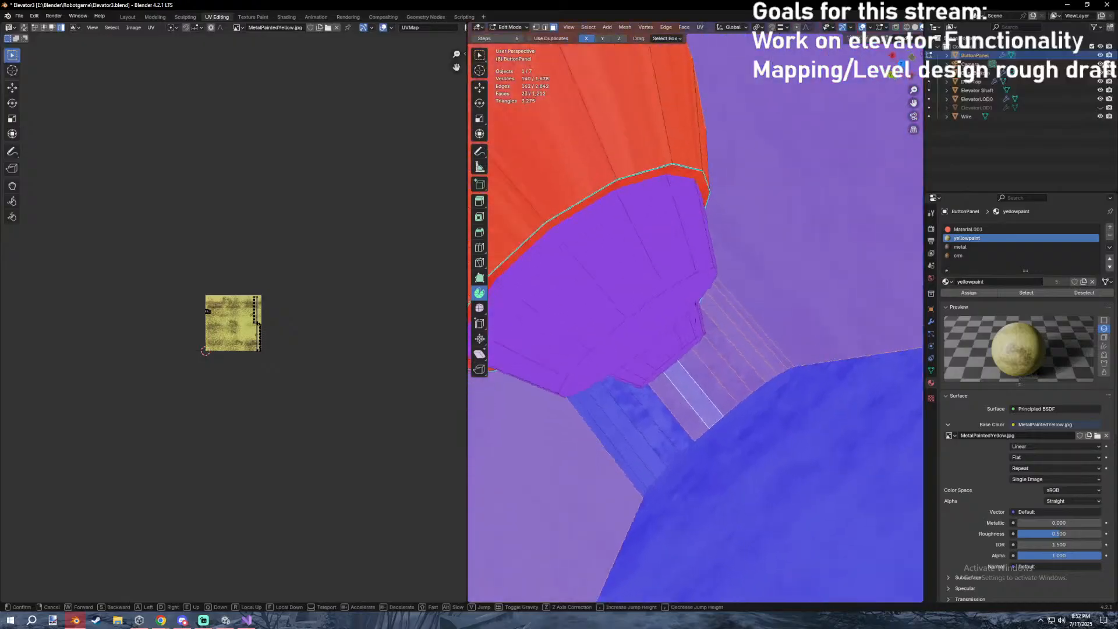
left_click(574, 429)
left_click(672, 356, "alt+shift")
Try to shrink/fatten the selected inner wall faces and inspect them in wireframe shading.
key("shift+grave")
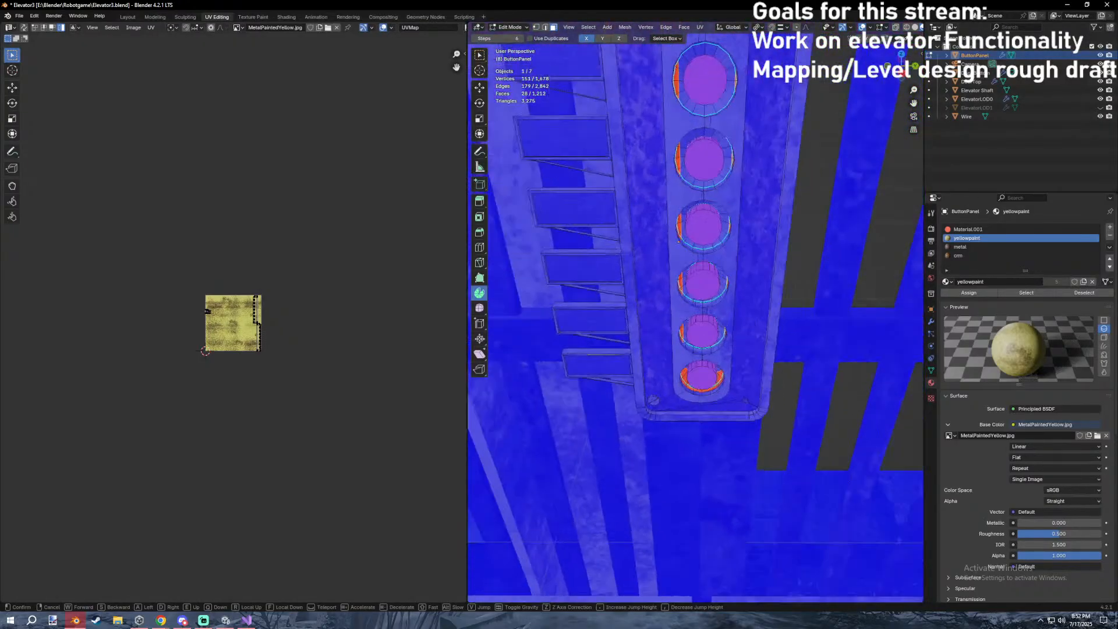
key("w")
left_click(776, 439)
key("alt+s")
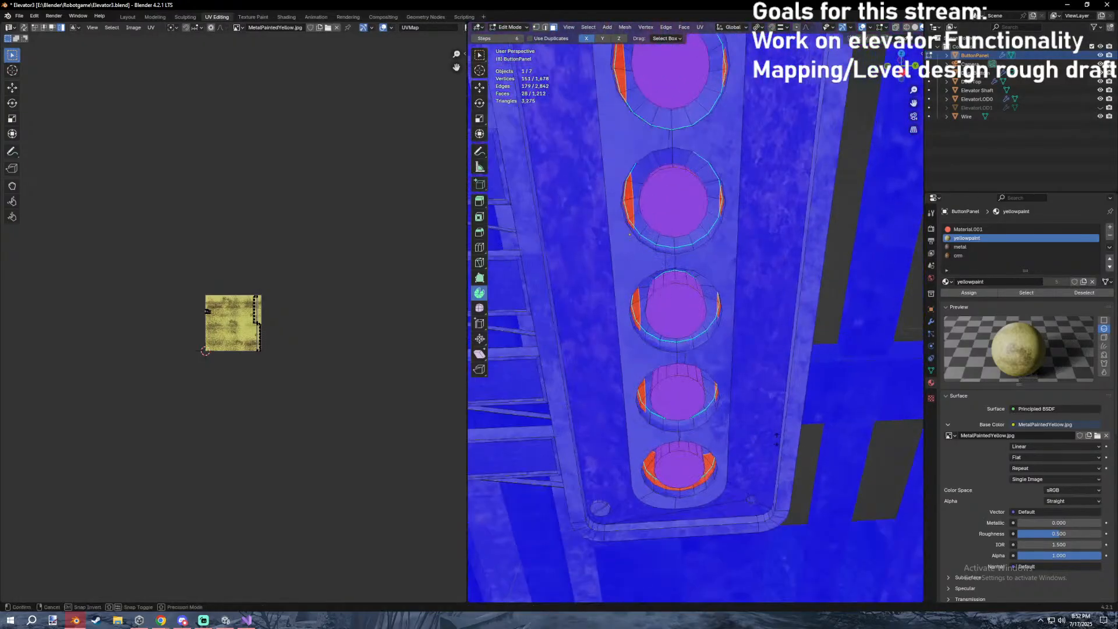
right_click(763, 154)
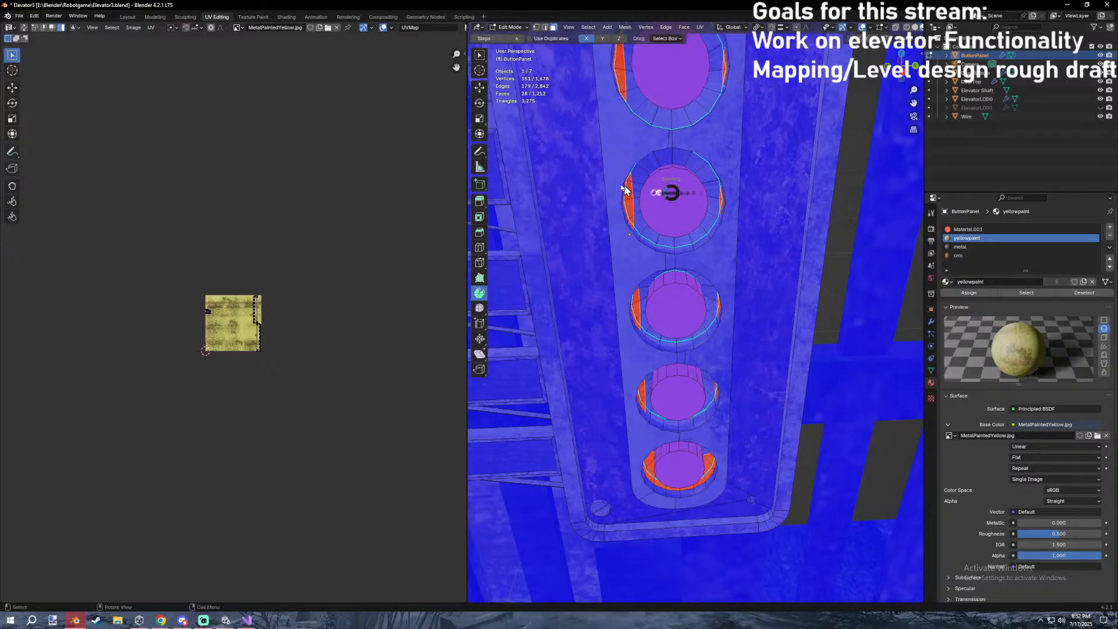
key("z")
key("z")
key("shift+grave")
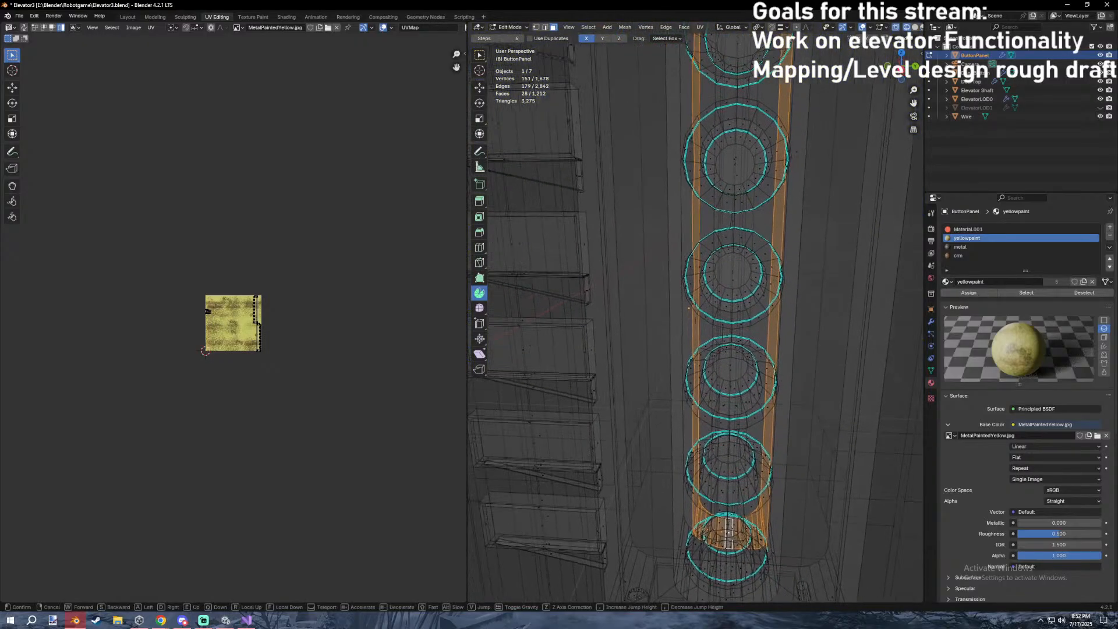
key("w")
key("s")
left_click(688, 181)
Try deleting the geometry selected around the button plate in Edit Mode and undo the deletion.
key("z")
mouse_move(708, 232)
middle_mouse_down()
mouse_move(731, 249)
mouse_move(728, 297)
middle_mouse_up()
key("Tab")
scroll(722, 291, "down", 2)
key("Tab")
left_click(702, 289)
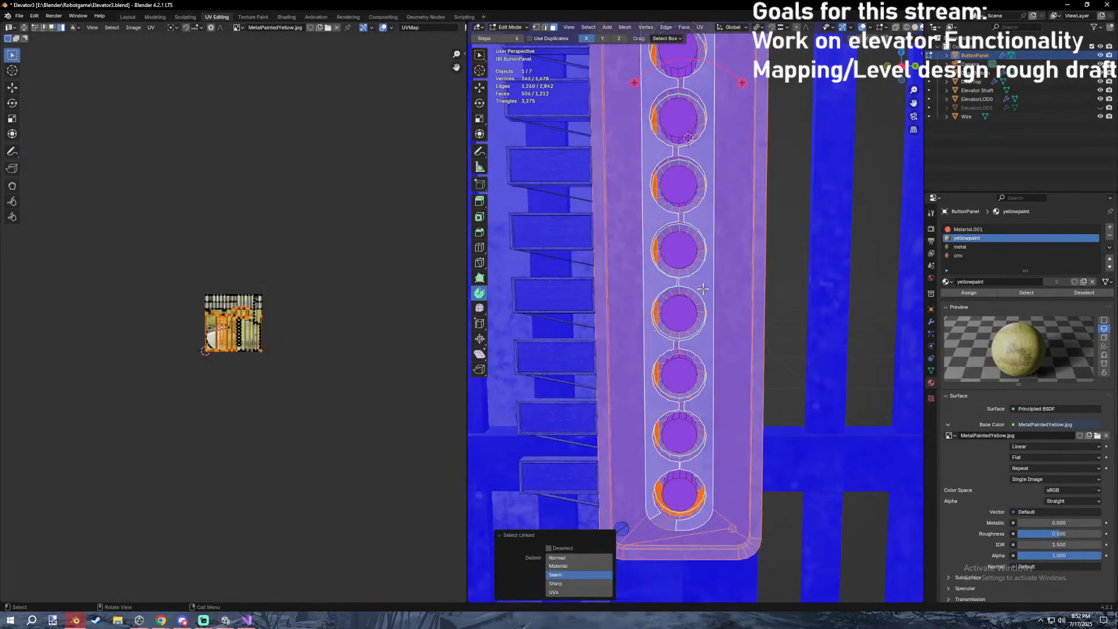
middle_click_drag(702, 288, 719, 238)
key("x")
left_click(703, 241)
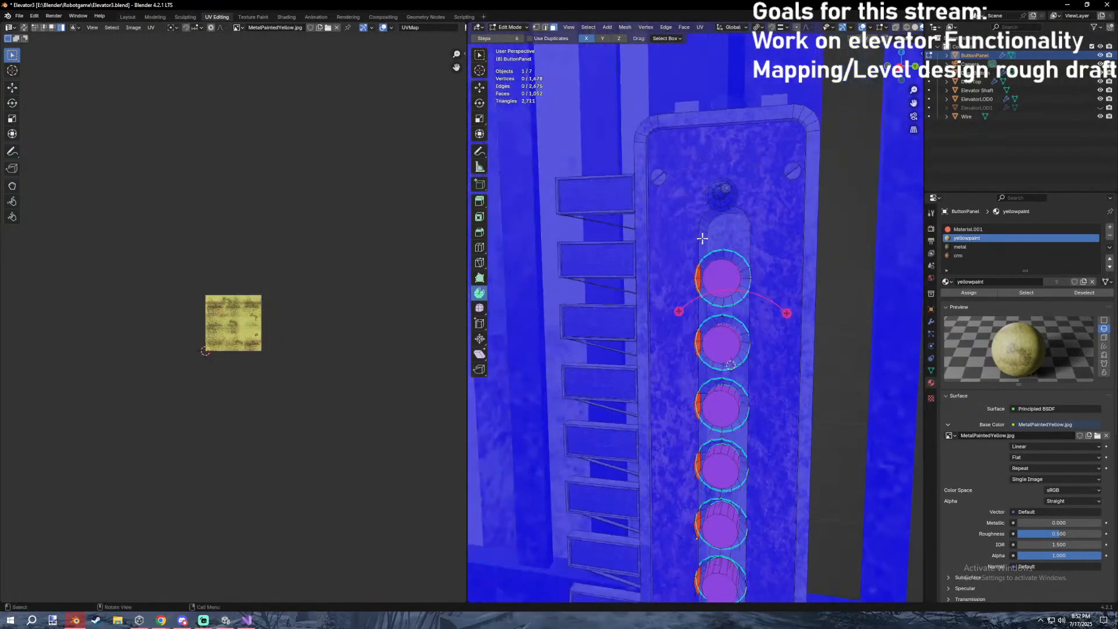
key("ctrl+z")
Delete the front plate around the buttons and the geometry exposed behind it.
left_click(744, 218)
key("x")
left_click(740, 217)
left_click(732, 219)
key("x")
left_click(731, 219)
middle_click_drag(726, 212, 659, 286)
scroll(660, 277, "up", 4)
Try recalculating the remaining mesh's normals outward and undo back to the intact front plate.
key("l")
key("a")
key("shift+n")
key("ctrl+z")
key("ctrl+shift+z")
scroll(752, 283, "down", 5)
middle_click_drag(752, 282, 806, 222)
key("ctrl+z")
key("ctrl+z")
key("ctrl+z")
key("ctrl+z")
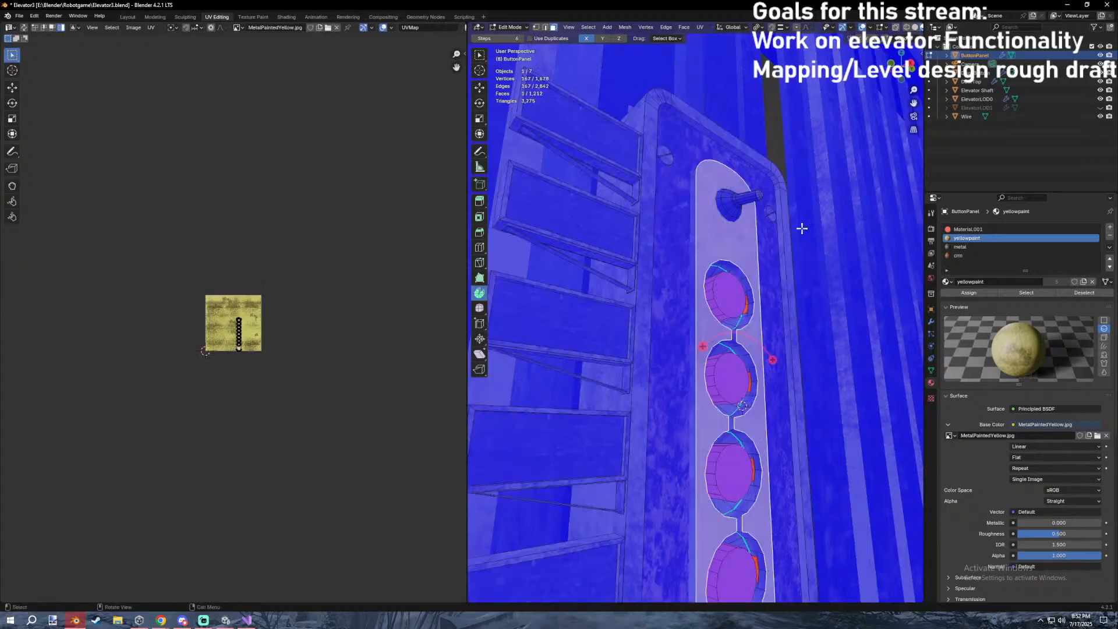
Recalculate the normals of the complete, restored ButtonPanel mesh outward and check the shading in Object Mode.
key("a")
key("shift+n")
middle_click_drag(801, 227, 765, 233)
key("Tab")
scroll(771, 320, "up", 5)
key("Tab")
Select the reversed linked faces on the right side of one button recess and recalculate their normals with Inside enabled.
left_click(764, 227)
key("l")
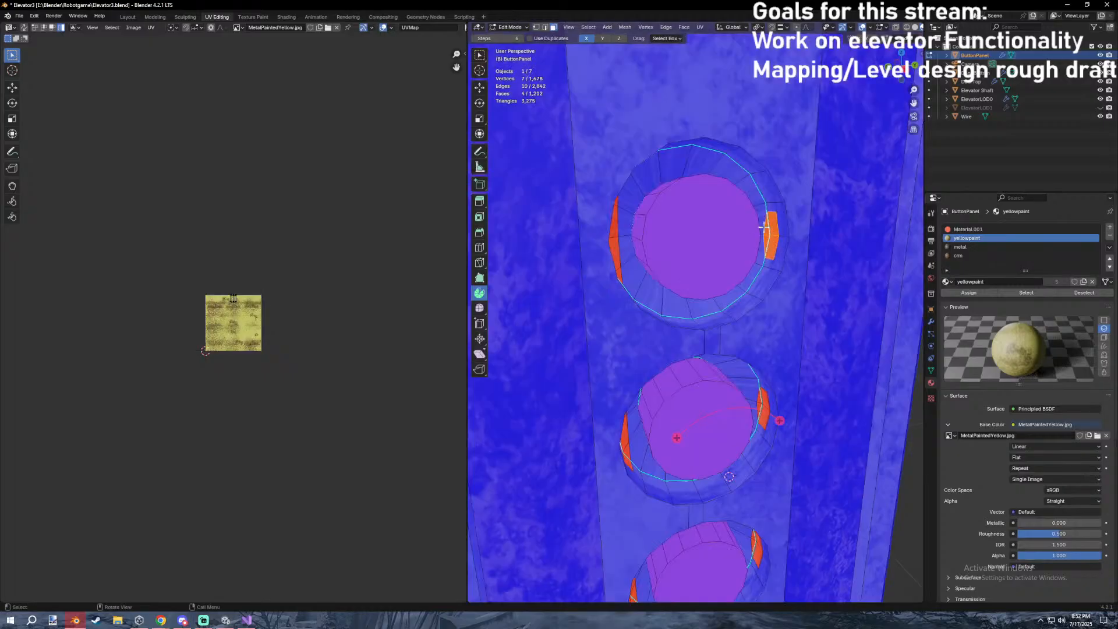
key("shift+n")
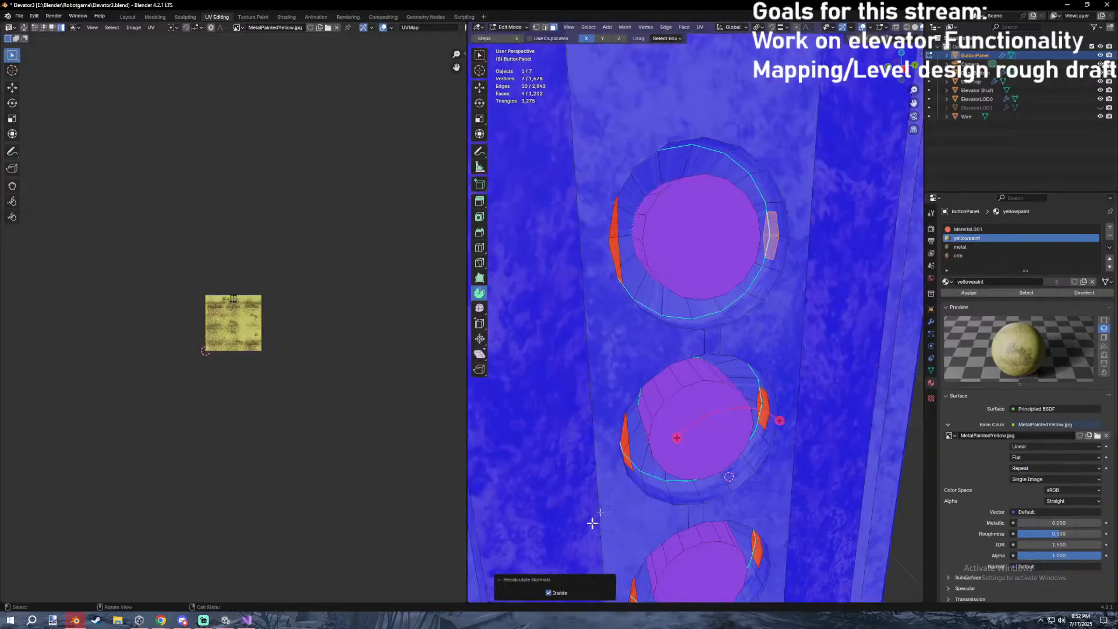
Try to select the reversed faces on the left side of the uppermost button recess with Select Linked.
middle_click_drag(650, 350, 610, 321)
middle_click_drag(593, 205, 603, 198)
left_click_drag(607, 199, 593, 226)
middle_click_drag(589, 229, 596, 233)
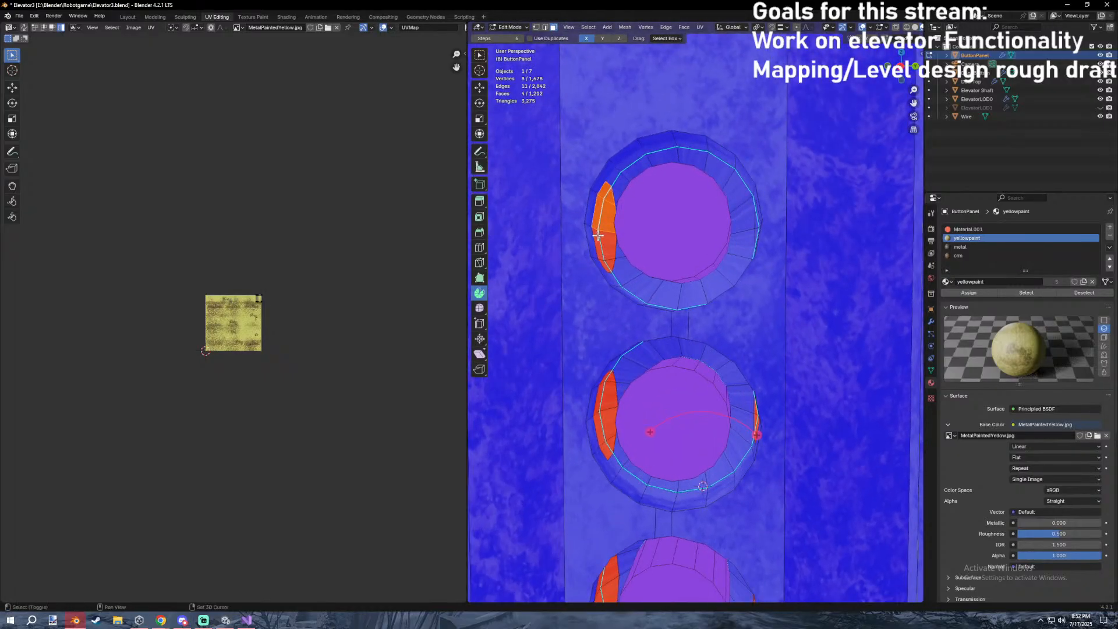
key("l")
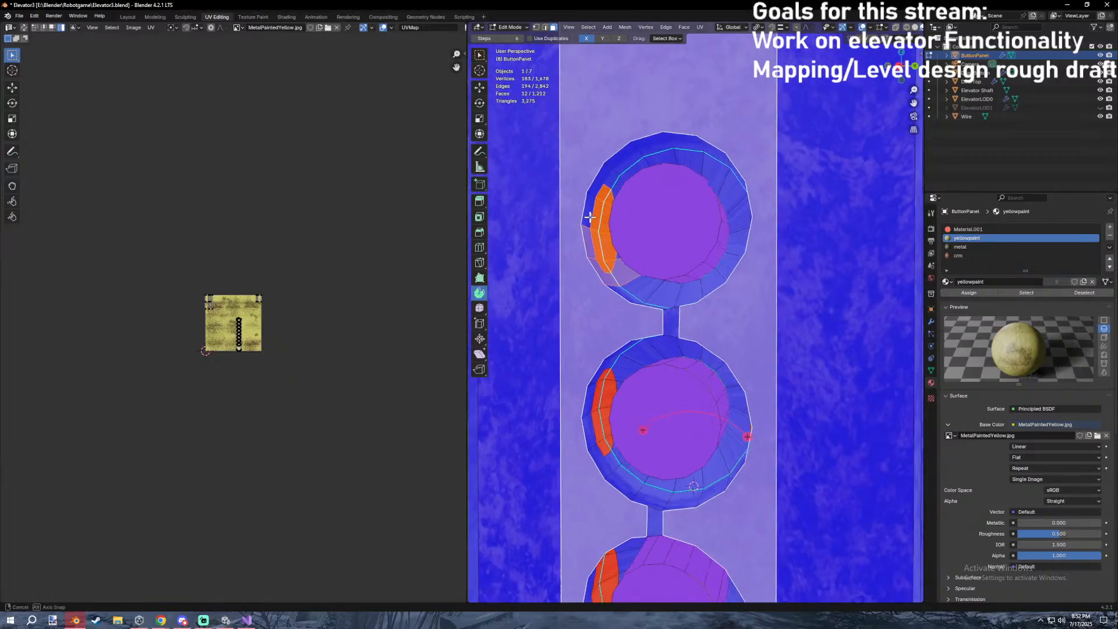
Select the reversed faces on the left side of the uppermost button recess individually.
left_click(603, 199)
left_click(606, 215, "shift")
left_click(597, 239, "shift")
left_click(597, 248, "shift")
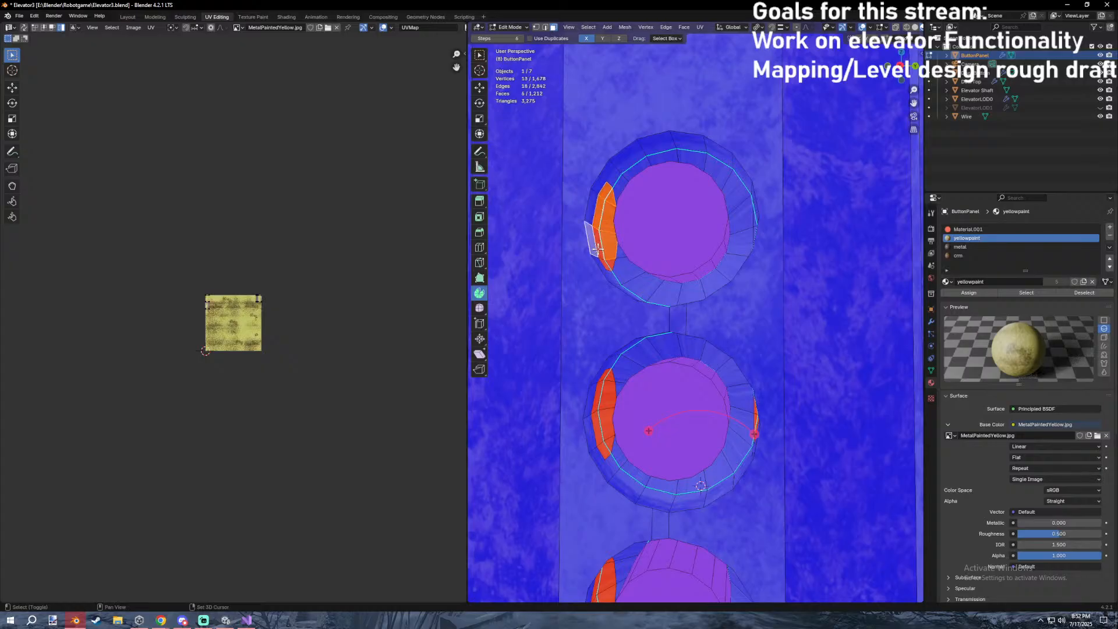
key("ctrl+z")
key("ctrl+z")
left_click(600, 250, "shift")
left_click(606, 262, "shift")
left_click(605, 263, "shift")
Add the reversed faces on the left side of the second button recess to the selection.
scroll(651, 268, "down", 3, "shift")
scroll(591, 319, "up", 3)
left_click(563, 300, "shift")
left_click(550, 316, "shift")
left_click(551, 352, "shift")
left_click(565, 352, "shift")
left_click(567, 380, "shift")
left_click(555, 392, "shift")
Add the reversed faces on the right side of the second button recess to the selection.
middle_click_drag(830, 372, 843, 245)
left_click(789, 338, "shift")
key("ctrl+z")
left_click(797, 341, "shift")
left_click(804, 344, "shift")
left_click(804, 324, "shift")
left_click(797, 324, "shift")
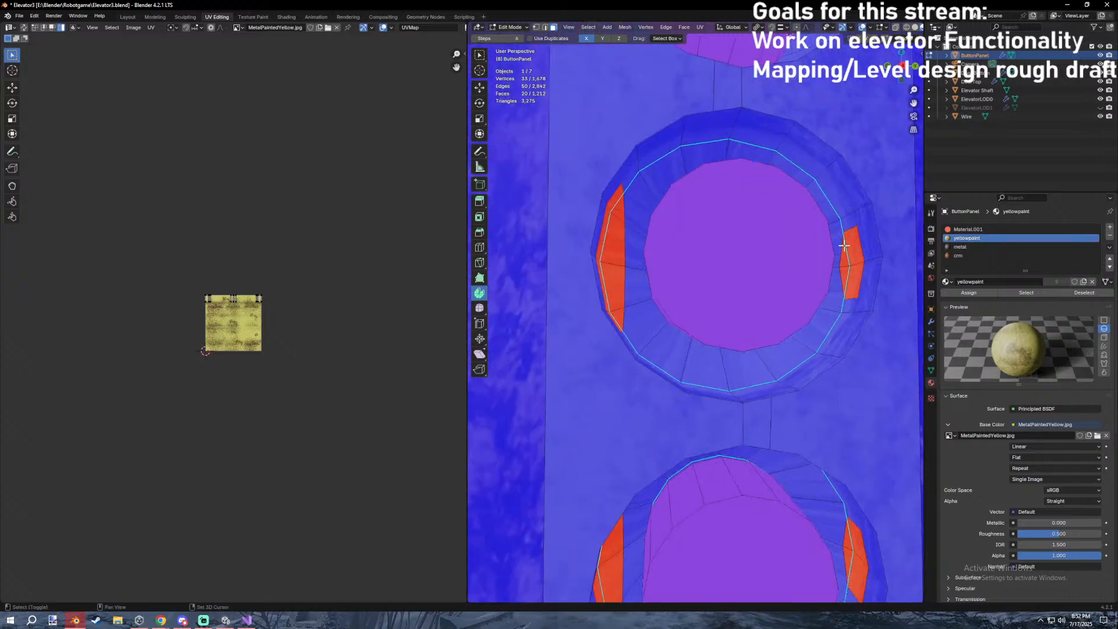
Add the reversed faces on the right side of the third button recess to the selection.
left_click(845, 280, "shift")
left_click(845, 256, "shift")
left_click(855, 251, "shift")
left_click(854, 280, "shift")
Add all reversed faces on the left side of the third button recess to the selection.
left_click(619, 275, "shift")
left_click(618, 280, "shift")
left_click(615, 314, "shift")
left_click(616, 294, "shift")
middle_click_drag(644, 282, 615, 276)
middle_click_drag(594, 218, 584, 221)
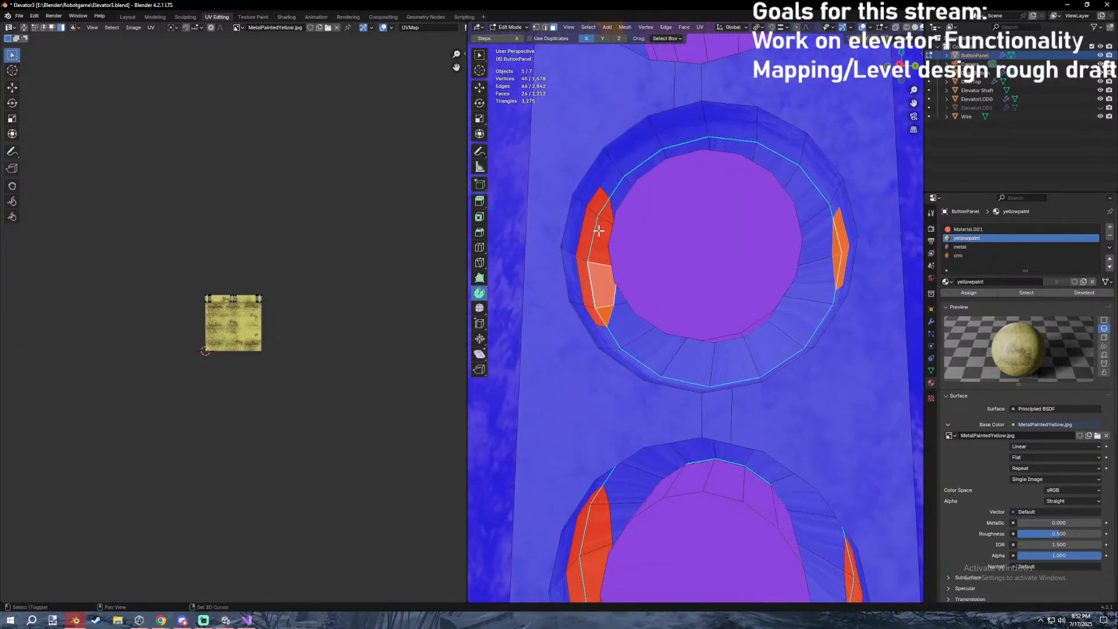
left_click(600, 231, "shift")
left_click(605, 211, "shift")
left_click(597, 204, "shift")
left_click(588, 233, "shift")
left_click(583, 280, "shift")
left_click(589, 304, "shift")
left_click(596, 315, "shift")
left_click(588, 296, "shift")
Add the reversed faces on the left side of the fourth button recess to the selection.
middle_click_drag(618, 466, 635, 252, "shift")
left_click(600, 317, "shift")
left_click(613, 322, "shift")
left_click(613, 353, "shift")
left_click(590, 357, "shift")
left_click(592, 399, "shift")
left_click(609, 402, "shift")
left_click(610, 434, "shift")
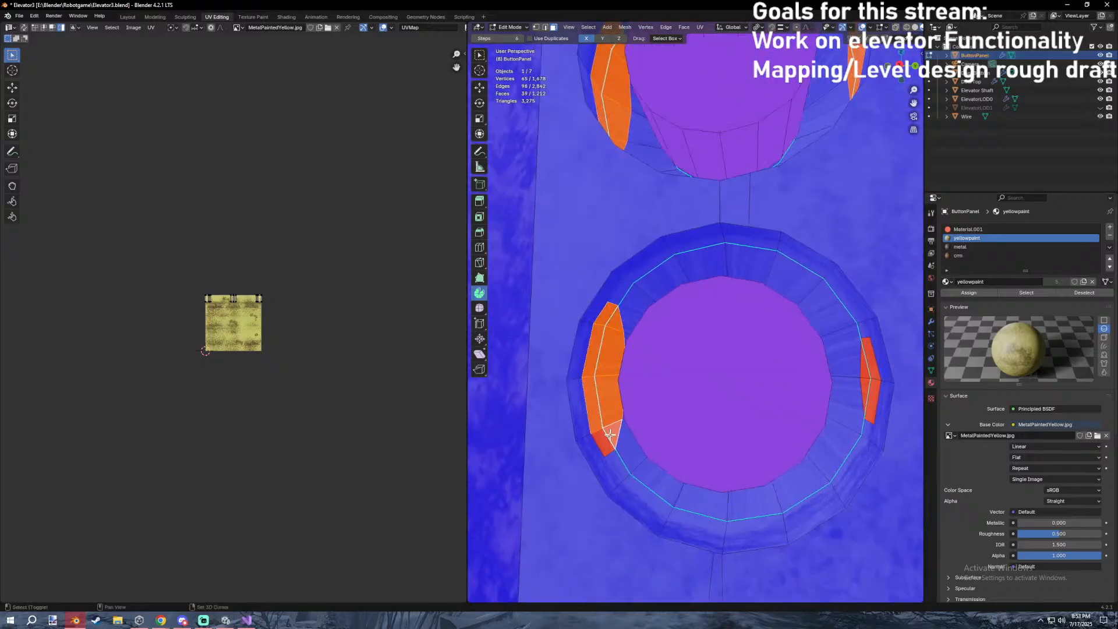
left_click(606, 443, "shift")
left_click(618, 430, "shift")
Add the reversed faces on the right side of the fourth button recess to the selection.
left_click(872, 399, "shift")
left_click(865, 392, "shift")
left_click(864, 366, "shift")
left_click(871, 367, "shift")
Add the reversed faces on both sides of the fifth button recess to the selection.
middle_click_drag(834, 414, 837, 109, "shift")
left_click(889, 269, "shift")
left_click_drag(889, 264, 899, 276, "shift")
left_click_drag(591, 270, 603, 290, "shift")
left_click(601, 205, "shift")
left_click(605, 346, "shift")
Add the reversed faces on both sides of the sixth button recess to the selection.
middle_click_drag(644, 377, 606, 62, "shift")
left_click(547, 367, "shift")
left_click(568, 309, "shift")
left_click(568, 308, "shift")
left_click(565, 441, "shift")
middle_click_drag(806, 407, 847, 402, "shift")
left_click_drag(897, 357, 903, 370, "shift")
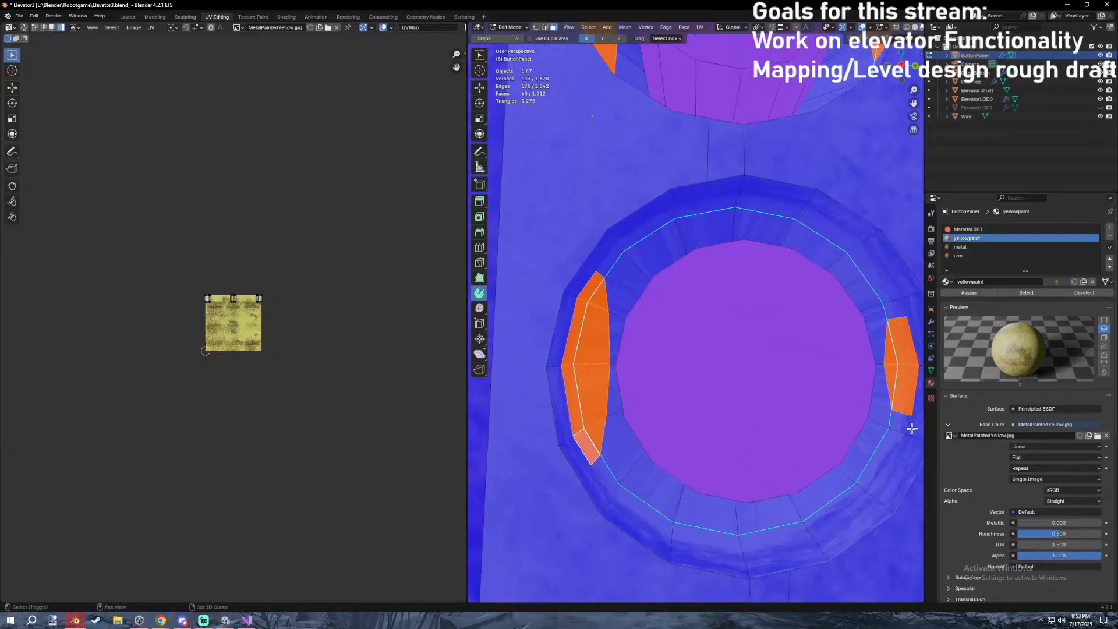
Add the reversed faces on both sides of the seventh button recess to the selection.
middle_click_drag(916, 425, 794, 58, "shift")
left_click_drag(808, 378, 819, 398, "shift")
middle_click_drag(767, 407, 883, 352, "shift")
left_click_drag(574, 329, 566, 349, "shift")
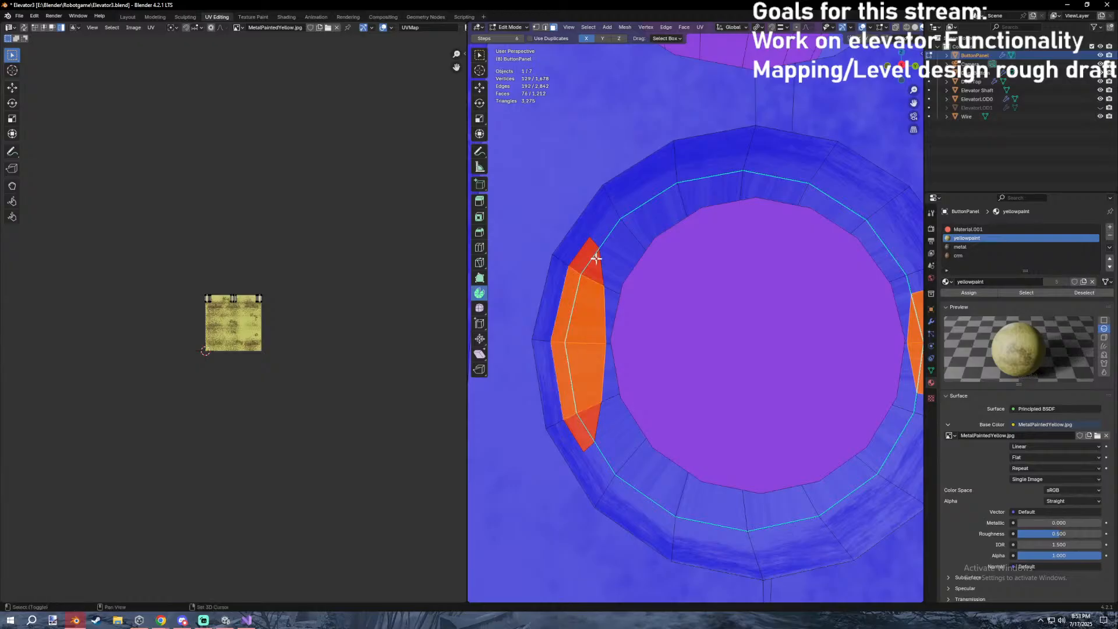
left_click(595, 268, "shift")
left_click(580, 435, "shift")
left_click(589, 412, "shift")
Add the reversed faces around the lower half of the bottom recess and recalculate the selected normals with Inside enabled.
scroll(640, 415, "down", 9)
middle_click_drag(704, 418, 666, 297, "shift")
scroll(701, 279, "up", 8)
middle_click_drag(539, 246, 561, 142, "shift")
mouse_move(568, 117)
left_mouse_down("shift")
mouse_move(553, 179)
mouse_move(588, 282)
mouse_move(623, 317)
mouse_move(693, 341)
mouse_move(742, 337)
mouse_move(826, 285)
mouse_move(844, 230)
left_mouse_up("shift")
left_click_drag(858, 163, 870, 211, "shift")
key("shift+n")
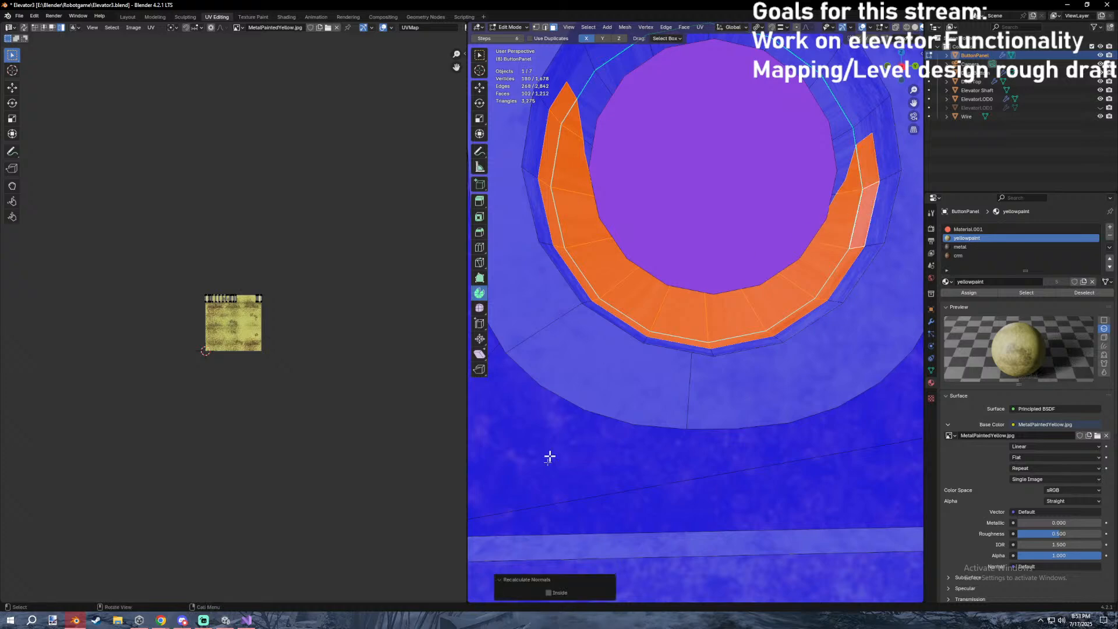
left_click(566, 590)
Check the button panel's face orientation in Object Mode and turn off the Face Orientation overlay.
scroll(699, 326, "down", 10)
key("Tab")
middle_click_drag(762, 76, 802, 338, "shift")
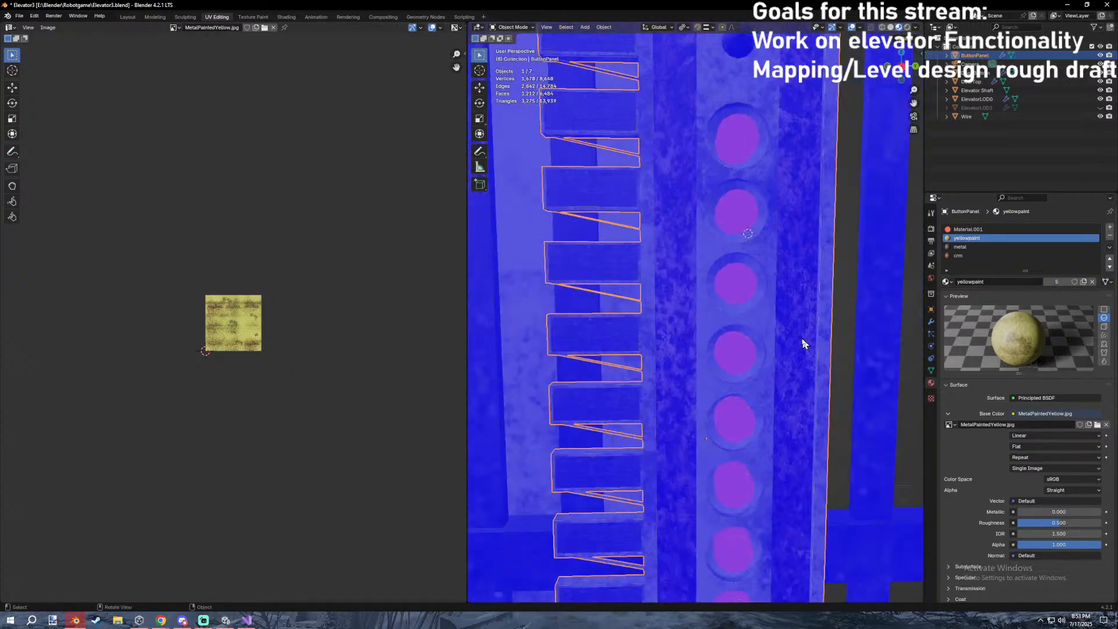
scroll(757, 279, "down", 2)
middle_click_drag(749, 270, 822, 126)
scroll(805, 255, "down", 7)
left_click(779, 269)
scroll(768, 273, "up", 9)
left_click(861, 27)
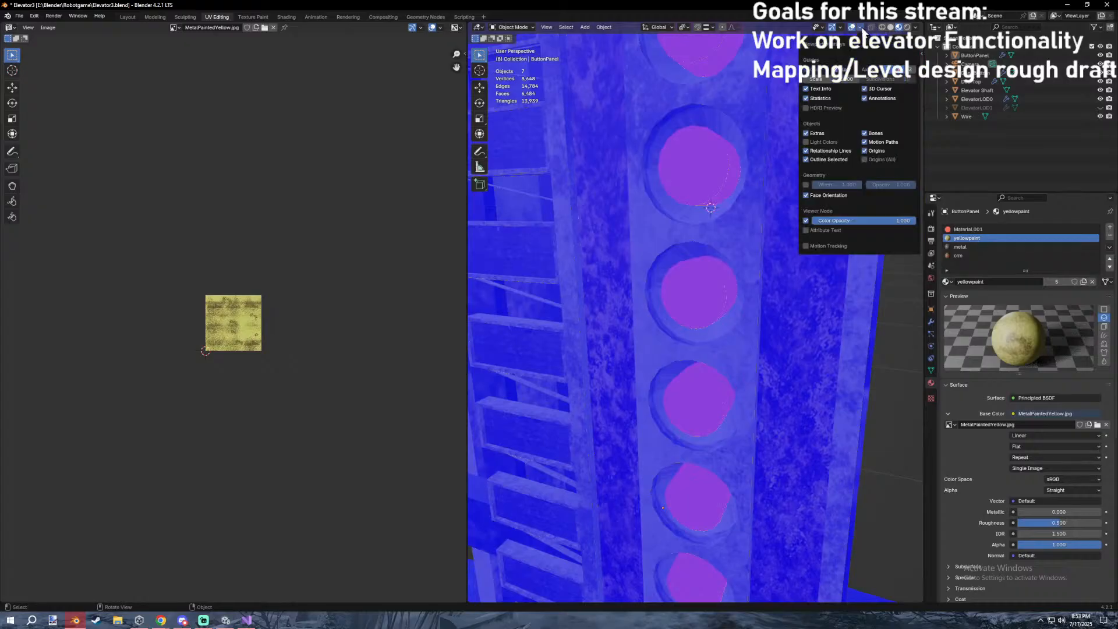
left_click(812, 196)
left_click(728, 205)
Unwrap the entire ButtonPanel mesh with Smart UV Project using the default settings.
middle_click_drag(769, 233, 741, 147)
key("Tab")
scroll(722, 189, "down", 5)
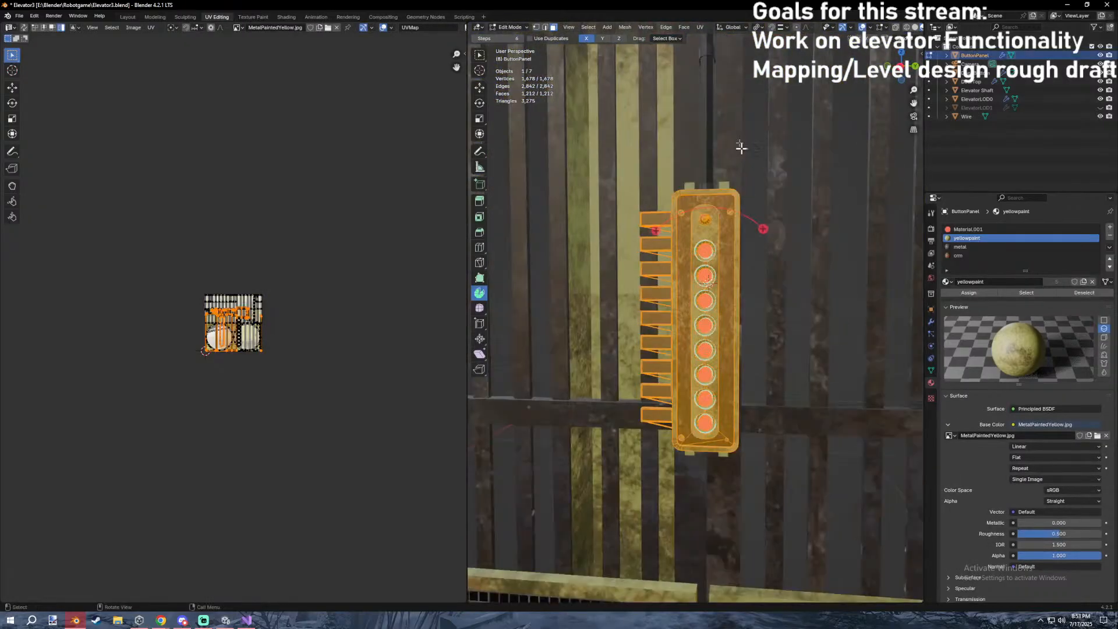
left_click(700, 27)
left_click(722, 58)
left_click(679, 142)
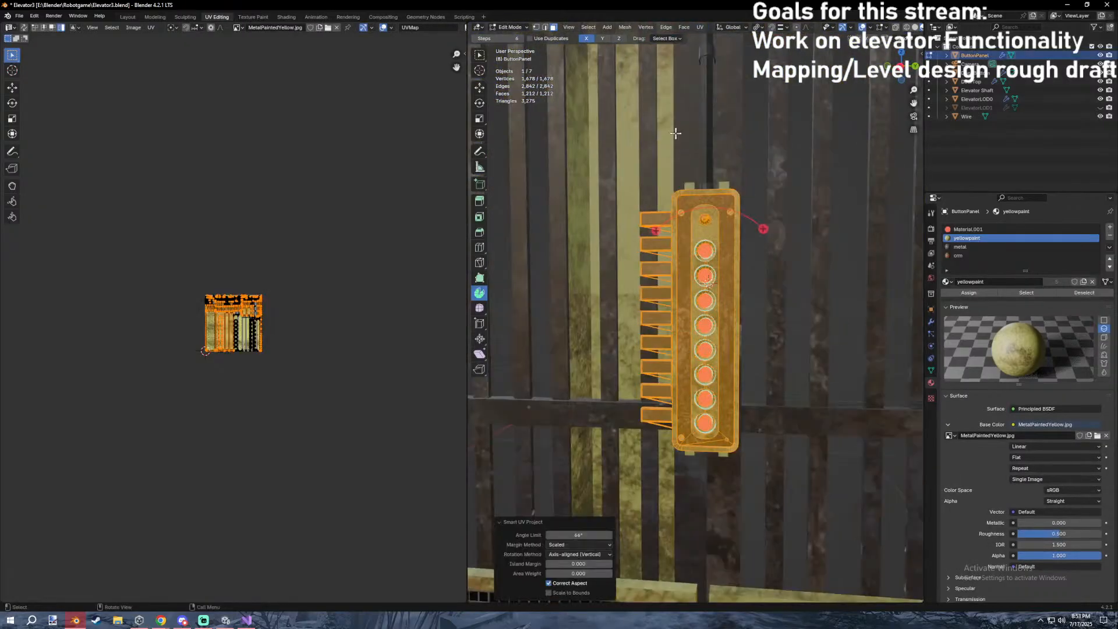
Inspect the button panel's textures in Object Mode and save the Elevator3 blend file.
scroll(308, 240, "up", 6)
scroll(326, 245, "up", 4)
key("a")
scroll(408, 257, "down", 4)
key("Tab")
scroll(731, 282, "up", 8)
middle_click_drag(732, 282, 775, 265)
scroll(730, 265, "down", 6)
left_click(776, 265)
key("ctrl+s")
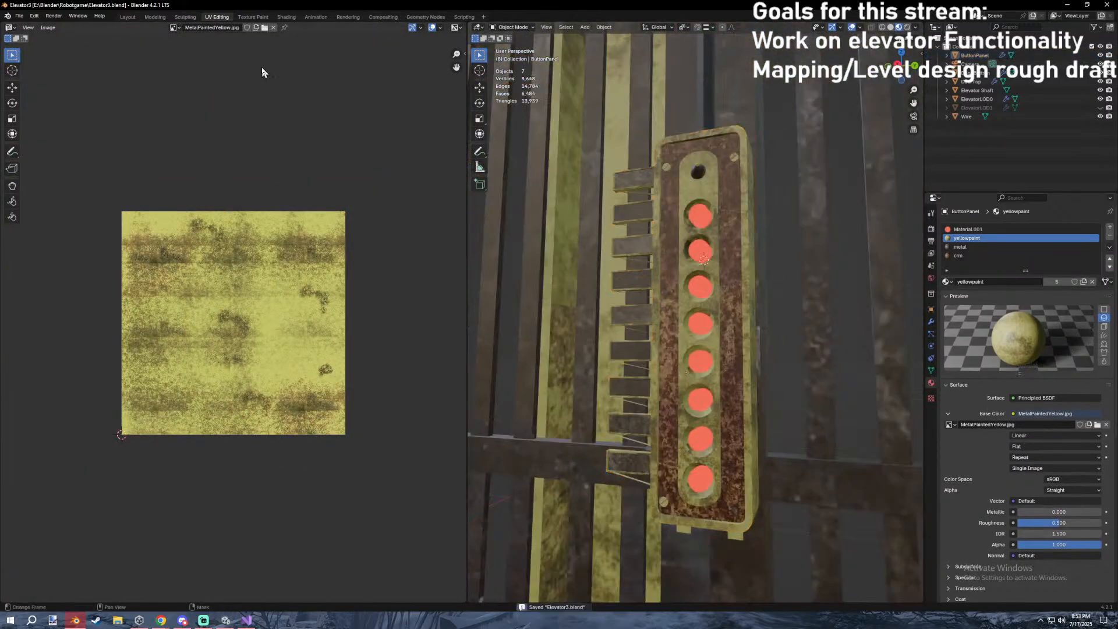
Export the scene as FBX, overwriting Elevator3.fbx in the Robotgame folder.
left_click(19, 15)
mouse_move(42, 152)
left_click(138, 231)
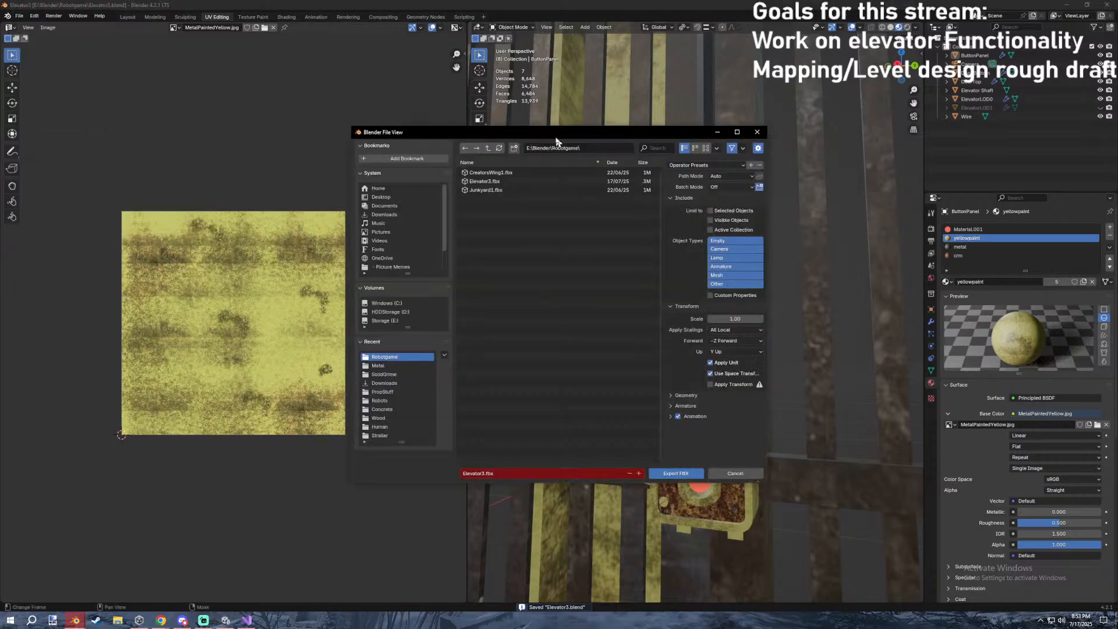
double_click(503, 183)
Switch to Unity and delete the old Elevator3 model from the Assets/_Model/Elevator folder.
left_click(225, 620)
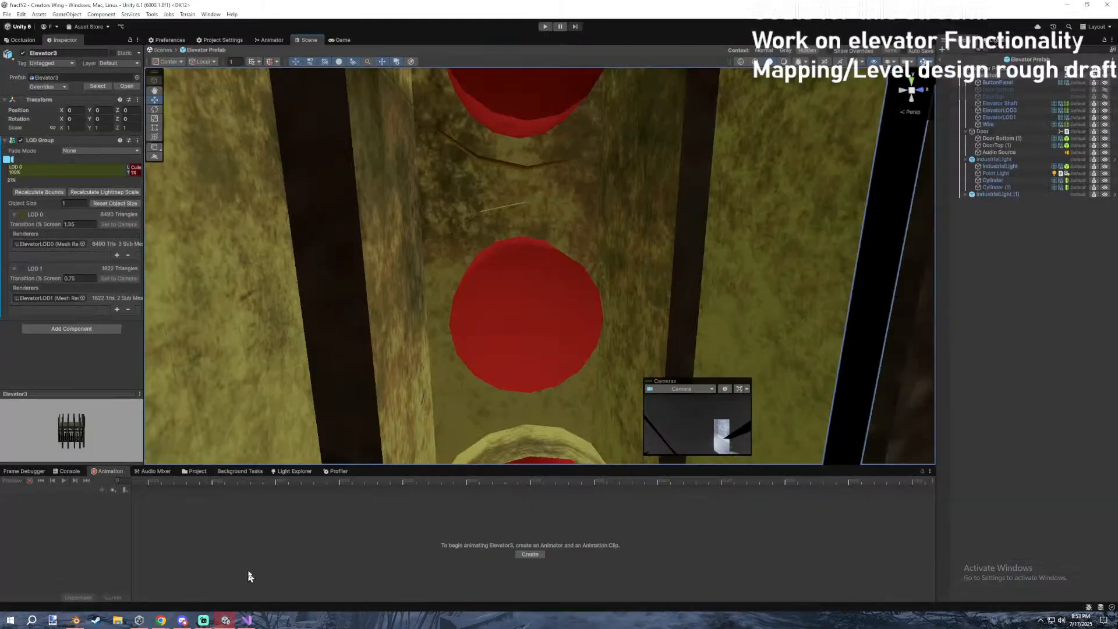
left_click(198, 471)
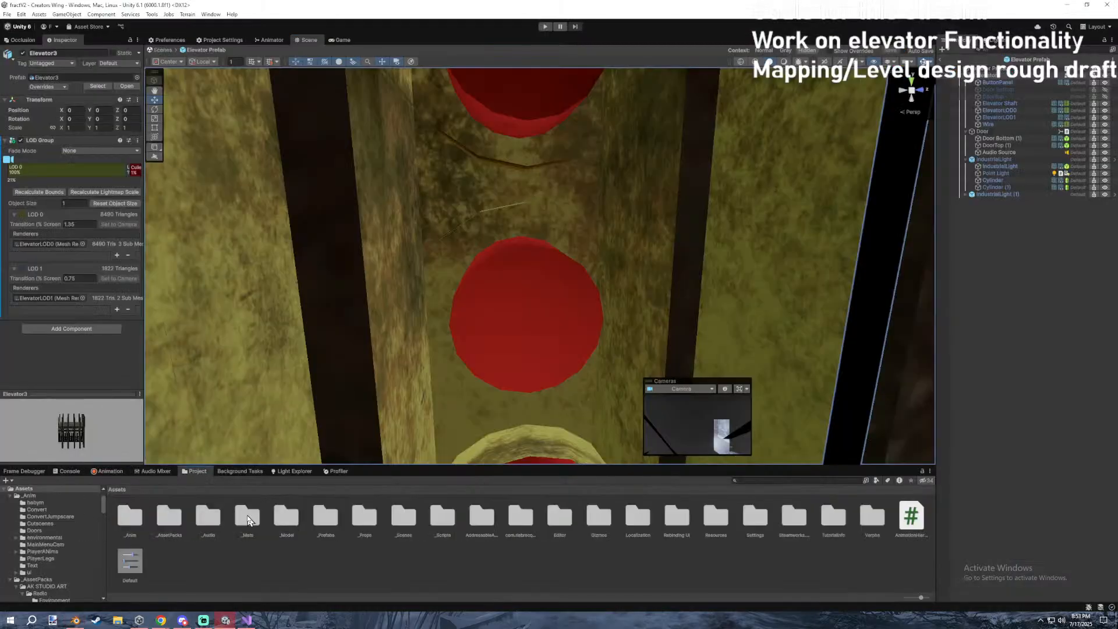
double_click(208, 515)
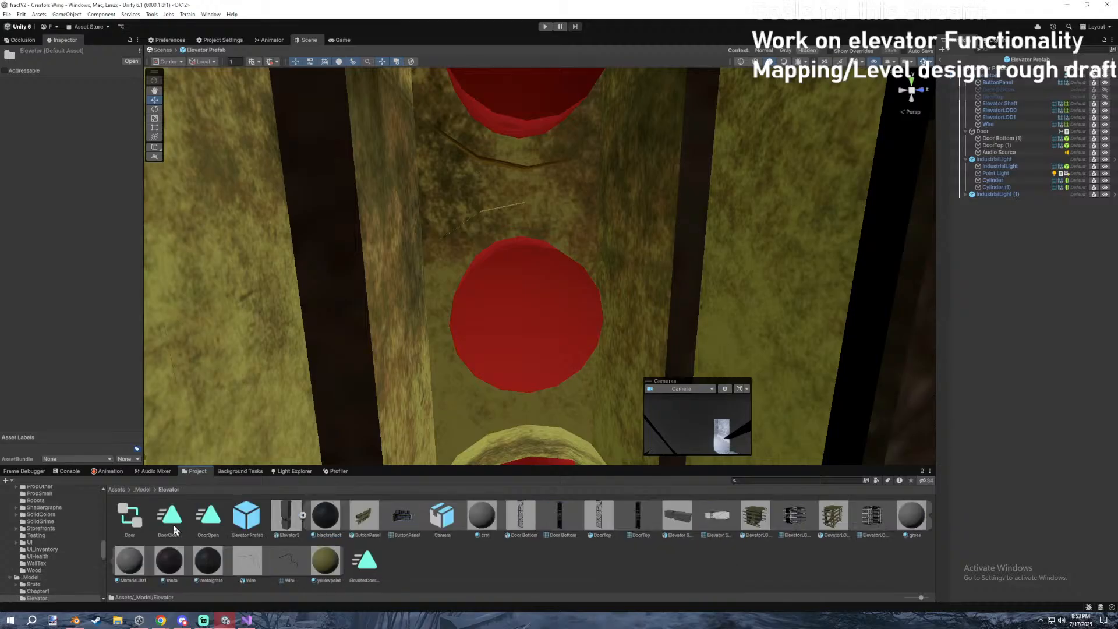
left_click(302, 516)
left_click(282, 520)
key("Delete")
left_click(570, 327)
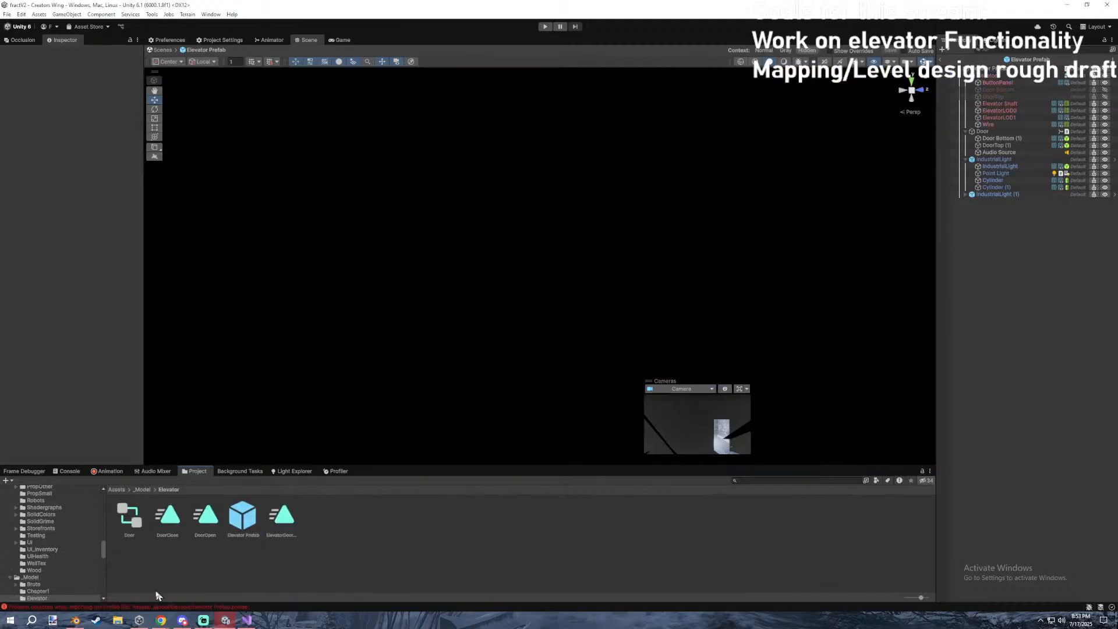
Import the newly exported Elevator3.fbx from the Robotgame folder into Unity's Elevator model folder.
left_click(118, 620)
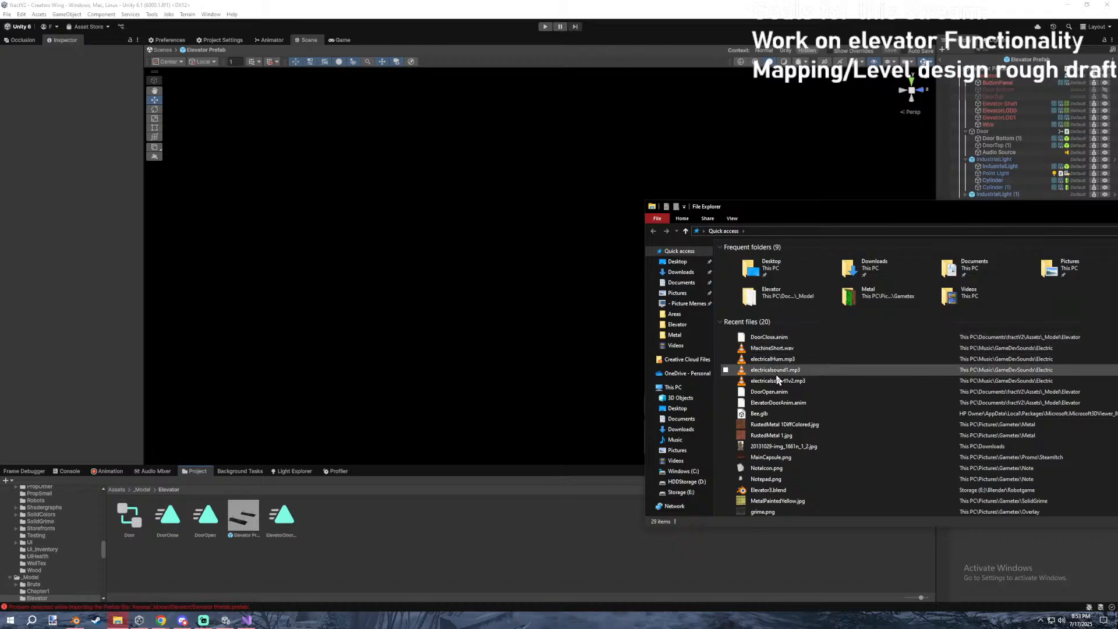
right_click(766, 489)
left_click(806, 472)
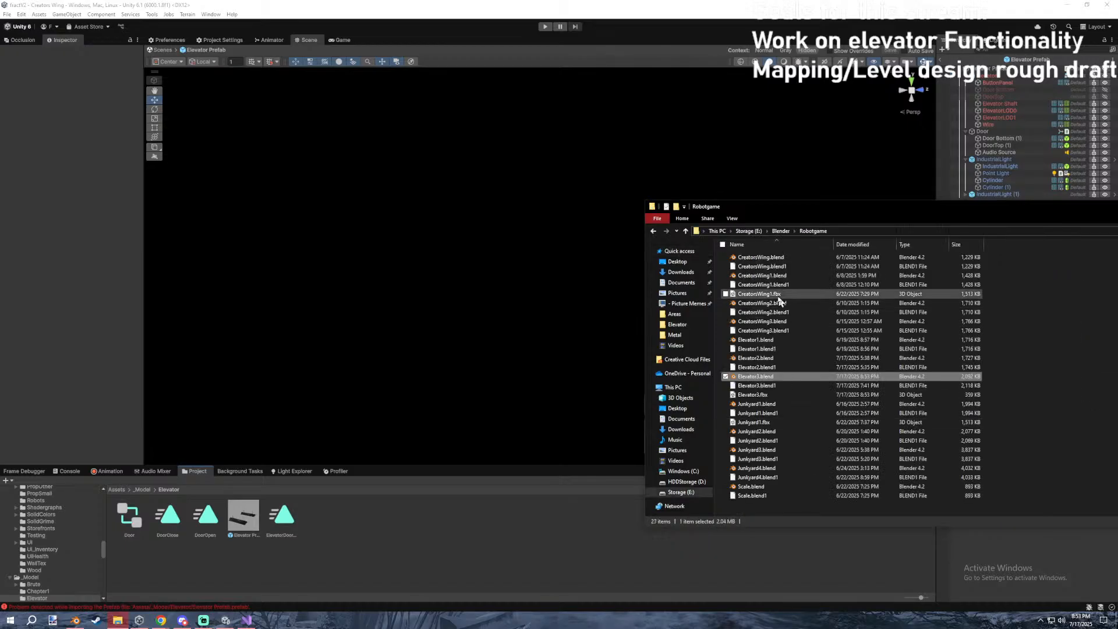
left_click(766, 395)
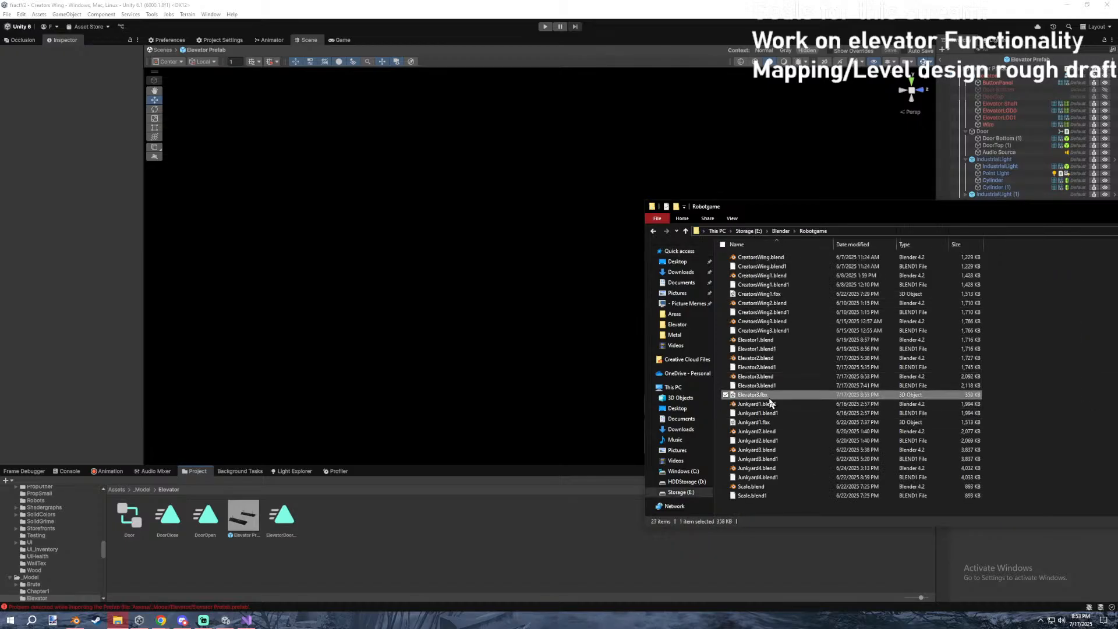
left_click_drag(787, 208, 427, 226)
left_click(1046, 227)
Inspect the reimported elevator's interior in the scene with lighting on and off.
right_click_drag(670, 214, 447, 176)
key("s")
left_click(783, 61)
left_click(854, 61)
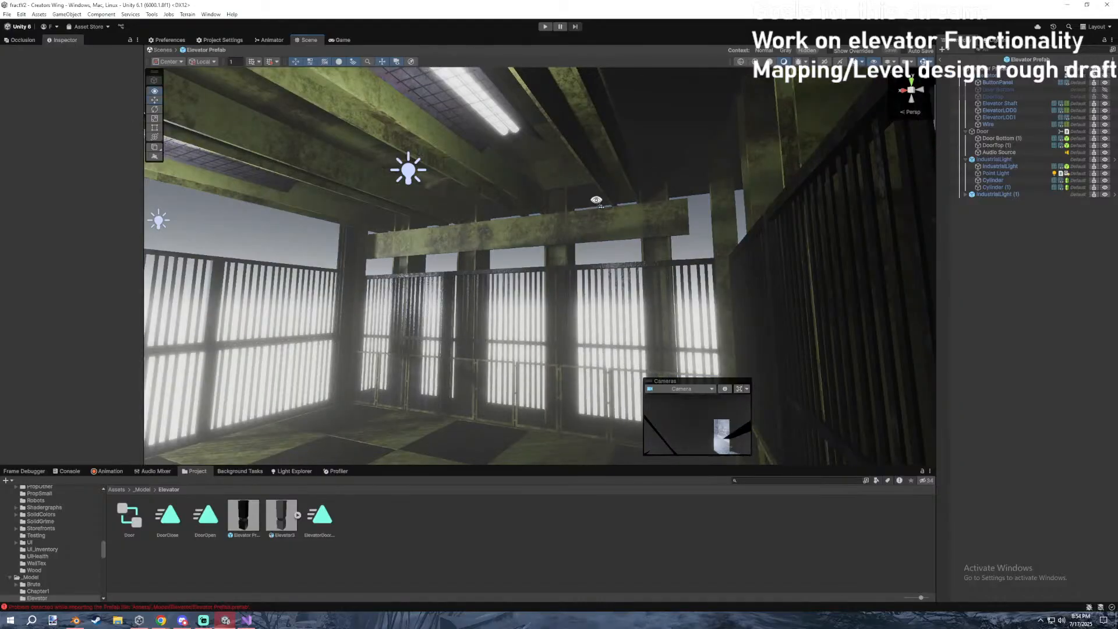
right_click_drag(597, 201, 480, 231)
left_click(772, 62)
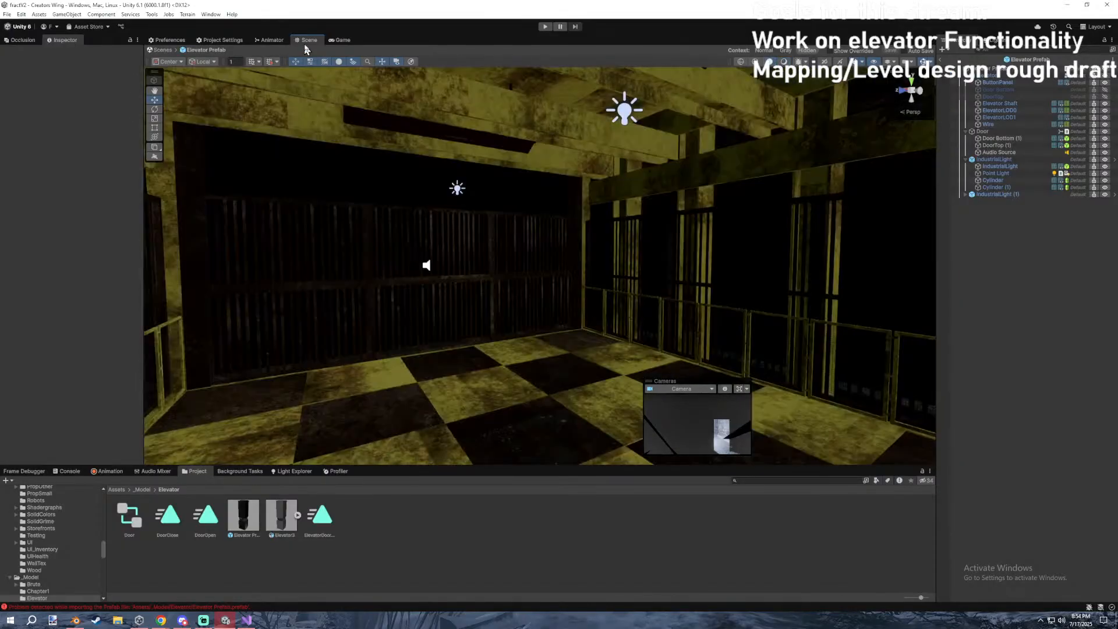
Rename the DoorClose state in the door's animator controller to Close and return to the scene.
left_click(272, 41)
left_click(594, 240)
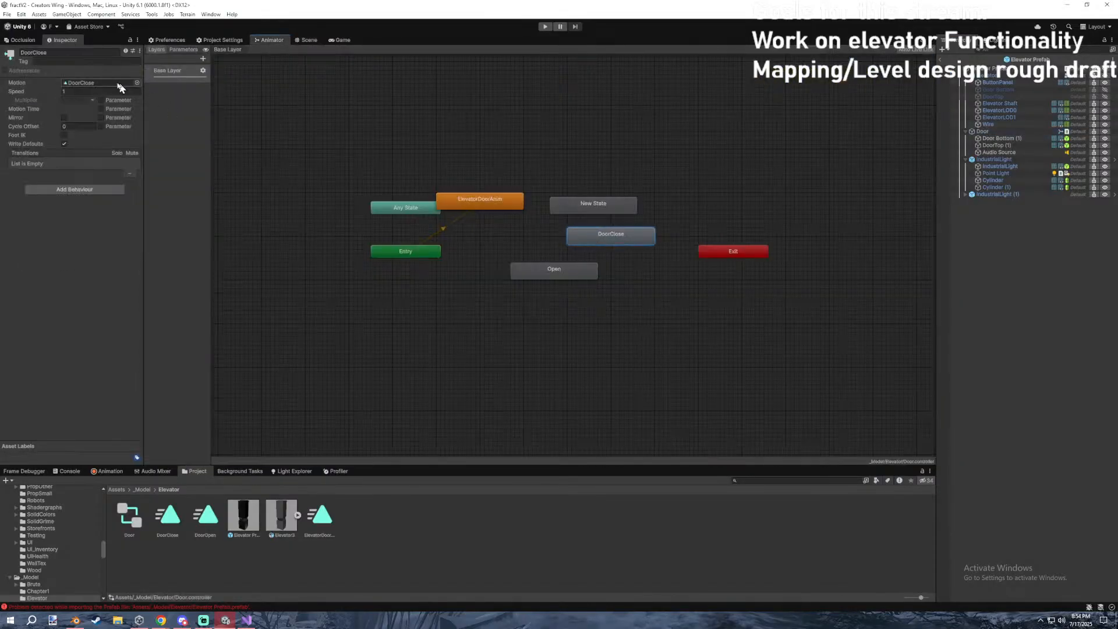
left_click(484, 107)
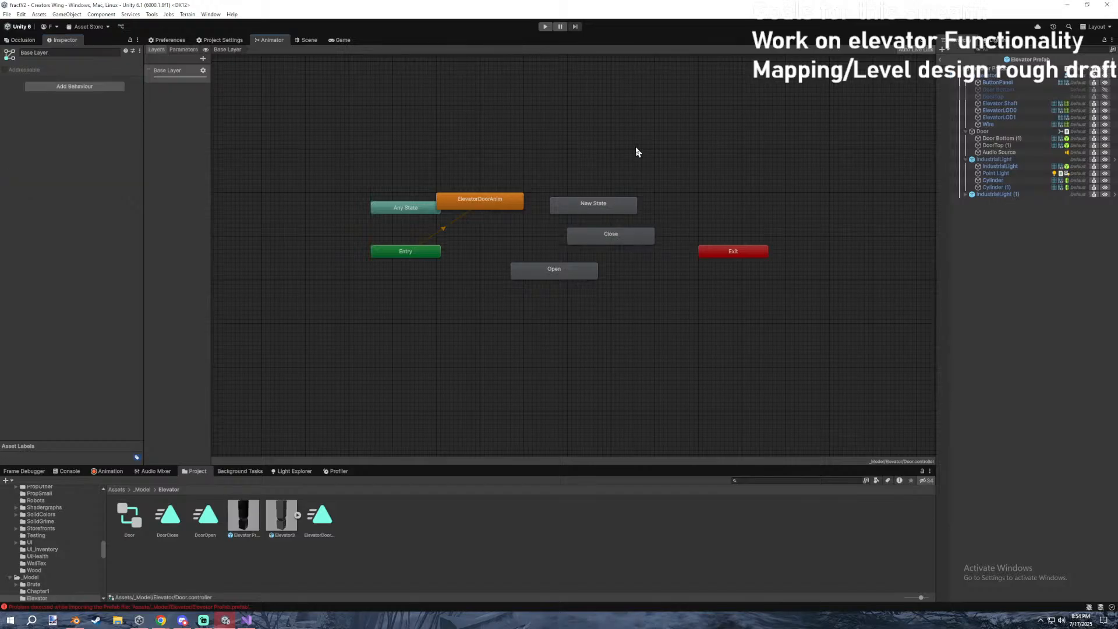
left_click(309, 40)
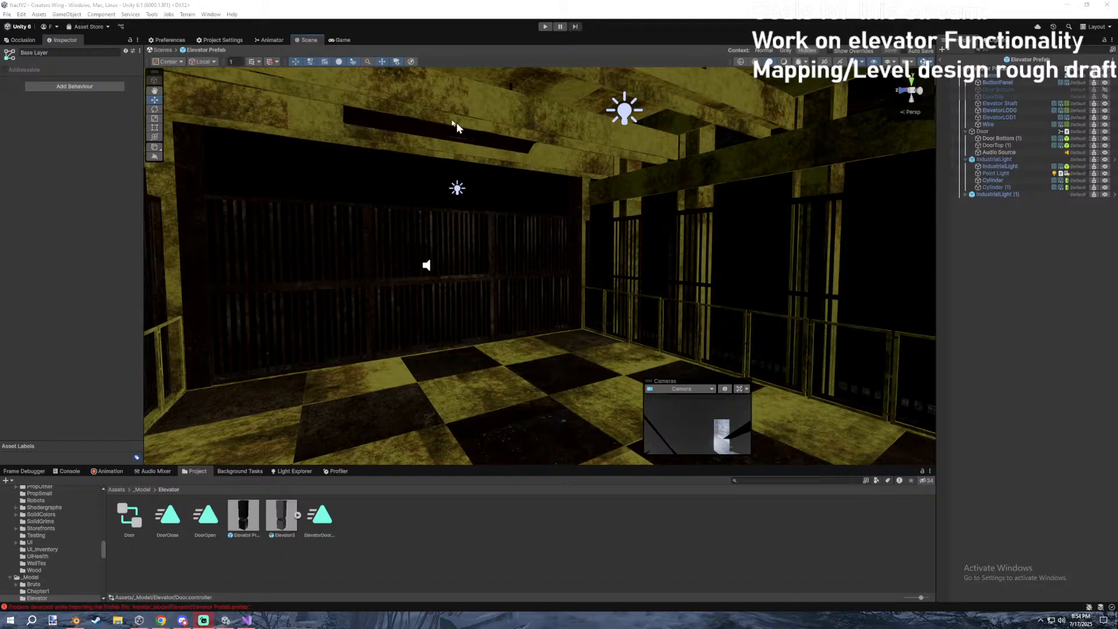
Turn scene lighting back on and examine the elevator's button panel up close.
mouse_move(475, 198)
right_mouse_down()
mouse_move(679, 210)
mouse_move(966, 205)
right_mouse_up()
left_click(786, 63)
mouse_move(722, 175)
right_mouse_down()
mouse_move(696, 186)
mouse_move(771, 175)
mouse_move(686, 201)
mouse_move(753, 184)
right_mouse_up()
key("w")
left_click(686, 201)
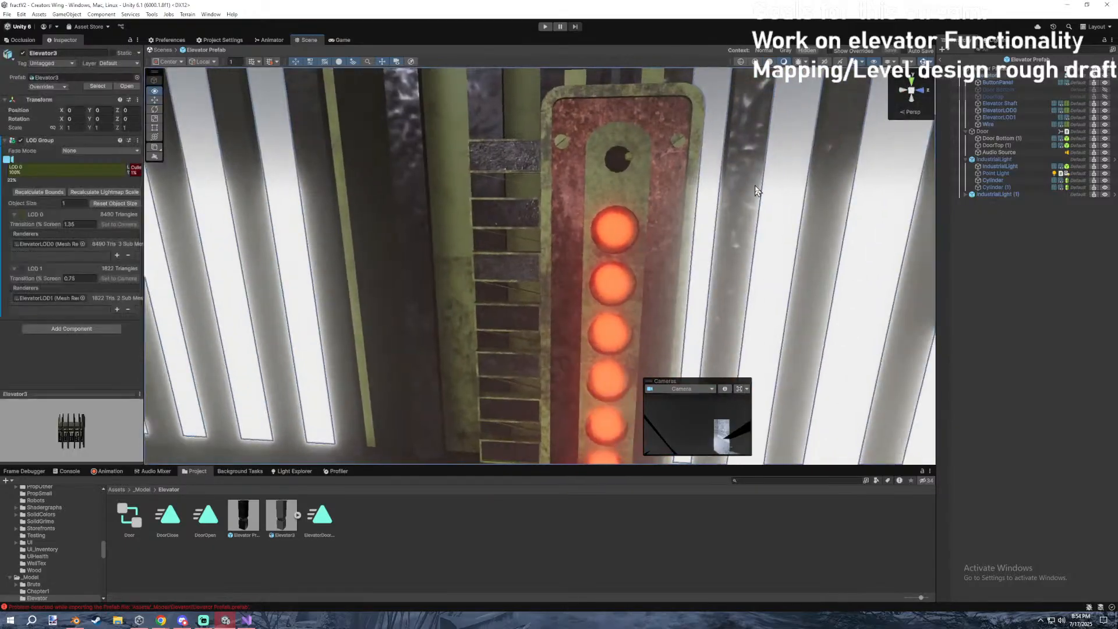
Review the components on the Elevator Prefab root and Elevator3, collapsing Elevator3's LOD Group and Transform.
left_click(991, 167)
left_click(995, 69)
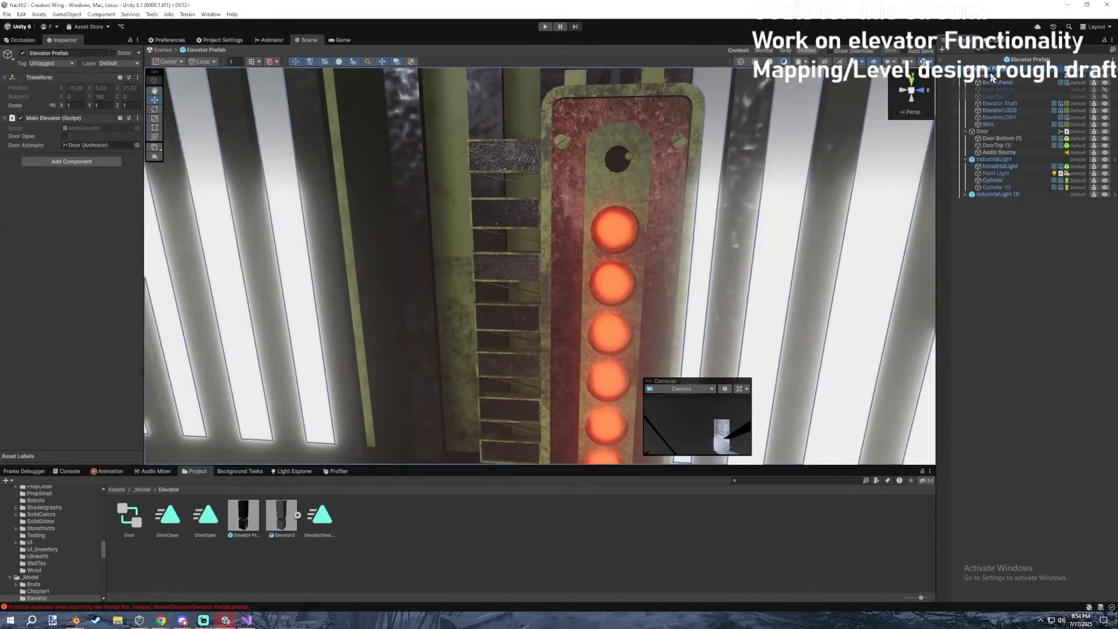
left_click(993, 75)
left_click(977, 214)
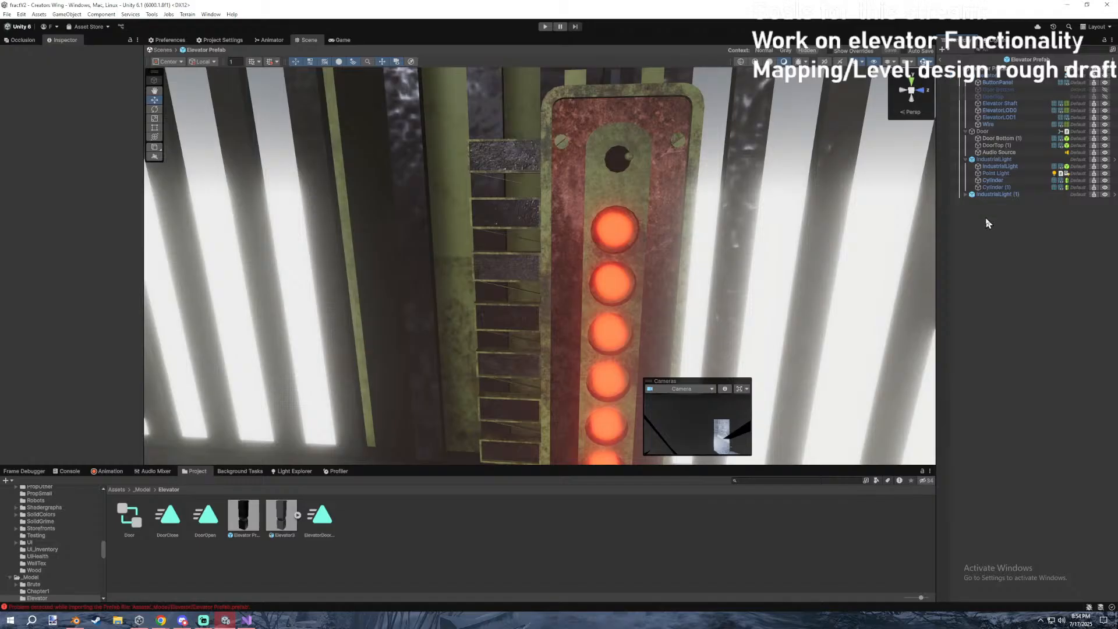
left_click(993, 76)
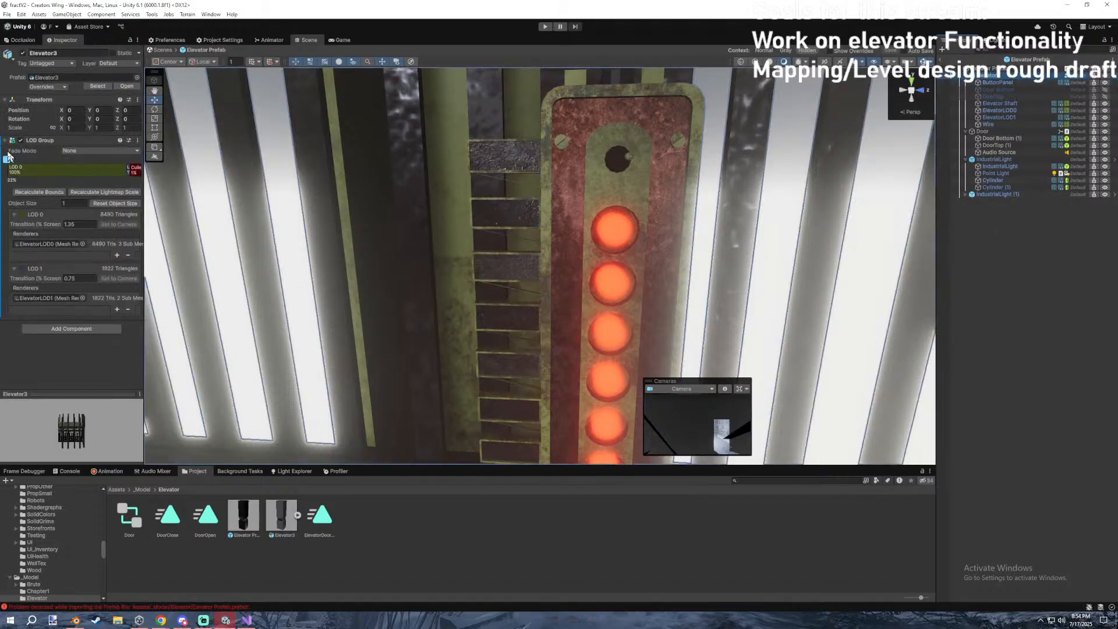
left_click(40, 141)
left_click(43, 100)
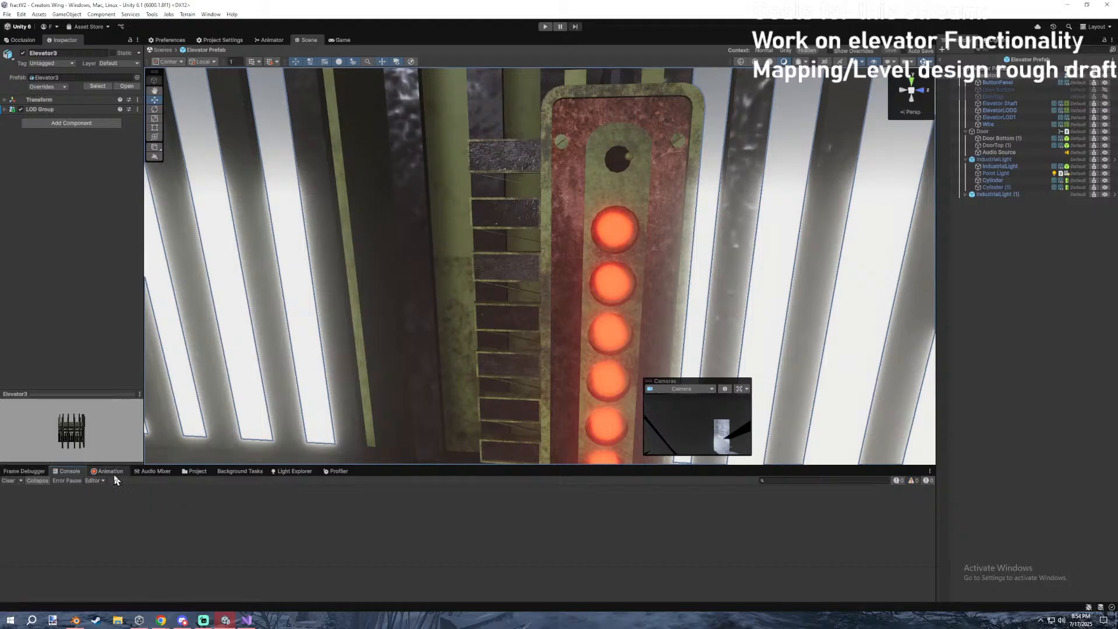
Check the editor's background tasks, clear the selection and view the button panel from farther back.
left_click(240, 471)
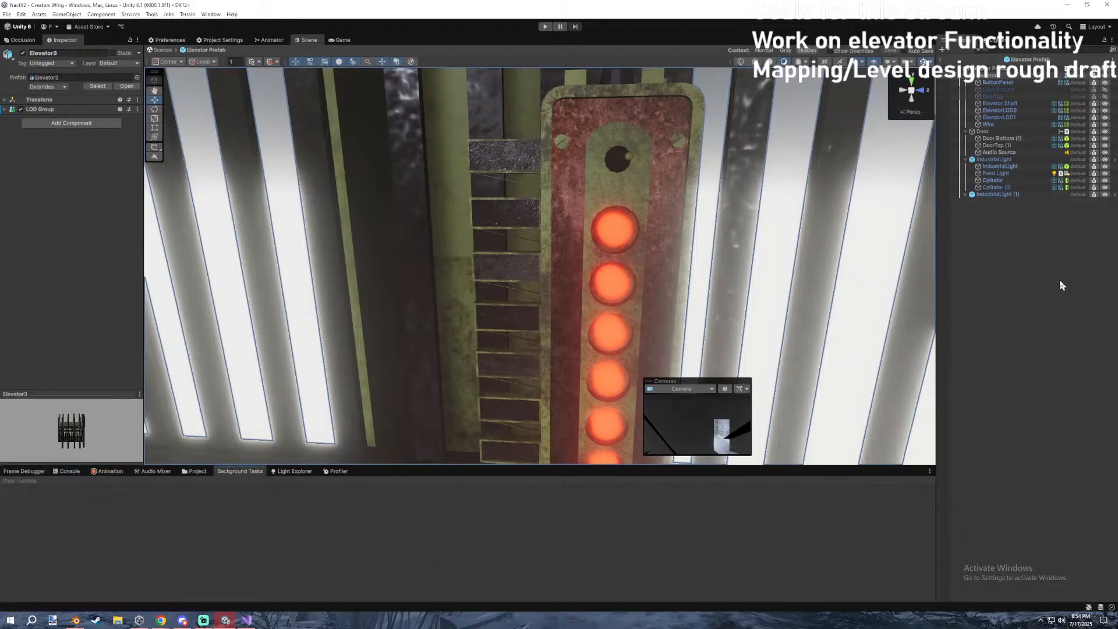
left_click(1065, 303)
mouse_move(722, 183)
right_mouse_down()
mouse_move(721, 211)
mouse_move(711, 207)
mouse_move(725, 205)
right_mouse_up()
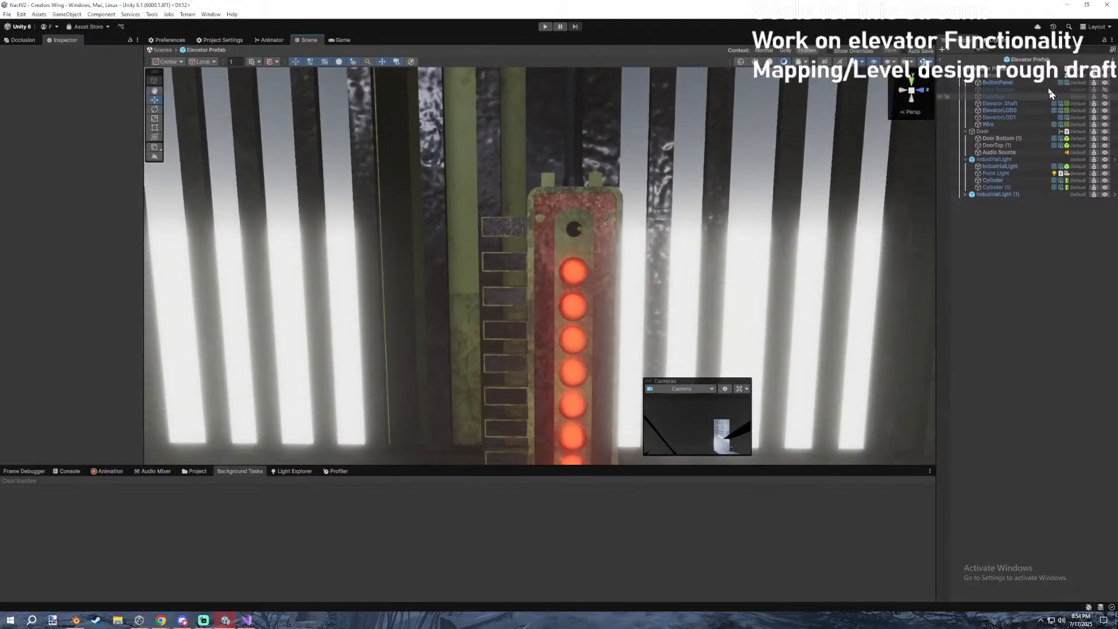
Locate the ButtonPanel object among the Elevator3 parts and frame it up close.
left_click(990, 69)
right_click(989, 70)
left_click(981, 119)
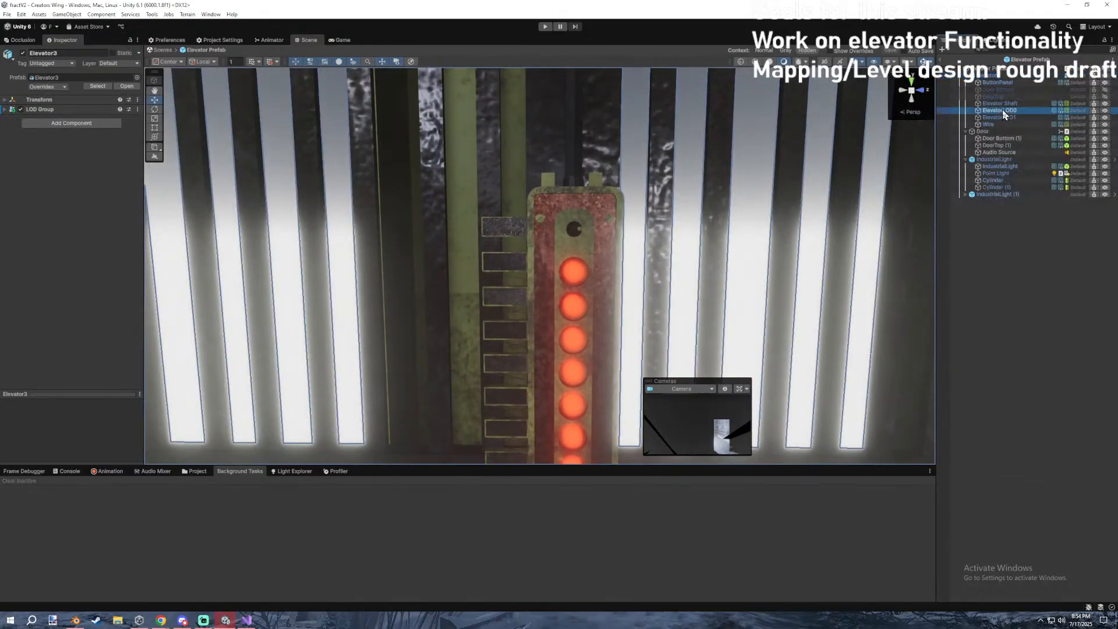
left_click(1001, 111)
left_click(995, 119)
left_click(993, 111)
left_click(993, 94)
double_click(994, 85)
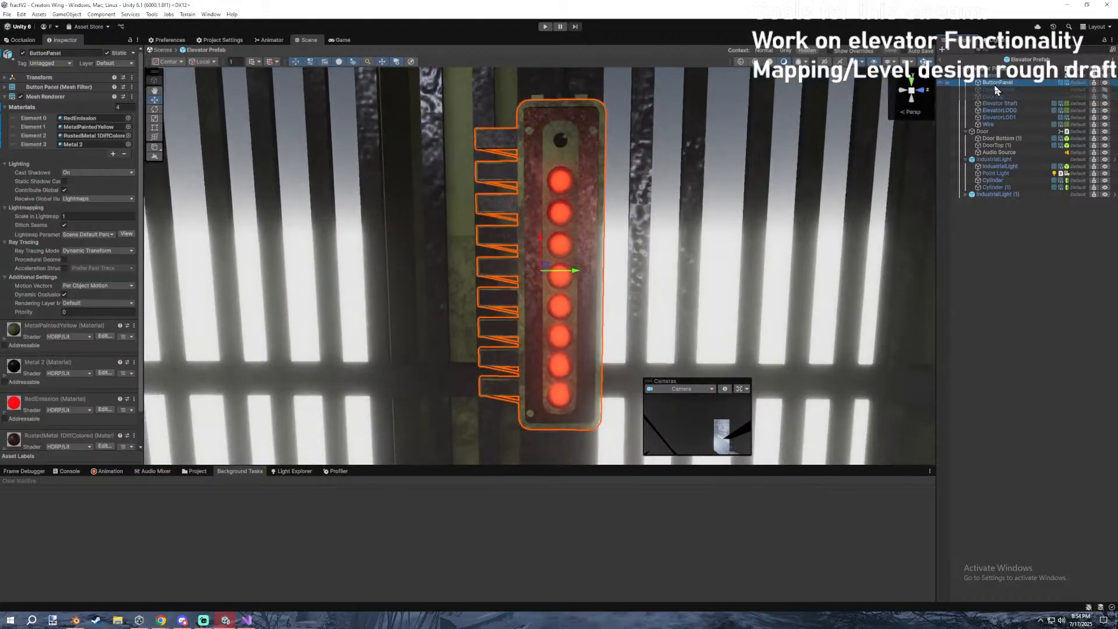
double_click(994, 85)
double_click(994, 85)
right_click_drag(761, 172, 822, 121)
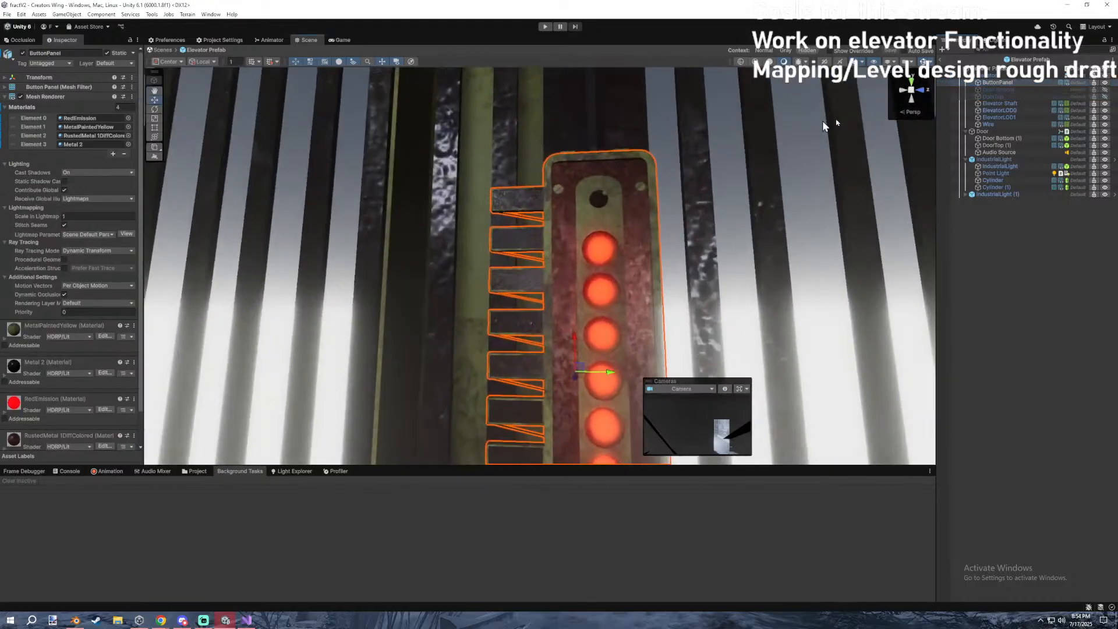
Add a 3D TextMeshPro text object as a child of ButtonPanel.
right_click(989, 83)
mouse_move(998, 326)
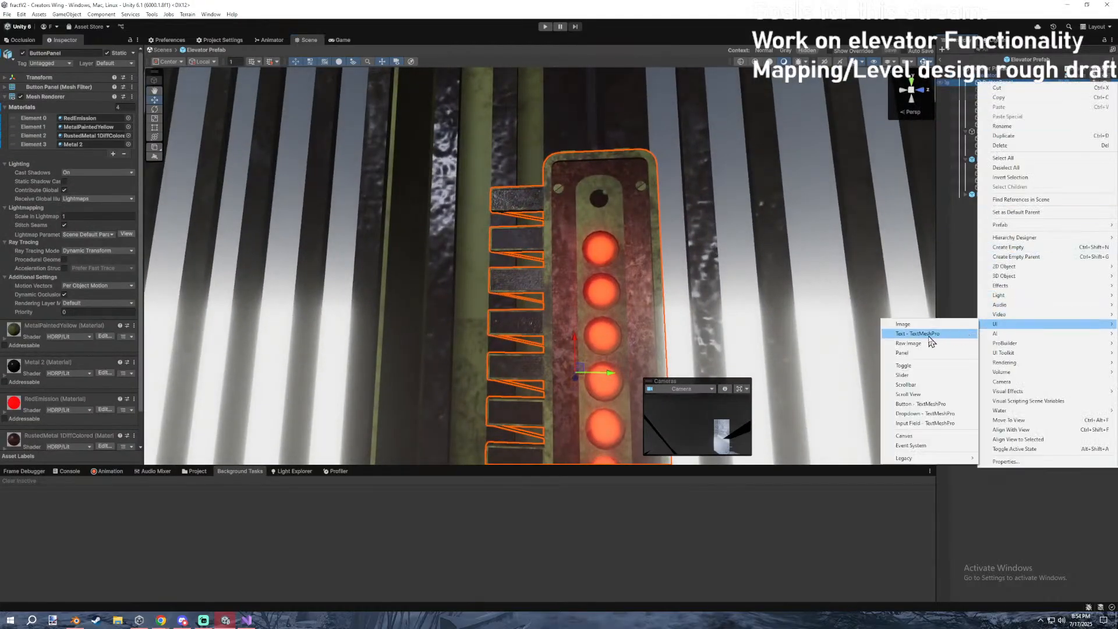
mouse_move(1004, 276)
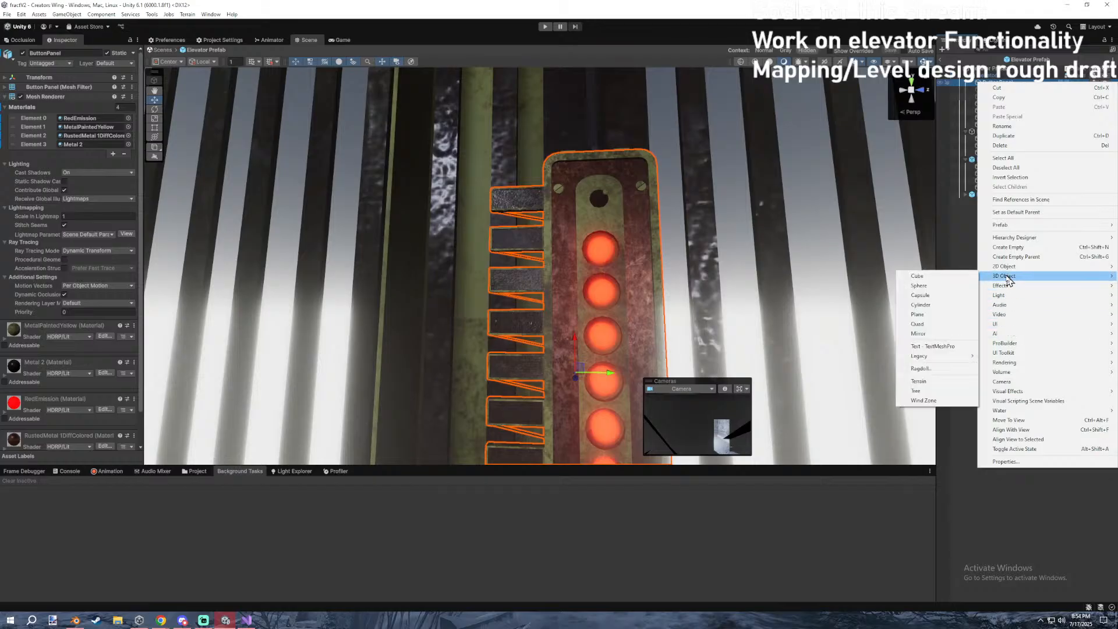
left_click(932, 346)
right_click_drag(769, 302, 719, 291)
key("s")
Set the new text's font size to 3 and its width and height to 1.
scroll(72, 241, "down", 6)
scroll(61, 233, "down", 3)
scroll(53, 225, "up", 3)
scroll(54, 224, "up", 1)
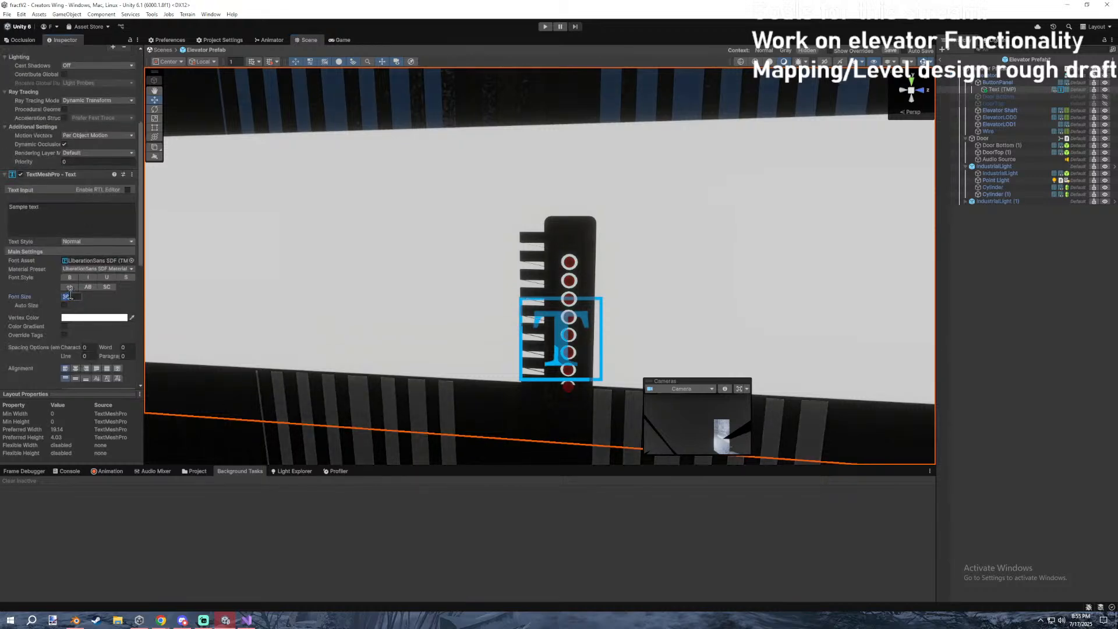
type("3")
right_click_drag(512, 305, 73, 229)
key("w")
key("s")
key("w")
type("1")
left_click(91, 114)
type("1")
mouse_move(319, 147)
right_mouse_down()
mouse_move(335, 102)
mouse_move(314, 140)
right_mouse_up()
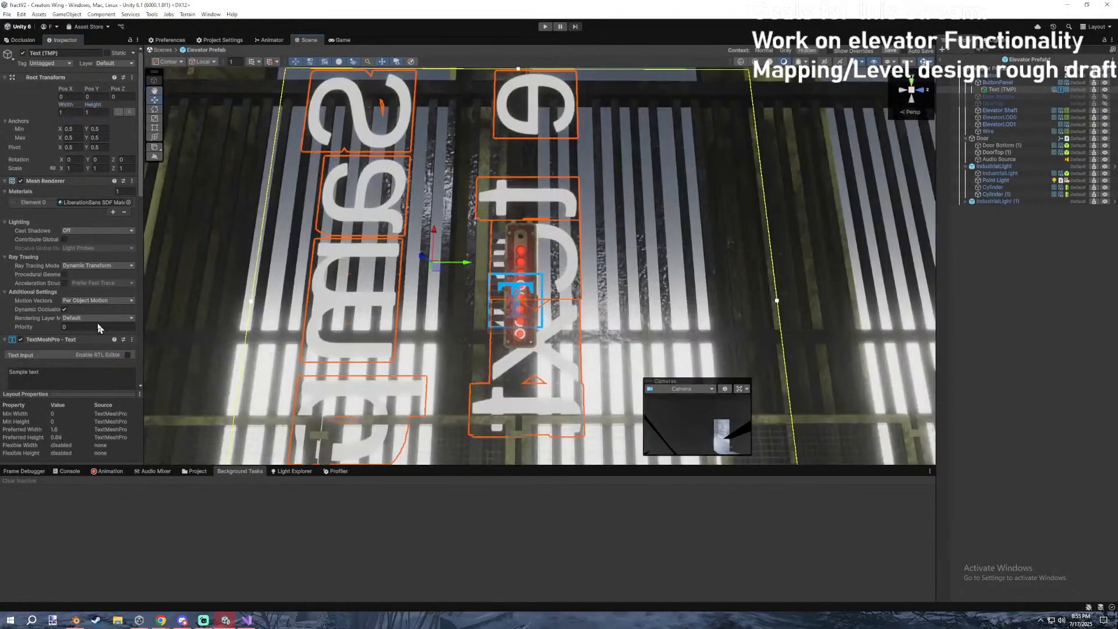
Reduce the sample text's font size to 1.
scroll(97, 323, "down", 5)
left_click(68, 297)
type("1")
scroll(81, 151, "up", 5)
scroll(77, 289, "down", 5)
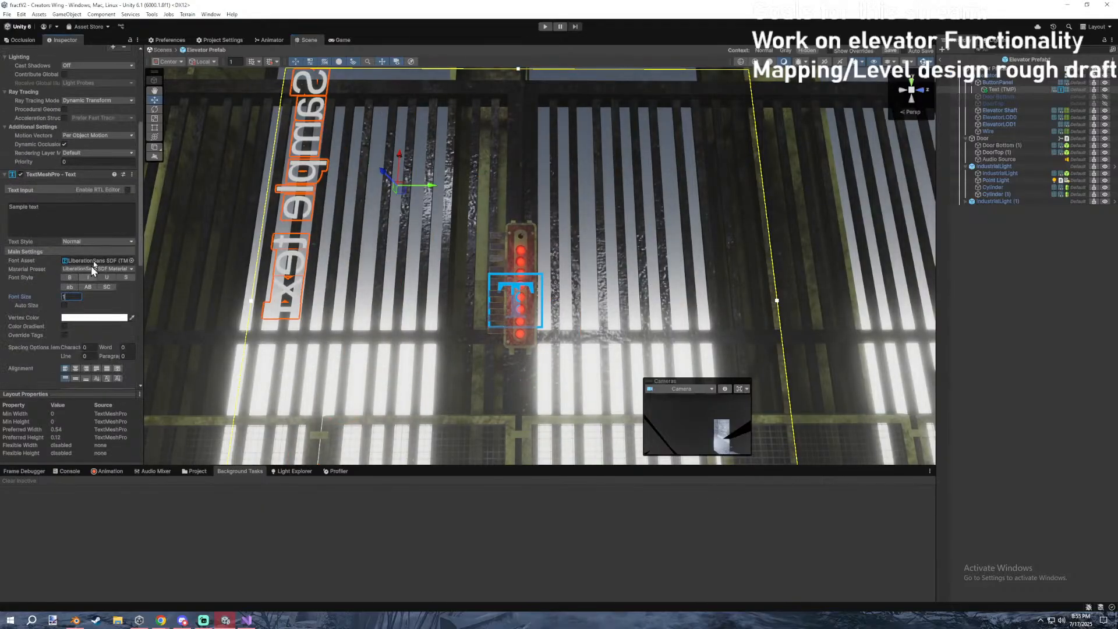
scroll(87, 233, "up", 4)
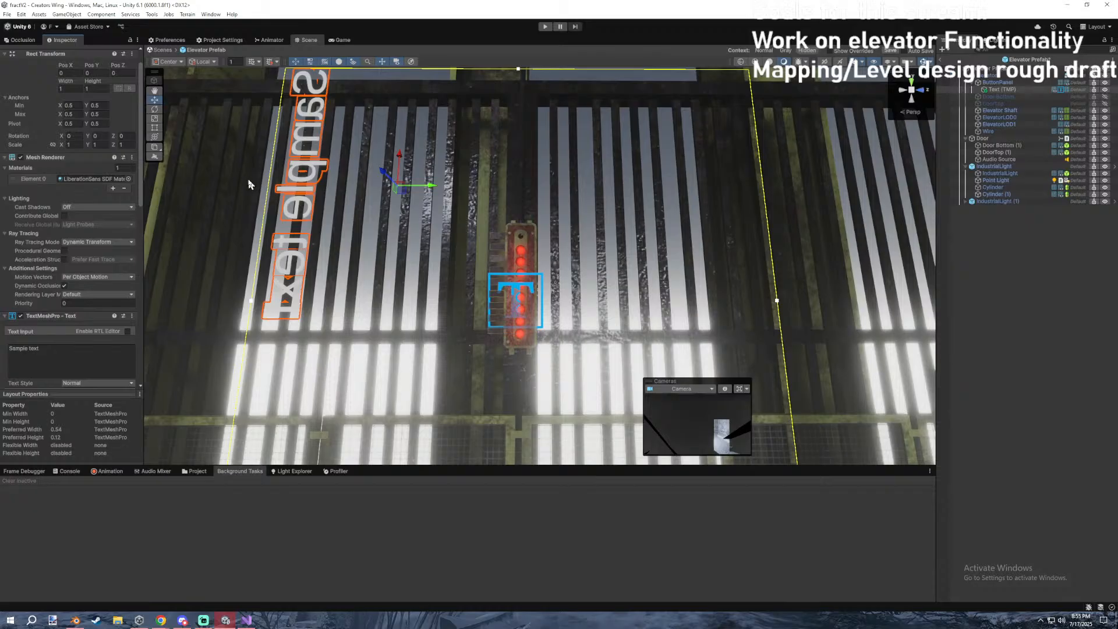
Replace the text with a new 3D TextMeshPro object under ButtonPanel, scaled to 0.01 on all axes.
left_click(999, 84)
right_click(999, 84)
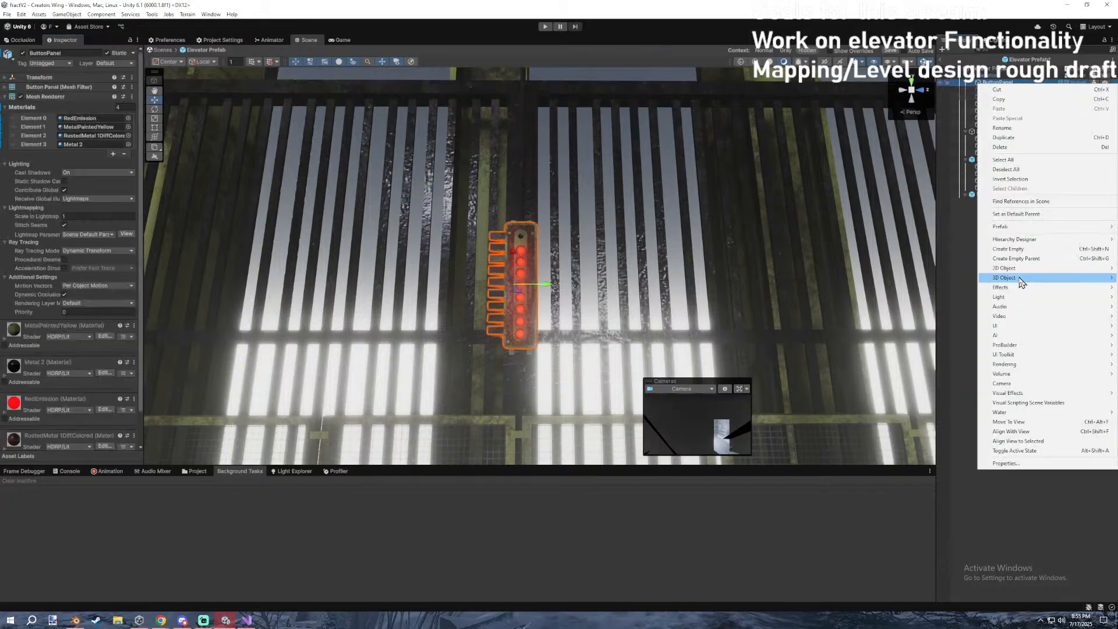
mouse_move(1016, 277)
left_click(932, 348)
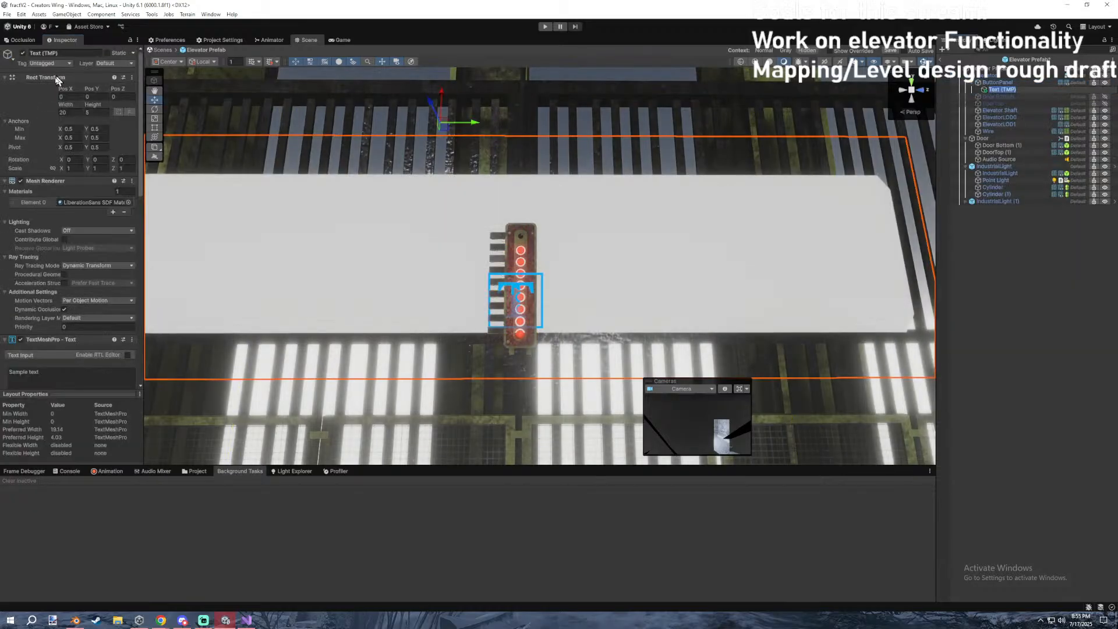
left_click(69, 167)
type("0.1")
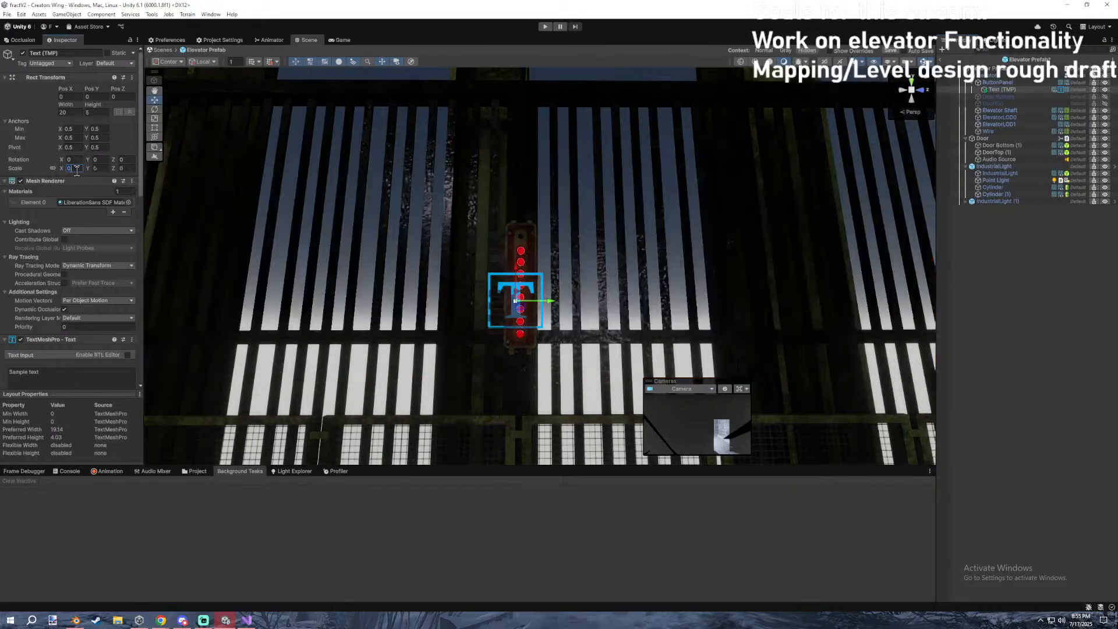
left_click(72, 168)
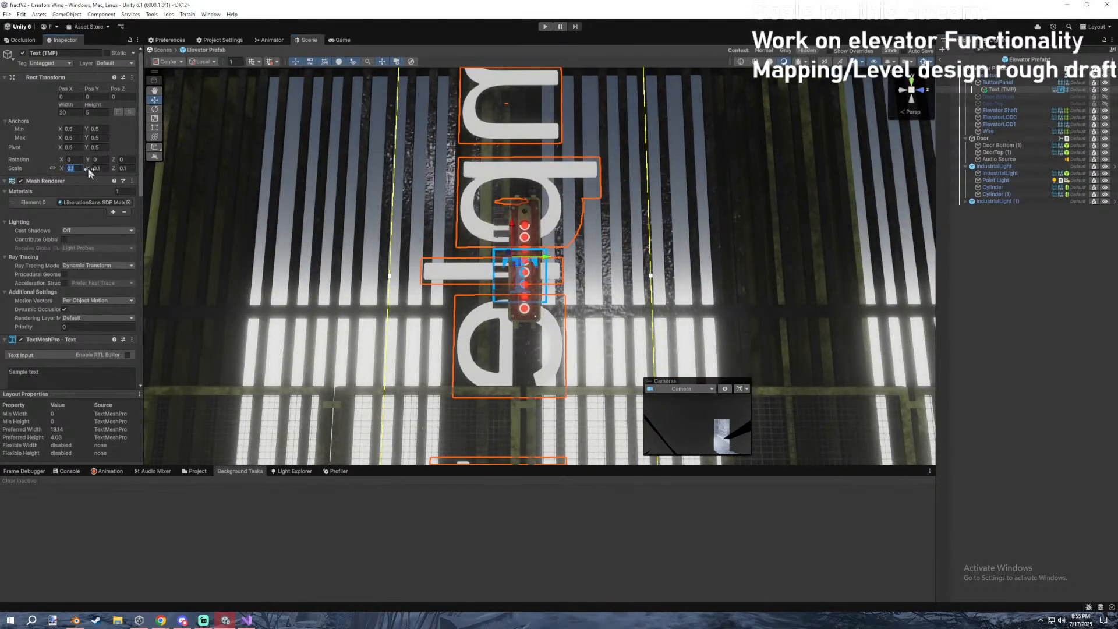
type("0.01")
key("Return")
left_click_drag(349, 222, 456, 233, "alt")
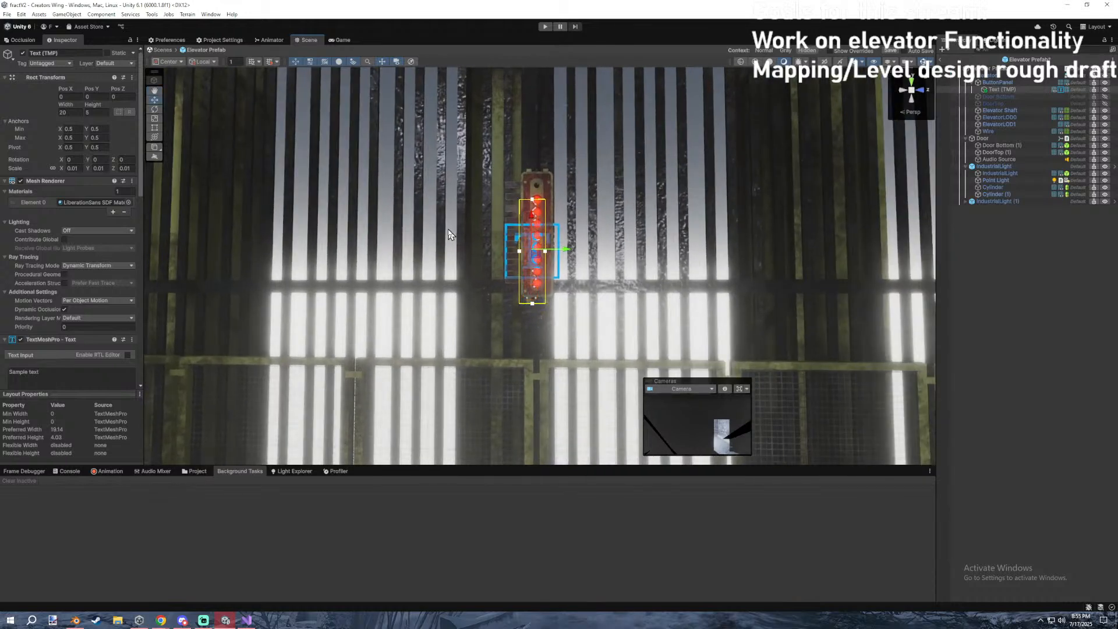
key("XF86AudioLowerVolume")
Rotate the sample text so it reads horizontally across the button panel from the front.
scroll(553, 233, "up", 6)
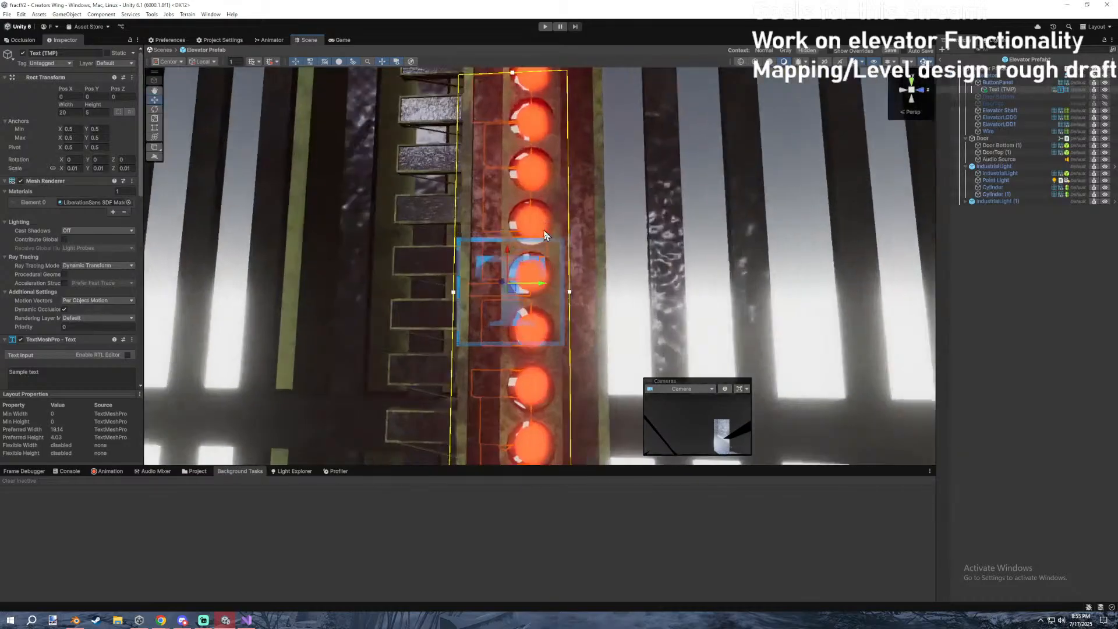
key("e")
left_click_drag(513, 316, 244, 259)
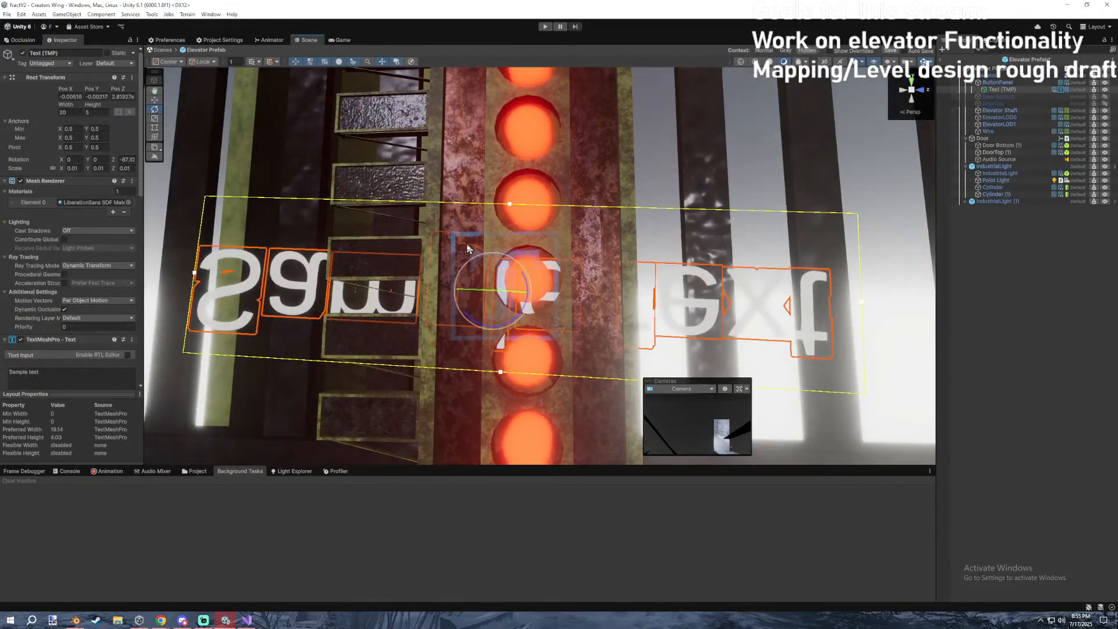
key("ctrl+z")
left_click_drag(502, 295, 266, 294)
right_click_drag(457, 294, 555, 300)
key("s")
key("w")
key("w")
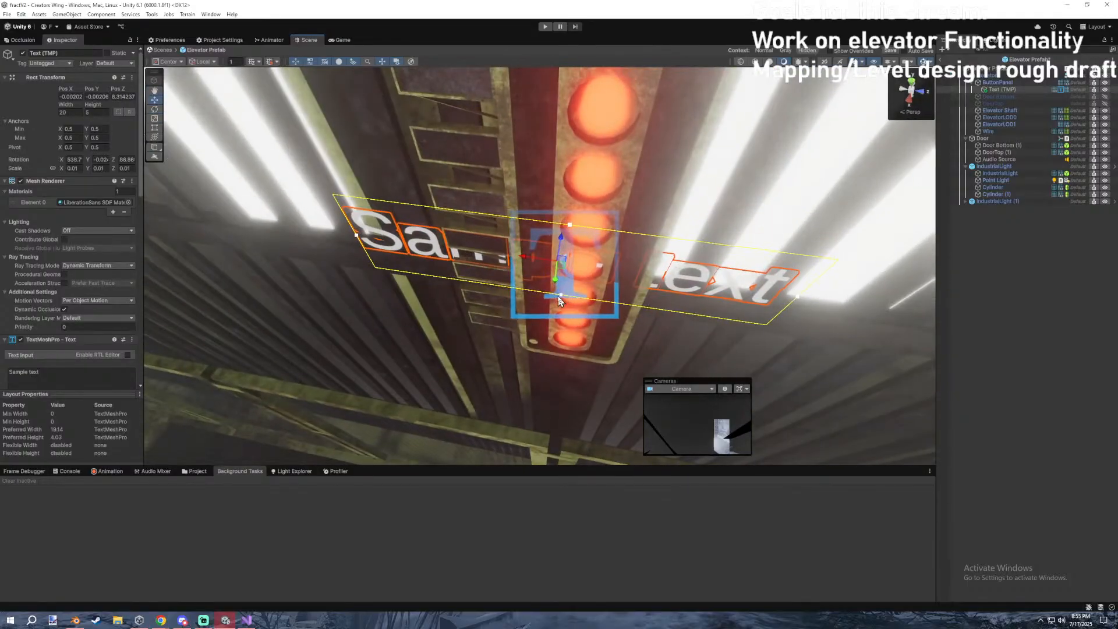
Move the sample text forward, out of the button panel's surface.
left_click_drag(560, 263, 568, 309)
right_click_drag(573, 294, 574, 166)
key("q")
key("s")
right_click_drag(574, 280, 577, 225)
key("w")
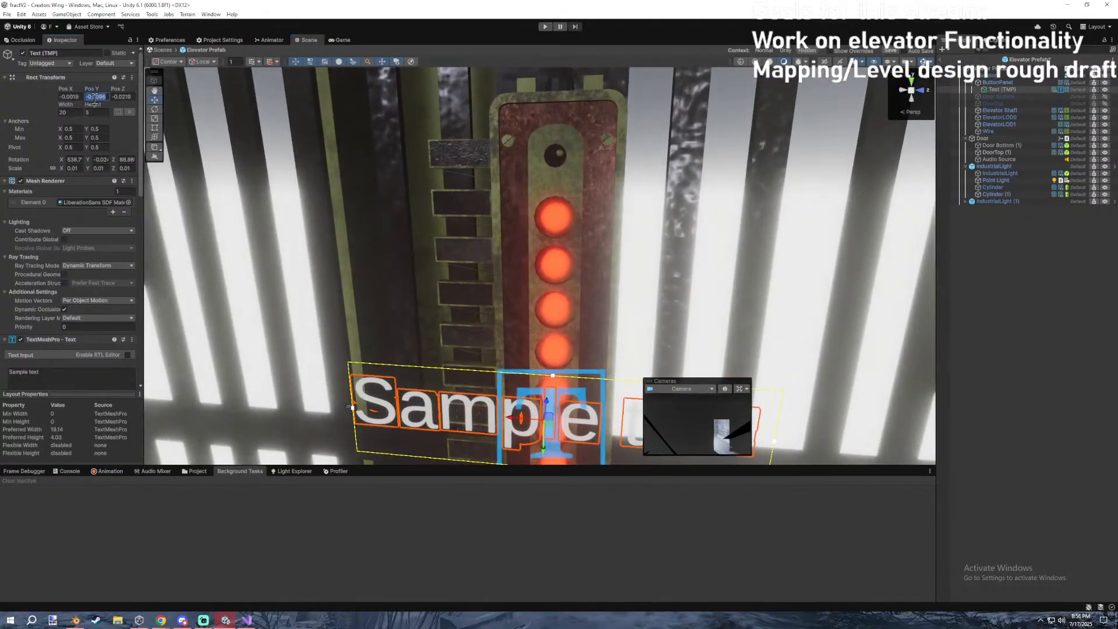
Reset the text's position to 0 on all three axes.
type("0")
left_click(119, 96)
type("0")
left_click(65, 97)
type("0")
right_click_drag(507, 306, 511, 346)
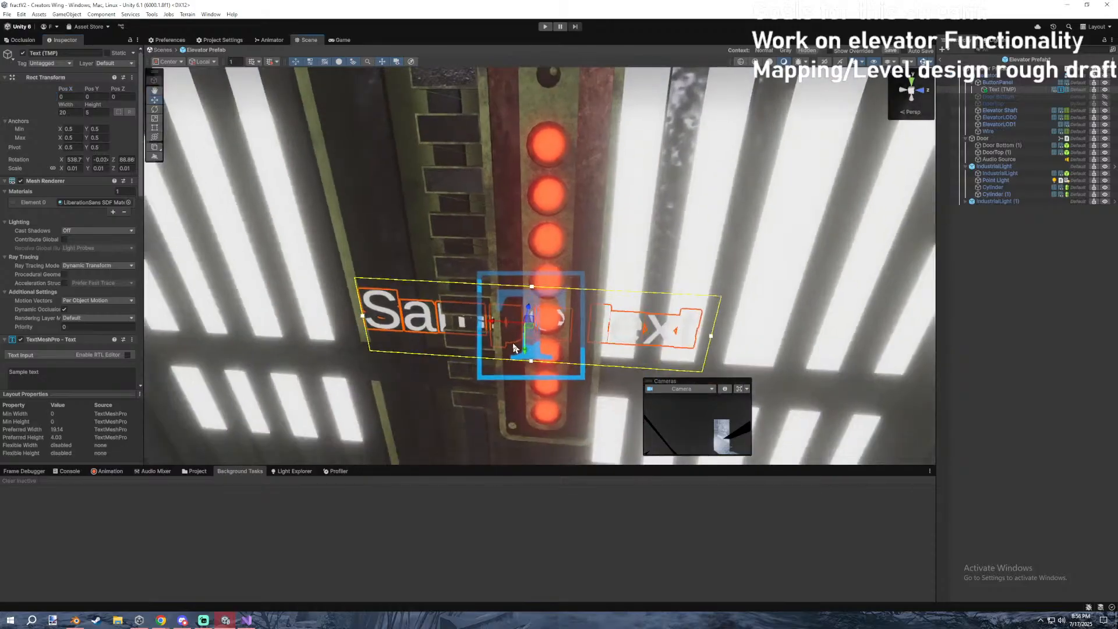
Move the sample text in front of the panel and up to the topmost red button.
left_click_drag(531, 333, 539, 377)
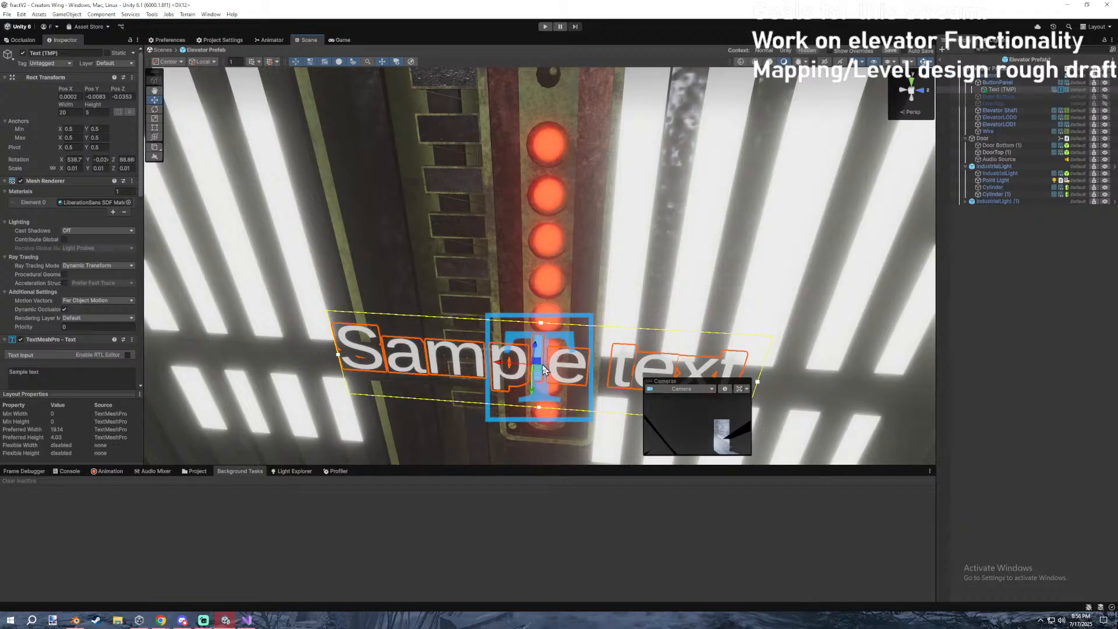
left_click_drag(542, 364, 502, 127)
right_click_drag(502, 127, 548, 171)
left_click_drag(574, 187, 630, 225)
right_click_drag(630, 224, 579, 167)
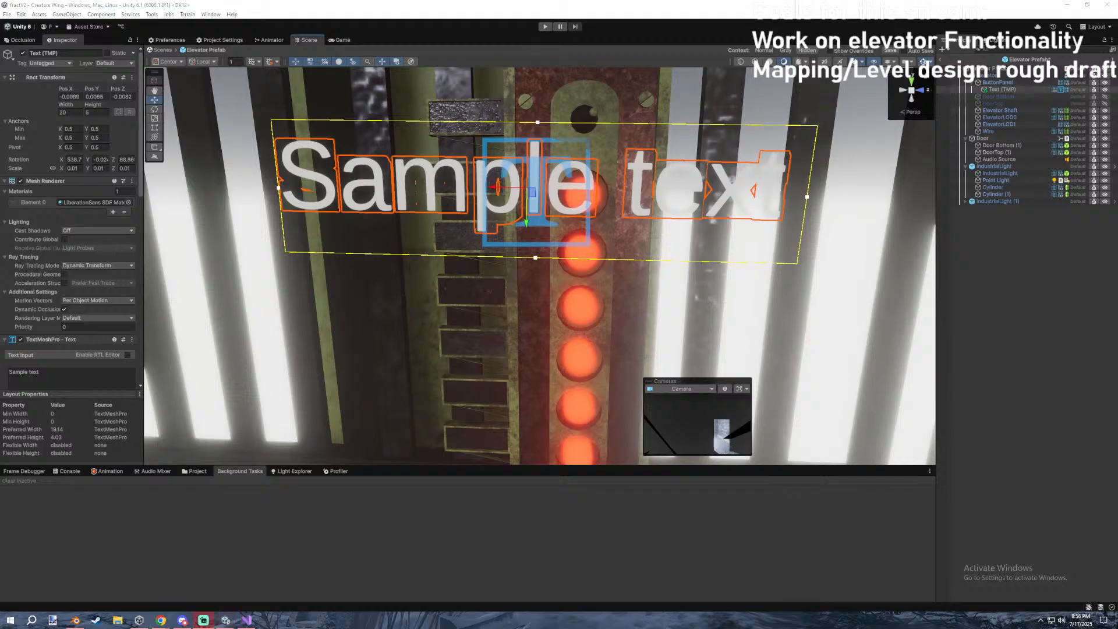
right_click_drag(634, 225, 618, 214)
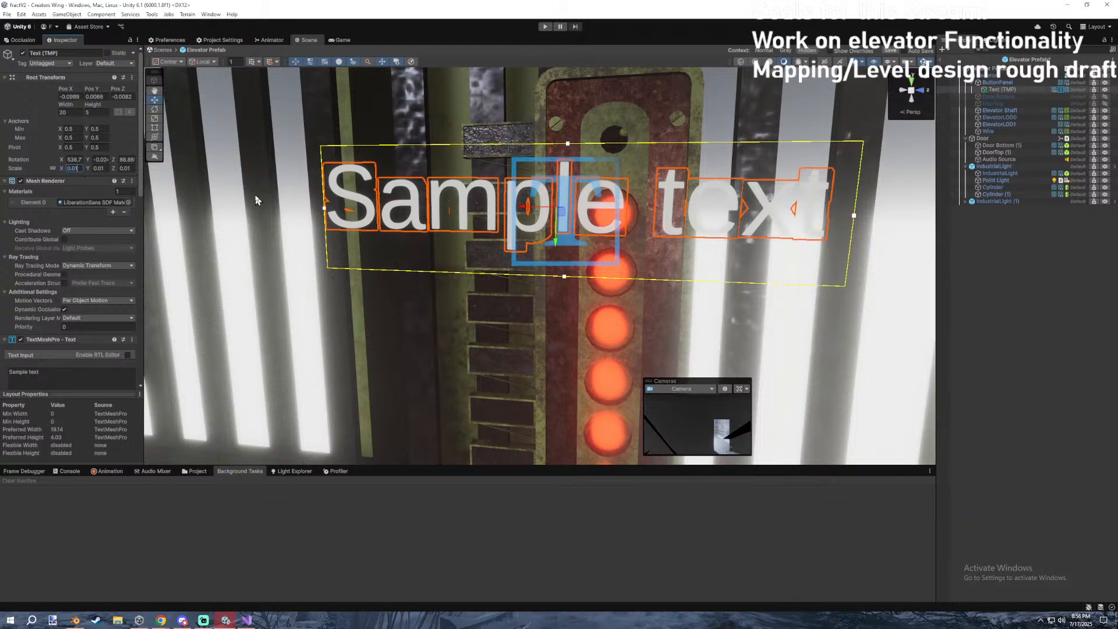
Try a font size of 24 on the sample text and undo it.
key("BackSpace")
scroll(80, 325, "down", 5)
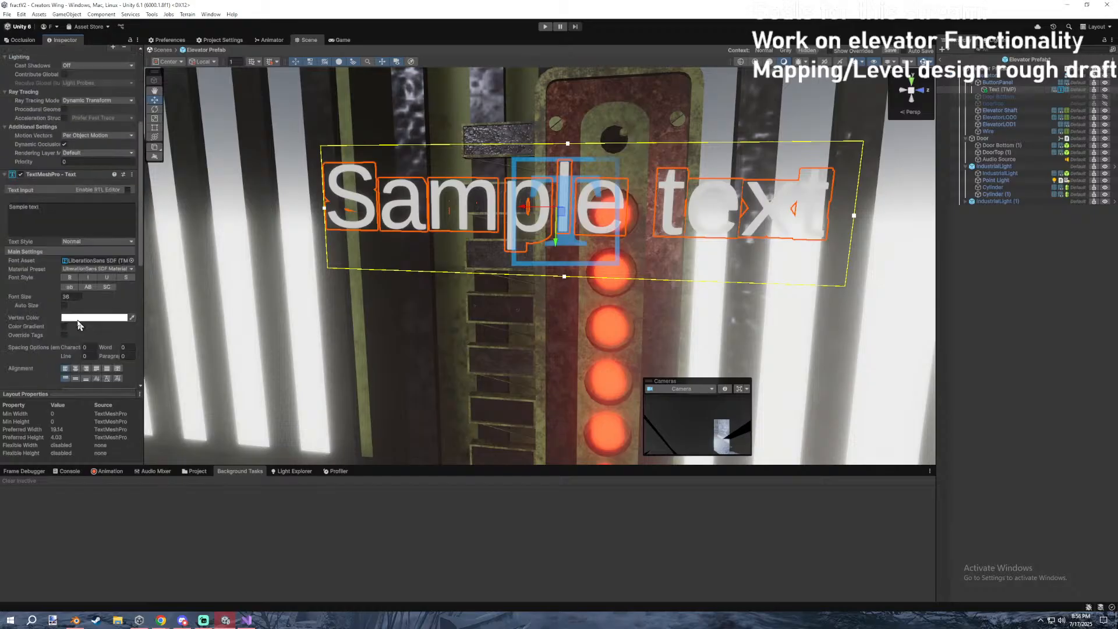
type("24")
right_click_drag(479, 195, 332, 204)
key("ctrl+z")
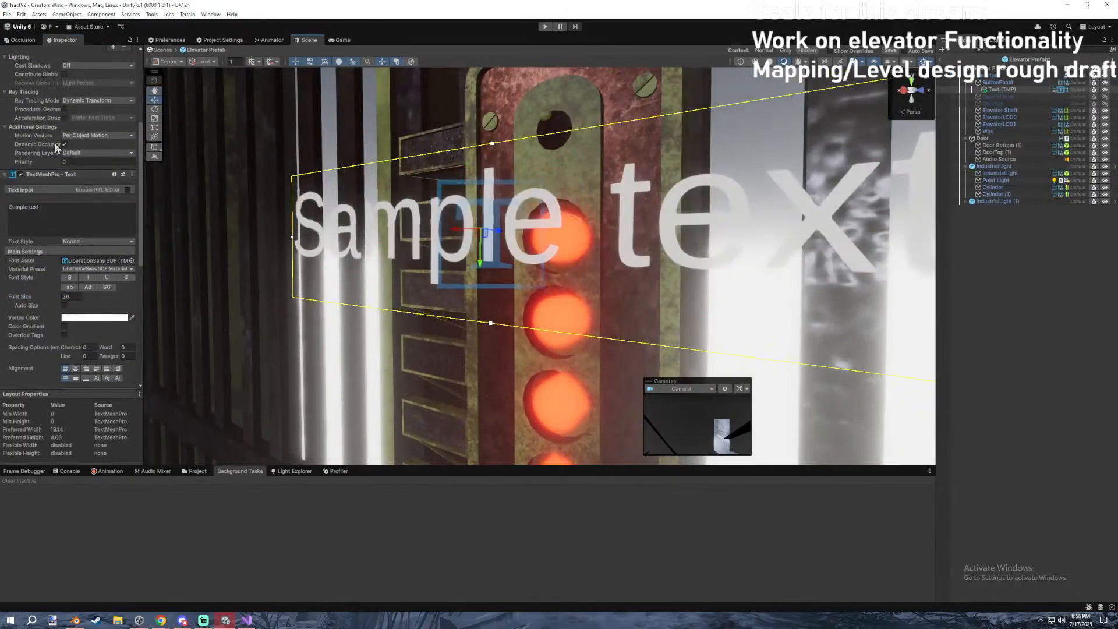
Set the text's scale to 0.001 on all axes and move it onto the second label plate.
scroll(57, 150, "up", 6)
left_click(74, 145)
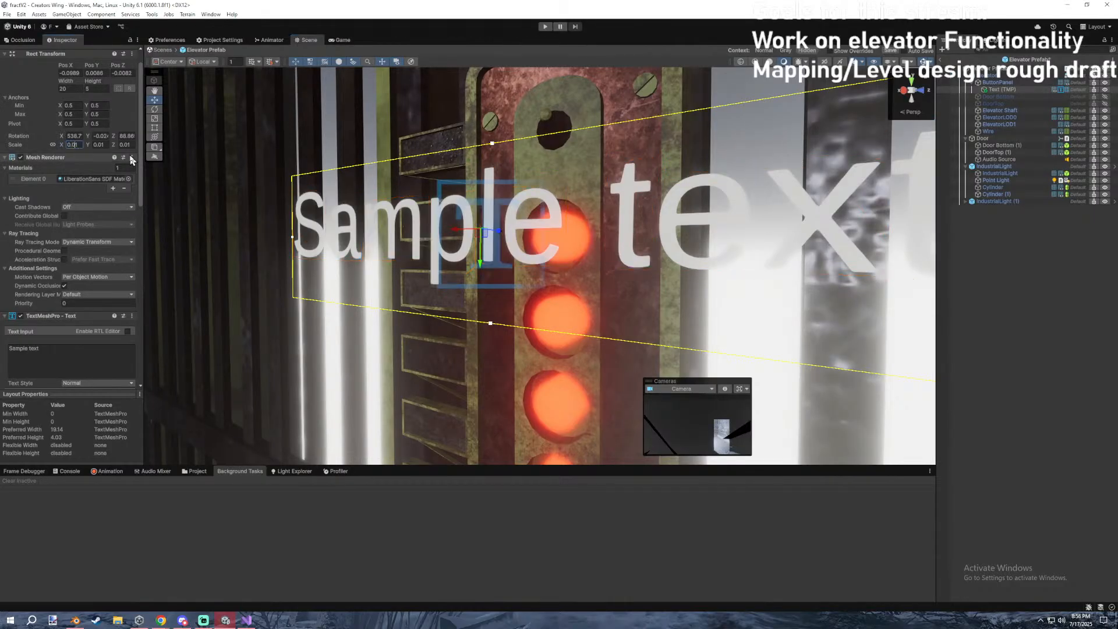
type("0")
right_click_drag(541, 247, 652, 252)
left_click_drag(602, 256, 503, 237)
Reset the text's rotation to 0 on all three axes.
key("e")
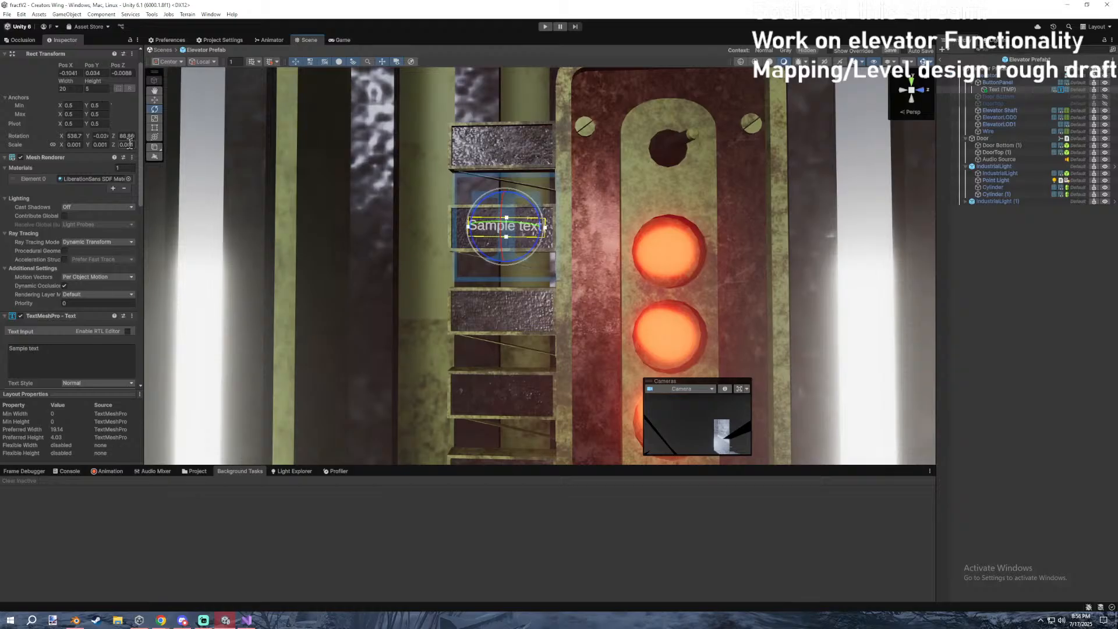
left_click(97, 137)
type("0")
left_click(80, 135)
type("0")
left_click(125, 137)
type("0")
Try rotating the text by hand so it reads upright along the label plate.
left_click_drag(532, 211, 404, 216, "ctrl")
key("ctrl+z")
key("ctrl+z")
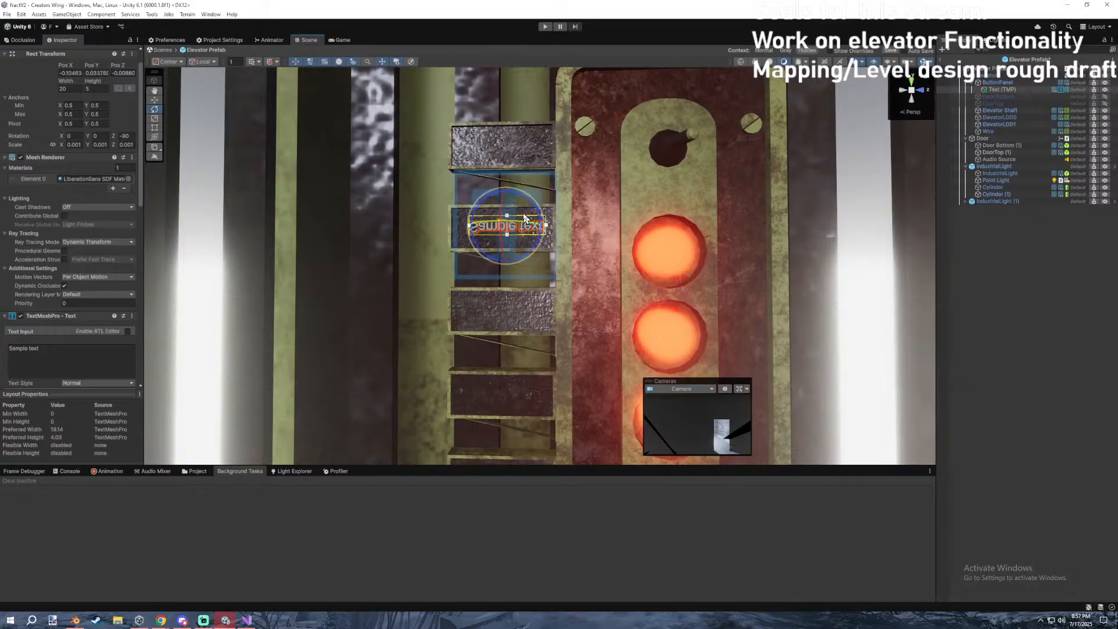
key("ctrl+z")
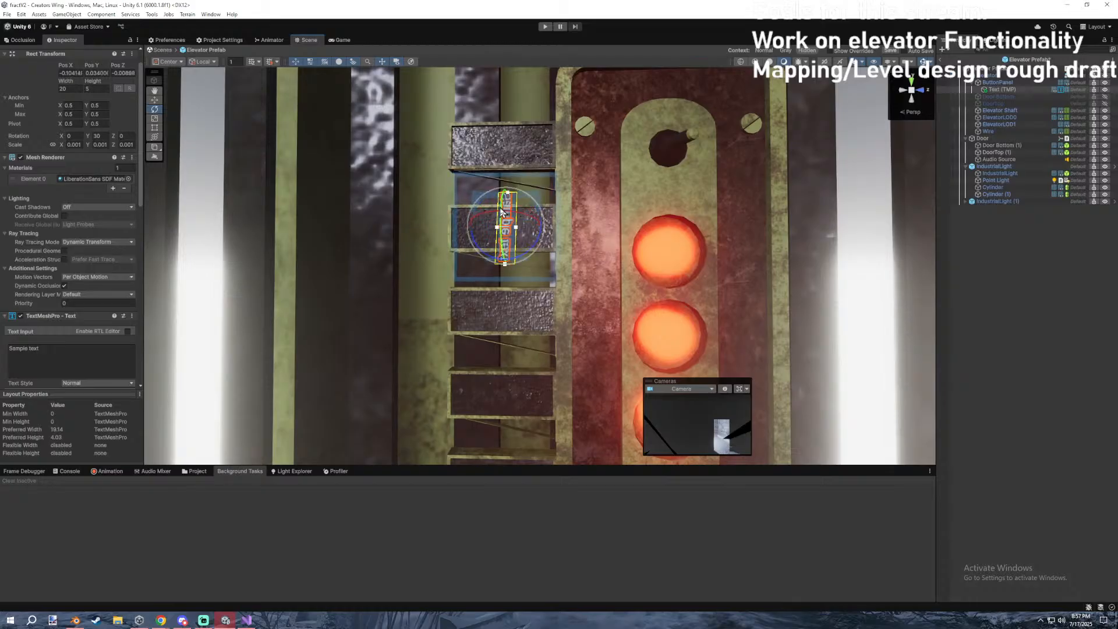
key("f")
left_click_drag(529, 251, 488, 254)
key("ctrl+z")
middle_click_drag(577, 256, 592, 257)
left_click_drag(569, 285, 603, 200)
key("ctrl+z")
key("ctrl+z")
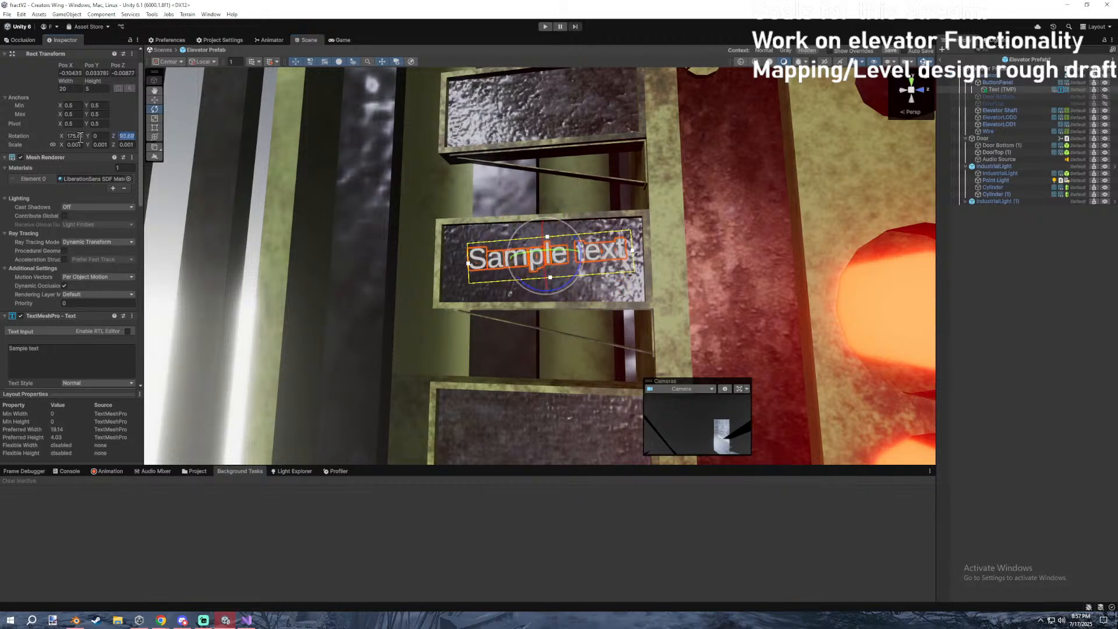
Set the text's rotation to 180 on X and 90 on Z, and its scale to 0.002 on all axes.
type("90")
left_click(79, 136)
type("180")
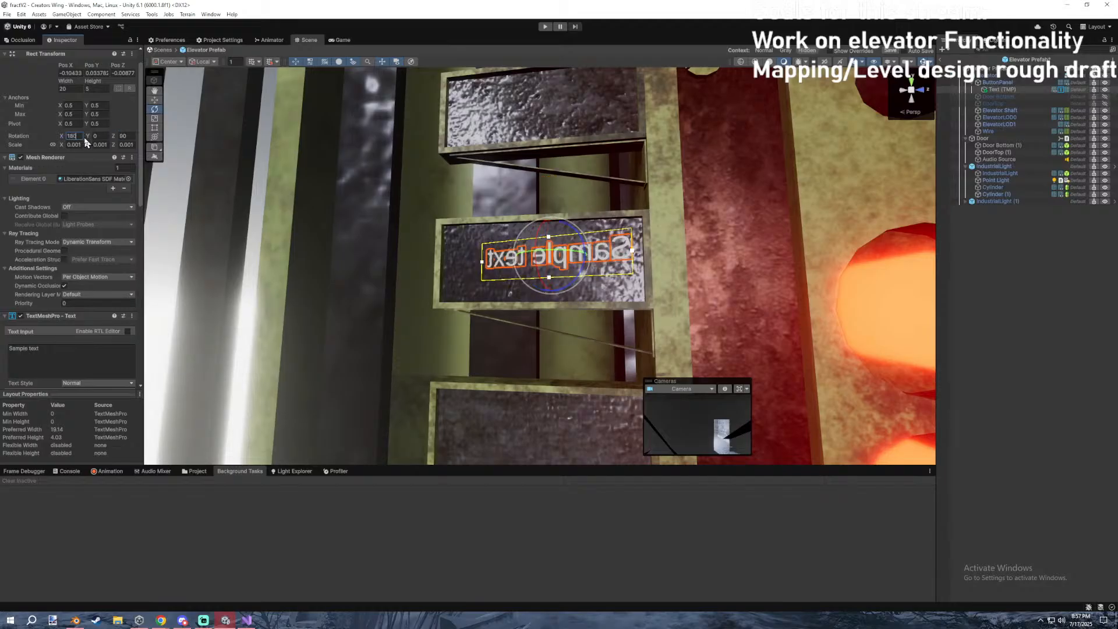
right_click_drag(572, 210, 558, 216)
key("w")
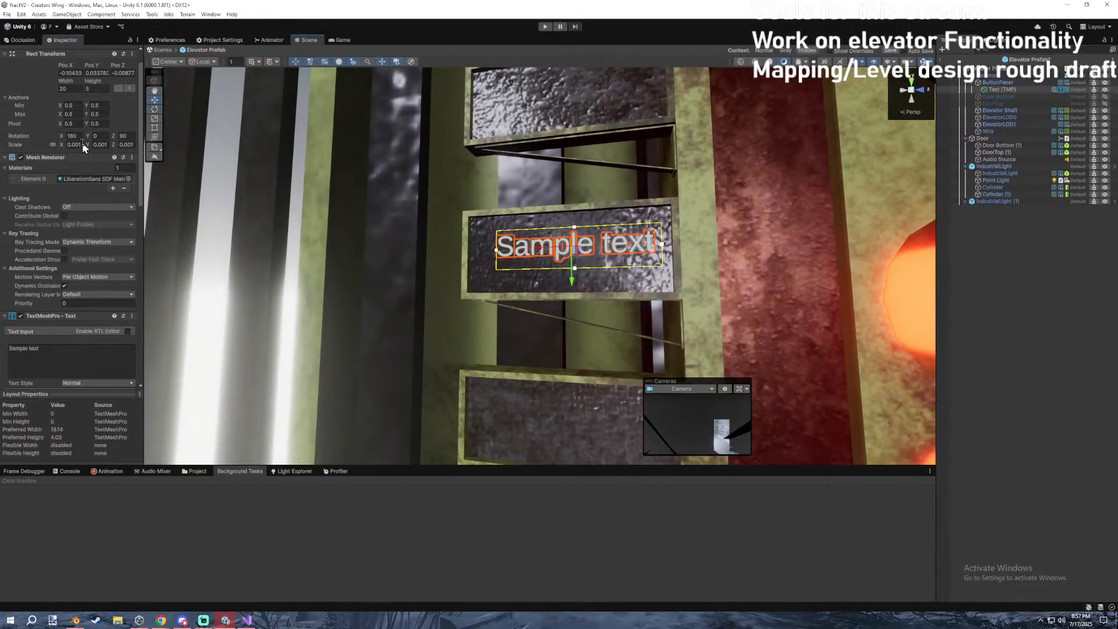
type("2")
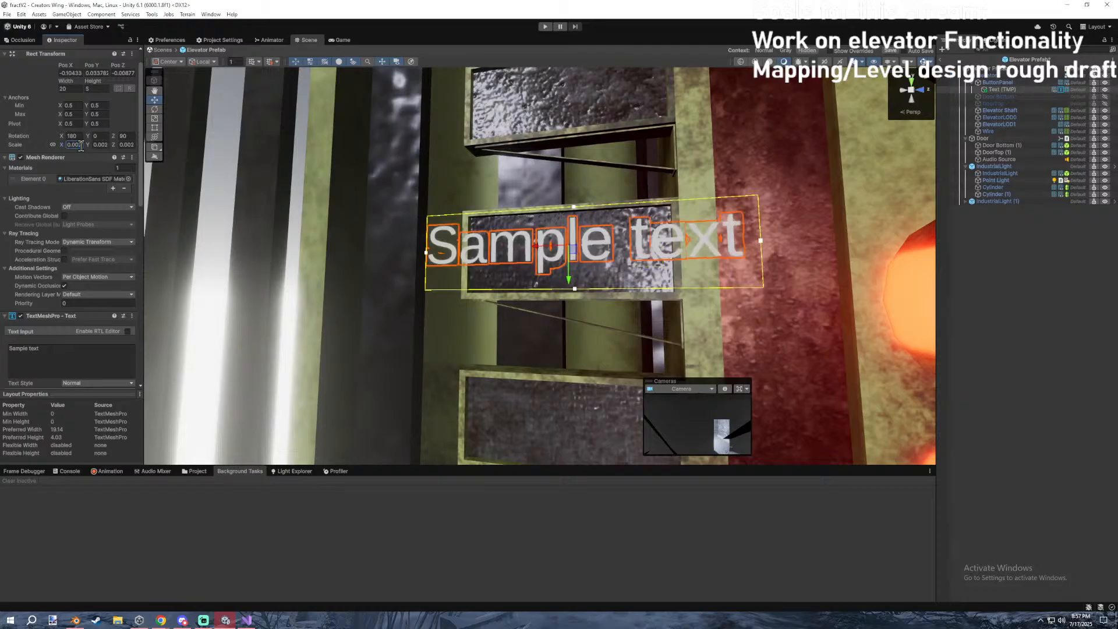
type("f")
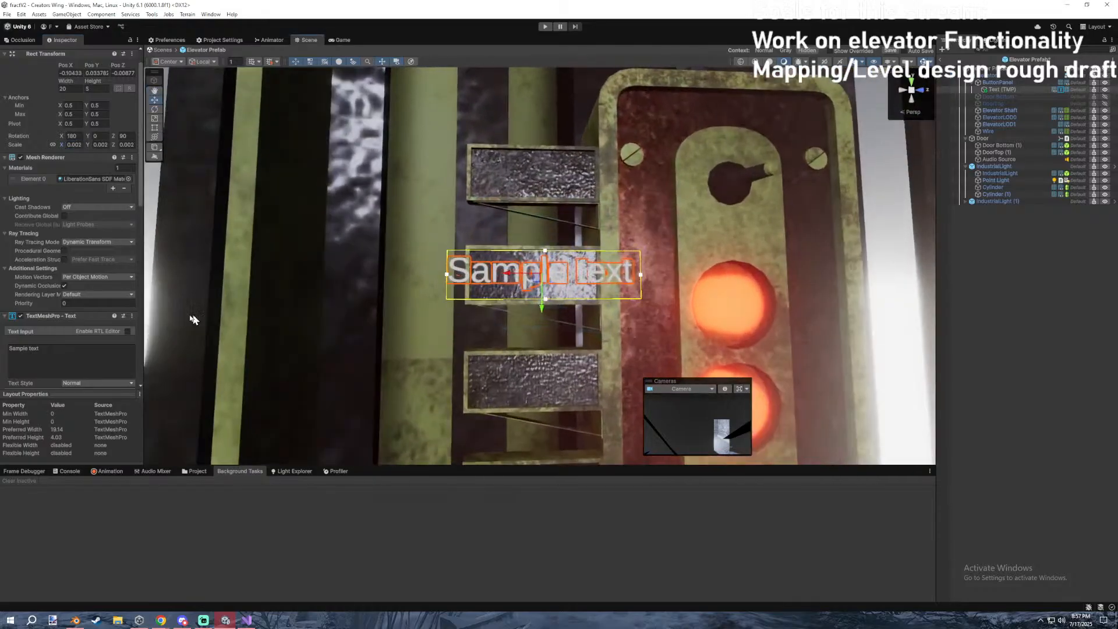
Change the text to Light and move it onto the topmost label plate.
left_click(89, 356)
type("Light")
right_click_drag(452, 336, 456, 336)
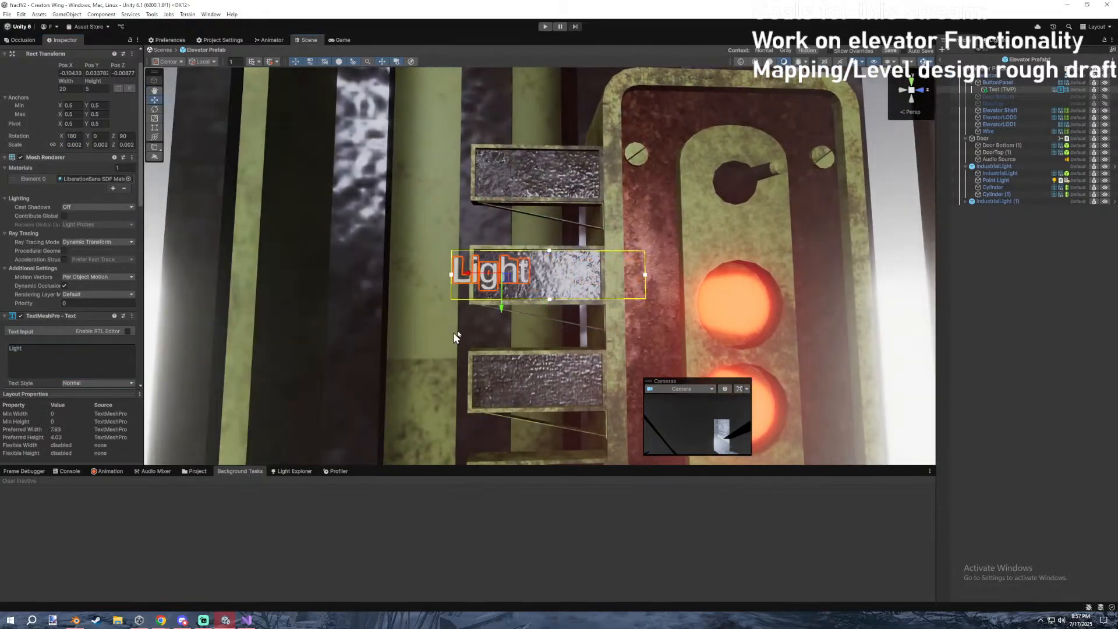
left_click_drag(512, 284, 551, 185)
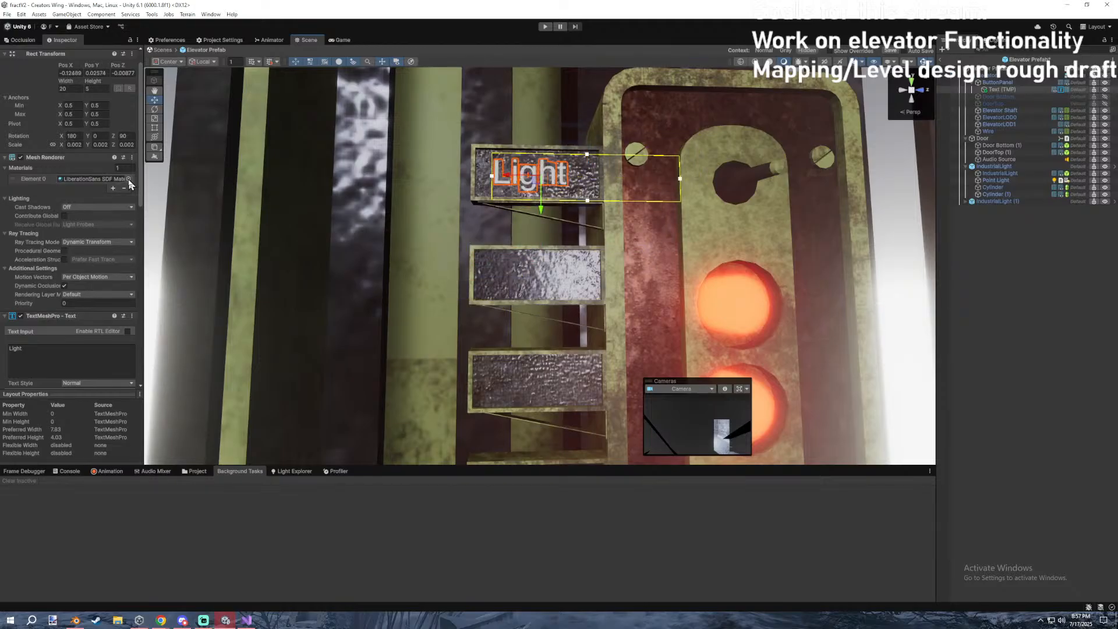
Look at the font assets available for the text, then collapse its component sections.
scroll(100, 315, "down", 3)
left_click(132, 261)
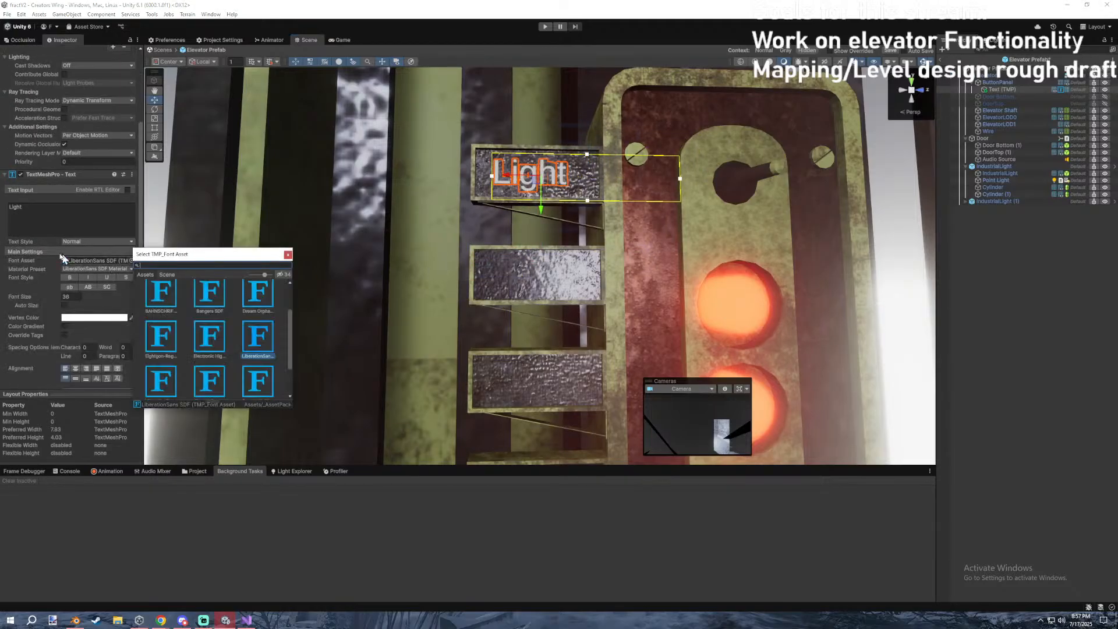
left_click(33, 173)
scroll(43, 117, "up", 3)
left_click(40, 110)
left_click(27, 180)
left_click(37, 73)
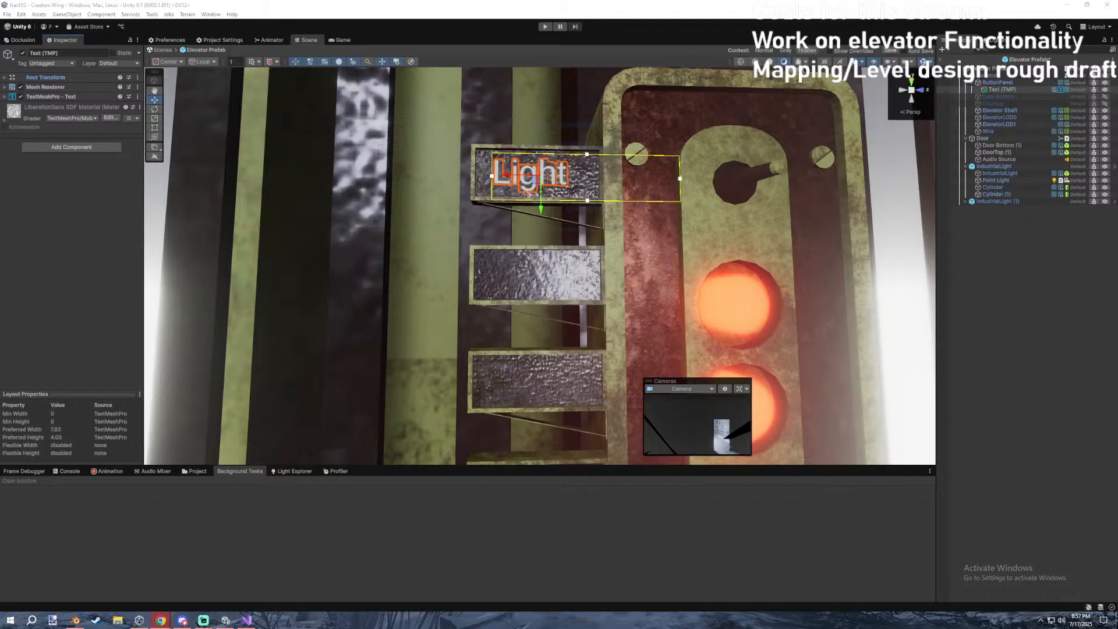
Switch to Google Sheets in the browser and open the FactoryTranslations spreadsheet.
left_click_drag(1117, 131, 398, 177)
double_click(484, 170)
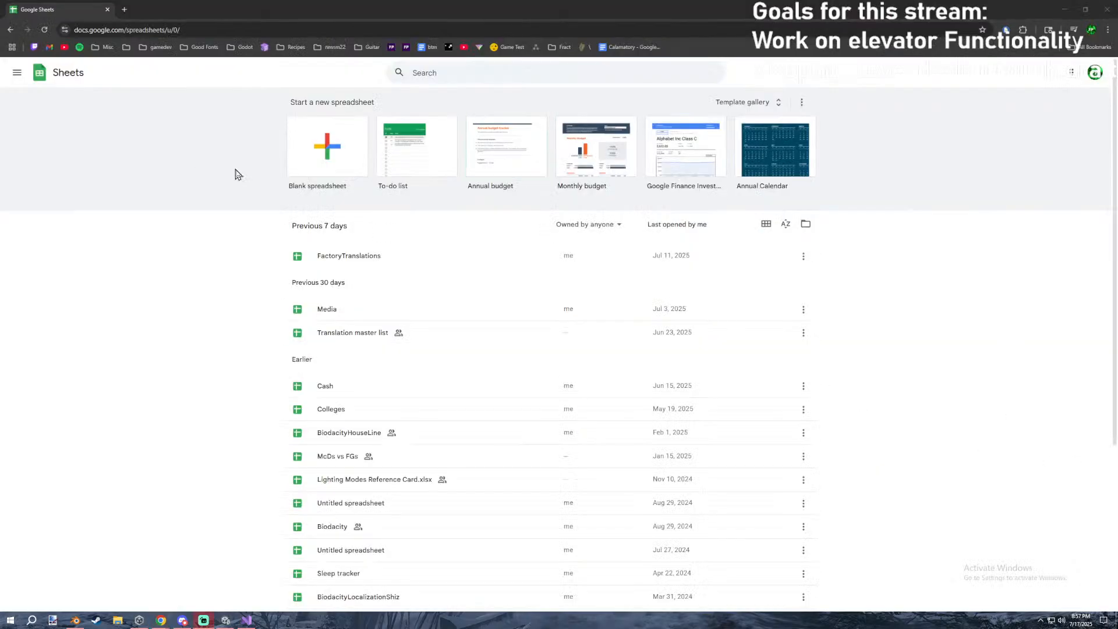
left_click(348, 259)
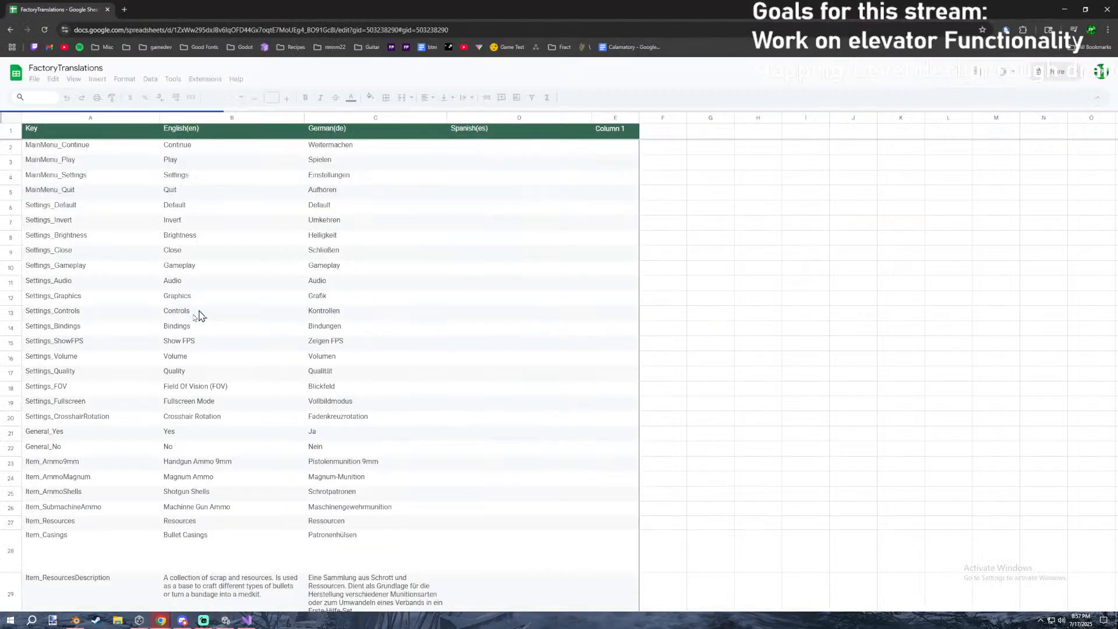
Add a row after Thought_Intro_3 with the key Elevator_Button_F1 and the English text F1.
scroll(241, 382, "down", 20)
scroll(156, 307, "up", 8)
scroll(148, 310, "up", 5)
double_click(90, 464)
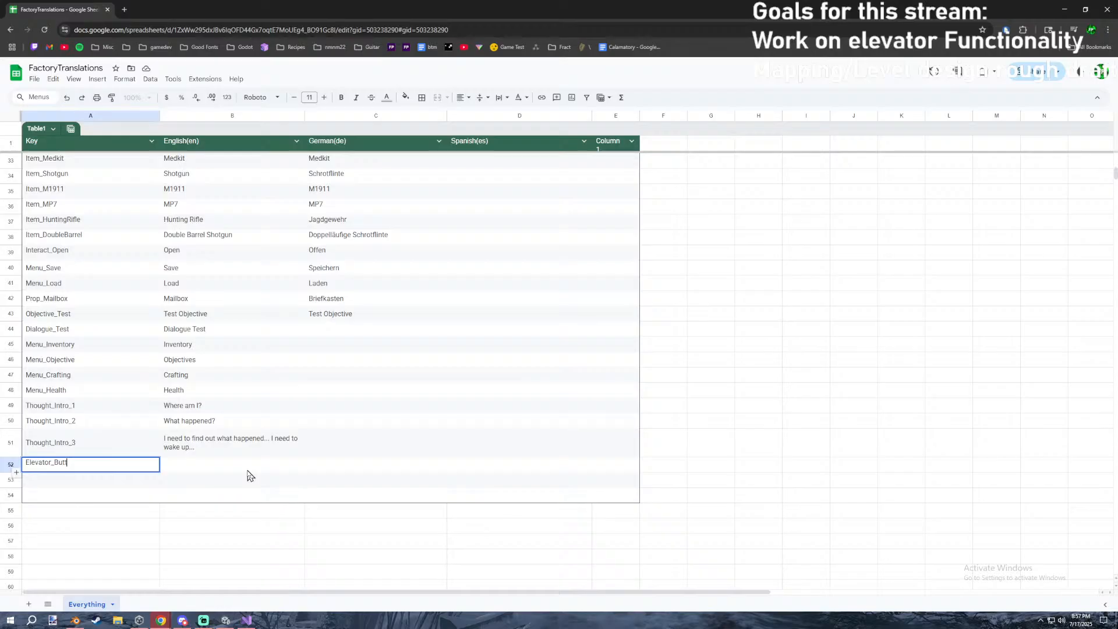
type("Elevator_Button_F1")
left_click(237, 464)
type("F1")
left_click(401, 471)
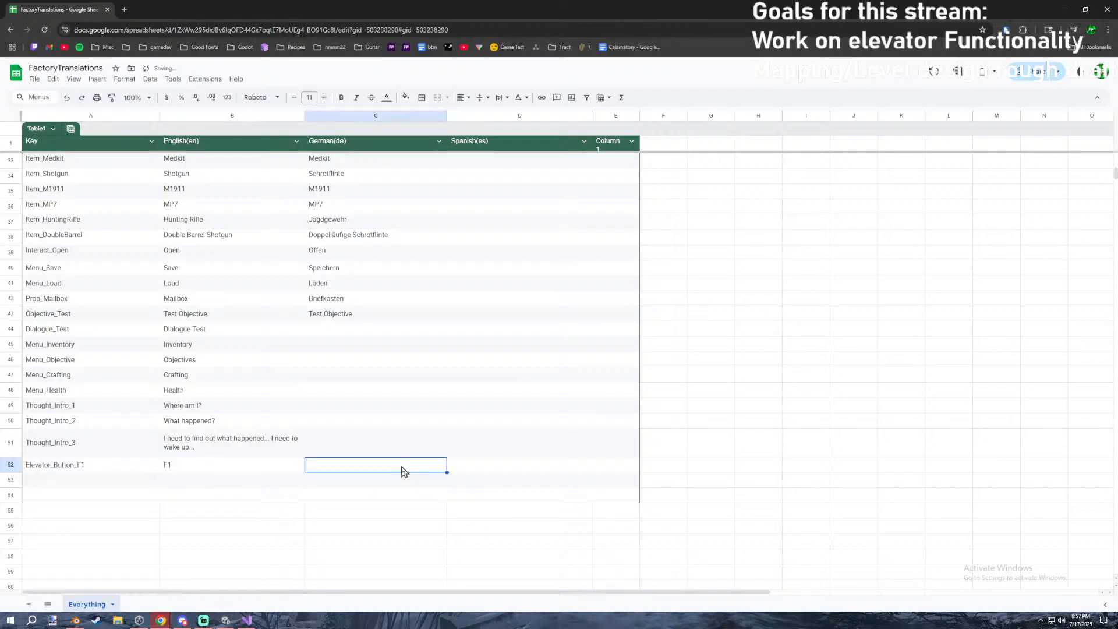
Change the key of the new elevator row to Elevator_Button_Light.
left_click(105, 455)
double_click(100, 462)
left_click_drag(101, 461, 27, 463)
left_click(161, 457)
scroll(160, 456, "up", 1)
double_click(82, 510)
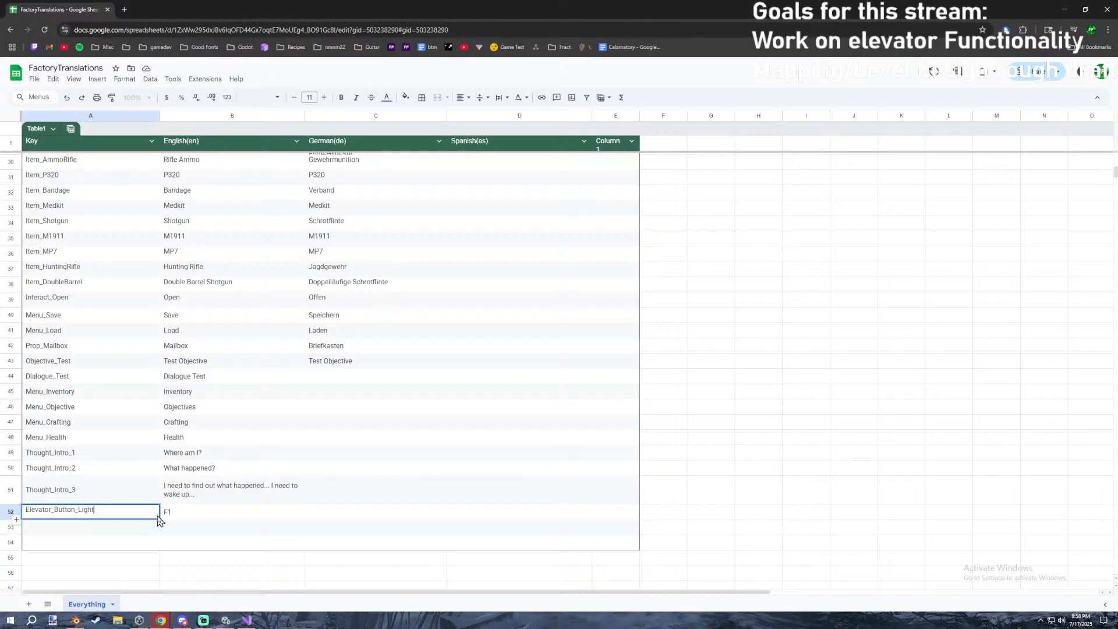
left_click(202, 517)
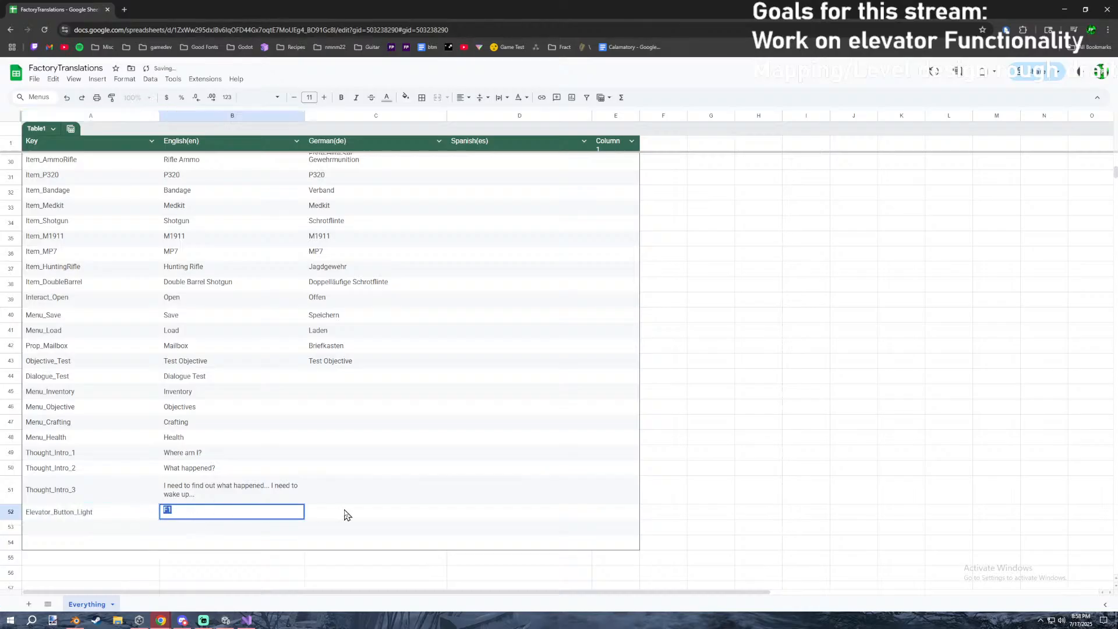
double_click(230, 516)
left_click_drag(197, 519, 165, 523)
left_click(193, 532)
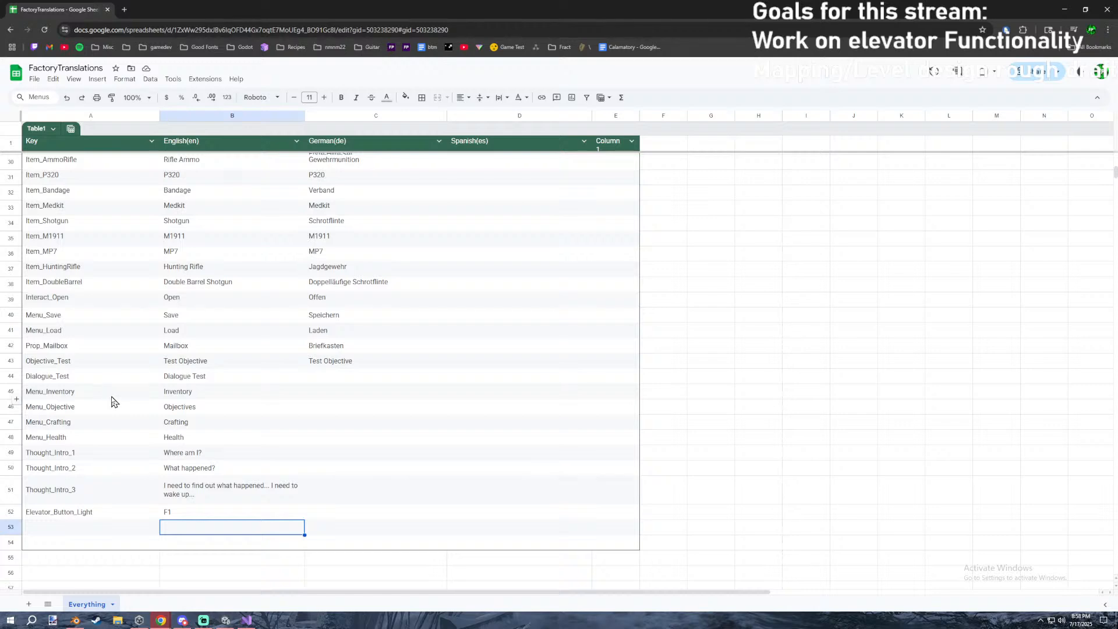
left_click(223, 503)
left_click(216, 510)
left_click(375, 493)
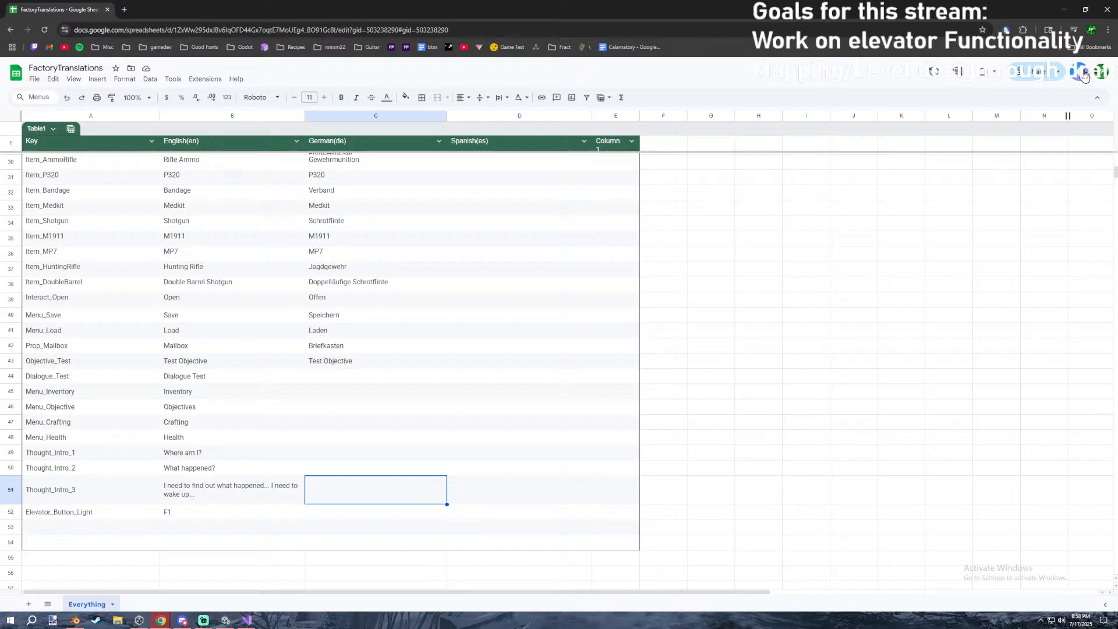
left_click(1107, 30)
left_click(692, 79)
left_click(298, 468)
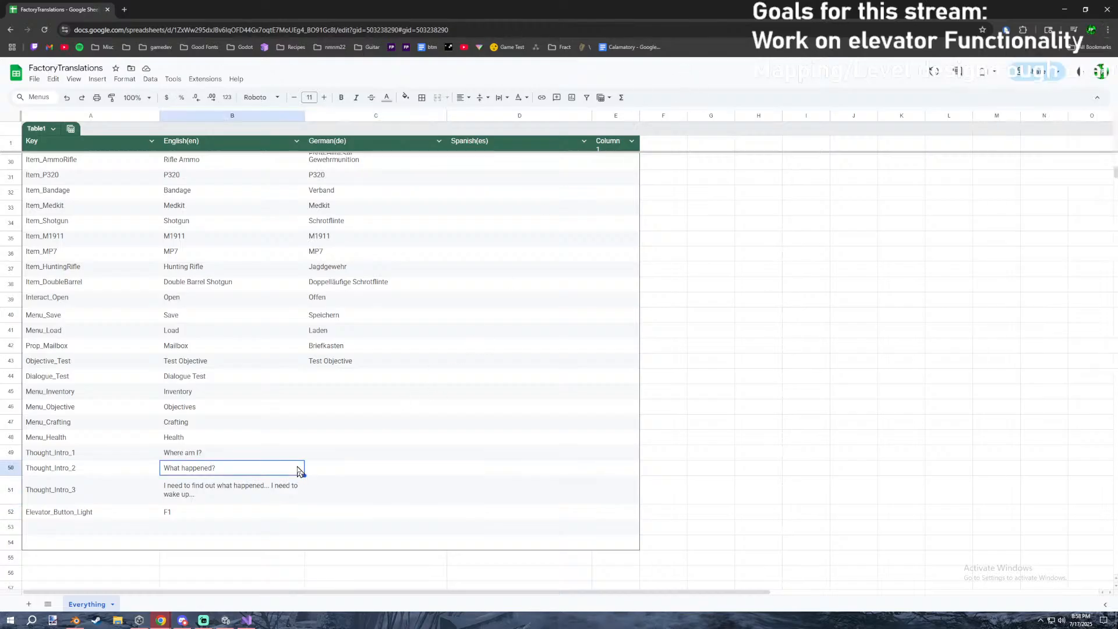
Review the German translations column through the whole table and return to the elevator row.
scroll(332, 389, "up", 10)
left_click_drag(335, 159, 372, 434)
scroll(370, 427, "down", 7)
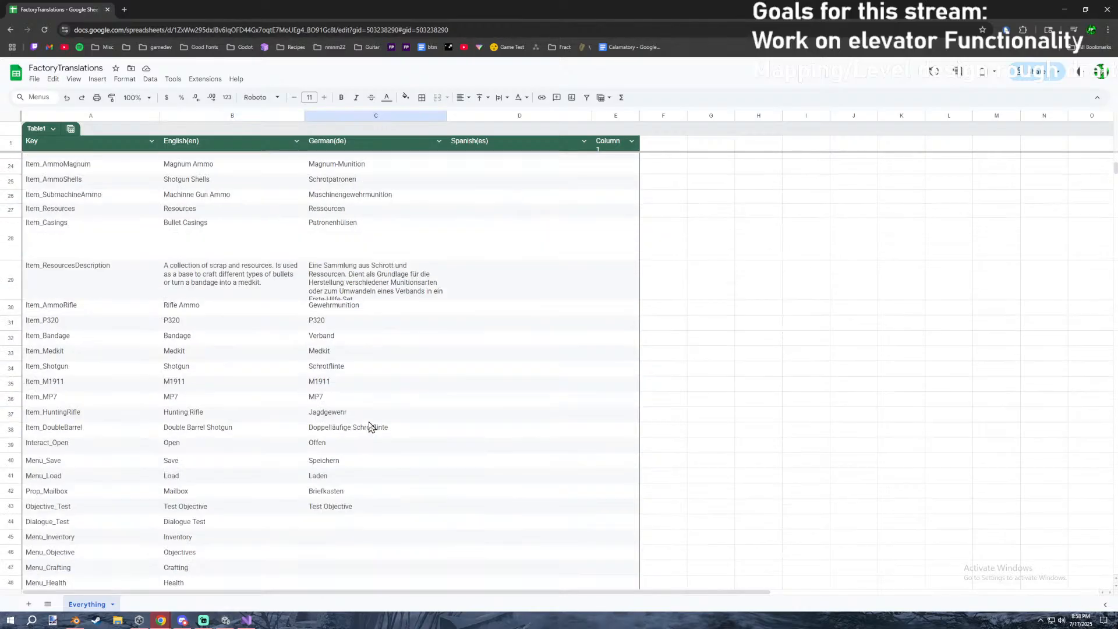
left_click_drag(364, 503, 385, 226)
left_click(385, 226)
scroll(383, 224, "up", 5)
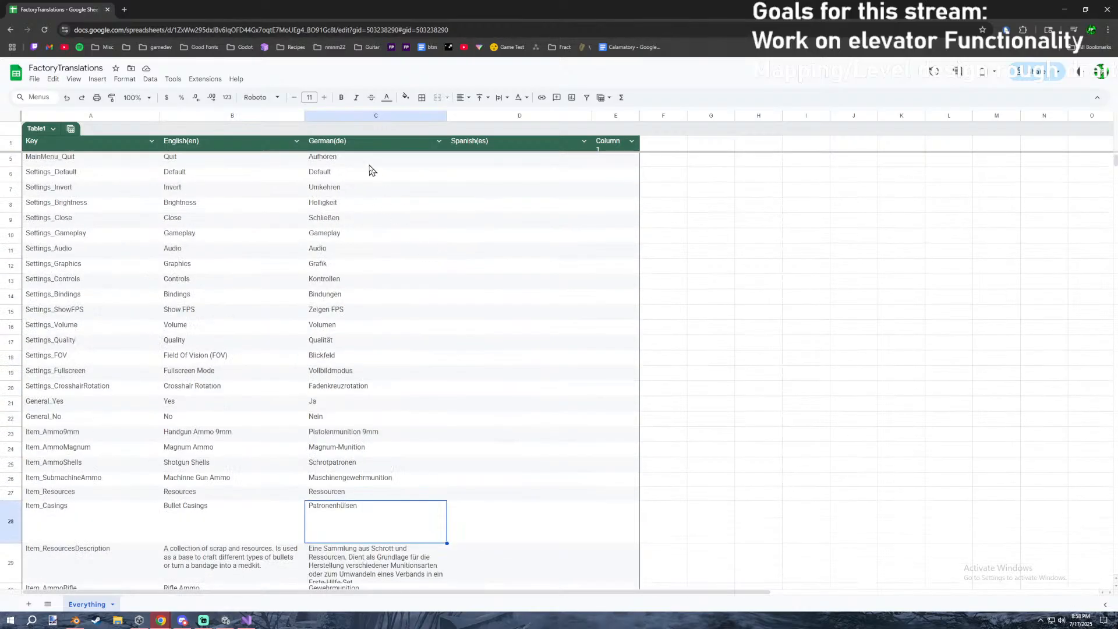
left_click_drag(370, 163, 386, 406)
scroll(386, 408, "down", 2)
scroll(357, 187, "up", 3)
left_click_drag(353, 174, 354, 446)
left_click_drag(346, 158, 362, 488)
left_click(481, 431)
scroll(379, 398, "down", 10)
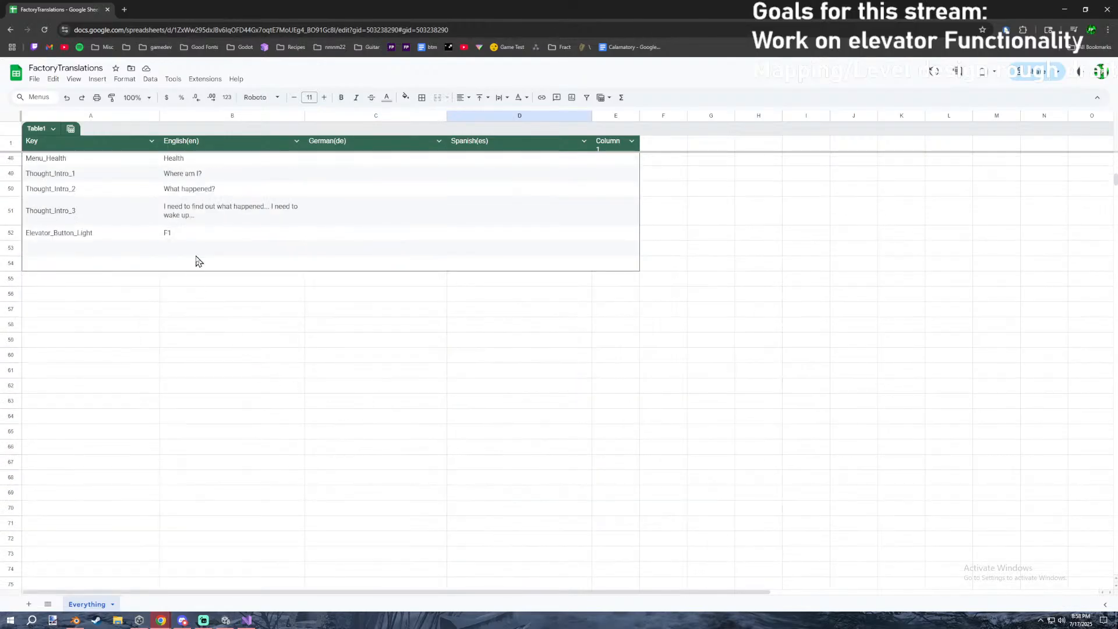
Set the English text of the Elevator_Button_Light row to Light.
double_click(194, 234)
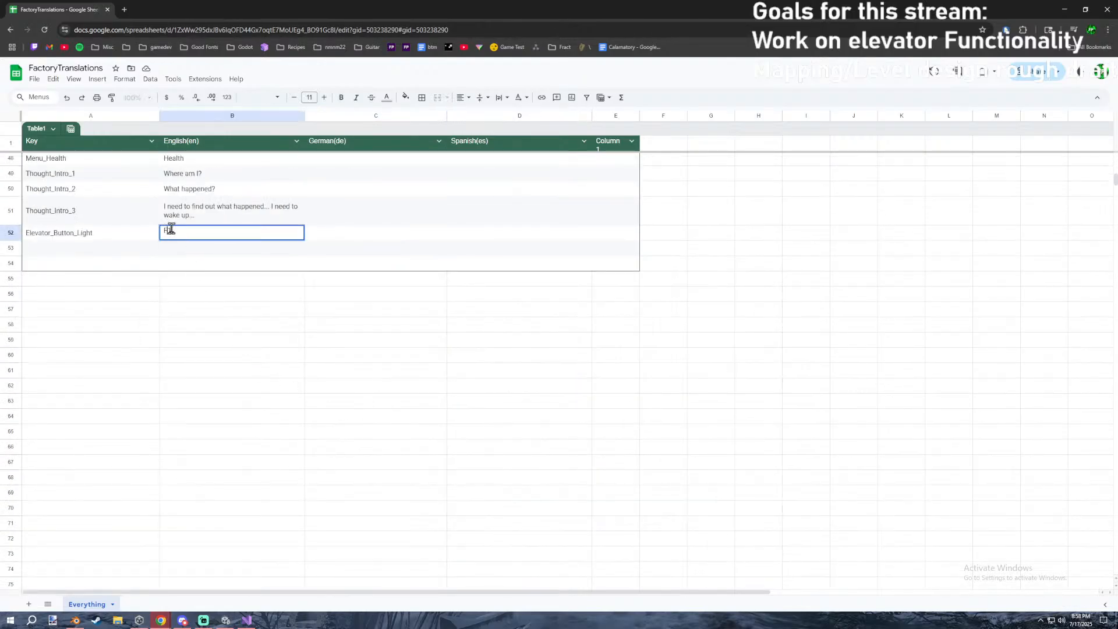
left_click(181, 258)
left_click(170, 238)
double_click(178, 235)
left_click(106, 234)
double_click(174, 231)
type("Light")
left_click(363, 240)
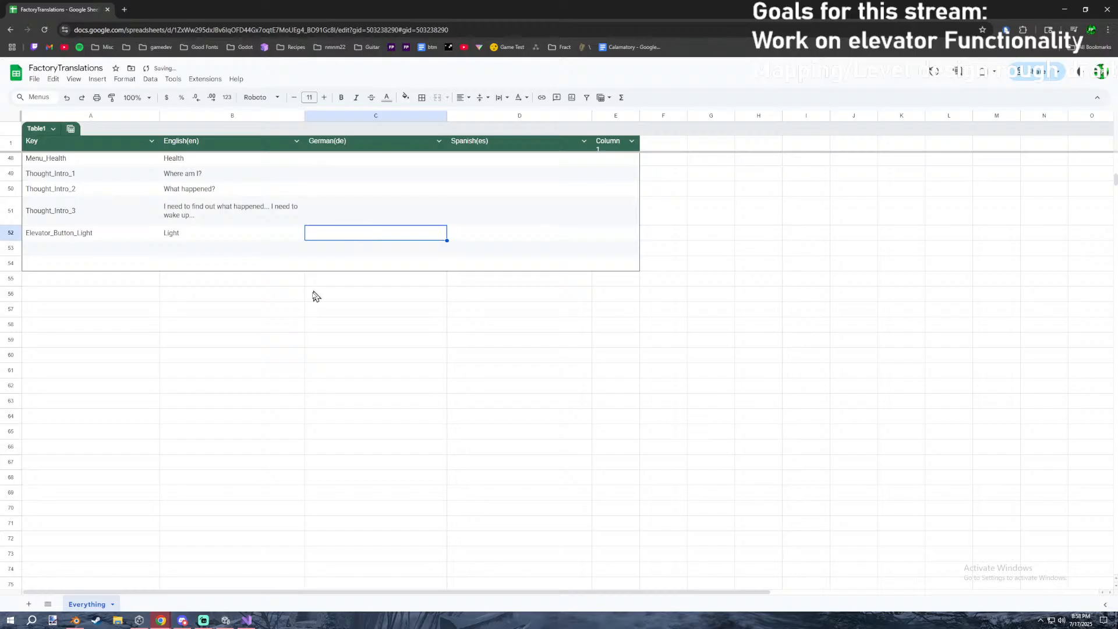
left_click(248, 618)
left_click(226, 619)
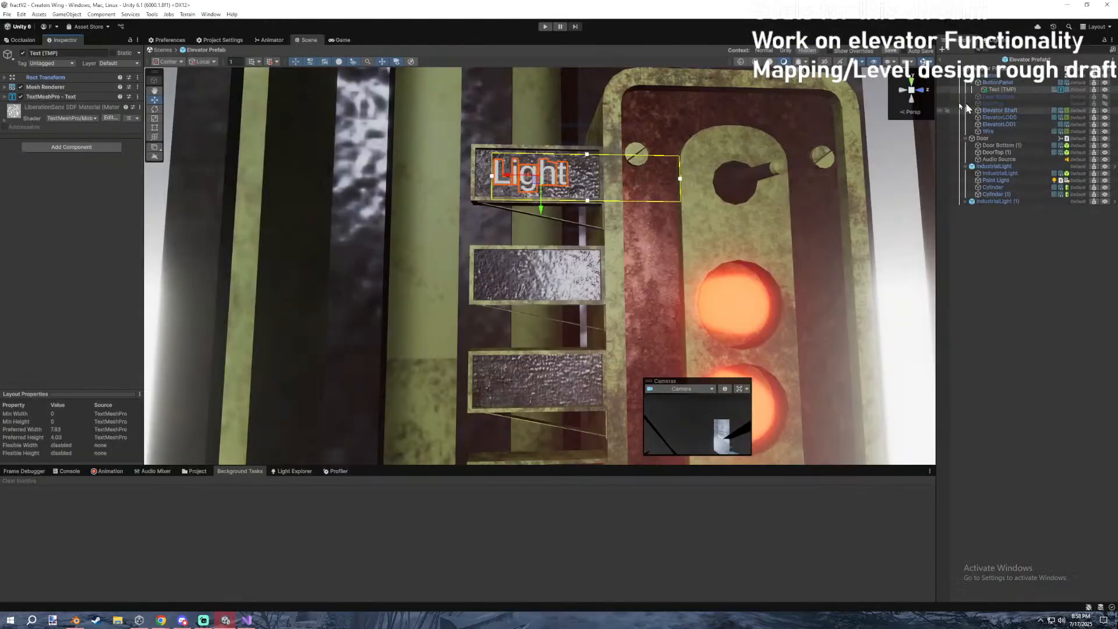
right_click_drag(507, 170, 503, 168)
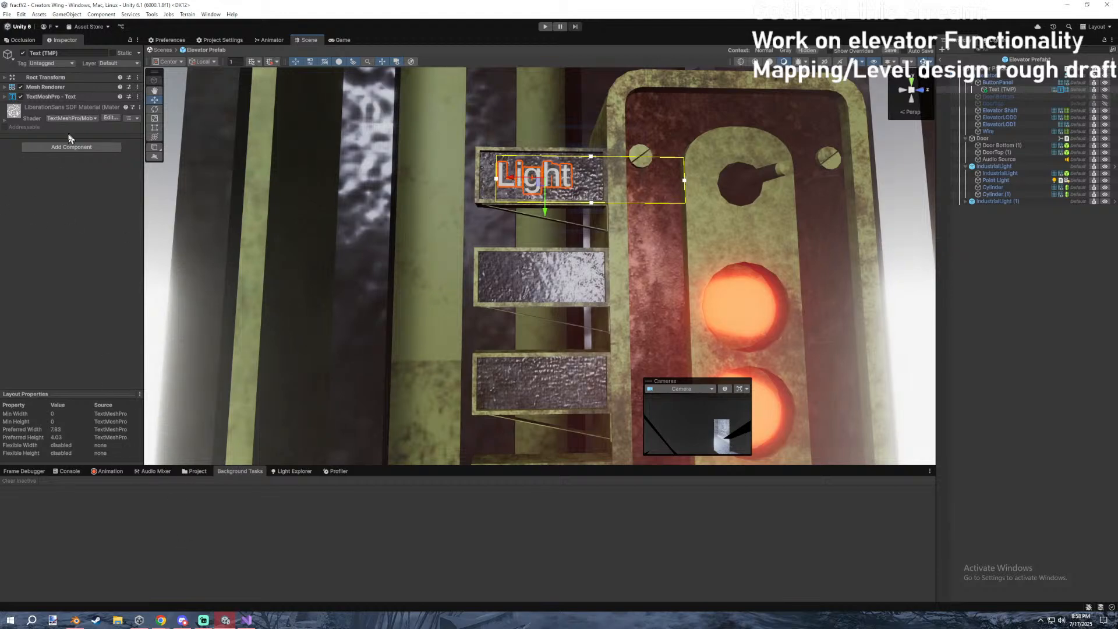
mouse_move(161, 619)
left_click(247, 582)
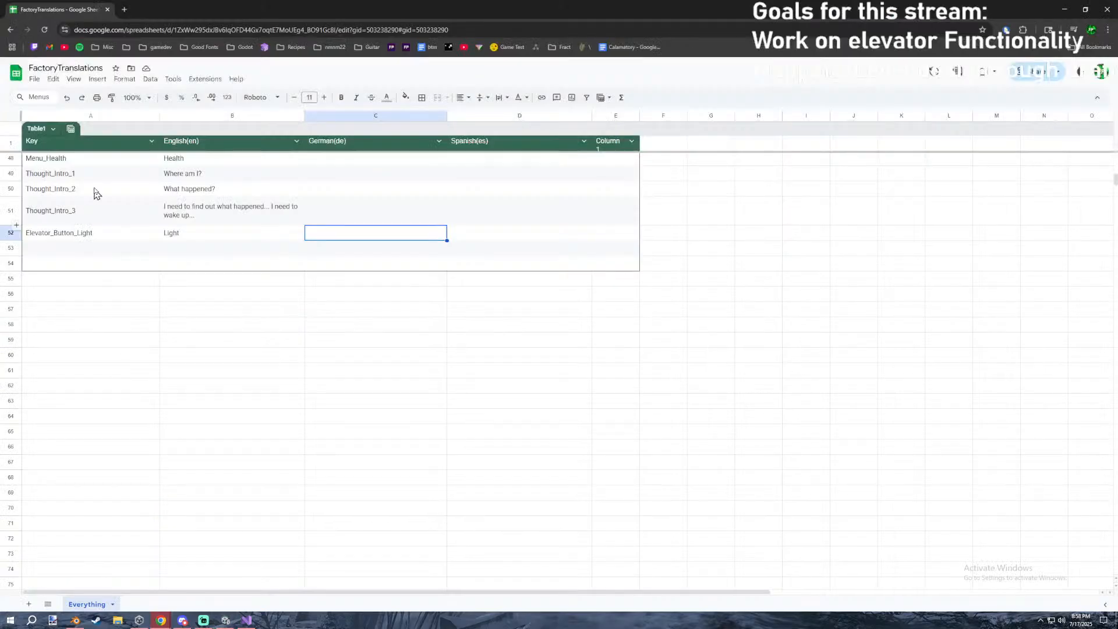
Download the sheet as comma-separated values, replacing FactoryTranslations - Everything (3).csv in Downloads.
left_click(34, 79)
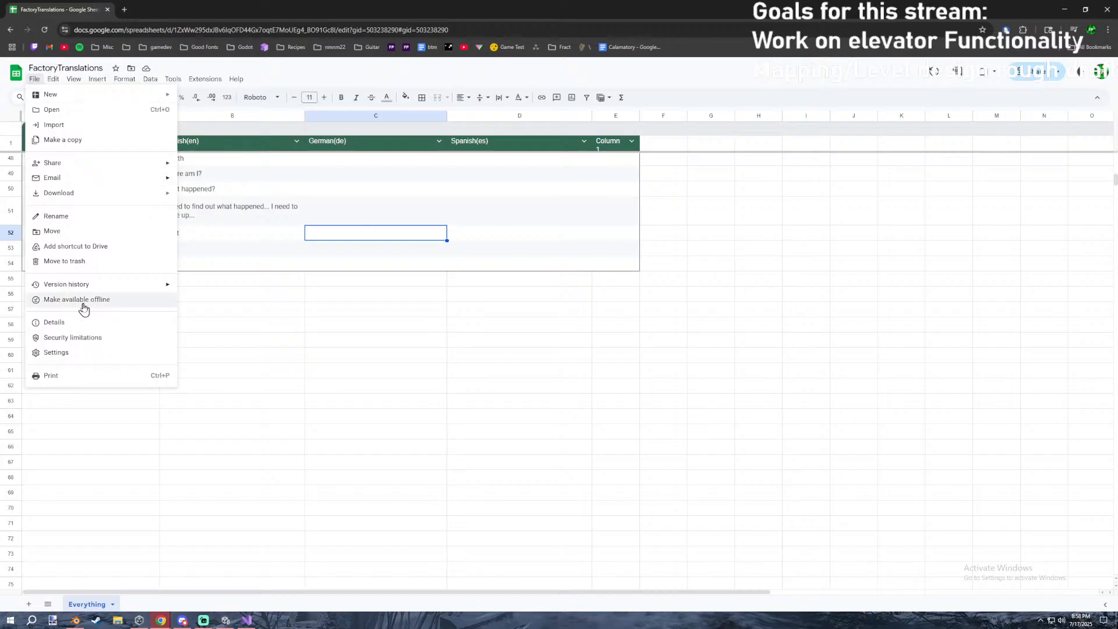
mouse_move(55, 192)
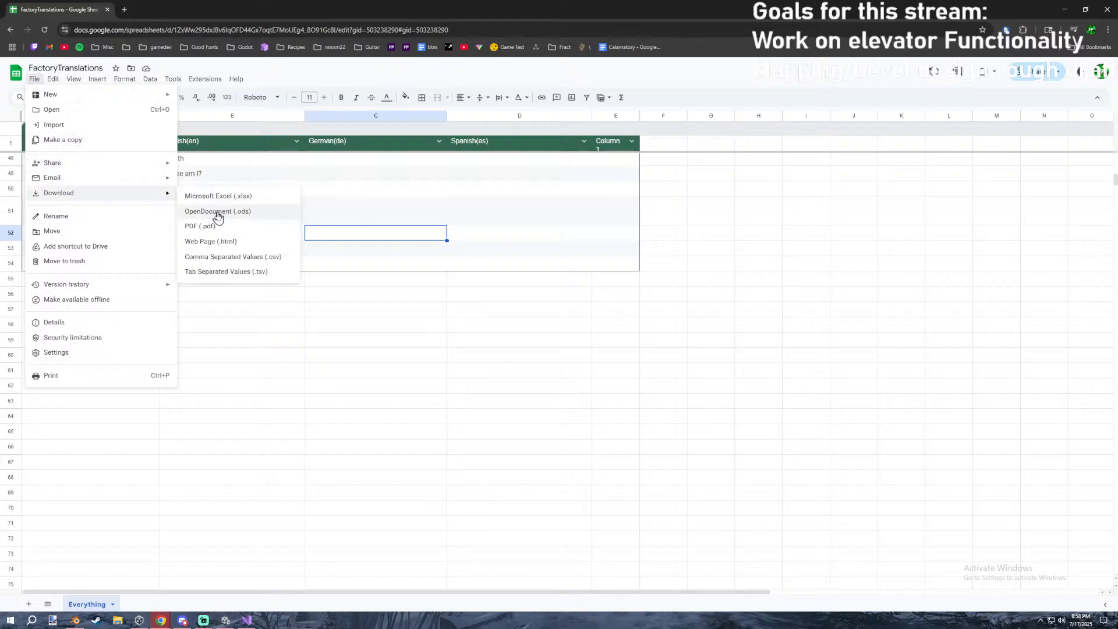
left_click(268, 256)
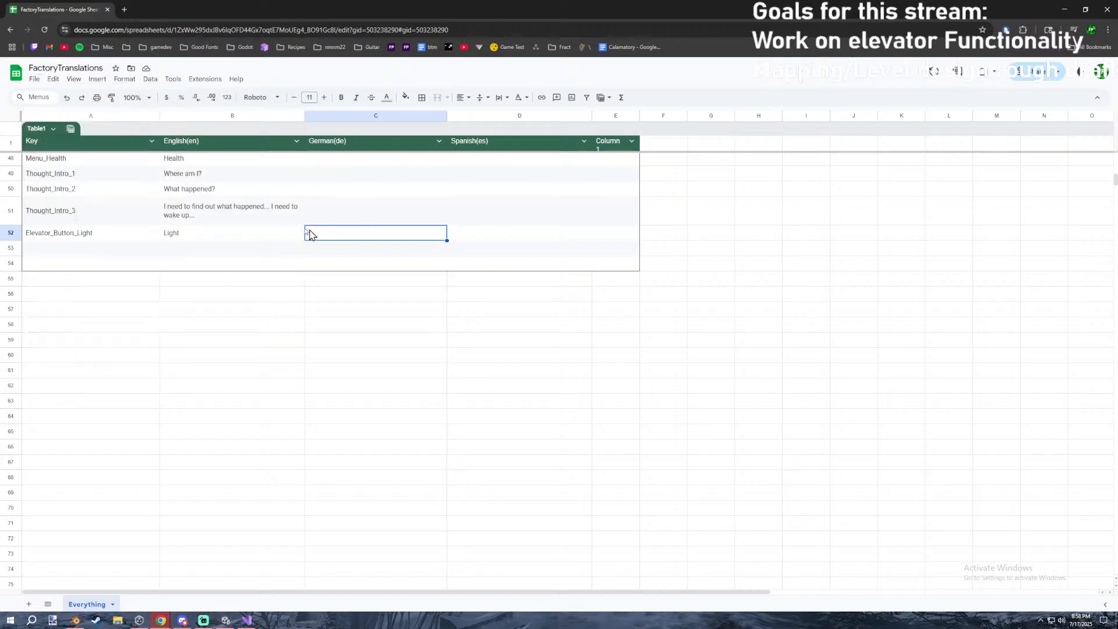
double_click(98, 88)
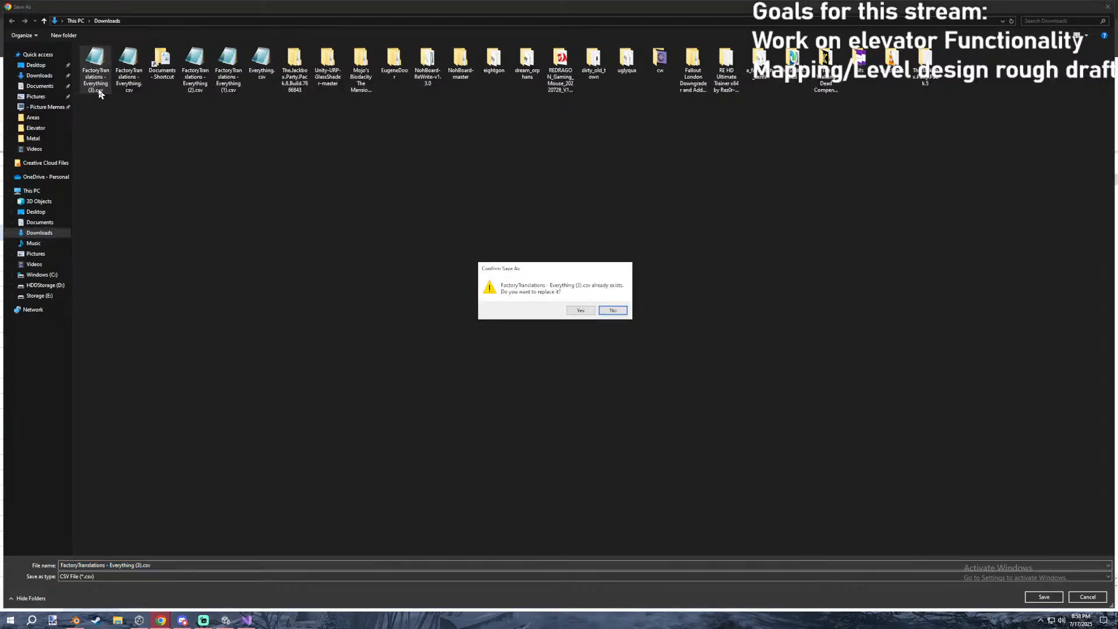
left_click(574, 311)
Switch to Unity and select the Everything string table collection in Assets/Localization/Tables.
left_click(225, 620)
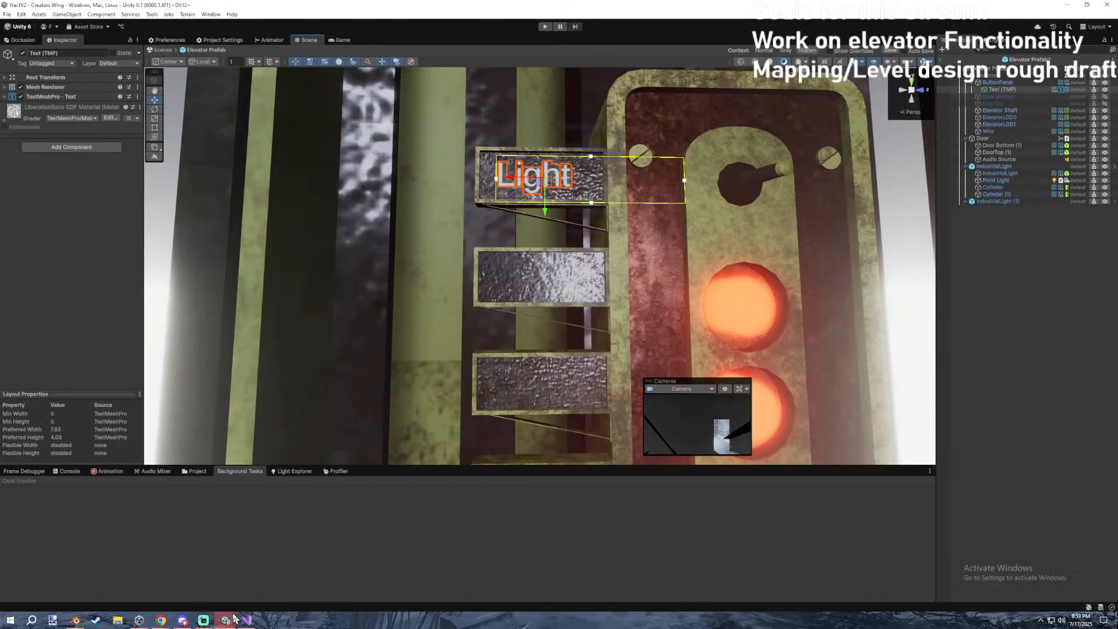
left_click(58, 96)
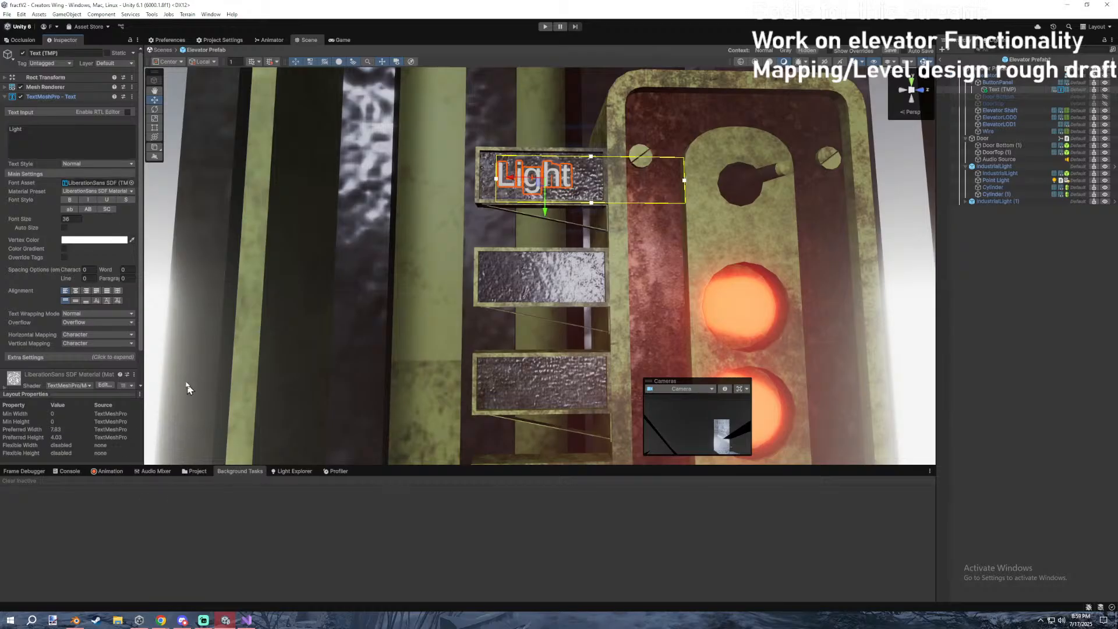
scroll(14, 313, "down", 2)
left_click(195, 471)
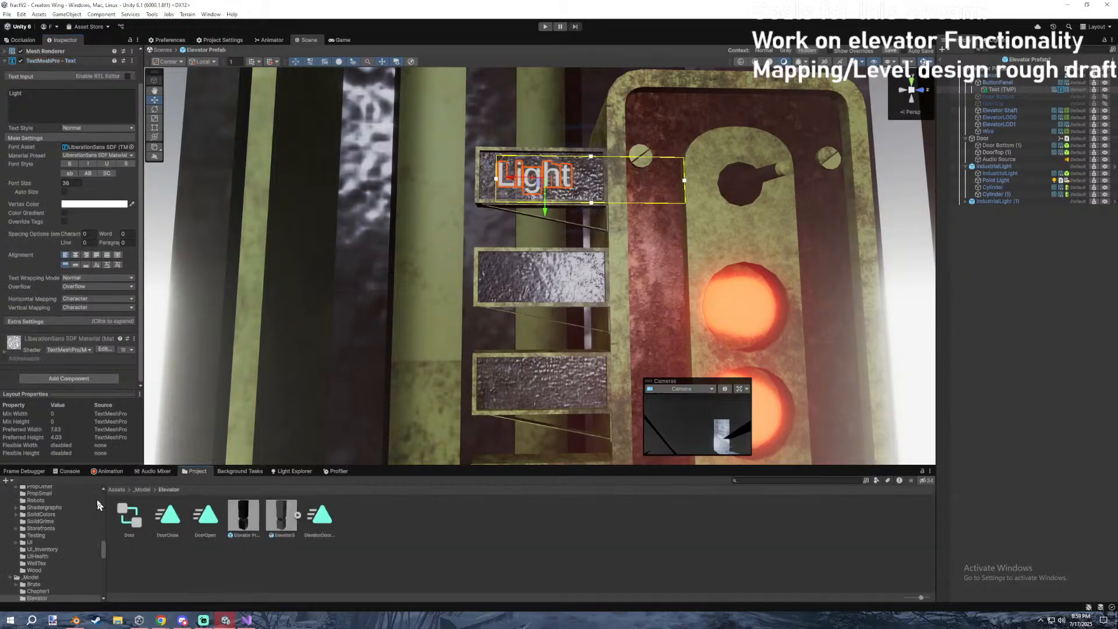
left_click(116, 490)
double_click(638, 515)
left_click(205, 517)
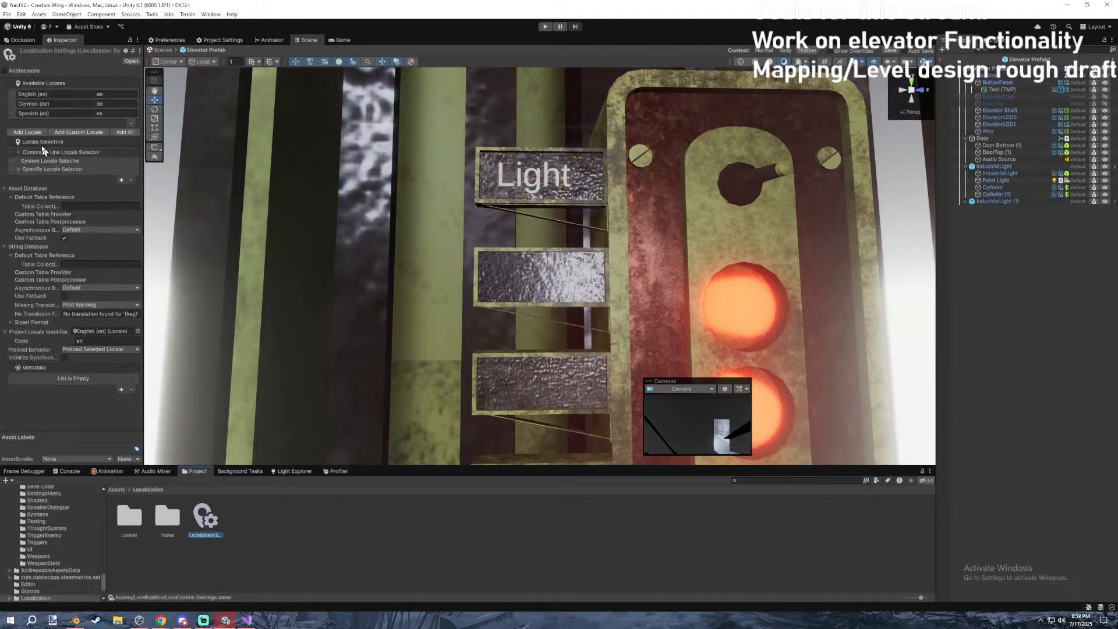
double_click(167, 516)
left_click(129, 517)
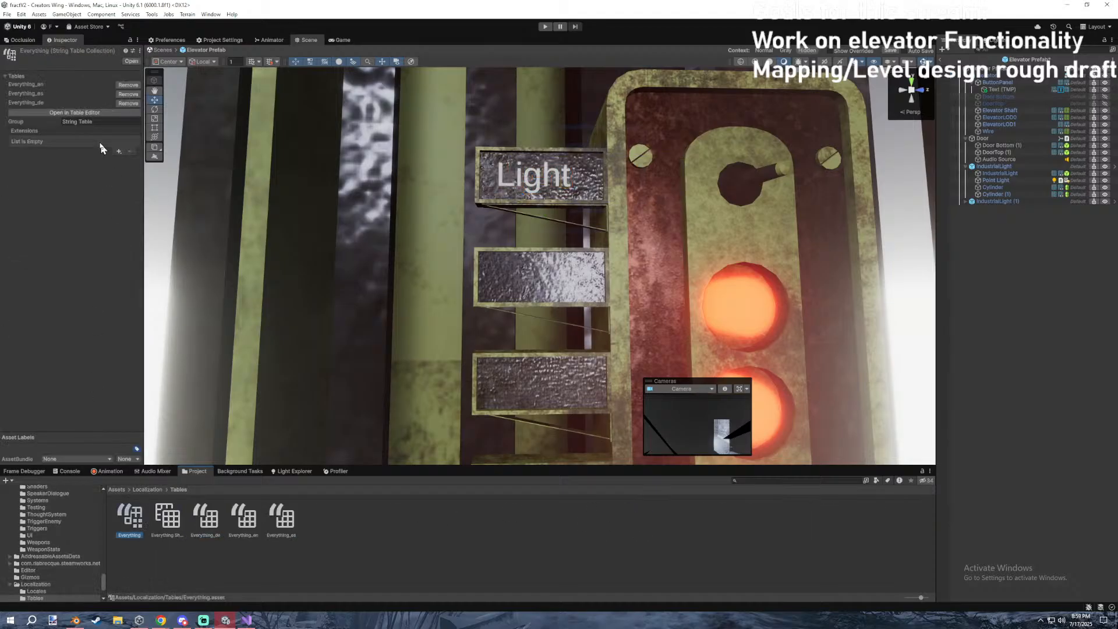
Open the Everything collection in the table editor and import FactoryTranslations - Everything (3).csv into it.
left_click(81, 113)
left_click(809, 109)
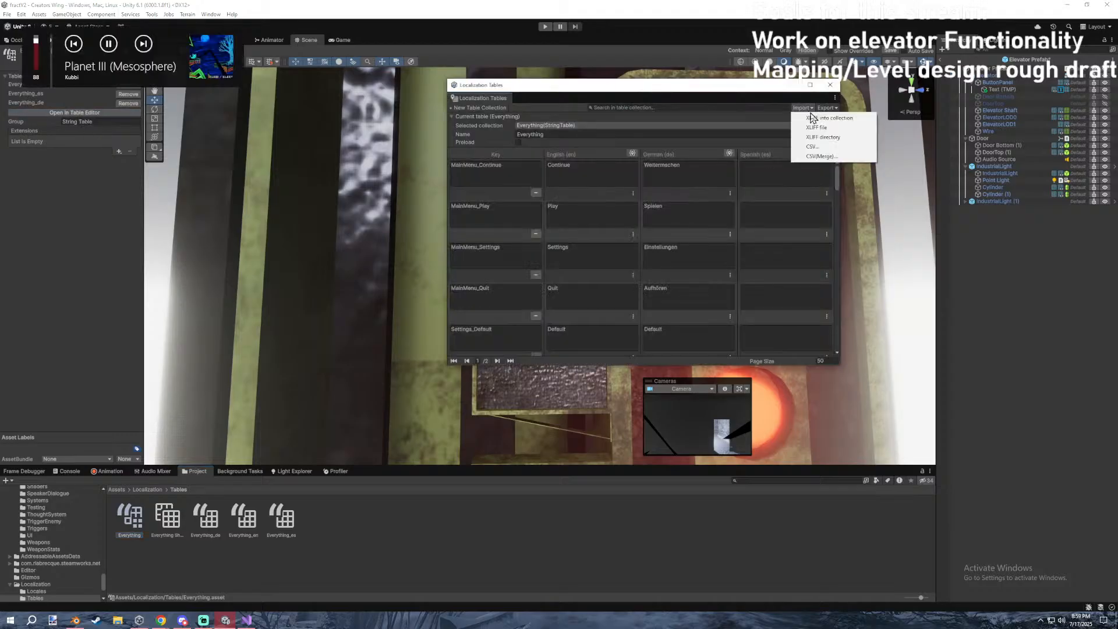
left_click(813, 147)
double_click(100, 95)
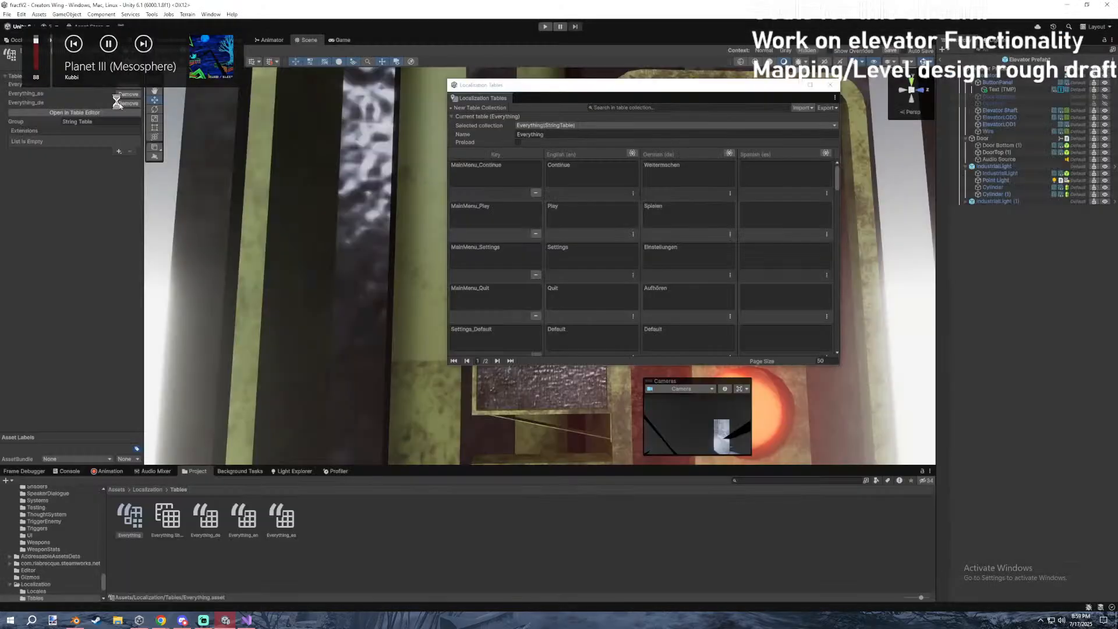
Add a Localize String Event component to the Light text object under ButtonPanel.
left_click(987, 90)
scroll(51, 243, "down", 1)
scroll(52, 227, "up", 1)
left_click(40, 97)
left_click(69, 147)
type("string")
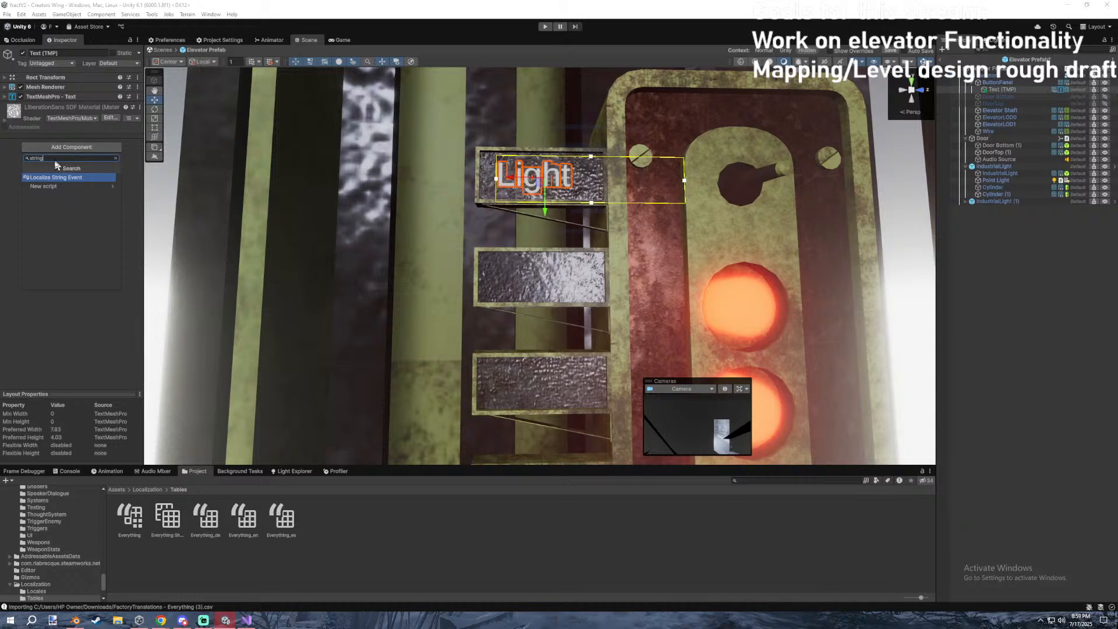
left_click(51, 177)
Set the component's string reference to the Elevator_Button_Light entry of the Everything table.
left_click(103, 117)
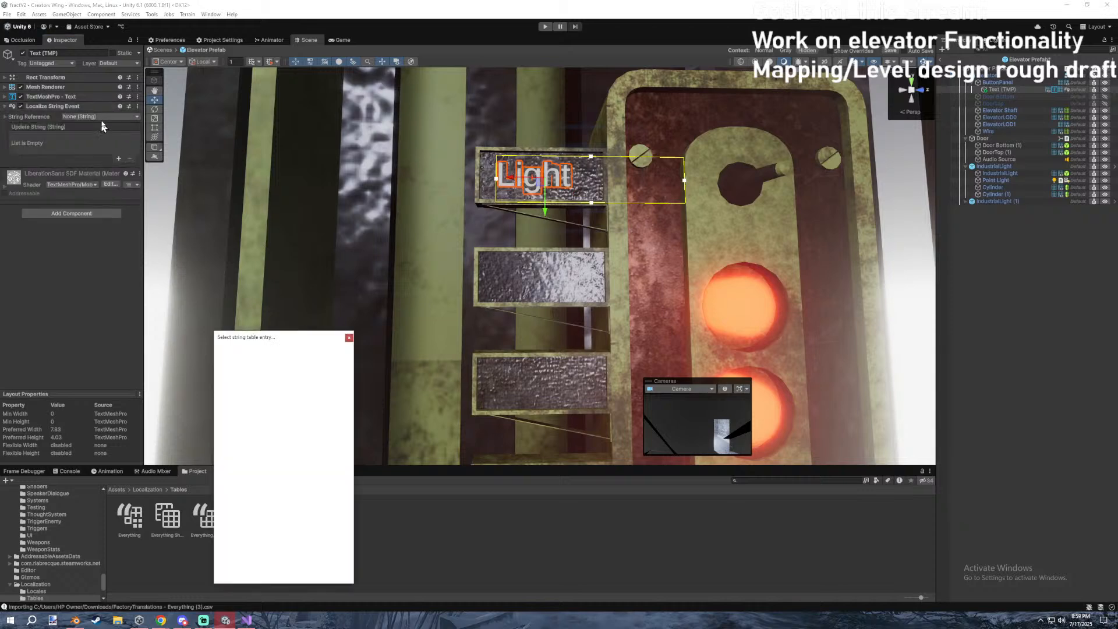
type("ligh")
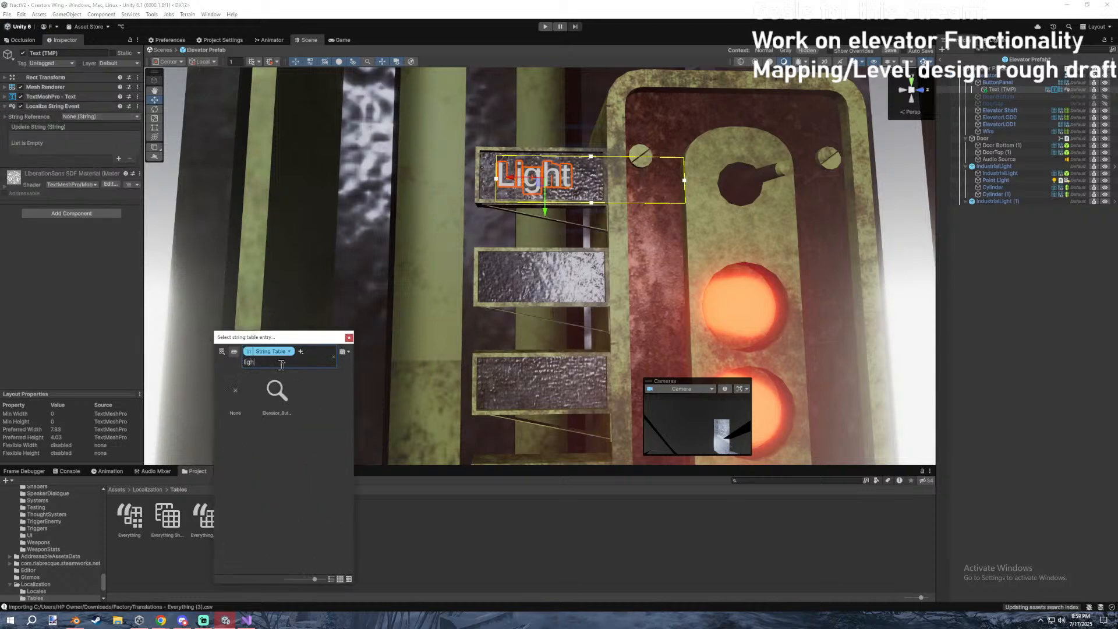
left_click(278, 408)
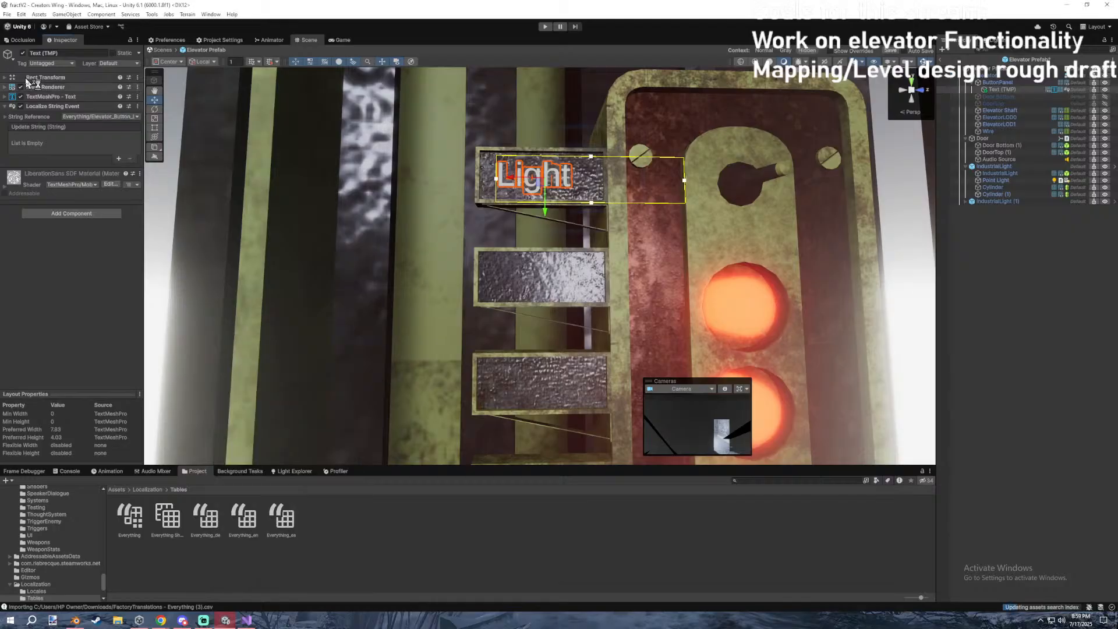
Add an Update String listener targeting the Text (TMP) object and bind it to the dynamic TextMeshPro text property.
left_click(118, 158)
left_click_drag(991, 90, 34, 147)
left_click(96, 137)
mouse_move(93, 210)
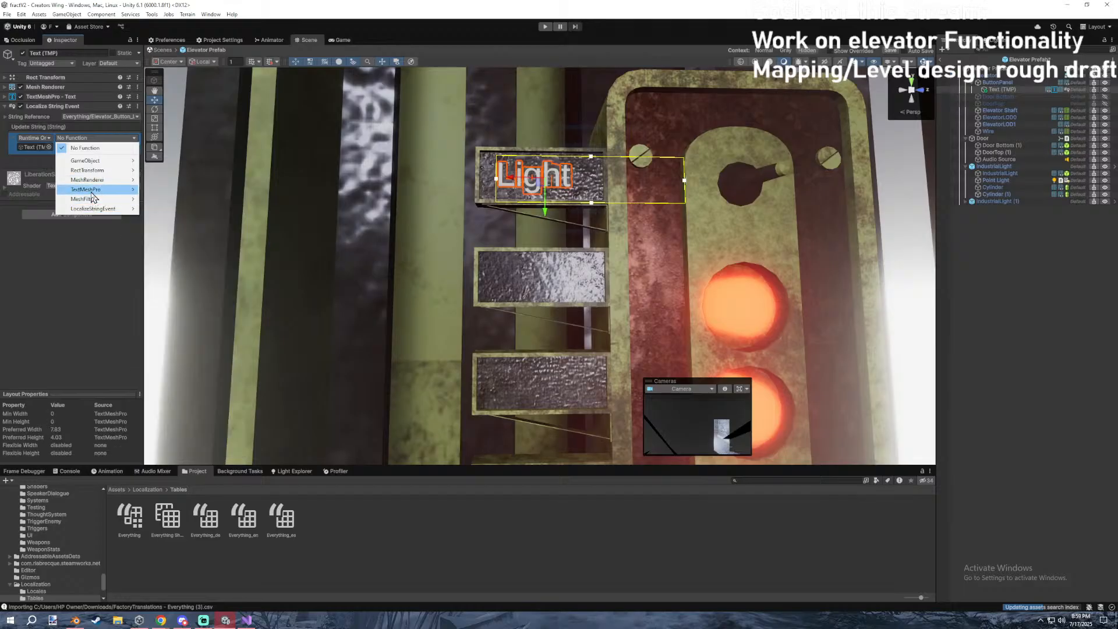
left_click(169, 47)
right_click_drag(360, 204, 273, 205)
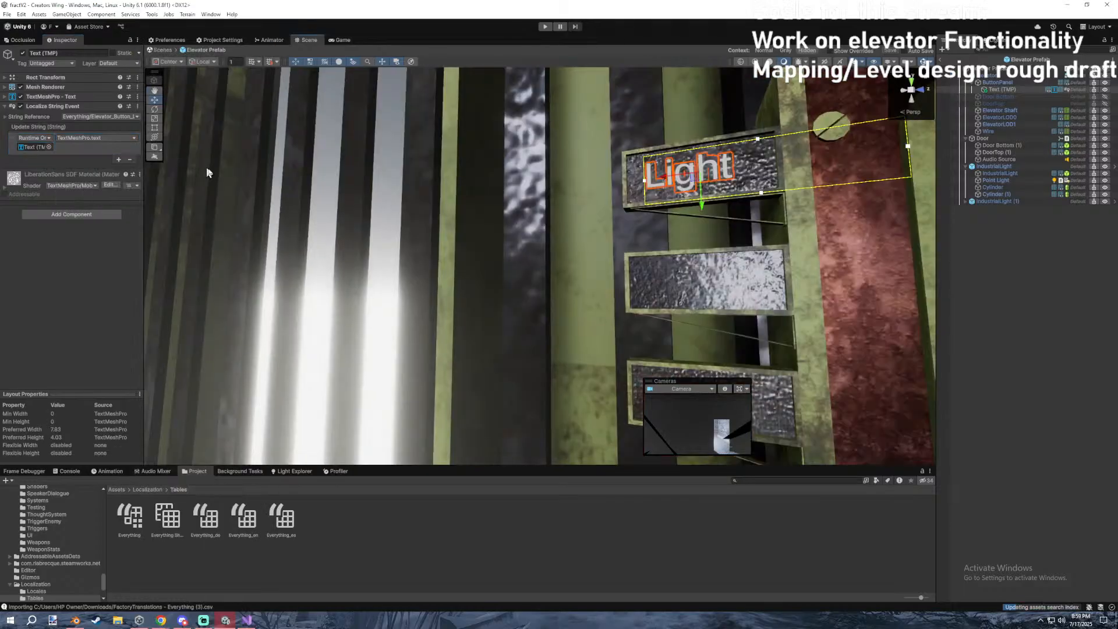
Switch to the browser and search for google translate in a new tab.
left_click(245, 581)
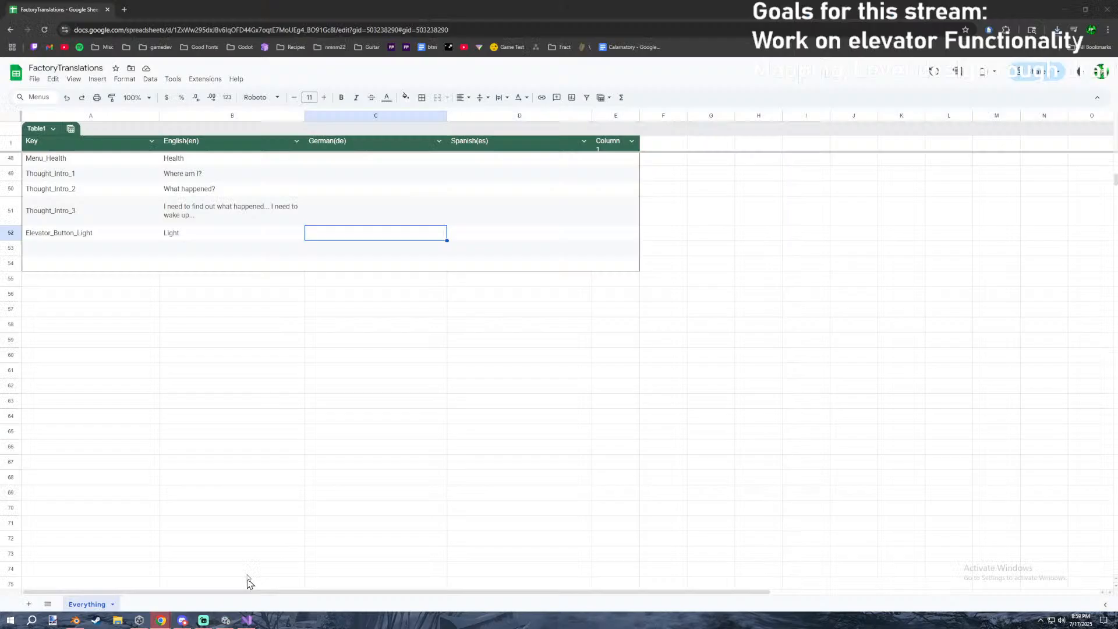
left_click(122, 11)
type("google translate")
key("Return")
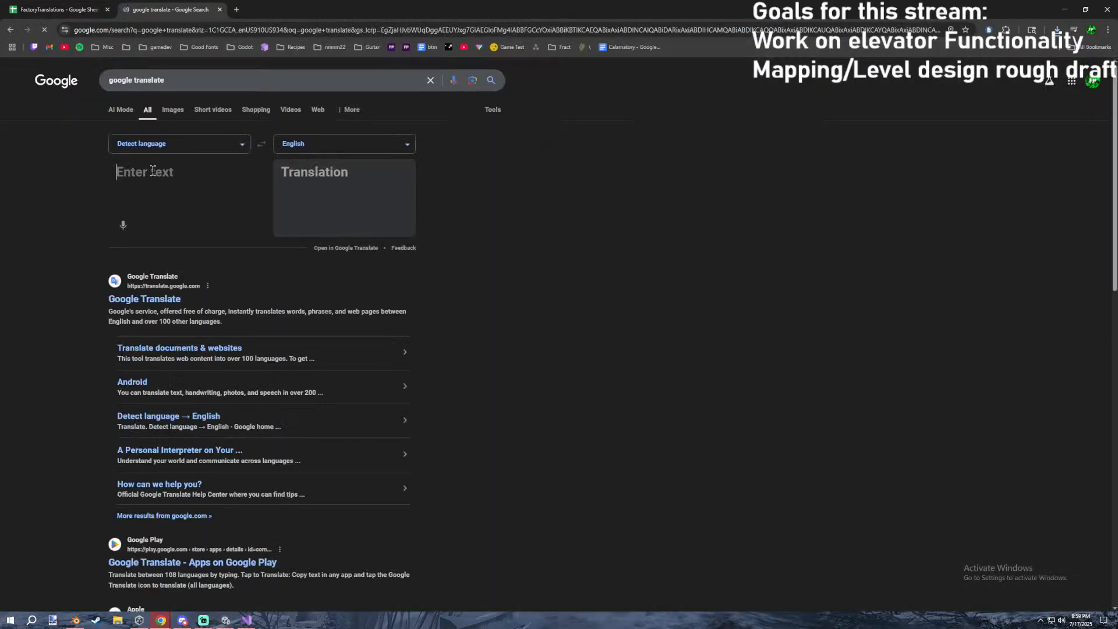
Translate "Light" from English to German and copy the translation.
left_click(198, 143)
type("ge")
left_click(140, 168)
left_click(268, 144)
left_click(213, 173)
type("Ligh")
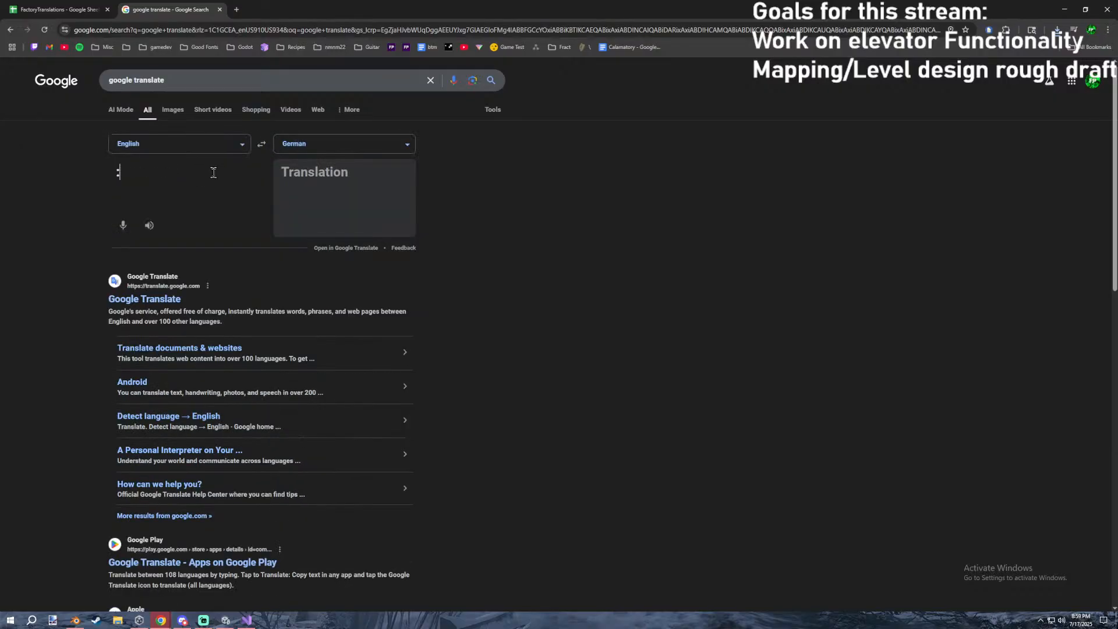
type("t")
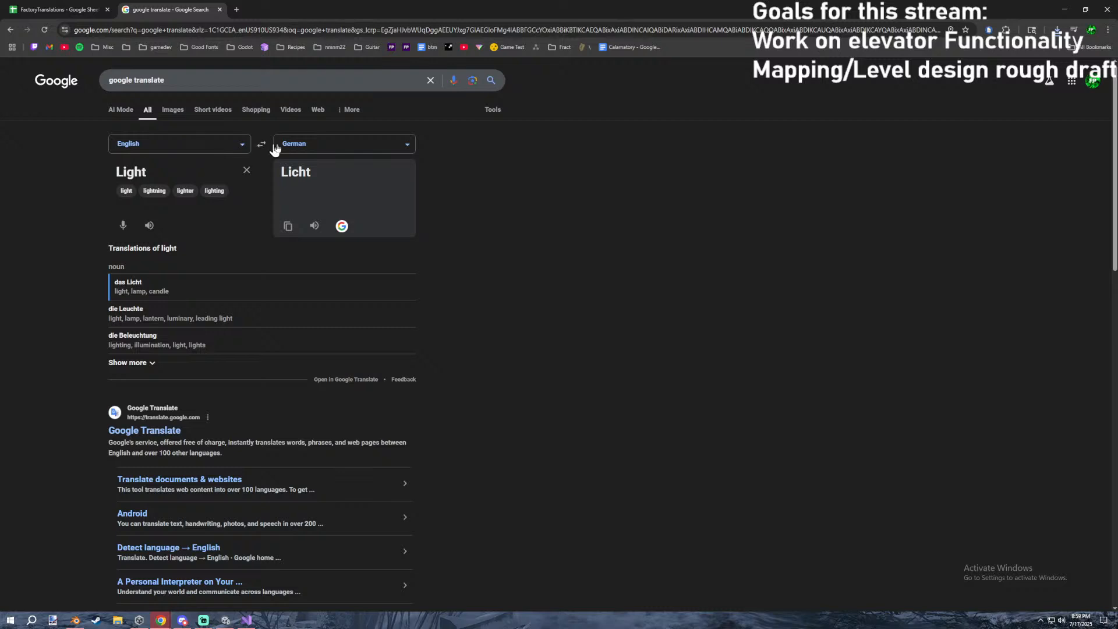
double_click(297, 171)
key("ctrl+c")
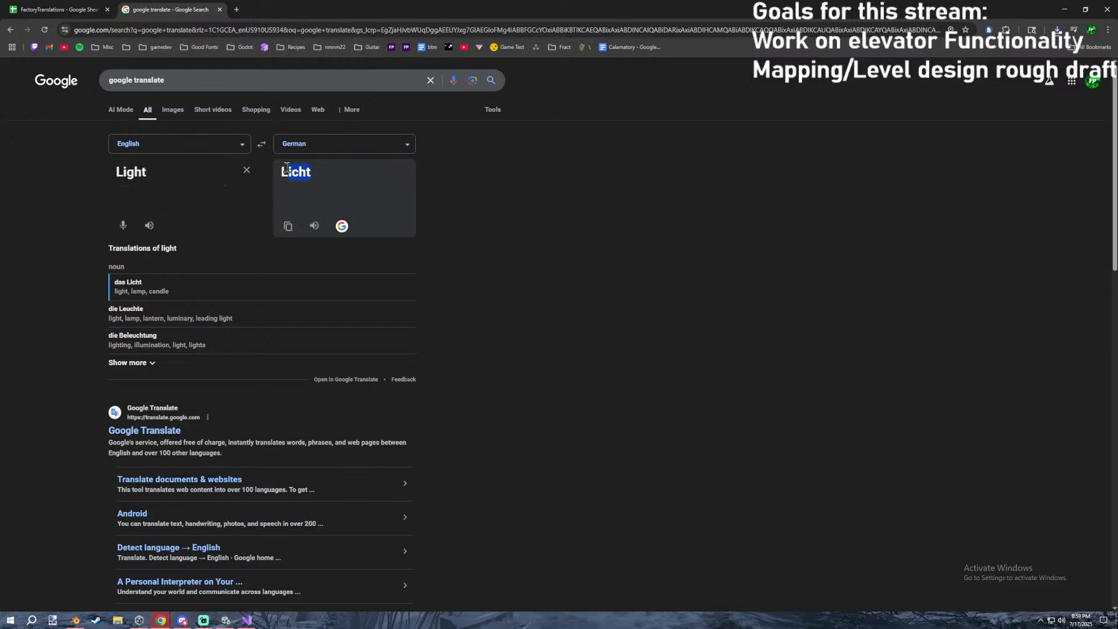
left_click(438, 189)
Enter "Licht" as the German text of Elevator_Button_Light in the FactoryTranslations sheet.
left_click(33, 13)
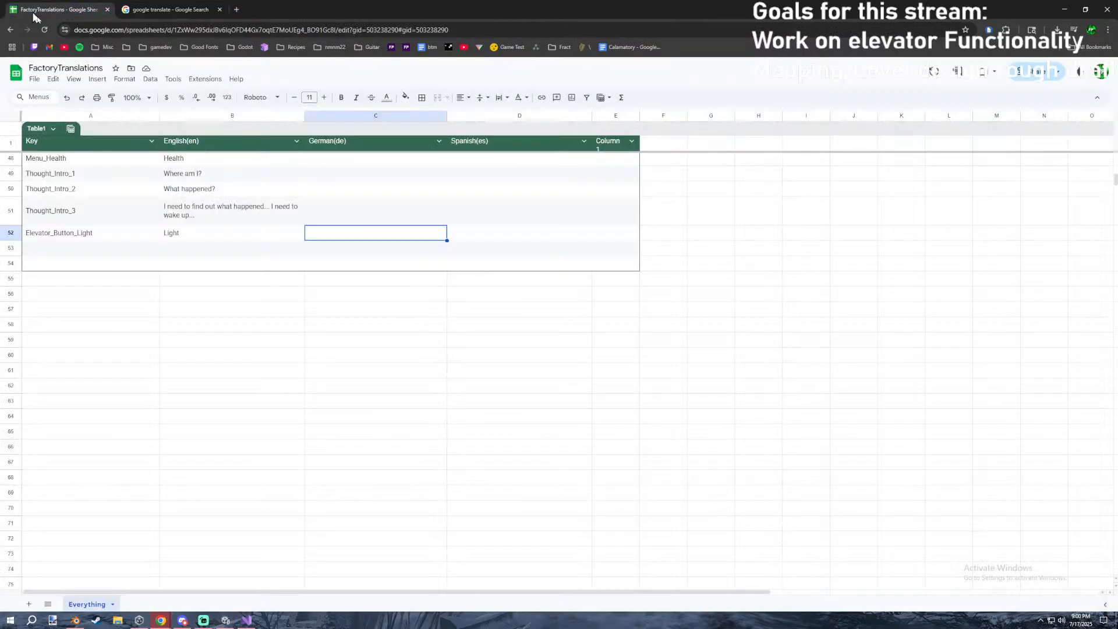
double_click(319, 239)
key("ctrl+v")
left_click(467, 285)
double_click(346, 234)
left_click(308, 237)
key("BackSpace")
left_click(409, 286)
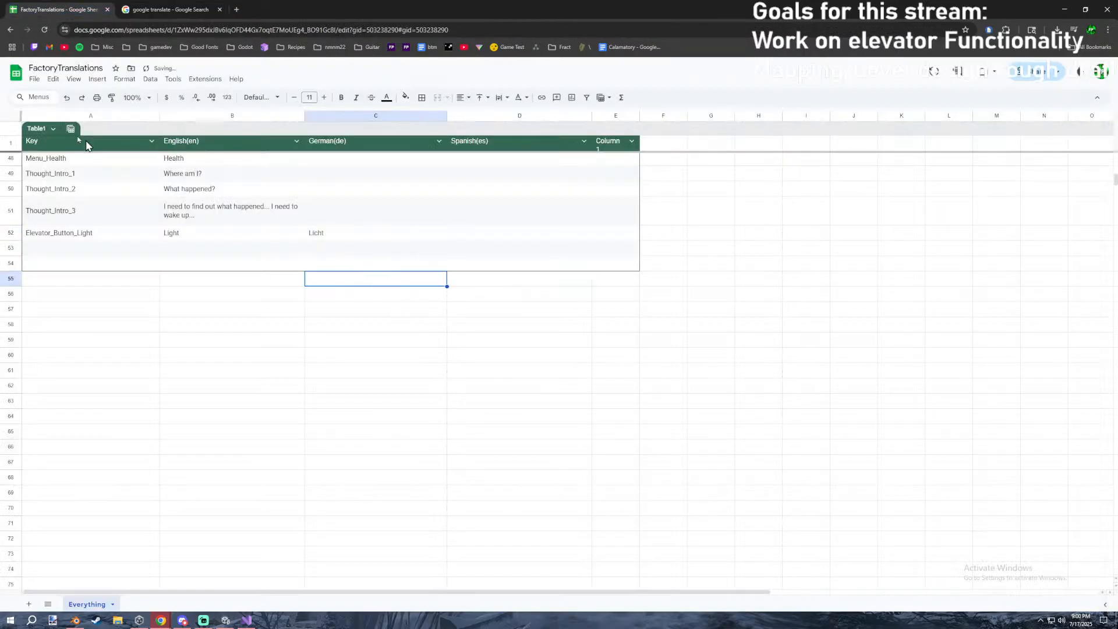
Download the sheet as CSV, overwriting FactoryTranslations - Everything (3).csv, and switch back to Unity.
left_click(35, 78)
left_click(231, 265)
key("Return")
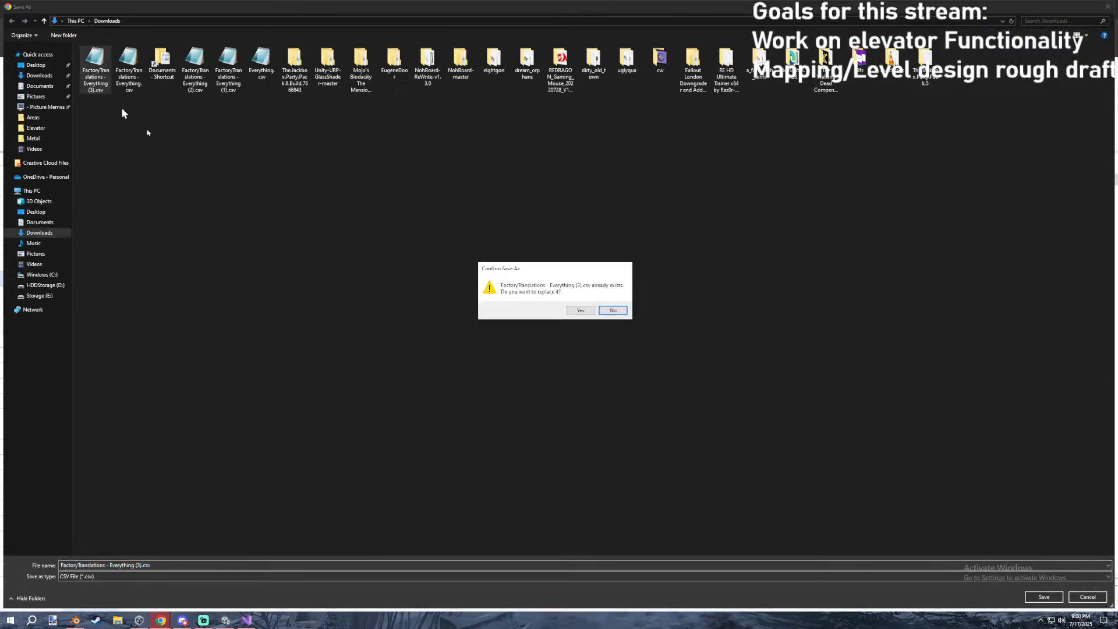
left_click(580, 309)
left_click(226, 620)
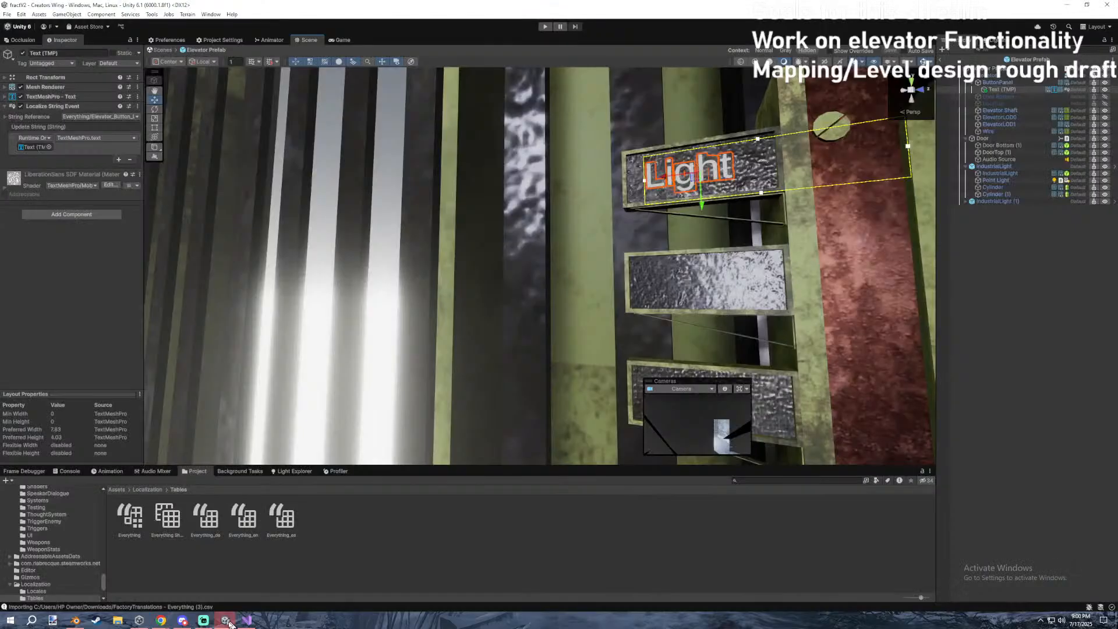
left_click(83, 118)
left_click(349, 337)
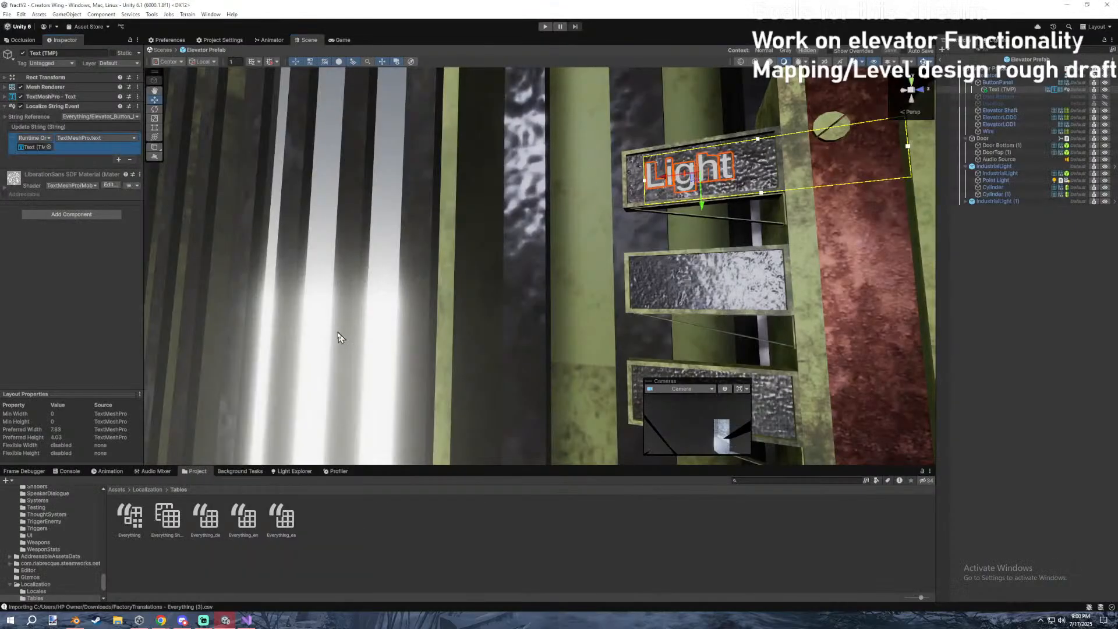
left_click(76, 138)
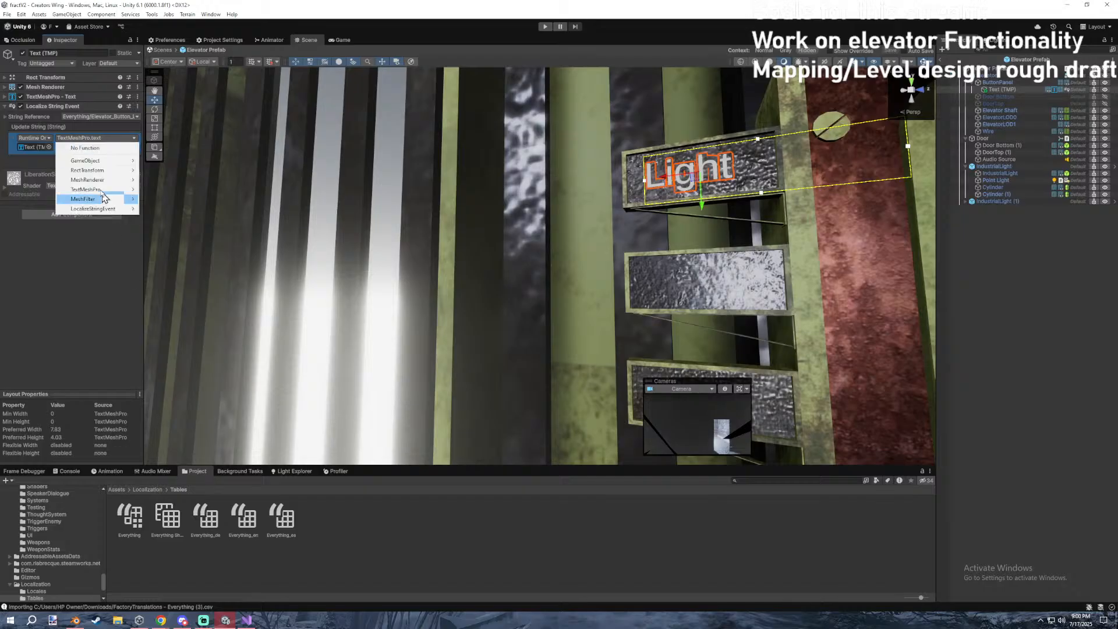
mouse_move(92, 191)
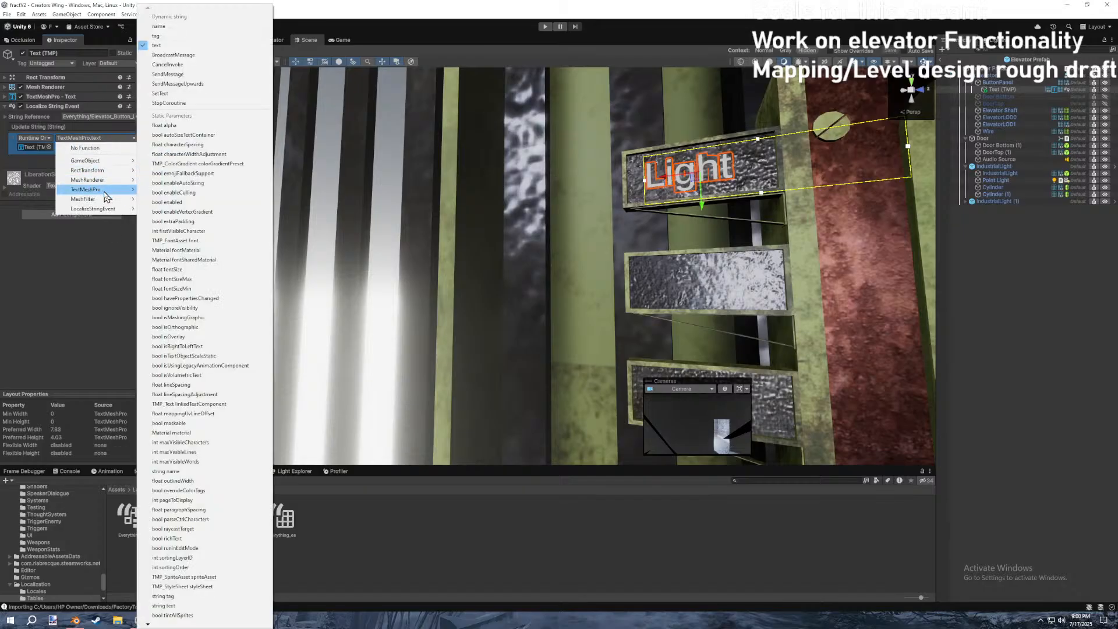
left_click(90, 122)
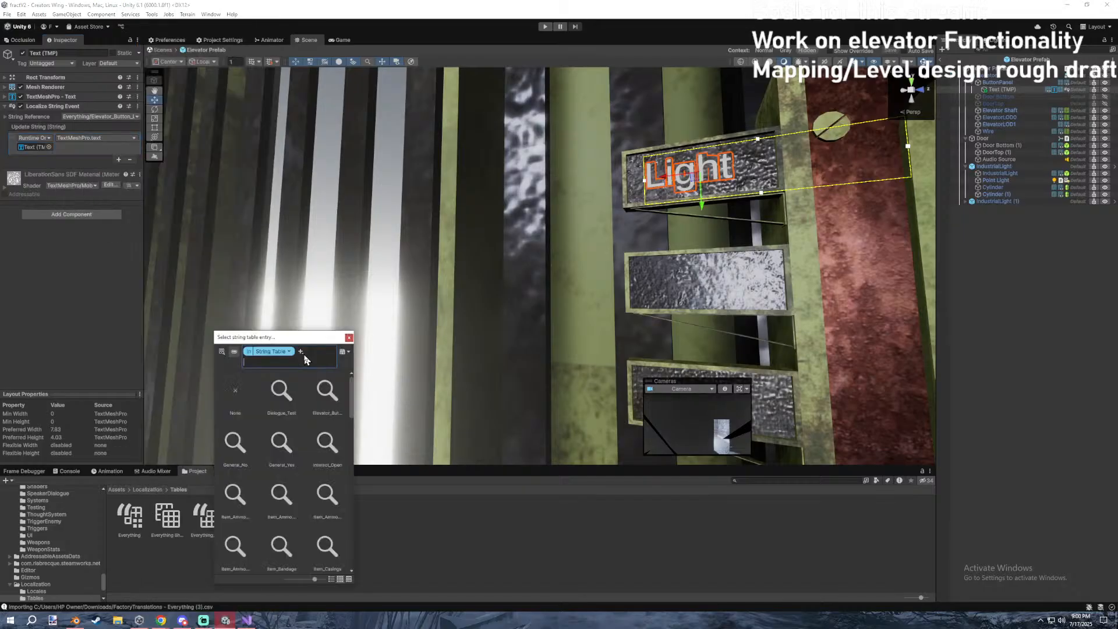
Import the updated FactoryTranslations - Everything (3).csv into the Everything string table collection and close the table editor.
left_click(130, 517)
left_click(79, 112)
left_click(798, 110)
left_click(808, 119)
double_click(95, 67)
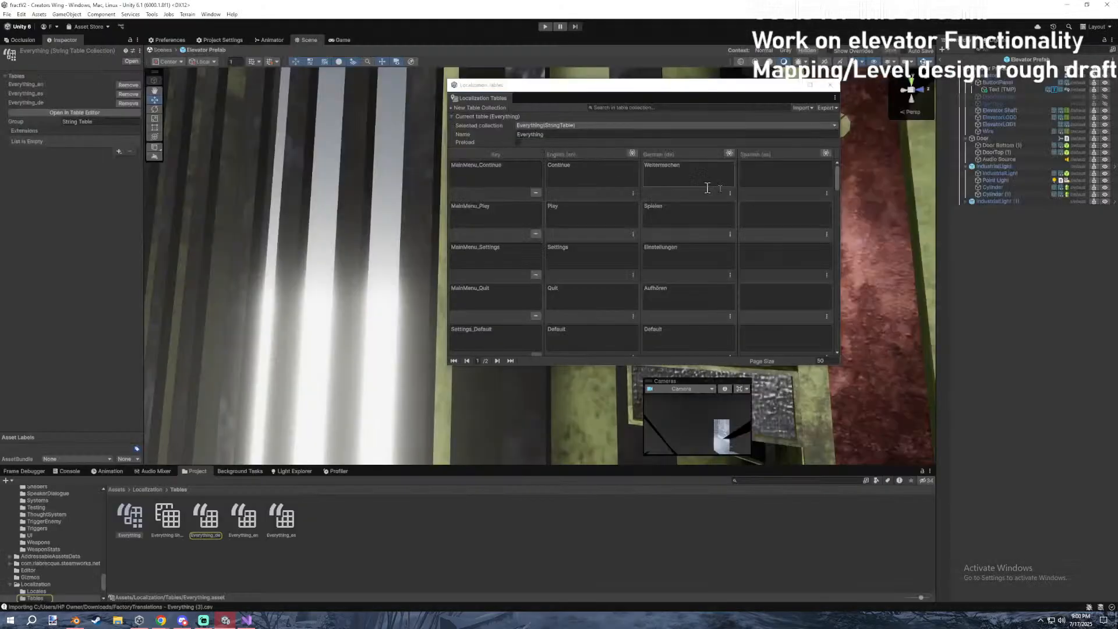
left_click(830, 85)
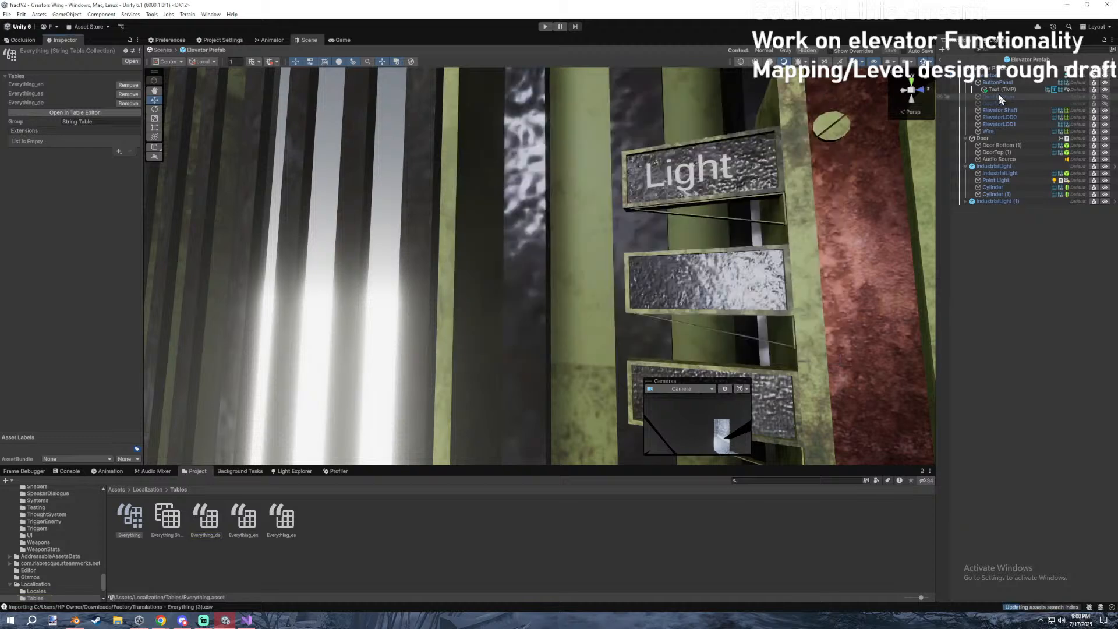
Duplicate the Light text object and move the copy down onto the second plate of the button panel.
left_click(818, 124)
right_click_drag(323, 181, 334, 182)
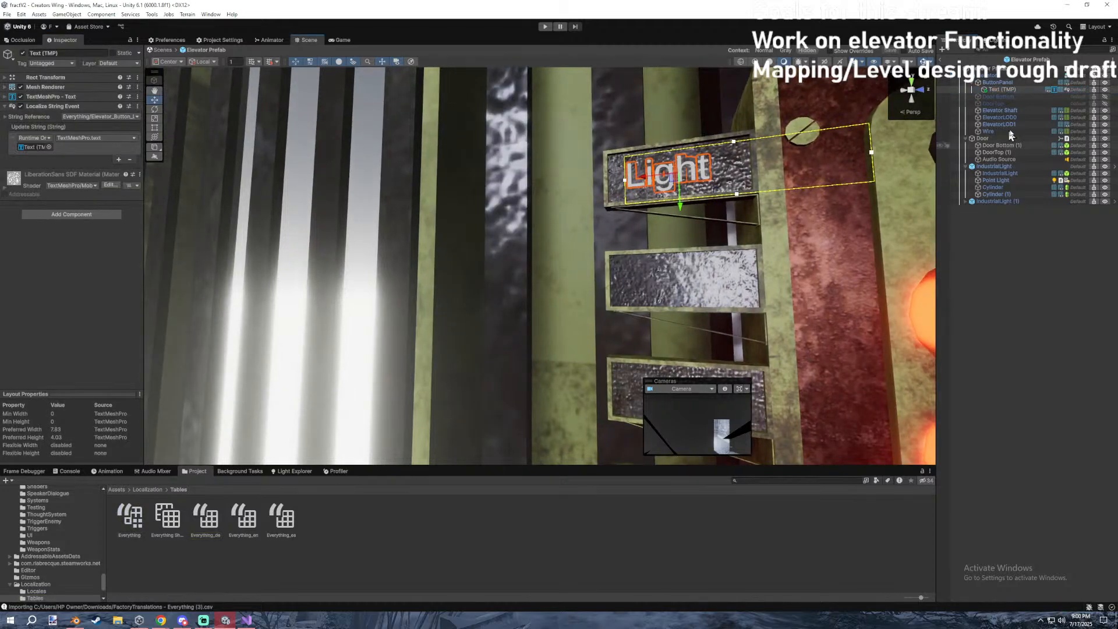
key("ctrl+d")
left_click_drag(680, 203, 685, 322)
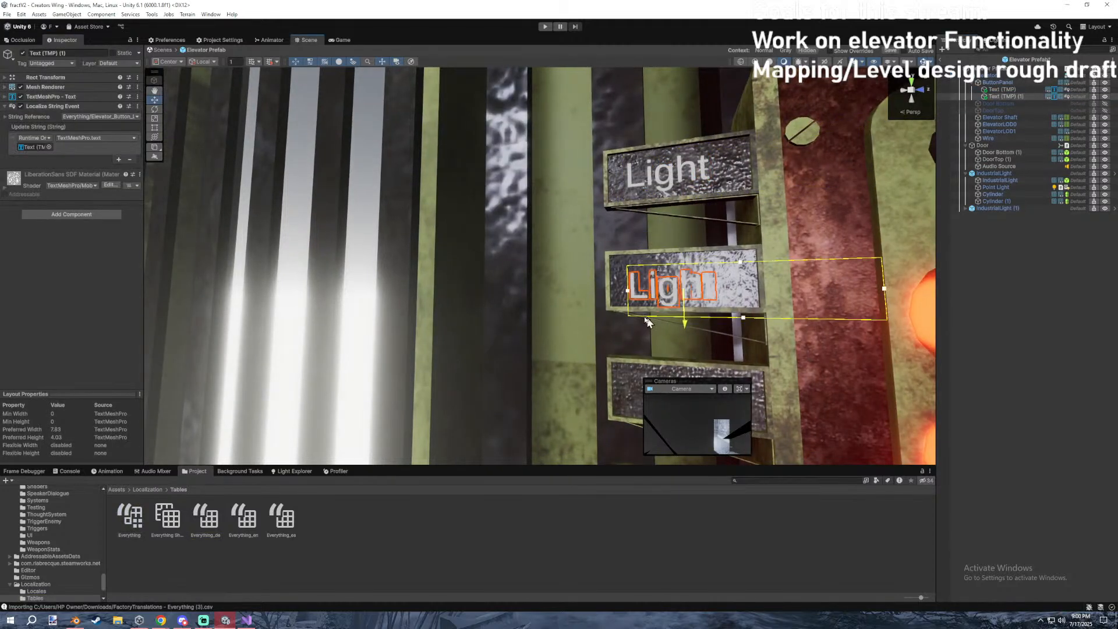
Remove the Localize String Event component from the duplicated text and nudge it slightly upward on the second plate.
left_click(137, 106)
left_click(169, 139)
left_click(54, 140)
key("s")
right_click_drag(547, 199, 616, 211)
key("w")
left_click(72, 144)
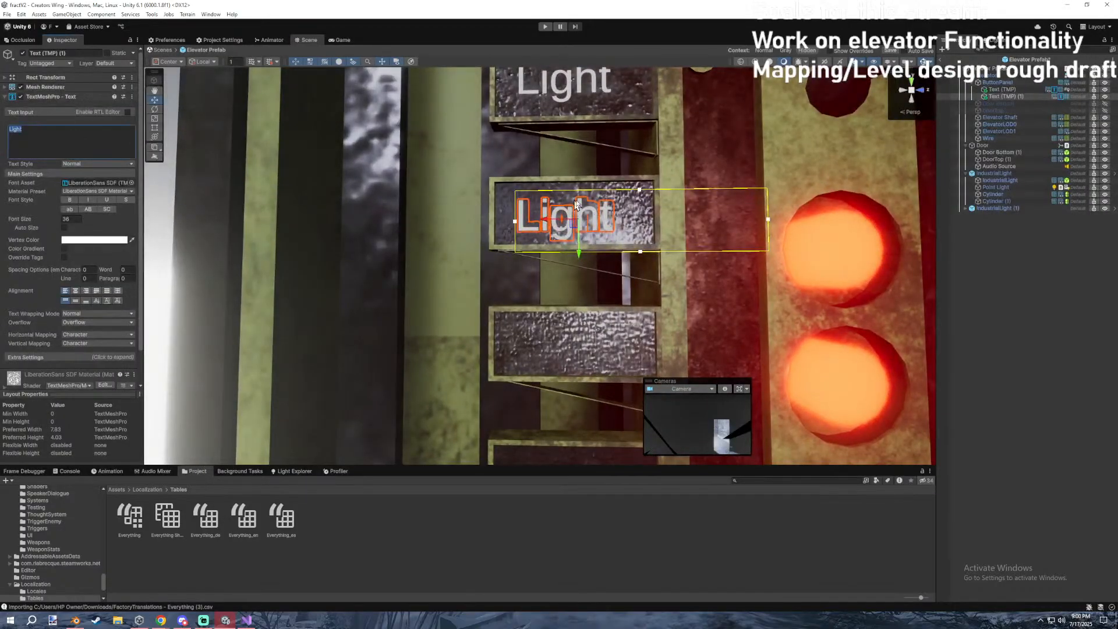
left_click_drag(583, 248, 573, 247)
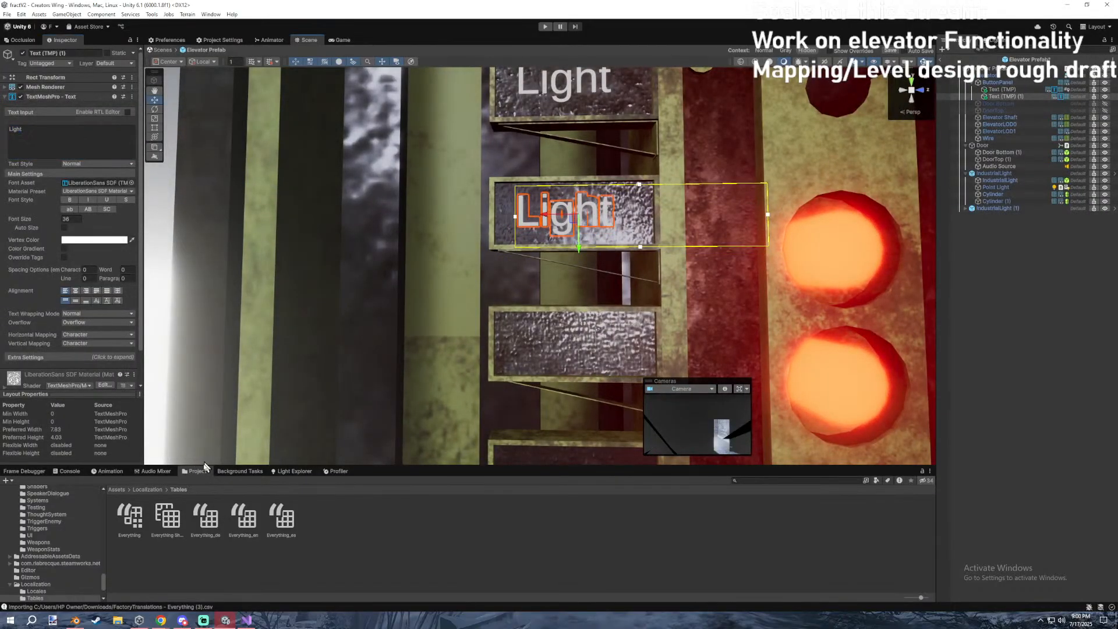
Switch to the FactoryTranslations sheet and add the key Scenes_PowerAndForge with the English text "Power And Force" in row 53.
left_click(232, 579)
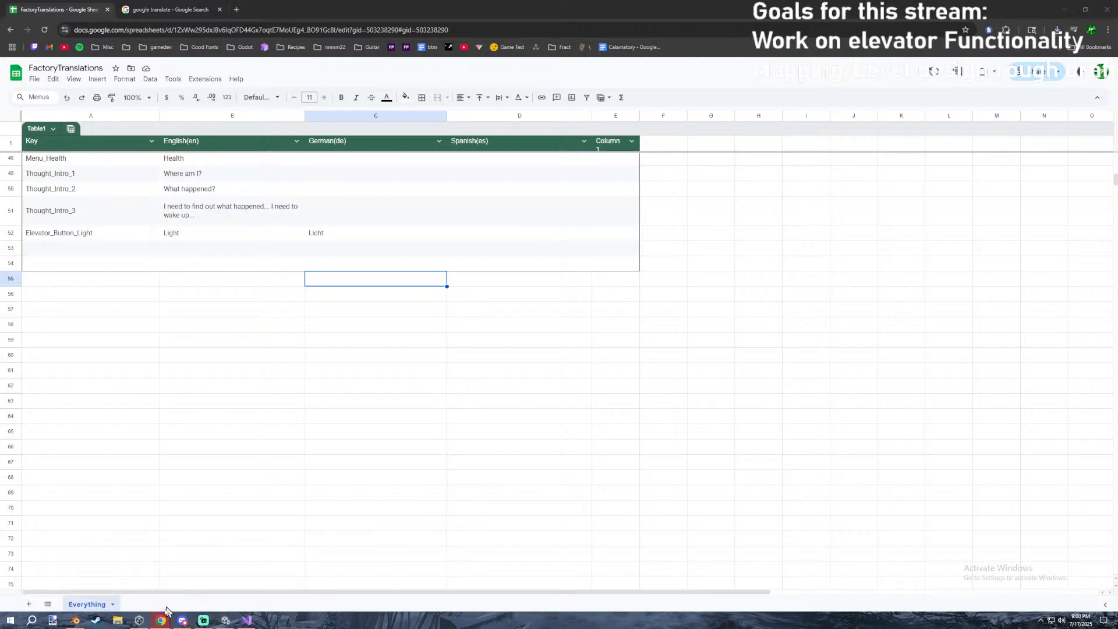
double_click(127, 246)
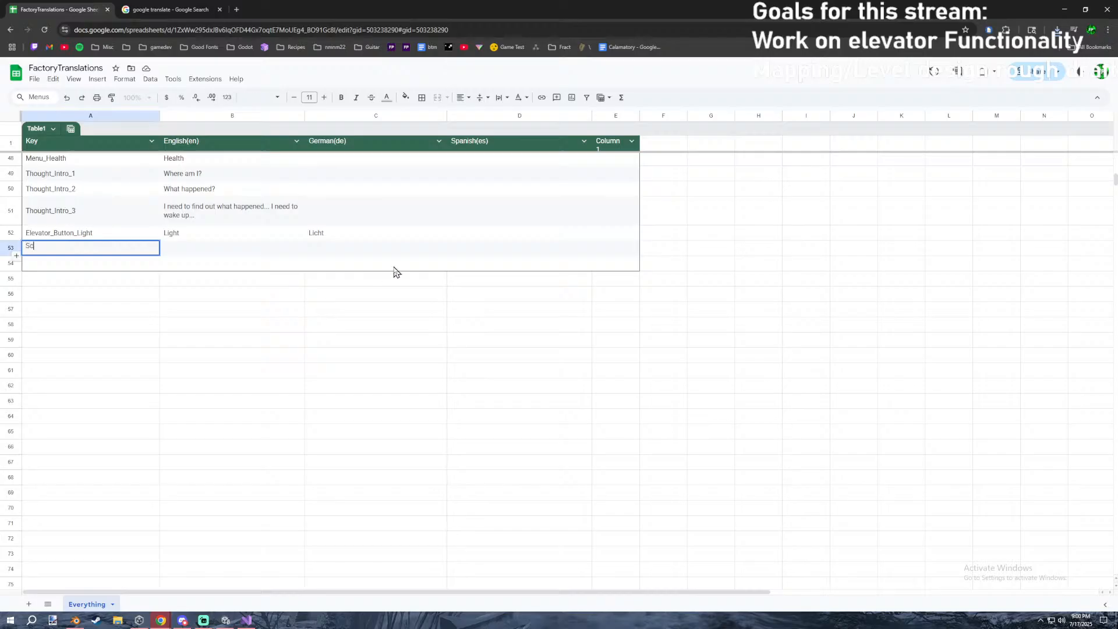
type("Scenes_")
type("PowerAndForge")
key("Tab")
type("G")
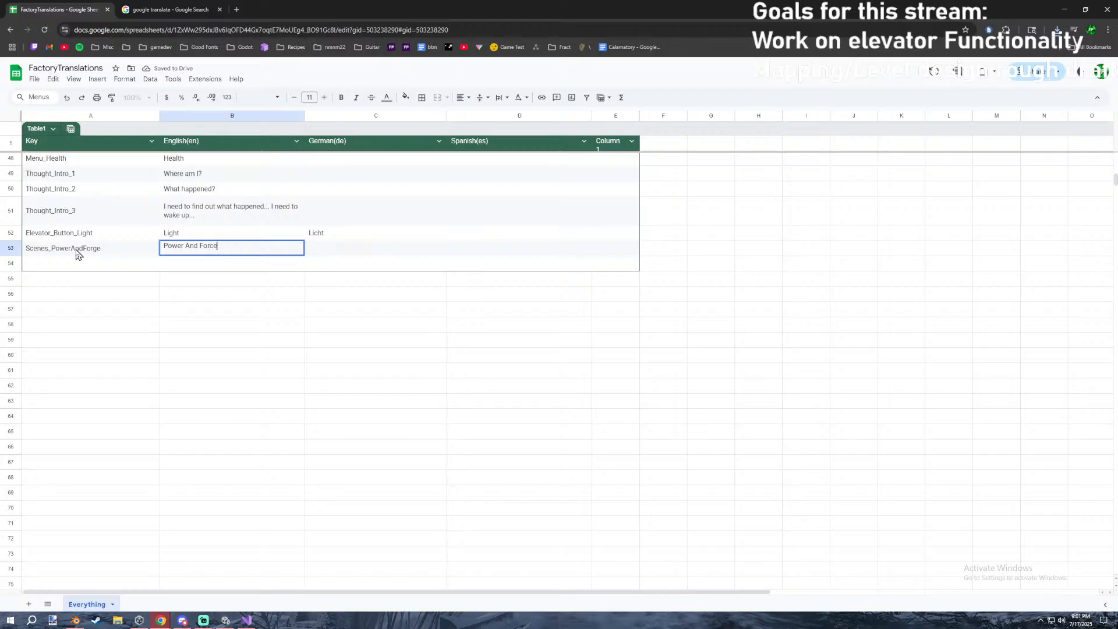
left_click(105, 247)
key("Delete")
left_click(169, 266)
key("ctrl+z")
double_click(134, 251)
key("ctrl+a")
double_click(232, 265)
Correct the English text of Scenes_PowerAndForge to "Power And Forge".
double_click(219, 249)
key("BackSpace")
key("BackSpace")
key("BackSpace")
type("ge")
key("Return")
double_click(209, 248)
type("r")
key("Return")
Add the key Scenes_CreatorsWing with the English text "Creator's Wing" in row 54.
double_click(121, 268)
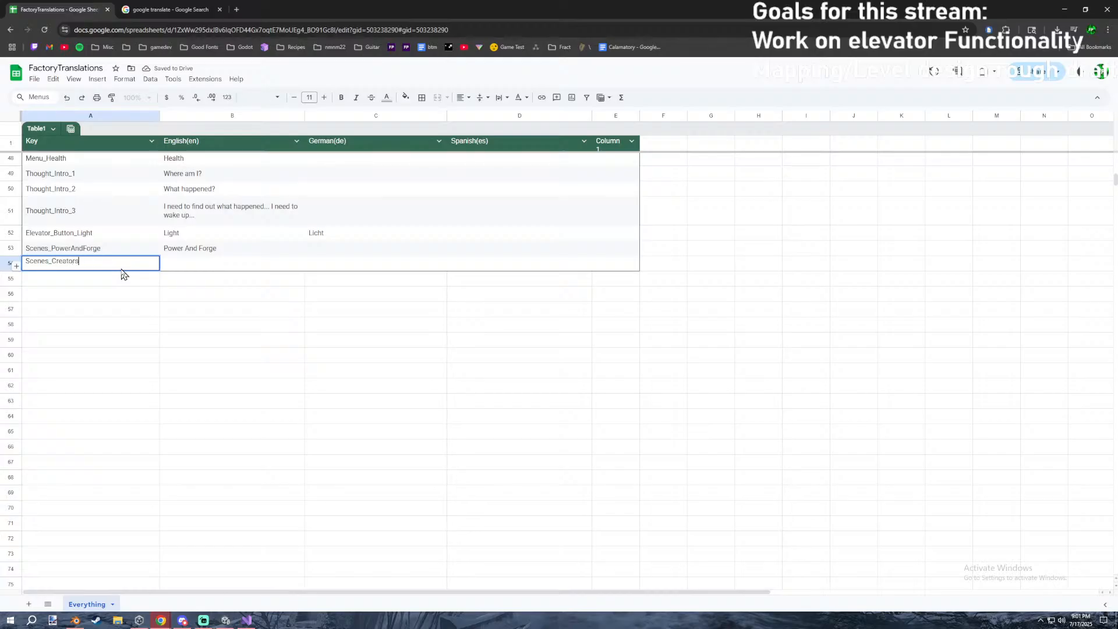
key("Tab")
double_click(147, 269)
type("Wingq")
key("Tab")
type("C")
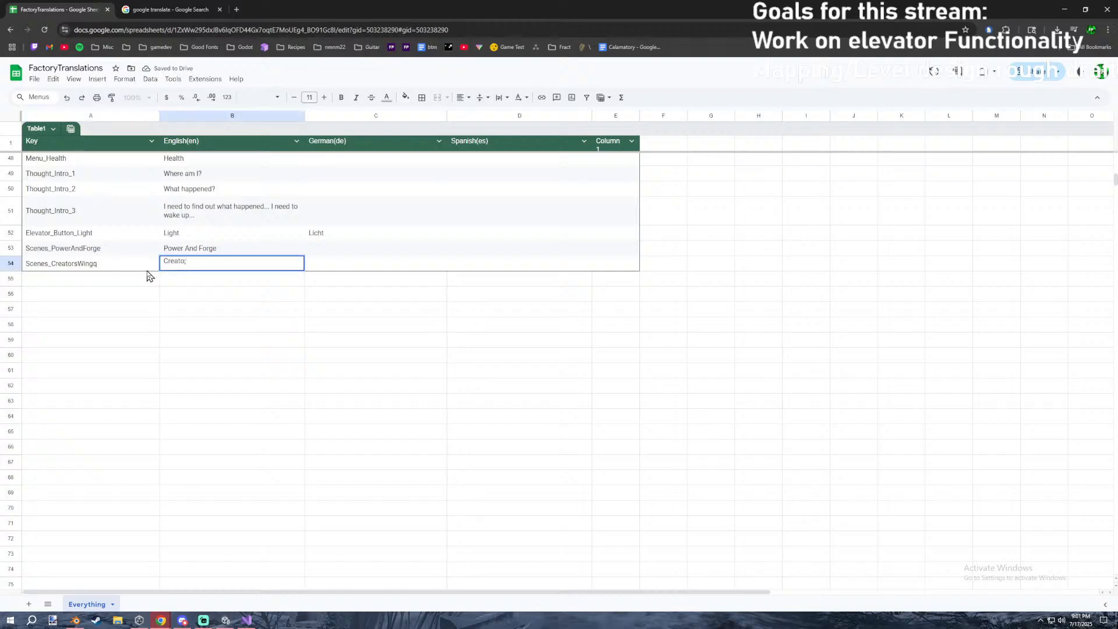
left_click(108, 260)
double_click(206, 263)
key("Return")
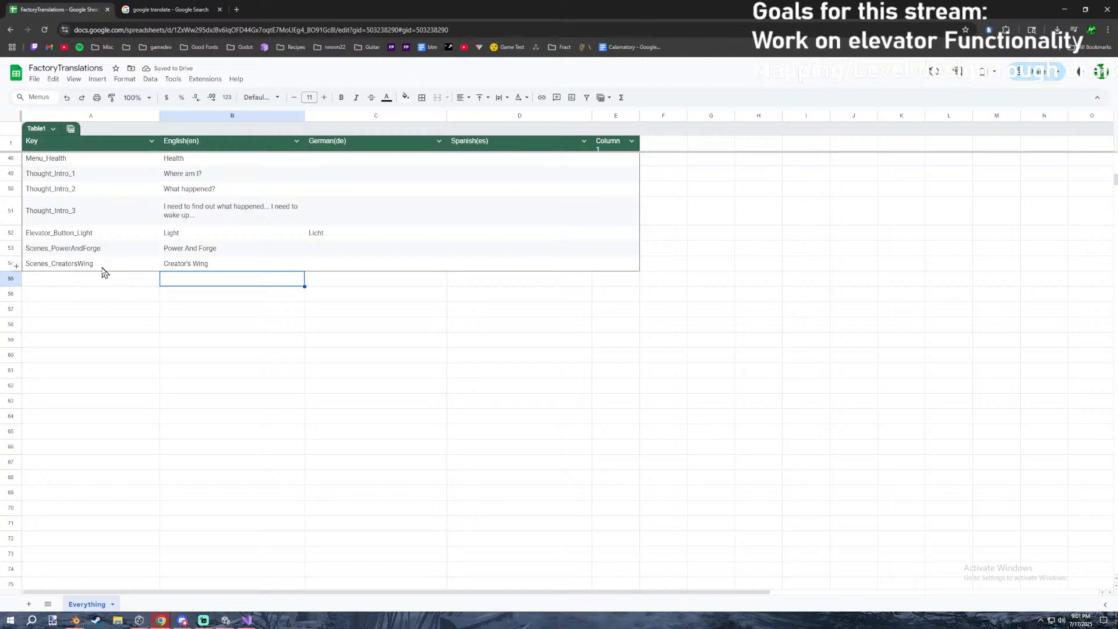
Copy the Scenes_CreatorsWing key to row 55, change it to Scenes_Junkyard and enter the English text "Junkyard".
left_click(111, 263)
left_click(107, 283)
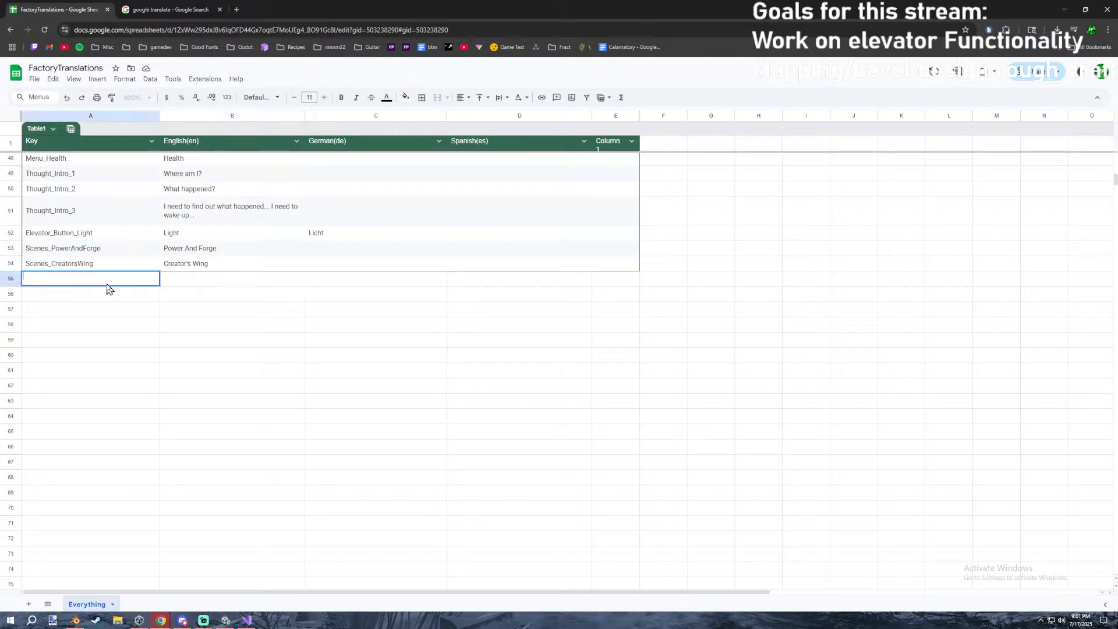
double_click(223, 276)
double_click(116, 278)
left_click_drag(115, 278, 57, 279)
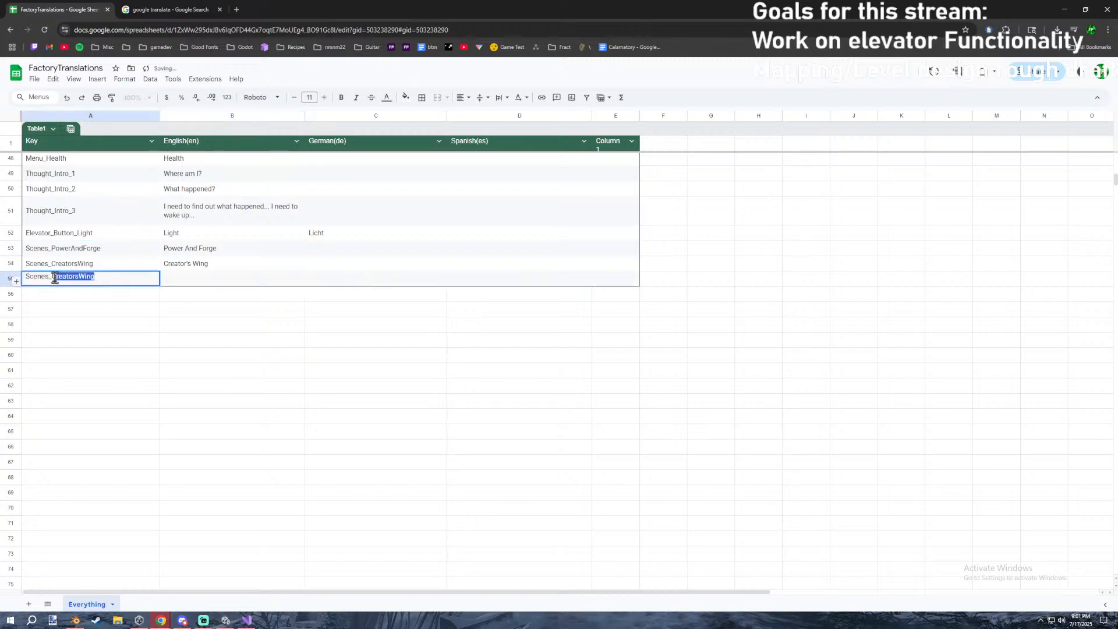
type("Junkyard")
key("Tab")
type("JUn")
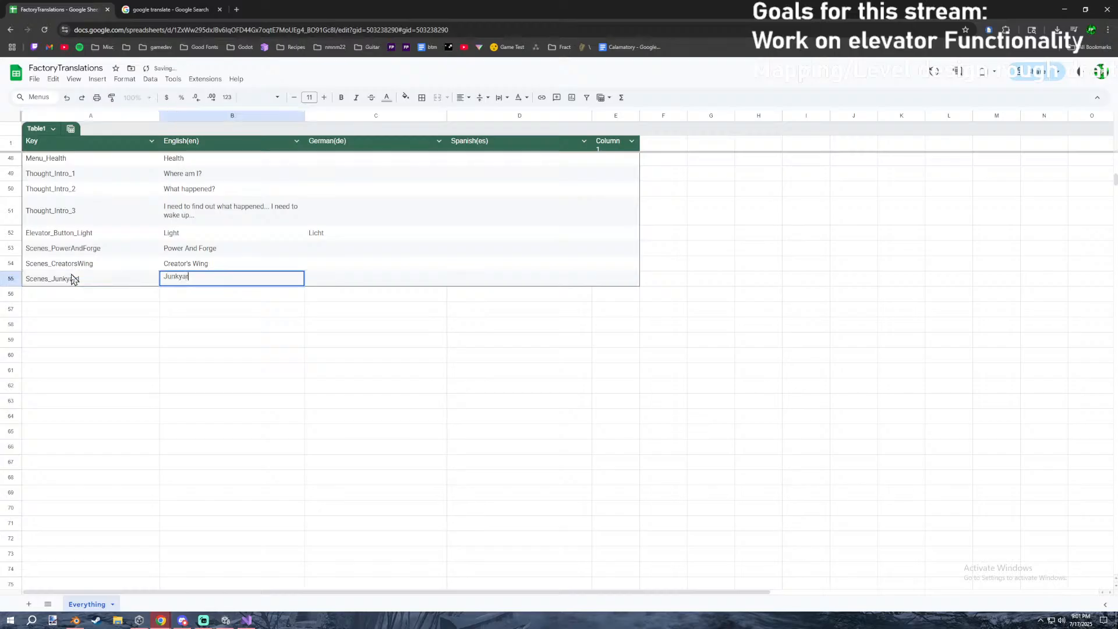
type("kyard")
Copy the Scenes_ prefix to row 56 to make the key Scenes_Storage and enter the English text "Storage".
left_click(72, 278)
double_click(72, 279)
key("ctrl+c")
double_click(96, 292)
key("ctrl+v")
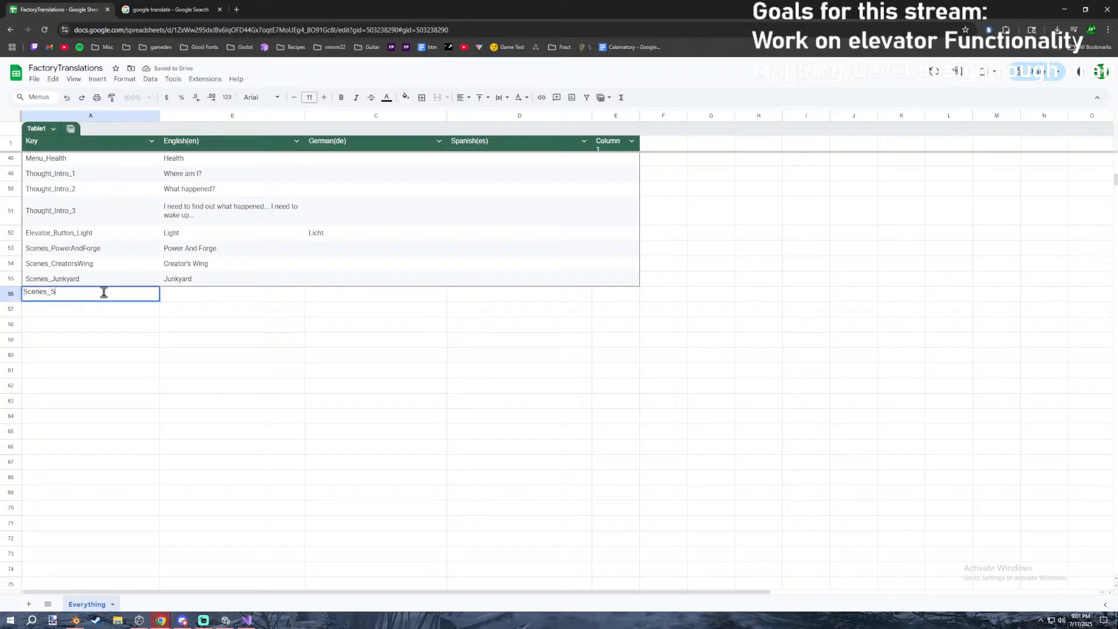
key("Tab")
type("S")
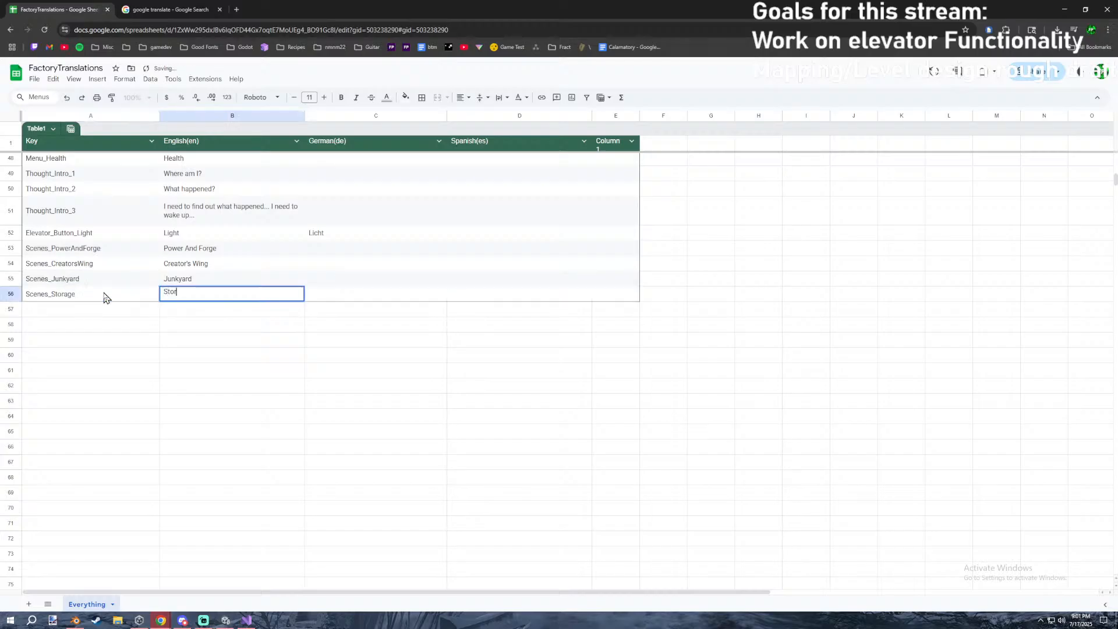
left_click(226, 341)
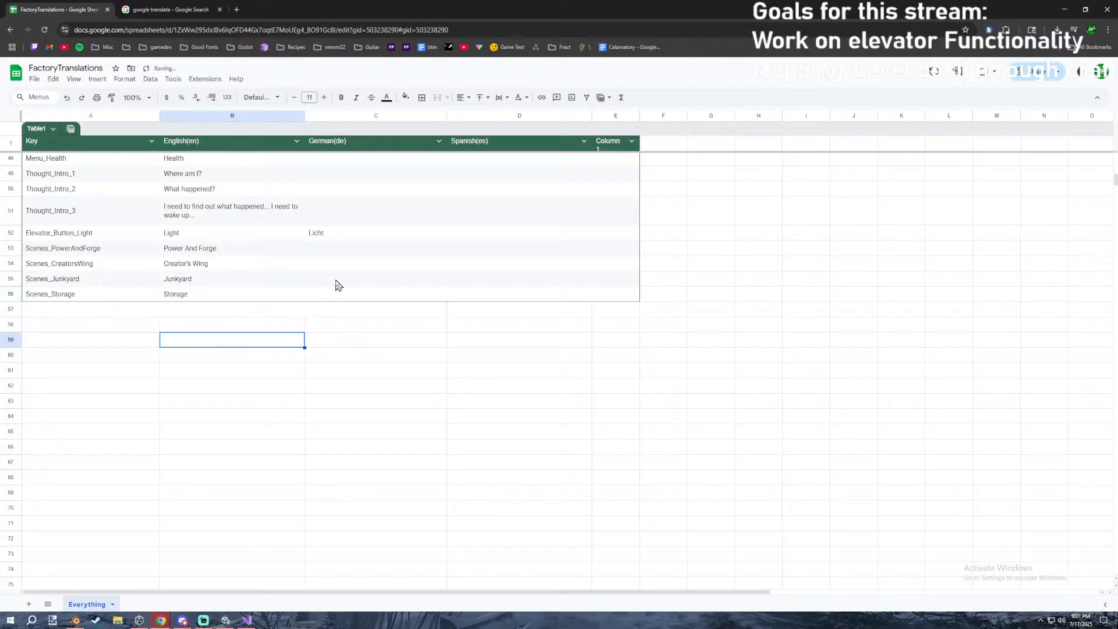
Download the FactoryTranslations sheet as comma-separated values to the Downloads folder as "FactoryTranslations - Everything (3).csv".
left_click(34, 79)
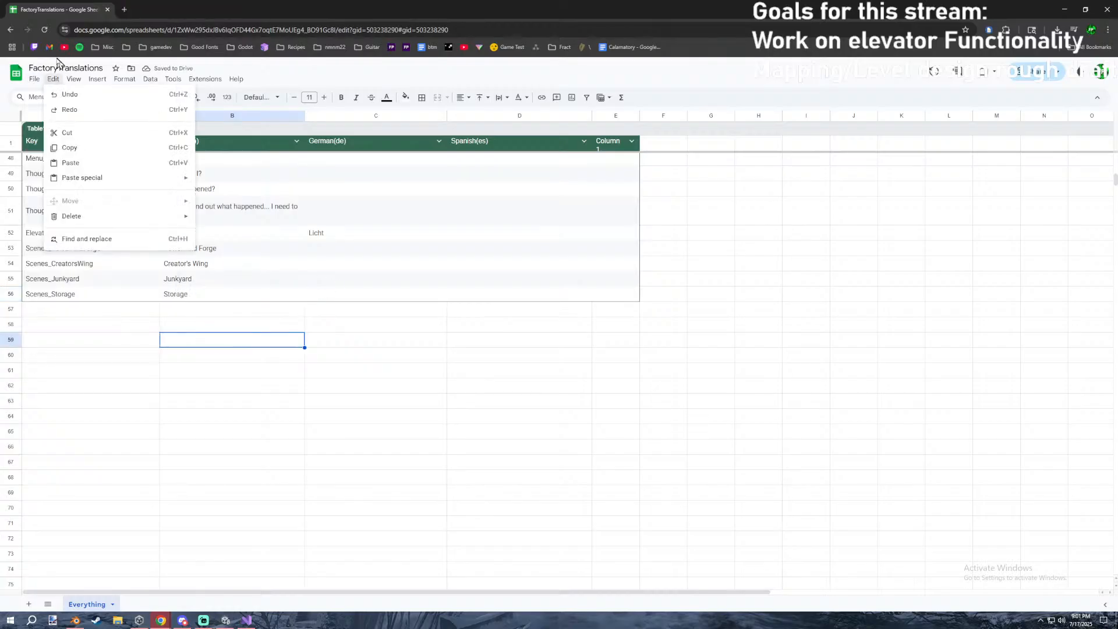
mouse_move(109, 197)
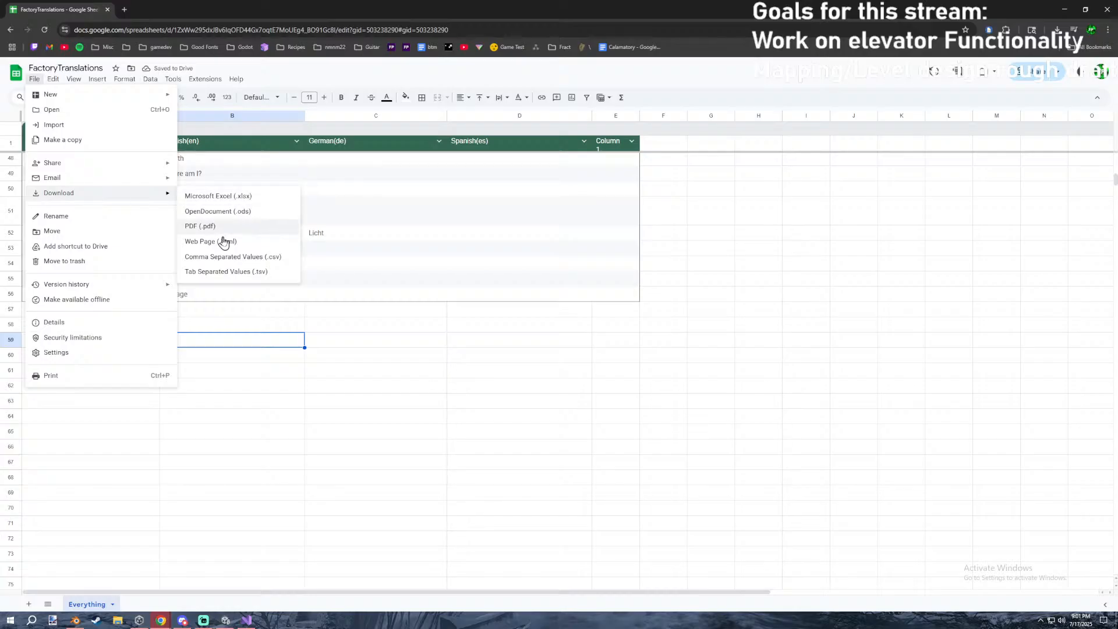
left_click(233, 260)
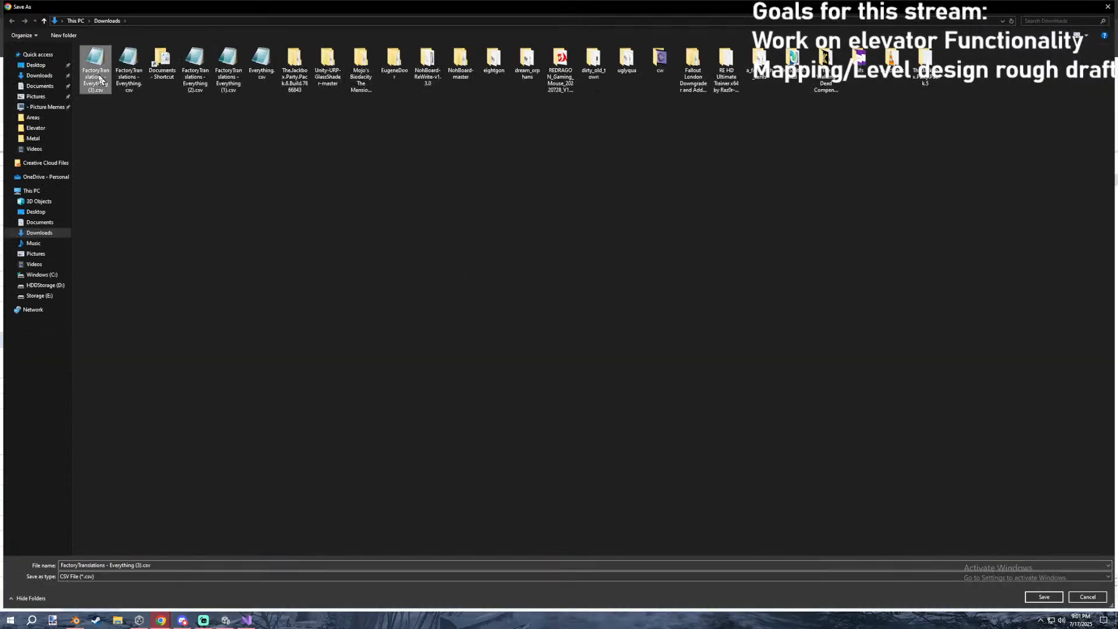
key("Return")
left_click(580, 310)
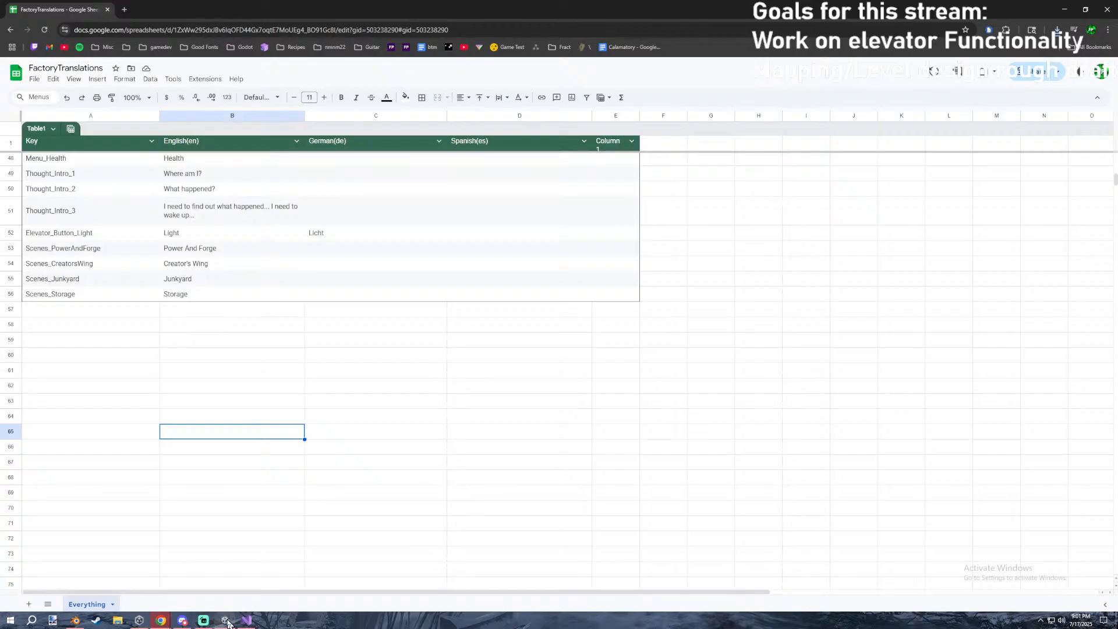
In Unity, open the Everything string table in the table editor, import "FactoryTranslations - Everything (3).csv" and check the entries.
left_click(227, 621)
scroll(41, 220, "down", 3)
left_click(137, 524)
left_click(92, 113)
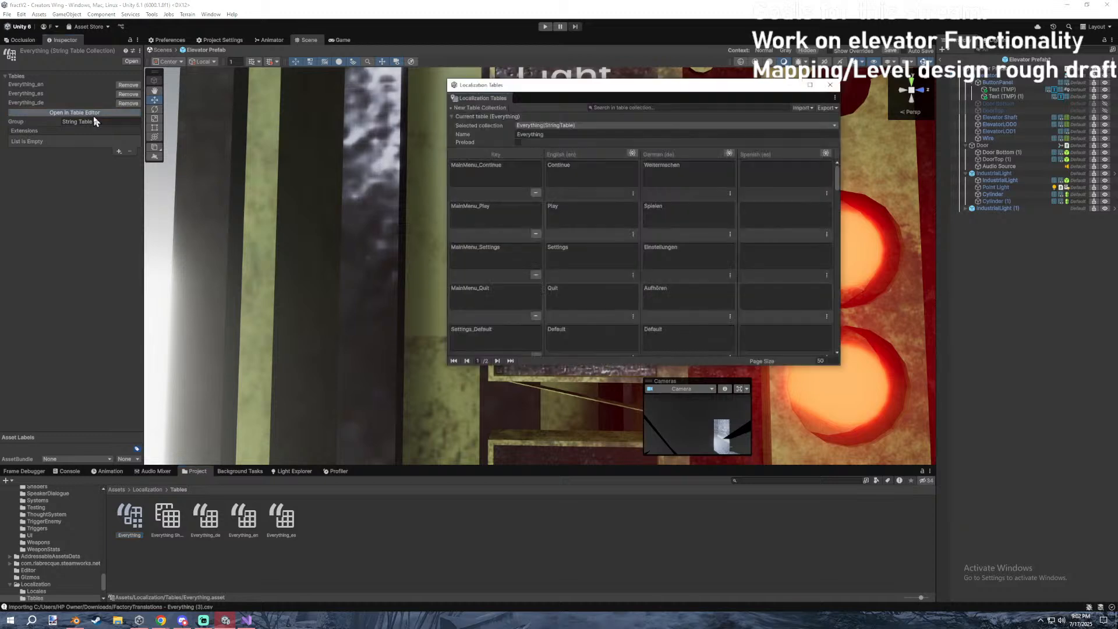
left_click(802, 107)
left_click(815, 133)
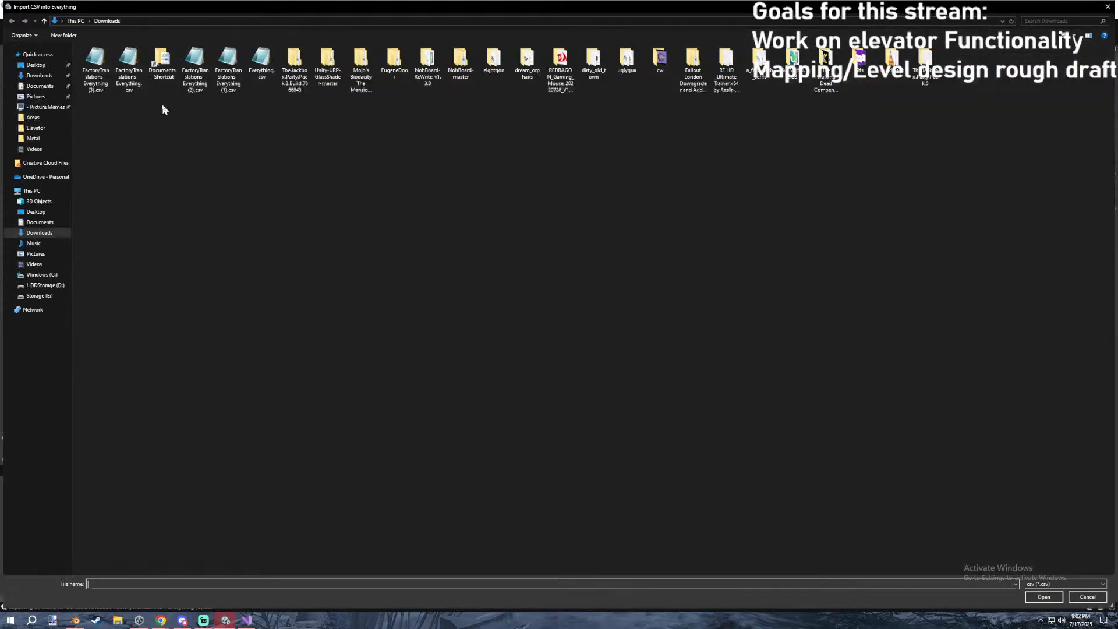
double_click(103, 85)
scroll(618, 169, "down", 15)
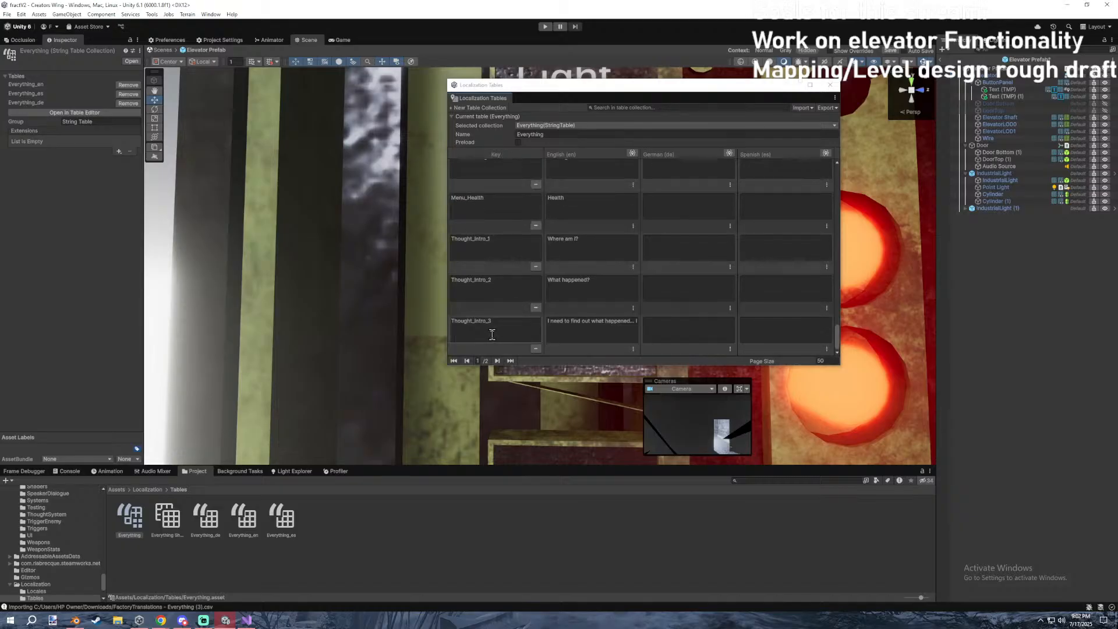
scroll(489, 334, "up", 10)
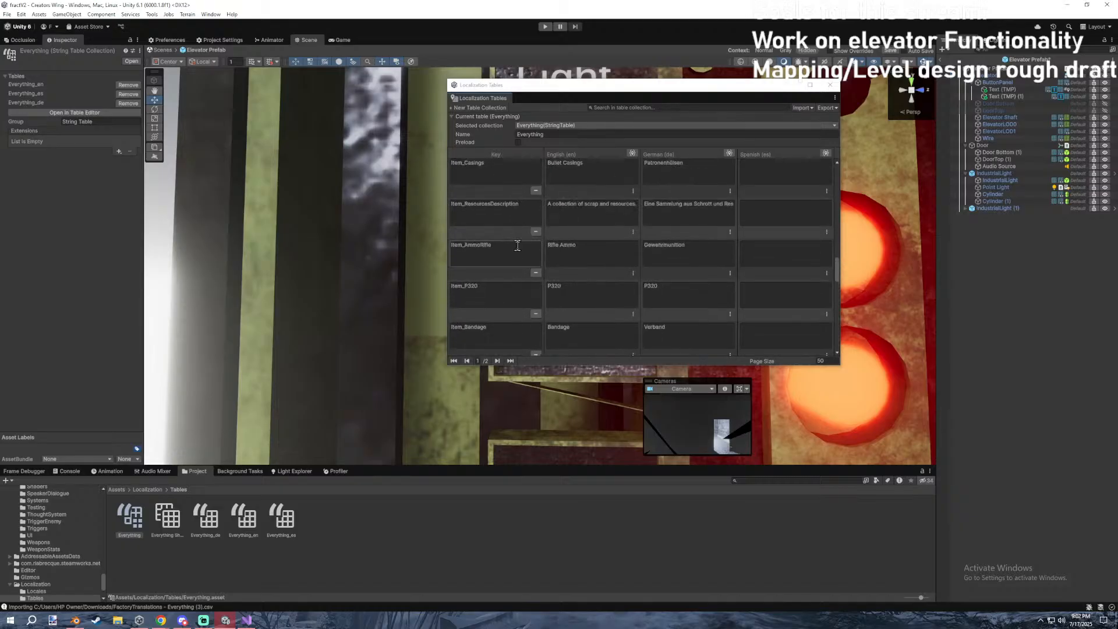
scroll(517, 246, "up", 6)
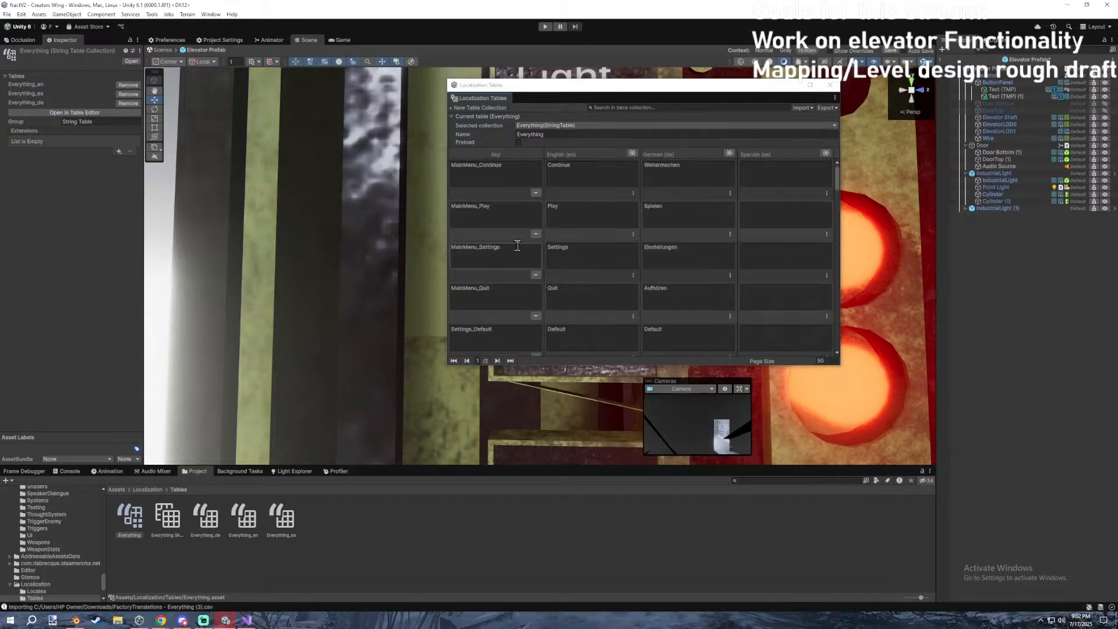
Return to the FactoryTranslations sheet in Chrome and download it again as "FactoryTranslations - Everything (4).csv".
mouse_move(161, 620)
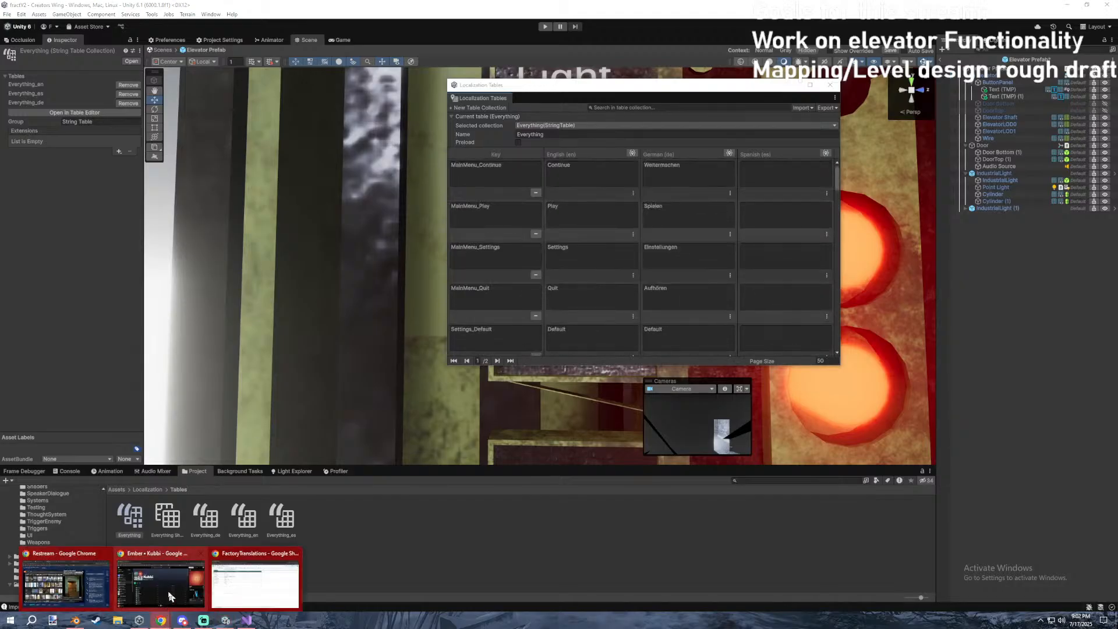
left_click(245, 579)
left_click(35, 80)
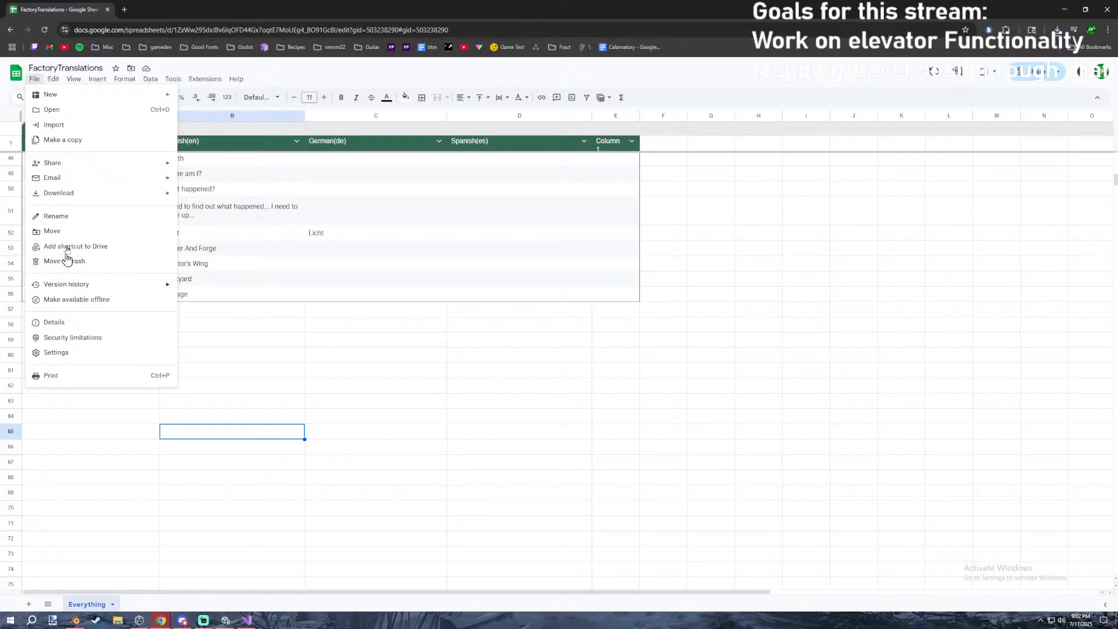
mouse_move(87, 193)
left_click(213, 257)
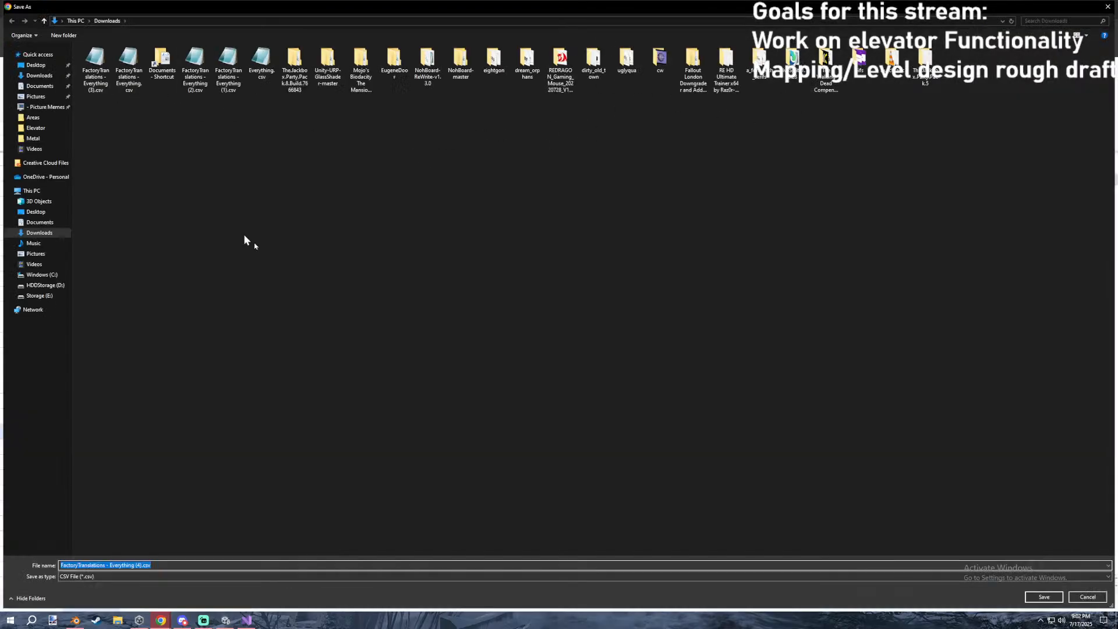
left_click(1045, 595)
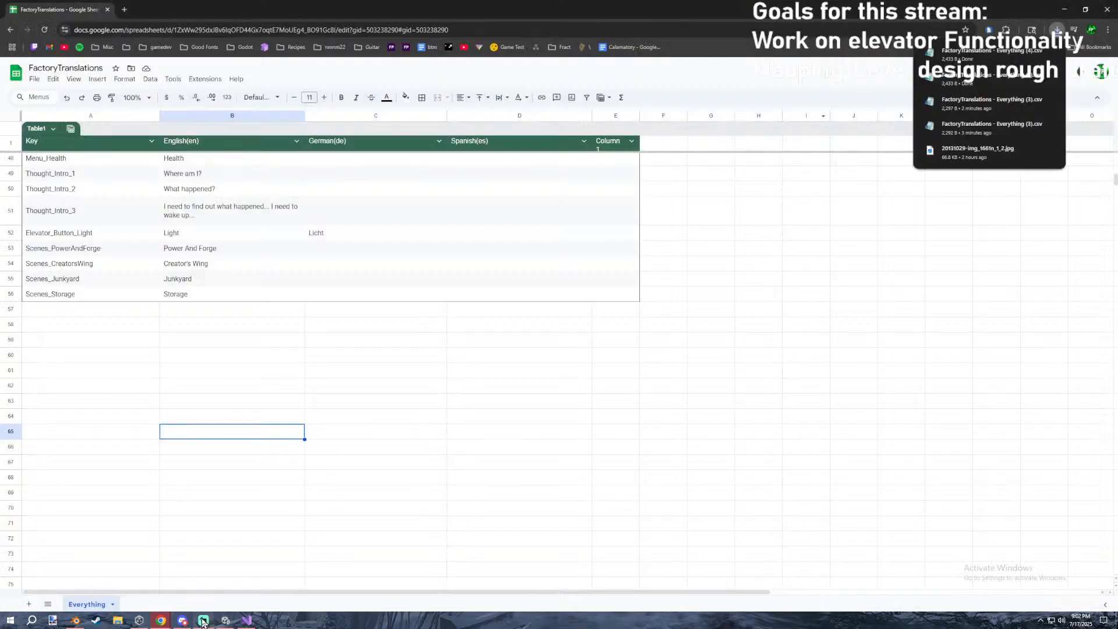
Back in Unity, import "FactoryTranslations - Everything (4).csv" into the Everything table, check the second page of entries and close the table editor.
key("alt+Tab")
left_click(804, 110)
left_click(812, 138)
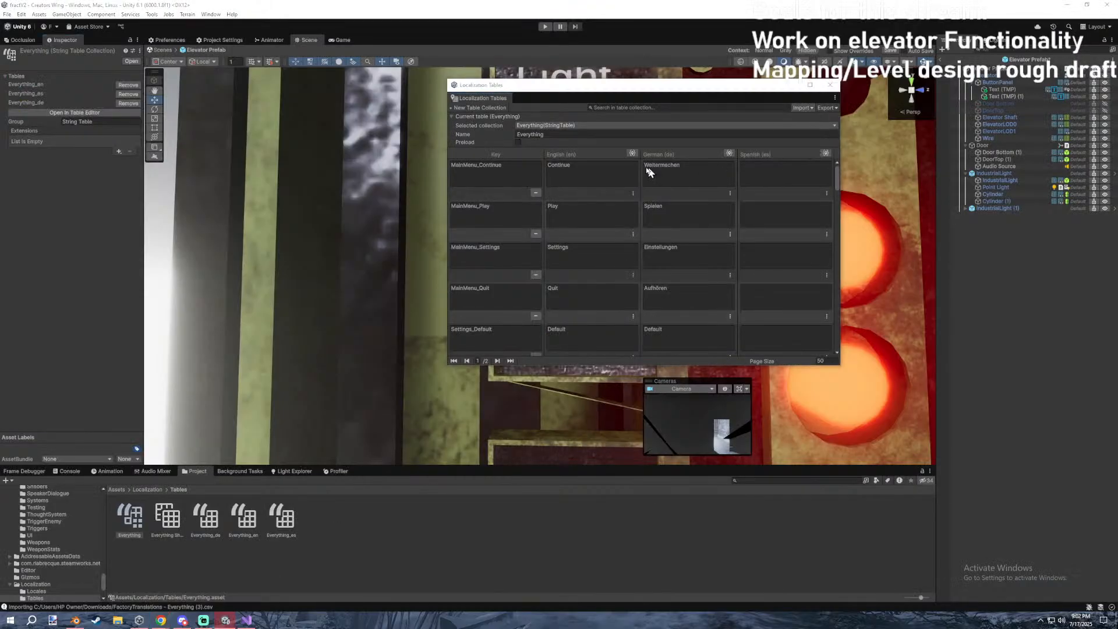
double_click(96, 80)
scroll(546, 226, "down", 12)
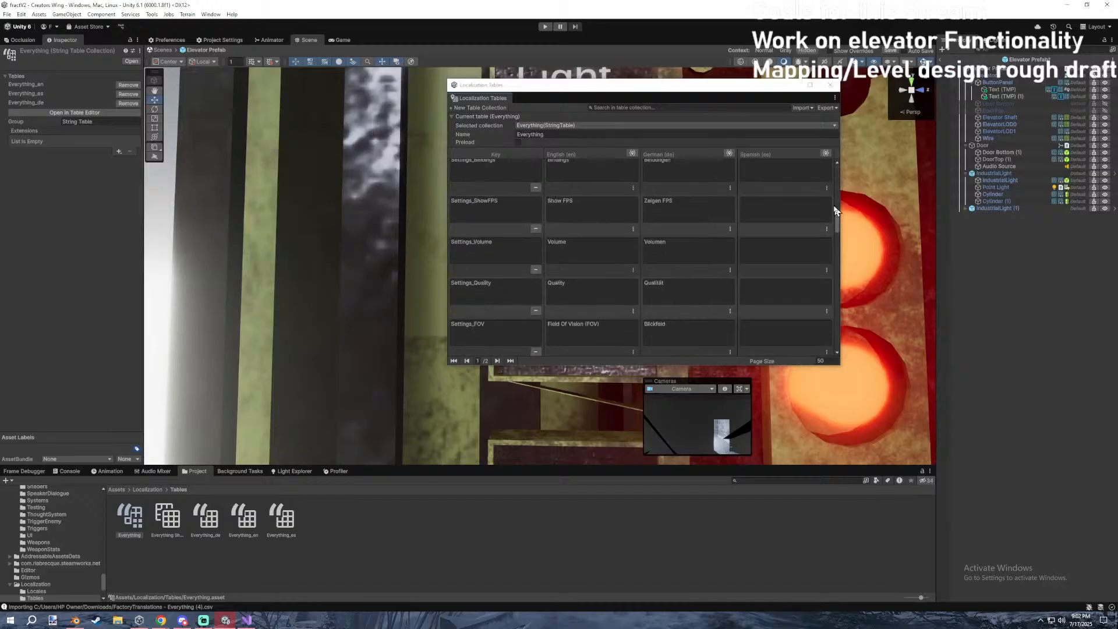
left_click_drag(837, 221, 719, 366)
left_click(496, 362)
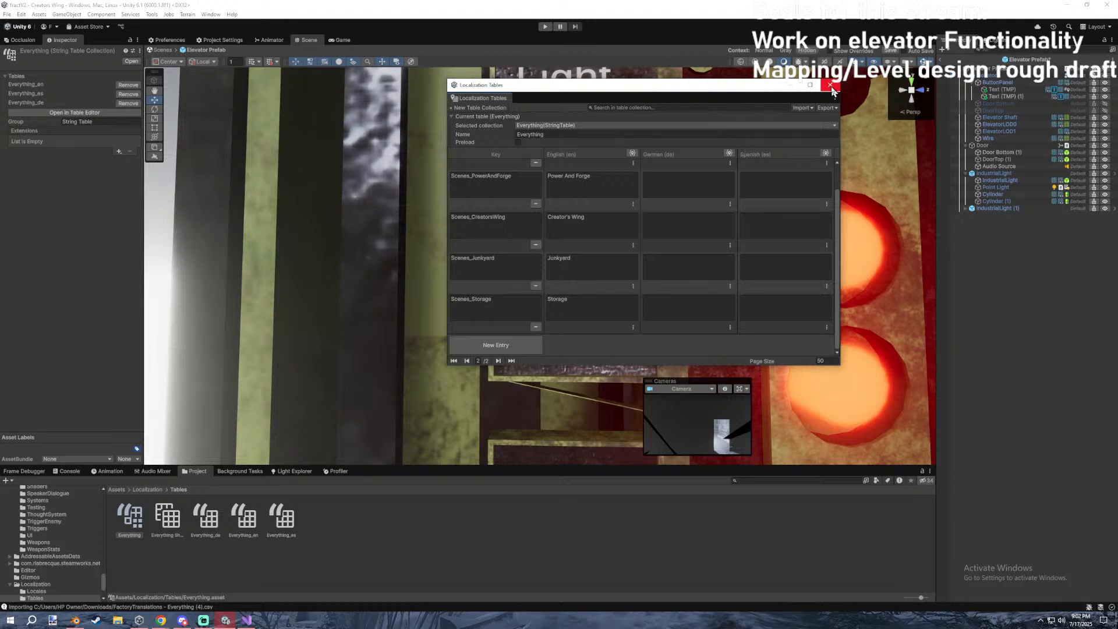
left_click(809, 85)
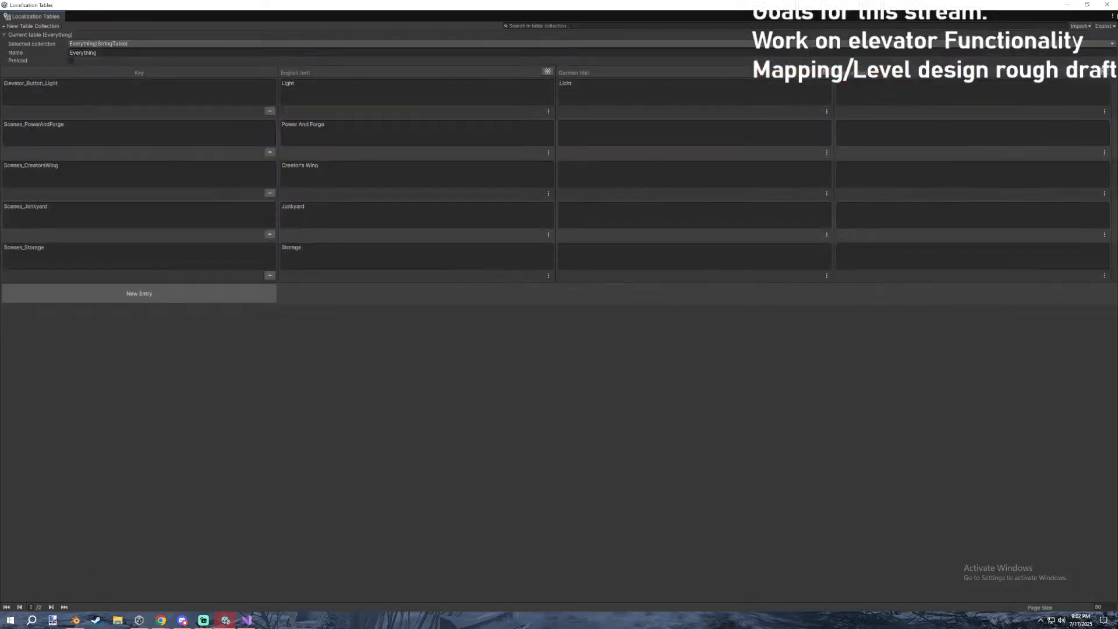
left_click(1108, 6)
Move the second Light text down the button panel onto the lowest plate.
left_click(990, 180)
left_click(997, 96)
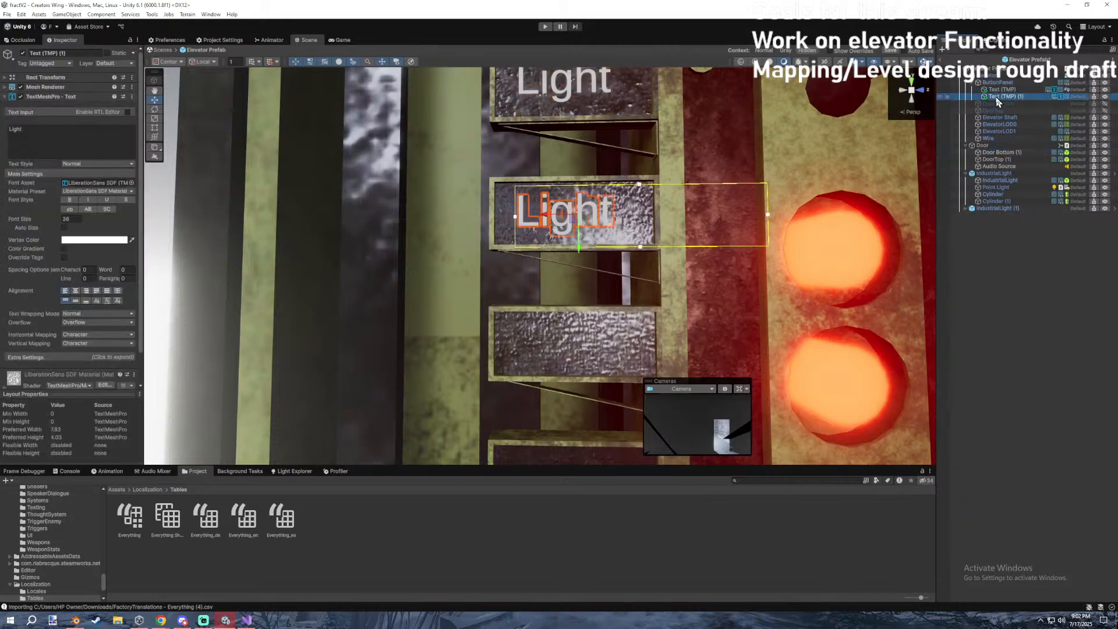
scroll(38, 194, "down", 2)
scroll(39, 192, "up", 2)
left_click(47, 98)
scroll(600, 163, "down", 5)
right_click_drag(600, 163, 568, 114)
left_click_drag(547, 134, 554, 376)
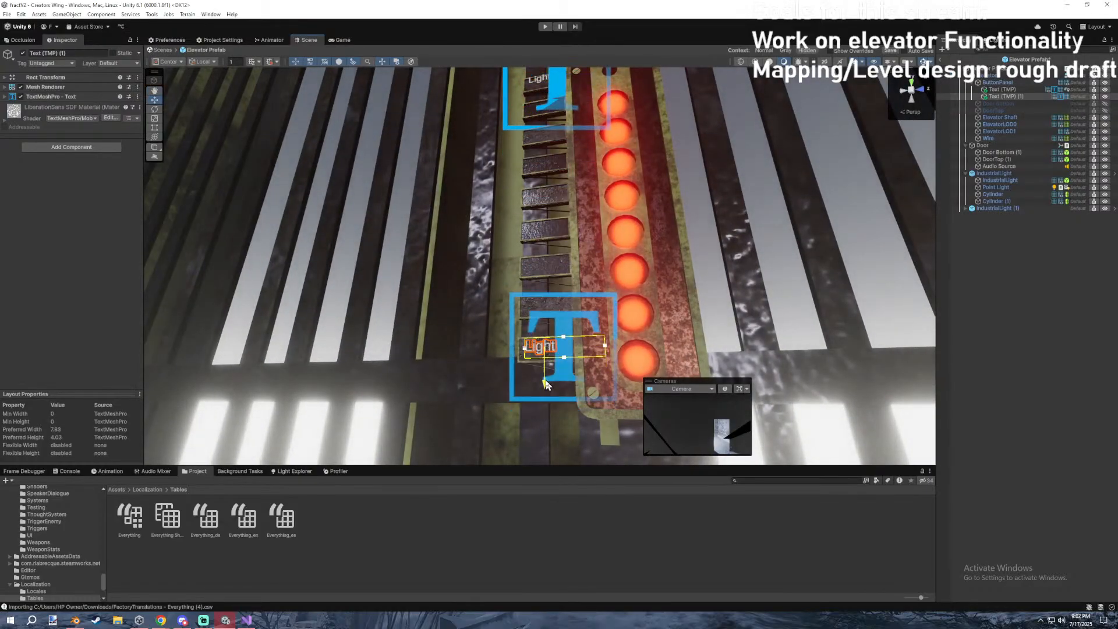
Give both Light texts the font asset A_Font_with_Serifs 1 SDF and the matching A_Font_with_Serifs 1 SDF material preset.
left_click(996, 89, "ctrl")
left_click(47, 97)
left_click(132, 183)
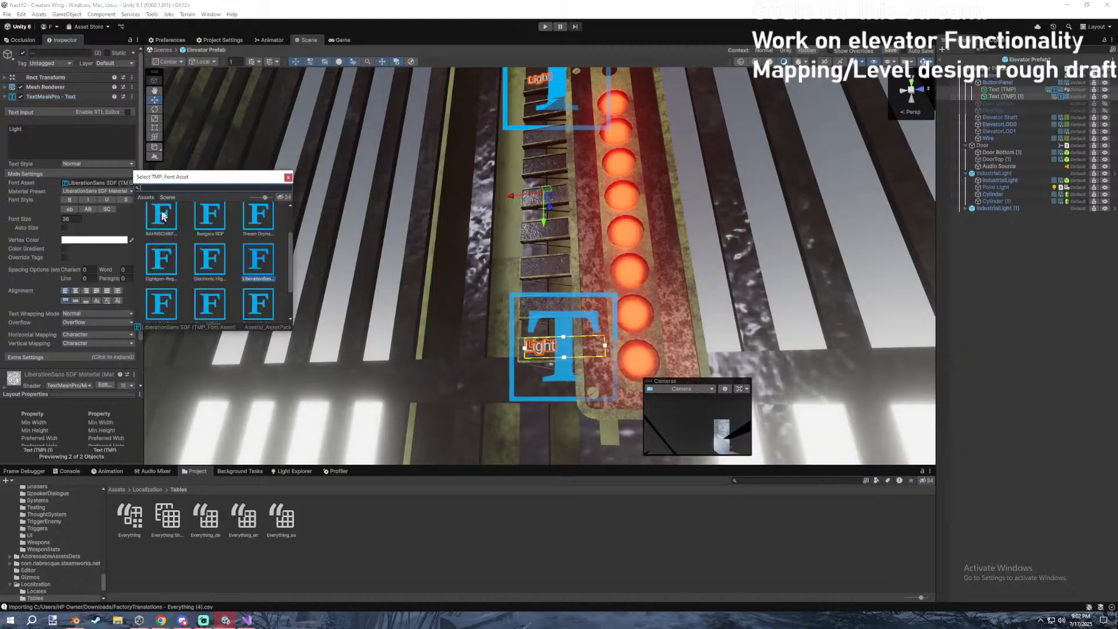
left_click(163, 233)
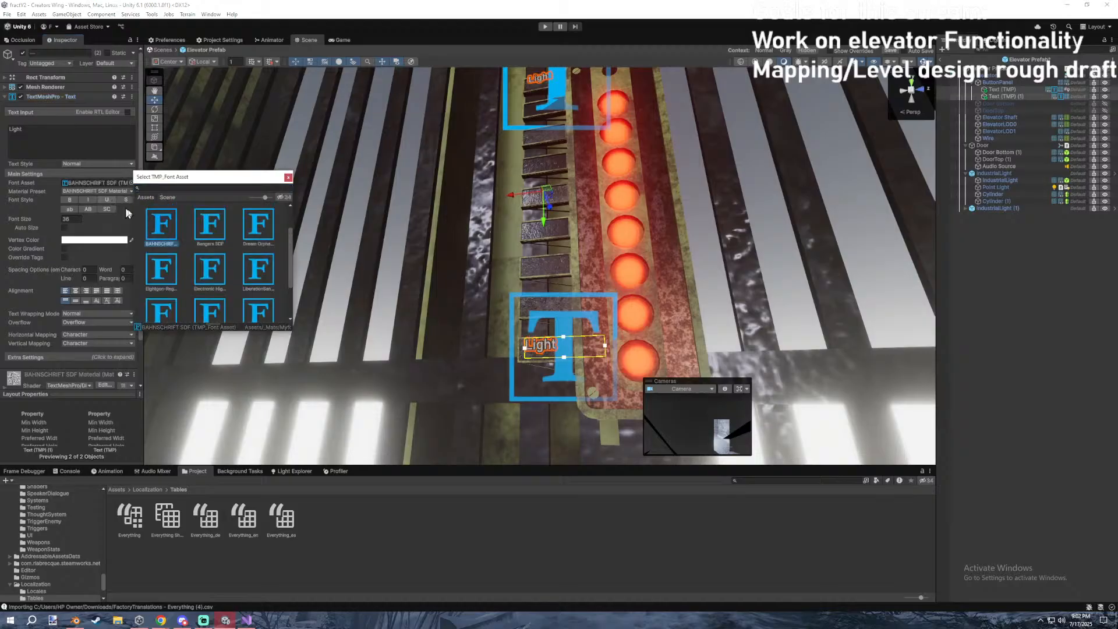
scroll(230, 256, "up", 2)
double_click(255, 223)
left_click(109, 192)
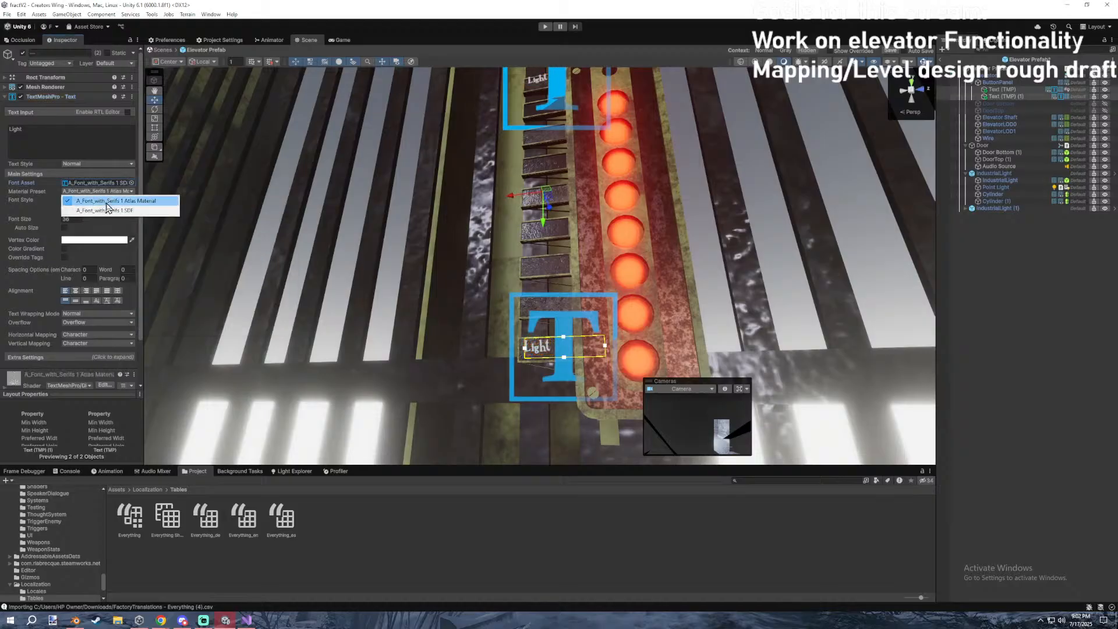
left_click(118, 212)
Raise the first Light text slightly so it sits within the uppermost plate of the button panel.
right_click_drag(793, 237, 748, 225)
key("w")
double_click(1000, 90)
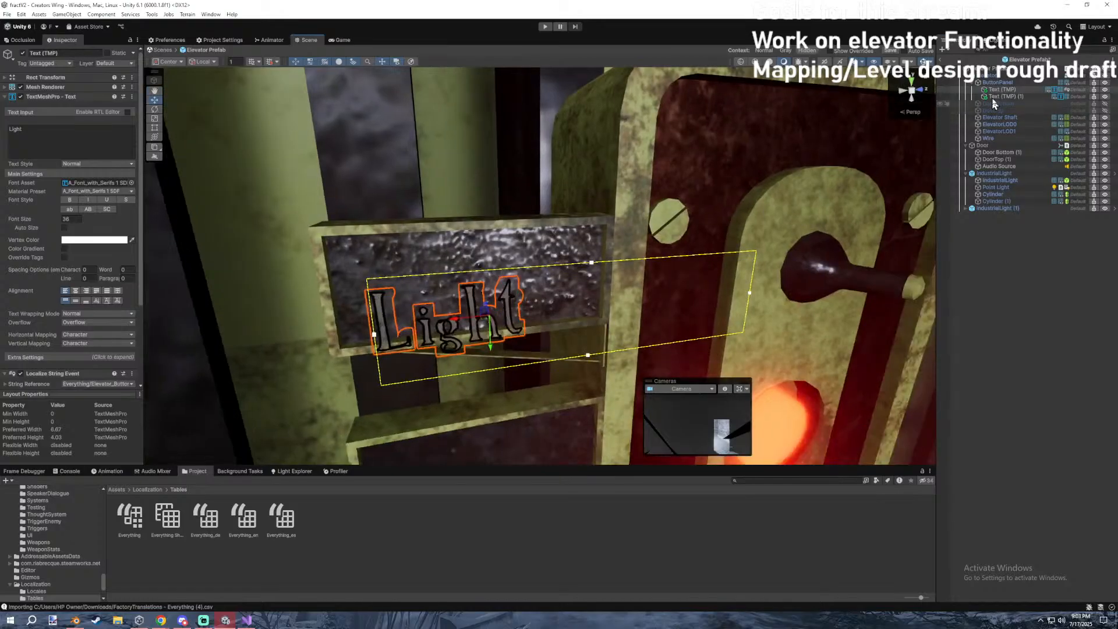
double_click(1059, 98, "shift")
right_click_drag(684, 201, 722, 329)
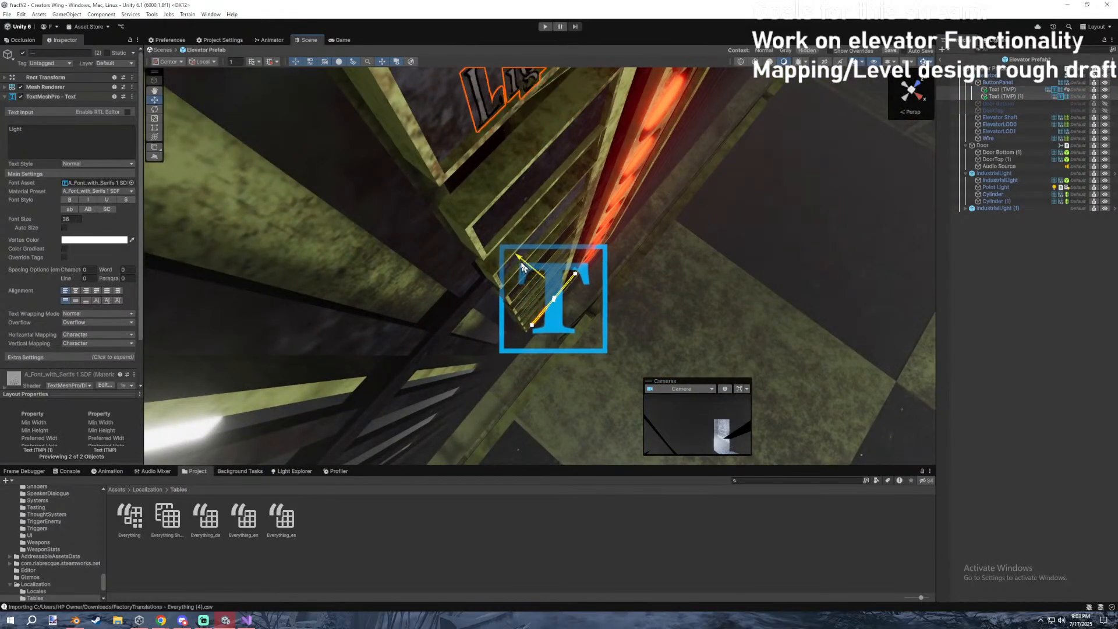
key("f")
left_click(1006, 89)
right_click_drag(803, 204, 693, 186)
left_click_drag(595, 228, 594, 217)
Inspect the second Light text on the lowest plate and delete it.
left_click(1001, 98)
right_click_drag(745, 178, 684, 97)
key("f")
scroll(100, 341, "down", 2)
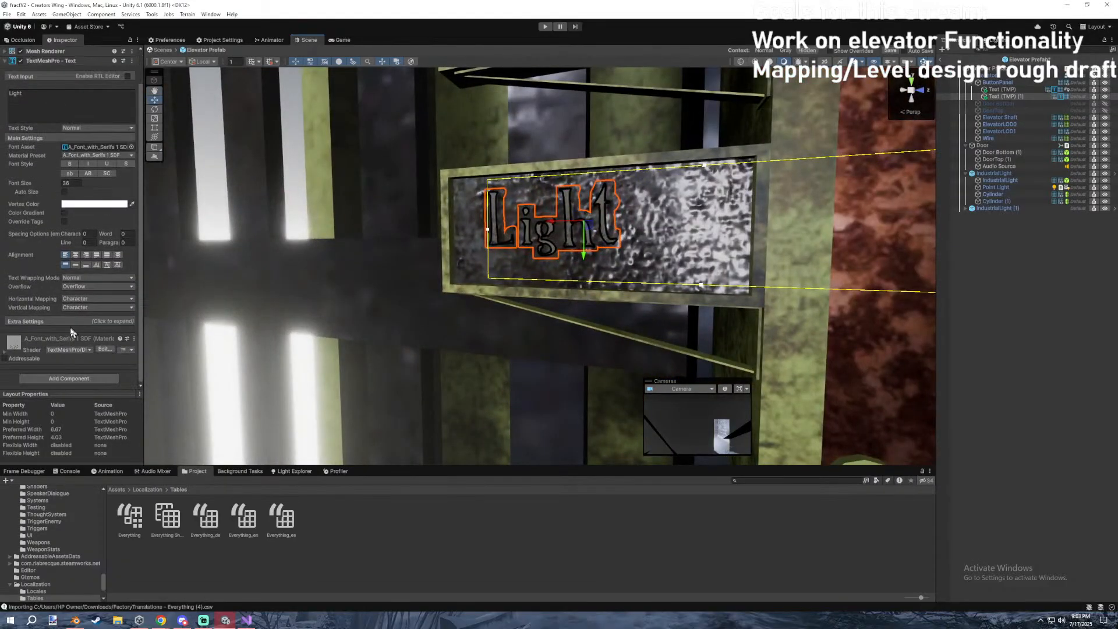
left_click(1012, 97)
key("Delete")
Duplicate the remaining Light text and position the copy near the left edge of the panel's lowest plate.
left_click(991, 90)
right_click_drag(725, 125, 591, 139)
key("s")
key("ctrl+d")
left_click_drag(541, 221, 539, 421)
right_click_drag(575, 331, 564, 284)
key("w")
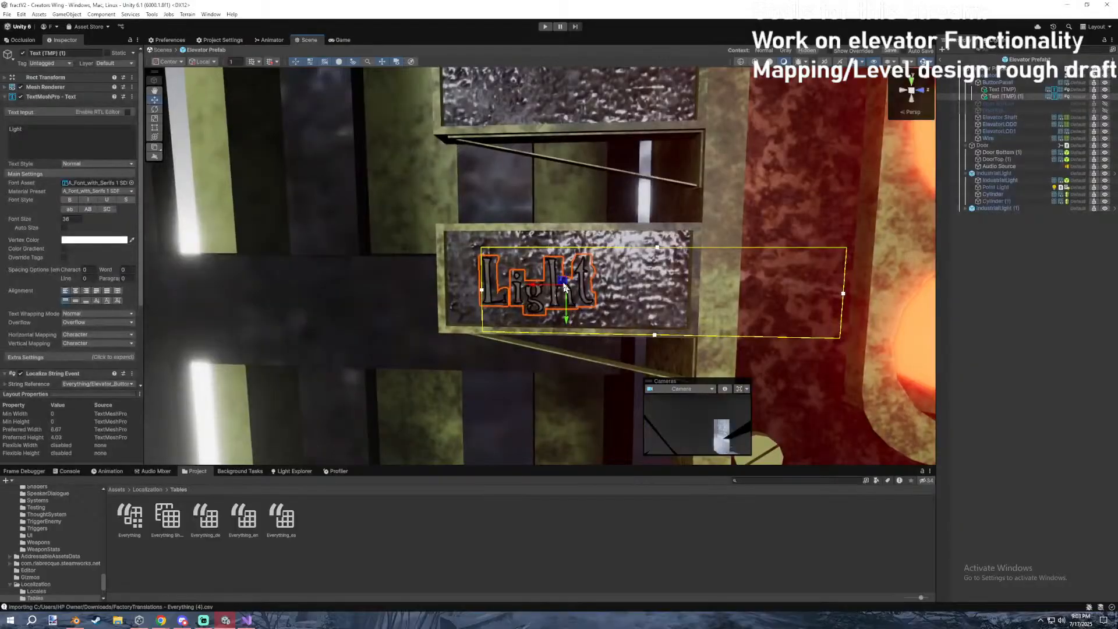
left_click_drag(545, 276, 542, 278)
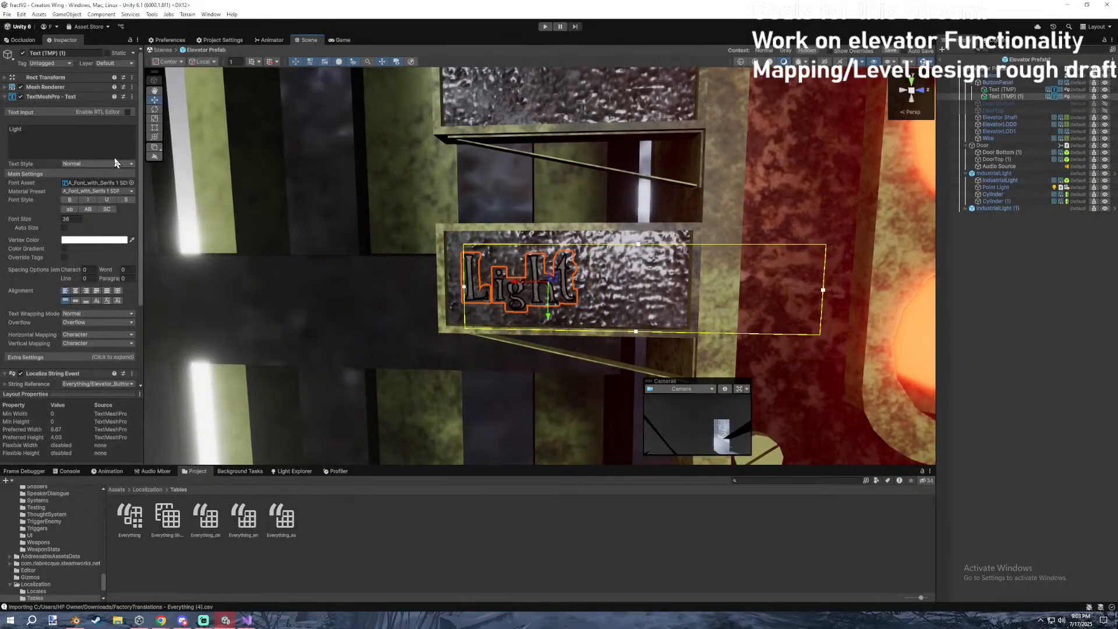
Link the copied text's string reference to Scenes_PowerAndForge and change its displayed text to "Forge And Power".
left_click(46, 99)
left_click(107, 117)
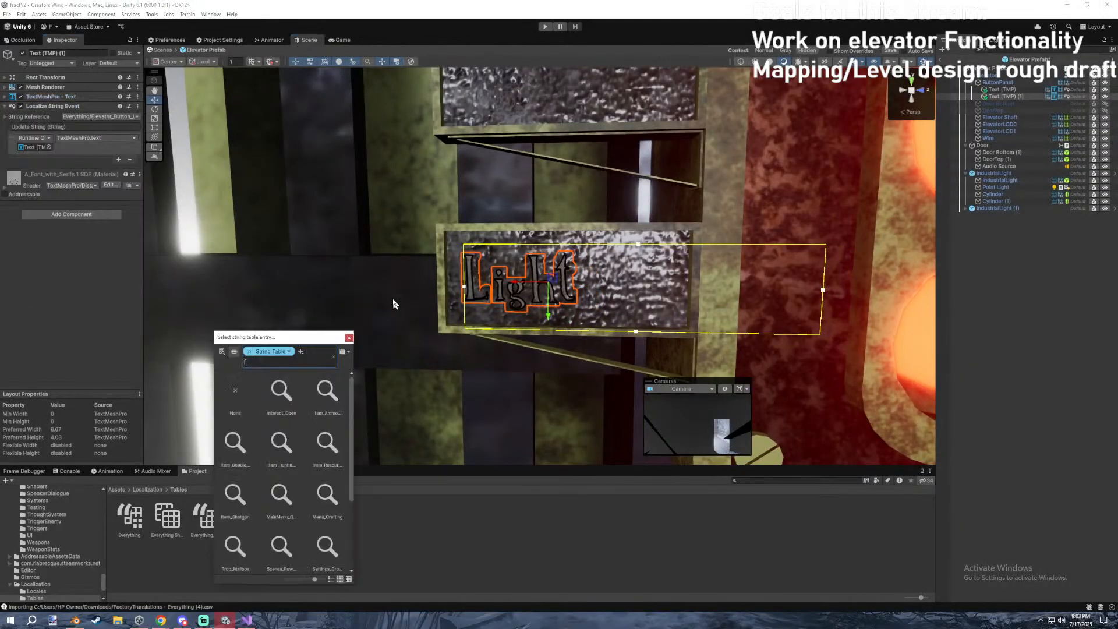
type("forge")
double_click(291, 409)
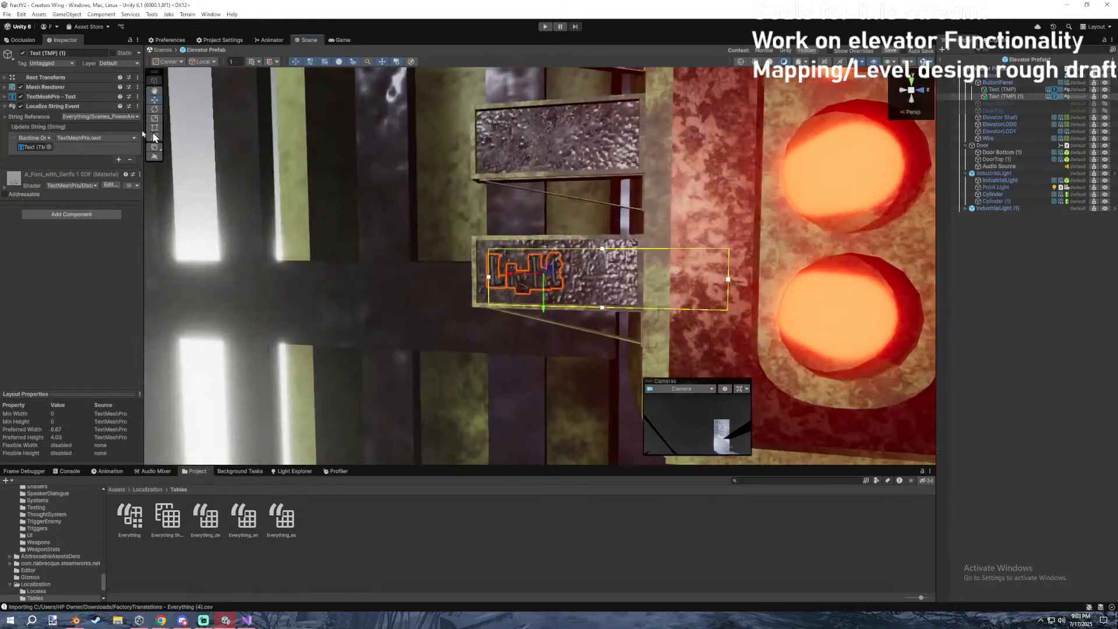
left_click(76, 96)
left_click(63, 129)
type("Forg")
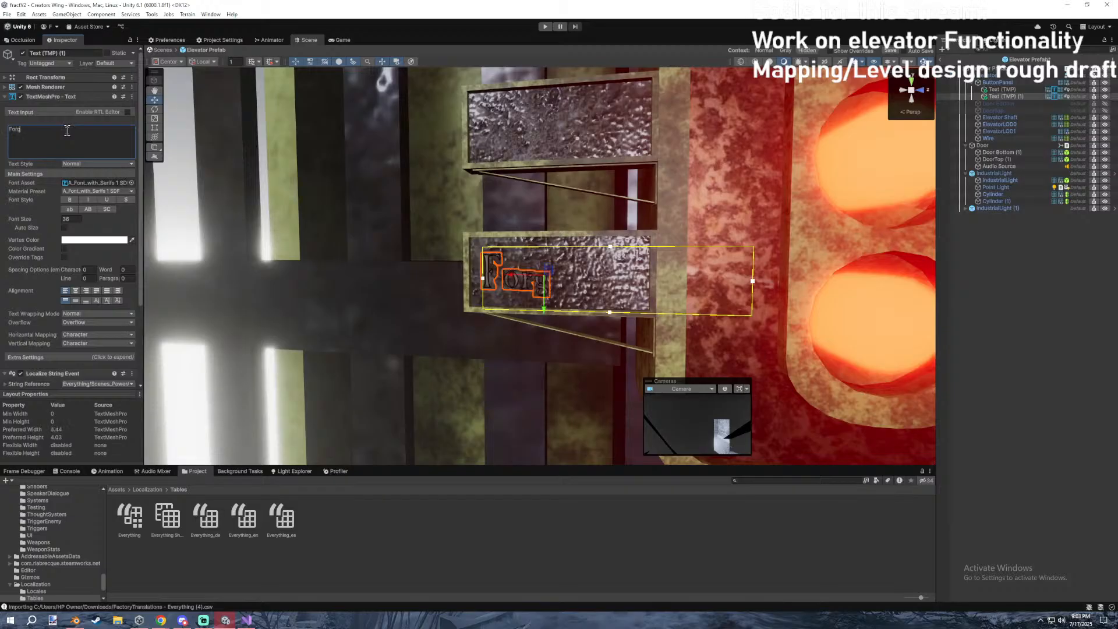
type("e And Power")
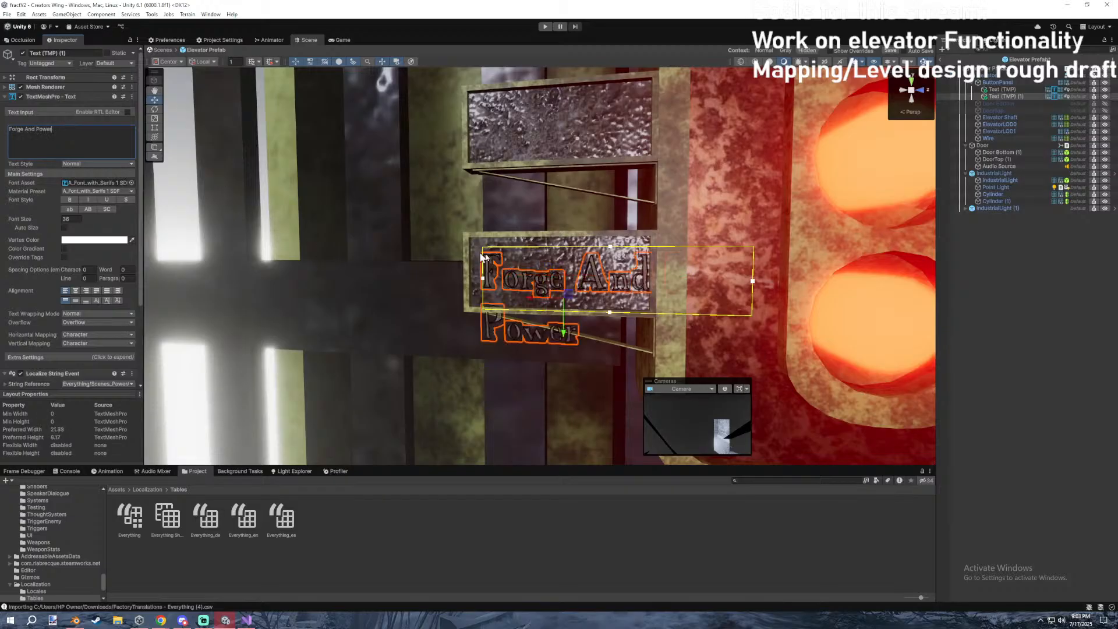
Nudge the lowest plate's text slightly toward the plate's left edge and change its wording to "F1".
left_click_drag(567, 295, 564, 294)
left_click(82, 128)
key("ctrl+a")
type("F8")
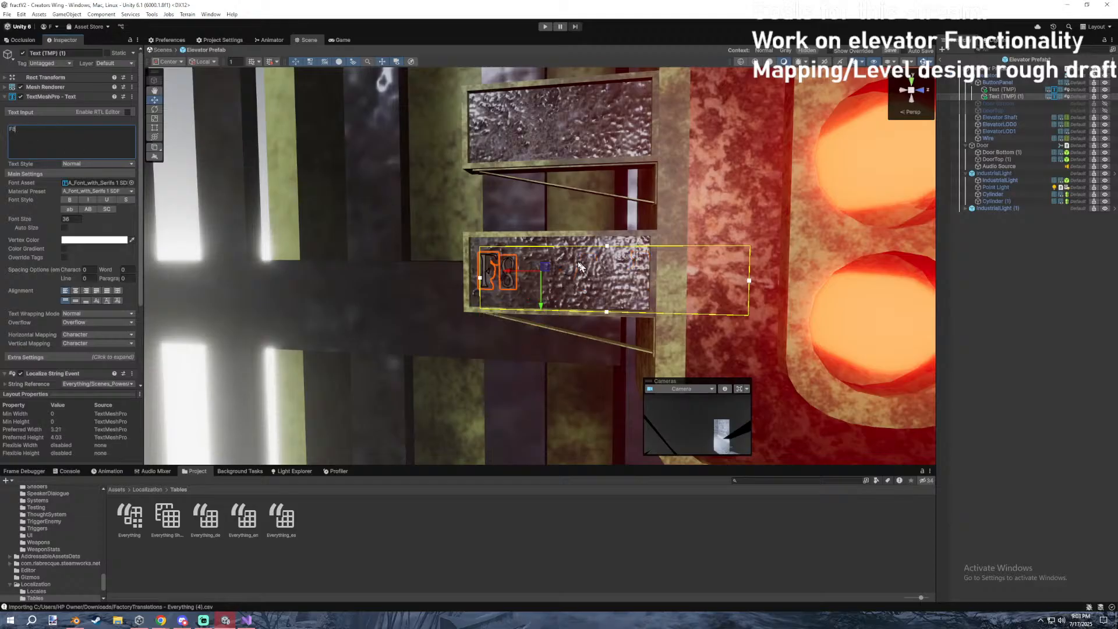
type("F1")
Remove the Localize String Event component from the F1 text and set its font size to 45.
scroll(119, 197, "down", 5)
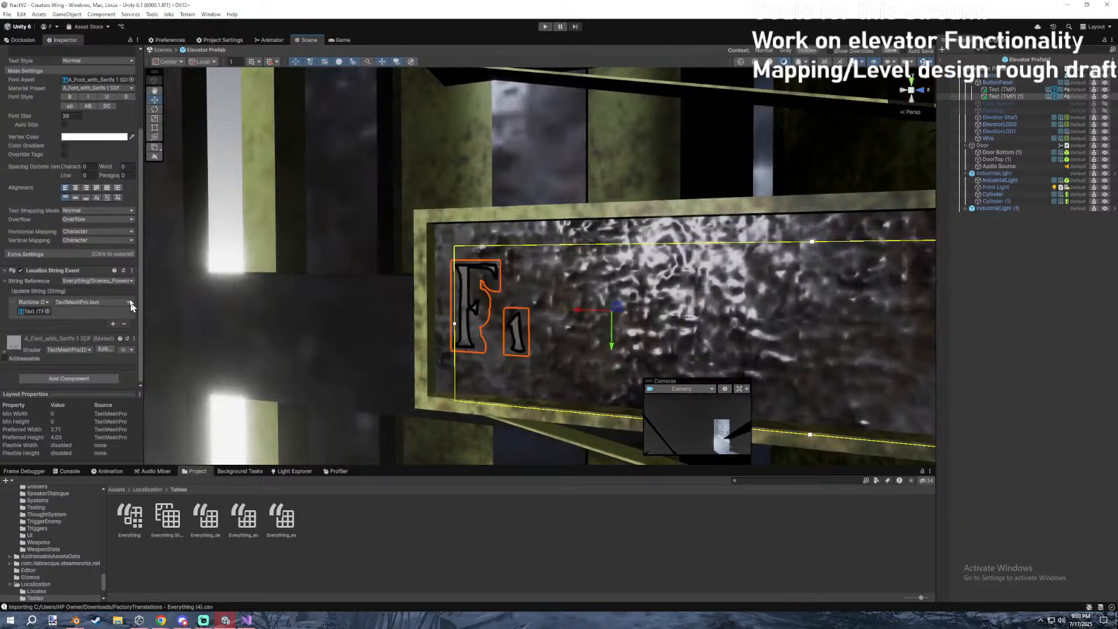
left_click(132, 268)
left_click(161, 311)
scroll(223, 312, "down", 5)
left_click(69, 173)
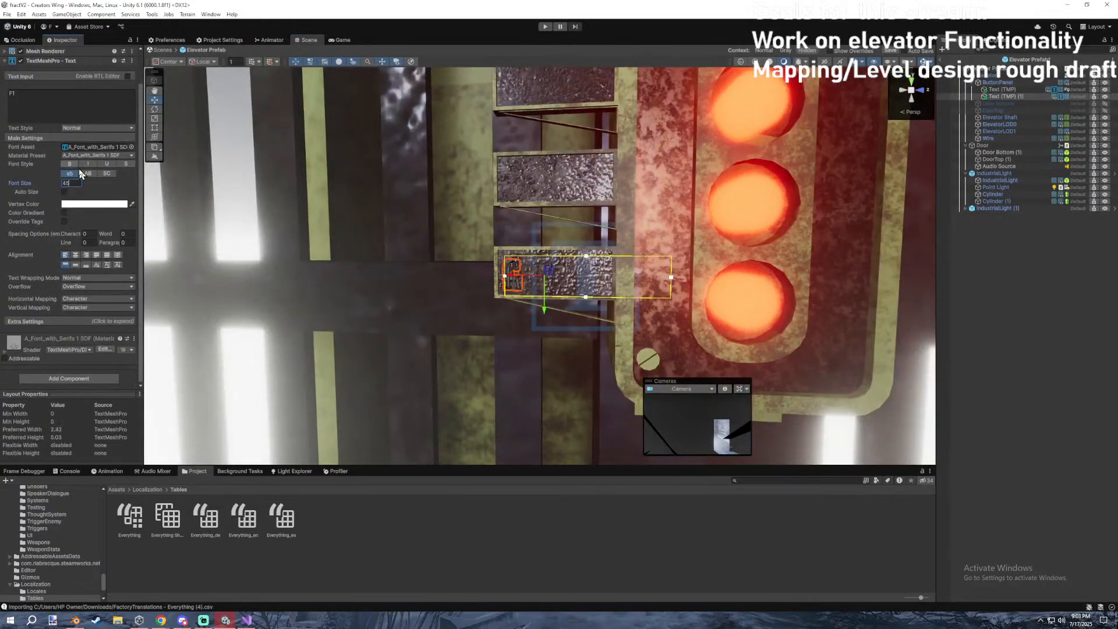
left_click(69, 173)
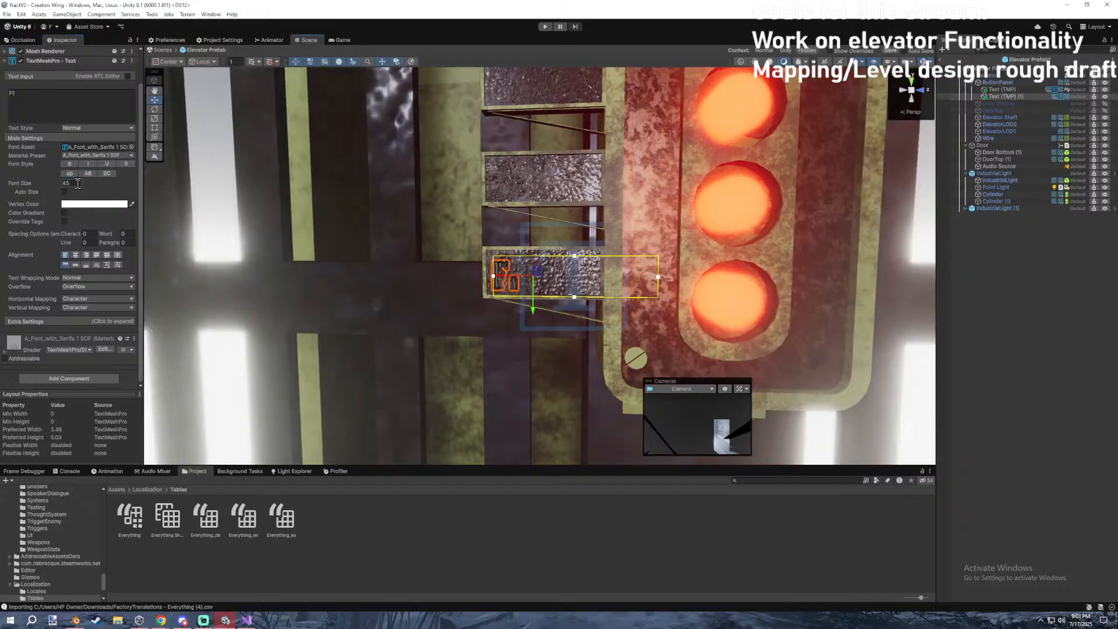
Try the BAHNSCHRIFT SDF font asset on the F1 text and look at its material presets.
left_click(132, 146)
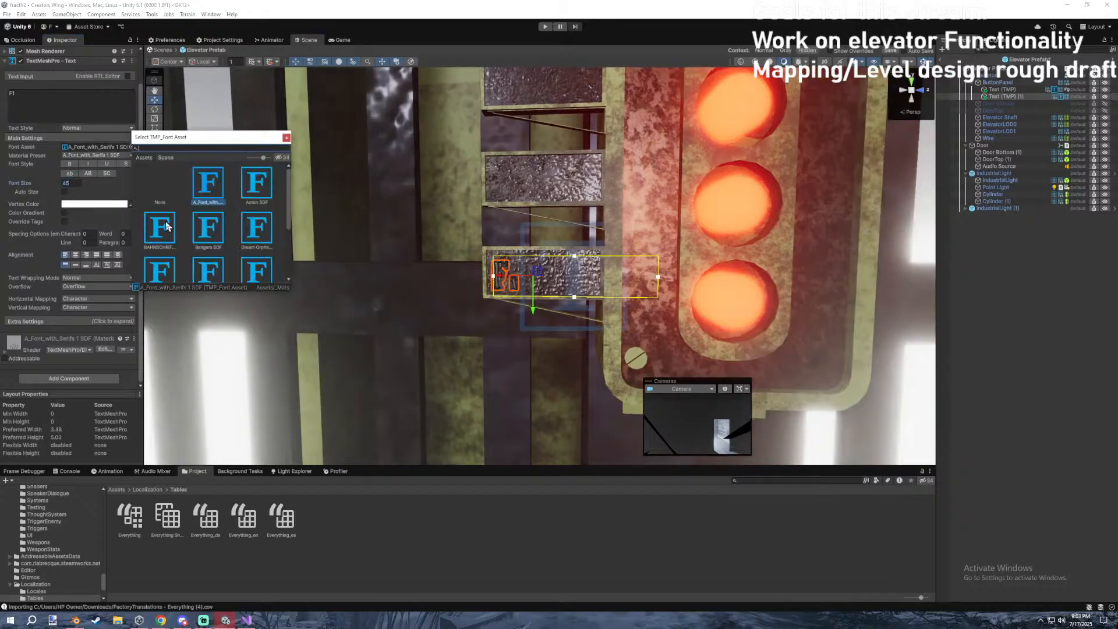
double_click(162, 198)
left_click(102, 156)
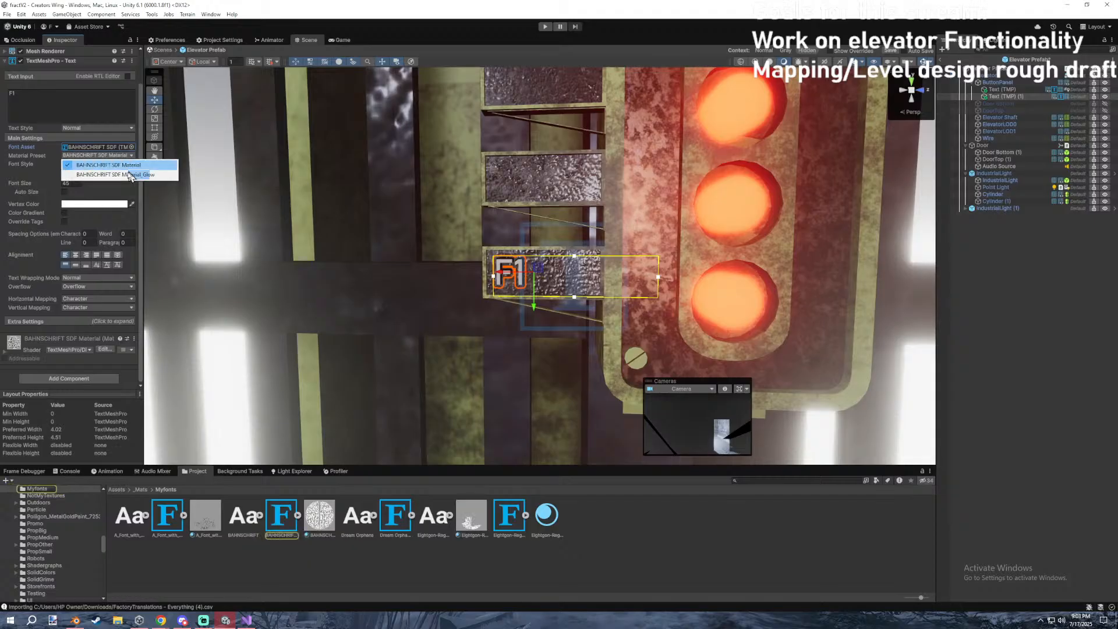
Change the F1 text's font asset to Eightgon-Regular SDF and its material preset to Eightgon-Regular-Invert.
left_click(132, 147)
left_click(161, 235)
double_click(162, 188)
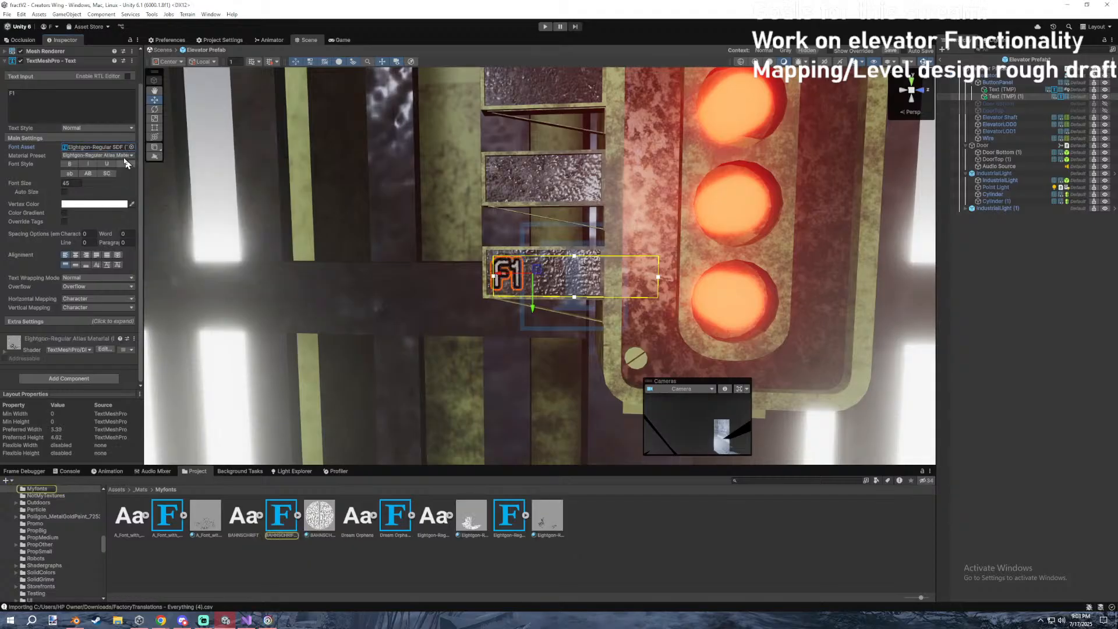
left_click(122, 156)
left_click(132, 187)
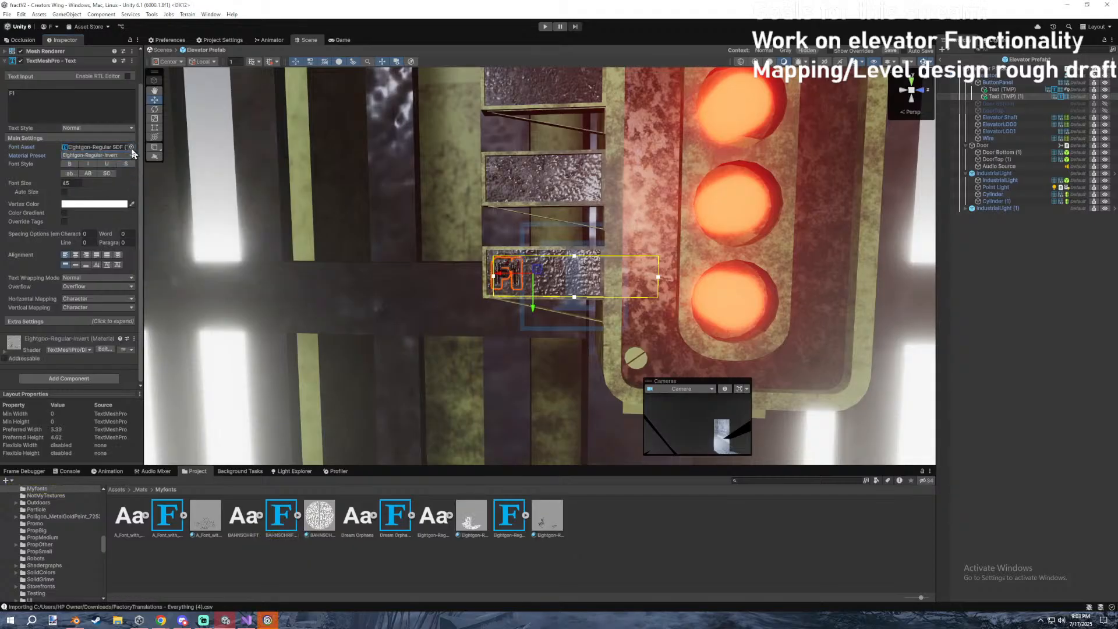
Switch the F1 text's material preset to Eightgon-Regular Atlas Material and keep the Eightgon-Regular SDF font after browsing the alternatives.
key("f")
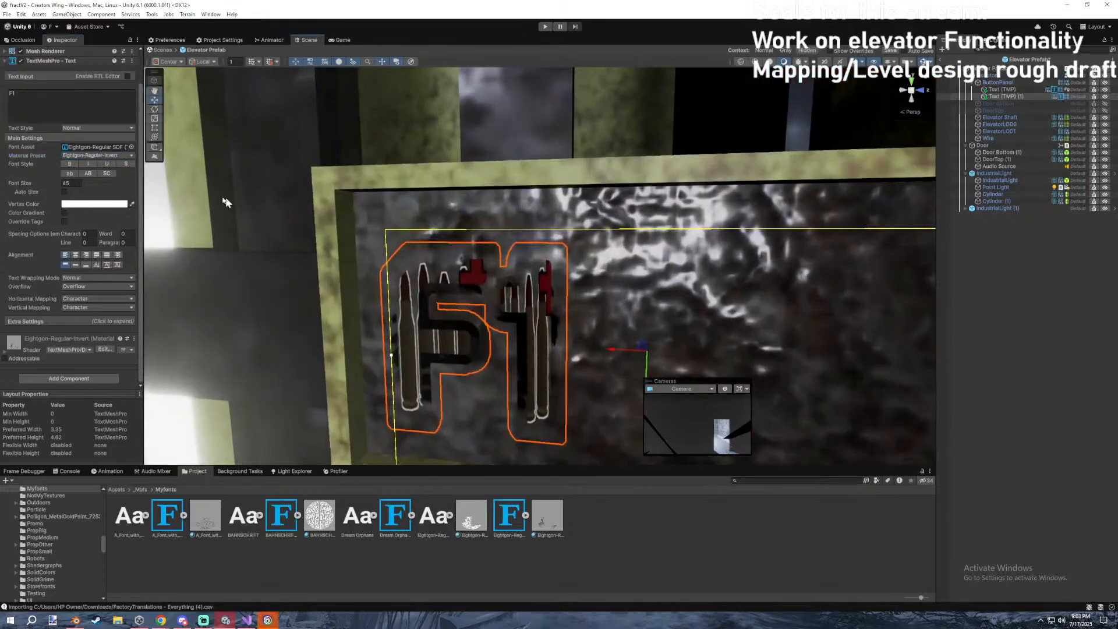
left_click(97, 156)
left_click(96, 165)
left_click(131, 147)
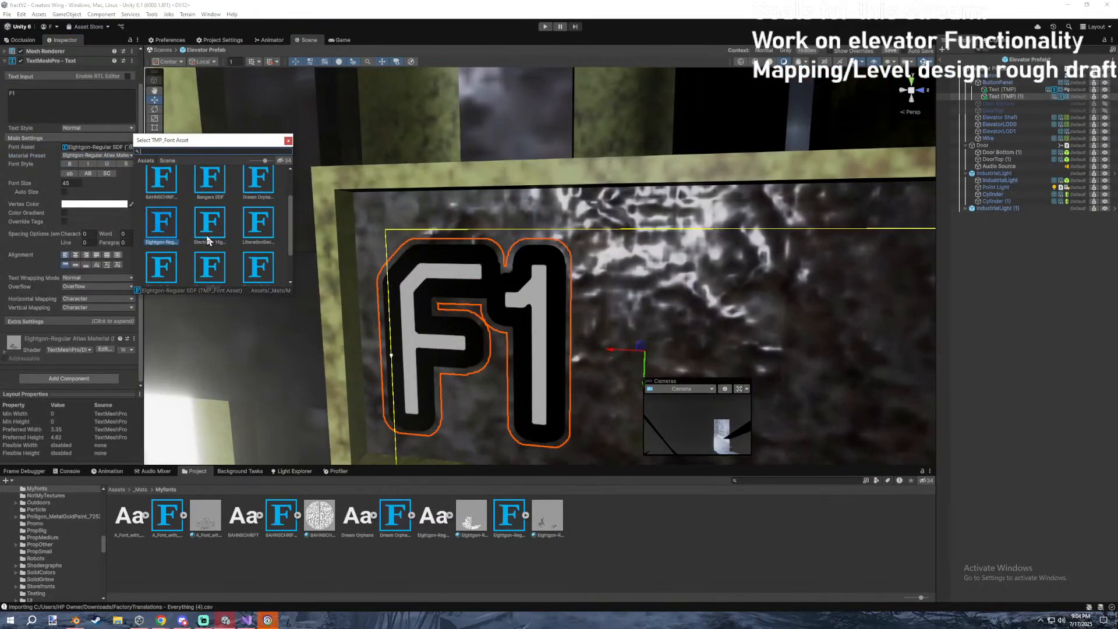
left_click(204, 199)
left_click(166, 200)
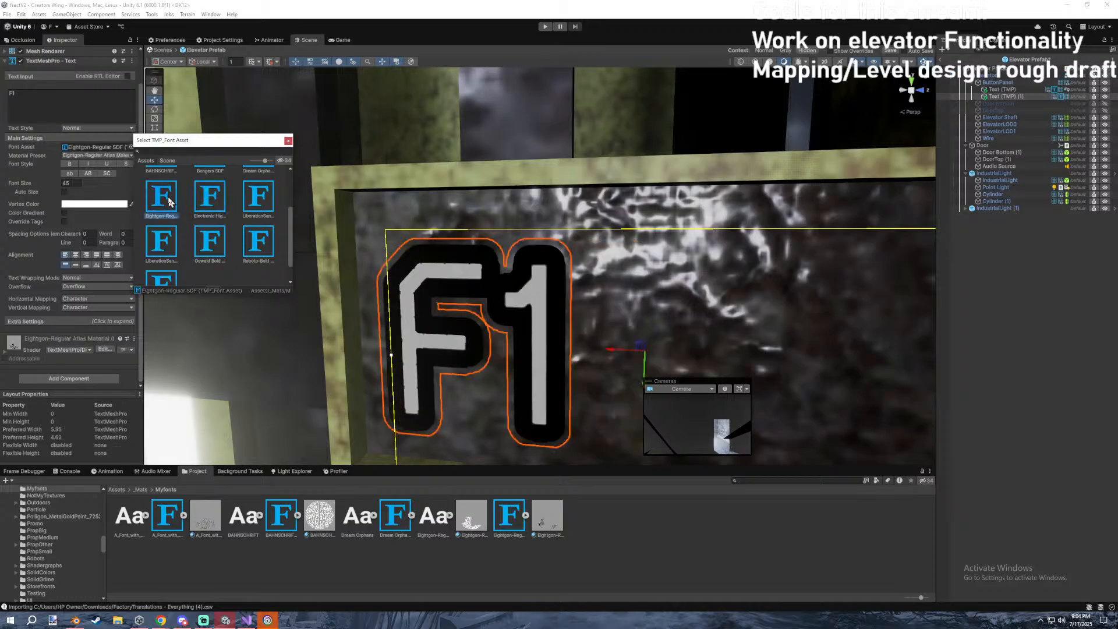
Duplicate the F1 label onto the plate directly above it and change the copy's text to F2.
right_click_drag(326, 213, 340, 217)
key("s")
key("ctrl+d")
left_click_drag(548, 316, 546, 252)
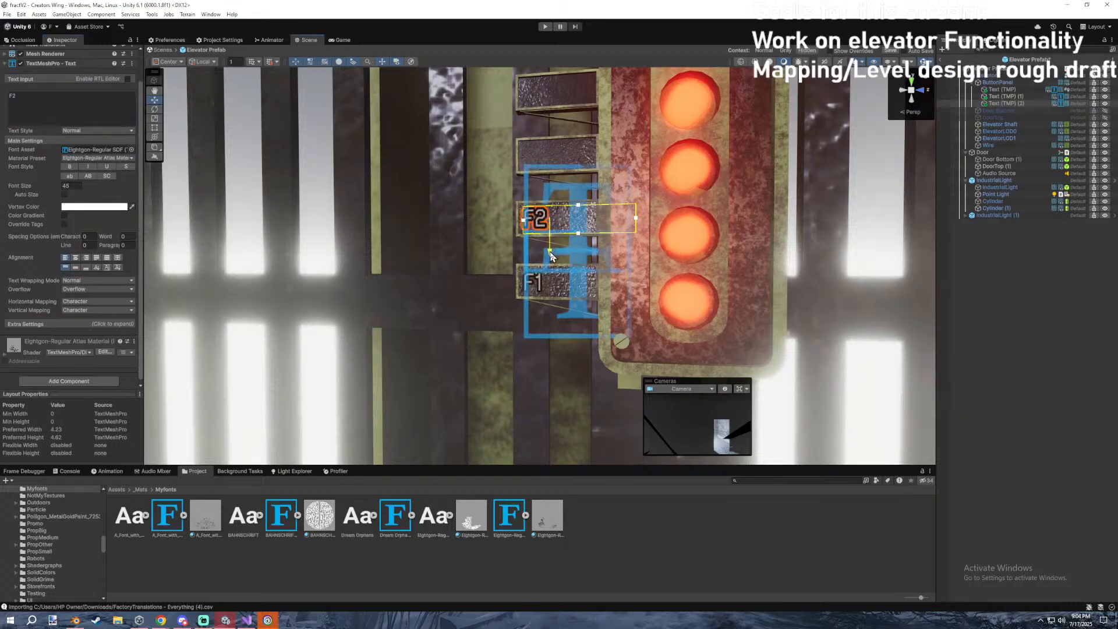
Duplicate the F2 label onto the third plate from the bottom and change the copy's text to F3.
key("ctrl+d")
left_click_drag(549, 252, 549, 189)
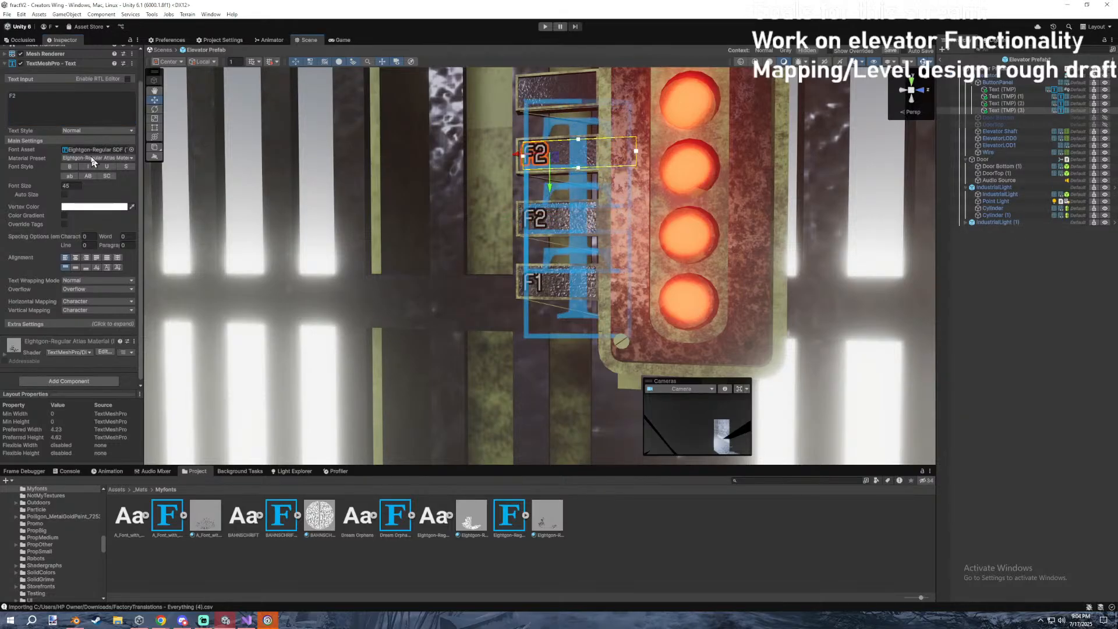
type("3")
Duplicate the F3 label onto the fourth plate from the bottom and change the copy's text to F4.
right_click_drag(513, 207, 527, 262)
key("e")
key("ctrl+d")
left_click_drag(557, 357, 549, 151)
left_click(87, 114)
key("BackSpace")
type("4")
Add two more label copies on the next two plates above F4 and change their texts to F5 and F6.
key("ctrl+d")
left_click(54, 122)
key("BackSpace")
key("ctrl+z")
key("ctrl+d")
left_click_drag(562, 233, 555, 152)
left_click(54, 110)
key("BackSpace")
type("6")
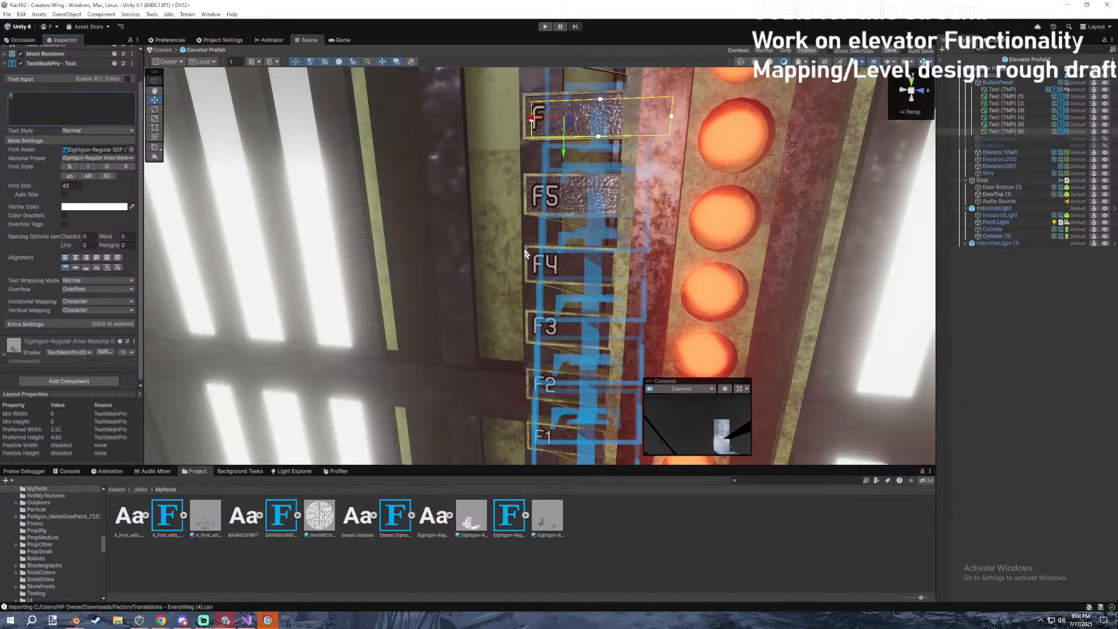
Duplicate the F6 label onto the plate above it and change the copy's text to F7.
left_click_drag(502, 246, 537, 246, "alt")
right_click_drag(537, 245, 554, 280)
key("ctrl+d")
left_click_drag(560, 386, 551, 317)
left_click(58, 105)
key("BackSpace")
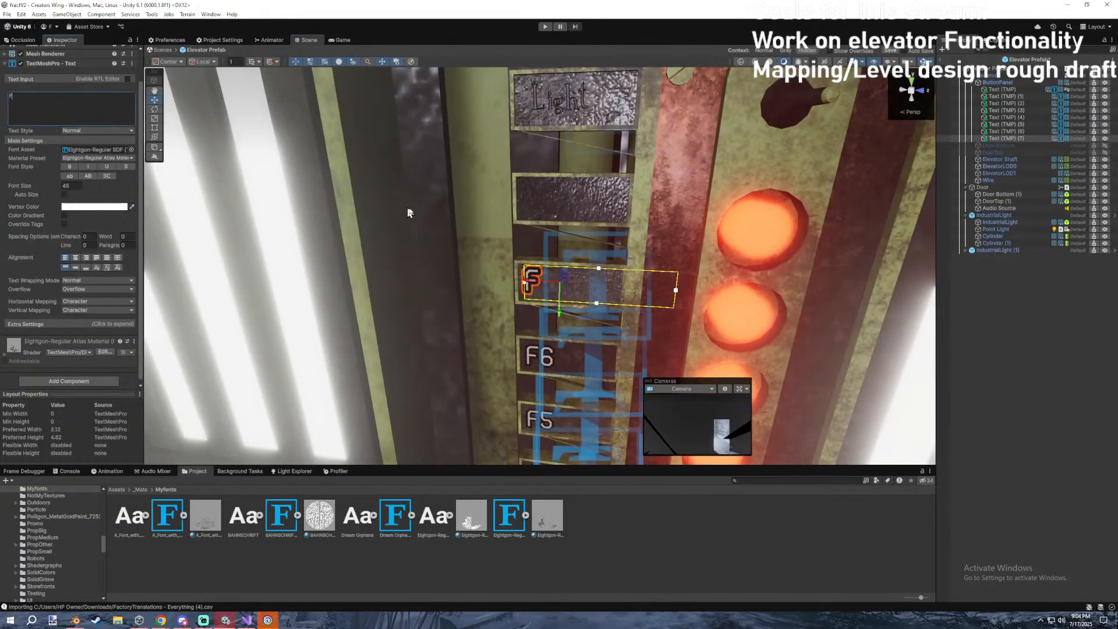
type("7")
Duplicate the F7 label onto the plate just below the Light plate and change the copy's text to F8.
right_click_drag(586, 288, 575, 274)
key("ctrl+d")
left_click_drag(571, 330, 555, 245)
key("BackSpace")
type("8")
right_click_drag(499, 243, 550, 252)
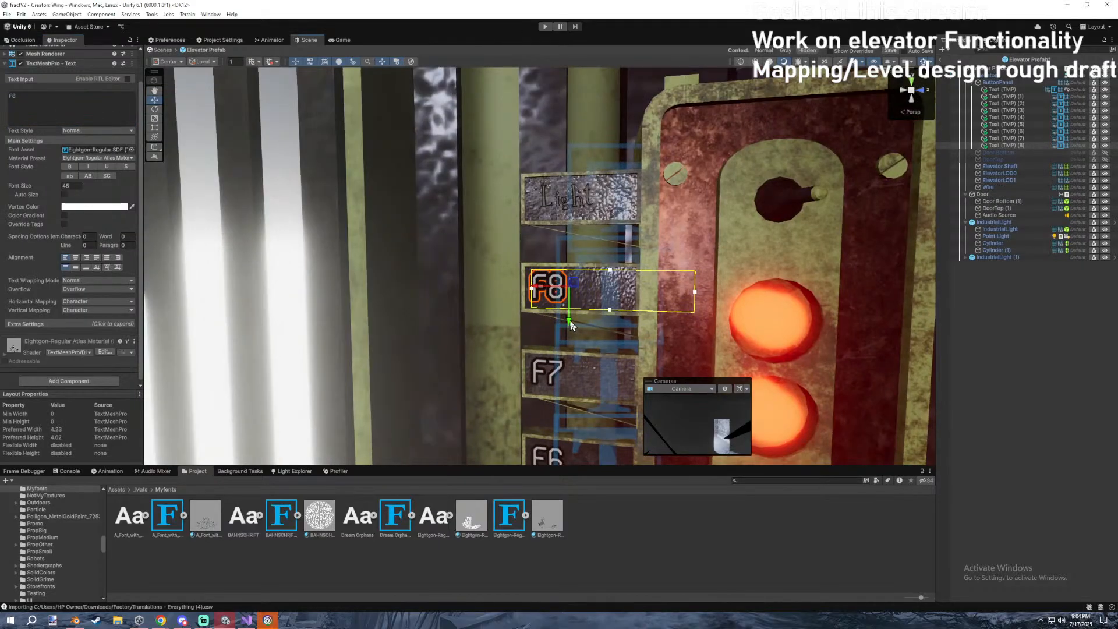
Nudge the Light text slightly toward its plate's left edge and set its font size to 45.
left_click(998, 90)
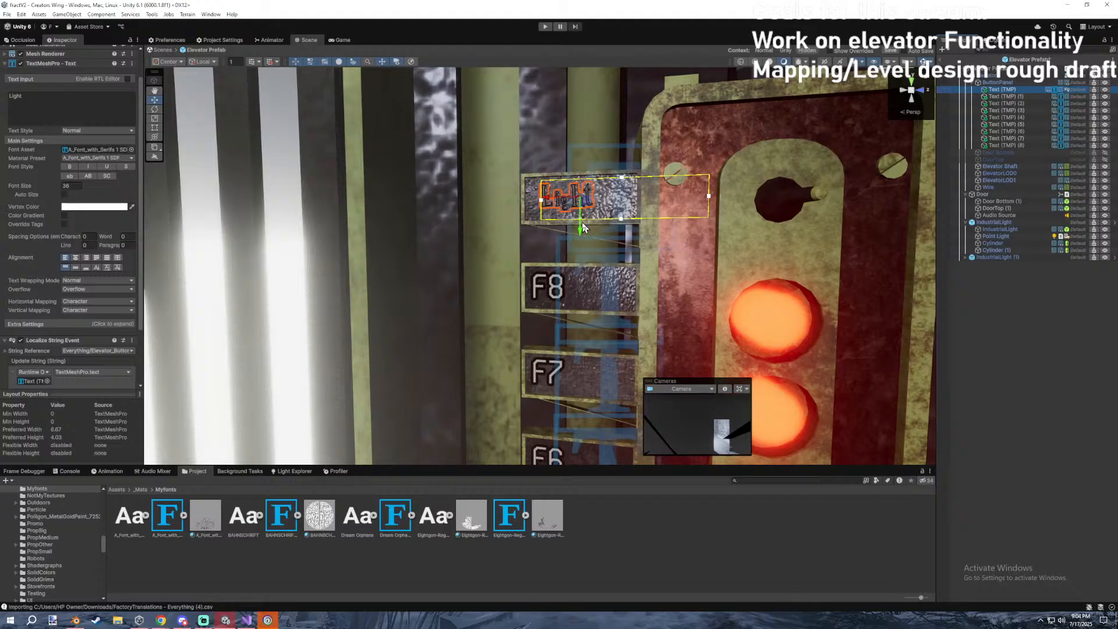
left_click_drag(585, 202, 578, 208)
type("45")
left_click(949, 353)
key("s")
right_click_drag(812, 314, 787, 336)
Start a playtest with the elevator prefab saved and close the extra application in the taskbar.
left_click(891, 50)
left_click(545, 27)
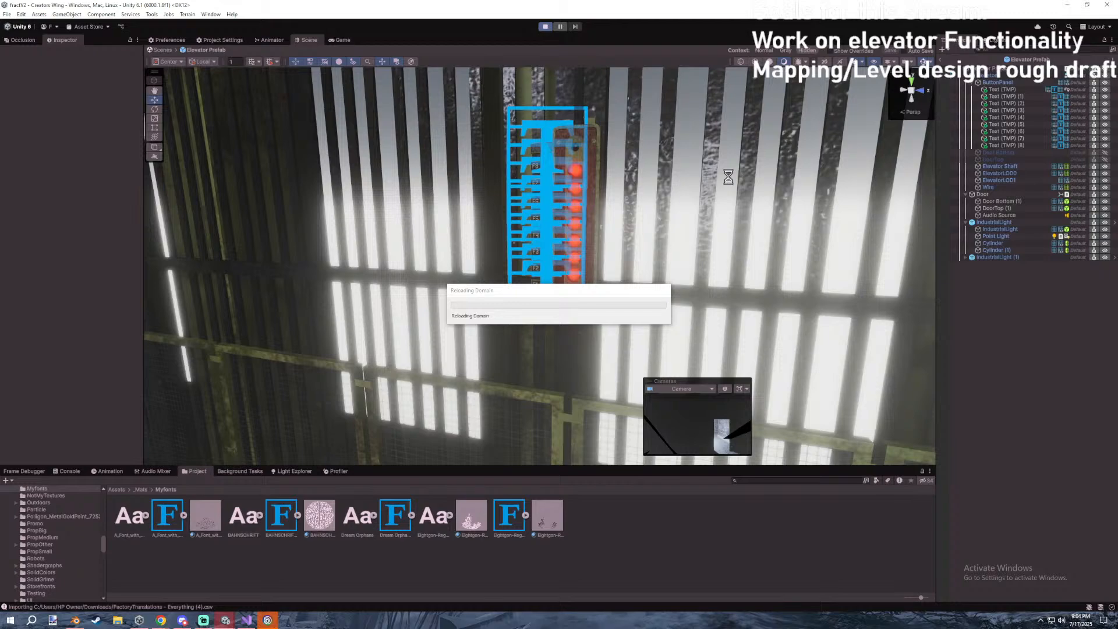
right_click(270, 622)
left_click(269, 601)
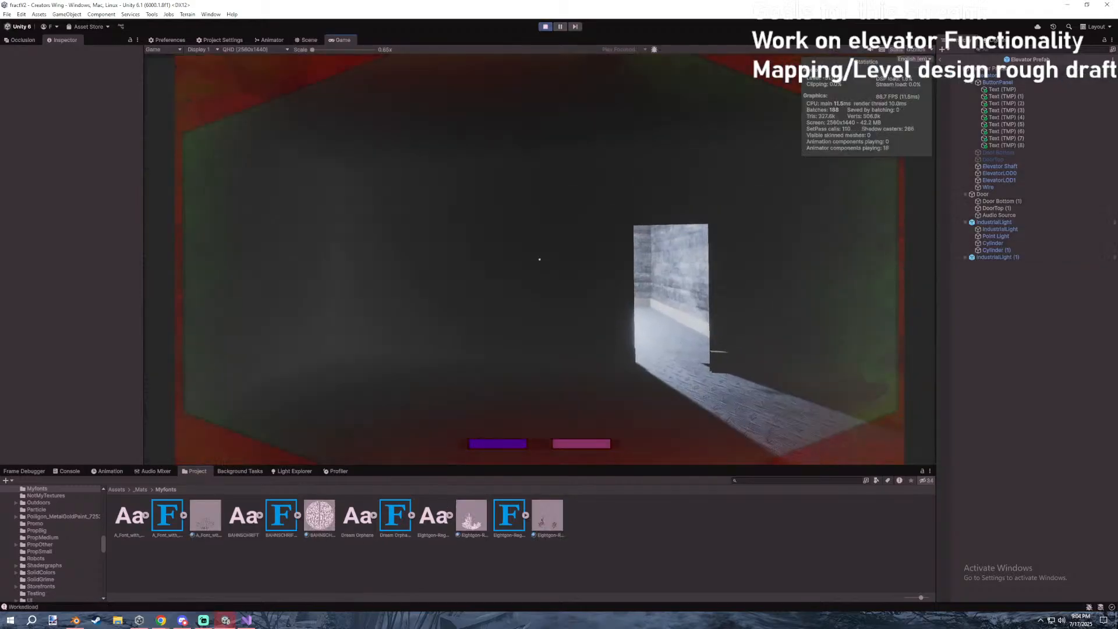
Walk through the level toward the elevator in the playtest and maximize the Game view to examine it.
key("w")
key("w")
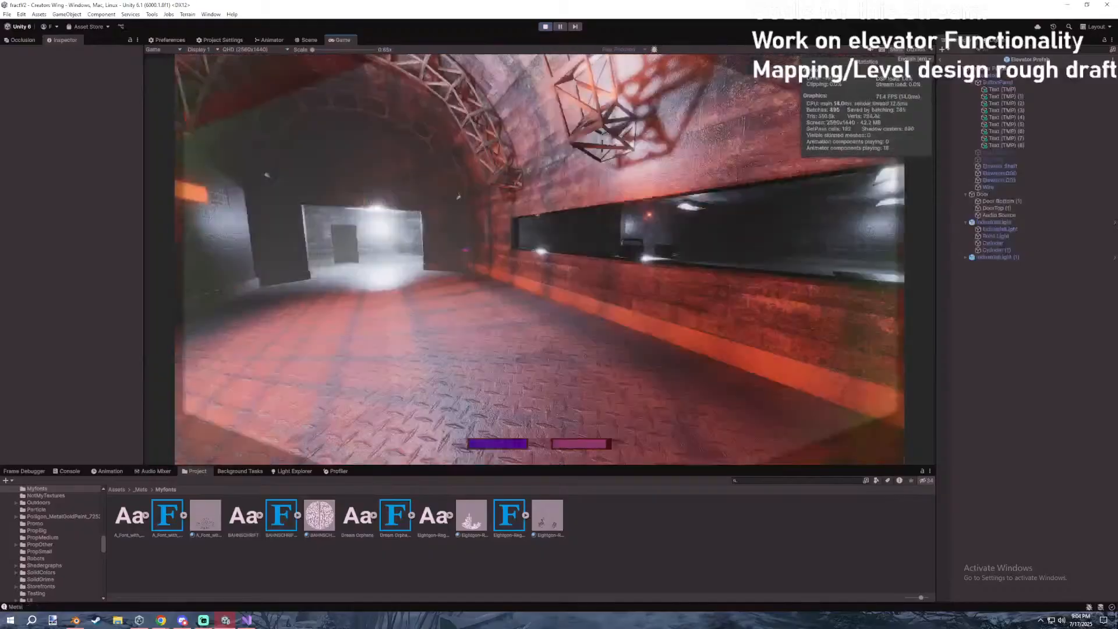
key("w")
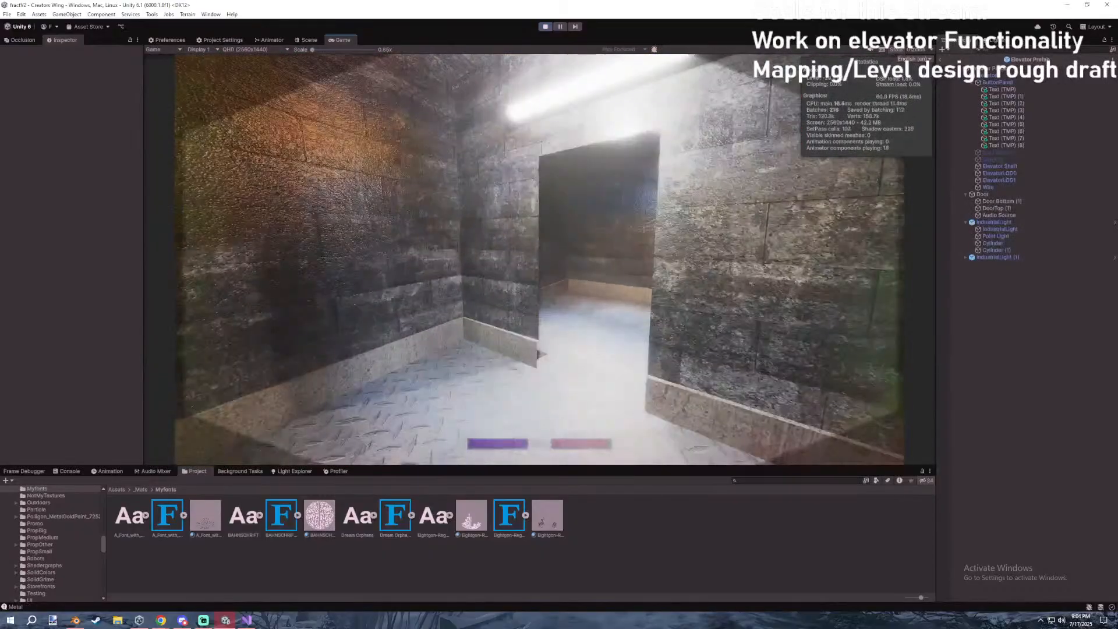
key("w")
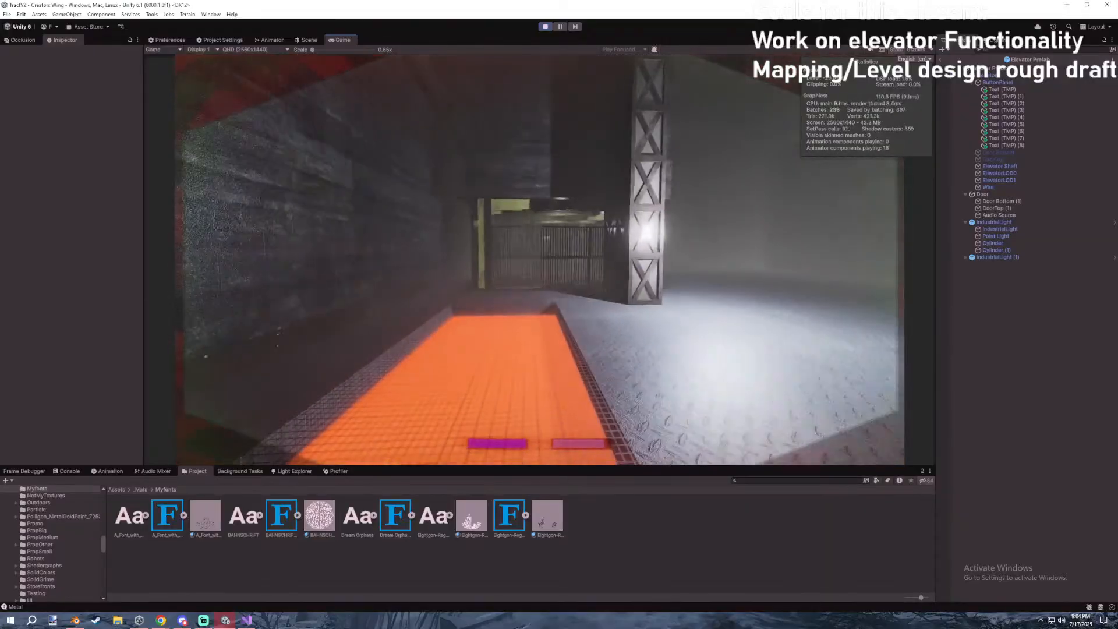
key("Escape")
key("shift+space")
key("Escape")
scroll(559, 326, "down", 1)
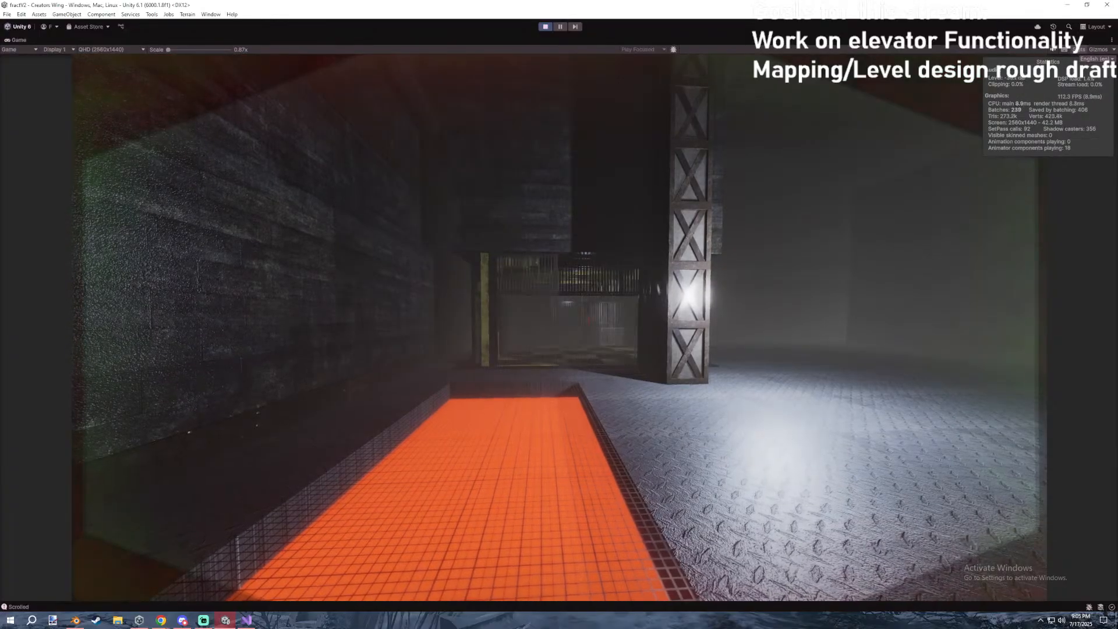
Pause the game and restore the maximized Game view to the normal editor layout.
key("Escape")
key("Escape")
key("Escape")
double_click(21, 42)
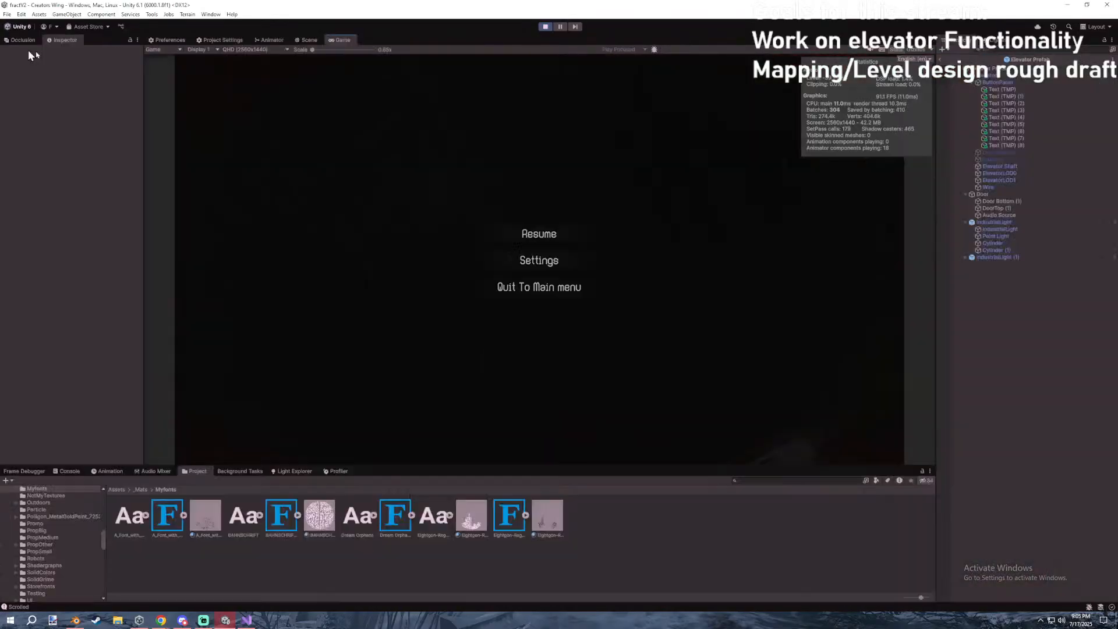
Locate the door controller's Close state clip and turn off Loop Time for both the DoorClose and DoorOpen animation clips.
left_click(266, 41)
left_click(602, 237)
left_click(85, 82)
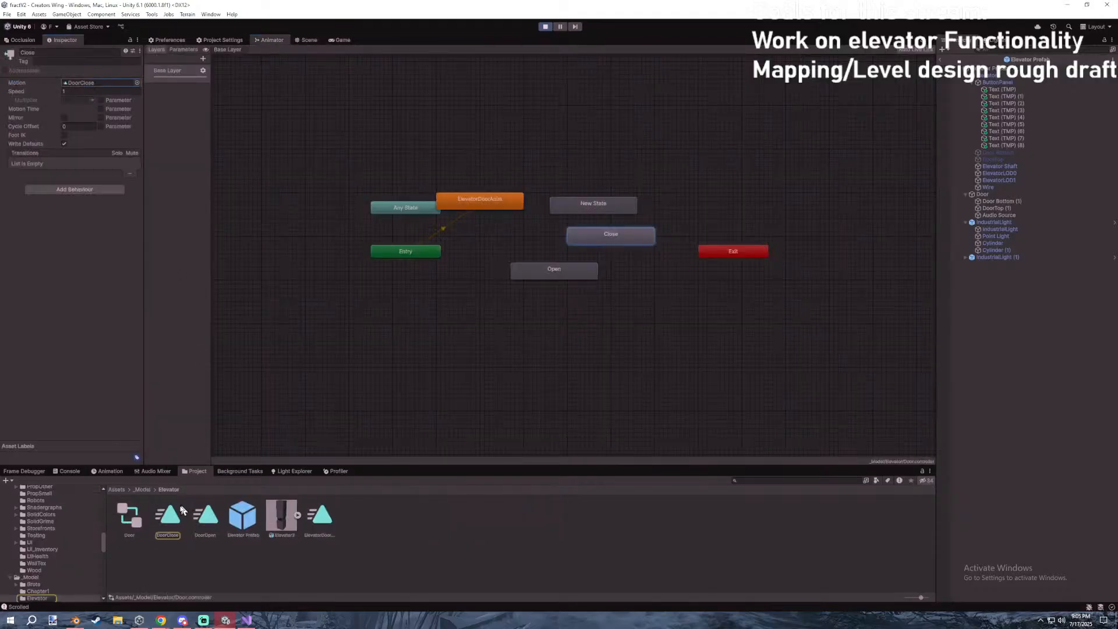
left_click(178, 510)
left_click(202, 515, "shift")
left_click(65, 90)
Resume the running game and walk up to the elevator to test its door opening.
left_click(309, 41)
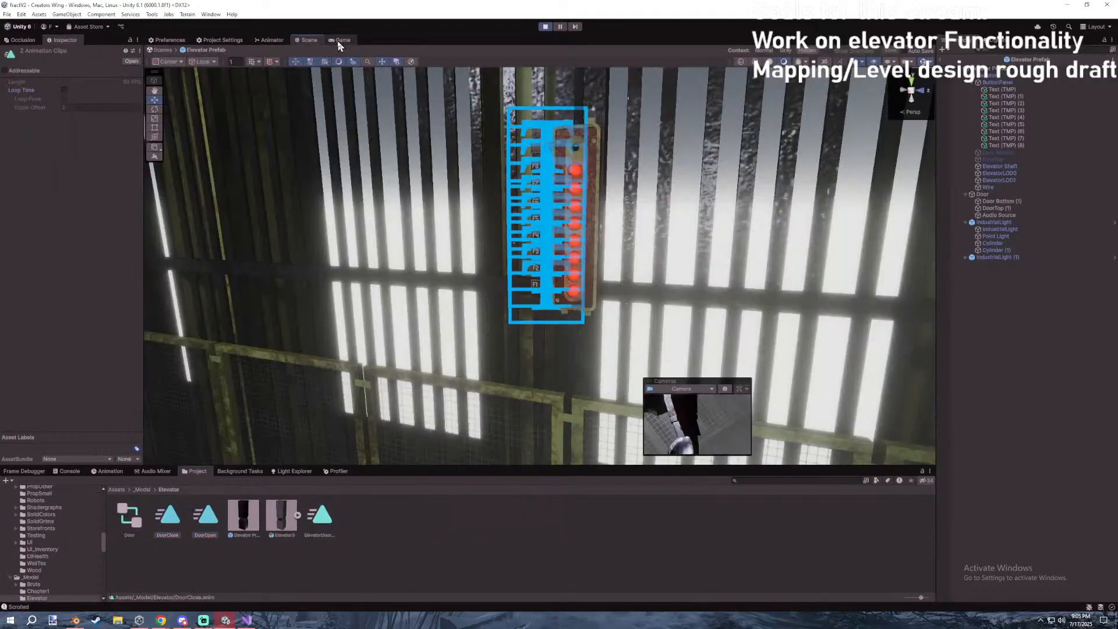
left_click(337, 41)
key("Escape")
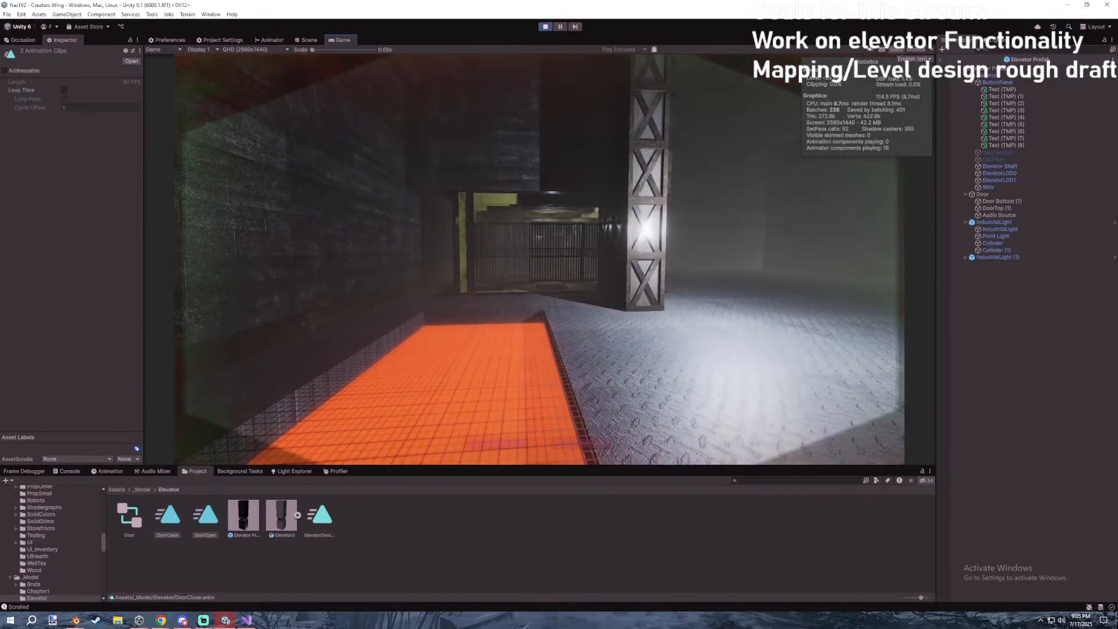
key("w")
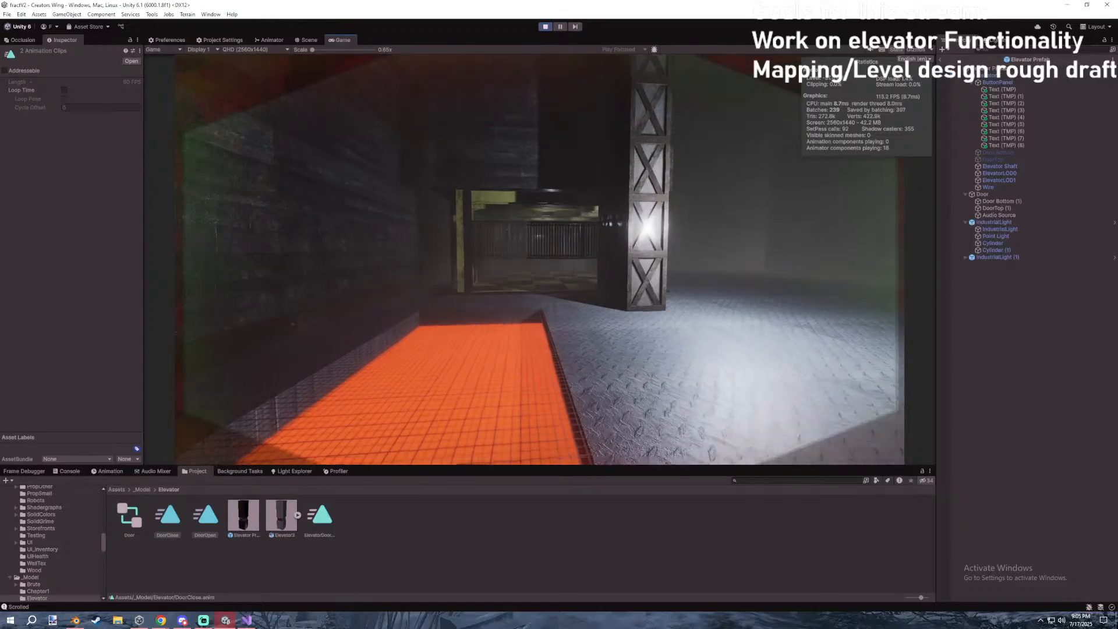
key("w")
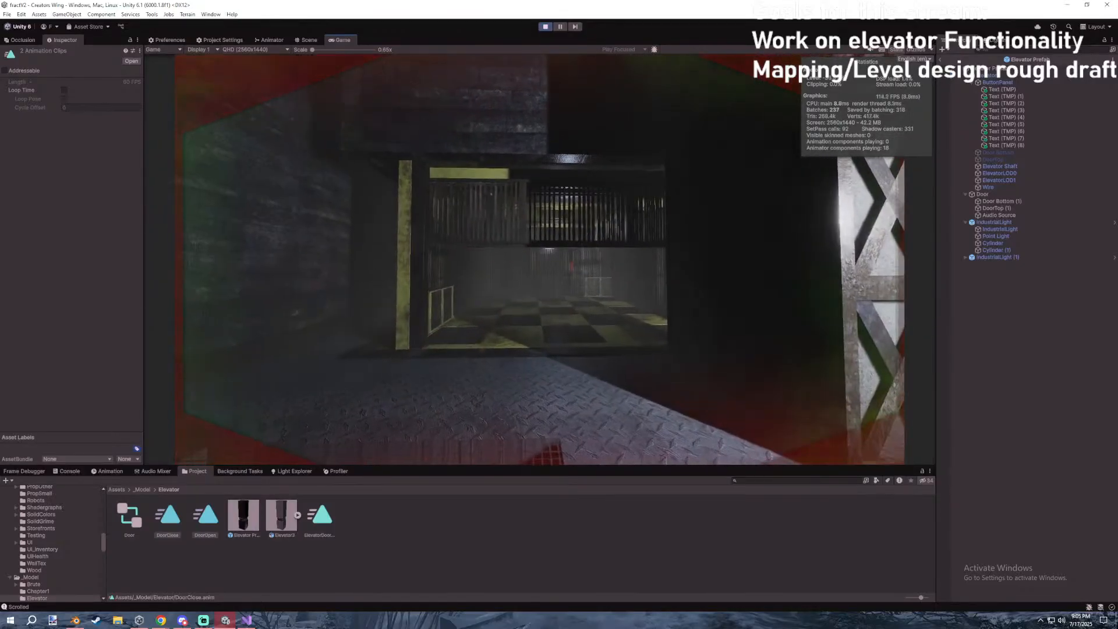
key("w")
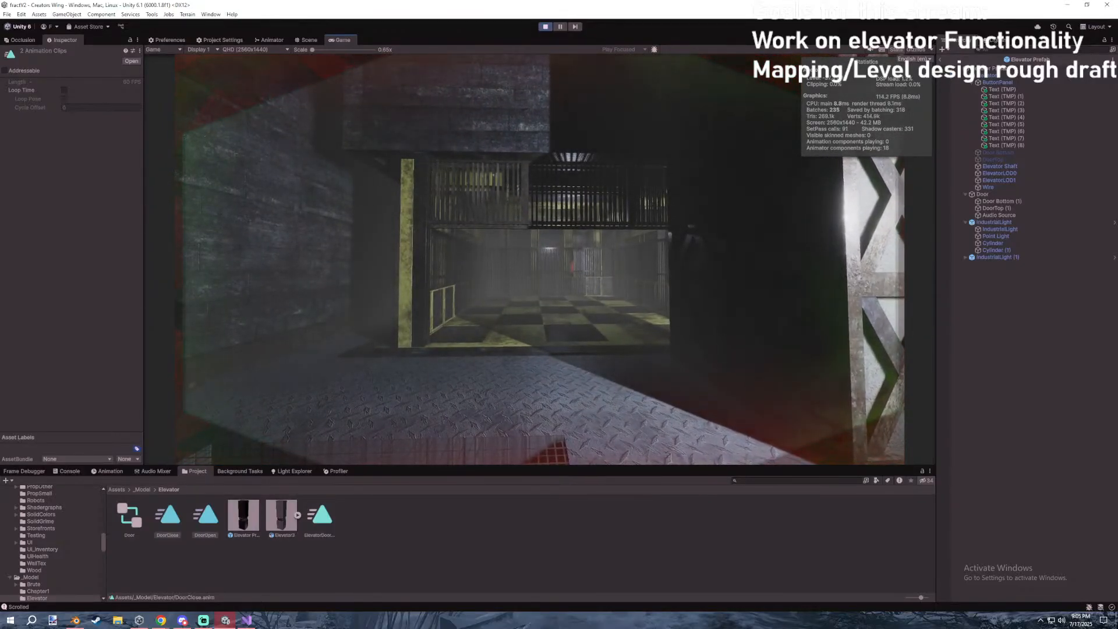
Enter the elevator, examine the F1 to F8 button panel on the back wall and pause the game.
key("w")
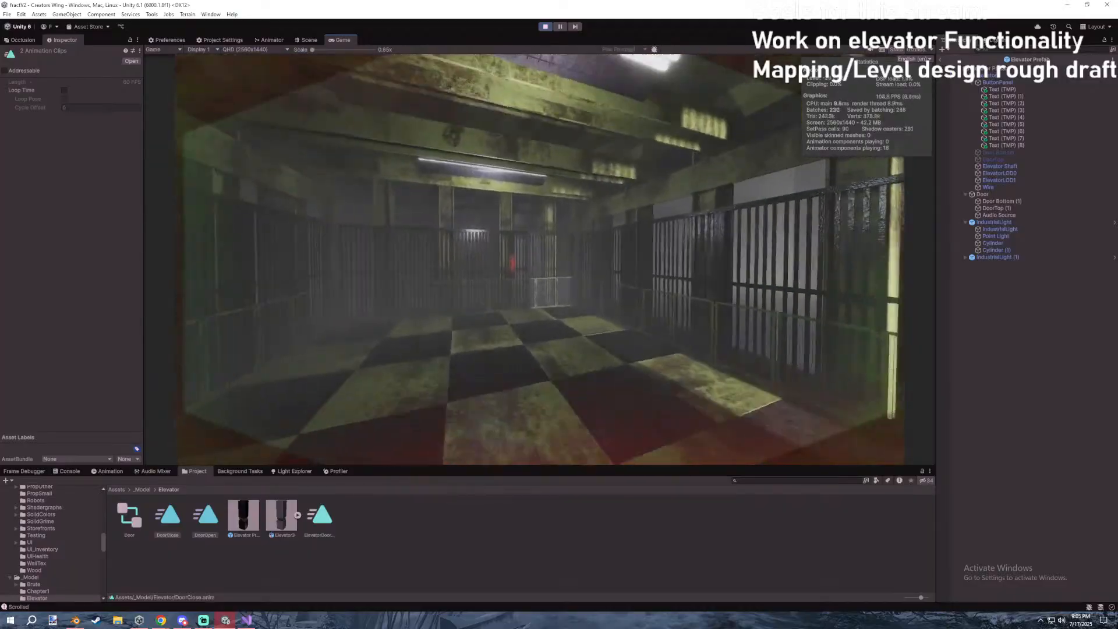
key("w")
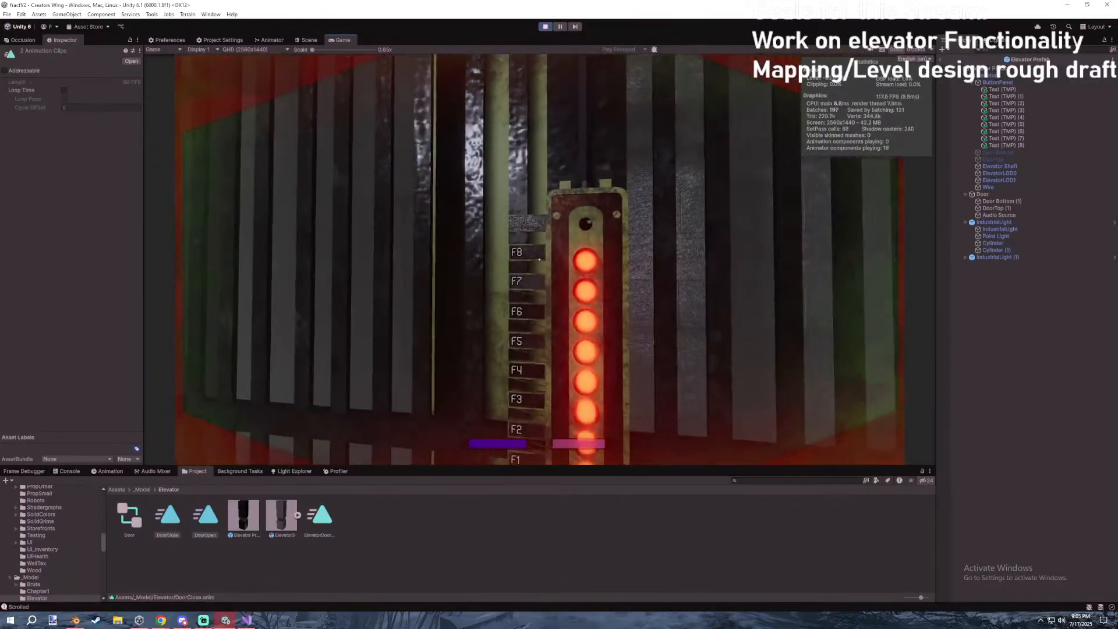
key("s")
key("w")
key("s")
key("w")
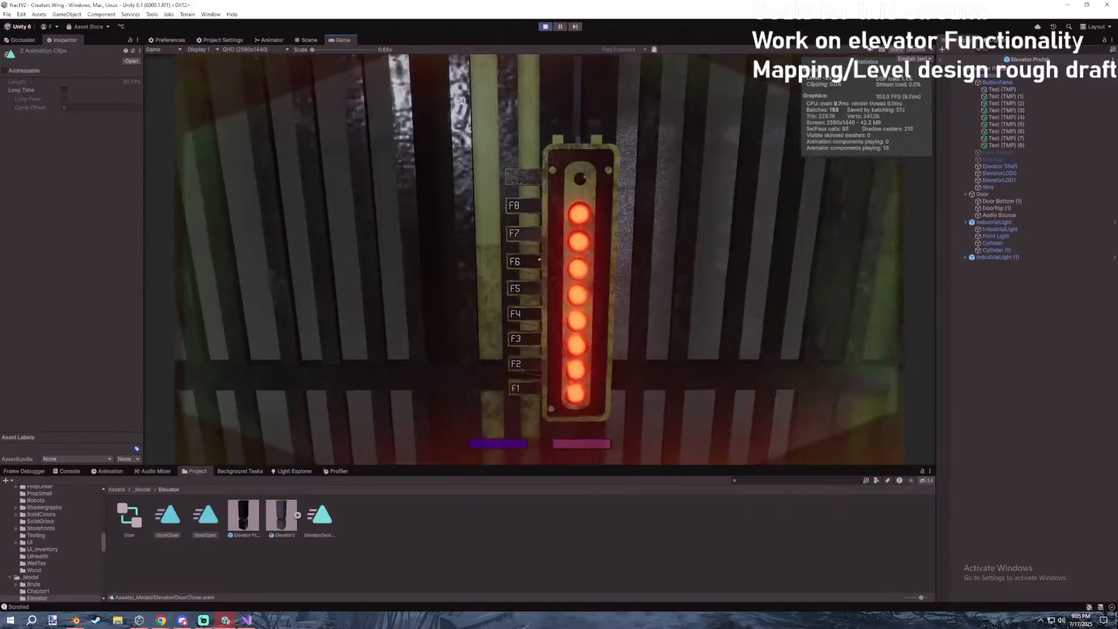
key("Escape")
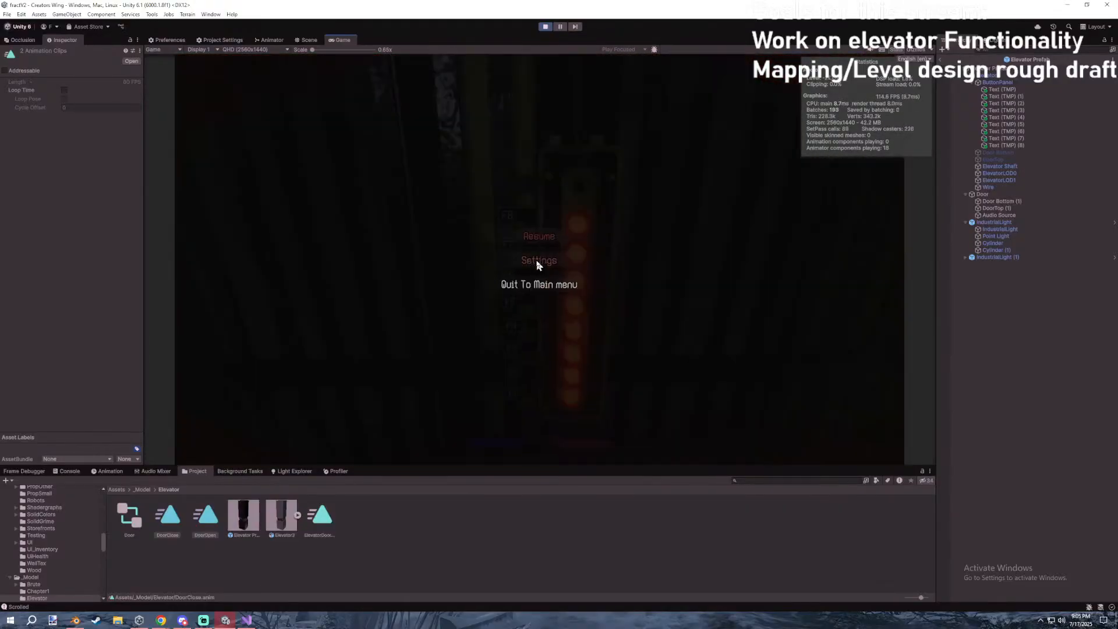
Maximize the game view, switch the game language to German and resume play.
left_click(912, 60)
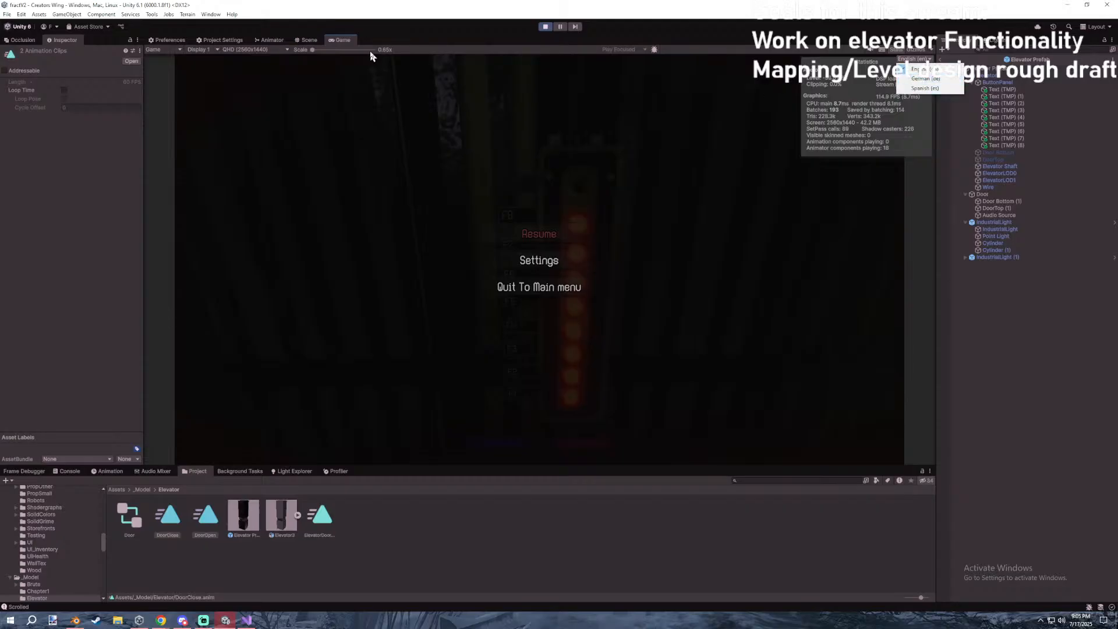
double_click(351, 42)
key("Escape")
key("Escape")
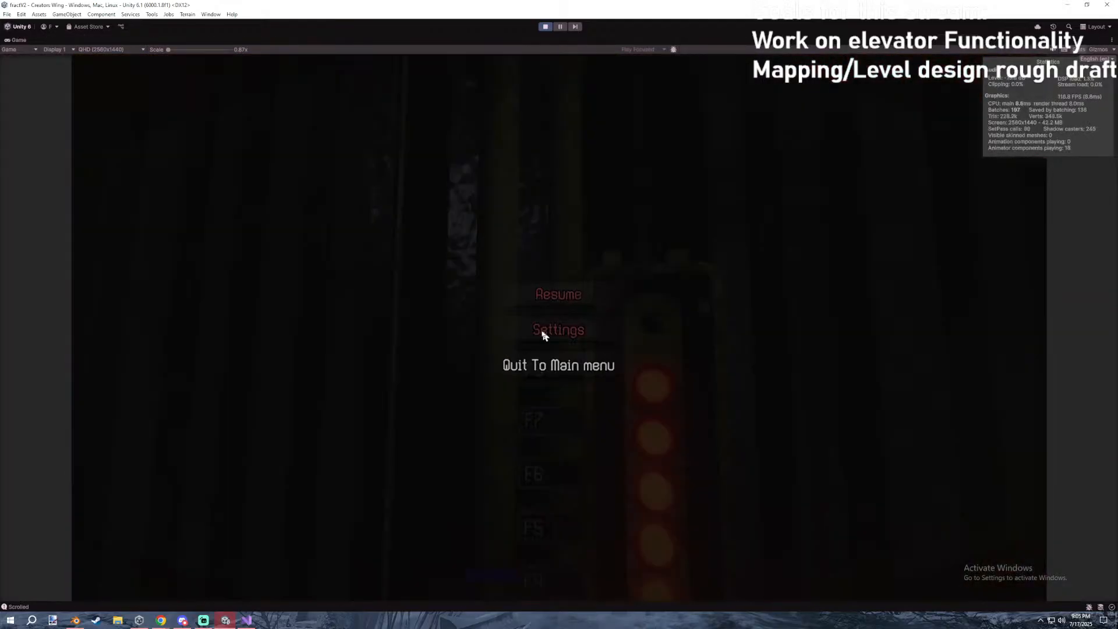
left_click(1090, 59)
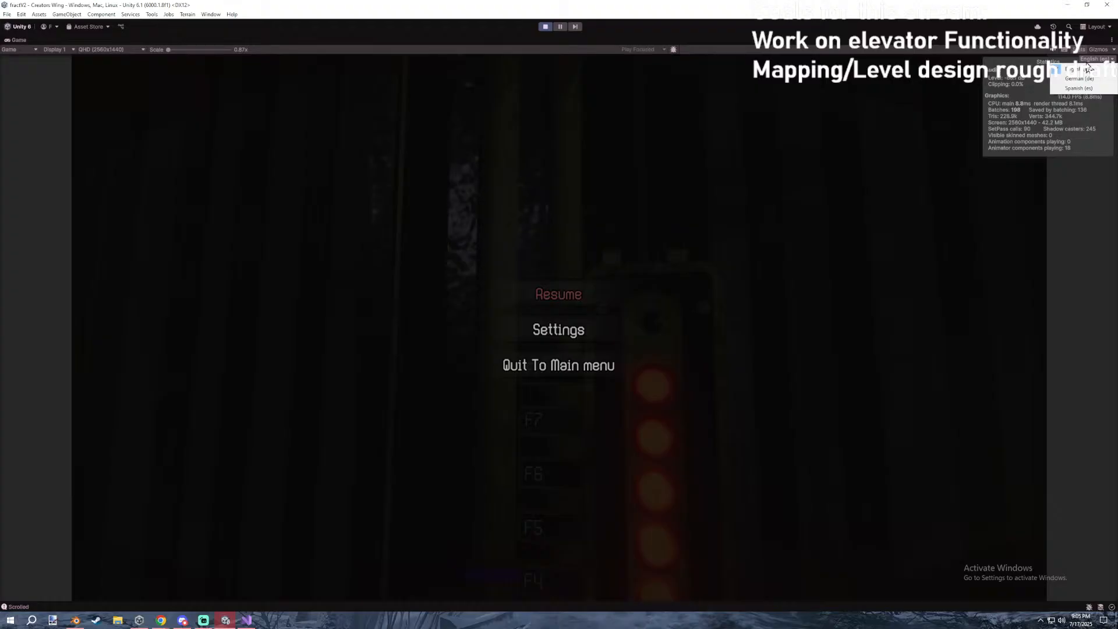
left_click(1078, 78)
key("Escape")
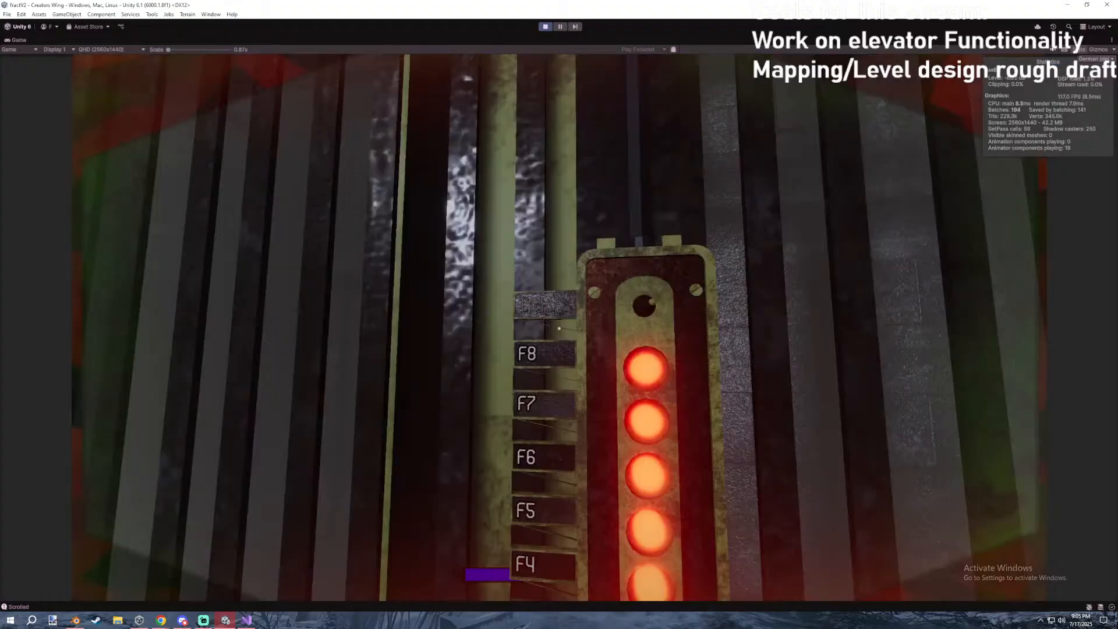
Open the paused game's settings and review the German text on the Gameplay, Audio, Grafik and Kontrollen pages.
key("Tab")
key("Tab")
key("Tab")
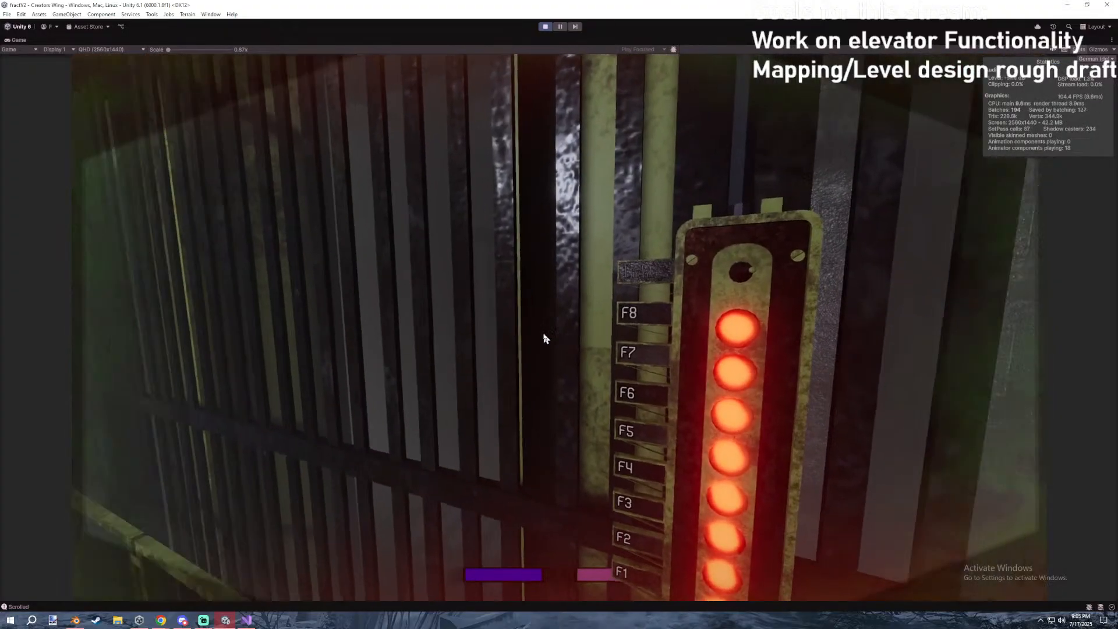
key("Escape")
left_click(535, 330)
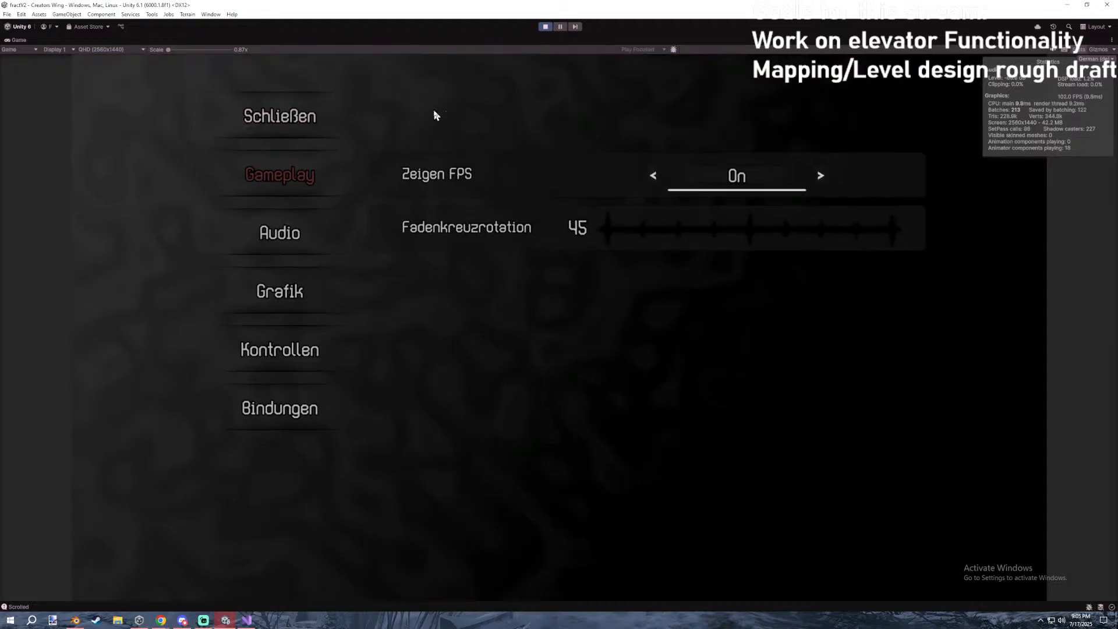
left_click(315, 251)
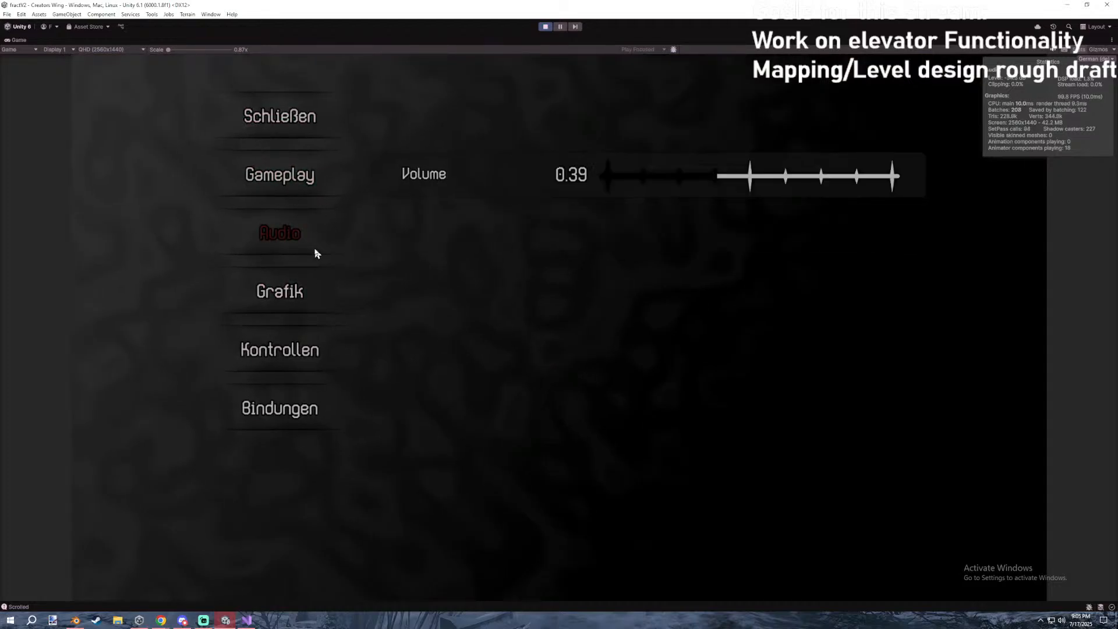
left_click(313, 277)
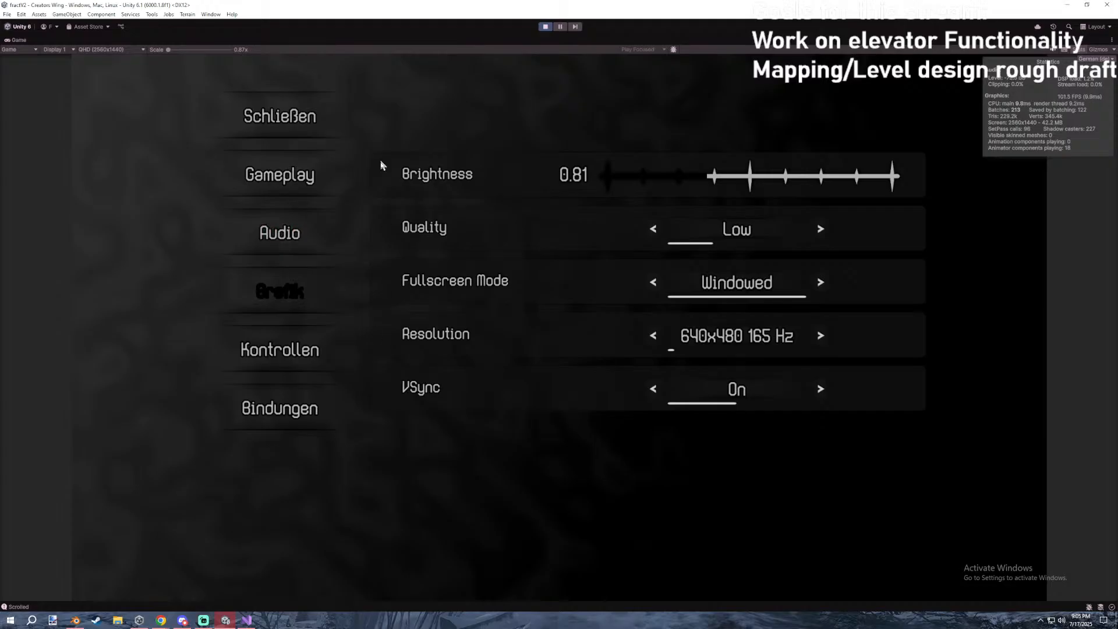
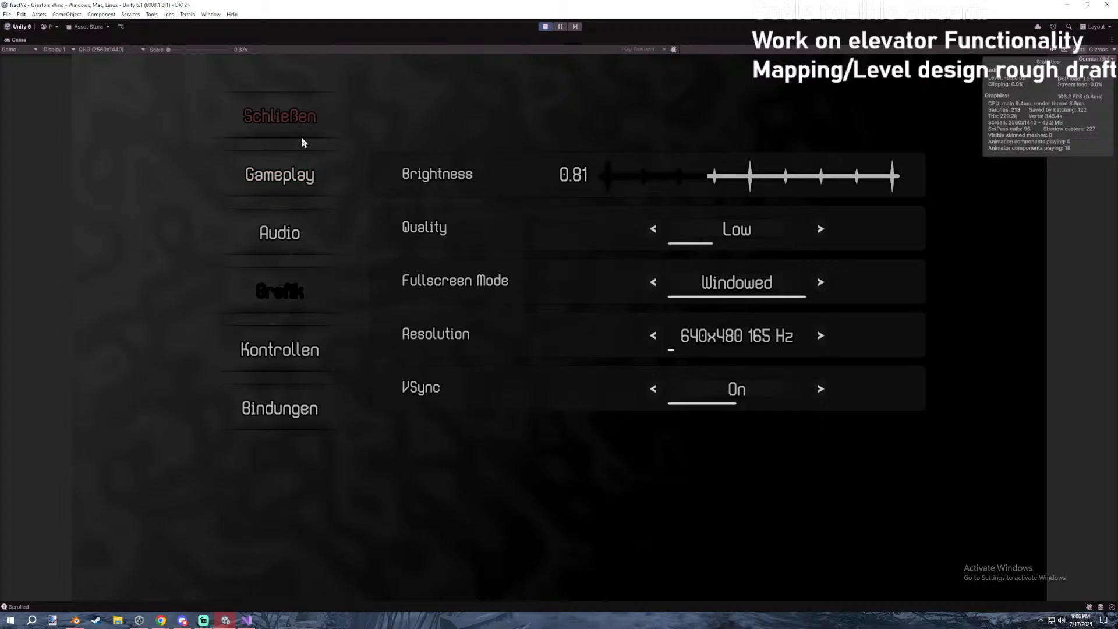
left_click(327, 341)
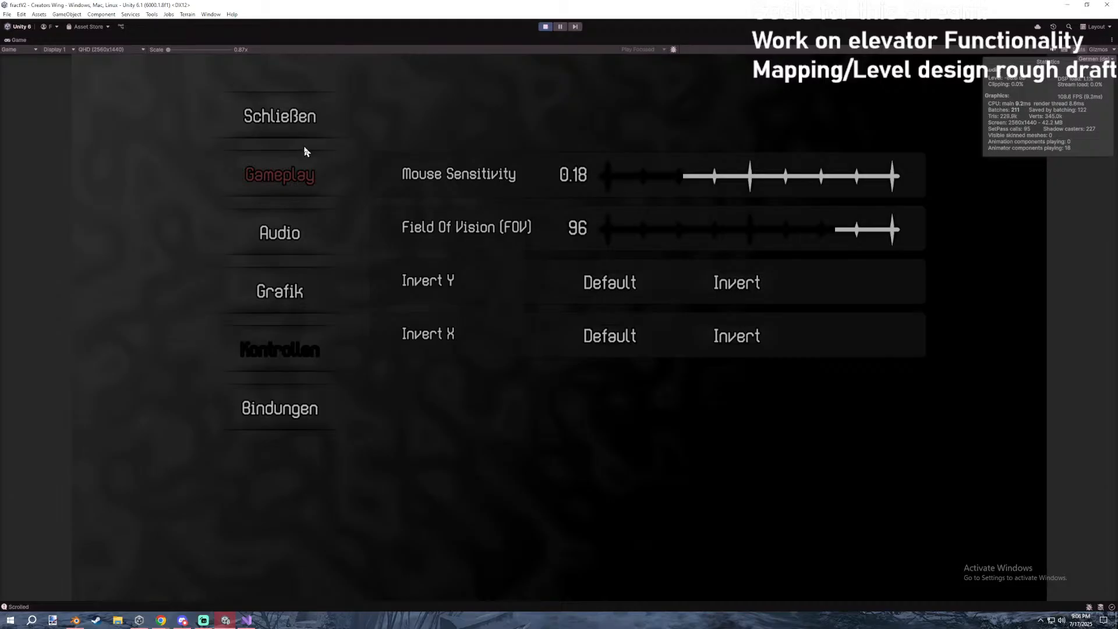
left_click(296, 329)
left_click(300, 294)
Preview the settings menu in Spanish and set the game language back to English.
left_click(1095, 59)
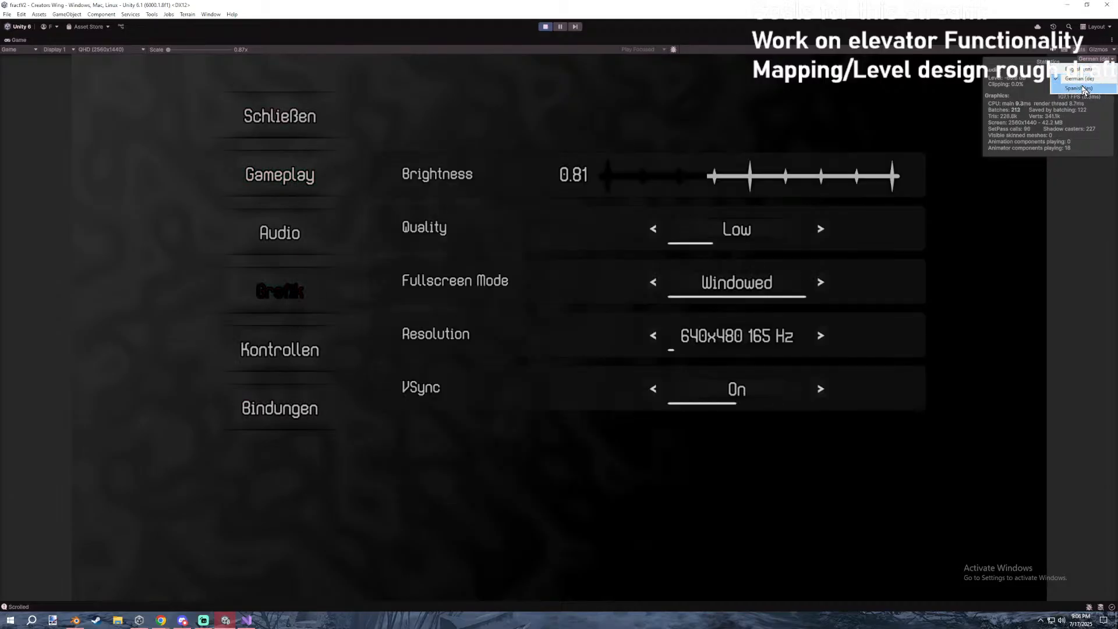
left_click(1080, 88)
left_click(1095, 59)
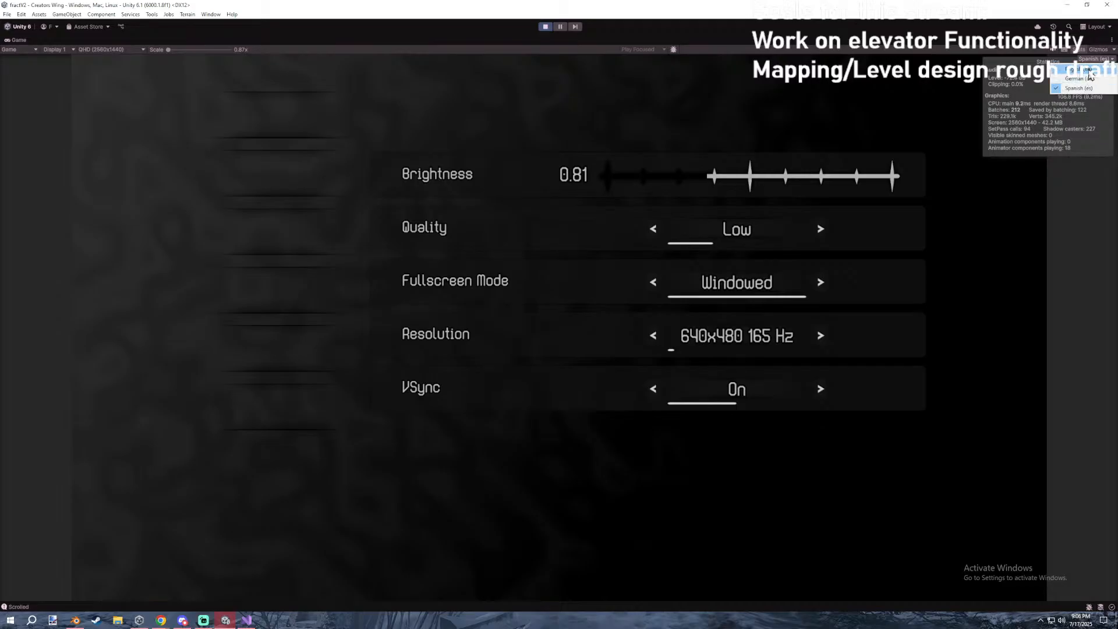
left_click(1084, 70)
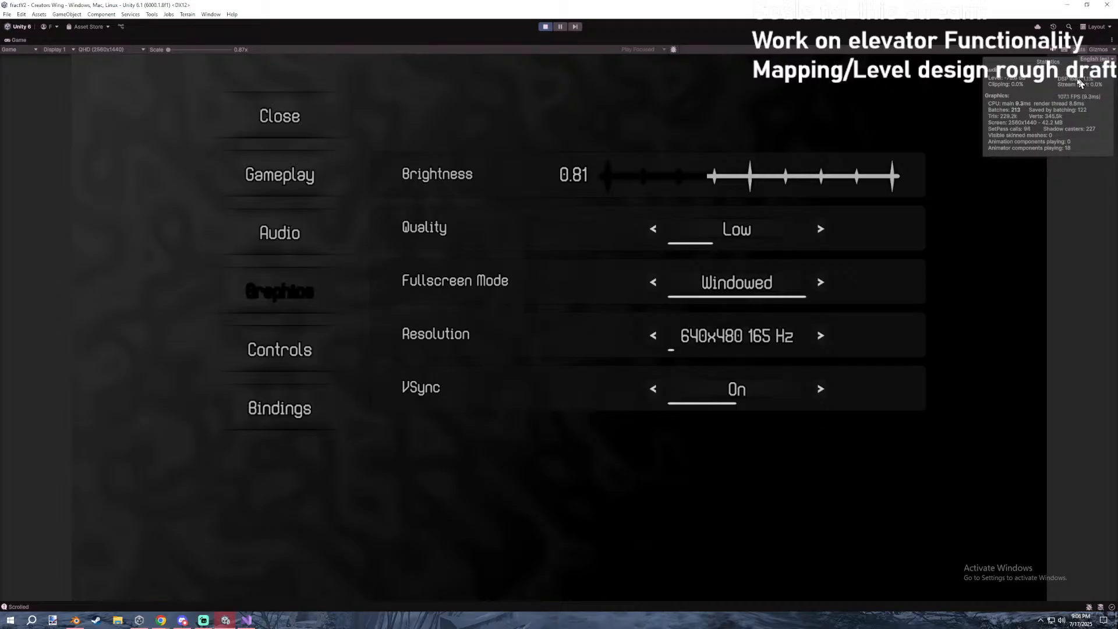
Leave the settings, resume the game and walk out of the elevator into the hall past the orange floor strip.
key("Escape")
left_click(594, 303)
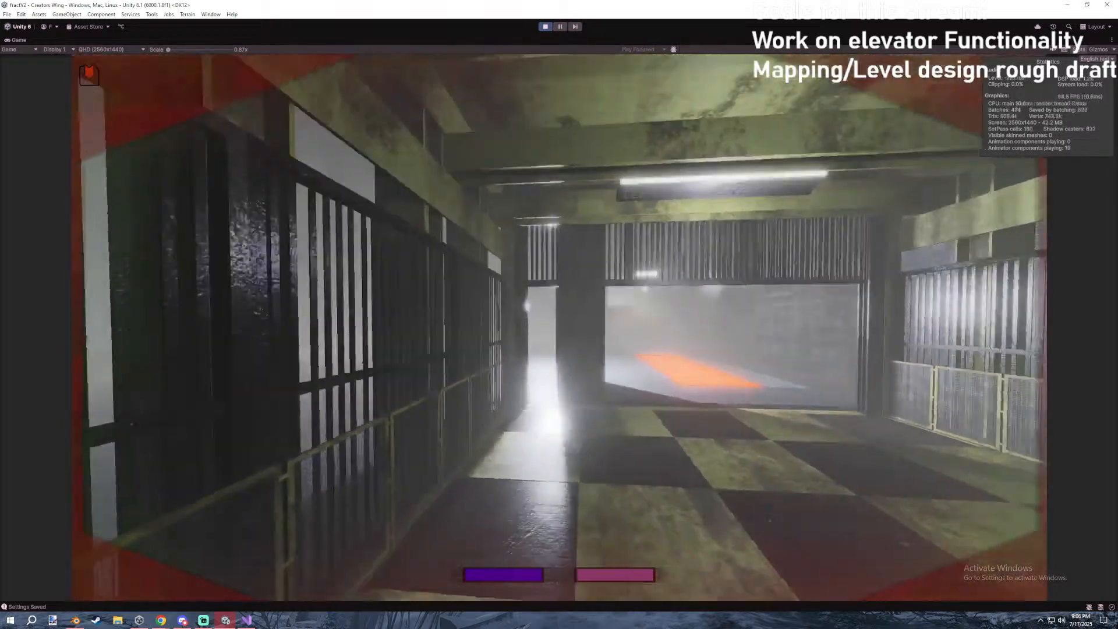
key("w")
key("w")
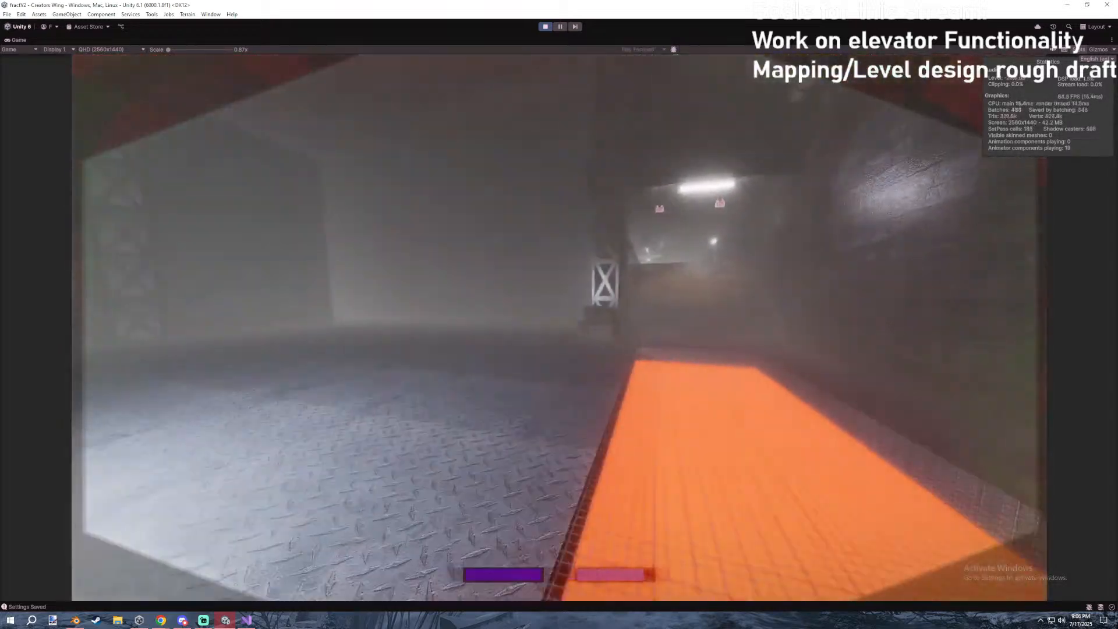
key("w")
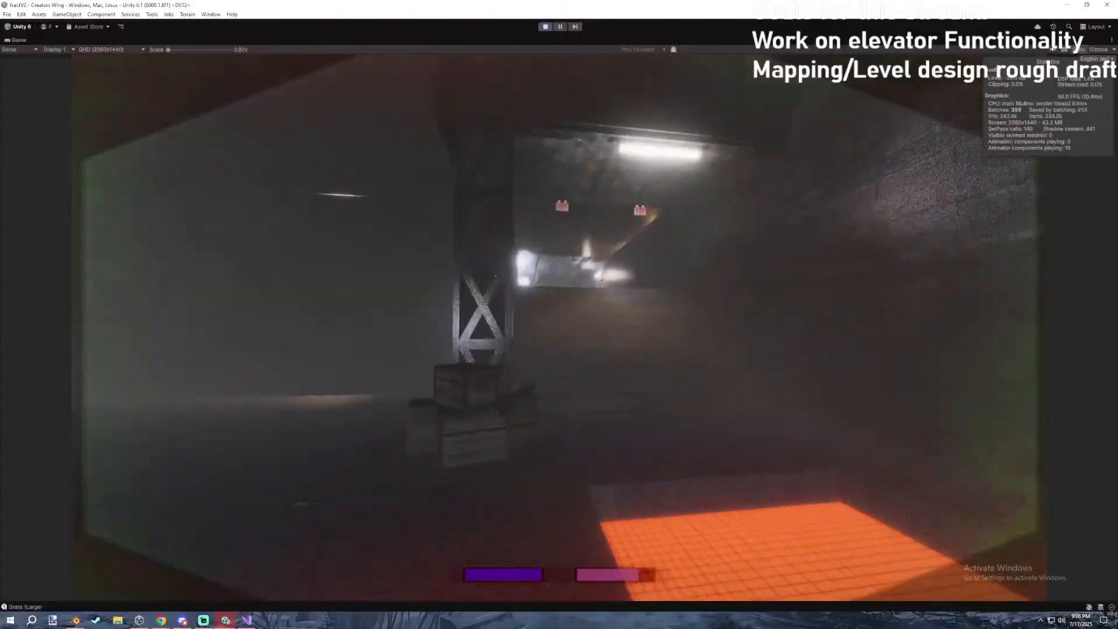
key("s")
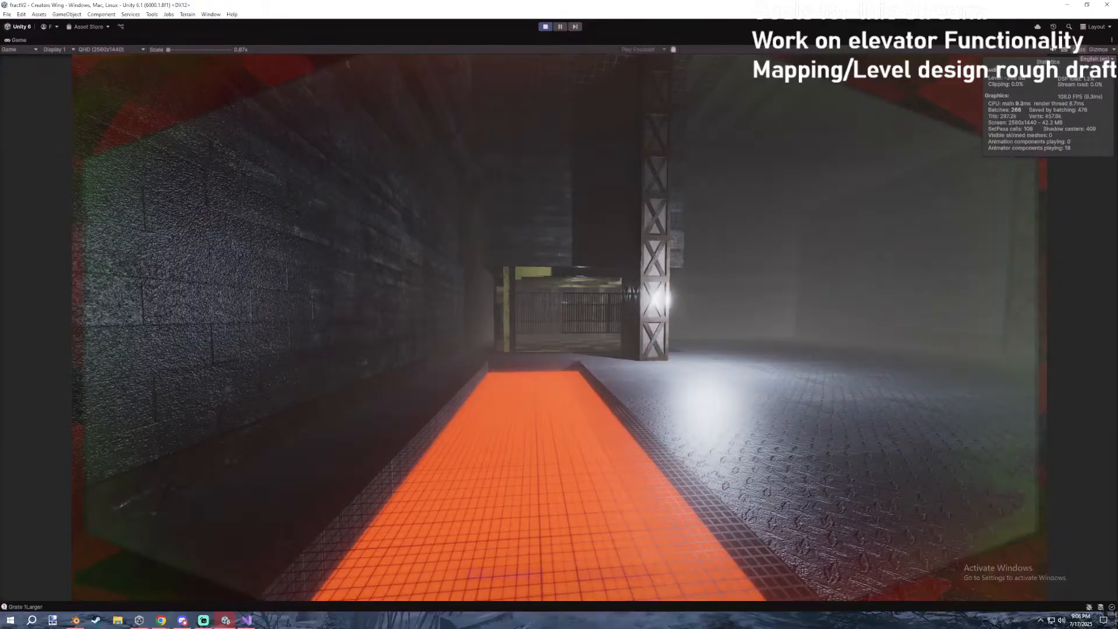
Walk back along the orange floor strip to retest the elevator door and step inside.
key("w")
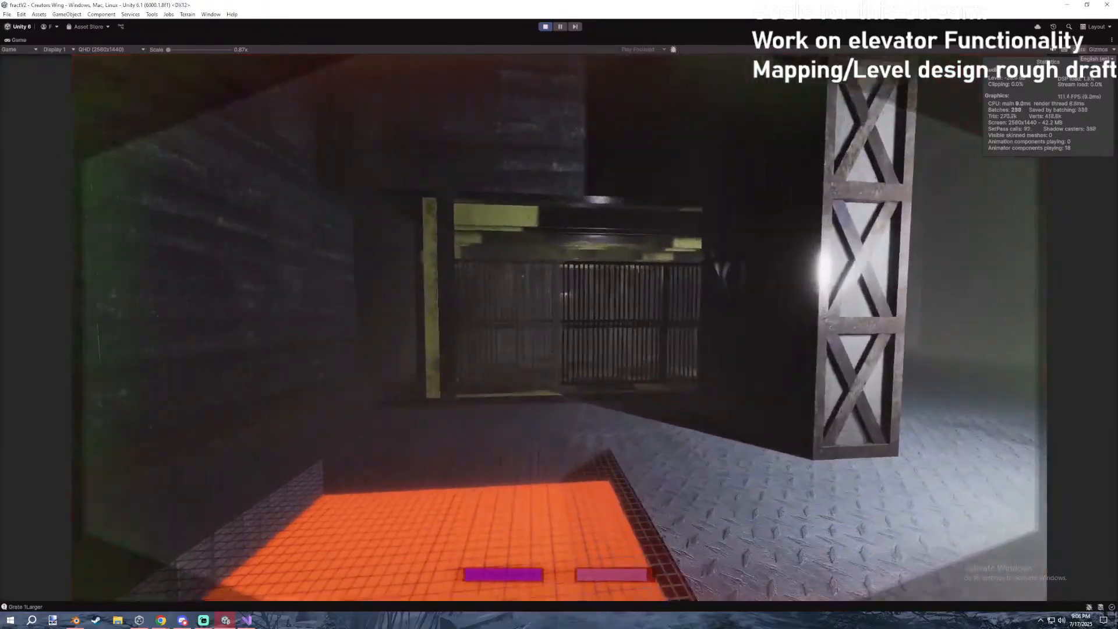
key("w")
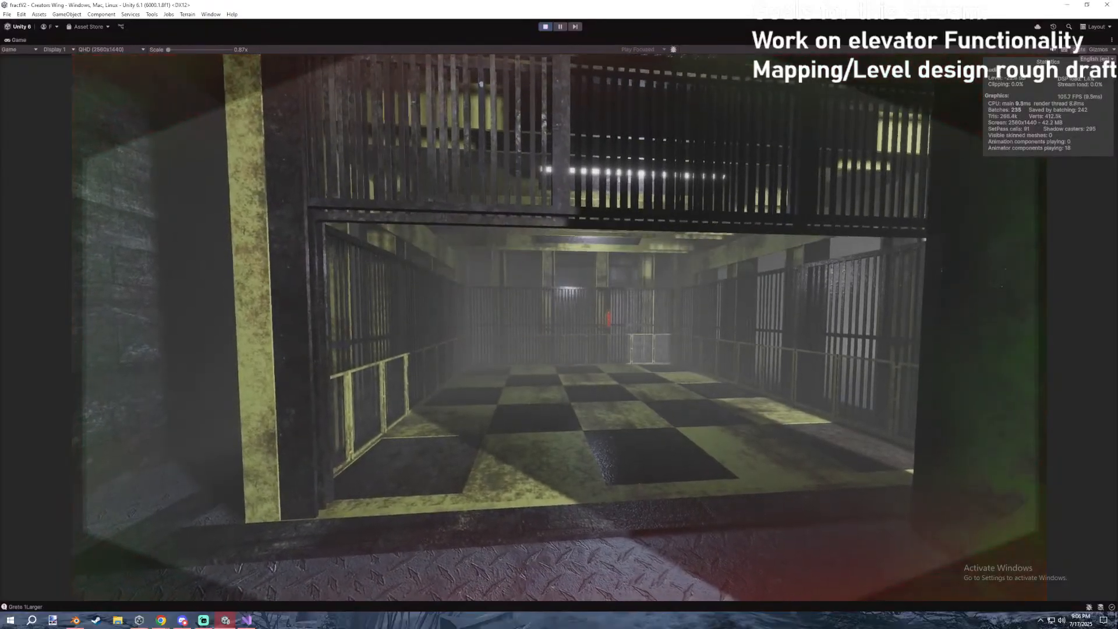
key("w")
key("w")
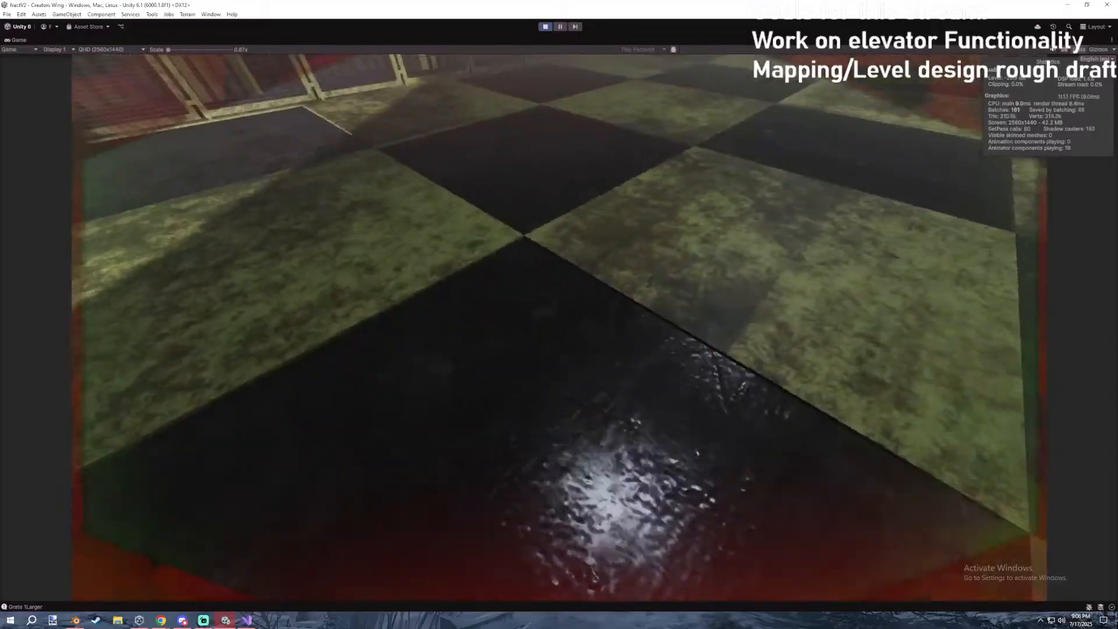
Look over the elevator's checkered floor and interior, inspect its button panel up close and pause the game.
key("w")
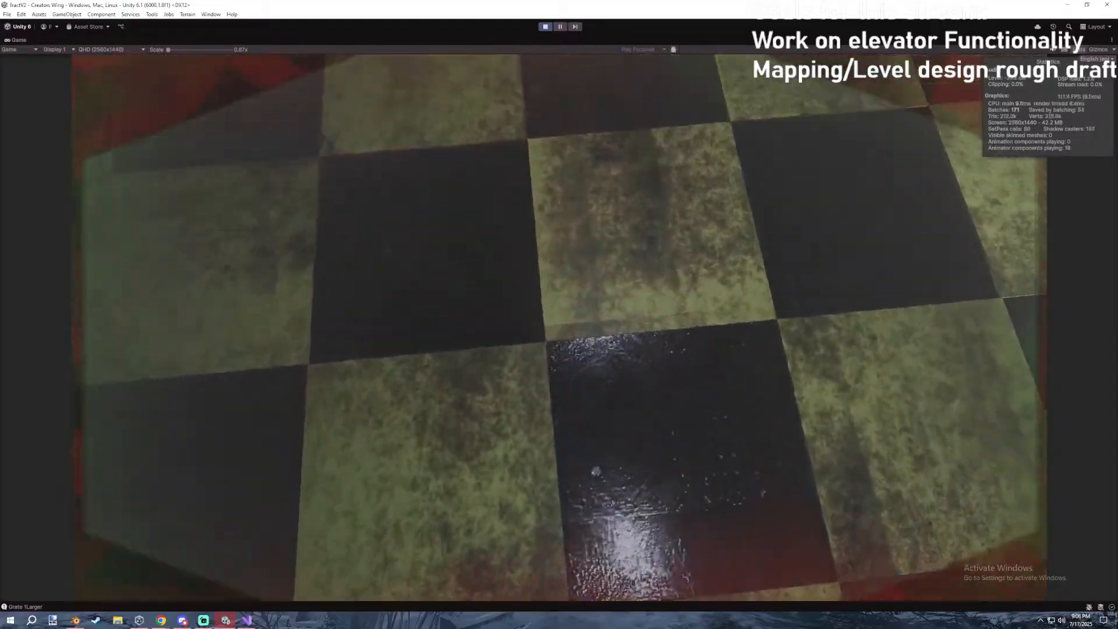
key("w")
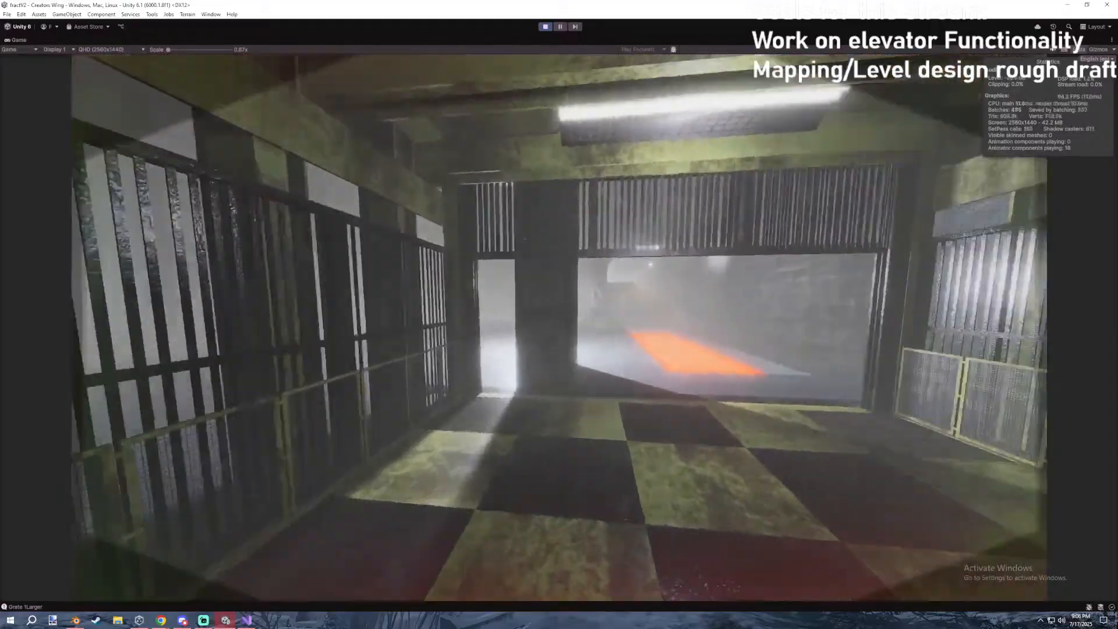
key("w")
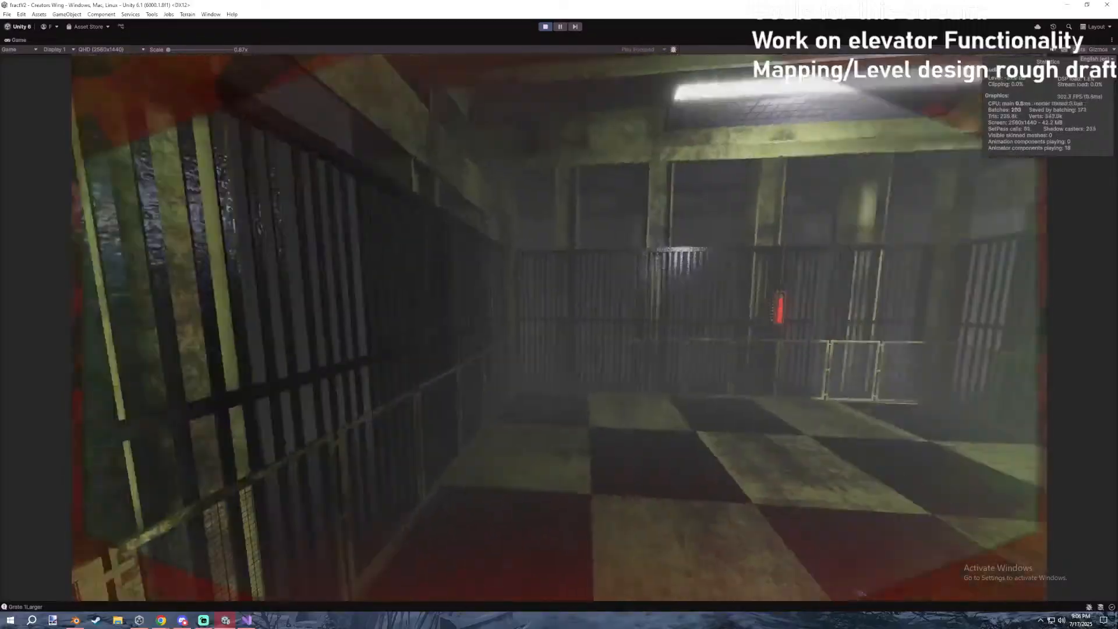
key("w")
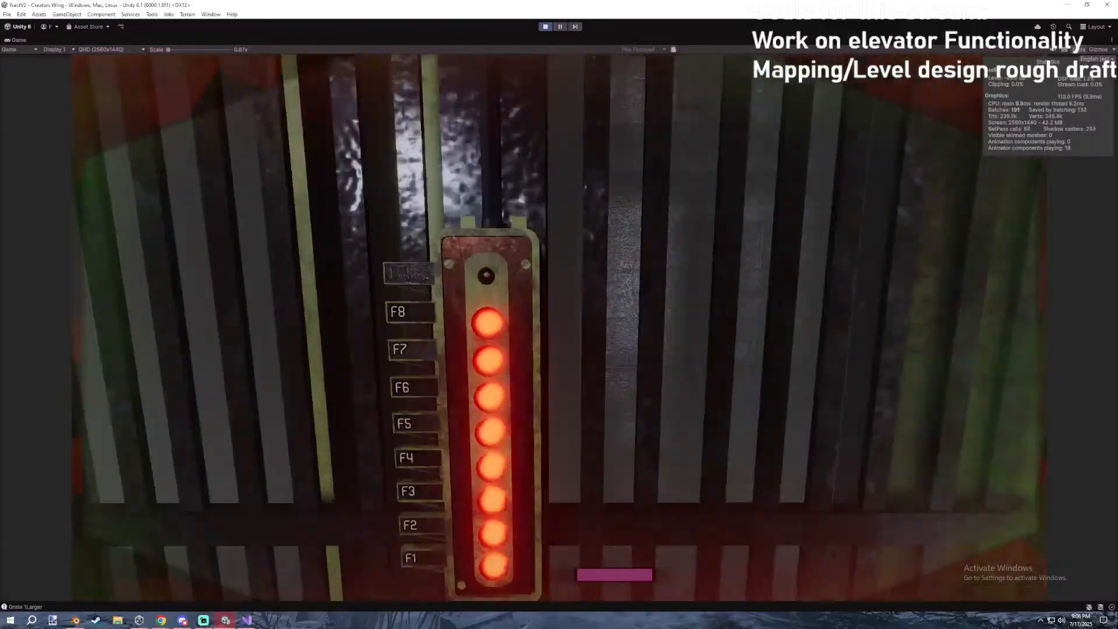
key("Escape")
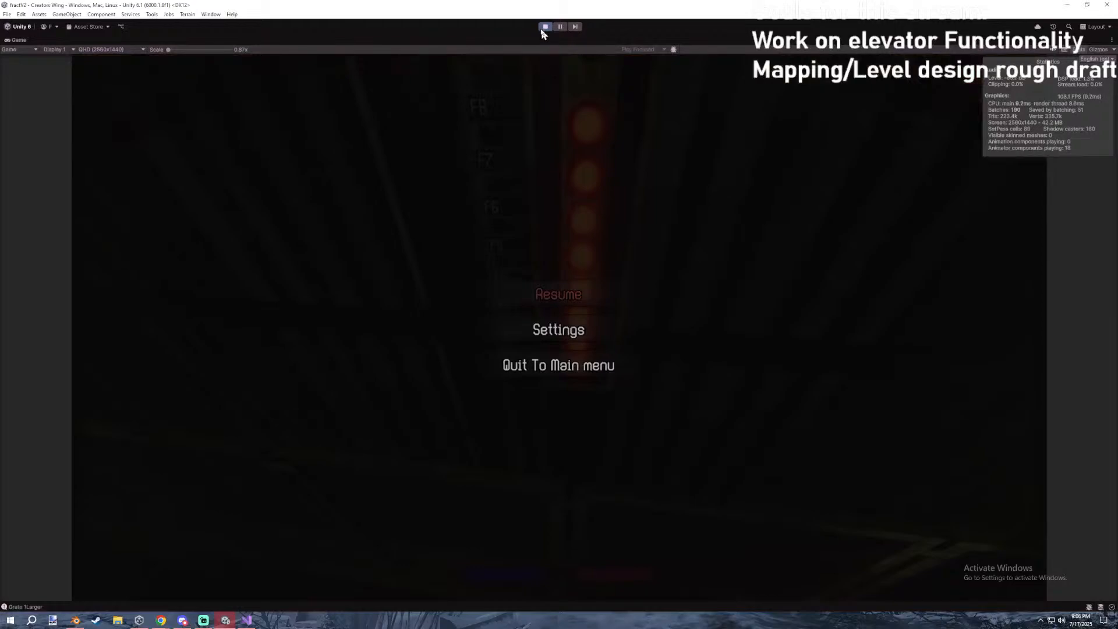
Stop the playtest and open the _Scripts folder in the project assets.
left_click(544, 27)
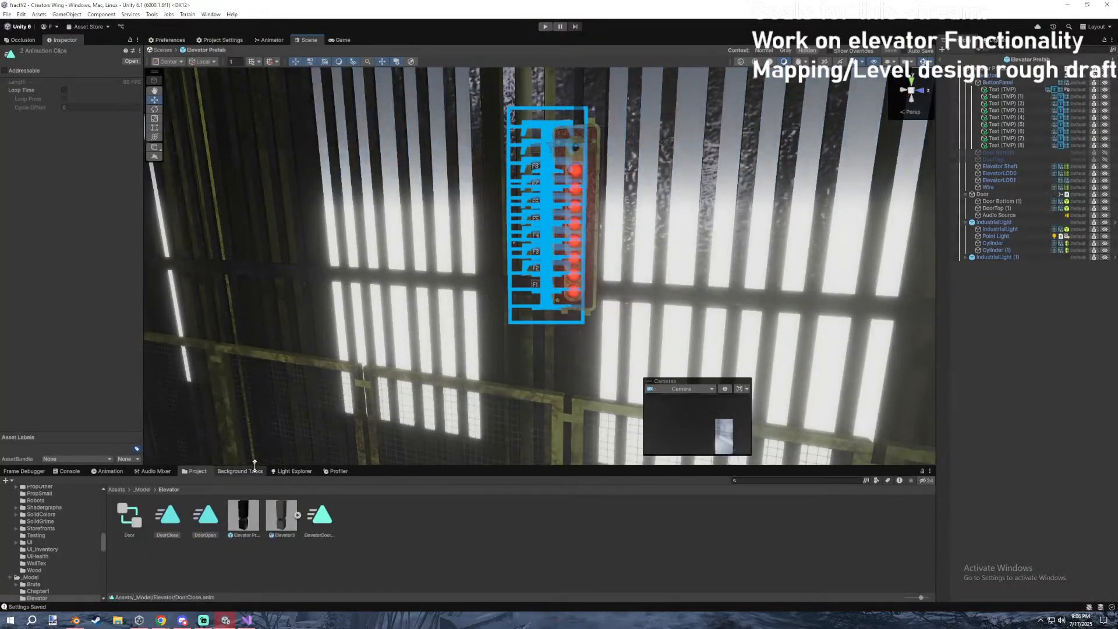
left_click(69, 471)
left_click(10, 480)
left_click(204, 471)
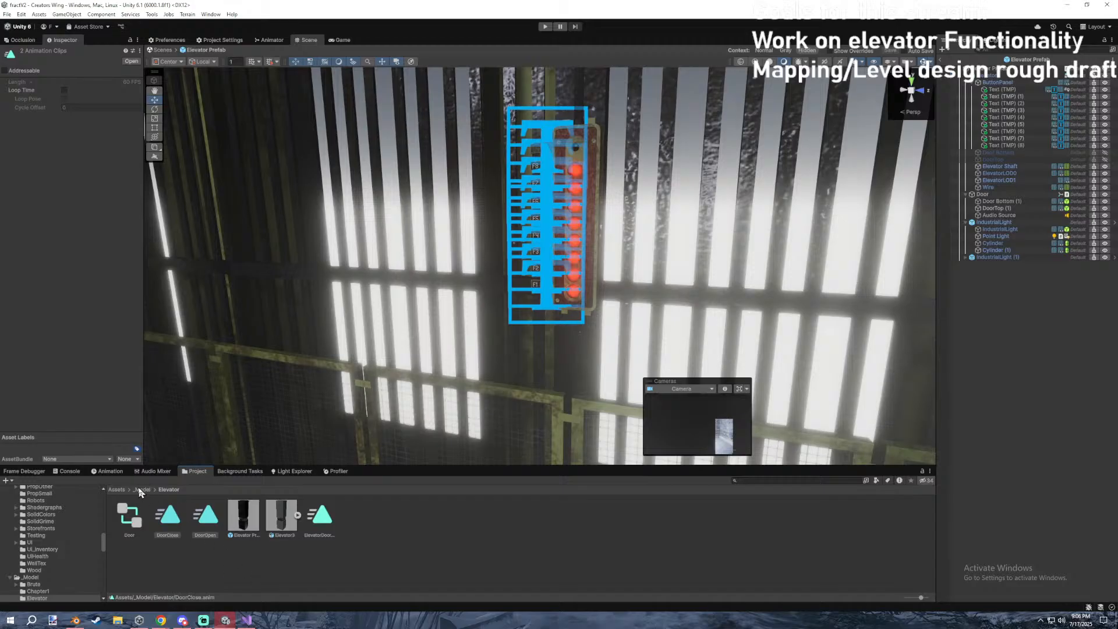
left_click(117, 489)
double_click(426, 522)
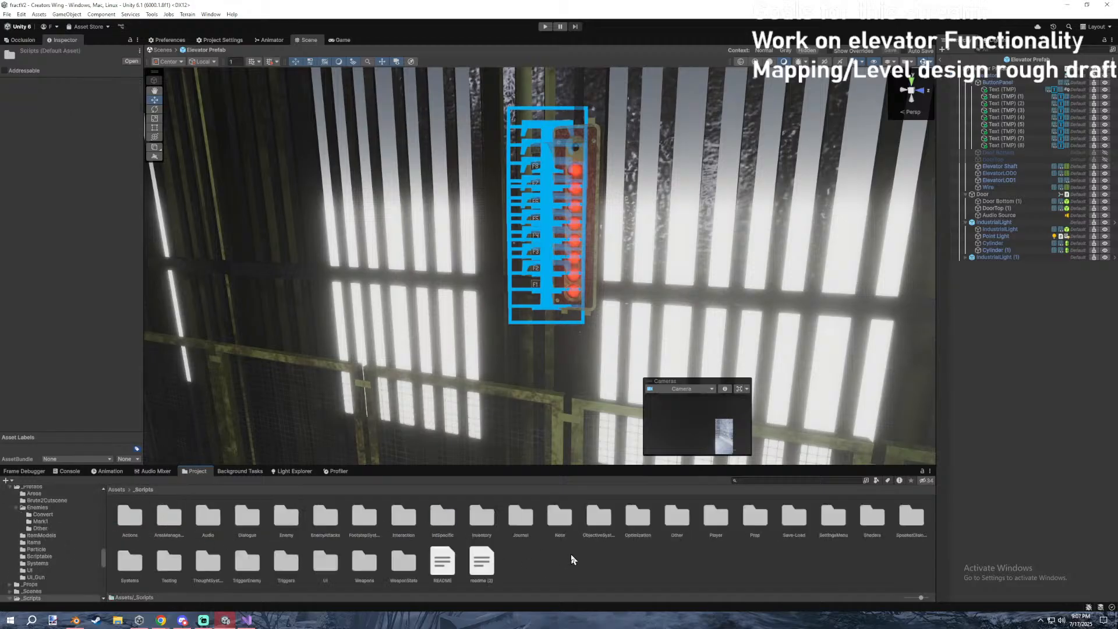
Create a MonoBehaviour script named ElevatorButton in the Other scripts folder.
double_click(670, 517)
right_click(503, 541)
mouse_move(544, 317)
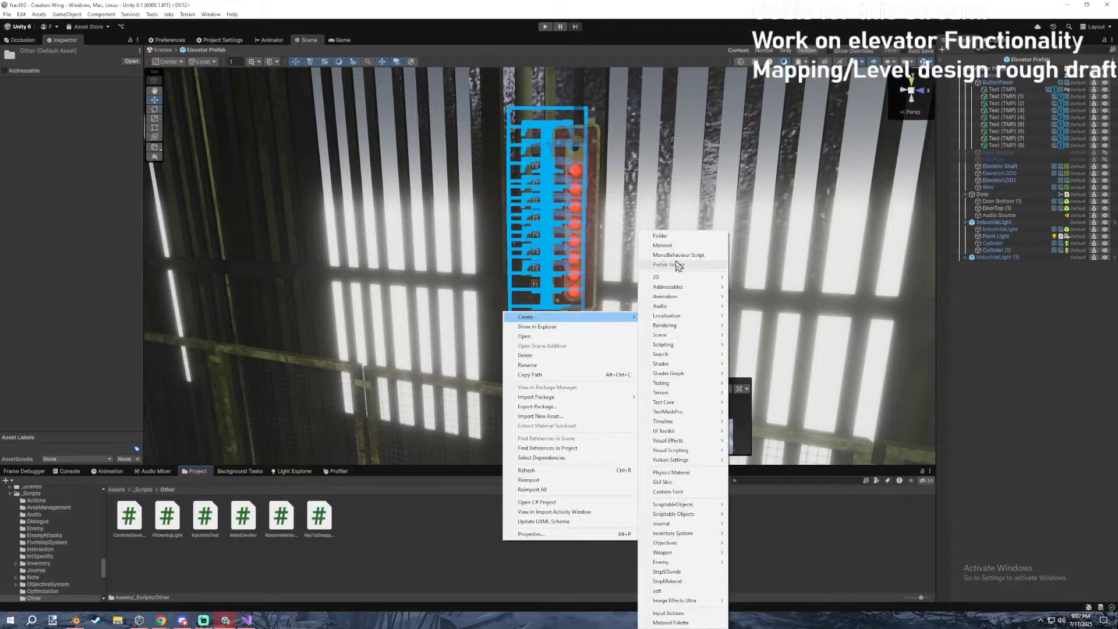
left_click(678, 255)
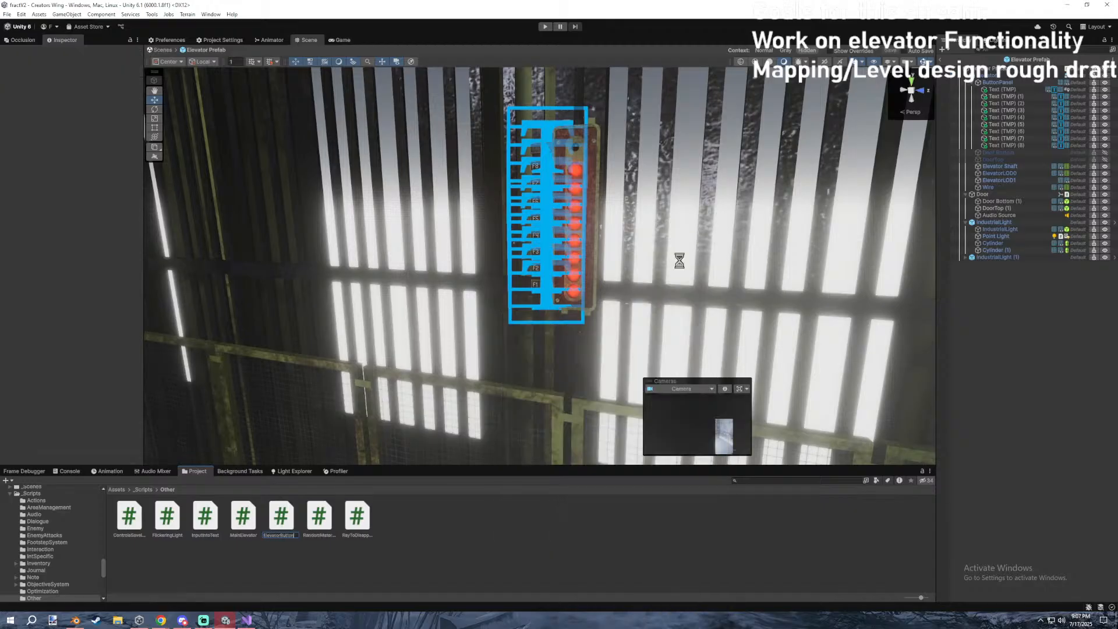
key("Return")
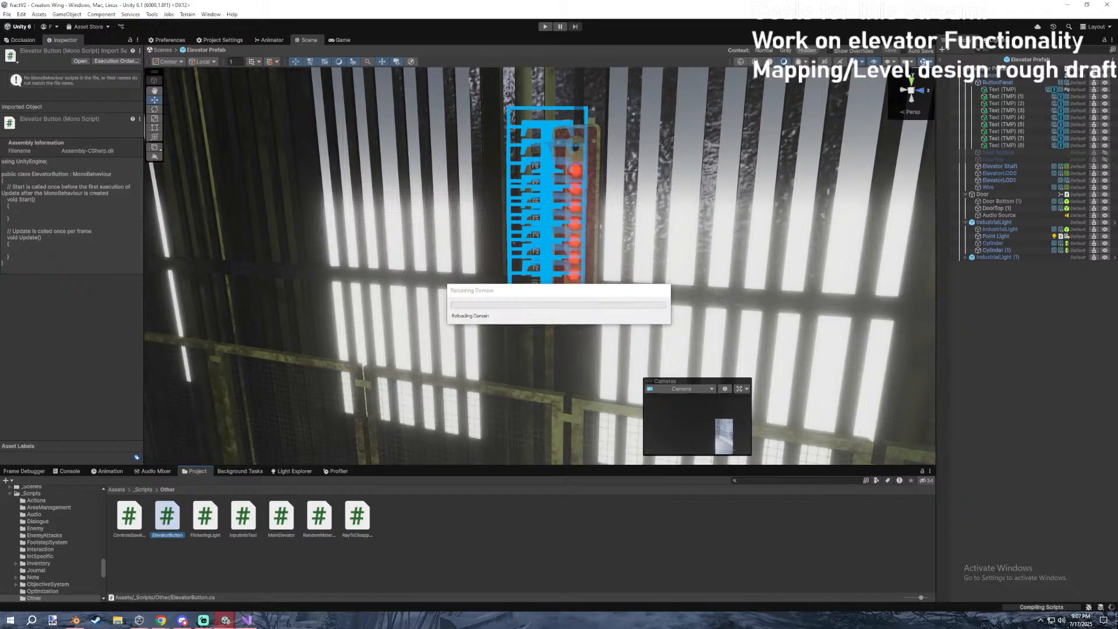
Switch to Visual Studio, add an empty line below the DoorAnimator field in the MainElevator script and undo it.
left_click(247, 620)
left_click(204, 243)
left_click(185, 161)
left_click(271, 144)
left_click(281, 155)
key("Return")
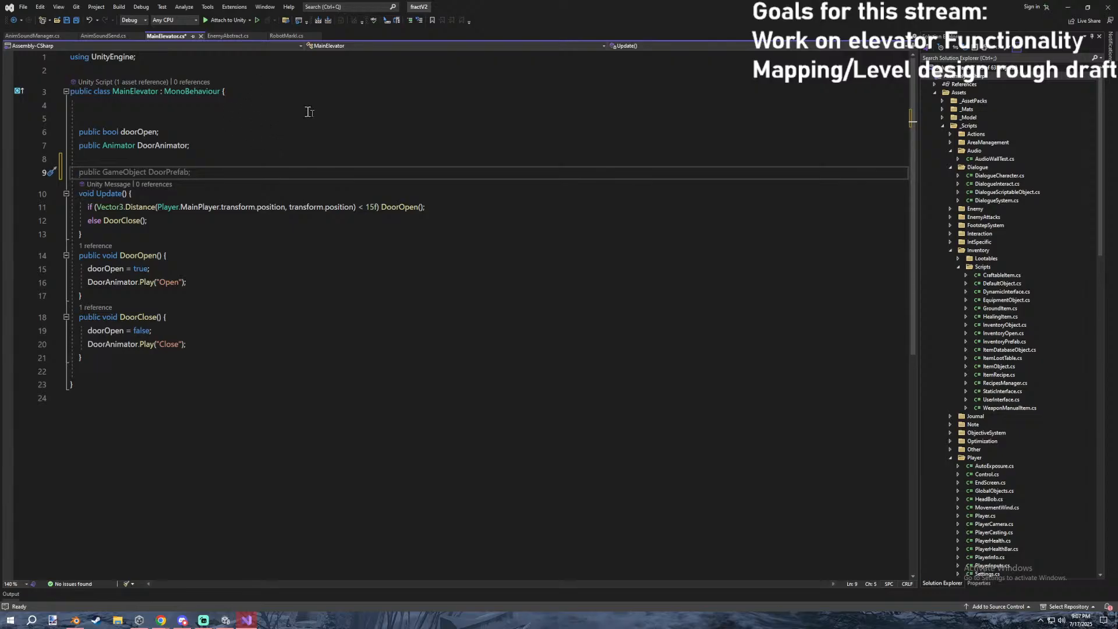
key("ctrl+z")
left_click(280, 118)
Look through the solution's script folders and preview CraftableItem.cs.
left_click(1033, 207)
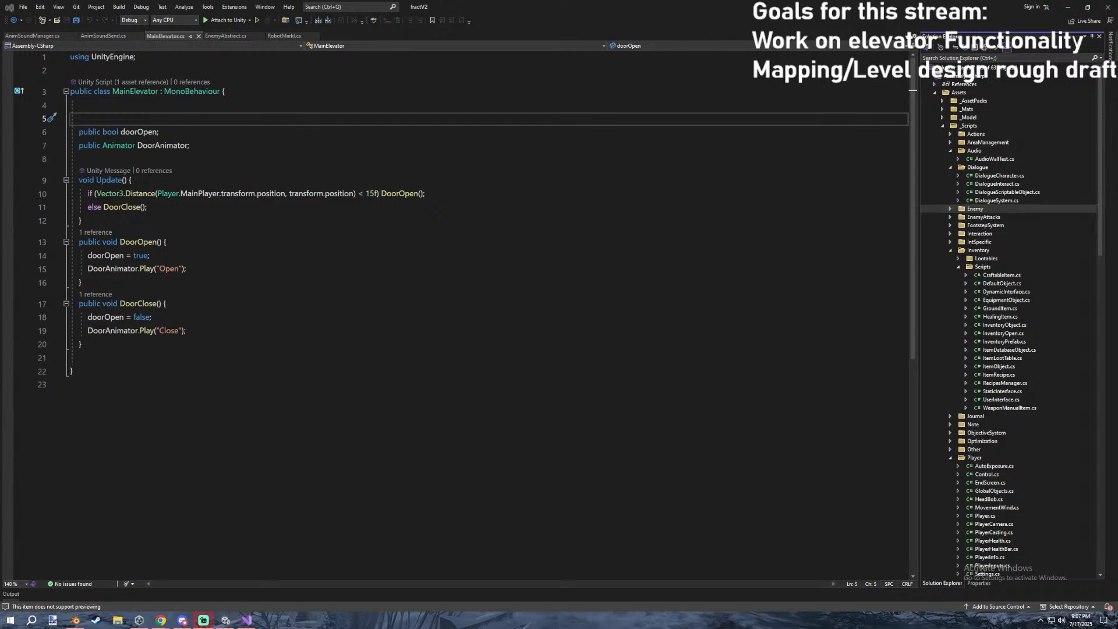
left_click(996, 183)
left_click(1002, 275)
scroll(1021, 348, "down", 4)
scroll(1021, 349, "down", 5)
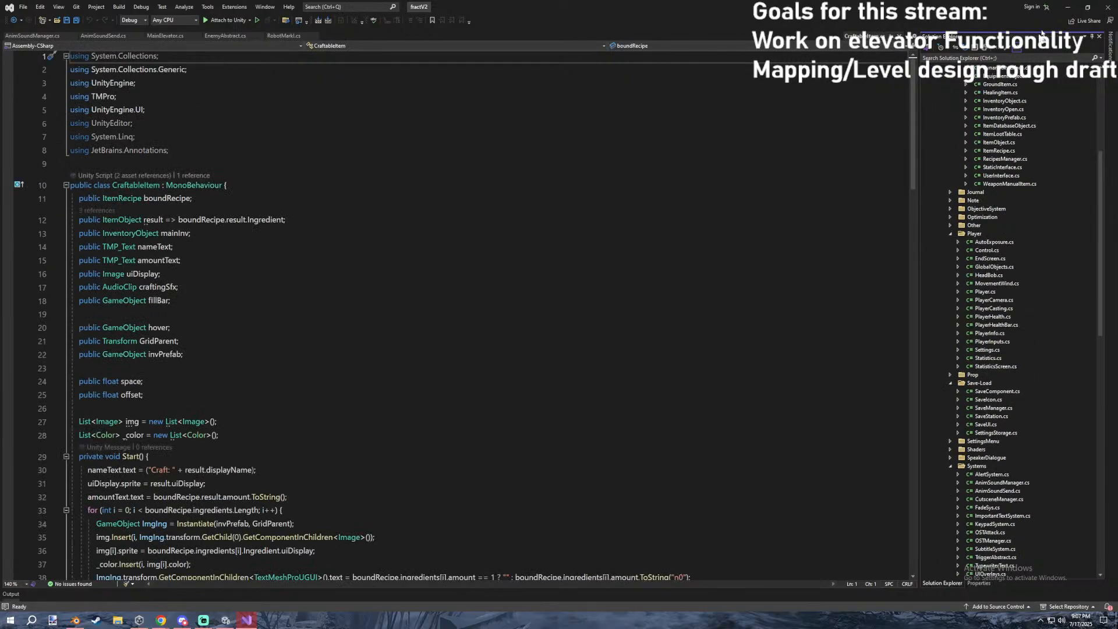
Return to Unity, look over the contents of the _Scripts folder and inspect the readme (2) file.
left_click(1067, 7)
left_click(142, 490)
left_click(68, 471)
left_click(9, 481)
left_click(187, 470)
left_click(499, 536)
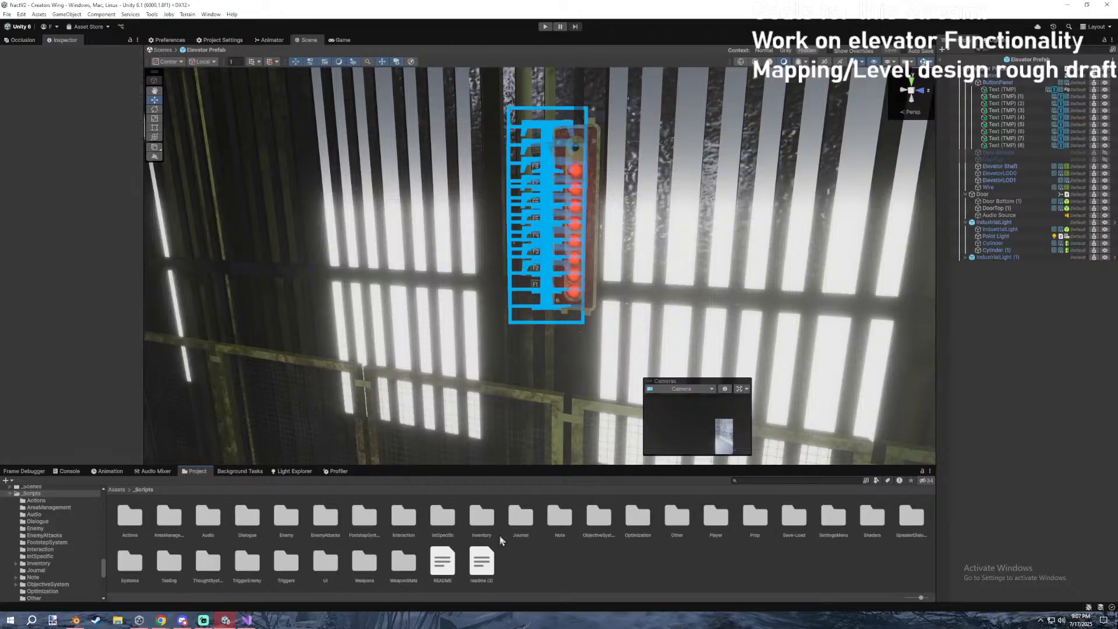
right_click(552, 566)
left_click(576, 547)
left_click(485, 562)
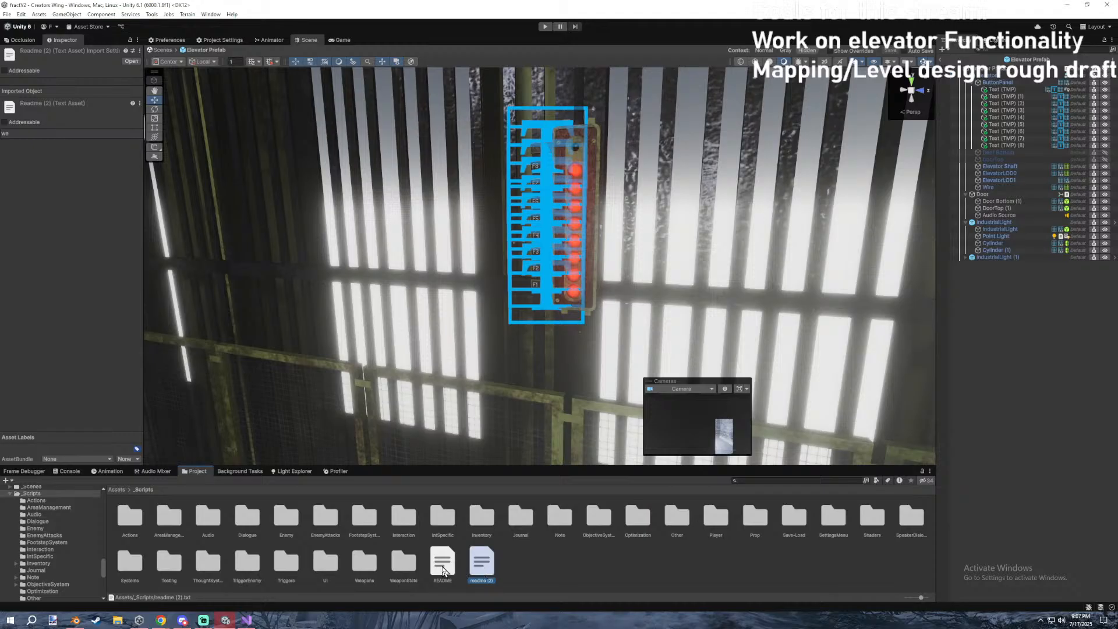
left_click(518, 568)
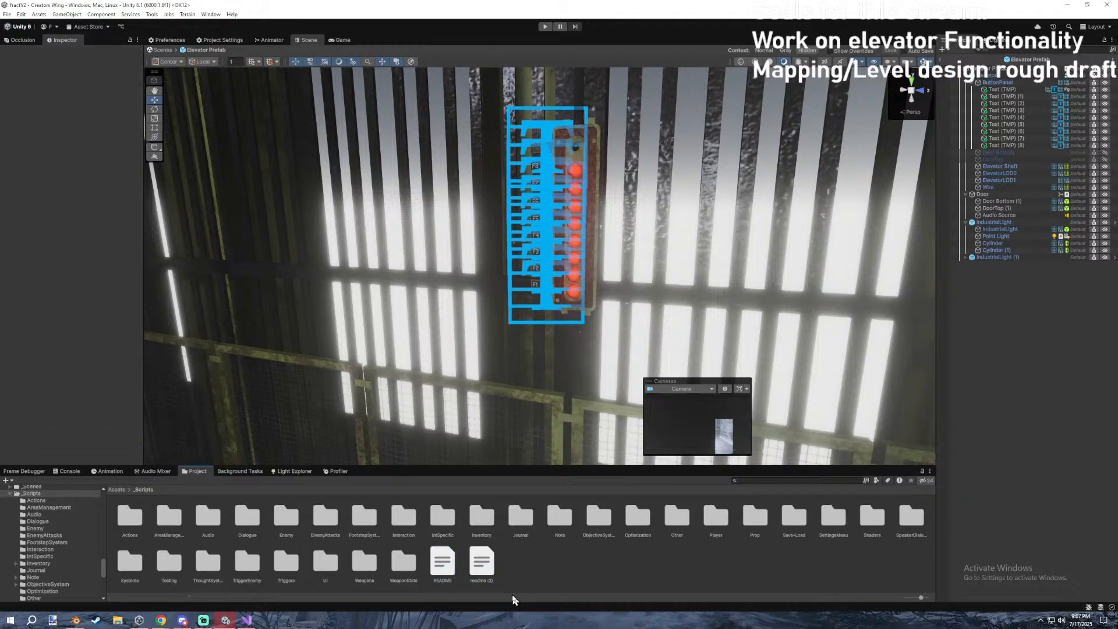
Find and launch GitHub Desktop and move its window over the Unity editor.
left_click(40, 622)
type("github")
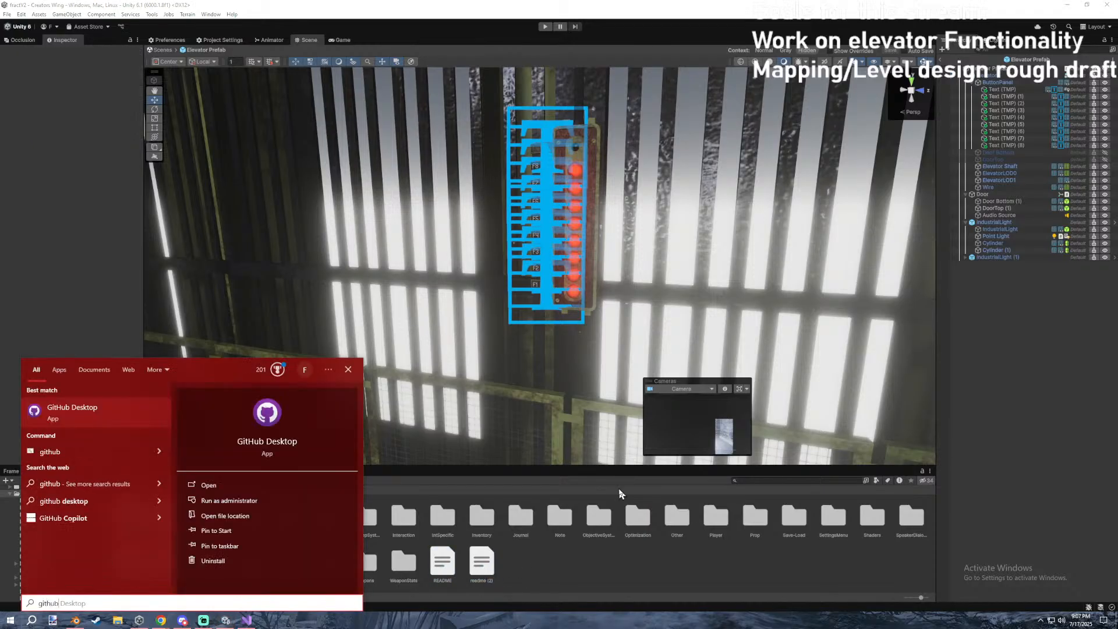
key("Return")
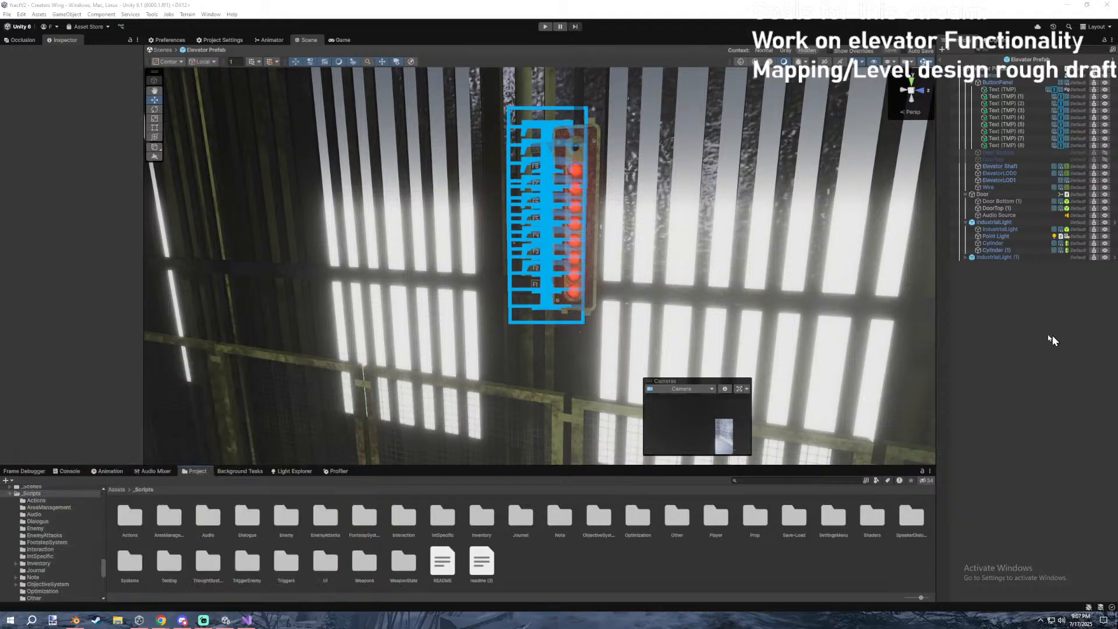
left_click_drag(219, 11, 732, 157)
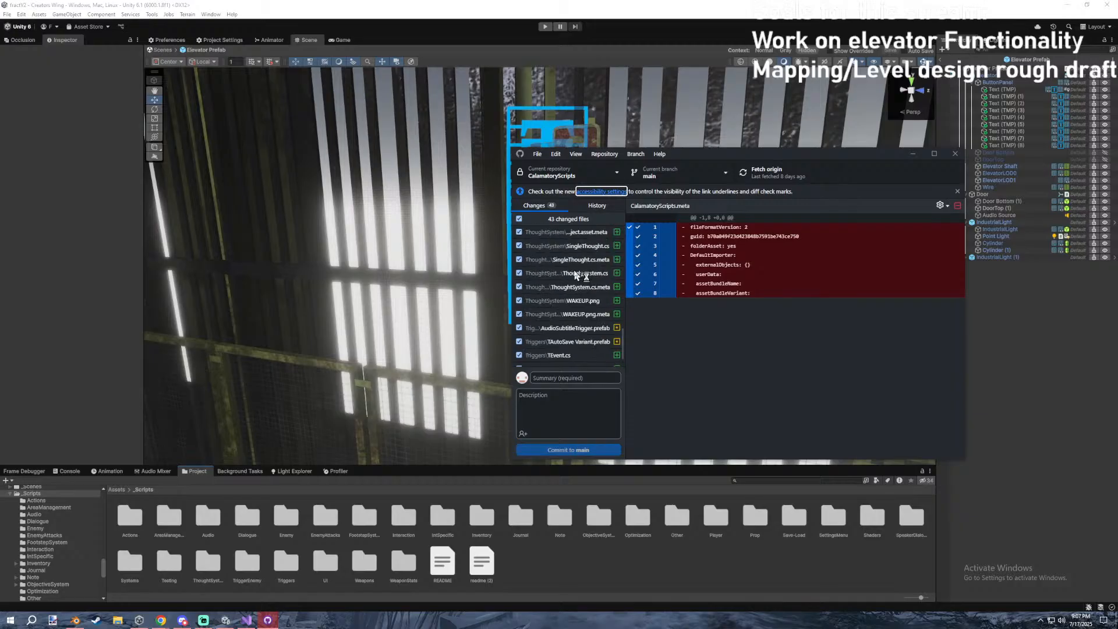
Commit the changed files of the CalamatoryScripts repository to main with the summary 7-17-25 and push to origin.
scroll(574, 270, "down", 1)
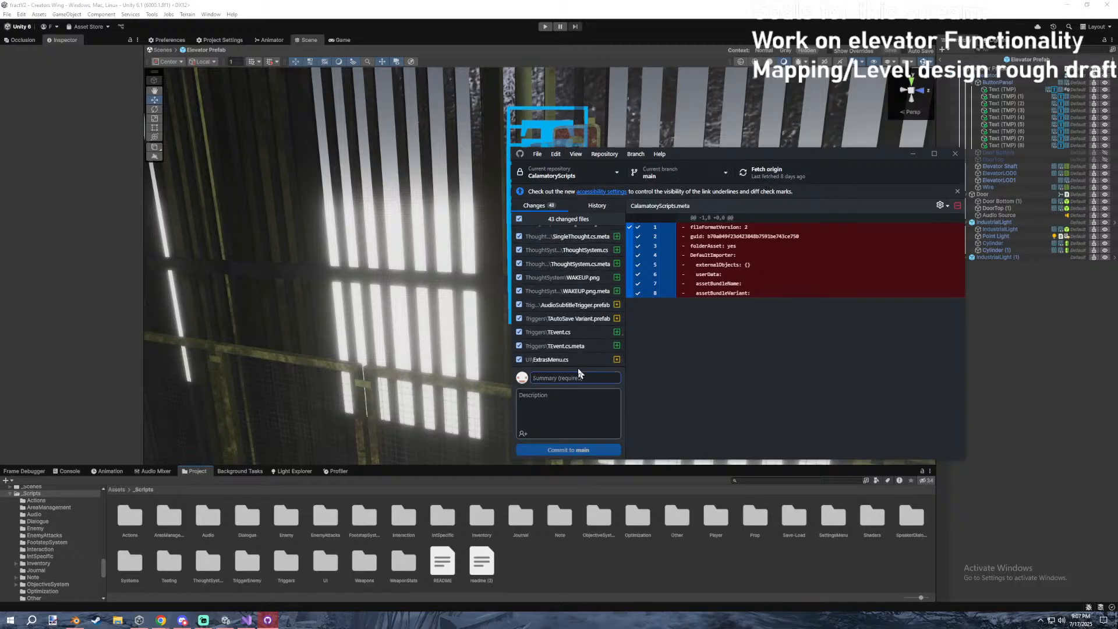
type("7-17-25")
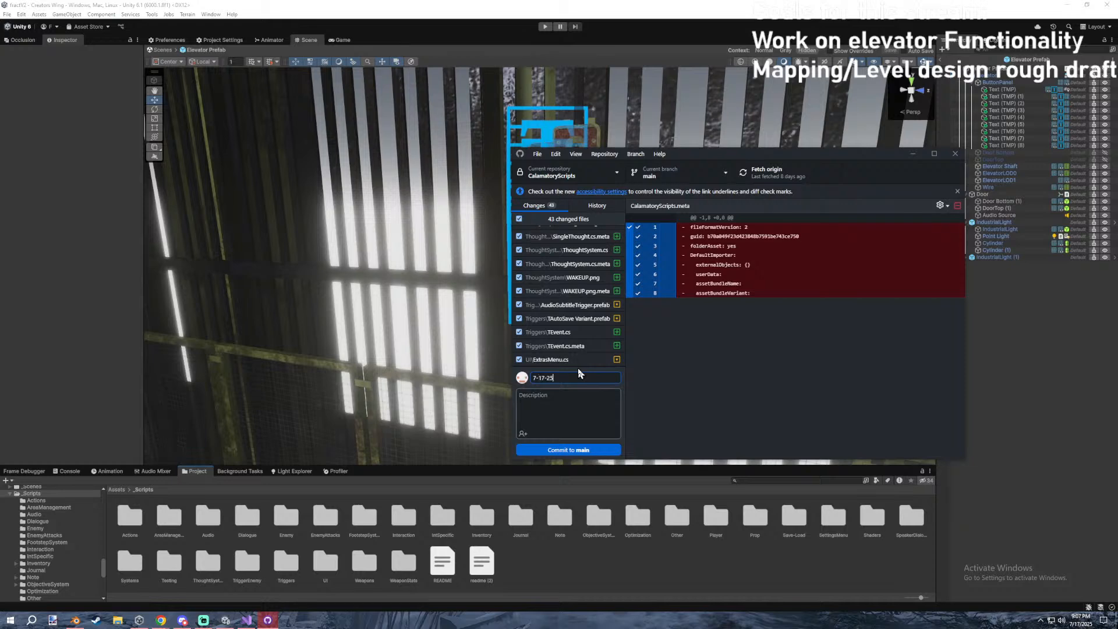
left_click(588, 450)
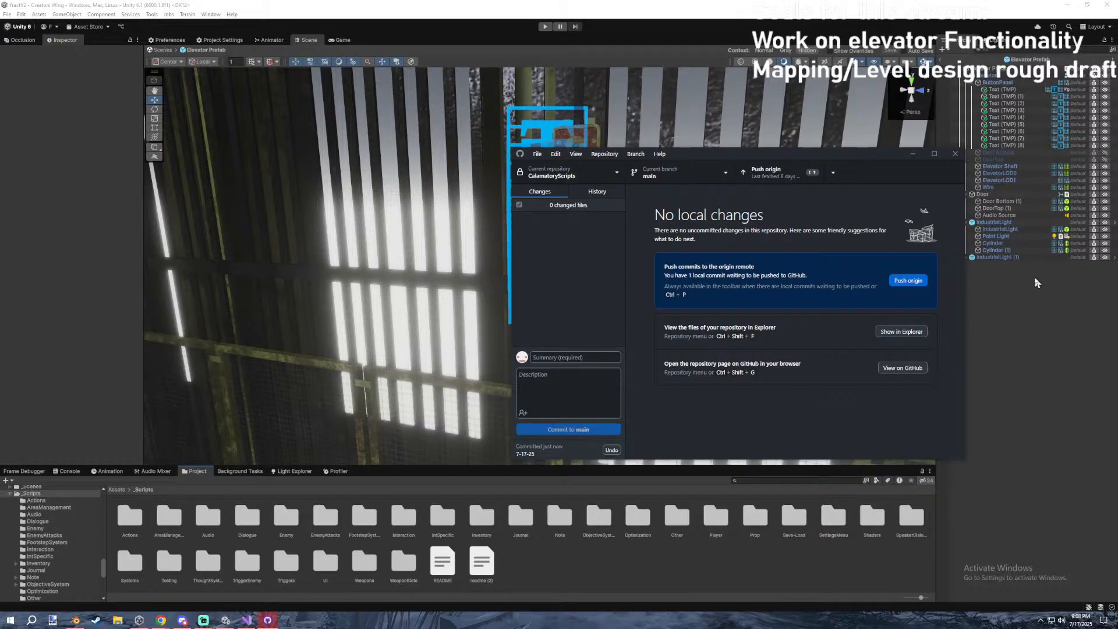
left_click(780, 173)
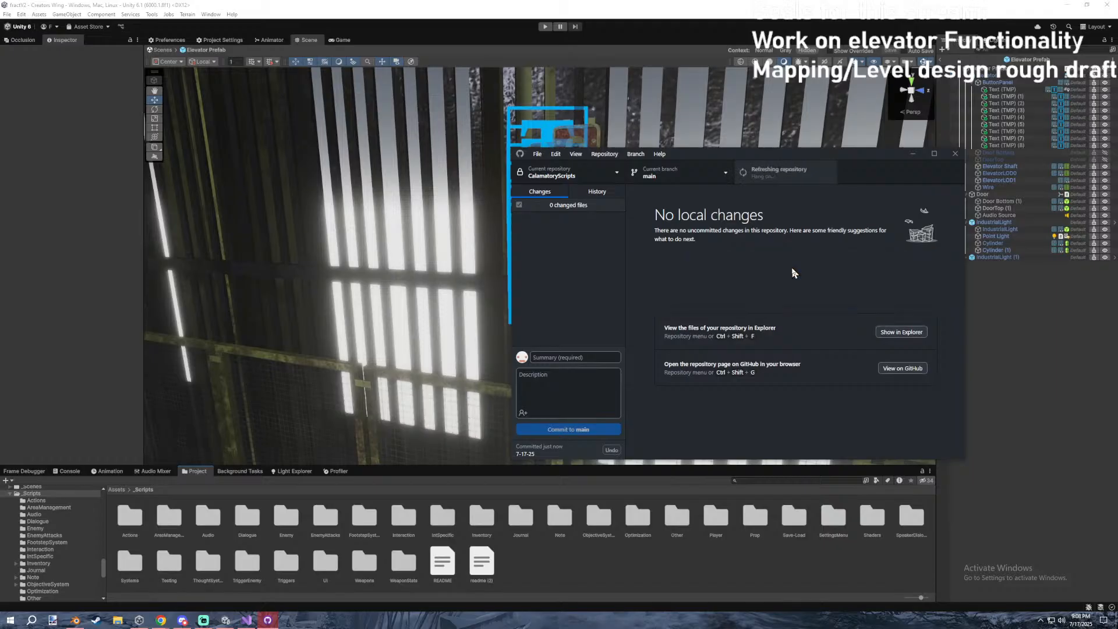
Try to close GitHub Desktop, cancel quitting during its update and return to Unity.
left_click(955, 153)
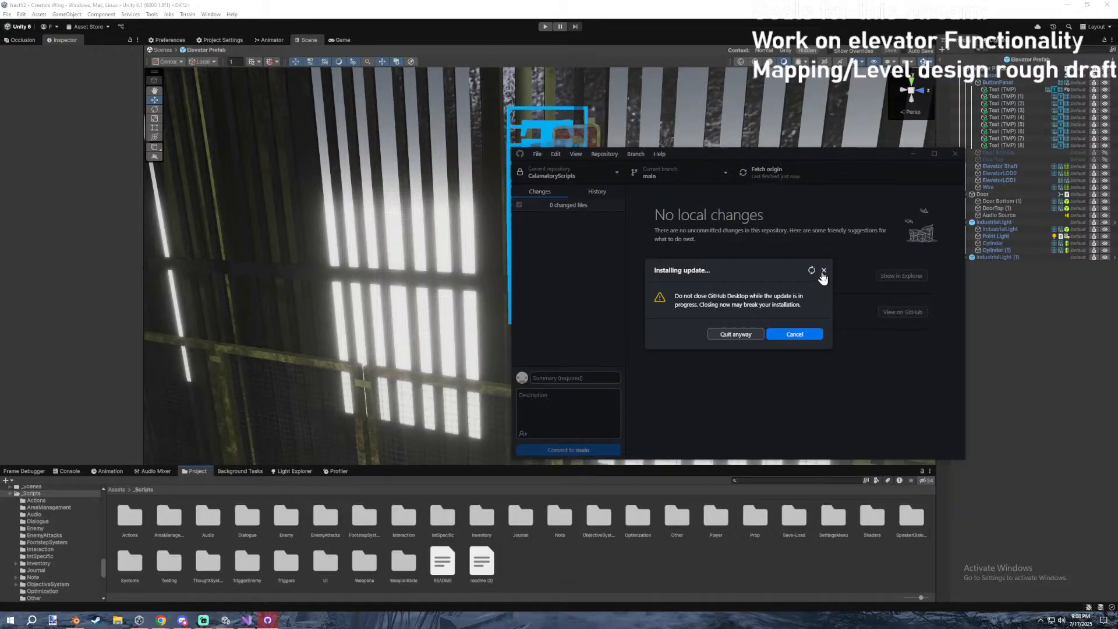
left_click(795, 334)
left_click(1009, 302)
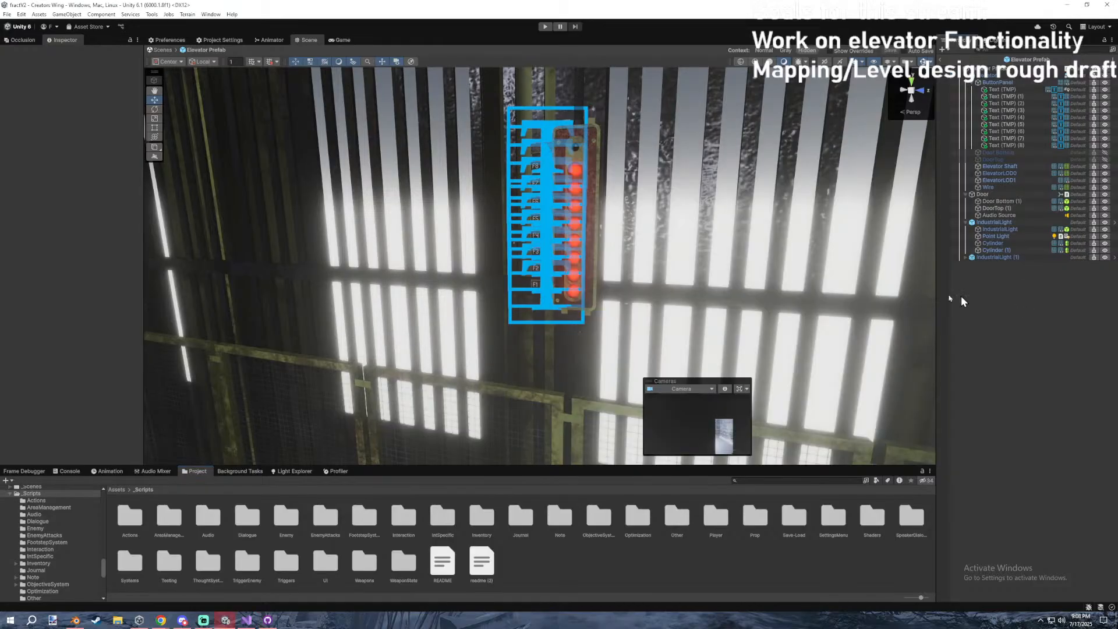
Shift the view of the elevator button panel, check the MainElevator script in Visual Studio and return to Unity.
middle_click_drag(543, 416, 508, 415)
left_click(246, 620)
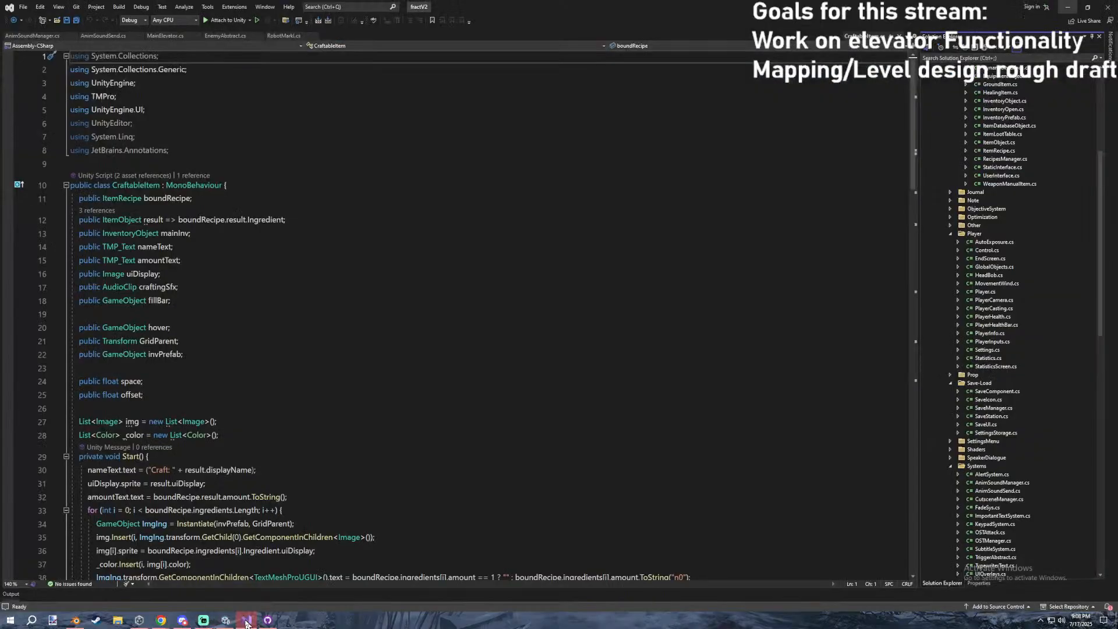
left_click(245, 620)
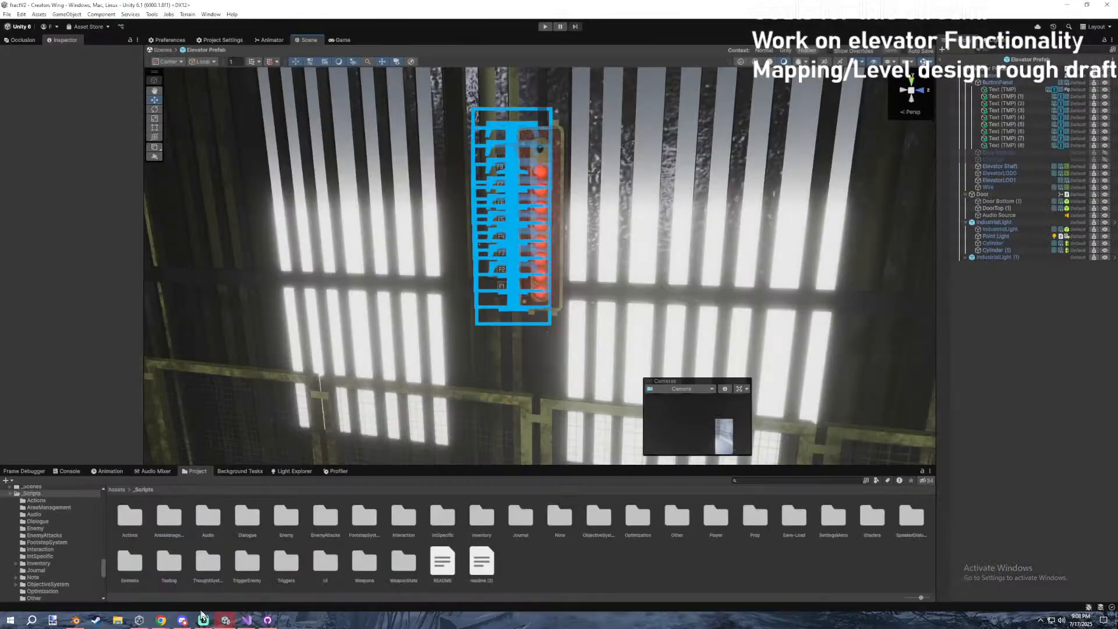
left_click(246, 620)
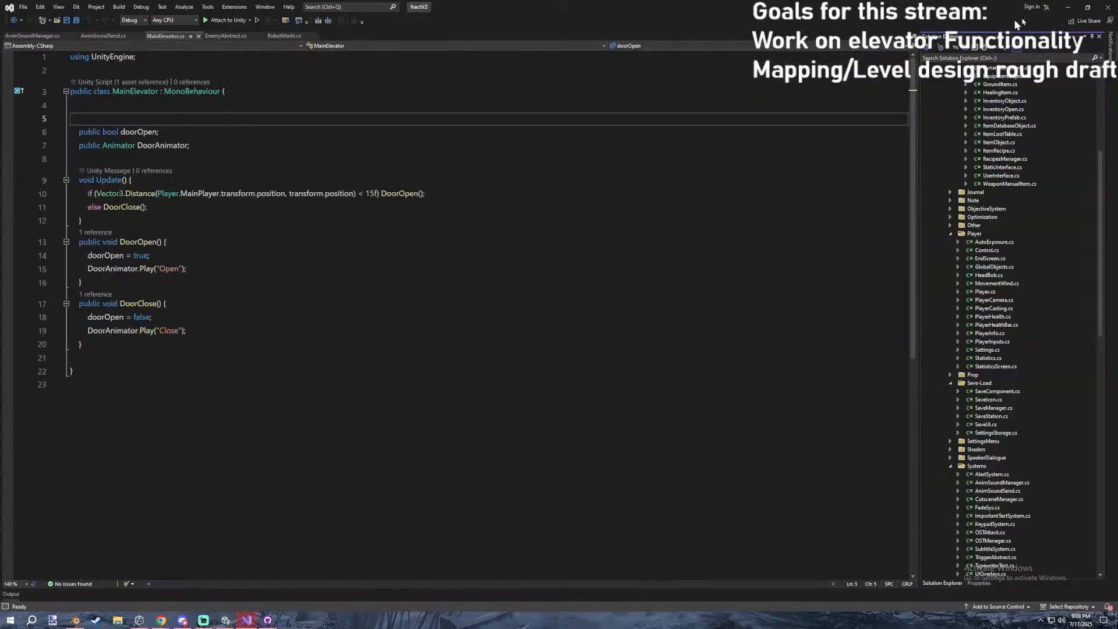
left_click(1067, 7)
left_click(547, 541)
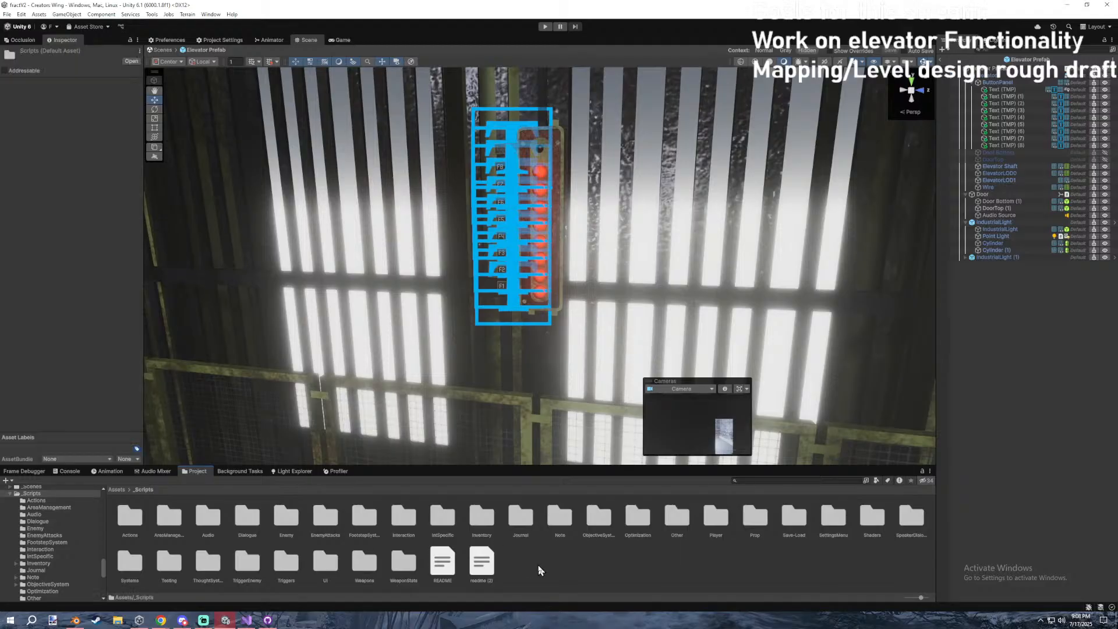
Create a folder named FractEssentials inside the _Scripts folder.
right_click(537, 568)
left_click(524, 575)
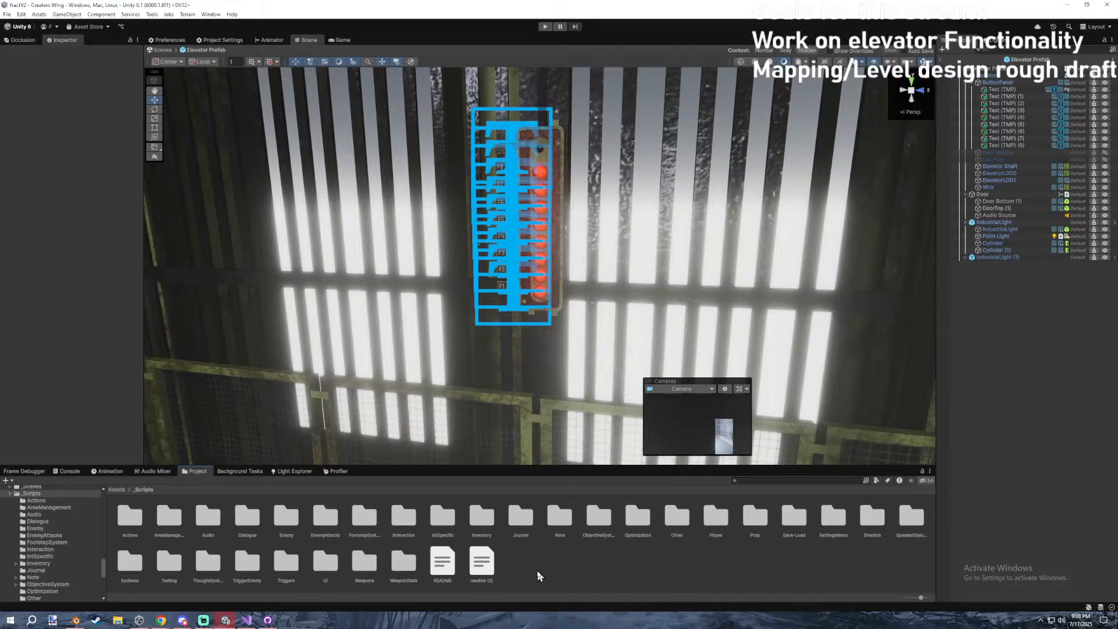
right_click(537, 571)
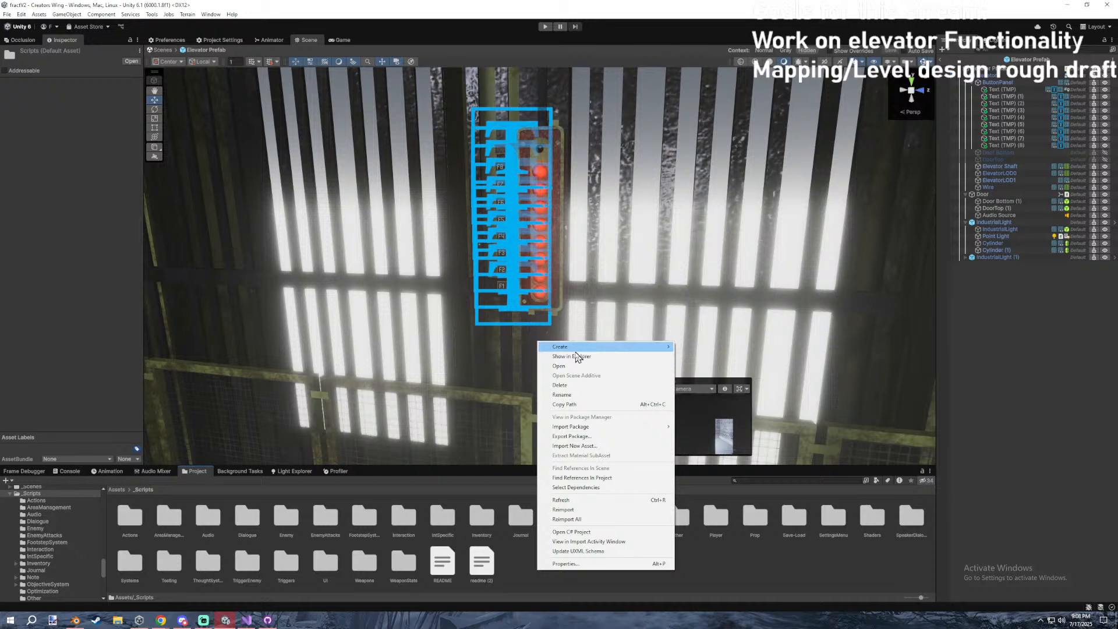
mouse_move(576, 347)
left_click(695, 236)
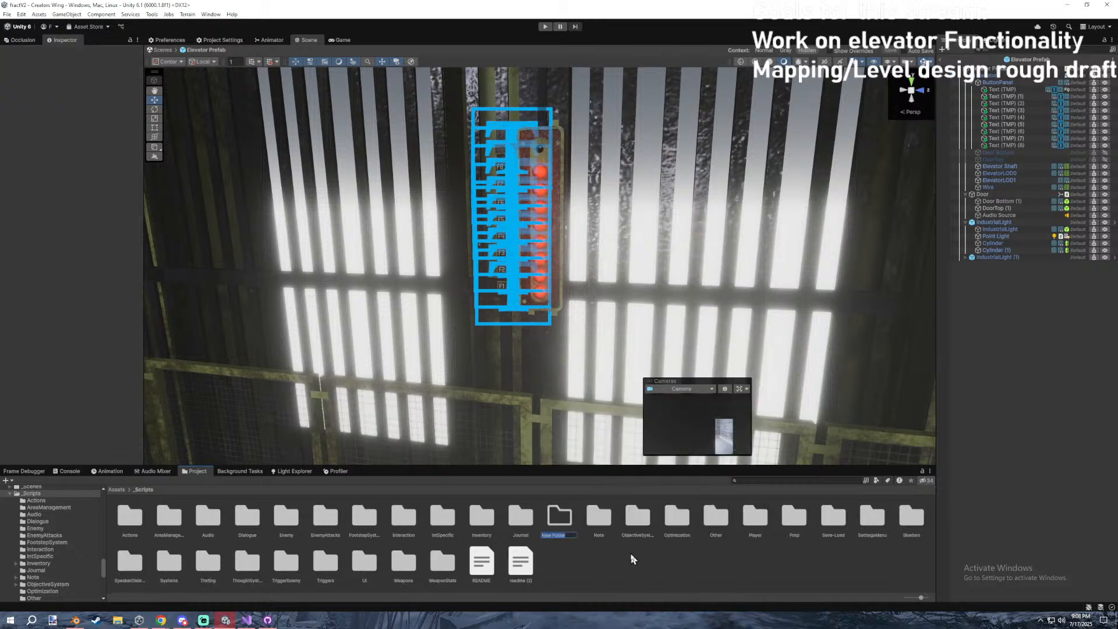
type("Fract")
type("Assembl")
key("Return")
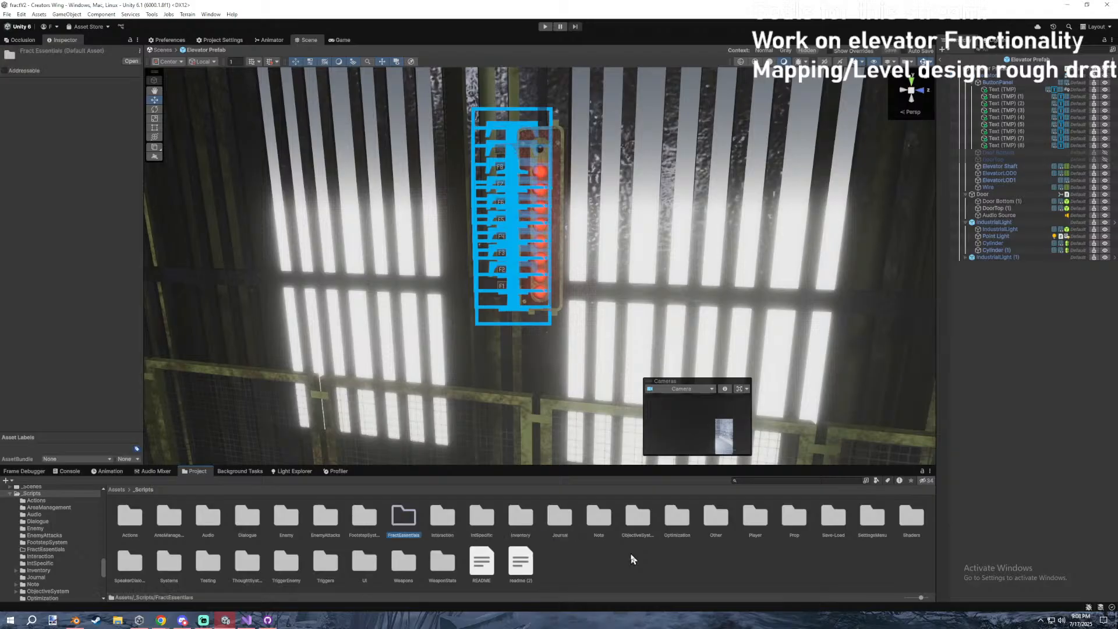
Create a MonoBehaviour script named FractInfo in the FractEssentials folder.
double_click(408, 524)
right_click(411, 526)
mouse_move(495, 306)
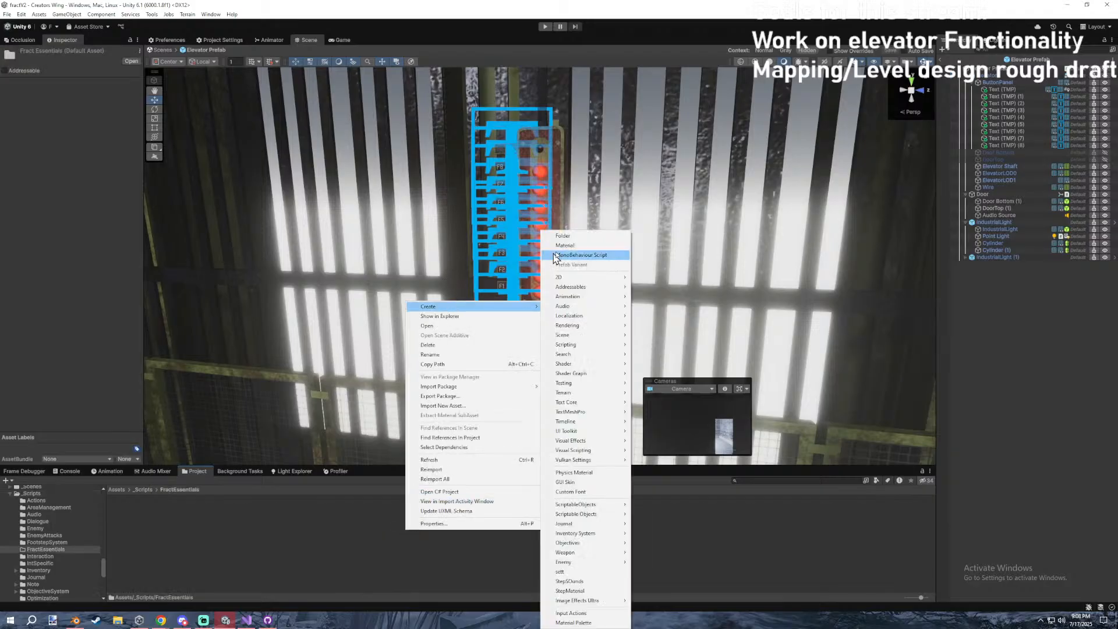
left_click(577, 255)
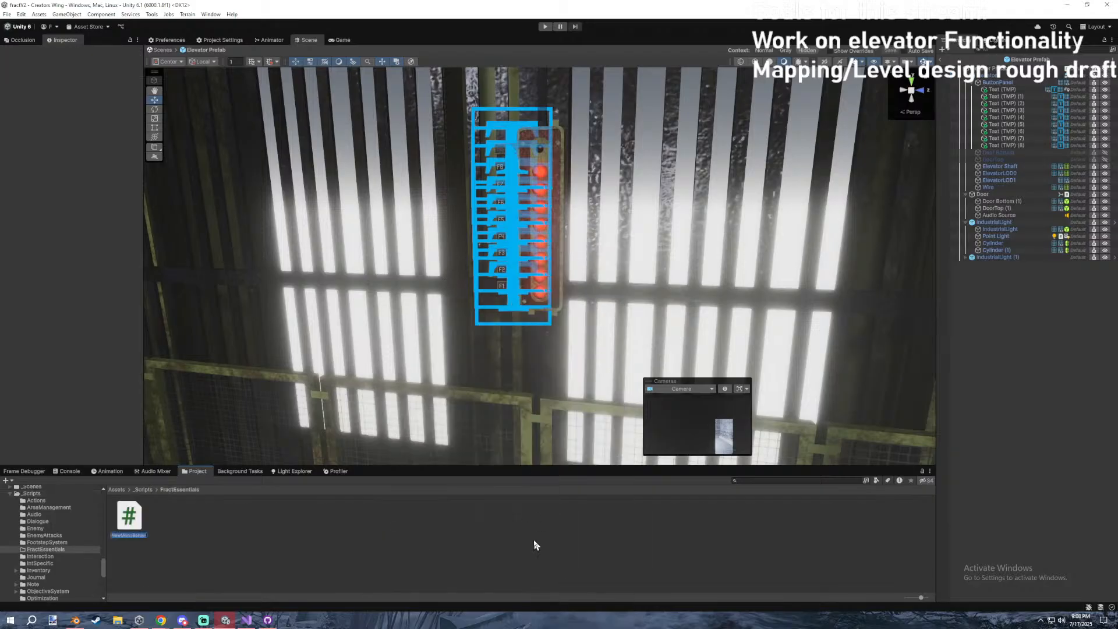
type("E")
type("ractInfo")
key("Return")
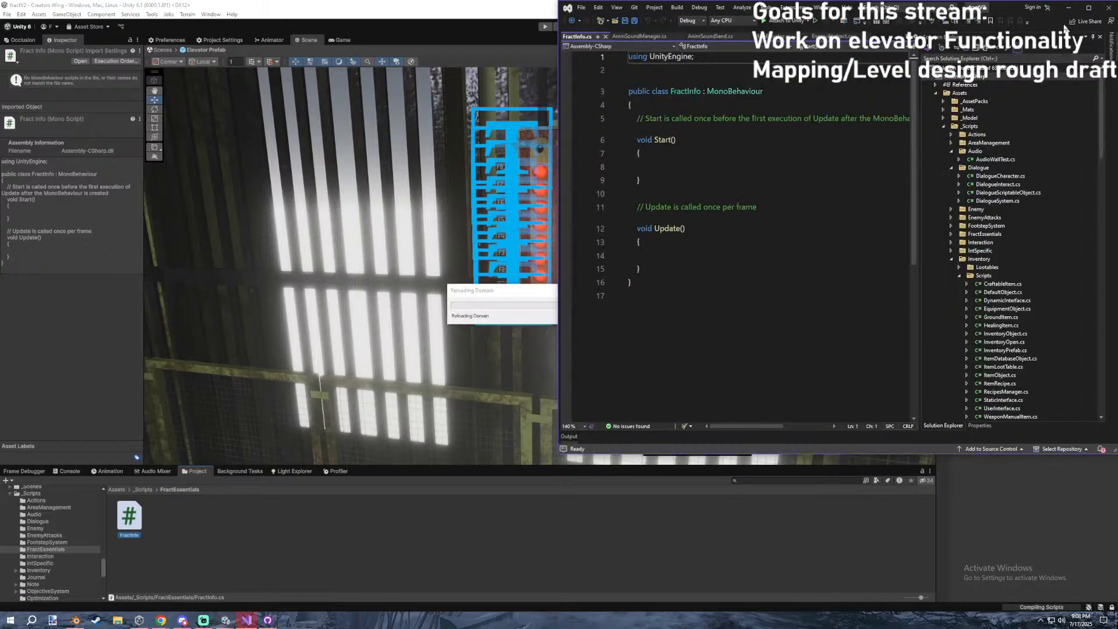
Replace the default Start and Update methods in the FractInfo script with a public enum named Floors.
left_click(1087, 7)
left_click_drag(112, 274, 35, 119)
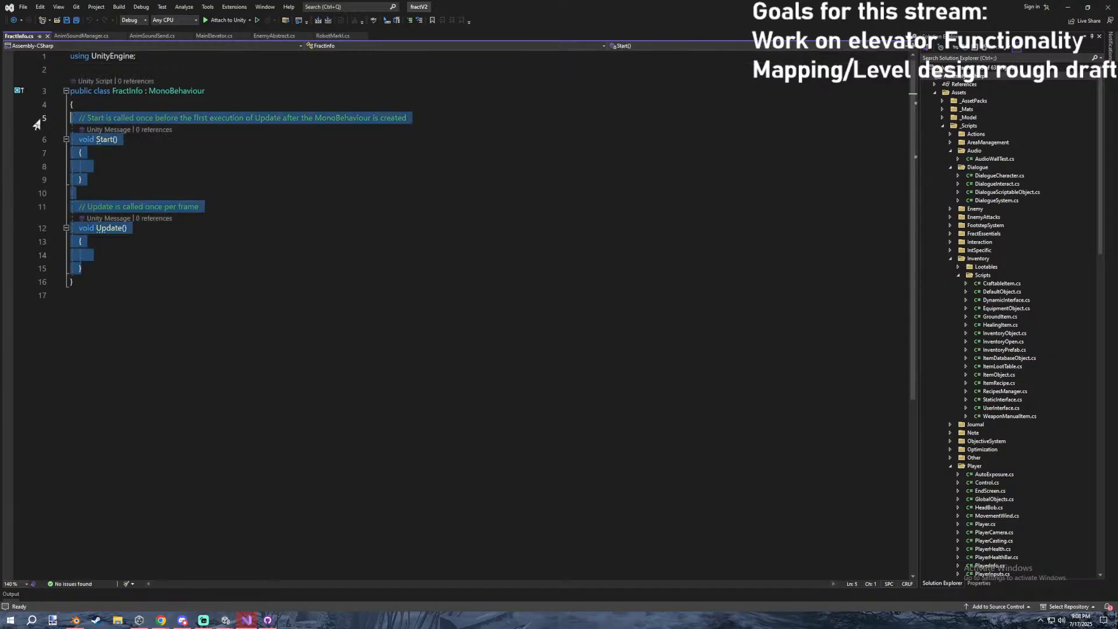
type("public enum ")
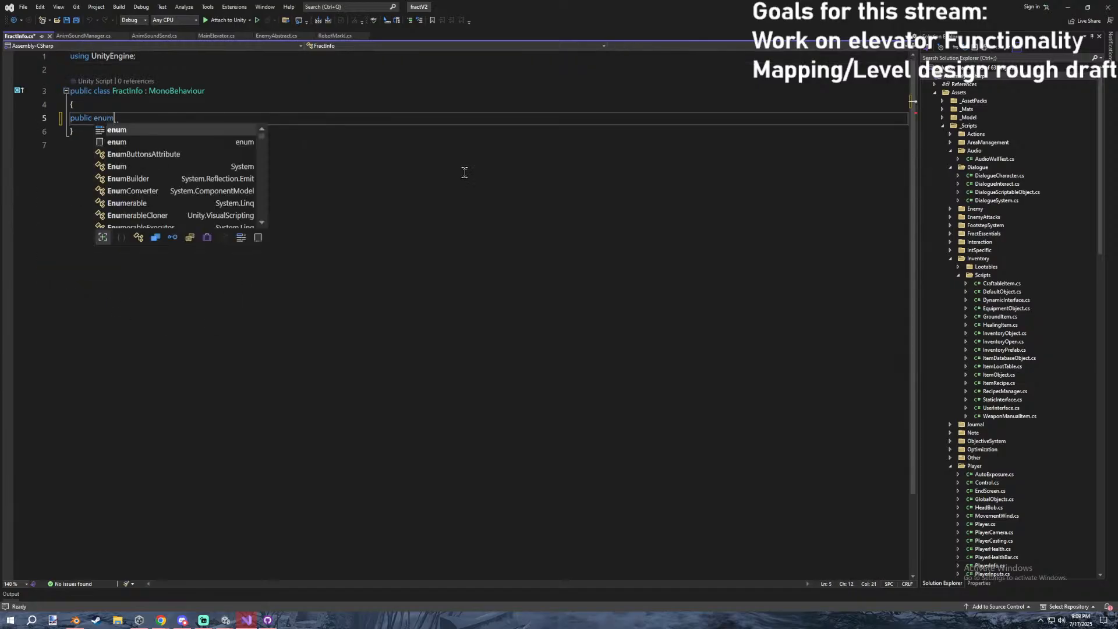
type("F")
key("BackSpace")
key("BackSpace")
key("BackSpace")
key("BackSpace")
type("oors")
key("BackSpace")
key("BackSpace")
key("BackSpace")
key("BackSpace")
type("loors ")
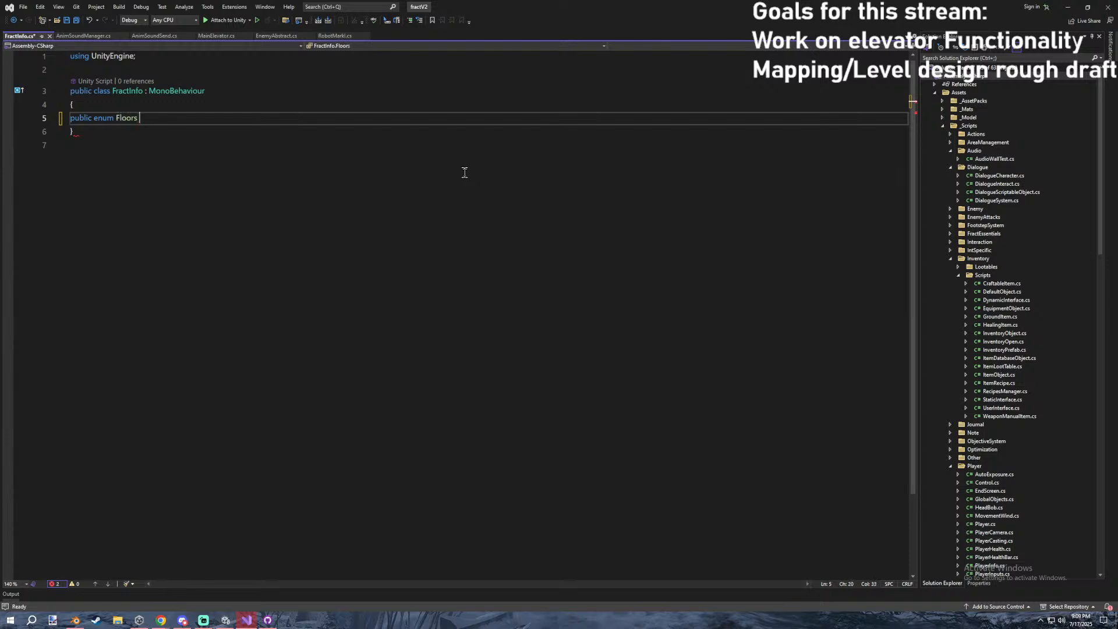
Open the Floors enum body and add the entries CreatorWing and ForgeAndPower.
type("{")
key("Return")
type("Creator")
key("ctrl+BackSpace")
type("\"Creator")
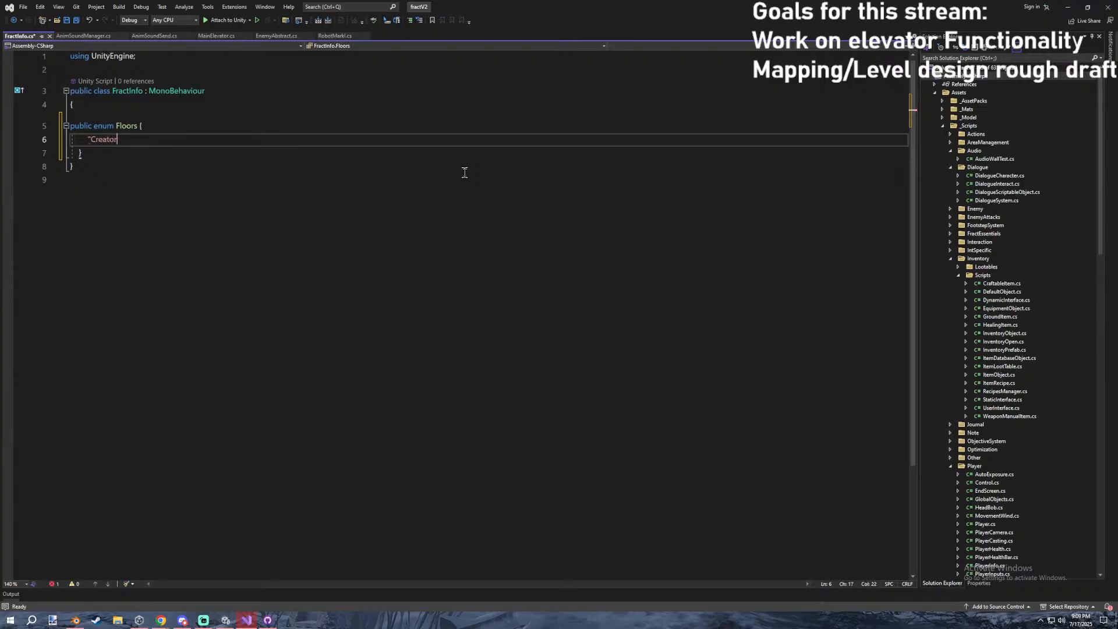
type("'s Win")
key("ctrl+BackSpace")
key("ctrl+BackSpace")
key("ctrl+BackSpace")
key("ctrl+BackSpace")
type("CreatorWing")
key("Return")
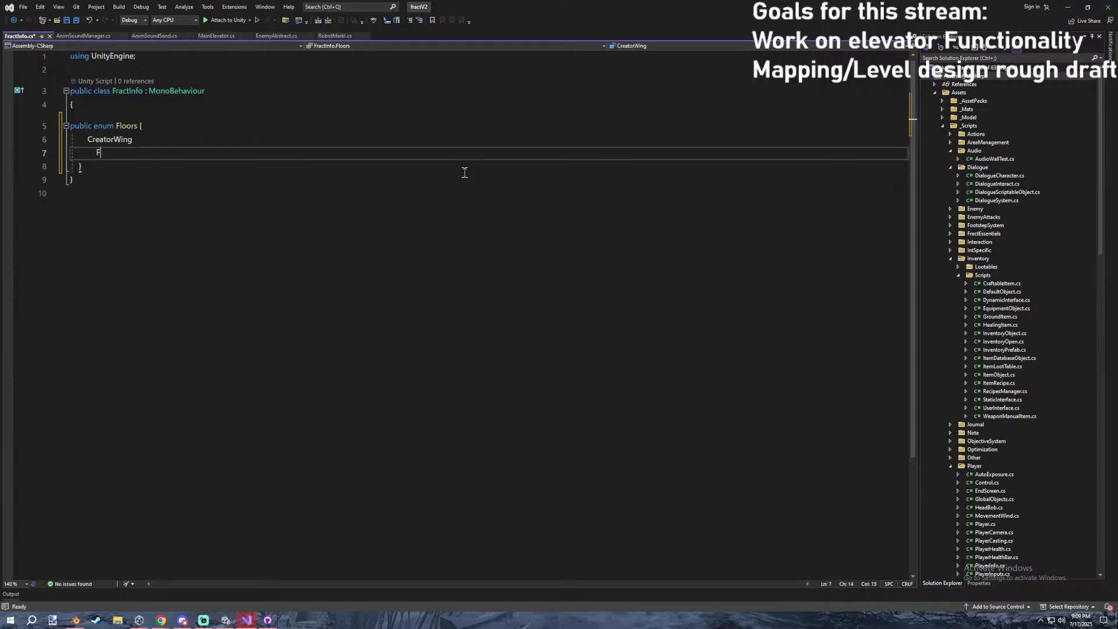
key("BackSpace")
type(",")
key("Return")
type("Forge")
key("BackSpace")
type("AndPower")
Insert the entries Storage and Junkyard ahead of CreatorWing in the Floors enum and save the script.
left_click(262, 143)
key("Return")
key("ctrl+z")
left_click(183, 125)
key("Return")
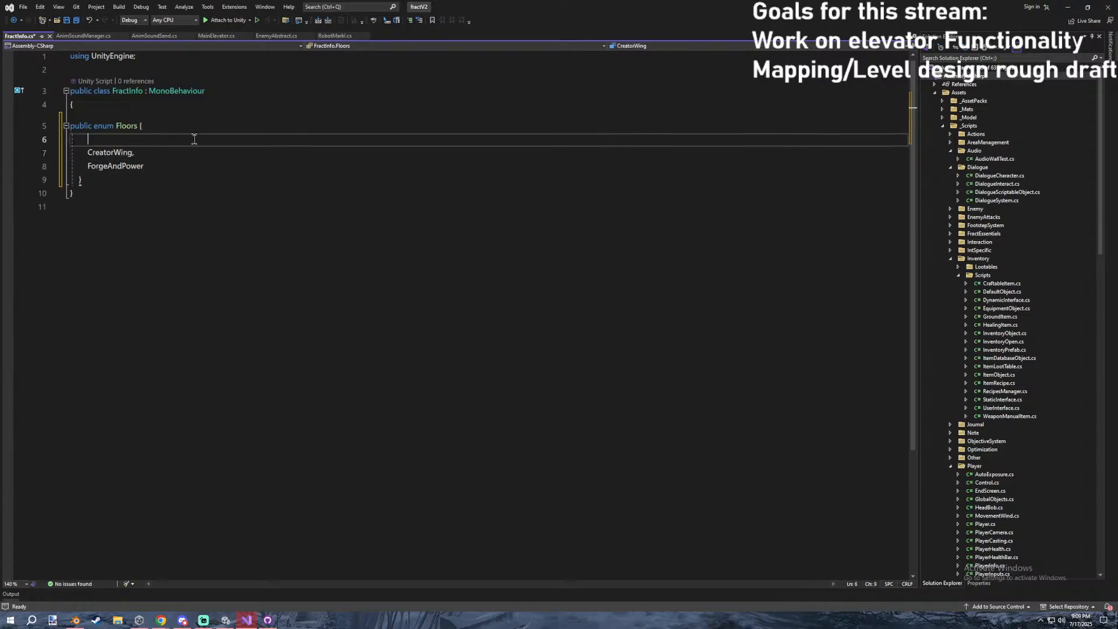
type("Storage,")
key("Return")
type("Junkyard,")
left_click(219, 163)
key("ctrl+s")
left_click(181, 141)
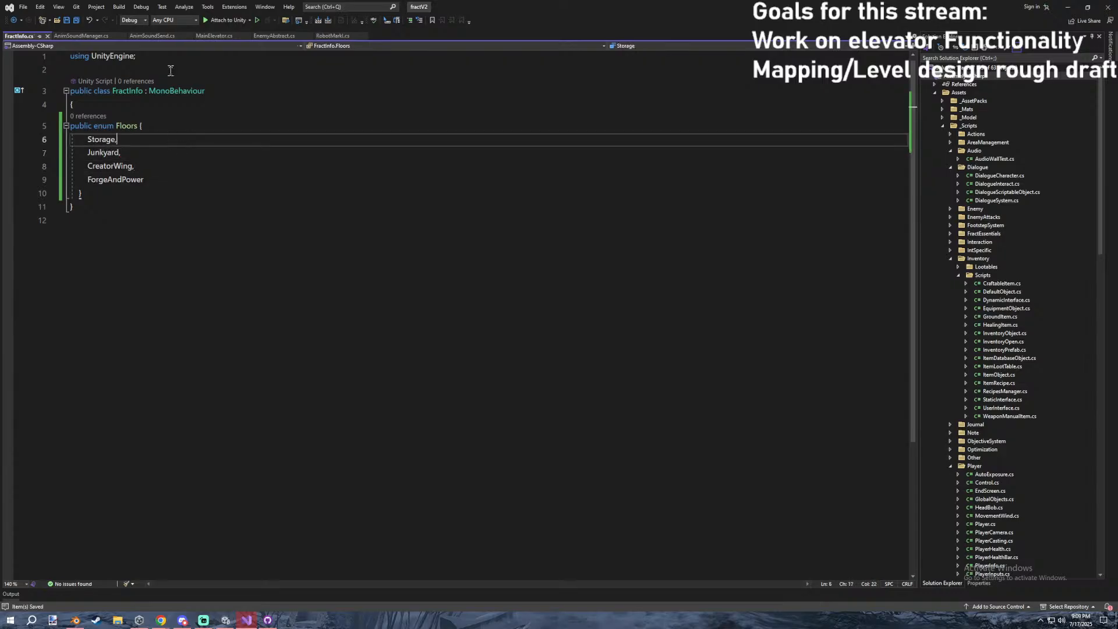
Check the MainElevator script, switch briefly to Unity to let the scripts compile and return to Visual Studio.
left_click(207, 38)
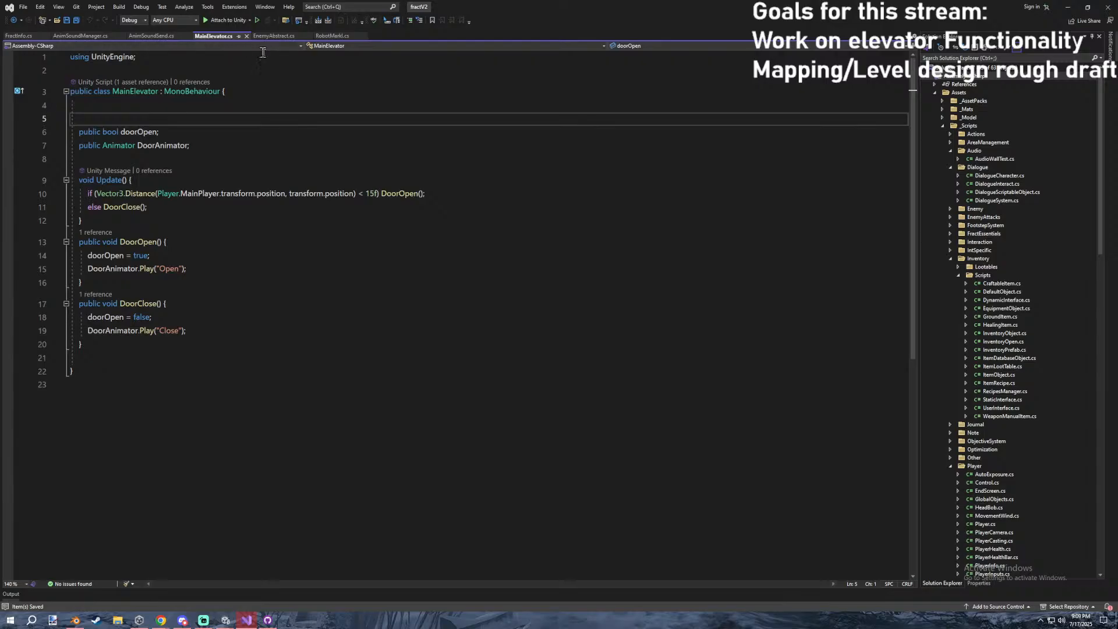
left_click(1068, 6)
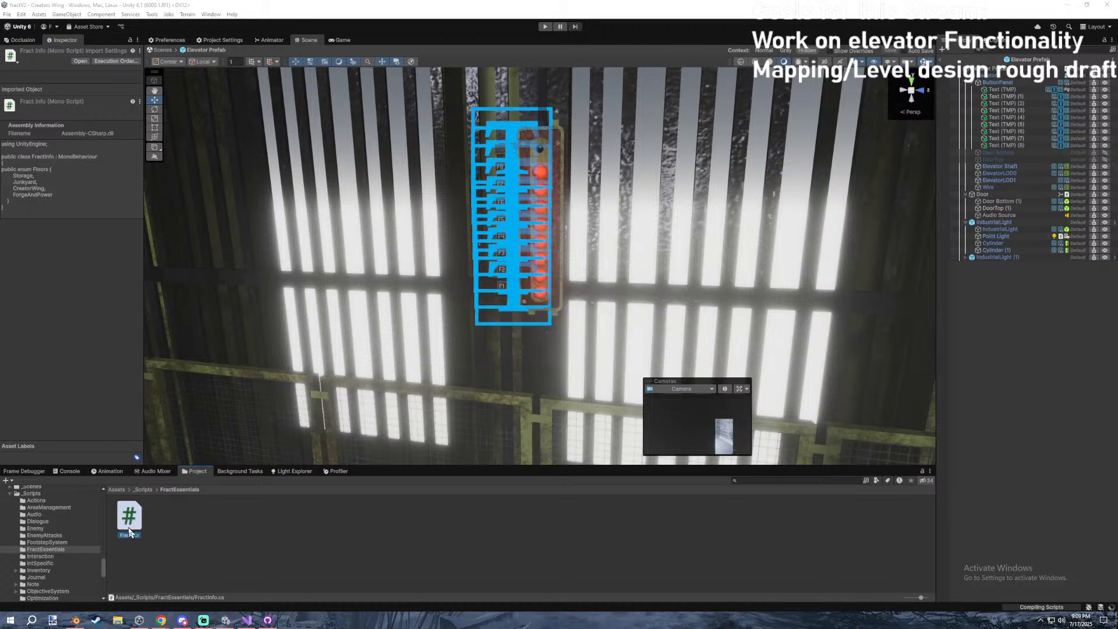
left_click(137, 552)
left_click(247, 620)
left_click(230, 309)
left_click(298, 225)
left_click(327, 517)
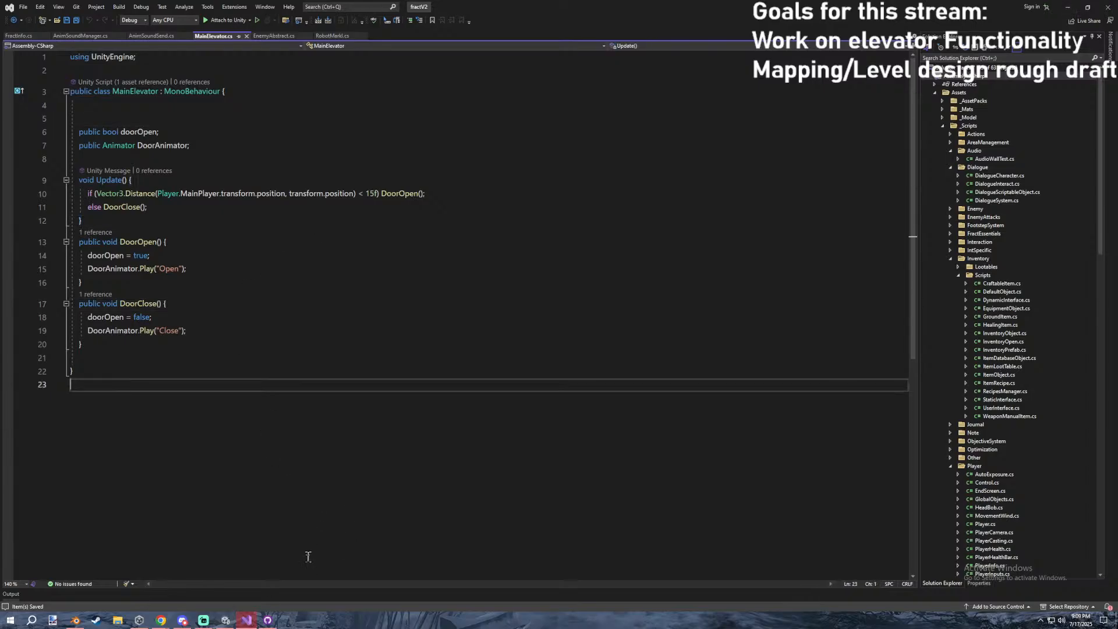
Look over the changed FractEssentials files in GitHub Desktop, try to close it and return to the MainElevator script.
left_click(267, 619)
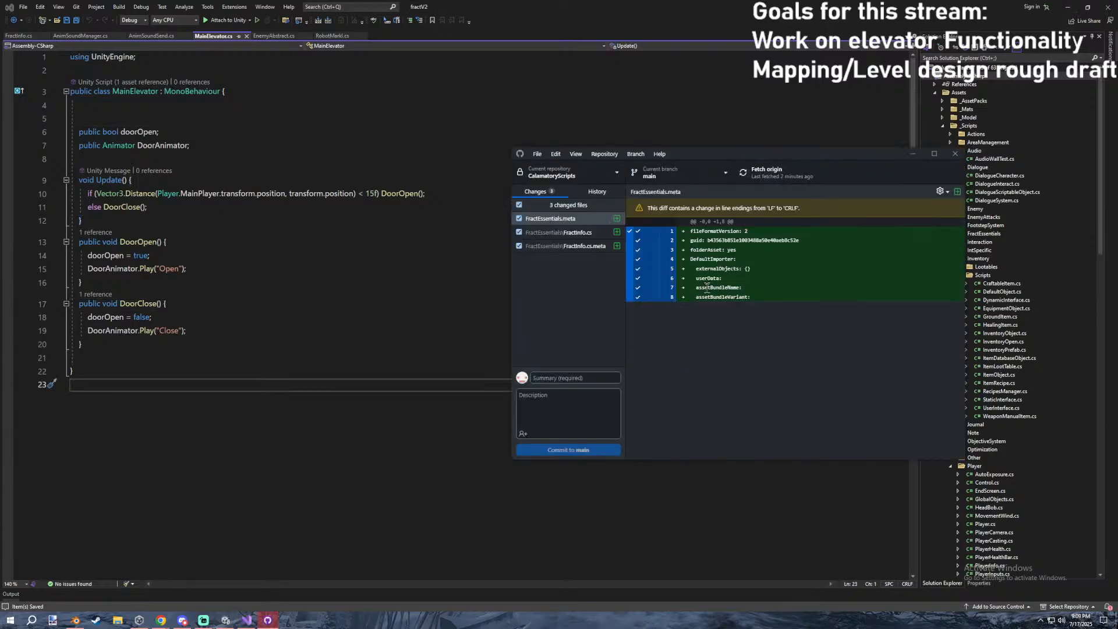
left_click(382, 284)
left_click(267, 620)
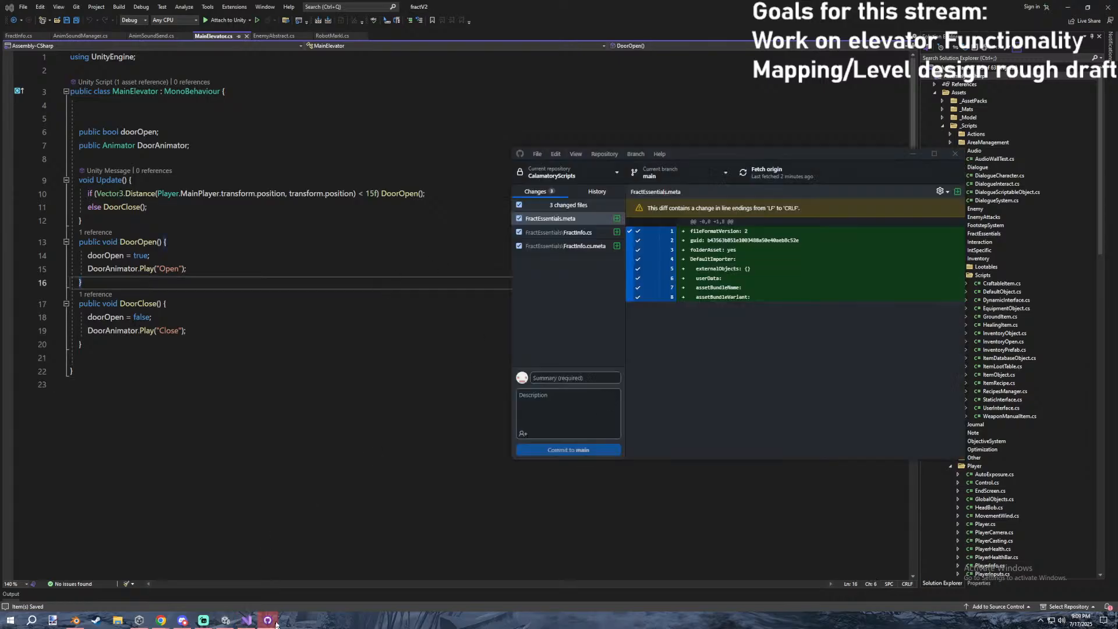
left_click(959, 155)
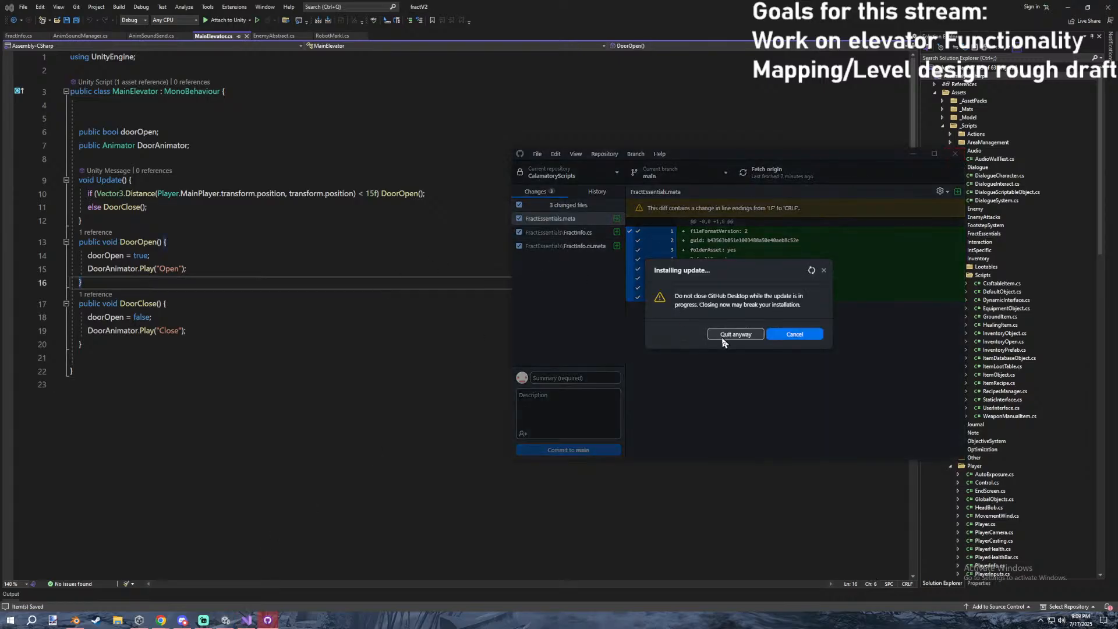
left_click(392, 239)
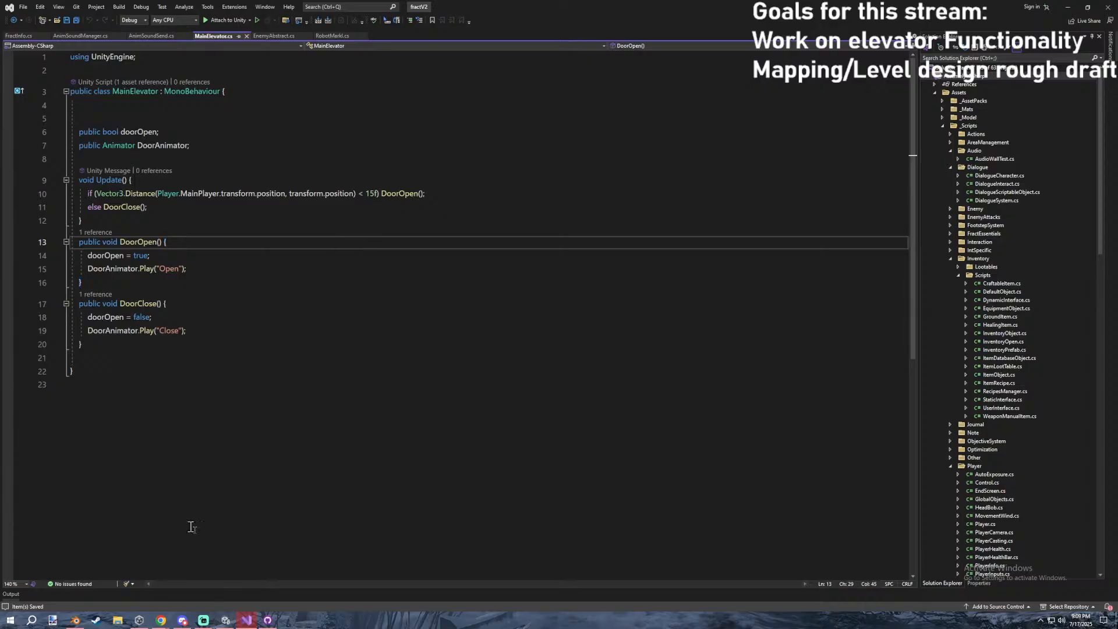
Switch to Unity and move the ElevatorButton and MainElevator scripts from the Other folder into FractEssentials.
left_click(226, 621)
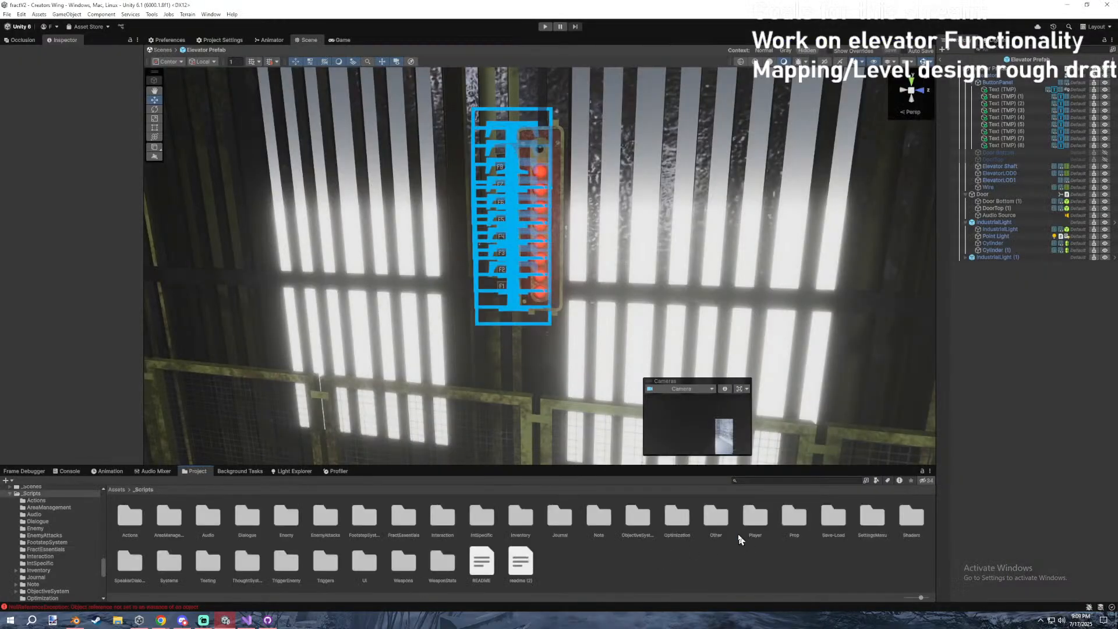
double_click(715, 515)
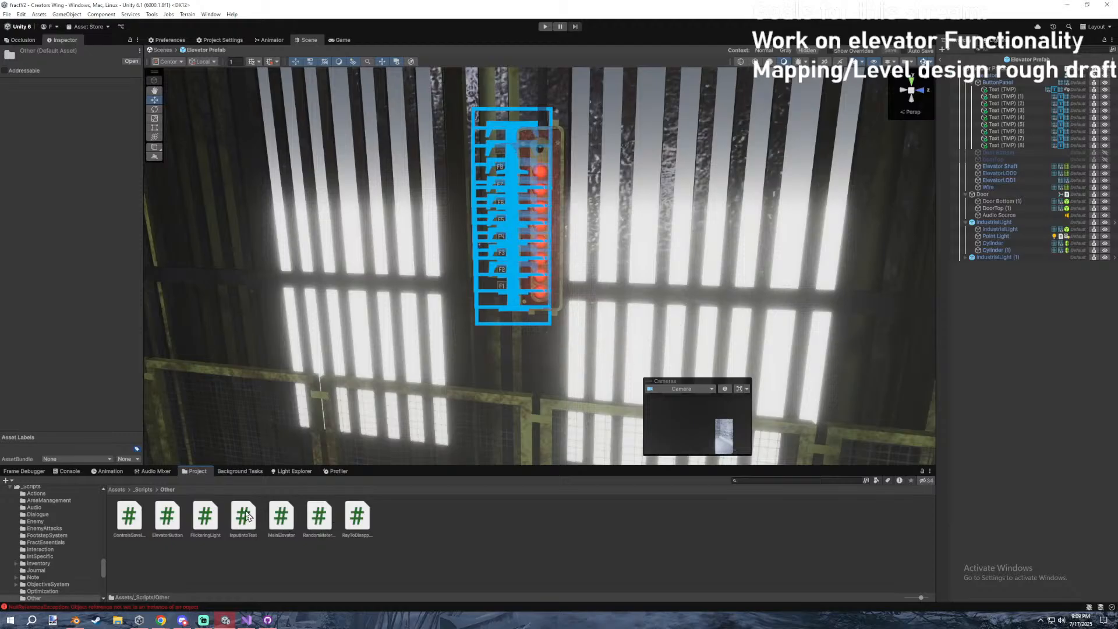
left_click(167, 515)
left_click(284, 524, "shift")
left_click(284, 524)
left_click(158, 518, "ctrl")
left_click_drag(159, 518, 54, 544)
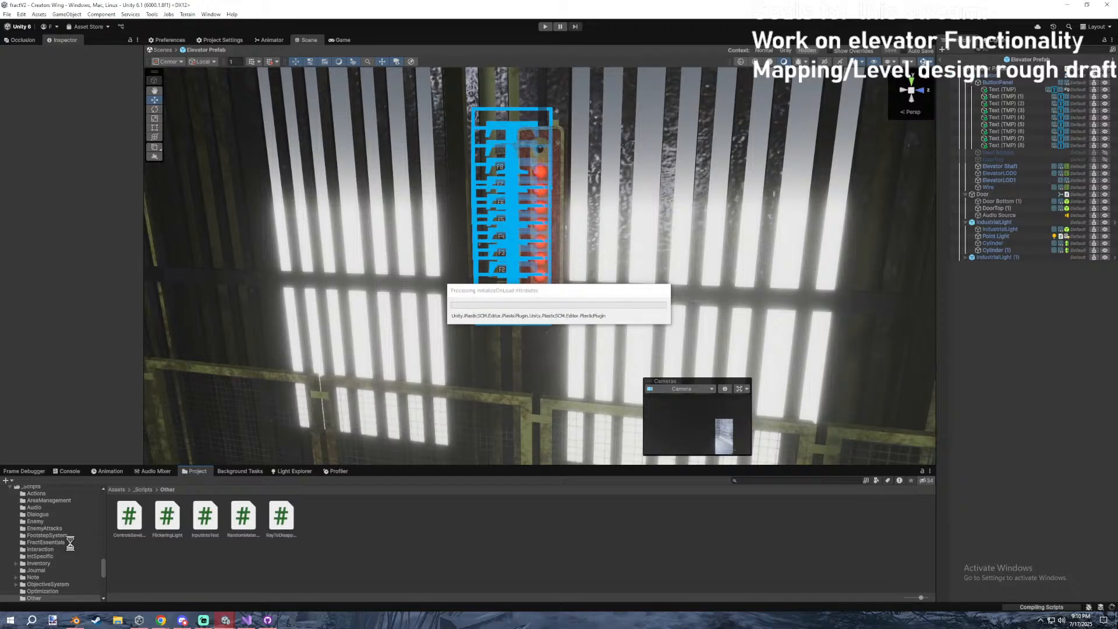
Open the ElevatorButton script in Visual Studio and replace its default methods with the start of a public level declaration.
left_click(247, 620)
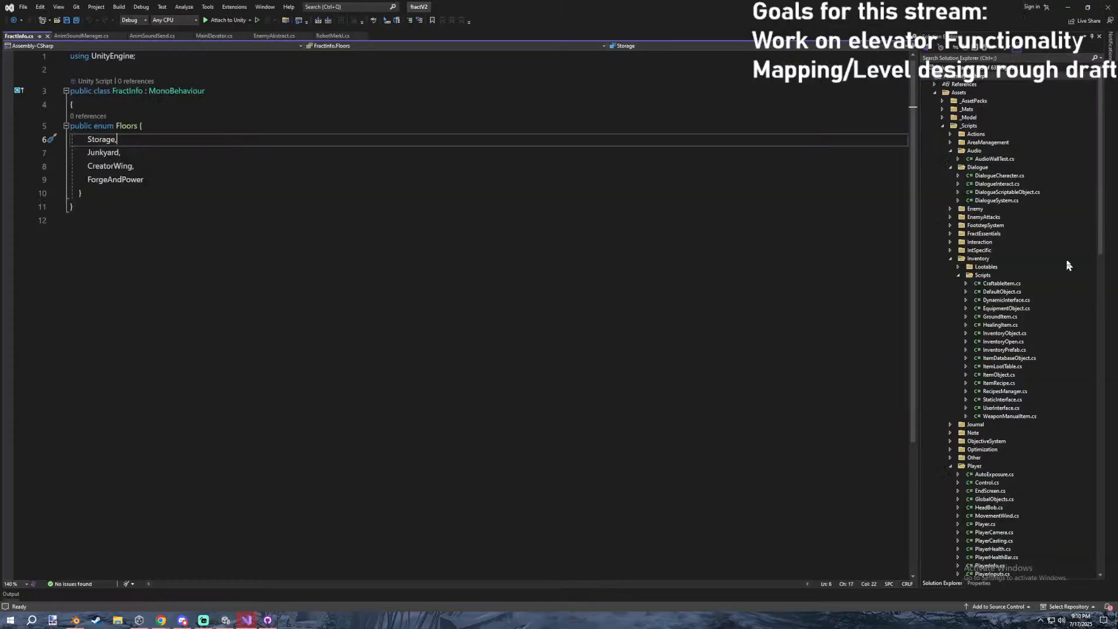
left_click(951, 233)
double_click(992, 241)
left_click_drag(84, 268, 64, 118)
key("BackSpace")
type("public CompressionLevel")
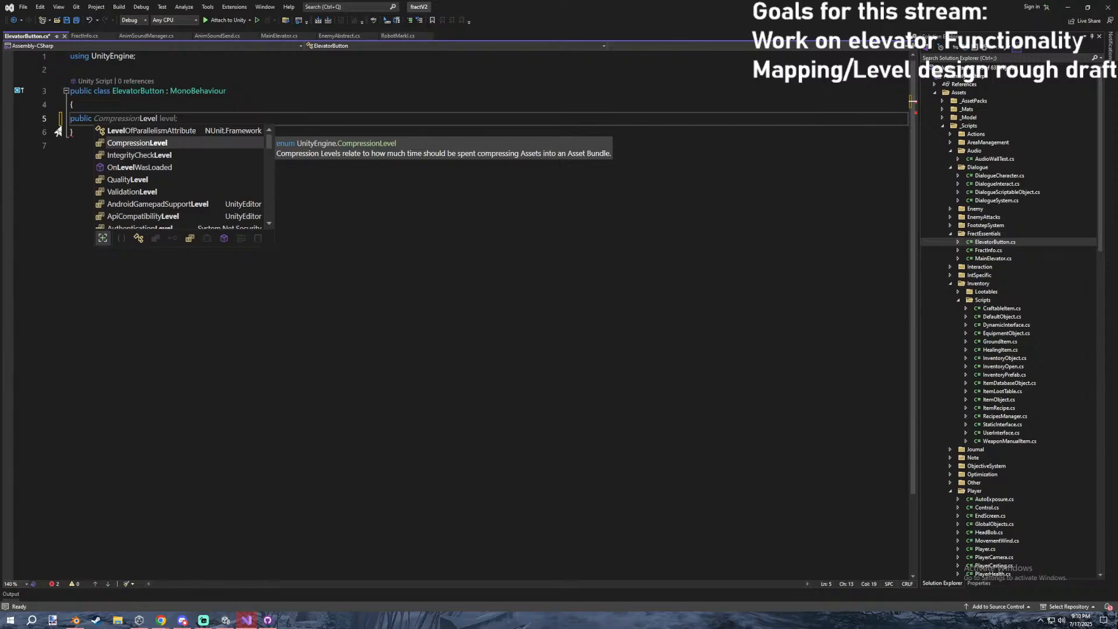
key("Escape")
left_click_drag(110, 118, 94, 117)
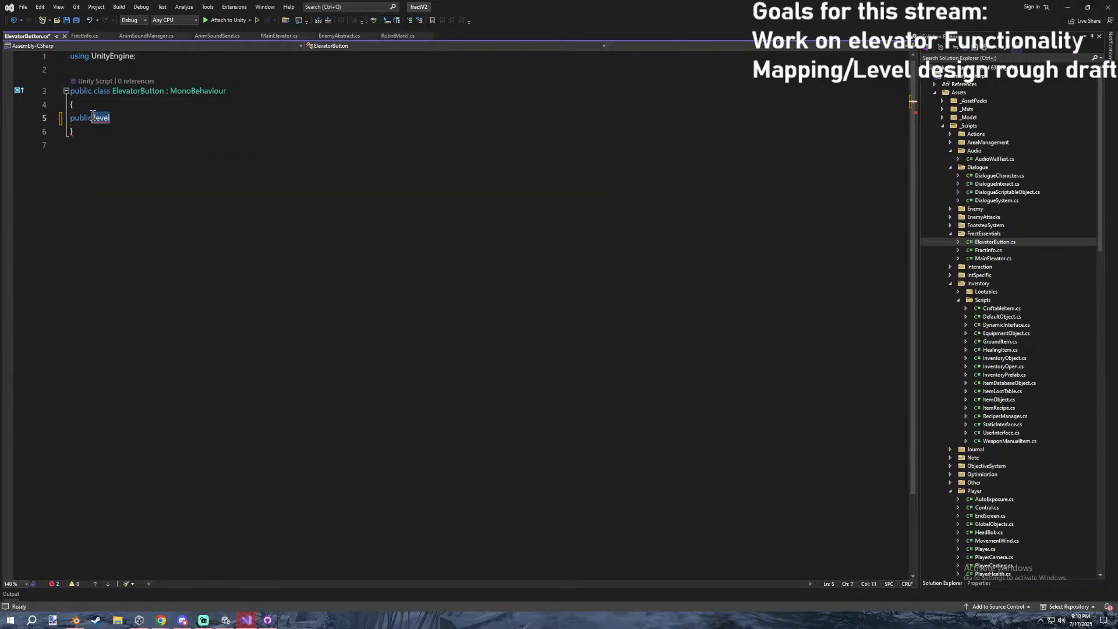
type("level")
Examine the Floors enum and its entries in the FractInfo script.
left_click(84, 35)
left_click(145, 36)
left_click(83, 35)
left_click(105, 181)
left_click(112, 154)
left_click(115, 139)
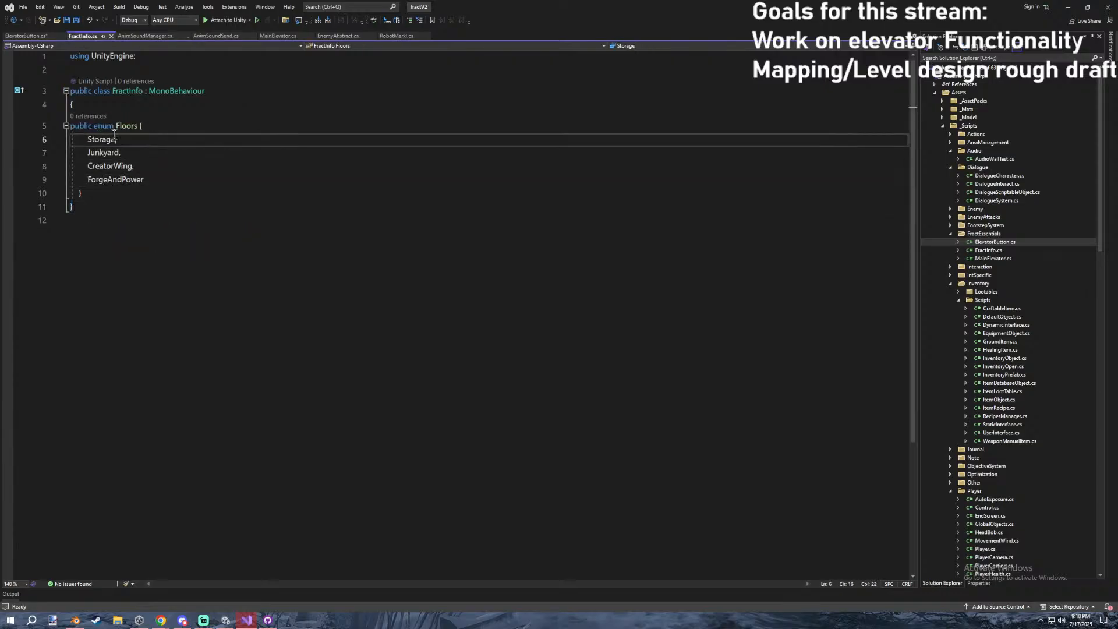
left_click(116, 197)
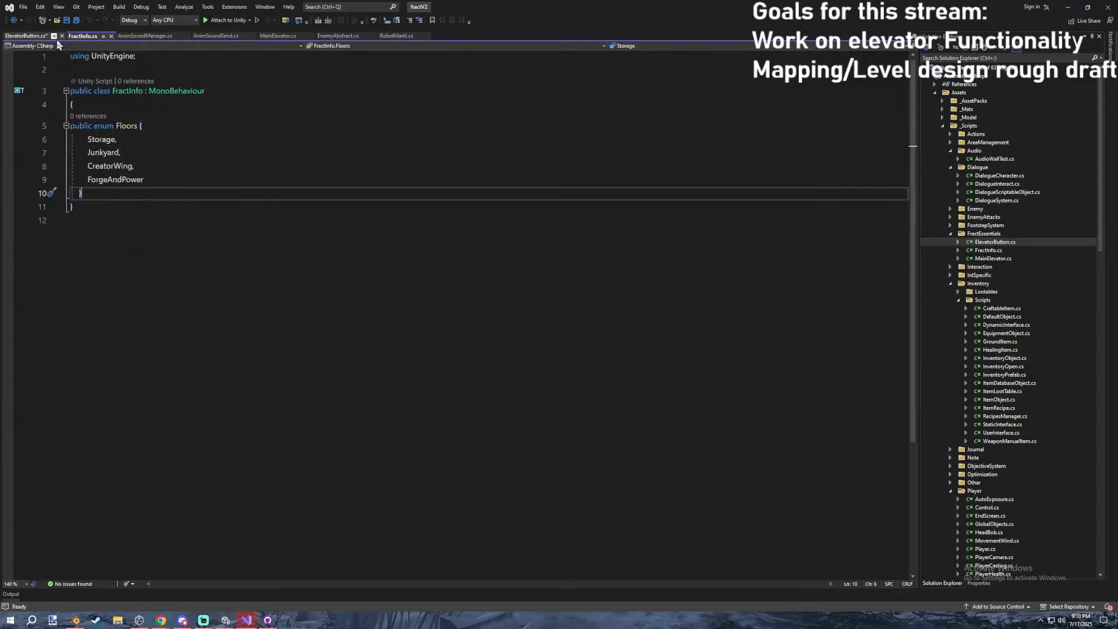
left_click(333, 134)
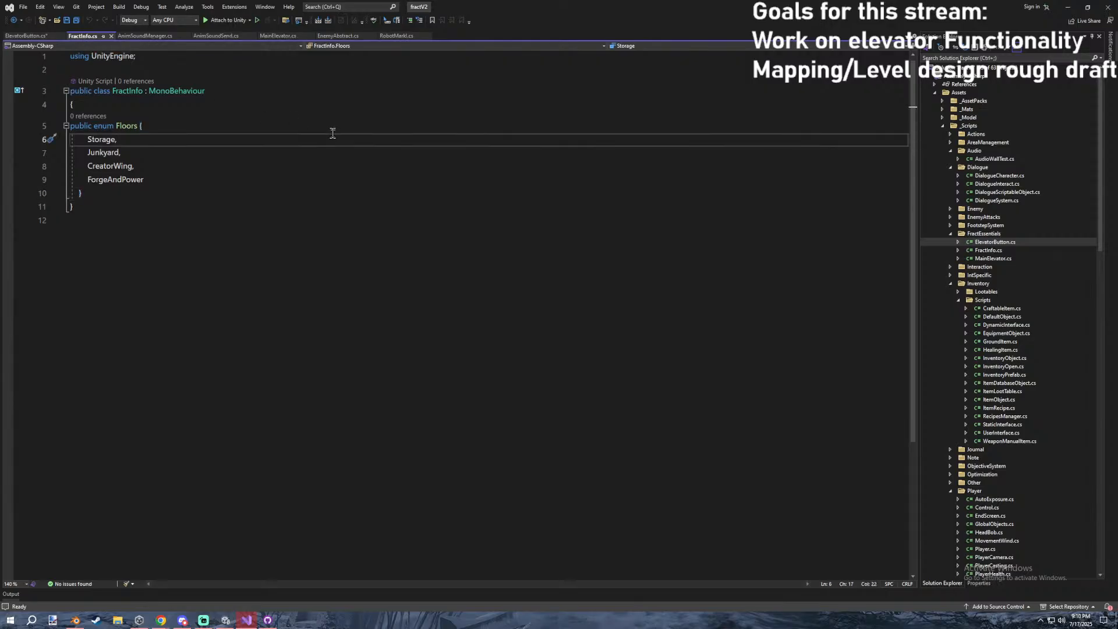
left_click_drag(107, 187, 64, 122)
left_click(99, 104)
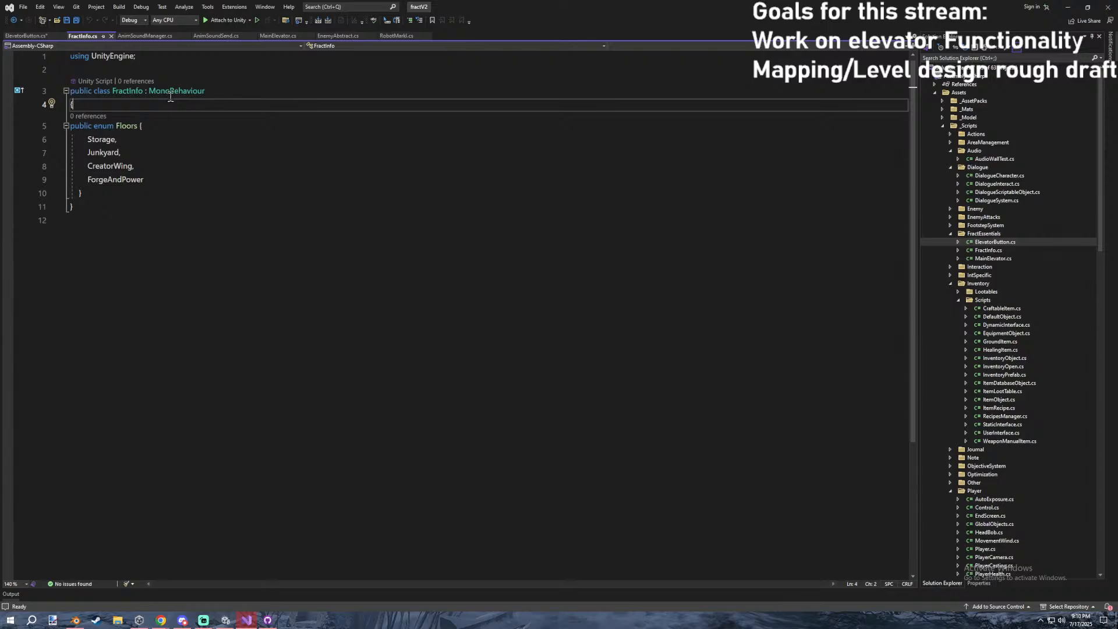
Add several blank lines above and below the Floors enum in the FractInfo class.
key("Return")
key("Return")
key("Return")
key("Return")
key("Return")
left_click(93, 268)
key("Return")
left_click(92, 262)
key("Return")
key("Return")
key("Return")
key("Return")
key("Return")
left_click(139, 114)
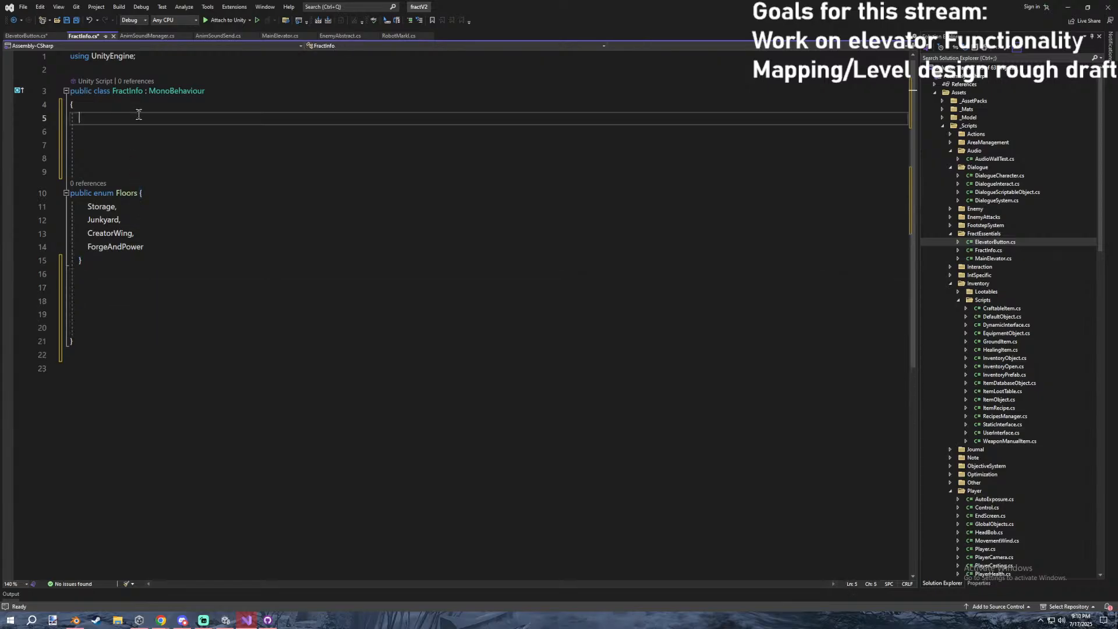
Start a public field above the Floors enum, trying the LocalizedString and LocalizedAsset types and leaving it at "public localized".
type("public localize")
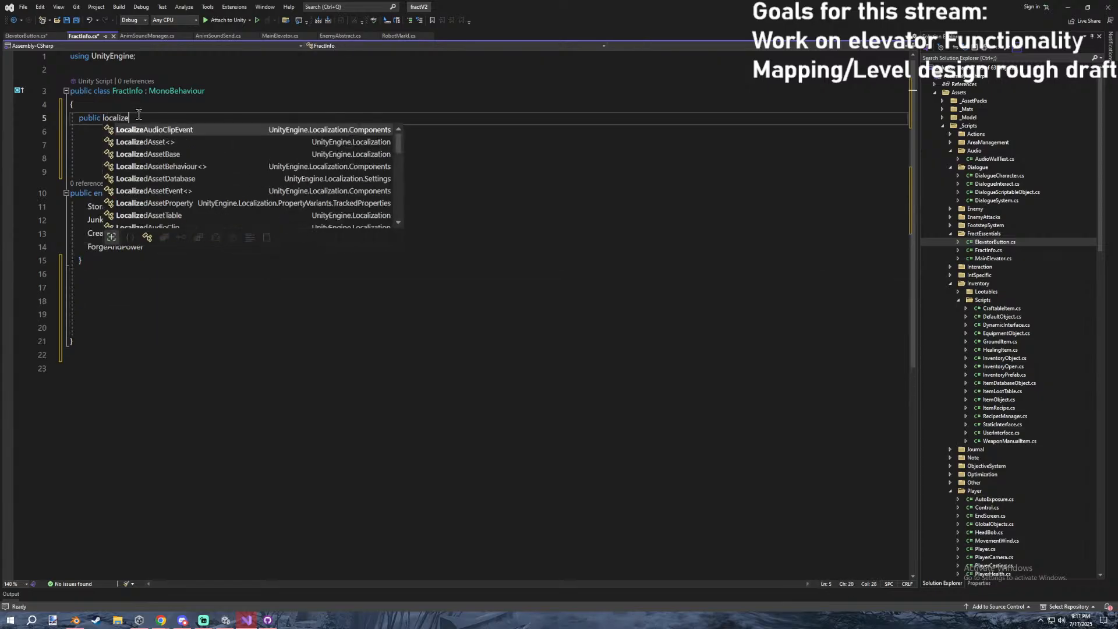
type("dst")
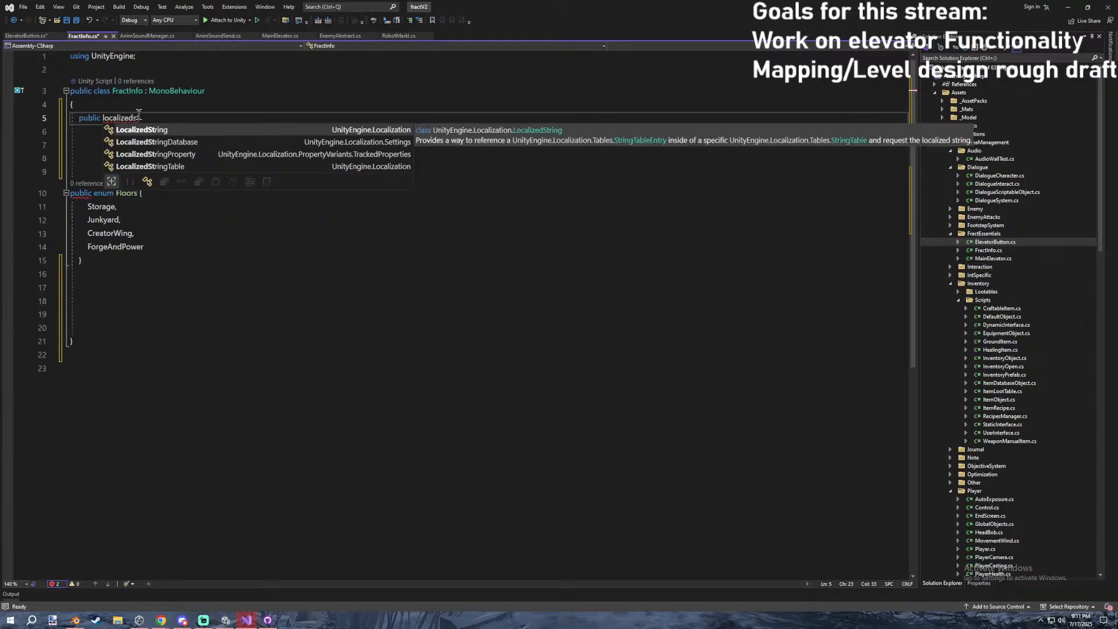
key("BackSpace")
key("BackSpace")
type("ass")
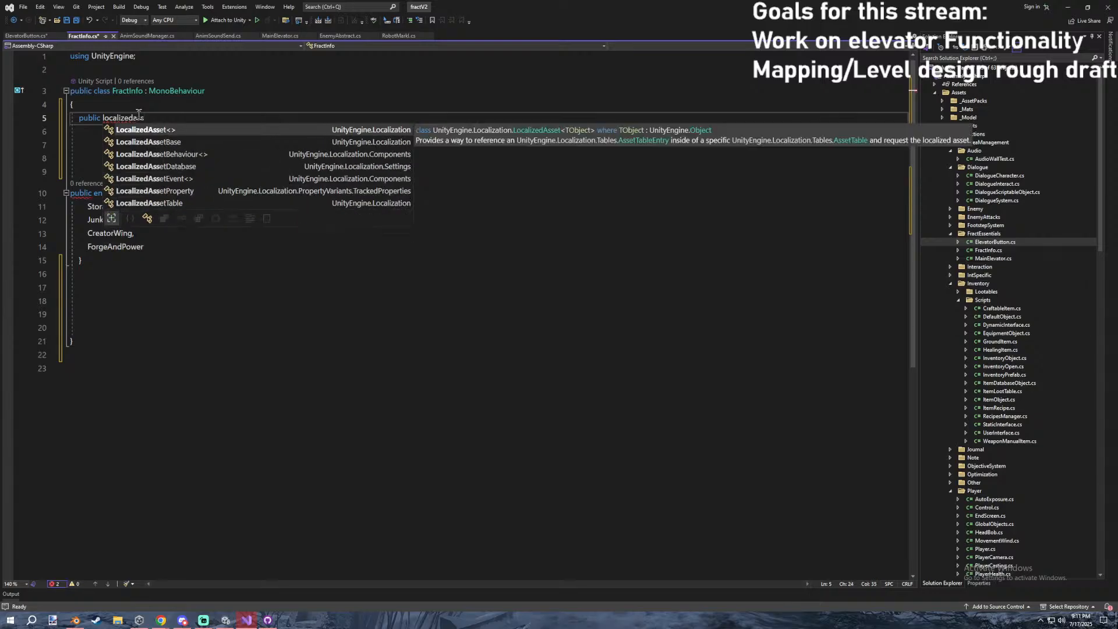
key("BackSpace")
key("BackSpace")
key("BackSpace")
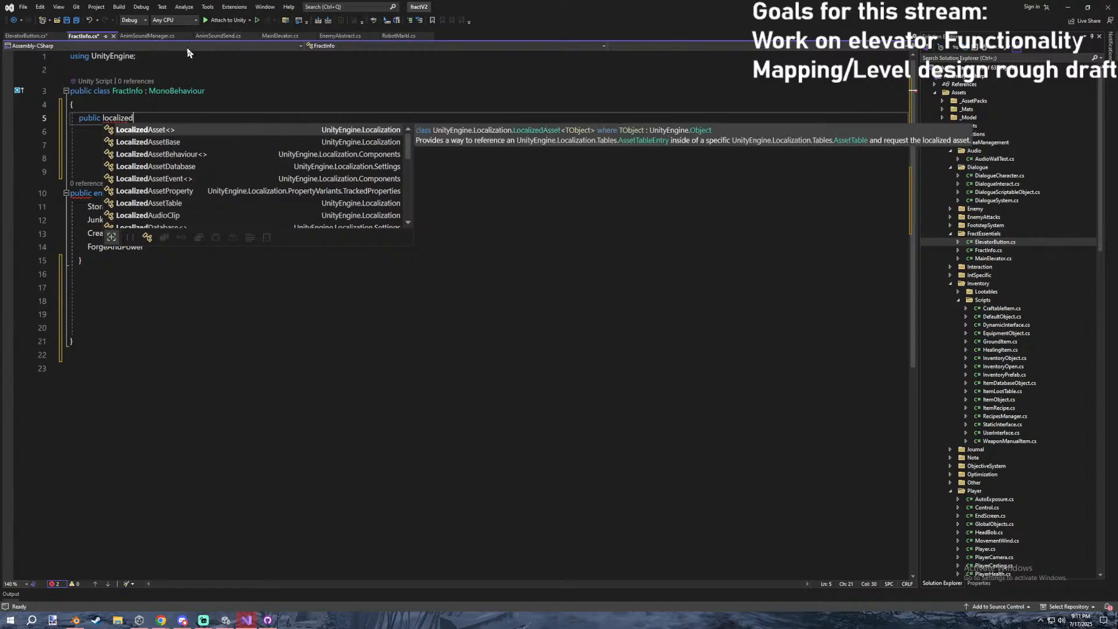
Look through the other open scripts, close MainElevator and return to FractInfo.
left_click(213, 36)
left_click(154, 38)
left_click(287, 37)
left_click(342, 36)
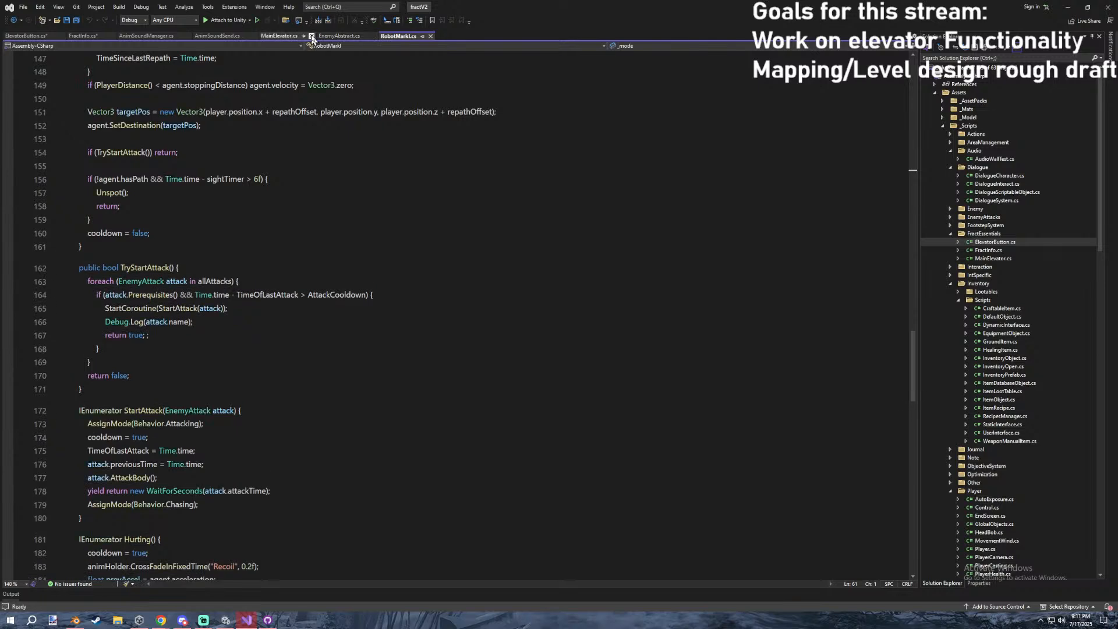
left_click(213, 37)
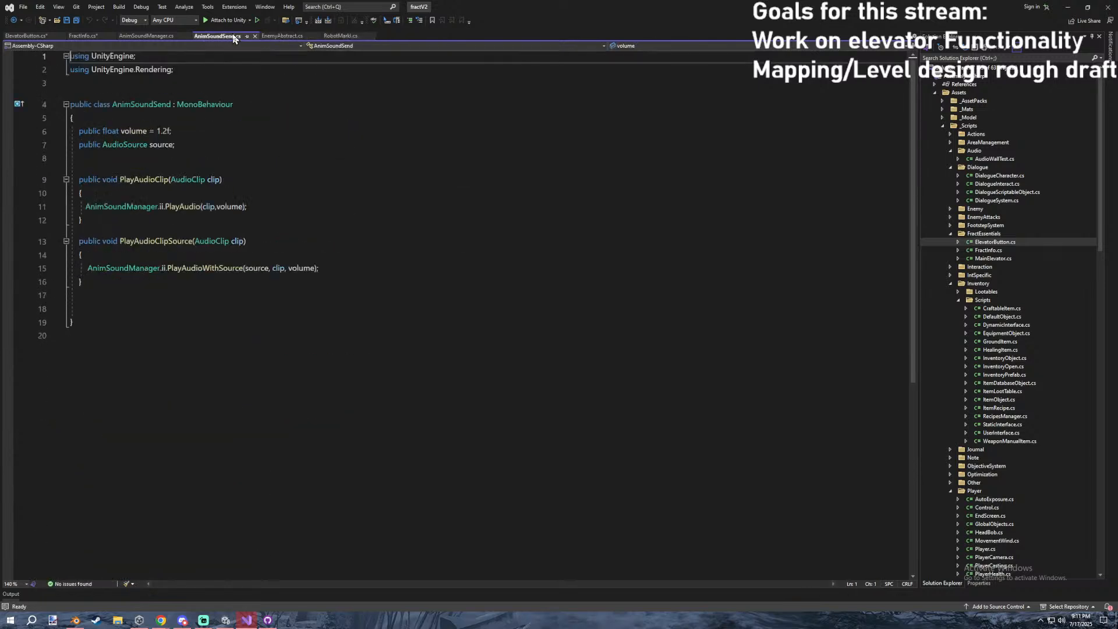
left_click(147, 36)
left_click(82, 36)
Switch to the Unity editor and open the _Scripts folder in the project assets.
key("XF86AudioPlay")
left_click(246, 620)
left_click(531, 527)
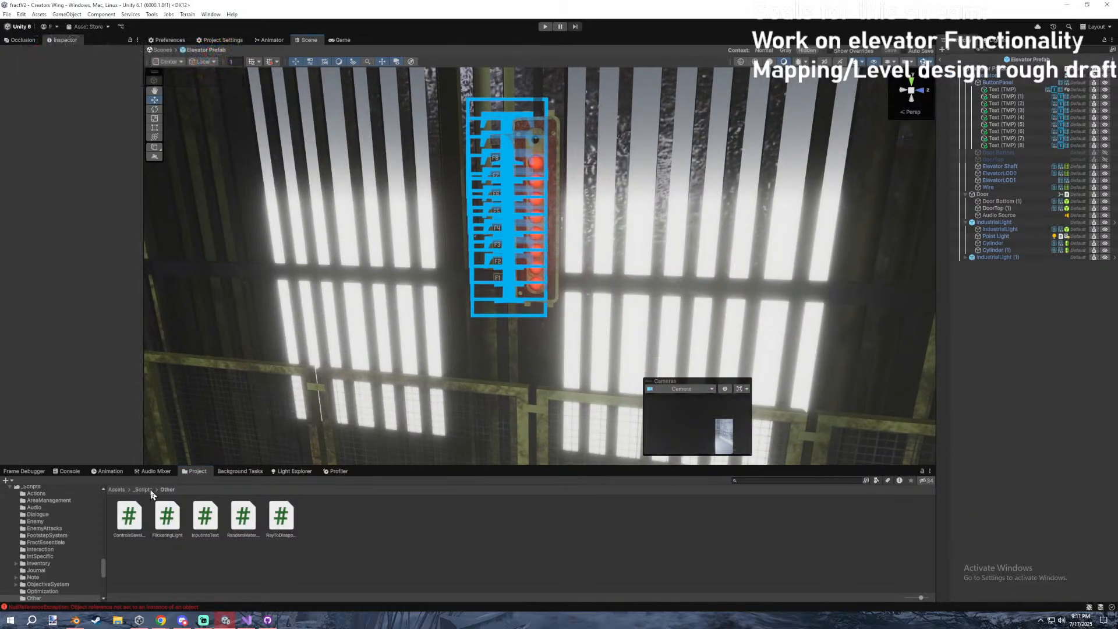
left_click(117, 490)
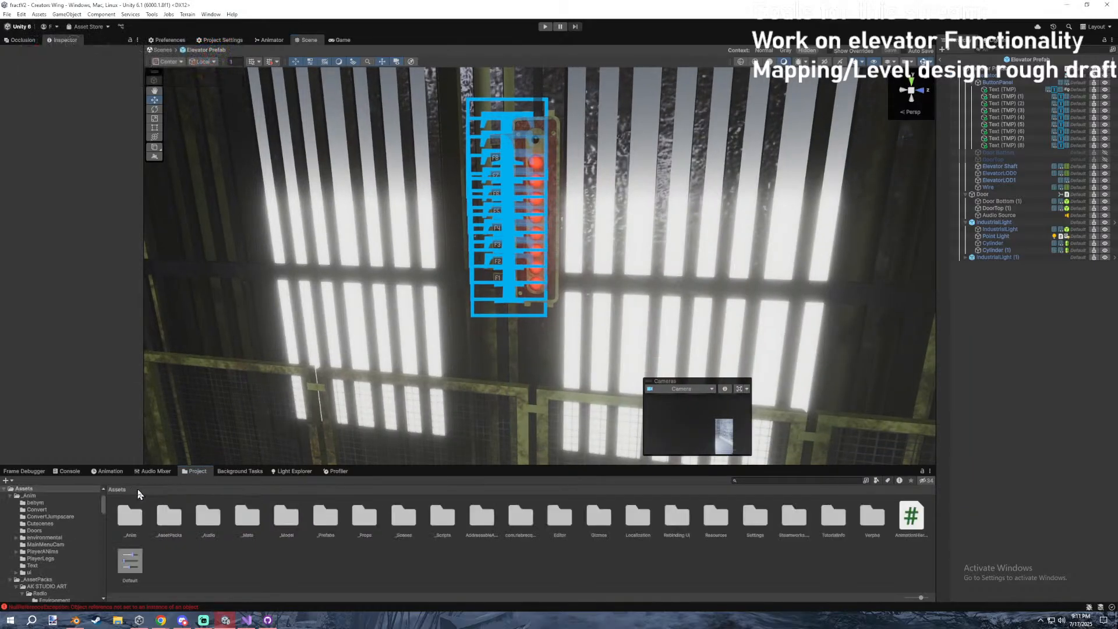
double_click(442, 517)
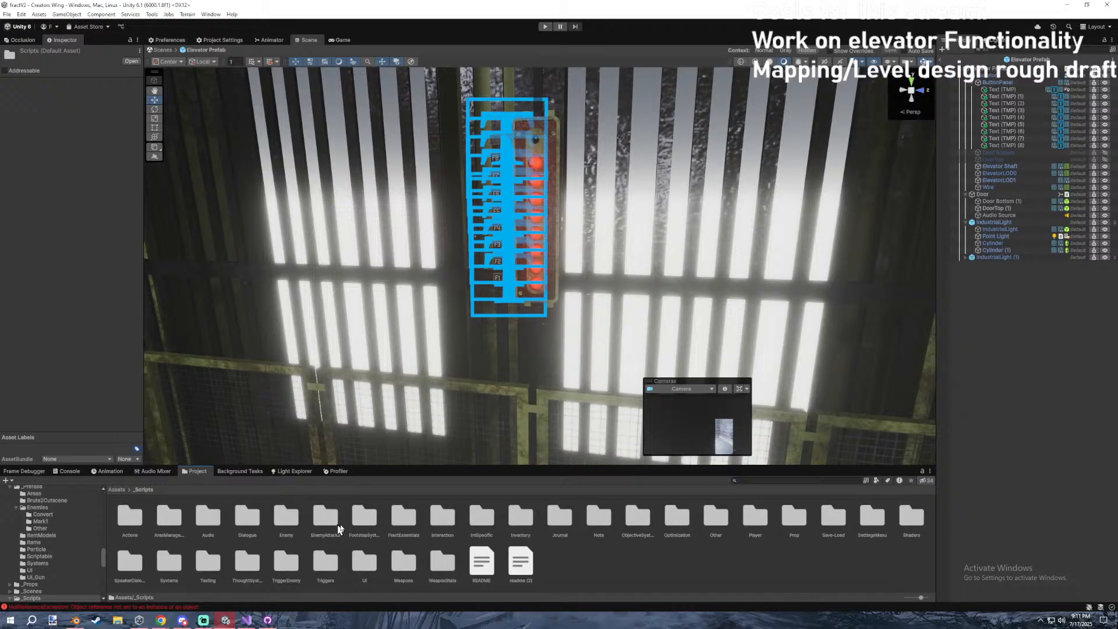
Browse to the Scripts folder inside Inventory and open the ItemObject script for editing.
double_click(534, 517)
double_click(281, 516)
key("BackSpace")
left_click(129, 518)
double_click(129, 519)
left_click(172, 490)
double_click(281, 516)
left_click(395, 517)
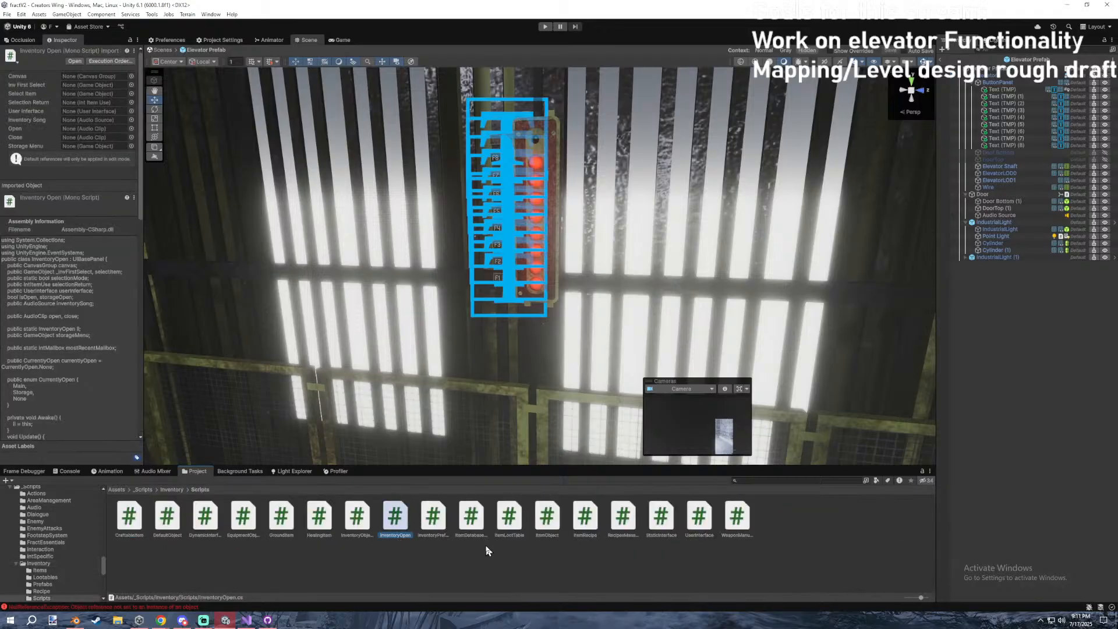
double_click(546, 524)
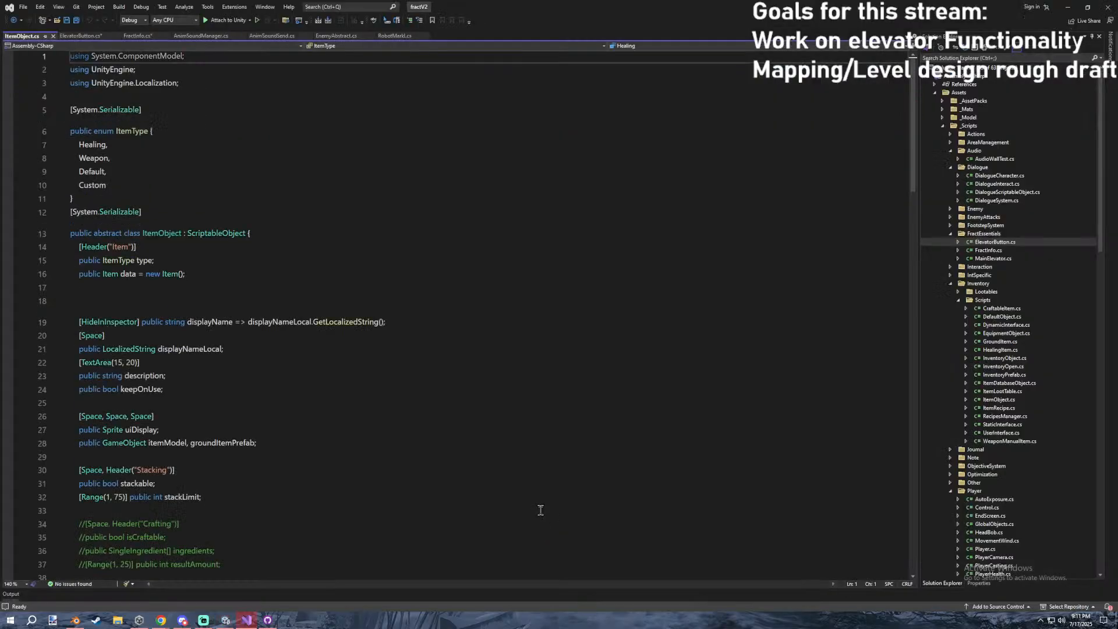
Copy the LocalizedString type from ItemObject's displayNameLocal field and use it to declare "public LocalizedString StorageName;" in FractInfo.
left_click_drag(387, 323, 11, 327)
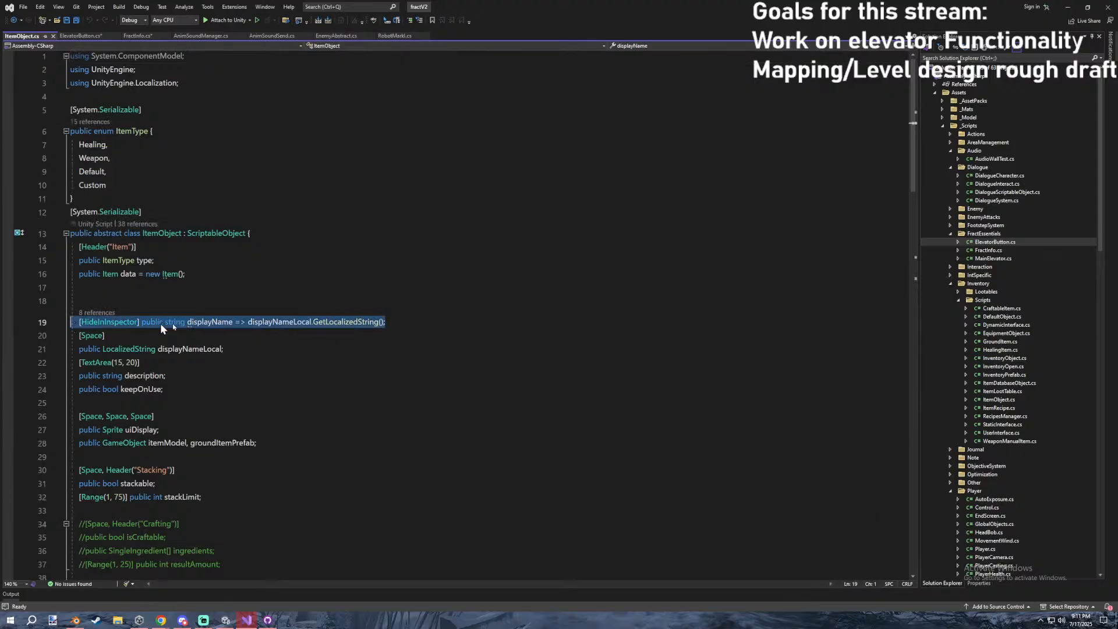
left_click(258, 325)
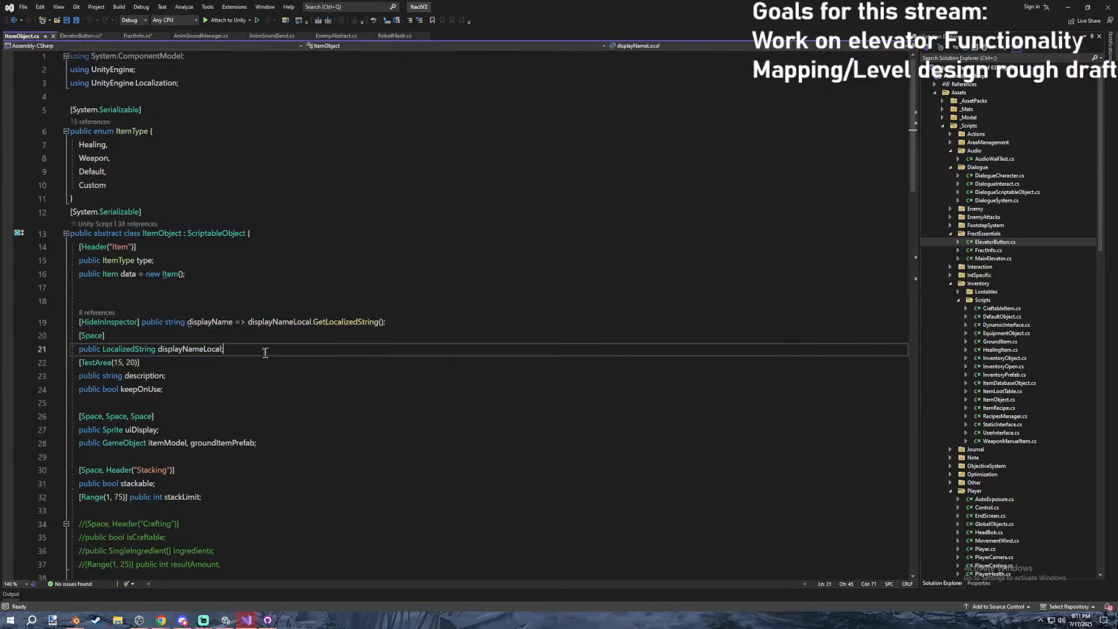
double_click(141, 349)
key("ctrl+c")
left_click(137, 35)
double_click(116, 118)
key("ctrl+v")
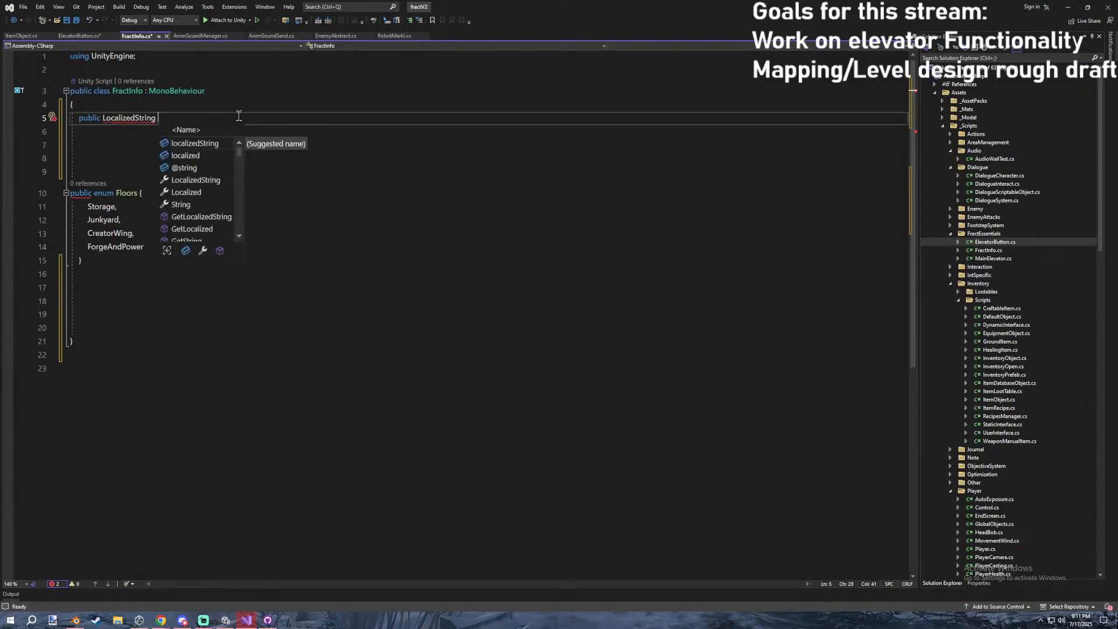
type("StorageName;")
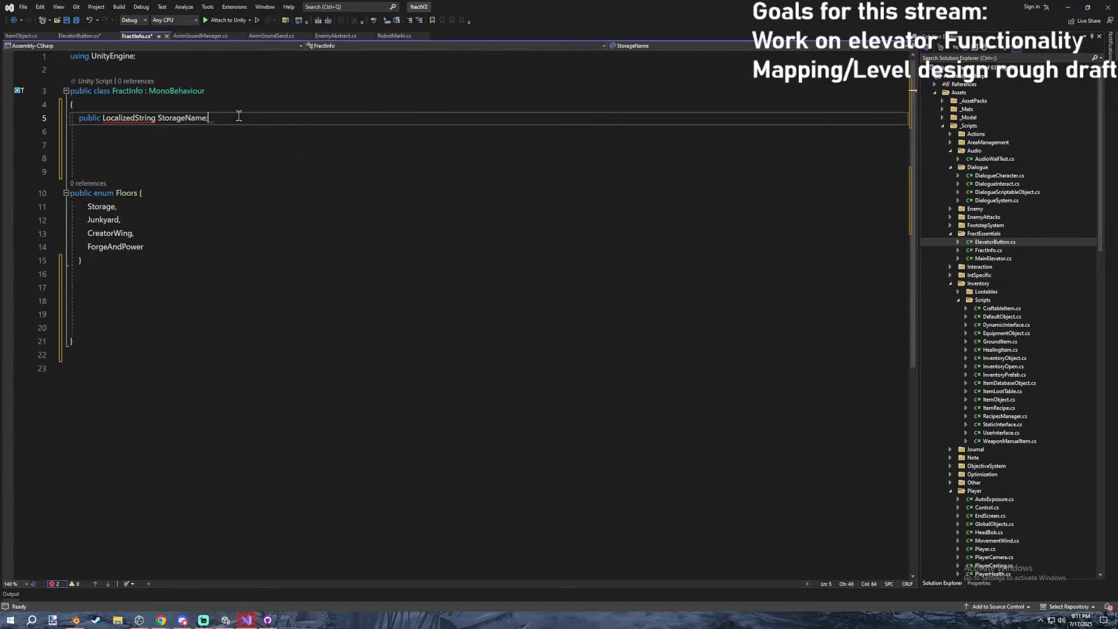
Add the missing UnityEngine.Localization using directive to FractInfo through the suggested fix for LocalizedString.
left_click(126, 117)
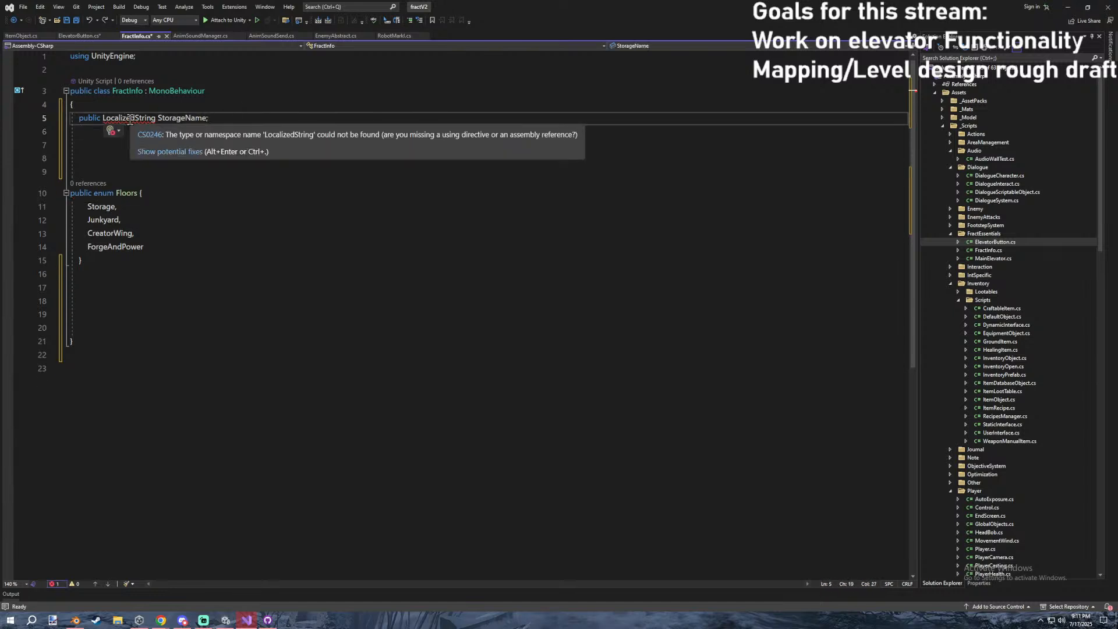
left_click(104, 130)
left_click(120, 147)
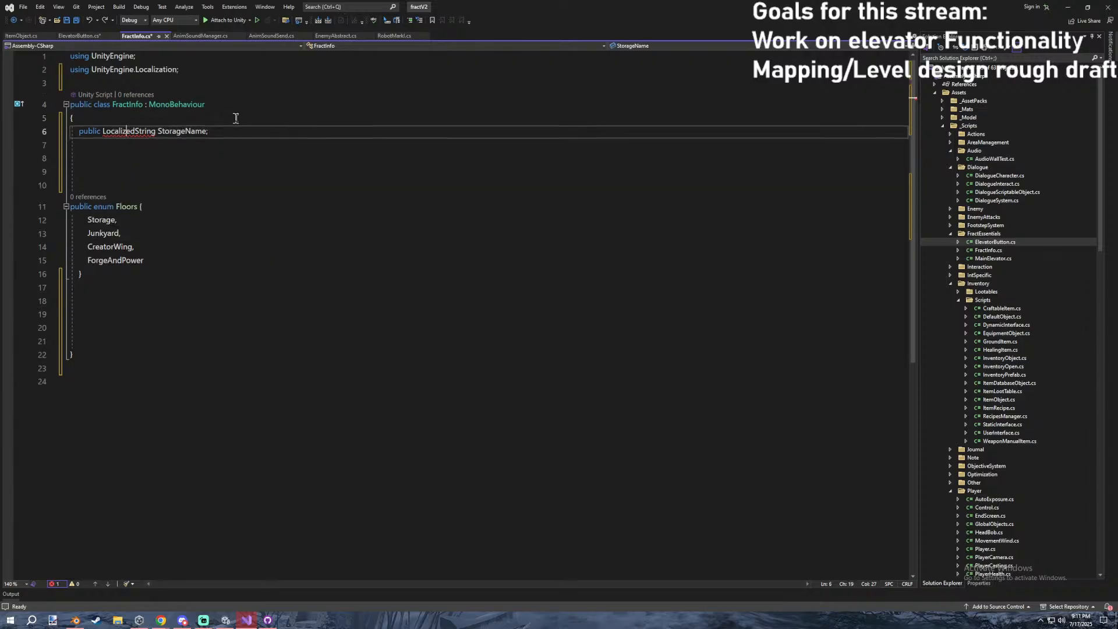
Add a second public LocalizedString field named JunkyardName below StorageName.
left_click(122, 146)
type("public LocalizedString StorageName;")
double_click(187, 146)
type("Junk")
type("yardName;")
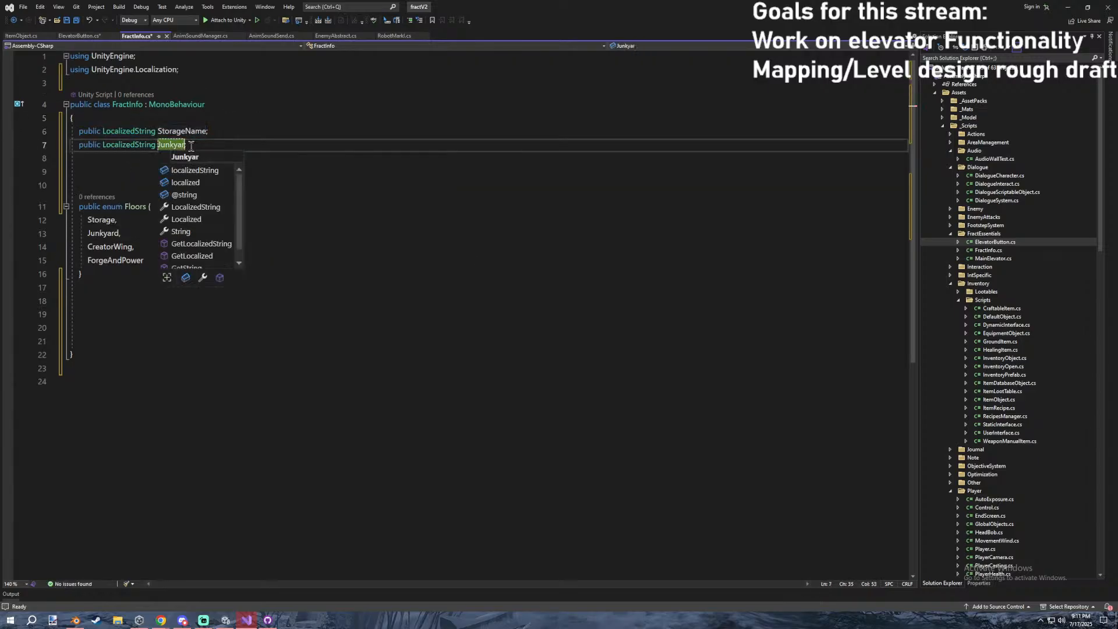
Add a third public LocalizedString field named CreatorsWing below JunkyardName.
left_click(163, 158)
type("public LocalizedString StorageName;")
double_click(180, 159)
type("D")
key("BackSpace")
type("Cra")
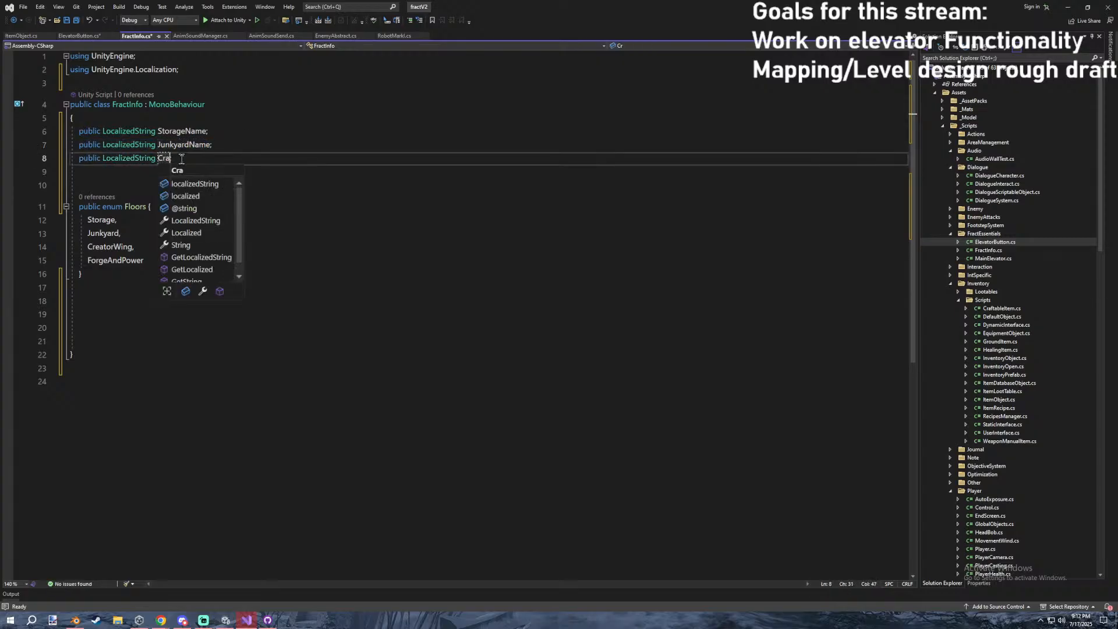
Duplicate the CreatorsWing field on the following line and name the copy ForgeAndPower.
left_click_drag(274, 156, 79, 158)
key("ctrl+c")
left_click(137, 170)
key("ctrl+v")
double_click(177, 173)
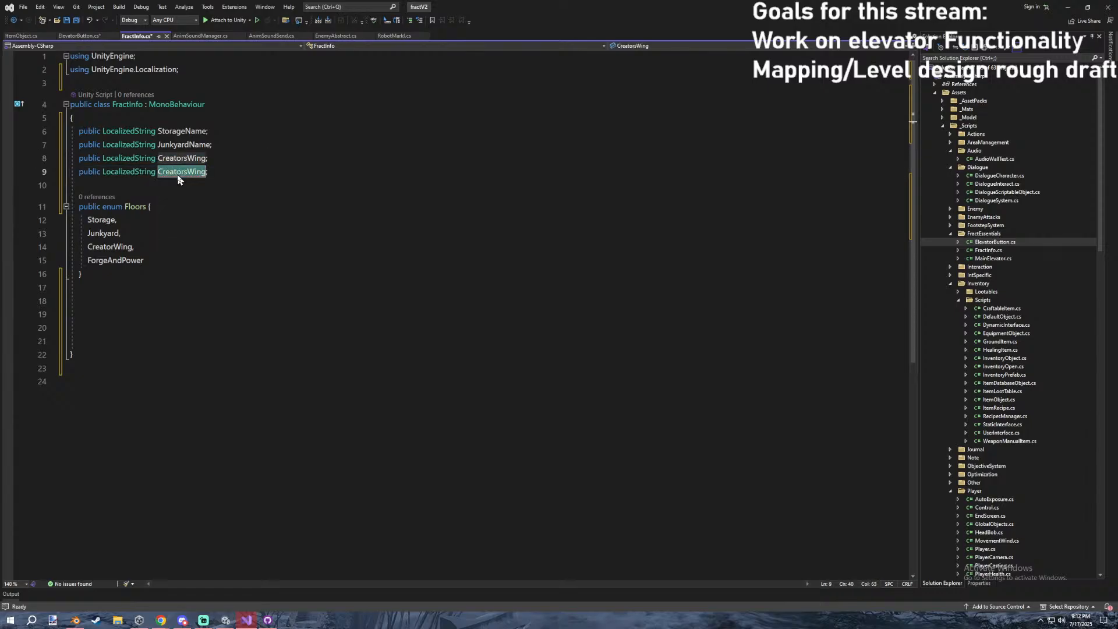
type("ForgeAndP")
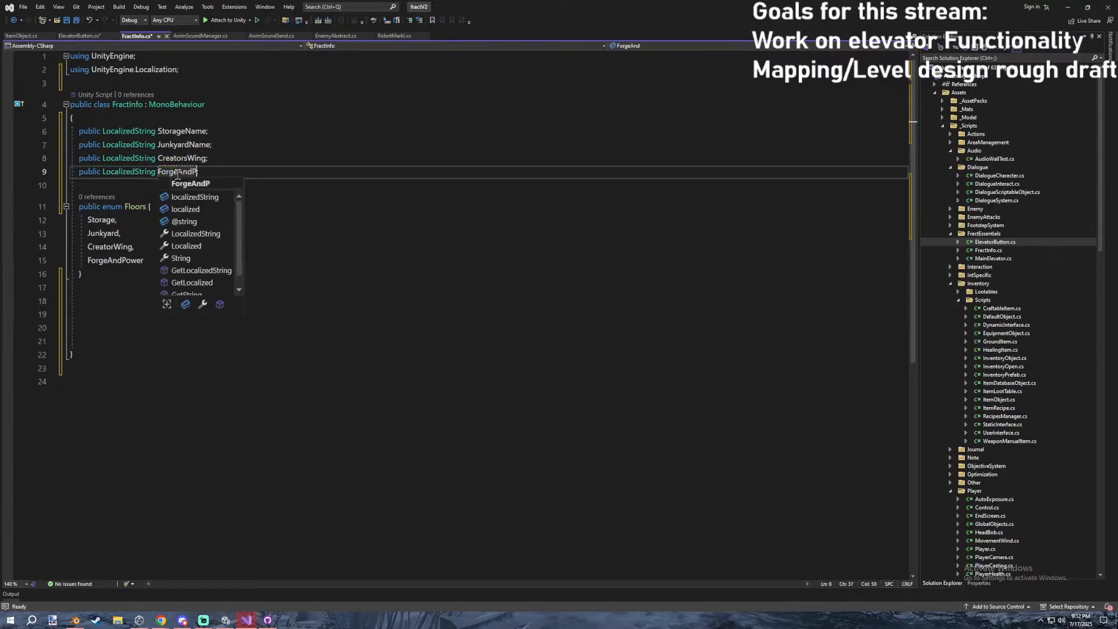
type("ower")
key("Escape")
left_click(207, 116)
left_click(222, 190)
left_click(103, 283)
left_click(103, 300)
left_click(102, 316)
left_click(103, 327)
left_click(115, 304)
left_click(100, 327)
left_click(107, 314)
left_click(142, 189)
left_click(115, 313)
left_click(120, 298)
type("public")
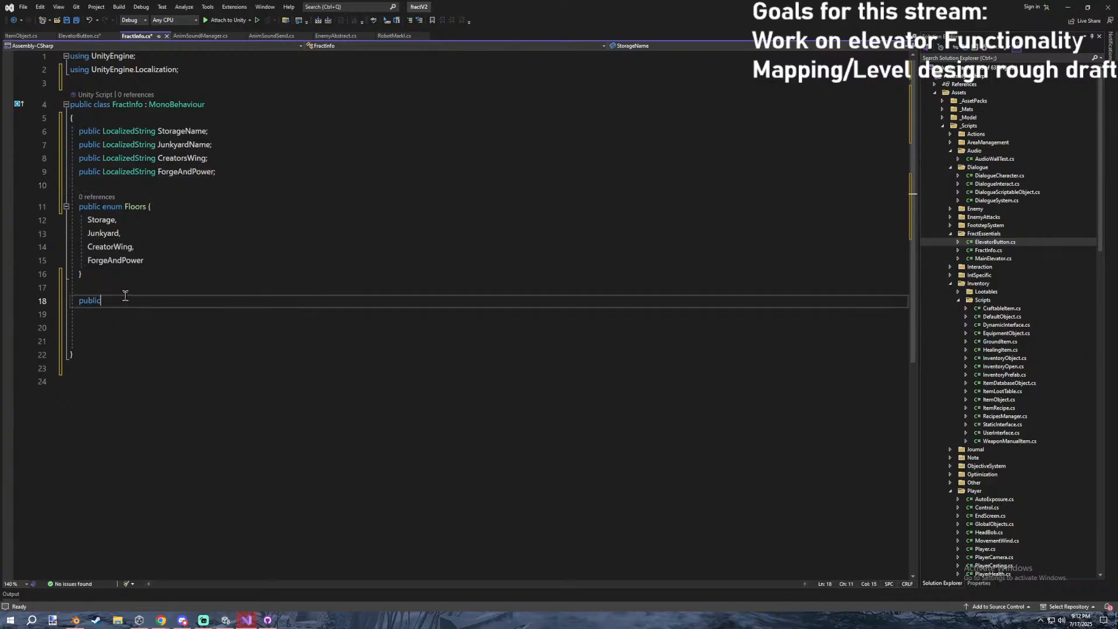
type(" Dictionary")
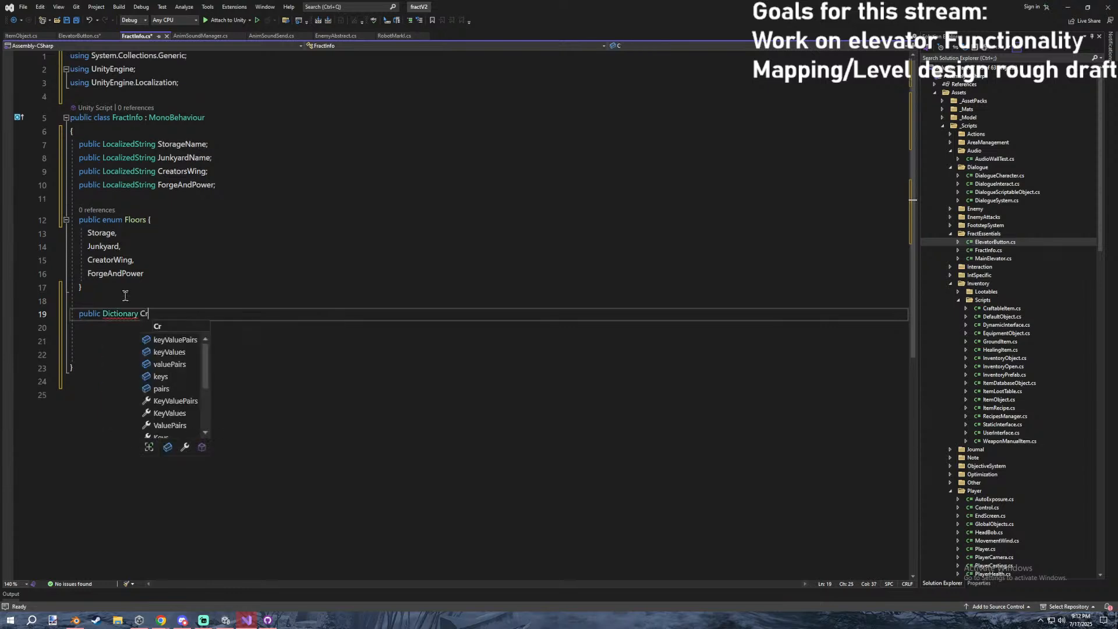
key("BackSpace")
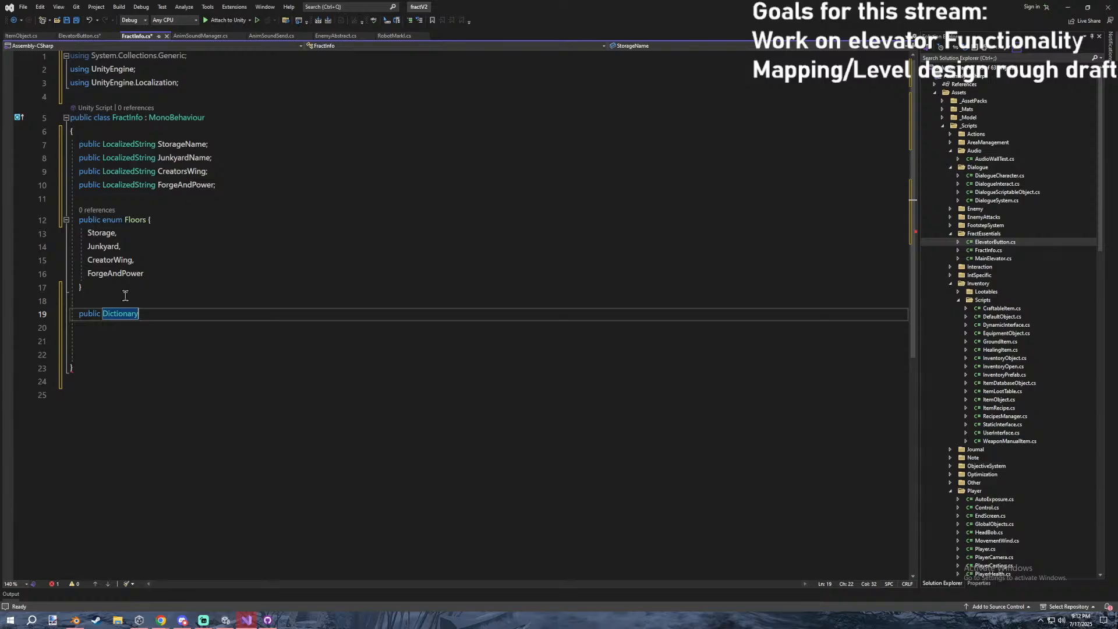
key("BackSpace")
key("BackSpace")
key("BackSpace")
key("BackSpace")
key("BackSpace")
key("BackSpace")
key("BackSpace")
key("BackSpace")
key("BackSpace")
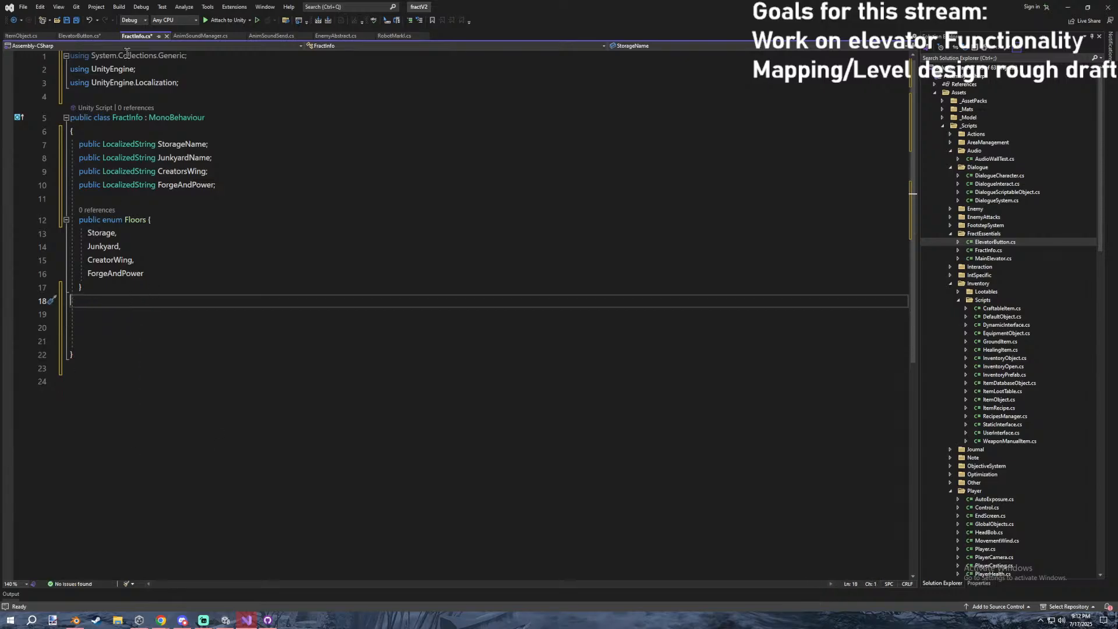
Start a "public Dictionary<>" field below the Floors enum in FractInfo.
left_click(210, 126)
left_click(160, 315)
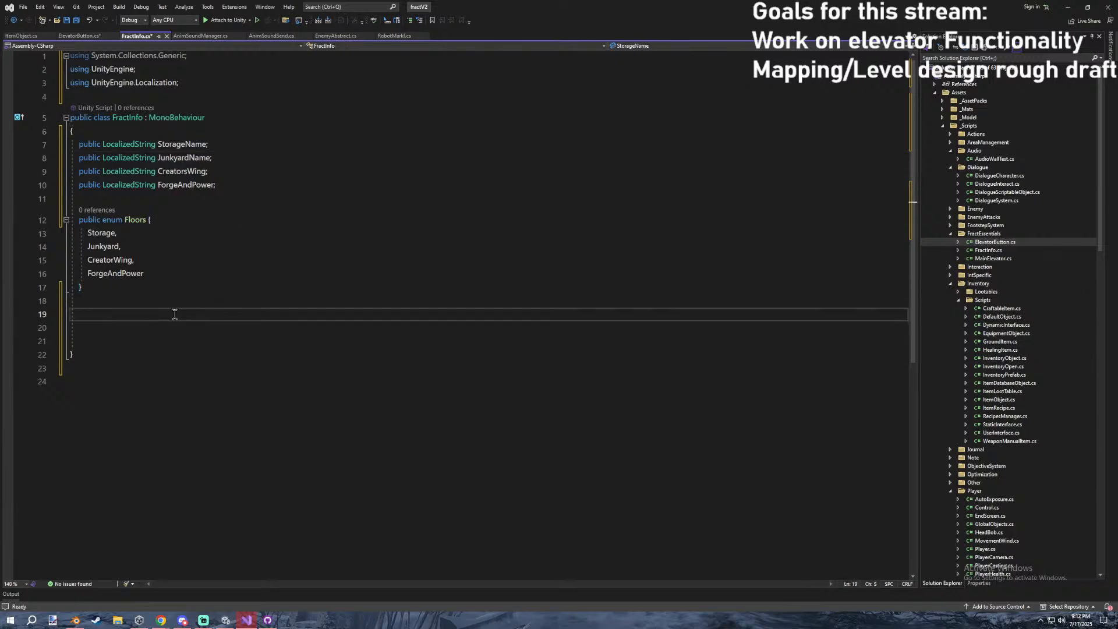
type("public Dictionary")
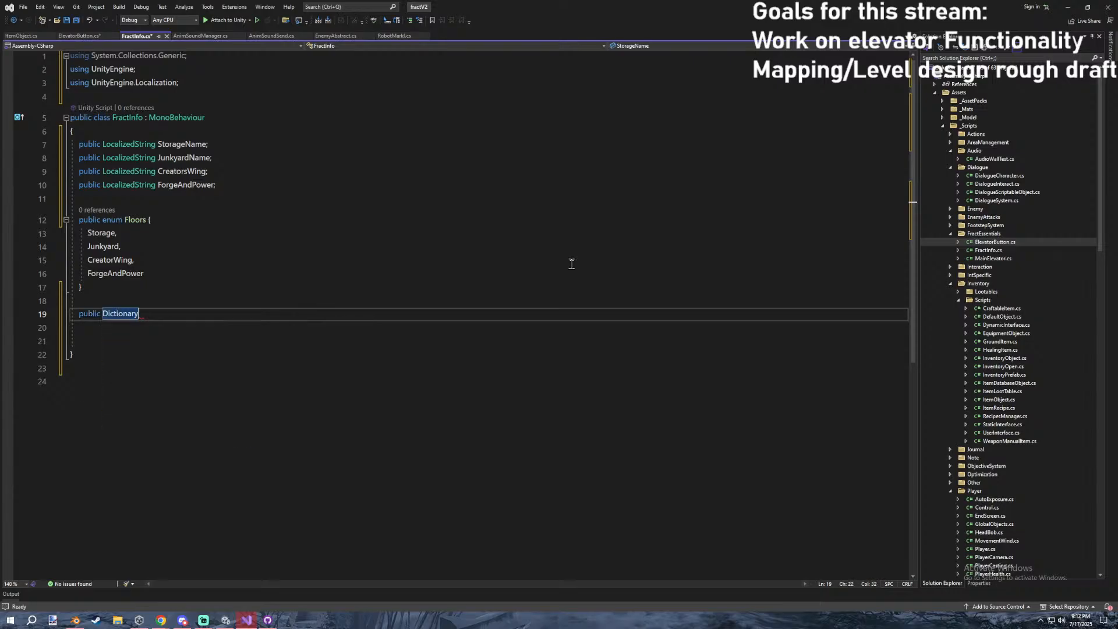
type("<>")
Go to the Dictionary class definition, find all its references and open the stepDictionary declaration in StepSounds.
right_click(116, 312)
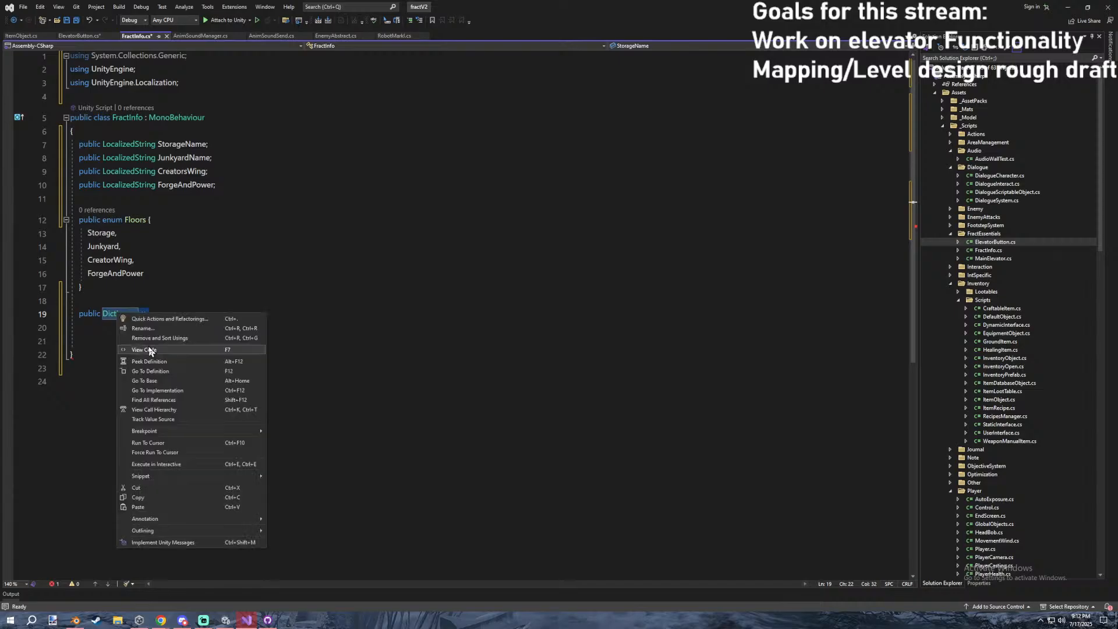
left_click(186, 378)
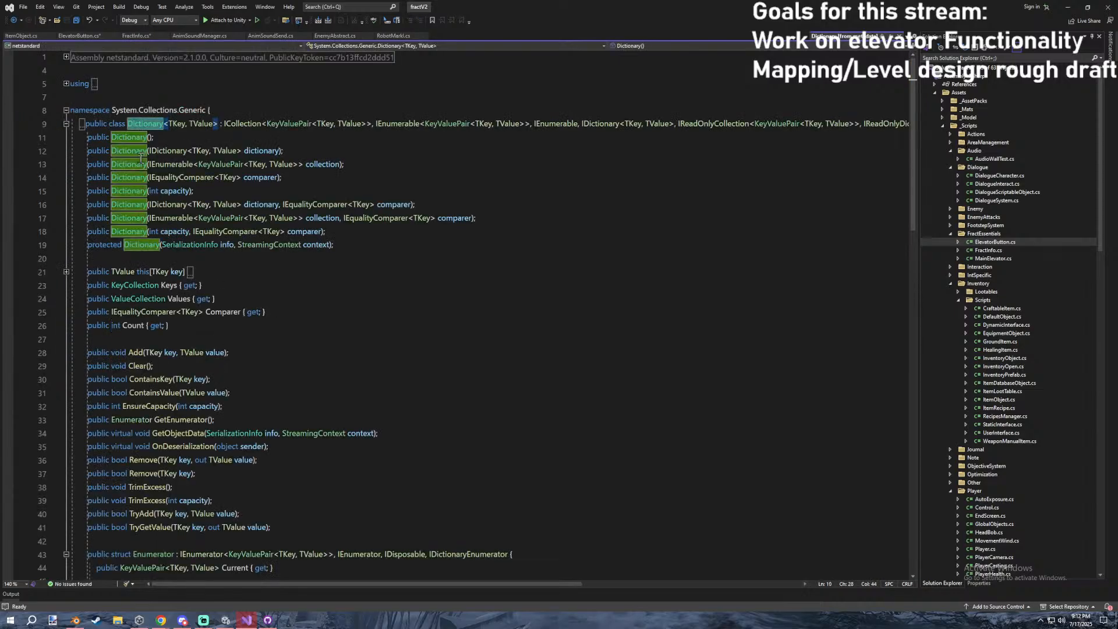
right_click(143, 124)
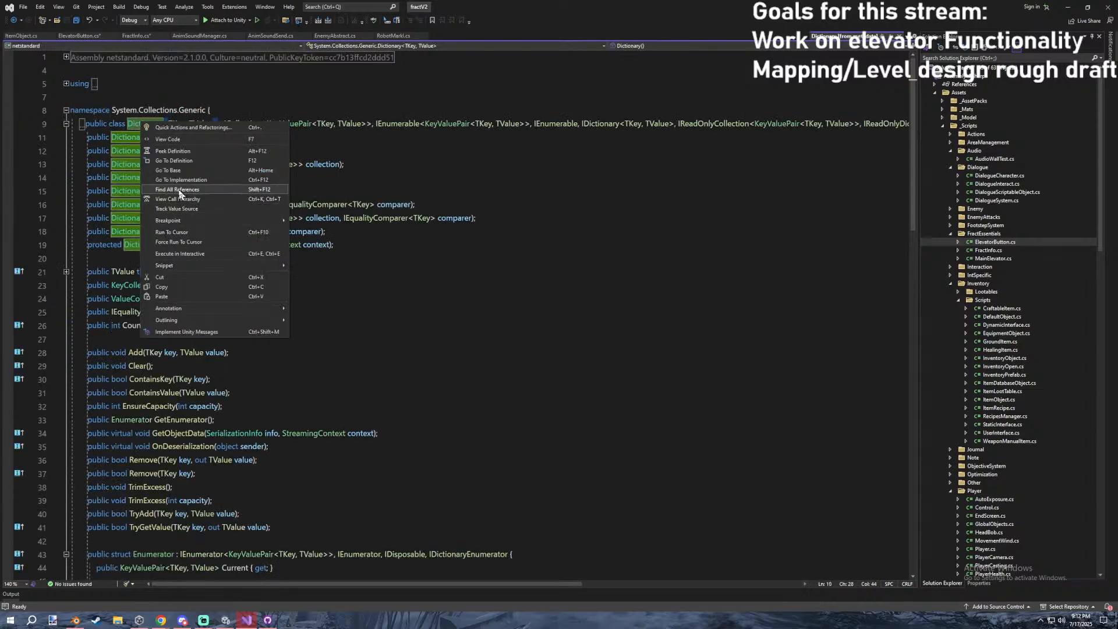
left_click(174, 189)
double_click(85, 562)
left_click(83, 555)
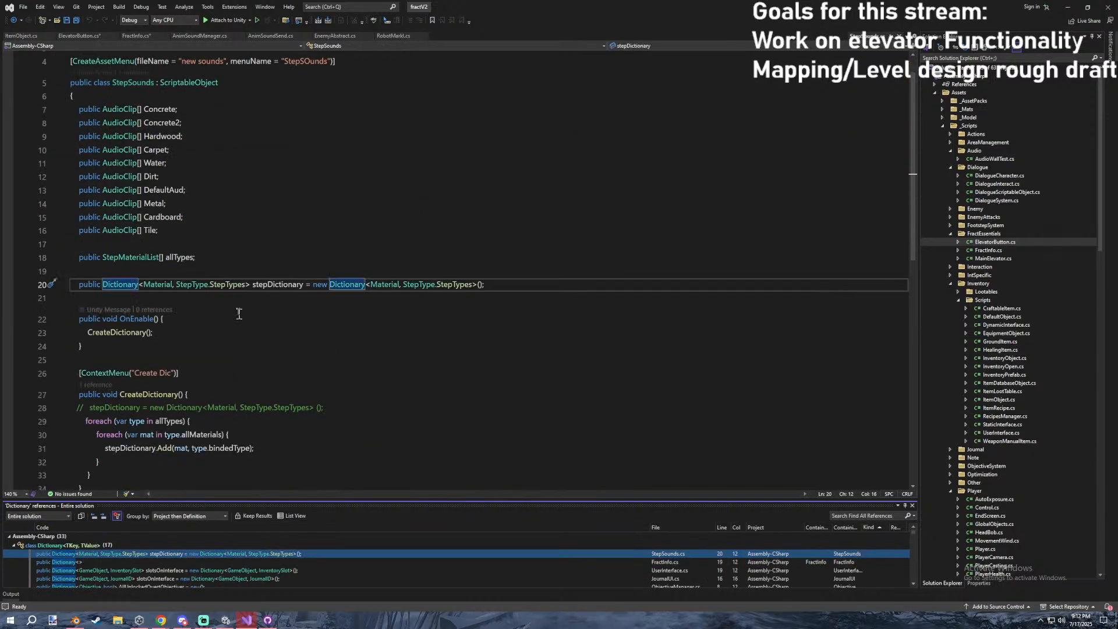
Copy the stepDictionary declaration from StepSounds and paste it over the unfinished Dictionary line in FractInfo.
left_click_drag(389, 296, 3, 287)
key("ctrl+c")
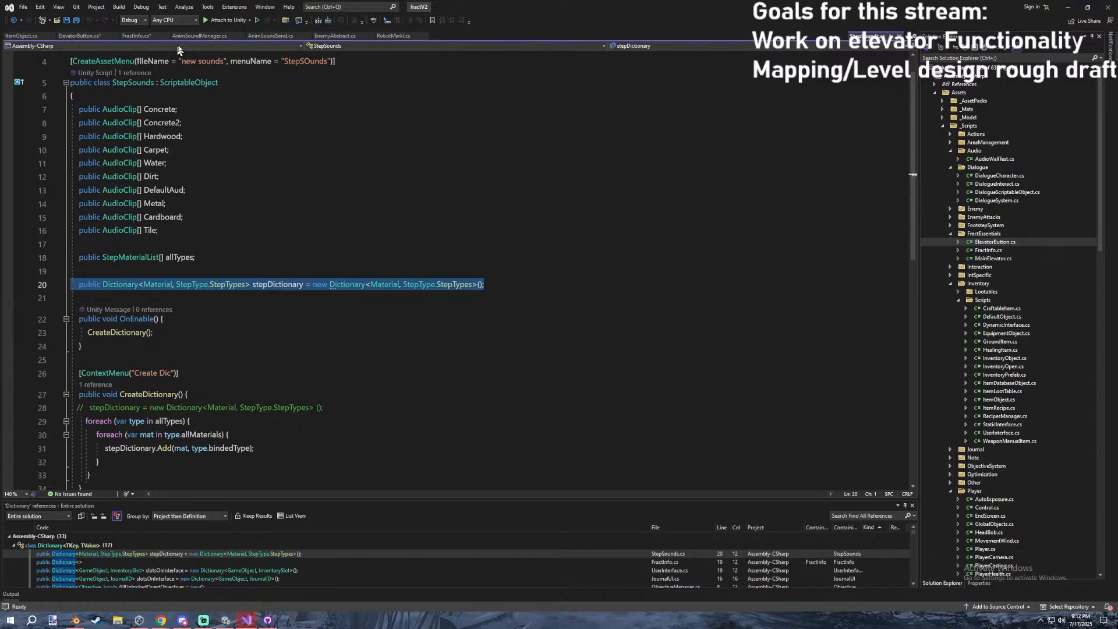
left_click(132, 36)
left_click(207, 276)
key("shift+Home")
key("ctrl+v")
key("Down")
key("Down")
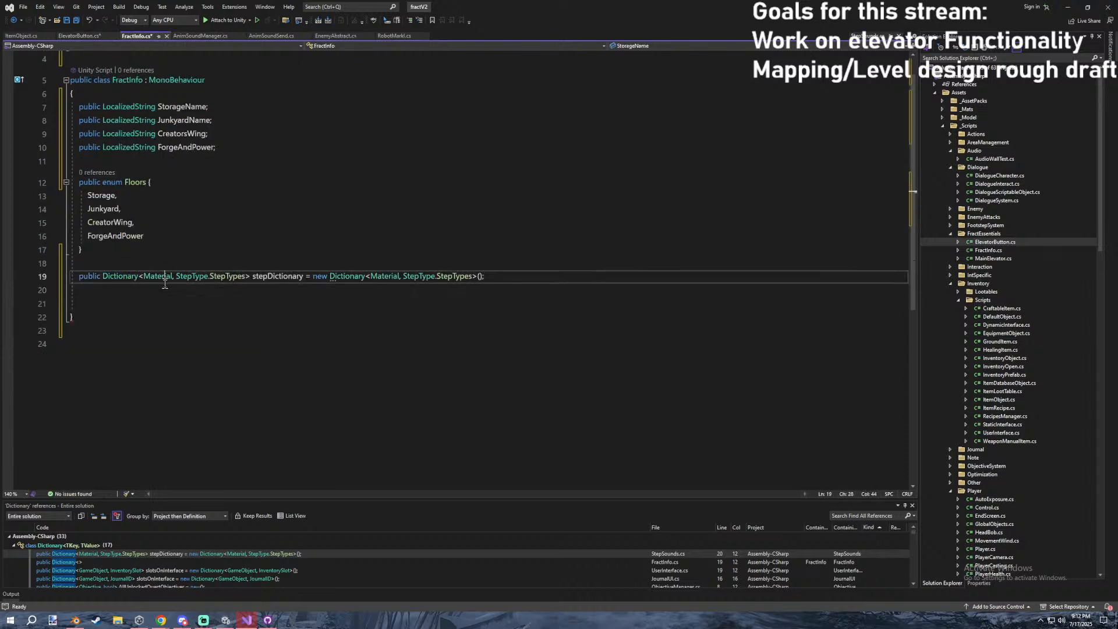
Replace the Material key type with Floors in both the dictionary's declared type and its constructor.
double_click(160, 277)
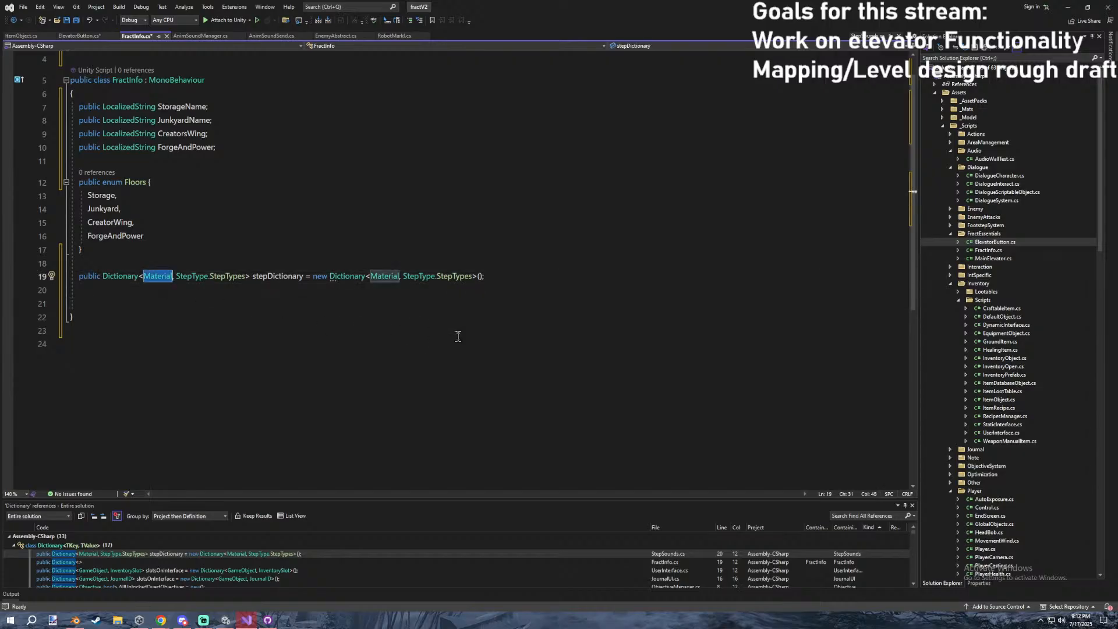
type("Floor")
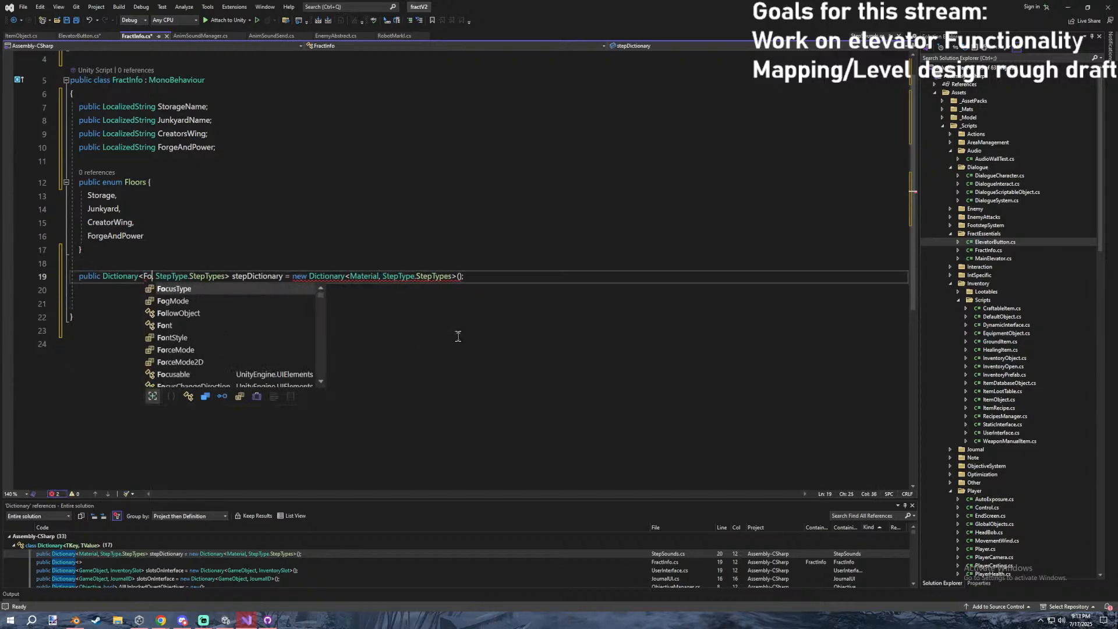
key("Tab")
key("Right")
key("Right")
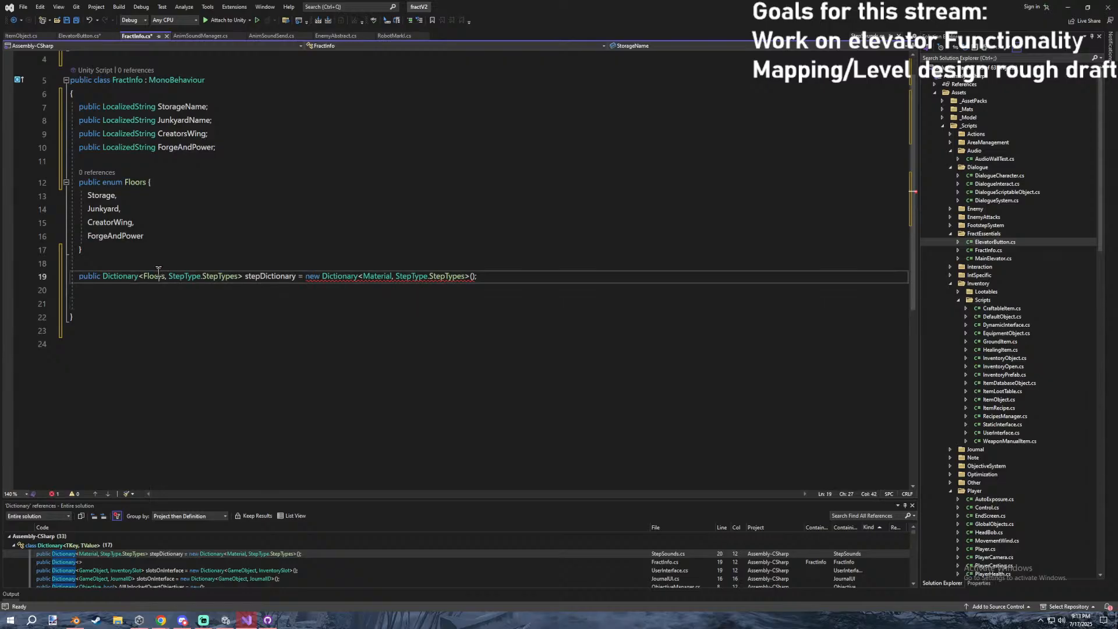
double_click(147, 276)
key("ctrl+c")
left_click(387, 293)
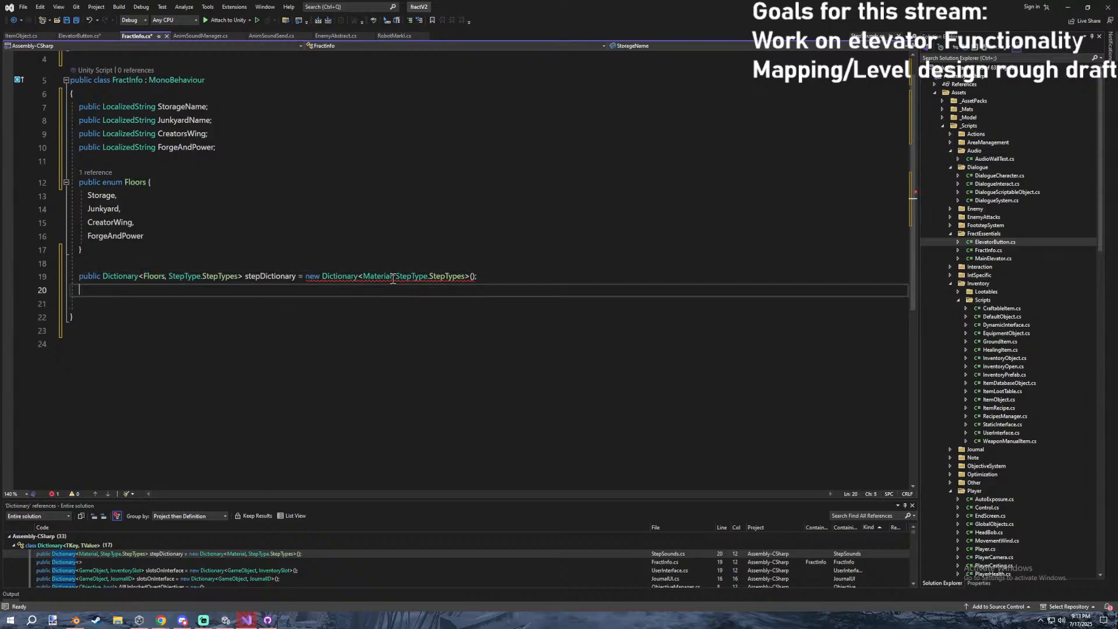
double_click(377, 277)
key("ctrl+v")
Rename the pasted stepDictionary variable in FractInfo to GetLocalizedFloorName.
left_click(280, 302)
left_click_drag(237, 277, 168, 278)
left_click(95, 280)
double_click(288, 277)
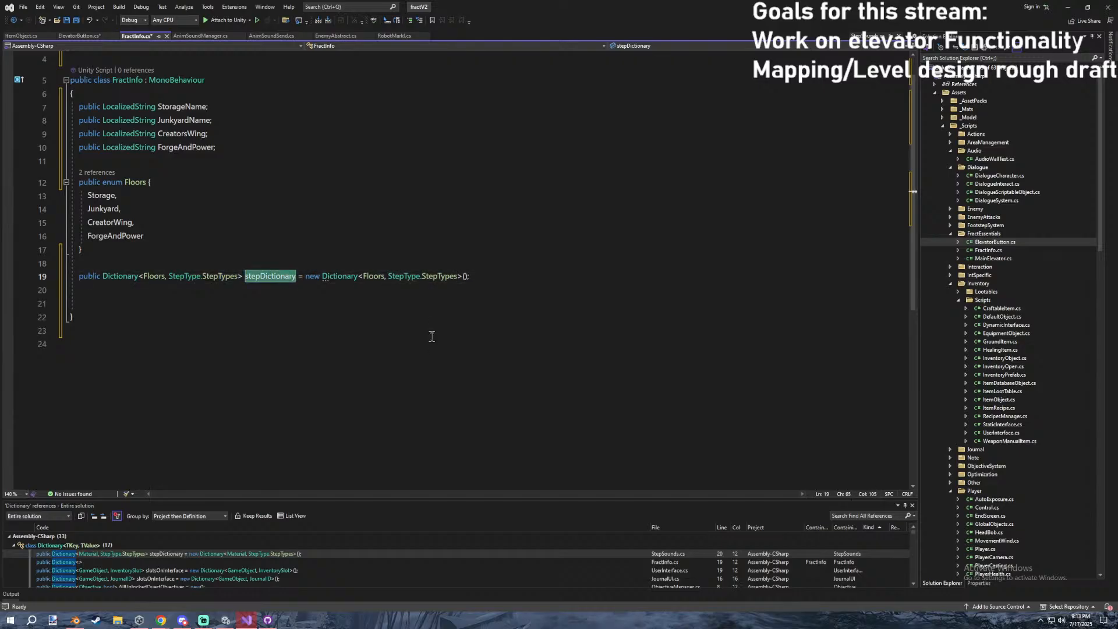
type("Get")
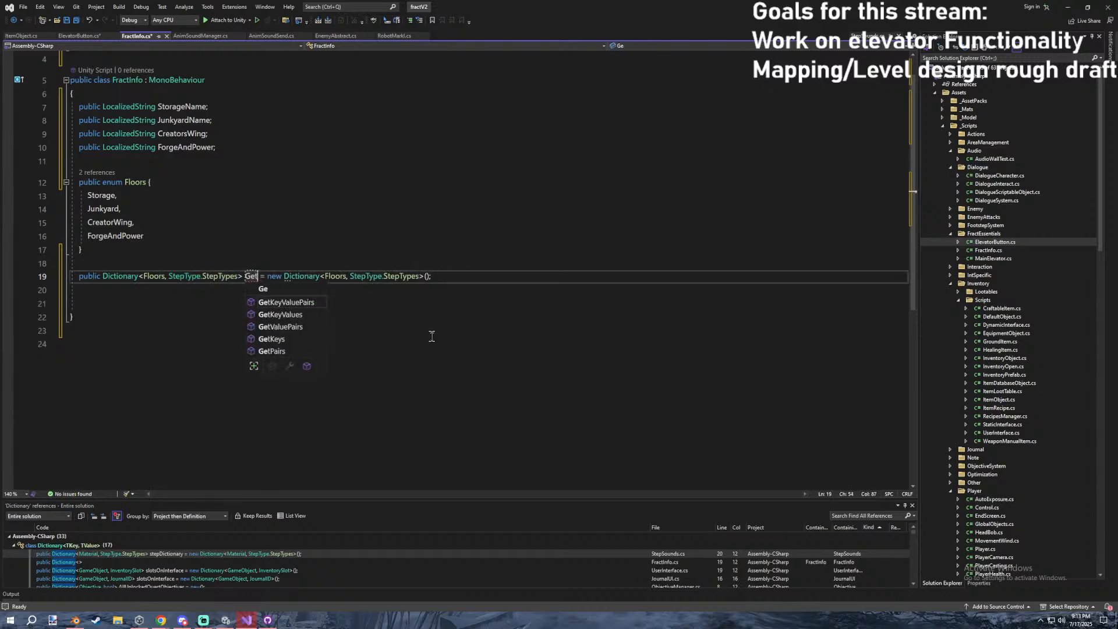
type("LocalizedFloorN")
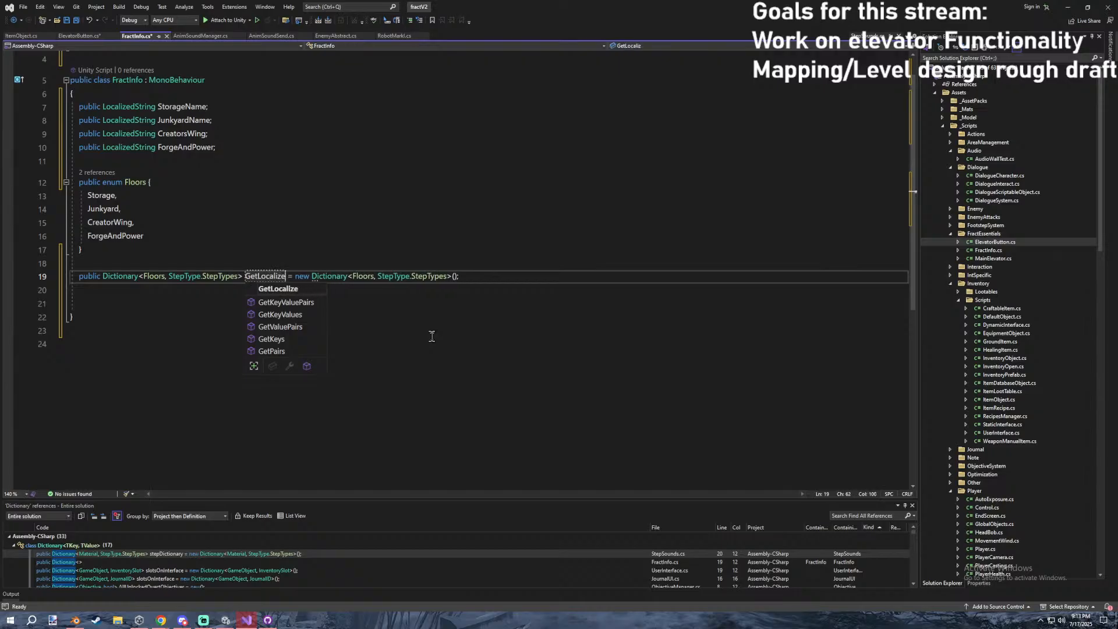
type("ame")
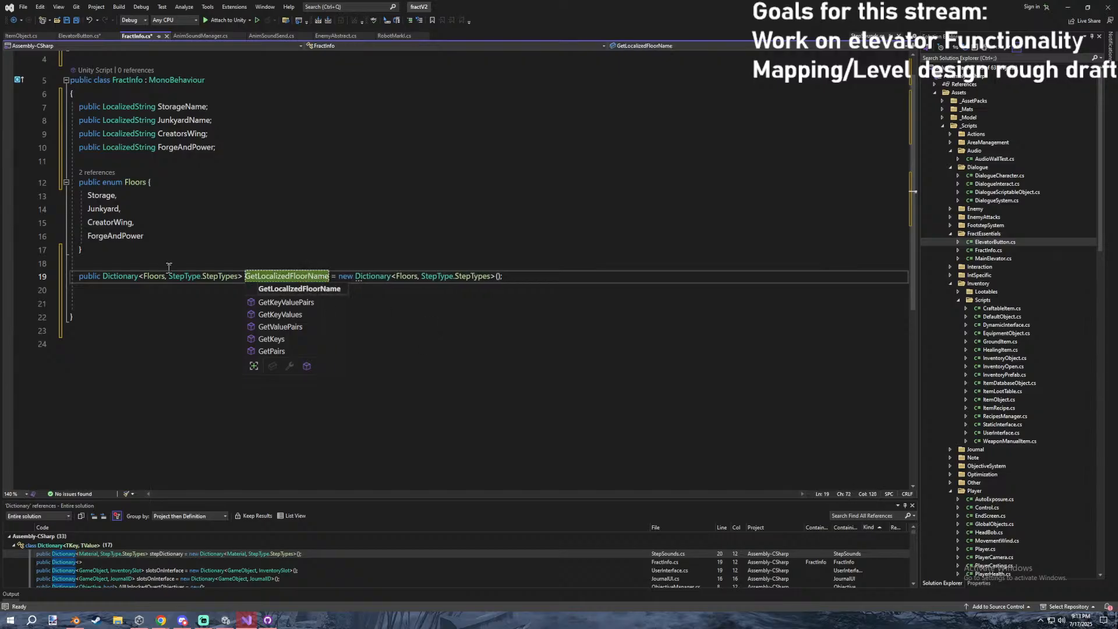
key("Escape")
key("Up")
left_click(376, 250)
left_click(376, 224)
left_click(527, 253)
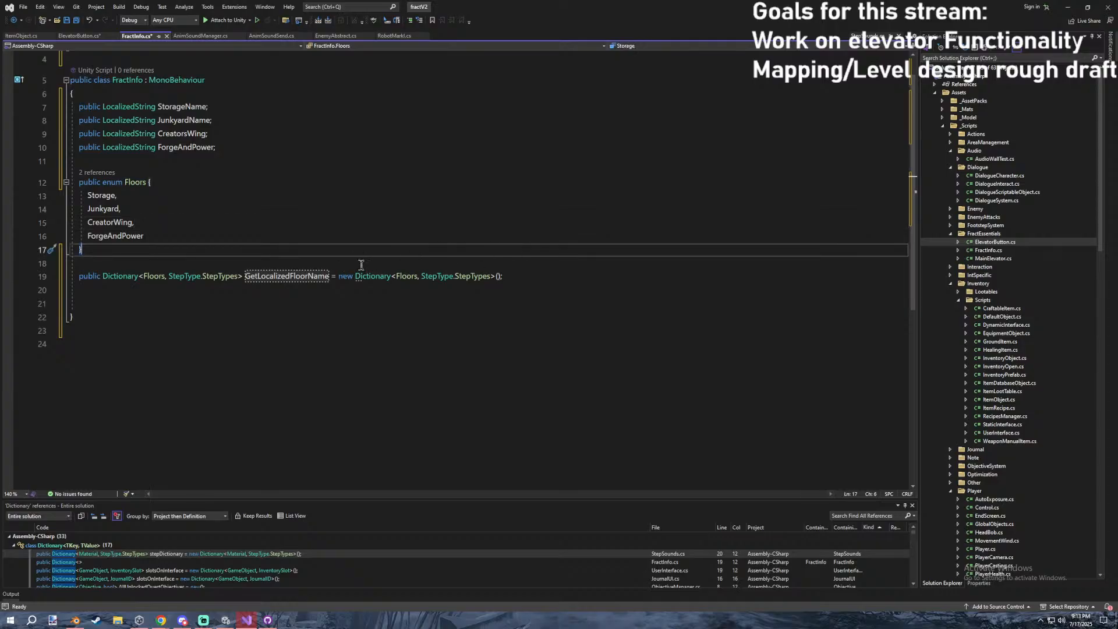
left_click(170, 278)
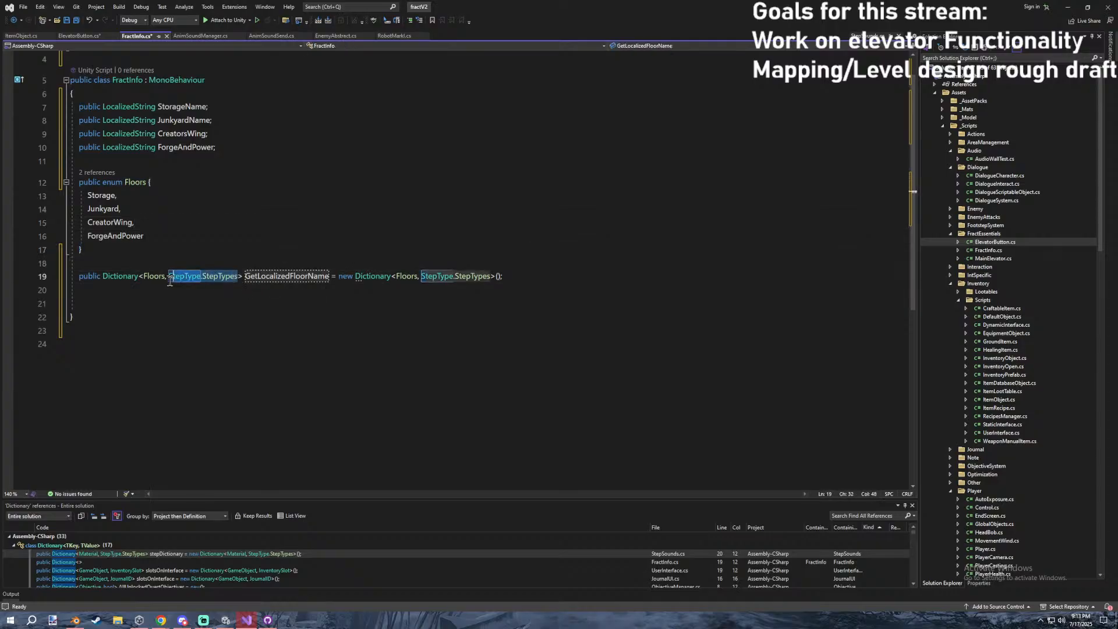
left_click(161, 277)
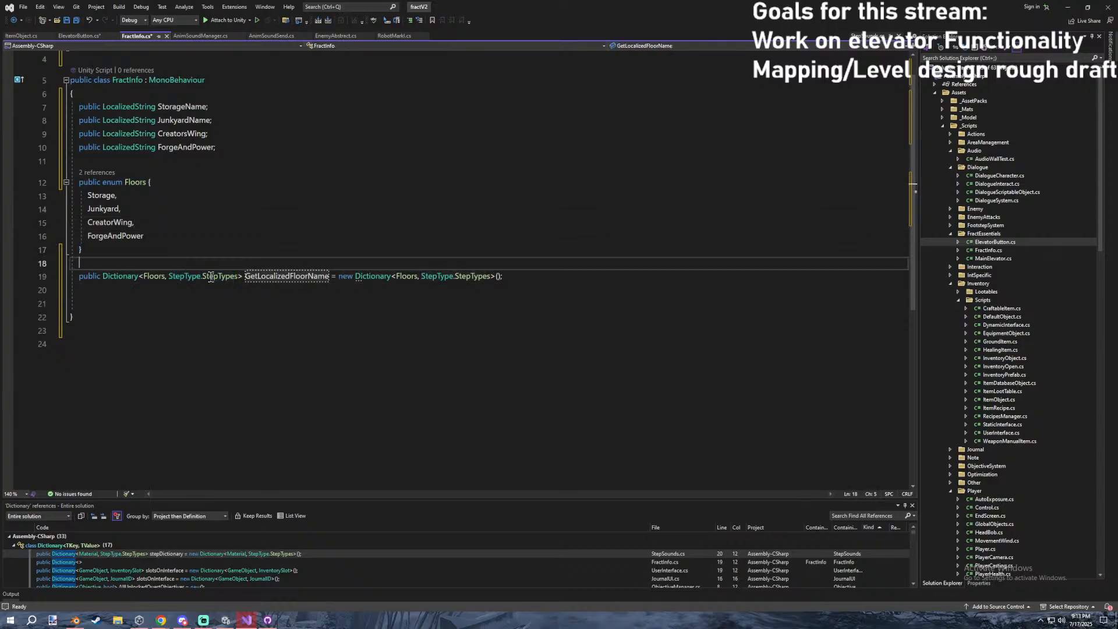
left_click(171, 278)
left_click(174, 265)
Replace StepType.StepTypes with a copied LocalizedString type in both the floor-name dictionary's declared type and its constructor.
double_click(132, 120)
key("ctrl+c")
left_click_drag(238, 278, 169, 279)
key("ctrl+v")
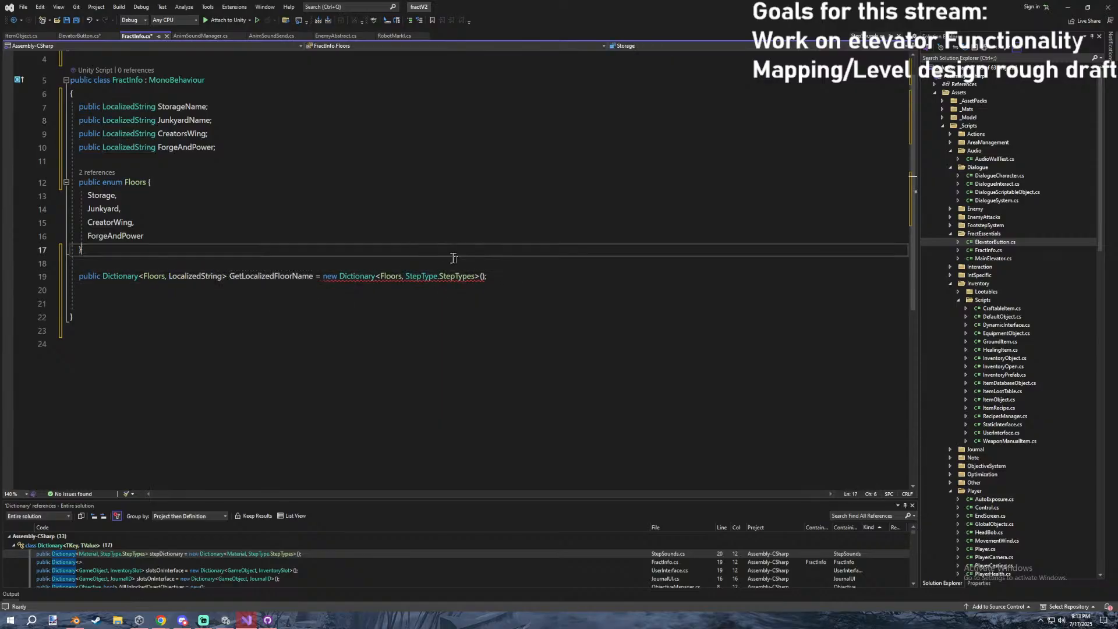
key("Up")
key("Up")
left_click_drag(476, 280, 406, 278)
key("ctrl+v")
left_click(497, 278)
key("Down")
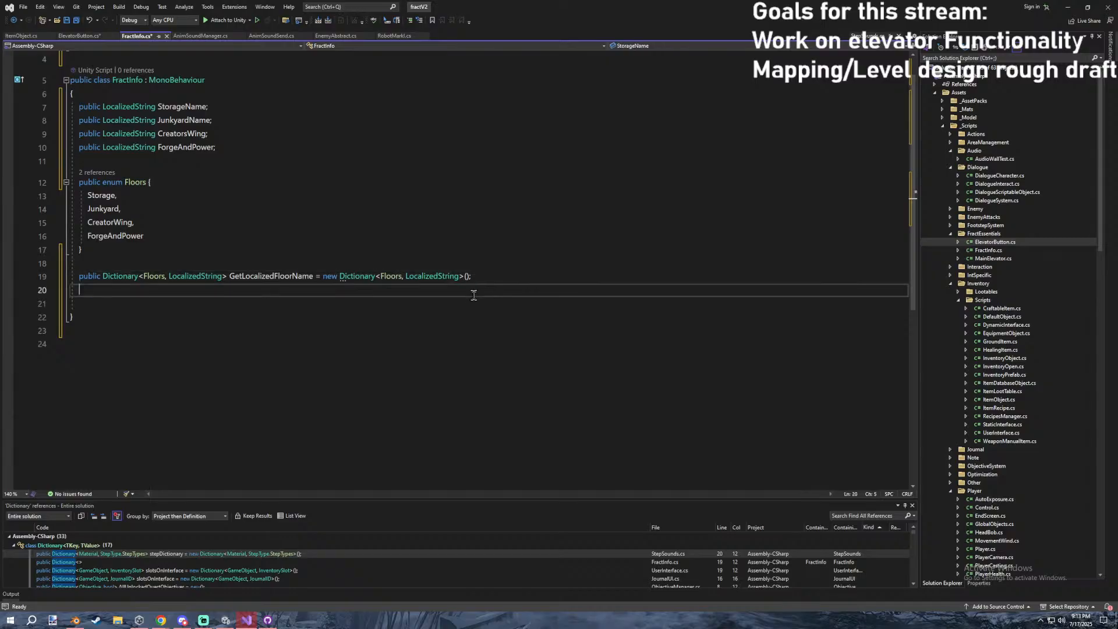
left_click(459, 277)
type(".get")
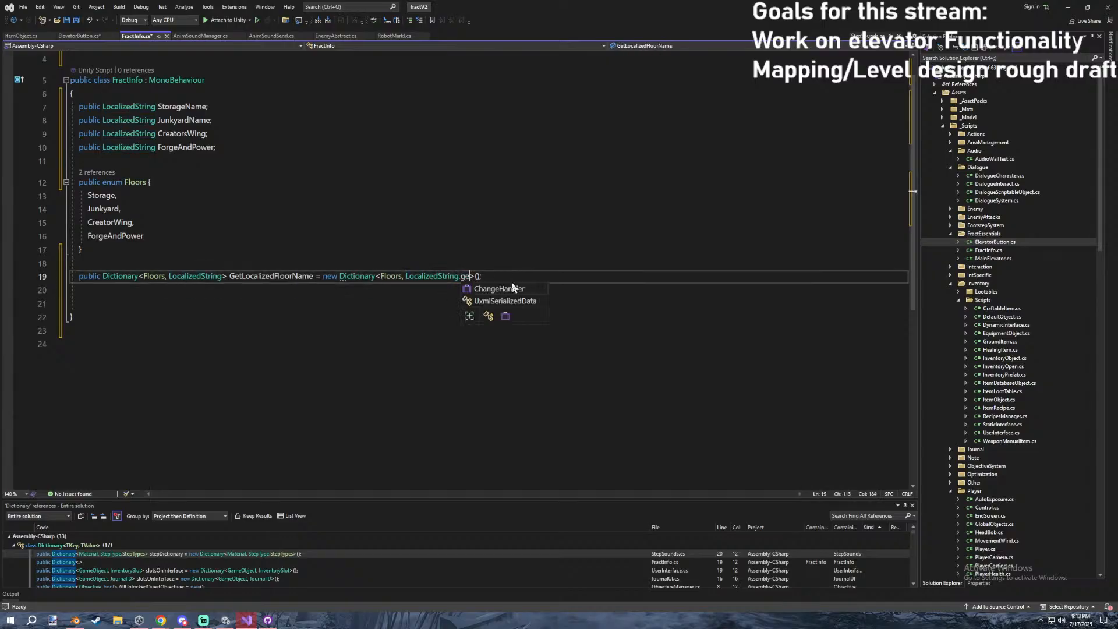
key("BackSpace")
key("BackSpace")
key("BackSpace")
key("BackSpace")
key("Down")
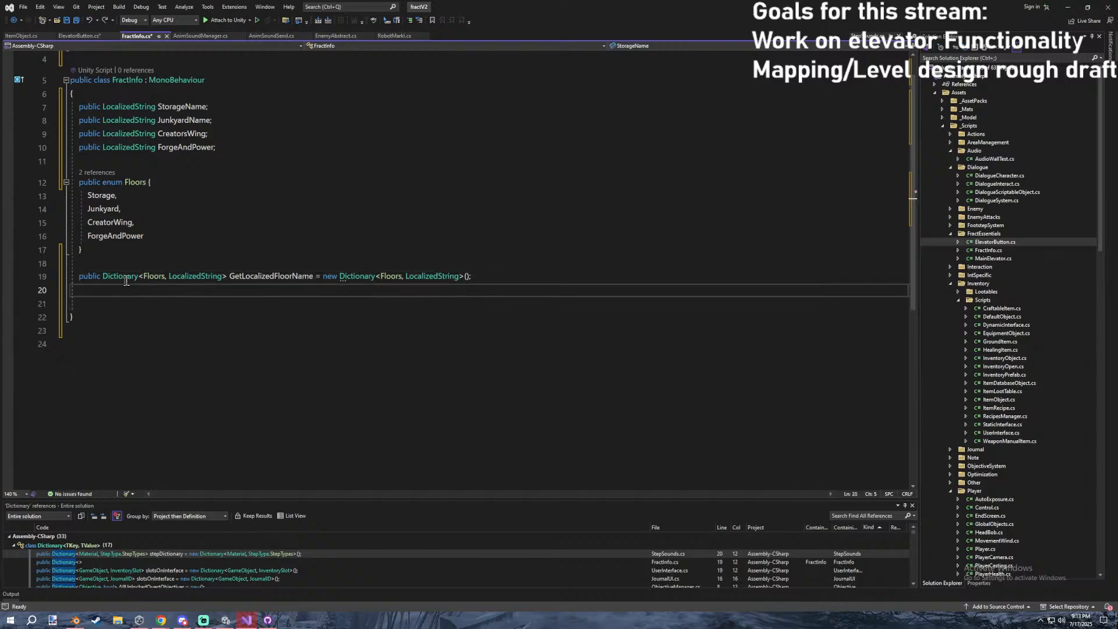
Change the access modifier of the floor-name dictionary in FractInfo to private.
double_click(89, 276)
key("BackSpace")
type("prui")
key("BackSpace")
key("BackSpace")
type("ivate")
double_click(353, 277)
Begin a public declaration with a name starting GetLocaliz below the dictionary in FractInfo.
left_click(367, 298)
type("public ")
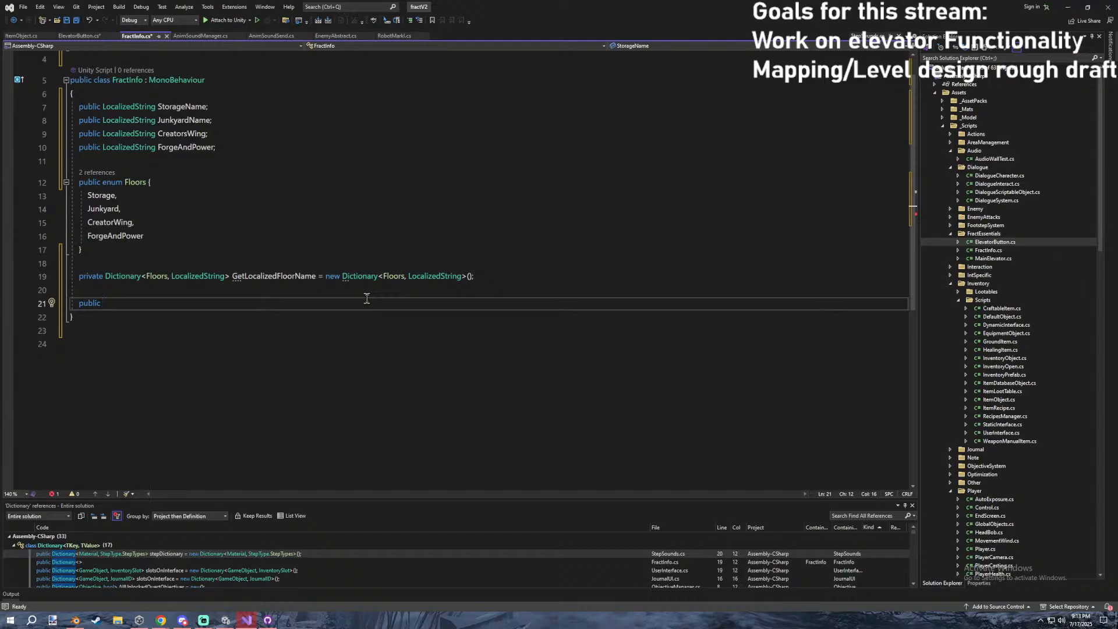
type("GetLocaliz")
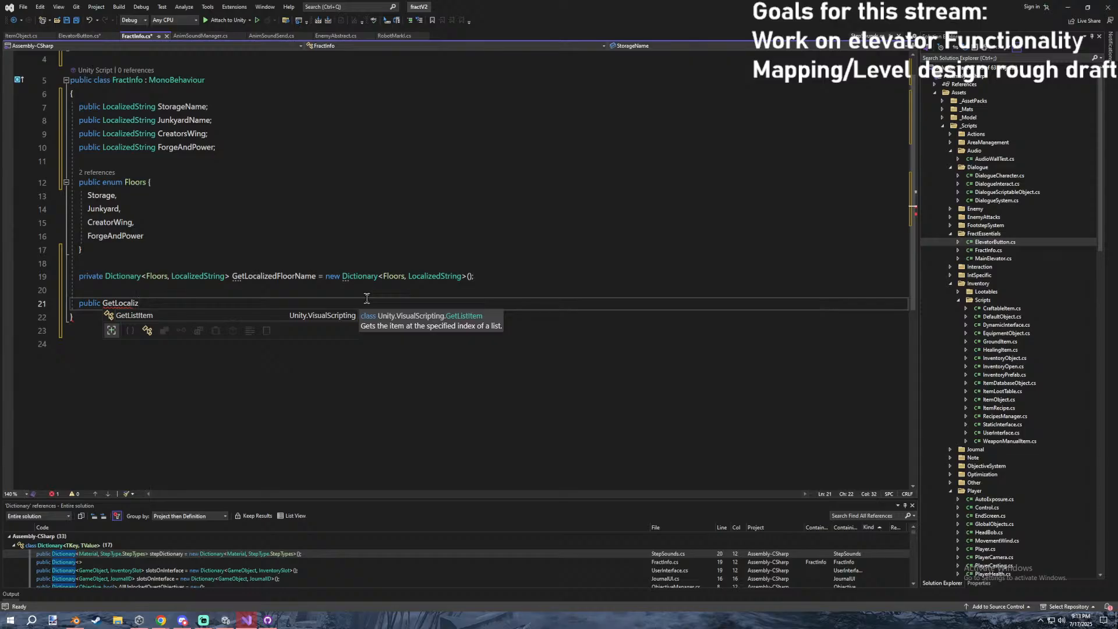
Rename the dictionary variable to LocalizedFloorName by removing its Get prefix.
left_click(233, 276)
key("Delete")
key("Delete")
key("Delete")
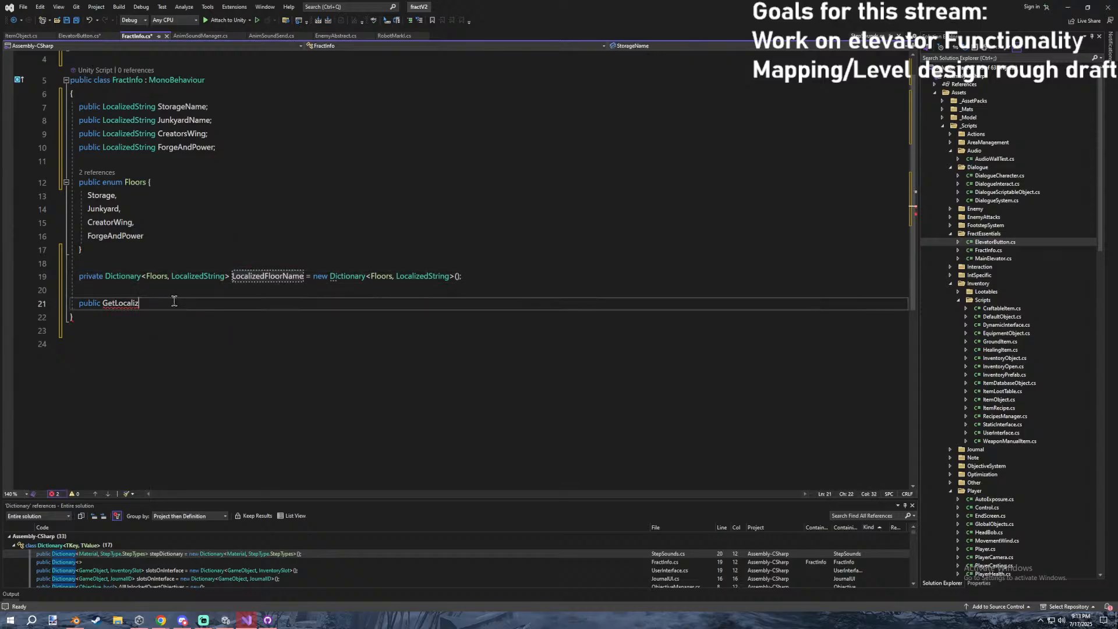
Complete the public declaration as a GetLocalizedFloorName method with an empty body and a string return type.
key("BackSpace")
key("BackSpace")
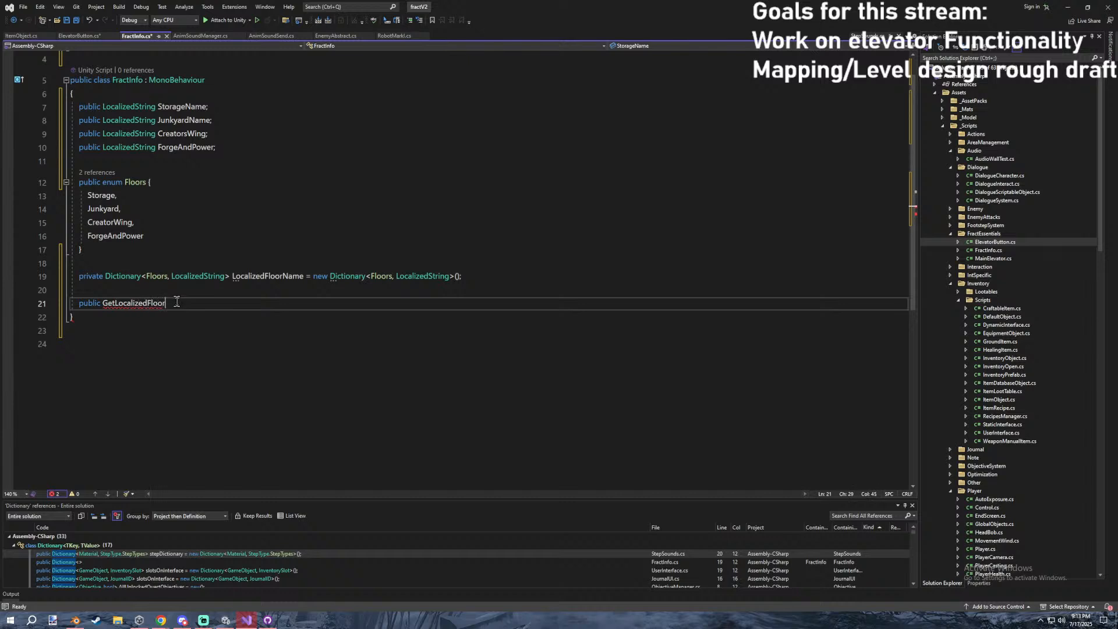
type("() {")
key("Return")
left_click(104, 311)
type("void")
key("BackSpace")
key("BackSpace")
key("BackSpace")
key("BackSpace")
key("BackSpace")
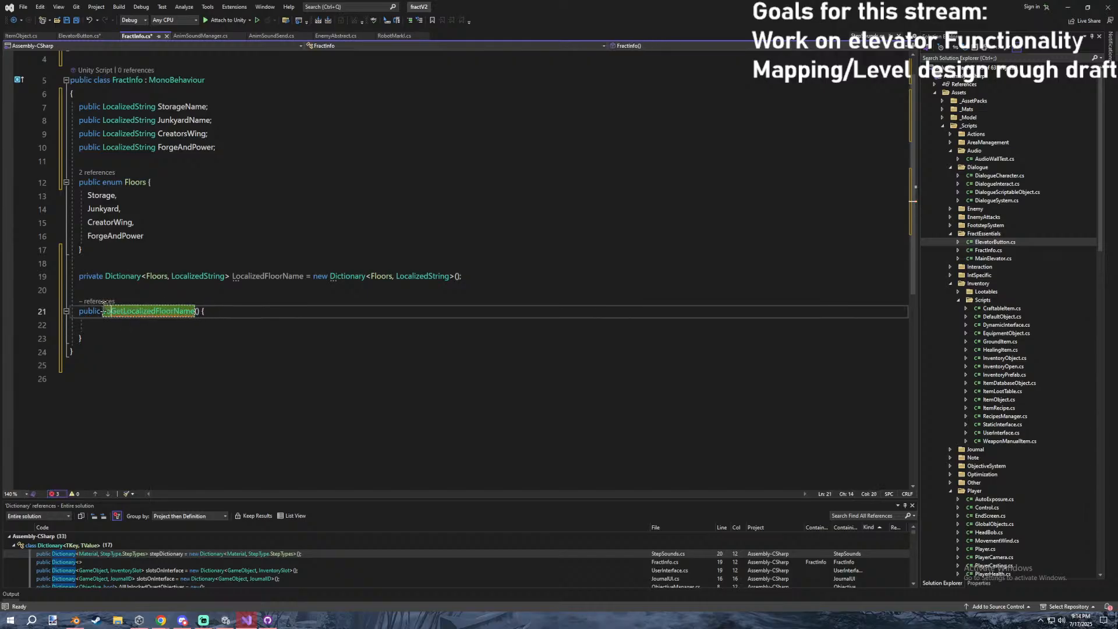
type("string")
Give the GetLocalizedFloorName method a parameter of type Floors named floor.
left_click(211, 311)
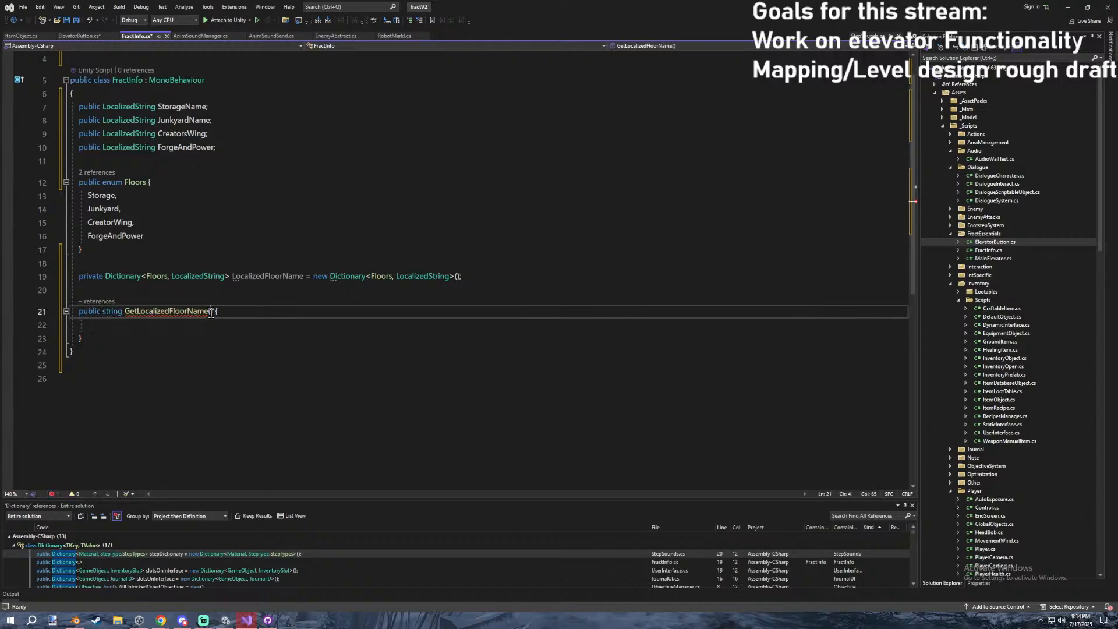
type("Floors enum")
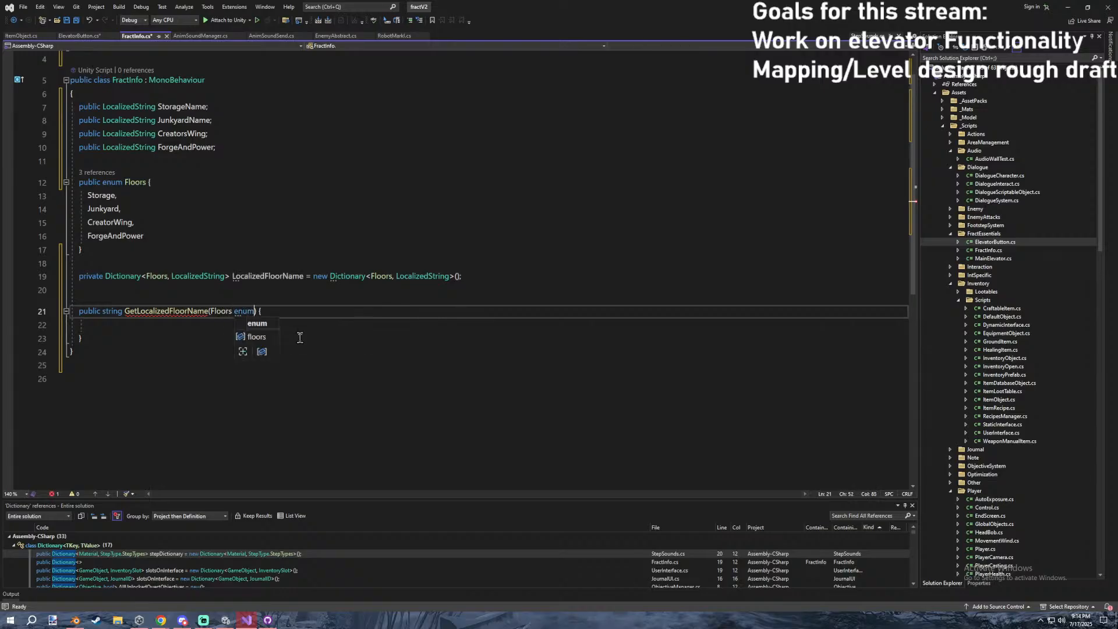
key("BackSpace")
key("BackSpace")
key("BackSpace")
key("BackSpace")
type("floor")
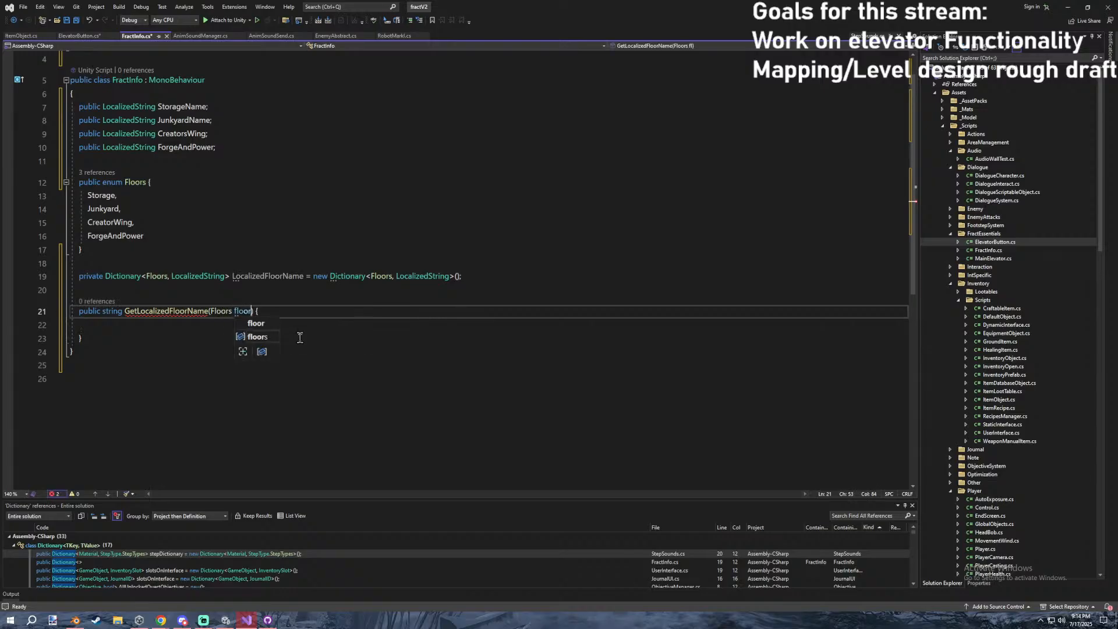
left_click(274, 326)
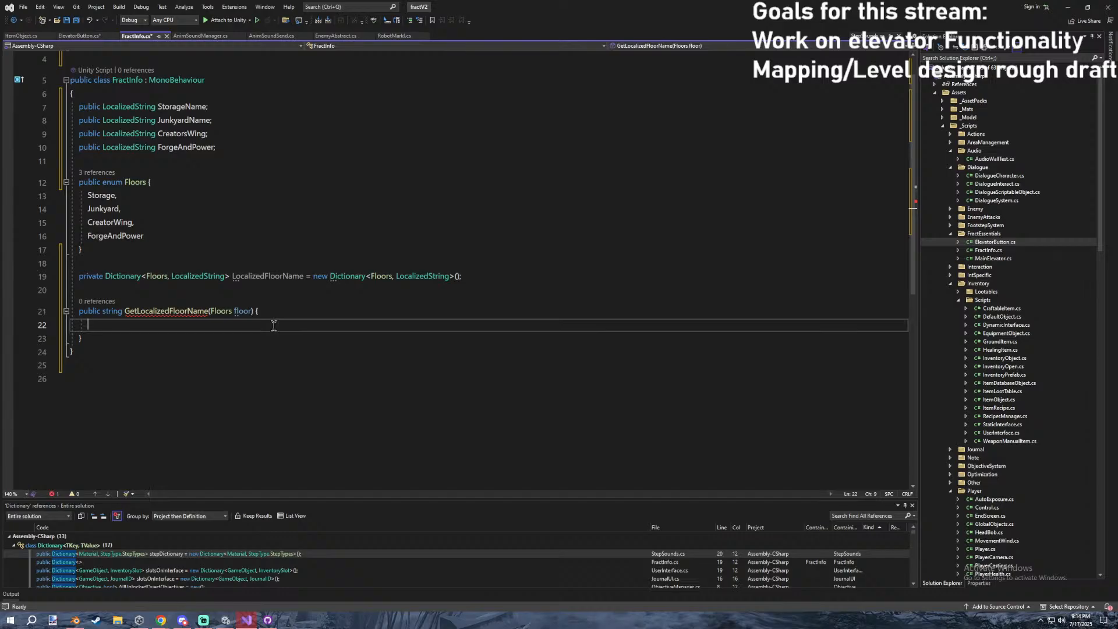
type("Dictionary.")
key("BackSpace")
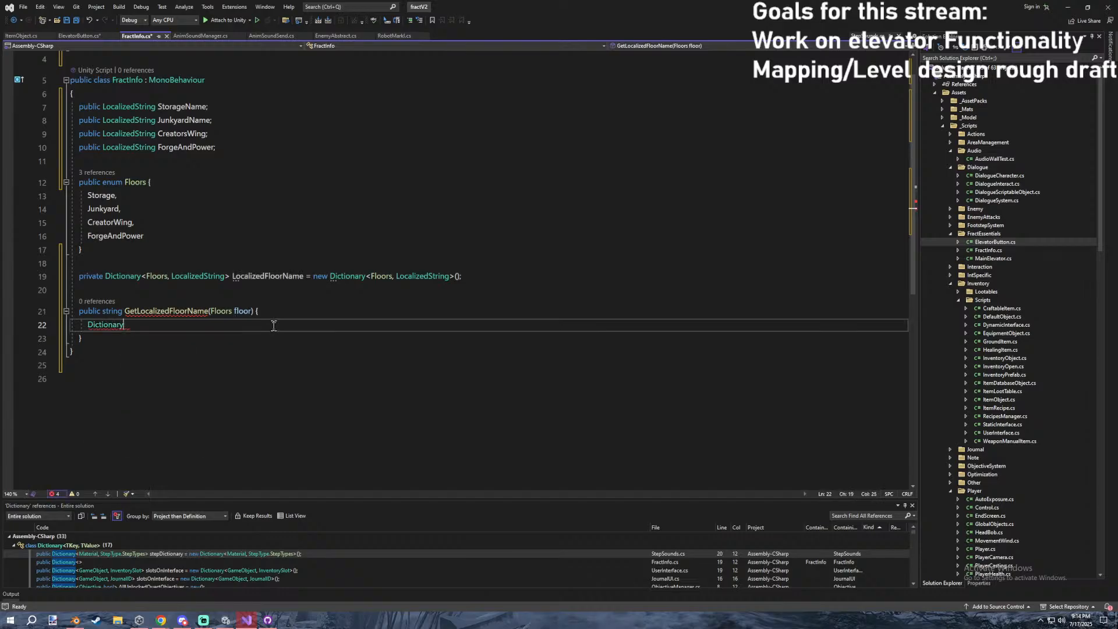
key("Escape")
key("BackSpace")
key("BackSpace")
key("BackSpace")
key("BackSpace")
key("BackSpace")
key("BackSpace")
key("BackSpace")
key("BackSpace")
key("BackSpace")
key("BackSpace")
Make GetLocalizedFloorName return LocalizedFloorName[floor].GetLocalizedString().
type("localizefl[ge")
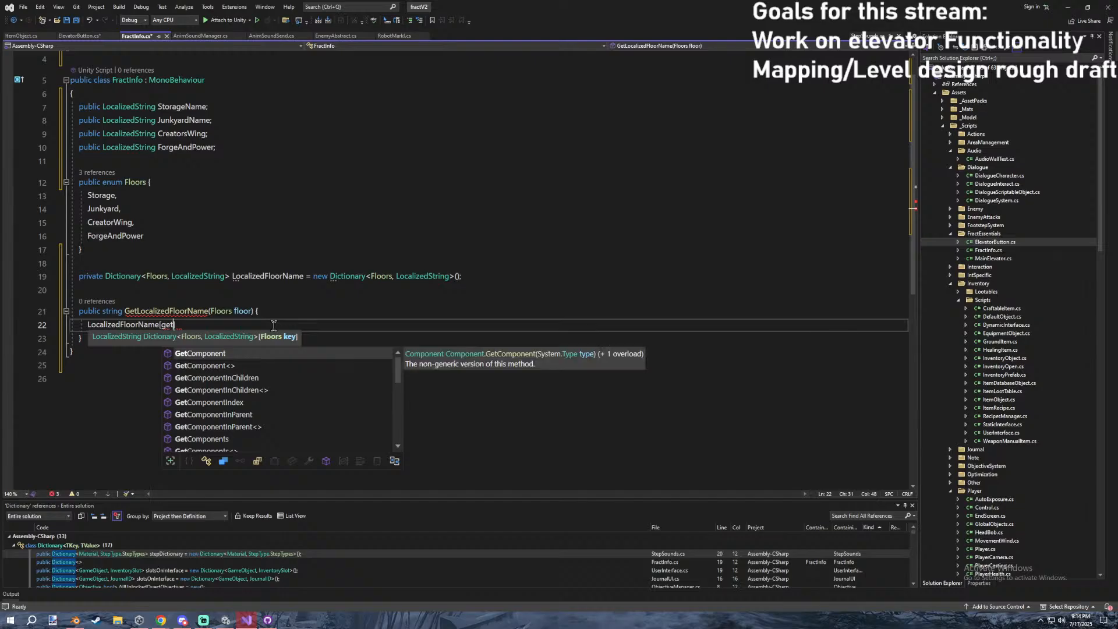
key("BackSpace")
key("BackSpace")
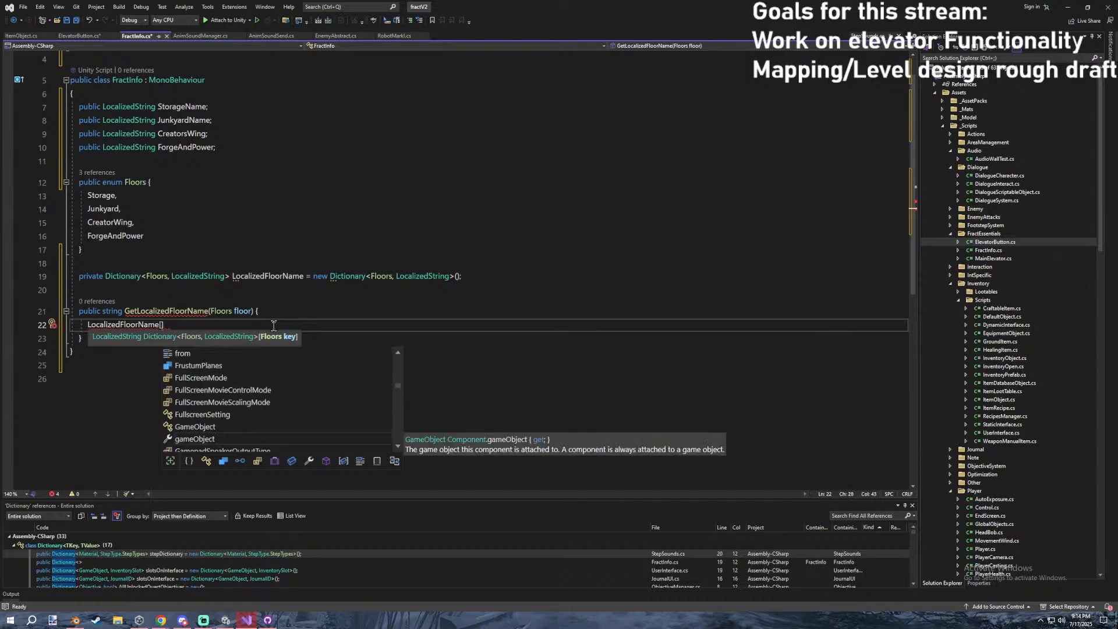
type("floor]")
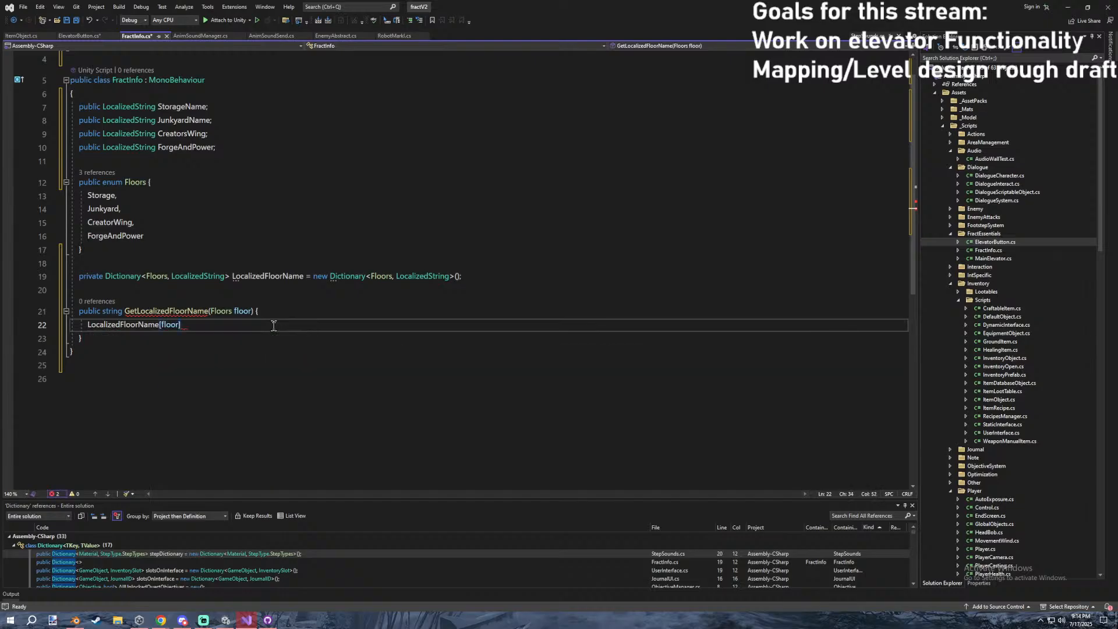
key("Home")
type("return")
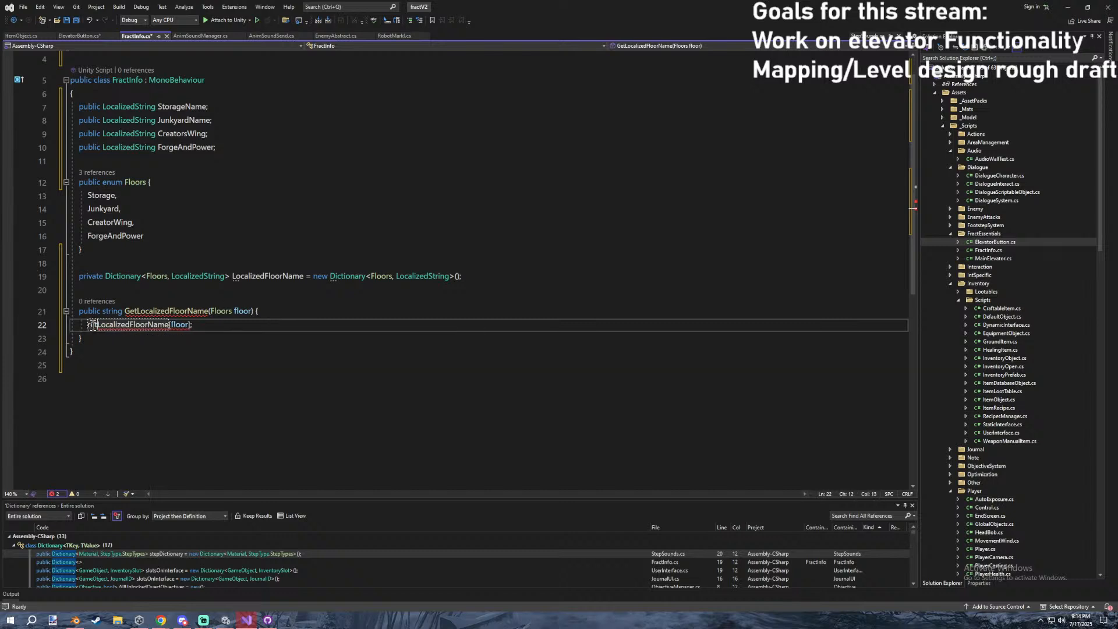
left_click(198, 337)
left_click(206, 326)
type(".localiz")
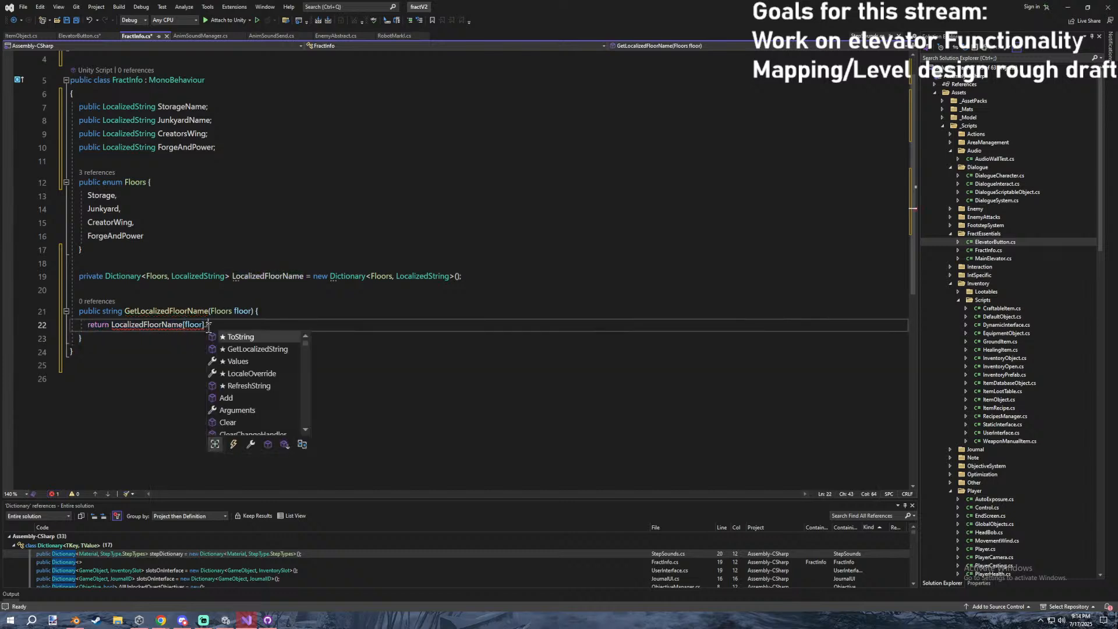
key("Tab")
type("();")
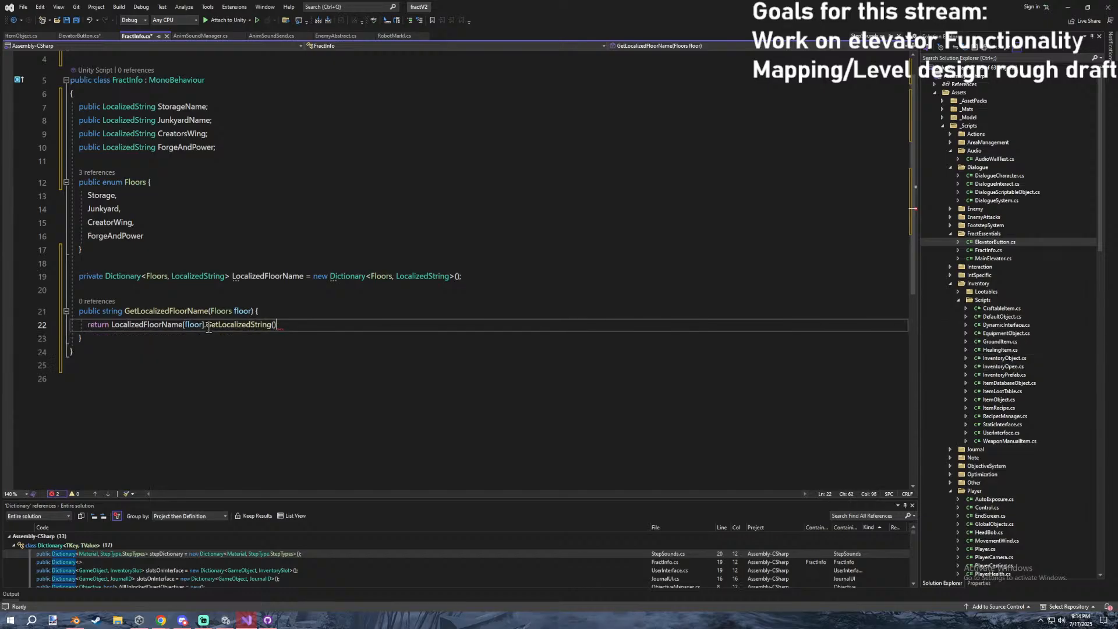
left_click(380, 352)
left_click(385, 321)
In the ElevatorButton script, replace the unfinished level declaration with a public FractInfo.Floors field named floor.
left_click(80, 36)
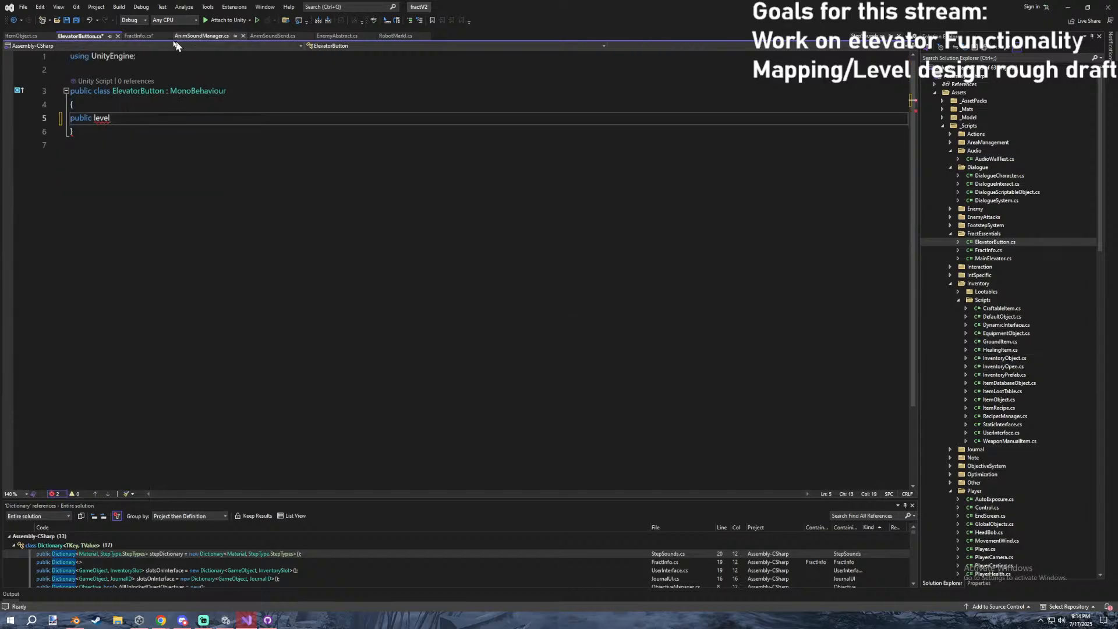
left_click(145, 37)
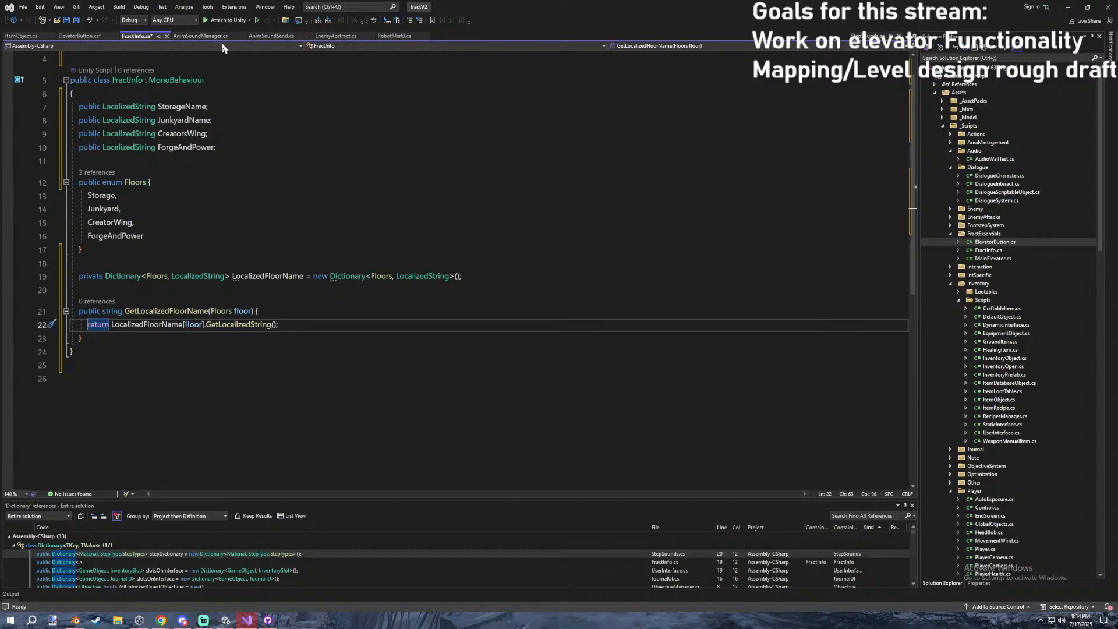
left_click(84, 36)
type("public FractInfo")
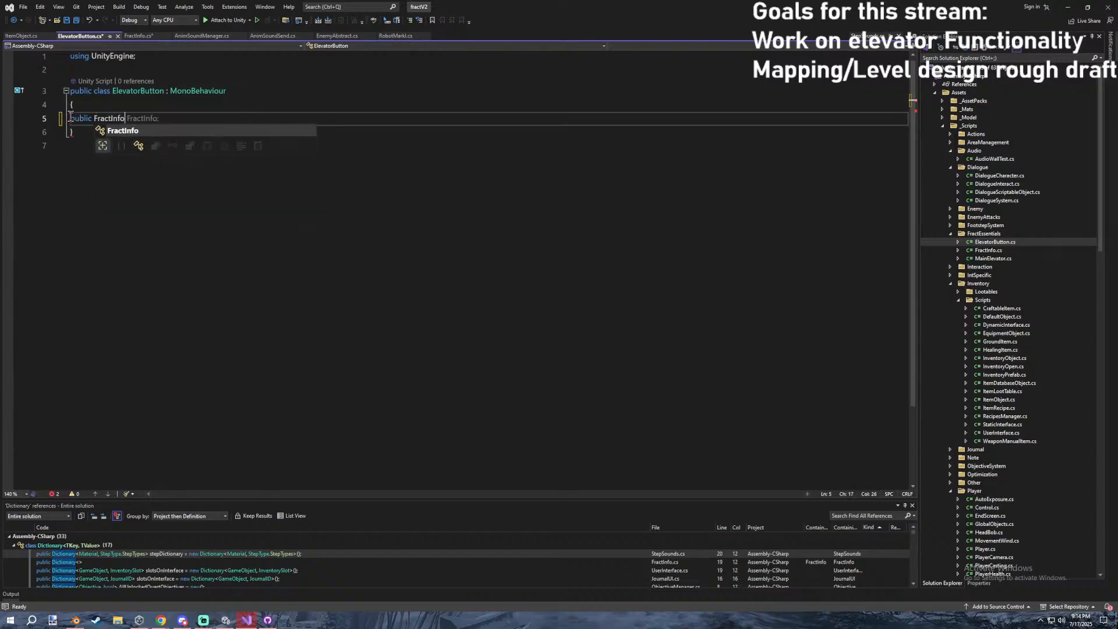
type(".Floors floor;")
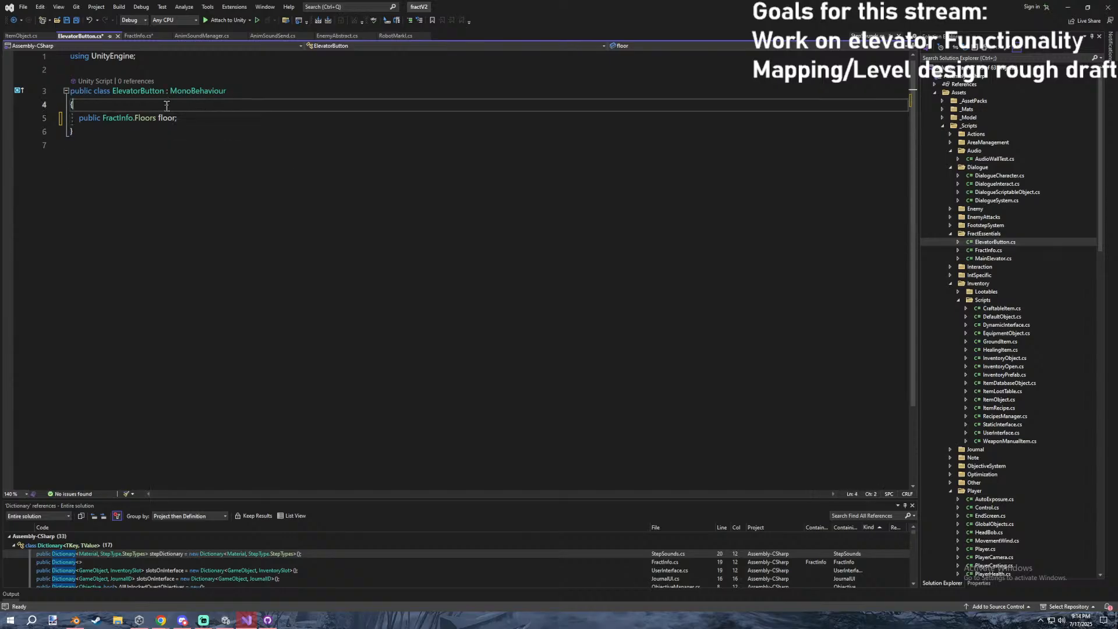
Change ElevatorButton's base class to InteractAbstract and generate the overrides for its abstract members.
double_click(207, 92)
type("interact")
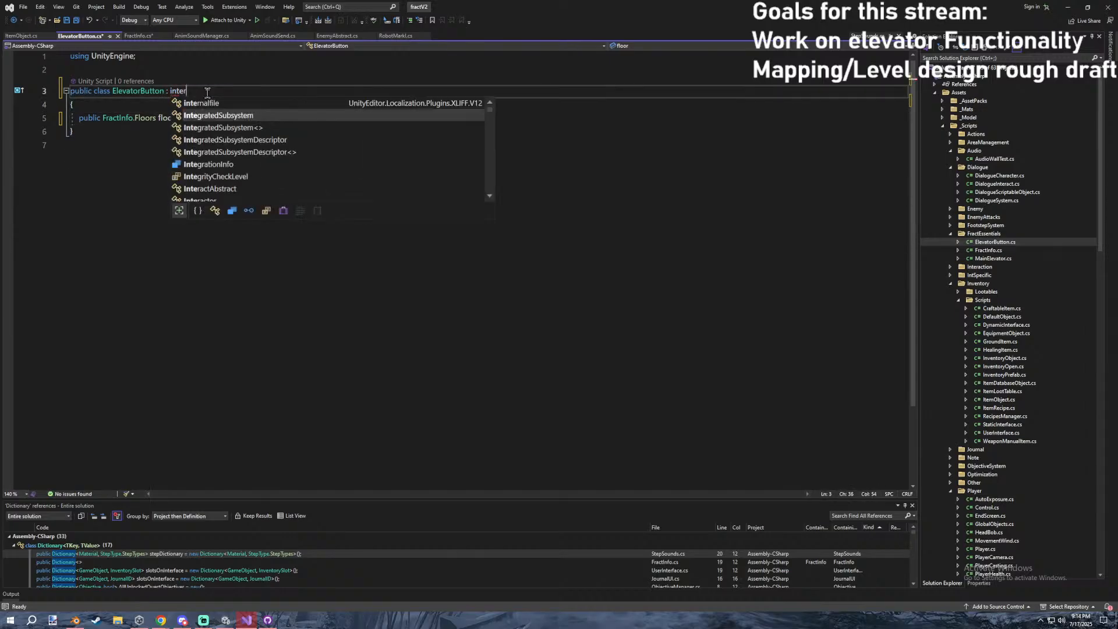
key("Tab")
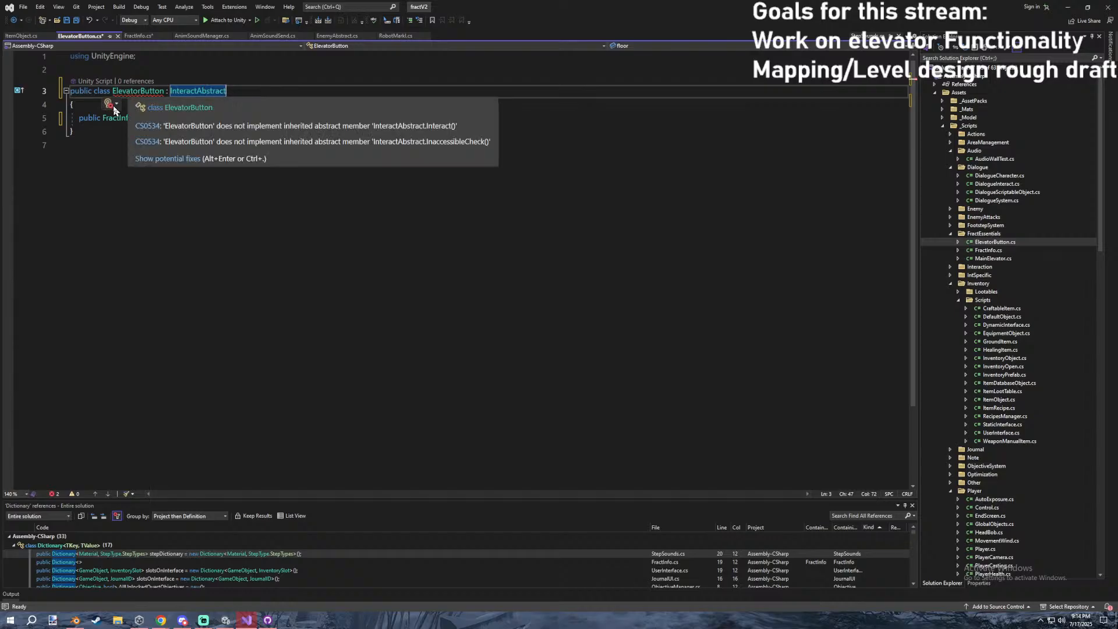
left_click(113, 104)
left_click(169, 117)
Replace the generated exception in ElevatorButton's InaccessibleCheck override with return false.
left_click_drag(281, 228, 71, 218)
left_click_drag(280, 168, 74, 165)
type("return false;")
left_click_drag(300, 228, 88, 228)
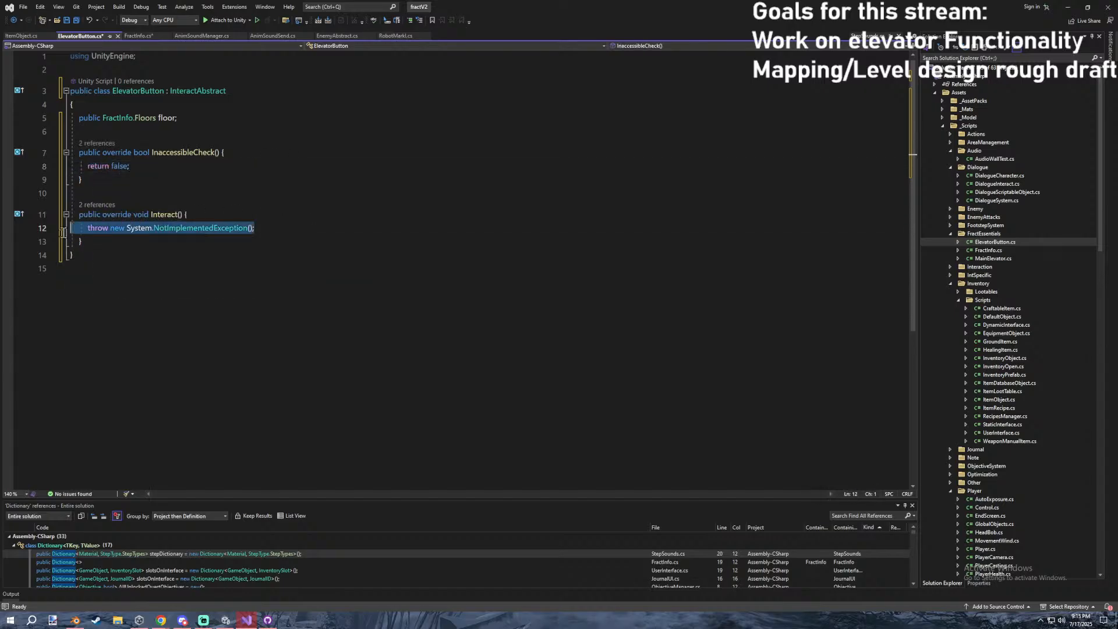
left_click(186, 215)
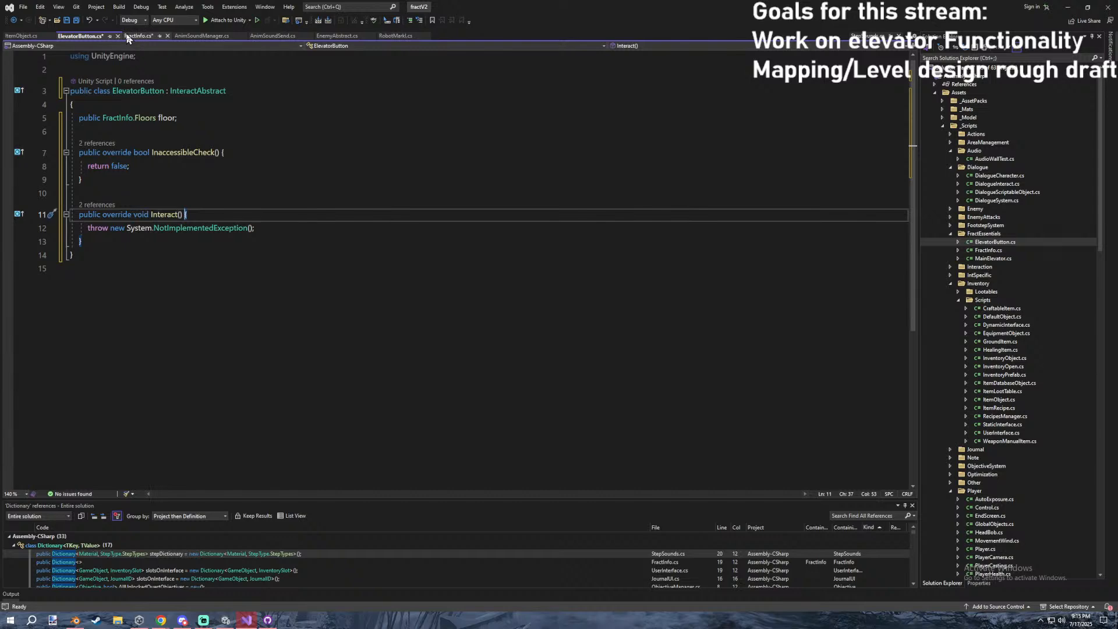
Open the GroundItem script and examine how it implements the InteractAbstract overrides, including Interact, InaccessibleCheck and Tooltip.
left_click(21, 35)
left_click(81, 35)
left_click(1032, 243)
key("g")
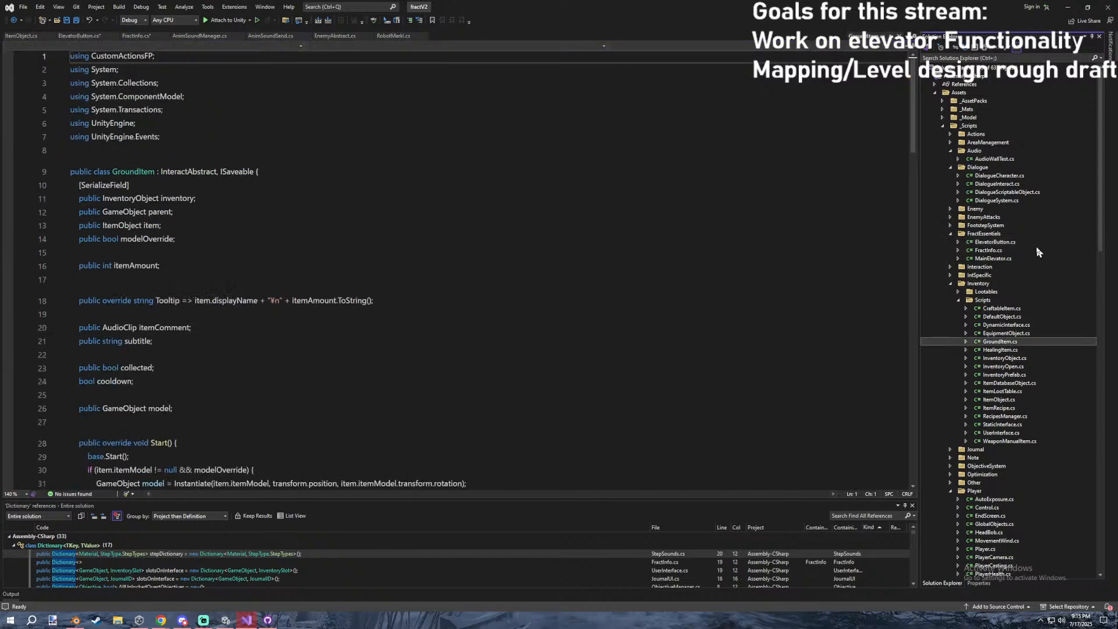
key("Return")
scroll(341, 264, "down", 19)
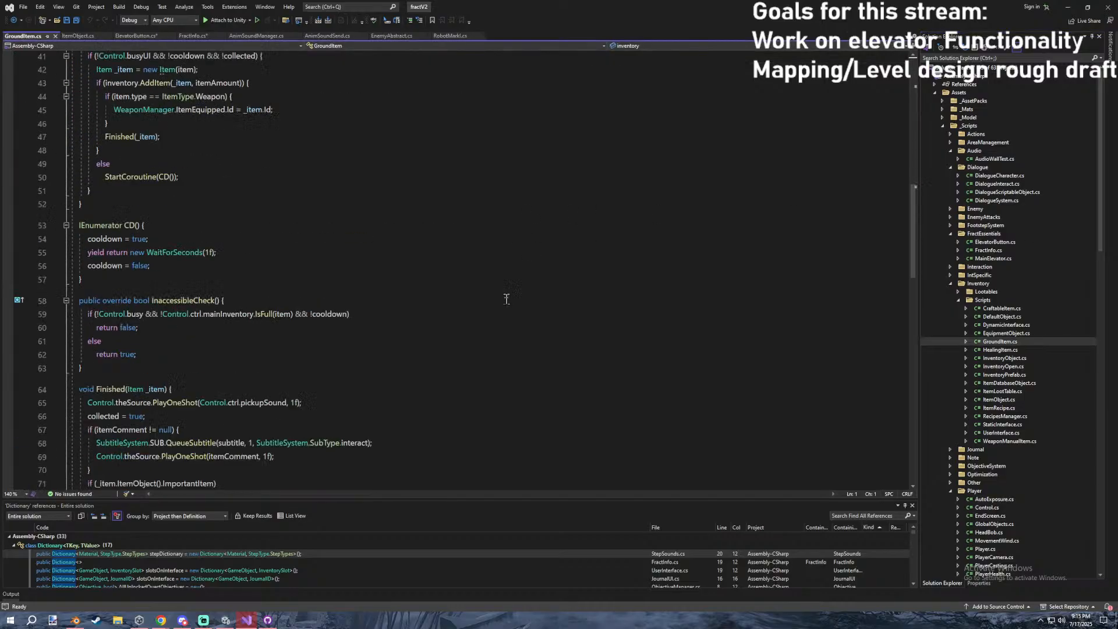
scroll(342, 264, "up", 10)
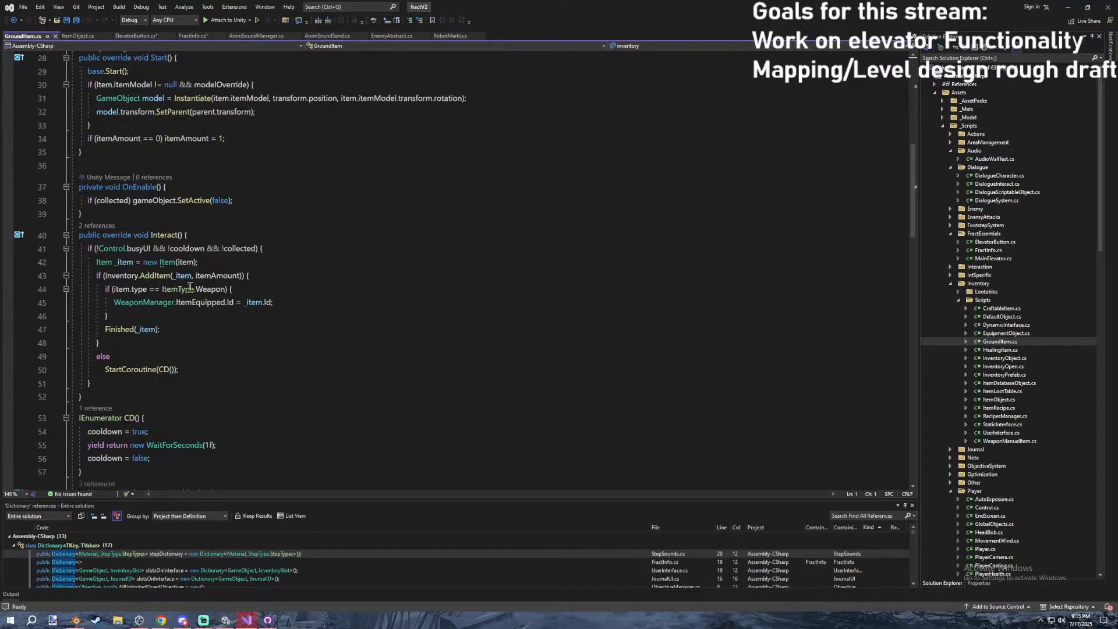
scroll(178, 282, "up", 9)
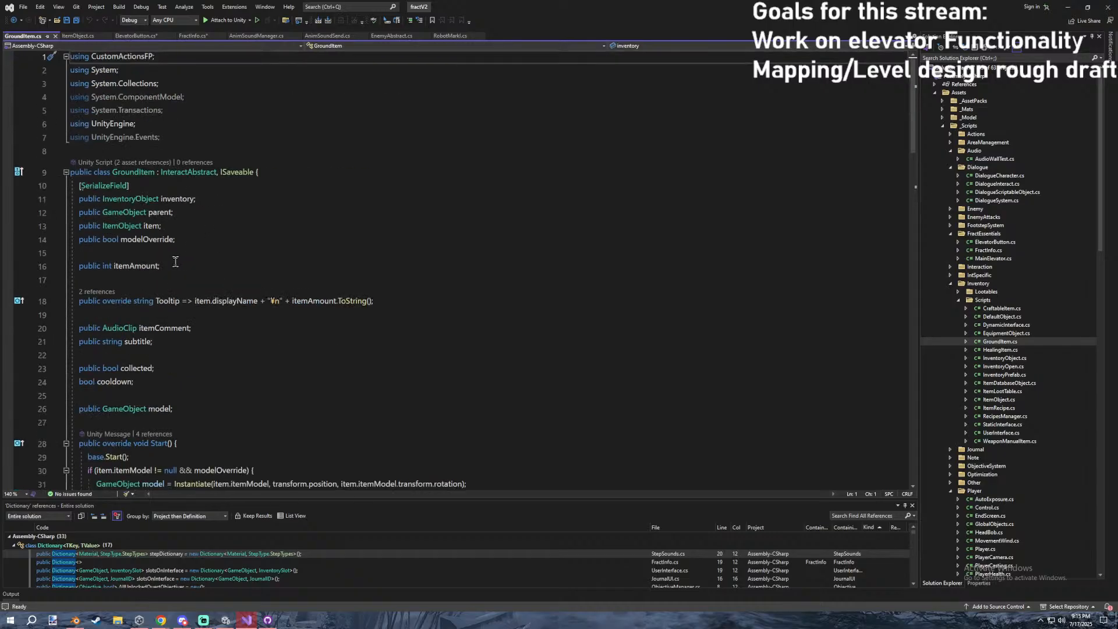
Copy the Tooltip override from GroundItem and paste it below the floor field in ElevatorButton.
left_click(156, 302)
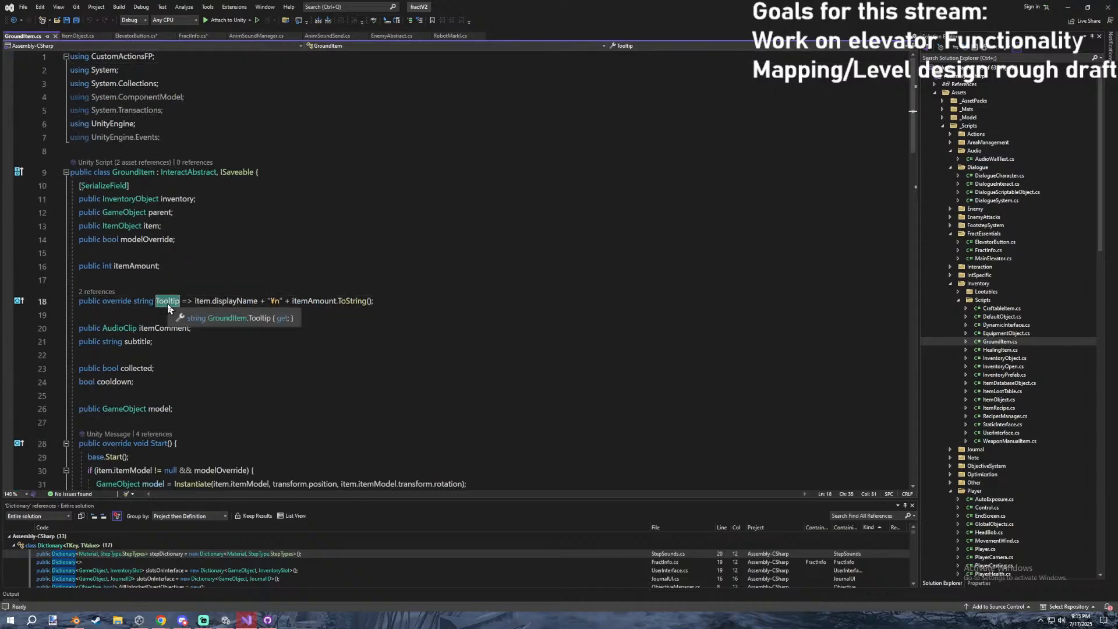
left_click_drag(407, 300, 15, 297)
key("ctrl+c")
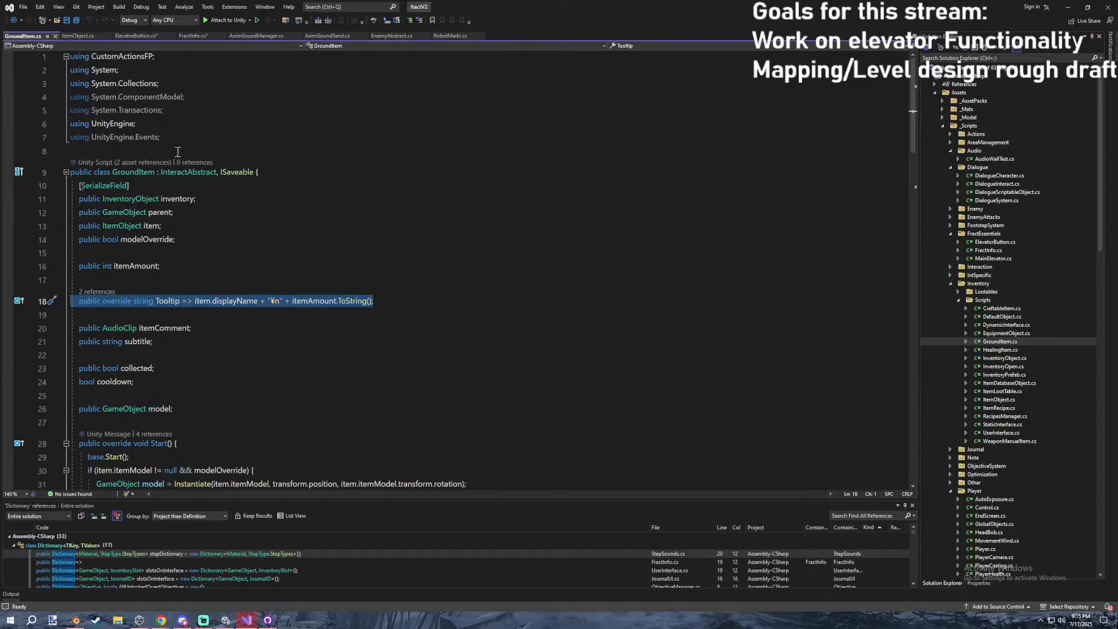
left_click(182, 36)
left_click(135, 37)
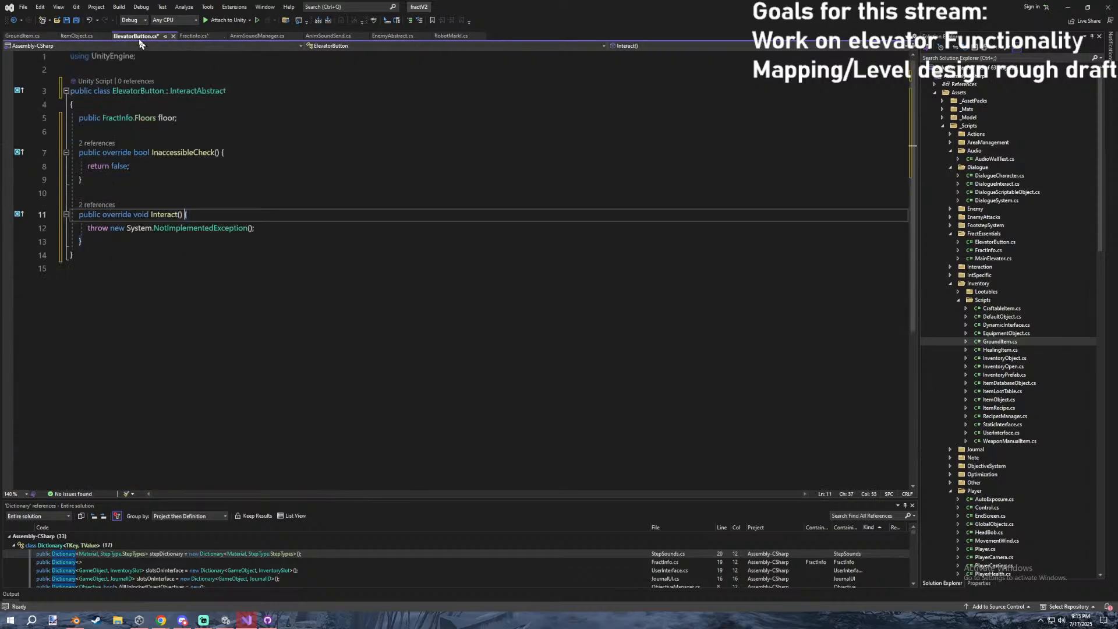
left_click(174, 135)
key("ctrl+v")
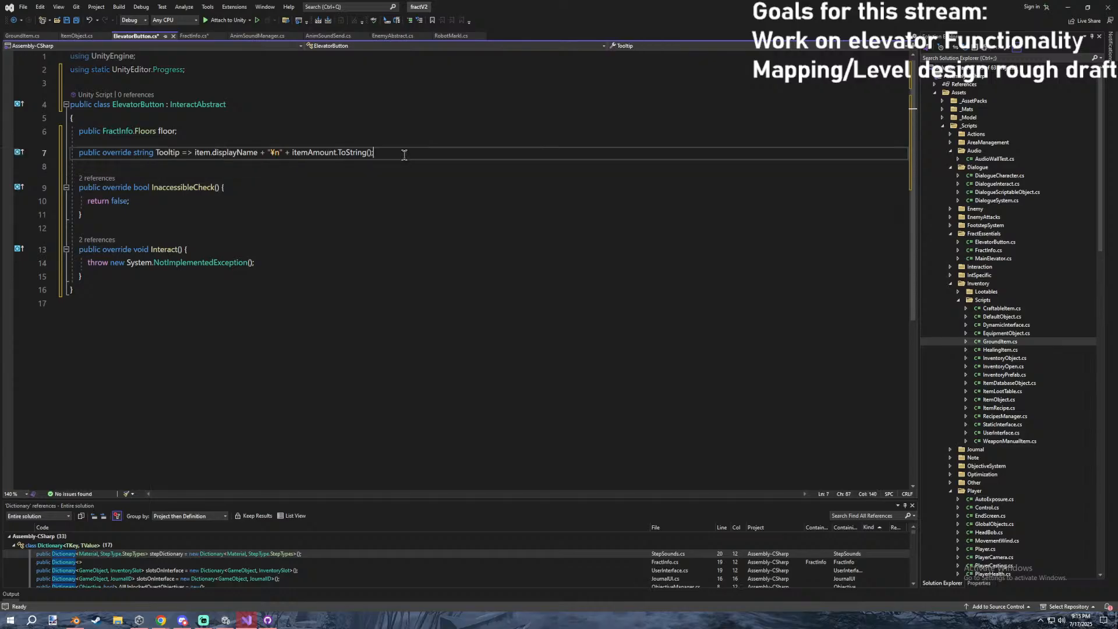
Add a public MainElevator field named mainElevator below the floor field in ElevatorButton.
left_click_drag(373, 152, 192, 151)
left_click(223, 129)
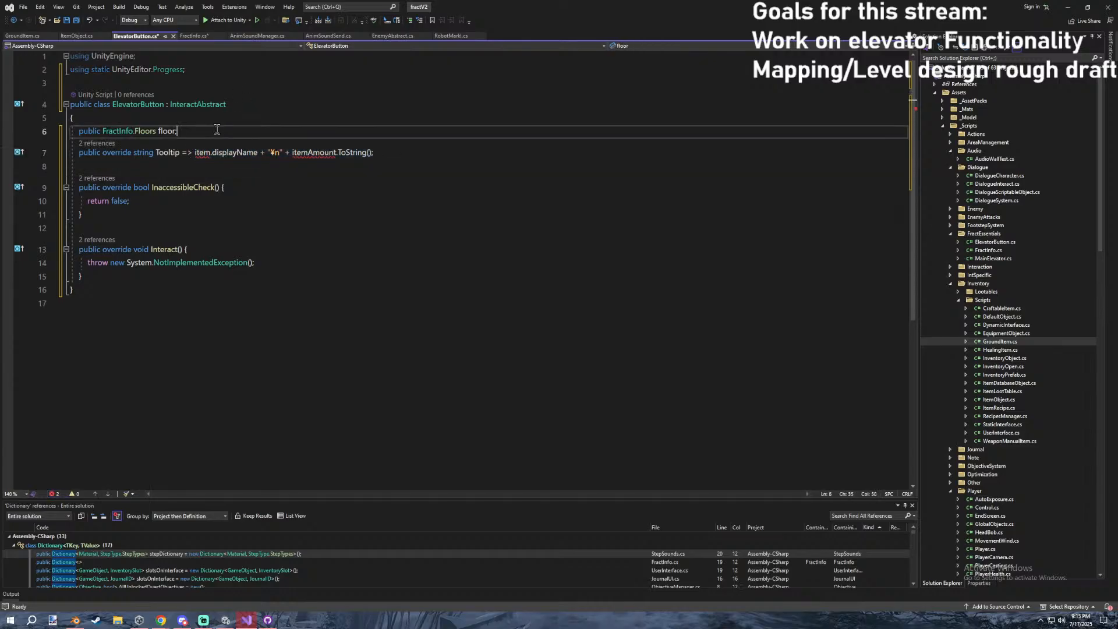
key("Return")
type("public Mai")
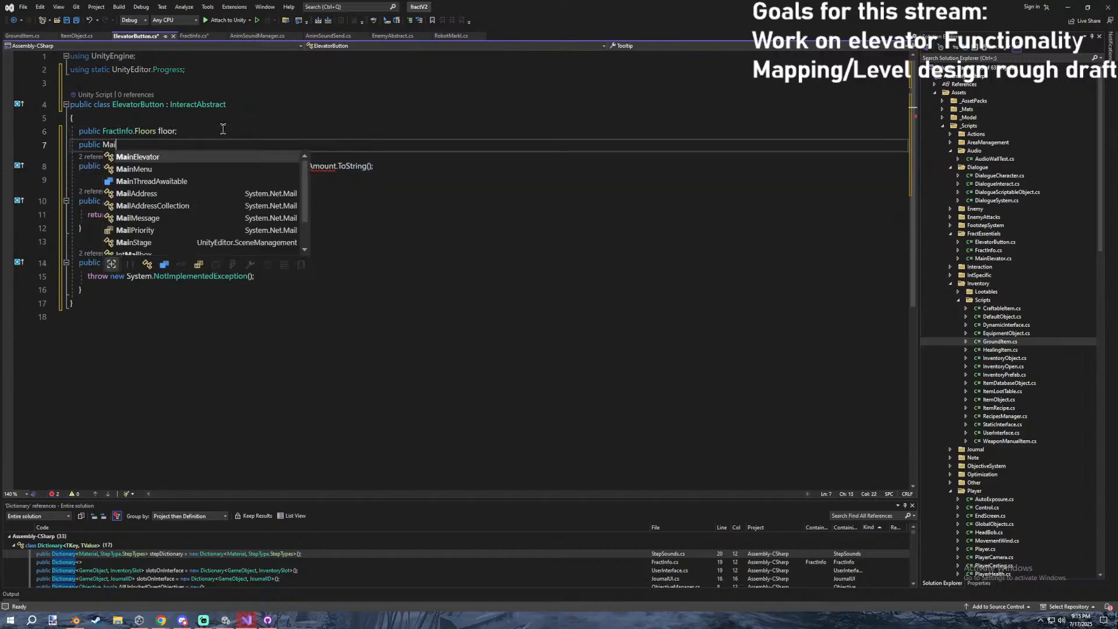
type("nElevator main;")
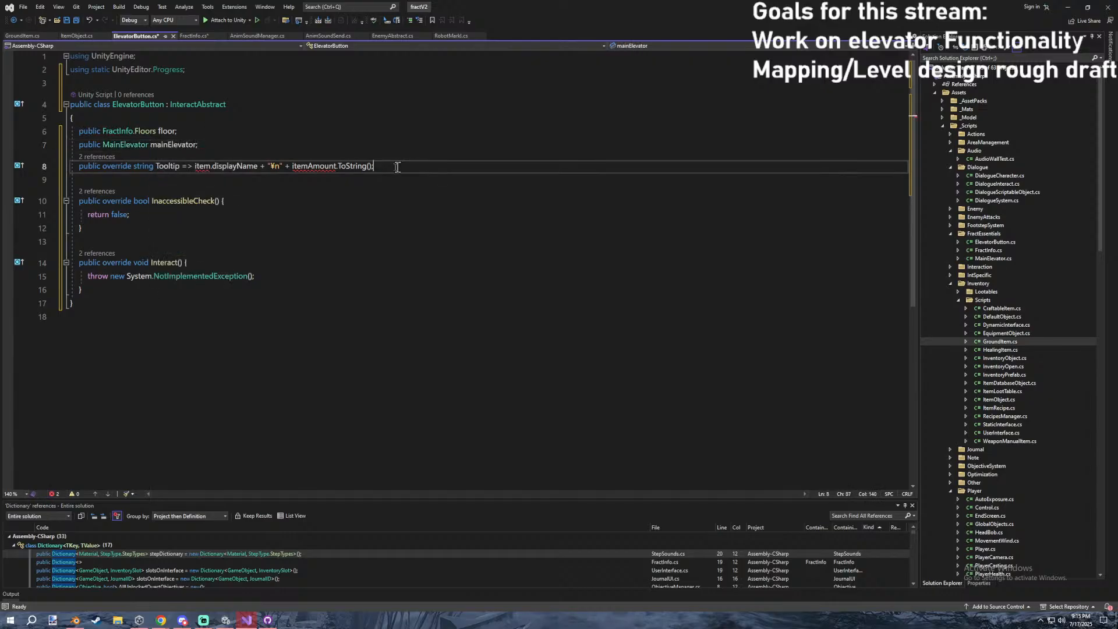
Try replacing the expression copied into ElevatorButton's Tooltip override with a reference to the main elevator.
left_click_drag(416, 168, 200, 169)
type("MainElevator.")
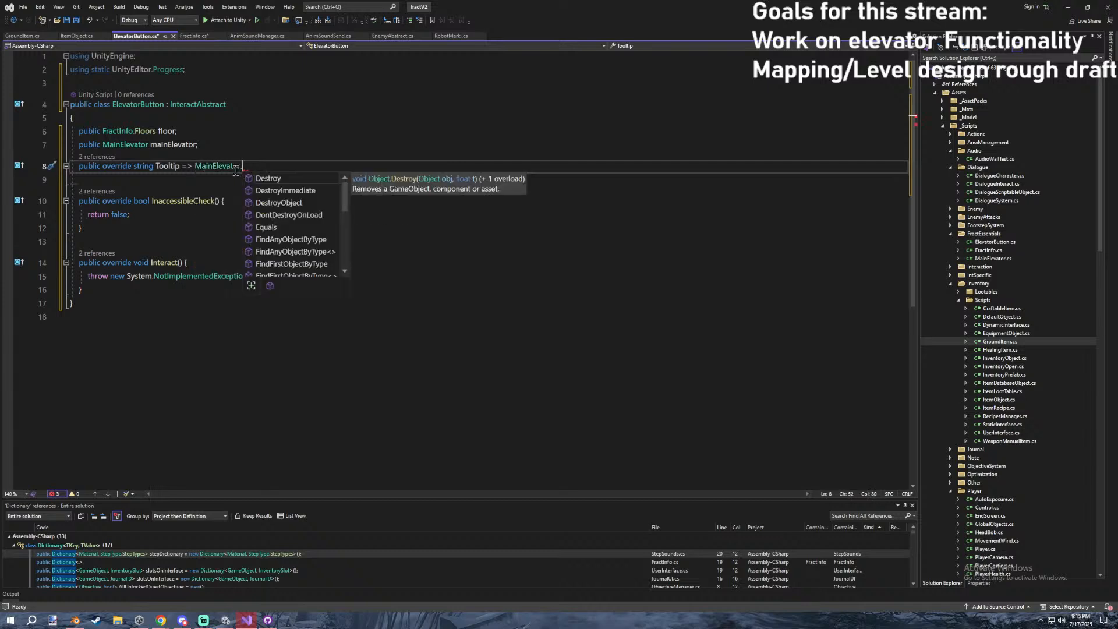
key("BackSpace")
key("BackSpace")
key("BackSpace")
key("BackSpace")
key("BackSpace")
key("BackSpace")
key("BackSpace")
key("BackSpace")
key("BackSpace")
key("BackSpace")
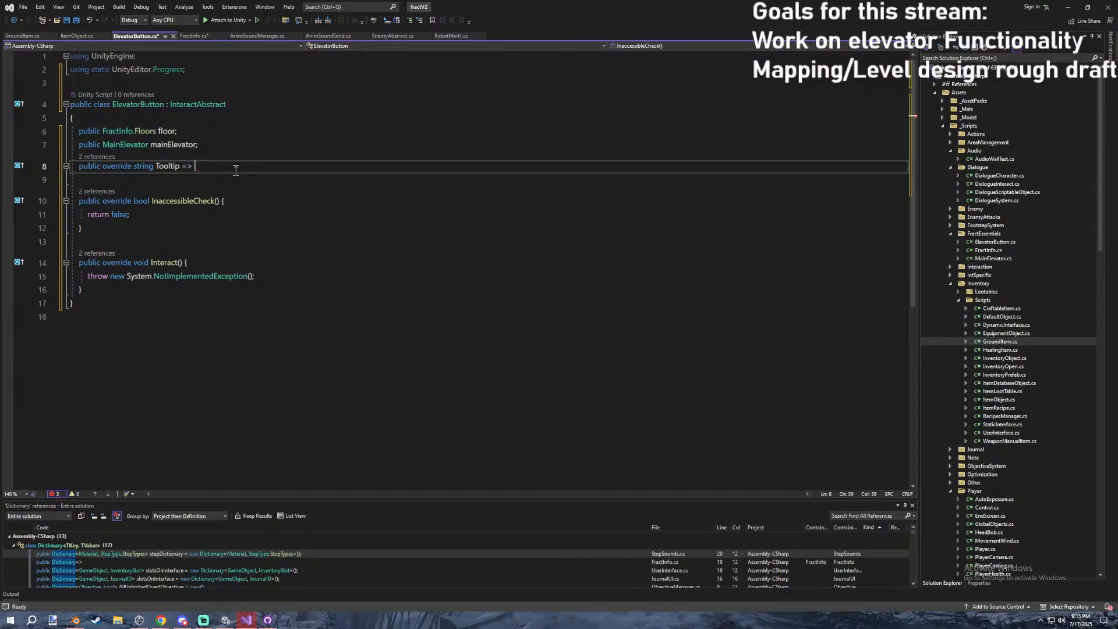
type("main")
left_click(241, 134)
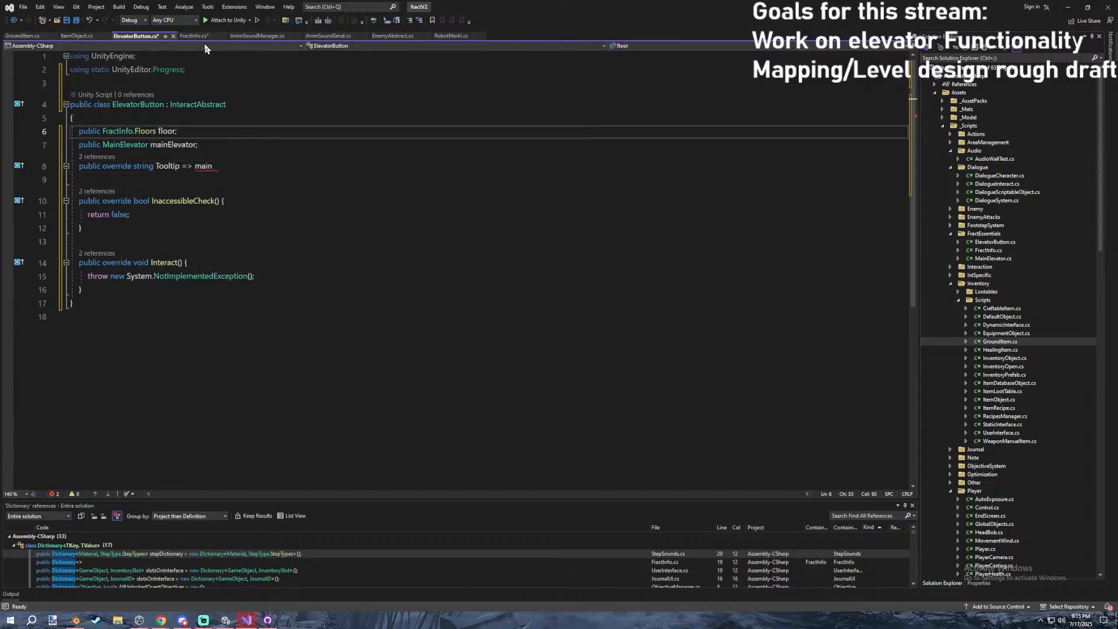
In FractInfo, insert an empty private Awake method above the Floors enum, separated from it by a blank line.
left_click(201, 39)
key("Up")
key("End")
key("Return")
key("Return")
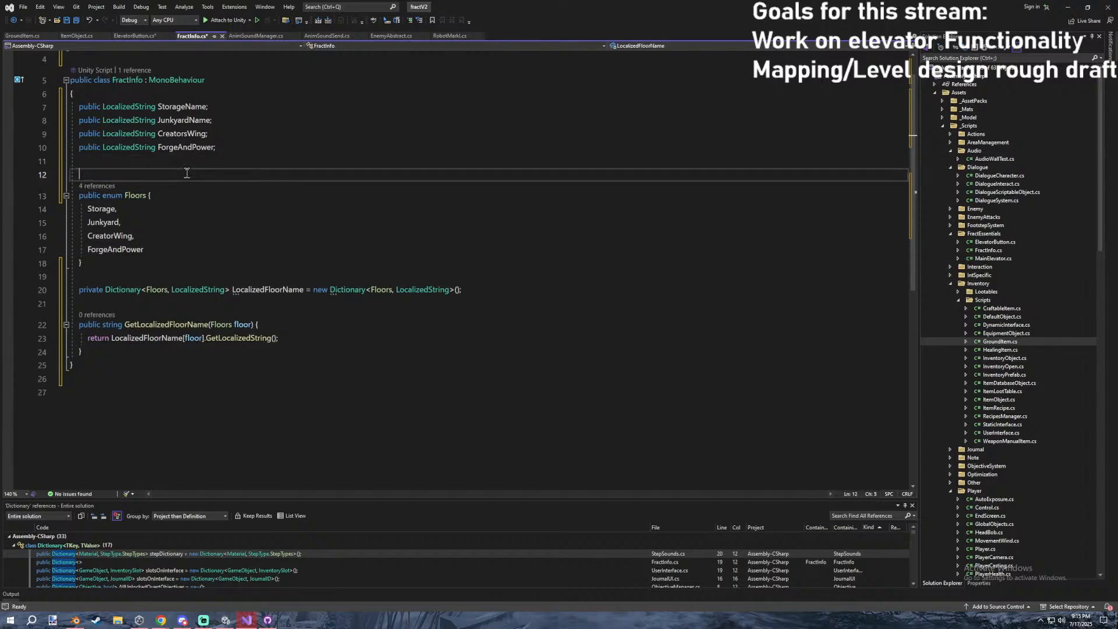
type("awak")
key("Tab")
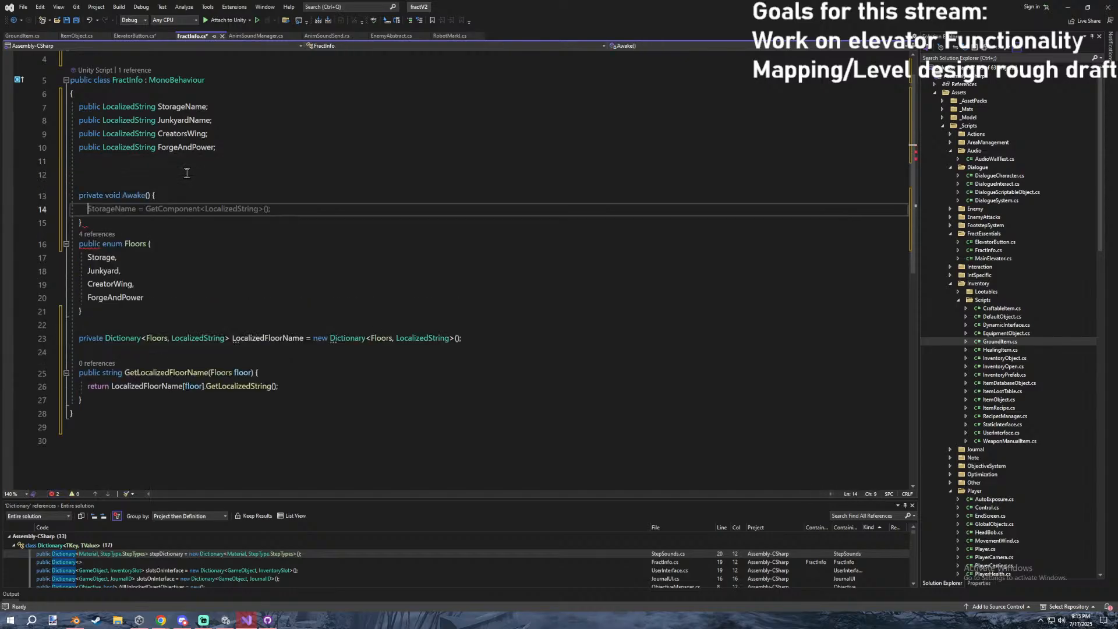
left_click(154, 217)
key("Return")
left_click(171, 172)
left_click(258, 163)
left_click(175, 210)
left_click(131, 220)
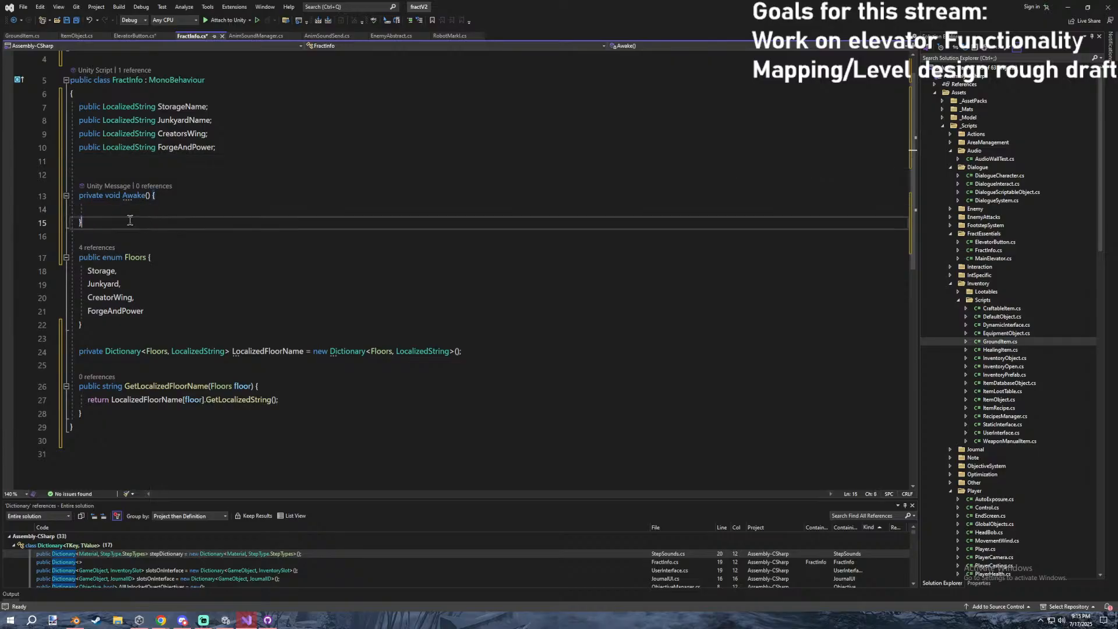
Format the FractInfo document and adjust the blank lines between the LocalizedString fields and Awake.
left_click(137, 212)
scroll(233, 174, "up", 1)
left_click(250, 171)
left_click(196, 145)
left_click(216, 131)
left_click(214, 119)
left_click(218, 145)
left_click(229, 196)
left_click(210, 158)
key("ctrl+k")
key("ctrl+d")
left_click(221, 169)
left_click(123, 200)
left_click(153, 187)
left_click(135, 198)
left_click(115, 235)
left_click(151, 189)
key("Return")
left_click(115, 245)
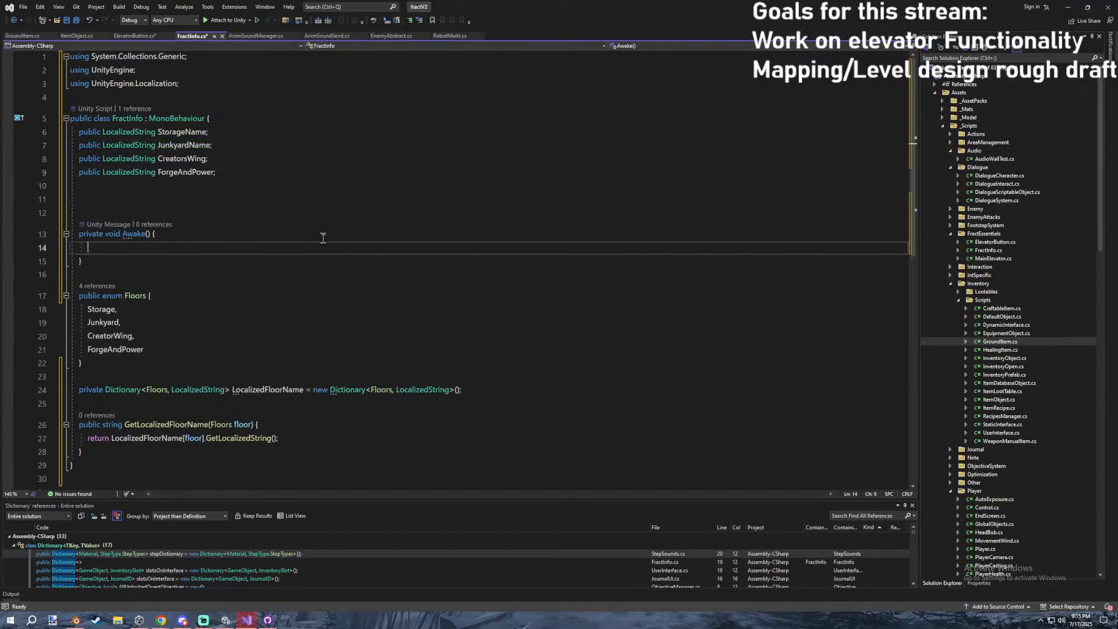
Declare a public static FractInfo field named Instance below the LocalizedString fields.
left_click(198, 210)
left_click(201, 200)
type("publ")
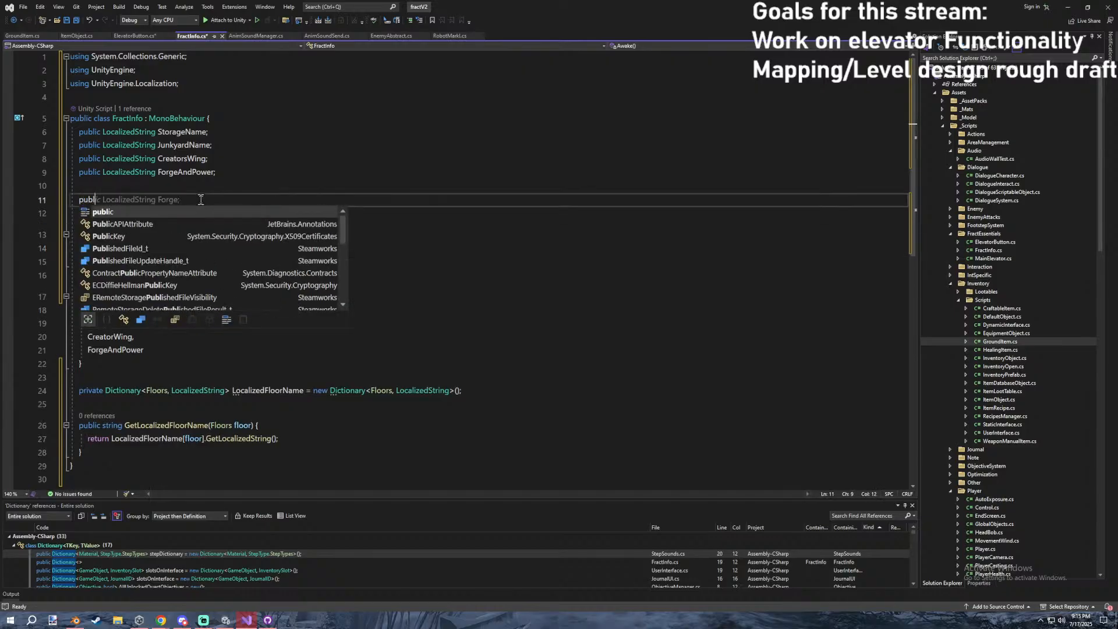
type("ic statric")
key("BackSpace")
type("ic FractInfo ")
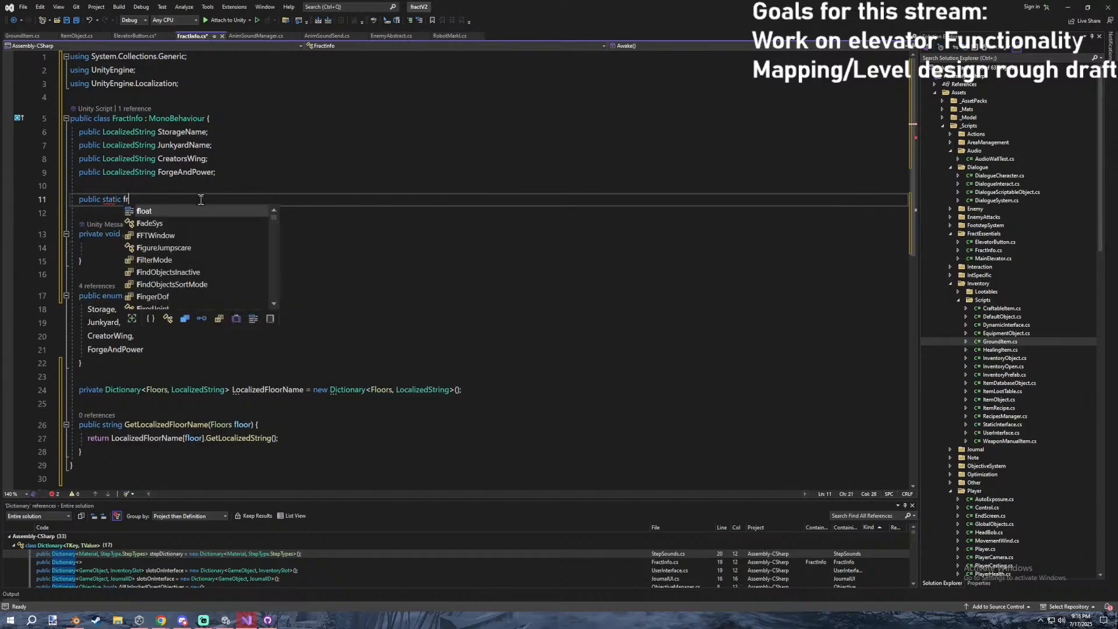
type("Instance;")
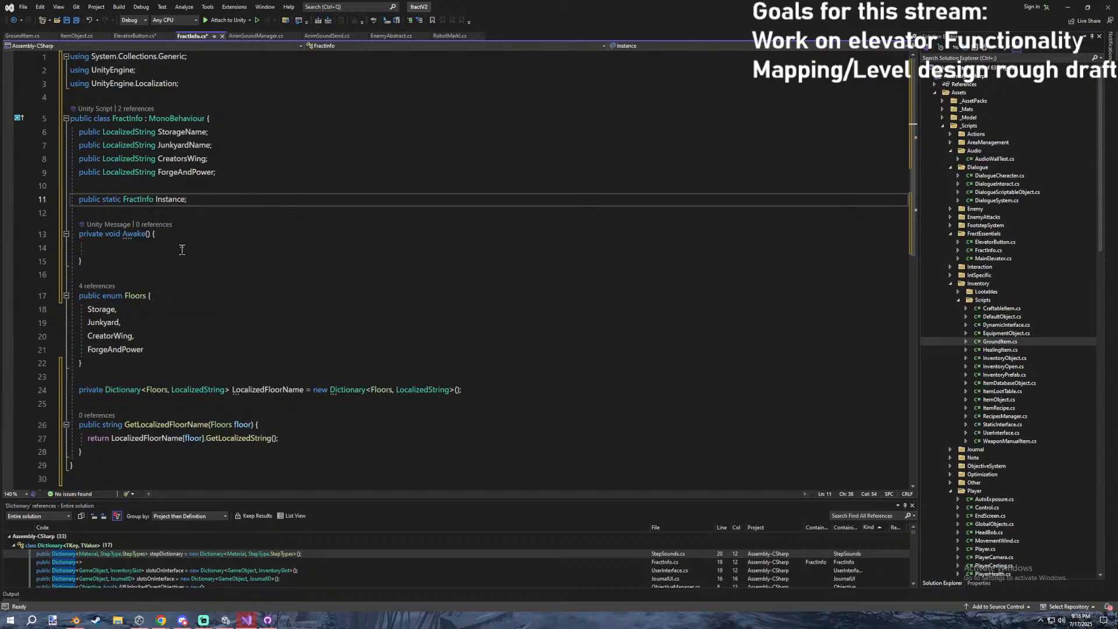
Assign Instance = this in FractInfo's Awake method and save the script.
left_click(182, 249)
type("Ins")
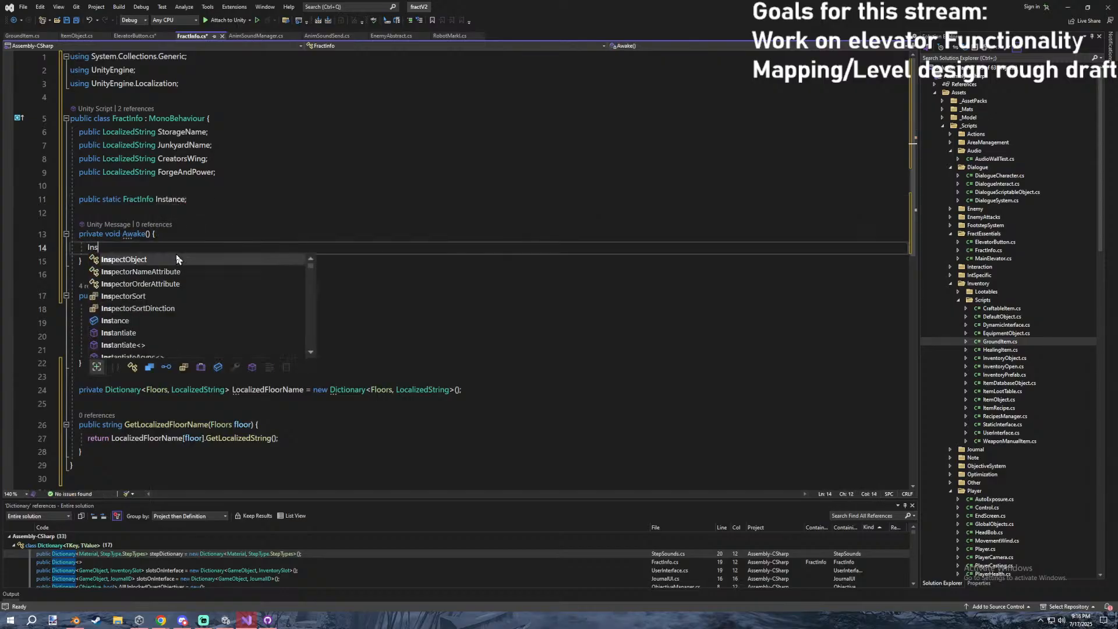
type("tance = this;")
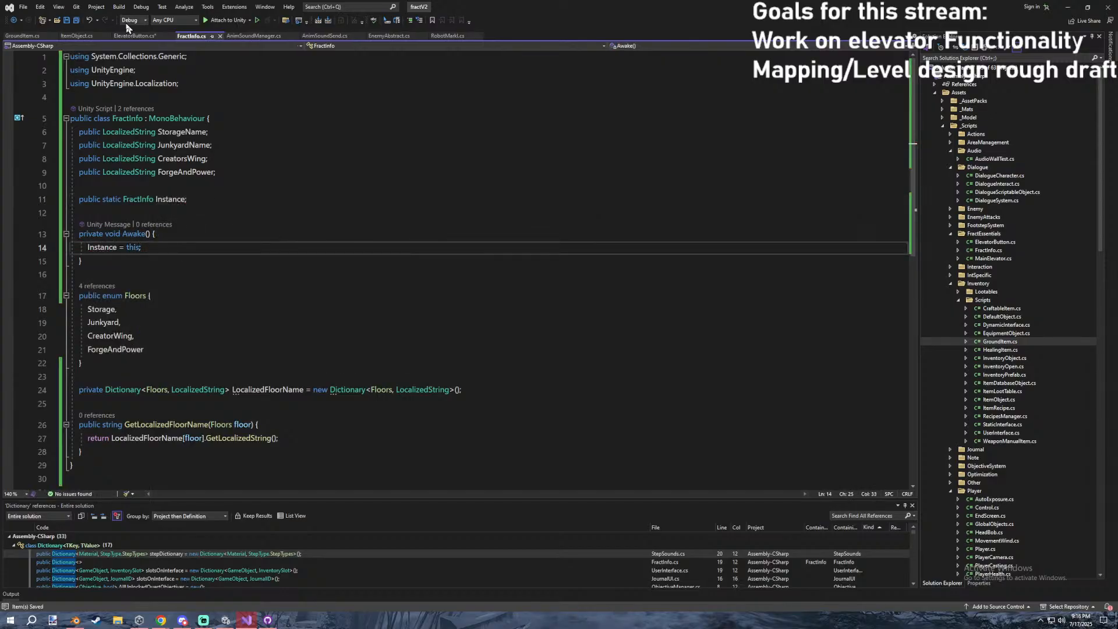
key("ctrl+s")
In ElevatorButton, make the Tooltip override call FractInfo.Instance.GetLocalizedFloorName.
left_click(132, 35)
double_click(205, 167)
type("FractInfo")
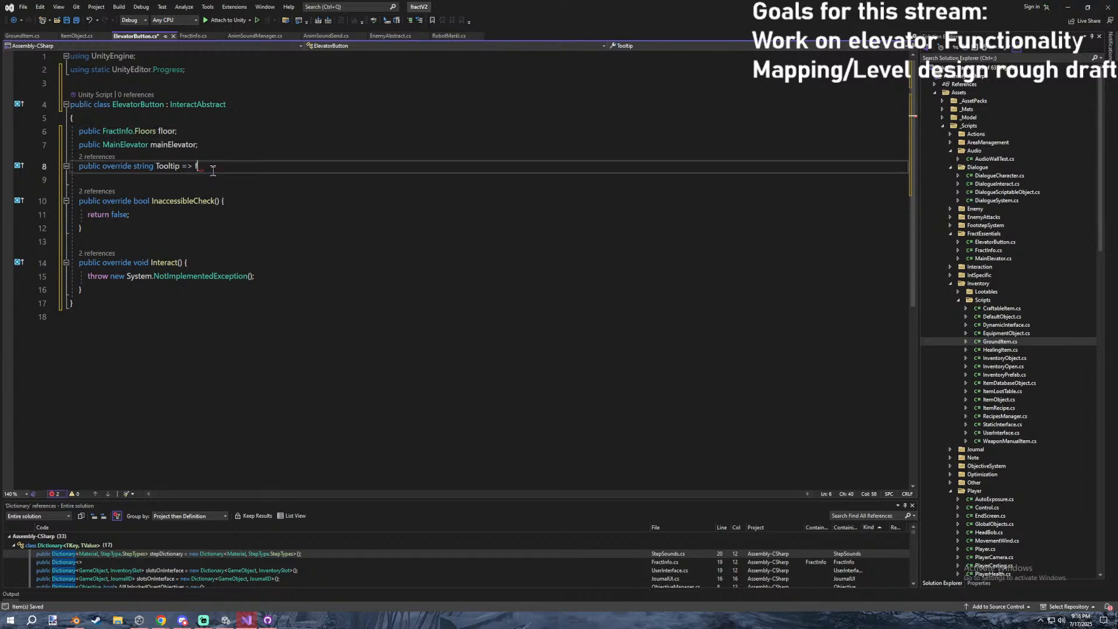
type(".Instance.name")
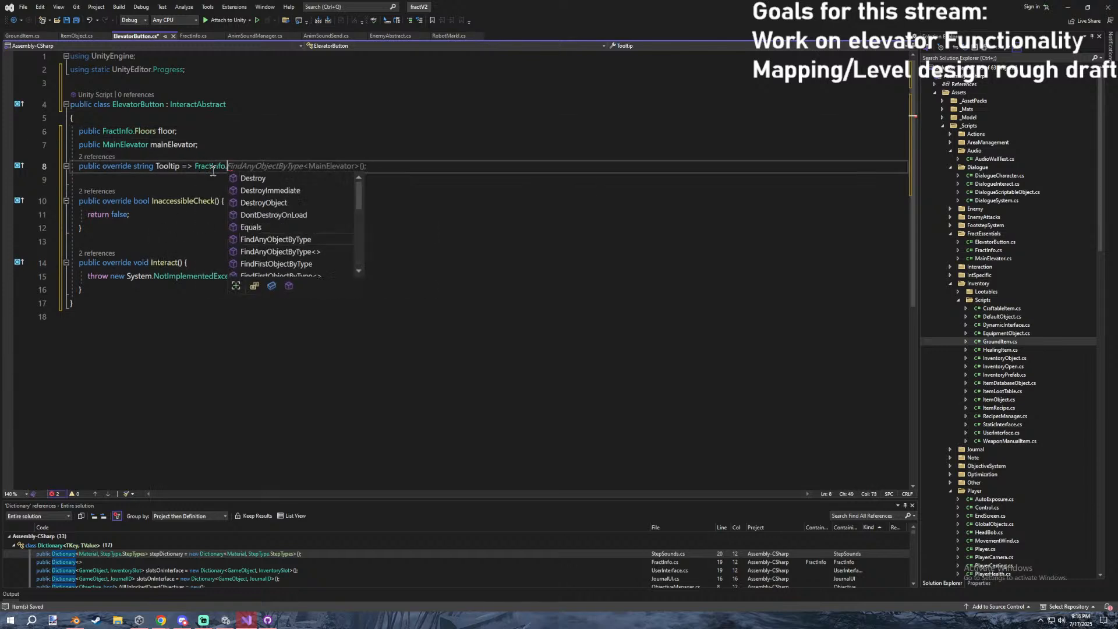
key("BackSpace")
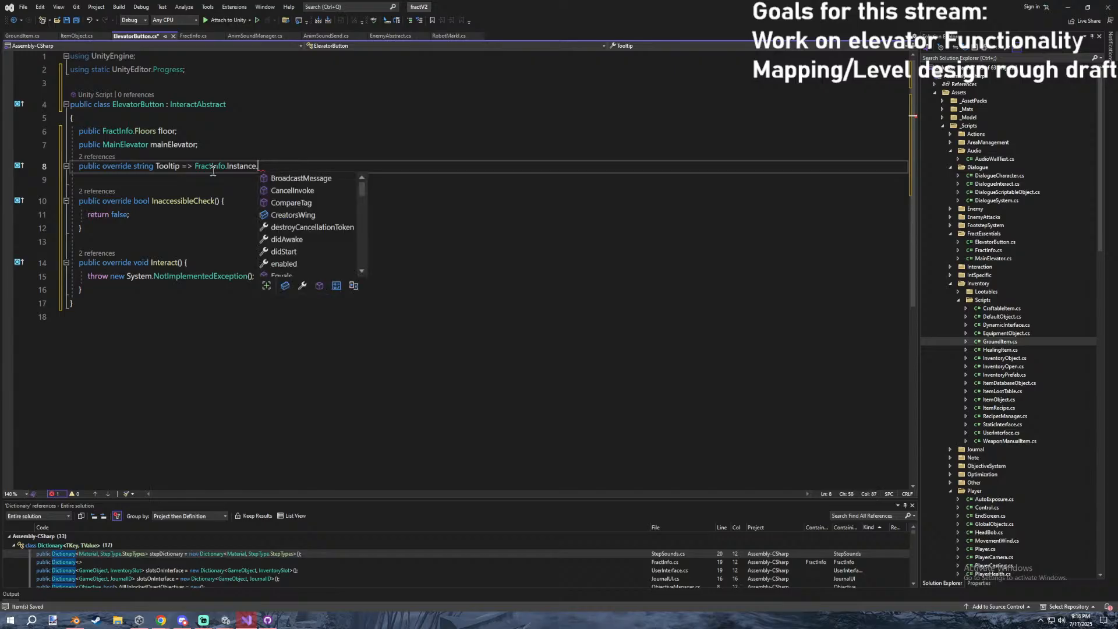
type("GetLocalizedFloorName(")
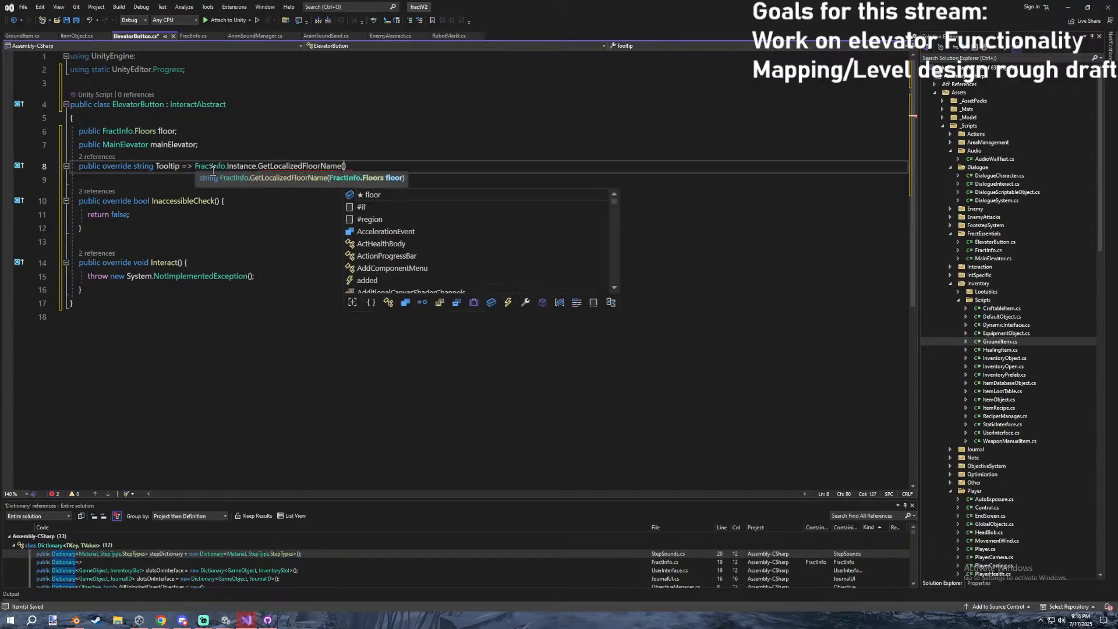
Delete the mainElevator field declaration from ElevatorButton.
left_click(254, 135)
left_click_drag(242, 149, 70, 146)
key("BackSpace")
Pass floor as the argument of Tooltip's GetLocalizedFloorName call and complete the statement.
left_click(347, 163)
type("floor);")
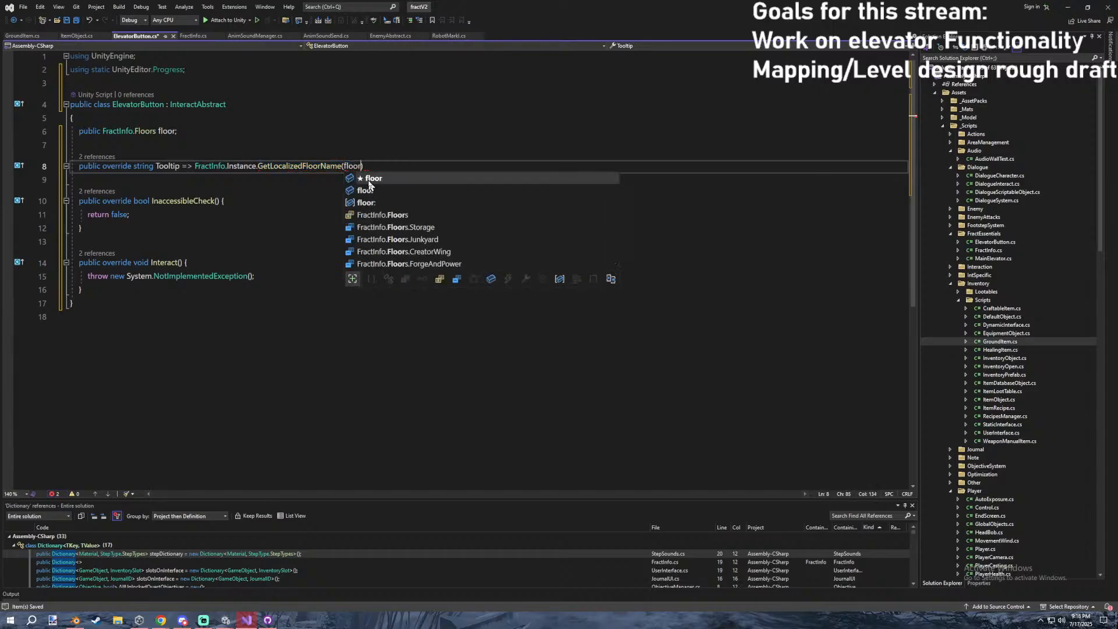
left_click(363, 180)
key("Up")
key("End")
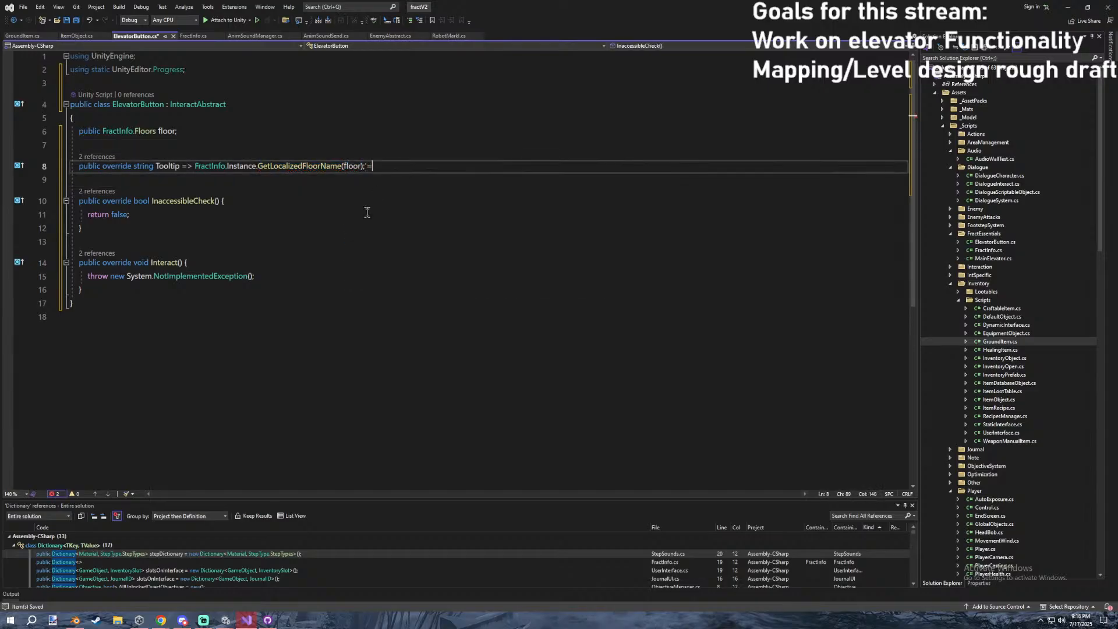
Replace the exception in ElevatorButton's Interact override with Debug.Log("test"); and save the script.
left_click_drag(255, 276, 55, 278)
key("BackSpace")
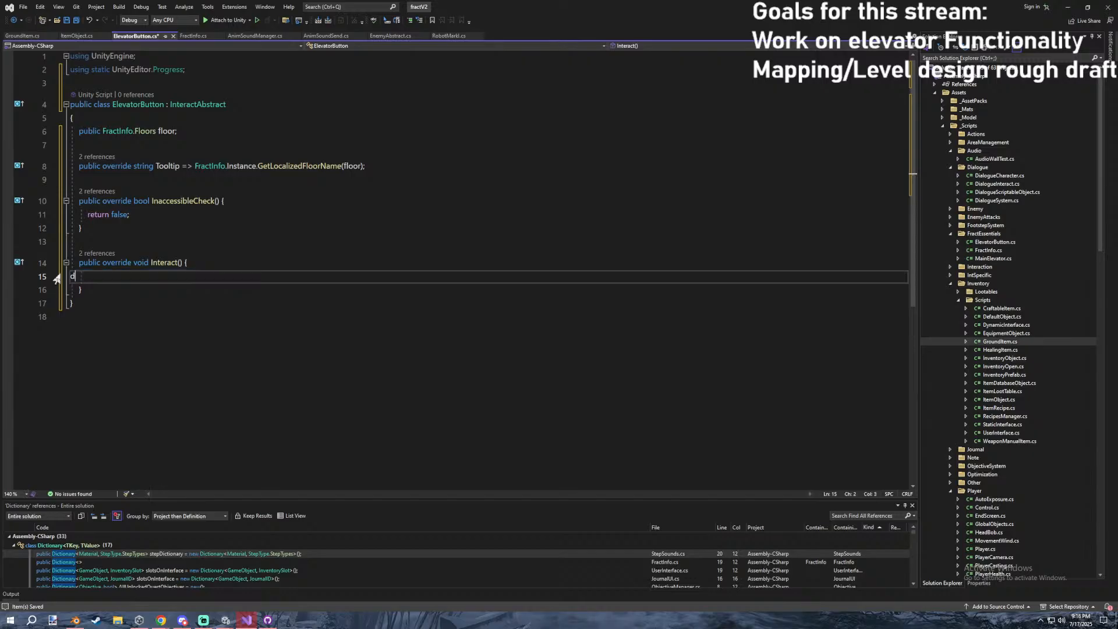
type("debug.log(")
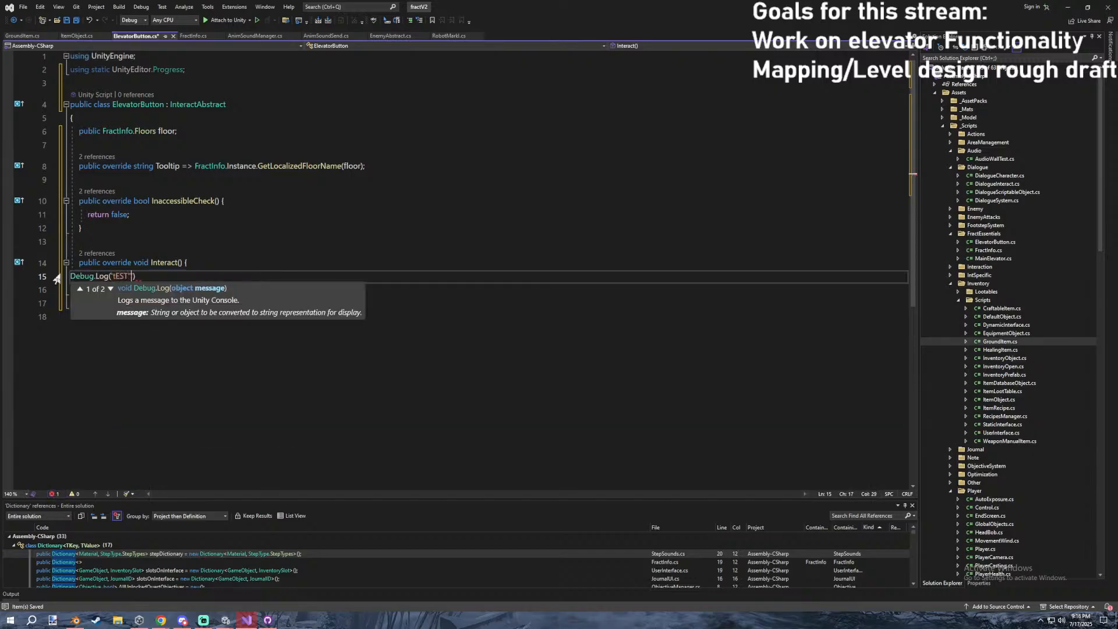
type("'tEST')")
key("BackSpace")
key("BackSpace")
type("\")")
key("BackSpace")
key("BackSpace")
key("BackSpace")
key("BackSpace")
key("BackSpace")
key("BackSpace")
type("test\");")
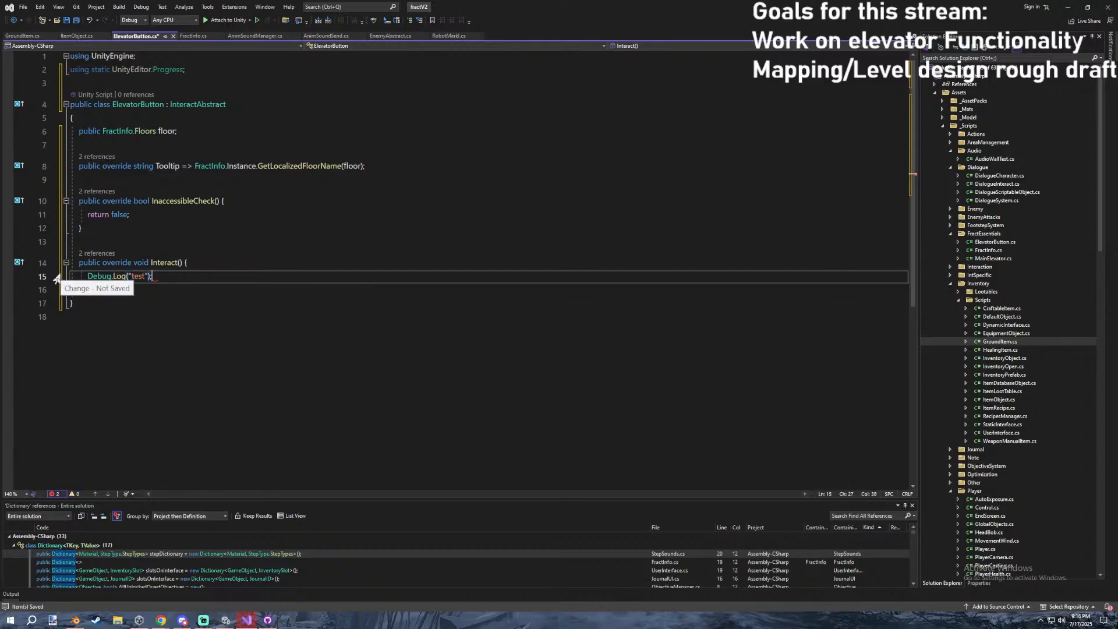
left_click(270, 296)
key("ctrl+s")
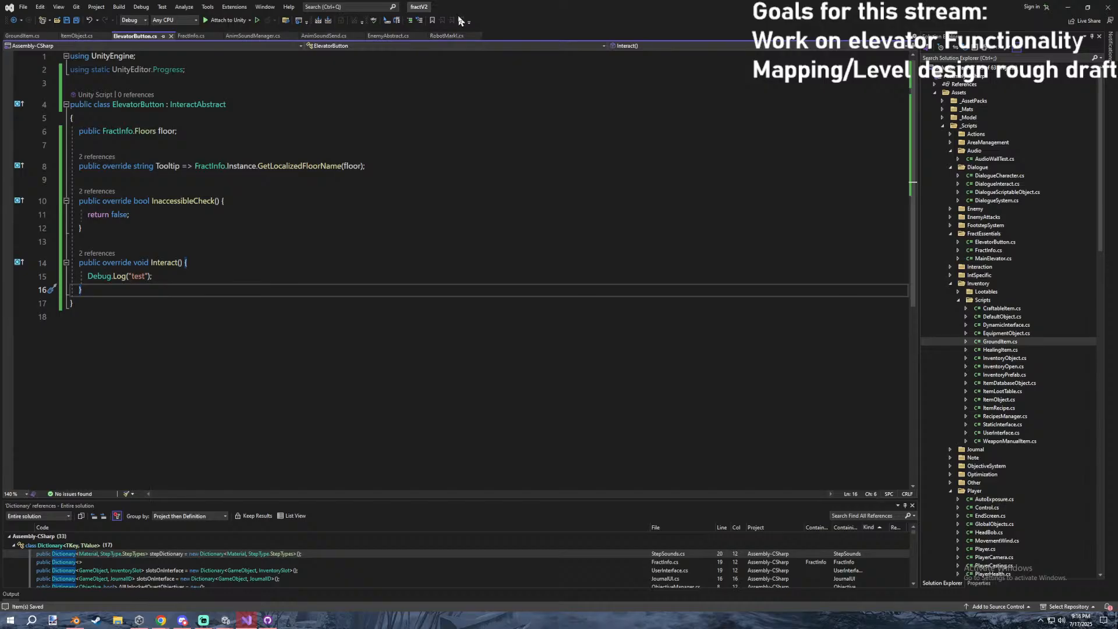
Switch to Unity and select the Elevator3 object in the Elevator Prefab.
key("alt+Tab")
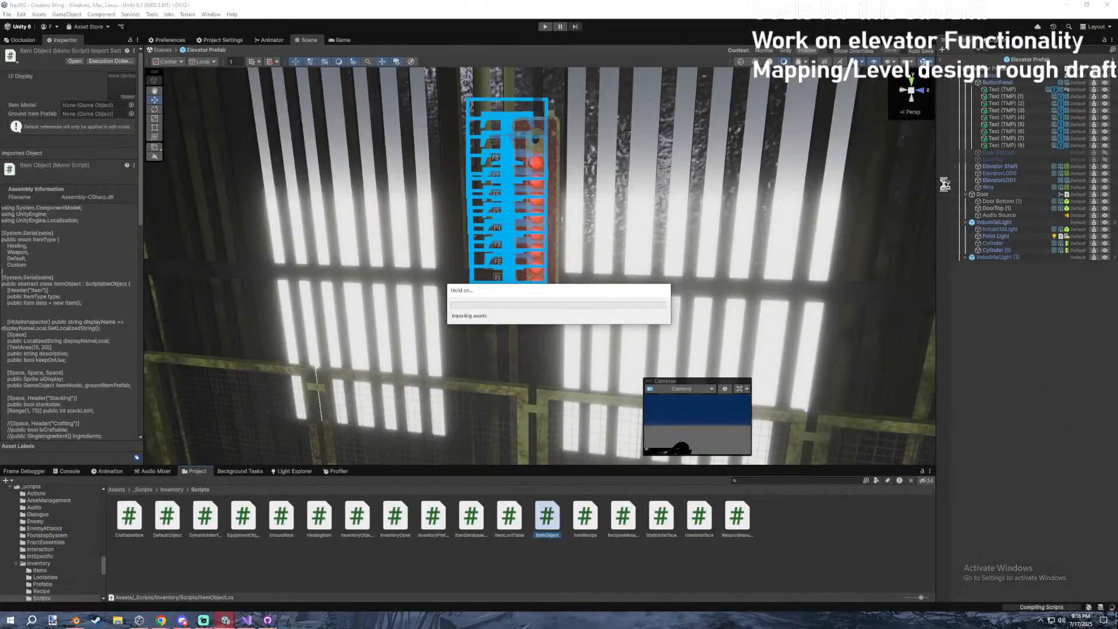
left_click(1000, 76)
left_click(978, 82)
Try adding a cube as a child of Elevator3, and undo its creation.
right_click(975, 78)
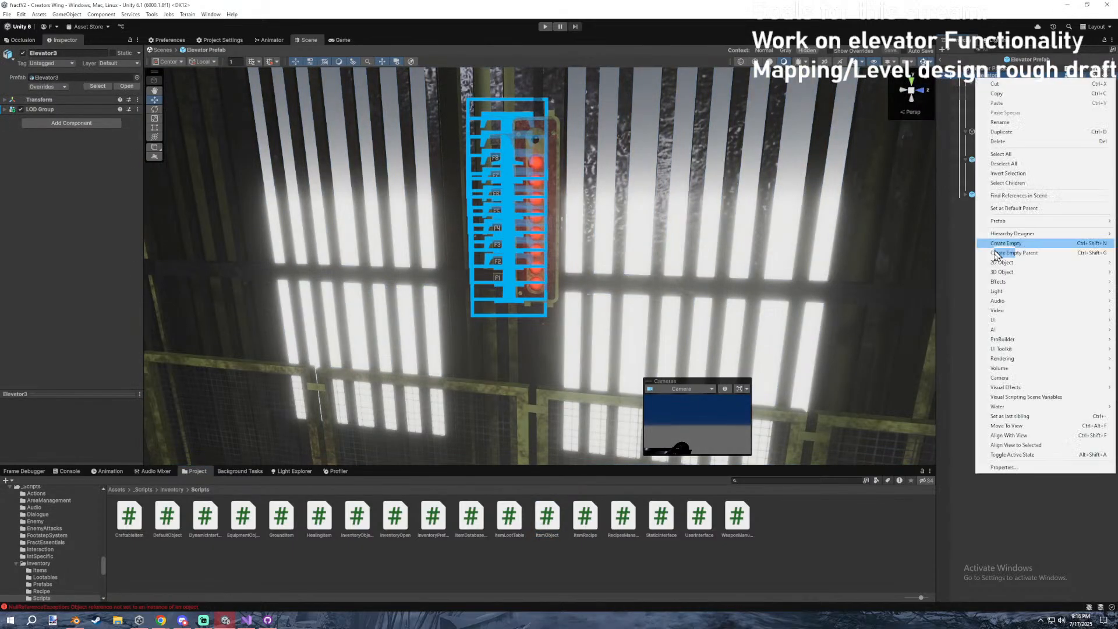
mouse_move(1000, 272)
left_click(940, 271)
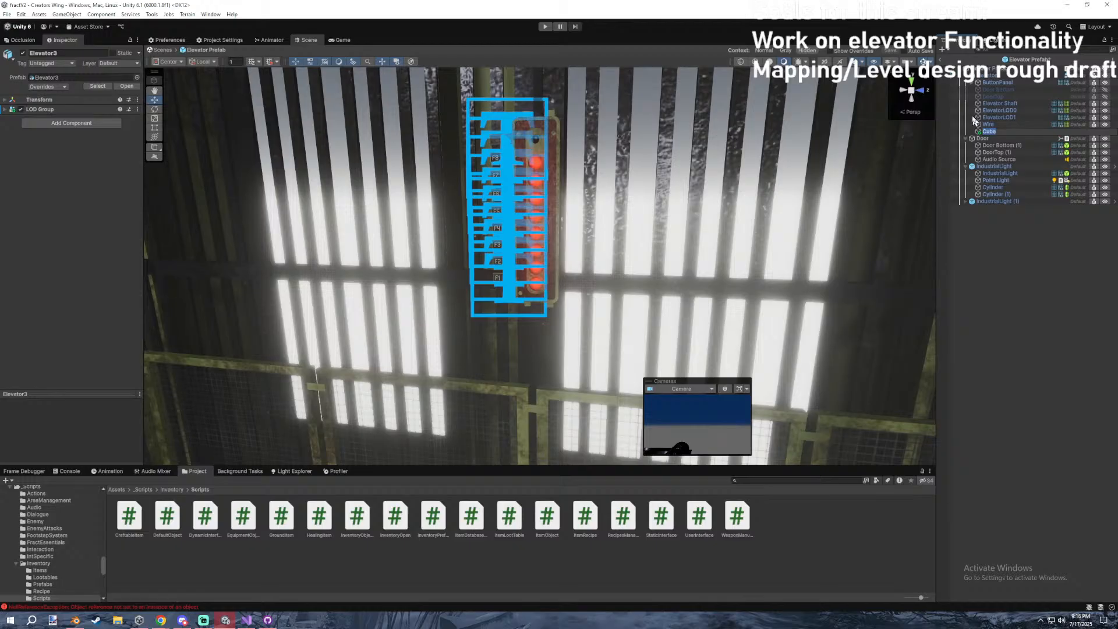
key("ctrl+z")
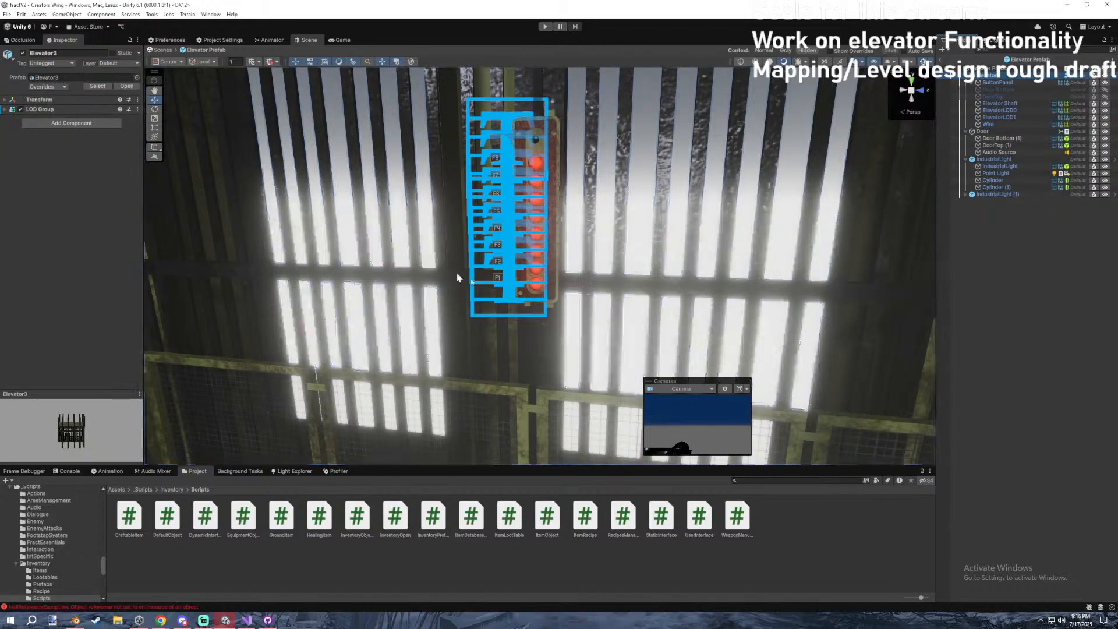
Search the project for trigger and add the Trigger prefab as a child of ButtonPanel.
key("r")
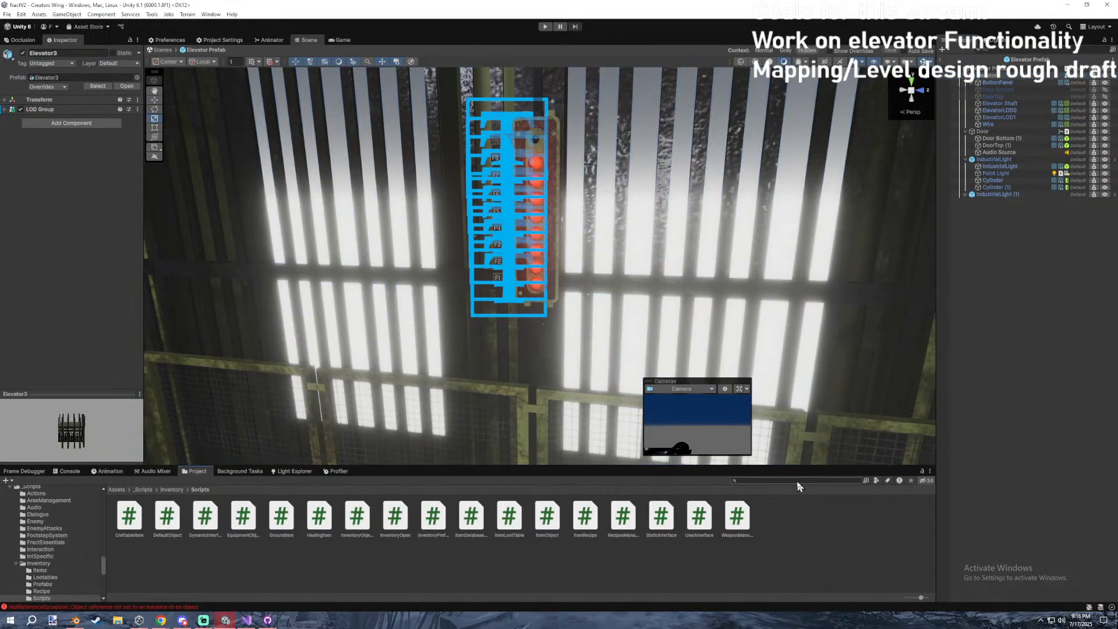
type("igg")
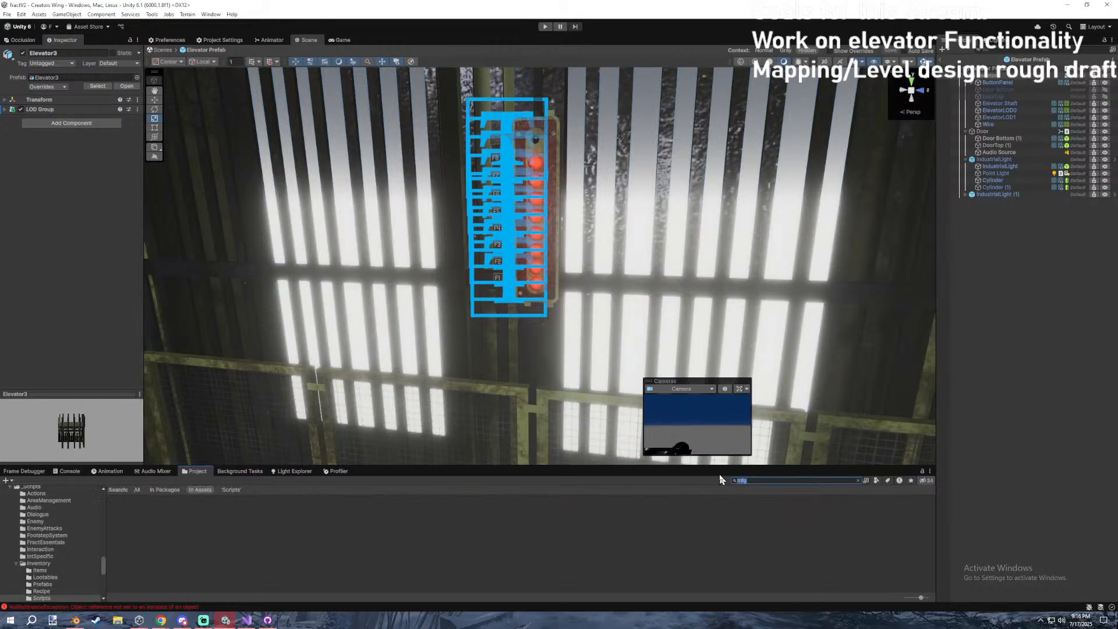
type("er")
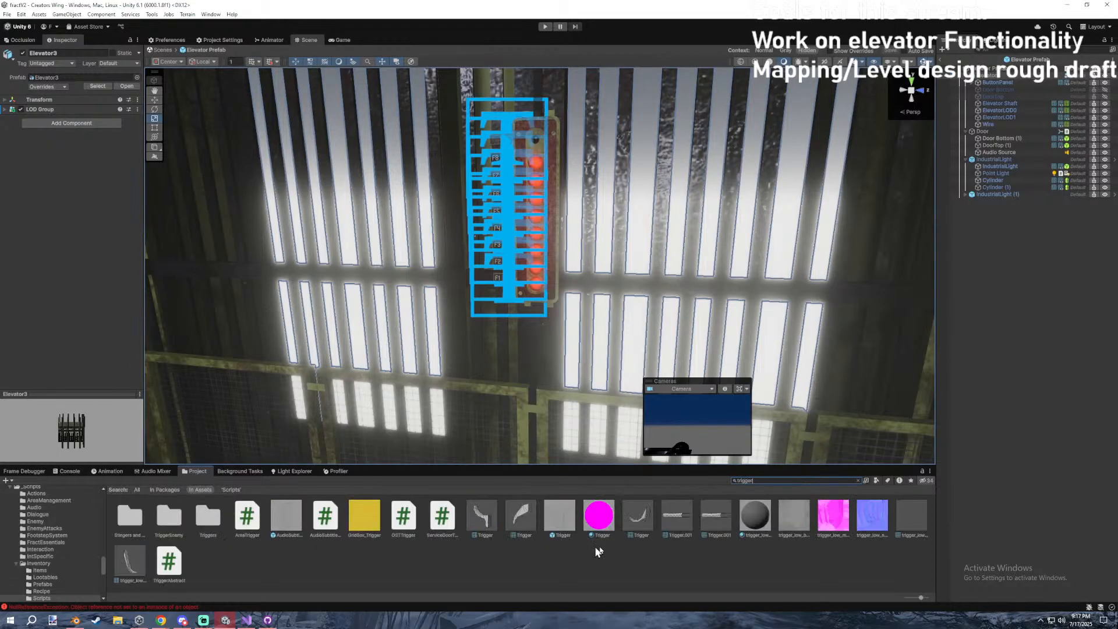
left_click_drag(561, 518, 995, 93)
left_click(971, 83)
left_click_drag(991, 152, 989, 86)
right_click_drag(459, 177, 453, 175)
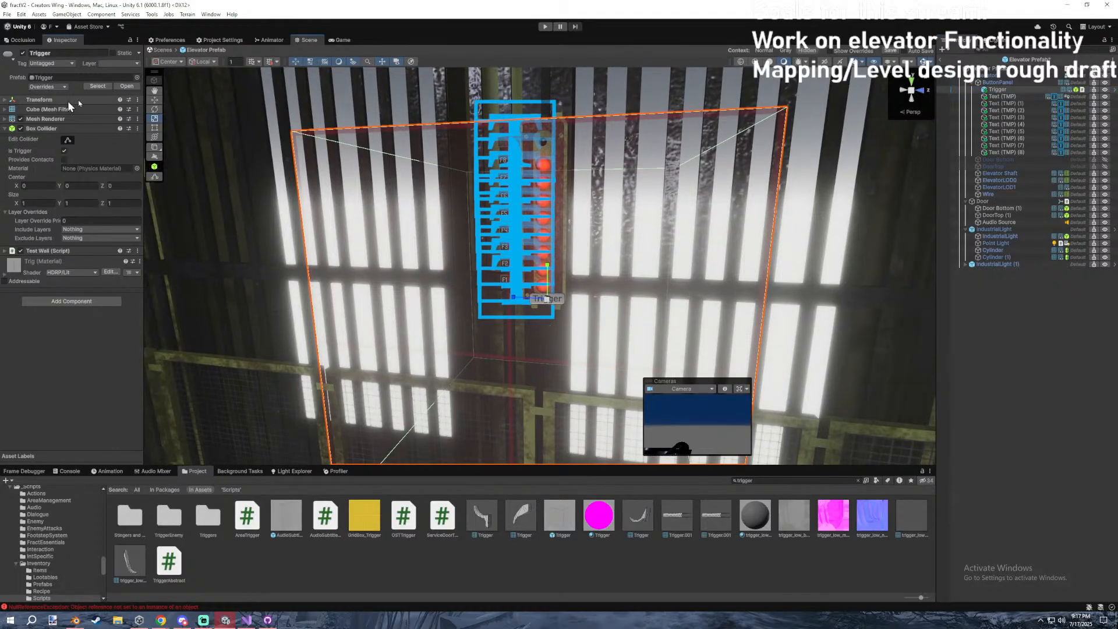
Switch off the Scene view's bright lighting effects and set the Trigger's scale to 0.1 on all axes.
left_click(769, 62)
right_click_drag(746, 162, 745, 148)
left_click(923, 63)
right_click_drag(412, 218, 419, 219)
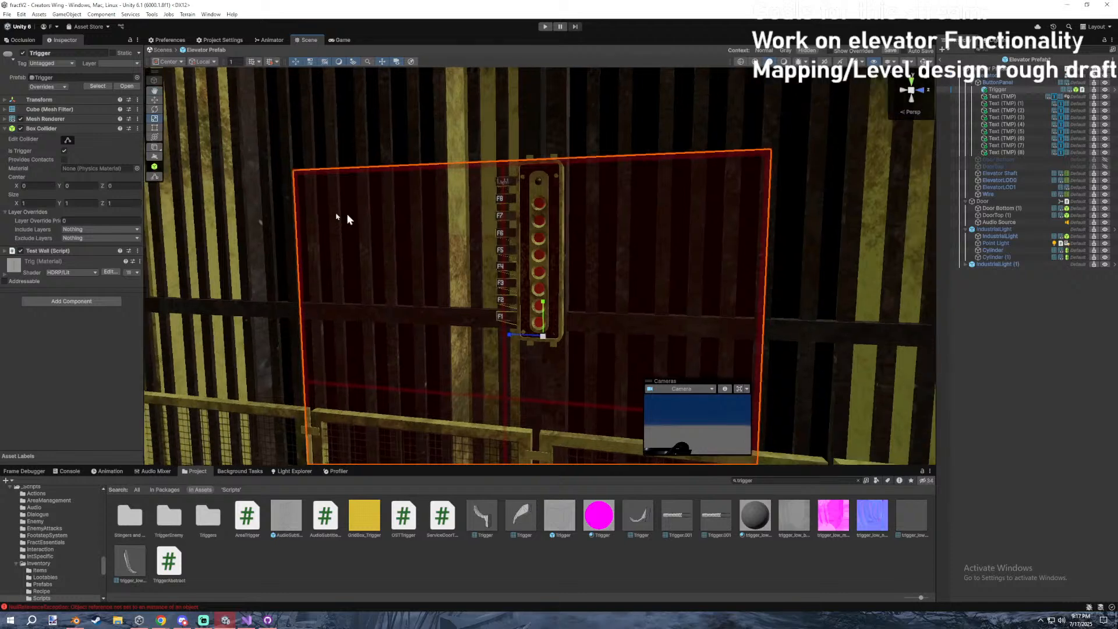
left_click(49, 100)
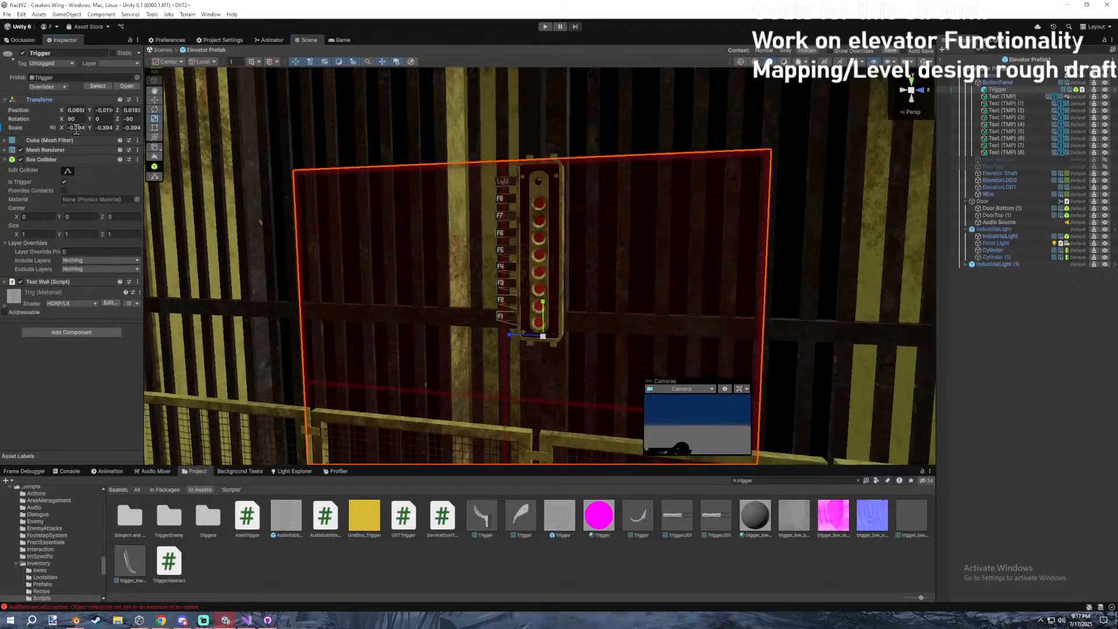
left_click(52, 128)
type("0.1")
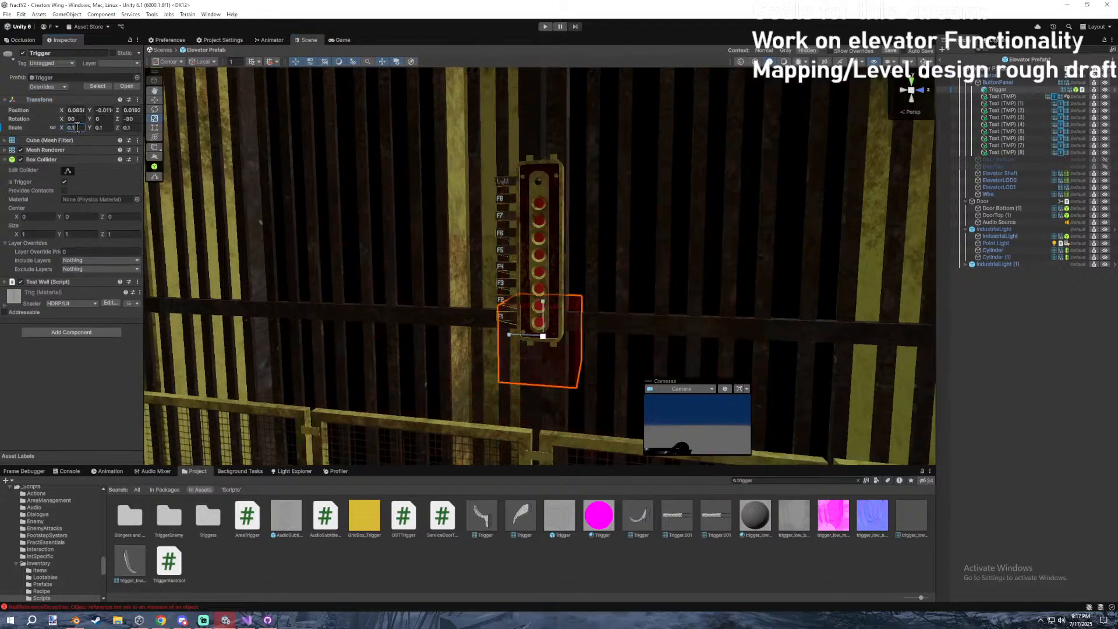
Open the Trigger prefab to examine its transform, return to the Elevator Prefab and reselect the Trigger.
right_click_drag(382, 152, 233, 98)
left_click(130, 87)
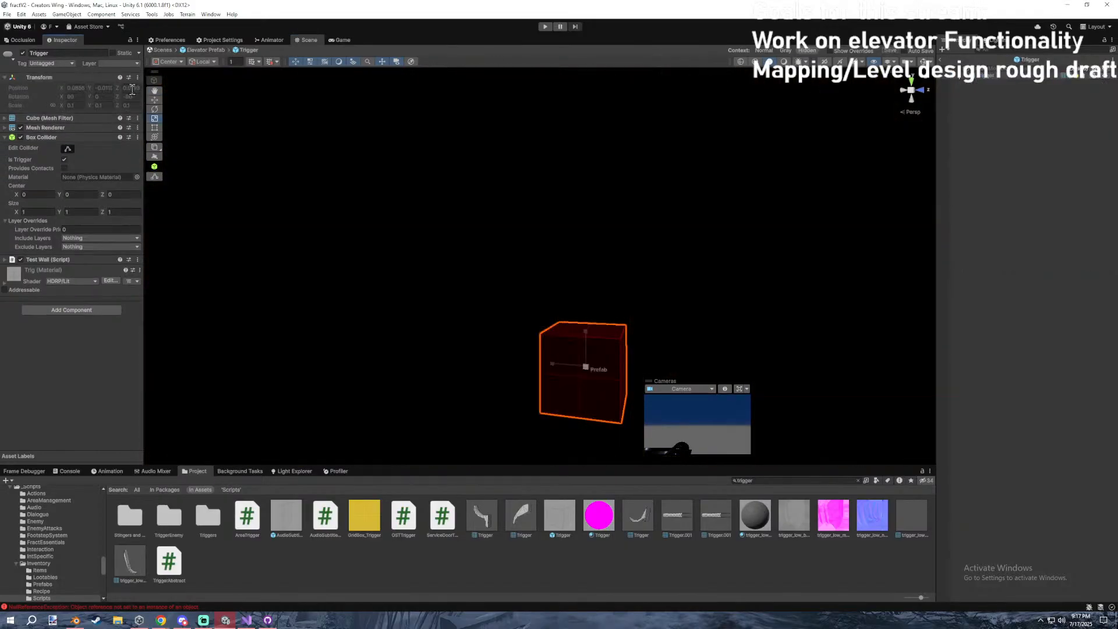
left_click(1018, 61)
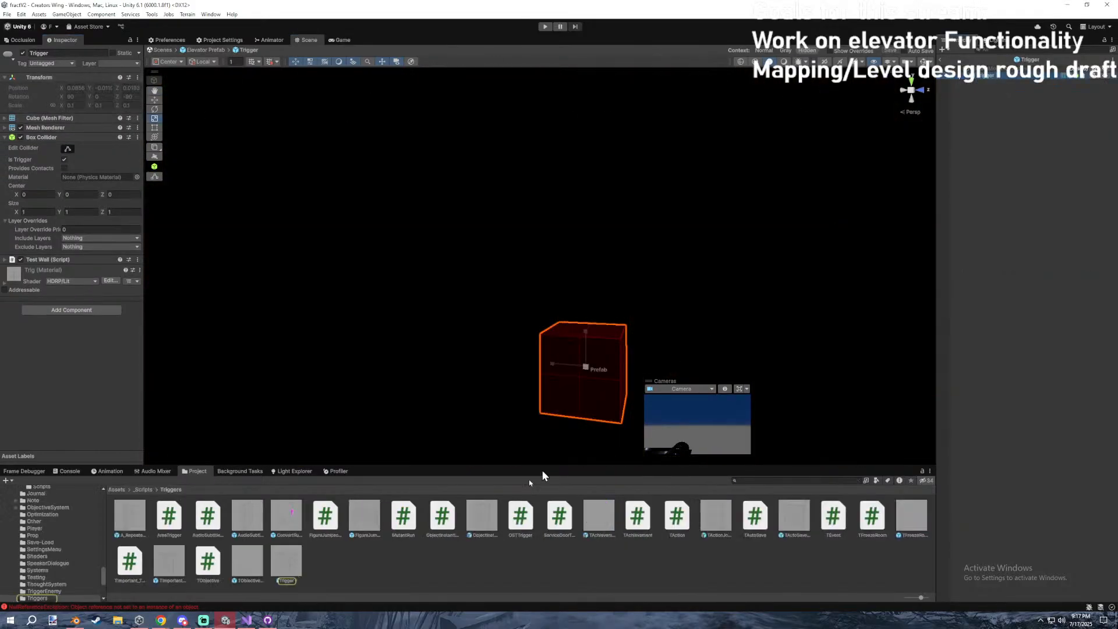
double_click(287, 563)
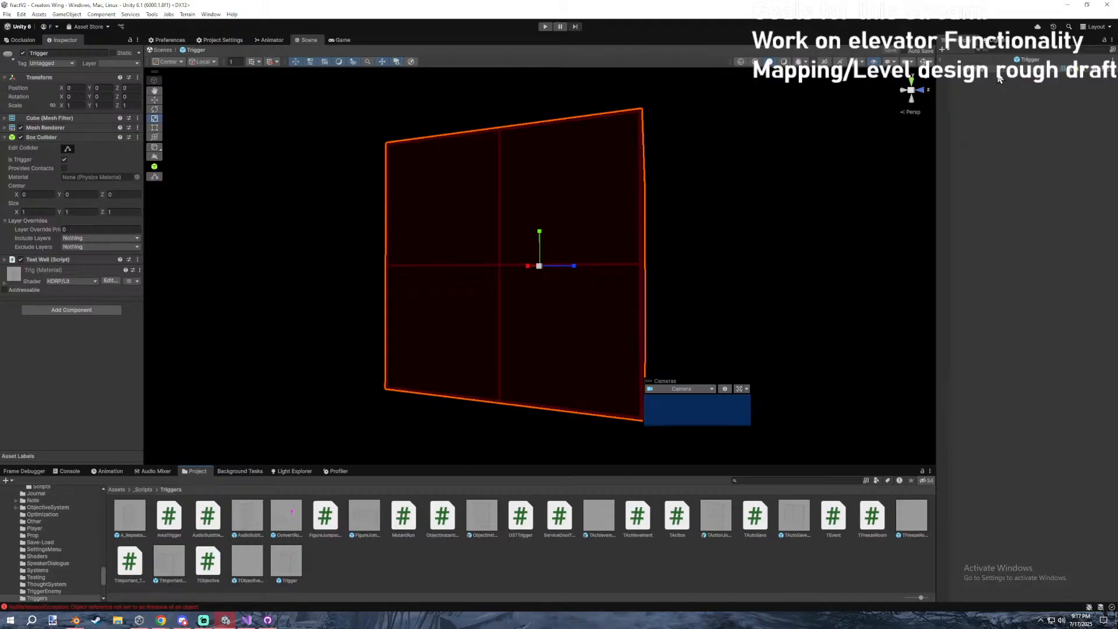
left_click(943, 63)
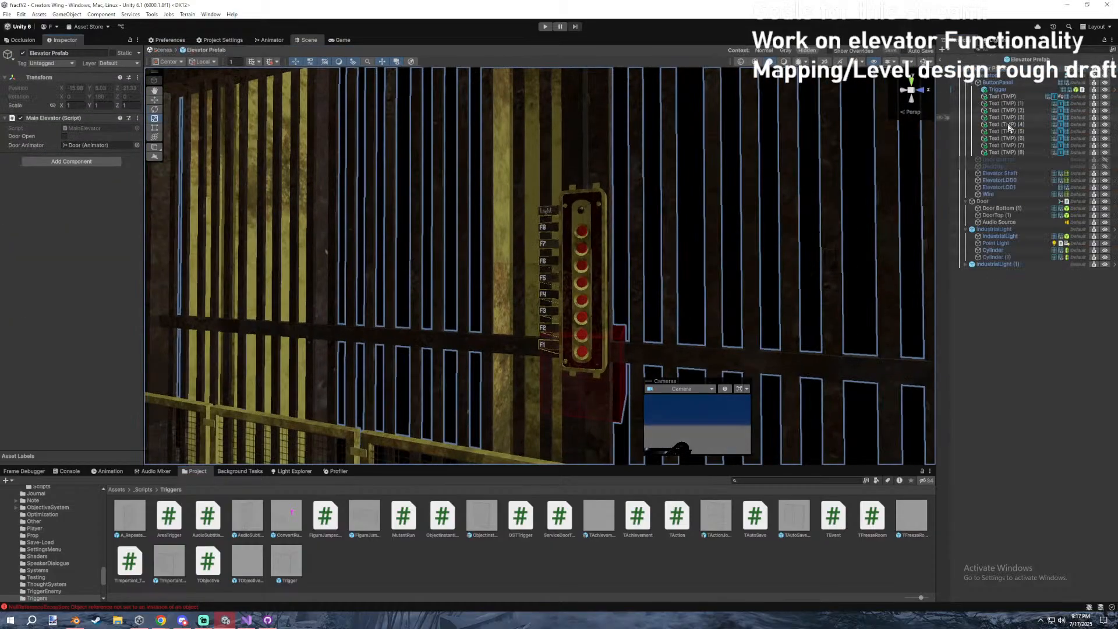
left_click(988, 98)
left_click(988, 90)
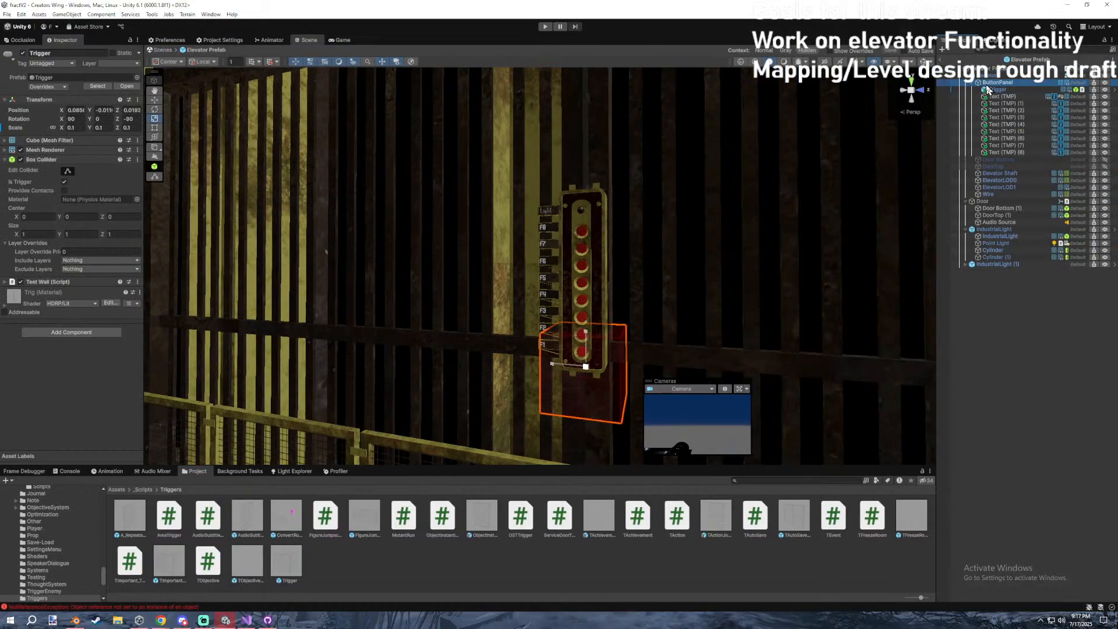
Try making ButtonPanel's negative scale values positive, and undo the scale changes.
left_click(988, 84)
key("d")
right_click_drag(711, 182, 617, 176)
key("d")
key("a")
key("w")
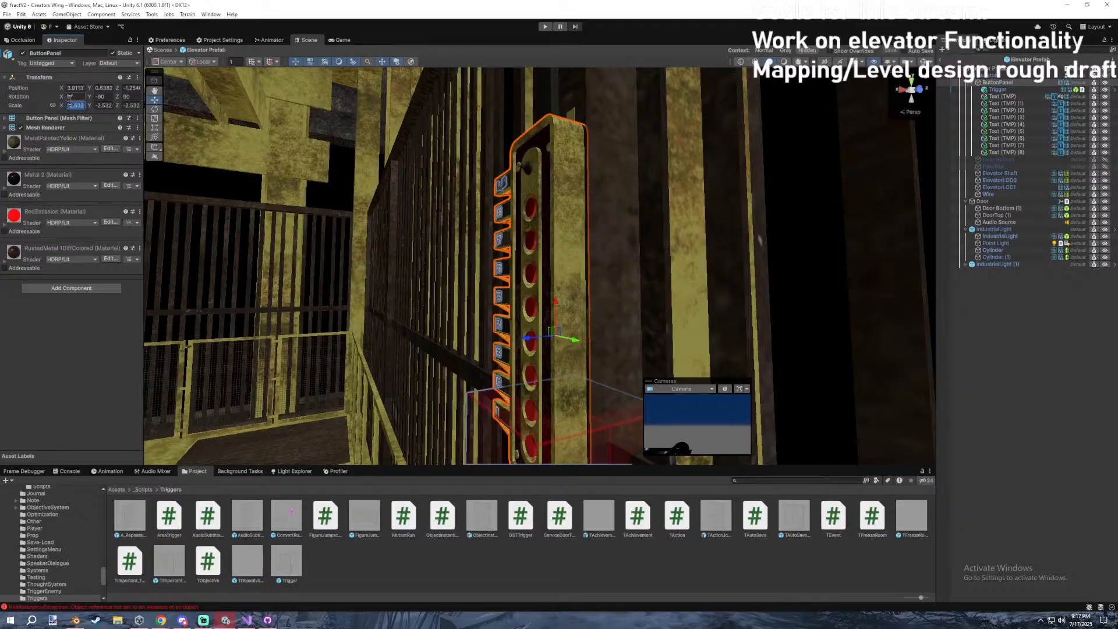
key("BackSpace")
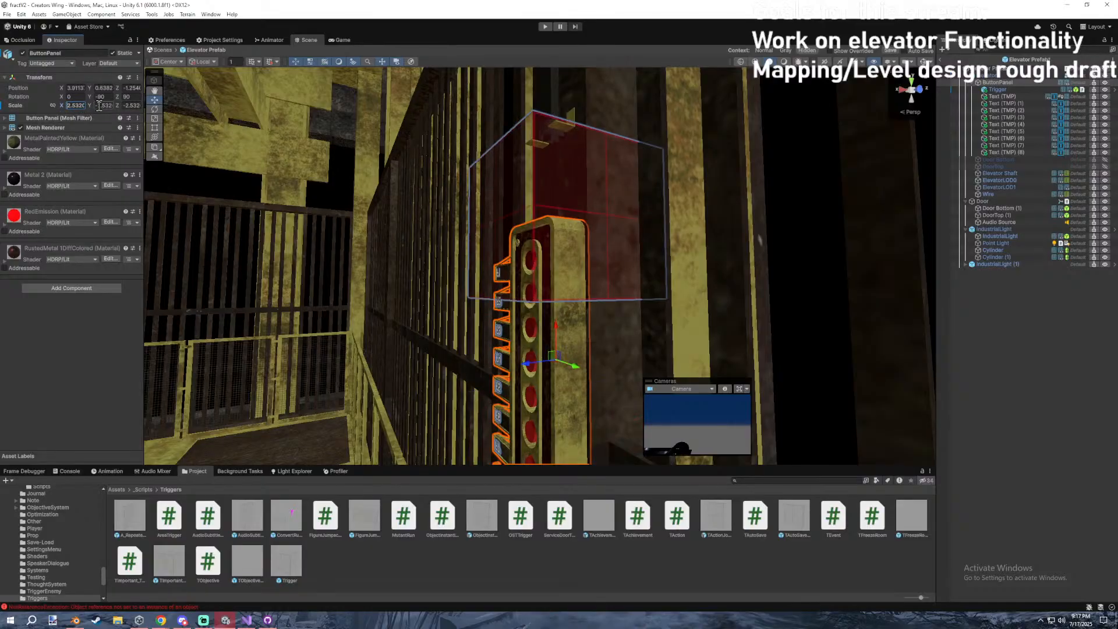
key("BackSpace")
left_click(129, 106)
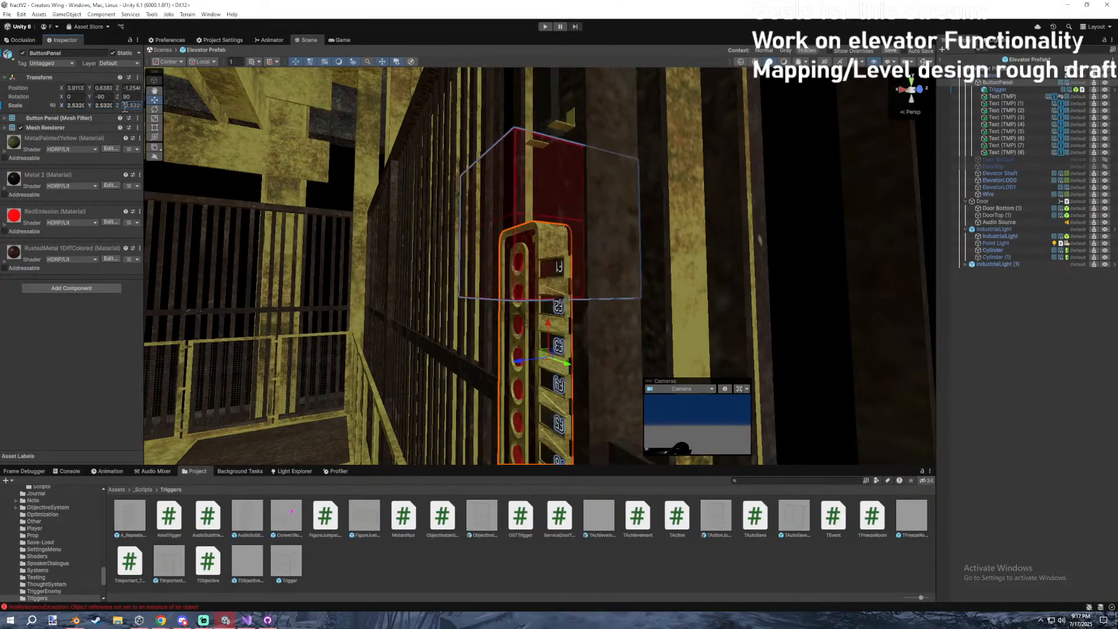
key("BackSpace")
right_click_drag(396, 210, 520, 309)
key("ctrl+z")
key("ctrl+z")
key("ctrl+z")
Select the Trigger and move it up over the upper buttons of the elevator panel.
left_click(524, 362)
right_click_drag(524, 362, 495, 380)
left_click_drag(493, 378, 464, 166)
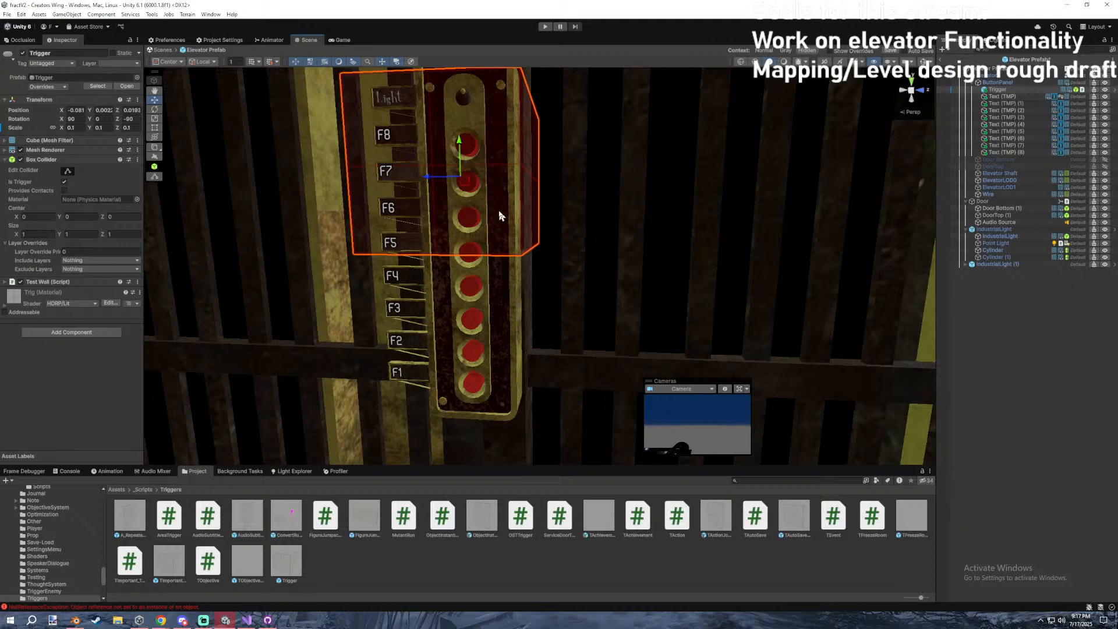
scroll(498, 215, "down", 5)
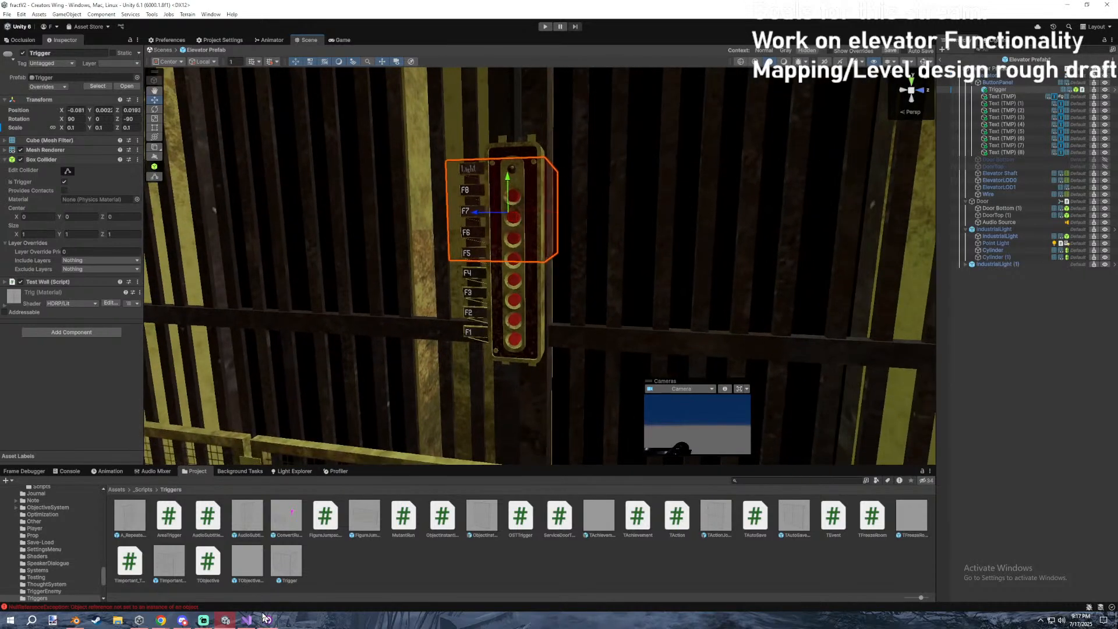
Switch to Visual Studio and review ElevatorButton's floor field, Tooltip and InaccessibleCheck overrides.
left_click(252, 611)
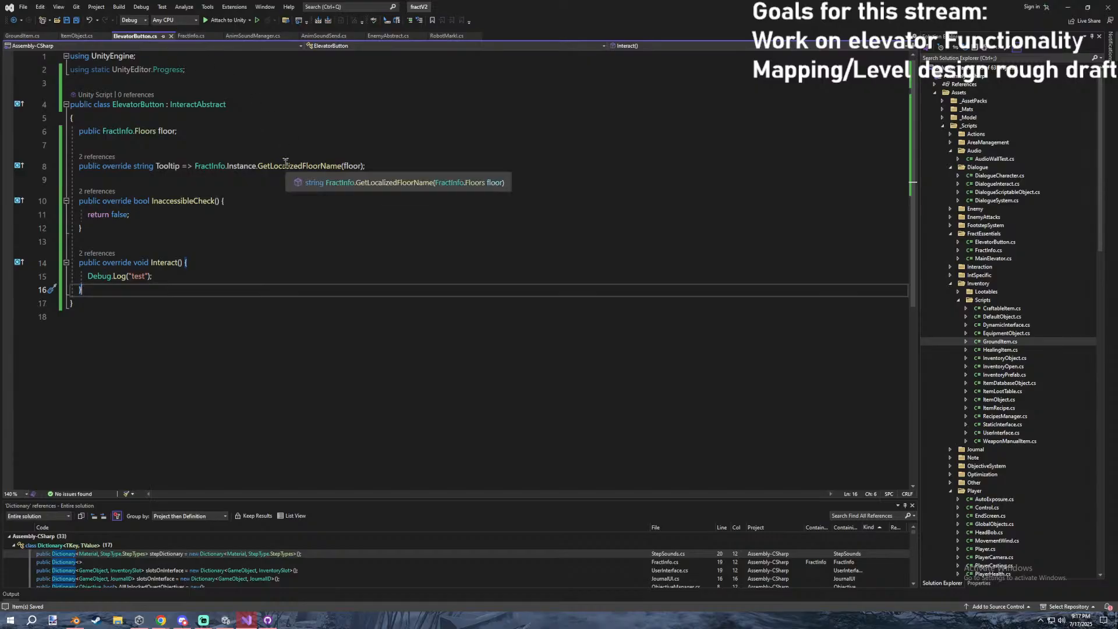
left_click(247, 121)
left_click(232, 144)
left_click(213, 134)
left_click(302, 166)
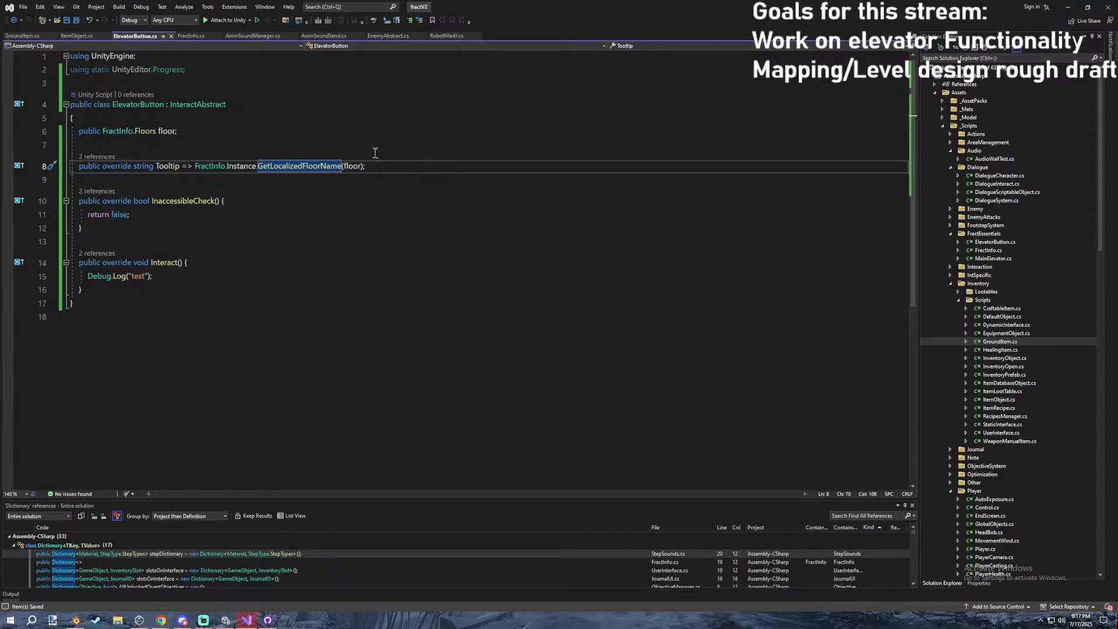
left_click(314, 326)
left_click(232, 211)
left_click(245, 203)
left_click(232, 210)
left_click(208, 223)
left_click(241, 205)
left_click(217, 216)
left_click(189, 227)
left_click(230, 199)
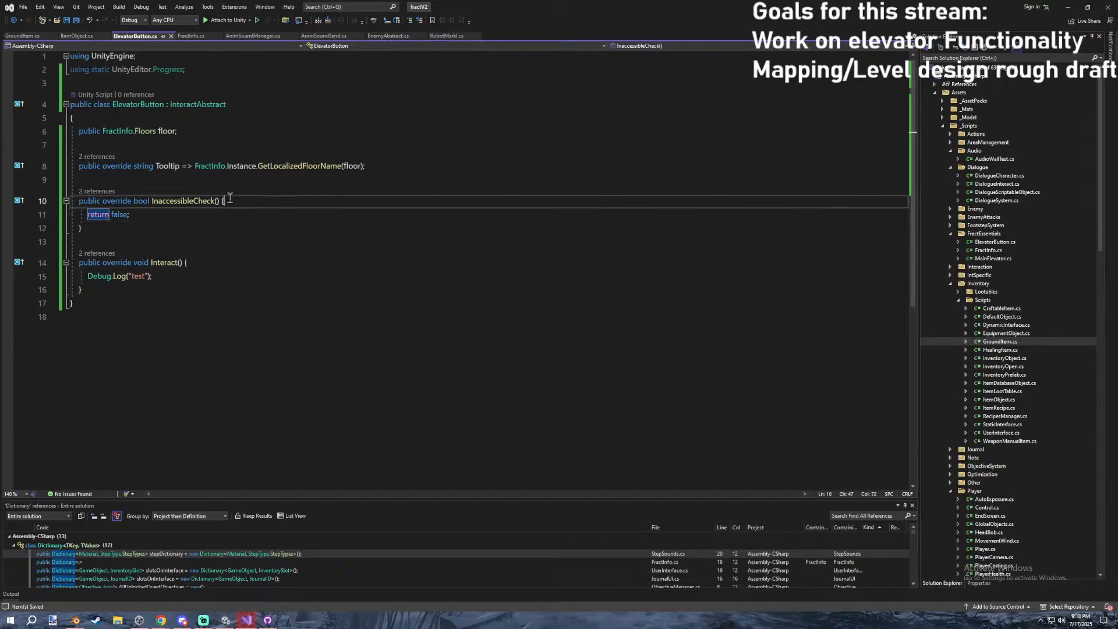
Switch back to Unity, check the Console and return to the project files.
left_click(219, 619)
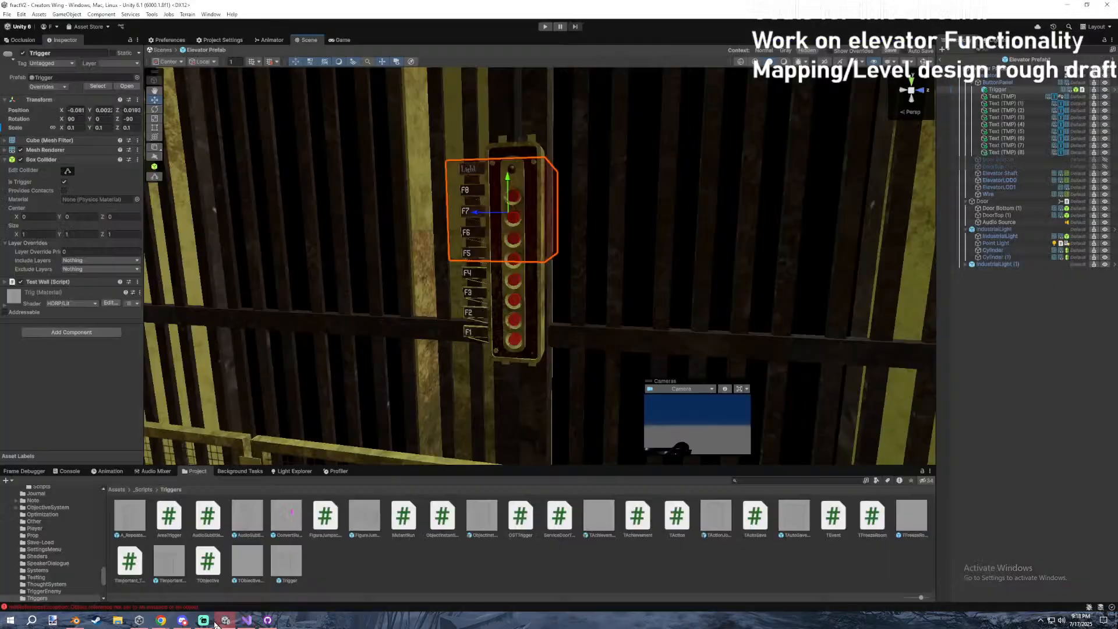
left_click(68, 471)
left_click(192, 471)
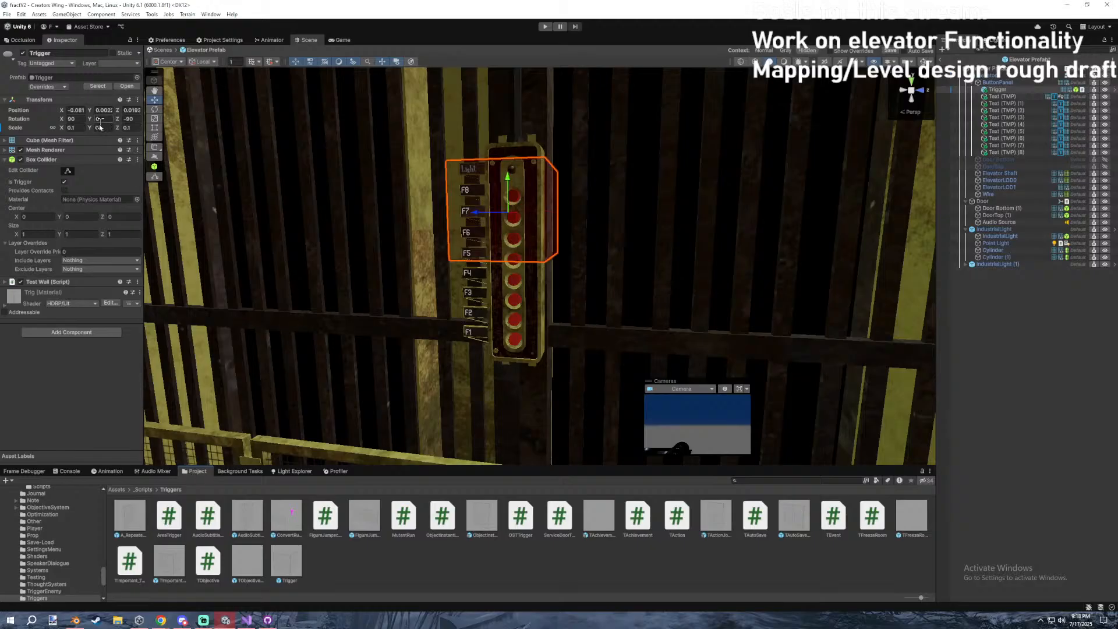
Try a scale of 1 on all axes for the Trigger, and undo the last change.
right_click_drag(514, 173, 454, 170)
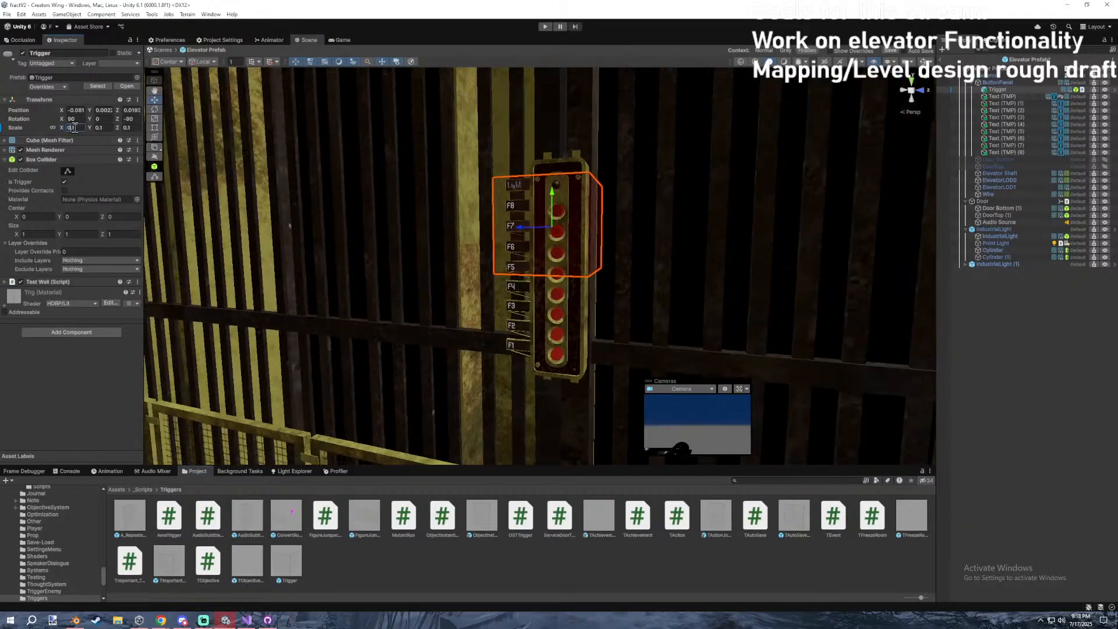
type("1")
key("Return")
right_click_drag(577, 257, 532, 262)
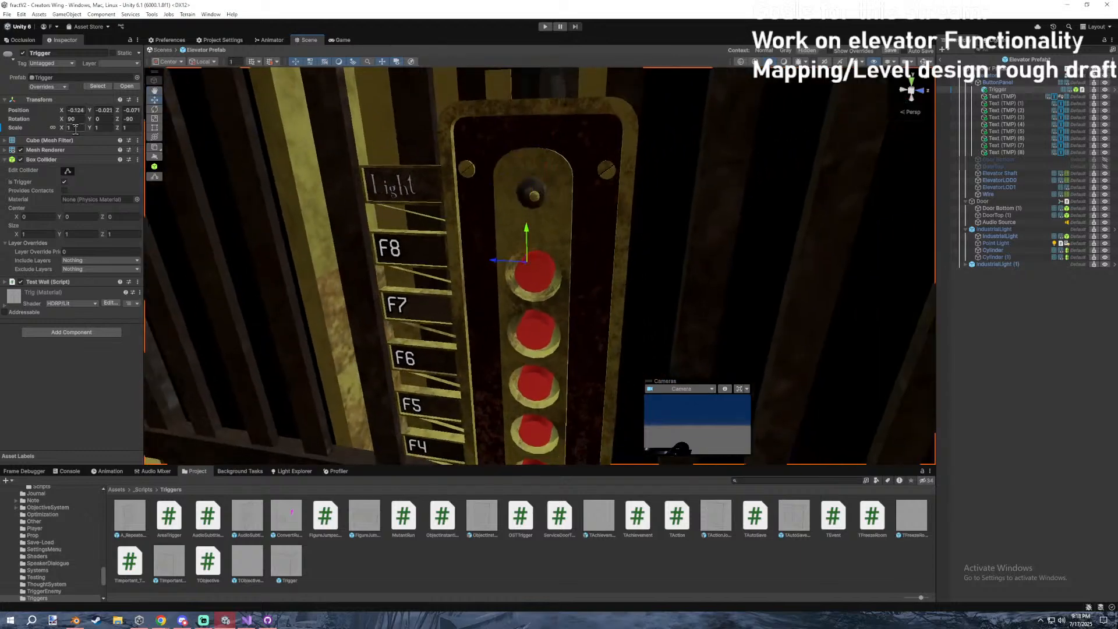
right_click_drag(280, 132, 200, 105)
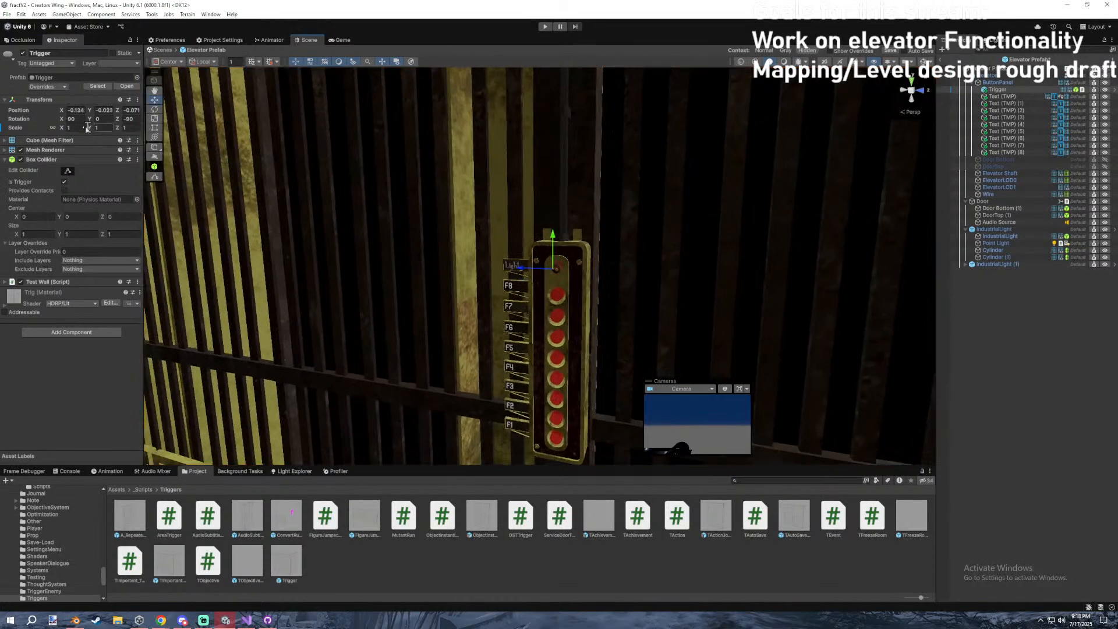
key("ctrl+z")
Set the Trigger's scale to 0.03 on all axes and move it onto the panel's upper red buttons.
right_click_drag(529, 222, 519, 196)
left_click(93, 128)
type("100.03")
right_click_drag(371, 174, 557, 322)
left_click_drag(555, 269, 548, 317)
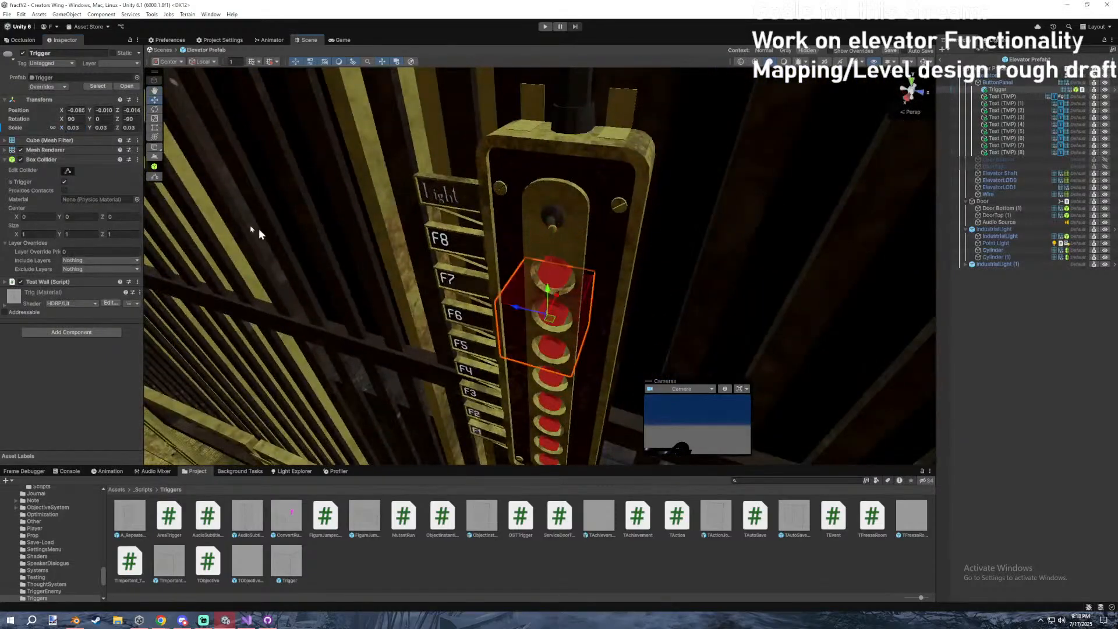
Set the Trigger's scale to 0.02 on all axes and move it to the F8 button.
left_click(75, 127)
type("0.02")
left_click_drag(550, 317, 554, 272)
right_click_drag(553, 273, 556, 204)
left_click_drag(551, 204, 548, 237)
Align the Trigger sideways and in depth so that it encloses the F8 button.
right_click_drag(548, 237, 652, 234)
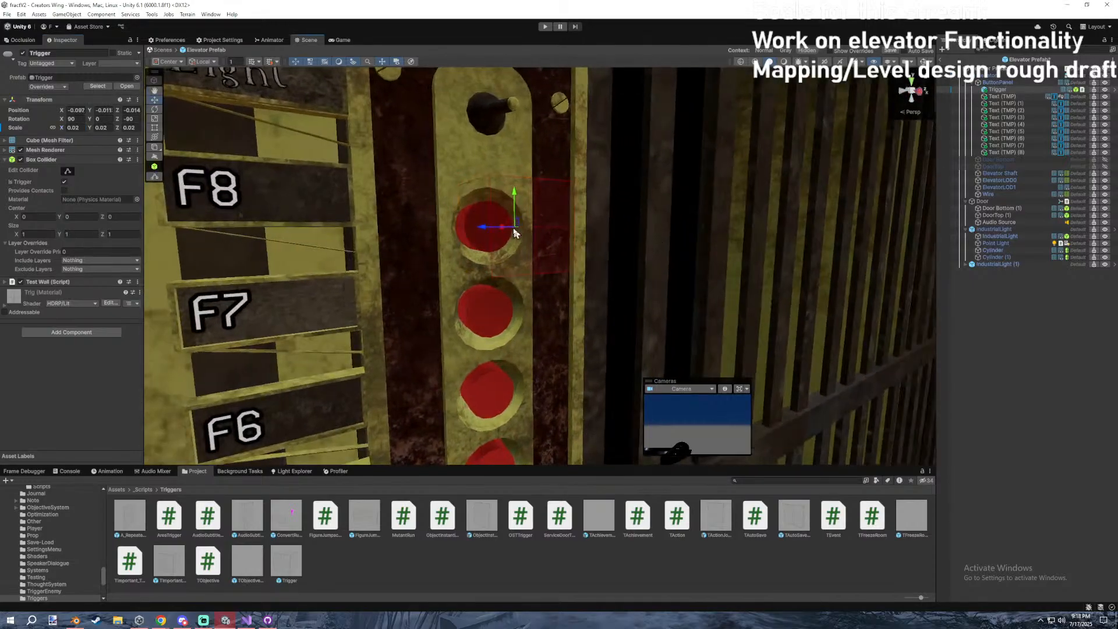
left_click_drag(504, 229, 485, 229)
right_click_drag(485, 229, 460, 326)
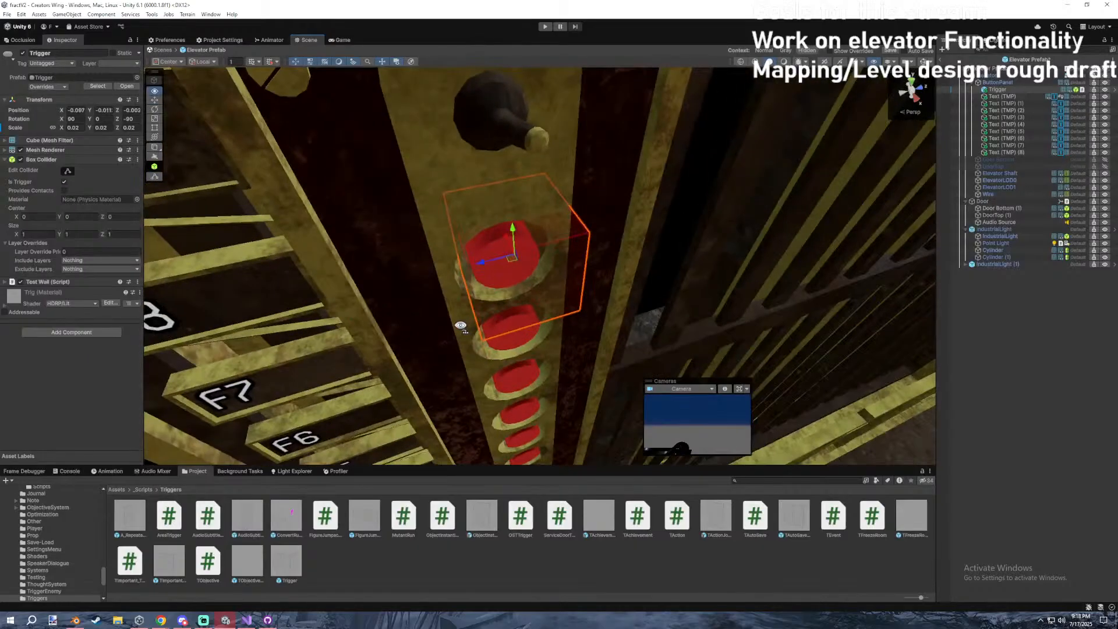
left_click_drag(514, 260, 498, 251)
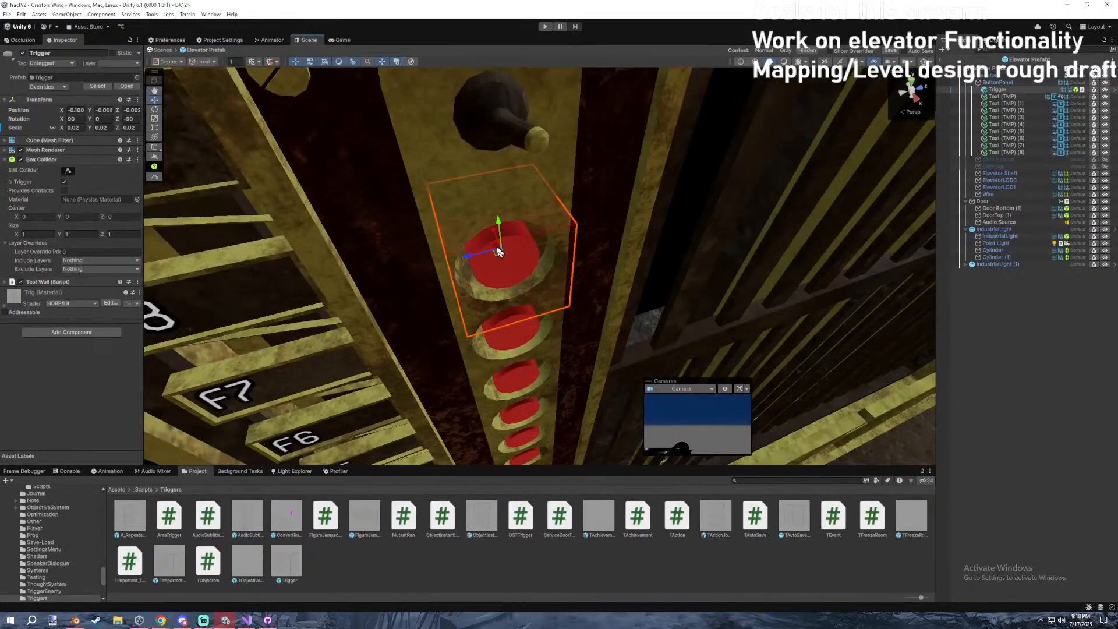
left_click(493, 238)
key("ctrl+z")
mouse_move(494, 234)
left_mouse_down()
mouse_move(486, 216)
mouse_move(491, 235)
left_mouse_up()
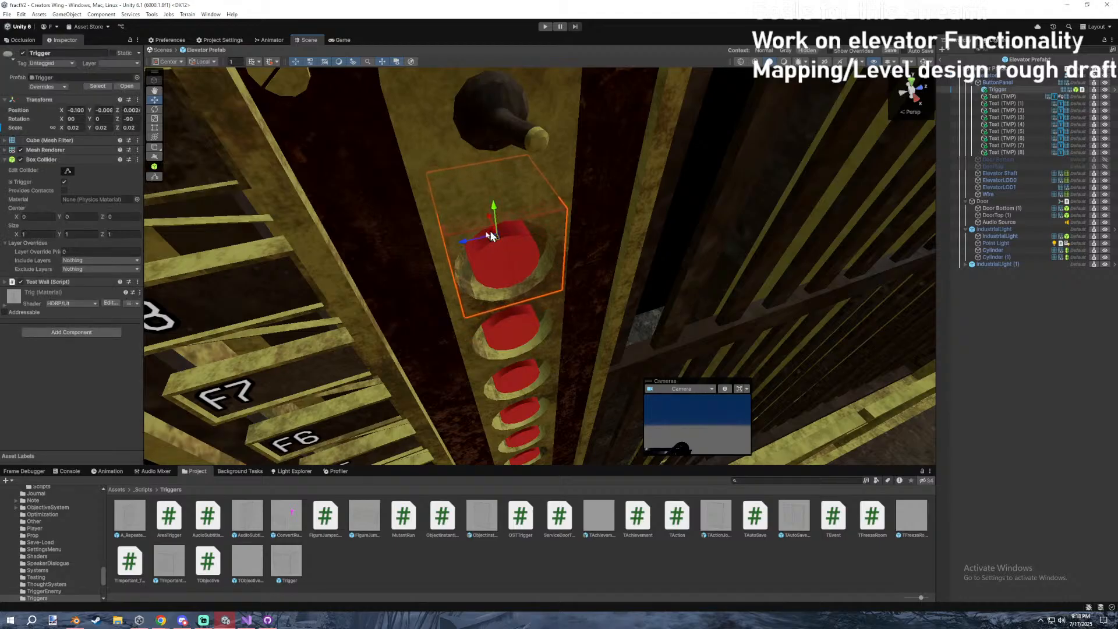
Add the Elevator Button script to the Trigger and choose Storage as its floor.
left_click(66, 157)
left_click(66, 221)
type("butt")
left_click(64, 269)
right_click_drag(391, 249, 343, 230)
left_click(94, 213)
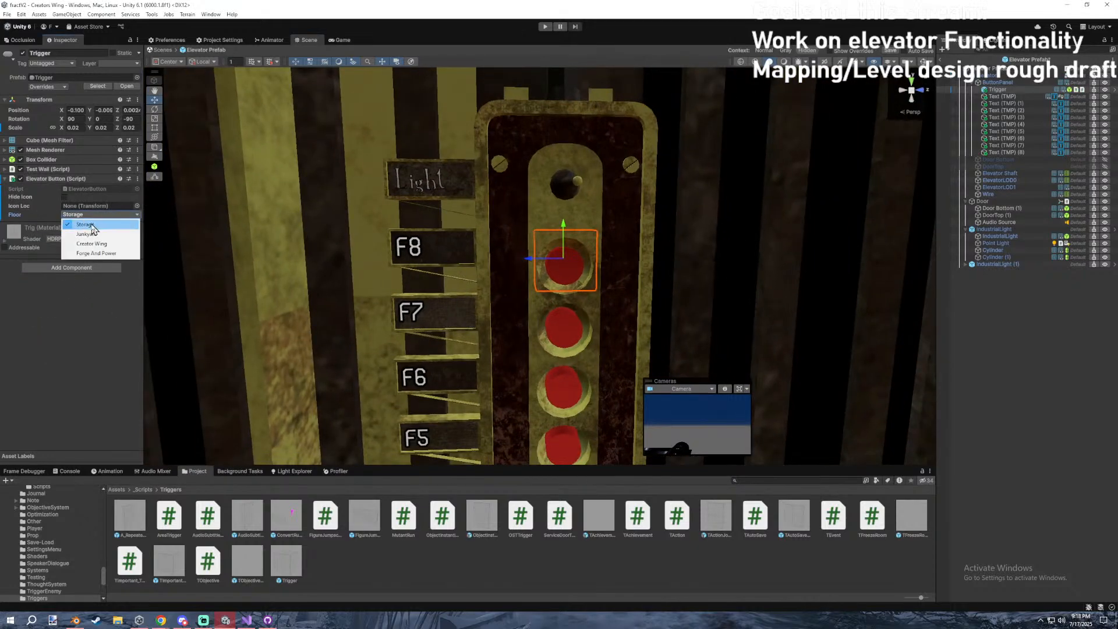
left_click(111, 226)
Move the Trigger down onto the F1 button and set its floor to Forge And Power.
key("s")
right_click_drag(553, 238, 551, 189)
left_click_drag(547, 104, 531, 325)
key("w")
mouse_move(531, 329)
right_mouse_down()
mouse_move(527, 320)
mouse_move(530, 357)
mouse_move(529, 334)
right_mouse_up()
left_click(99, 214)
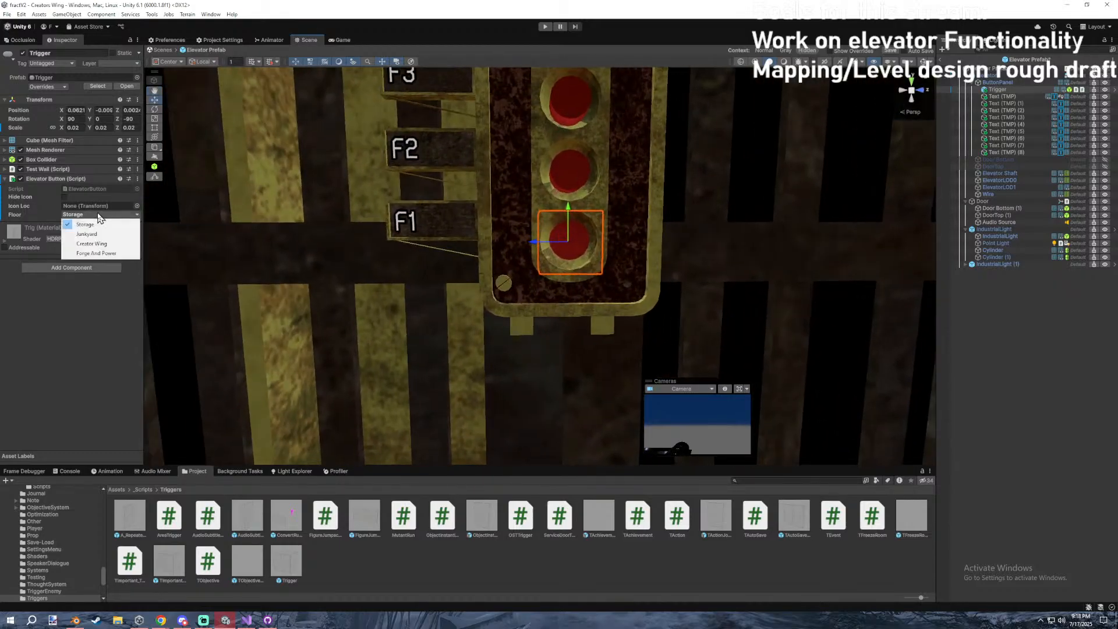
left_click(87, 246)
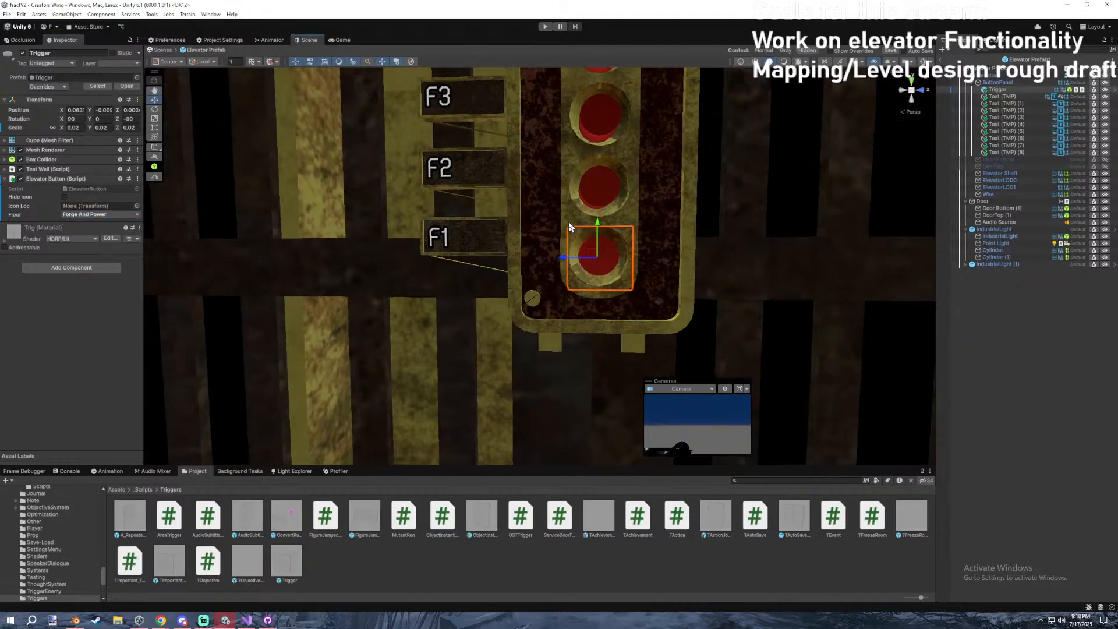
Duplicate the Trigger, move the copy onto the F2 button and set its floor to Creator Wing.
key("ctrl+d")
left_click_drag(598, 230, 597, 156)
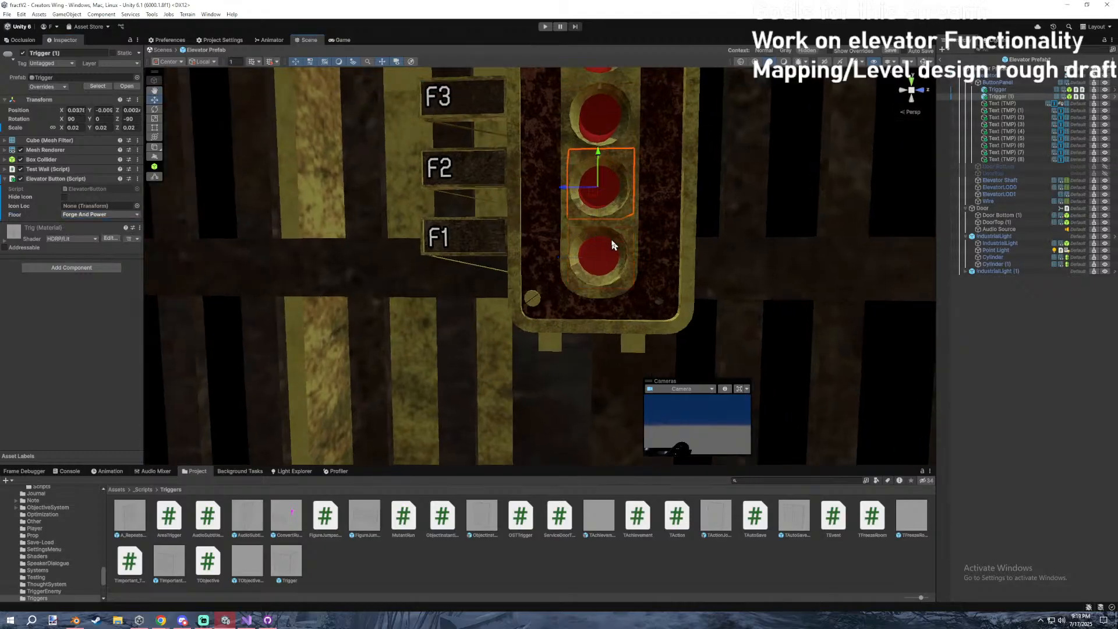
left_click(98, 216)
left_click(96, 244)
middle_click_drag(601, 165, 599, 250)
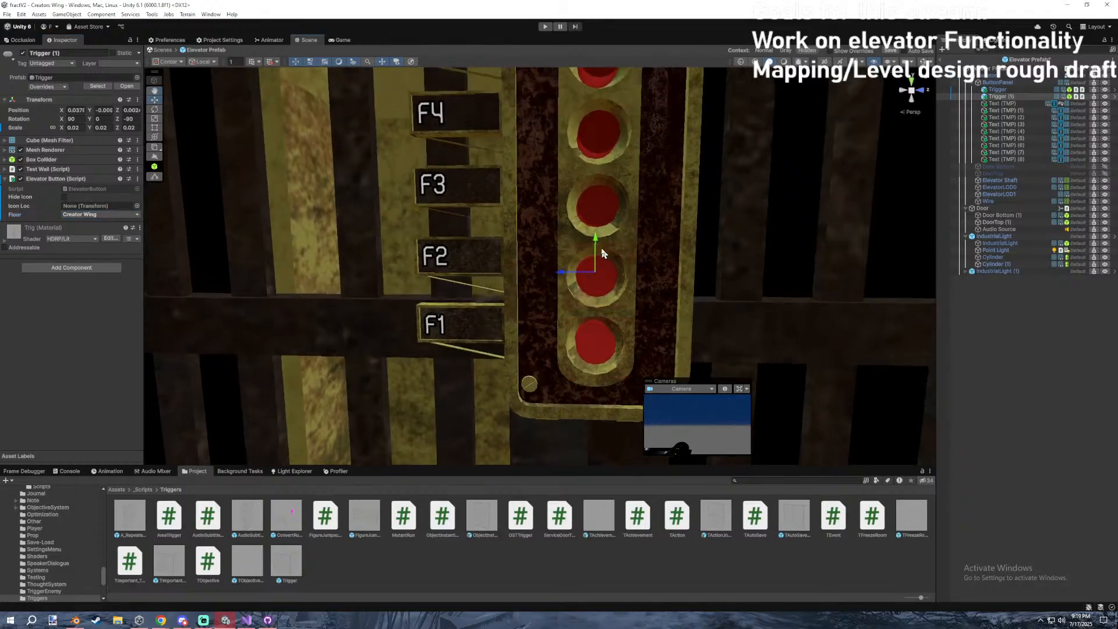
Duplicate the Trigger, move the copy up onto the F4 button and set its floor to Junkyard.
key("ctrl+d")
left_click_drag(595, 240, 590, 107)
left_click(115, 215)
left_click(93, 250)
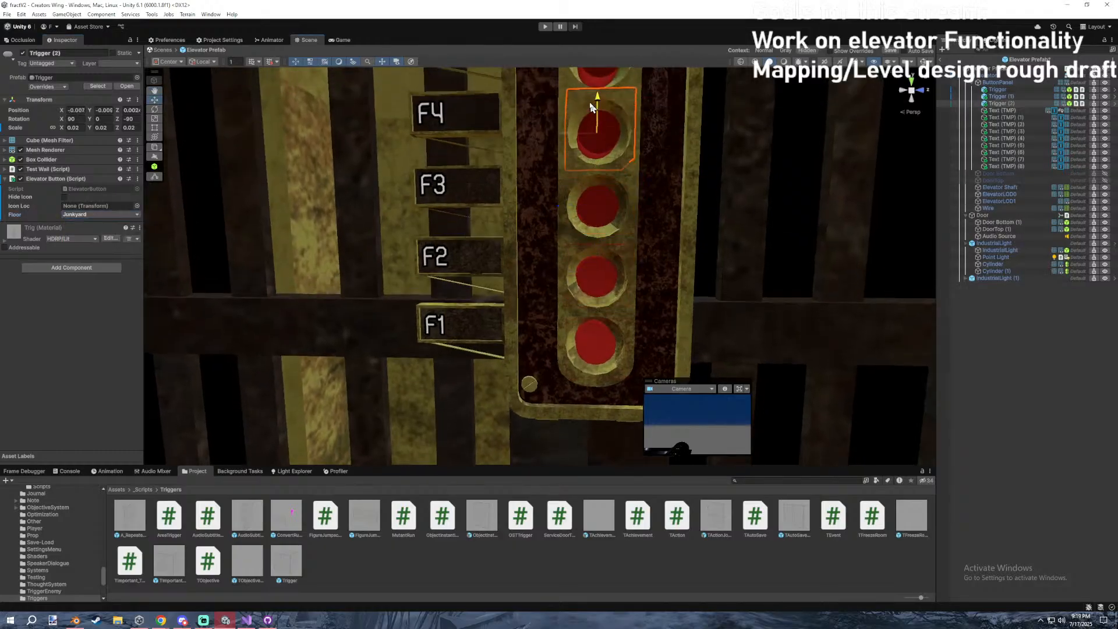
left_click(91, 215)
left_click(91, 225)
left_click(983, 297)
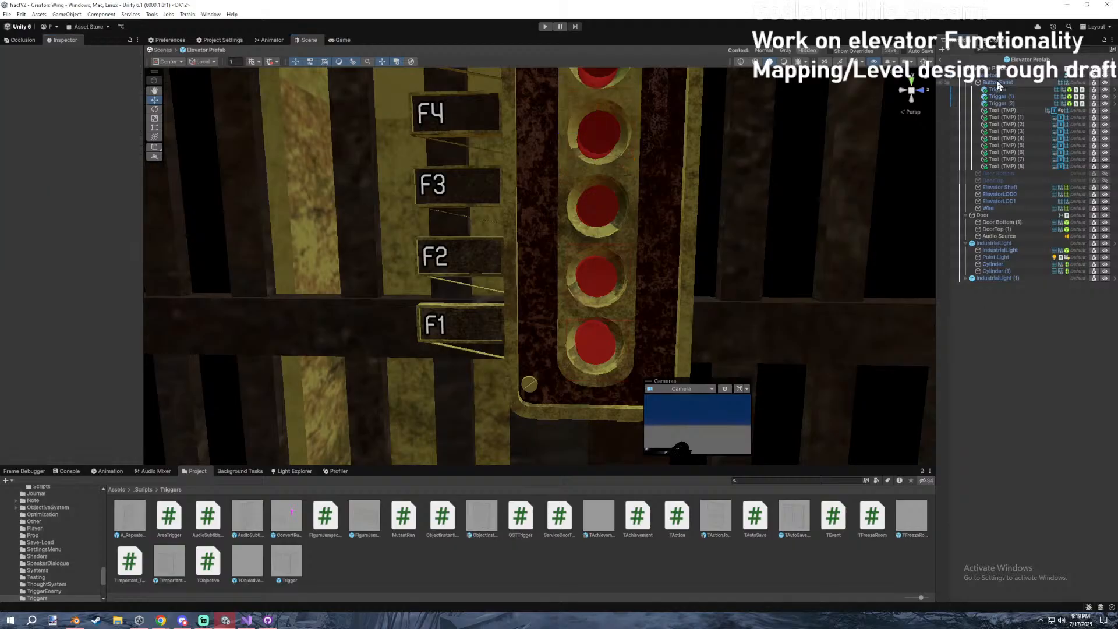
Run the game in a maximized view and walk the player through the level to the elevator gate.
left_click(544, 27)
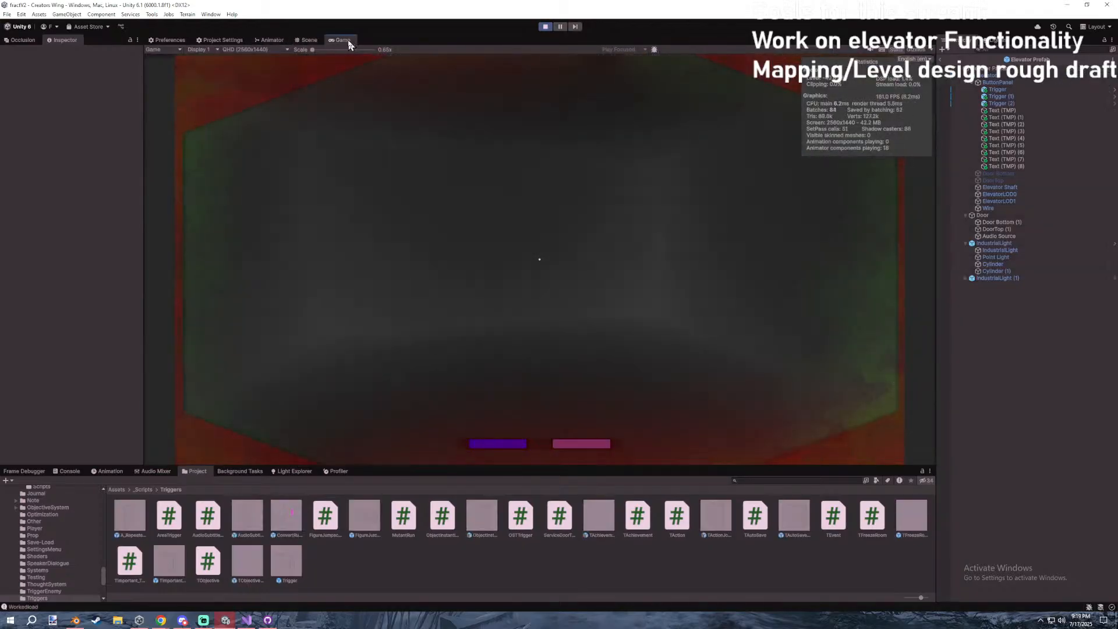
double_click(341, 39)
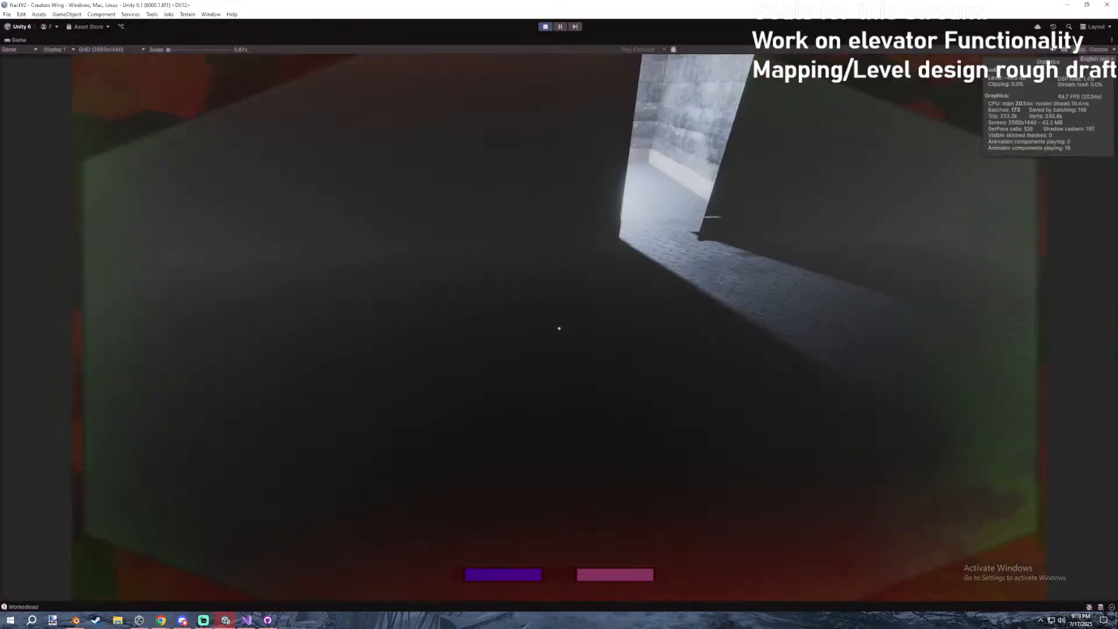
key("w")
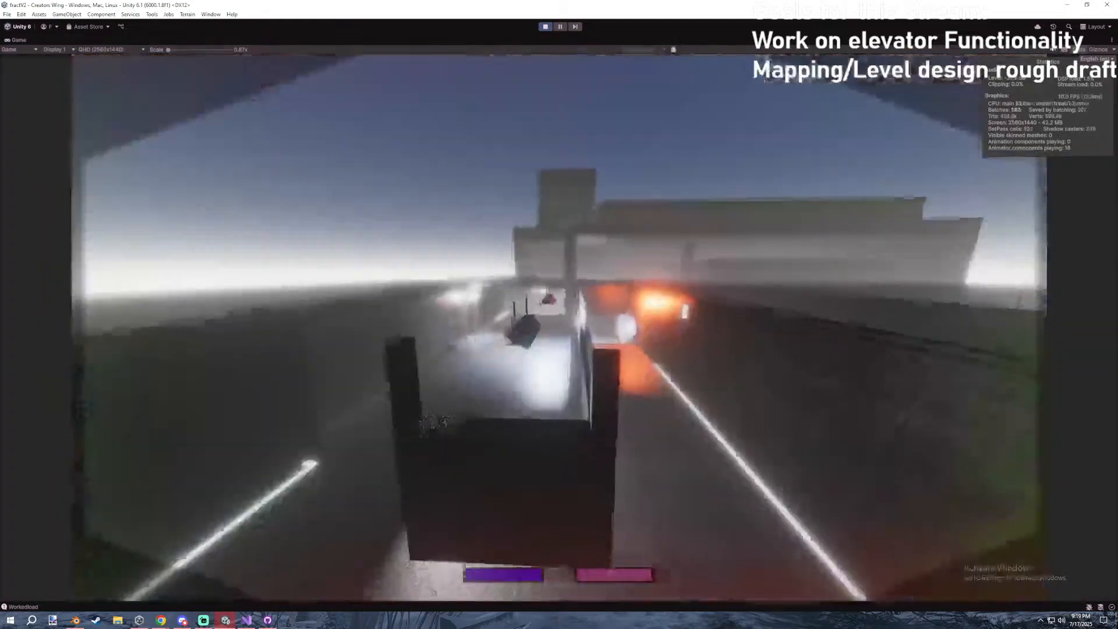
key("w")
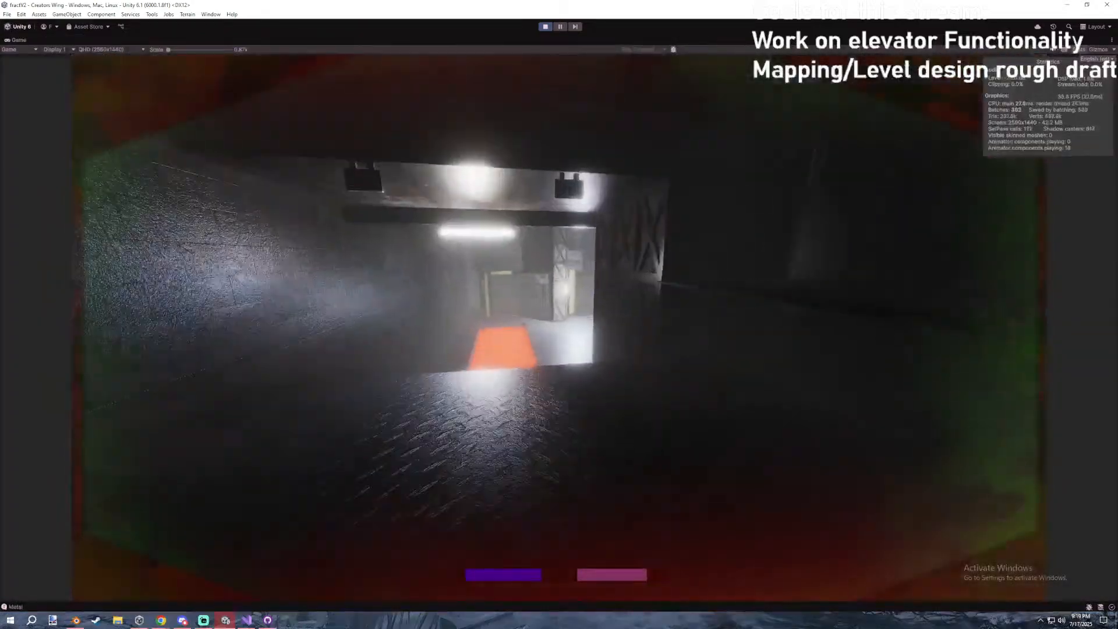
key("w")
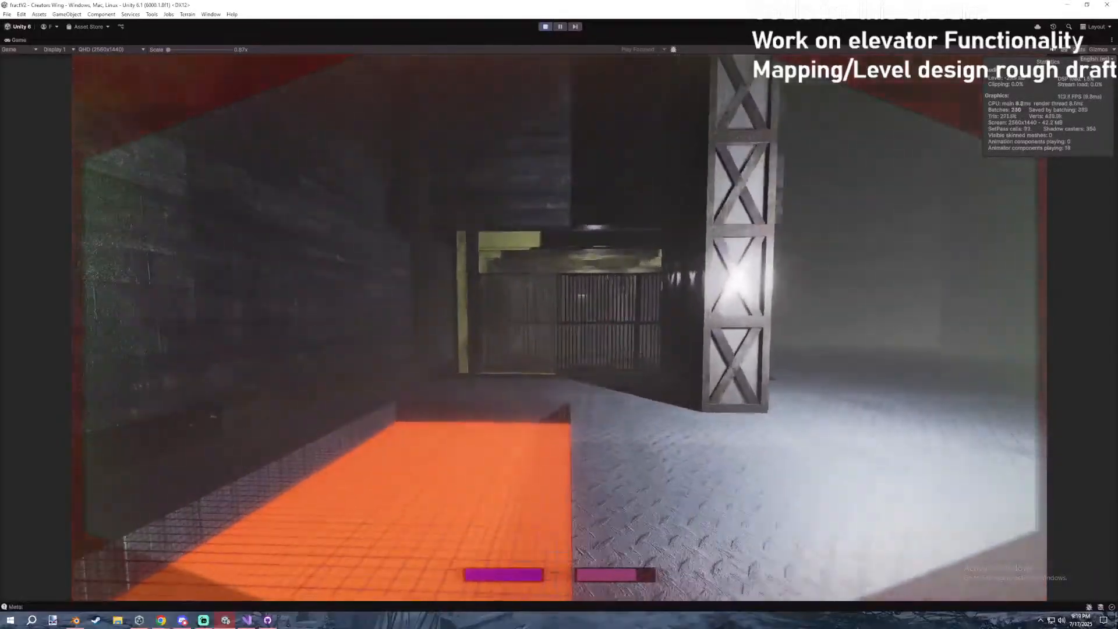
key("w")
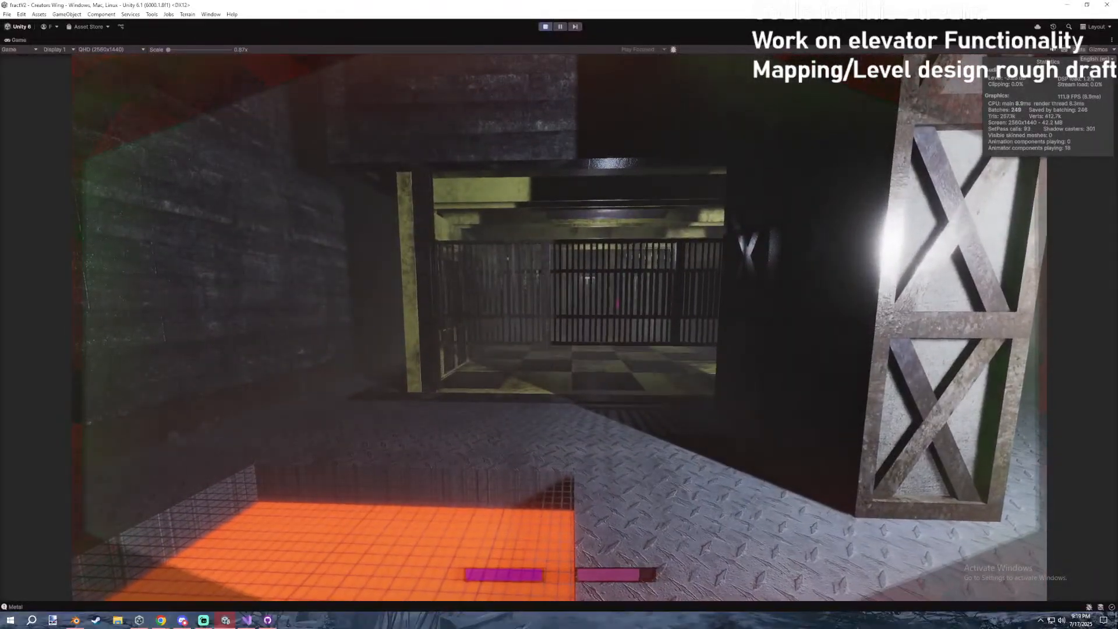
key("s")
key("a")
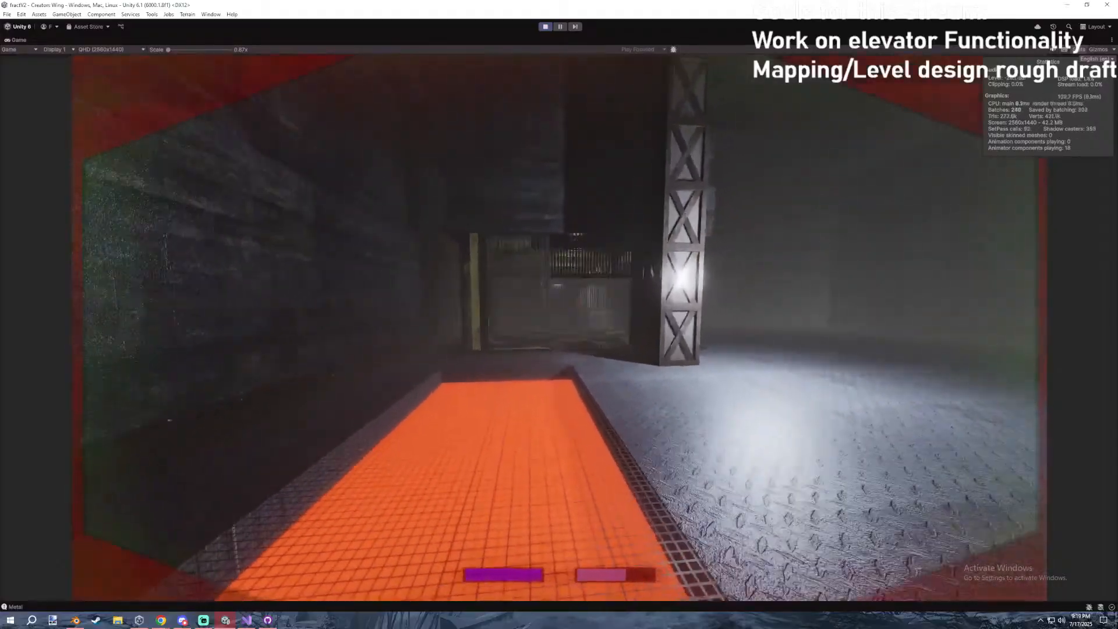
key("w")
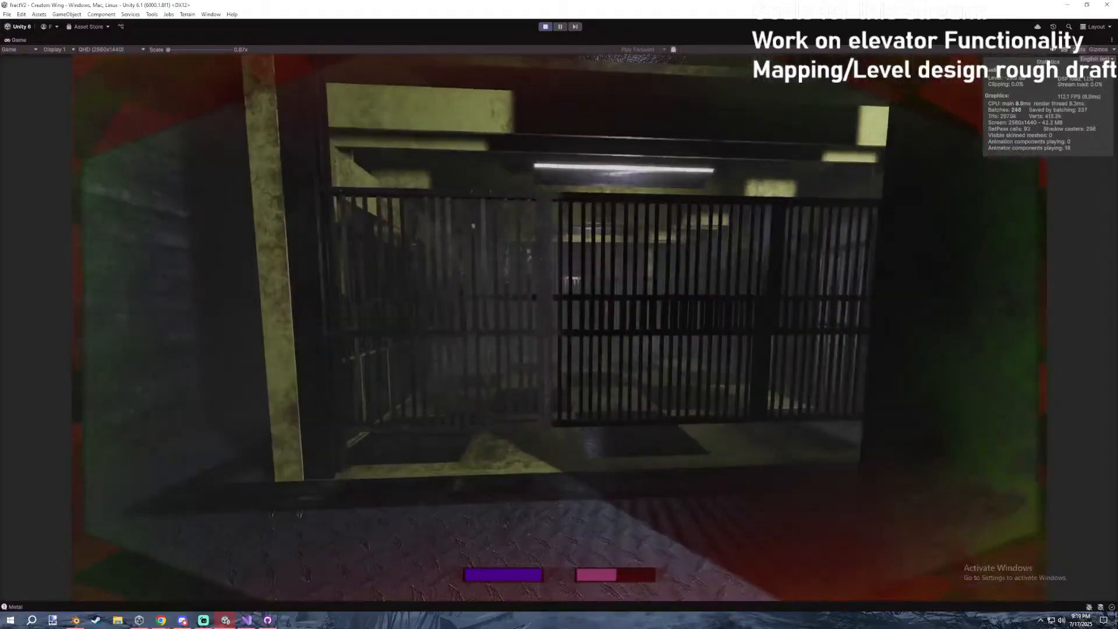
Walk the player into the elevator and aim at the floor button panel to test the triggers.
key("Escape")
left_click(1049, 51)
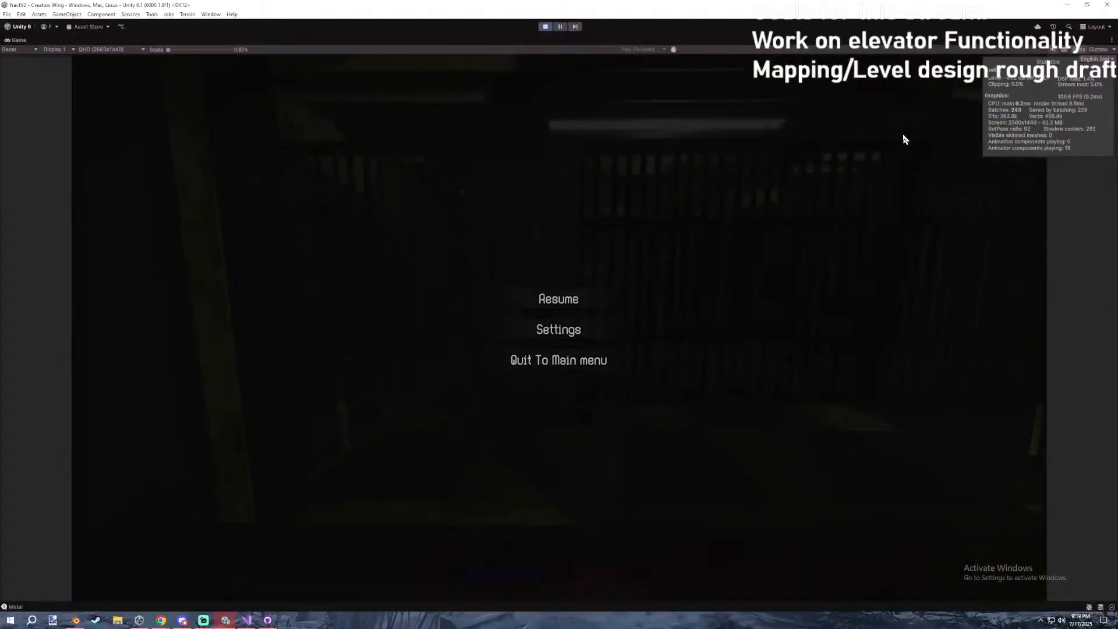
key("Escape")
key("w")
scroll(559, 328, "down", 1)
key("w")
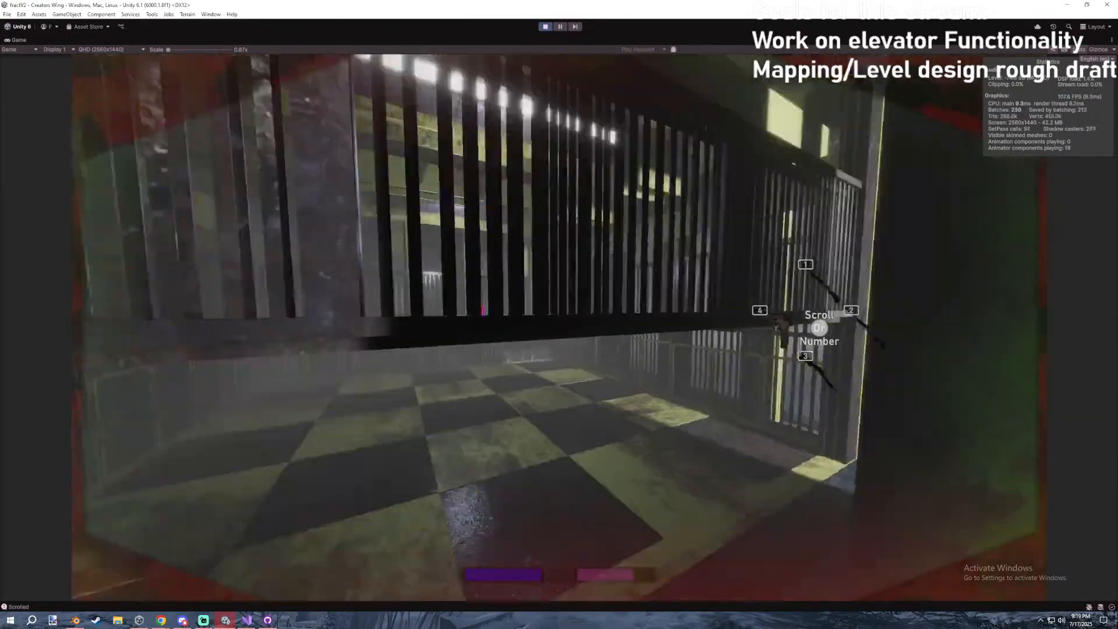
key("w")
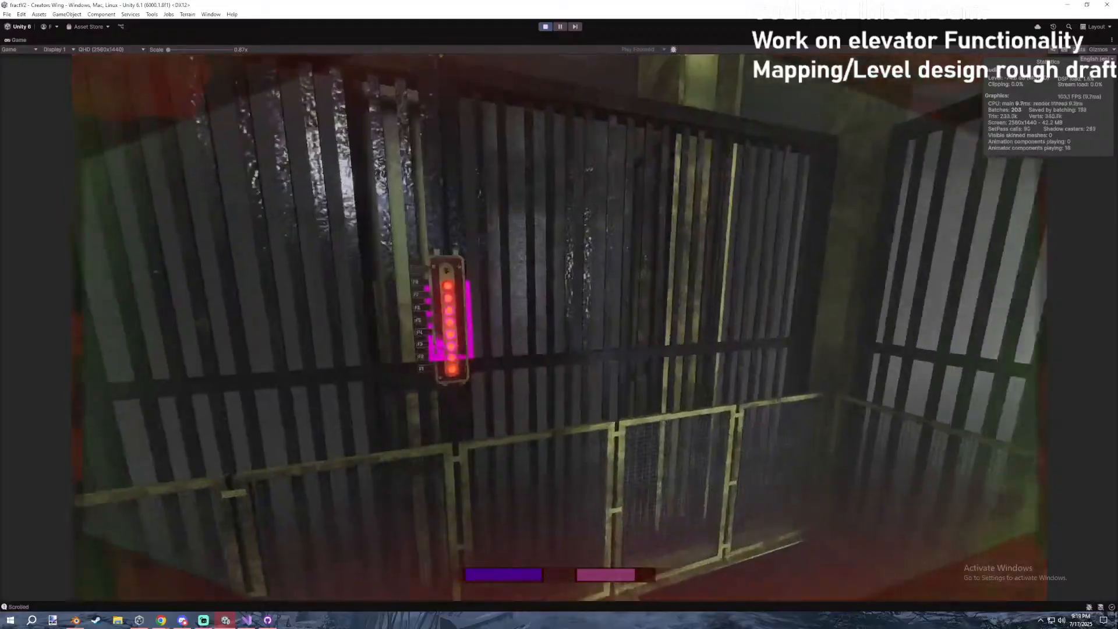
key("w")
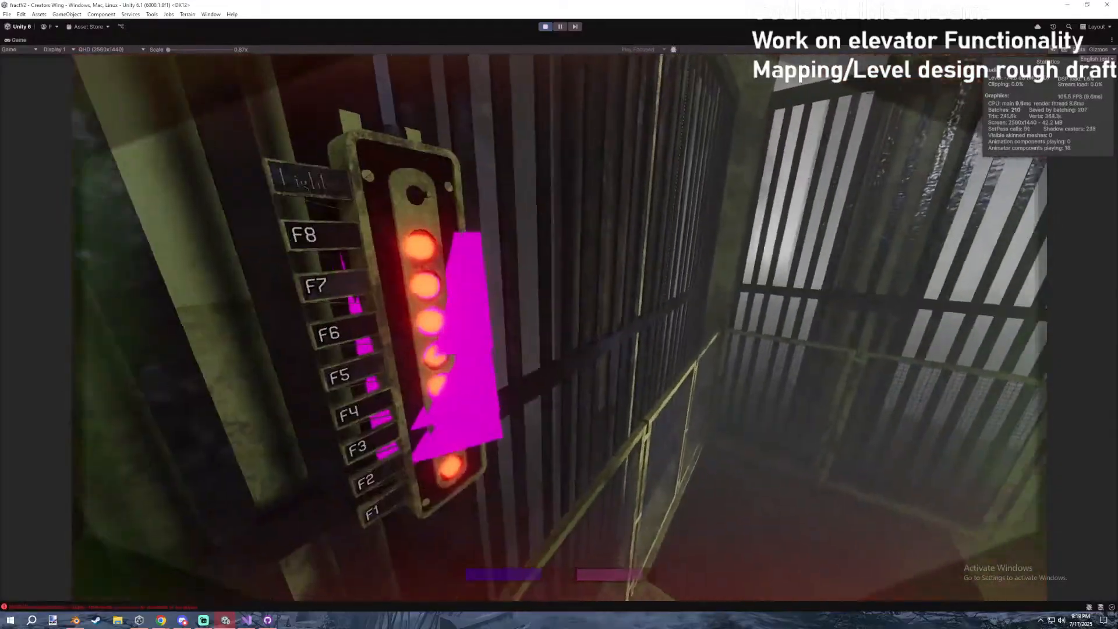
Pause the game, restore the editor layout and open the script line behind the NullReferenceException in ElevatorButton.
key("Escape")
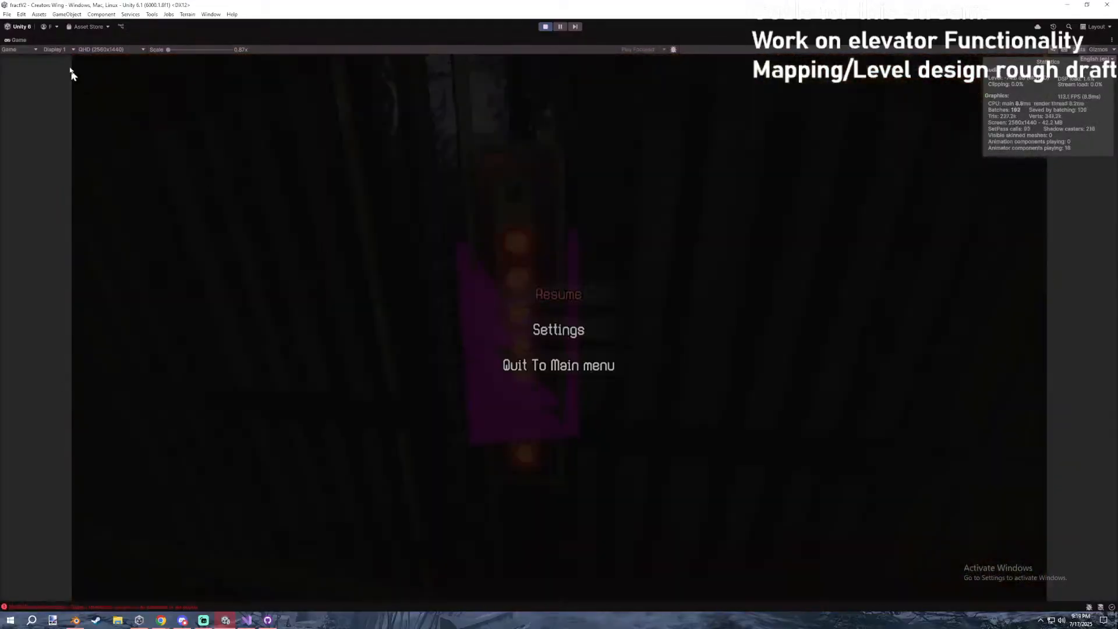
double_click(7, 44)
left_click(81, 471)
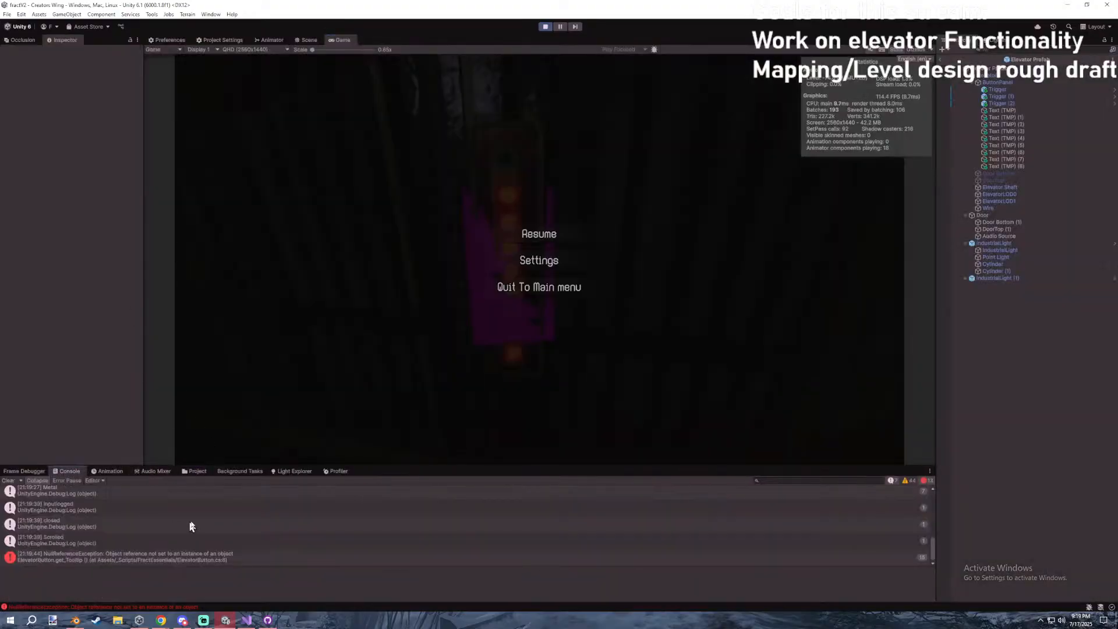
left_click(226, 559)
double_click(226, 559)
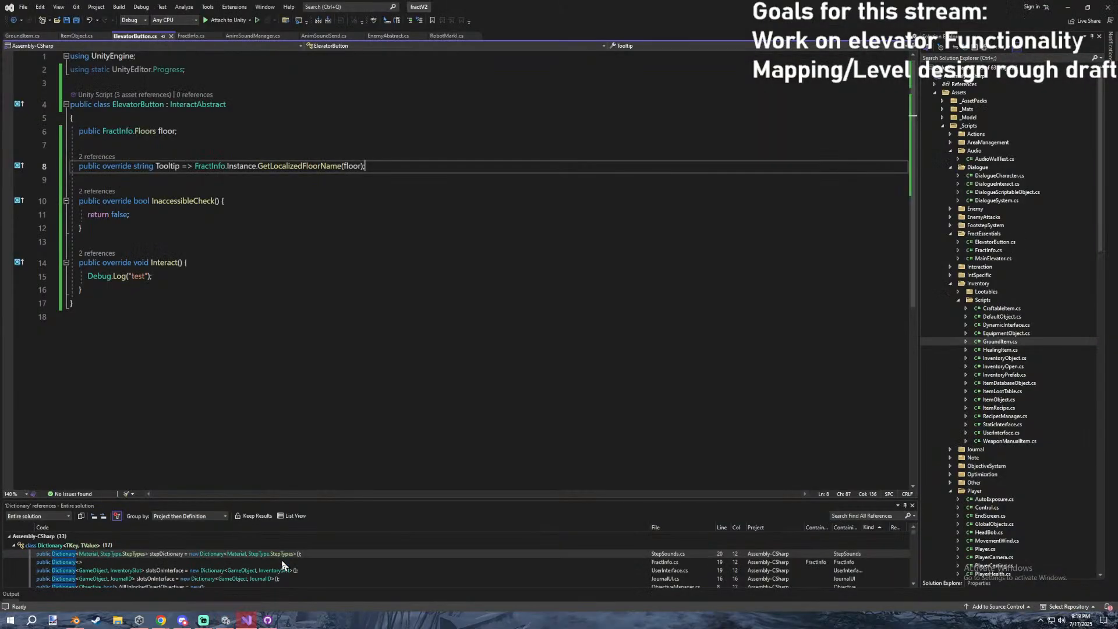
Inspect the Tooltip line that calls FractInfo.Instance, return to Unity and stop the running game.
left_click(233, 198)
left_click(369, 167)
left_click_drag(214, 170, 210, 171)
left_click(203, 182)
left_click(1075, 6)
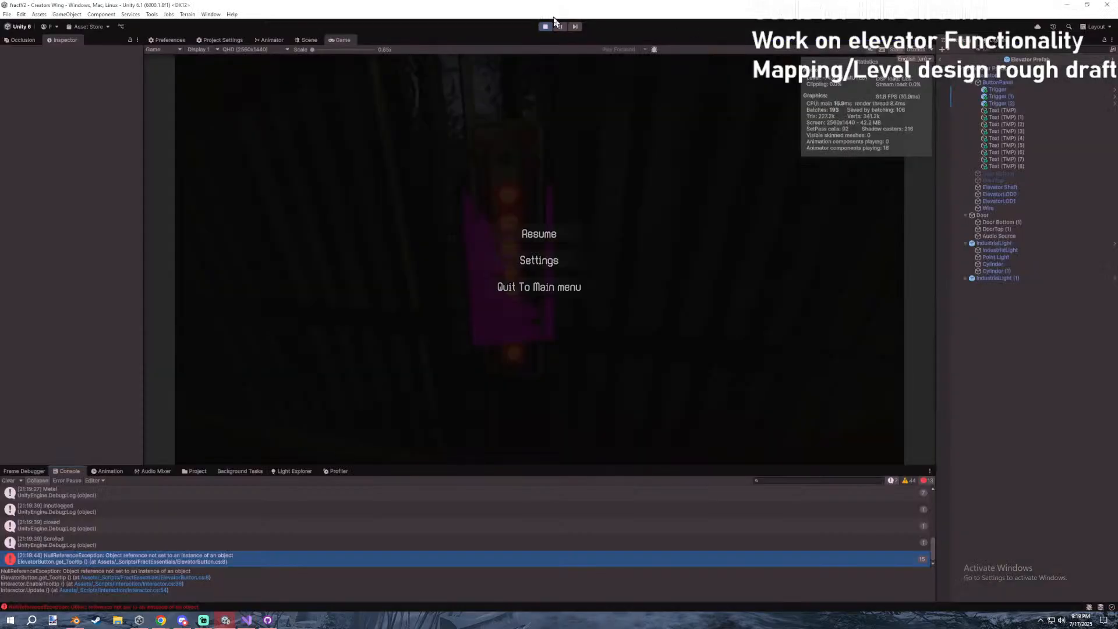
left_click(546, 27)
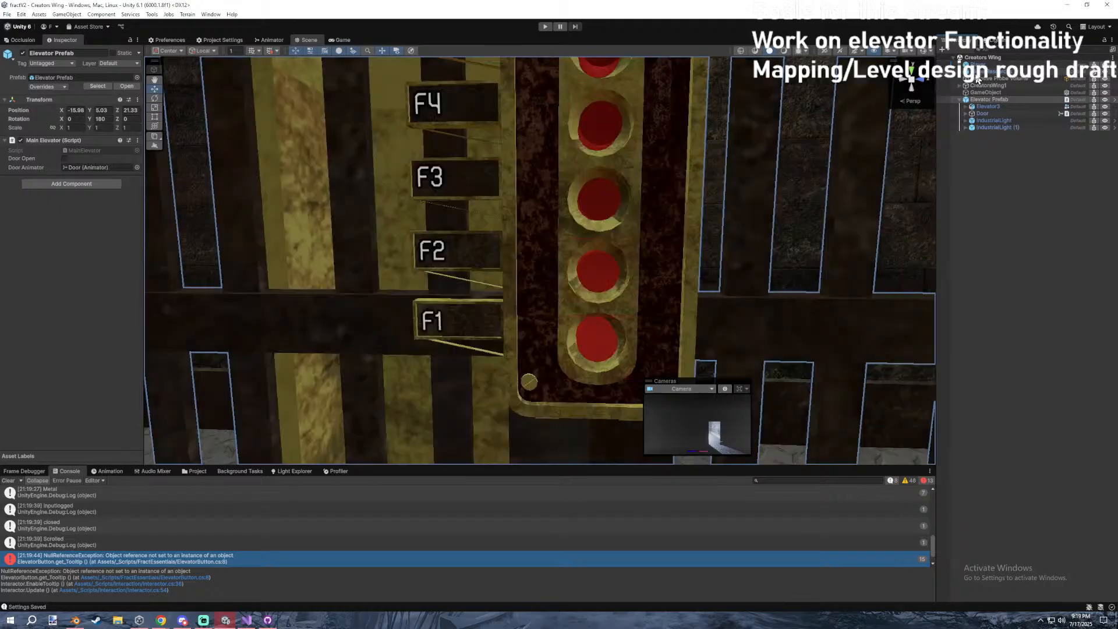
Open the GlobalResources prefab and add an empty object named FractInfo to it.
left_click(977, 73)
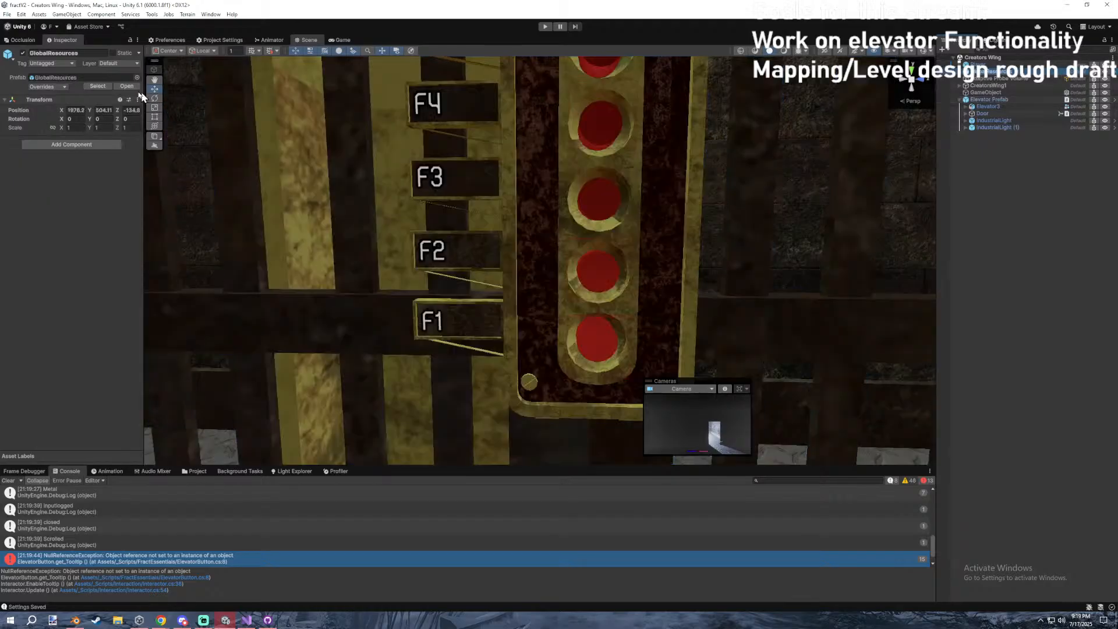
left_click(124, 88)
left_click(965, 76)
left_click(964, 103)
right_click(1002, 168)
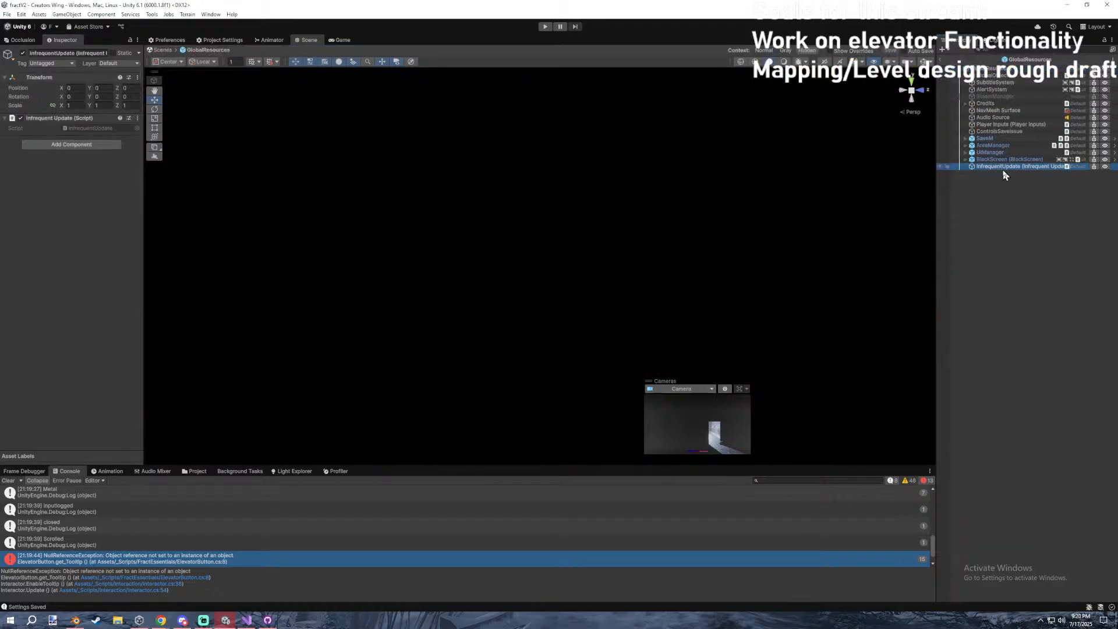
right_click(966, 204)
left_click(1012, 357)
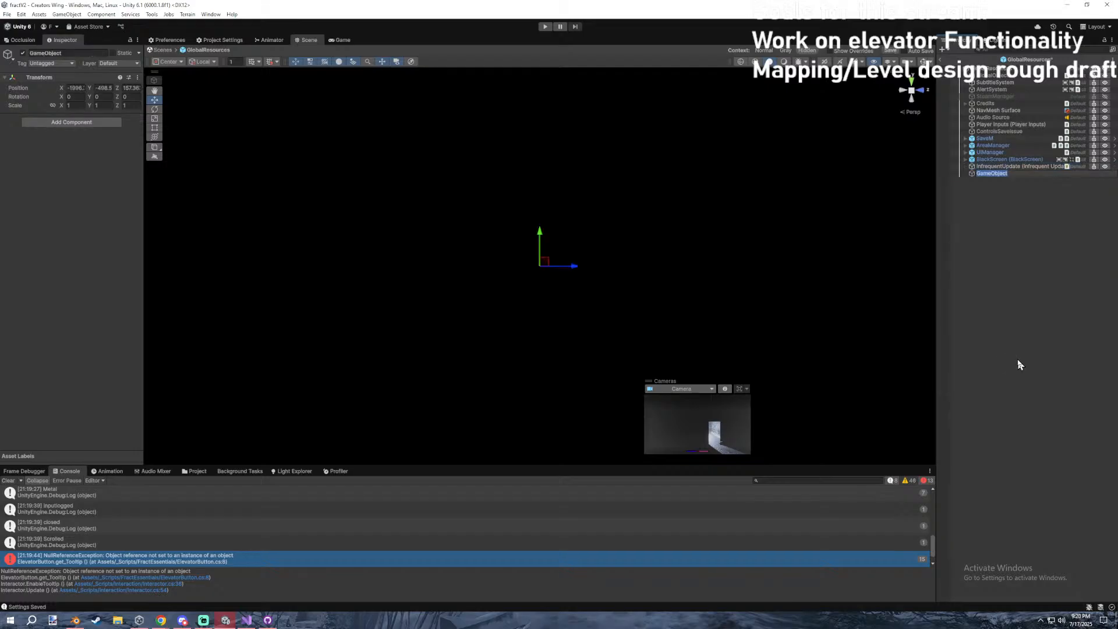
type("FractInfo")
key("Return")
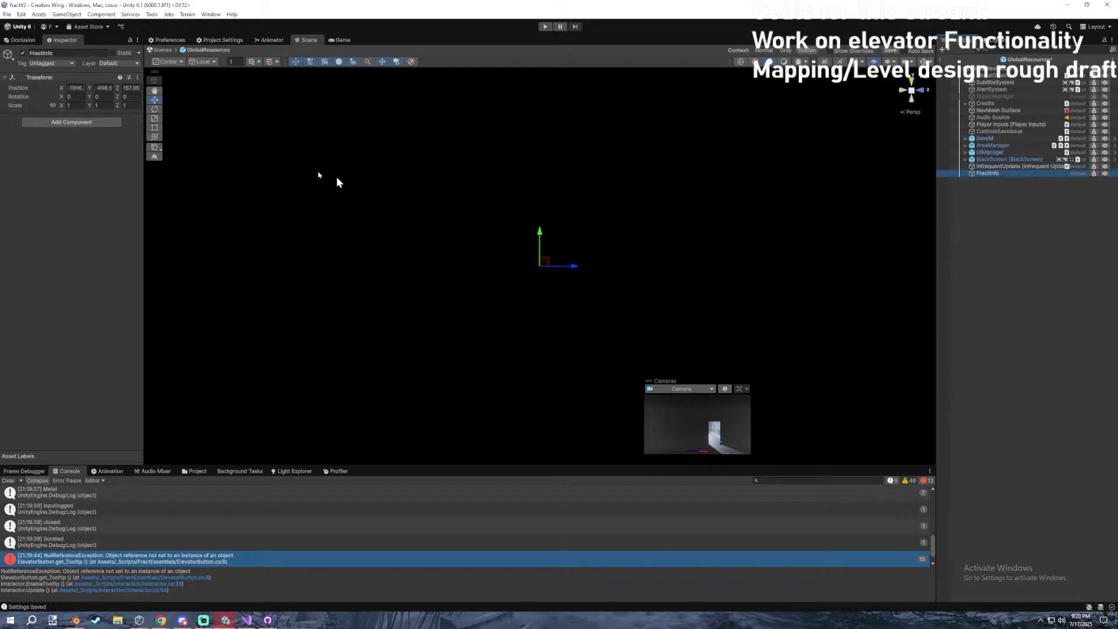
Add the Fract Info script to the FractInfo object and set its position to 0, 0, 0.
left_click(55, 124)
type("frac")
left_click(74, 150)
left_click(71, 91)
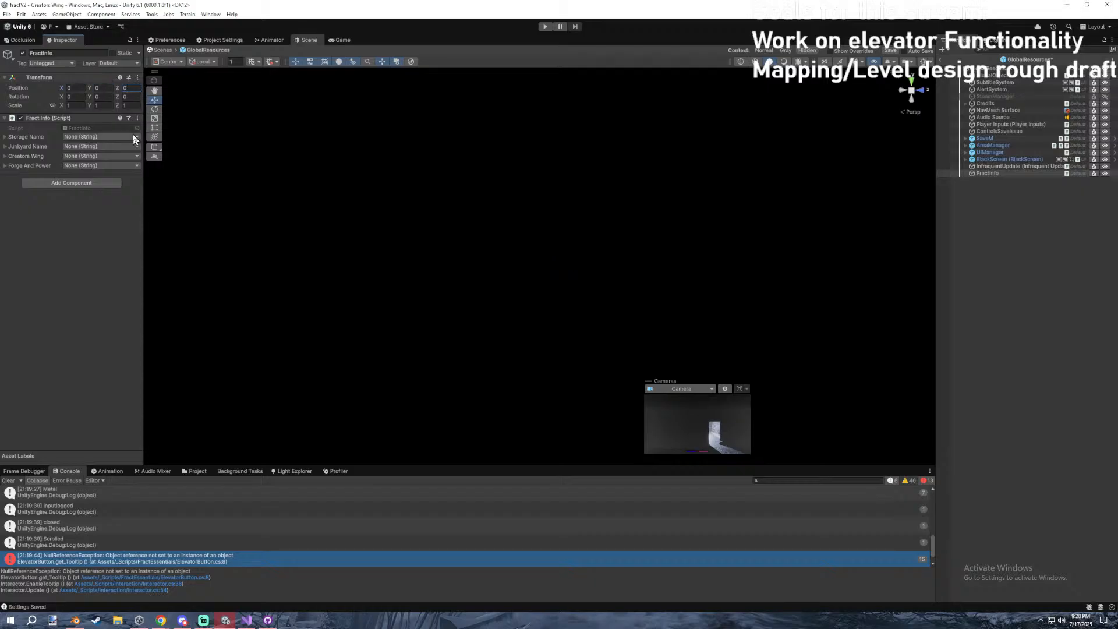
Assign the Storage and Junkyard scene entries of the Everything string table to Storage Name and Junkyard Name.
left_click(99, 155)
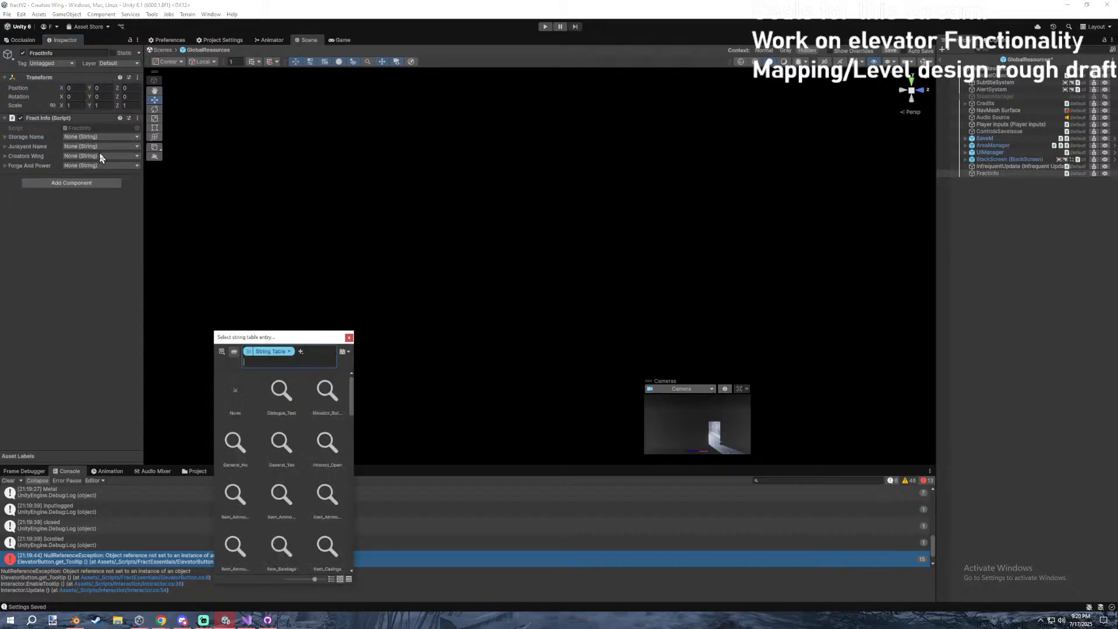
type("storag")
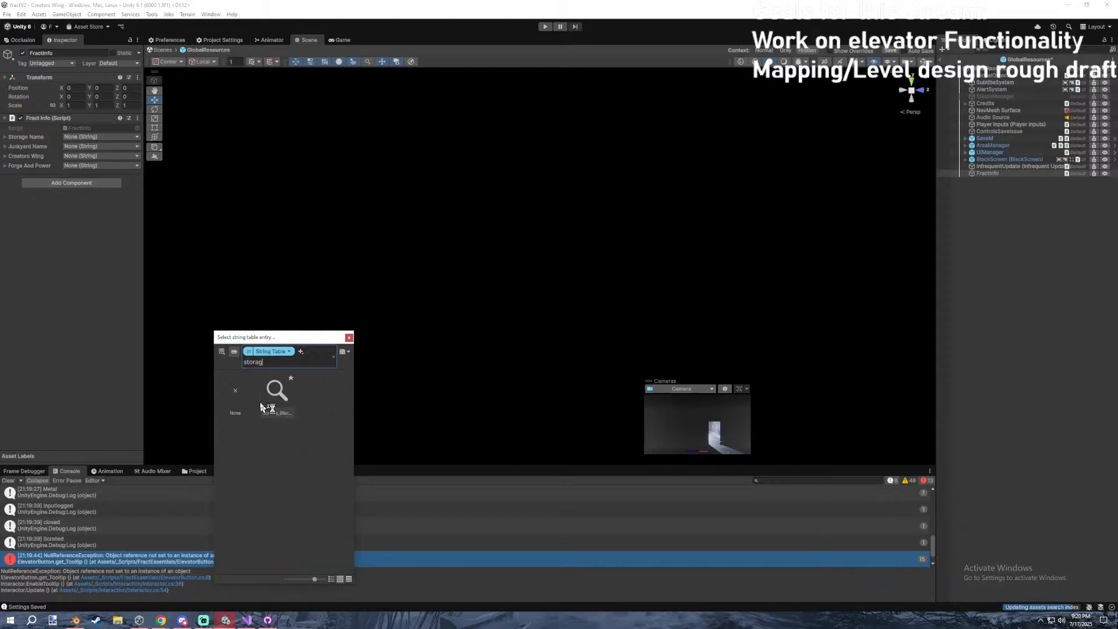
double_click(260, 400)
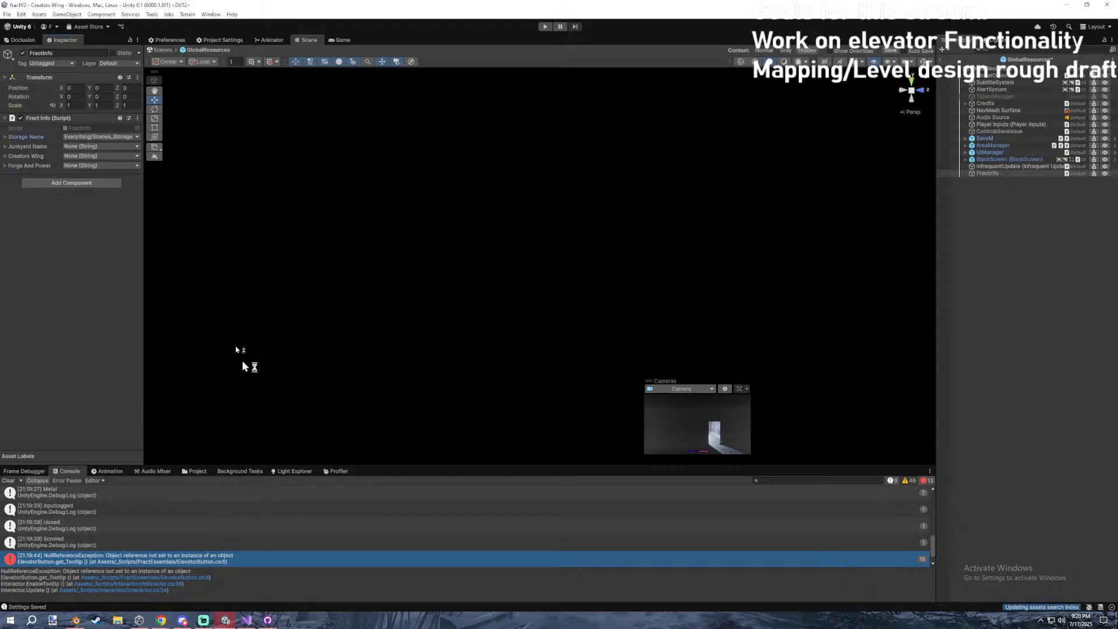
left_click(129, 147)
type("junky")
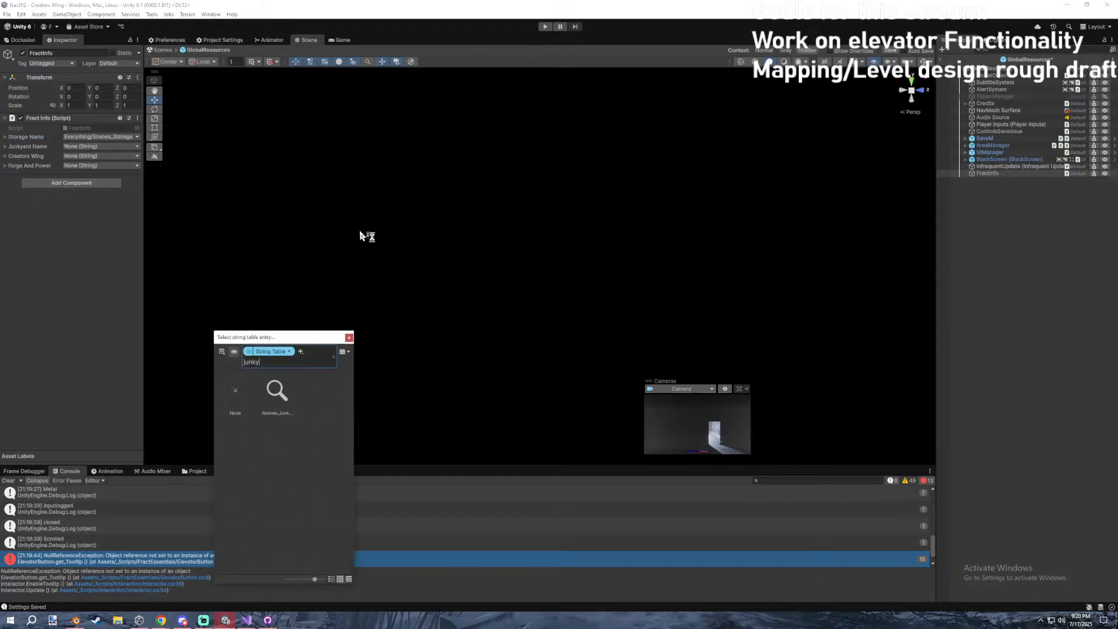
double_click(284, 402)
Assign the matching scene entries of the Everything string table to Creators Wing and Forge And Power.
left_click(123, 156)
type("c")
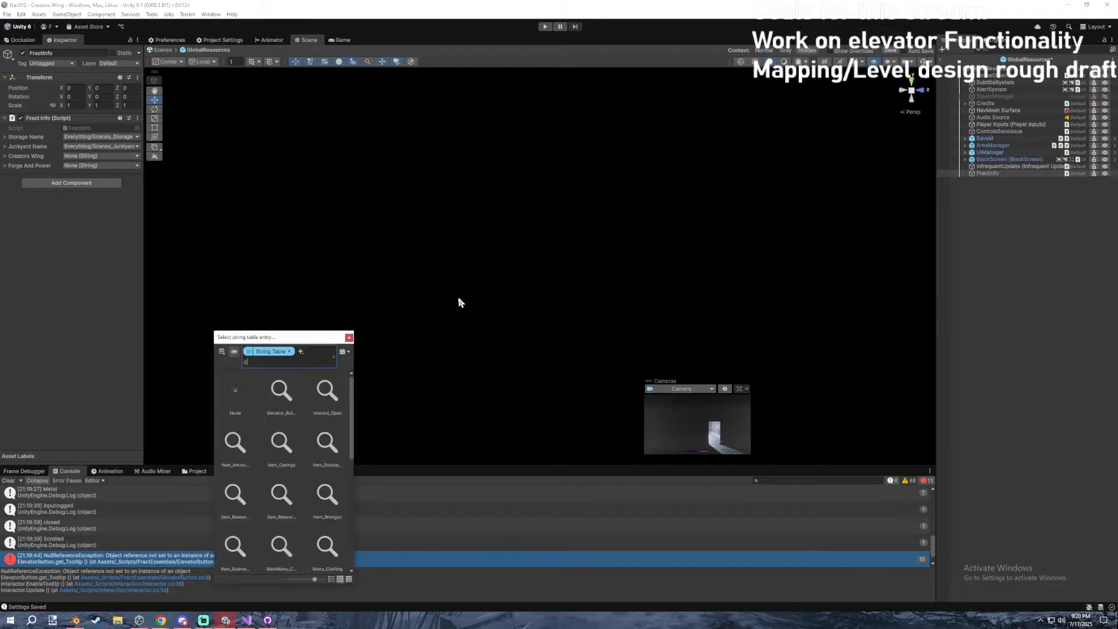
type("reat")
double_click(281, 402)
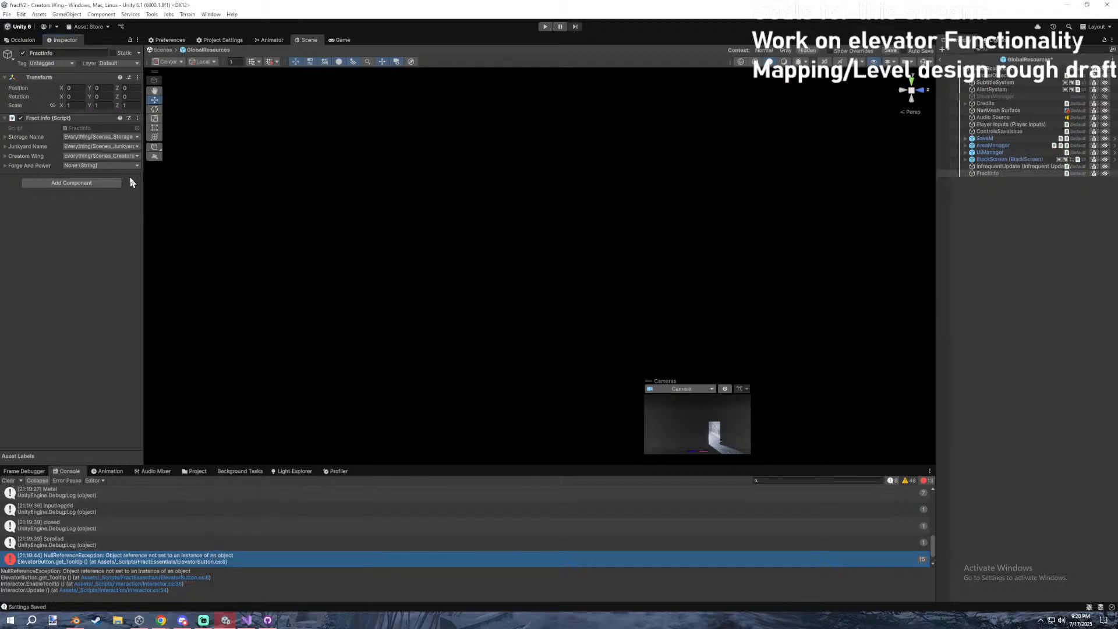
left_click(127, 166)
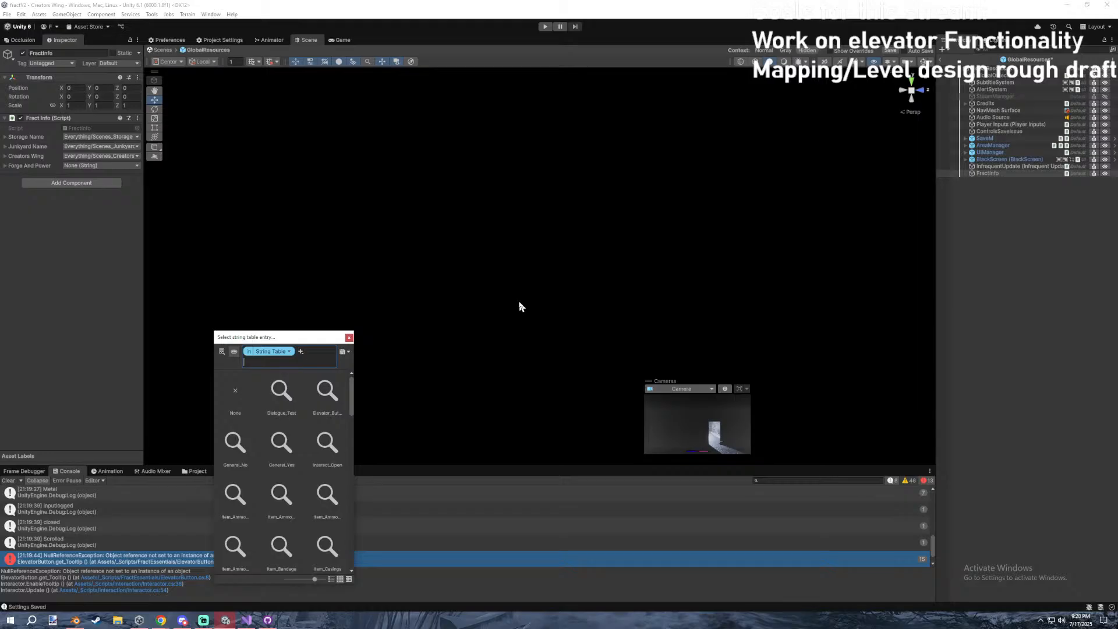
type("fotrg")
key("BackSpace")
type("rge")
double_click(280, 402)
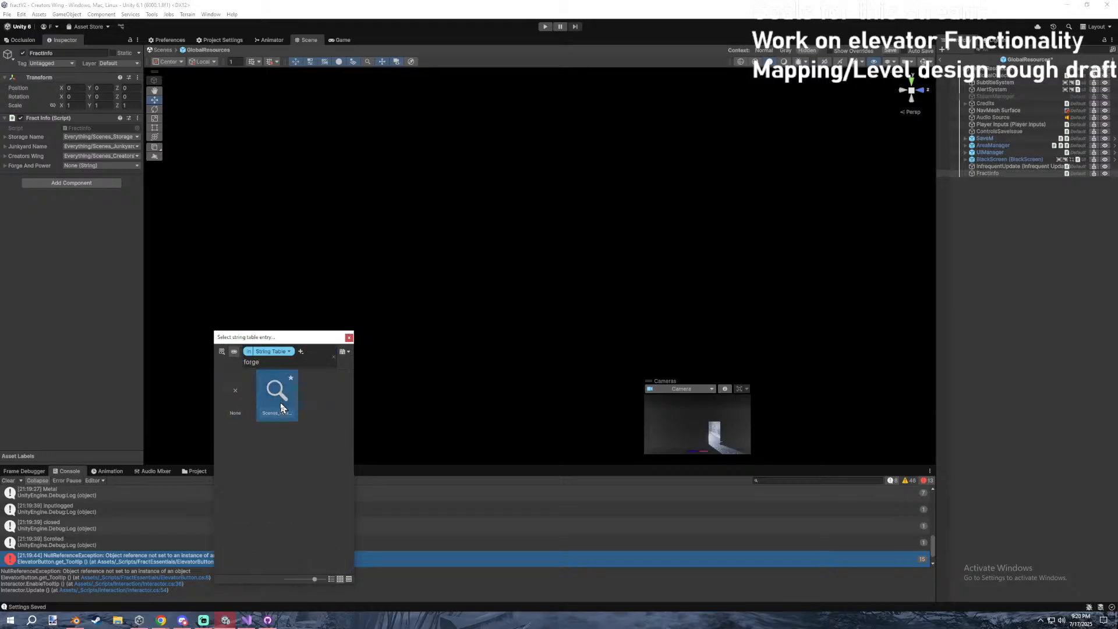
Clear the console and run the game in play mode, ignoring the prefab modification warning.
left_click(9, 480)
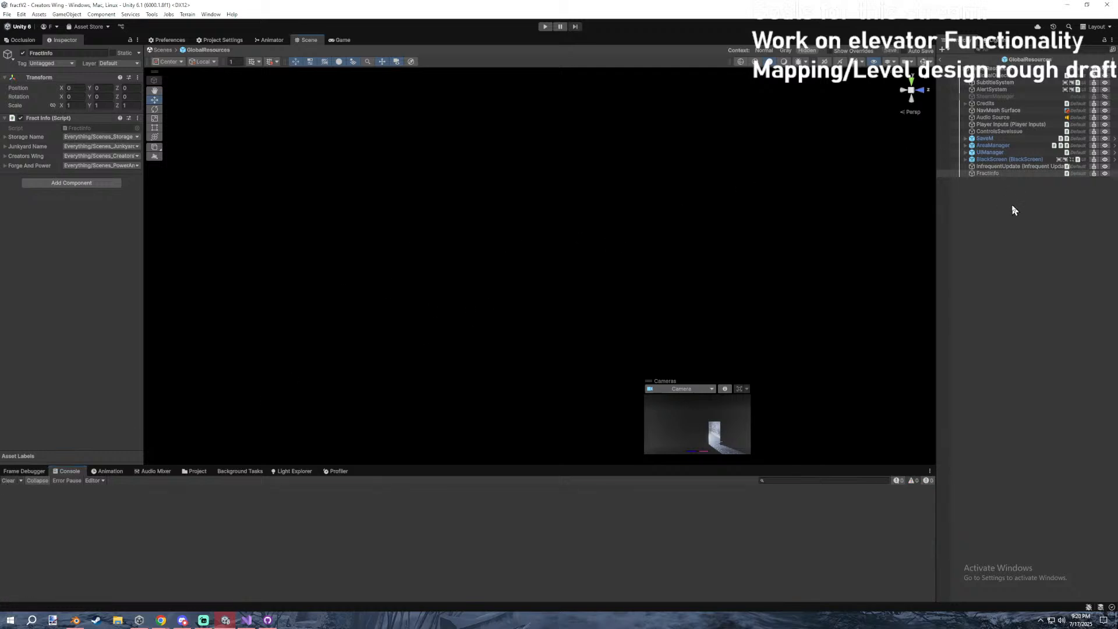
left_click(1001, 173)
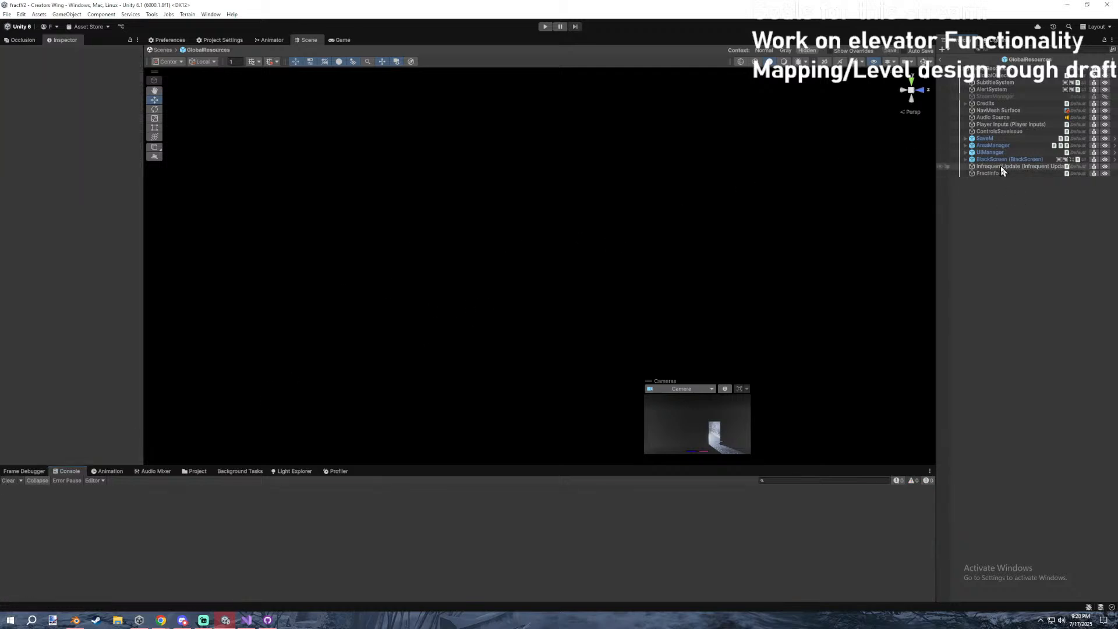
left_click(546, 27)
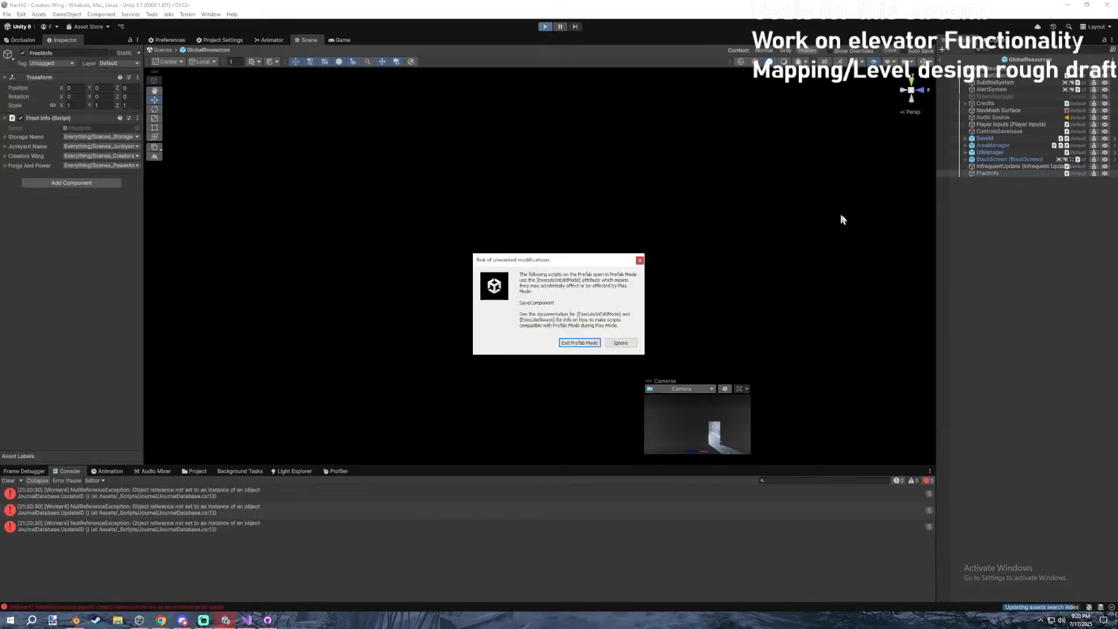
left_click(621, 343)
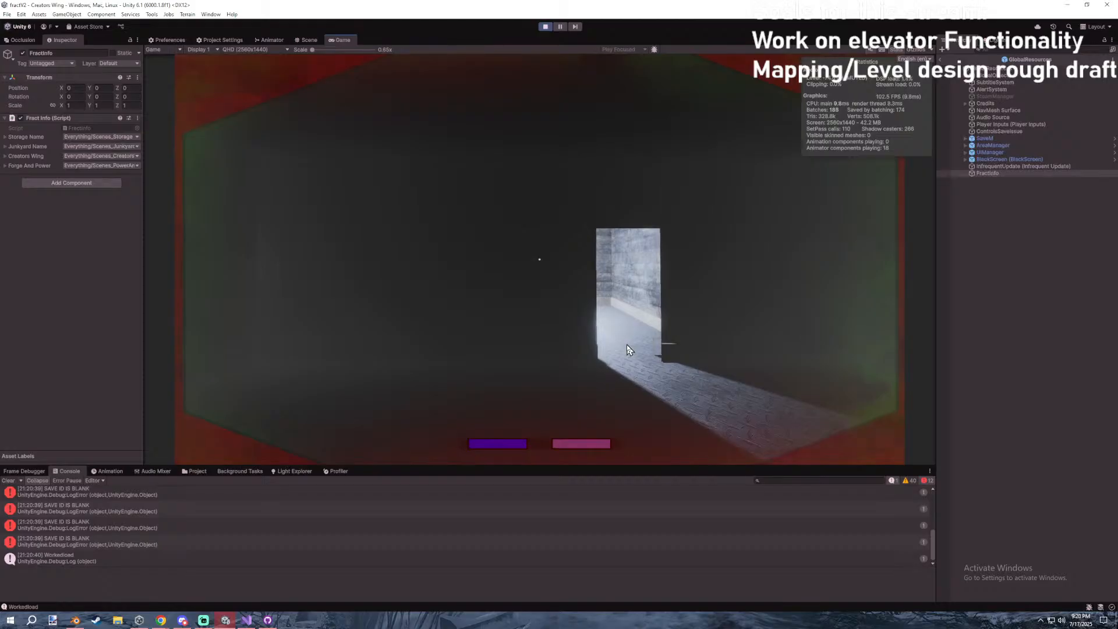
Walk the player through the level into the elevator and aim at the floor buttons to test their tooltips.
left_click(662, 301)
key("w")
key("w")
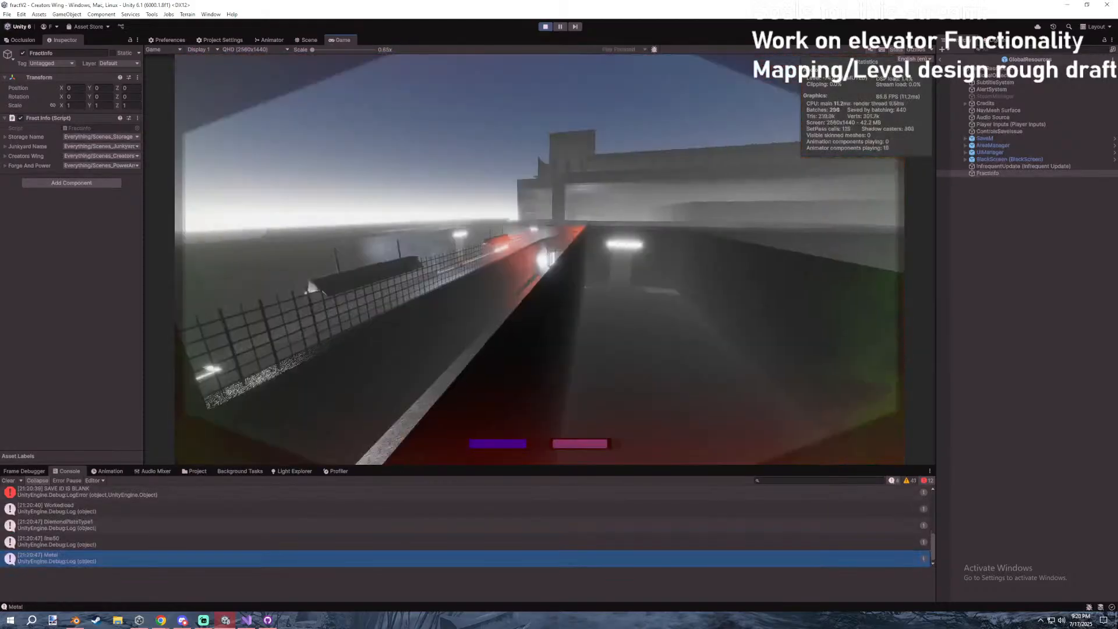
key("w")
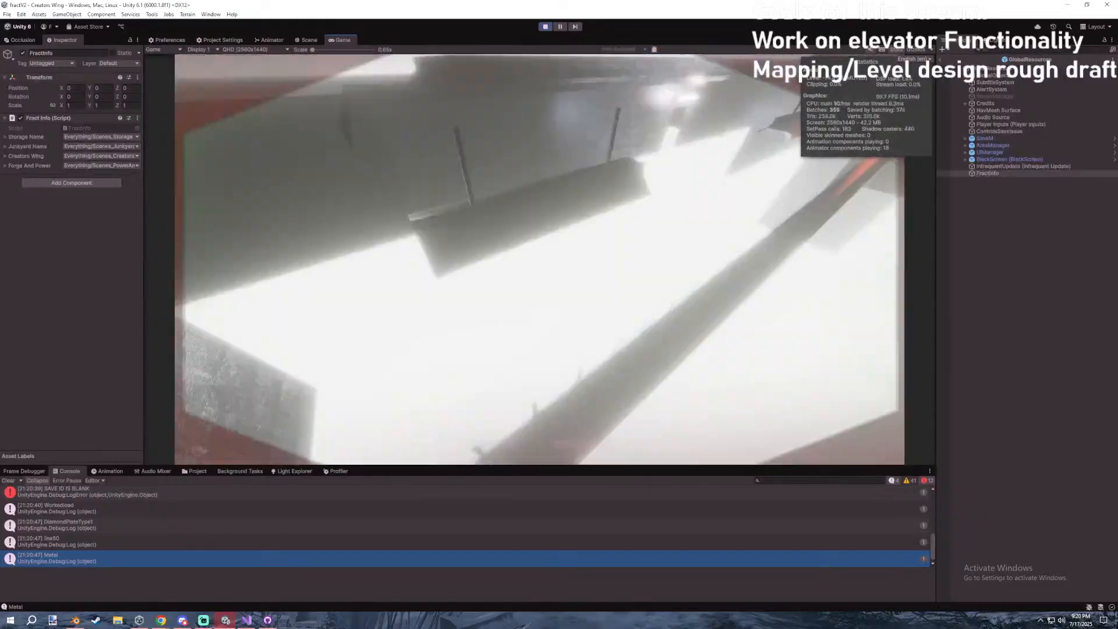
key("w")
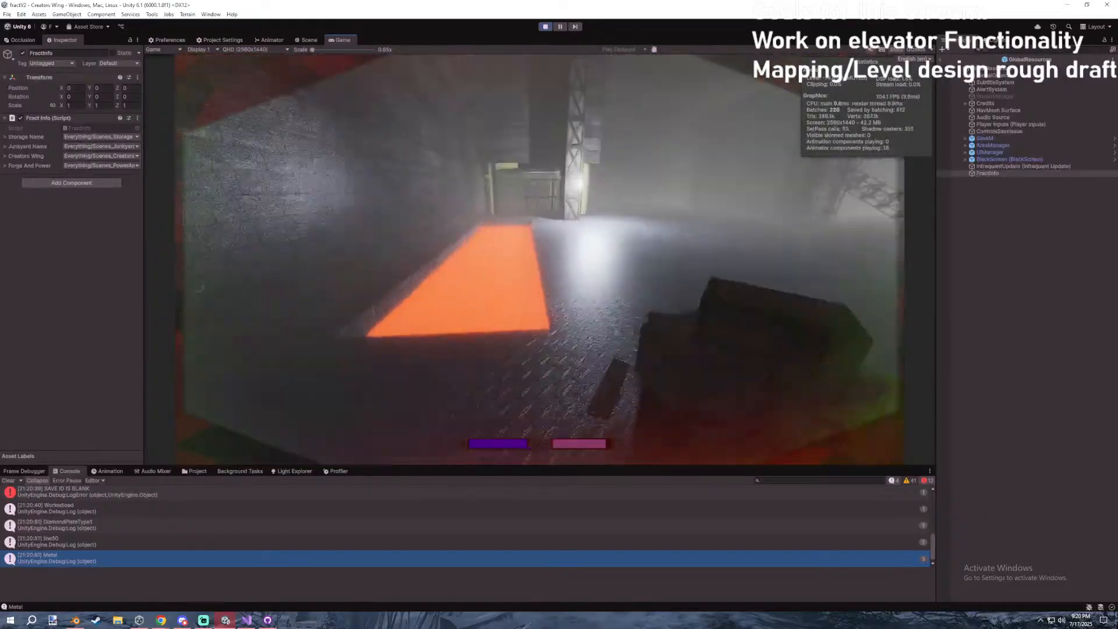
key("w")
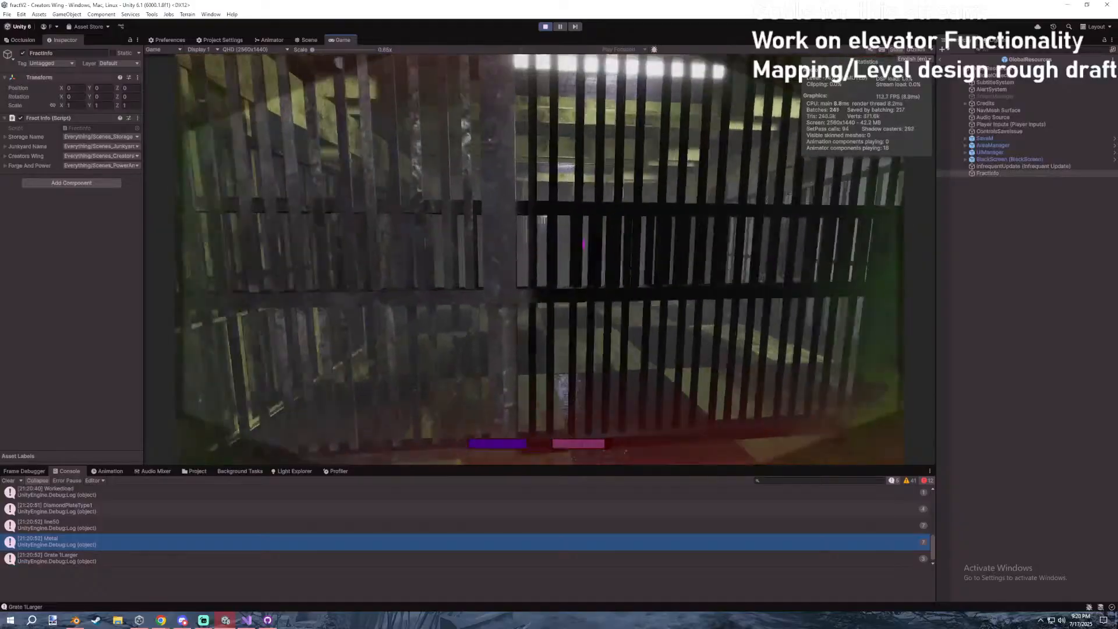
key("w")
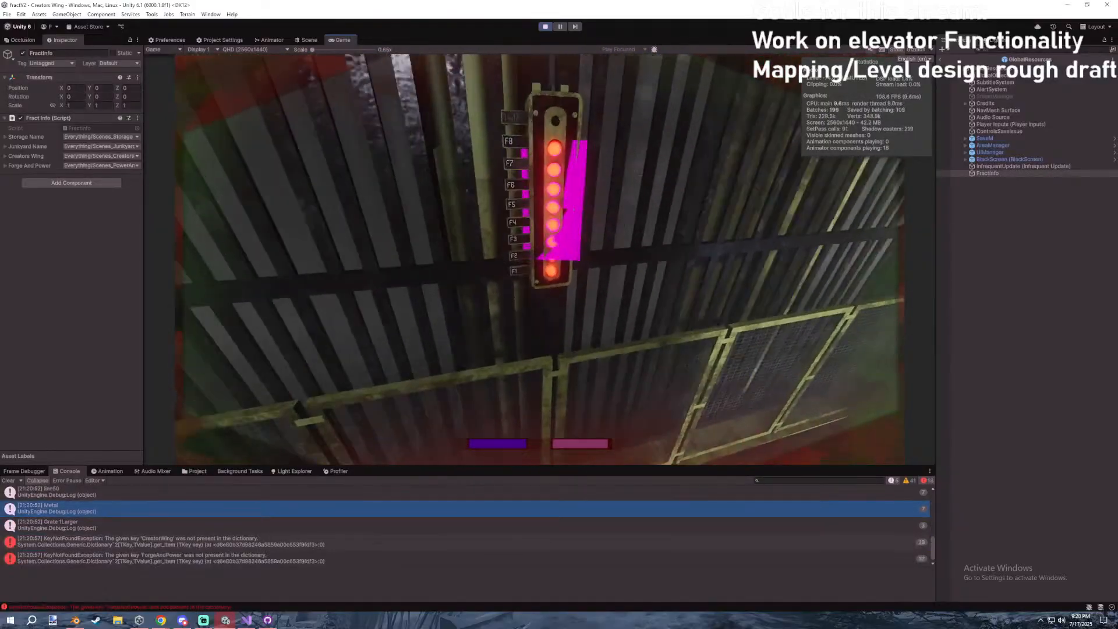
Pause the game and open the source code behind the CreatorWing KeyNotFoundException in FractInfo.cs.
key("Escape")
left_click(199, 548)
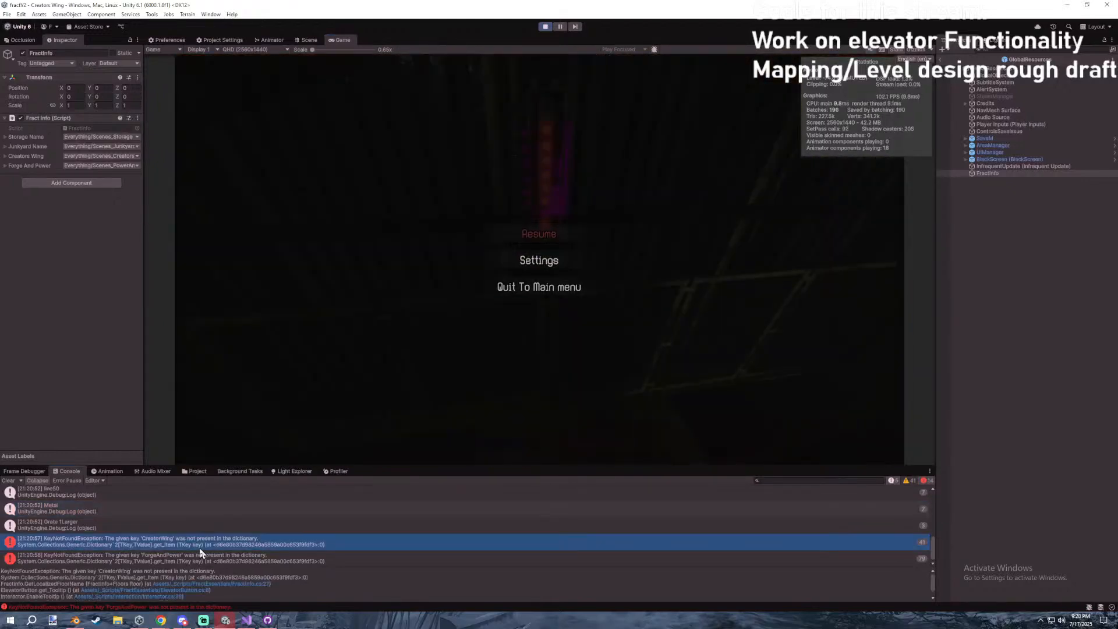
double_click(199, 548)
scroll(224, 279, "down", 3)
left_click(171, 215)
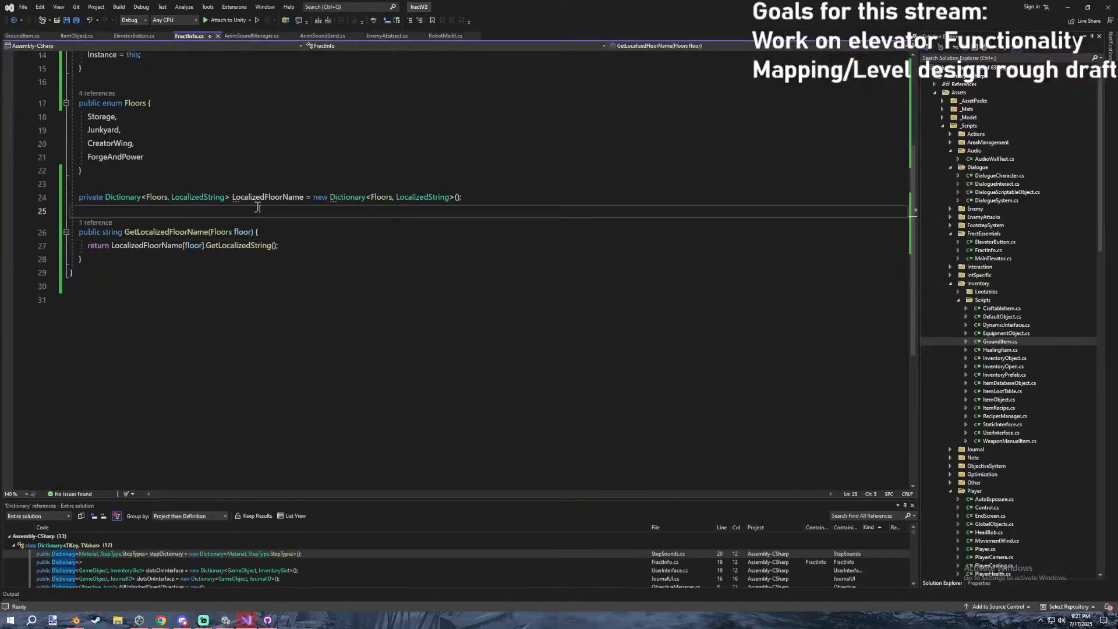
In Awake of FractInfo, assign LocalizedFloorName a new Dictionary<Floors, LocalizedString> below the Instance assignment.
scroll(239, 209, "up", 3)
left_click(175, 172)
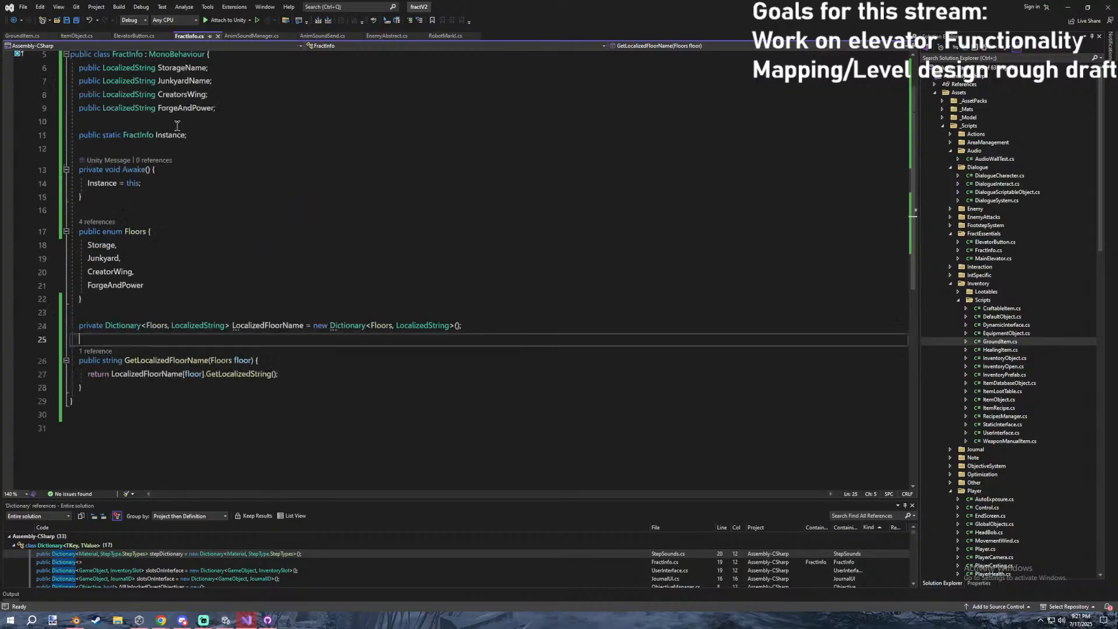
left_click(184, 184)
key("Return")
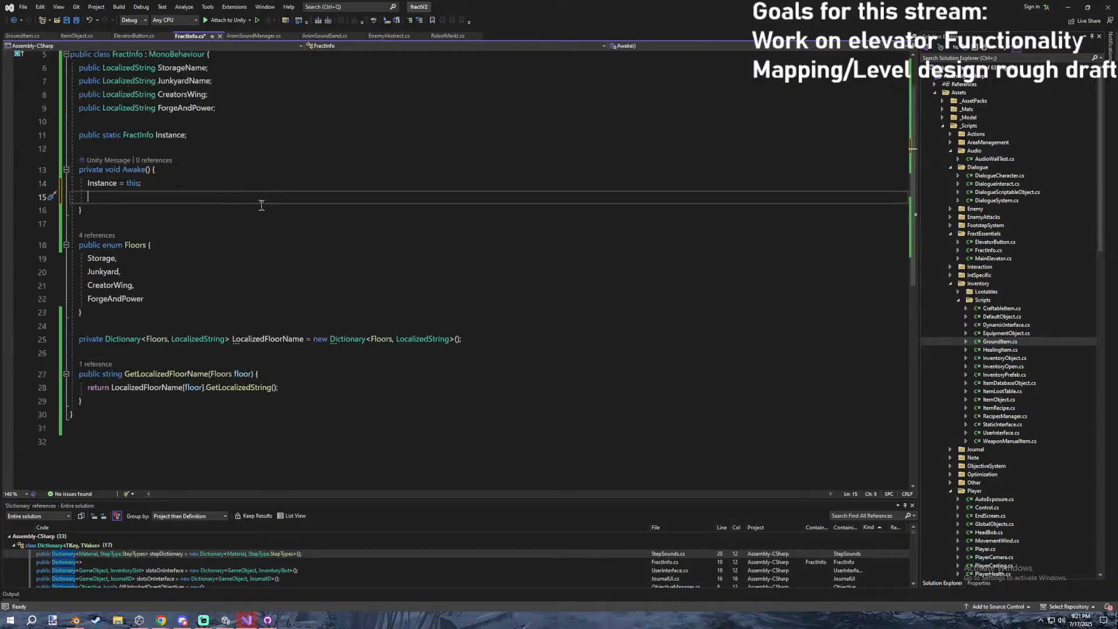
type("loca")
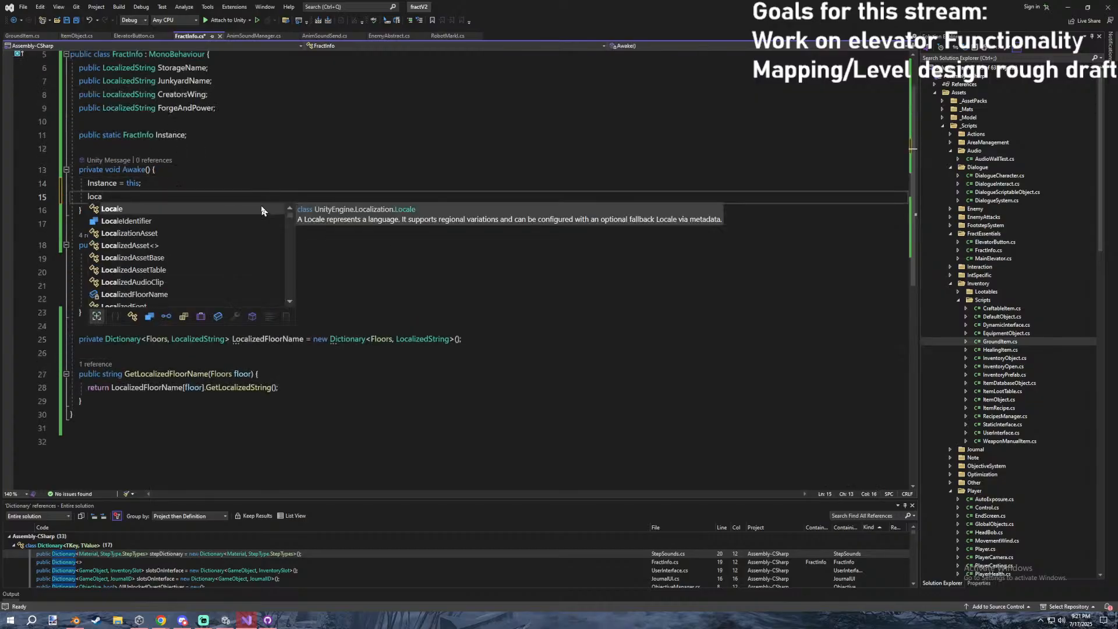
type("lizedFloorName =")
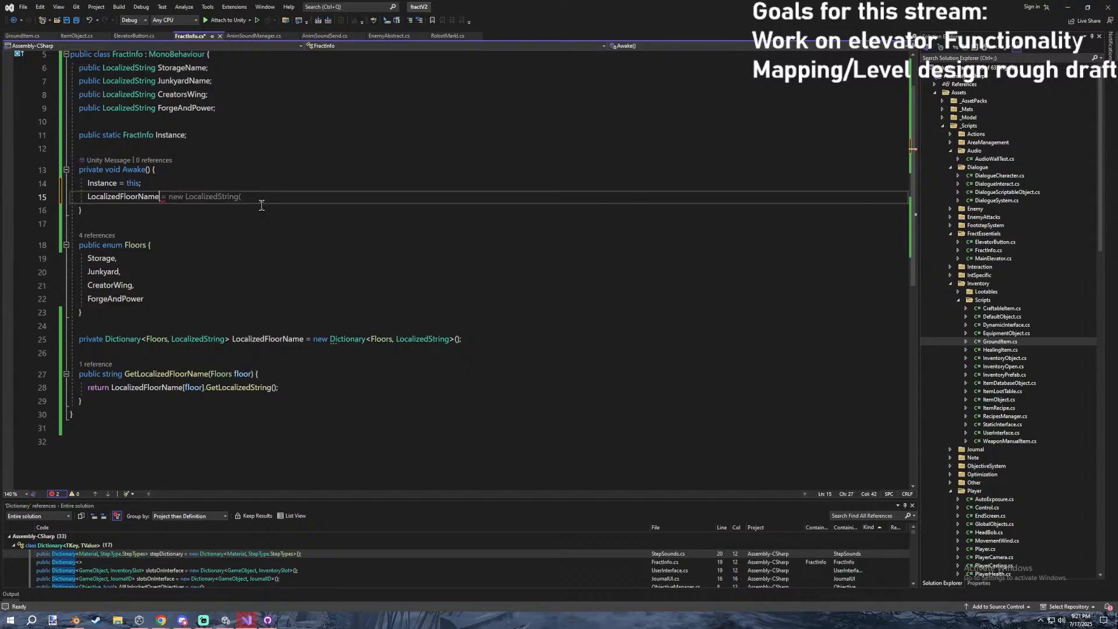
type("= new Dictiona")
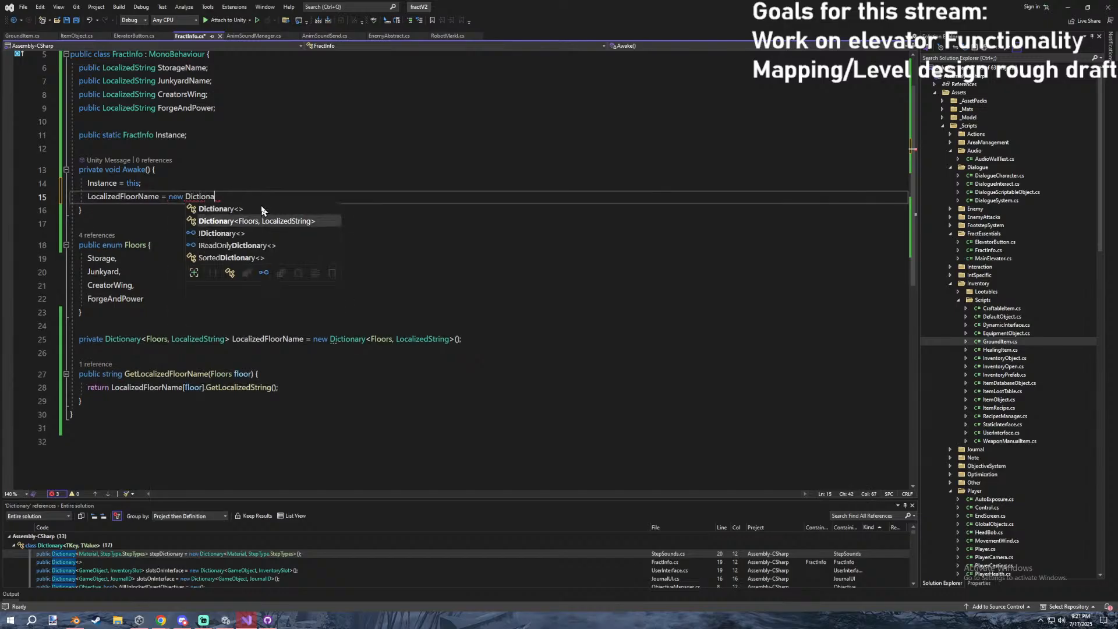
key("Tab")
key("Return")
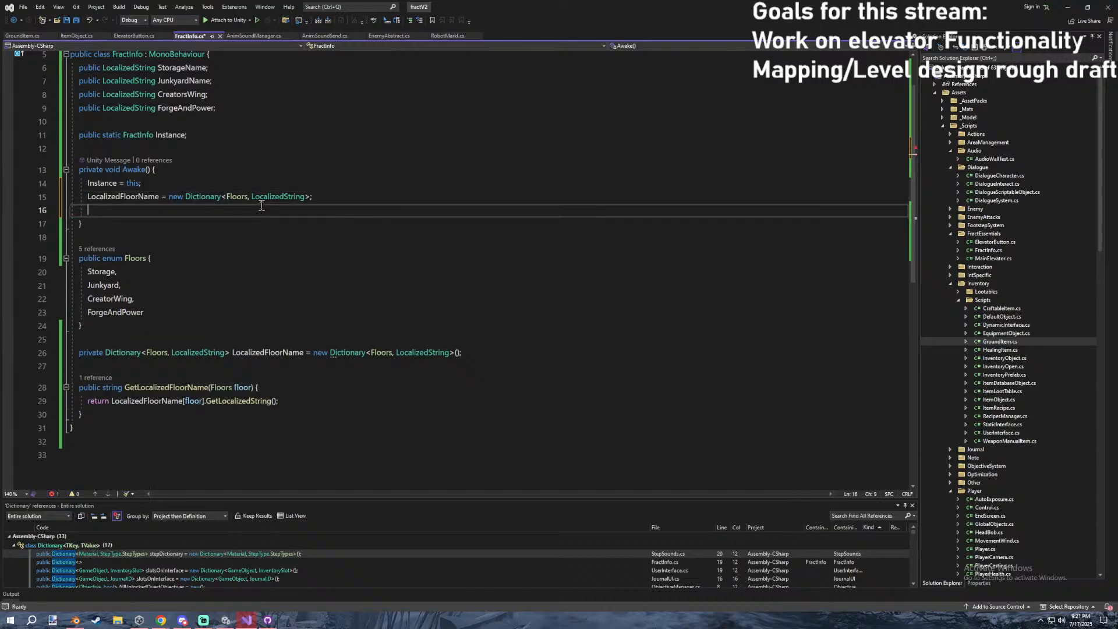
Add the Floors.Storage key with StorageName to LocalizedFloorName and complete the dictionary constructor's parentheses.
type("LocalizedF")
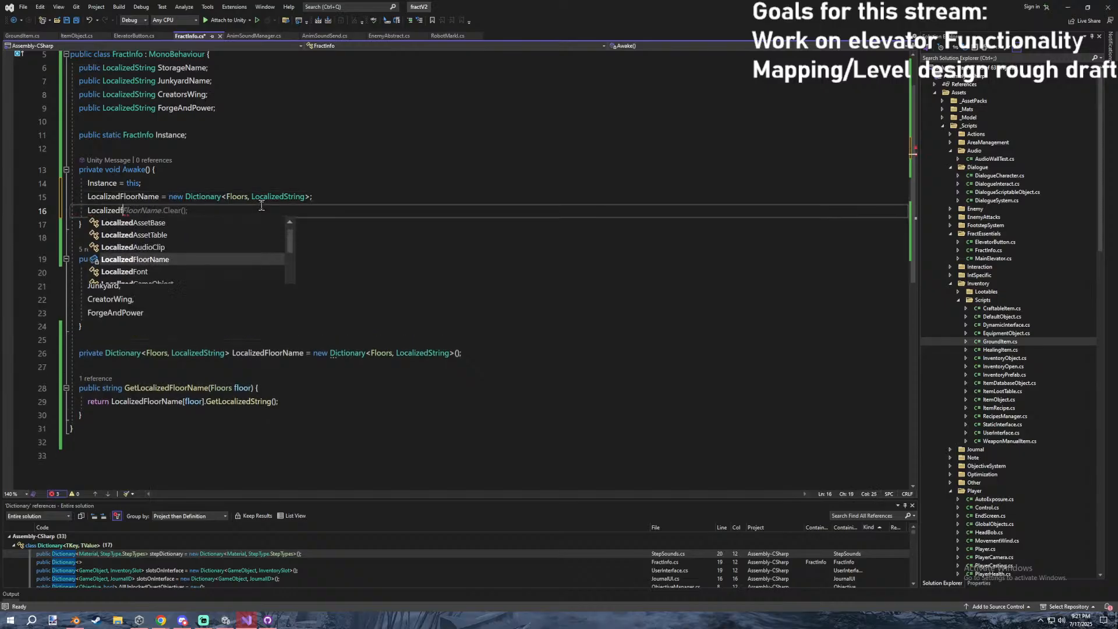
type("loorName.Add(")
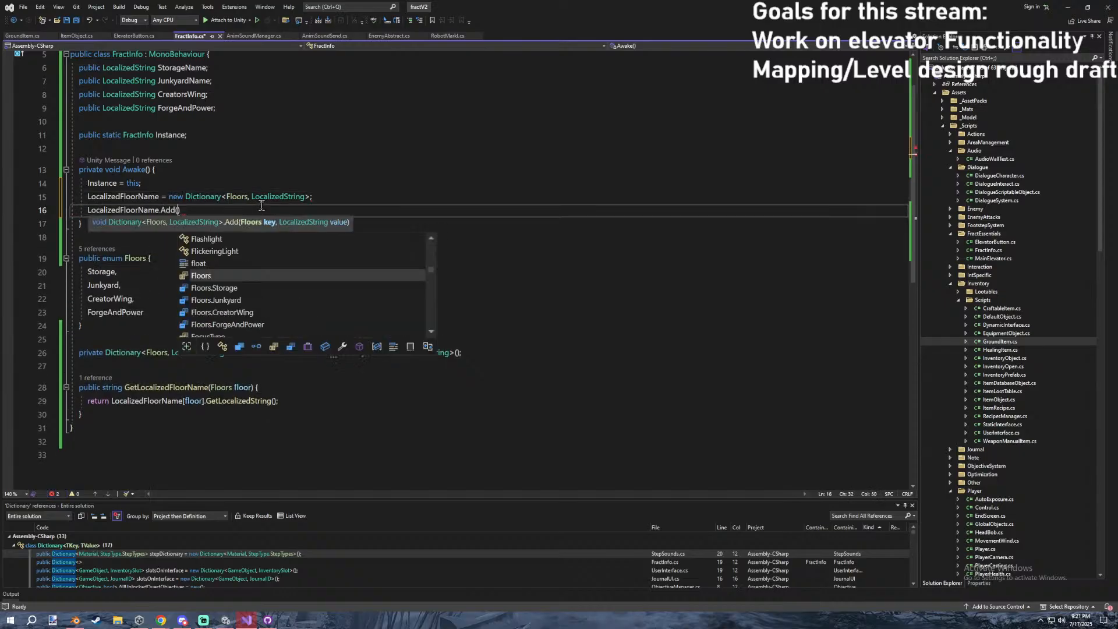
type("Floors.Storage,")
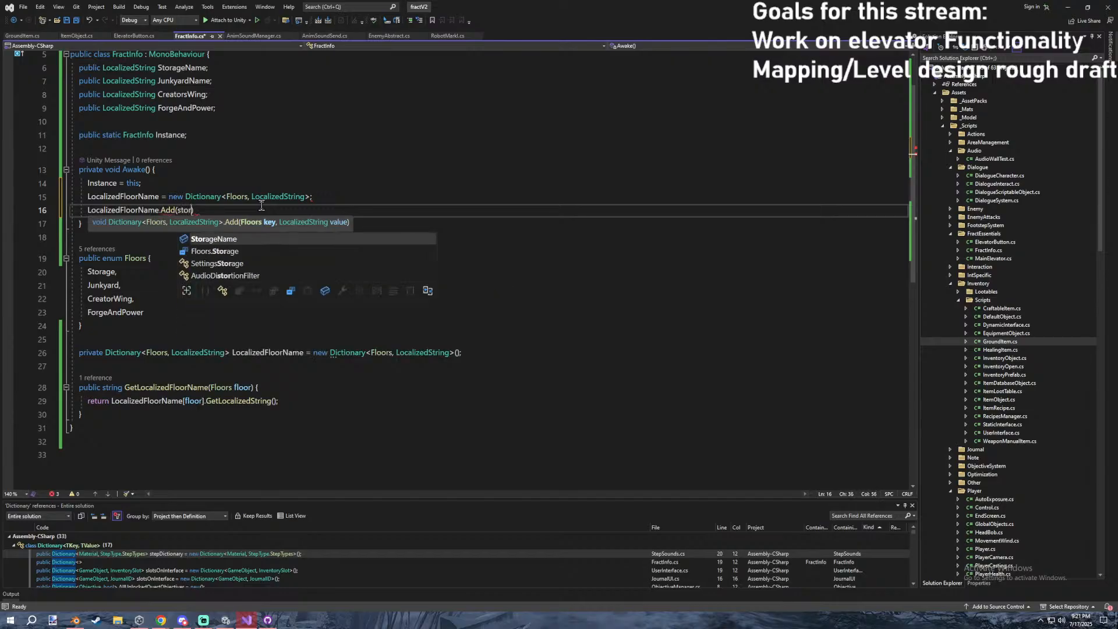
key("Tab")
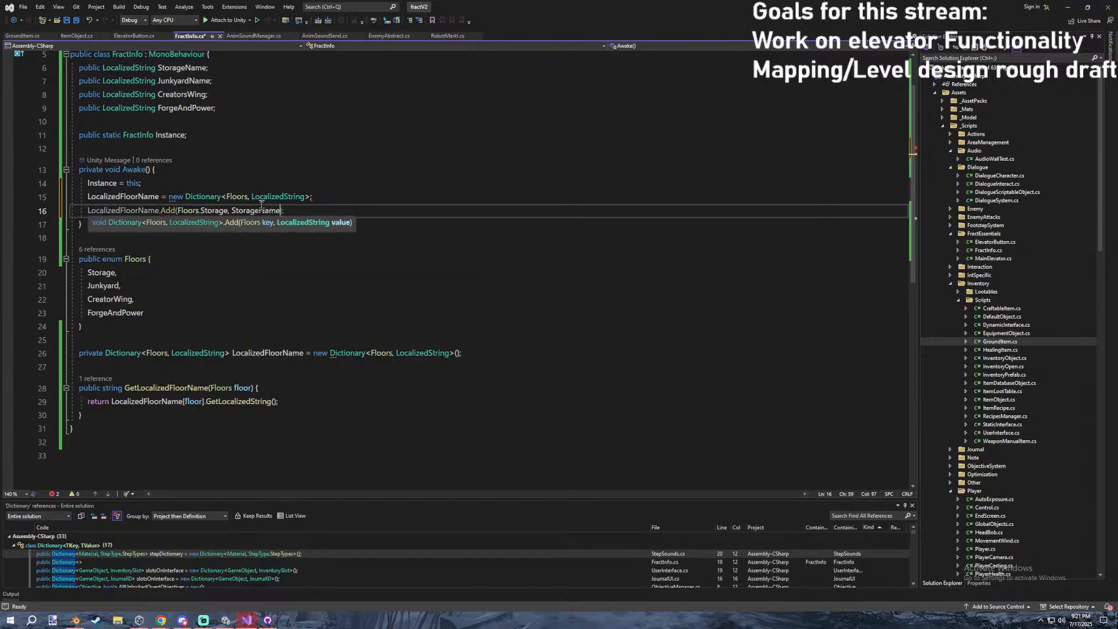
key("Return")
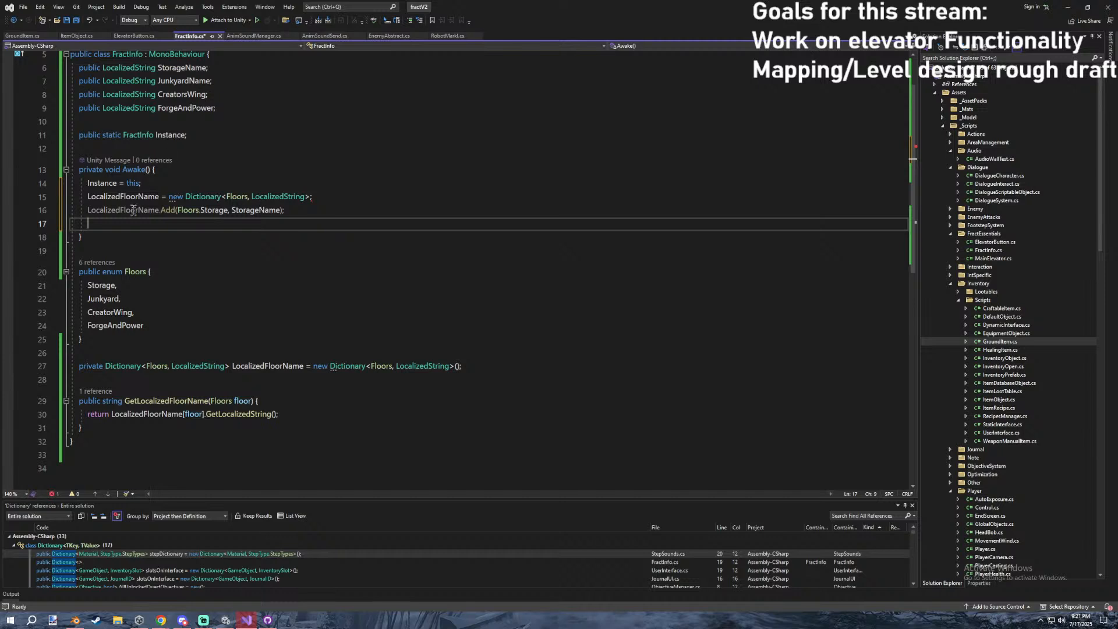
left_click(330, 196)
type(");")
Duplicate the Storage Add line and change the copy to Floors.Junkyard with JunkyardName.
left_click_drag(319, 210, 87, 211)
key("ctrl+c")
left_click(115, 225)
key("ctrl+v")
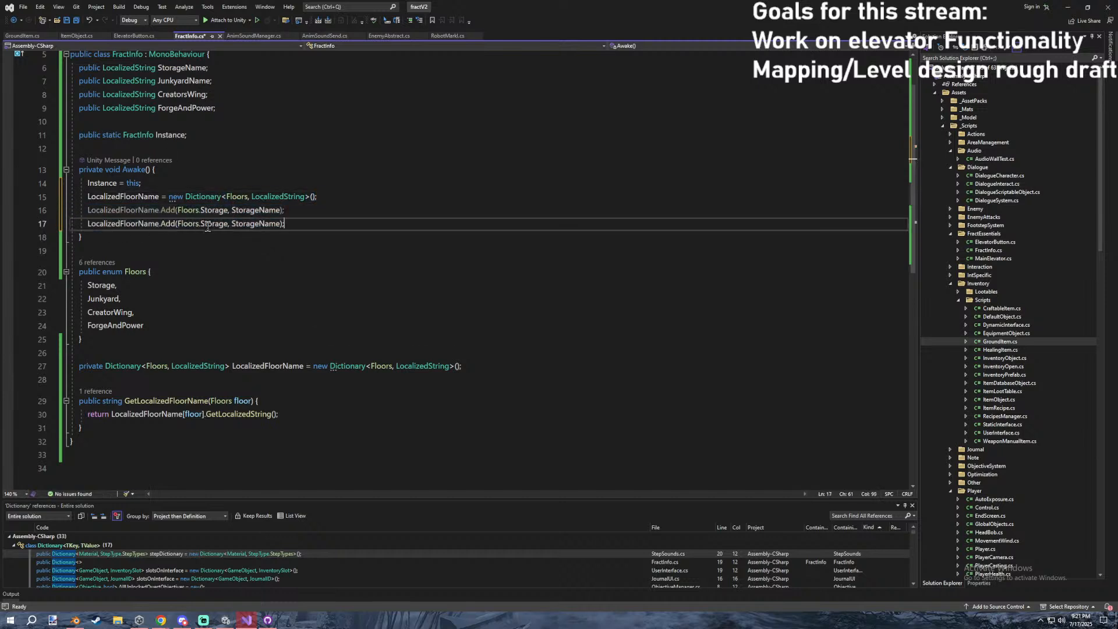
double_click(208, 225)
type("jun")
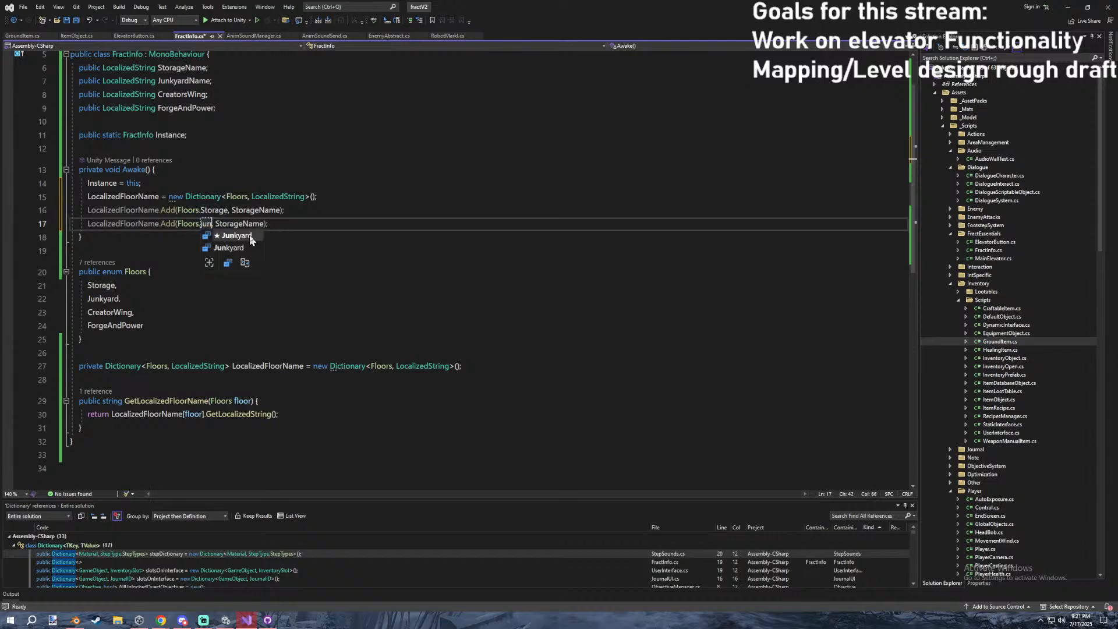
key("Tab")
double_click(252, 224)
type("JunkyardName")
Insert another copy of the Junkyard Add line and simplify the dictionary's Add calls into a collection initializer.
key("End")
key("Return")
key("ctrl+v")
left_click(343, 210)
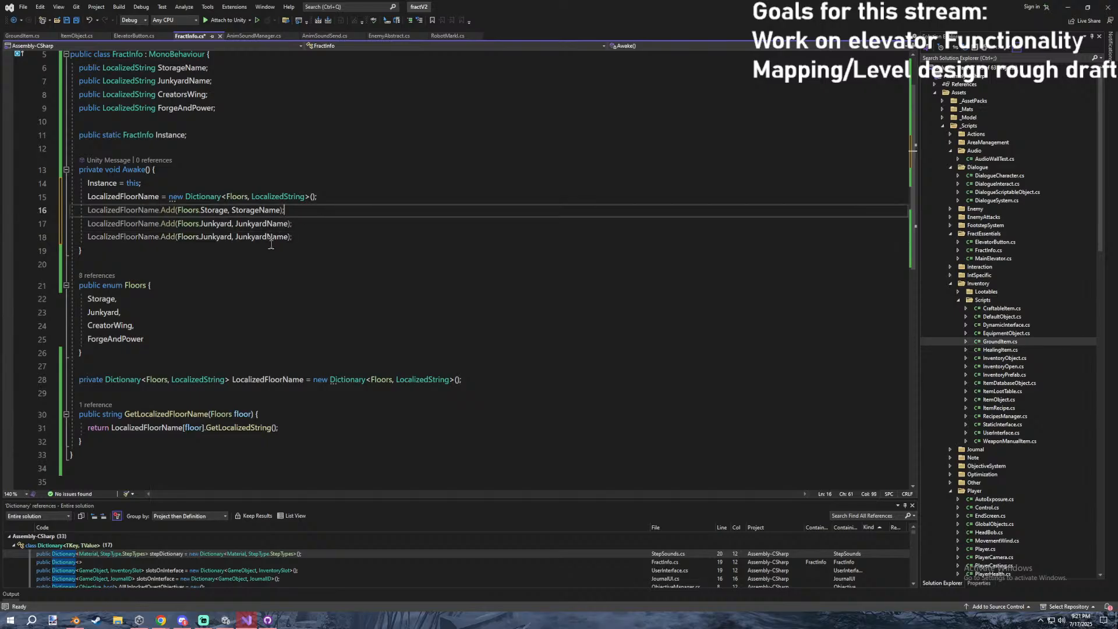
left_click(122, 211)
left_click(98, 223)
mouse_move(138, 268)
mouse_move(140, 244)
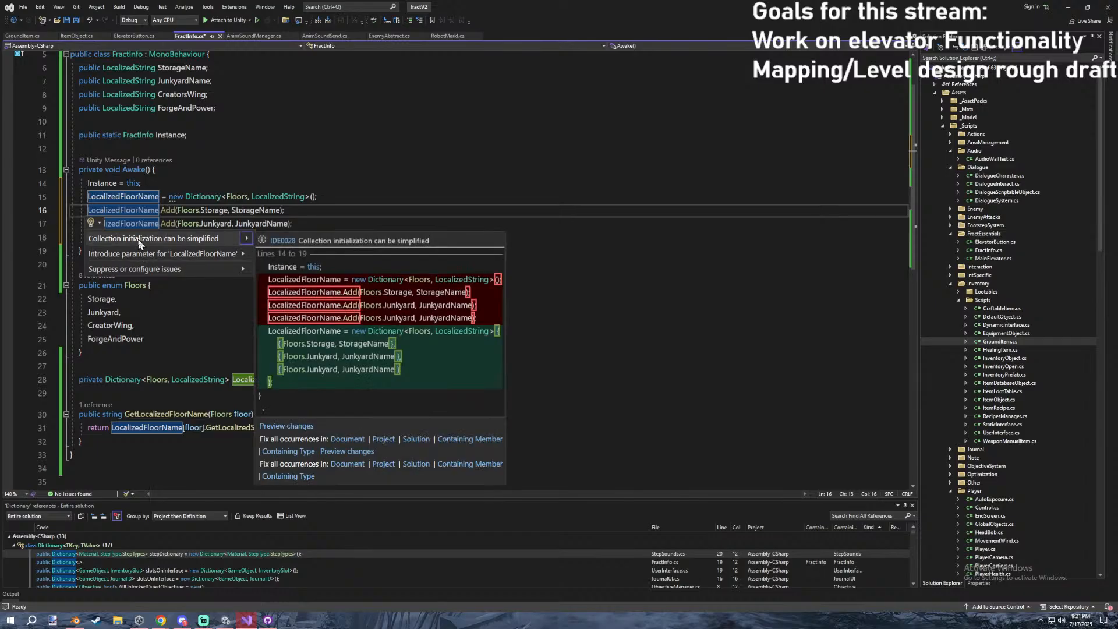
left_click(140, 244)
Change the third dictionary entry to the key Floors.CreatorWing with the value CreatorsWing.
left_click_drag(263, 238, 12, 236)
double_click(151, 240)
type("CreatorWing")
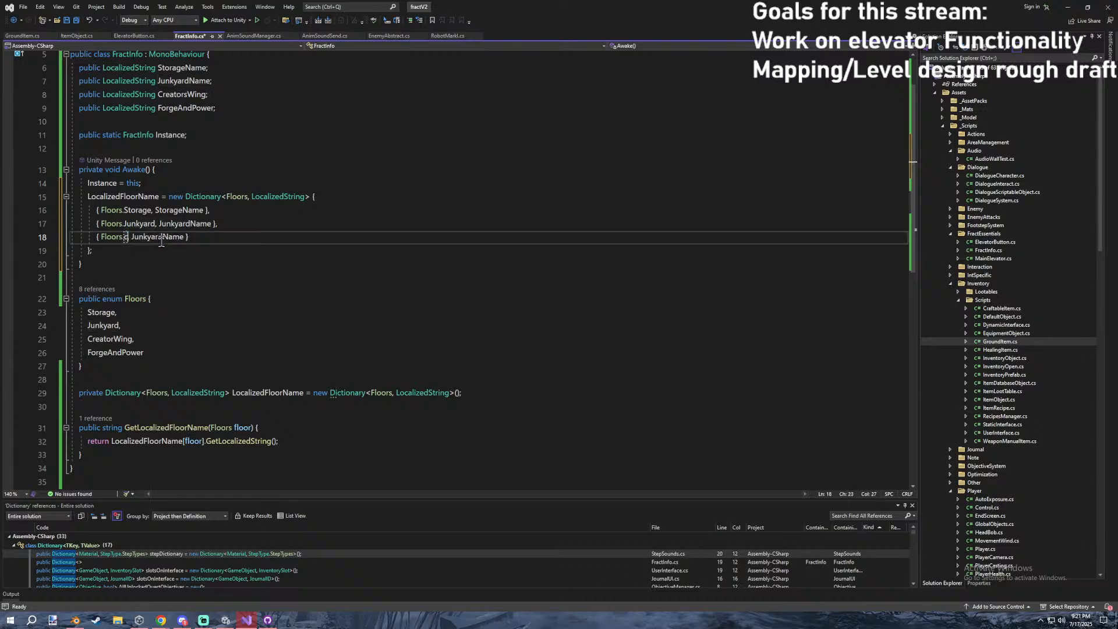
key("Tab")
left_click(189, 241)
double_click(188, 241)
type("CreatorsWing, cre")
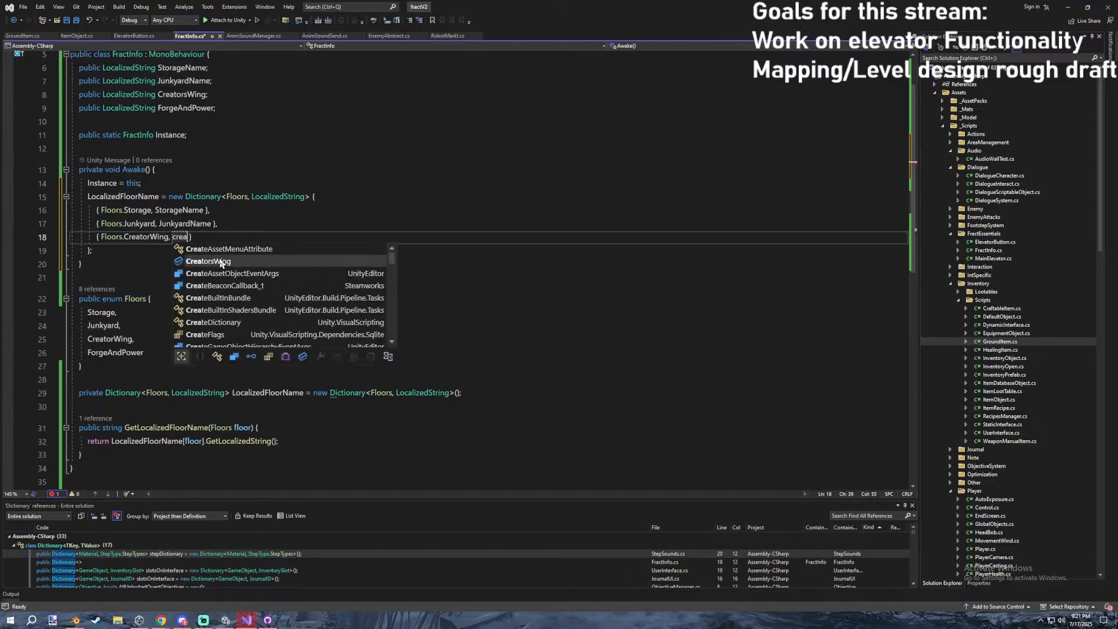
key("Tab")
Duplicate the CreatorWing dictionary entry onto a new line below it.
left_click_drag(237, 240, 58, 240)
key("ctrl+c")
left_click(262, 240)
key("Return")
key("ctrl+v")
Change the copied entry to Floors.ForgeAndPower with ForgeAndPower and add the missing comma after the CreatorWing entry.
double_click(139, 249)
double_click(158, 249)
type("For")
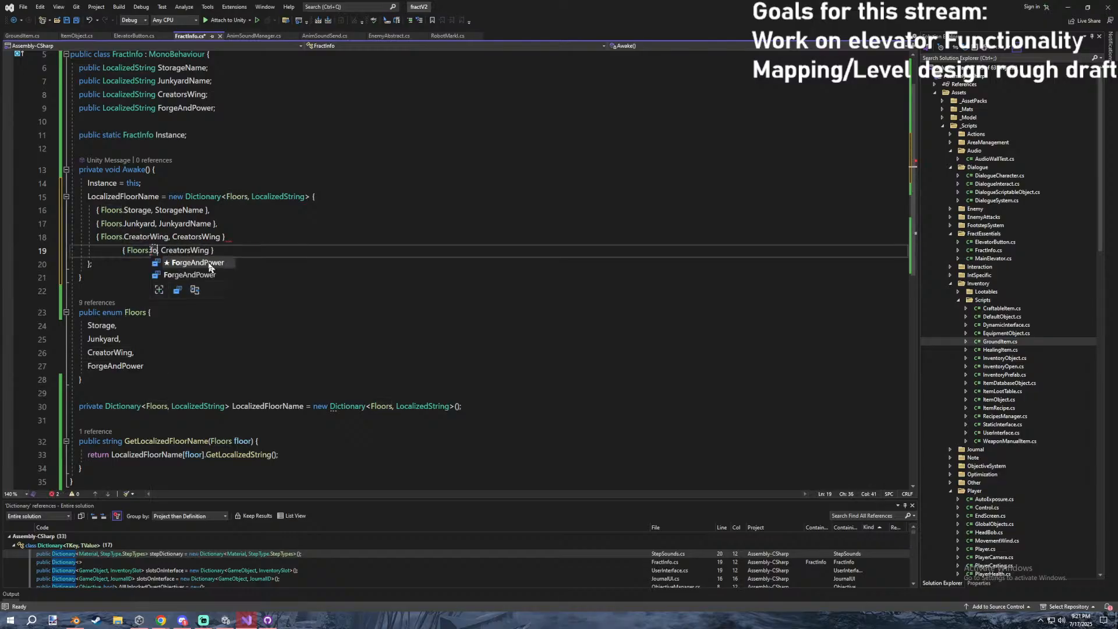
key("Tab")
left_click(234, 250)
double_click(234, 250)
type("ForgeAndPower,")
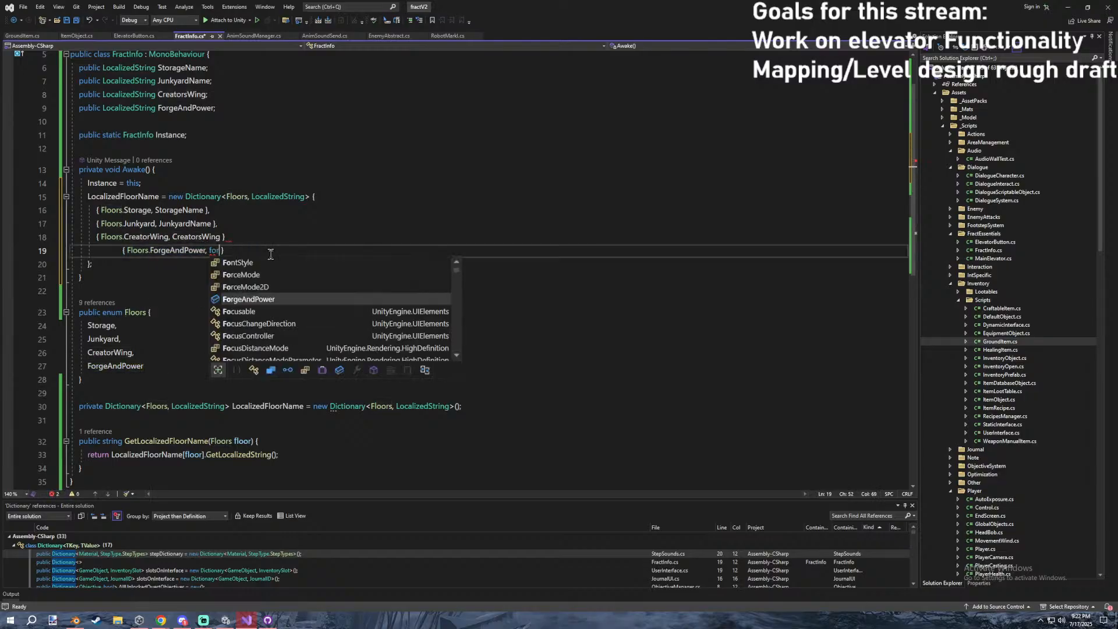
key("Tab")
left_click(265, 239)
type(",")
left_click(377, 258)
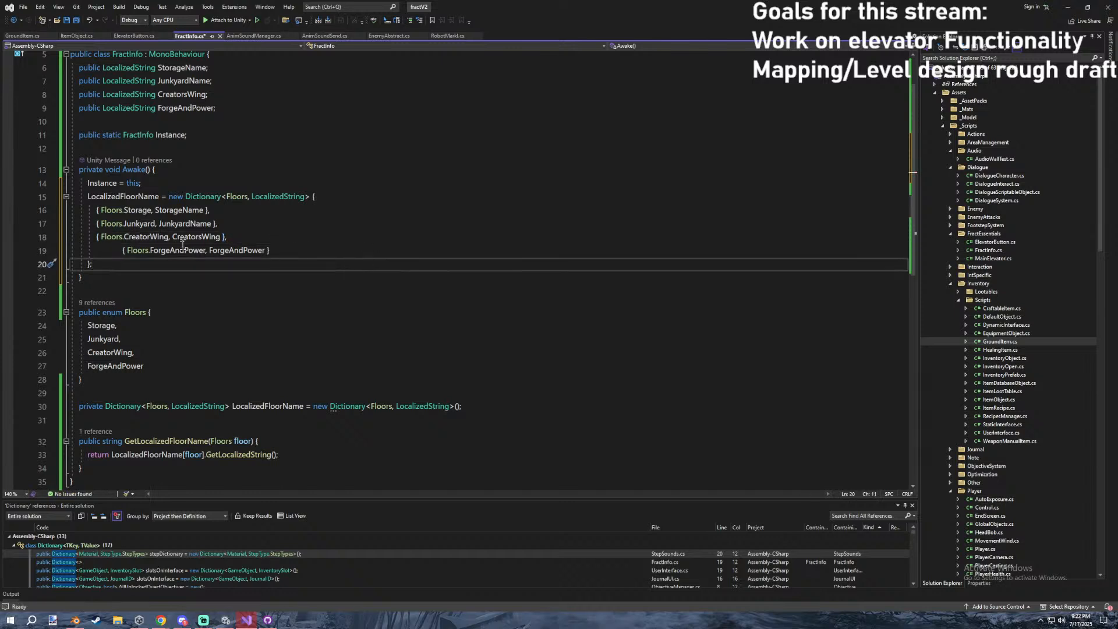
Align the ForgeAndPower entry's indentation with the other dictionary entries and save the script.
left_click_drag(122, 252, 87, 250)
key("BackSpace")
left_click(300, 250)
key("ctrl+s")
Close the Dictionary reference results below the code and return to the FractInfo script.
left_click(185, 618)
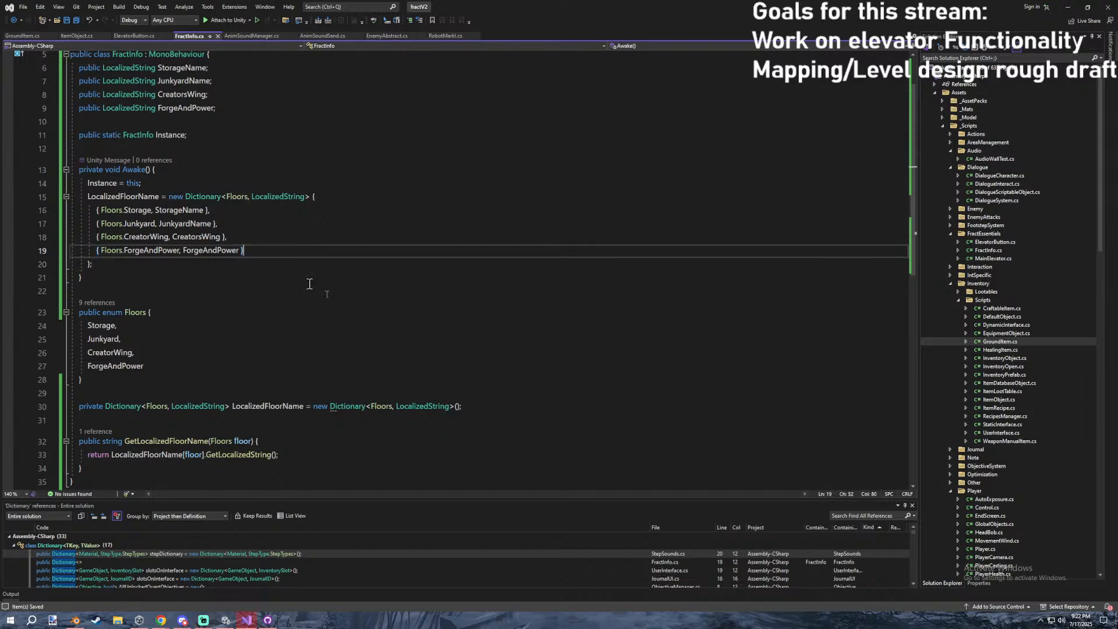
left_click(911, 505)
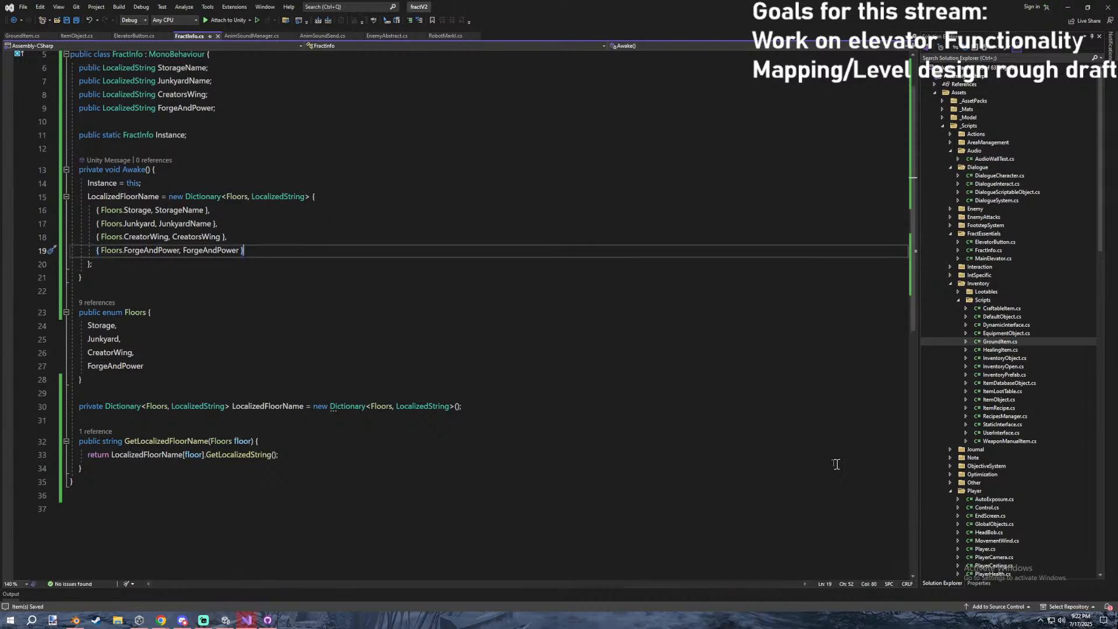
left_click(1067, 7)
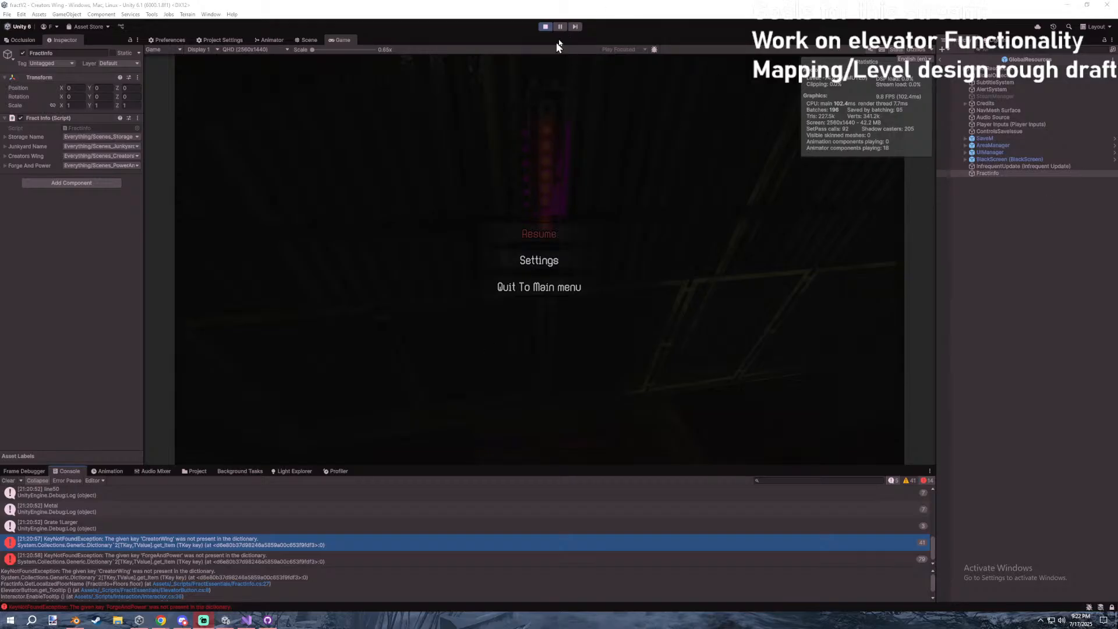
left_click(246, 619)
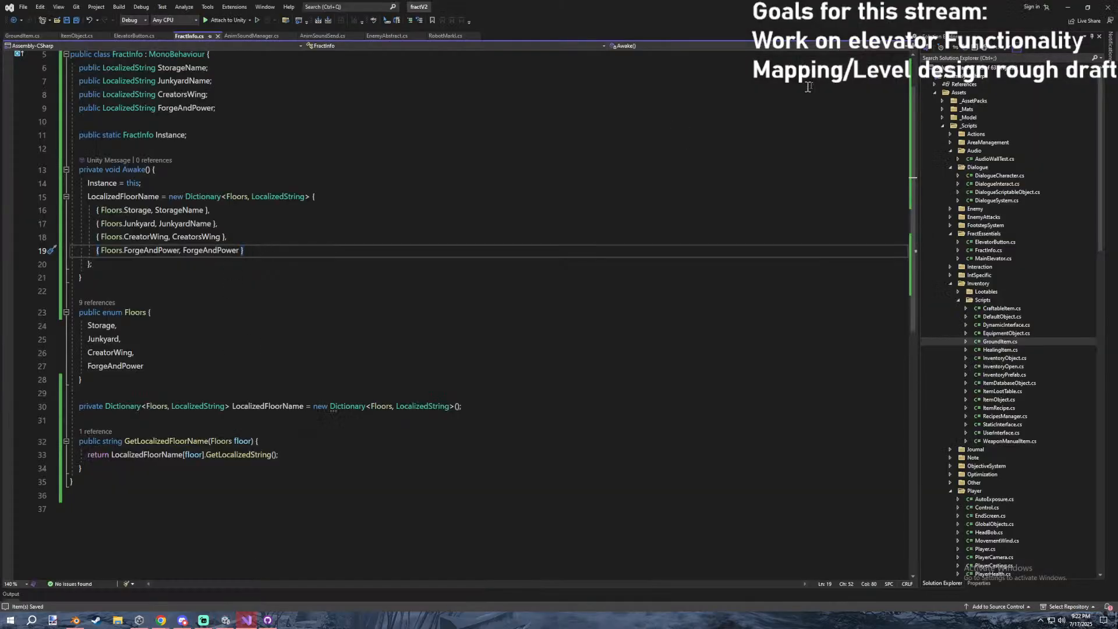
Switch to Unity and start play mode, keeping the GlobalResources prefab open by ignoring the prefab-mode warning.
left_click(1068, 7)
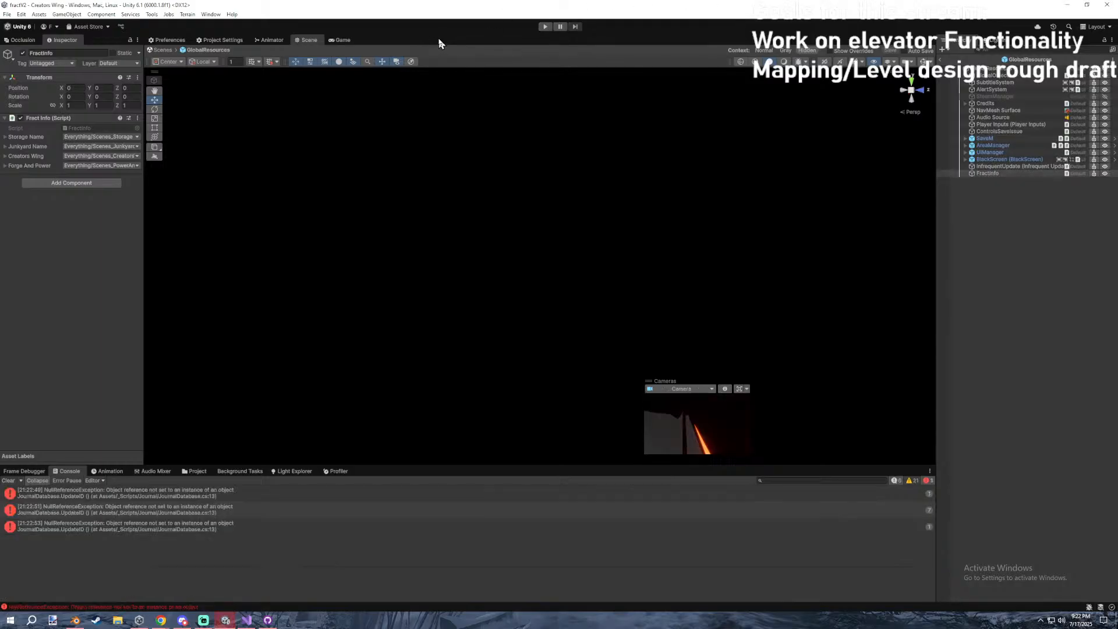
left_click(545, 27)
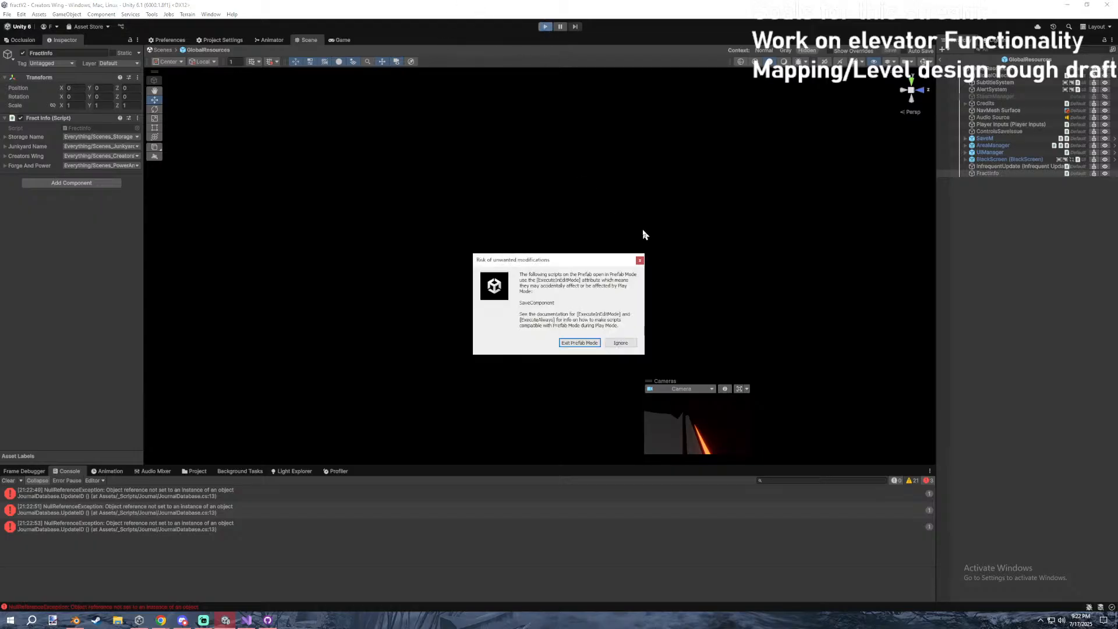
left_click(614, 344)
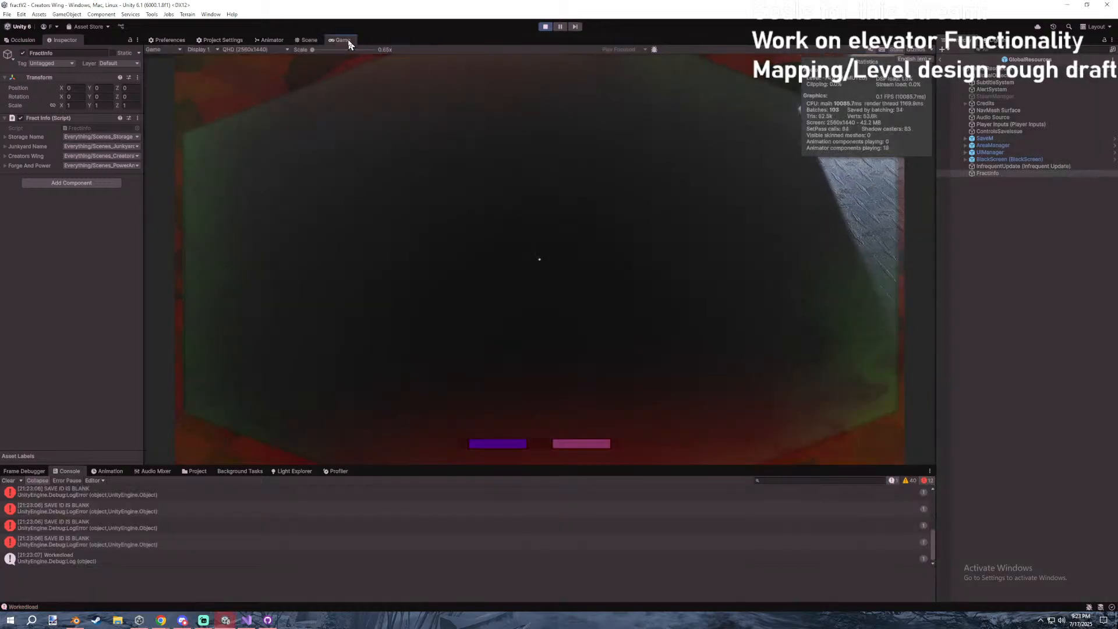
Maximize the game view, walk to the elevator's button panel, check the floor-name tooltips and pause the game.
key("shift+space")
key("w")
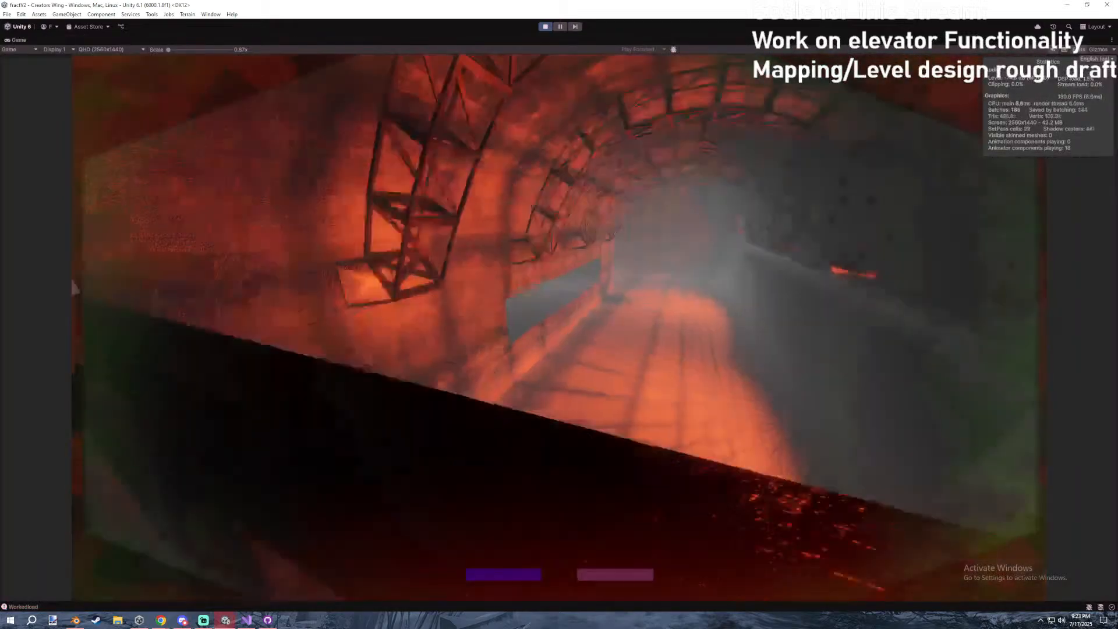
key("w")
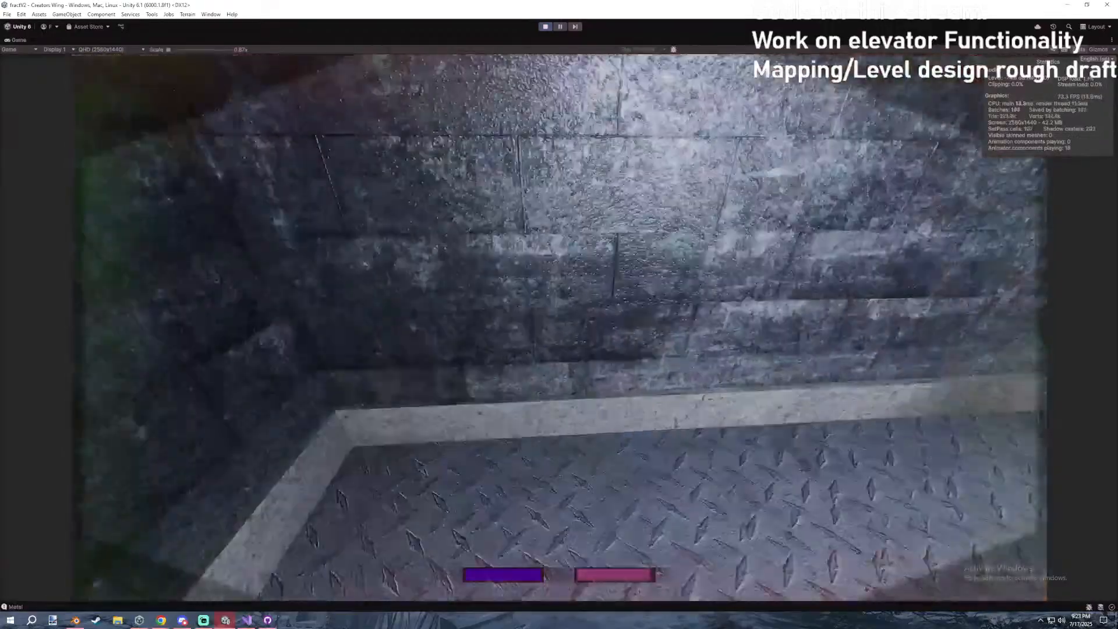
key("w")
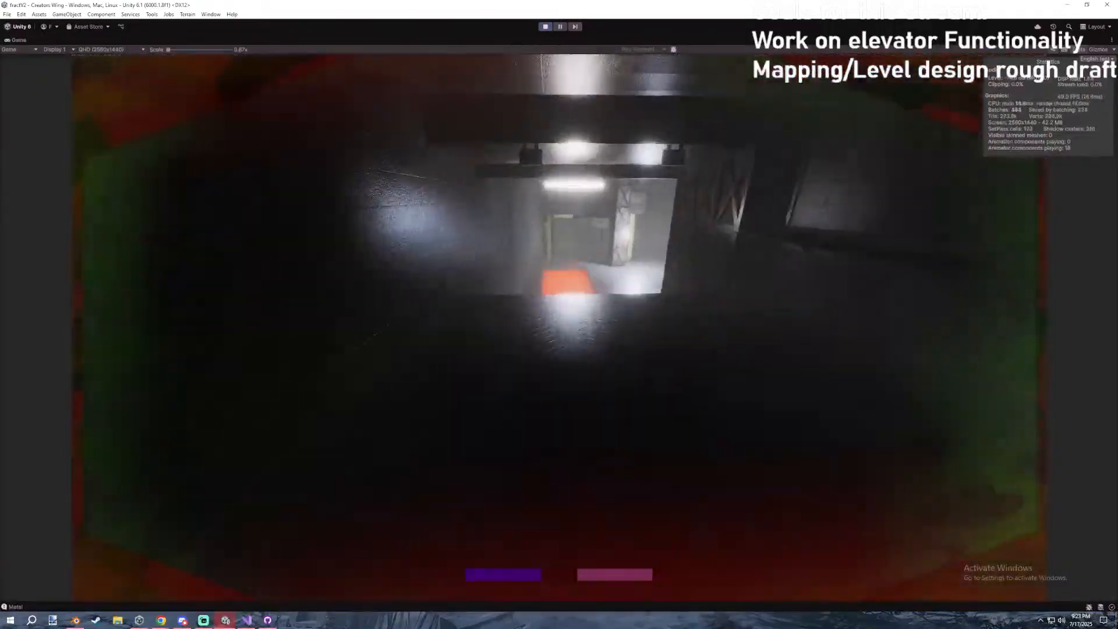
key("w")
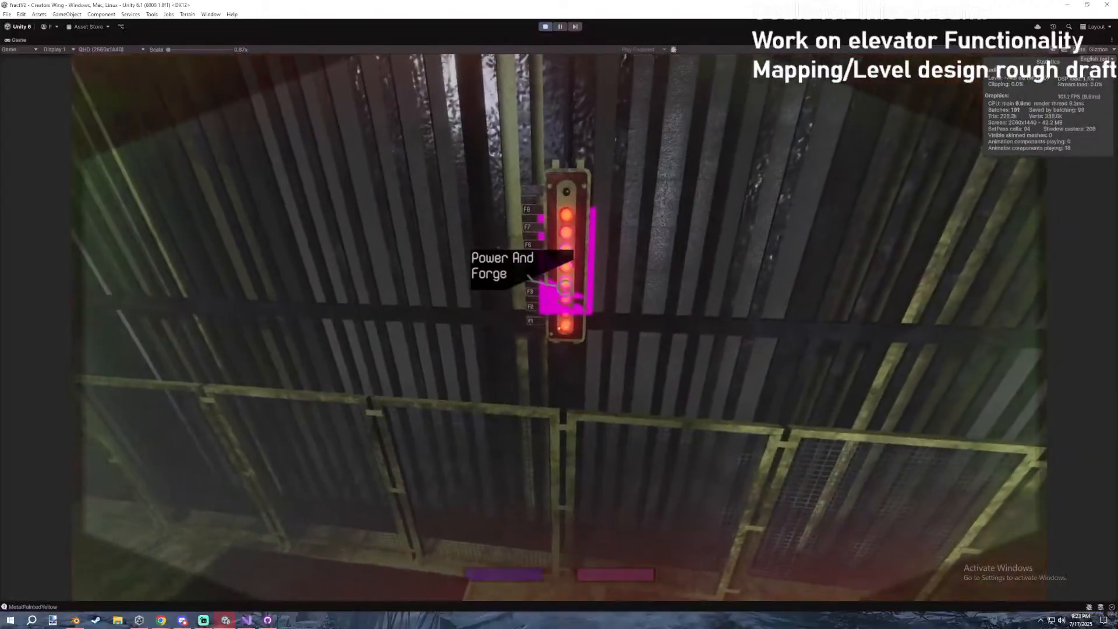
key("Escape")
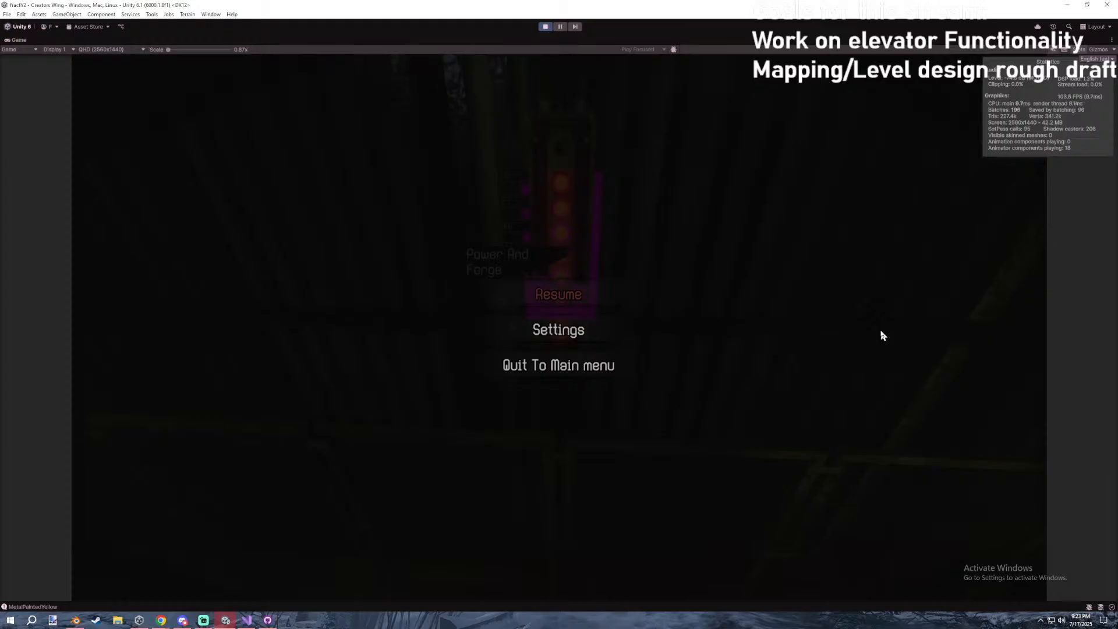
Switch to the FractInfo script in Visual Studio and review the four LocalizedString floor-name fields.
left_click(233, 620)
left_click(242, 619)
left_click(245, 297)
scroll(245, 296, "up", 2)
left_click(224, 182)
left_click(222, 174)
left_click_drag(258, 172, 46, 130)
left_click(219, 148)
left_click_drag(231, 182, 39, 145)
left_click(220, 136)
left_click(248, 176)
left_click_drag(248, 176, 47, 130)
left_click(186, 145)
left_click_drag(250, 174, 46, 130)
left_click(201, 158)
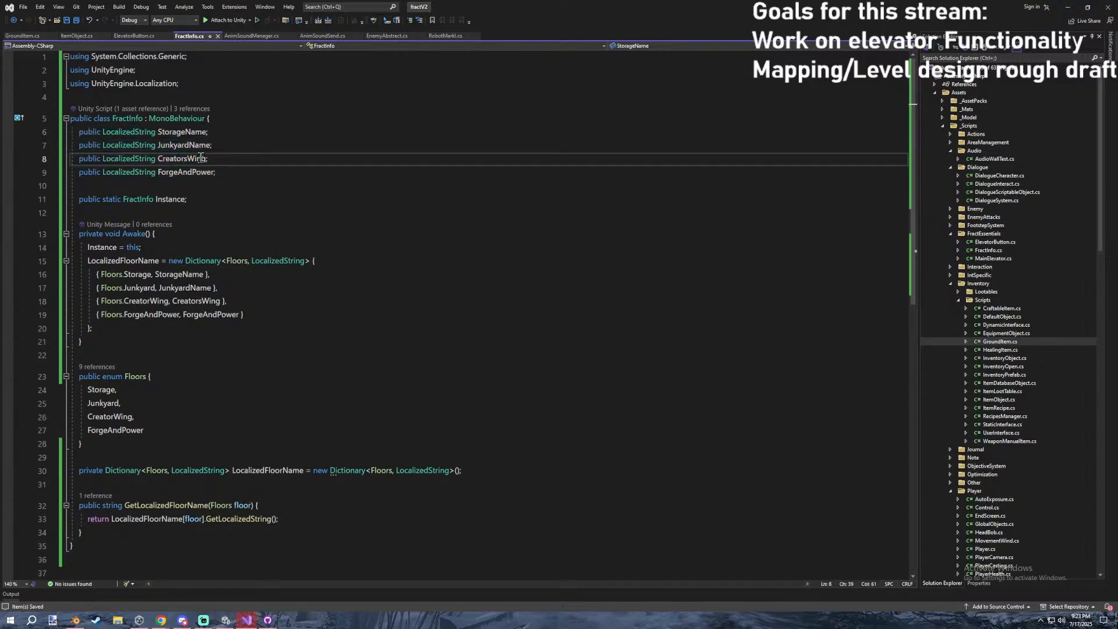
left_click(185, 135)
left_click(212, 136)
left_click(223, 144)
left_click(250, 138)
left_click(218, 150)
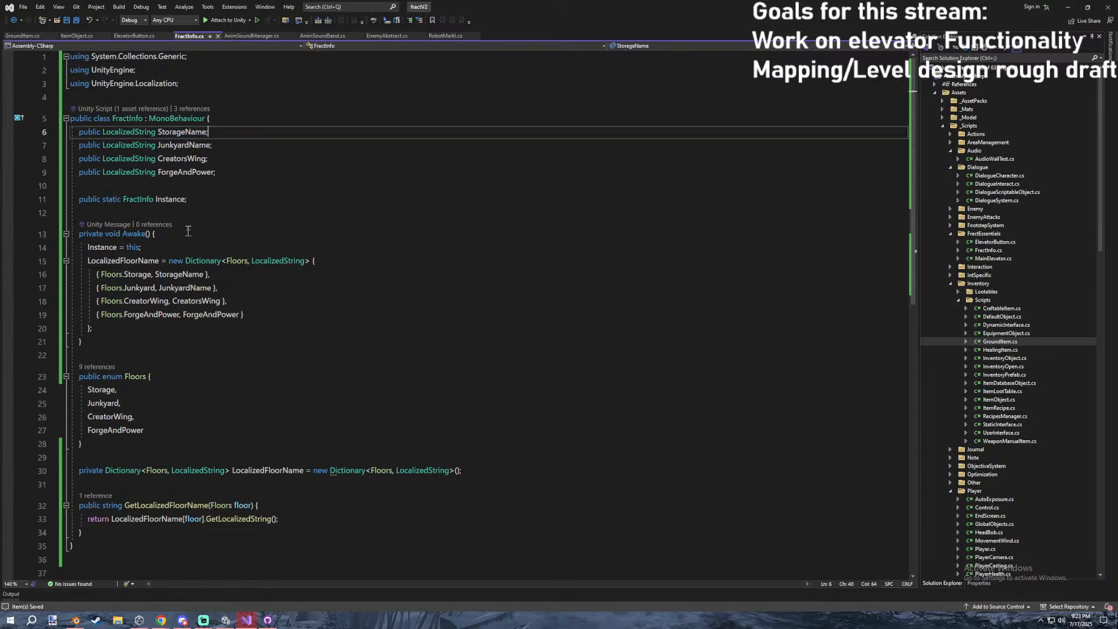
Compare the StorageName field with the Floors.Storage entry of the dictionary filled in Awake.
left_click_drag(158, 132, 188, 131)
left_click(156, 132)
left_click_drag(100, 274, 202, 275)
left_click(105, 274)
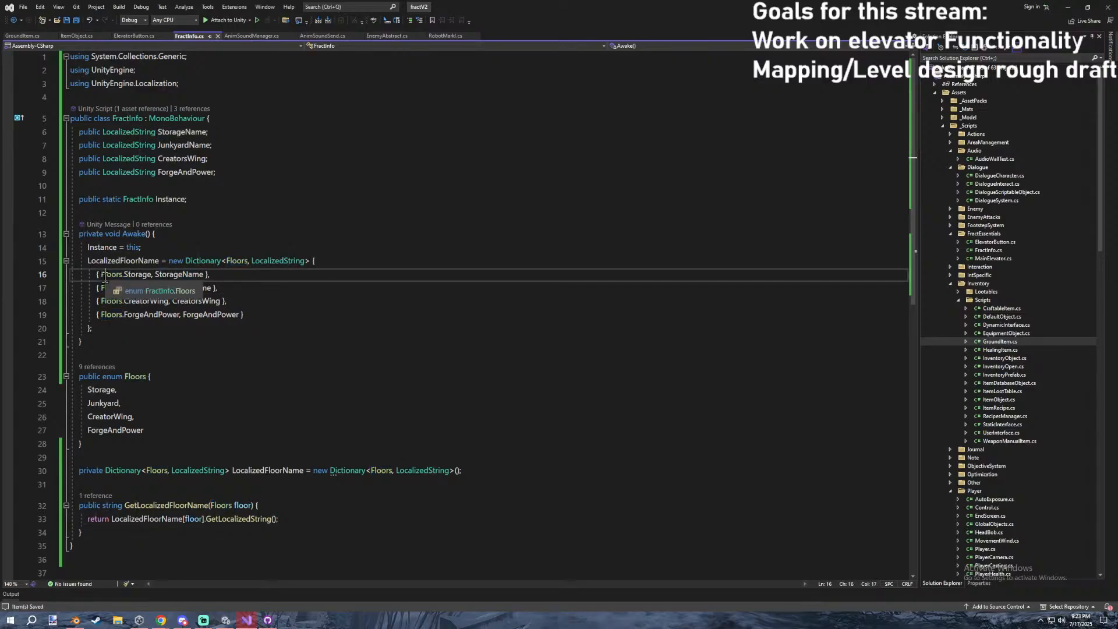
left_click_drag(155, 274, 210, 277)
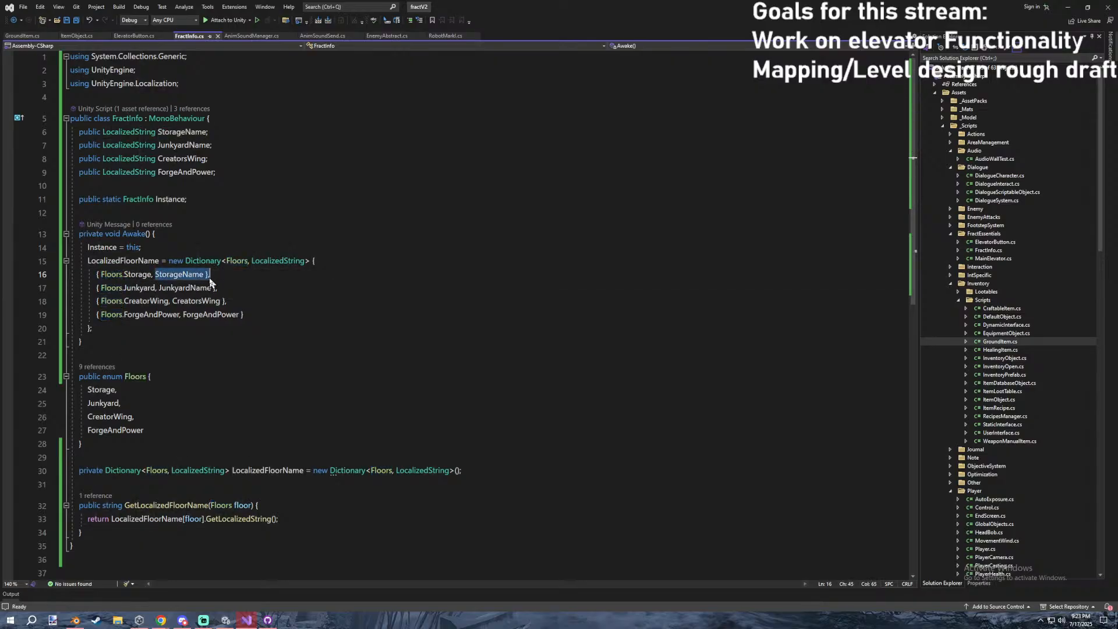
left_click(199, 276)
Return to the running game in Unity, recheck the elevator button tooltips and stop play mode.
left_click(1067, 7)
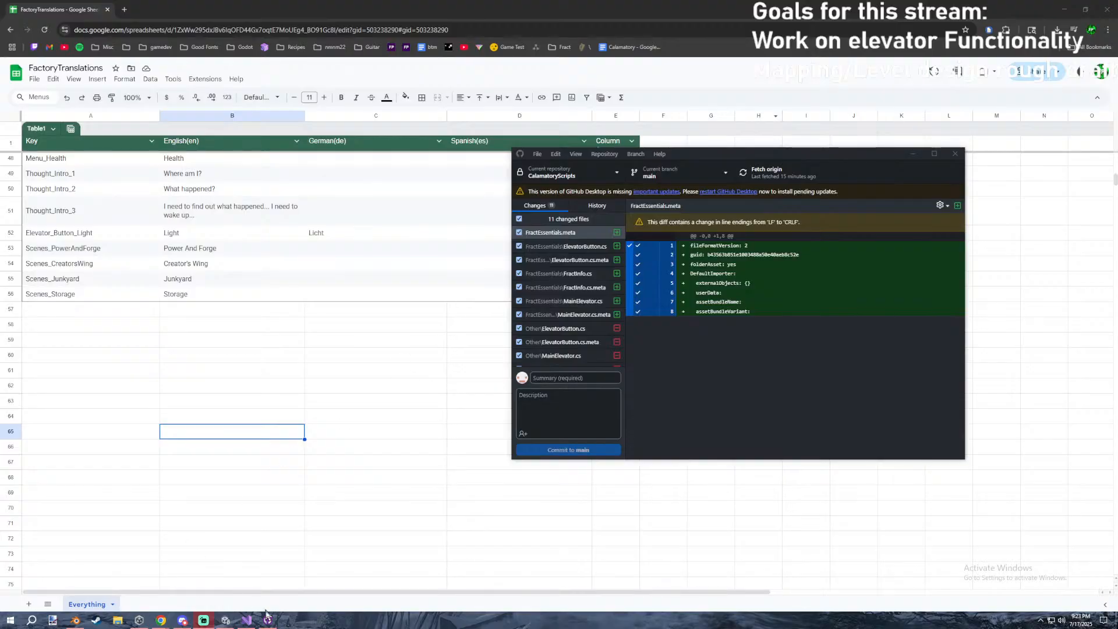
left_click(226, 619)
key("Escape")
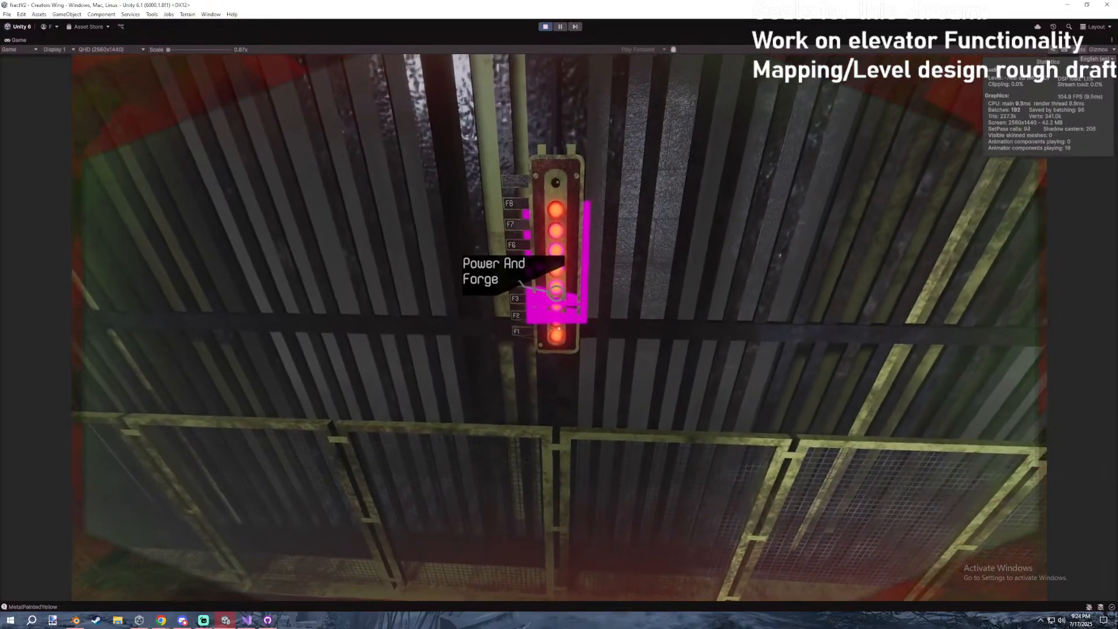
key("Escape")
left_click(545, 26)
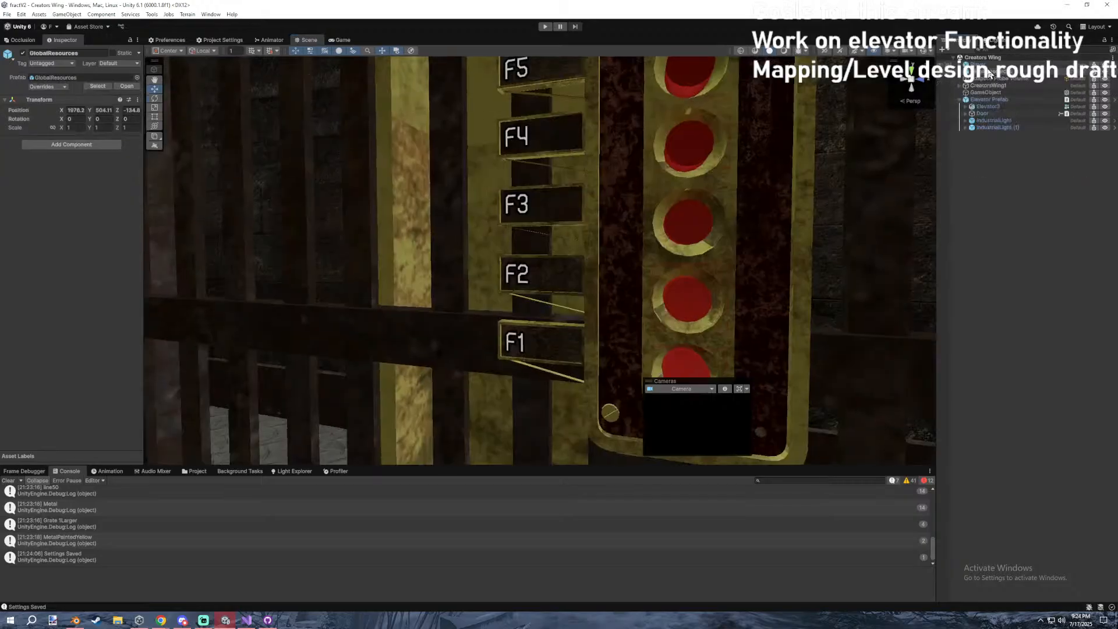
Open the Elevator Prefab from the Creators Wing scene for editing.
left_click(126, 85)
left_click(941, 61)
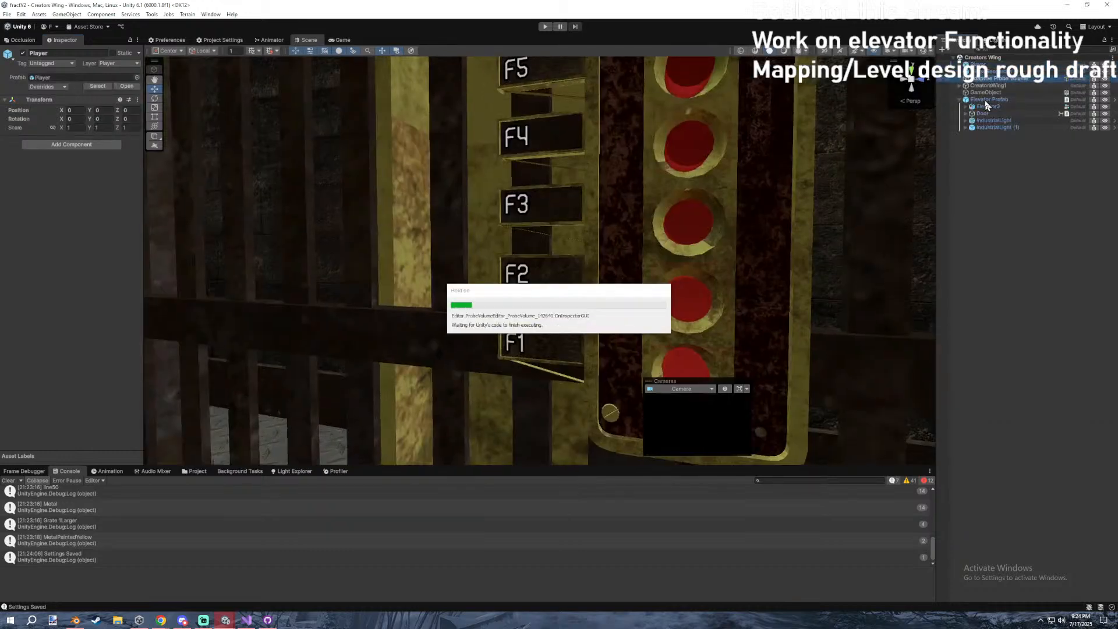
left_click(985, 99)
left_click(127, 85)
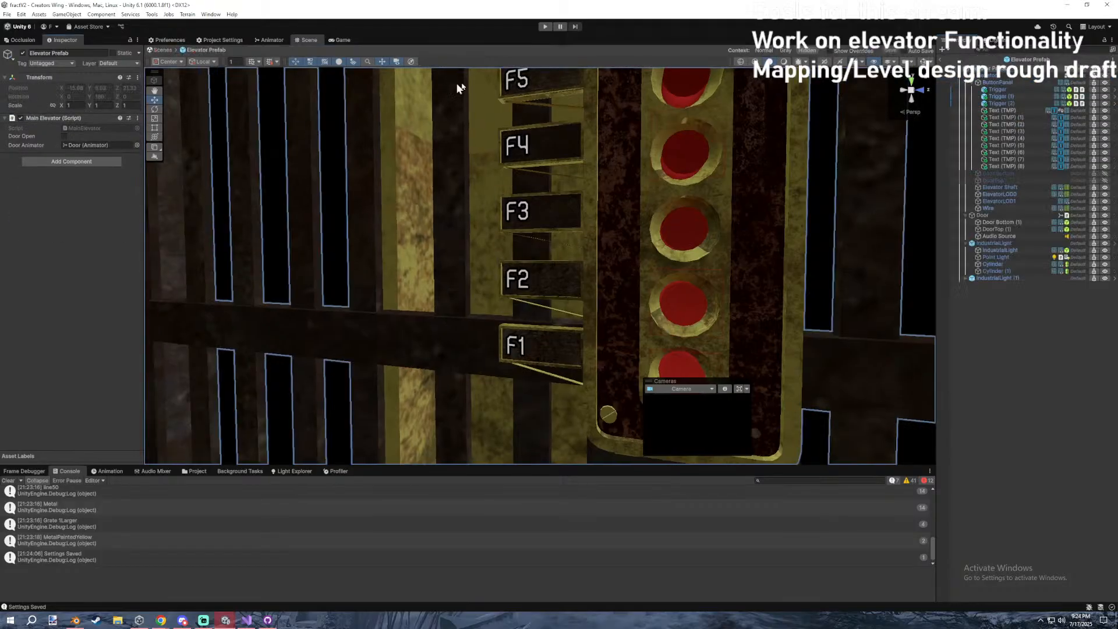
Assign Trigger, Trigger (1) and Trigger (2) each their own transform as Icon Loc in the Elevator Button component.
double_click(998, 90)
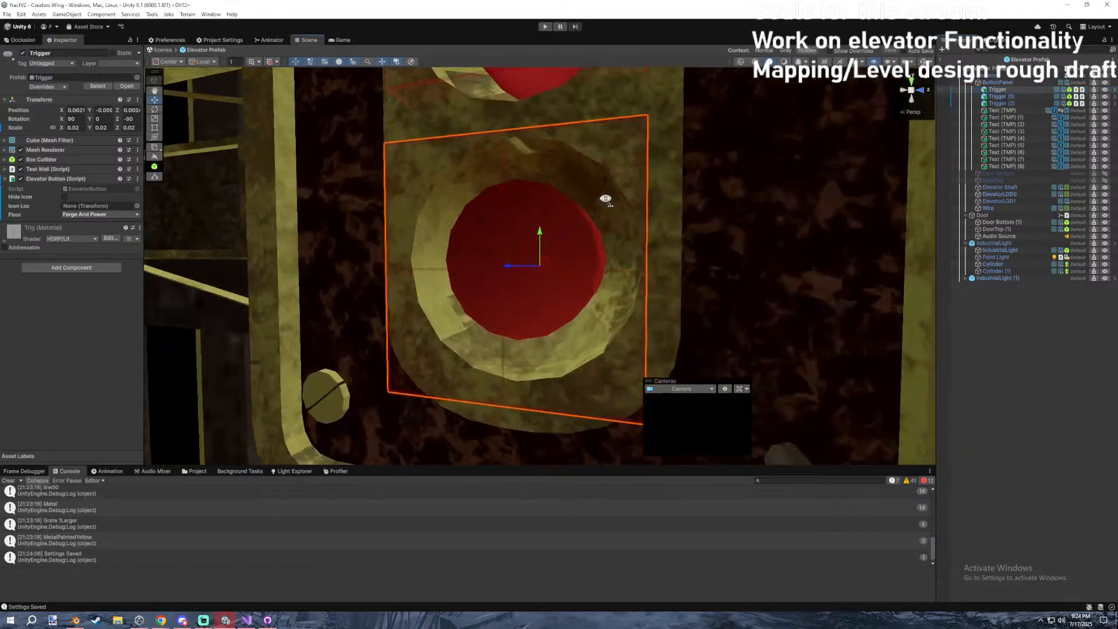
right_click_drag(600, 198, 432, 208)
key("s")
left_click_drag(1017, 88, 74, 207)
left_click(998, 96)
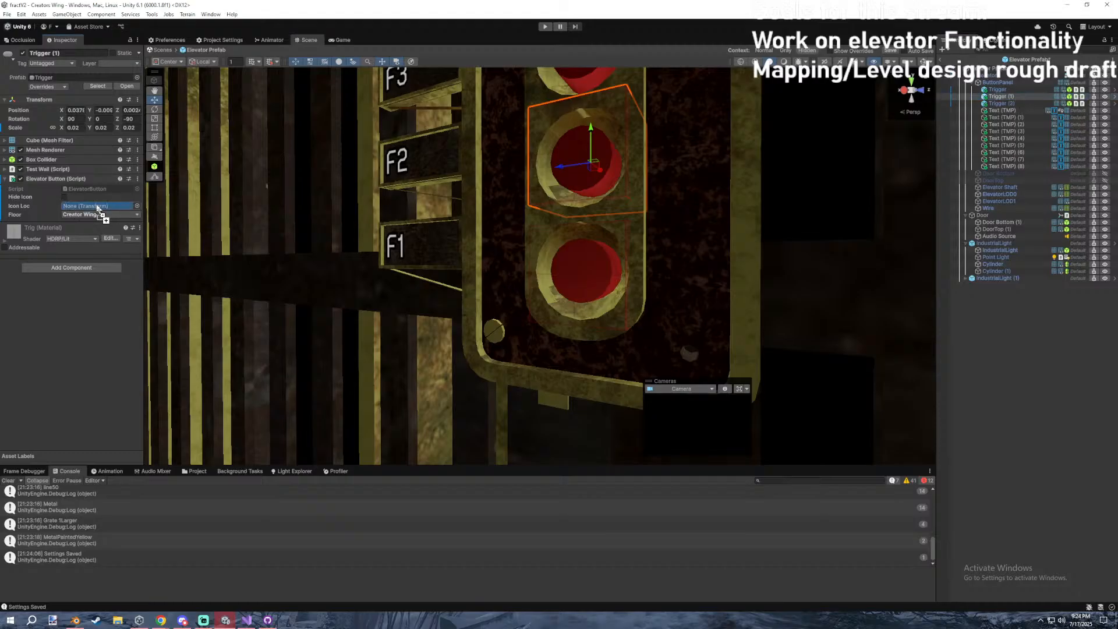
left_click(998, 104)
left_click_drag(1001, 103, 114, 203)
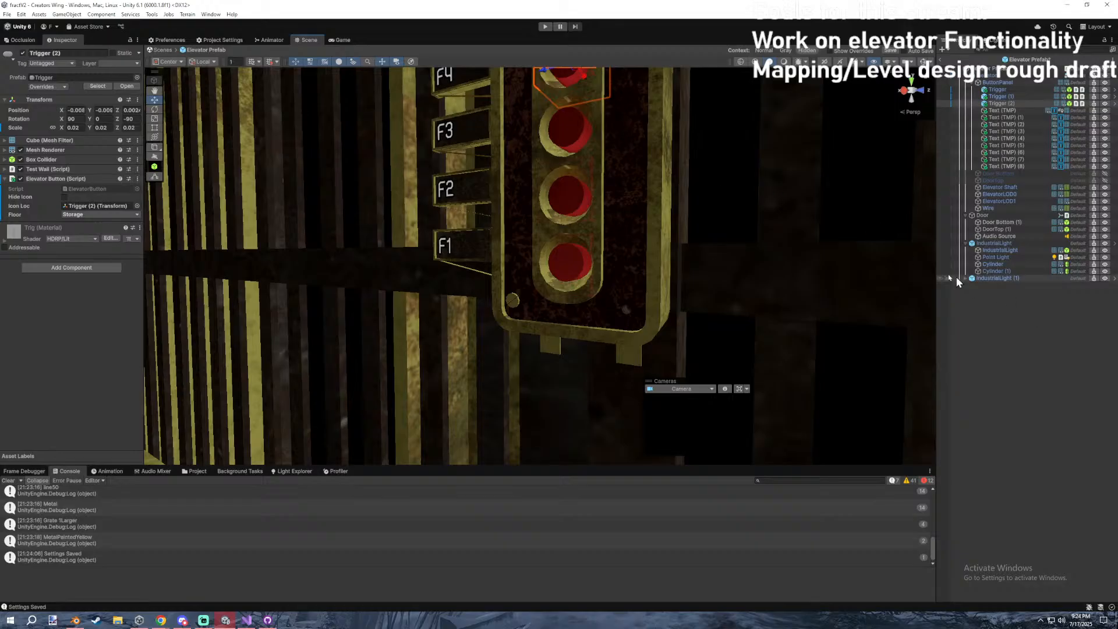
Duplicate Trigger (2), move the copy down onto the F3 button and change its Floor option.
right_click_drag(751, 241, 689, 206)
left_click(693, 240)
left_click(687, 135)
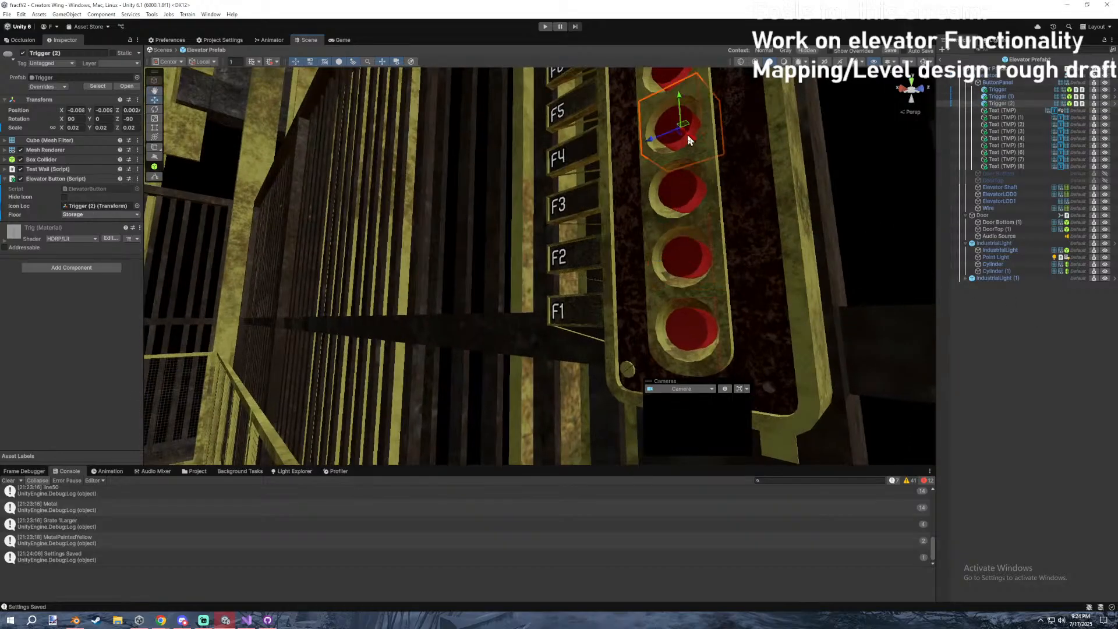
left_click(704, 265)
left_click(690, 140)
right_click_drag(724, 179, 735, 206)
key("ctrl+d")
left_click_drag(666, 188, 648, 249)
left_click(102, 214)
left_click(96, 234)
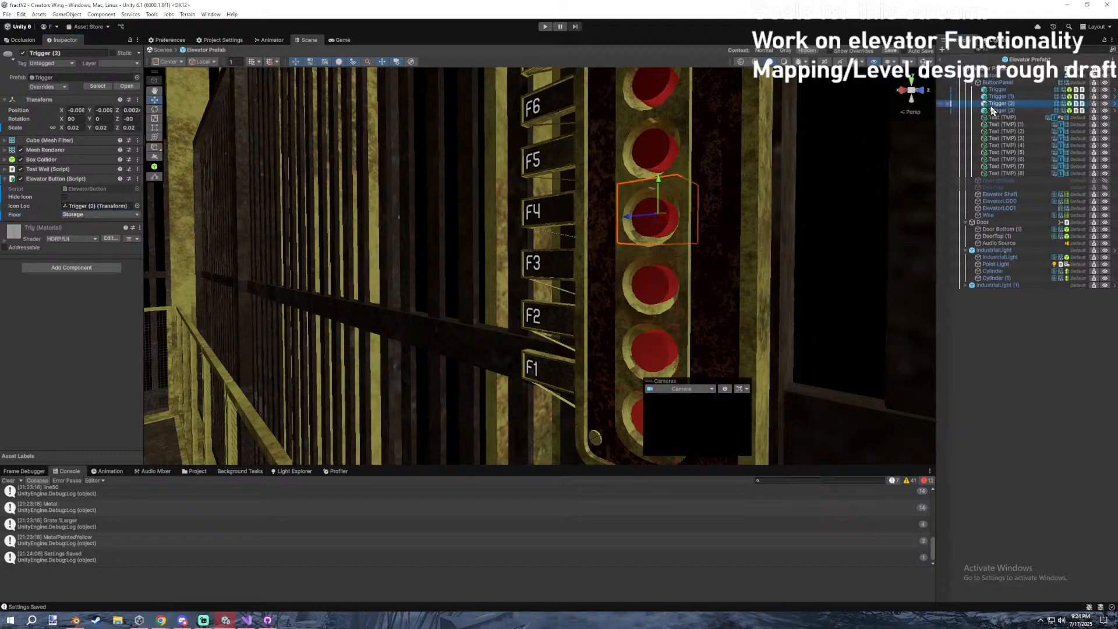
Check the Icon Loc and Floor settings of Trigger (1) and Trigger, and clear the selection.
left_click(1013, 97)
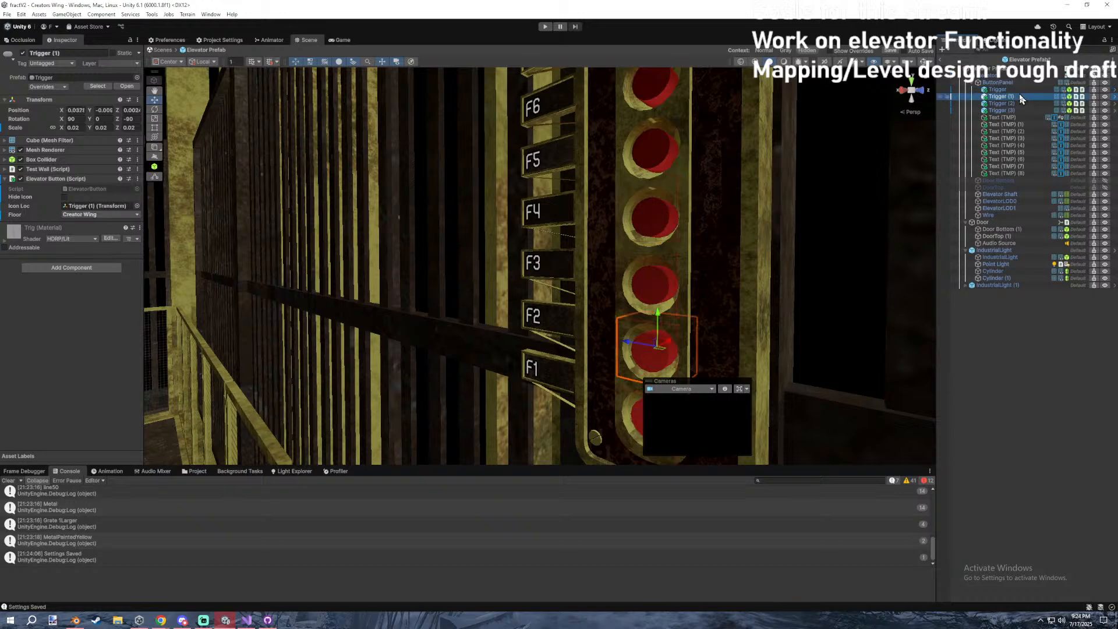
left_click(1017, 91)
left_click(845, 233)
right_click_drag(713, 269, 687, 291)
key("s")
Clear the console, start play mode, test the elevator buttons' floor-name tooltips and pause the game.
left_click(8, 480)
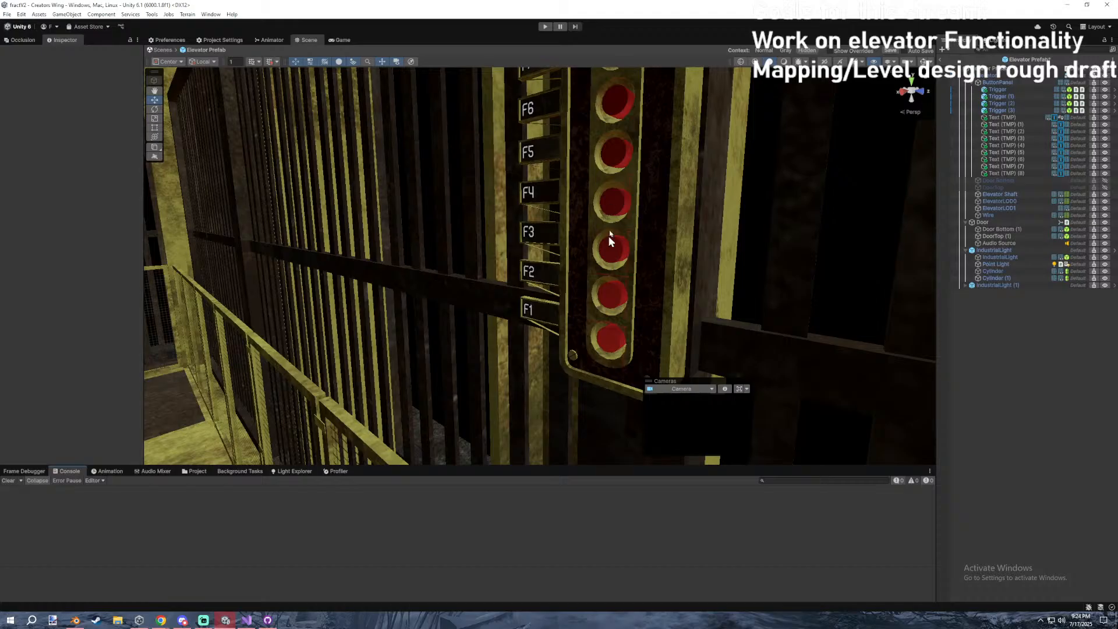
left_click(545, 27)
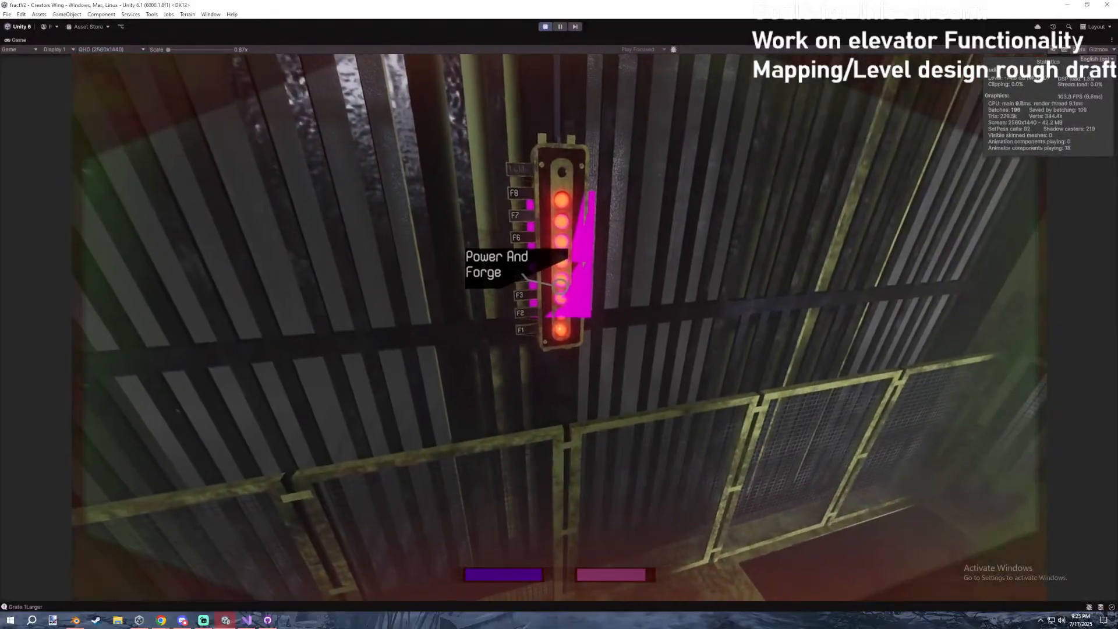
key("Escape")
key("XF86AudioPlay")
key("Escape")
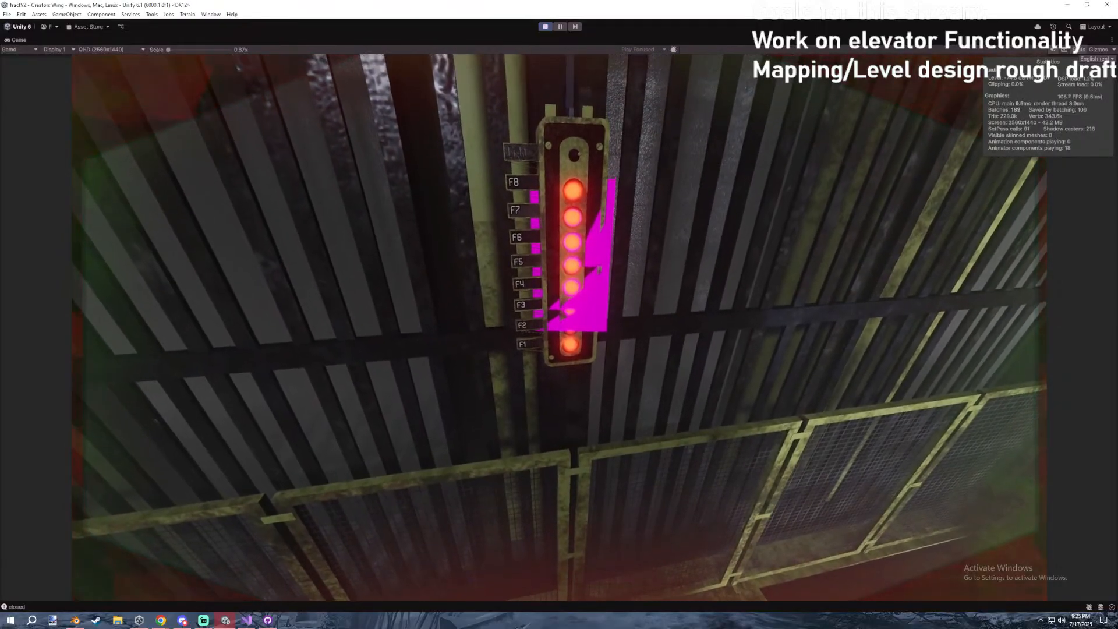
key("Escape")
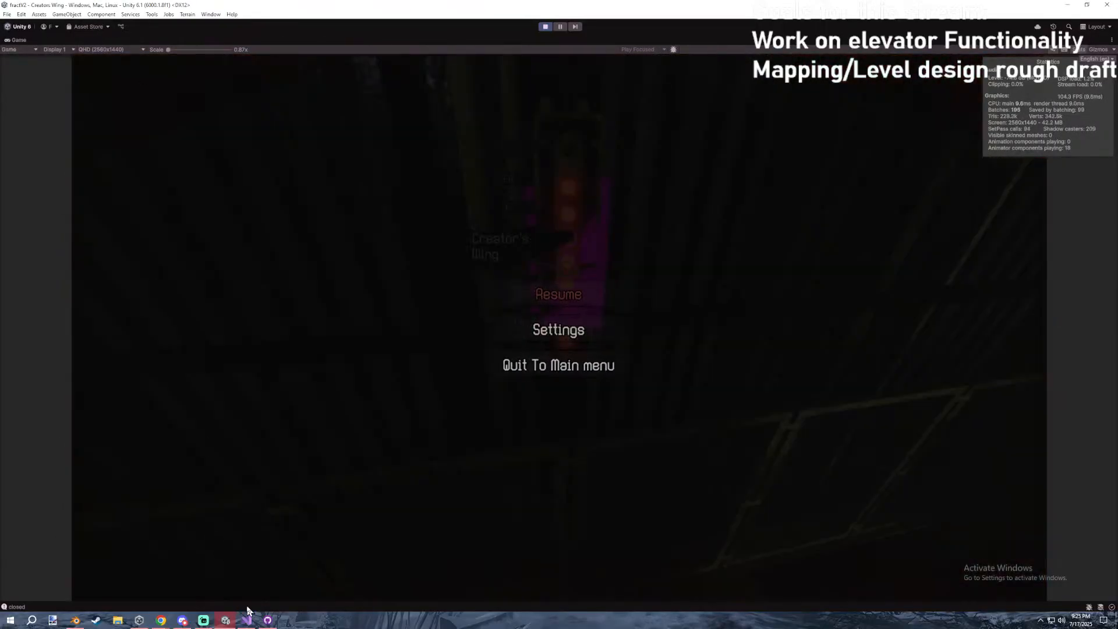
Glance at the ElevatorButton and FractInfo scripts, return to Unity and restore the game view to its normal size.
left_click(246, 620)
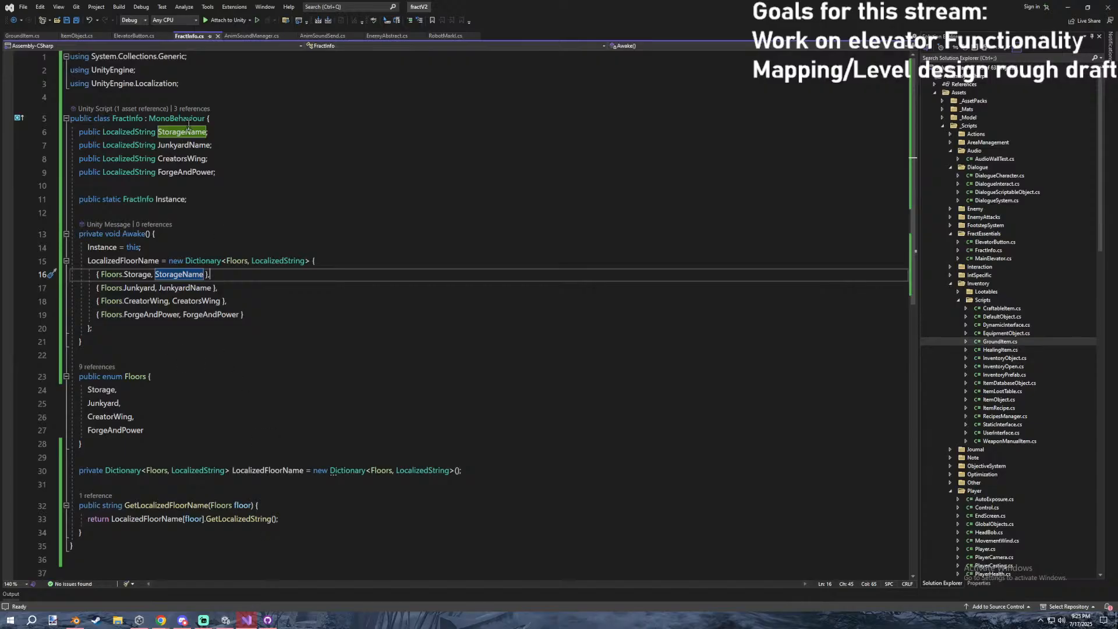
left_click(134, 36)
left_click(187, 35)
left_click(1067, 7)
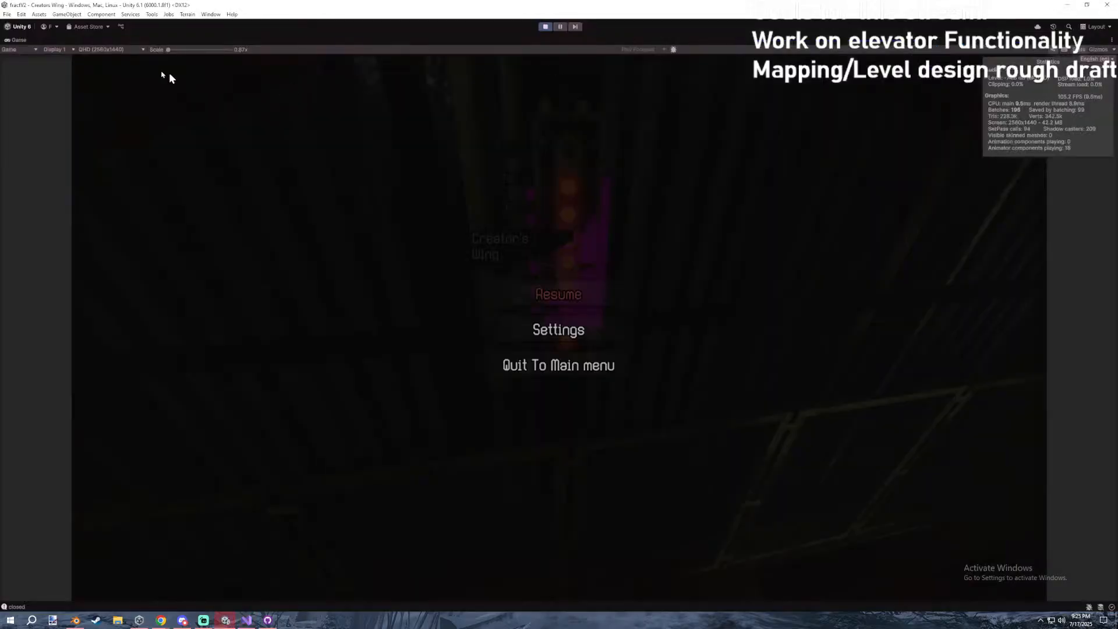
double_click(19, 40)
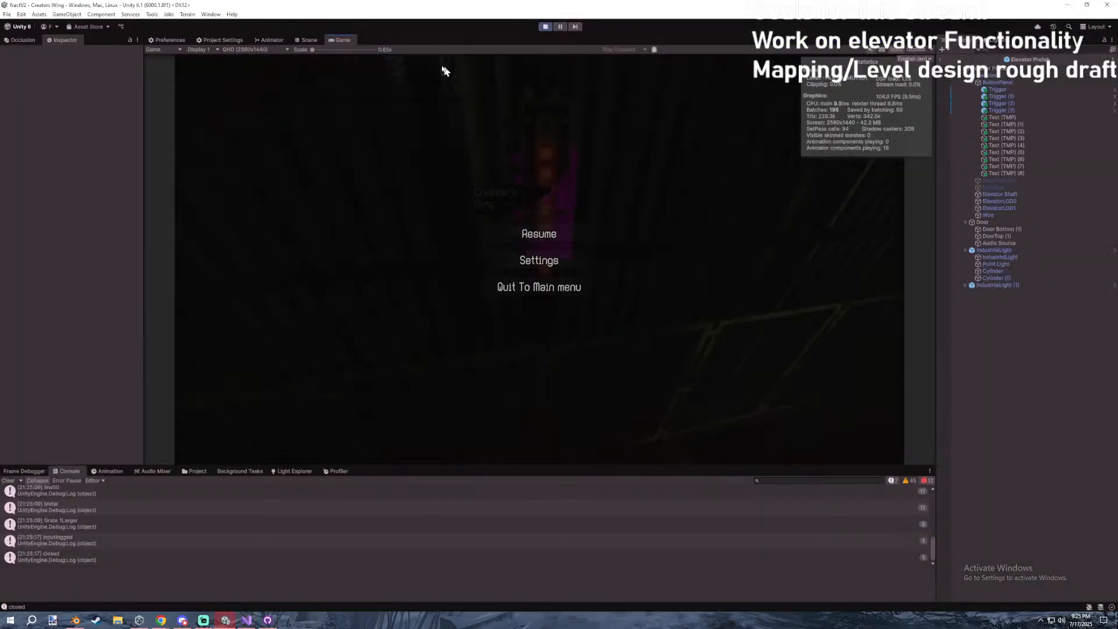
Switch to Visual Studio and review the tooltip and interaction code in the GroundItem script.
left_click(246, 619)
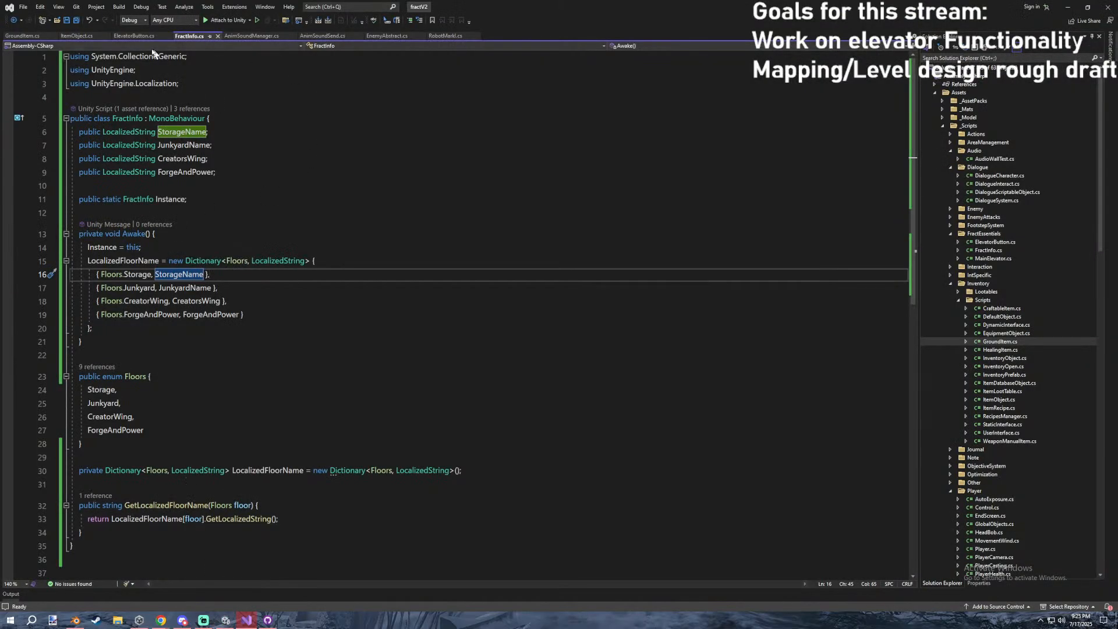
left_click(22, 36)
scroll(224, 267, "down", 9)
scroll(224, 267, "up", 8)
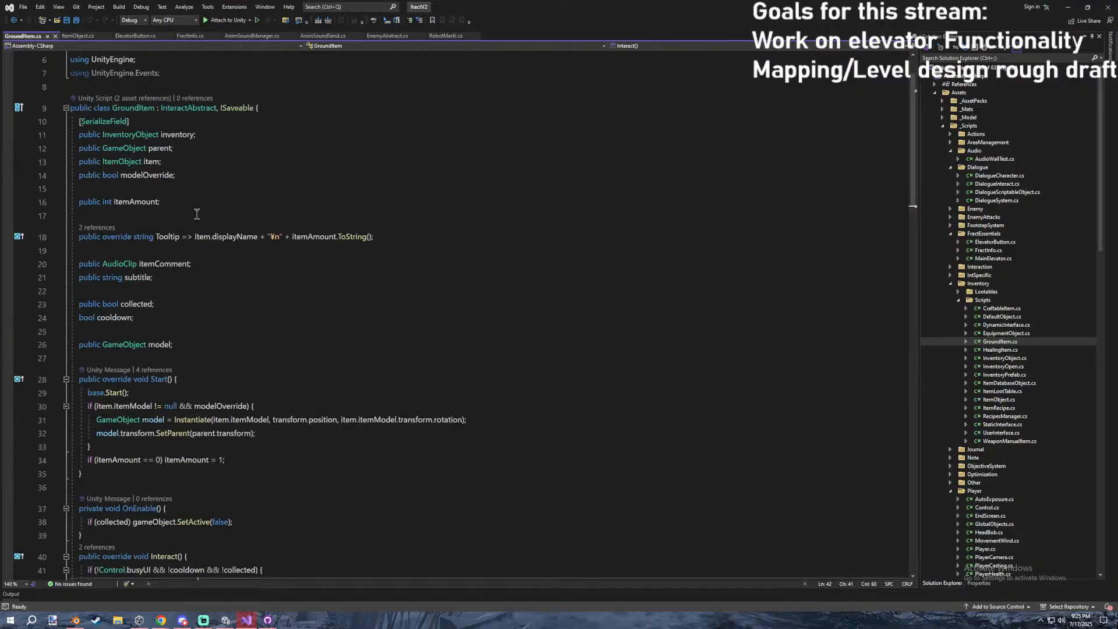
scroll(224, 266, "down", 10)
Find the TriggerAbstract script in the project's Systems folder and open it for viewing.
scroll(1035, 330, "down", 1)
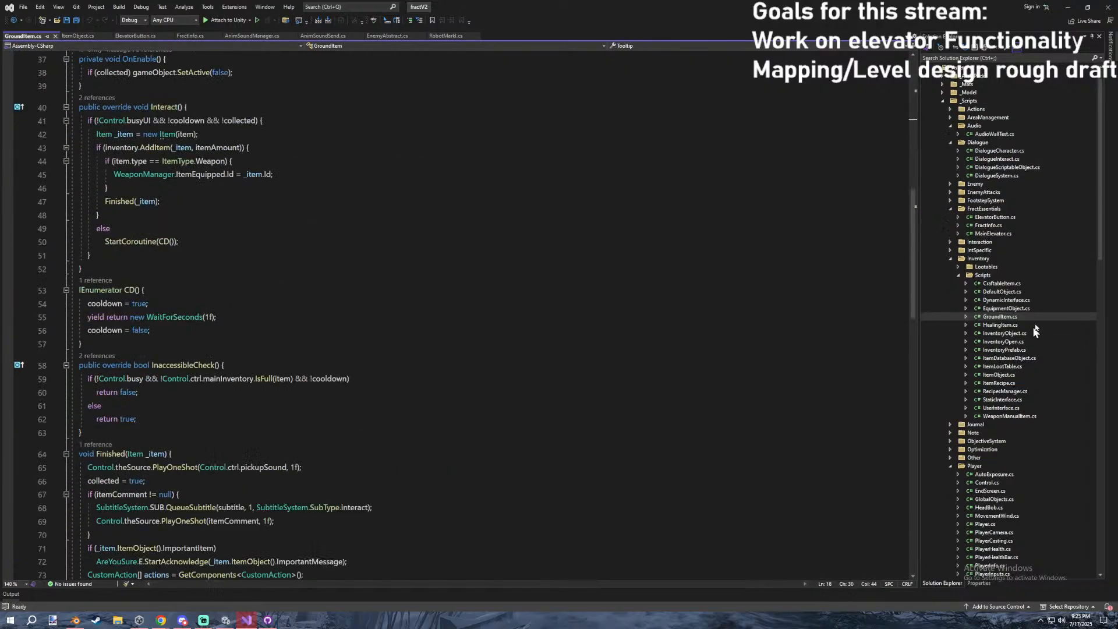
scroll(1009, 349, "down", 19)
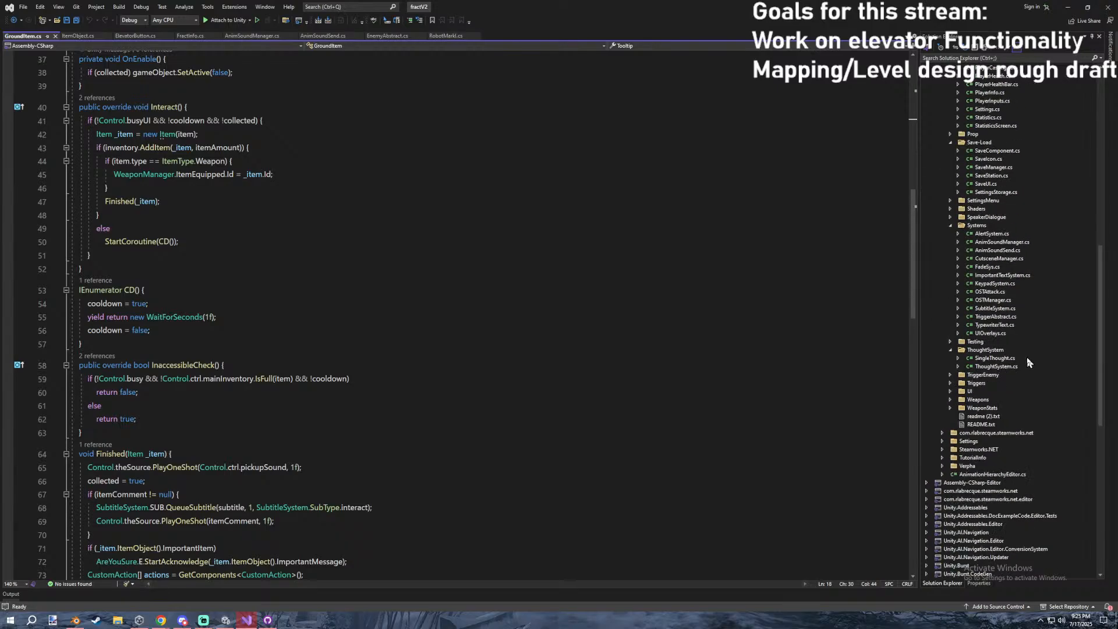
left_click(1001, 317)
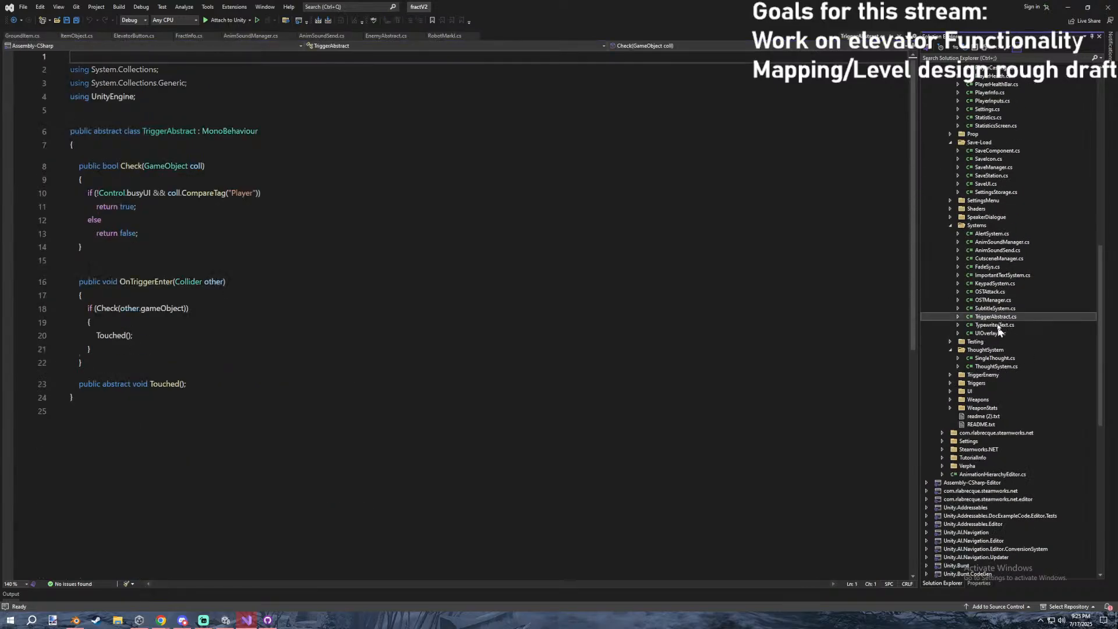
Expand the Interaction scripts folder in the solution and open the IntItemUseAdd and InteractSystem scripts.
scroll(1012, 221, "up", 19)
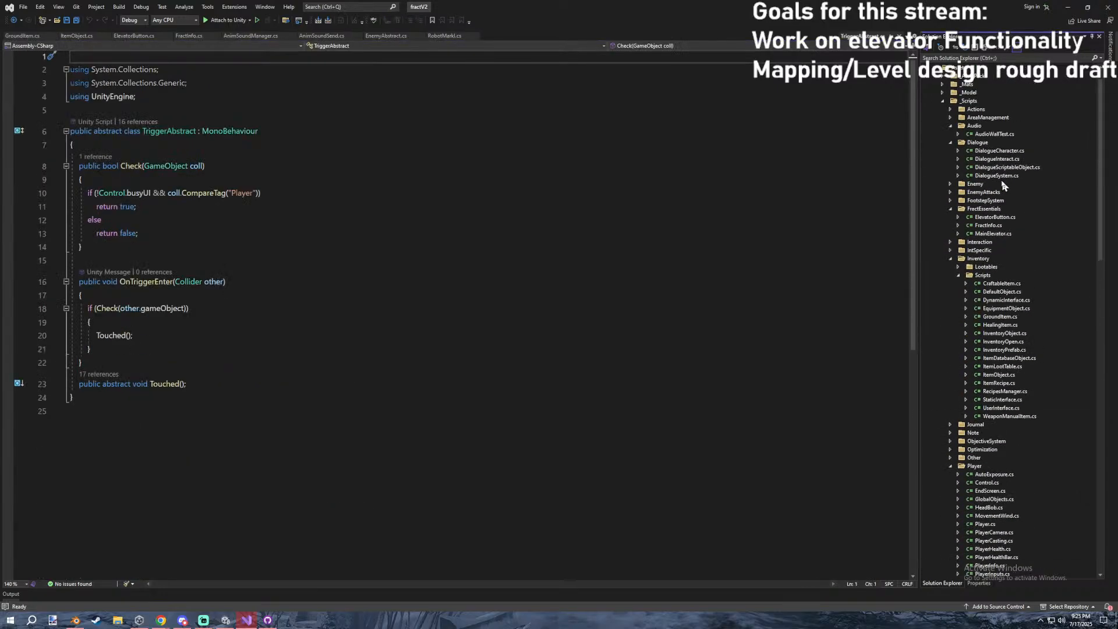
left_click(1001, 177)
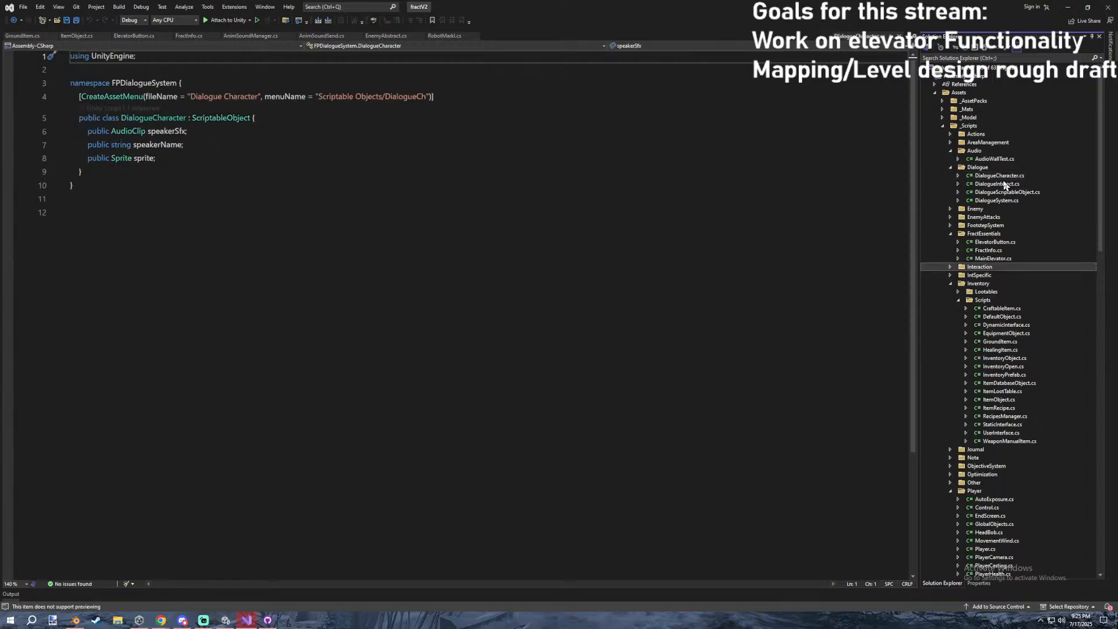
left_click(950, 267)
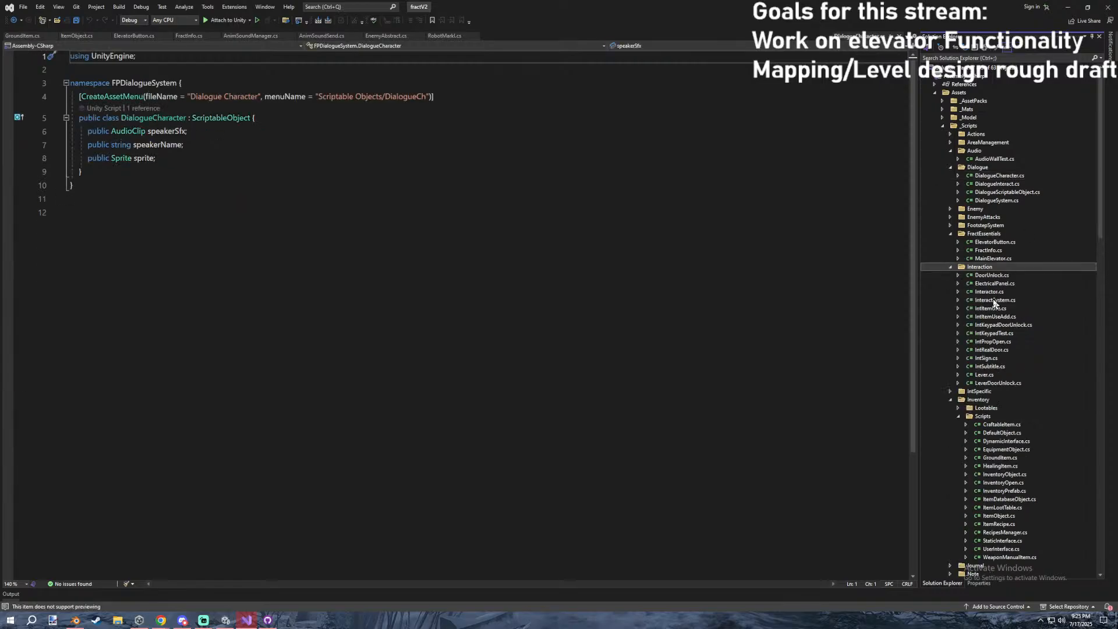
left_click(1002, 334)
double_click(1009, 317)
double_click(994, 299)
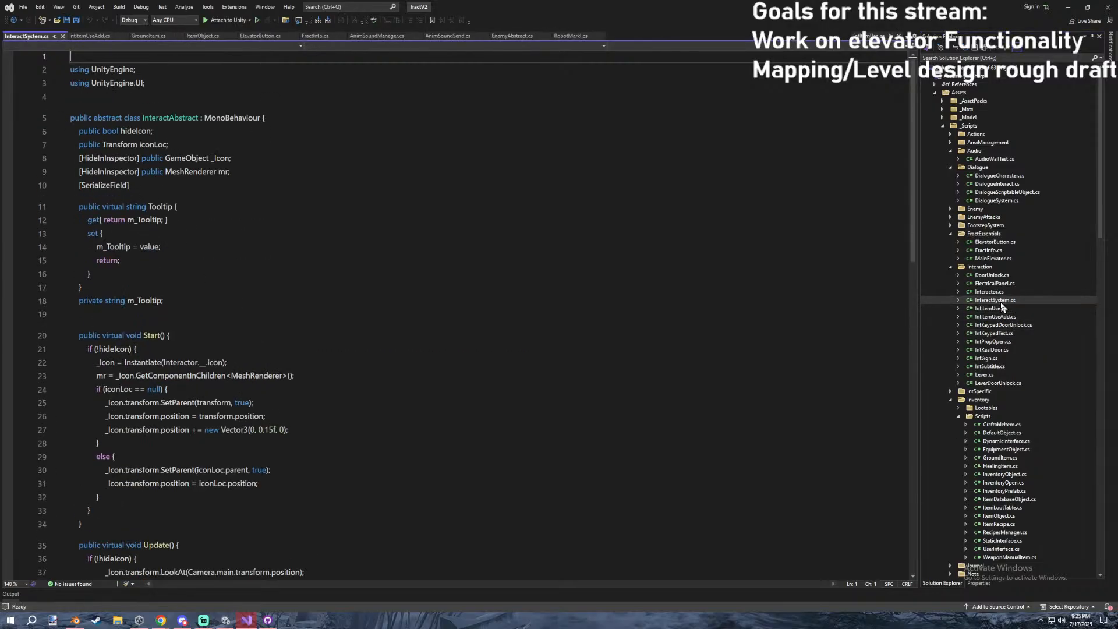
Look through the Interactor, DoorUnlock, ElectricalPanel, IntItemUse and IntItemUseAdd scripts for the interaction code.
double_click(989, 291)
left_click(994, 284)
double_click(988, 276)
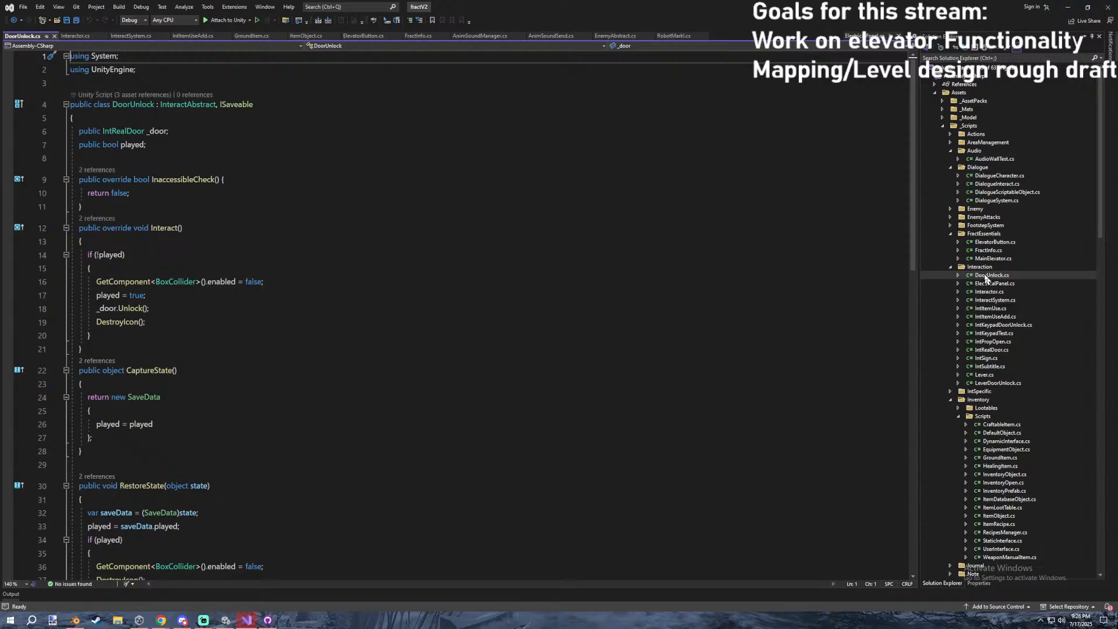
left_click(989, 285)
left_click(995, 301)
double_click(994, 292)
double_click(991, 277)
double_click(991, 285)
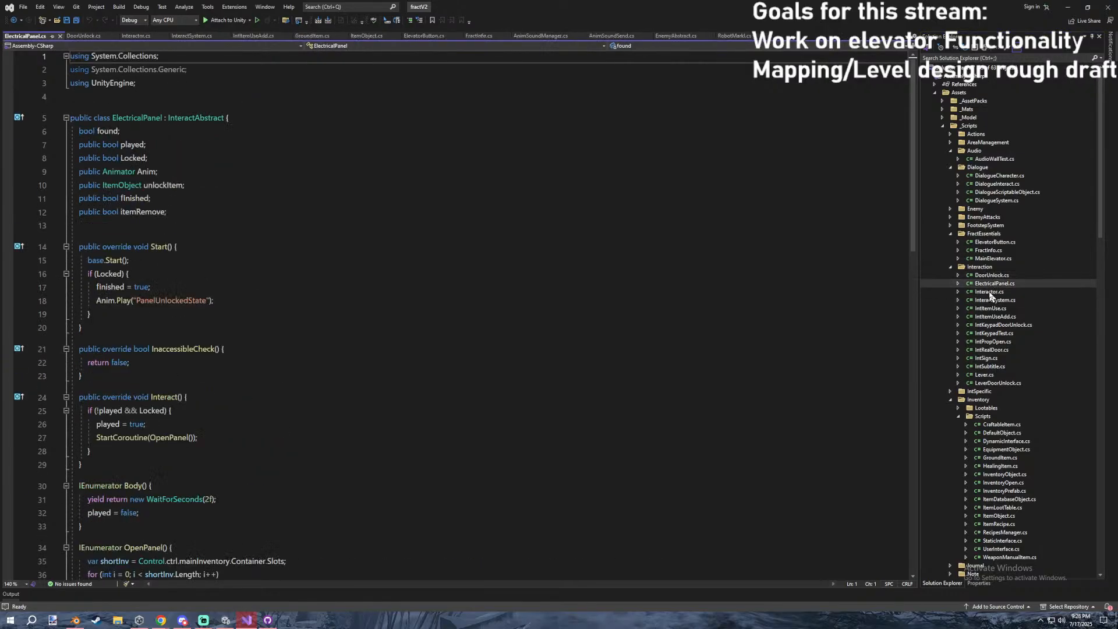
double_click(990, 308)
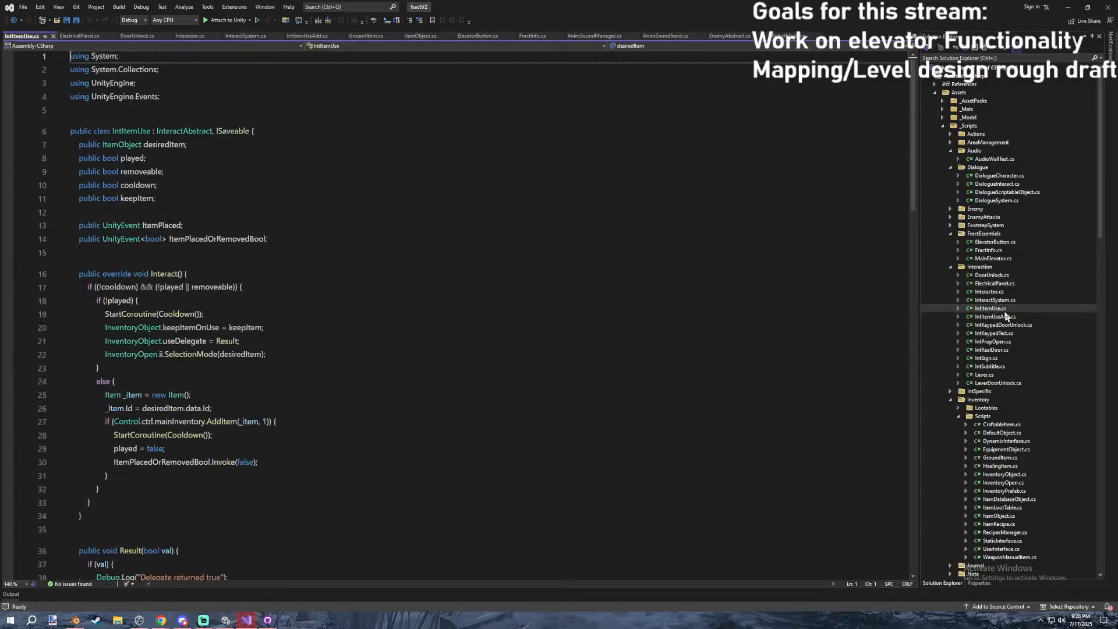
double_click(995, 316)
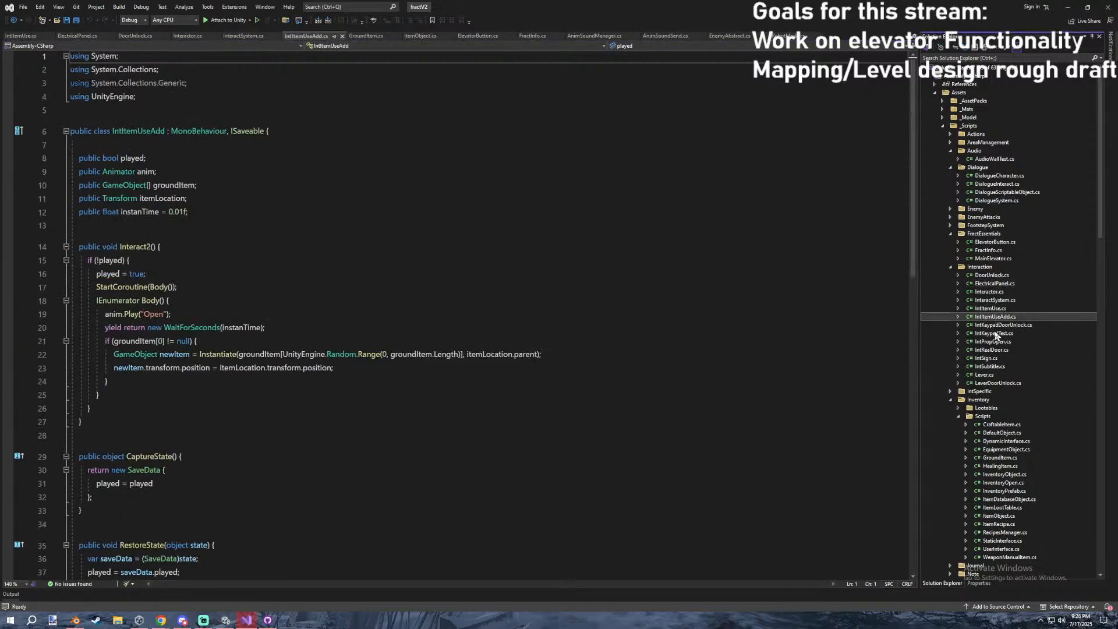
Review the icon setup in InteractSystem and the tooltip positioning code in Interactor's EnableTooltip method.
double_click(997, 292)
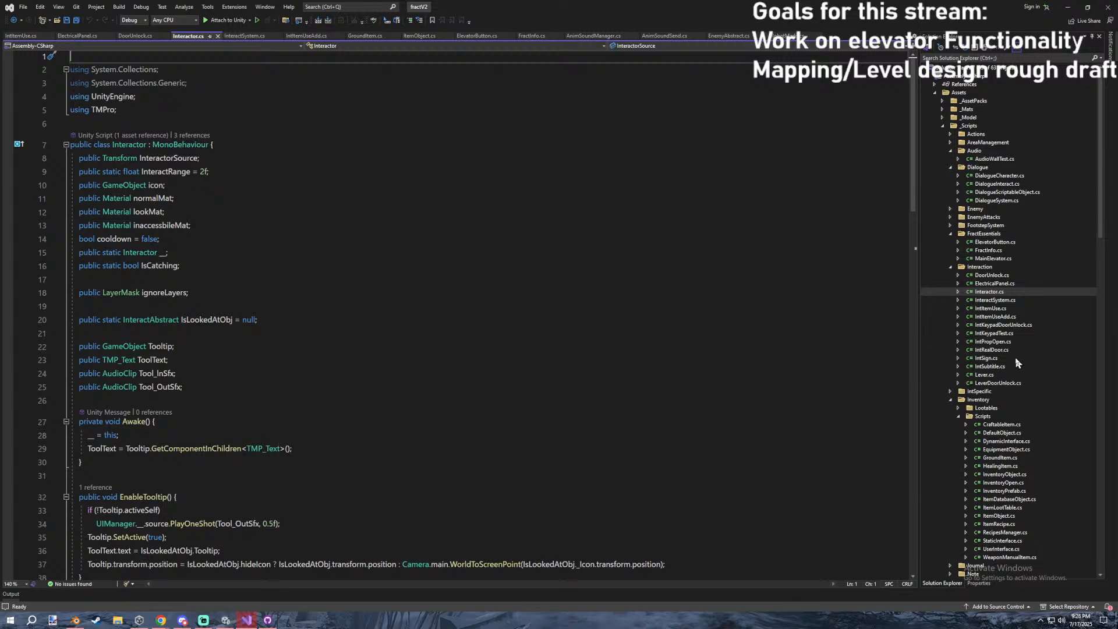
double_click(994, 300)
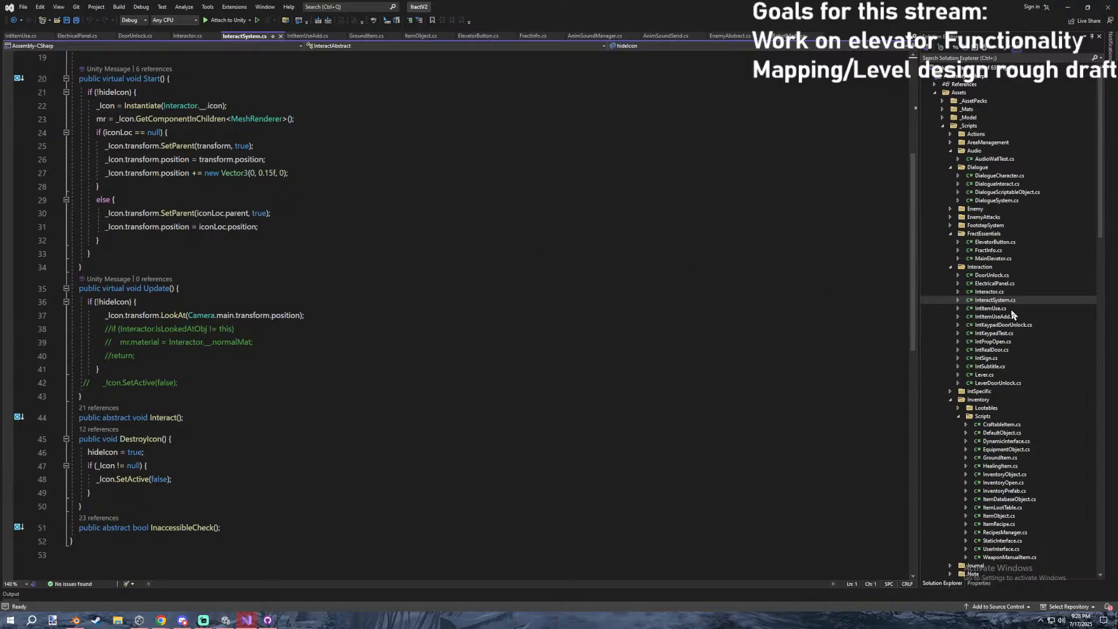
double_click(996, 291)
scroll(362, 214, "down", 6)
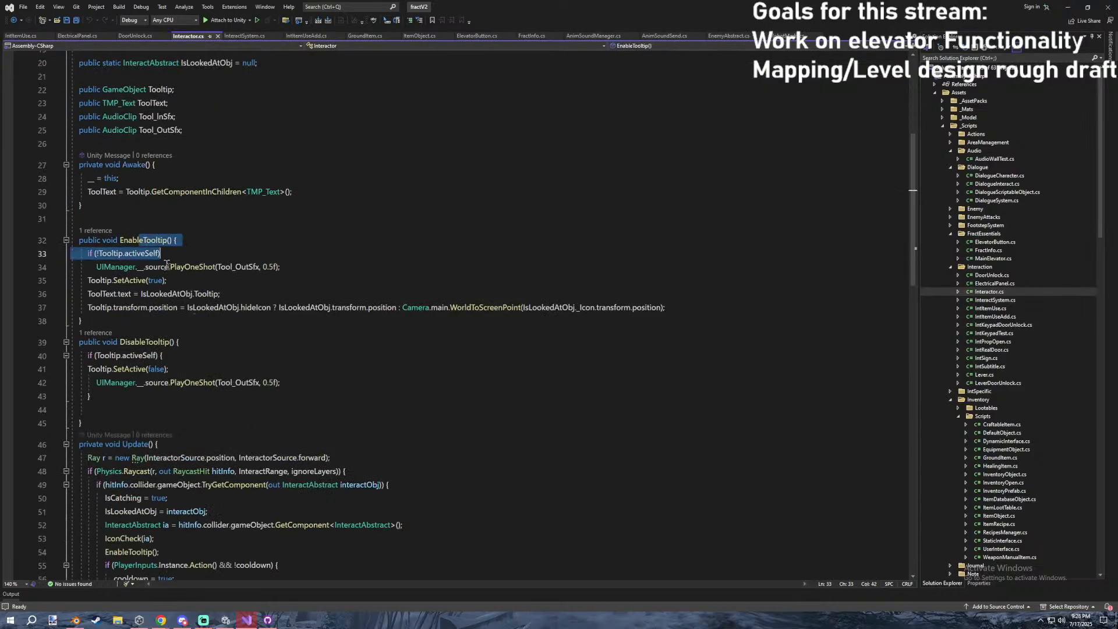
left_click_drag(71, 341, 81, 240)
left_click(162, 317)
left_click_drag(169, 323, 80, 241)
left_click(252, 309)
left_click_drag(441, 321, 107, 283)
left_click(224, 300)
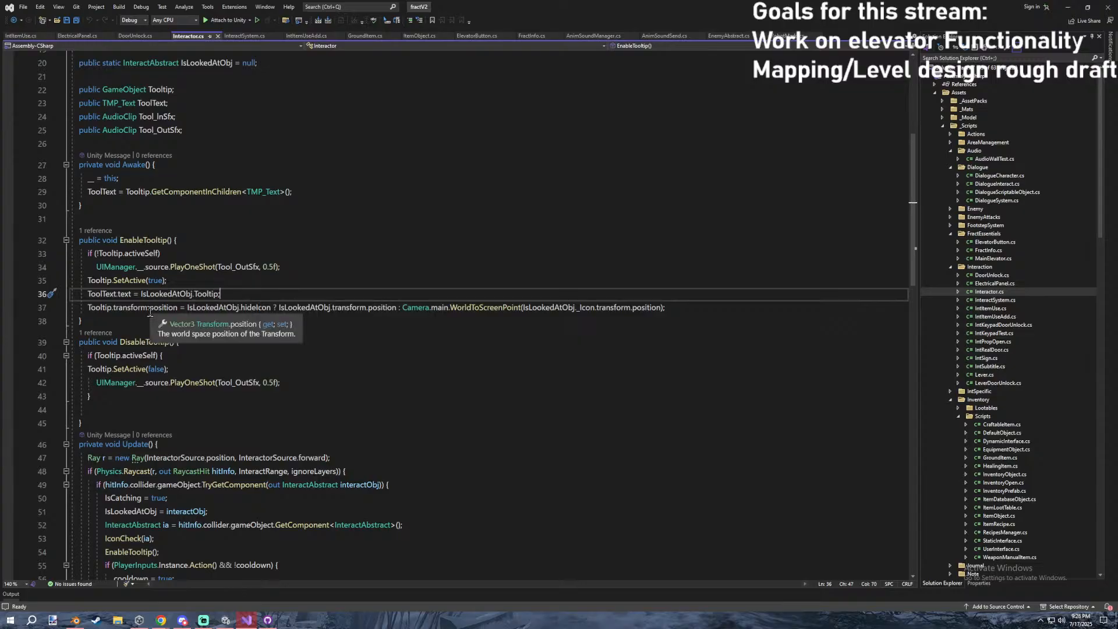
left_click(195, 309)
left_click(190, 322)
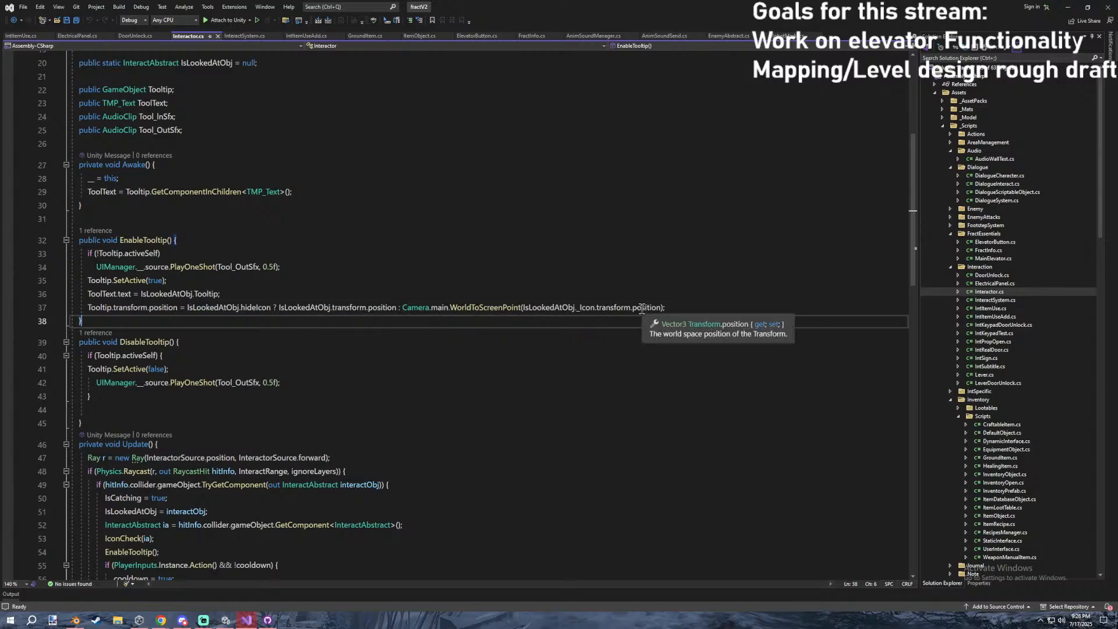
Switch to Unity and check the icon location of Trigger (3) and Trigger (1) against InteractSystem's icon placement code.
left_click(1068, 7)
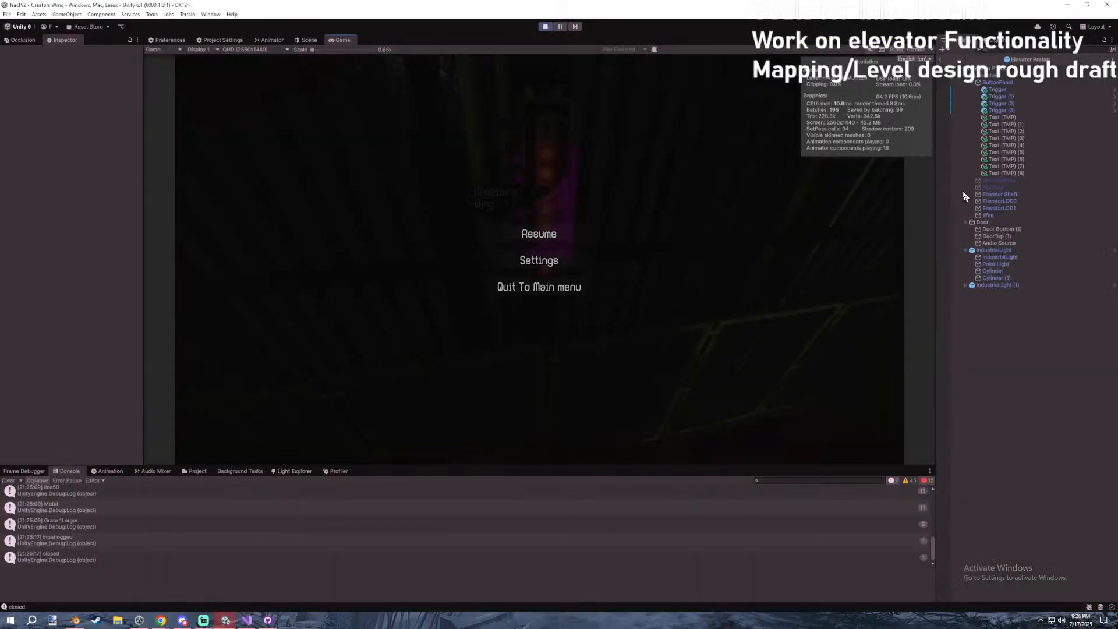
left_click(1002, 110)
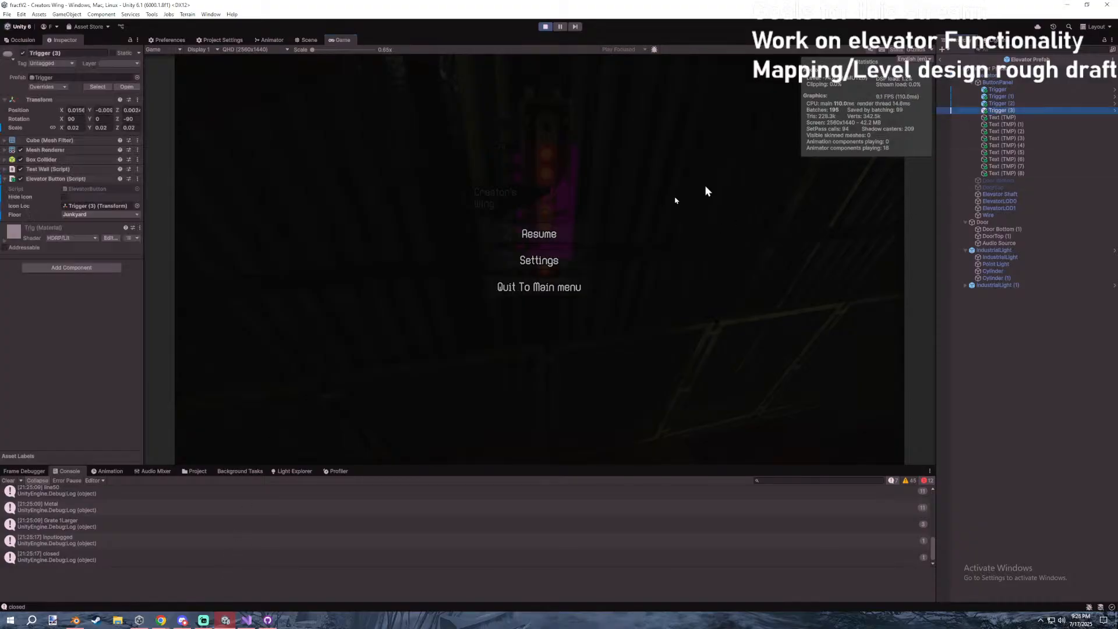
left_click(243, 617)
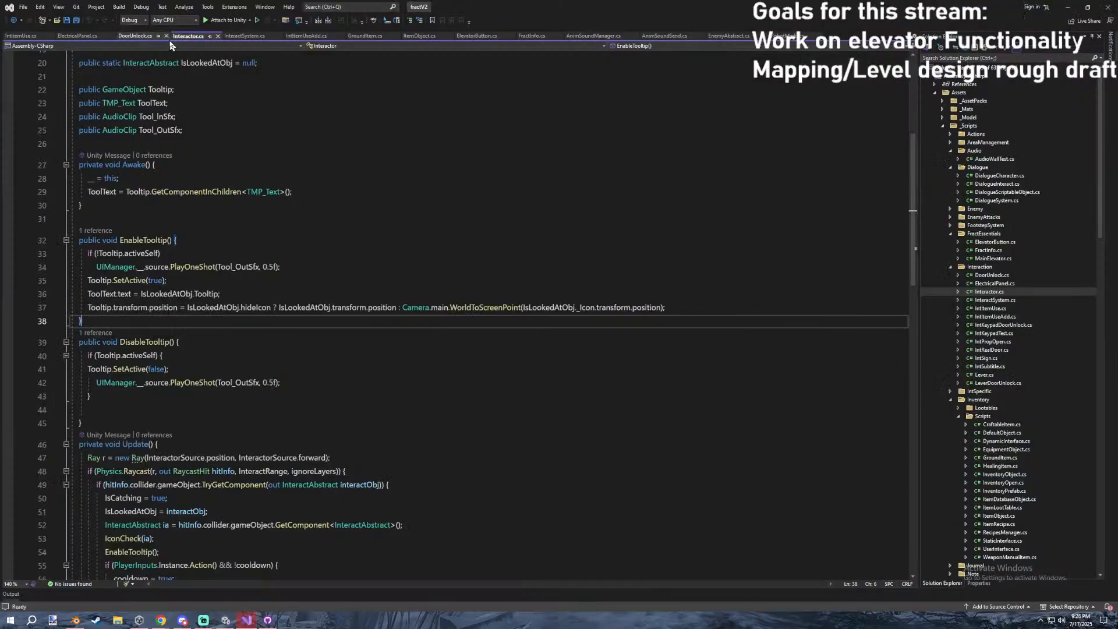
left_click(244, 36)
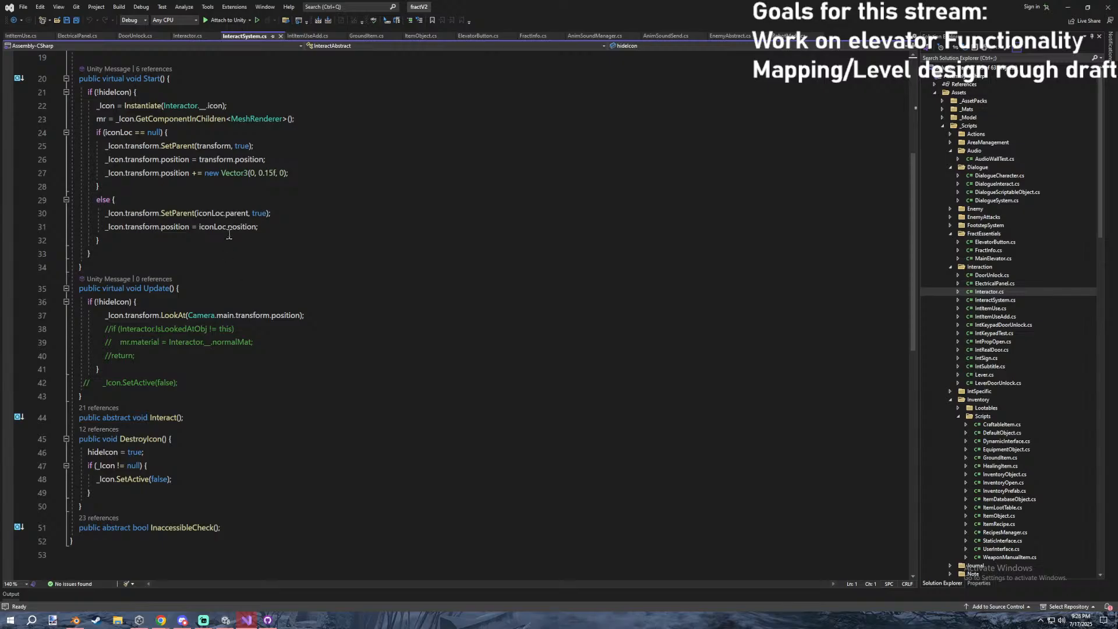
left_click(323, 160)
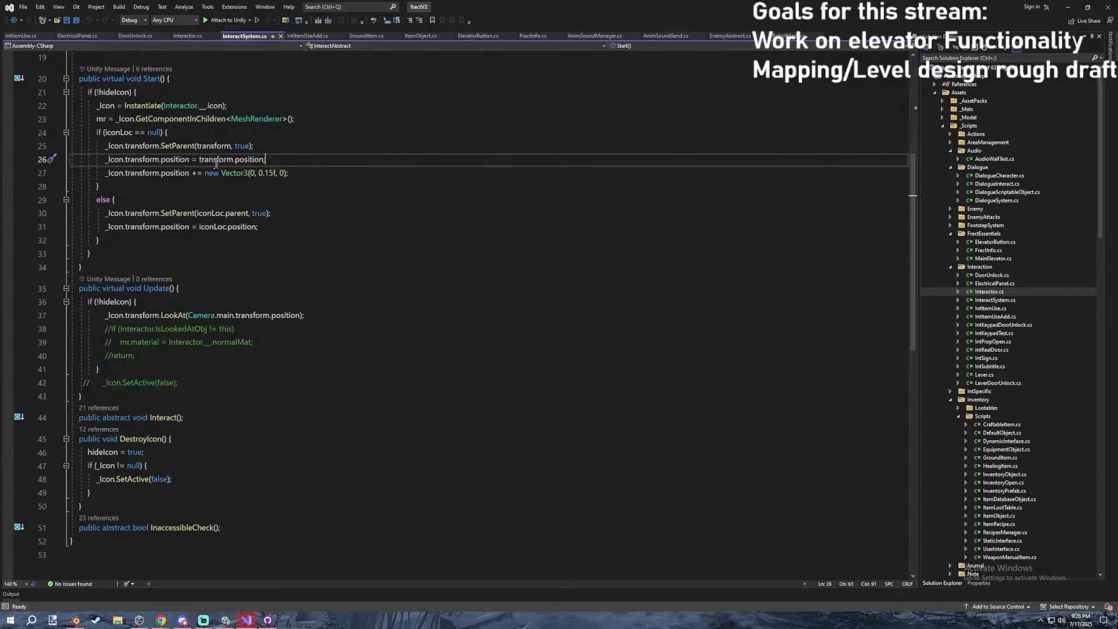
mouse_move(230, 224)
key("alt+Tab")
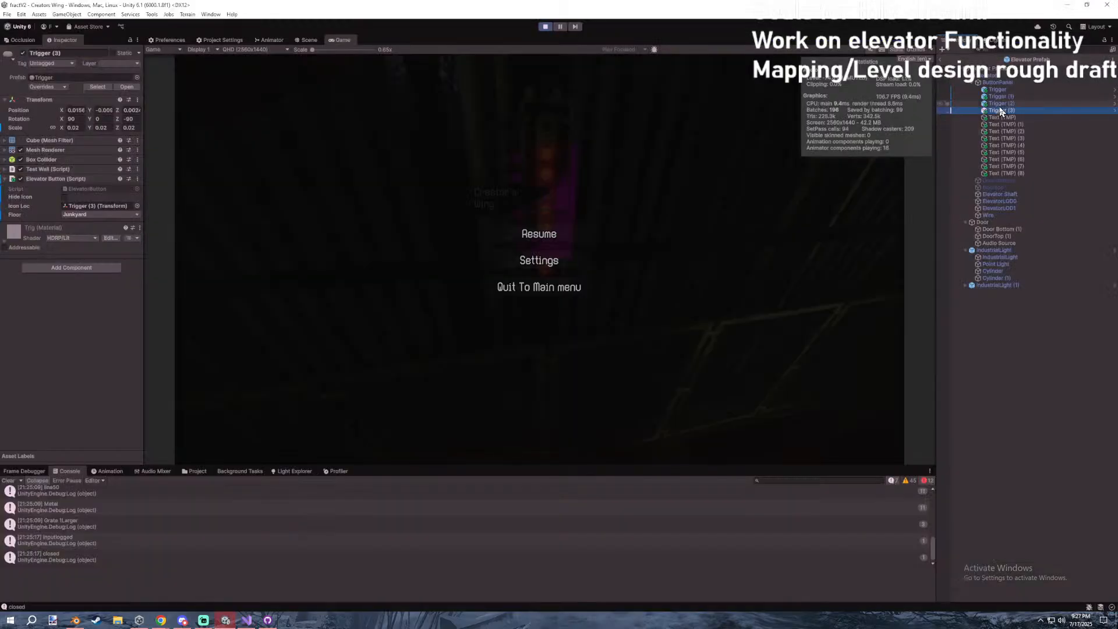
left_click(996, 96)
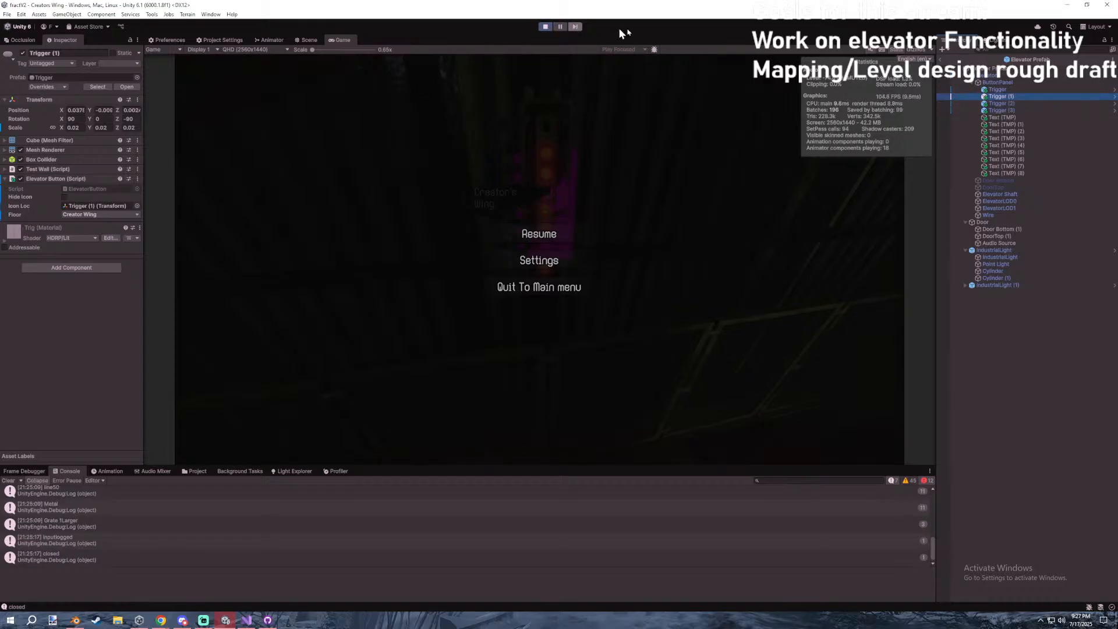
Leave the elevator prefab, select the magenta interaction icon plane in the scene and locate its InteractLook material.
left_click(940, 61)
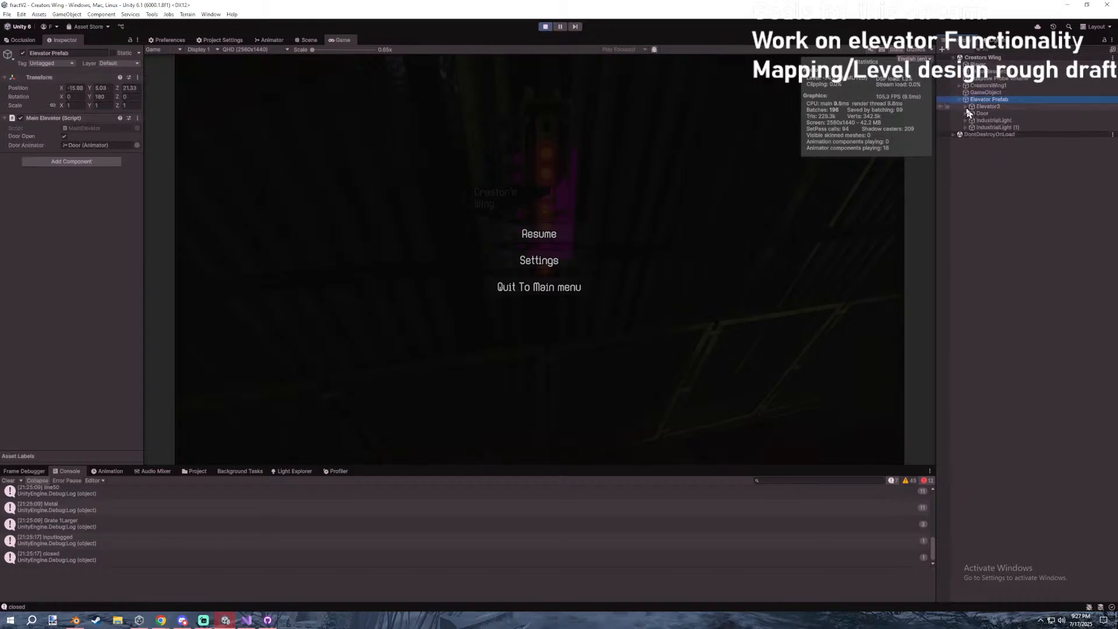
left_click(966, 120)
left_click(319, 40)
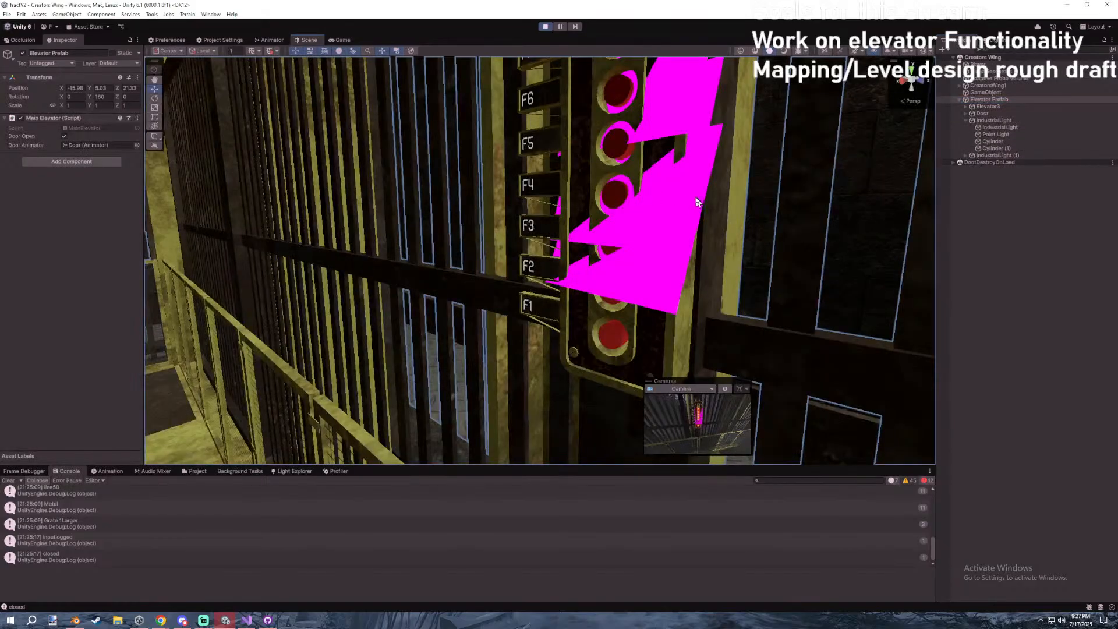
left_click(592, 252)
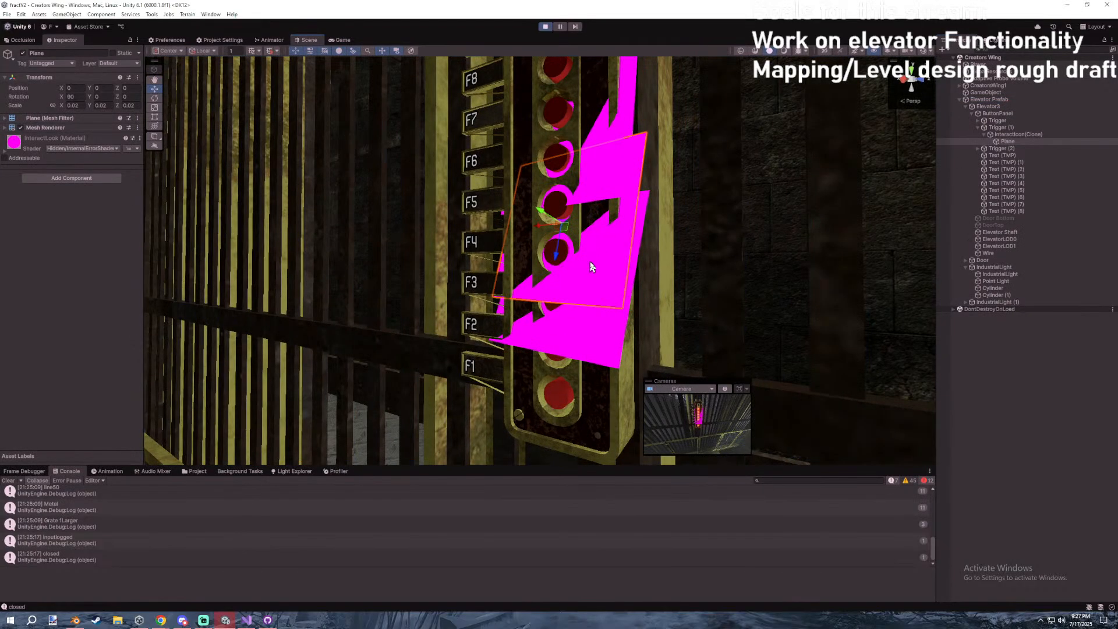
left_click(37, 135)
left_click(141, 138)
left_click(154, 181)
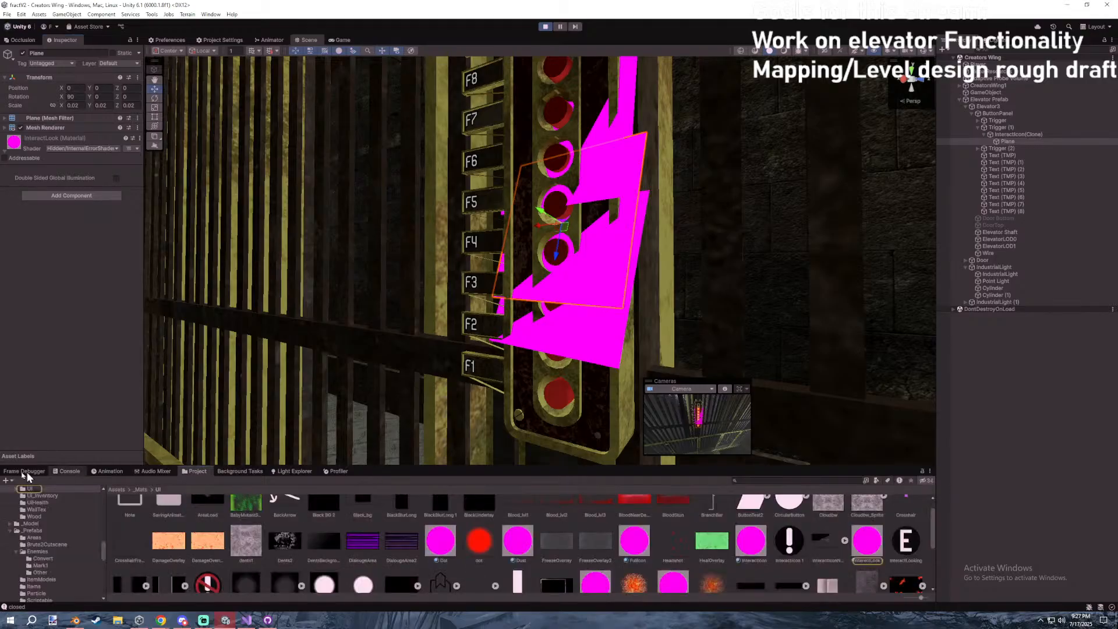
Change the InteractLook material's shader to HDRP/Unlit.
left_click(871, 548)
left_click(80, 62)
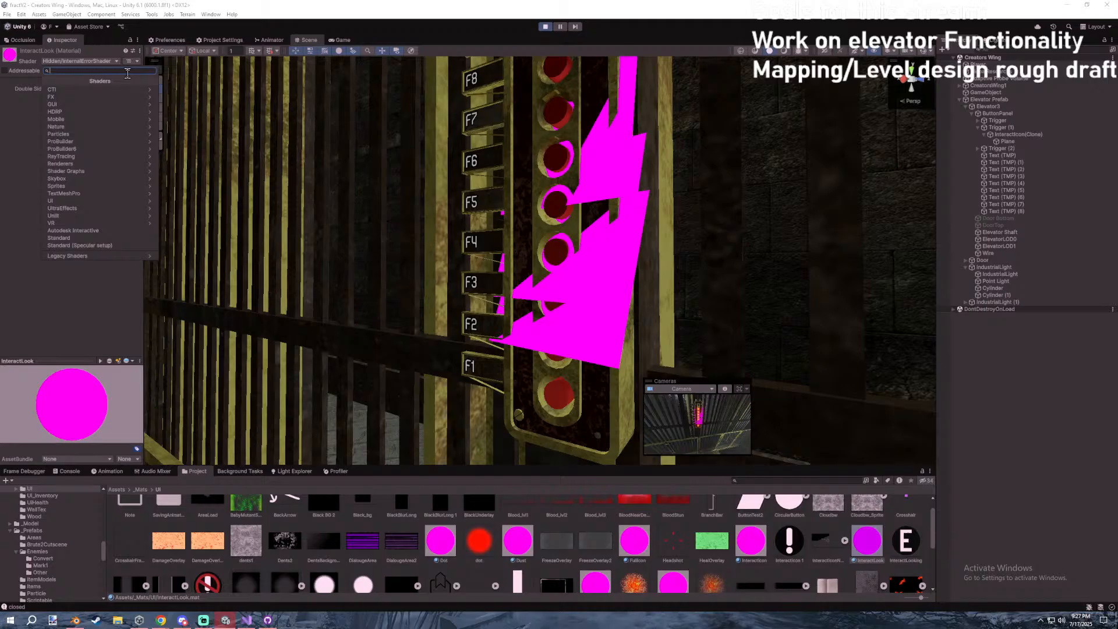
type("hdrp")
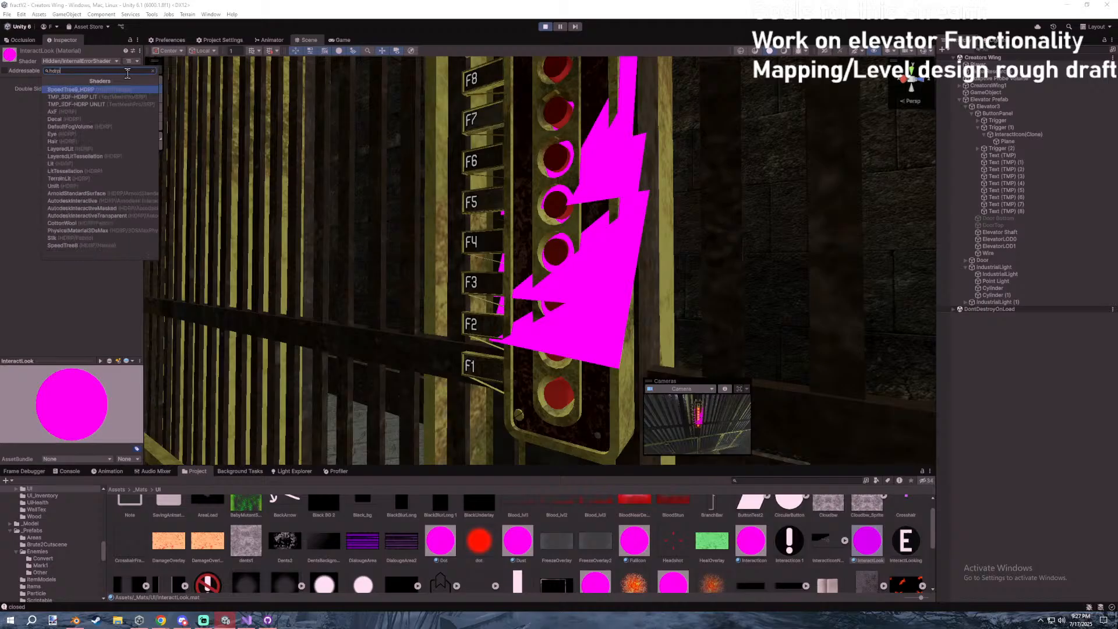
type("unlit")
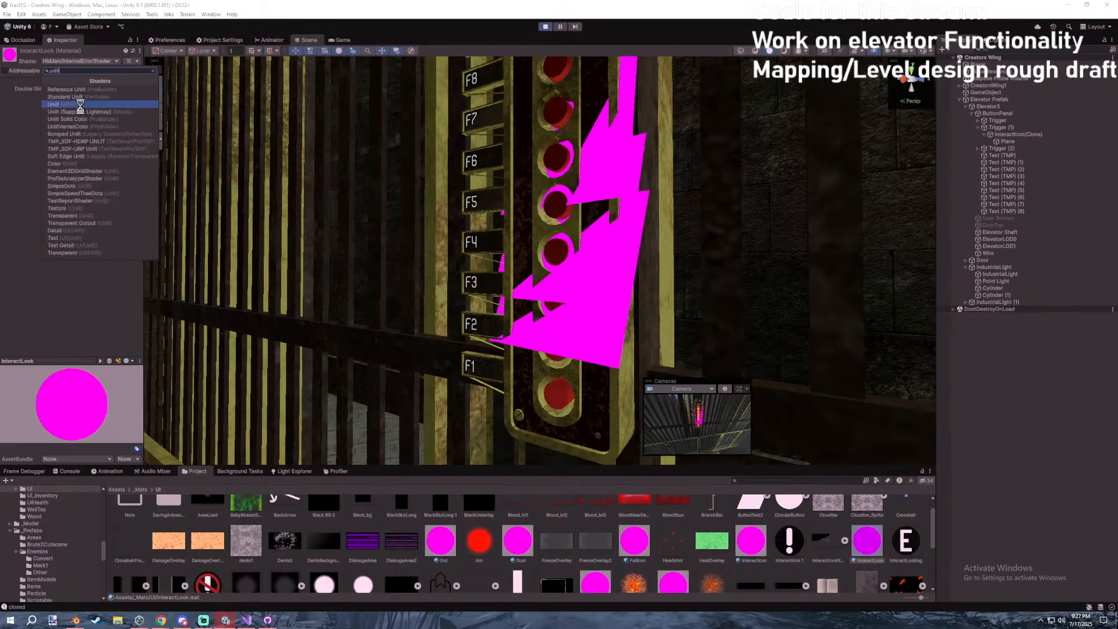
left_click(78, 104)
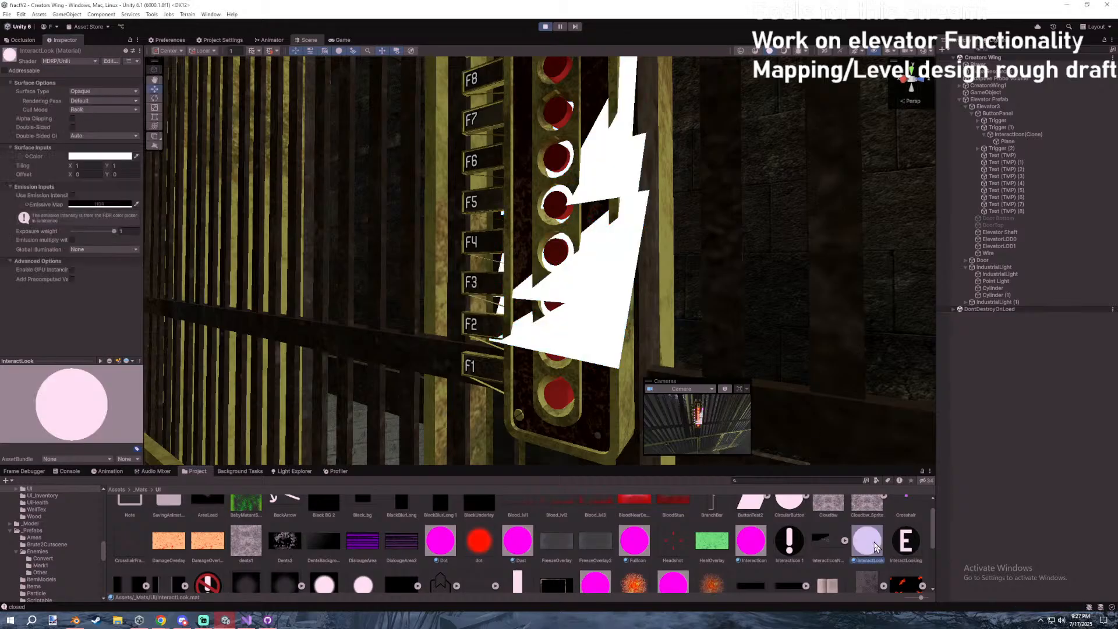
Assign the InteractLooking texture to the InteractLook material's color and set its surface type to Transparent.
left_click_drag(897, 546, 27, 162)
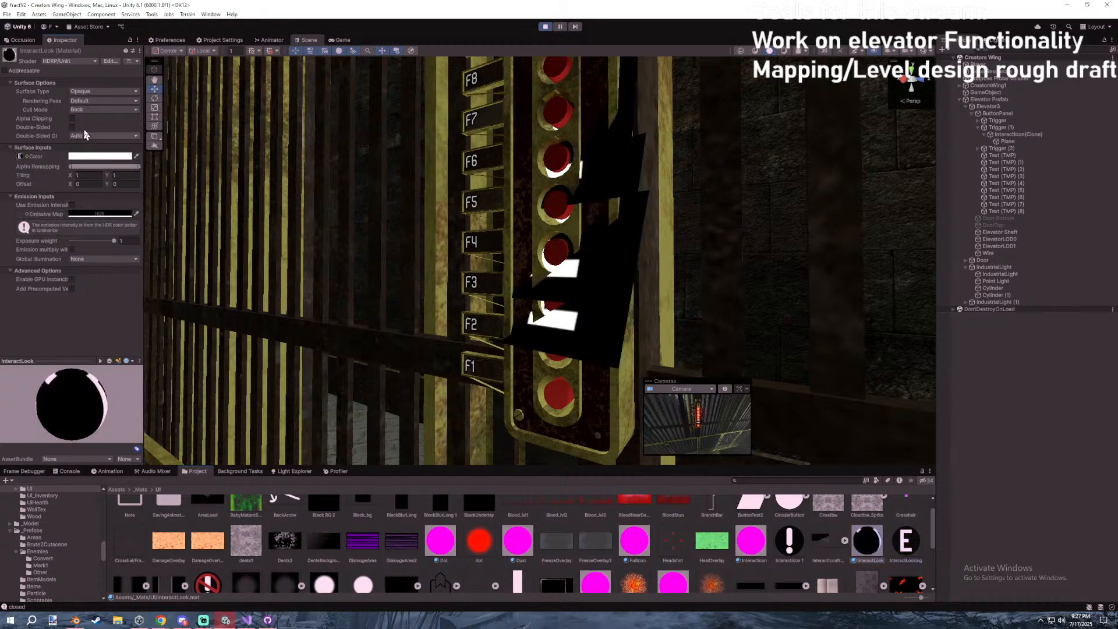
left_click(85, 92)
left_click(98, 110)
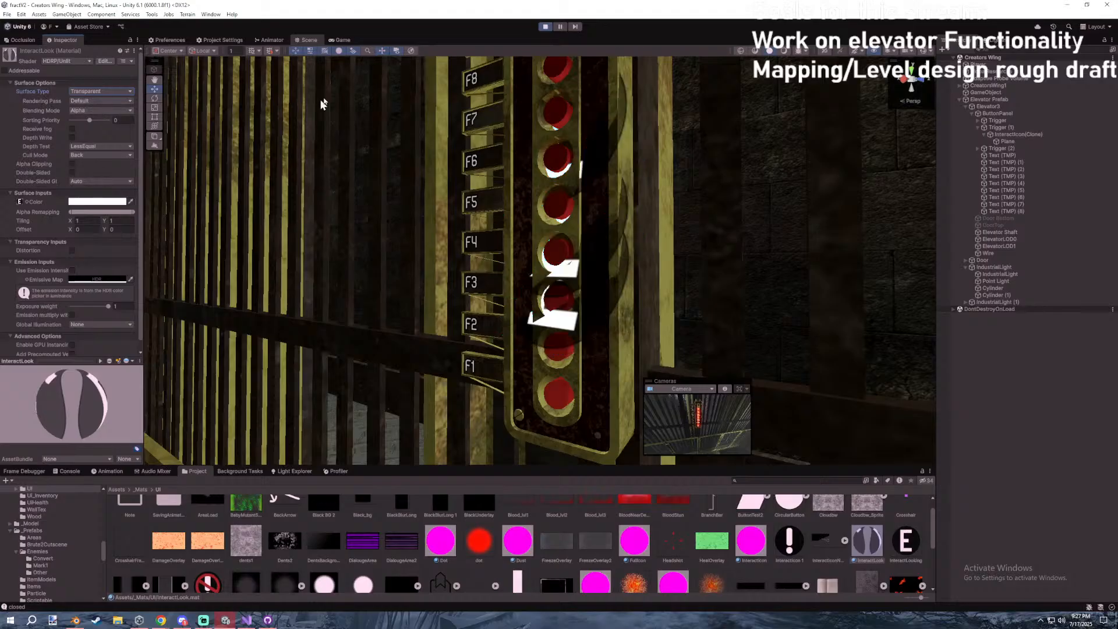
Resume the running game, check the interaction icons on the elevator panel and pause again.
left_click(339, 41)
left_click(536, 237)
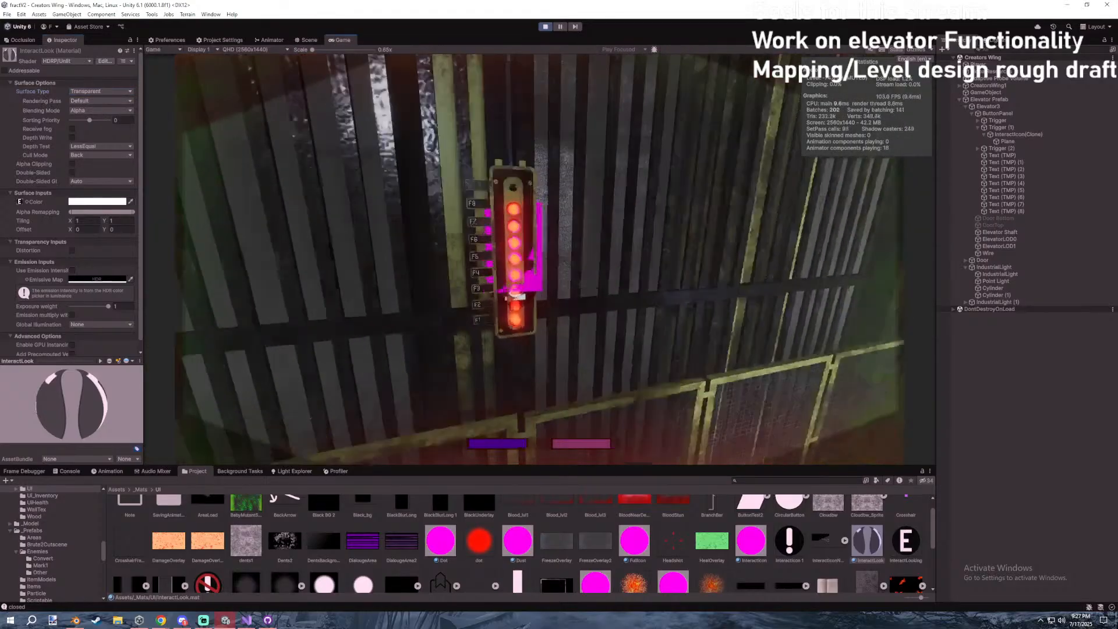
key("Escape")
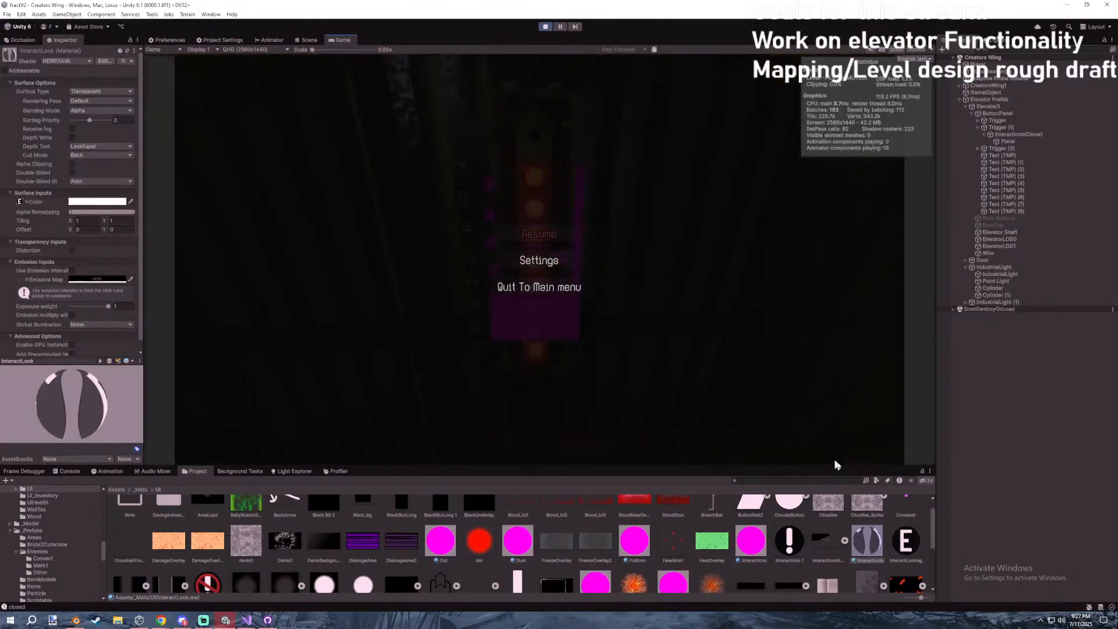
Change the InteractIcon material's shader to HDRP/Unlit.
scroll(557, 541, "down", 2)
scroll(558, 546, "up", 1)
left_click(751, 517)
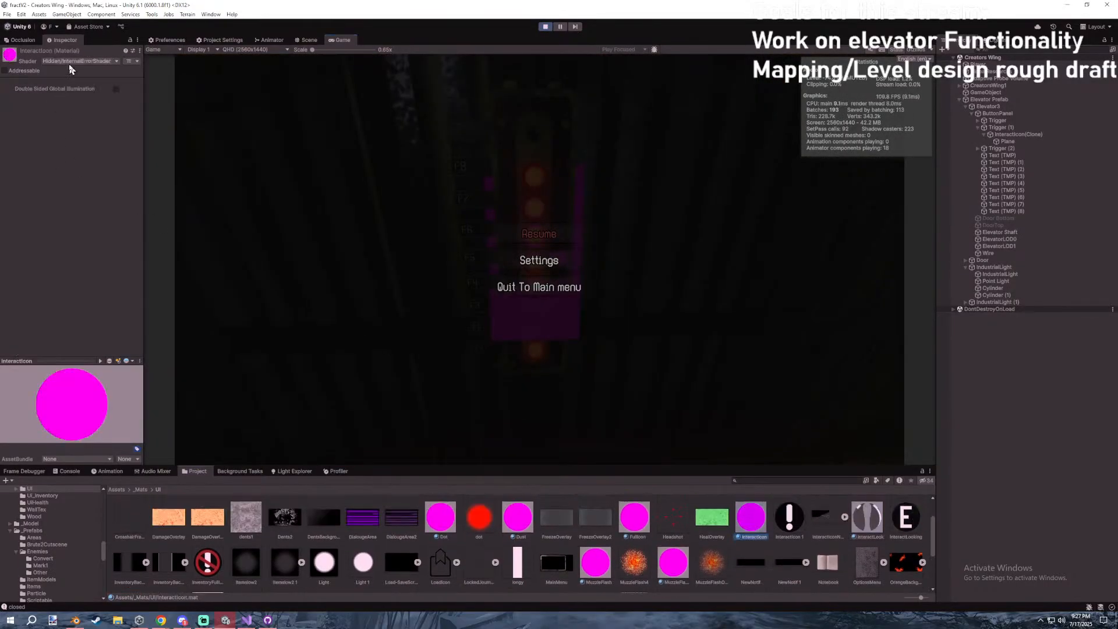
left_click(97, 60)
type("u")
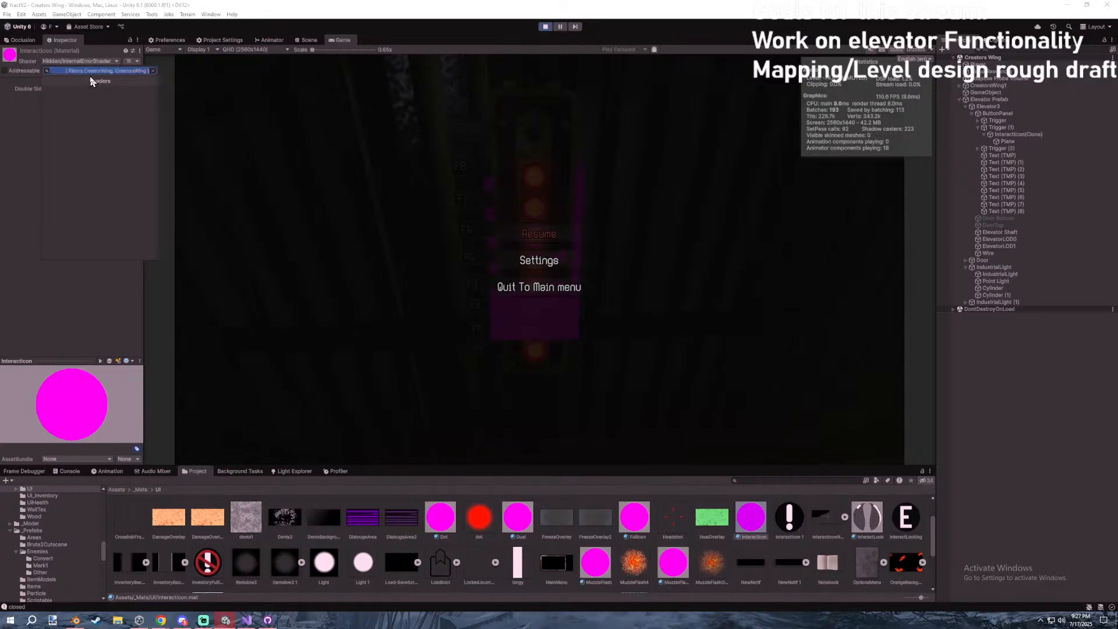
type("nlit")
left_click(77, 104)
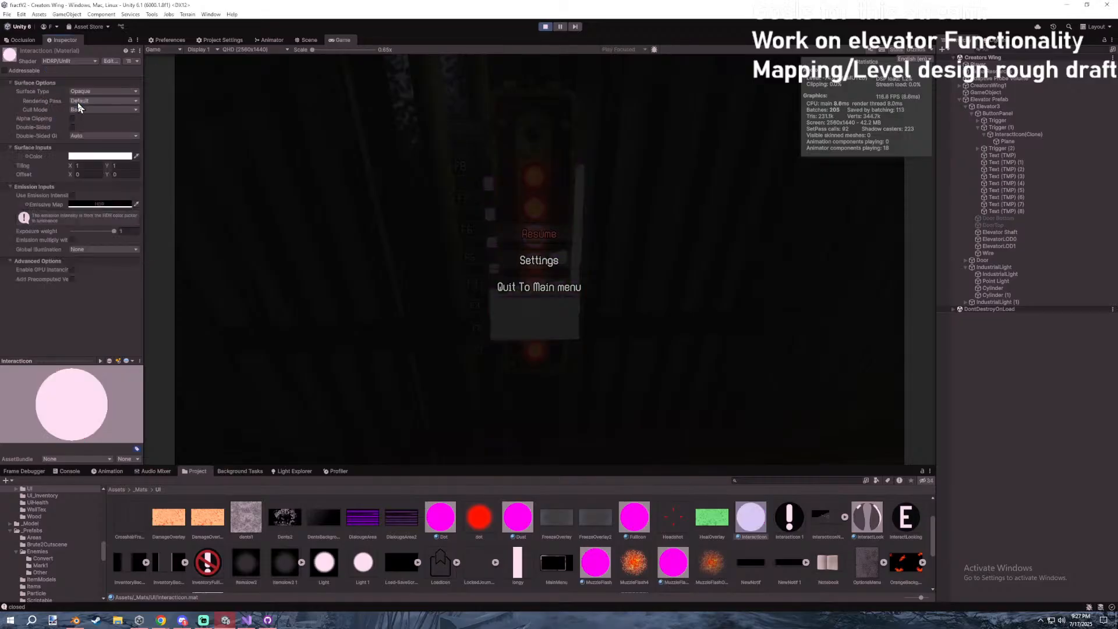
Set the InteractIcon material's surface type to Transparent and assign the exclamation-mark texture to its color.
left_click(103, 91)
left_click(91, 110)
Resume the running game, check the updated interaction icon on the elevator button panel, and pause again.
left_click(487, 169)
key("Escape")
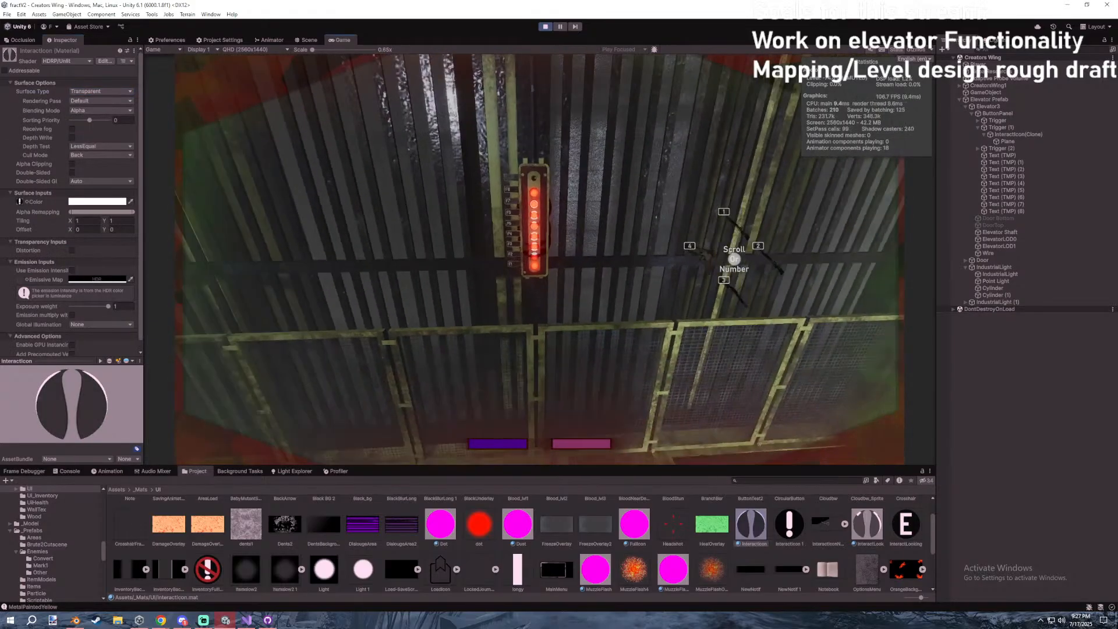
key("Escape")
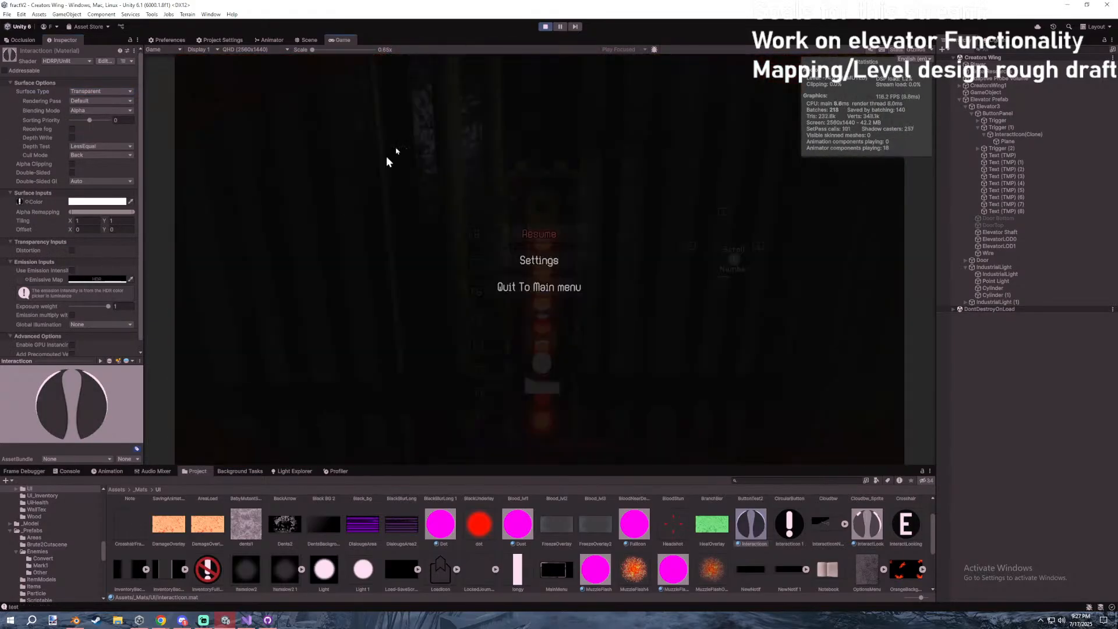
Inspect the spawned InteractIcon(Clone) and its parent Trigger (1) under ButtonPanel, and exit play mode.
left_click(1014, 134)
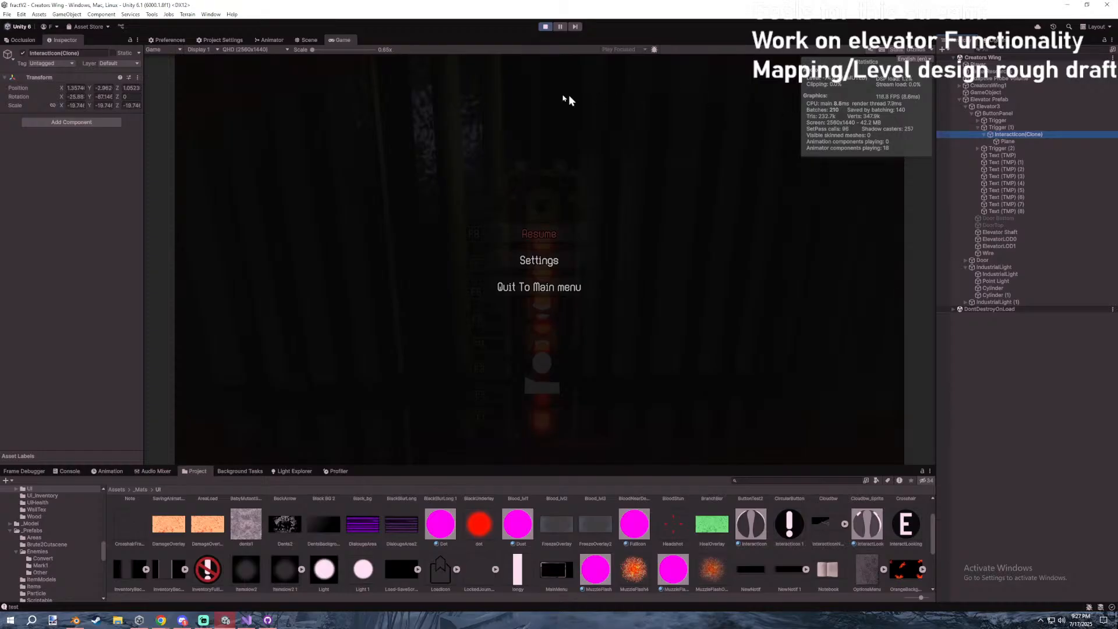
left_click(998, 128)
left_click(997, 135)
left_click(991, 129)
left_click(990, 135)
left_click(989, 127)
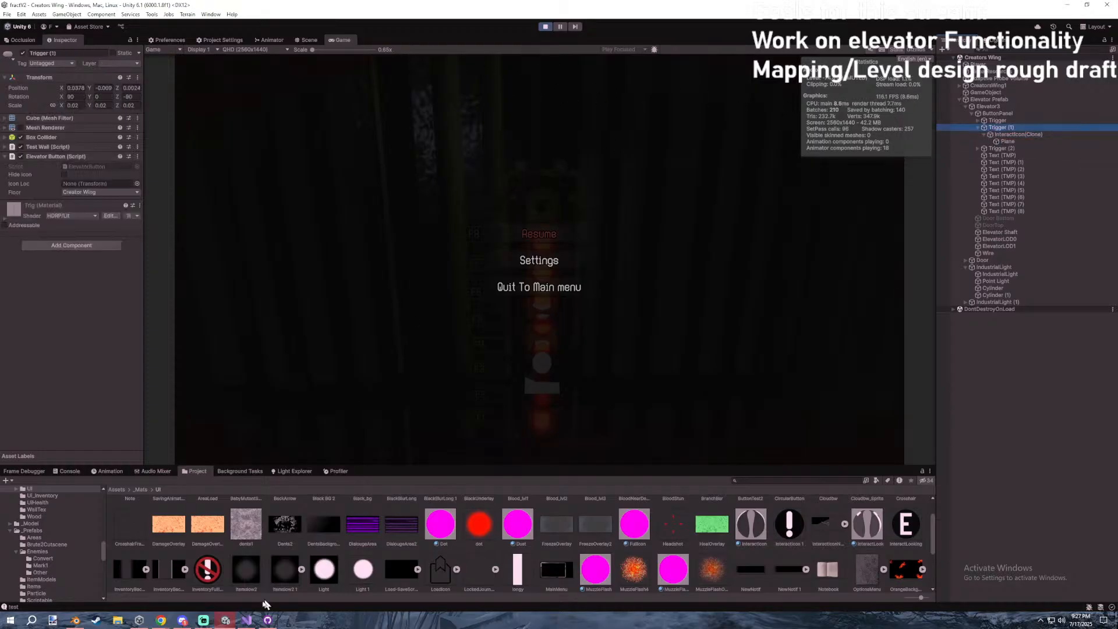
left_click(546, 28)
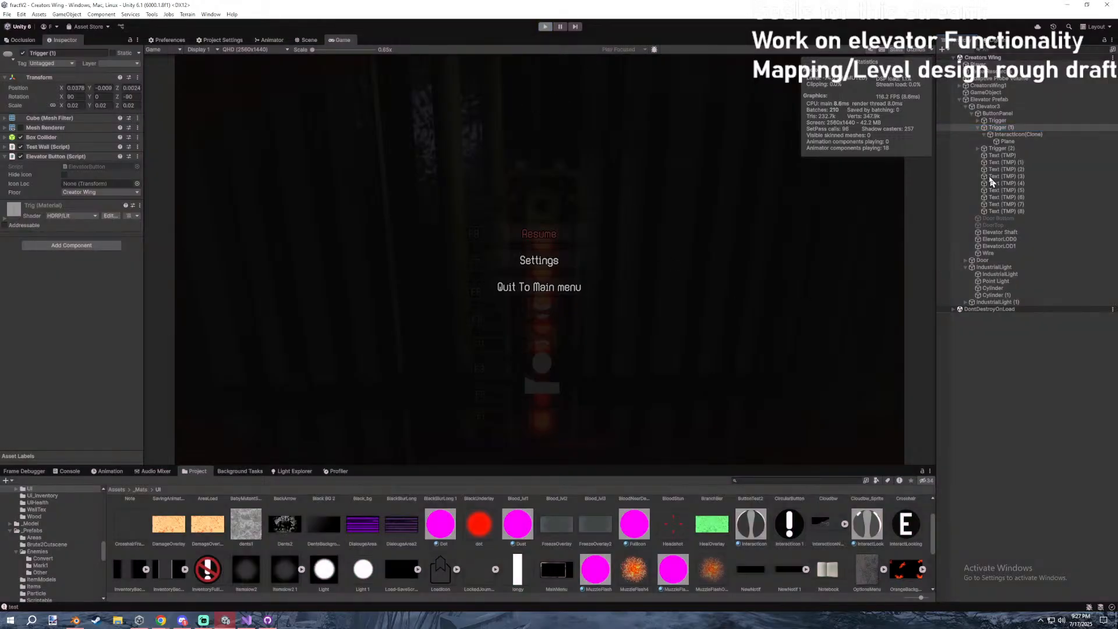
Look through the project's _Prefabs folder, its Particle subfolder and the _Props folder for the interaction icon prefab.
left_click(116, 489)
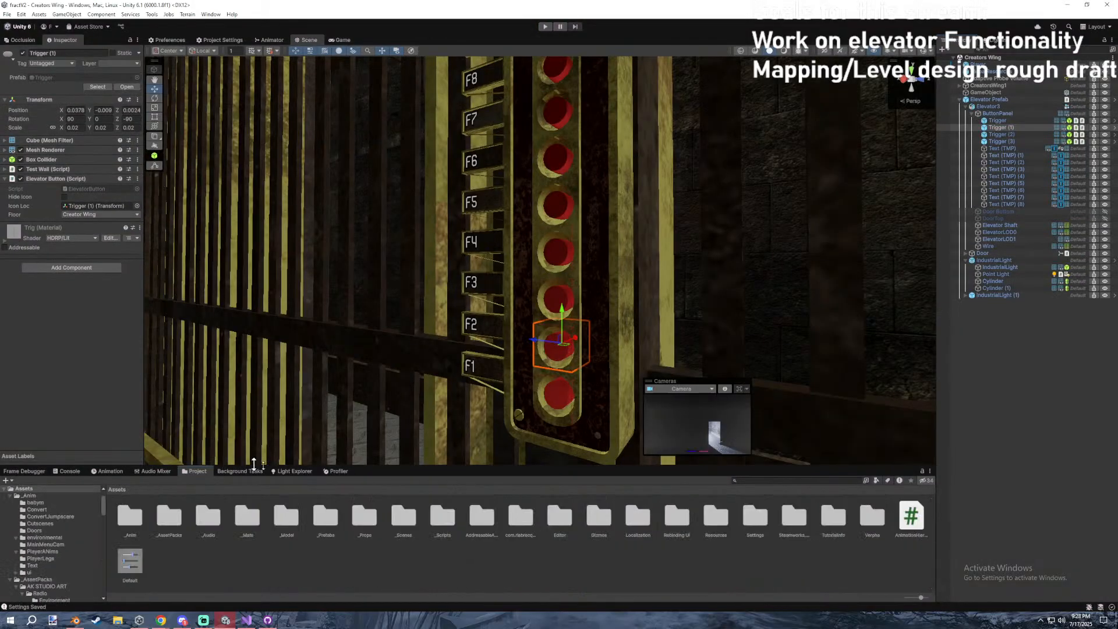
key("XF86AudioLowerVolume")
double_click(331, 523)
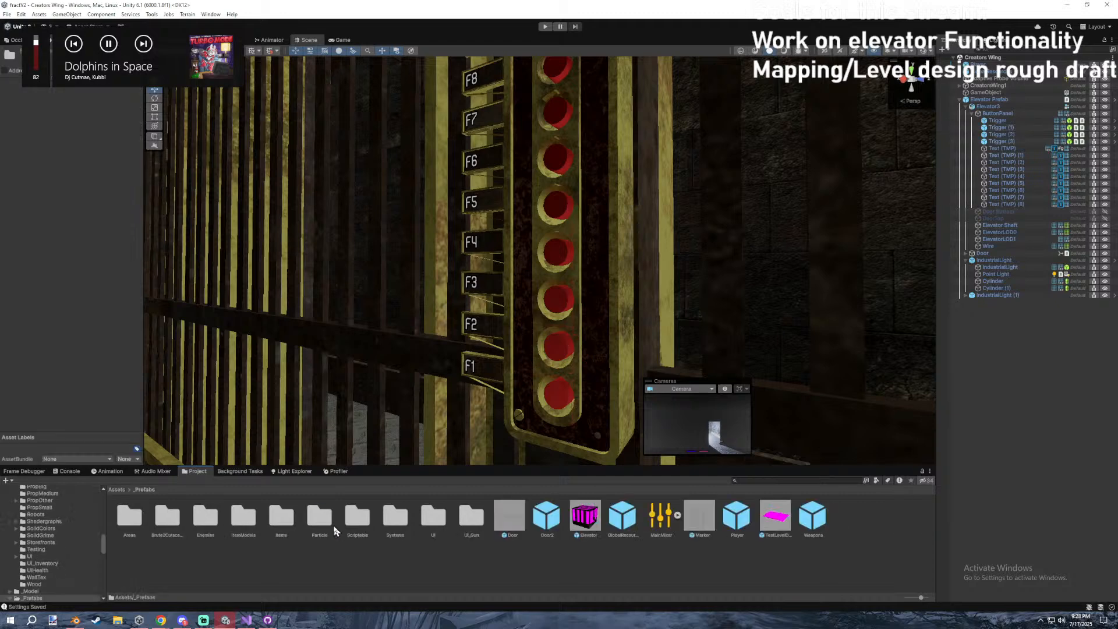
left_click(120, 490)
double_click(364, 515)
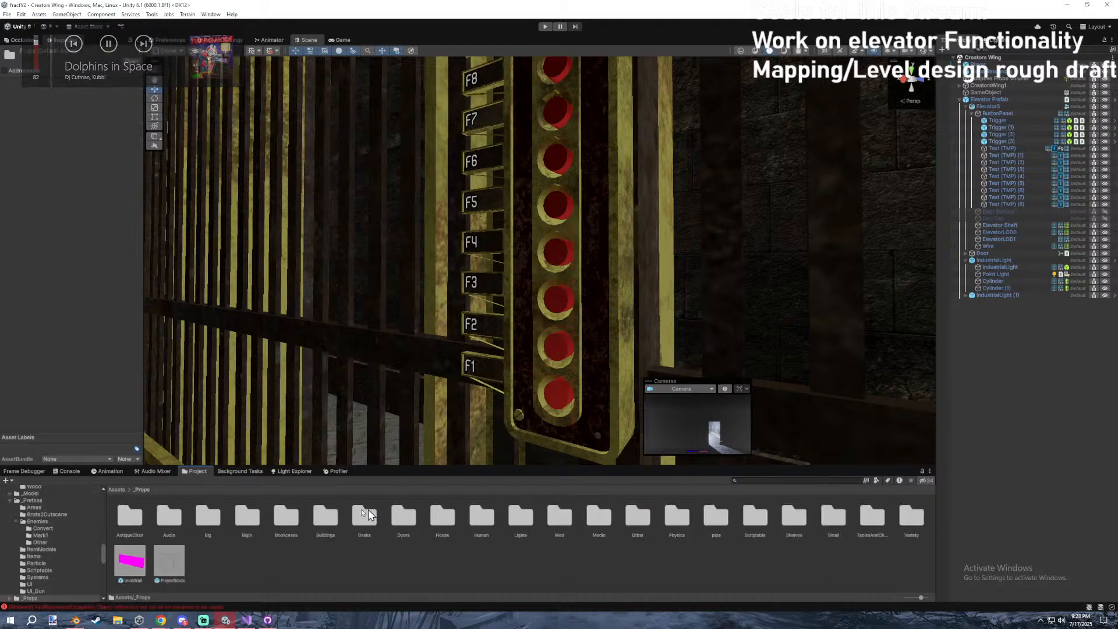
left_click(124, 489)
double_click(315, 515)
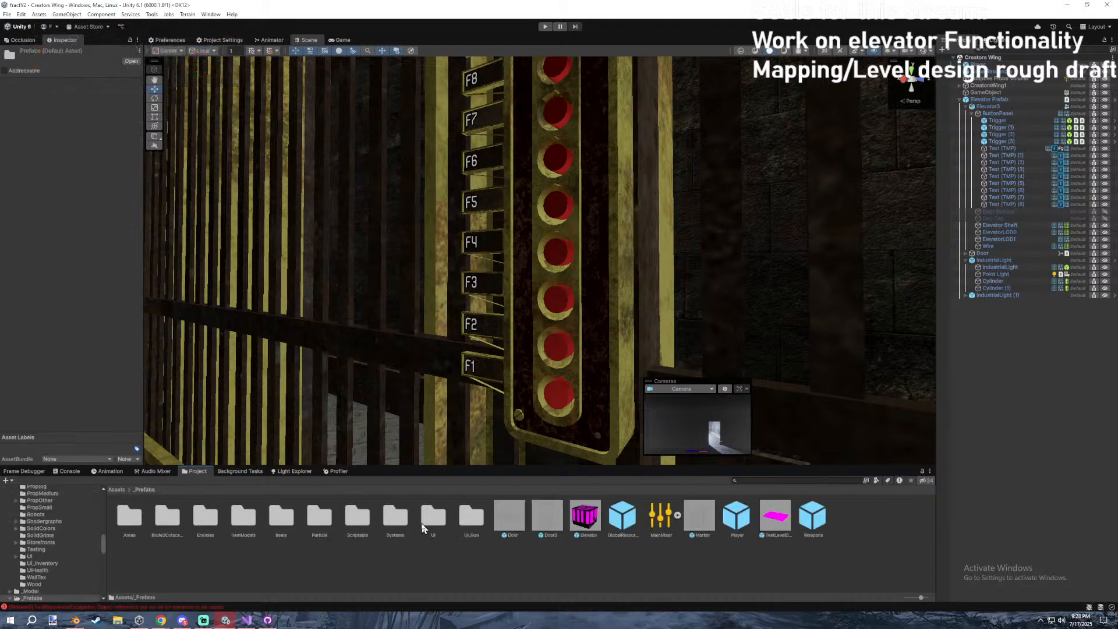
double_click(315, 518)
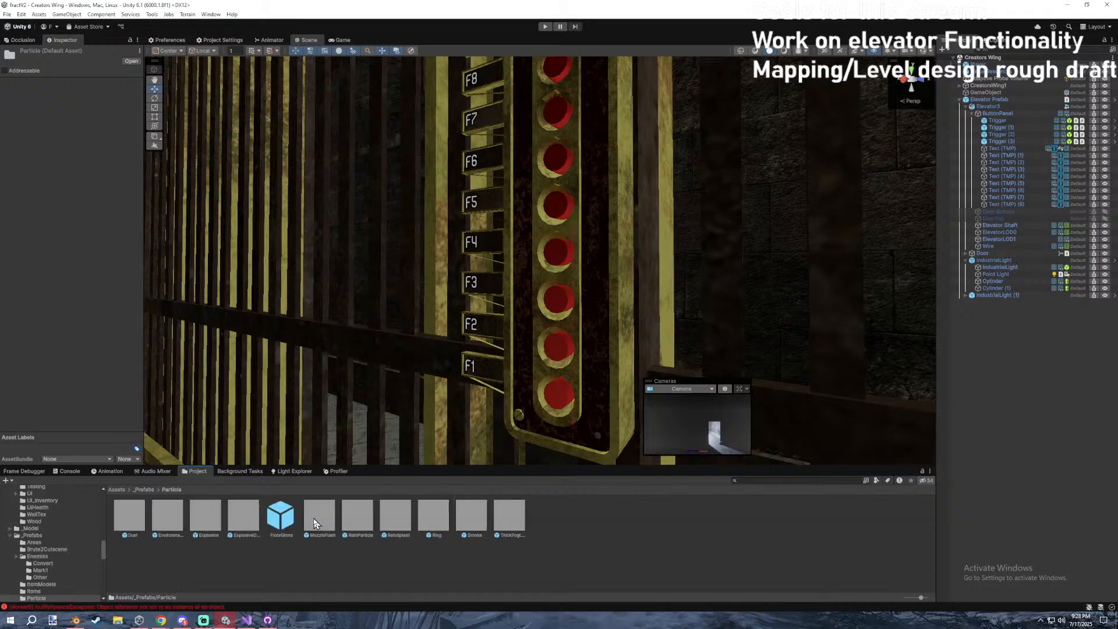
left_click(143, 489)
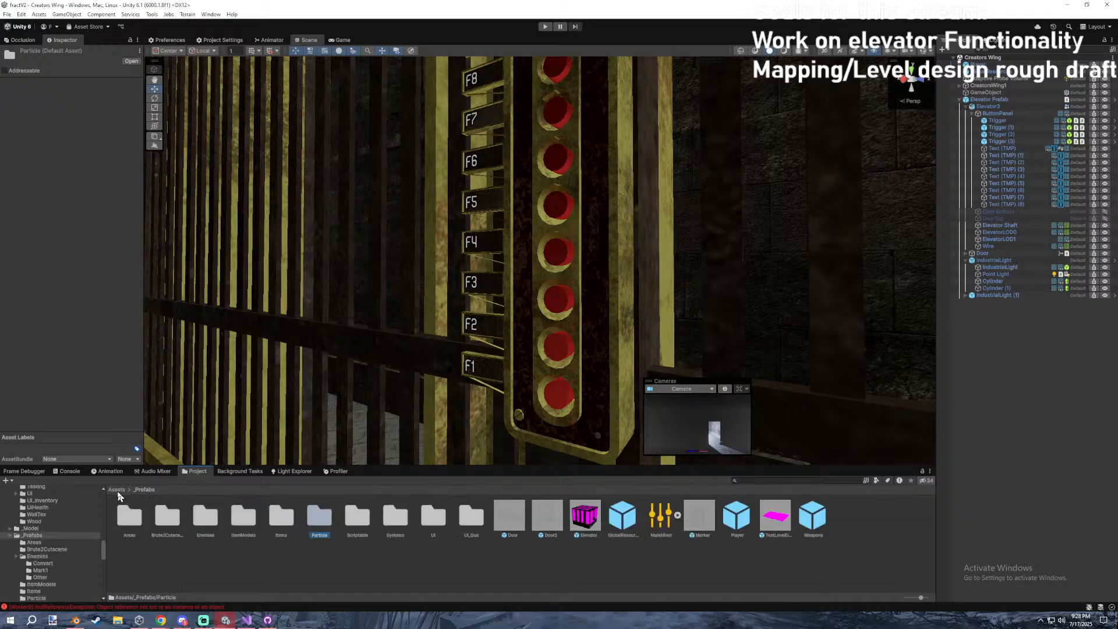
Open the Interaction folder under _Scripts to look at the interaction scripts.
left_click(117, 490)
left_click(446, 517)
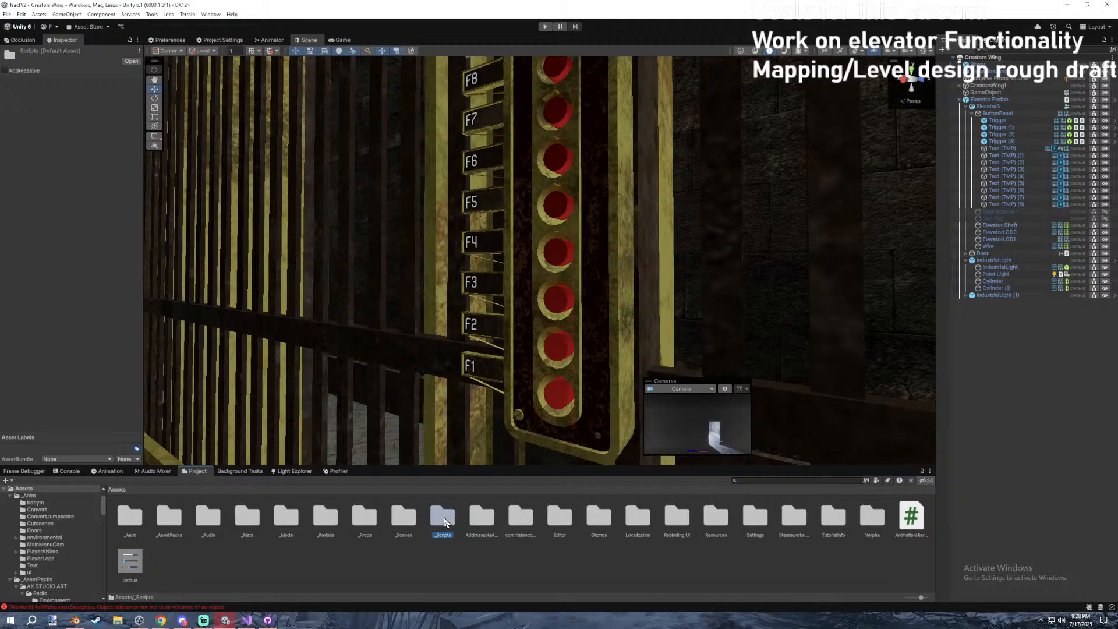
double_click(446, 517)
double_click(438, 528)
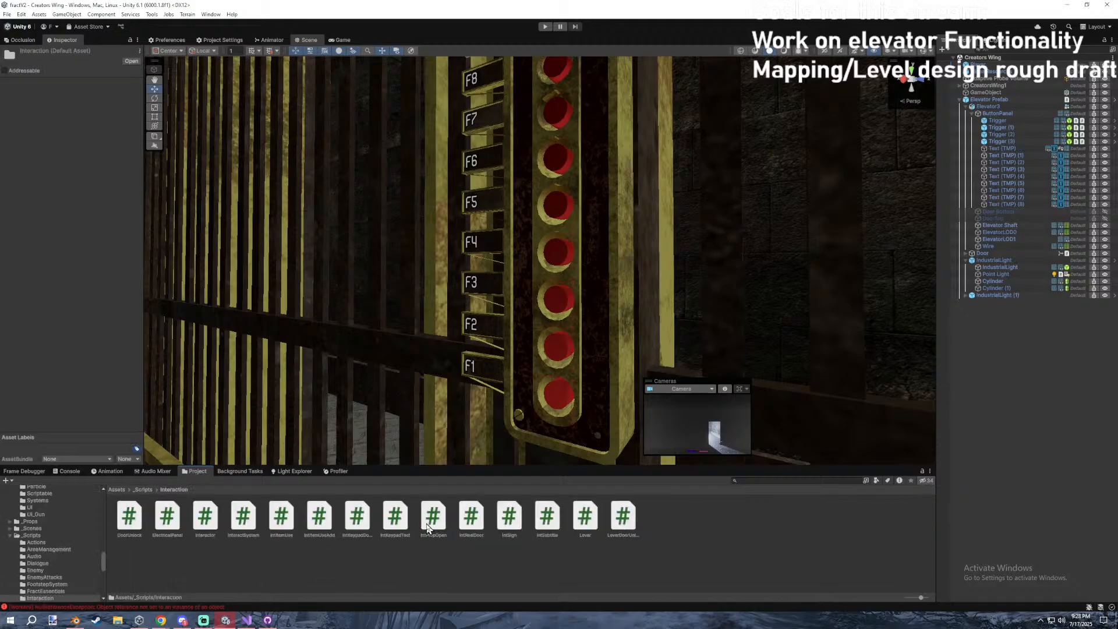
left_click(127, 489)
left_click(364, 560)
Find the GC2 object under the Player's GlobalControlAndStuff and view its Interactor script's icon and material references.
left_click(984, 64)
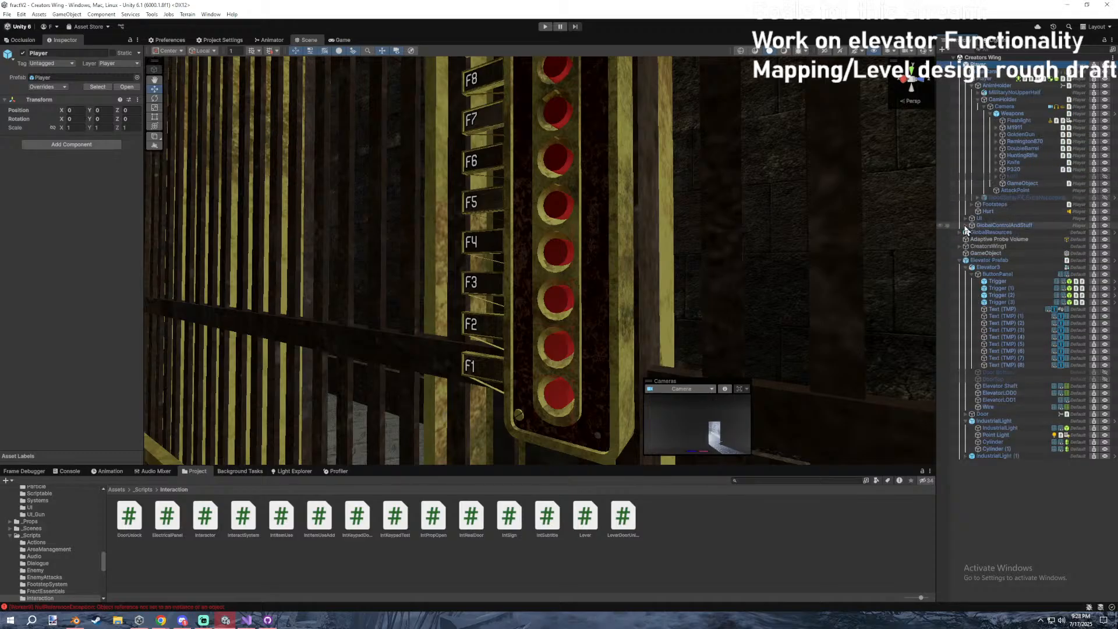
left_click(965, 225)
left_click(984, 274)
key("Up")
key("Up")
key("Up")
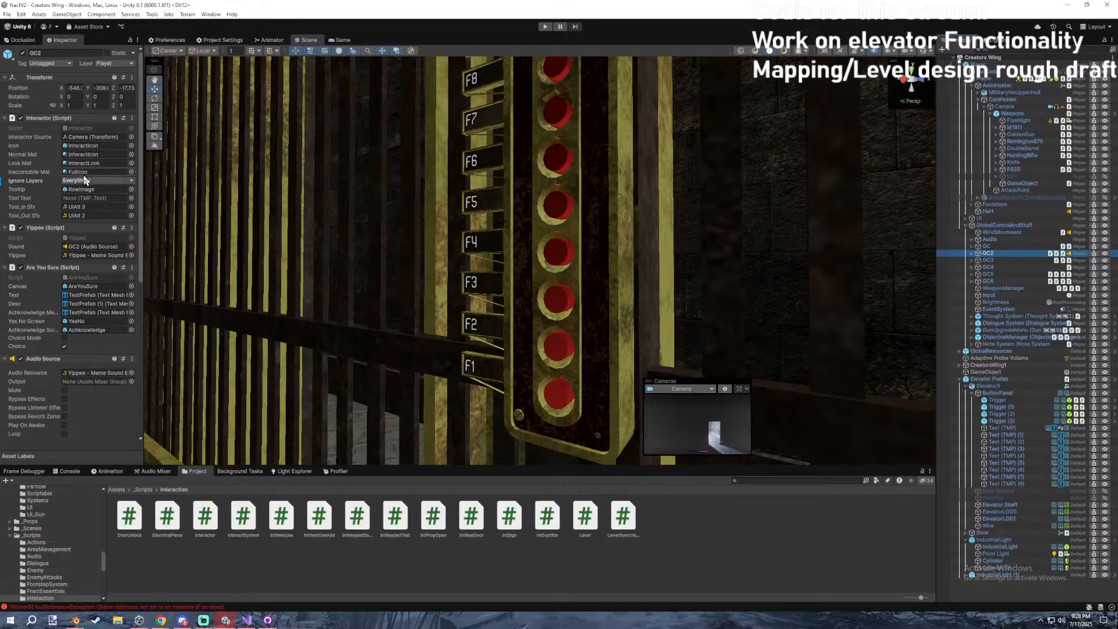
Locate the assets assigned to GC2's Interactor script and open the InteractIcon prefab for editing.
left_click(83, 173)
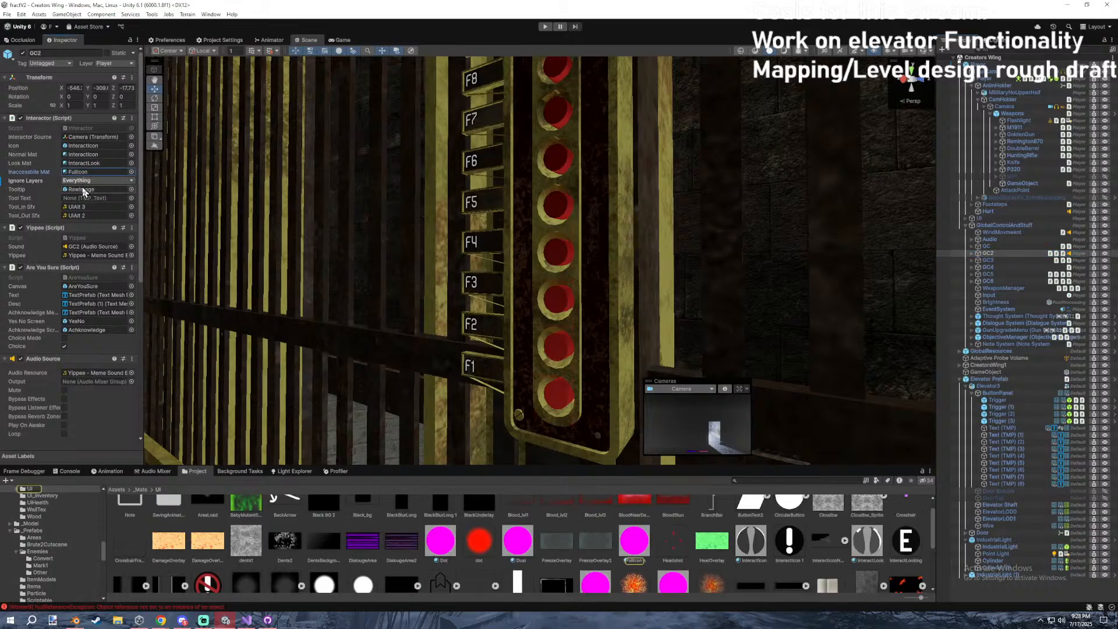
left_click(86, 146)
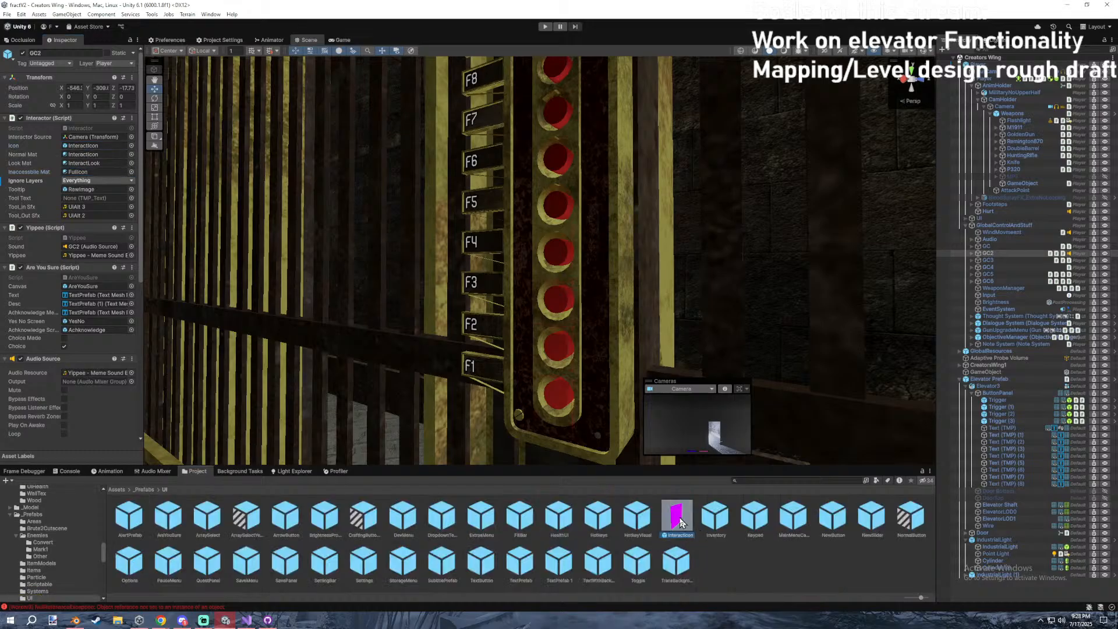
double_click(677, 517)
key("d")
right_click_drag(722, 334, 631, 343)
Examine the InteractIcon prefab's root object and its Plane child, and return to the scene.
left_click(979, 85)
left_click(980, 76)
left_click(978, 69)
left_click(978, 77)
left_click(976, 70)
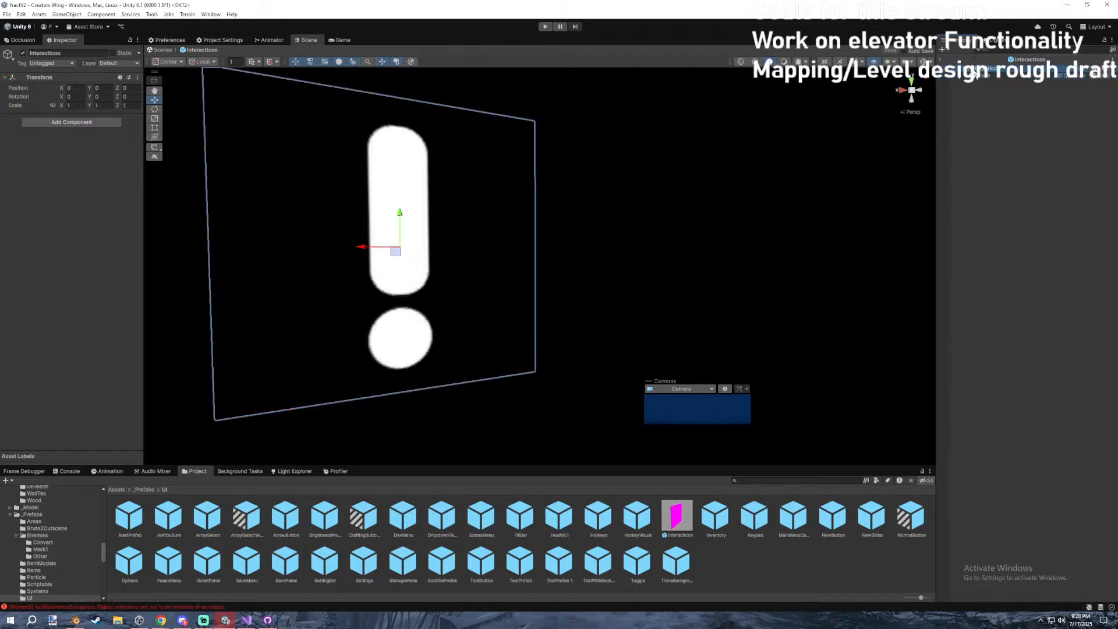
key("f")
left_click(976, 75)
left_click(975, 71)
left_click(976, 79)
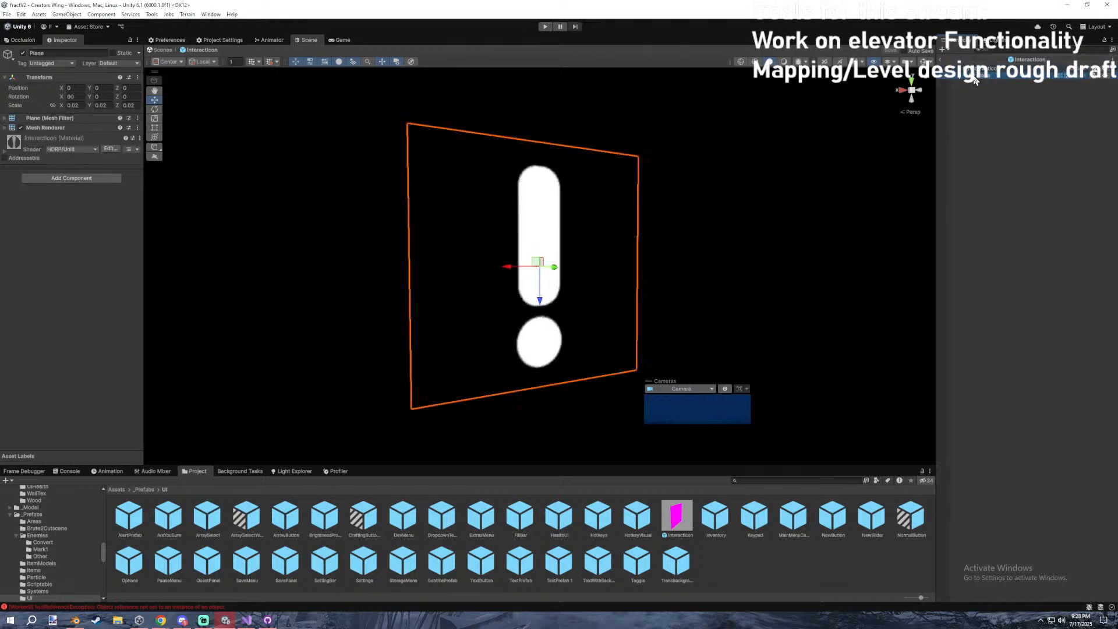
left_click(942, 63)
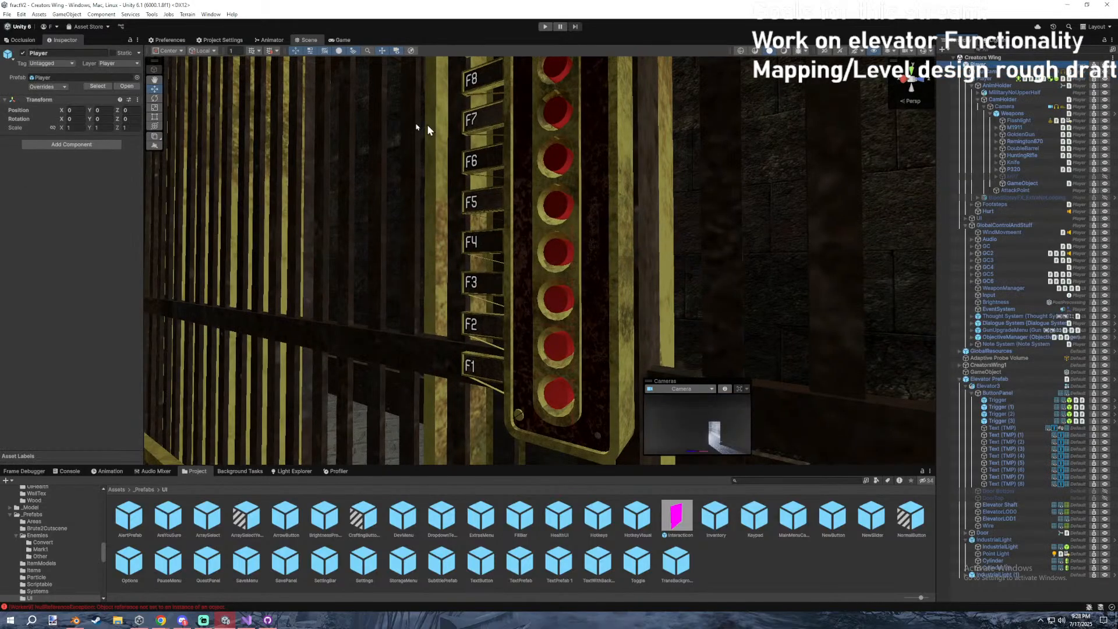
Reopen the InteractIcon prefab and set its Plane's scale to 0.015 on all three axes.
left_click(989, 379)
left_click(126, 86)
double_click(686, 534)
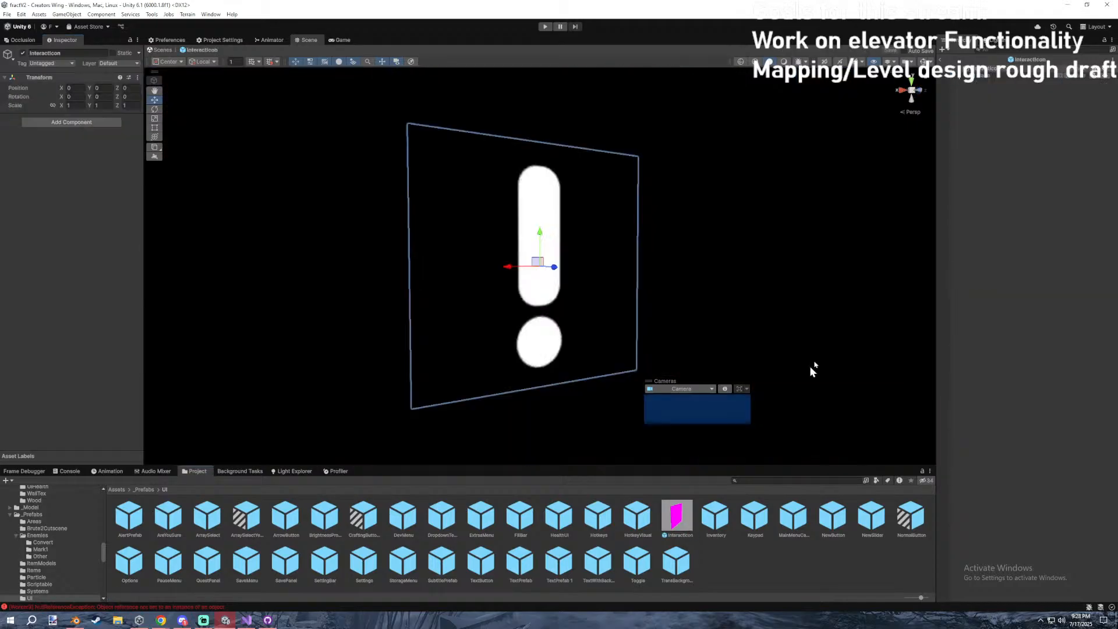
left_click(996, 78)
key("BackSpace")
type("15")
key("Return")
key("ctrl+c")
left_click(129, 105)
key("ctrl+v")
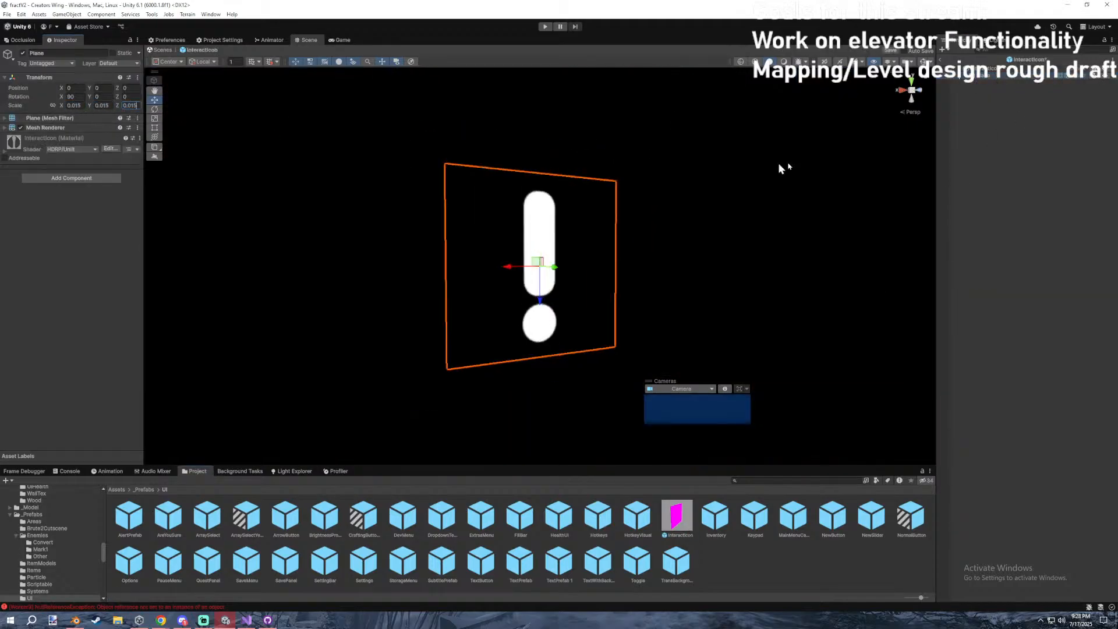
left_click(939, 60)
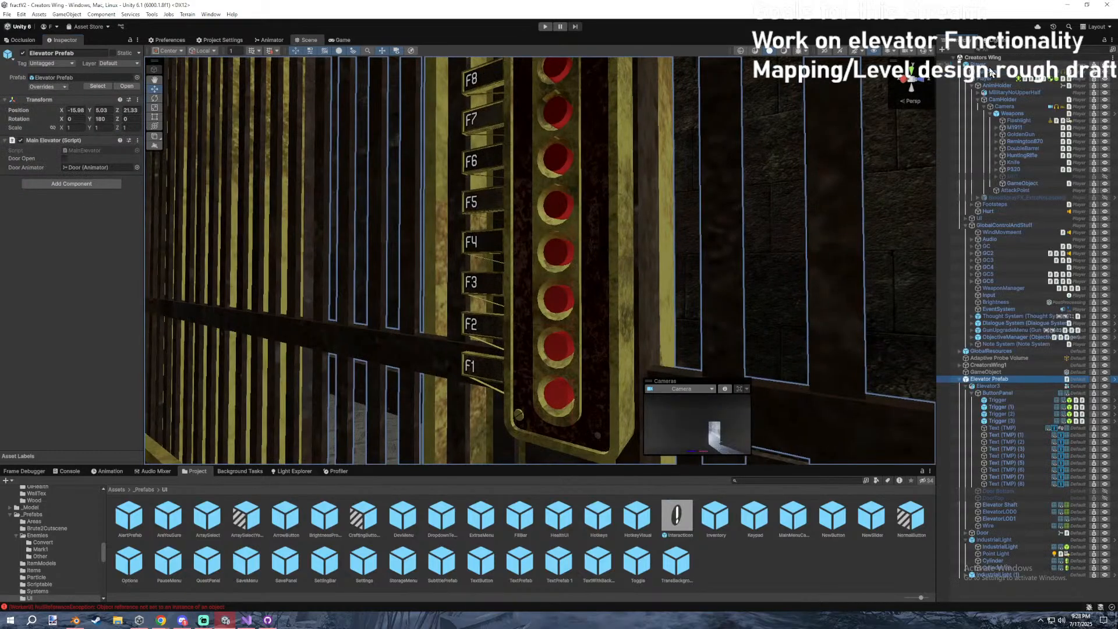
left_click(127, 86)
right_click_drag(830, 405, 768, 273)
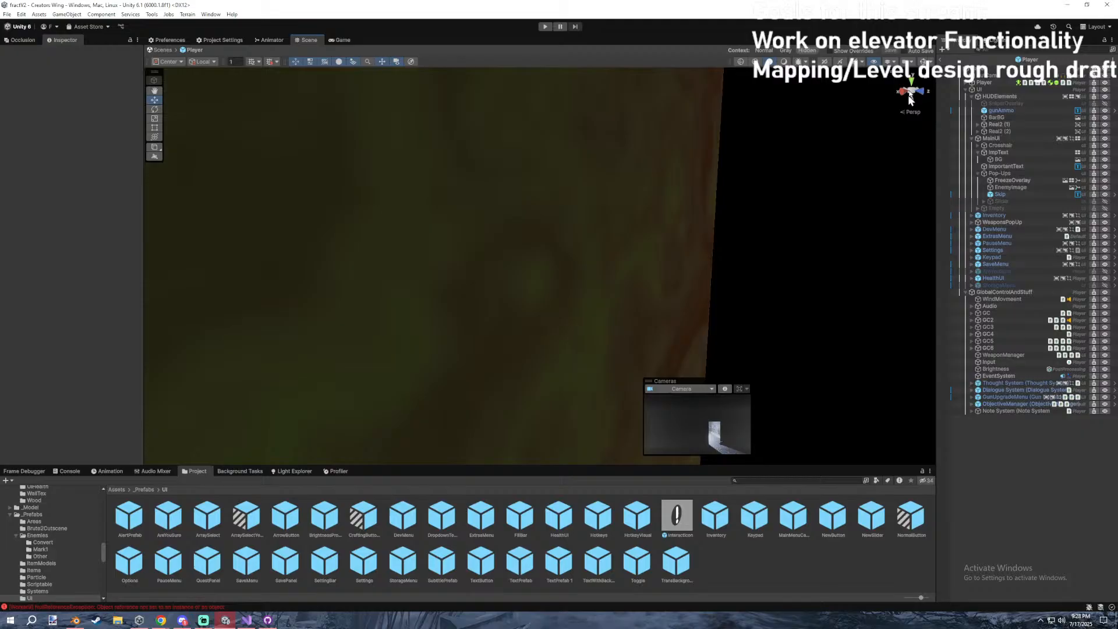
left_click(940, 60)
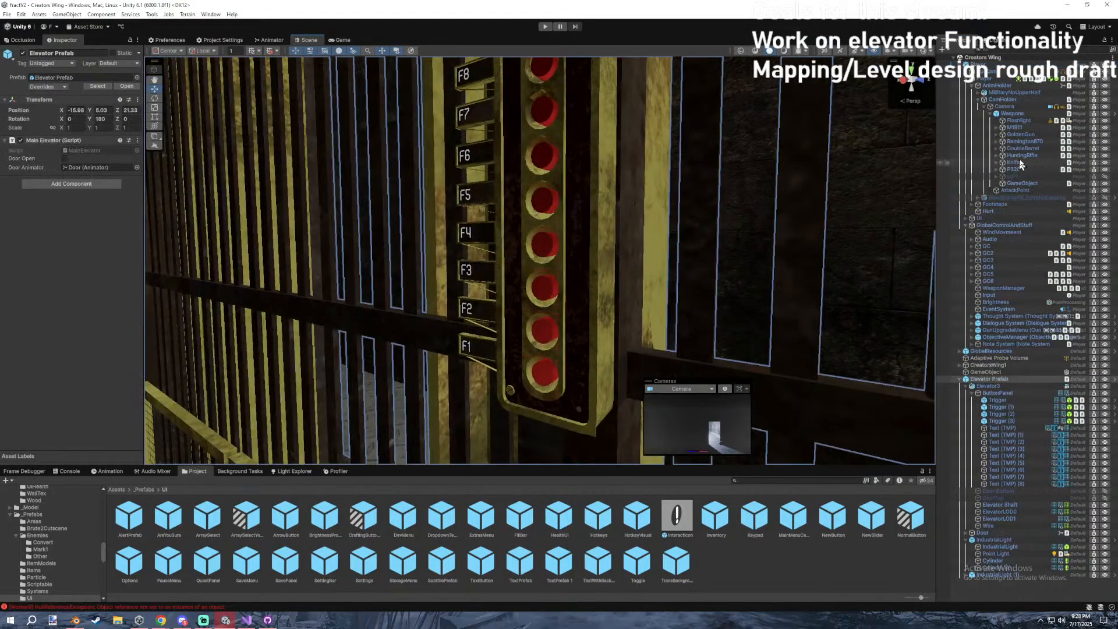
Open the Elevator Prefab and set the X scale of all four button triggers to 0.01.
left_click(127, 86)
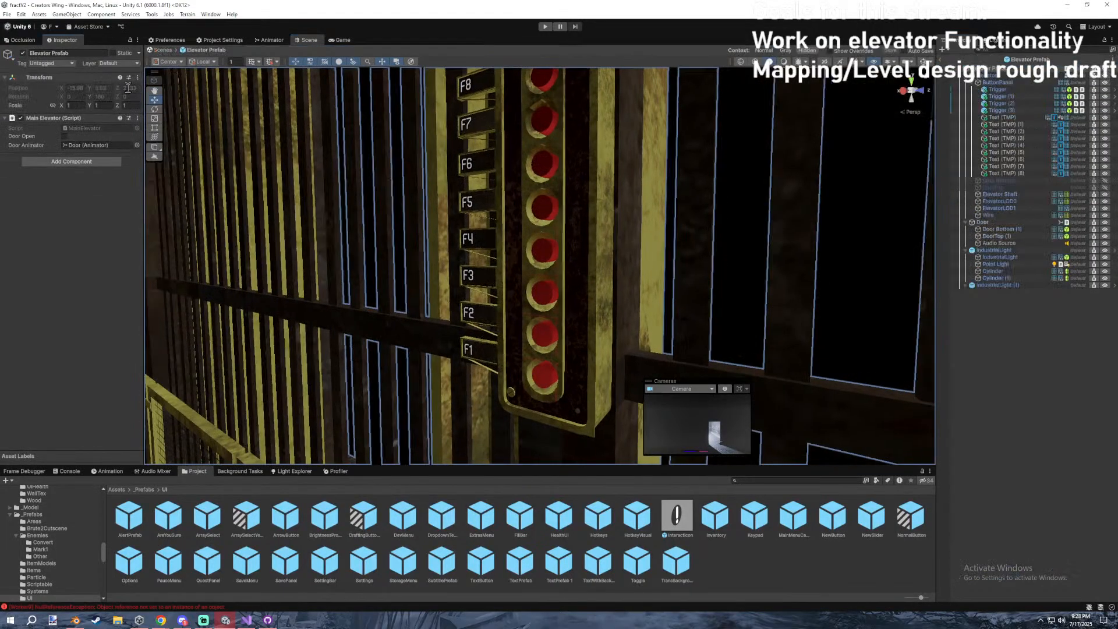
left_click(998, 111)
left_click(997, 91, "shift")
right_click_drag(669, 157, 582, 181)
key("r")
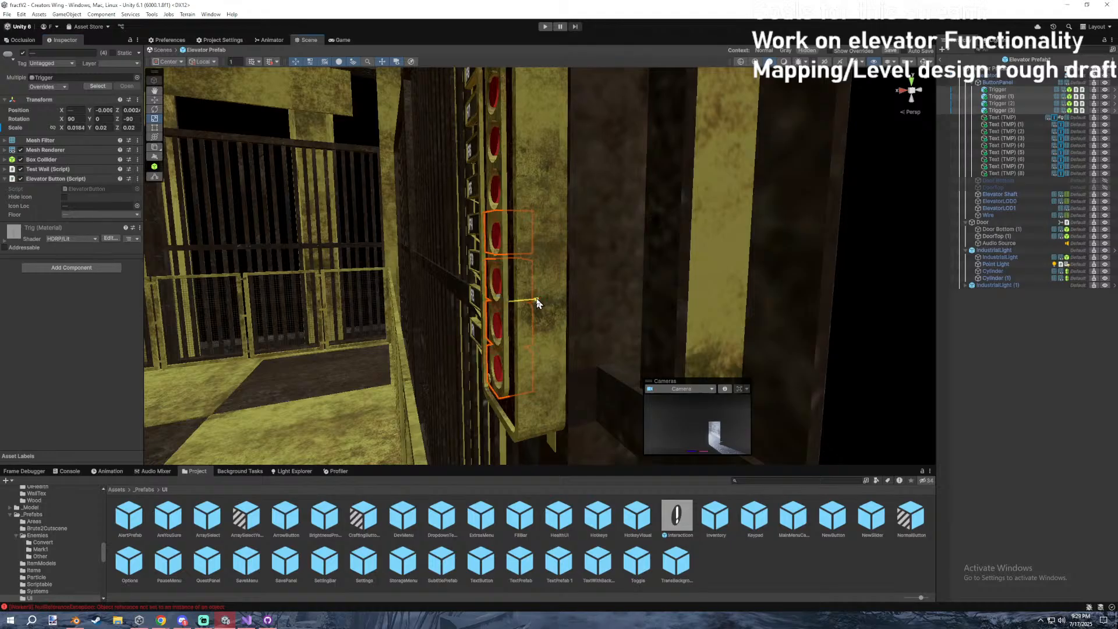
left_click(80, 128)
type("1")
Move the four button triggers along their depth axis so they sit against the elevator's button panel.
right_click_drag(576, 304, 562, 303)
key("w")
left_click_drag(557, 303, 539, 301)
right_click_drag(539, 302, 507, 324)
key("w")
left_click_drag(502, 336, 524, 343)
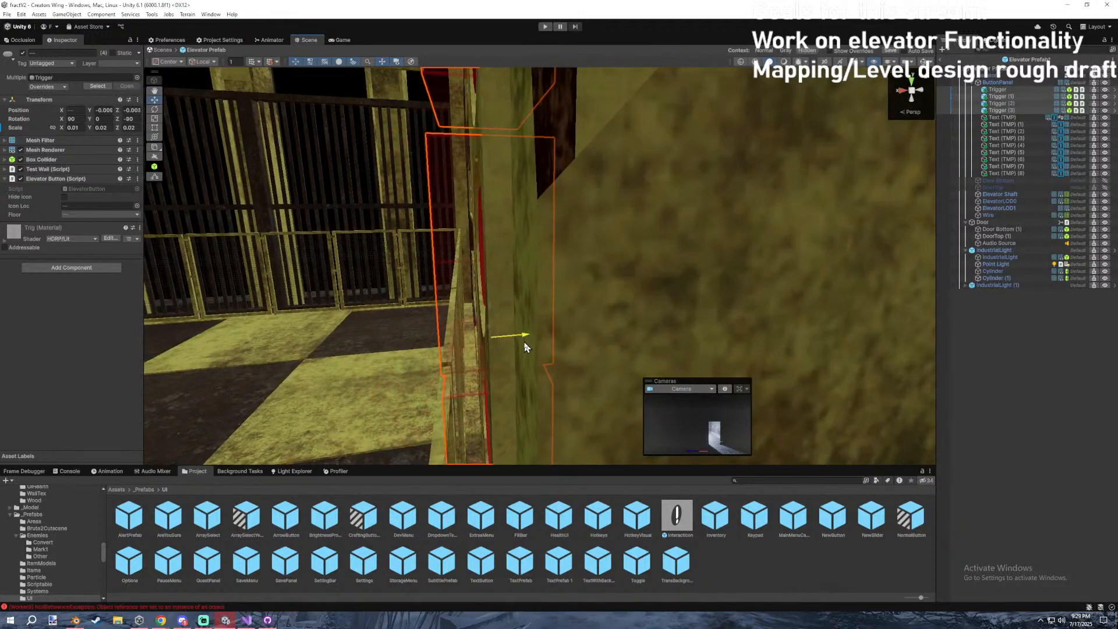
left_click(988, 373)
Run the game and check the interact icons on the elevator's button panel, pausing the game at the end.
left_click(545, 26)
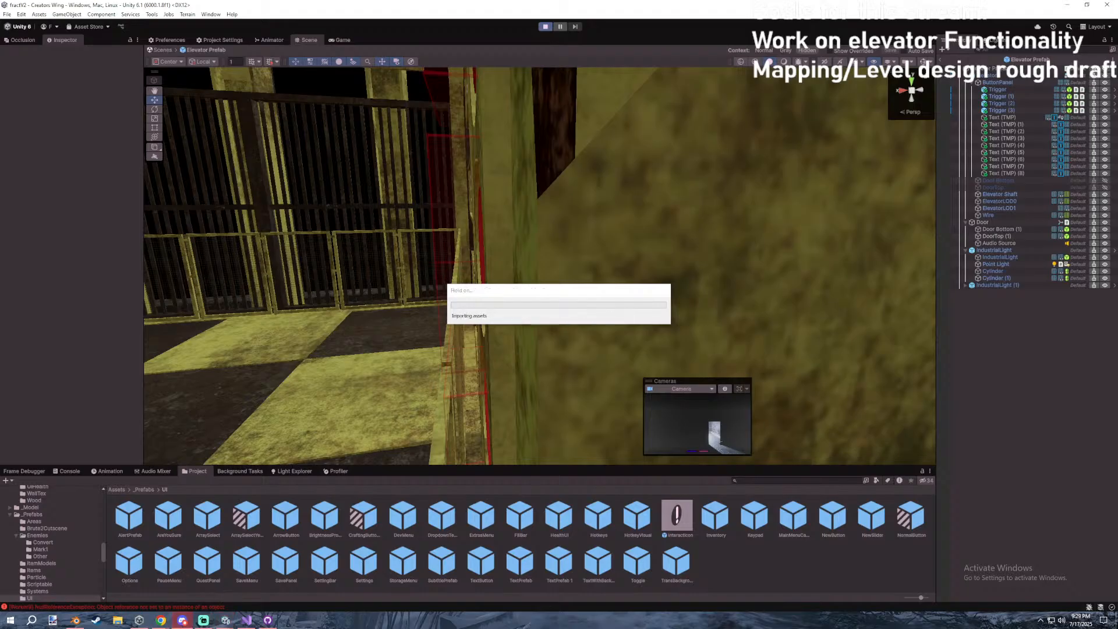
key("XF86AudioPlay")
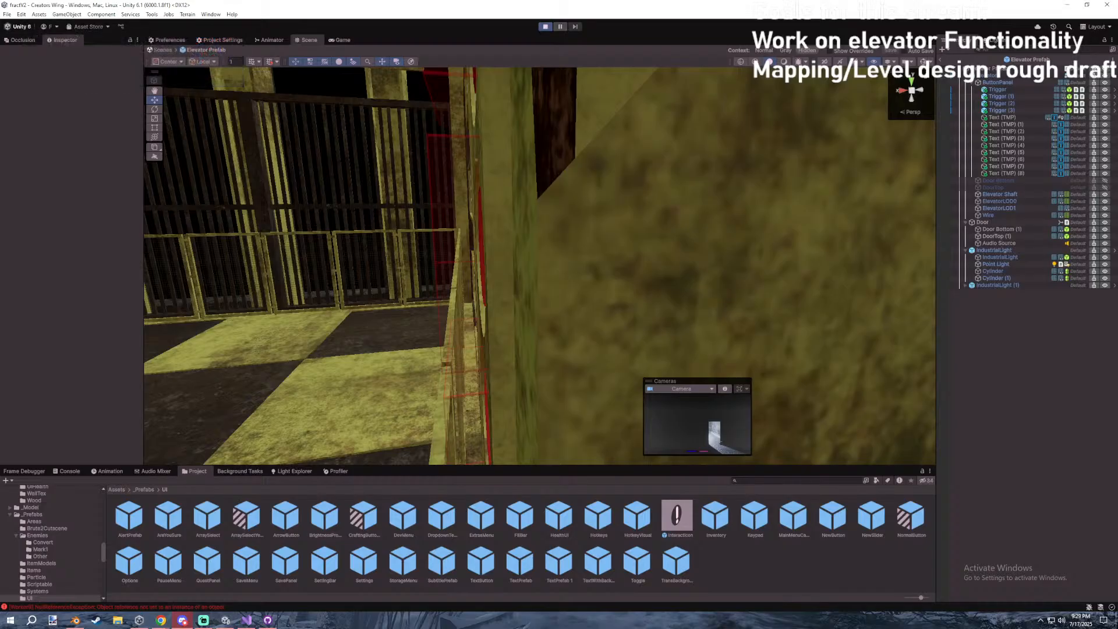
key("XF86AudioPlay")
key("XF86AudioPlay")
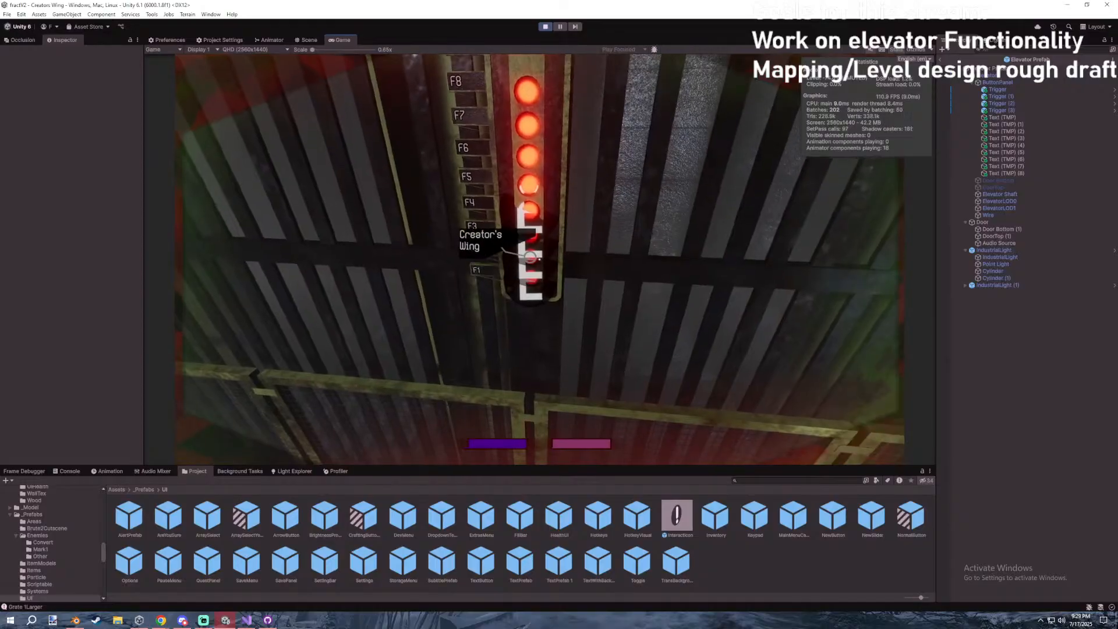
key("Escape")
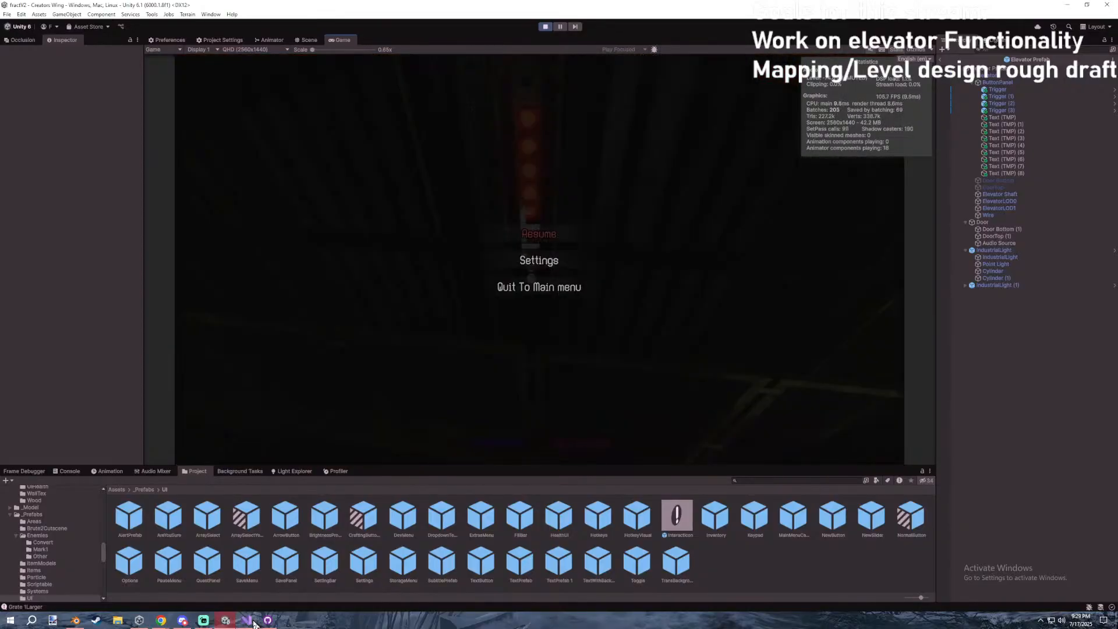
Switch to Visual Studio and declare "public float IconSizeMultiplier = 1f;" below iconLoc in InteractSystem.cs.
left_click(252, 622)
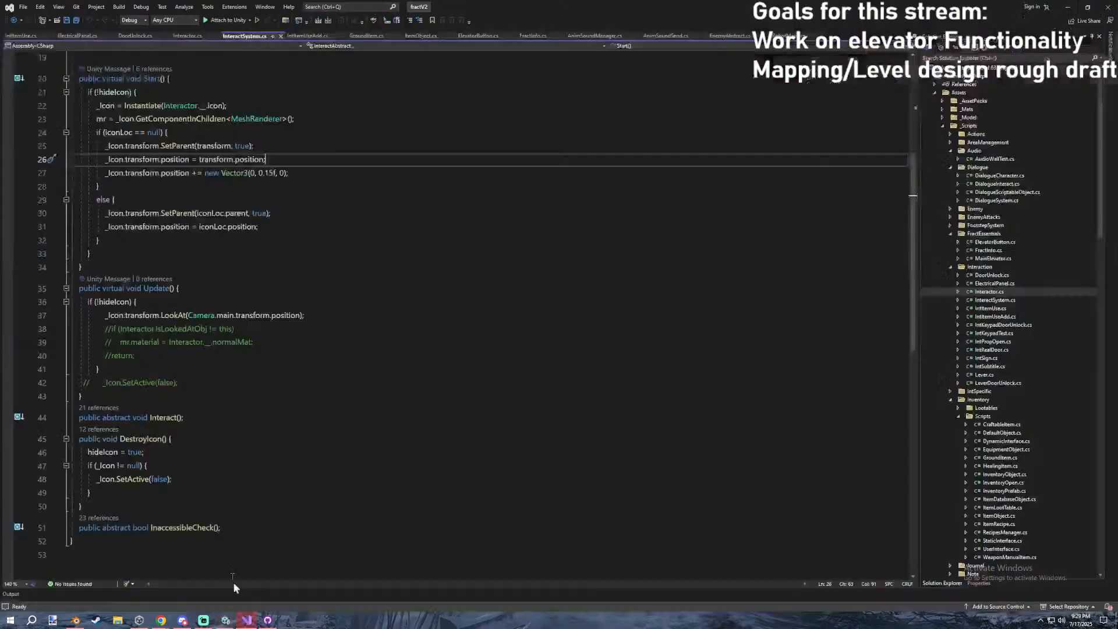
left_click(277, 429)
left_click(283, 403)
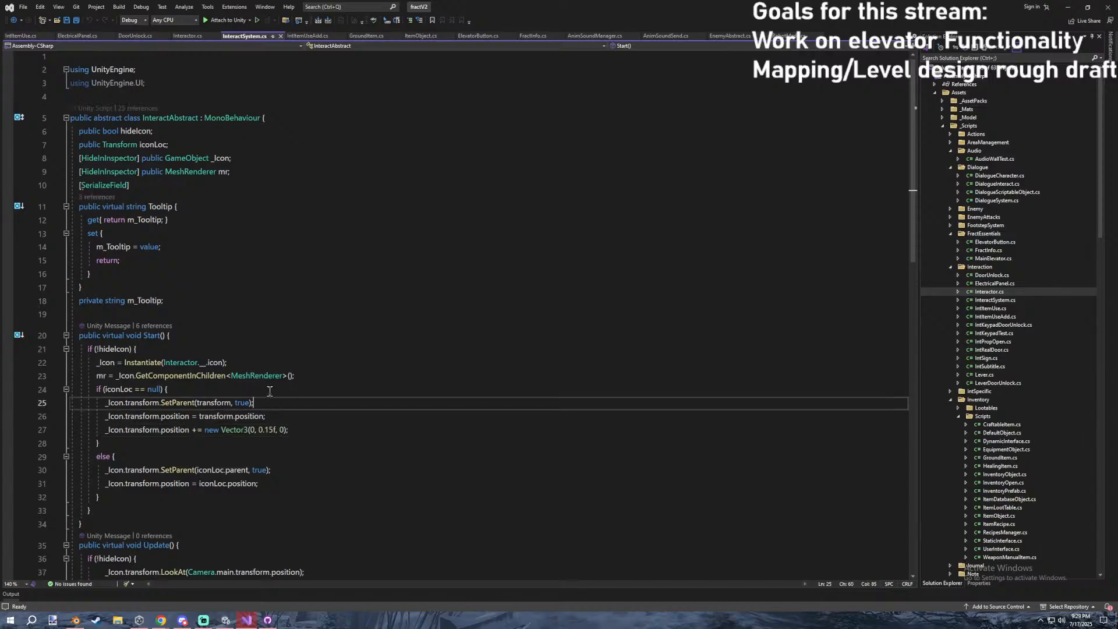
left_click(249, 362)
left_click(184, 167)
left_click(239, 141)
key("Return")
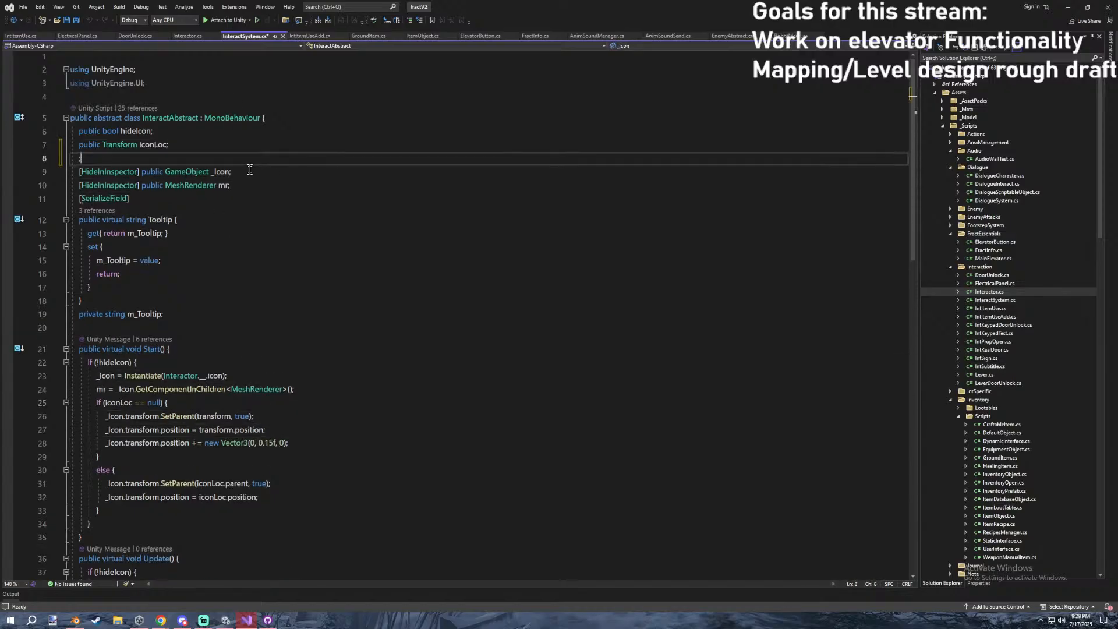
type("public")
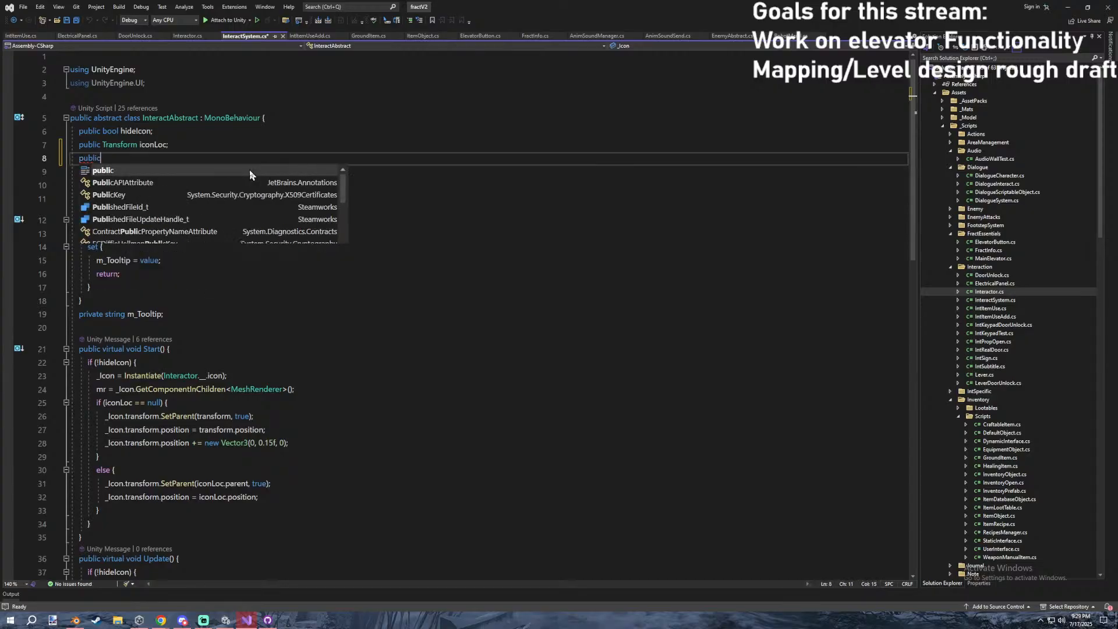
type(" float IconS")
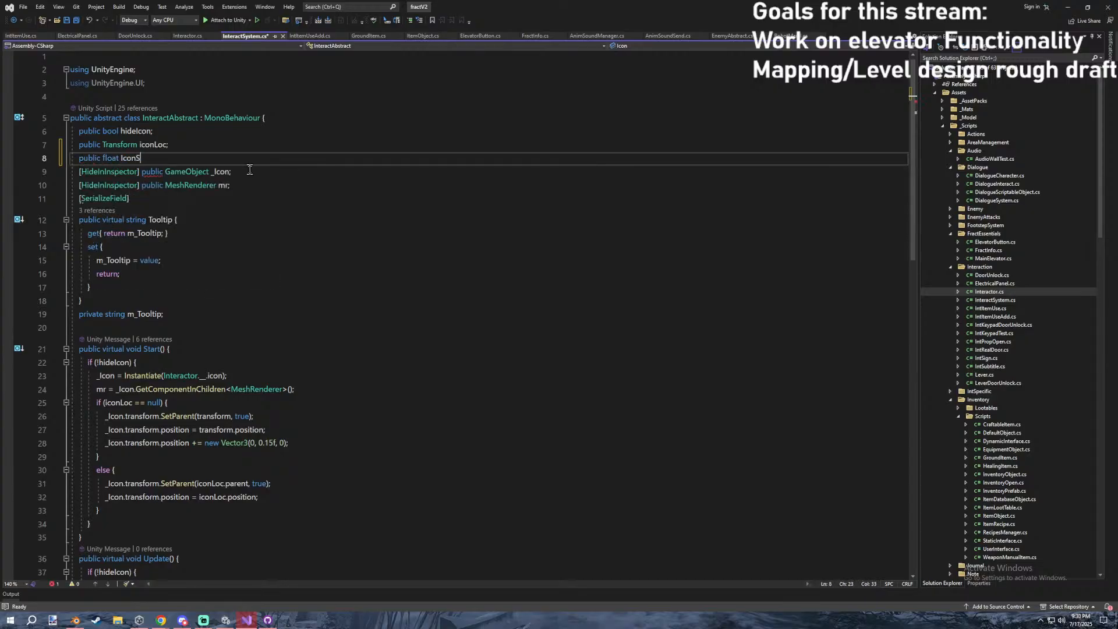
type("izeMultiplier = 1f;")
left_click(309, 314)
left_click(297, 379)
left_click(315, 403)
left_click(337, 415)
left_click(347, 401)
left_click(334, 390)
key("Return")
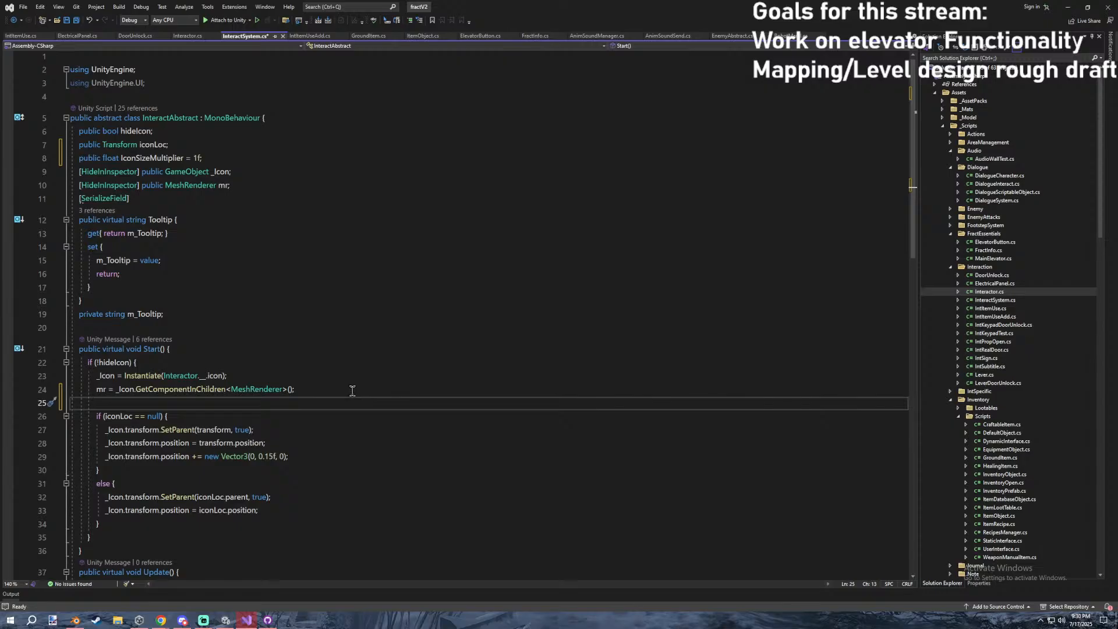
key("BackSpace")
Add "_Icon.transform.localScale *= IconSizeMultiplier;" after the iconLoc if/else block in Start() and save the script.
left_click(134, 511)
key("Return")
type("_cio")
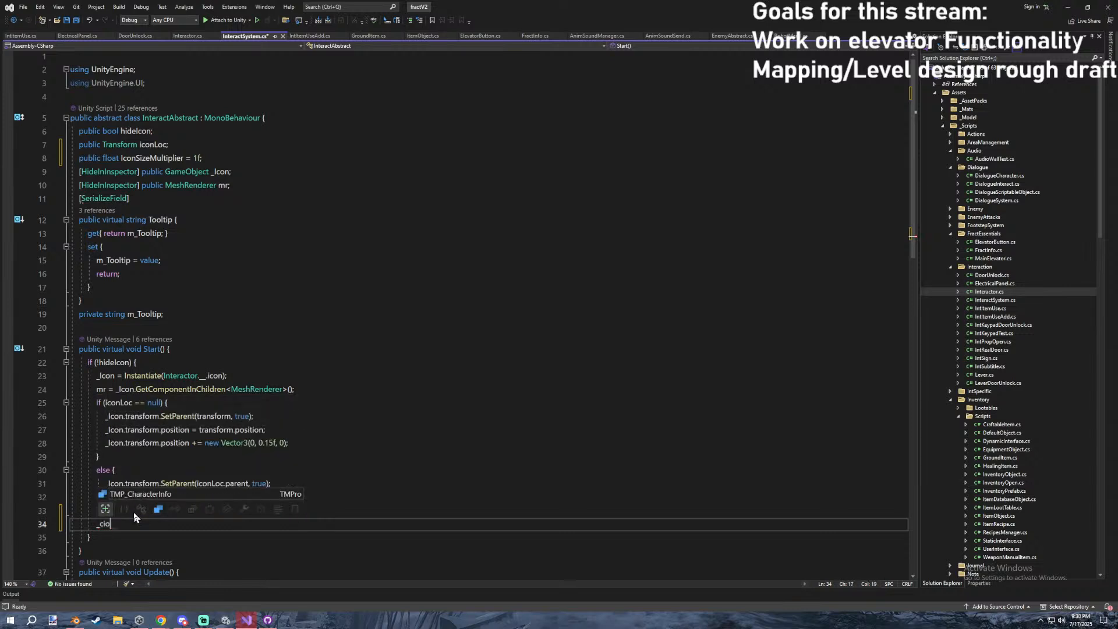
type("n.")
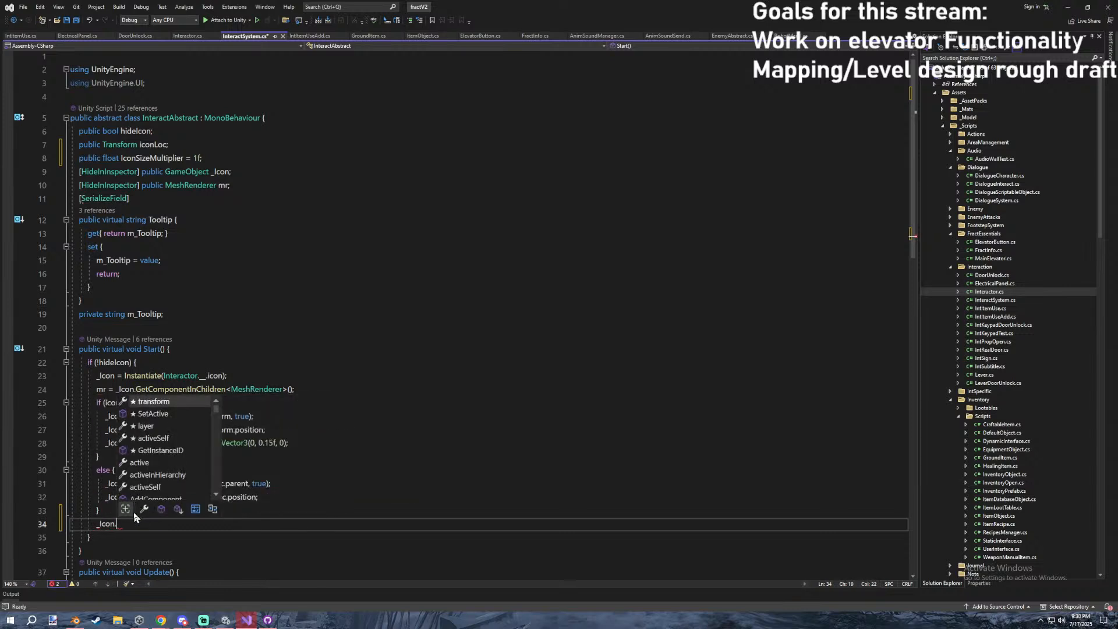
type("transform.localScale ")
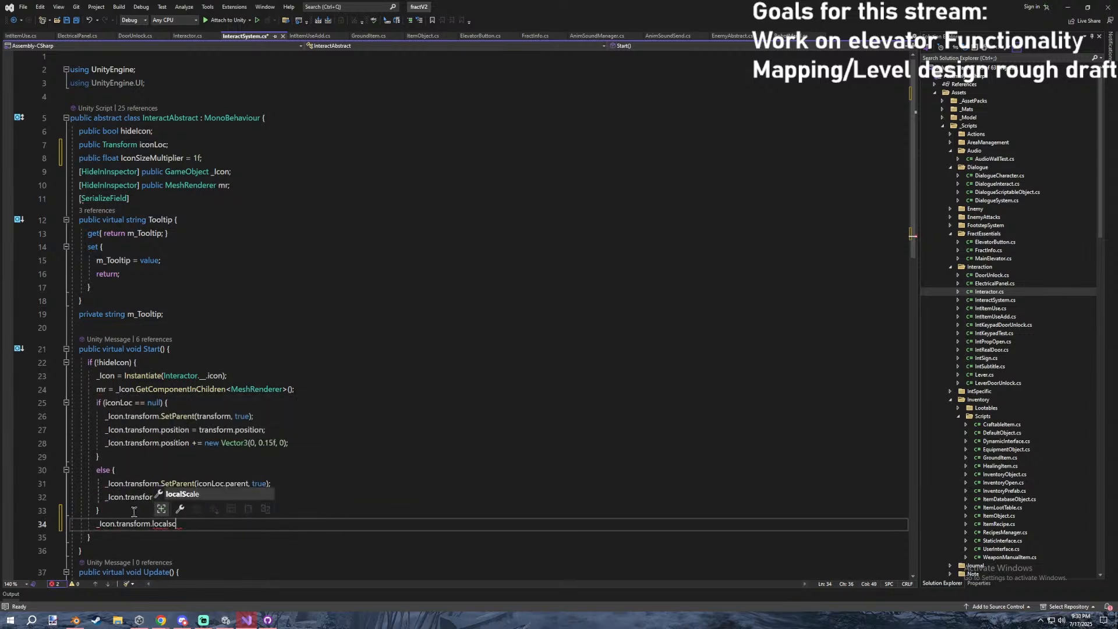
type("= new Ve")
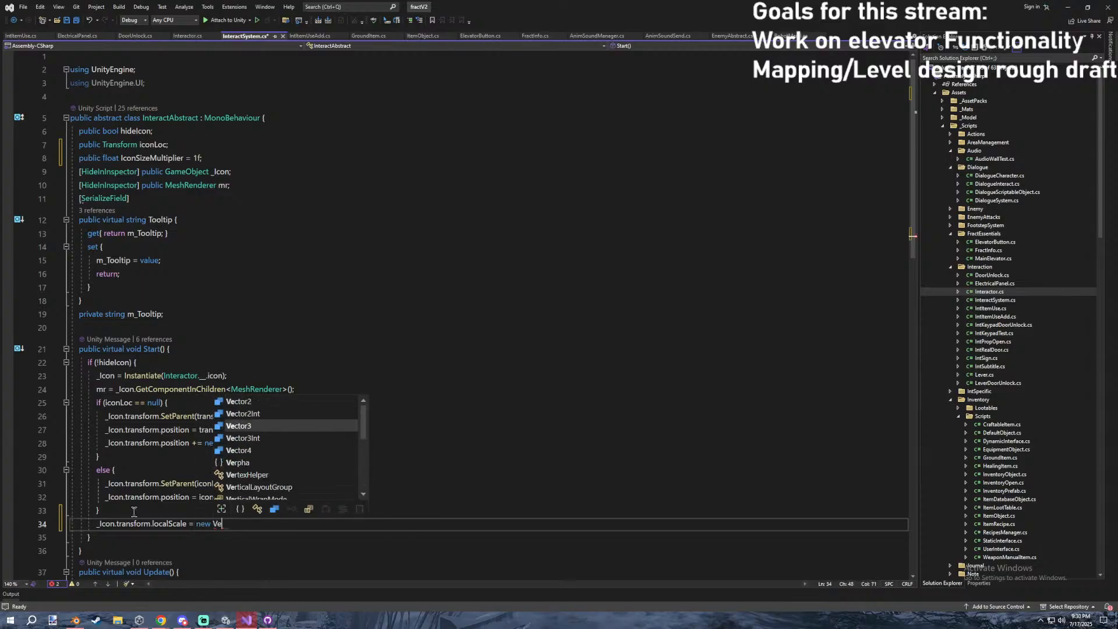
key("BackSpace")
key("BackSpace")
key("BackSpace")
key("BackSpace")
key("BackSpace")
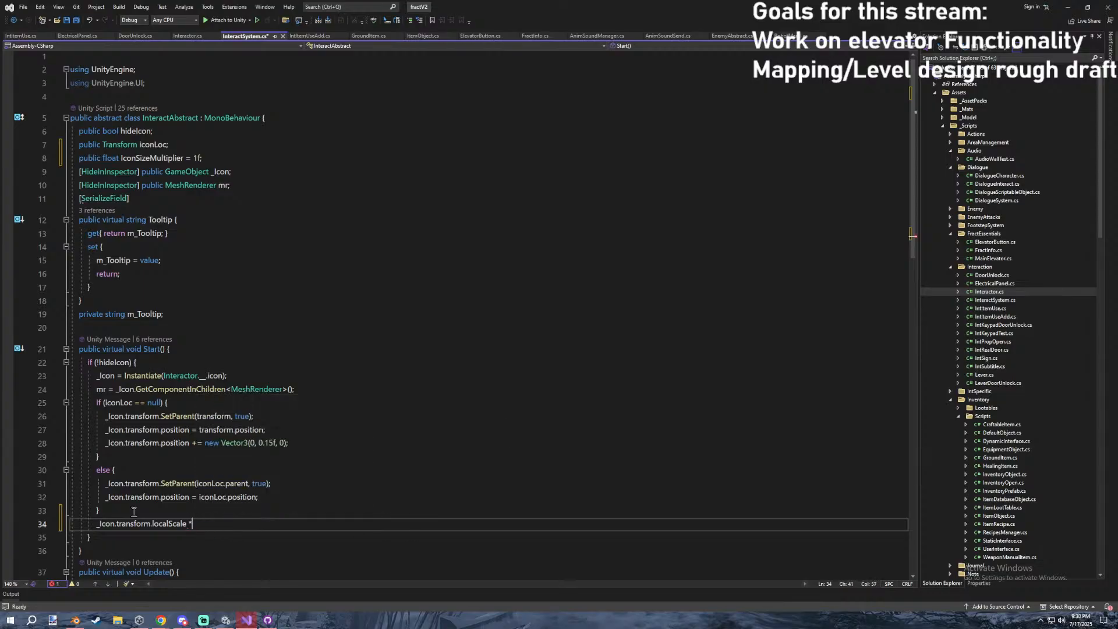
type("IconSizeMultiplier;")
key("ctrl+s")
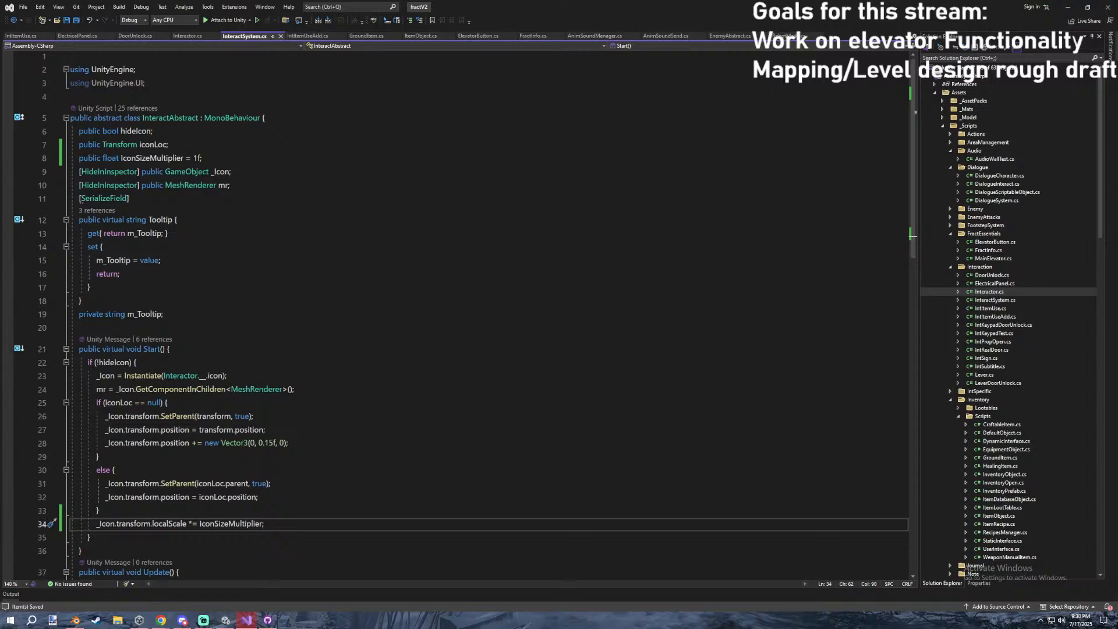
Switch back to Unity, resume the game to recheck the elevator button icons, and stop play mode.
key("alt+Tab")
left_click(229, 620)
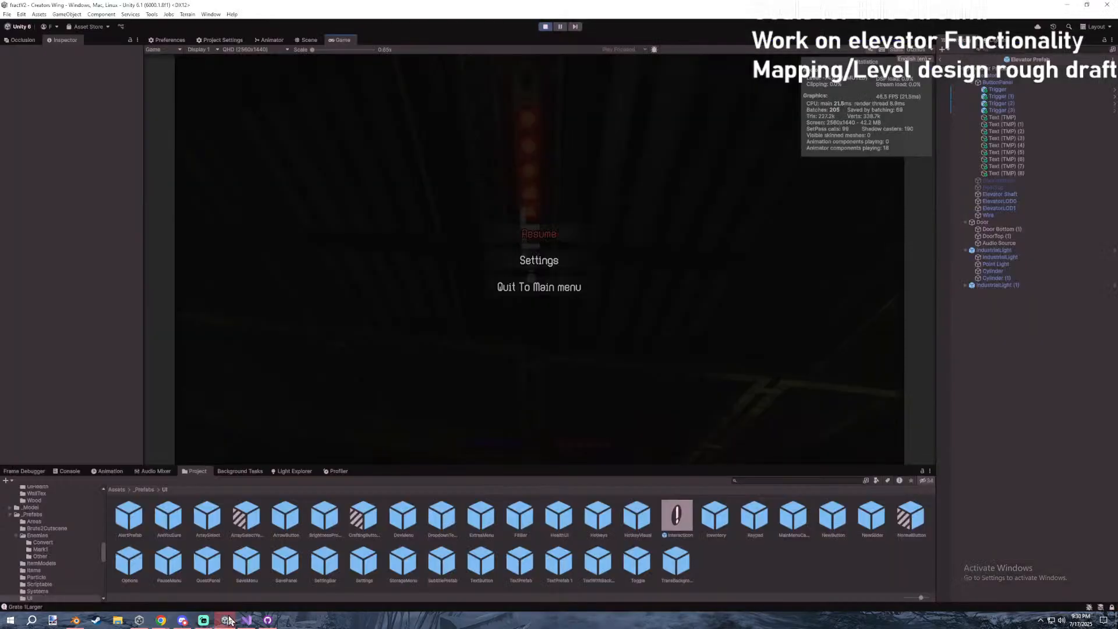
left_click(551, 236)
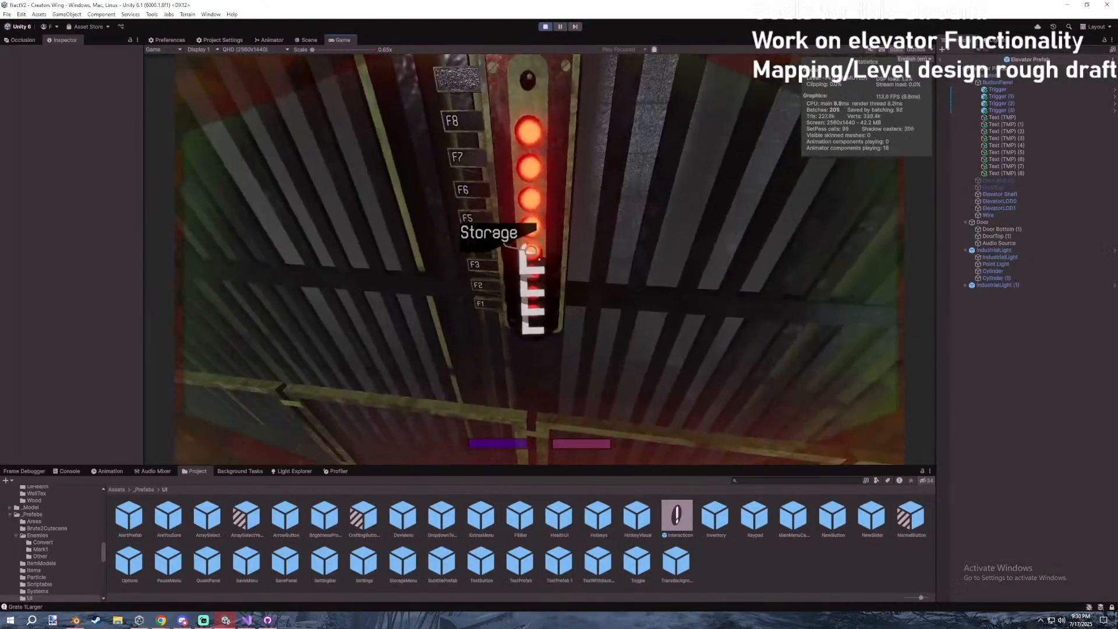
key("Escape")
left_click(247, 619)
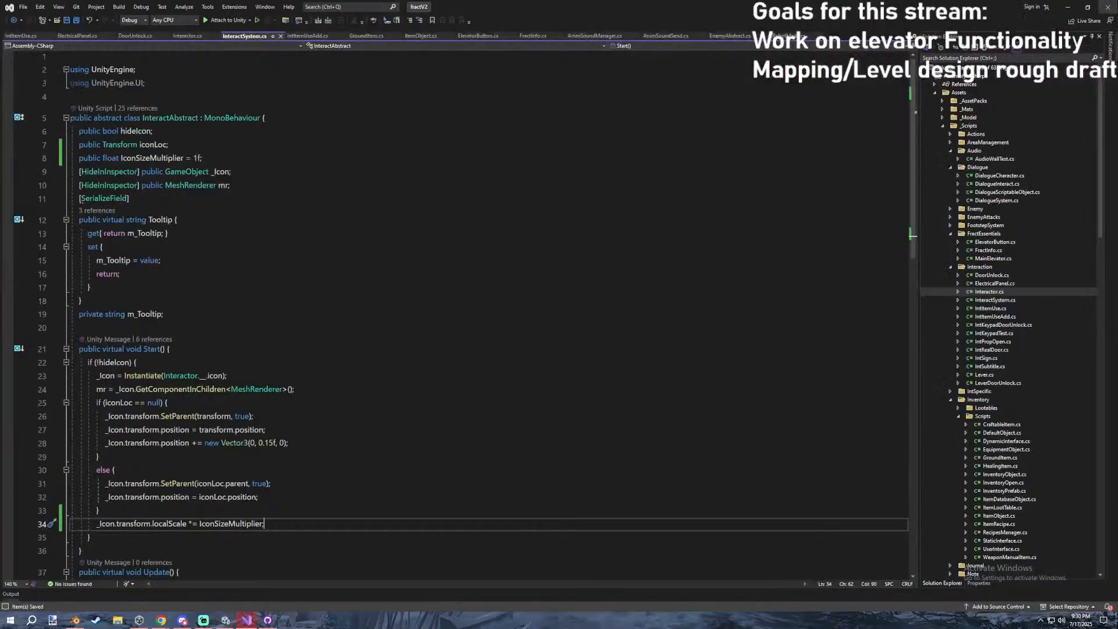
left_click(1068, 7)
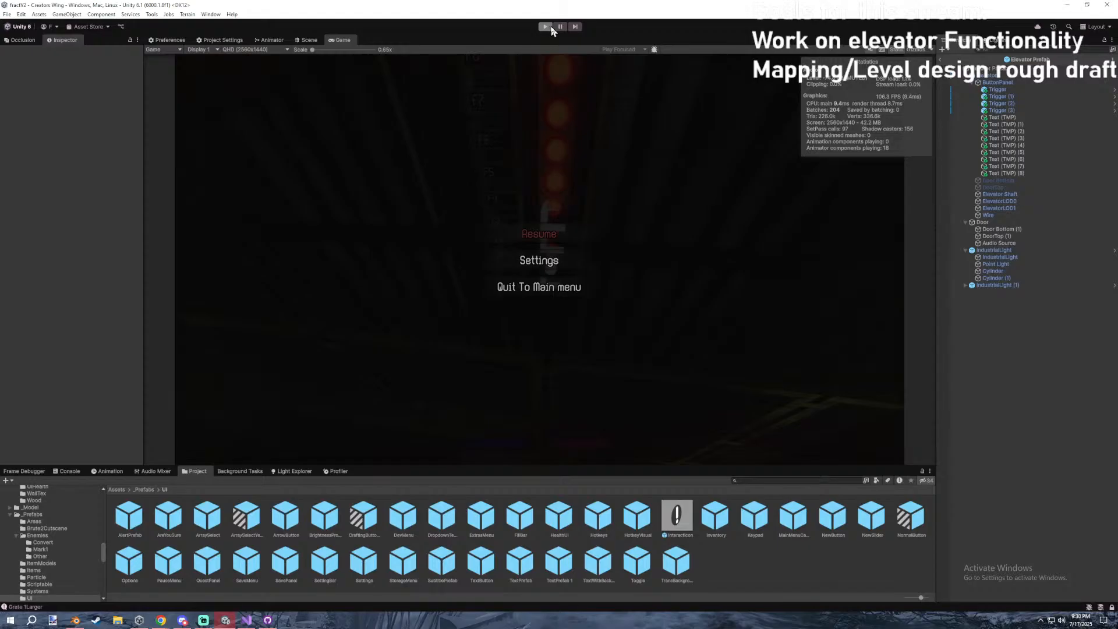
left_click(548, 26)
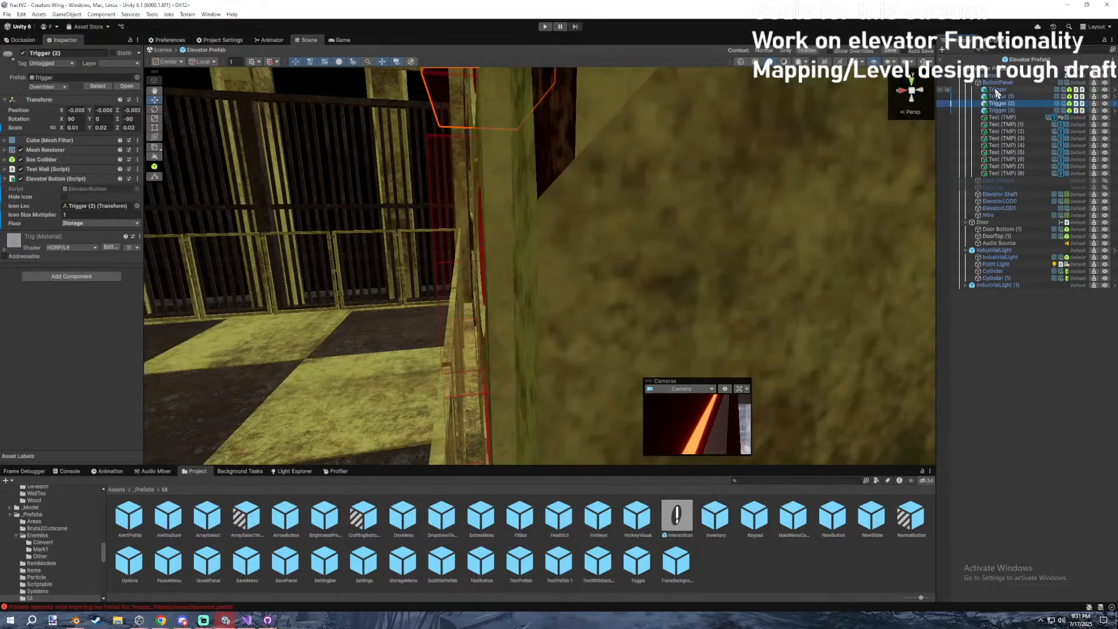
Set the icon size multiplier to 0.25 on all four triggers of the elevator's button panel.
left_click(996, 89)
left_click(998, 110, "shift")
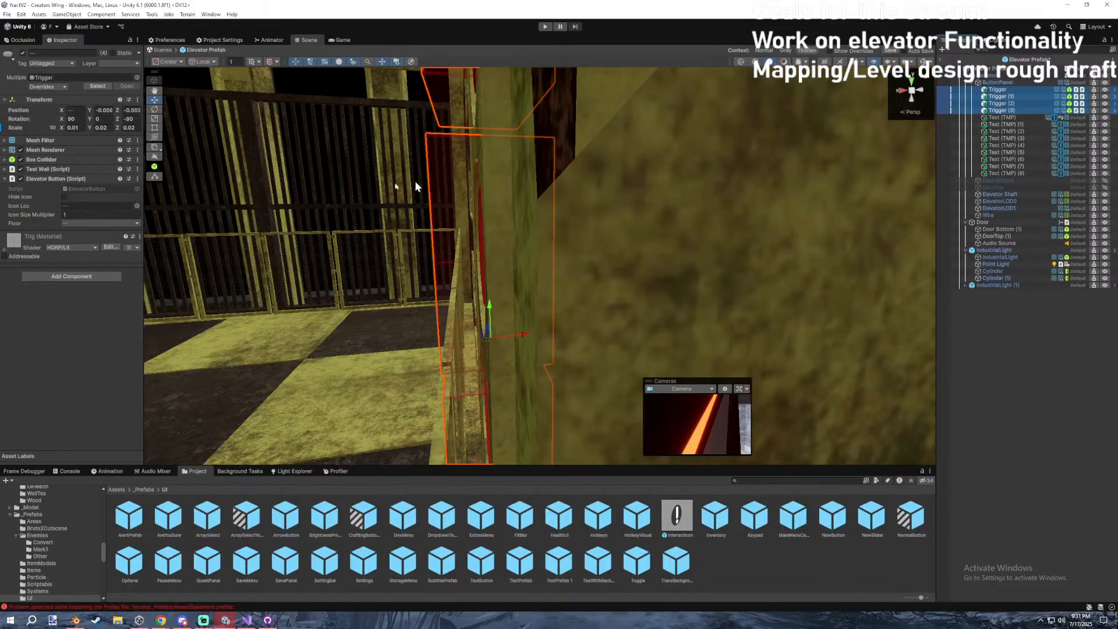
left_click(88, 214)
type("0.25")
right_click_drag(324, 233, 293, 222)
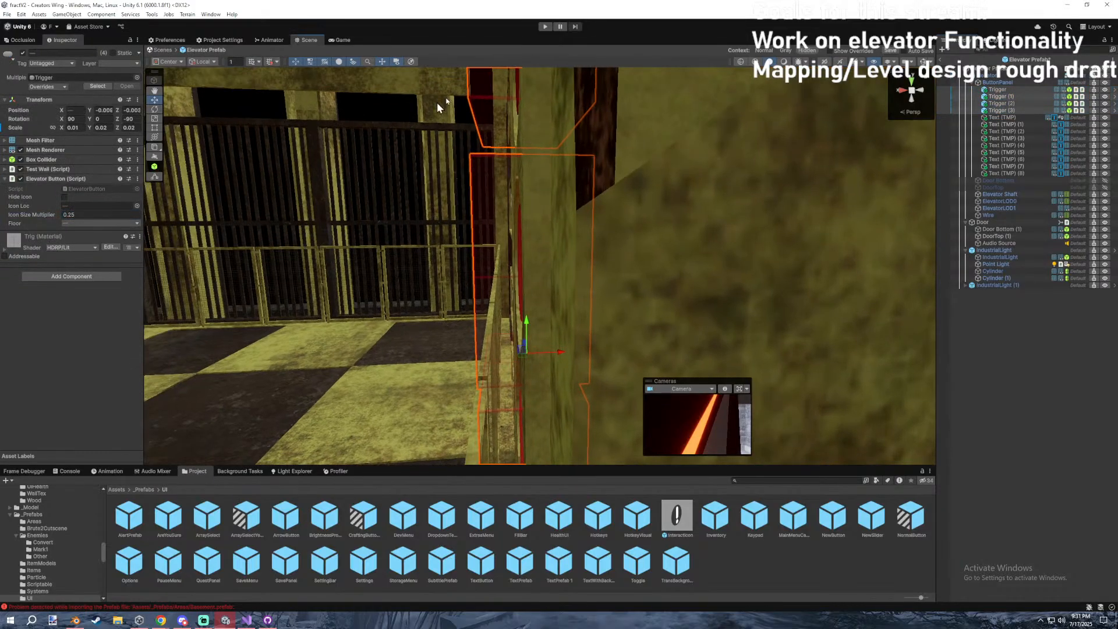
Run the game, walk into the elevator up to the button panel to check the icon size, and pause.
left_click(544, 27)
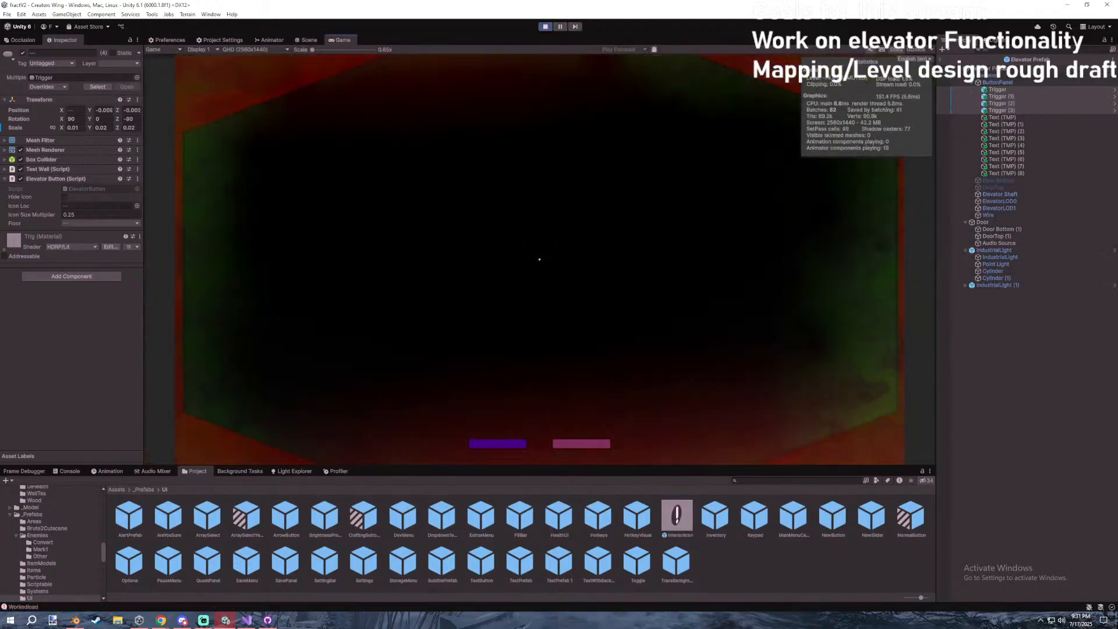
key("w")
key("w")
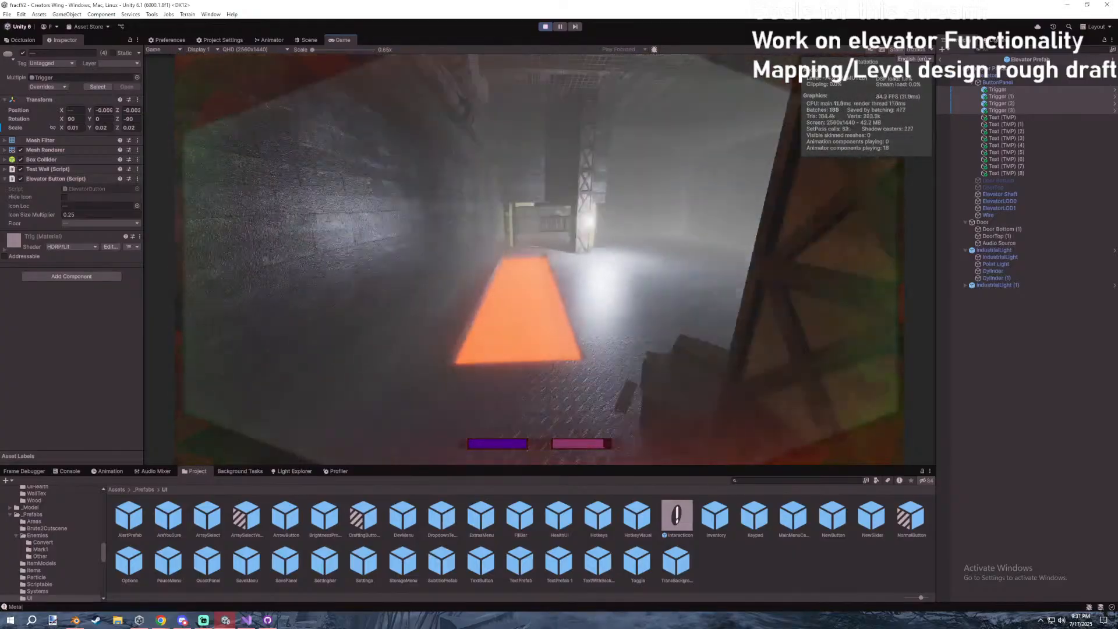
key("w")
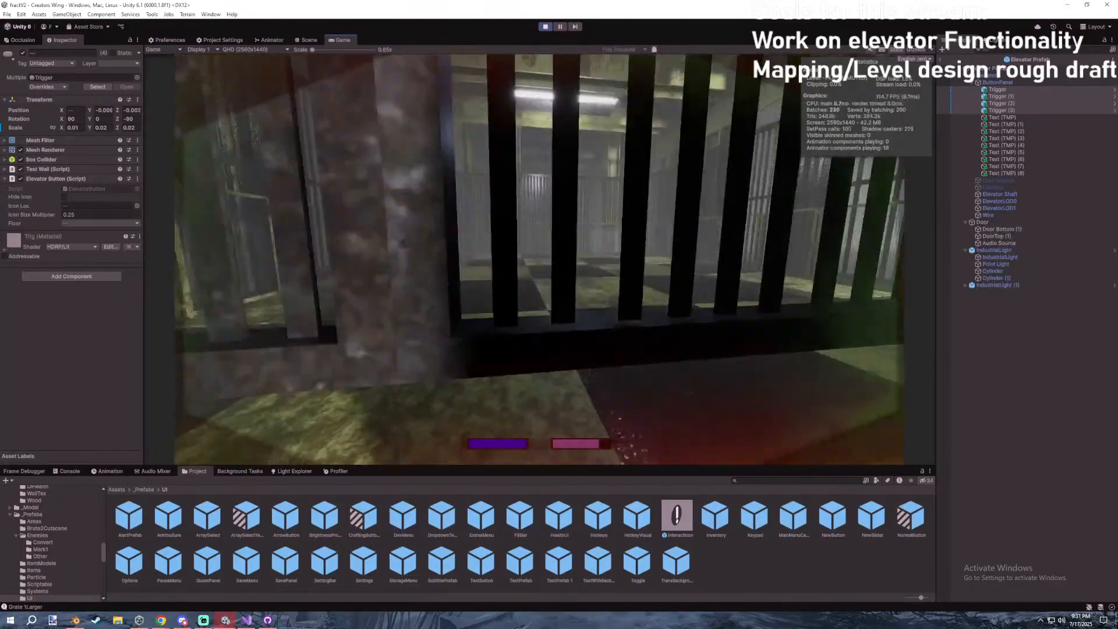
key("w")
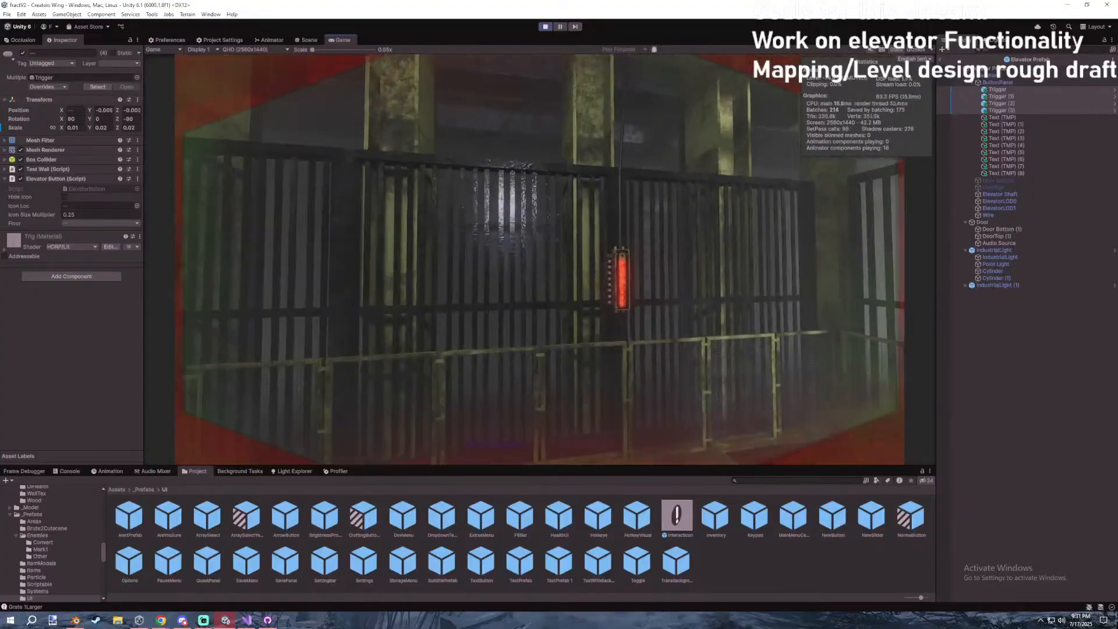
key("w")
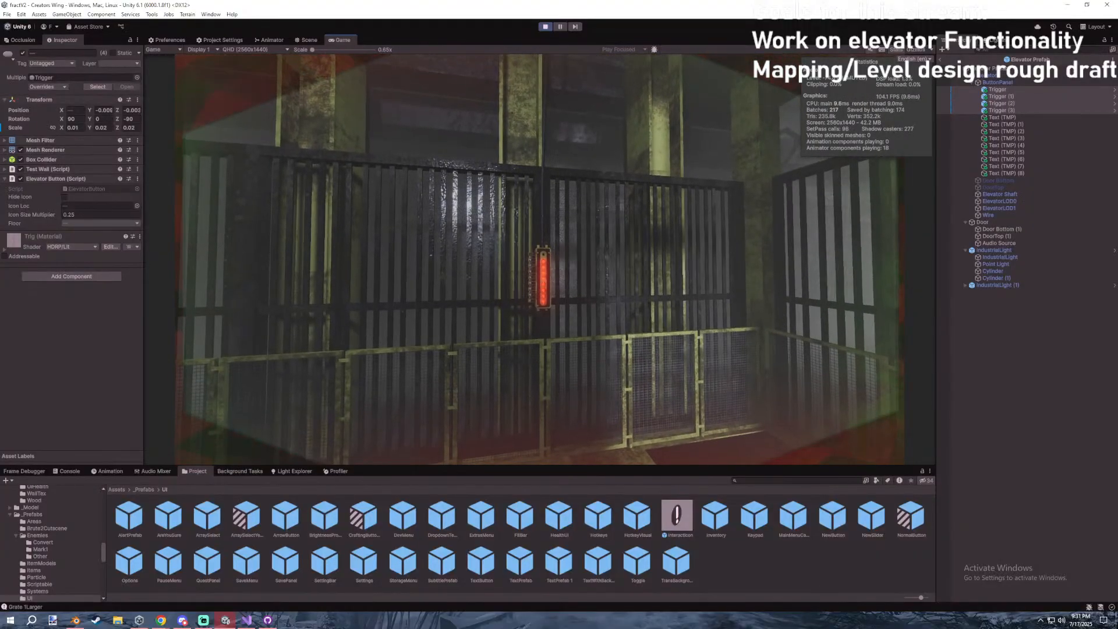
key("w")
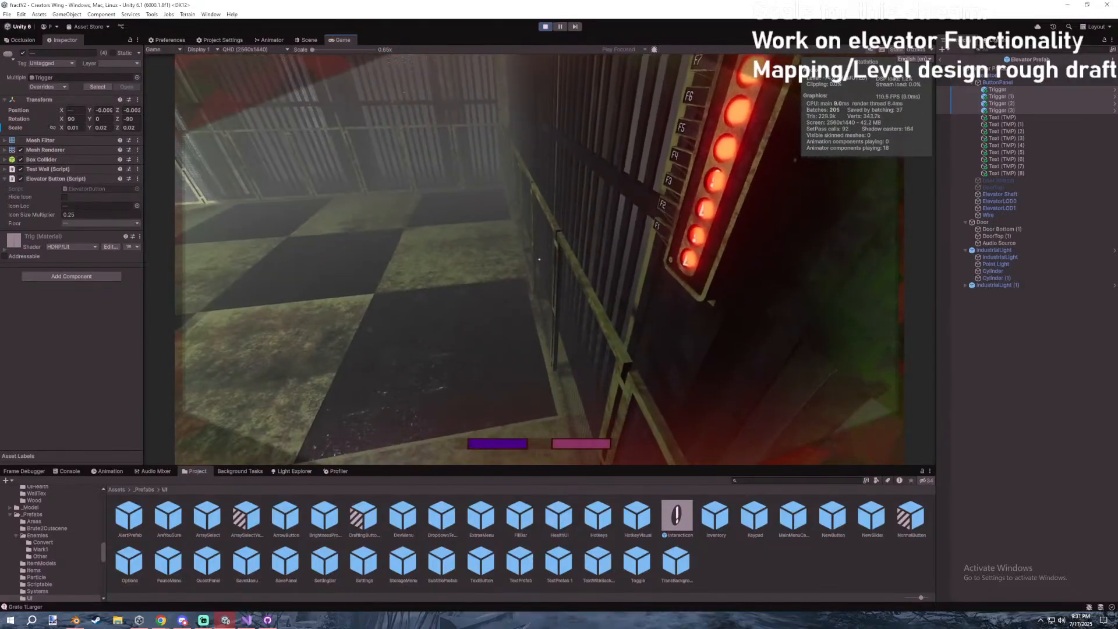
key("Escape")
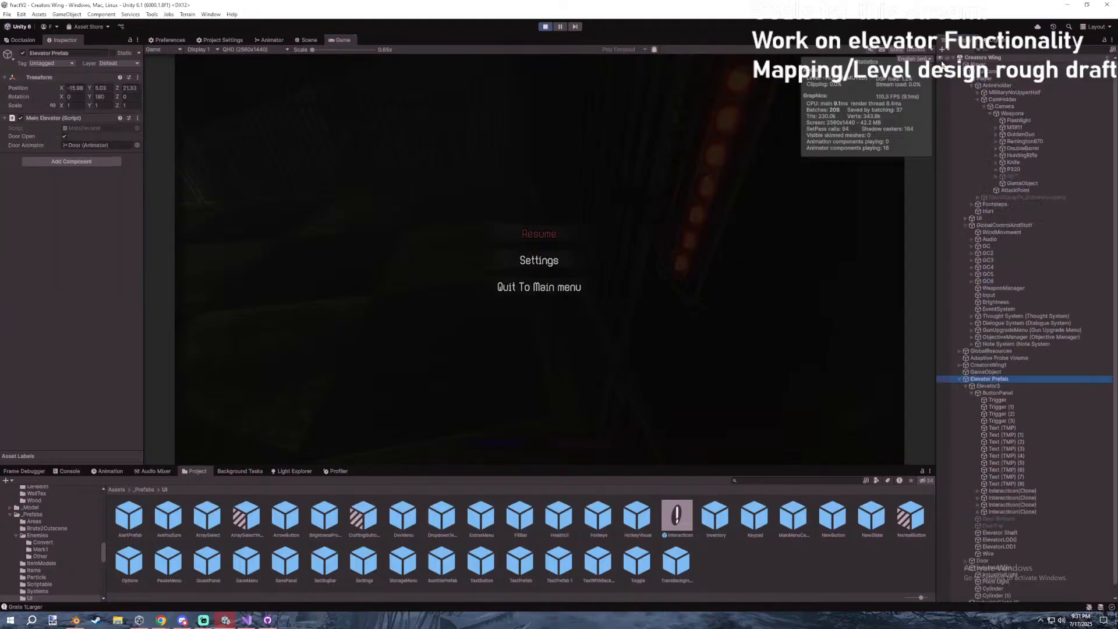
Select the four button panel triggers in the running scene and inspect their interact icons up close in the Scene view.
left_click(1011, 407)
left_click(1006, 421, "shift")
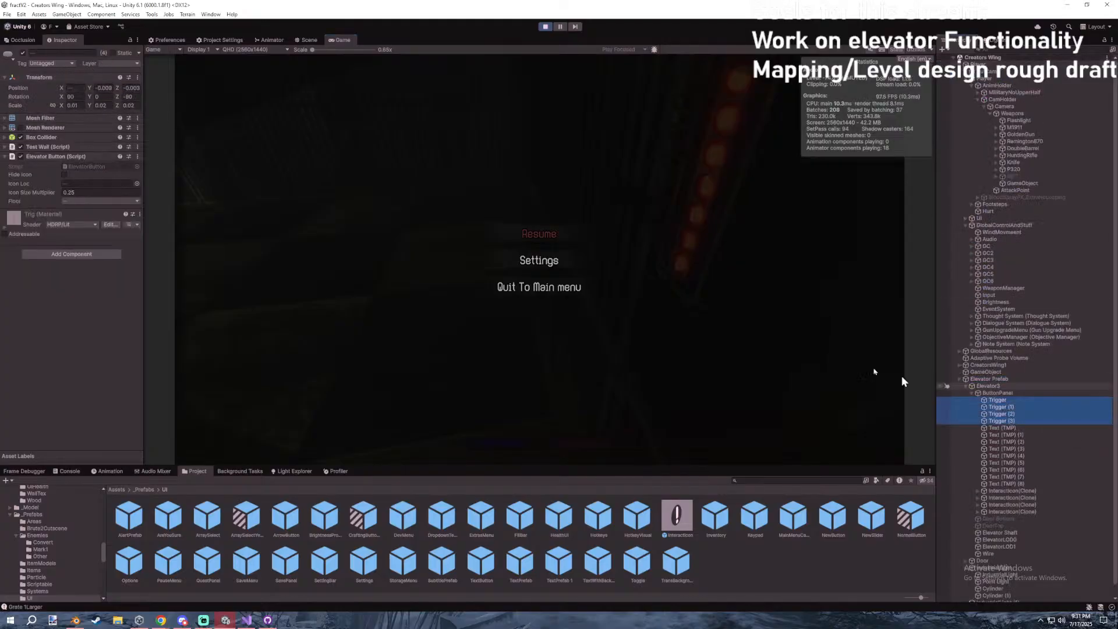
left_click(69, 192)
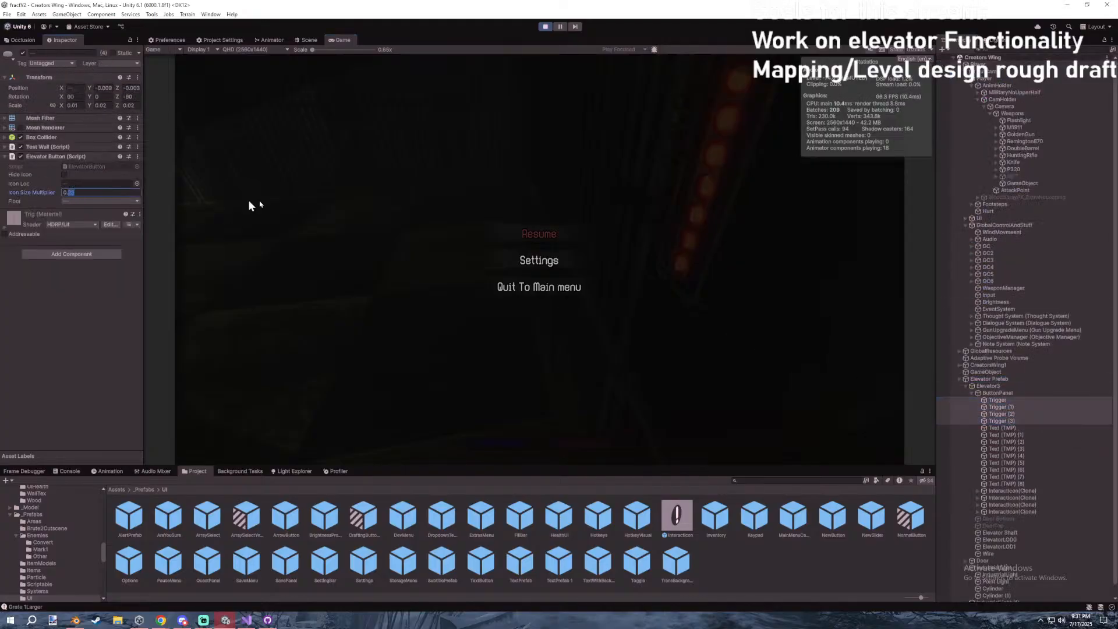
left_click(309, 40)
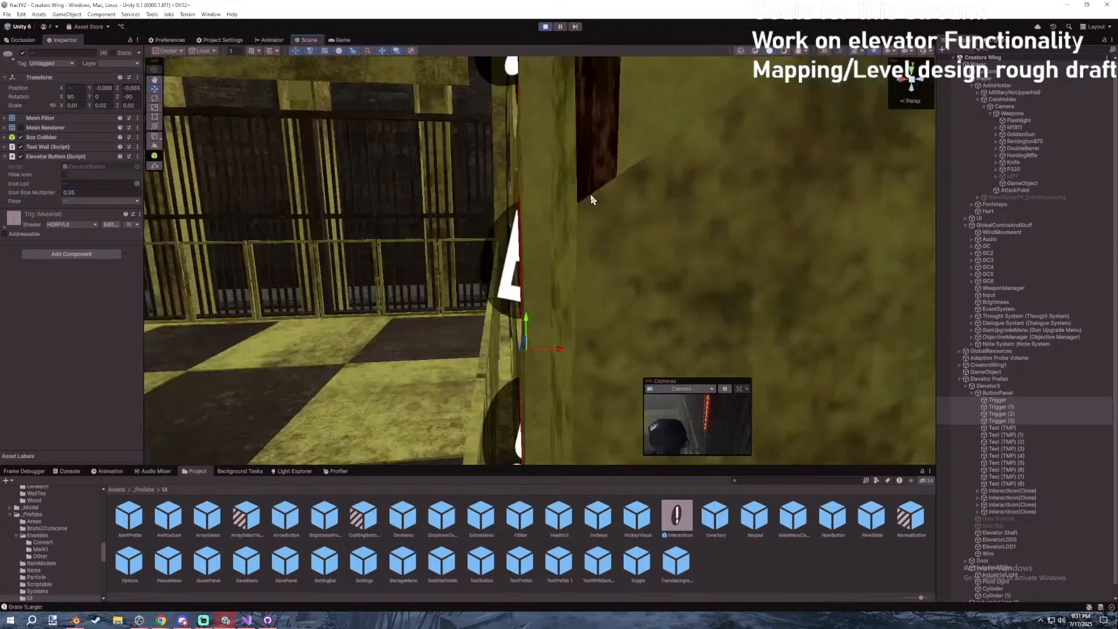
right_click_drag(591, 194, 560, 250)
left_click_drag(550, 251, 552, 251)
right_click_drag(603, 216, 617, 210)
key("a")
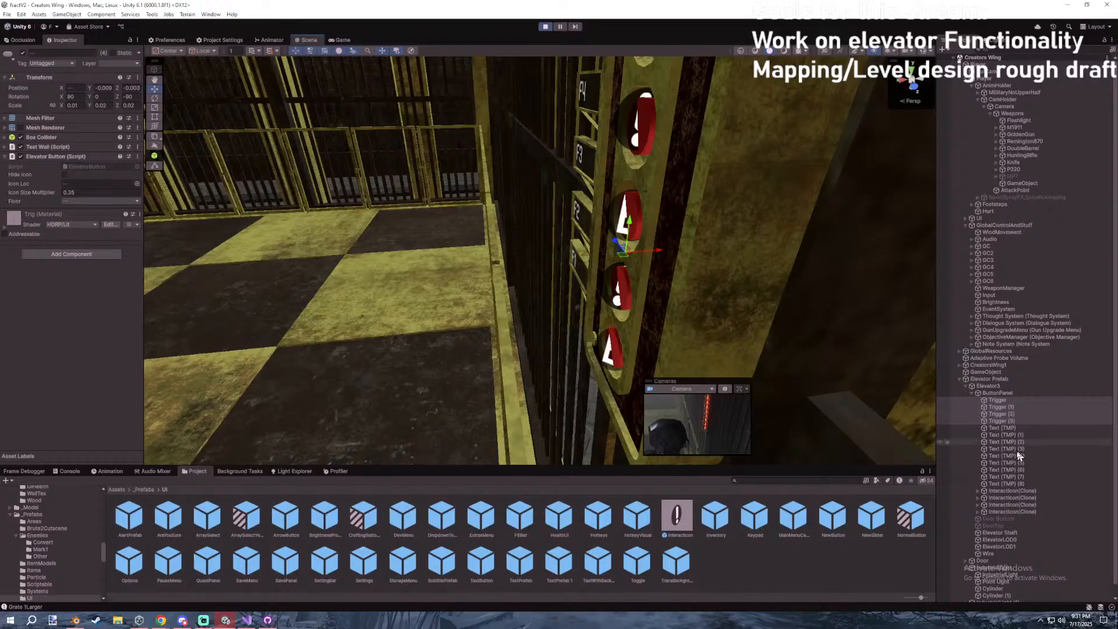
Move the four InteractIcon(Clone) objects out in front of the buttons along the global axis, to a Z position of about -0.010.
left_click(1005, 490)
left_click(1008, 511, "shift")
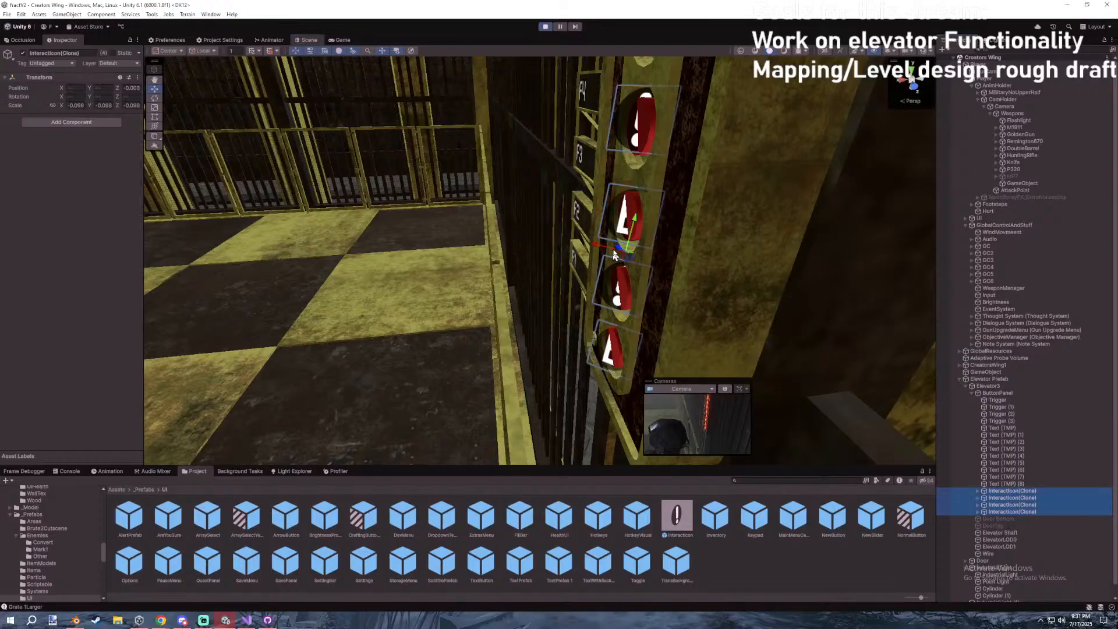
left_click(204, 51)
left_click(207, 60)
left_click_drag(600, 256, 576, 253)
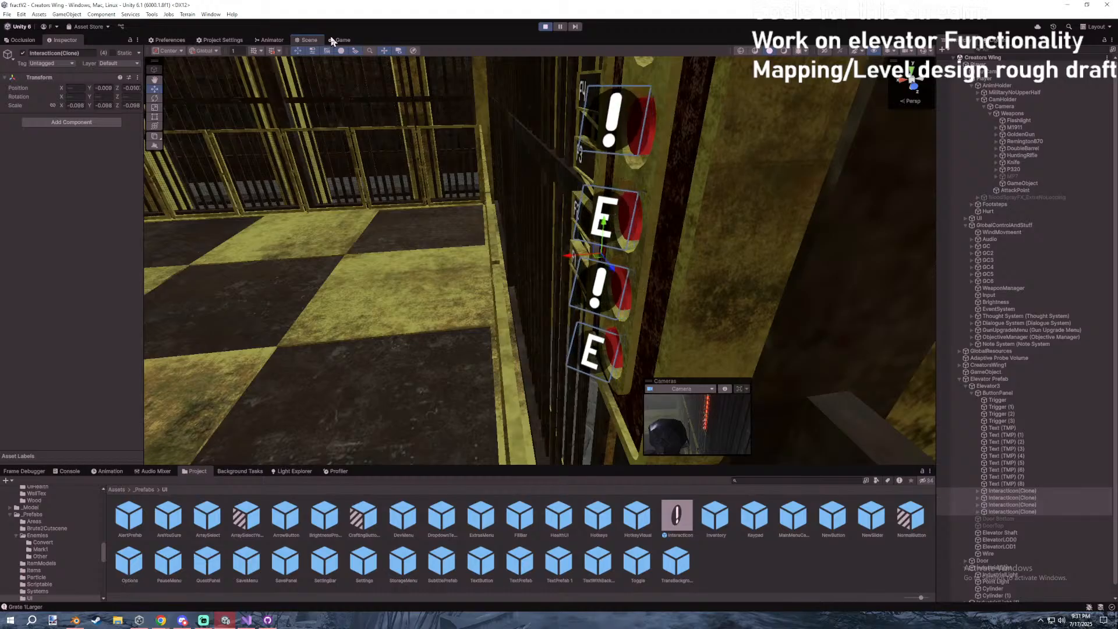
Return to the running game to check the moved icons, and continue playing in a maximized Game view.
left_click(341, 40)
left_click(539, 233)
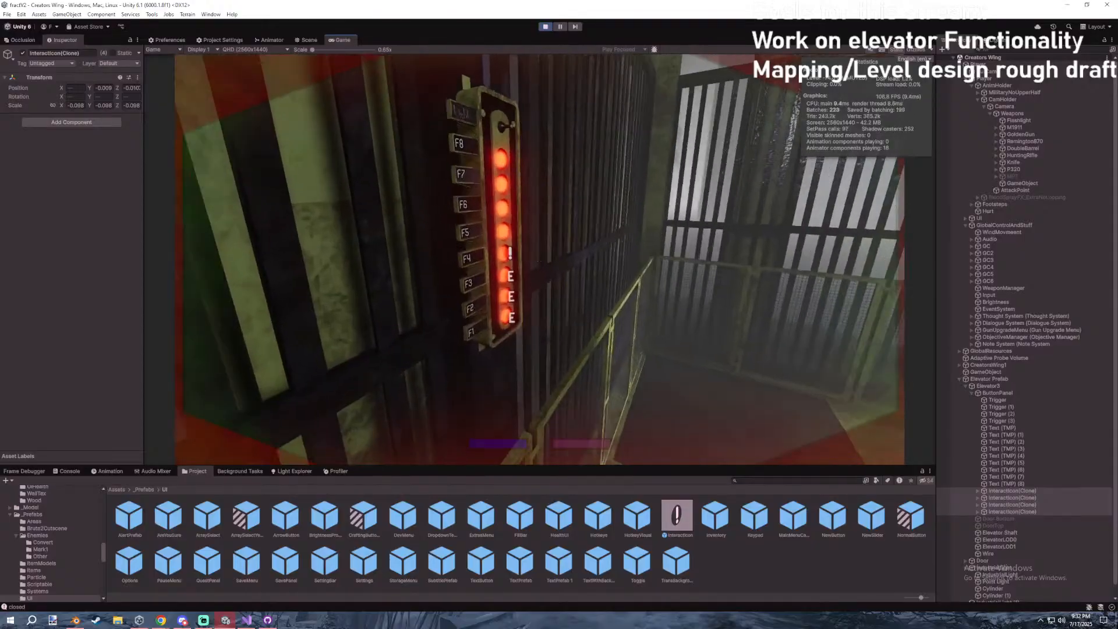
key("Escape")
double_click(343, 44)
left_click(556, 294)
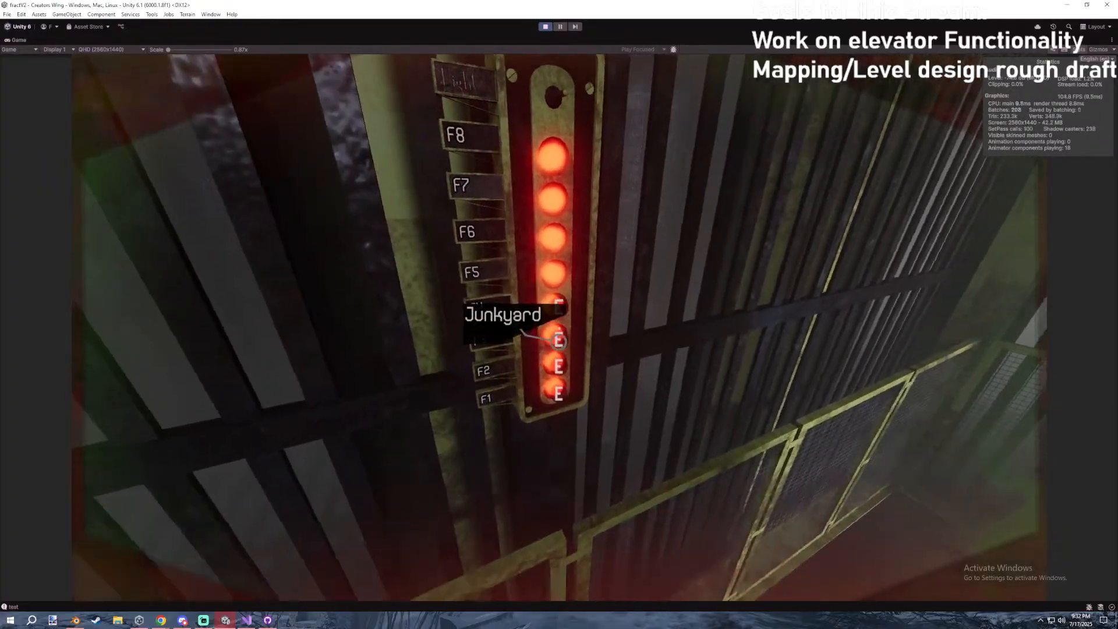
Test interacting with the Junkyard and Storage buttons on the elevator panel.
key("e")
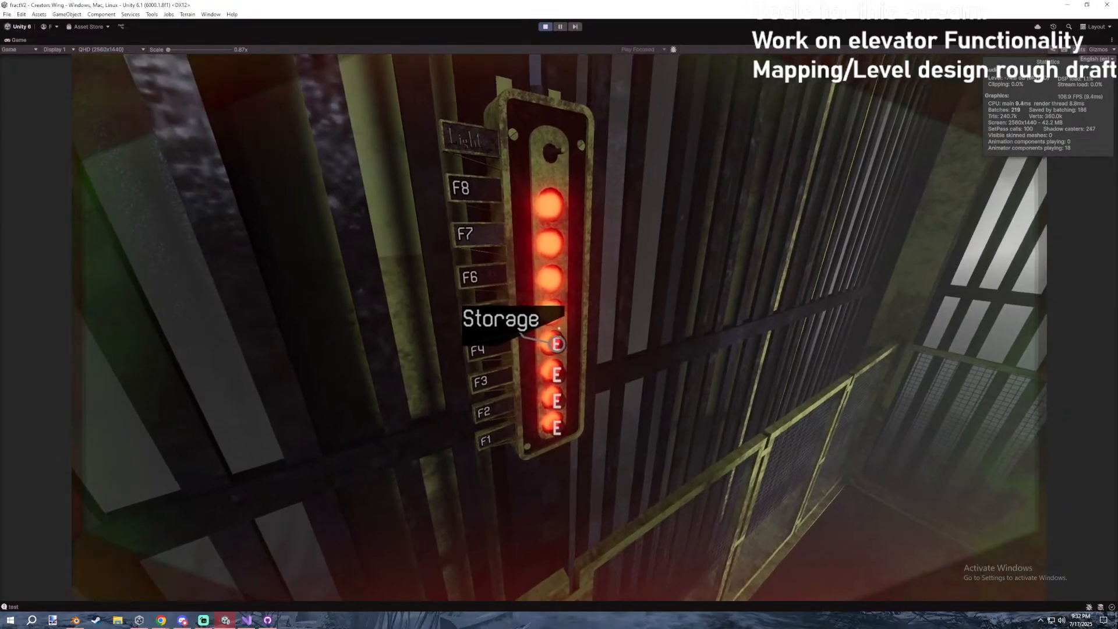
key("e")
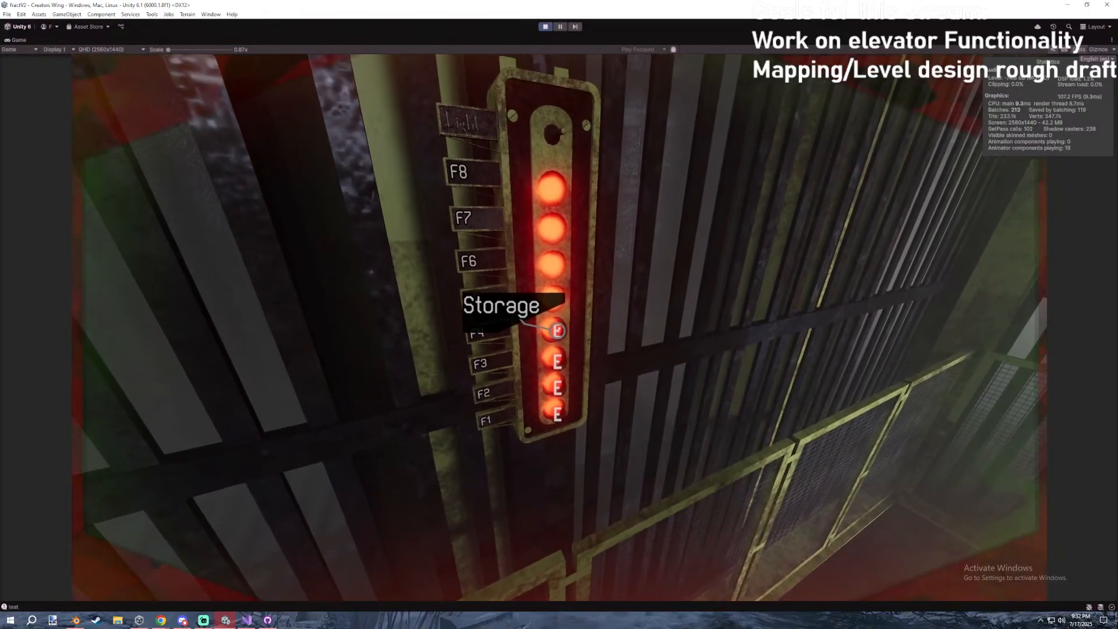
key("e")
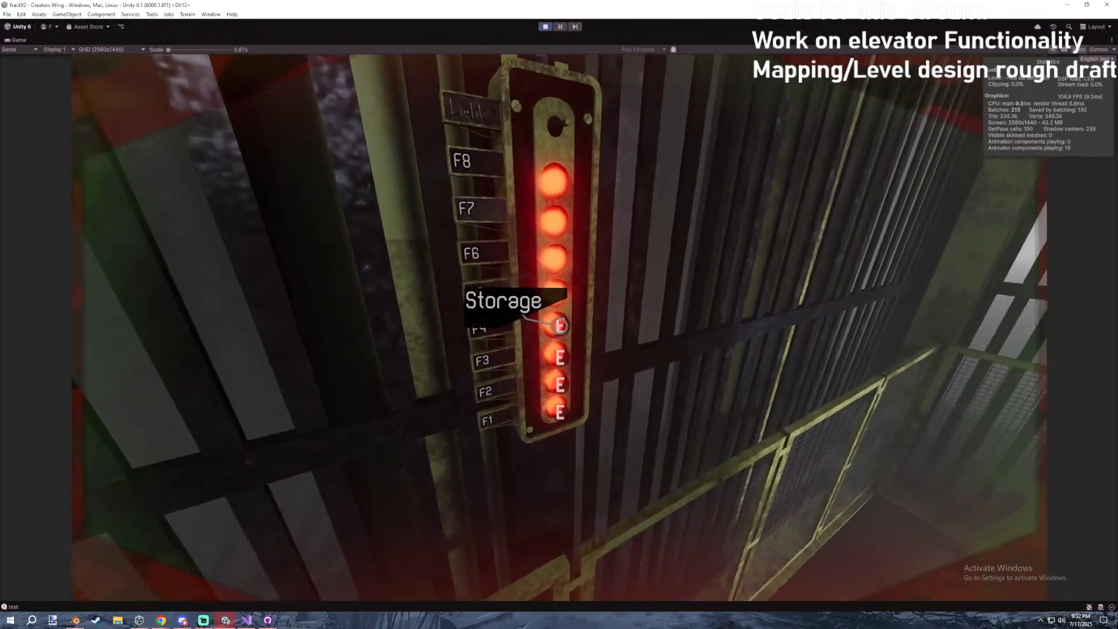
Walk away from and back to the button panel to check the icons from several distances and angles, and pause the game.
key("s")
key("w")
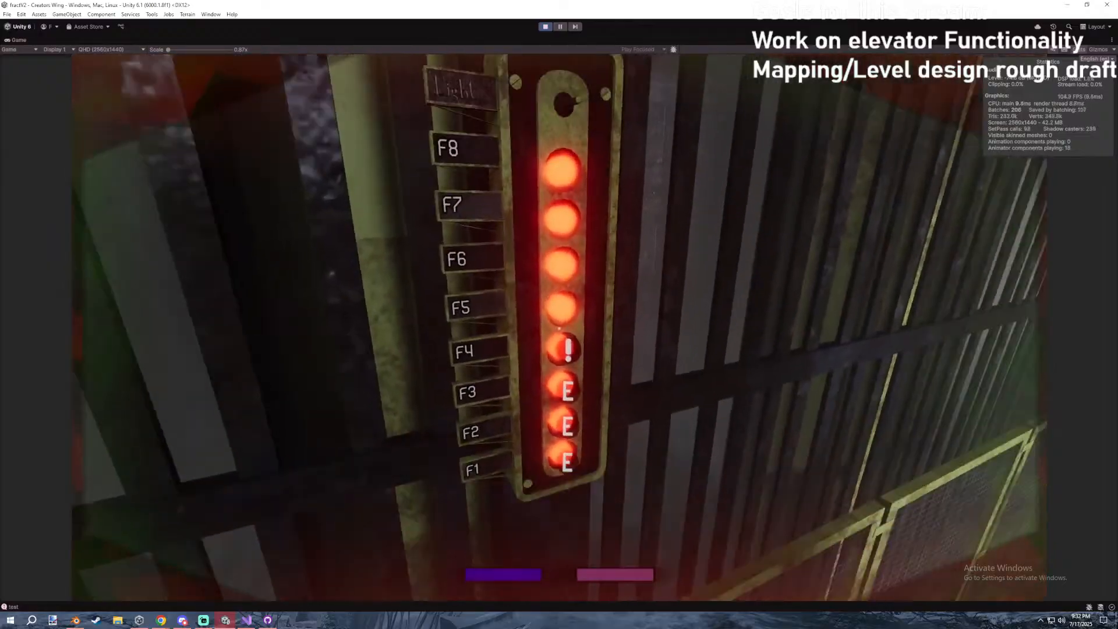
key("w")
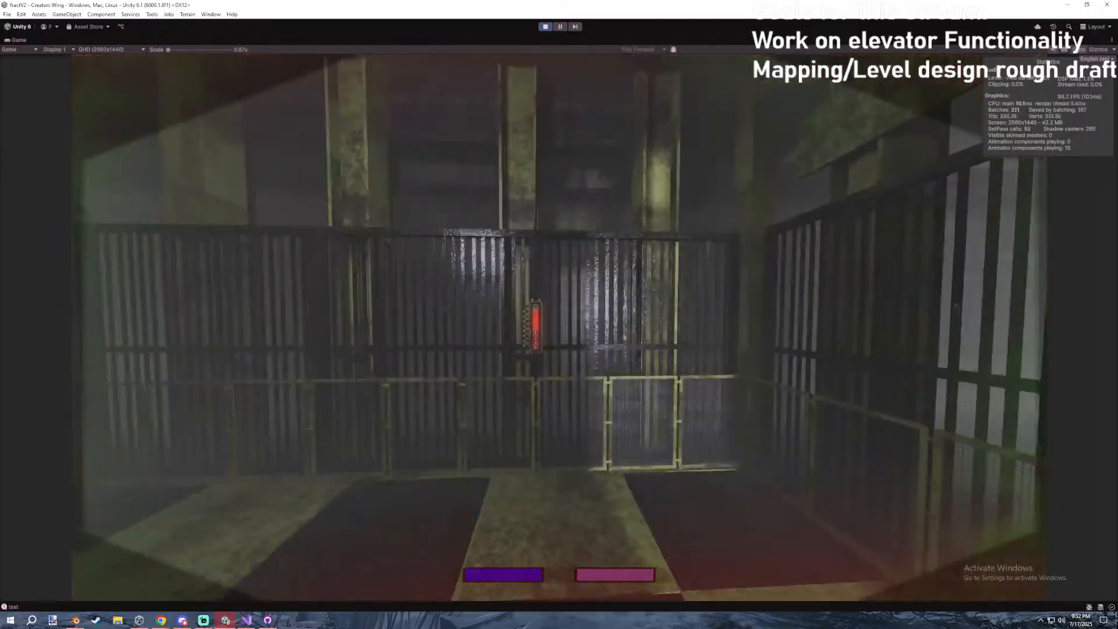
key("w")
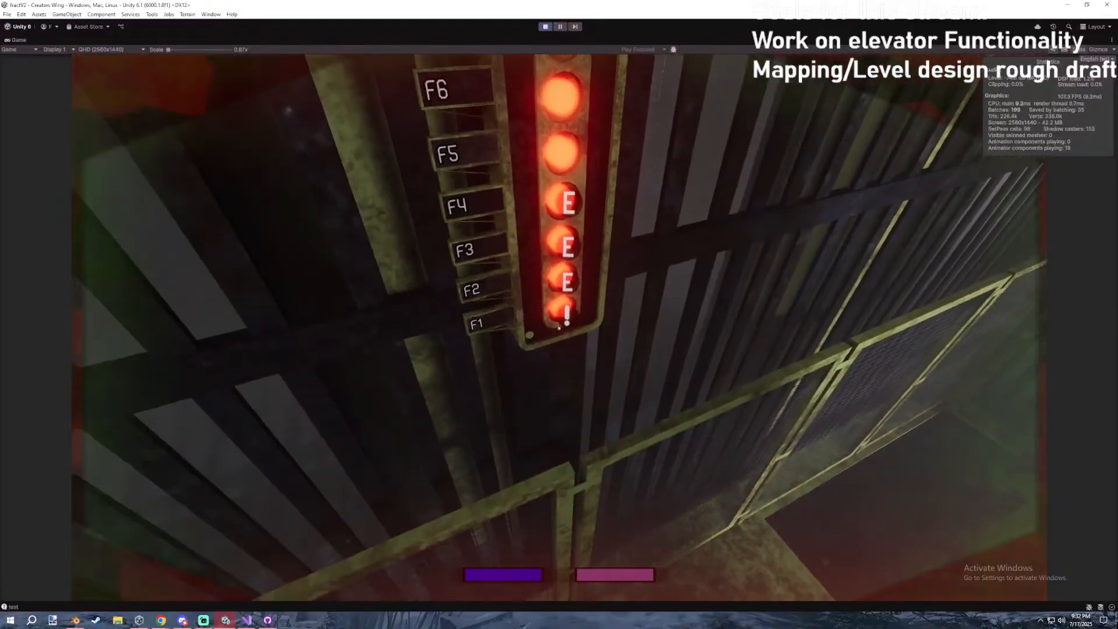
key("s")
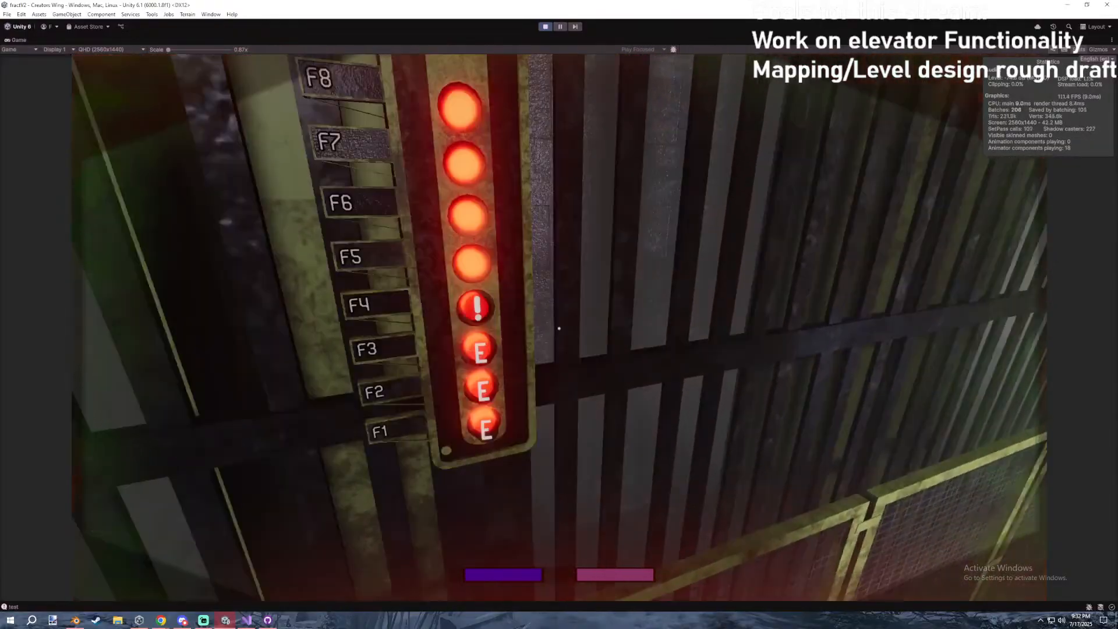
key("a")
key("d")
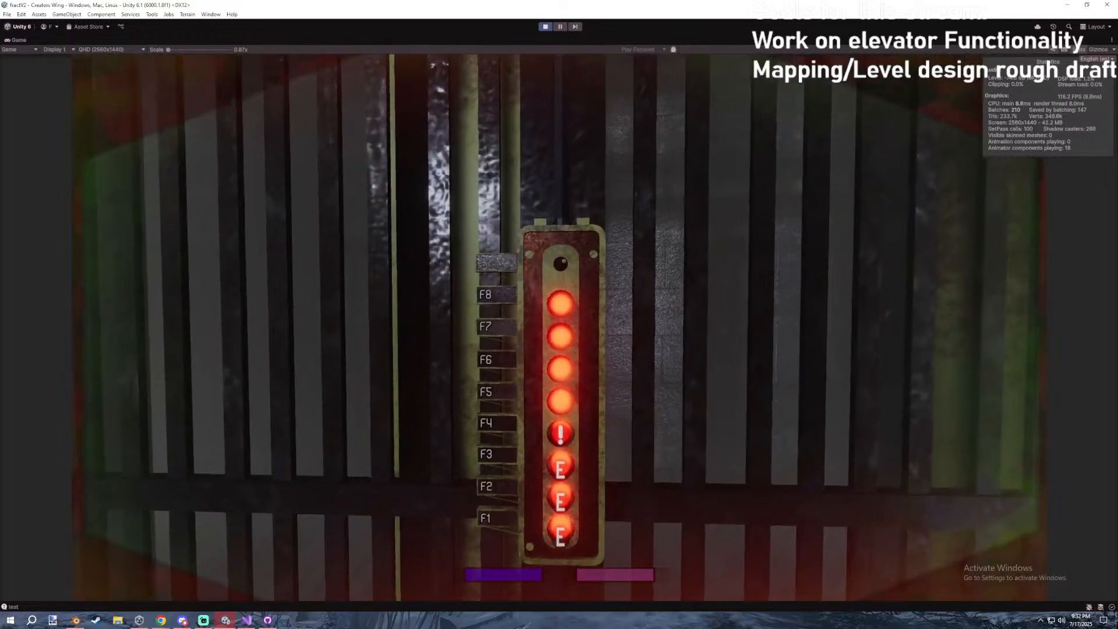
key("w")
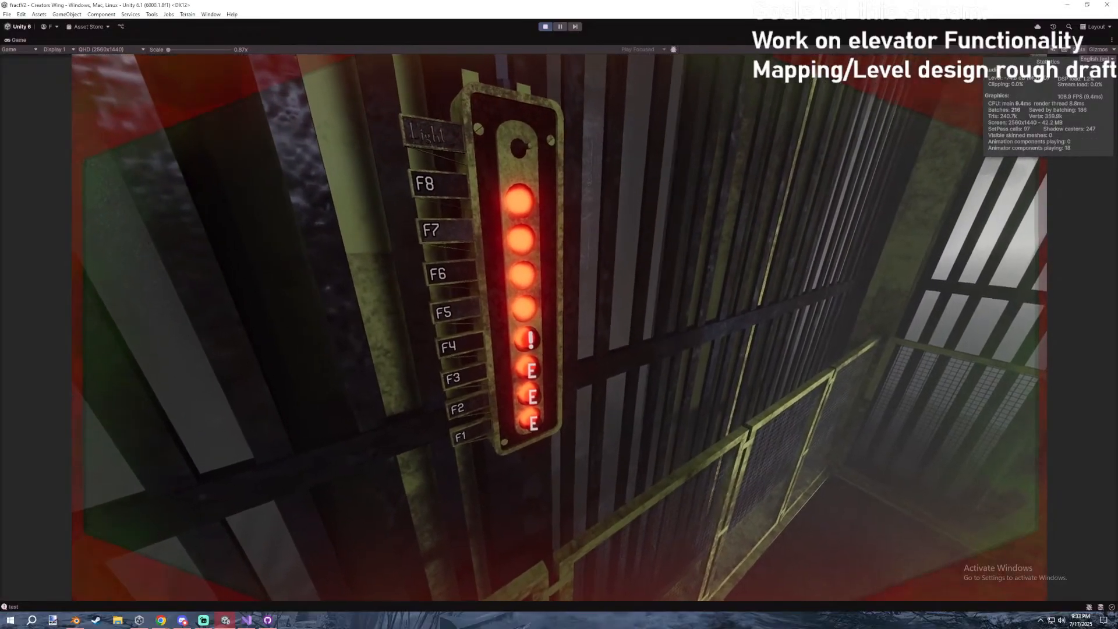
key("Escape")
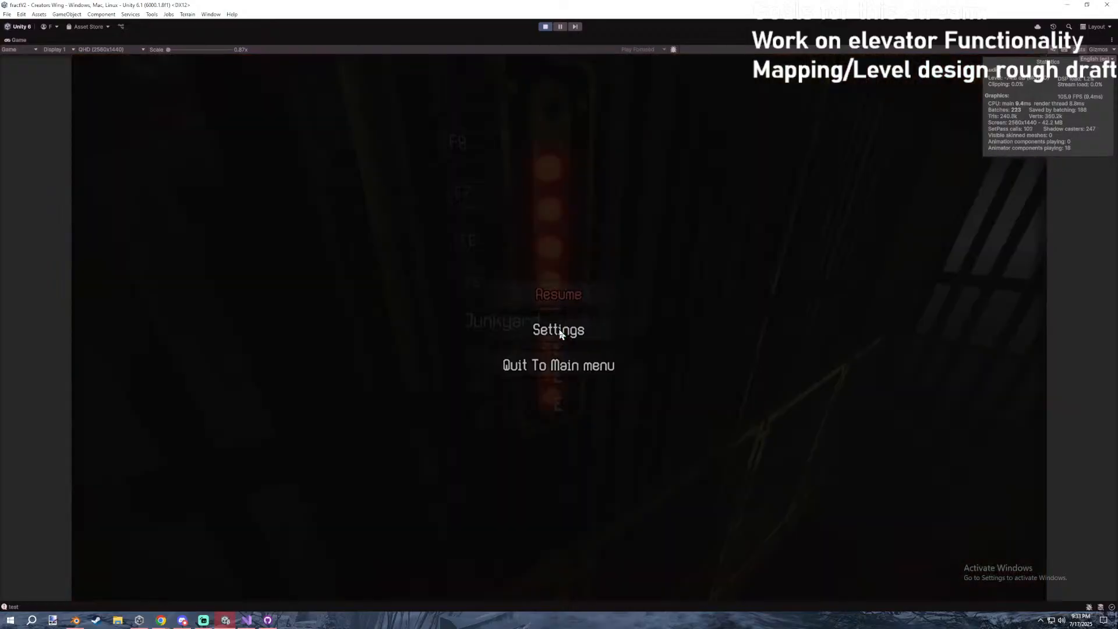
Resume the game, look around the elevator interior and entrance, and recheck the icons at the button panel.
key("Escape")
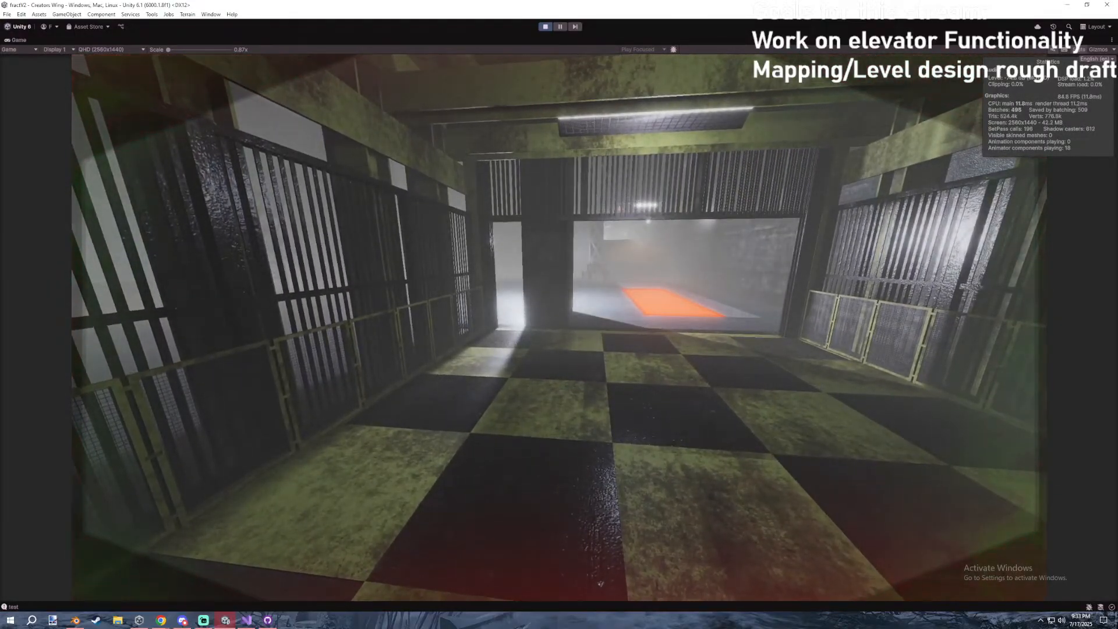
key("w")
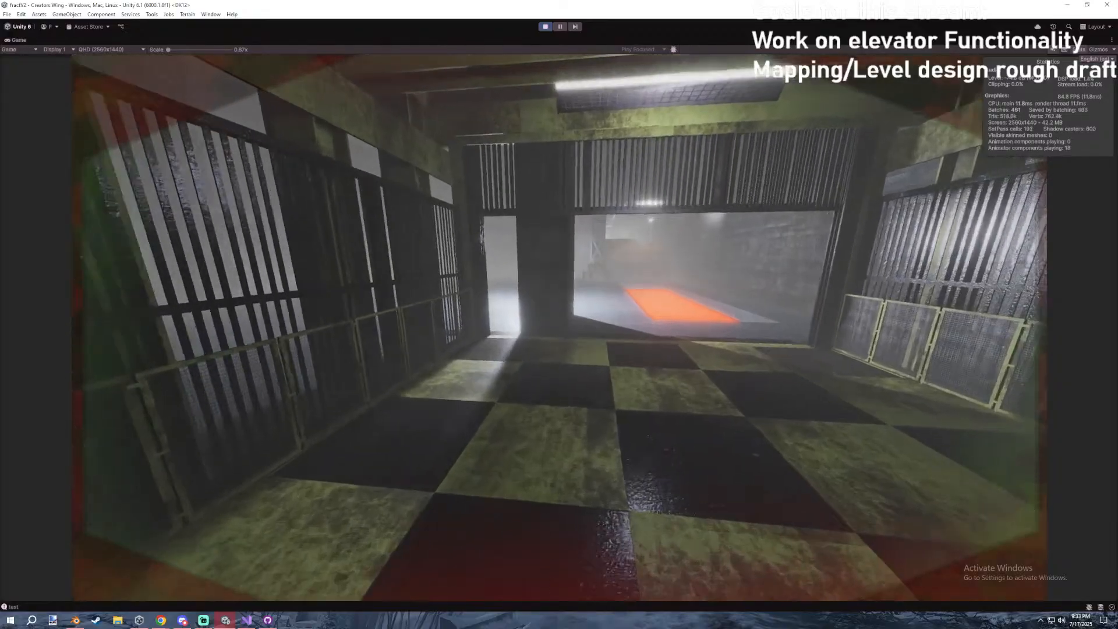
key("w")
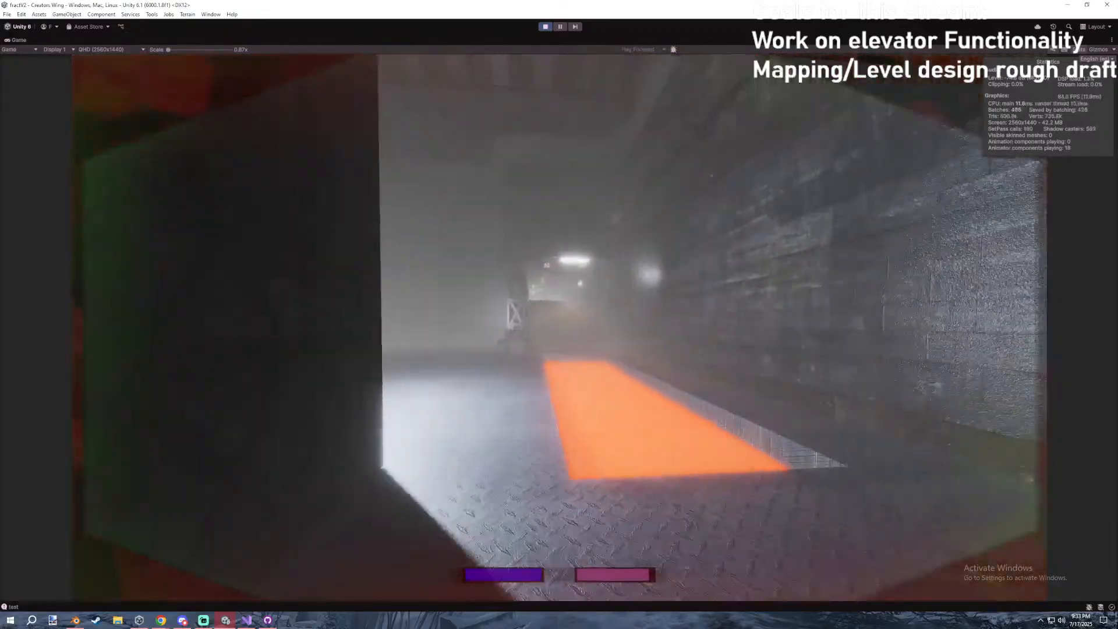
key("w")
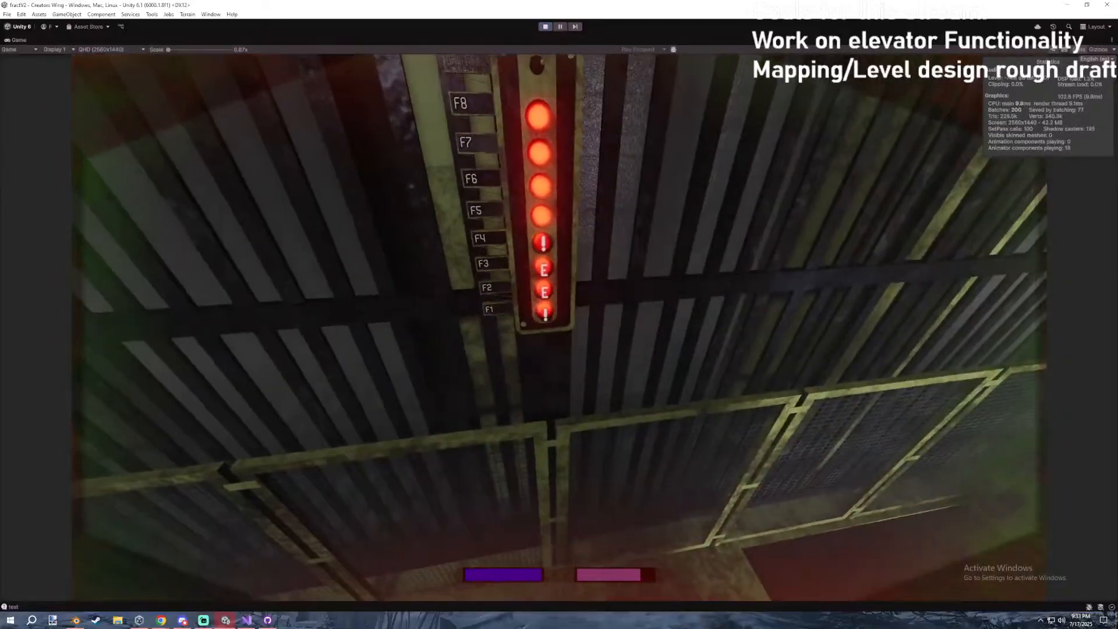
key("s")
key("w")
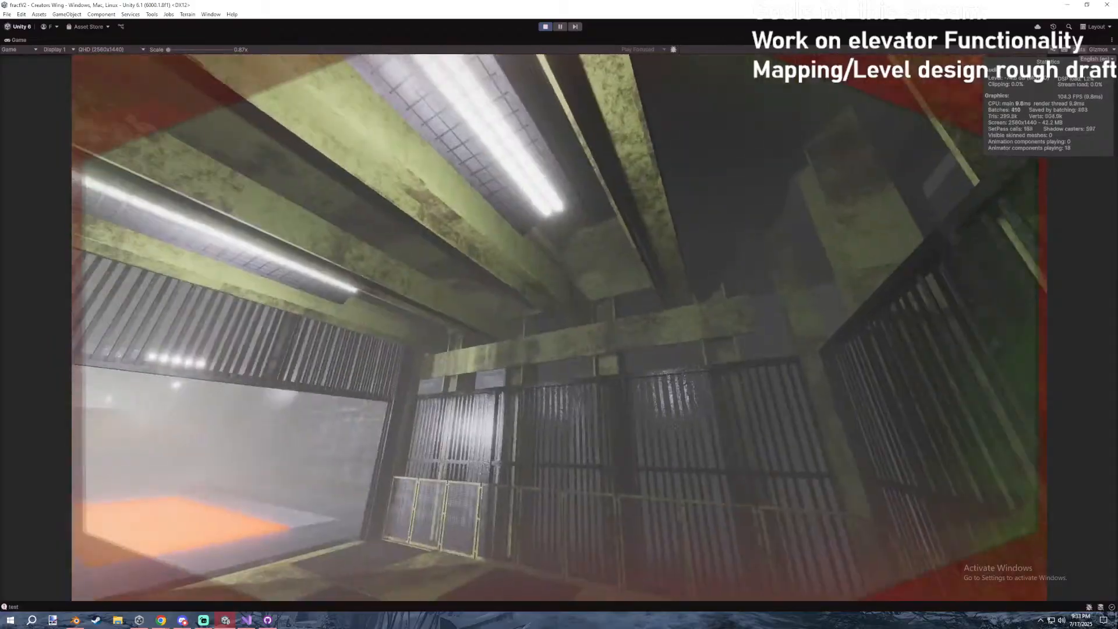
Examine the elevator's ceiling and exterior in the game, and return to the floor buttons to view their icons.
key("w")
key("w")
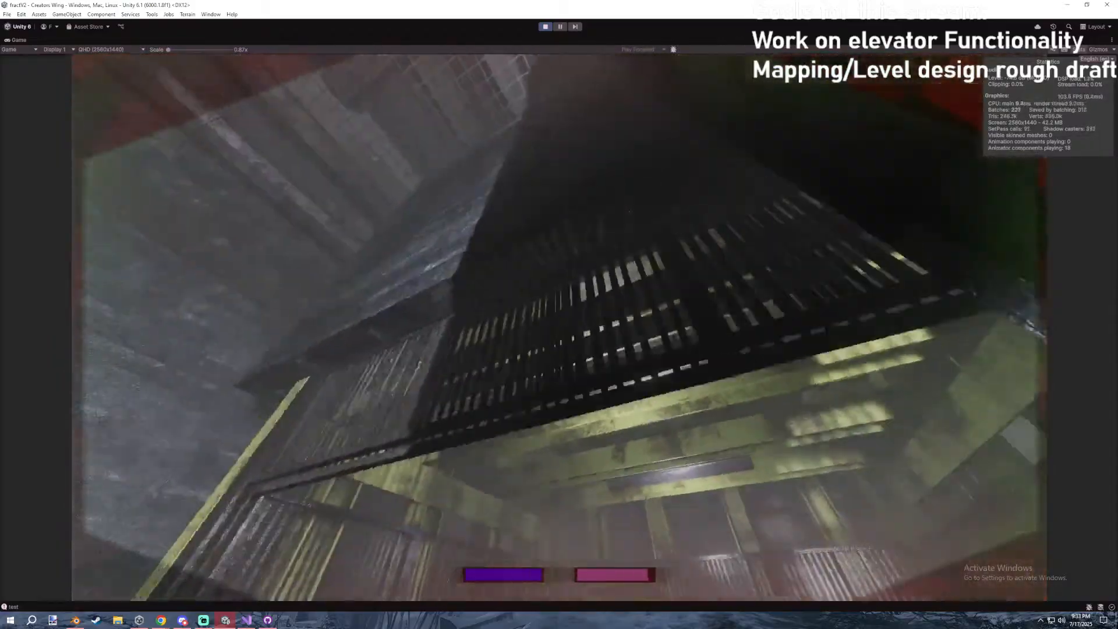
key("w")
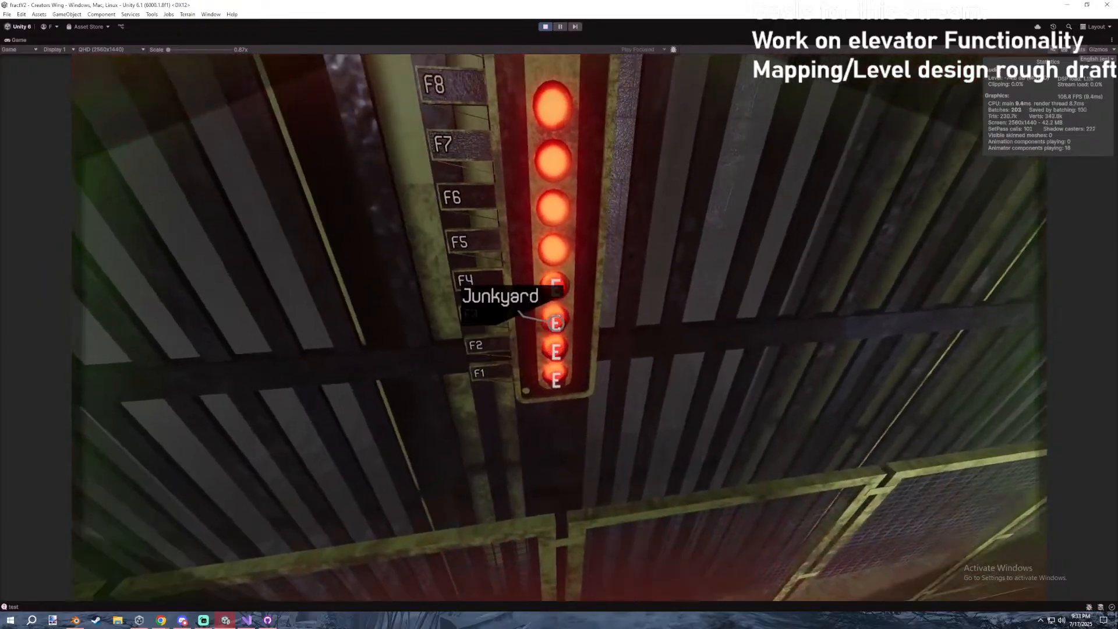
key("w")
key("w")
key("w")
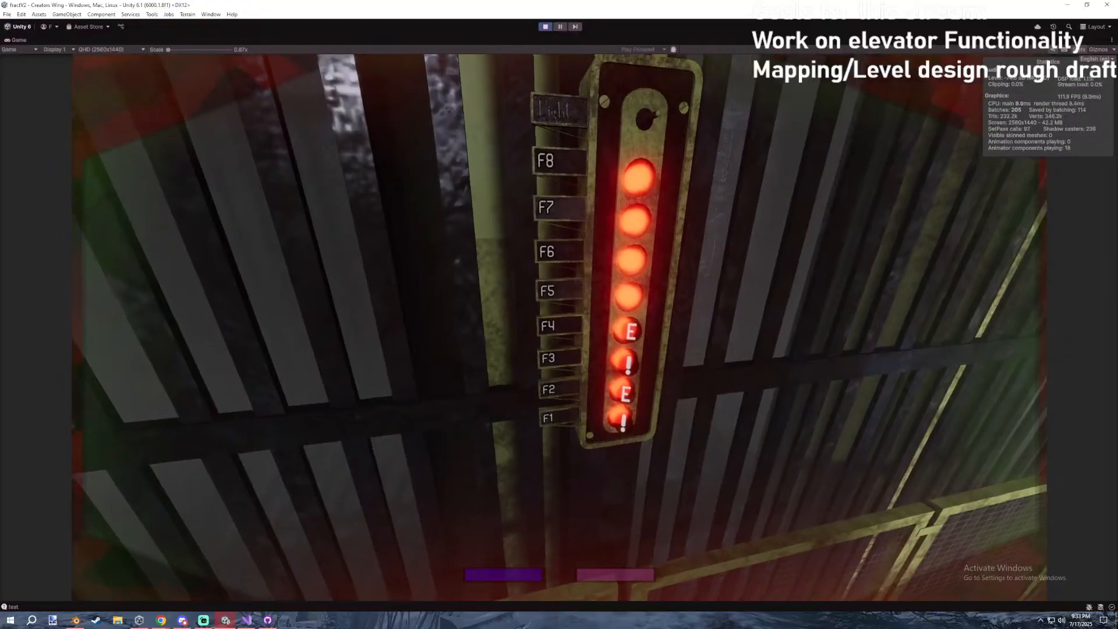
Walk back to the elevator's button panel and switch the game's language to German.
key("w")
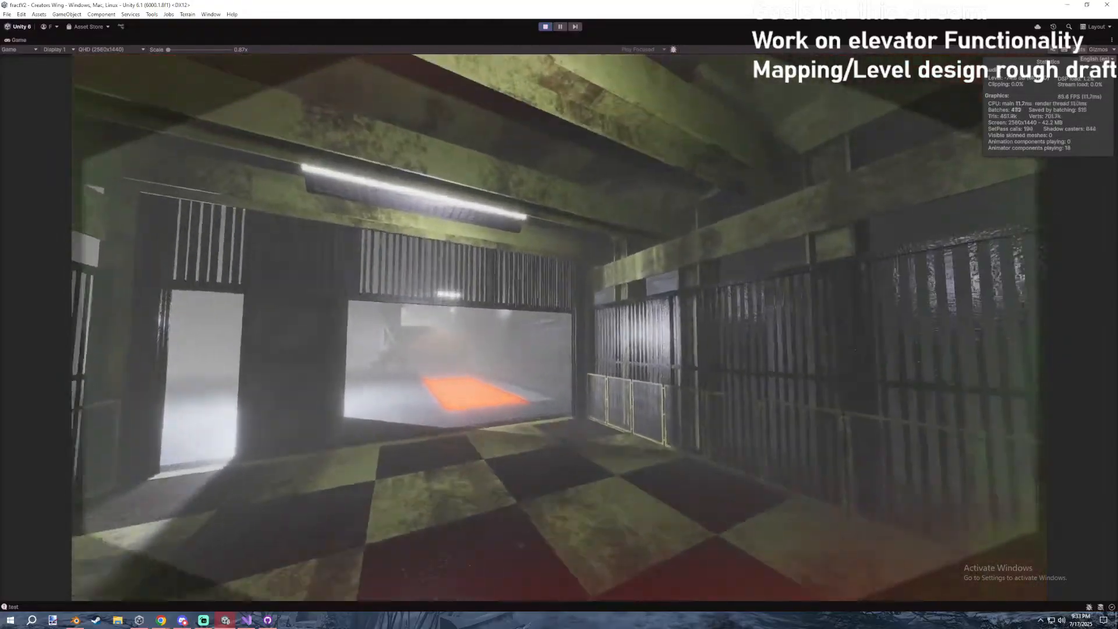
key("w")
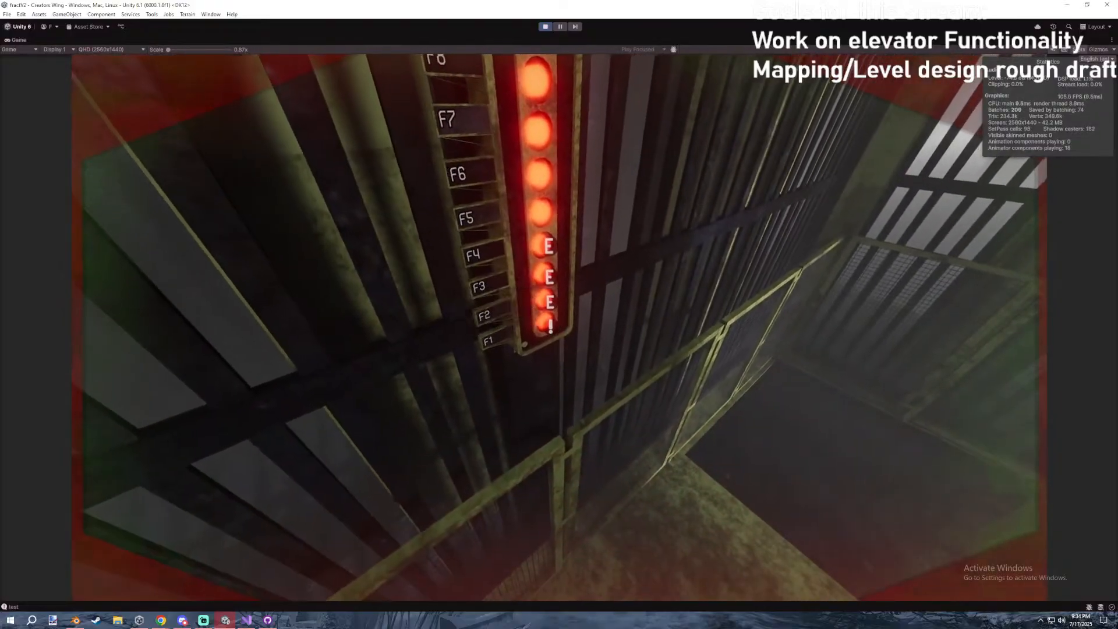
key("Escape")
left_click(1097, 59)
left_click(1082, 88)
key("Escape")
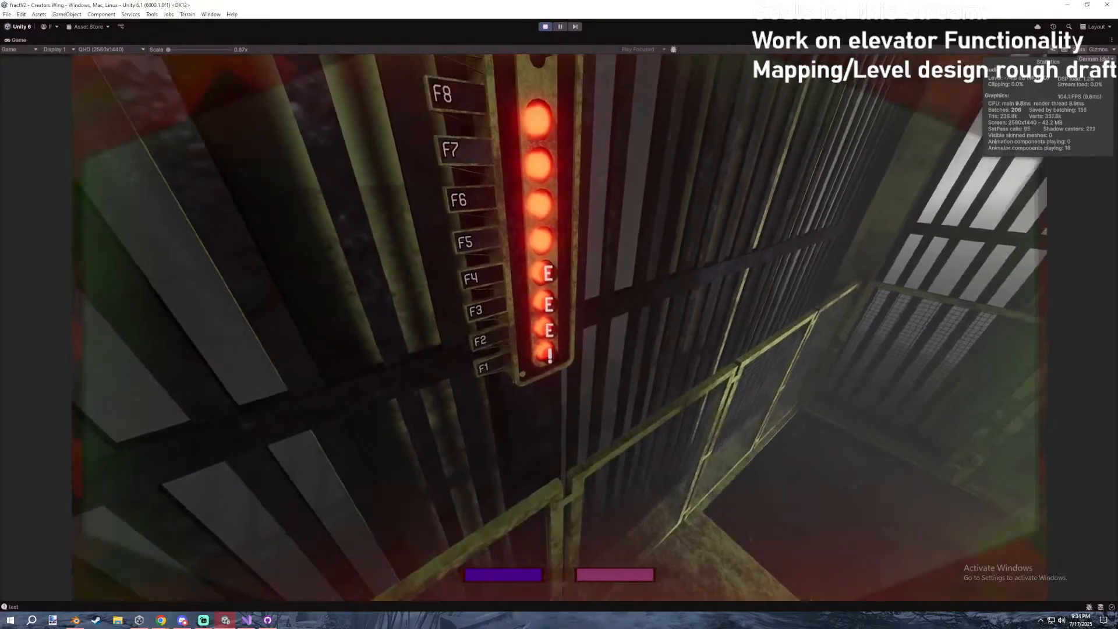
Check the floor buttons' tooltips on the elevator panel in German, and pause the game.
key("Escape")
key("Escape")
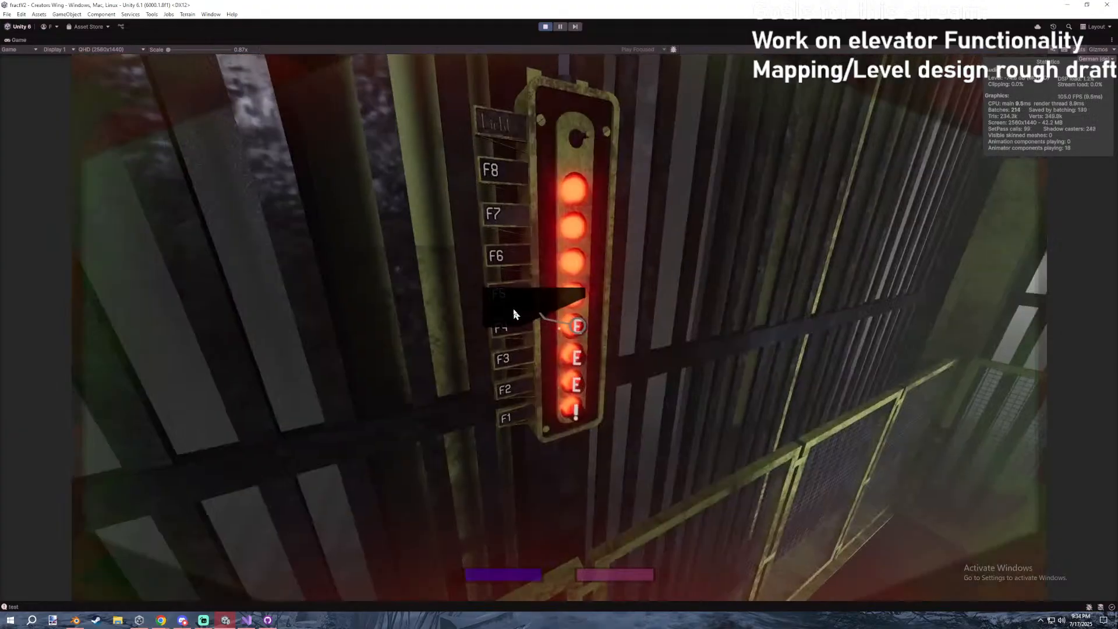
key("Escape")
key("Escape")
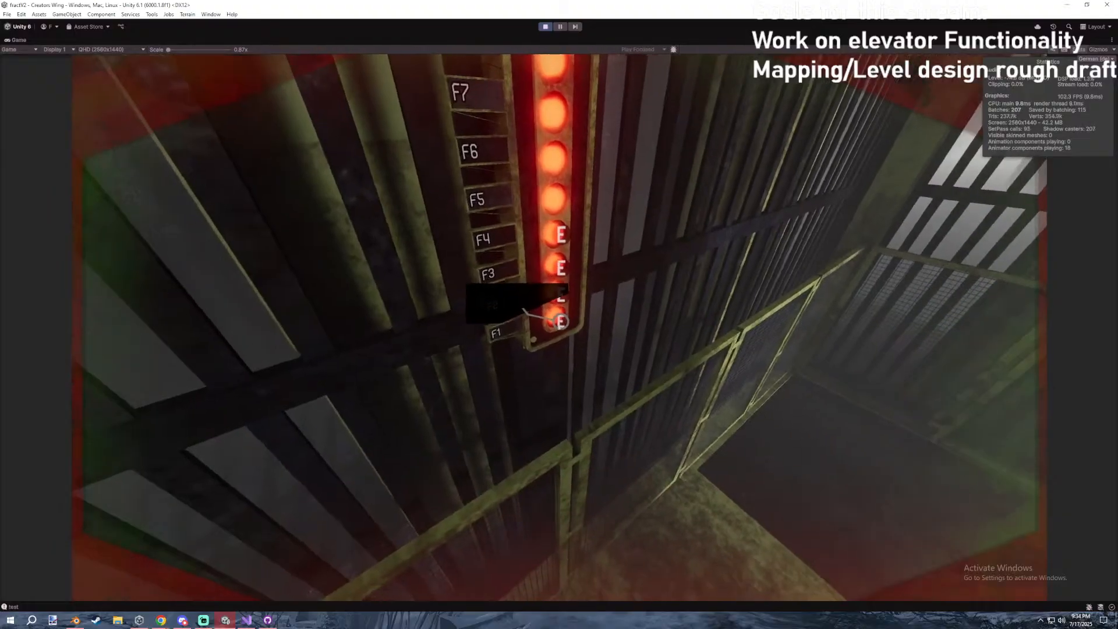
key("Escape")
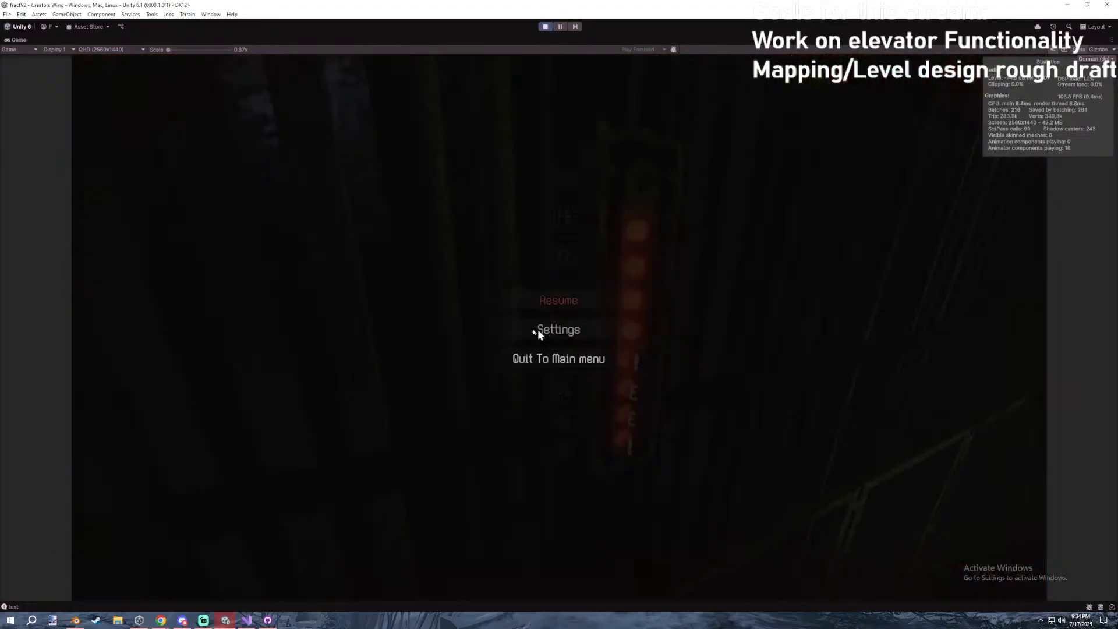
Review the German column for the four scene names in the FactoryTranslations spreadsheet, and return to the game in Unity.
mouse_move(160, 619)
left_click(250, 576)
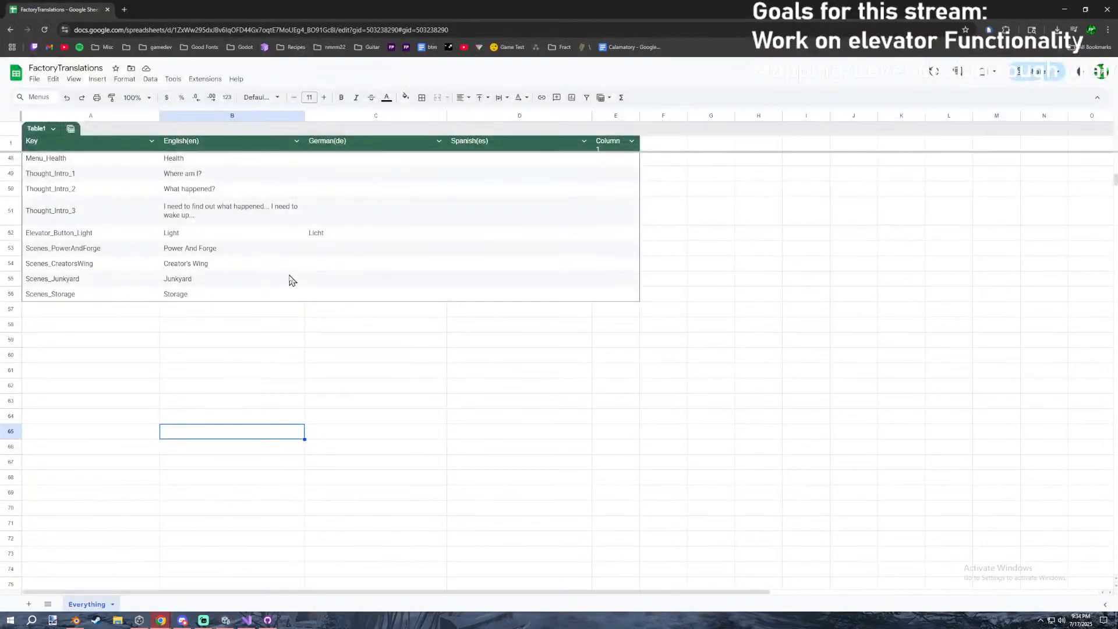
scroll(306, 290, "up", 2)
left_click_drag(334, 344, 341, 386)
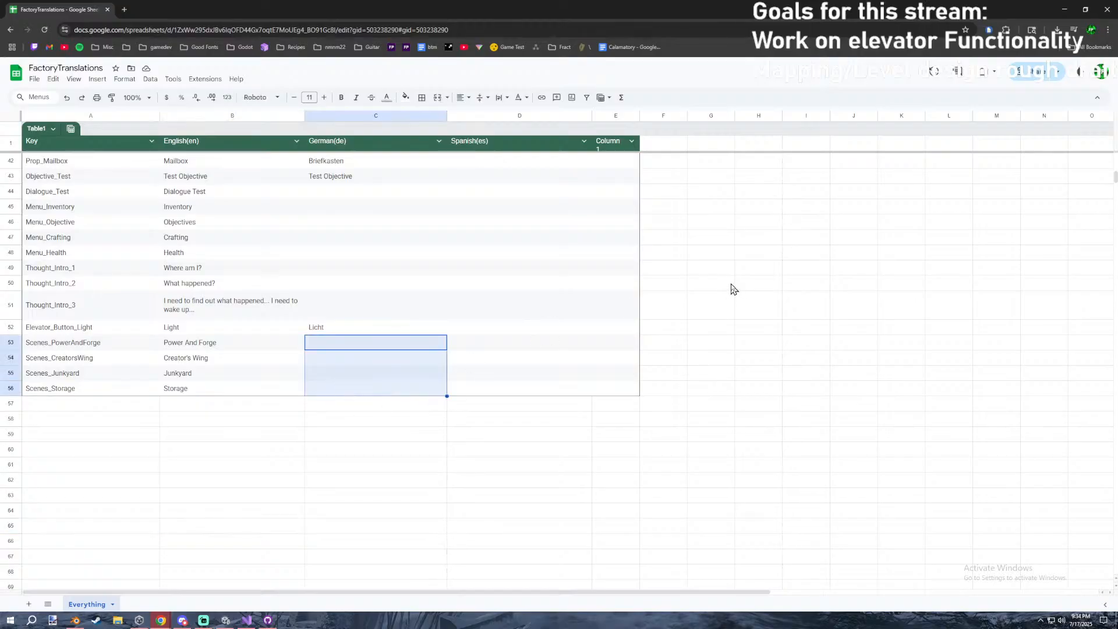
left_click(1064, 9)
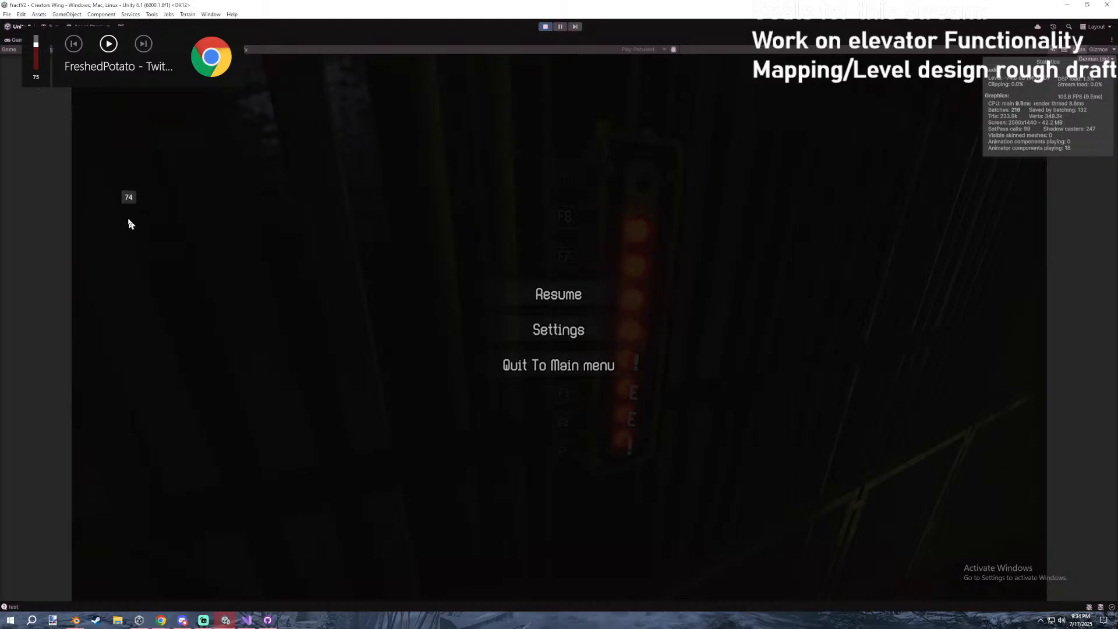
Resume the game and view the floor buttons and the elevator interior.
left_click(558, 295)
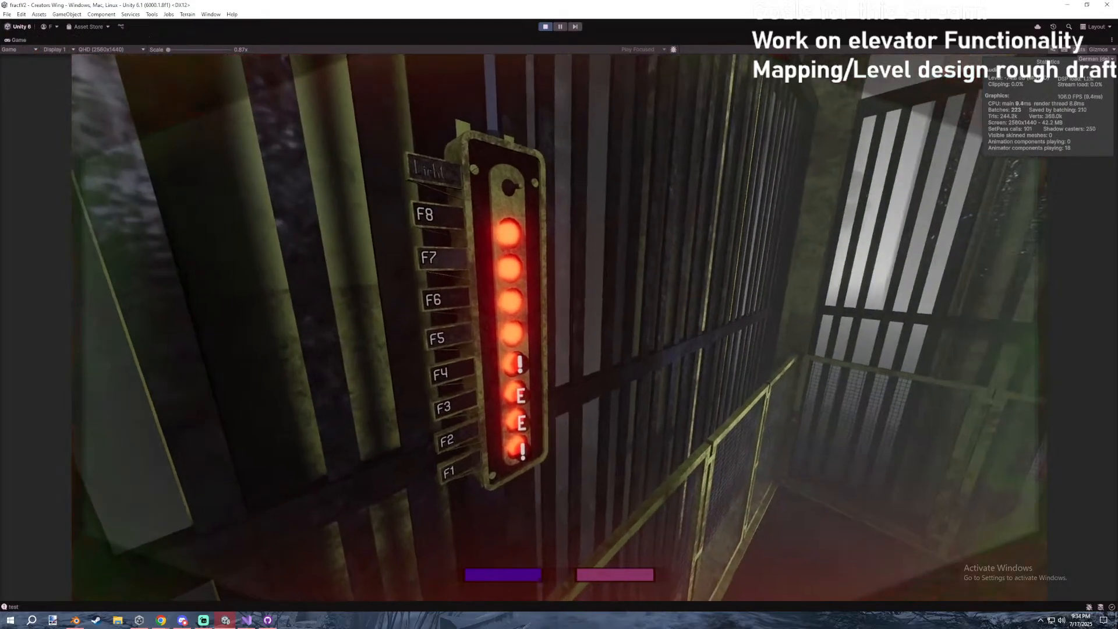
key("alt+Tab")
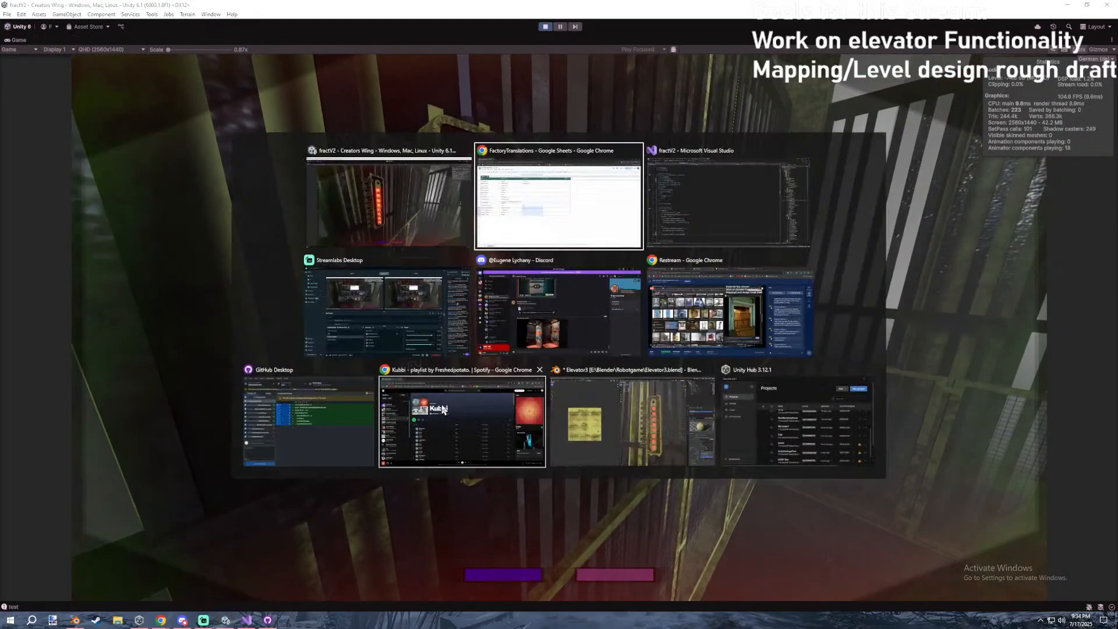
key("Escape")
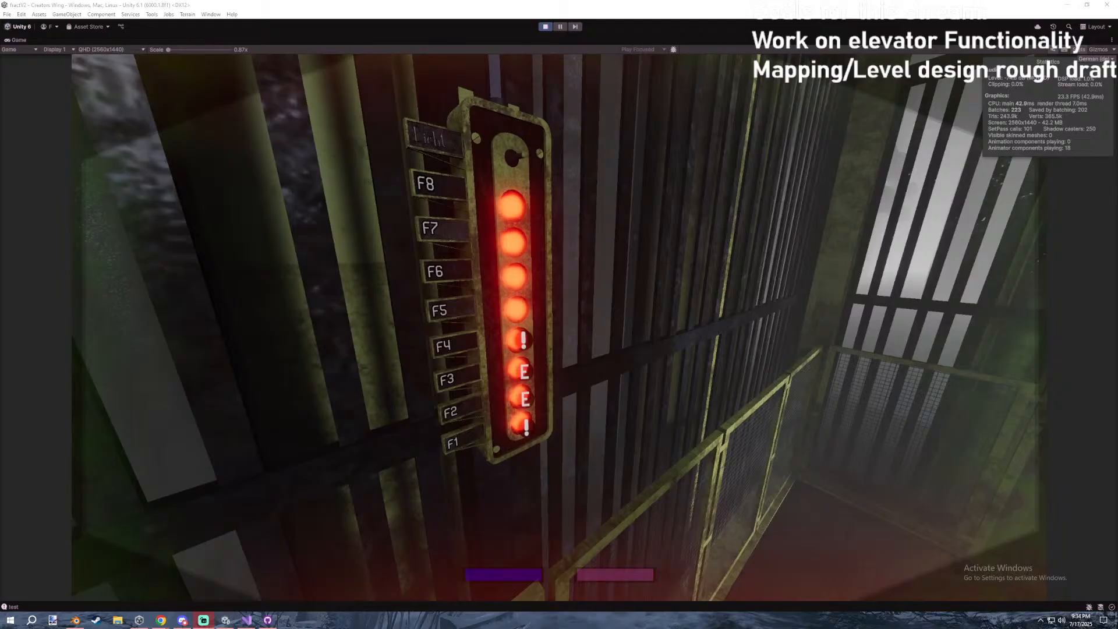
key("super+d")
left_click(932, 300)
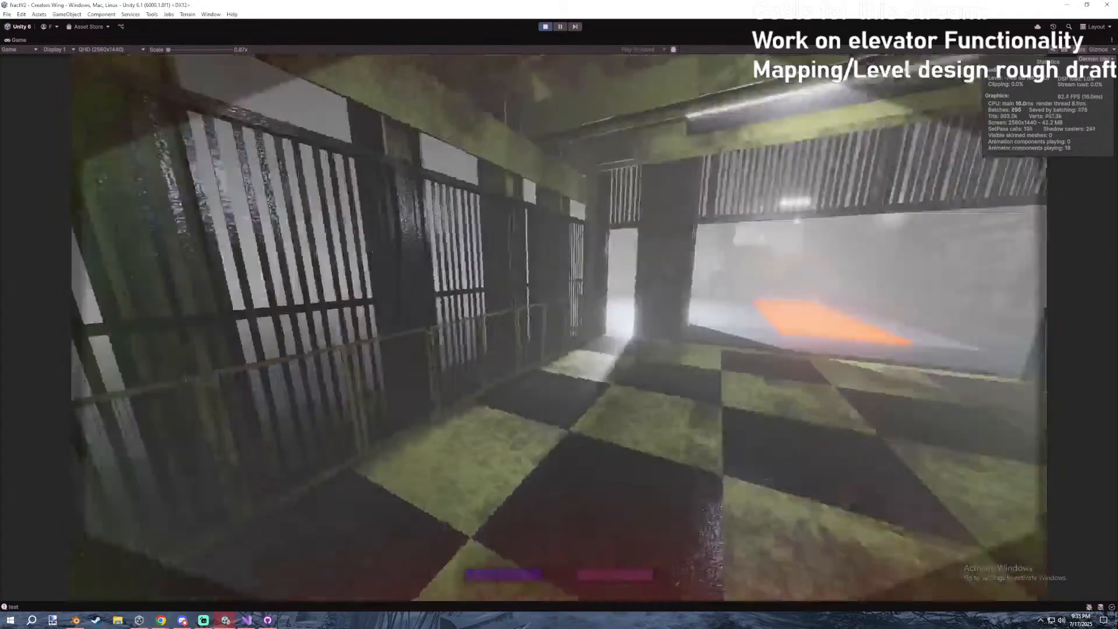
Walk out of the elevator, past the orange pit, and towards the lit corridor.
key("w")
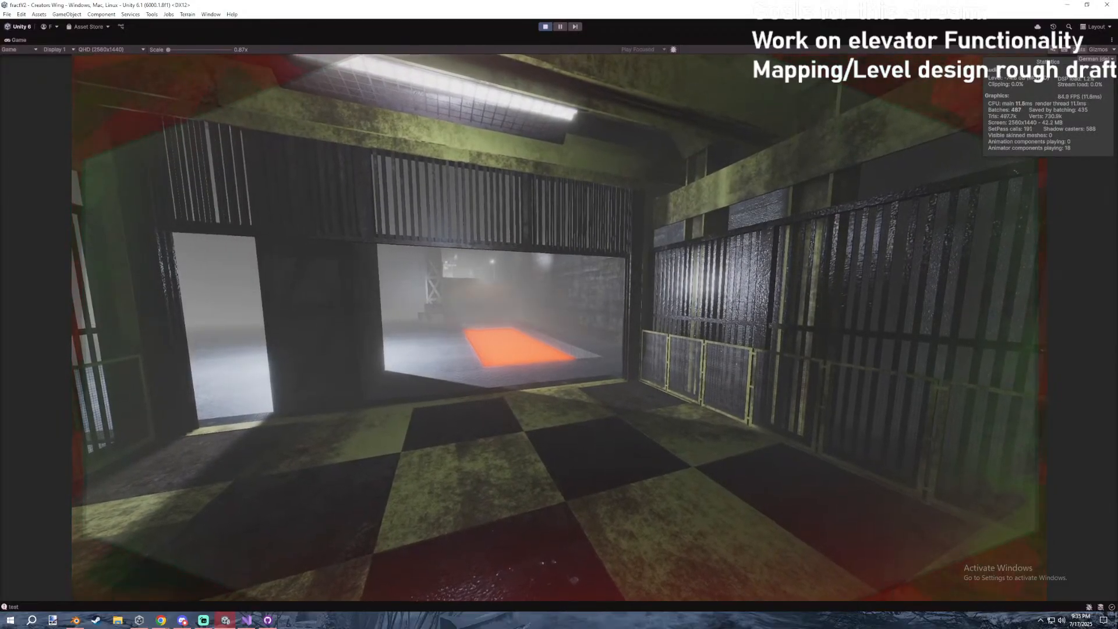
key("w")
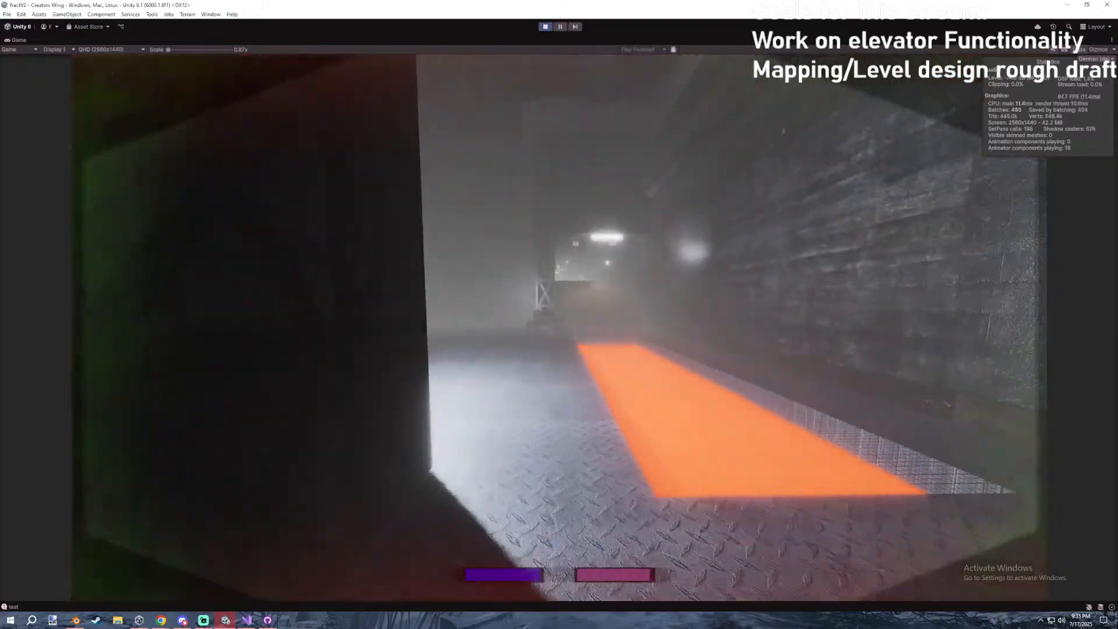
key("w")
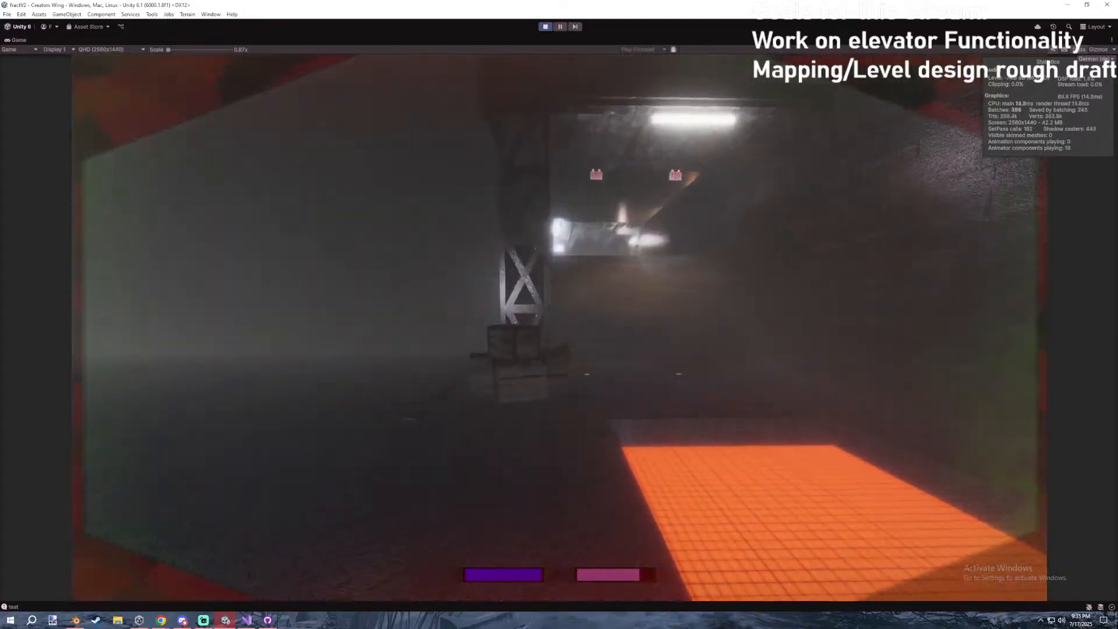
key("w")
key("w")
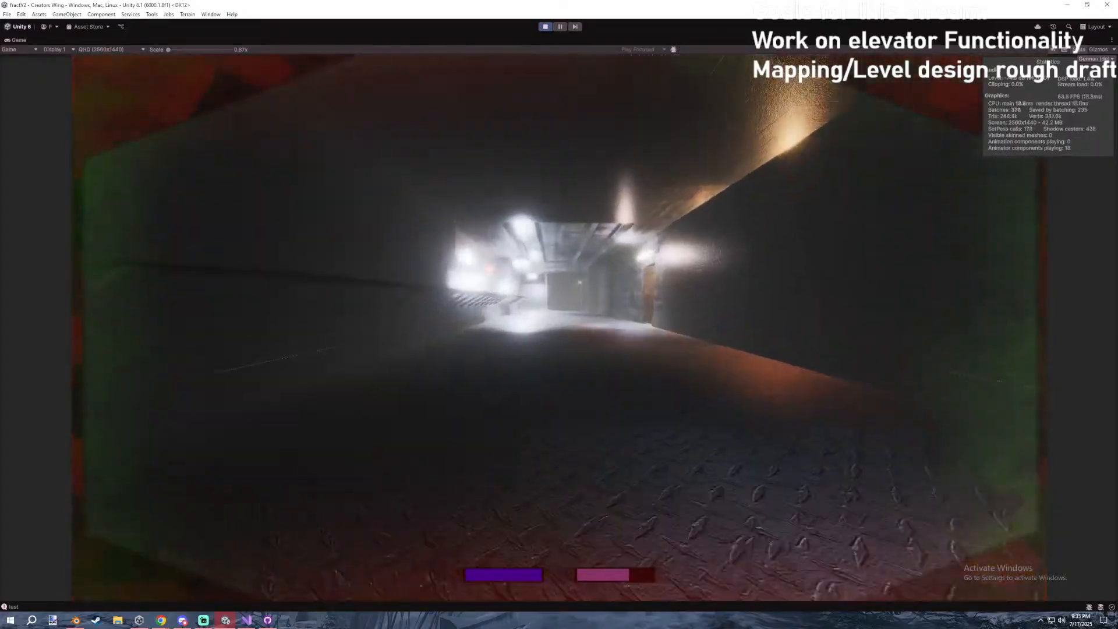
key("w")
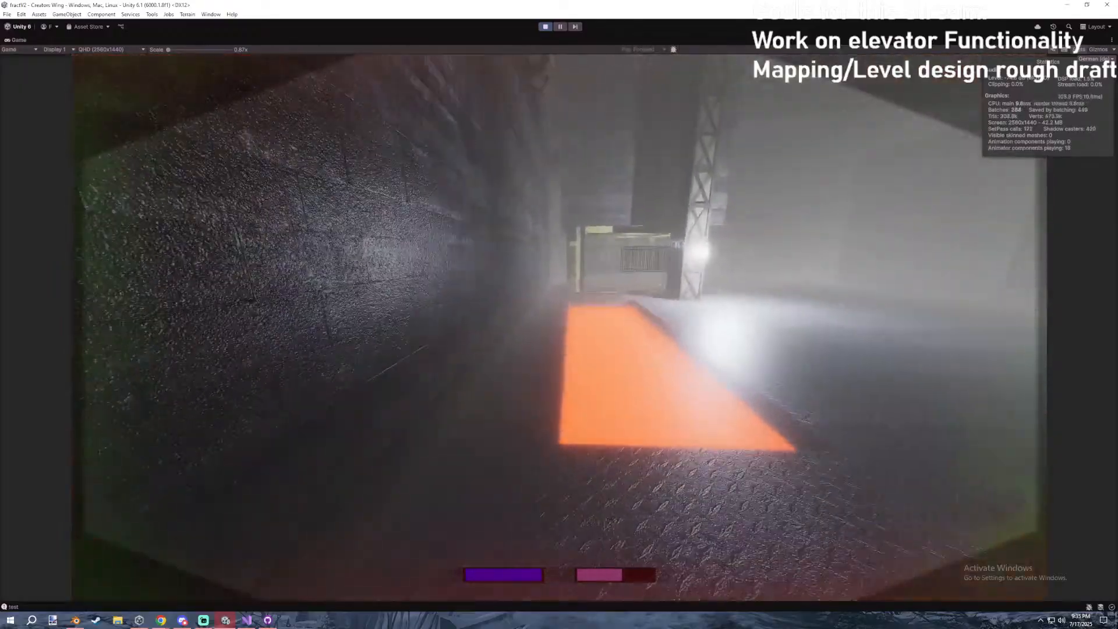
Return to the elevator, examine its barred gates and threshold, and pause the game at the button panel.
key("w")
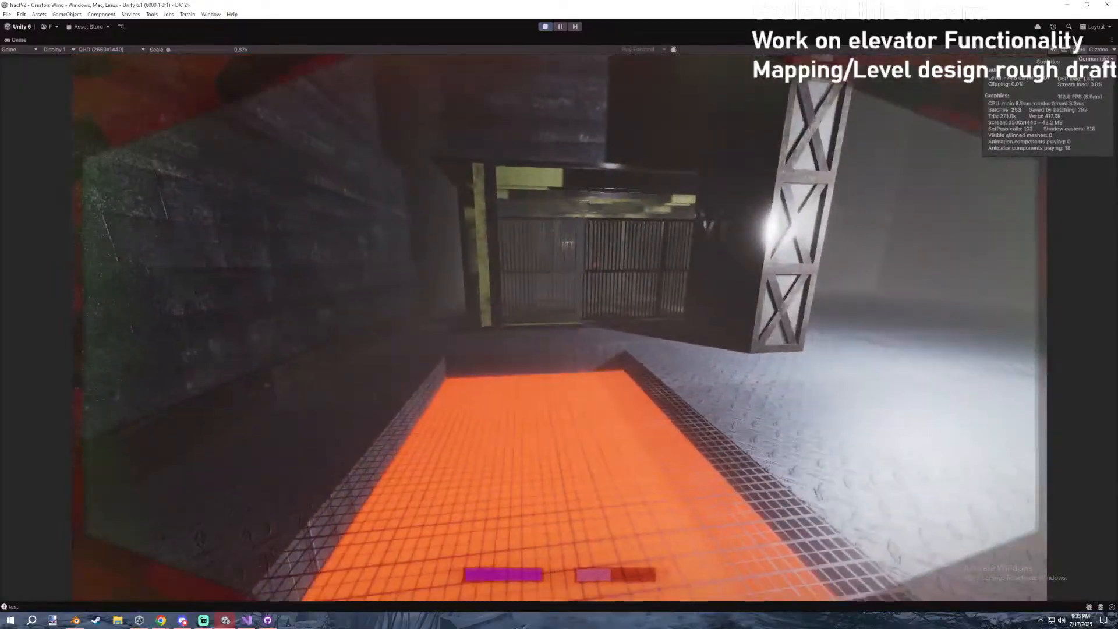
key("w")
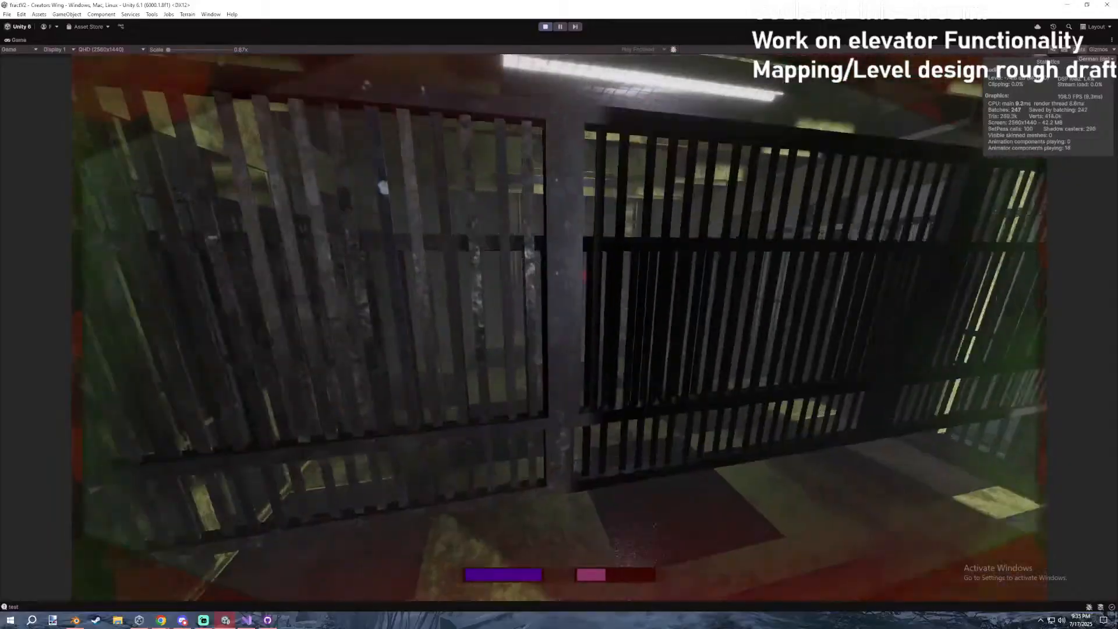
key("w")
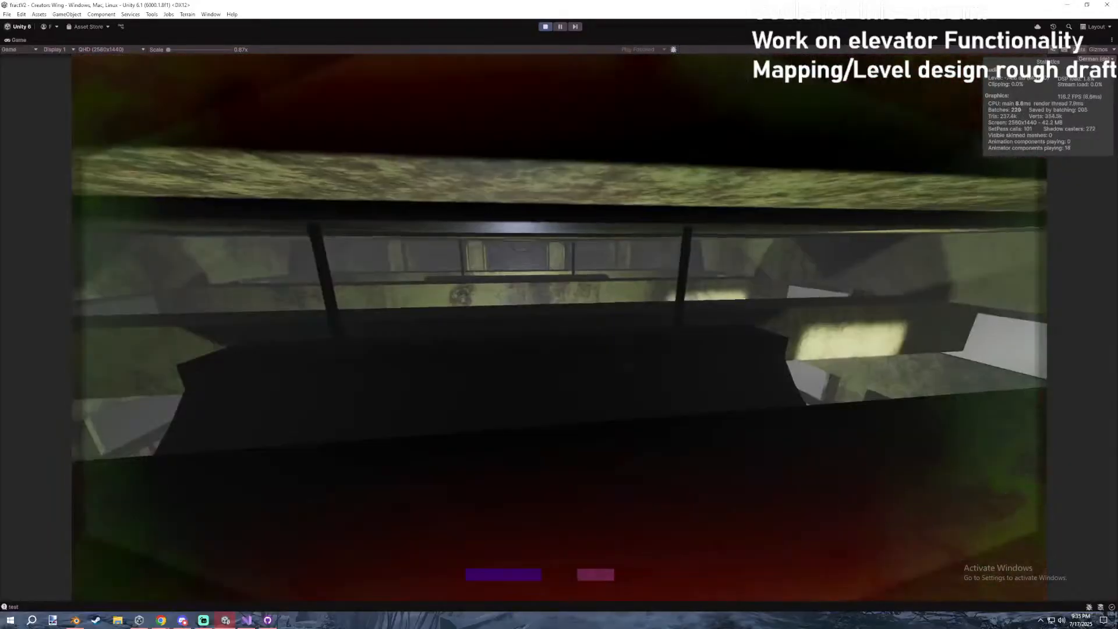
key("w")
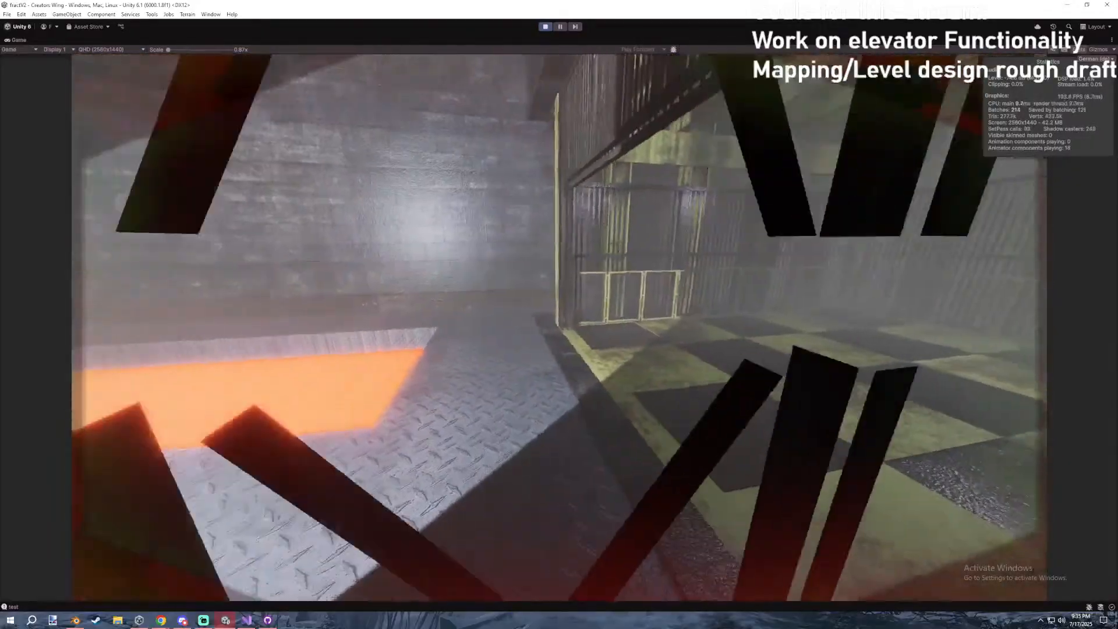
key("w")
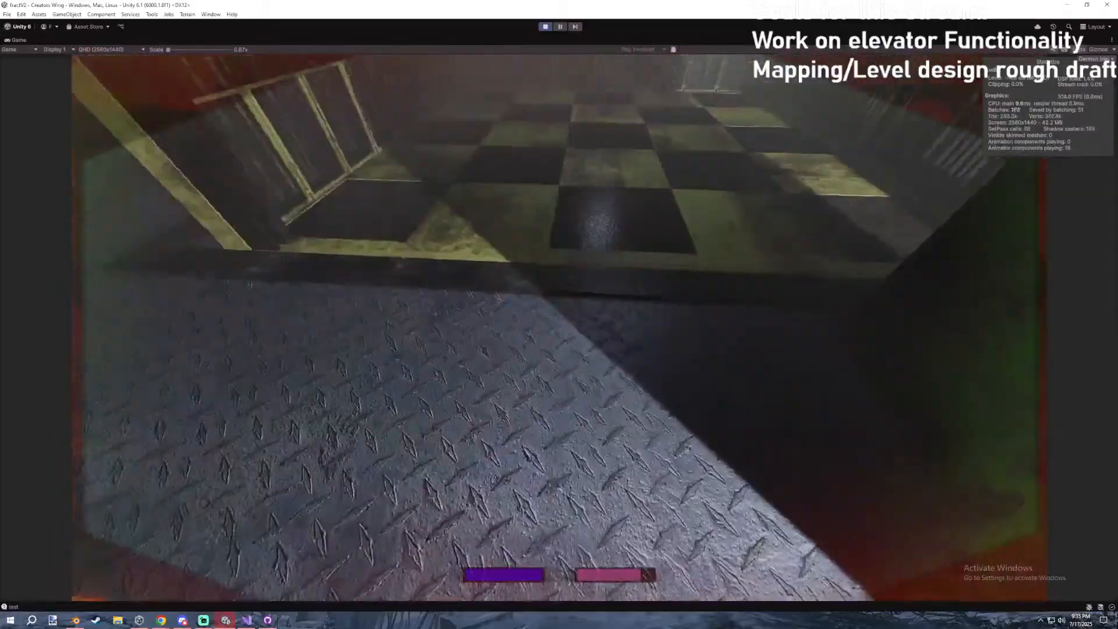
key("w")
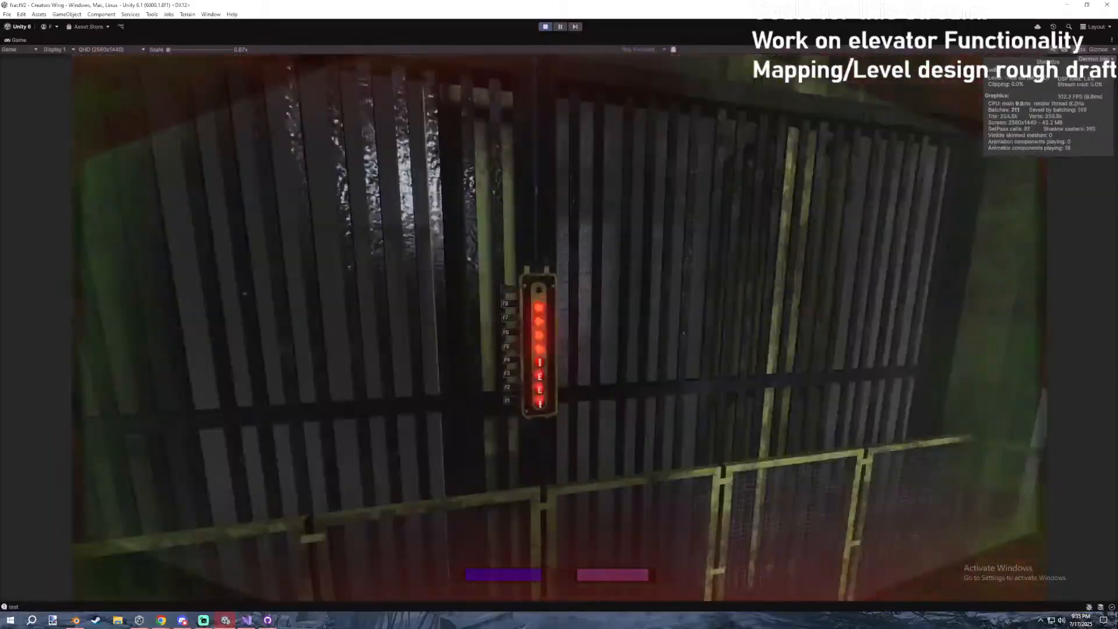
key("Escape")
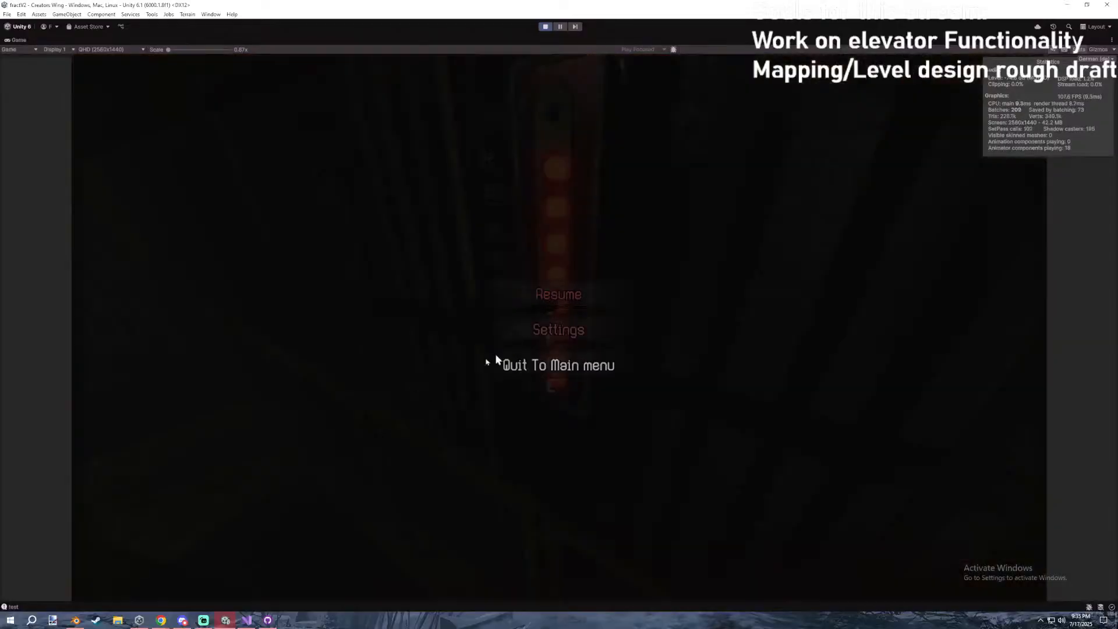
Switch to Visual Studio and find the FractInfo script among the open files.
left_click(246, 621)
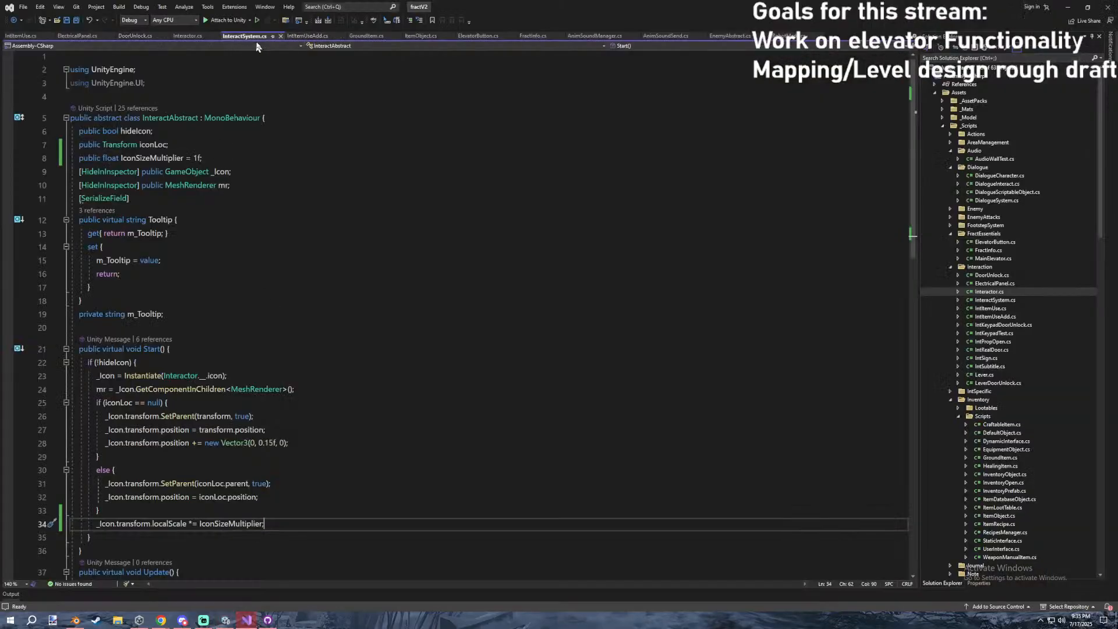
left_click(307, 36)
left_click(365, 36)
left_click(421, 36)
left_click(532, 37)
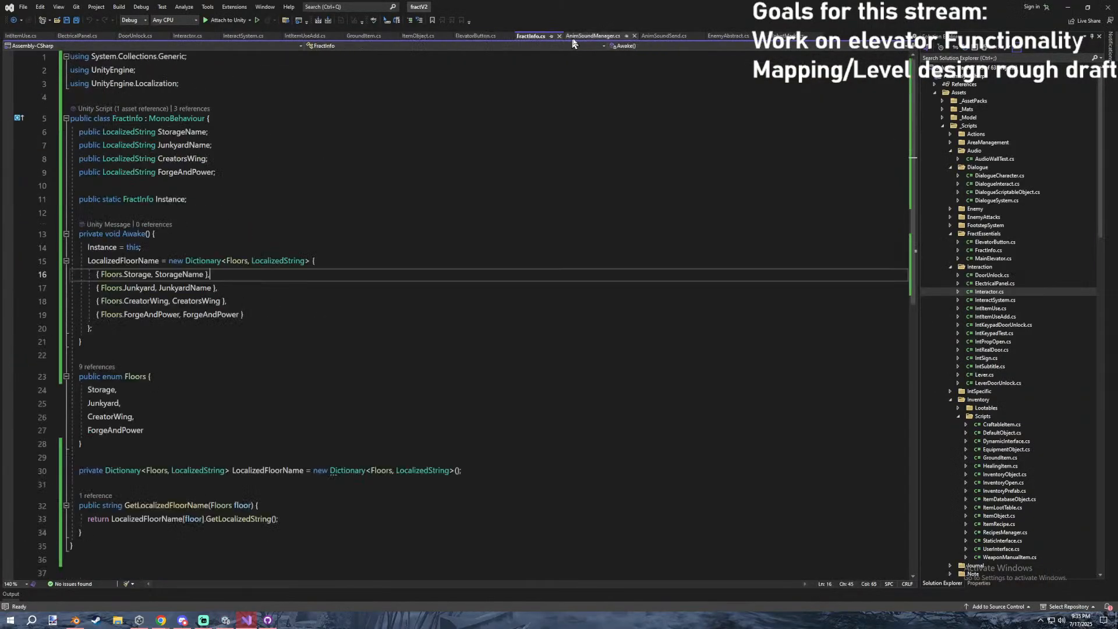
left_click(477, 36)
left_click(578, 36)
left_click(532, 36)
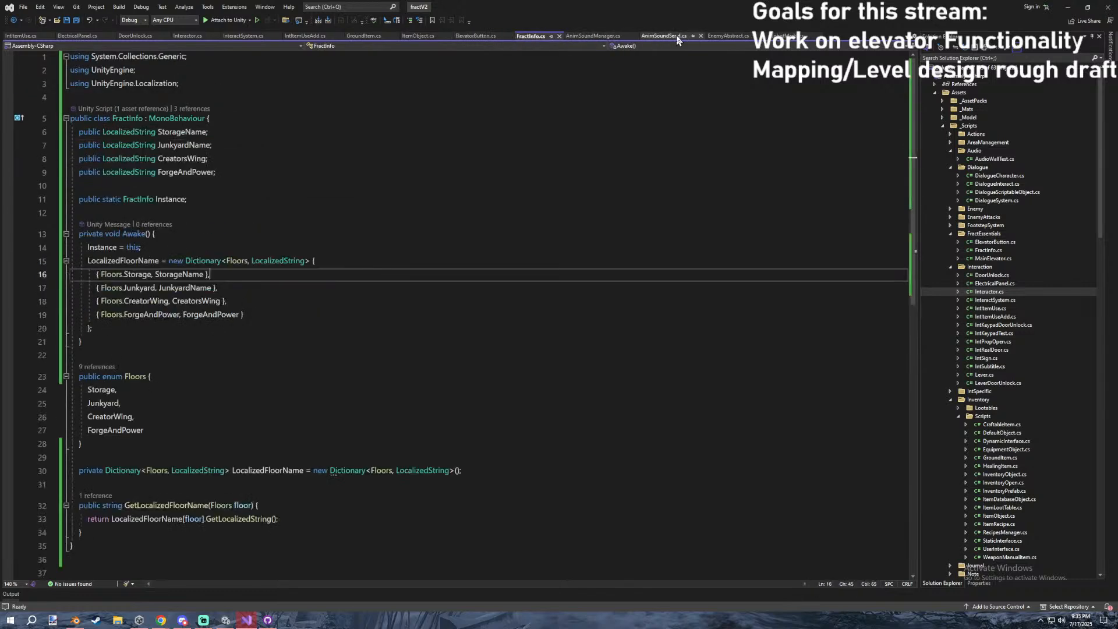
Examine the localized name fields, the floor dictionary, the Floors enum and the name lookup method in the FractInfo class.
left_click(238, 185)
left_click(245, 161)
left_click(242, 174)
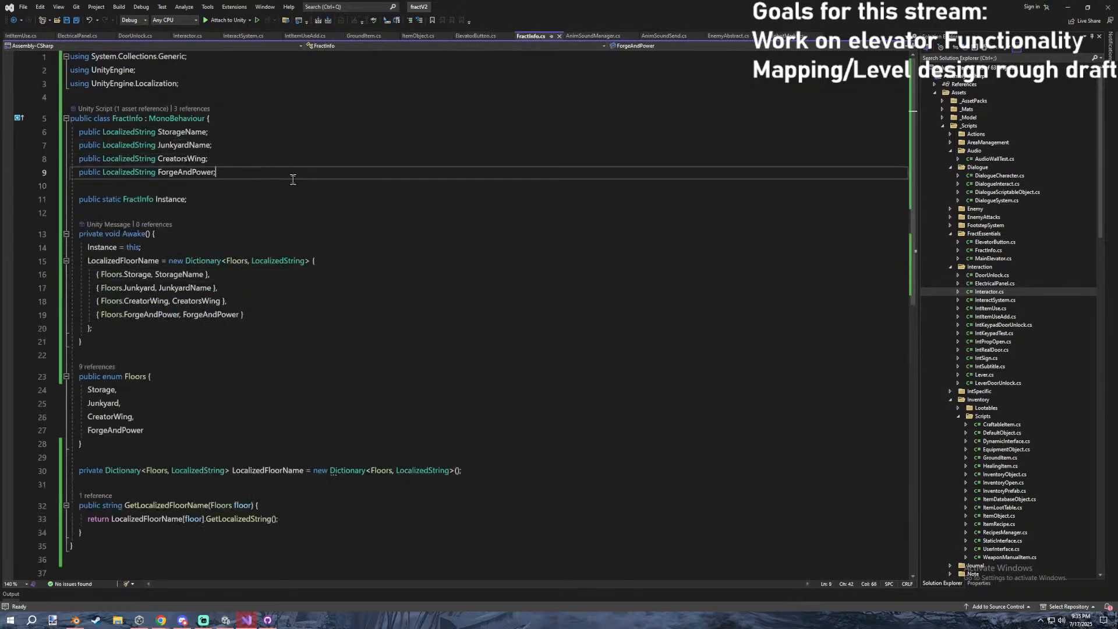
left_click(252, 120)
left_click(242, 157)
left_click(235, 184)
left_click(222, 212)
left_click(215, 199)
left_click(217, 213)
left_click(220, 247)
left_click(221, 344)
left_click(213, 405)
left_click(189, 486)
left_click(203, 518)
left_click(254, 483)
left_click(165, 443)
scroll(162, 382, "down", 5)
left_click(154, 279)
left_click(146, 291)
scroll(242, 252, "up", 5)
left_click(251, 274)
left_click(244, 313)
left_click(189, 216)
Insert several blank lines between the ForgeAndPower field and the static Instance field.
left_click(250, 186)
key("Return")
key("Return")
key("Return")
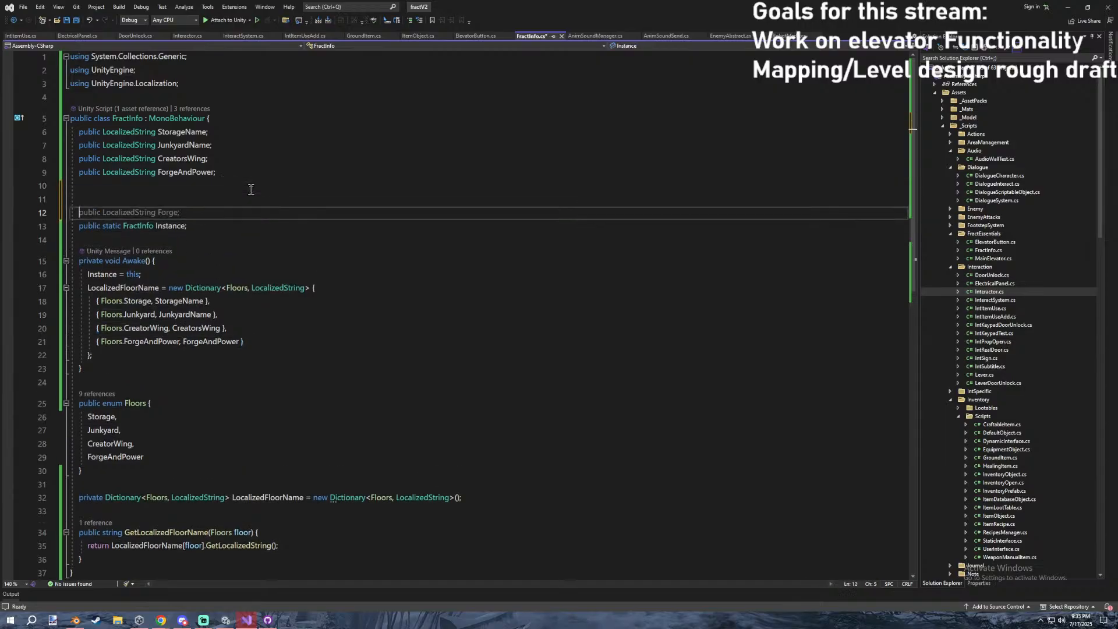
key("Up")
key("Up")
key("Return")
key("Return")
key("Return")
key("Return")
key("Return")
key("Up")
Try to declare a public string field named Scene in the blank space of the FractInfo class.
type("public SceneName")
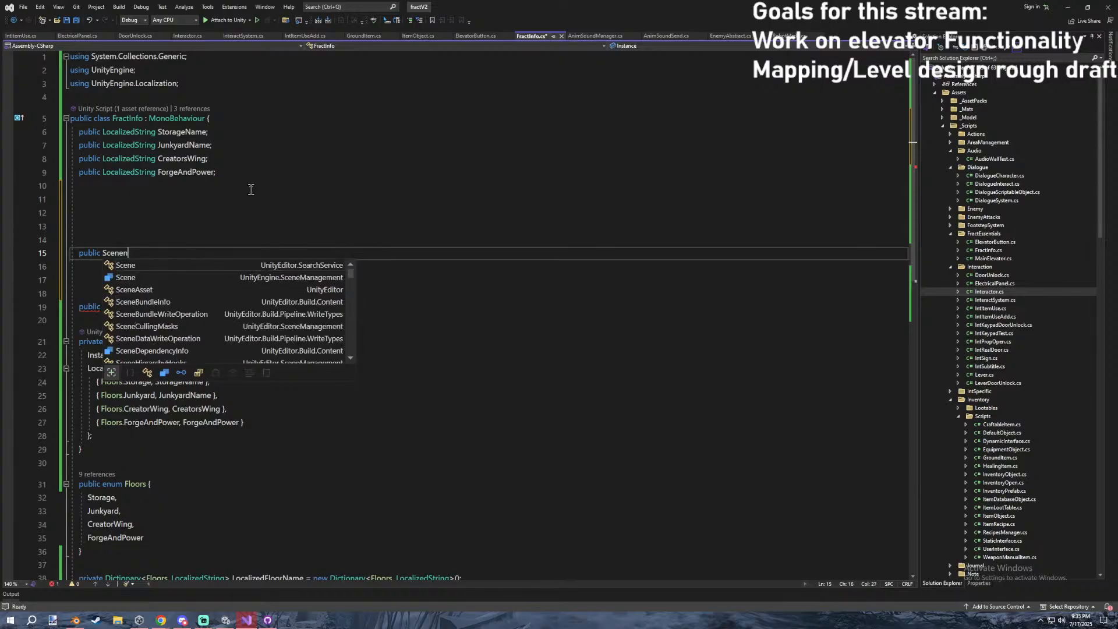
key("BackSpace")
key("BackSpace")
key("BackSpace")
key("BackSpace")
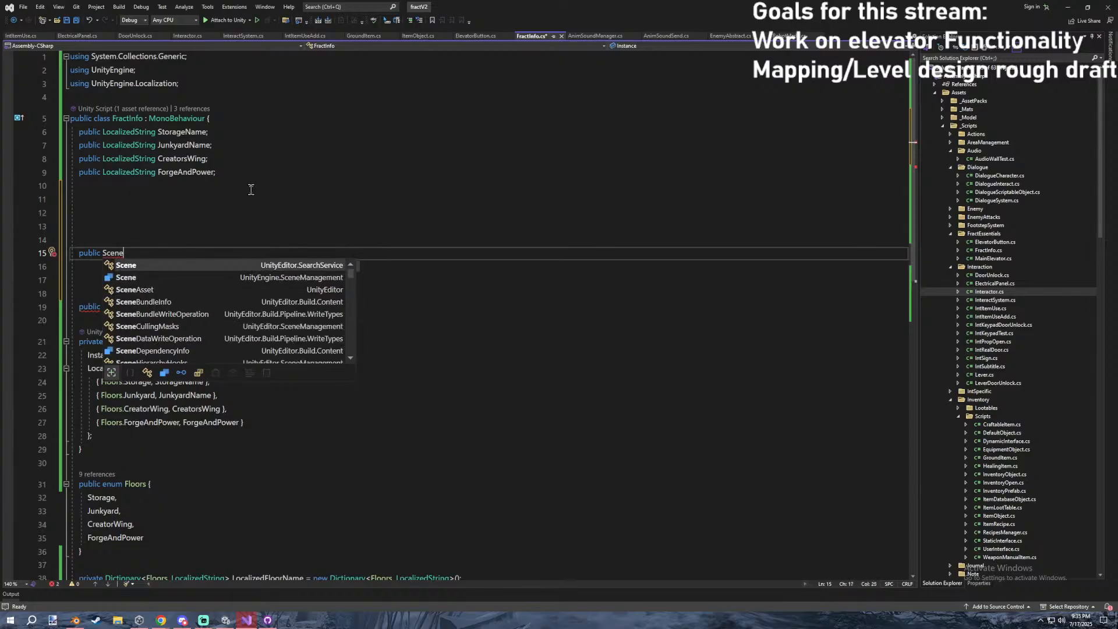
key("BackSpace")
key("BackSpace")
key("BackSpace")
key("BackSpace")
key("BackSpace")
type("string S")
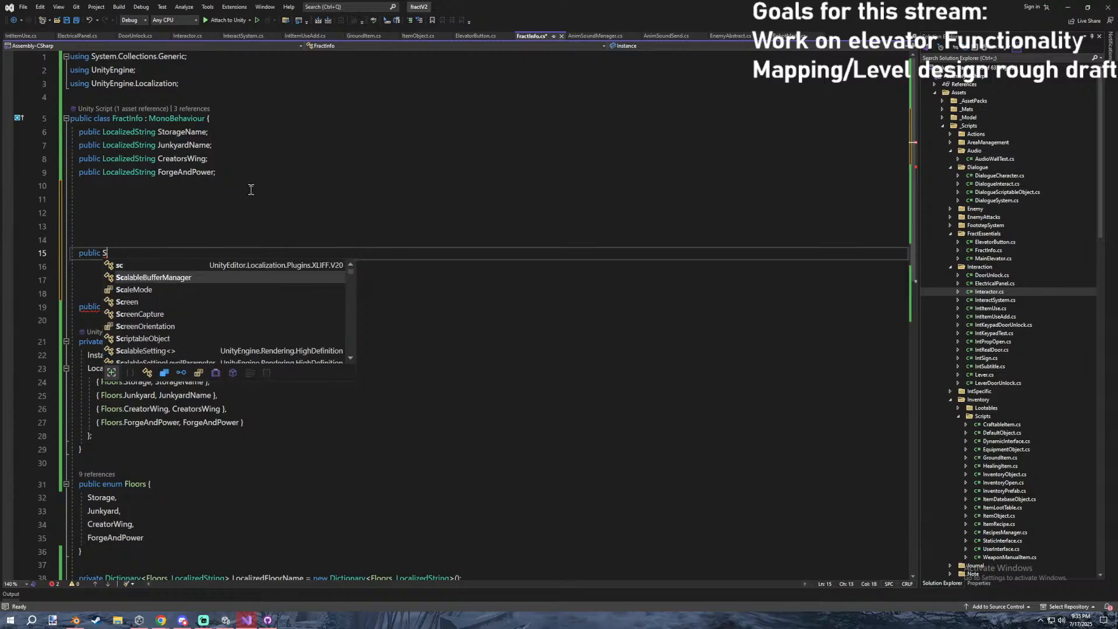
type("cene")
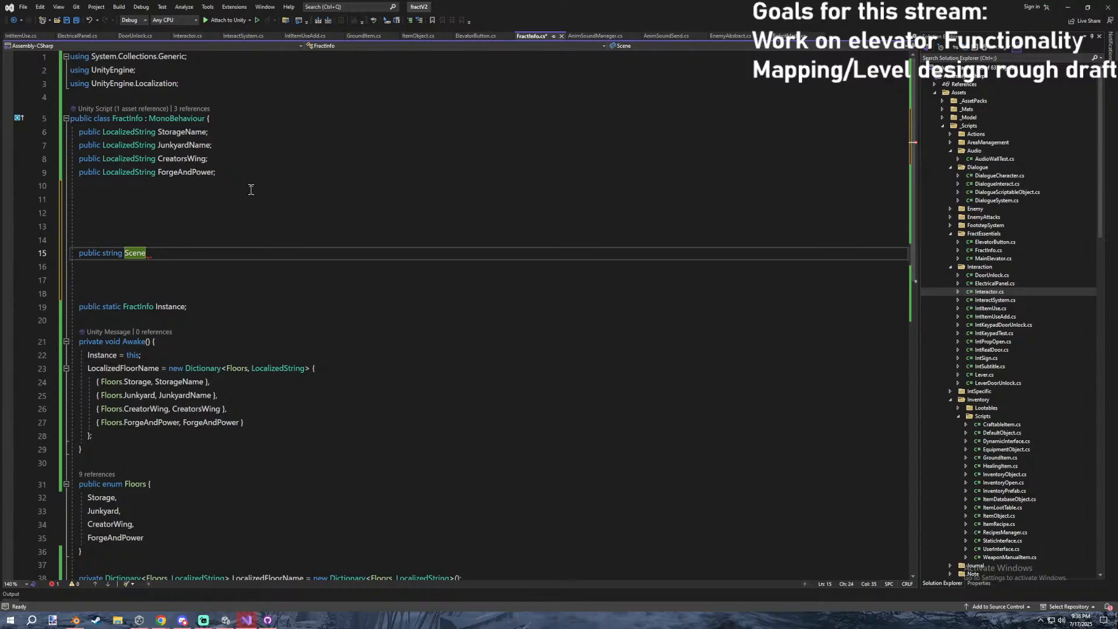
Delete the unfinished Scene string declaration from the FractInfo class.
left_click_drag(151, 251, 11, 243)
key("BackSpace")
key("BackSpace")
key("BackSpace")
key("BackSpace")
key("BackSpace")
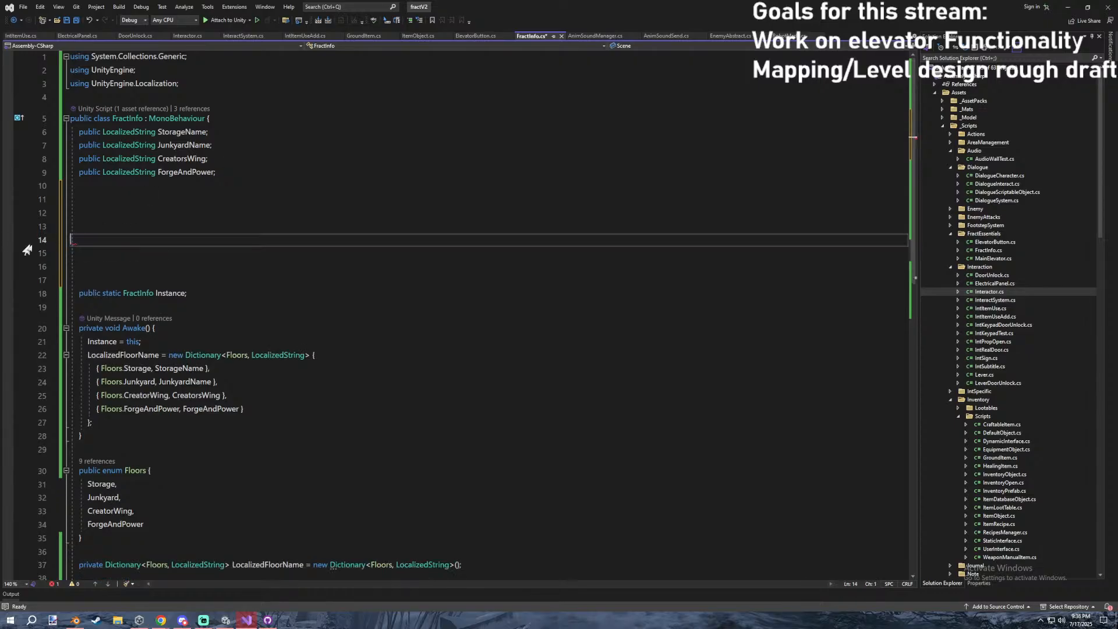
Remove the surplus blank lines above the static Instance field in the FractInfo class and save the script.
left_click_drag(127, 226, 49, 203)
key("BackSpace")
left_click(353, 83)
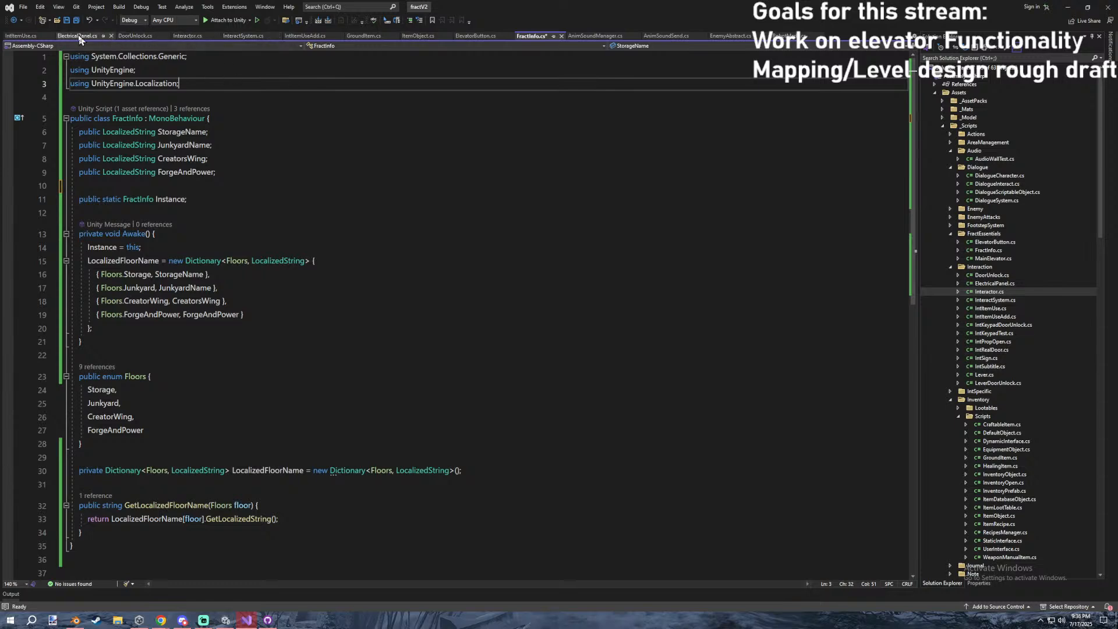
left_click(192, 36)
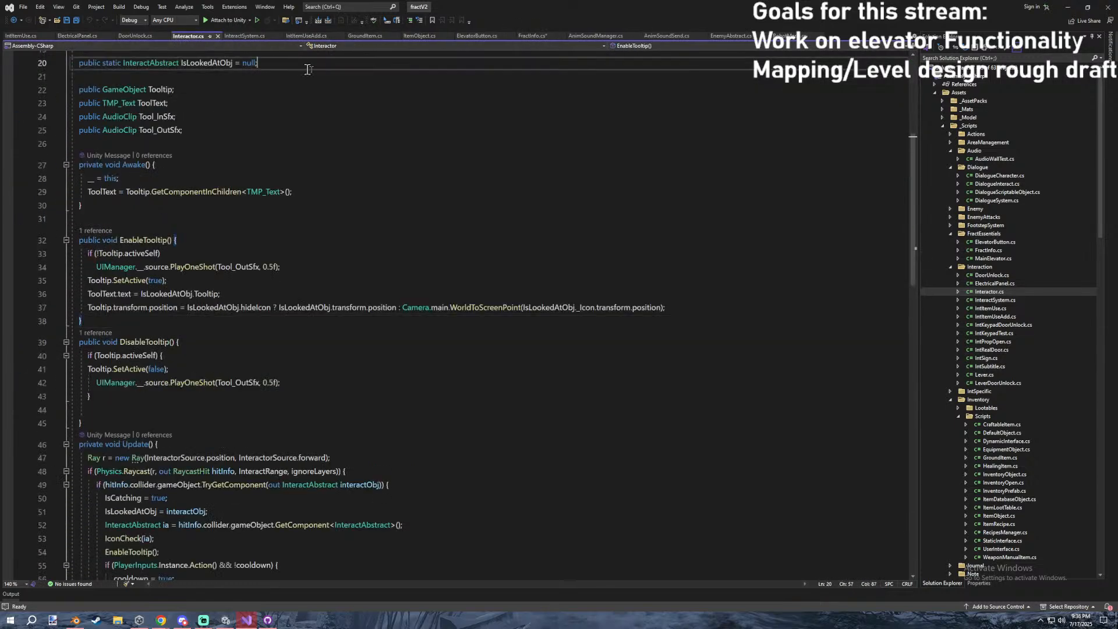
left_click(531, 36)
left_click(266, 209)
left_click(247, 174)
left_click(228, 197)
left_click(240, 185)
left_click(299, 144)
key("ctrl+s")
Declare a public string field named SceneToLoad below the floor field in the ElevatorButton class.
left_click(476, 36)
left_click(217, 142)
type("public sr")
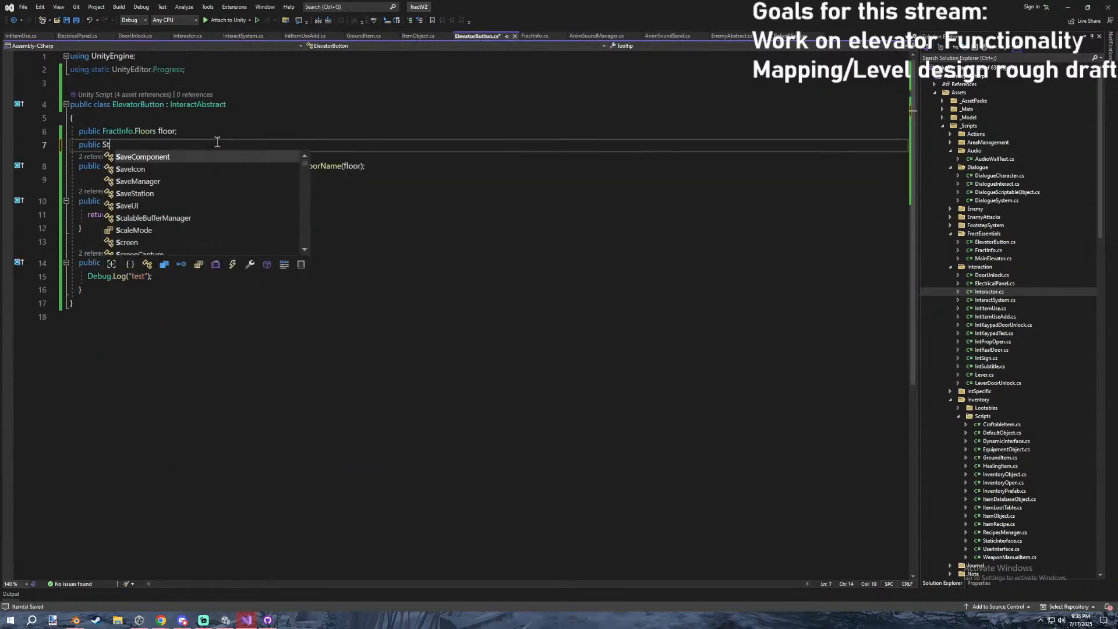
key("BackSpace")
type("tring Sc")
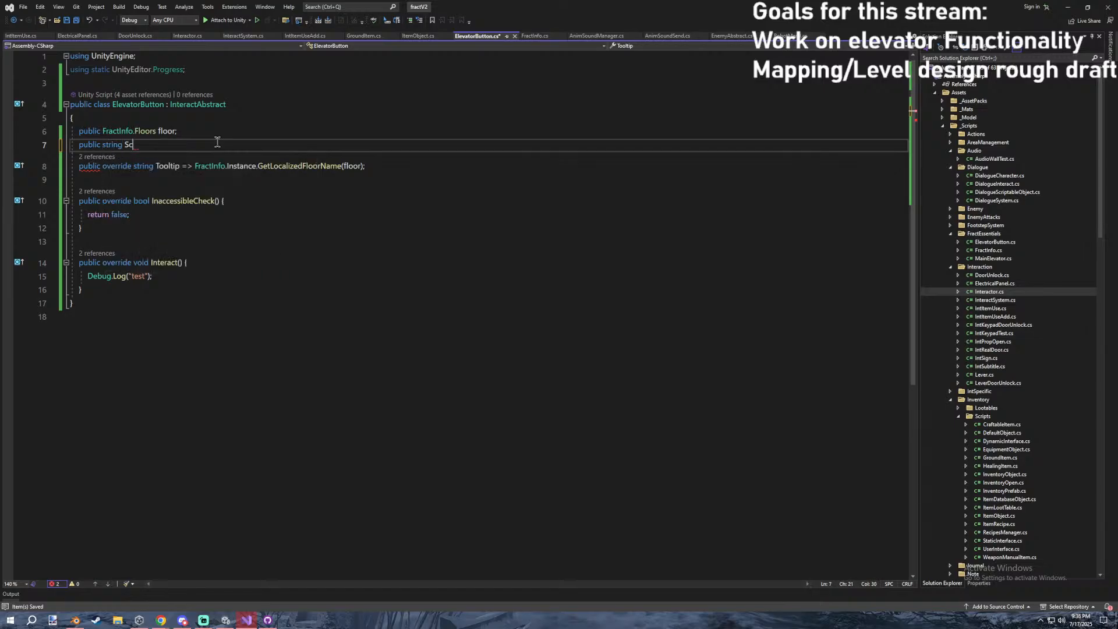
type("eneToLoad;")
key("Return")
left_click(259, 193)
left_click(266, 216)
left_click(218, 256)
left_click(207, 278)
left_click(234, 194)
left_click(228, 156)
left_click(201, 255)
left_click_drag(169, 304, 97, 291)
Declare a public bool field named cooldown below SceneToLoad in the ElevatorButton class.
left_click(220, 147)
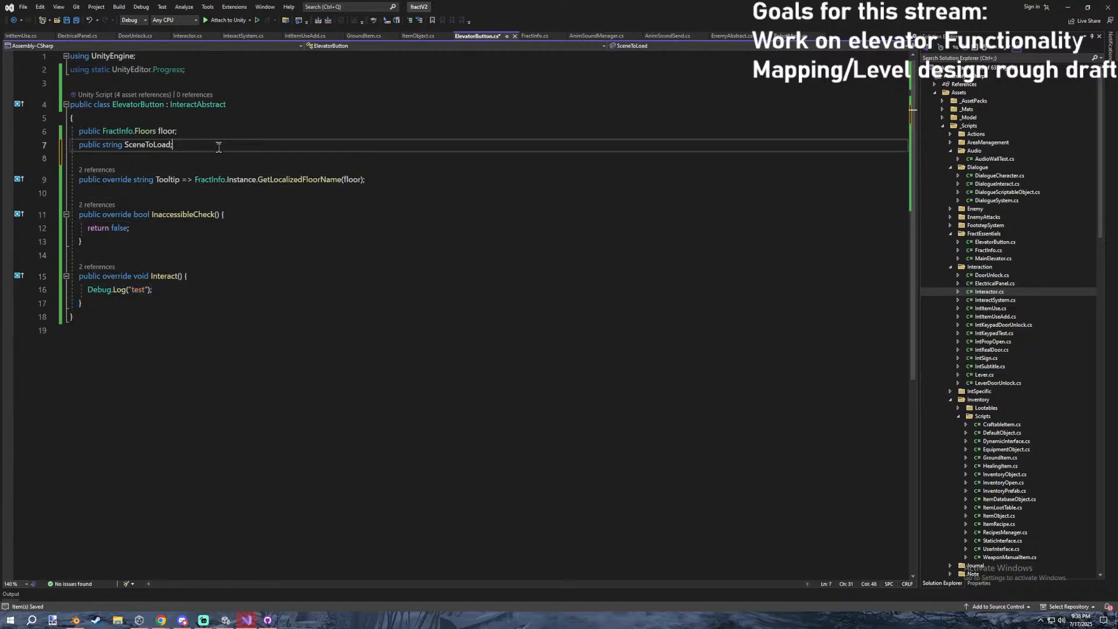
key("Return")
type("publi")
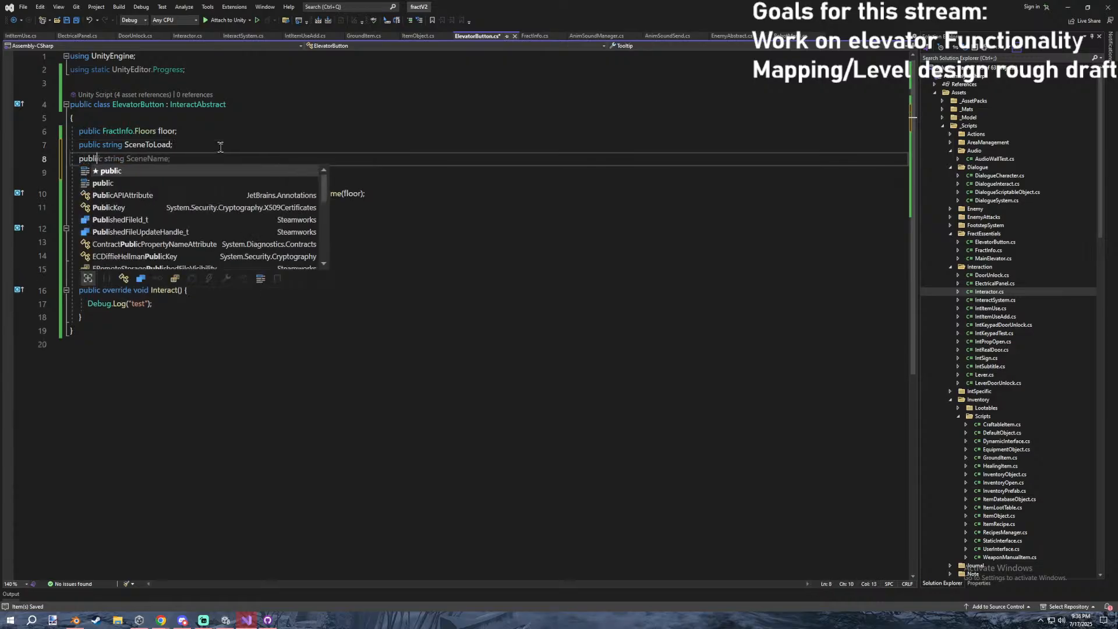
type("c cooldown = tr")
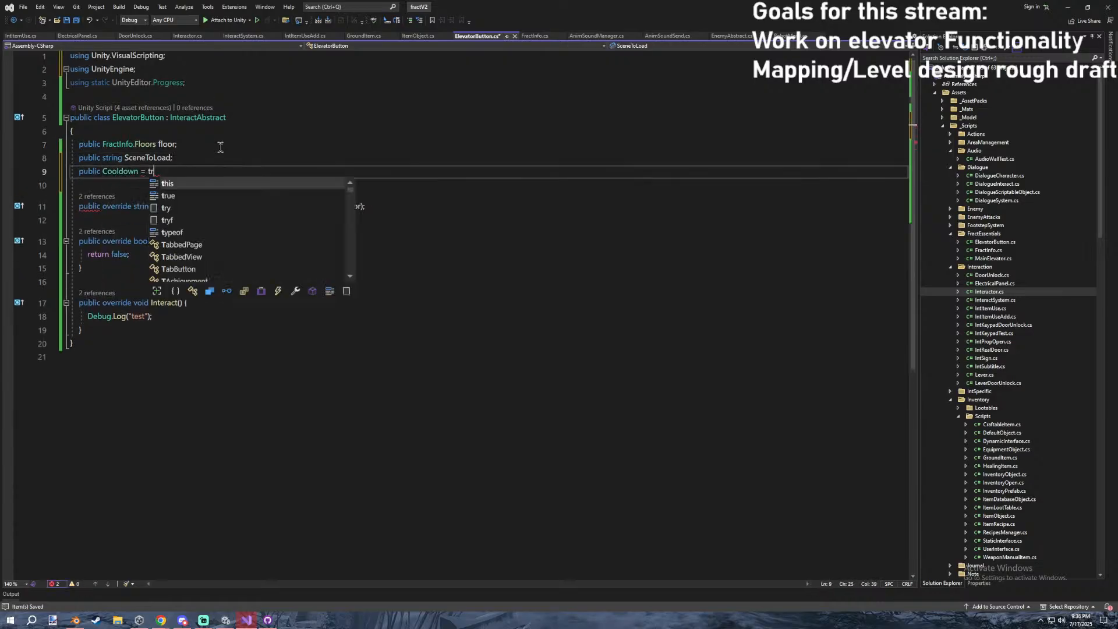
key("ctrl+BackSpace")
key("ctrl+BackSpace")
key("ctrl+BackSpace")
type("bool cooldown;")
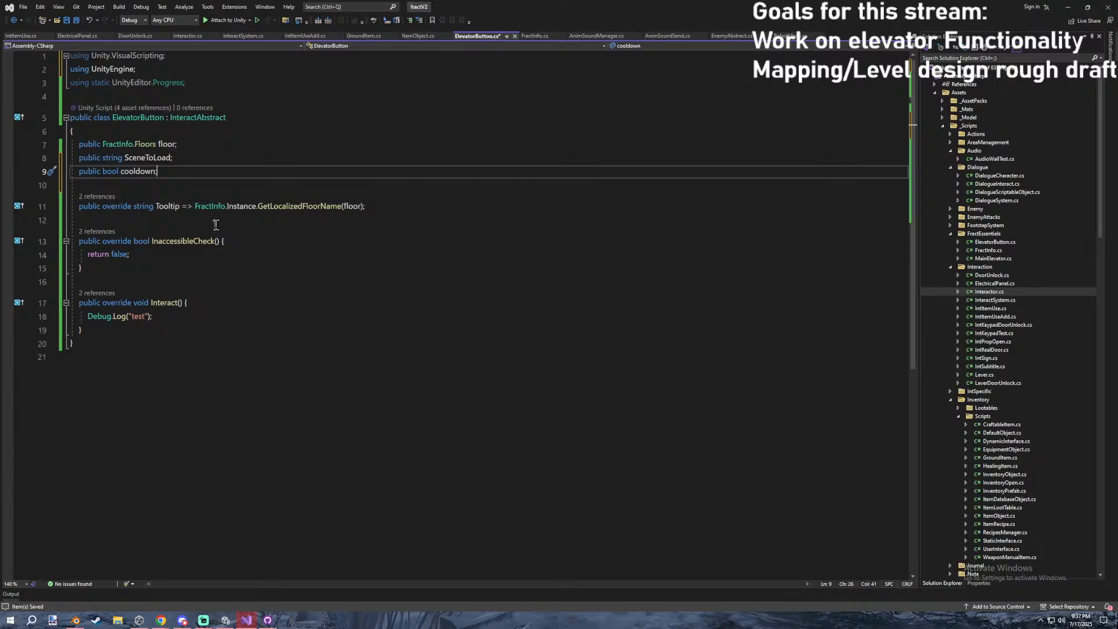
Replace the Debug.Log test line in ElevatorButton's Interact method with an if (!cooldown) block.
left_click(196, 316)
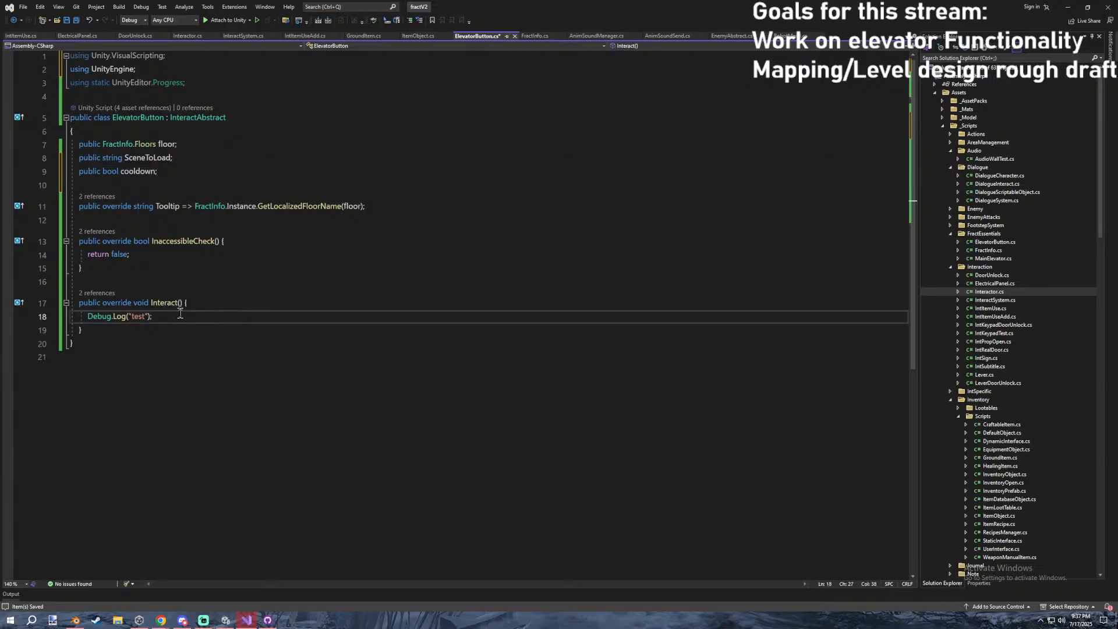
key("shift+Home")
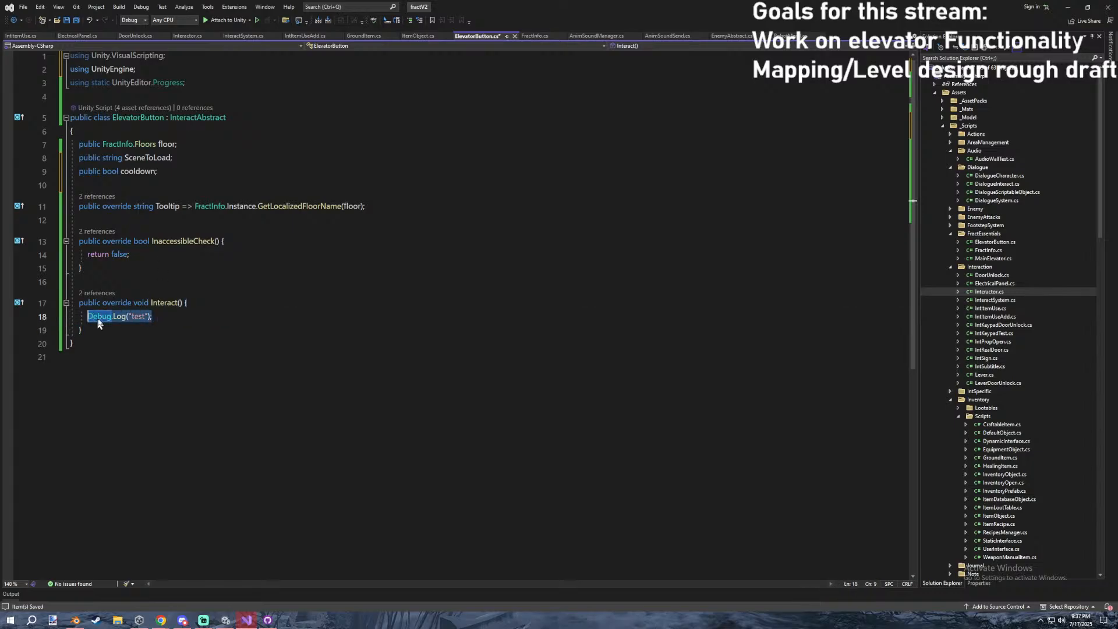
key("BackSpace")
type("if (cooldown")
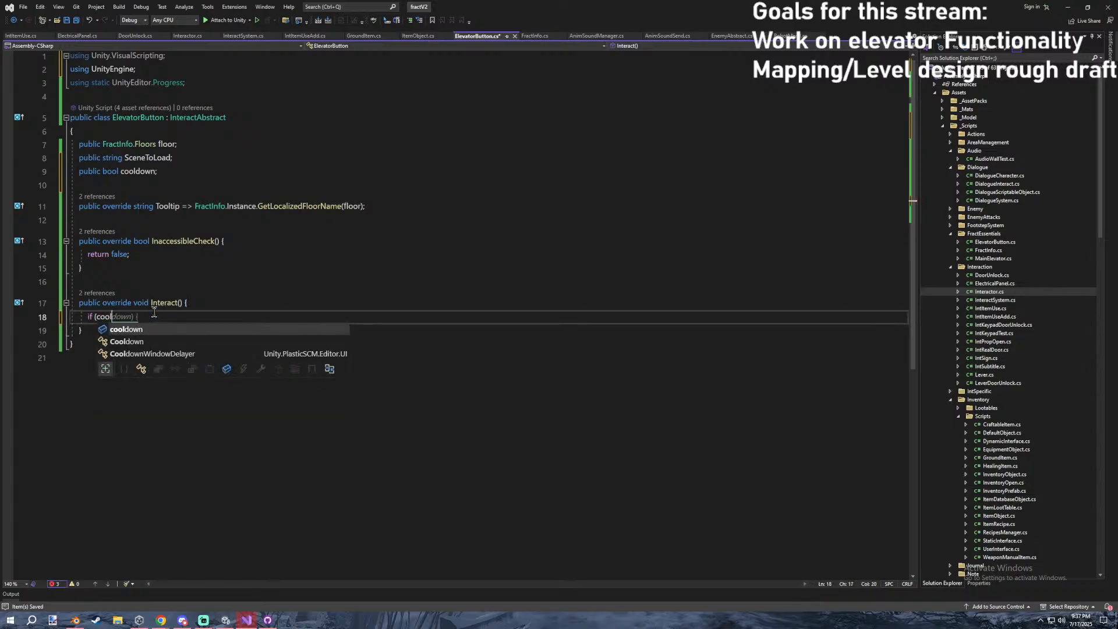
key("BackSpace")
key("BackSpace")
key("BackSpace")
key("BackSpace")
key("BackSpace")
key("BackSpace")
key("BackSpace")
key("BackSpace")
type("!")
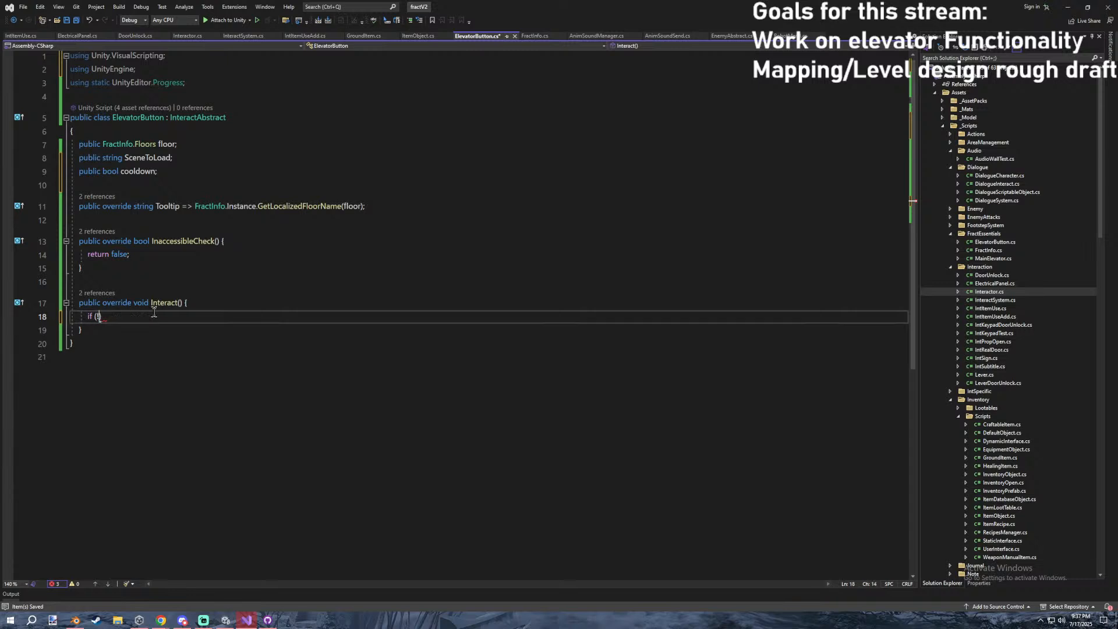
type("cooldown) {")
key("Return")
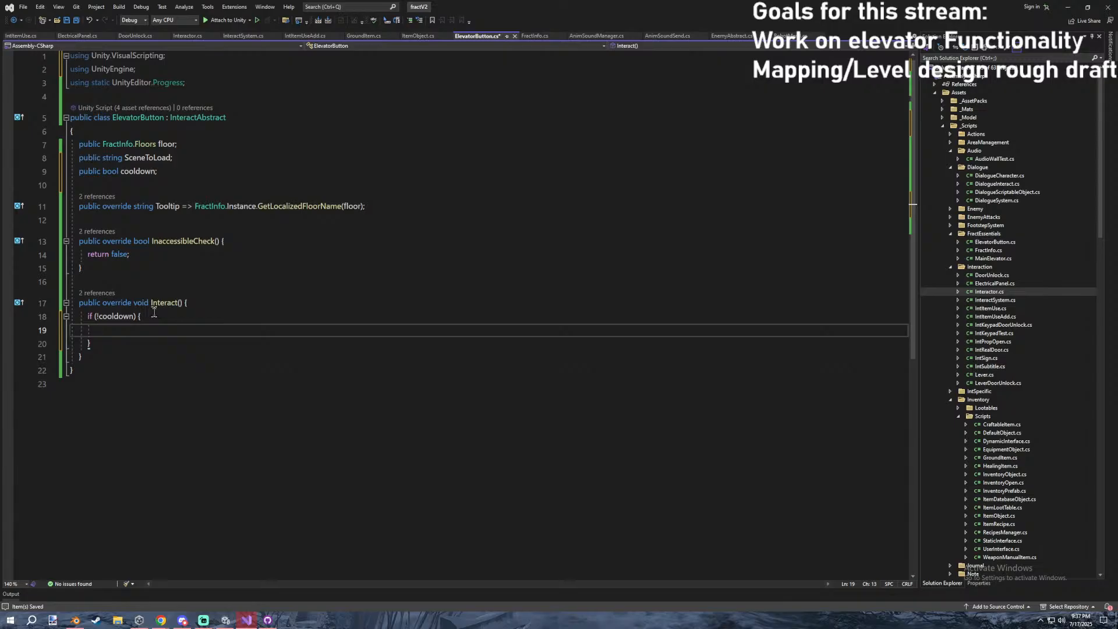
Add a local IEnumerator Body() inside the cooldown block and a StartCoroutine(Body()) call above it.
key("ctrl+space")
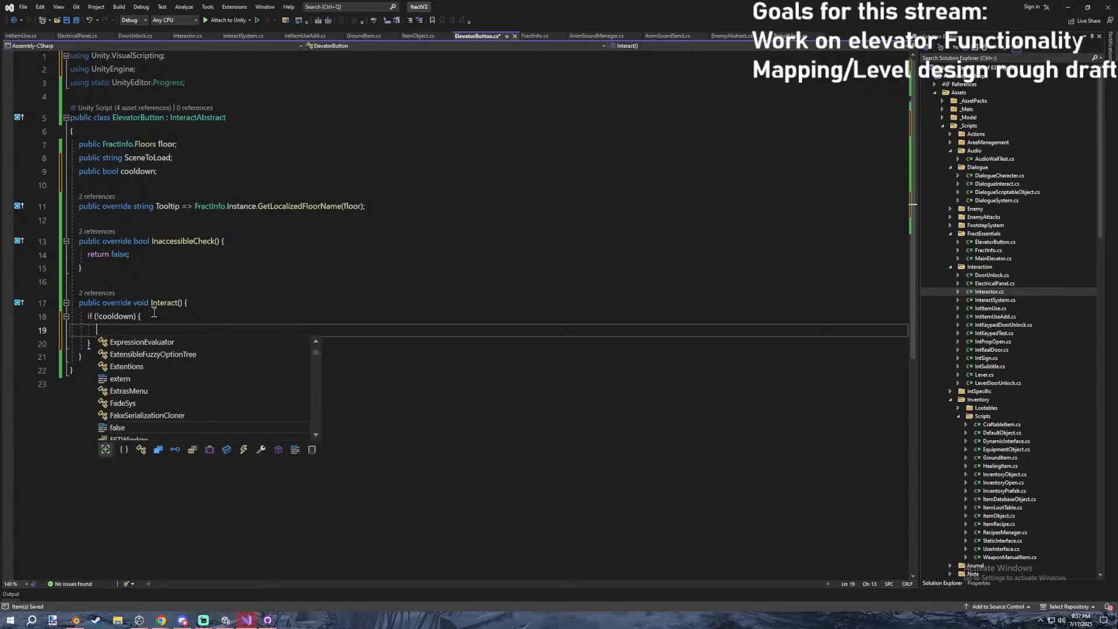
type("I")
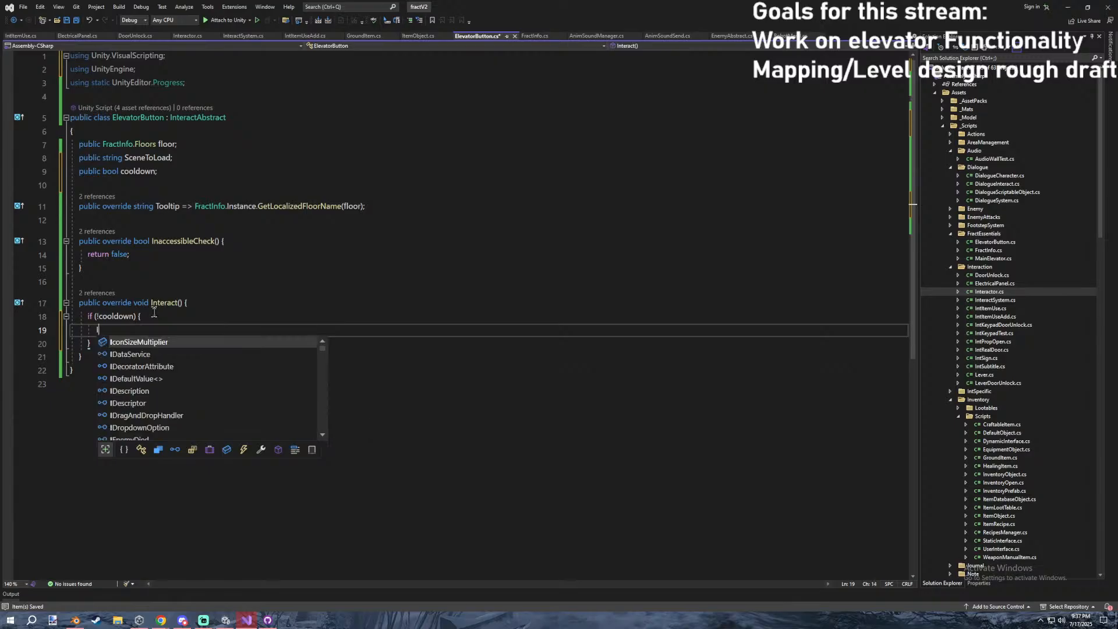
type("Enumerator Body() {")
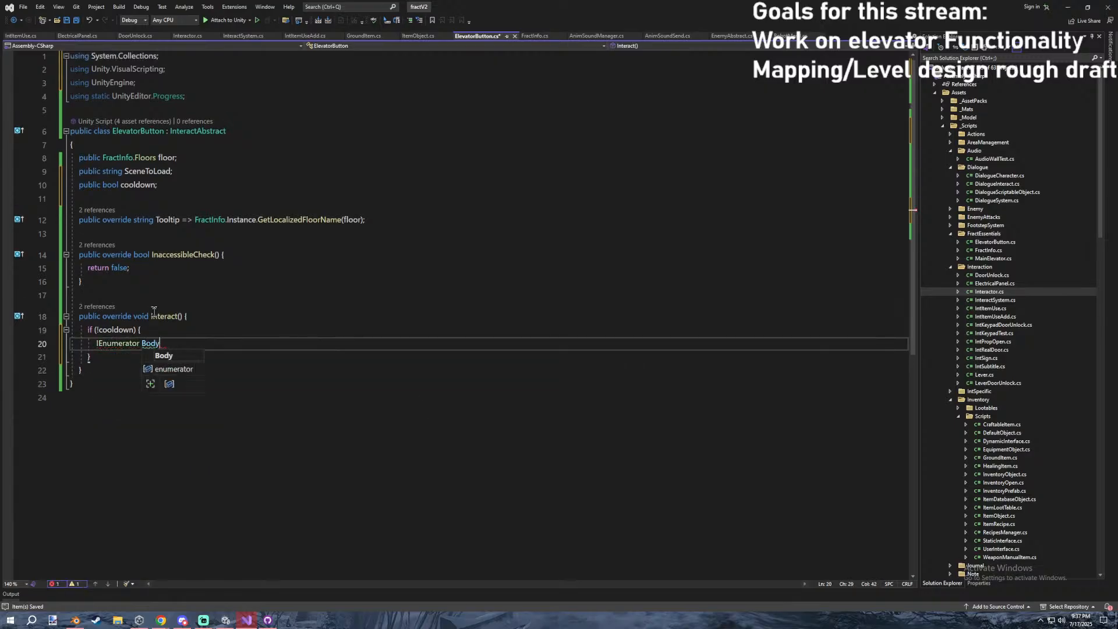
key("Return")
left_click(168, 331)
key("Return")
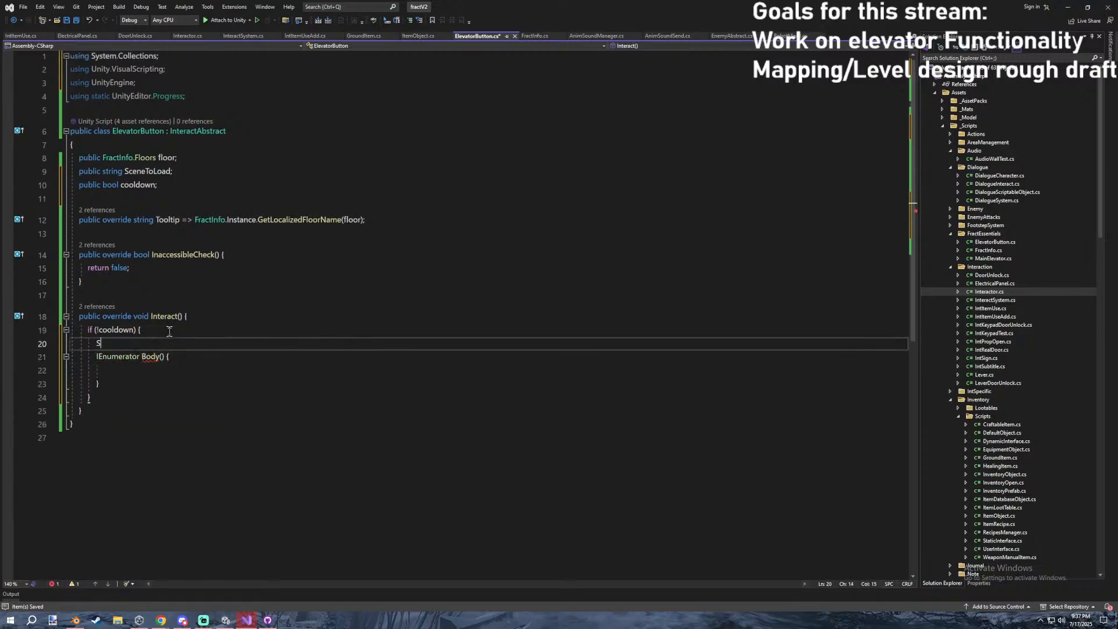
type("Startcor")
type("outine(Body());")
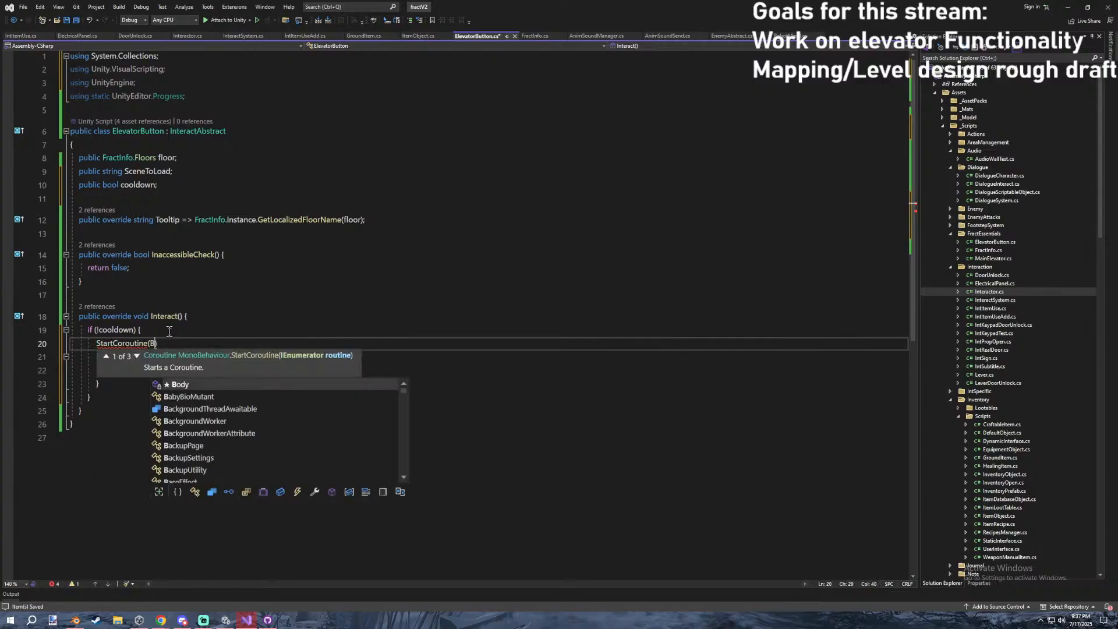
Try to assign the cooldown flag inside the Body coroutine.
left_click(187, 357)
left_click(191, 370)
type("cool")
type("down = false;")
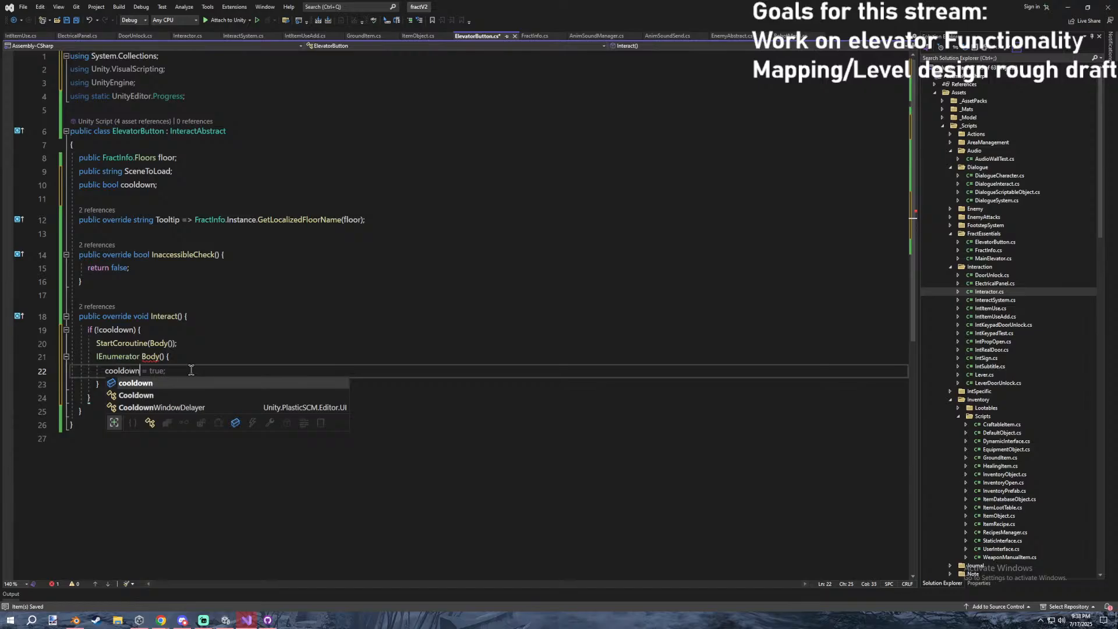
key("Return")
key("BackSpace")
key("Up")
key("shift+Down")
key("Delete")
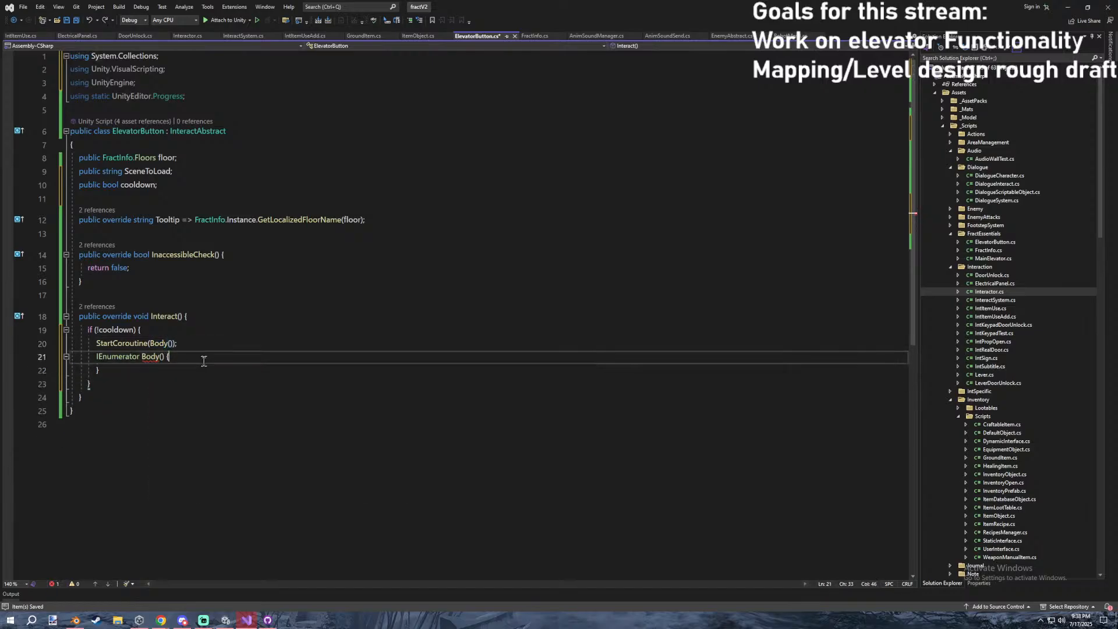
Set cooldown = true above the StartCoroutine call and leave an empty line inside the Body coroutine.
key("Return")
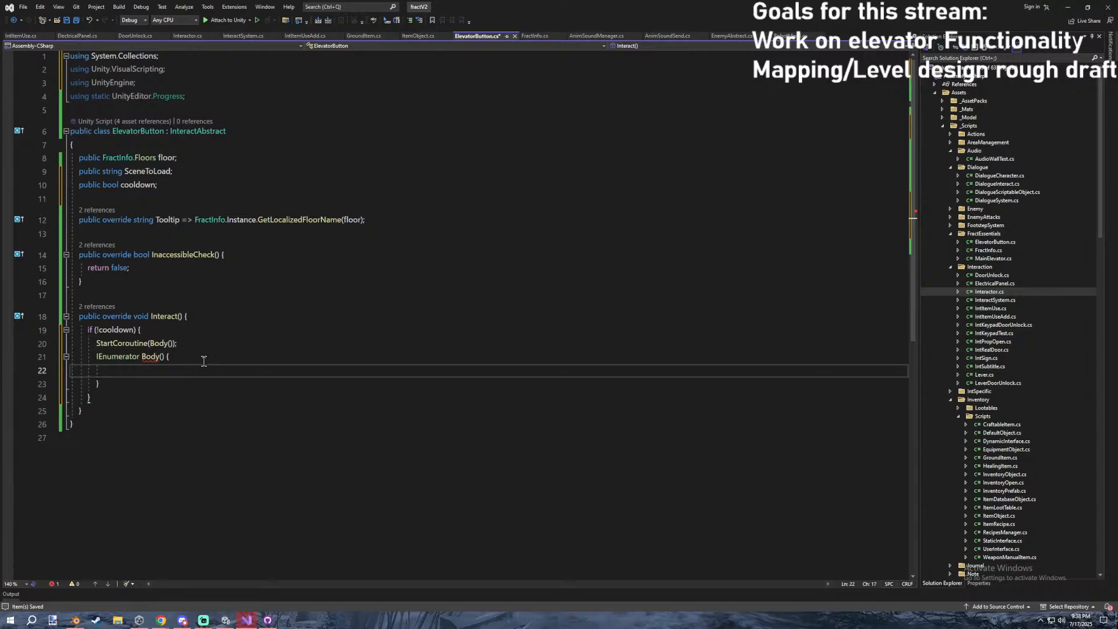
left_click(184, 331)
key("Return")
type("cooldown = tru")
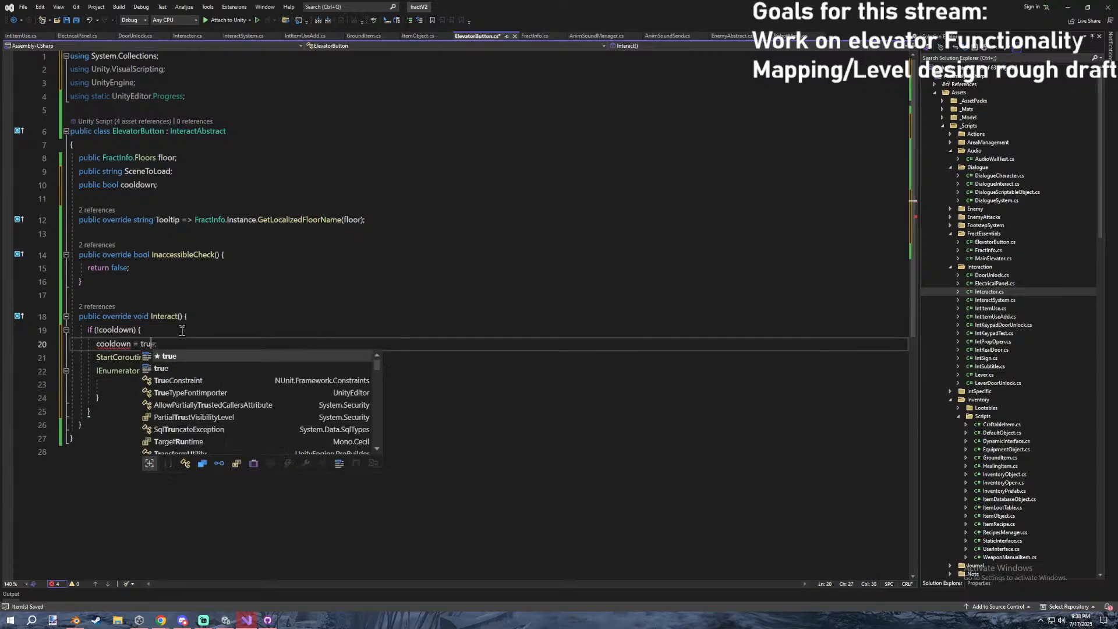
key("Tab")
Start a BlackScreen.Main.FadeToBlack call inside the Body coroutine.
left_click(181, 385)
type("blackScreen.main")
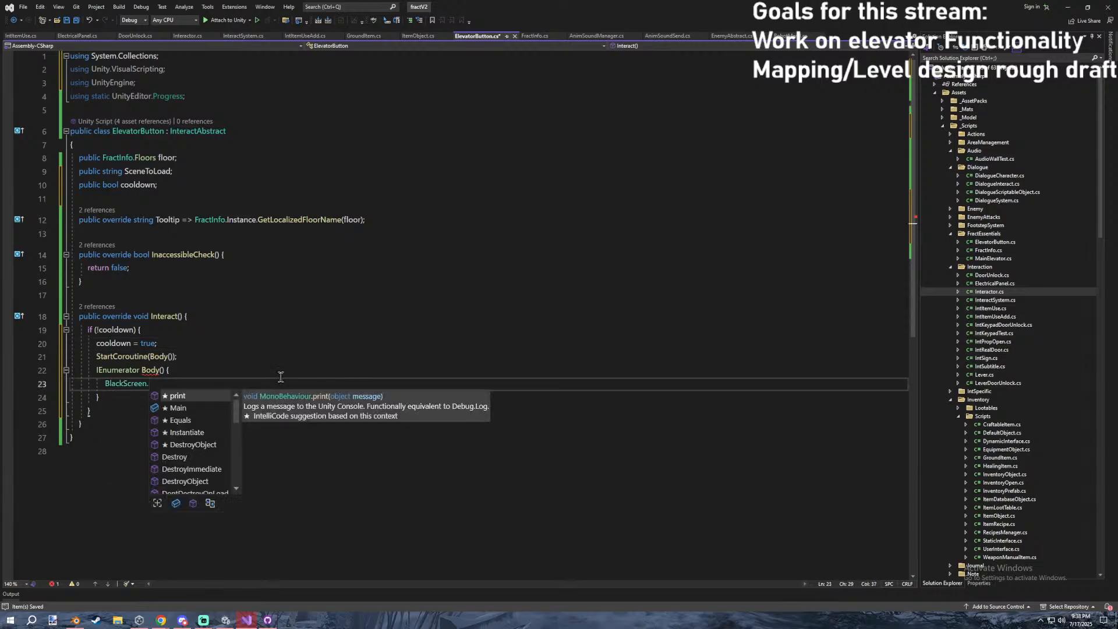
type(".fa")
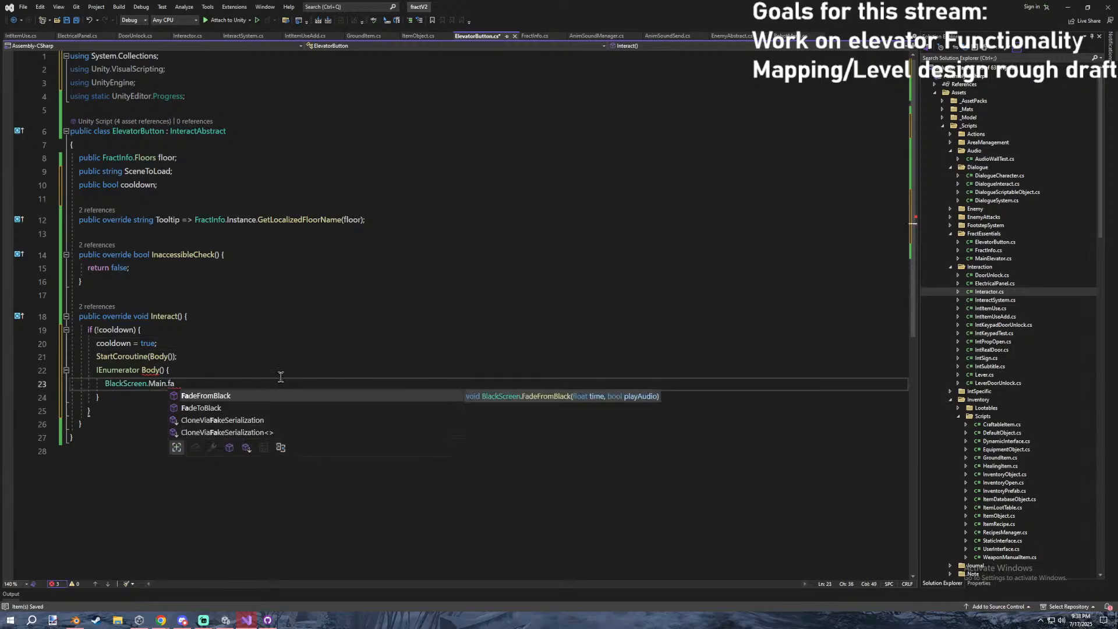
type("detobla")
key("Tab")
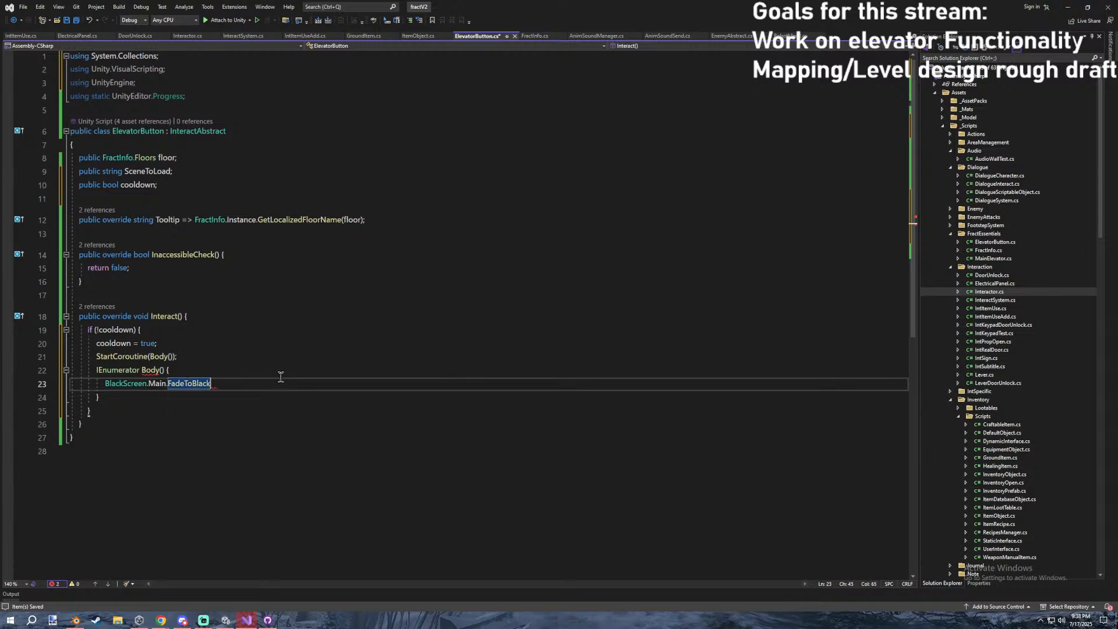
key("ctrl+Return")
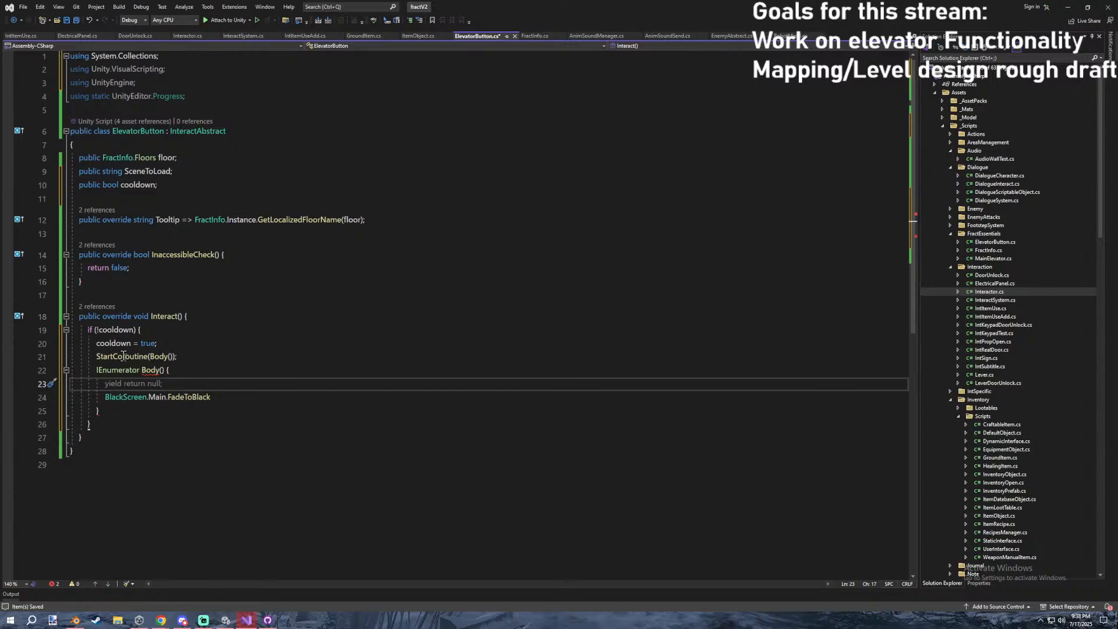
Delete the coroutine code from the cooldown block in Interact and undo the deletion.
left_click_drag(205, 408, 71, 354)
key("BackSpace")
left_click(540, 106)
left_click(164, 356)
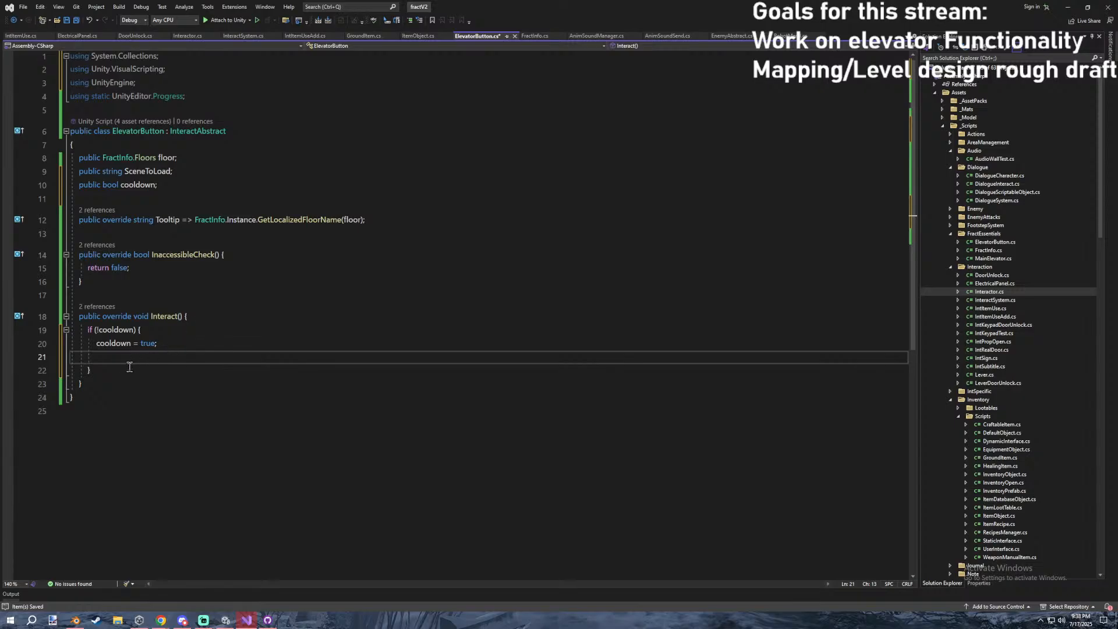
left_click_drag(129, 367, 22, 336)
key("BackSpace")
key("ctrl+z")
key("ctrl+z")
key("ctrl+z")
key("ctrl+z")
Close every open script except ElevatorButton.
left_click_drag(104, 409, 41, 336)
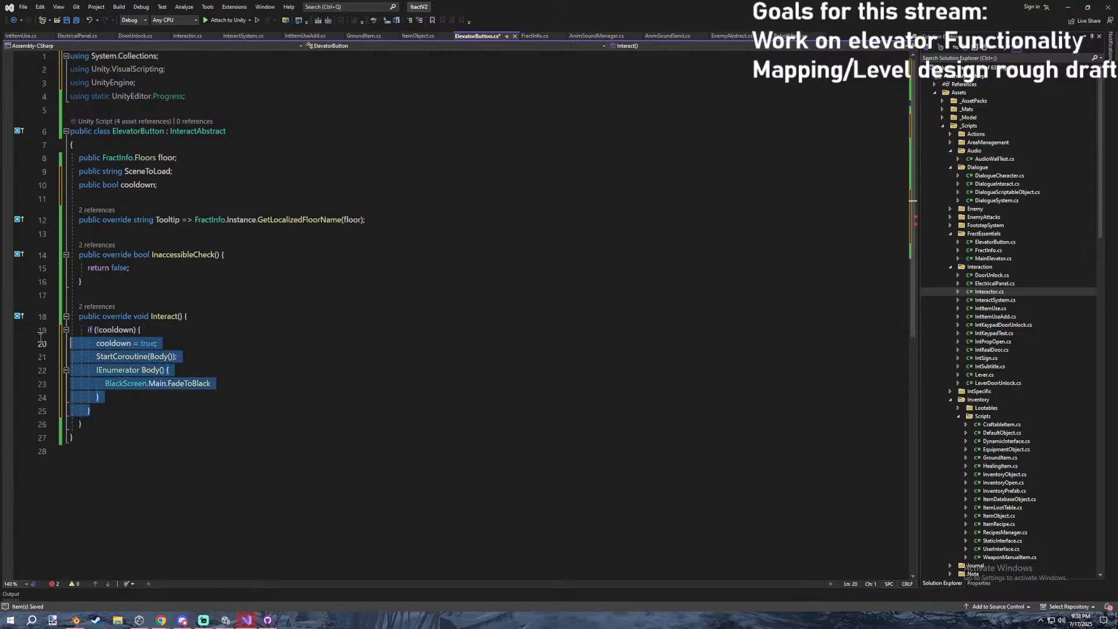
left_click(787, 35)
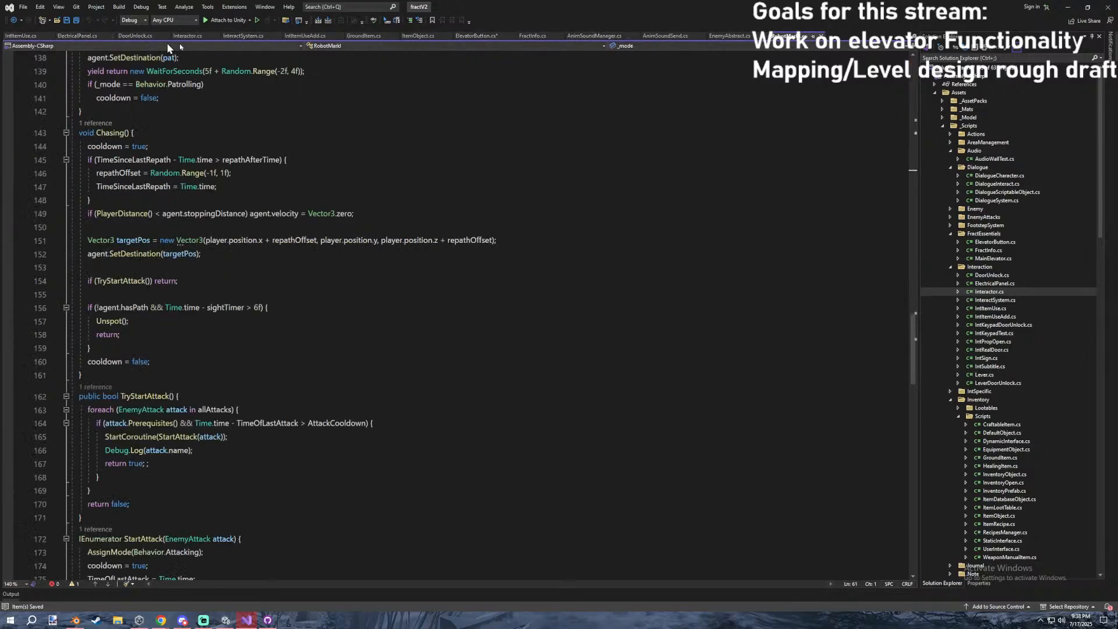
left_click(474, 35)
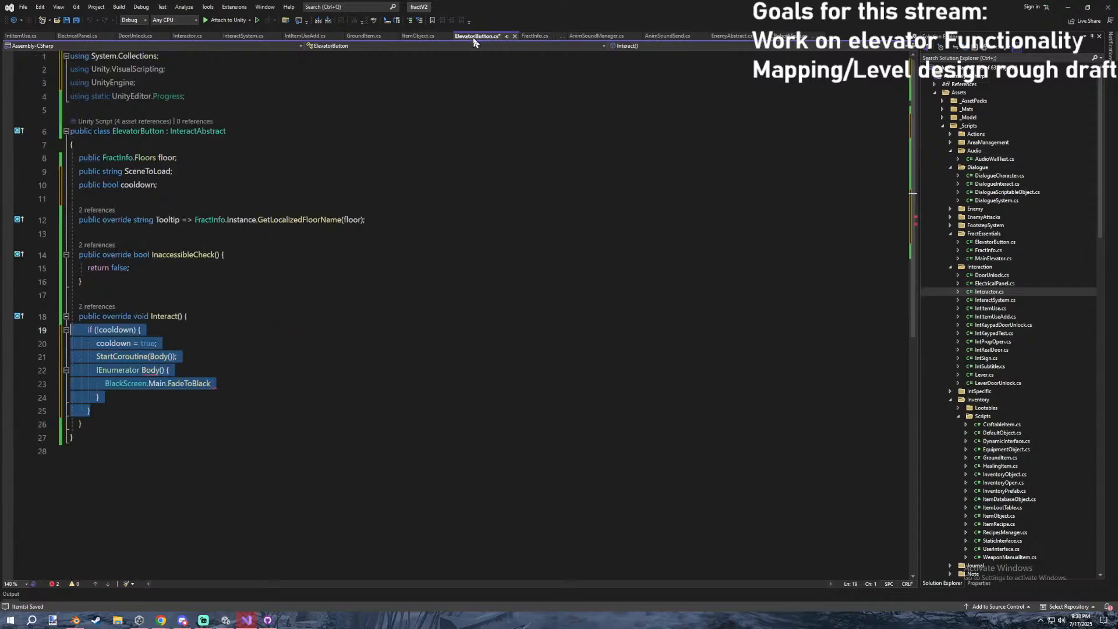
right_click(473, 38)
left_click(525, 81)
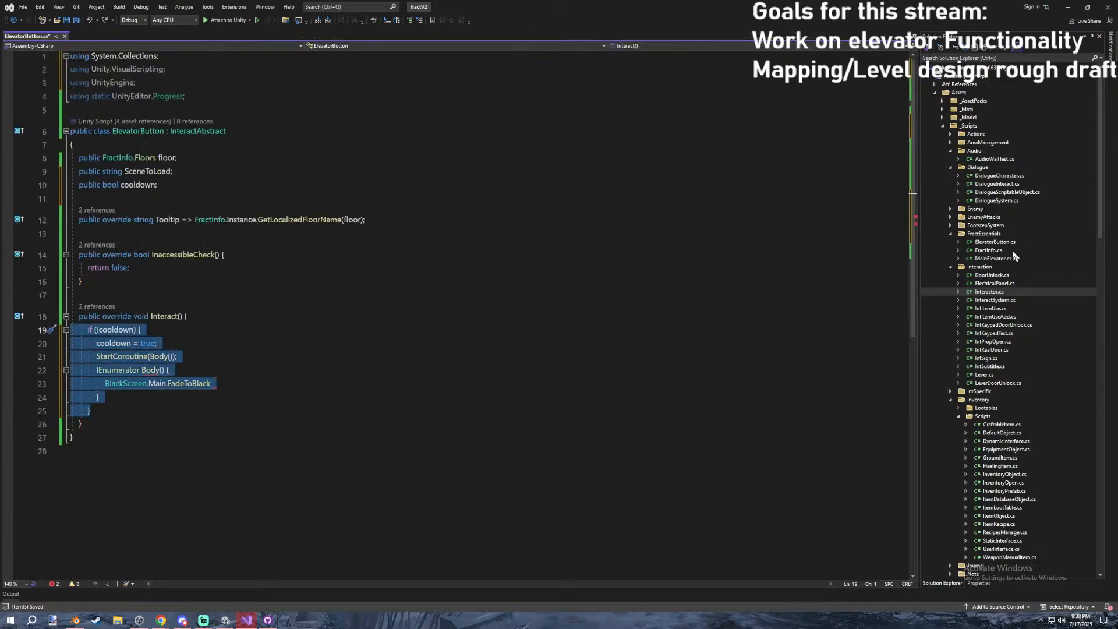
Open the MainElevator script and start a new public void method below DoorClose.
double_click(993, 258)
left_click(155, 341)
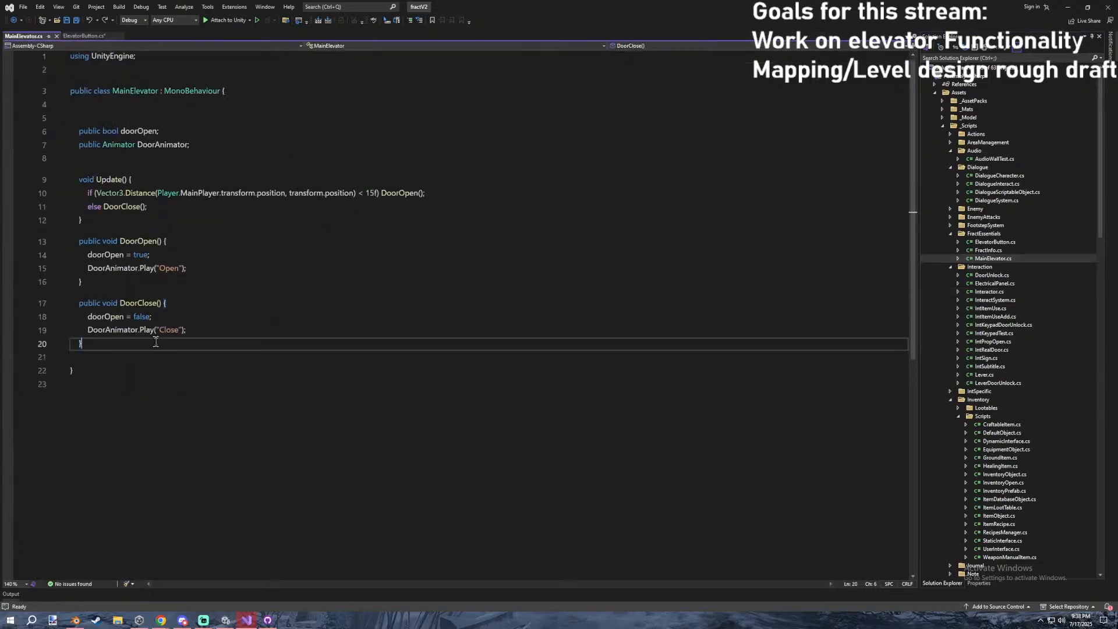
key("Return")
key("Return")
type("public void d")
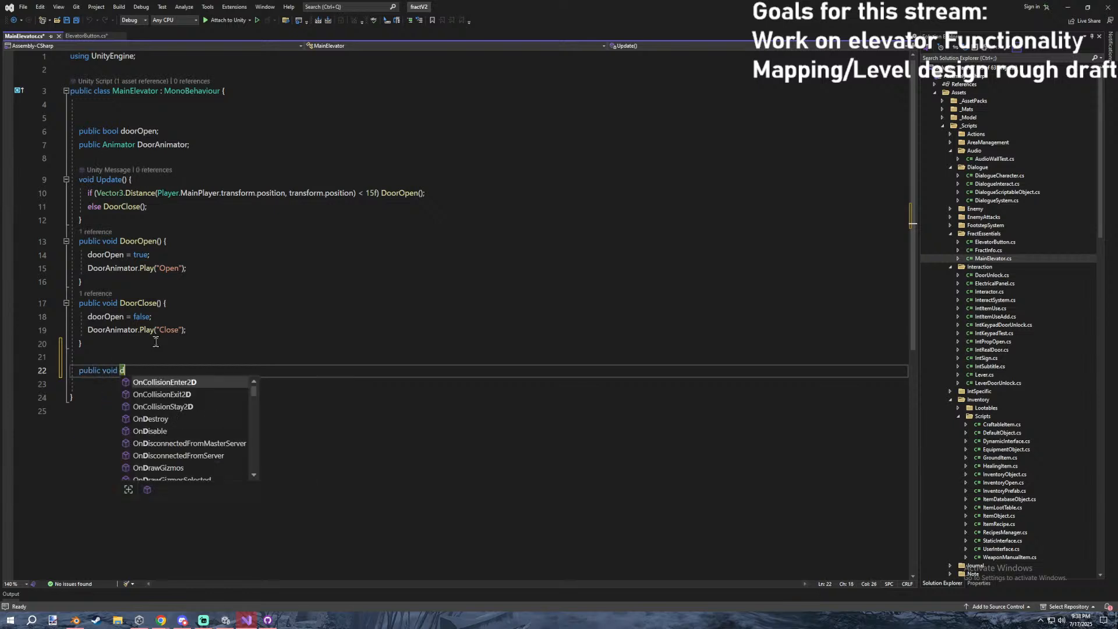
key("BackSpace")
type("move")
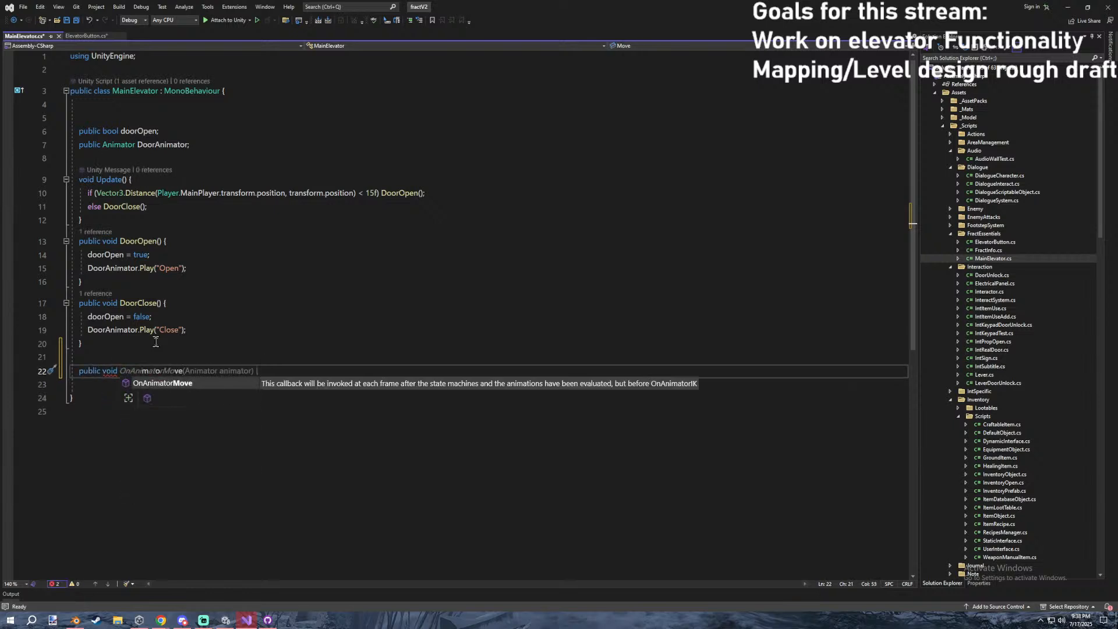
key("BackSpace")
key("BackSpace")
key("BackSpace")
key("BackSpace")
type("MoveElevator")
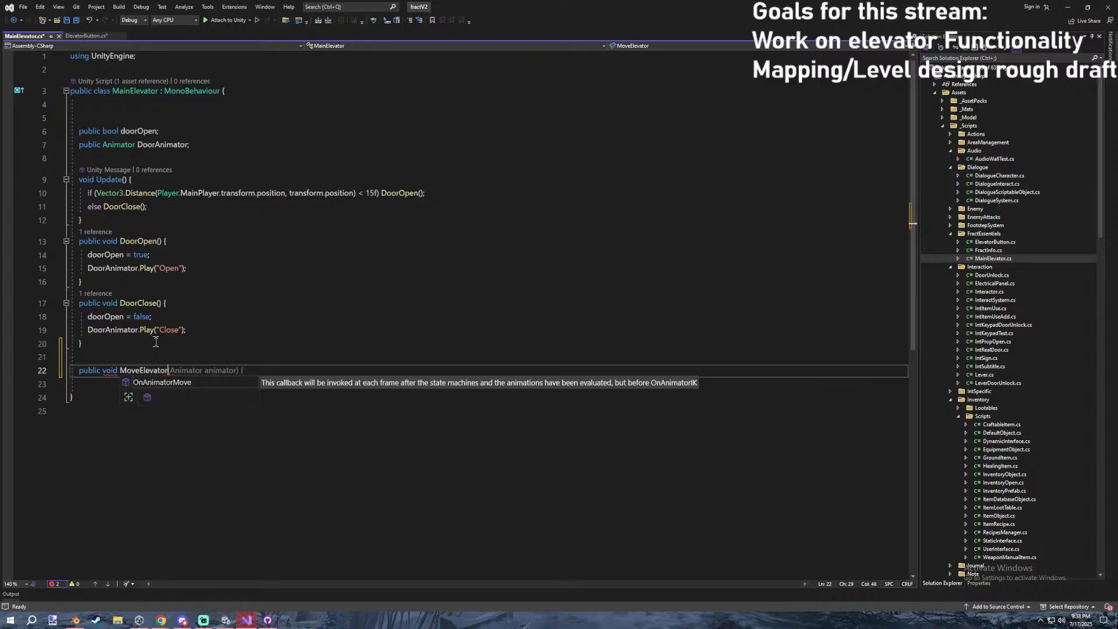
key("BackSpace")
key("BackSpace")
key("BackSpace")
key("BackSpace")
key("BackSpace")
key("BackSpace")
key("BackSpace")
key("BackSpace")
key("BackSpace")
key("BackSpace")
key("BackSpace")
Name the new method ElevatorButtonPressed and fill its body with the cooldown block containing the Body coroutine and FadeToBlack line.
type("ElevatorButtonPressed(0-")
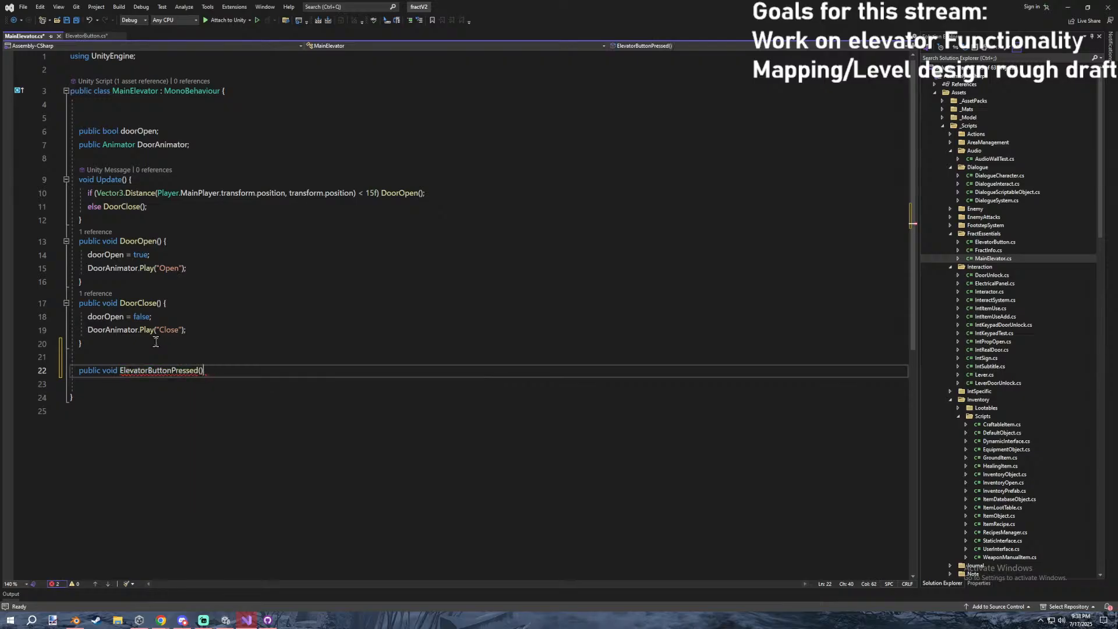
key("Return")
type("if (!cooldown) { cooldown = true; StartCoroutine(Body()); IEnumerator Body() { BlackScreen.Main.FadeToBlack } }")
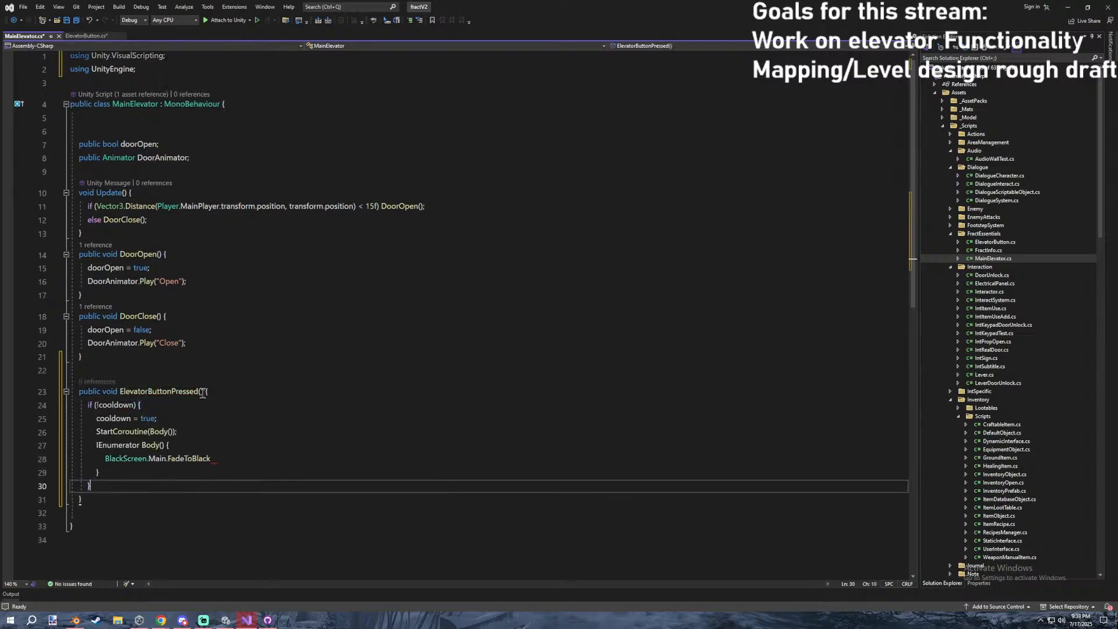
Give ElevatorButtonPressed a string parameter named LevelName.
type("str")
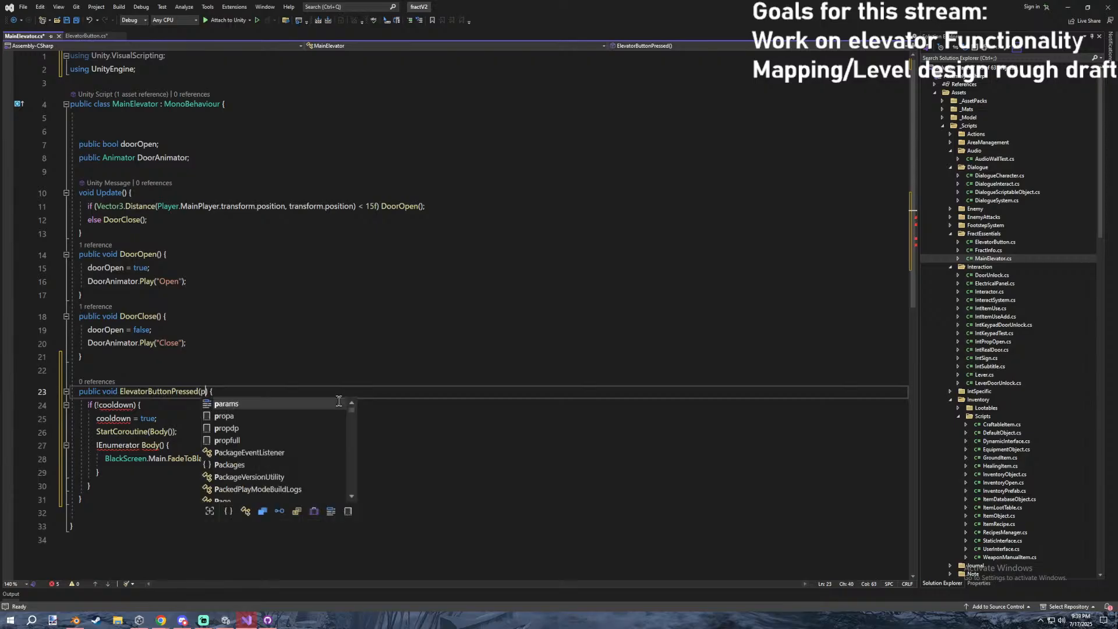
type("ing ")
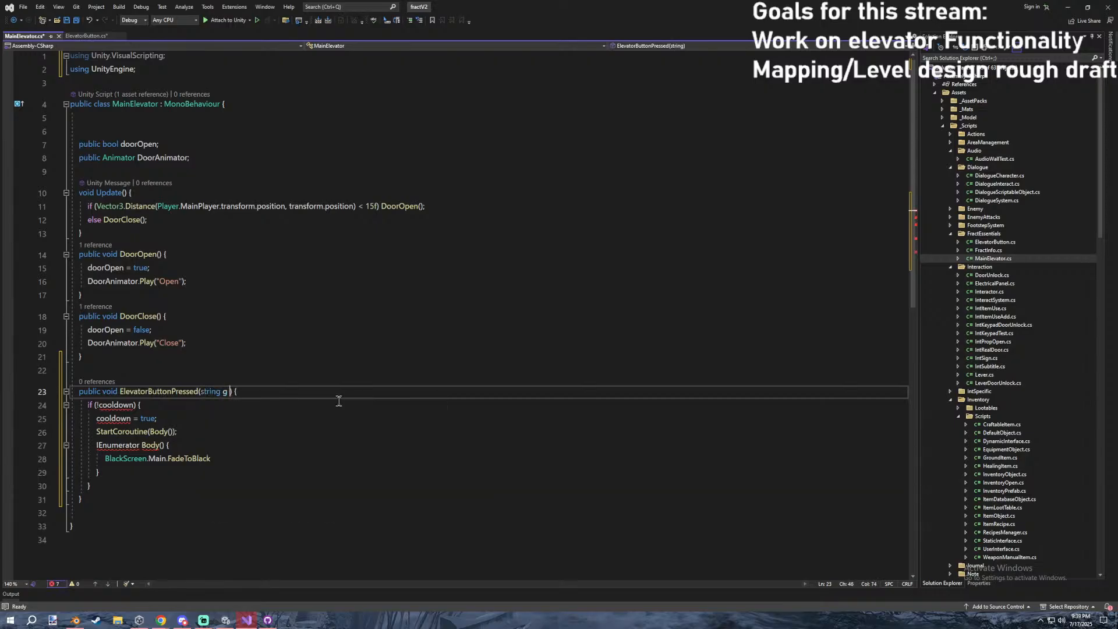
type("LevelName")
left_click(206, 427)
left_click(163, 392)
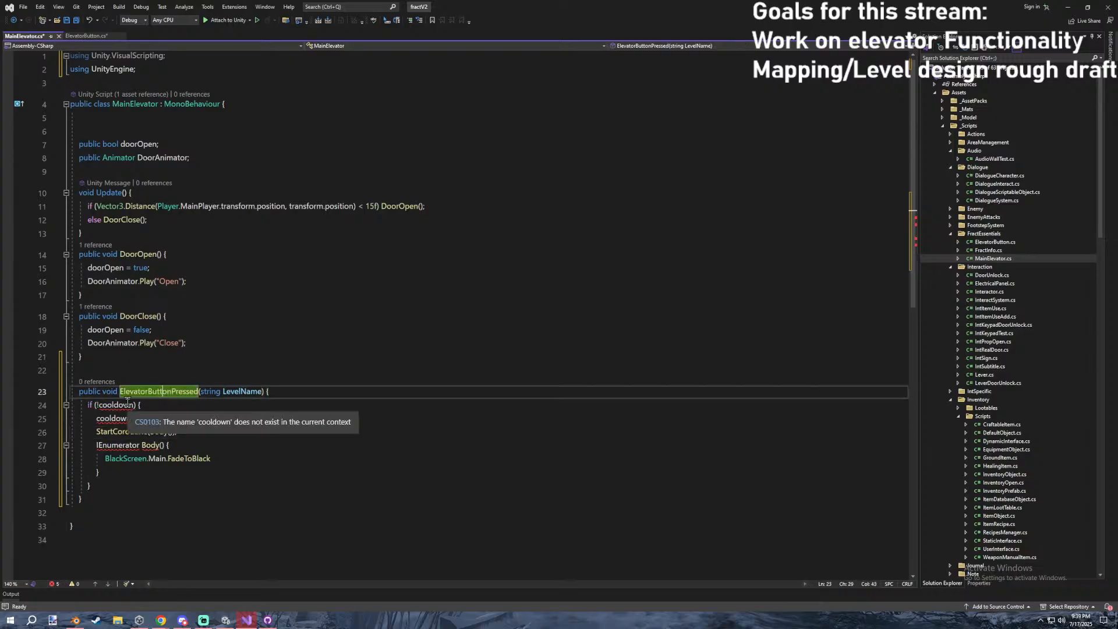
Declare a public bool cooldown field below DoorAnimator.
left_click(208, 154)
key("Return")
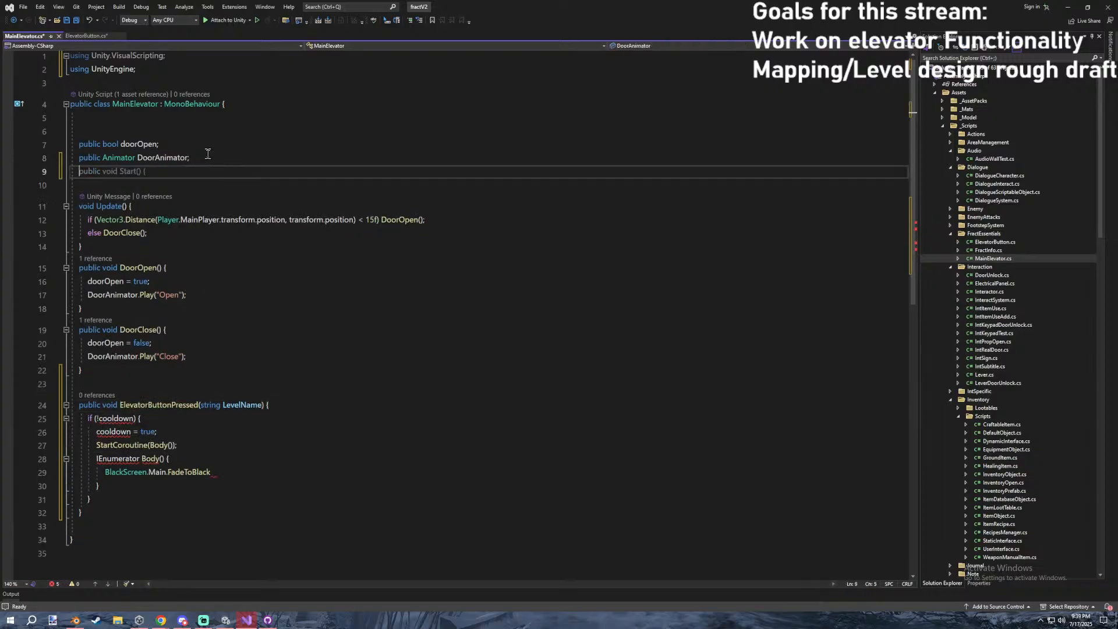
type("public bool cooldown;")
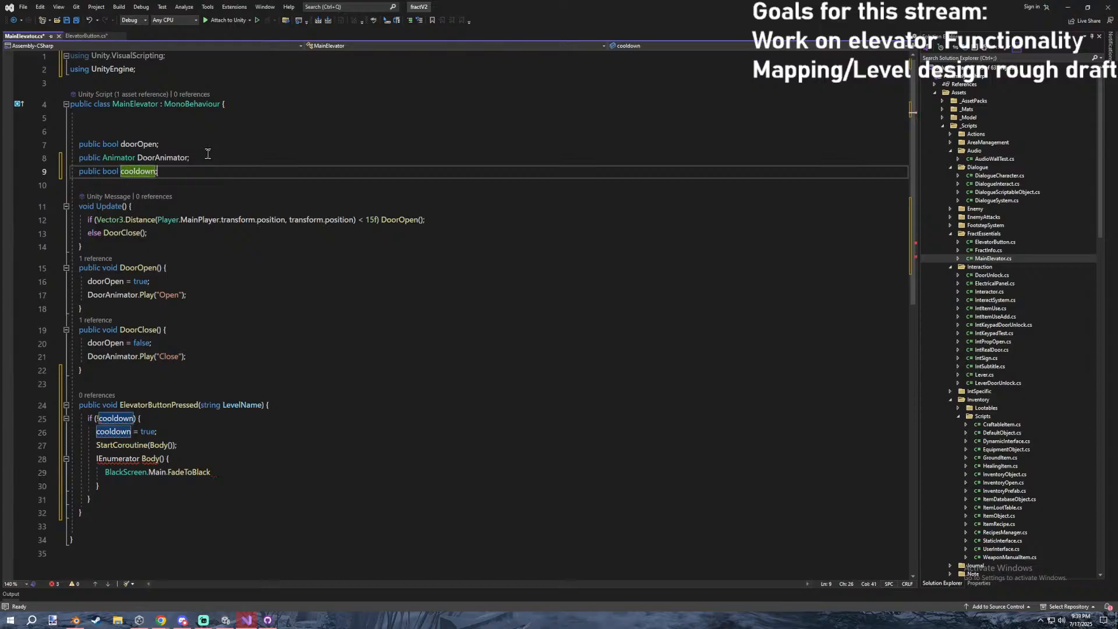
Import System.Collections for IEnumerator and complete the FadeToBlack call with the argument 5f.
scroll(147, 371, "down", 3)
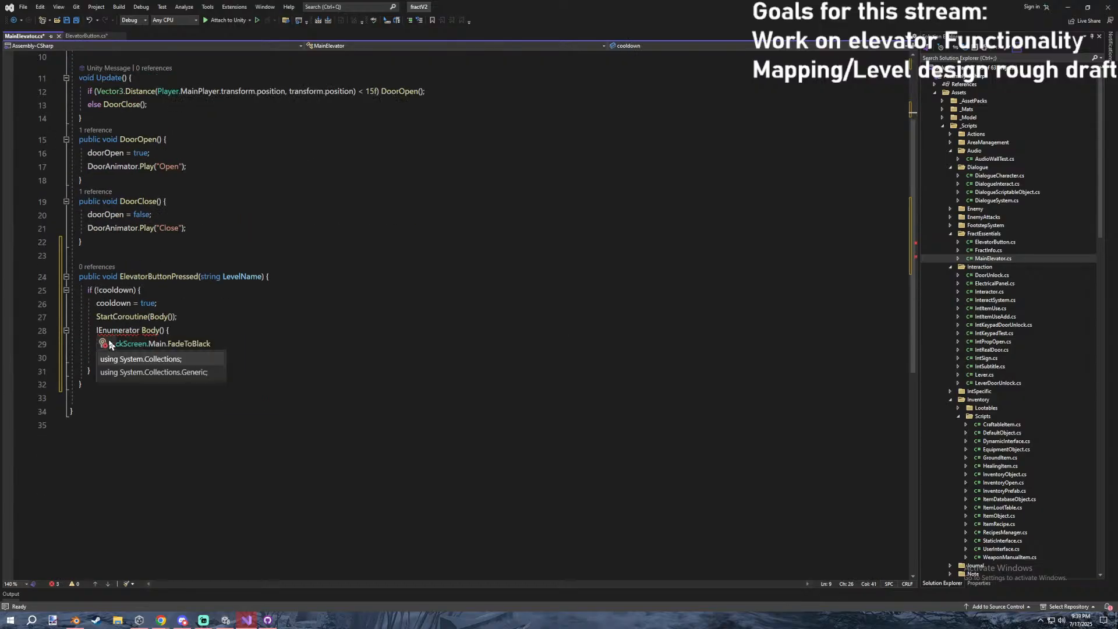
scroll(233, 431, "up", 3)
double_click(197, 486)
key("End")
type("(5f);")
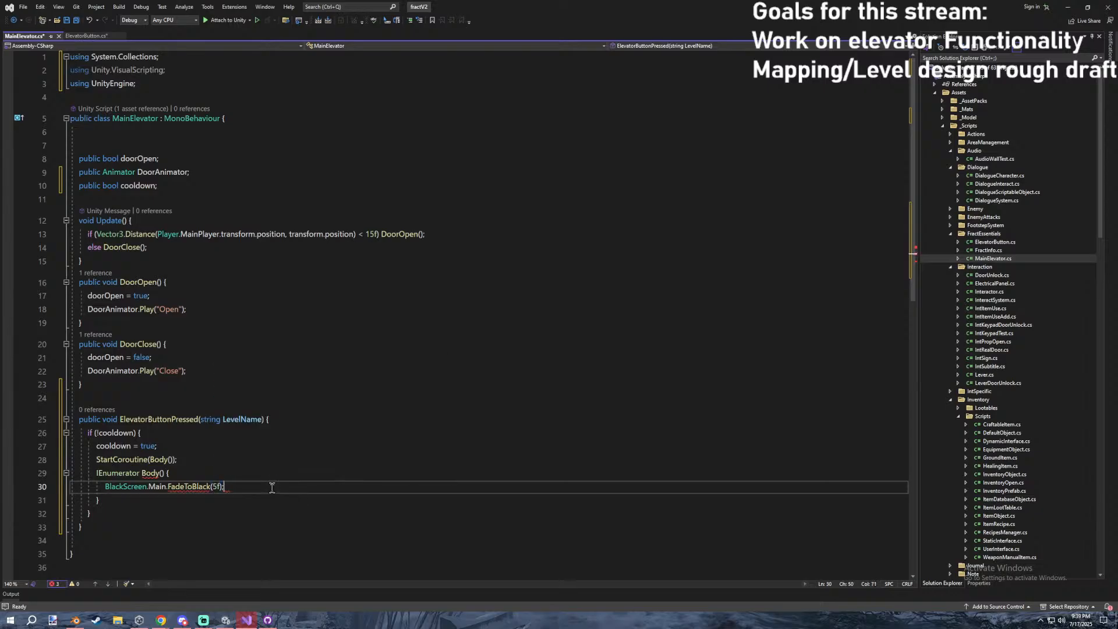
Add yield return new WaitForSeconds(3f); above the FadeToBlack call in the Body coroutine.
key("Home")
key("Return")
key("Up")
type("yield return new WaitFo")
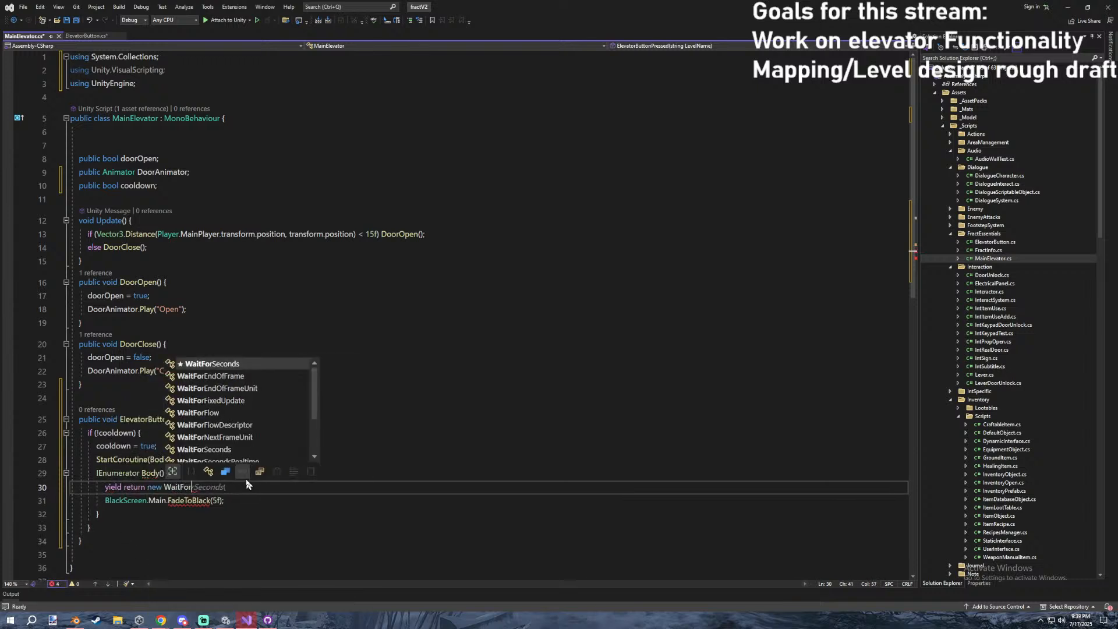
type("rSeconds(3f);")
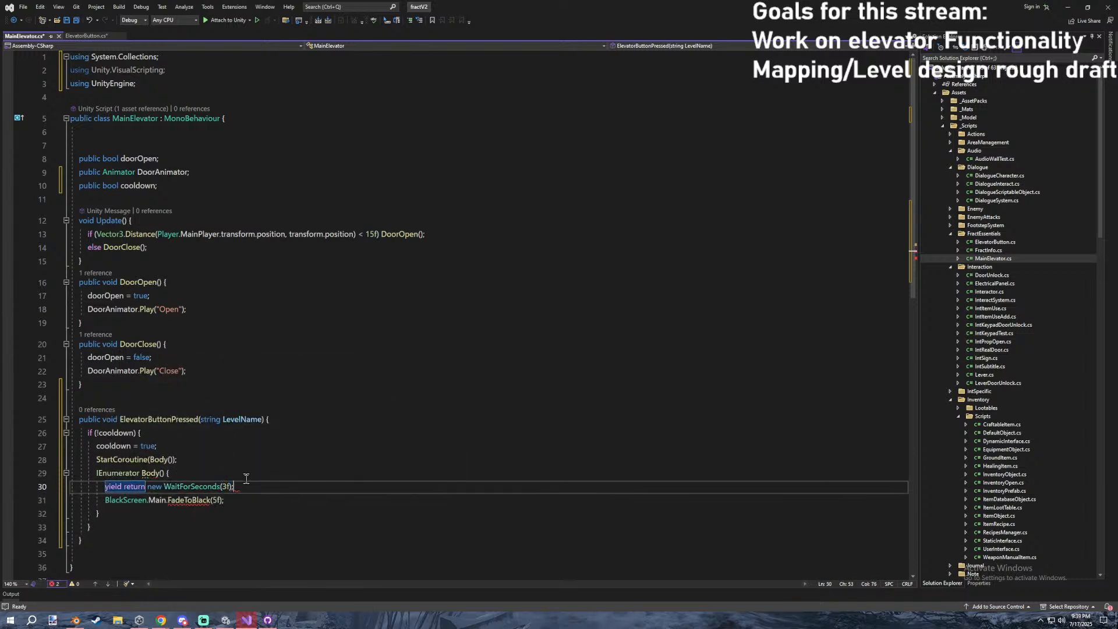
Add false as the second argument of the FadeToBlack call.
left_click(224, 504)
left_click(220, 508)
left_click(238, 500)
left_click(220, 502)
type(", false")
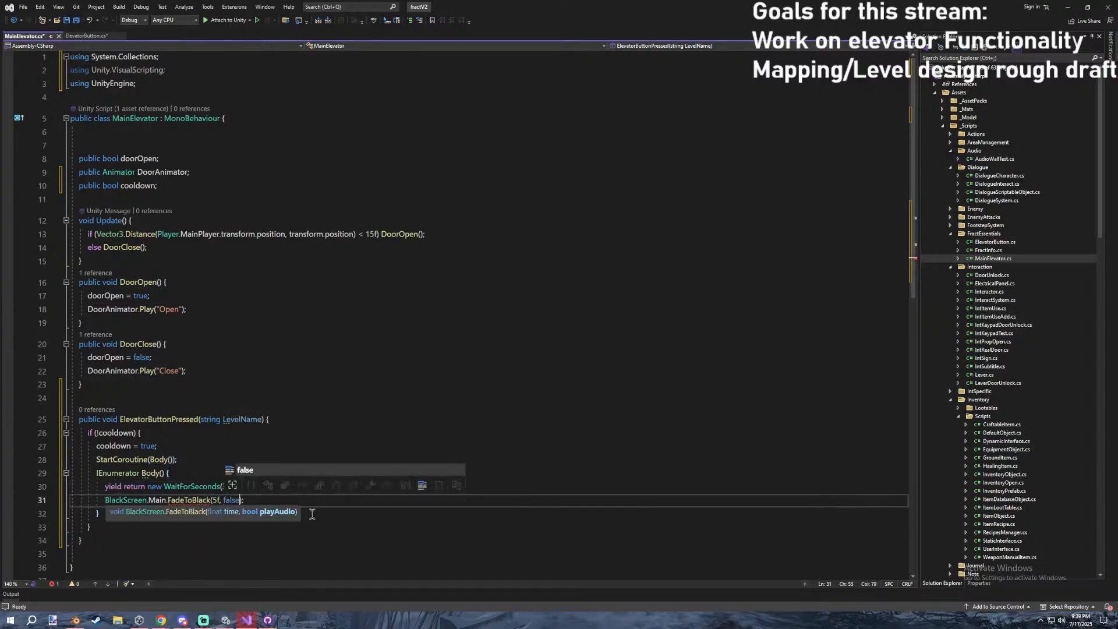
left_click(285, 502)
Copy the WaitForSeconds line to a new line below FadeToBlack and set the copy's wait to 5f.
key("Return")
left_click(263, 487)
left_click(259, 472)
left_click_drag(262, 489, 76, 475)
left_click(197, 511)
left_click_drag(198, 509, 62, 492)
left_click_drag(245, 488, 35, 499)
left_click(187, 500)
left_click(271, 512)
left_click_drag(272, 485, 3, 480)
key("ctrl+c")
left_click(137, 513)
key("ctrl+v")
left_click_drag(223, 514, 226, 514)
type("5")
left_click(239, 514)
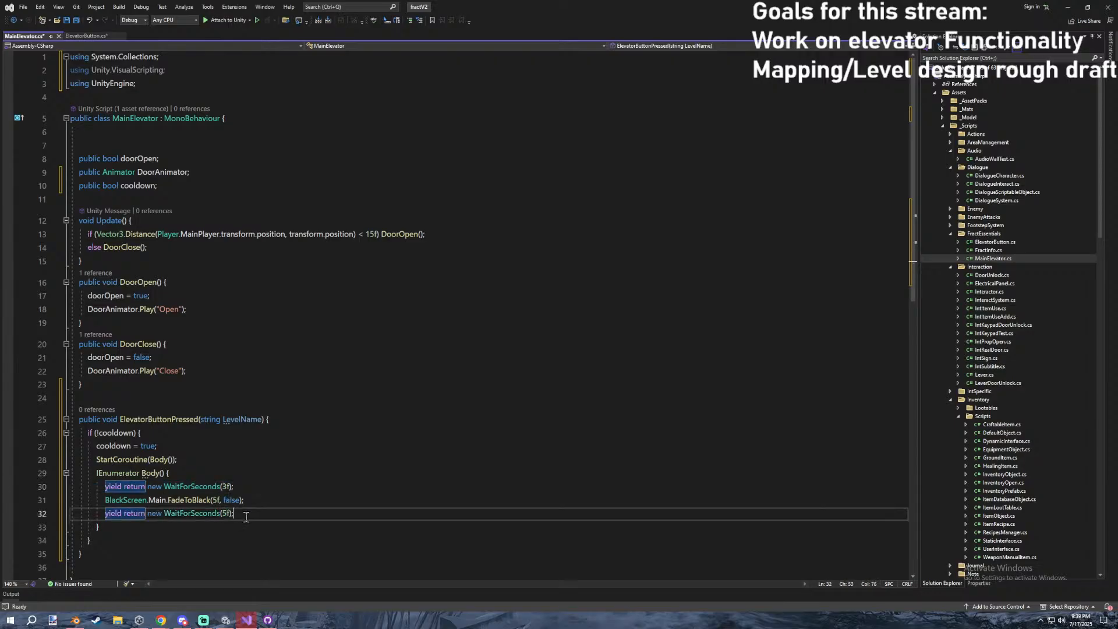
Start a call on AreaManager.__ on a new line below the 5-second wait.
type("\\")
key("Return")
key("BackSpace")
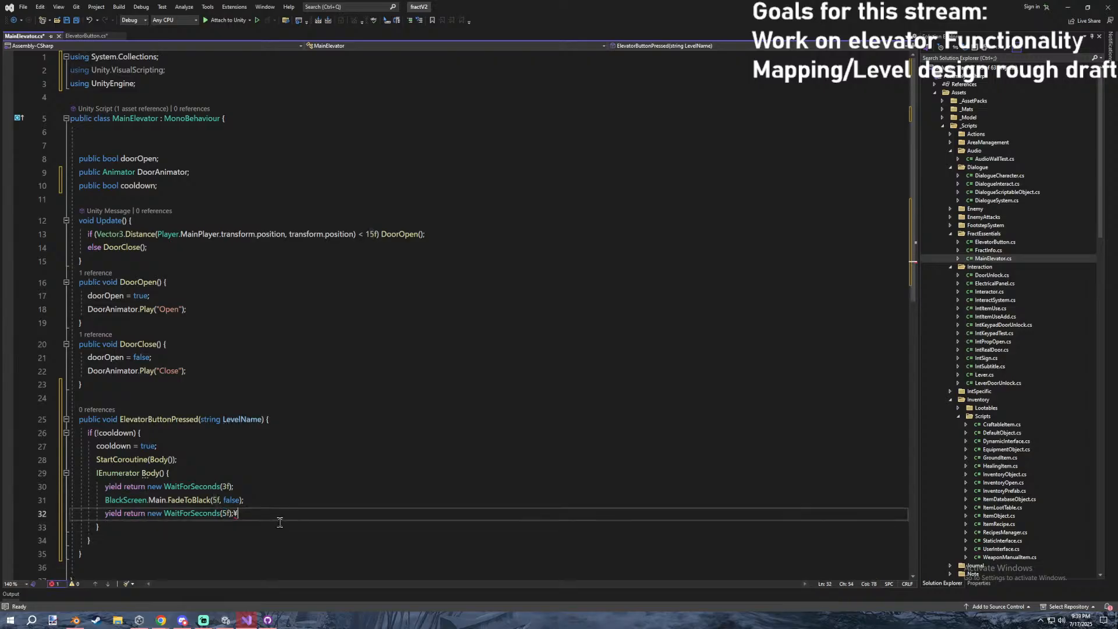
key("Return")
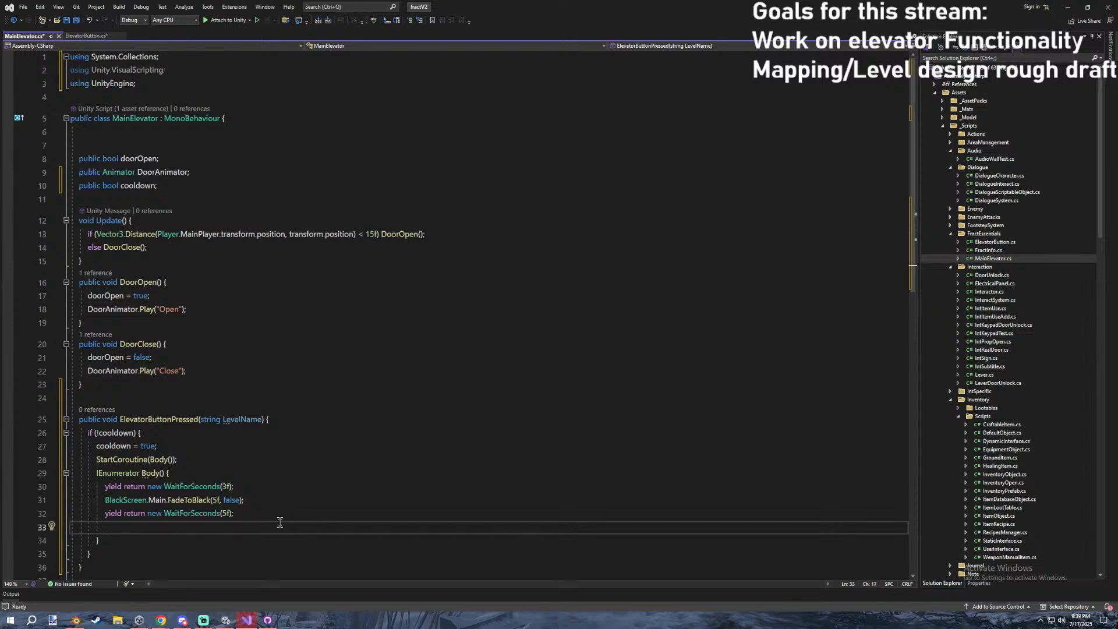
type("AreaManager.are")
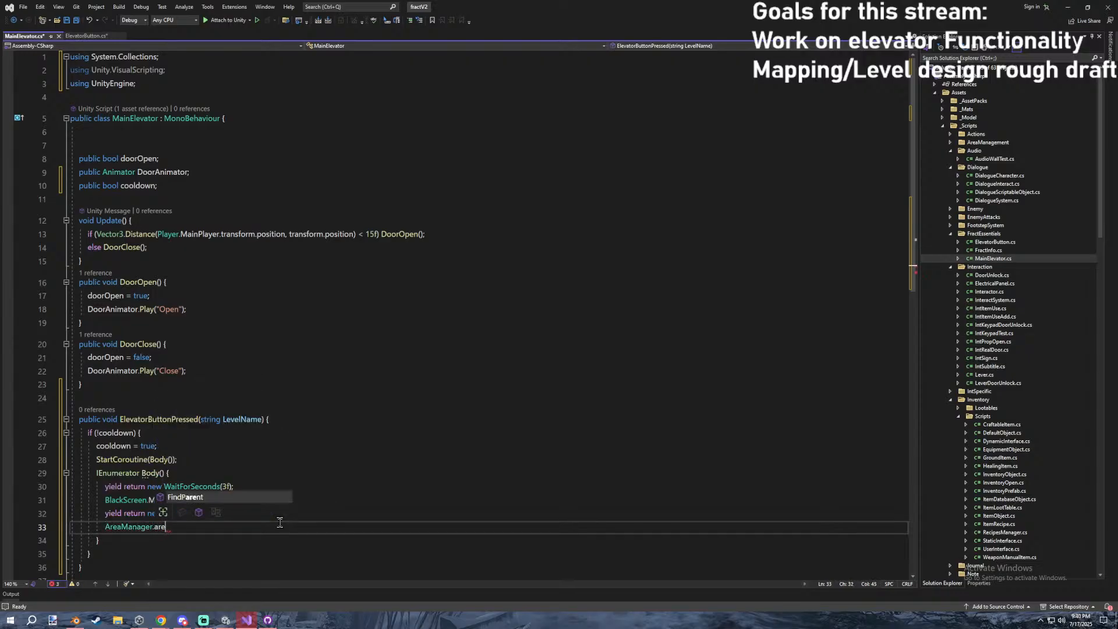
key("BackSpace")
type("in")
key("BackSpace")
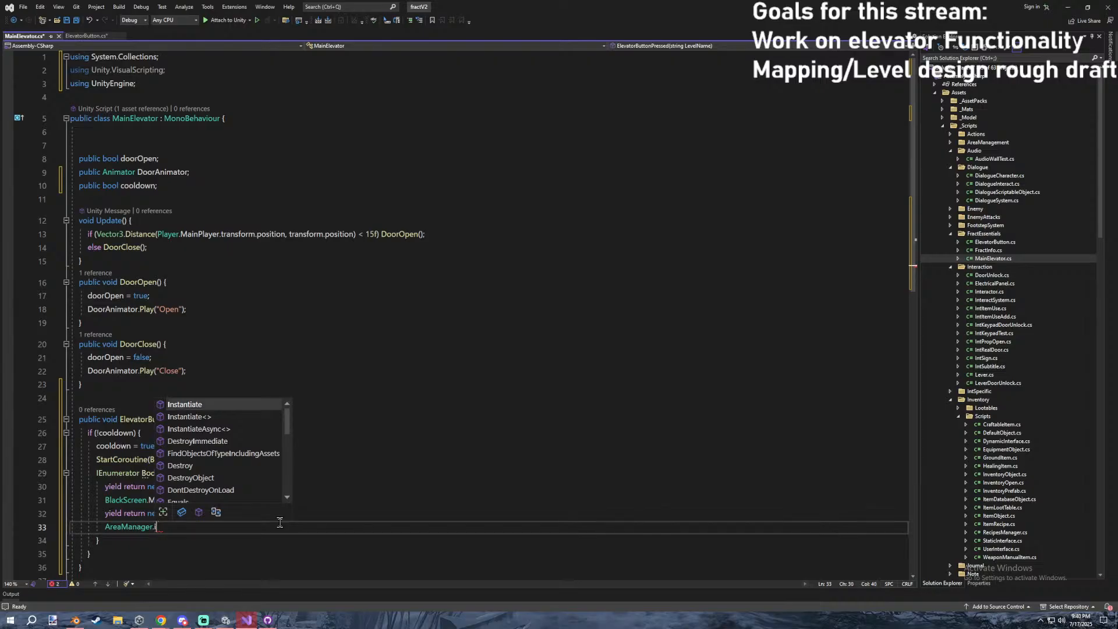
type("n")
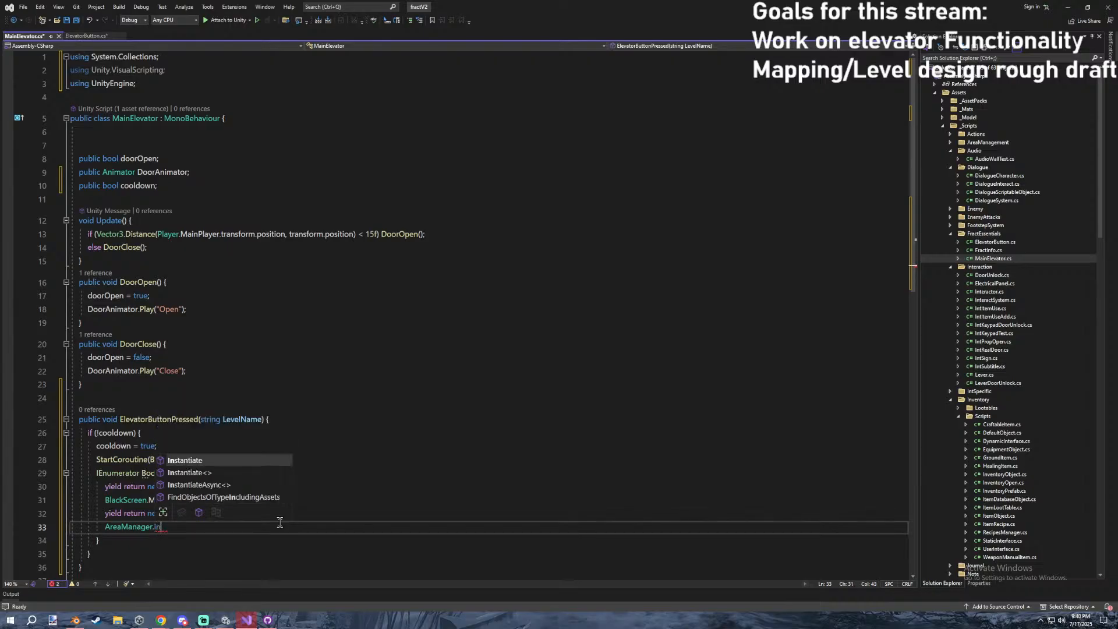
key("BackSpace")
key("BackSpace")
type("__.load")
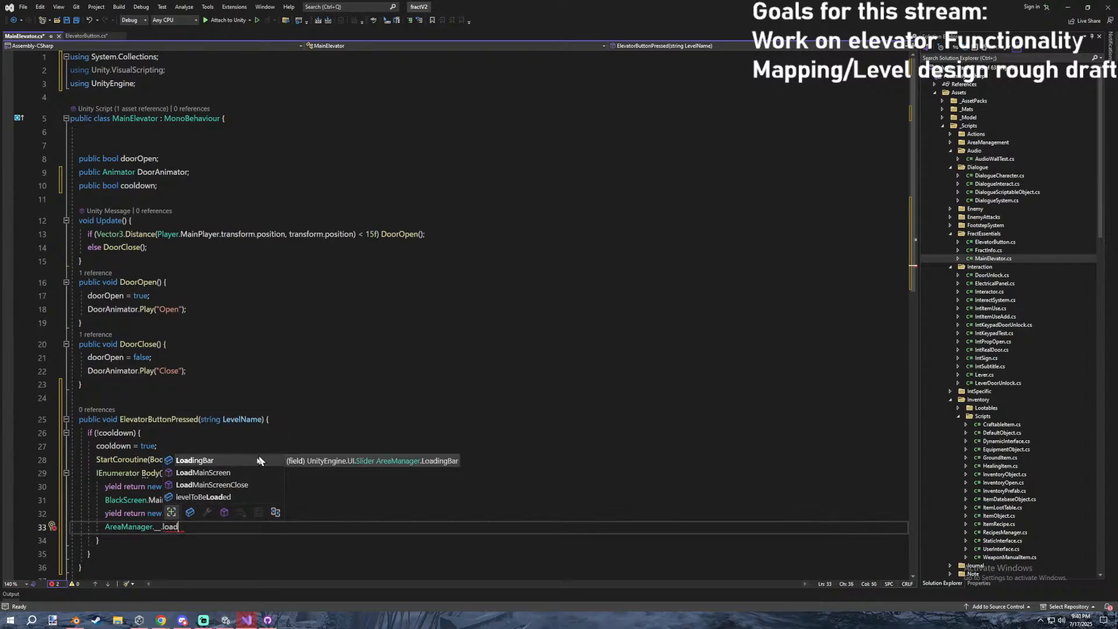
Go to the AreaManager definition and examine the ChangeLevel overloads and their parameters.
left_click(141, 517)
double_click(138, 528)
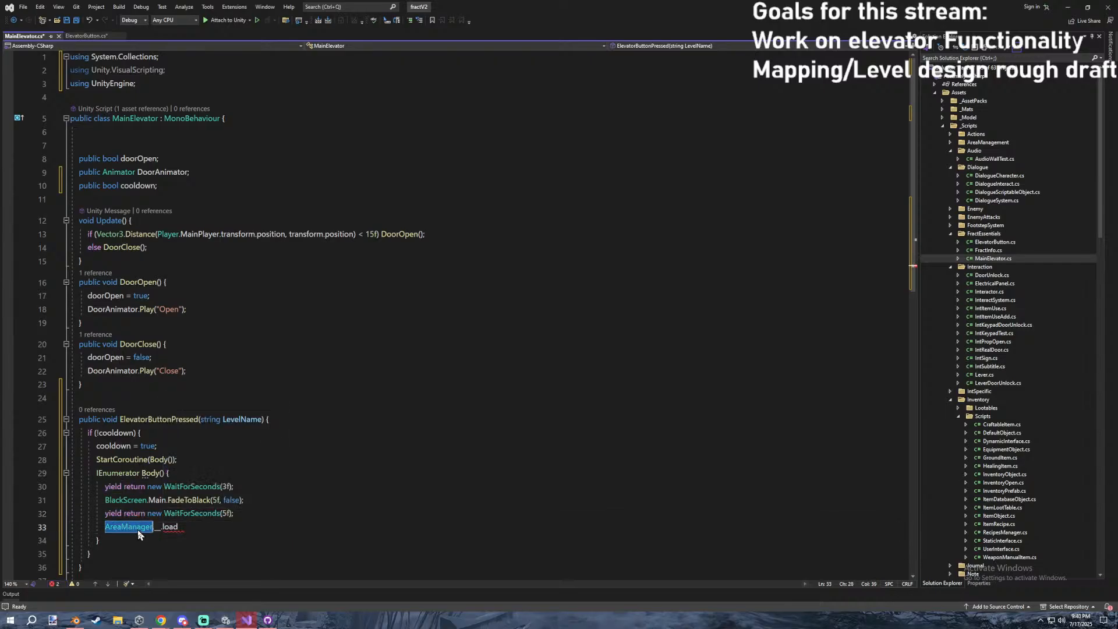
right_click(138, 529)
left_click(181, 431)
scroll(173, 245, "down", 10)
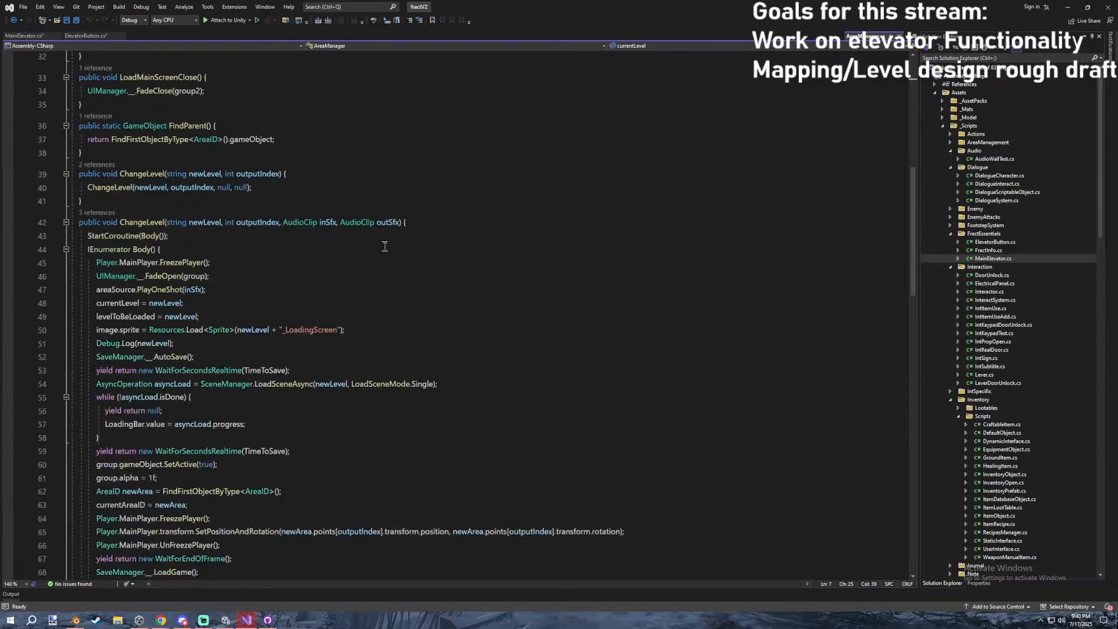
scroll(373, 240, "down", 3)
scroll(361, 237, "up", 5)
scroll(340, 239, "down", 8)
scroll(302, 245, "up", 7)
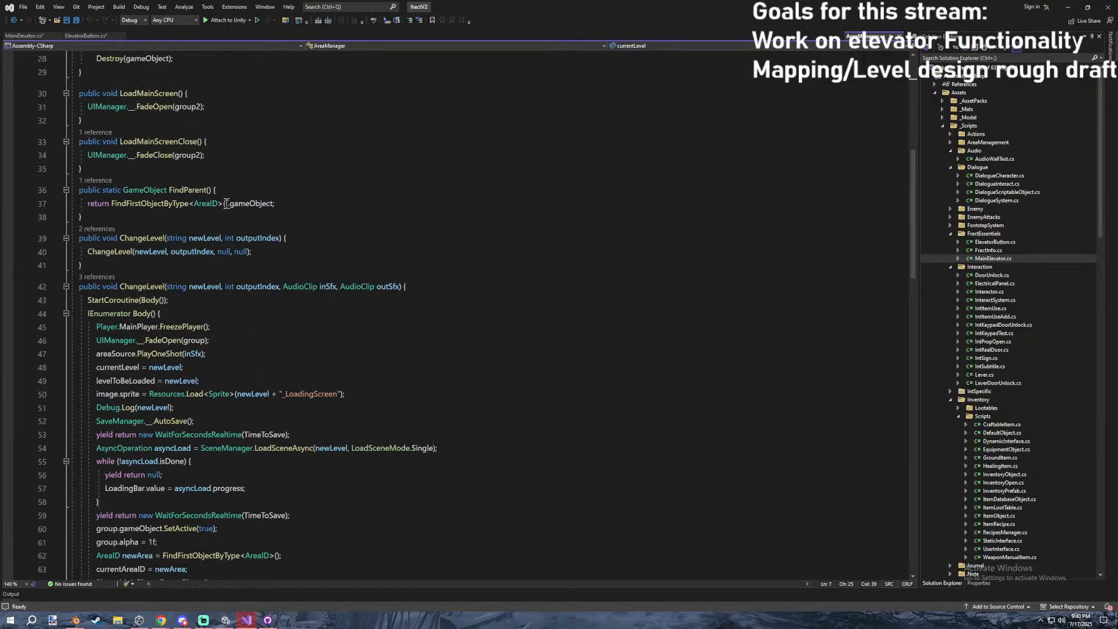
left_click(266, 194)
left_click_drag(257, 239, 258, 247)
left_click(316, 240)
left_click(320, 254)
left_click(313, 239)
left_click(303, 256)
left_click(301, 263)
left_click(280, 300)
left_click(290, 265)
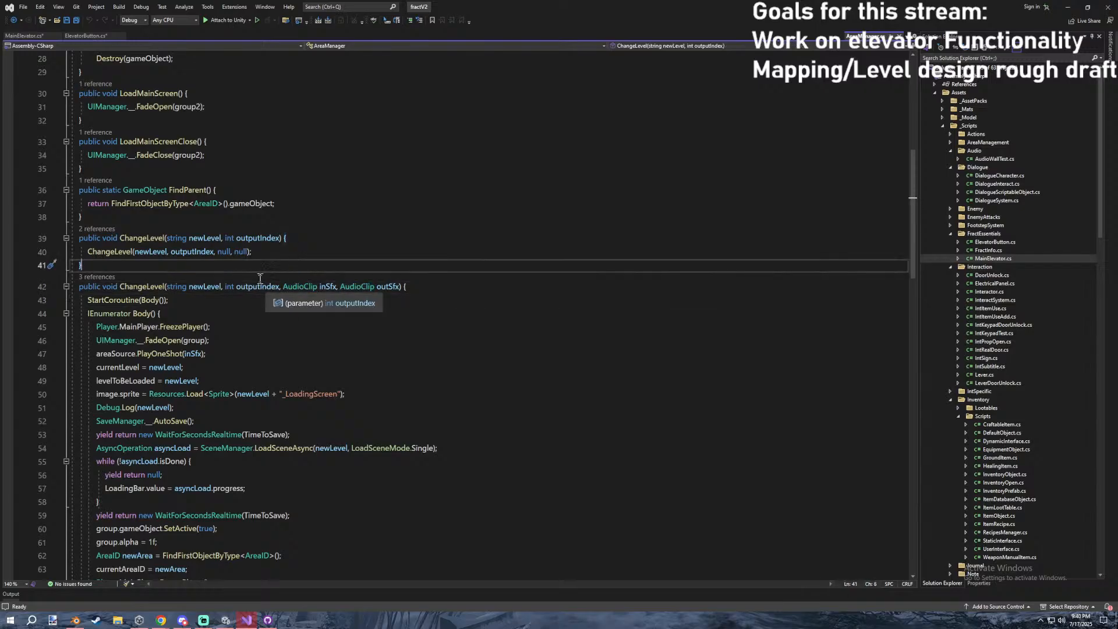
left_click(263, 246)
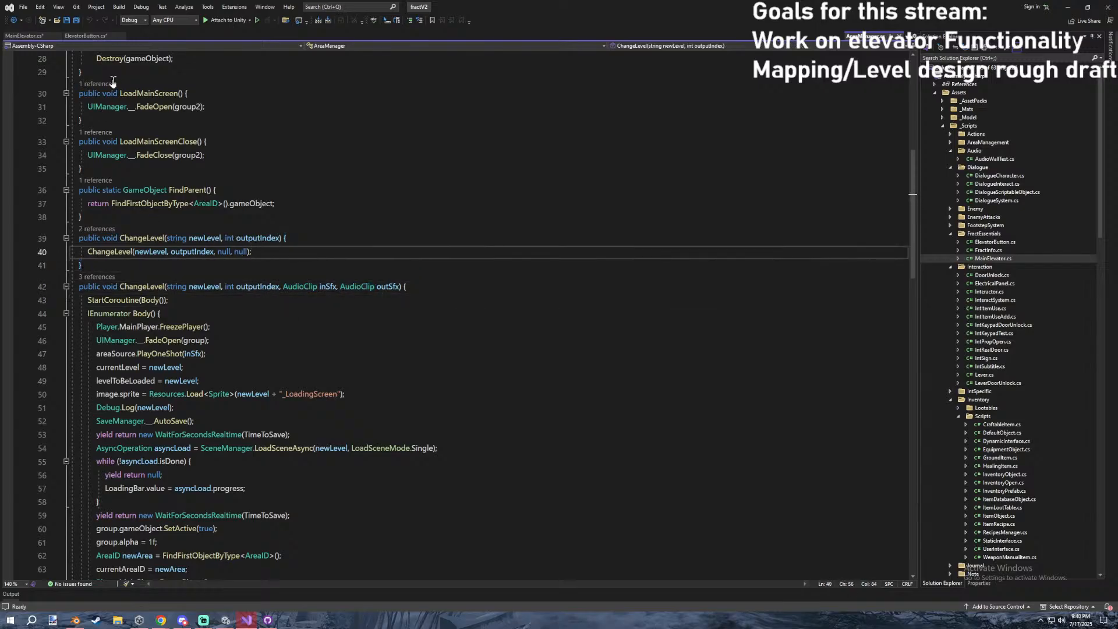
Back in MainElevator, complete the unfinished AreaManager line as AreaManager.__.ChangeLevel(LevelName, 0);.
left_click(24, 36)
left_click_drag(187, 531, 163, 530)
type("chang")
type("le")
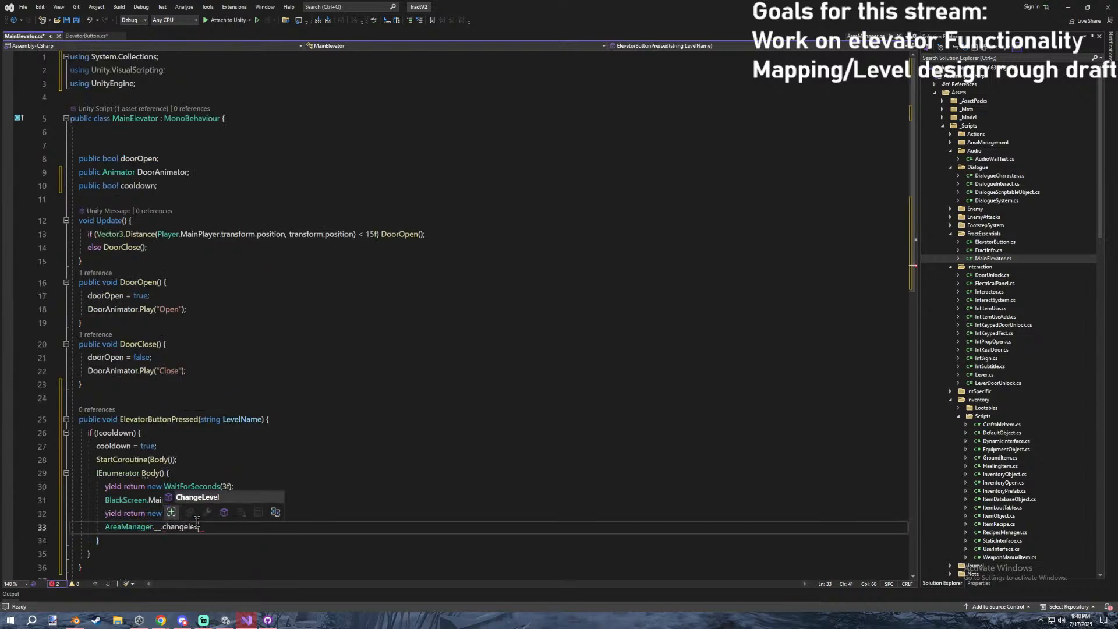
type("(")
type("LevelName,")
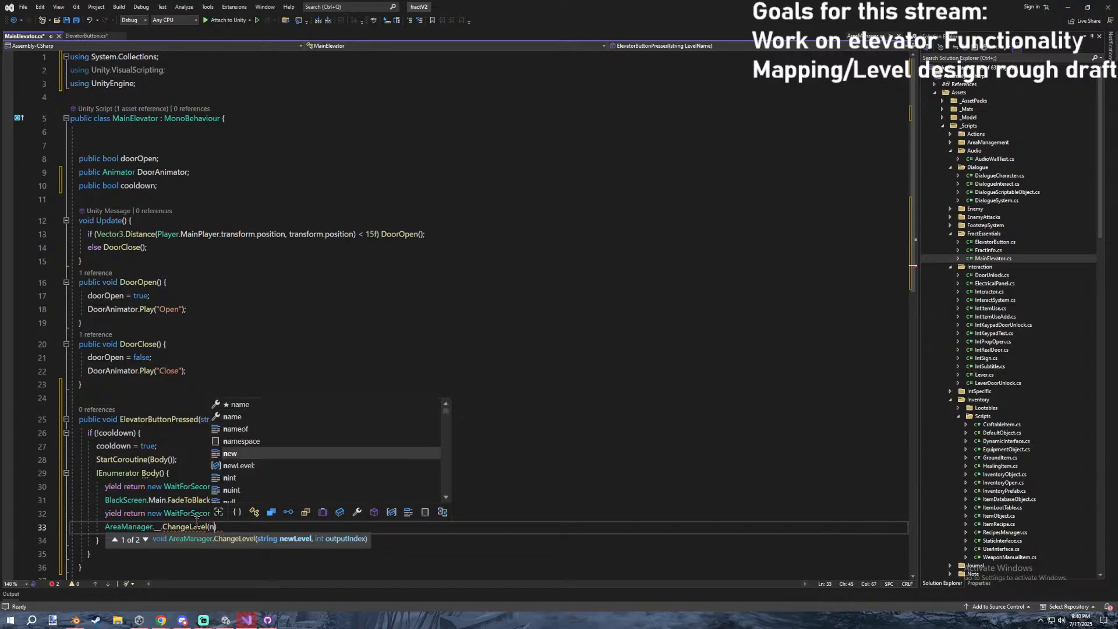
type(" 0);")
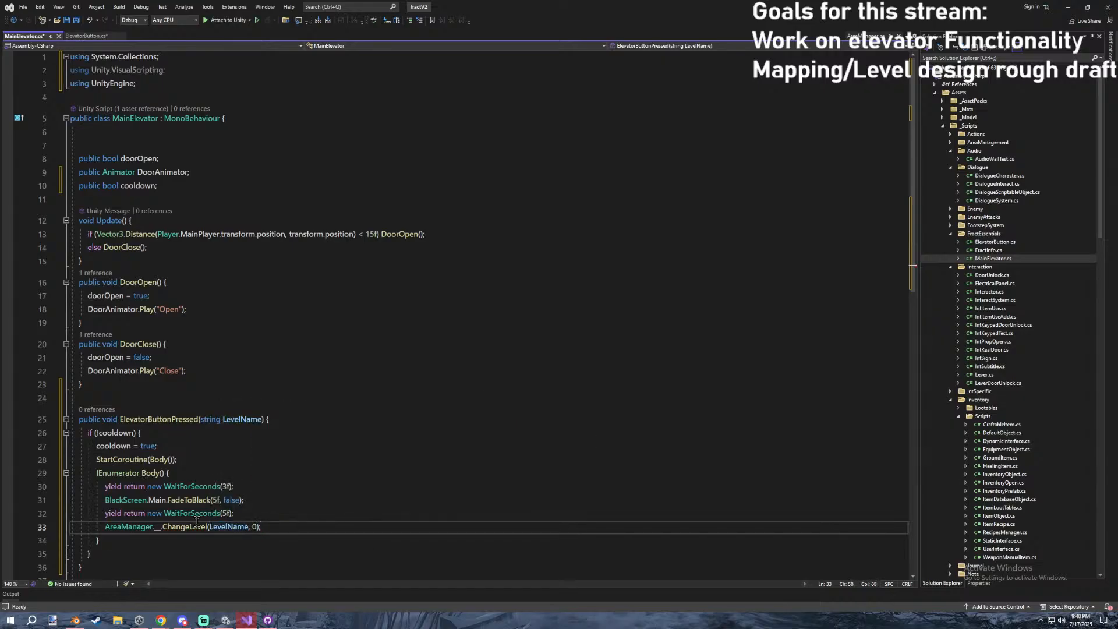
left_click(283, 516)
left_click(278, 501)
left_click(275, 491)
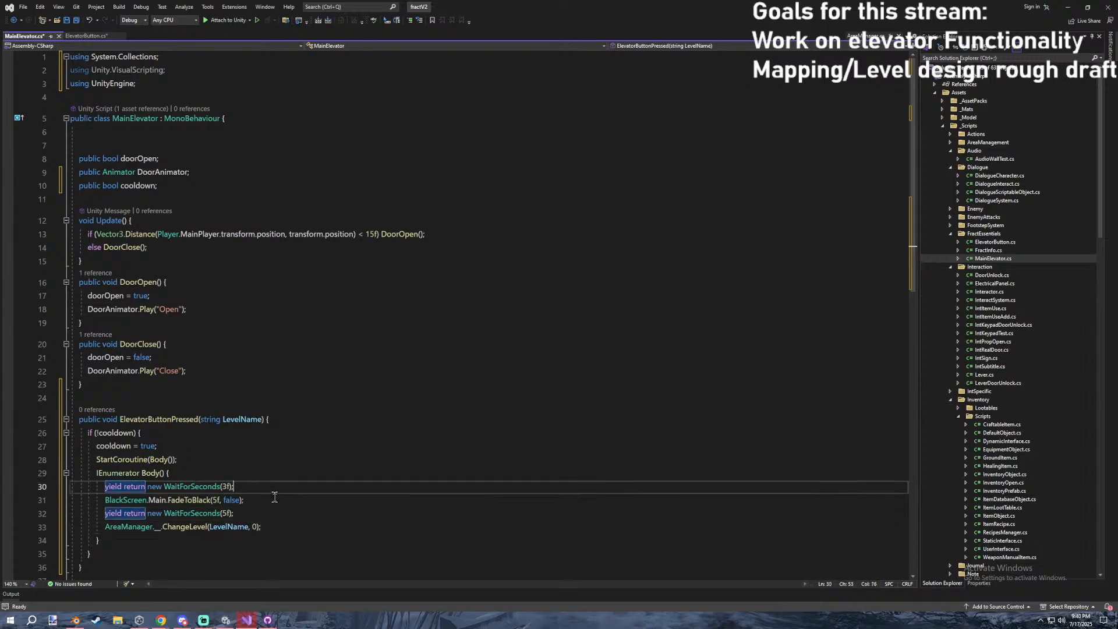
left_click(280, 511)
left_click(286, 491)
left_click(286, 512)
left_click(272, 503)
left_click(271, 522)
left_click(272, 500)
left_click(267, 478)
left_click(261, 497)
left_click(235, 456)
left_click(207, 435)
scroll(212, 477, "down", 2)
left_click(210, 464)
left_click(201, 478)
left_click(303, 451)
left_click(259, 437)
left_click(279, 370)
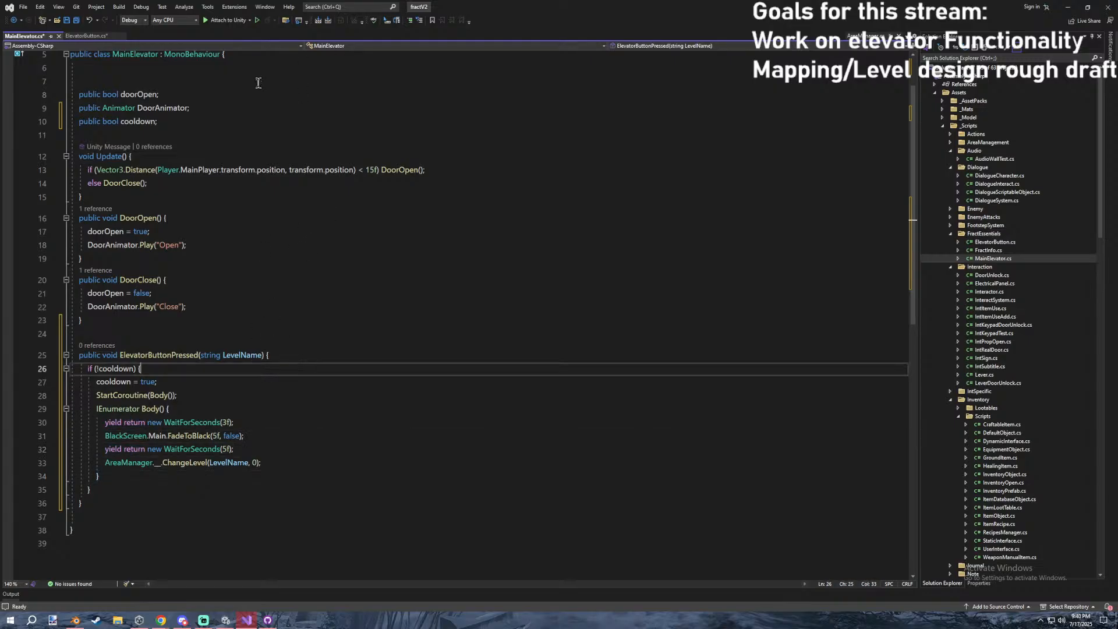
Cut the whole if (!cooldown) block out of the Interact method in ElevatorButton.cs.
left_click(86, 36)
left_click(157, 233)
left_click(66, 329)
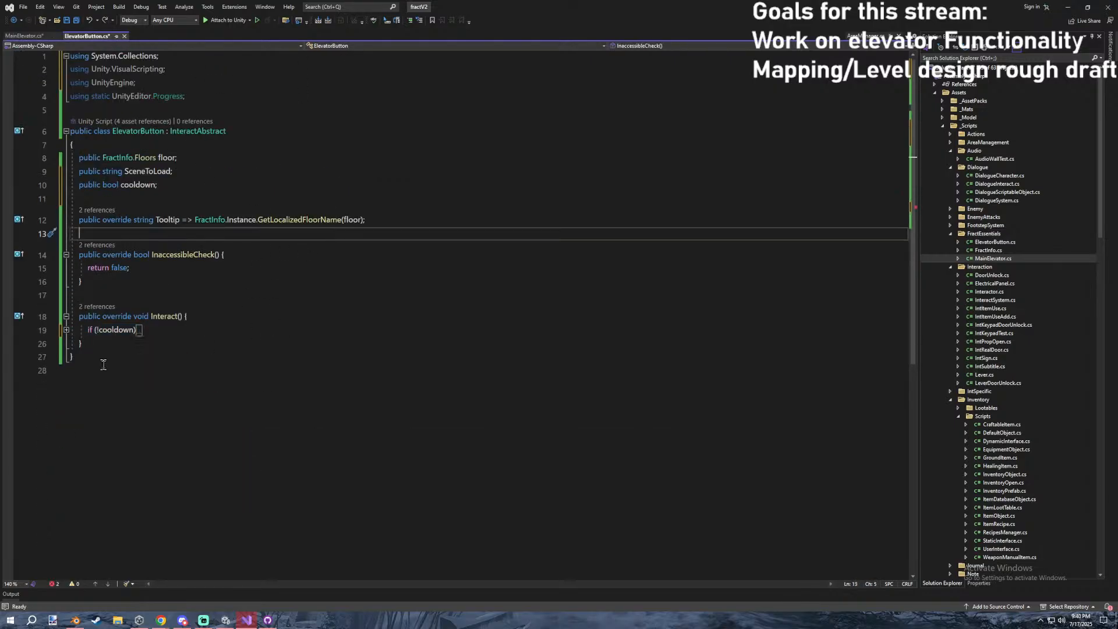
left_click(66, 330)
left_click_drag(93, 411, 69, 330)
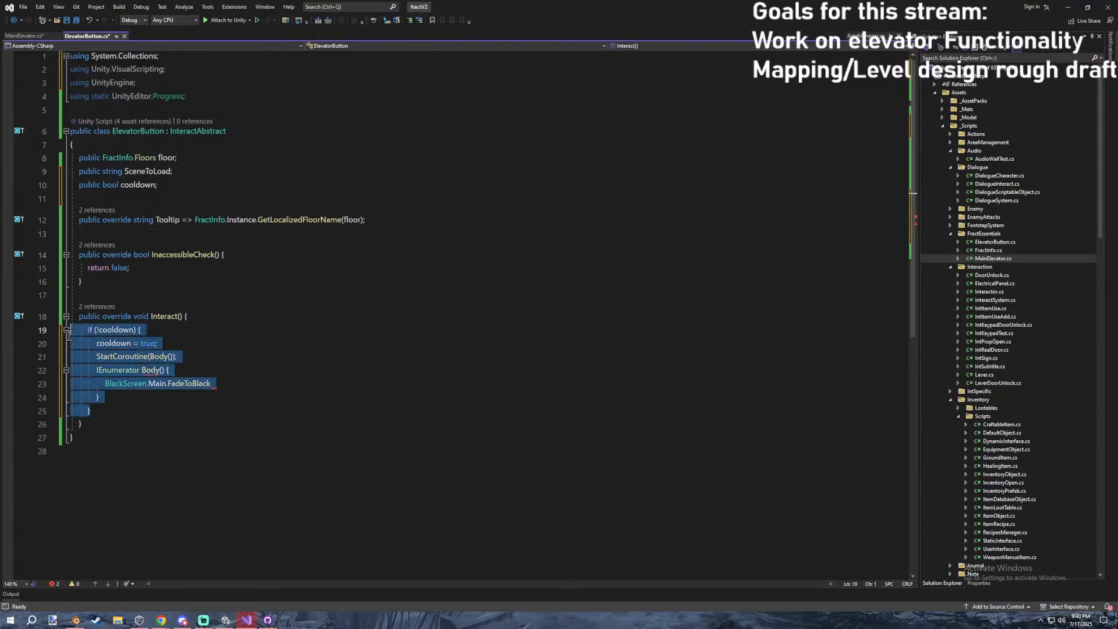
key("ctrl+x")
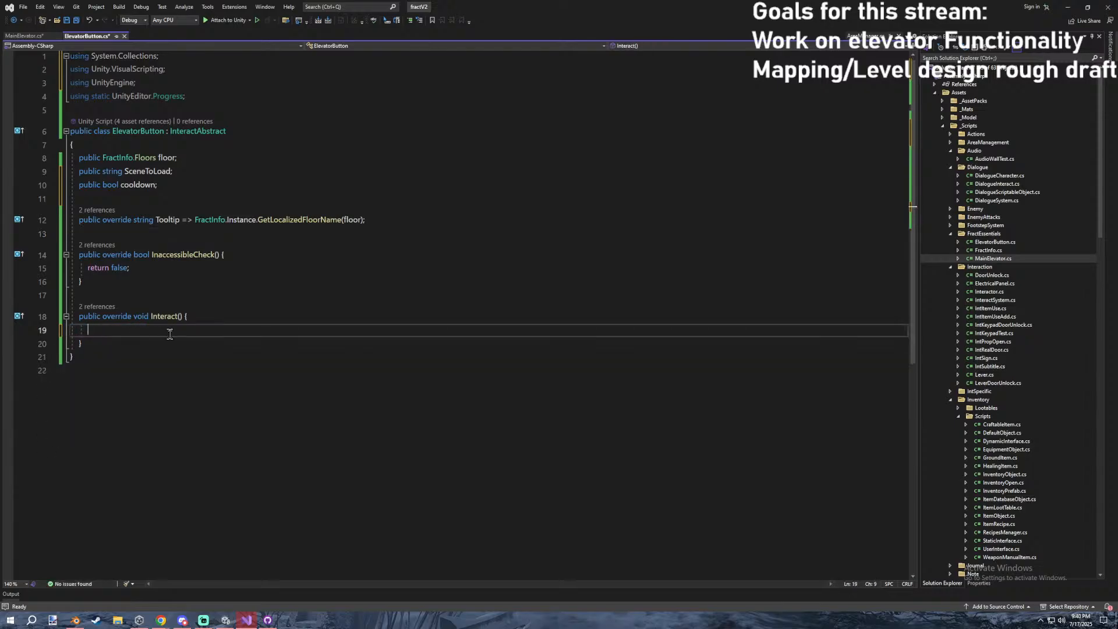
Declare the field public MainElevator Main; on a new line below the cooldown field.
left_click(165, 185)
key("Return")
type("public MainElevator ")
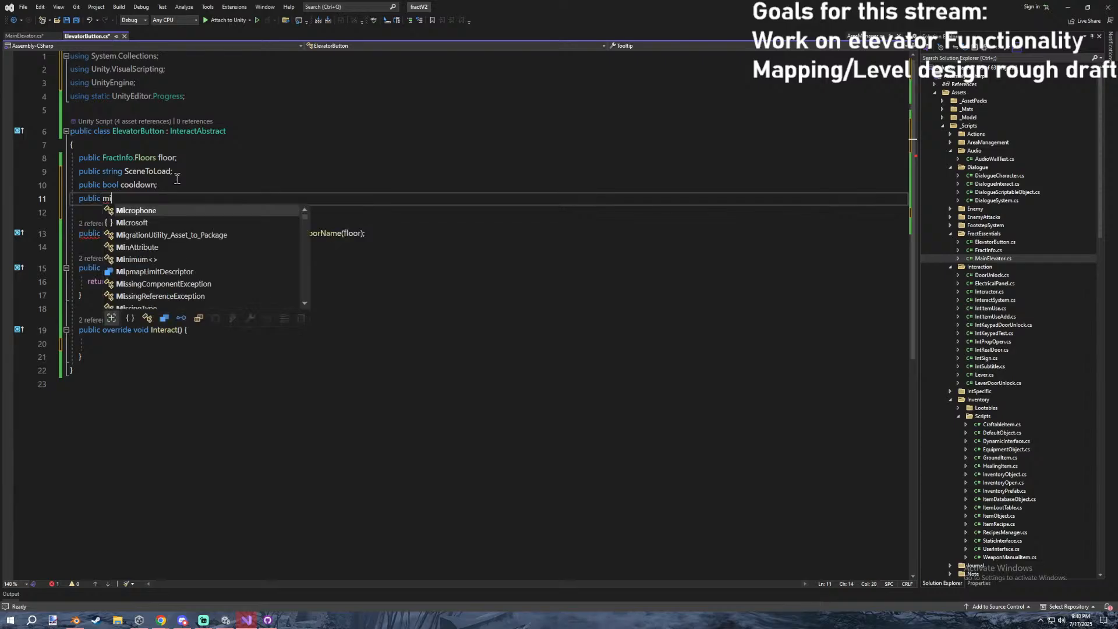
type("Main;")
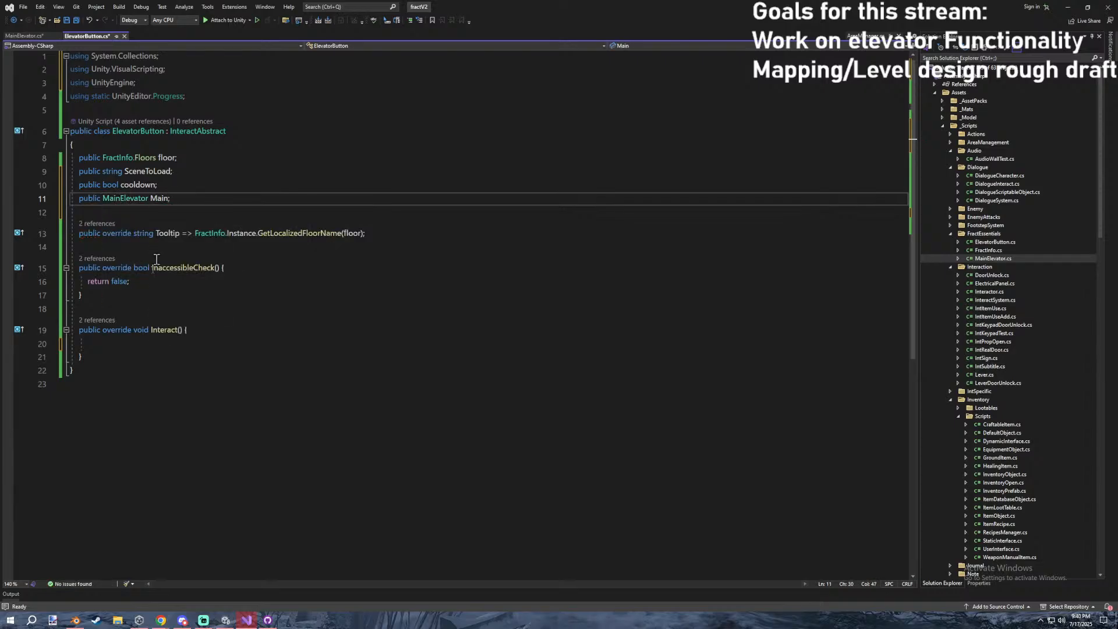
In the Interact method, add the call Main.ElevatorButtonPressed(SceneToLoad);.
left_click(119, 343)
type("Main.")
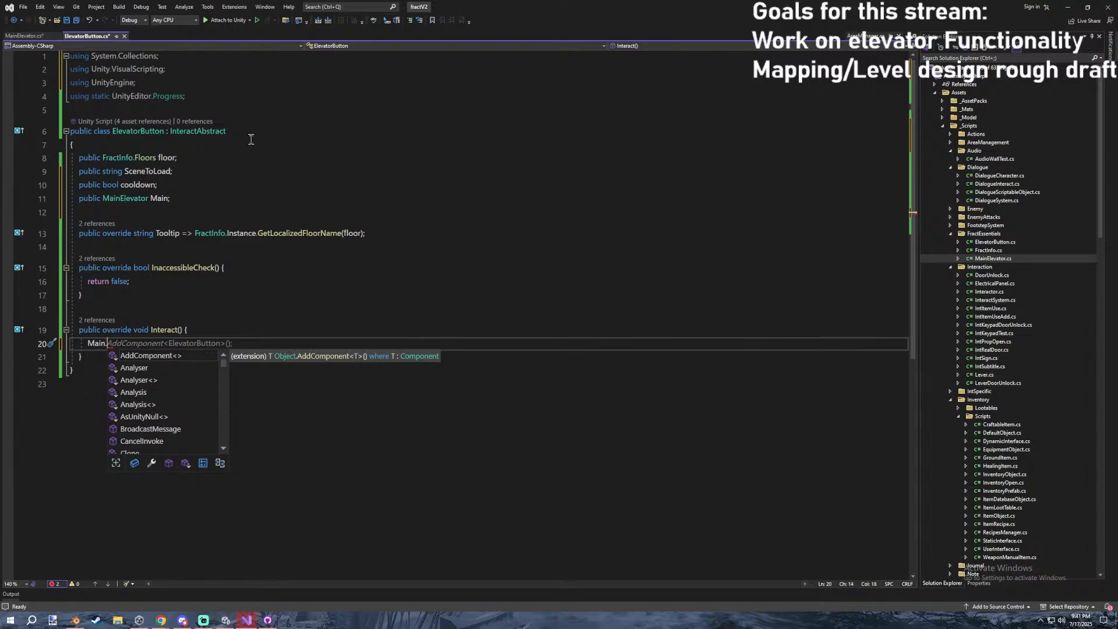
type("on")
key("BackSpace")
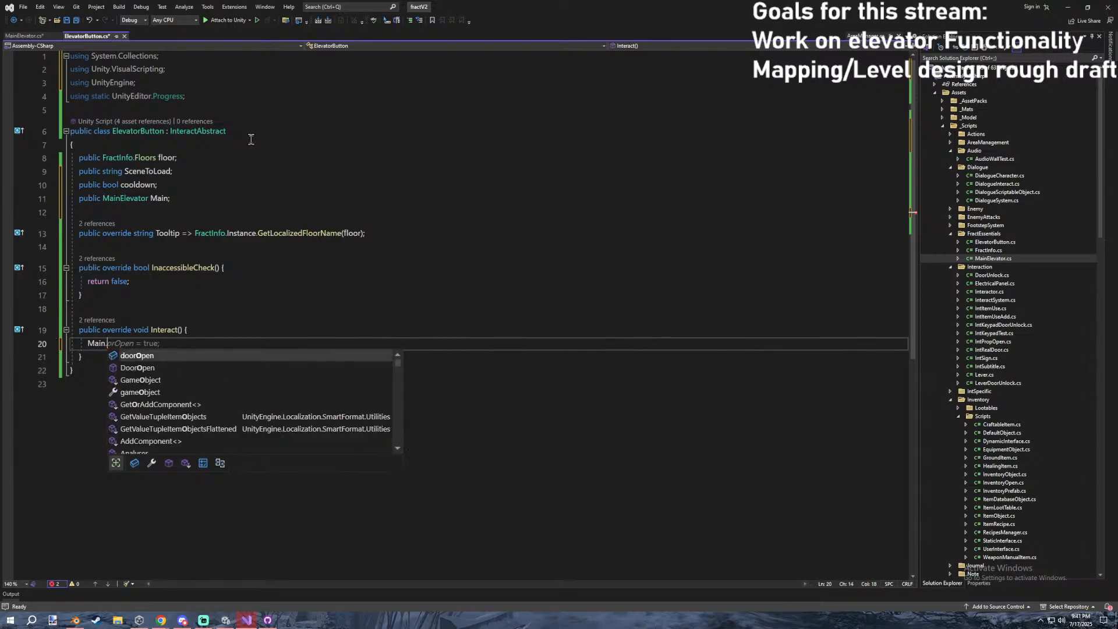
key("BackSpace")
left_click(25, 37)
left_click(98, 36)
type("e")
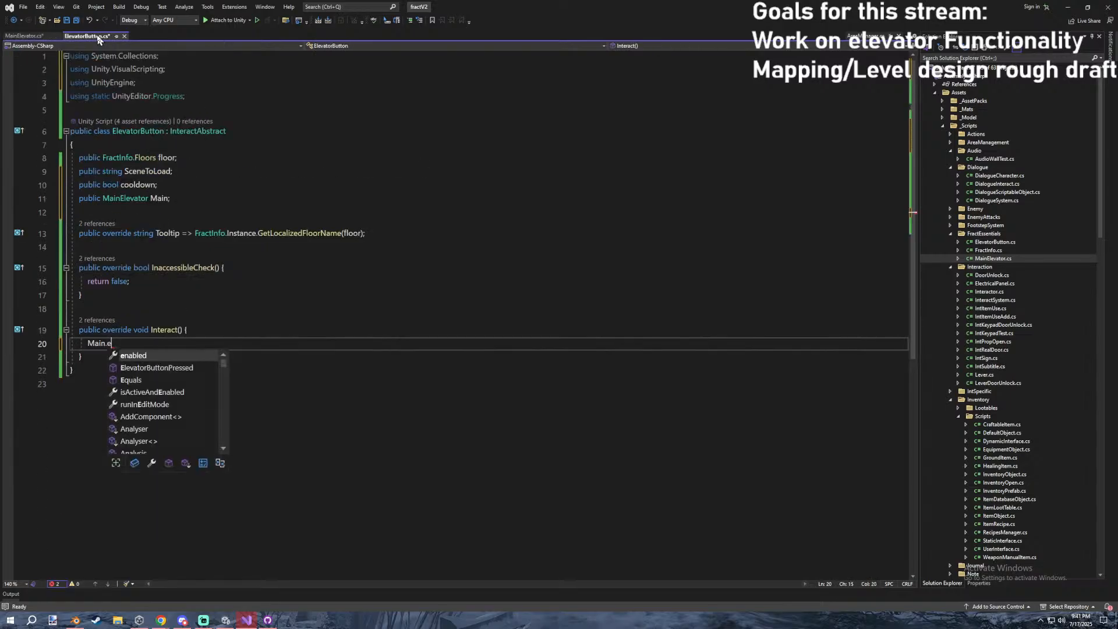
type("levatorButtonPressed(")
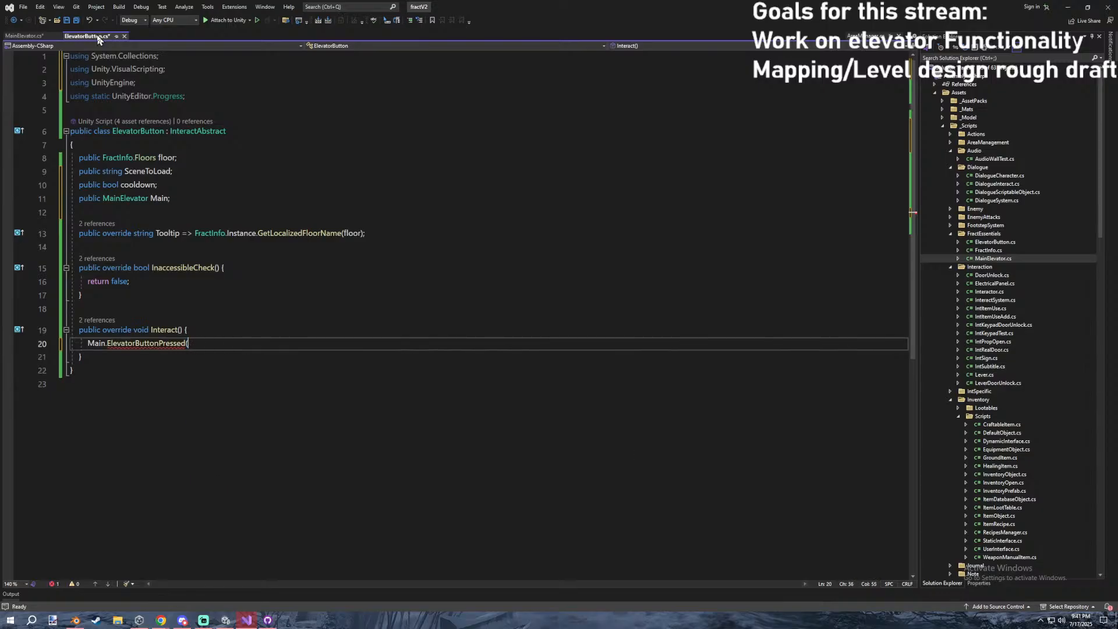
type("SceneToLoad")
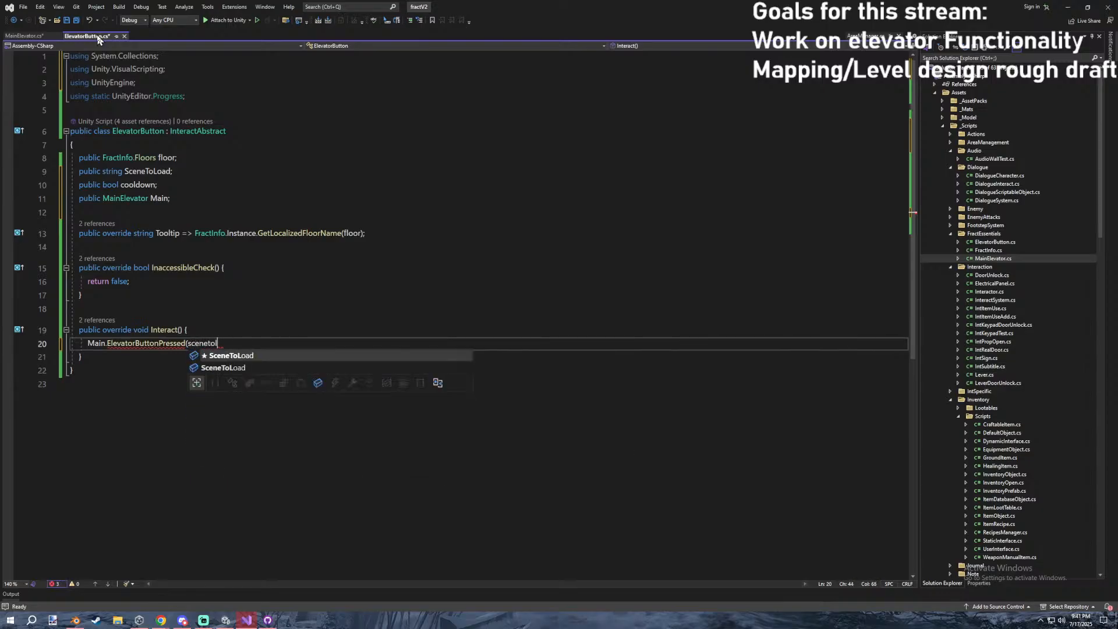
type(";")
Insert a blank line between the Interact method's closing brace and the end of the class.
left_click(233, 329)
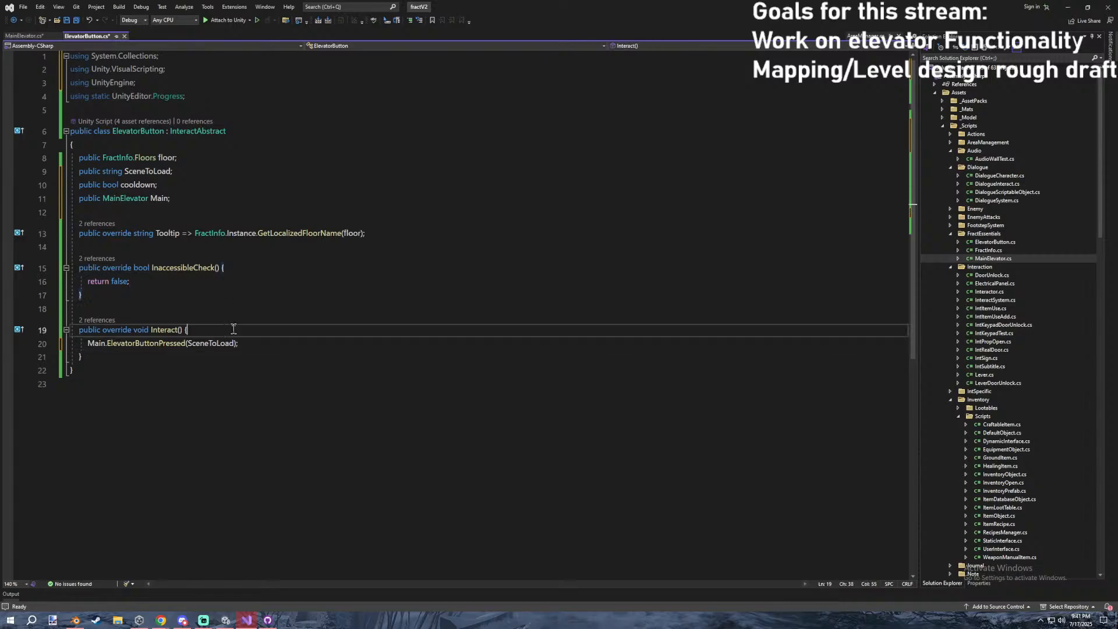
left_click(197, 288)
left_click(258, 285)
left_click(264, 267)
left_click(207, 292)
left_click(225, 281)
left_click(251, 269)
left_click(255, 327)
left_click(264, 358)
key("Return")
left_click(233, 233)
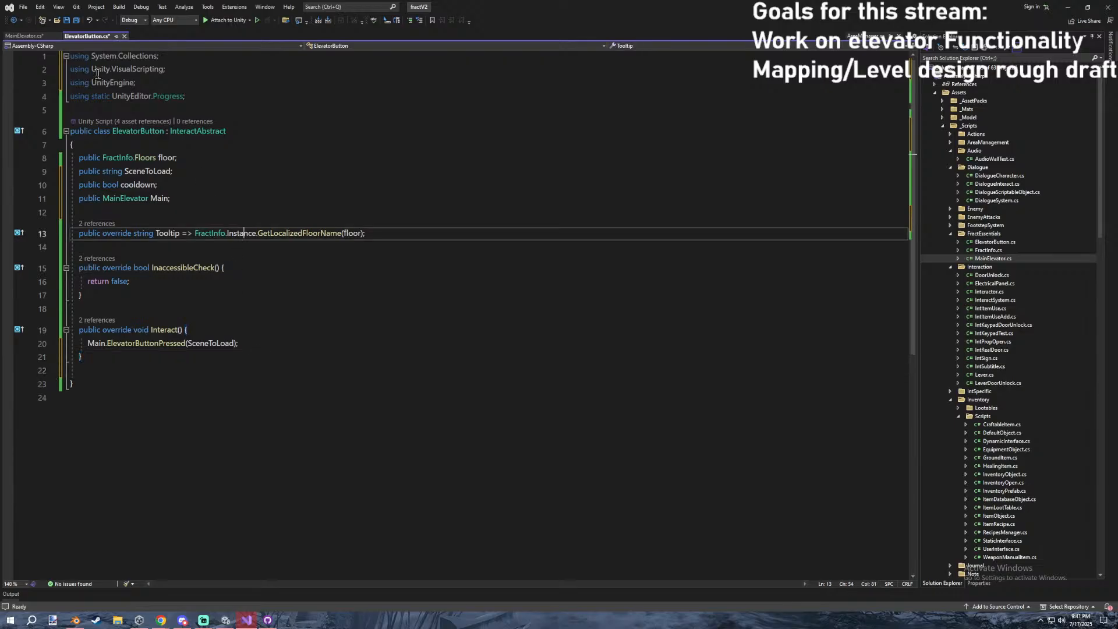
Save all the edited scripts, switch to Unity and stop play mode.
left_click(29, 36)
left_click(300, 152)
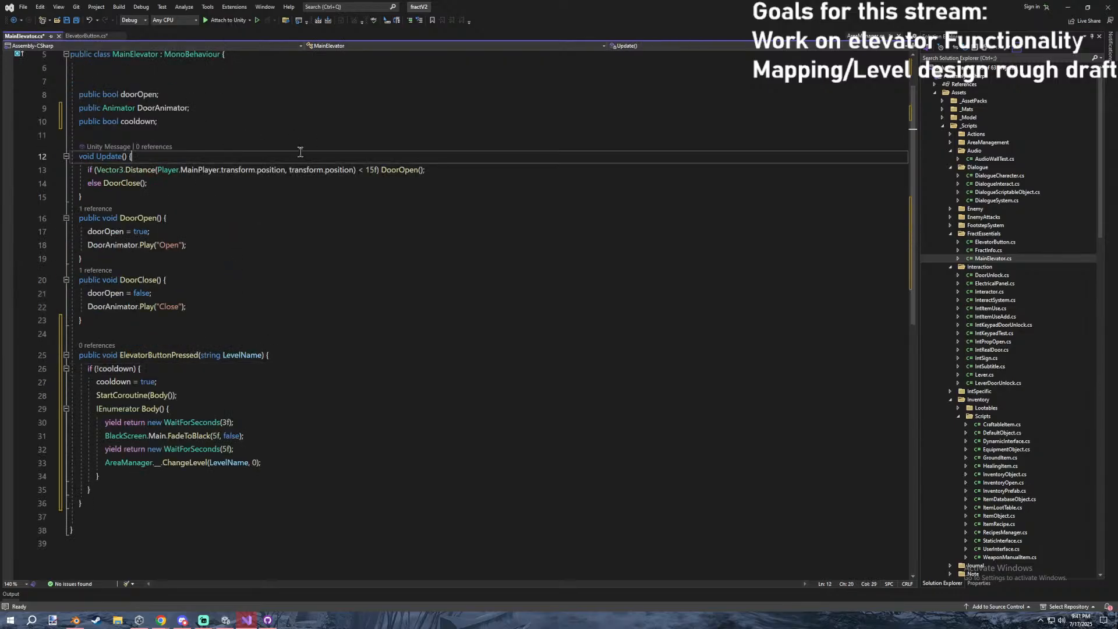
key("ctrl+shift+s")
left_click(75, 39)
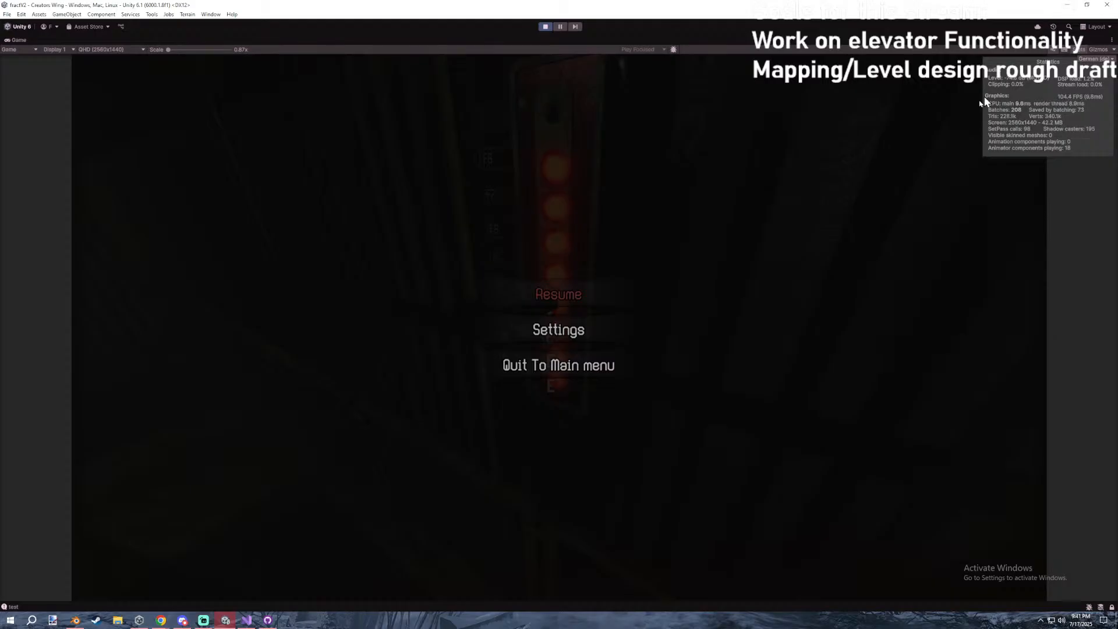
left_click(545, 26)
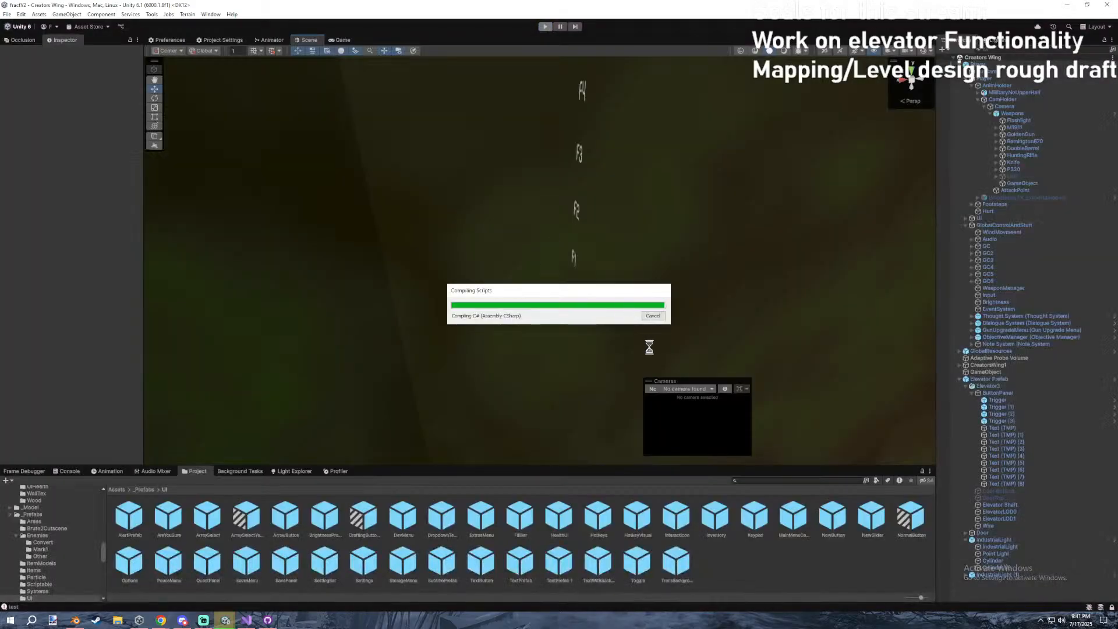
left_click(268, 619)
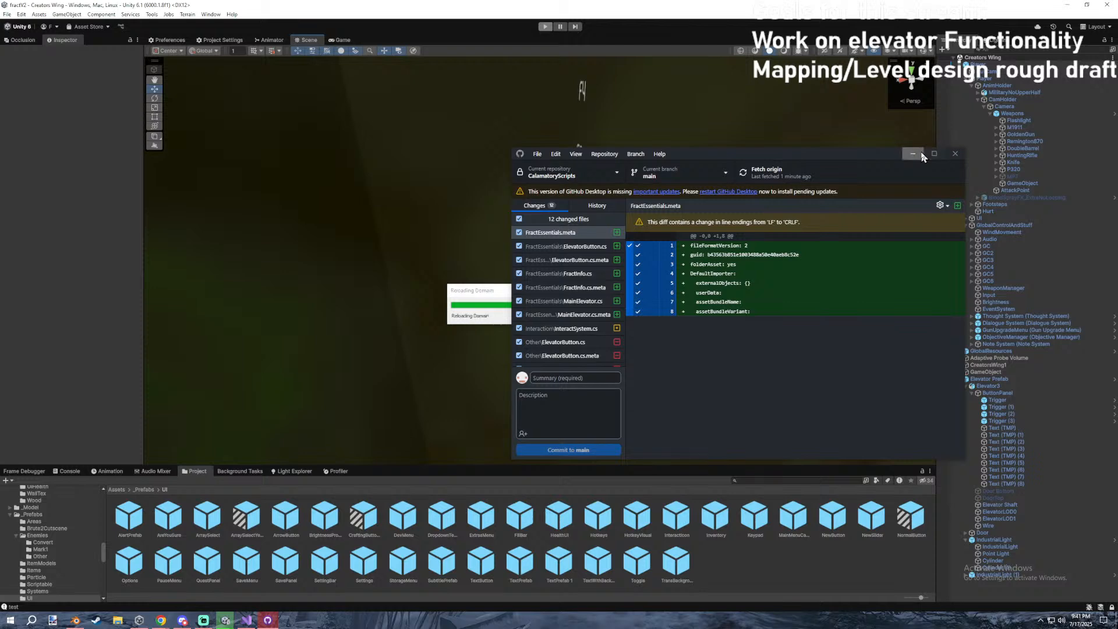
double_click(952, 150)
left_click(957, 12)
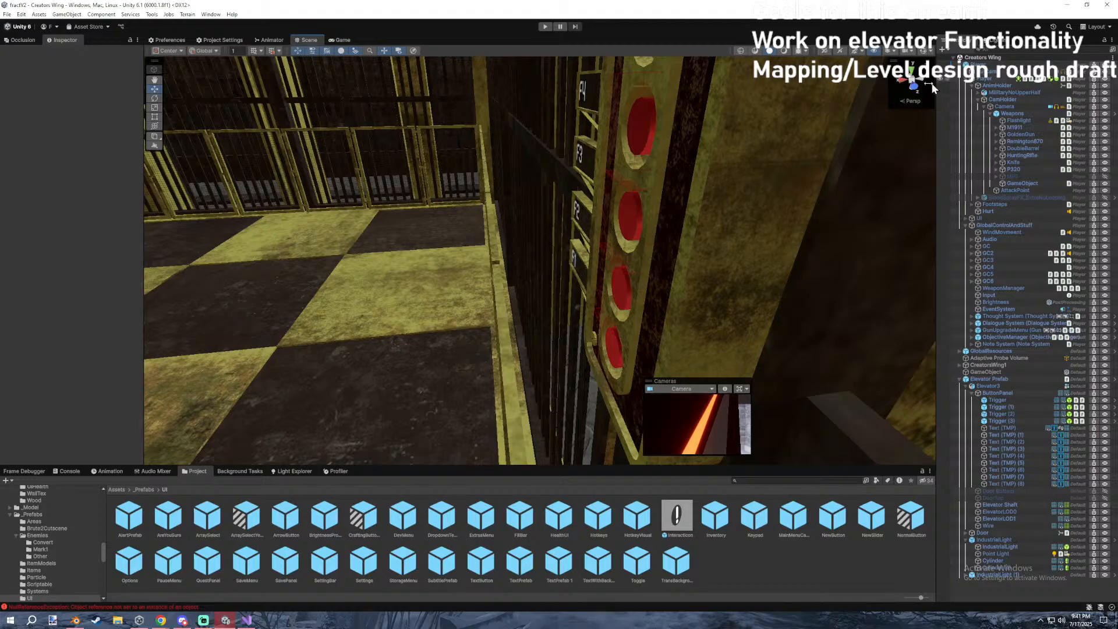
Open the Junkyard scene from the project's _Scenes folder.
left_click(627, 111)
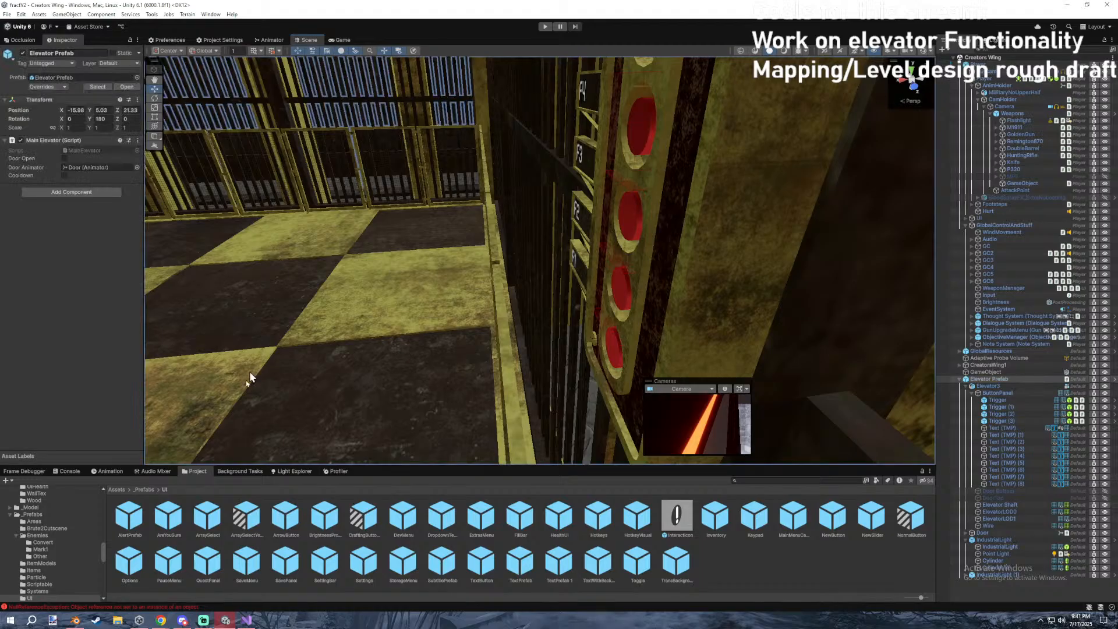
left_click(121, 490)
left_click(70, 471)
left_click(195, 471)
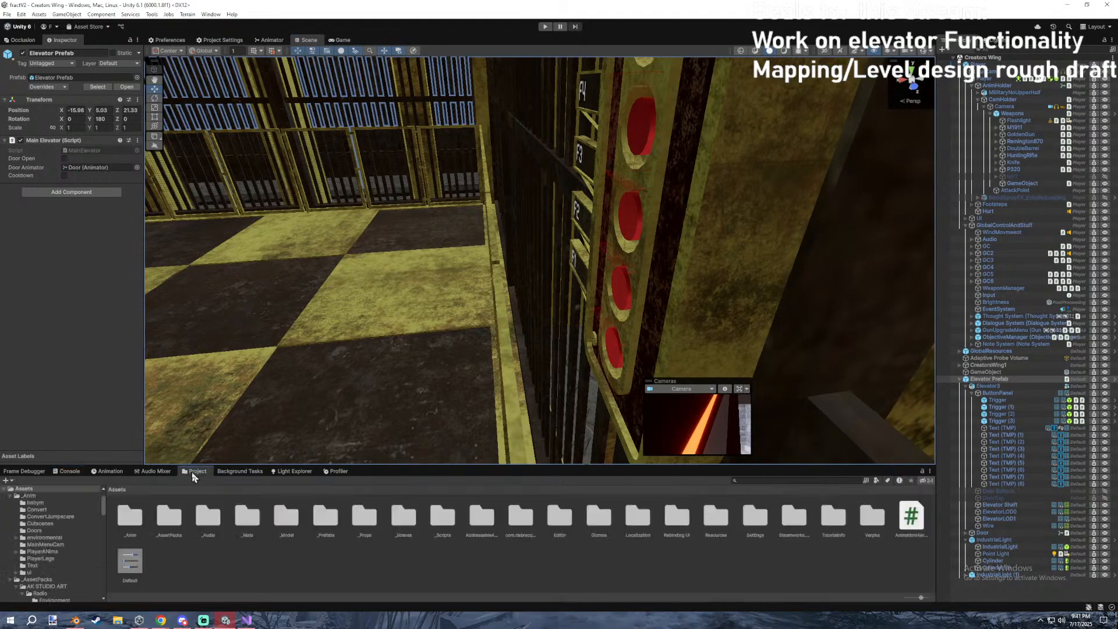
double_click(401, 523)
left_click(434, 515)
double_click(434, 516)
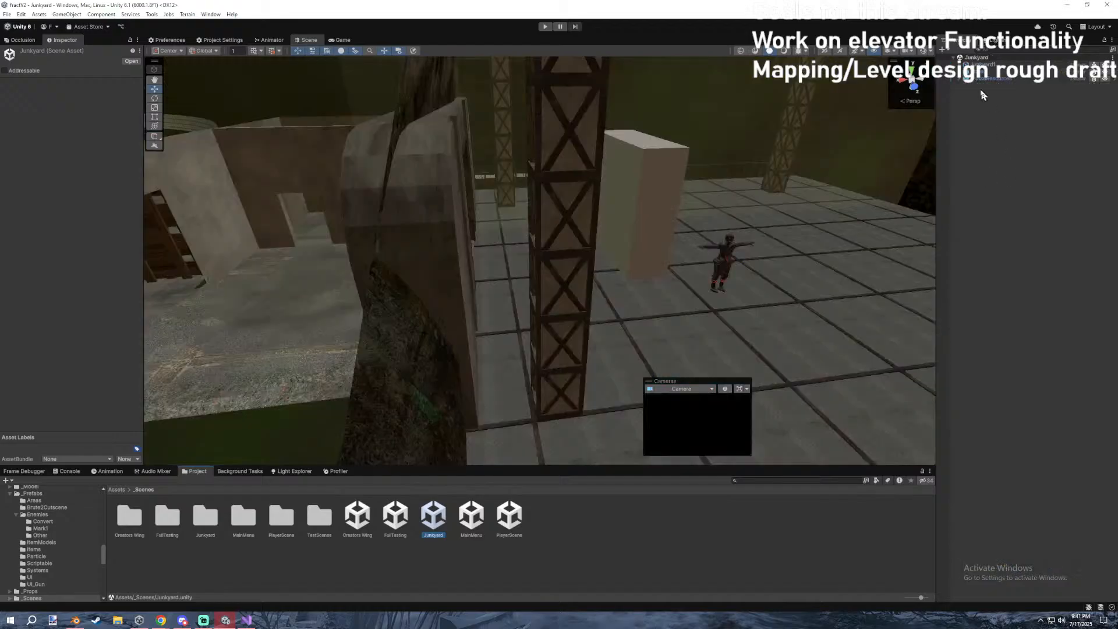
Place the Elevator Prefab from the _Model/Elevator folder on the tiled platform near the character in the Junkyard scene.
right_click_drag(741, 220, 830, 182)
left_click(116, 489)
double_click(334, 510)
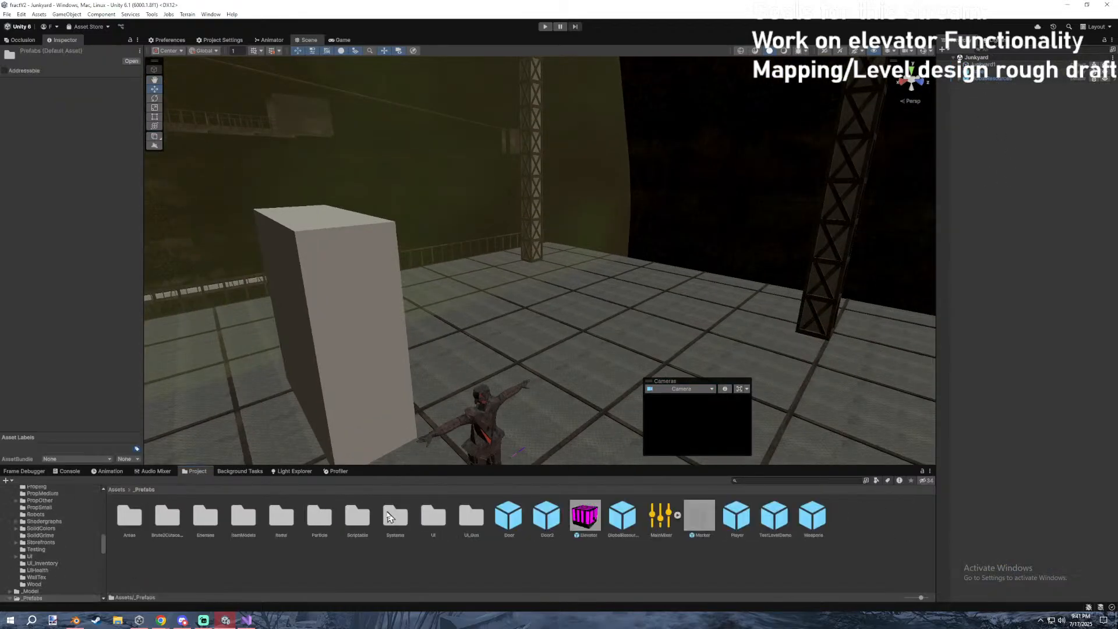
right_click_drag(600, 396, 603, 398)
left_click(291, 552)
left_click(124, 514)
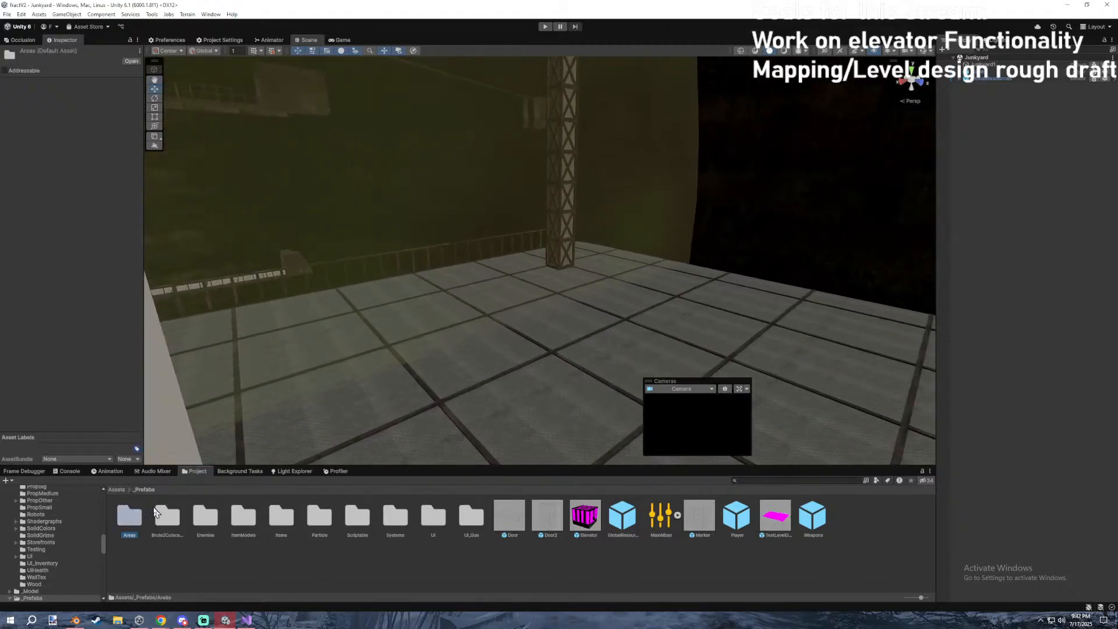
left_click(249, 543)
left_click(118, 489)
double_click(279, 514)
double_click(282, 515)
left_click(151, 490)
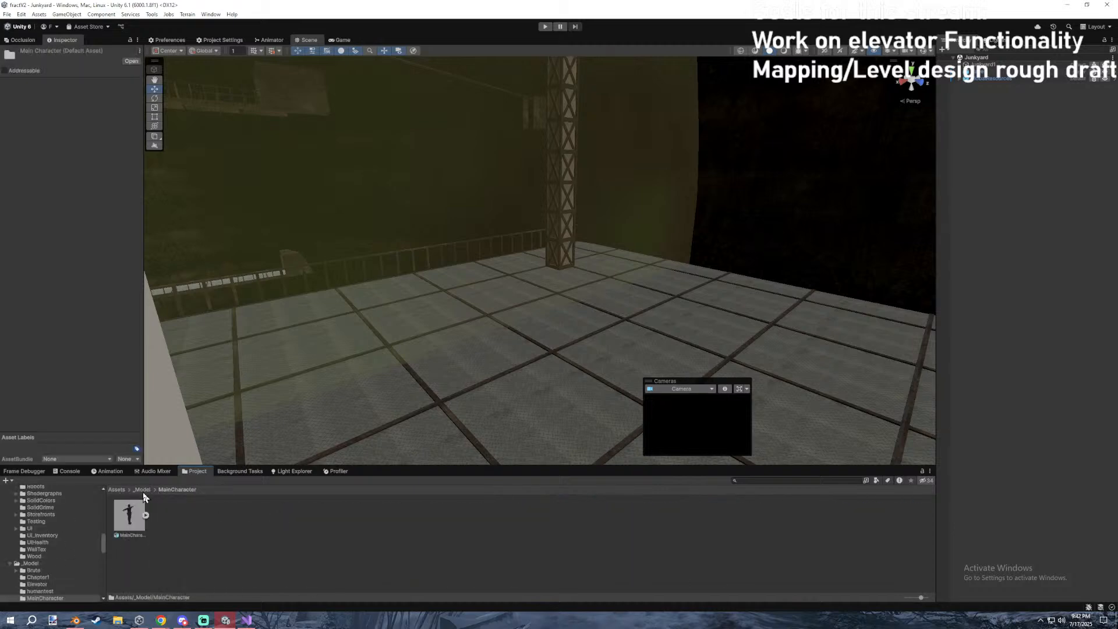
left_click(202, 521)
left_click_drag(243, 514, 524, 371)
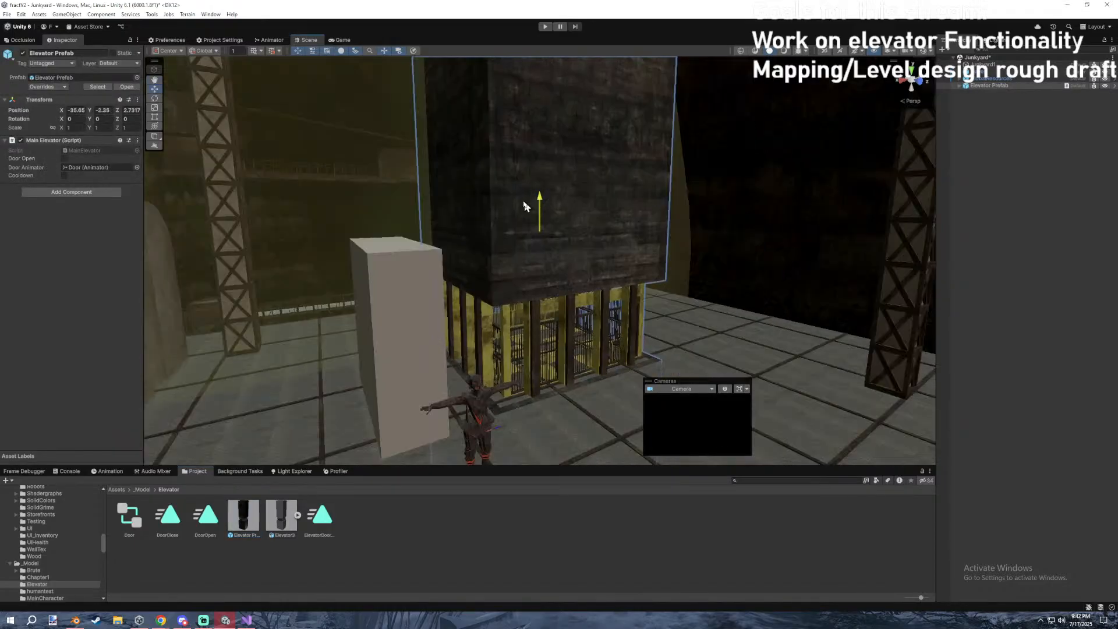
Adjust the elevator's height to about Y -2.25 and rotate it to -90° about Y.
left_click_drag(524, 201, 524, 204)
right_click_drag(542, 234, 601, 124)
key("e")
left_click_drag(601, 124, 701, 103)
right_click_drag(701, 102, 607, 267)
key("w")
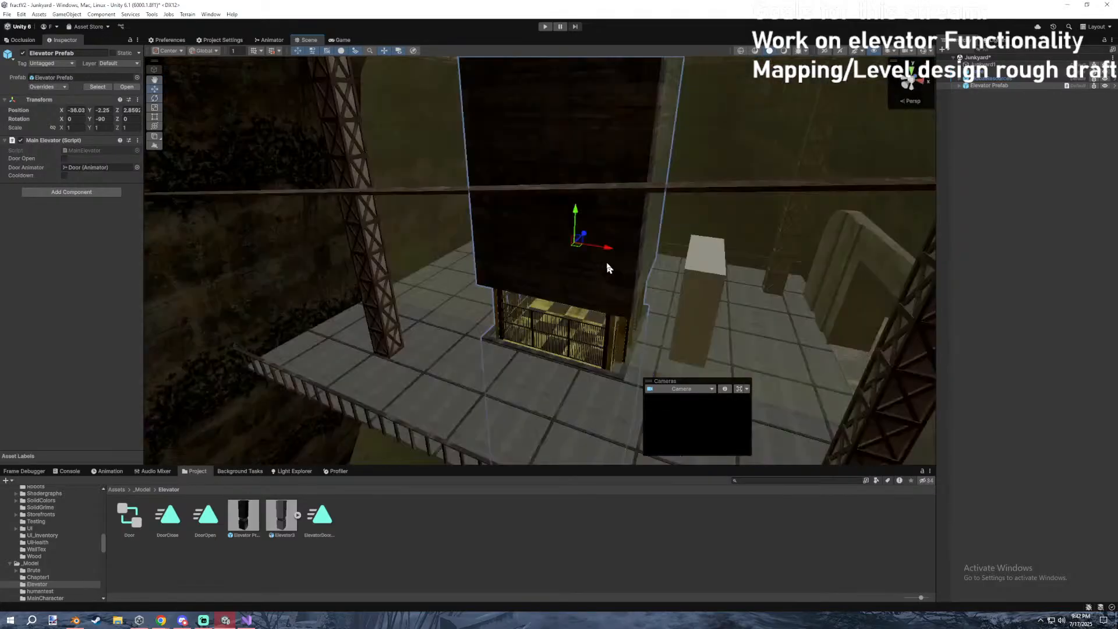
Slide the elevator horizontally across the tiled platform and save the Junkyard scene.
left_click_drag(581, 255, 581, 281)
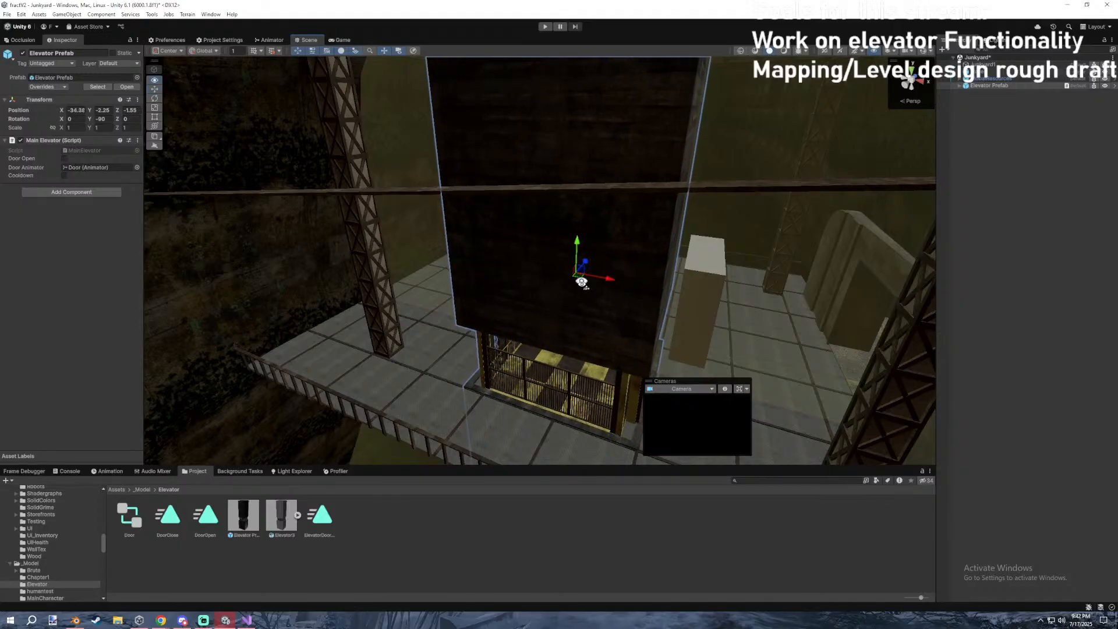
right_click_drag(581, 282, 174, 326)
left_click(995, 289)
key("ctrl+s")
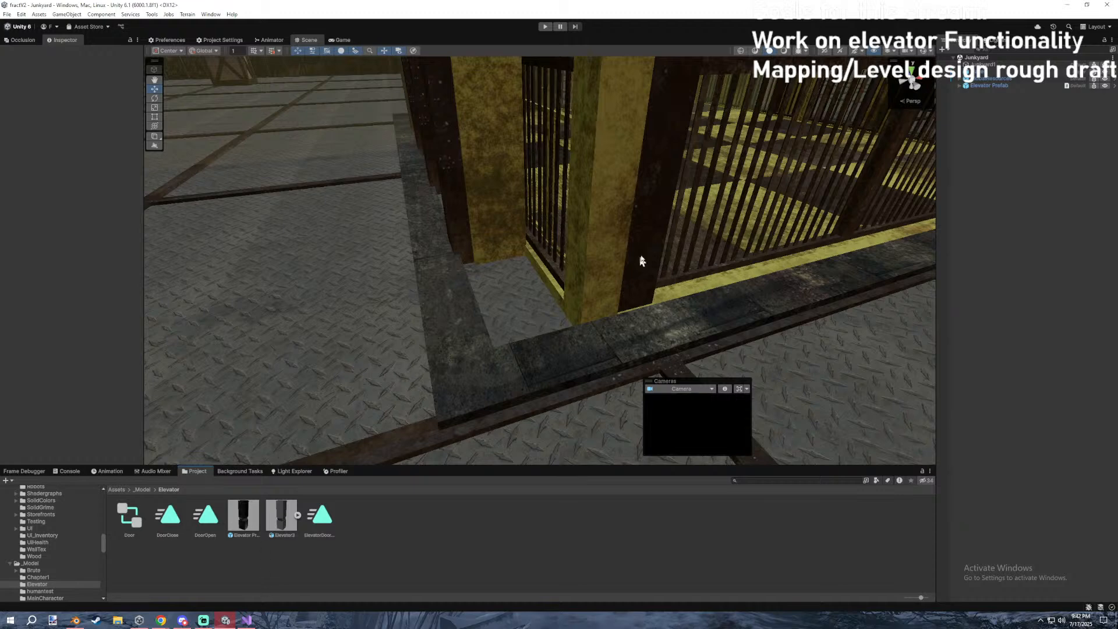
Add the Area ID script to the Junkyard1 object and expand its Points list.
left_click(984, 65)
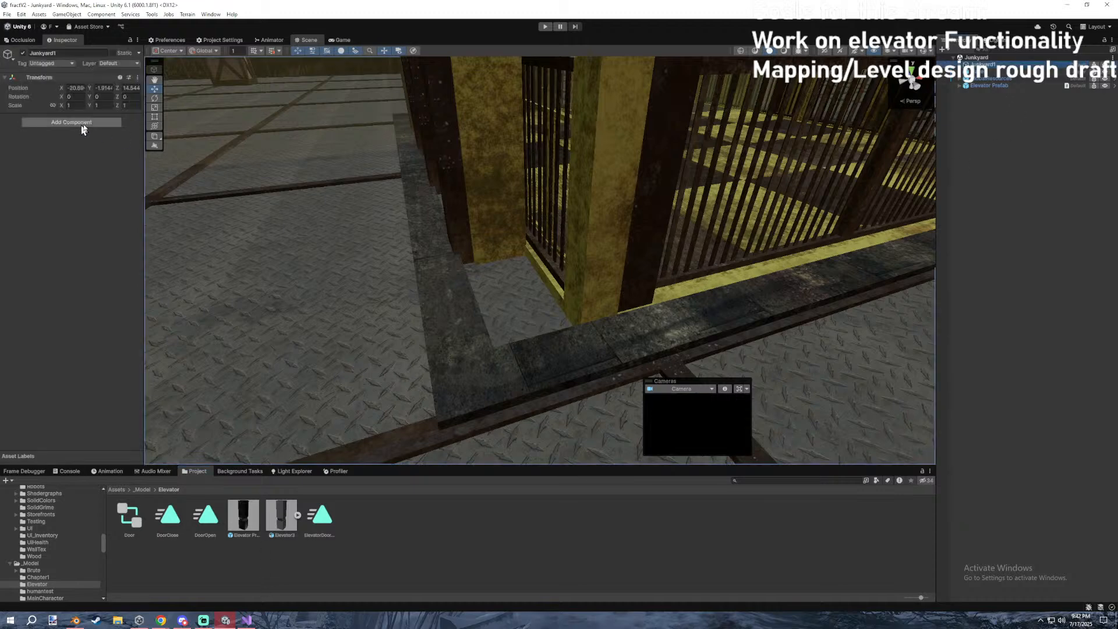
left_click(960, 65)
left_click(53, 122)
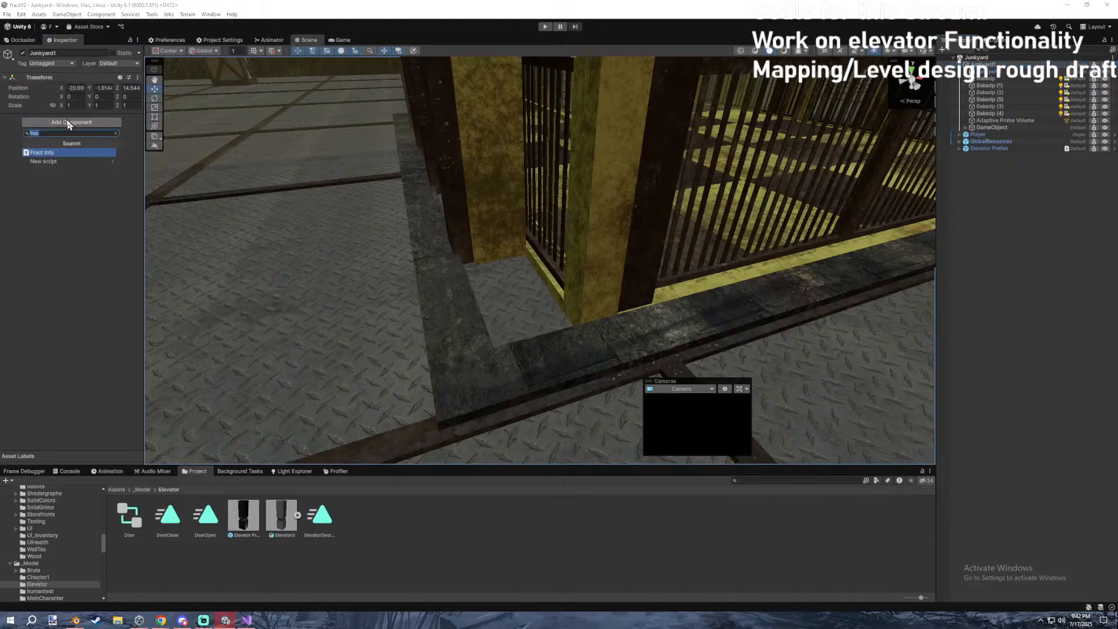
type("area")
left_click(58, 171)
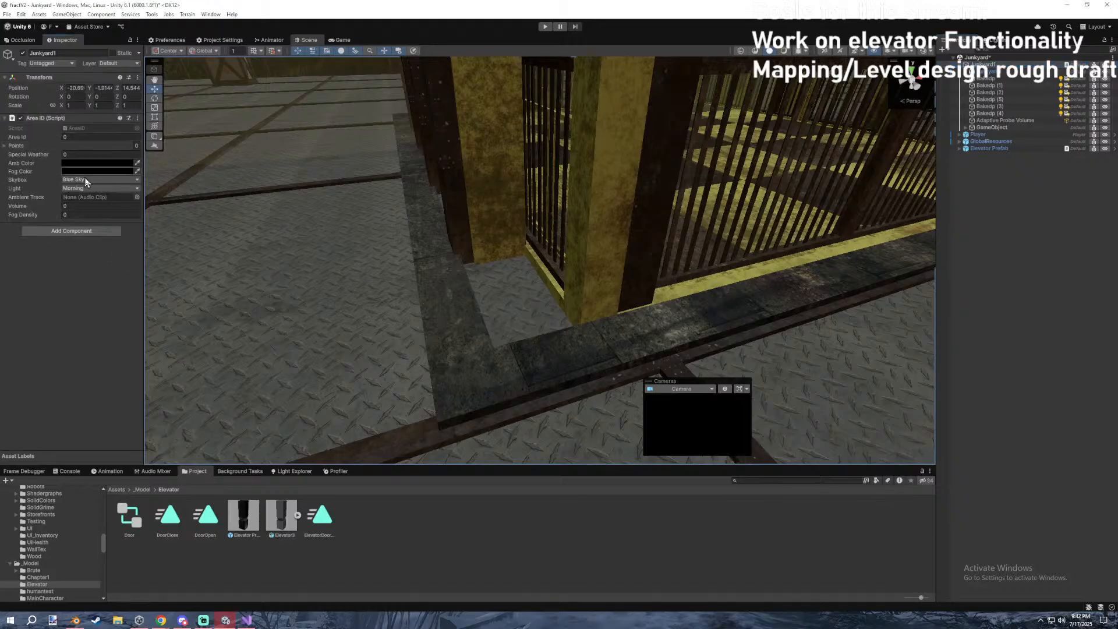
left_click(40, 148)
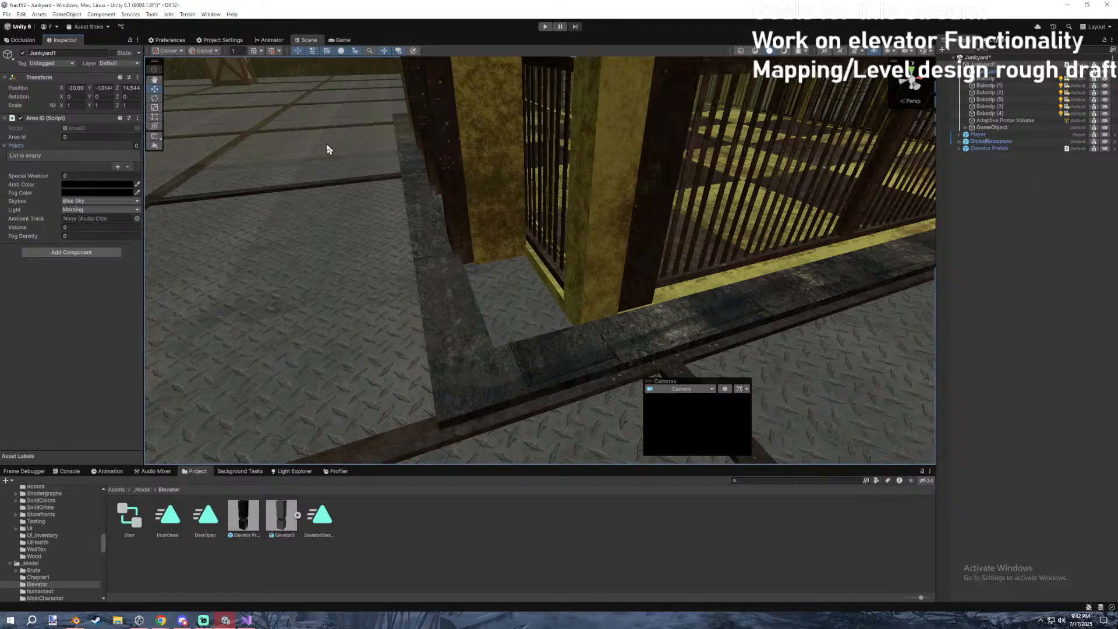
Search the project for "trigger" and add the Trigger prefab as a child of Junkyard1.
left_click(980, 72)
left_click(980, 66)
right_click(979, 66)
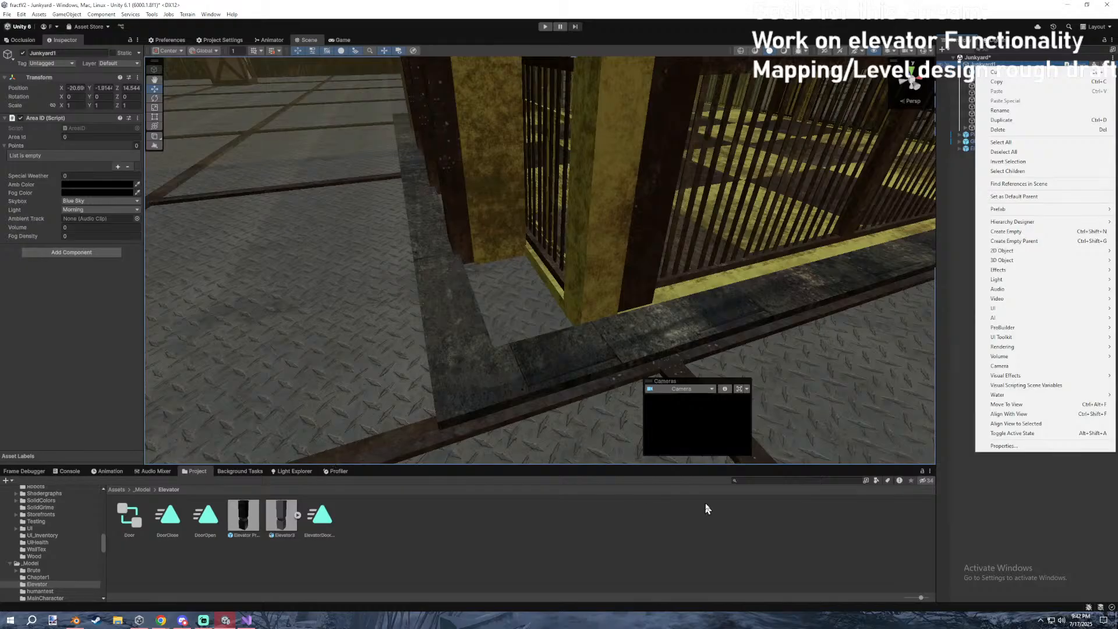
left_click(772, 480)
type("trigger")
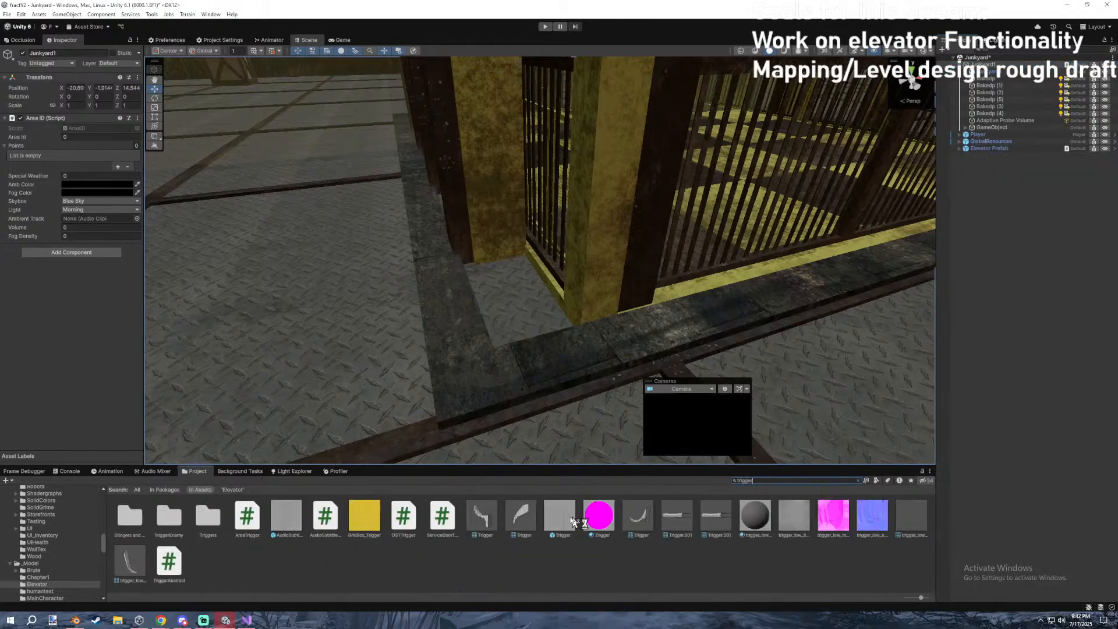
left_click(962, 213)
left_click_drag(560, 516, 970, 82)
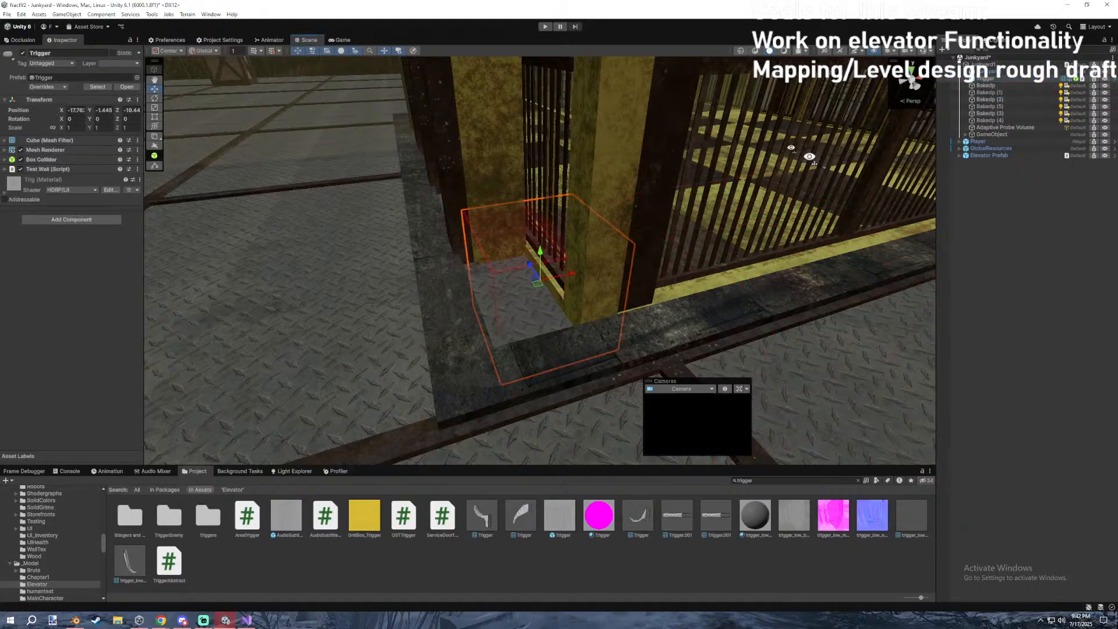
Move the trigger cube from outside the cage onto the elevator's checkered floor.
right_click_drag(810, 156, 527, 294)
left_click_drag(516, 304, 898, 226)
right_click_drag(898, 226, 639, 307)
left_click(639, 307)
left_click(650, 329)
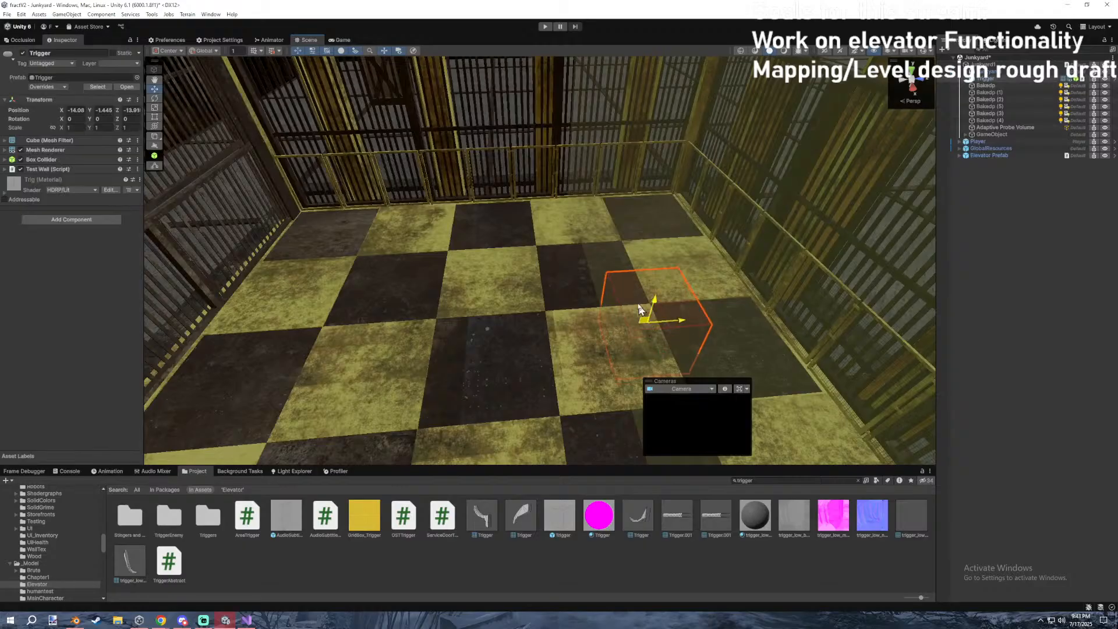
Move the trigger to the elevator cage's far wall and assign it as Element 0 of Junkyard1's Area ID points.
left_click_drag(646, 322, 507, 141)
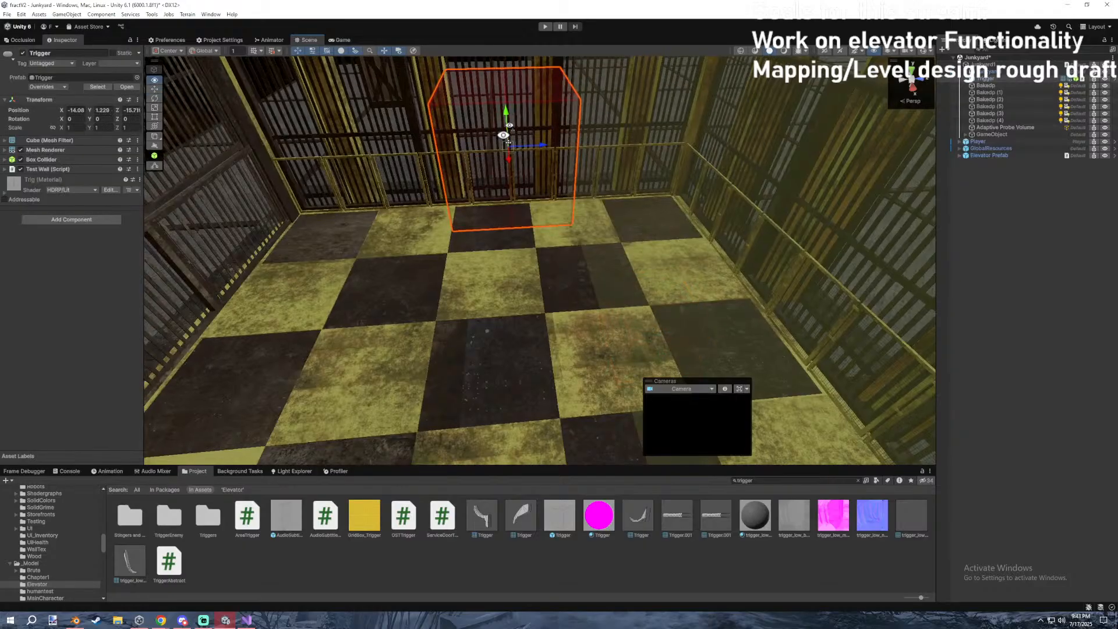
right_click_drag(503, 135, 716, 93)
left_click(984, 64)
left_click_drag(985, 78, 53, 162)
right_click_drag(399, 160, 438, 173)
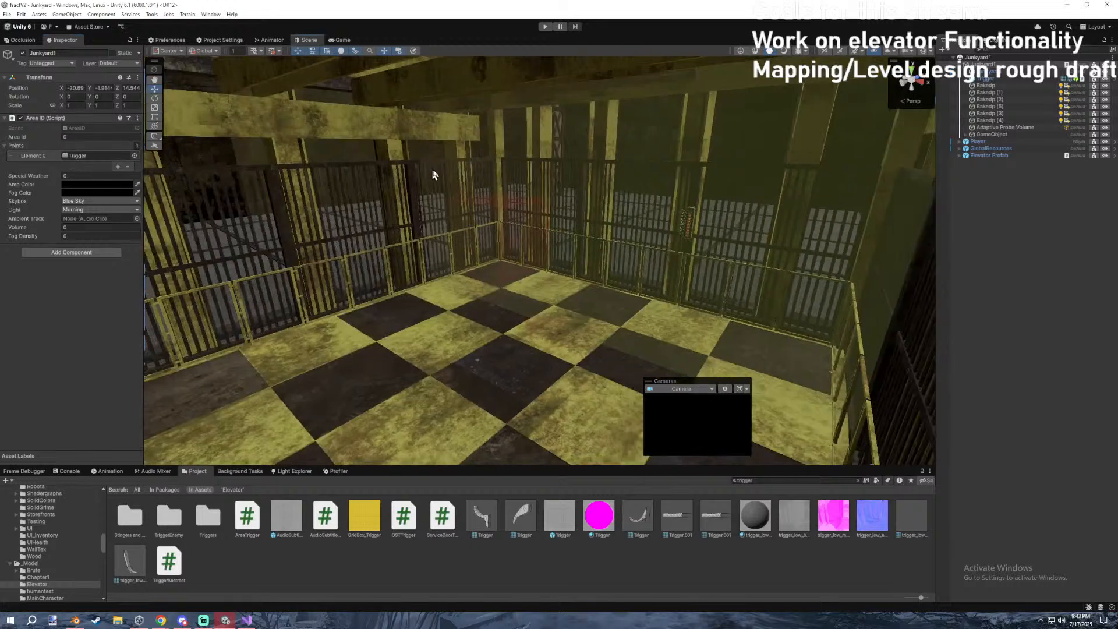
left_click(1029, 276)
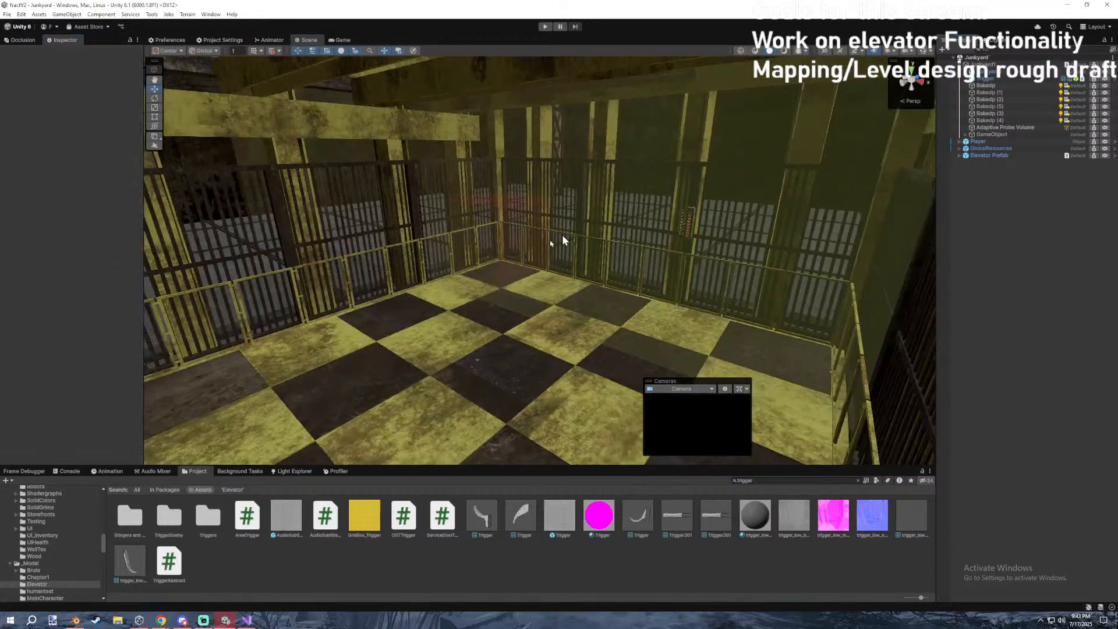
Clear the asset search and open the Creators Wing scene from the _Scenes folder.
left_click(857, 480)
left_click(141, 490)
left_click(117, 490)
double_click(403, 514)
left_click(352, 519)
double_click(352, 520)
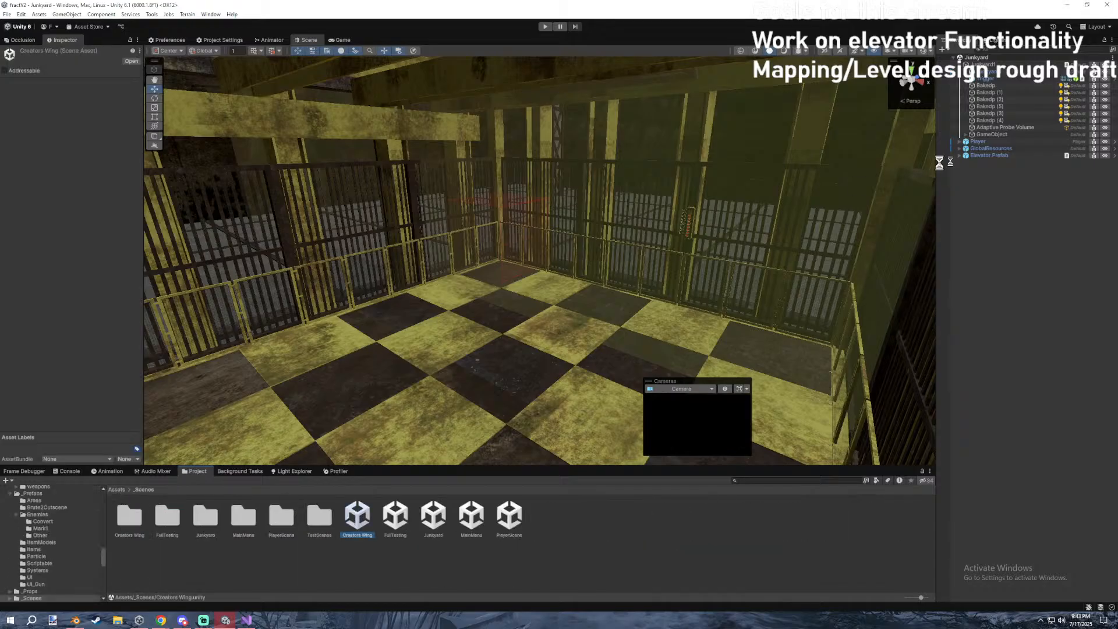
Open the scene's Elevator Prefab for editing and undo the last accidental changes.
left_click(997, 99)
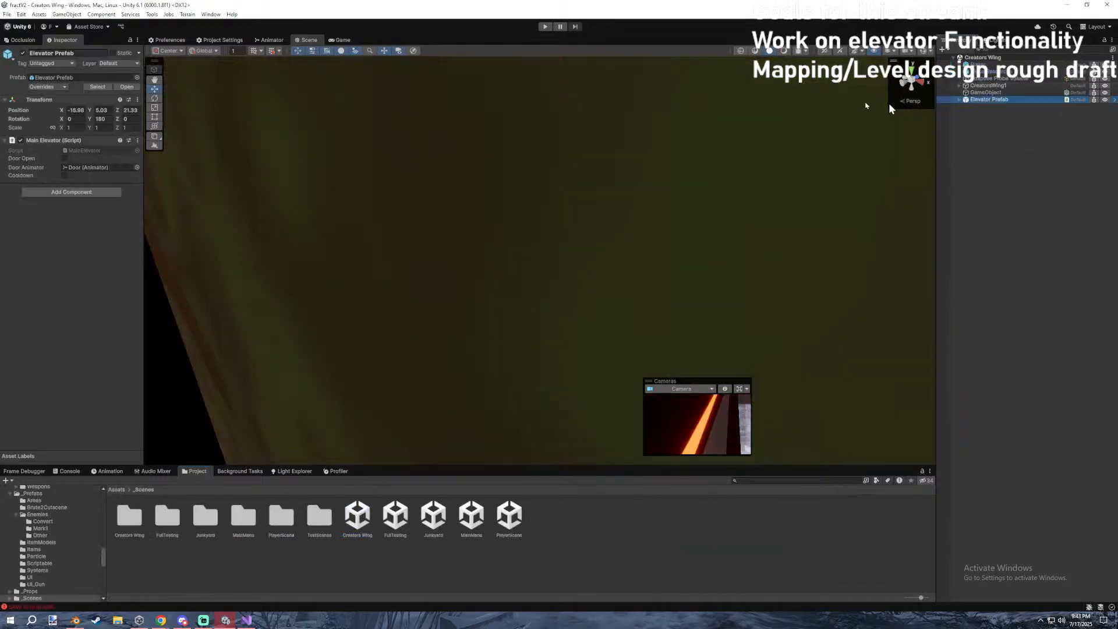
left_click(134, 88)
left_click(1016, 167)
left_click(1017, 173)
left_click(997, 92)
key("ctrl+z")
key("ctrl+z")
key("ctrl+z")
Set Scene To Load to Junkyard on Trigger (3) and assign the Elevator Prefab as Main on all four button triggers.
left_click(992, 92)
double_click(993, 93)
double_click(993, 112)
key("s")
right_click_drag(804, 132, 630, 120)
key("w")
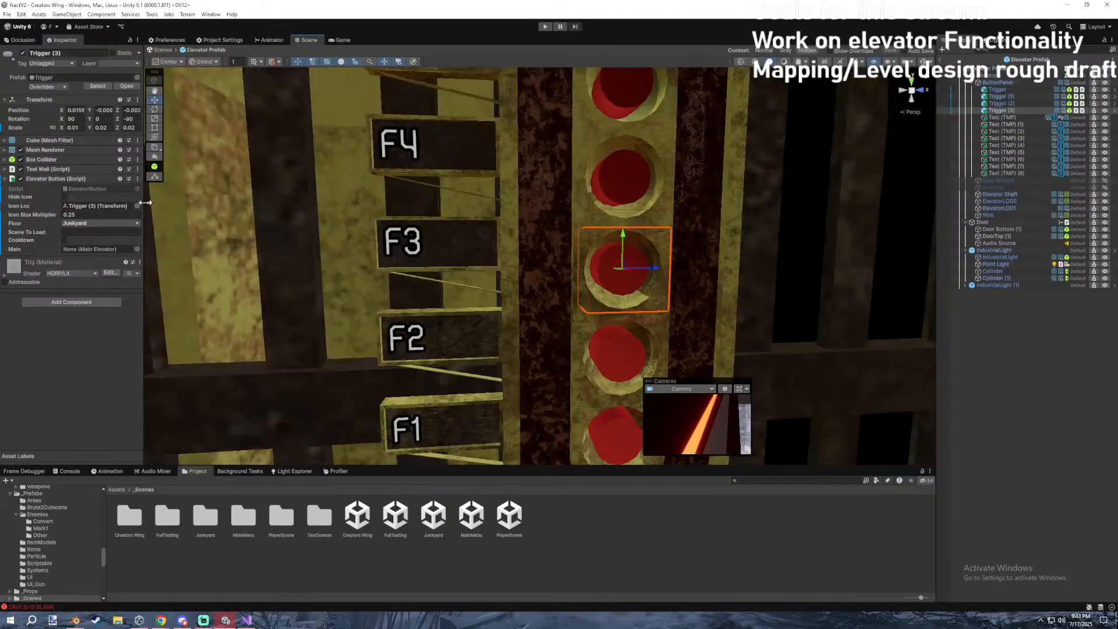
type("Junkyard")
left_click(999, 97, "shift")
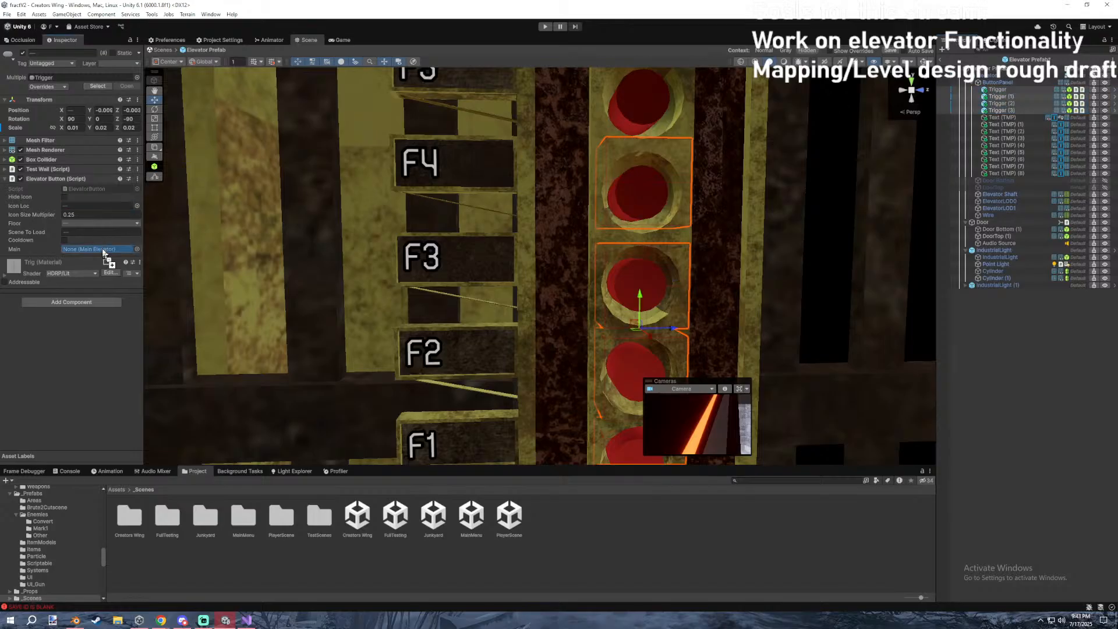
left_click(963, 357)
Play the Creators Wing scene in an enlarged Game view, walk into the elevator and test its Junkyard button.
left_click(545, 26)
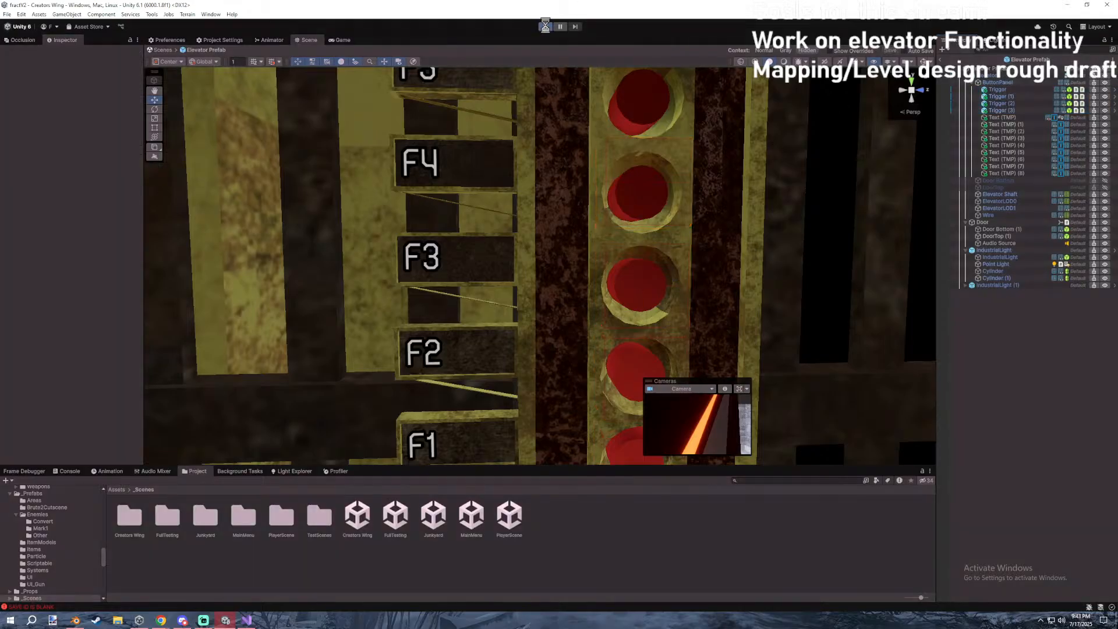
mouse_move(160, 620)
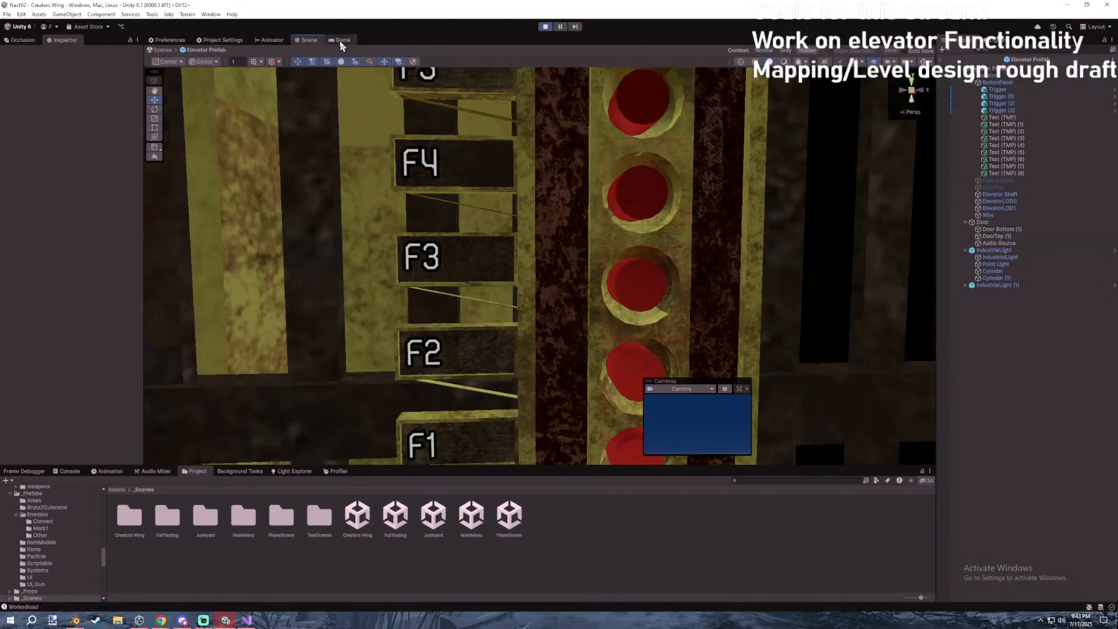
double_click(330, 40)
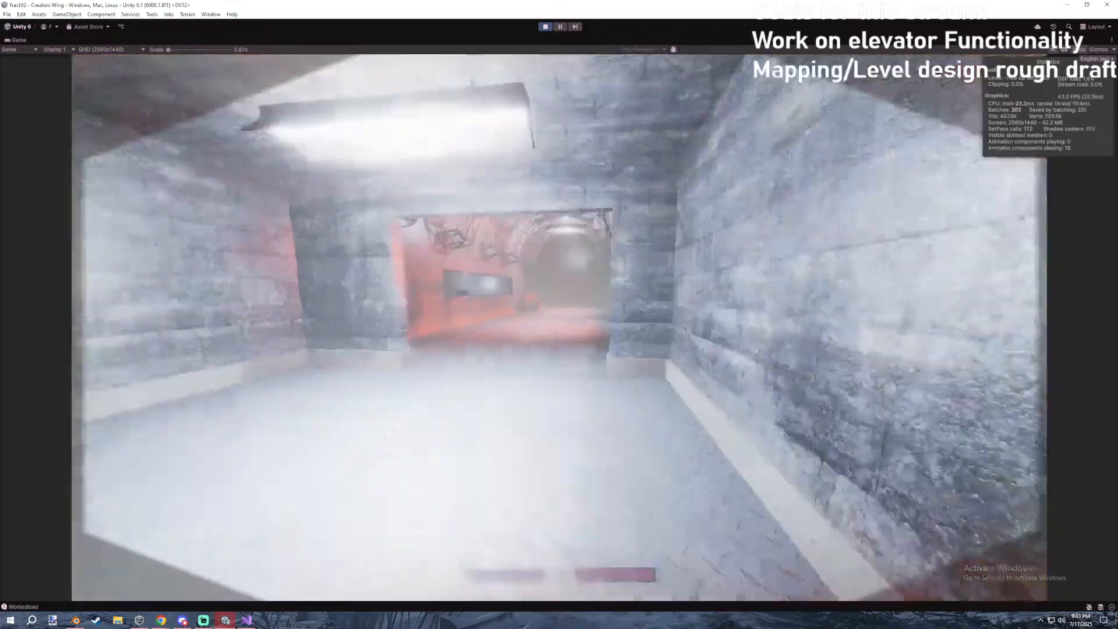
key("w")
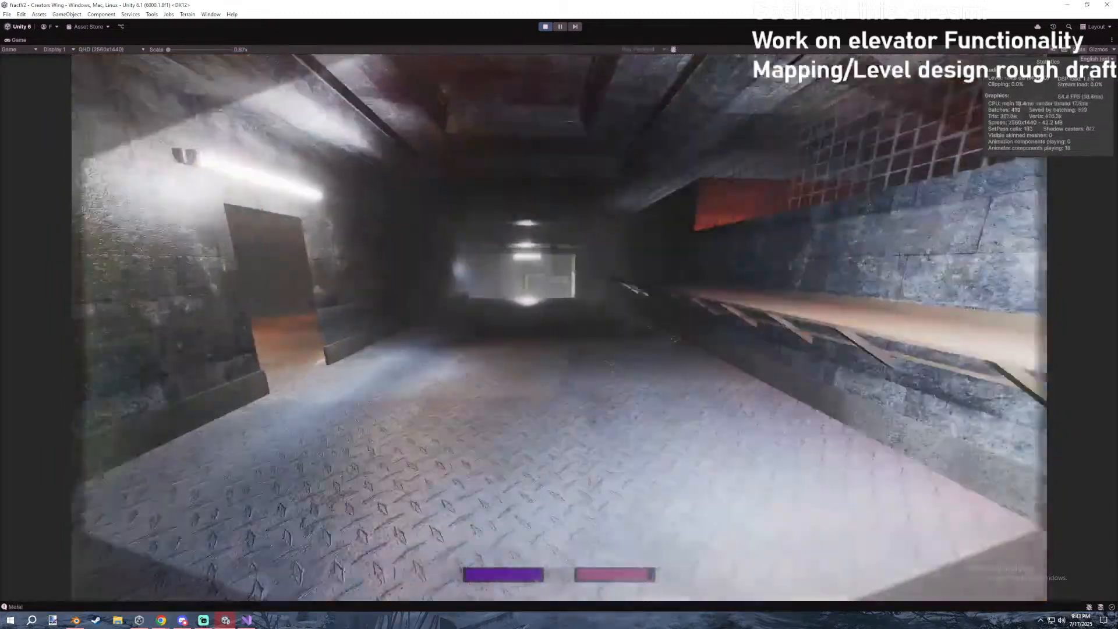
key("Escape")
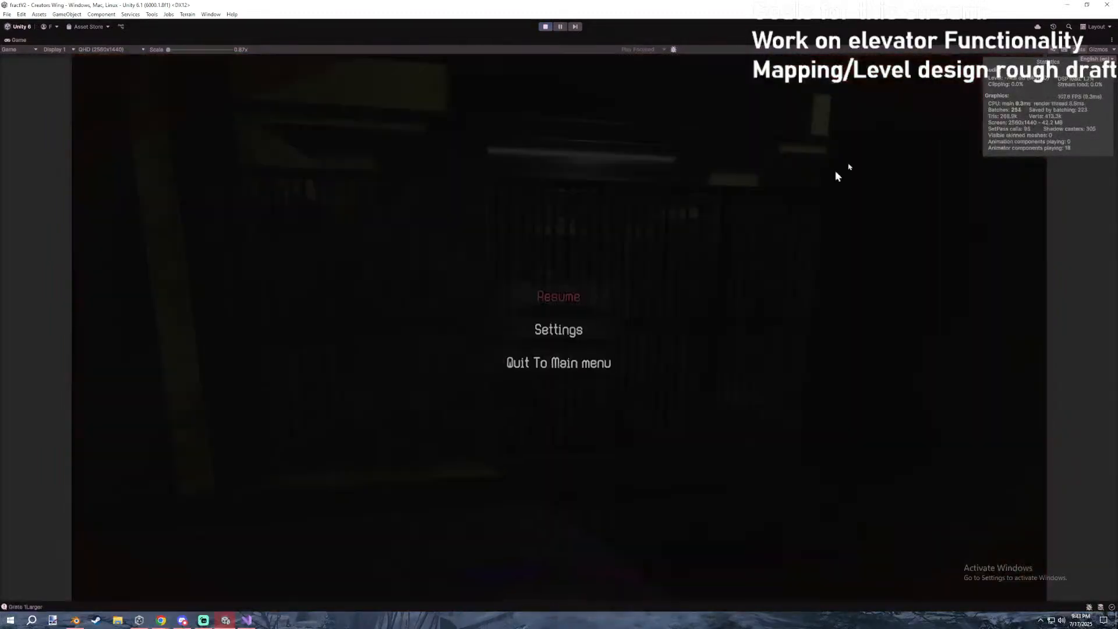
key("Escape")
key("w")
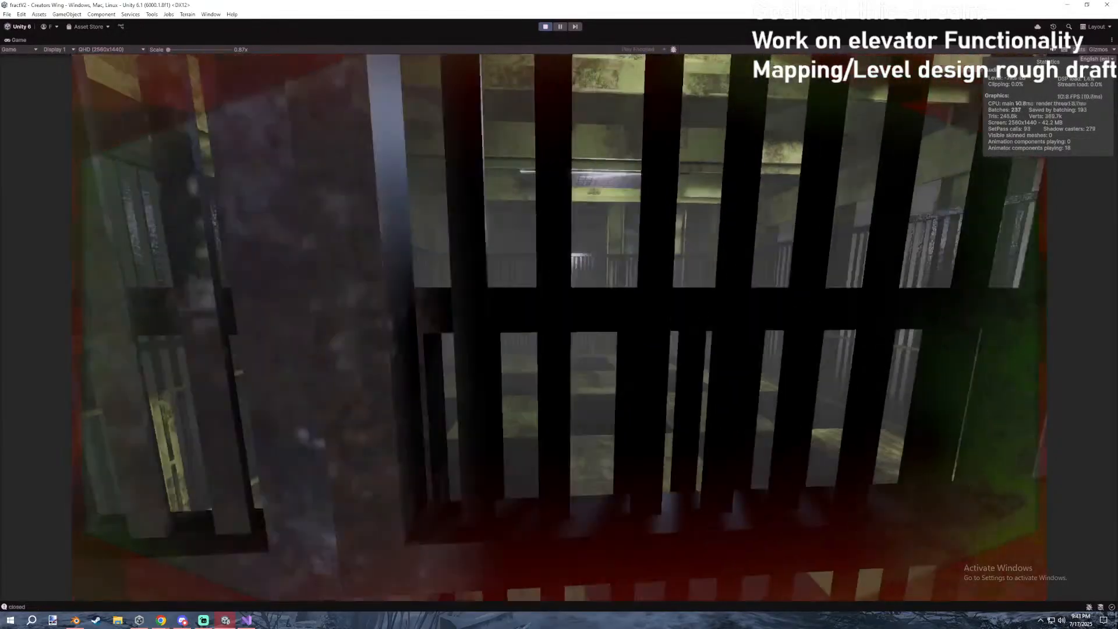
key("w")
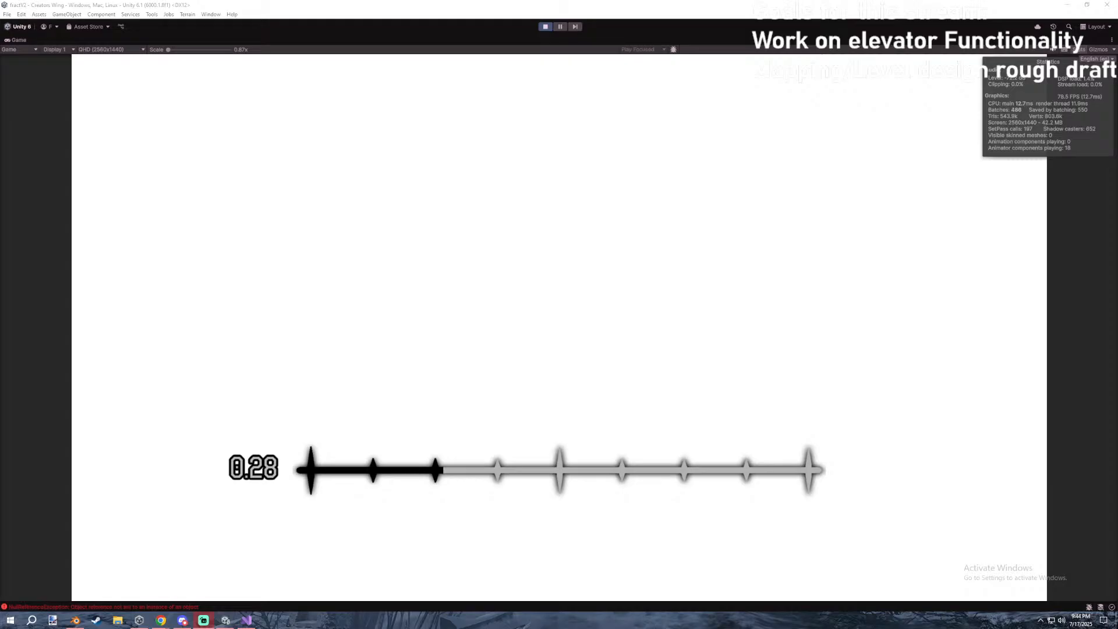
Examine the console errors raised by the level change and restore the Game view to its docked size.
left_click(256, 606)
left_click(247, 620)
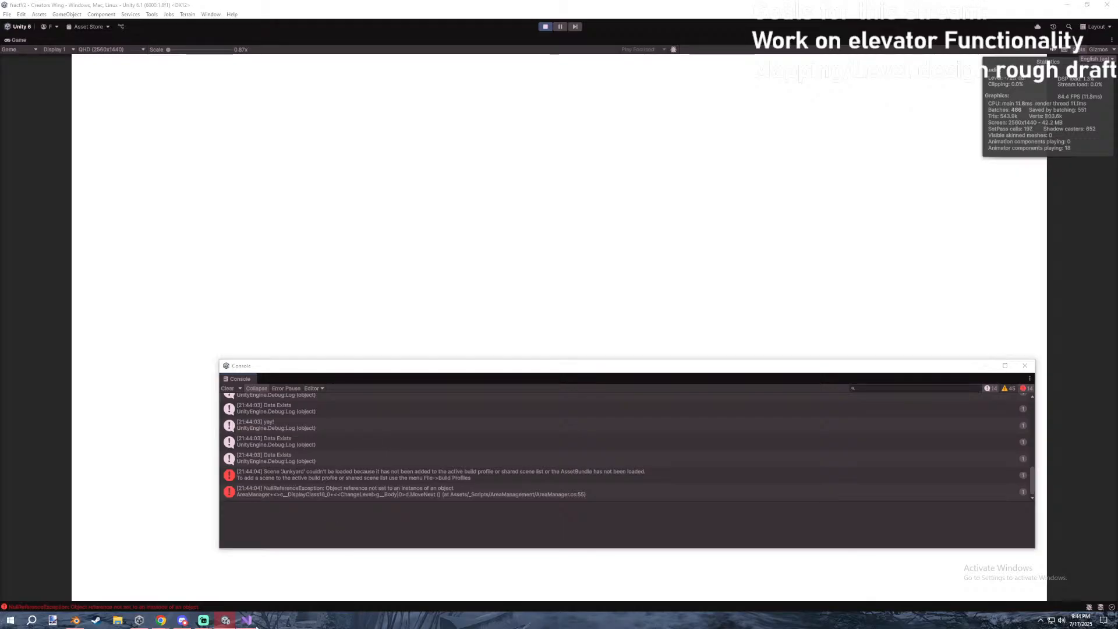
left_click(408, 268)
left_click(1067, 7)
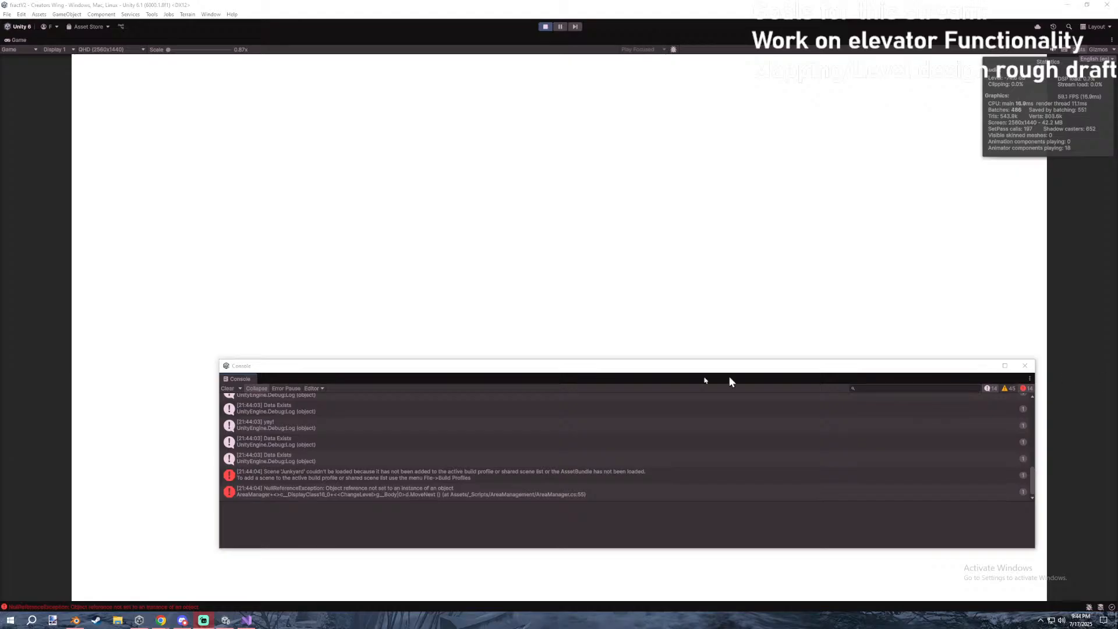
left_click(1005, 366)
left_click(1107, 4)
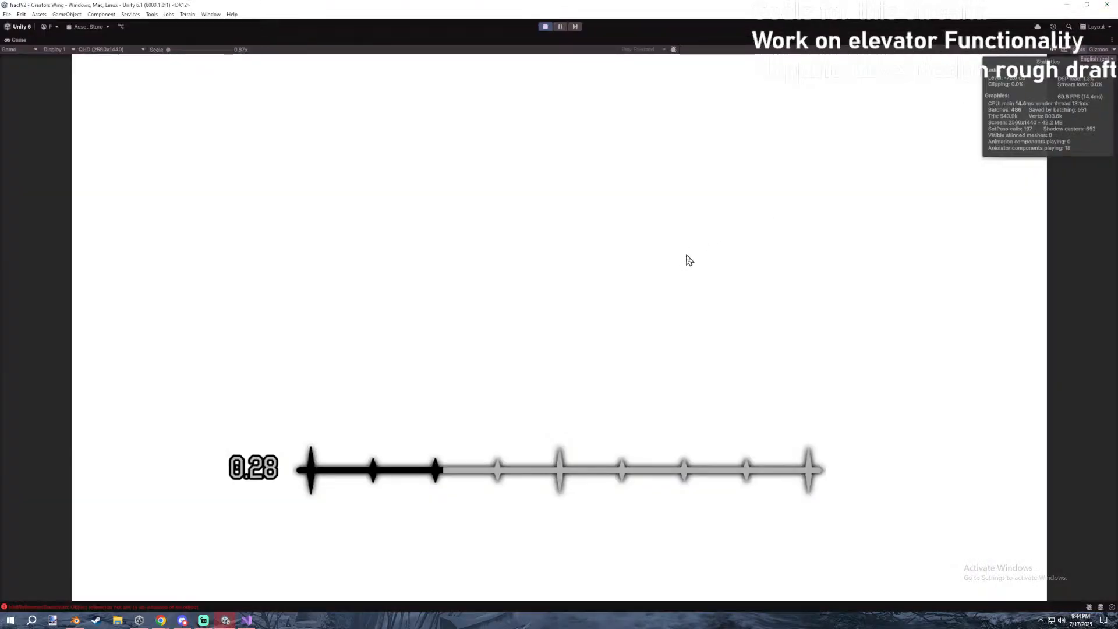
double_click(15, 44)
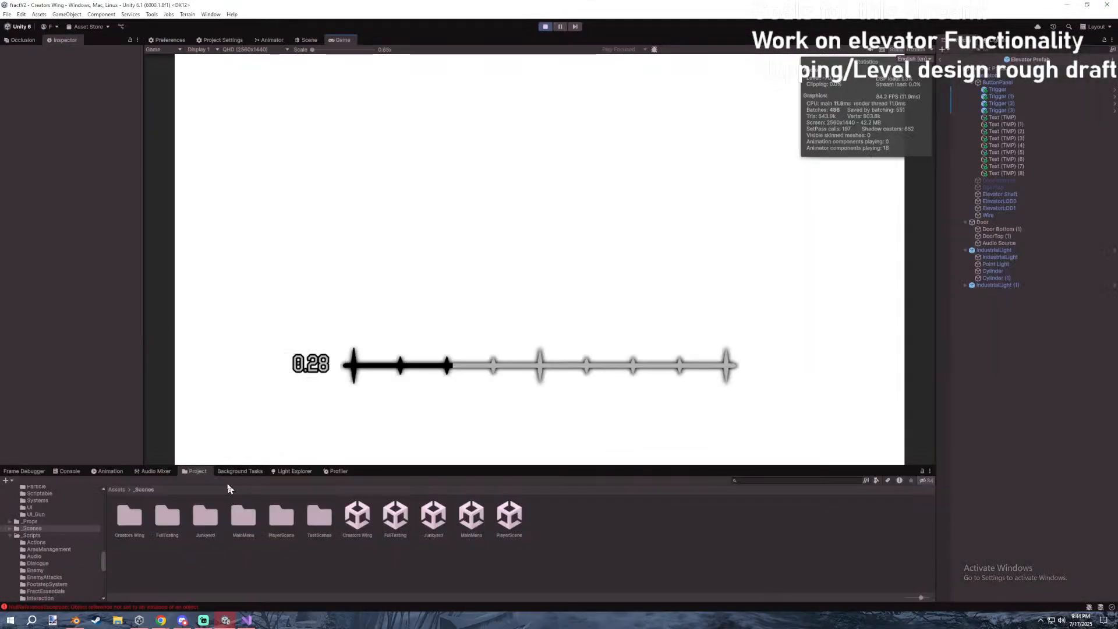
Open the NullReferenceException's source in AreaManager.cs, inspect the ChangeLevel code and return to Unity.
left_click(68, 471)
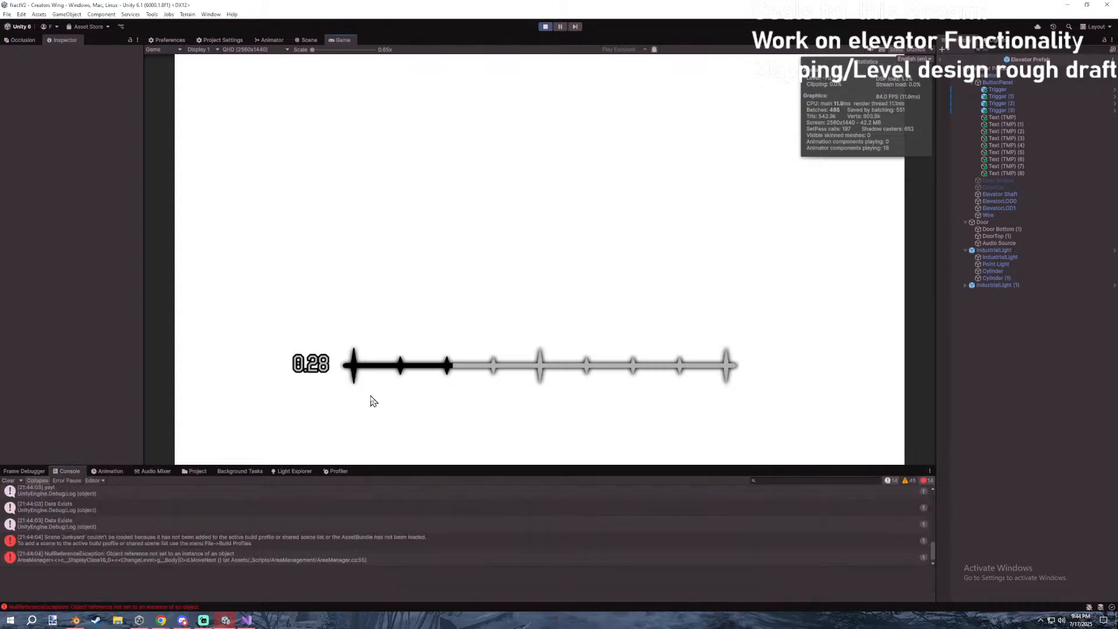
left_click(317, 558)
double_click(314, 554)
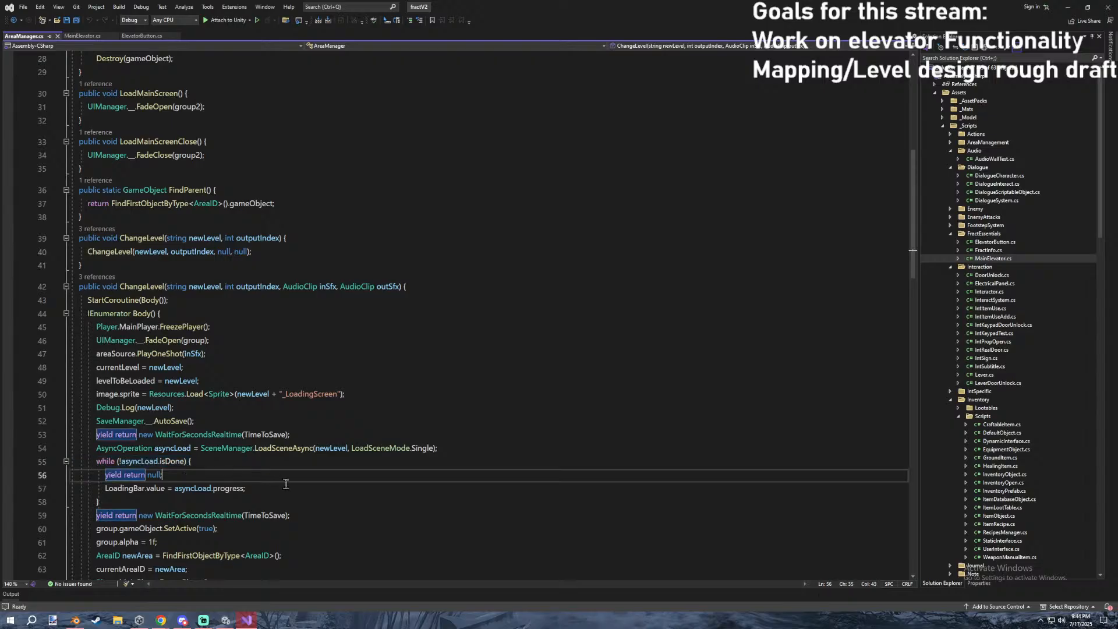
key("alt+Tab")
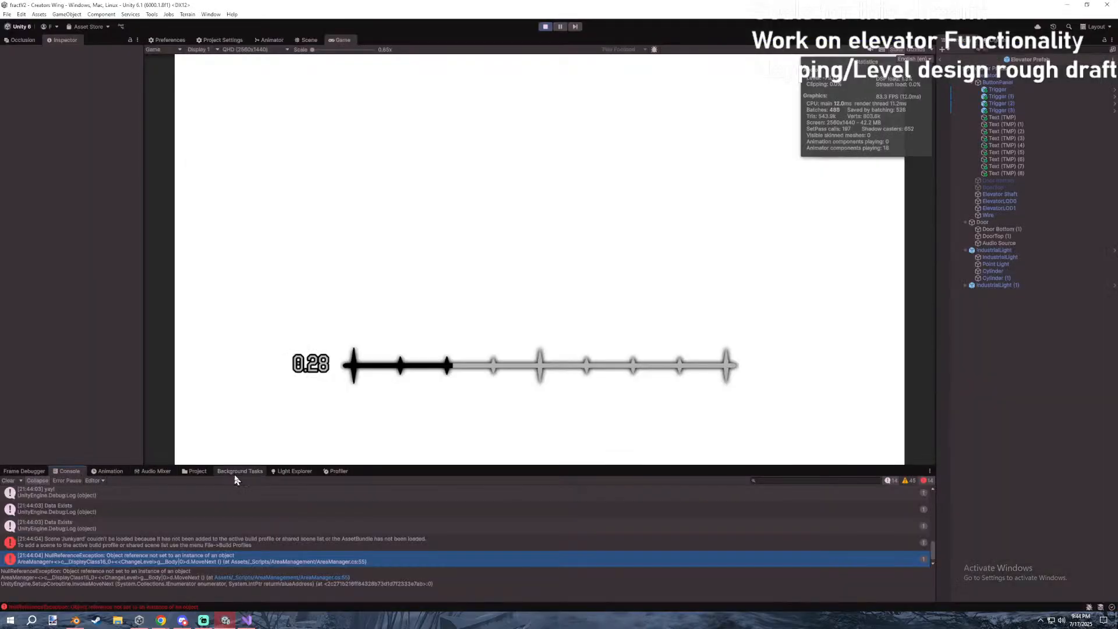
Compare the Junkyard scene asset's name with the Scene To Load value on the elevator button triggers.
left_click(196, 472)
left_click(432, 524)
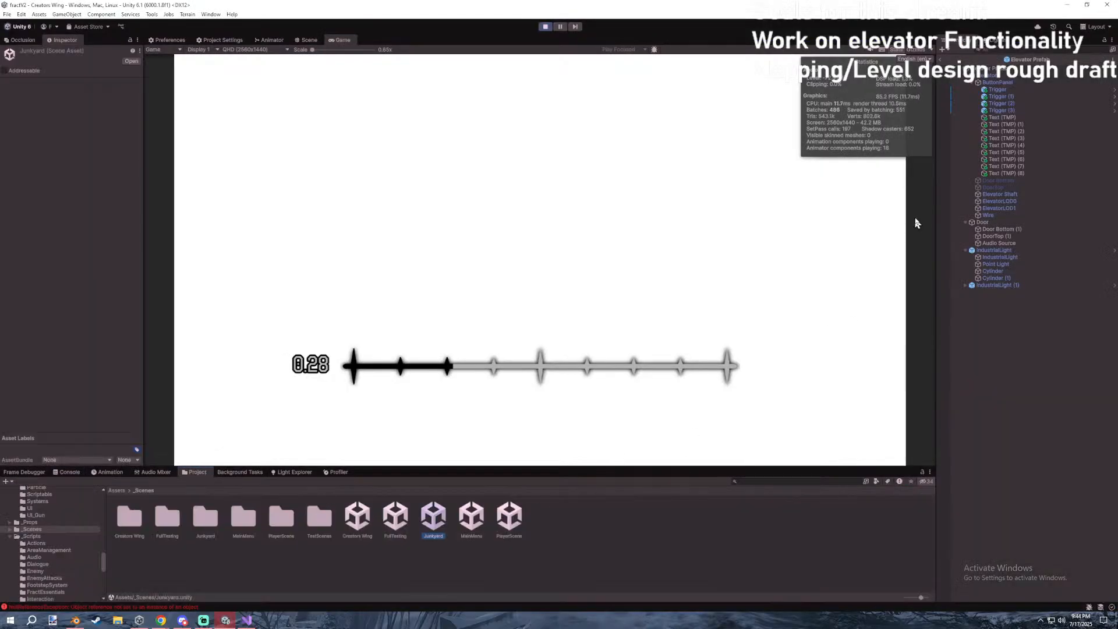
left_click(1002, 97)
left_click(1001, 102)
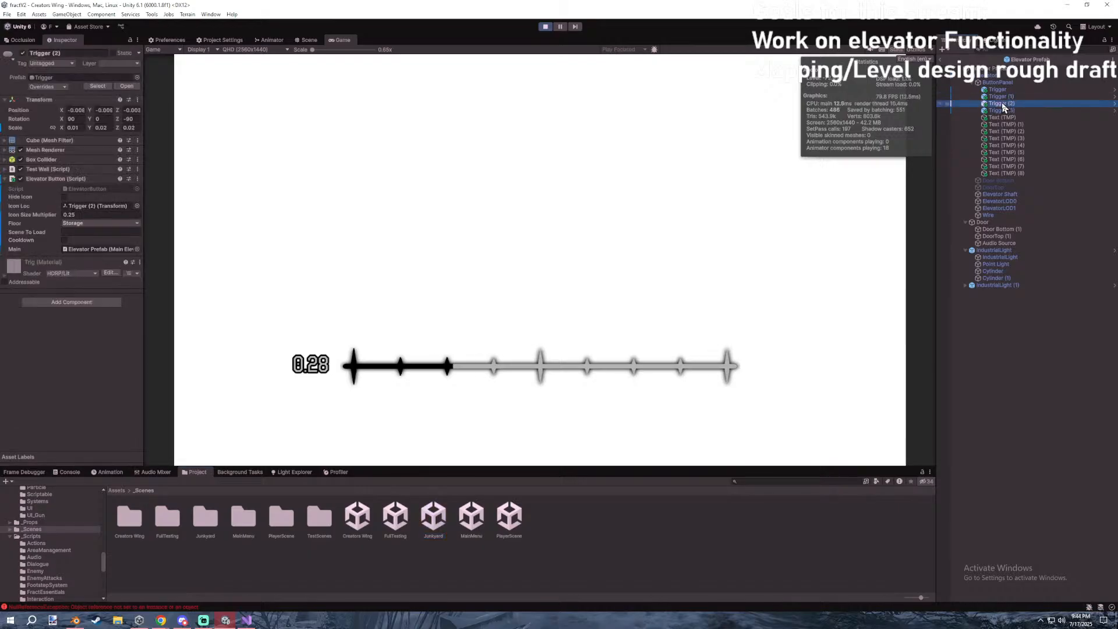
key("Down")
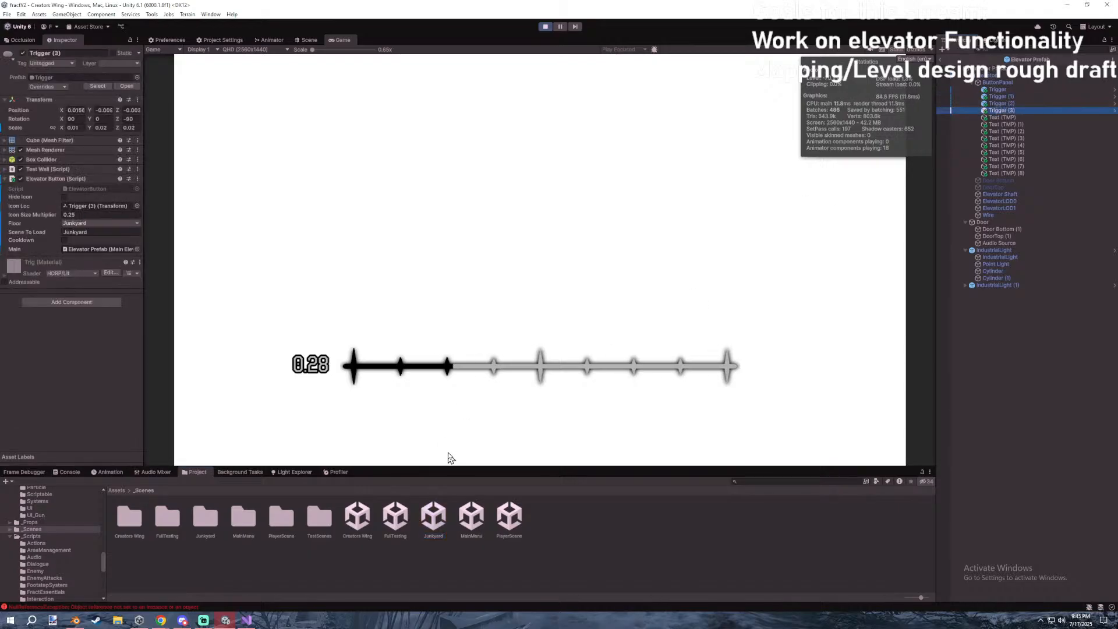
Review the console for the logged level name and the scene loading error, then return to the scene assets.
left_click(70, 472)
scroll(120, 539, "up", 5)
scroll(104, 536, "up", 1)
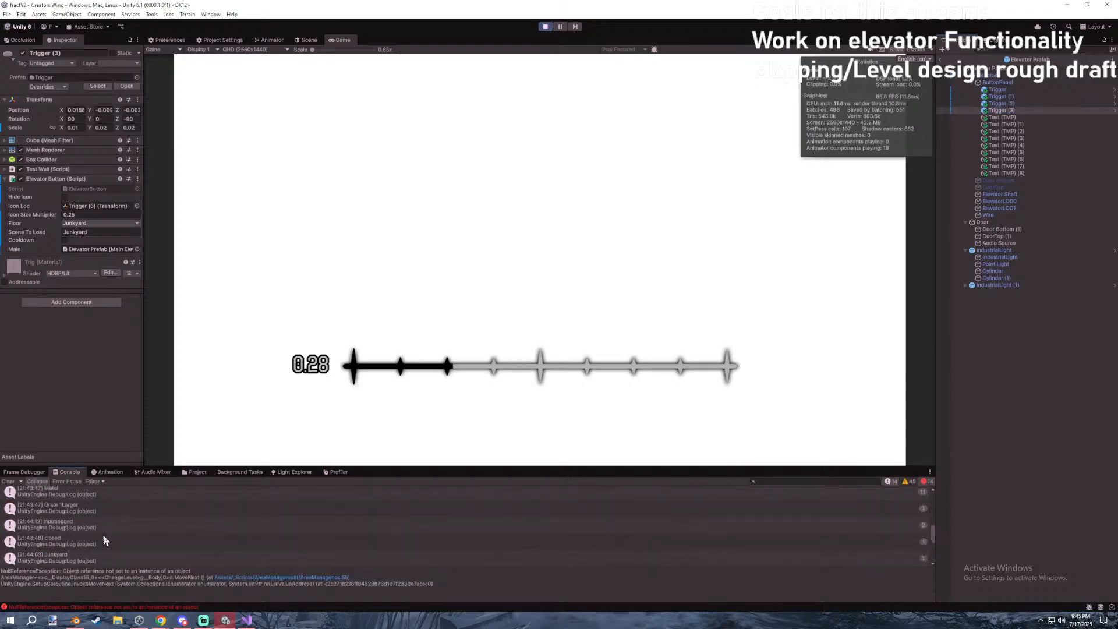
left_click(86, 556)
scroll(98, 557, "down", 5)
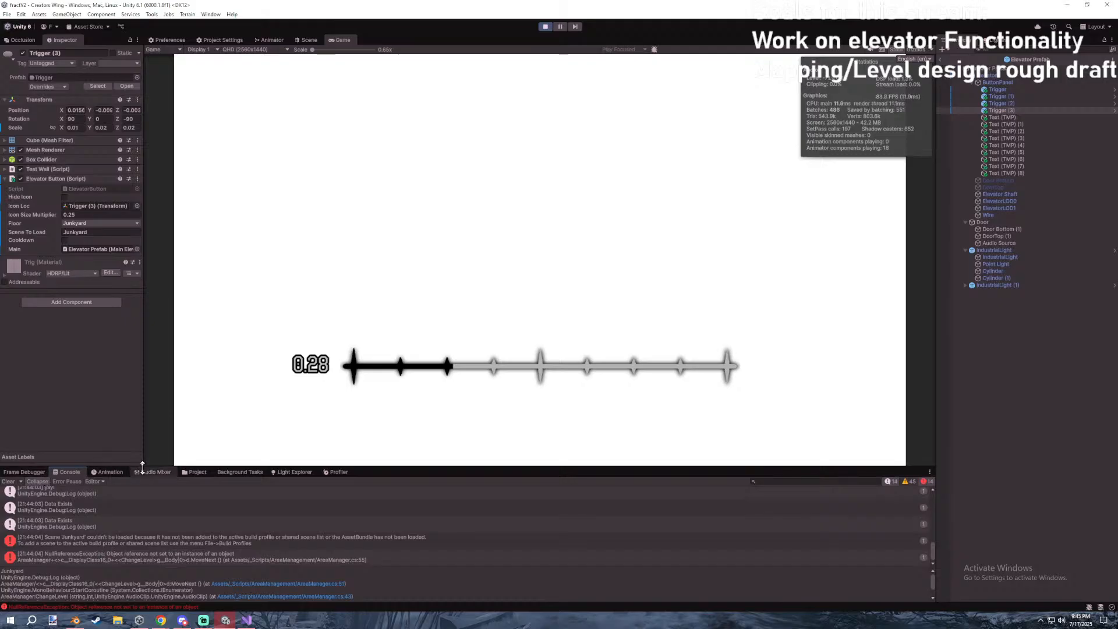
left_click(195, 472)
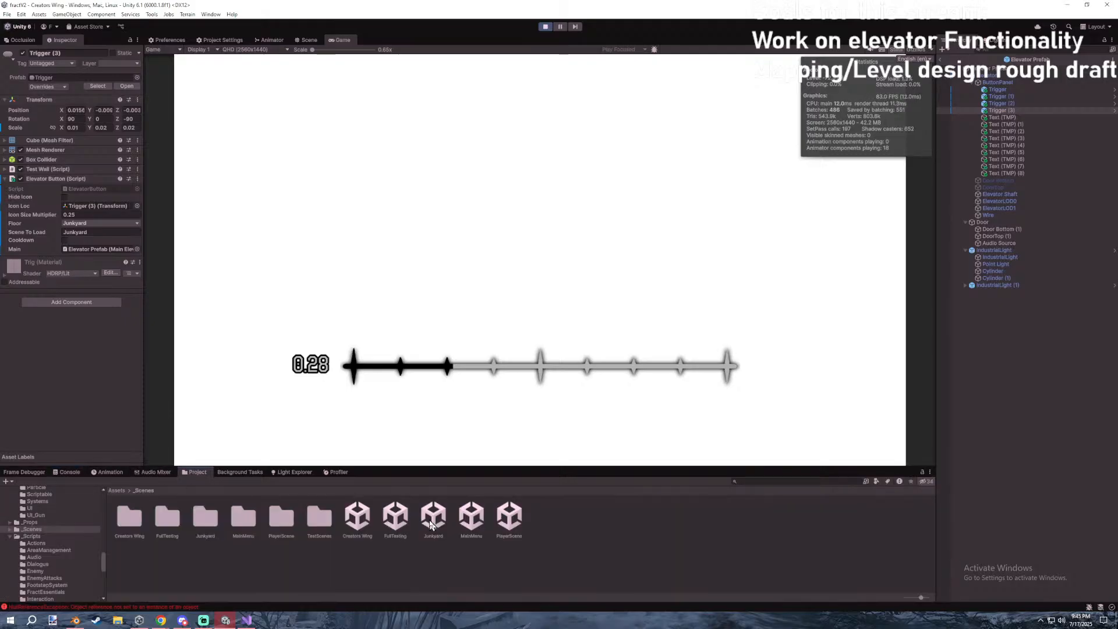
Clear the Scene To Load value on Trigger (3) and stop the running game.
left_click(7, 14)
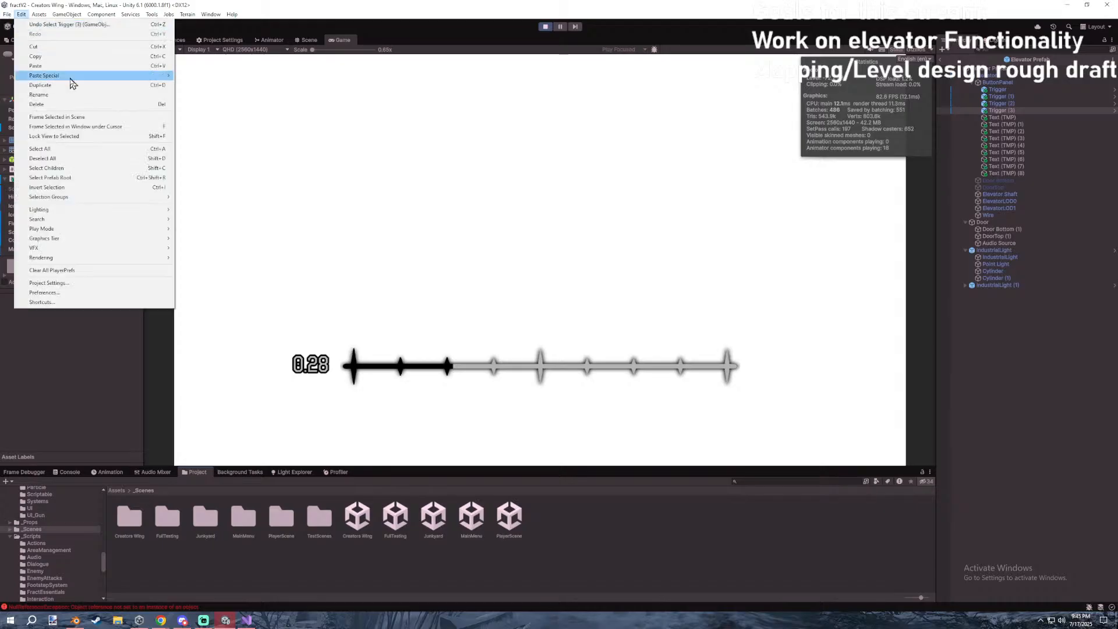
left_click(65, 240)
left_click(65, 232)
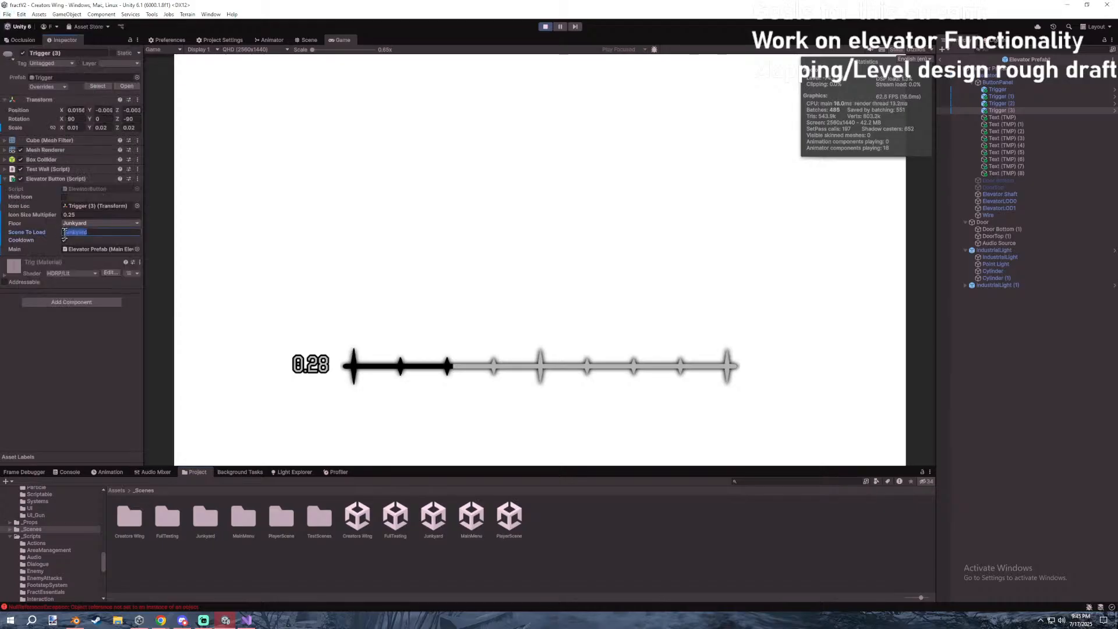
key("BackSpace")
key("ctrl+p")
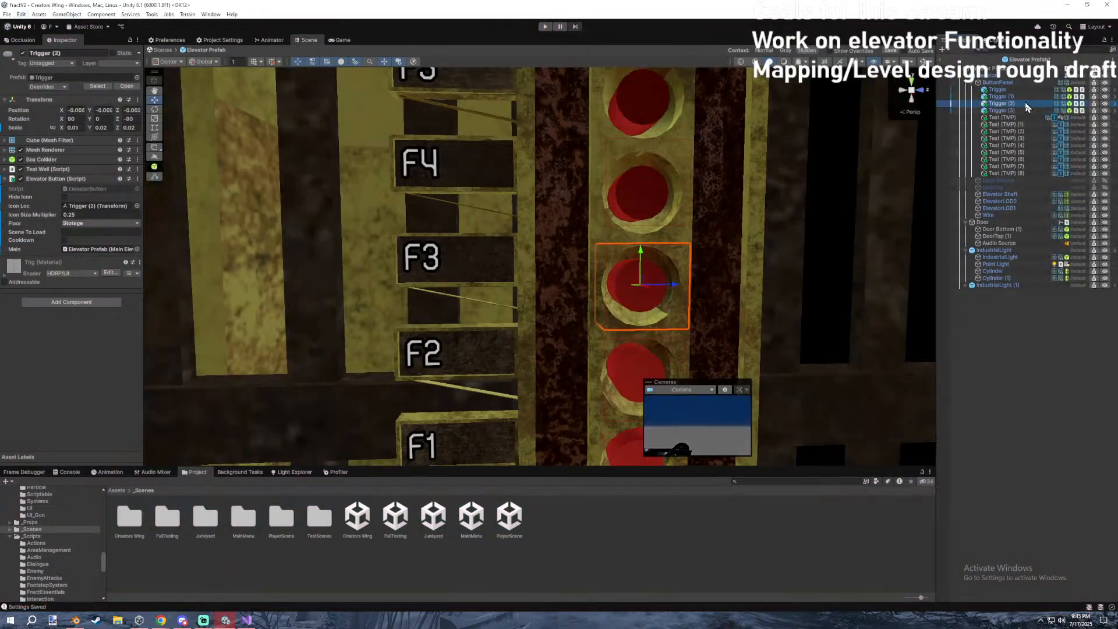
Check the Elevator Button settings of the triggers above Trigger (3) in the button panel.
left_click(1020, 103)
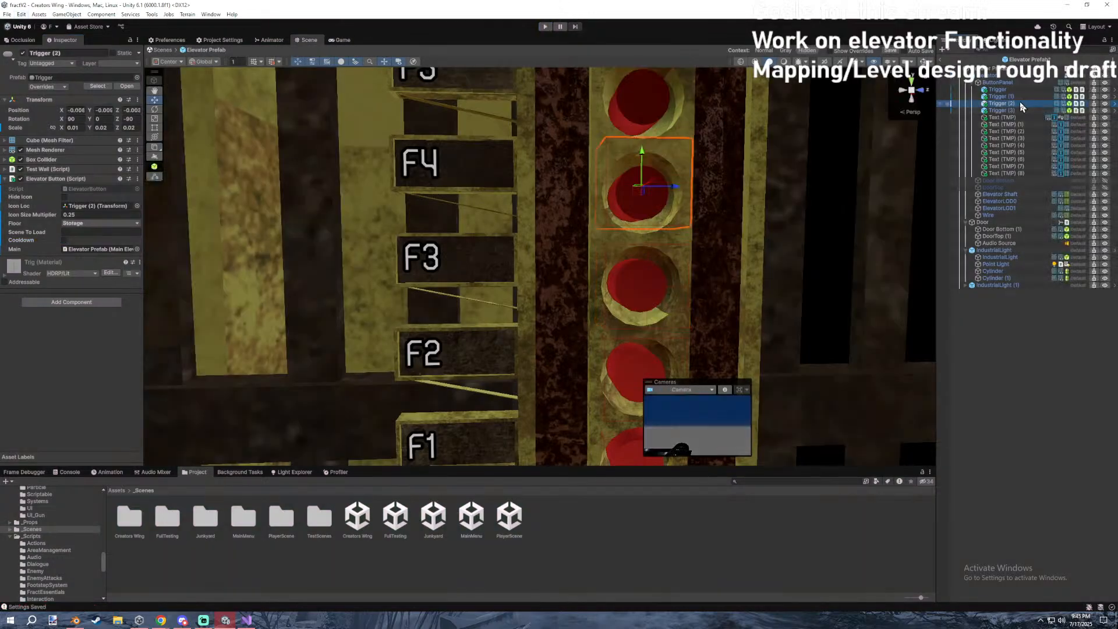
key("Up")
key("Up")
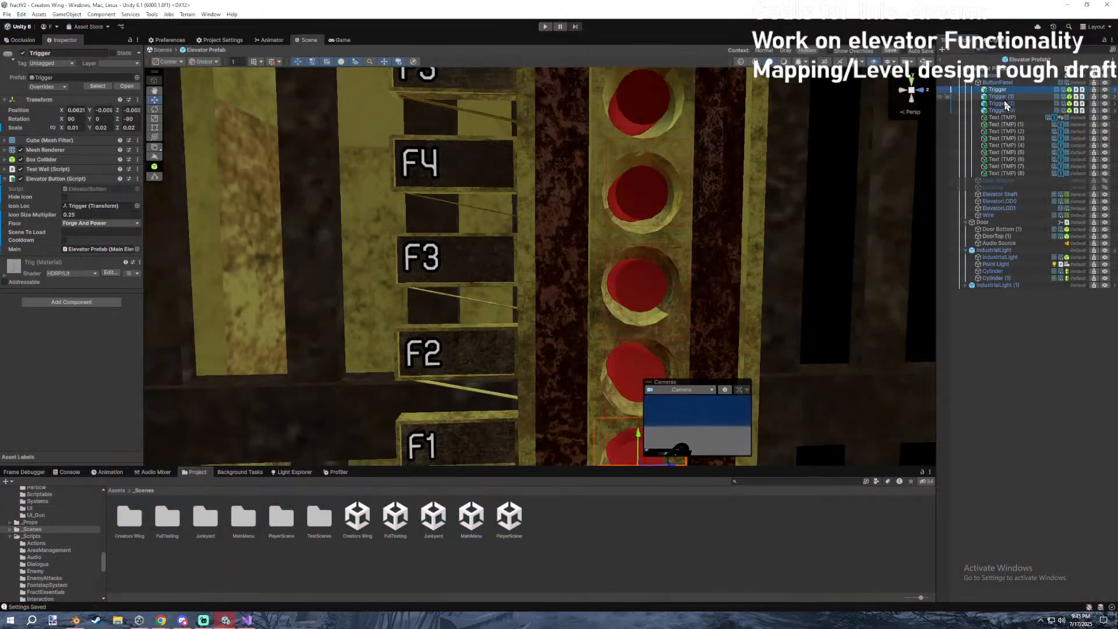
Open the build profiles on the Windows platform to view its scene list.
left_click(7, 14)
left_click(30, 120)
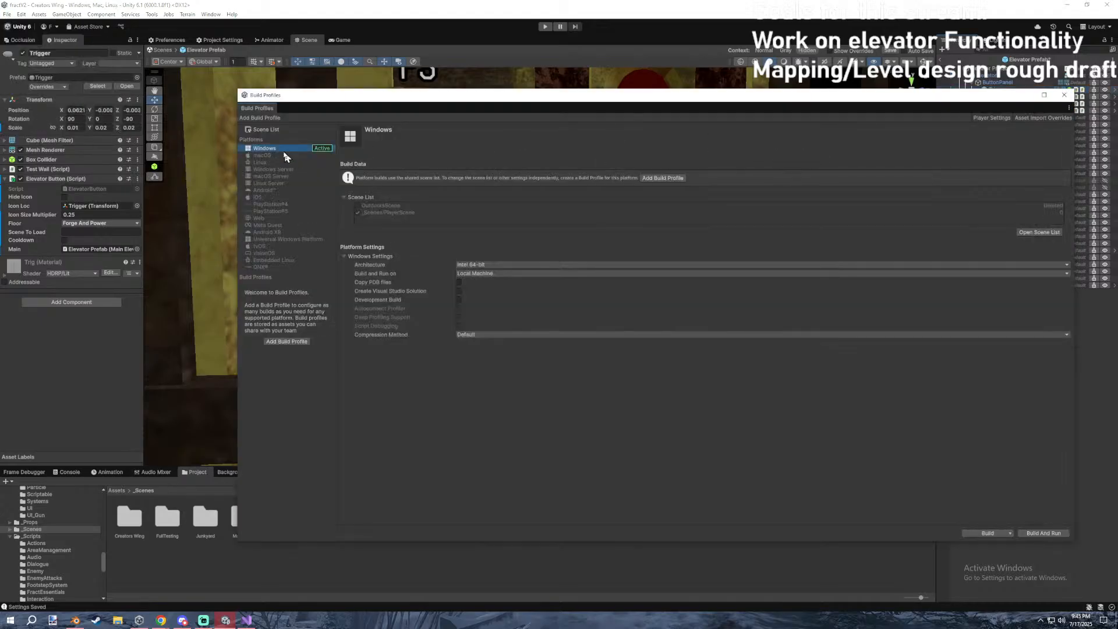
left_click(267, 155)
left_click(271, 149)
left_click(171, 544)
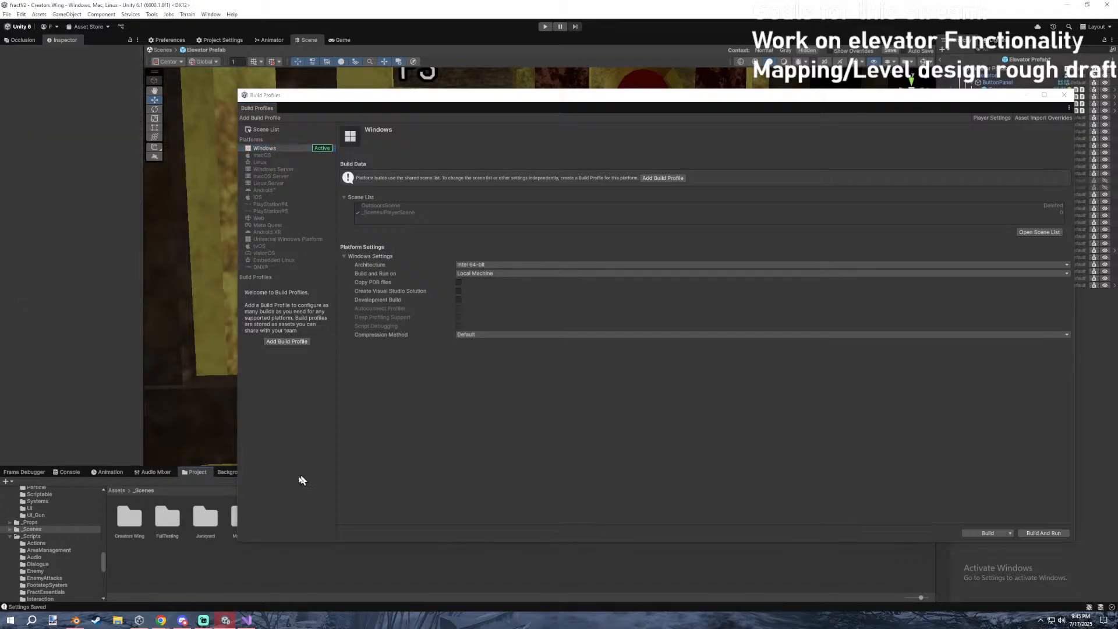
Open the Junkyard scene from the _Scenes folder while keeping the build profiles open.
left_click_drag(382, 97, 701, 144)
left_click(442, 512)
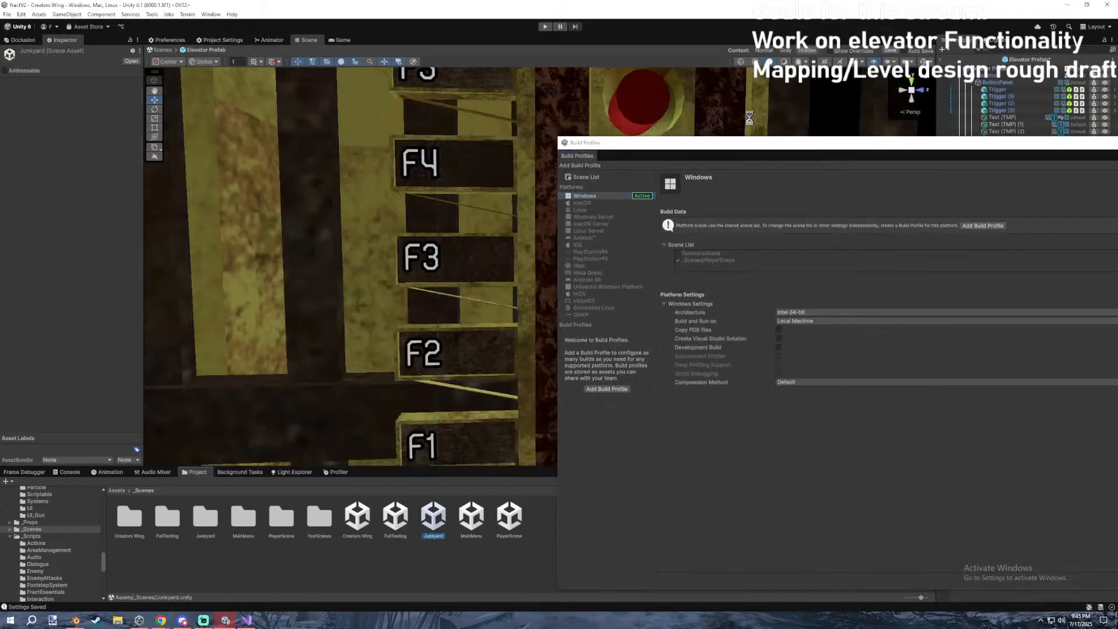
left_click(536, 326)
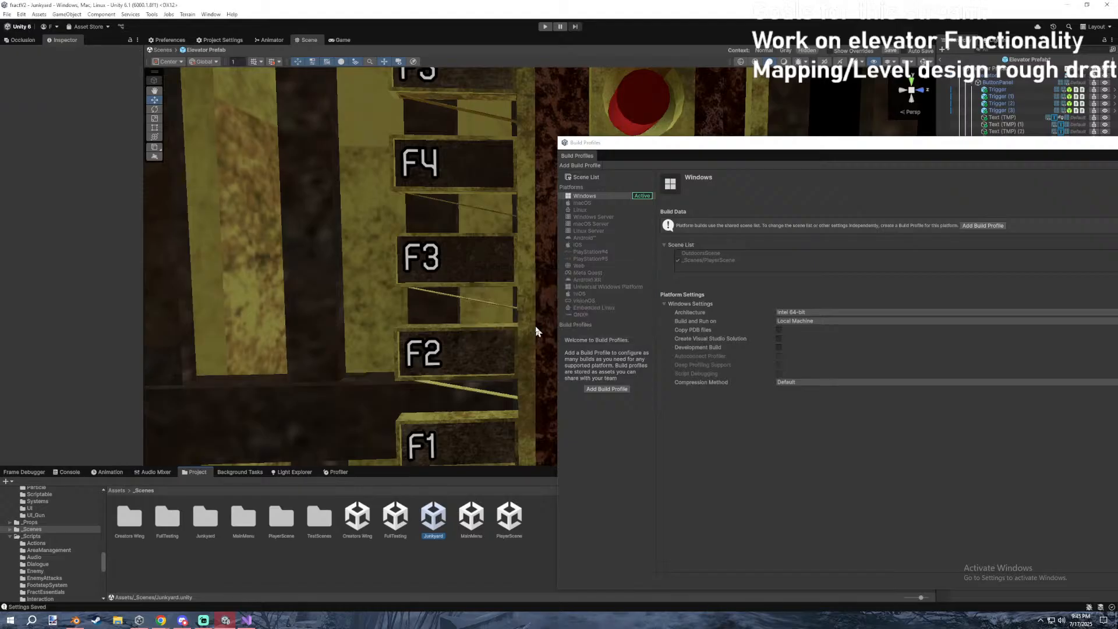
left_click_drag(644, 143, 361, 111)
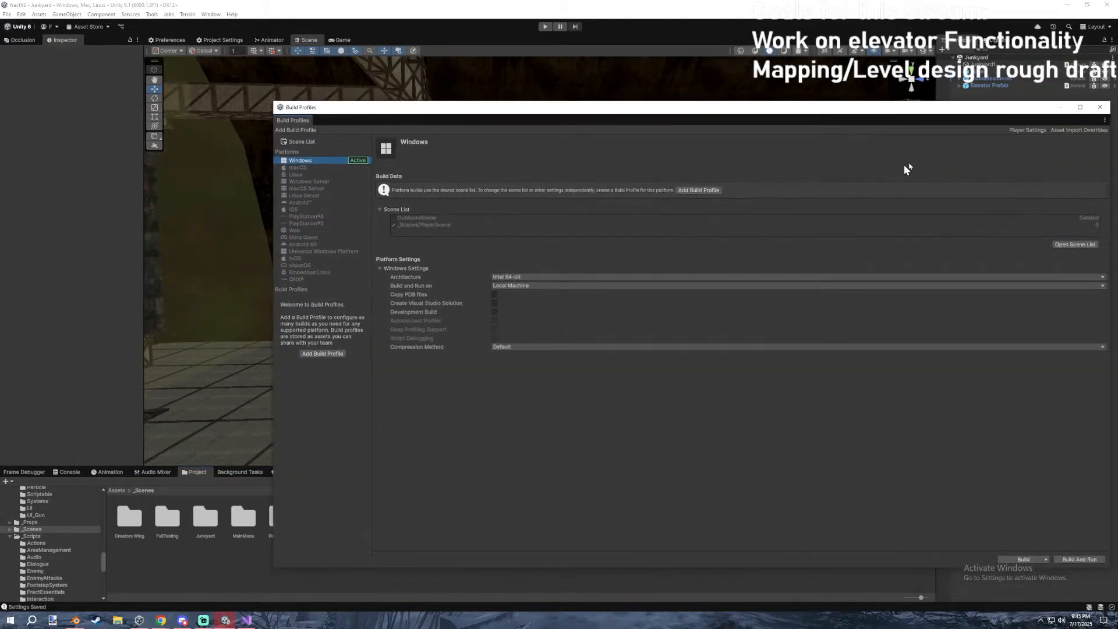
Add the open Junkyard scene to the build's scene list and close the build profiles.
left_click(1076, 247)
left_click(1072, 216)
left_click(1100, 107)
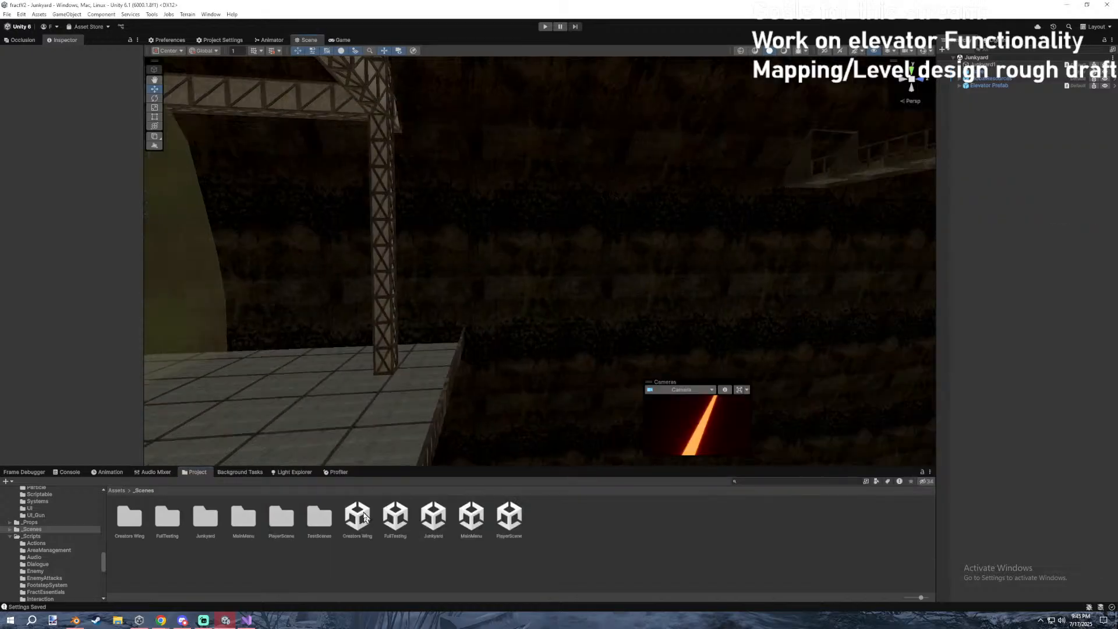
Reopen the Creators Wing scene, run the game and walk the player into the elevator.
double_click(365, 517)
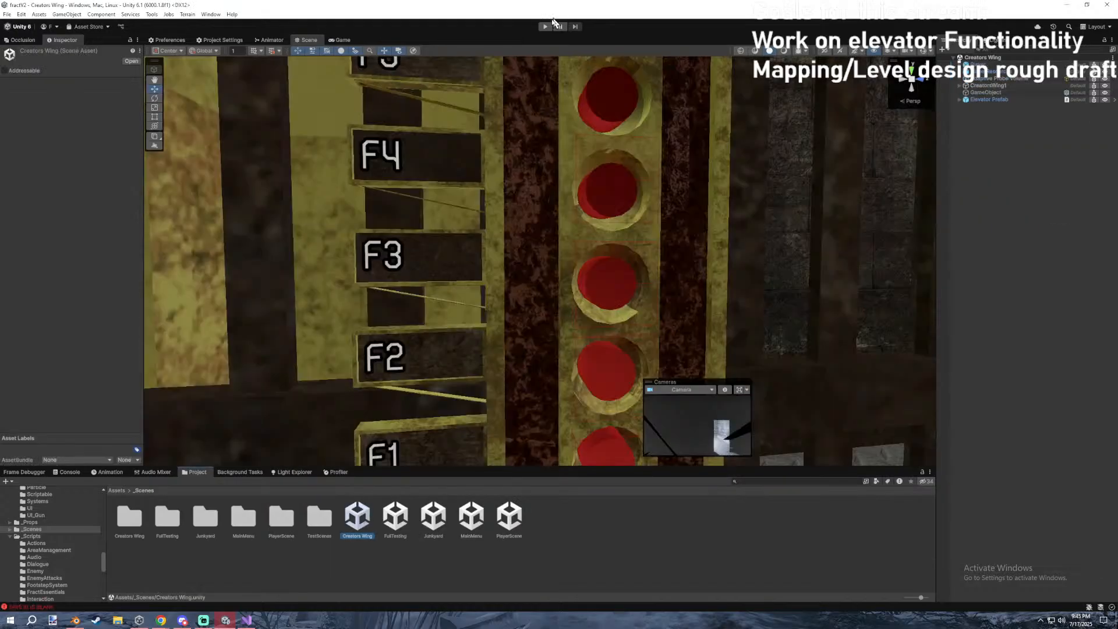
left_click(552, 23)
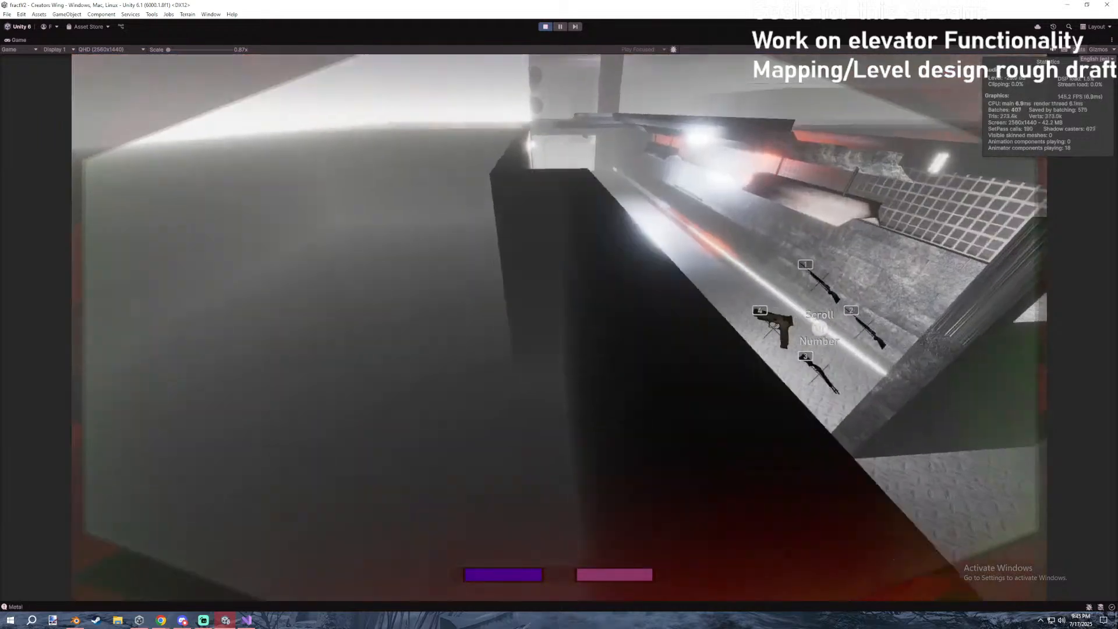
key("w")
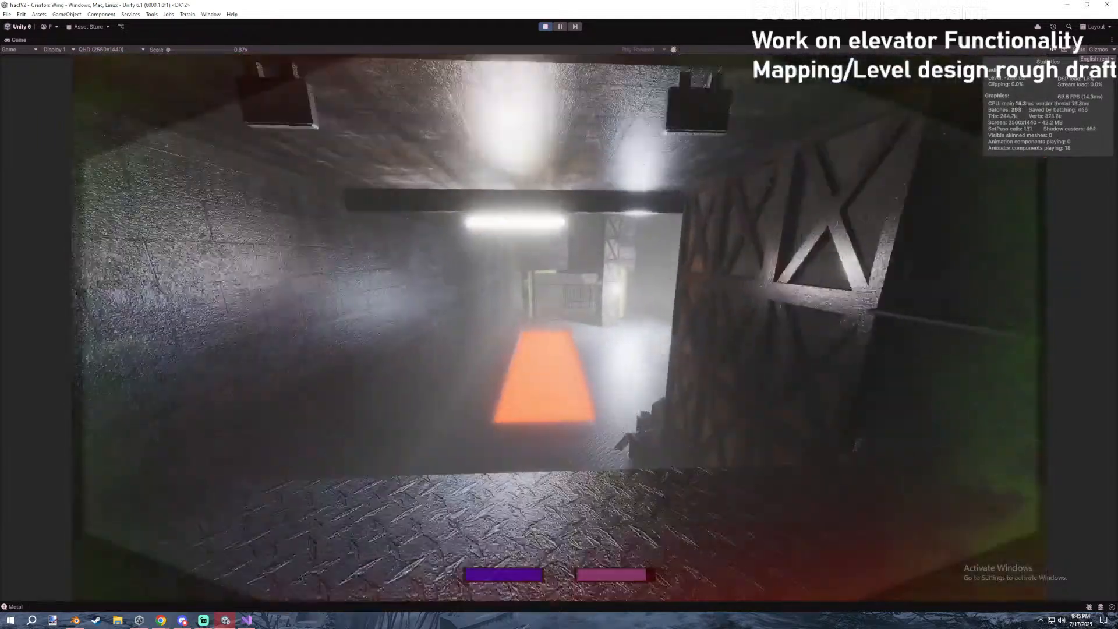
key("w")
key("w")
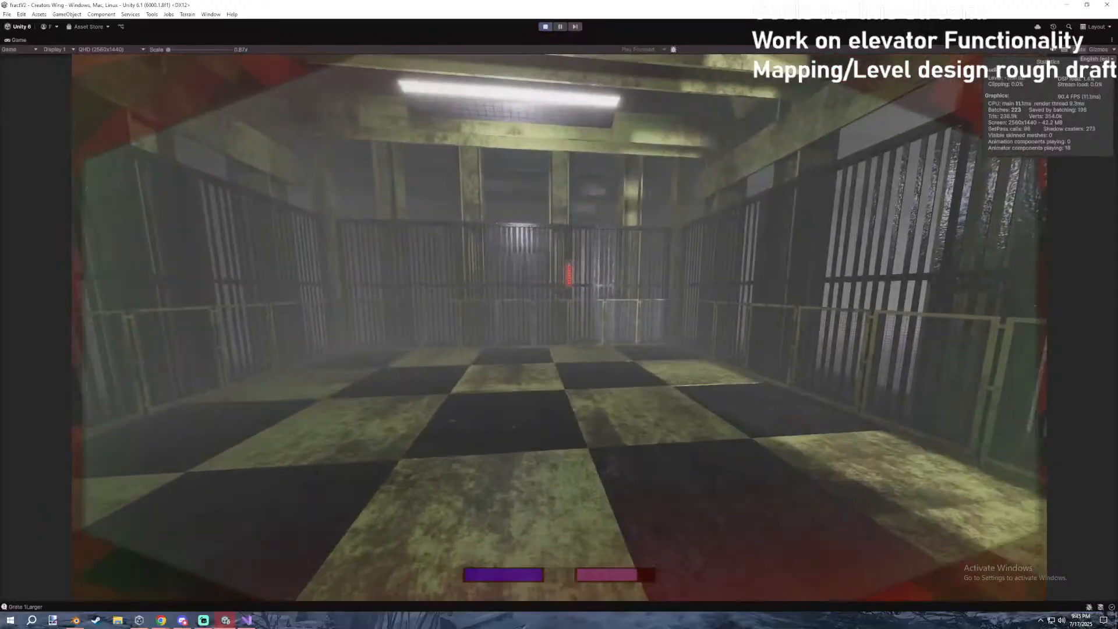
Approach the elevator's button panel and test the Junkyard button in the running game.
key("w")
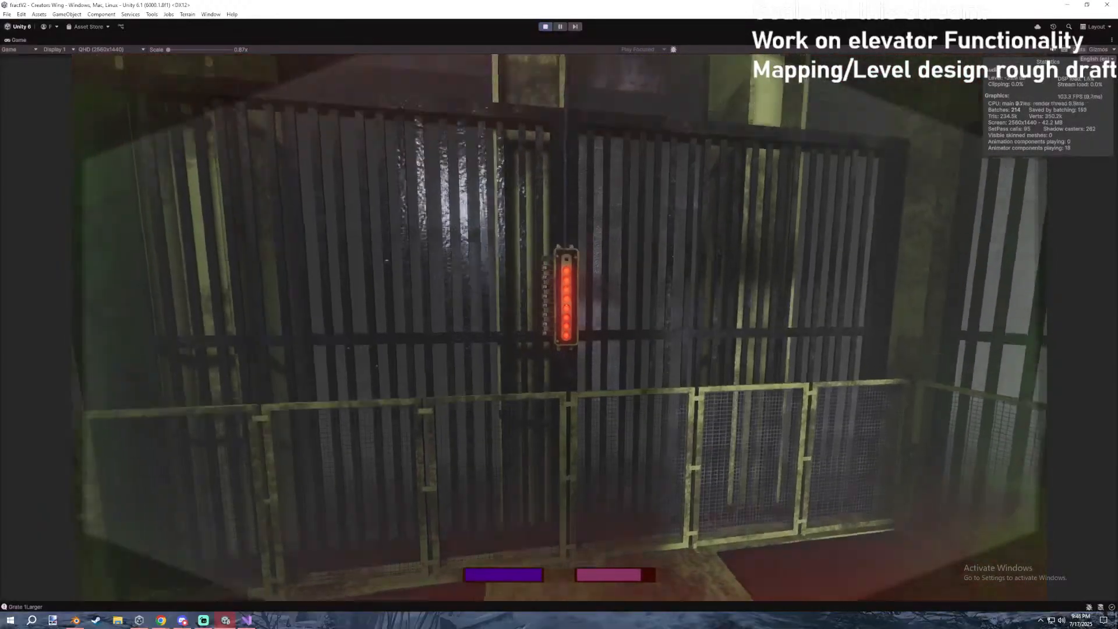
key("w")
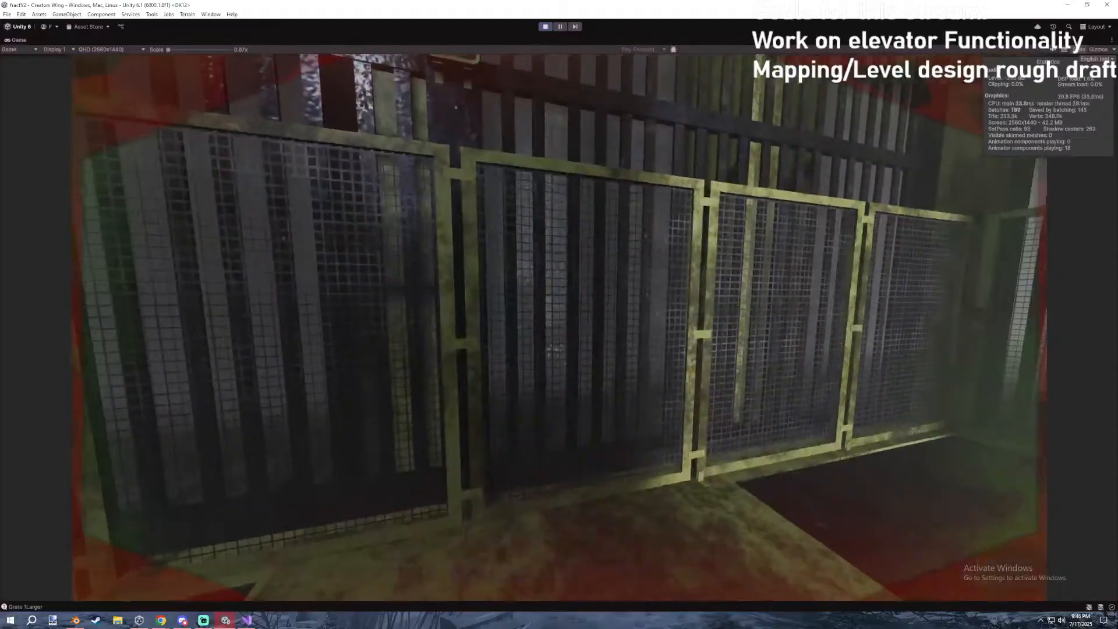
key("w")
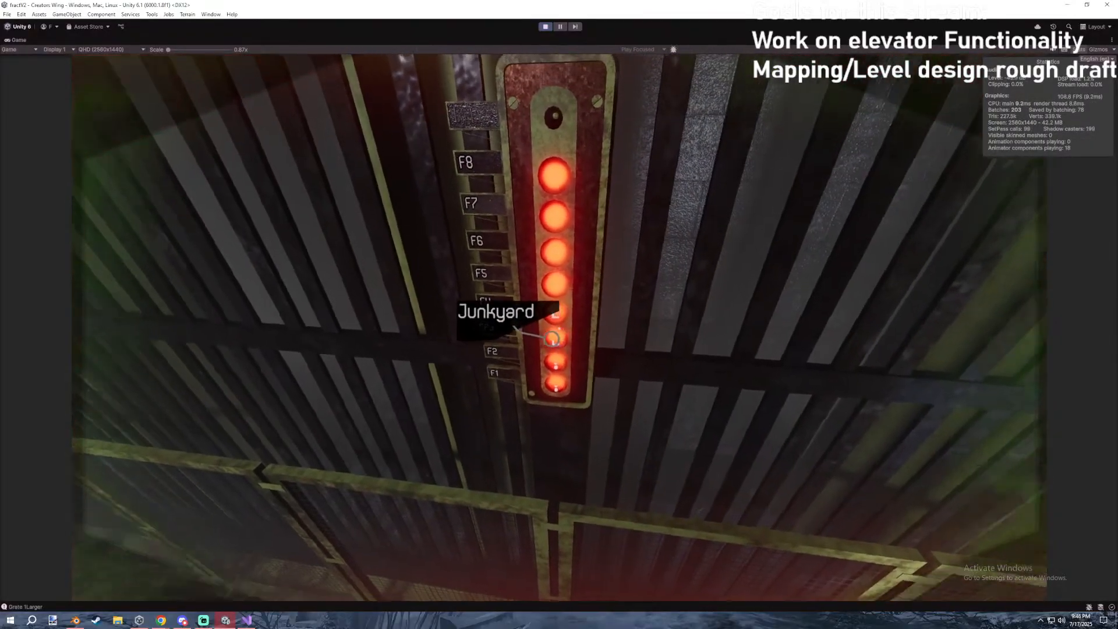
key("s")
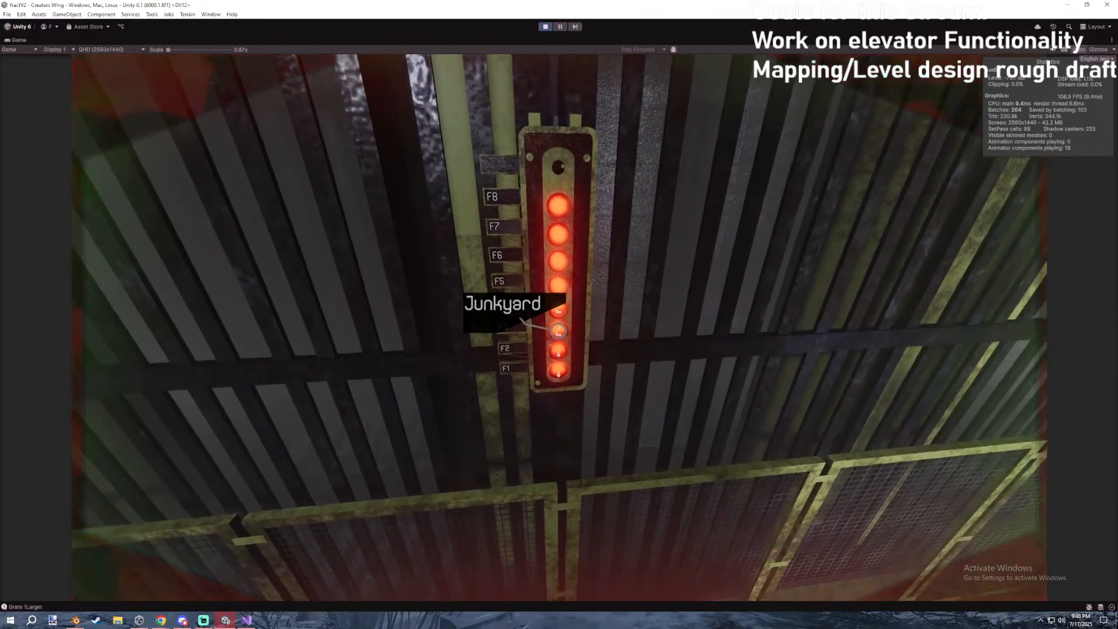
key("w")
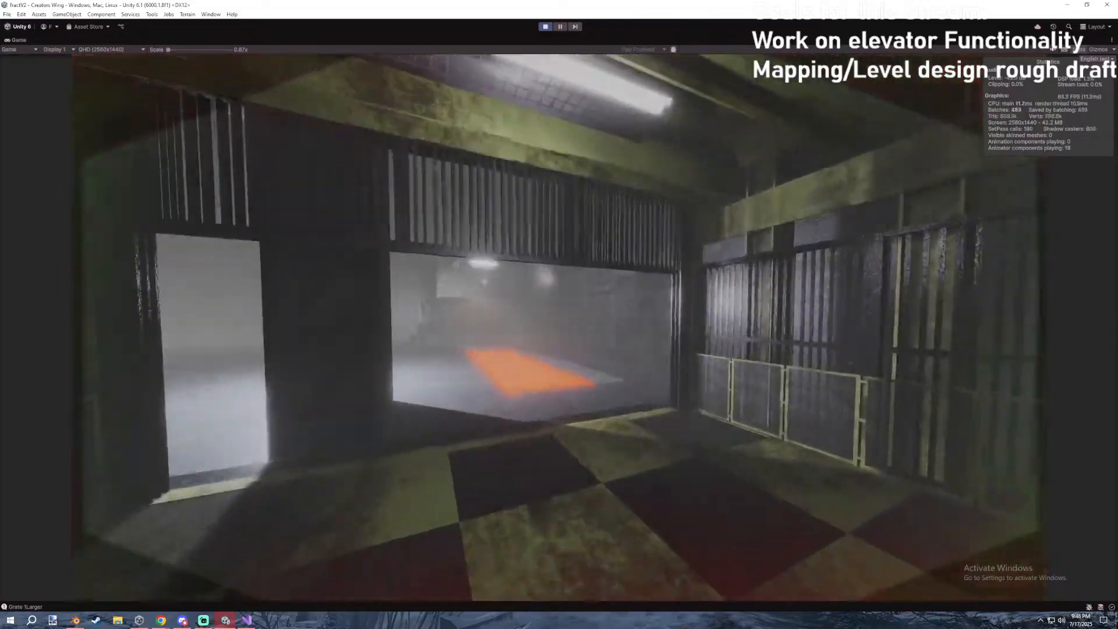
key("s")
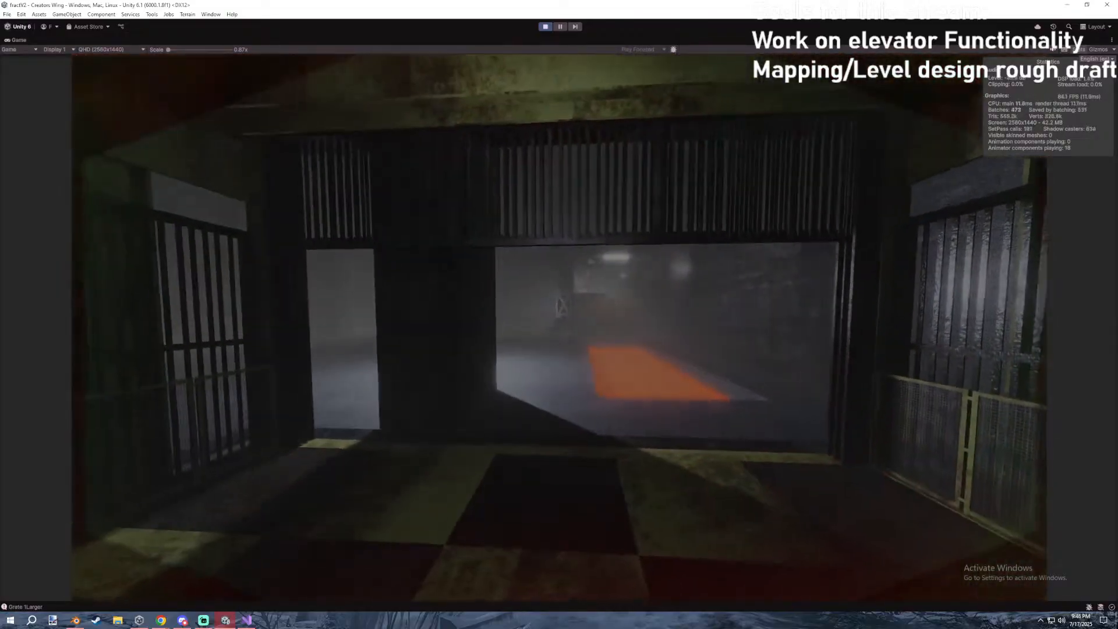
key("w")
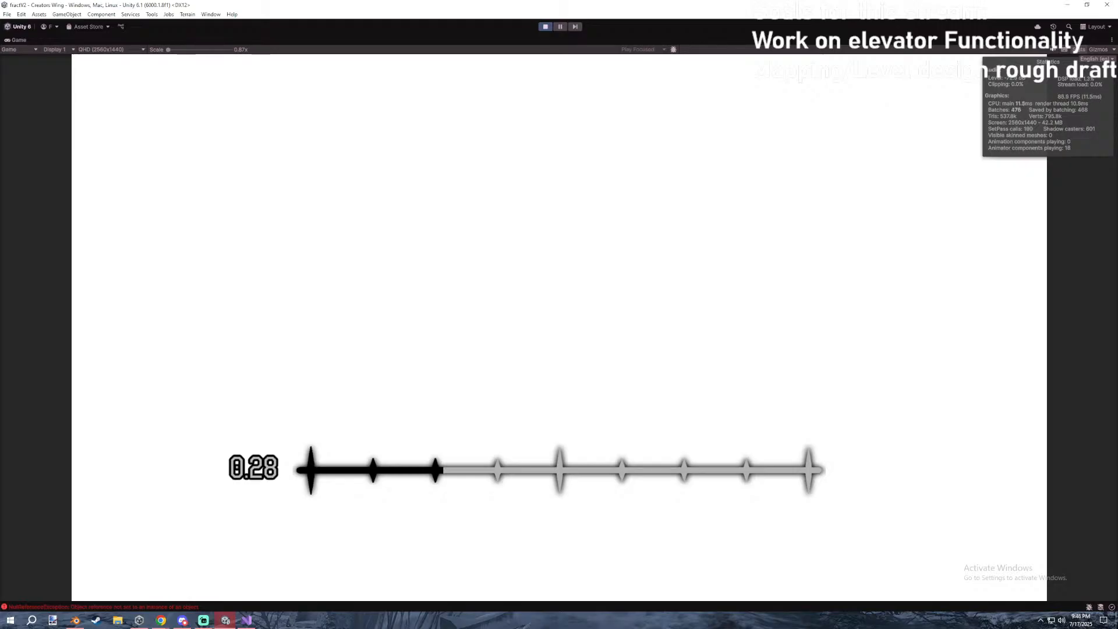
Leave the maximized game view and trace the console's scene loading errors to their lines in AreaManager.cs.
key("super")
double_click(18, 40)
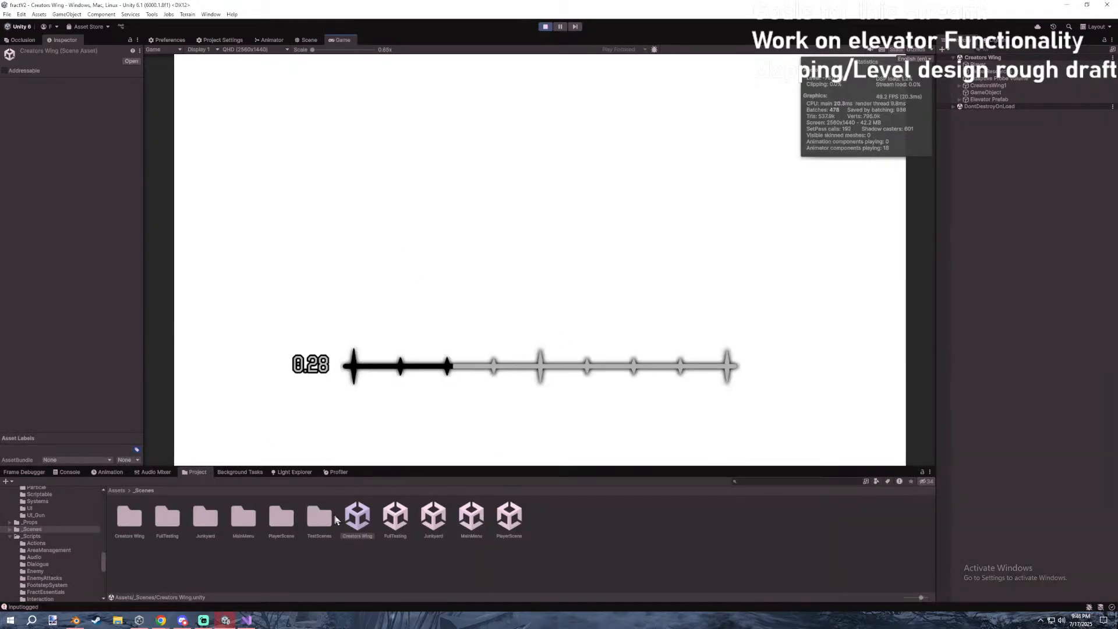
left_click(67, 472)
double_click(213, 542)
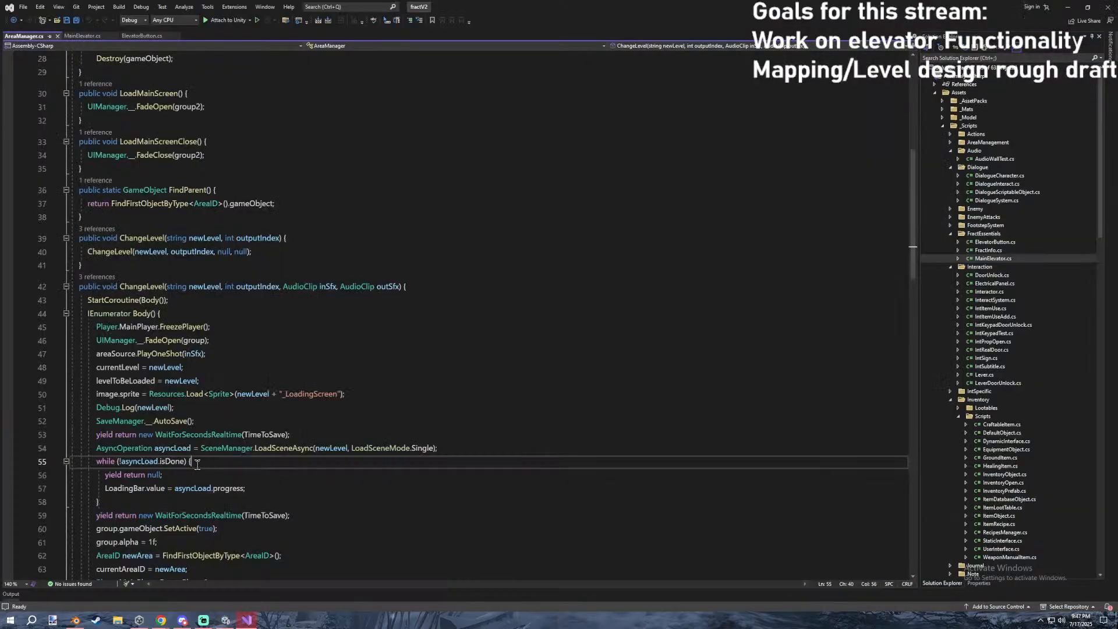
left_click(225, 619)
left_click(249, 527)
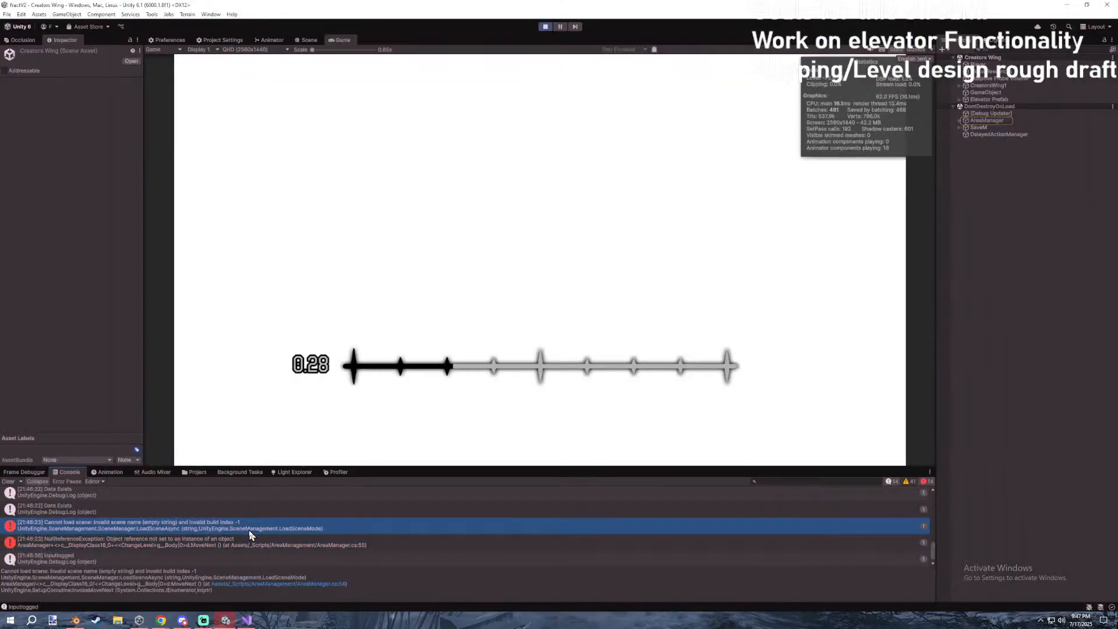
left_click(245, 583)
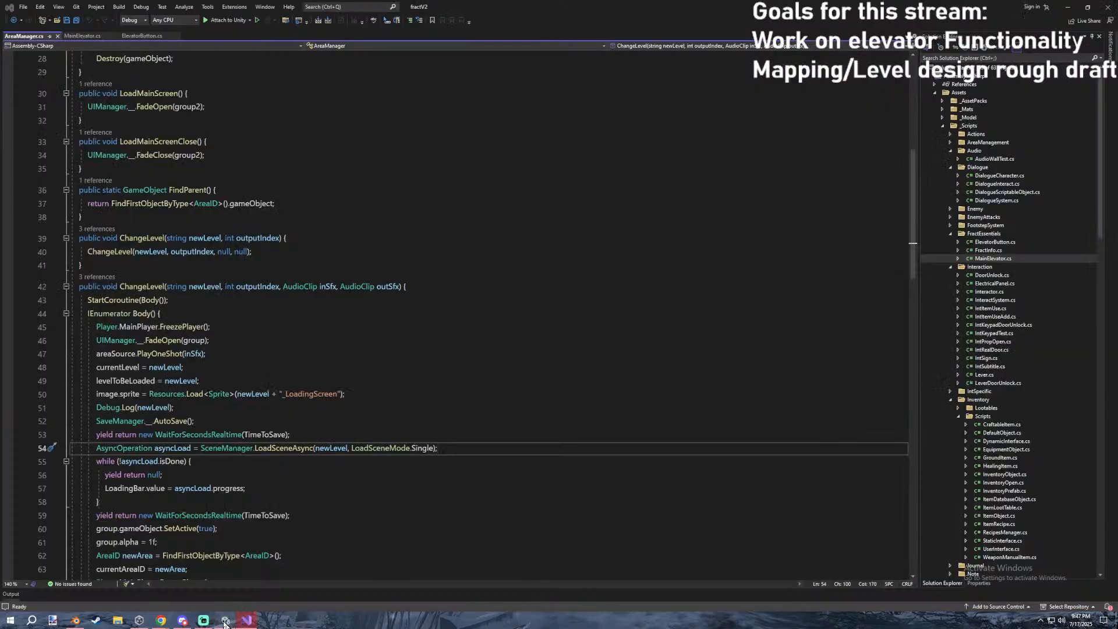
Return to the Unity console and inspect the level name entry logged before the loading error.
left_click(225, 620)
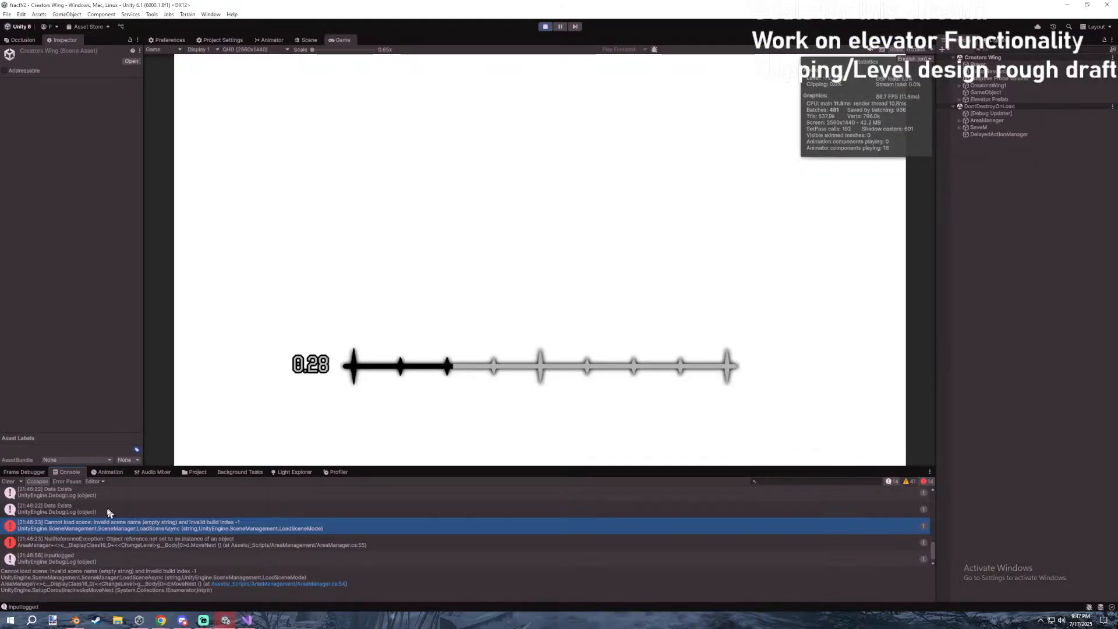
scroll(105, 523, "up", 3)
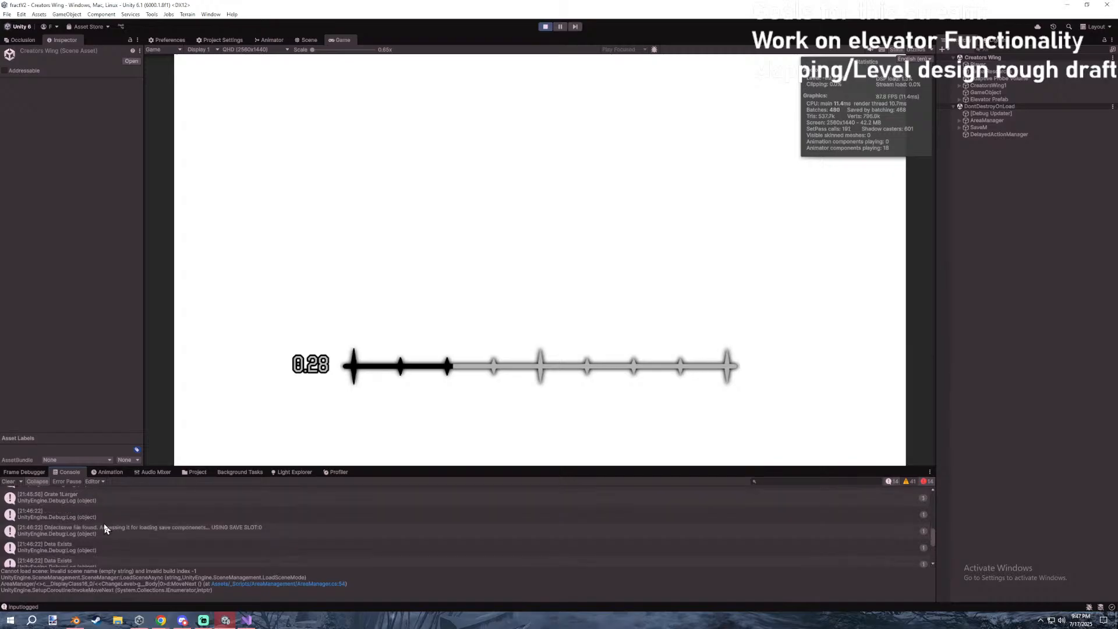
scroll(104, 523, "up", 2)
left_click(96, 542)
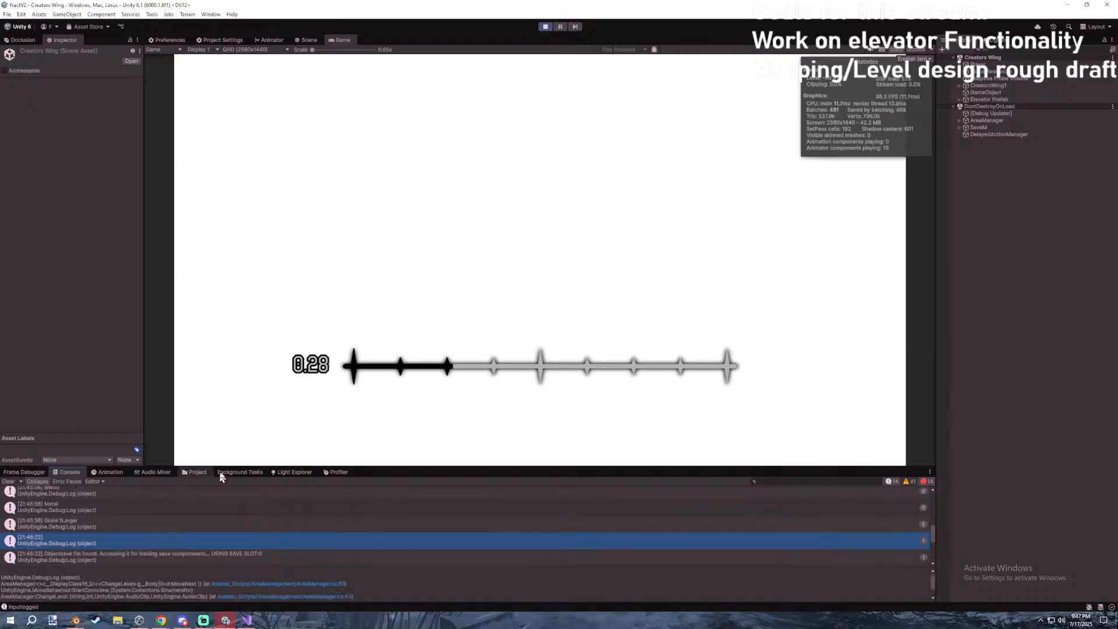
Stop the running game and select the F3 button's trigger in the scene to check its Elevator Button settings.
left_click(197, 472)
left_click(546, 26)
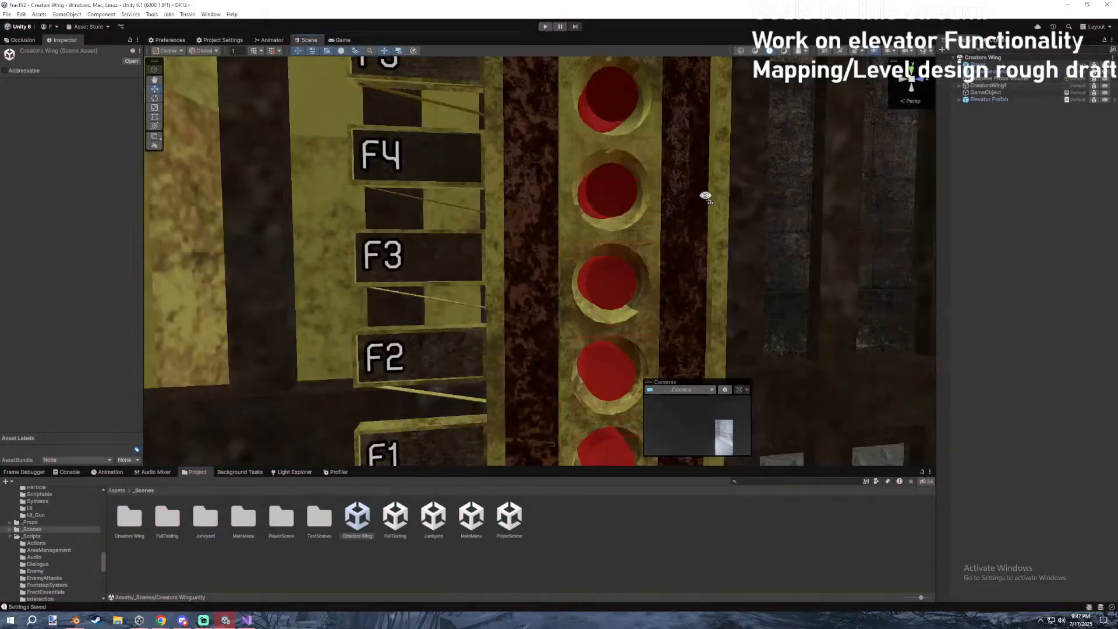
right_click_drag(705, 196, 693, 251)
left_click(690, 238)
left_click(689, 238)
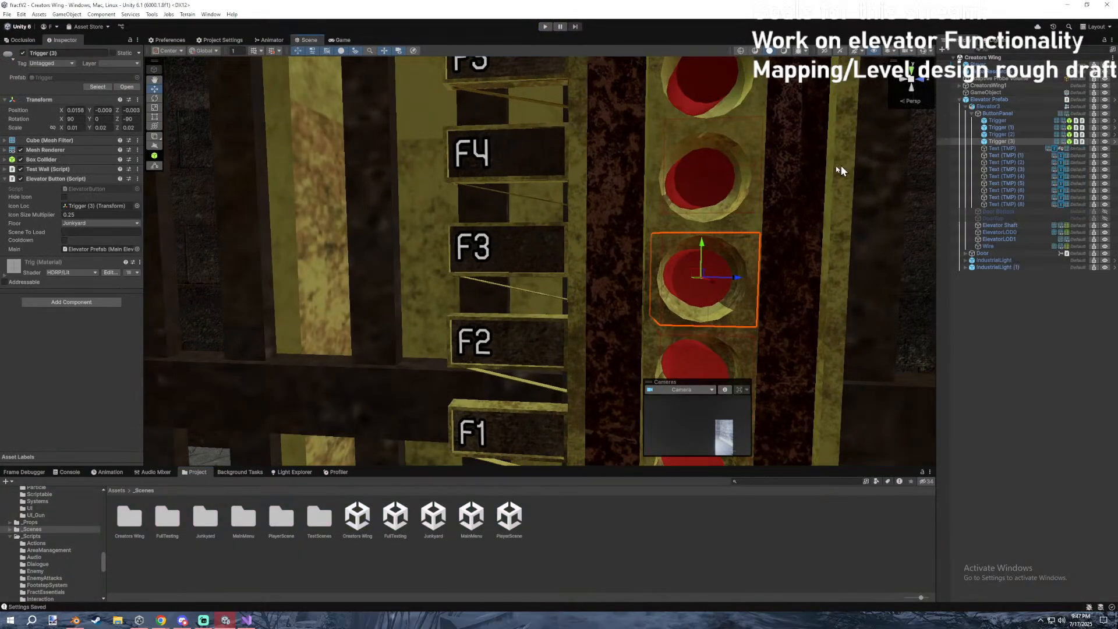
Open the Interactor script from the Interaction folder of the project's scripts.
left_click(32, 536)
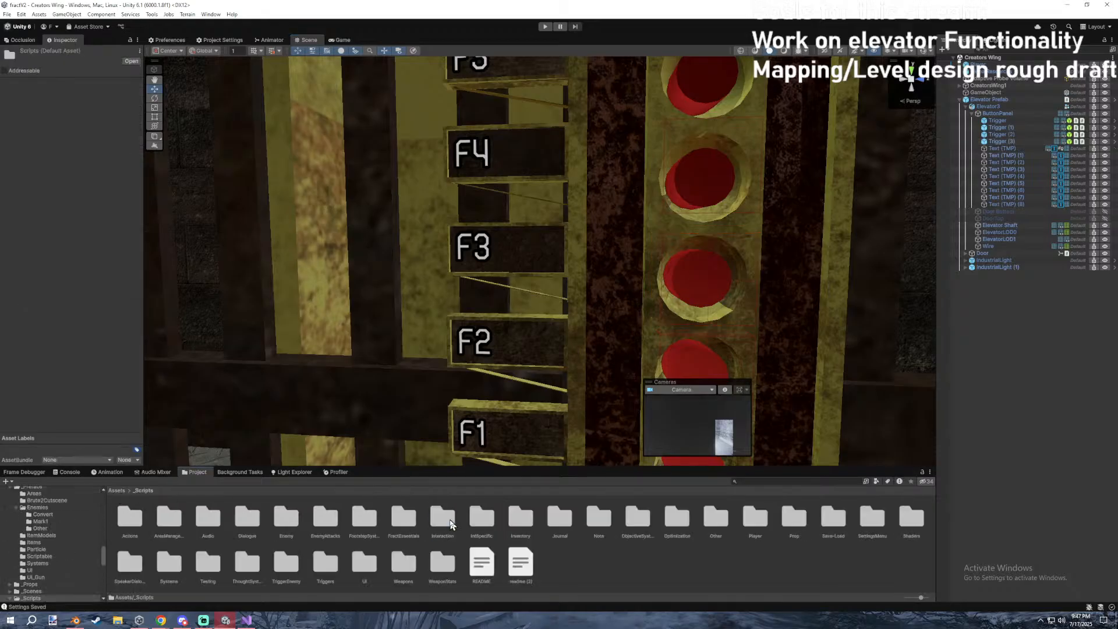
double_click(433, 517)
double_click(213, 523)
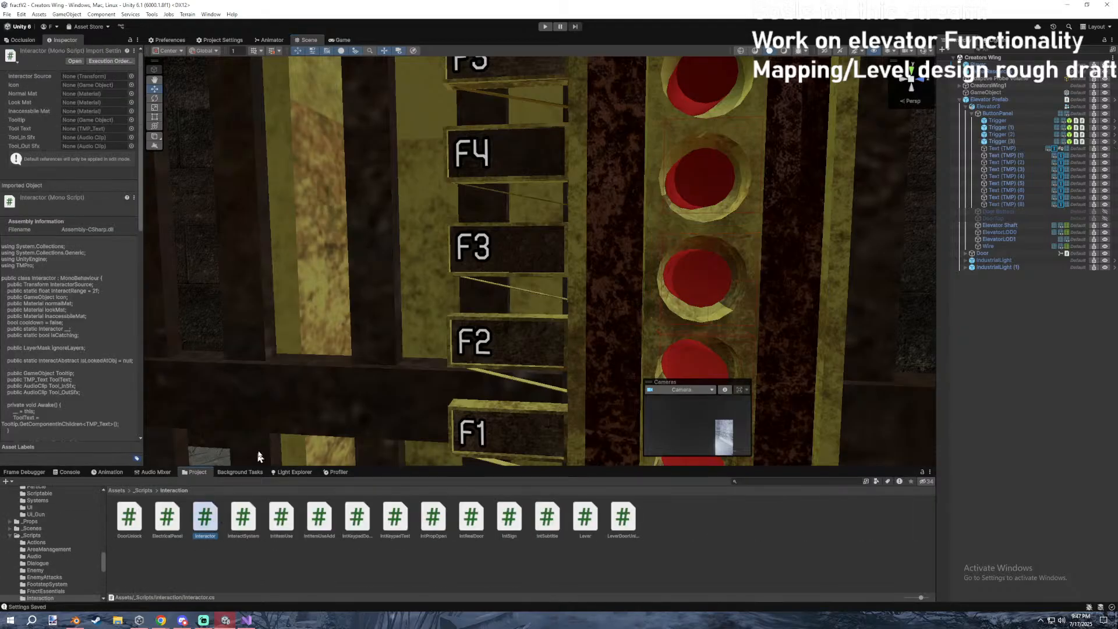
Examine the raycast, tooltip, cooldown and Interact logic in the Update method of Interactor.cs.
left_click(403, 269)
left_click(406, 278)
left_click(408, 310)
left_click(282, 278)
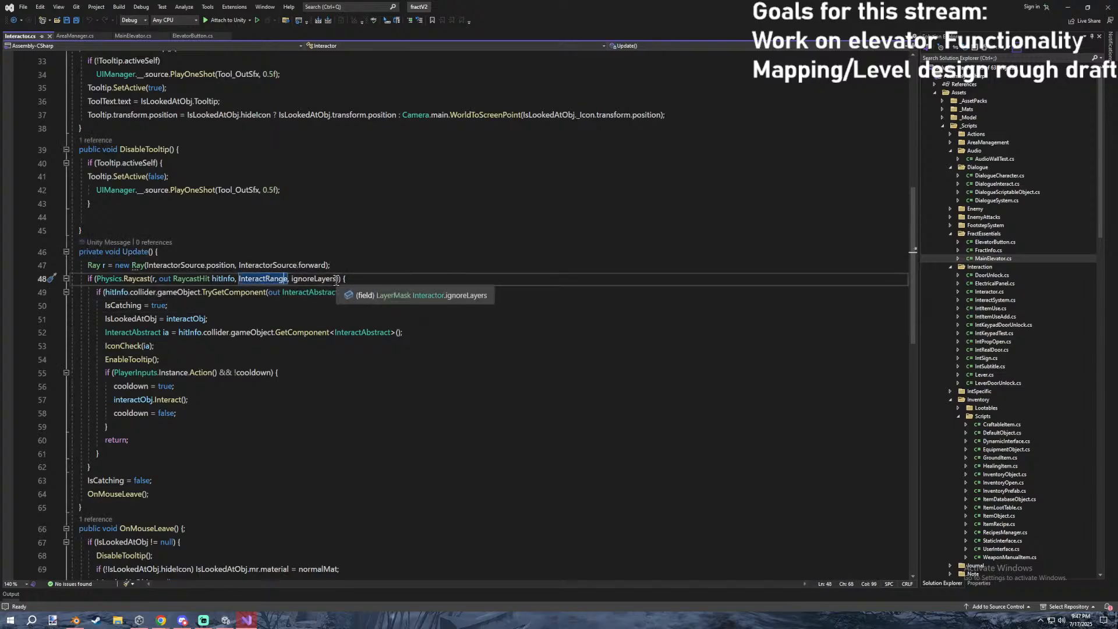
left_click(376, 305)
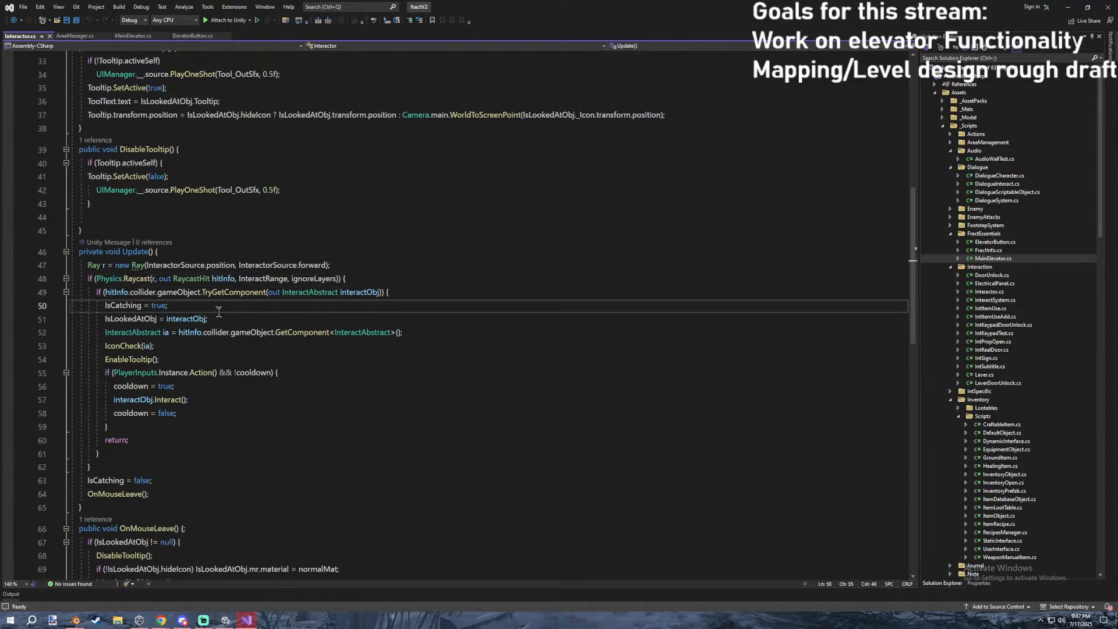
left_click(224, 358)
left_click(209, 350)
left_click(217, 360)
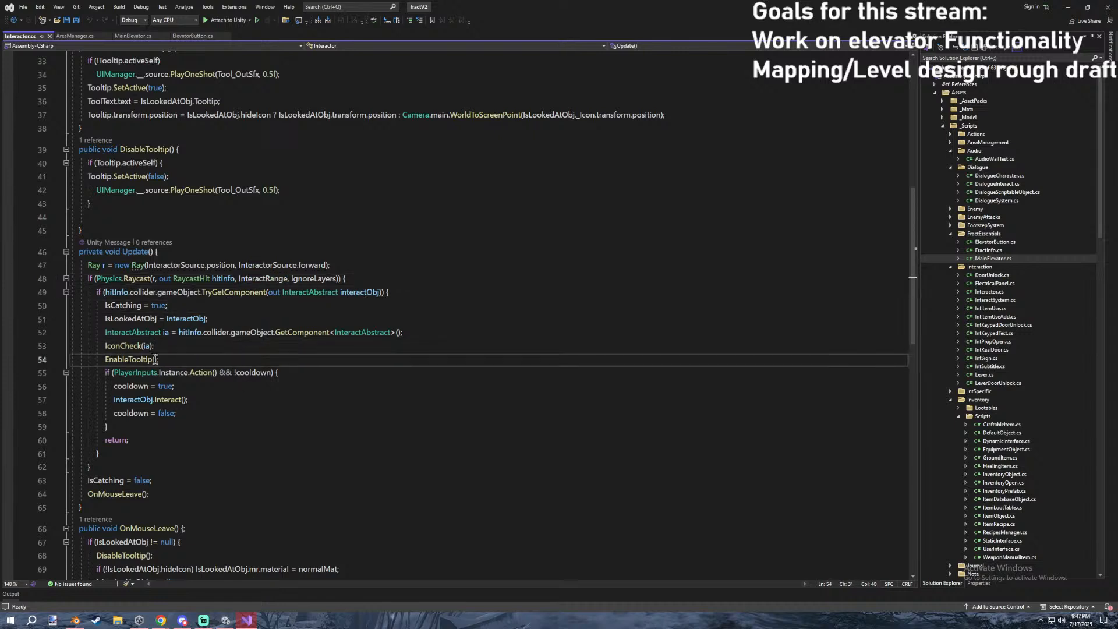
left_click(211, 413)
left_click(206, 397)
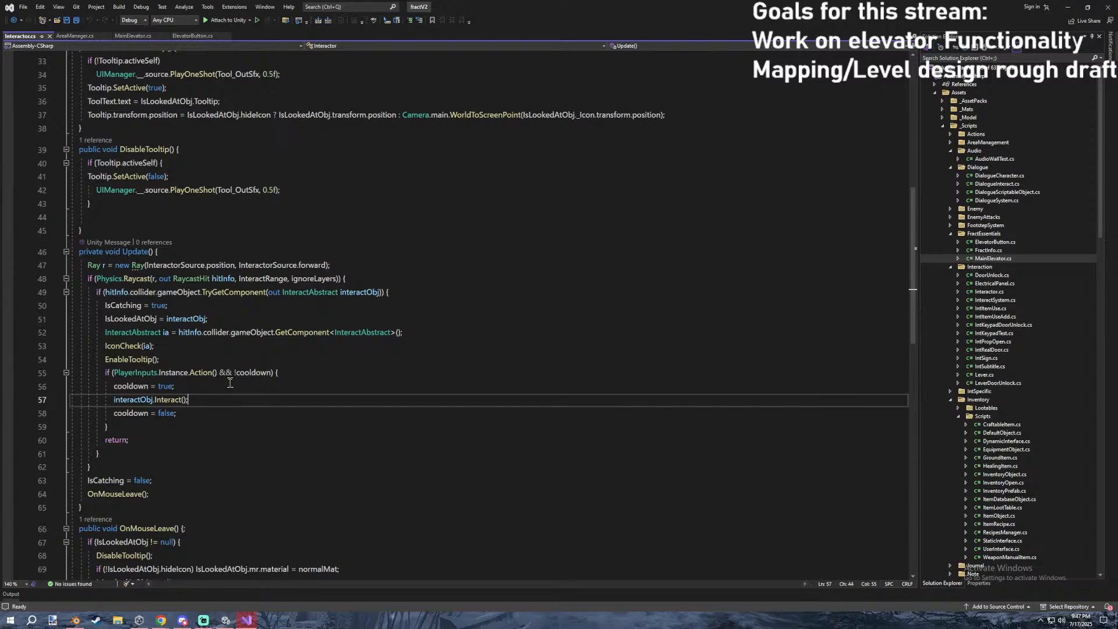
left_click(212, 415)
scroll(214, 416, "down", 3)
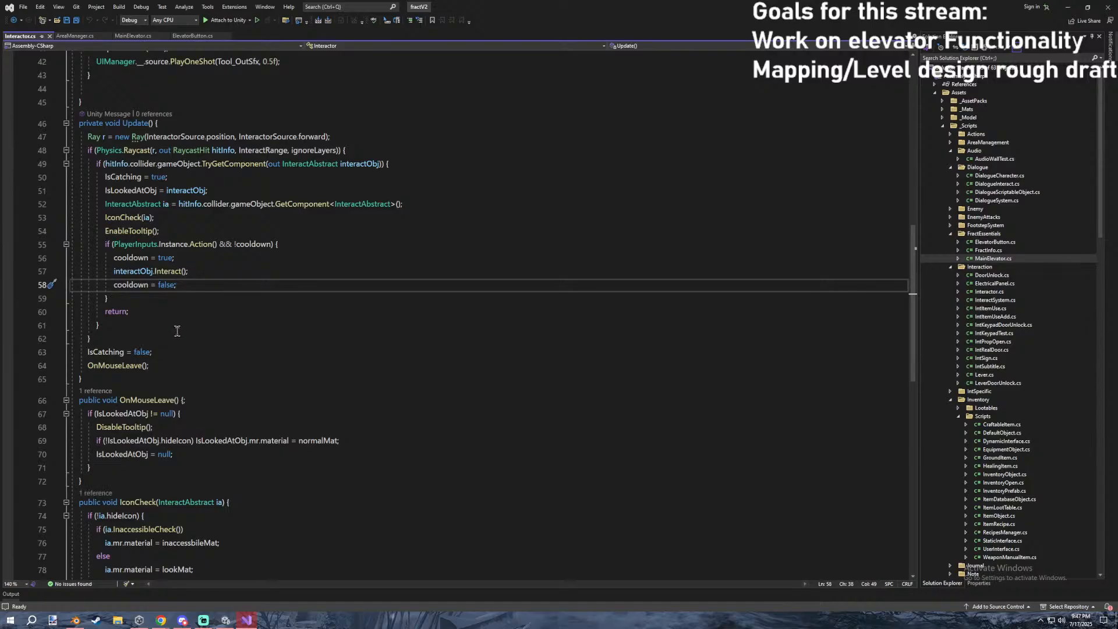
left_click(143, 387)
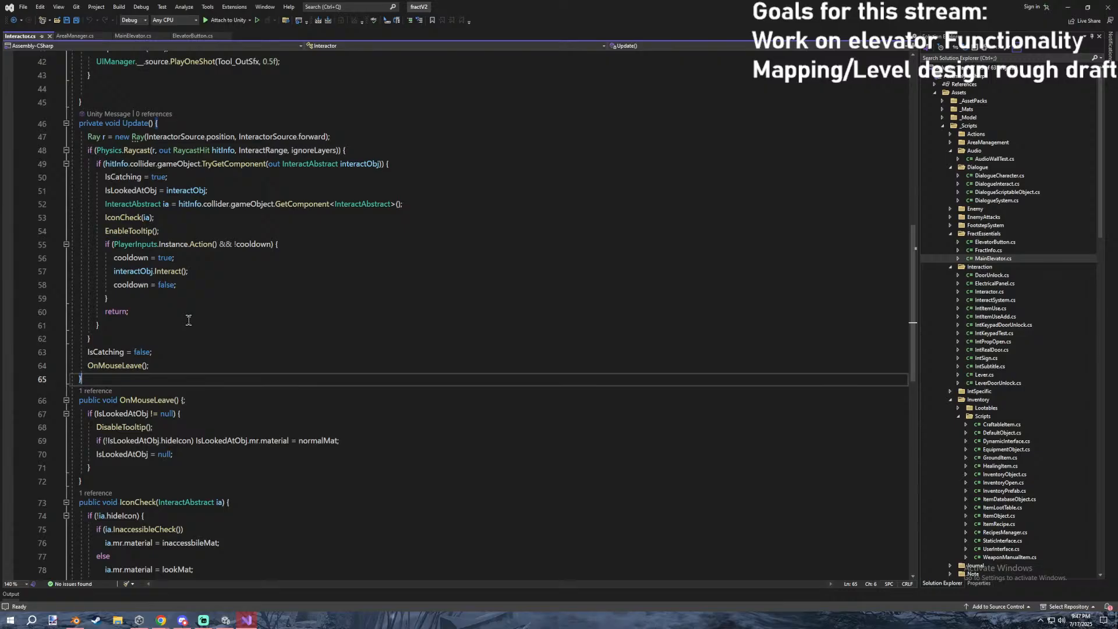
left_click(270, 232)
left_click(221, 103)
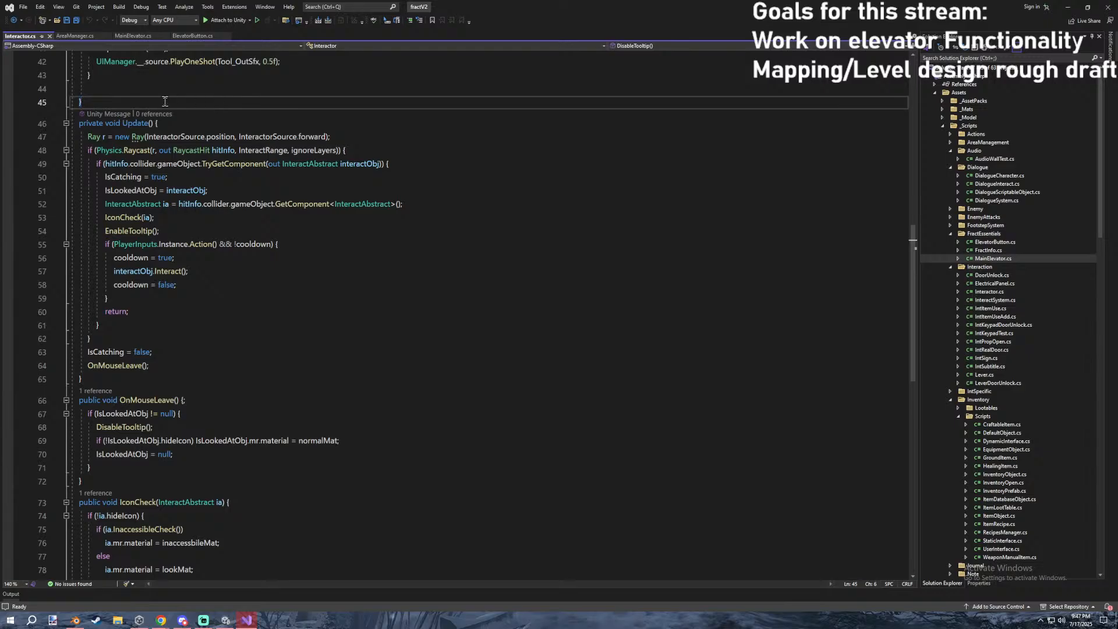
Declare a private float TimeOfLastAction initialised to 0f directly above the Update method in Interactor.cs.
scroll(174, 128, "up", 8)
scroll(215, 175, "down", 6)
key("Return")
key("Return")
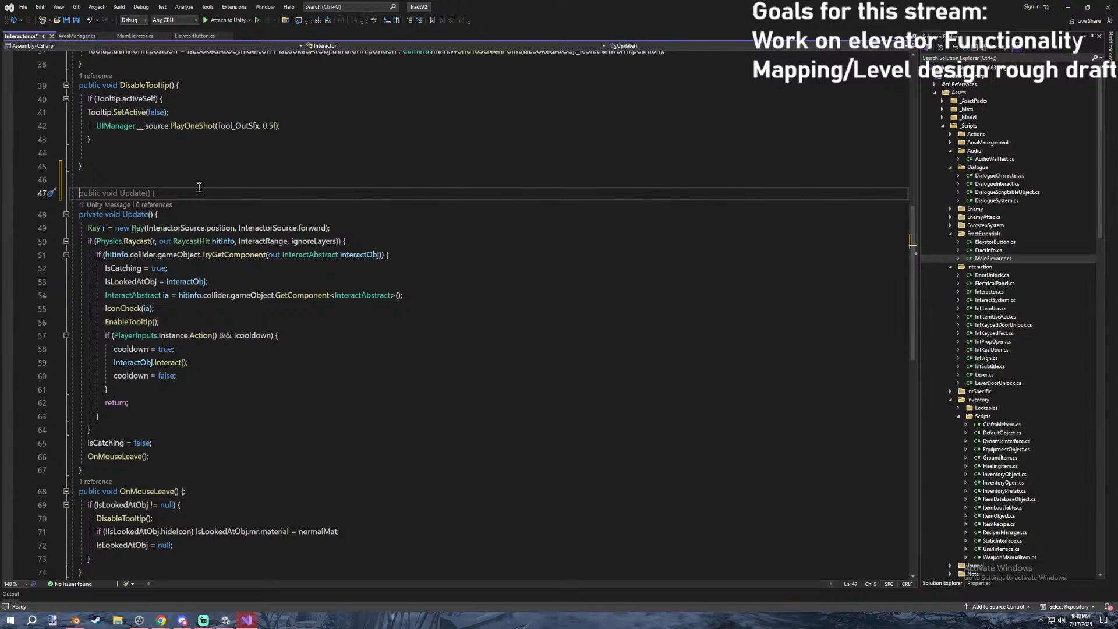
left_click(180, 189)
key("Return")
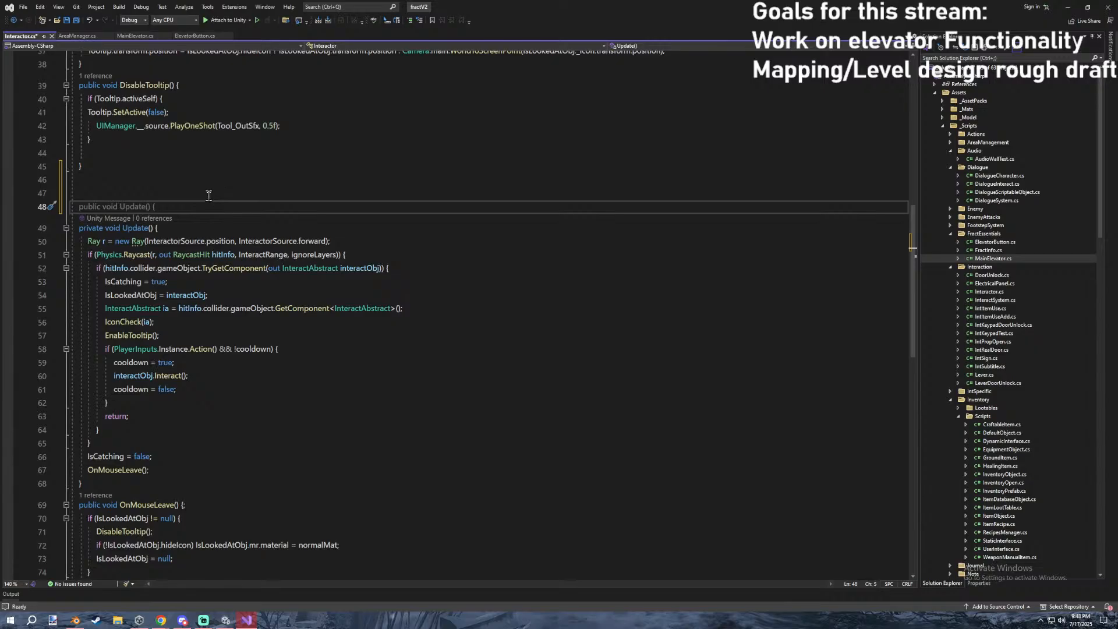
key("ctrl+space")
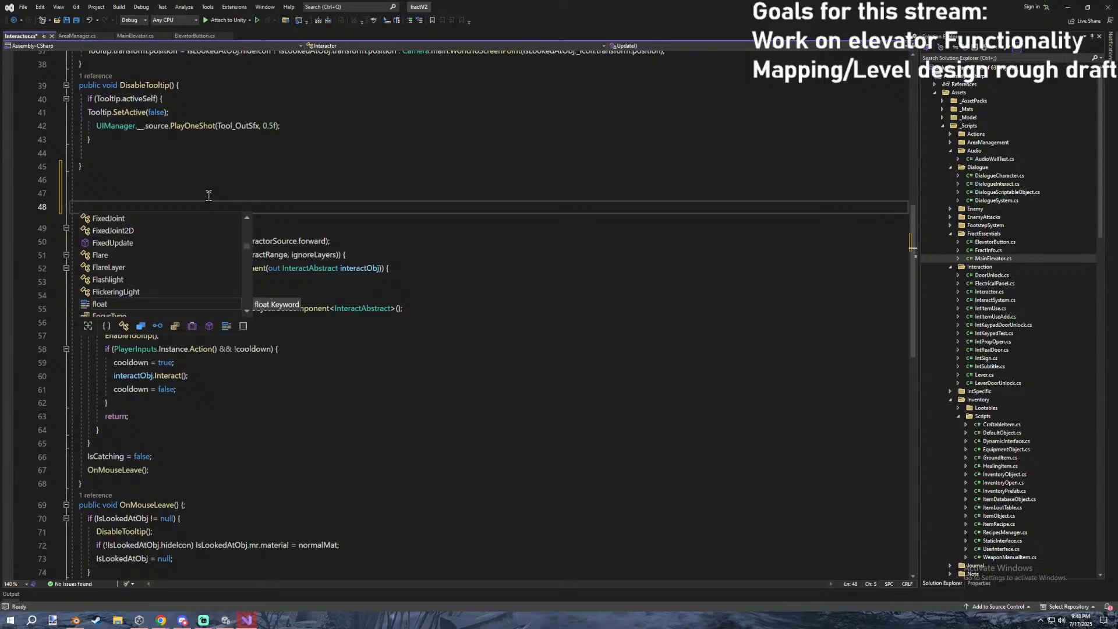
type("pri")
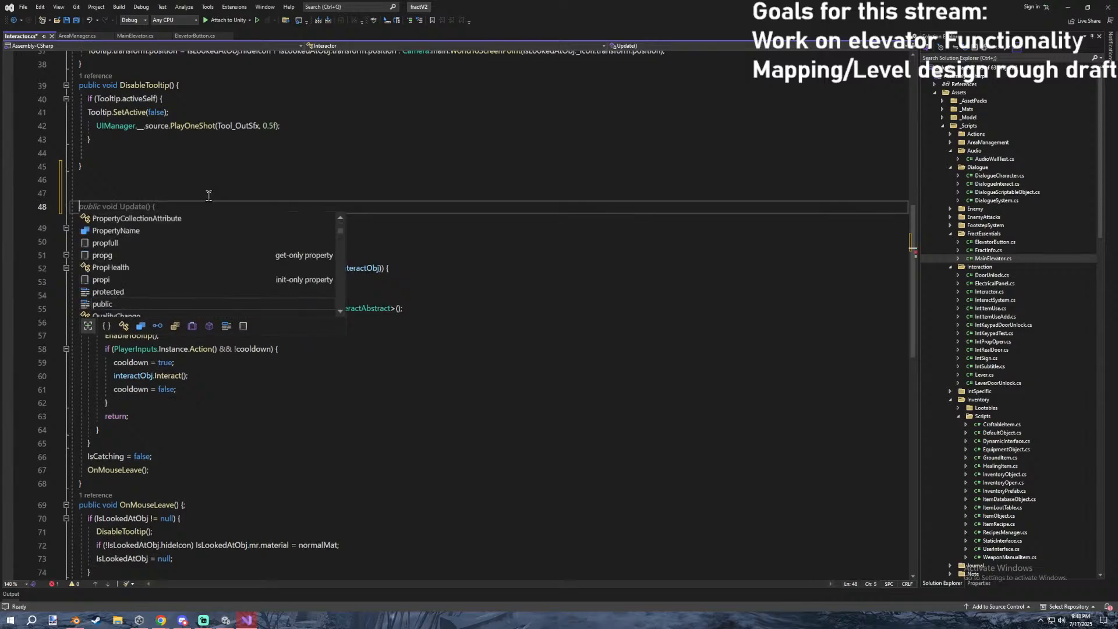
type("vate float")
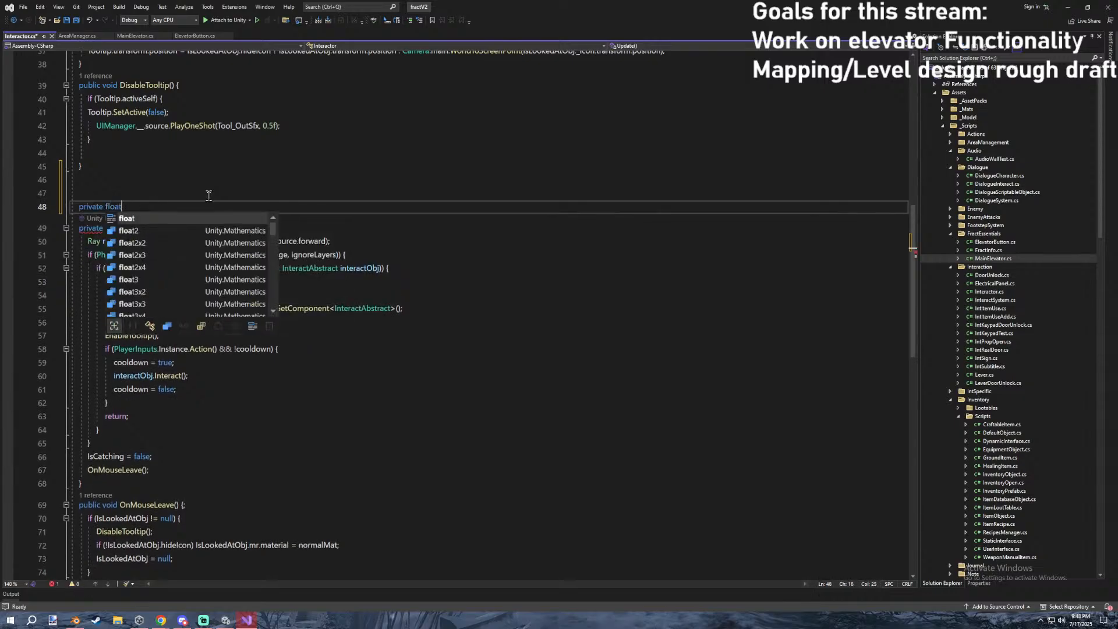
type(" TimeOfLast")
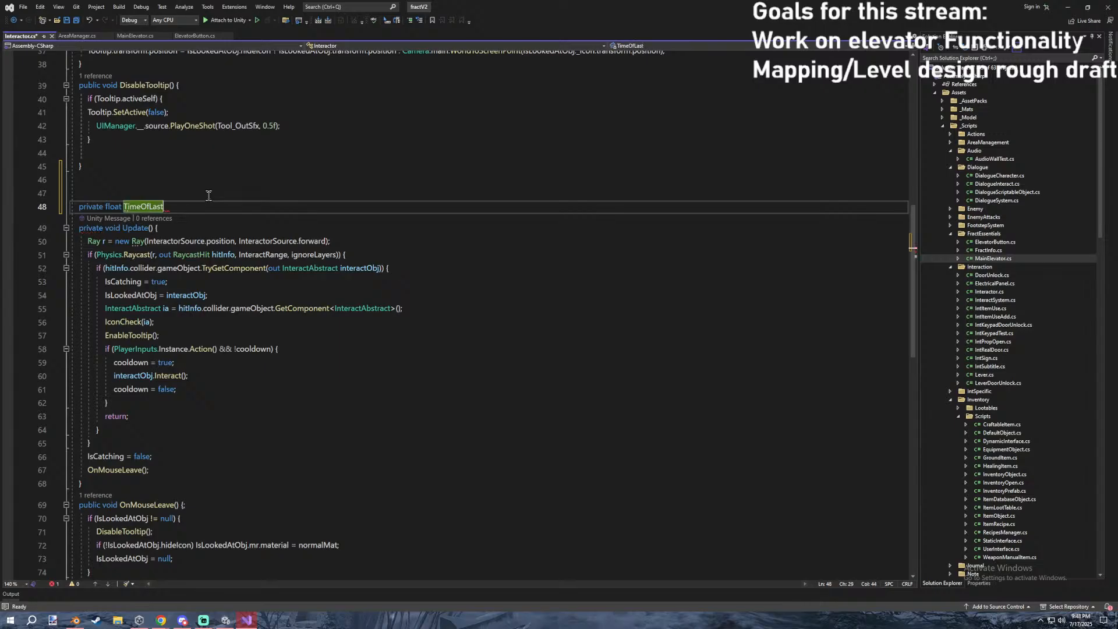
type("Action = 0f;")
Replace the !cooldown check in the action condition with Time.time - TimeOfLastAction > 0.5f.
left_click(269, 349)
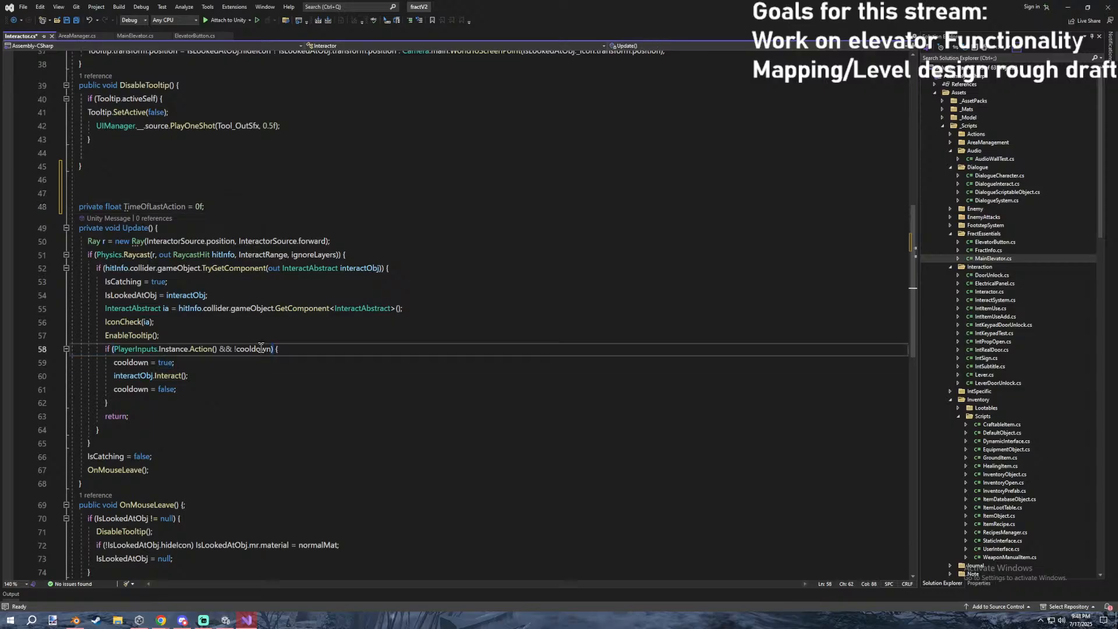
left_click_drag(270, 349, 236, 350)
type("Time")
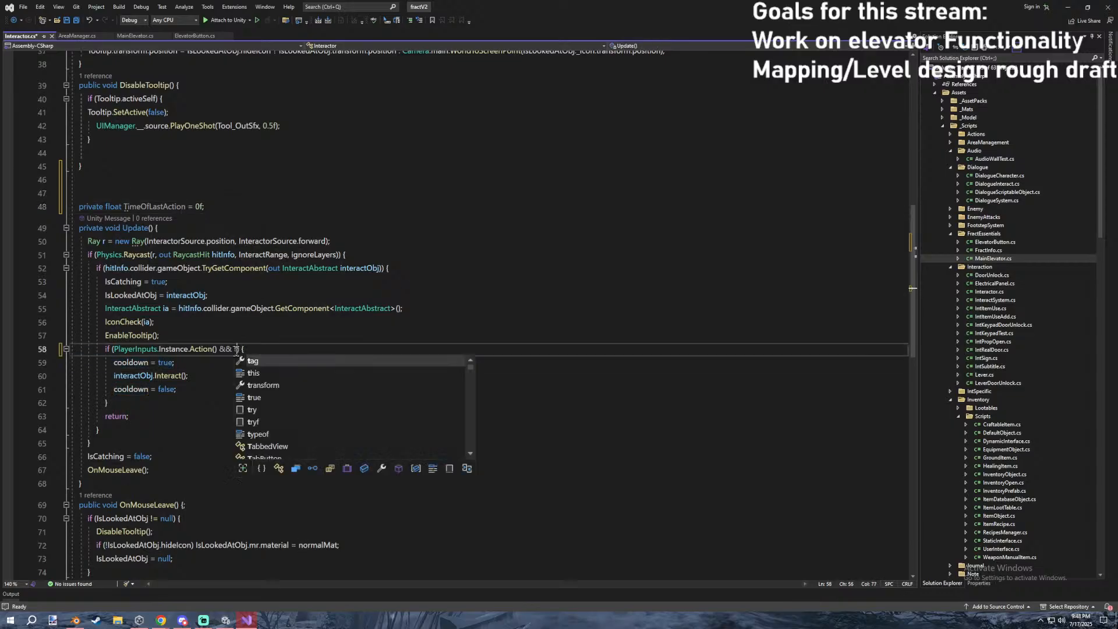
type("OfLastAction ")
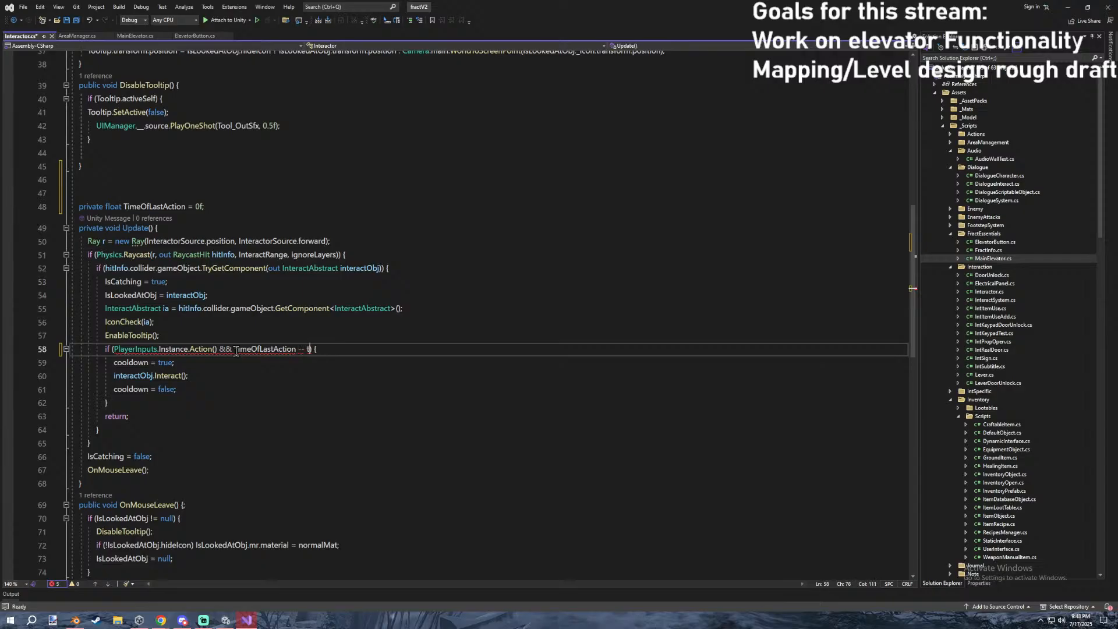
type("- Time.time < 0")
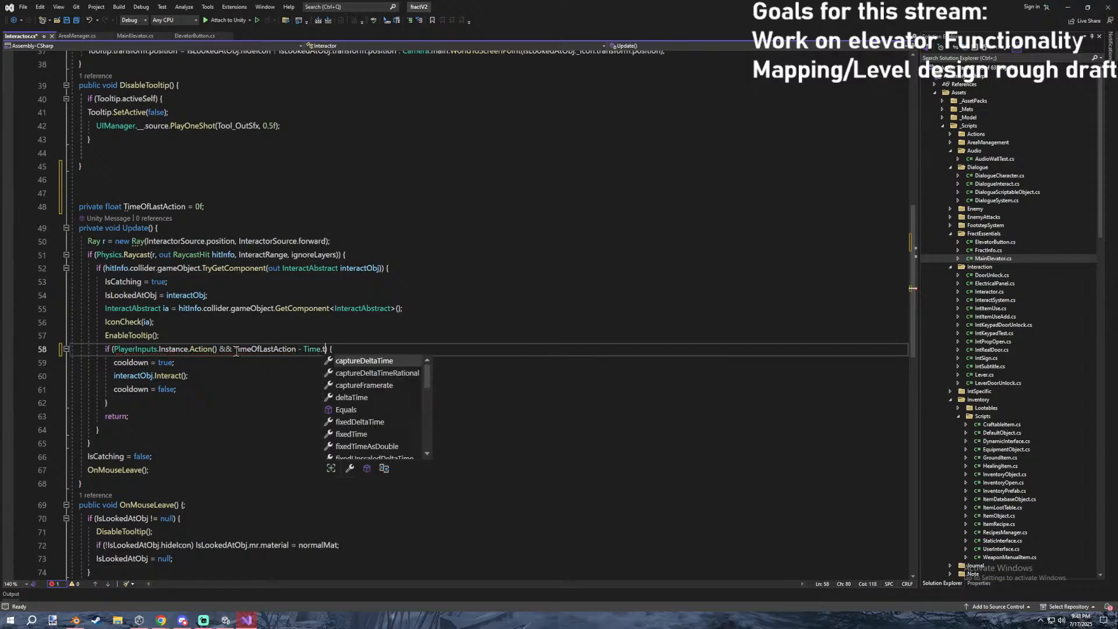
key("BackSpace")
key("BackSpace")
key("BackSpace")
type("> 0.5f")
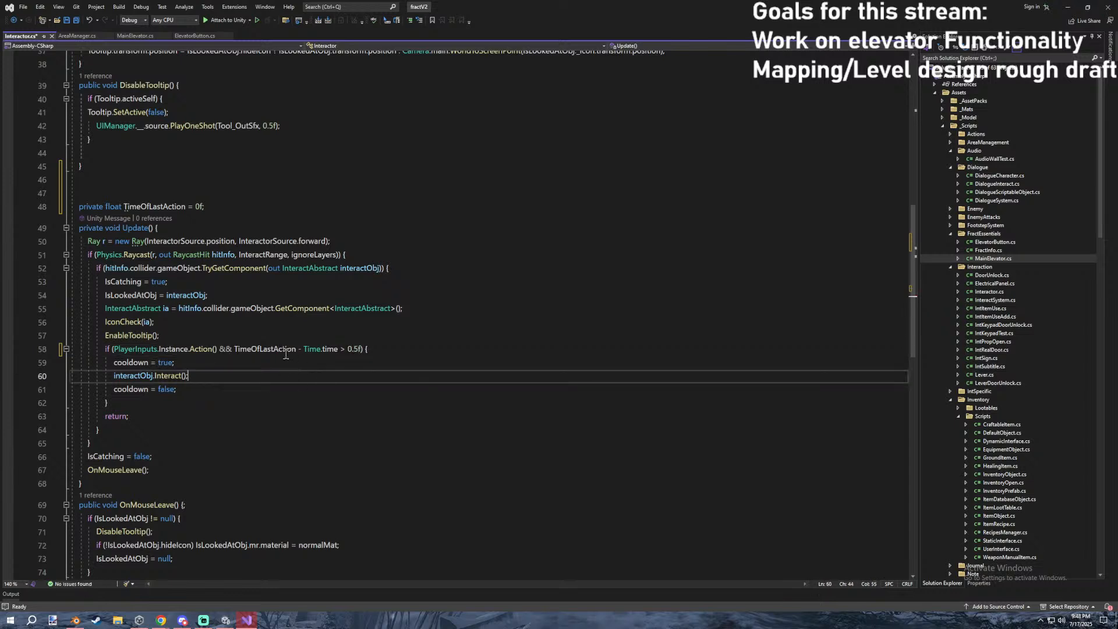
left_click_drag(337, 350, 230, 351)
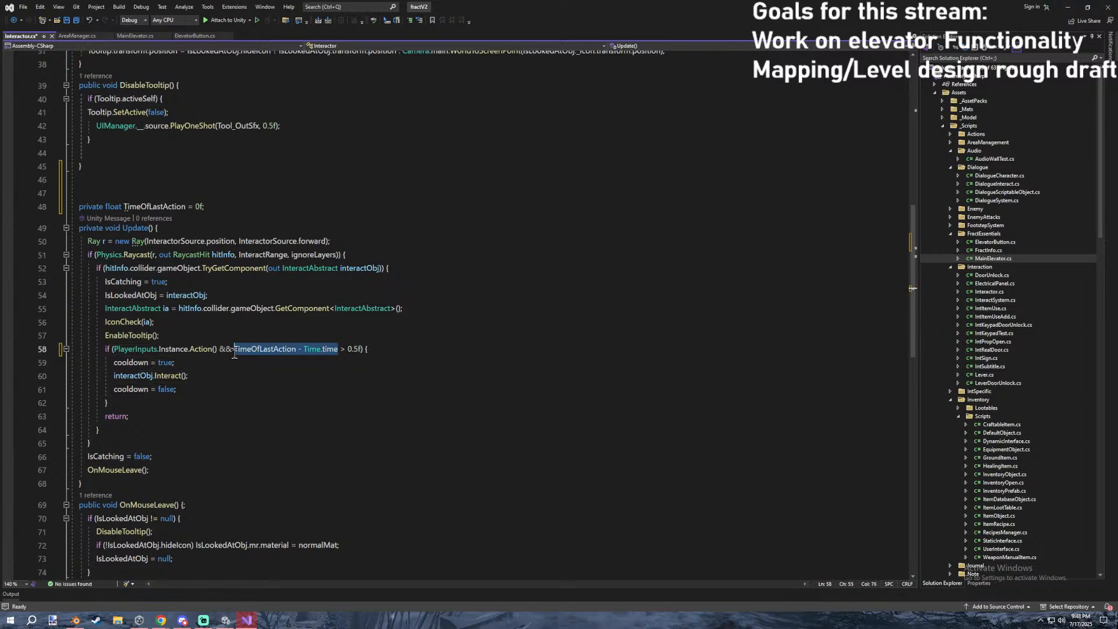
type("Time.time - ")
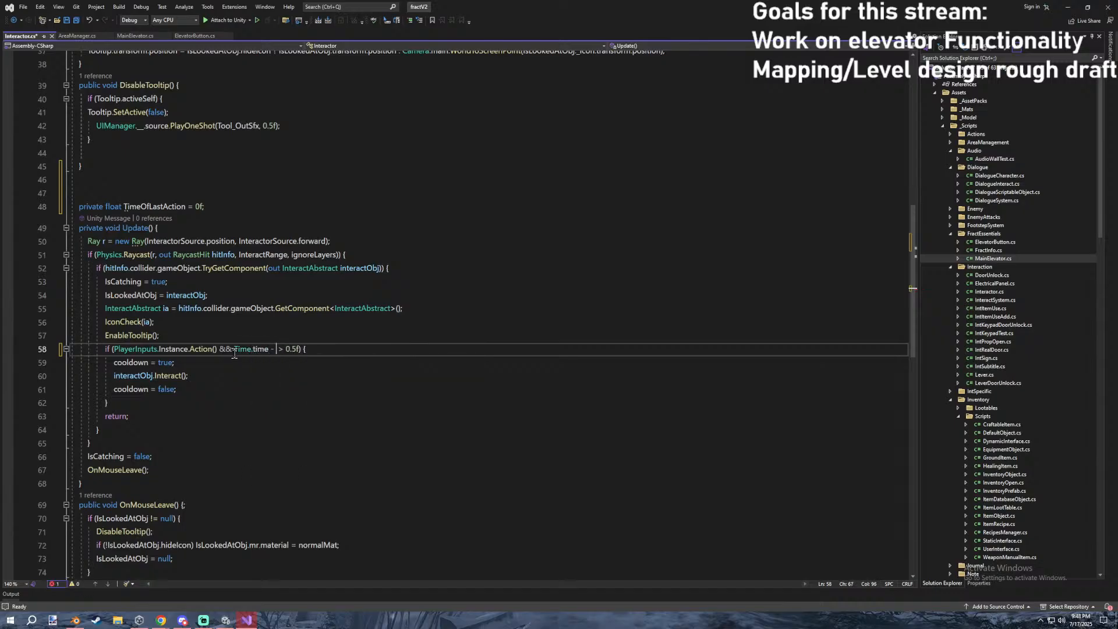
type("TimeOfLastAction")
Remove the cooldown = true and cooldown = false lines around the interactObj.Interact() call.
left_click(177, 391)
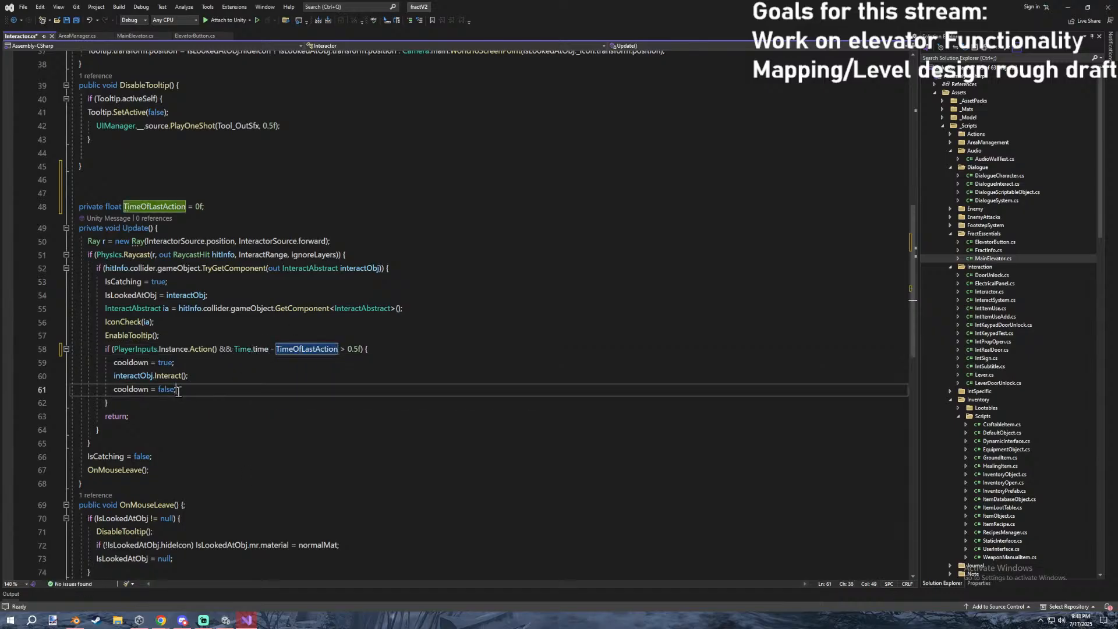
left_click_drag(178, 391, 113, 390)
left_click_drag(176, 363, 4, 368)
key("BackSpace")
key("BackSpace")
left_click_drag(219, 367, 52, 371)
left_click_drag(182, 375, 70, 376)
key("BackSpace")
key("BackSpace")
Copy the TimeOfLastAction declaration into the action block and change the condition's time property to unscaledtime.
left_click_drag(205, 206, 69, 206)
key("ctrl+c")
left_click(406, 358)
left_click(403, 350)
key("Return")
key("ctrl+v")
double_click(261, 352)
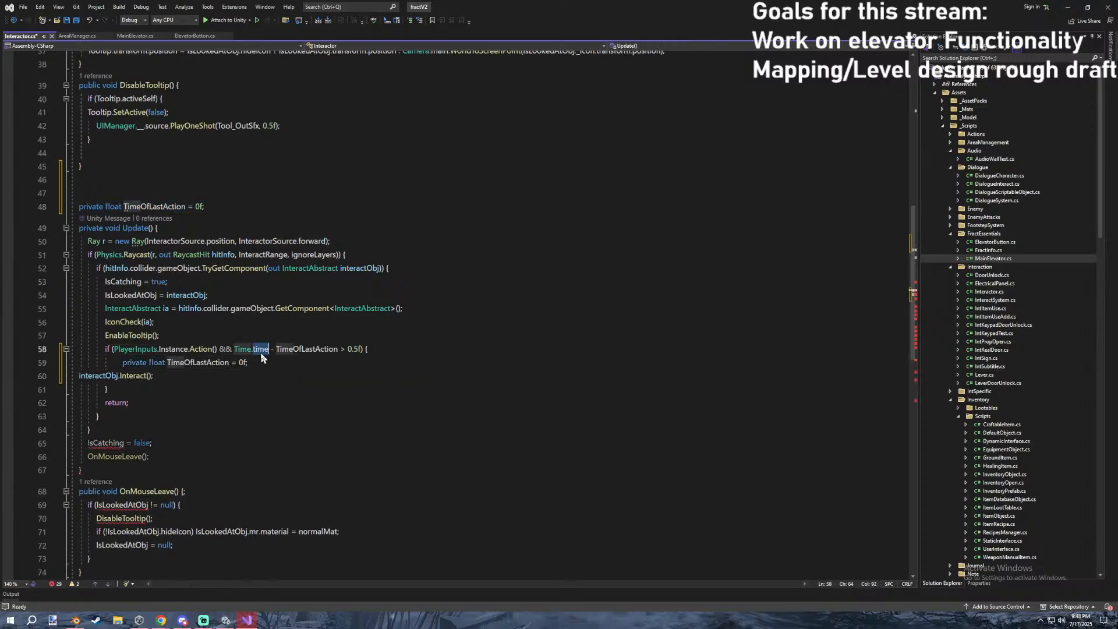
type("unscaledTime")
Turn the copied declaration into the assignment TimeOfLastAction = Time.time; and reformat the script's indentation.
double_click(185, 364)
key("ctrl+z")
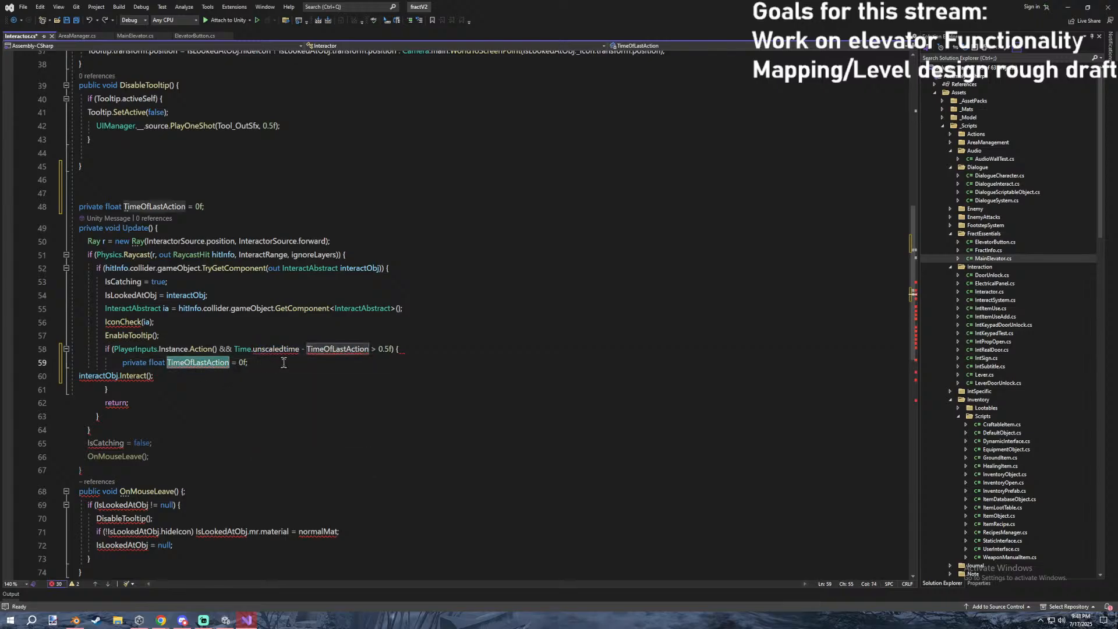
left_click_drag(265, 362, 123, 363)
key("BackSpace")
key("BackSpace")
key("ctrl+k")
key("ctrl+d")
left_click(252, 361)
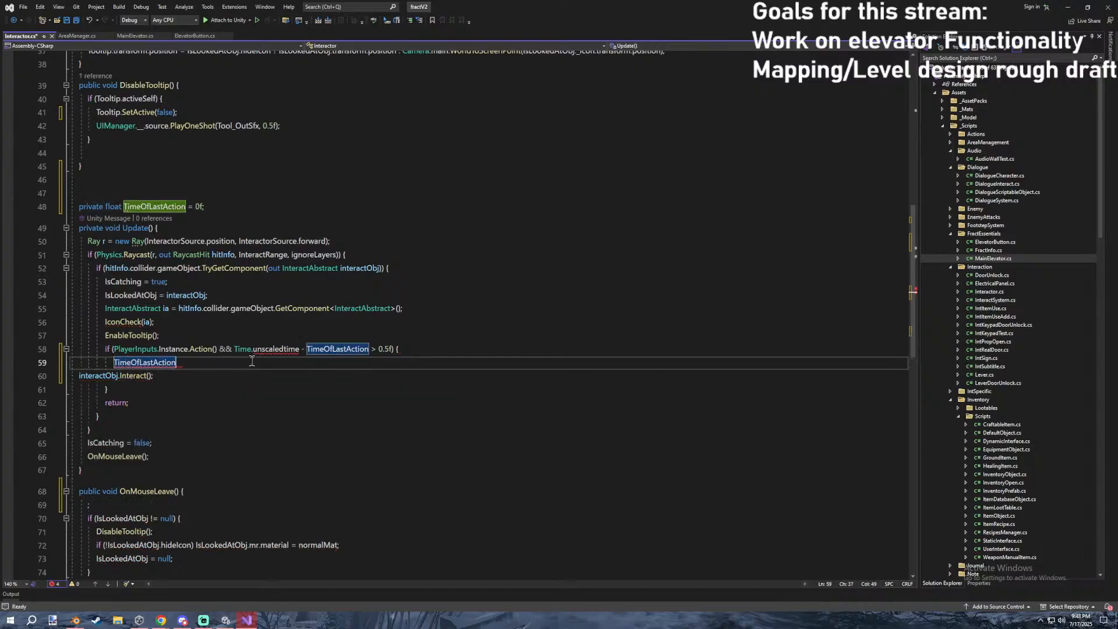
type("= Time.time;")
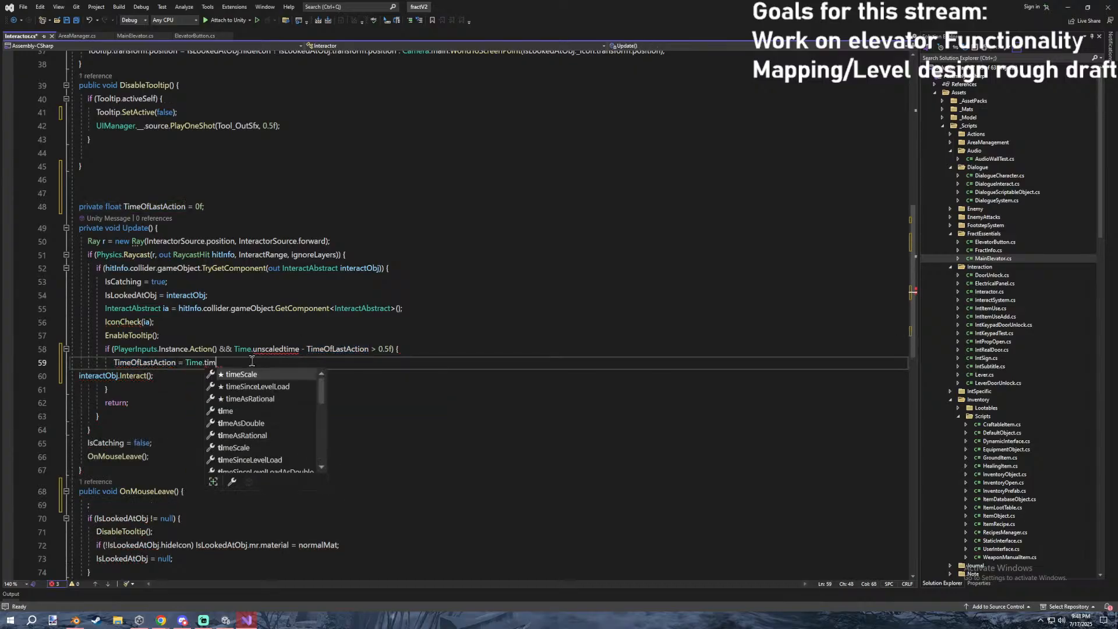
mouse_move(286, 354)
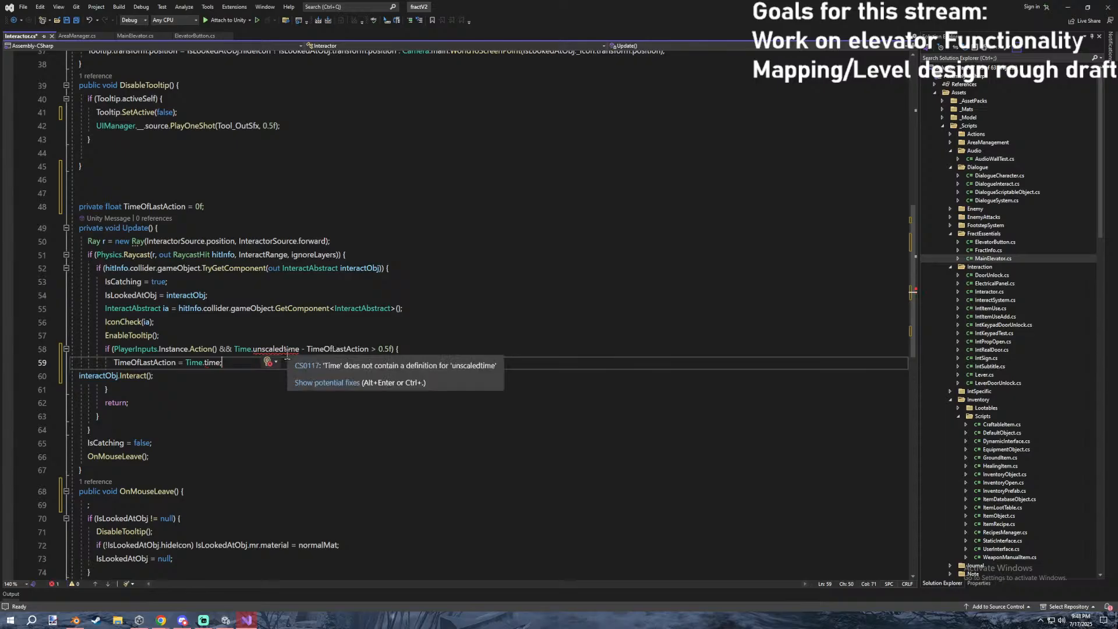
key("ctrl+k")
key("ctrl+d")
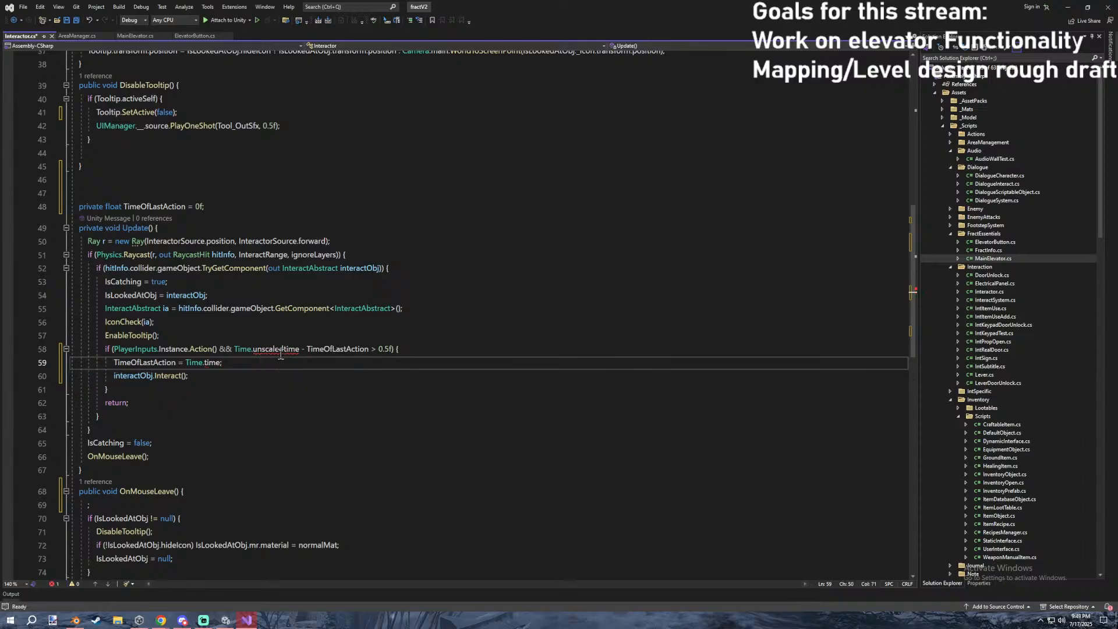
Correct the condition's time property to Time.unscaledTime using code completion and save the script.
double_click(280, 350)
type("time")
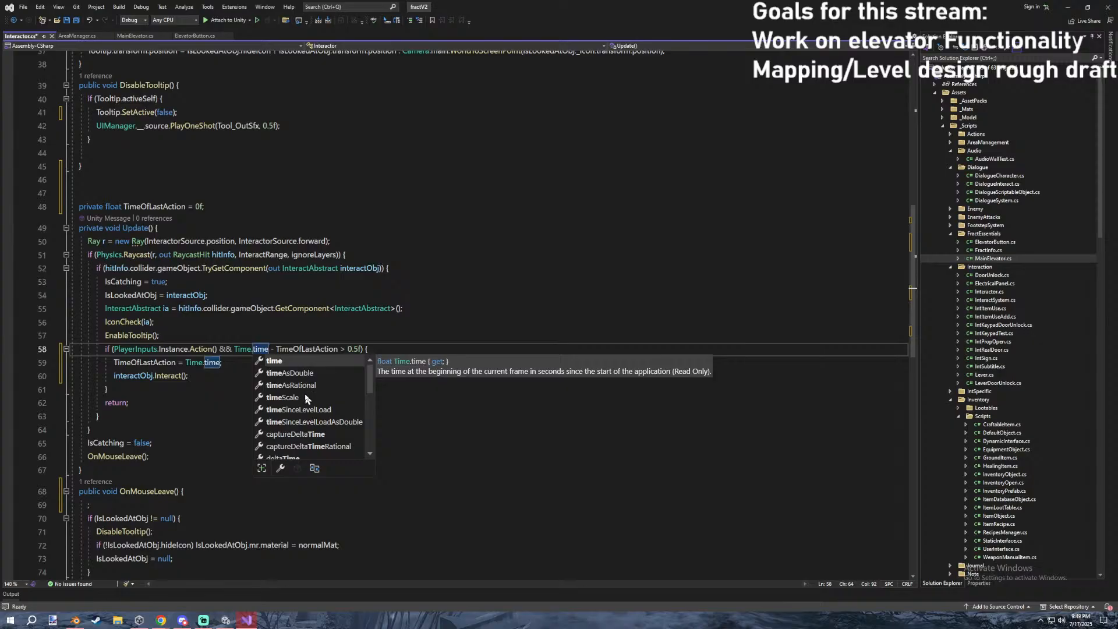
scroll(309, 408, "down", 1)
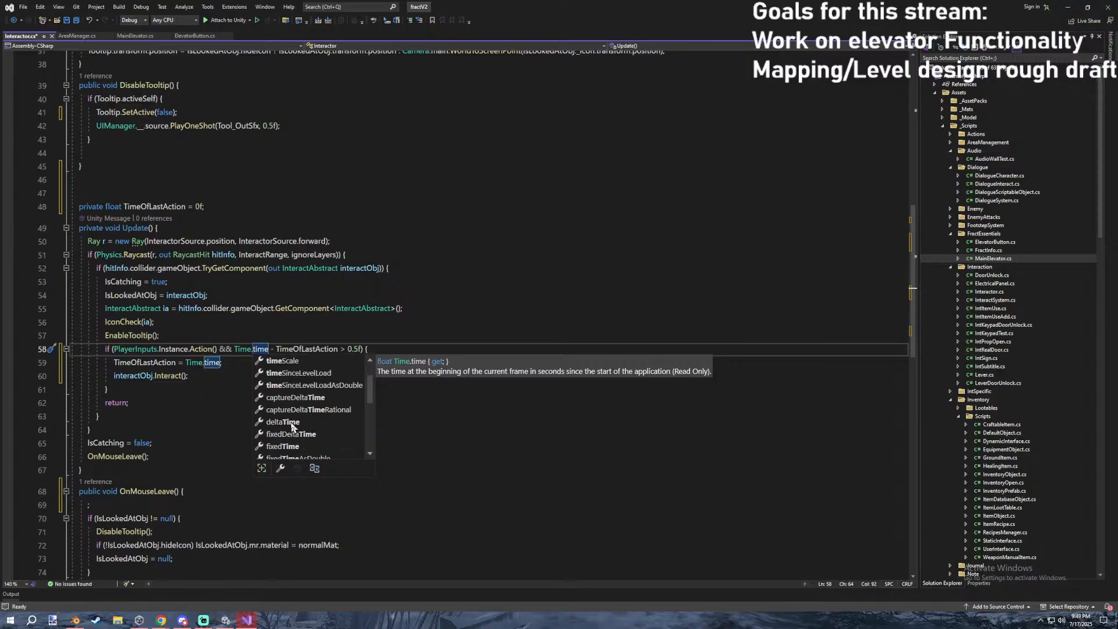
scroll(294, 433, "down", 4)
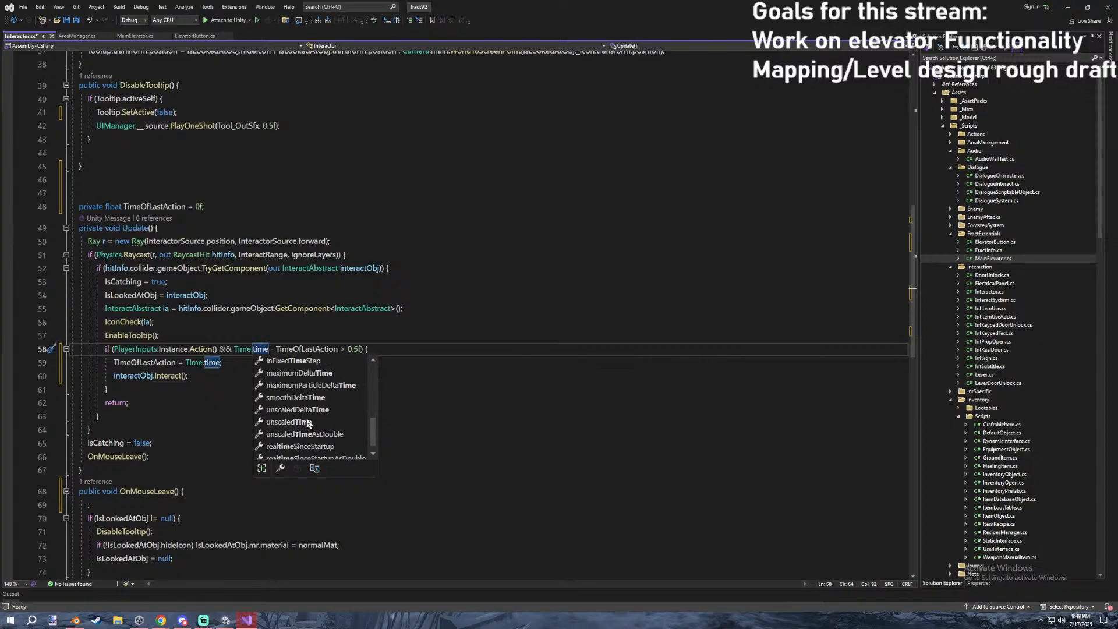
double_click(309, 411)
left_click(344, 368)
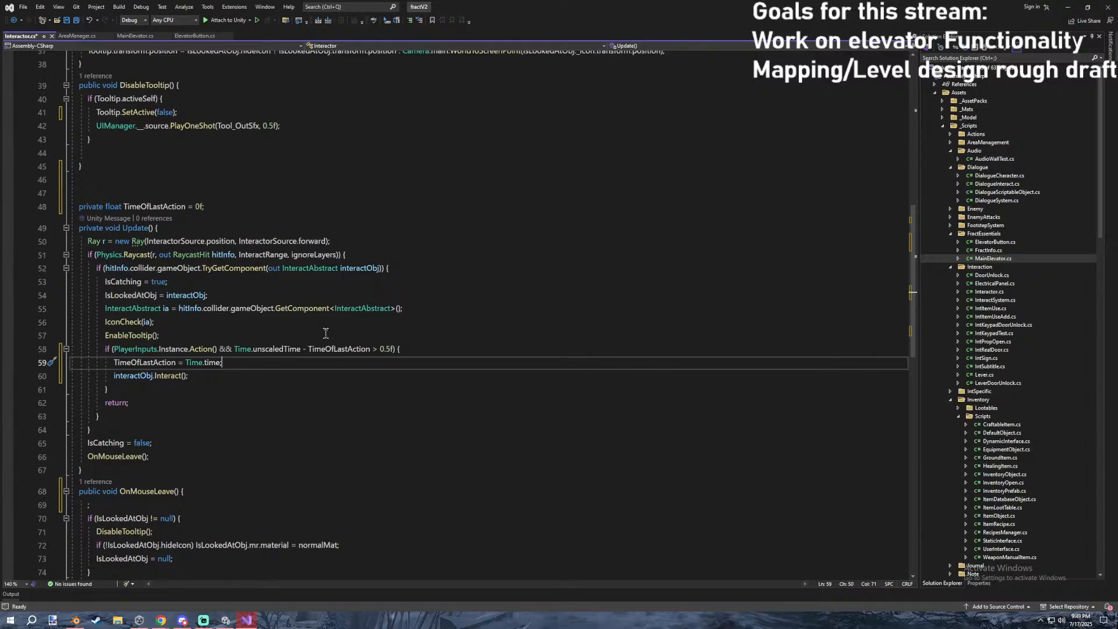
key("ctrl+s")
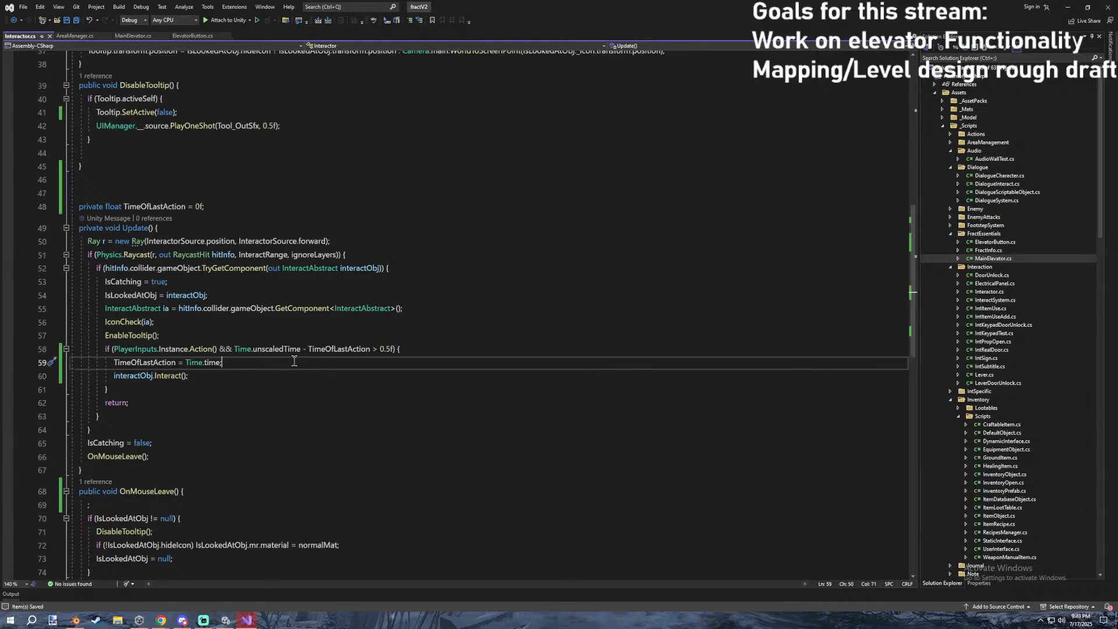
Switch to Unity, clear the console and start the game in play mode.
left_click(221, 379)
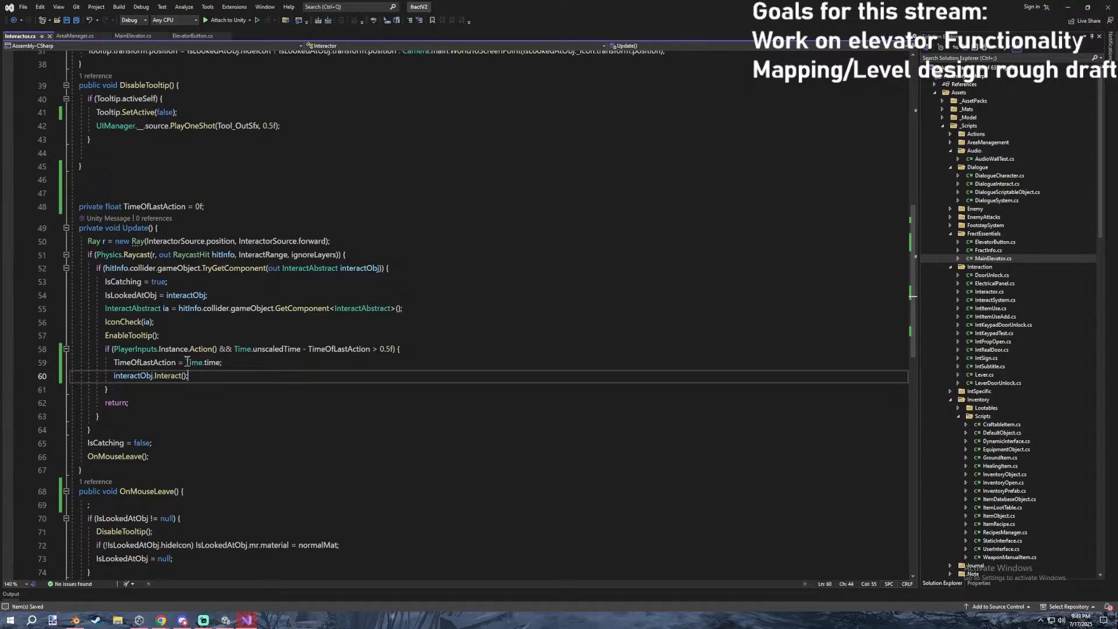
scroll(197, 364, "down", 2)
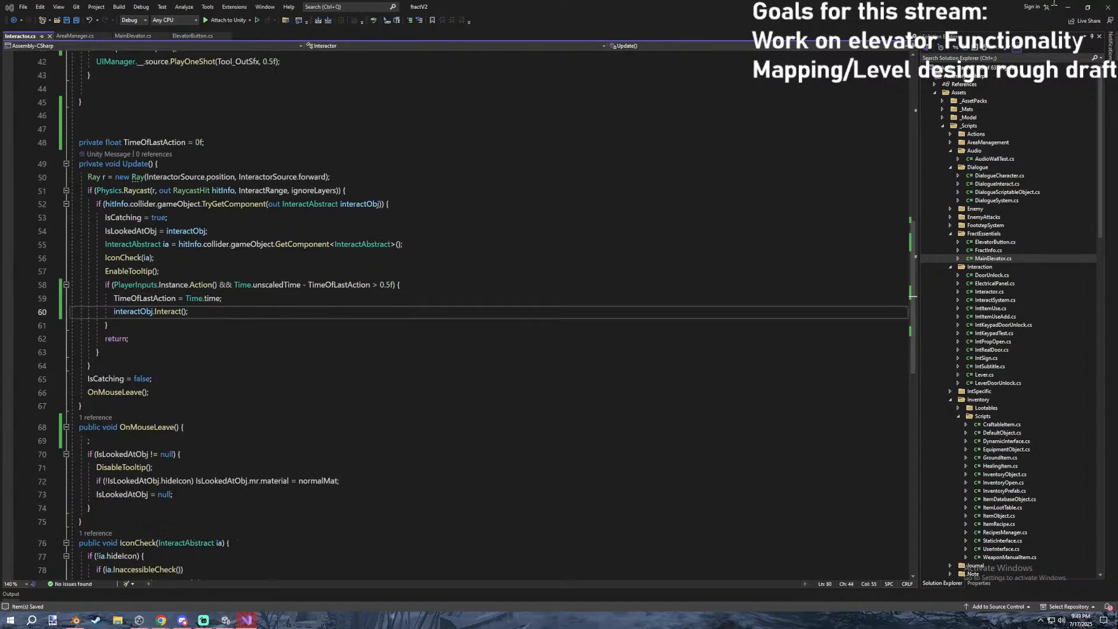
key("alt+Tab")
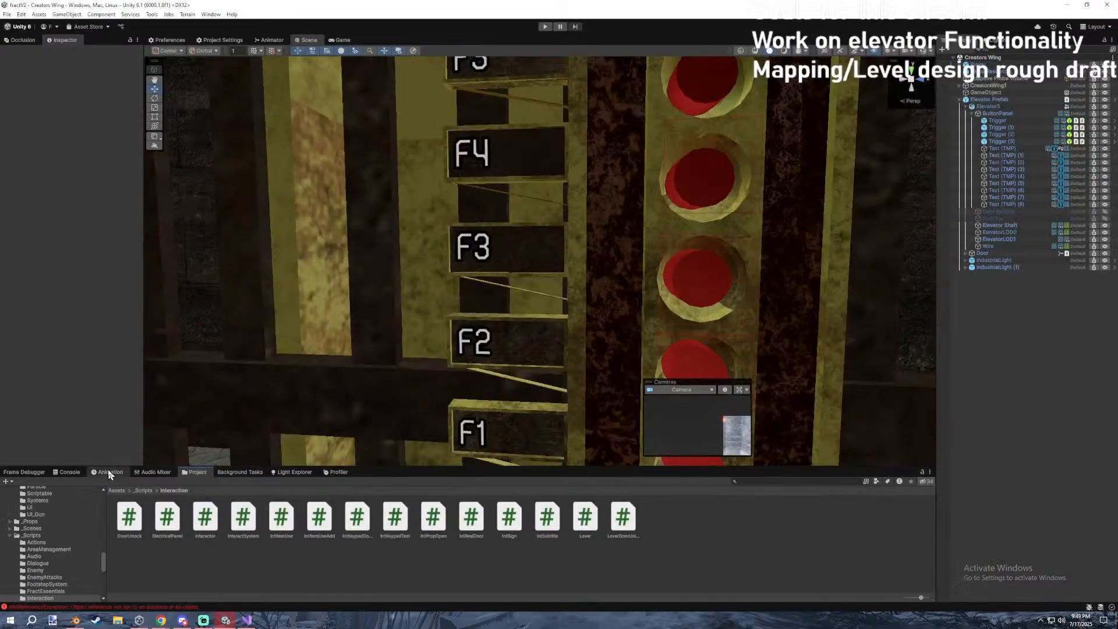
left_click(67, 472)
left_click(8, 481)
left_click(196, 472)
left_click(544, 28)
Return to the Interactor script while the game starts and review the unscaledTime condition in Update.
left_click(246, 618)
left_click(217, 336)
left_click(252, 285)
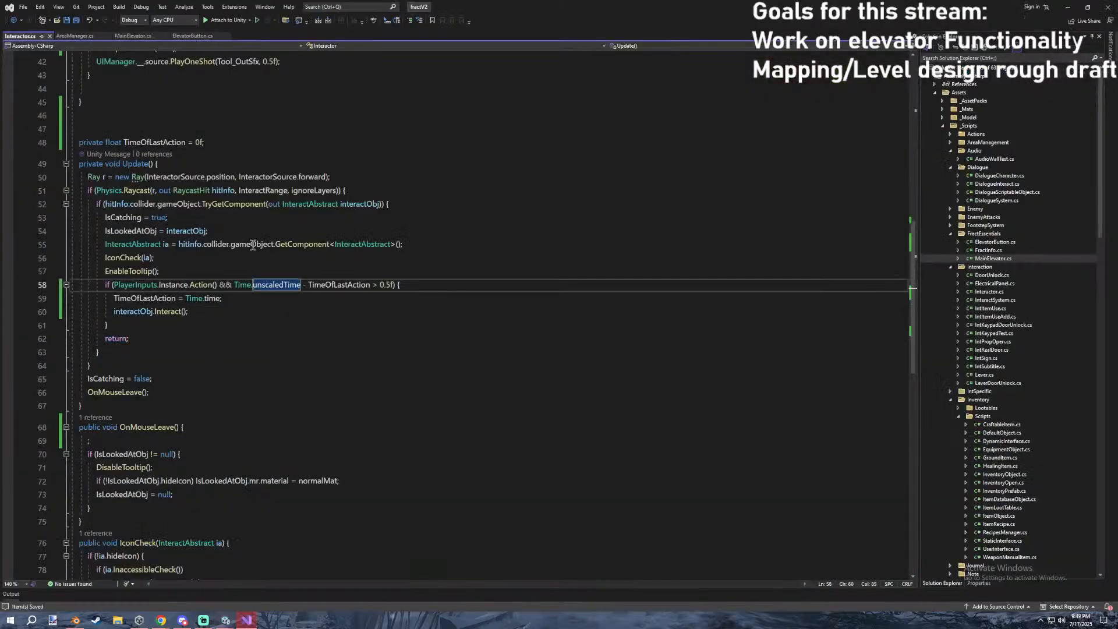
left_click(230, 217)
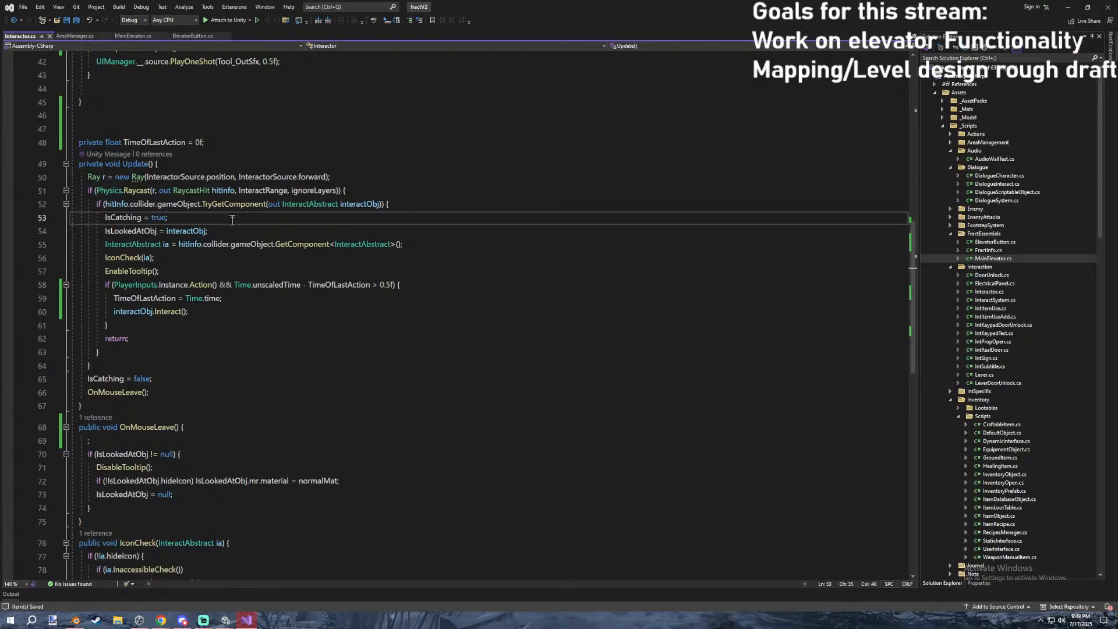
left_click(1067, 7)
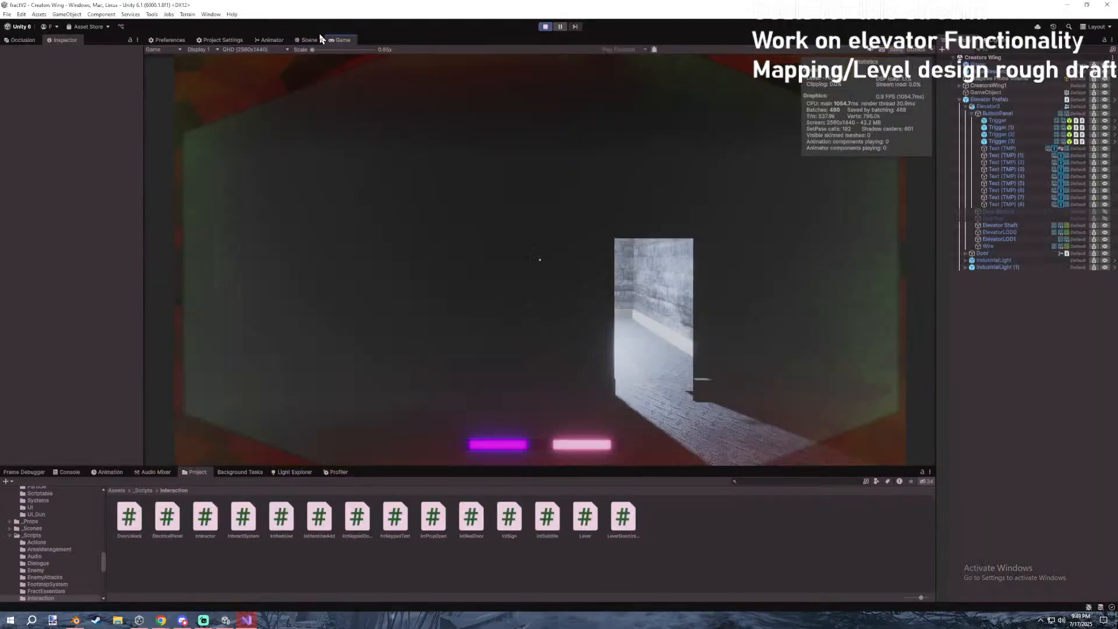
Try the running game in a maximised Game view with its pause menu, and stop play mode.
key("Escape")
double_click(342, 40)
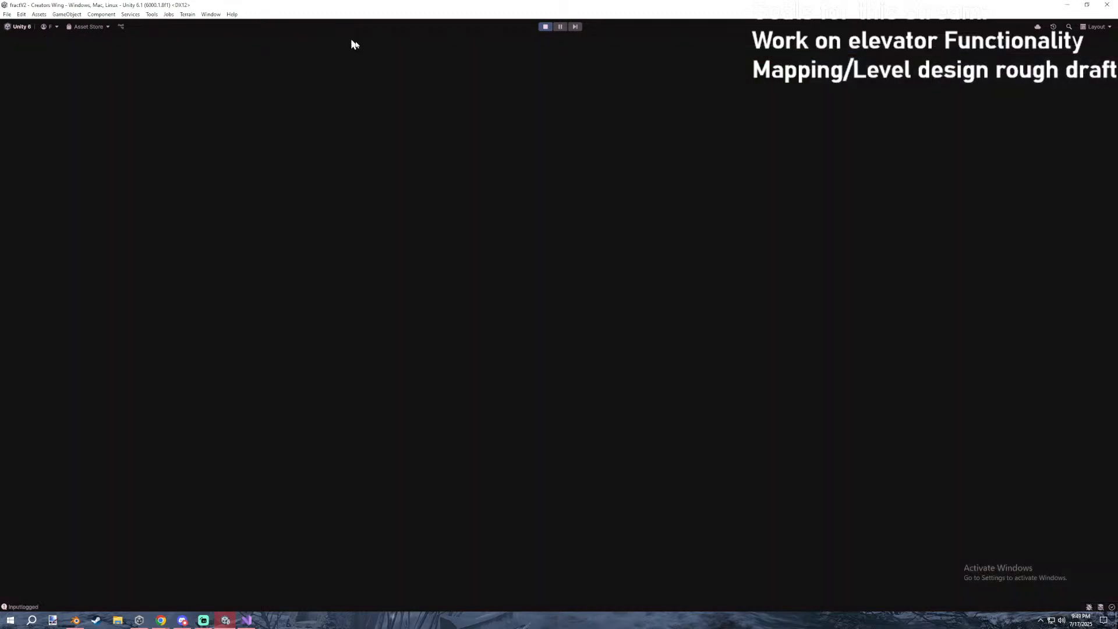
key("Escape")
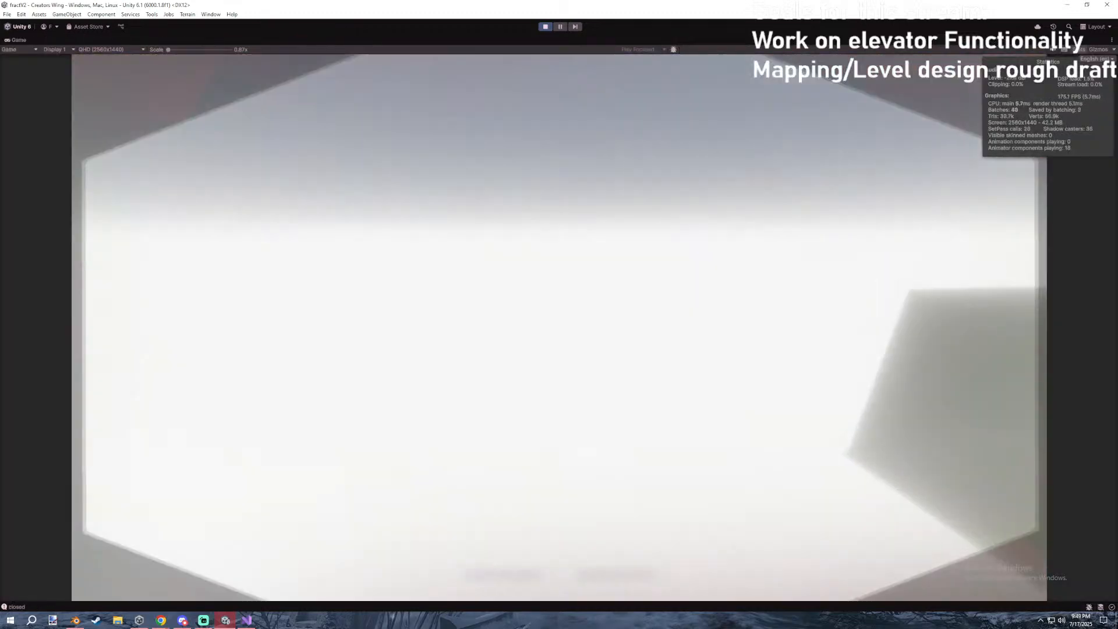
key("Escape")
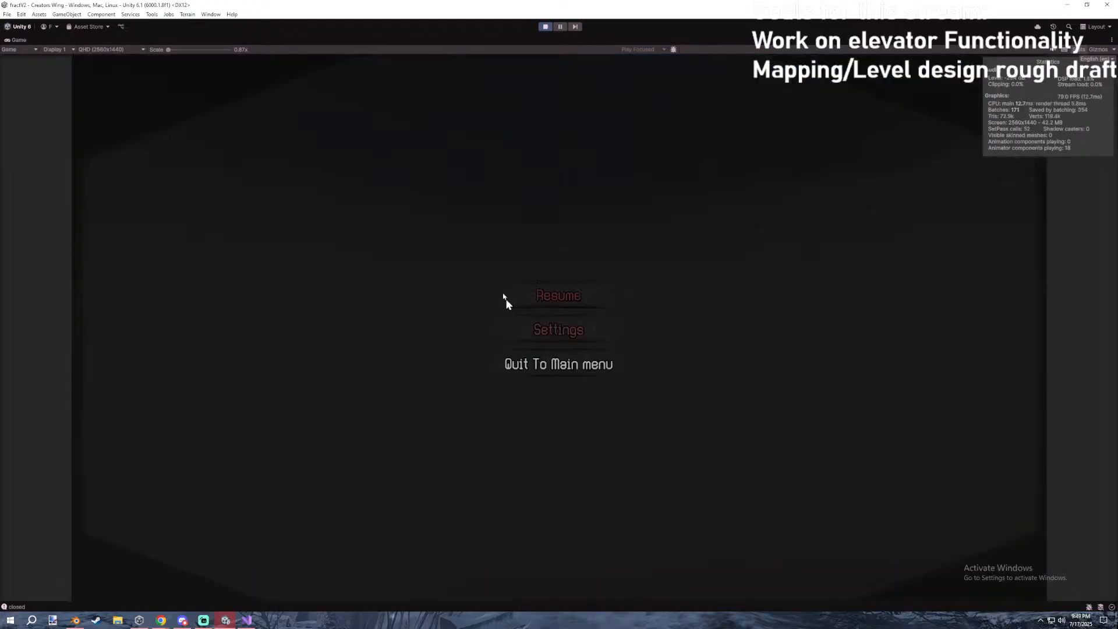
left_click(546, 26)
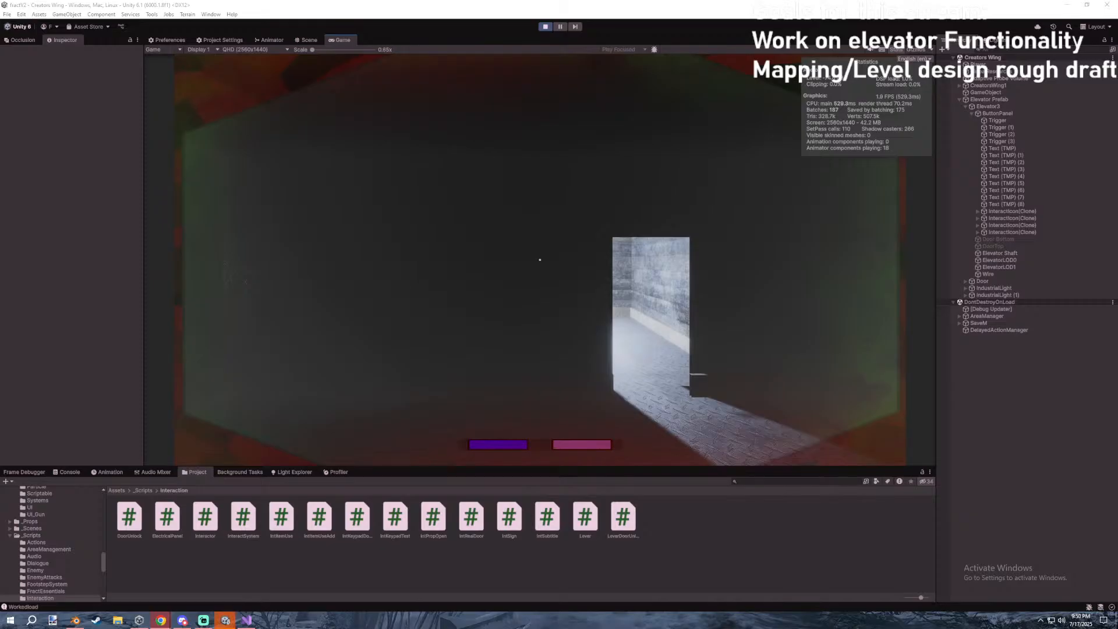
Return to the running game, walk into the elevator and test its buttons with the console shown.
key("alt+Tab")
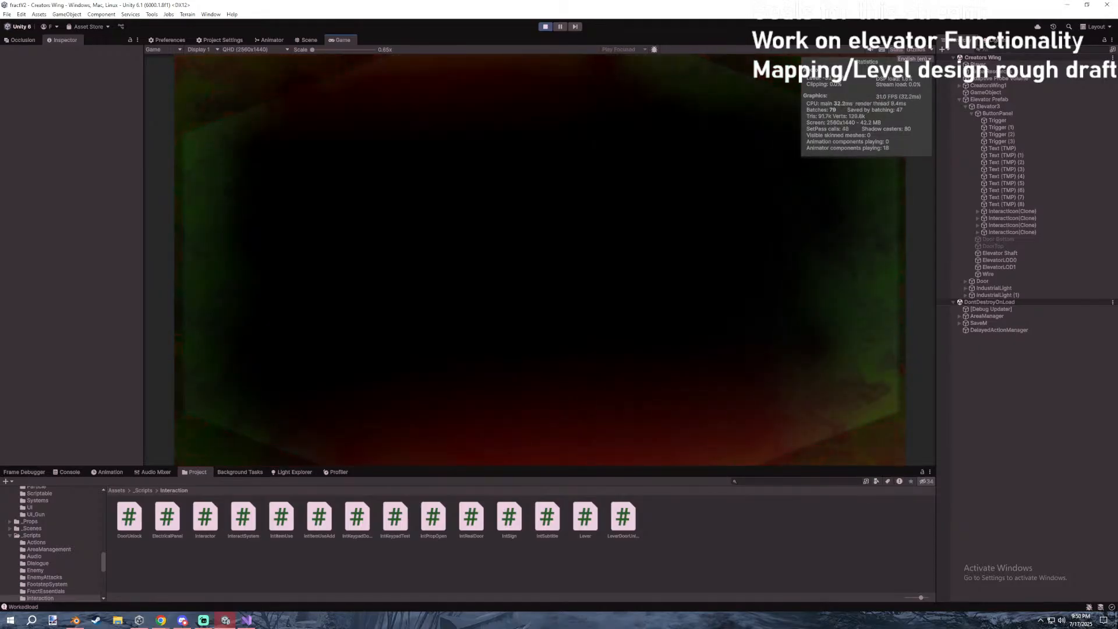
key("w")
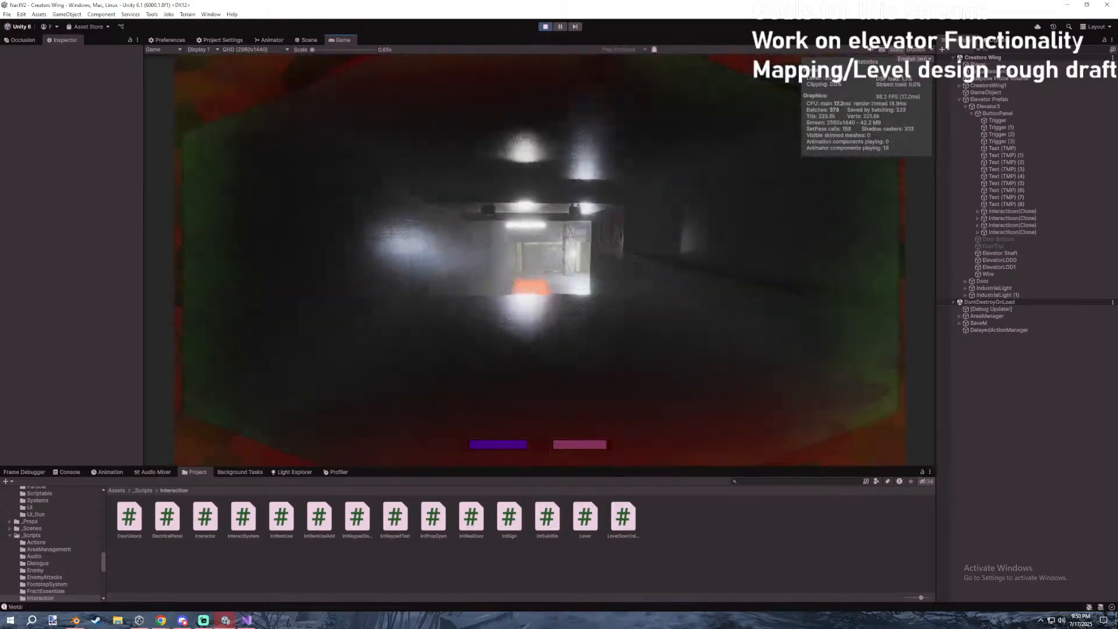
key("w")
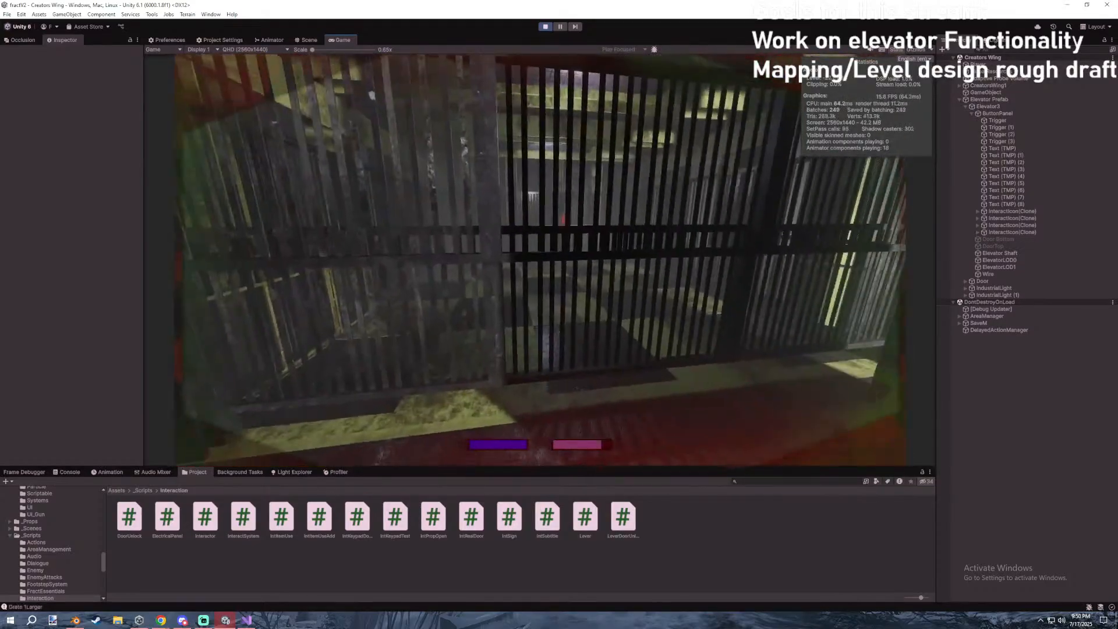
key("w")
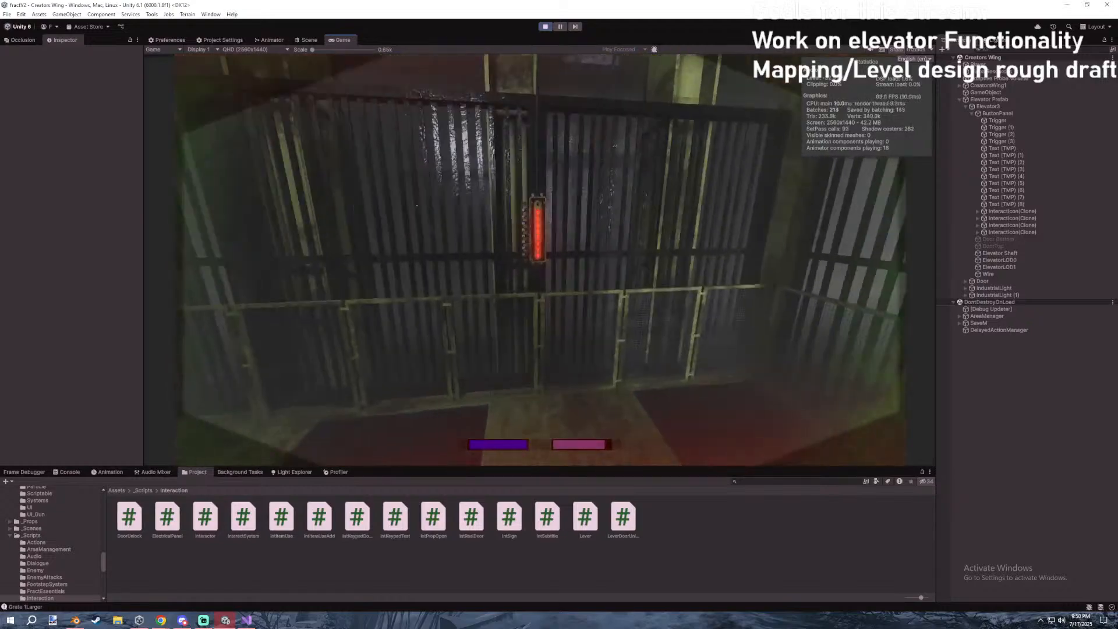
key("w")
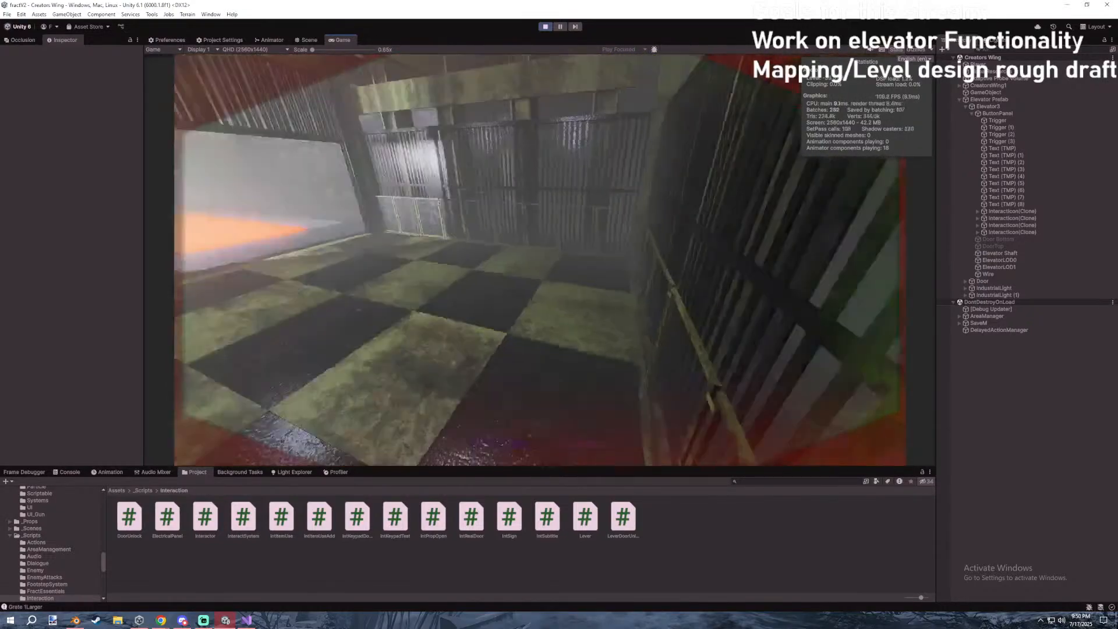
key("Escape")
left_click(72, 473)
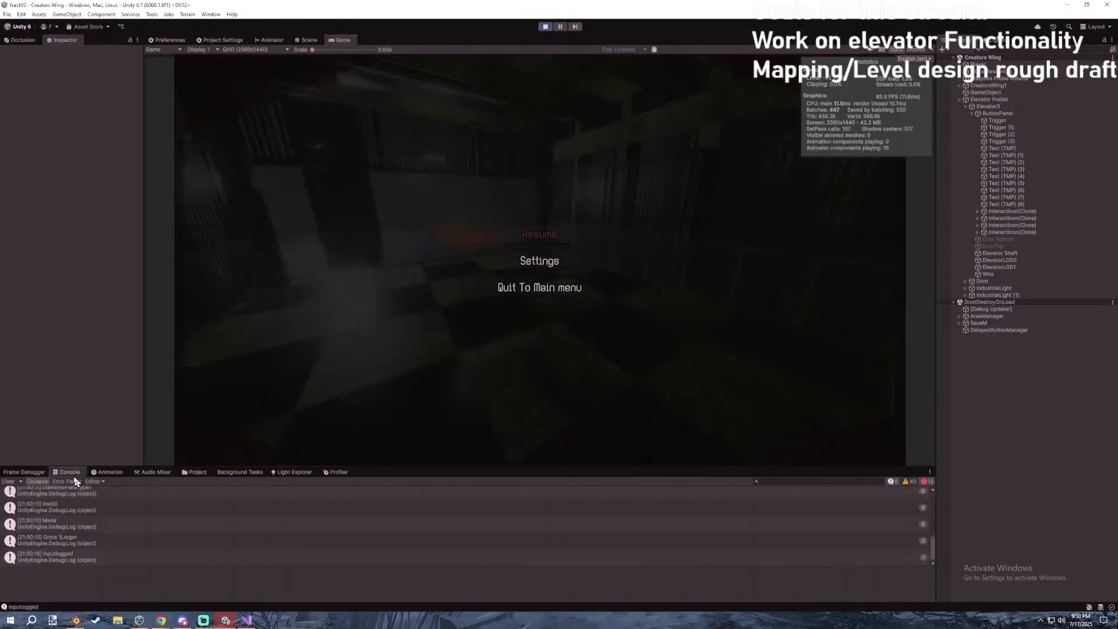
key("Escape")
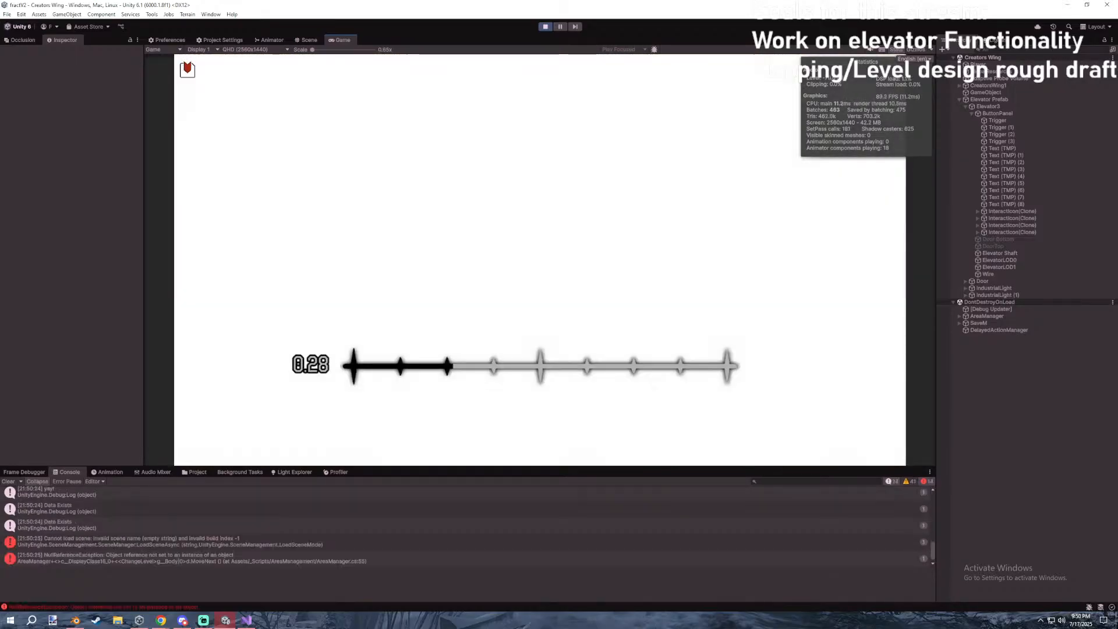
Examine the console's log entries from the level change and recheck the Update condition in the Interactor script.
scroll(228, 547, "up", 3)
left_click(211, 530)
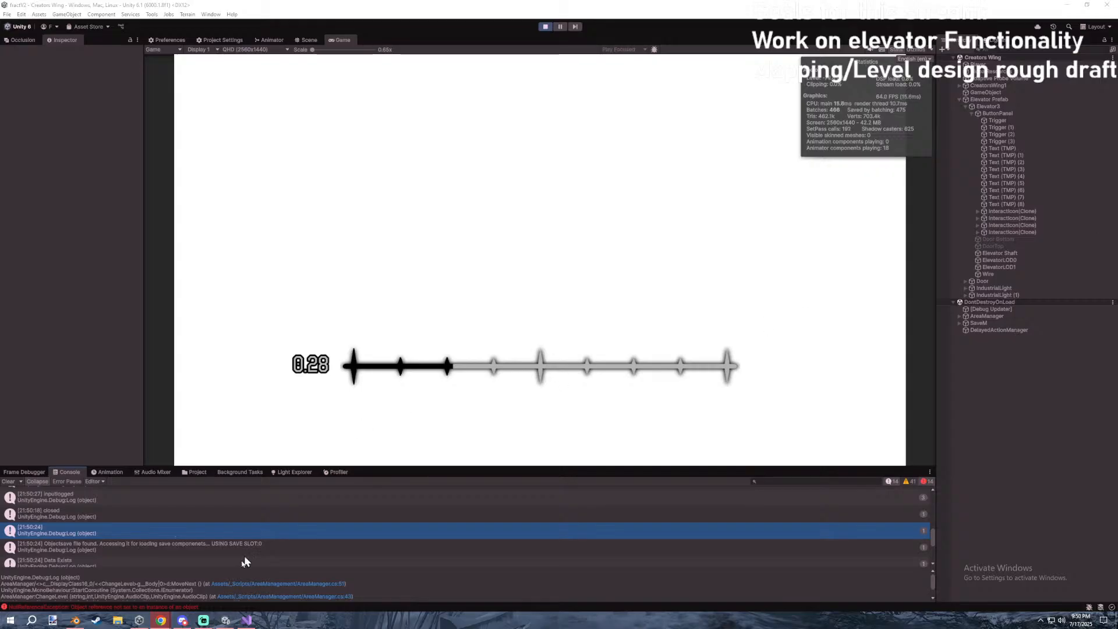
left_click(247, 620)
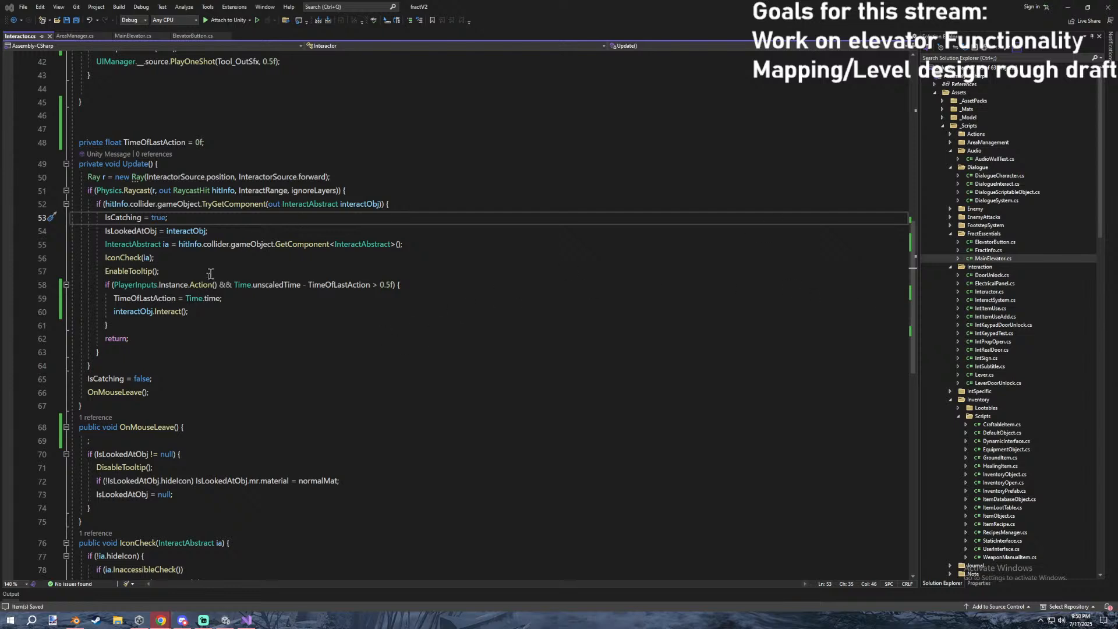
left_click(226, 618)
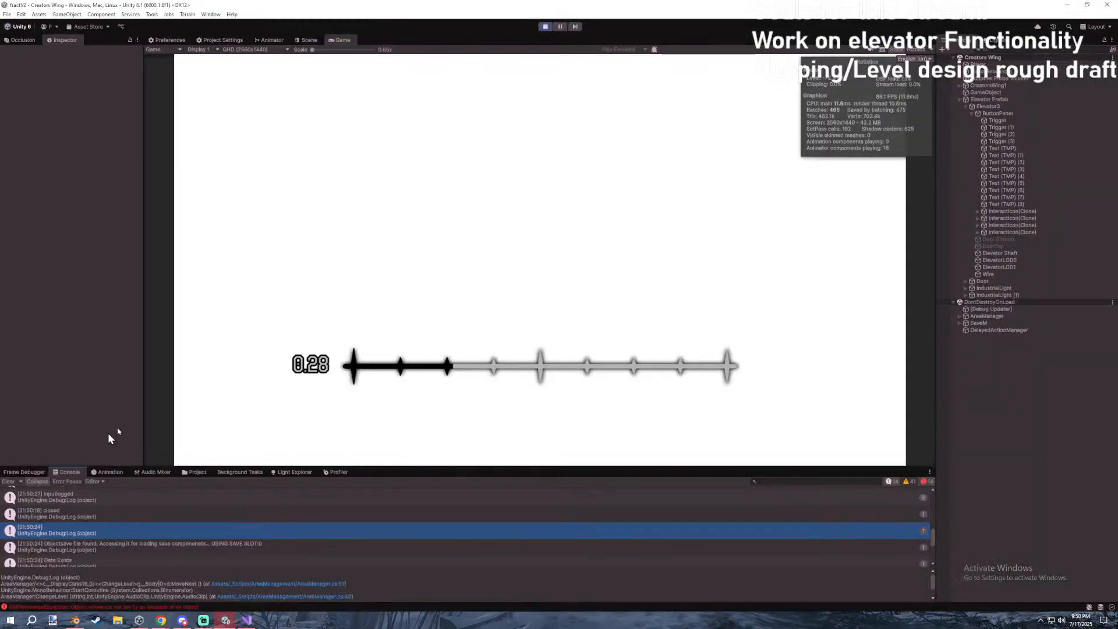
Stop play mode, open PlayerScene from the _Scenes folder and start it in play mode.
left_click(545, 27)
left_click(184, 472)
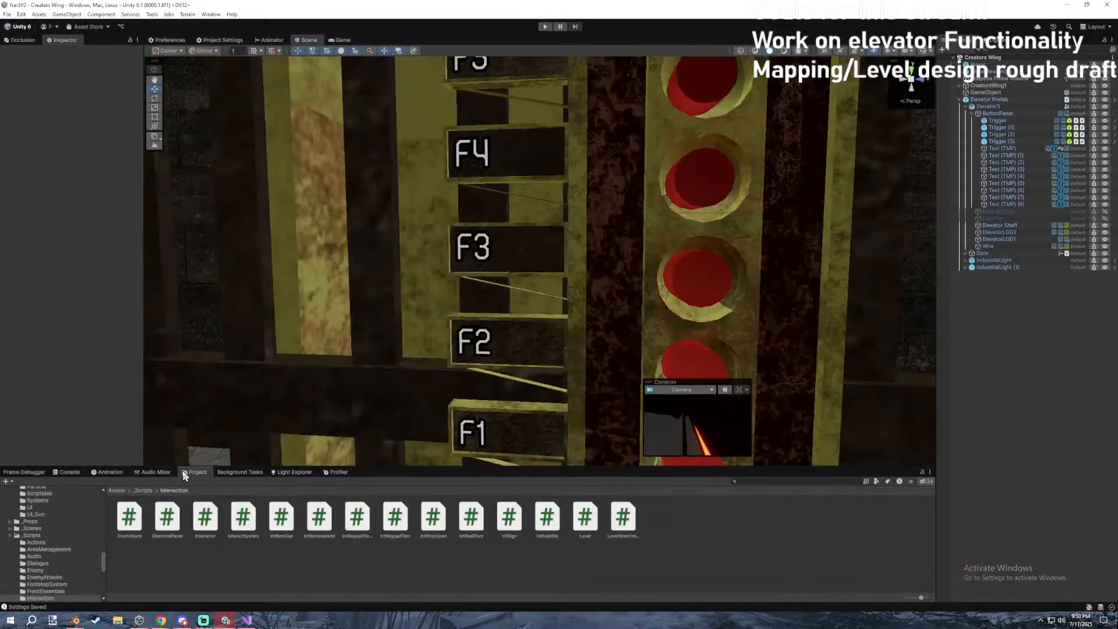
left_click(118, 491)
double_click(395, 516)
left_click(510, 516)
double_click(510, 516)
left_click(545, 26)
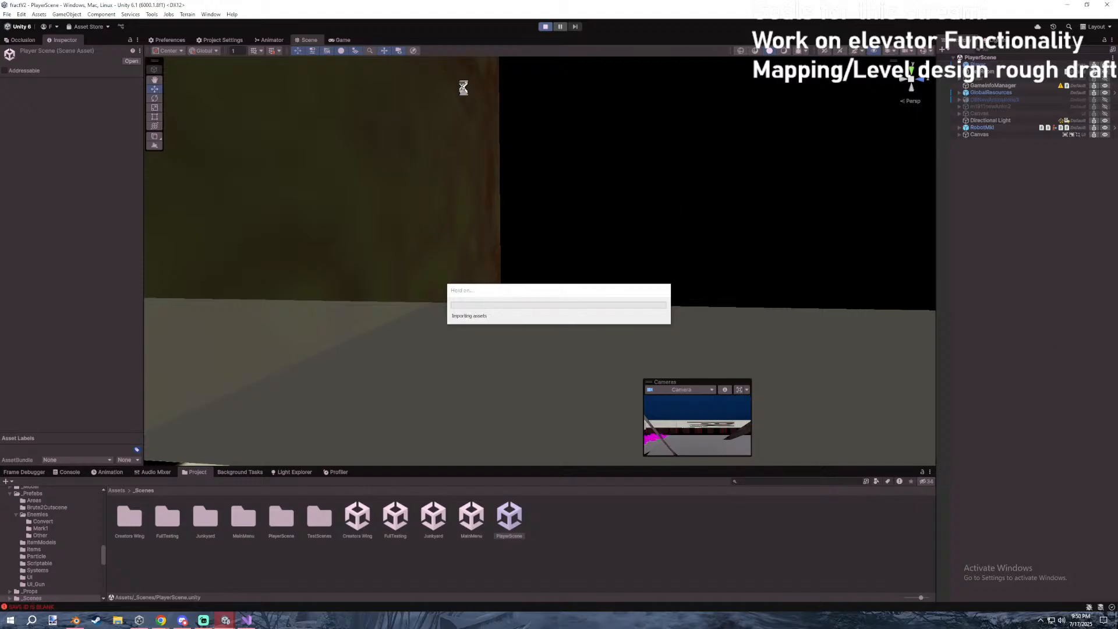
Review the raycast and interaction code in the Interactor script's Update method, and return to Unity.
left_click(251, 621)
left_click(241, 206)
left_click(410, 204)
left_click(352, 216)
left_click(394, 193)
left_click(134, 322)
left_click(133, 343)
left_click(345, 189)
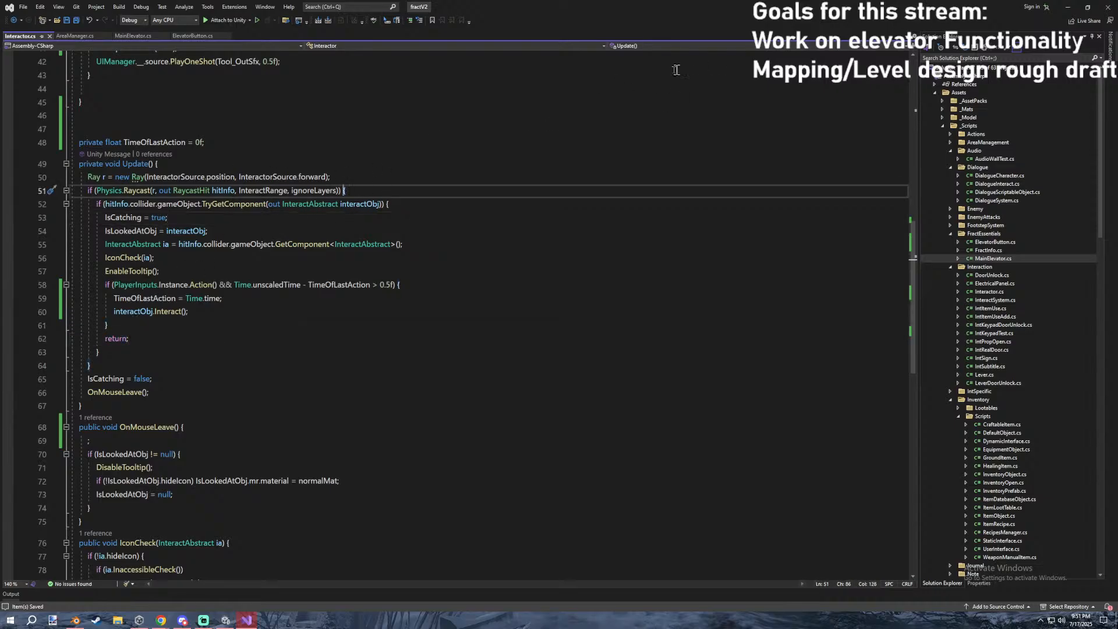
left_click(1068, 8)
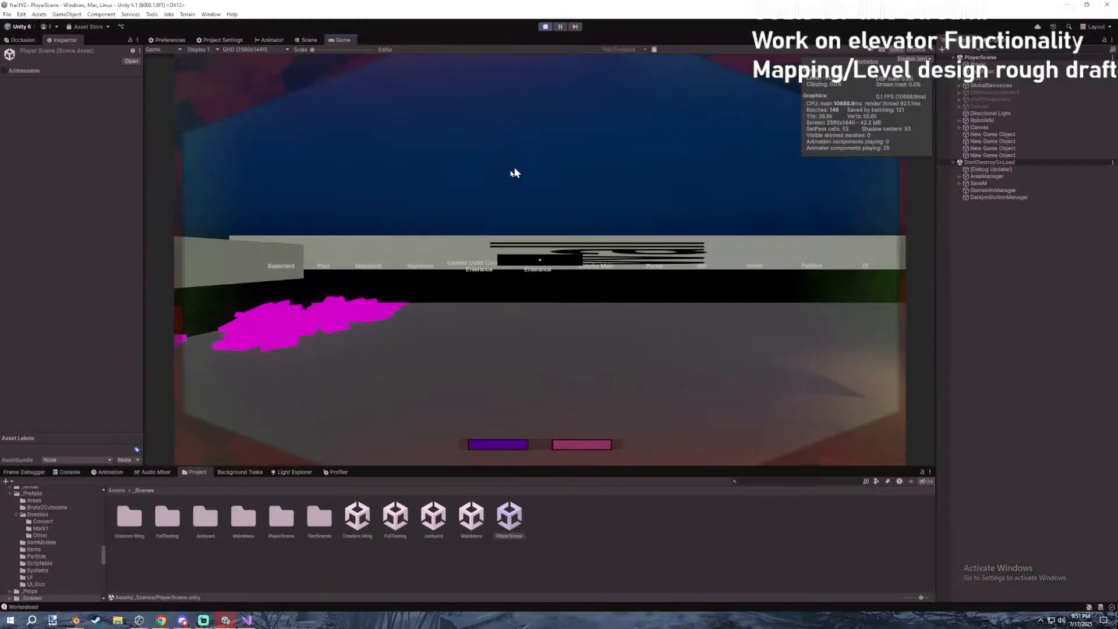
Walk the player through the running PlayerScene to the stacked item pickups along the walls.
left_click(545, 150)
key("w")
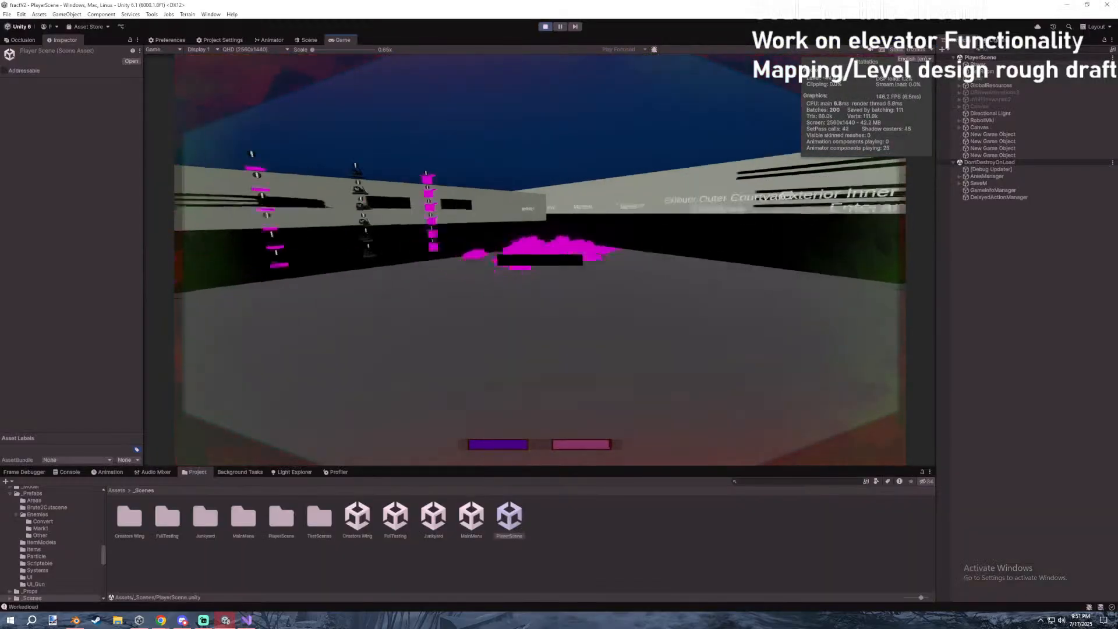
key("w")
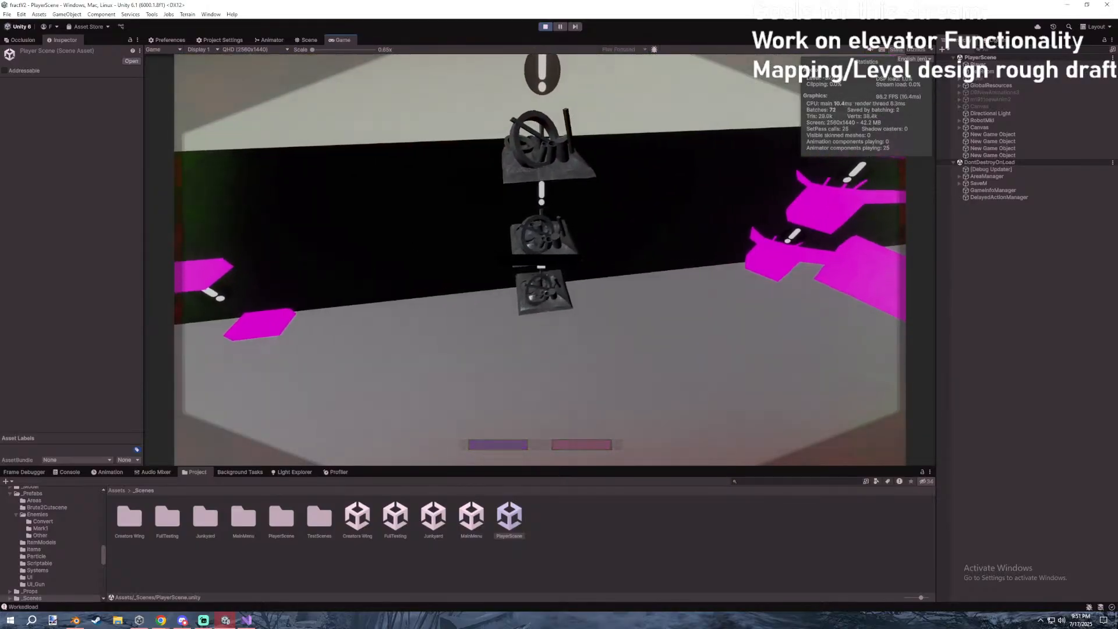
key("w")
key("w")
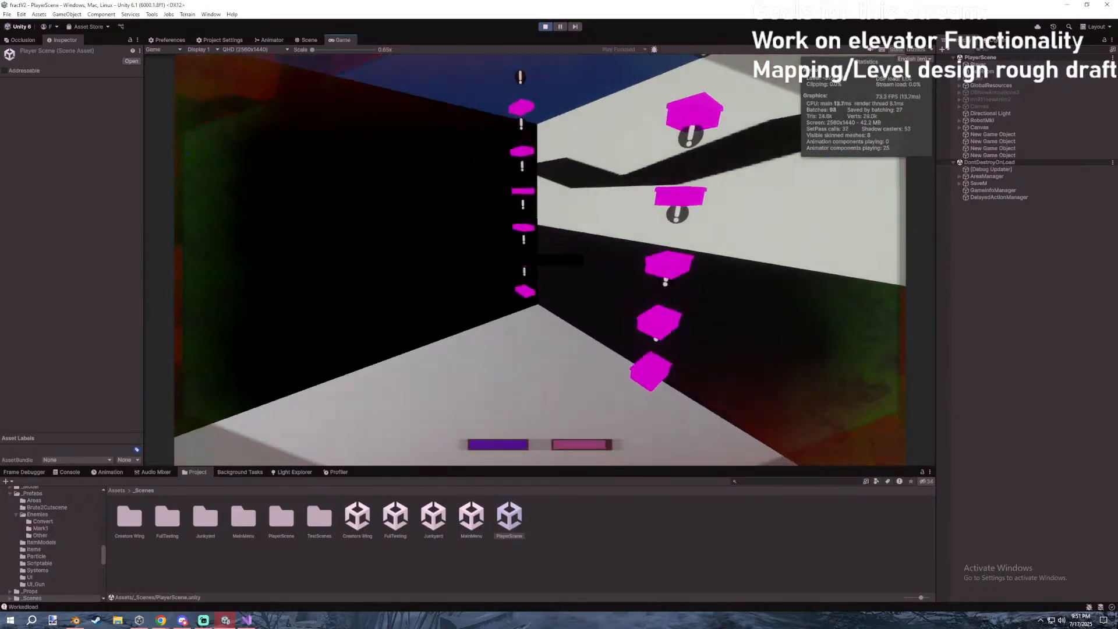
key("d")
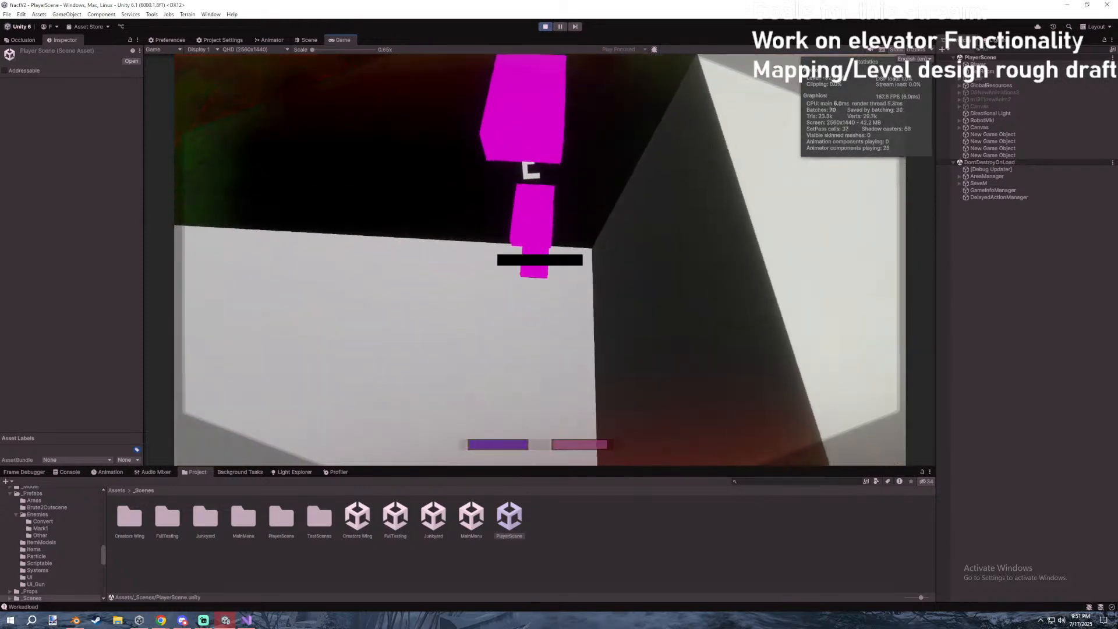
Test interacting with a stacked pickup, pausing and resuming the game, and using the flashlight.
key("e")
key("Escape")
left_click(554, 255)
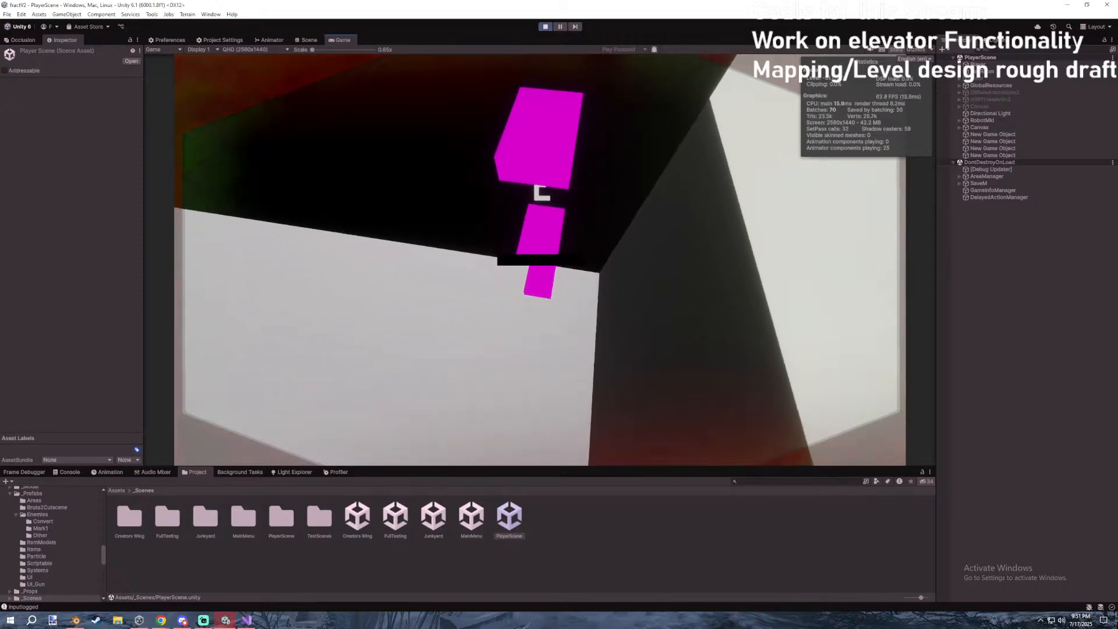
key("f")
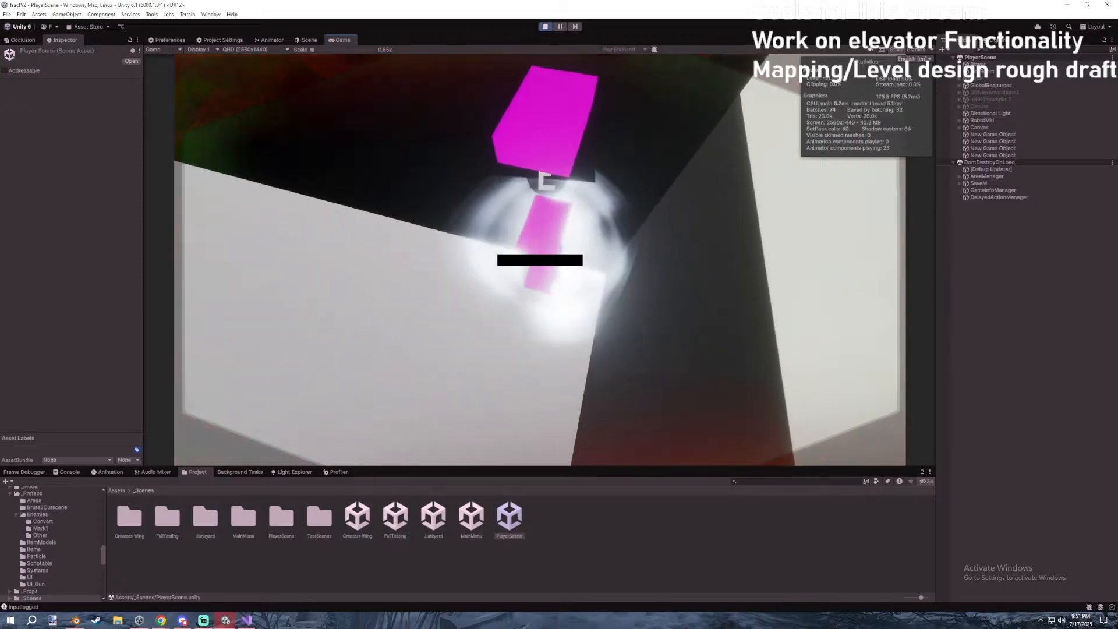
key("Tab")
key("Tab")
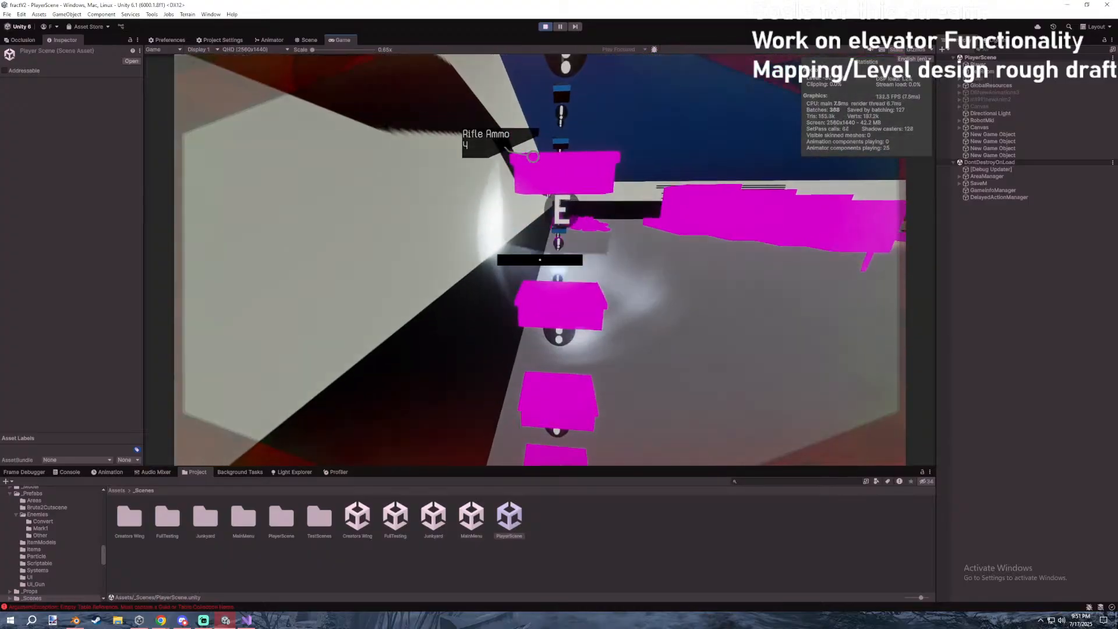
Test repeated item pickups from the stacks, including after pausing and resuming the game.
key("w")
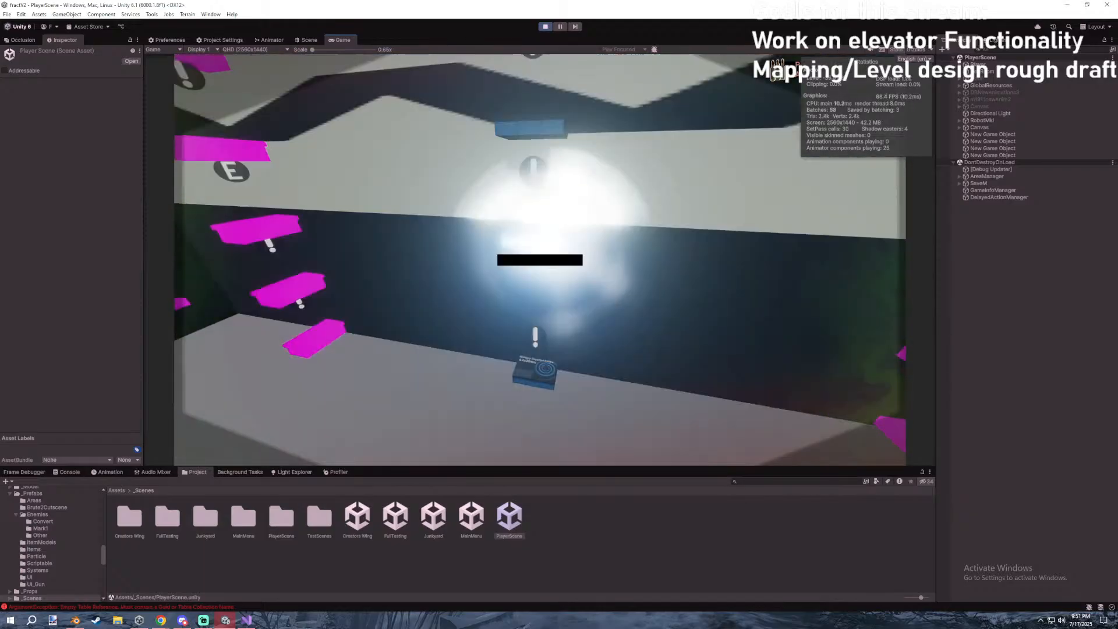
key("e")
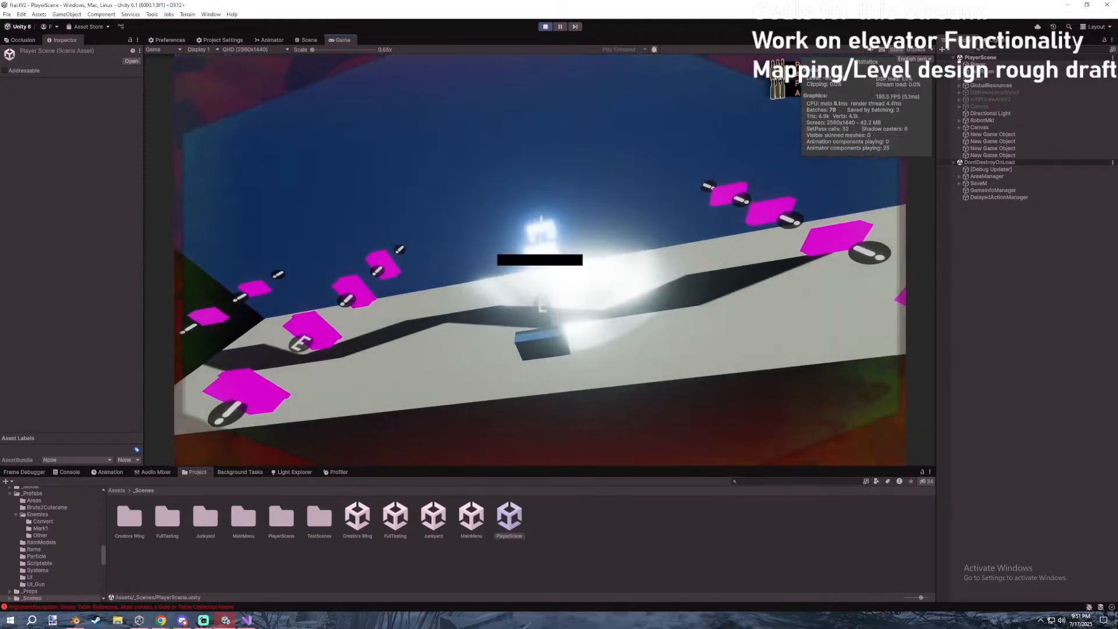
key("e")
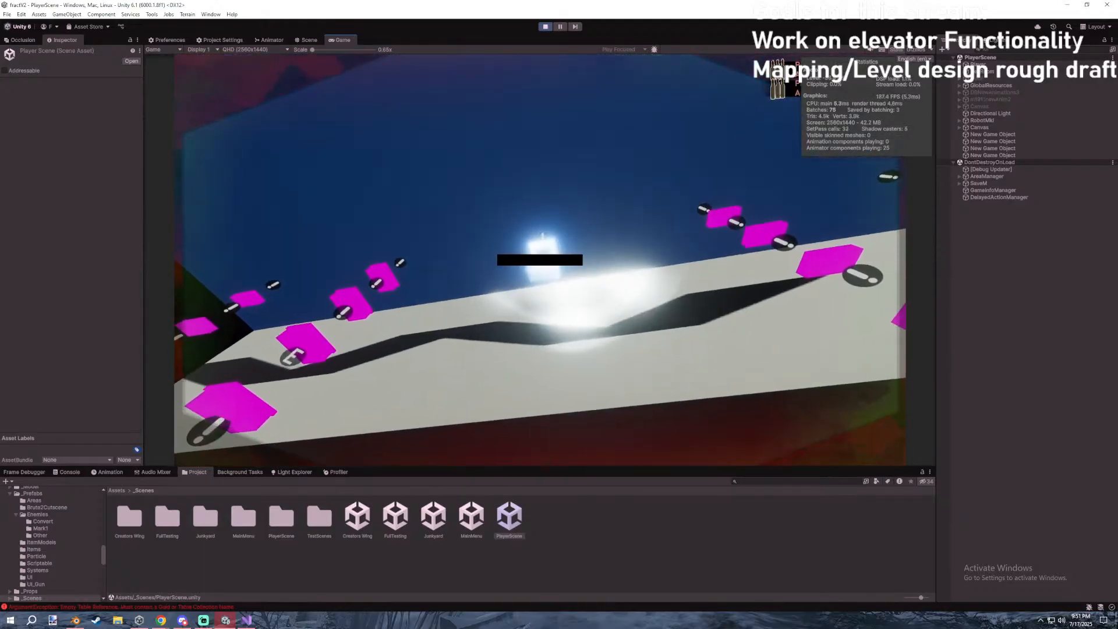
key("Escape")
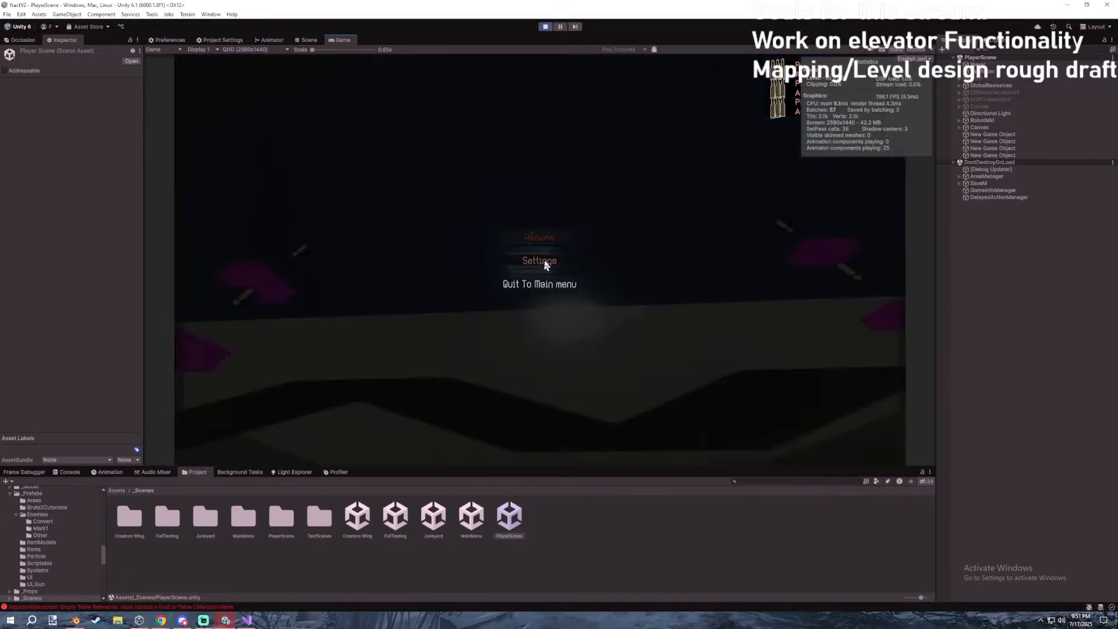
key("Escape")
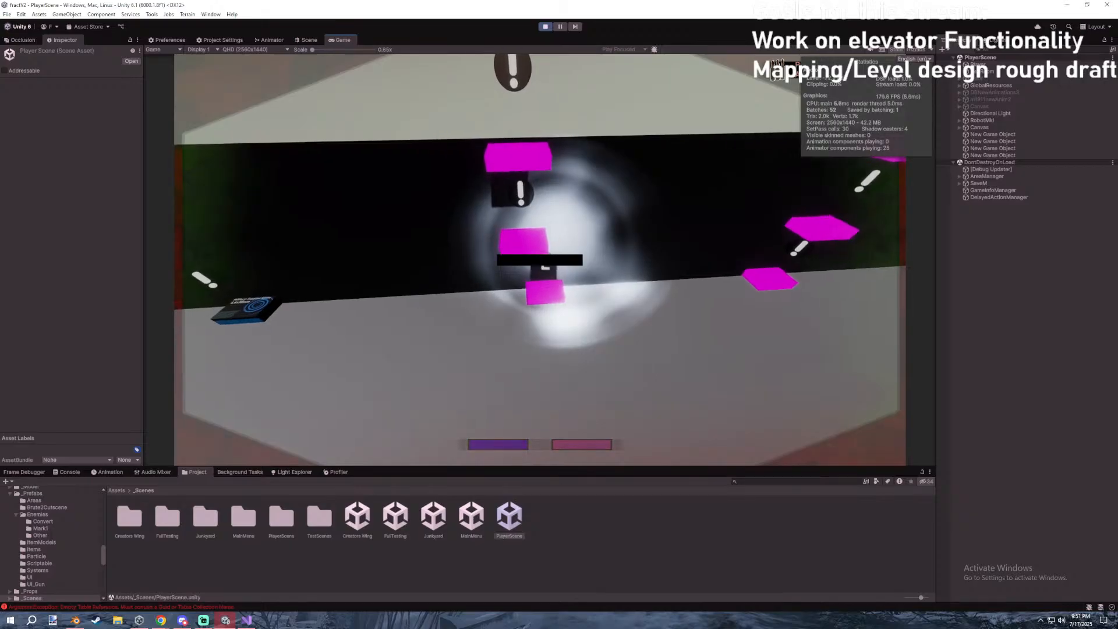
key("e")
key("e")
Walk to the Rifle Ammo pickup to check its interaction, pause the game and stop play mode.
key("w")
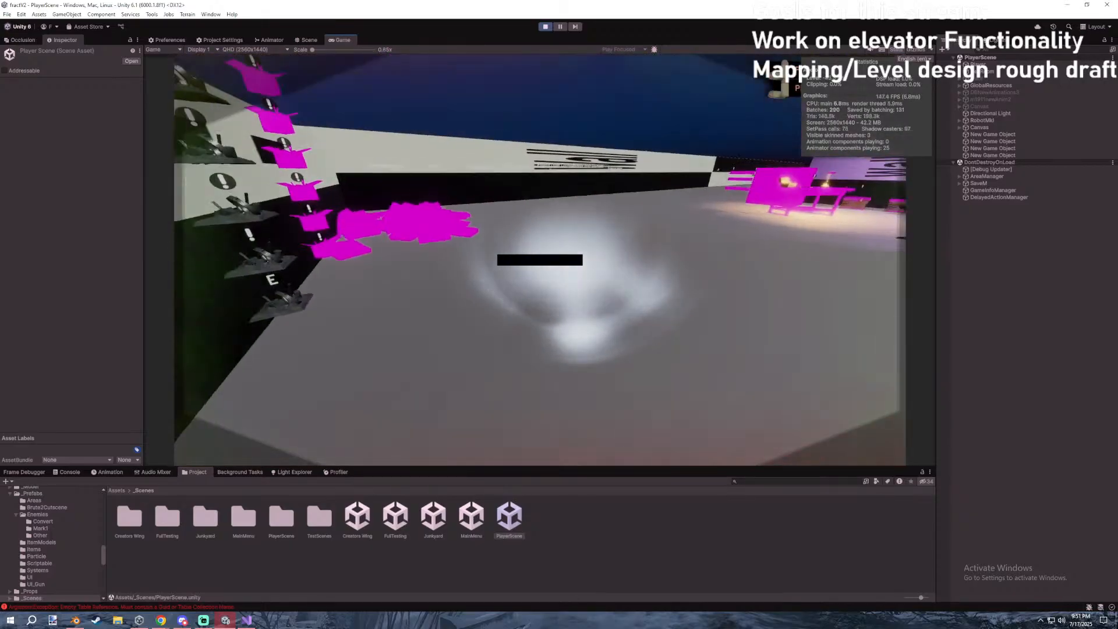
key("w")
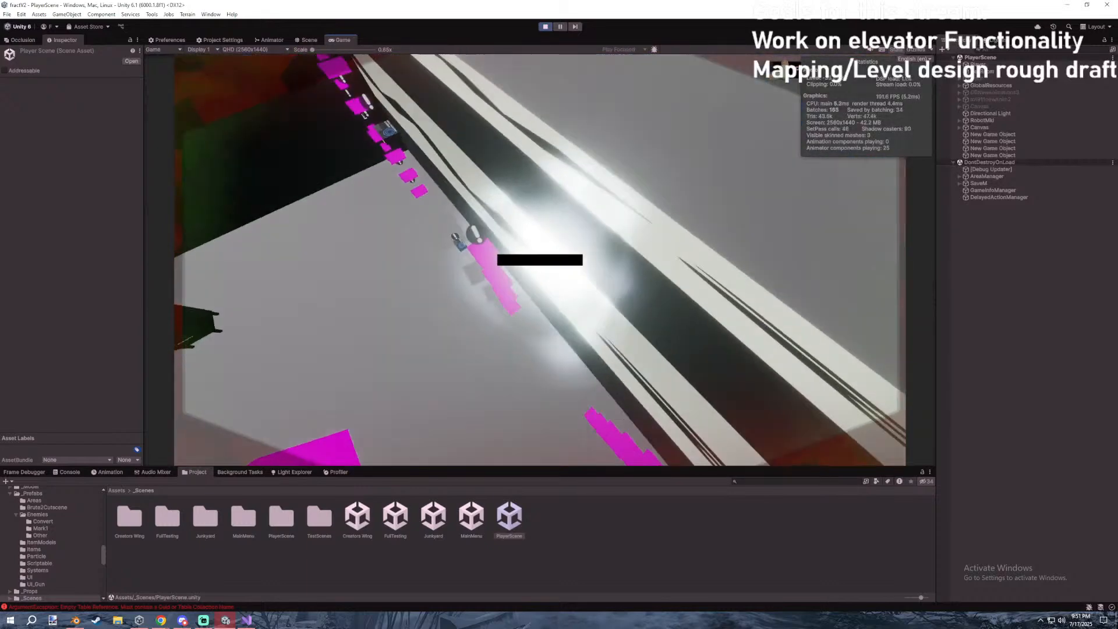
key("w")
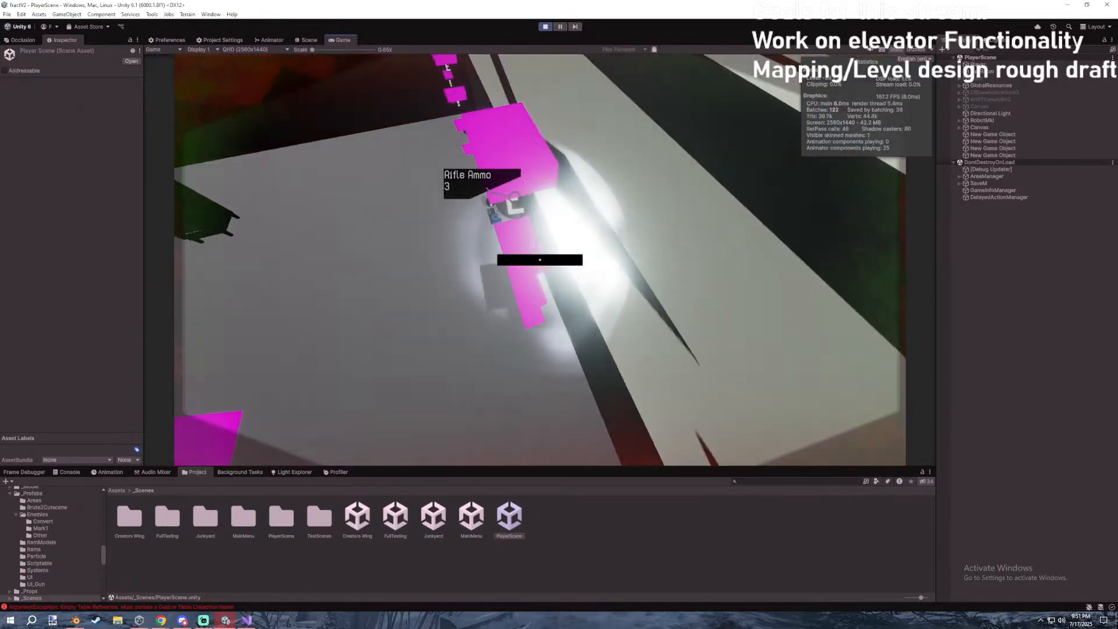
key("Escape")
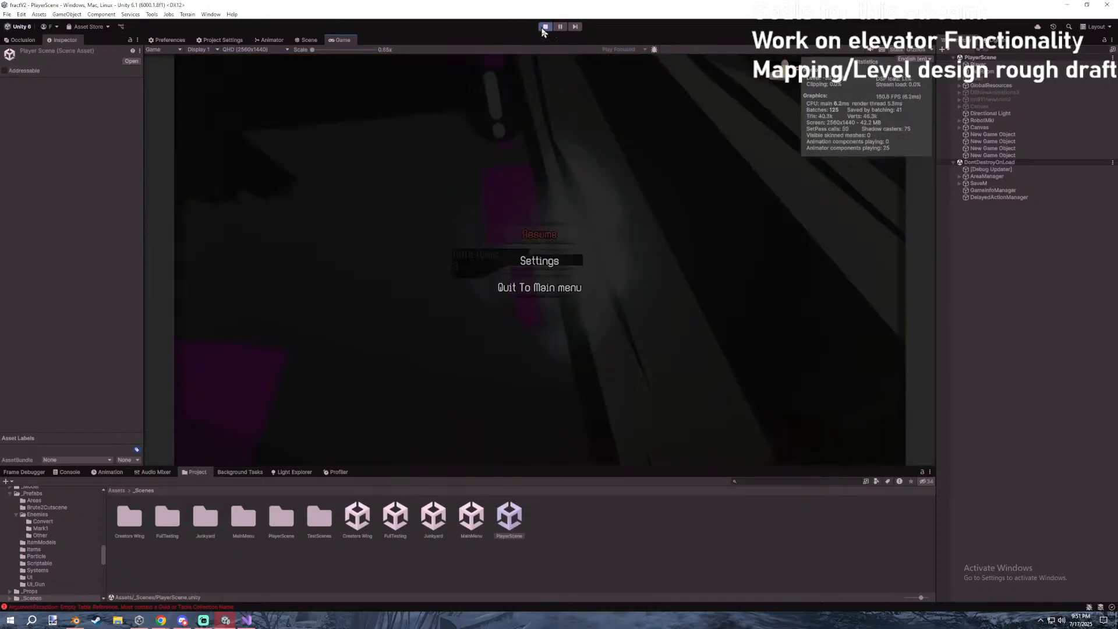
key("ctrl+p")
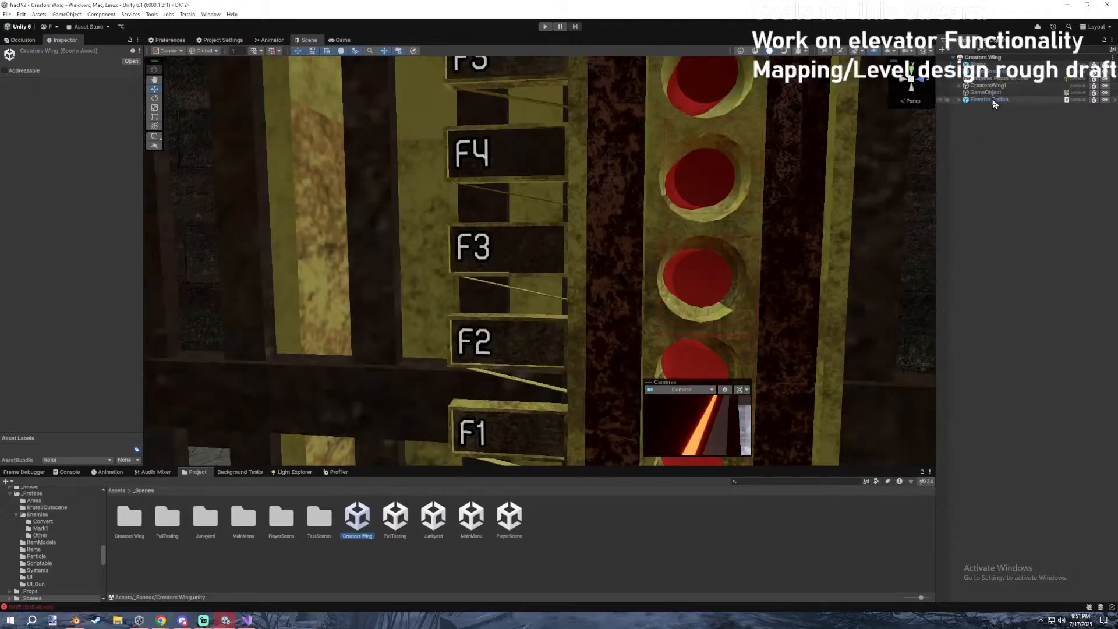
In the Elevator Prefab, set Scene To Load to Junkyard on the F3 button's Trigger (3).
left_click(988, 99)
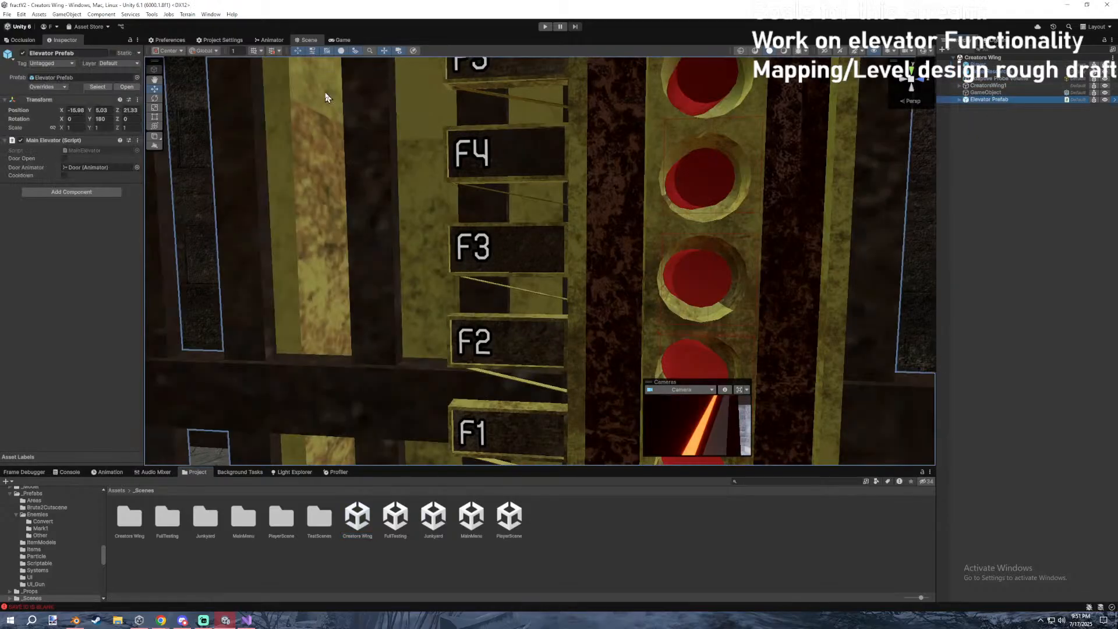
left_click(127, 88)
double_click(1027, 95)
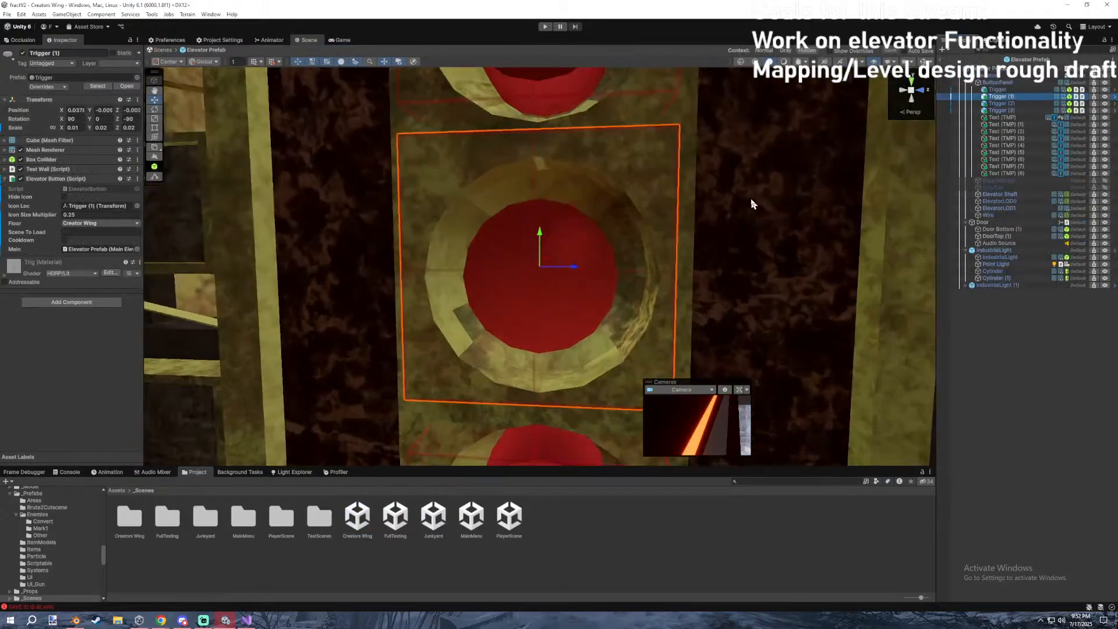
left_click_drag(750, 198, 555, 199, "alt")
scroll(556, 199, "down", 5)
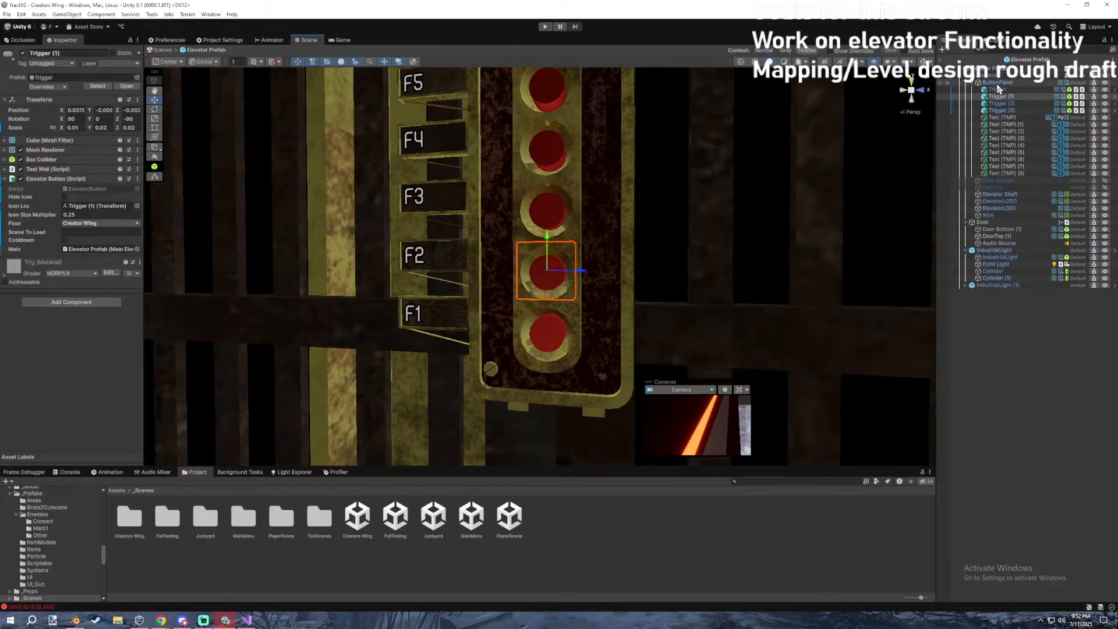
left_click(998, 110)
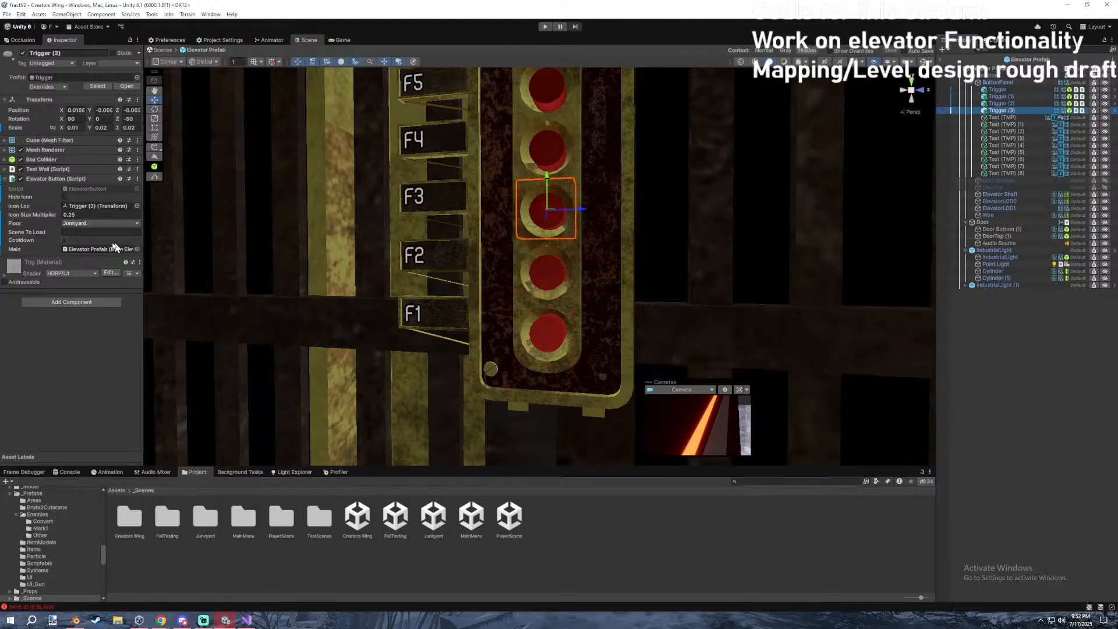
type("Junkyard")
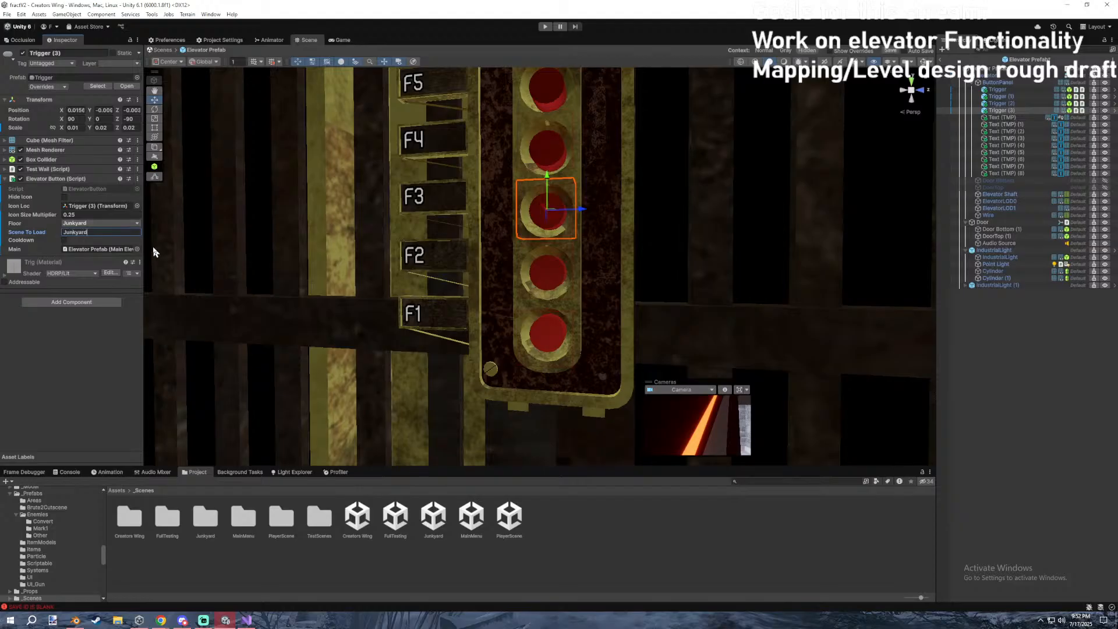
right_click_drag(477, 227, 444, 219)
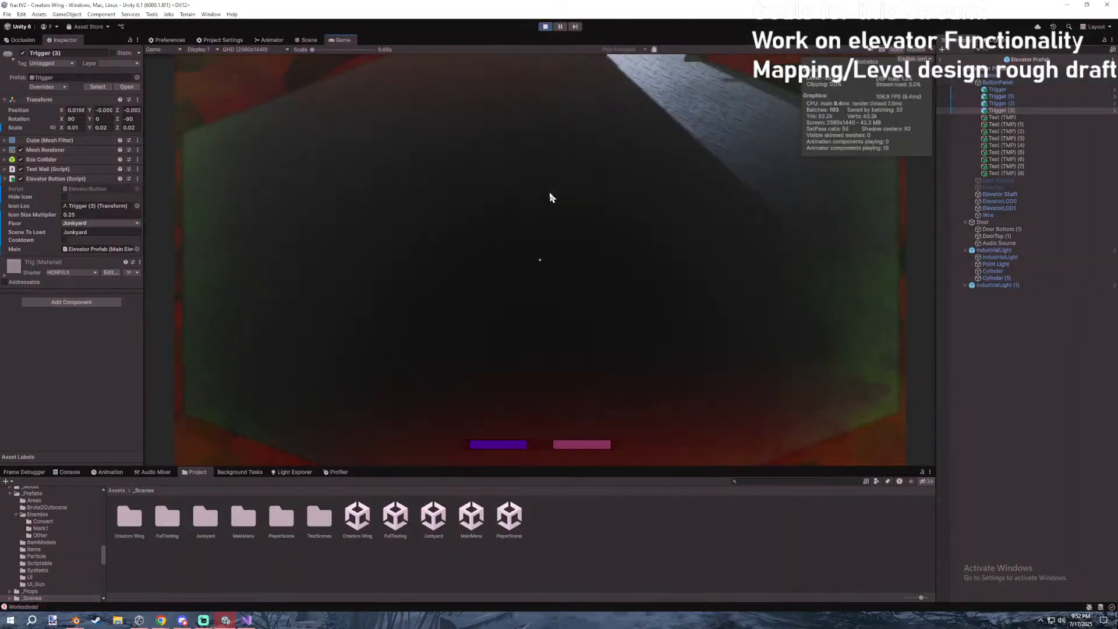
Play the Creators Wing scene and test taking the elevator to the Junkyard scene.
left_click(465, 96)
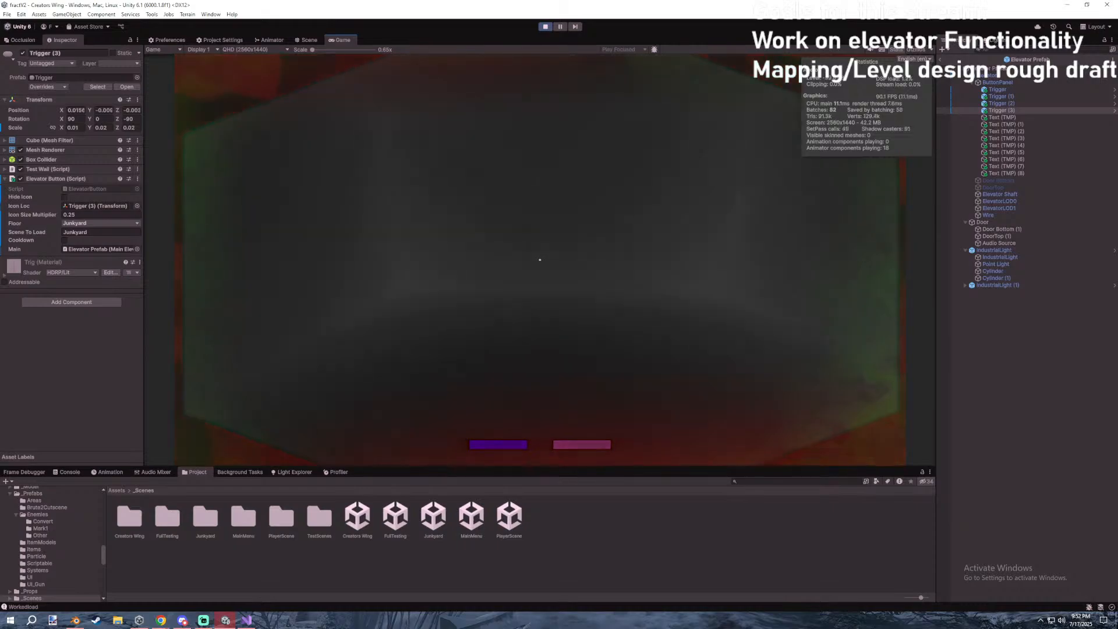
key("w")
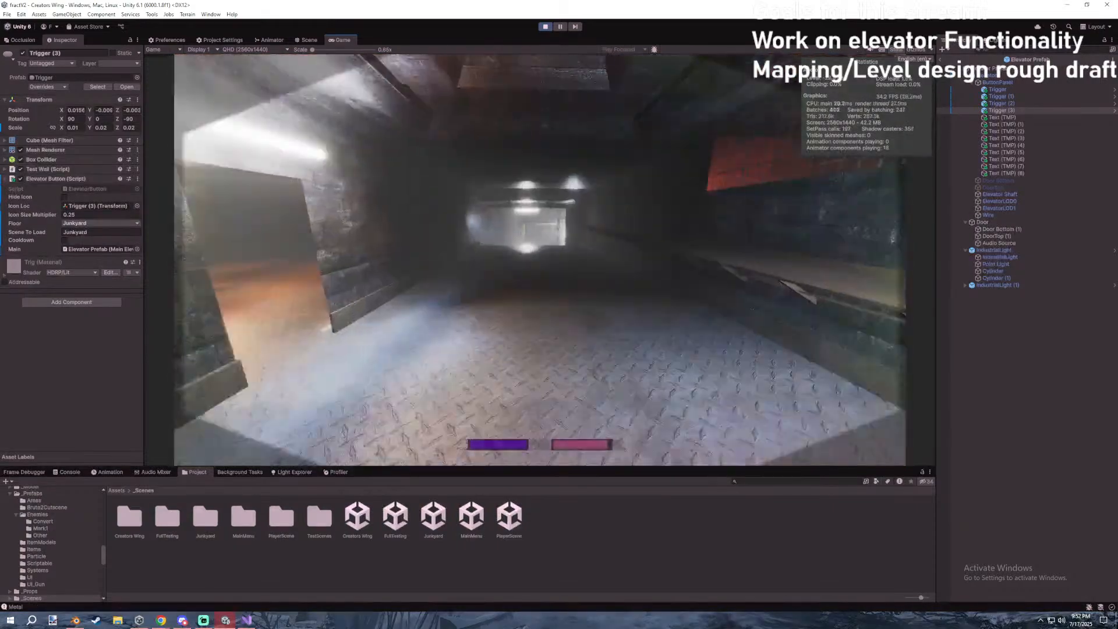
key("w")
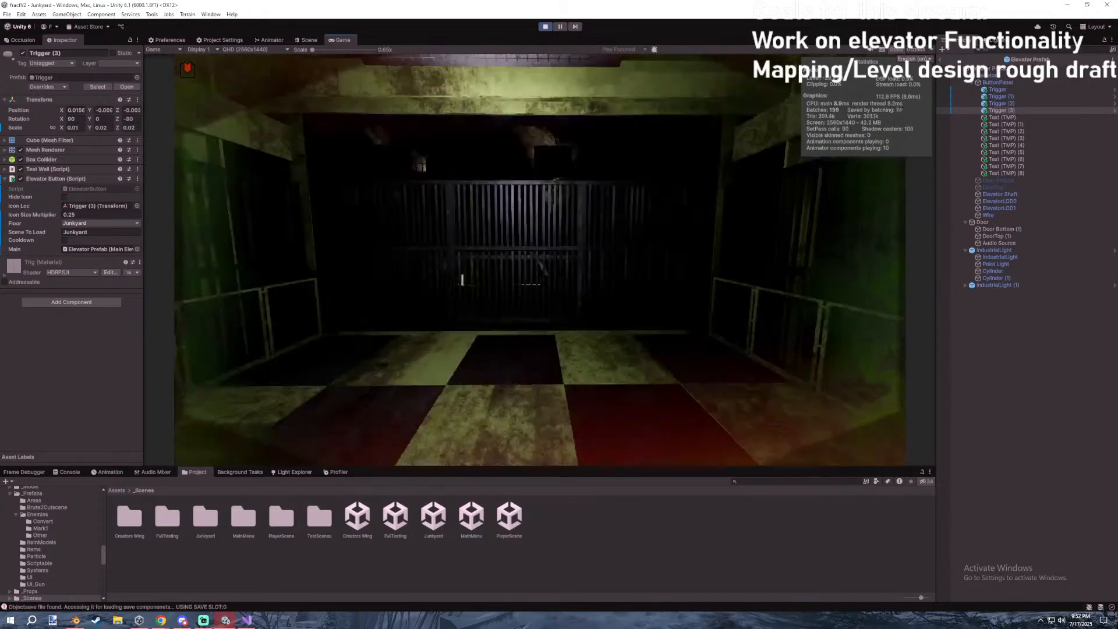
Maximize the Game view and walk around outside the Junkyard elevator, pausing and resuming the game.
key("Escape")
double_click(337, 39)
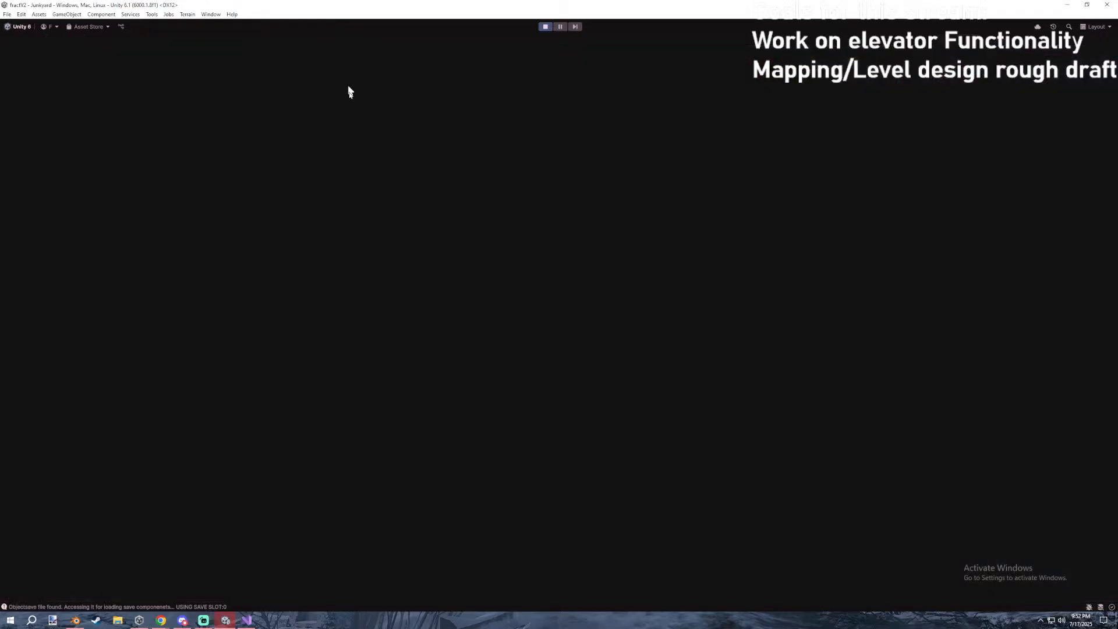
key("Escape")
key("s")
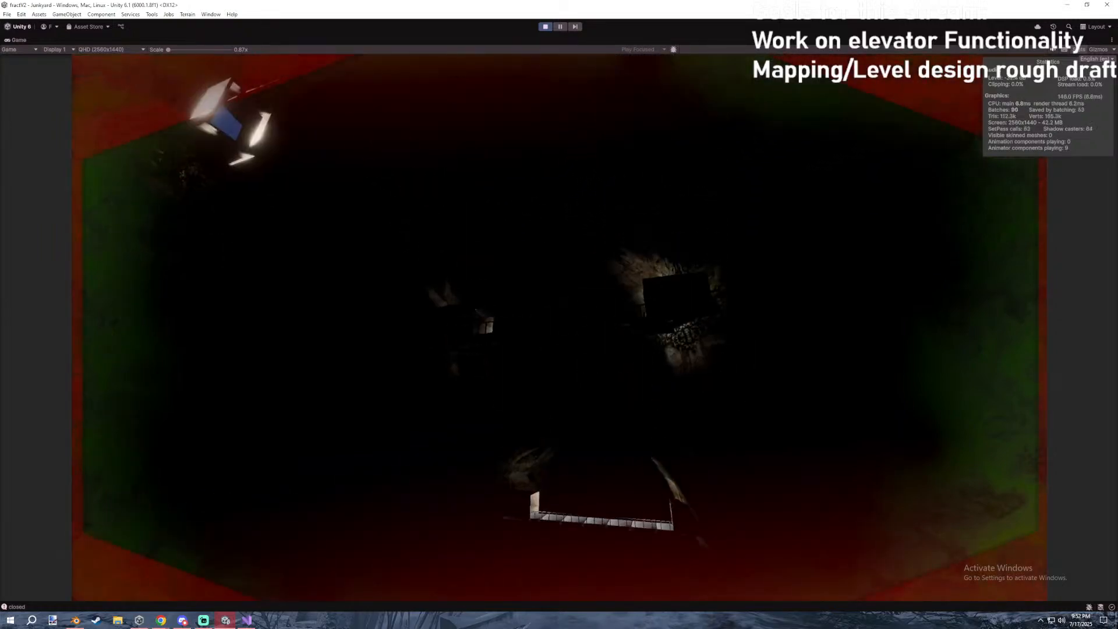
key("w")
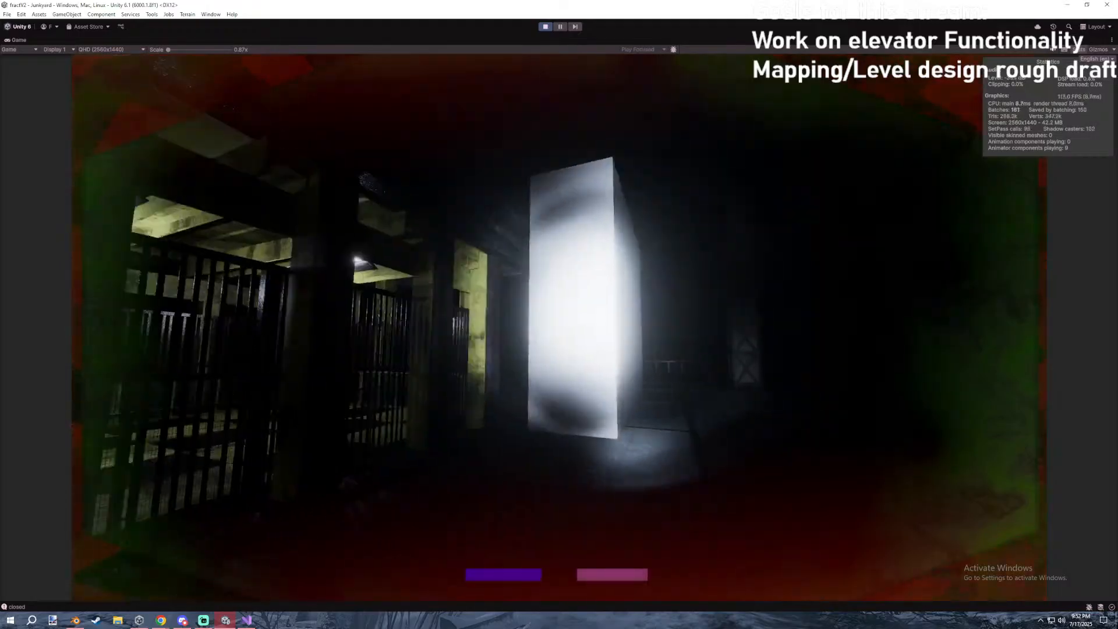
key("Escape")
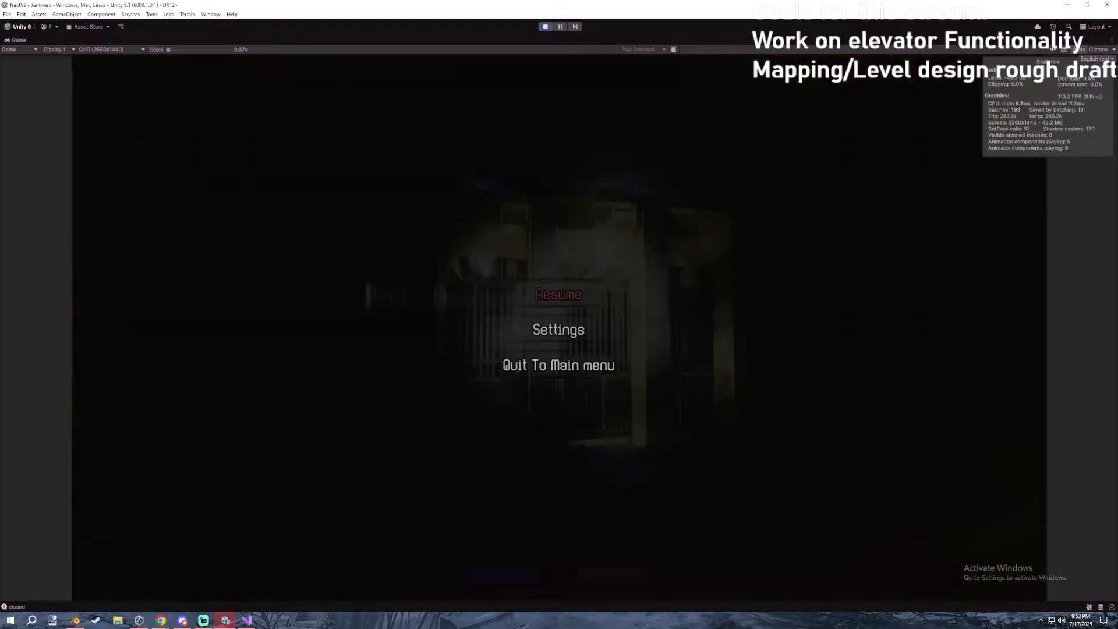
key("Escape")
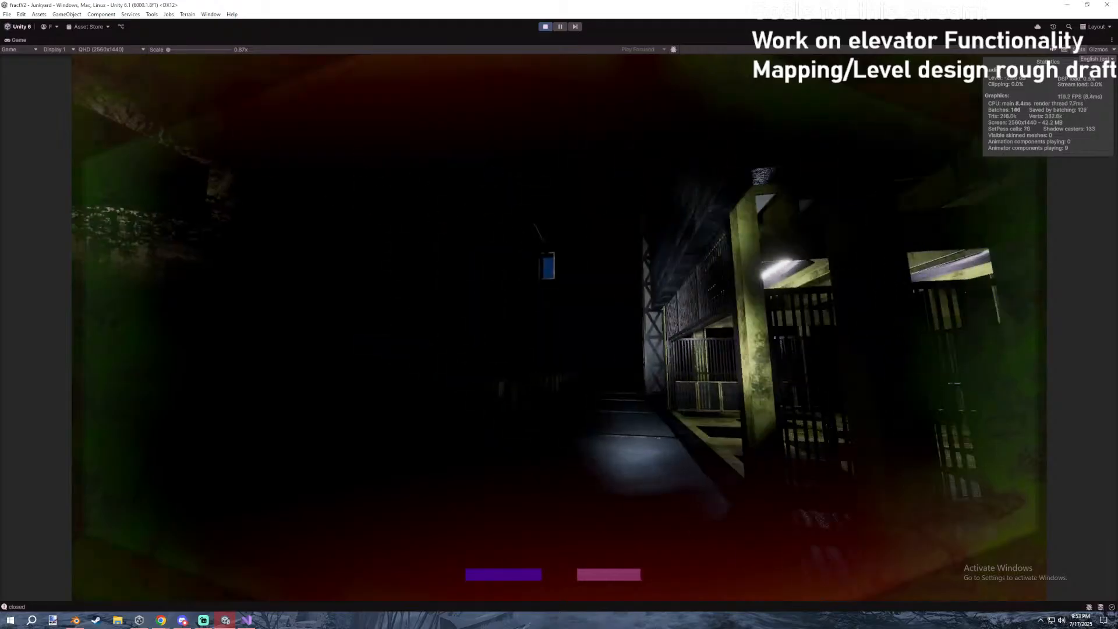
Walk the player past the elevator and through the dark Junkyard passages to examine the level.
key("w")
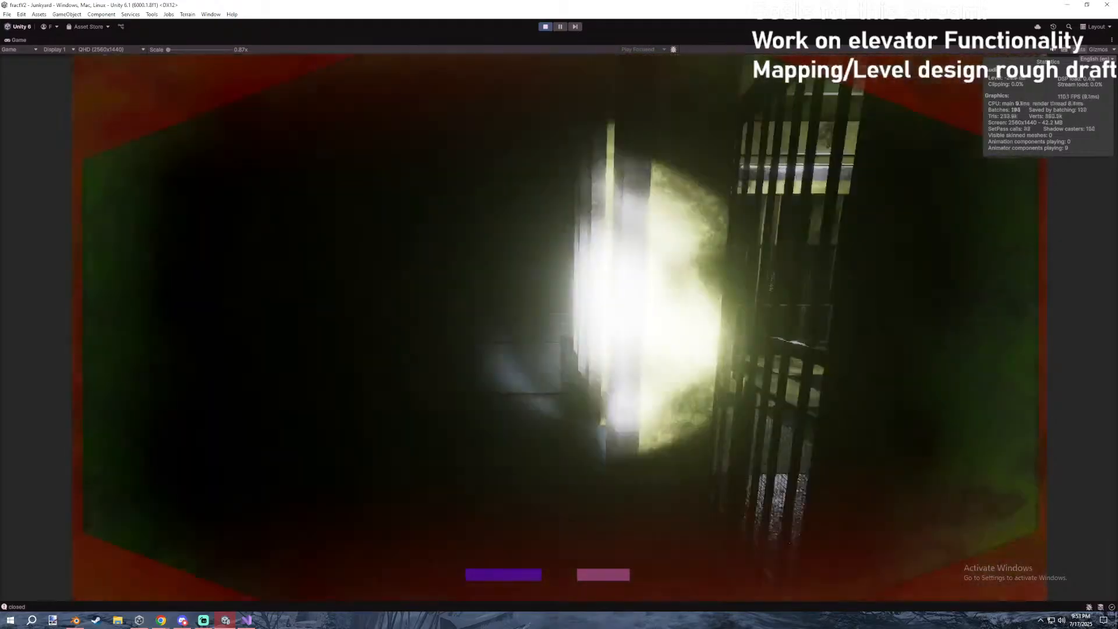
key("w")
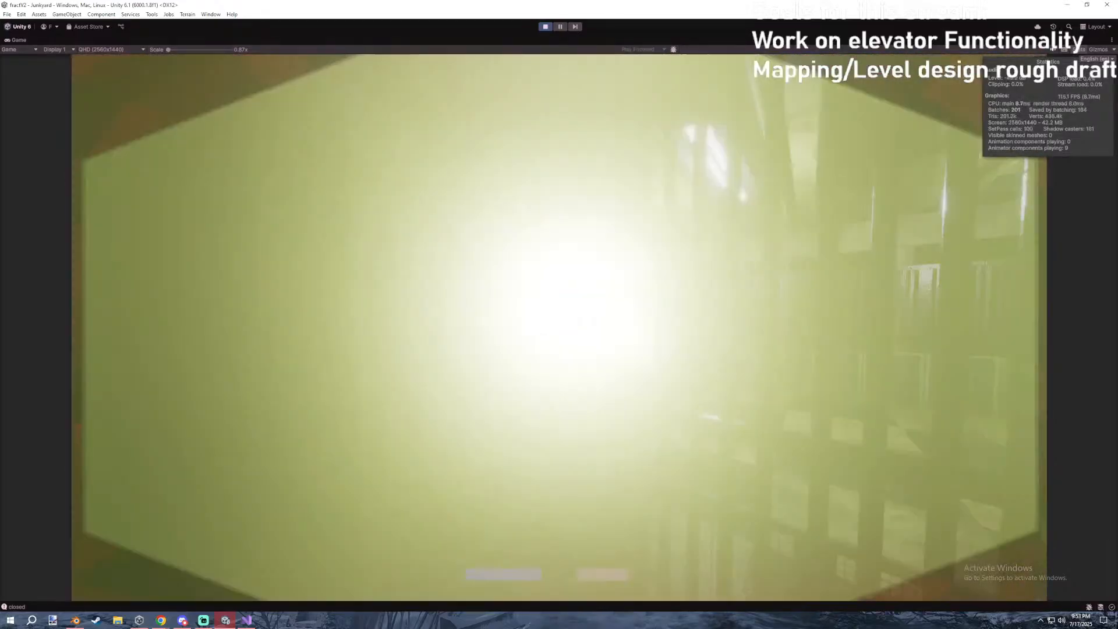
key("w")
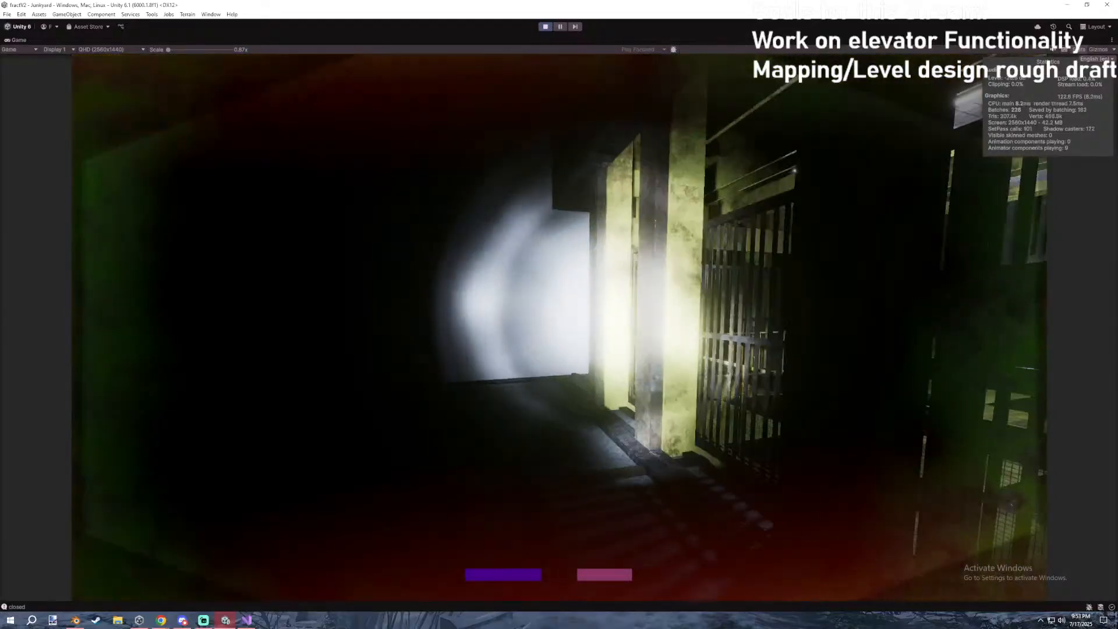
key("w")
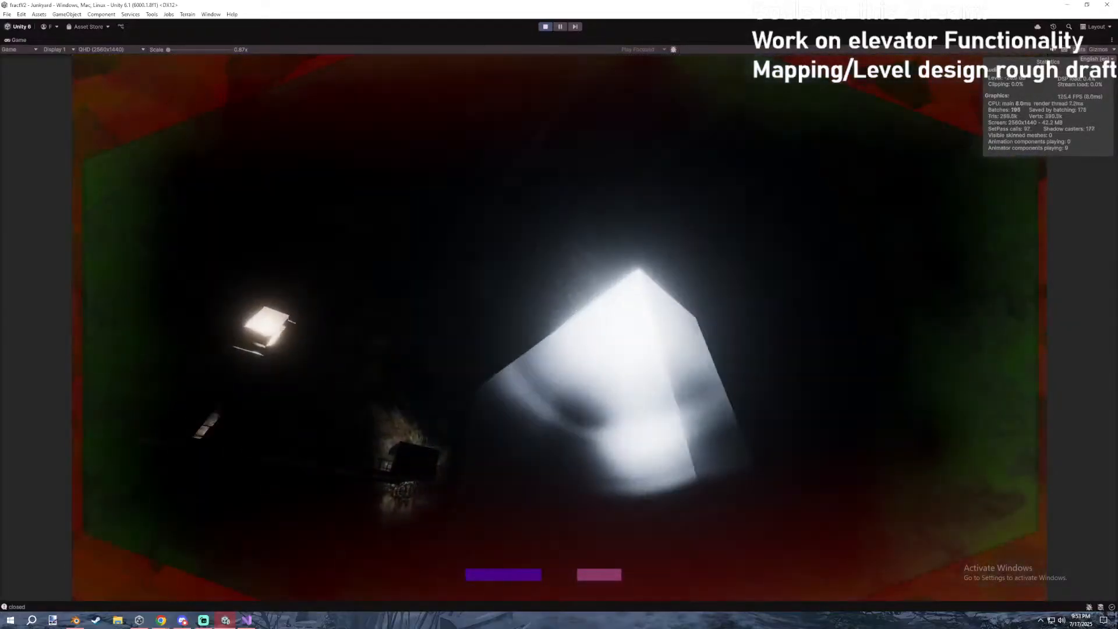
key("w")
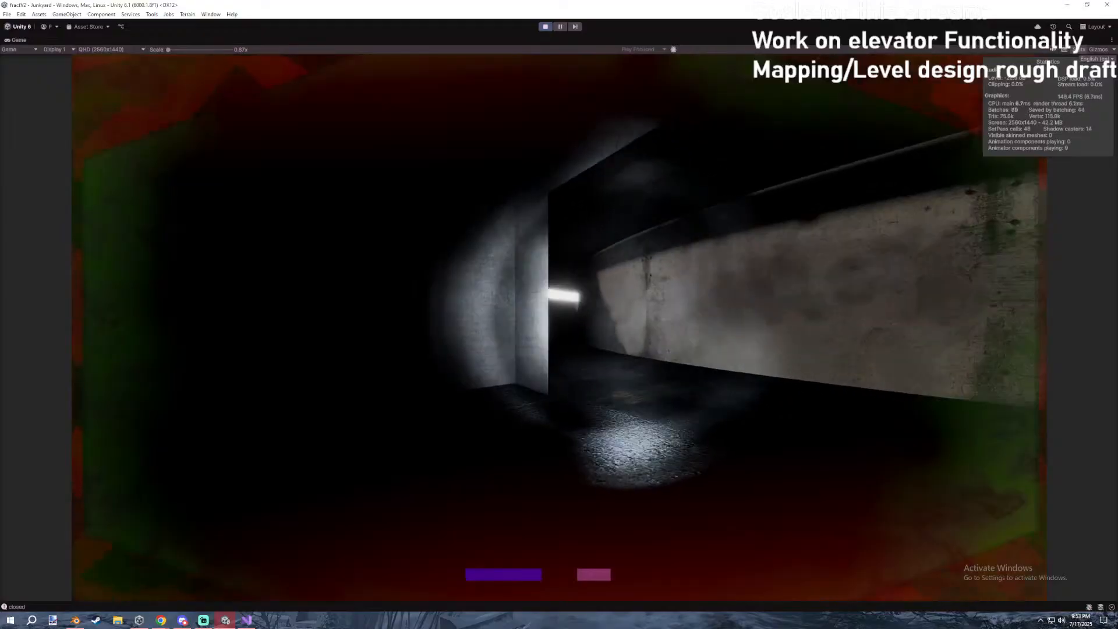
key("w")
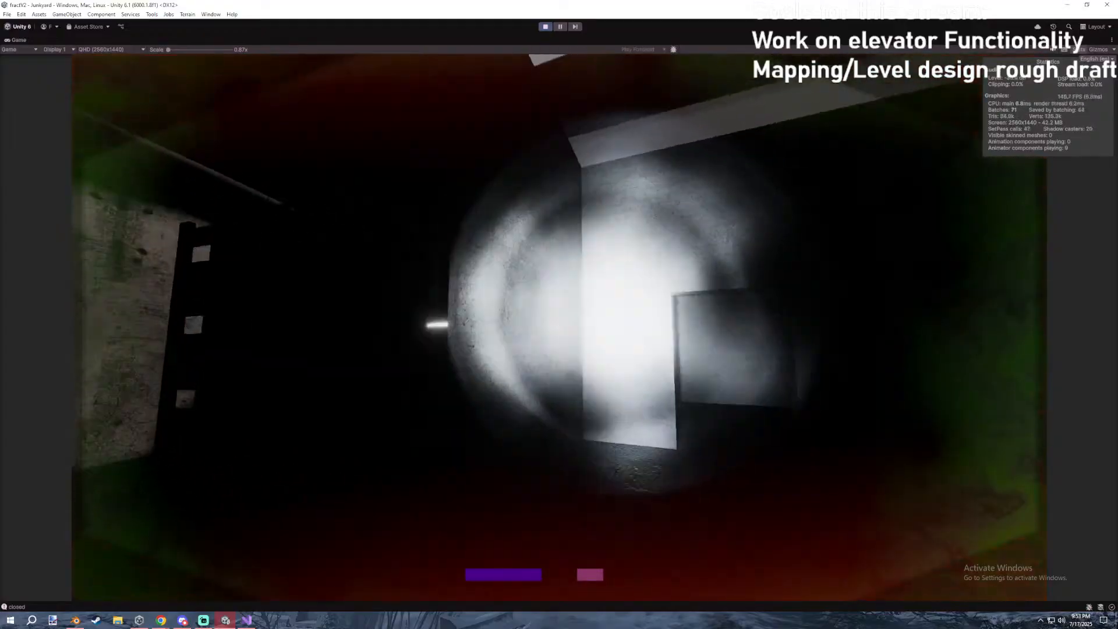
key("w")
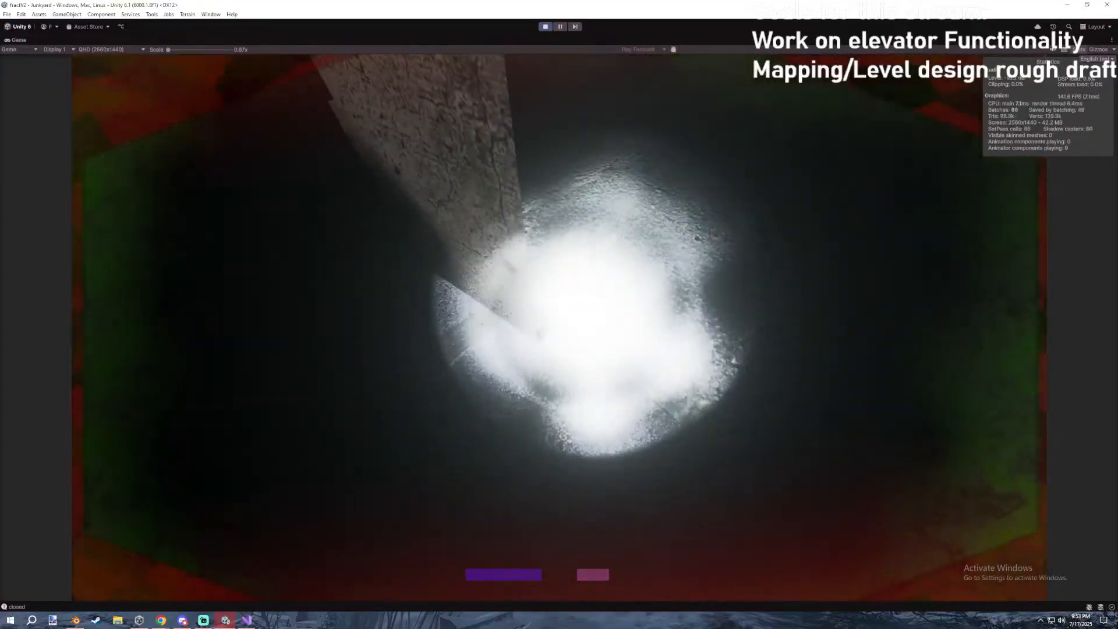
key("w")
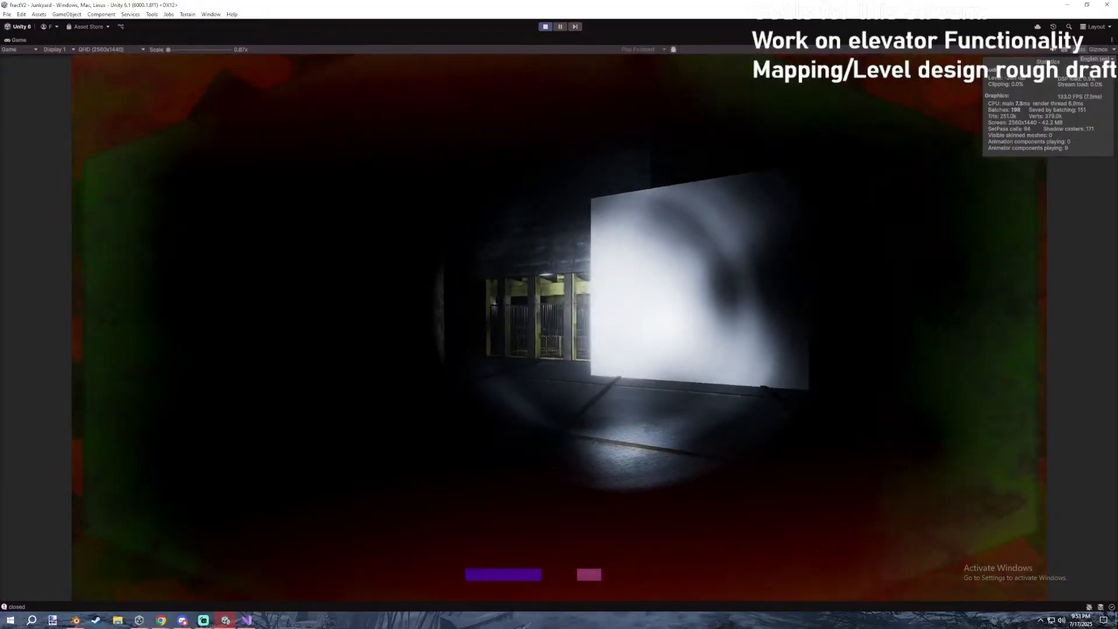
Return to the Junkyard elevator, check its interior and the flashlight, and pause the game.
key("w")
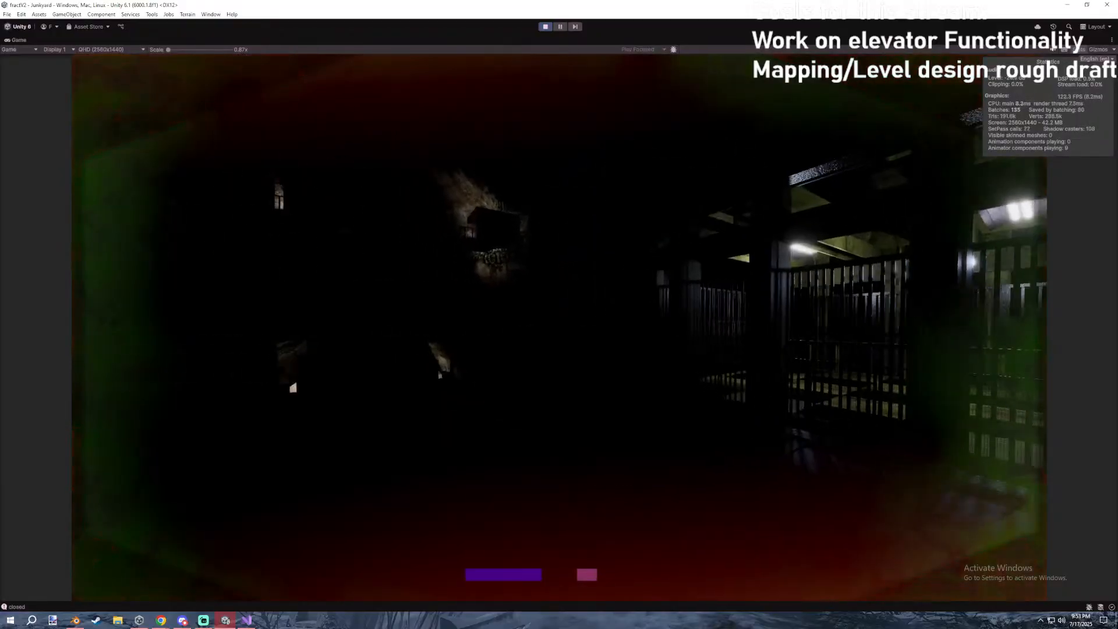
key("w")
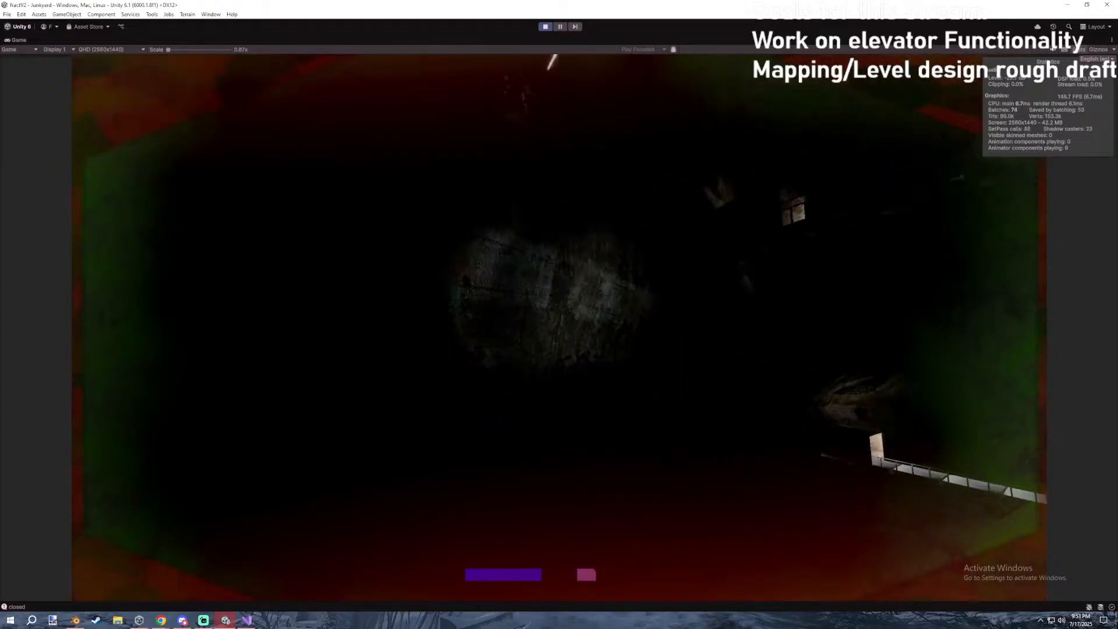
key("w")
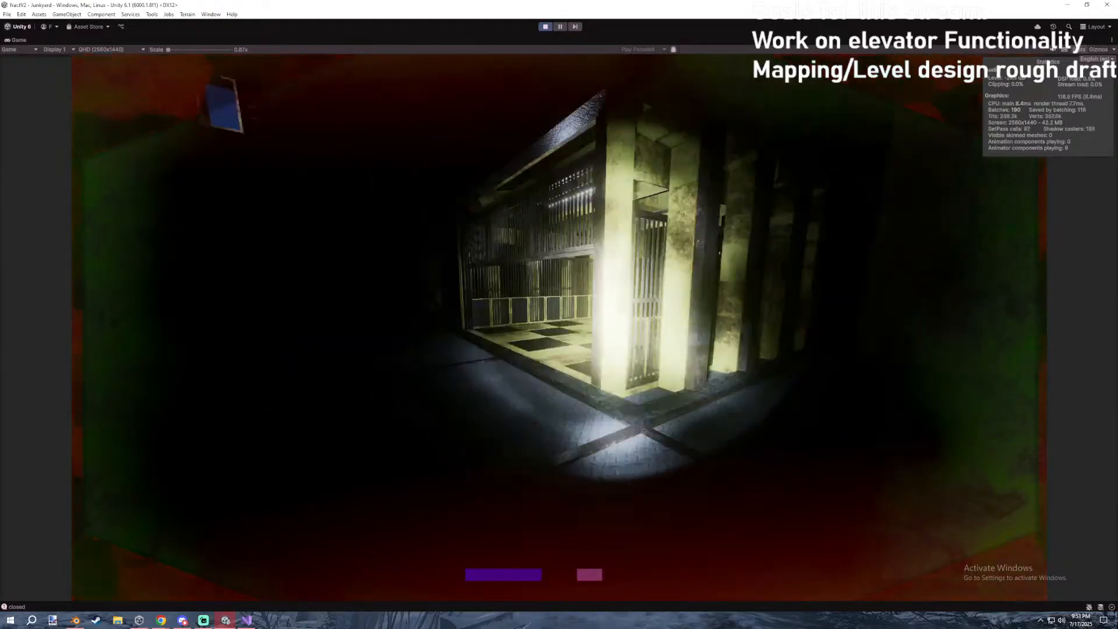
key("w")
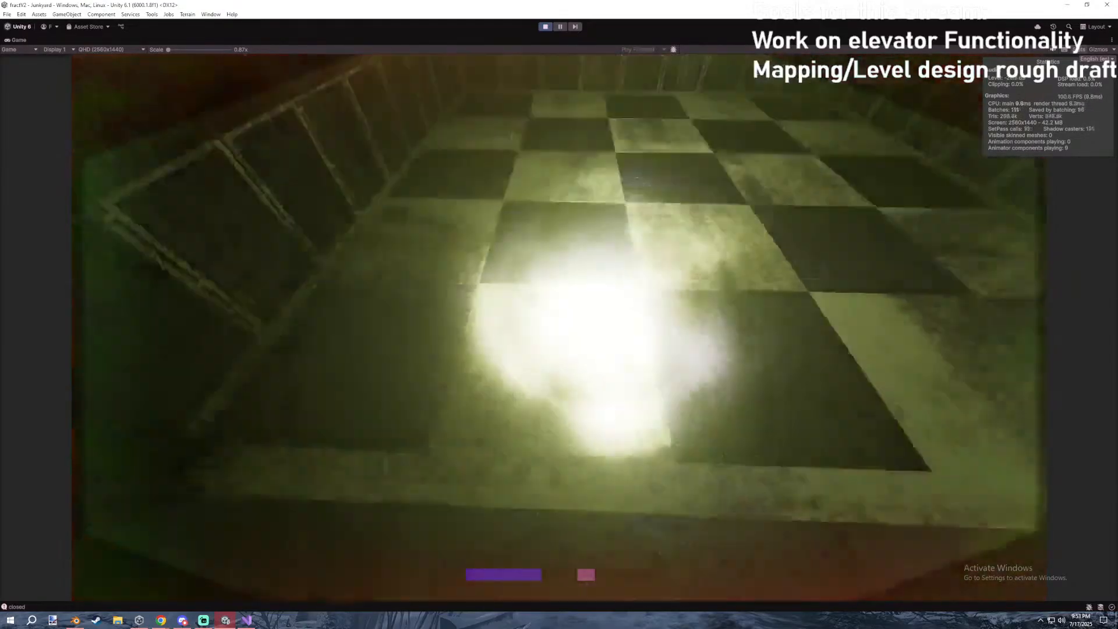
key("s")
key("f")
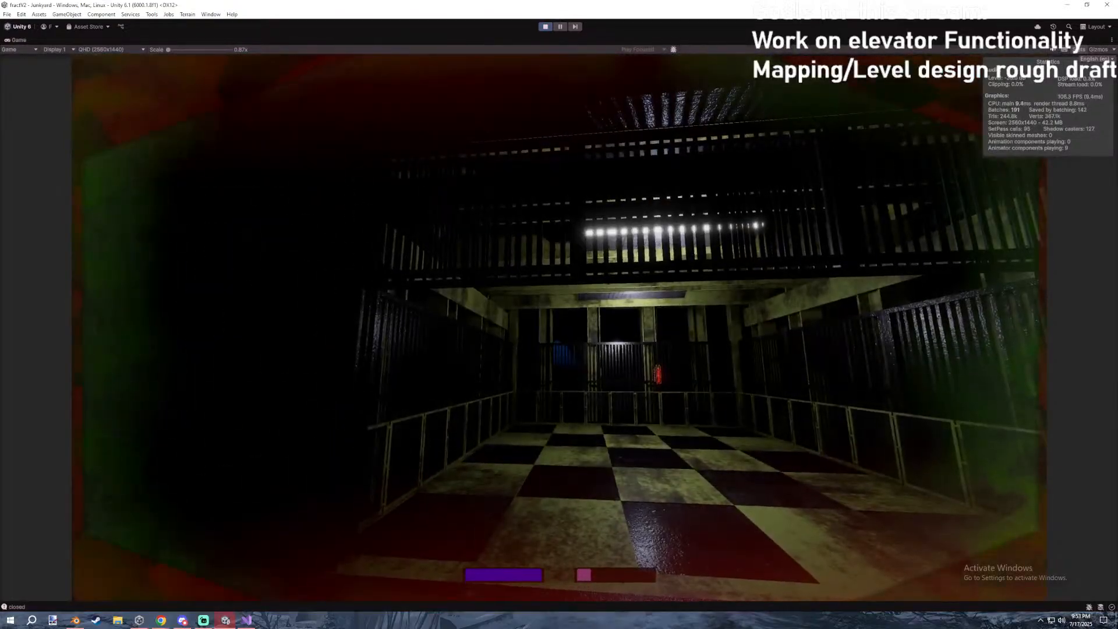
key("w")
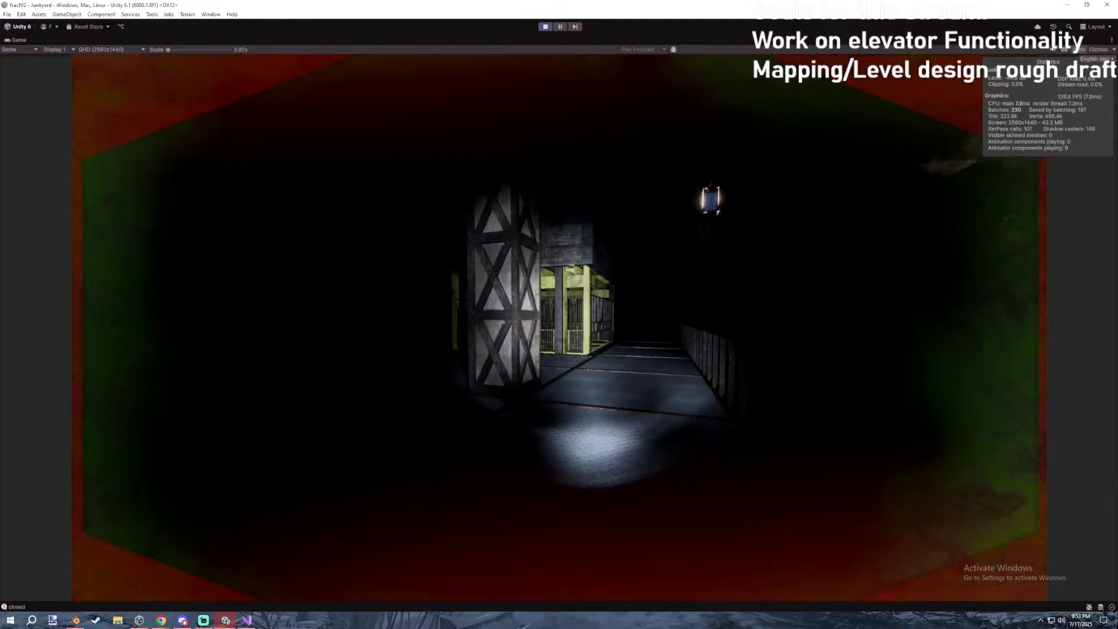
key("Escape")
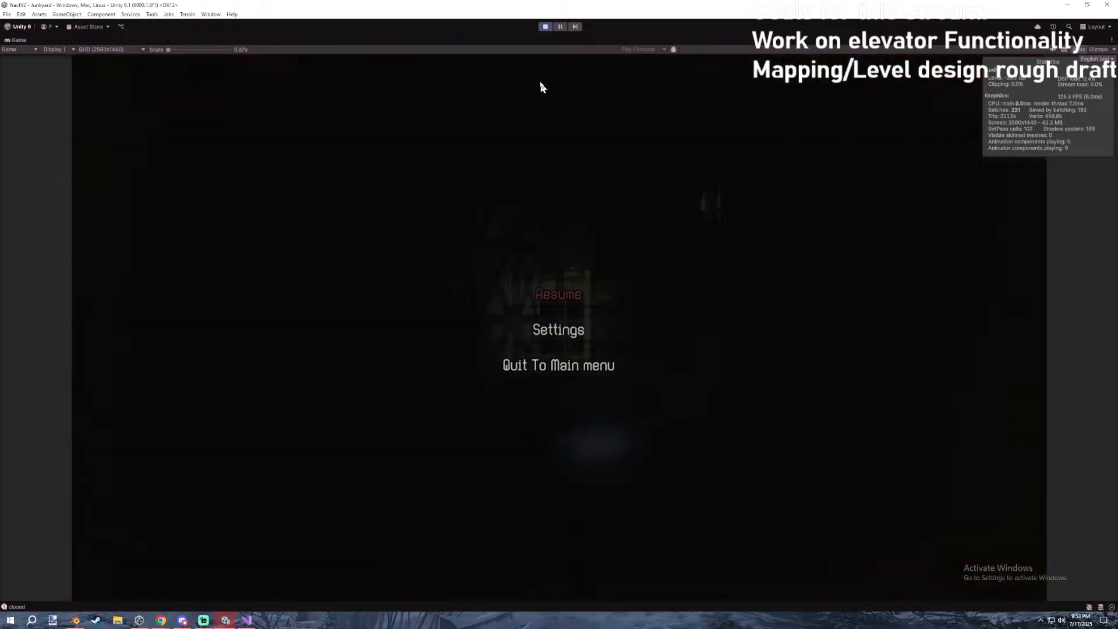
Switch to Visual Studio and declare a public float ElevatorCooldown below the cooldown field in MainElevator.cs.
left_click(244, 621)
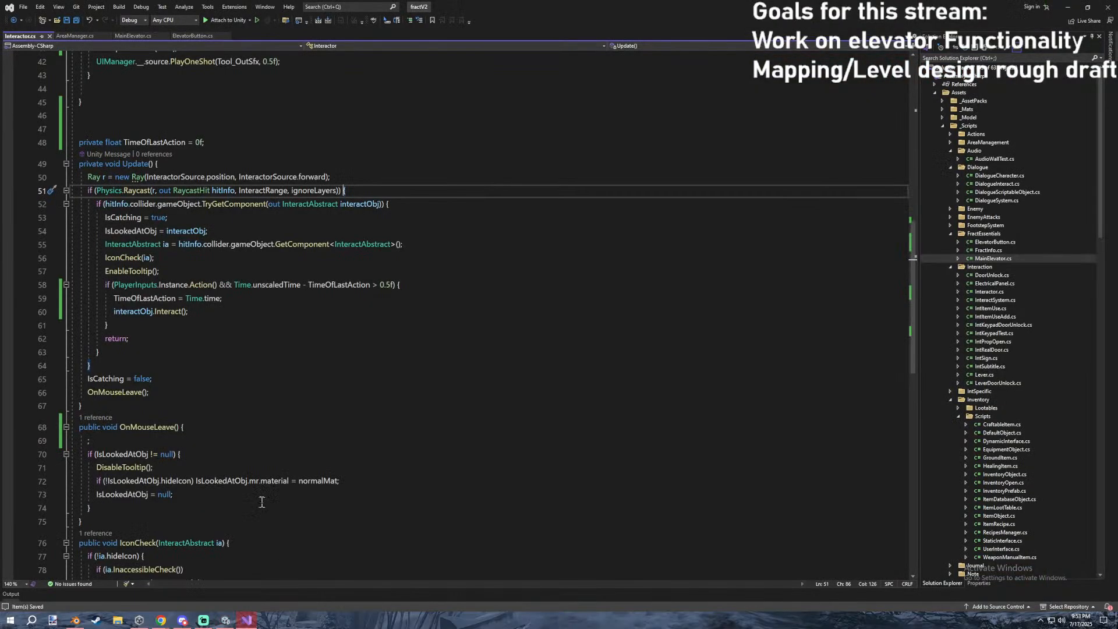
scroll(236, 302, "down", 8)
scroll(223, 256, "up", 8)
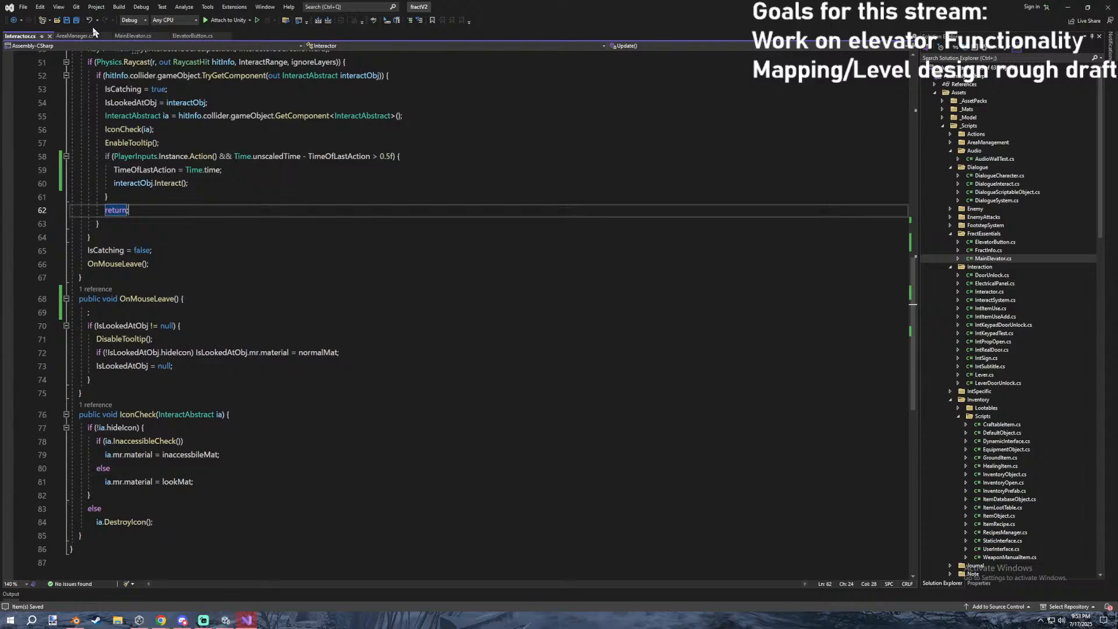
left_click(133, 36)
left_click(179, 122)
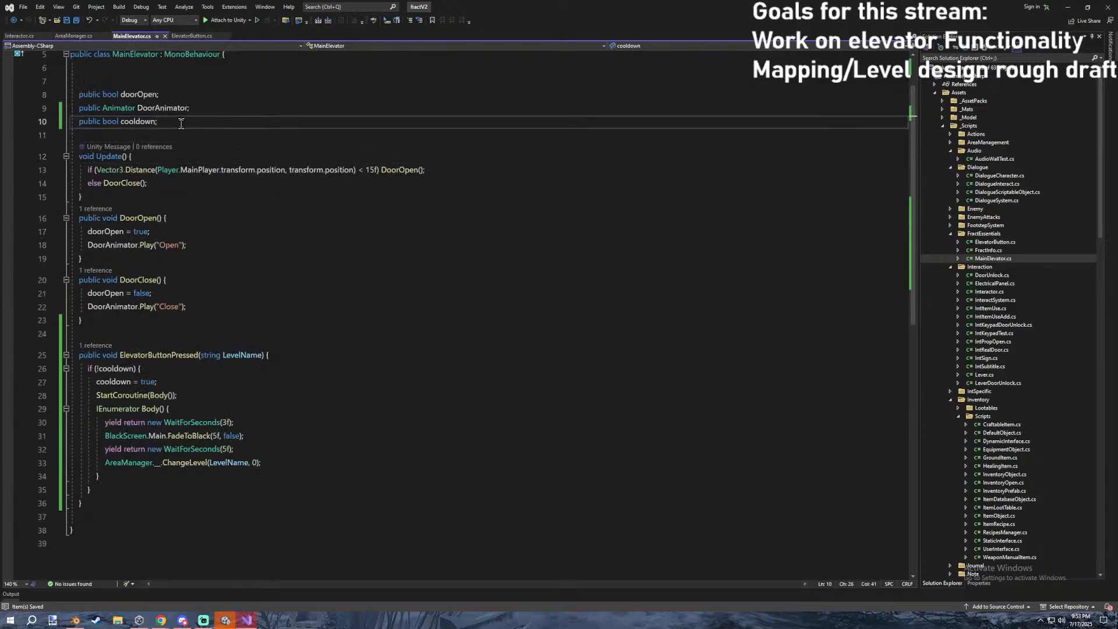
key("Return")
key("Return")
type("public Ti")
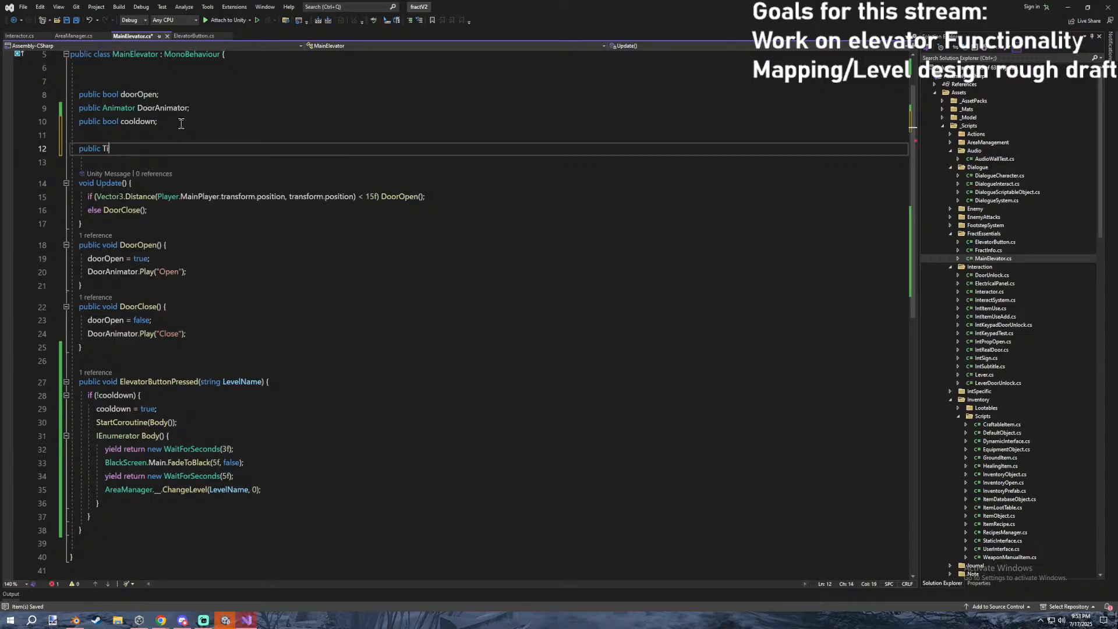
type("me.float ElevatorCooldown;")
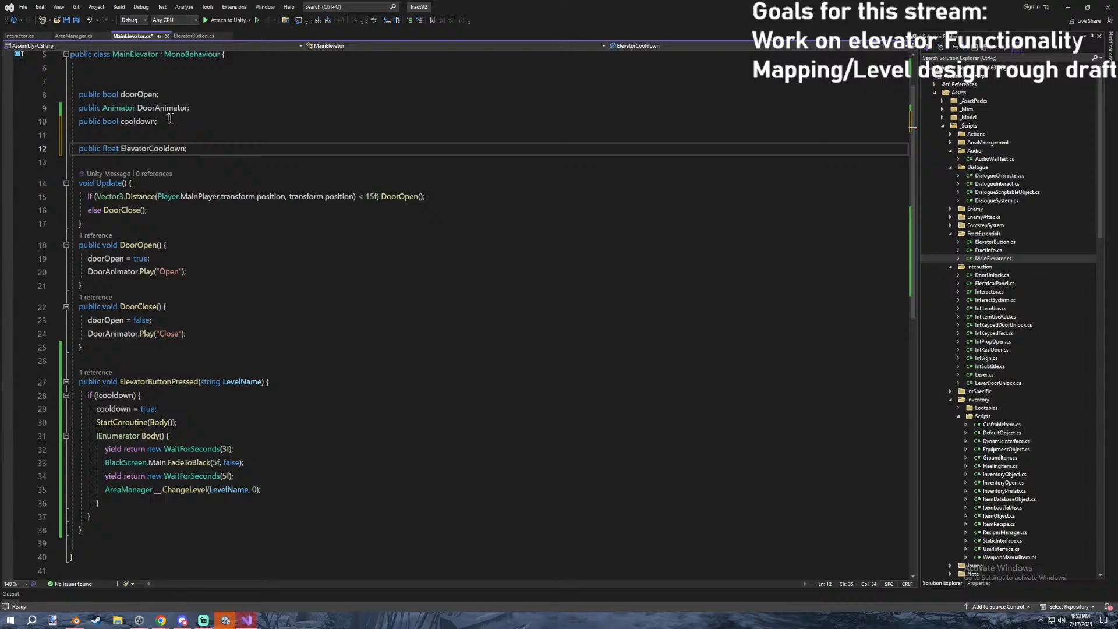
left_click(269, 216)
left_click(199, 179)
left_click_drag(187, 139, 189, 128)
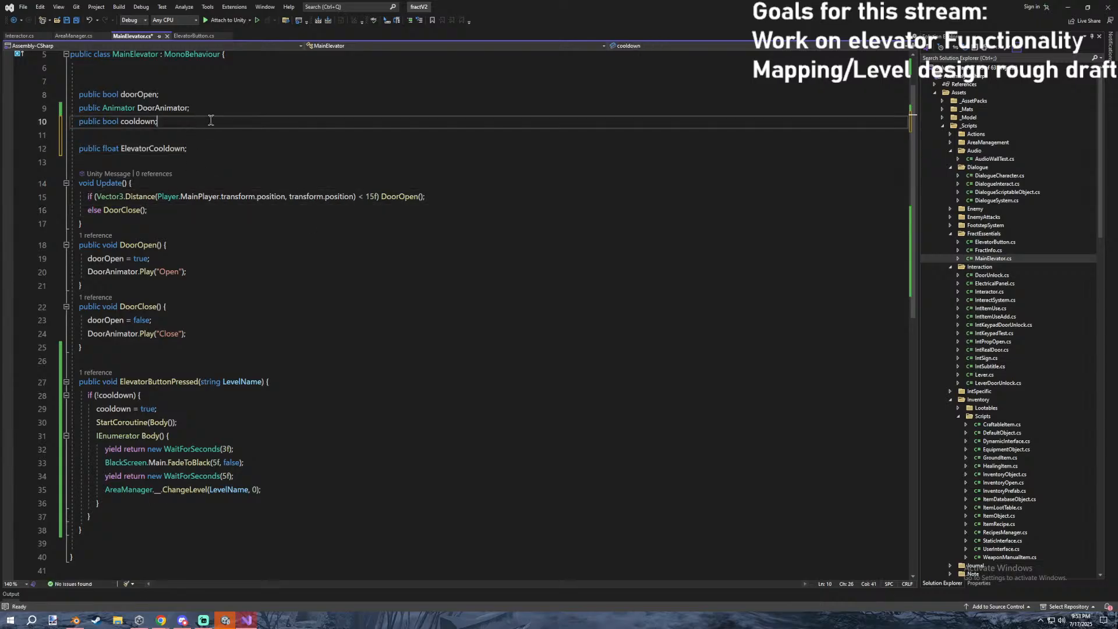
Declare a public bool ElevatorAutoClose directly below the cooldown field in MainElevator.
key("Return")
type("public bool ov")
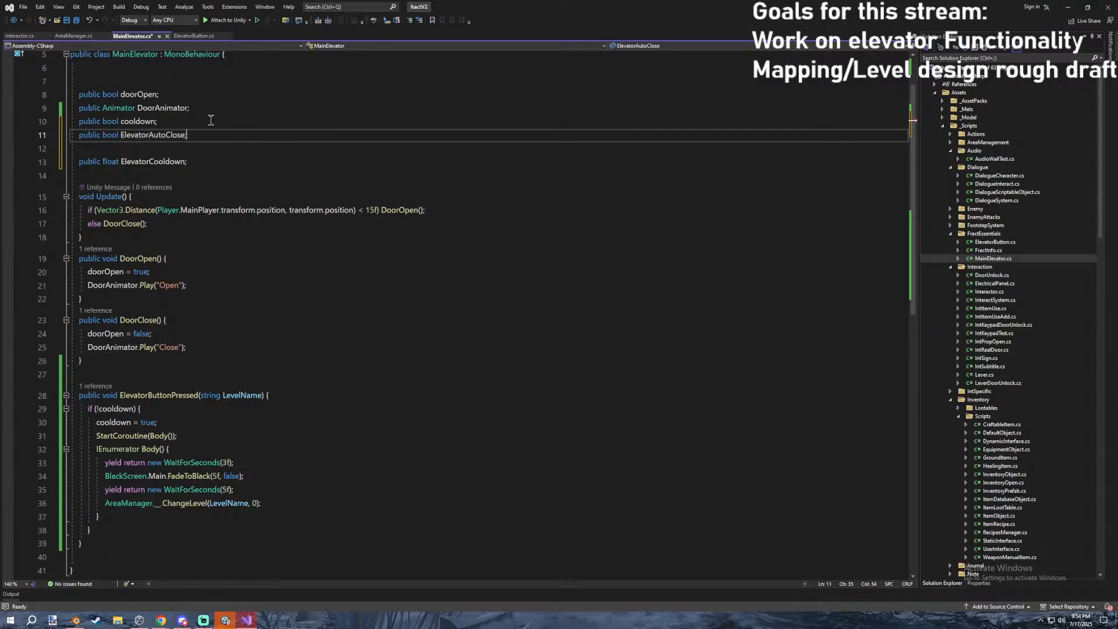
In the ElevatorButtonPressed coroutine, set the first wait to 2f and both the FadeToBlack duration and second wait to 4f.
left_click(226, 463)
key("BackSpace")
type("2")
left_click(216, 476)
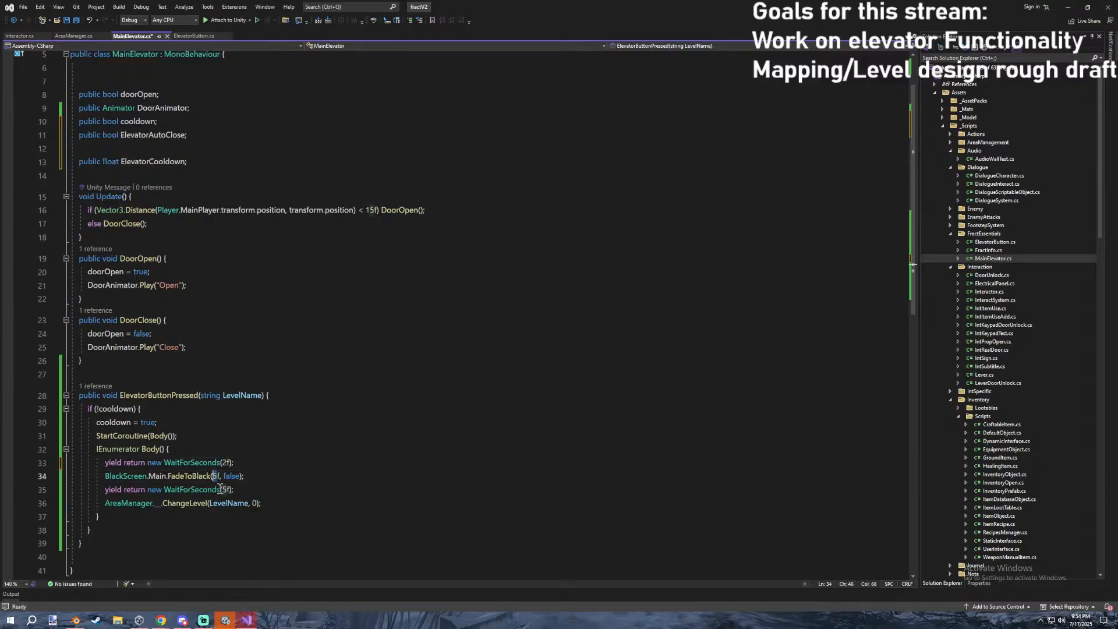
type("3")
left_click_drag(222, 491, 216, 477)
type("4")
type("4")
left_click(252, 461)
Copy the DoorClose(); call from Update into the start of the Body coroutine, before the first wait.
left_click(209, 175)
left_click(234, 165)
left_click(236, 179)
left_click_drag(180, 225, 9, 221)
left_click(162, 223)
left_click_drag(162, 223, 115, 226)
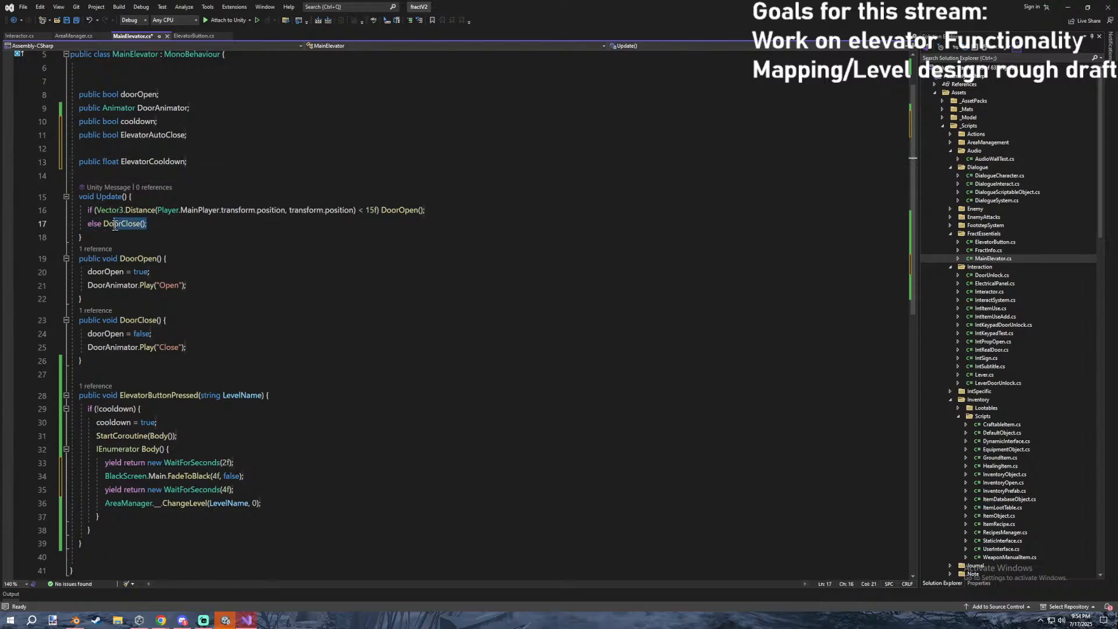
left_click(259, 463)
left_click(242, 447)
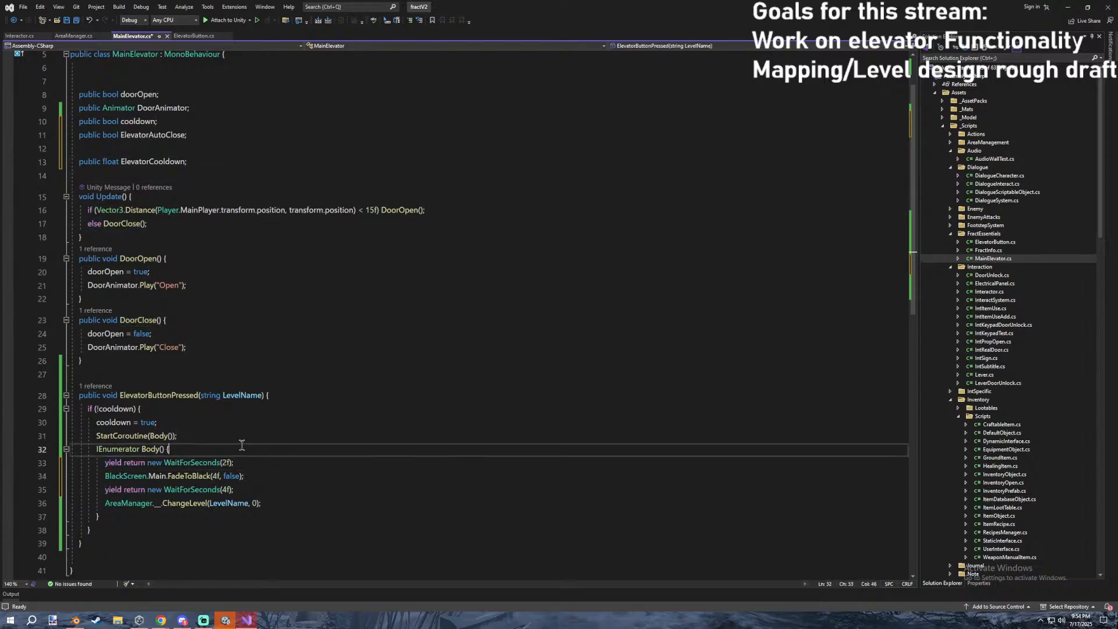
key("Return")
Insert Player.MainPlayer.FreezePlayer(); as the first statement of the Body coroutine, above DoorClose().
key("Up")
key("End")
key("Return")
type("free")
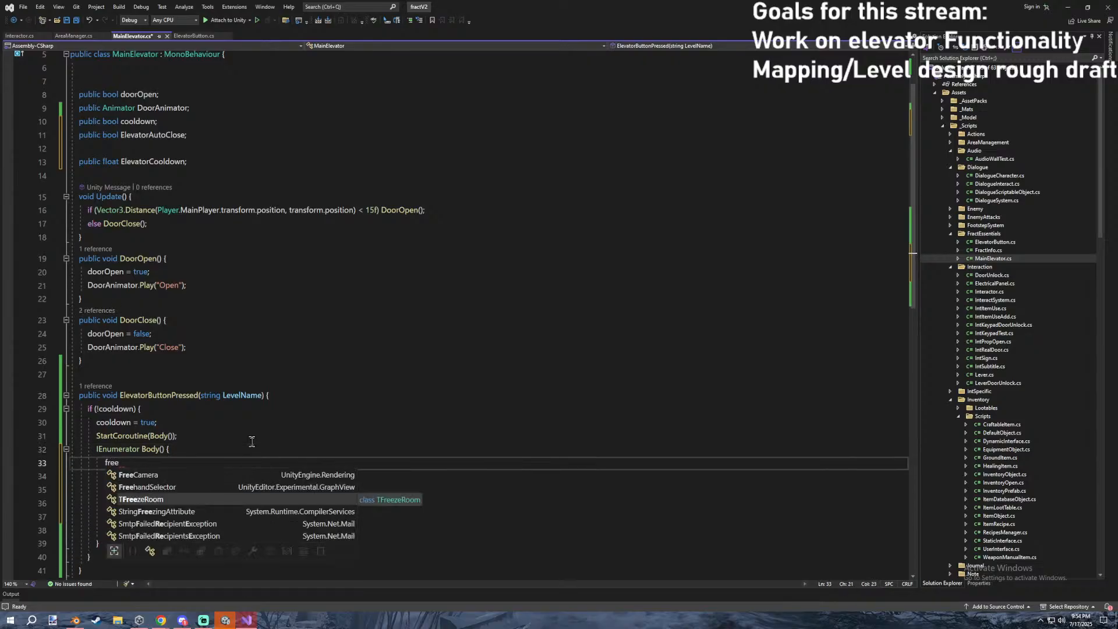
key("BackSpace")
key("BackSpace")
key("BackSpace")
key("BackSpace")
type("playe")
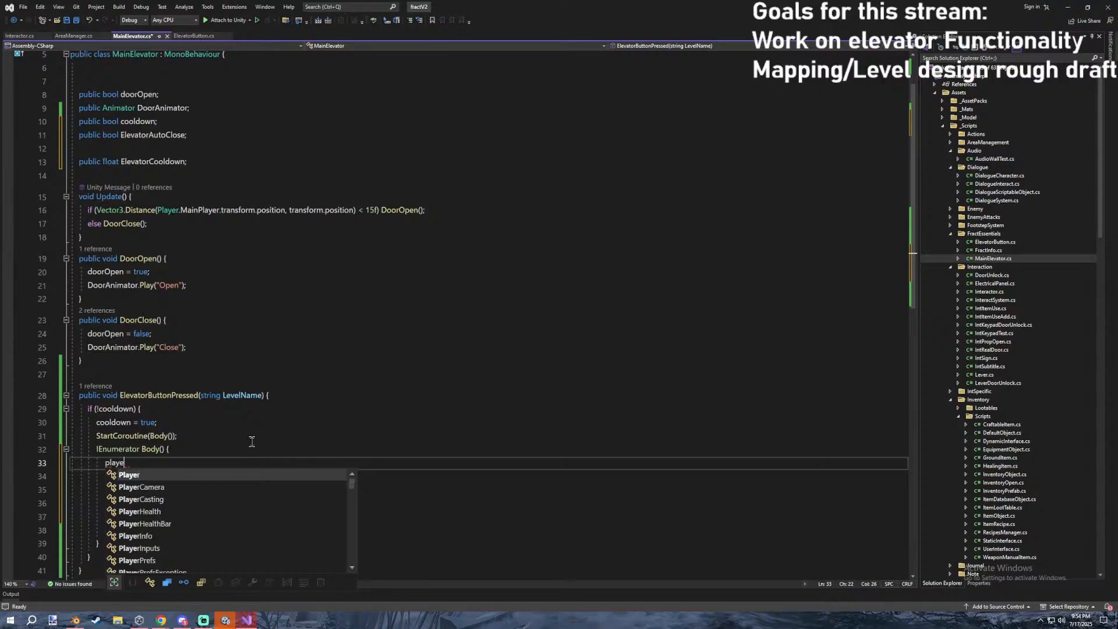
type(".ma.FreezePlayer()")
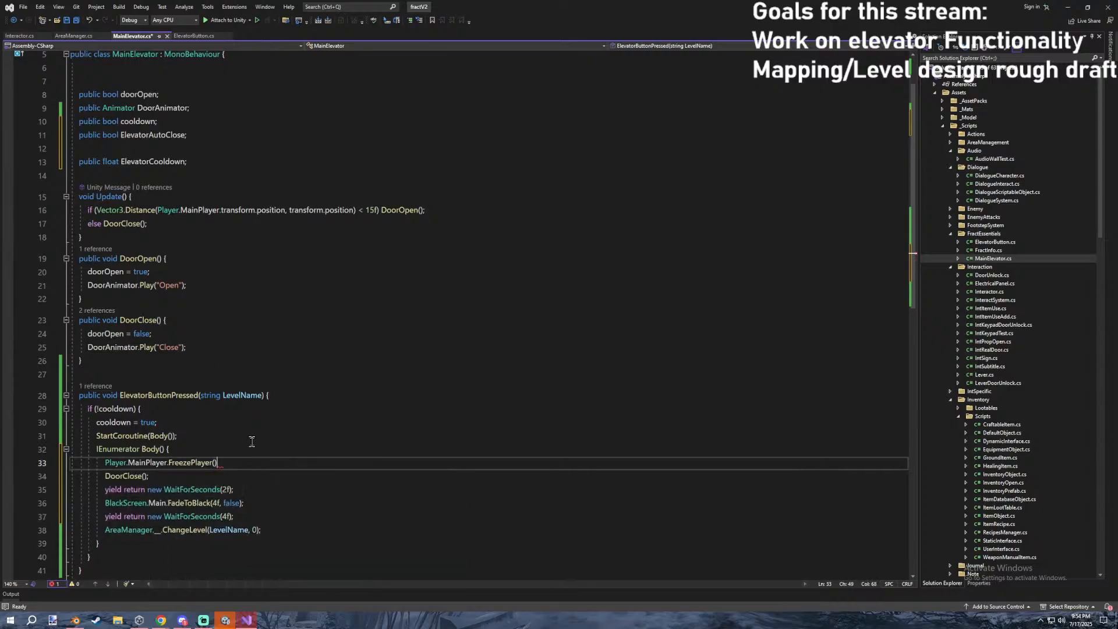
Review the order of calls, waits and fade in the ElevatorButtonPressed coroutine.
left_click(305, 529)
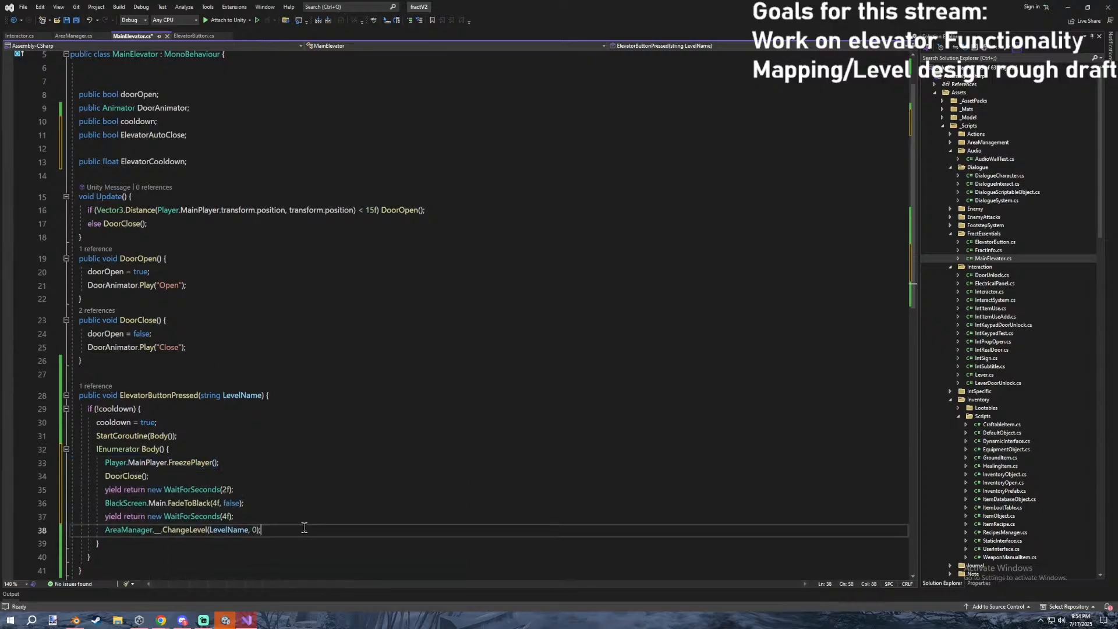
left_click(272, 491)
left_click(324, 432)
left_click(240, 460)
left_click(534, 414)
left_click(478, 301)
left_click(279, 448)
left_click(242, 516)
left_click(223, 490)
left_click_drag(233, 450, 231, 462)
left_click(216, 504)
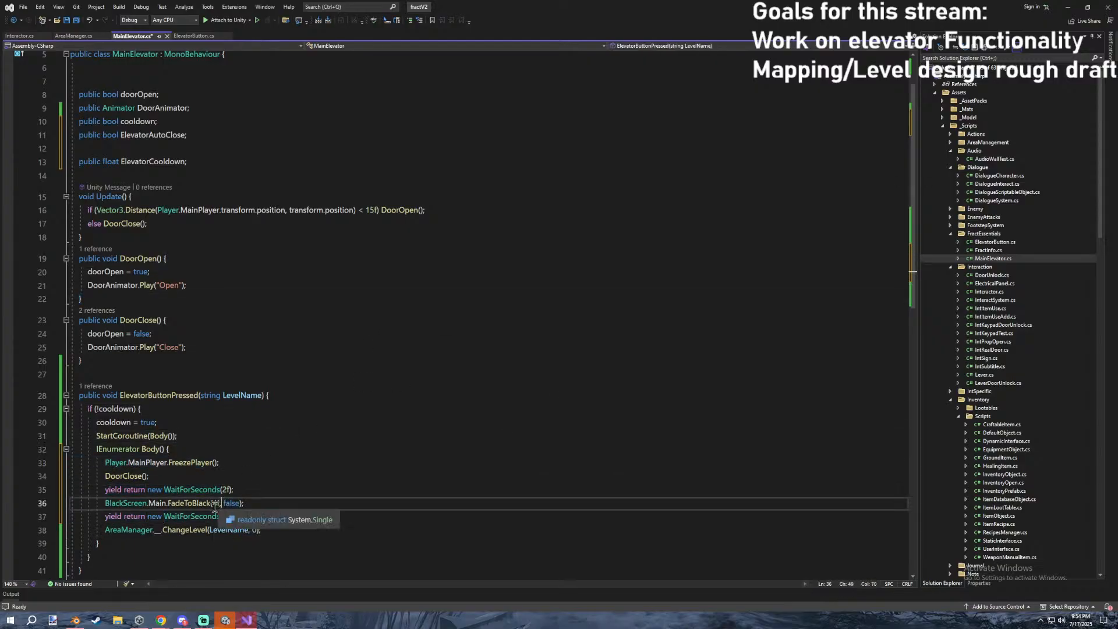
left_click(251, 490)
left_click(264, 516)
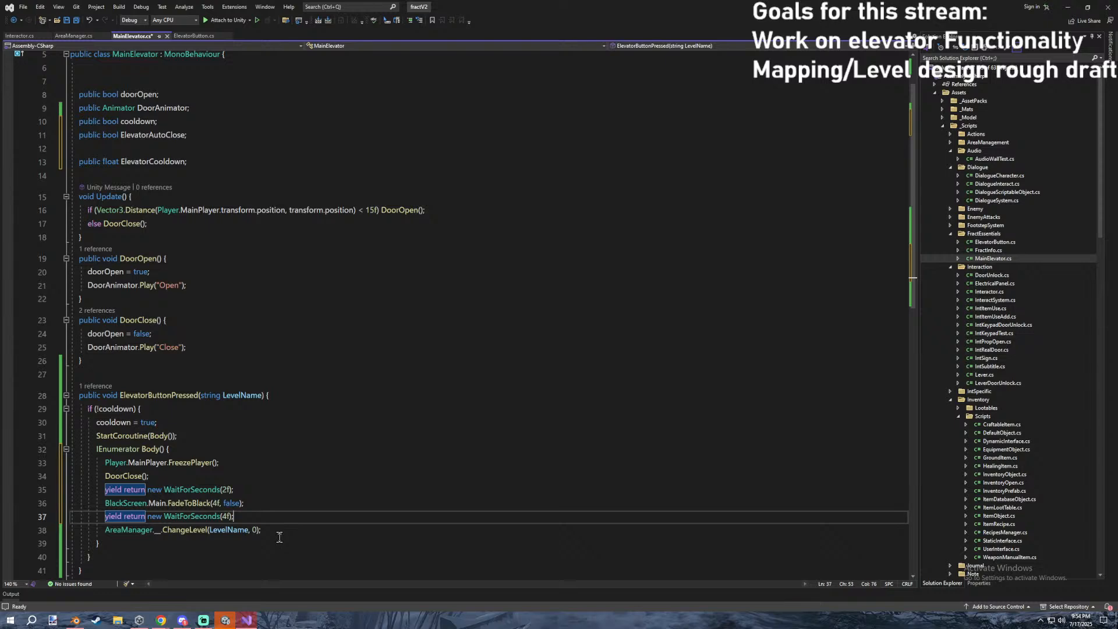
left_click(263, 490)
left_click(248, 450)
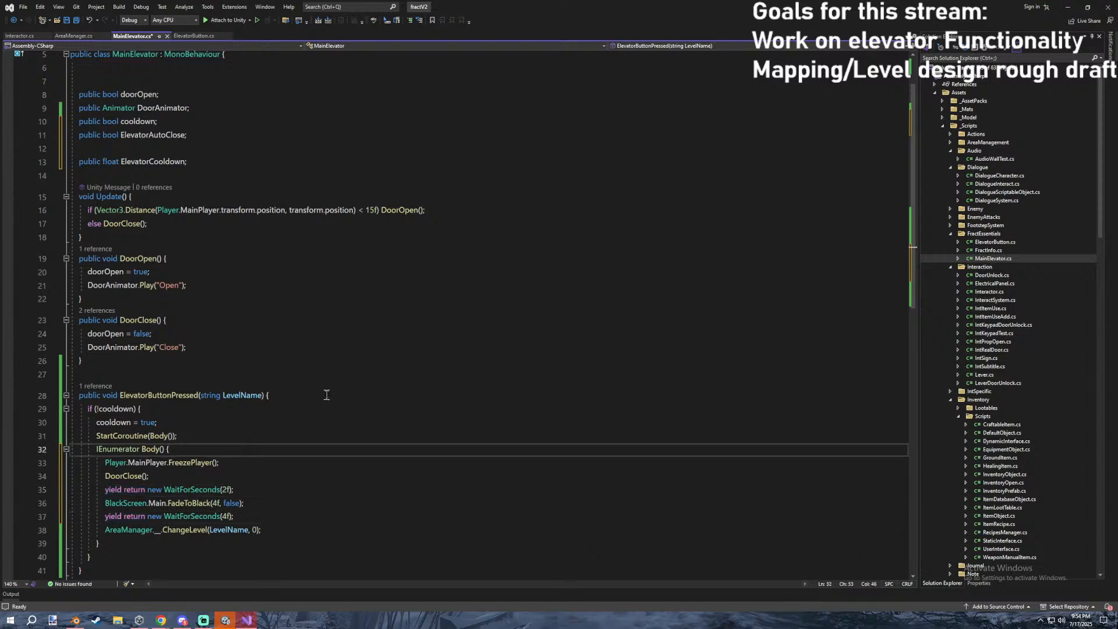
Group ElevatorAutoClose directly above ElevatorCooldown by moving the blank line to just below the cooldown field.
scroll(326, 380, "down", 1)
scroll(303, 326, "up", 2)
left_click(210, 213)
left_click(208, 224)
left_click(206, 201)
left_click(203, 185)
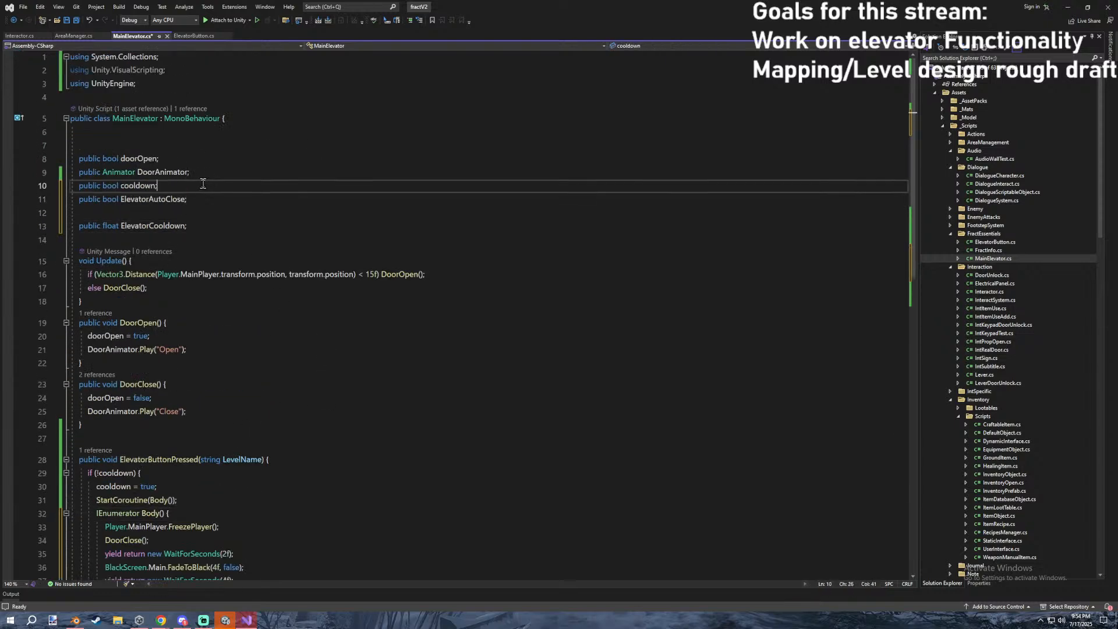
key("Return")
left_click(169, 227)
key("BackSpace")
left_click(261, 228)
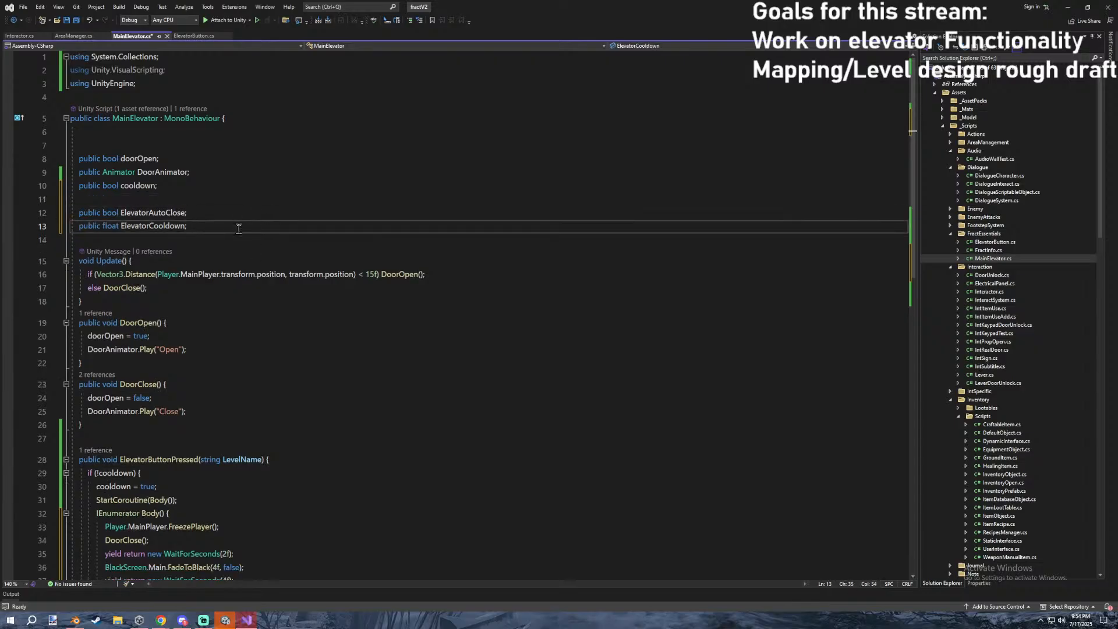
Rename the public float ElevatorCooldown field to ElevatorDoorLastMove.
scroll(229, 227, "down", 3)
left_click(158, 256)
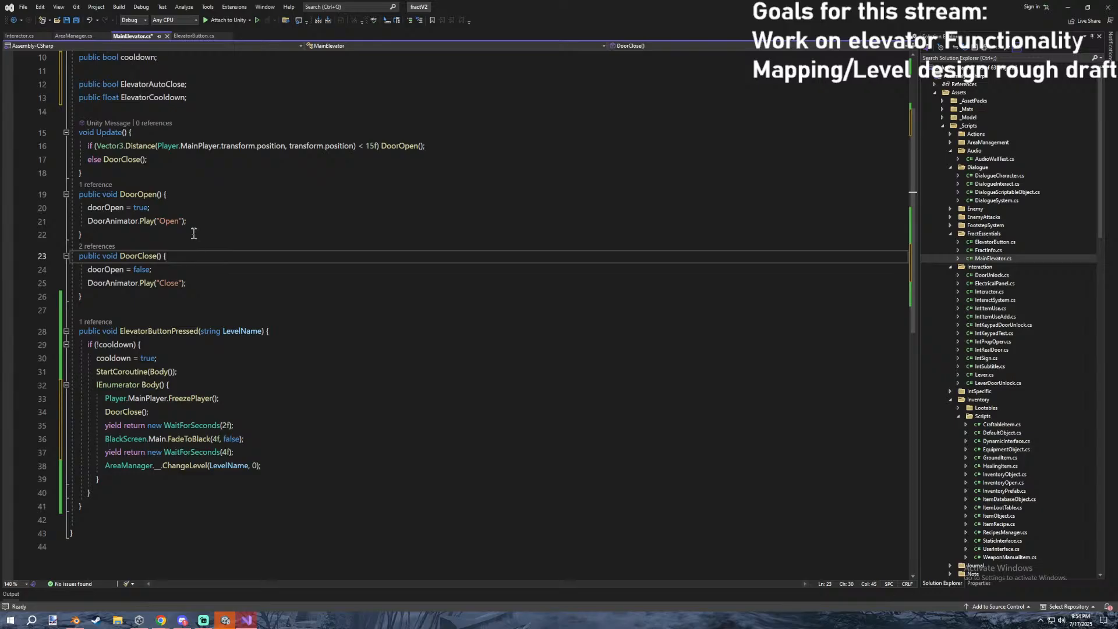
left_click(189, 86)
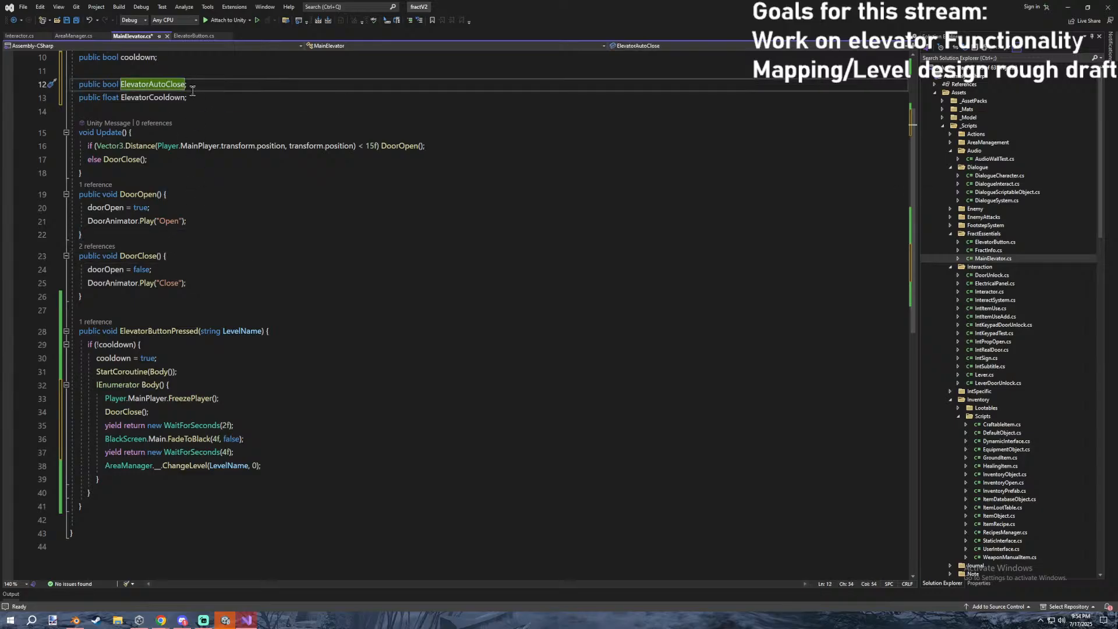
left_click(182, 97)
key("BackSpace")
key("BackSpace")
key("BackSpace")
key("BackSpace")
key("BackSpace")
key("BackSpace")
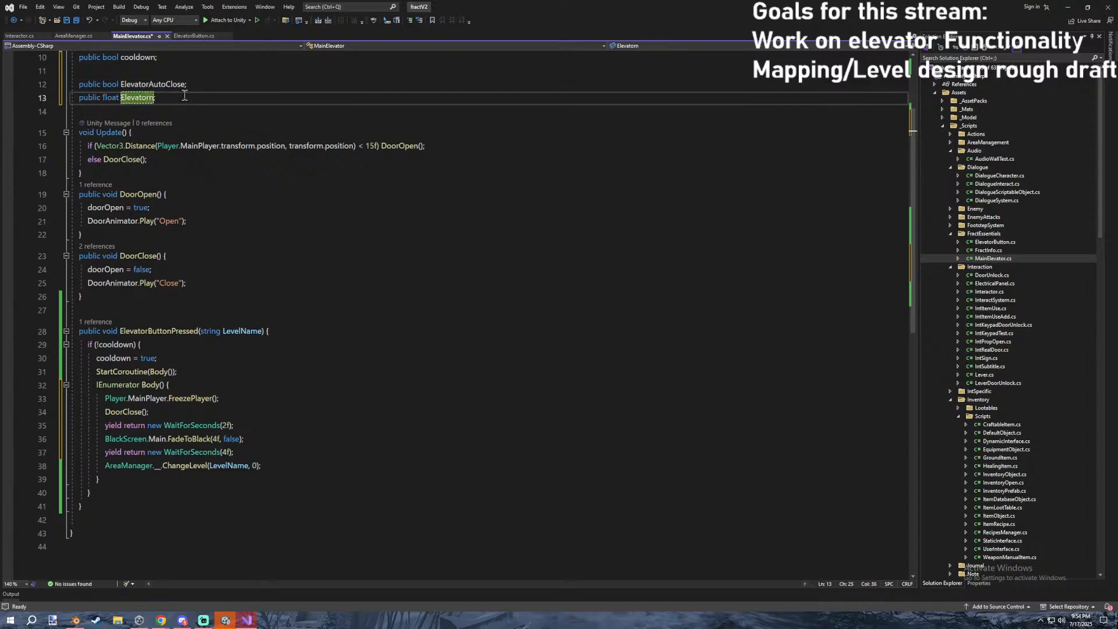
key("BackSpace")
type("DoorLastMove")
Start a statement with ElevatorDoorLastMove in DoorOpen(), right after doorOpen = true.
left_click(185, 253)
left_click(192, 283)
left_click(197, 203)
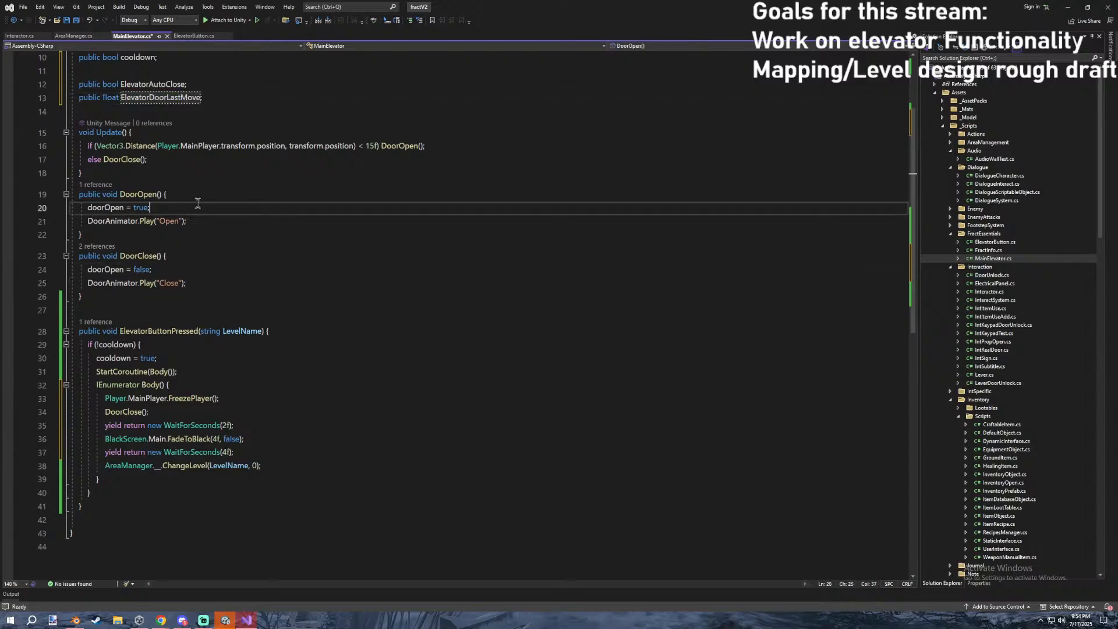
key("Return")
type("ElevatorDoorLastMove.")
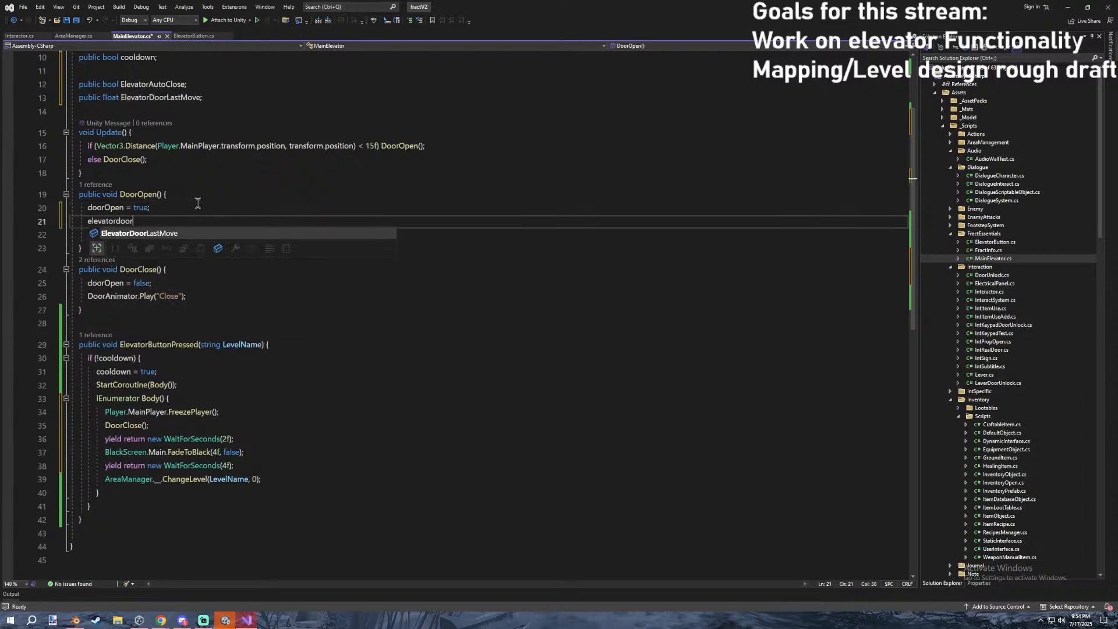
In DoorOpen, add the statement ElevatorDoorLastMove = Time.time; after doorOpen is set to true.
key("BackSpace")
type("= t")
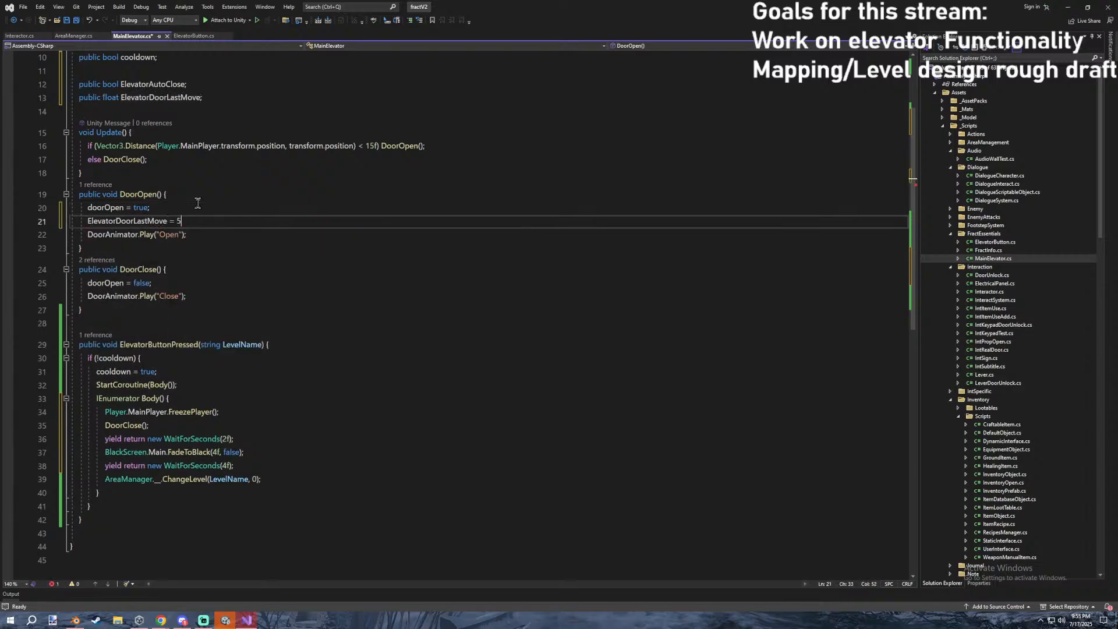
type("ime.time;")
In DoorClose, add the statement ElevatorDoorLastMove = Time.time; between the doorOpen assignment and the animation call.
left_click(189, 295)
key("Return")
left_click(187, 283)
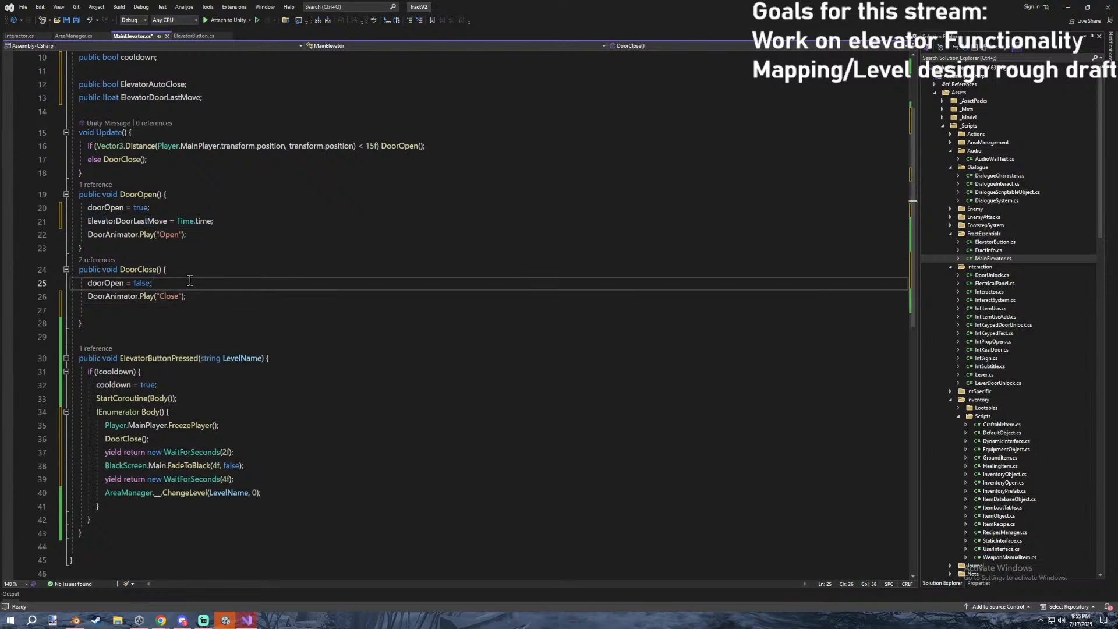
key("ctrl+z")
left_click(189, 281)
key("Return")
key("Tab")
Start DoorOpen with an if block whose condition is Time.time - ElevatorDoorLastMove > 5f.
left_click(198, 191)
key("Return")
type("if (Time.time - el")
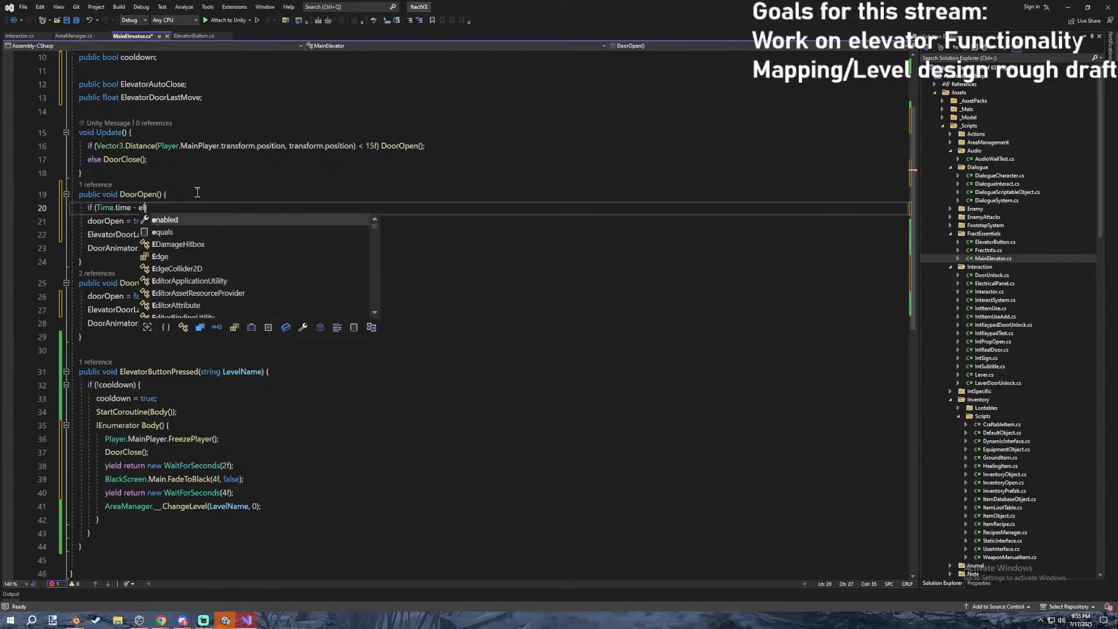
type("evator")
key("Down")
key("Tab")
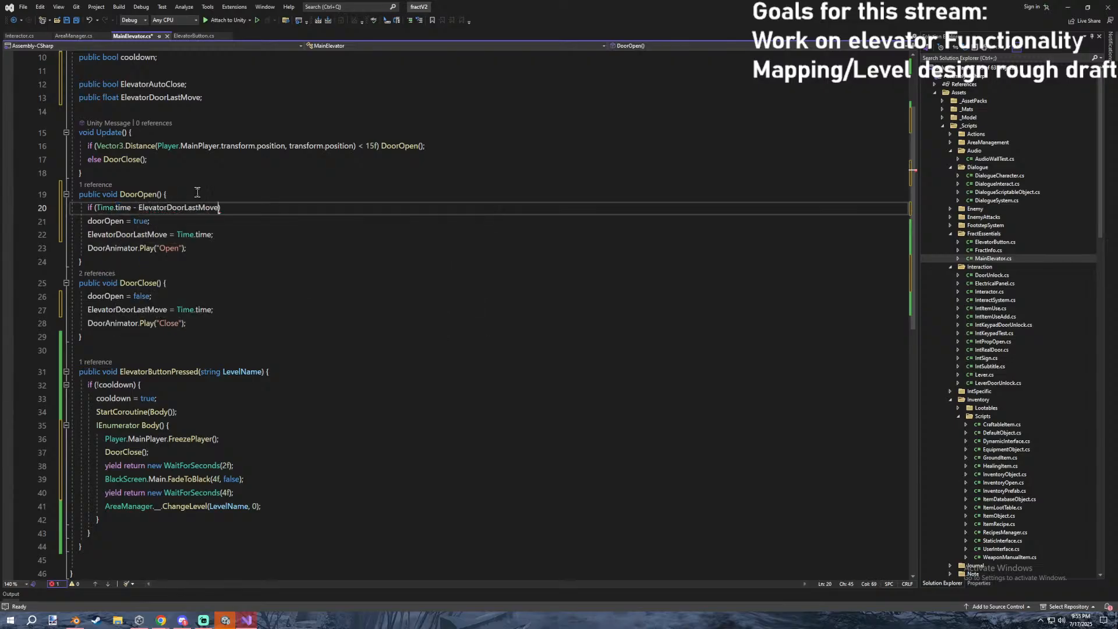
type("> 5f) {")
key("Return")
Move DoorOpen's three existing statements inside the new if block and remove the leftover lines below it.
left_click_drag(194, 275, 15, 252)
key("ctrl+c")
left_click(168, 222)
key("ctrl+v")
left_click_drag(195, 302, 29, 277)
key("BackSpace")
key("BackSpace")
Copy the line if (Time.time - ElevatorDoorLastMove > 5f) { from DoorOpen to the start of DoorClose.
left_click_drag(100, 264, 7, 212)
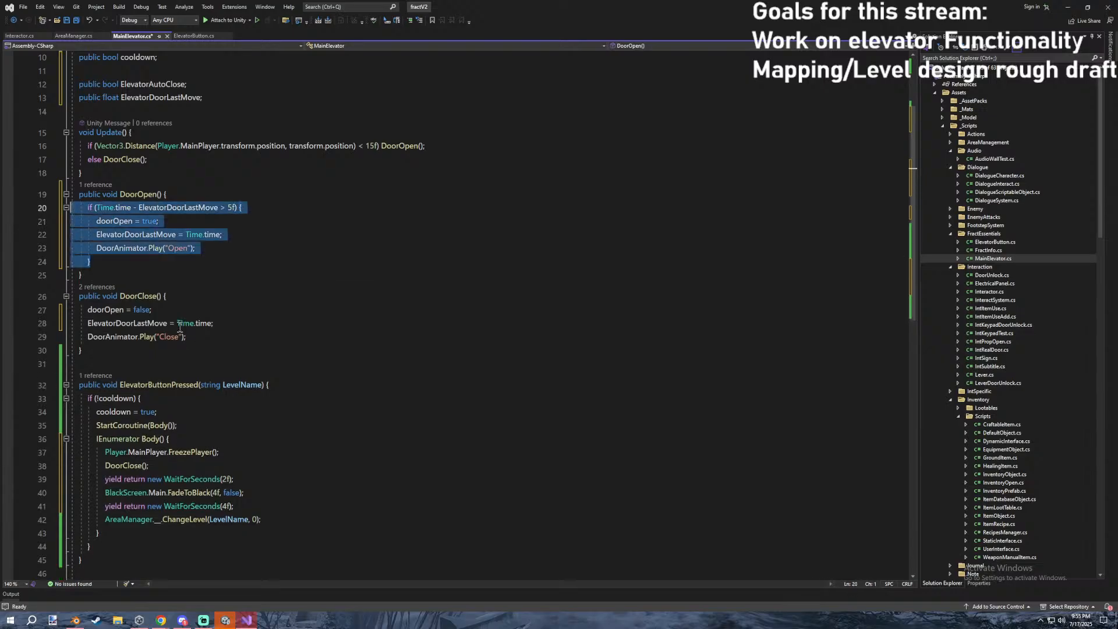
left_click_drag(251, 206, 12, 212)
key("ctrl+c")
left_click(187, 296)
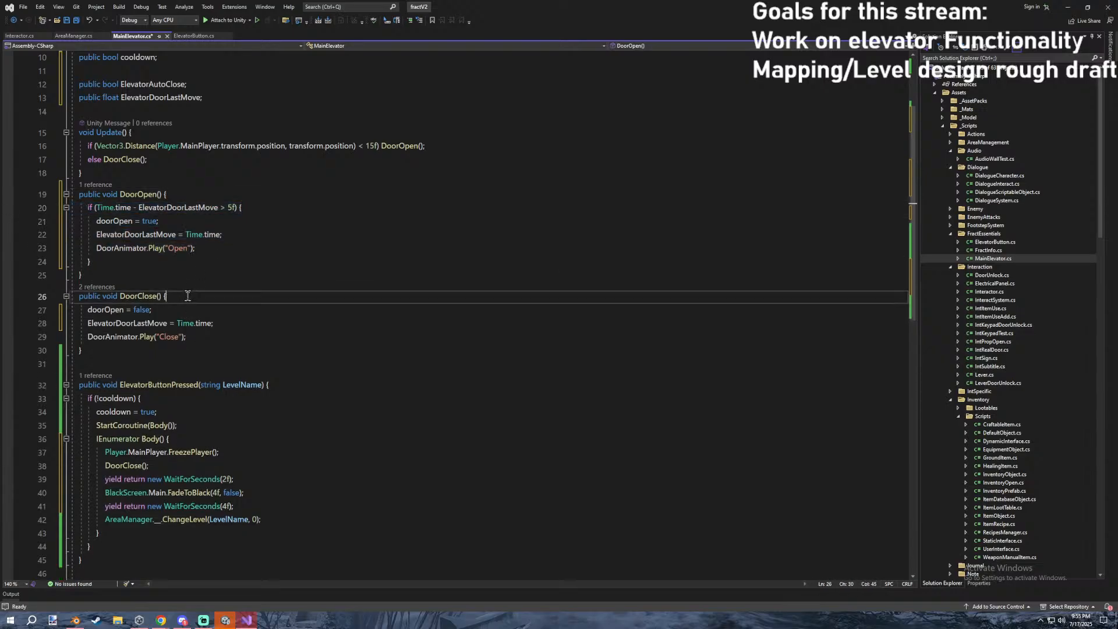
key("Return")
key("ctrl+v")
key("Return")
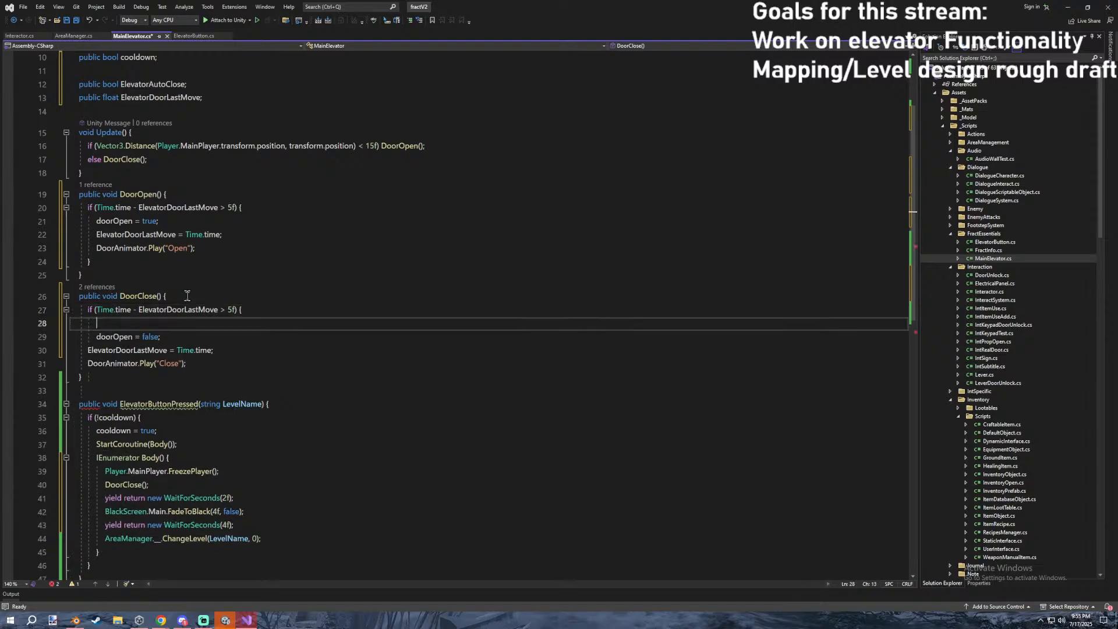
Move DoorClose's three existing statements inside its new if block.
left_click_drag(220, 361, 240, 325)
key("ctrl+x")
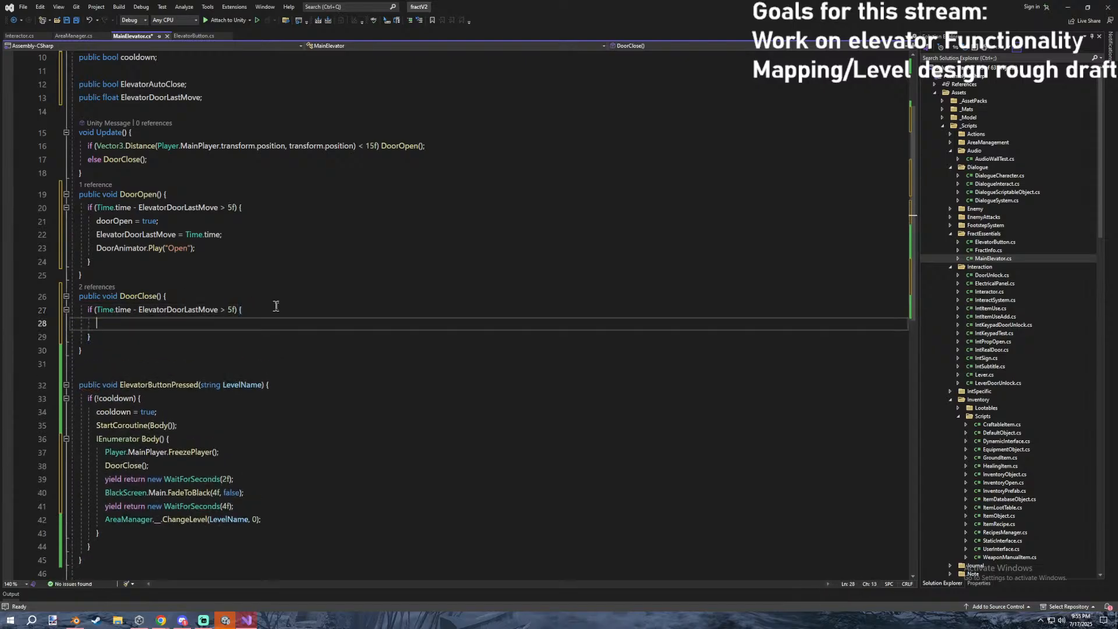
key("ctrl+v")
left_click(358, 275)
left_click(343, 315)
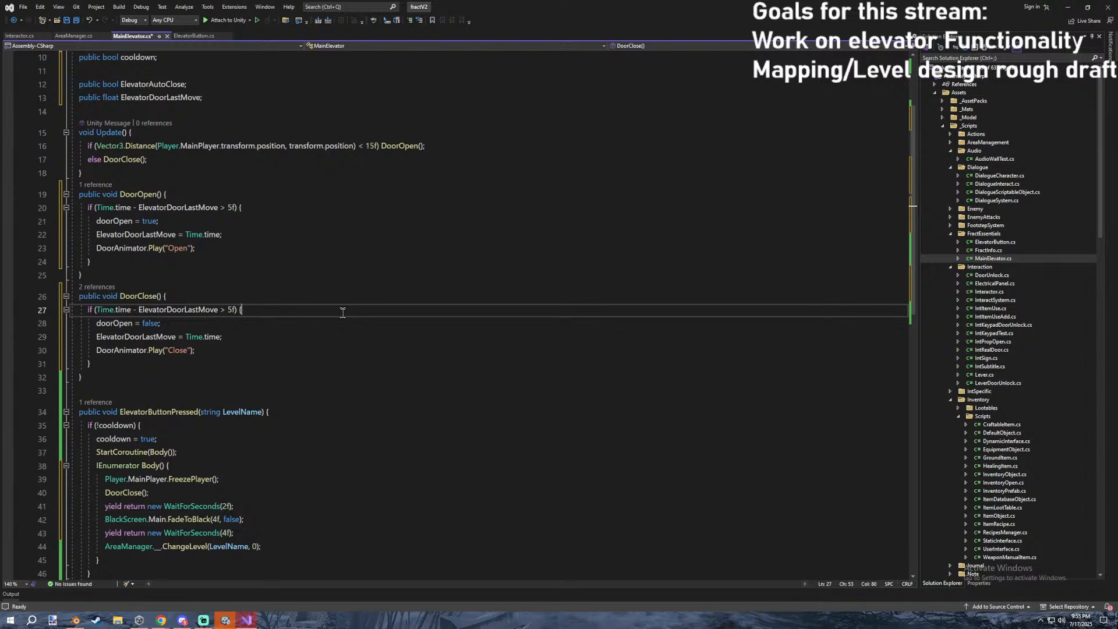
Declare a private string field named rememberThisString below ElevatorDoorLastMove in the MainElevator class.
scroll(342, 313, "up", 3)
left_click(222, 229)
type("=")
key("BackSpace")
key("BackSpace")
key("BackSpace")
key("Return")
type("p")
key("BackSpace")
key("Return")
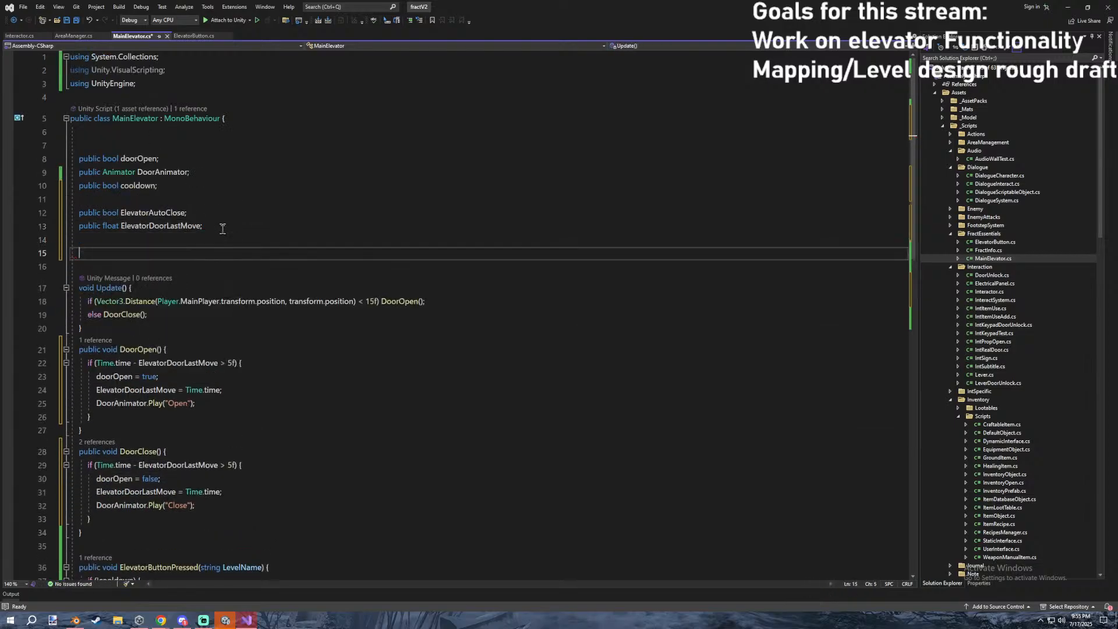
type("private string rememberTRh")
type("sString;")
left_click(194, 36)
left_click(204, 213)
key("Return")
type("public M")
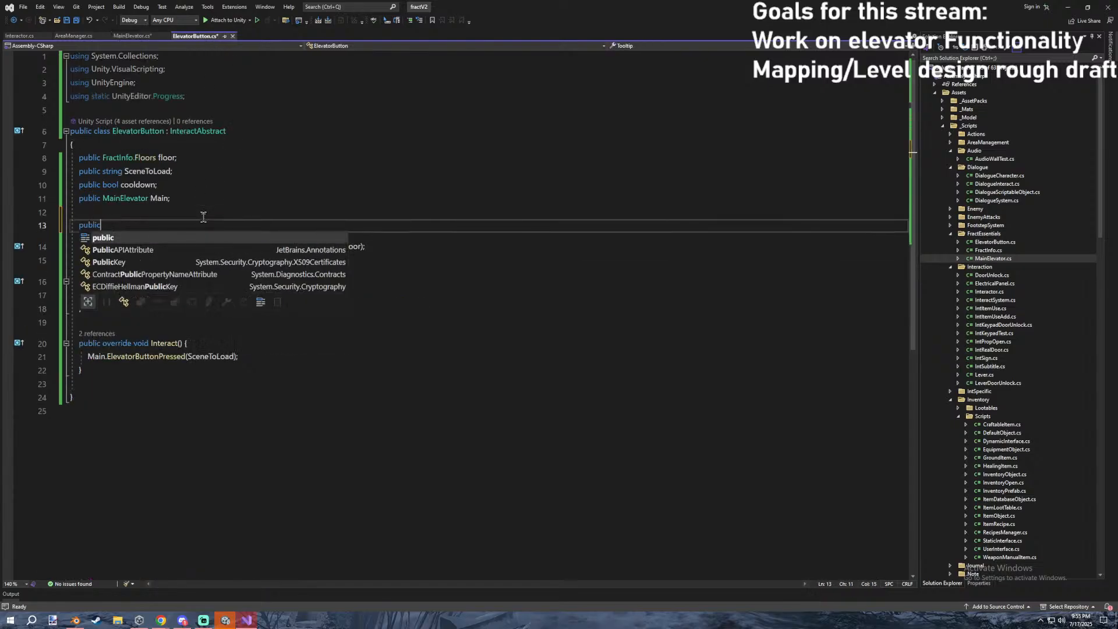
type("ain")
key("ctrl+BackSpace")
left_click_drag(140, 229, 59, 226)
key("BackSpace")
key("BackSpace")
Try to reference Main's rememberThisString field below return false in the InaccessibleCheck method of ElevatorButton.
left_click(150, 279)
key("Return")
type("Main.pi")
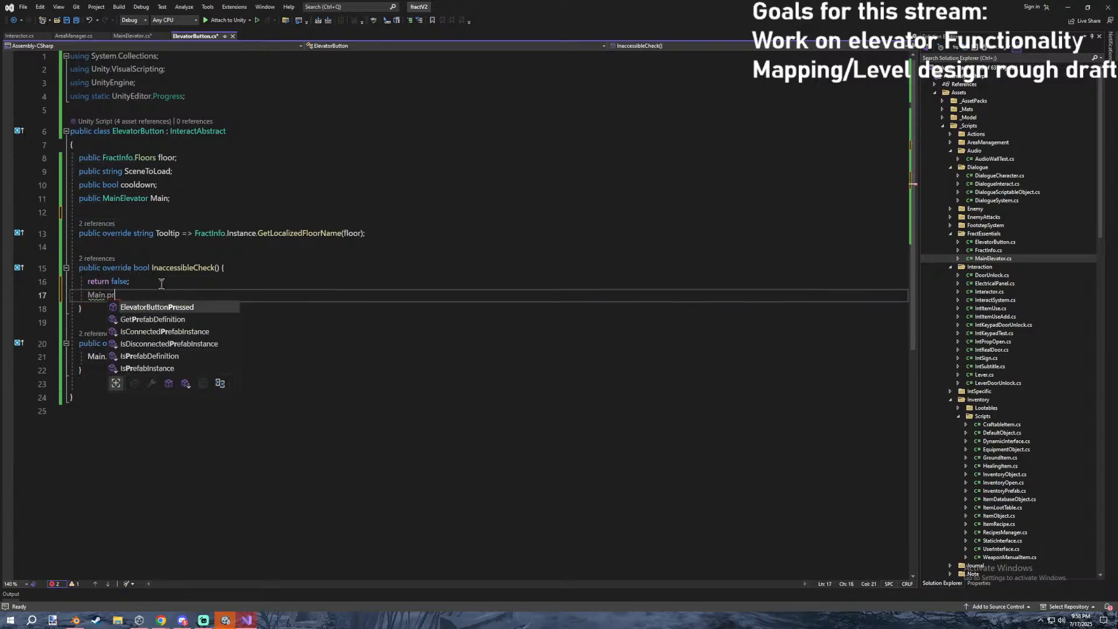
key("BackSpace")
key("BackSpace")
type("remeber")
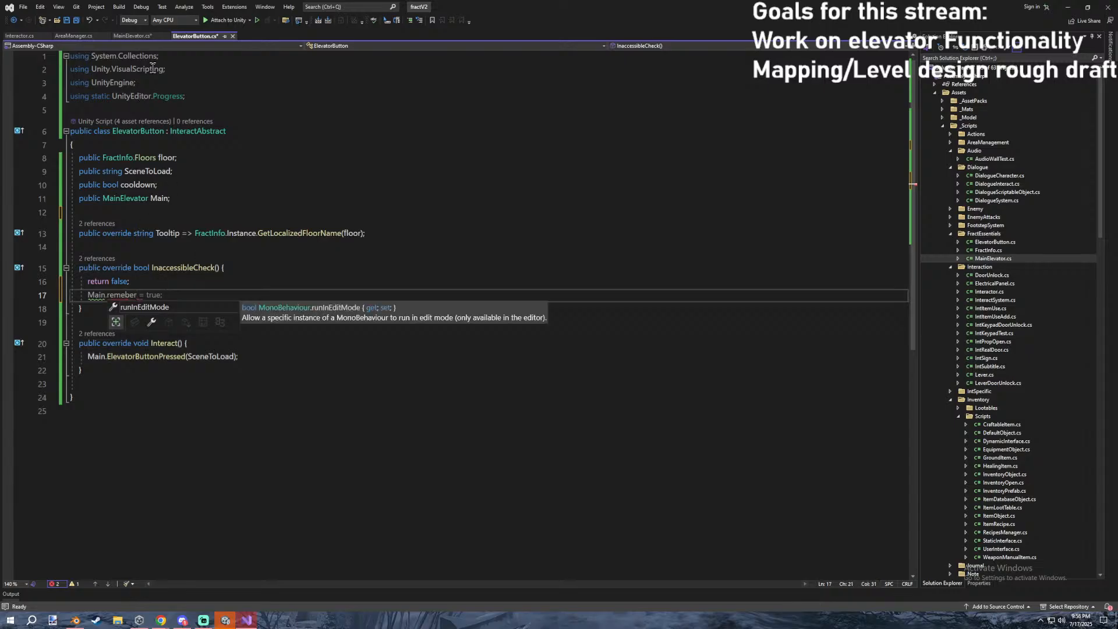
Change the access modifier of rememberThisString in MainElevator.cs to public.
left_click(142, 33)
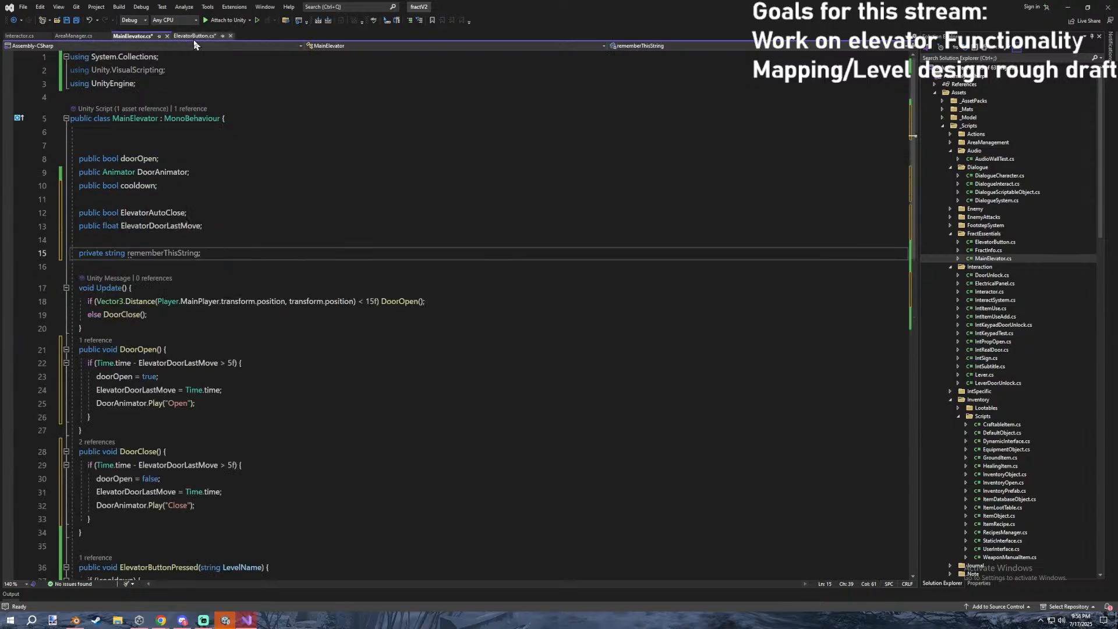
left_click(194, 36)
left_click(134, 35)
left_click(92, 250)
double_click(92, 250)
type("public")
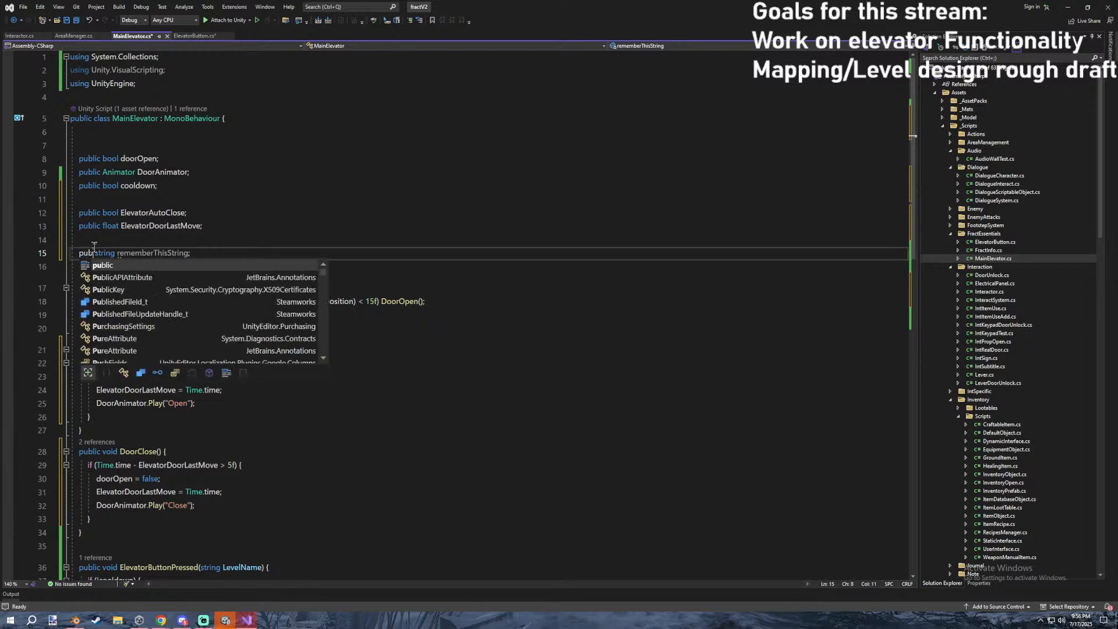
In ElevatorButton.cs, try replacing the InaccessibleCheck body with a reference to Main's rememberThisString field.
left_click(204, 35)
left_click_drag(149, 293, 67, 283)
key("BackSpace")
type("Main.rememb")
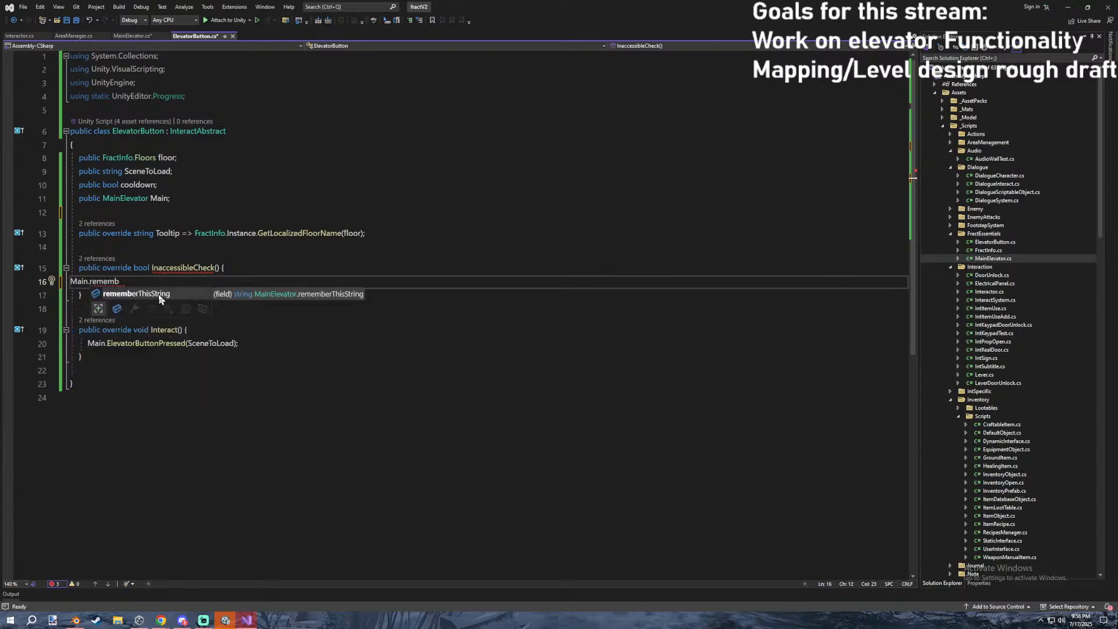
Undo the body replacement and the Main reference in ElevatorButton's InaccessibleCheck.
key("ctrl+z")
key("ctrl+z")
key("ctrl+z")
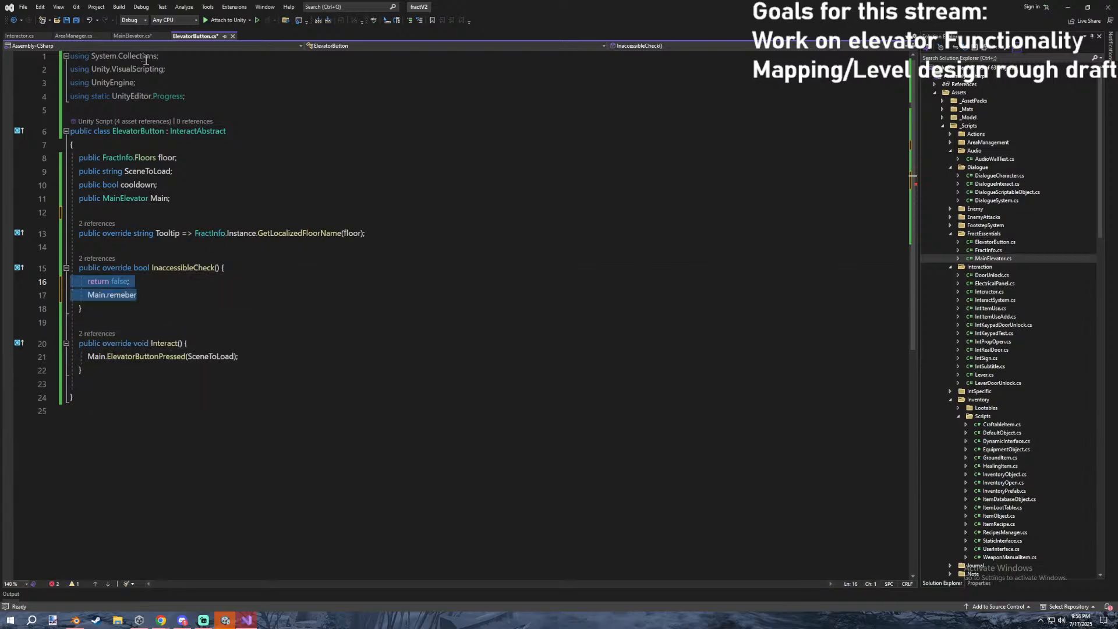
key("ctrl+z")
key("ctrl+z")
key("ctrl+z")
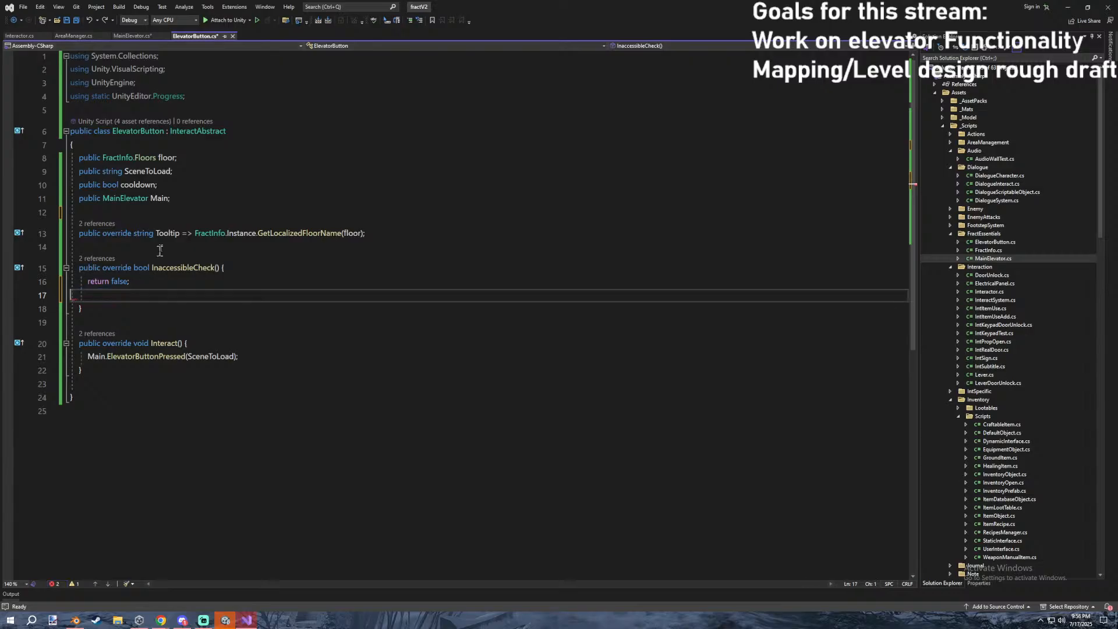
Delete the public rememberThisString declaration from MainElevator.cs.
left_click(132, 35)
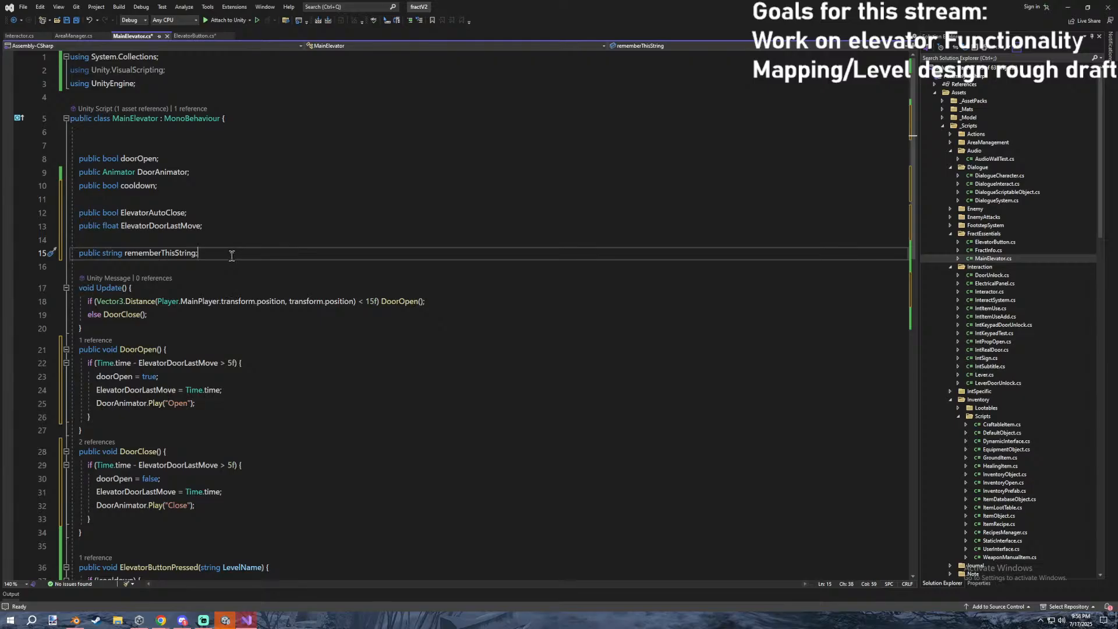
left_click_drag(232, 256, 22, 257)
left_click(215, 35)
left_click(132, 35)
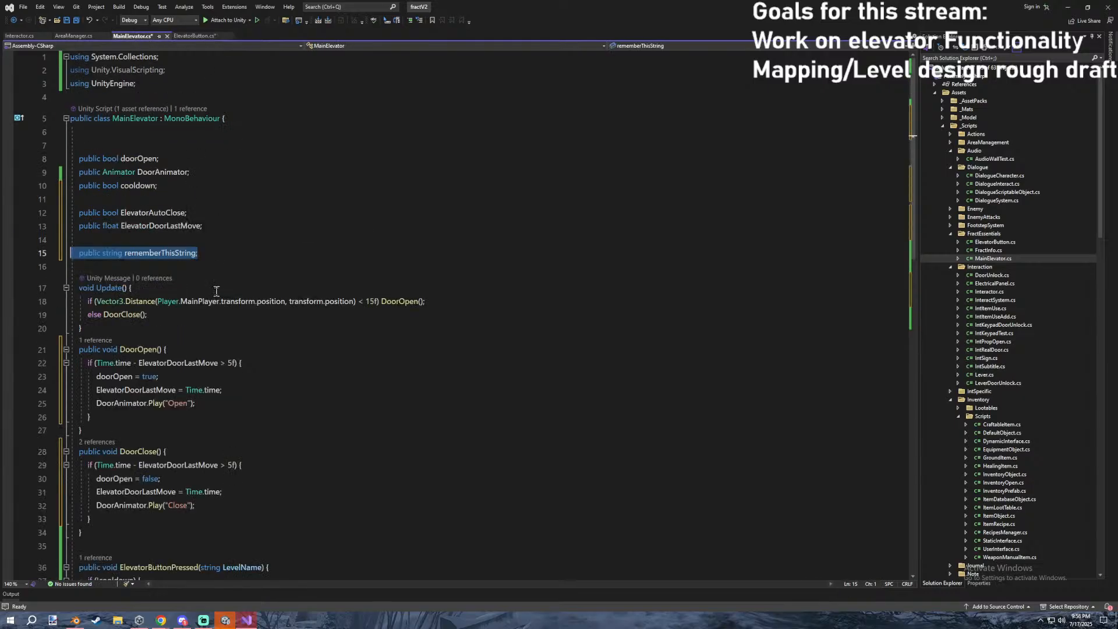
key("BackSpace")
key("BackSpace")
left_click(175, 247)
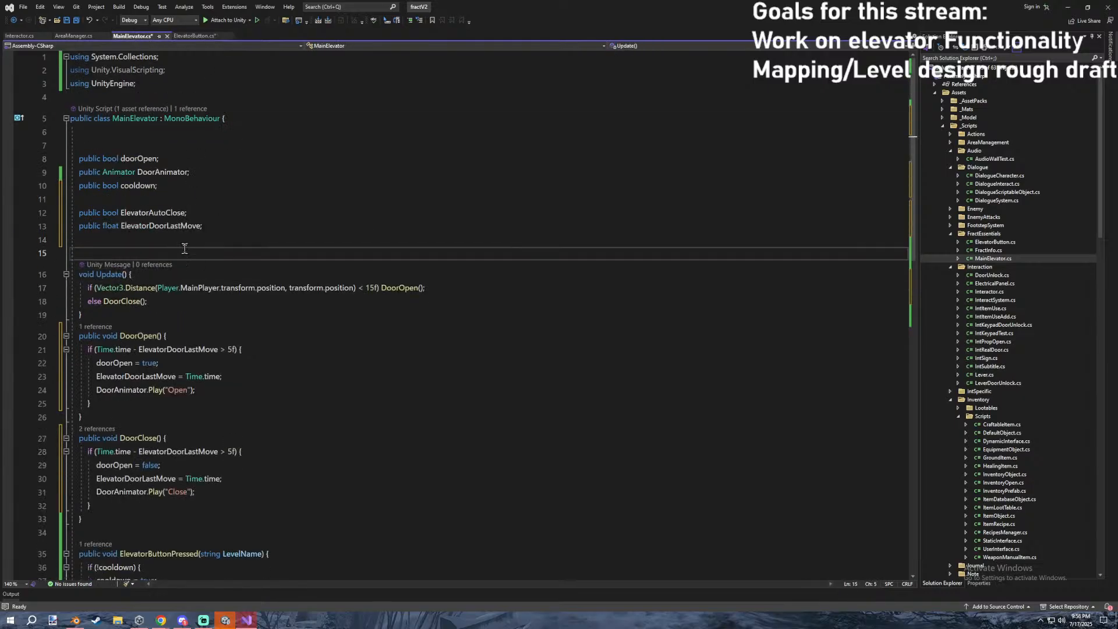
Declare the field [SerializeField] private string rememberThisString; above Update in MainElevator.
key("Return")
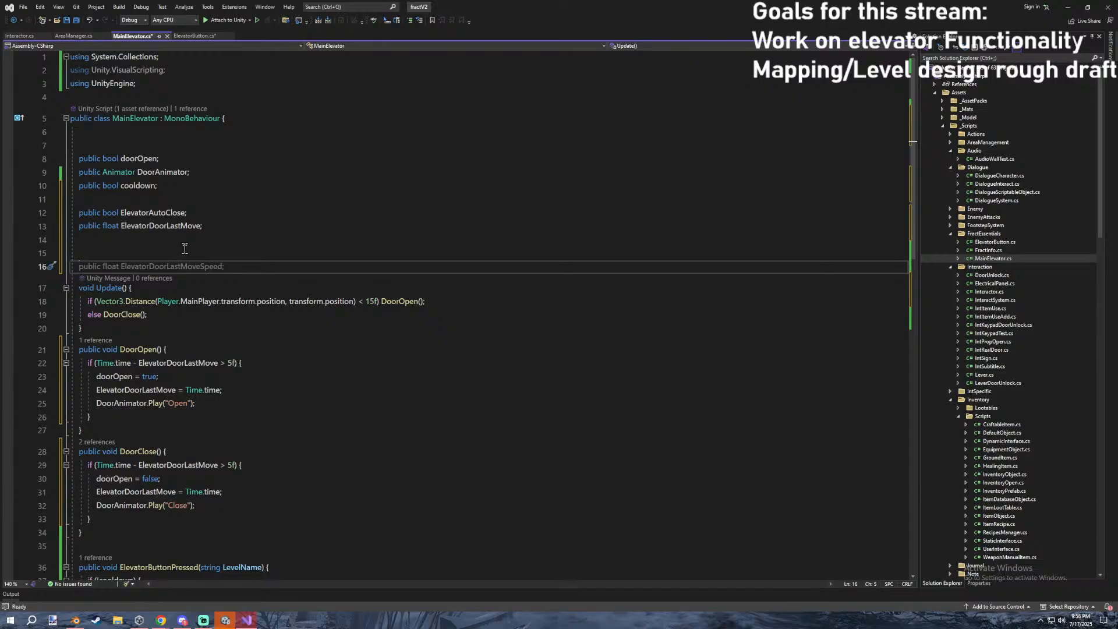
key("Up")
key("ctrl+space")
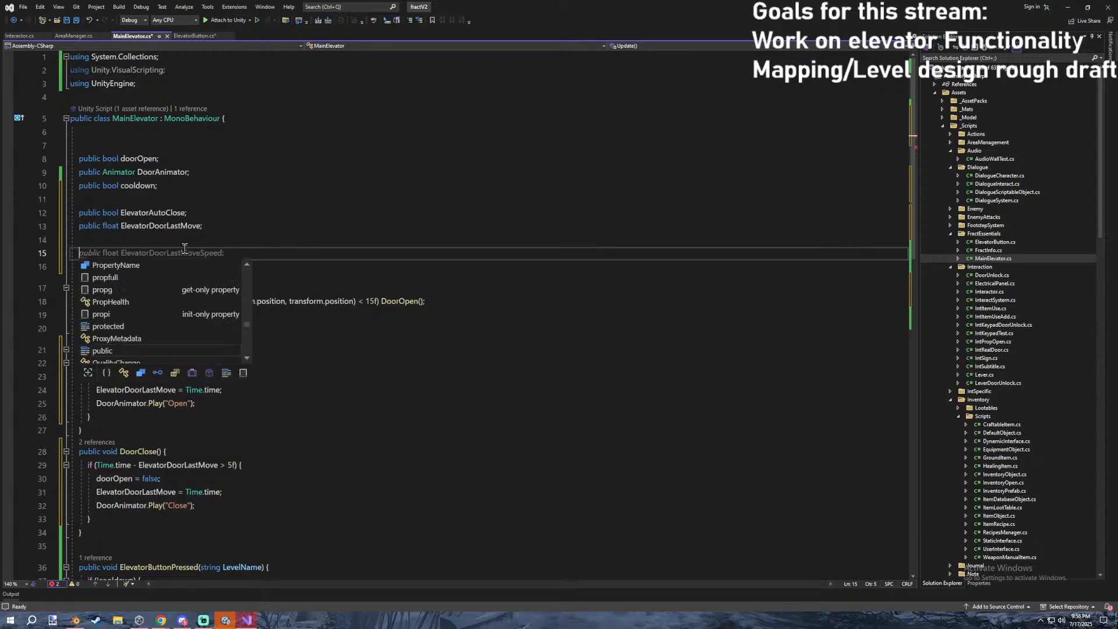
type("[SerializeField()")
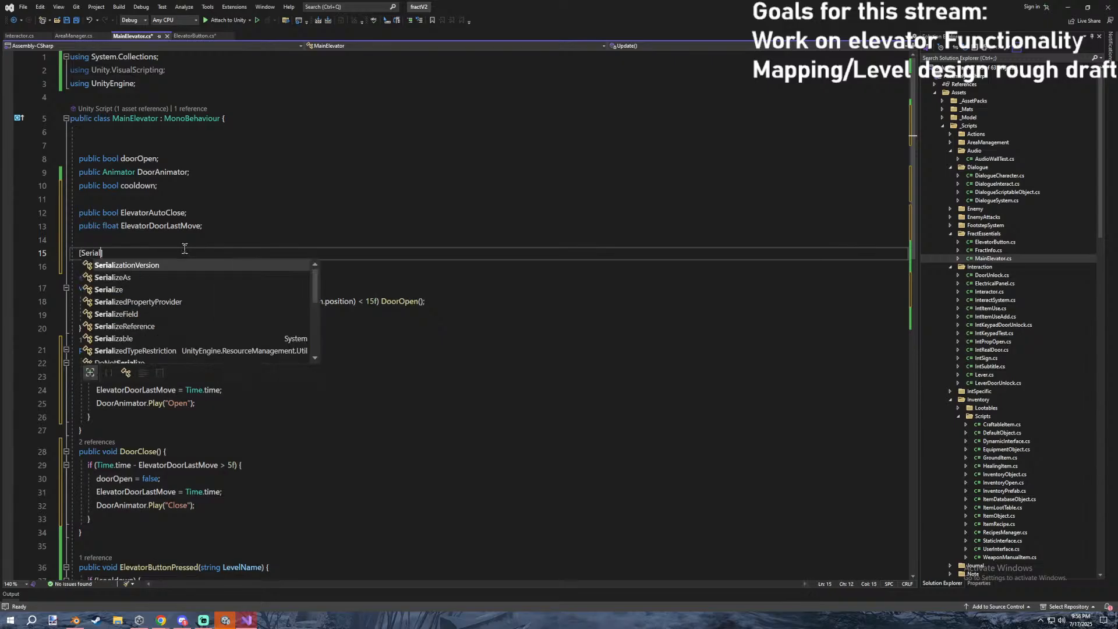
key("BackSpace")
key("BackSpace")
type("] ")
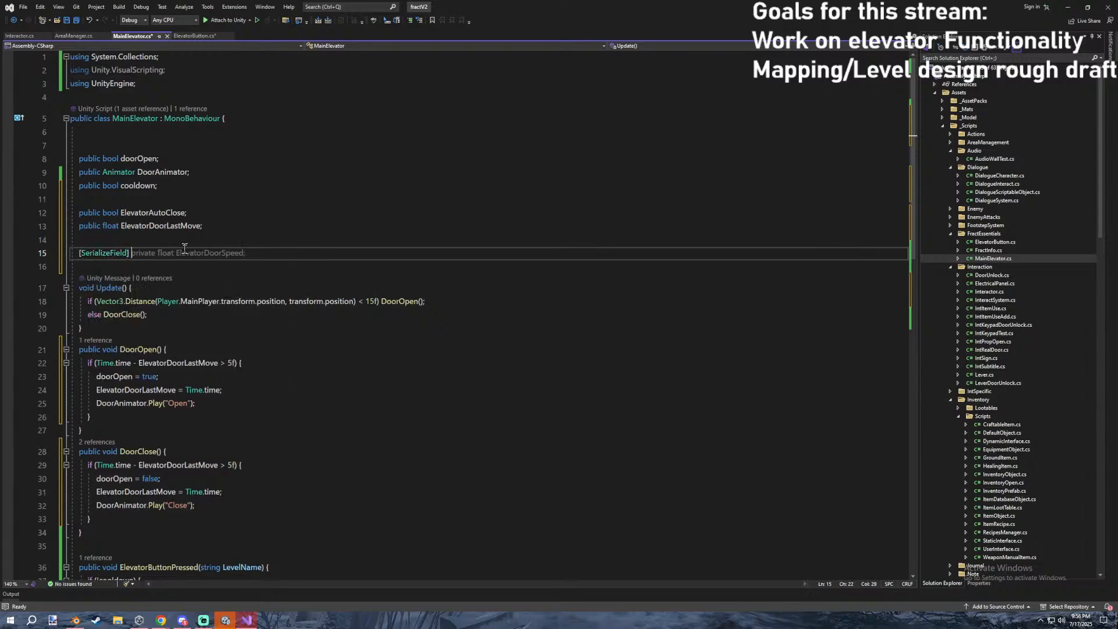
type("DisablePrivateReflectionAttribute")
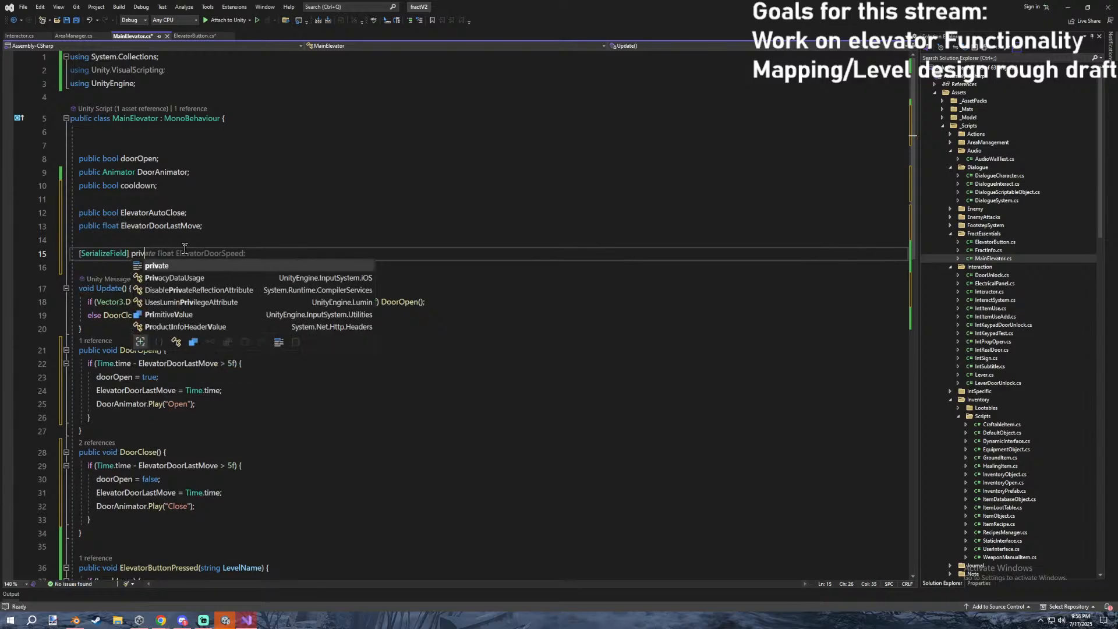
key("BackSpace")
key("BackSpace")
key("BackSpace")
key("ctrl+z")
key("ctrl+z")
key("ctrl+z")
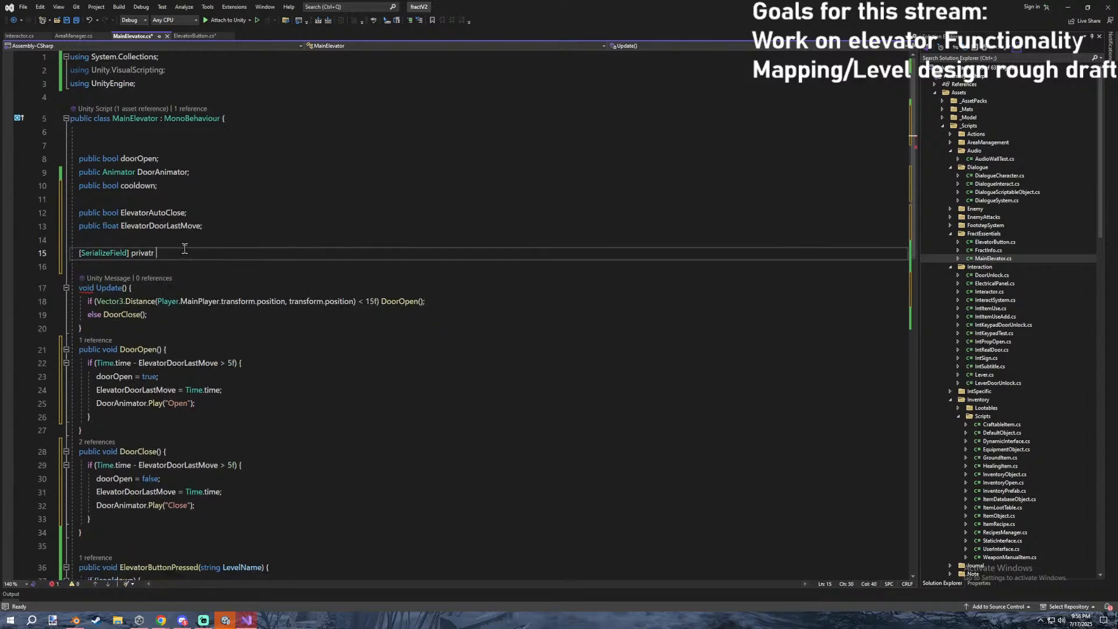
type("string rememberThisString;")
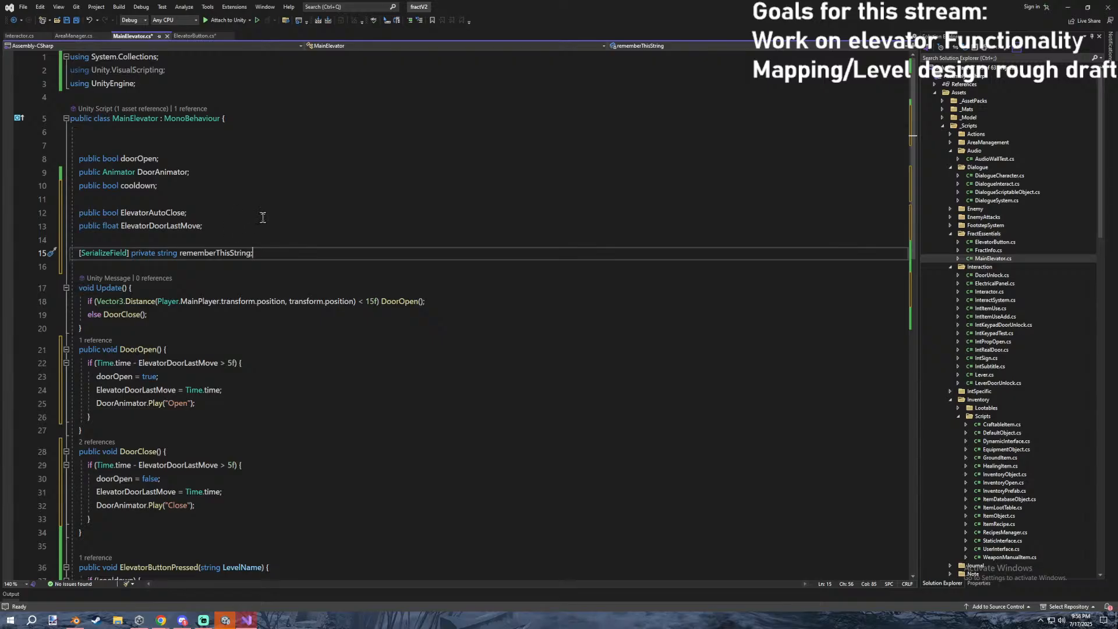
Delete the serialized rememberThisString field and its surplus blank line from MainElevator.
left_click_drag(273, 259, 23, 257)
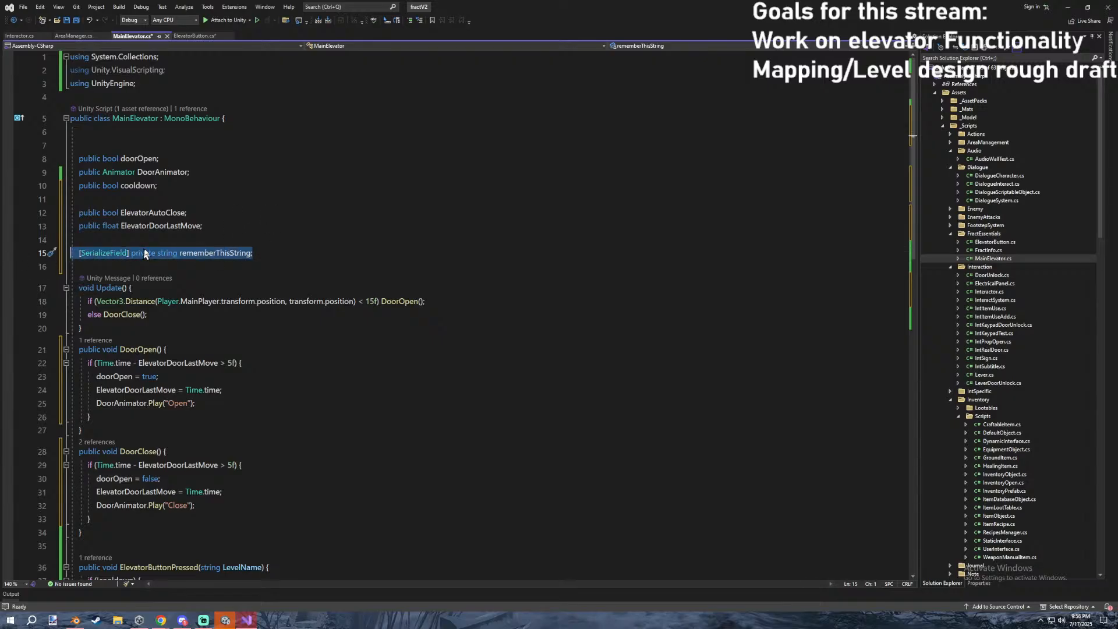
key("BackSpace")
key("BackSpace")
key("BackSpace")
left_click(260, 261)
left_click(221, 327)
left_click(225, 620)
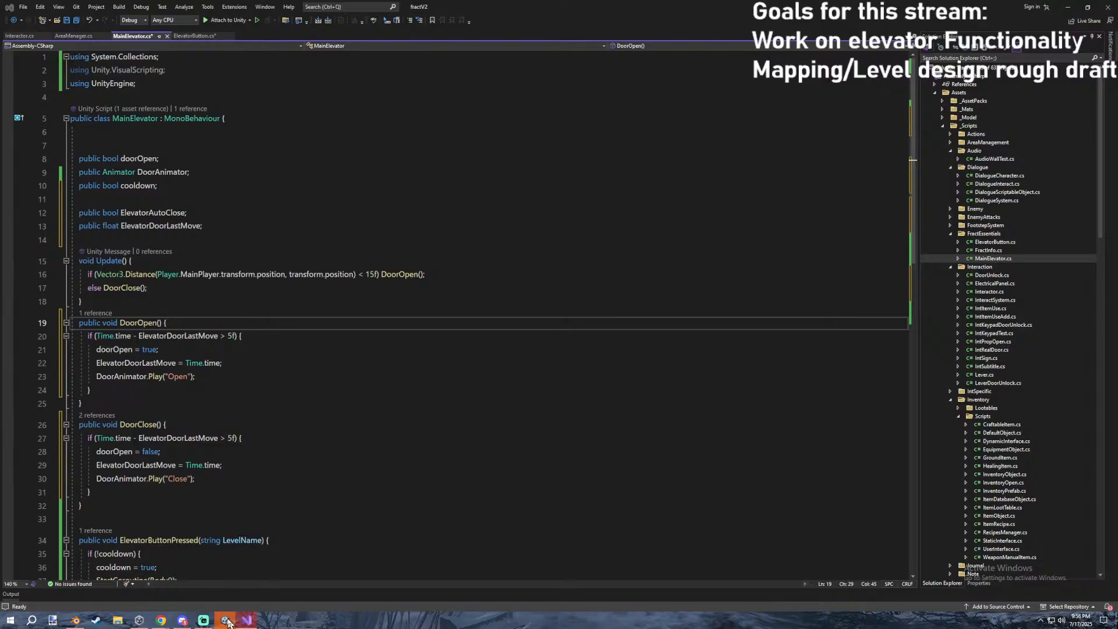
left_click(244, 621)
left_click(410, 420)
left_click(255, 275)
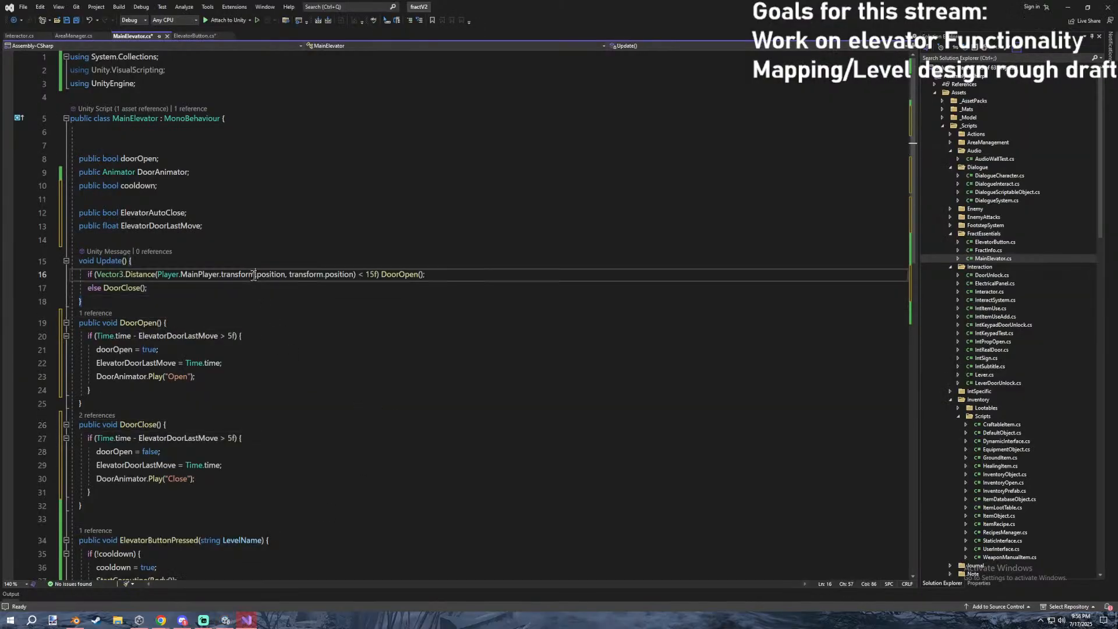
left_click(476, 291)
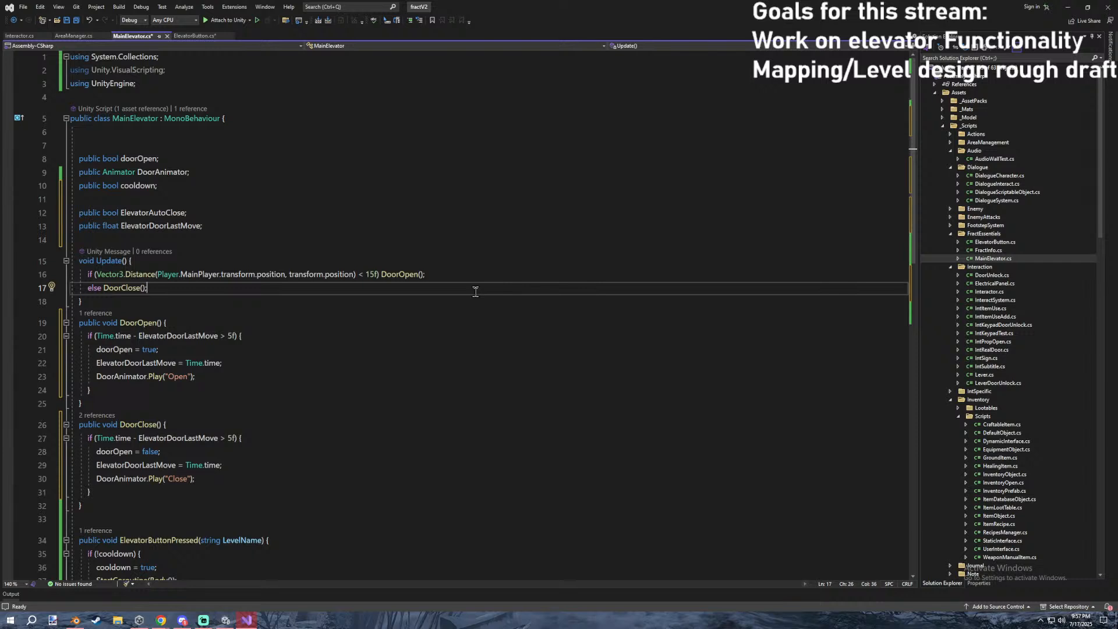
left_click(243, 277)
left_click(253, 304)
left_click(296, 276)
left_click(302, 290)
left_click(257, 334)
left_click(204, 280)
Add an if (ElevatorAutoClose) block with braces as the first statement in MainElevator's Update method.
left_click(211, 267)
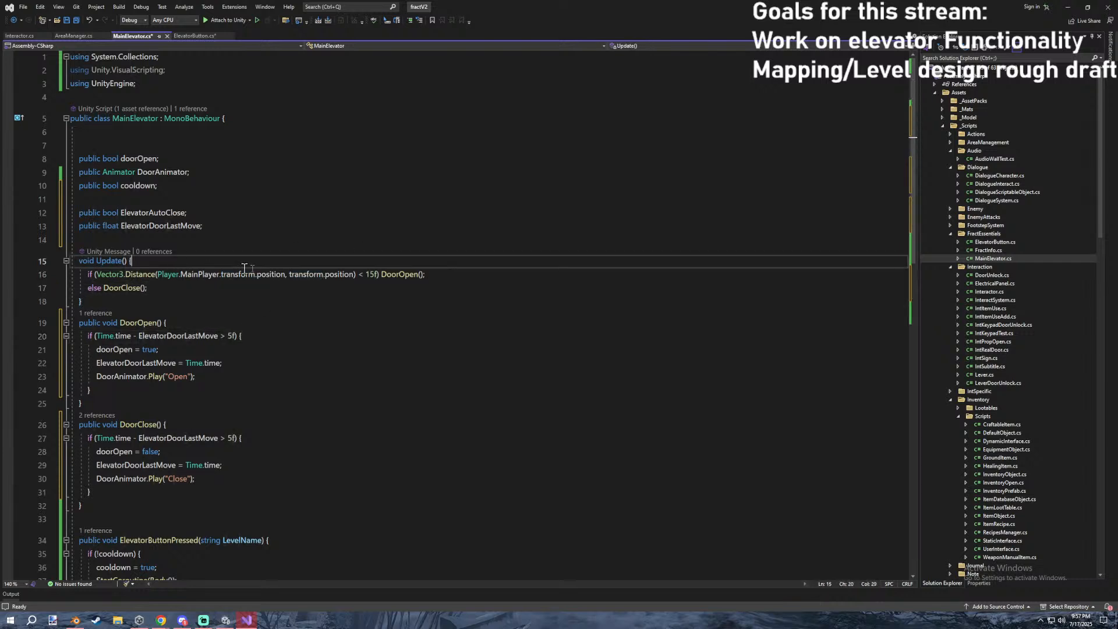
key("Return")
type("if (elevator")
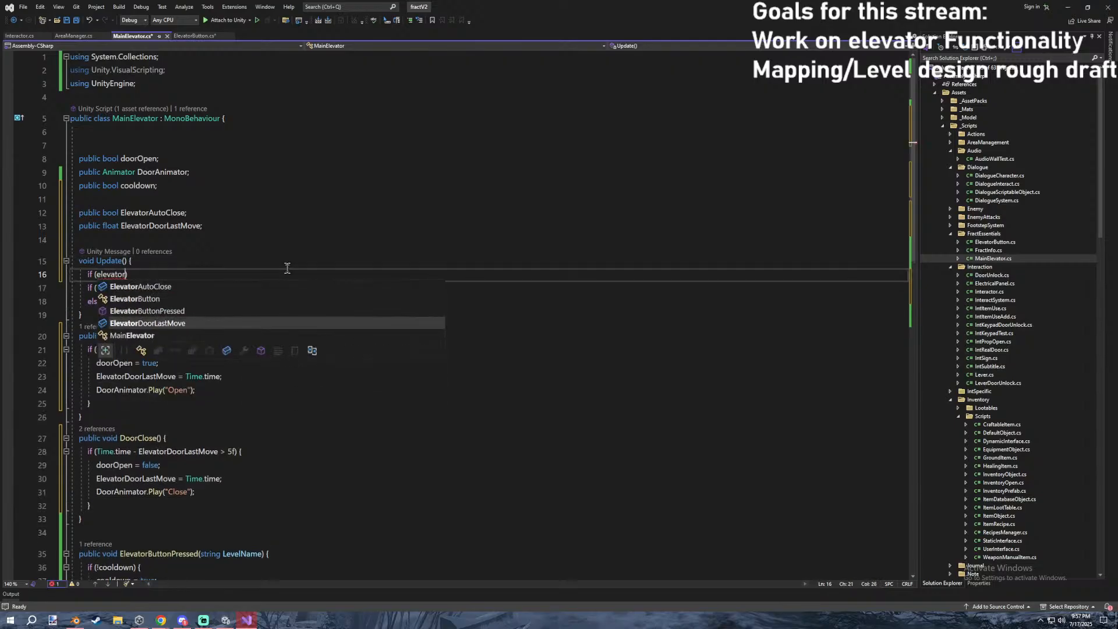
key("BackSpace")
type("toraut")
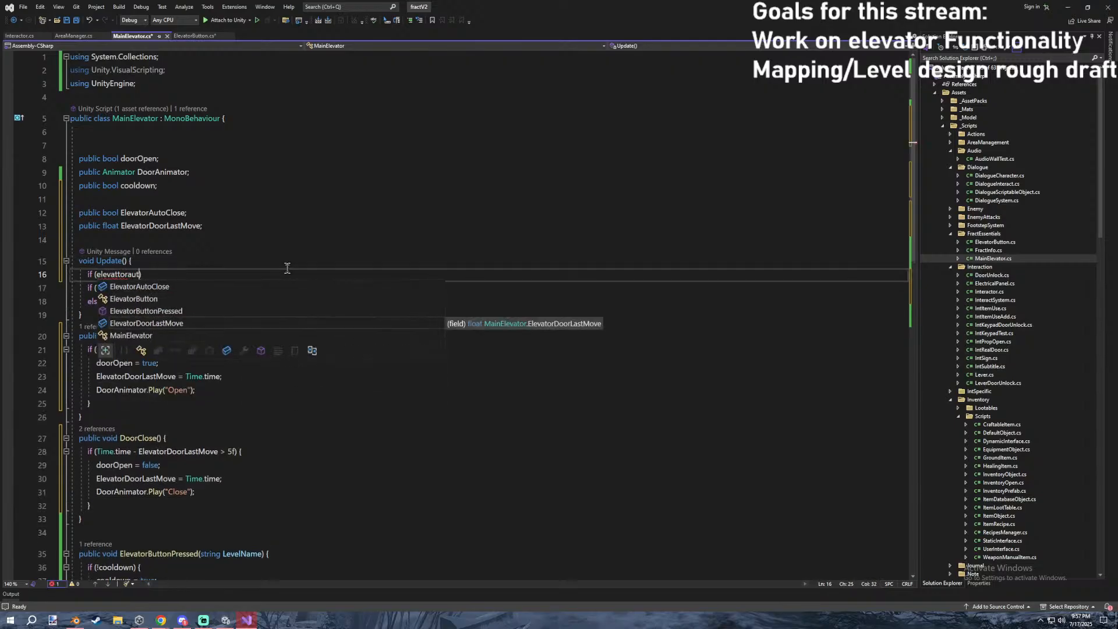
key("Right")
double_click(130, 276)
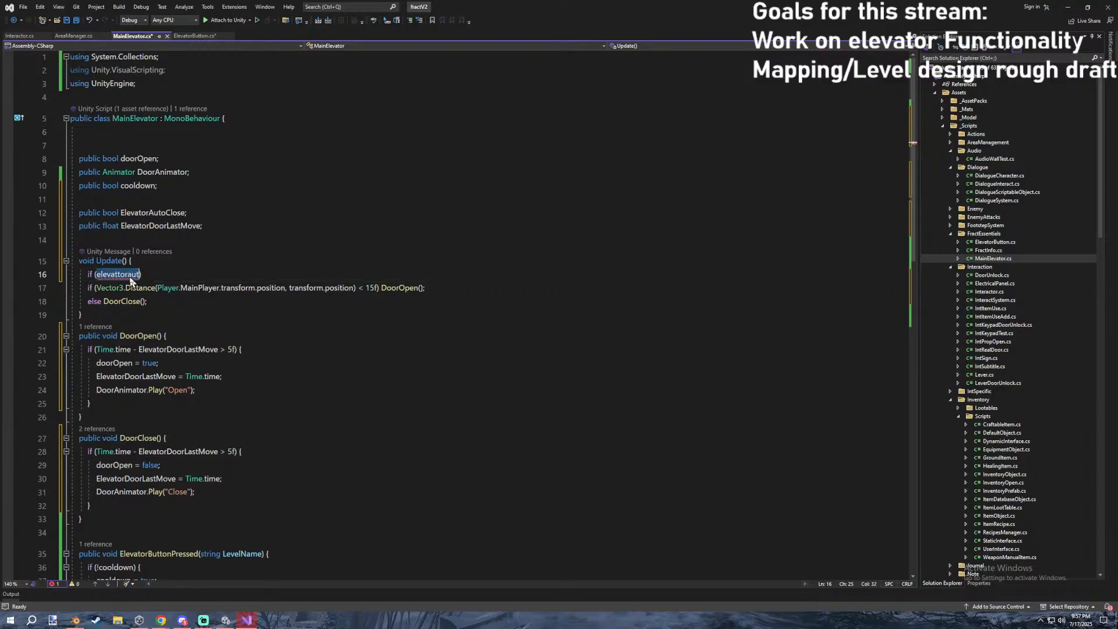
type("elevatoraut")
type(")")
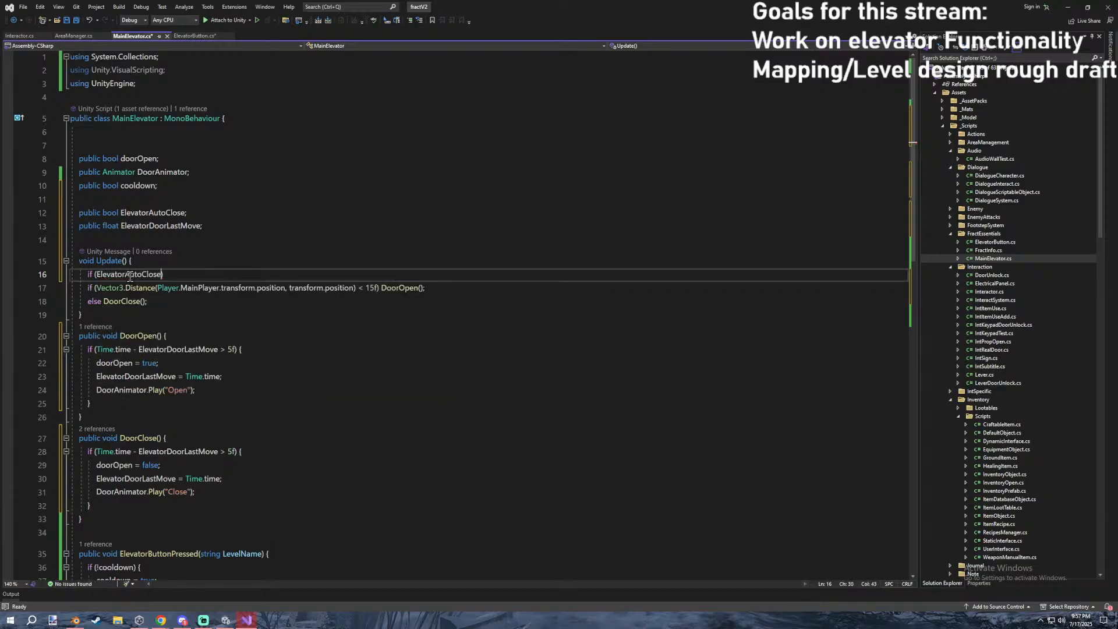
type(" {")
key("Return")
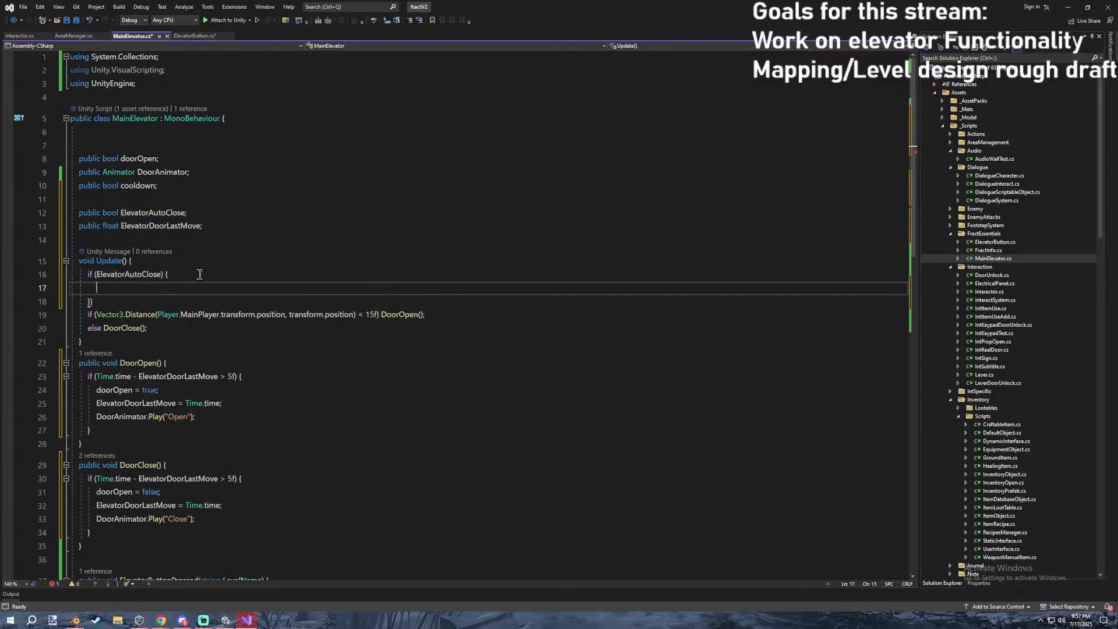
Move the player-distance DoorOpen check and its else DoorClose line inside the if (ElevatorAutoClose) block.
left_click_drag(147, 328, 36, 314)
key("ctrl+x")
key("BackSpace")
left_click(135, 288)
key("ctrl+v")
scroll(219, 340, "down", 2)
scroll(220, 342, "up", 1)
left_click(220, 342)
left_click(199, 240)
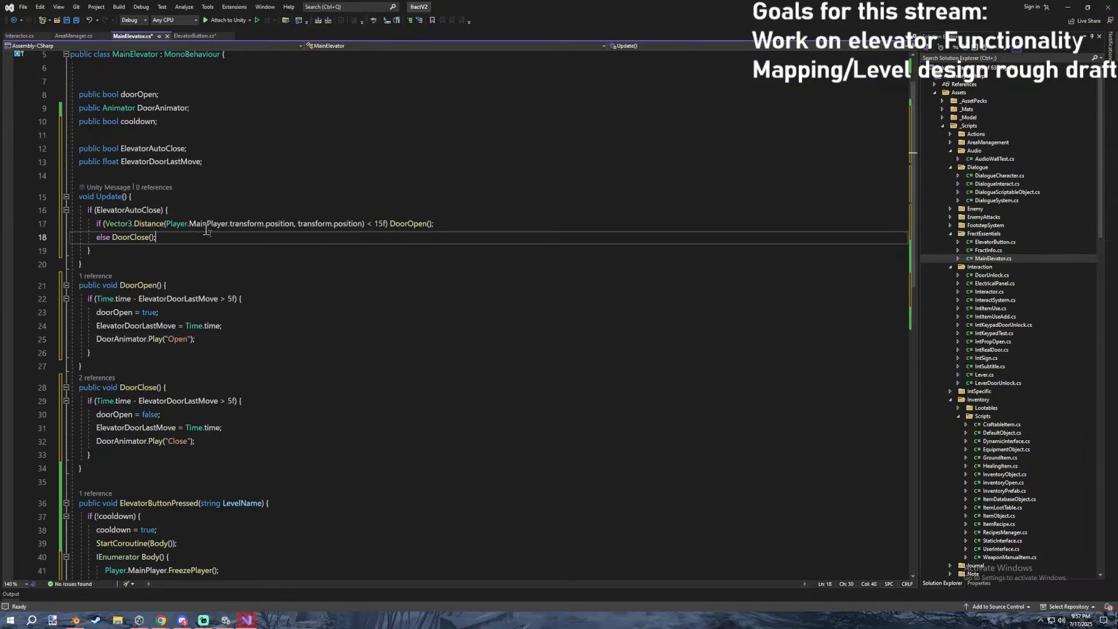
Insert ElevatorAutoClose = false; as the first line inside the !cooldown check of ElevatorButtonPressed.
scroll(199, 245, "down", 6)
left_click(208, 269)
left_click(208, 261)
key("Return")
type("ElevatorAutoClose = tr")
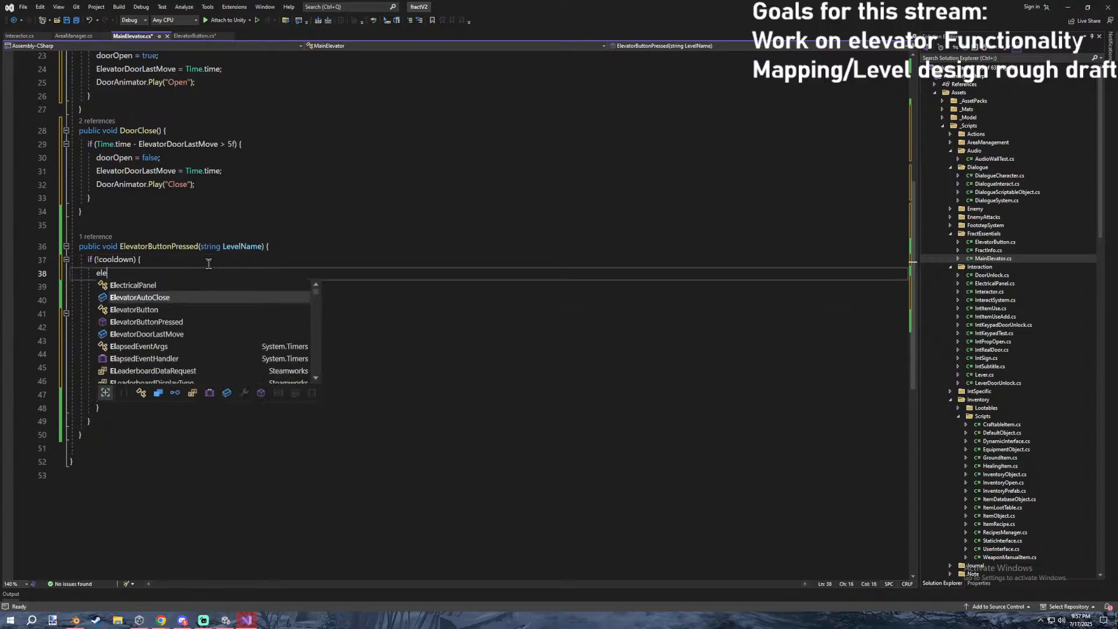
type("ue;")
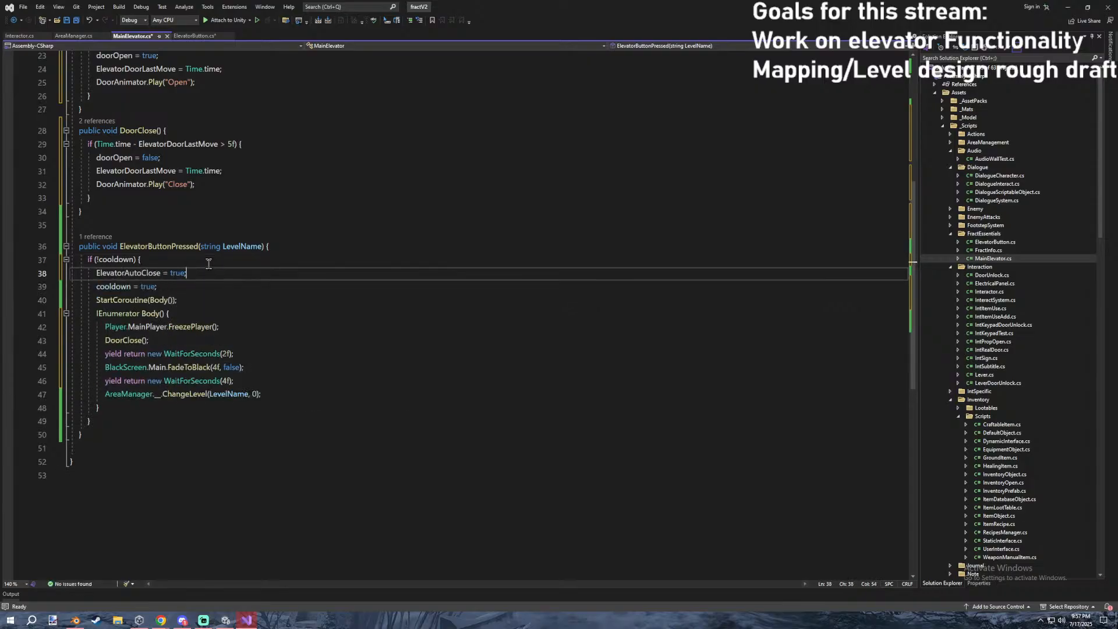
key("BackSpace")
key("BackSpace")
key("BackSpace")
type("false;")
Copy the ElevatorAutoClose assignment below the AreaManager ChangeLevel call in Body and set it to true.
left_click_drag(205, 273, 4, 269)
key("ctrl+c")
left_click(272, 393)
key("Return")
key("ctrl+v")
key("BackSpace")
key("BackSpace")
key("BackSpace")
key("BackSpace")
key("BackSpace")
key("BackSpace")
type("true;")
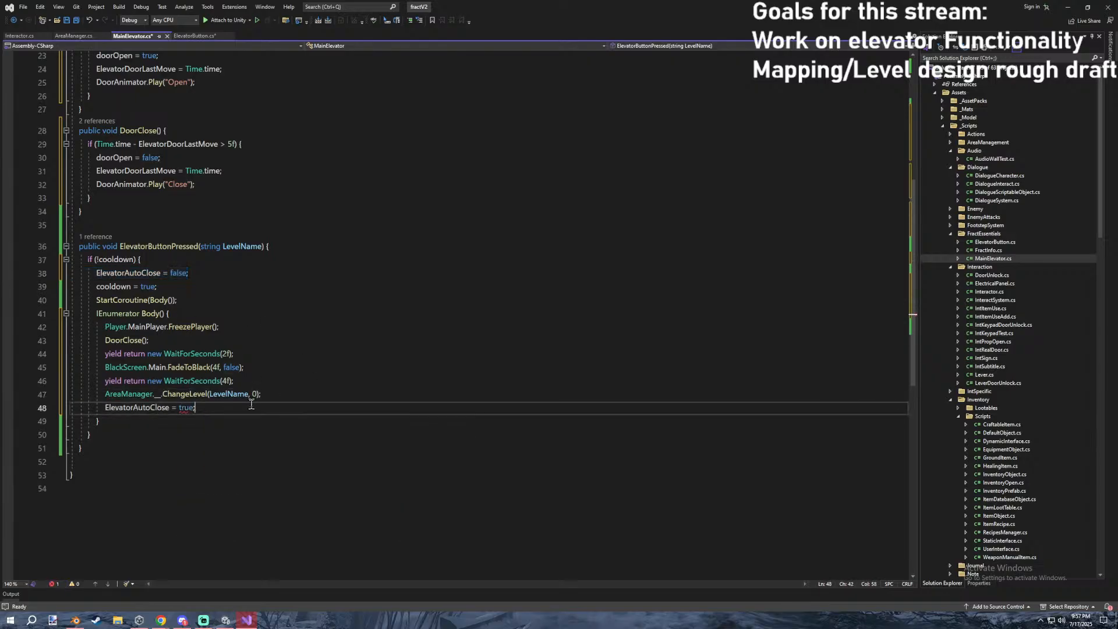
scroll(224, 329, "up", 7)
scroll(200, 300, "down", 7)
left_click(205, 273)
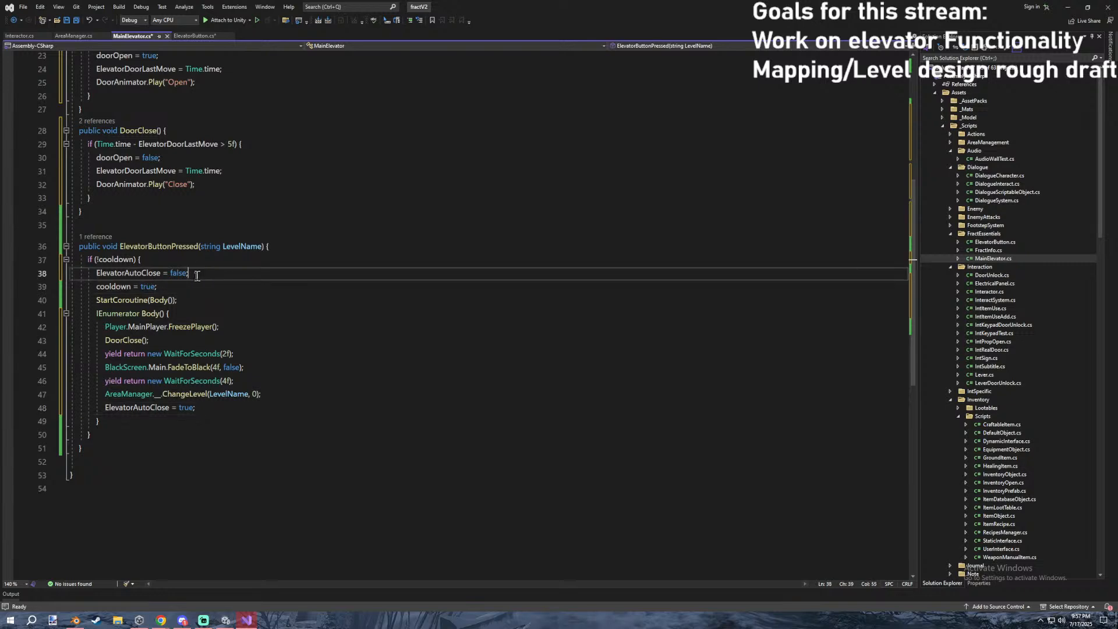
Initialize the public ElevatorAutoClose field declaration to true.
scroll(206, 274, "up", 7)
left_click(168, 274)
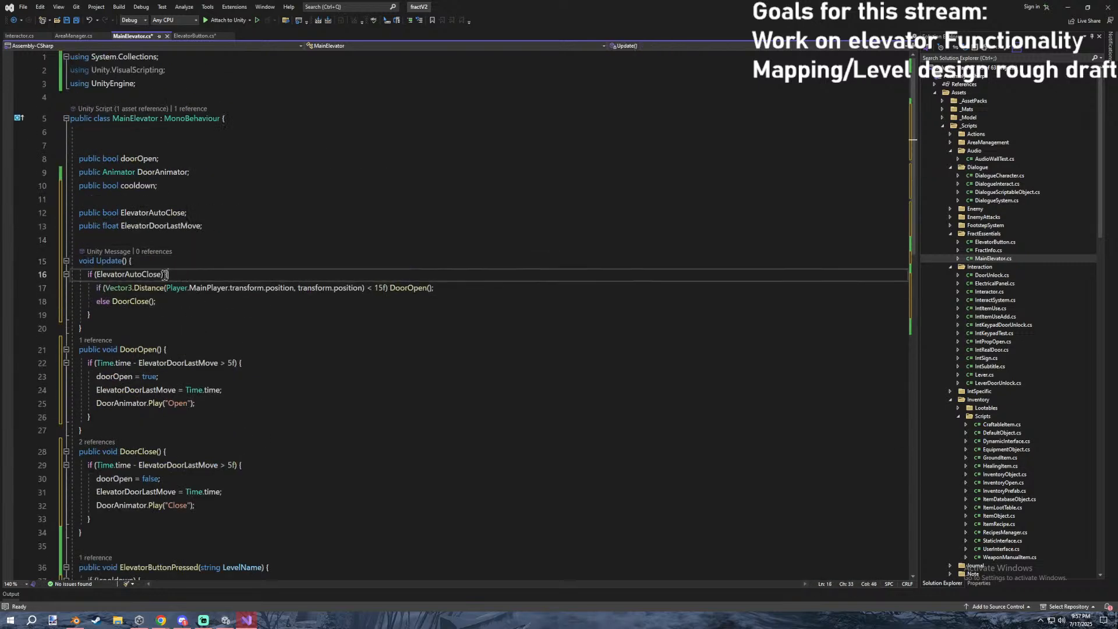
left_click(209, 214)
type("= true;")
Add ElevatorDoorLastMove = 0f; after the FreezePlayer call in the Body coroutine and save MainElevator.cs.
scroll(209, 225, "down", 5)
left_click(228, 184)
left_click(251, 174)
left_click(212, 444)
left_click(249, 457)
left_click(247, 466)
left_click(269, 454)
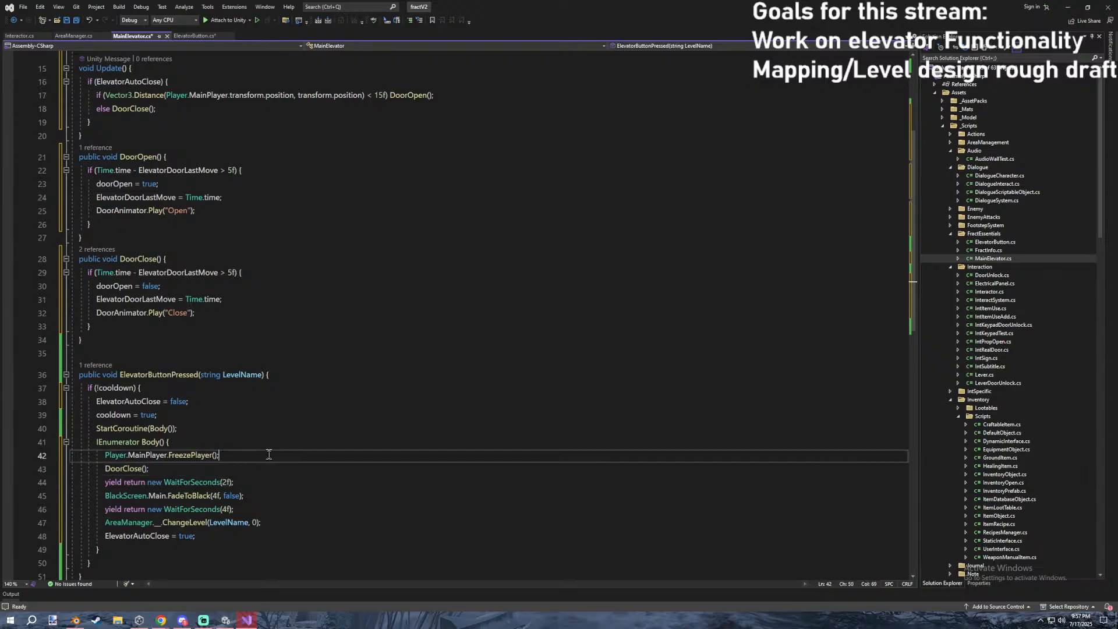
key("Return")
type("eleva")
type("torDoorLastMove = 0f;")
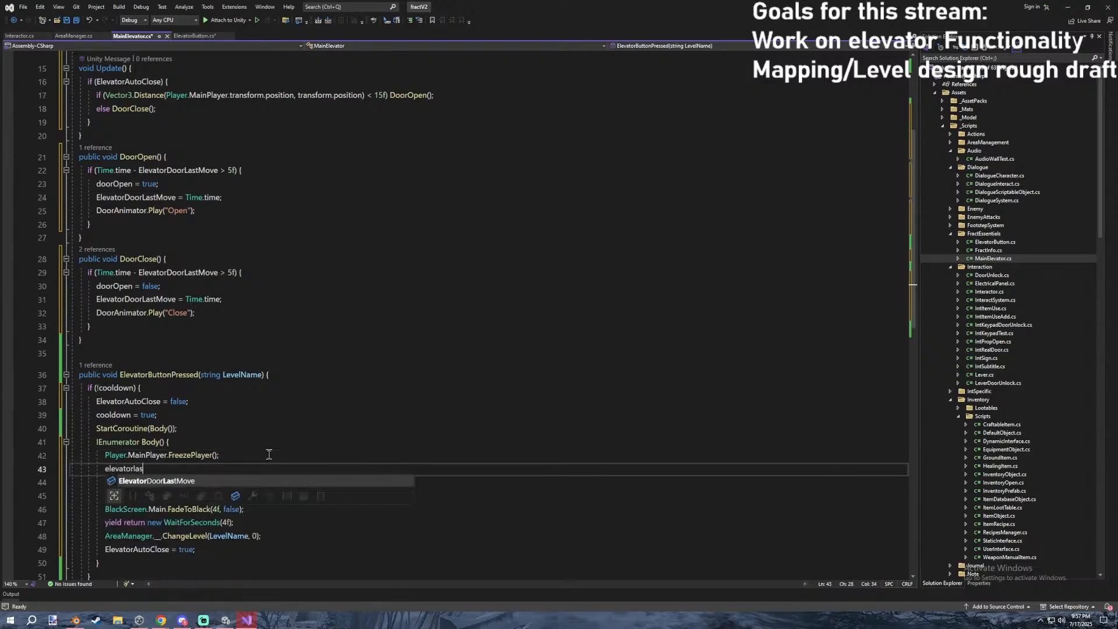
key("ctrl+s")
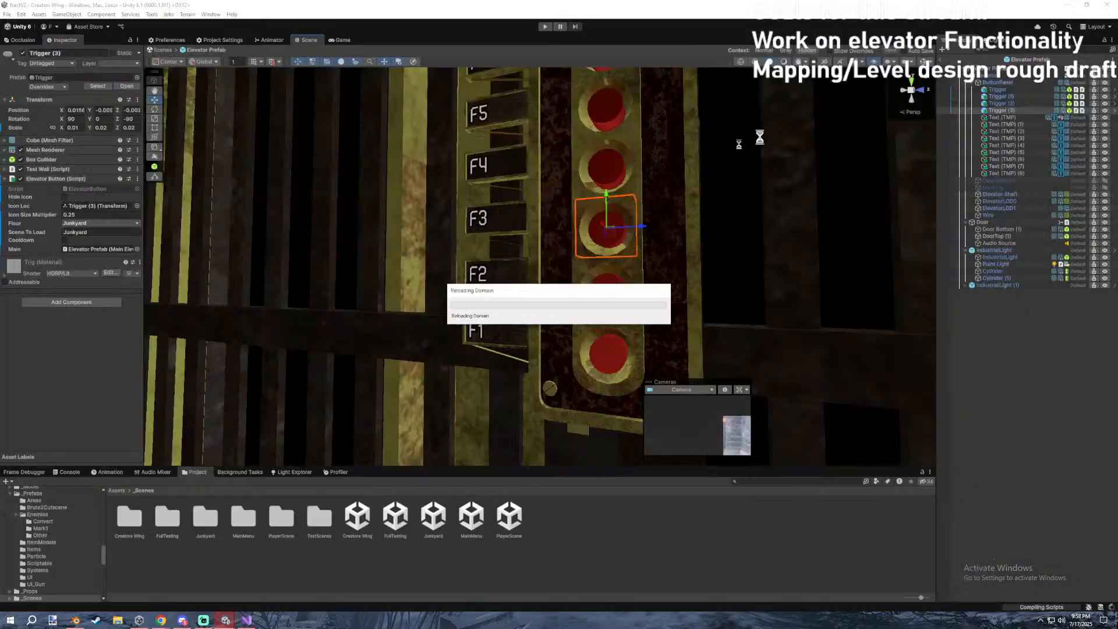
Switch to Unity, run the game to test the elevator doors, and pause it inside the elevator.
left_click(1068, 7)
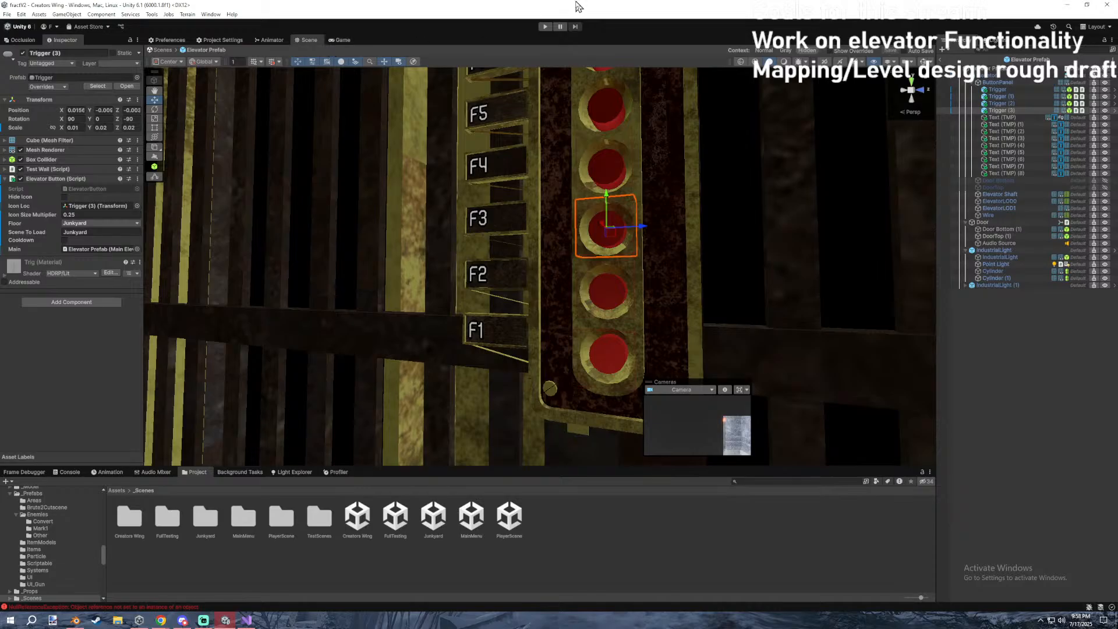
left_click(545, 27)
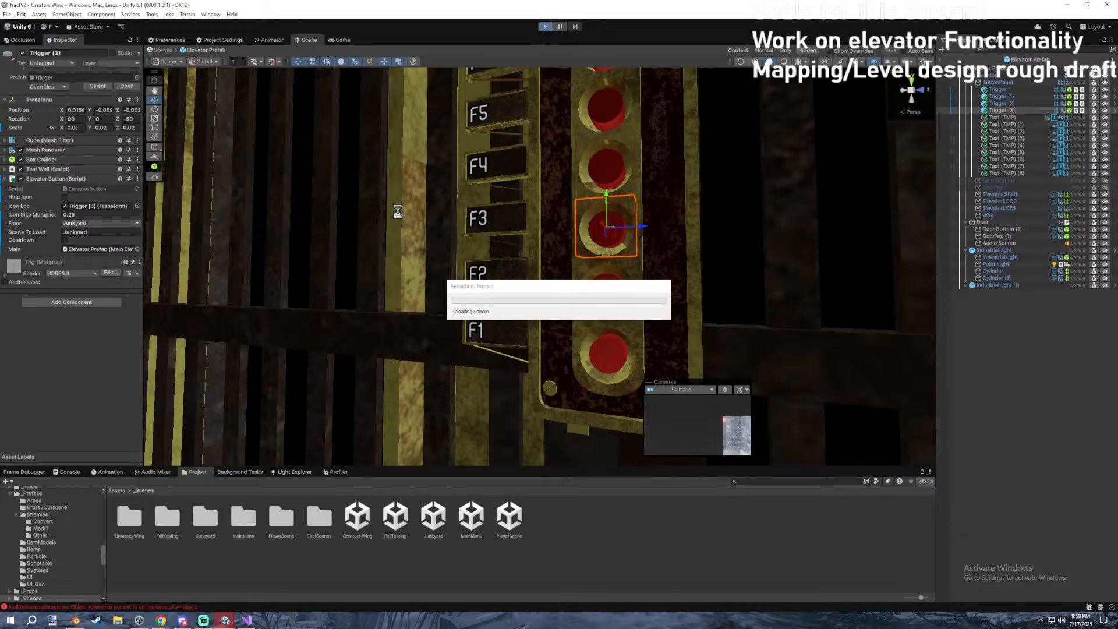
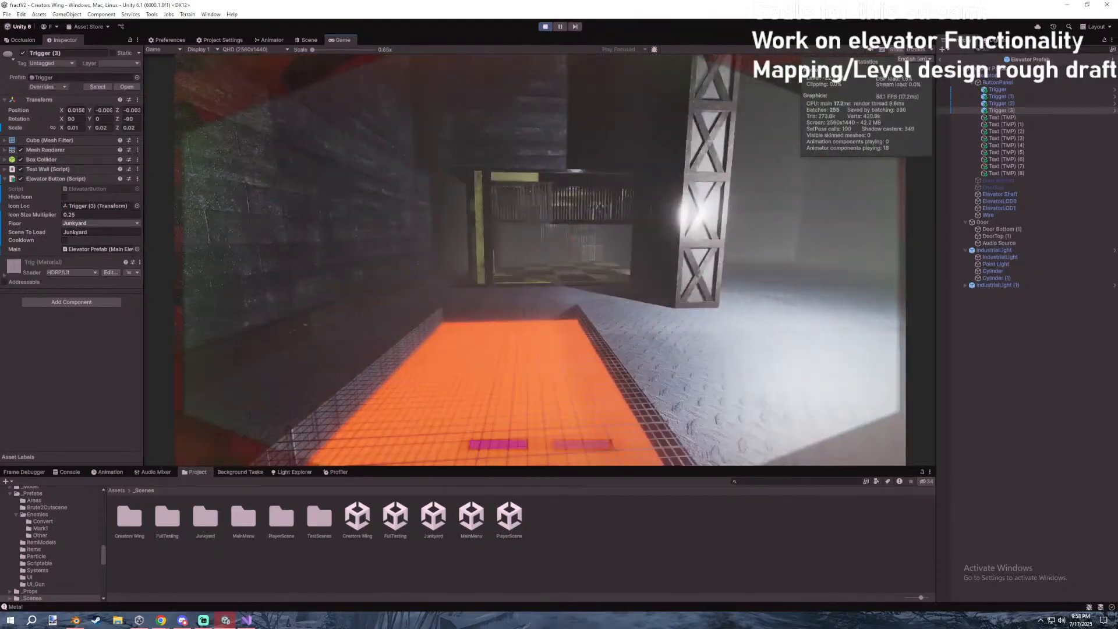
key("Escape")
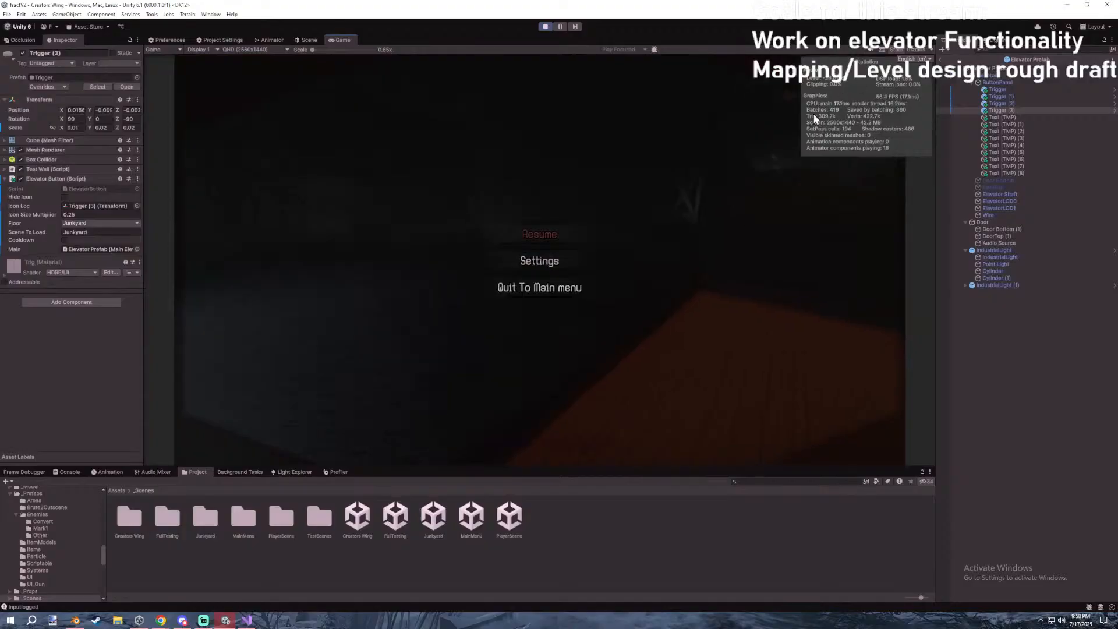
key("Escape")
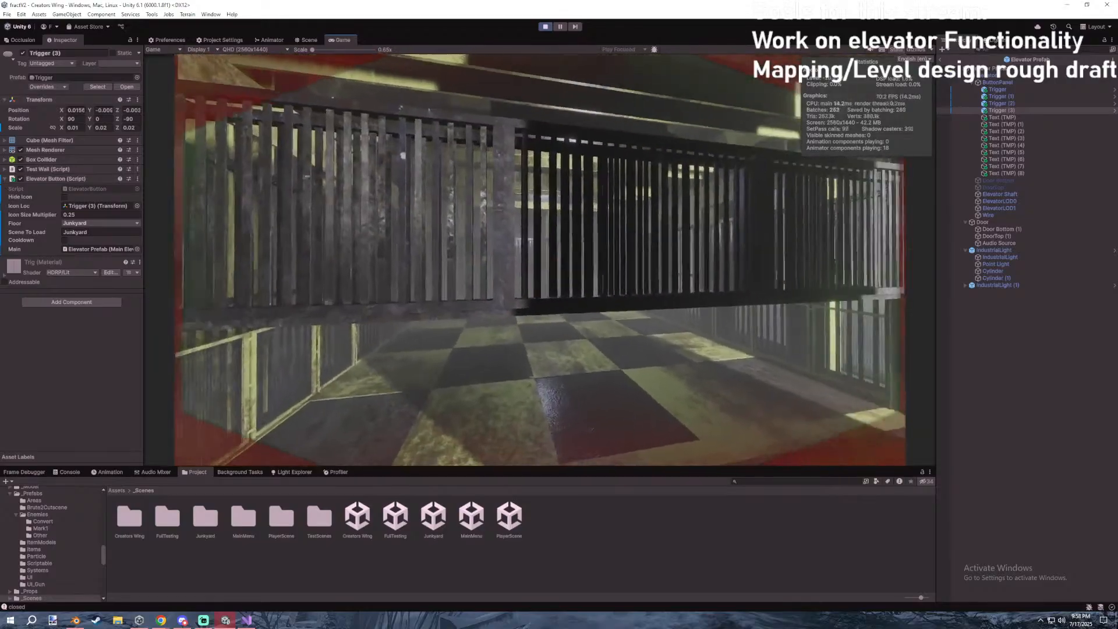
key("Escape")
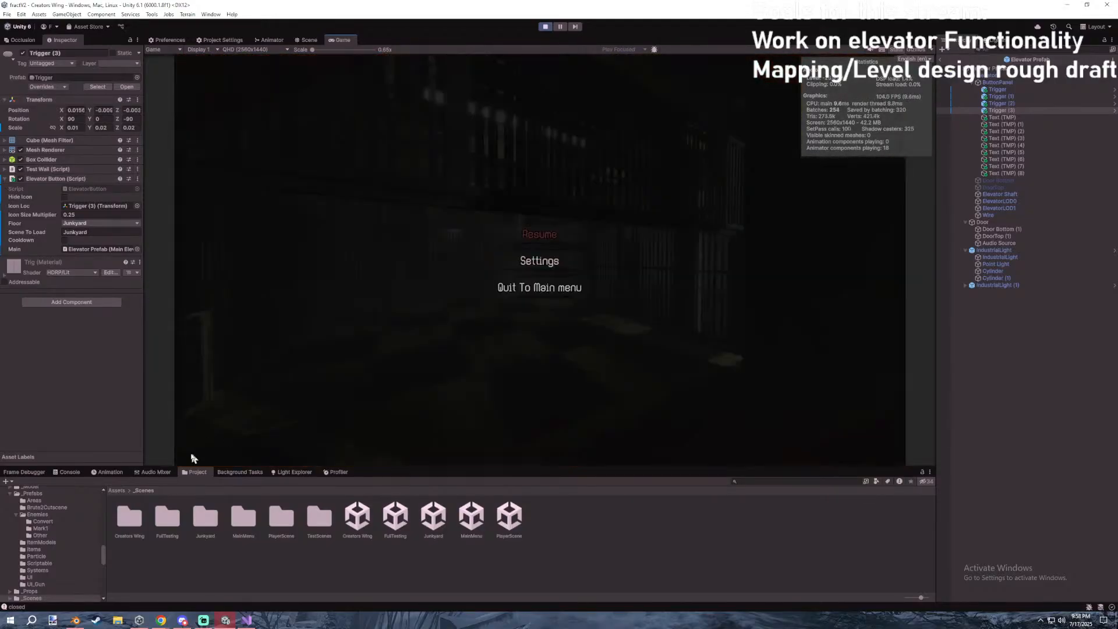
Open the Profiler, select the frame at the CPU spike, and enlarge the panel to show its hierarchy.
left_click(337, 472)
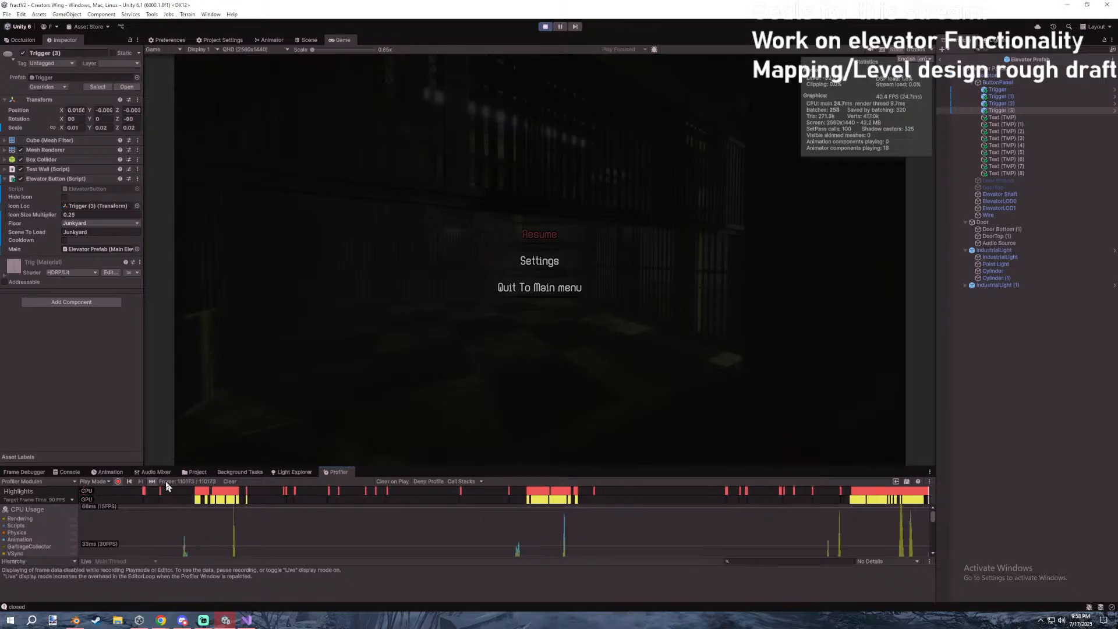
left_click_drag(476, 517, 538, 524)
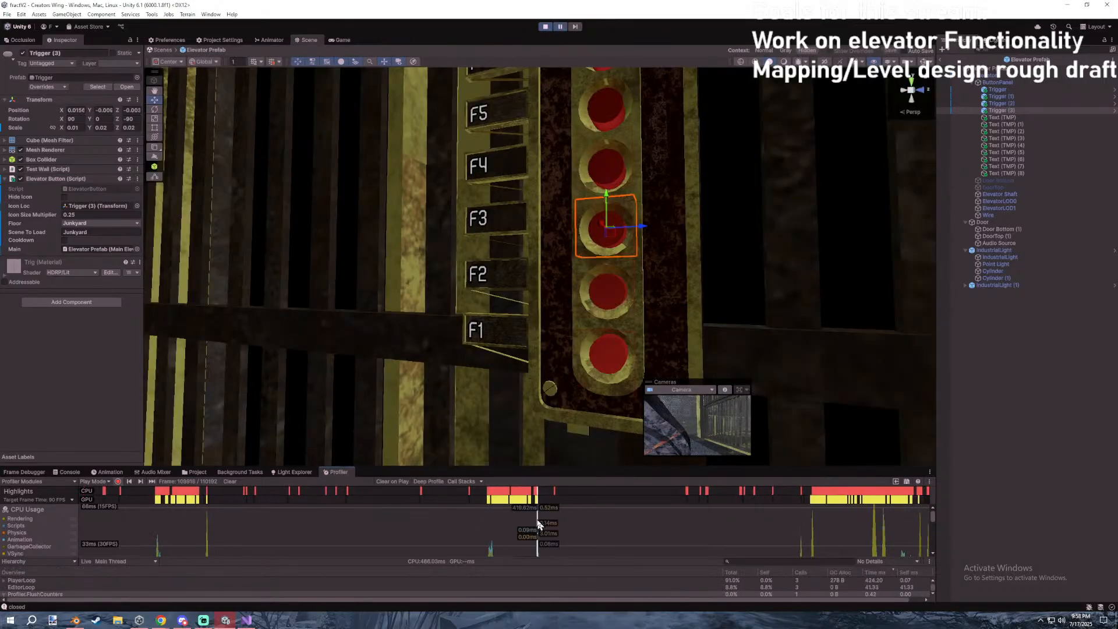
left_click_drag(453, 469, 456, 282)
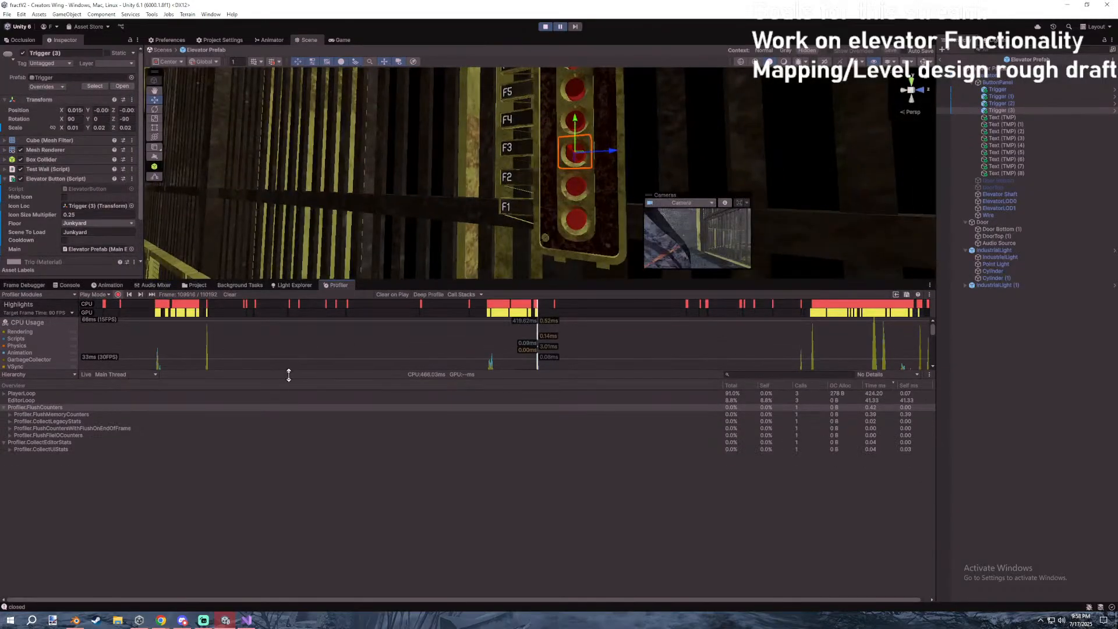
Expand PlayerLoop down to the HDRenderPipeline Render Camera entry, sort the profiler hierarchy by Total, and shrink the panel.
left_click(4, 394)
left_click(15, 406)
left_click(10, 400)
left_click(6, 401)
left_click(16, 408)
left_click(27, 414)
left_click(23, 415)
left_click(33, 422)
left_click(36, 416)
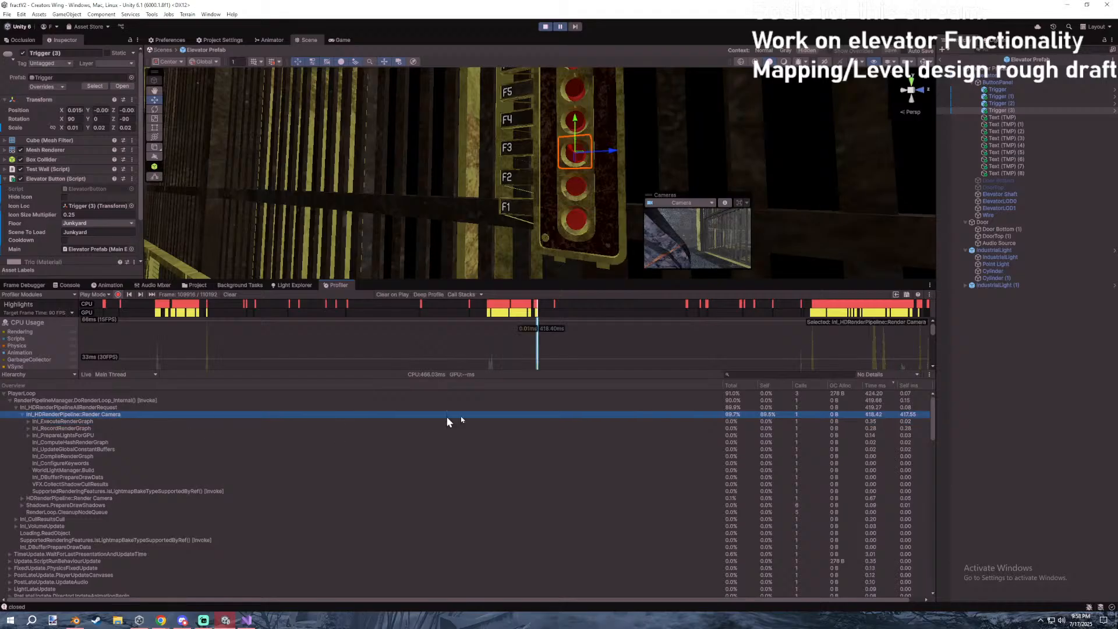
left_click(768, 387)
left_click(741, 385)
left_click_drag(358, 281, 175, 470)
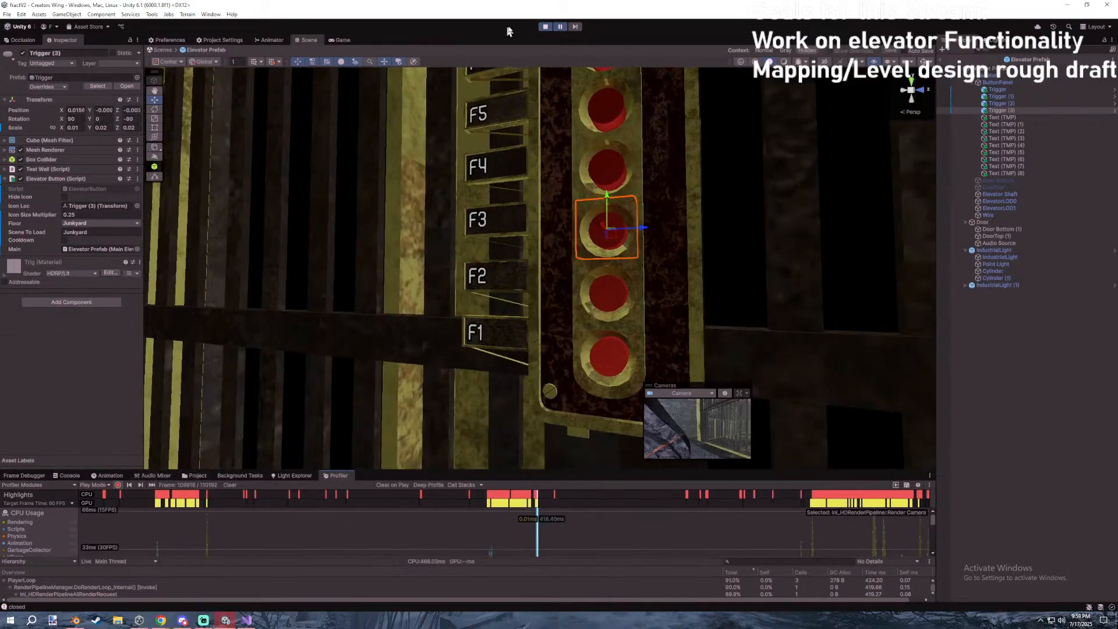
Resume the game, test the elevator ride to the Junkyard level, and stop play mode.
left_click(562, 27)
left_click(539, 237)
key("w")
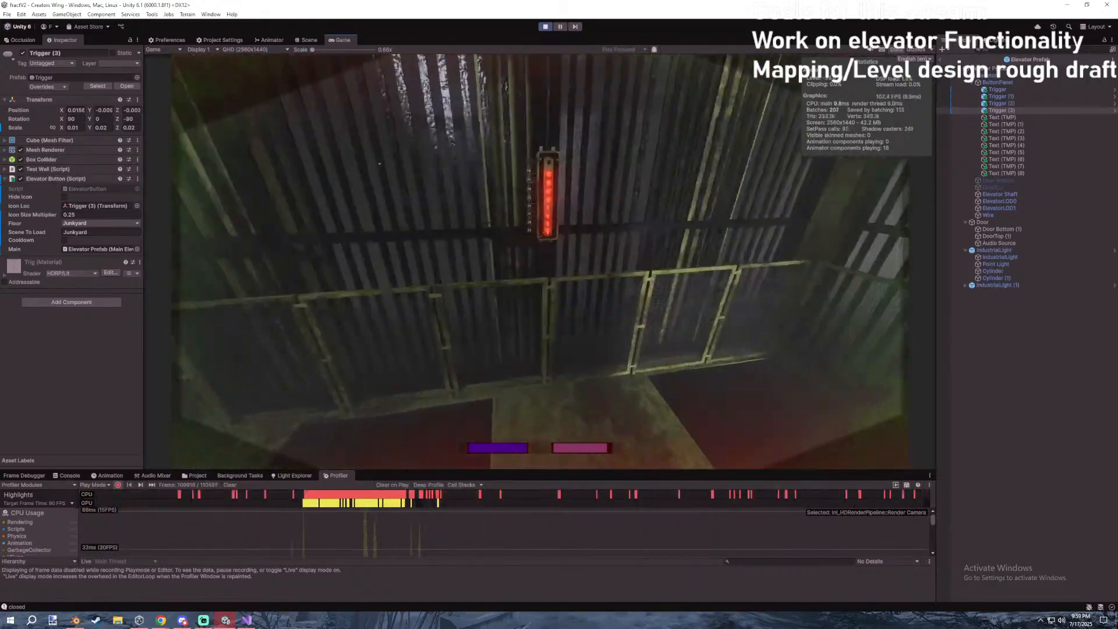
key("w")
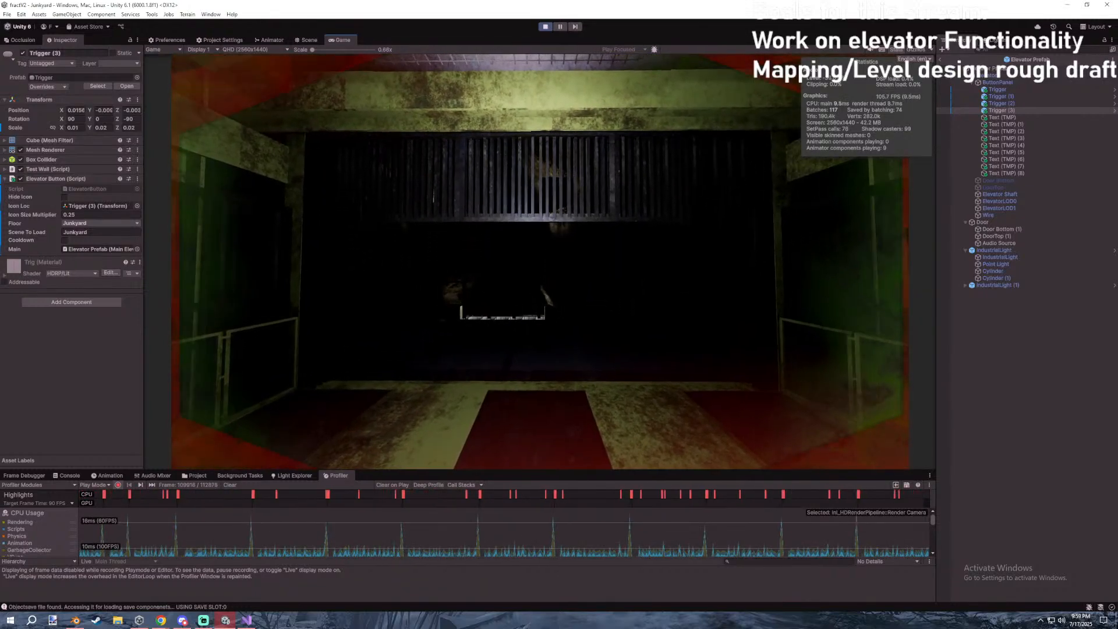
key("Escape")
left_click(548, 28)
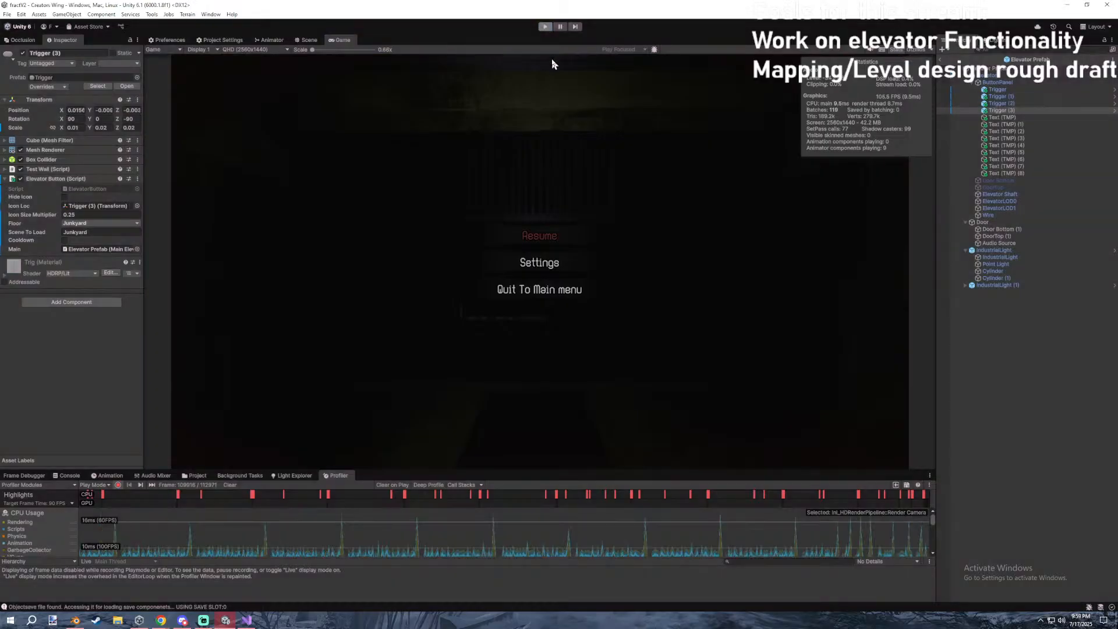
left_click(56, 476)
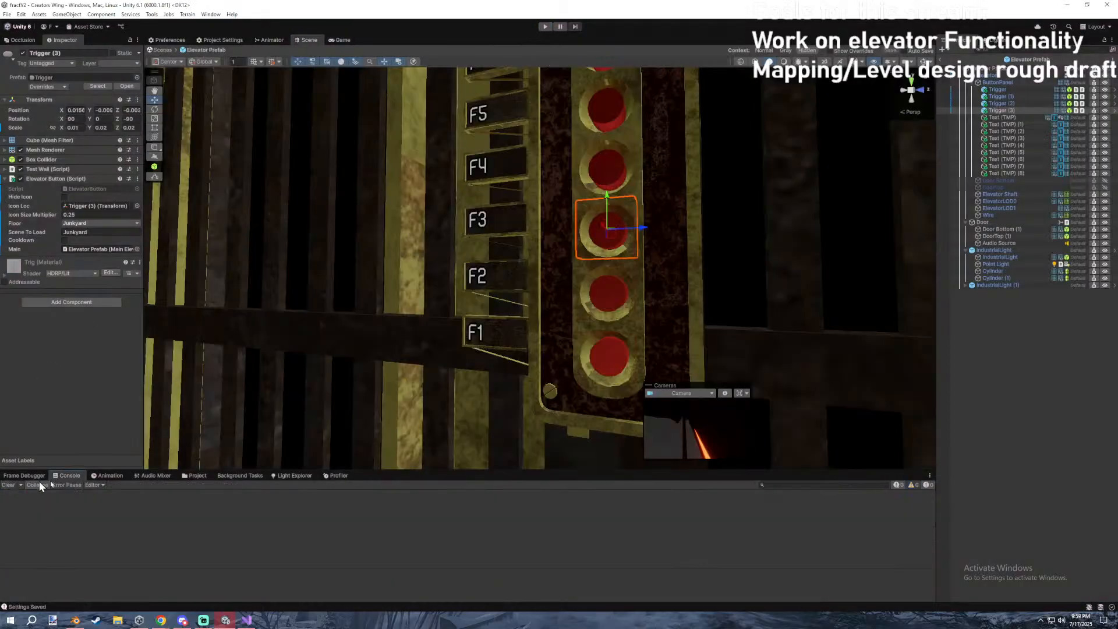
left_click(335, 475)
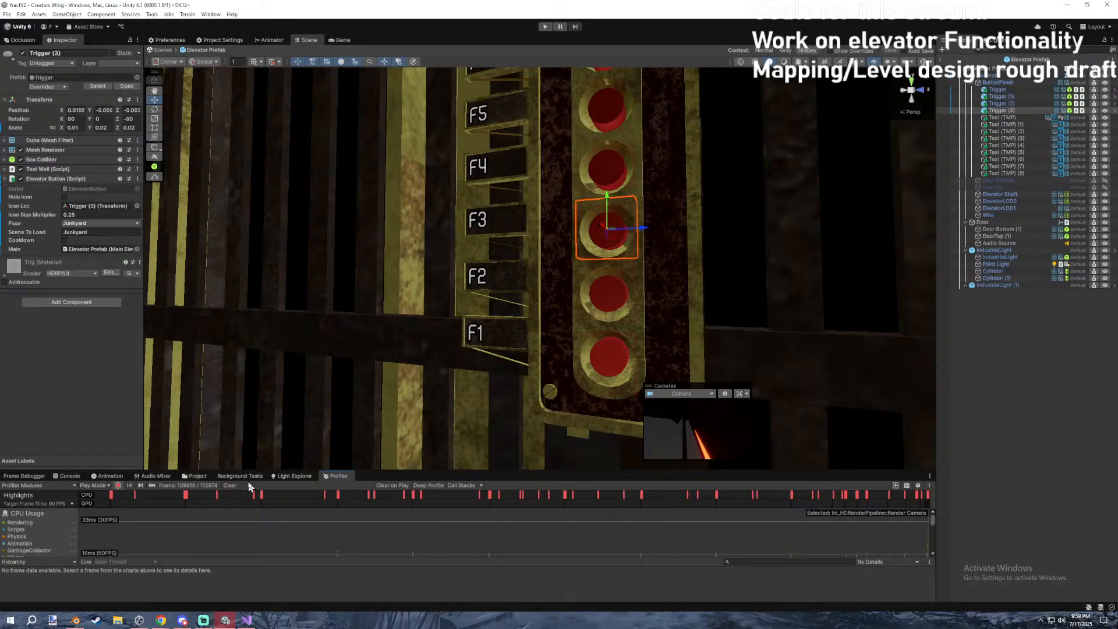
left_click_drag(249, 461, 249, 446)
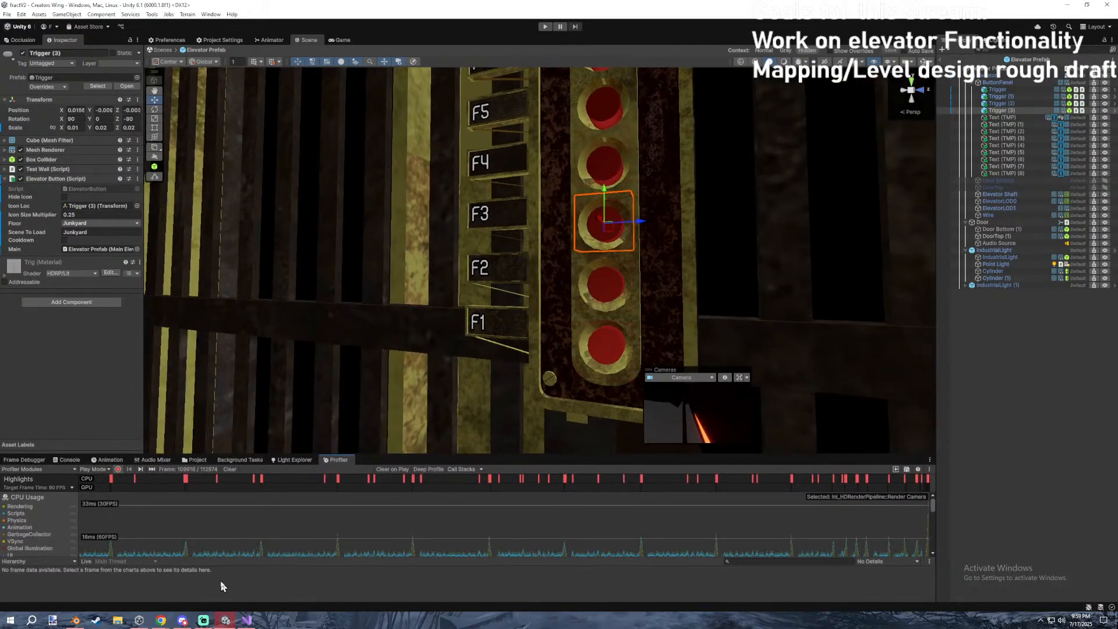
left_click(72, 460)
left_click(111, 461)
left_click(197, 461)
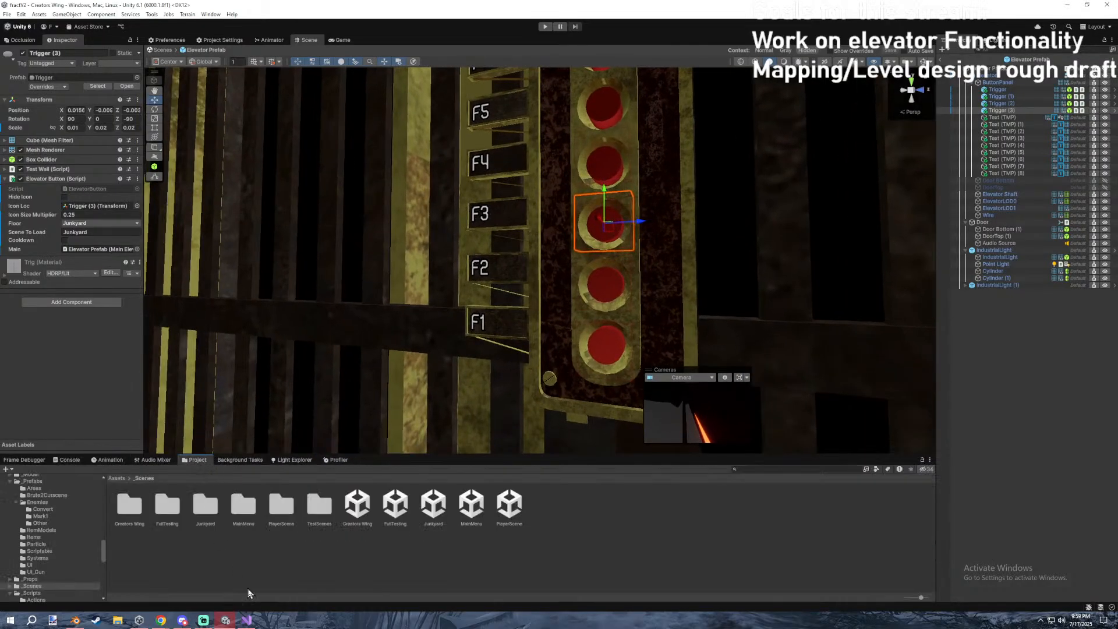
Switch to Visual Studio and review the door timing code in DoorOpen, DoorClose and ElevatorButtonPressed.
left_click(247, 620)
left_click(222, 315)
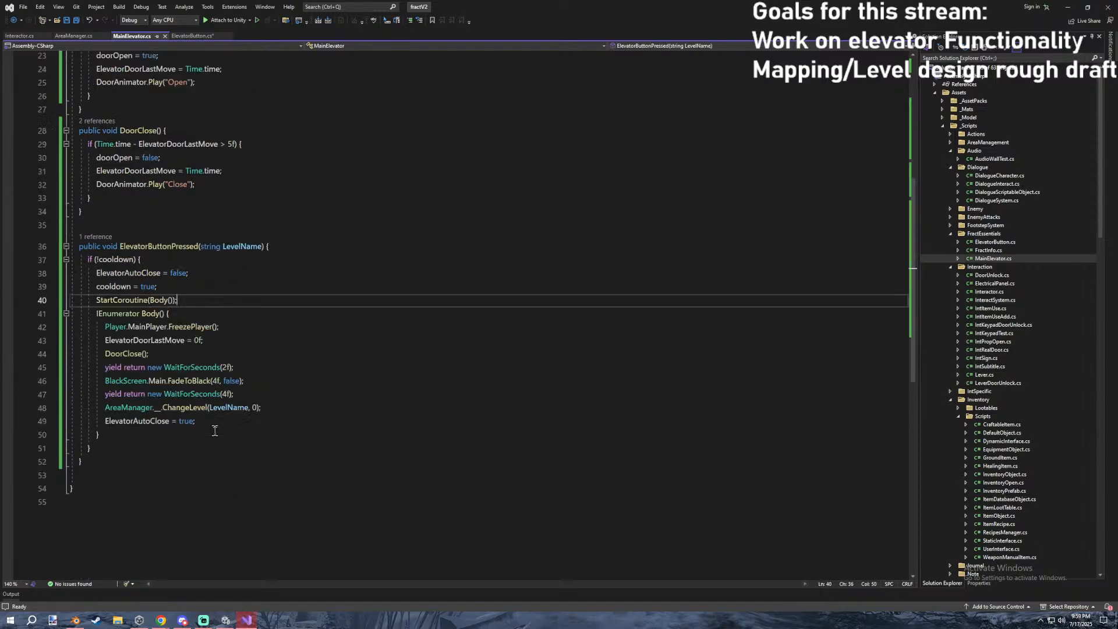
scroll(226, 308, "down", 4)
left_click(227, 303)
left_click(234, 260)
left_click(263, 207)
scroll(291, 192, "up", 5)
left_click(300, 210)
left_click(300, 271)
left_click(295, 298)
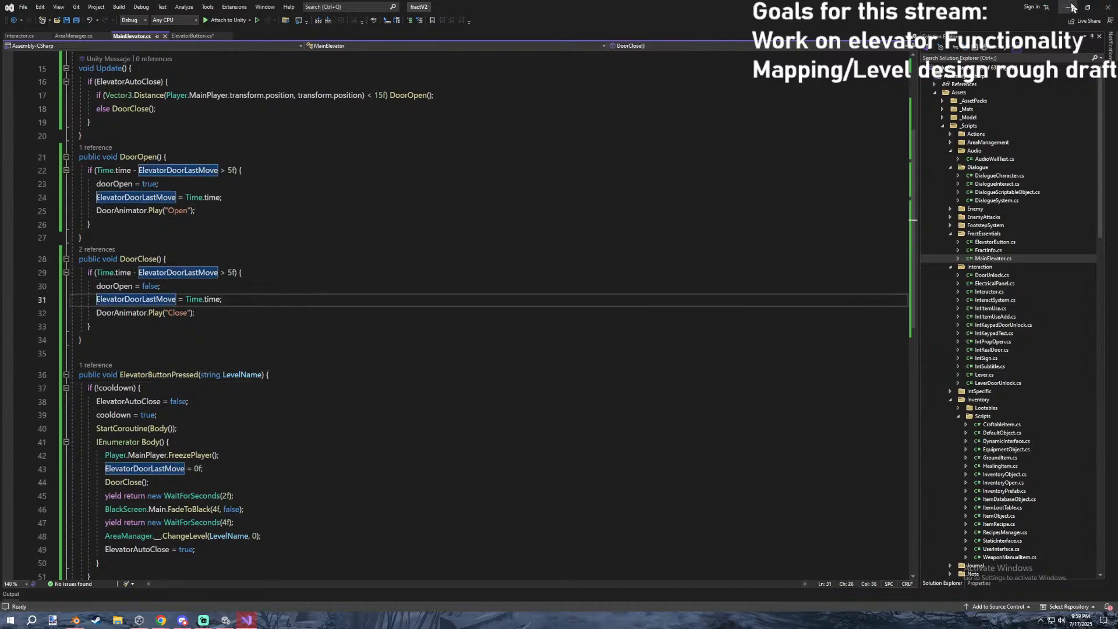
Pass false to the FreezePlayer call in ElevatorButtonPressed and save MainElevator.cs.
scroll(343, 416, "down", 5)
left_click(309, 398)
left_click(201, 263)
type("true")
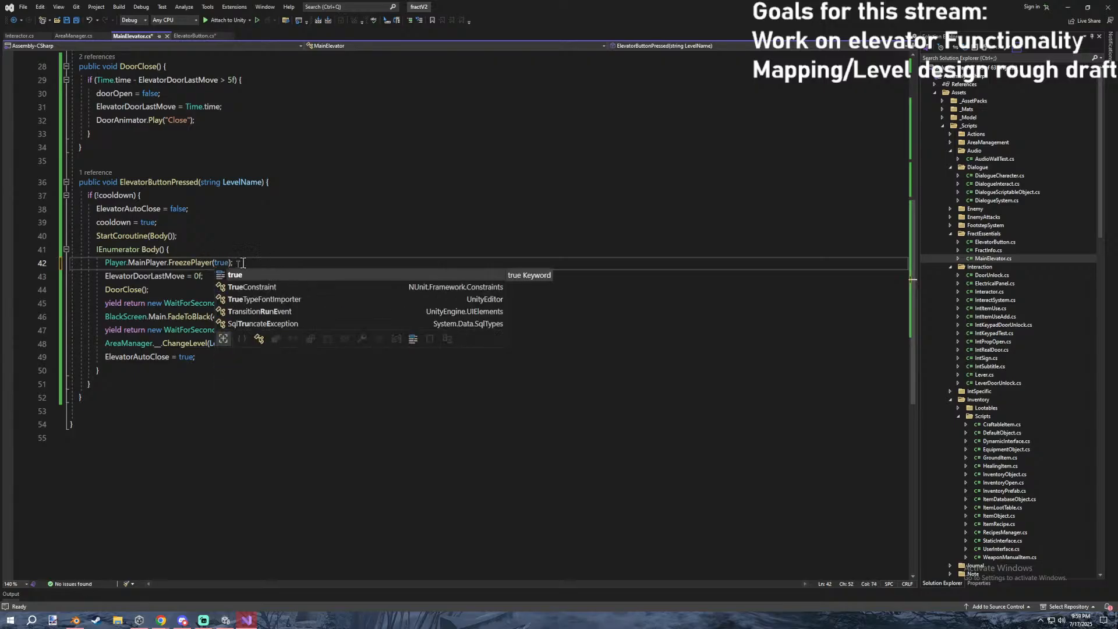
left_click(219, 262)
double_click(219, 262)
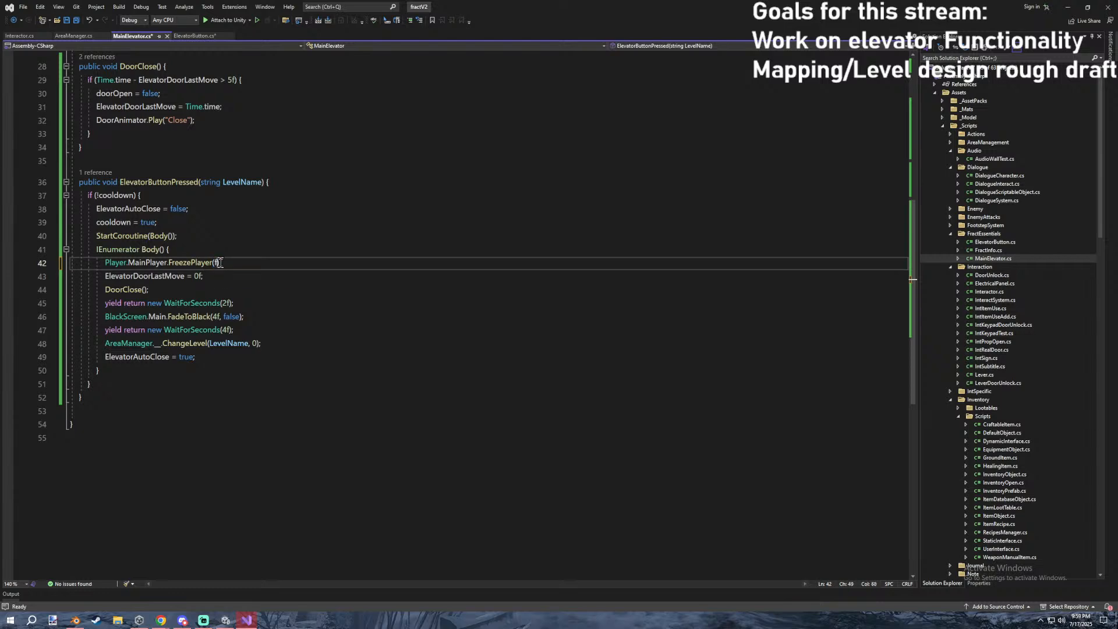
type("false")
key("Up")
key("ctrl+s")
Switch to Unity, start play mode, and maximize the Game view, rechecking the MainElevator script while the game loads.
left_click(1071, 6)
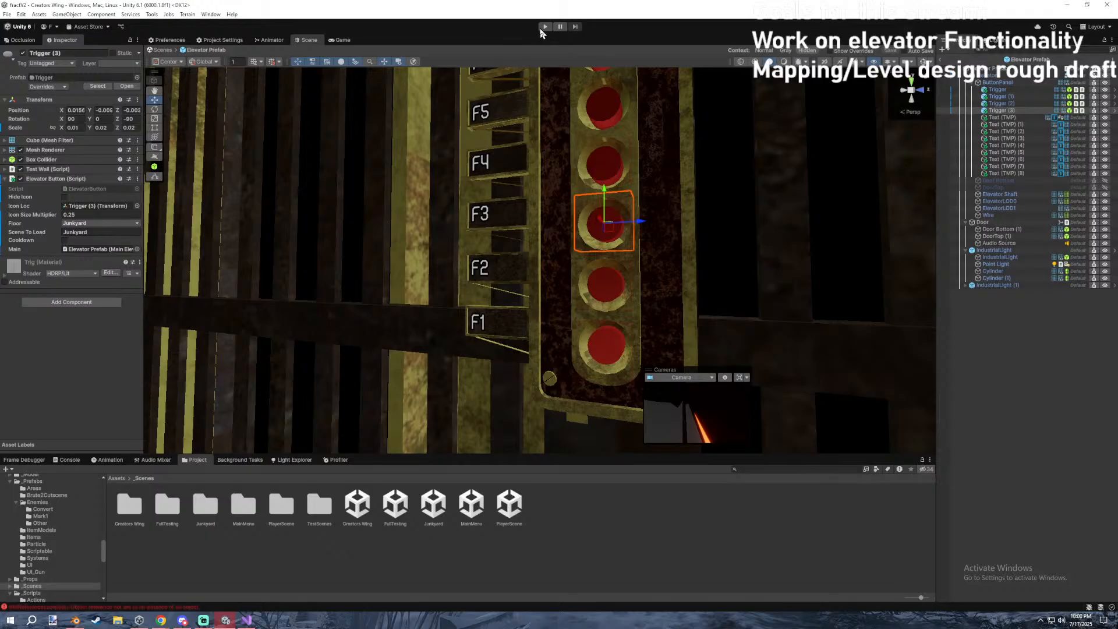
left_click(545, 27)
left_click(246, 621)
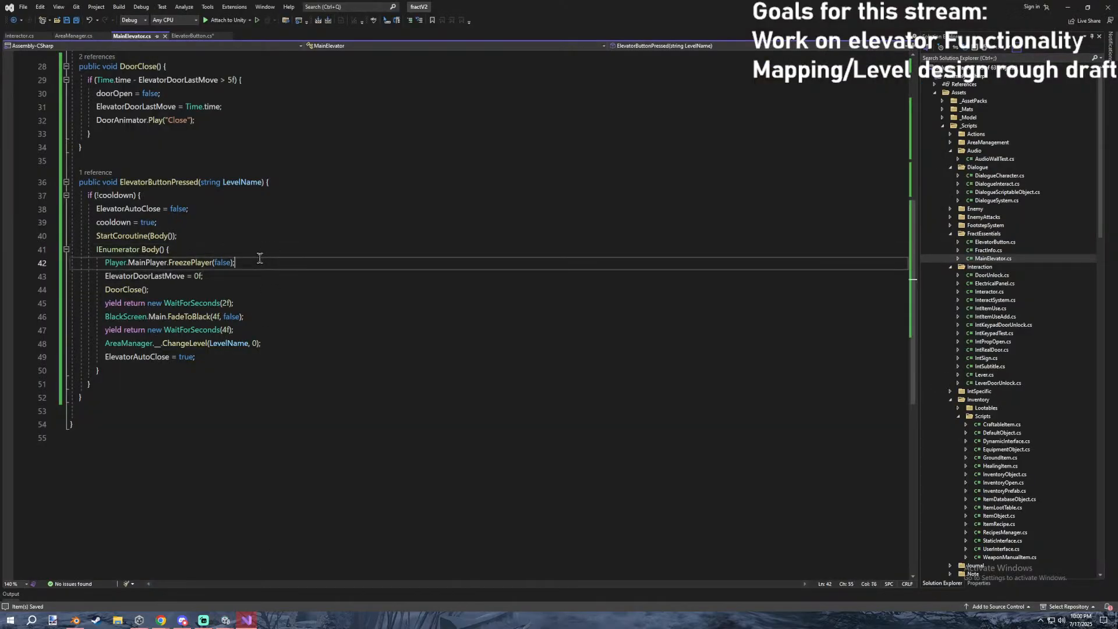
scroll(294, 255, "up", 6)
scroll(279, 233, "up", 3)
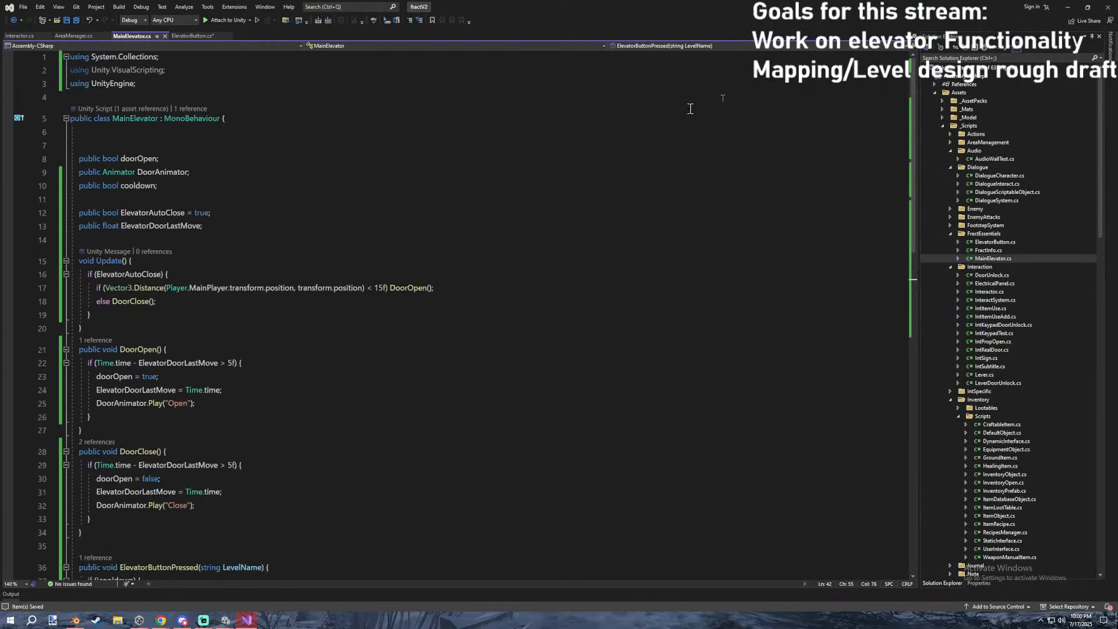
left_click(1067, 7)
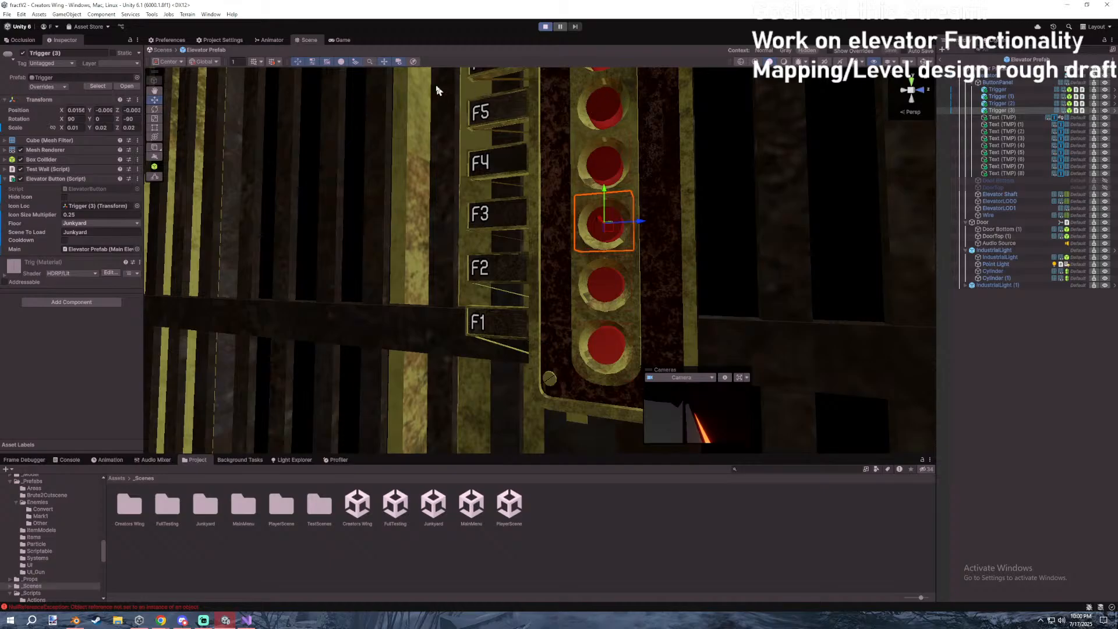
left_click(330, 40)
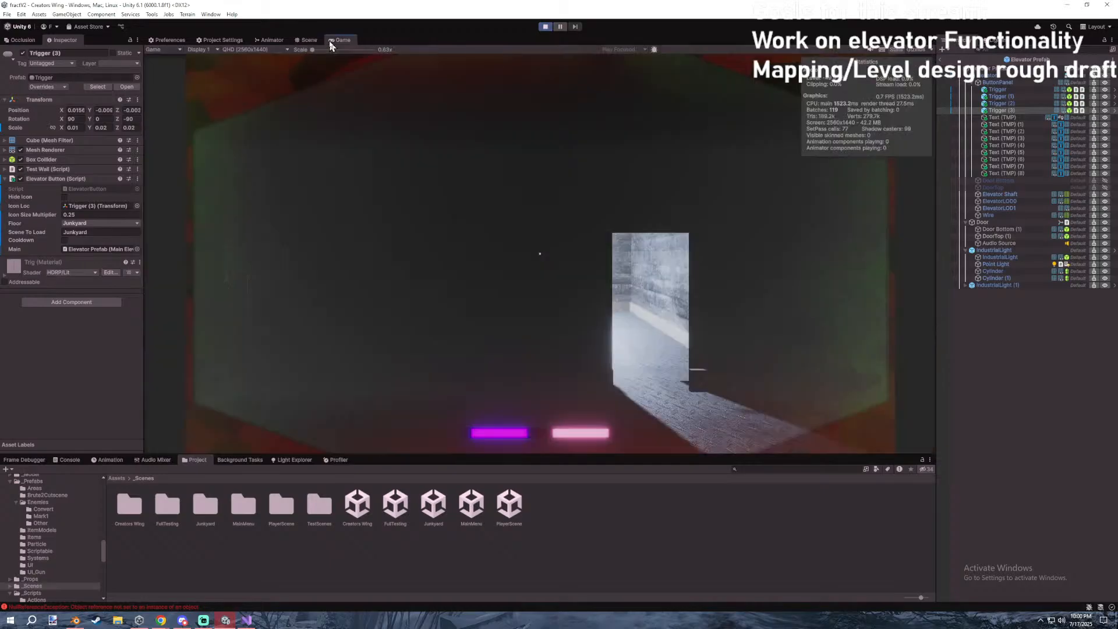
key("shift+space")
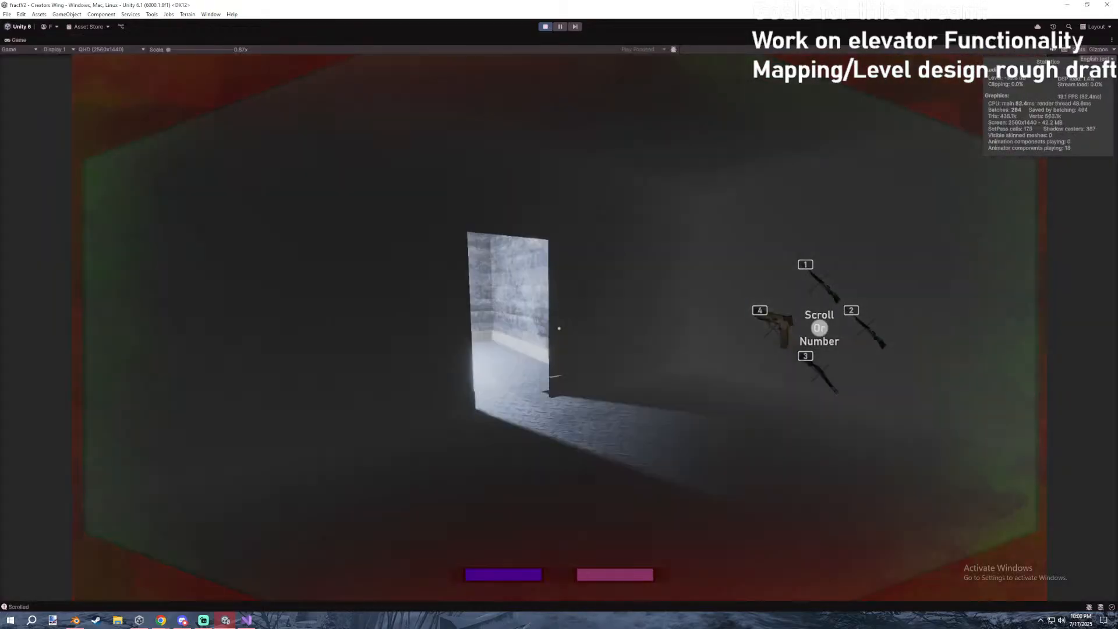
Walk the player through the level into the elevator, test its Junkyard button, and bring up the pause menu.
key("w")
key("w")
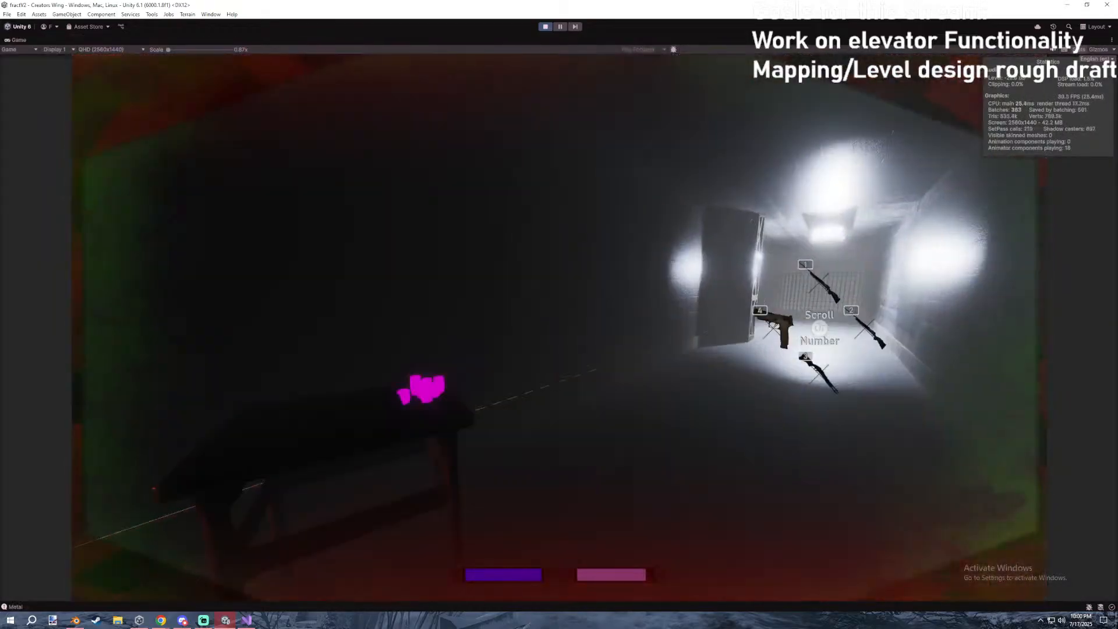
key("w")
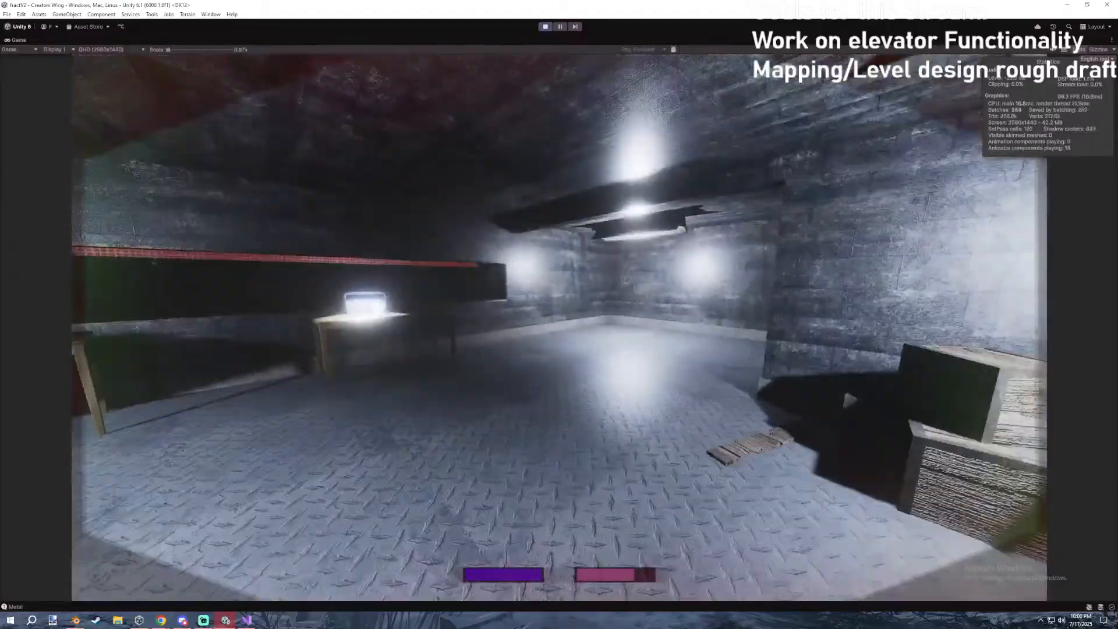
key("w")
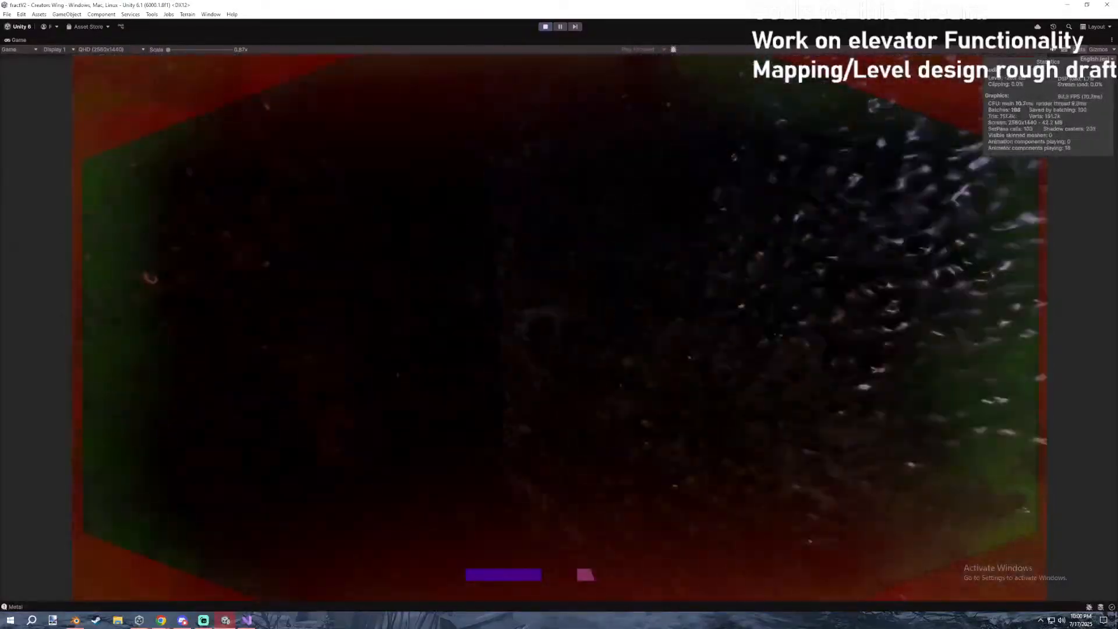
key("w")
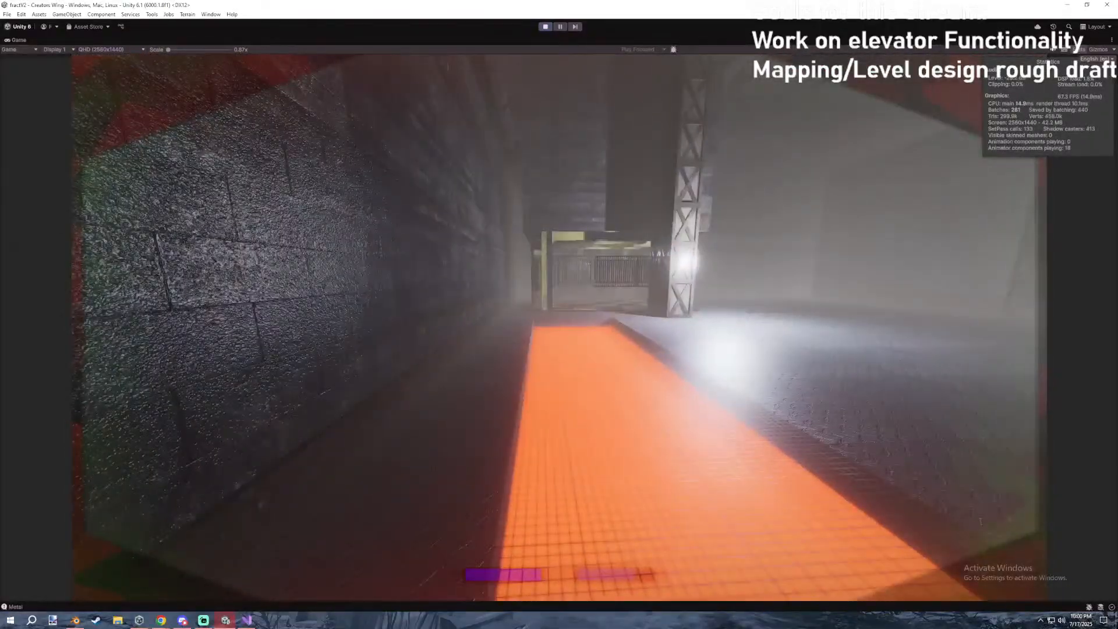
key("w")
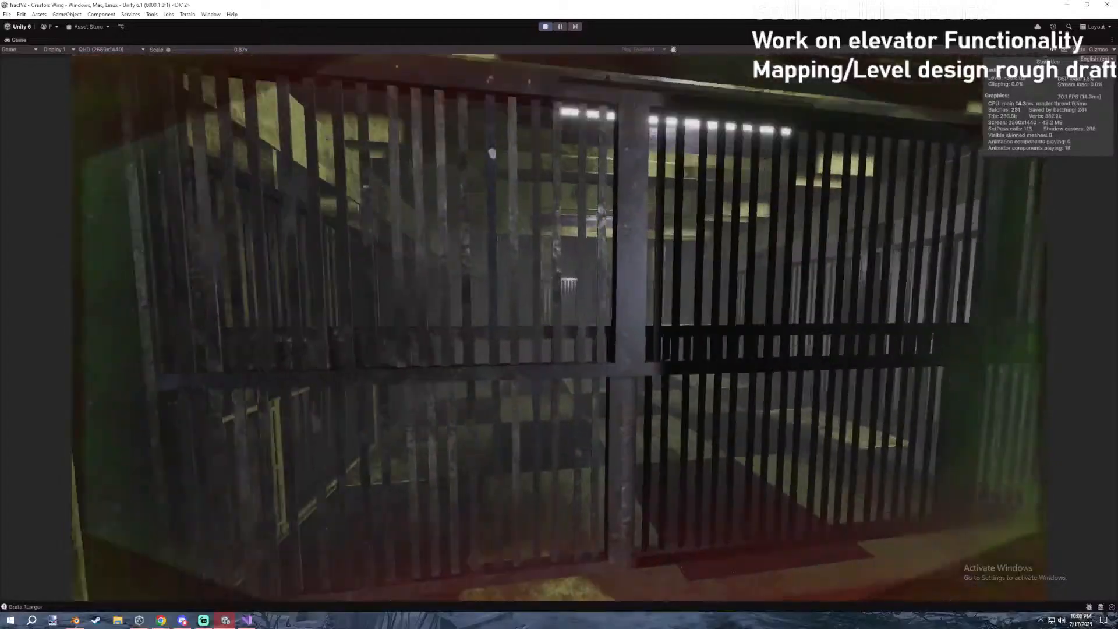
key("w")
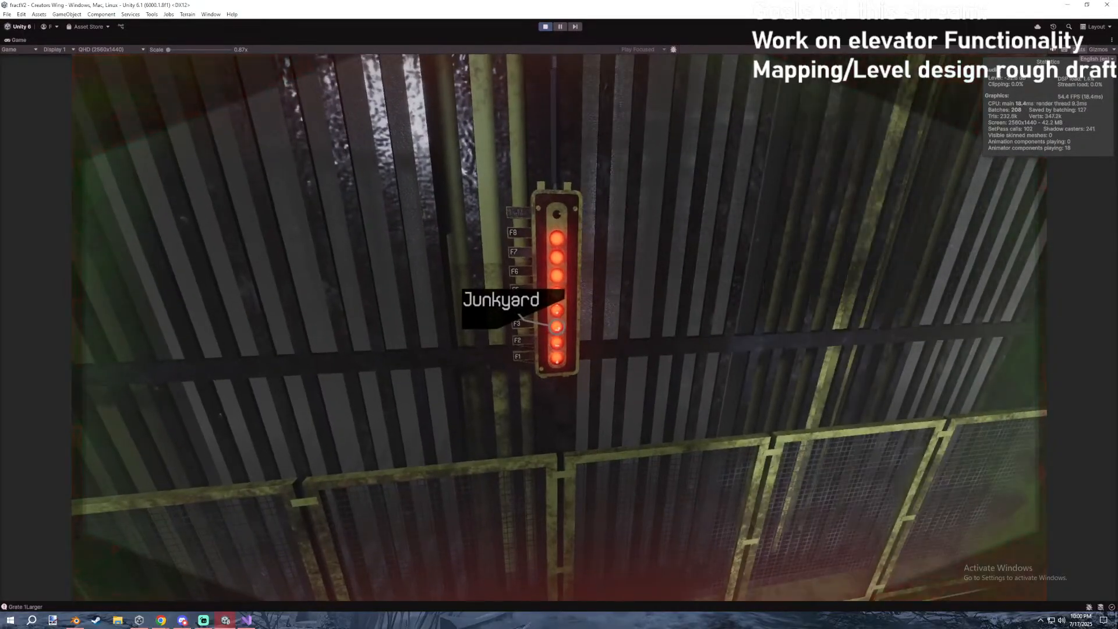
key("Escape")
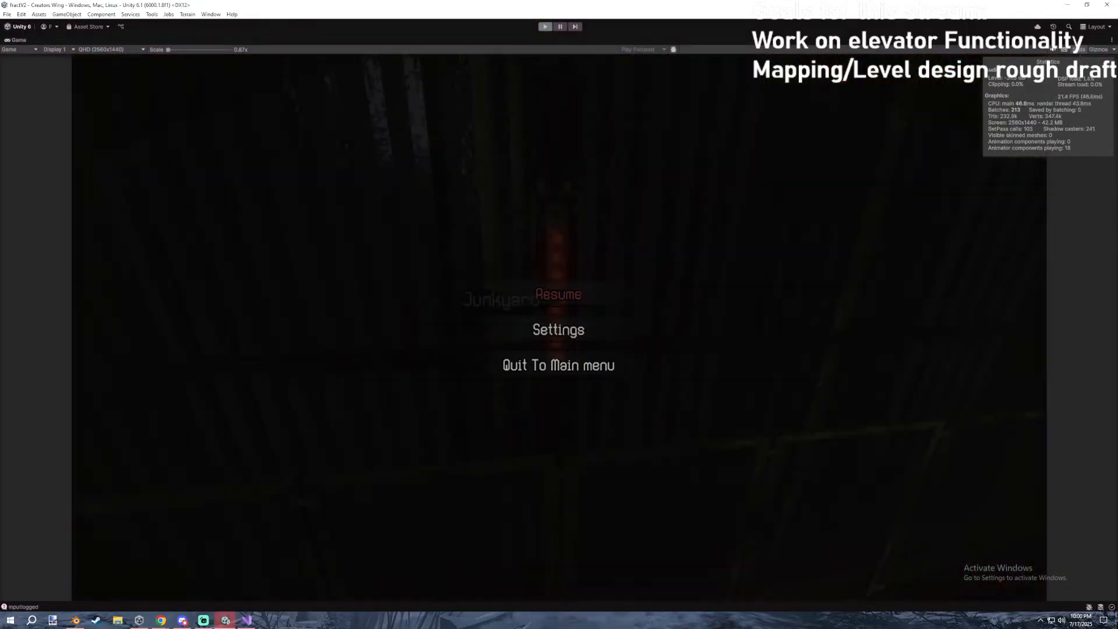
Switch to Visual Studio, go to the definition of FreezePlayer, and examine how its lockCamera overload is written.
left_click(246, 620)
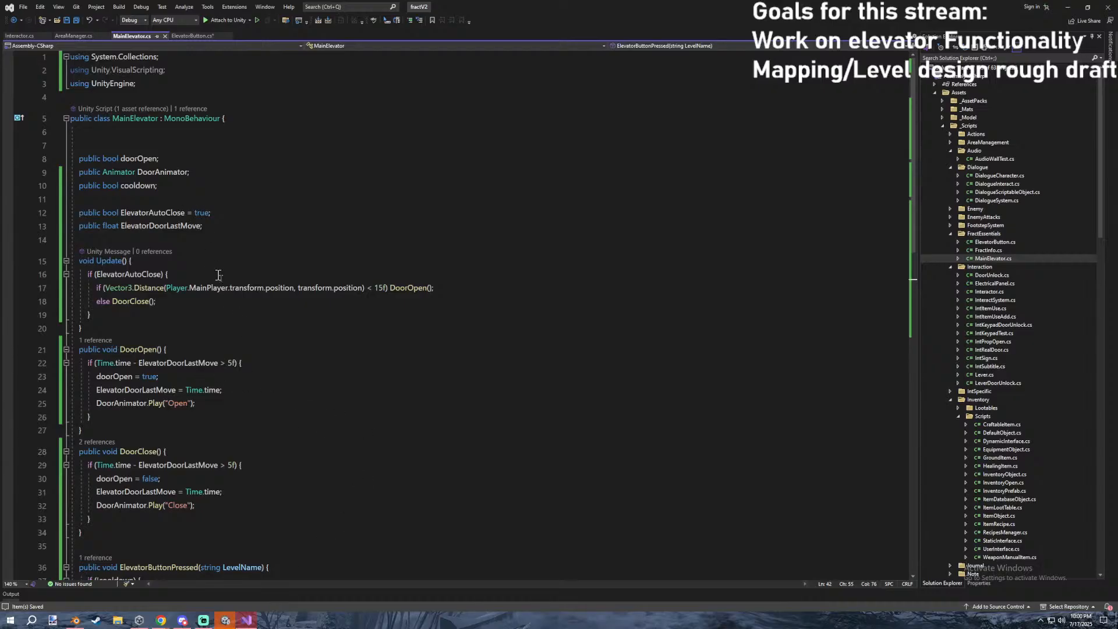
scroll(218, 275, "down", 12)
double_click(204, 131)
right_click(204, 132)
left_click(238, 189)
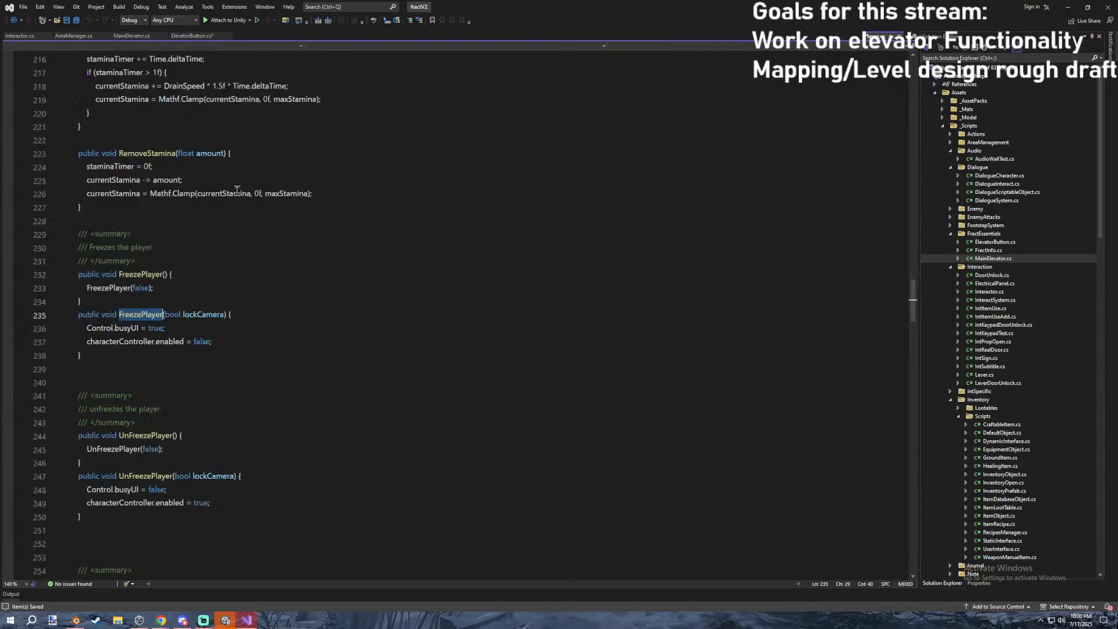
scroll(237, 256, "down", 1)
left_click(226, 300)
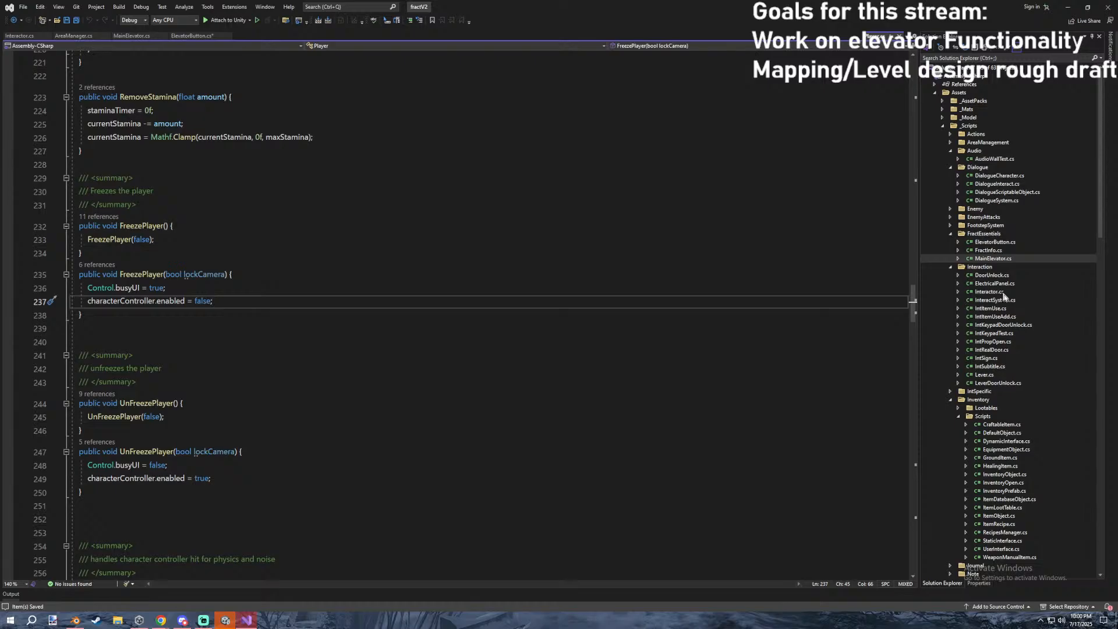
Open PlayerCamera.cs and examine the controller.enabled condition in its Update method.
left_click(995, 275)
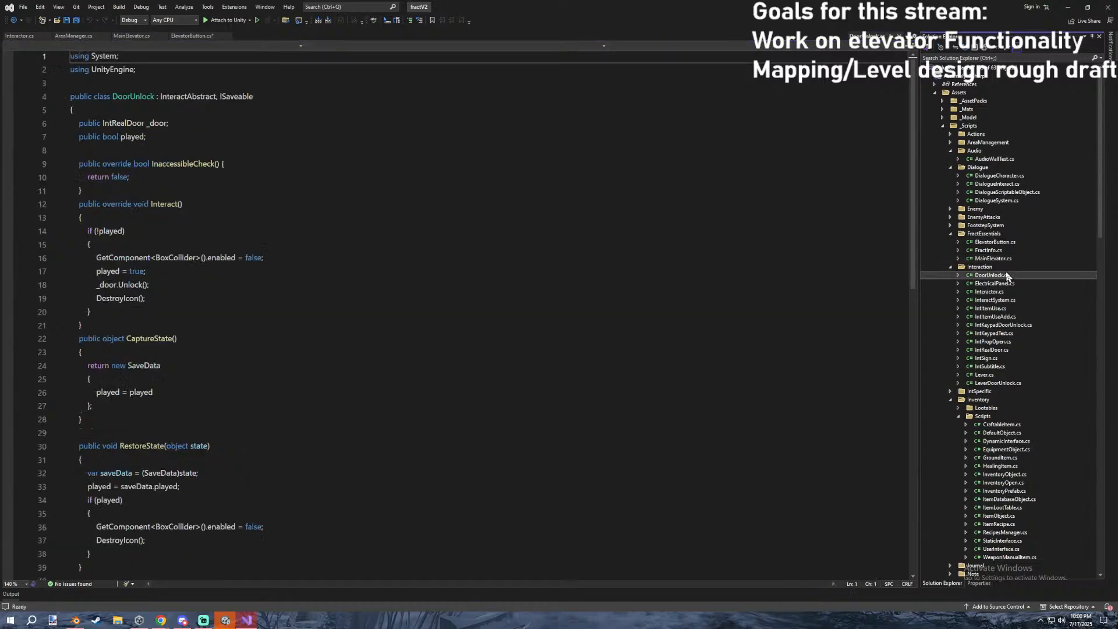
scroll(1006, 272, "down", 1)
scroll(1007, 276, "down", 2)
left_click(993, 573)
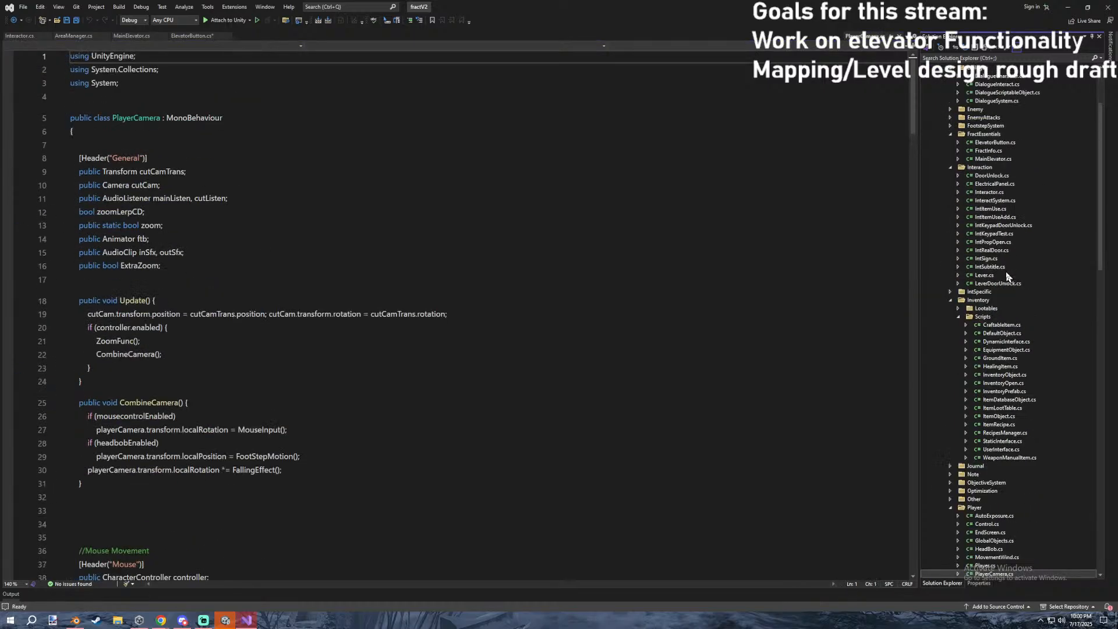
left_click(228, 341)
left_click(214, 327)
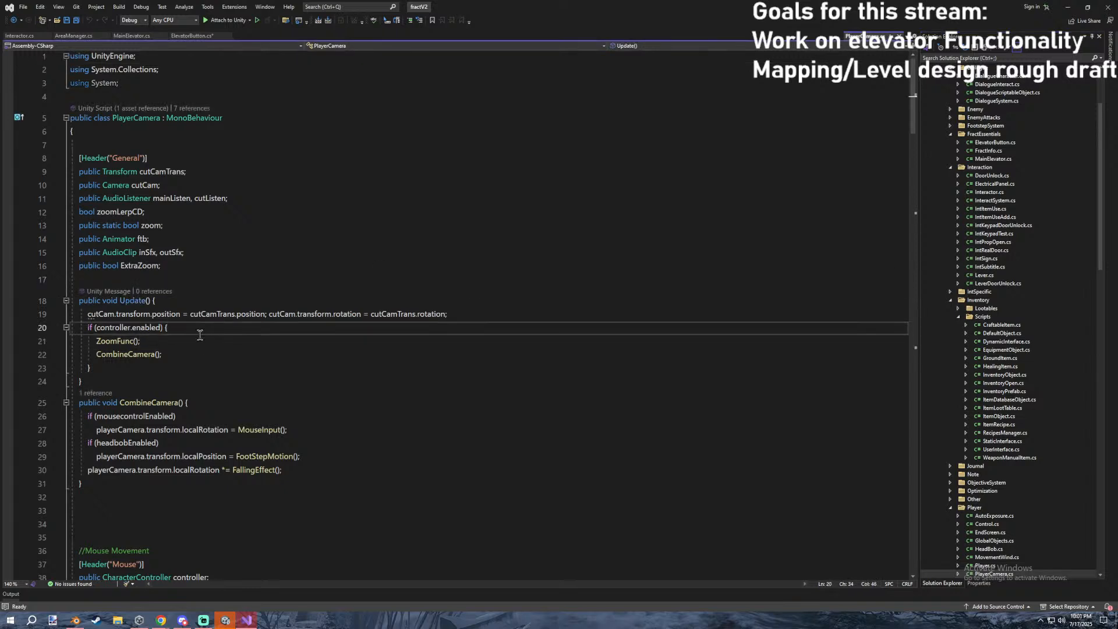
left_click(208, 265)
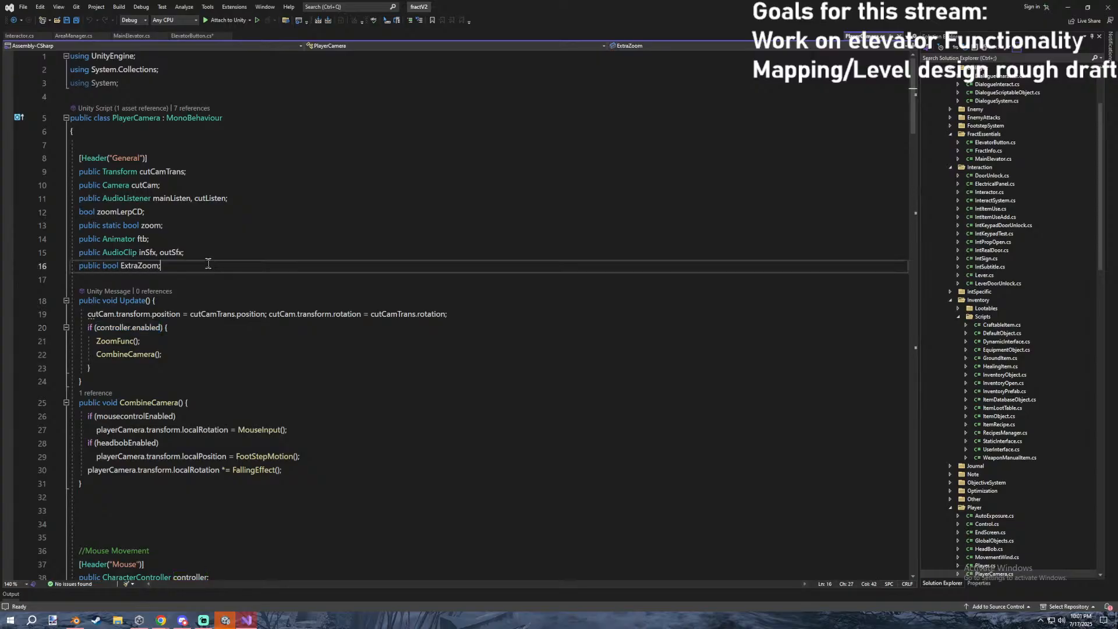
left_click_drag(159, 330, 96, 328)
left_click(213, 303)
left_click(229, 276)
left_click(151, 281)
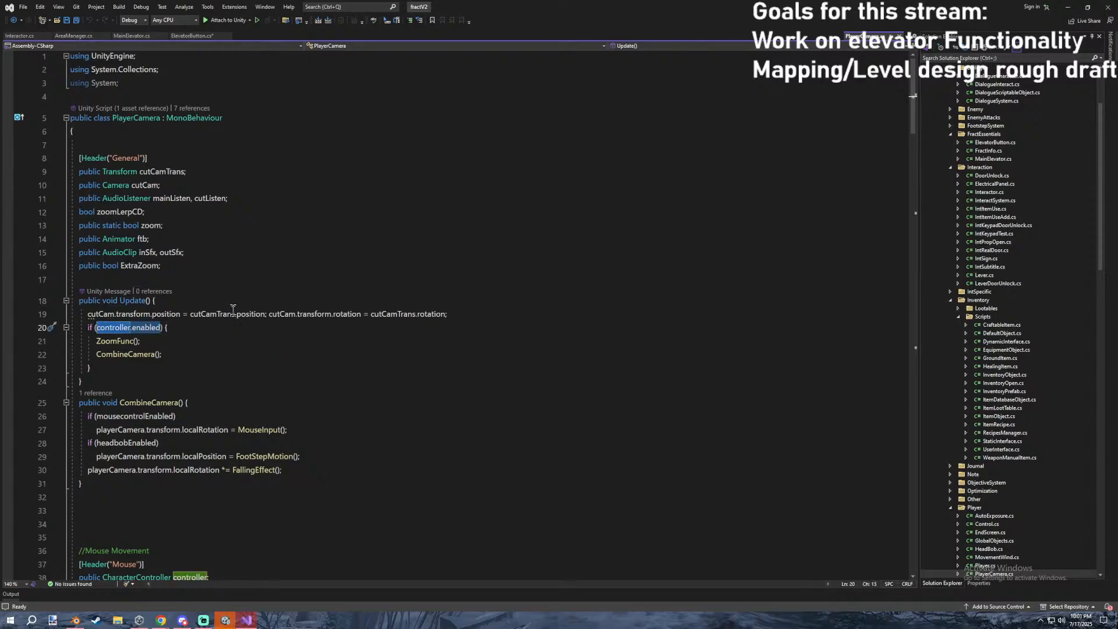
Replace the controller.enabled condition in PlayerCamera's Update with Player.MainPlayer.LockCamera.
left_click_drag(226, 256, 217, 268)
left_click(213, 270)
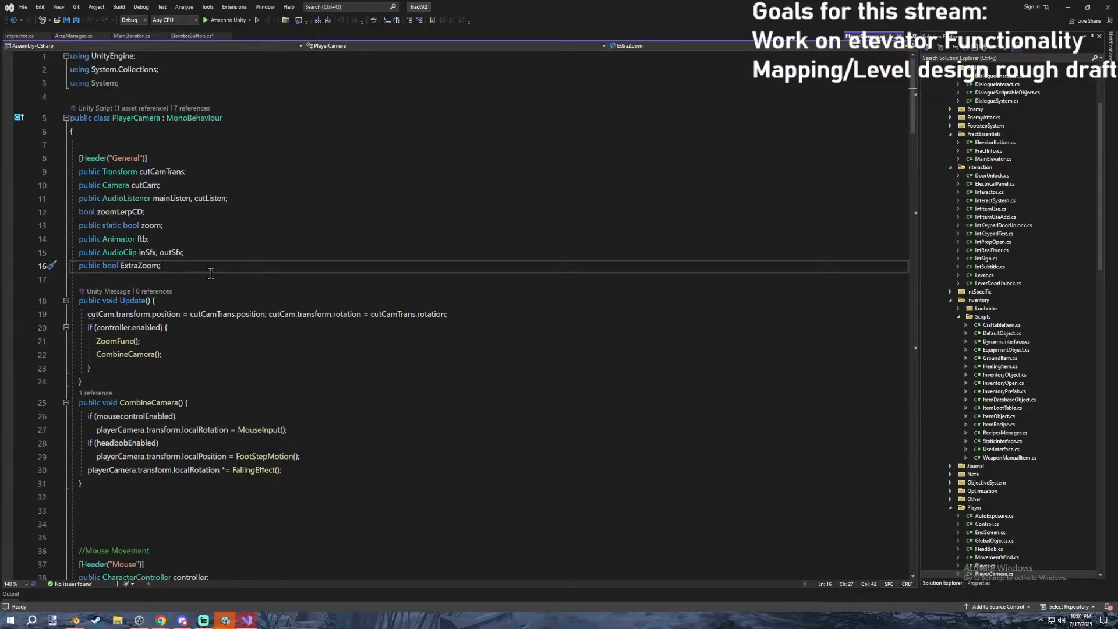
left_click_drag(160, 327, 91, 327)
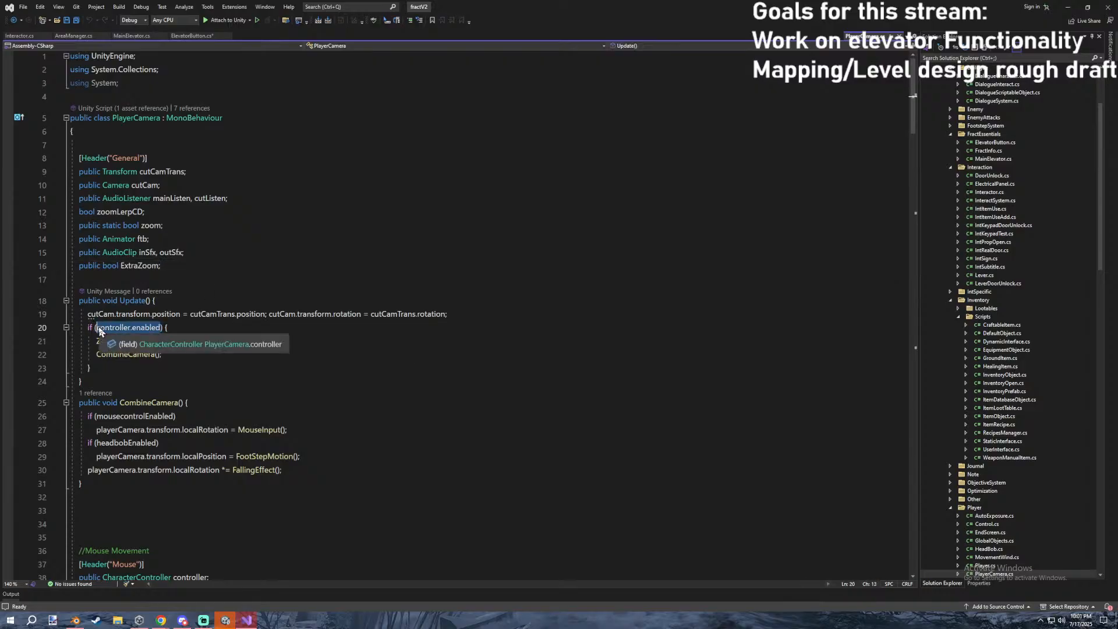
type("player.main")
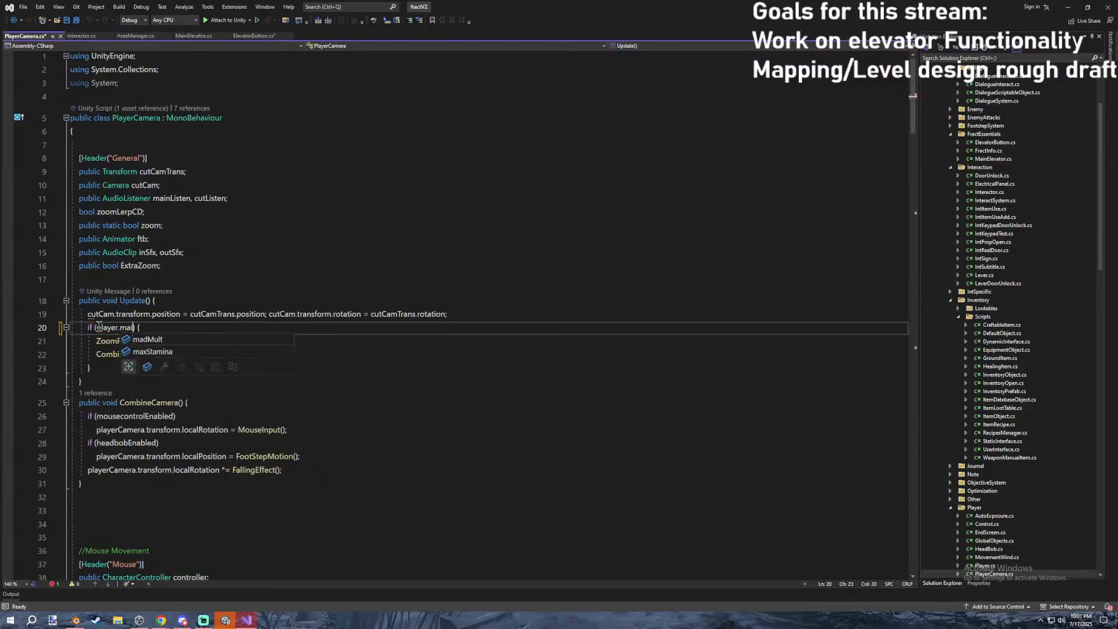
key("ctrl+BackSpace")
key("ctrl+BackSpace")
key("ctrl+BackSpace")
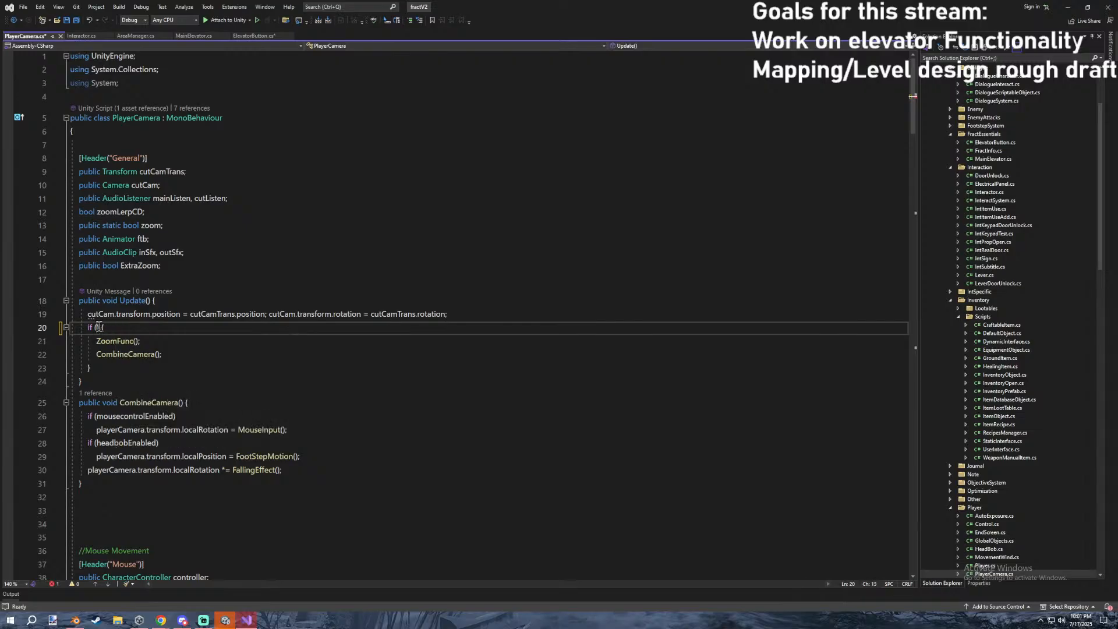
type("Play")
type("er.MainPlayer.Fr")
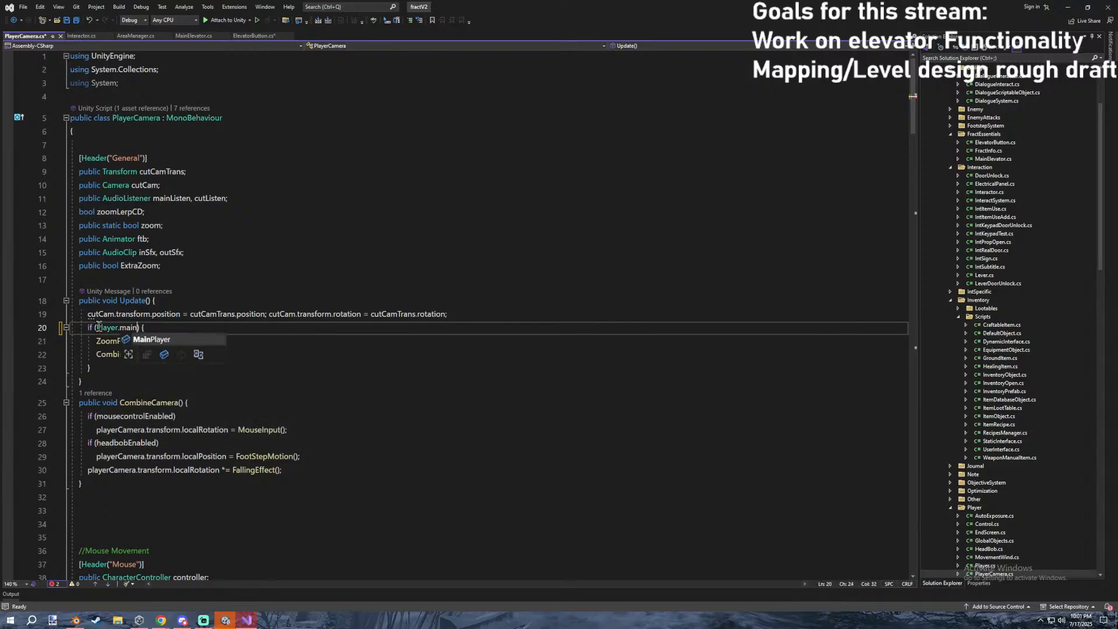
key("BackSpace")
key("BackSpace")
key("BackSpace")
type("LockCamera")
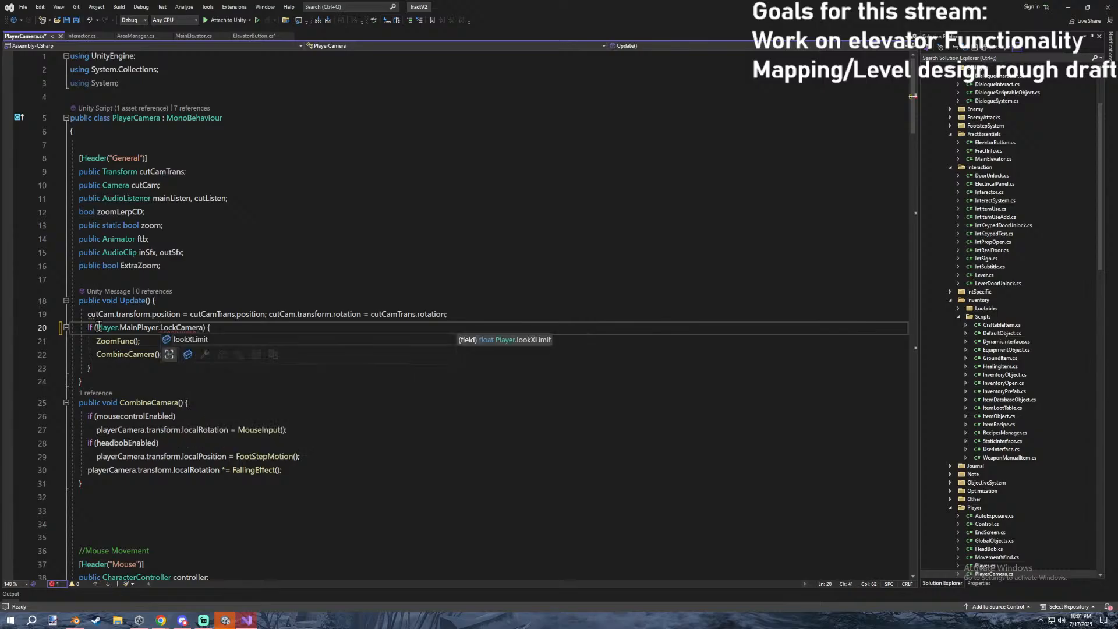
left_click(198, 279)
Open Player.cs from the Player scripts folder.
left_click(254, 36)
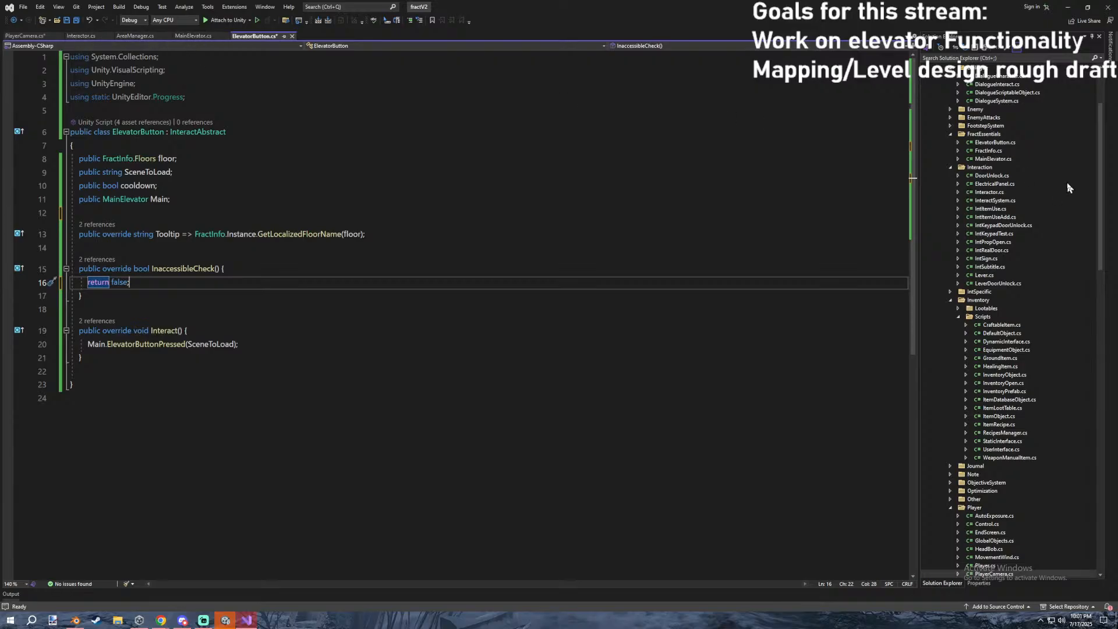
left_click(1042, 184)
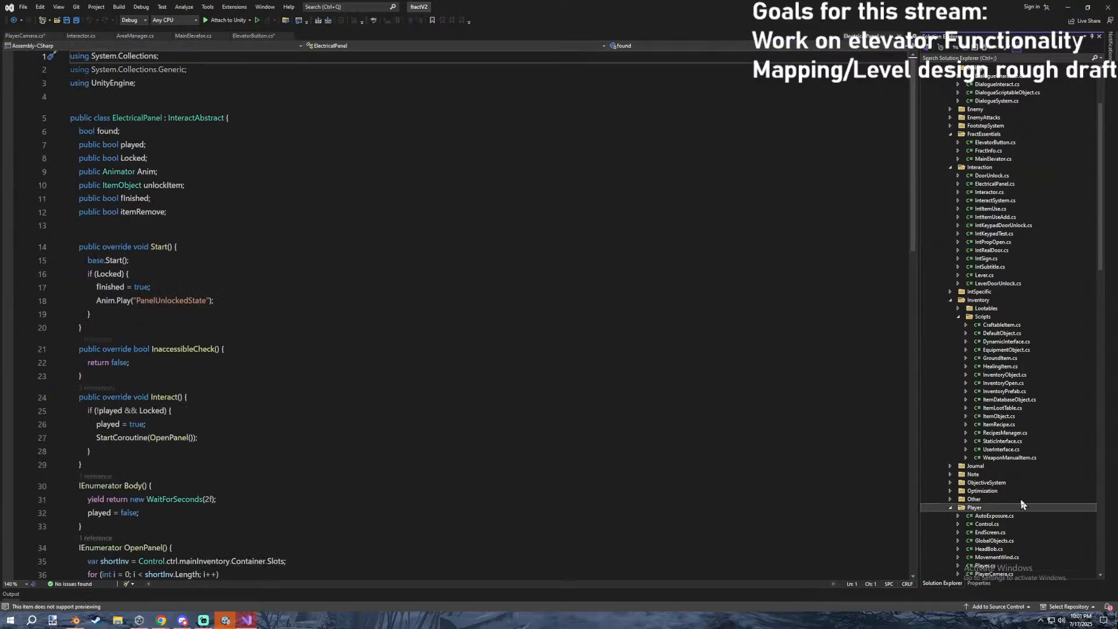
scroll(1020, 496, "down", 4)
double_click(985, 465)
Examine the Awake, Start, Update and Dash methods and the field declarations in Player.cs.
left_click(287, 265)
left_click(232, 292)
left_click(282, 319)
scroll(281, 308, "down", 20)
scroll(281, 307, "down", 6)
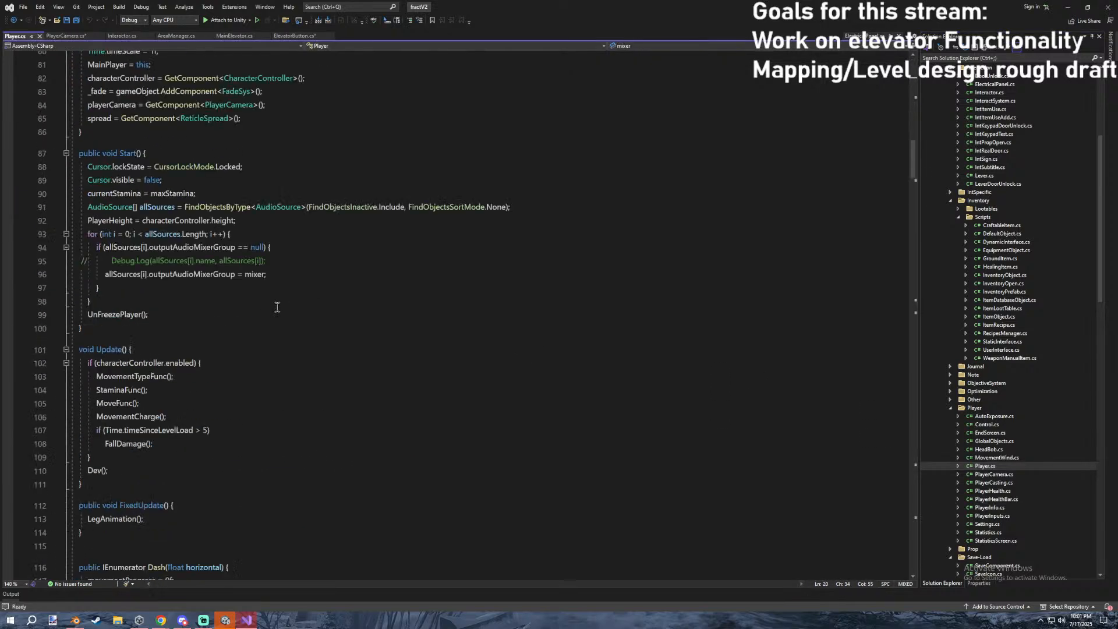
left_click(267, 152)
left_click(267, 182)
left_click(331, 272)
scroll(193, 312, "down", 6)
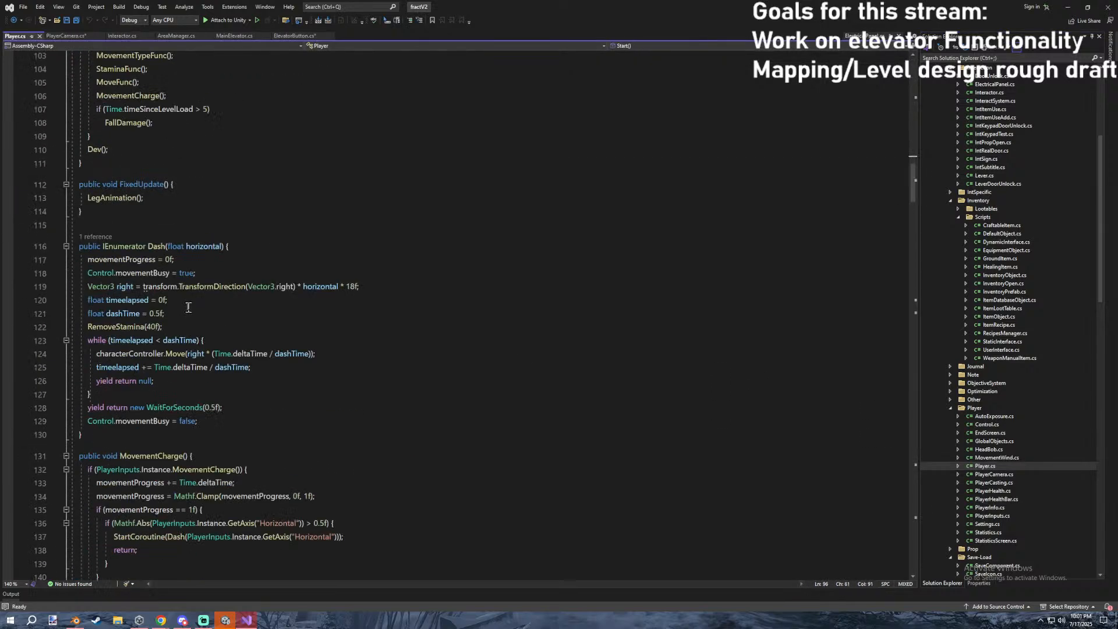
scroll(194, 312, "up", 12)
left_click(173, 250)
left_click(173, 295)
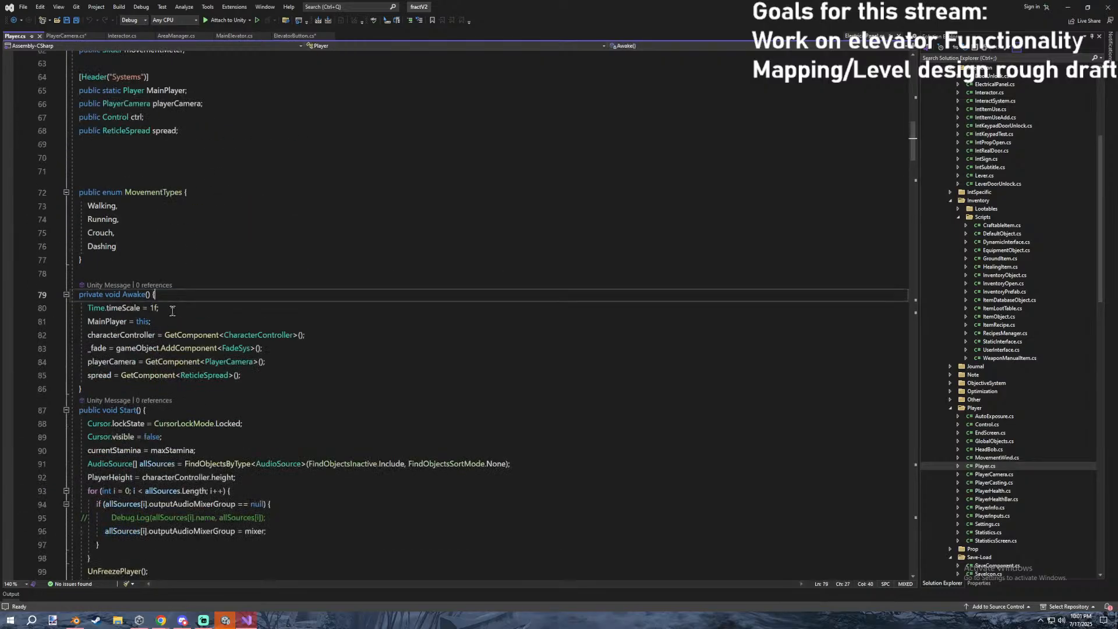
scroll(173, 307, "down", 12)
scroll(212, 295, "up", 14)
left_click(196, 201)
scroll(198, 224, "up", 5)
left_click(190, 185)
scroll(195, 192, "up", 5)
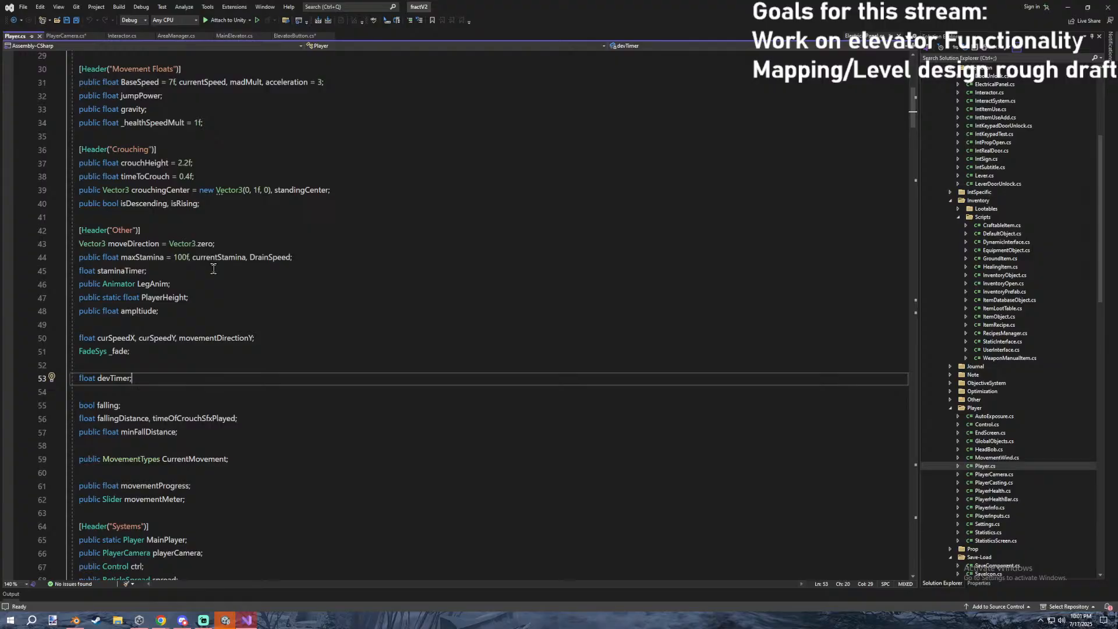
left_click(203, 322)
scroll(191, 340, "down", 6)
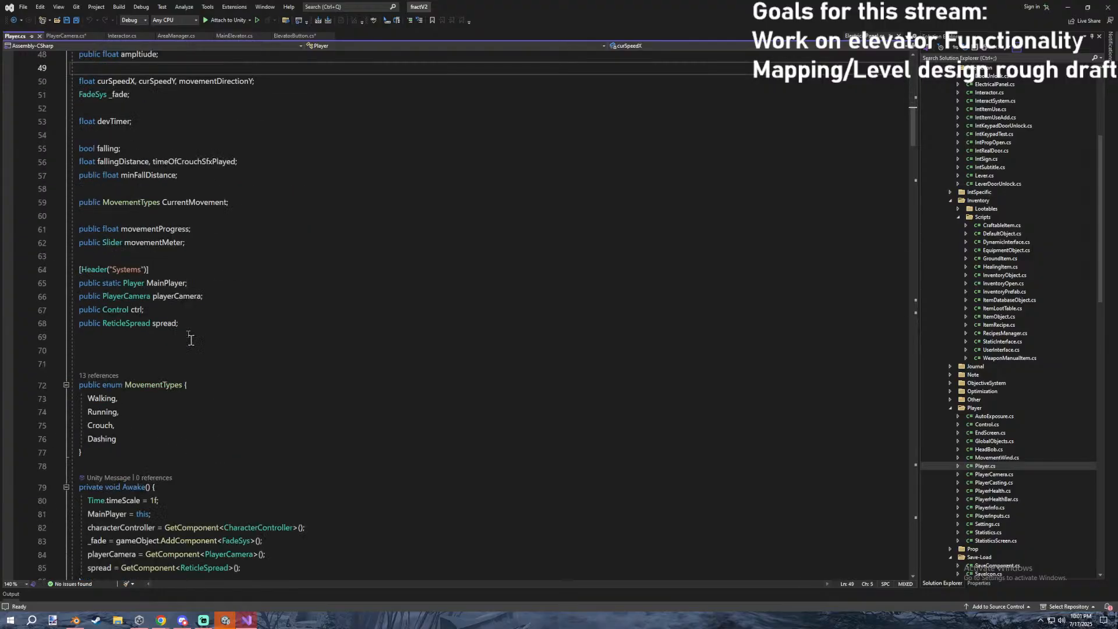
Declare a public bool named lockCamera below slow under the Movement Bools header in Player.cs.
scroll(246, 284, "up", 14)
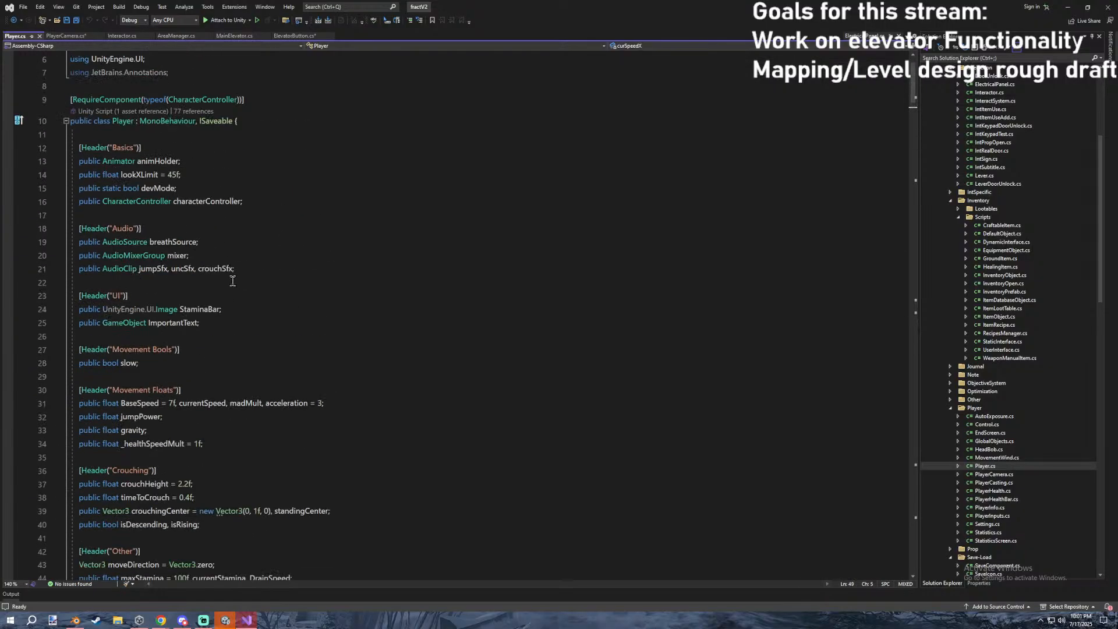
left_click(186, 365)
key("Return")
type("public bool")
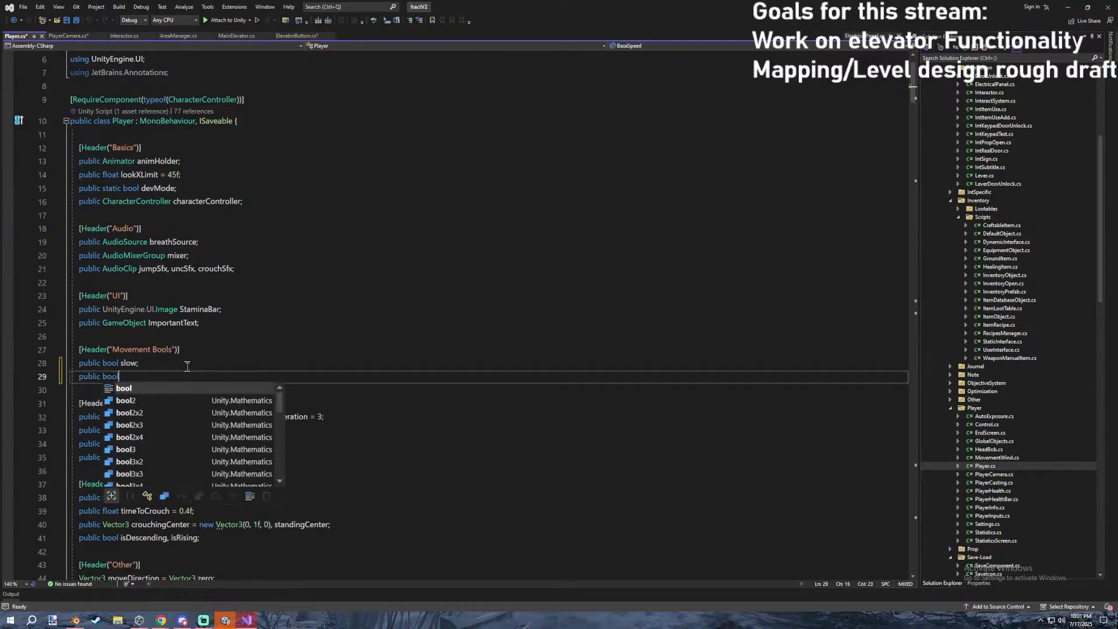
type(" lockCamera;")
key("ctrl+Tab")
key("ctrl+Tab")
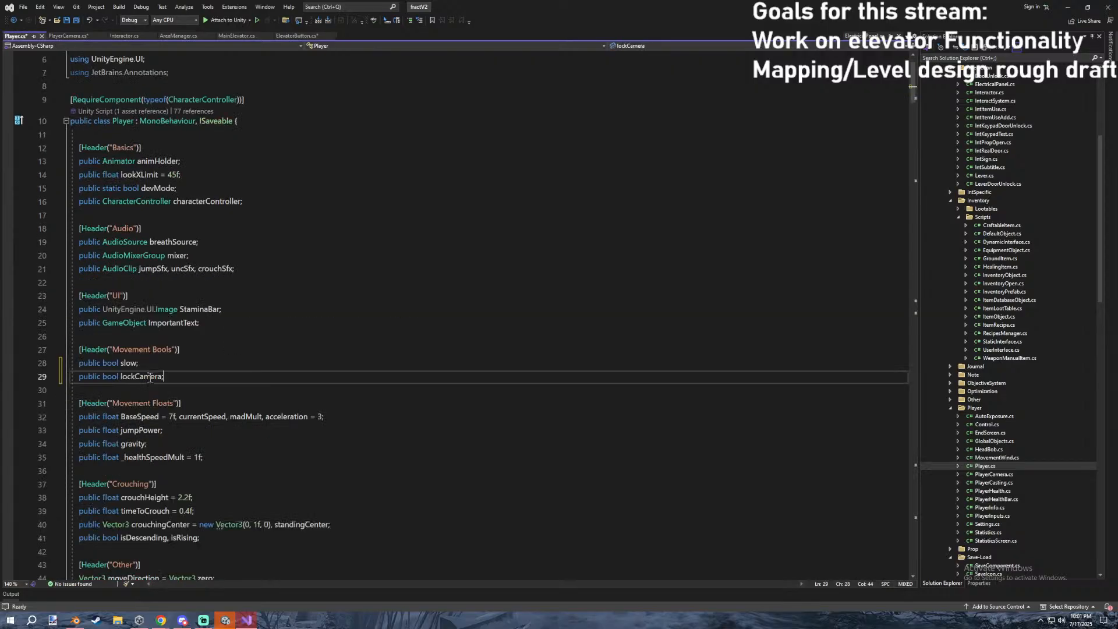
Correct the condition in PlayerCamera's Update to Player.MainPlayer.lockCamera, and return to Player.cs.
left_click(72, 35)
left_click(194, 280)
left_click_drag(166, 328, 161, 331)
type("l")
key("ctrl+Tab")
Add the line lockCamera = lockCamera; at the end of the UnFreezePlayer overload that takes a bool.
scroll(391, 198, "down", 15)
scroll(390, 198, "down", 20)
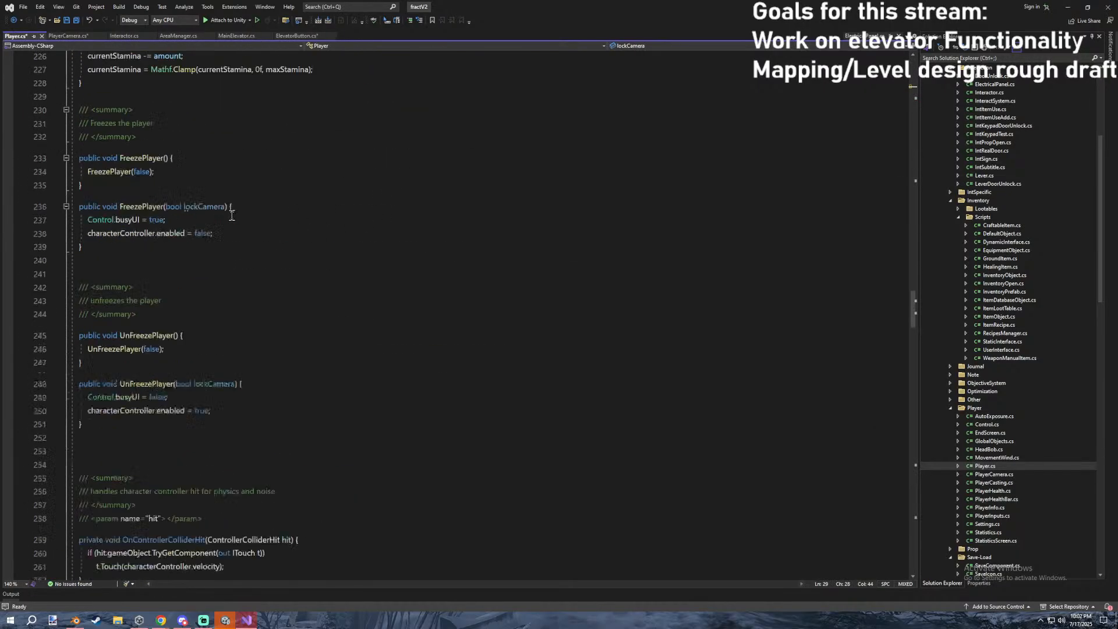
scroll(225, 214, "down", 20)
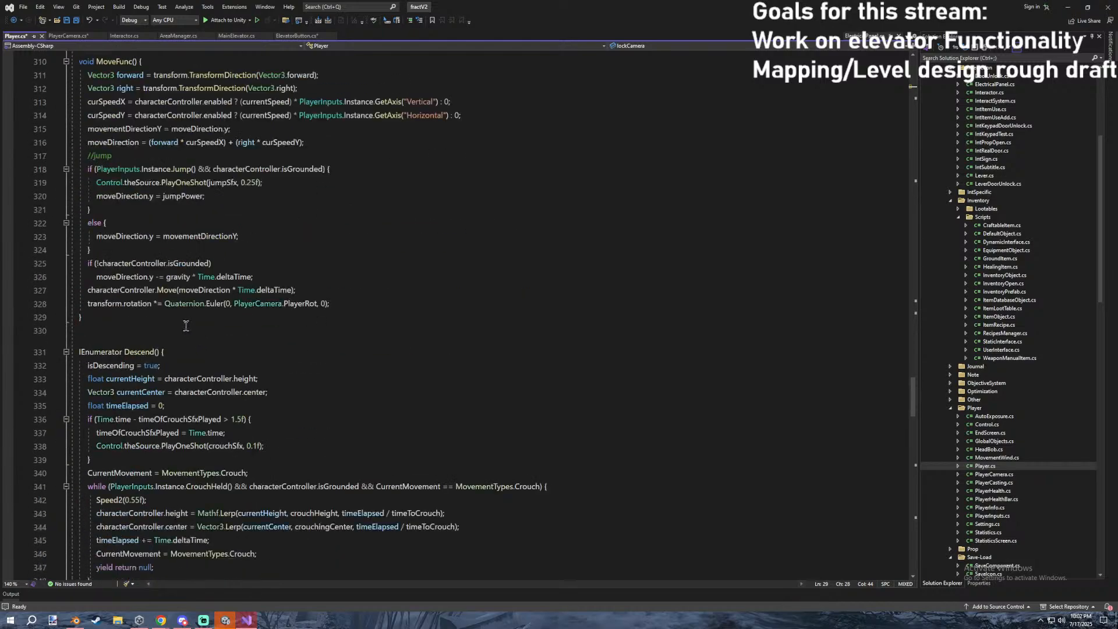
scroll(180, 329, "up", 20)
left_click(192, 285)
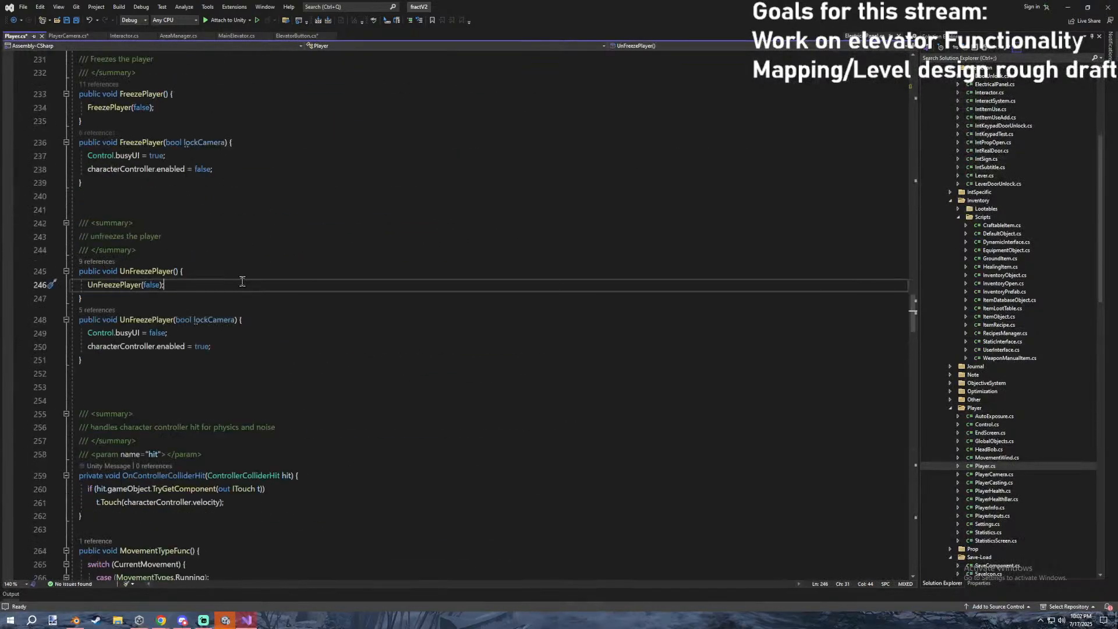
left_click(242, 349)
key("Return")
type("loclca")
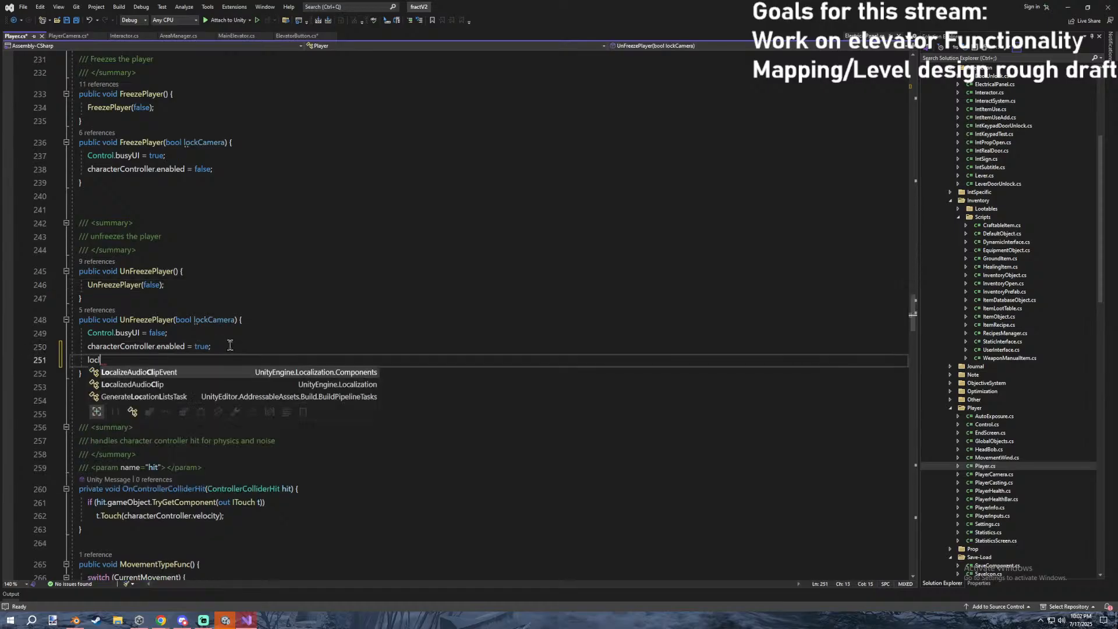
key("BackSpace")
key("BackSpace")
key("BackSpace")
type("kCamera")
key("Tab")
type("= lockCamera;")
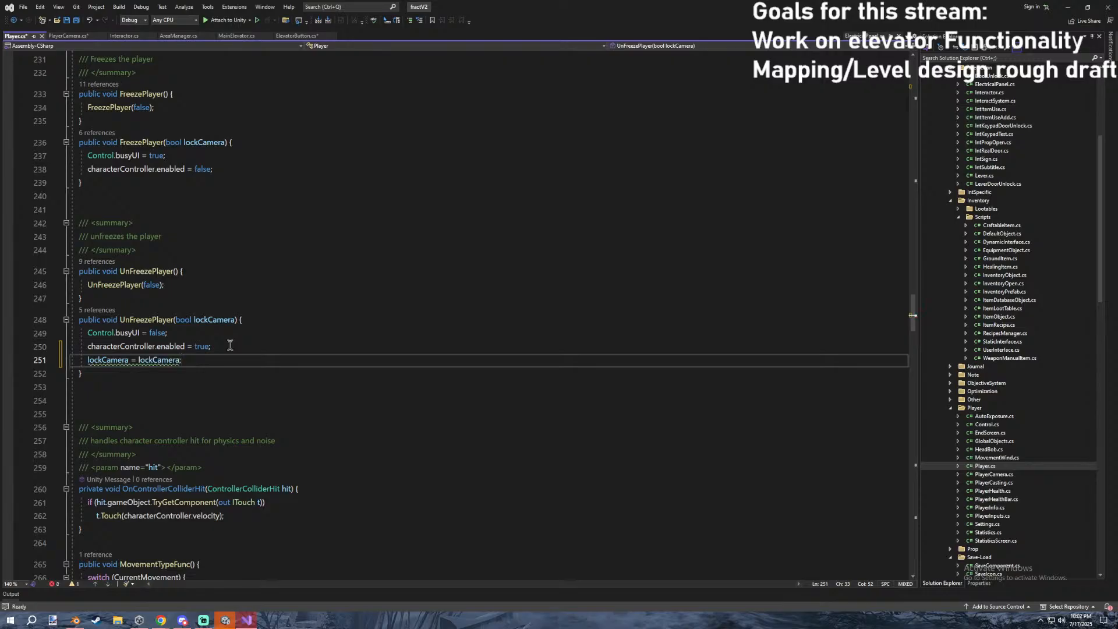
Rename the UnFreezePlayer overload's parameter to _lockCamera and make the assignment read lockCamera = _lockCamera;.
mouse_move(164, 357)
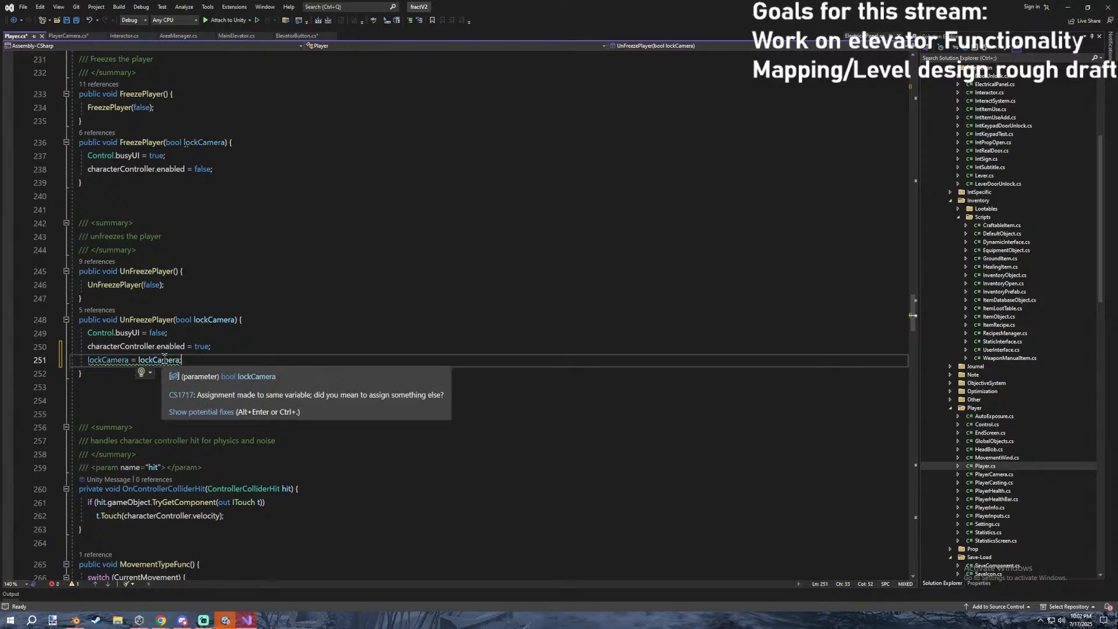
left_click(234, 321)
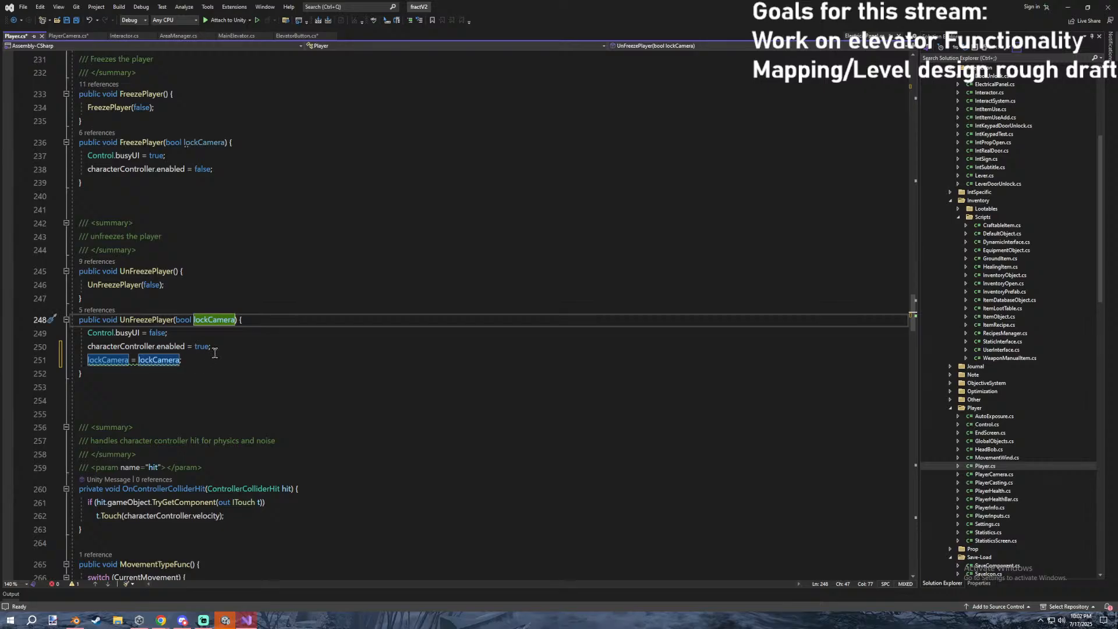
key("ctrl+Left")
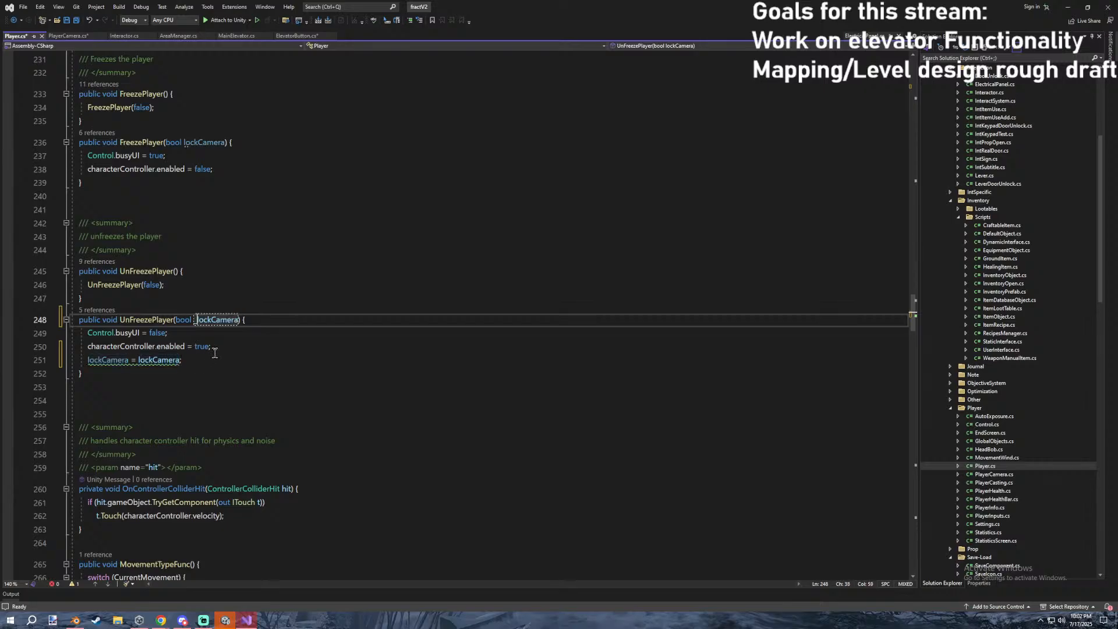
type("_")
left_click(174, 361)
type("_")
left_click(336, 350)
left_click(244, 374)
left_click(215, 361)
left_click(262, 348)
left_click(257, 373)
Copy lockCamera = _lockCamera; to the end of the FreezePlayer overload and rename its parameter to _lockCamera.
left_click(229, 169)
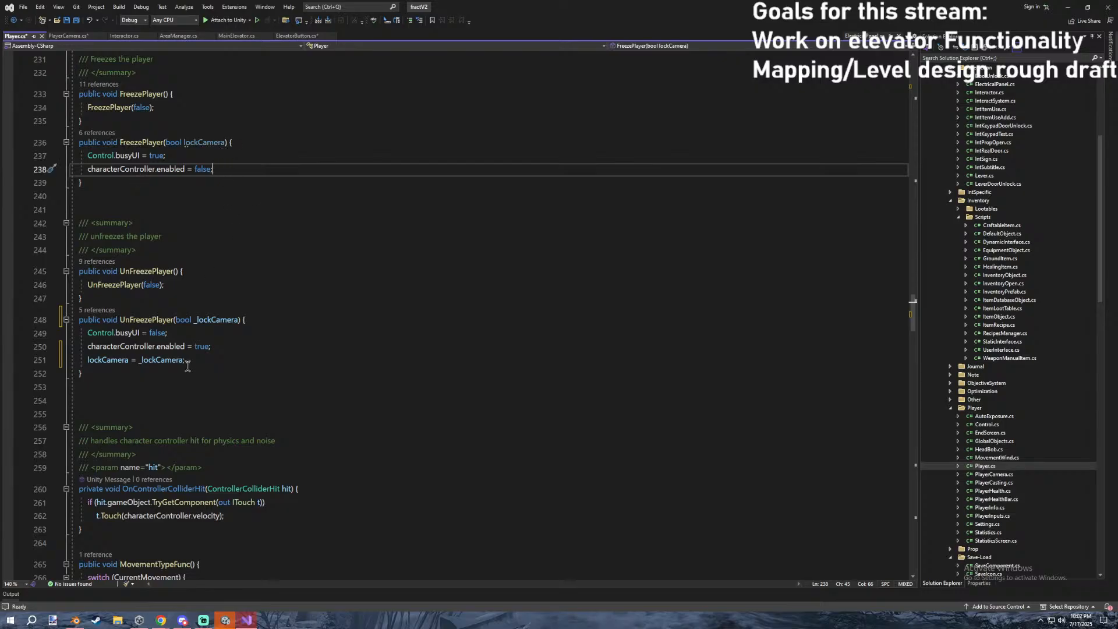
left_click_drag(188, 361, 87, 360)
key("ctrl+c")
left_click(279, 169)
key("Return")
key("ctrl+v")
left_click(185, 142)
type("_")
left_click(312, 185)
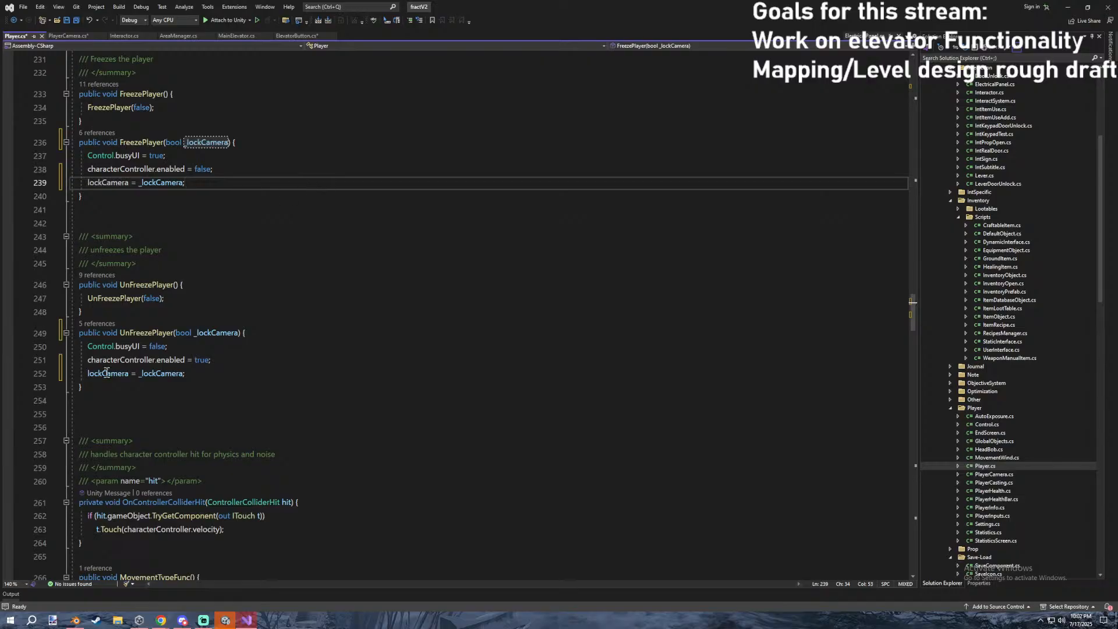
left_click(278, 373)
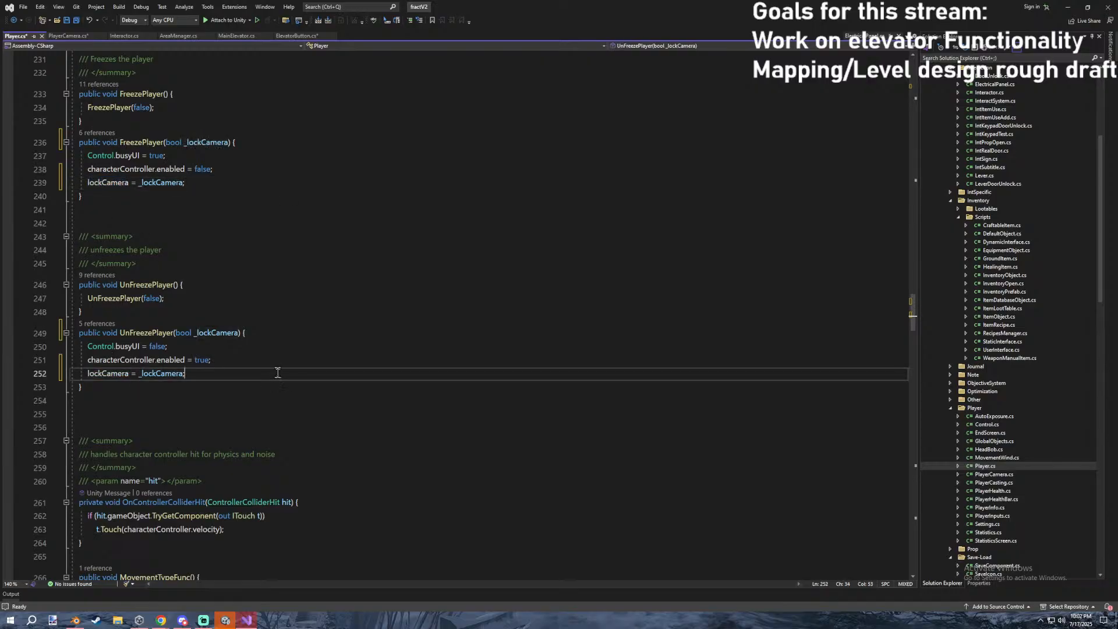
Save the Player.cs, PlayerCamera.cs and ElevatorButton.cs scripts, and switch back to Unity.
scroll(246, 368, "up", 2)
left_click(242, 170)
key("ctrl+s")
left_click(66, 35)
left_click(241, 131)
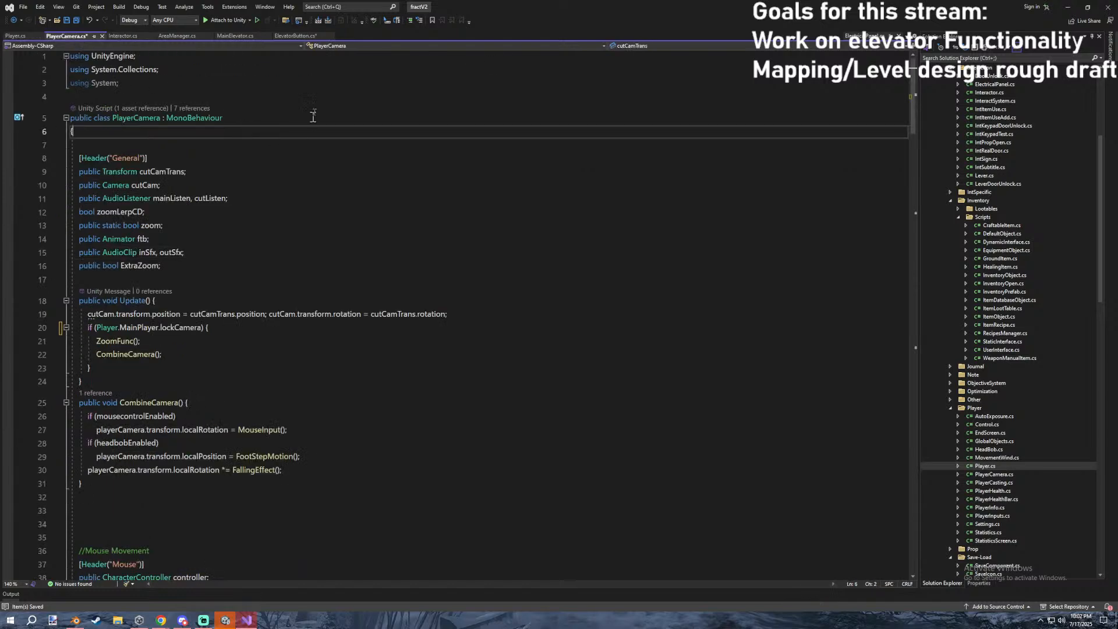
left_click(294, 36)
left_click(66, 35)
scroll(277, 199, "down", 3)
left_click(222, 201)
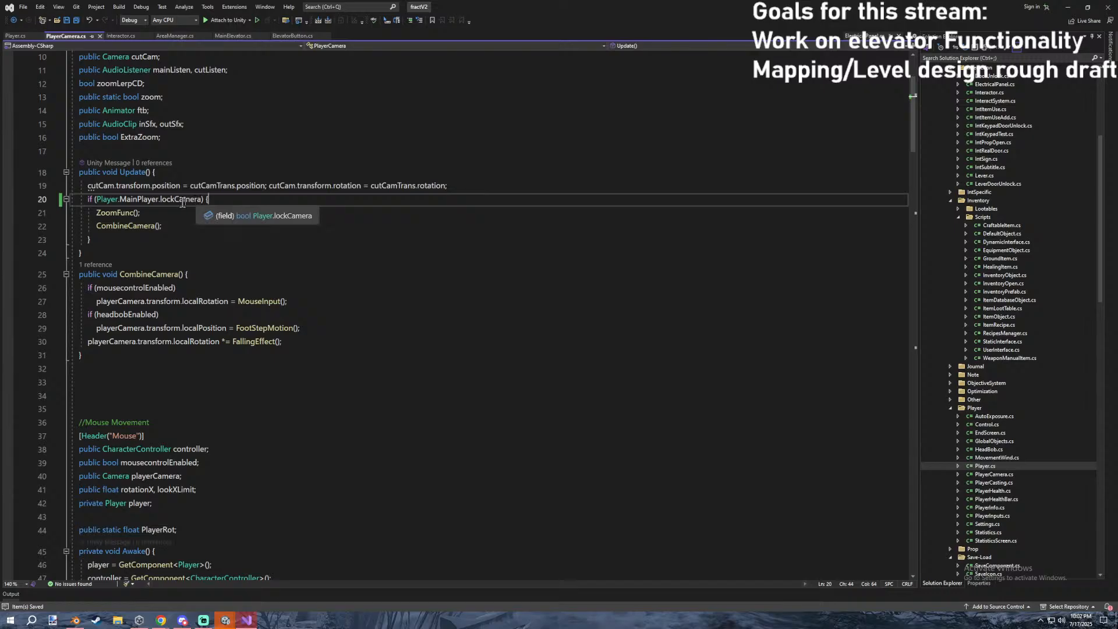
left_click(1067, 7)
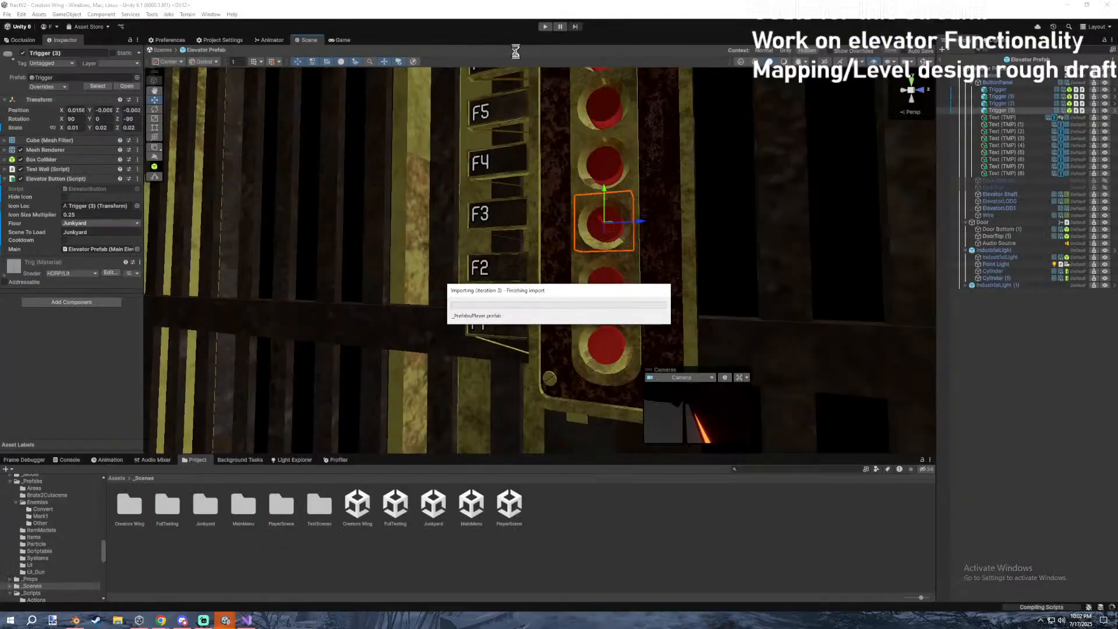
left_click(245, 620)
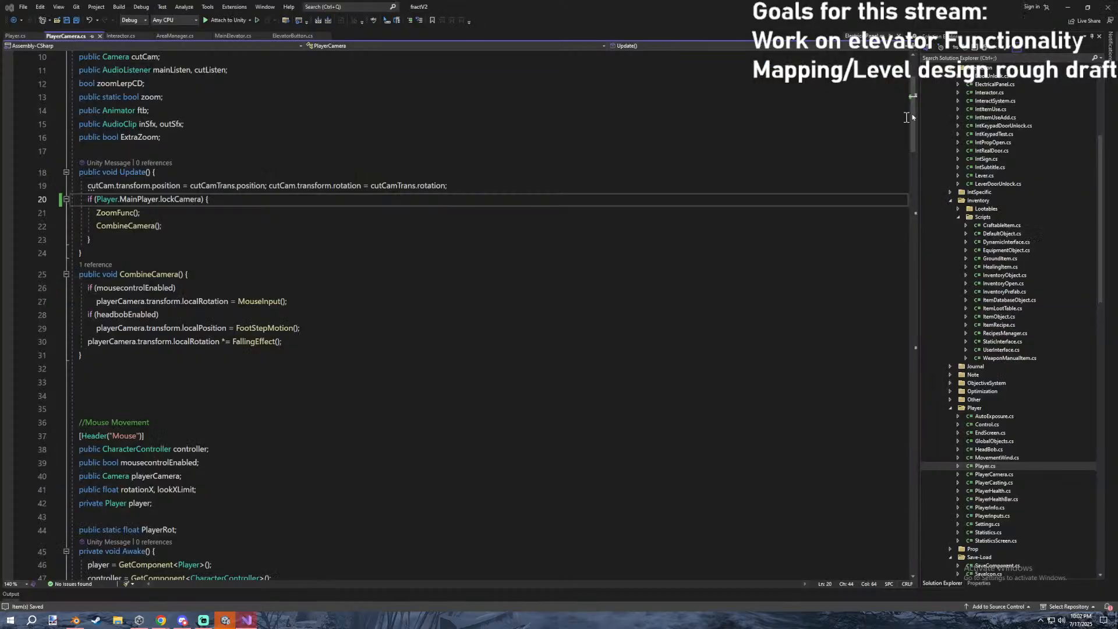
left_click(1078, 5)
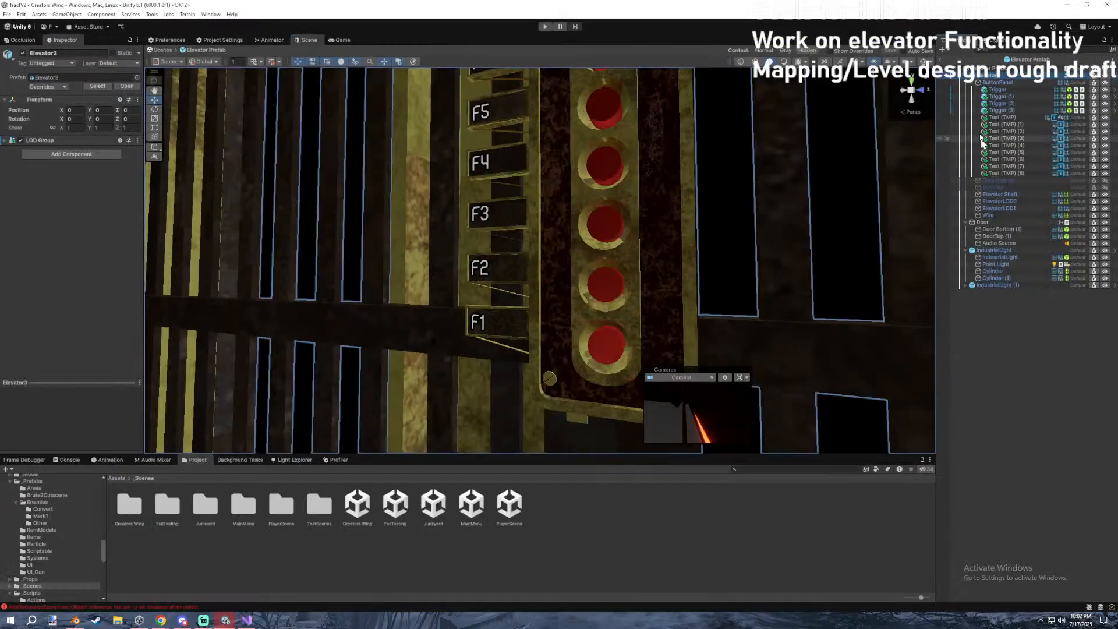
Move the Door object into Elevator3 as its first child in the elevator prefab, collapsing the ButtonPanel and Door hierarchies.
left_click(973, 82)
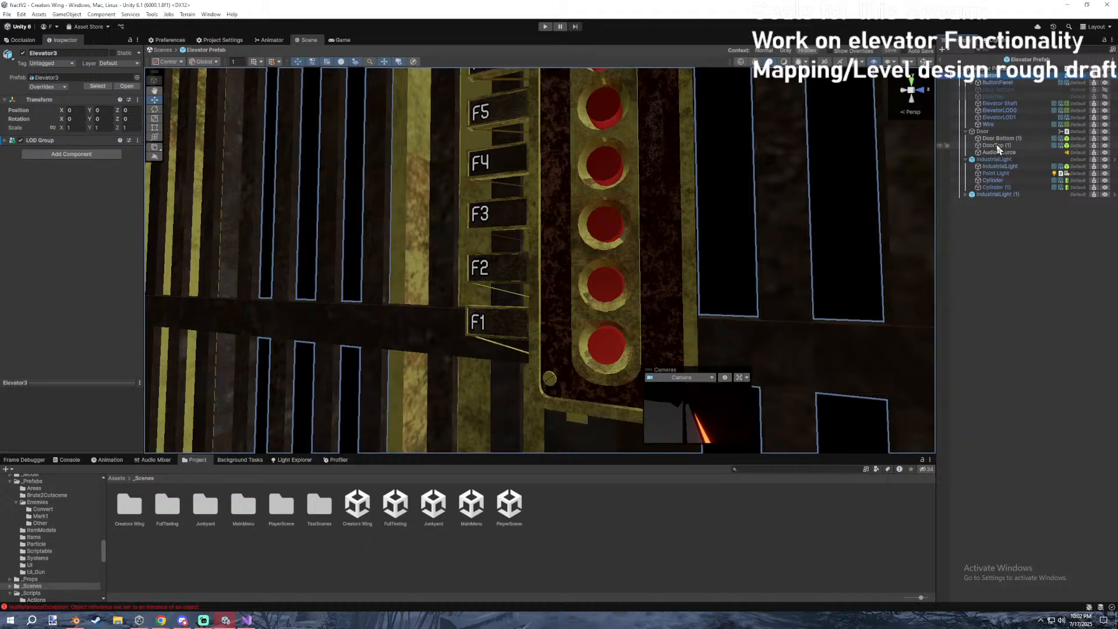
left_click(982, 132)
left_click_drag(982, 132, 984, 80)
left_click(994, 159)
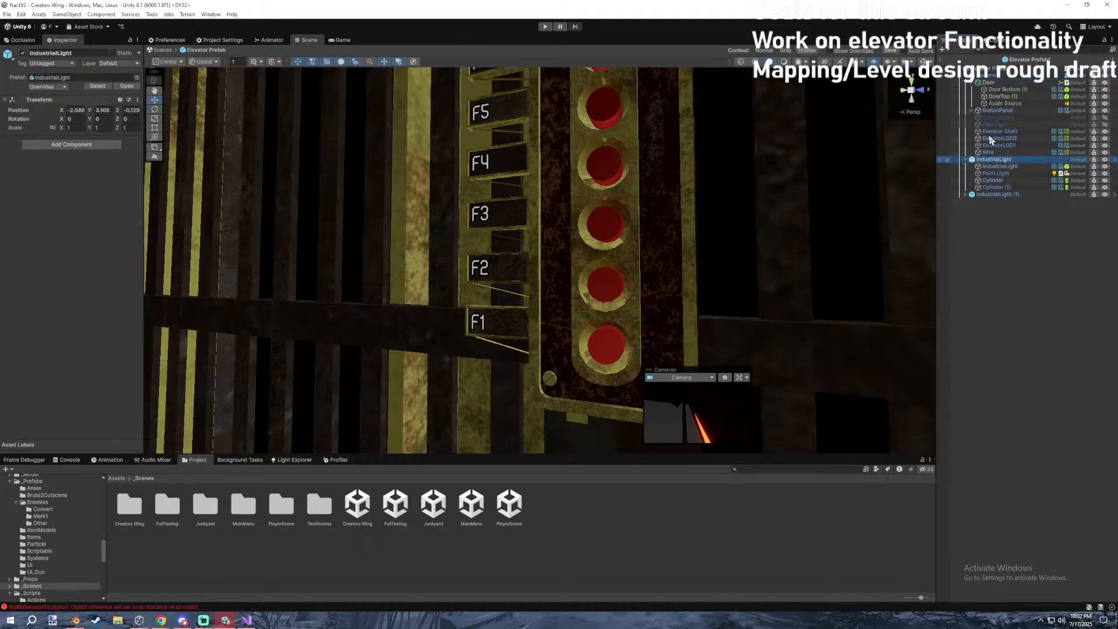
left_click(973, 83)
Move IndustrialLight and IndustrialLight (1) into Elevator3 as children, and save the elevator prefab.
left_click_drag(988, 131, 980, 83)
key("Return")
left_click(982, 134)
left_click_drag(981, 134, 984, 82)
key("Return")
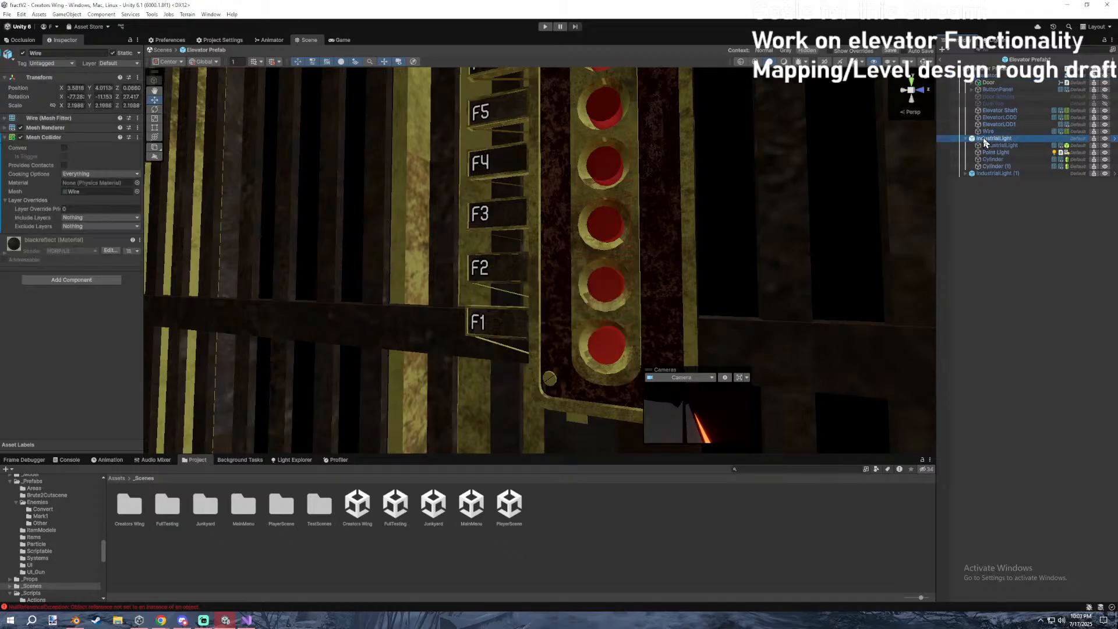
left_click_drag(988, 173, 970, 84)
left_click(971, 82)
left_click(997, 179)
key("ctrl+s")
Select Elevator3 with the whole elevator in view, and clear the console messages.
left_click(988, 76)
mouse_move(664, 175)
right_mouse_down()
mouse_move(629, 177)
mouse_move(652, 186)
right_mouse_up()
key("s")
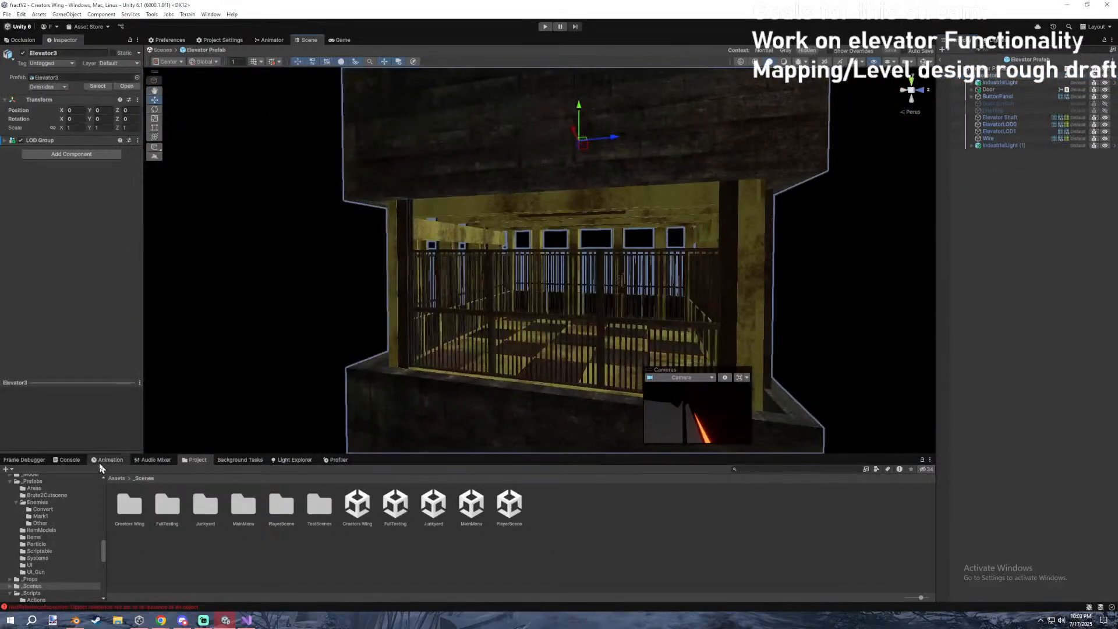
left_click(107, 460)
left_click(69, 459)
left_click(17, 468)
Start a new animation clip for Elevator3 and browse to the Assets/_Model/Elevator folder for saving it.
left_click(107, 459)
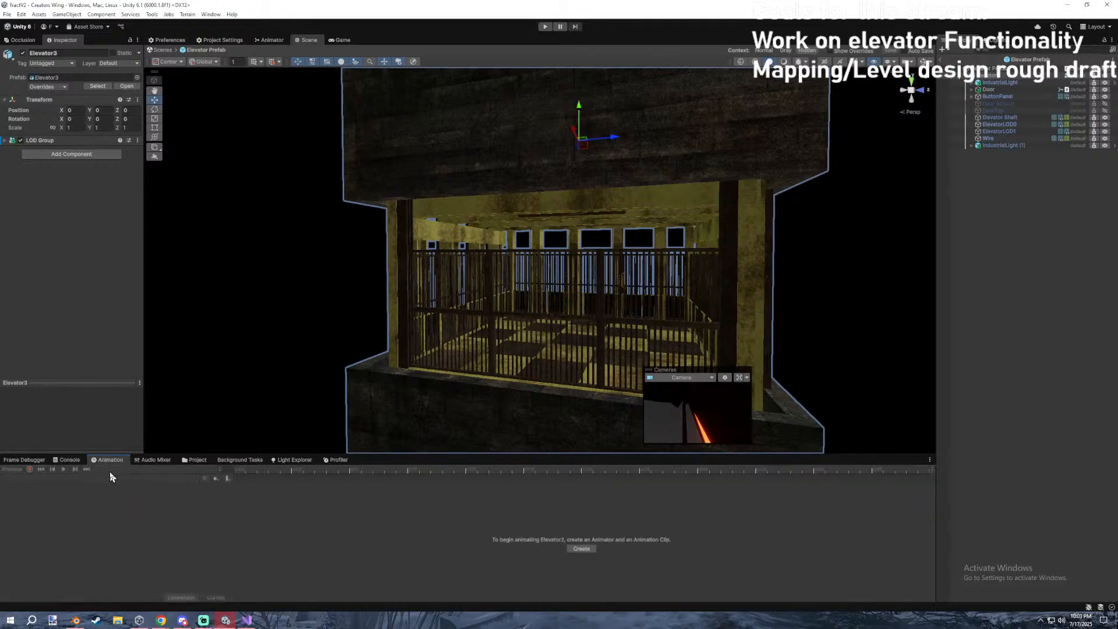
left_click(581, 549)
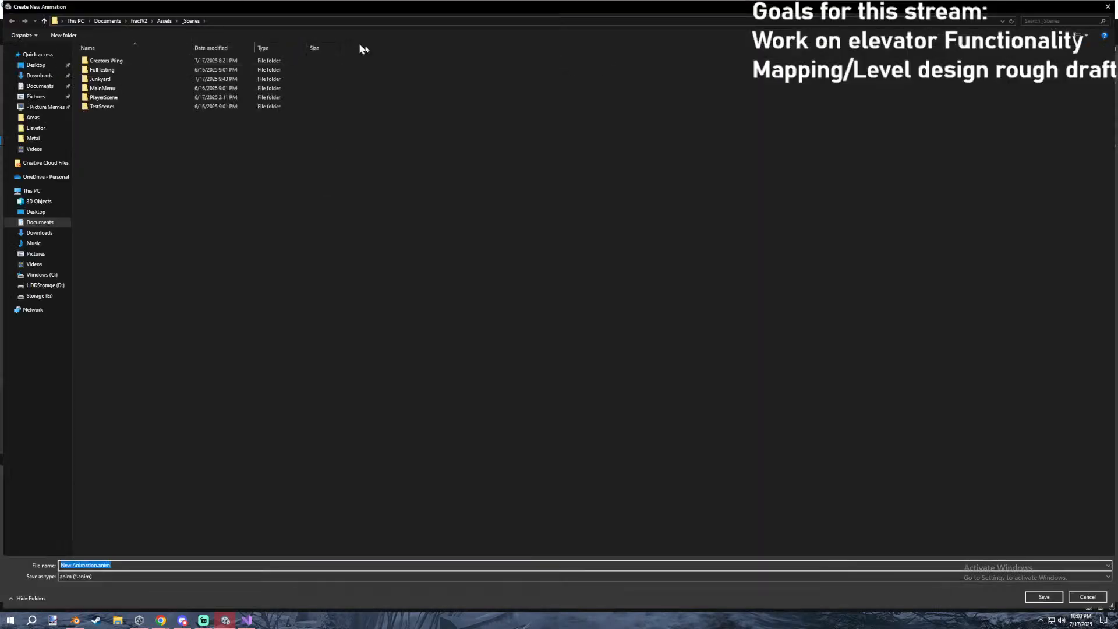
left_click(167, 22)
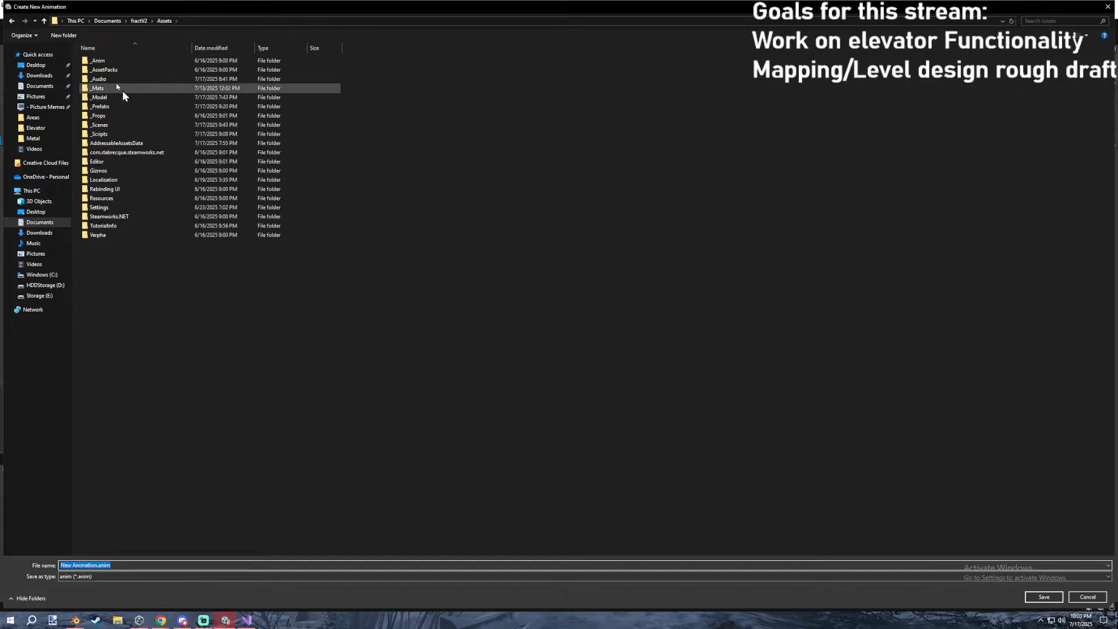
double_click(107, 97)
double_click(108, 81)
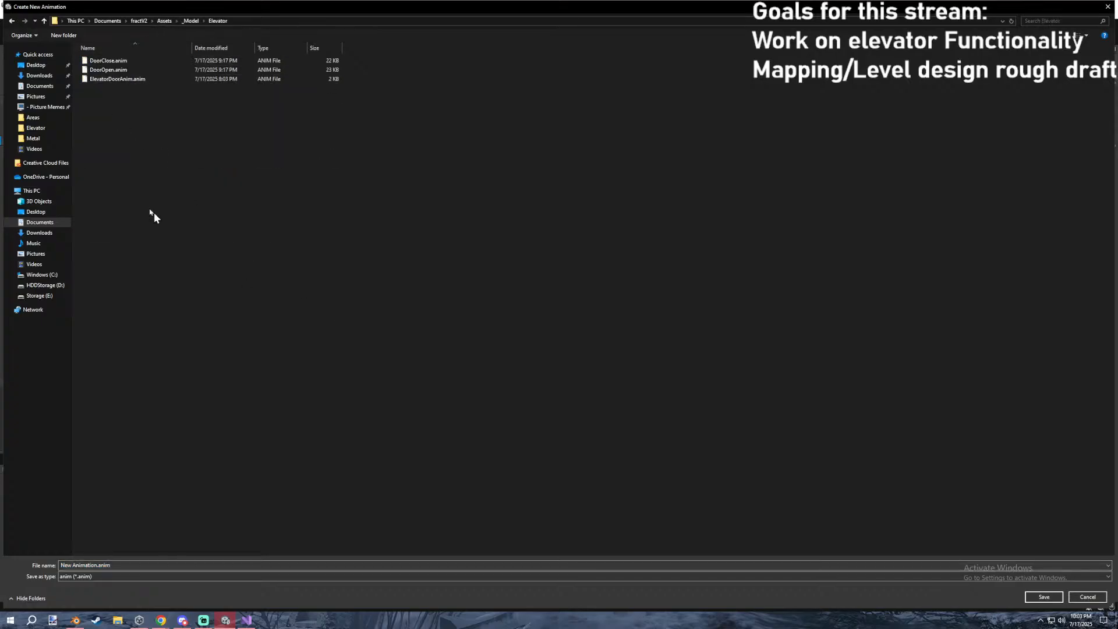
left_click(128, 562)
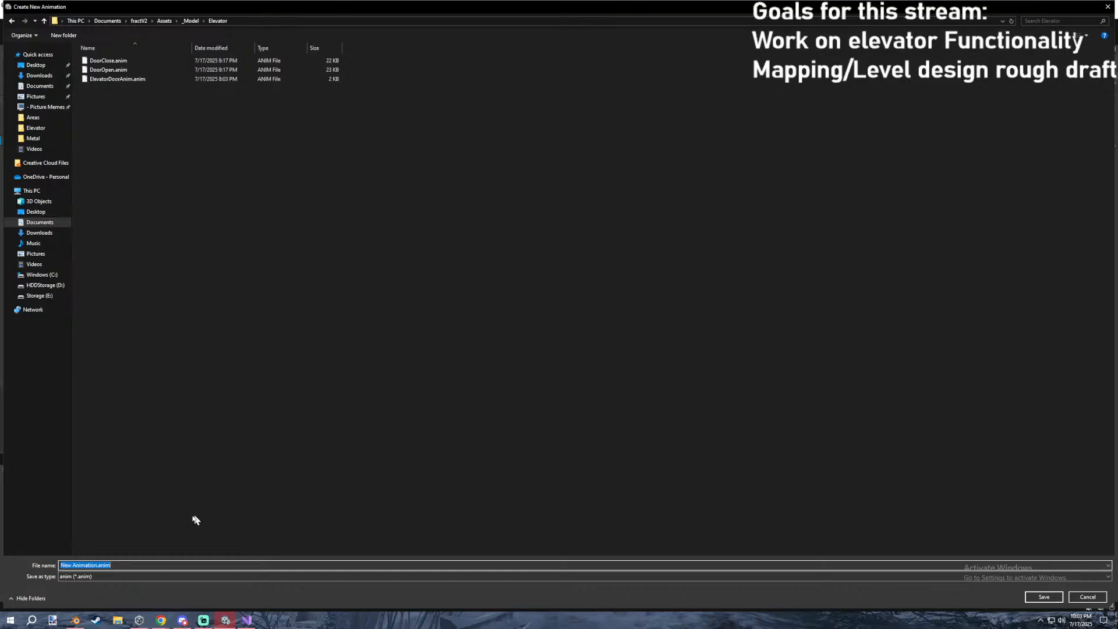
Clear the proposed file name and shrink the Create New Animation dialog, moving it over the lower part of the scene view.
key("XF86AudioLowerVolume")
key("XF86AudioLowerVolume")
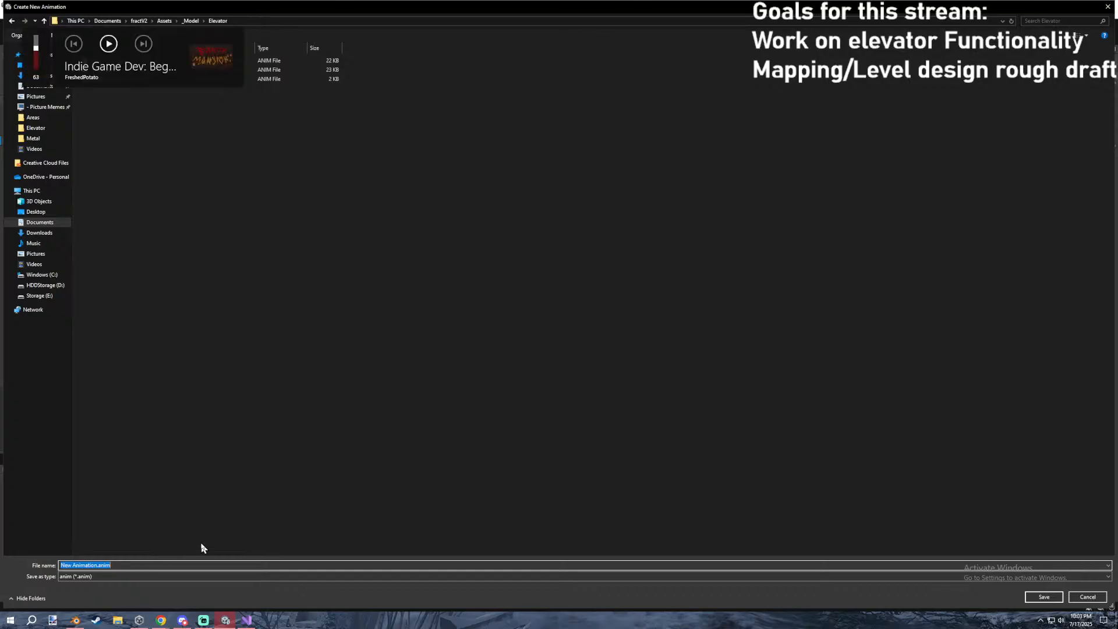
key("BackSpace")
key("super+Down")
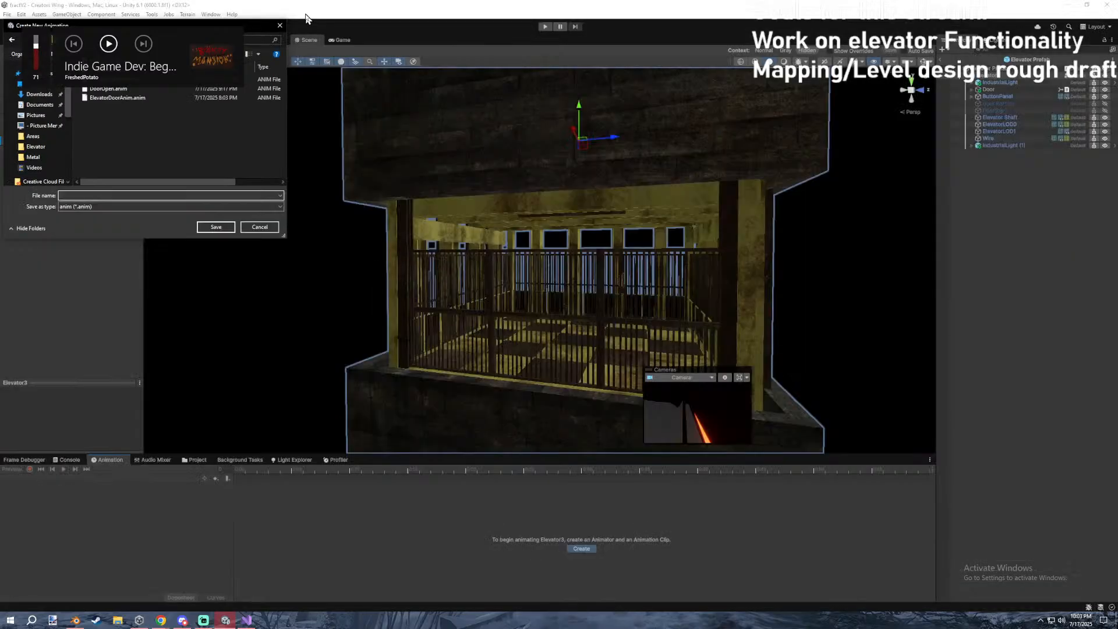
left_click_drag(243, 26, 828, 329)
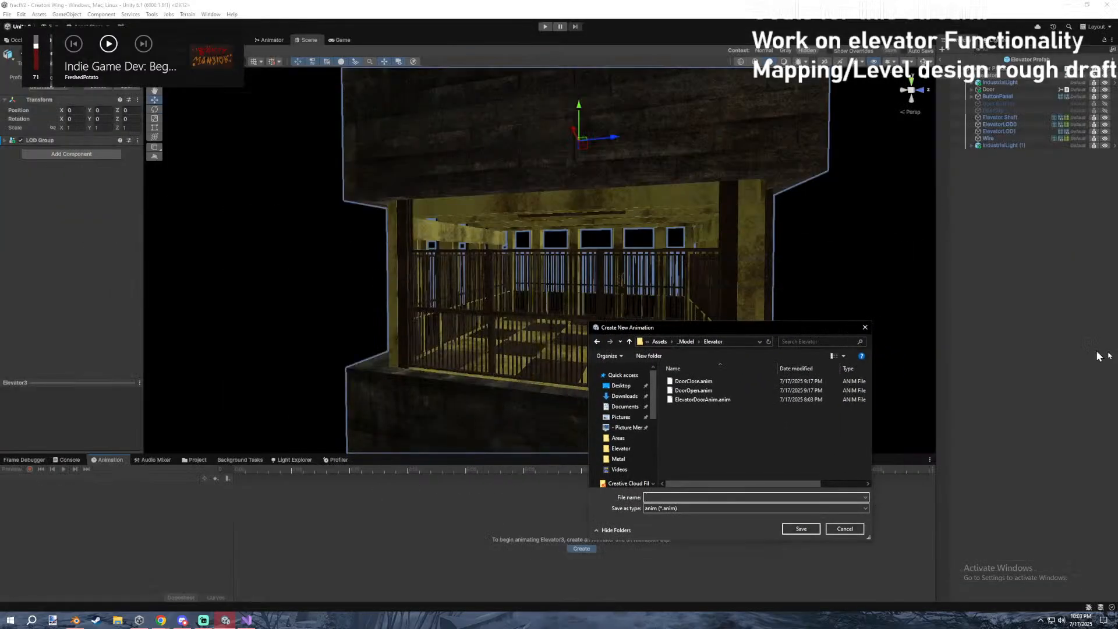
key("alt+Tab")
key("alt+Tab")
key("alt+Tab")
key("alt+Tab")
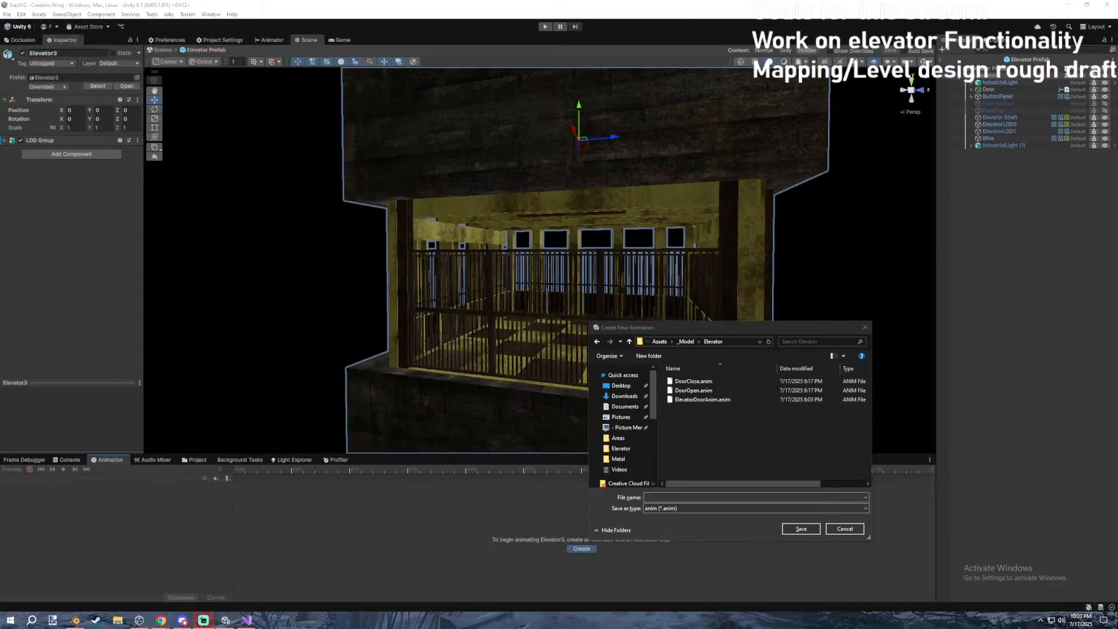
Save the new Elevator3 animation clip as WholeElevatorMove.
left_click(677, 497)
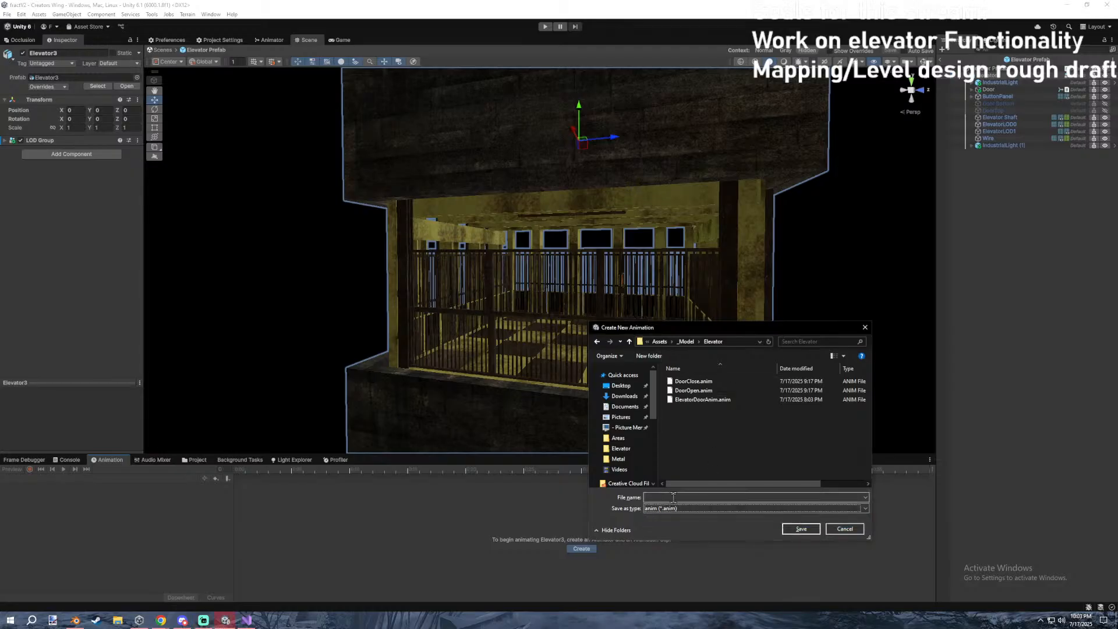
type("ELev")
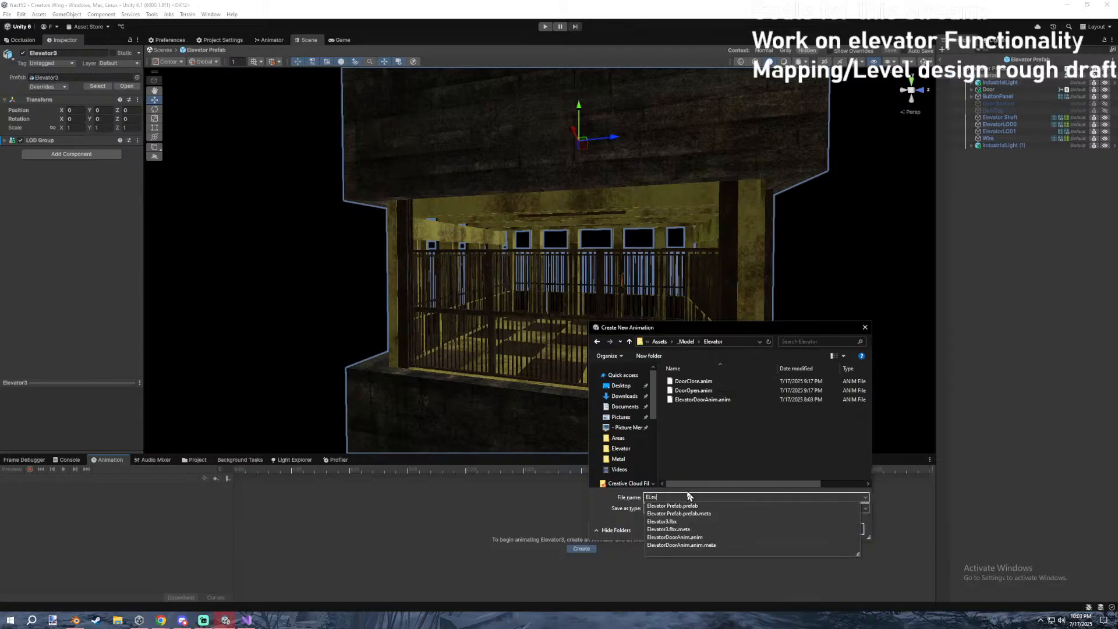
type("WholeElevatorMove")
key("Return")
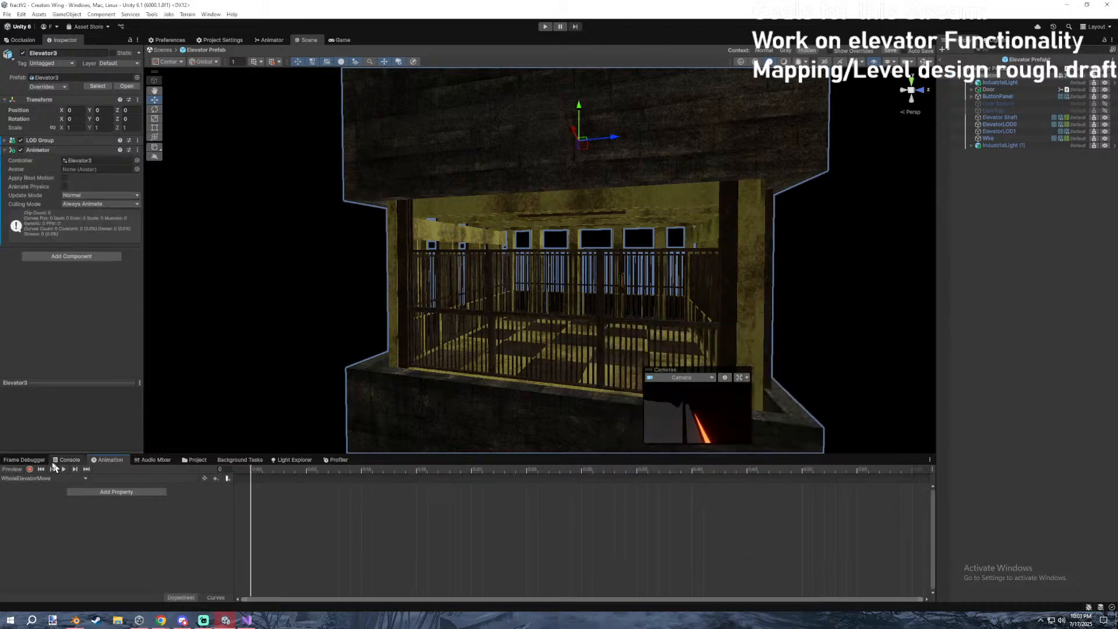
Start recording WholeElevatorMove, try raising Elevator3 at frame 300, and undo the move.
left_click(30, 469)
scroll(742, 503, "down", 10)
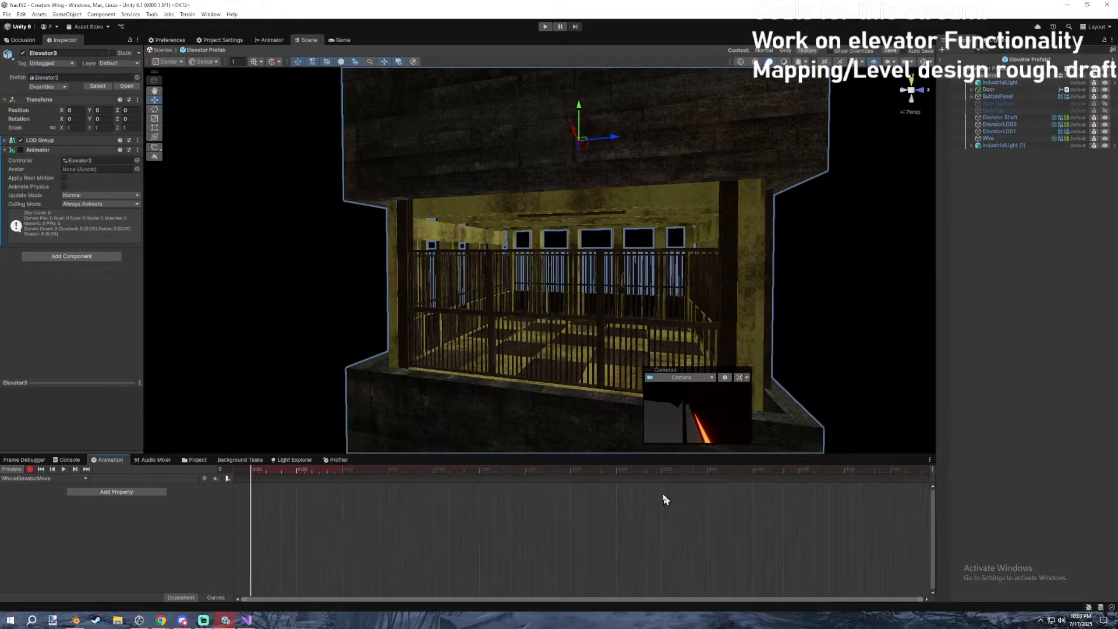
left_click(708, 473)
right_click_drag(628, 372, 630, 339)
left_click_drag(567, 173, 549, 100)
key("ctrl+z")
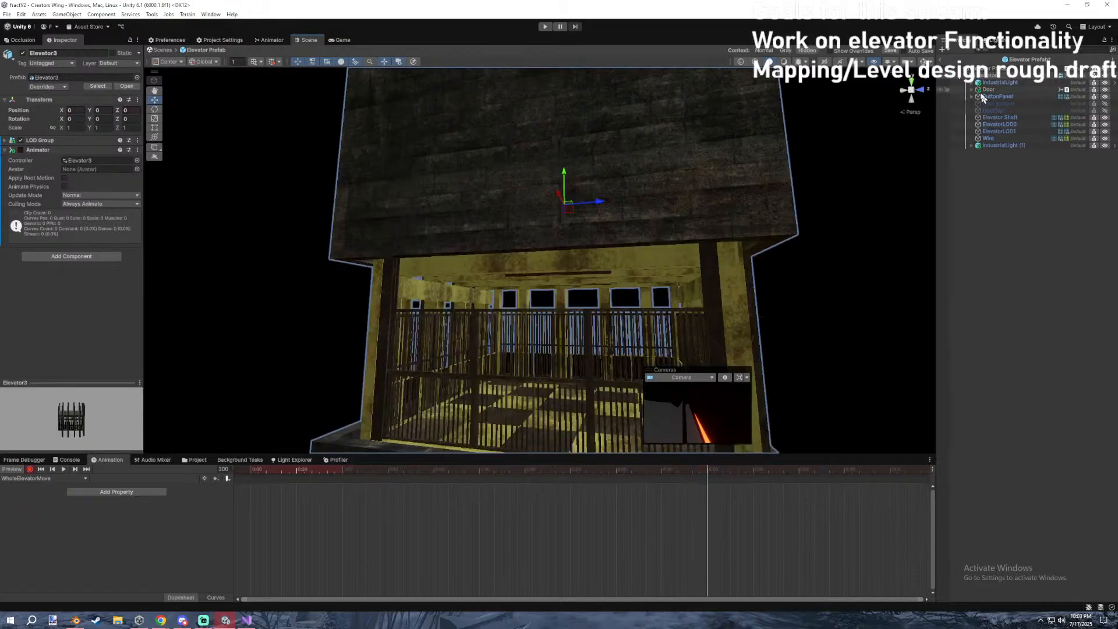
key("s")
right_click_drag(727, 192, 715, 192)
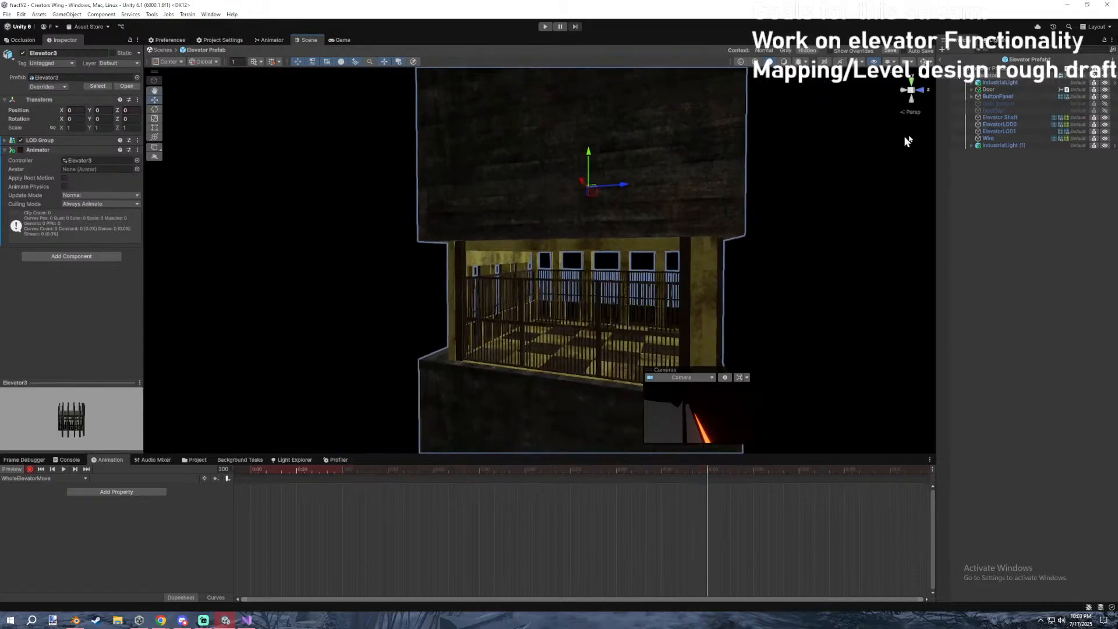
Duplicate Elevator Shaft, undo the copy, record the shaft's deactivation in the clip, and select Elevator3.
left_click(994, 97)
left_click(994, 117)
key("ctrl+d")
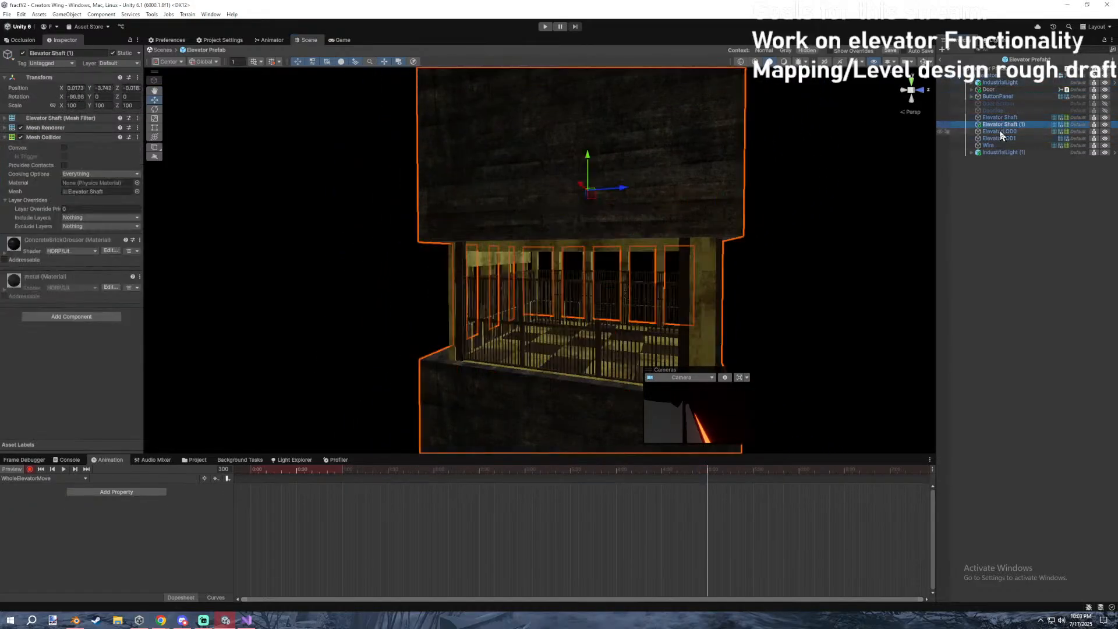
key("ctrl+z")
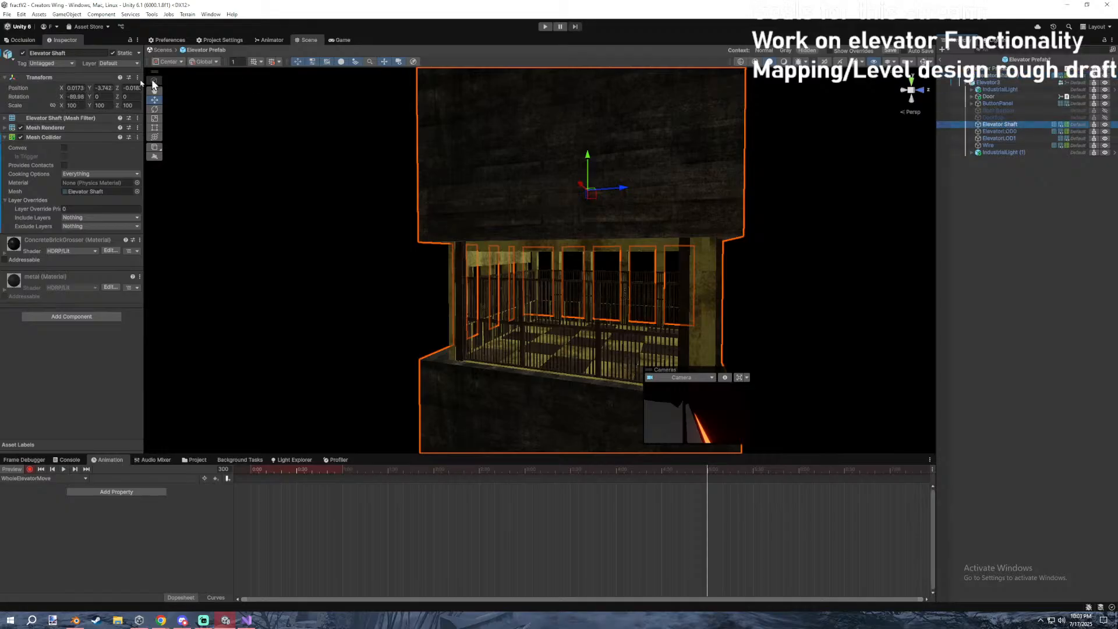
left_click(23, 53)
left_click(974, 81)
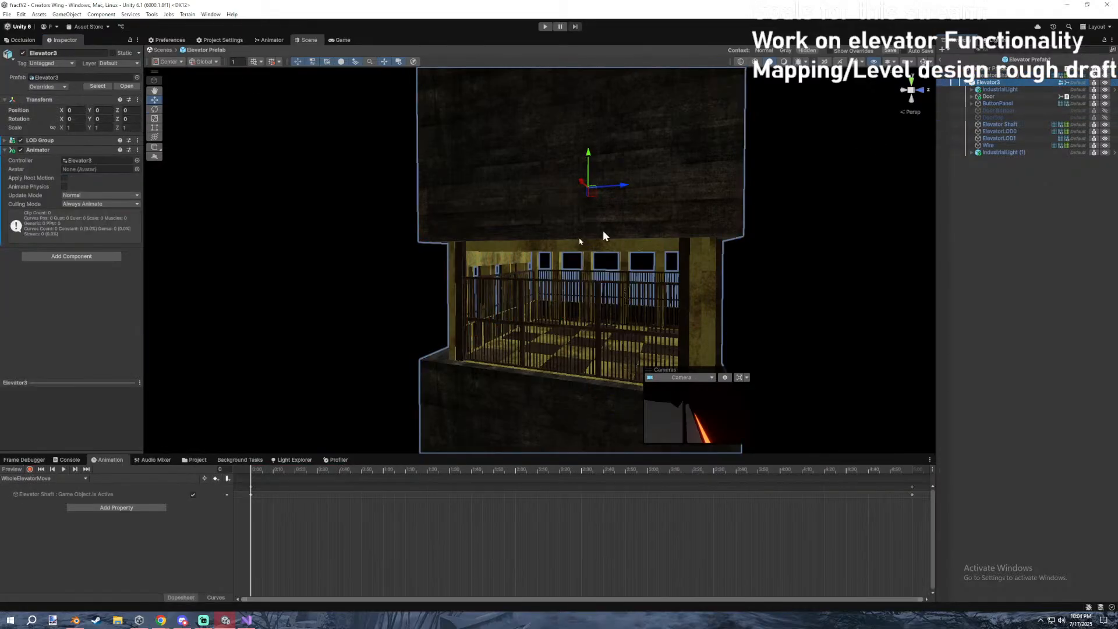
Record Elevator3 raised upward at the end of WholeElevatorMove, and play the clip from the start.
mouse_move(908, 468)
left_mouse_down()
mouse_move(189, 460)
mouse_move(926, 464)
mouse_move(912, 463)
left_mouse_up()
left_click_drag(588, 236, 586, 100)
left_click_drag(261, 468, 108, 468)
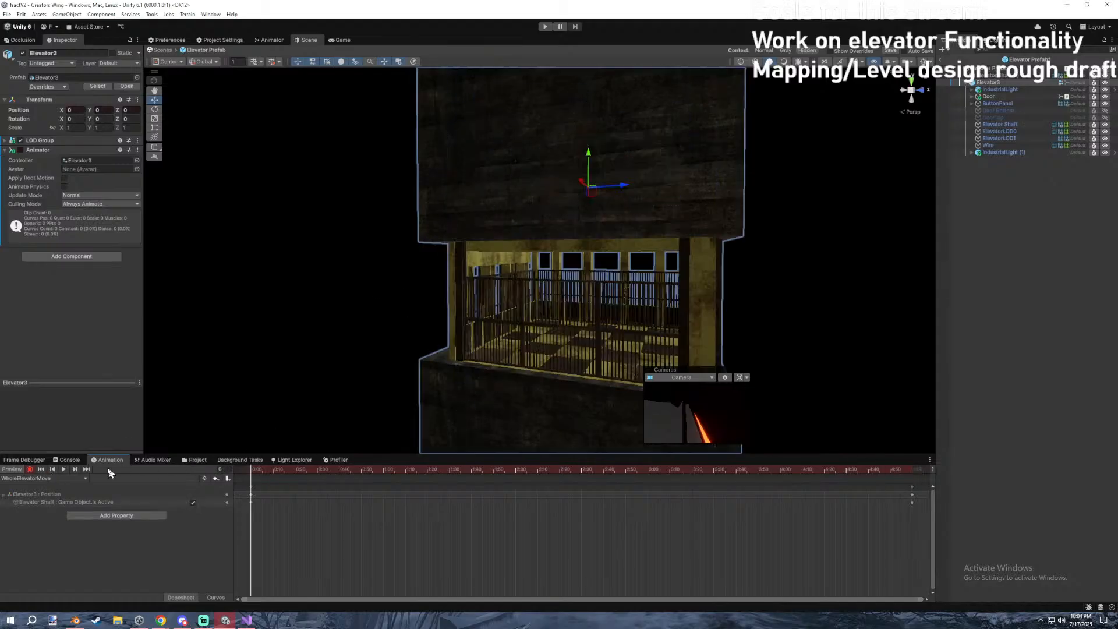
left_click(64, 469)
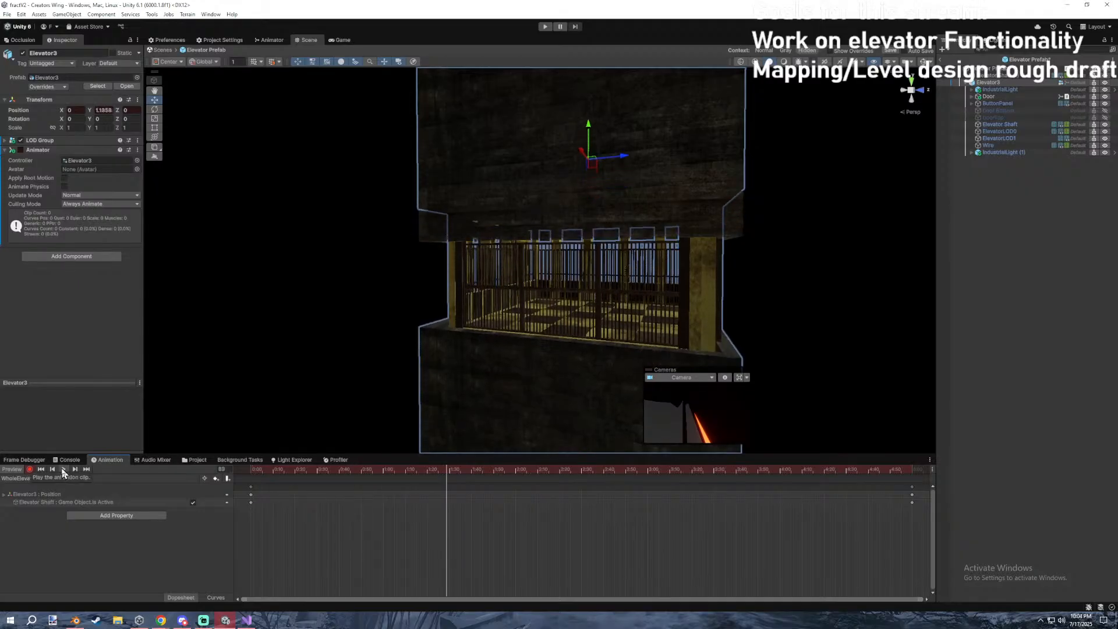
Remove the Elevator Shaft's Is Active property from WholeElevatorMove, check the clip's opening frames, and stop recording.
left_click(1002, 126)
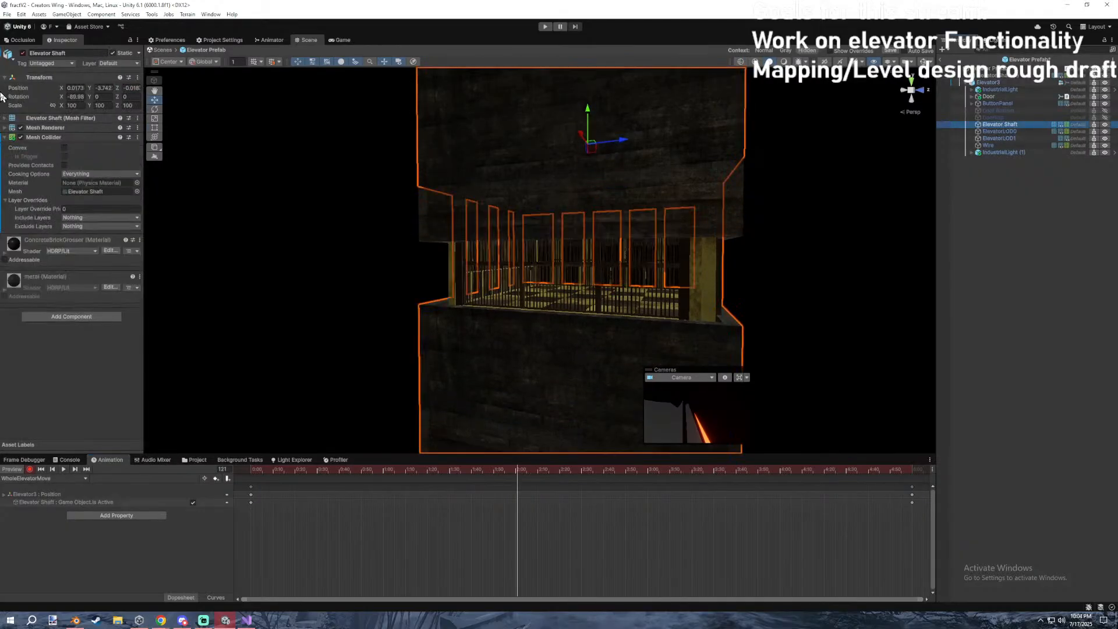
left_click(29, 469)
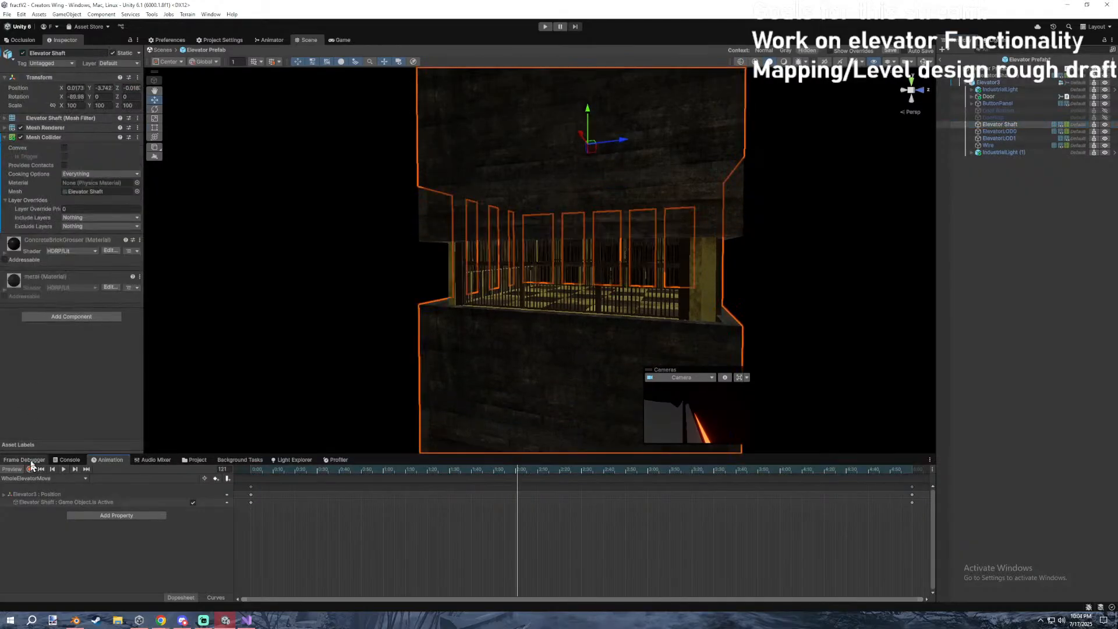
left_click(23, 52)
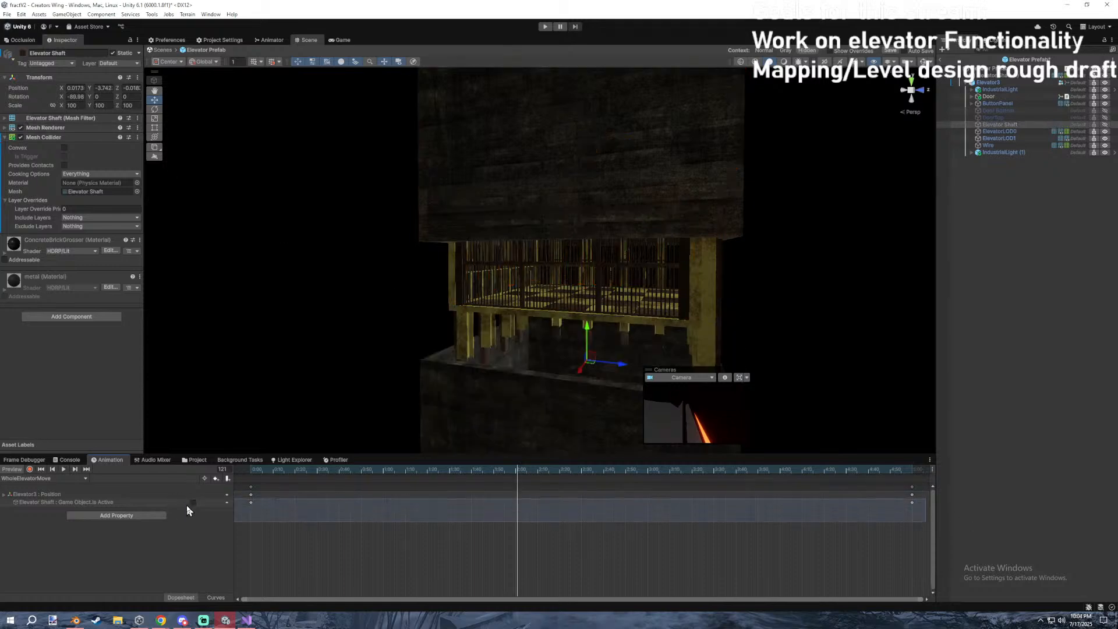
right_click(294, 506)
left_click(317, 523)
left_click(30, 469)
mouse_move(269, 469)
left_mouse_down()
mouse_move(719, 467)
mouse_move(288, 468)
left_mouse_up()
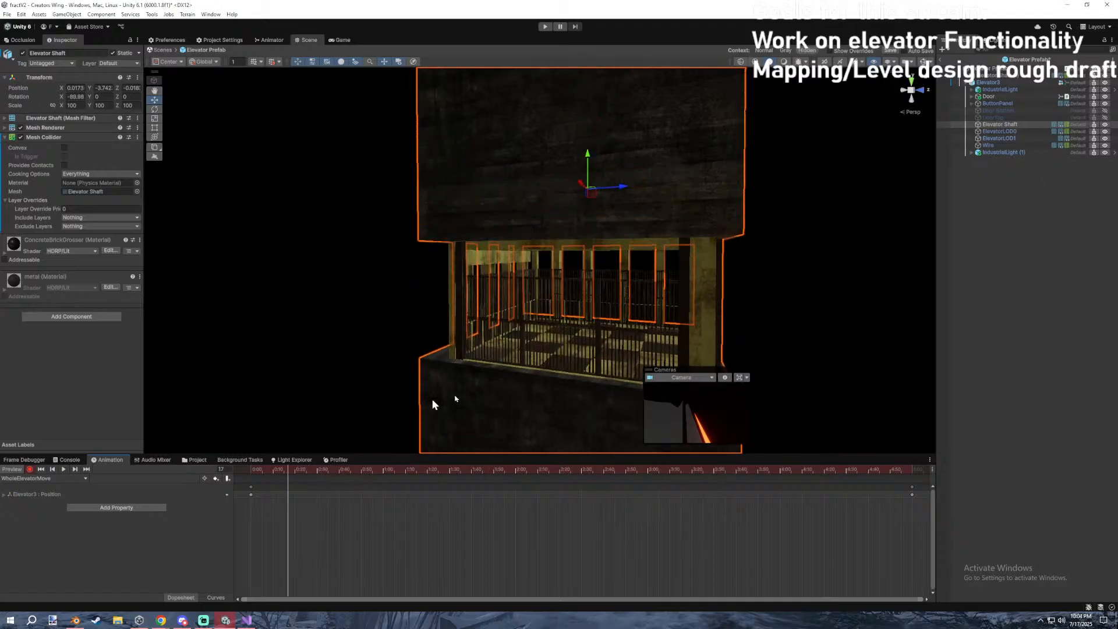
left_click(829, 257)
left_click(30, 469)
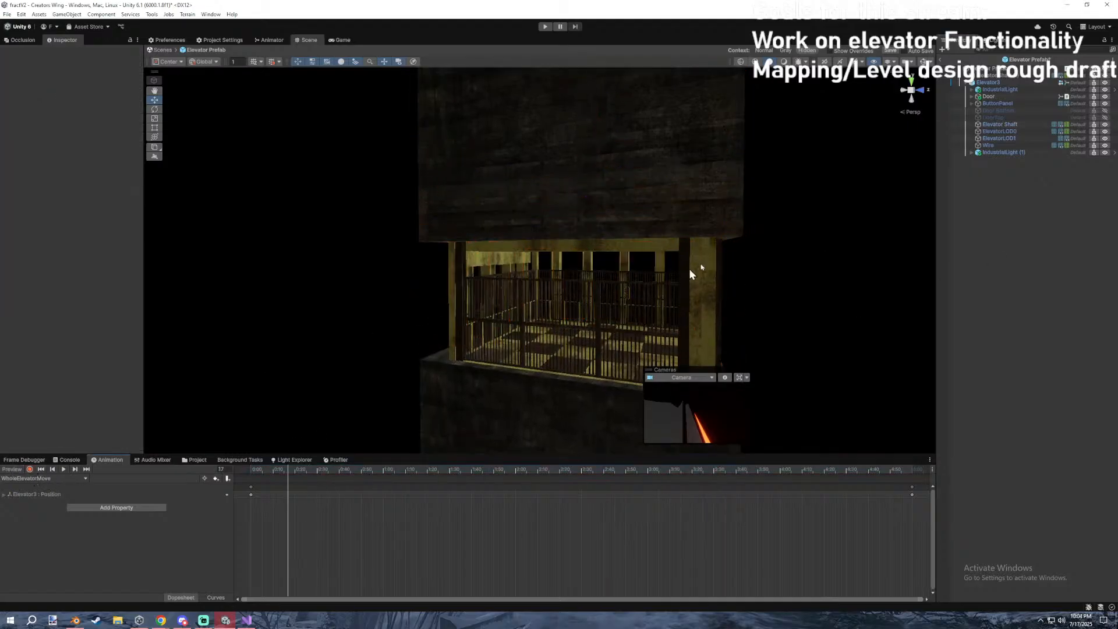
Deactivate Elevator Shaft outside the recording, and scrub Elevator3's movement to the end of the clip.
left_click(1000, 125)
left_click(22, 53)
left_click(957, 252)
left_click(990, 83)
left_click_drag(252, 469, 903, 475)
scroll(876, 487, "down", 10)
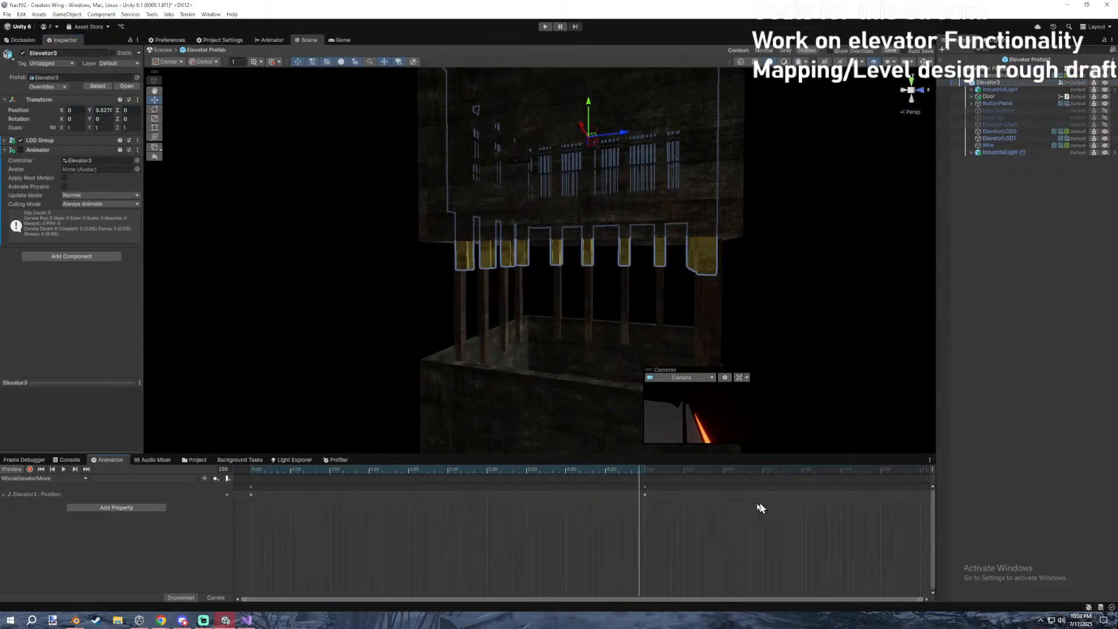
Move Elevator3's final position keyframe to frame 360, and scrub through the rise.
left_click_drag(579, 488, 645, 487)
left_click(644, 470)
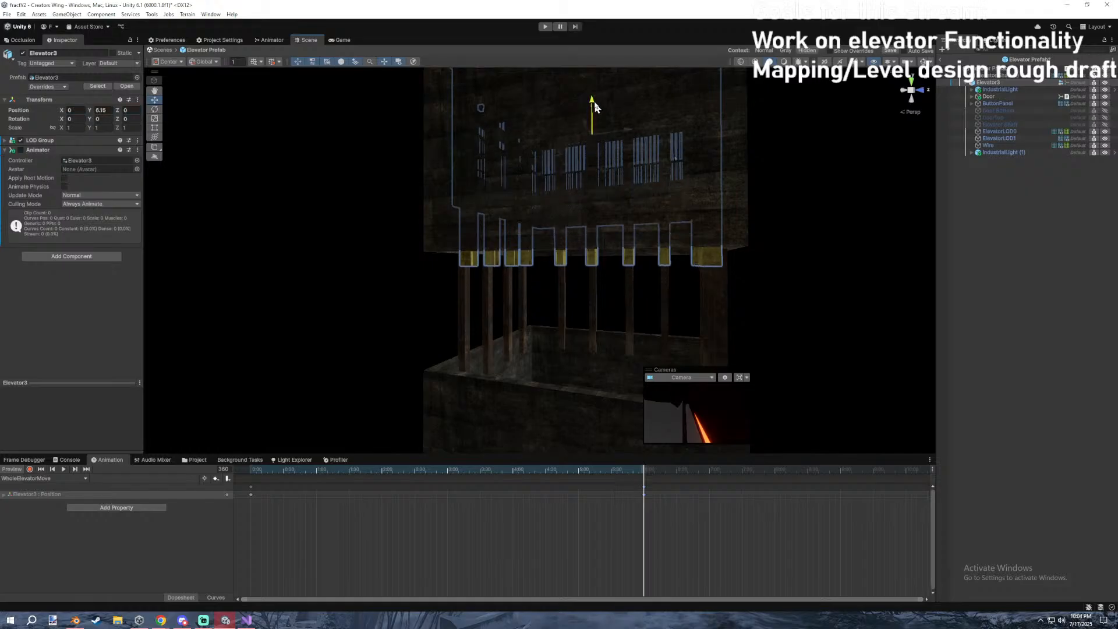
left_click(285, 470)
left_click_drag(287, 474, 383, 474)
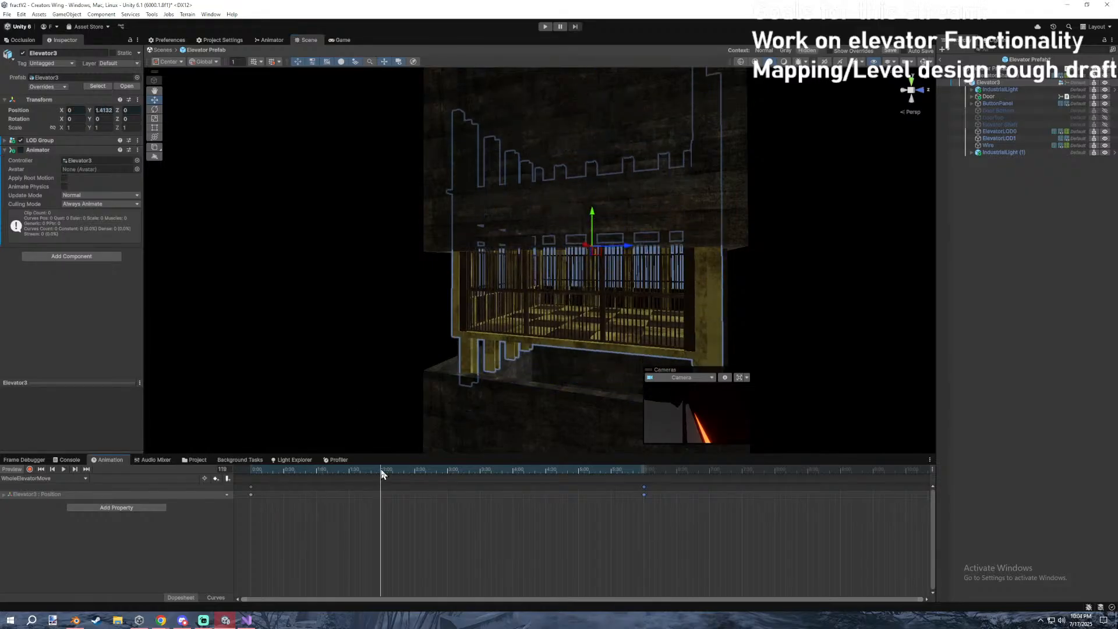
Try lowering Elevator3 partway through the clip, and record a lowered position keyframe at about 2:30.
left_click_drag(592, 220, 589, 238)
left_click(333, 471)
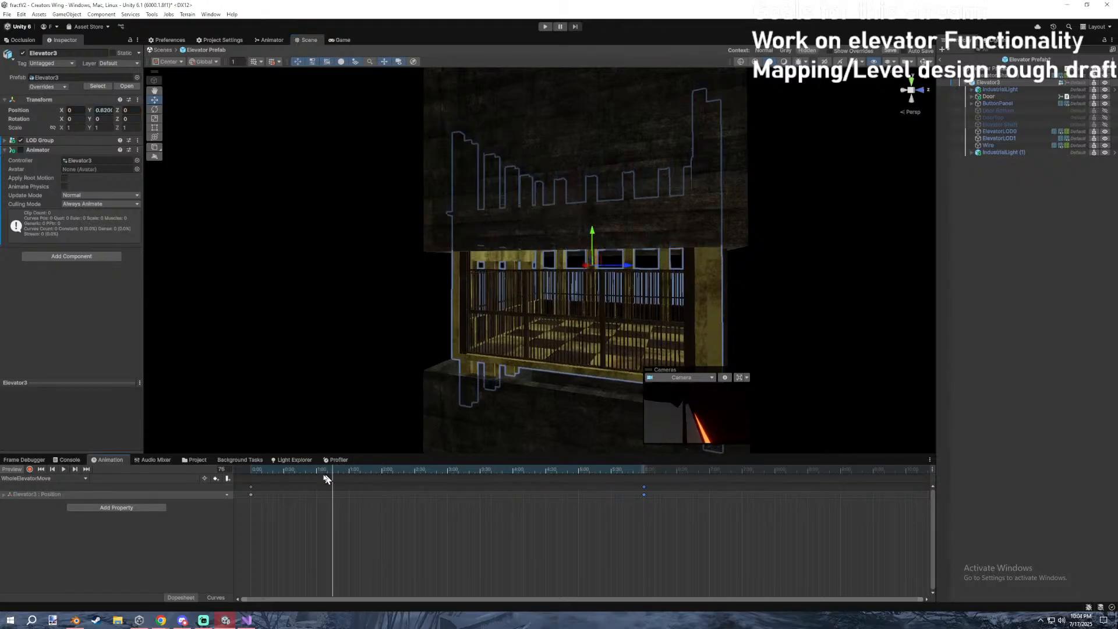
mouse_move(331, 479)
left_mouse_down()
mouse_move(367, 498)
mouse_move(345, 476)
left_mouse_up()
left_click_drag(335, 475, 415, 473)
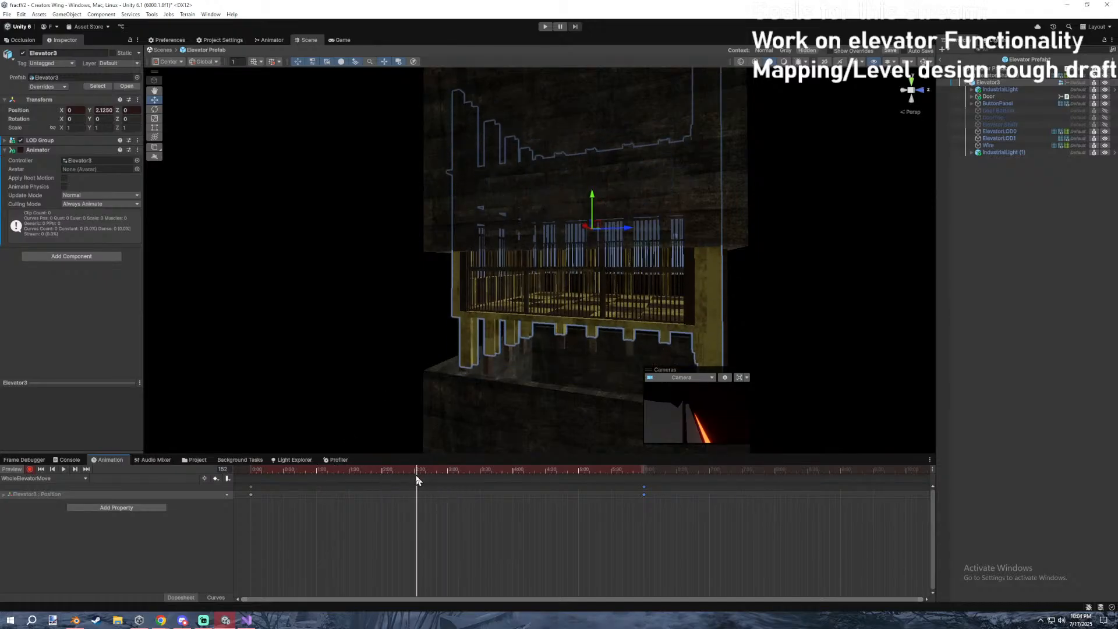
Set Elevator3's Y position to 8 at the final keyframe.
left_click_drag(648, 472, 644, 476)
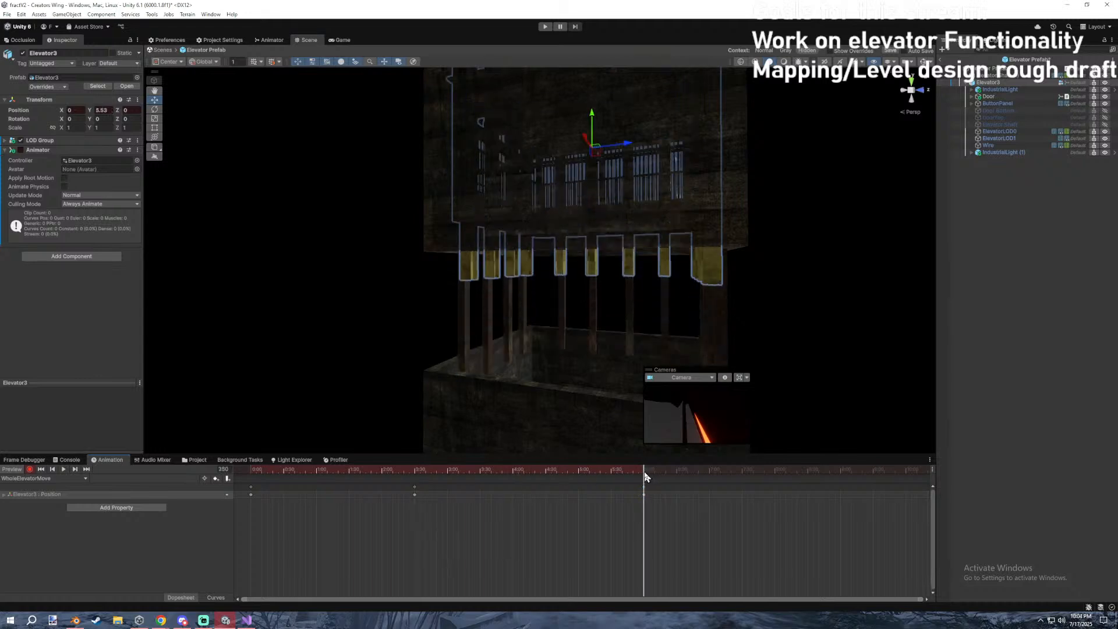
left_click(52, 469)
left_click(73, 469)
left_click(111, 111)
type("8")
key("Return")
Move the final position keyframe to the 10:00 mark and play WholeElevatorMove with Elevator3 deselected.
left_click_drag(644, 486, 906, 491)
left_click(840, 487)
left_click_drag(645, 469, 247, 452)
key("space")
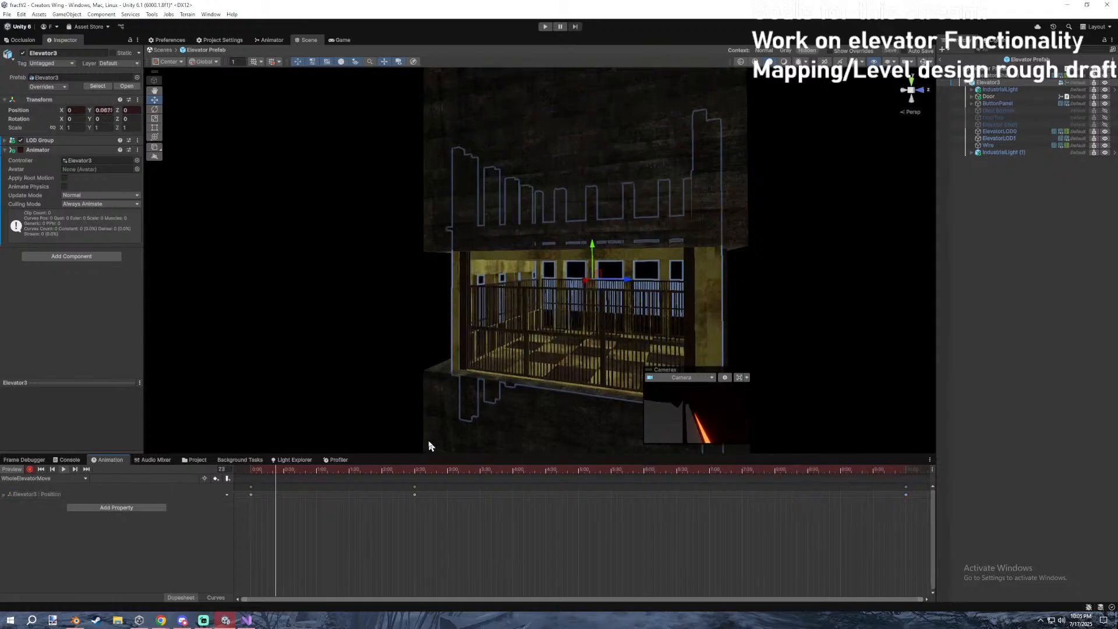
left_click(942, 239)
left_click(288, 552)
key("space")
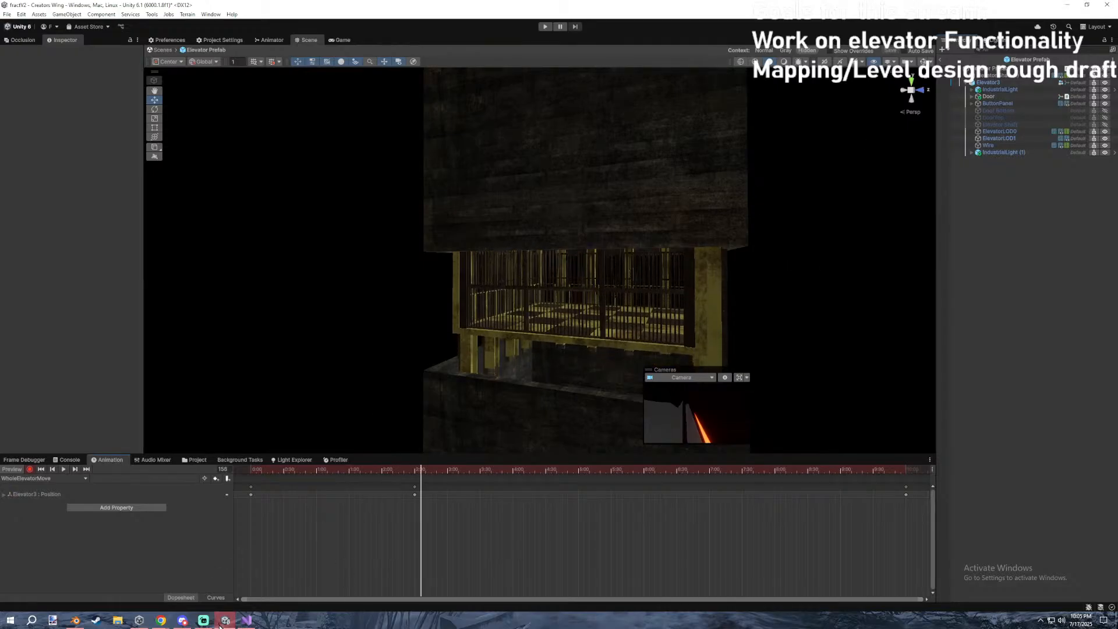
Rearrange the Close and ElevatorDoorAnim states in the door's animator controller, inspect New State, and select the Elevator Prefab root.
left_click(284, 40)
left_click_drag(652, 259, 687, 299)
left_click_drag(489, 217, 499, 207)
left_click(598, 222)
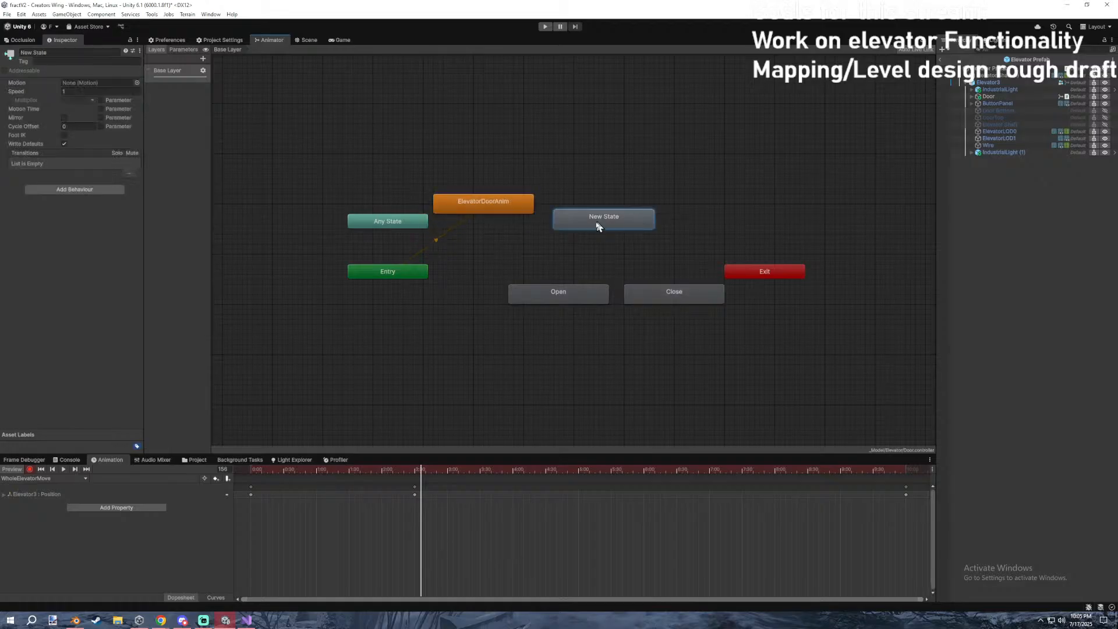
left_click(459, 319)
left_click(1000, 69)
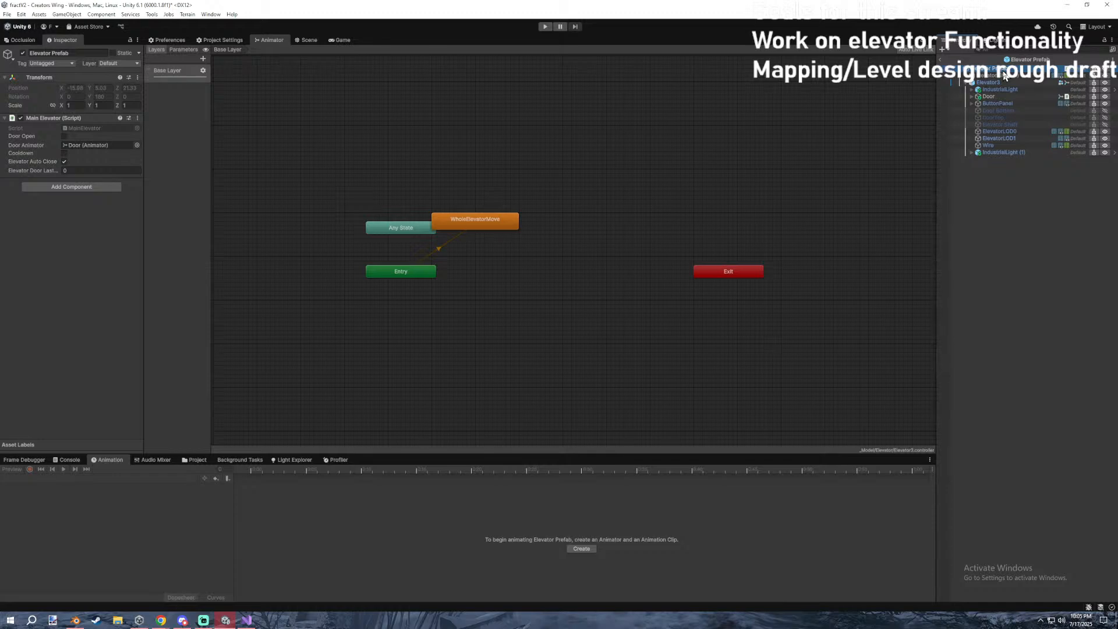
Switch to Chrome and search Google for "32 celcius" to convert the temperature to Fahrenheit.
key("alt+Tab")
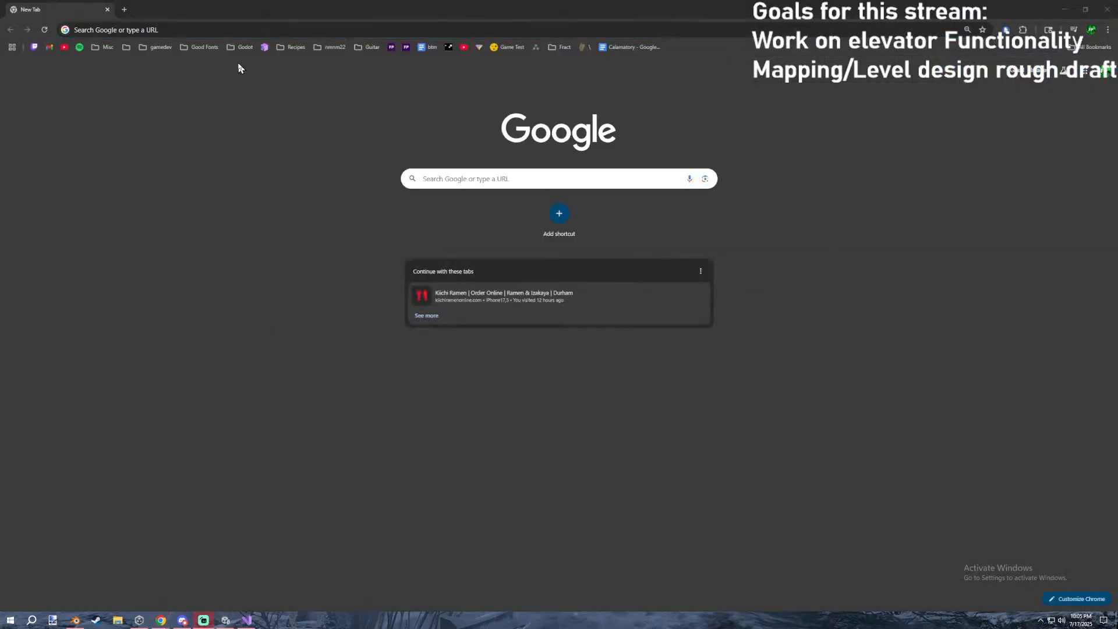
left_click(222, 28)
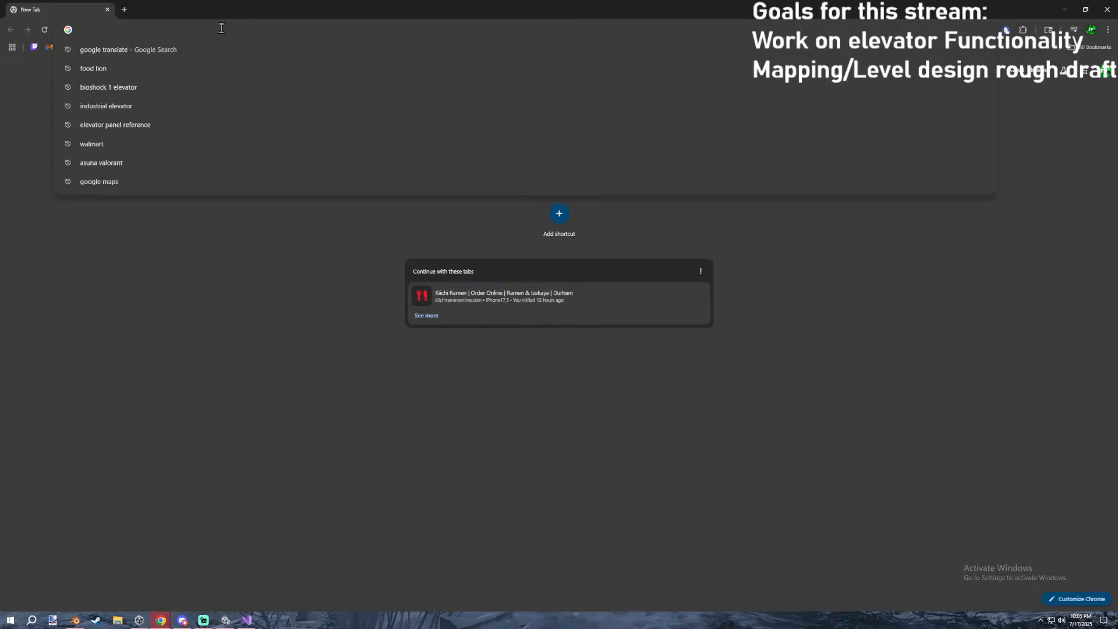
type("ed")
key("BackSpace")
key("BackSpace")
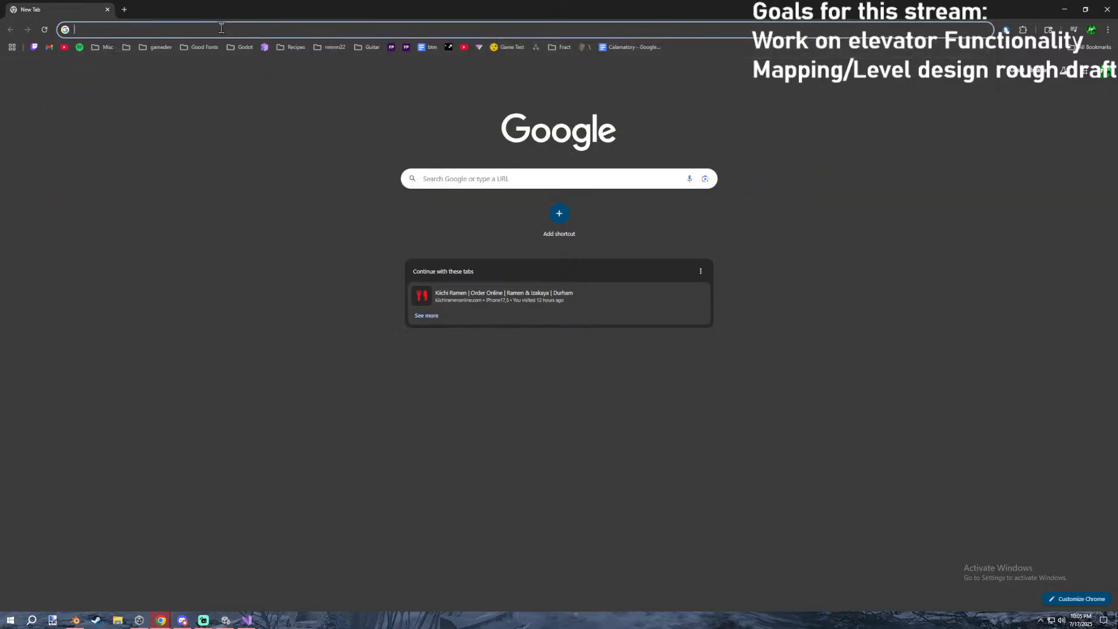
type("32 celcius")
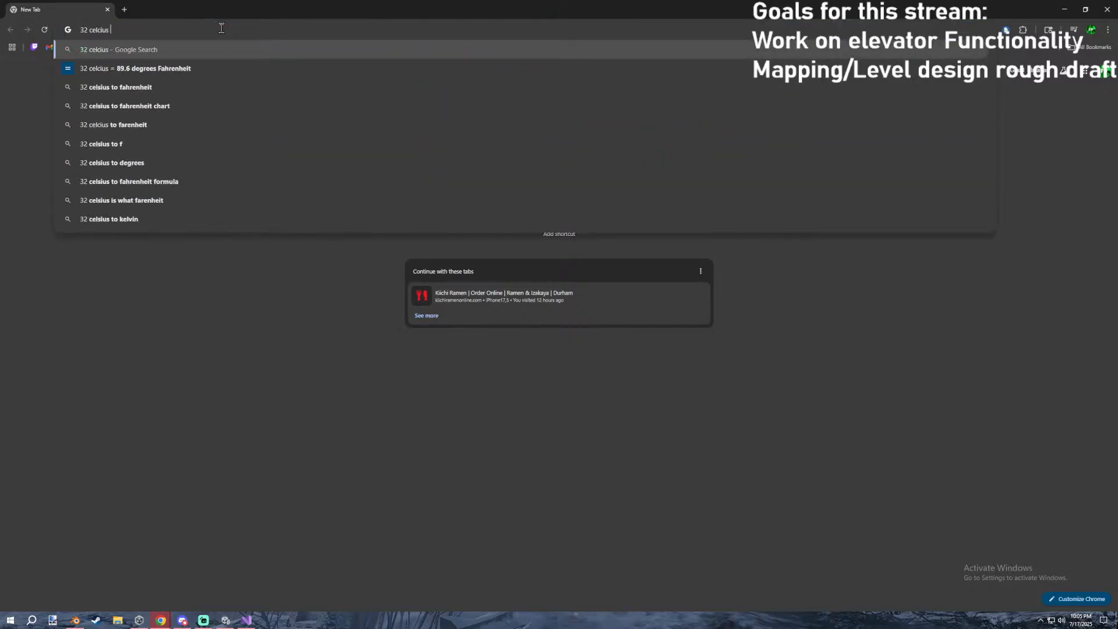
key("Return")
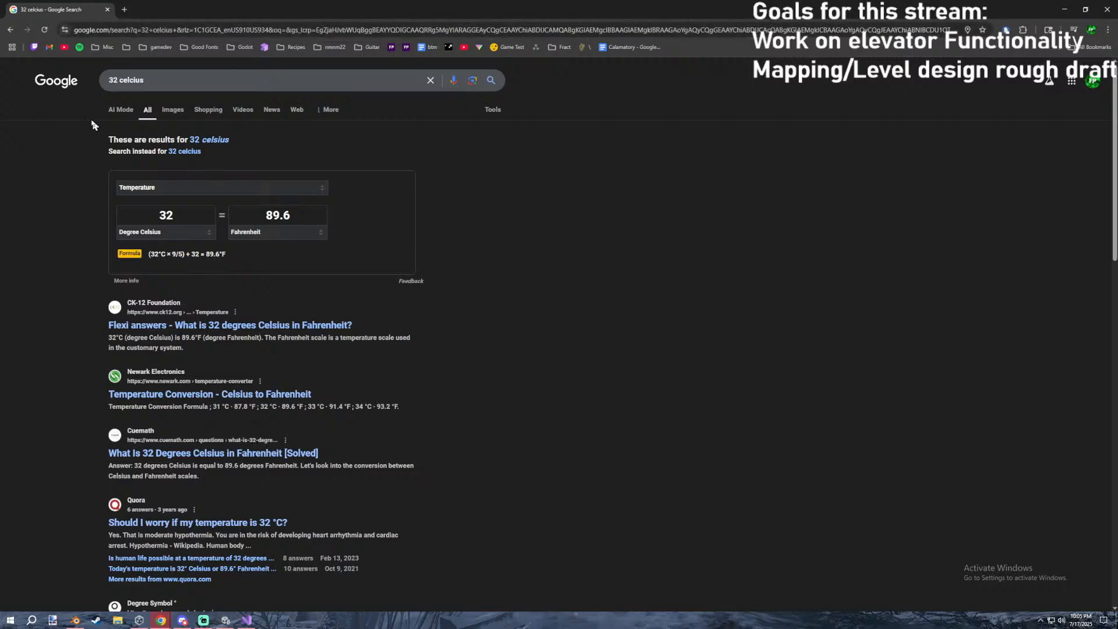
Change the Google search to "30 celcius" and run it.
left_click(115, 76)
key("BackSpace")
type("0")
key("Return")
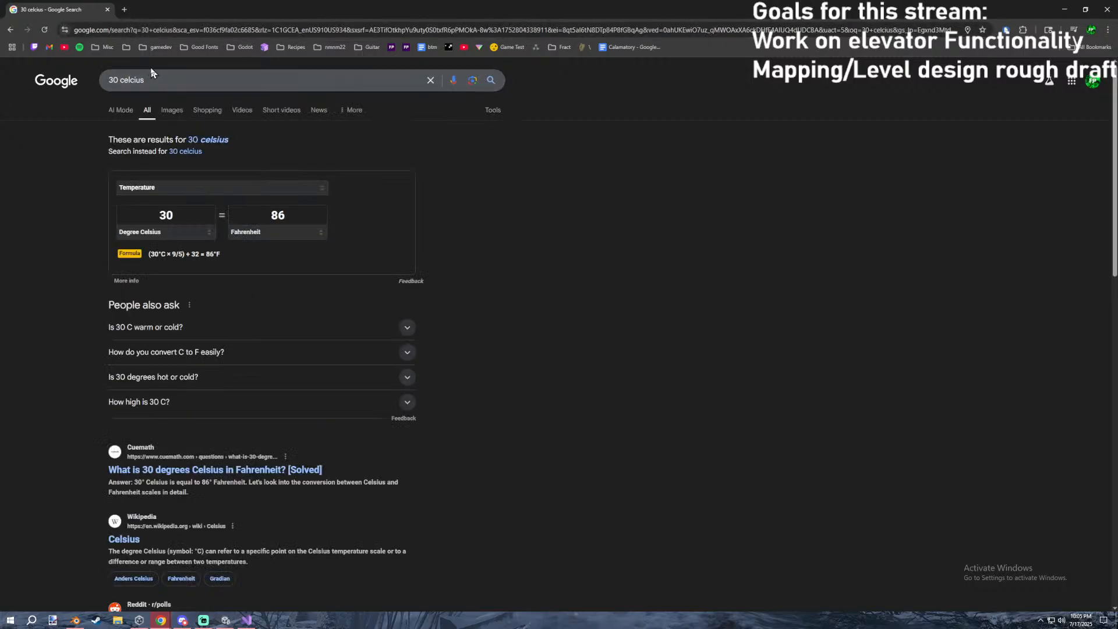
Switch back to Unity and arrange Any State and WholeElevatorMove in a column above Entry in the elevator's animator graph.
key("alt+Tab")
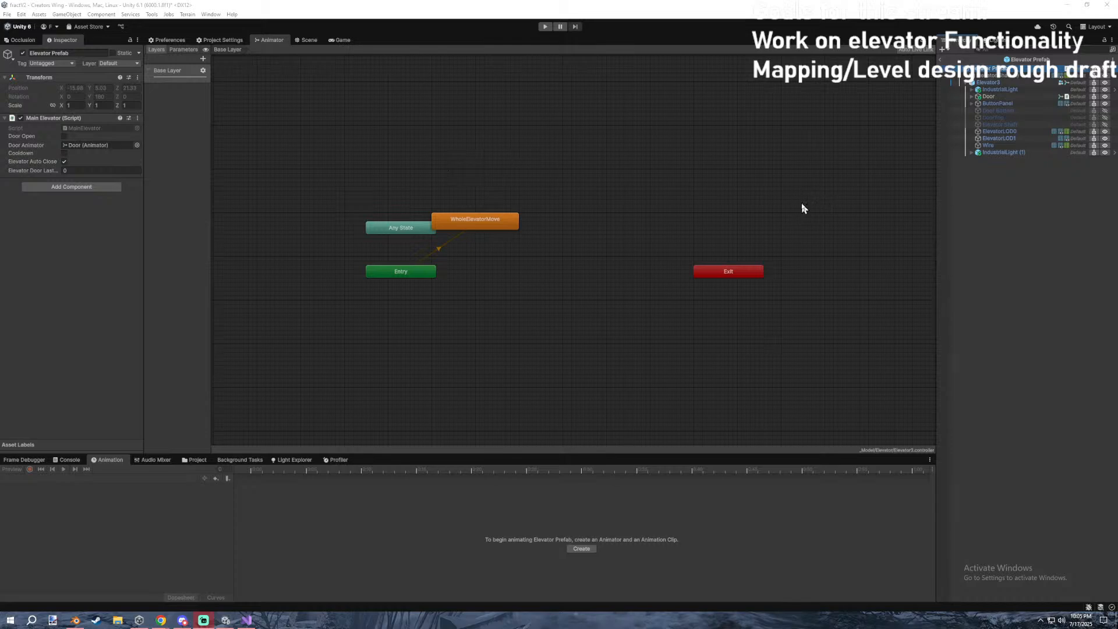
left_click(599, 212)
left_click_drag(479, 229, 415, 193)
left_click_drag(420, 247, 413, 221)
left_click(513, 241)
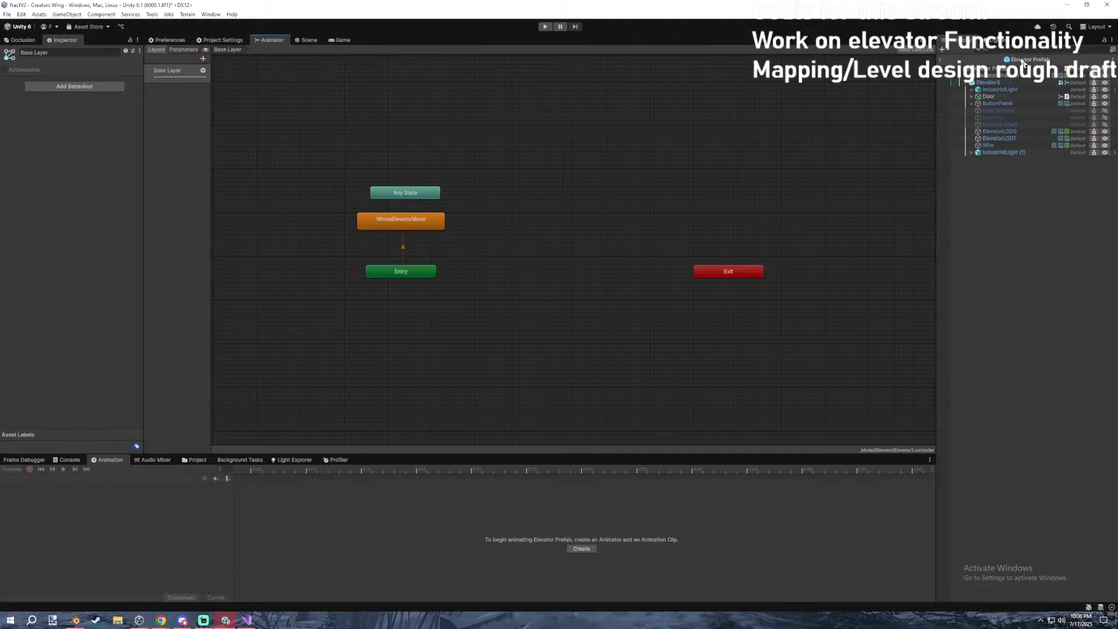
left_click(1001, 82)
left_click(1030, 198)
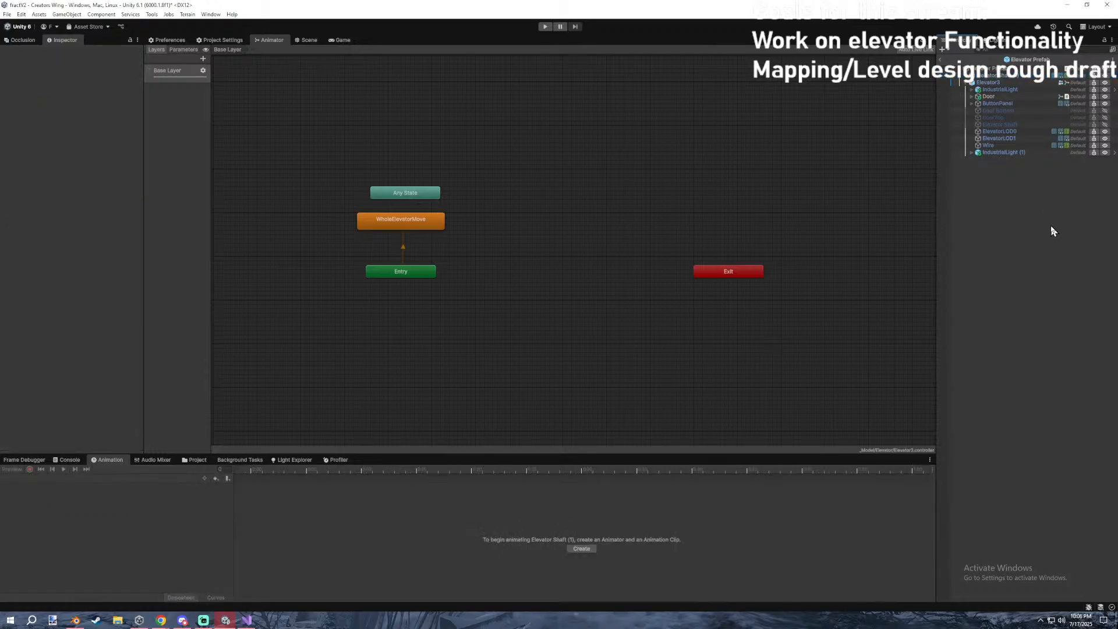
left_click(1040, 75)
left_click(1043, 267)
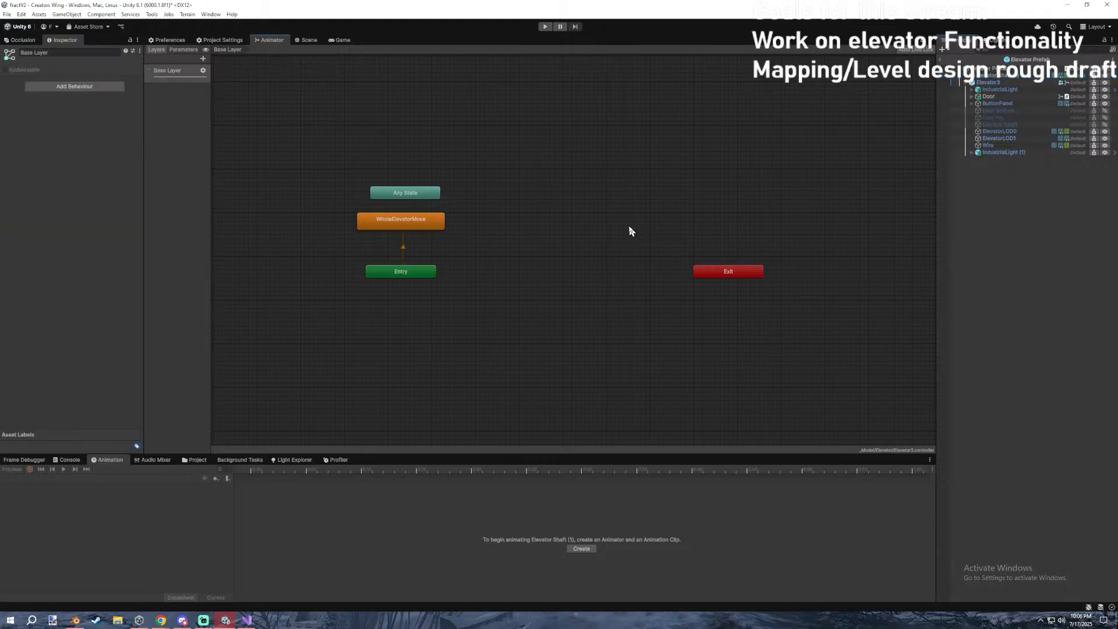
left_click(988, 82)
Switch to MainElevator.cs in Visual Studio and declare a public GameObject wholeElevator field below the cooldown field.
left_click(247, 620)
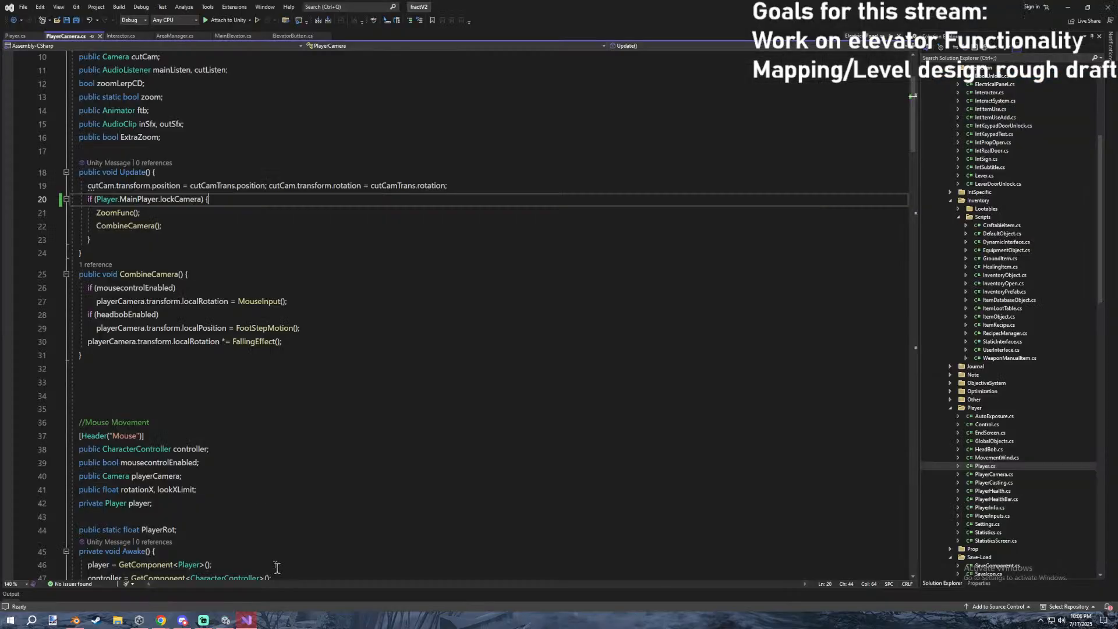
left_click(63, 36)
left_click(231, 36)
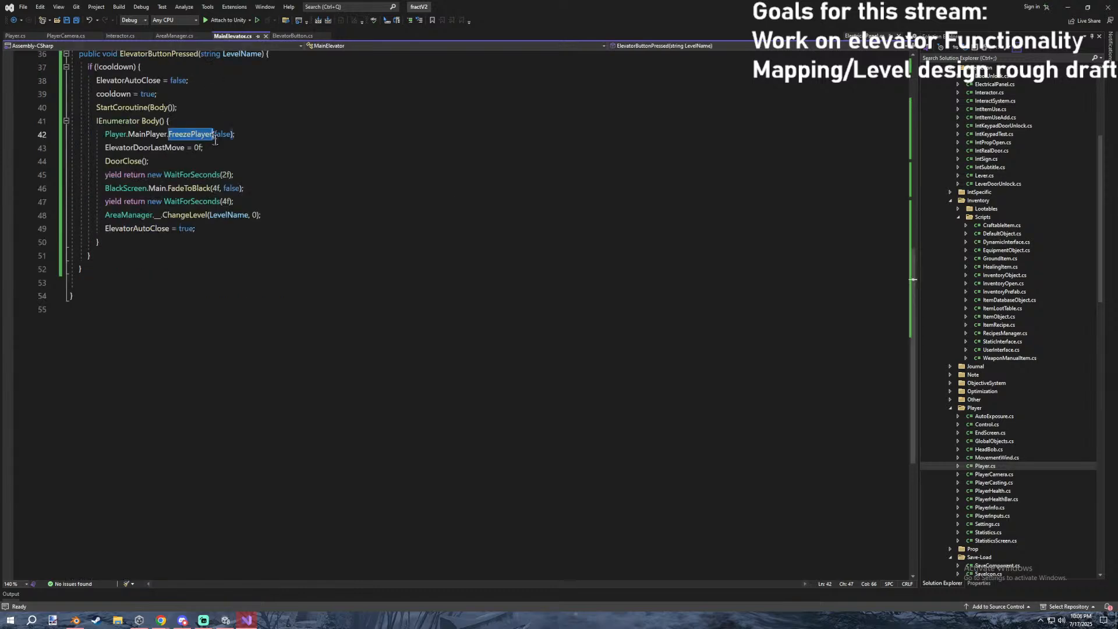
scroll(198, 233, "up", 10)
left_click(199, 185)
key("Return")
key("Return")
type("public GameOb")
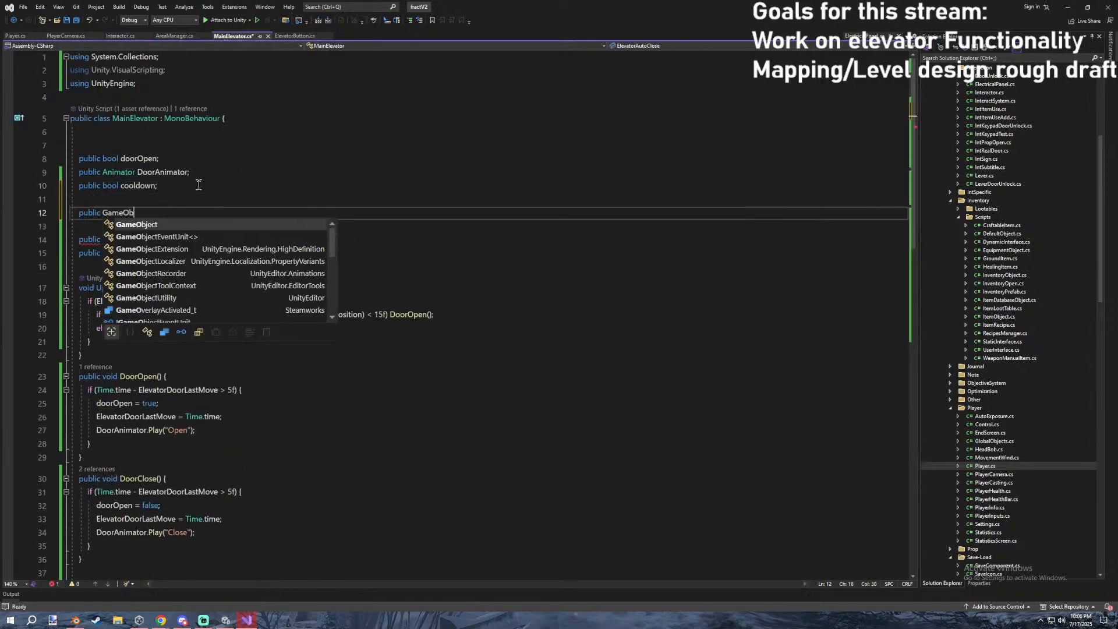
type("ject wholeElevator;")
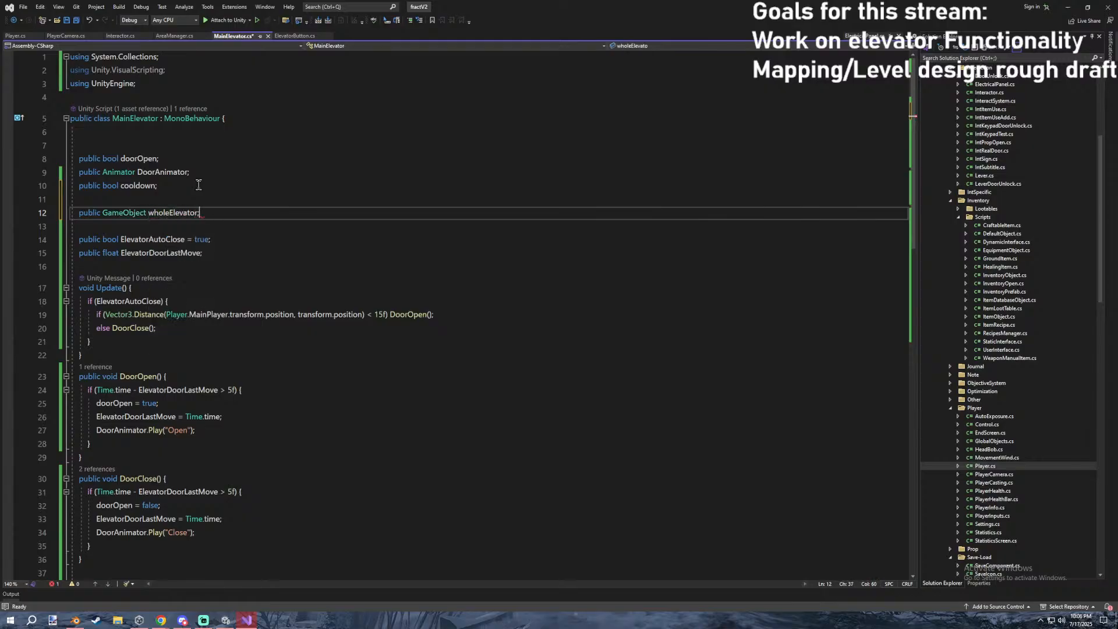
Start a new statement accessing Player.MainPlayer.transform below the FreezePlayer(false) call in the Body coroutine.
scroll(198, 185, "down", 9)
left_click(247, 279)
left_click(280, 292)
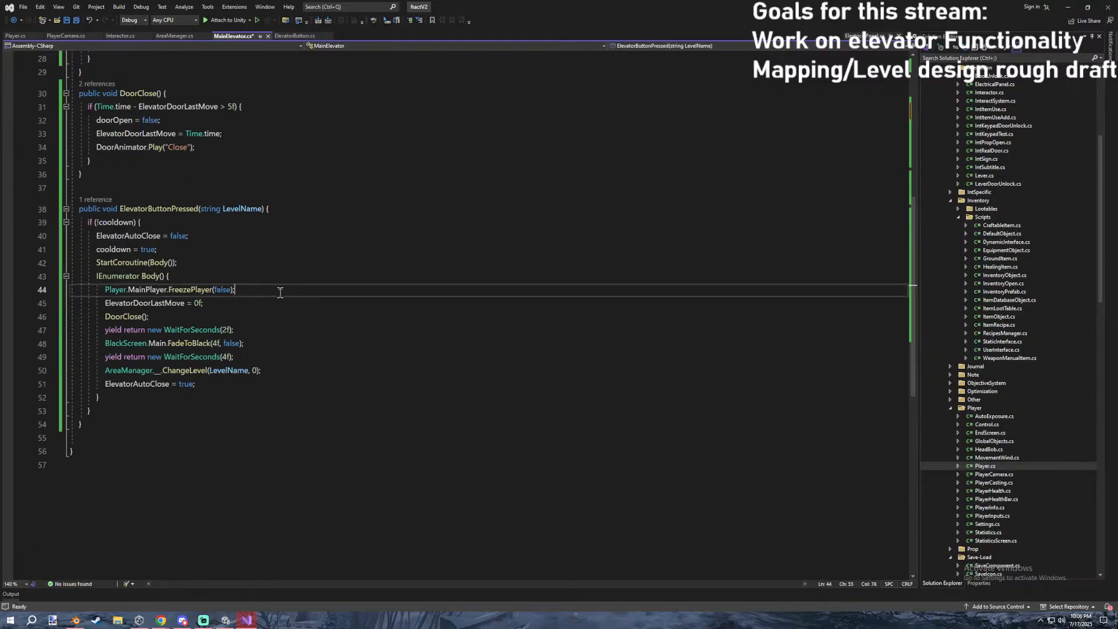
key("Return")
type("Player.")
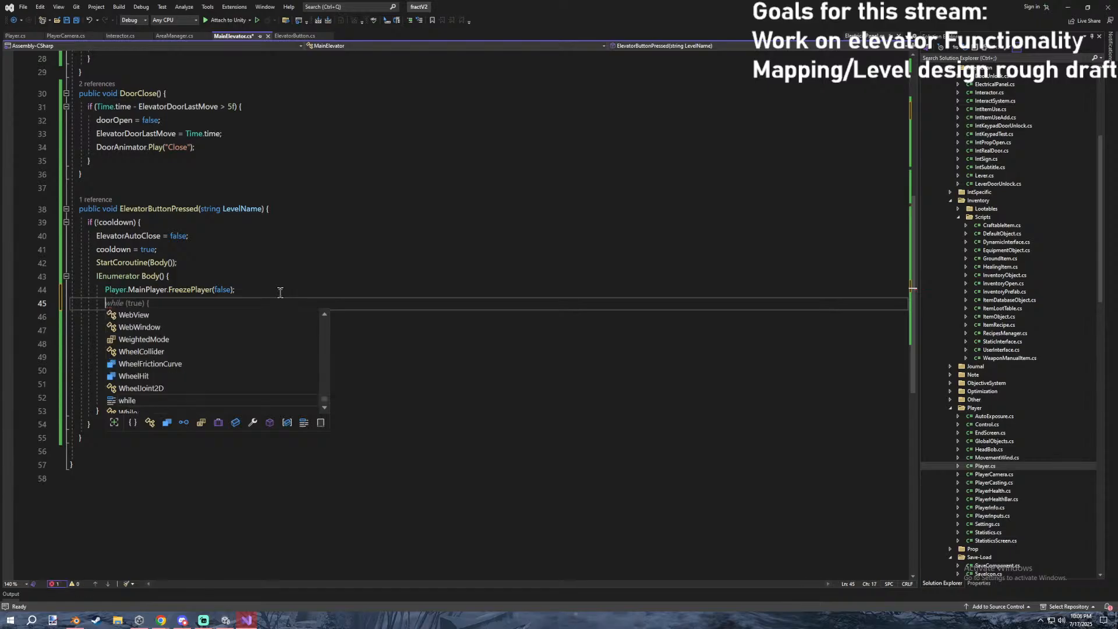
type("Mai")
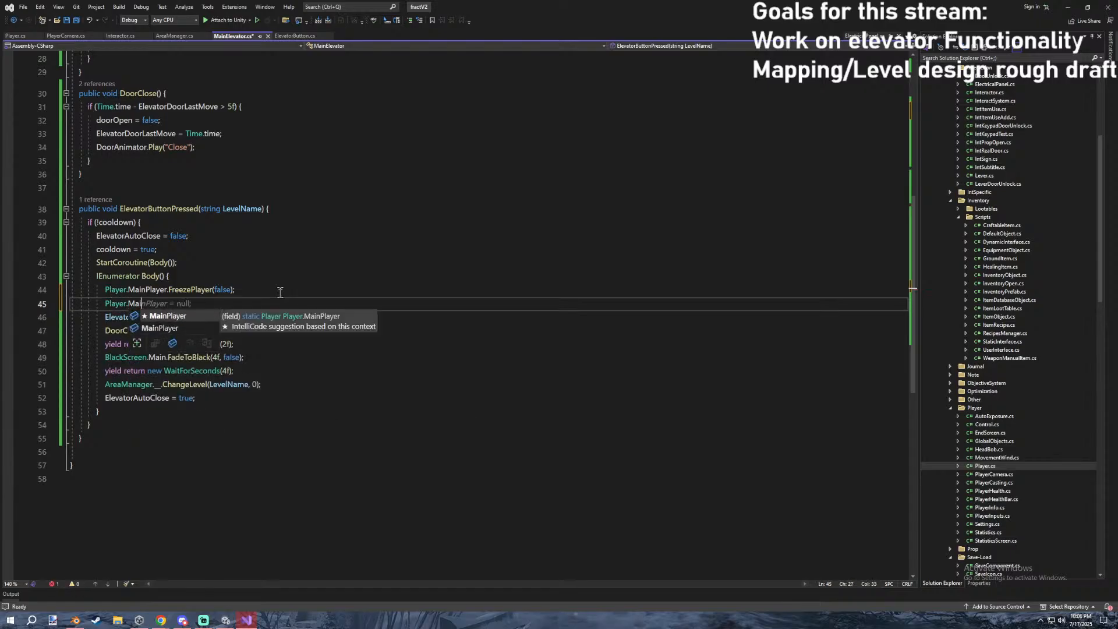
type("nPlayer.transform.parent.")
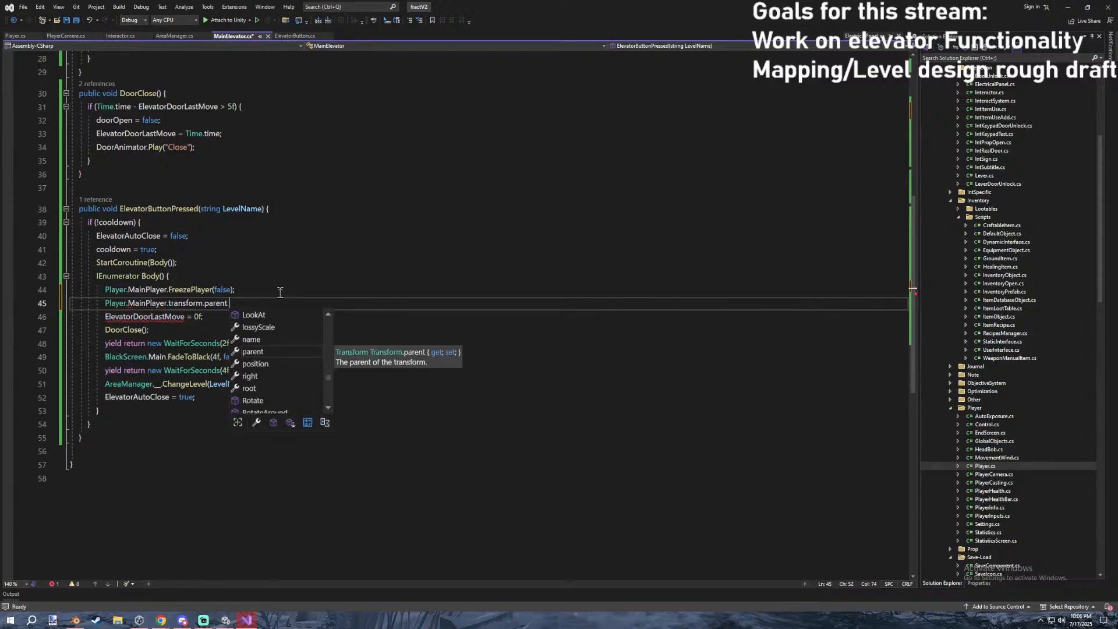
key("ctrl+BackSpace")
key("ctrl+BackSpace")
key("ctrl+BackSpace")
key("BackSpace")
key("BackSpace")
key("BackSpace")
key("BackSpace")
key("BackSpace")
key("BackSpace")
key("BackSpace")
key("BackSpace")
key("BackSpace")
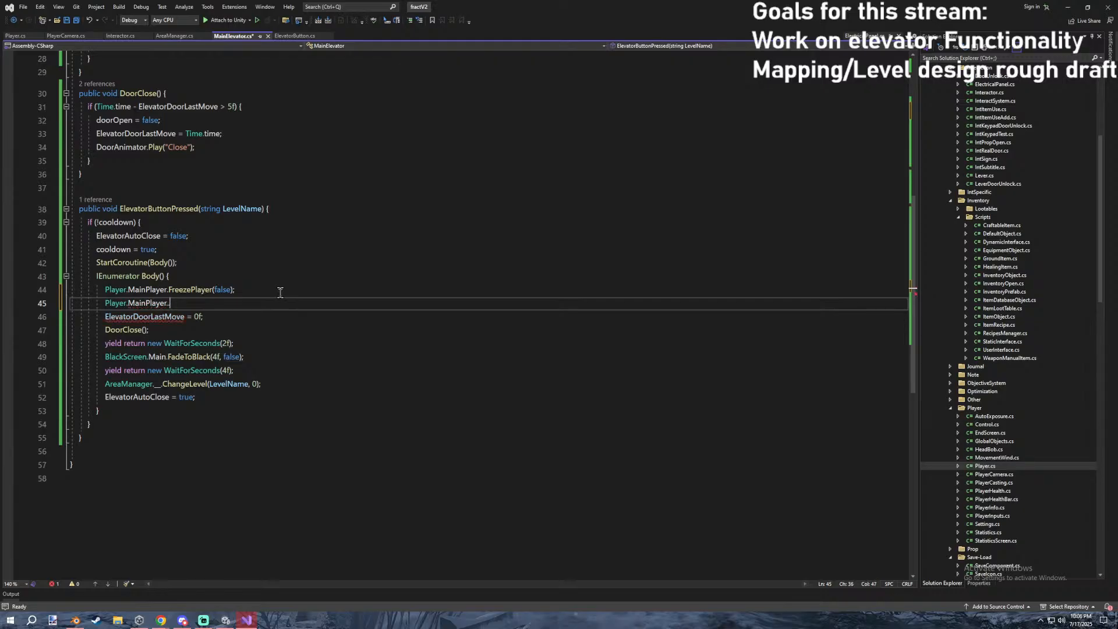
type("t")
key("BackSpace")
key("BackSpace")
type("transform")
key("Tab")
type(".parent")
key("Tab")
key("ctrl+BackSpace")
type("p")
key("Escape")
key("BackSpace")
type("cp")
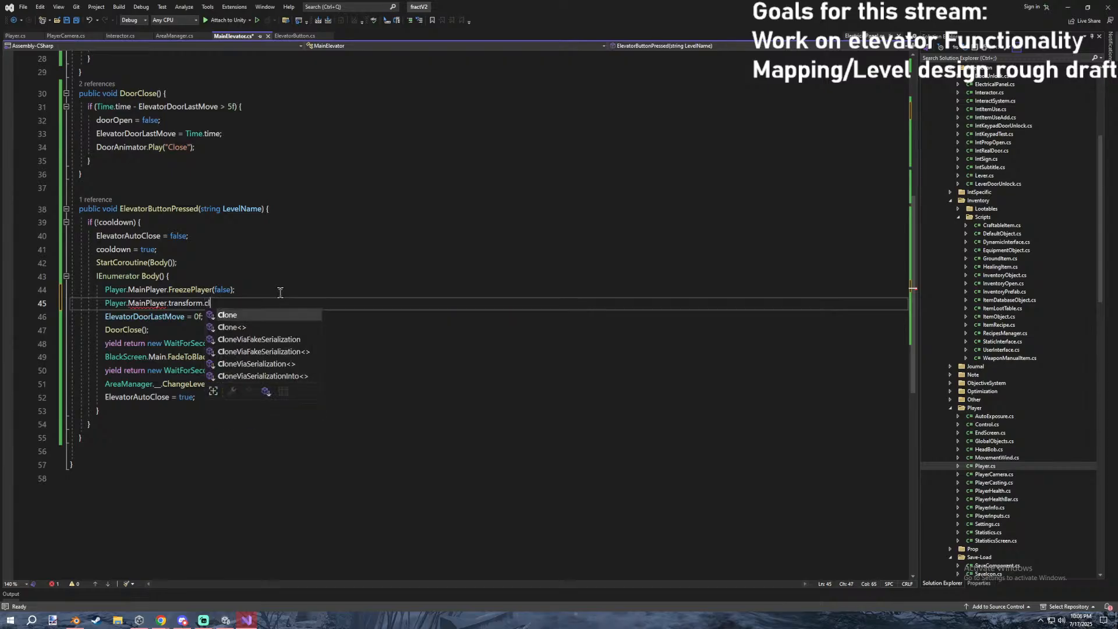
key("BackSpace")
key("BackSpace")
key("BackSpace")
key("BackSpace")
key("BackSpace")
key("BackSpace")
key("BackSpace")
key("BackSpace")
key("BackSpace")
key("BackSpace")
key("BackSpace")
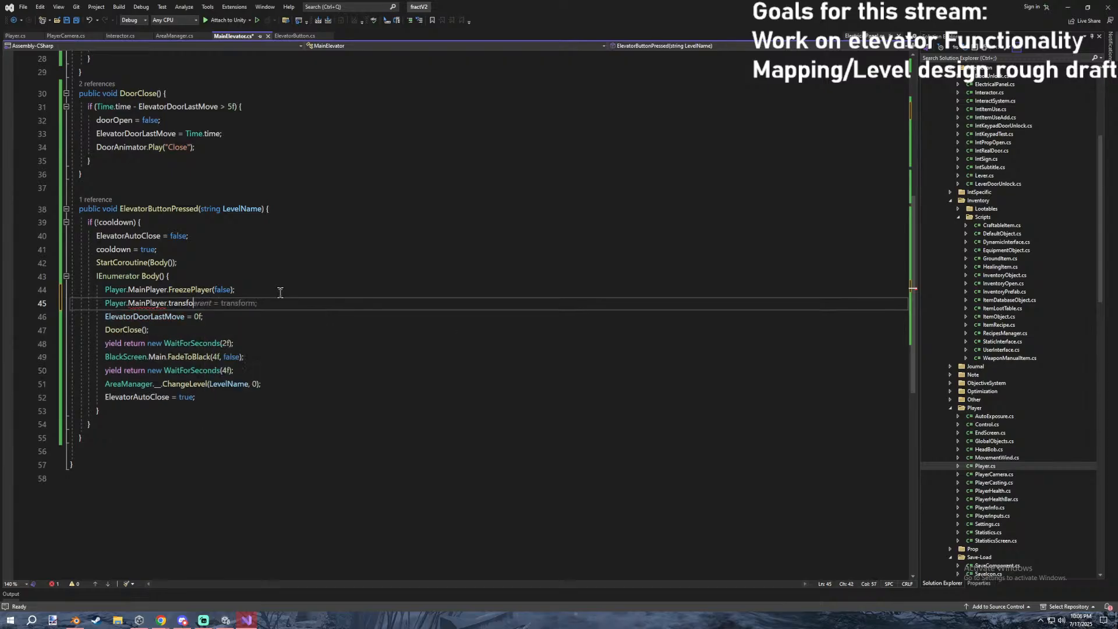
Complete the statement as Player.MainPlayer.transform.SetParent(wholeElevator.transform, true) and add a new line below it.
type("transform.SetPa")
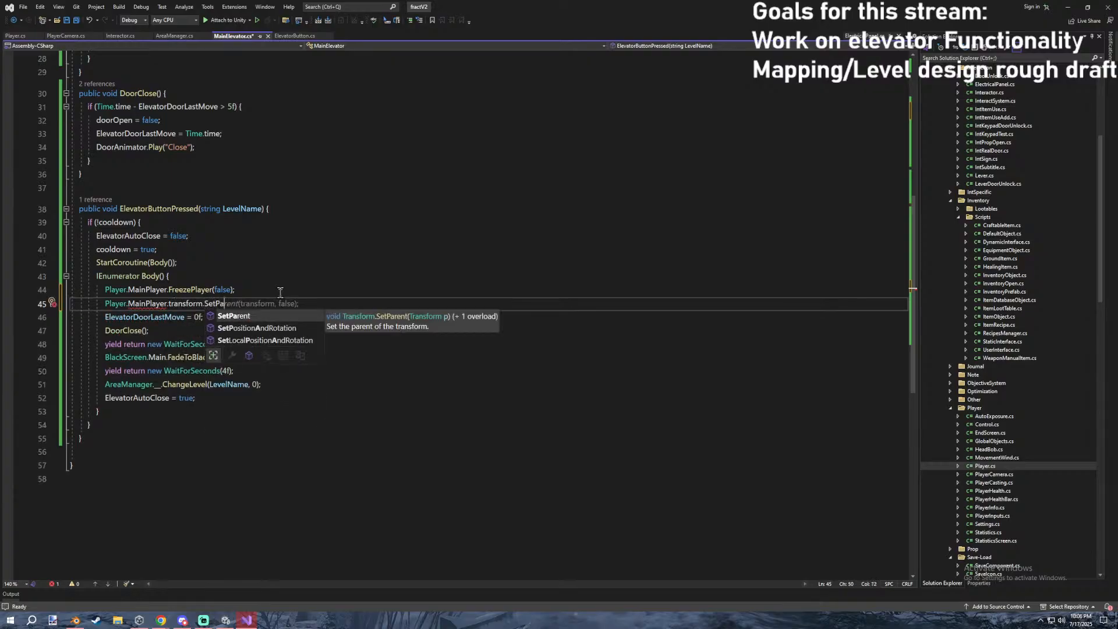
type("rent(e")
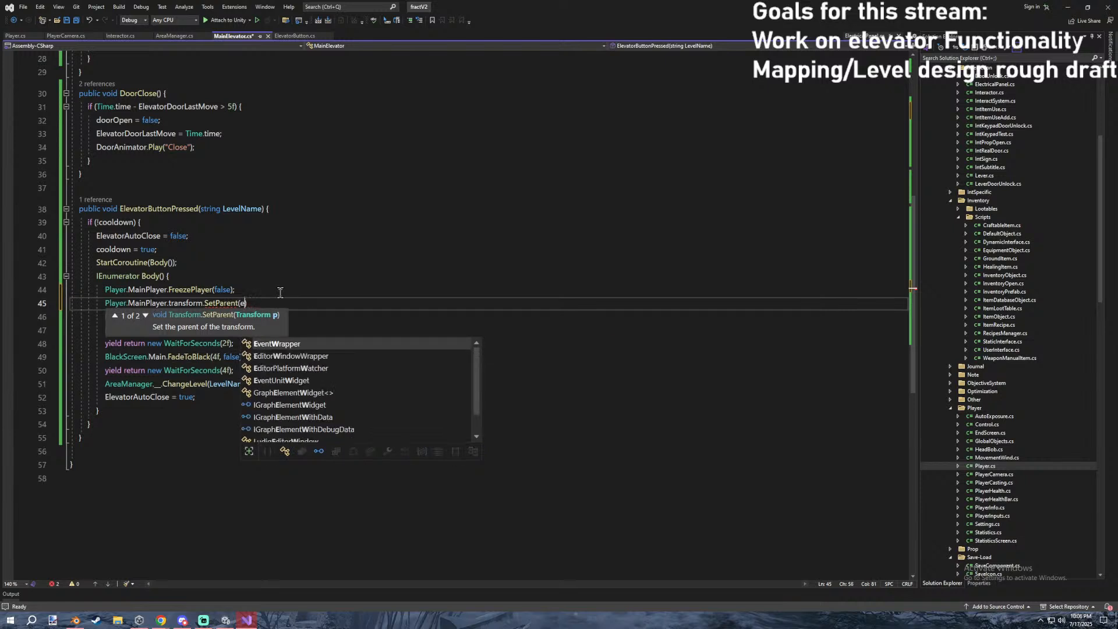
key("BackSpace")
type("wholeElevator")
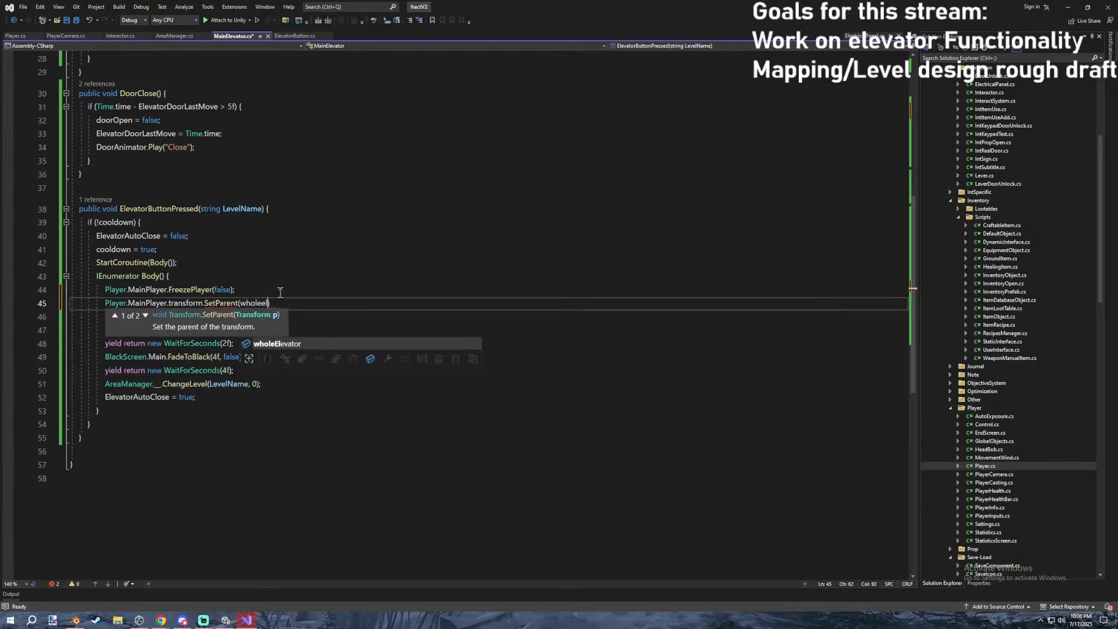
type(")")
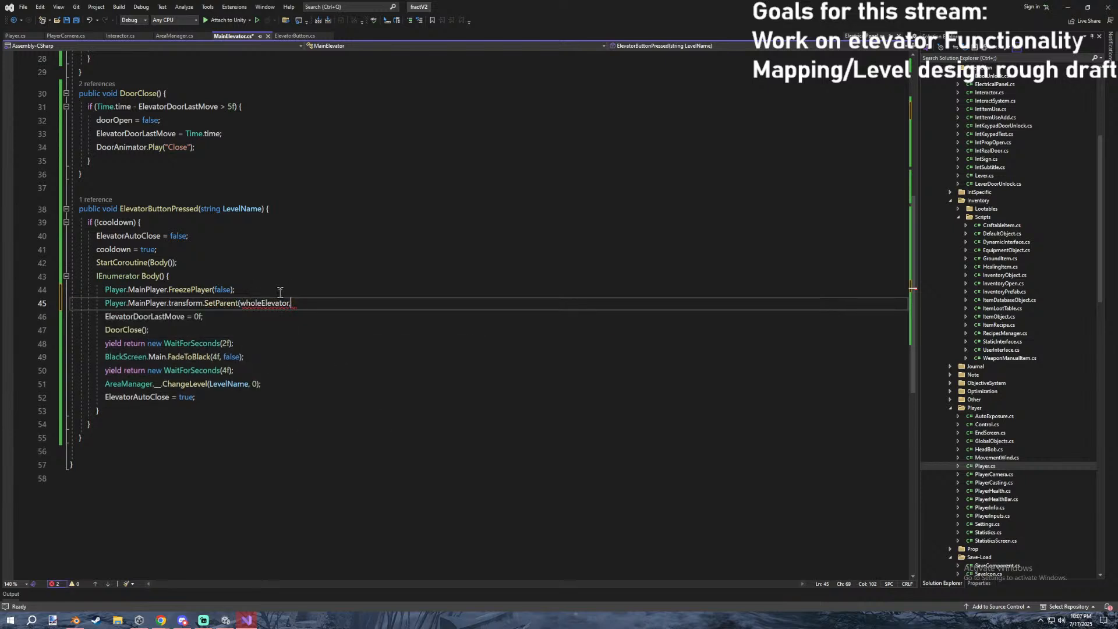
key("BackSpace")
type(".transform")
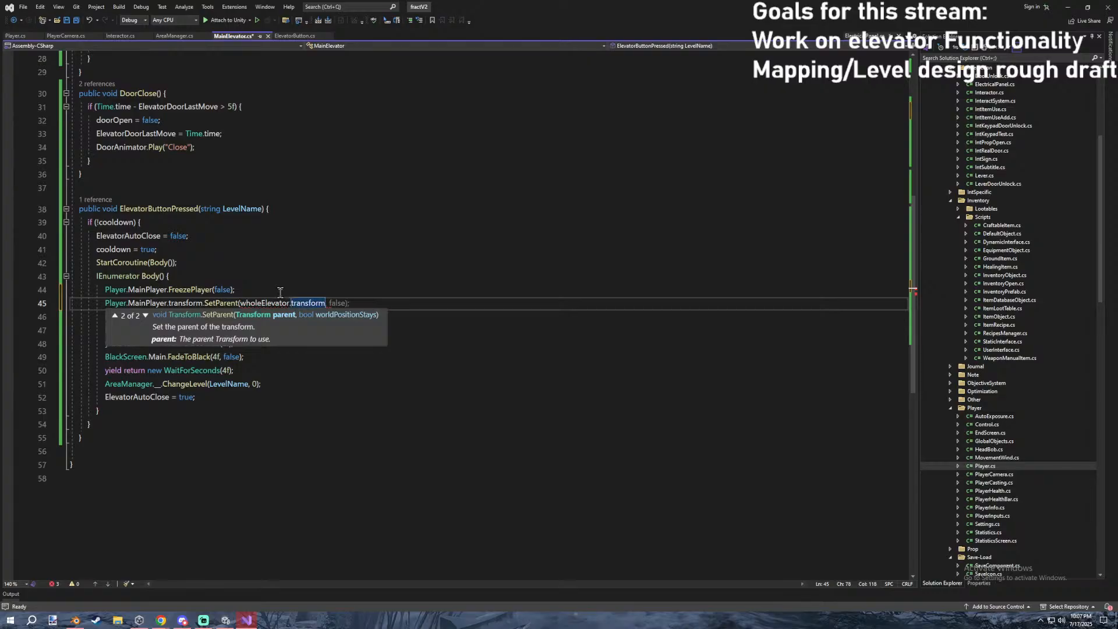
type(", true);")
key("Return")
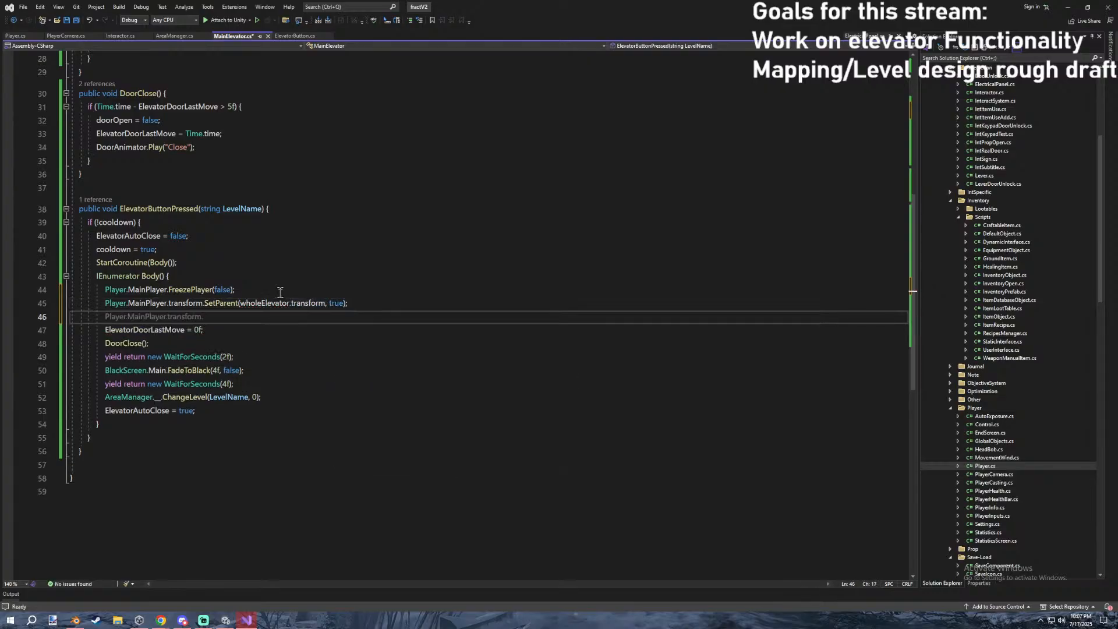
Start a statement on wholeElevator below the SetParent call and browse the members available for it.
type("wholemain")
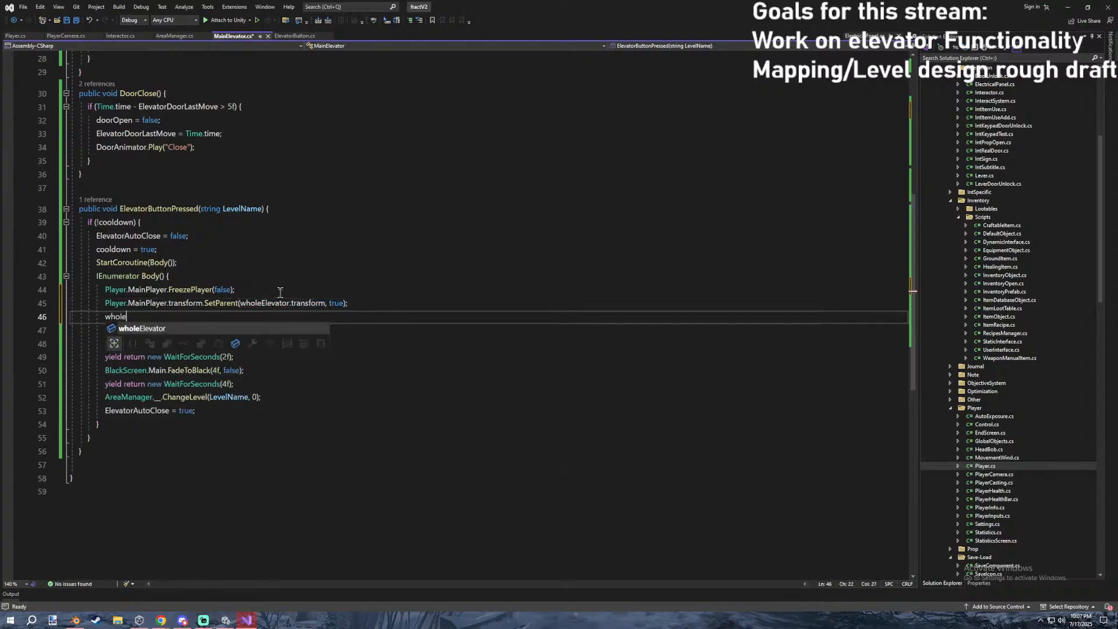
key("BackSpace")
key("BackSpace")
key("BackSpace")
key("BackSpace")
type("ele.")
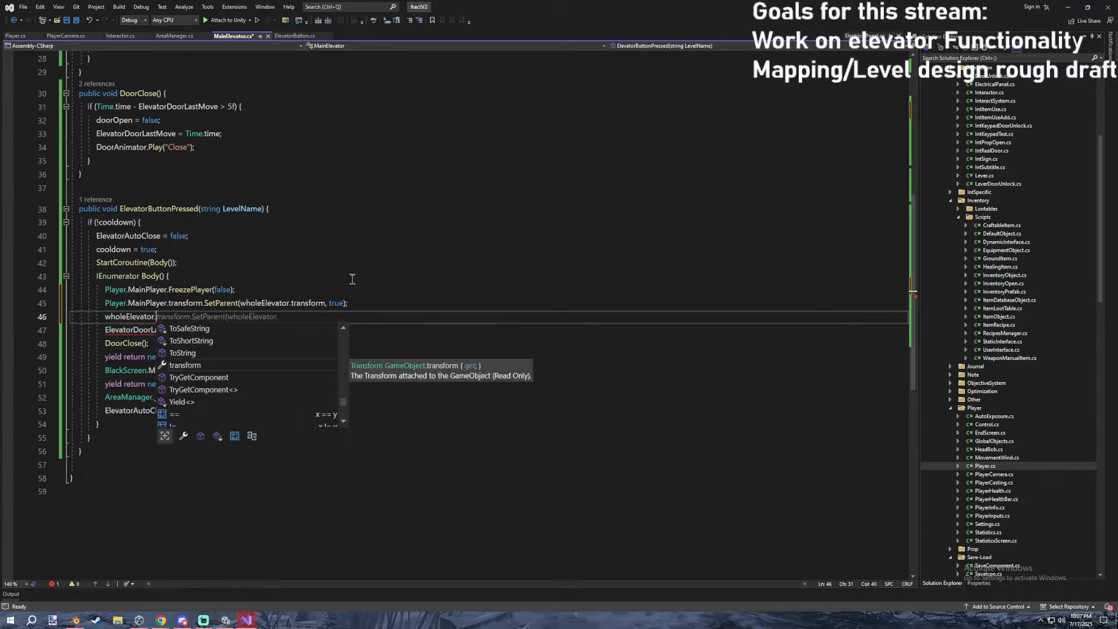
scroll(353, 279, "up", 15)
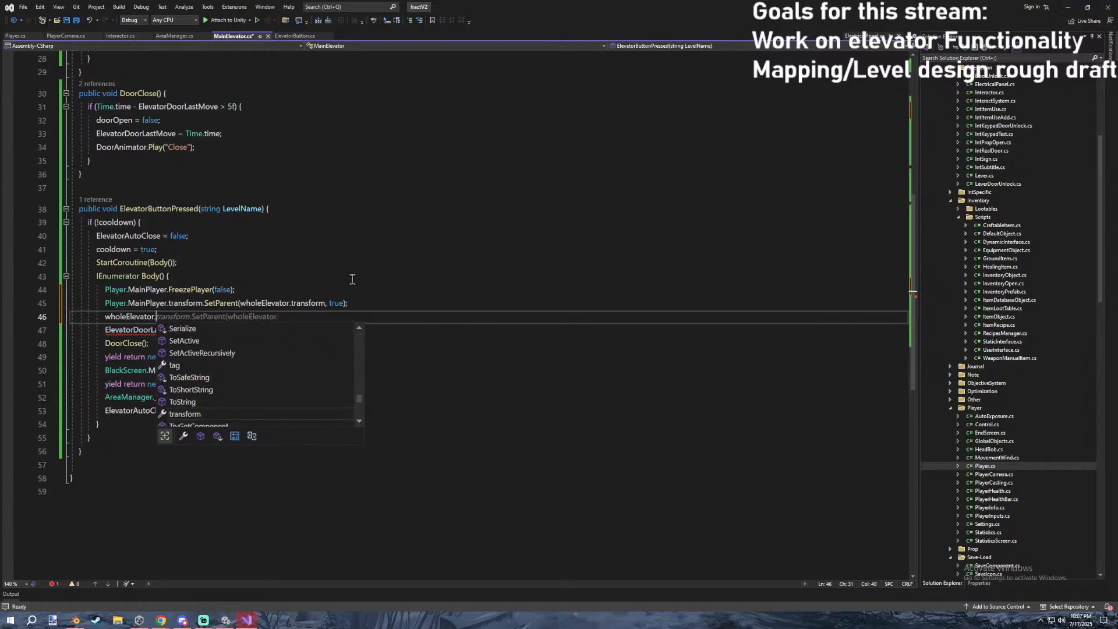
scroll(309, 260, "down", 12)
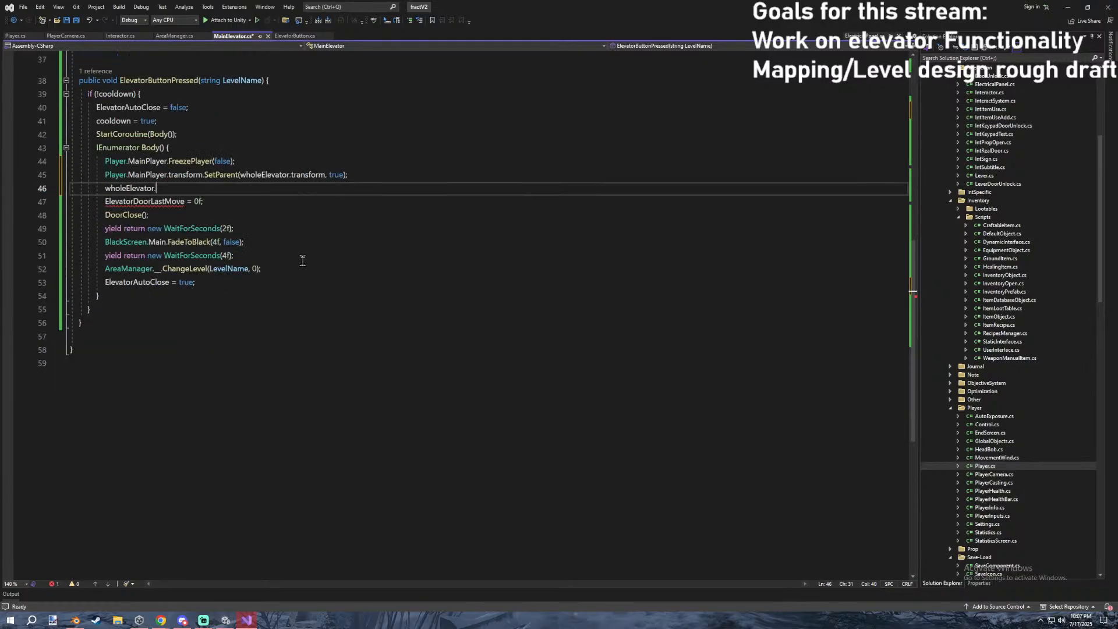
type(".")
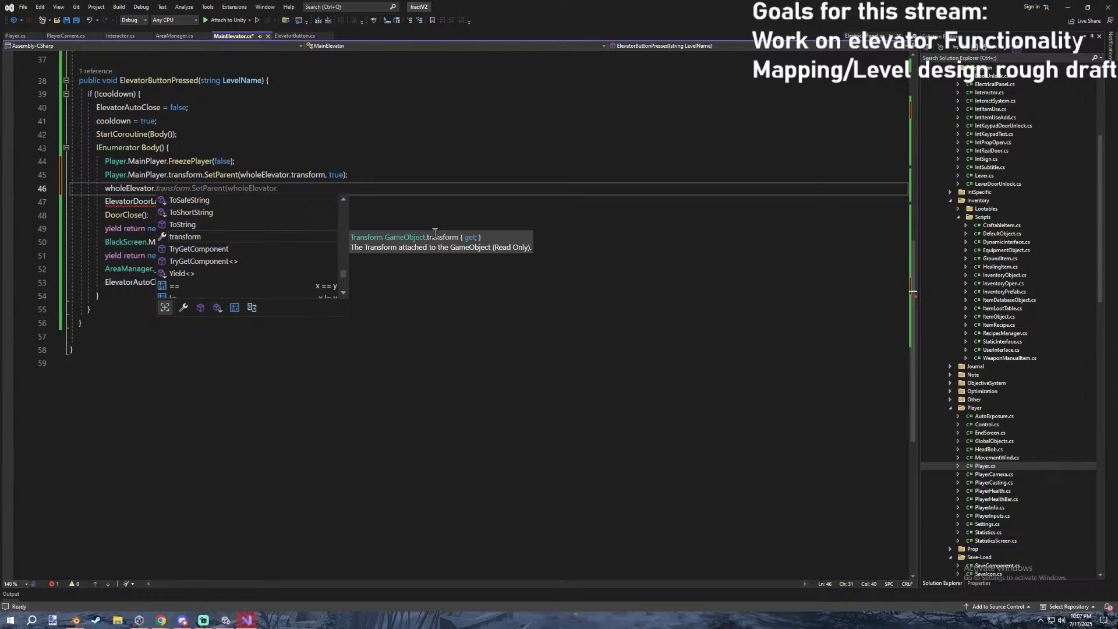
left_click(393, 176)
Switch to the Chrome window holding the FactoryTranslations spreadsheet, open a new browser tab and pull it out of that window.
mouse_move(170, 622)
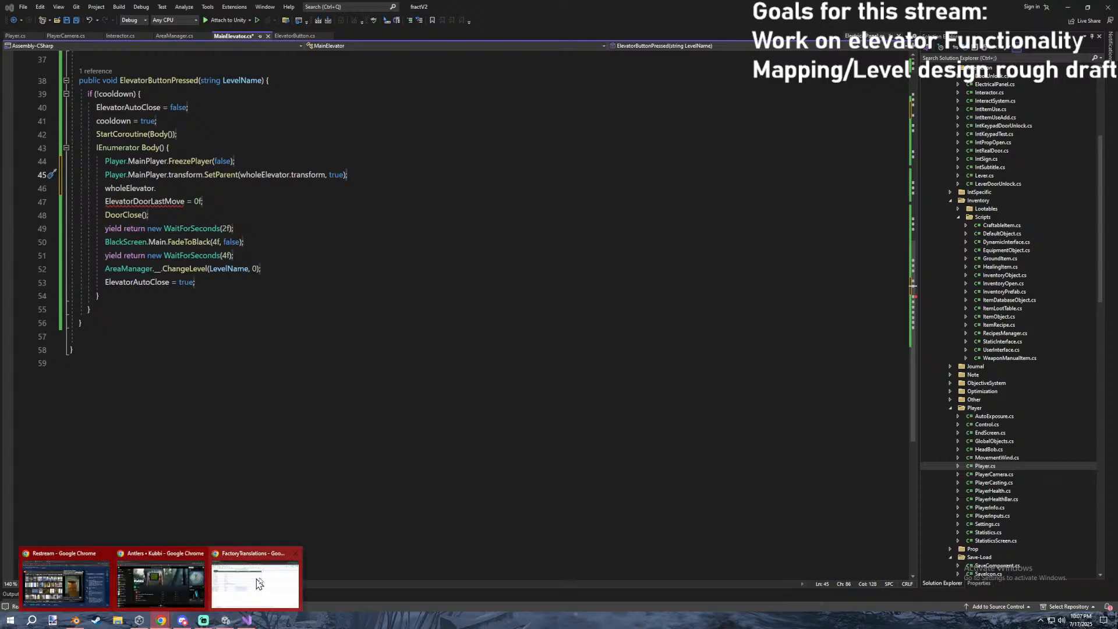
left_click(288, 585)
left_click(124, 10)
left_click_drag(129, 9, 1117, 192)
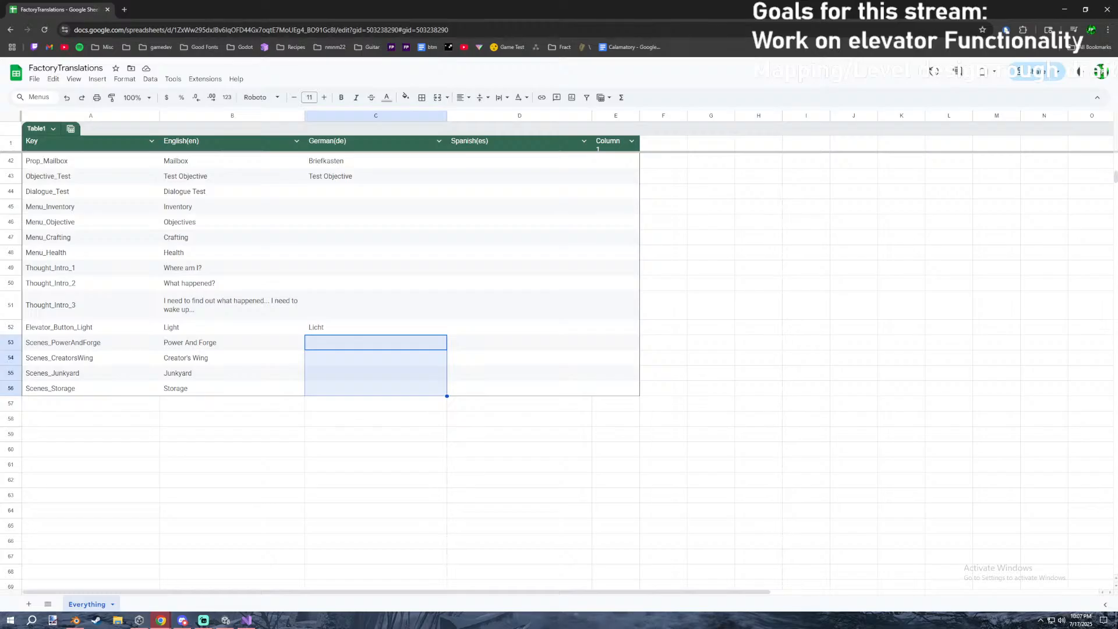
Select the empty German cell for Menu_Inventory in the FactoryTranslations spreadsheet.
left_click(404, 224)
left_click(381, 210)
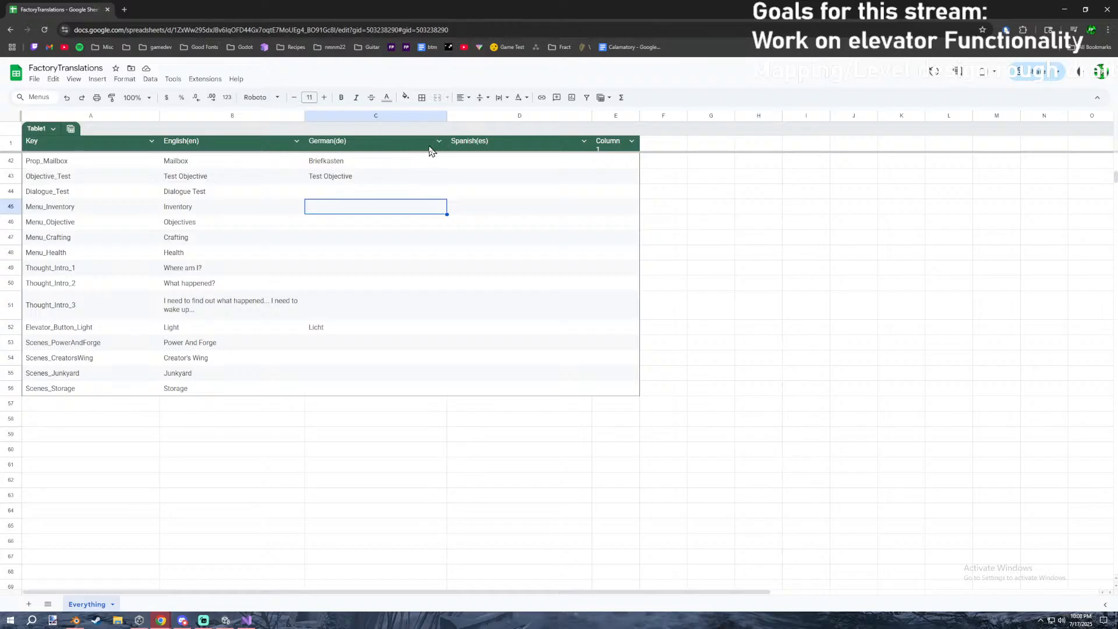
Return to the MainElevator script, complete the unfinished statement as wholeElevator.GetComponent<Animator>().Play("Move"); and save the file.
left_click(226, 620)
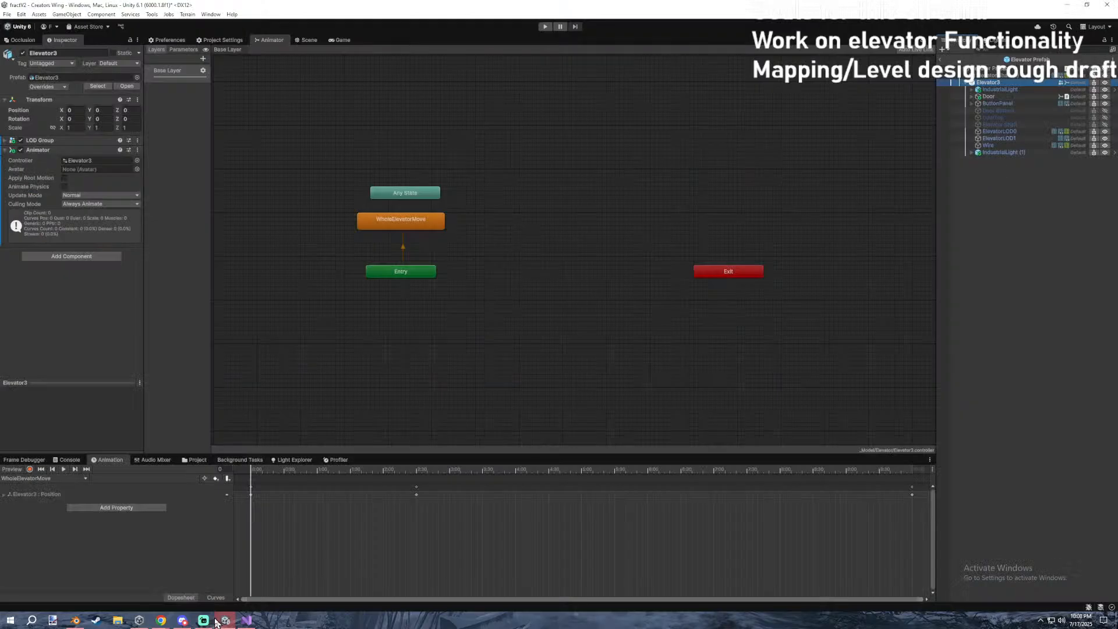
left_click(247, 620)
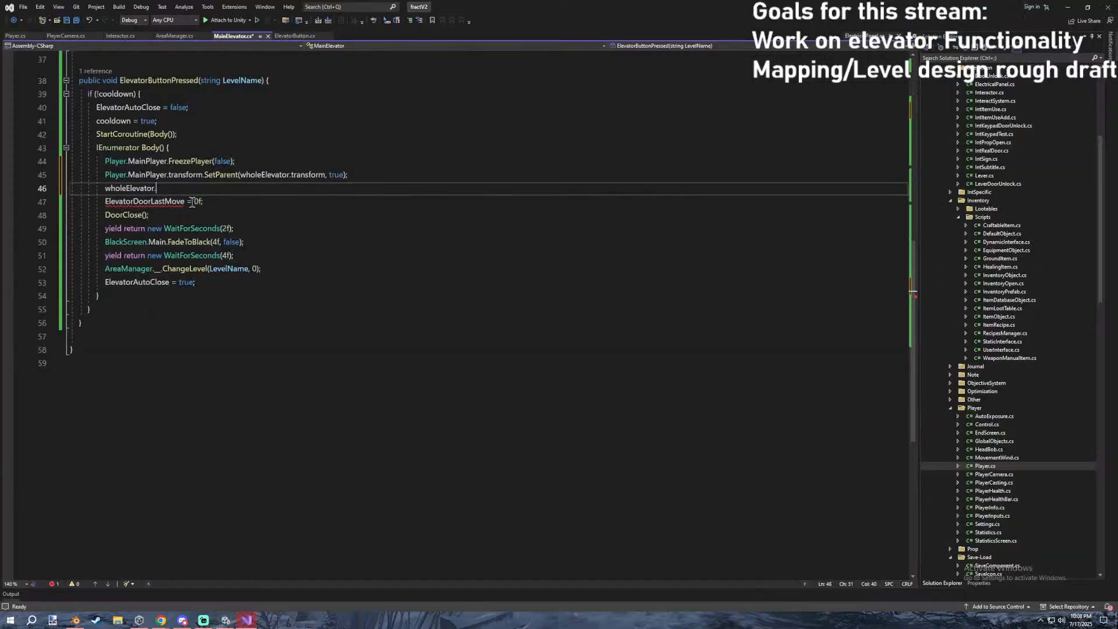
type("GetComponent<Animato")
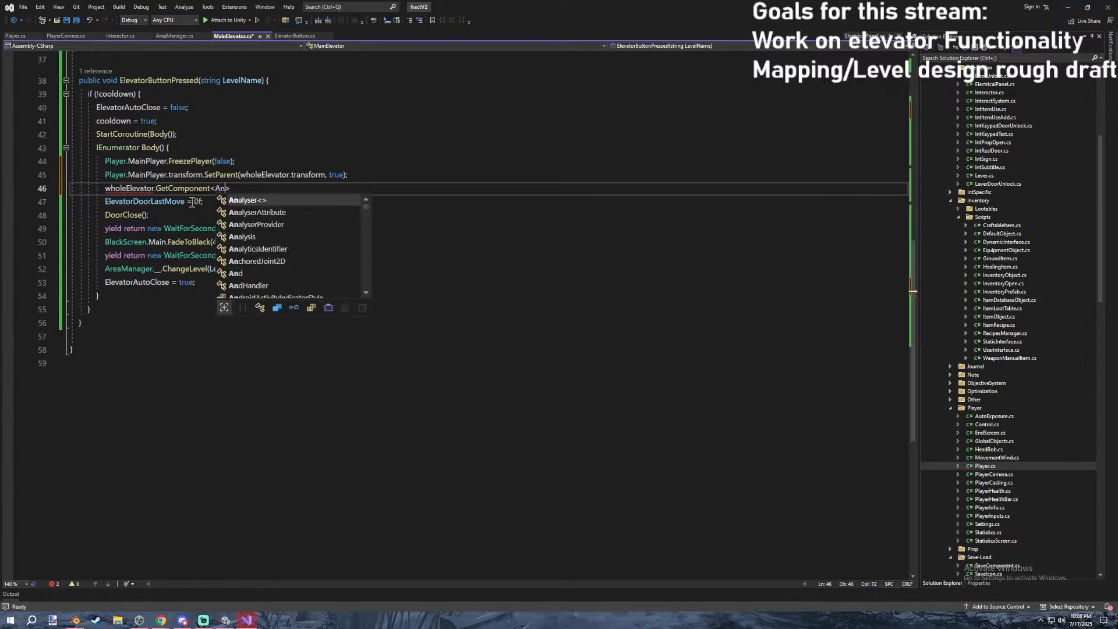
type("r>().")
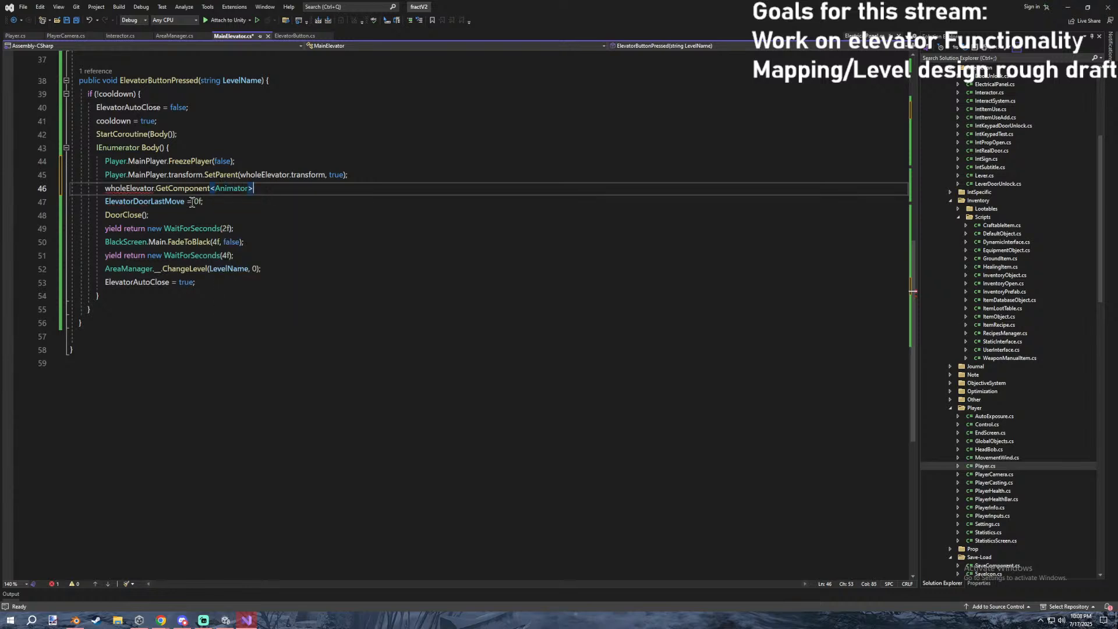
type("Play(\"Move\"")
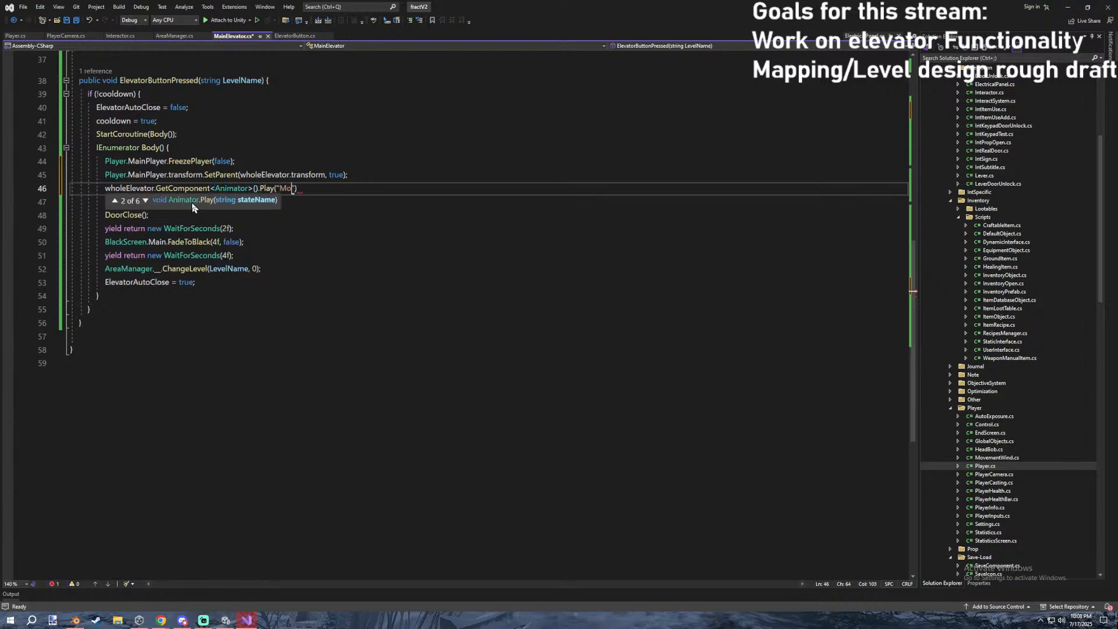
type(");")
key("ctrl+s")
Switch back to Unity, select Elevator3 in the elevator prefab and rename its WholeElevatorMove animator state to Move.
left_click(1067, 7)
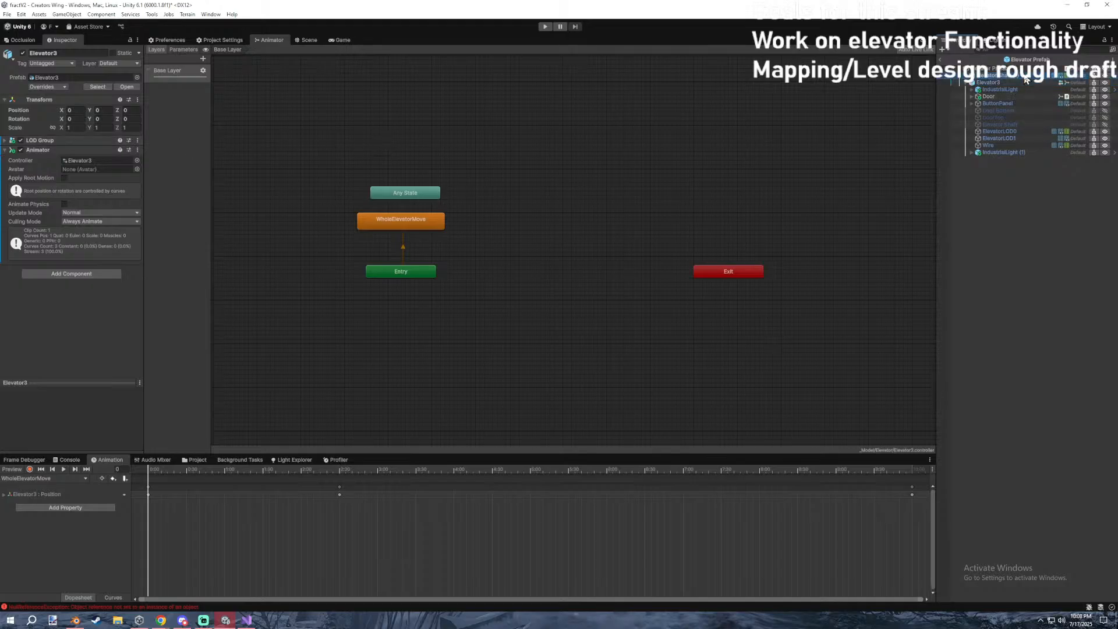
left_click(964, 82)
left_click(965, 83)
left_click(965, 83)
left_click(965, 82)
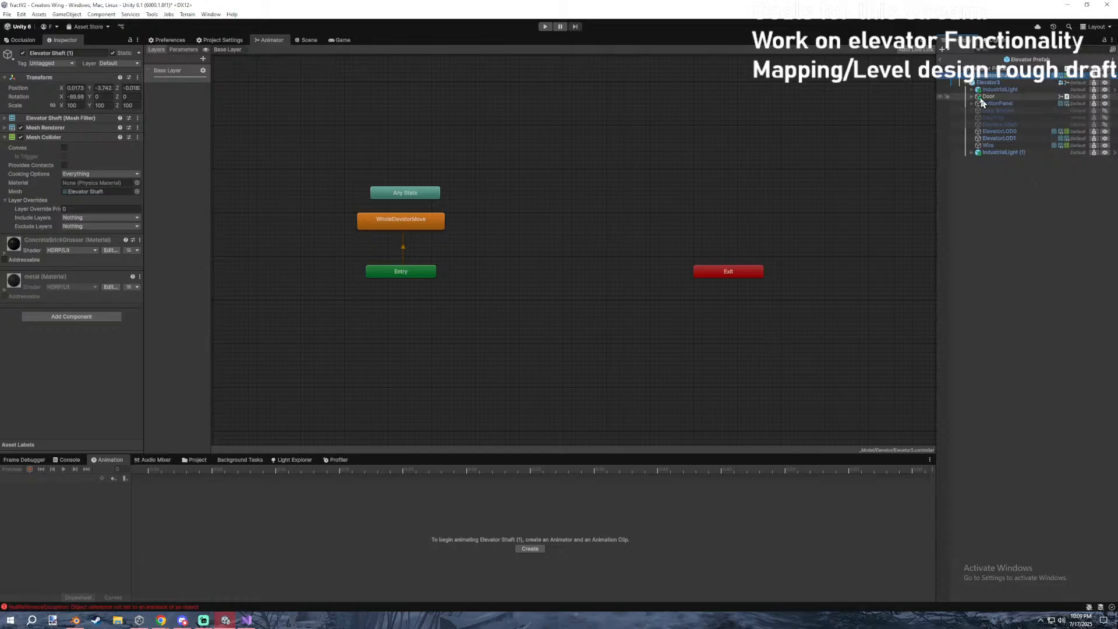
left_click(988, 82)
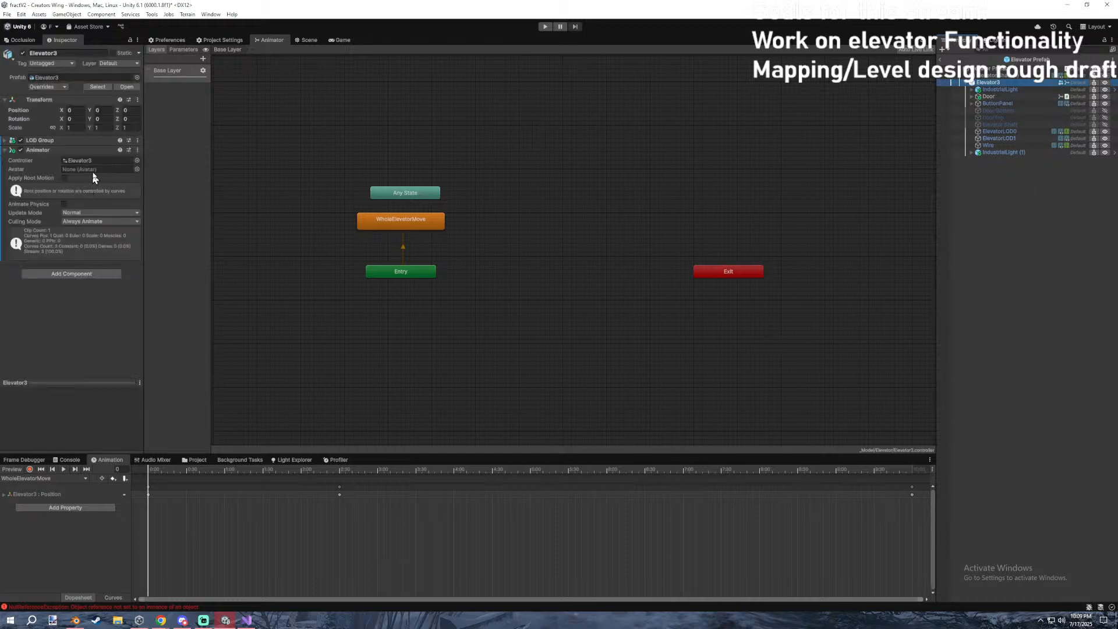
left_click(1047, 152)
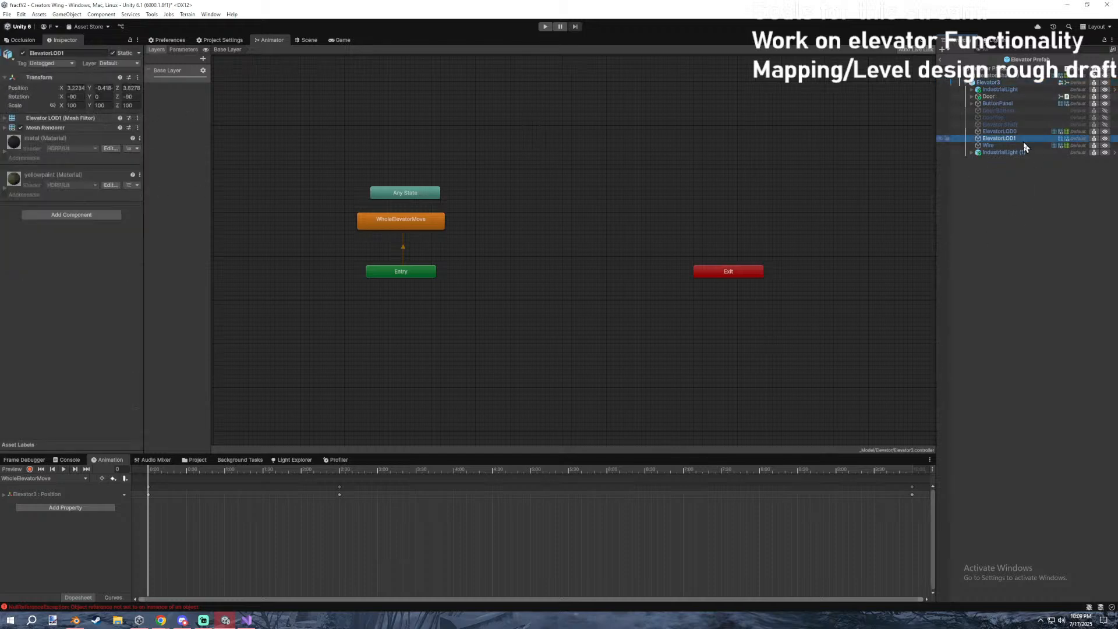
left_click(965, 82)
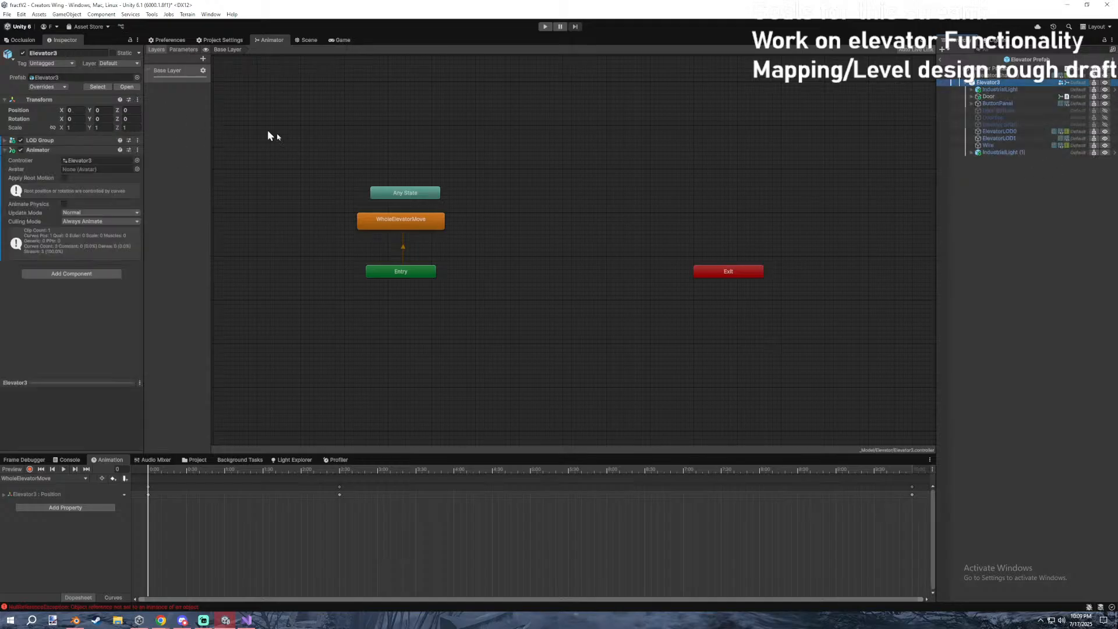
left_click(425, 219)
left_click(76, 53)
type("Move")
left_click(567, 159)
Assign Elevator3 as the Whole Elevator of the Elevator Prefab's Main Elevator script and start play mode.
left_click(990, 69)
left_click_drag(988, 82, 110, 163)
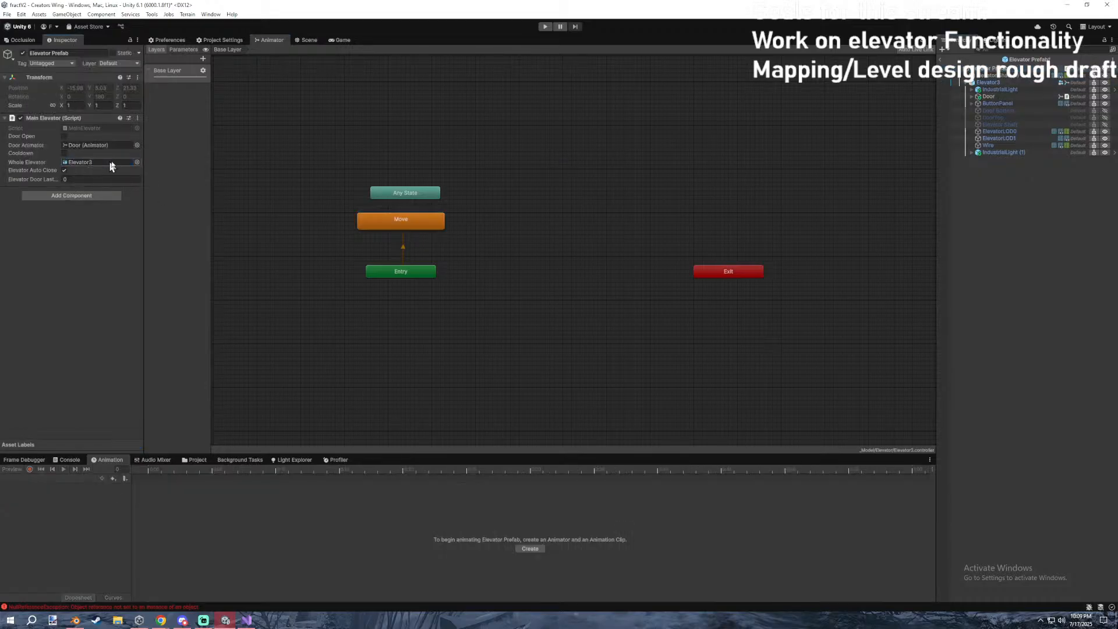
left_click(546, 27)
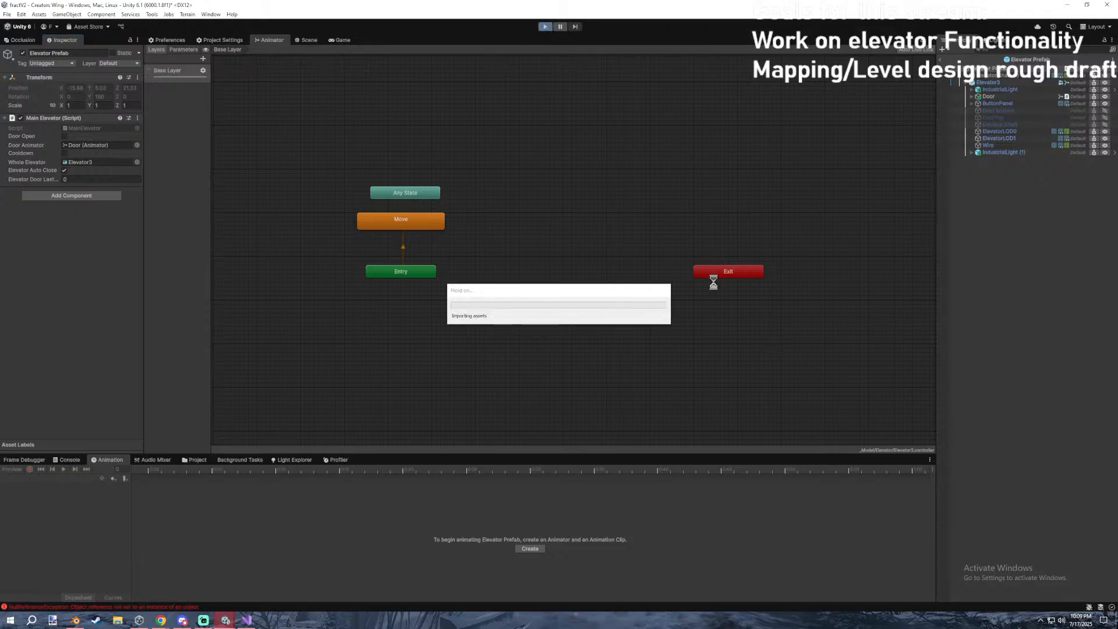
Review the ElevatorButtonPressed coroutine in MainElevator.cs, from its wait statements up to the Move animation call.
left_click(246, 620)
left_click(447, 258)
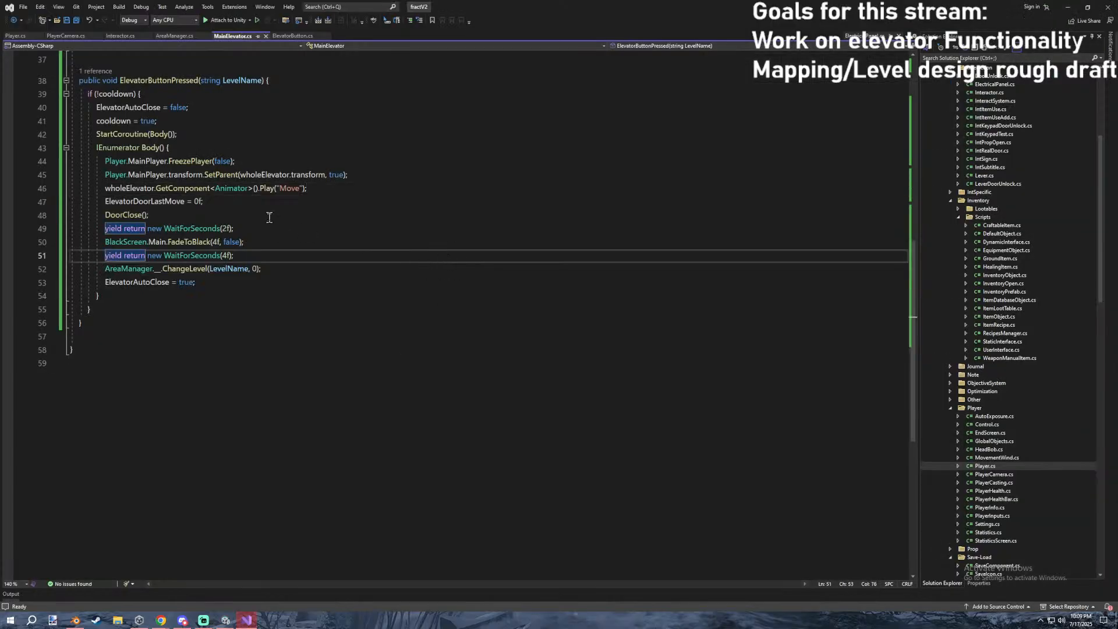
key("Up")
key("Up")
key("Up")
key("Up")
key("Up")
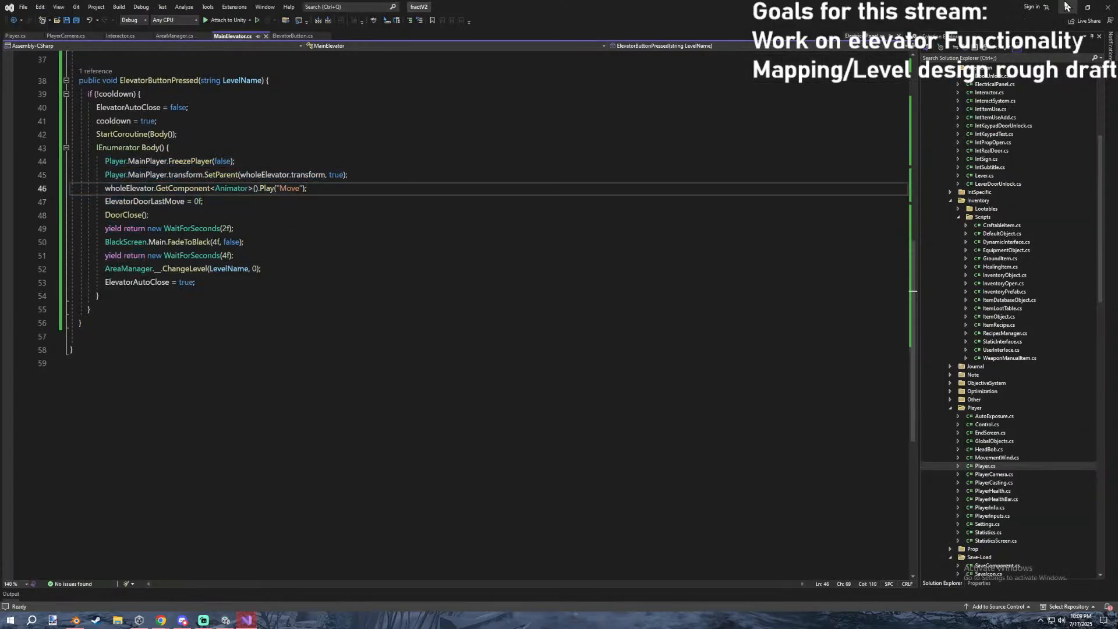
Go back to the running game in Unity, give it focus and open its pause menu.
left_click(1068, 6)
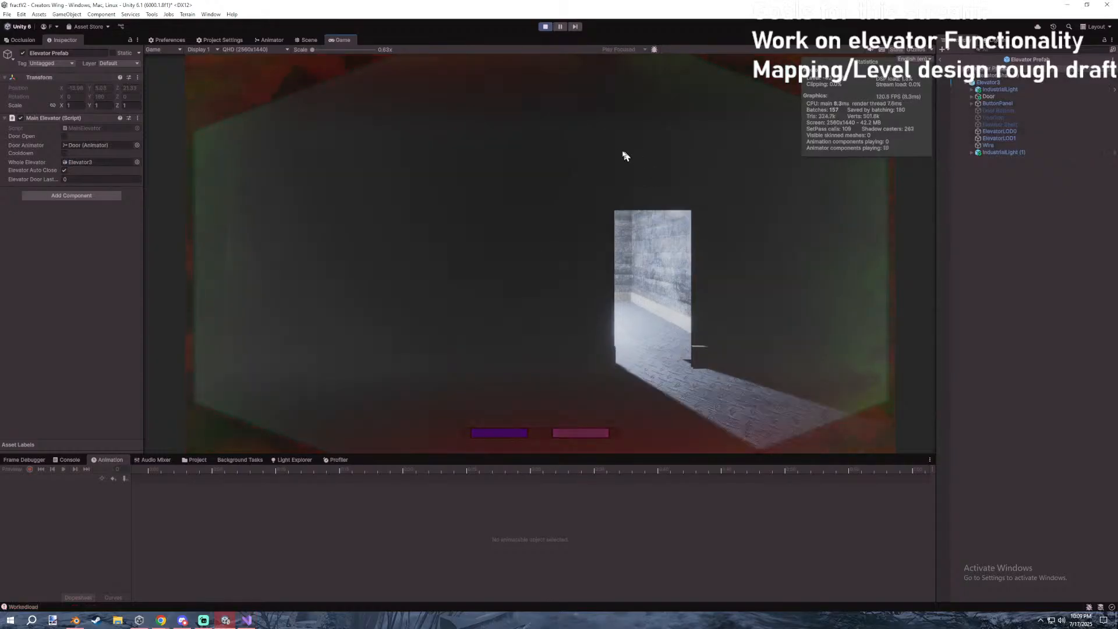
left_click(342, 41)
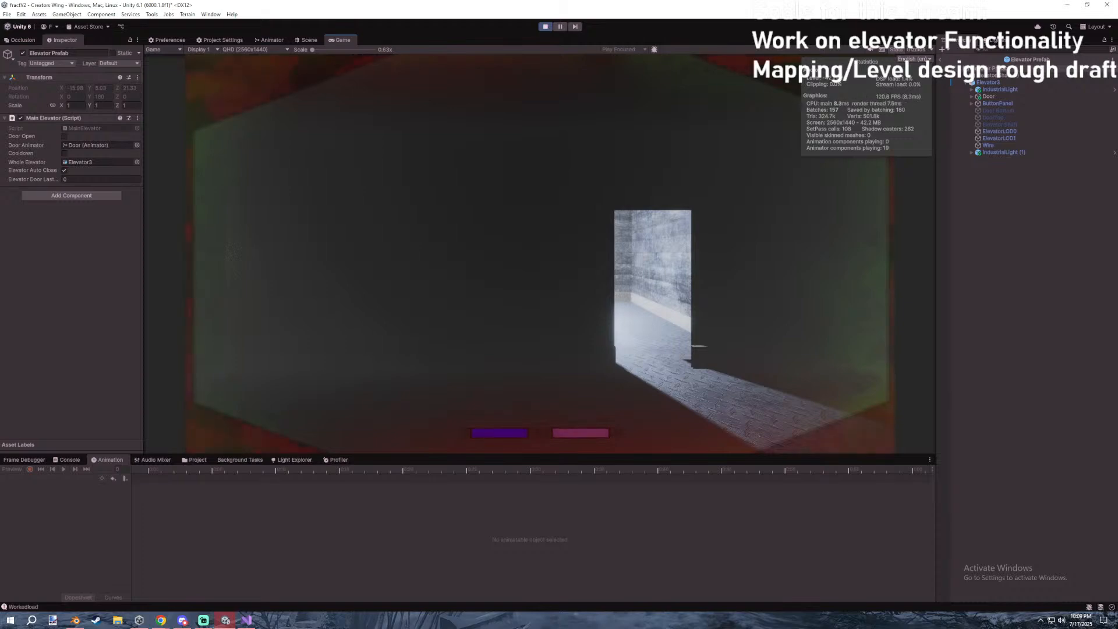
key("Escape")
key("Escape")
key("Escape")
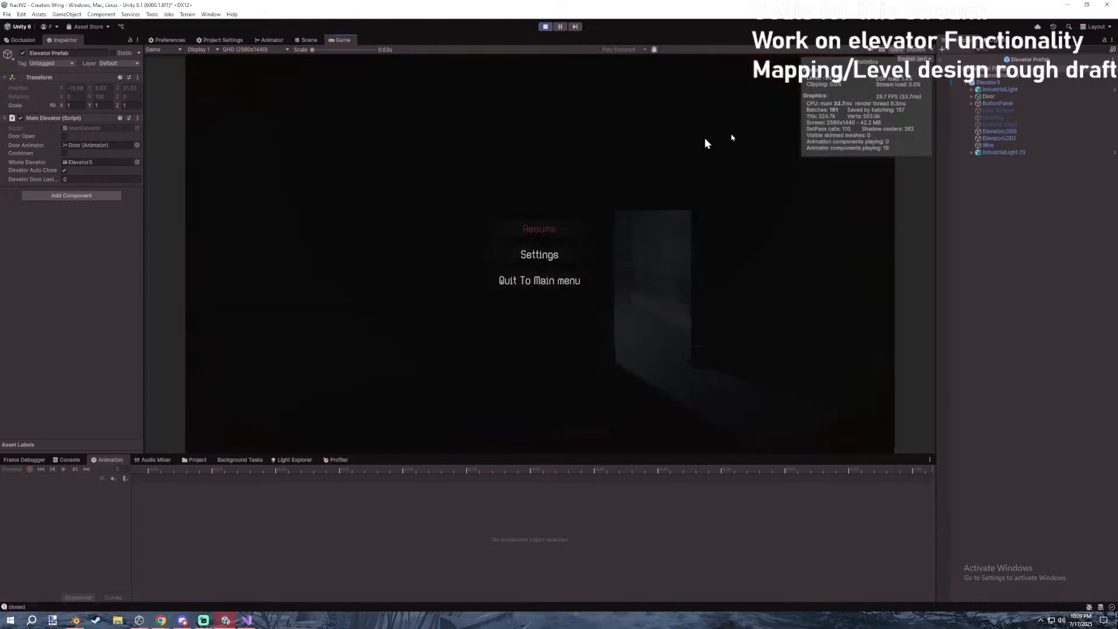
Examine the variable declarations in Player.cs and the lockCamera condition in the Update method of PlayerCamera.cs.
left_click(247, 620)
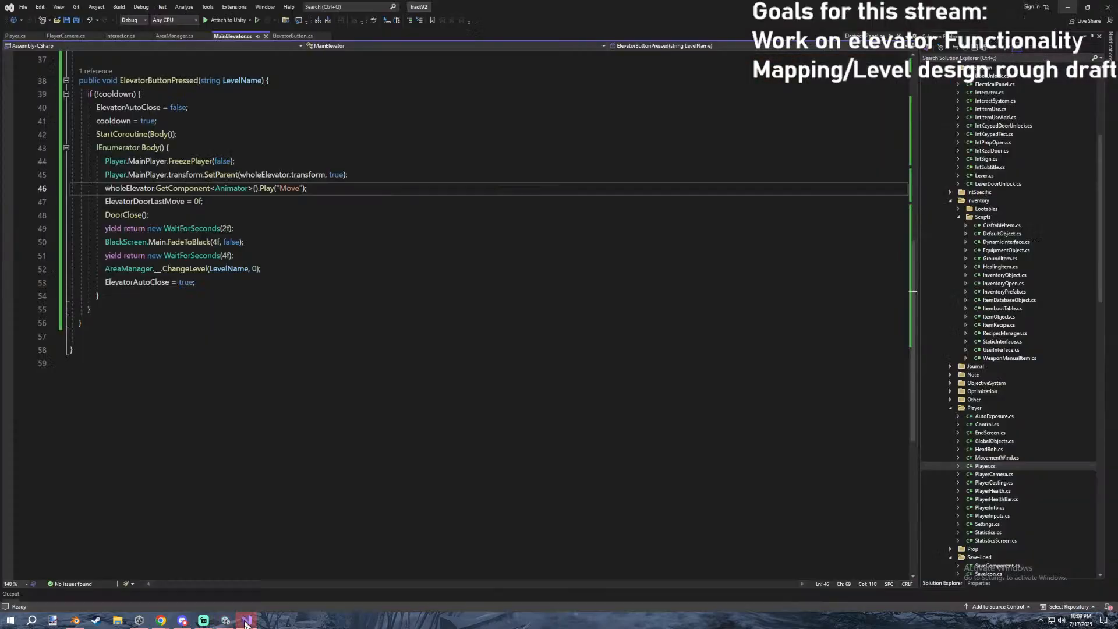
left_click(16, 35)
scroll(200, 184, "up", 20)
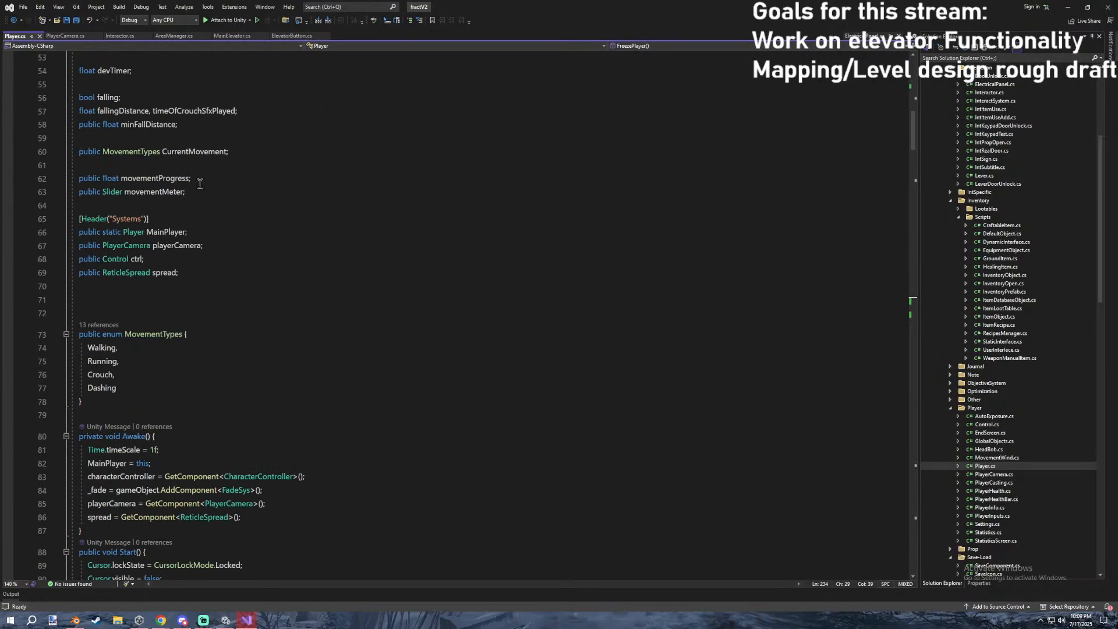
scroll(200, 184, "up", 3)
left_click(65, 35)
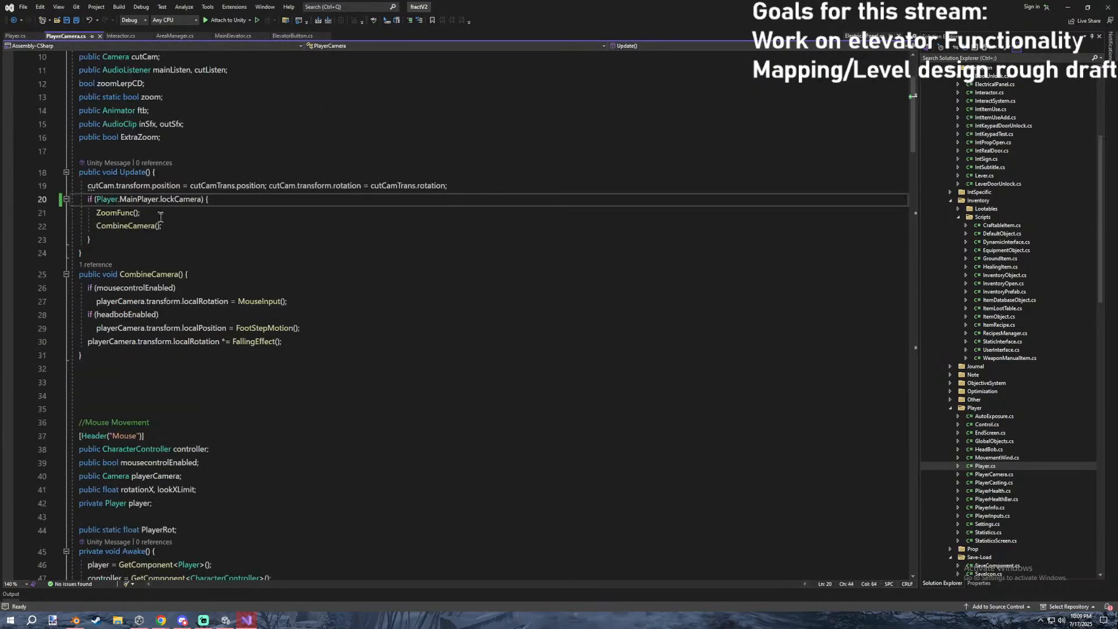
left_click(15, 36)
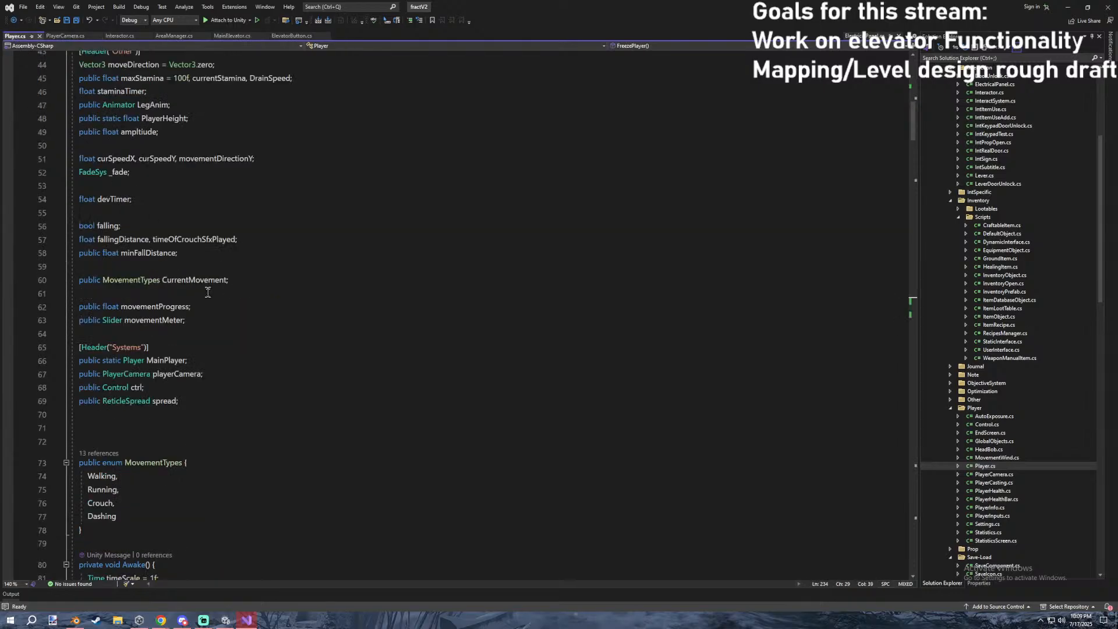
scroll(182, 320, "up", 2)
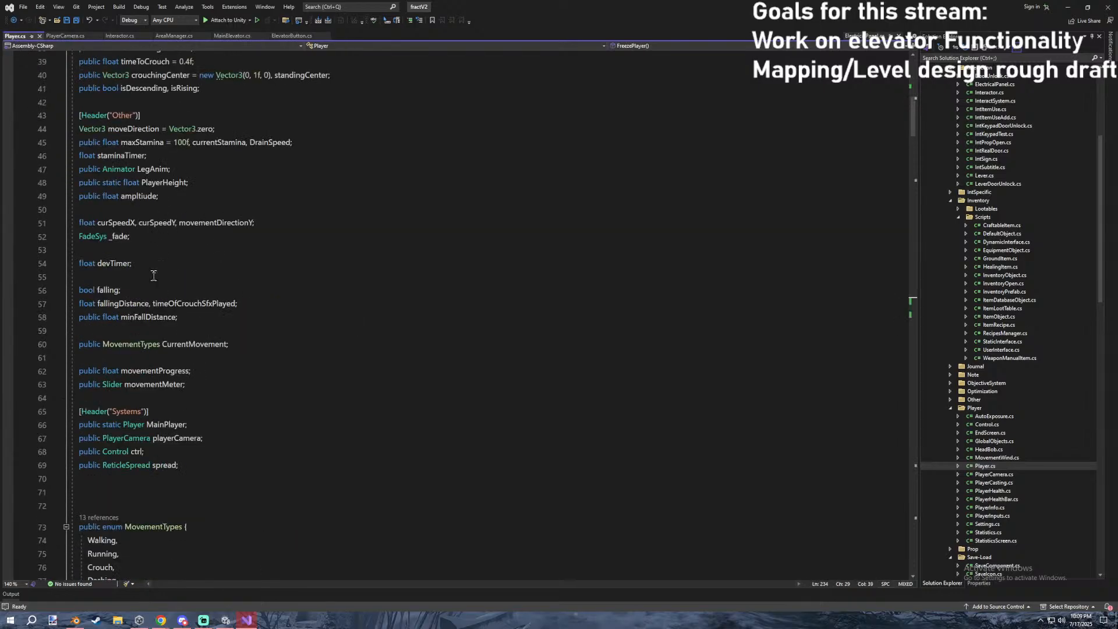
scroll(156, 301, "up", 2)
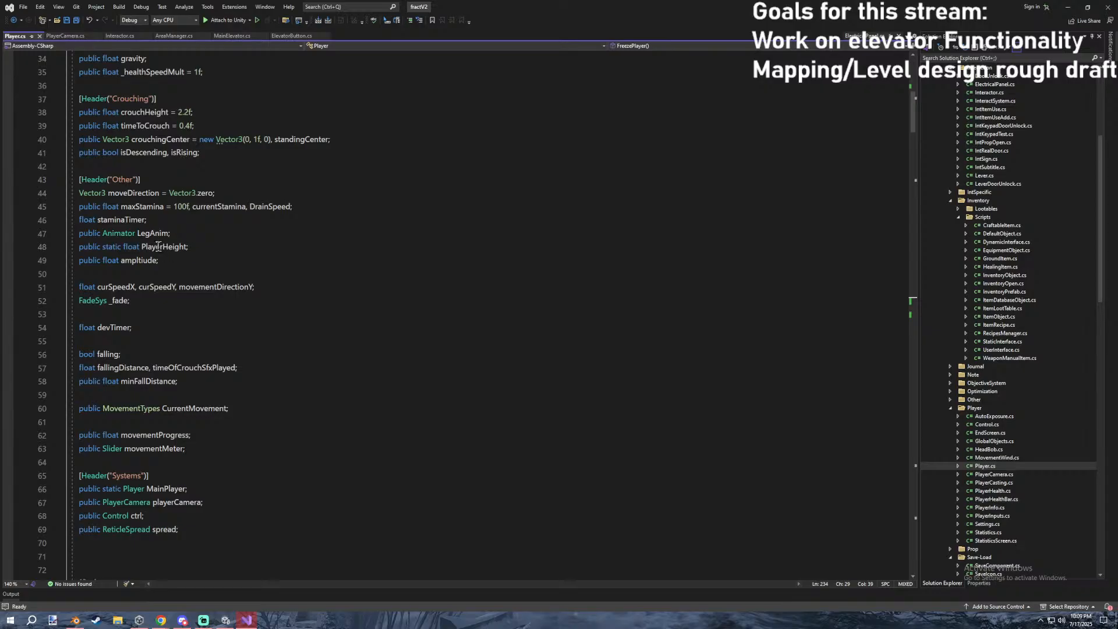
scroll(198, 229, "up", 2)
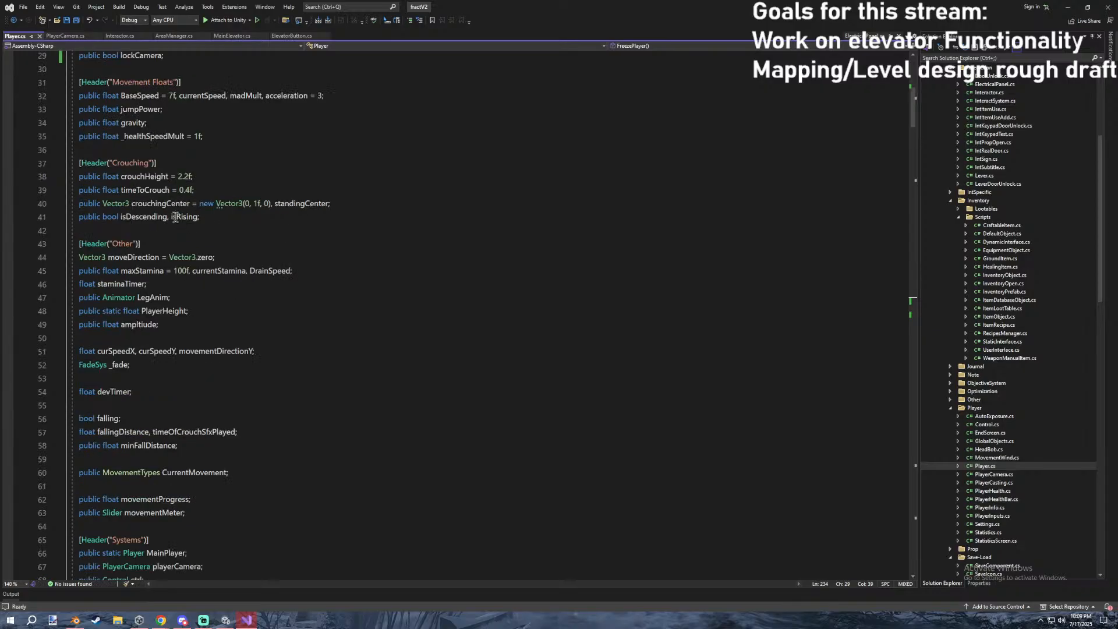
scroll(175, 217, "down", 4)
scroll(155, 253, "up", 5)
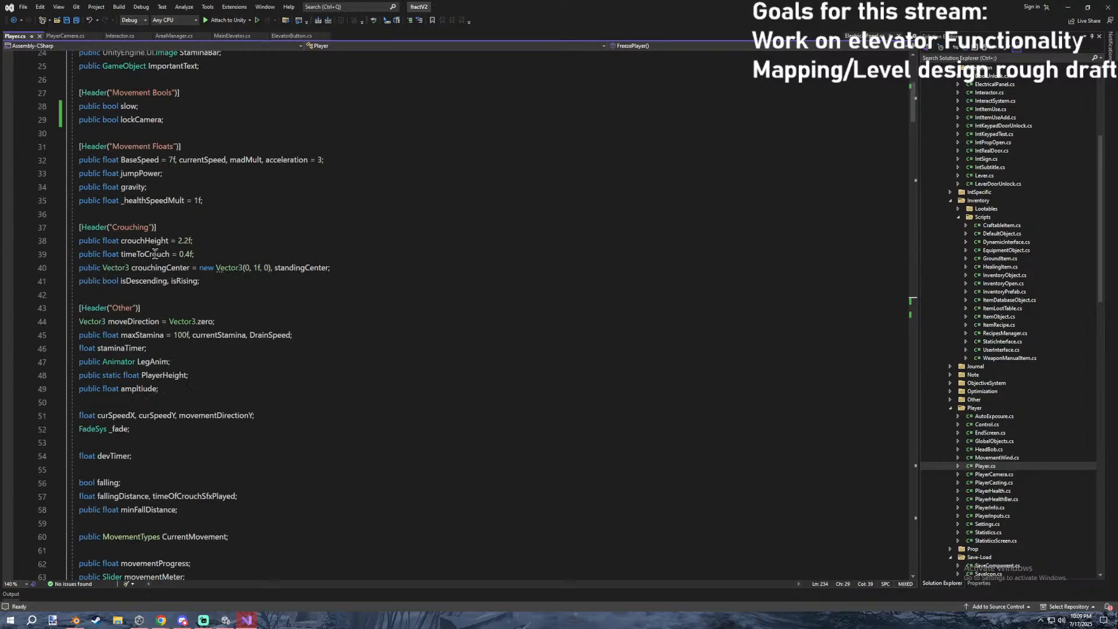
Select the Player object in the running Creators Wing scene, toggle its Lock Camera setting and resume the game.
left_click(1067, 7)
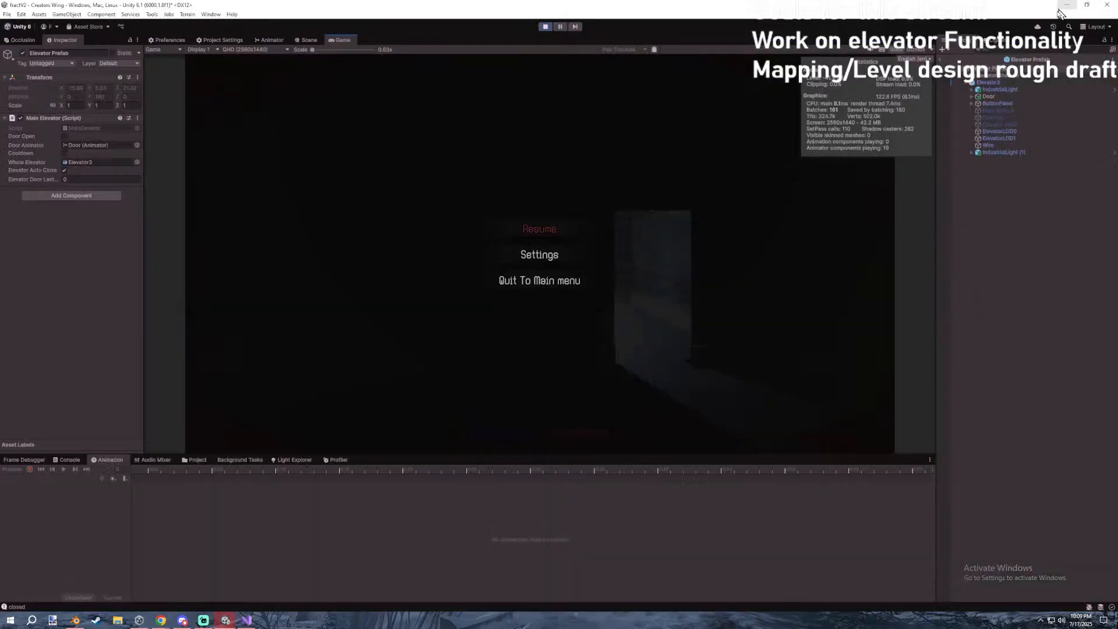
left_click(980, 66)
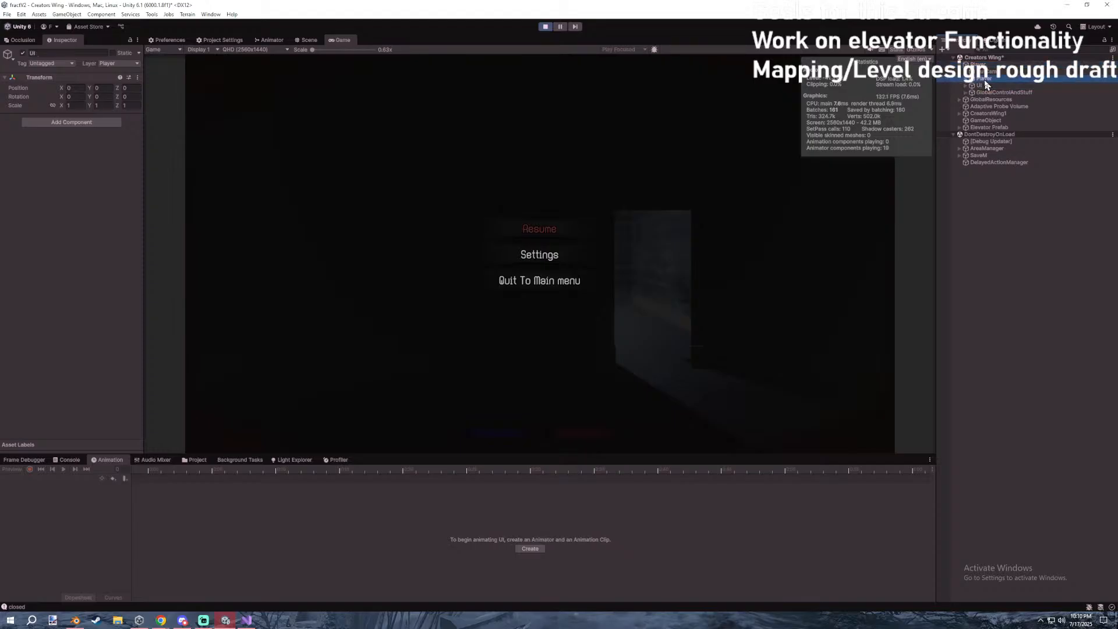
left_click(984, 79)
key("Escape")
key("Escape")
scroll(69, 210, "down", 10)
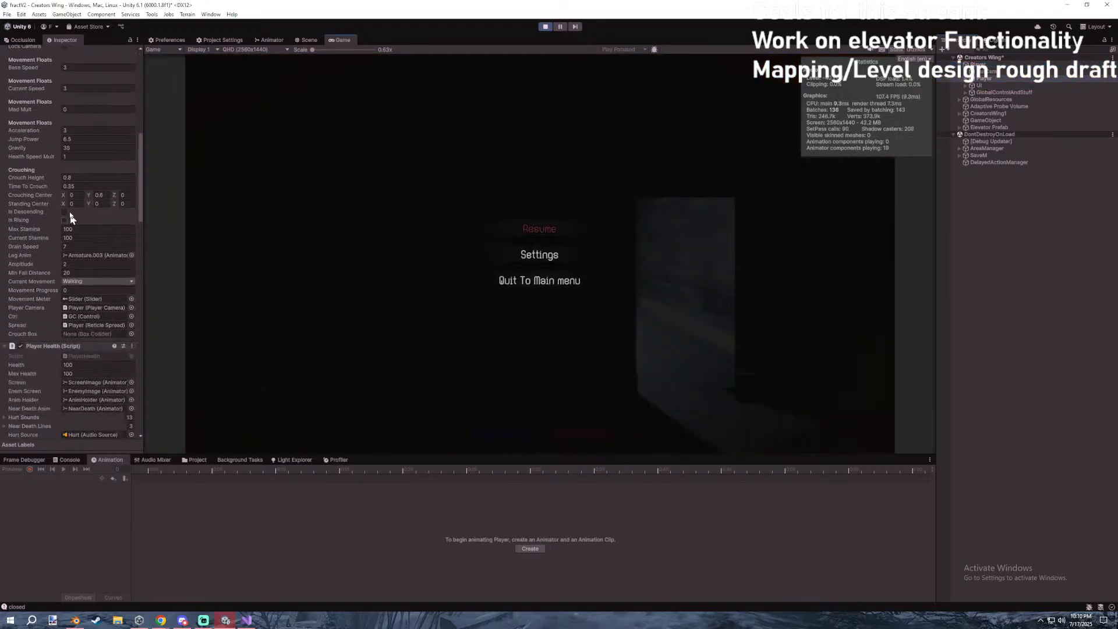
scroll(63, 167, "up", 3)
left_click(64, 141)
key("Escape")
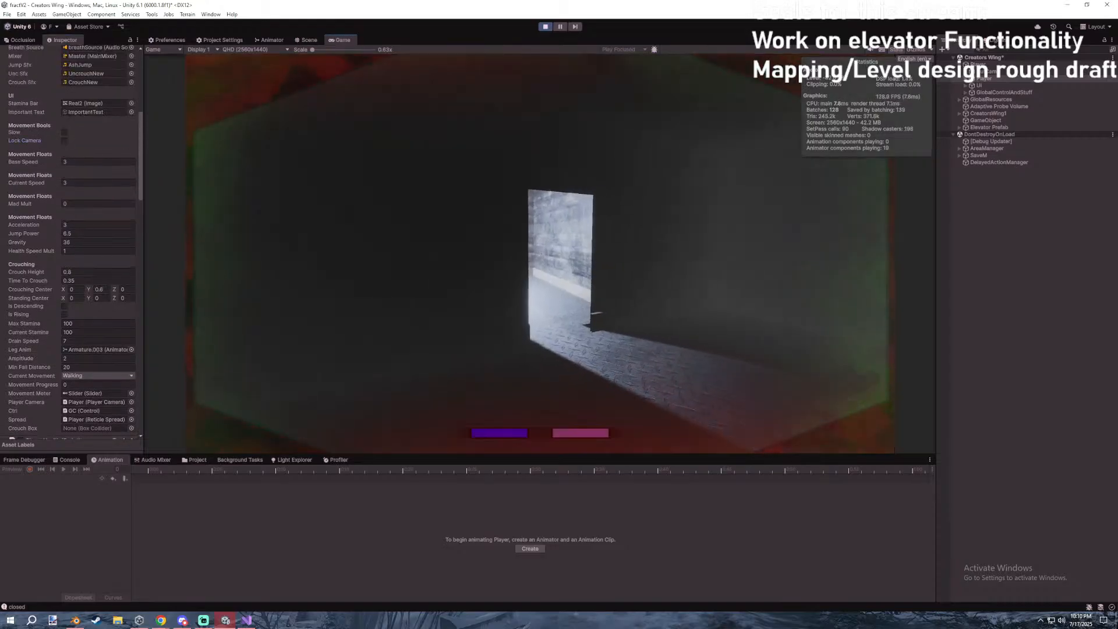
Test walking and looking around in the running game, then bring its pause menu back up.
key("w")
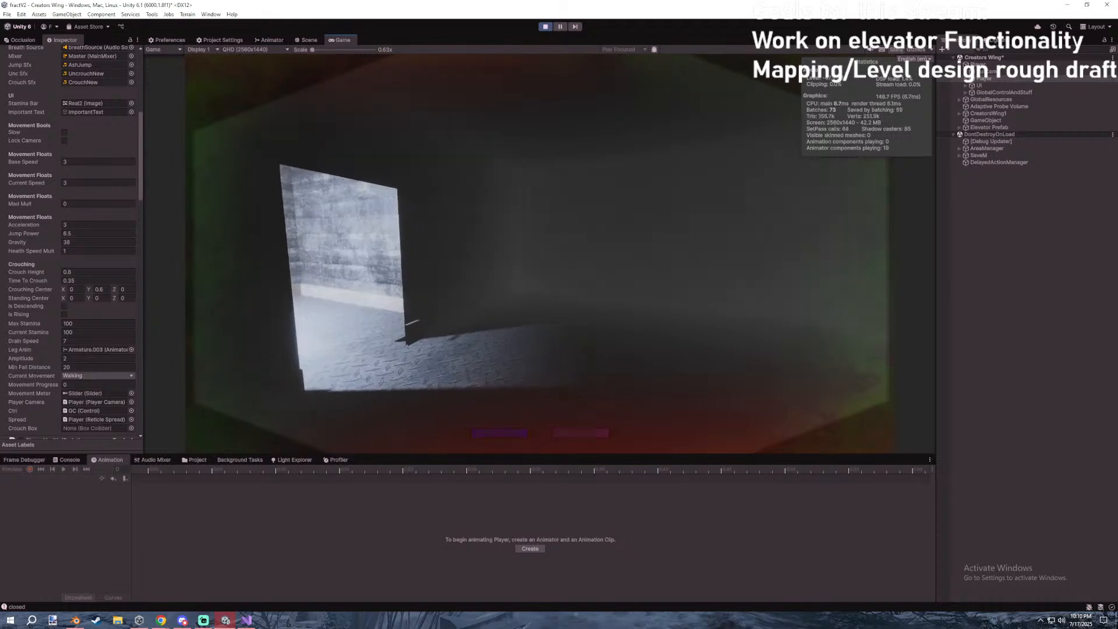
key("Escape")
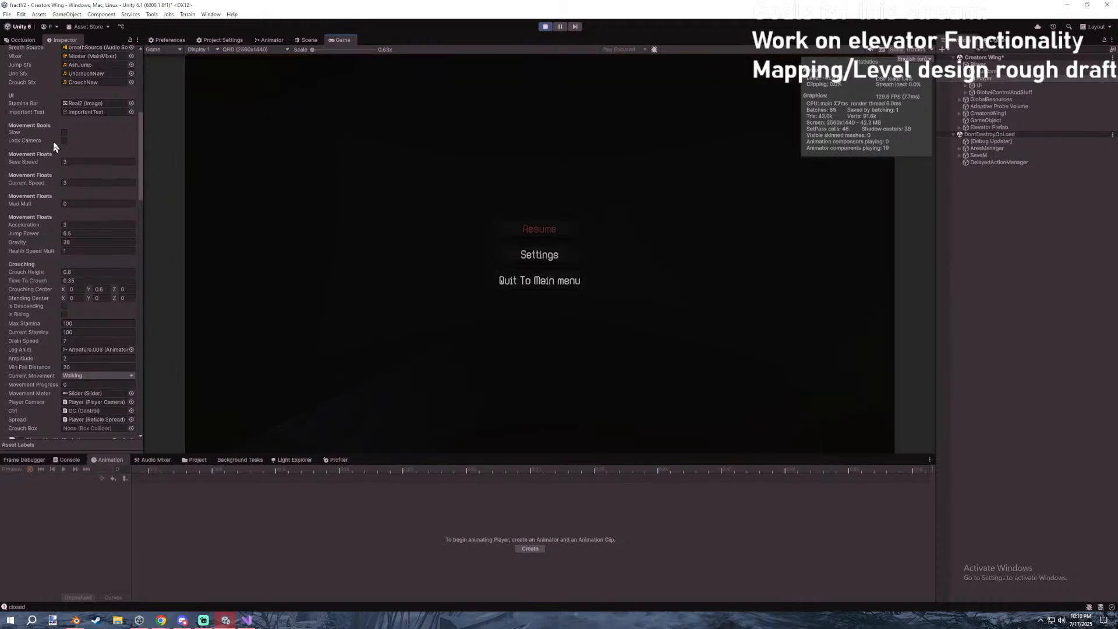
key("Escape")
key("Escape")
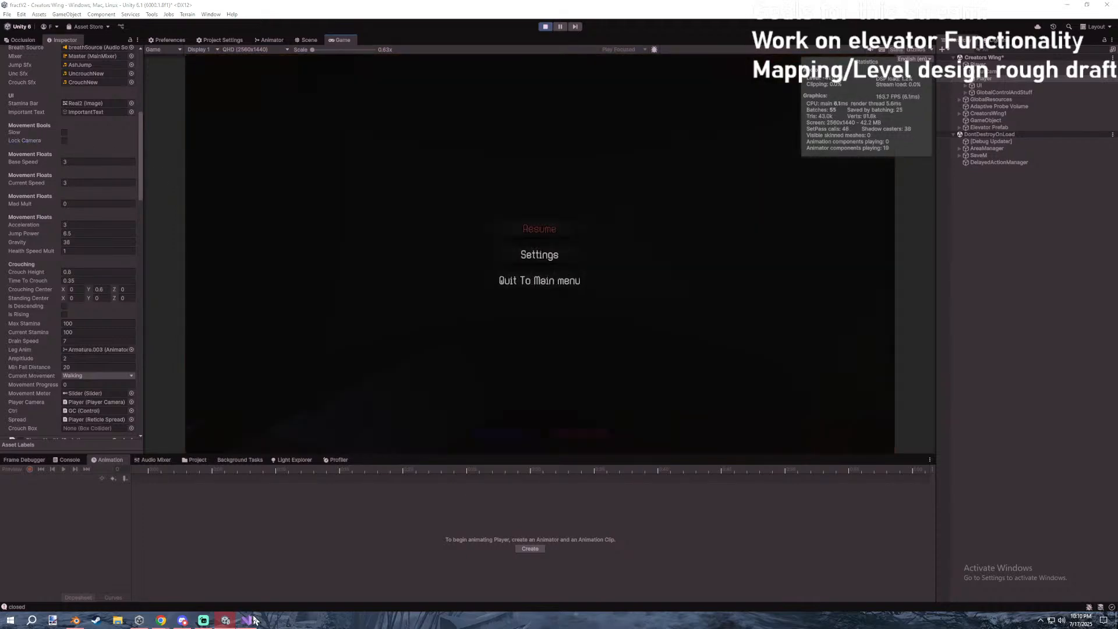
Find all references to the lockCamera variable from Player.cs and go to its assignment inside FreezePlayer.
key("alt+Tab")
double_click(148, 123)
right_click(121, 114)
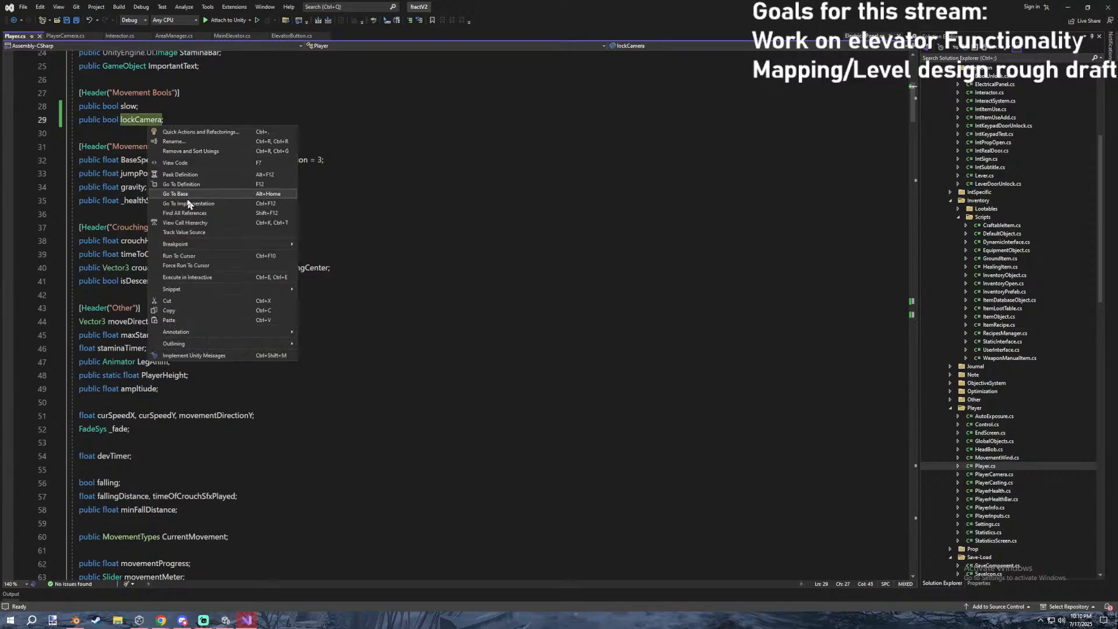
left_click(191, 211)
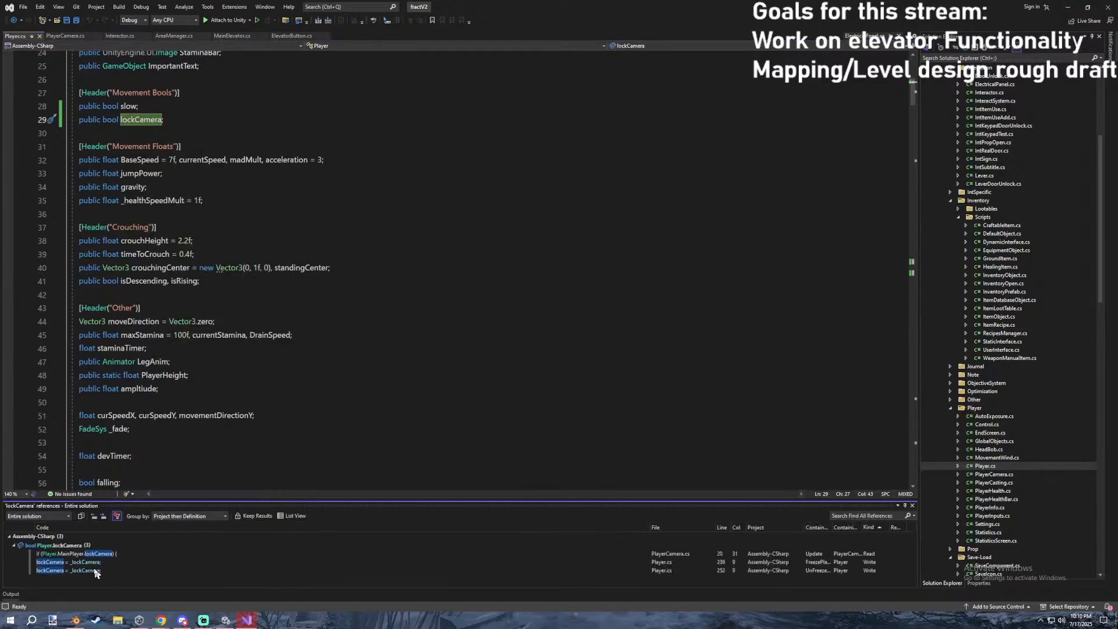
left_click(90, 554)
left_click(92, 563)
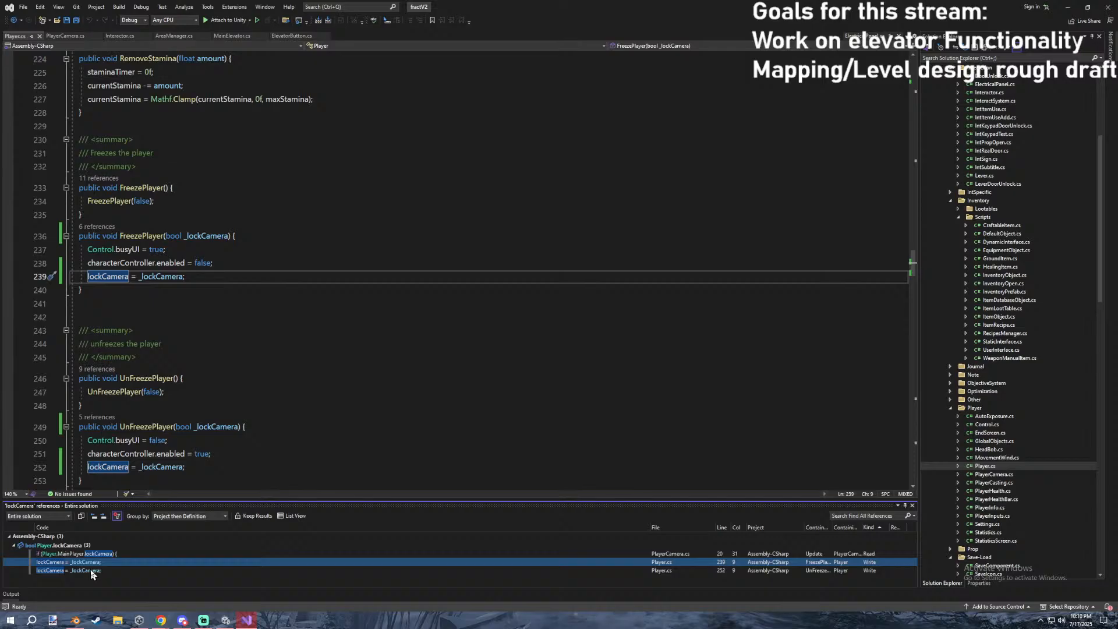
Go to the lockCamera assignment in UnFreezePlayer in Player.cs and look through the references of the UnFreezePlayer overload with the bool parameter.
left_click(92, 571)
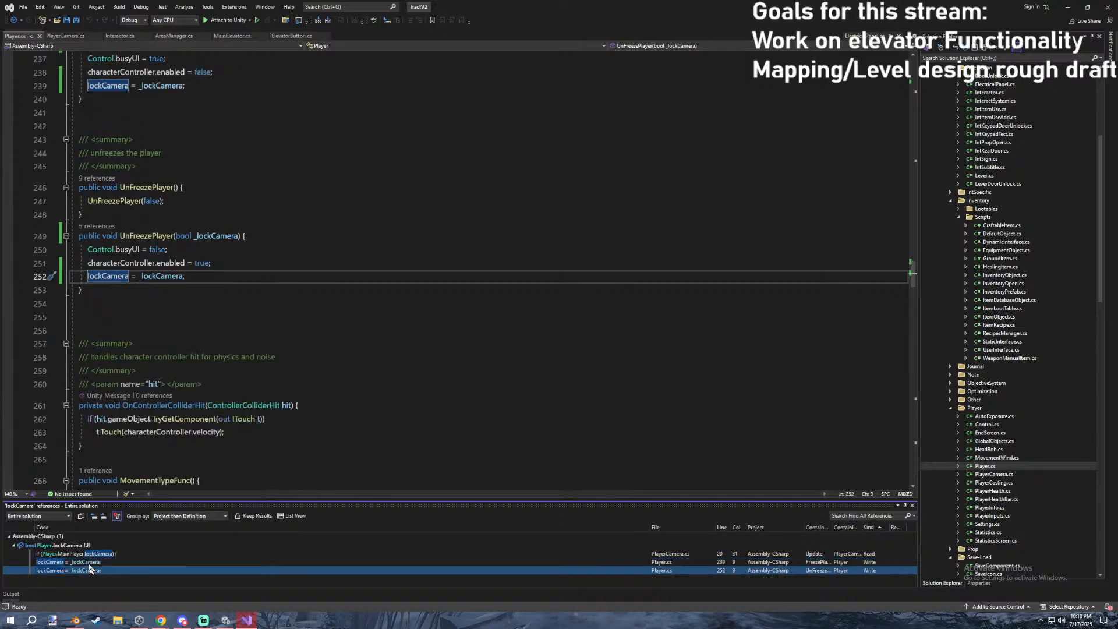
scroll(227, 221, "up", 3)
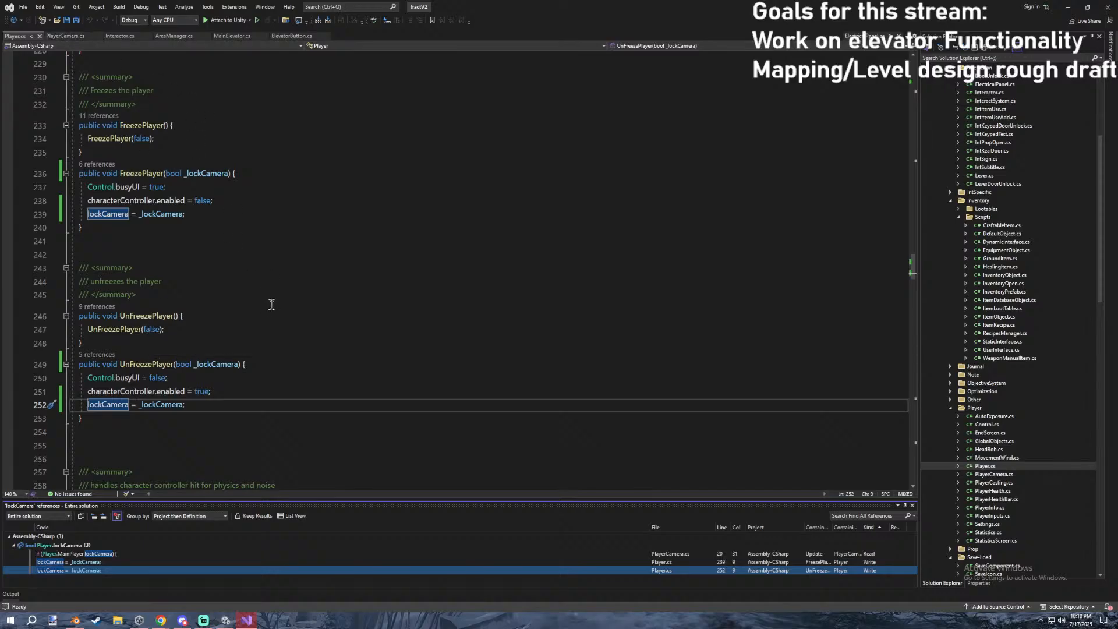
left_click(250, 319)
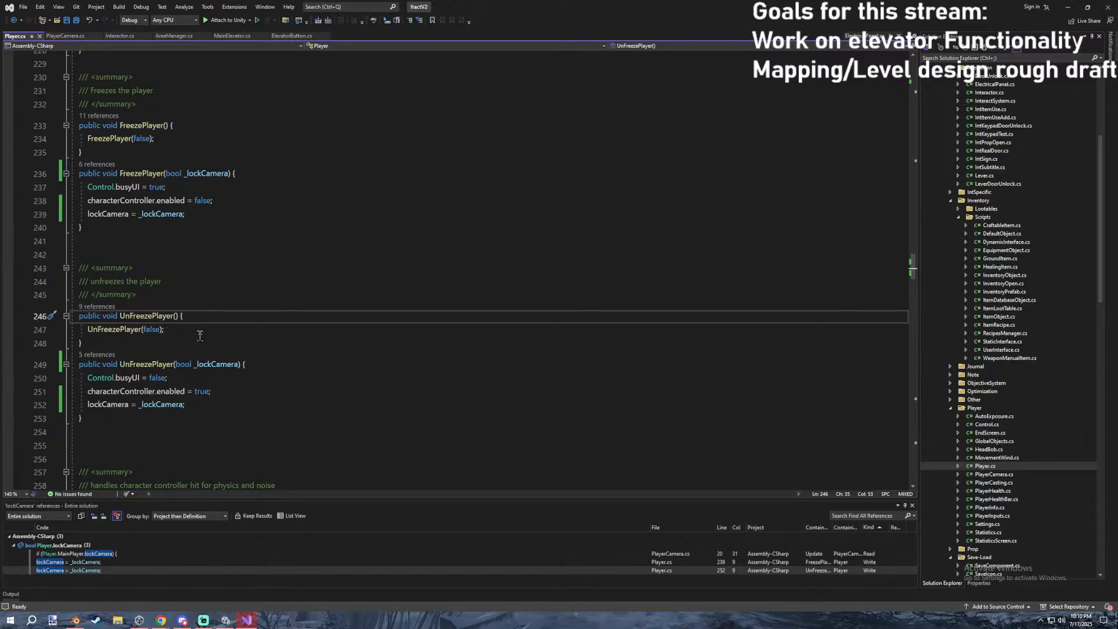
left_click(94, 354)
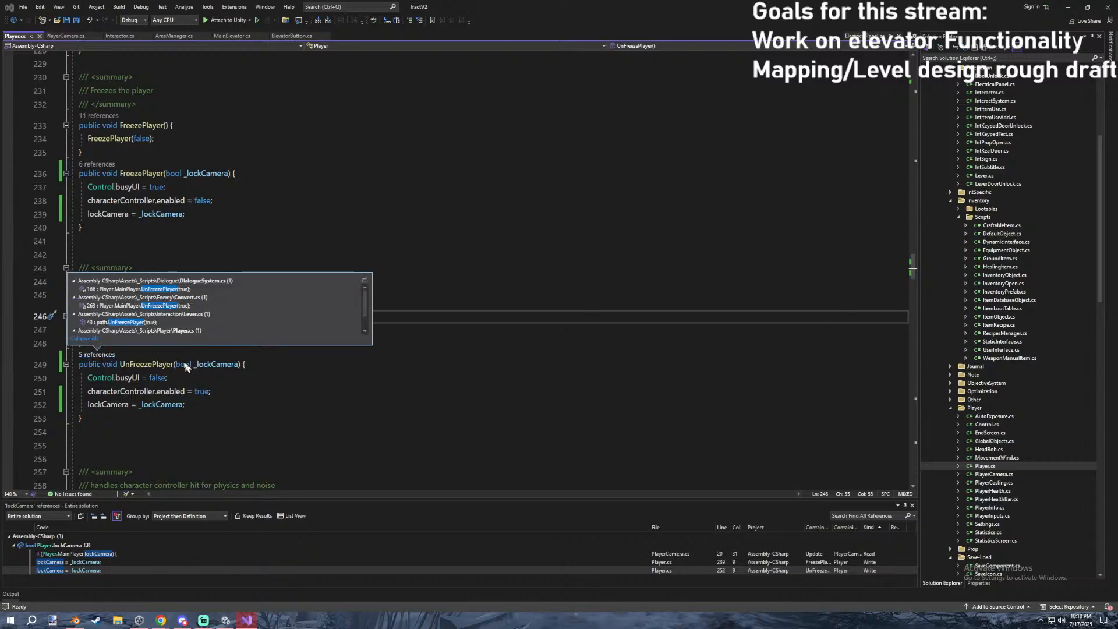
scroll(169, 328, "down", 3)
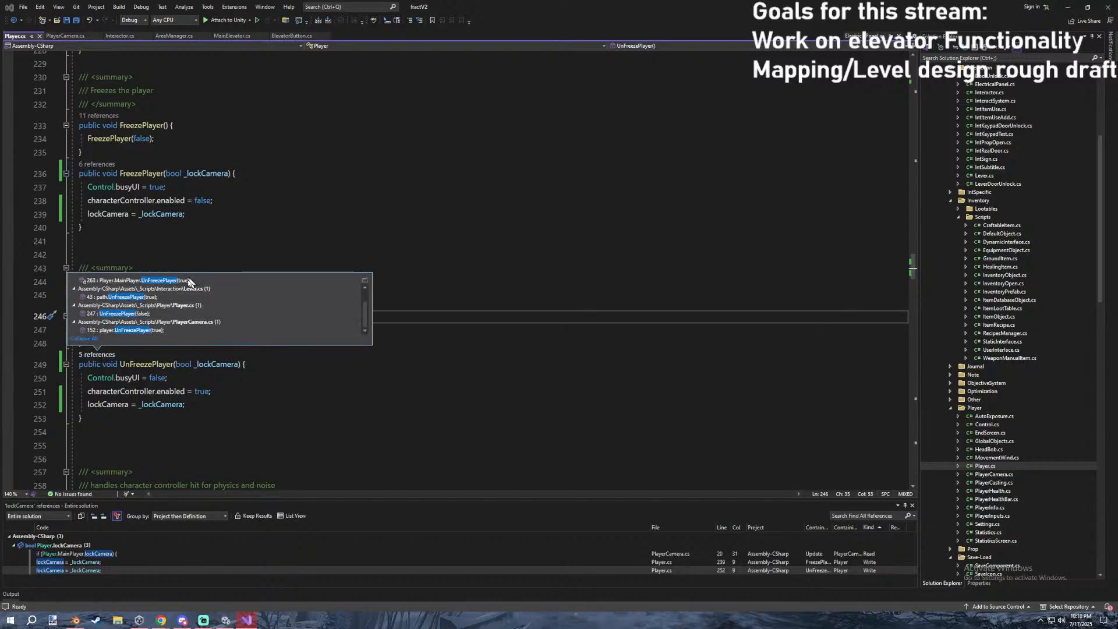
Make UnFreezePlayer(bool _lockCamera) in Player.cs always assign false to lockCamera, and save the script.
left_click(194, 403)
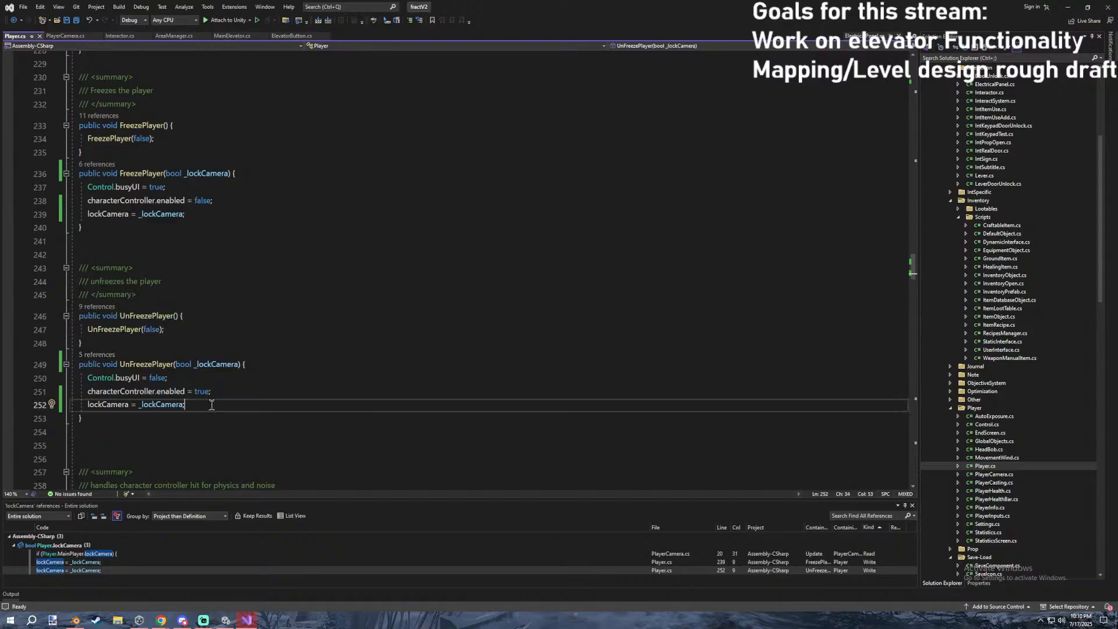
left_click_drag(212, 405, 138, 404)
type("f")
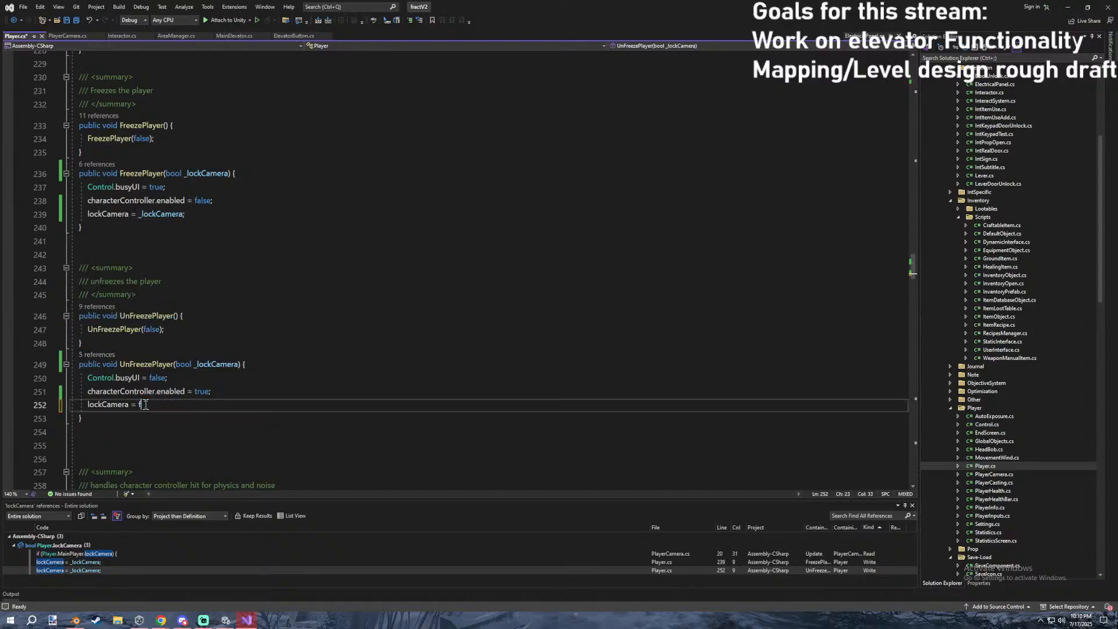
type("alse;")
key("ctrl+s")
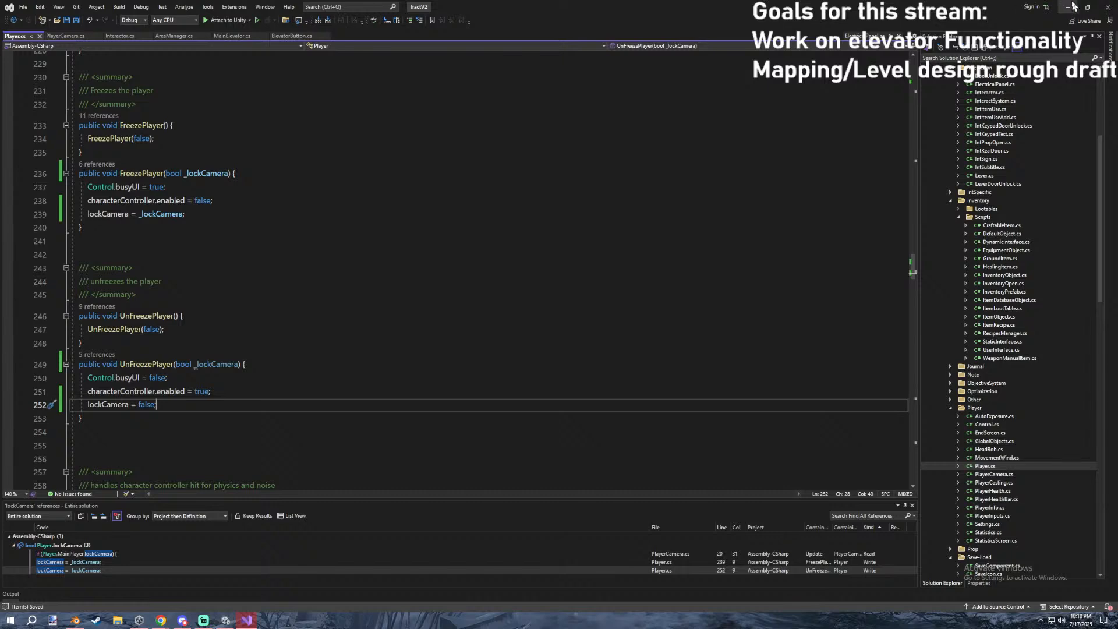
Switch to Unity, stop the running game and play the Creators Wing scene again.
key("alt+Tab")
left_click(543, 28)
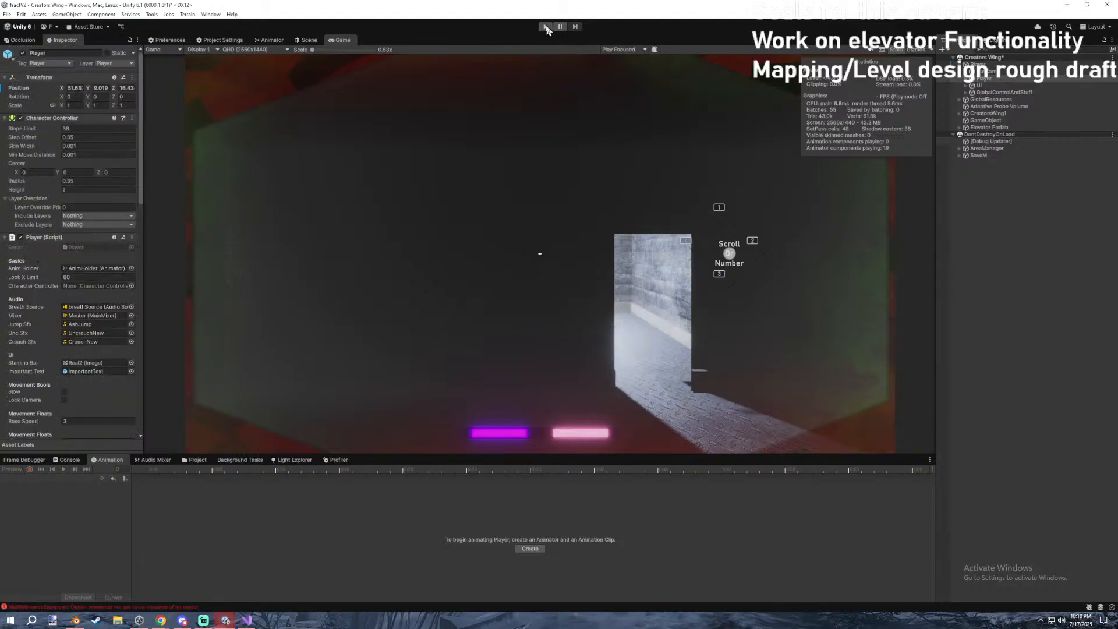
left_click(545, 26)
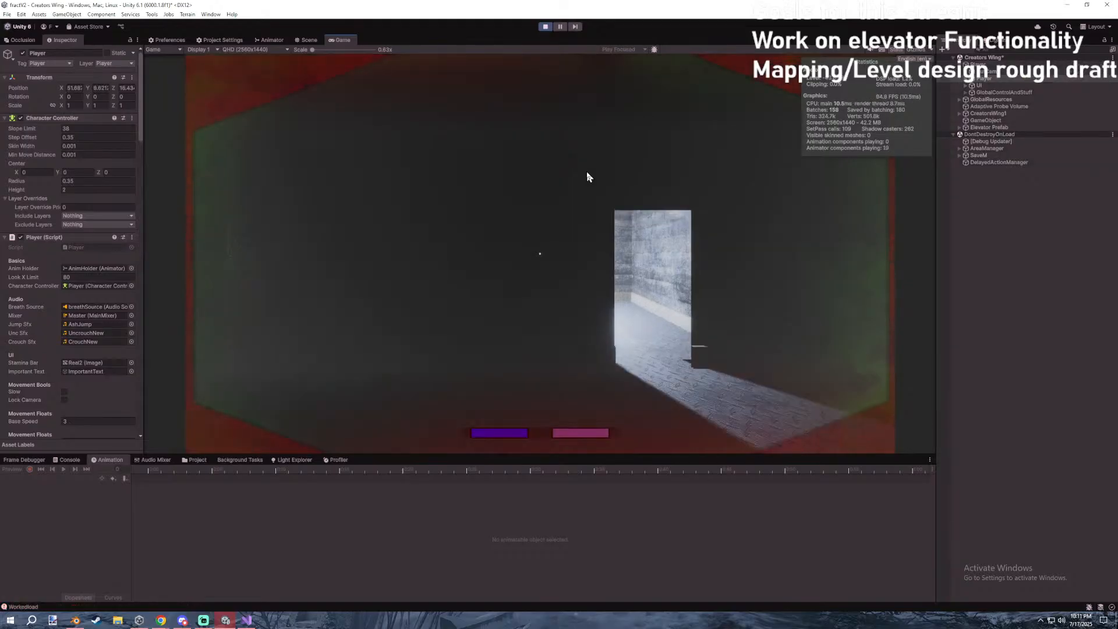
Toggle the Player's Lock Camera setting in the running game, test walking and looking around, and bring up the pause menu.
left_click(586, 171)
scroll(586, 171, "down", 1)
key("Escape")
key("Escape")
left_click(65, 400)
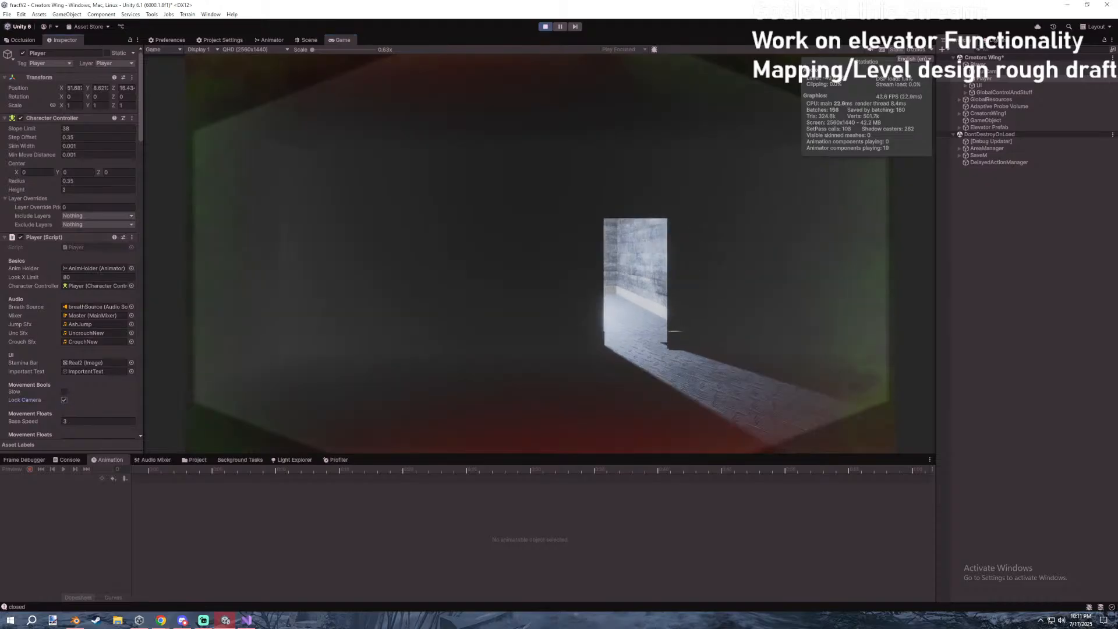
key("w")
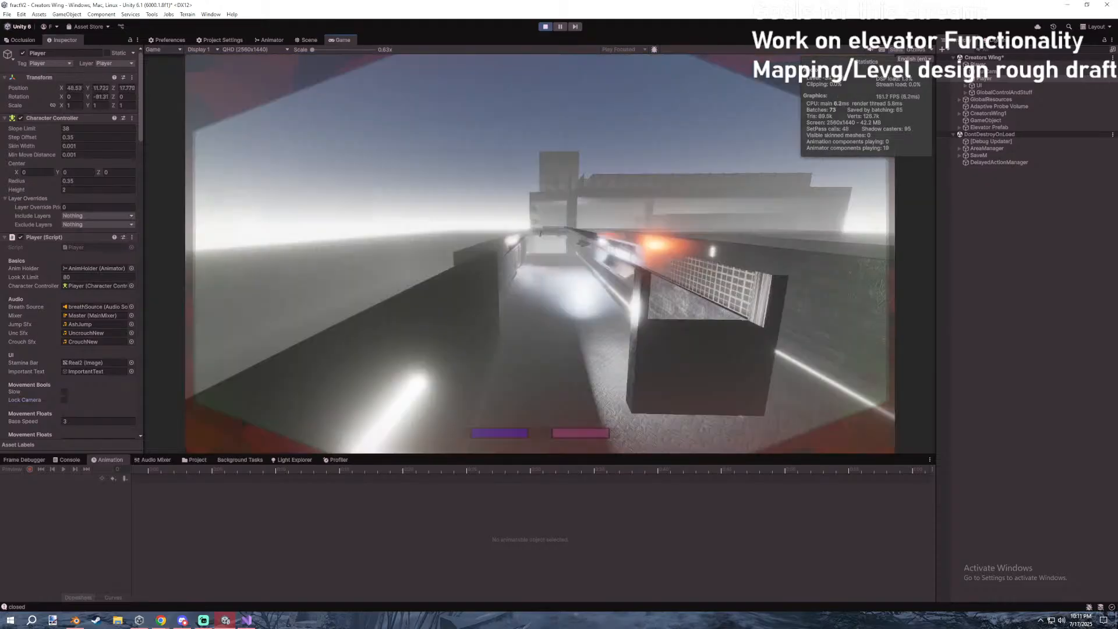
key("Escape")
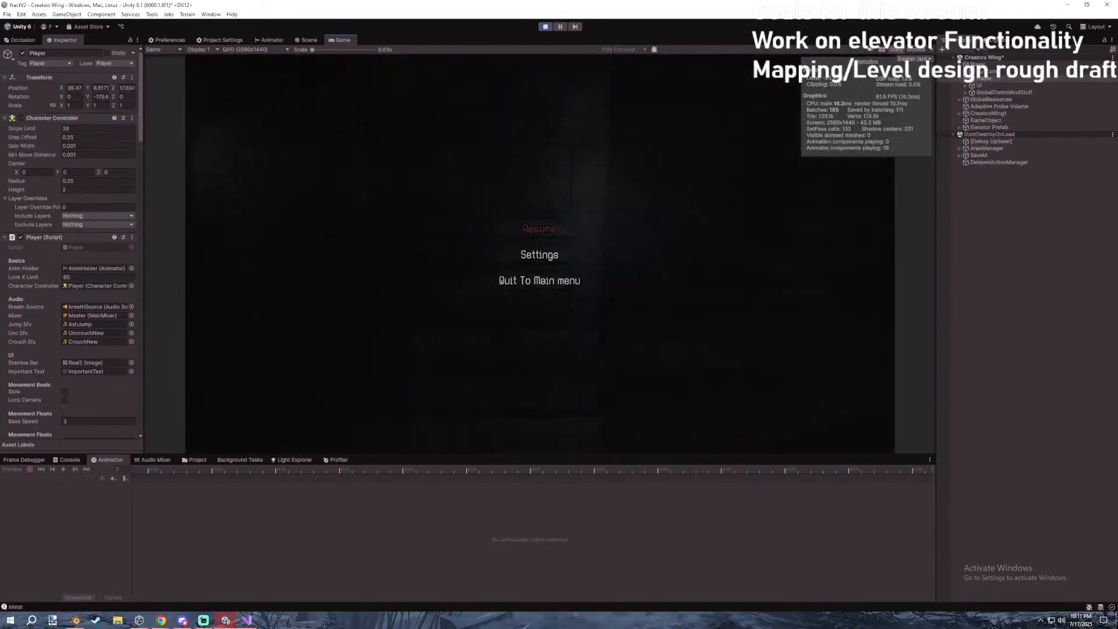
Switch to Visual Studio and compare FreezePlayer and UnFreezePlayer in Player.cs with the lockCamera condition in PlayerCamera.cs.
key("alt+Tab")
left_click(204, 366)
left_click(194, 401)
left_click(232, 389)
left_click(170, 330)
left_click(232, 389)
left_click(182, 406)
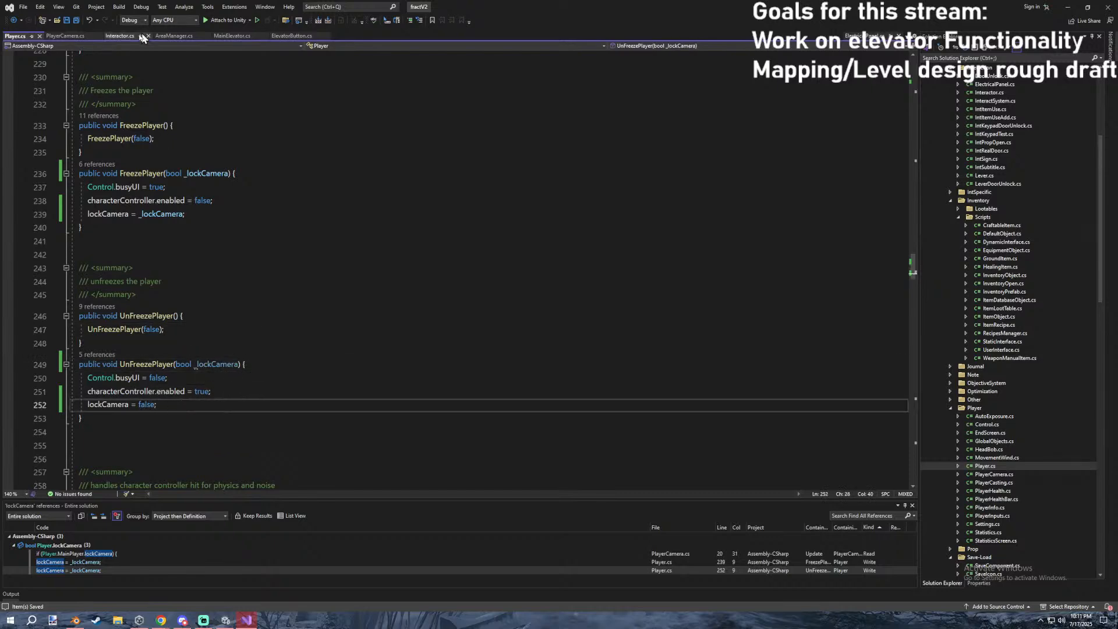
left_click(66, 36)
left_click(259, 217)
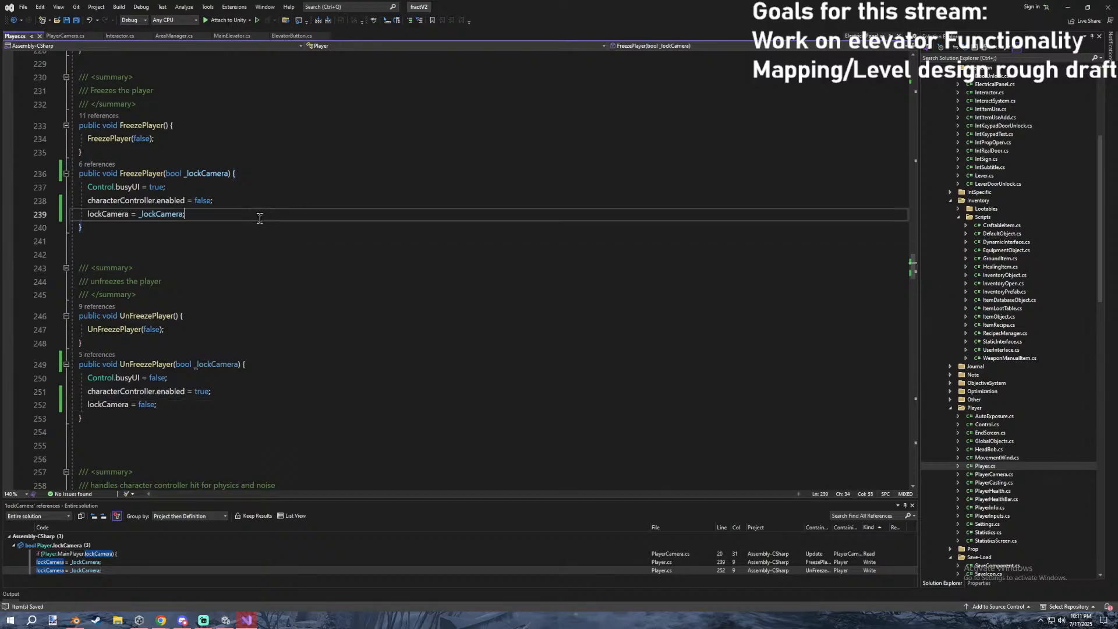
left_click(68, 36)
left_click(251, 298)
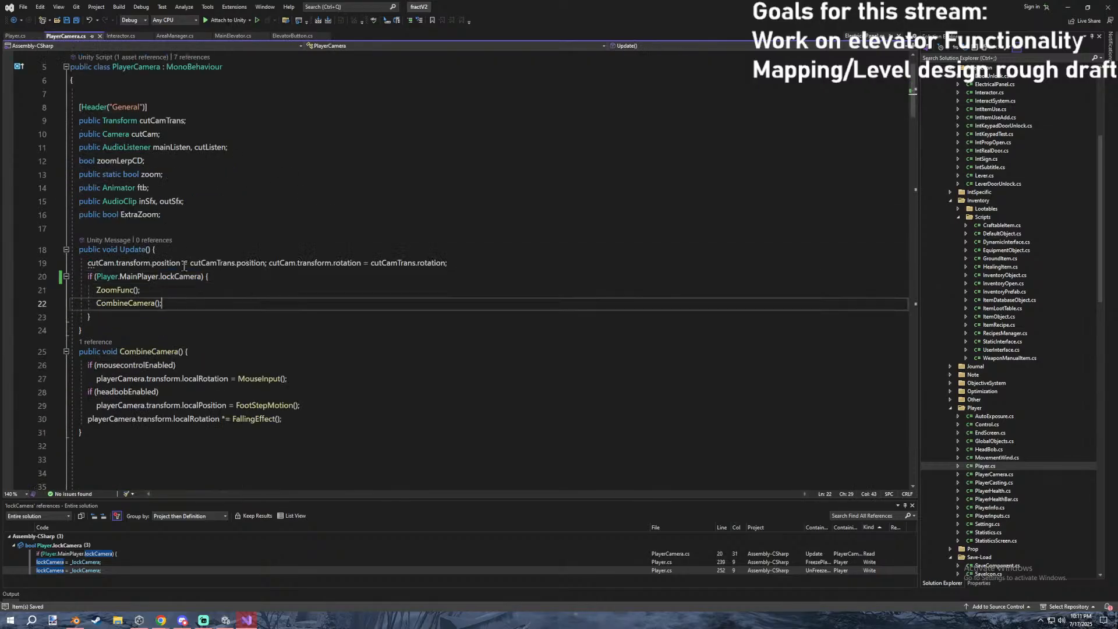
left_click(15, 36)
left_click(129, 404)
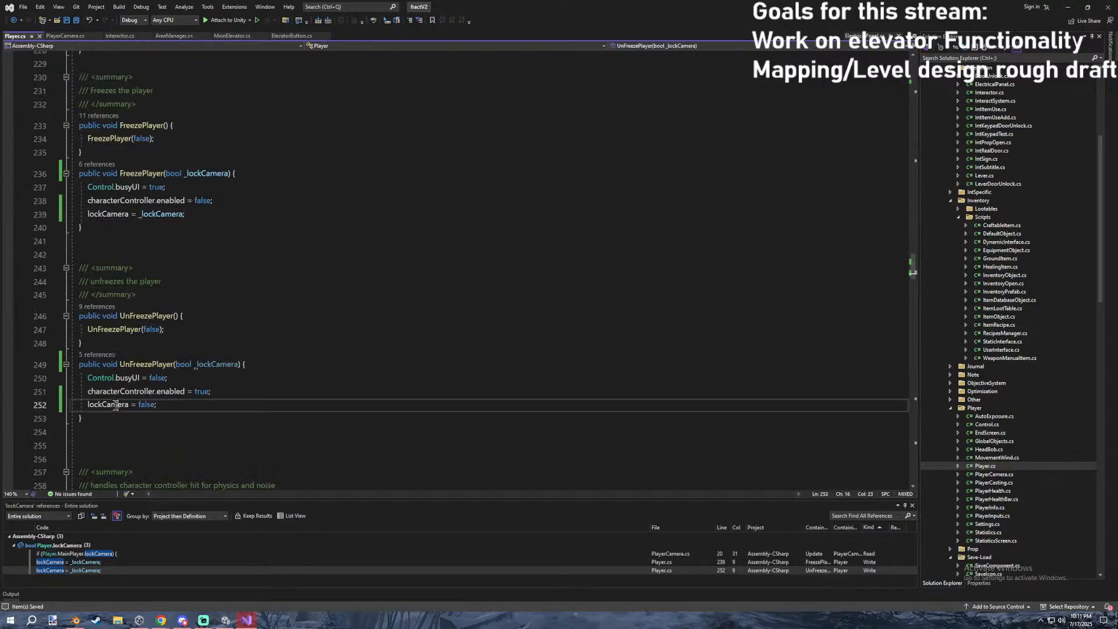
Step through the lockCamera write references in Player.cs and recheck the Update method of PlayerCamera.cs.
left_click(92, 571)
left_click(89, 562)
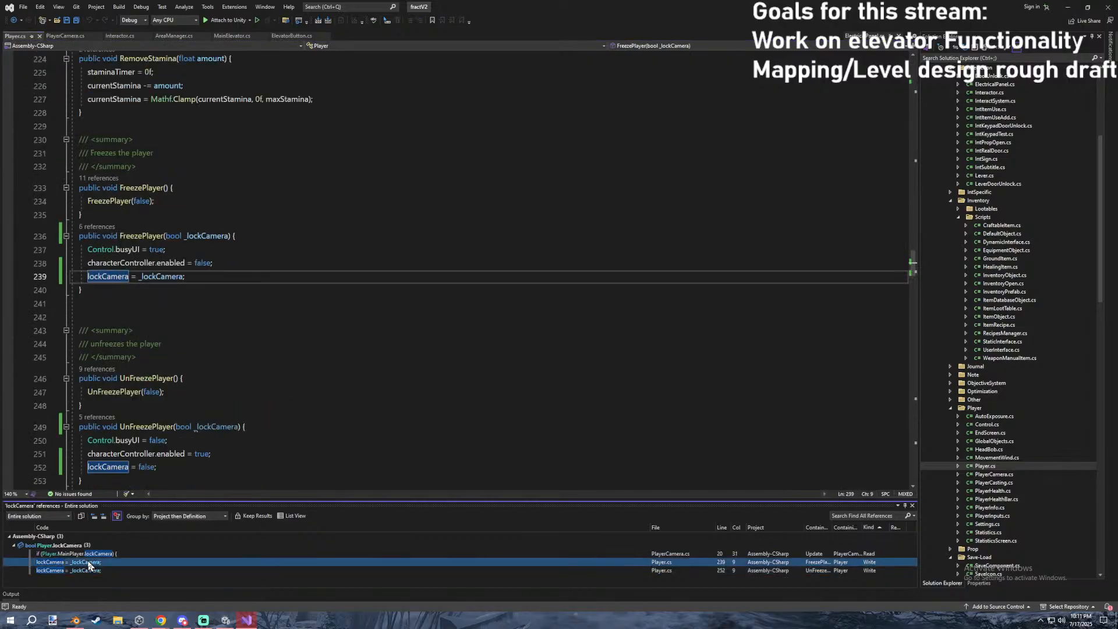
left_click(89, 571)
left_click(81, 562)
left_click(85, 572)
left_click(66, 36)
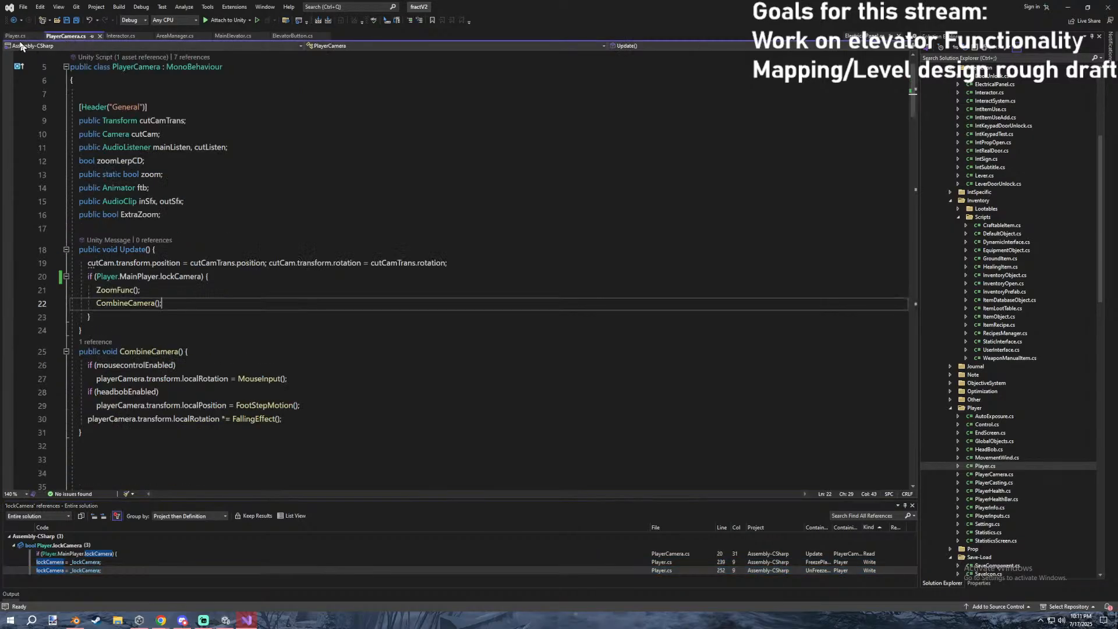
left_click(13, 36)
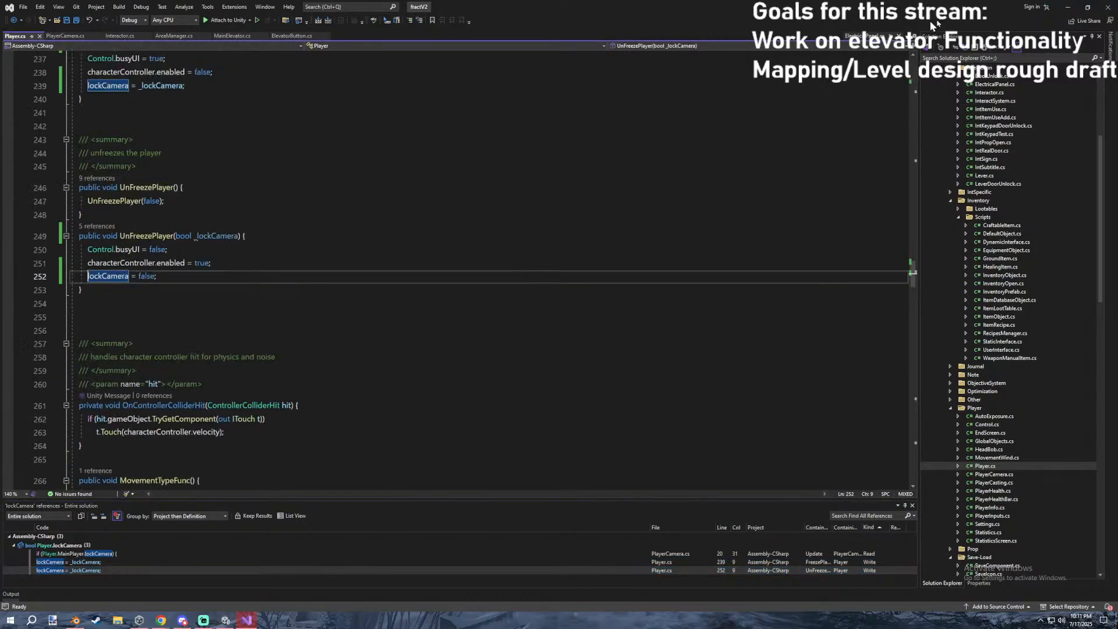
Return to Unity, turn on the Player's Lock Camera setting, test walking down the corridor and pause the game.
left_click(1069, 7)
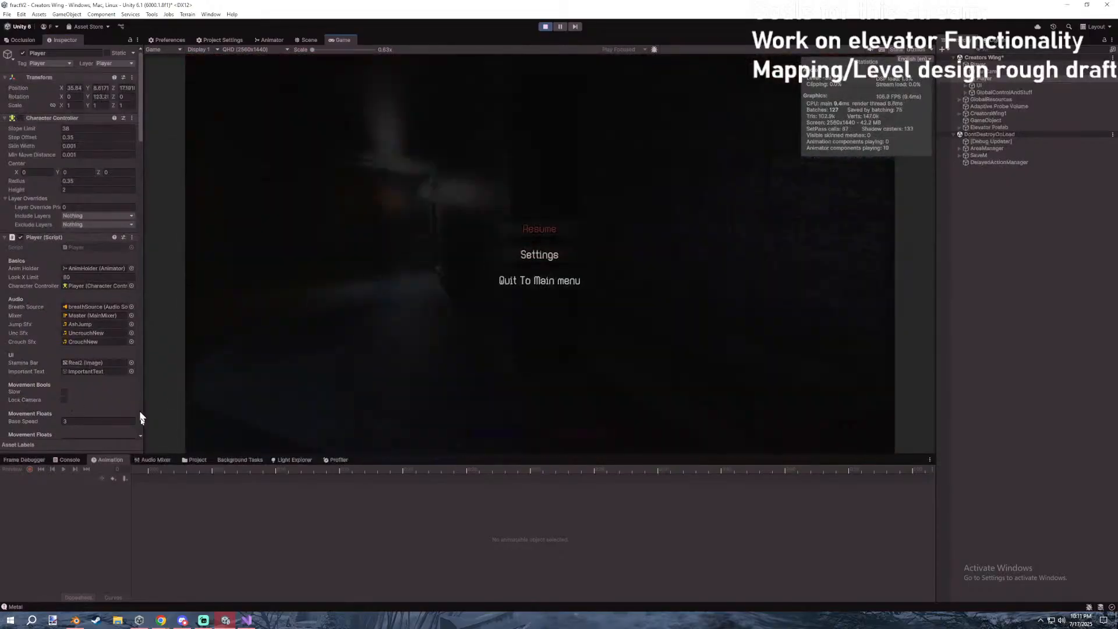
left_click(65, 399)
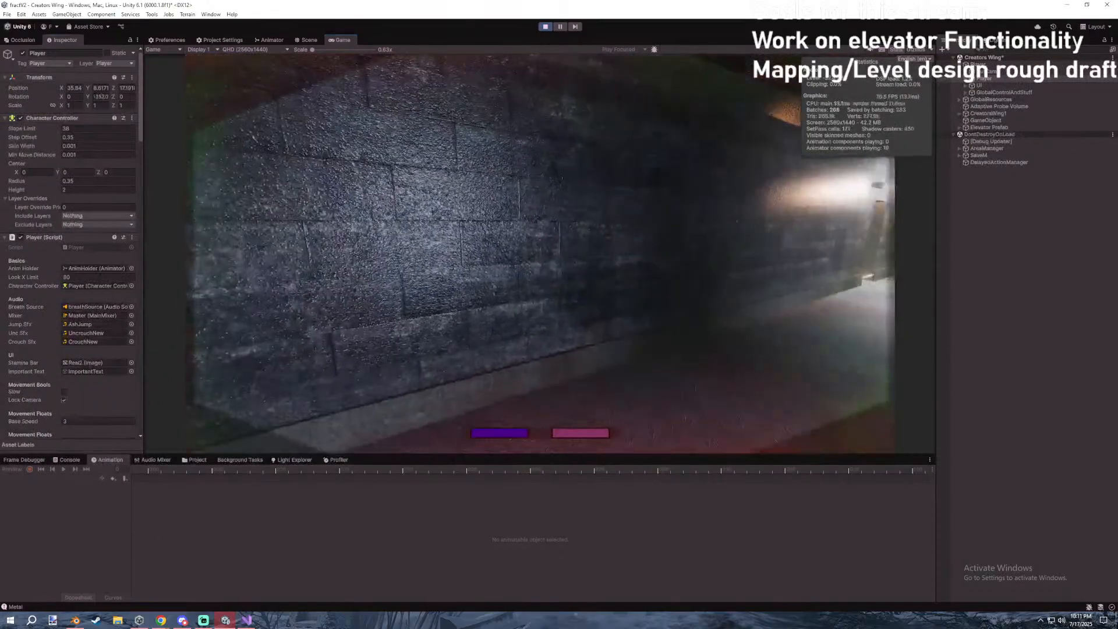
key("w")
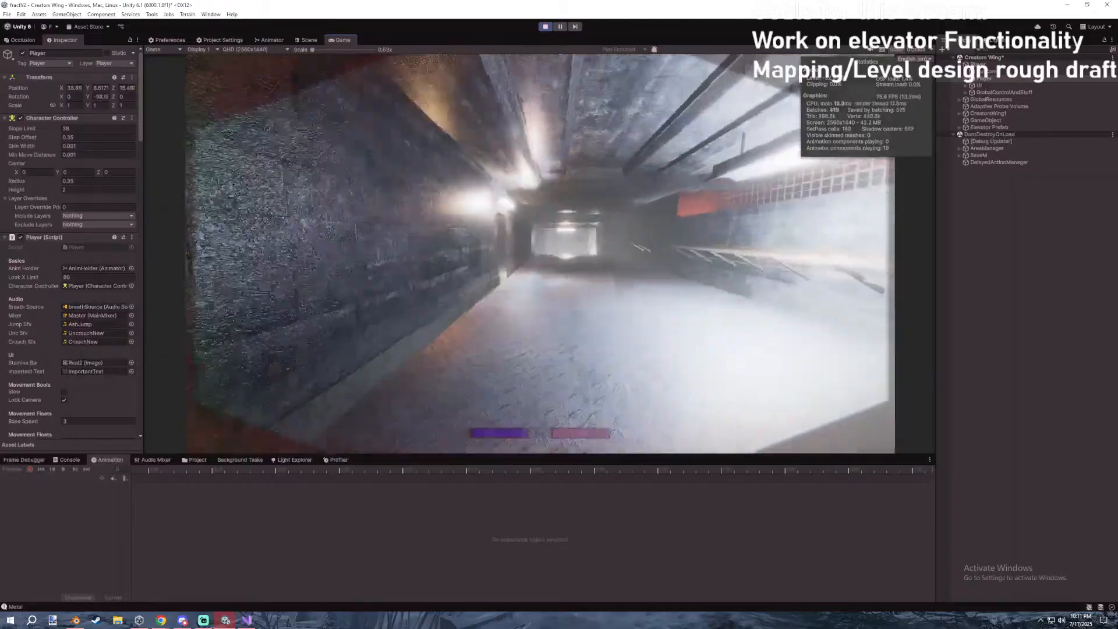
key("Escape")
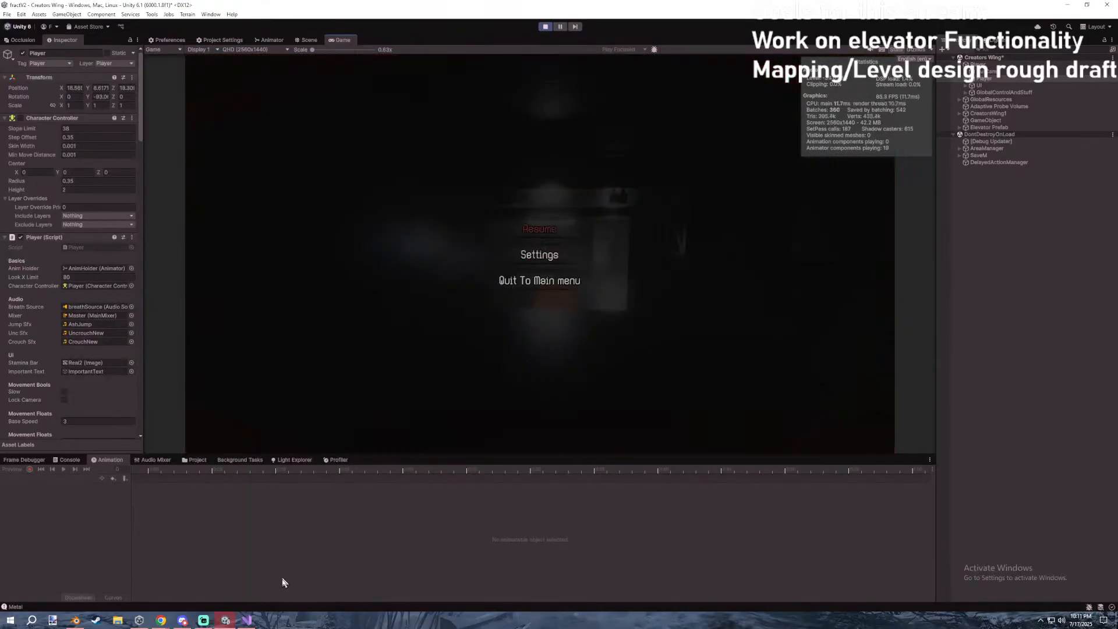
Negate the Player.MainPlayer.lockCamera condition in the Update method of PlayerCamera.cs in Visual Studio, then return to Player.cs.
left_click(247, 620)
left_click(78, 34)
left_click(97, 277)
type("!")
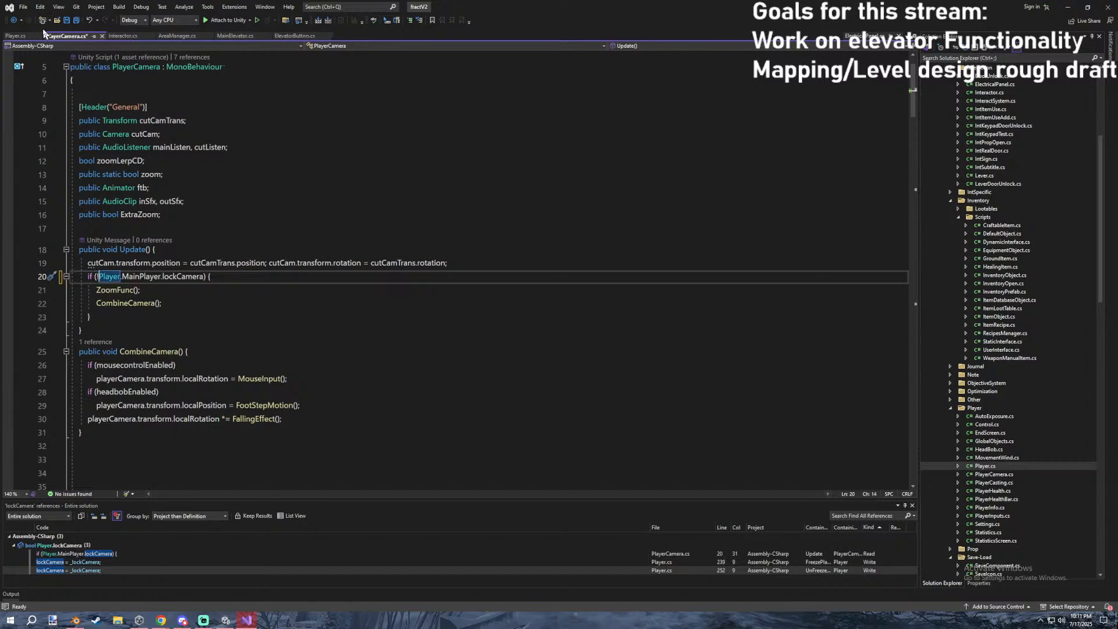
left_click(16, 35)
Switch to Unity and repeatedly pause and resume the running game to check the Player's Lock Camera setting.
key("alt+Tab")
key("Escape")
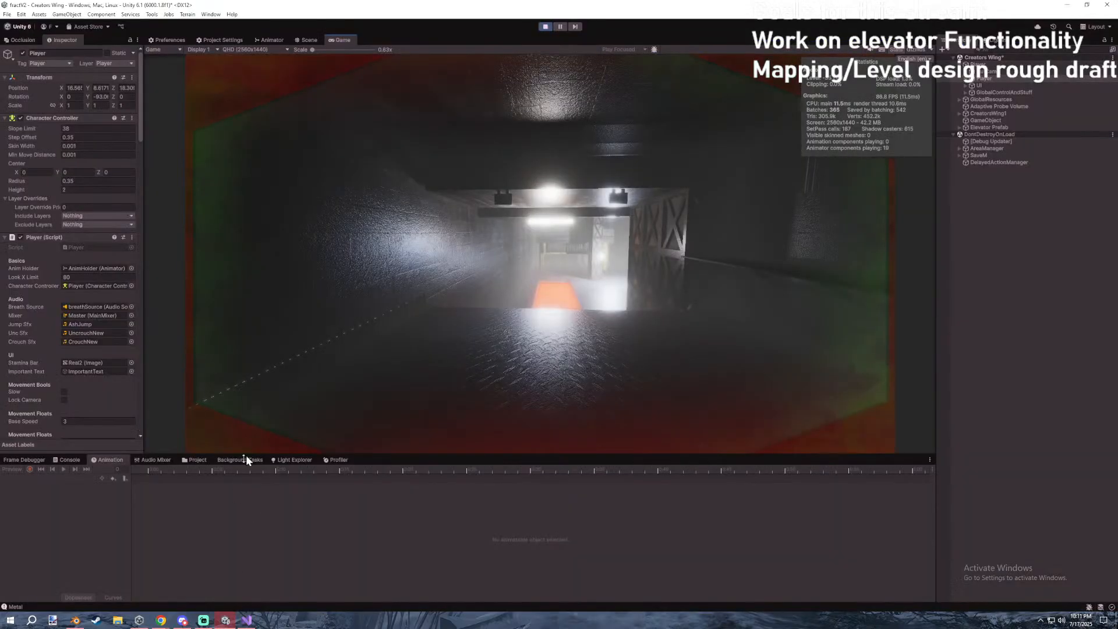
key("Escape")
key("Escape")
key("Escape")
Glance at UnFreezePlayer in Player.cs, then restart the game in Unity's play mode.
key("alt+Tab")
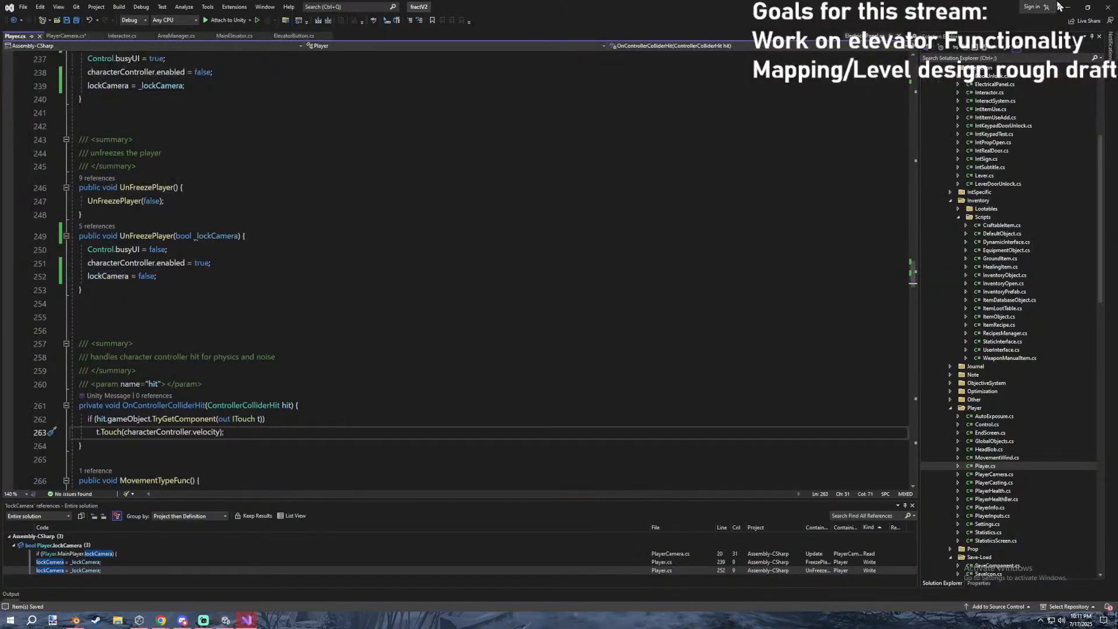
key("alt+Tab")
left_click(546, 27)
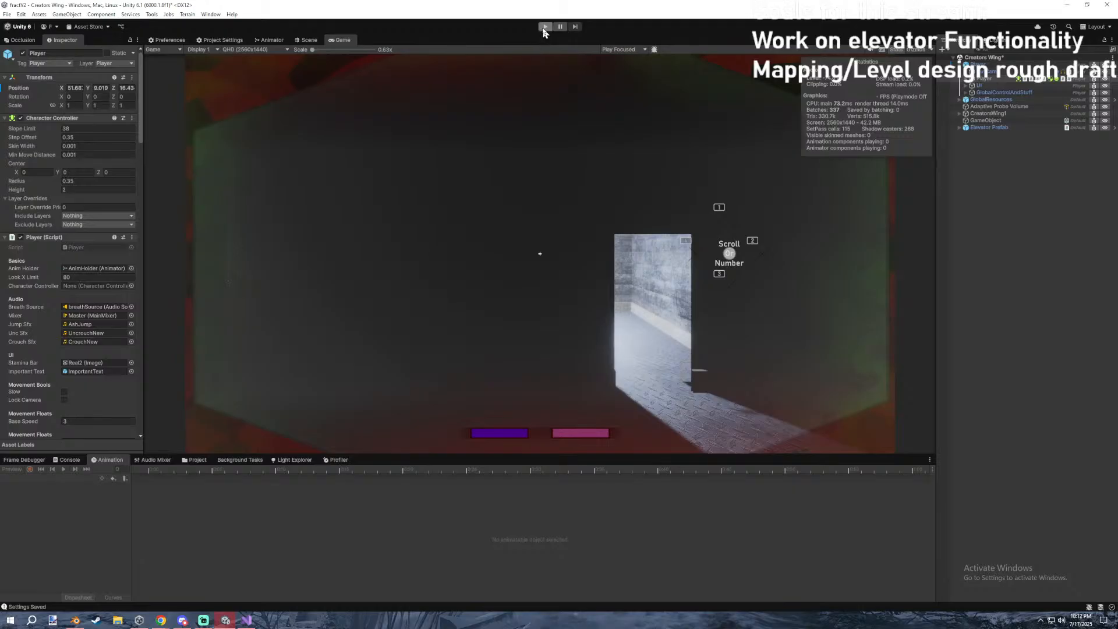
left_click(541, 26)
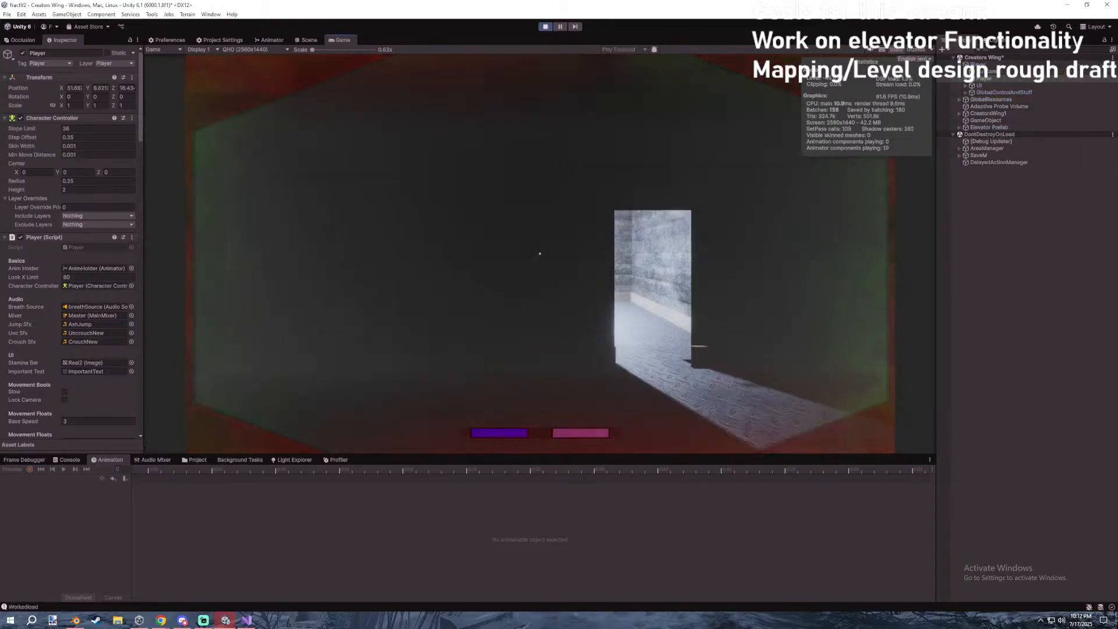
Pause and resume the restarted game to test how the pause menu affects Lock Camera and looking around.
key("Escape")
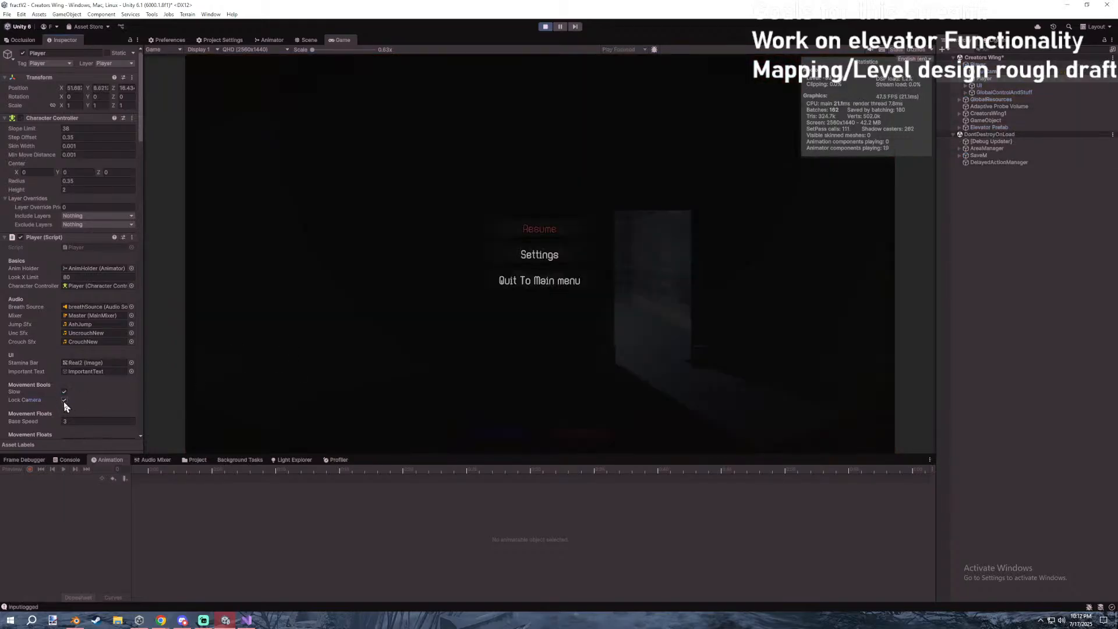
key("Escape")
key("Escape")
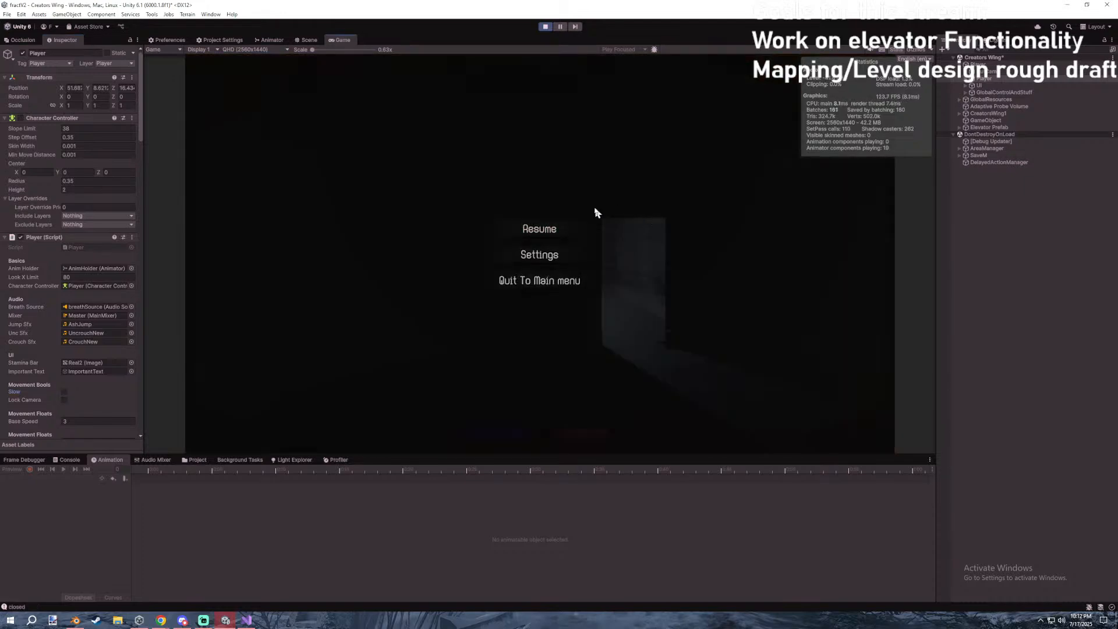
key("Escape")
Save PlayerCamera.cs with the negated lockCamera condition in Visual Studio and return to Unity to recompile the scripts.
key("alt+Tab")
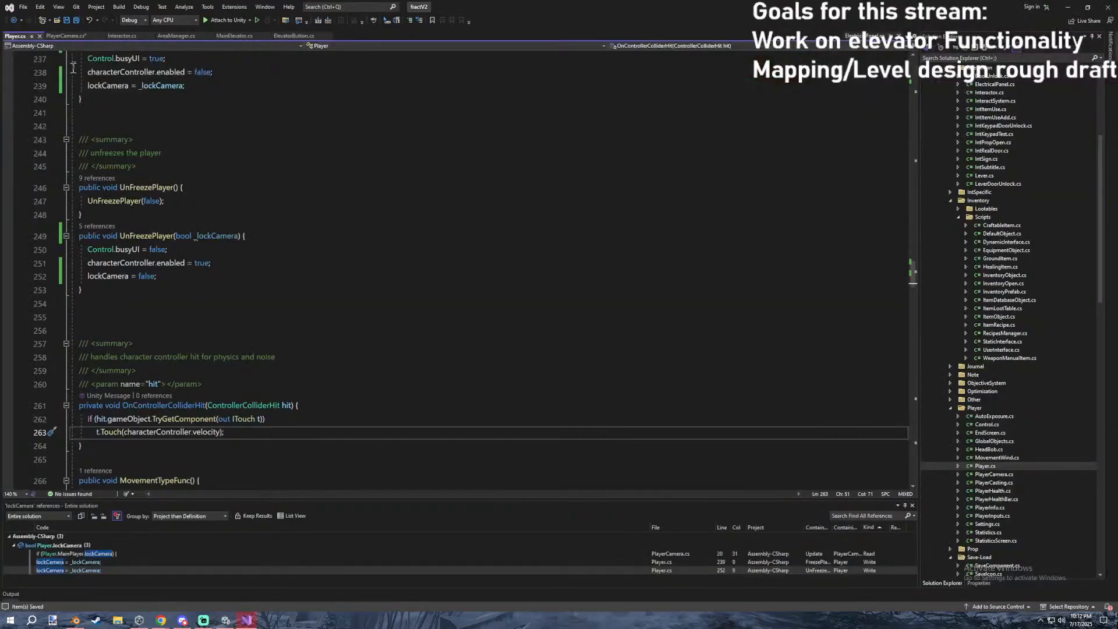
left_click(65, 35)
left_click(228, 165)
key("ctrl+s")
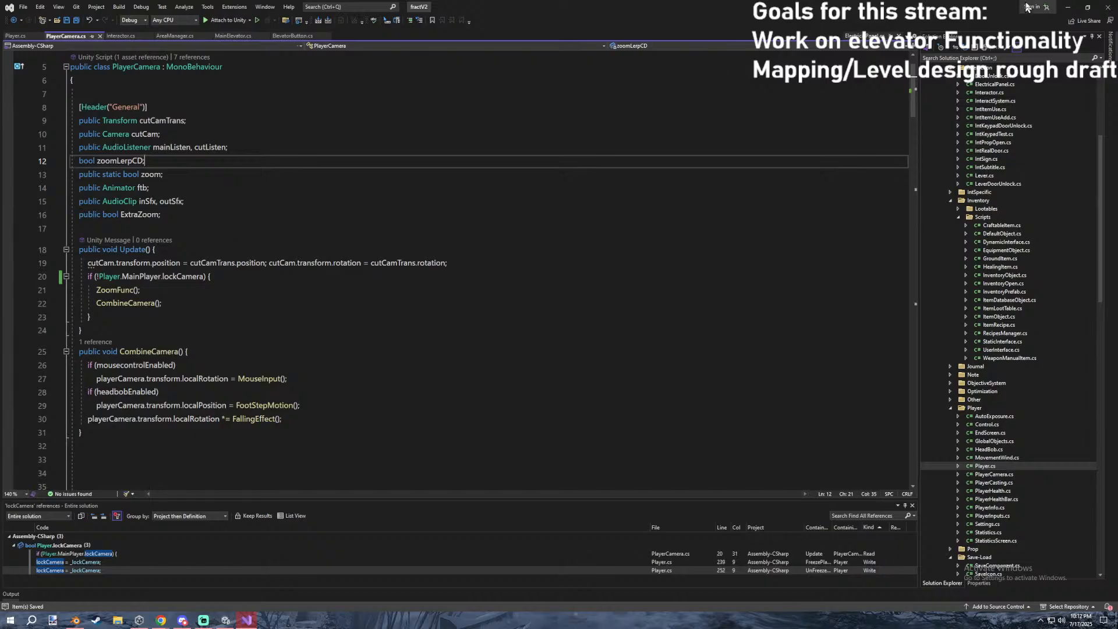
key("alt+Tab")
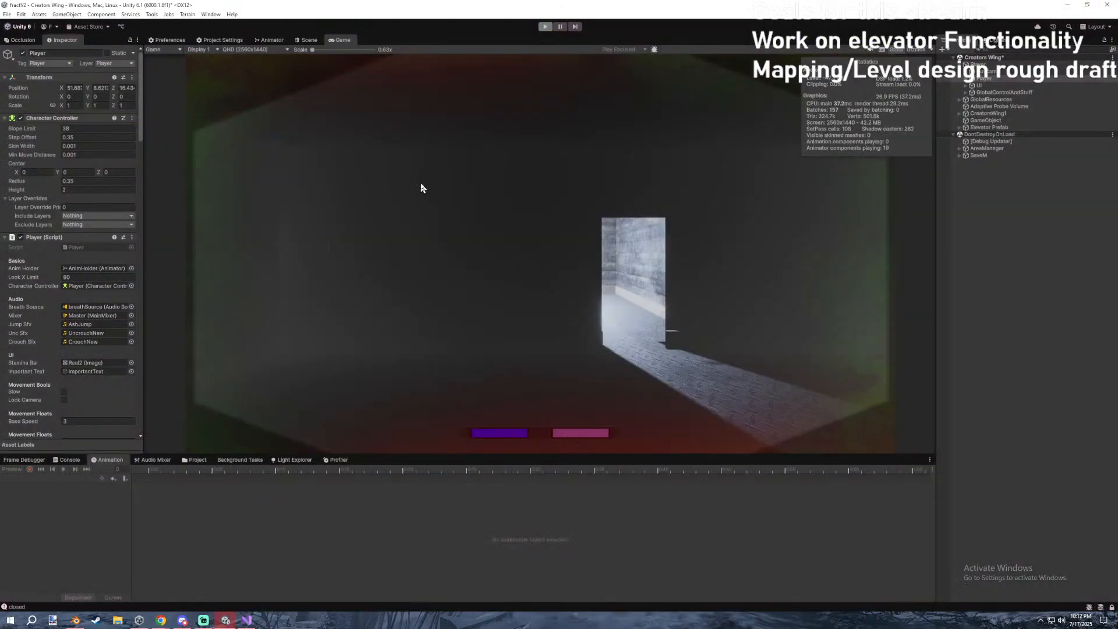
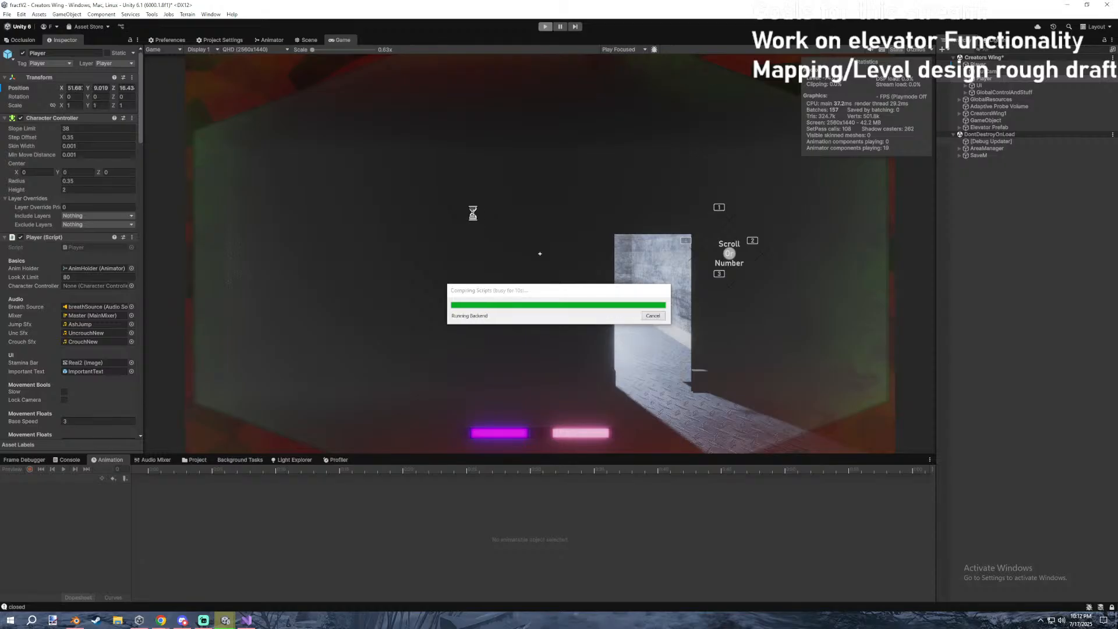
Run the game, look around and walk through the level to test the camera fix, pause it and stop play mode.
left_click(544, 26)
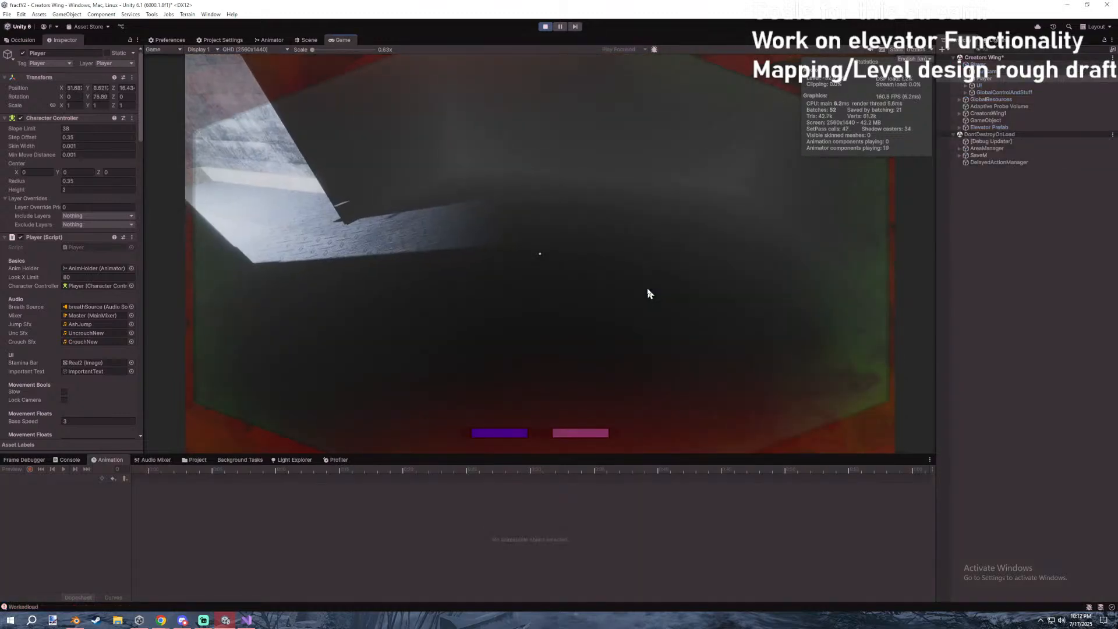
left_click(648, 288)
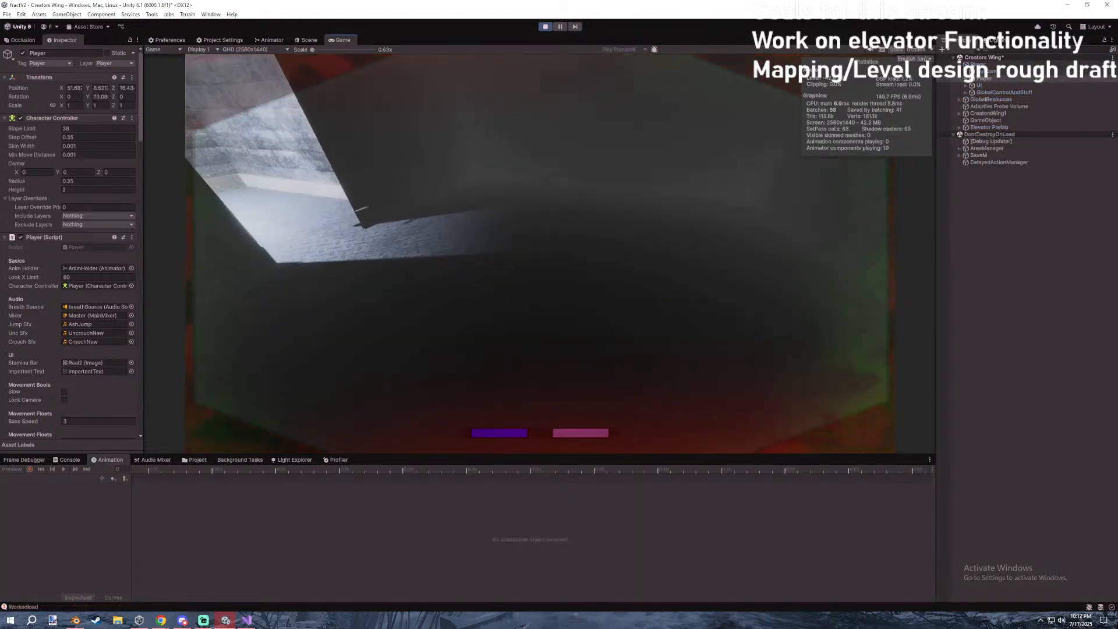
key("w")
key("space")
key("w")
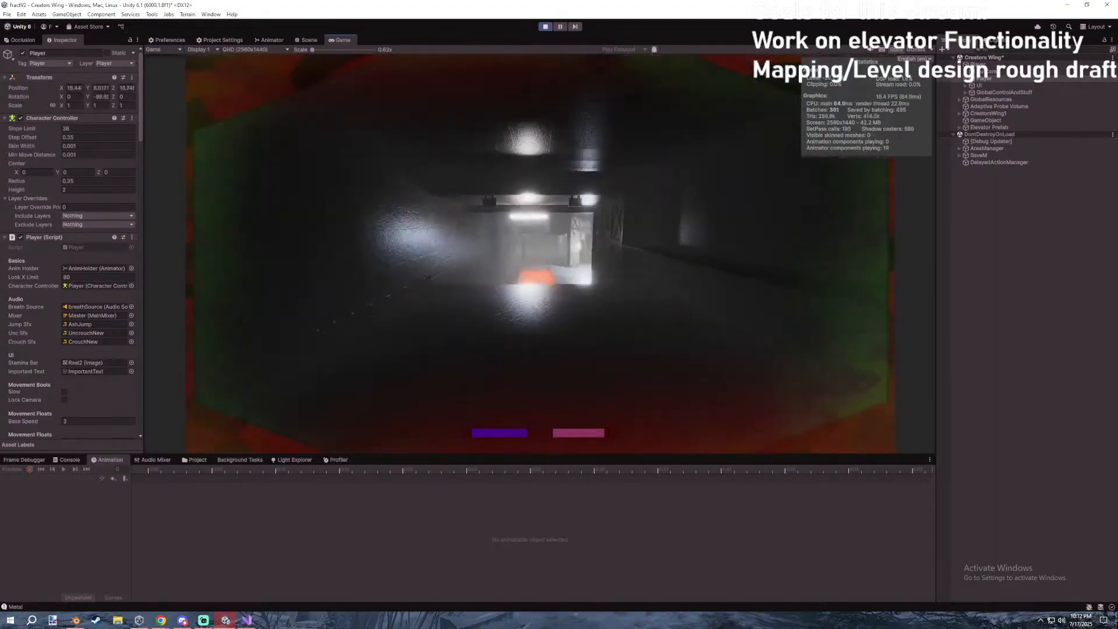
key("w")
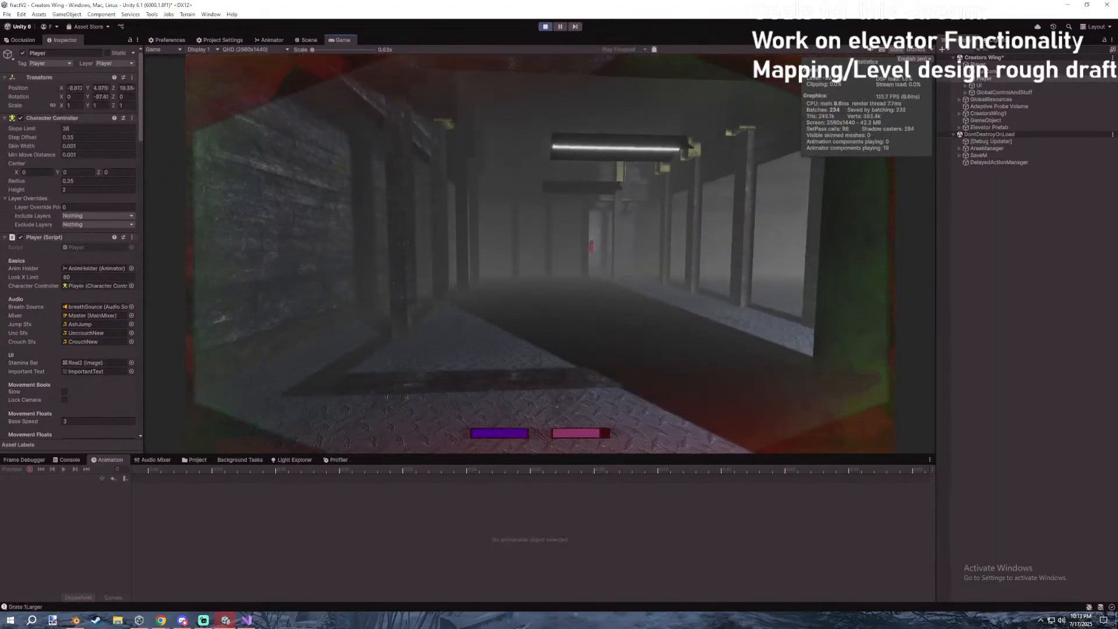
key("Escape")
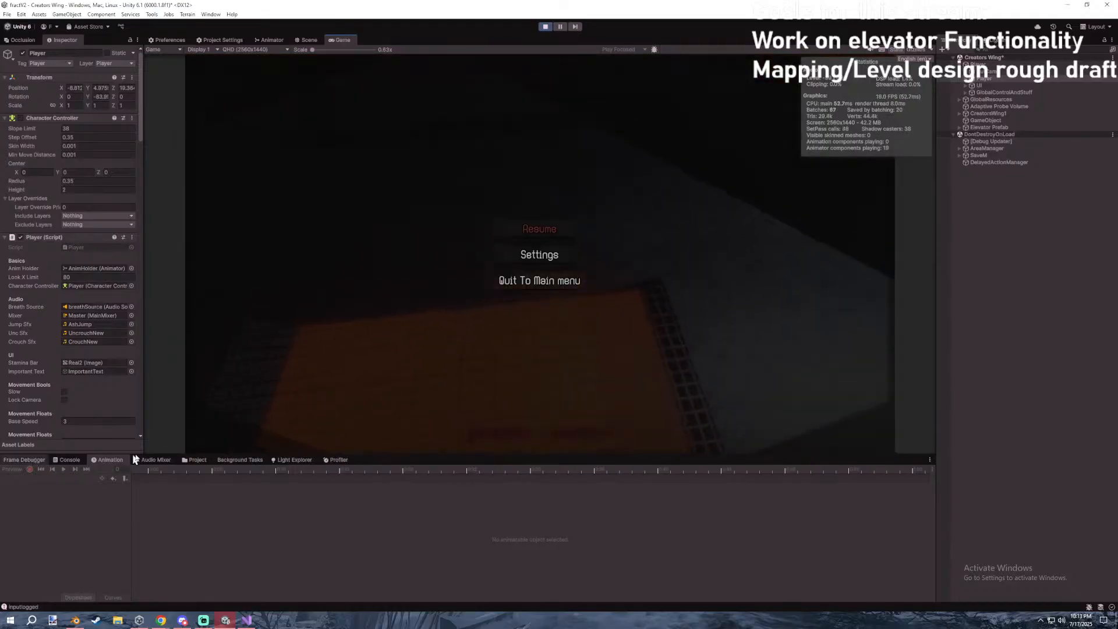
left_click(197, 460)
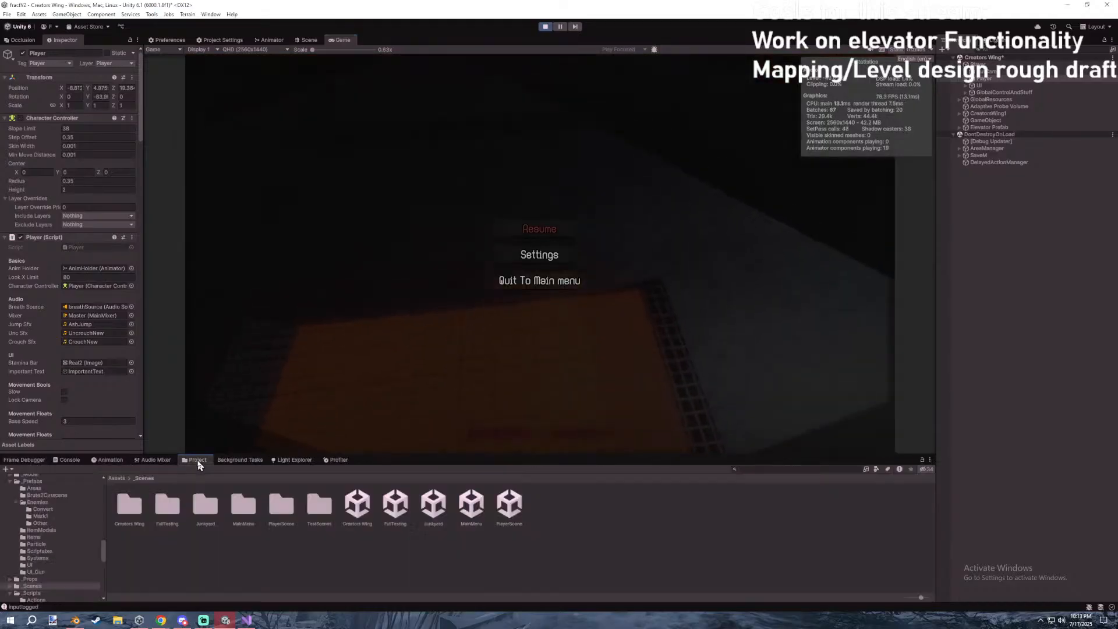
left_click(550, 27)
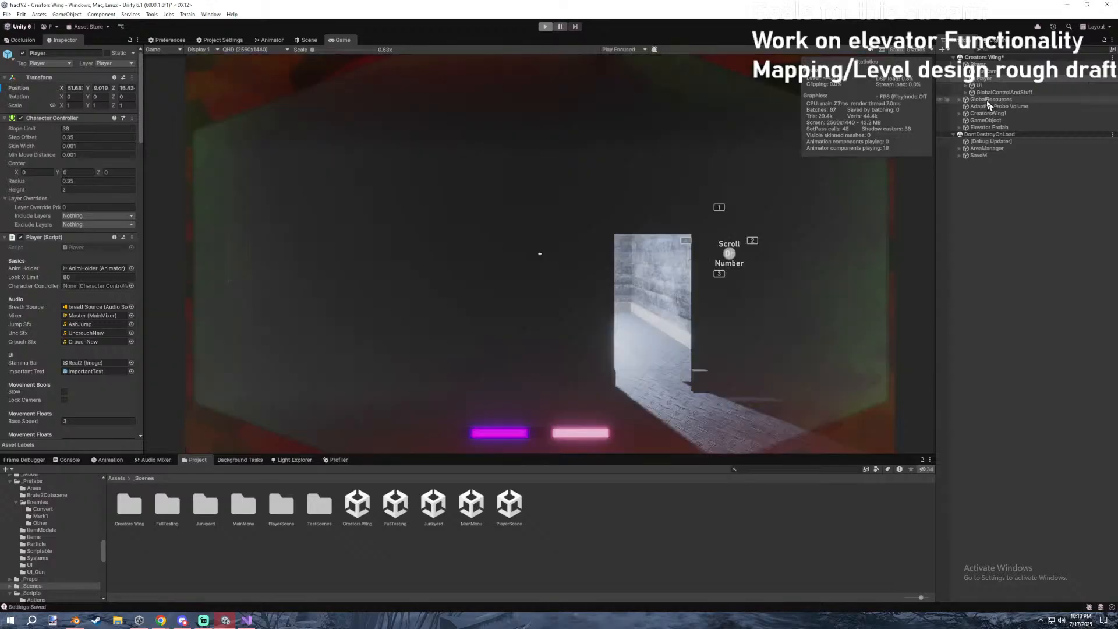
In the Elevator Prefab, add an empty state to Elevator3's animator controller and make it the layer default state.
left_click(982, 129)
left_click(124, 89)
left_click(996, 82)
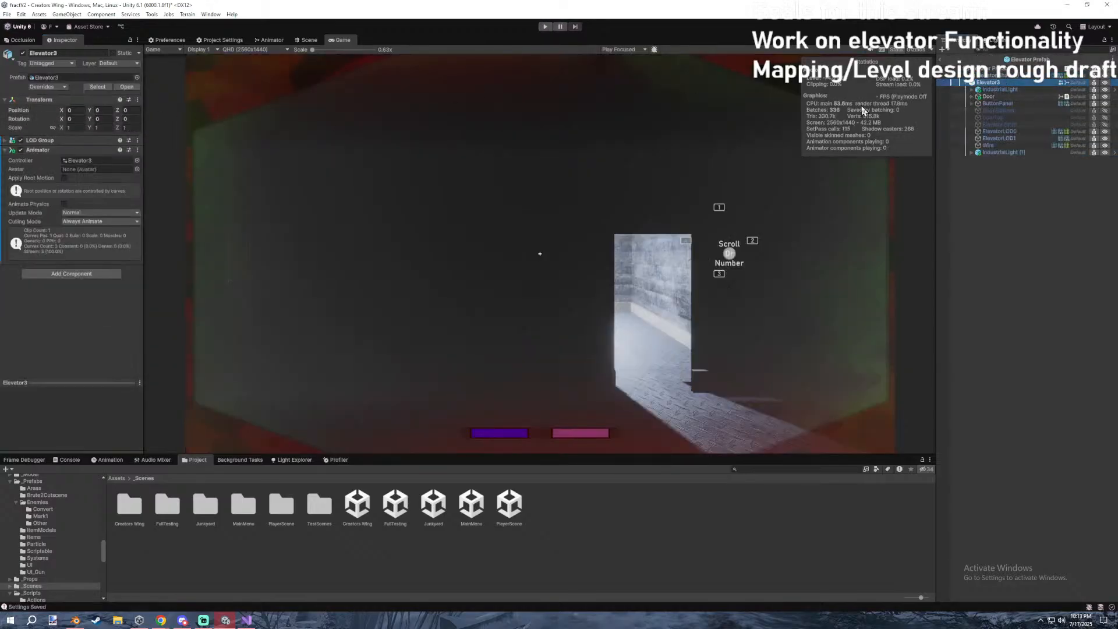
left_click(272, 40)
right_click(557, 231)
mouse_move(591, 236)
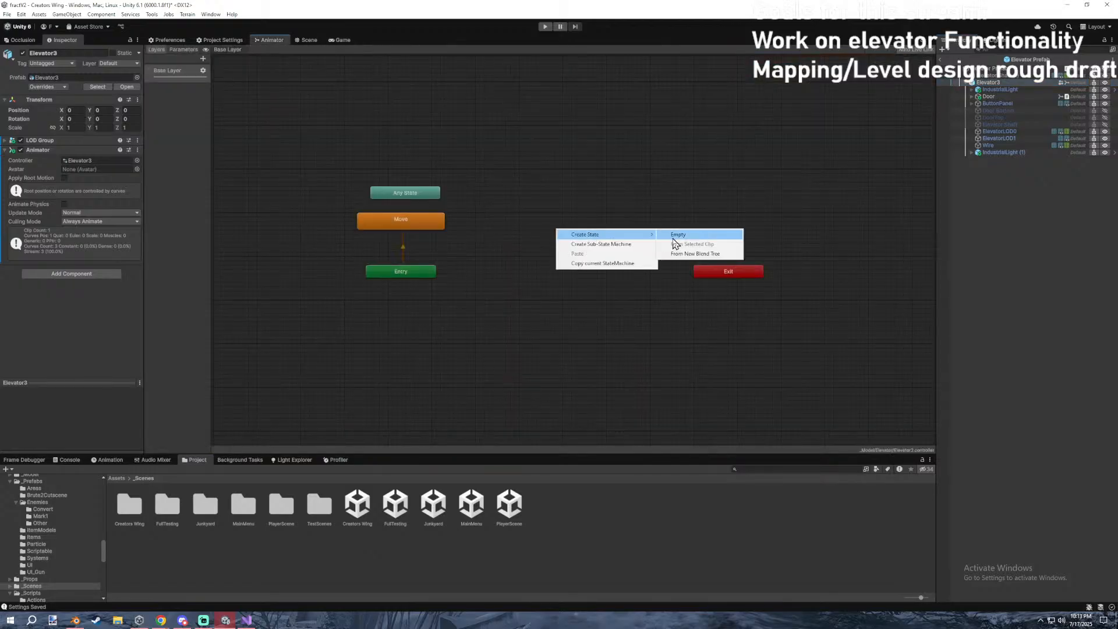
left_click(678, 234)
right_click(592, 232)
left_click(609, 251)
Locate the Move state's animation clip in the Elevator model folder and inspect it.
left_click(400, 220)
left_click(73, 88)
left_click(395, 504)
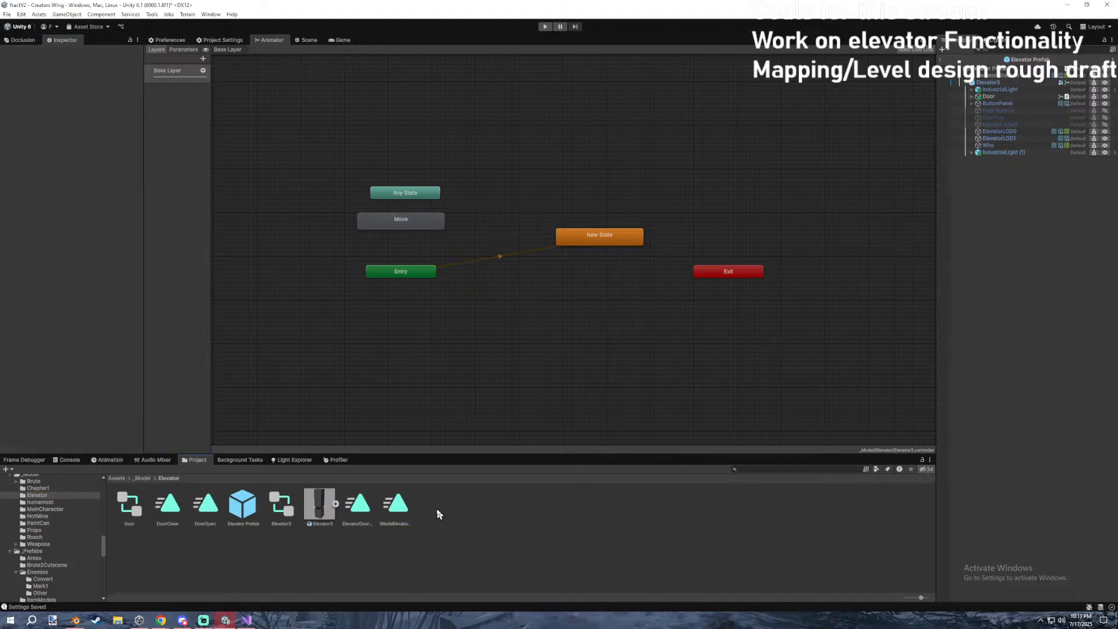
left_click(260, 110)
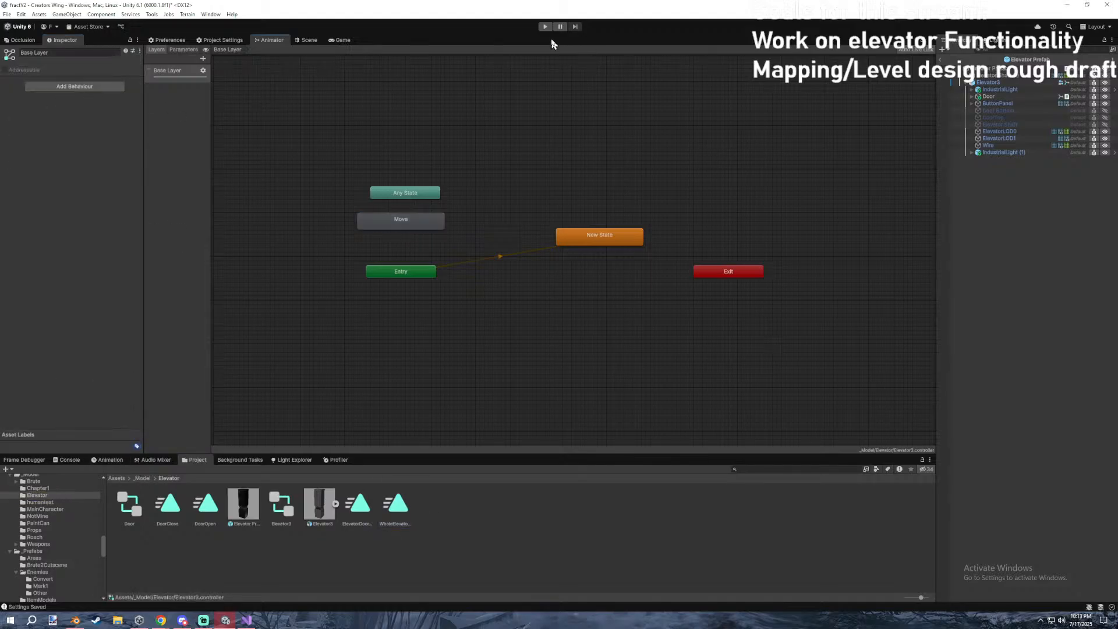
Play the game in a maximized Game view, enter the elevator and use its floor button panel to test the level change.
left_click(545, 27)
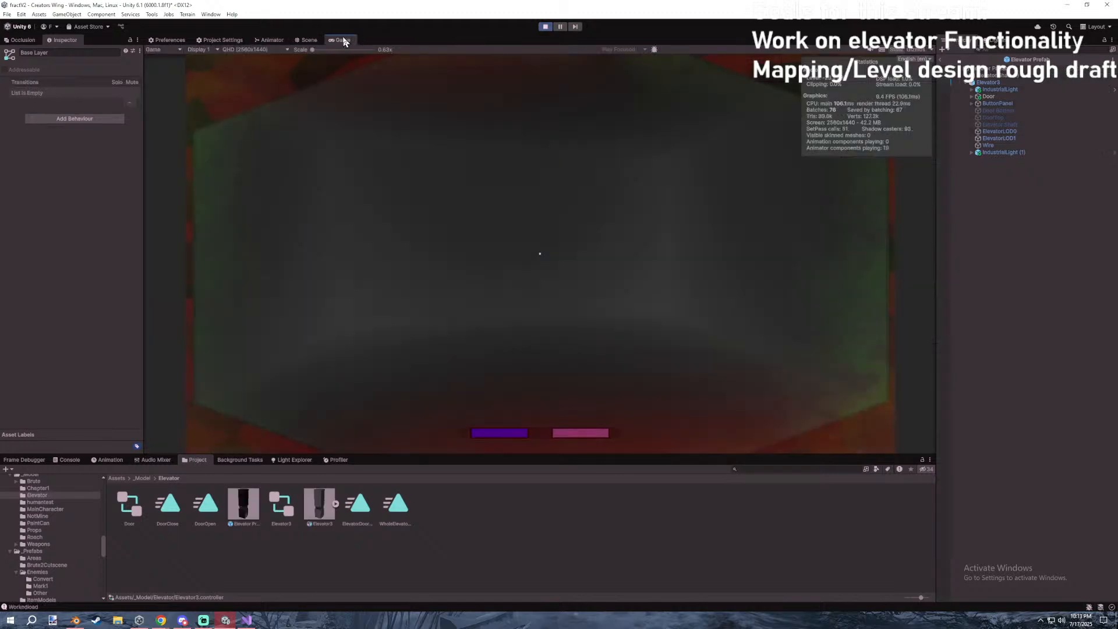
double_click(343, 40)
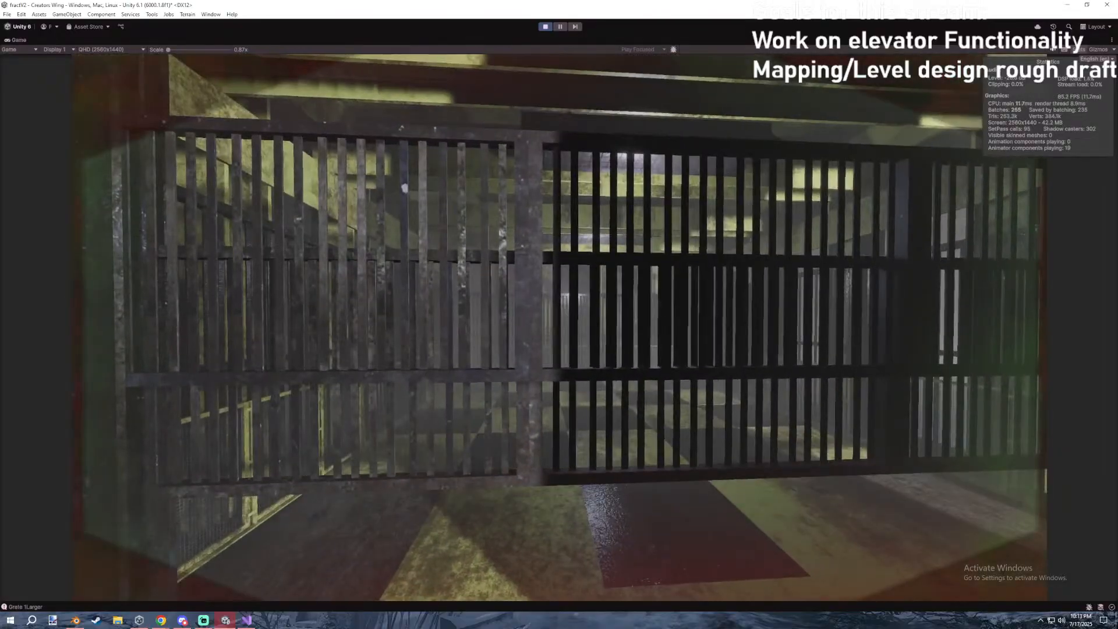
key("w")
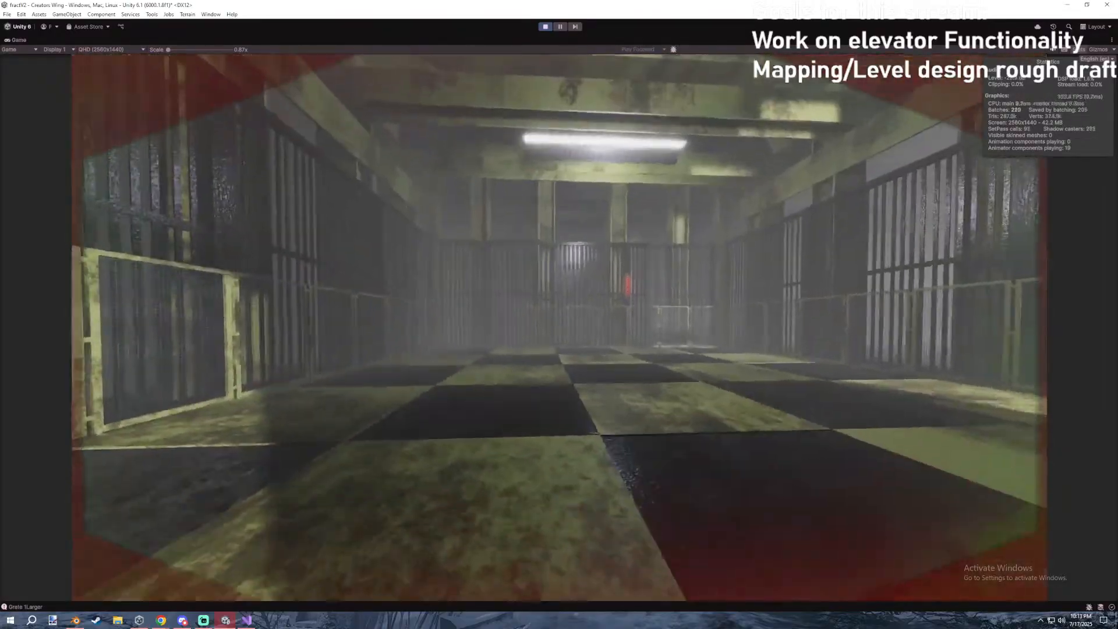
key("w")
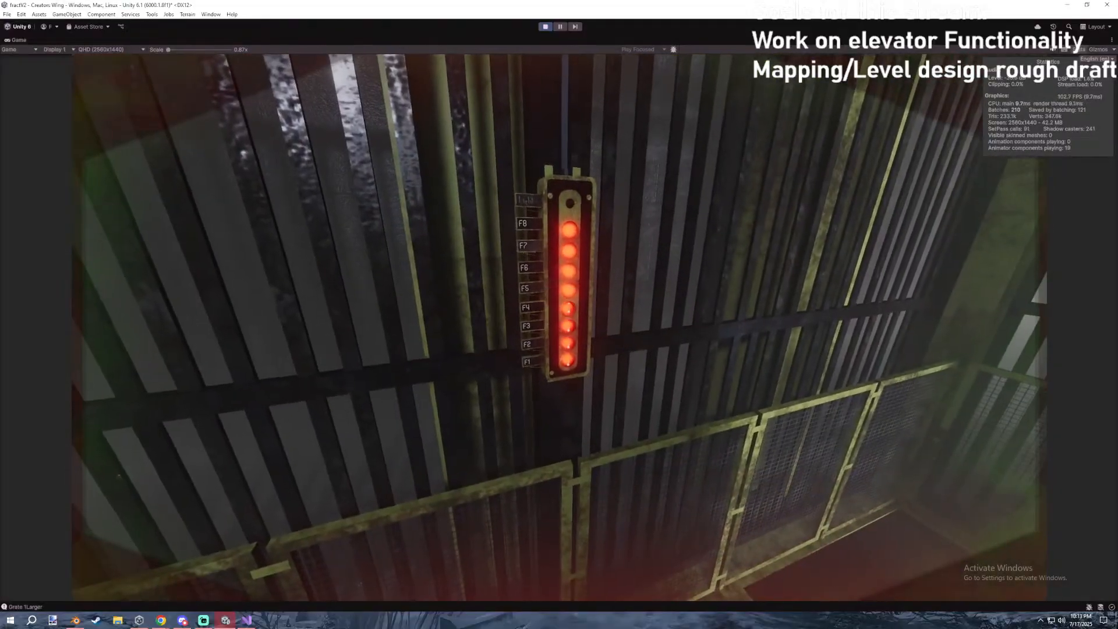
key("e")
key("s")
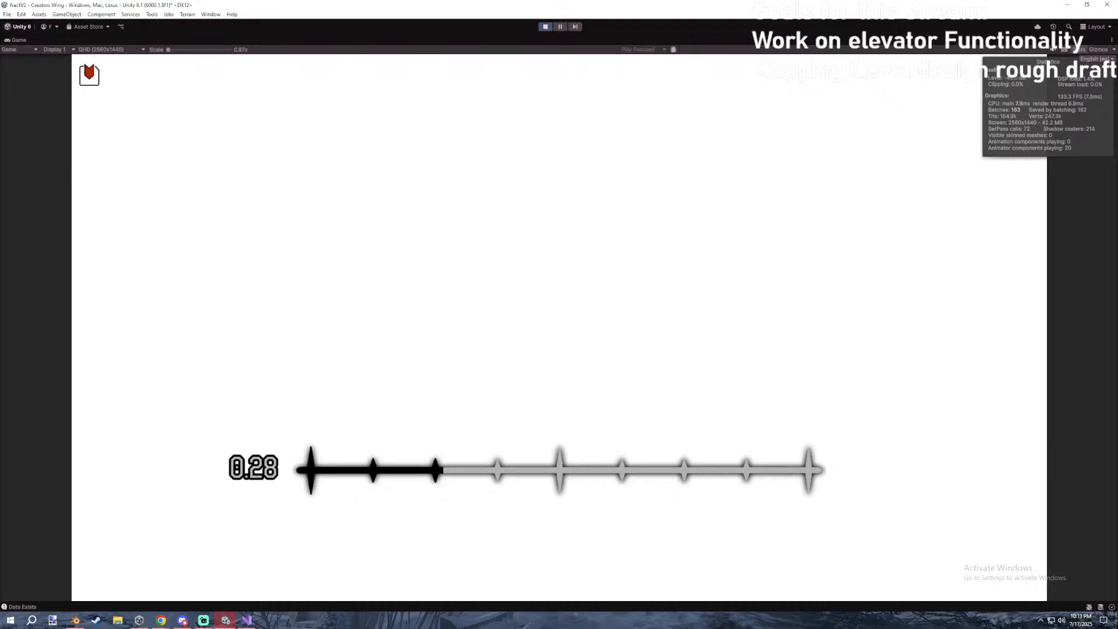
Check the lockCamera code in Player.cs and PlayerCamera.cs in Visual Studio and return to Unity.
left_click(245, 621)
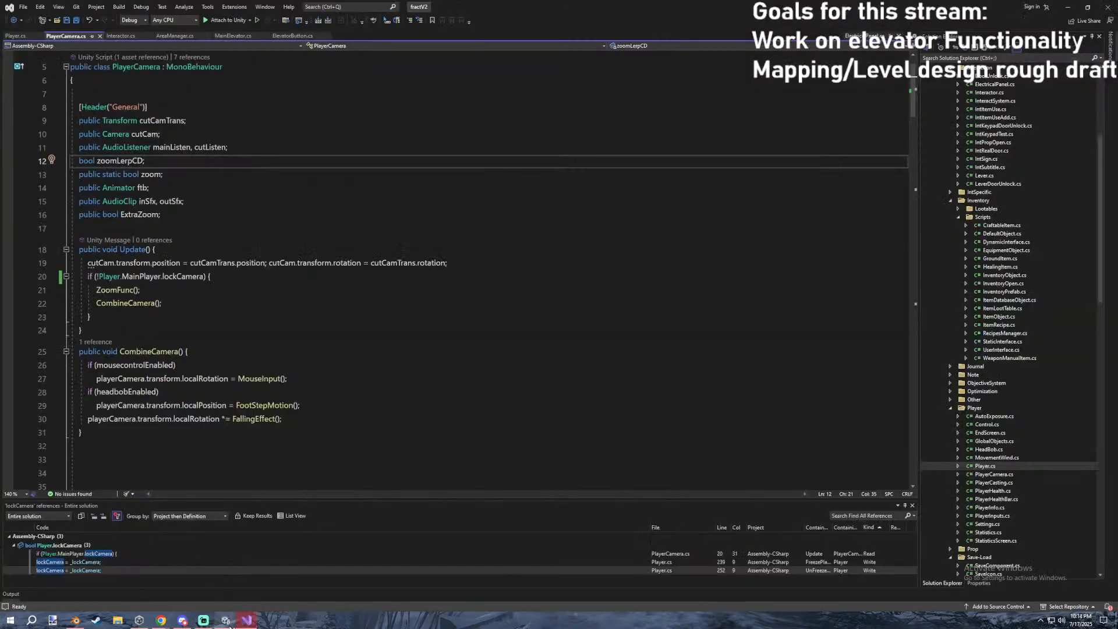
left_click(227, 622)
left_click(964, 83)
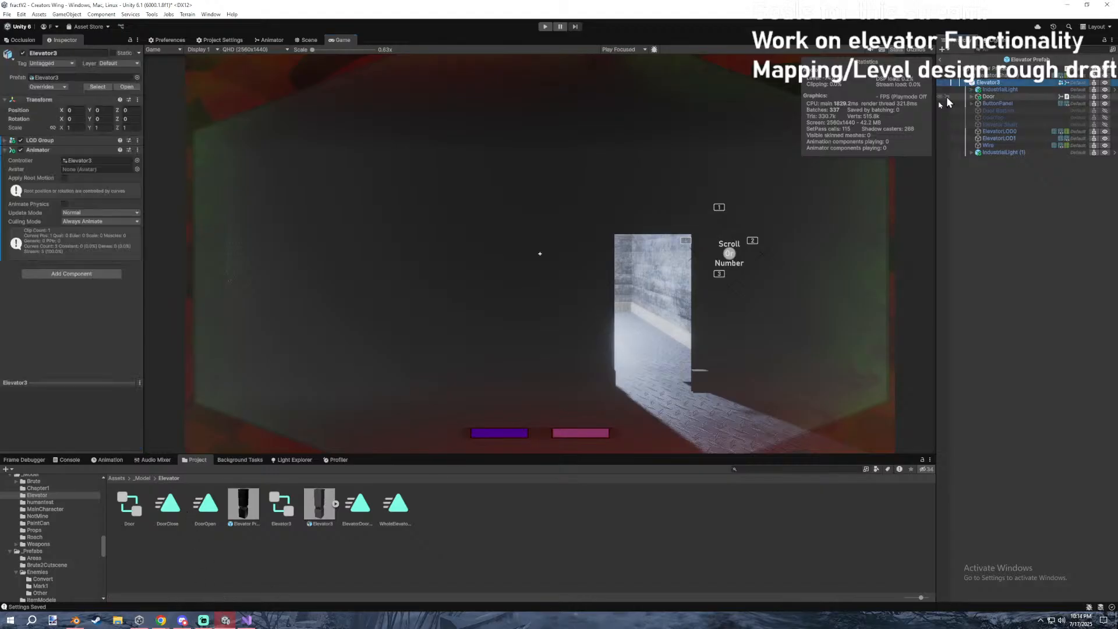
left_click(245, 621)
left_click(16, 37)
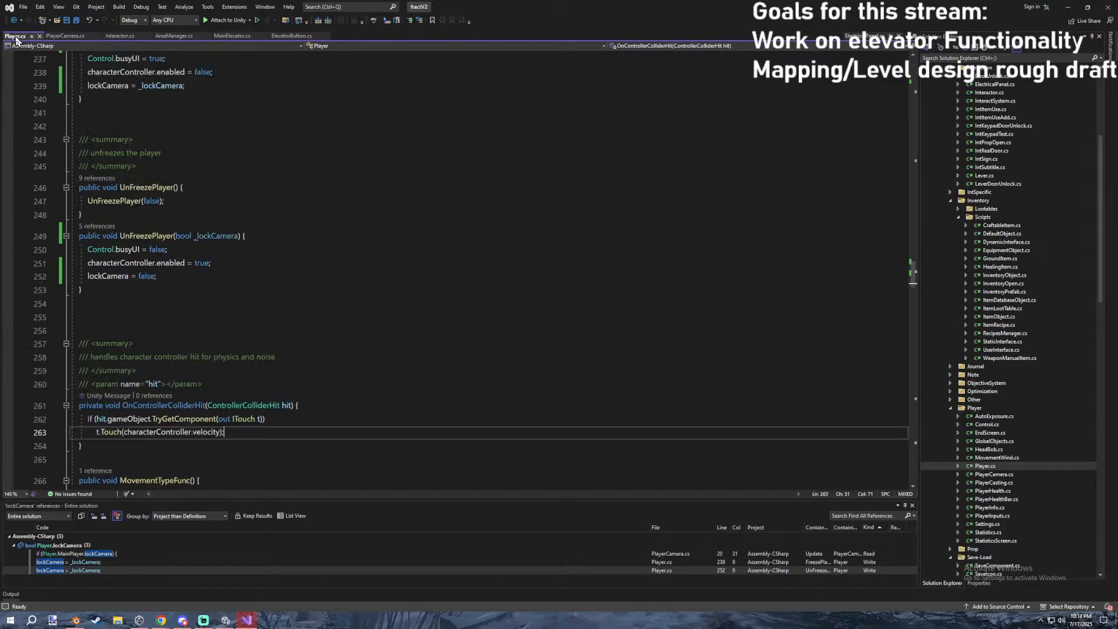
left_click(71, 36)
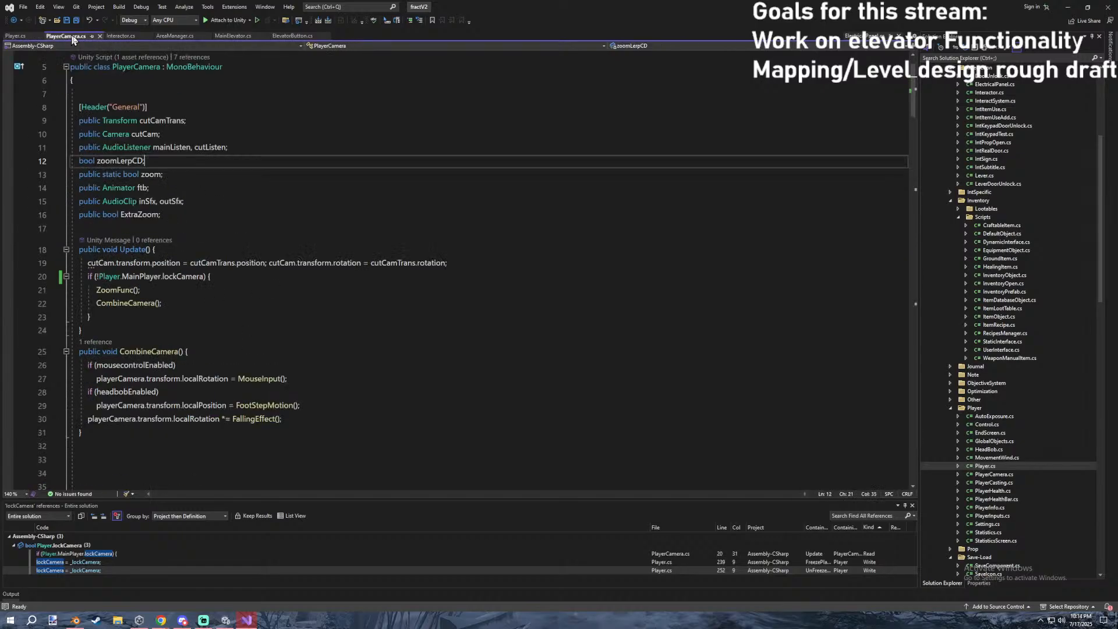
left_click(1067, 7)
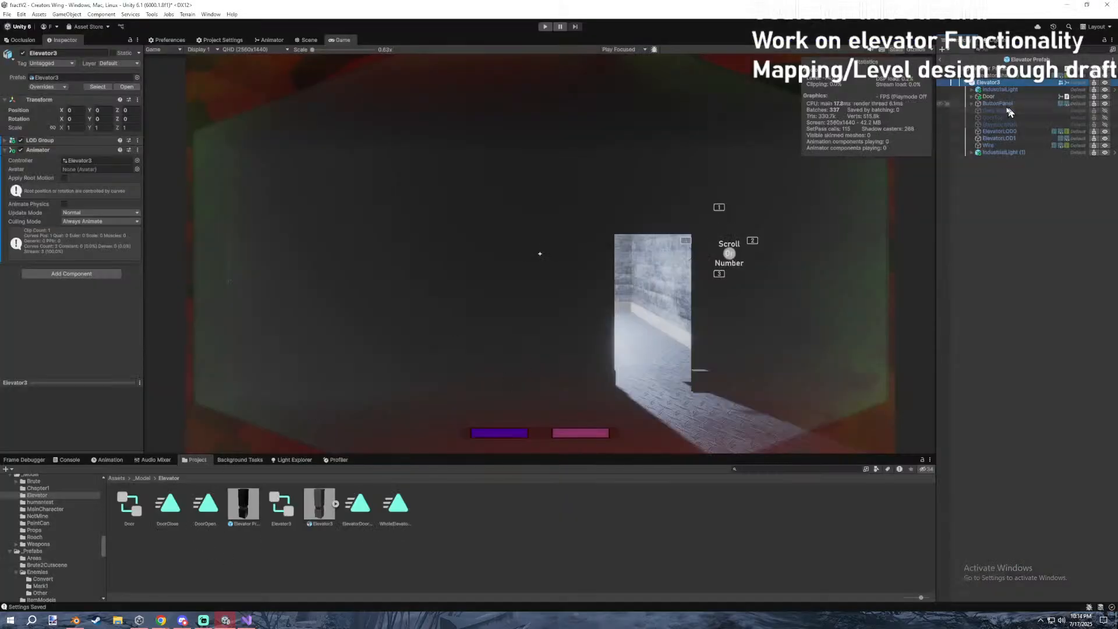
Inspect the elevator prefab's ButtonPanel with its child triggers and floor texts.
left_click(971, 90)
left_click(971, 90)
left_click(971, 103)
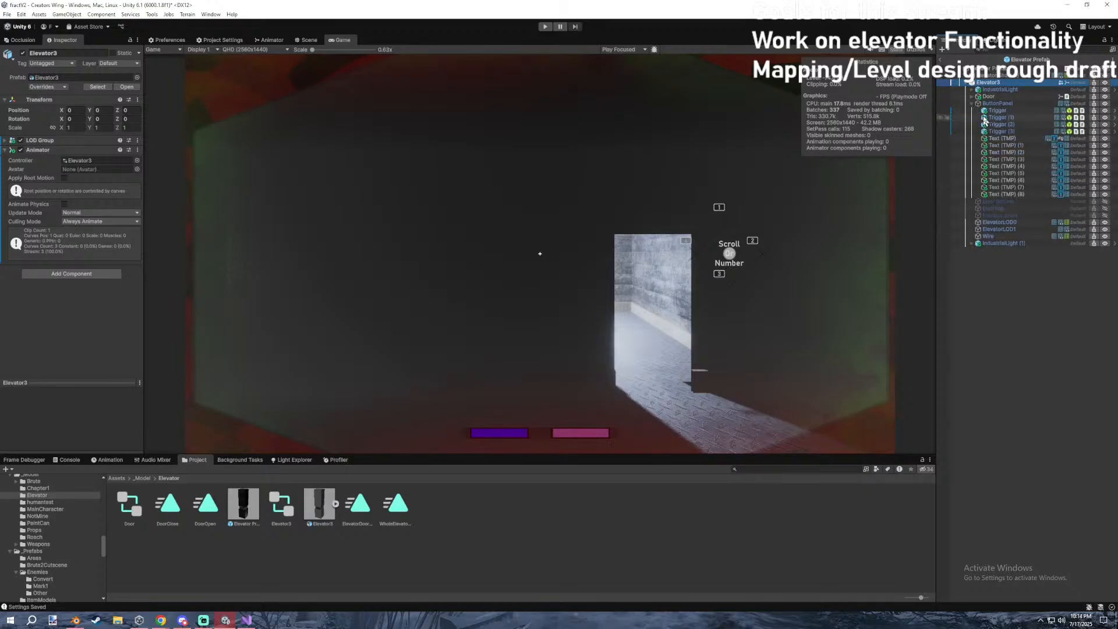
left_click(979, 105)
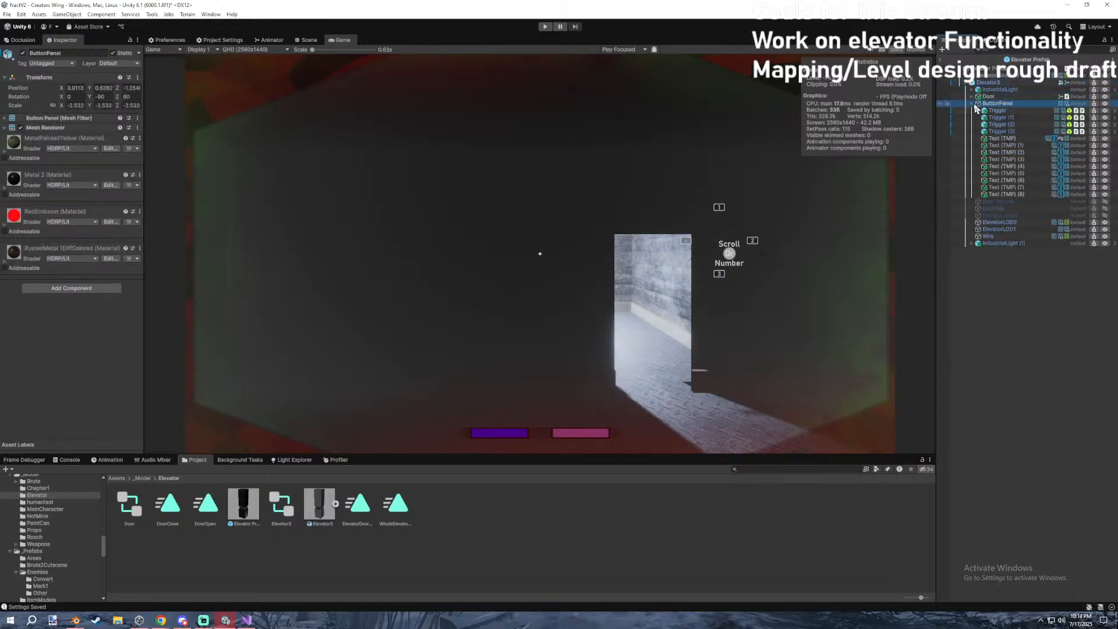
left_click(971, 105)
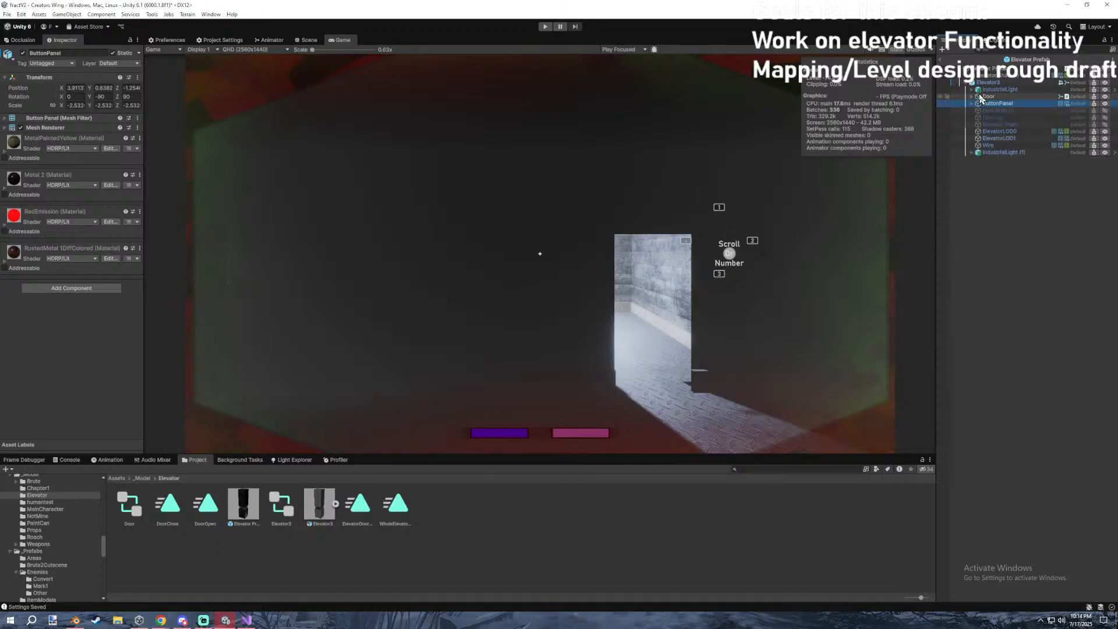
left_click(993, 222)
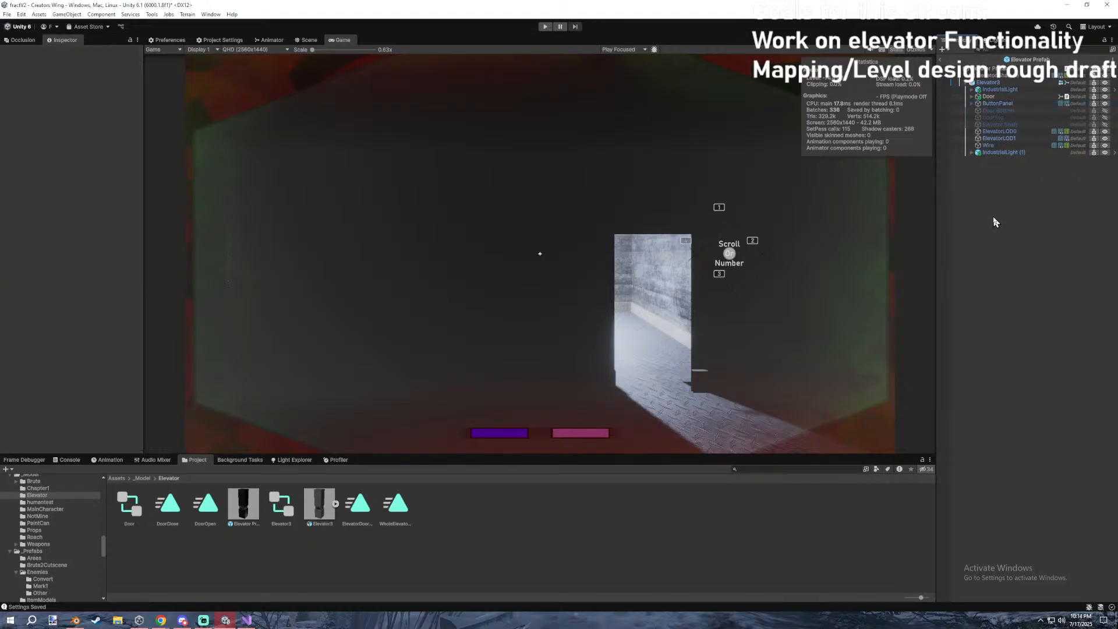
Examine the component settings of Elevator Shaft (1), Elevator3, Door and ButtonPanel in the elevator prefab.
left_click(976, 83)
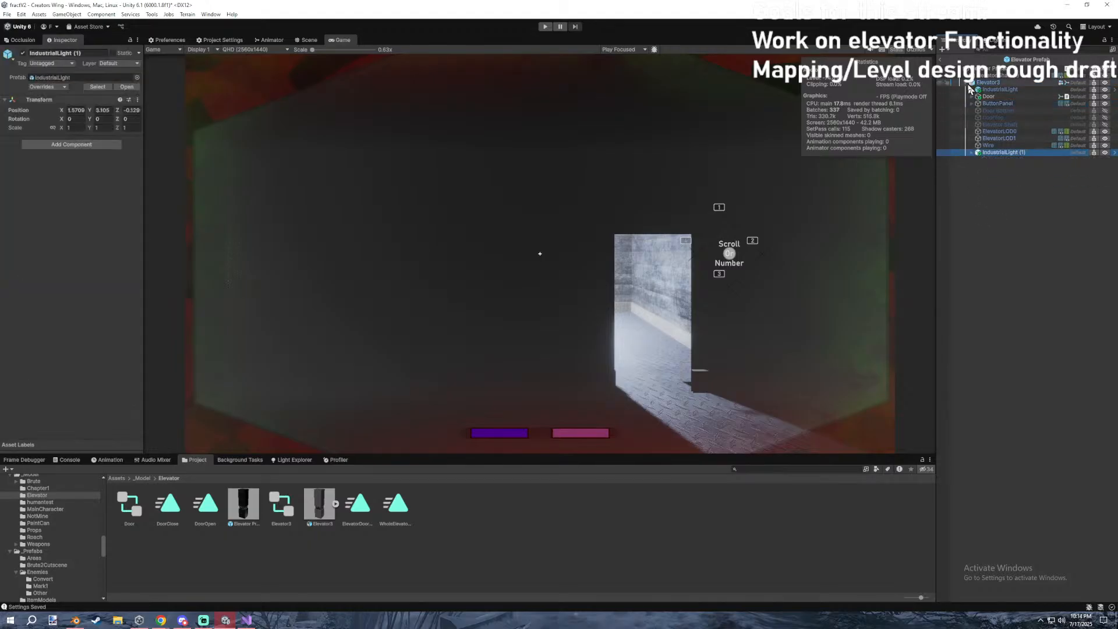
left_click(967, 82)
left_click(985, 68)
left_click(985, 76)
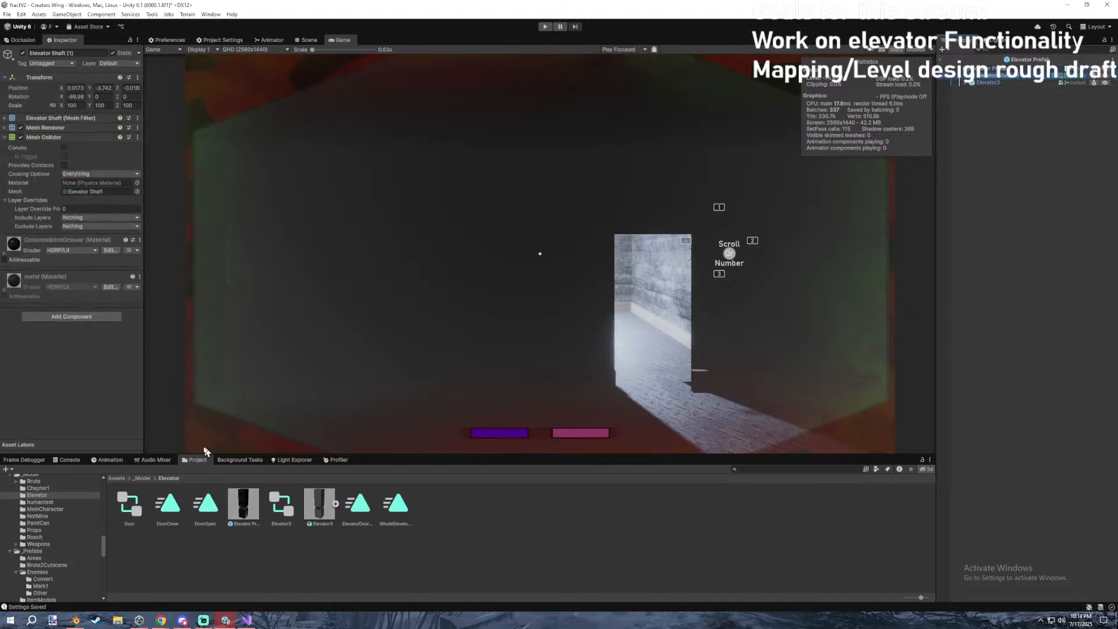
left_click(985, 83)
left_click(967, 83)
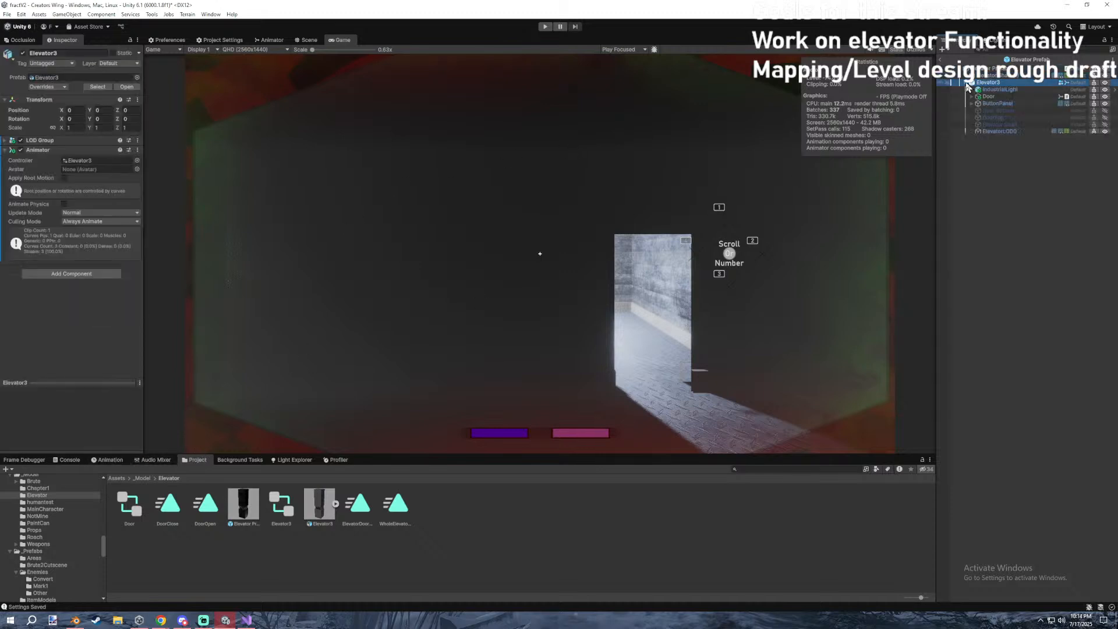
left_click(988, 96)
left_click(991, 104)
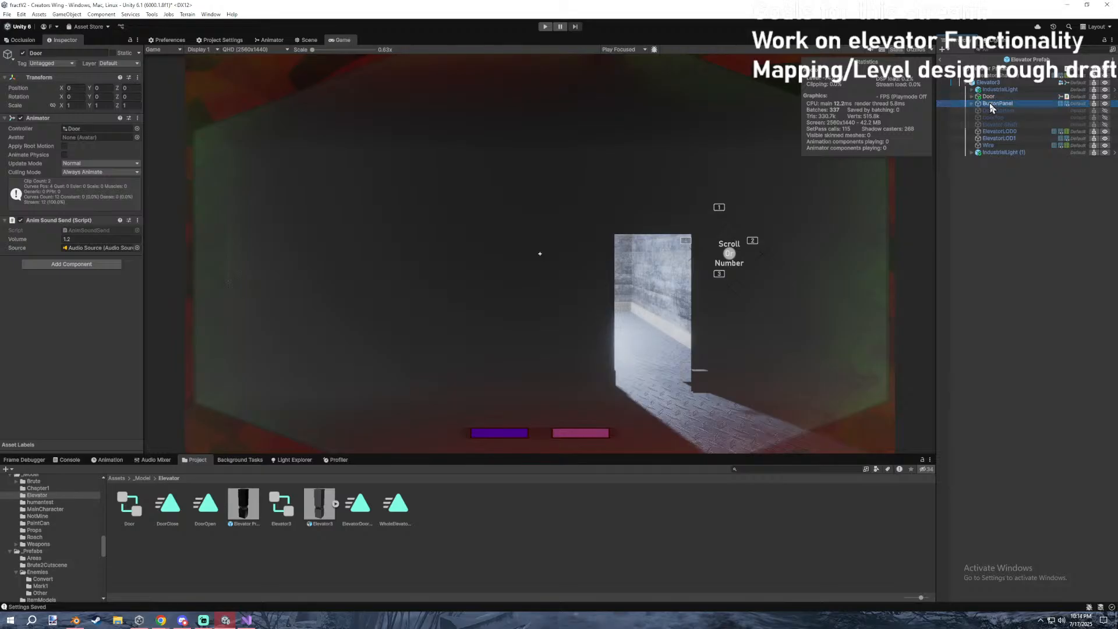
left_click(895, 52)
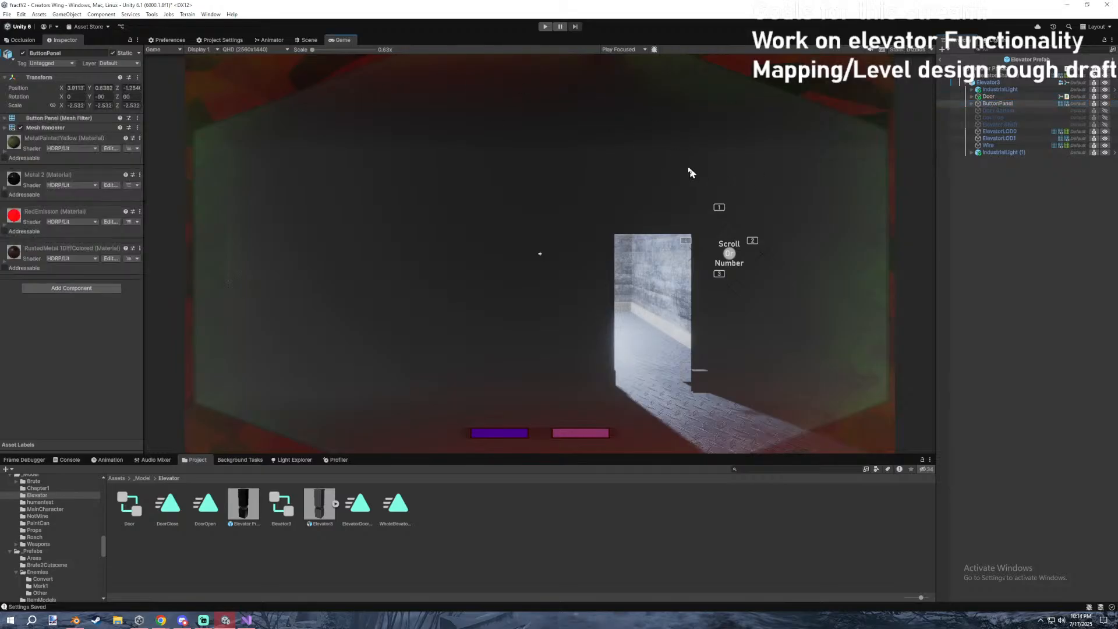
left_click(900, 50)
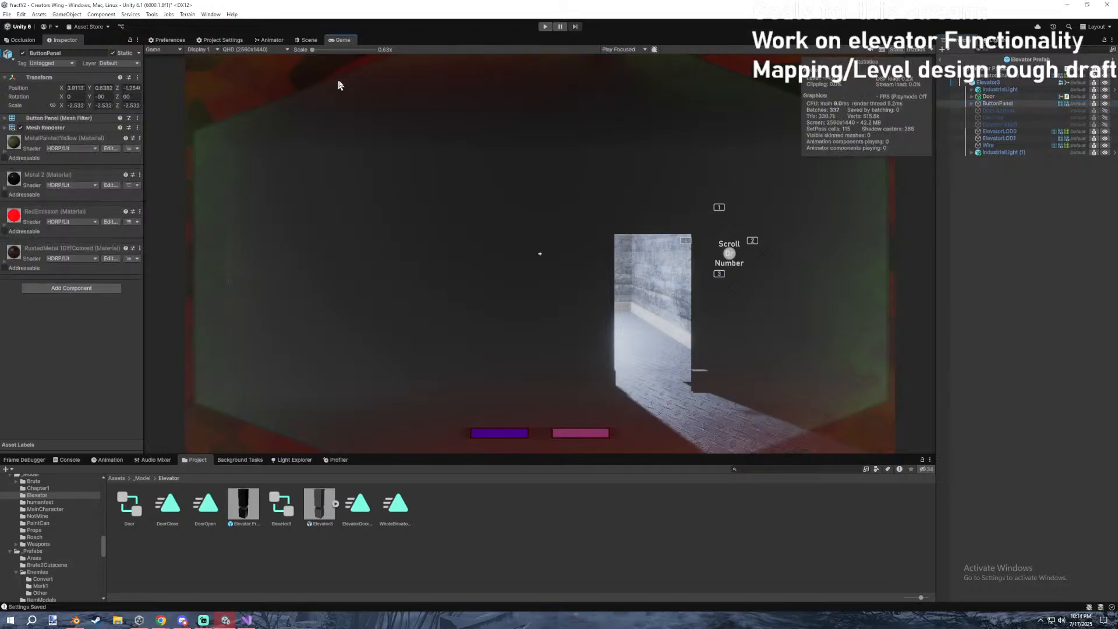
Toggle Elevator3's Static flag on and back off in the prefab, and return to the Creators Wing scene.
left_click(971, 103)
left_click(988, 82)
left_click(127, 87)
left_click(753, 213)
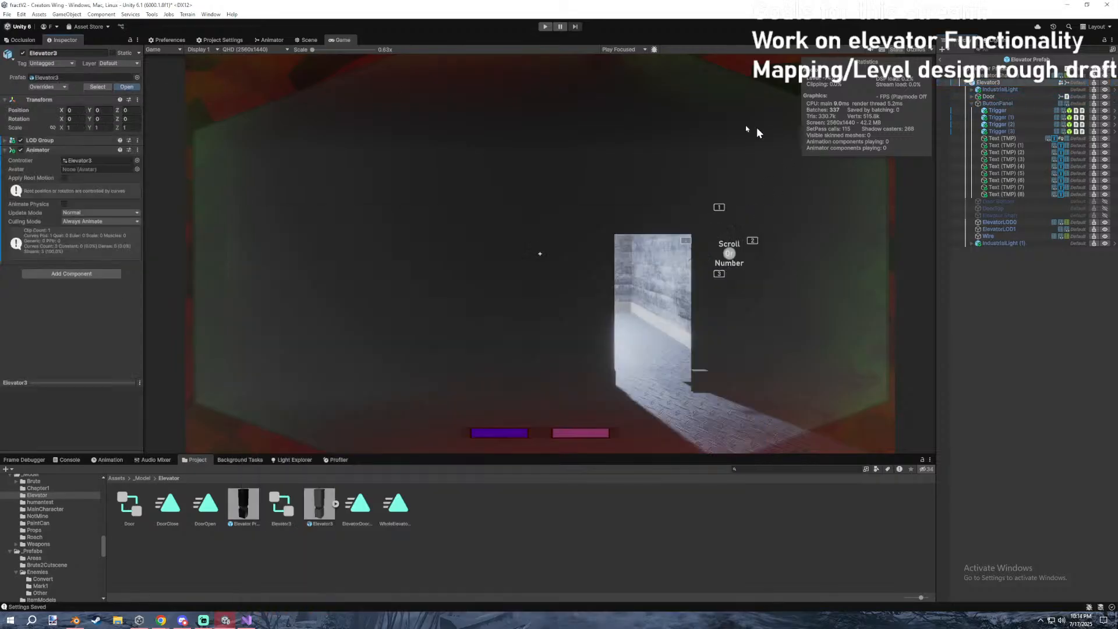
left_click(113, 53)
left_click(540, 329)
left_click(113, 53)
left_click(527, 326)
left_click(968, 315)
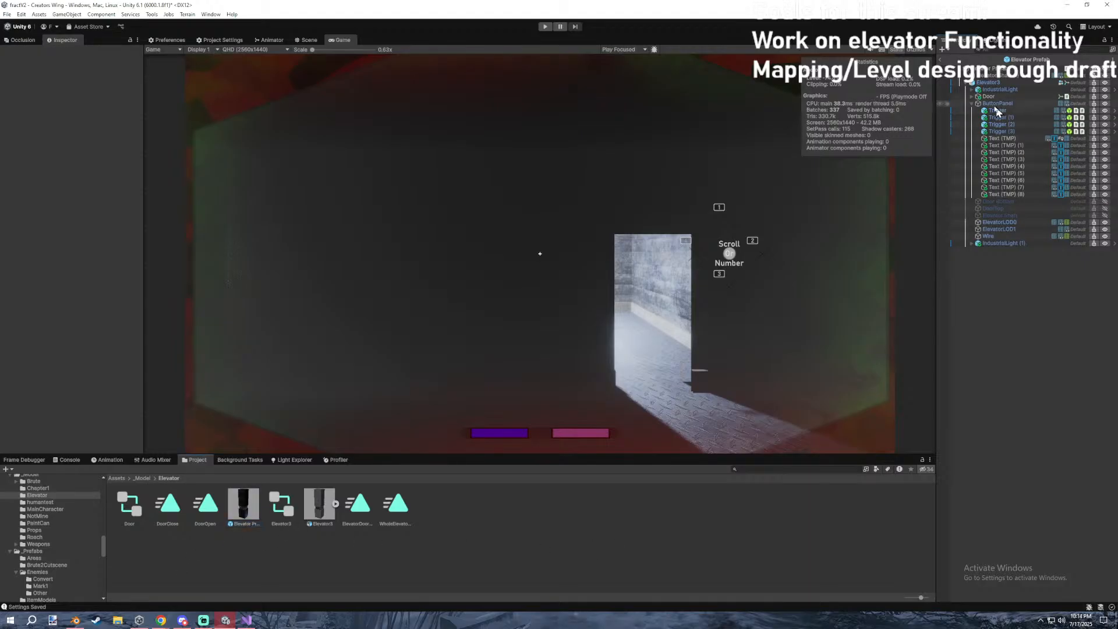
left_click(940, 60)
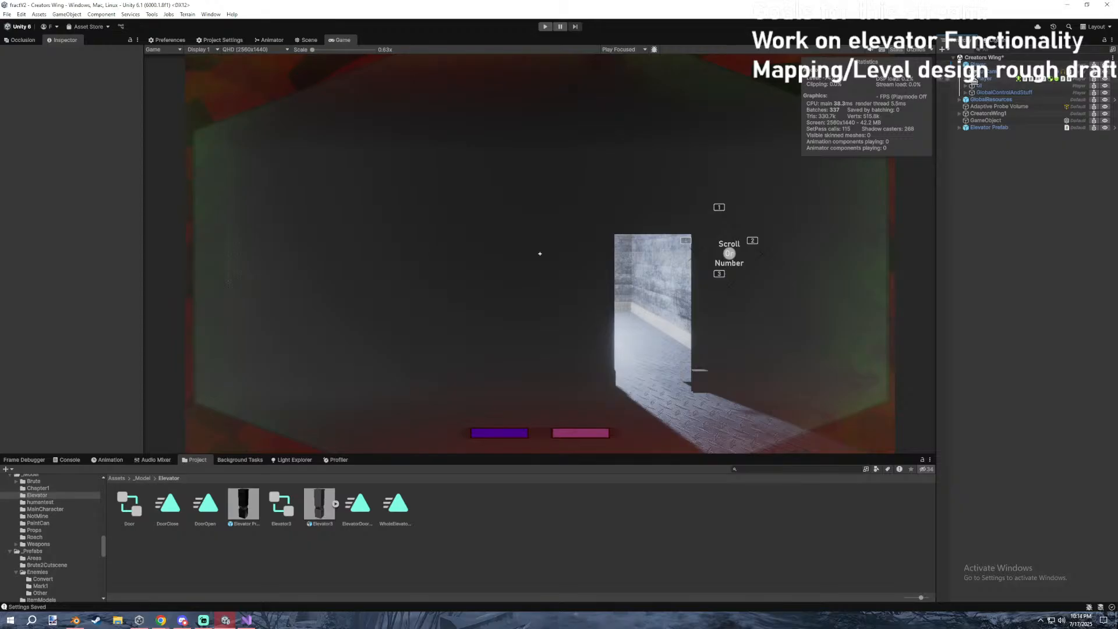
Playtest the scene with a maximized game view, walk into the elevator, then pause the game and restore the editor layout.
left_click(544, 26)
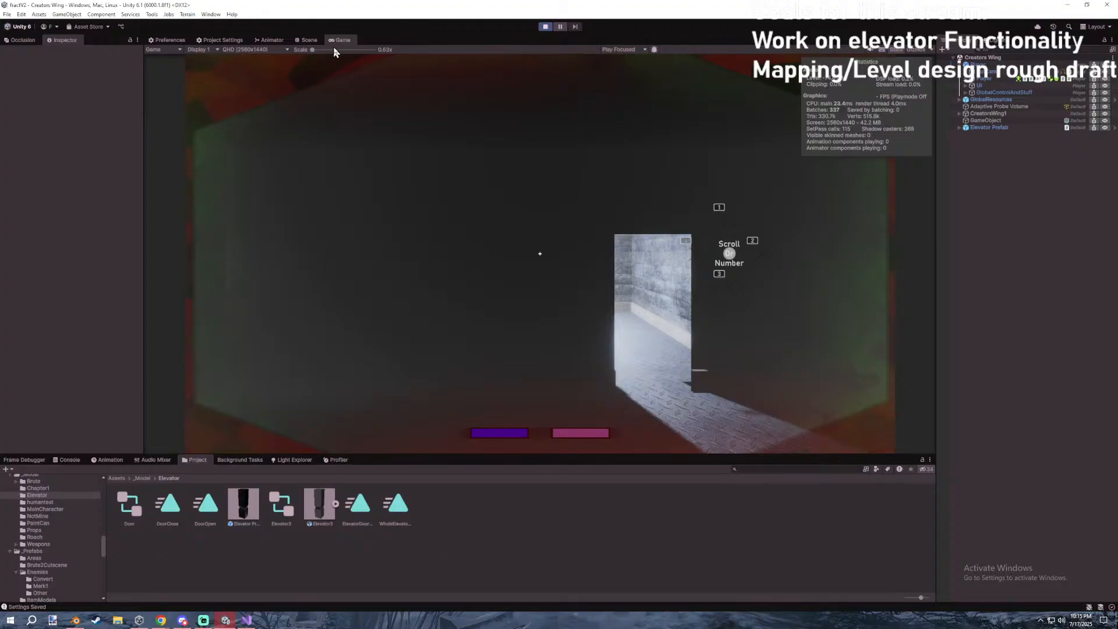
double_click(347, 41)
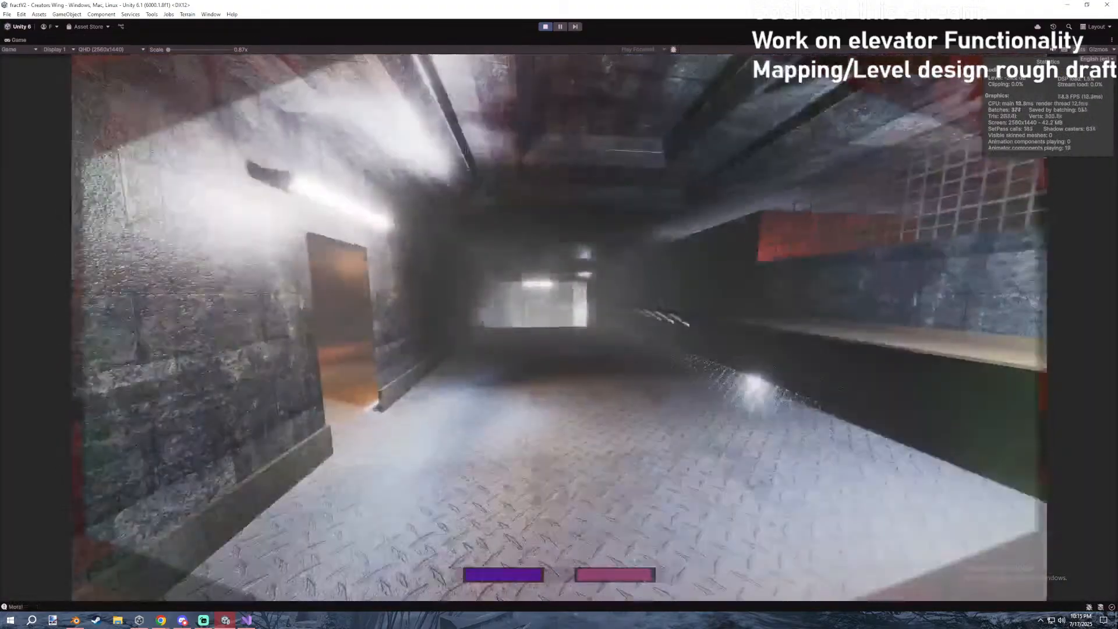
key("w")
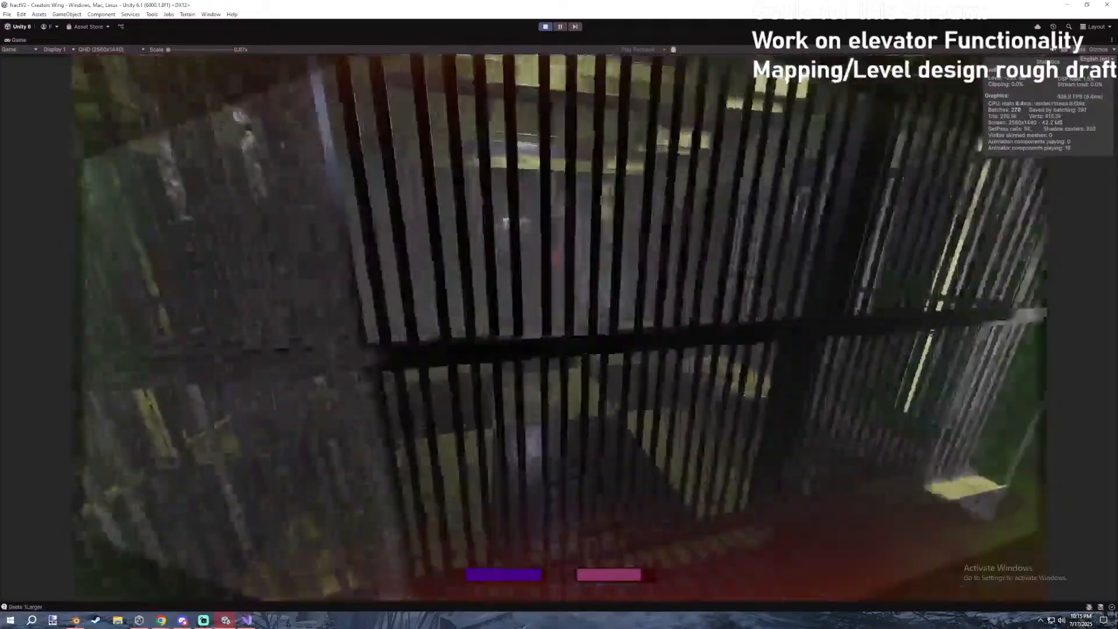
key("w")
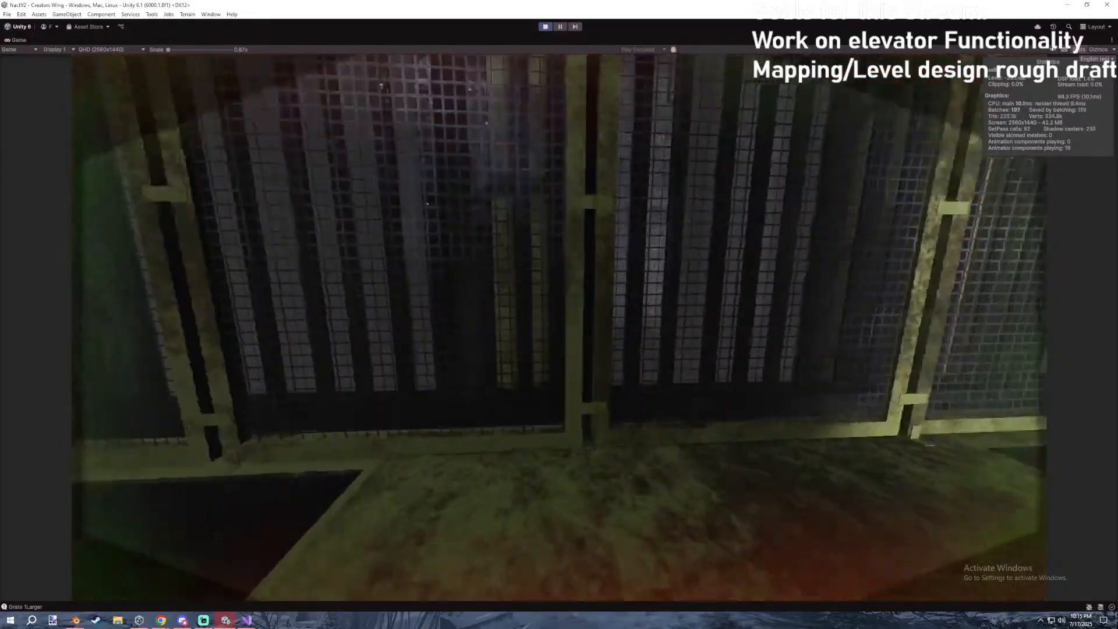
key("Escape")
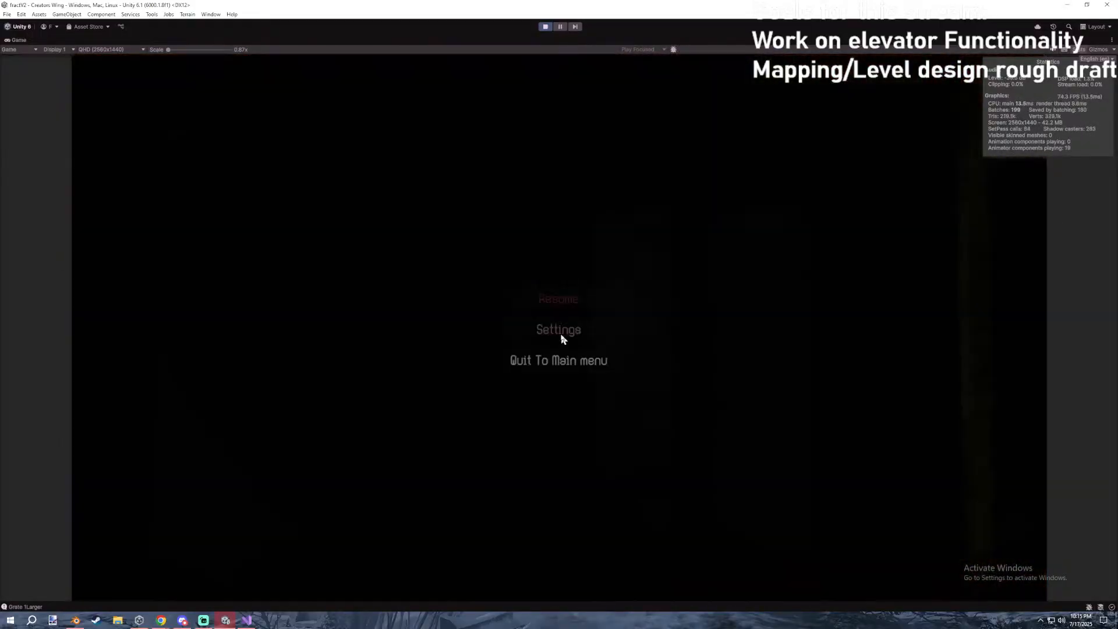
double_click(16, 42)
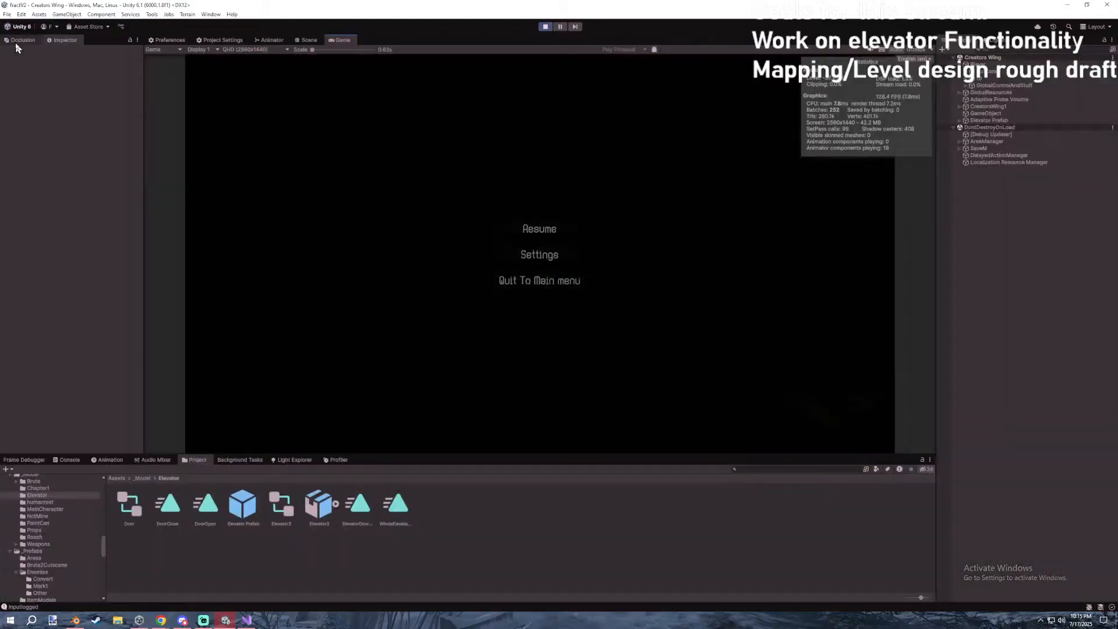
Expand Elevator Prefab and Elevator3, and inspect the nested Player object in the Scene view.
left_click(965, 83)
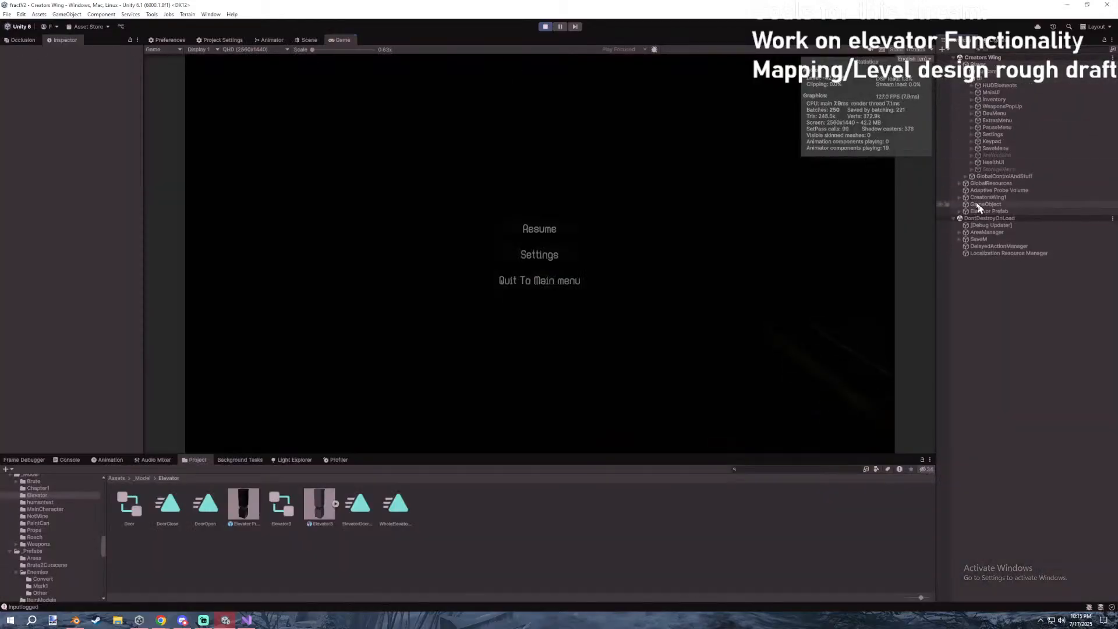
left_click(959, 211)
left_click(965, 225)
left_click(990, 301)
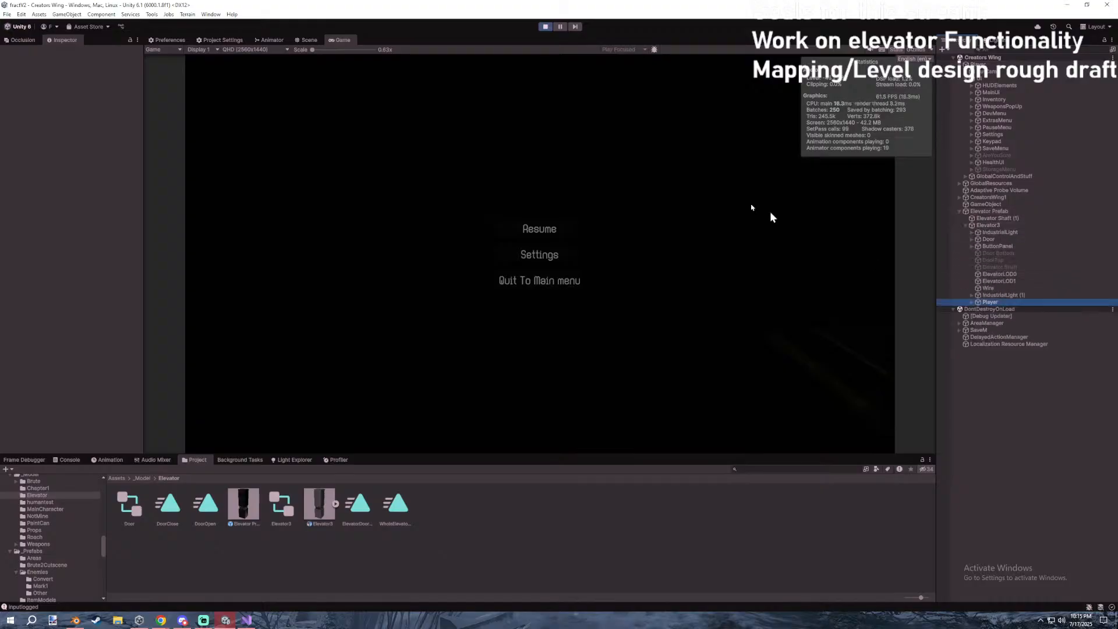
left_click(307, 41)
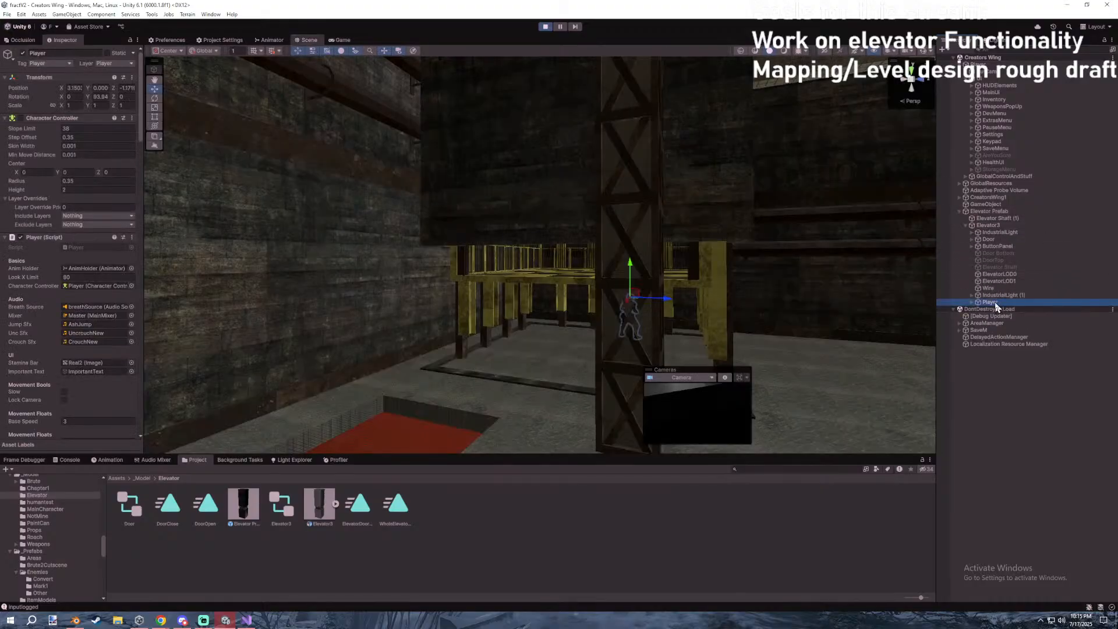
double_click(969, 303)
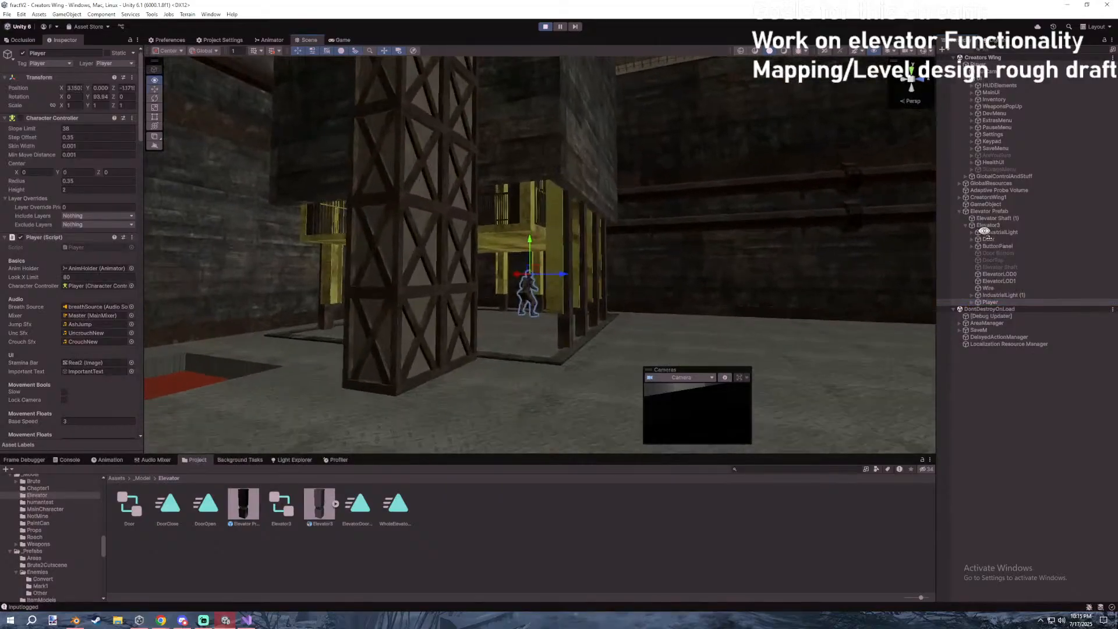
Examine Elevator3's Animator and the Main Elevator script settings on Elevator Prefab while the game runs.
double_click(987, 232)
left_click(988, 226)
key("s")
right_click_drag(775, 234, 598, 141)
key("a")
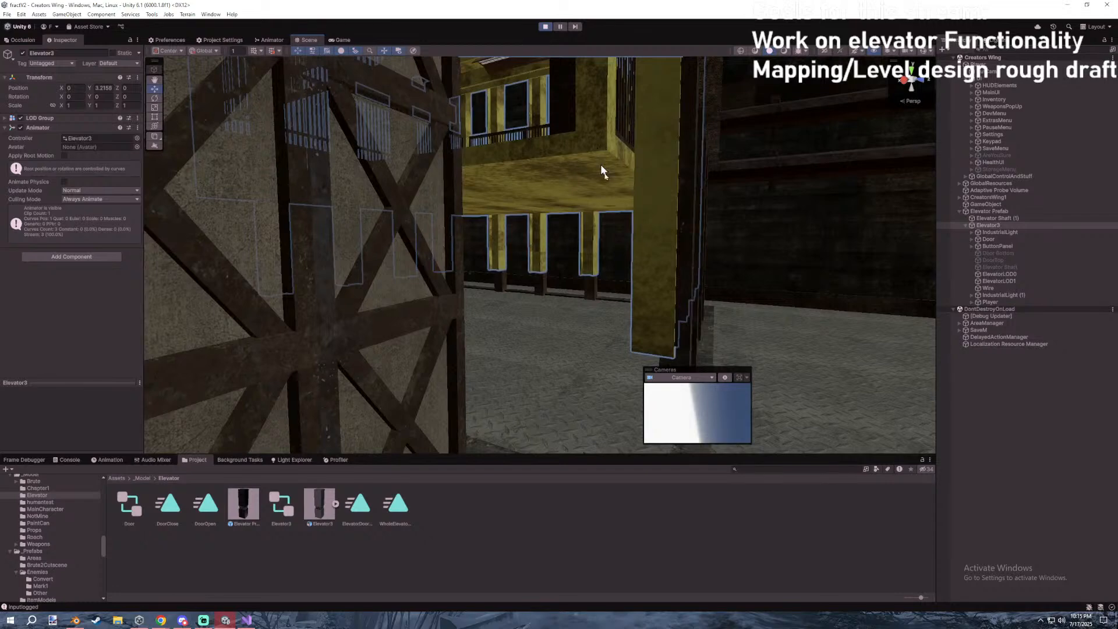
left_click(558, 98)
left_click(982, 212)
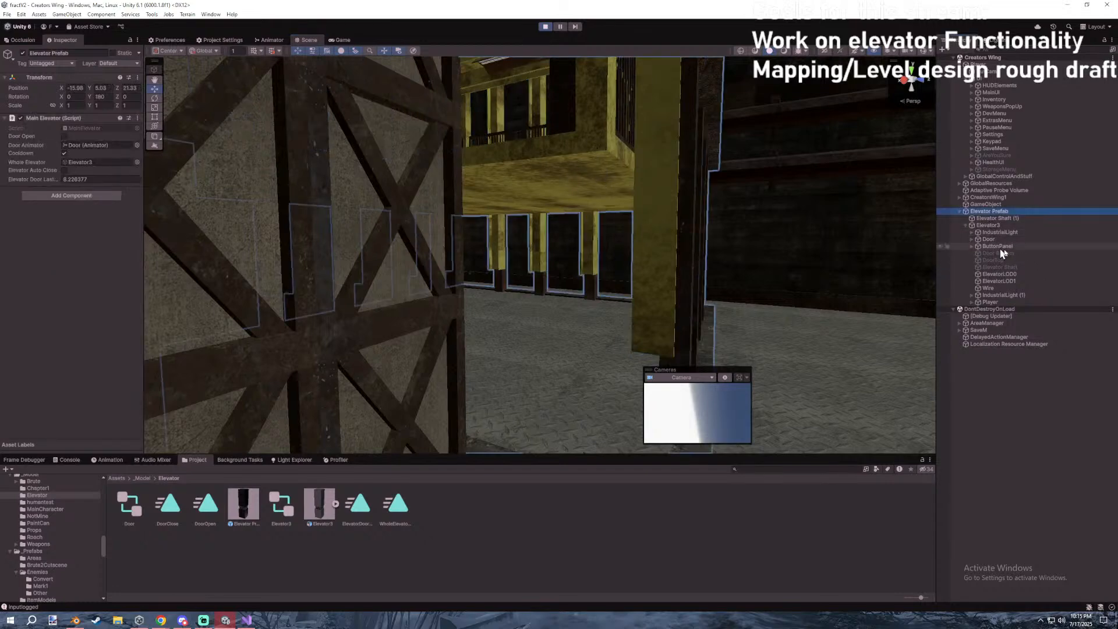
Remove the Animator component from Elevator3 in the running scene.
left_click(979, 226)
left_click(137, 128)
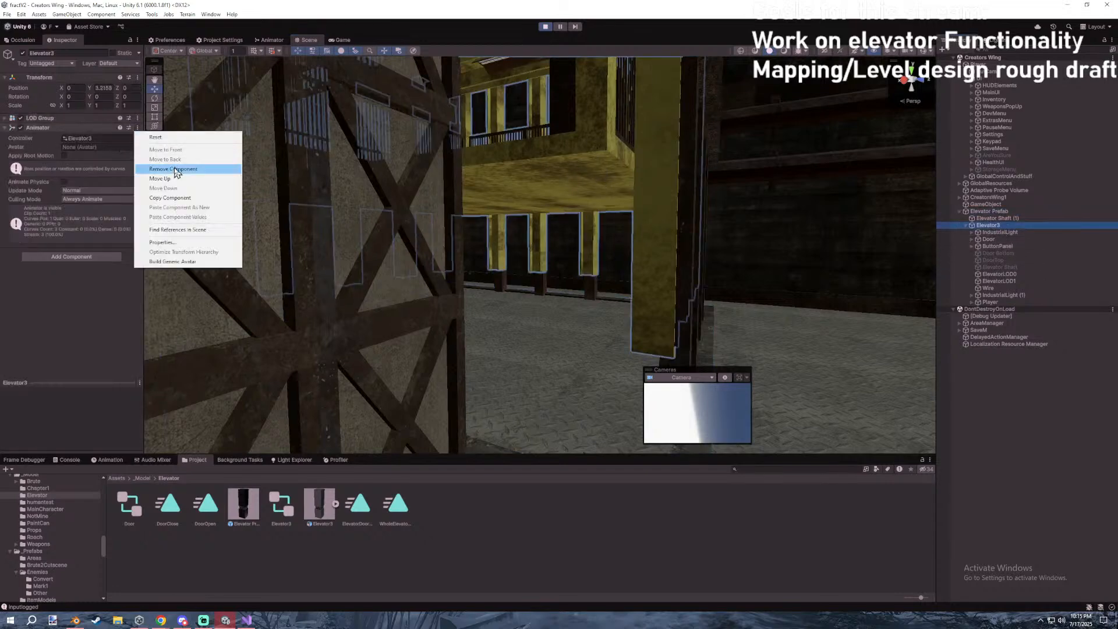
left_click(176, 171)
Set the nested Player's local position to 0 on all axes, then move it down to a local Y of about -34.
left_click(990, 303)
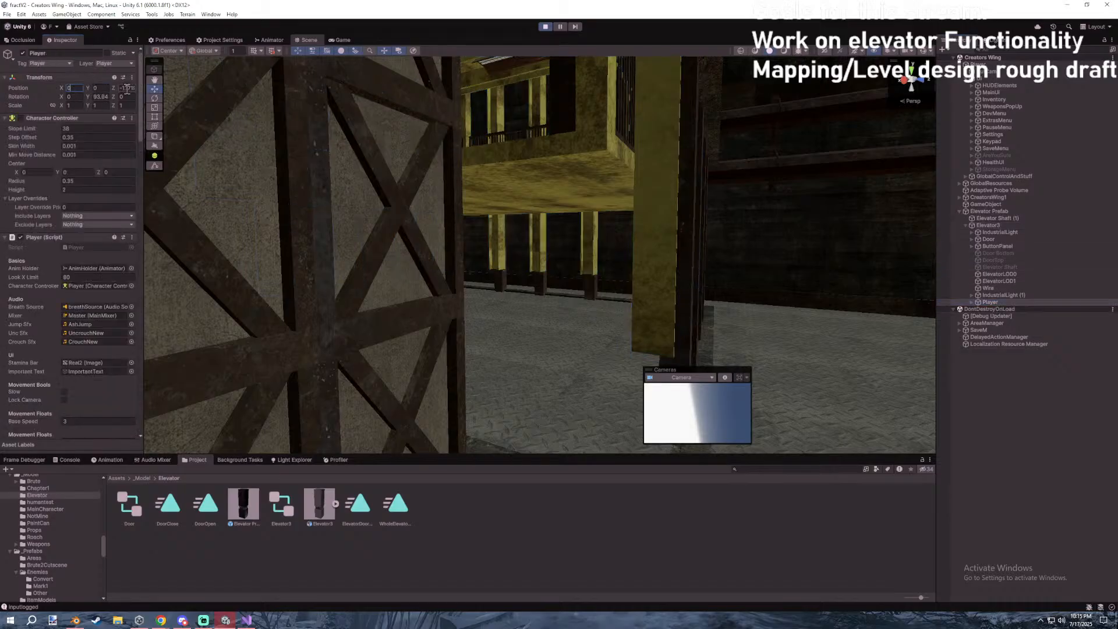
right_click_drag(501, 179, 395, 174)
left_click(971, 303)
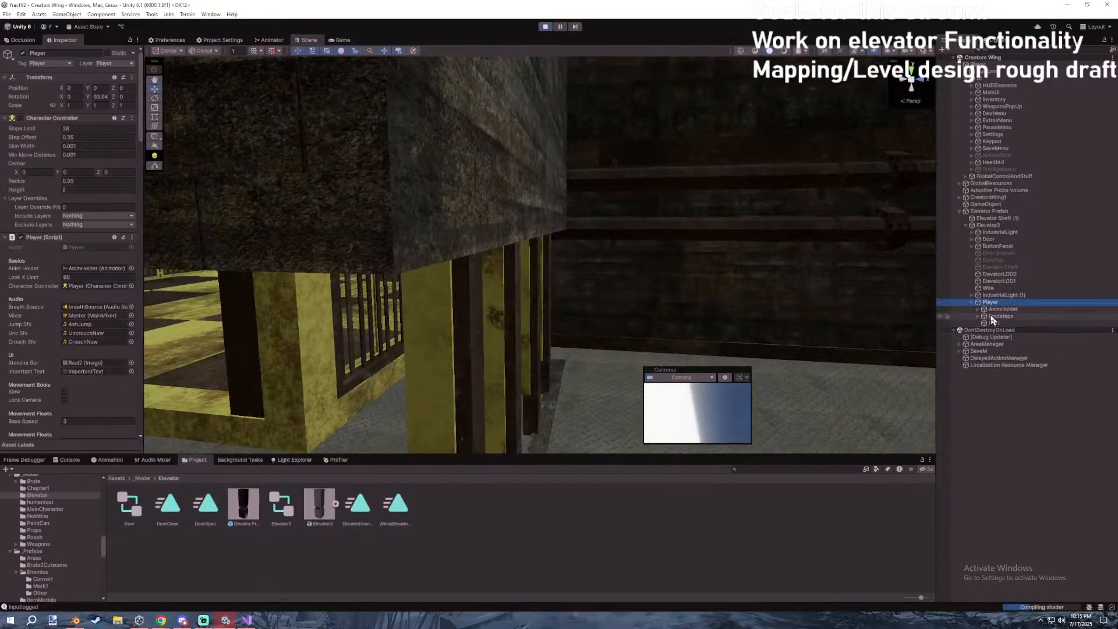
right_click_drag(647, 247, 582, 149)
left_click_drag(586, 144, 588, 239)
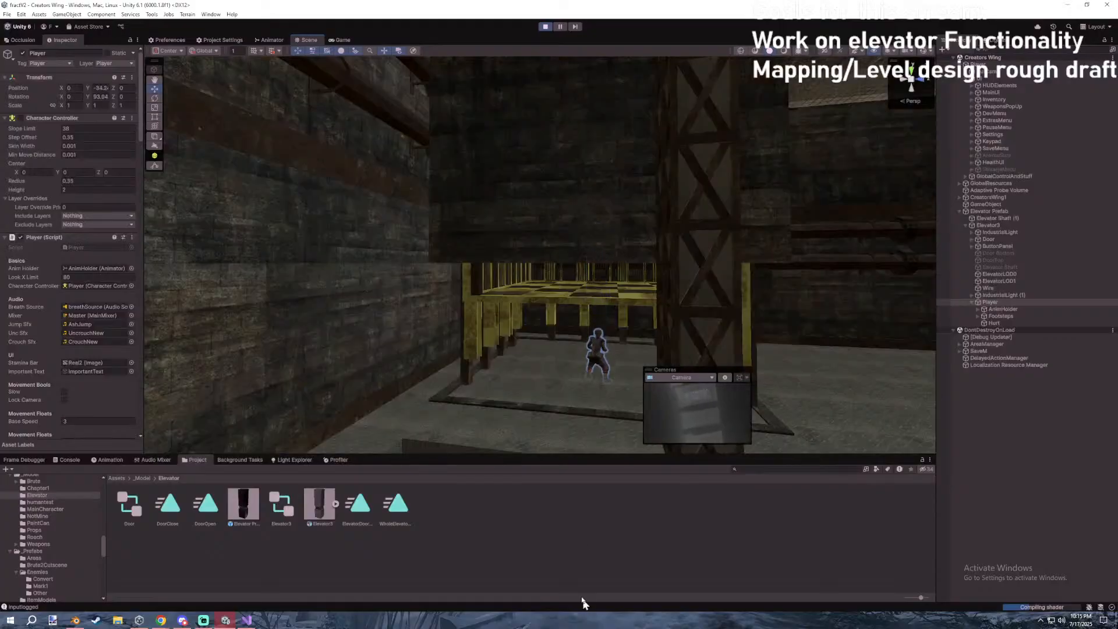
Raise Elevator3 in the Scene view to a Y position of 4.82 to test whether the Player follows.
left_click(989, 225)
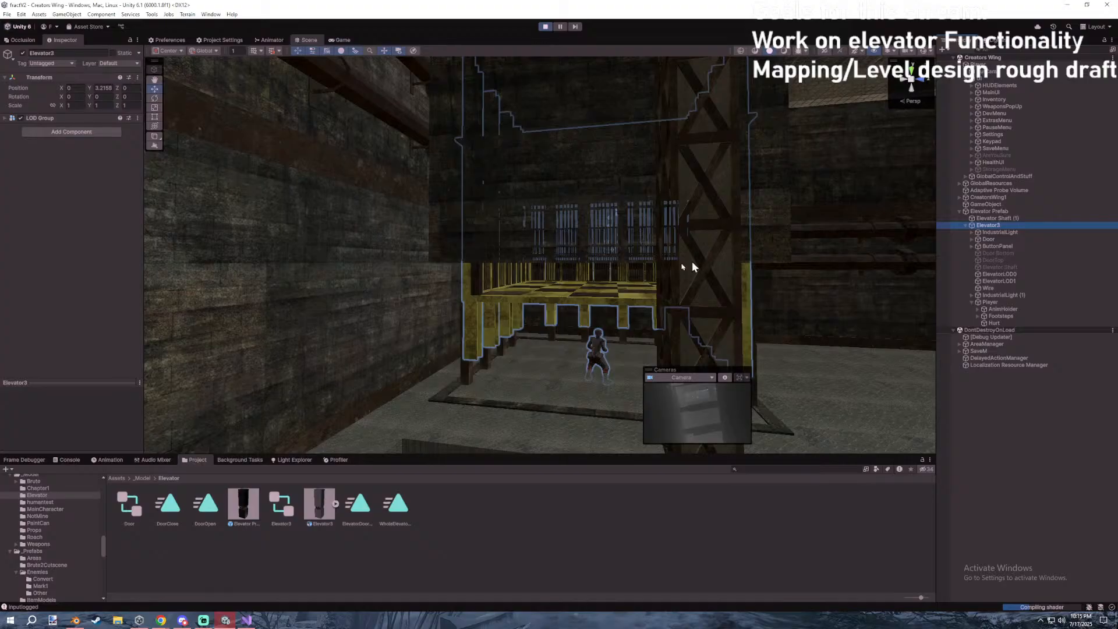
right_click_drag(691, 262, 1007, 221)
right_click_drag(861, 226, 496, 317)
left_click(493, 315)
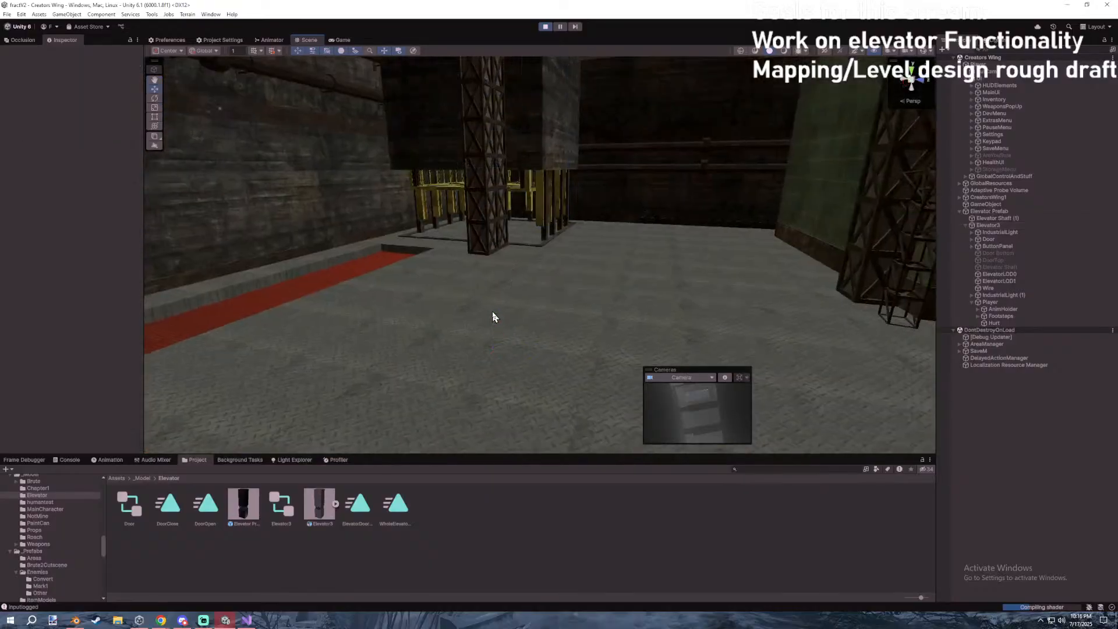
key("ctrl+z")
left_click_drag(500, 325, 474, 243)
right_click_drag(474, 242, 448, 239)
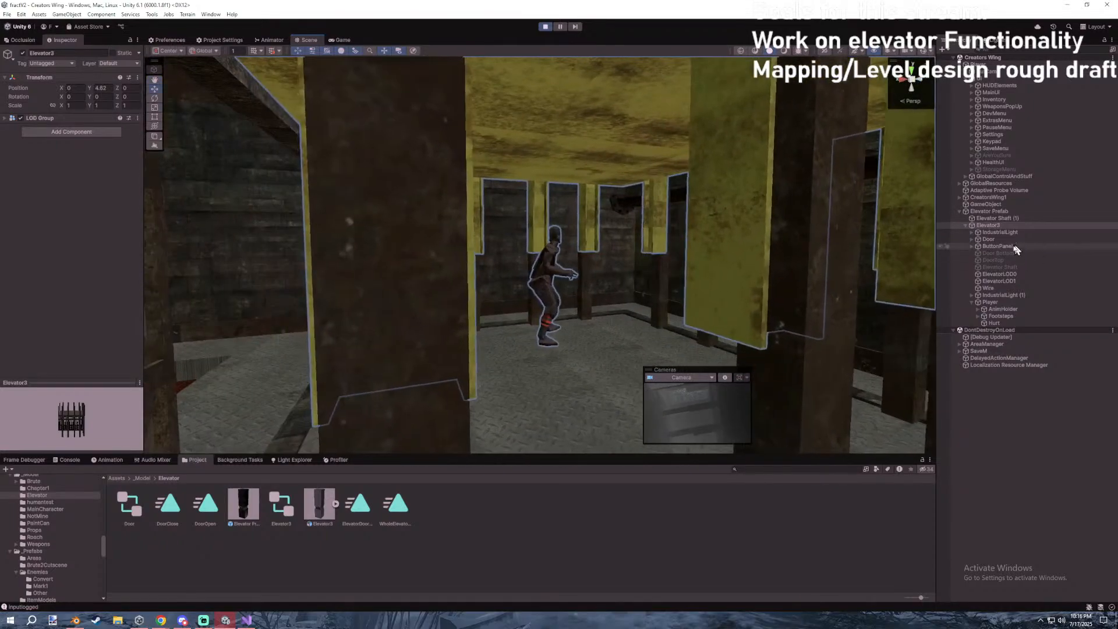
Reorder the Player in the hierarchy so it is the first child of Elevator3.
left_click(984, 301)
left_click_drag(970, 302, 970, 232)
left_click(987, 226)
double_click(984, 232)
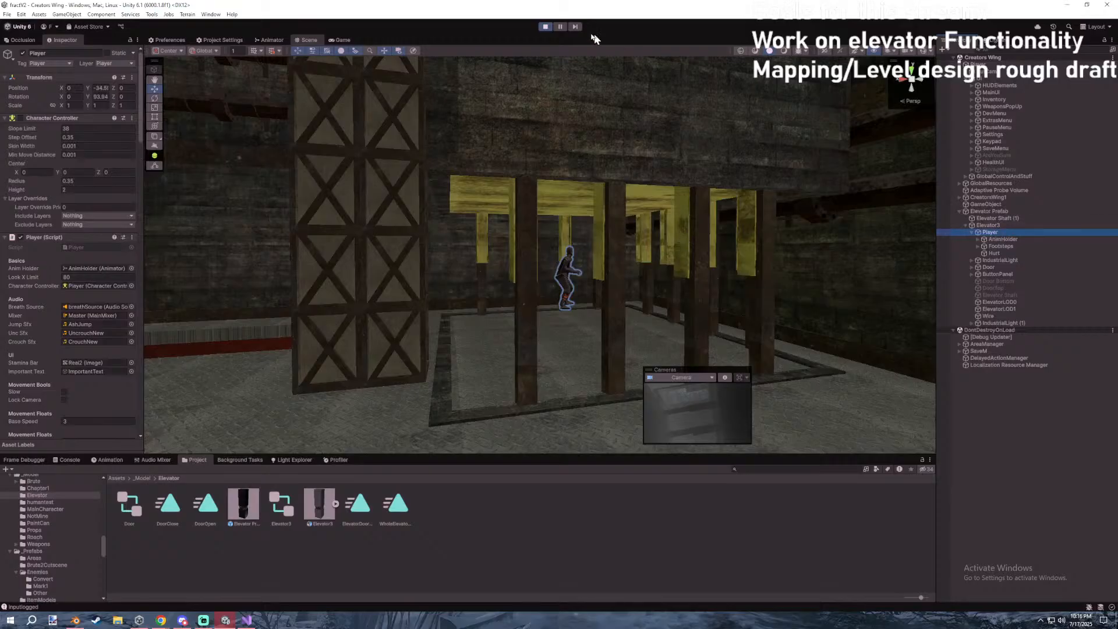
Compare Elevator3 and the Player, and switch the transform handle position to Pivot.
left_click(988, 226)
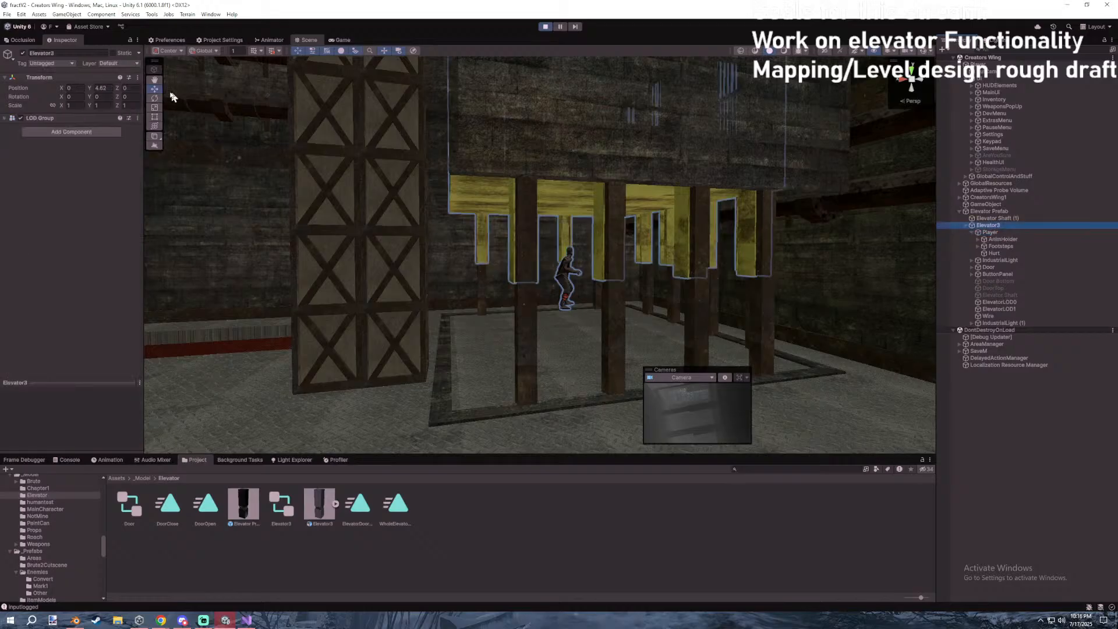
left_click(573, 256)
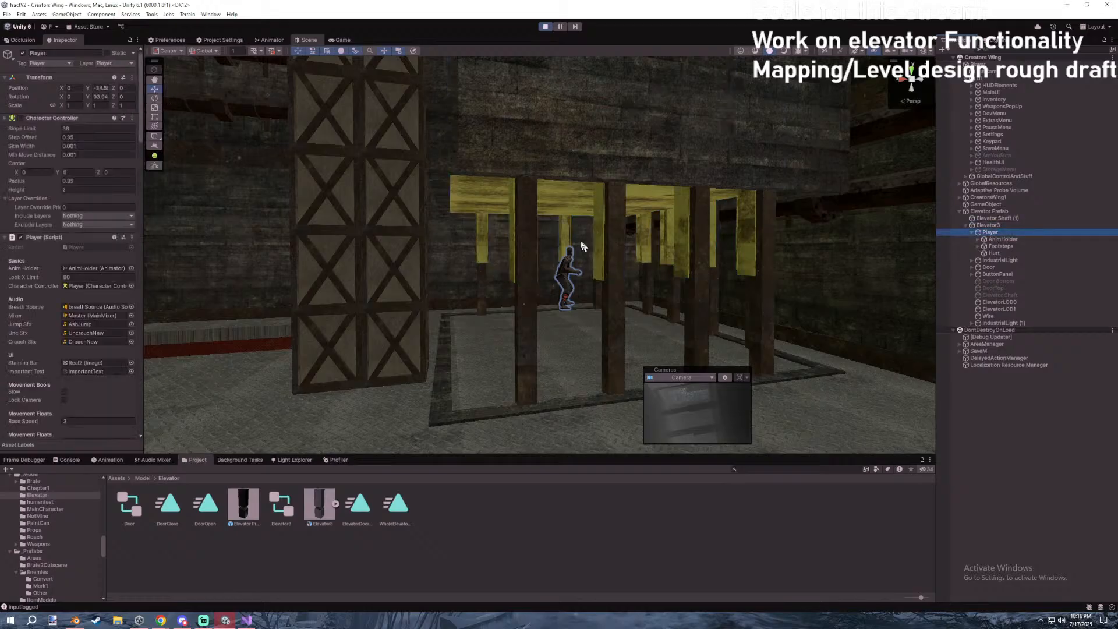
right_click_drag(344, 137, 313, 195)
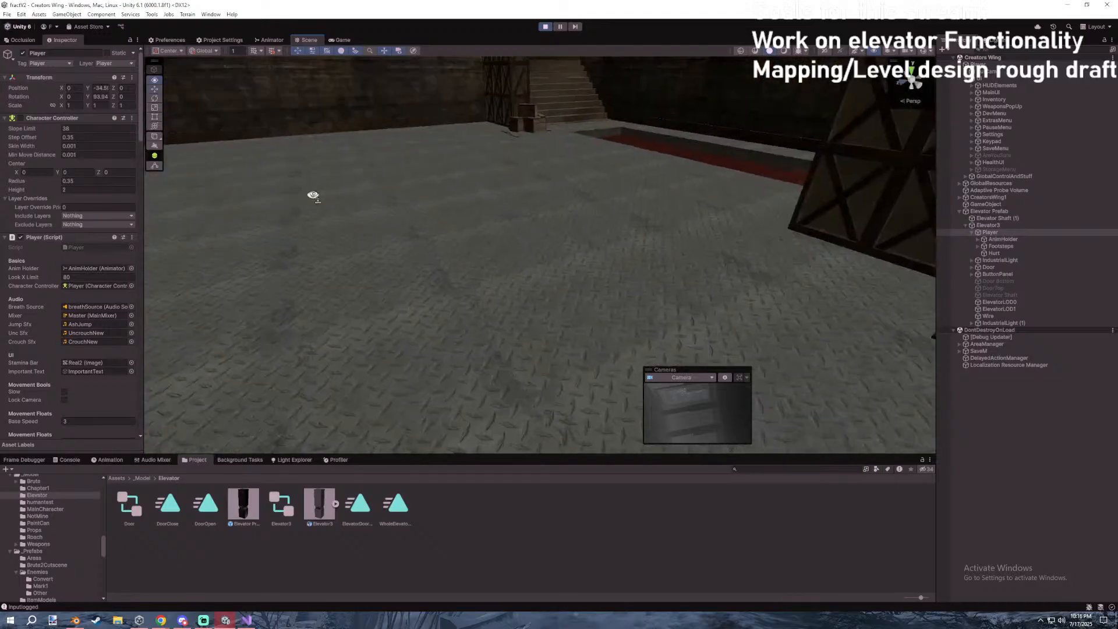
right_click_drag(190, 74, 192, 54)
left_click(175, 52)
left_click(178, 69)
Set the nested Player's local Y position to 0.
right_click_drag(326, 125, 589, 342)
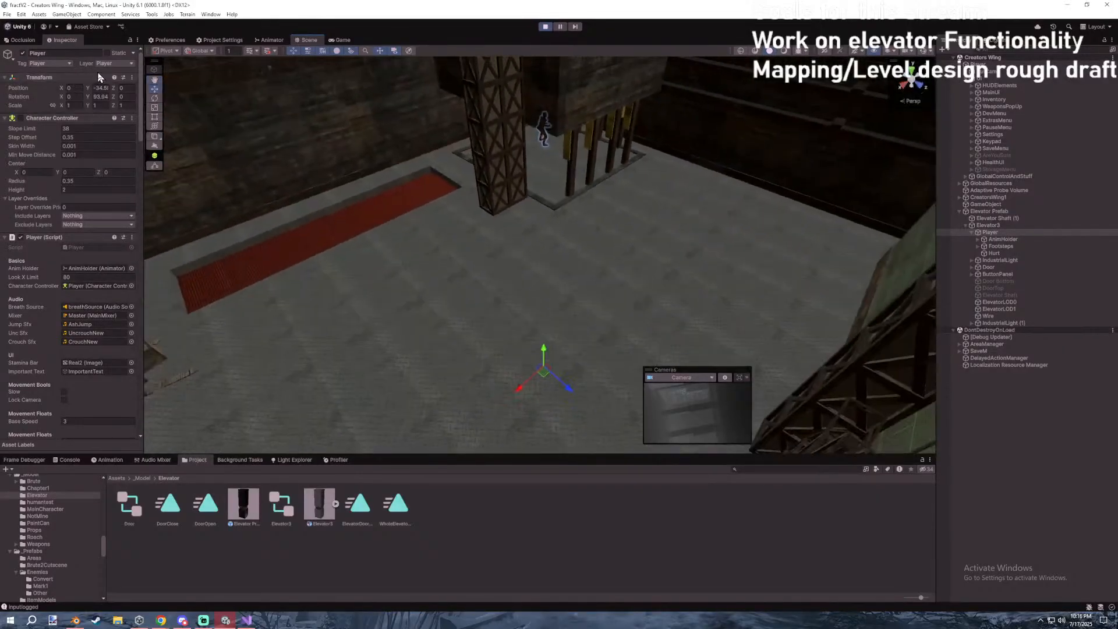
type("0")
right_click_drag(513, 275, 585, 82)
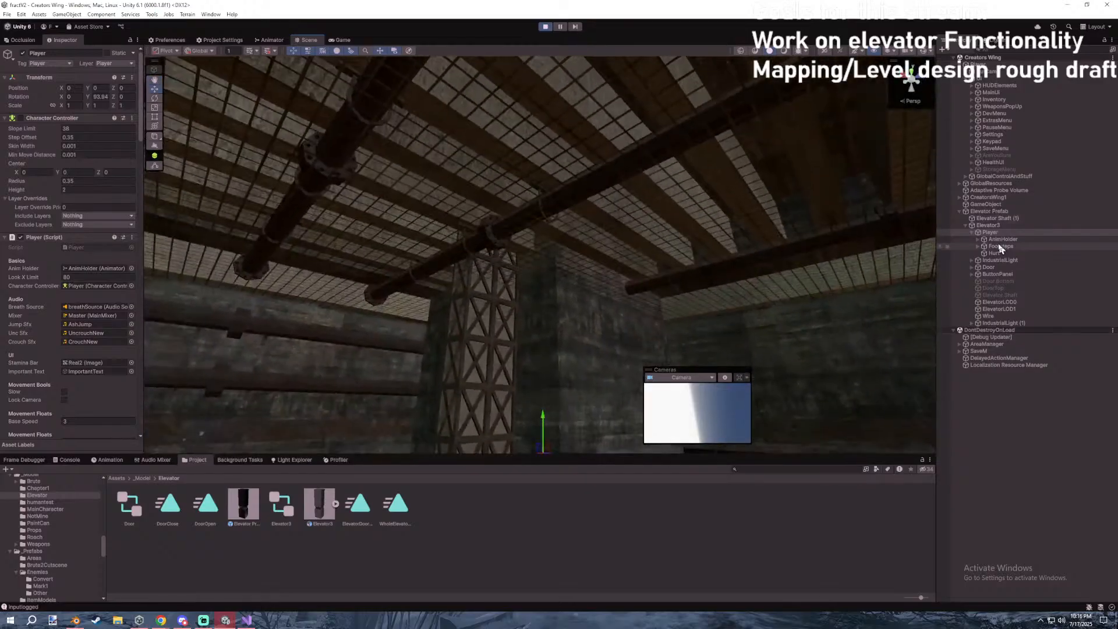
Expand the Player's AnimHolder and Footsteps children and inspect AnimHolder's transform and components.
right_click_drag(750, 207, 749, 174)
left_click(958, 233)
left_click(978, 247)
left_click(978, 239)
left_click(991, 246)
left_click(992, 241)
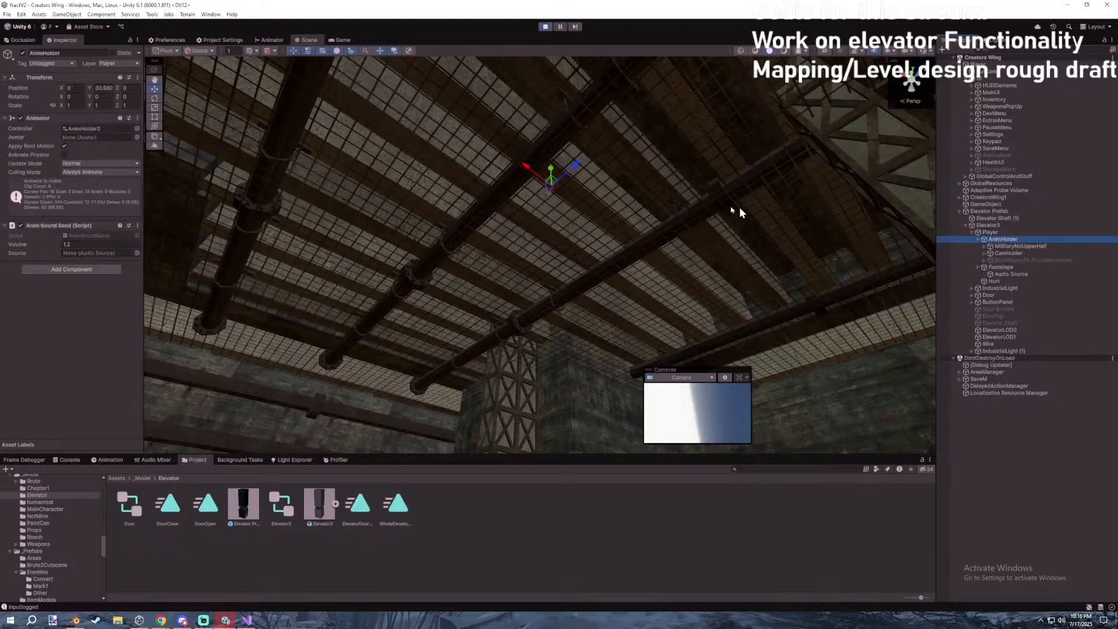
Compare the transforms of the root Player, the nested Player and AnimHolder in the Scene view.
left_click(990, 232)
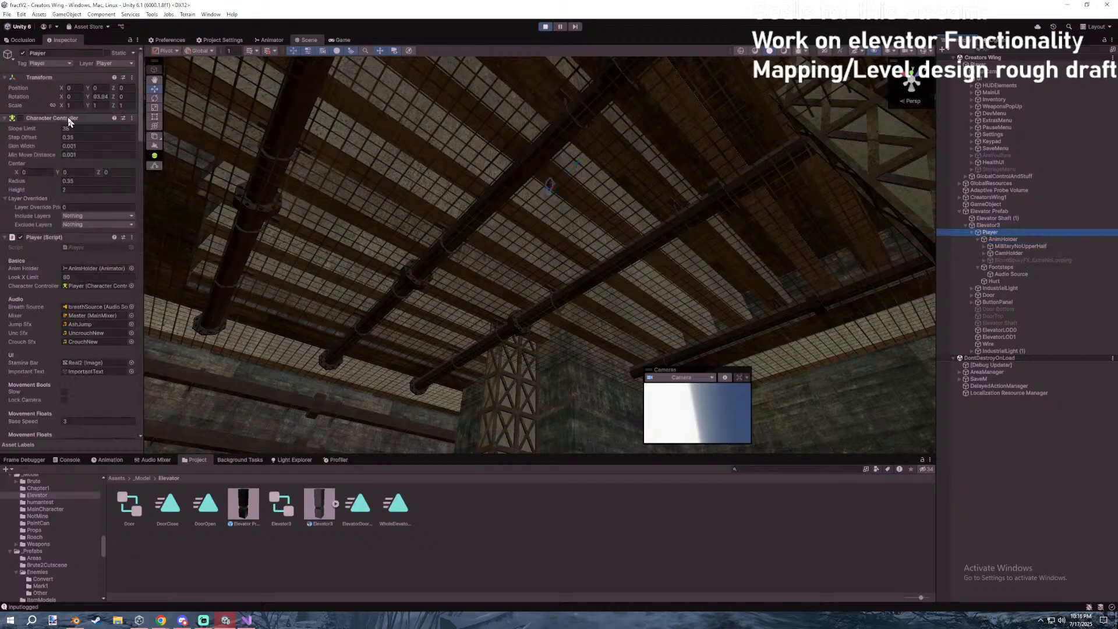
left_click(980, 65)
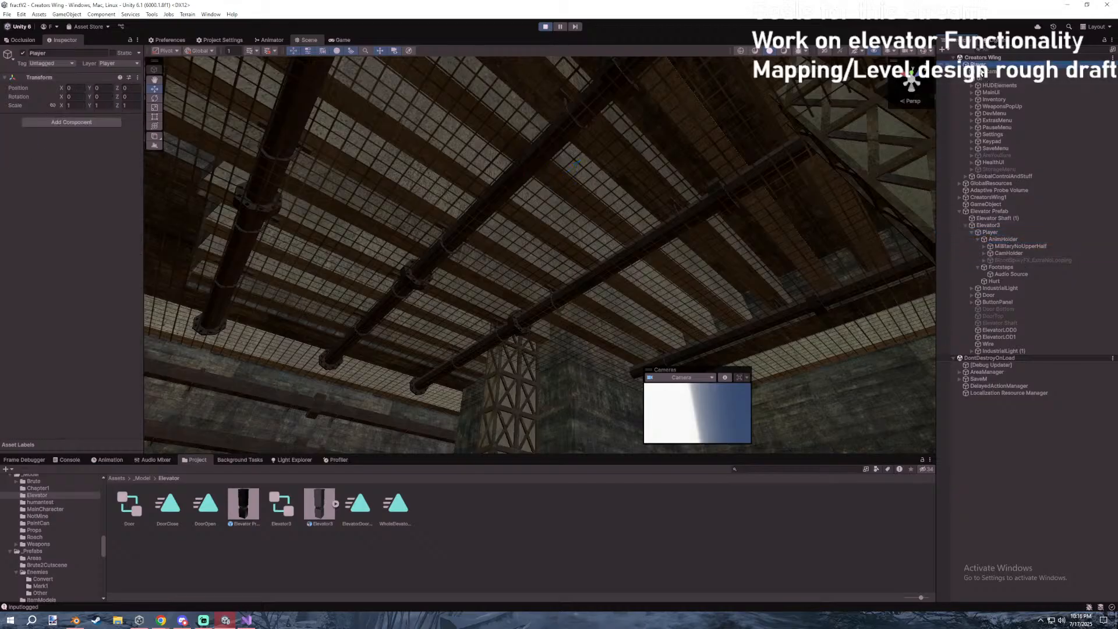
right_click_drag(681, 204, 879, 230)
left_click(990, 233)
key("f")
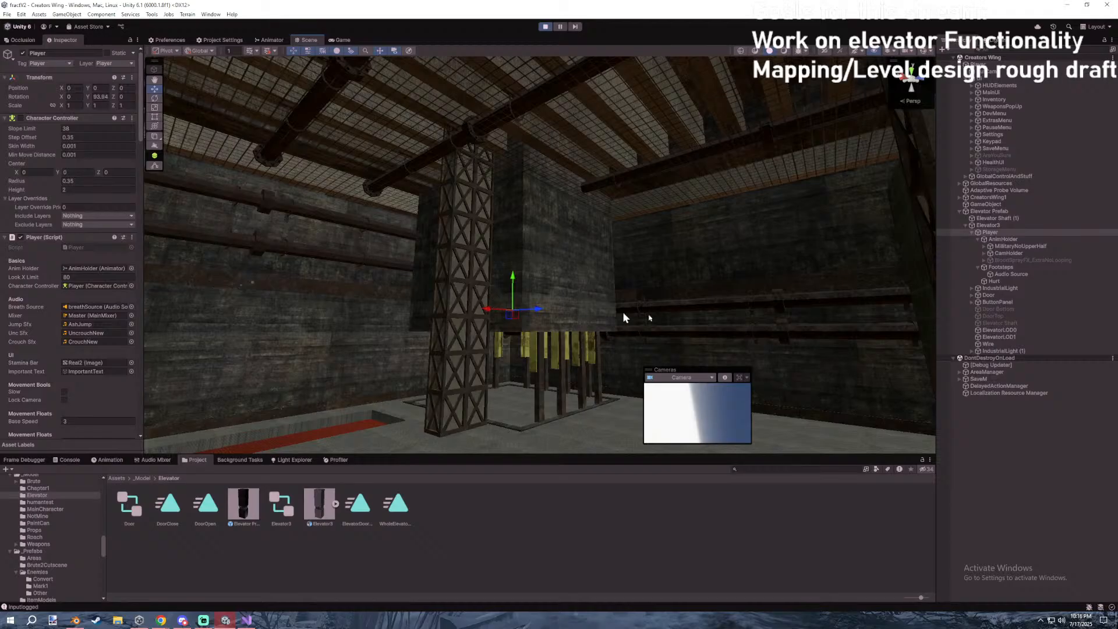
left_click(1003, 239)
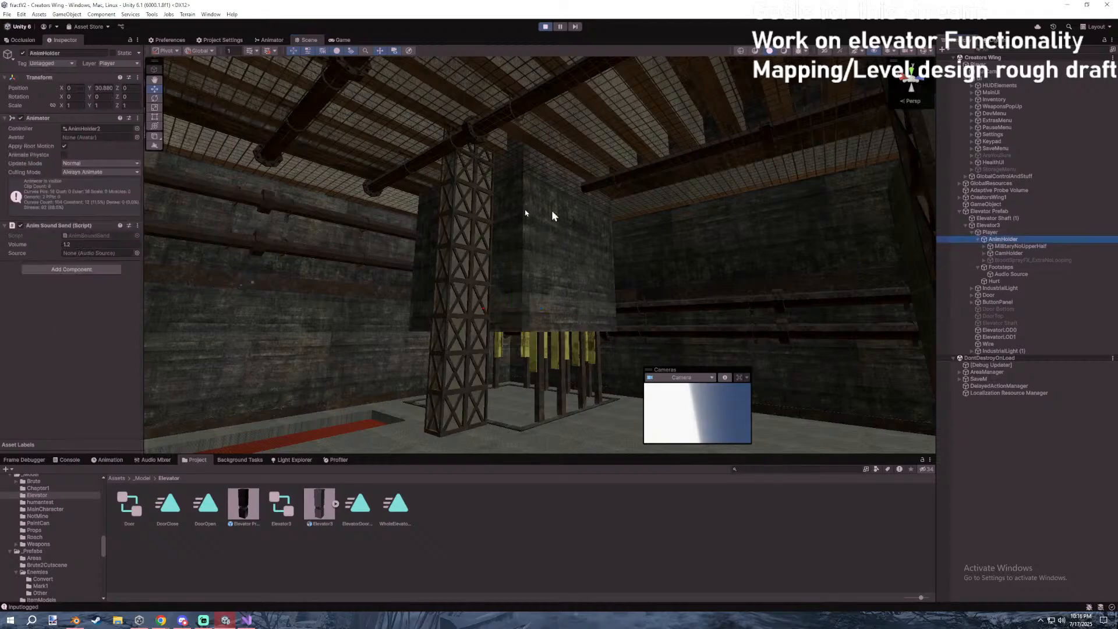
left_click(997, 233)
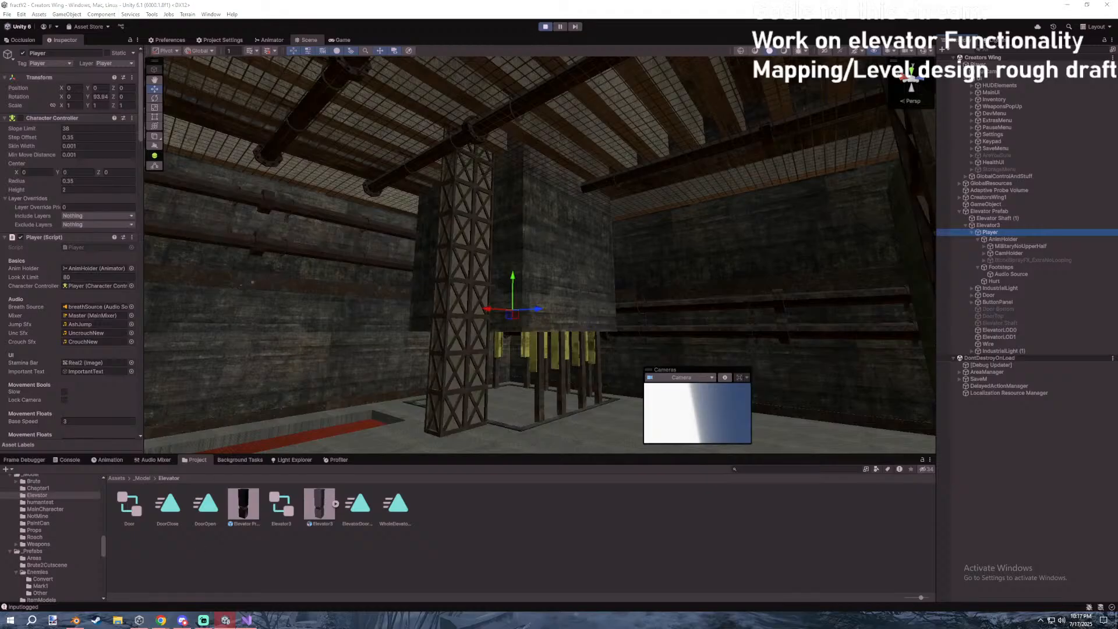
Check the player freeze and unfreeze code in Player.cs in Visual Studio, then return to Unity.
key("alt+Tab")
left_click(10, 37)
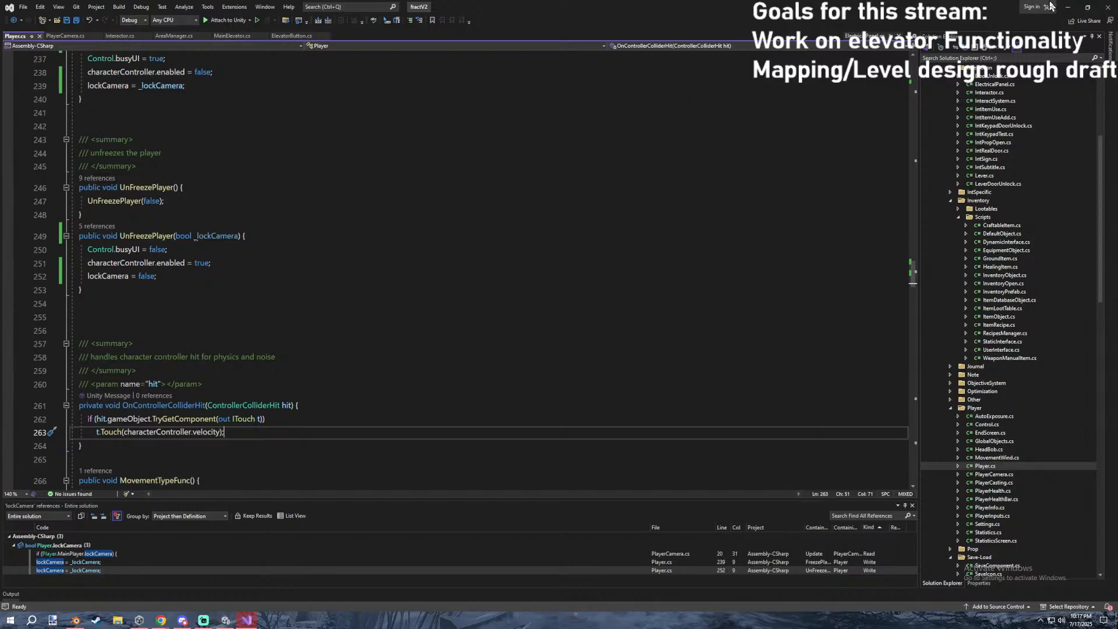
left_click(1067, 7)
Lower Elevator3 to a Y position of 3.18 and set the nested Player's local Y position to -3.18.
left_click(994, 225)
right_click_drag(696, 233, 621, 311)
mouse_move(557, 167)
left_mouse_down()
mouse_move(557, 191)
mouse_move(544, 162)
mouse_move(550, 180)
left_mouse_up()
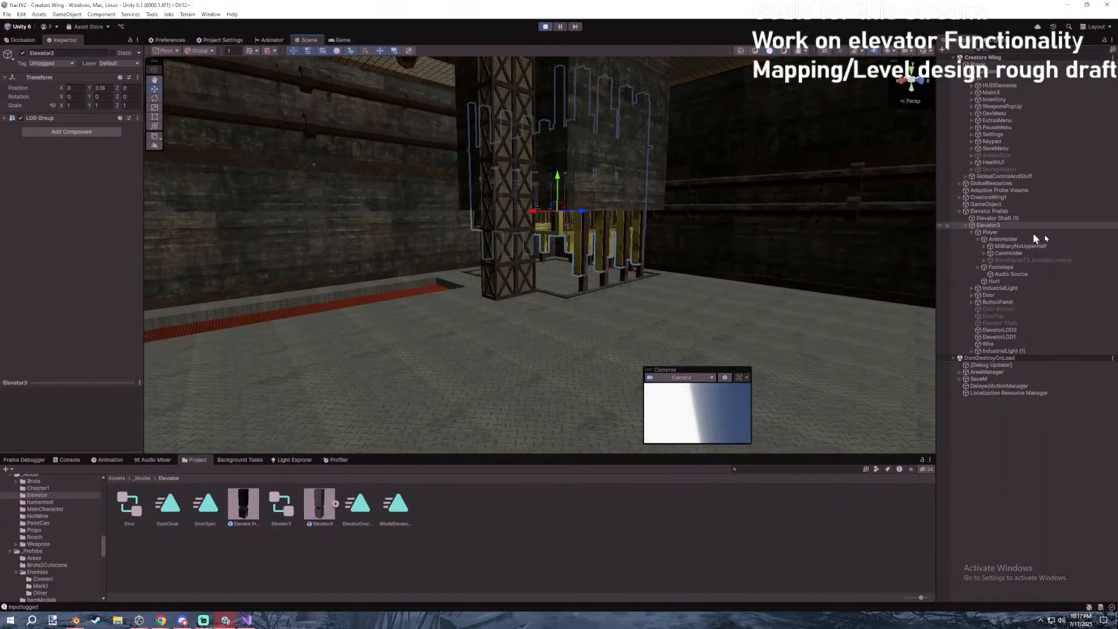
left_click(990, 232)
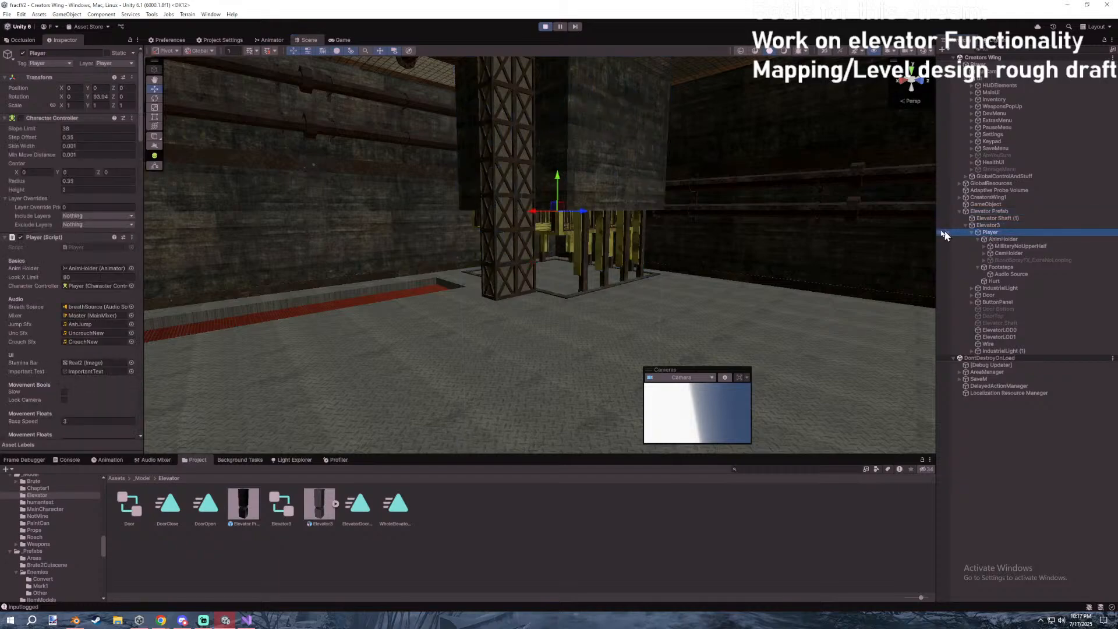
right_click_drag(553, 227, 872, 214)
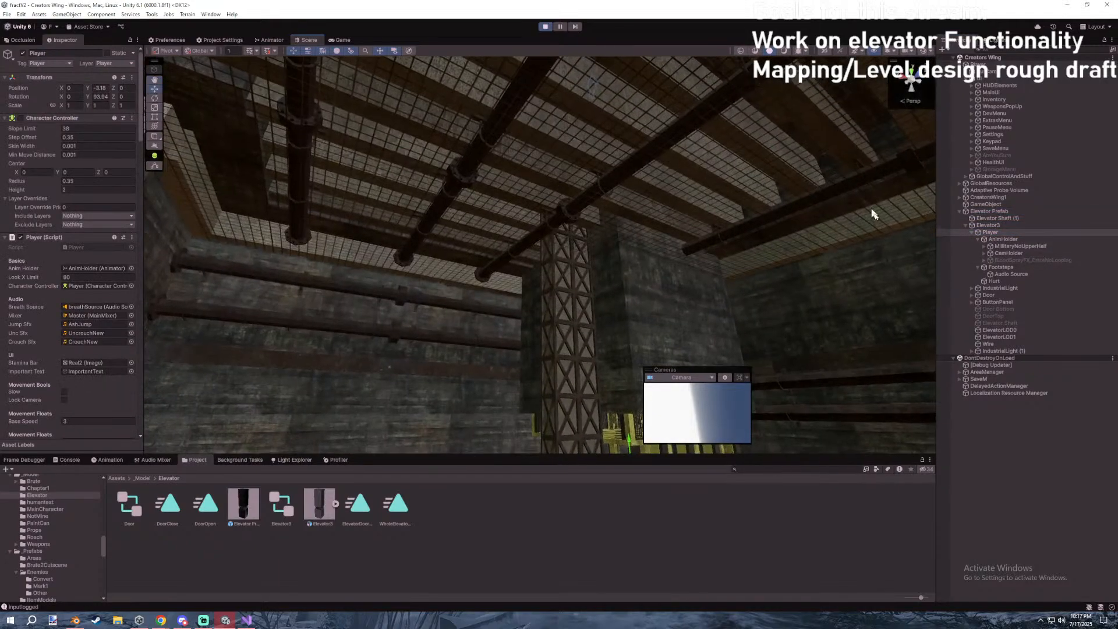
Undo the last AnimHolder change and move the nested Player out of Elevator3, back under the root Player object.
left_click(998, 240)
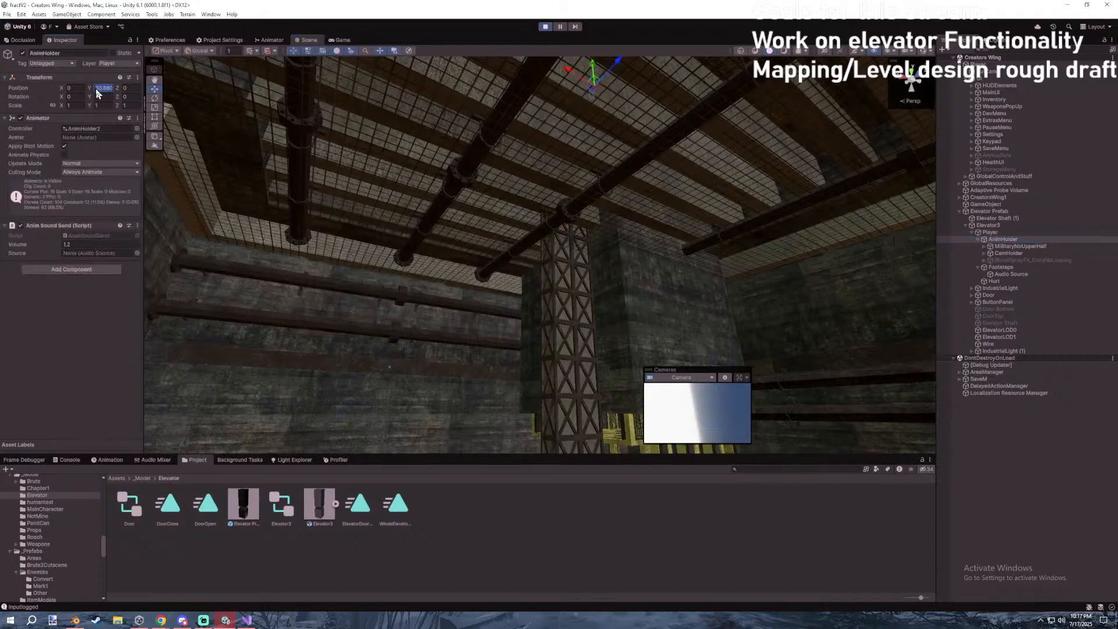
key("ctrl+z")
right_click_drag(631, 227, 655, 297)
left_click(1007, 232)
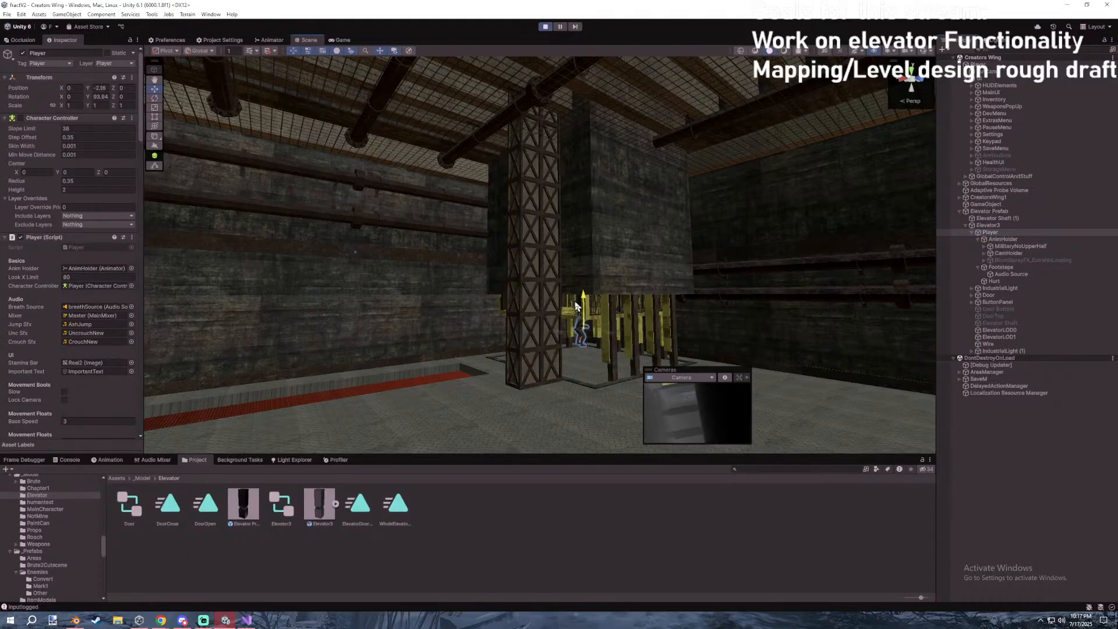
left_click_drag(1014, 231, 984, 189)
left_click_drag(983, 76, 964, 89)
right_click_drag(815, 153, 722, 216)
left_click_drag(696, 252, 526, 224)
Check the Main Elevator script values on Elevator Prefab and clear the console log.
left_click(1018, 128)
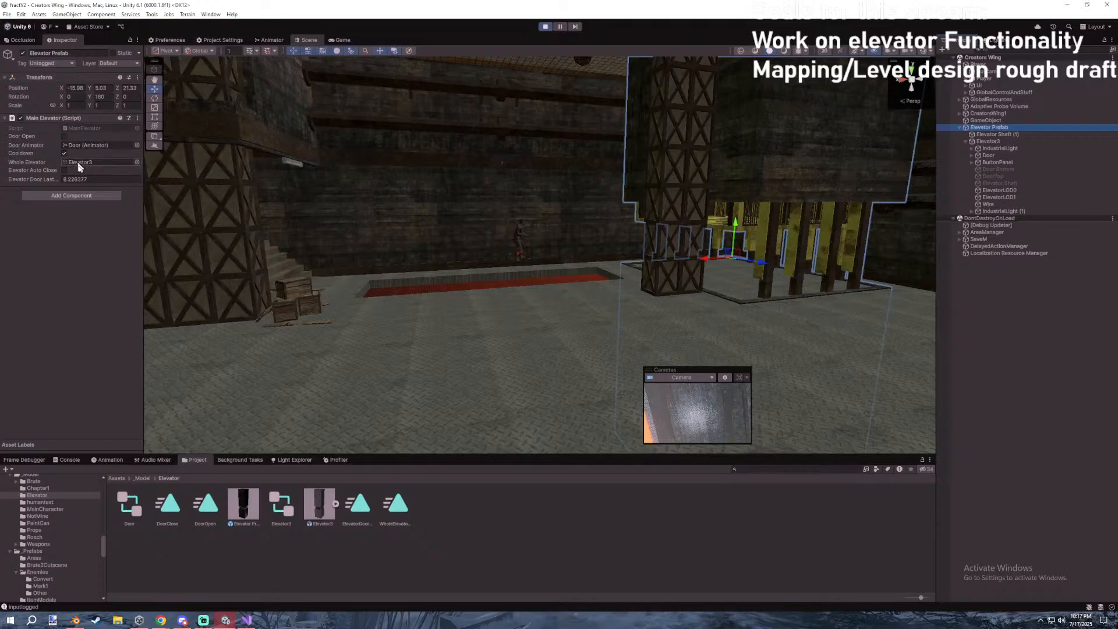
key("ctrl+shift+c")
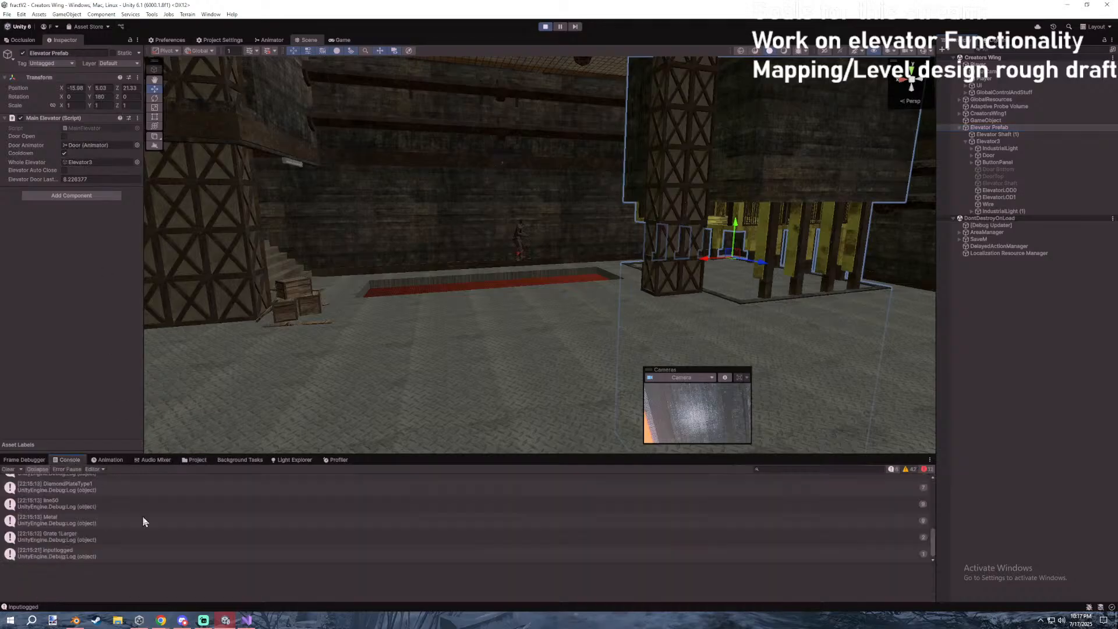
left_click(8, 470)
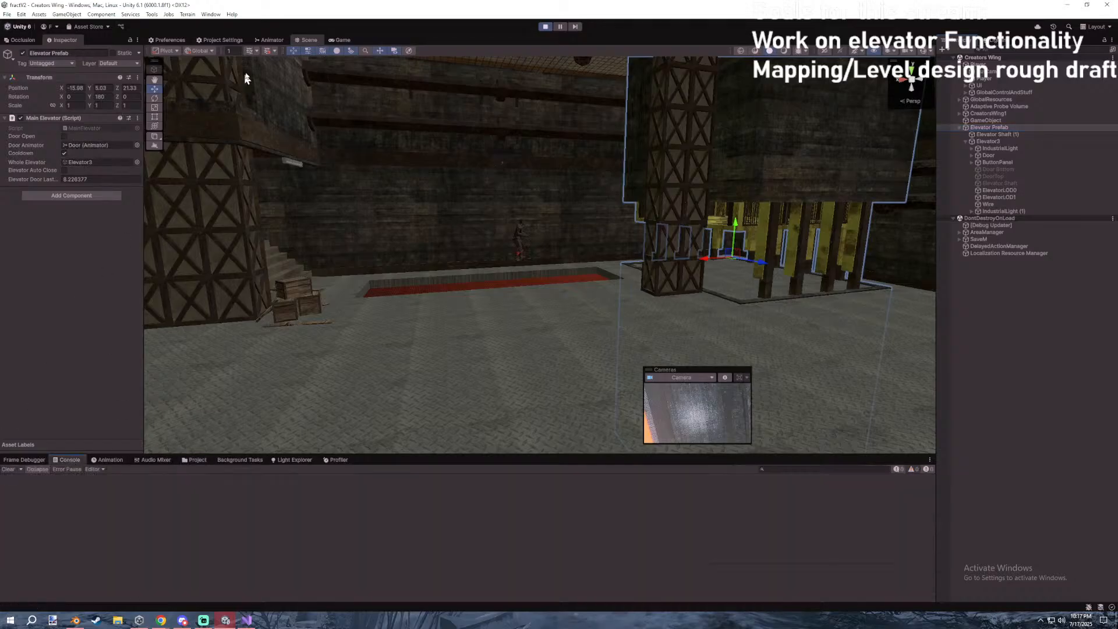
Test the player's movement in the Game view and stop play mode.
left_click(335, 42)
left_click(584, 238)
key("w")
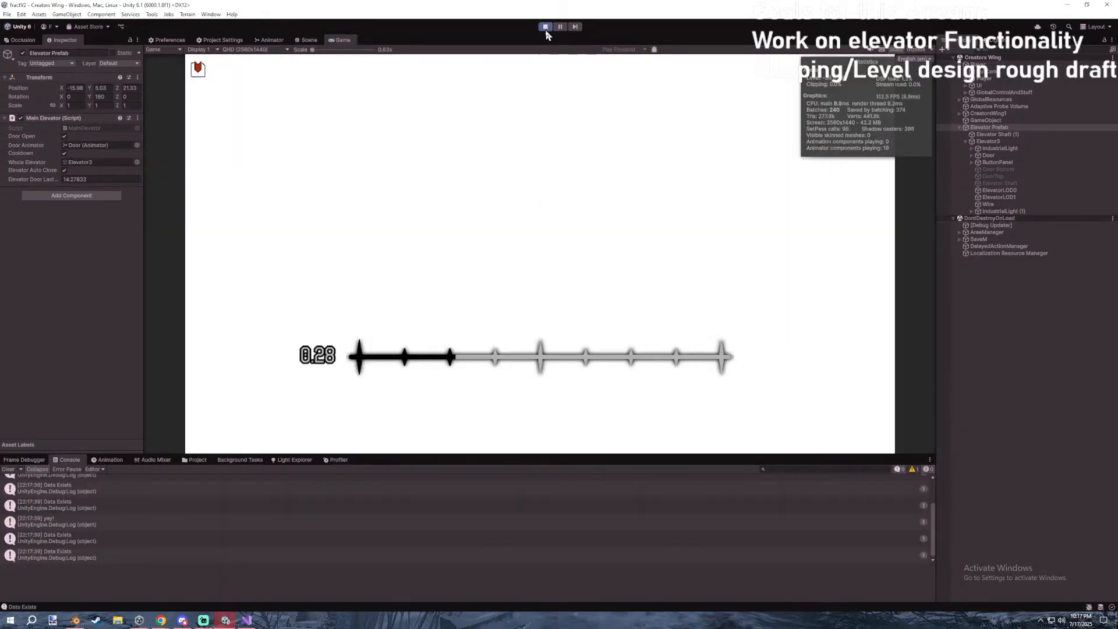
left_click(545, 28)
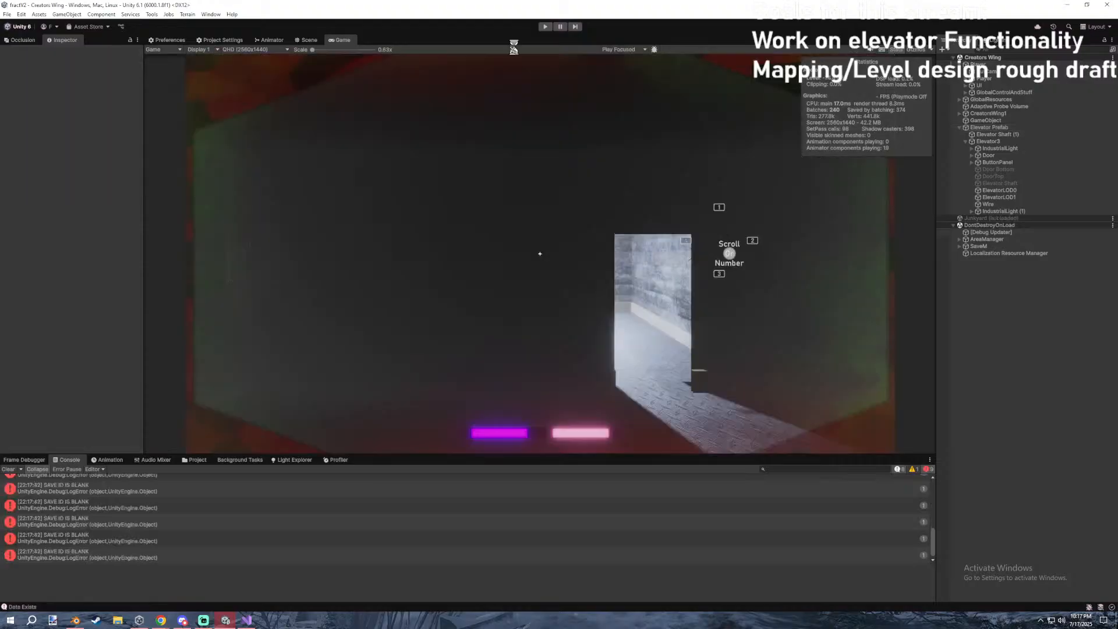
Switch to Visual Studio and bring up the MainElevator.cs script.
left_click(257, 555)
left_click(251, 619)
scroll(174, 279, "down", 8)
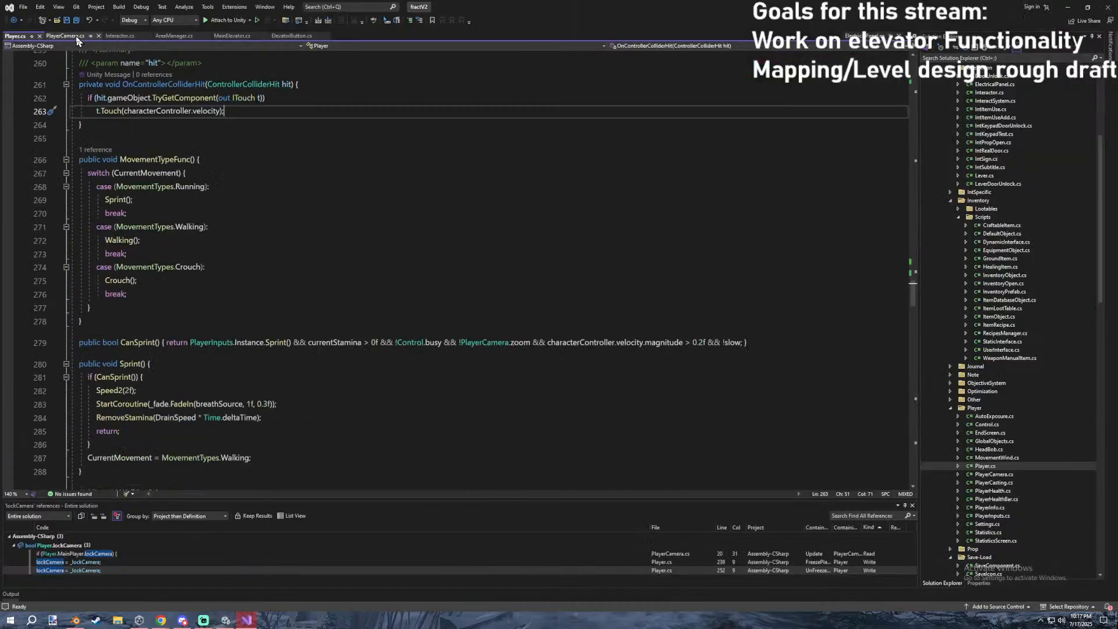
left_click(75, 36)
left_click(185, 37)
left_click(233, 36)
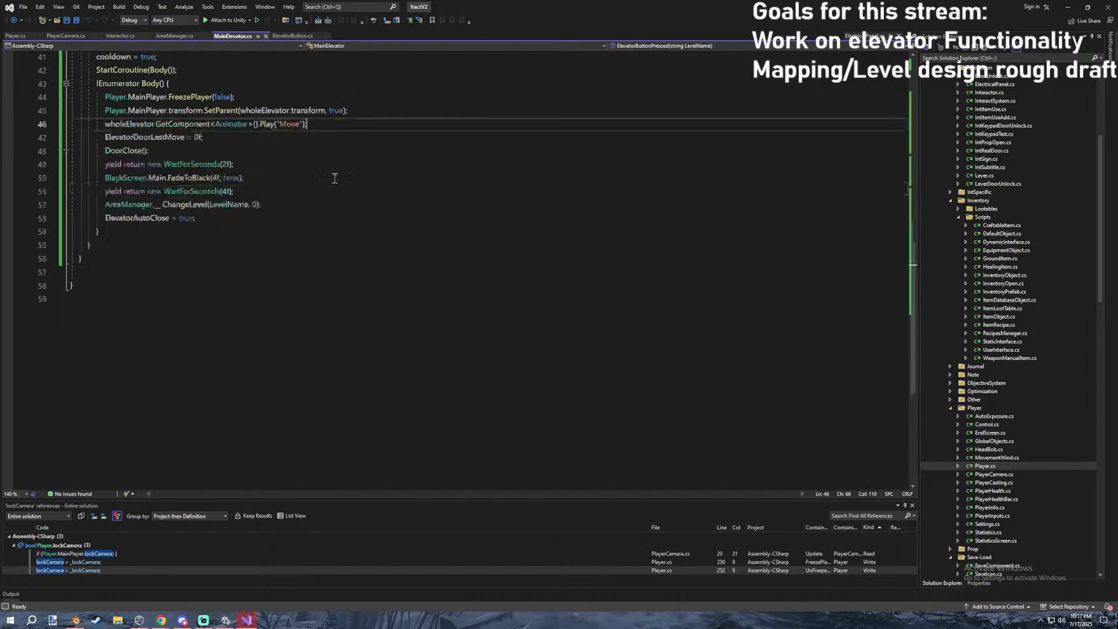
Examine the SetParent call and its worldPositionStays argument in the ElevatorButtonPressed method.
scroll(316, 172, "up", 2)
left_click(381, 239)
double_click(336, 239)
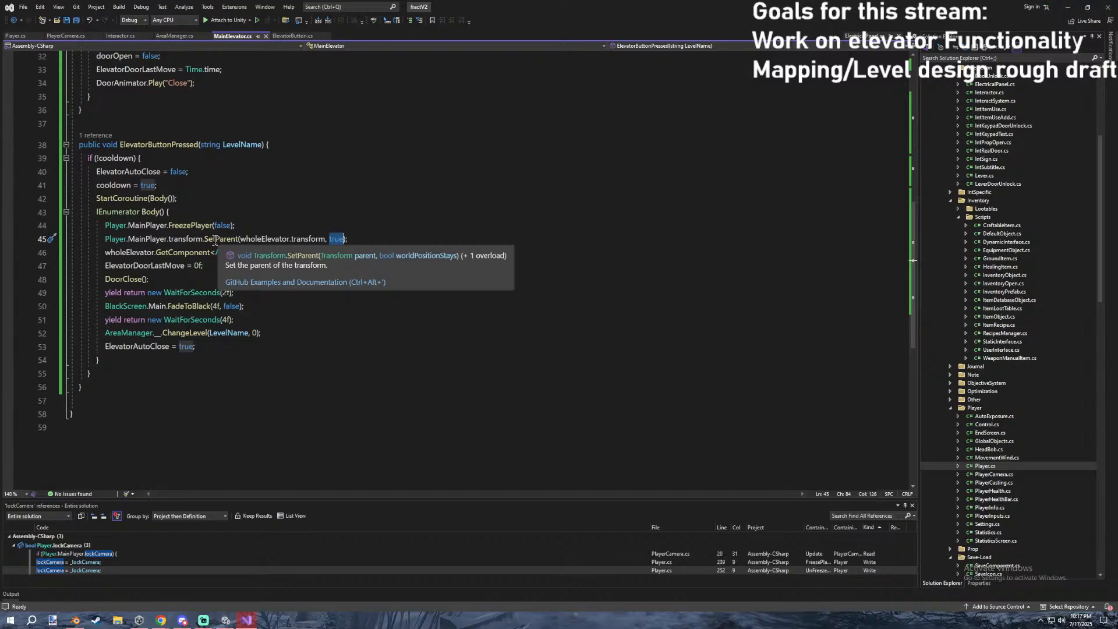
left_click(354, 241)
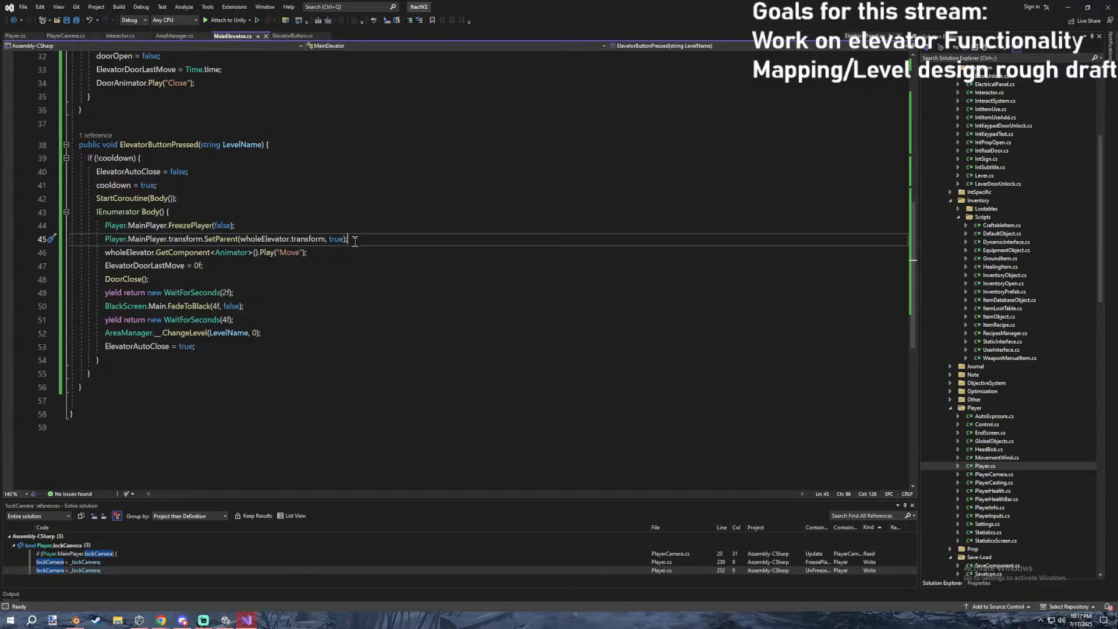
key("End")
left_click(329, 252)
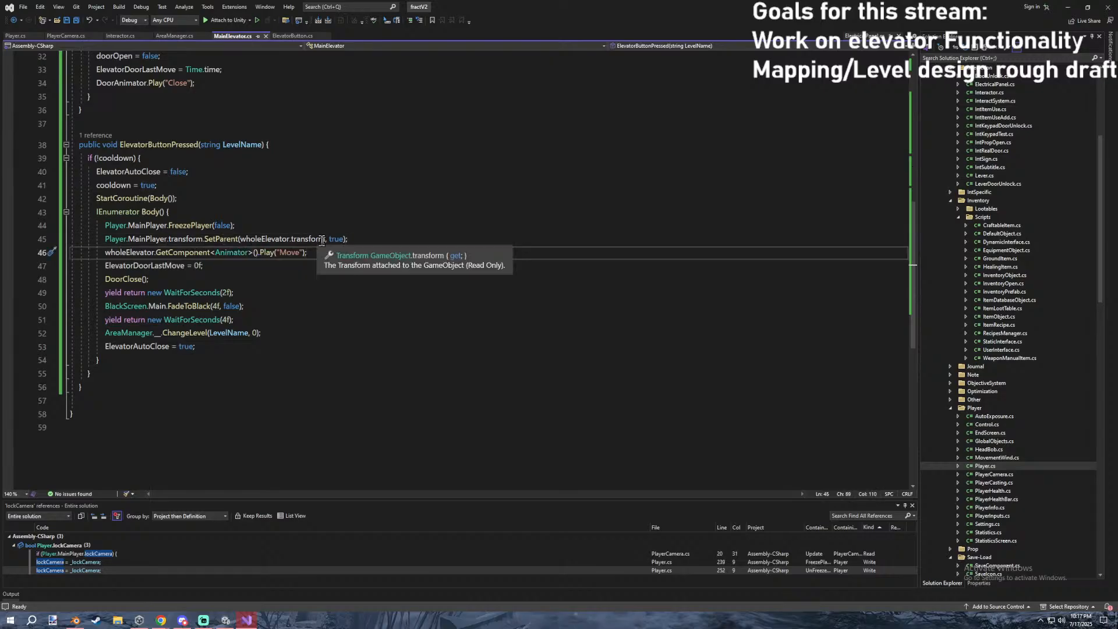
left_click(218, 239)
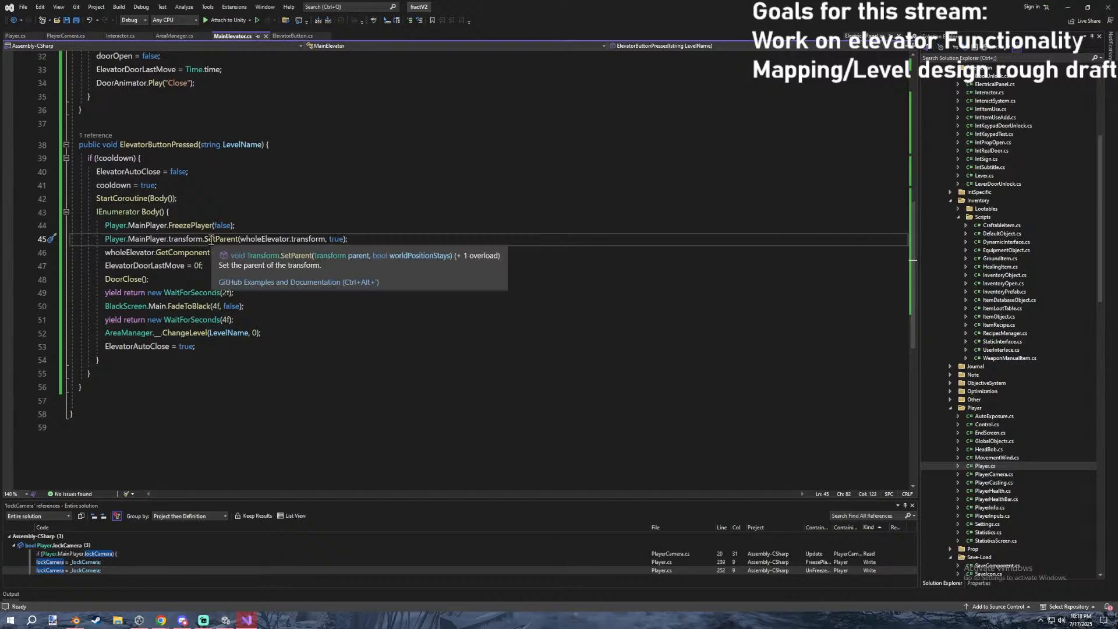
Return to Unity, run the game, walk the player into the elevator, activate its button panel and release the cursor.
left_click(1070, 7)
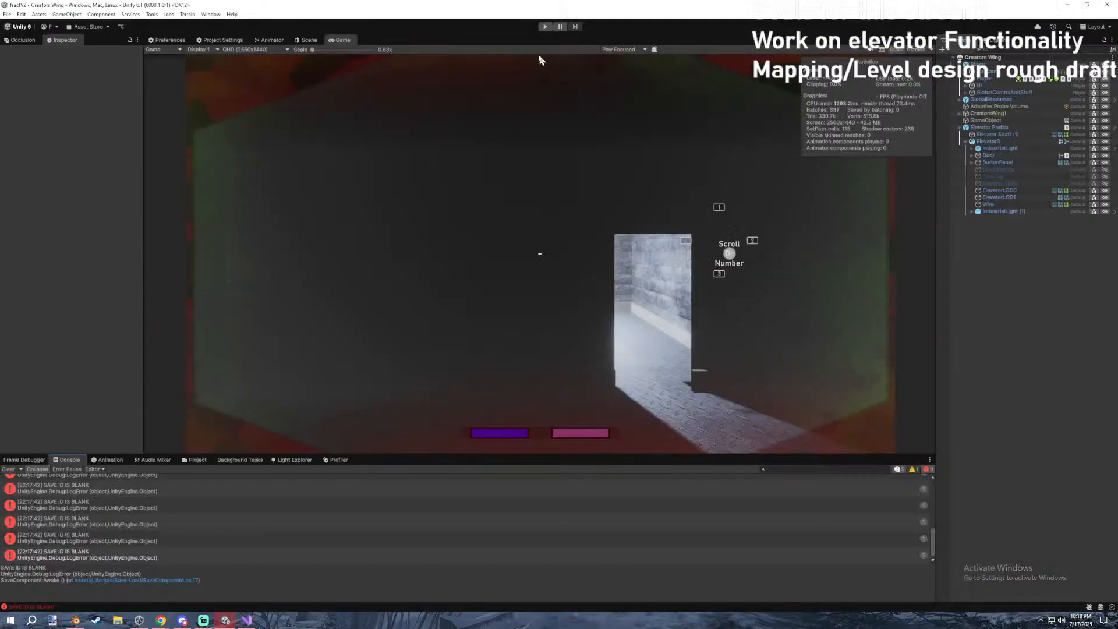
left_click(547, 28)
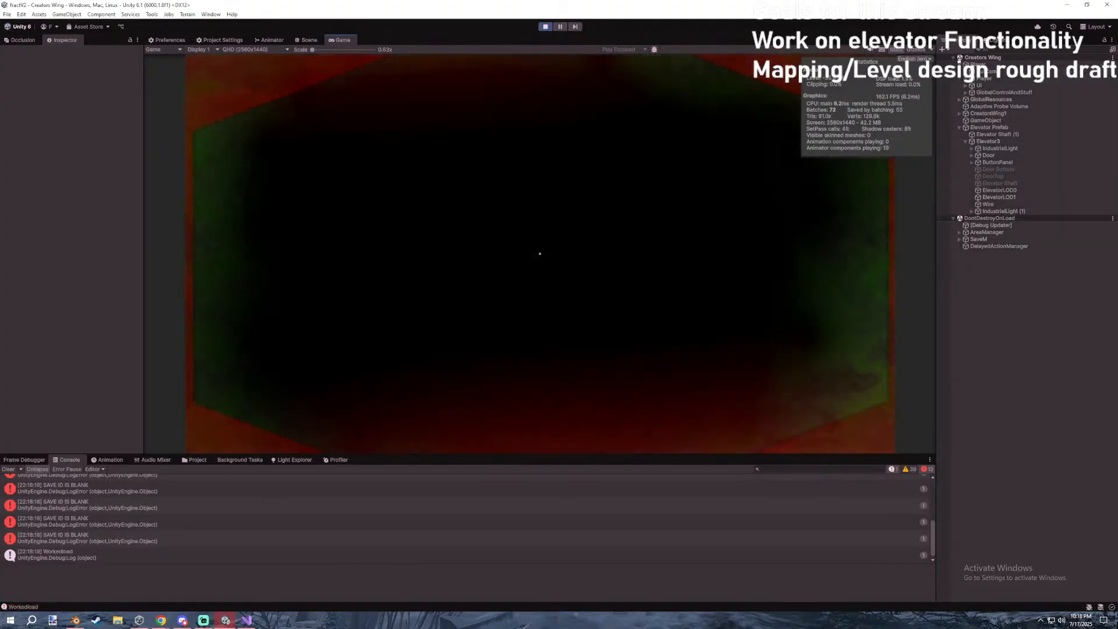
key("w")
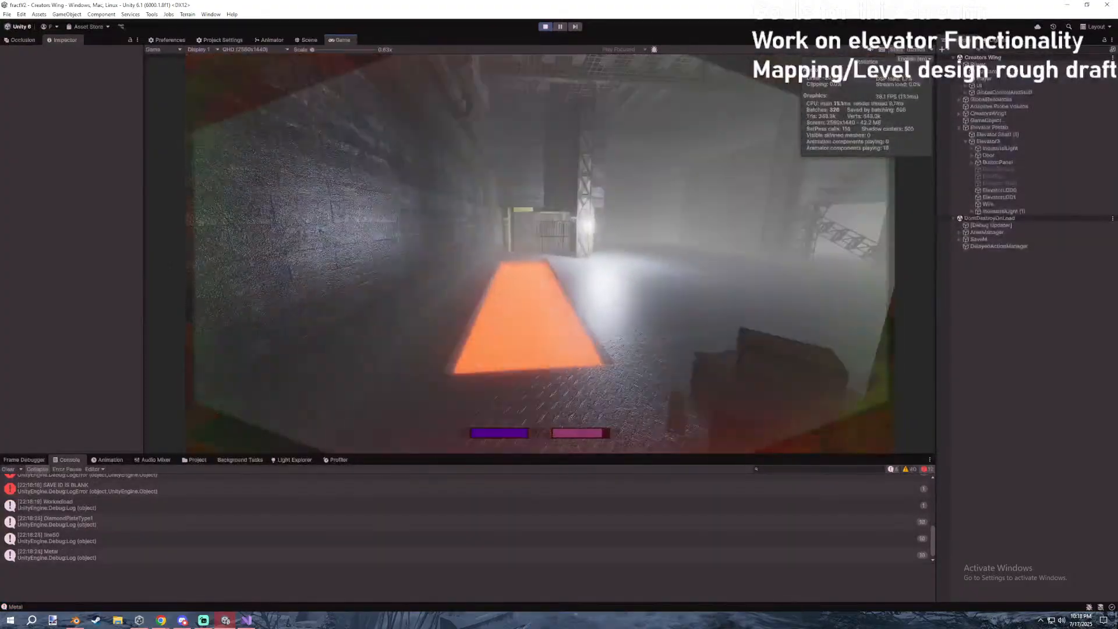
key("w")
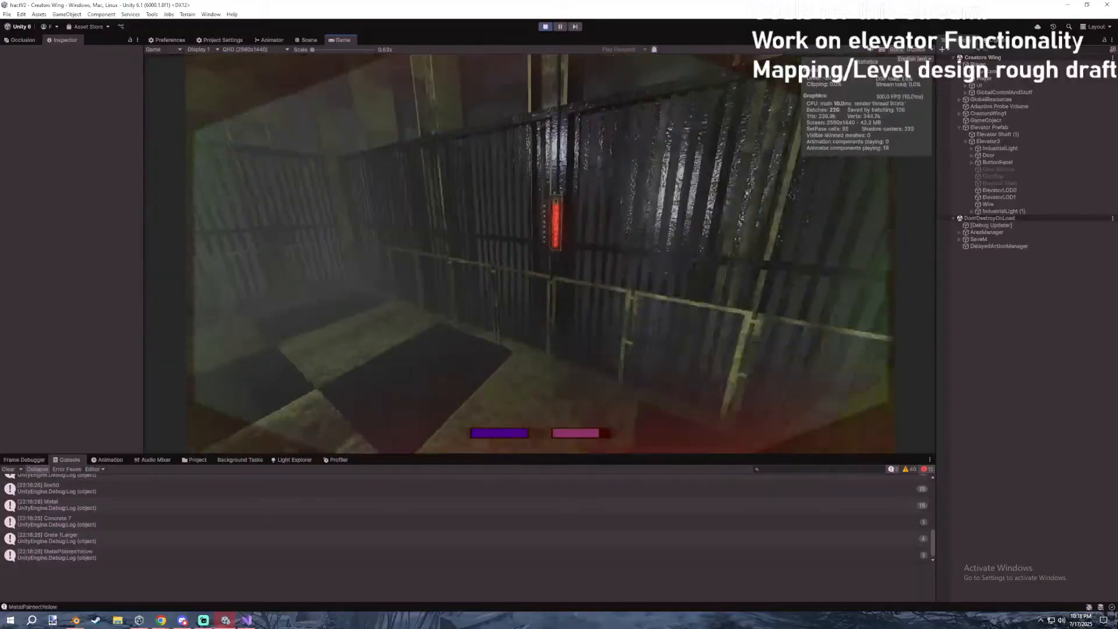
key("e")
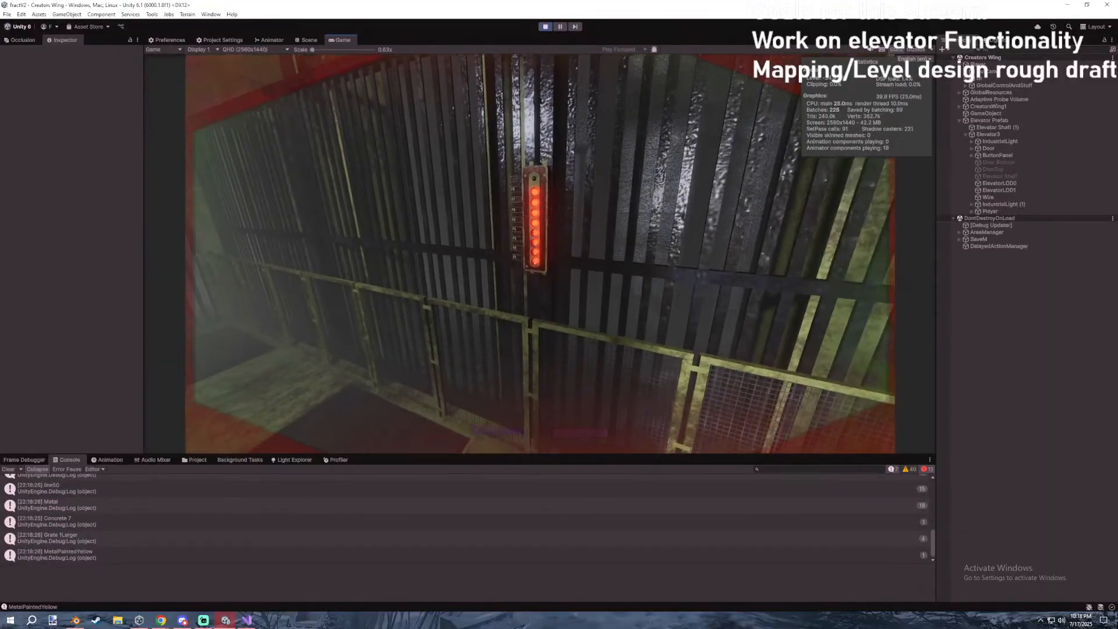
key("Escape")
key("Escape")
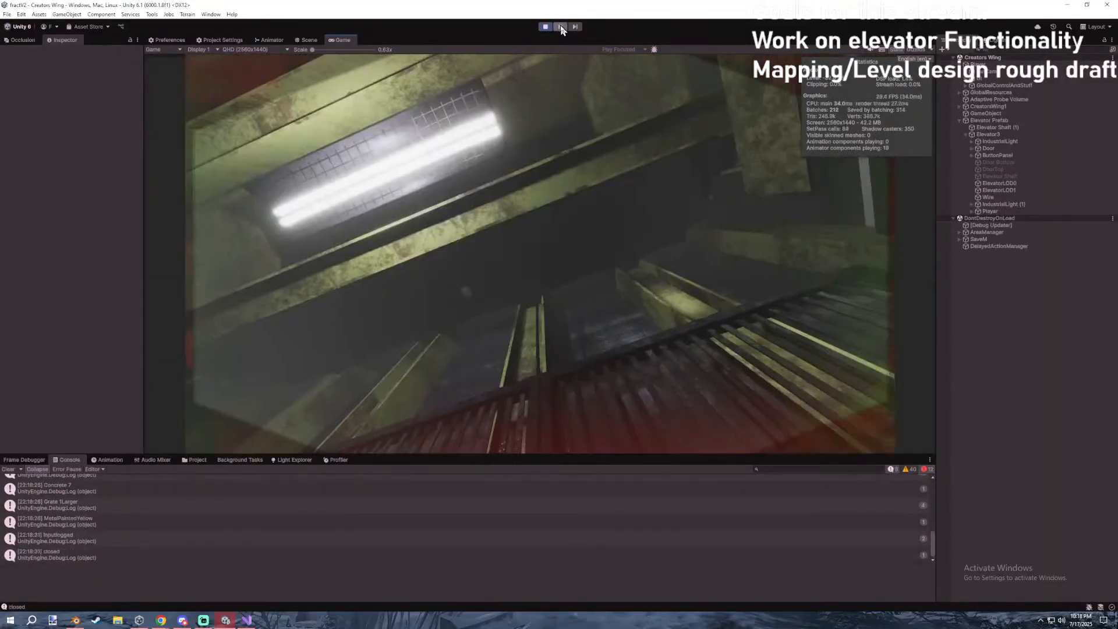
Inspect the paused elevator in the Scene view, expanding the nested Player and comparing its transform with Elevator3's.
left_click(307, 40)
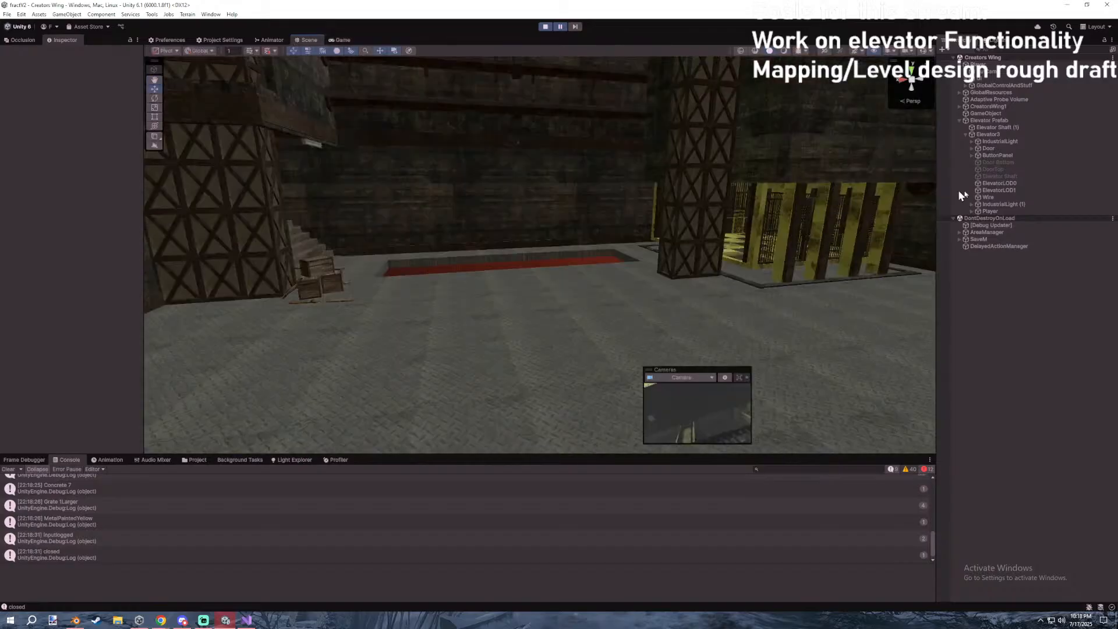
left_click(972, 211)
right_click_drag(773, 222, 796, 224)
key("w")
left_click(1014, 136)
key("s")
mouse_move(757, 189)
right_mouse_down()
mouse_move(749, 195)
mouse_move(763, 201)
right_mouse_up()
left_click(990, 212)
key("w")
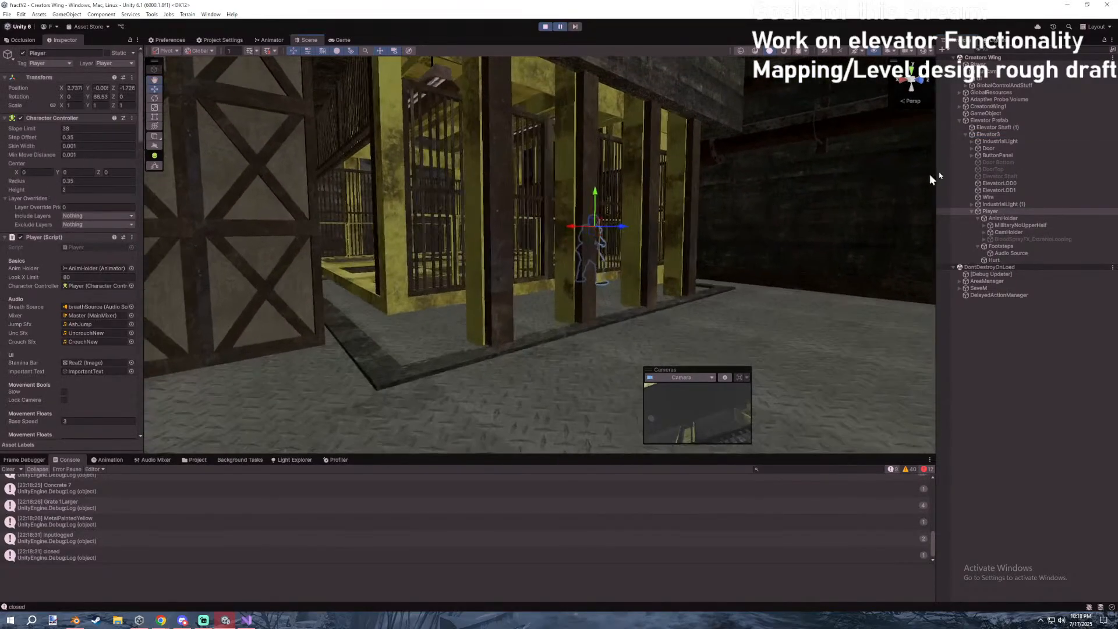
left_click(979, 120)
left_click(980, 134)
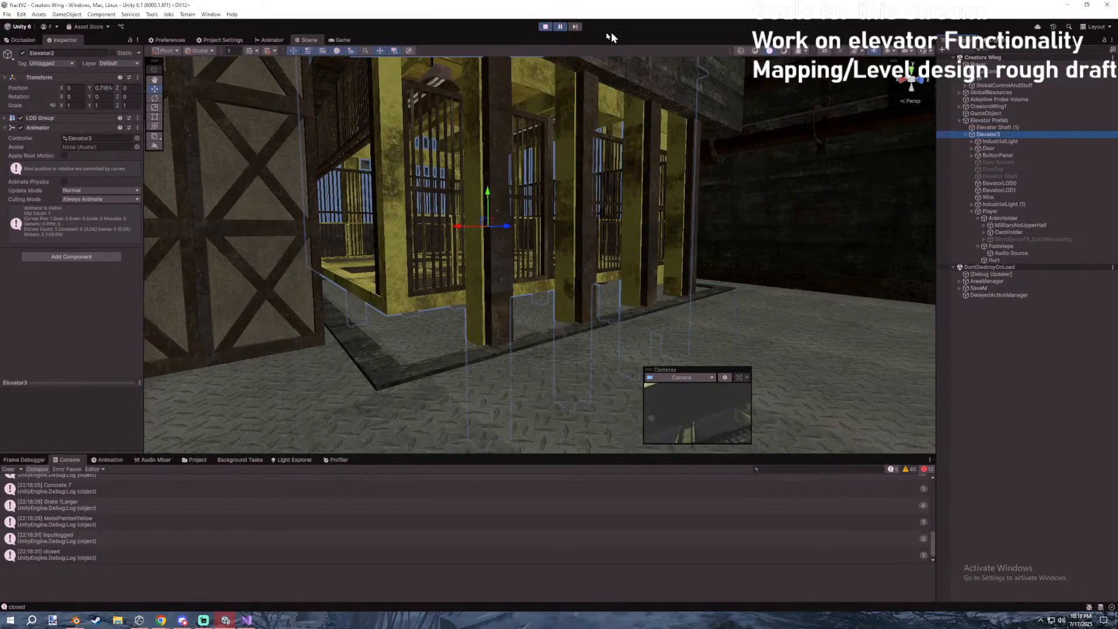
Advance the game in short bursts, pausing to inspect the transforms of the nested Player and its AnimHolder.
left_click(561, 29)
left_click(562, 29)
left_click(561, 29)
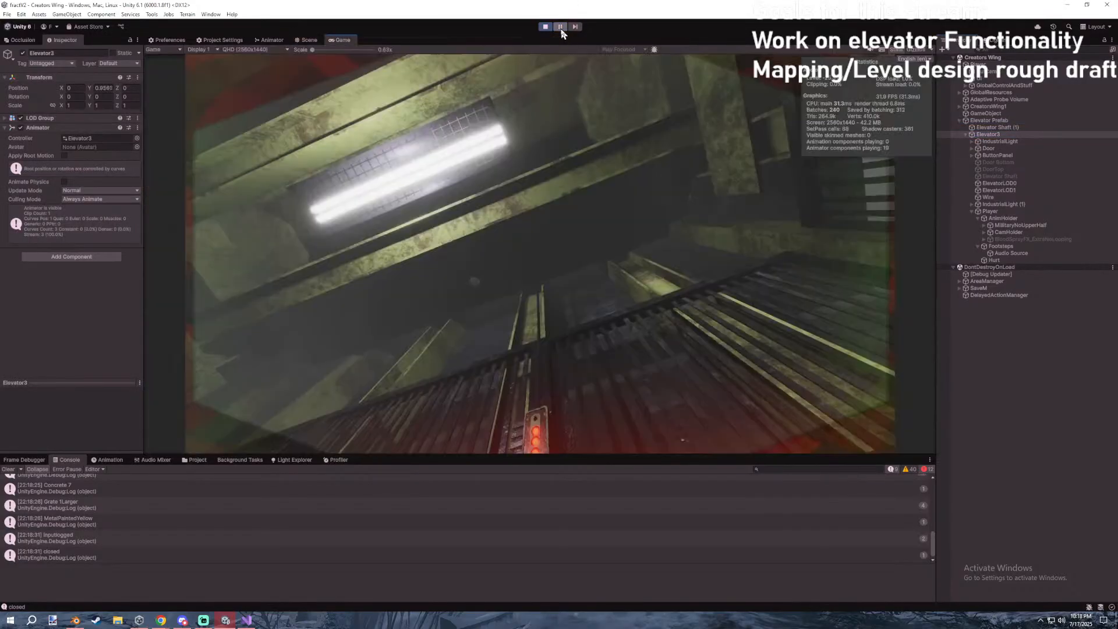
left_click(560, 27)
left_click(560, 27)
left_click(560, 27)
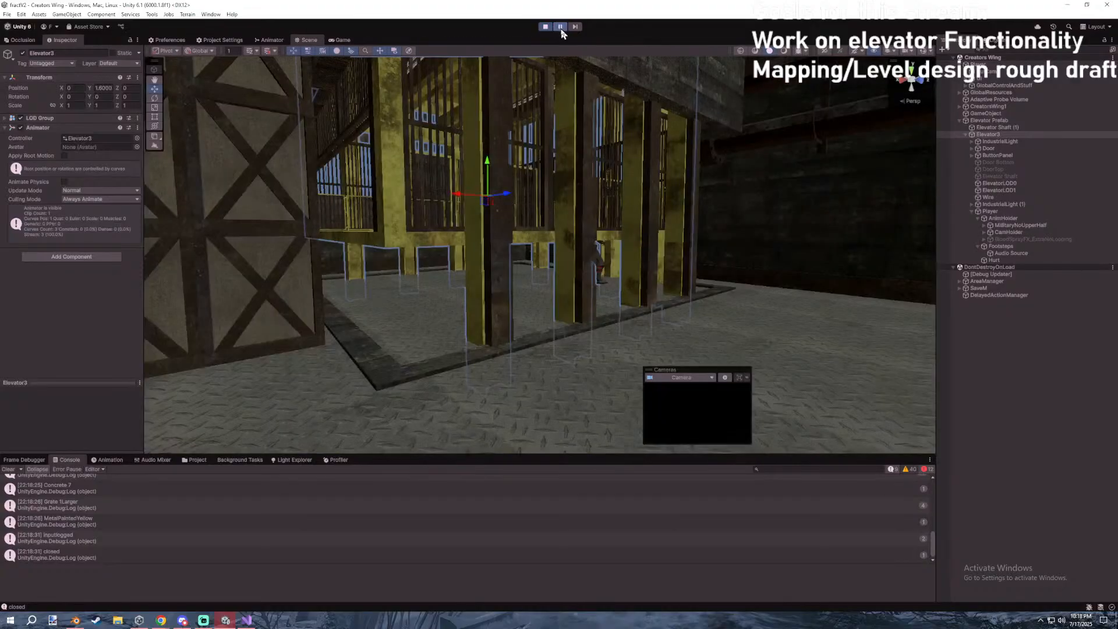
left_click(993, 211)
left_click(993, 225)
left_click(997, 221)
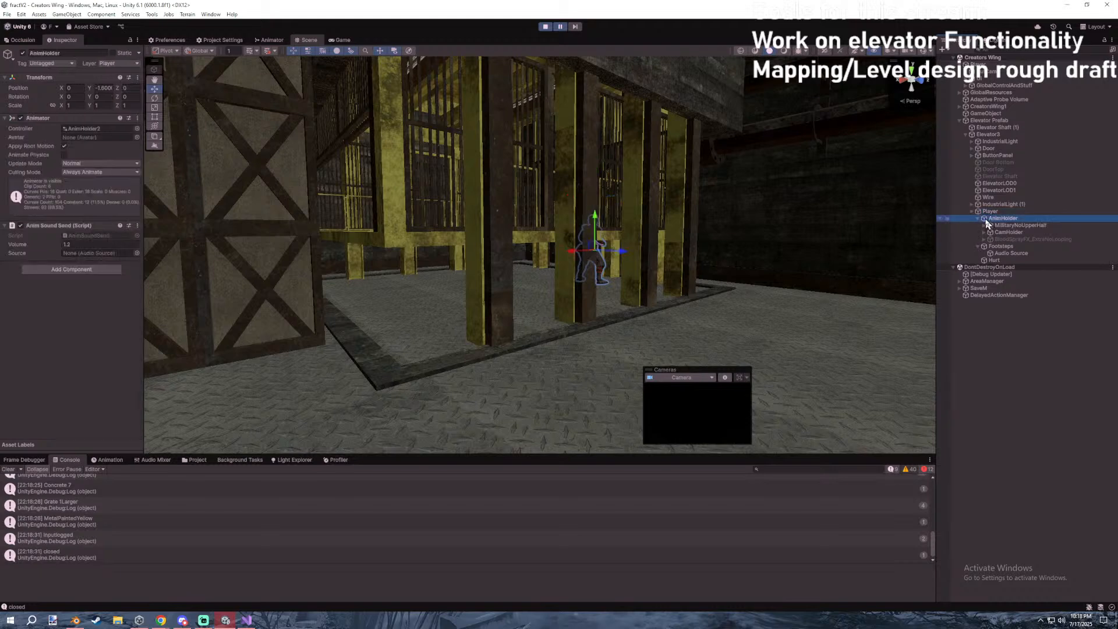
left_click(562, 29)
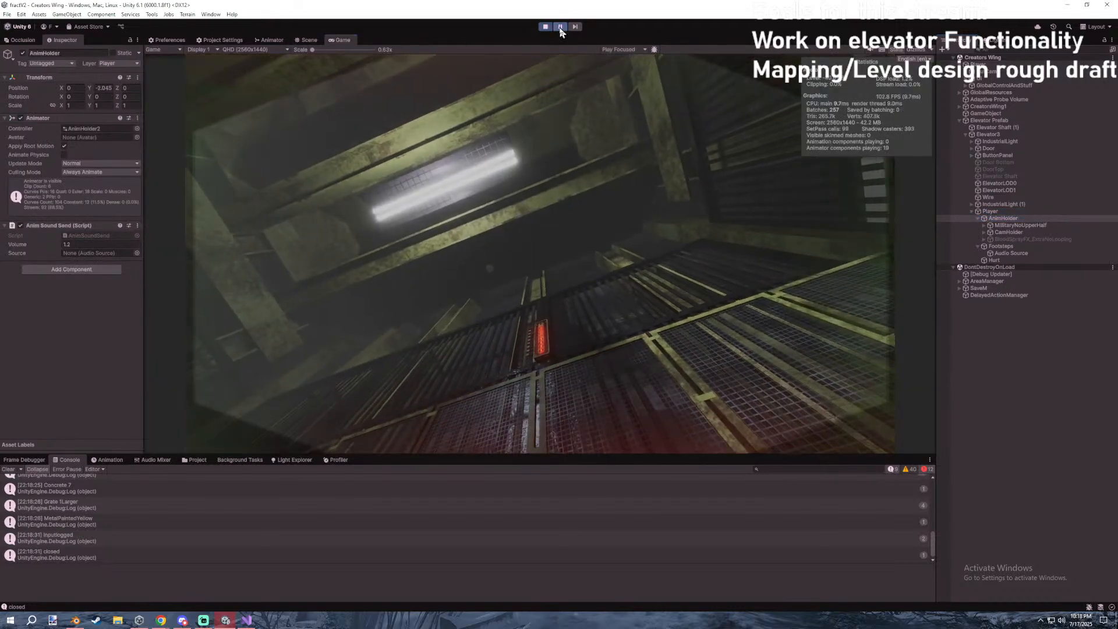
left_click(560, 27)
left_click(994, 221)
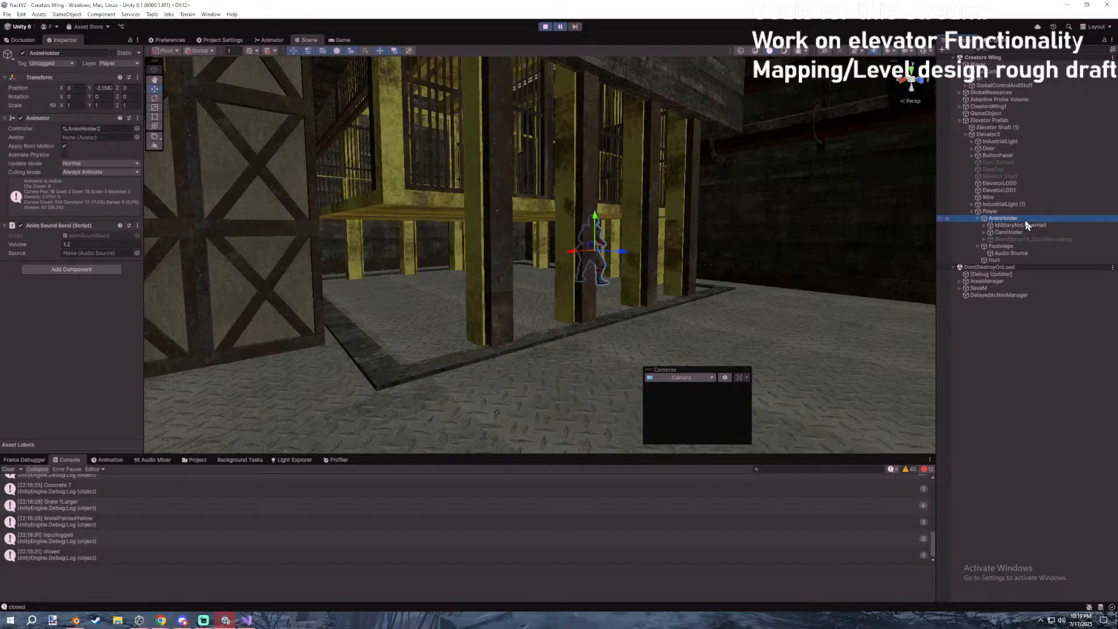
Turn off Apply Root Motion on AnimHolder's Animator during play, run the game briefly and stop play mode.
left_click(64, 145)
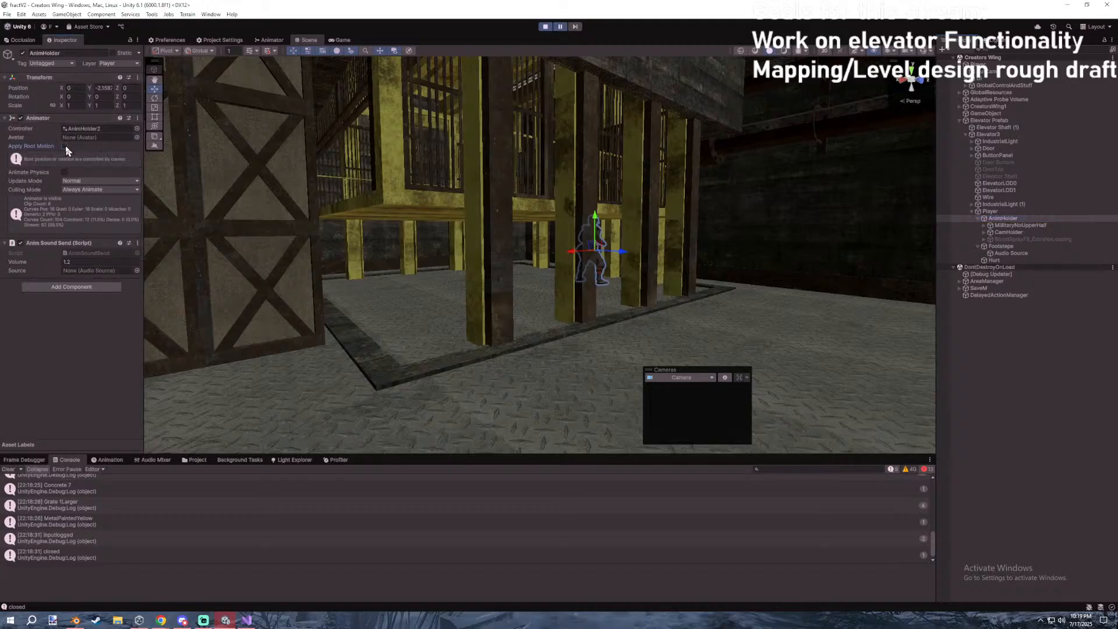
left_click(561, 27)
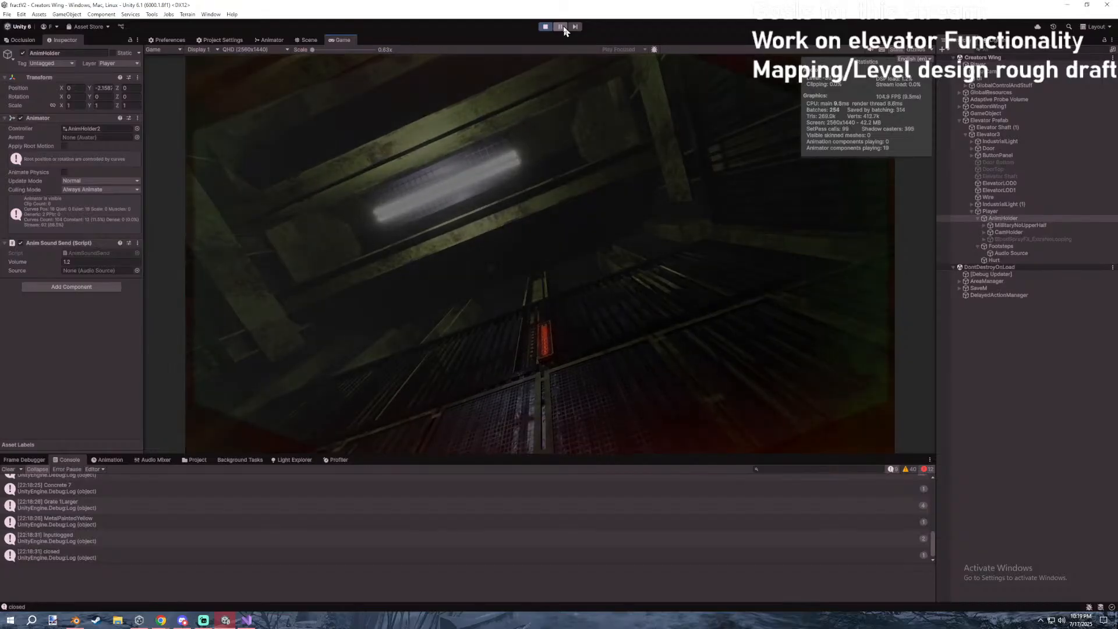
left_click(563, 27)
left_click(546, 26)
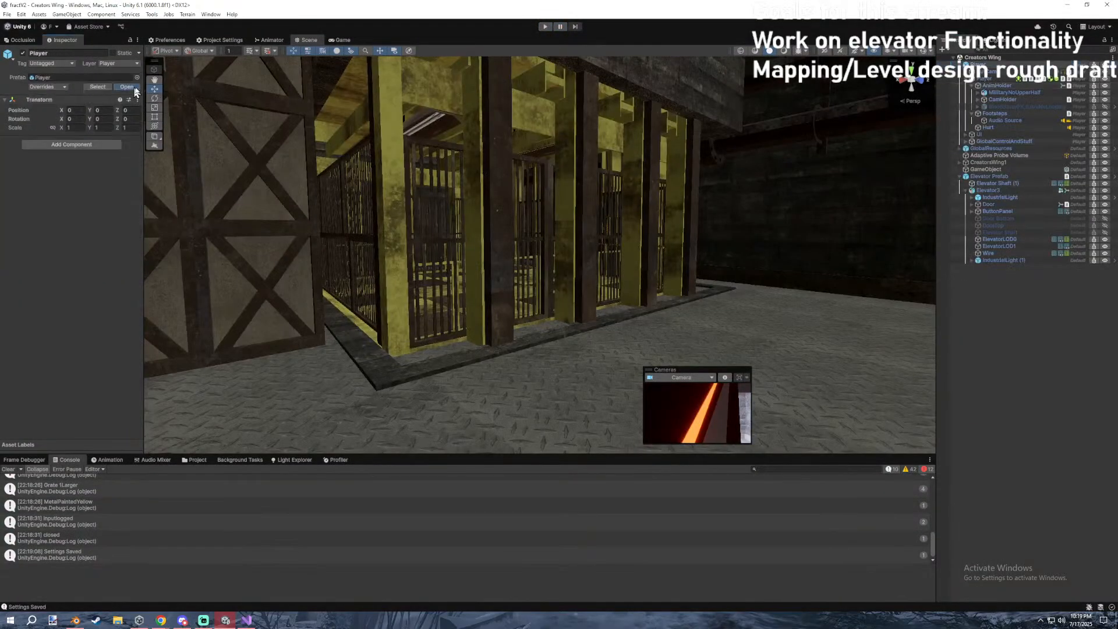
Open the Player prefab and turn off Apply Root Motion on AnimHolder's Animator.
left_click(133, 89)
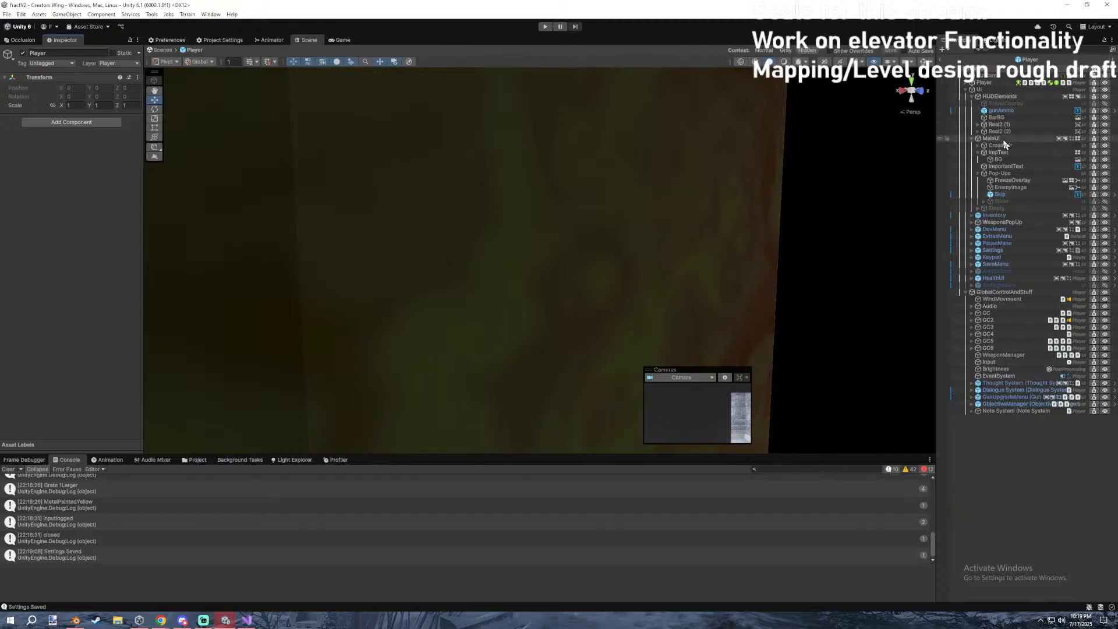
left_click(967, 82)
left_click(996, 89)
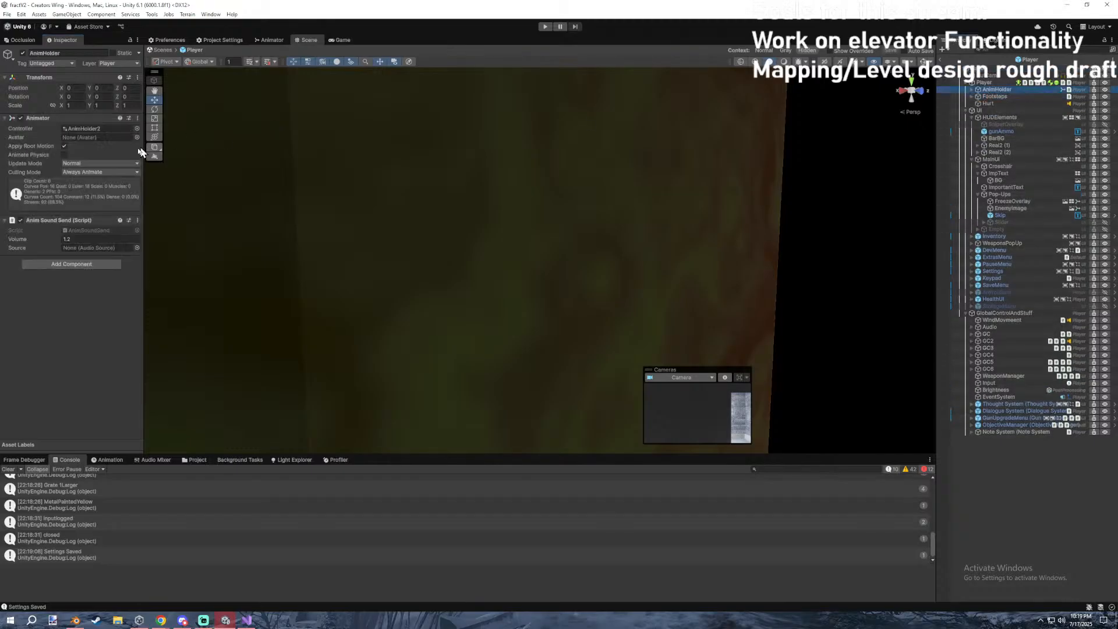
left_click(64, 147)
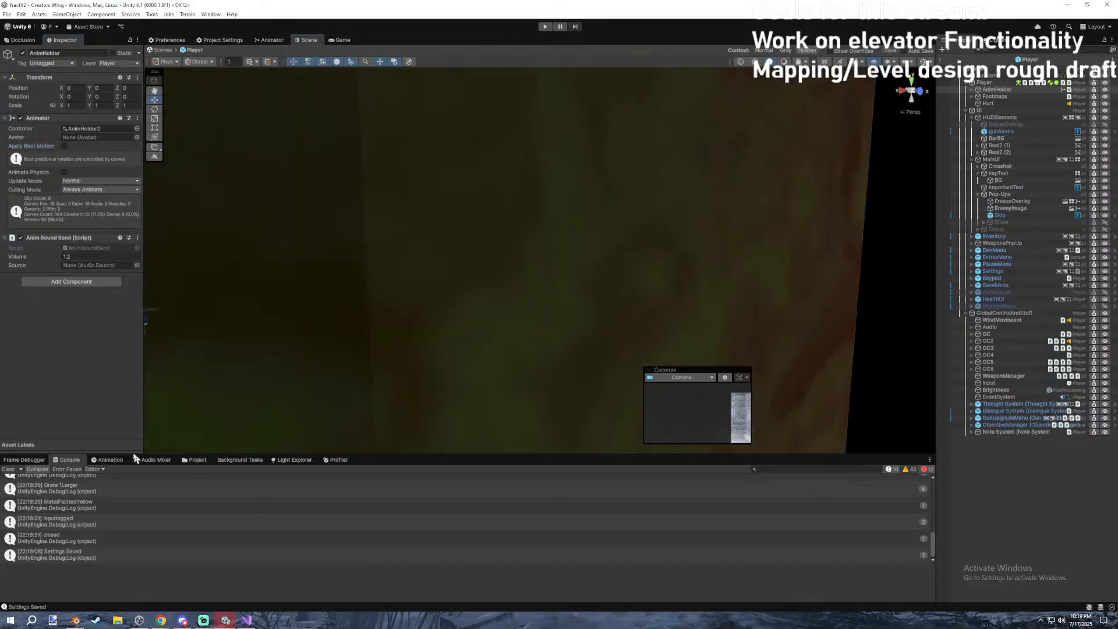
Browse AnimHolder's animation clips and preview the Death clip at frame 25 in the Game view.
left_click(110, 460)
left_click(43, 478)
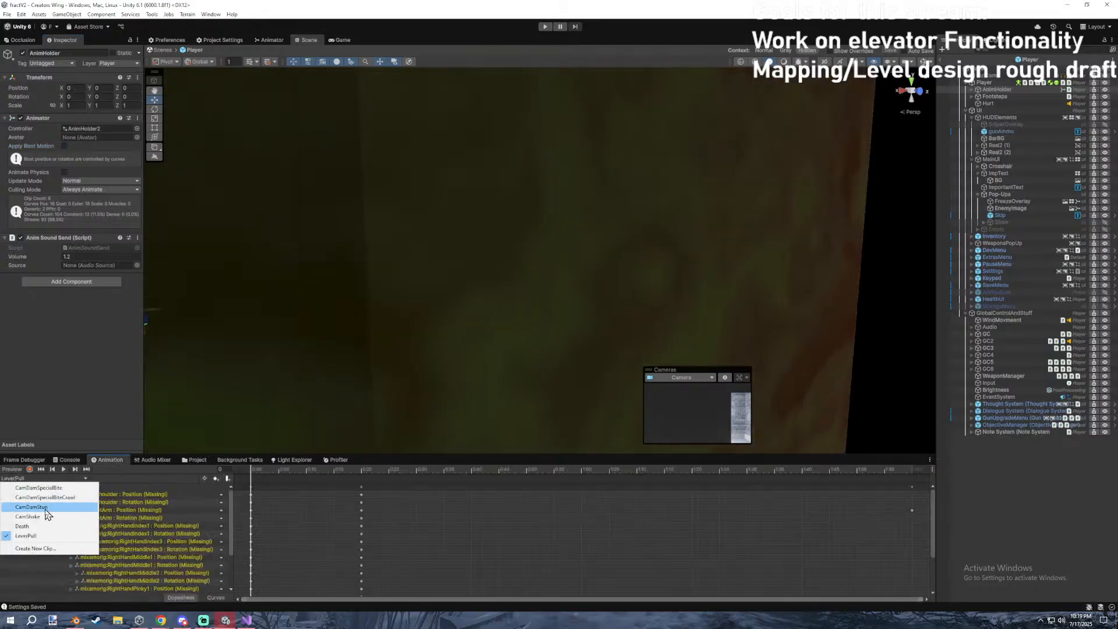
left_click(32, 506)
left_click(44, 478)
left_click(45, 497)
left_click(44, 478)
left_click(23, 525)
left_click(290, 470)
mouse_move(294, 473)
left_mouse_down()
mouse_move(474, 470)
mouse_move(297, 470)
left_mouse_up()
left_click(343, 40)
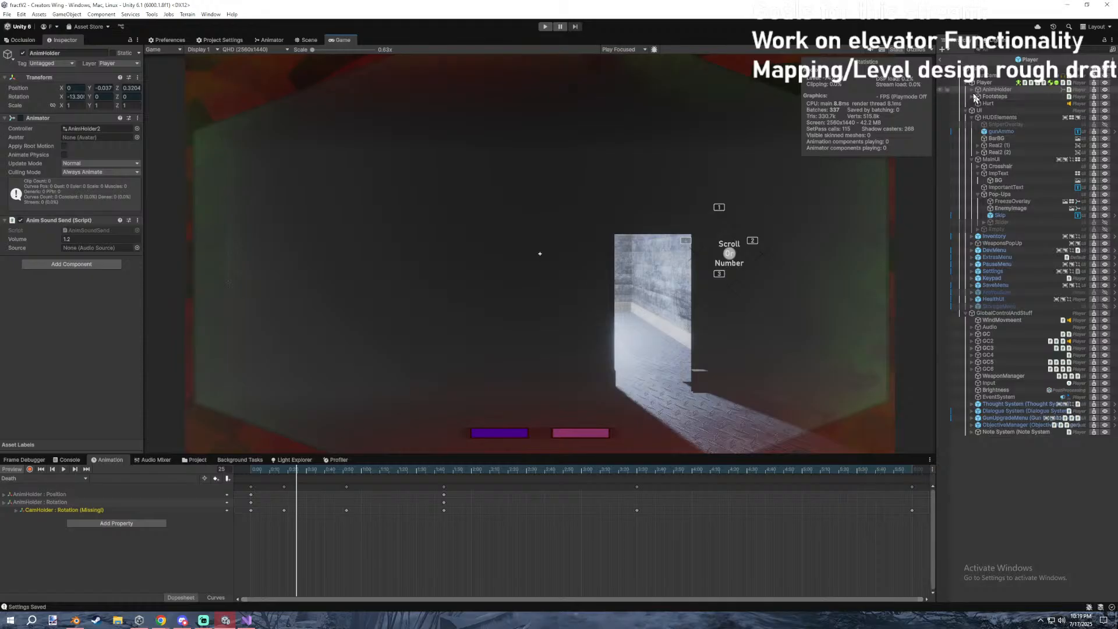
Frame AnimHolder in the Scene view, scrub the Death clip to frame 250 and play it back.
left_click(310, 42)
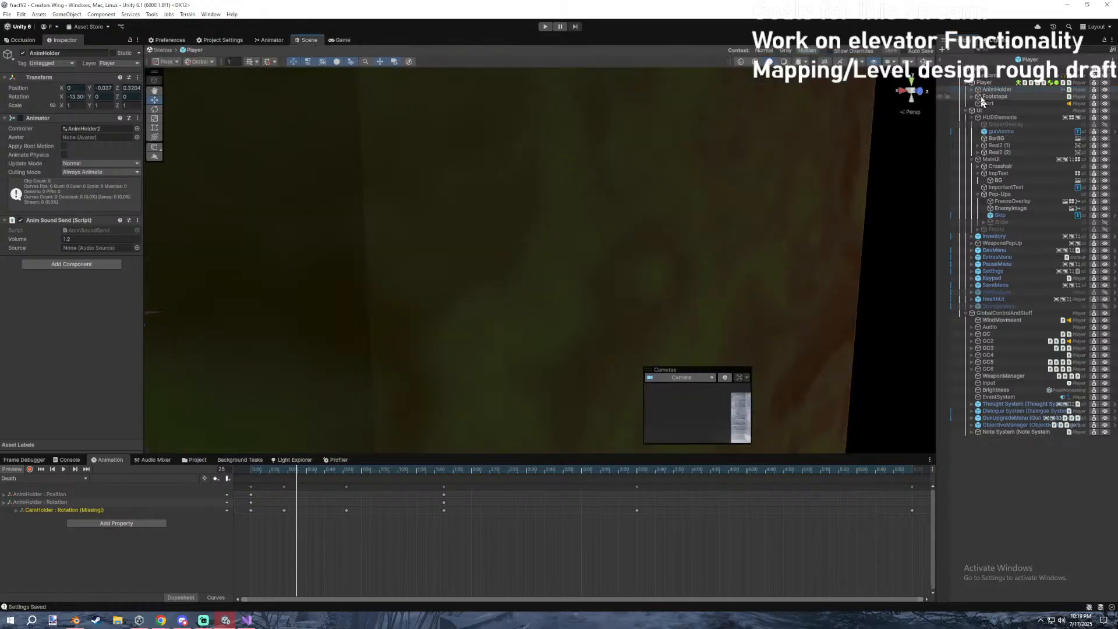
double_click(1000, 90)
mouse_move(531, 302)
right_mouse_down()
mouse_move(515, 312)
mouse_move(535, 308)
mouse_move(524, 309)
right_mouse_up()
left_click_drag(250, 470, 710, 407)
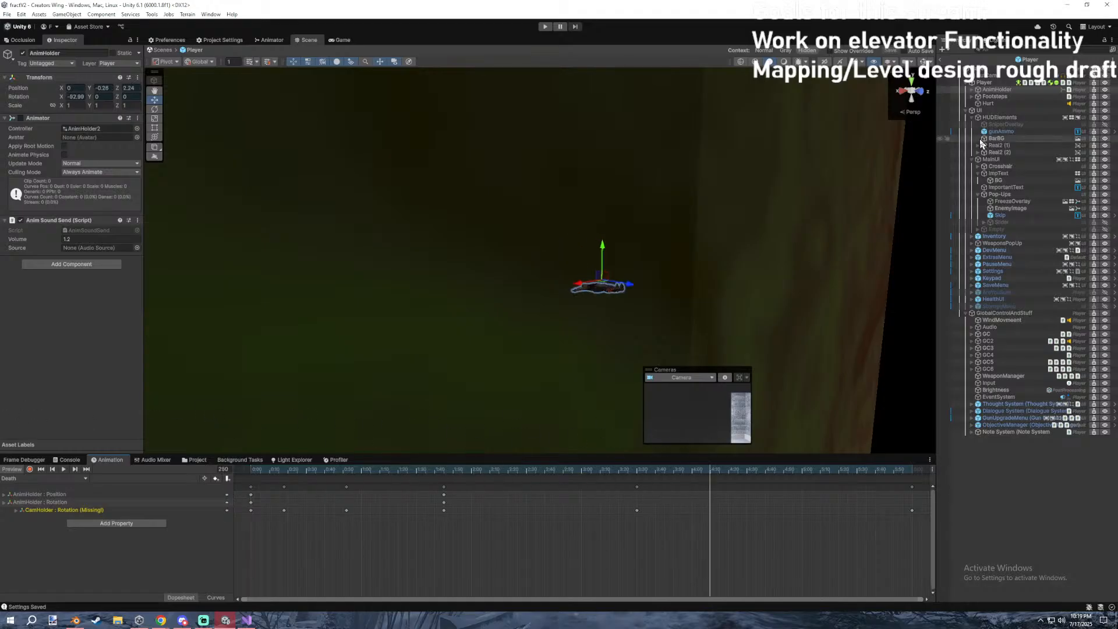
left_click(64, 470)
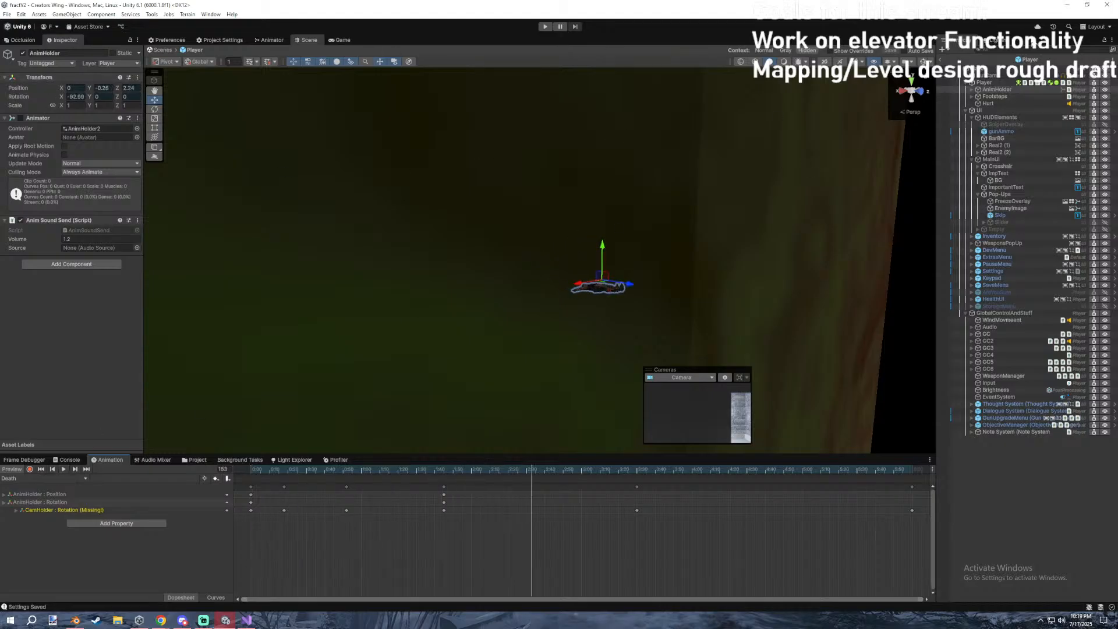
Start play mode while keeping the Player prefab open, and maximize the Game view.
left_click(546, 27)
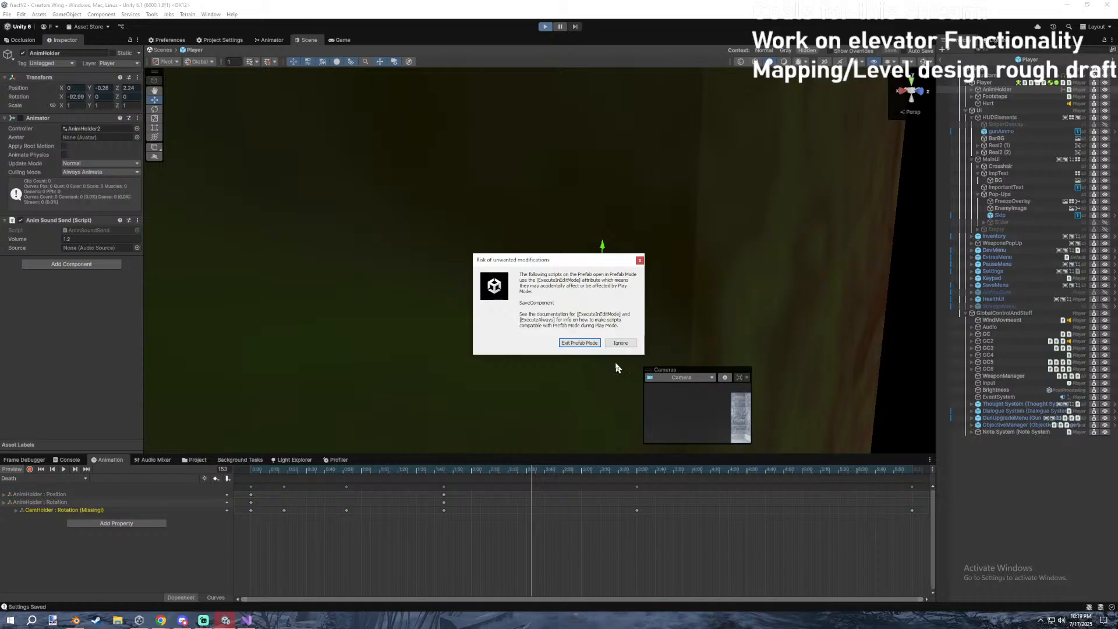
left_click(619, 343)
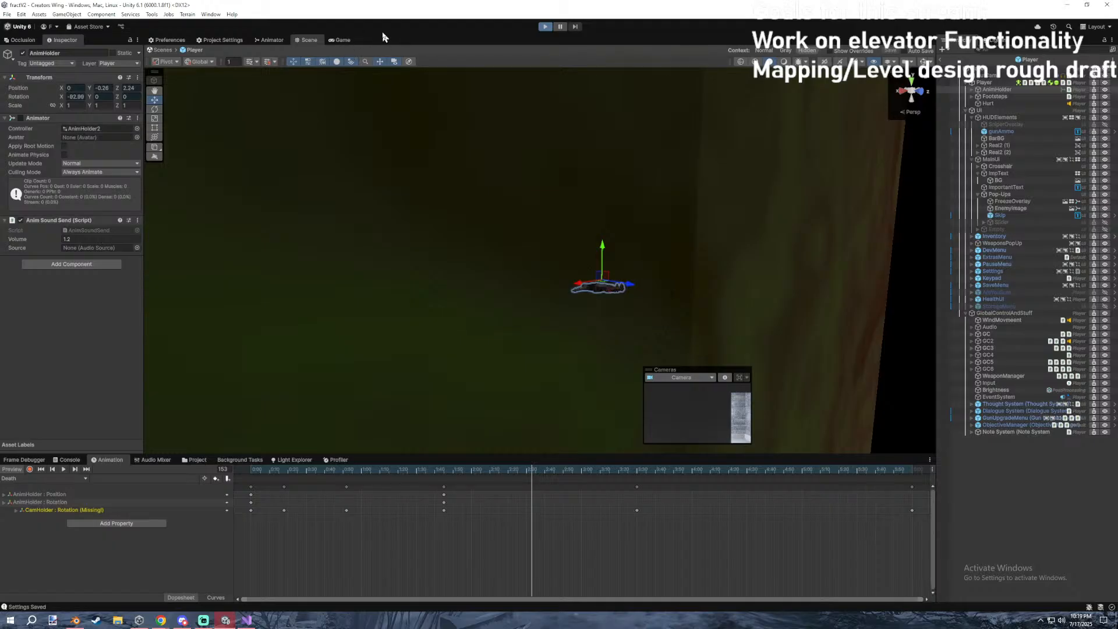
left_click(339, 42)
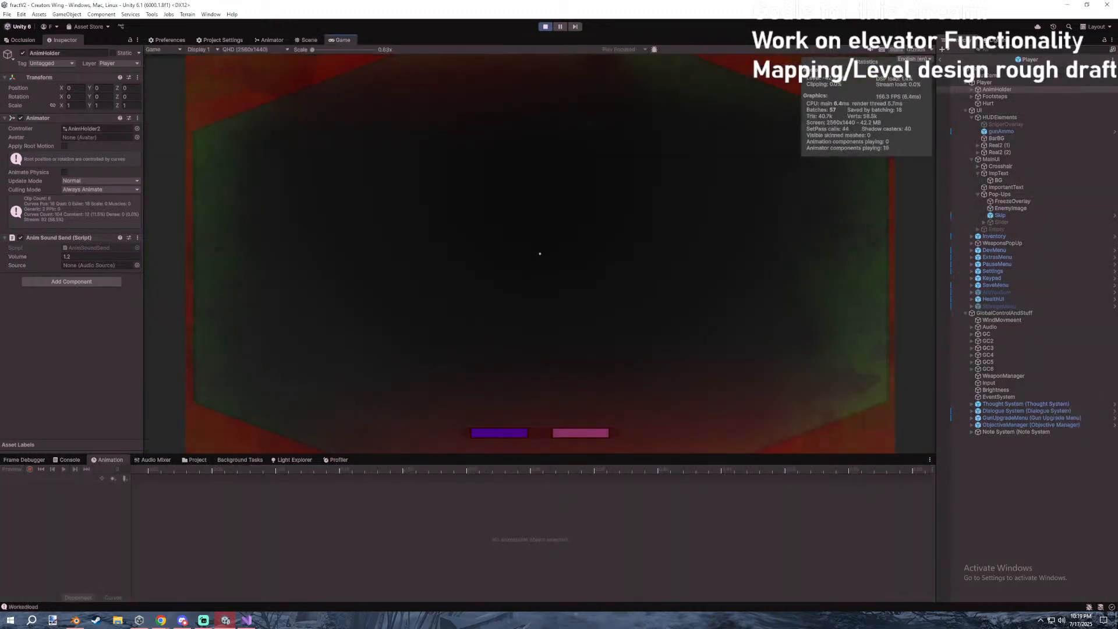
key("Escape")
double_click(340, 41)
key("Escape")
left_click(285, 319)
Walk into the elevator, ride it through the level change to Junkyard, and stop play mode.
key("w")
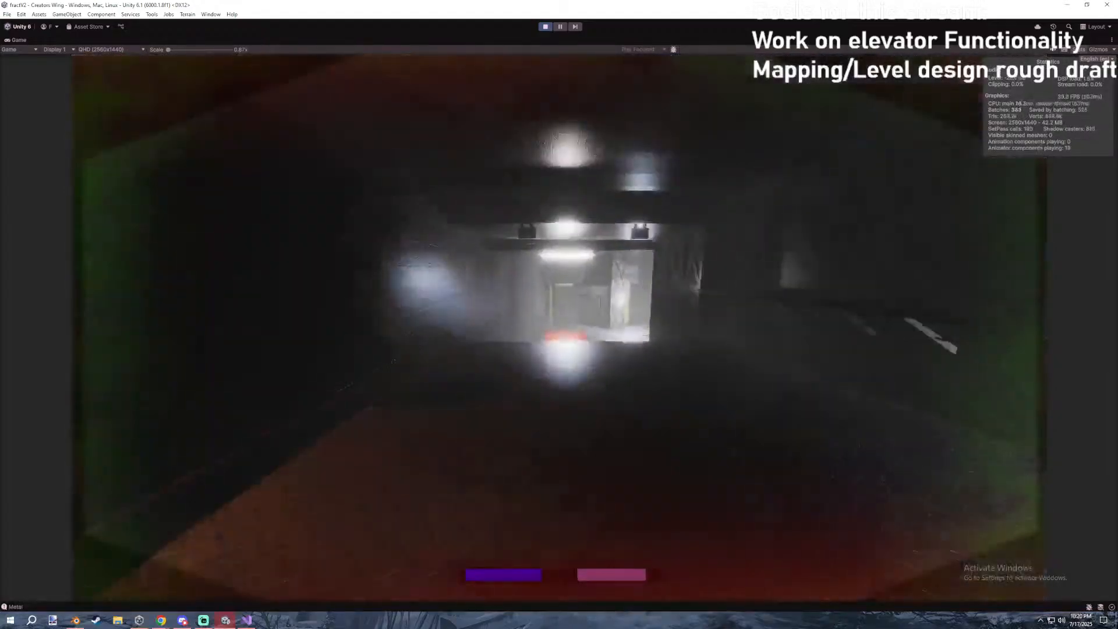
key("w")
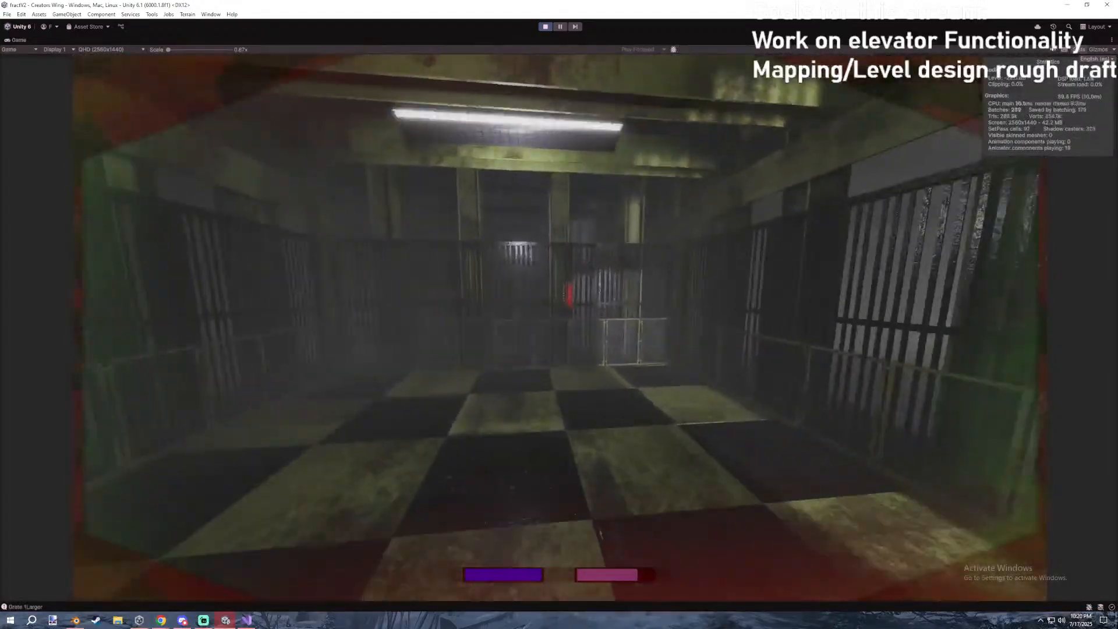
key("w")
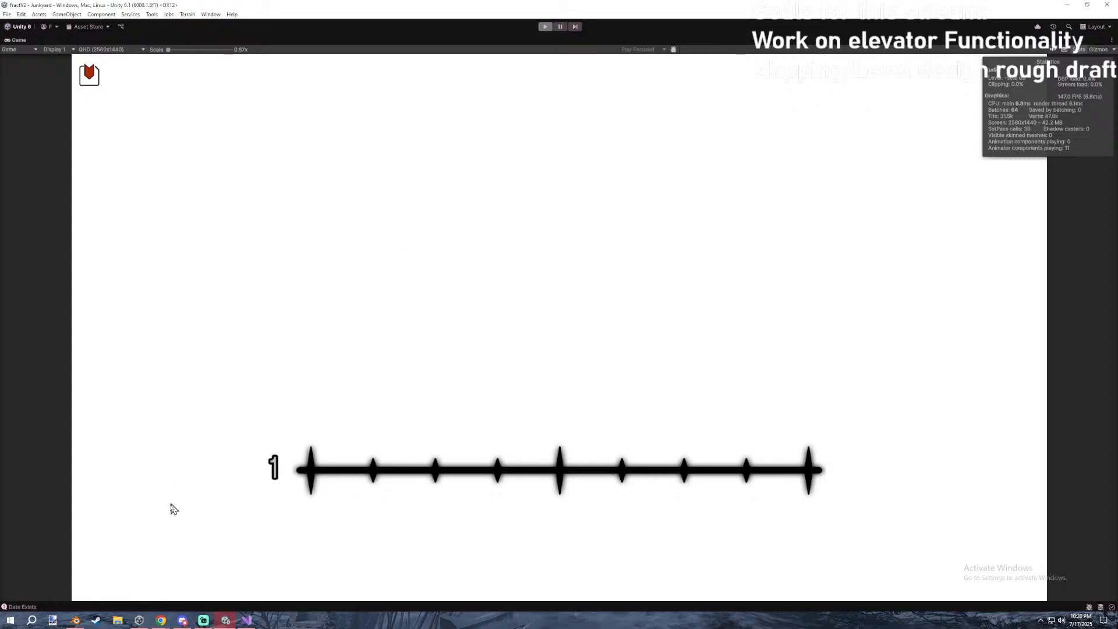
key("ctrl+p")
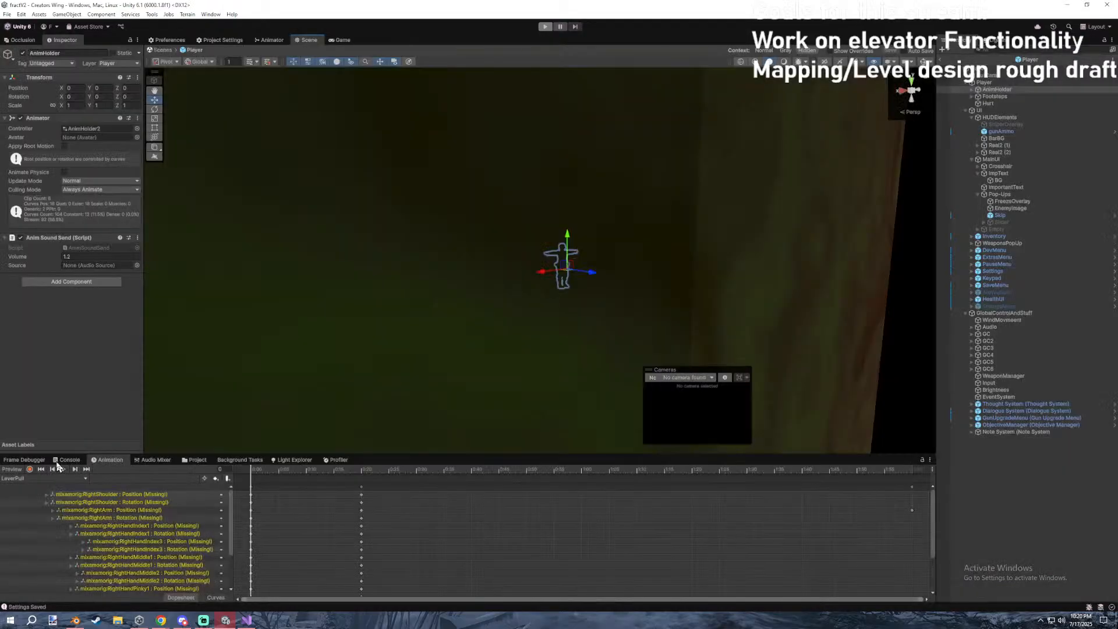
Toggle the animation preview, collapse the _Anim folder in the project and open the _AssetPacks folder.
left_click(11, 468)
left_click(194, 460)
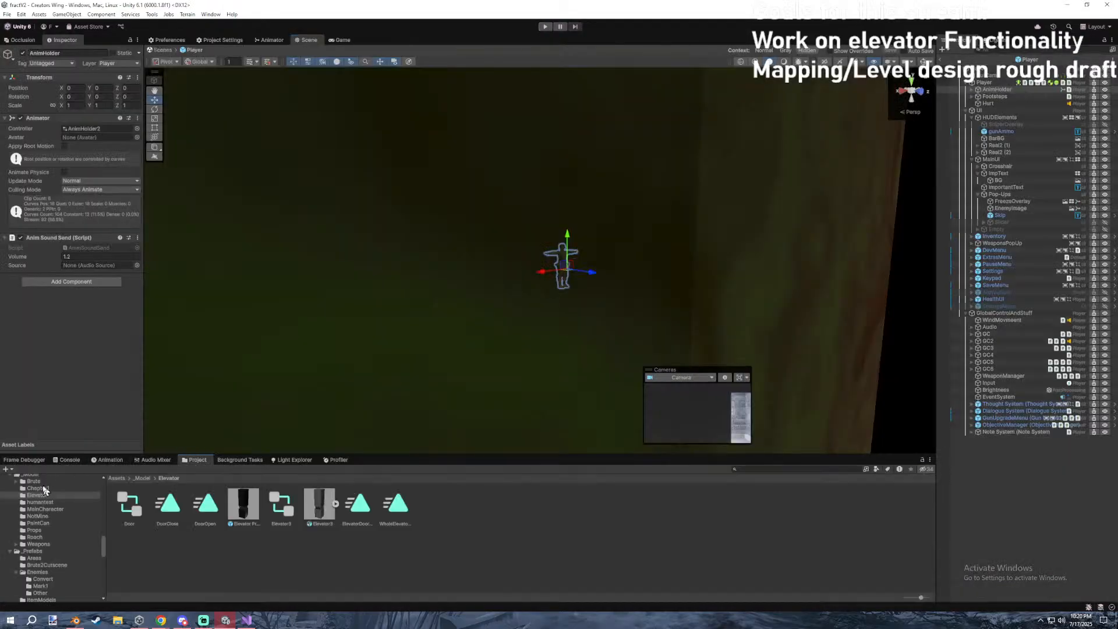
scroll(40, 507, "up", 10)
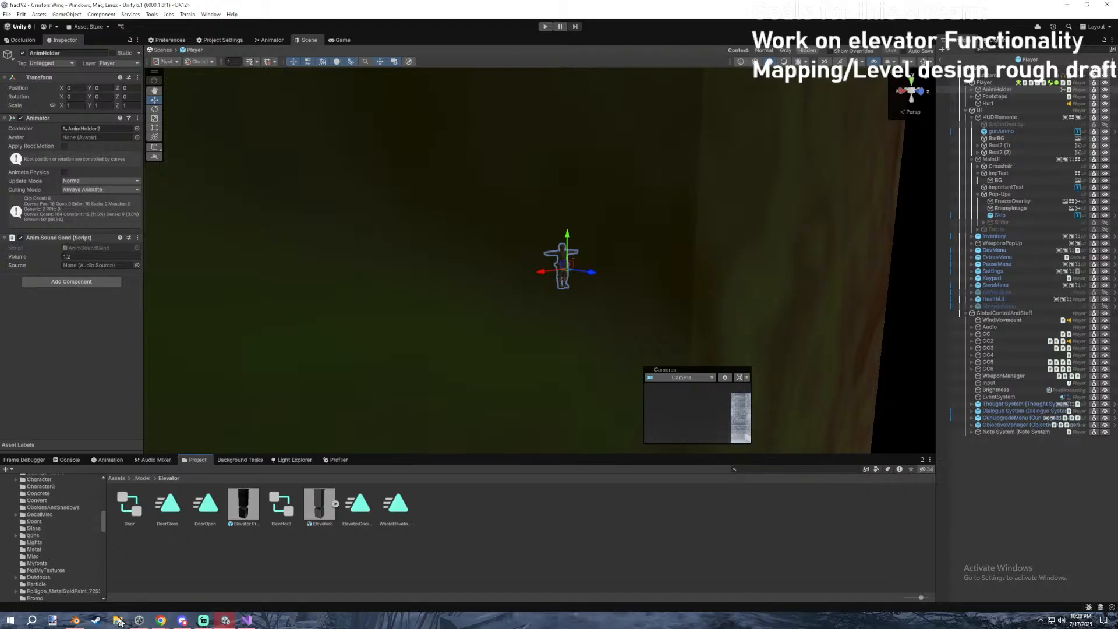
scroll(34, 508, "up", 10)
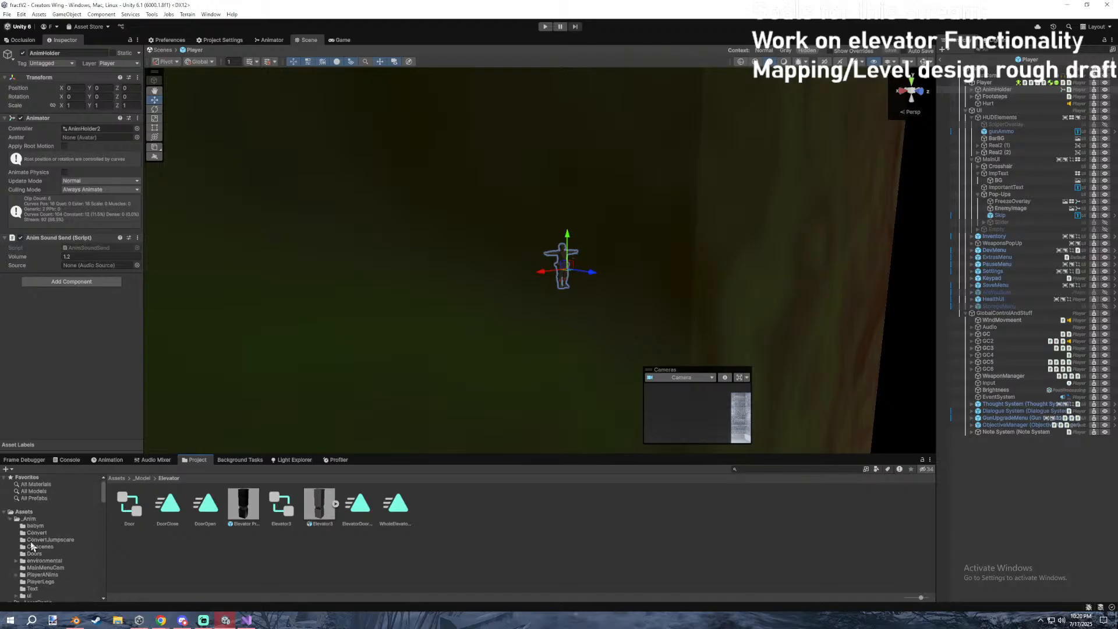
left_click(13, 519)
left_click(34, 525)
left_click(10, 525)
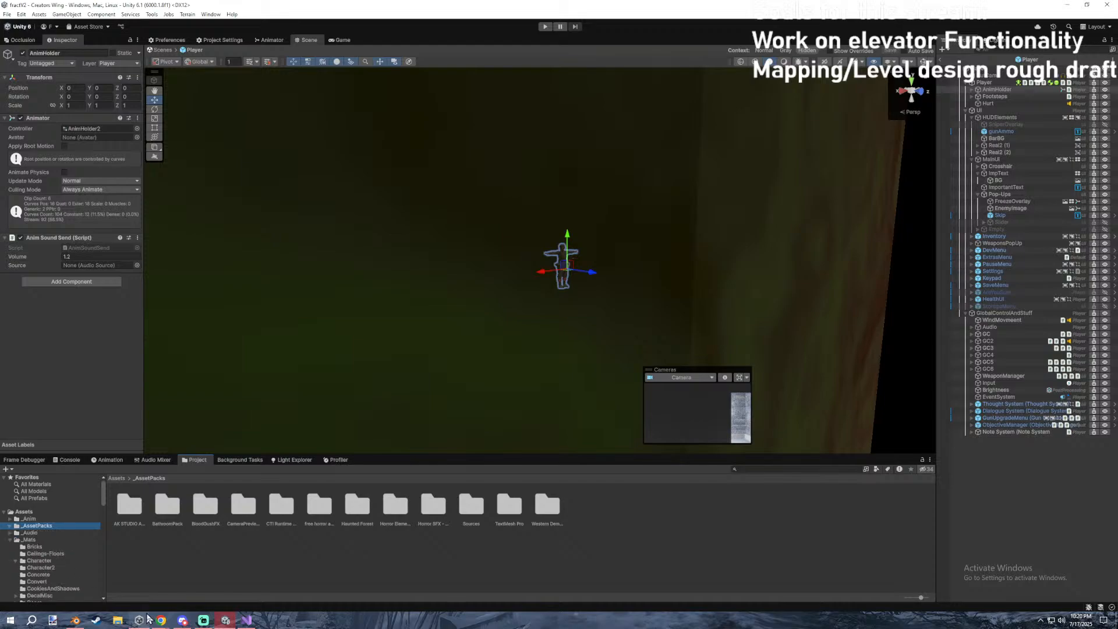
mouse_move(159, 621)
left_click(256, 579)
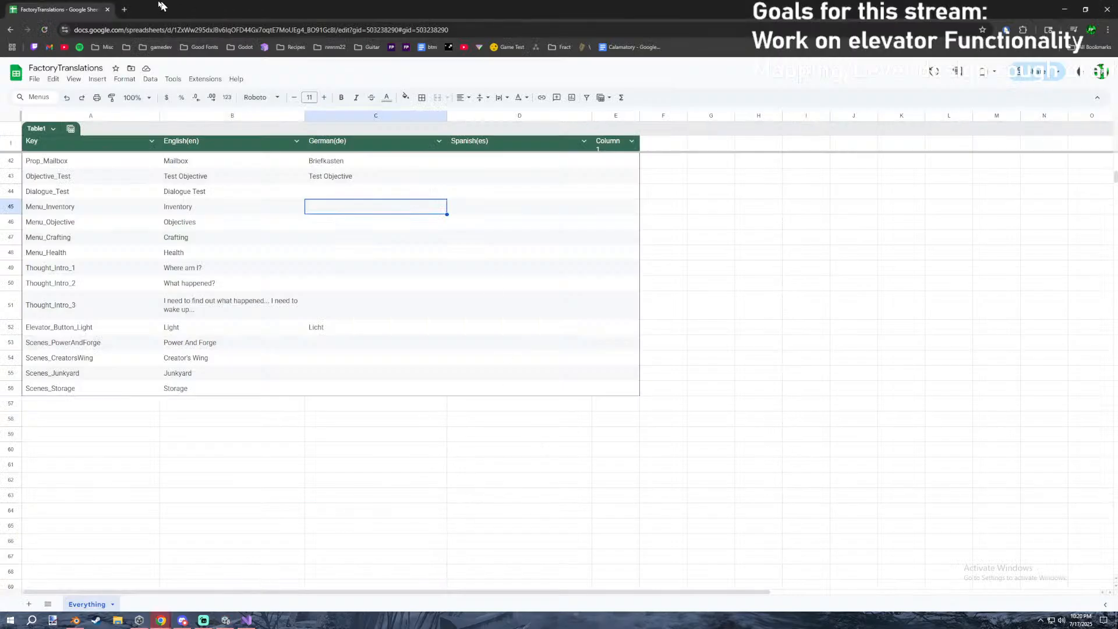
left_click(125, 8)
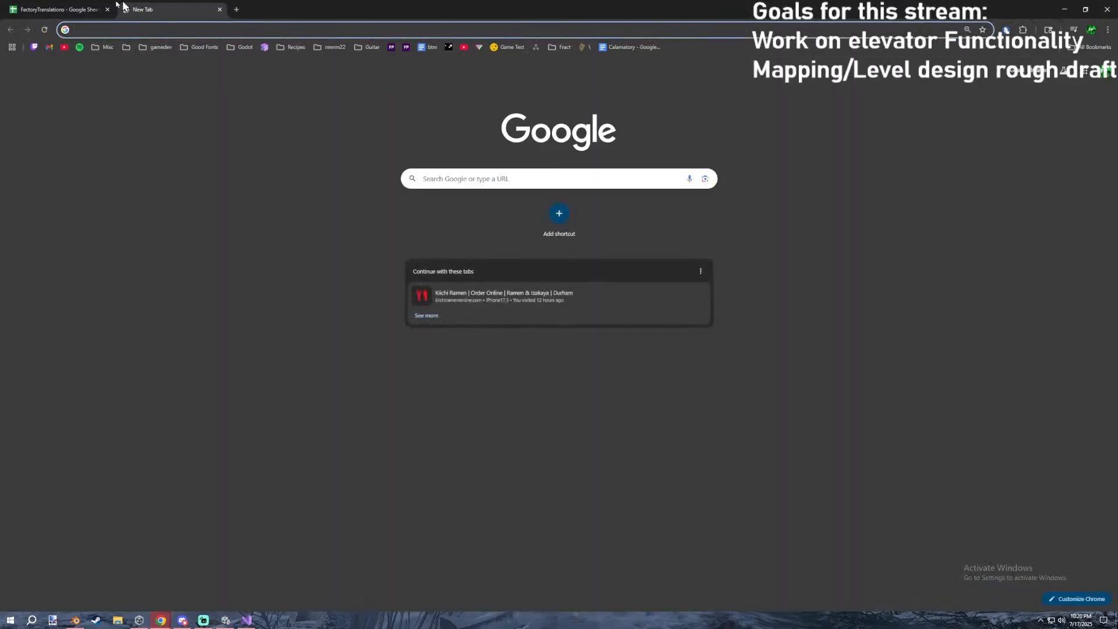
middle_click(139, 5)
key("alt+Tab")
mouse_move(160, 620)
left_click(256, 582)
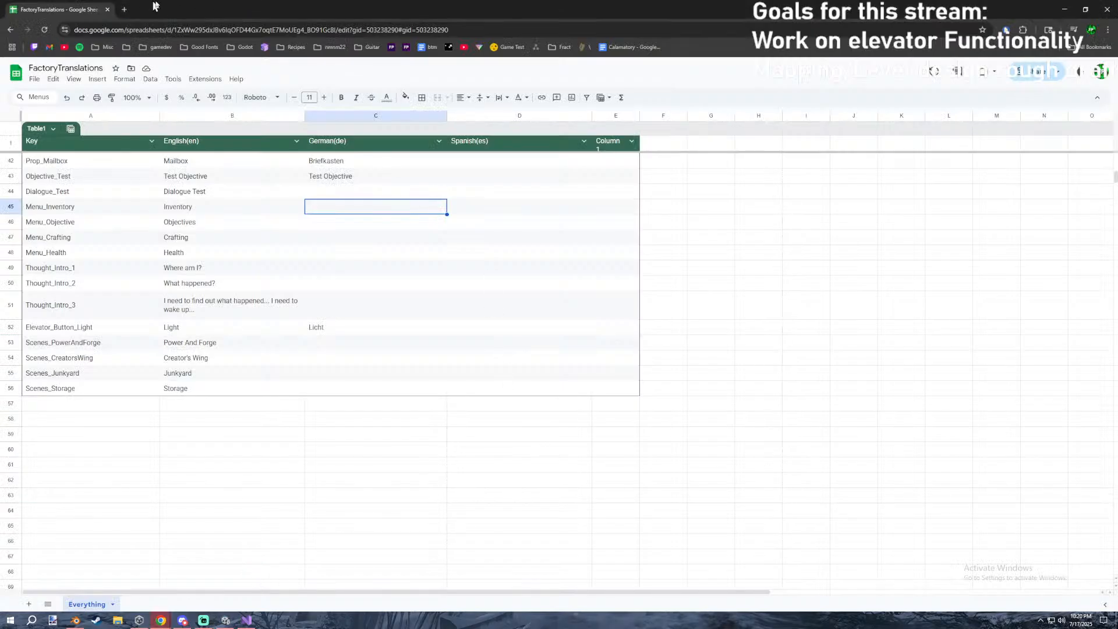
left_click(125, 8)
key("ctrl+w")
key("alt+Tab")
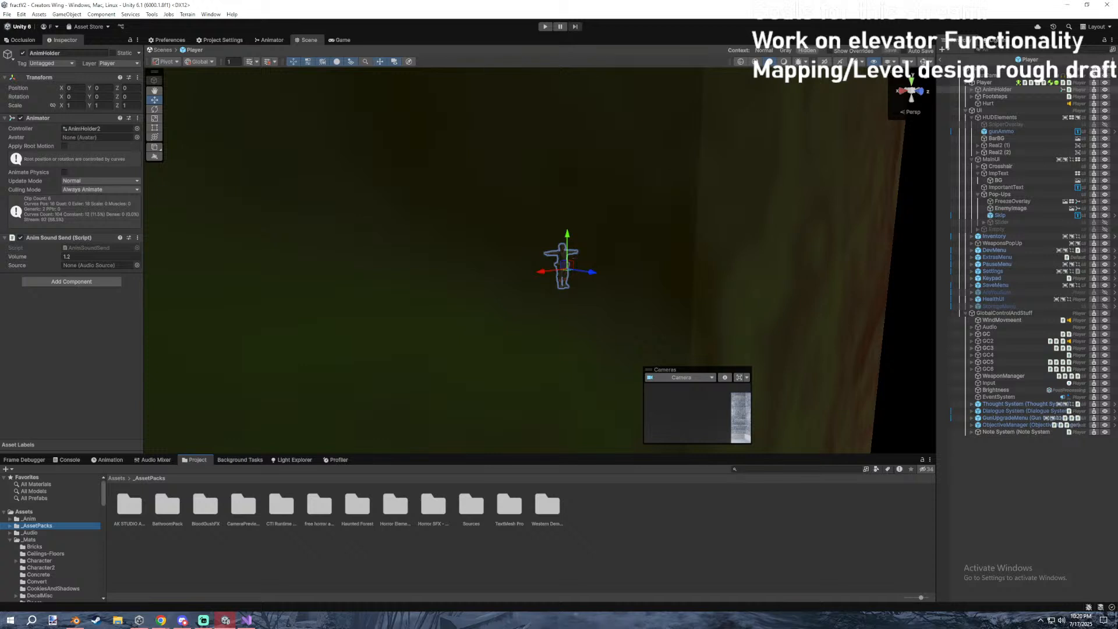
left_click(1029, 516)
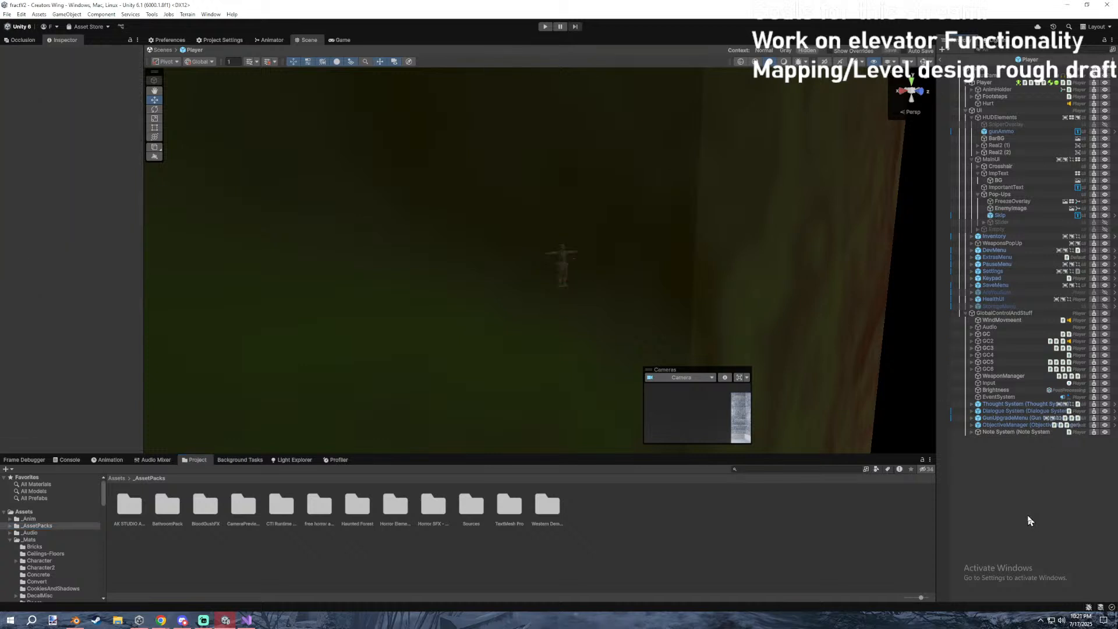